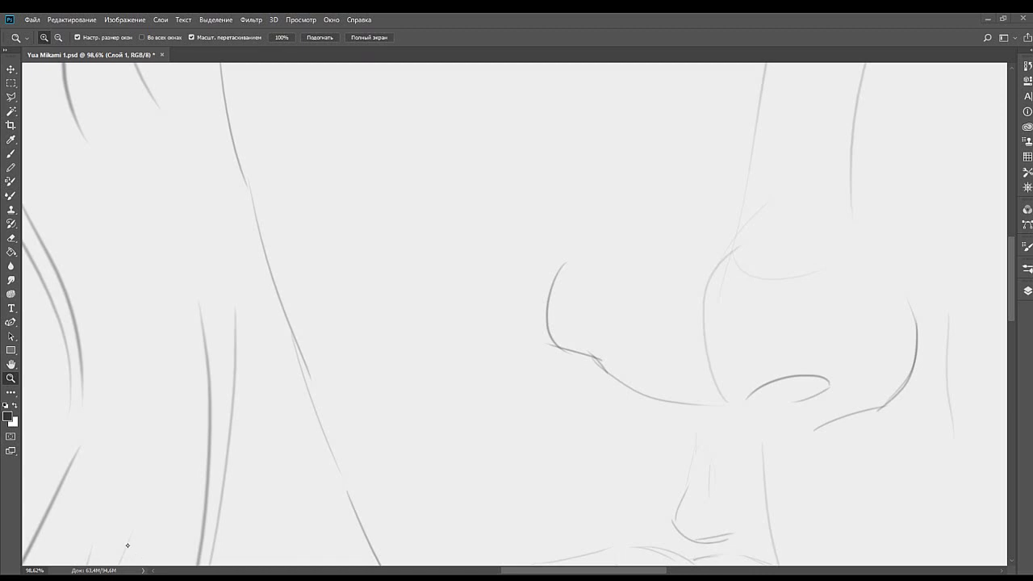
# Choose the Brush and pick a light brown colour for painting the sketched eye on the portrait's right side.
pyautogui.moveTo(825, 133)
pyautogui.mouseDown()
pyautogui.moveTo(671, 190)
pyautogui.moveTo(546, 310)
pyautogui.mouseUp()
pyautogui.moveTo(698, 131); pyautogui.dragTo(514, 250)
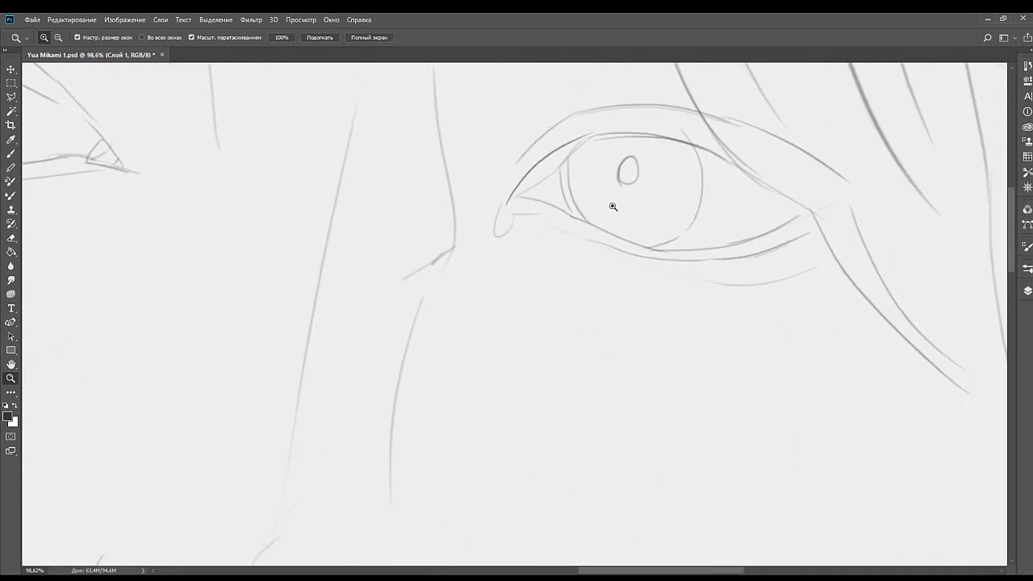
pyautogui.moveTo(613, 207); pyautogui.dragTo(591, 215)
pyautogui.scroll(2, 590, 214)
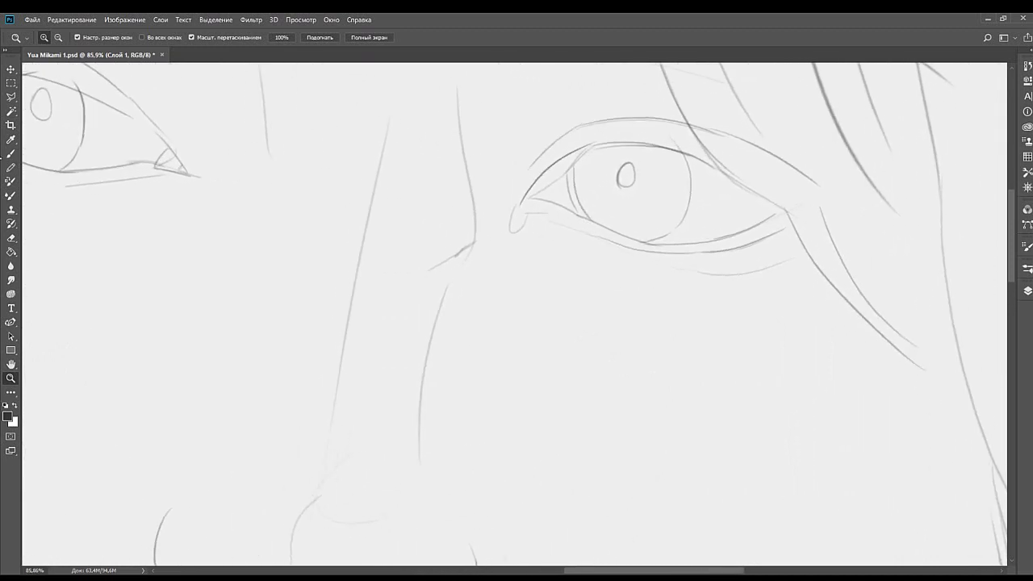
pyautogui.click(11, 153)
pyautogui.keyDown('alt'); pyautogui.click(227, 287); pyautogui.keyUp('alt')
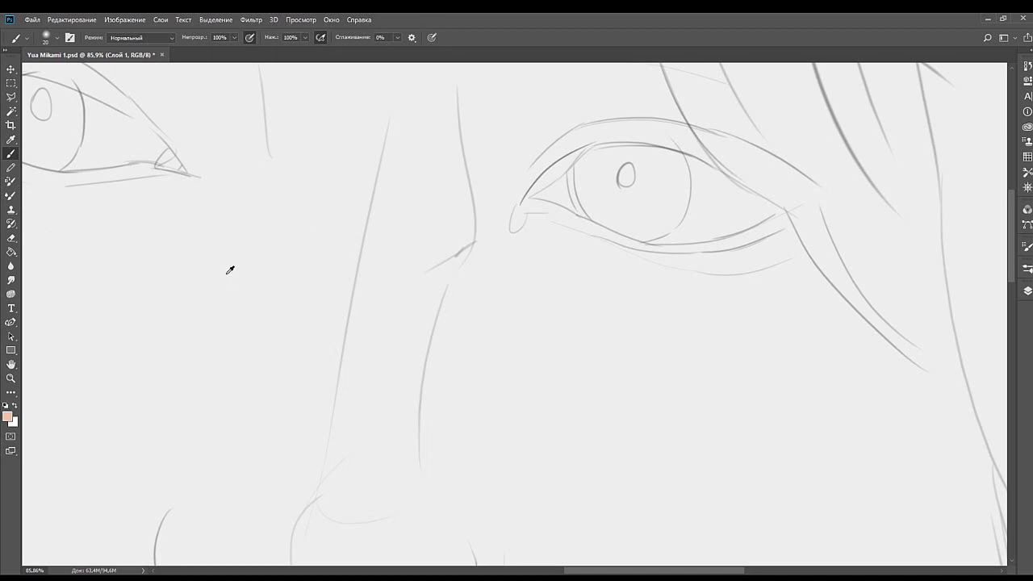
pyautogui.press('z')
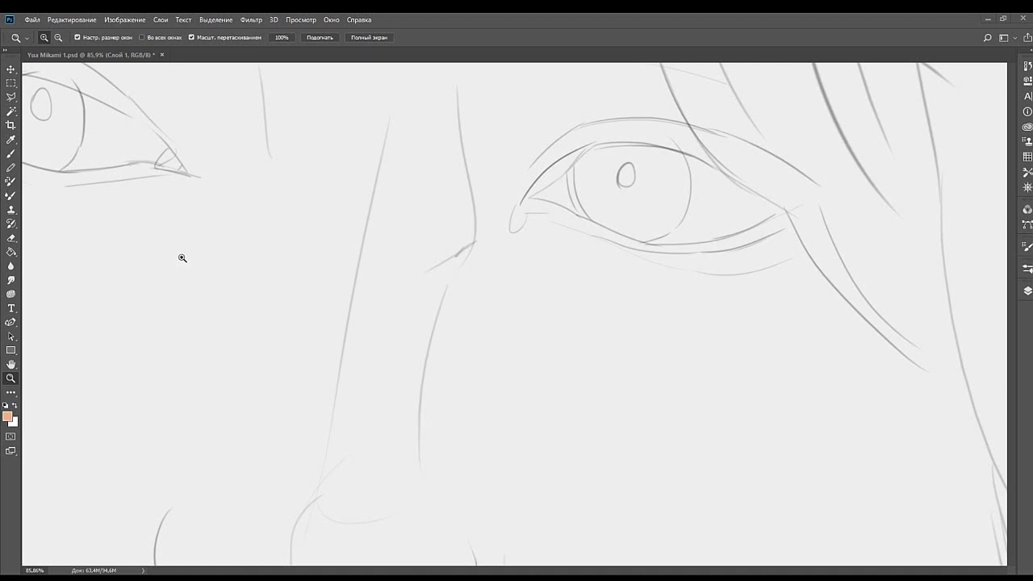
pyautogui.moveTo(565, 240); pyautogui.dragTo(611, 226)
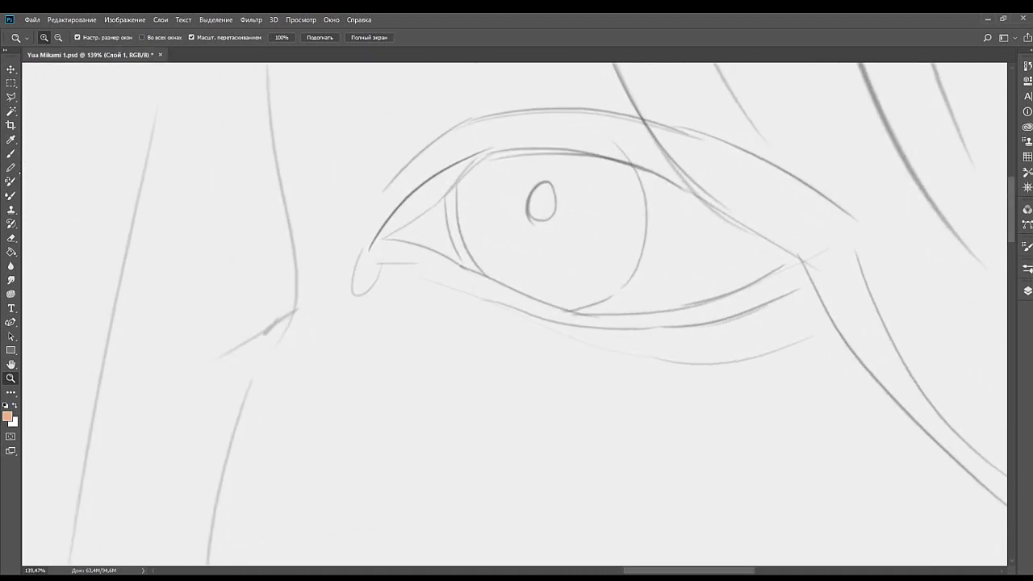
pyautogui.press('b')
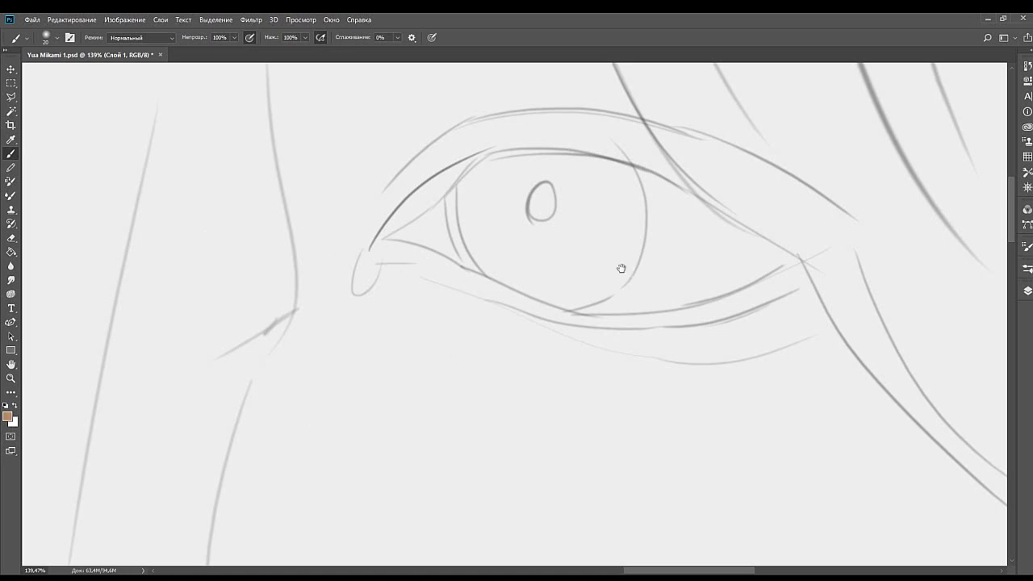
pyautogui.moveTo(621, 267)
pyautogui.mouseDown()
pyautogui.moveTo(541, 249)
pyautogui.moveTo(576, 257)
pyautogui.moveTo(557, 258)
pyautogui.moveTo(562, 276)
pyautogui.moveTo(582, 256)
pyautogui.moveTo(559, 255)
pyautogui.moveTo(557, 239)
pyautogui.moveTo(611, 214)
pyautogui.mouseUp()
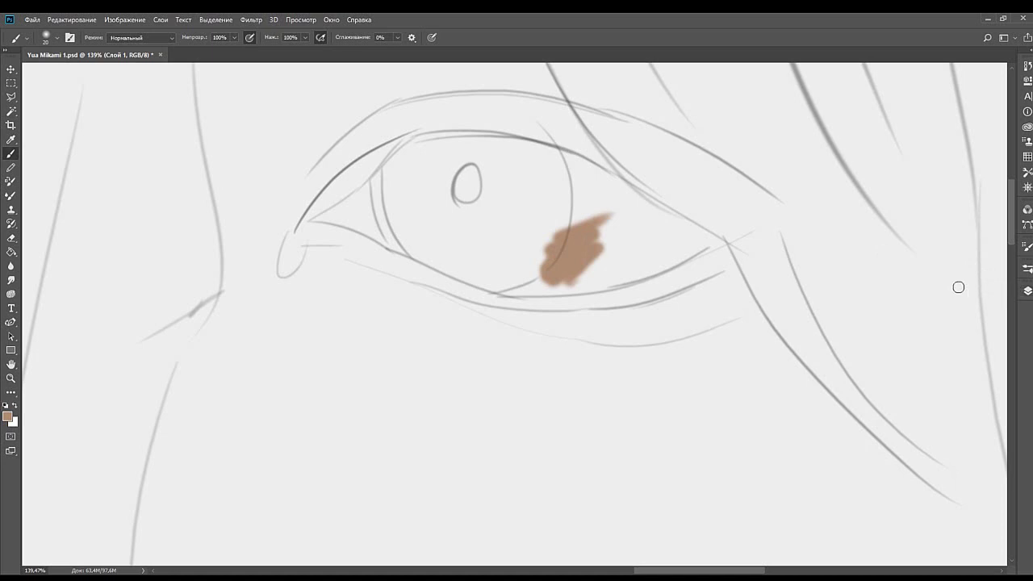
pyautogui.hotkey('ctrl', 'z')
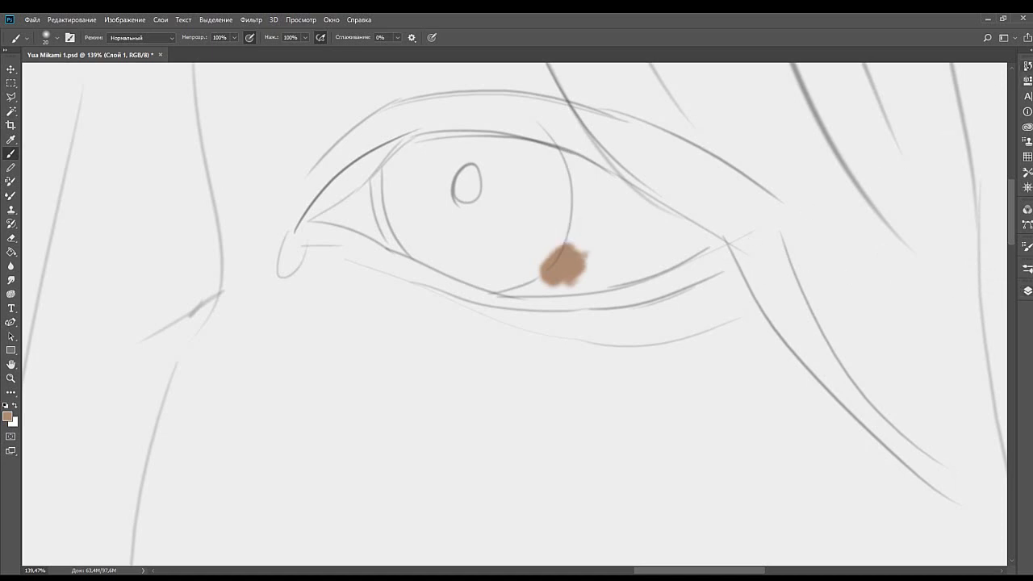
pyautogui.hotkey('ctrl', 'z')
pyautogui.hotkey('ctrl', 'z')
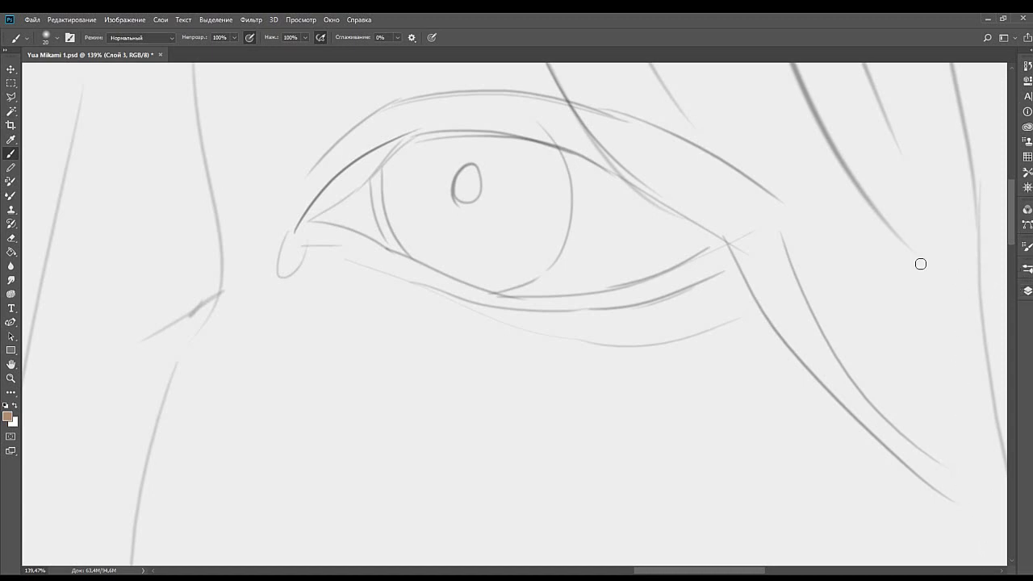
# Fill the outer side of the sketched iris and the adjoining eye white with light brown.
pyautogui.moveTo(603, 216)
pyautogui.mouseDown()
pyautogui.moveTo(570, 241)
pyautogui.moveTo(601, 212)
pyautogui.moveTo(567, 207)
pyautogui.moveTo(600, 193)
pyautogui.moveTo(561, 234)
pyautogui.moveTo(603, 209)
pyautogui.moveTo(554, 199)
pyautogui.moveTo(601, 183)
pyautogui.moveTo(552, 175)
pyautogui.moveTo(597, 149)
pyautogui.mouseUp()
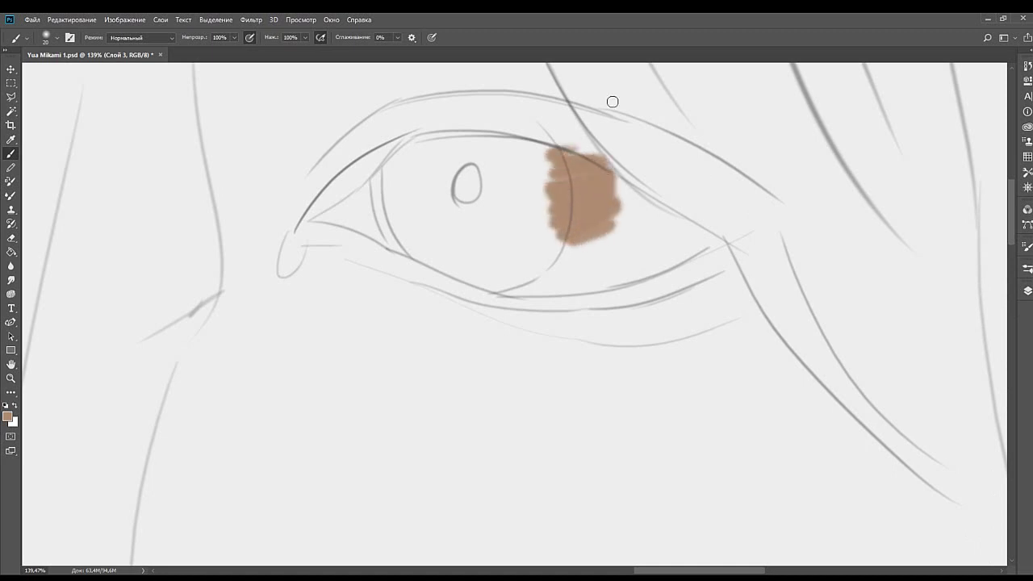
pyautogui.moveTo(554, 180); pyautogui.dragTo(601, 141)
pyautogui.moveTo(598, 201)
pyautogui.mouseDown()
pyautogui.moveTo(633, 183)
pyautogui.moveTo(629, 212)
pyautogui.moveTo(656, 182)
pyautogui.moveTo(619, 183)
pyautogui.moveTo(648, 199)
pyautogui.moveTo(590, 192)
pyautogui.moveTo(613, 154)
pyautogui.mouseUp()
pyautogui.hotkey('ctrl', 'z')
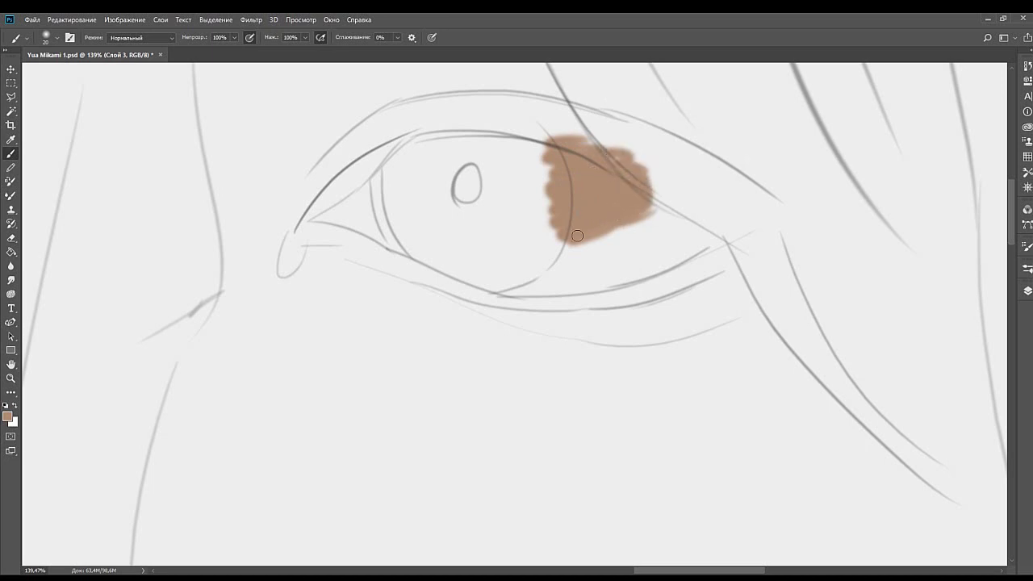
pyautogui.moveTo(560, 245)
pyautogui.mouseDown()
pyautogui.moveTo(570, 271)
pyautogui.moveTo(588, 241)
pyautogui.moveTo(548, 274)
pyautogui.moveTo(572, 268)
pyautogui.moveTo(505, 296)
pyautogui.moveTo(600, 260)
pyautogui.moveTo(532, 288)
pyautogui.moveTo(611, 265)
pyautogui.moveTo(597, 263)
pyautogui.moveTo(580, 275)
pyautogui.moveTo(636, 279)
pyautogui.moveTo(596, 300)
pyautogui.moveTo(618, 236)
pyautogui.moveTo(682, 192)
pyautogui.moveTo(620, 257)
pyautogui.moveTo(695, 195)
pyautogui.moveTo(654, 248)
pyautogui.moveTo(711, 237)
pyautogui.moveTo(677, 275)
pyautogui.moveTo(645, 238)
pyautogui.moveTo(703, 191)
pyautogui.moveTo(620, 278)
pyautogui.moveTo(650, 221)
pyautogui.moveTo(538, 244)
pyautogui.moveTo(537, 277)
pyautogui.mouseUp()
# Enlarge the brush and fill the eye's inner corner and inner iris edge with the same light brown.
pyautogui.press(']')
pyautogui.press(']')
pyautogui.press('space')
pyautogui.moveTo(476, 251)
pyautogui.mouseDown()
pyautogui.moveTo(555, 258)
pyautogui.moveTo(522, 232)
pyautogui.moveTo(453, 223)
pyautogui.moveTo(489, 166)
pyautogui.moveTo(494, 253)
pyautogui.moveTo(458, 240)
pyautogui.moveTo(500, 201)
pyautogui.moveTo(428, 158)
pyautogui.moveTo(466, 233)
pyautogui.moveTo(442, 241)
pyautogui.moveTo(464, 176)
pyautogui.moveTo(488, 236)
pyautogui.mouseUp()
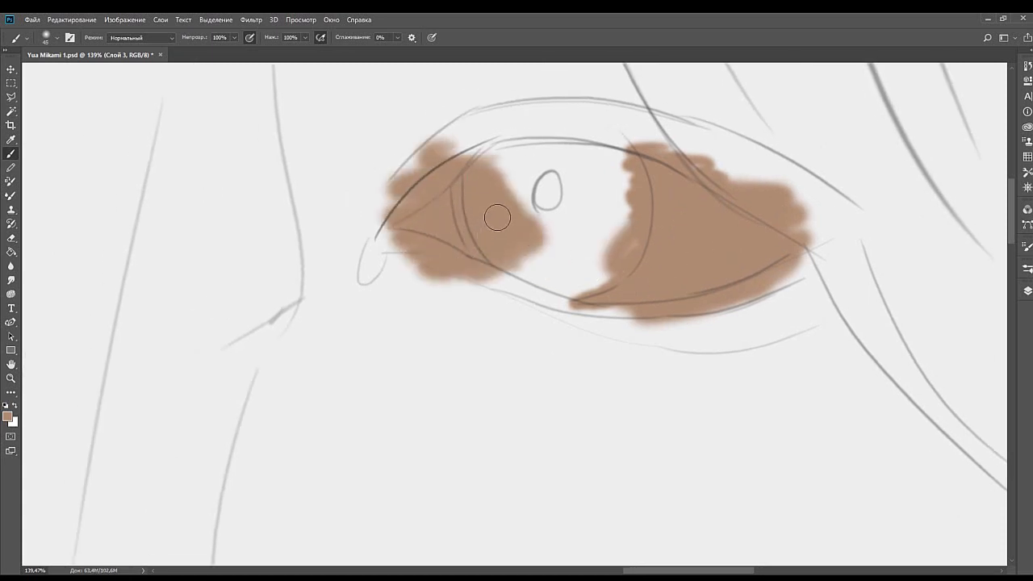
# Paint darker brown shading over the inner edge of the iris, down to the lower lid.
pyautogui.press('[')
pyautogui.press('[')
pyautogui.press('[')
pyautogui.keyDown('alt'); pyautogui.click(87, 211); pyautogui.keyUp('alt')
pyautogui.moveTo(456, 198)
pyautogui.mouseDown()
pyautogui.moveTo(444, 212)
pyautogui.moveTo(461, 200)
pyautogui.mouseUp()
pyautogui.moveTo(456, 208)
pyautogui.mouseDown()
pyautogui.moveTo(467, 182)
pyautogui.moveTo(487, 164)
pyautogui.moveTo(481, 191)
pyautogui.moveTo(445, 175)
pyautogui.moveTo(464, 249)
pyautogui.moveTo(520, 256)
pyautogui.moveTo(479, 249)
pyautogui.mouseUp()
pyautogui.press(']')
pyautogui.press(']')
pyautogui.press(']')
pyautogui.keyDown('alt'); pyautogui.click(476, 248); pyautogui.keyUp('alt')
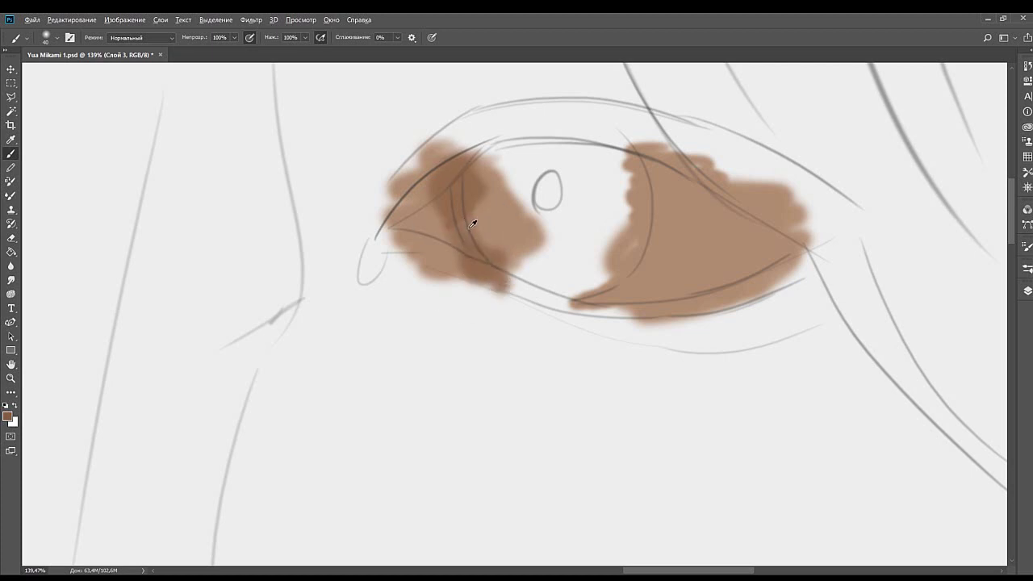
# Pick a dark reddish-brown colour for detailing the eye's inner corner.
pyautogui.click(83, 195)
pyautogui.click(11, 378)
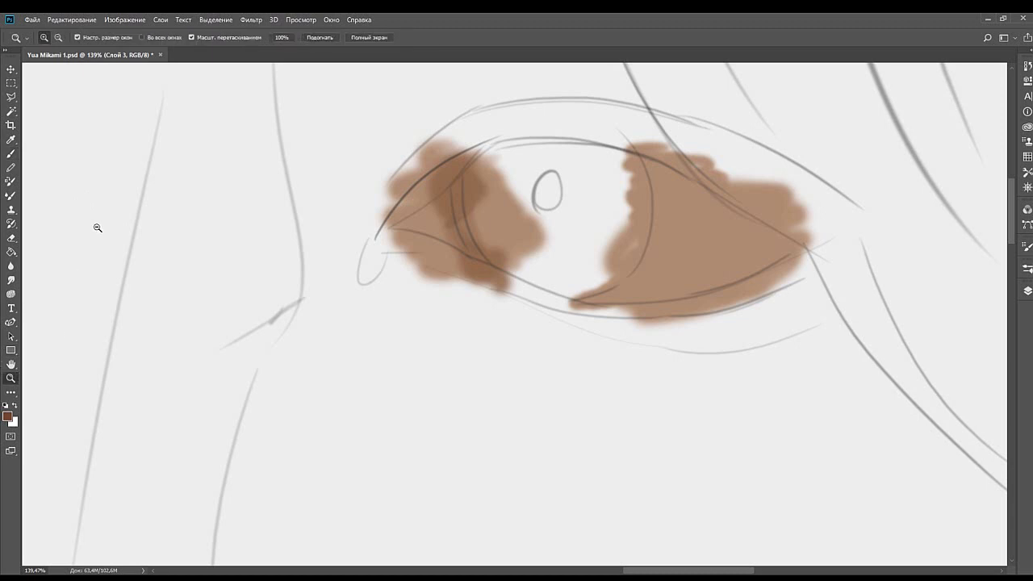
pyautogui.press('alt')
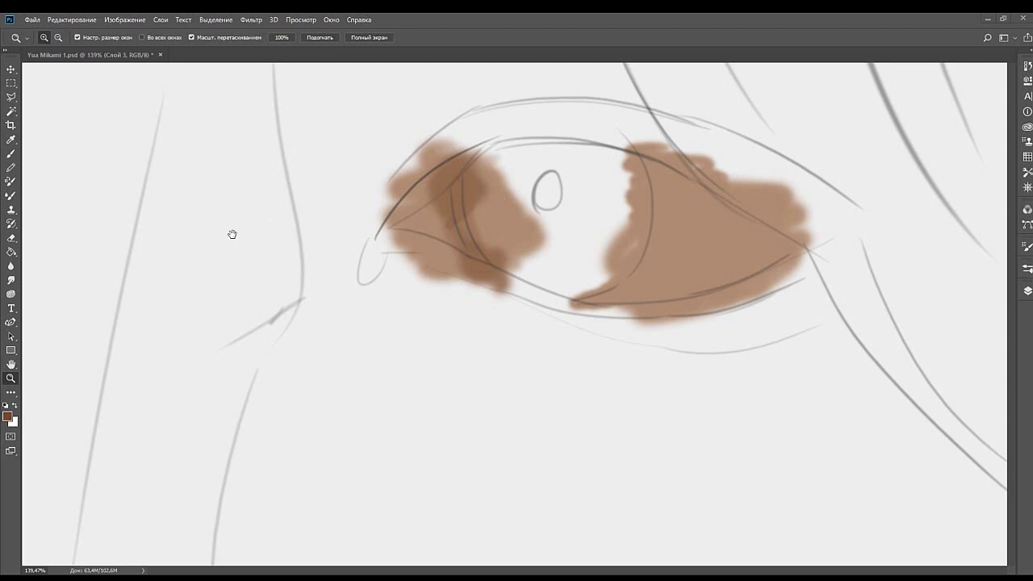
pyautogui.click(520, 236)
pyautogui.moveTo(478, 244); pyautogui.dragTo(491, 242)
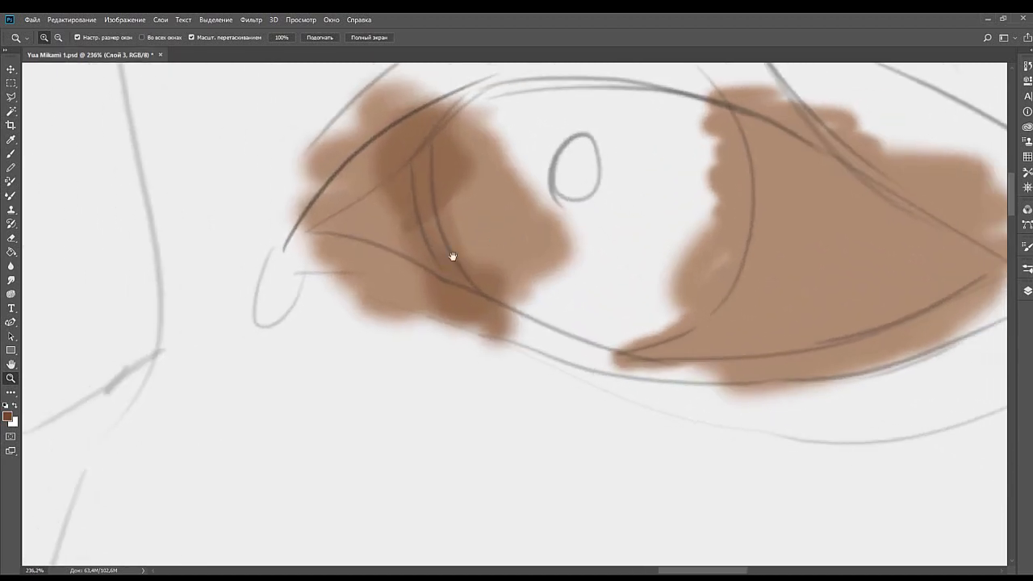
pyautogui.moveTo(212, 471); pyautogui.dragTo(316, 505)
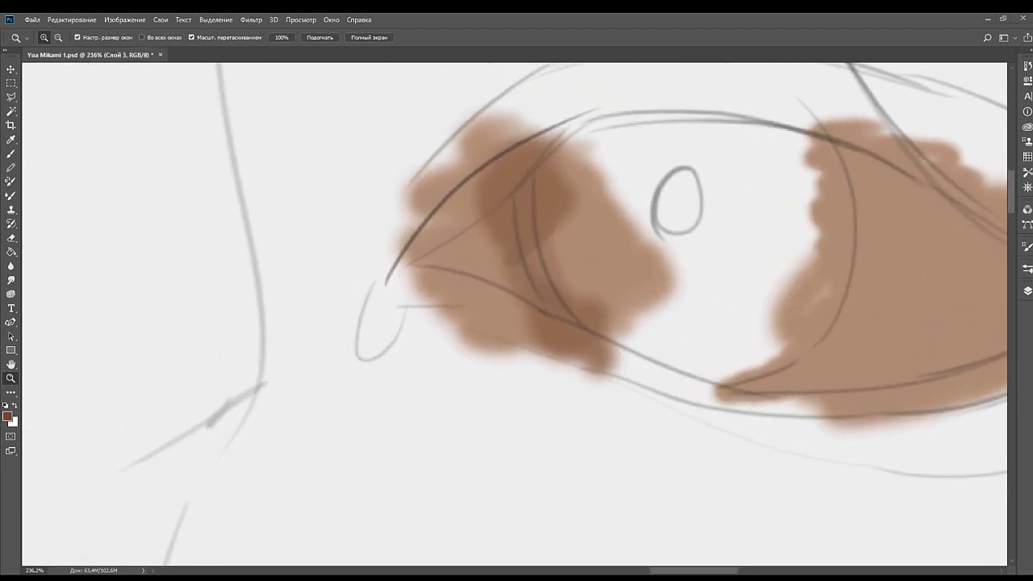
pyautogui.moveTo(456, 301)
pyautogui.mouseDown()
pyautogui.moveTo(475, 302)
pyautogui.moveTo(473, 294)
pyautogui.mouseUp()
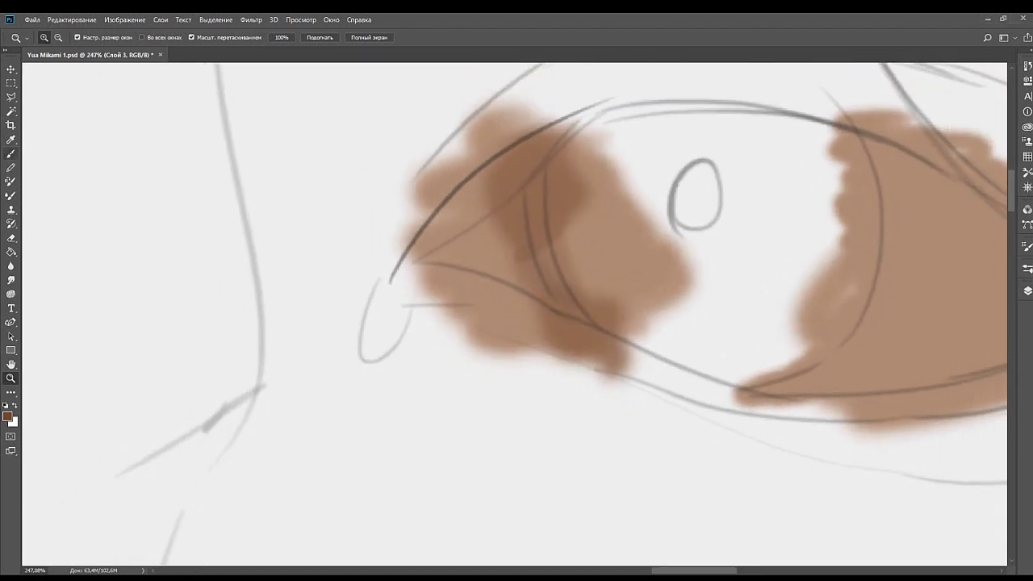
# Return to the Brush, reduce it to a fine tip and make layer Слой 4 active.
pyautogui.click(11, 153)
pyautogui.moveTo(529, 311); pyautogui.dragTo(485, 285)
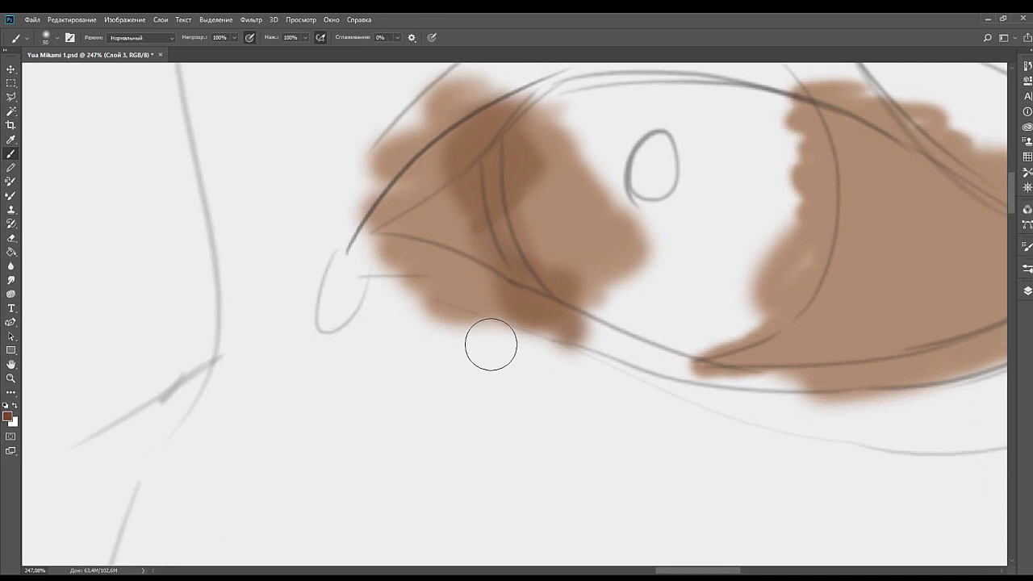
pyautogui.press('[')
pyautogui.press('[')
pyautogui.press('[')
pyautogui.press('[')
pyautogui.moveTo(460, 210)
pyautogui.mouseDown()
pyautogui.moveTo(489, 266)
pyautogui.moveTo(477, 228)
pyautogui.moveTo(480, 241)
pyautogui.moveTo(492, 232)
pyautogui.moveTo(486, 265)
pyautogui.moveTo(468, 249)
pyautogui.moveTo(474, 288)
pyautogui.mouseUp()
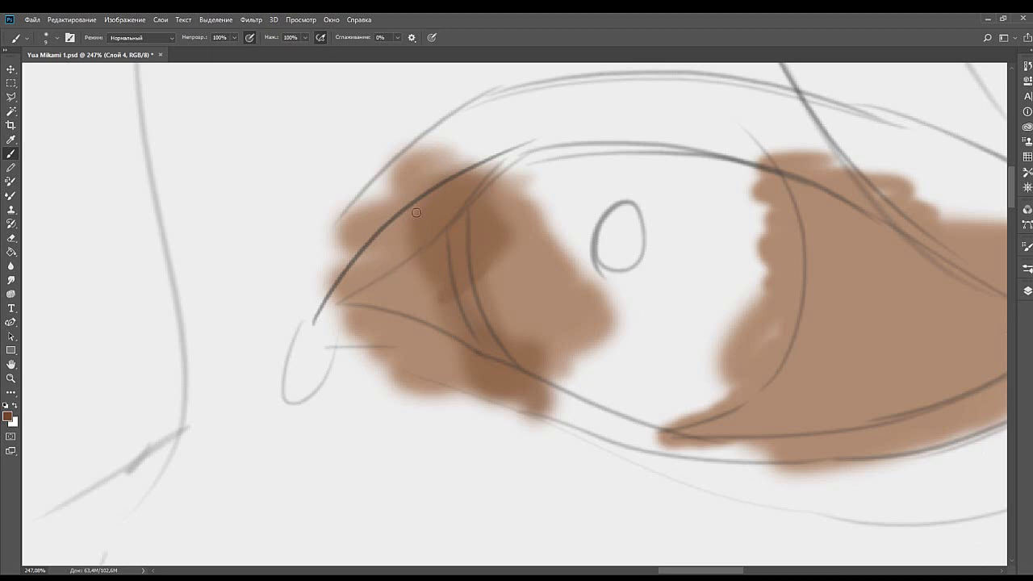
pyautogui.moveTo(431, 262); pyautogui.dragTo(433, 240)
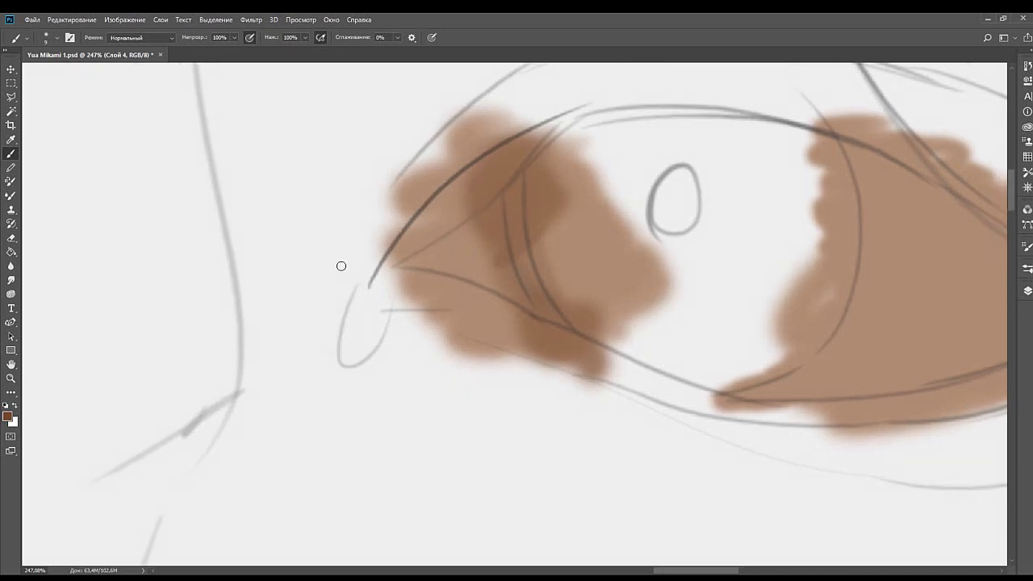
# Pick dark maroon and reddish-brown tones and dab them as test swatches on the brown patch inside the iris.
pyautogui.click(157, 254)
pyautogui.moveTo(429, 326); pyautogui.dragTo(460, 301)
pyautogui.moveTo(402, 258); pyautogui.dragTo(389, 231)
pyautogui.moveTo(452, 244); pyautogui.dragTo(431, 300)
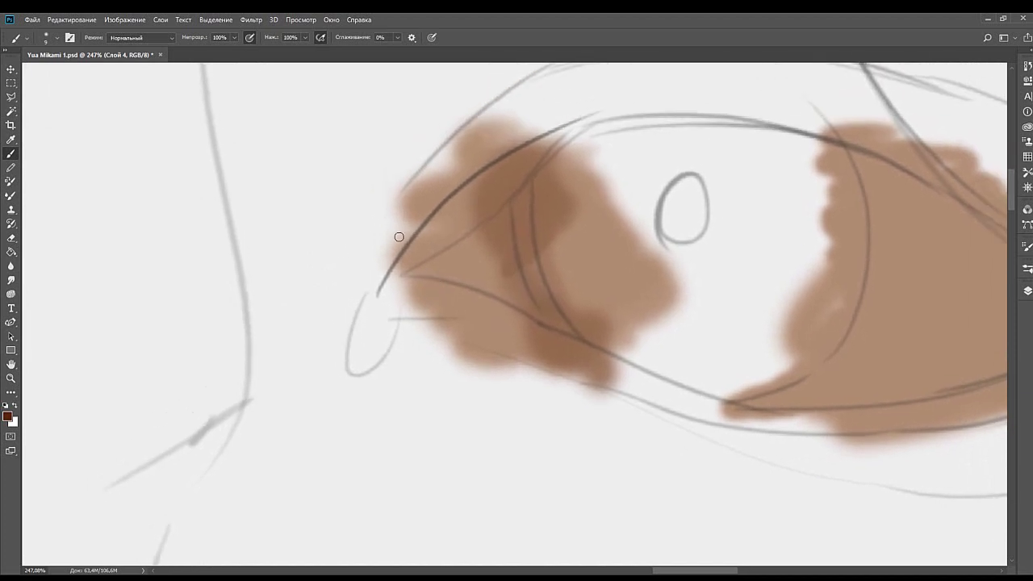
pyautogui.moveTo(496, 223); pyautogui.dragTo(466, 243)
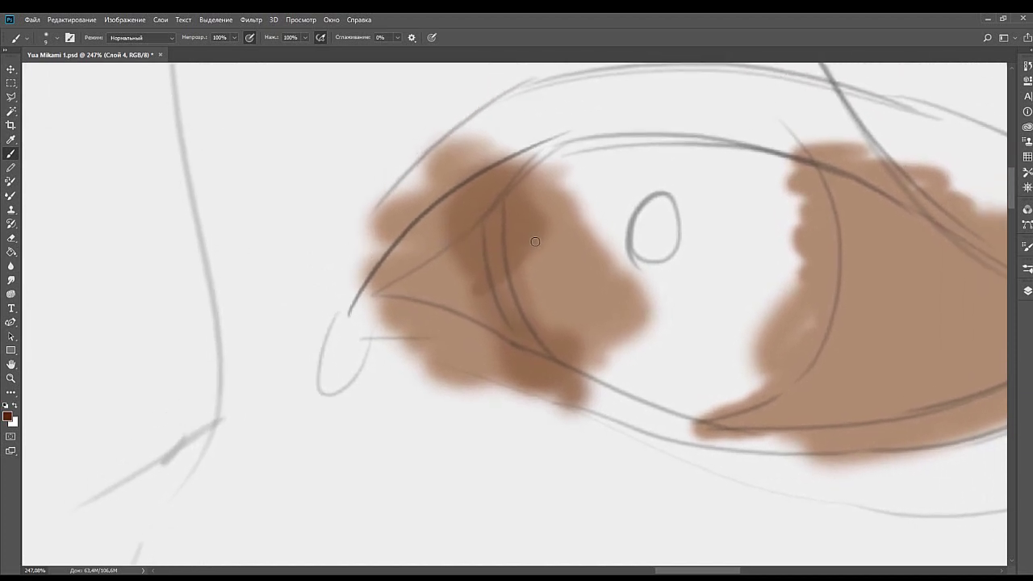
pyautogui.click(544, 241)
pyautogui.moveTo(546, 239); pyautogui.dragTo(550, 253)
pyautogui.keyDown('alt'); pyautogui.click(185, 286); pyautogui.keyUp('alt')
pyautogui.moveTo(553, 260); pyautogui.dragTo(552, 264)
pyautogui.keyDown('alt'); pyautogui.click(211, 330); pyautogui.keyUp('alt')
pyautogui.moveTo(542, 298)
pyautogui.mouseDown()
pyautogui.moveTo(557, 300)
pyautogui.moveTo(537, 299)
pyautogui.mouseUp()
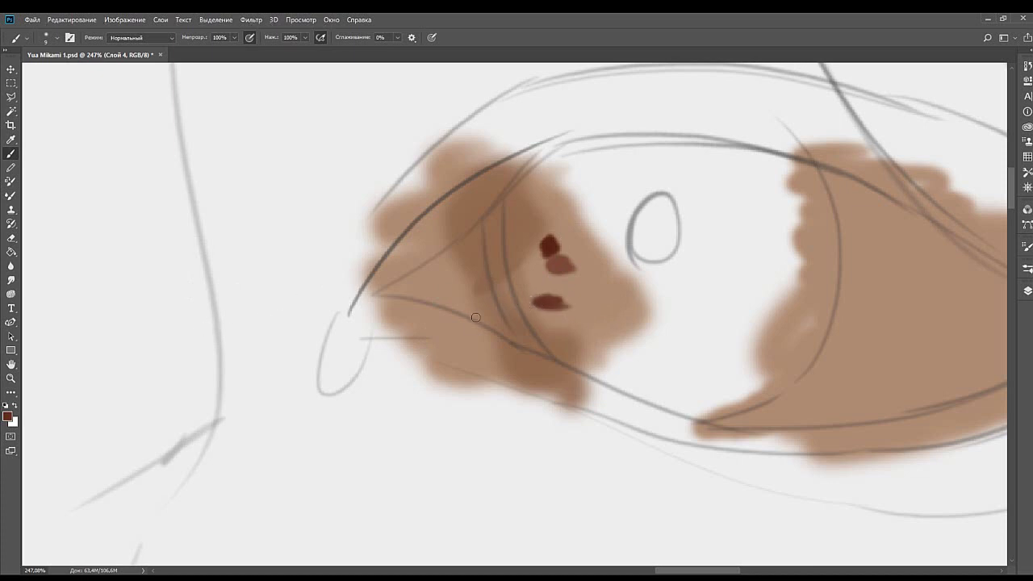
# Remove the lowest test swatch and paint a thin dark red line along the inner part of the lower lid.
pyautogui.hotkey('ctrl', 'z')
pyautogui.moveTo(467, 314)
pyautogui.mouseDown()
pyautogui.moveTo(522, 344)
pyautogui.moveTo(421, 302)
pyautogui.mouseUp()
pyautogui.hotkey('ctrl', 'z')
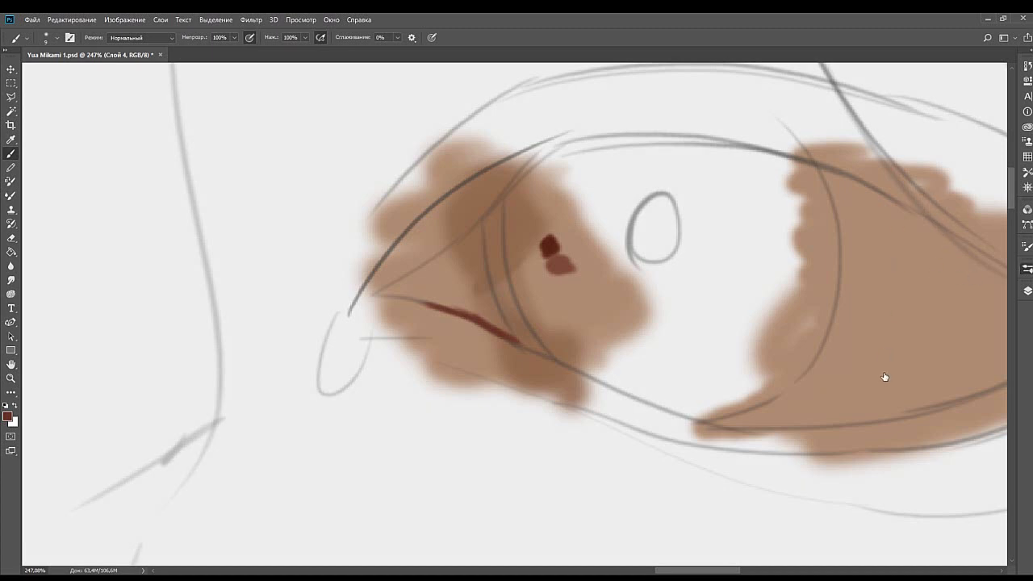
# Switch to a different brush preset and reduce it to a fine tip.
pyautogui.click(760, 353)
pyautogui.click(834, 344)
pyautogui.press('[')
pyautogui.press('[')
pyautogui.press('[')
pyautogui.press('[')
pyautogui.press('[')
pyautogui.press('[')
pyautogui.press('[')
pyautogui.press('[')
pyautogui.press('[')
pyautogui.press('[')
pyautogui.press('[')
pyautogui.press('[')
pyautogui.press('[')
pyautogui.press('[')
pyautogui.press('[')
pyautogui.press('[')
pyautogui.press('[')
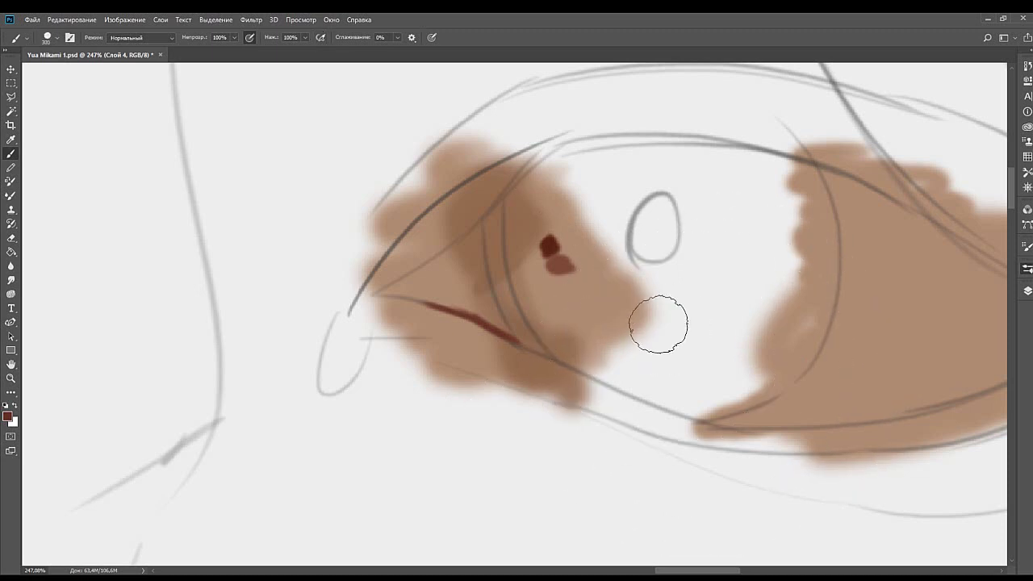
pyautogui.press('[')
pyautogui.press('[')
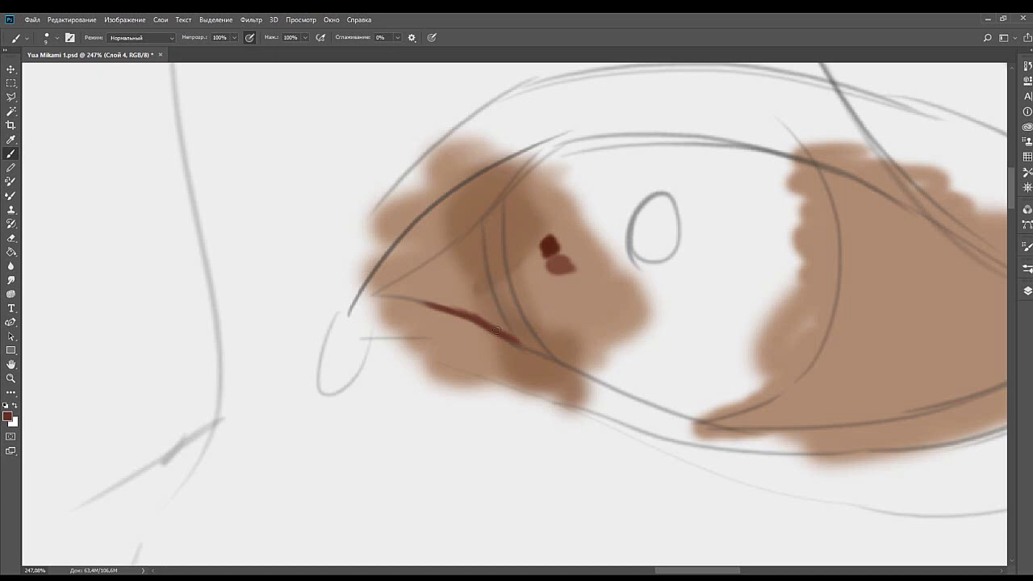
# Thicken the dark red lower lid line and extend it toward the inner corner with a size 10 brush.
pyautogui.press(']')
pyautogui.press(']')
pyautogui.moveTo(506, 332); pyautogui.dragTo(440, 297)
pyautogui.hotkey('ctrl', 'z')
pyautogui.moveTo(496, 324); pyautogui.dragTo(416, 295)
pyautogui.press(']')
pyautogui.moveTo(470, 316); pyautogui.dragTo(401, 293)
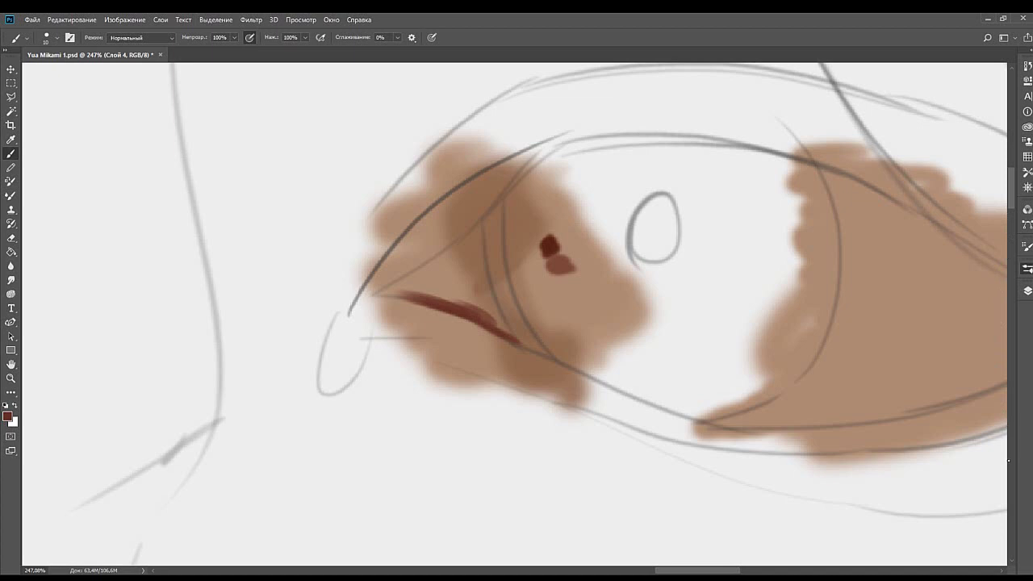
# Switch to a textured, bristle-like brush preset and reduce its size.
pyautogui.click(958, 258)
pyautogui.press('[')
pyautogui.press('[')
pyautogui.press('[')
pyautogui.press('[')
pyautogui.press('[')
pyautogui.press('[')
pyautogui.press('[')
pyautogui.press('[')
pyautogui.press('[')
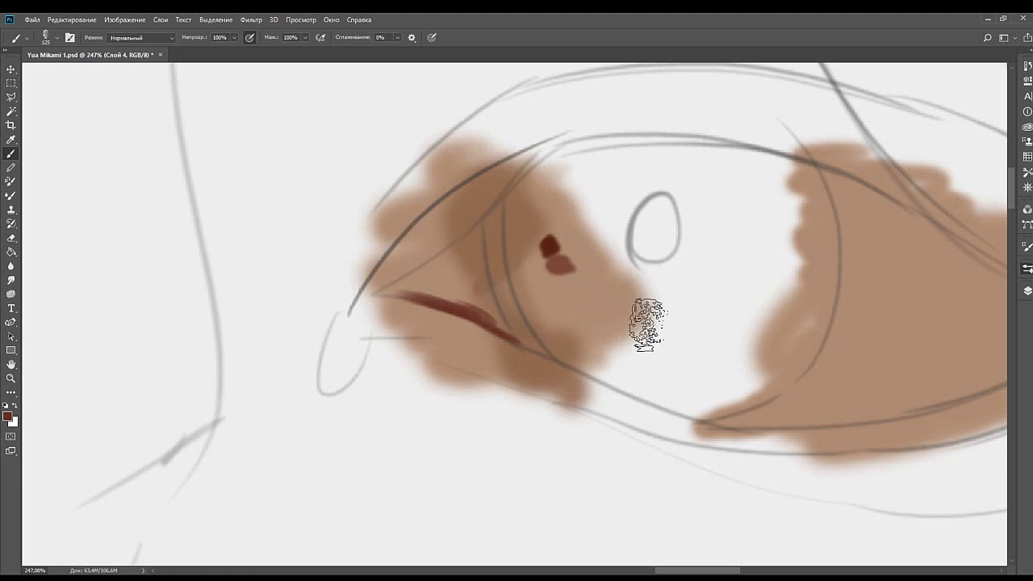
# Pick a muted pinkish red and paint a textured band beneath the lower lid line near the inner corner.
pyautogui.moveTo(512, 422)
pyautogui.mouseDown()
pyautogui.moveTo(424, 390)
pyautogui.moveTo(511, 341)
pyautogui.moveTo(595, 356)
pyautogui.mouseUp()
pyautogui.hotkey('ctrl', 'z')
pyautogui.click(331, 359)
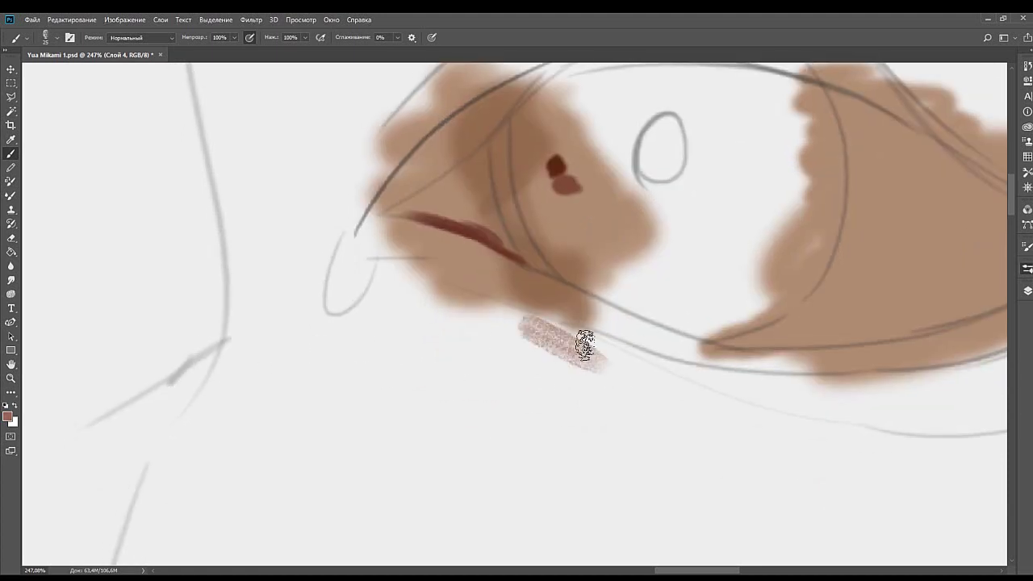
pyautogui.hotkey('ctrl', 'z')
pyautogui.moveTo(494, 313); pyautogui.dragTo(609, 360)
pyautogui.hotkey('ctrl', 'z')
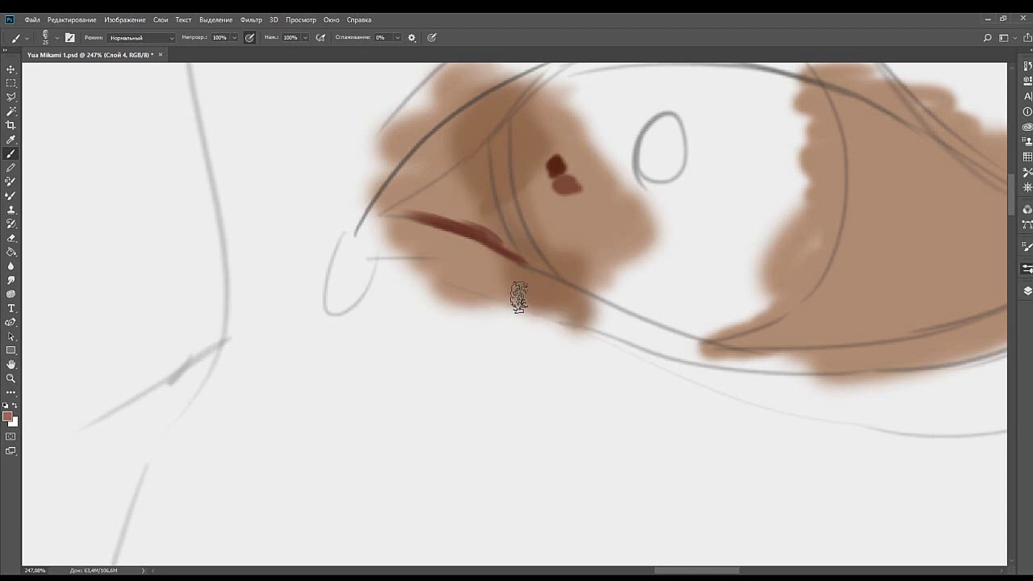
pyautogui.moveTo(498, 283)
pyautogui.mouseDown()
pyautogui.moveTo(599, 311)
pyautogui.moveTo(438, 271)
pyautogui.mouseUp()
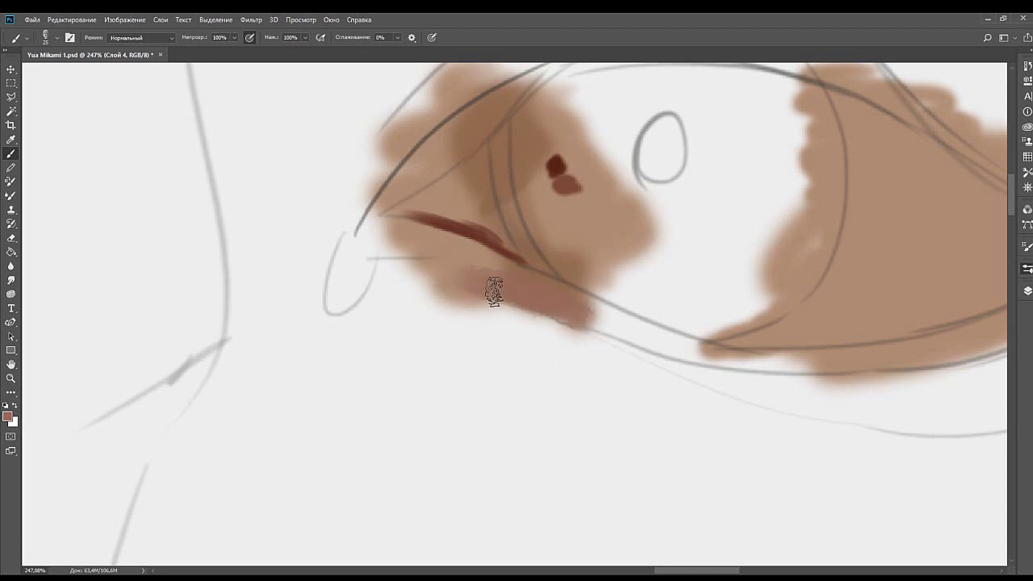
pyautogui.moveTo(493, 291)
pyautogui.mouseDown()
pyautogui.moveTo(359, 271)
pyautogui.moveTo(476, 300)
pyautogui.mouseUp()
# Shrink the textured brush and paint a thin dark maroon stroke along the inner end of the upper lid line.
pyautogui.press('[')
pyautogui.press('[')
pyautogui.press('[')
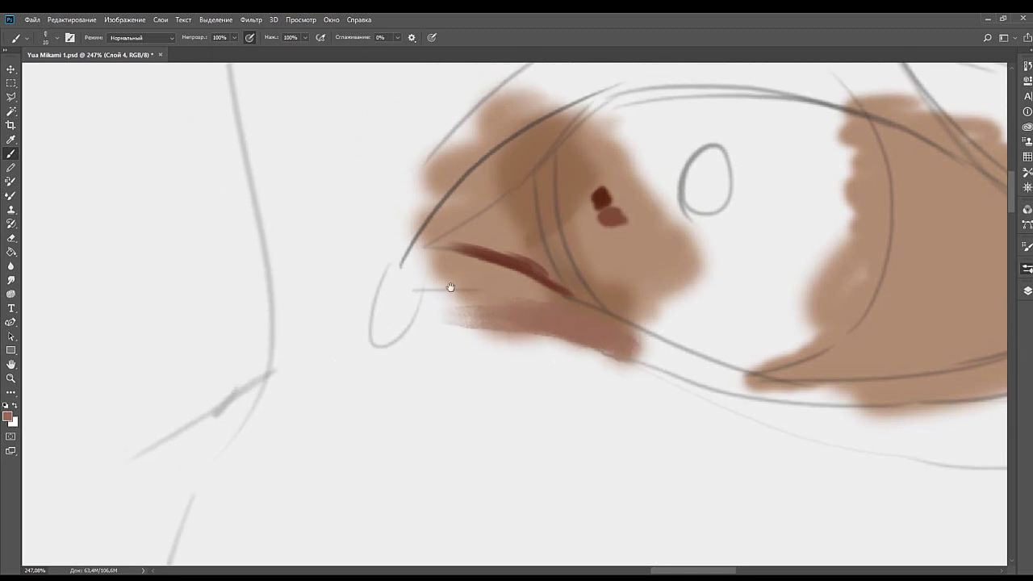
pyautogui.keyDown('alt'); pyautogui.click(78, 313); pyautogui.keyUp('alt')
pyautogui.moveTo(454, 256)
pyautogui.mouseDown()
pyautogui.moveTo(409, 309)
pyautogui.moveTo(357, 320)
pyautogui.moveTo(388, 273)
pyautogui.mouseUp()
pyautogui.hotkey('ctrl', 'z')
pyautogui.press('[')
pyautogui.press('[')
pyautogui.press('[')
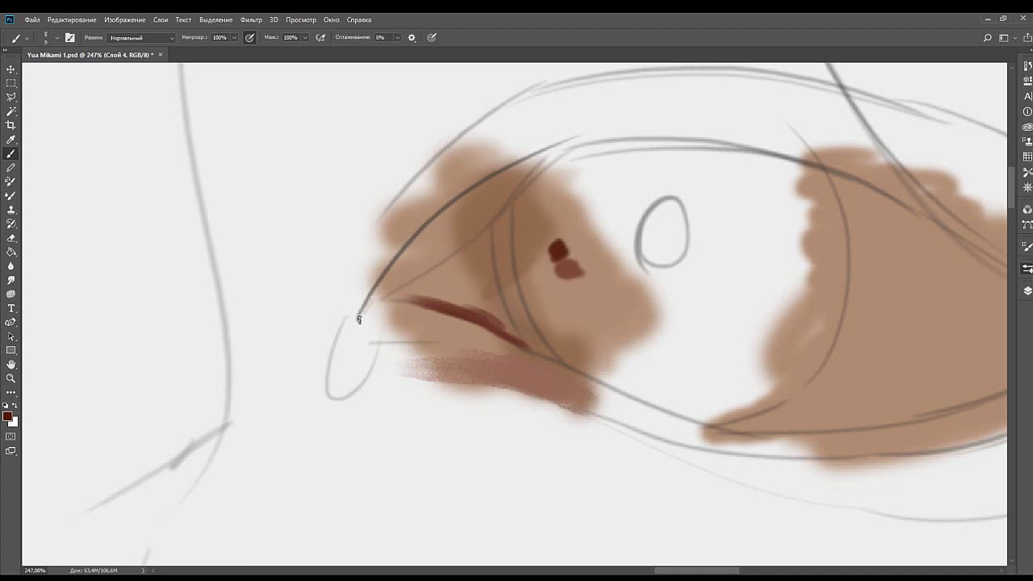
pyautogui.moveTo(359, 322); pyautogui.dragTo(409, 247)
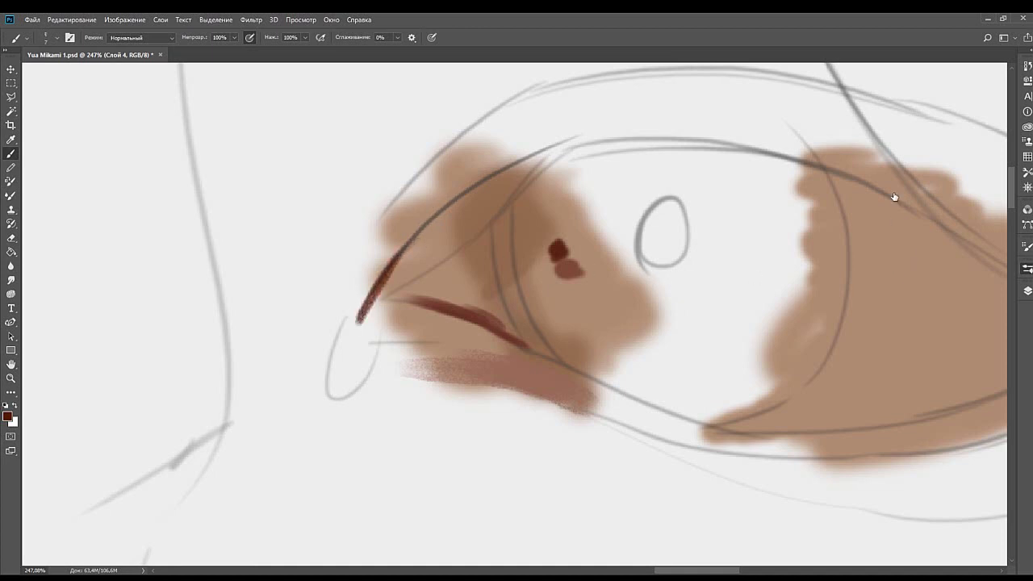
# Try a scattered-speck brush preset, first enlarging it and shrinking it again.
pyautogui.click(867, 219)
pyautogui.press(']')
pyautogui.press(']')
pyautogui.press(']')
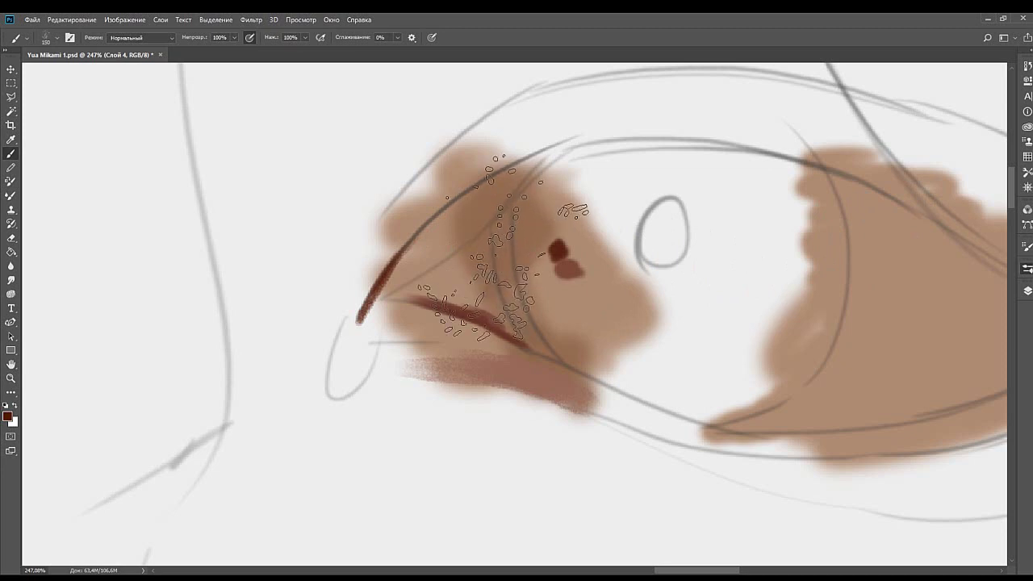
pyautogui.press('[')
pyautogui.press('[')
pyautogui.press('[')
pyautogui.press('[')
pyautogui.press('[')
pyautogui.press('[')
pyautogui.press('[')
pyautogui.press('[')
pyautogui.press('[')
pyautogui.press('[')
pyautogui.press('[')
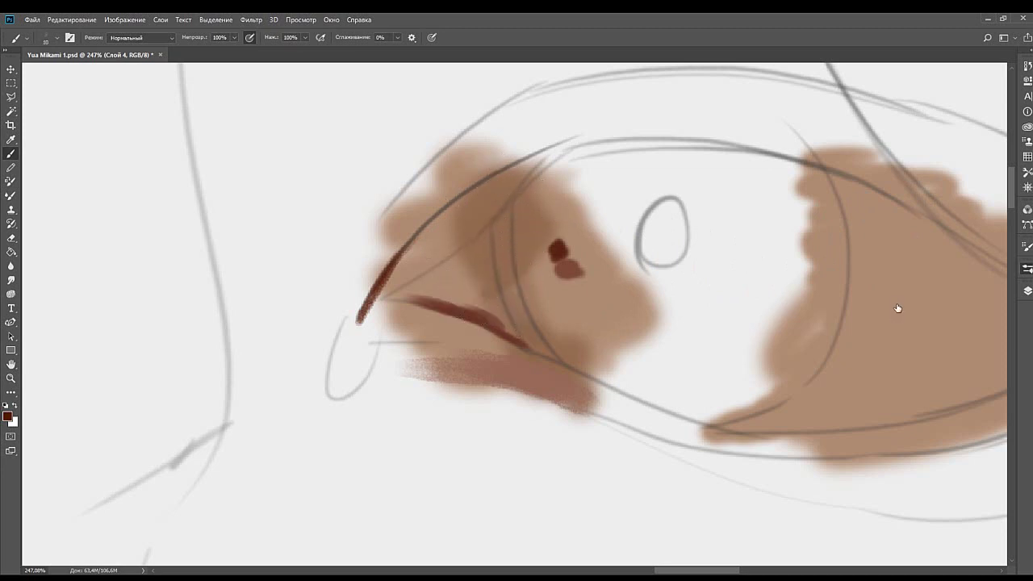
# Try another brush preset with small and enlarged test dabs on the eye, undoing each one.
pyautogui.click(960, 283)
pyautogui.click(676, 289)
pyautogui.hotkey('ctrl', 'z')
pyautogui.press(']')
pyautogui.press(']')
pyautogui.press(']')
pyautogui.press(']')
pyautogui.press(']')
pyautogui.click(669, 355)
pyautogui.hotkey('ctrl', 'z')
# Try wide dark red strokes along the lower lid with two other brush presets, undoing each stroke.
pyautogui.click(876, 413)
pyautogui.moveTo(640, 370); pyautogui.dragTo(493, 355)
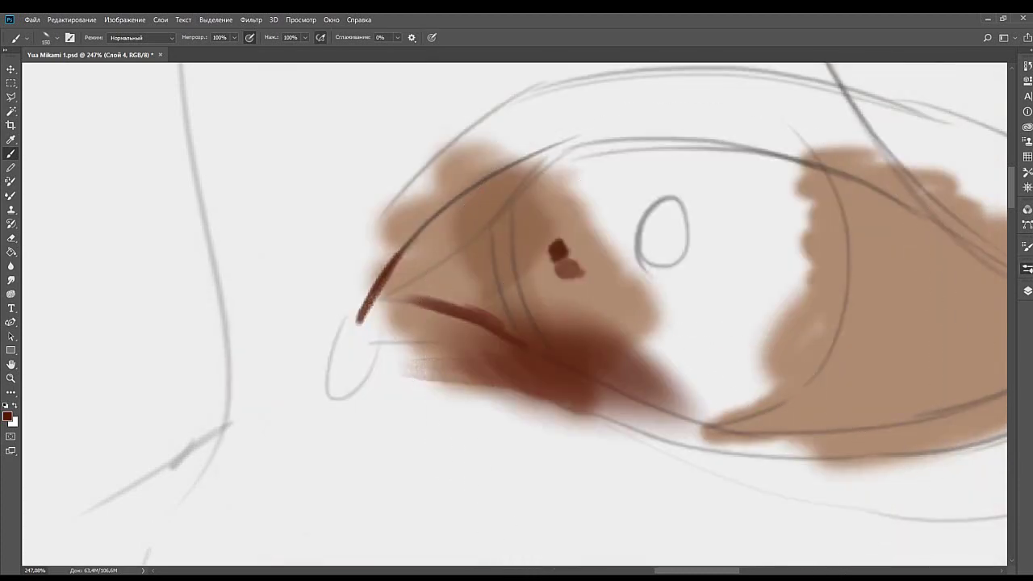
pyautogui.hotkey('ctrl', 'z')
pyautogui.click(875, 395)
pyautogui.moveTo(649, 359); pyautogui.dragTo(558, 376)
pyautogui.hotkey('ctrl', 'z')
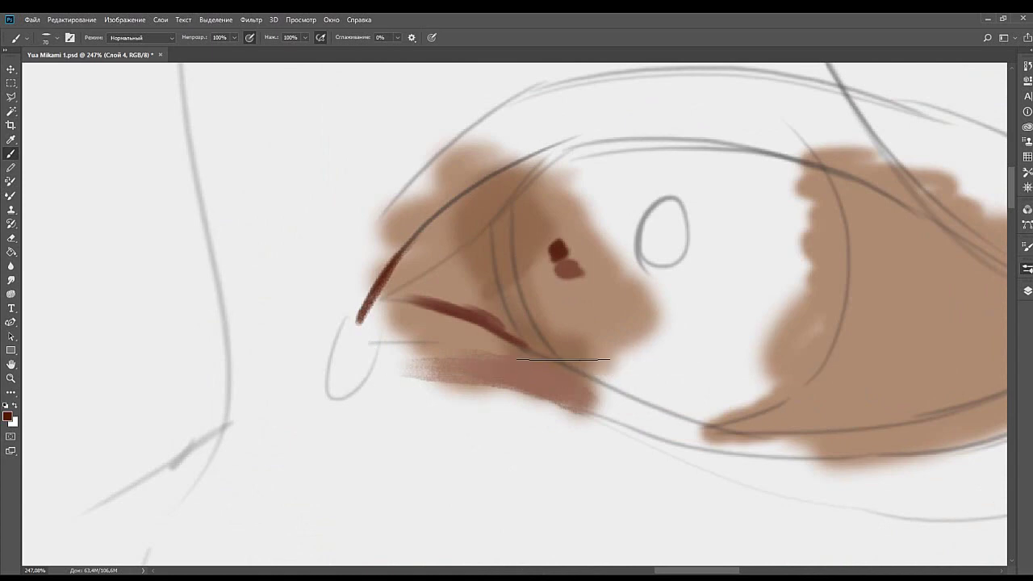
# Test rough-edged brush strokes below the lower lid, undo them and try an oval brush preset.
pyautogui.moveTo(484, 387); pyautogui.dragTo(526, 459)
pyautogui.hotkey('ctrl', 'z')
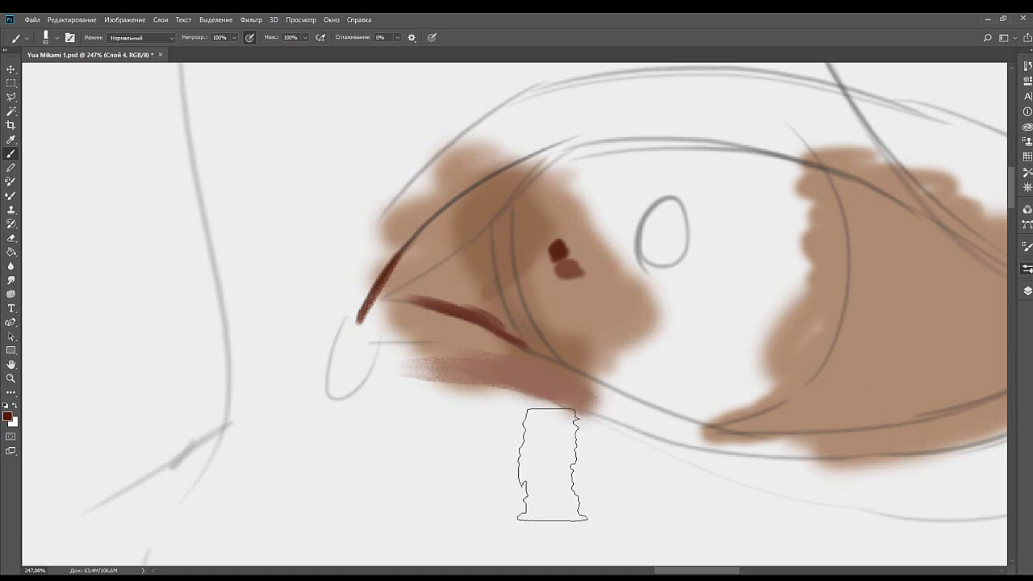
pyautogui.moveTo(557, 466); pyautogui.dragTo(484, 475)
pyautogui.hotkey('ctrl', 'z')
pyautogui.click(865, 314)
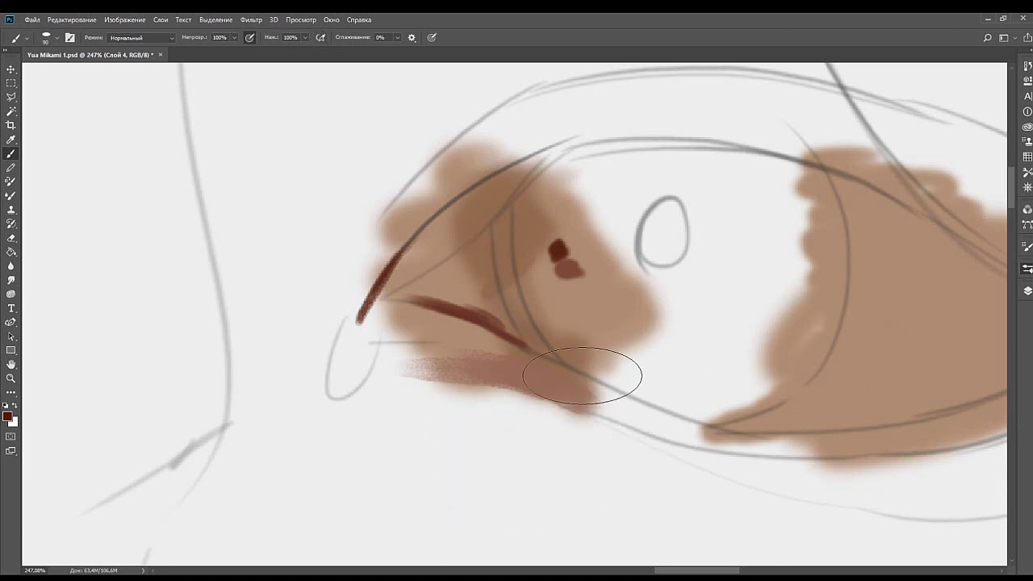
# Switch to a round speckled brush preset, undo a test stroke and set the brush size to 15.
pyautogui.click(850, 283)
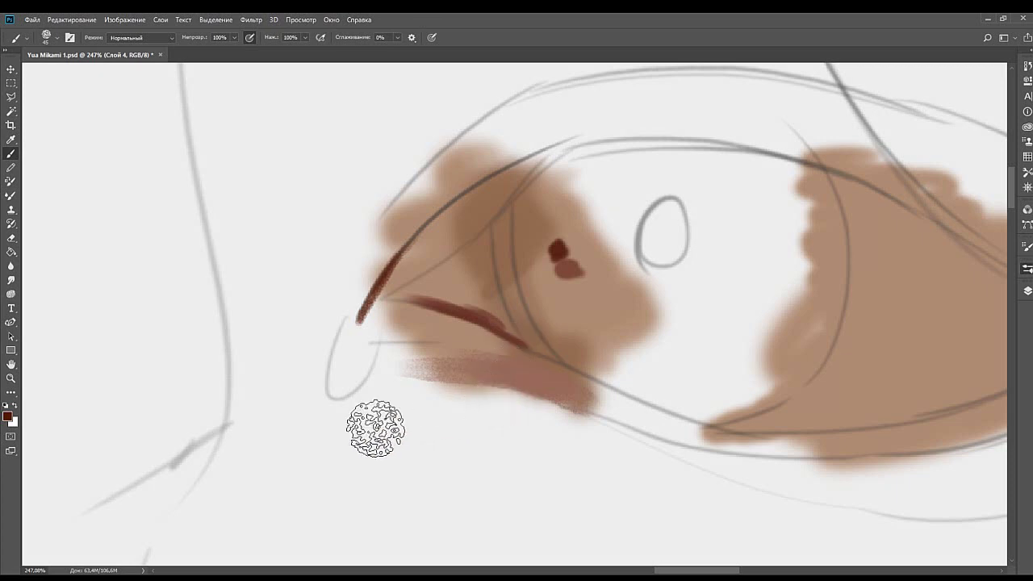
pyautogui.moveTo(376, 427); pyautogui.dragTo(524, 386)
pyautogui.hotkey('ctrl', 'z')
pyautogui.press(']')
pyautogui.press(']')
pyautogui.press('[')
pyautogui.press('[')
pyautogui.press('[')
pyautogui.press('[')
pyautogui.press('[')
pyautogui.press('[')
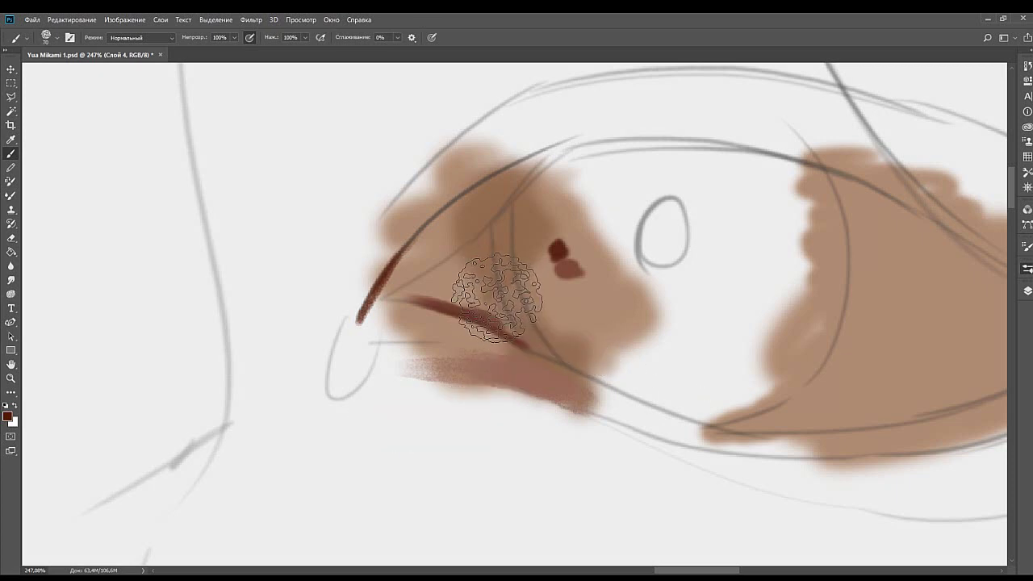
pyautogui.press(']')
pyautogui.press(']')
pyautogui.press(']')
pyautogui.press(']')
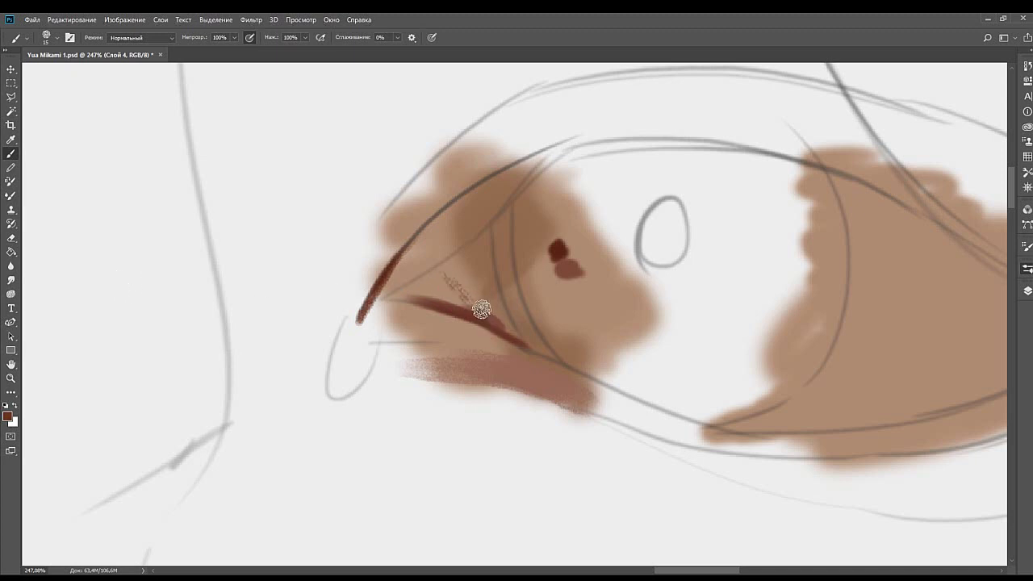
# Paint textured reddish-brown strokes above and below the lower lid line near the inner corner, adjusting the colour between strokes.
pyautogui.moveTo(433, 271); pyautogui.dragTo(468, 300)
pyautogui.press('i')
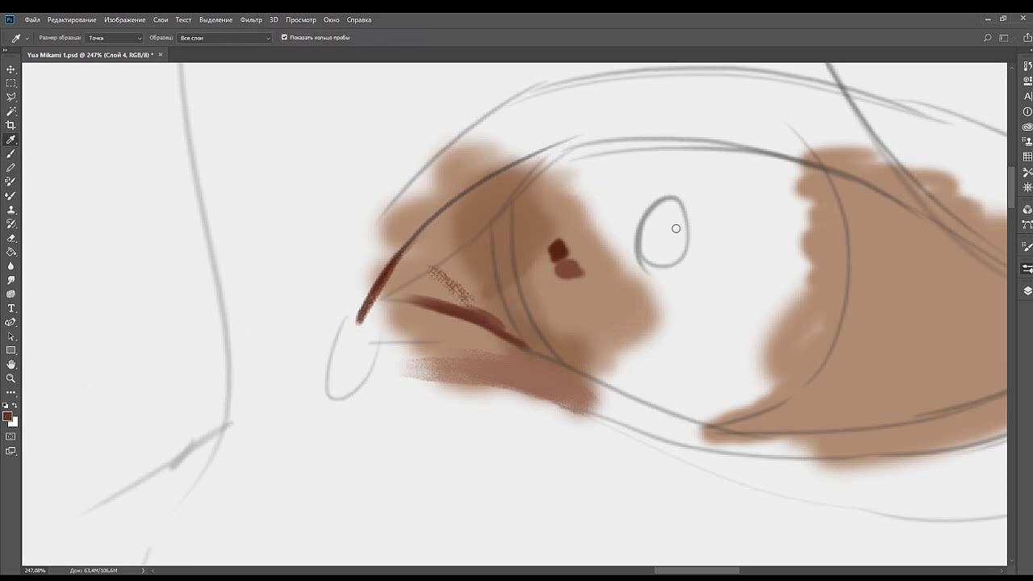
pyautogui.press('b')
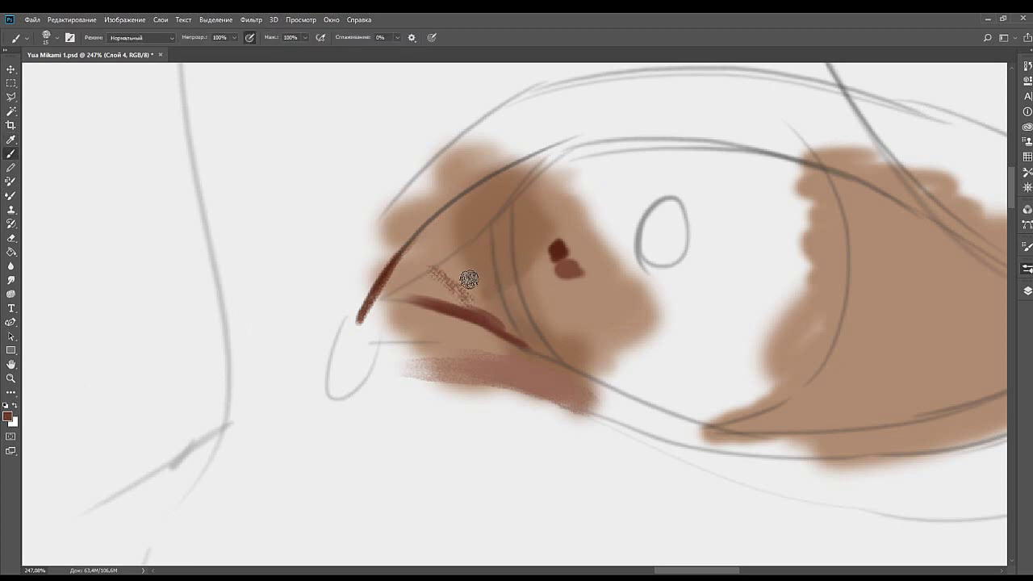
pyautogui.moveTo(432, 273); pyautogui.dragTo(493, 311)
pyautogui.moveTo(473, 368)
pyautogui.mouseDown()
pyautogui.moveTo(526, 286)
pyautogui.moveTo(488, 302)
pyautogui.moveTo(521, 306)
pyautogui.moveTo(511, 316)
pyautogui.moveTo(551, 336)
pyautogui.moveTo(408, 330)
pyautogui.moveTo(491, 337)
pyautogui.moveTo(450, 319)
pyautogui.moveTo(529, 323)
pyautogui.mouseUp()
pyautogui.moveTo(490, 271); pyautogui.dragTo(455, 378)
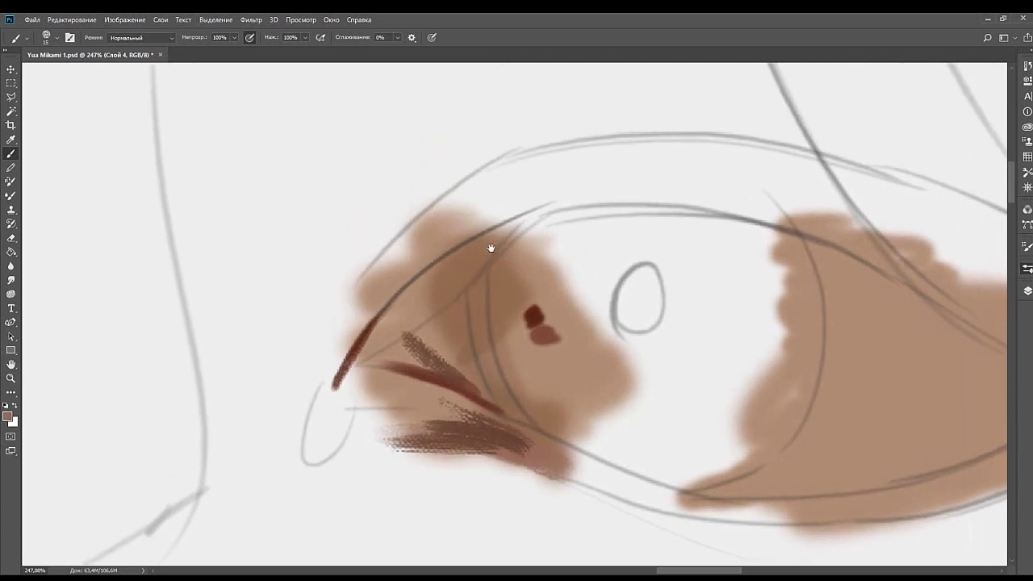
# Switch to the soft round brush and shrink it to a fine tip for detail work at the inner corner.
pyautogui.moveTo(505, 223); pyautogui.dragTo(430, 246)
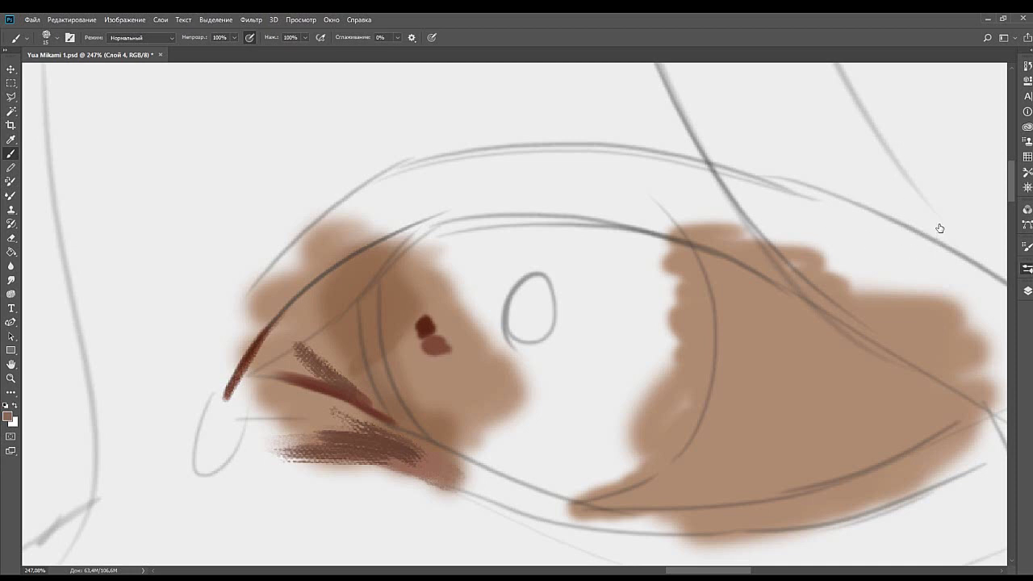
pyautogui.click(952, 249)
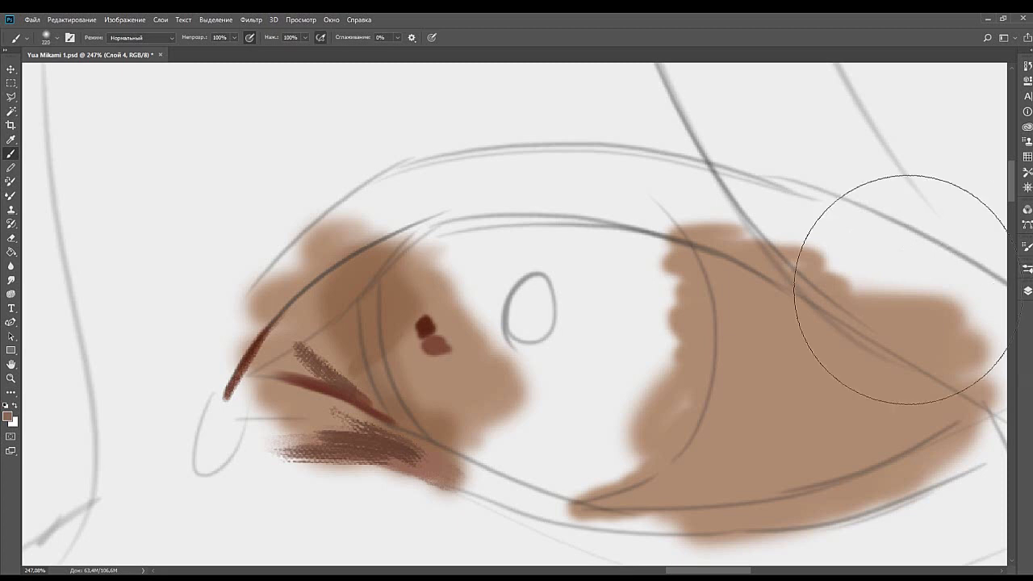
pyautogui.moveTo(543, 360); pyautogui.dragTo(710, 269)
pyautogui.press(']')
pyautogui.press('[')
pyautogui.press('[')
pyautogui.press('[')
pyautogui.press('[')
pyautogui.press('[')
pyautogui.press('[')
pyautogui.press('[')
pyautogui.press('[')
pyautogui.press('[')
pyautogui.press('[')
pyautogui.press('[')
pyautogui.press('[')
pyautogui.press('[')
pyautogui.press('[')
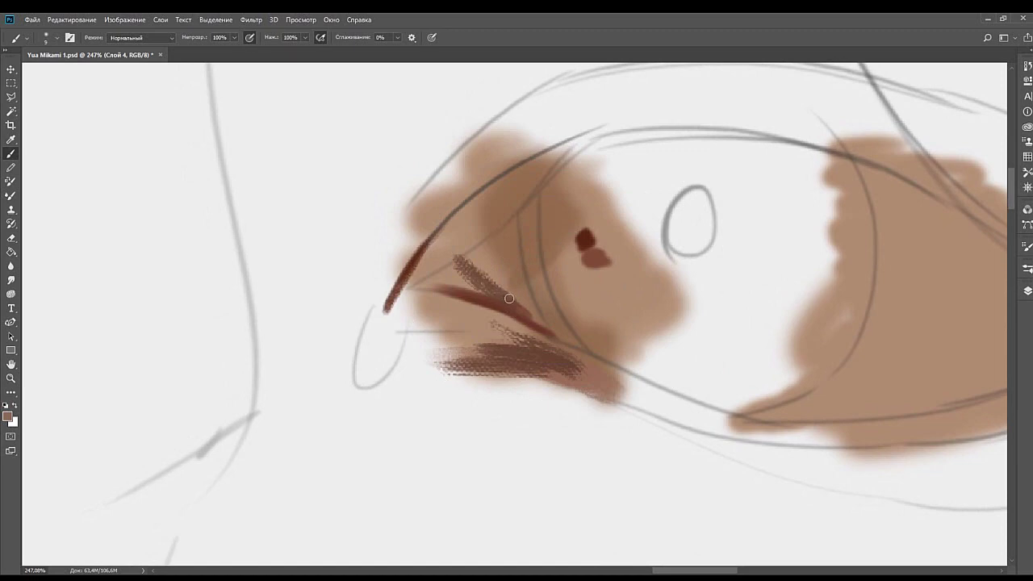
# Pick a dark red and paint a thin line from the inner corner up to the textured stroke.
pyautogui.keyDown('alt'); pyautogui.click(141, 303); pyautogui.keyUp('alt')
pyautogui.moveTo(492, 318); pyautogui.dragTo(546, 315)
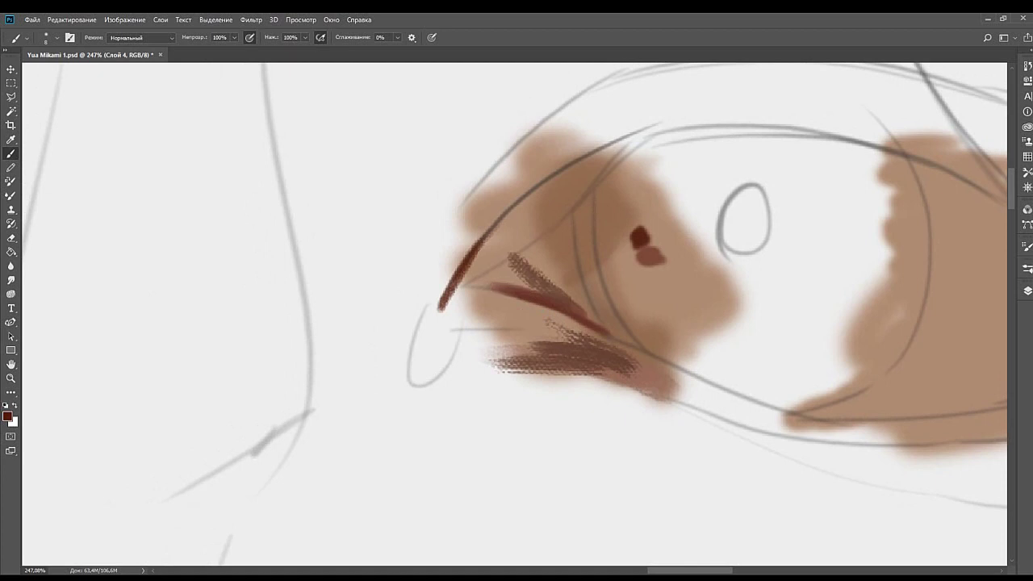
pyautogui.moveTo(477, 283); pyautogui.dragTo(497, 294)
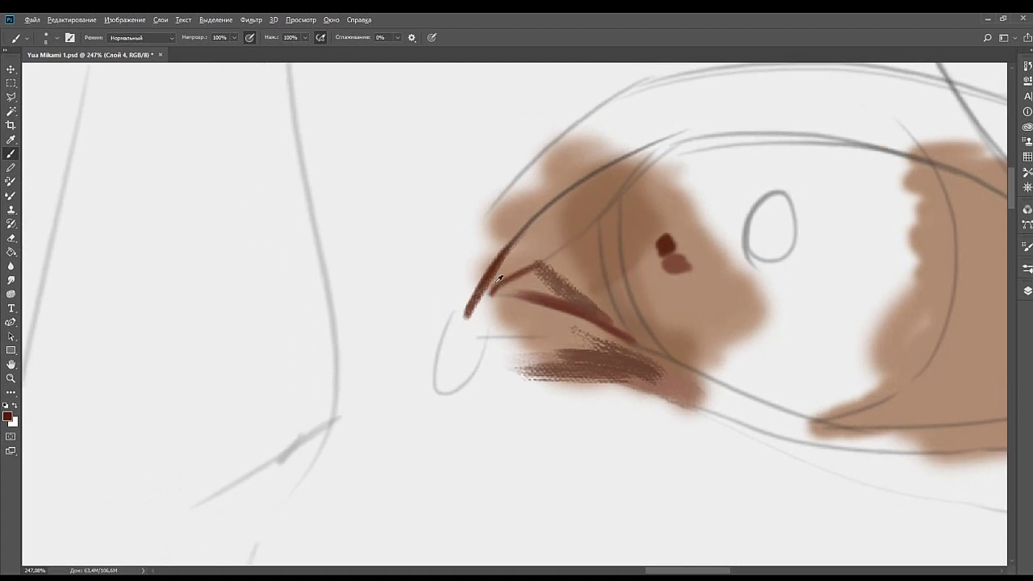
# Deepen the inner end of the upper lid line in dark red and extend the line upward over the sketch.
pyautogui.keyDown('alt'); pyautogui.click(484, 288); pyautogui.keyUp('alt')
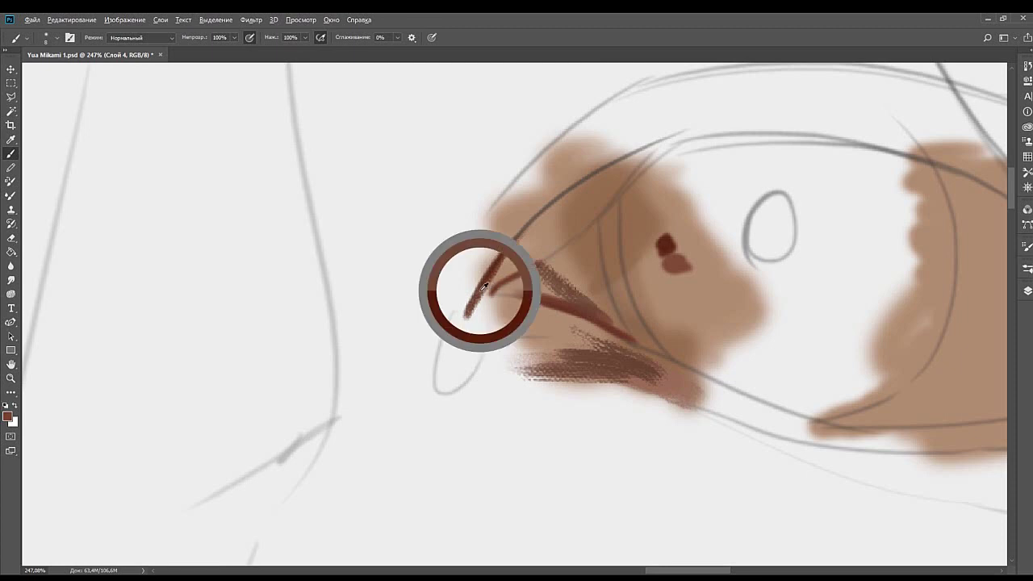
pyautogui.click(85, 295)
pyautogui.moveTo(500, 282); pyautogui.dragTo(482, 299)
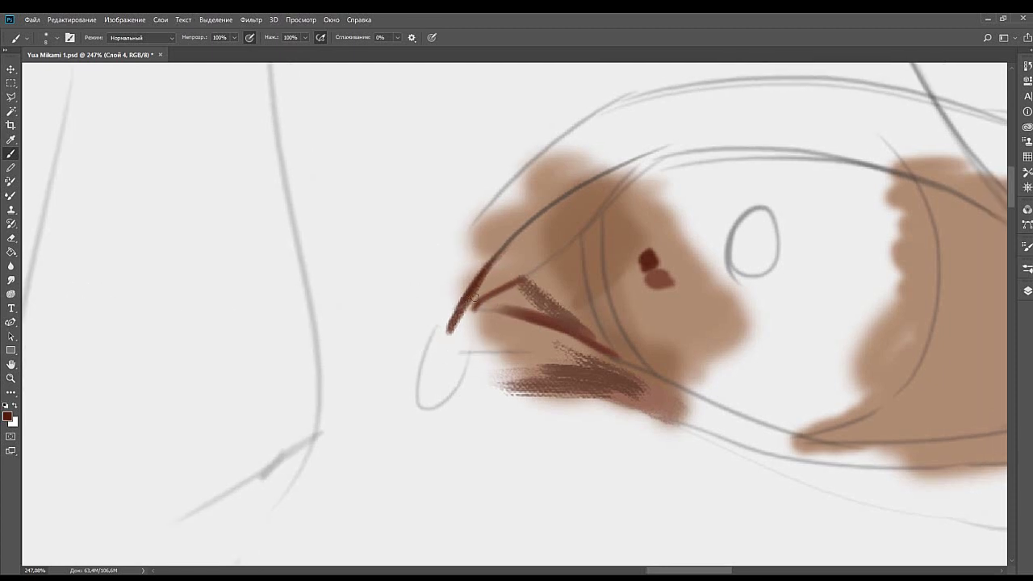
pyautogui.moveTo(512, 242)
pyautogui.mouseDown()
pyautogui.moveTo(468, 299)
pyautogui.moveTo(521, 247)
pyautogui.moveTo(492, 261)
pyautogui.mouseUp()
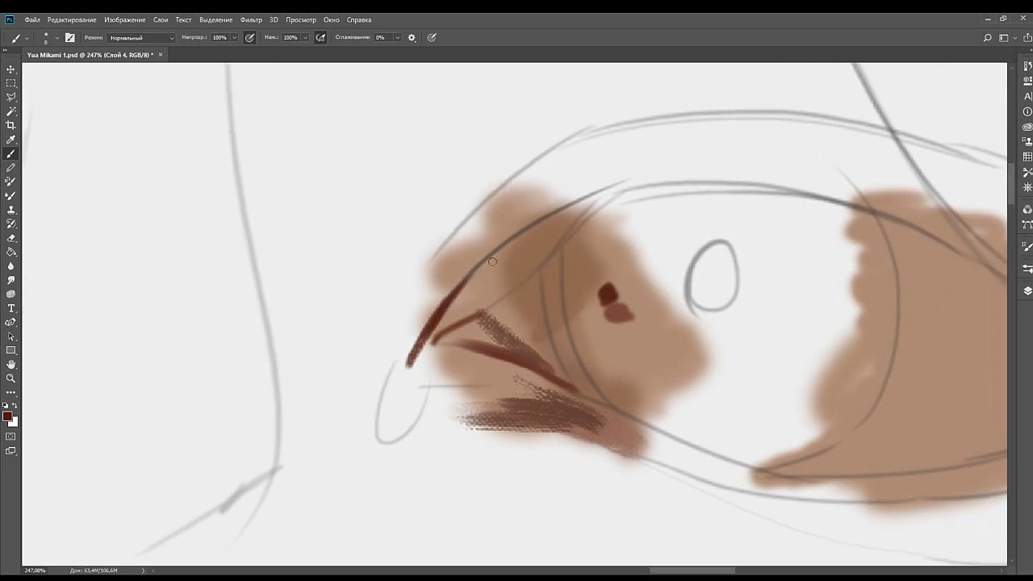
pyautogui.moveTo(462, 292); pyautogui.dragTo(529, 229)
pyautogui.moveTo(470, 276); pyautogui.dragTo(531, 227)
# Paint a second dark red line below the upper lid line, running from the inner corner toward the iris.
pyautogui.moveTo(427, 333)
pyautogui.mouseDown()
pyautogui.moveTo(541, 173)
pyautogui.moveTo(462, 284)
pyautogui.moveTo(502, 256)
pyautogui.mouseUp()
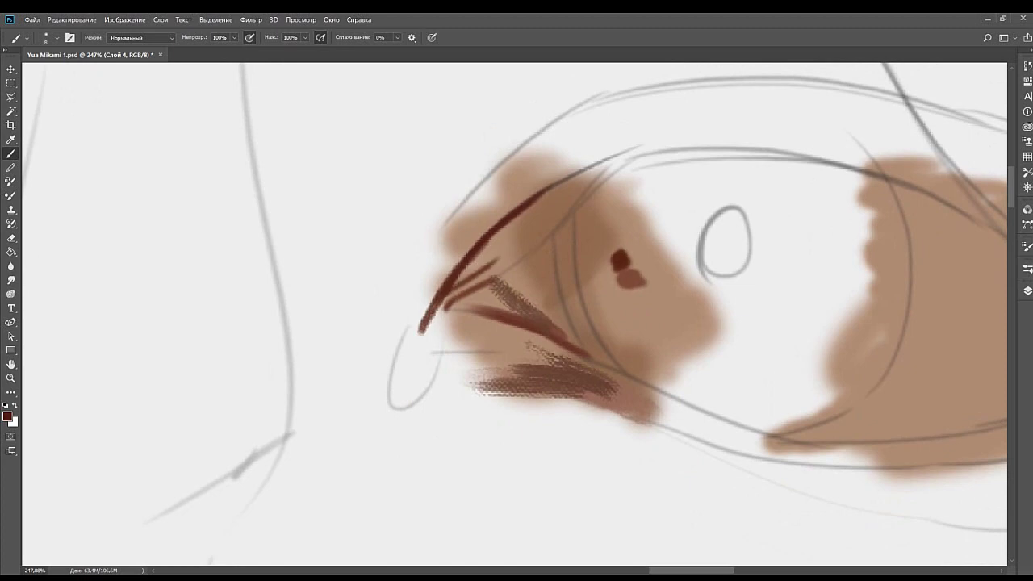
pyautogui.moveTo(450, 291); pyautogui.dragTo(502, 256)
pyautogui.moveTo(454, 293); pyautogui.dragTo(531, 235)
pyautogui.moveTo(489, 271); pyautogui.dragTo(535, 236)
pyautogui.moveTo(483, 264)
pyautogui.mouseDown()
pyautogui.moveTo(491, 281)
pyautogui.moveTo(455, 310)
pyautogui.moveTo(483, 293)
pyautogui.mouseUp()
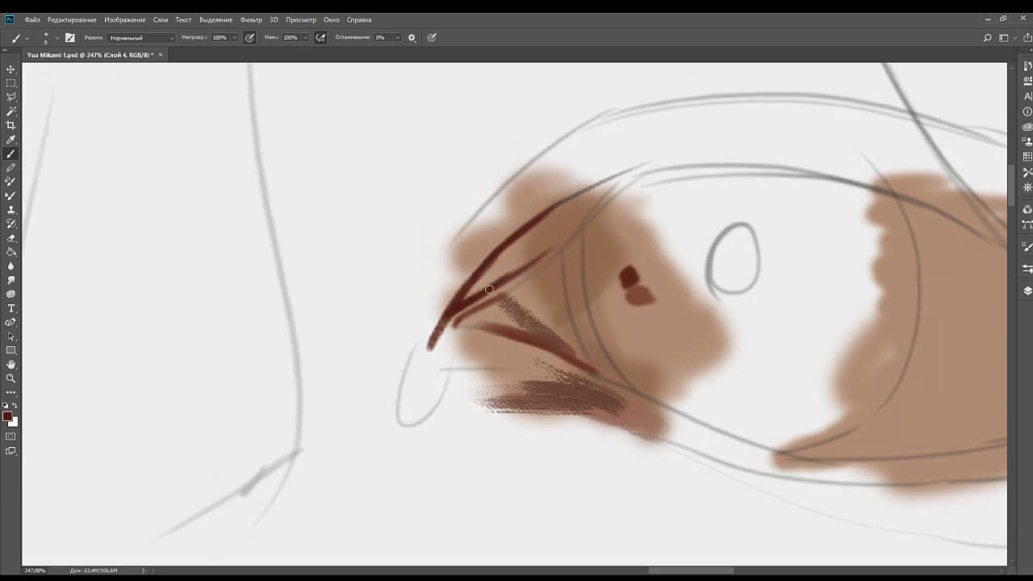
# Pick lighter muted reds and paint a softer band beneath the second dark red line, extending it toward the iris.
pyautogui.moveTo(430, 362)
pyautogui.mouseDown()
pyautogui.moveTo(445, 286)
pyautogui.moveTo(477, 290)
pyautogui.moveTo(483, 317)
pyautogui.mouseUp()
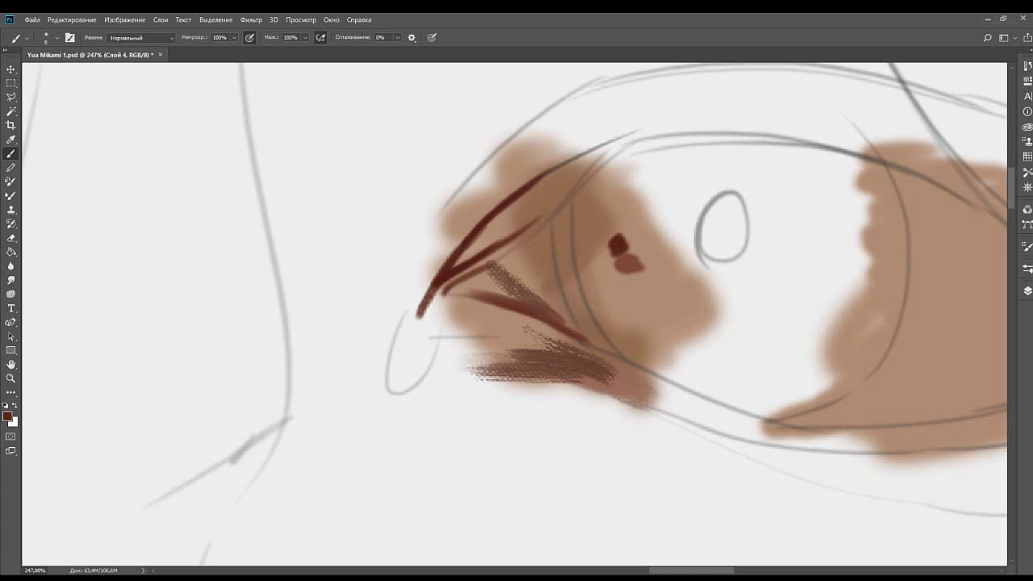
pyautogui.moveTo(468, 339)
pyautogui.mouseDown()
pyautogui.moveTo(441, 336)
pyautogui.moveTo(434, 352)
pyautogui.mouseUp()
pyautogui.moveTo(477, 276); pyautogui.dragTo(456, 297)
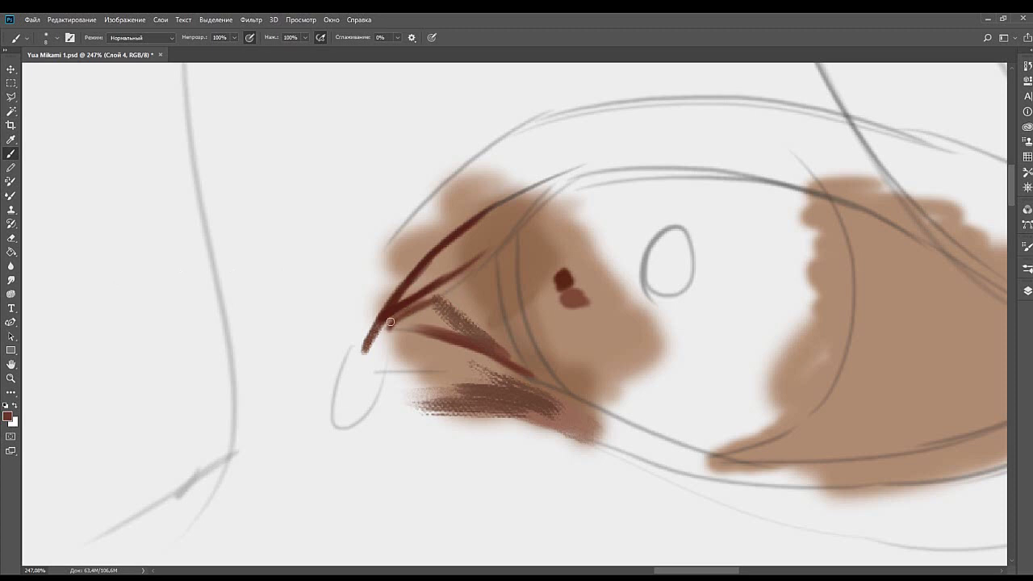
pyautogui.keyDown('alt'); pyautogui.click(415, 304); pyautogui.keyUp('alt')
pyautogui.moveTo(477, 287)
pyautogui.mouseDown()
pyautogui.moveTo(521, 263)
pyautogui.moveTo(484, 302)
pyautogui.moveTo(462, 301)
pyautogui.mouseUp()
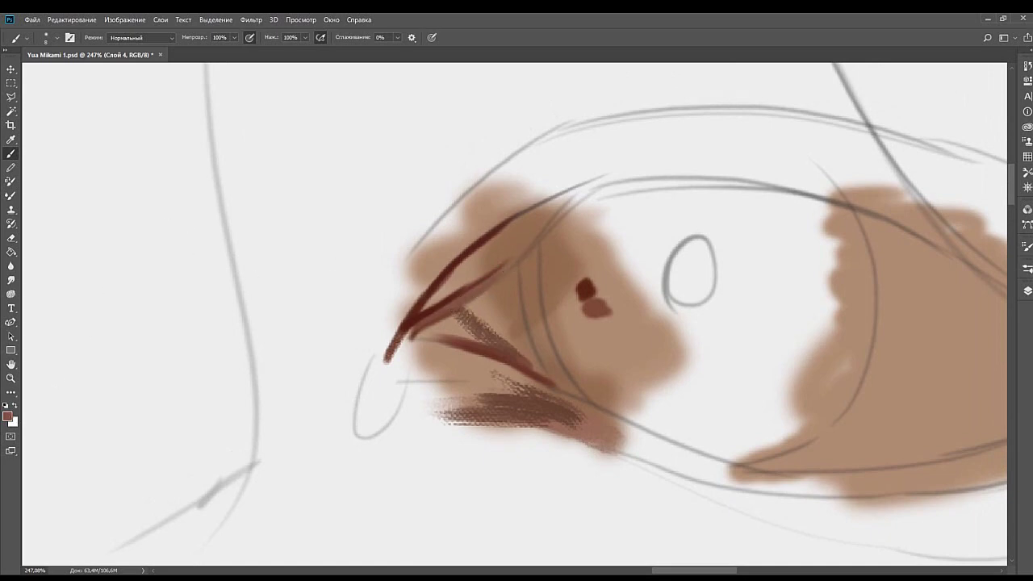
pyautogui.press('i')
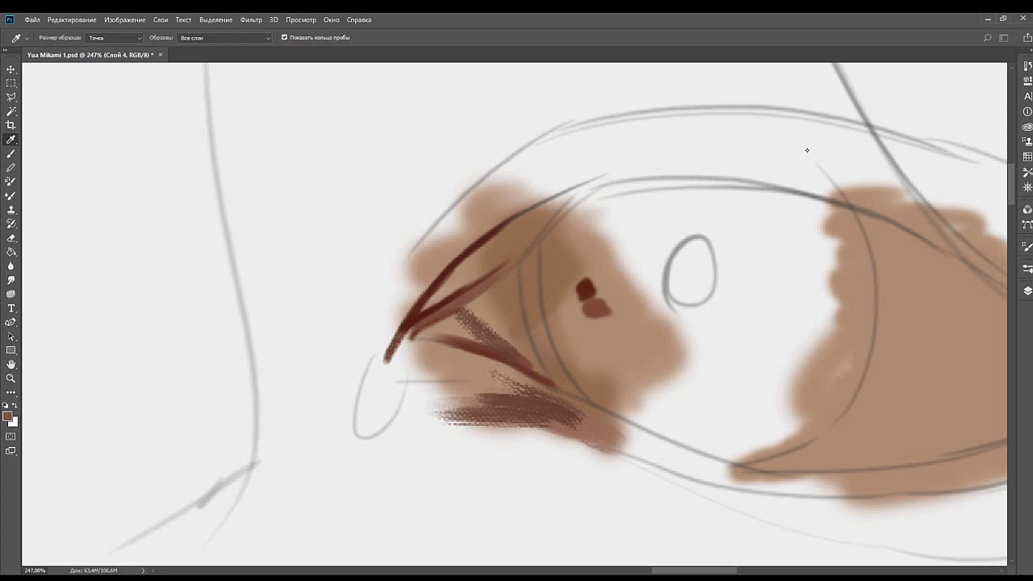
pyautogui.press('b')
pyautogui.moveTo(533, 278); pyautogui.dragTo(515, 300)
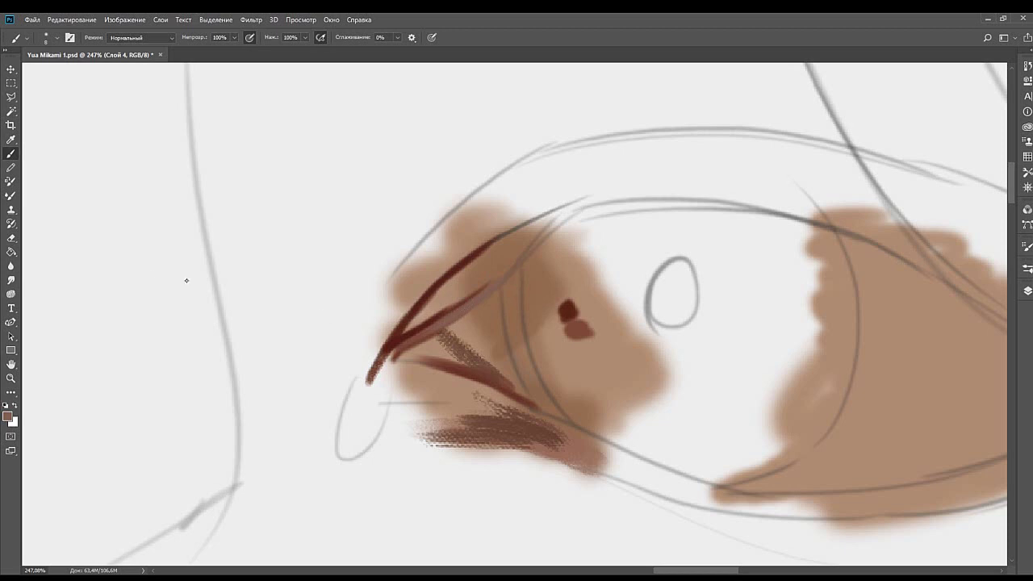
# Pick a dark red and fill a small patch below the muted red band, next to the iris edge.
pyautogui.keyDown('alt'); pyautogui.click(157, 262); pyautogui.keyUp('alt')
pyautogui.moveTo(534, 292); pyautogui.dragTo(495, 288)
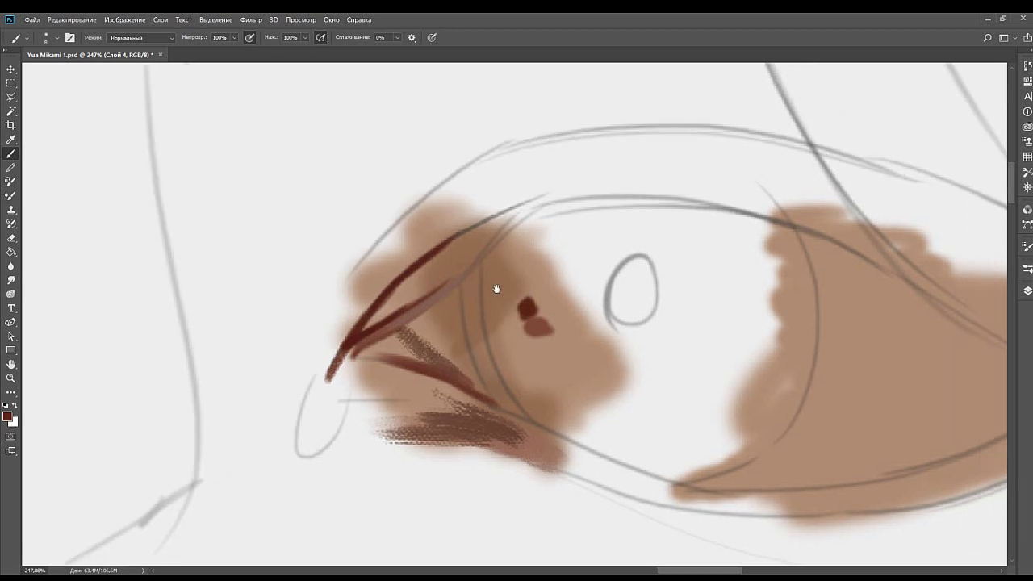
pyautogui.moveTo(413, 324); pyautogui.dragTo(450, 297)
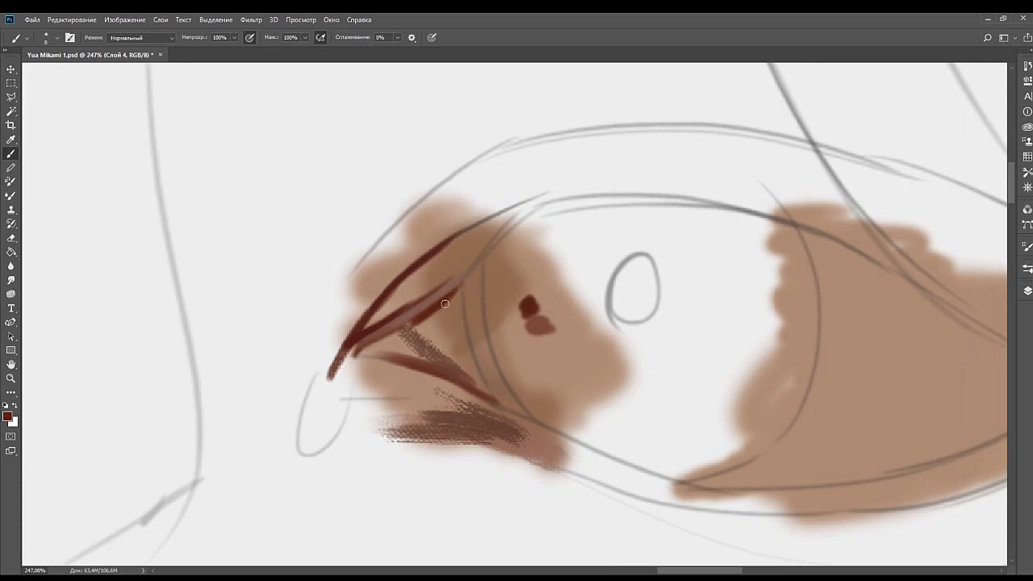
pyautogui.moveTo(431, 316)
pyautogui.mouseDown()
pyautogui.moveTo(461, 336)
pyautogui.moveTo(429, 332)
pyautogui.moveTo(447, 351)
pyautogui.moveTo(430, 324)
pyautogui.moveTo(438, 338)
pyautogui.moveTo(442, 321)
pyautogui.moveTo(441, 340)
pyautogui.moveTo(439, 312)
pyautogui.moveTo(450, 325)
pyautogui.moveTo(458, 315)
pyautogui.moveTo(458, 325)
pyautogui.moveTo(447, 303)
pyautogui.moveTo(462, 322)
pyautogui.moveTo(459, 292)
pyautogui.moveTo(467, 336)
pyautogui.moveTo(455, 296)
pyautogui.moveTo(474, 306)
pyautogui.moveTo(496, 295)
pyautogui.mouseUp()
pyautogui.moveTo(563, 294); pyautogui.dragTo(519, 302)
pyautogui.moveTo(433, 360); pyautogui.dragTo(475, 349)
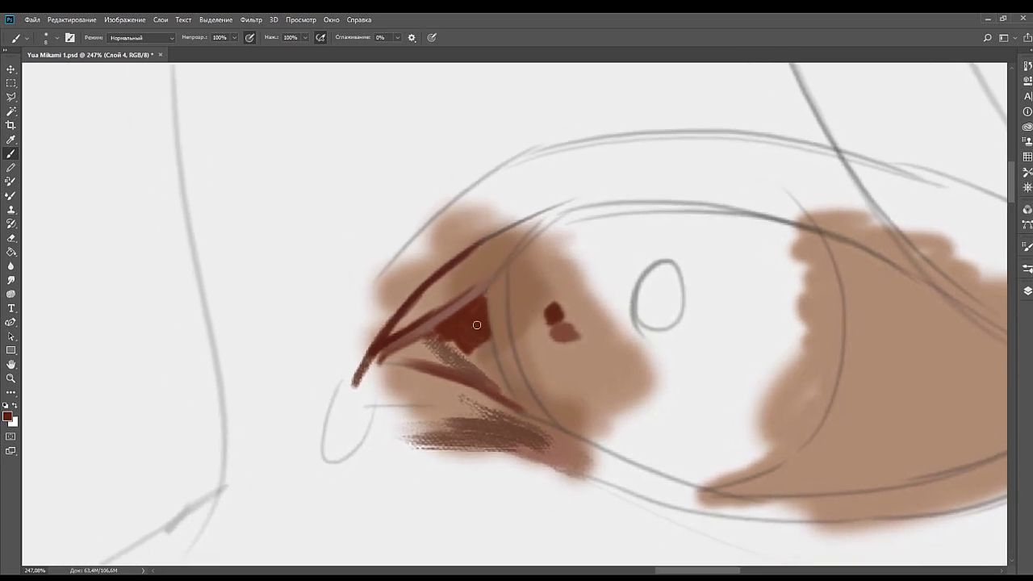
# Sample a muted red and paint a band down the inner edge of the iris to the lower lid line.
pyautogui.keyDown('alt'); pyautogui.click(446, 311); pyautogui.keyUp('alt')
pyautogui.moveTo(481, 308)
pyautogui.mouseDown()
pyautogui.moveTo(501, 361)
pyautogui.moveTo(483, 302)
pyautogui.moveTo(492, 330)
pyautogui.mouseUp()
pyautogui.keyDown('alt'); pyautogui.click(488, 323); pyautogui.keyUp('alt')
pyautogui.moveTo(490, 342); pyautogui.dragTo(505, 392)
pyautogui.moveTo(487, 330); pyautogui.dragTo(505, 393)
pyautogui.moveTo(483, 331); pyautogui.dragTo(523, 405)
pyautogui.moveTo(506, 360); pyautogui.dragTo(519, 403)
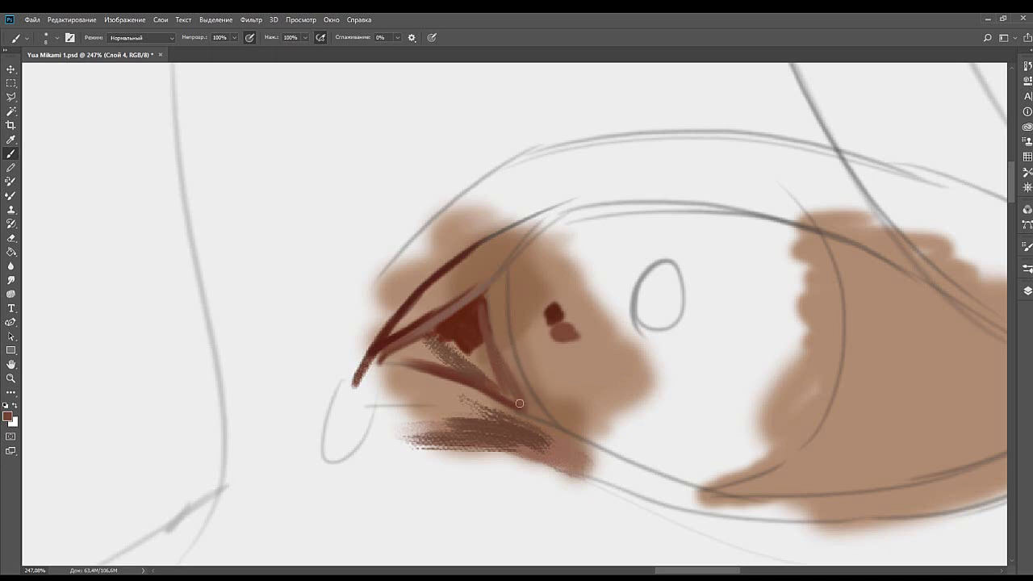
# Sample the dark red patch and paint strokes beside the iris-edge band down to the lower lid line.
pyautogui.keyDown('alt'); pyautogui.click(475, 334); pyautogui.keyUp('alt')
pyautogui.moveTo(487, 355); pyautogui.dragTo(523, 411)
pyautogui.moveTo(491, 365); pyautogui.dragTo(523, 416)
pyautogui.moveTo(506, 381); pyautogui.dragTo(526, 422)
pyautogui.moveTo(469, 349); pyautogui.dragTo(489, 379)
# Resample the reds and extend the dark red patch downward toward the lower lid line.
pyautogui.keyDown('alt'); pyautogui.click(488, 332); pyautogui.keyUp('alt')
pyautogui.keyDown('alt'); pyautogui.click(463, 336); pyautogui.keyUp('alt')
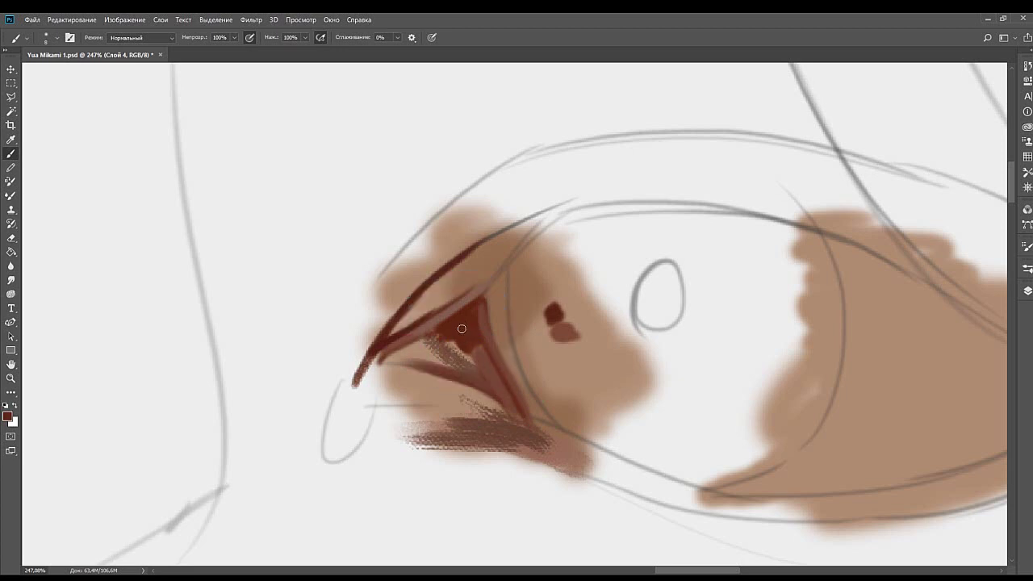
pyautogui.moveTo(464, 347)
pyautogui.mouseDown()
pyautogui.moveTo(441, 337)
pyautogui.moveTo(466, 375)
pyautogui.mouseUp()
pyautogui.keyDown('alt'); pyautogui.click(463, 351); pyautogui.keyUp('alt')
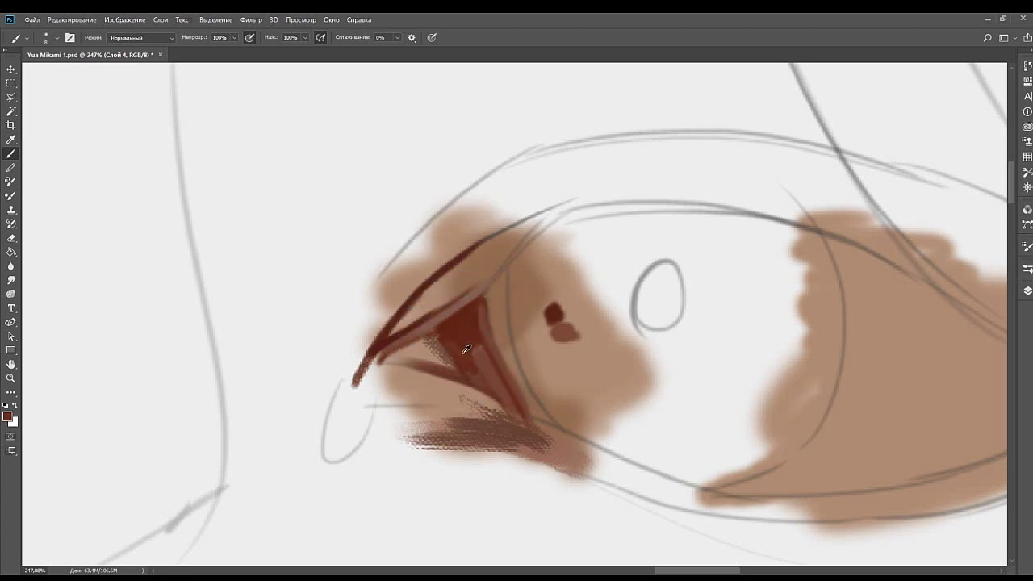
# Fill the remaining area between the dark red patch and the inner corner with a brownish red.
pyautogui.keyDown('alt'); pyautogui.click(501, 376); pyautogui.keyUp('alt')
pyautogui.keyDown('alt'); pyautogui.click(148, 273); pyautogui.keyUp('alt')
pyautogui.moveTo(423, 338)
pyautogui.mouseDown()
pyautogui.moveTo(467, 310)
pyautogui.moveTo(462, 329)
pyautogui.moveTo(465, 321)
pyautogui.moveTo(491, 339)
pyautogui.moveTo(466, 318)
pyautogui.moveTo(489, 329)
pyautogui.moveTo(481, 317)
pyautogui.moveTo(503, 333)
pyautogui.mouseUp()
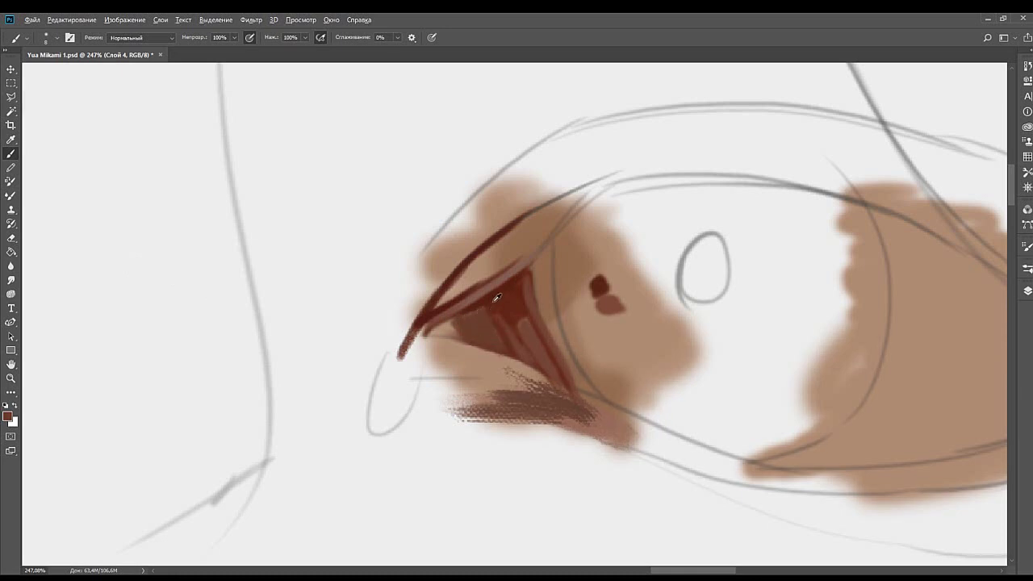
pyautogui.keyDown('alt'); pyautogui.click(493, 301); pyautogui.keyUp('alt')
pyautogui.moveTo(476, 310); pyautogui.dragTo(452, 323)
# Pick a dark maroon and paint a short line along the lower lid from the inner corner.
pyautogui.keyDown('alt'); pyautogui.click(465, 320); pyautogui.keyUp('alt')
pyautogui.keyDown('alt'); pyautogui.click(121, 301); pyautogui.keyUp('alt')
pyautogui.moveTo(464, 346)
pyautogui.mouseDown()
pyautogui.moveTo(549, 329)
pyautogui.moveTo(511, 320)
pyautogui.moveTo(523, 330)
pyautogui.mouseUp()
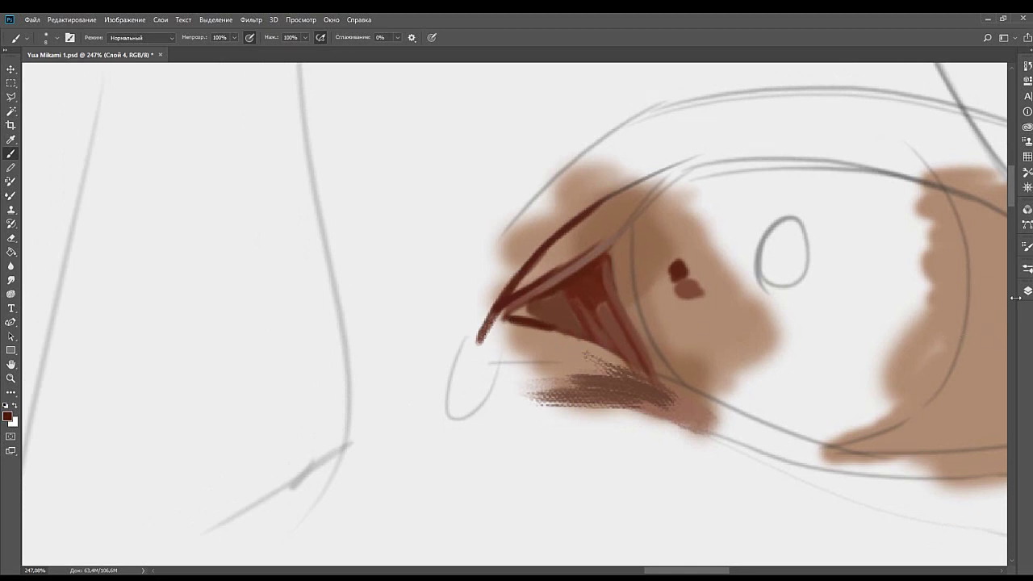
# Switch to a textured brush, shrink it to size 10, and roughen the dark maroon lower lid line from the inner corner.
pyautogui.click(879, 233)
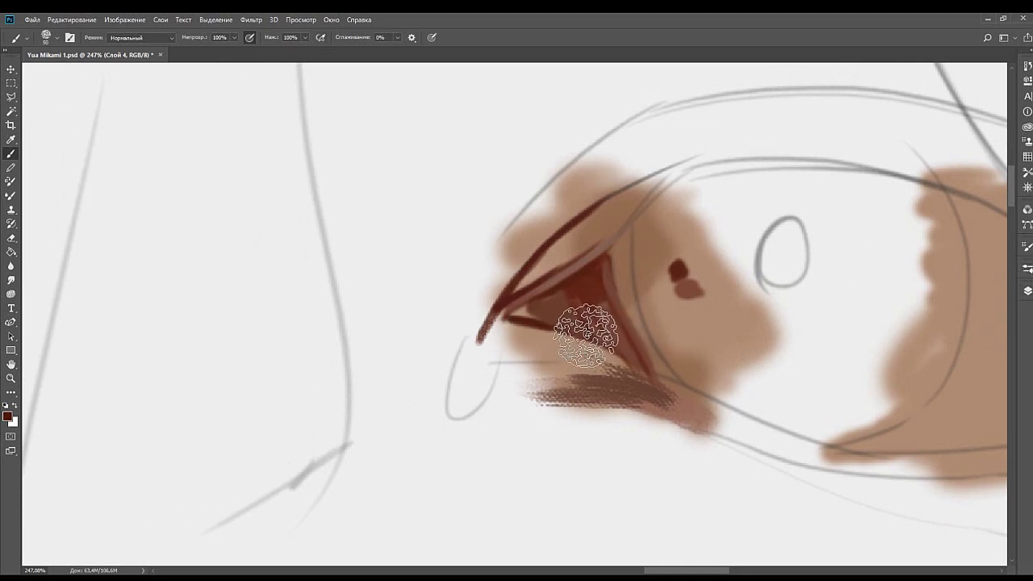
pyautogui.press('[')
pyautogui.press('[')
pyautogui.press('[')
pyautogui.press('[')
pyautogui.press('[')
pyautogui.press('[')
pyautogui.press('[')
pyautogui.press('[')
pyautogui.press('[')
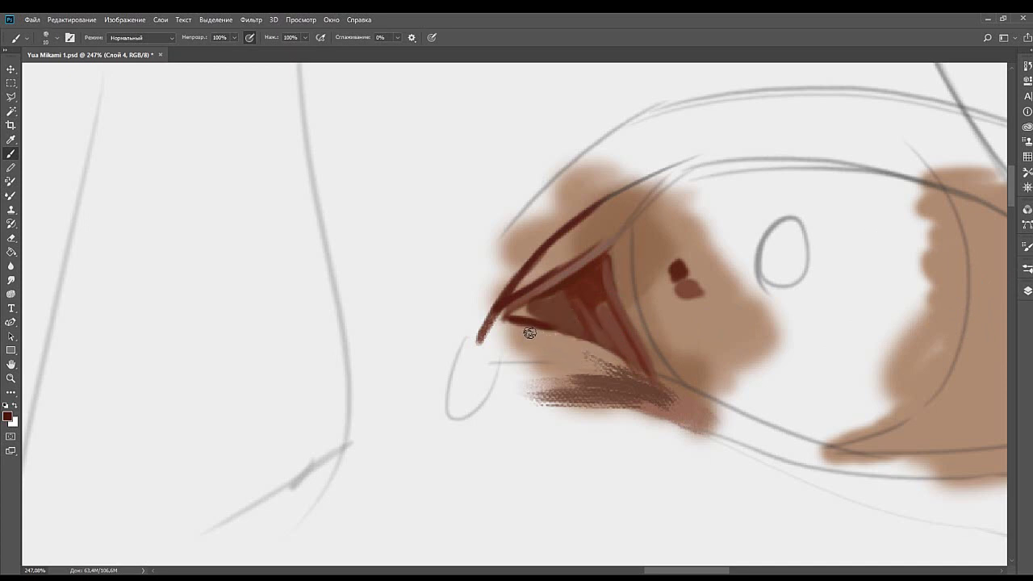
pyautogui.moveTo(509, 324)
pyautogui.mouseDown()
pyautogui.moveTo(553, 330)
pyautogui.moveTo(542, 344)
pyautogui.moveTo(518, 333)
pyautogui.moveTo(581, 342)
pyautogui.mouseUp()
pyautogui.moveTo(576, 283); pyautogui.dragTo(541, 305)
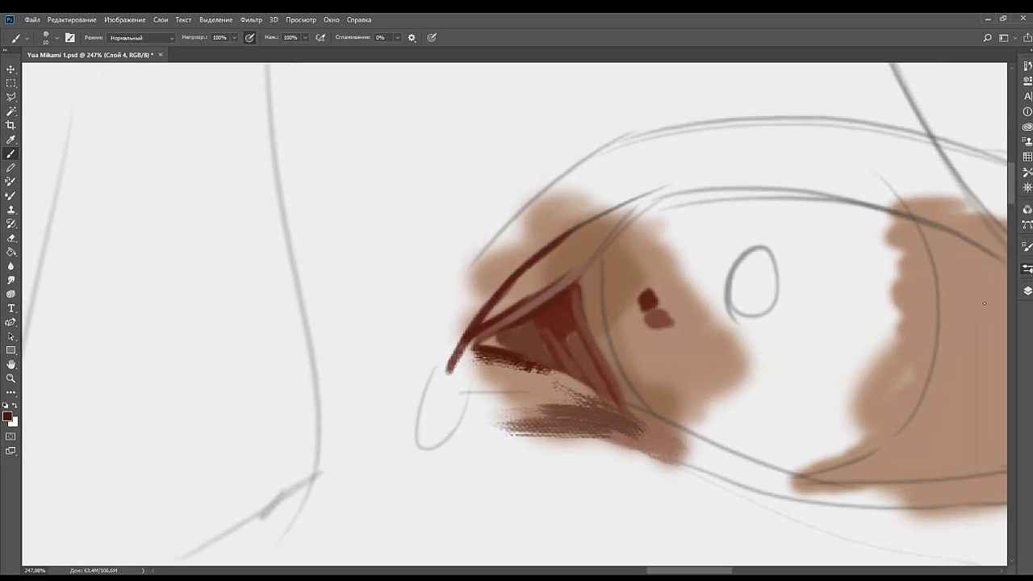
pyautogui.click(857, 329)
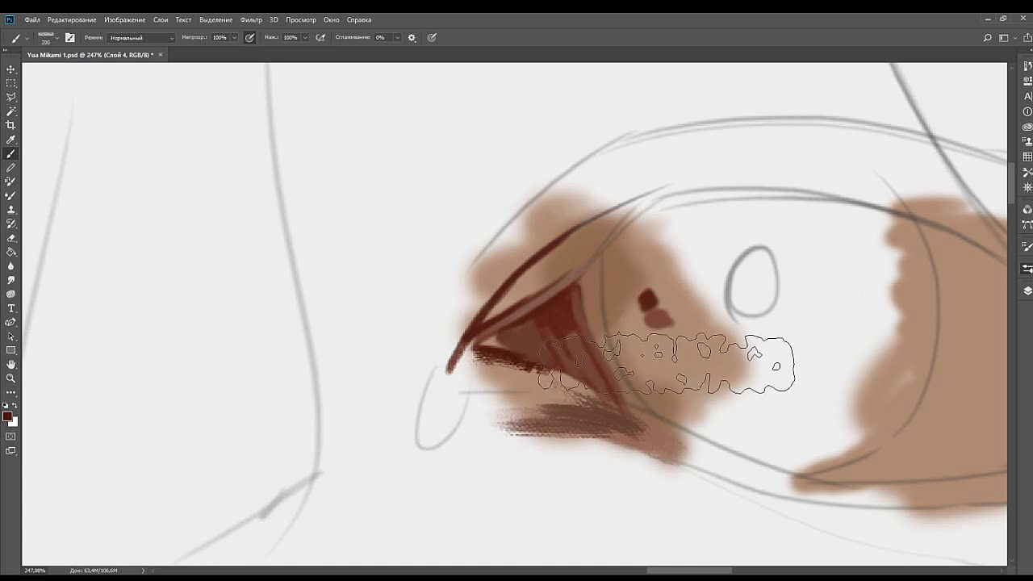
pyautogui.click(843, 455)
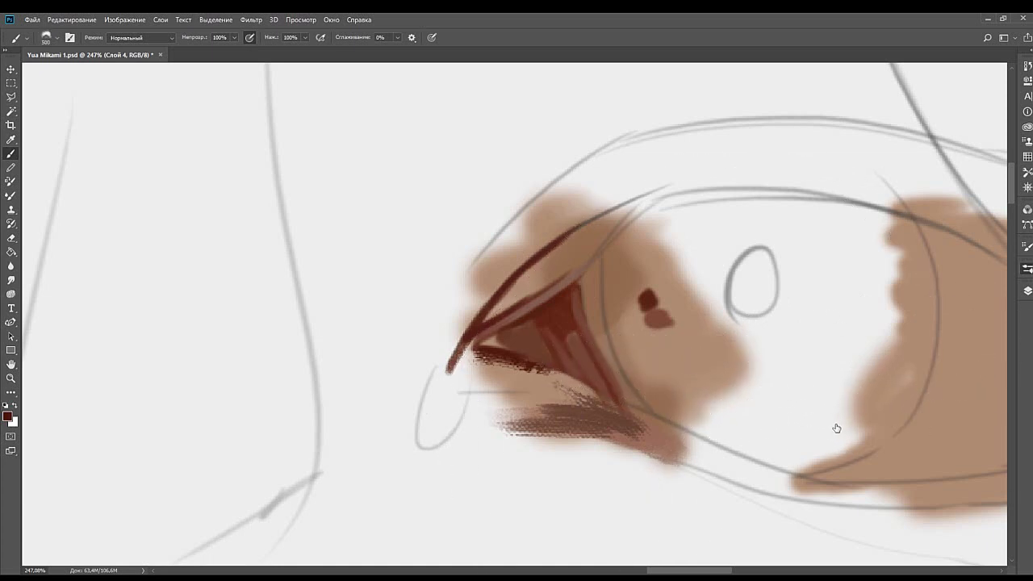
pyautogui.press(']')
pyautogui.press(']')
pyautogui.press(']')
pyautogui.press(']')
pyautogui.press(']')
pyautogui.click(849, 306)
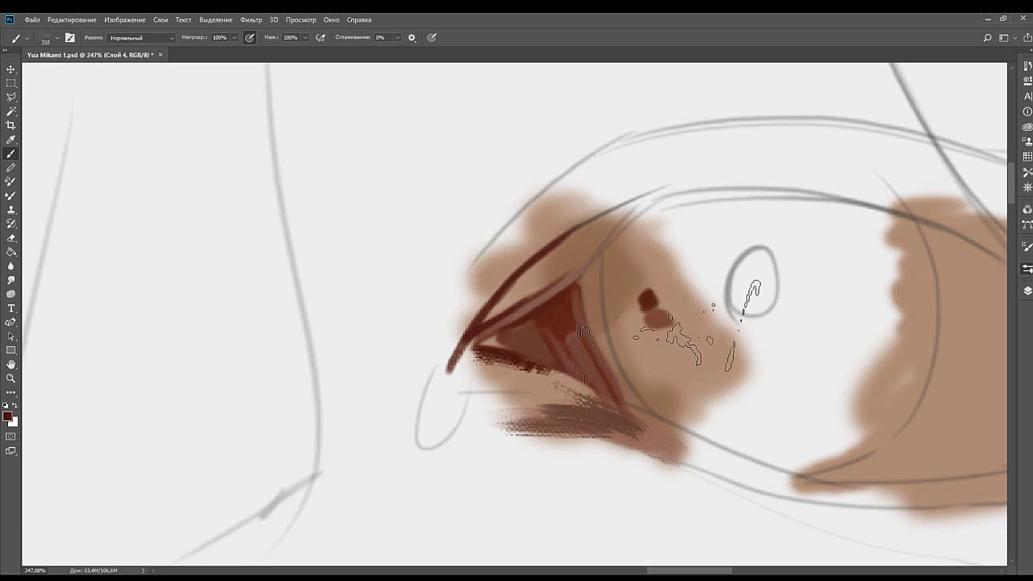
pyautogui.click(861, 279)
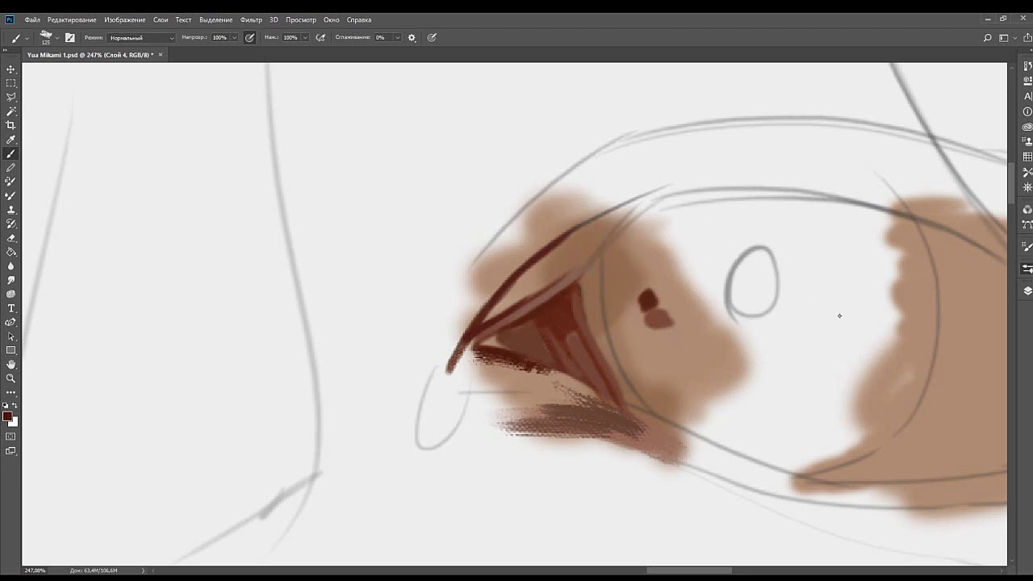
pyautogui.press(']')
pyautogui.press(']')
pyautogui.press(']')
pyautogui.press(']')
pyautogui.press(']')
pyautogui.press(']')
pyautogui.press(']')
pyautogui.press('[')
pyautogui.press('[')
pyautogui.press('[')
pyautogui.press('[')
pyautogui.press('[')
pyautogui.press('[')
pyautogui.press('[')
pyautogui.press('[')
pyautogui.press('[')
pyautogui.press('[')
pyautogui.press('[')
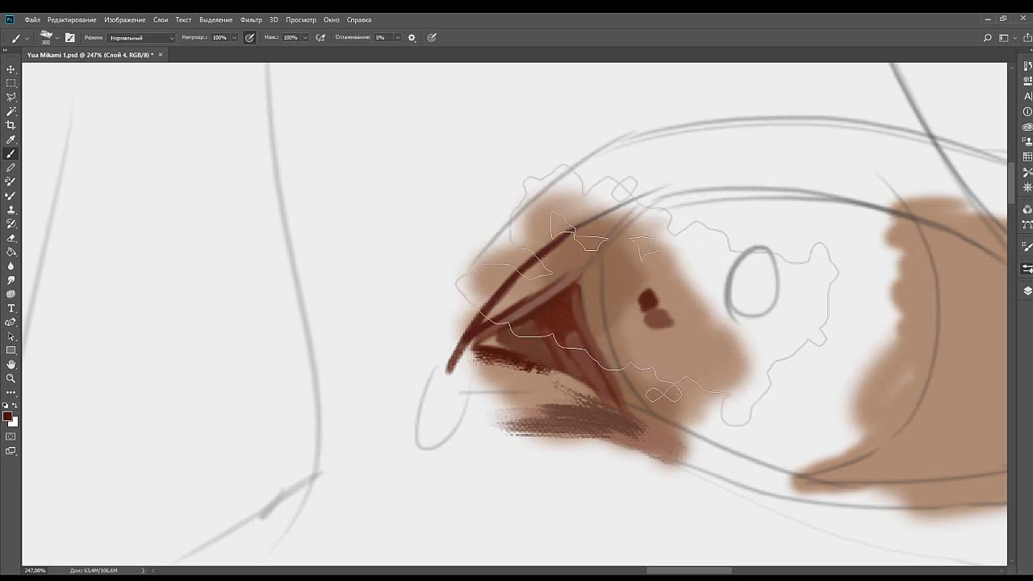
pyautogui.press(']')
pyautogui.press(']')
pyautogui.press(']')
pyautogui.press(']')
pyautogui.press(']')
pyautogui.press(']')
pyautogui.press(']')
pyautogui.press(']')
pyautogui.press(']')
pyautogui.press(']')
pyautogui.press(']')
pyautogui.press(']')
pyautogui.press(']')
pyautogui.press(']')
pyautogui.press(']')
pyautogui.press(']')
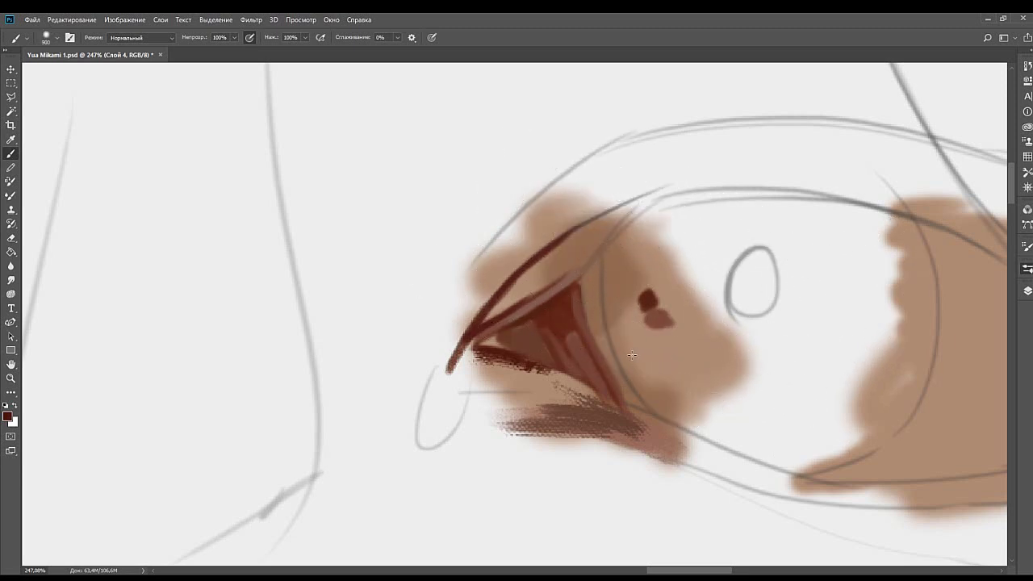
# Shrink the soft round brush to size 10 and shade dark red between the two upper lid lines near the inner corner.
pyautogui.press('[')
pyautogui.press('[')
pyautogui.press('[')
pyautogui.press('[')
pyautogui.press('[')
pyautogui.press('[')
pyautogui.press('[')
pyautogui.press('[')
pyautogui.press('[')
pyautogui.press('[')
pyautogui.press('[')
pyautogui.press('[')
pyautogui.press('[')
pyautogui.press('[')
pyautogui.press('[')
pyautogui.press('[')
pyautogui.press('[')
pyautogui.press('[')
pyautogui.press('[')
pyautogui.moveTo(535, 293); pyautogui.dragTo(499, 304)
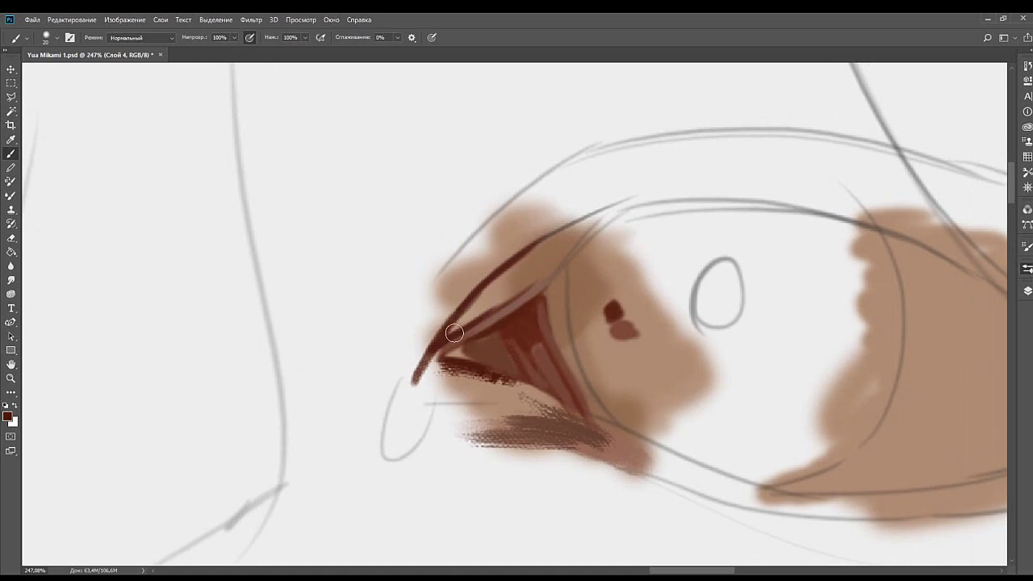
pyautogui.press('[')
pyautogui.moveTo(450, 333)
pyautogui.mouseDown()
pyautogui.moveTo(486, 304)
pyautogui.moveTo(405, 353)
pyautogui.moveTo(432, 321)
pyautogui.mouseUp()
# Sample the light and dark reds around the inner corner and blend them upward between the upper lid lines.
pyautogui.keyDown('alt'); pyautogui.click(427, 358); pyautogui.keyUp('alt')
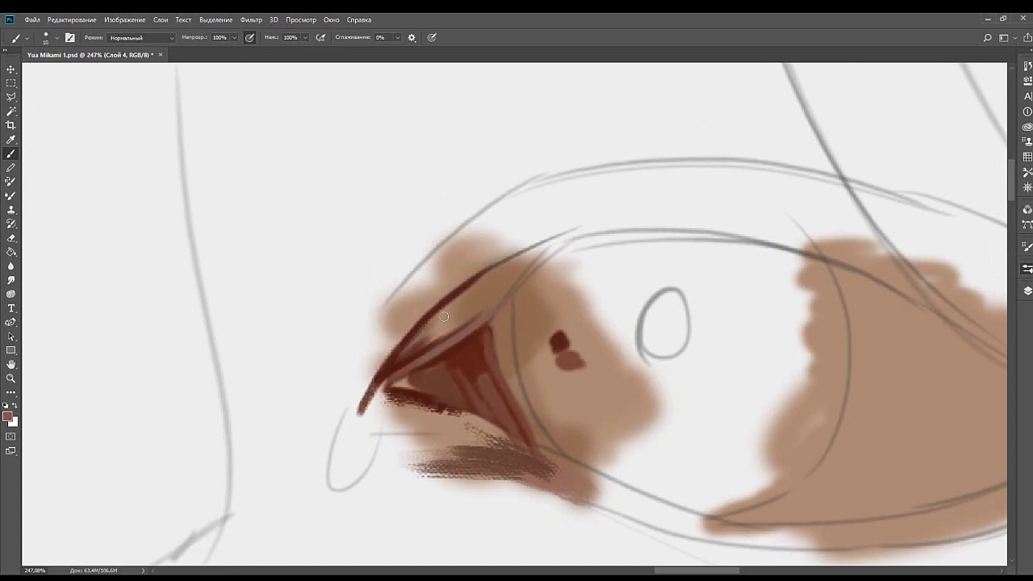
pyautogui.keyDown('alt'); pyautogui.click(390, 368); pyautogui.keyUp('alt')
pyautogui.moveTo(408, 347)
pyautogui.mouseDown()
pyautogui.moveTo(455, 302)
pyautogui.moveTo(405, 259)
pyautogui.mouseUp()
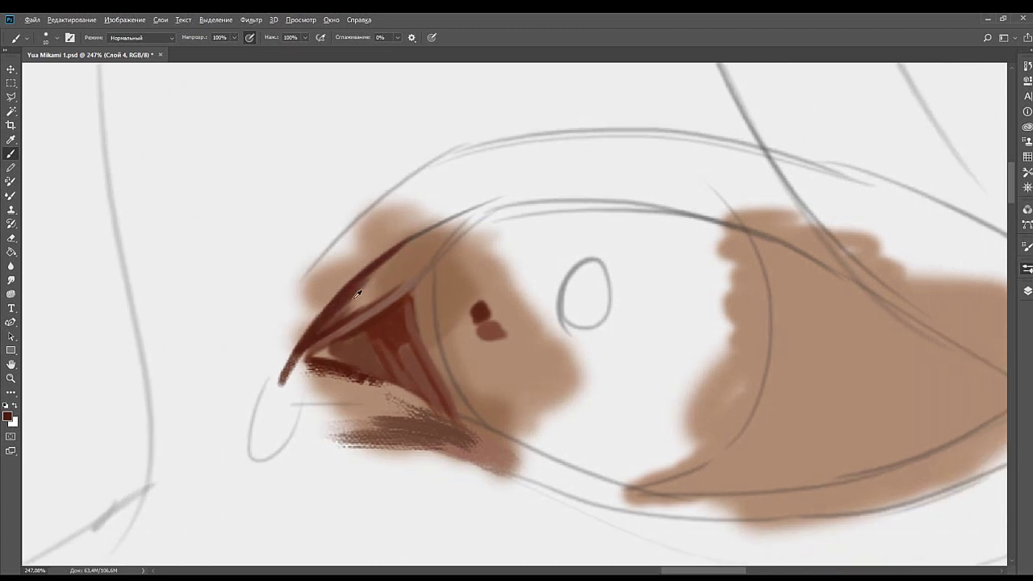
pyautogui.moveTo(378, 303)
pyautogui.mouseDown()
pyautogui.moveTo(460, 291)
pyautogui.moveTo(462, 306)
pyautogui.mouseUp()
pyautogui.keyDown('alt'); pyautogui.click(463, 291); pyautogui.keyUp('alt')
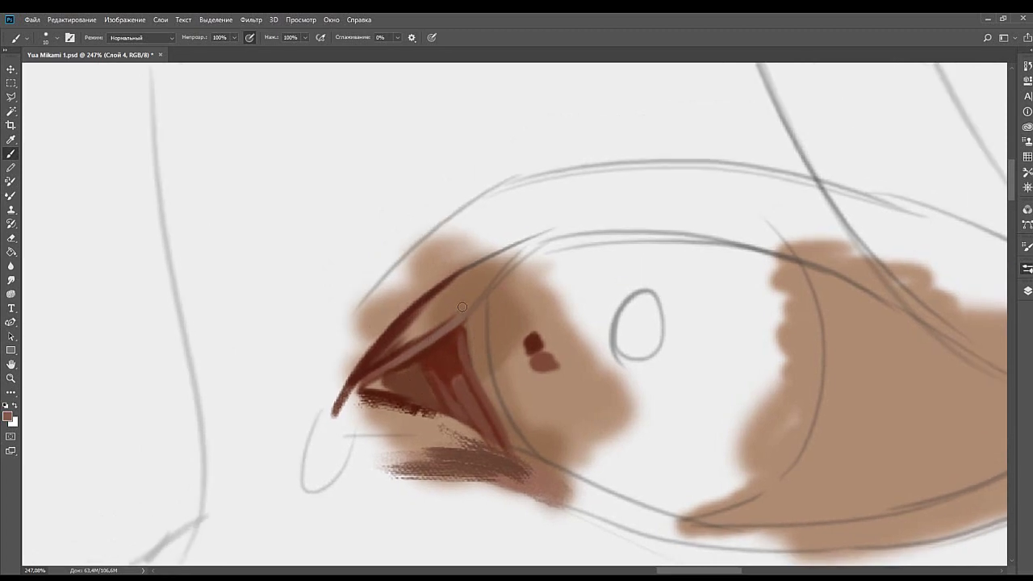
# Pick a dark reddish brown and extend the upper lid line toward the iris, shading softly beneath it.
pyautogui.keyDown('alt'); pyautogui.click(214, 164); pyautogui.keyUp('alt')
pyautogui.moveTo(441, 291)
pyautogui.mouseDown()
pyautogui.moveTo(513, 252)
pyautogui.moveTo(456, 279)
pyautogui.mouseUp()
pyautogui.moveTo(510, 249)
pyautogui.mouseDown()
pyautogui.moveTo(425, 326)
pyautogui.moveTo(505, 267)
pyautogui.moveTo(435, 321)
pyautogui.mouseUp()
pyautogui.press(']')
pyautogui.press(']')
pyautogui.hotkey('ctrl', 'z')
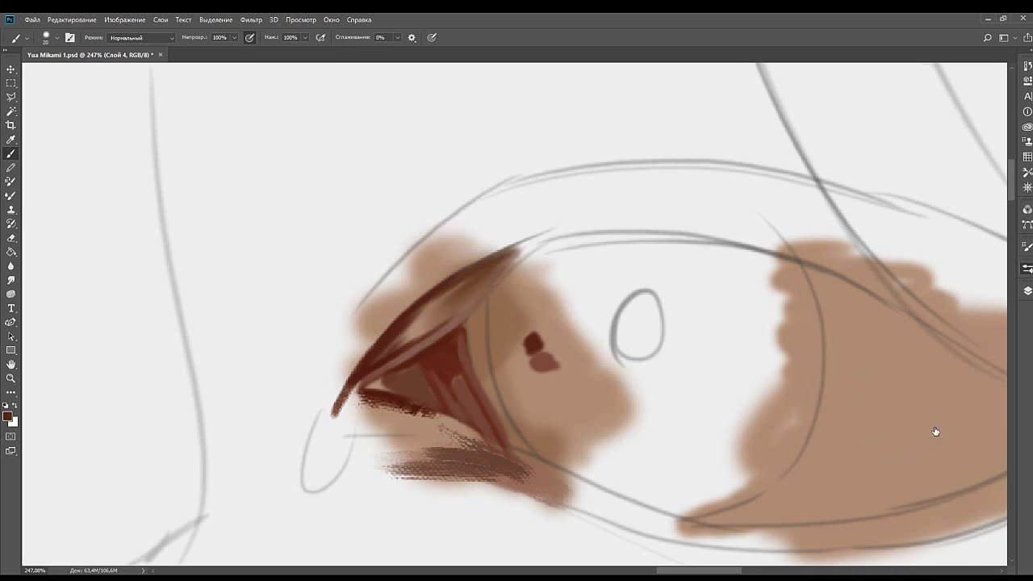
# Shrink the brush, sample reds from the corner patch, and repaint its streaks and iris-side band down to the lower lid.
pyautogui.press('[')
pyautogui.press('[')
pyautogui.press('[')
pyautogui.moveTo(427, 370)
pyautogui.mouseDown()
pyautogui.moveTo(484, 325)
pyautogui.moveTo(507, 334)
pyautogui.mouseUp()
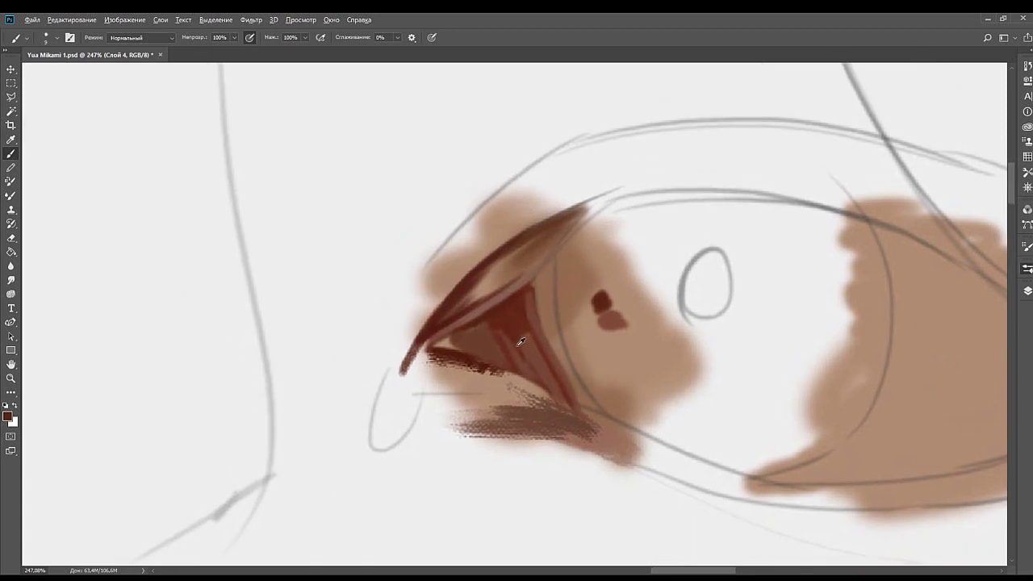
pyautogui.keyDown('alt'); pyautogui.click(521, 342); pyautogui.keyUp('alt')
pyautogui.moveTo(543, 371); pyautogui.dragTo(488, 330)
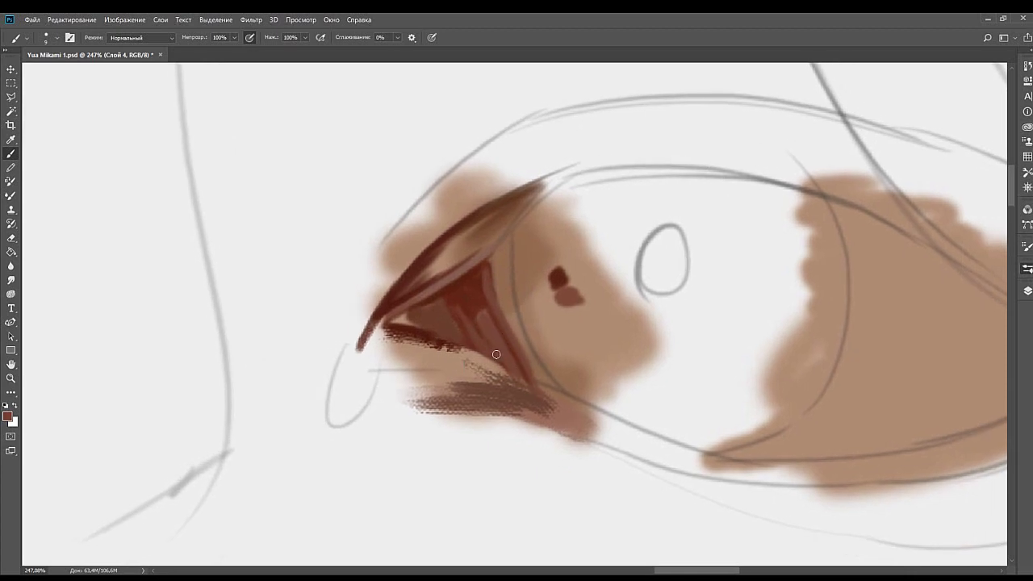
pyautogui.keyDown('alt'); pyautogui.click(521, 357); pyautogui.keyUp('alt')
pyautogui.moveTo(487, 304); pyautogui.dragTo(503, 343)
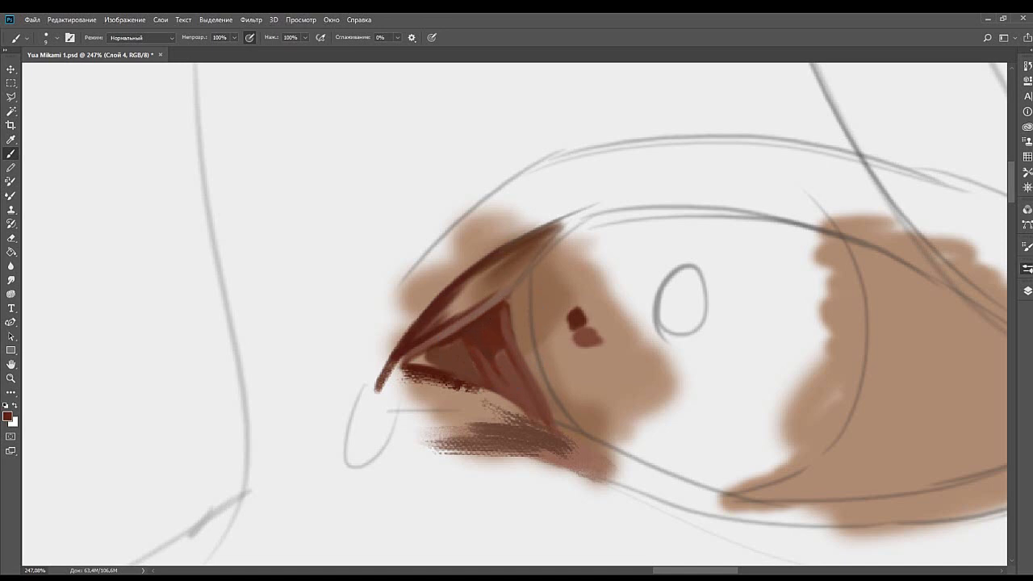
pyautogui.moveTo(496, 315)
pyautogui.mouseDown()
pyautogui.moveTo(466, 306)
pyautogui.moveTo(483, 346)
pyautogui.mouseUp()
pyautogui.keyDown('alt'); pyautogui.click(484, 330); pyautogui.keyUp('alt')
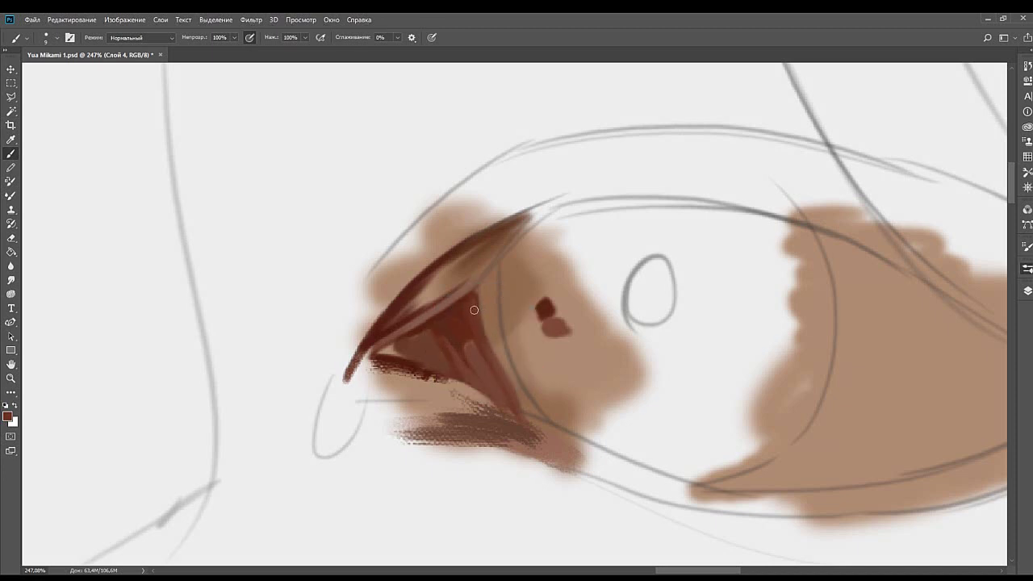
# Sample the neighbouring browns and soften the patch's iris-side edge into the skin tone, enlarging the brush to size 25.
pyautogui.keyDown('alt'); pyautogui.click(484, 278); pyautogui.keyUp('alt')
pyautogui.moveTo(485, 289); pyautogui.dragTo(485, 326)
pyautogui.moveTo(485, 288); pyautogui.dragTo(481, 303)
pyautogui.keyDown('alt'); pyautogui.click(488, 290); pyautogui.keyUp('alt')
pyautogui.press(']')
pyautogui.press(']')
pyautogui.press(']')
pyautogui.keyDown('alt'); pyautogui.click(476, 313); pyautogui.keyUp('alt')
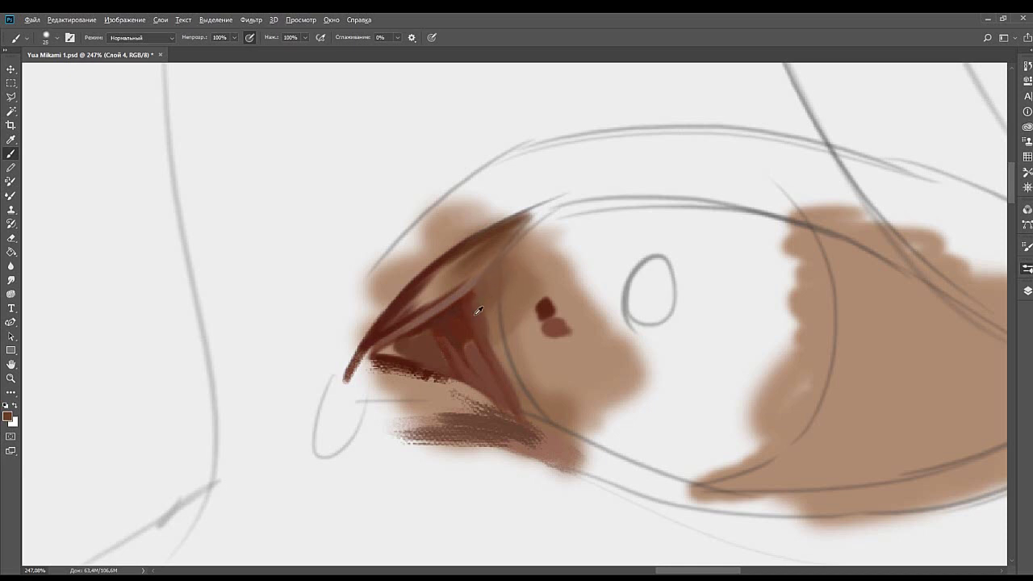
# Reduce the brush to a fine size and refine the red streaks inside the corner patch with sampled reds.
pyautogui.press('[')
pyautogui.press('[')
pyautogui.press('[')
pyautogui.press('[')
pyautogui.moveTo(518, 325); pyautogui.dragTo(495, 328)
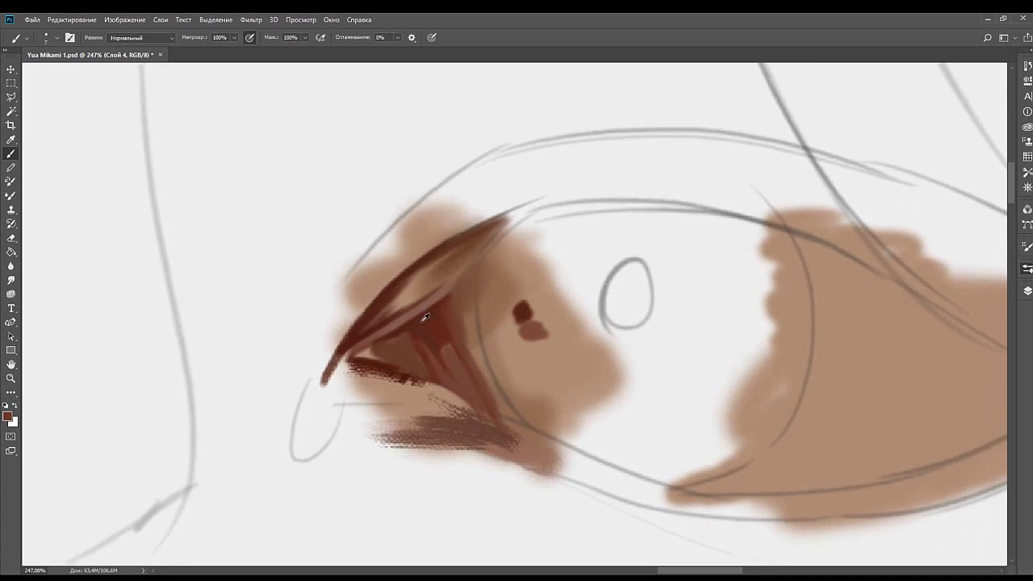
pyautogui.keyDown('alt'); pyautogui.click(421, 321); pyautogui.keyUp('alt')
pyautogui.moveTo(424, 372); pyautogui.dragTo(567, 287)
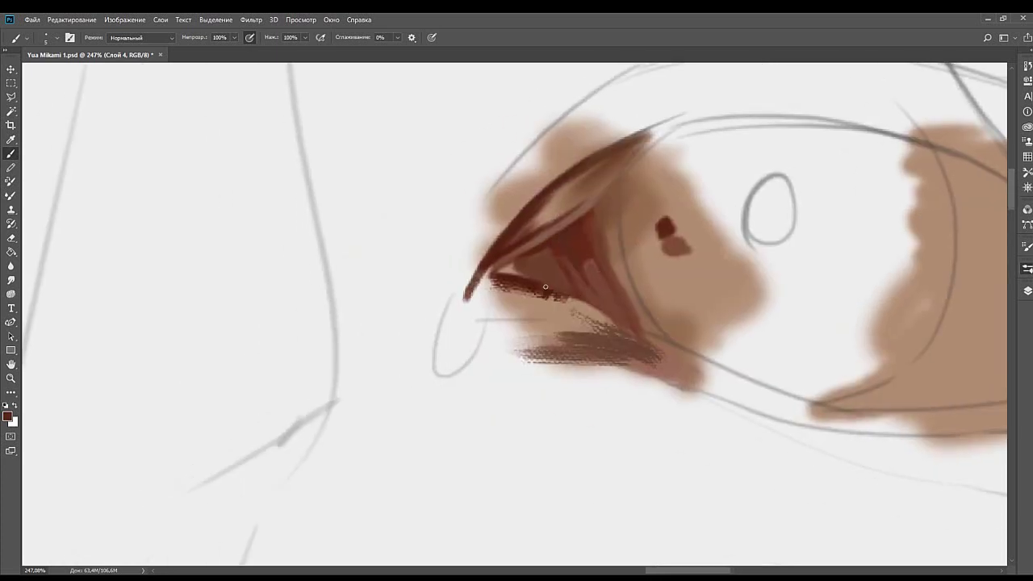
# Fill the light gap between the corner patch and the lower lid line with brownish red.
pyautogui.scroll(2, 528, 279)
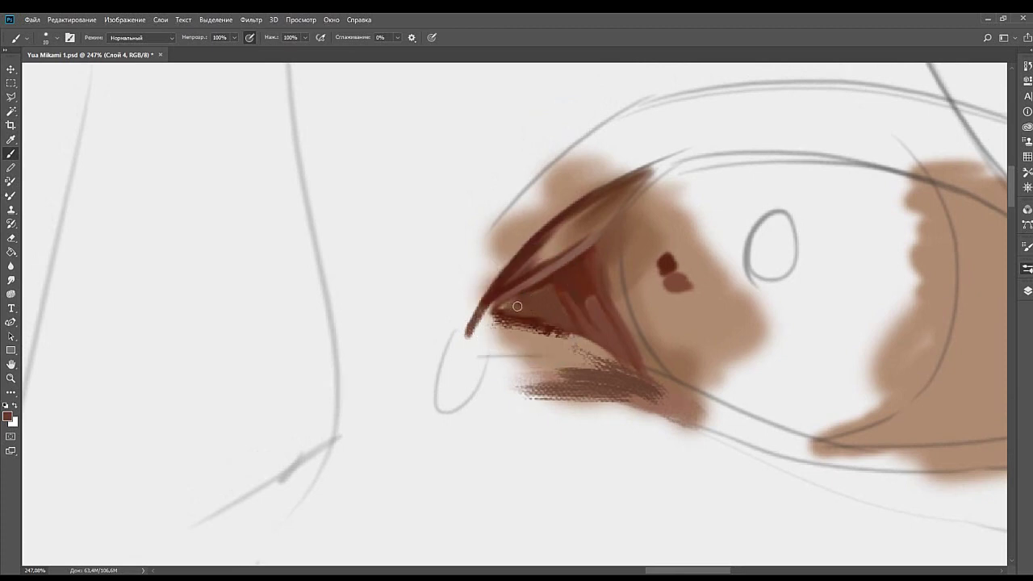
pyautogui.moveTo(560, 306); pyautogui.dragTo(497, 304)
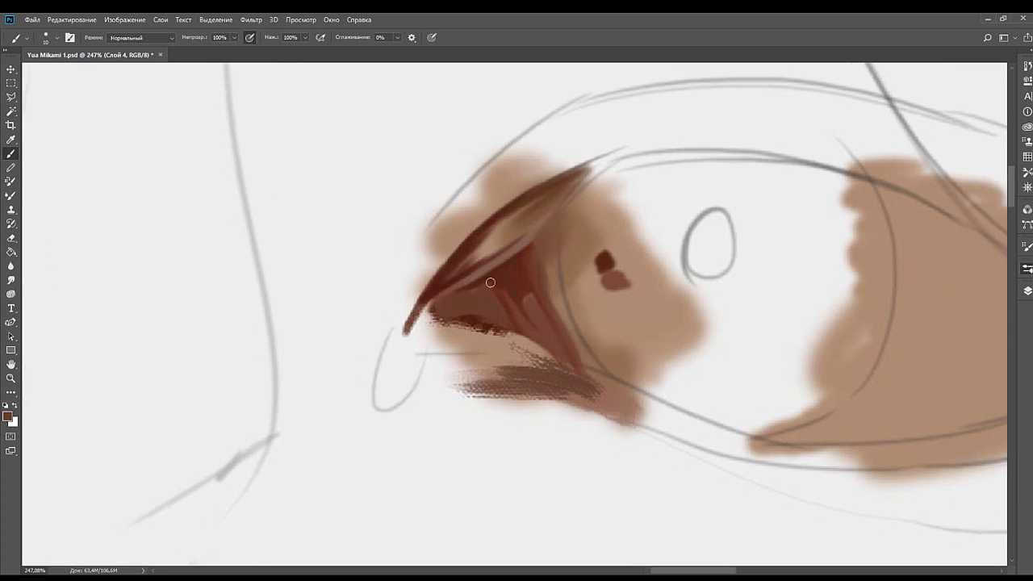
pyautogui.moveTo(480, 277); pyautogui.dragTo(450, 279)
# Sample the dark red beside the inner corner and thicken the corner's tip where the lid lines meet.
pyautogui.keyDown('alt'); pyautogui.click(420, 290); pyautogui.keyUp('alt')
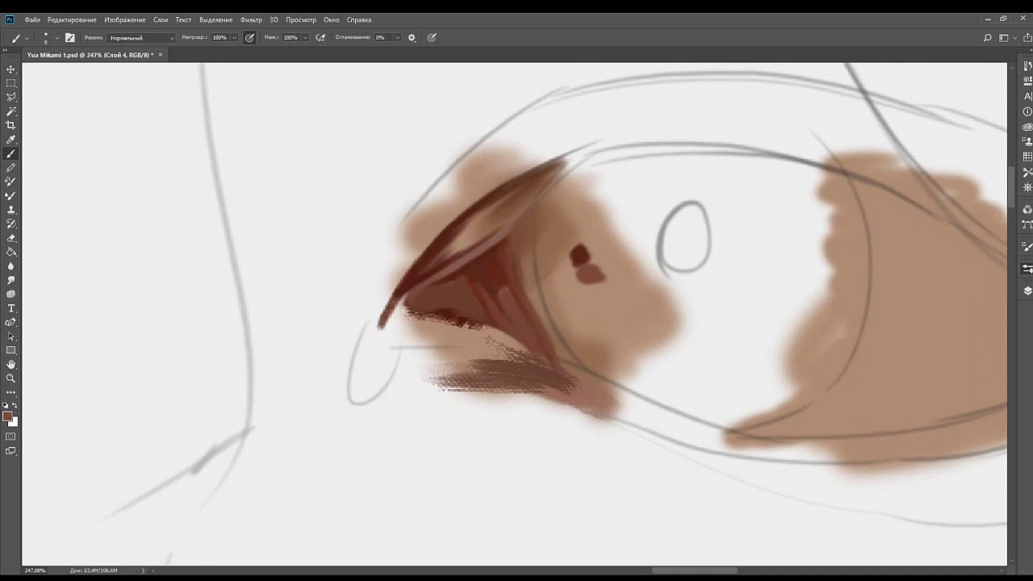
pyautogui.moveTo(409, 287); pyautogui.dragTo(385, 321)
pyautogui.keyDown('alt'); pyautogui.click(409, 280); pyautogui.keyUp('alt')
pyautogui.moveTo(411, 283)
pyautogui.mouseDown()
pyautogui.moveTo(406, 315)
pyautogui.moveTo(401, 299)
pyautogui.moveTo(394, 316)
pyautogui.moveTo(406, 293)
pyautogui.moveTo(392, 313)
pyautogui.mouseUp()
pyautogui.moveTo(498, 285)
pyautogui.mouseDown()
pyautogui.moveTo(502, 311)
pyautogui.moveTo(467, 321)
pyautogui.mouseUp()
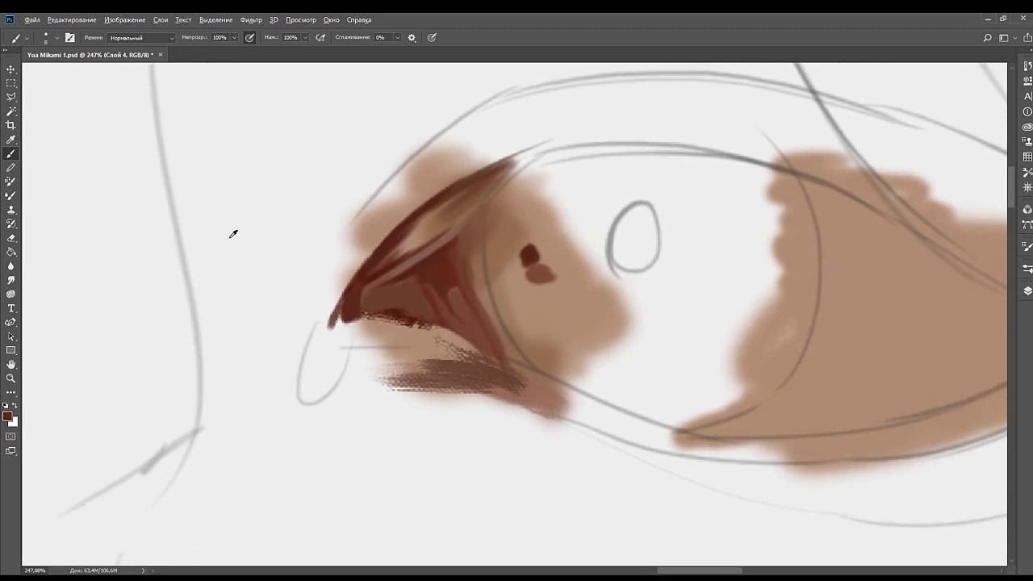
# Pick a near-black brown and paint a thin line down the iris's inner edge, undoing unsatisfactory strokes.
pyautogui.scroll(1, 520, 278)
pyautogui.hscroll(1, 520, 279)
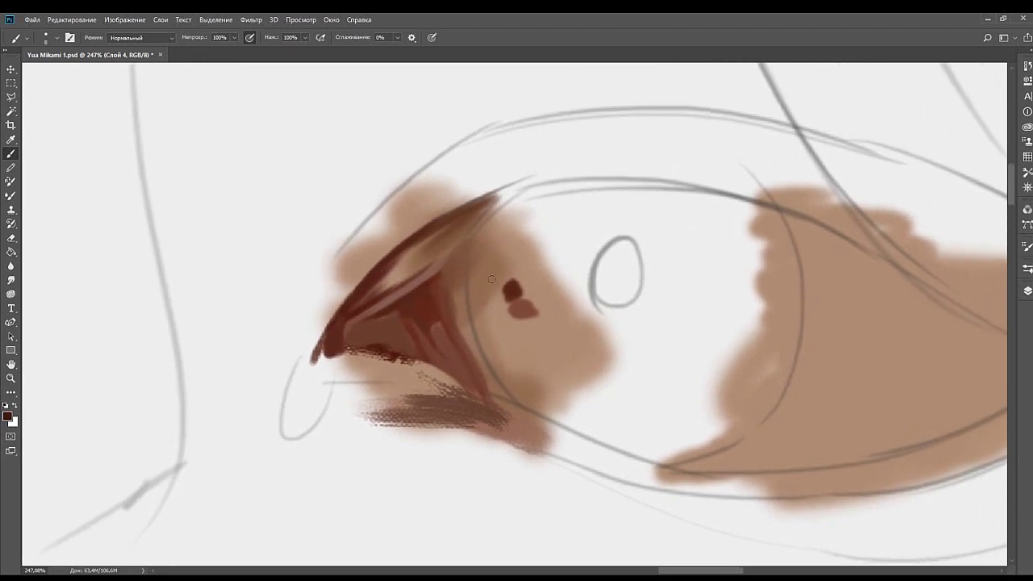
pyautogui.moveTo(467, 258); pyautogui.dragTo(475, 324)
pyautogui.hotkey('ctrl', 'z')
pyautogui.moveTo(469, 261); pyautogui.dragTo(483, 341)
pyautogui.hotkey('ctrl', 'z')
pyautogui.hotkey('ctrl', 'z')
pyautogui.moveTo(471, 261); pyautogui.dragTo(482, 342)
pyautogui.moveTo(477, 279); pyautogui.dragTo(475, 305)
pyautogui.moveTo(518, 244)
pyautogui.mouseDown()
pyautogui.moveTo(500, 277)
pyautogui.moveTo(450, 315)
pyautogui.mouseUp()
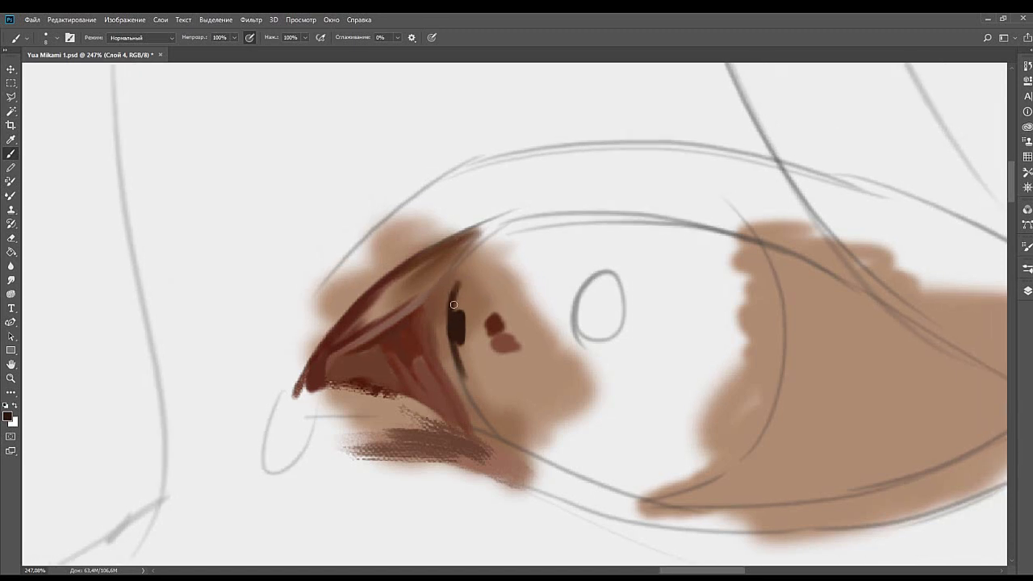
# Try alternative near-black strokes along the iris's inner edge and undo them.
pyautogui.hotkey('ctrl', 'z')
pyautogui.moveTo(460, 271)
pyautogui.mouseDown()
pyautogui.moveTo(450, 322)
pyautogui.moveTo(463, 361)
pyautogui.mouseUp()
pyautogui.hotkey('ctrl', 'z')
pyautogui.hotkey('ctrl', 'z')
pyautogui.hotkey('ctrl', 'z')
pyautogui.moveTo(461, 260)
pyautogui.mouseDown()
pyautogui.moveTo(465, 363)
pyautogui.moveTo(457, 314)
pyautogui.mouseUp()
pyautogui.hotkey('ctrl', 'z')
# Paint a thick near-black band down the upper part of the iris's inner edge.
pyautogui.moveTo(460, 272); pyautogui.dragTo(454, 318)
pyautogui.moveTo(461, 267)
pyautogui.mouseDown()
pyautogui.moveTo(453, 311)
pyautogui.moveTo(468, 254)
pyautogui.moveTo(466, 302)
pyautogui.moveTo(456, 290)
pyautogui.moveTo(463, 284)
pyautogui.moveTo(468, 313)
pyautogui.mouseUp()
pyautogui.moveTo(439, 370)
pyautogui.mouseDown()
pyautogui.moveTo(528, 306)
pyautogui.moveTo(526, 338)
pyautogui.mouseUp()
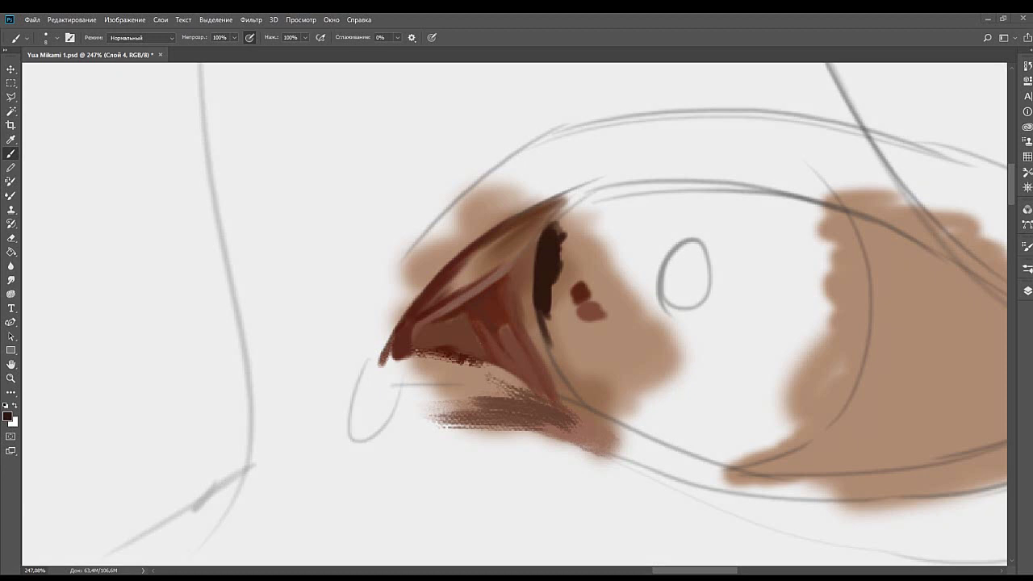
# Sample the near-black brown from the iris edge and darken the upper lid line near the inner corner.
pyautogui.moveTo(368, 492)
pyautogui.mouseDown()
pyautogui.moveTo(346, 475)
pyautogui.moveTo(344, 497)
pyautogui.mouseUp()
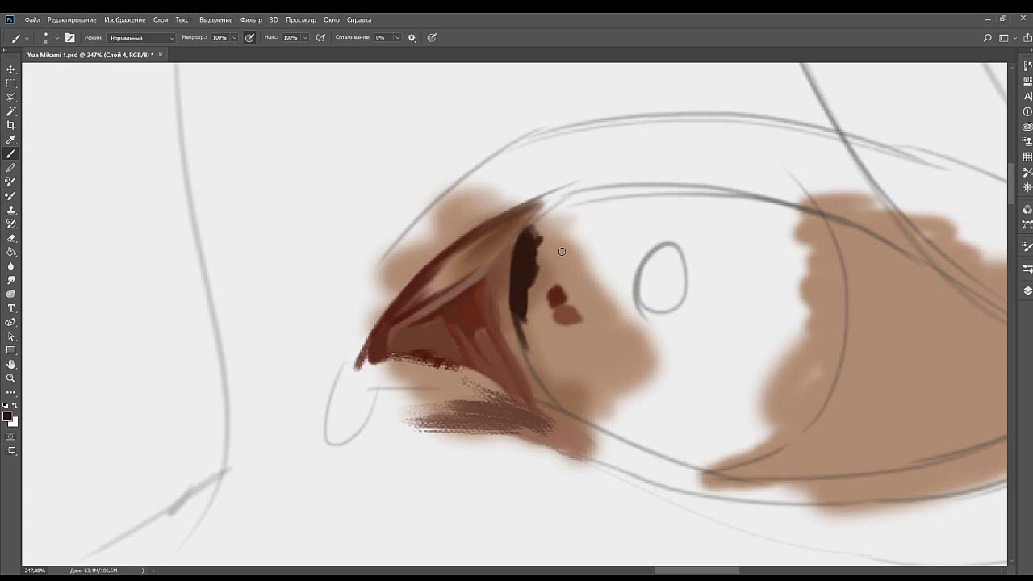
pyautogui.moveTo(427, 277)
pyautogui.mouseDown()
pyautogui.moveTo(479, 293)
pyautogui.moveTo(514, 286)
pyautogui.mouseUp()
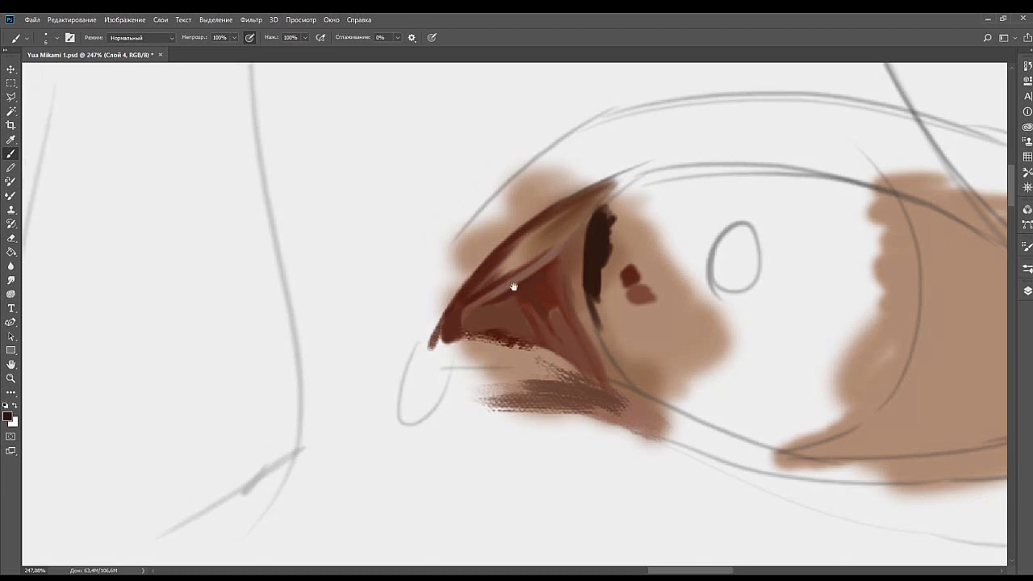
pyautogui.keyDown('alt'); pyautogui.click(592, 256); pyautogui.keyUp('alt')
pyautogui.moveTo(466, 314); pyautogui.dragTo(452, 326)
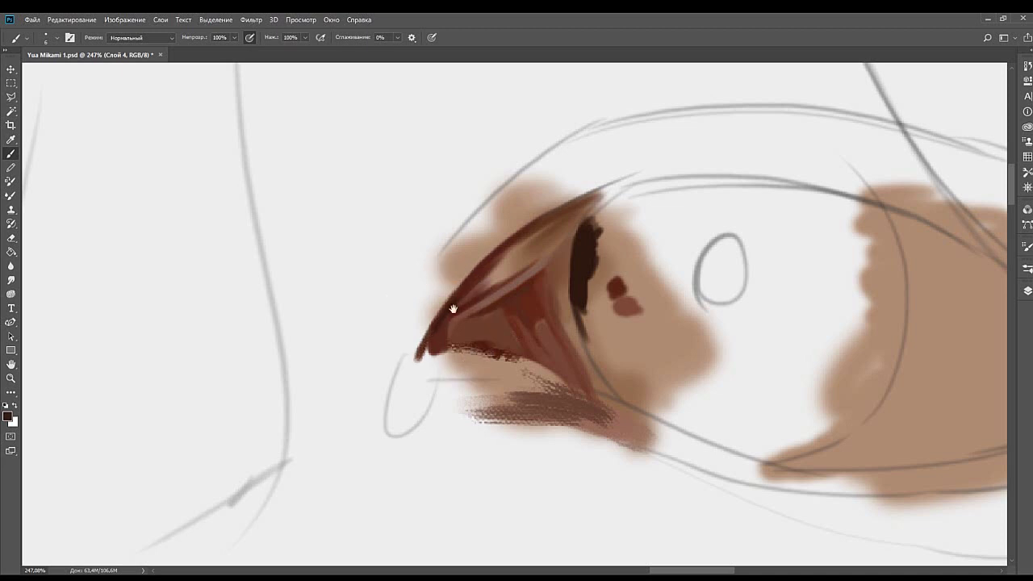
pyautogui.moveTo(452, 309)
pyautogui.mouseDown()
pyautogui.moveTo(411, 346)
pyautogui.moveTo(440, 285)
pyautogui.mouseUp()
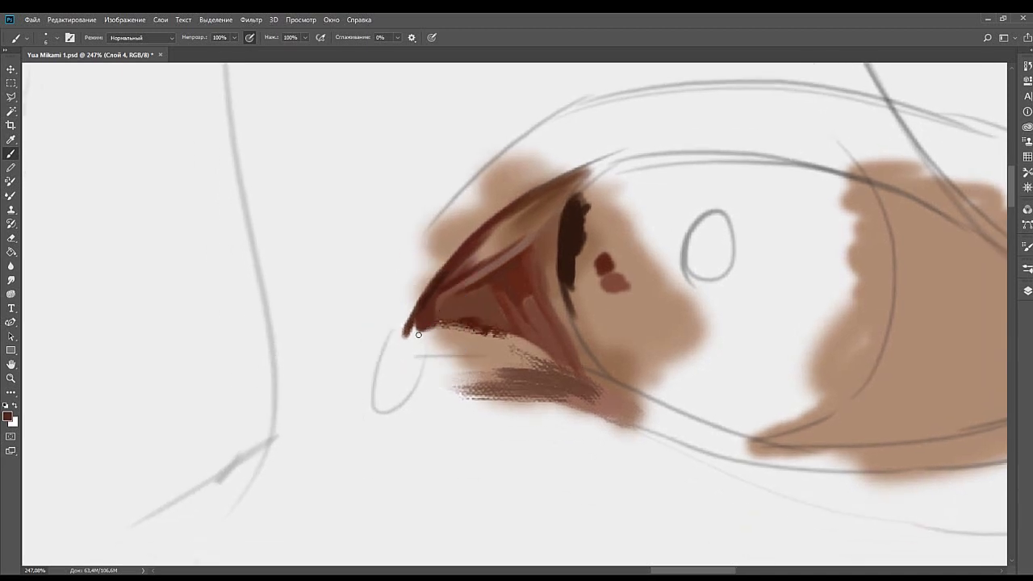
# Paint a dark brownish-red patch below the tip of the inner corner, adjusting the brush size.
pyautogui.moveTo(419, 334)
pyautogui.mouseDown()
pyautogui.moveTo(460, 297)
pyautogui.moveTo(455, 278)
pyautogui.moveTo(443, 299)
pyautogui.moveTo(463, 284)
pyautogui.moveTo(505, 289)
pyautogui.moveTo(454, 301)
pyautogui.moveTo(449, 285)
pyautogui.moveTo(442, 305)
pyautogui.moveTo(459, 292)
pyautogui.mouseUp()
pyautogui.press(']')
pyautogui.press(']')
pyautogui.press(']')
pyautogui.press('[')
pyautogui.press('[')
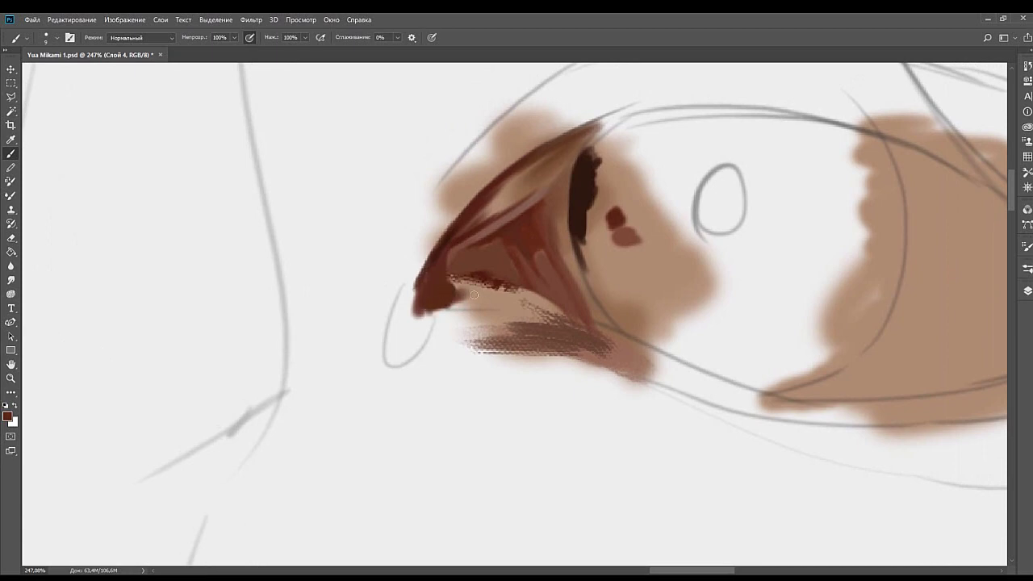
# Sample the corner's dark red, paint a smooth lower lid line along the patch's bottom edge, and sample a lighter red.
pyautogui.keyDown('alt'); pyautogui.click(441, 252); pyautogui.keyUp('alt')
pyautogui.moveTo(442, 274); pyautogui.dragTo(499, 282)
pyautogui.moveTo(543, 304); pyautogui.dragTo(488, 282)
pyautogui.moveTo(551, 304)
pyautogui.mouseDown()
pyautogui.moveTo(505, 287)
pyautogui.moveTo(581, 315)
pyautogui.moveTo(524, 281)
pyautogui.moveTo(573, 306)
pyautogui.mouseUp()
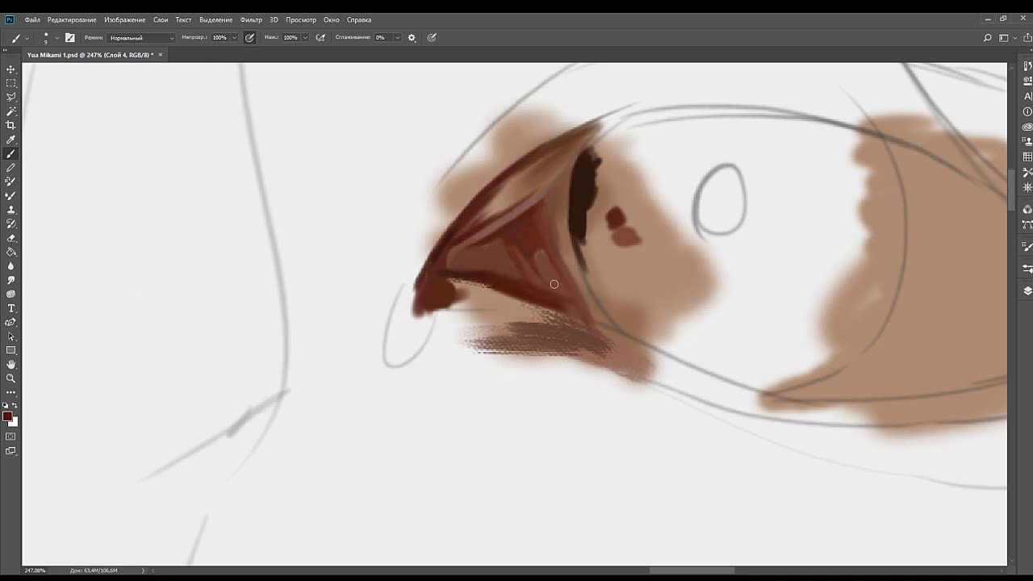
pyautogui.keyDown('alt'); pyautogui.click(557, 288); pyautogui.keyUp('alt')
pyautogui.moveTo(503, 280); pyautogui.dragTo(551, 307)
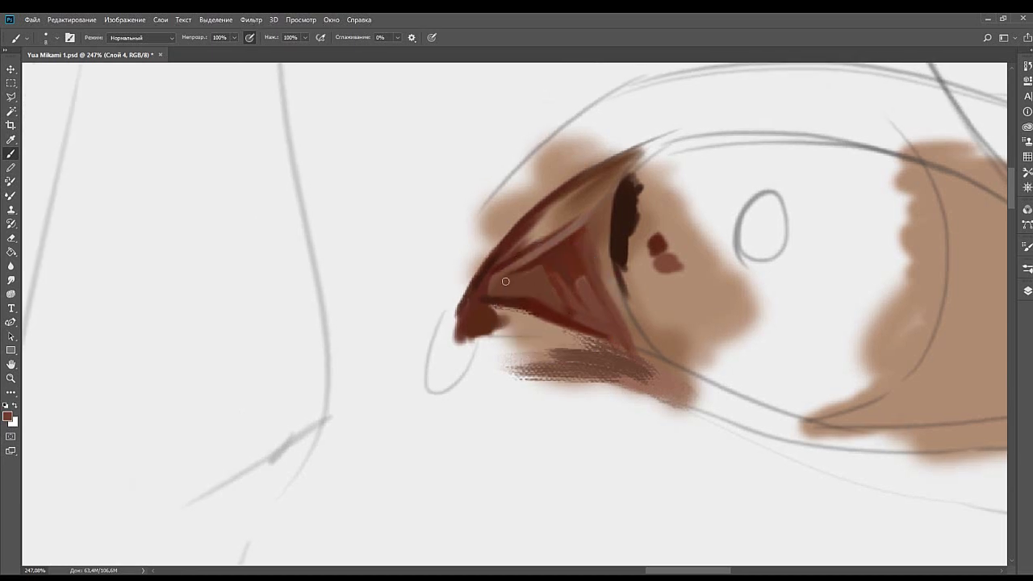
# Touch up the inner corner's red and paint a dark brownish-red band along the fold between the corner and the upper lid.
pyautogui.keyDown('alt'); pyautogui.click(540, 301); pyautogui.keyUp('alt')
pyautogui.moveTo(538, 222)
pyautogui.mouseDown()
pyautogui.moveTo(520, 262)
pyautogui.moveTo(526, 272)
pyautogui.moveTo(539, 269)
pyautogui.moveTo(473, 309)
pyautogui.moveTo(530, 265)
pyautogui.mouseUp()
pyautogui.keyDown('alt'); pyautogui.click(497, 291); pyautogui.keyUp('alt')
pyautogui.keyDown('alt'); pyautogui.click(475, 302); pyautogui.keyUp('alt')
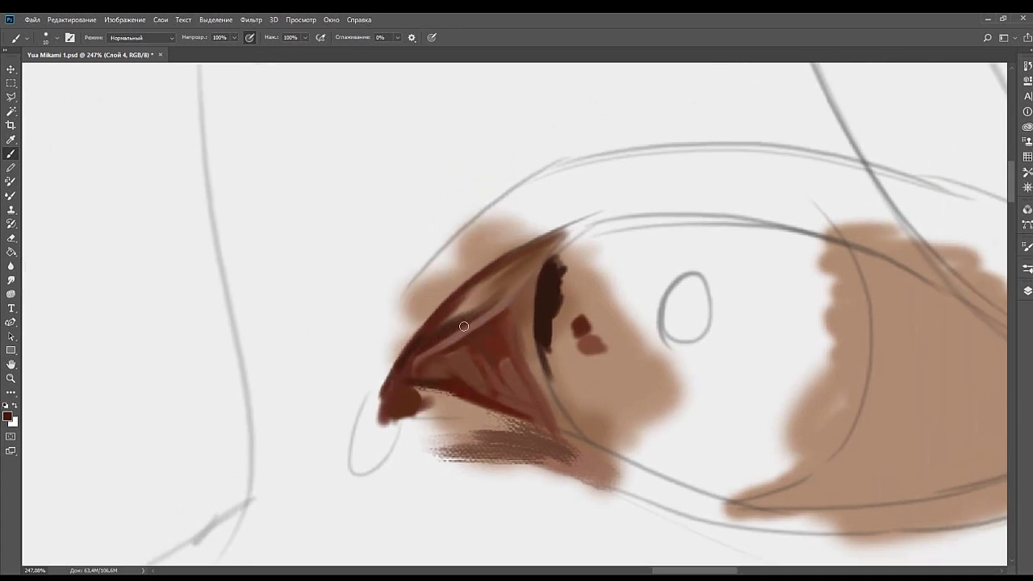
pyautogui.moveTo(464, 326)
pyautogui.mouseDown()
pyautogui.moveTo(532, 273)
pyautogui.moveTo(479, 317)
pyautogui.mouseUp()
pyautogui.press(']')
pyautogui.press(']')
pyautogui.hotkey('ctrl', 'z')
pyautogui.moveTo(543, 260); pyautogui.dragTo(479, 318)
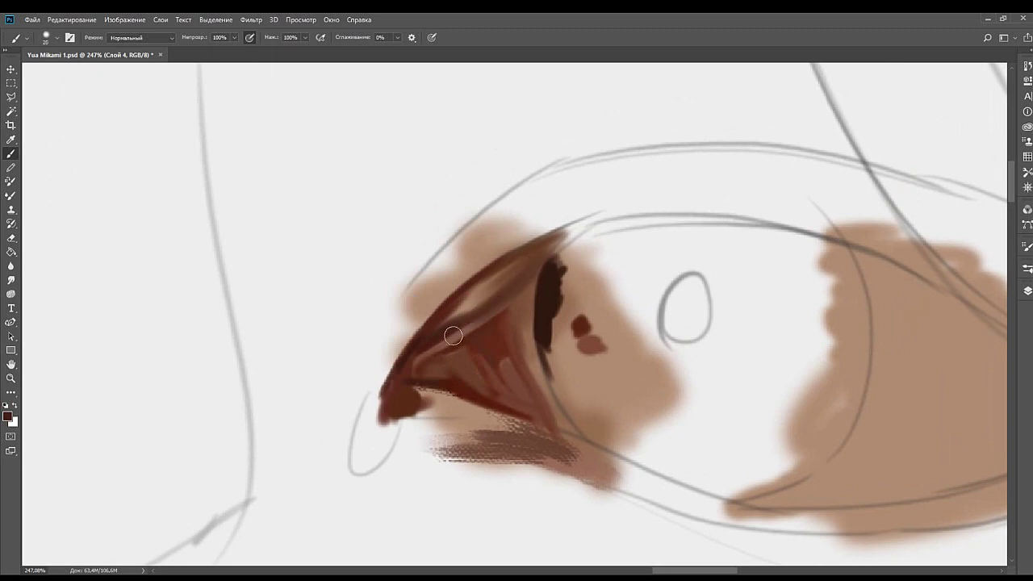
# Sample reds from the fold and darken the gap below the upper lid line with a smaller brush.
pyautogui.keyDown('alt'); pyautogui.click(483, 320); pyautogui.keyUp('alt')
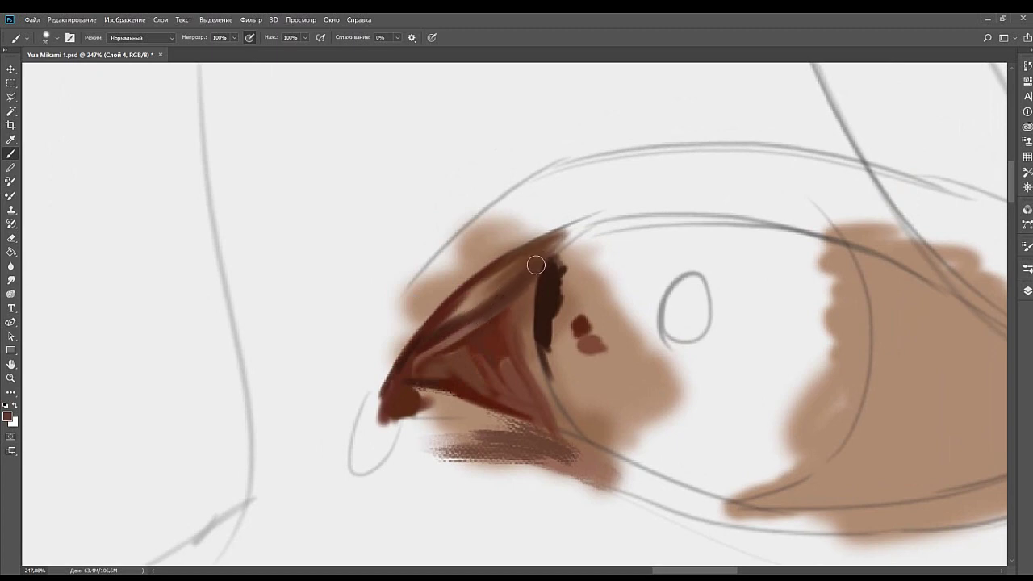
pyautogui.press('[')
pyautogui.press('[')
pyautogui.keyDown('alt'); pyautogui.click(460, 324); pyautogui.keyUp('alt')
pyautogui.moveTo(448, 326); pyautogui.dragTo(509, 269)
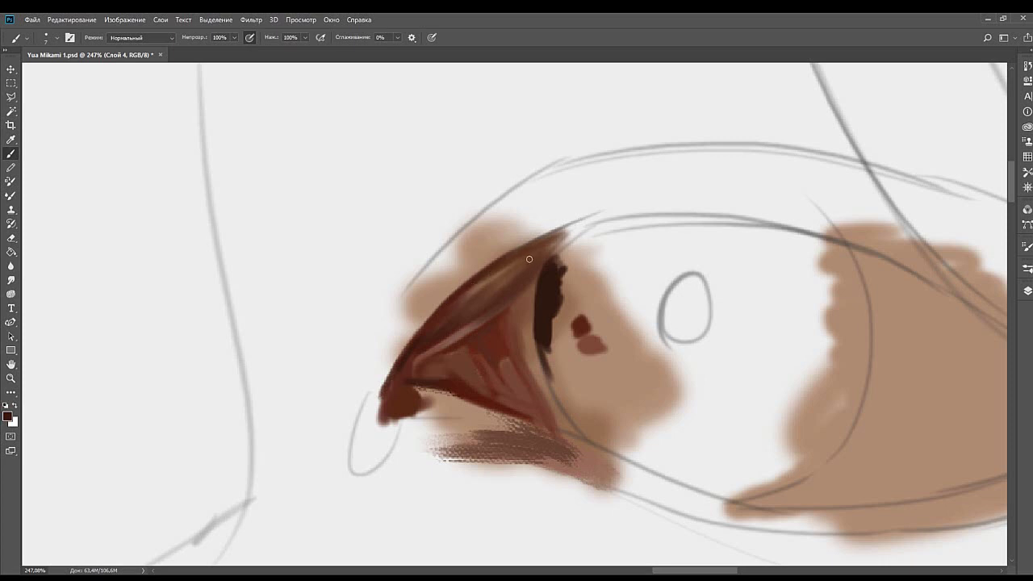
# Fill the rest of the upper lid band up to its peak near the iris with dark reddish brown, using a larger brush.
pyautogui.press(']')
pyautogui.press(']')
pyautogui.press(']')
pyautogui.press(']')
pyautogui.moveTo(528, 256)
pyautogui.mouseDown()
pyautogui.moveTo(464, 311)
pyautogui.moveTo(468, 297)
pyautogui.mouseUp()
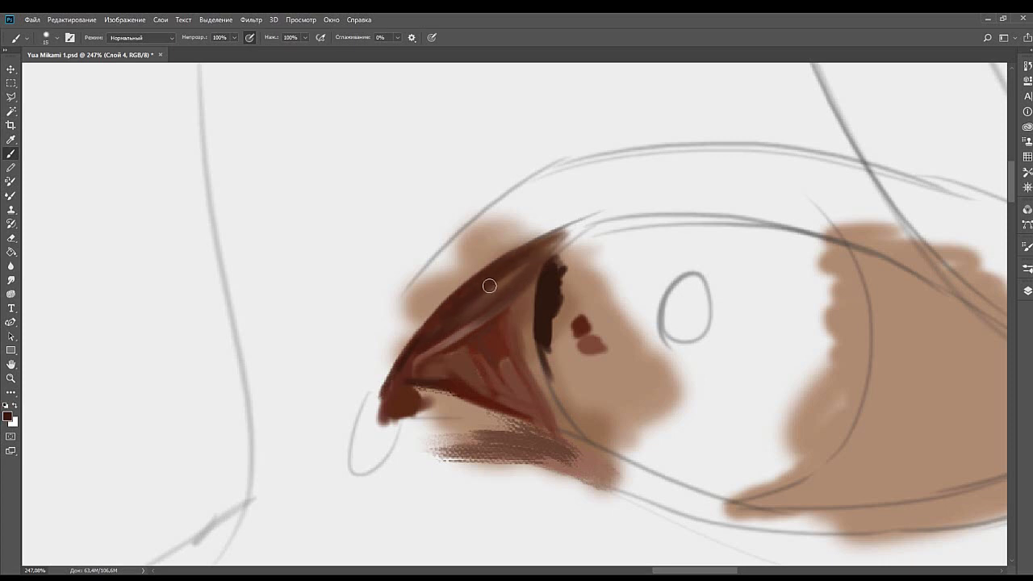
pyautogui.moveTo(535, 244)
pyautogui.mouseDown()
pyautogui.moveTo(470, 308)
pyautogui.moveTo(544, 249)
pyautogui.mouseUp()
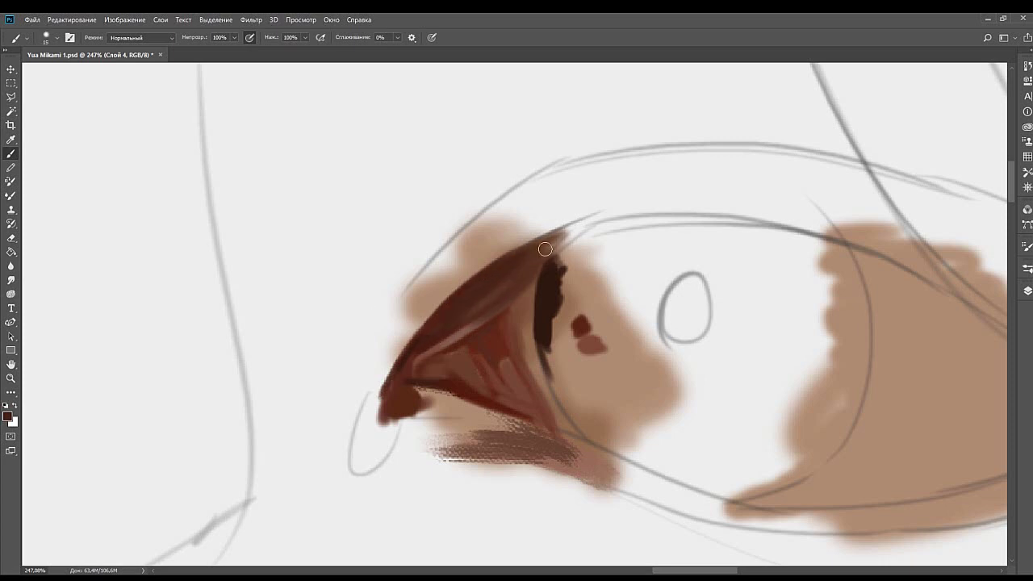
# Blend the upper lid band with its own sampled browns and add a lighter red stroke inside the inner corner.
pyautogui.keyDown('alt'); pyautogui.click(507, 282); pyautogui.keyUp('alt')
pyautogui.moveTo(508, 285); pyautogui.dragTo(427, 347)
pyautogui.keyDown('alt'); pyautogui.click(486, 304); pyautogui.keyUp('alt')
pyautogui.moveTo(537, 248); pyautogui.dragTo(510, 272)
pyautogui.moveTo(491, 280); pyautogui.dragTo(521, 249)
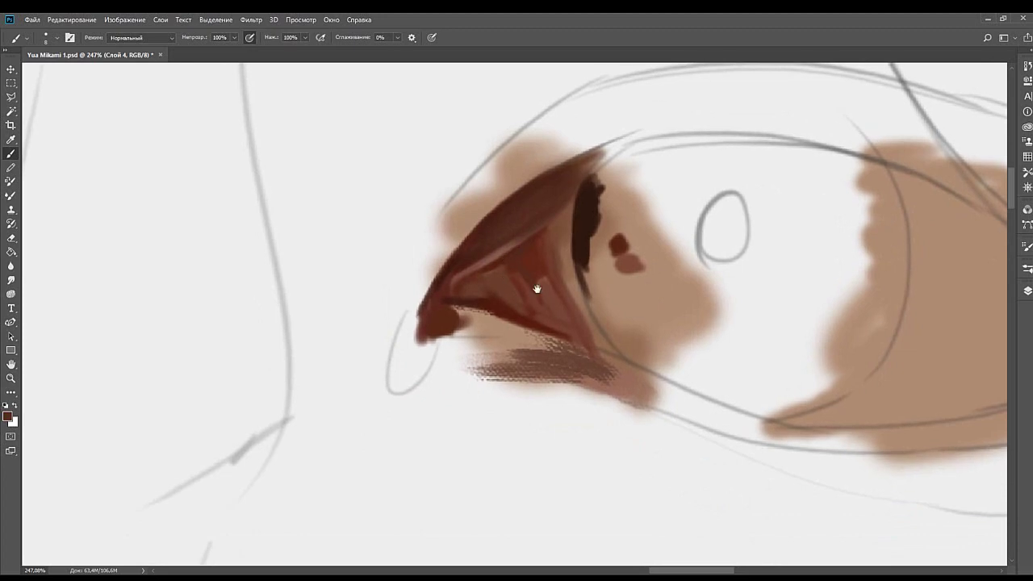
pyautogui.moveTo(537, 288)
pyautogui.mouseDown()
pyautogui.moveTo(480, 285)
pyautogui.moveTo(483, 293)
pyautogui.moveTo(604, 224)
pyautogui.mouseUp()
pyautogui.moveTo(530, 201); pyautogui.dragTo(514, 237)
# Pick an orange-brown and paint a short upright patch on the nose side of the inner corner's tip, using a larger brush.
pyautogui.click(67, 315)
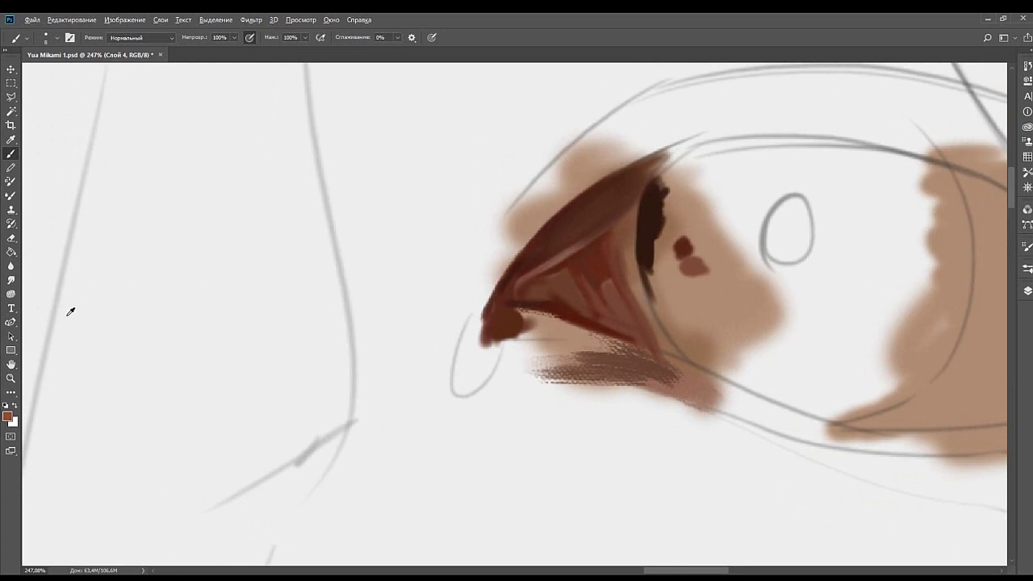
pyautogui.press(']')
pyautogui.press(']')
pyautogui.press(']')
pyautogui.moveTo(475, 349)
pyautogui.mouseDown()
pyautogui.moveTo(489, 300)
pyautogui.moveTo(473, 367)
pyautogui.mouseUp()
pyautogui.hotkey('ctrl', 'z')
pyautogui.keyDown('alt'); pyautogui.click(499, 314); pyautogui.keyUp('alt')
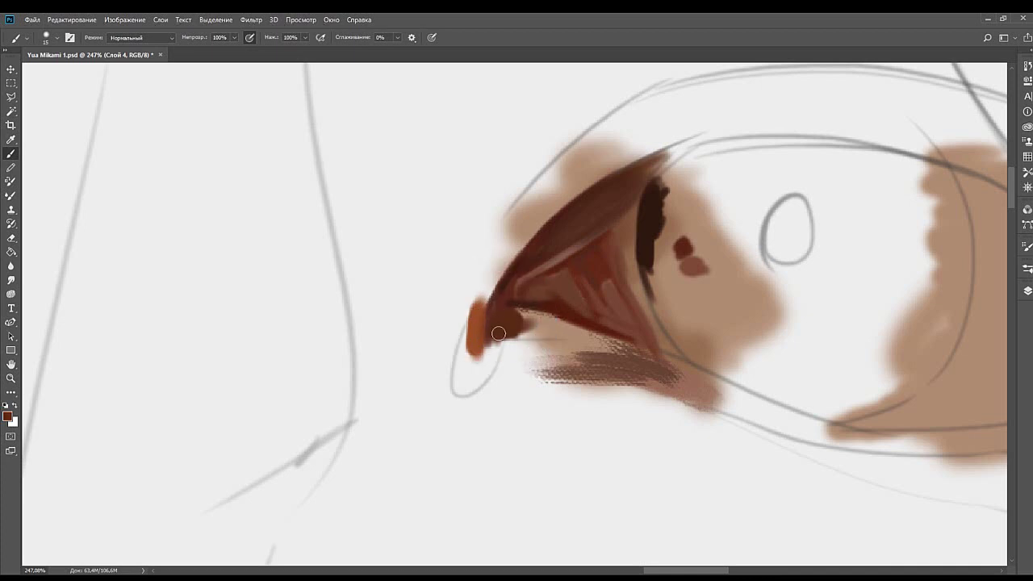
pyautogui.keyDown('alt'); pyautogui.click(479, 325); pyautogui.keyUp('alt')
pyautogui.moveTo(464, 323)
pyautogui.mouseDown()
pyautogui.moveTo(470, 364)
pyautogui.moveTo(485, 296)
pyautogui.moveTo(468, 321)
pyautogui.mouseUp()
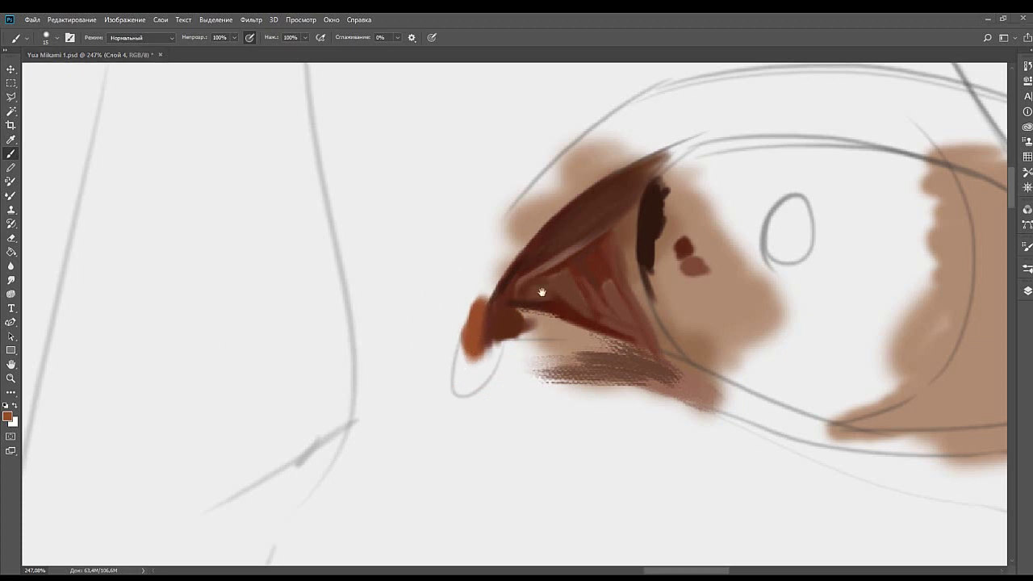
# Mix a muted reddish brown in a small test spot below the eye and sample it as the painting colour.
pyautogui.moveTo(542, 296)
pyautogui.mouseDown()
pyautogui.moveTo(517, 247)
pyautogui.moveTo(532, 278)
pyautogui.moveTo(468, 244)
pyautogui.moveTo(440, 250)
pyautogui.moveTo(404, 234)
pyautogui.moveTo(432, 242)
pyautogui.mouseUp()
pyautogui.keyDown('alt'); pyautogui.click(402, 243); pyautogui.keyUp('alt')
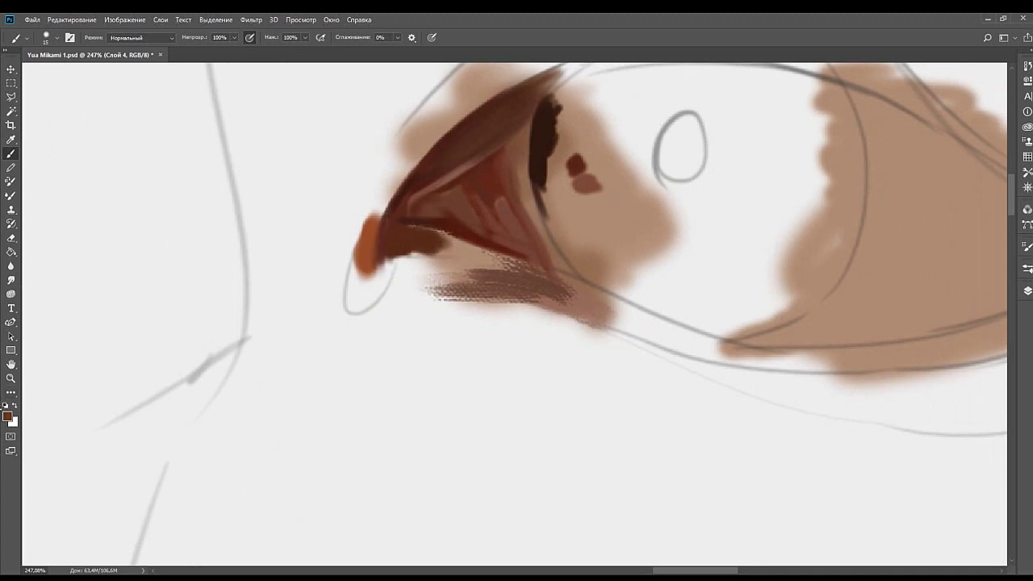
pyautogui.press('i')
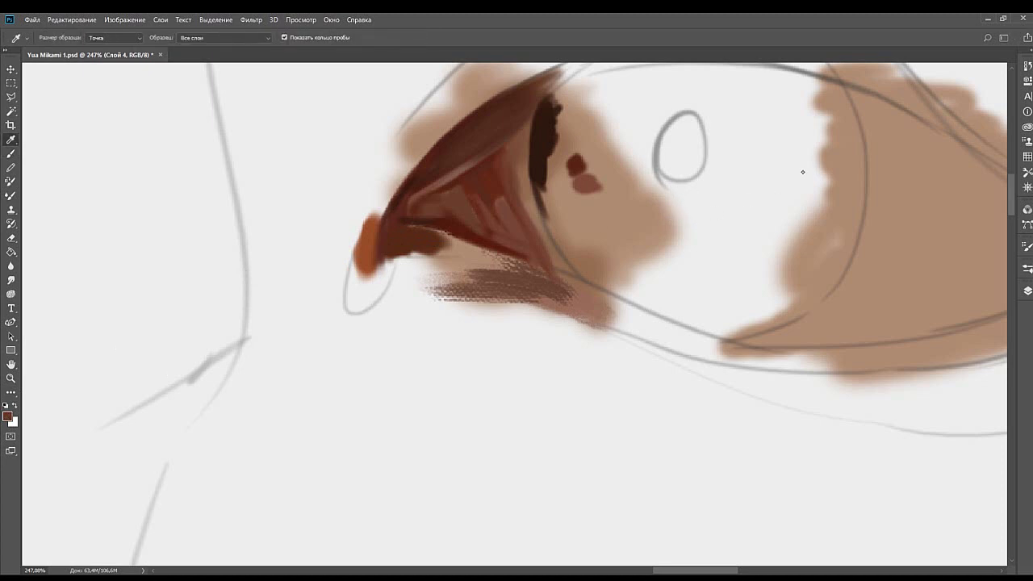
pyautogui.press('b')
pyautogui.moveTo(485, 322); pyautogui.dragTo(488, 323)
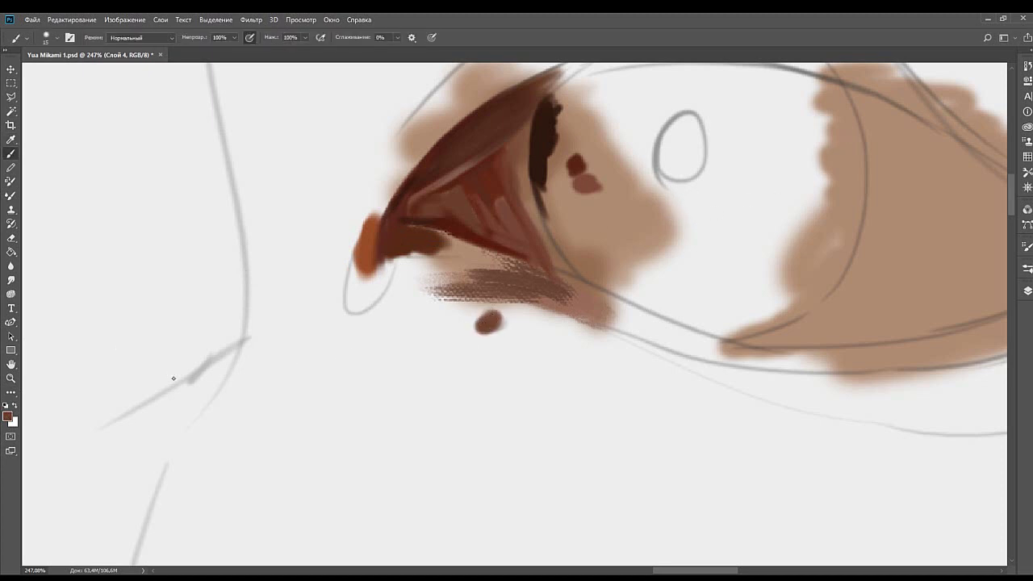
pyautogui.press('i')
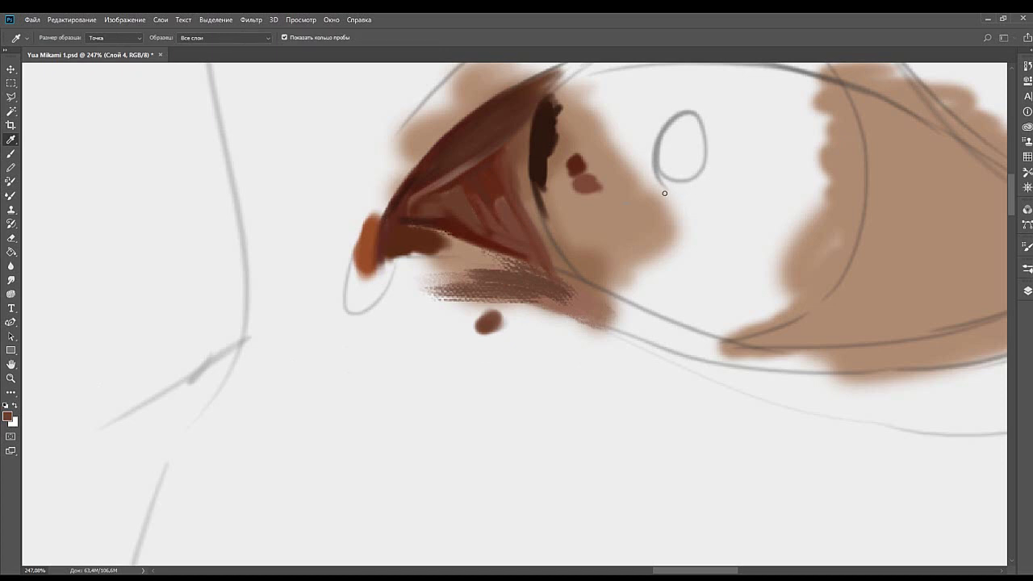
pyautogui.click(834, 141)
pyautogui.press('b')
pyautogui.moveTo(487, 324); pyautogui.dragTo(499, 328)
pyautogui.keyDown('alt'); pyautogui.click(497, 321); pyautogui.keyUp('alt')
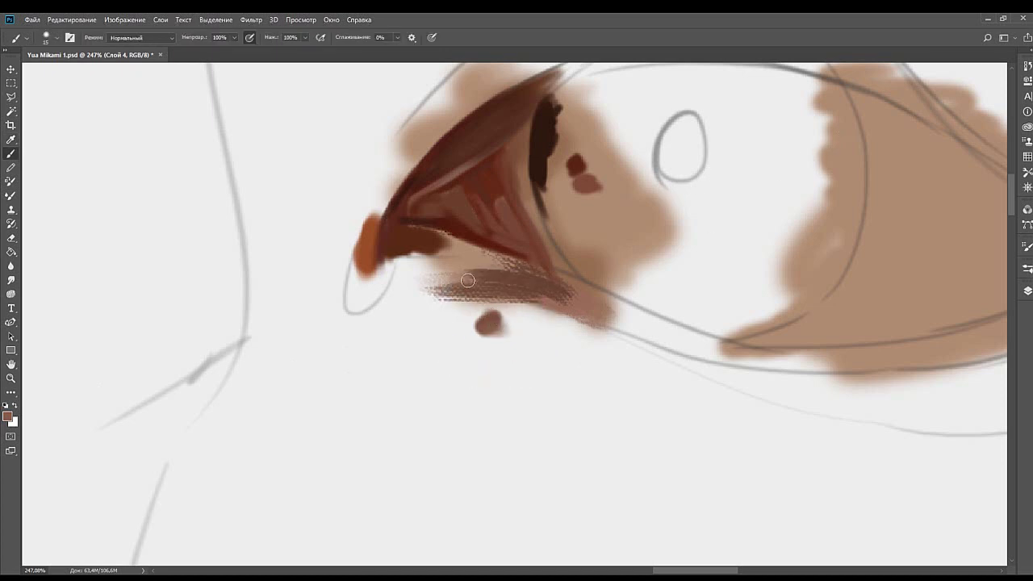
# Soften the dark patch below the inner corner and extend it in brown beneath the lower lid line.
pyautogui.moveTo(459, 249); pyautogui.dragTo(430, 243)
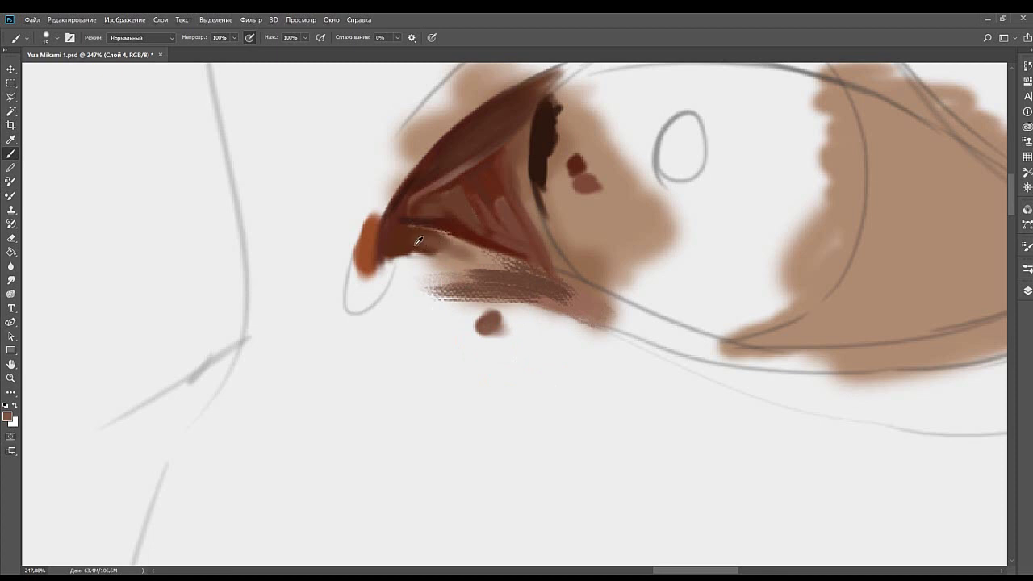
pyautogui.keyDown('alt'); pyautogui.click(425, 238); pyautogui.keyUp('alt')
pyautogui.press('[')
pyautogui.moveTo(416, 227); pyautogui.dragTo(466, 252)
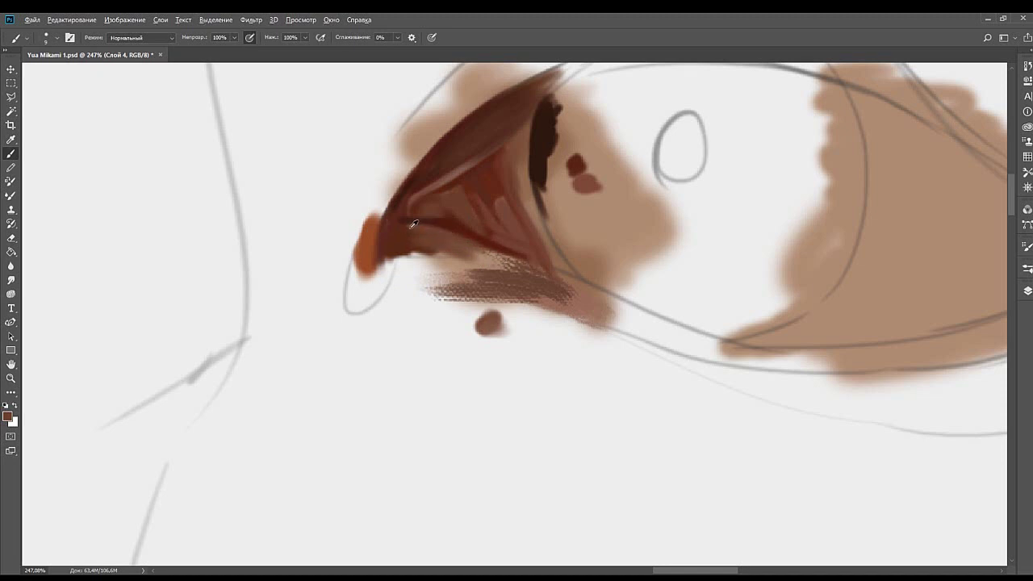
pyautogui.moveTo(413, 224); pyautogui.dragTo(431, 228)
# Sample reddish browns from the lower lid patch and carry the colour along the lid line towards the iris.
pyautogui.keyDown('alt'); pyautogui.click(406, 236); pyautogui.keyUp('alt')
pyautogui.keyDown('alt'); pyautogui.click(426, 245); pyautogui.keyUp('alt')
pyautogui.press('[')
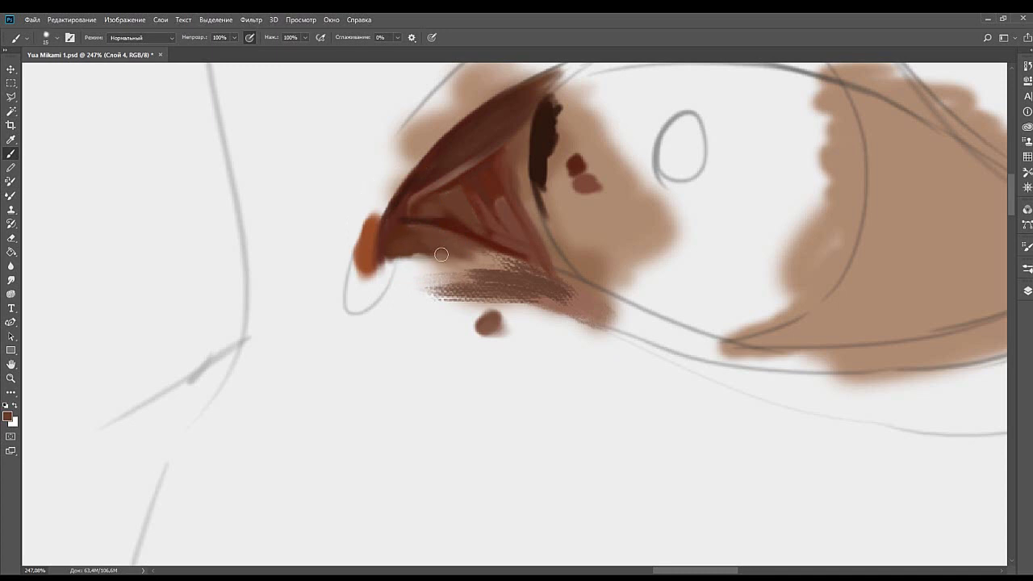
pyautogui.keyDown('alt'); pyautogui.click(439, 226); pyautogui.keyUp('alt')
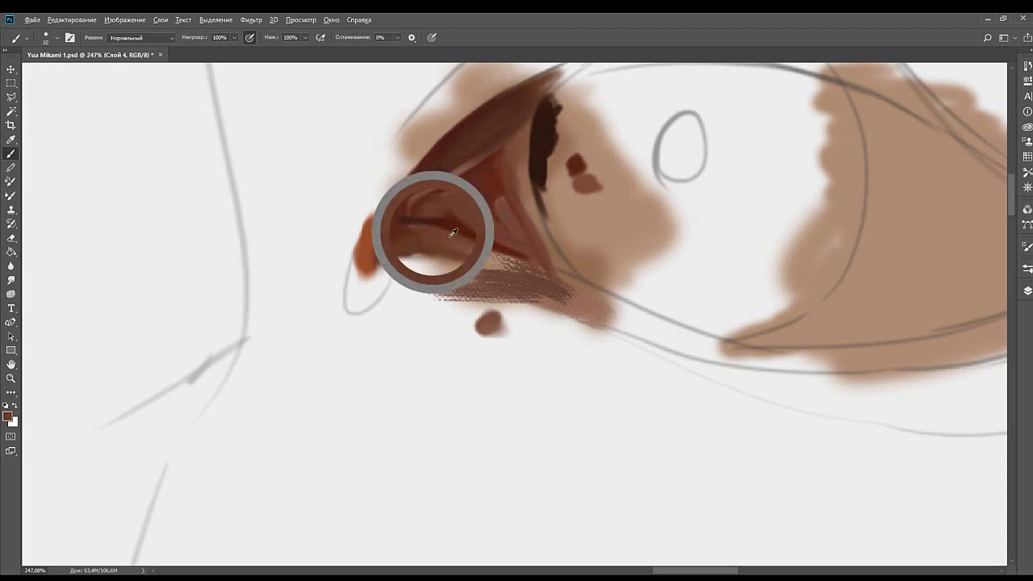
pyautogui.moveTo(524, 264)
pyautogui.mouseDown()
pyautogui.moveTo(459, 243)
pyautogui.moveTo(556, 278)
pyautogui.mouseUp()
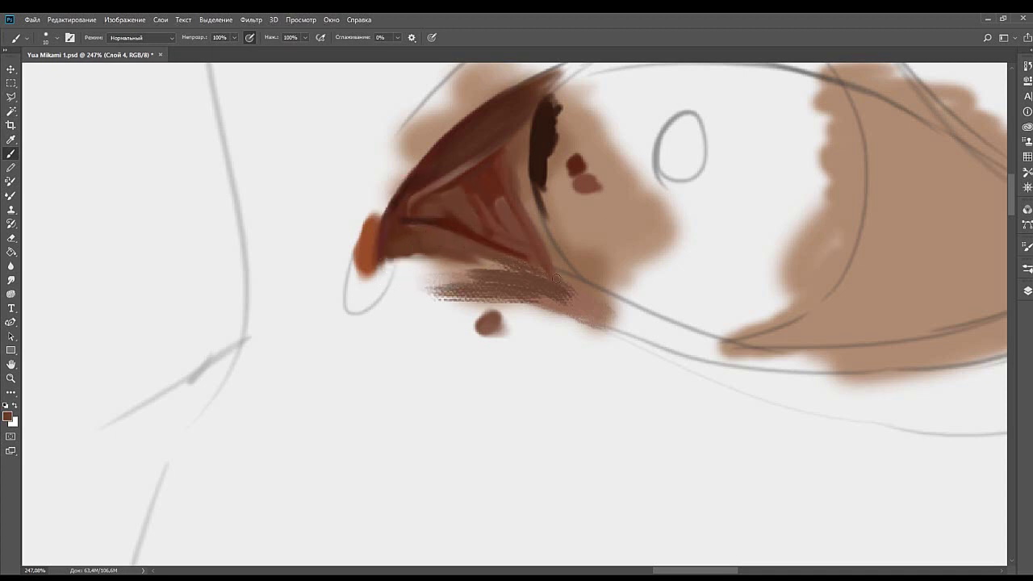
# Paint a light pinkish-brown strip between the red inner corner and the iris's dark edge.
pyautogui.moveTo(640, 291); pyautogui.dragTo(592, 283)
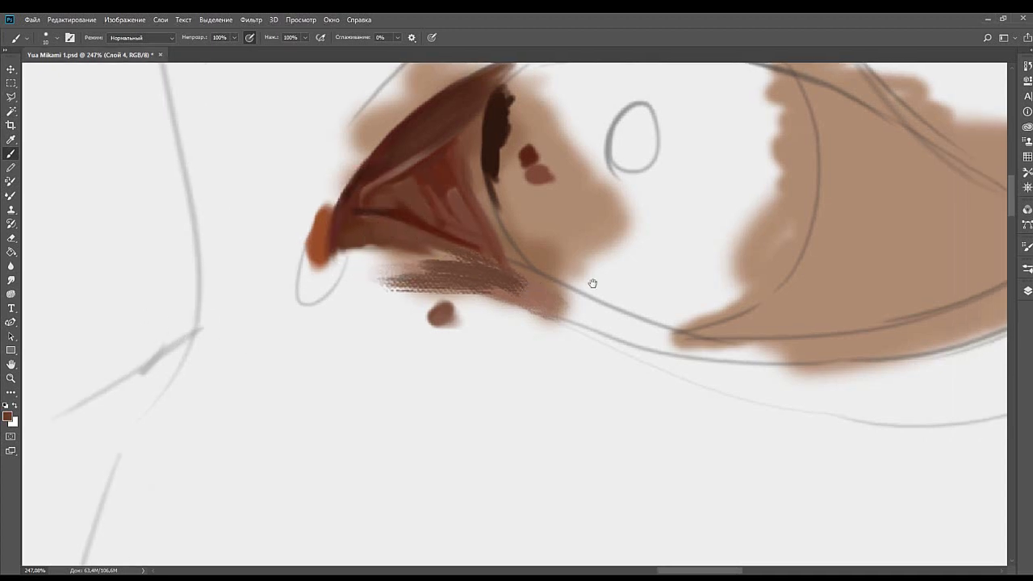
pyautogui.moveTo(591, 207)
pyautogui.mouseDown()
pyautogui.moveTo(550, 240)
pyautogui.moveTo(541, 281)
pyautogui.mouseUp()
pyautogui.moveTo(433, 292); pyautogui.dragTo(464, 294)
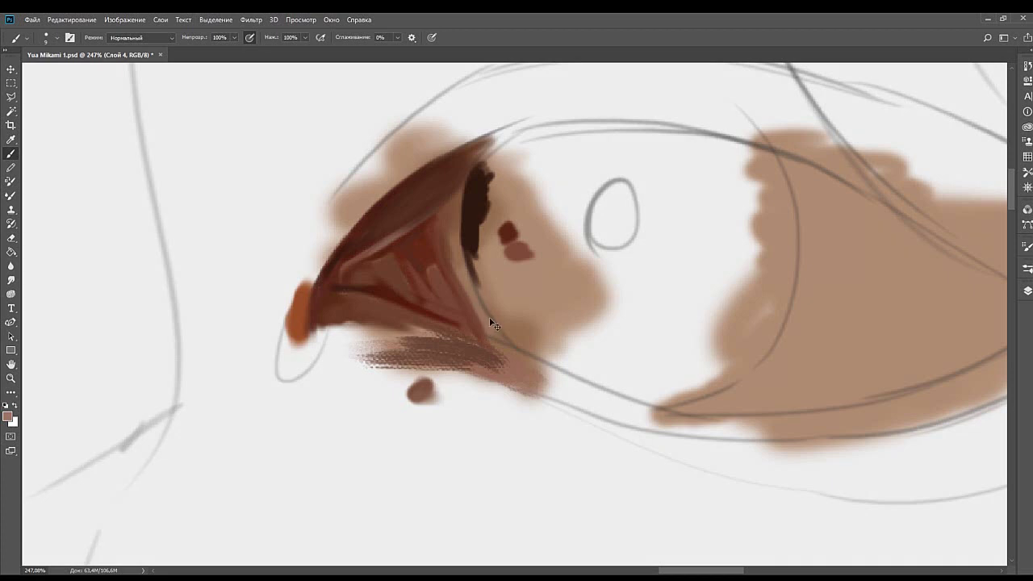
pyautogui.keyDown('alt'); pyautogui.click(462, 271); pyautogui.keyUp('alt')
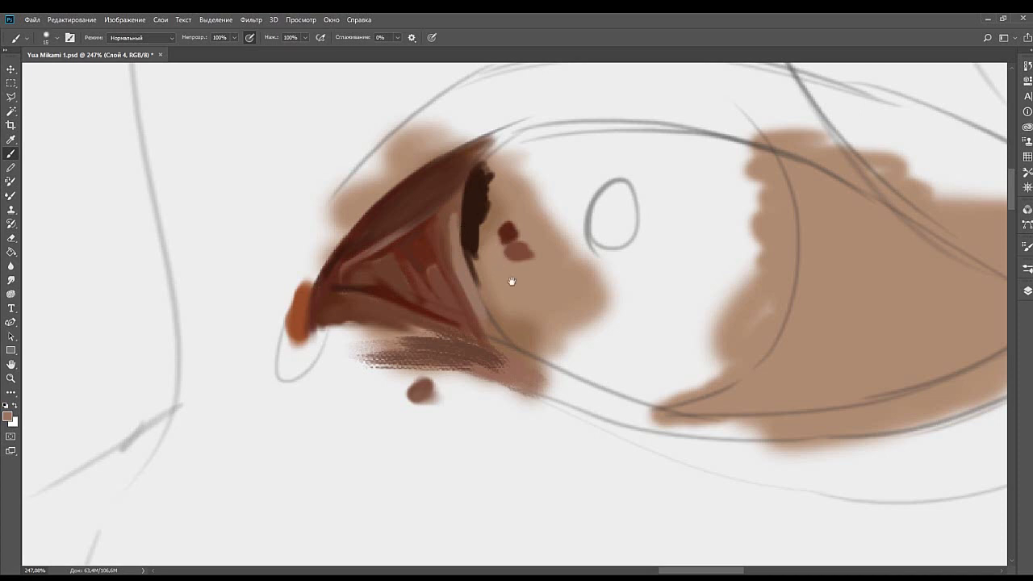
pyautogui.moveTo(512, 281); pyautogui.dragTo(468, 245)
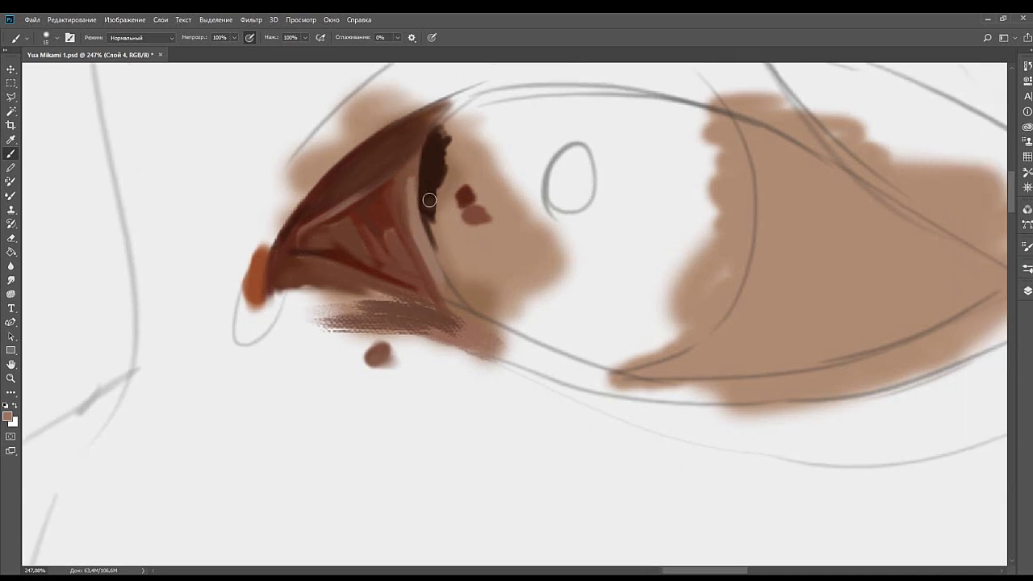
# Sample the near-black brown and extend the iris's inner edge down in a smooth curve to the lower lid, using a smaller brush.
pyautogui.moveTo(430, 200); pyautogui.dragTo(463, 285)
pyautogui.hotkey('ctrl', 'z')
pyautogui.press('[')
pyautogui.keyDown('alt'); pyautogui.click(431, 210); pyautogui.keyUp('alt')
pyautogui.moveTo(434, 230); pyautogui.dragTo(472, 297)
pyautogui.moveTo(441, 243); pyautogui.dragTo(481, 312)
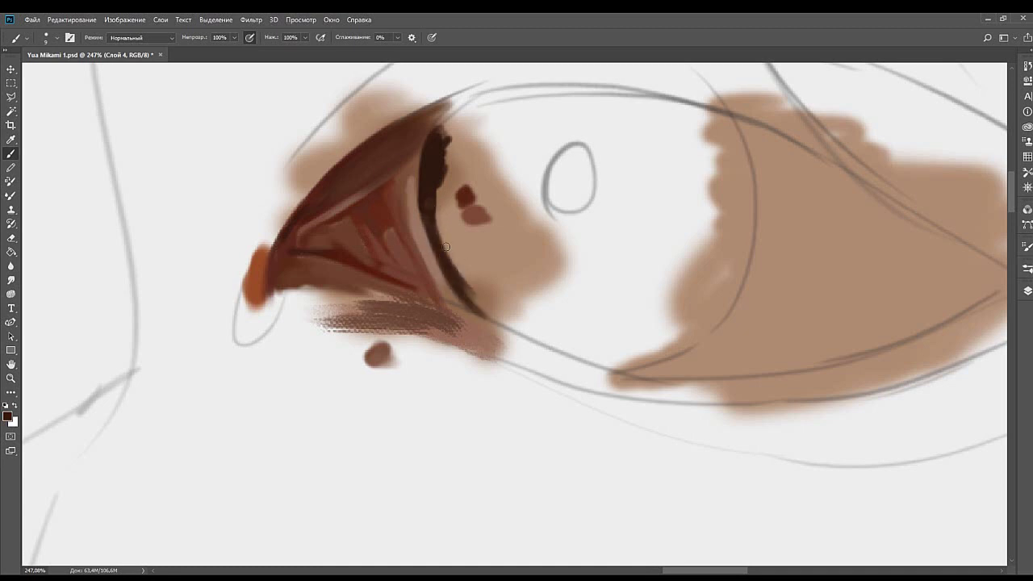
pyautogui.hotkey('ctrl', 'z')
pyautogui.moveTo(430, 226); pyautogui.dragTo(480, 312)
pyautogui.moveTo(437, 186)
pyautogui.mouseDown()
pyautogui.moveTo(484, 218)
pyautogui.moveTo(468, 293)
pyautogui.moveTo(474, 235)
pyautogui.moveTo(467, 259)
pyautogui.mouseUp()
# Paint a near-black line along the iris's lower edge, from the inner curve to the outer eye white.
pyautogui.moveTo(548, 300)
pyautogui.mouseDown()
pyautogui.moveTo(567, 202)
pyautogui.moveTo(567, 272)
pyautogui.moveTo(539, 272)
pyautogui.moveTo(576, 280)
pyautogui.moveTo(571, 258)
pyautogui.moveTo(586, 244)
pyautogui.moveTo(672, 286)
pyautogui.moveTo(555, 227)
pyautogui.moveTo(640, 252)
pyautogui.moveTo(564, 232)
pyautogui.moveTo(684, 287)
pyautogui.mouseUp()
pyautogui.hotkey('ctrl', 'z')
pyautogui.moveTo(553, 227); pyautogui.dragTo(673, 271)
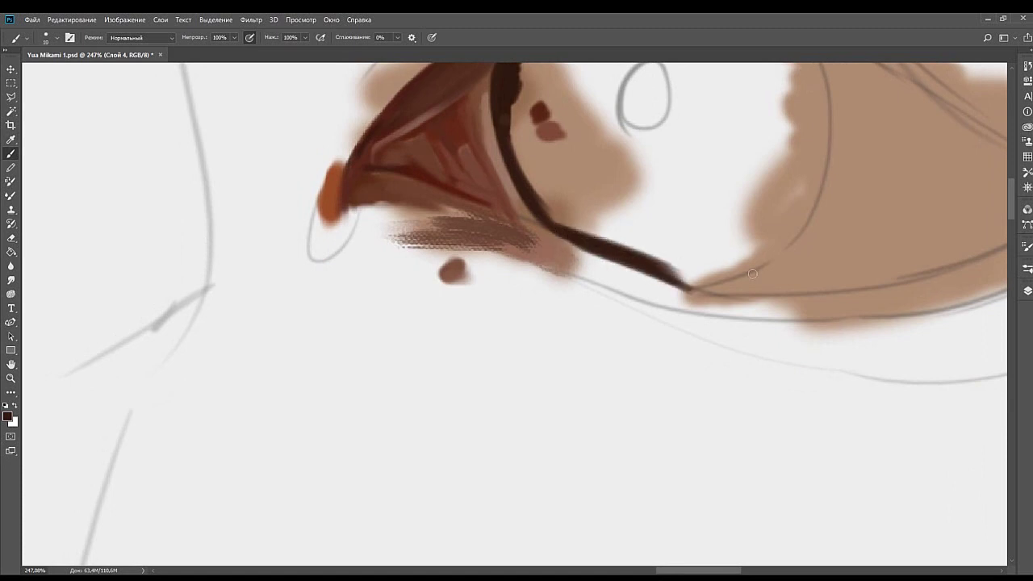
# Paint a light beige patch on the outer eye white beside the iris's lower edge, using a larger brush.
pyautogui.press('space')
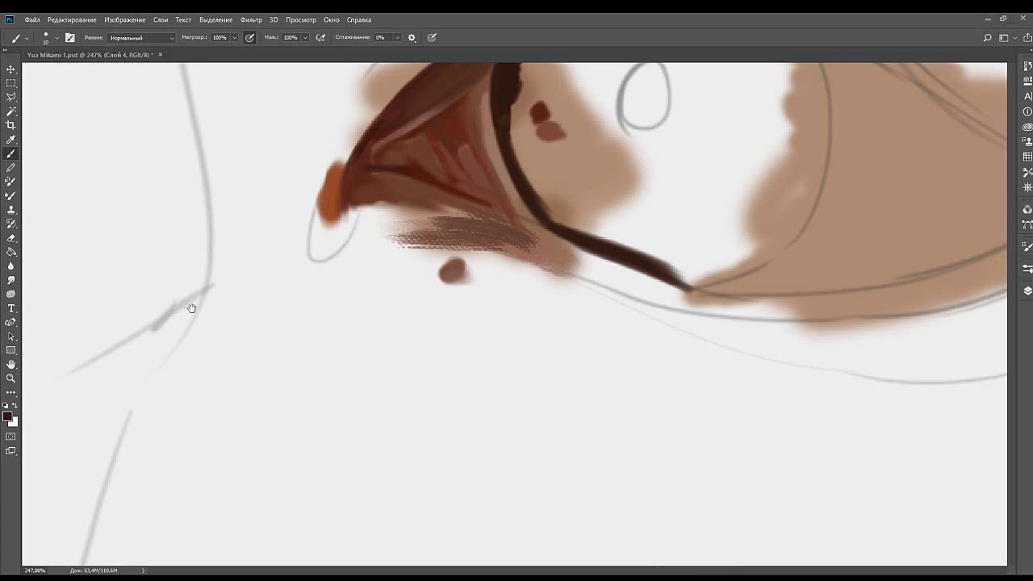
pyautogui.moveTo(739, 285)
pyautogui.mouseDown()
pyautogui.moveTo(600, 302)
pyautogui.moveTo(579, 320)
pyautogui.mouseUp()
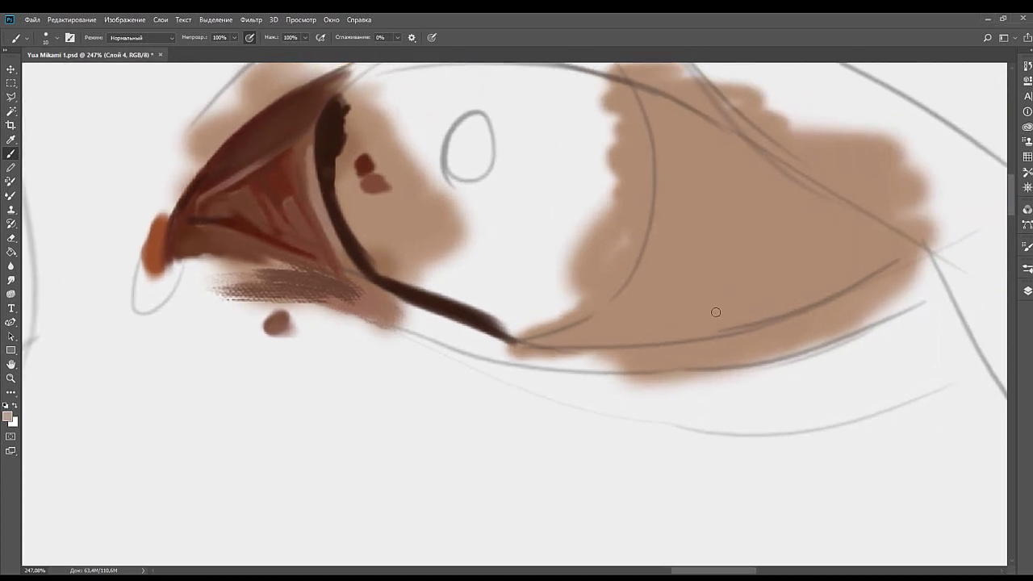
pyautogui.press(']')
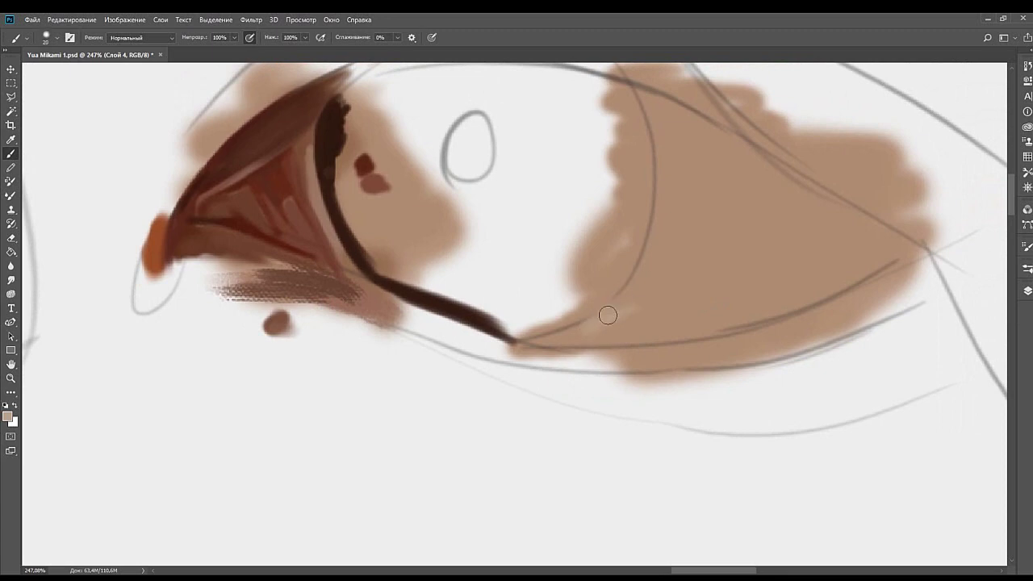
pyautogui.moveTo(611, 322); pyautogui.dragTo(645, 307)
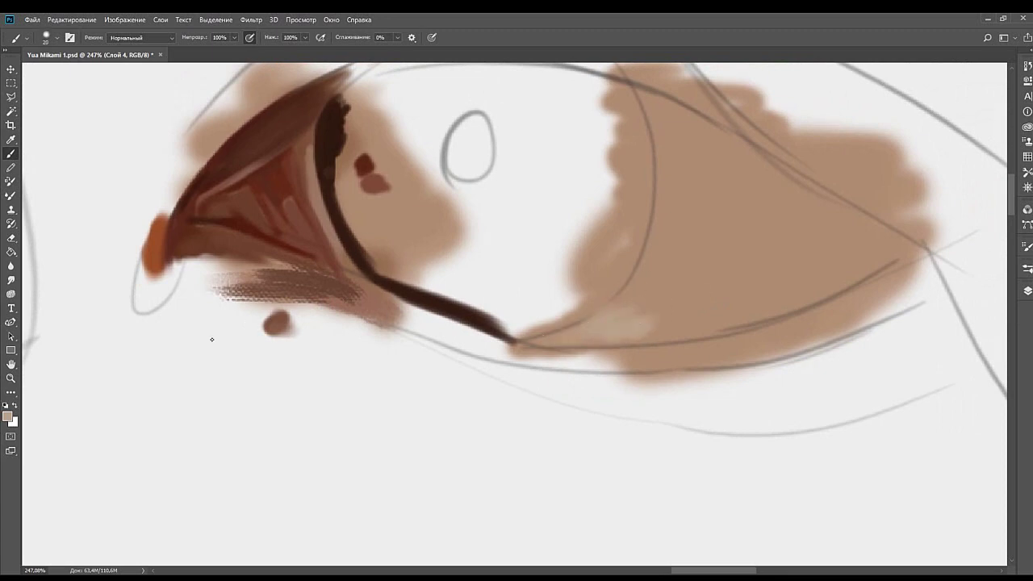
pyautogui.press('space')
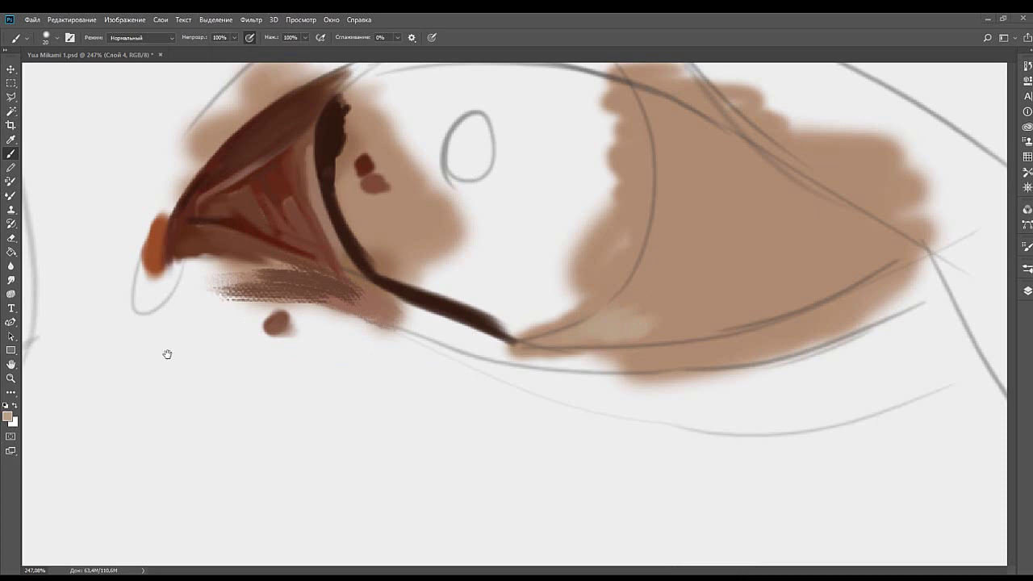
pyautogui.moveTo(696, 311)
pyautogui.mouseDown()
pyautogui.moveTo(566, 322)
pyautogui.moveTo(589, 330)
pyautogui.moveTo(662, 301)
pyautogui.moveTo(616, 315)
pyautogui.moveTo(658, 310)
pyautogui.moveTo(614, 340)
pyautogui.moveTo(652, 332)
pyautogui.moveTo(600, 349)
pyautogui.moveTo(647, 342)
pyautogui.mouseUp()
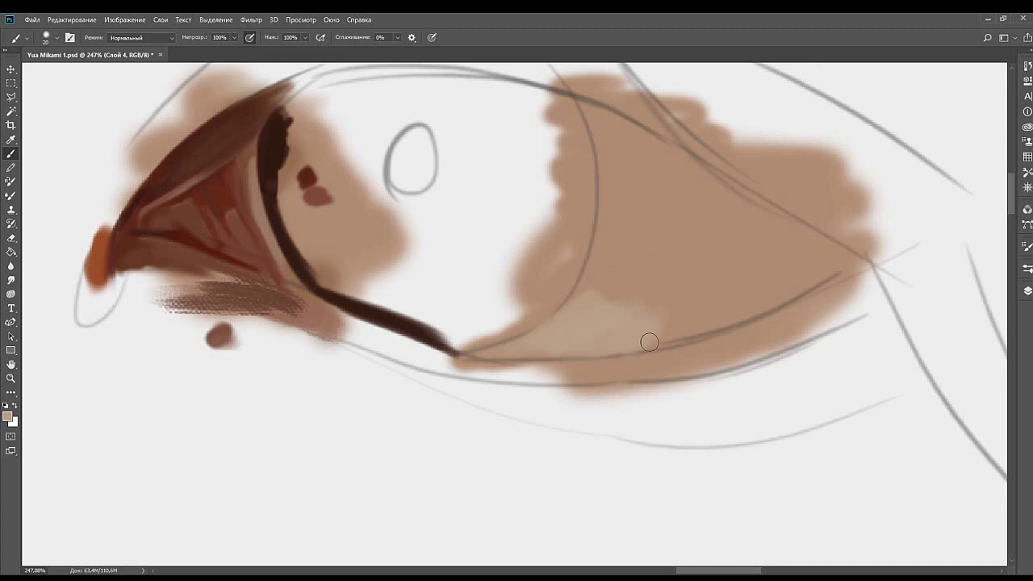
# Shade the outer eye white with a darker brown along the lower lid line towards the outer corner.
pyautogui.keyDown('alt'); pyautogui.click(276, 338); pyautogui.keyUp('alt')
pyautogui.moveTo(767, 287)
pyautogui.mouseDown()
pyautogui.moveTo(644, 330)
pyautogui.moveTo(656, 339)
pyautogui.mouseUp()
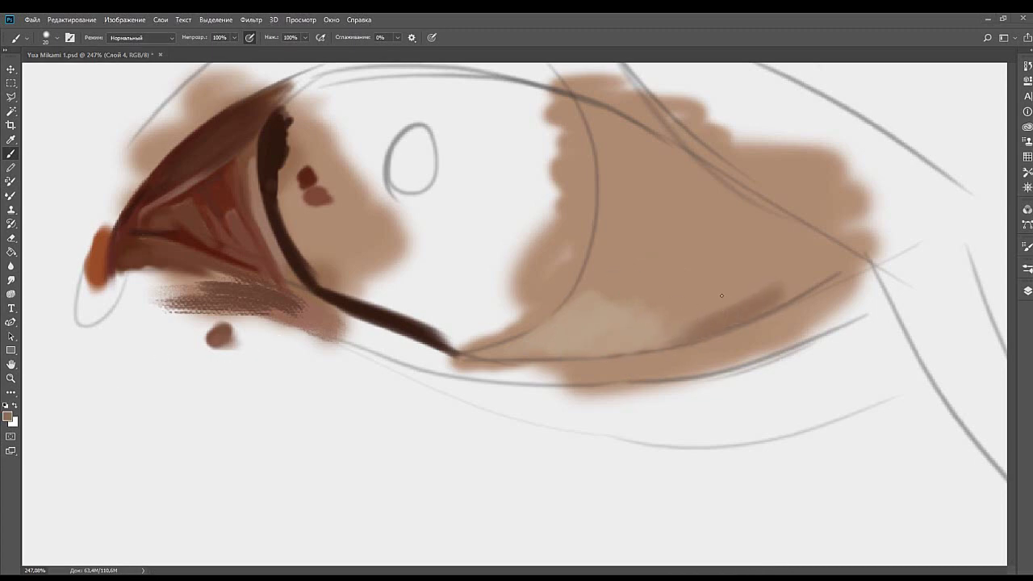
pyautogui.moveTo(768, 295); pyautogui.dragTo(793, 300)
pyautogui.moveTo(852, 249)
pyautogui.mouseDown()
pyautogui.moveTo(809, 278)
pyautogui.moveTo(839, 273)
pyautogui.moveTo(817, 287)
pyautogui.mouseUp()
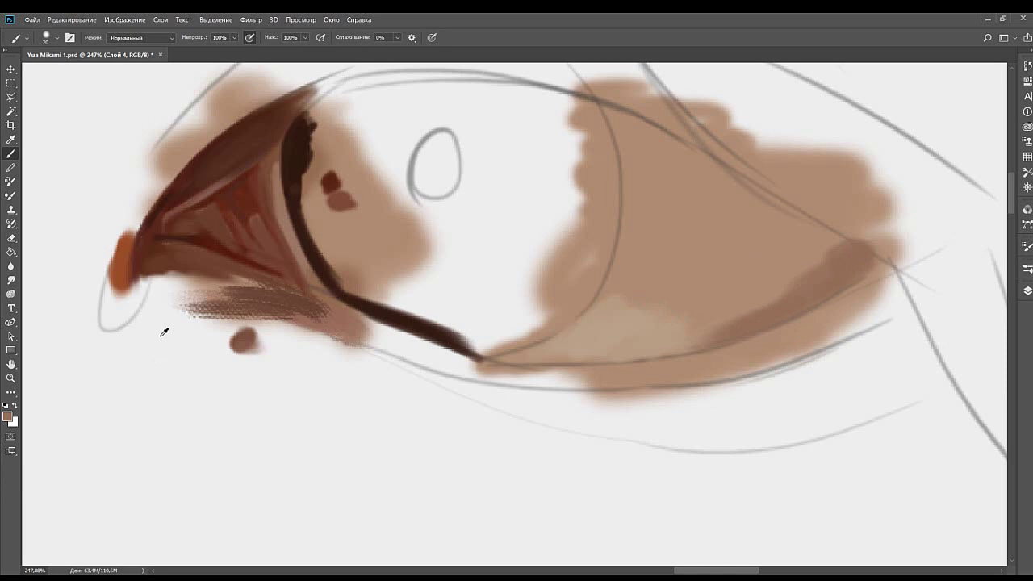
# Blend a yellowish brown over the shading near the outer corner, sampling the tone and enlarging the brush.
pyautogui.moveTo(767, 302)
pyautogui.mouseDown()
pyautogui.moveTo(812, 294)
pyautogui.moveTo(780, 304)
pyautogui.moveTo(791, 308)
pyautogui.mouseUp()
pyautogui.keyDown('alt'); pyautogui.click(802, 300); pyautogui.keyUp('alt')
pyautogui.moveTo(768, 284)
pyautogui.mouseDown()
pyautogui.moveTo(810, 267)
pyautogui.moveTo(748, 295)
pyautogui.moveTo(772, 286)
pyautogui.mouseUp()
pyautogui.press(']')
pyautogui.moveTo(726, 317); pyautogui.dragTo(795, 278)
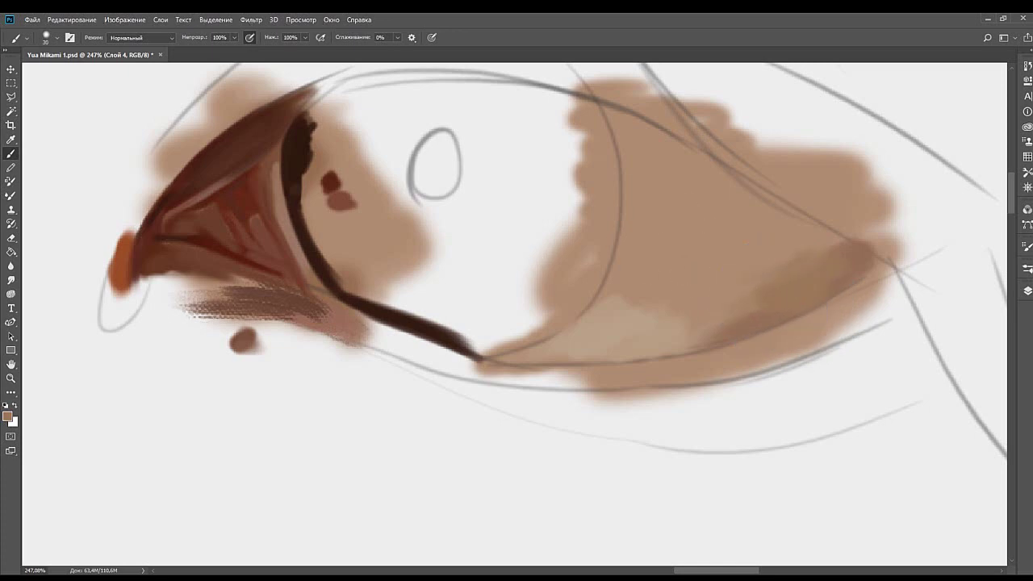
# Paint a pale yellowish-beige patch in the middle of the outer eye white, using a smaller brush.
pyautogui.keyDown('alt'); pyautogui.click(683, 335); pyautogui.keyUp('alt')
pyautogui.moveTo(656, 335)
pyautogui.mouseDown()
pyautogui.moveTo(708, 329)
pyautogui.moveTo(758, 302)
pyautogui.moveTo(701, 316)
pyautogui.moveTo(688, 330)
pyautogui.moveTo(683, 310)
pyautogui.moveTo(642, 314)
pyautogui.moveTo(667, 313)
pyautogui.mouseUp()
pyautogui.keyDown('alt'); pyautogui.click(759, 303); pyautogui.keyUp('alt')
pyautogui.keyDown('alt'); pyautogui.click(686, 332); pyautogui.keyUp('alt')
pyautogui.click(7, 416)
pyautogui.press('[')
pyautogui.press('[')
pyautogui.press('[')
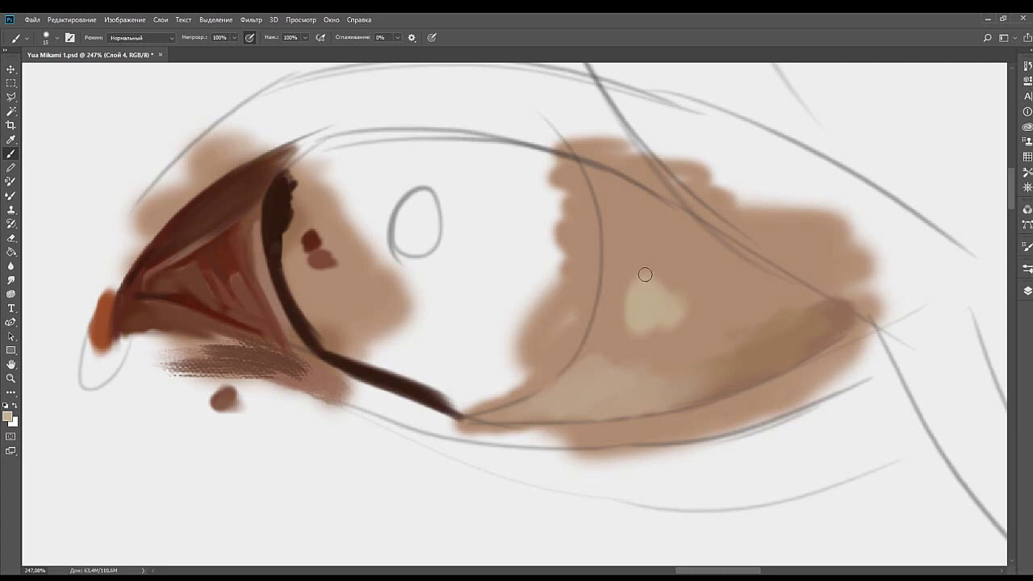
# Add more pale yellowish-beige patches between the central patch and the upper lid line, enlarging the brush.
pyautogui.moveTo(644, 274)
pyautogui.mouseDown()
pyautogui.moveTo(663, 253)
pyautogui.moveTo(677, 272)
pyautogui.moveTo(694, 262)
pyautogui.moveTo(671, 280)
pyautogui.moveTo(707, 255)
pyautogui.moveTo(725, 266)
pyautogui.moveTo(703, 258)
pyautogui.moveTo(709, 232)
pyautogui.moveTo(649, 271)
pyautogui.moveTo(678, 235)
pyautogui.moveTo(645, 216)
pyautogui.mouseUp()
pyautogui.press(']')
pyautogui.keyDown('alt'); pyautogui.click(705, 256); pyautogui.keyUp('alt')
pyautogui.keyDown('alt'); pyautogui.click(679, 227); pyautogui.keyUp('alt')
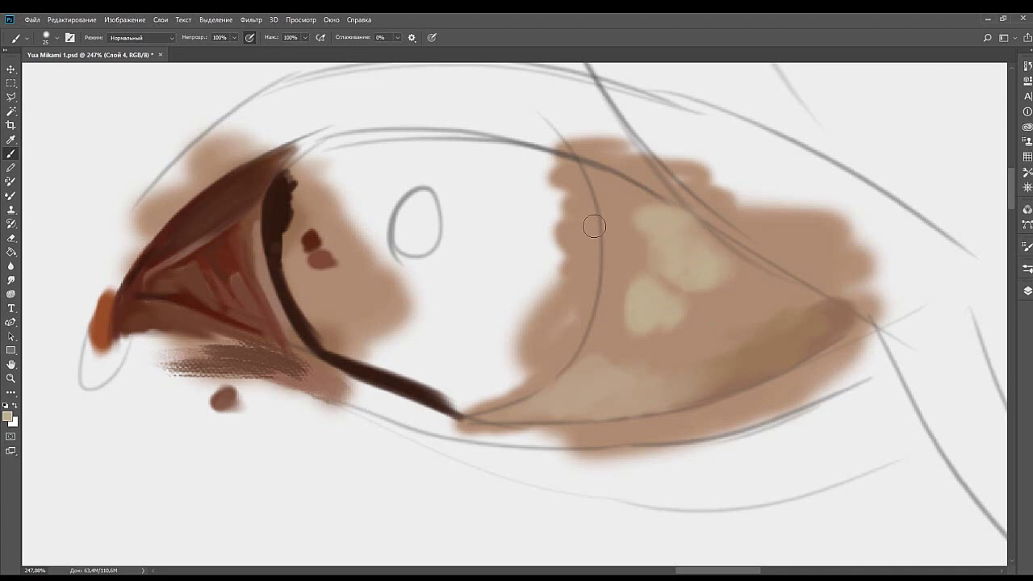
# Shade the outer eye white greyish under the upper lid line near the iris, blending it into the pale patches.
pyautogui.press('[')
pyautogui.keyDown('alt'); pyautogui.click(146, 269); pyautogui.keyUp('alt')
pyautogui.moveTo(629, 195); pyautogui.dragTo(648, 208)
pyautogui.keyDown('alt'); pyautogui.click(646, 207); pyautogui.keyUp('alt')
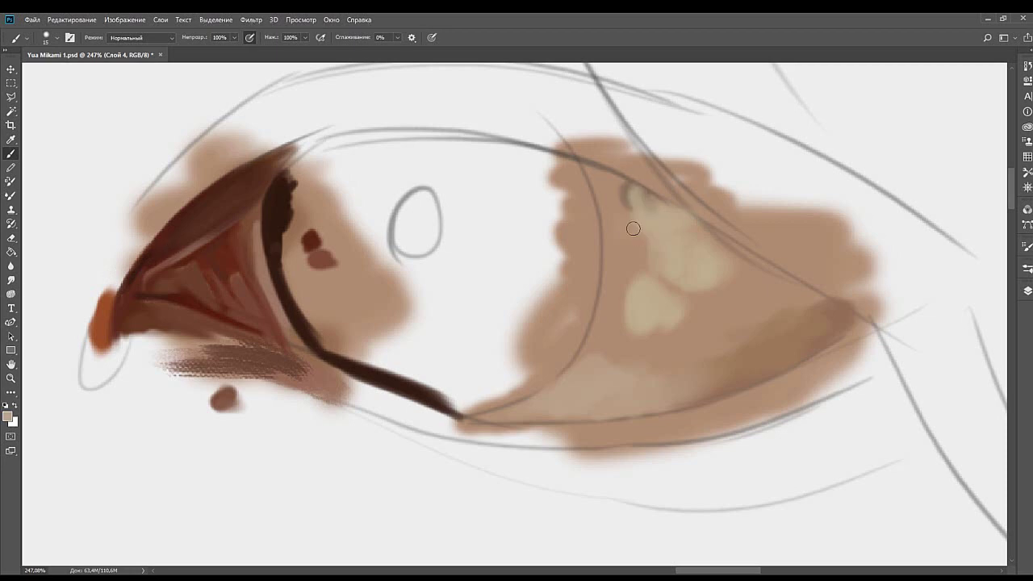
pyautogui.keyDown('alt'); pyautogui.click(630, 190); pyautogui.keyUp('alt')
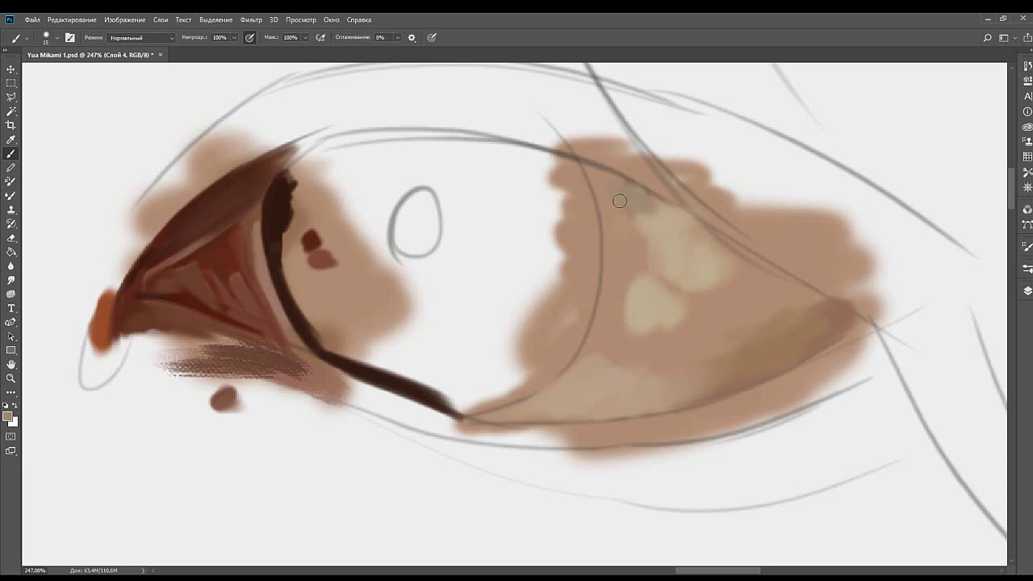
pyautogui.keyDown('alt'); pyautogui.click(655, 219); pyautogui.keyUp('alt')
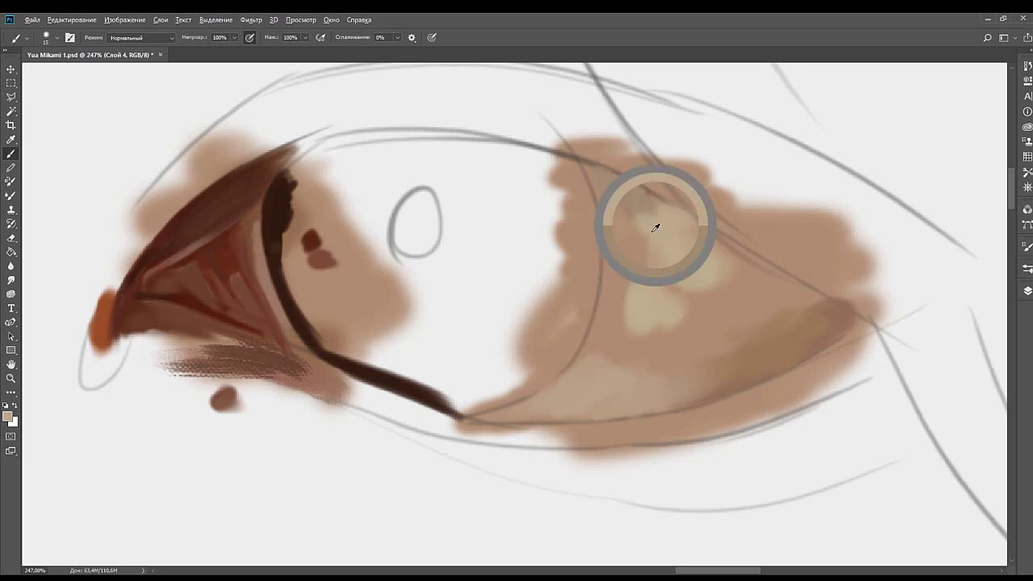
pyautogui.keyDown('alt'); pyautogui.click(657, 203); pyautogui.keyUp('alt')
pyautogui.moveTo(667, 215); pyautogui.dragTo(673, 209)
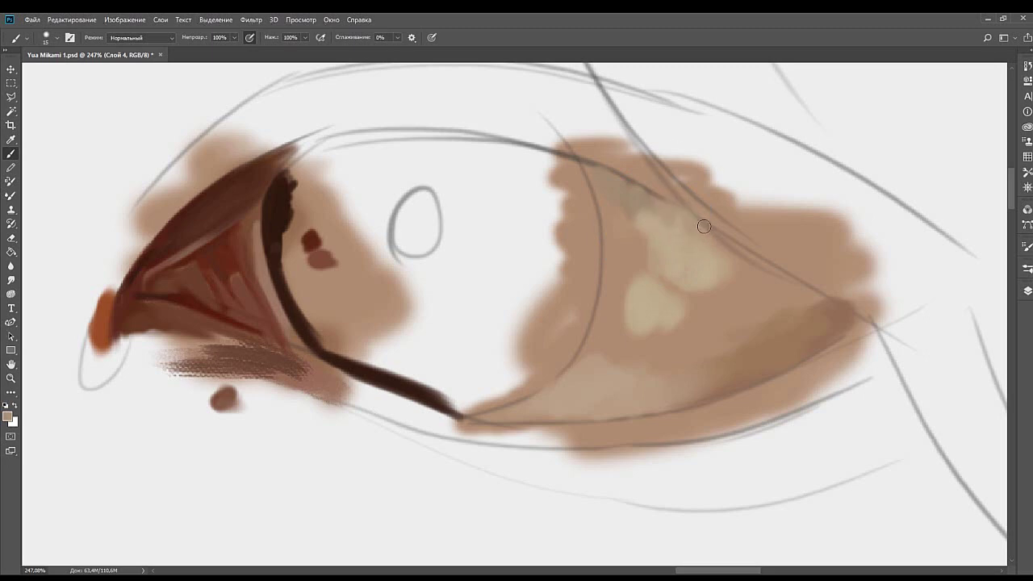
# Paint a thin brown crease between the upper pale patches, starting at the upper lid line, and soften it with sampled tones.
pyautogui.keyDown('alt'); pyautogui.click(743, 277); pyautogui.keyUp('alt')
pyautogui.moveTo(711, 224)
pyautogui.mouseDown()
pyautogui.moveTo(641, 241)
pyautogui.moveTo(677, 248)
pyautogui.mouseUp()
pyautogui.keyDown('alt'); pyautogui.click(683, 256); pyautogui.keyUp('alt')
pyautogui.keyDown('alt'); pyautogui.click(708, 230); pyautogui.keyUp('alt')
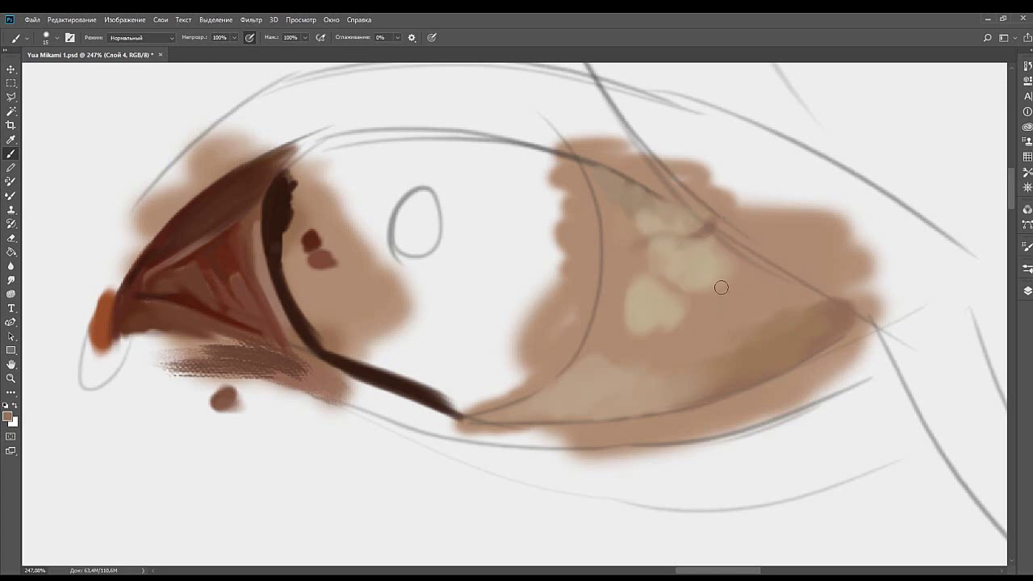
pyautogui.keyDown('alt'); pyautogui.click(702, 249); pyautogui.keyUp('alt')
pyautogui.keyDown('alt'); pyautogui.click(710, 225); pyautogui.keyUp('alt')
pyautogui.keyDown('alt'); pyautogui.click(701, 228); pyautogui.keyUp('alt')
# Paint reddish vein strokes from the central pale patch towards the outer corner and blend them with neighbouring tones.
pyautogui.keyDown('alt'); pyautogui.click(816, 319); pyautogui.keyUp('alt')
pyautogui.moveTo(743, 325)
pyautogui.mouseDown()
pyautogui.moveTo(710, 308)
pyautogui.moveTo(754, 329)
pyautogui.mouseUp()
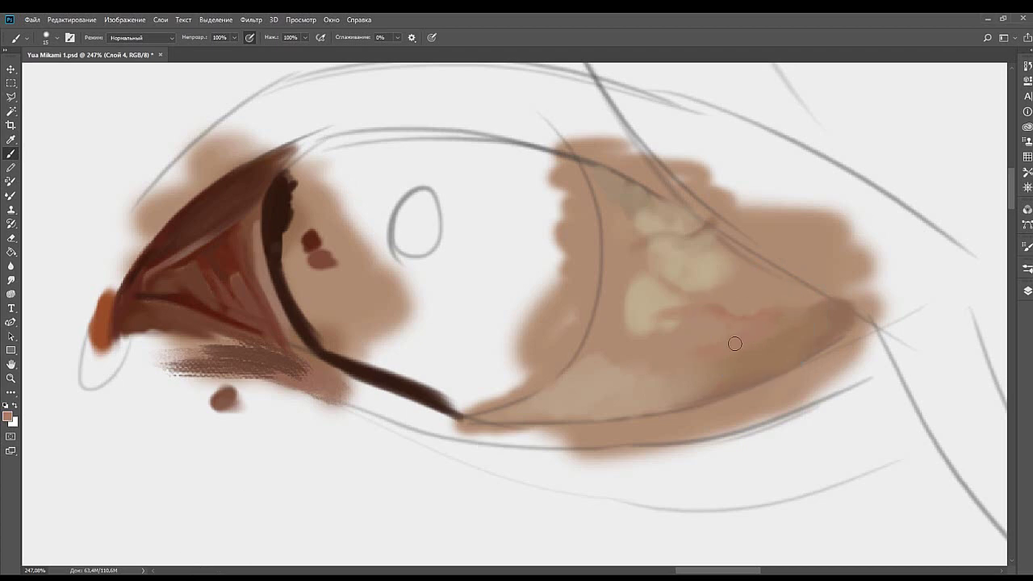
pyautogui.keyDown('alt'); pyautogui.click(688, 339); pyautogui.keyUp('alt')
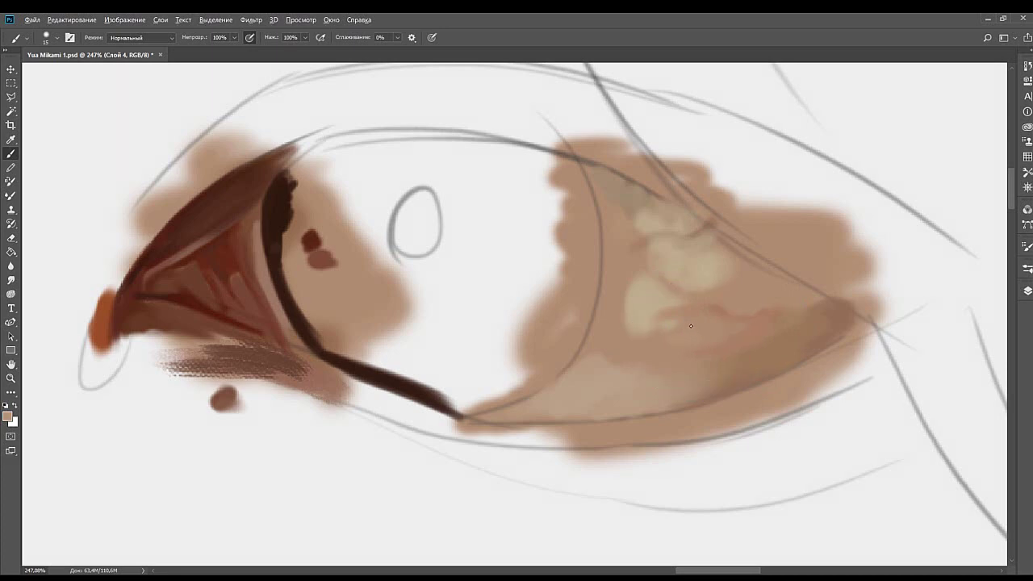
pyautogui.keyDown('alt'); pyautogui.click(646, 333); pyautogui.keyUp('alt')
pyautogui.keyDown('alt'); pyautogui.click(615, 315); pyautogui.keyUp('alt')
pyautogui.moveTo(629, 270); pyautogui.dragTo(651, 300)
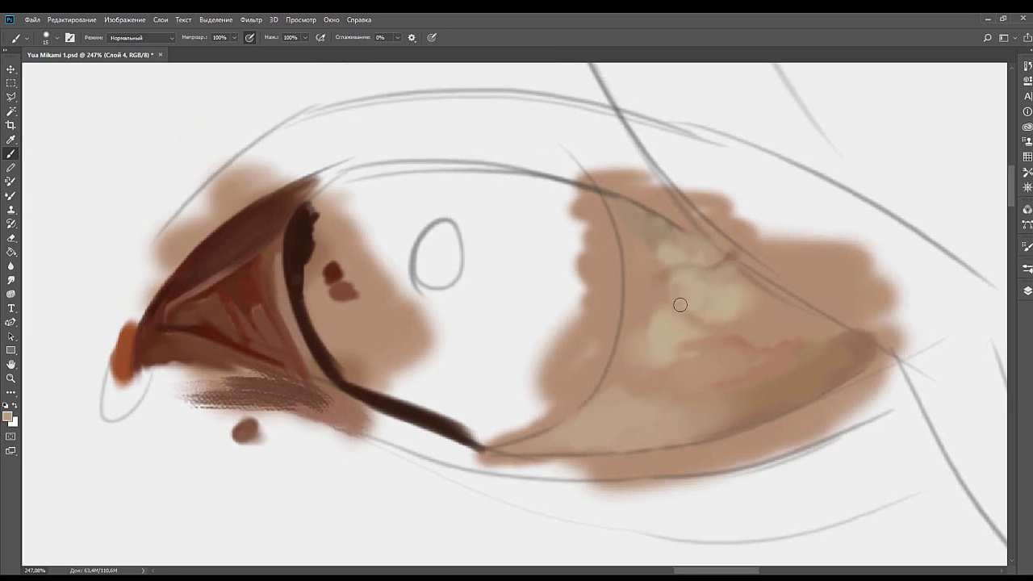
# Add a thin pinkish vein near the outer corner and blend beige around the pale patches with sampled tones.
pyautogui.moveTo(717, 334); pyautogui.dragTo(683, 282)
pyautogui.keyDown('alt'); pyautogui.click(713, 261); pyautogui.keyUp('alt')
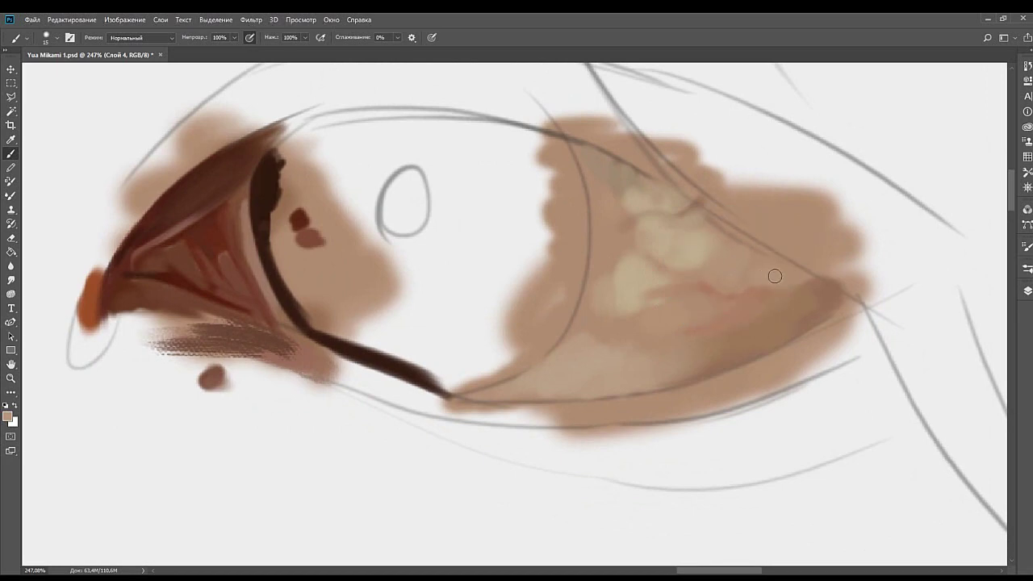
pyautogui.keyDown('alt'); pyautogui.click(760, 289); pyautogui.keyUp('alt')
pyautogui.keyDown('alt'); pyautogui.click(732, 274); pyautogui.keyUp('alt')
pyautogui.keyDown('alt'); pyautogui.click(733, 283); pyautogui.keyUp('alt')
pyautogui.keyDown('alt'); pyautogui.click(701, 255); pyautogui.keyUp('alt')
pyautogui.keyDown('alt'); pyautogui.click(693, 257); pyautogui.keyUp('alt')
pyautogui.moveTo(705, 284)
pyautogui.mouseDown()
pyautogui.moveTo(758, 212)
pyautogui.moveTo(719, 237)
pyautogui.moveTo(732, 295)
pyautogui.mouseUp()
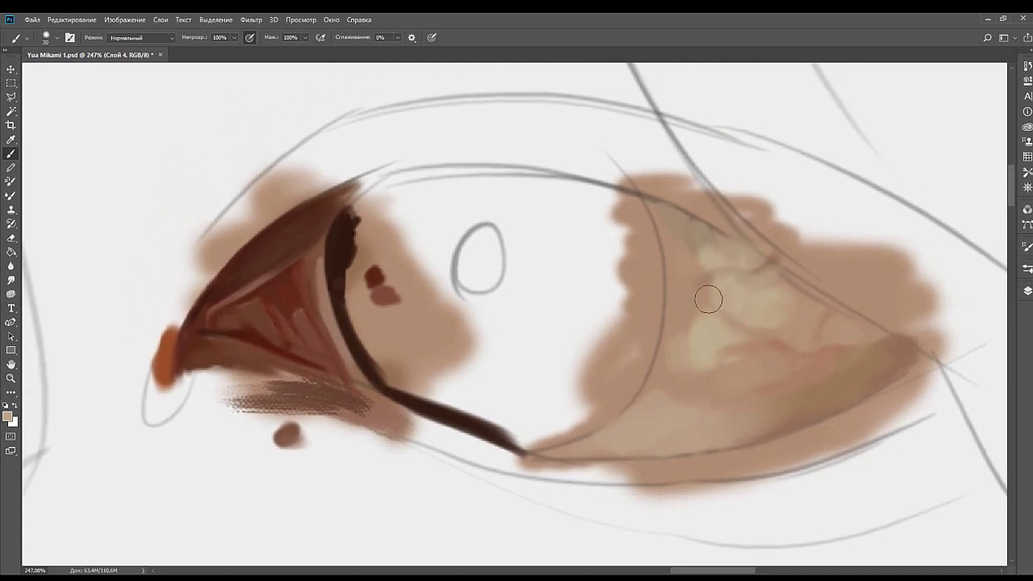
# Paint a light tan streak below the reddish veins, using a smaller brush.
pyautogui.press('[')
pyautogui.press('[')
pyautogui.press('[')
pyautogui.moveTo(756, 376); pyautogui.dragTo(773, 238)
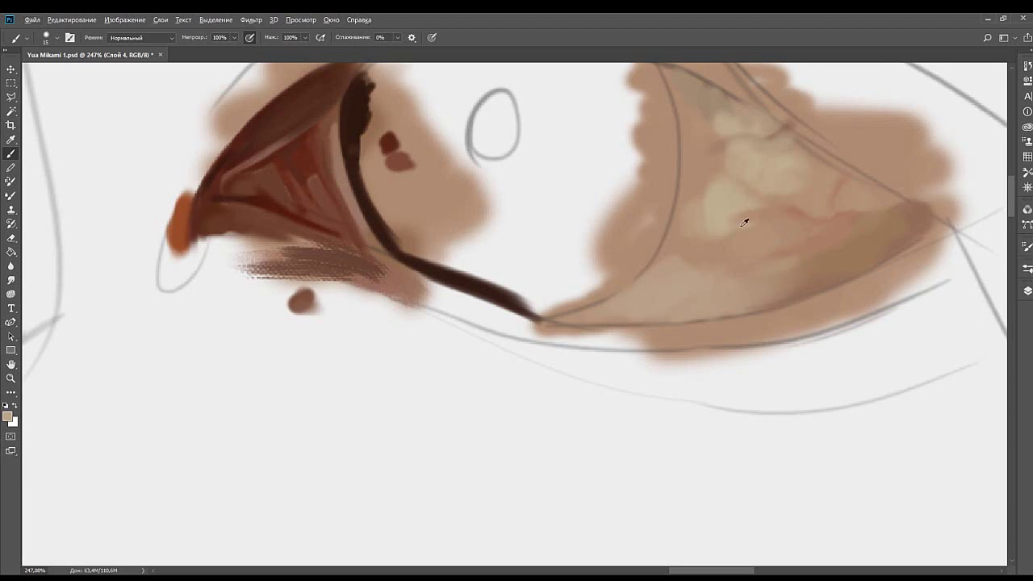
pyautogui.keyDown('alt'); pyautogui.click(802, 266); pyautogui.keyUp('alt')
pyautogui.hscroll(2, 799, 257)
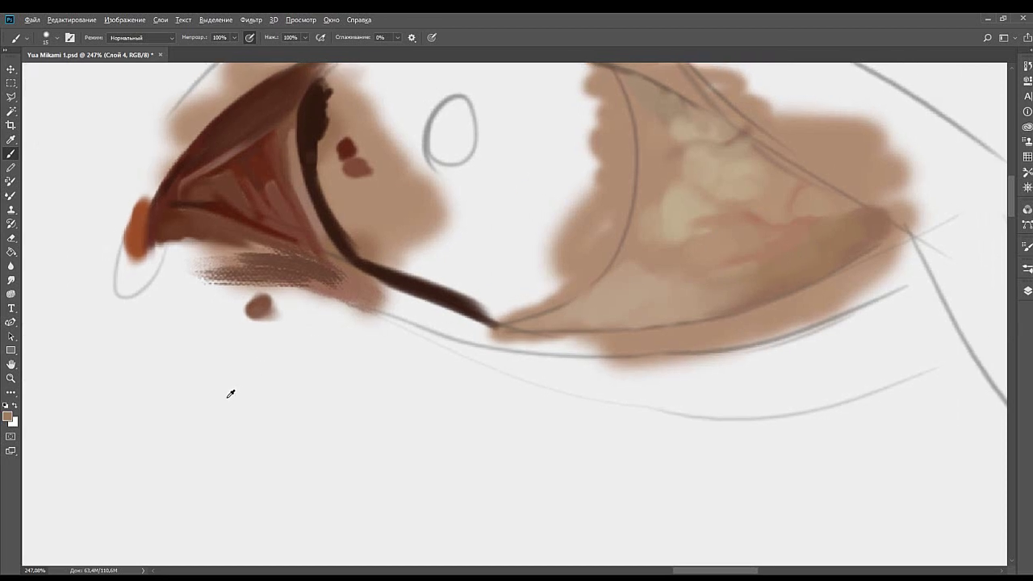
# Smooth the brown shading above the lower lid line with a sampled pinkish brown, adjusting the brush size.
pyautogui.press(']')
pyautogui.keyDown('alt'); pyautogui.click(720, 277); pyautogui.keyUp('alt')
pyautogui.press('[')
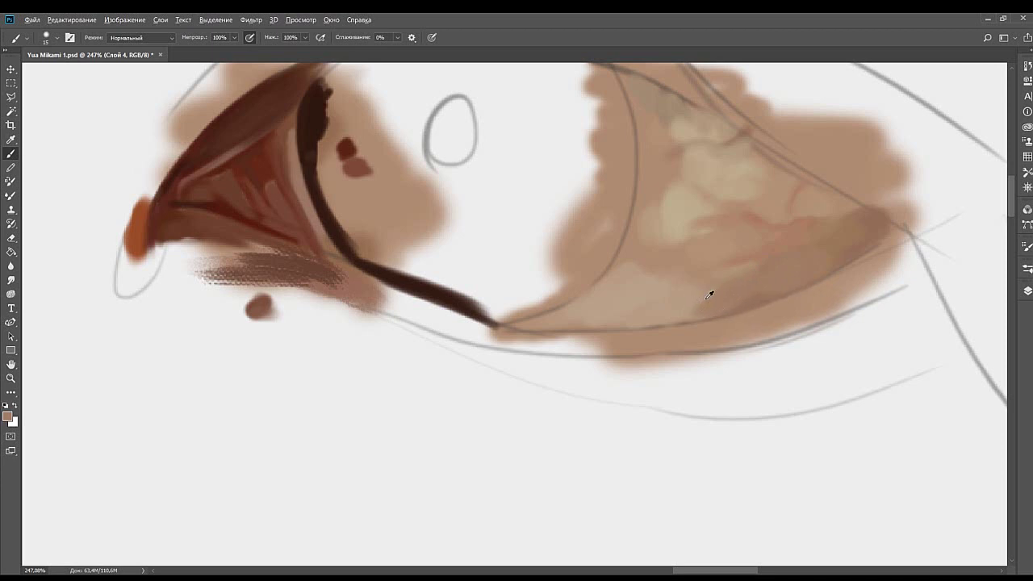
pyautogui.press(']')
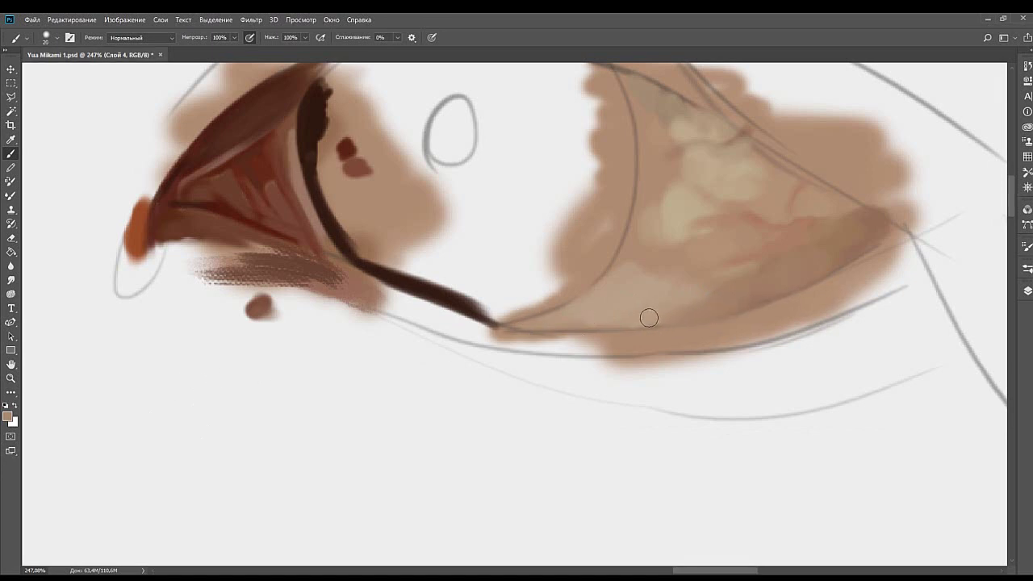
pyautogui.press('[')
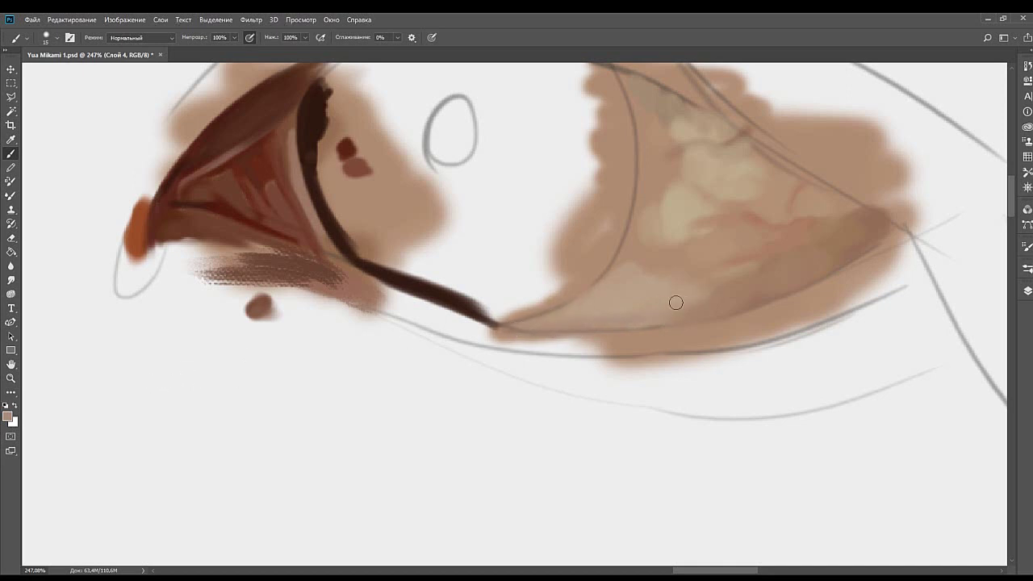
# Extend muted greyish shading along the lower lid line towards the iris and blend it with a larger brush.
pyautogui.press(']')
pyautogui.moveTo(809, 274); pyautogui.dragTo(729, 300)
pyautogui.keyDown('alt'); pyautogui.click(672, 320); pyautogui.keyUp('alt')
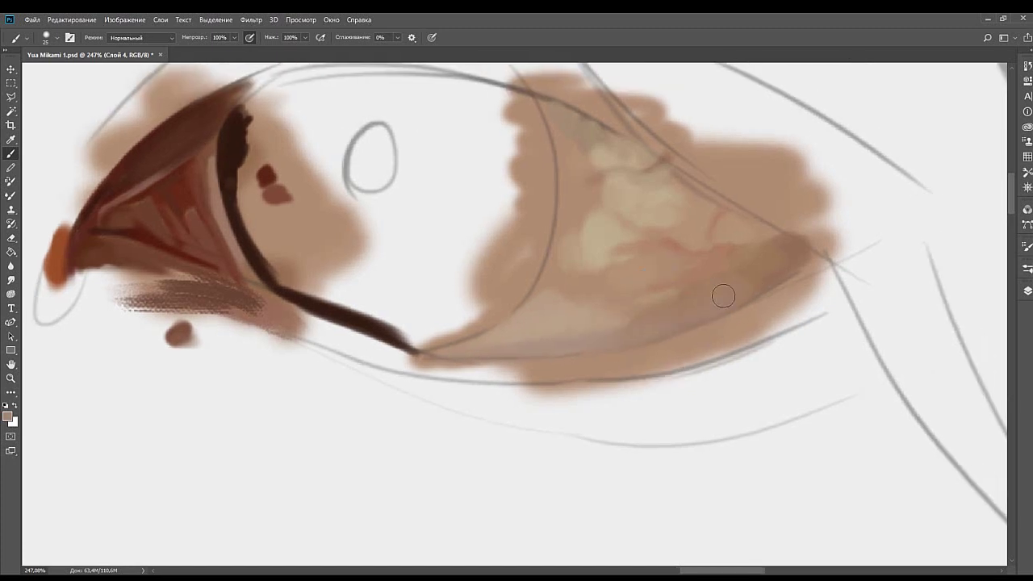
pyautogui.press(']')
pyautogui.press('[')
pyautogui.press('[')
pyautogui.moveTo(703, 290); pyautogui.dragTo(780, 315)
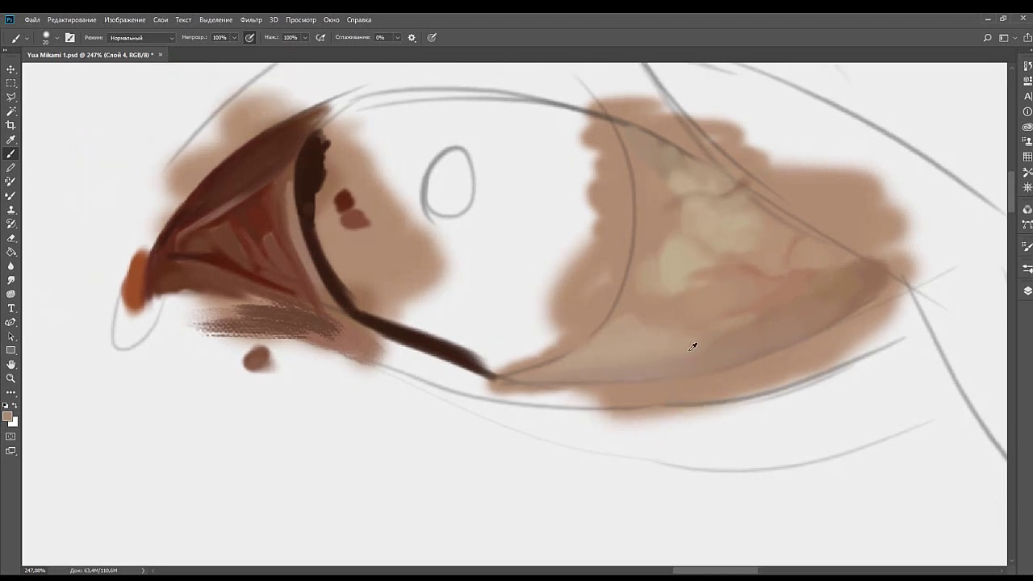
# Blend light beige from the pale patches across to the iris's outer edge and up to the upper lid line.
pyautogui.moveTo(659, 293)
pyautogui.mouseDown()
pyautogui.moveTo(756, 274)
pyautogui.moveTo(765, 242)
pyautogui.mouseUp()
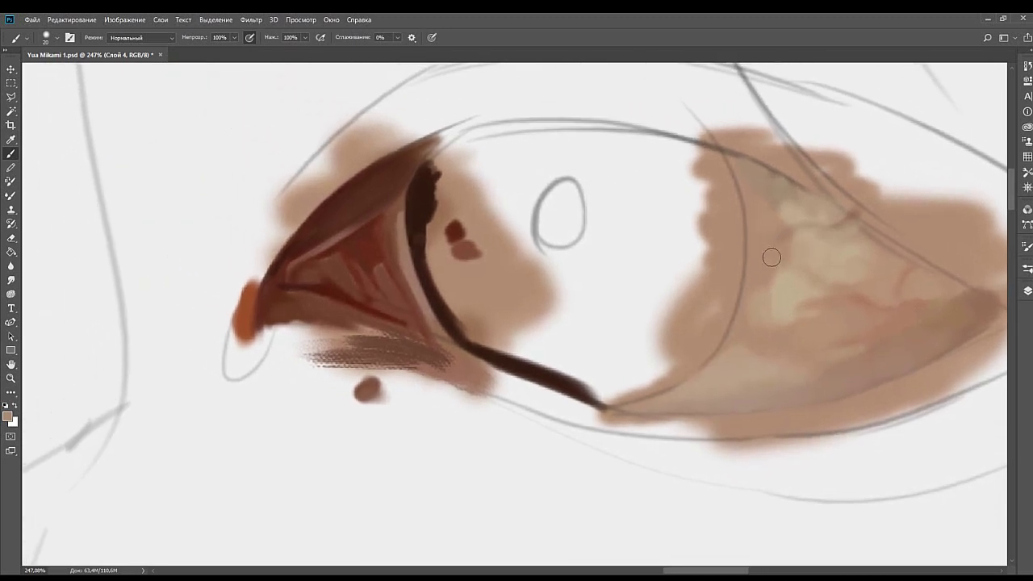
pyautogui.keyDown('alt'); pyautogui.click(783, 254); pyautogui.keyUp('alt')
pyautogui.moveTo(782, 241); pyautogui.dragTo(773, 304)
pyautogui.keyDown('alt'); pyautogui.click(784, 282); pyautogui.keyUp('alt')
pyautogui.keyDown('alt'); pyautogui.click(776, 262); pyautogui.keyUp('alt')
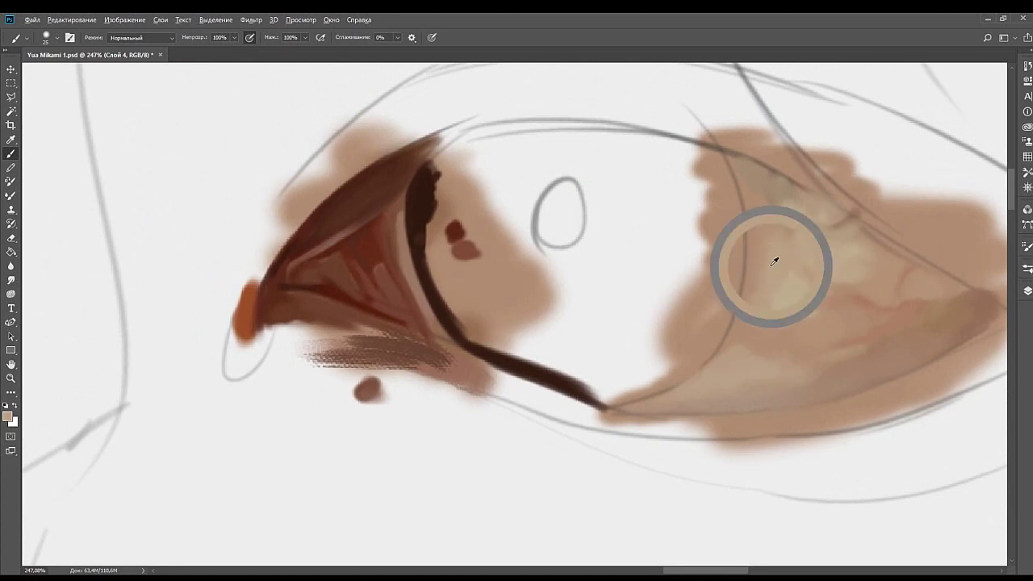
pyautogui.keyDown('alt'); pyautogui.click(776, 264); pyautogui.keyUp('alt')
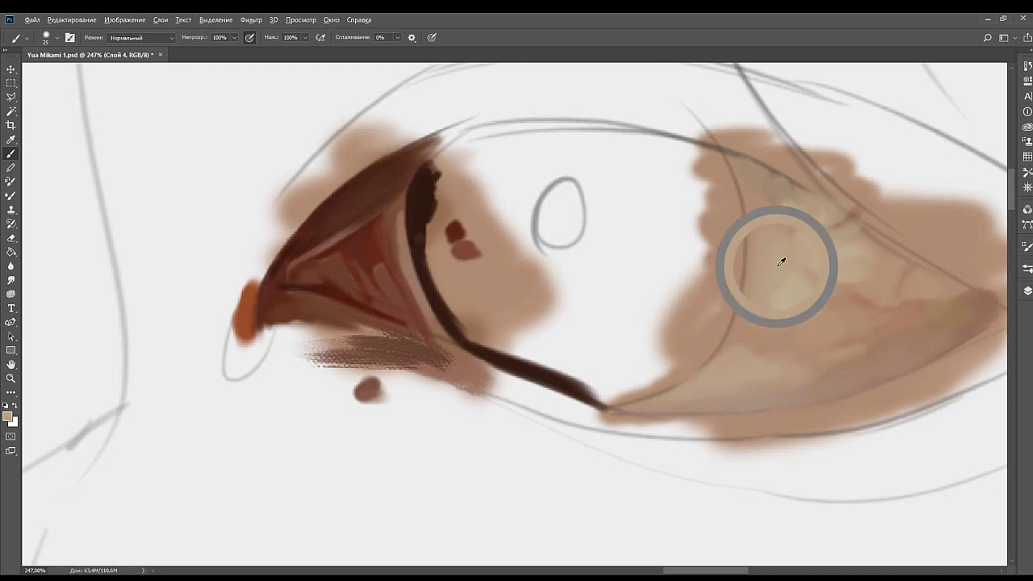
pyautogui.keyDown('alt'); pyautogui.click(769, 246); pyautogui.keyUp('alt')
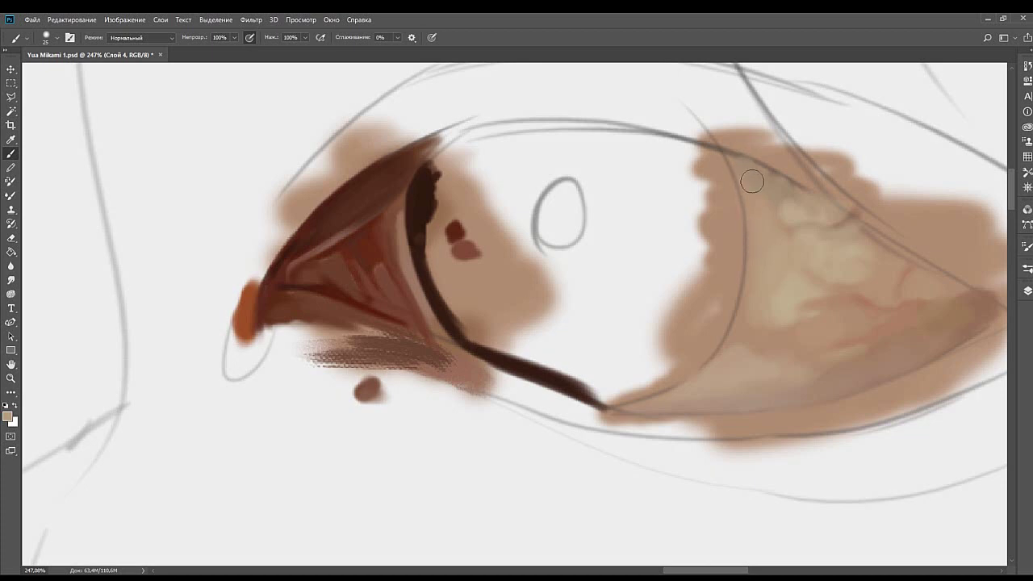
# Blend light beige over the lower part of the outer eye white beside the iris, sampling tones and reducing the brush.
pyautogui.moveTo(726, 348); pyautogui.dragTo(775, 248)
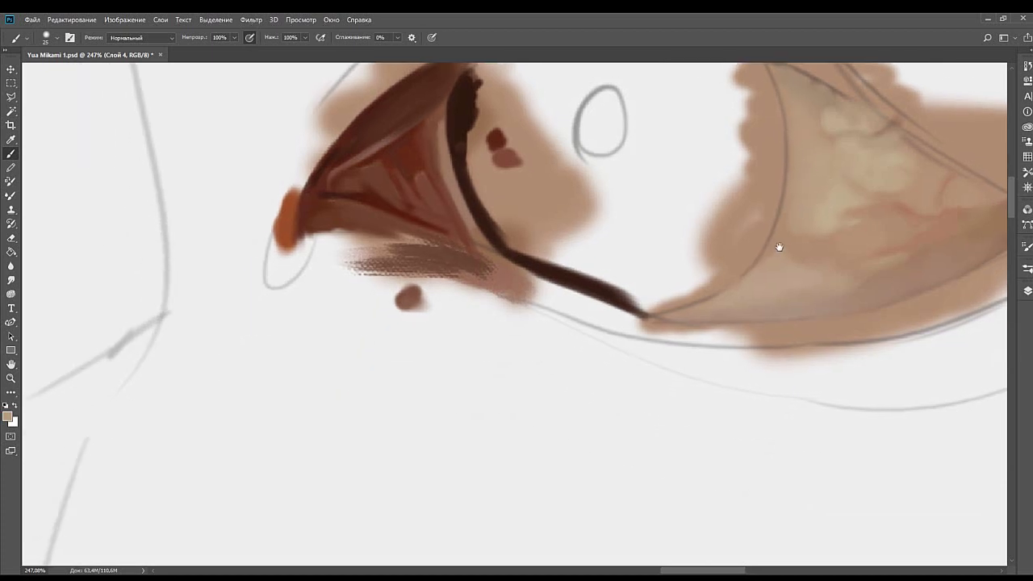
pyautogui.keyDown('alt'); pyautogui.click(791, 214); pyautogui.keyUp('alt')
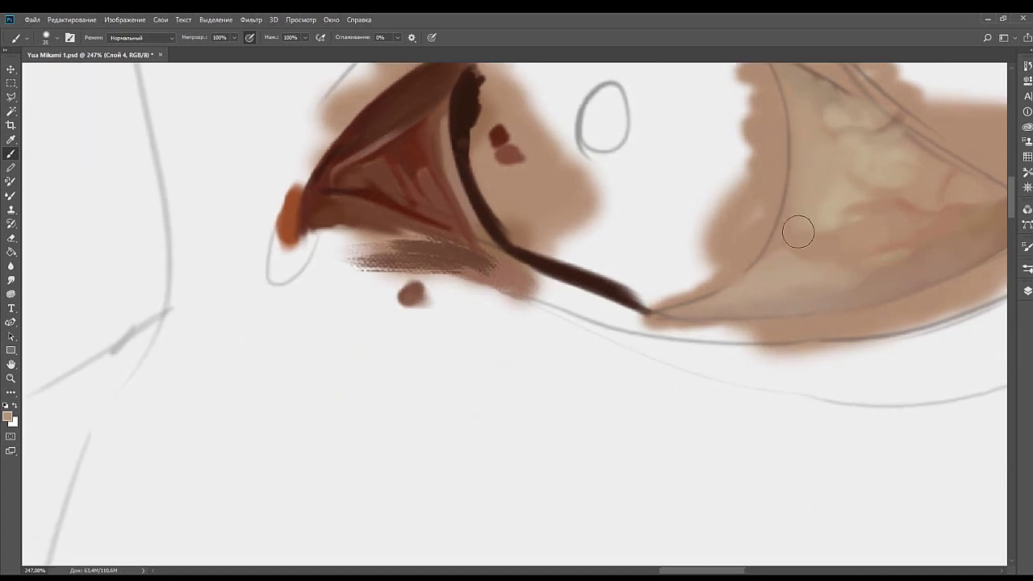
pyautogui.press('[')
pyautogui.press('[')
pyautogui.keyDown('alt'); pyautogui.click(816, 219); pyautogui.keyUp('alt')
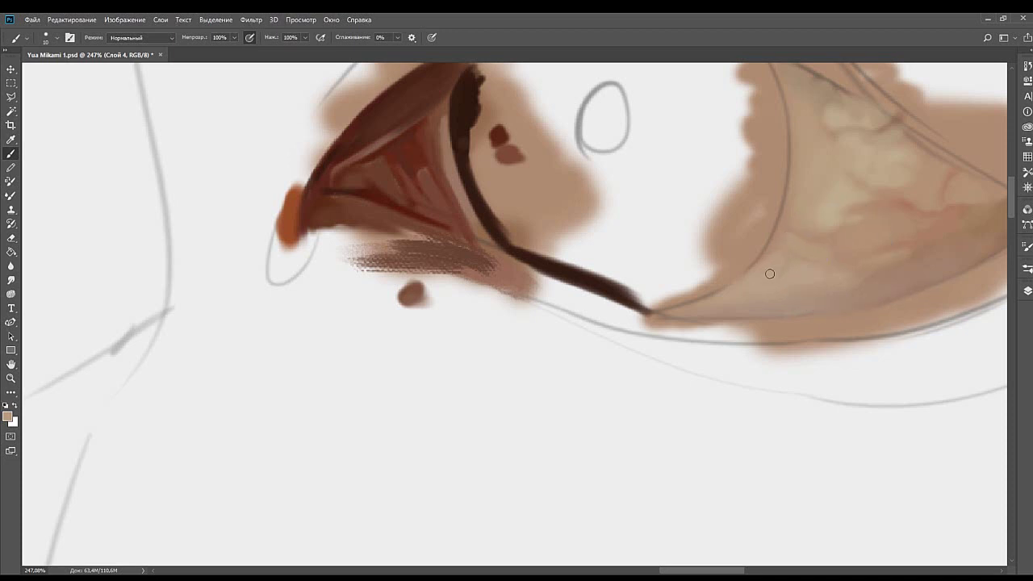
# Paint fine creases on the outer eye white near the iris's lower edge, using a small brush and sampled beige.
pyautogui.moveTo(800, 249); pyautogui.dragTo(658, 300)
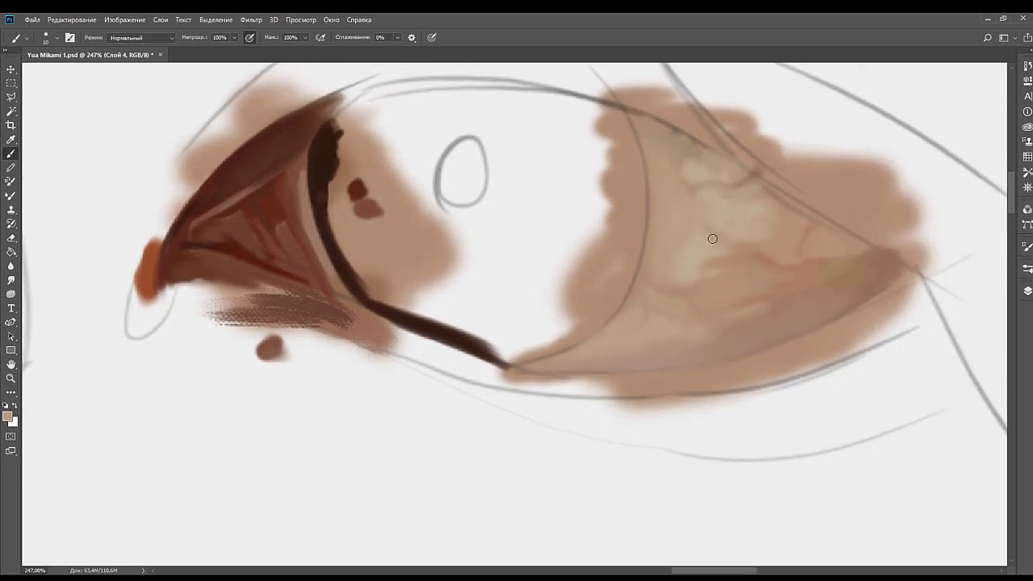
pyautogui.keyDown('alt'); pyautogui.click(687, 264); pyautogui.keyUp('alt')
pyautogui.moveTo(677, 260)
pyautogui.mouseDown()
pyautogui.moveTo(667, 285)
pyautogui.moveTo(688, 260)
pyautogui.moveTo(677, 259)
pyautogui.mouseUp()
pyautogui.press('[')
pyautogui.press('[')
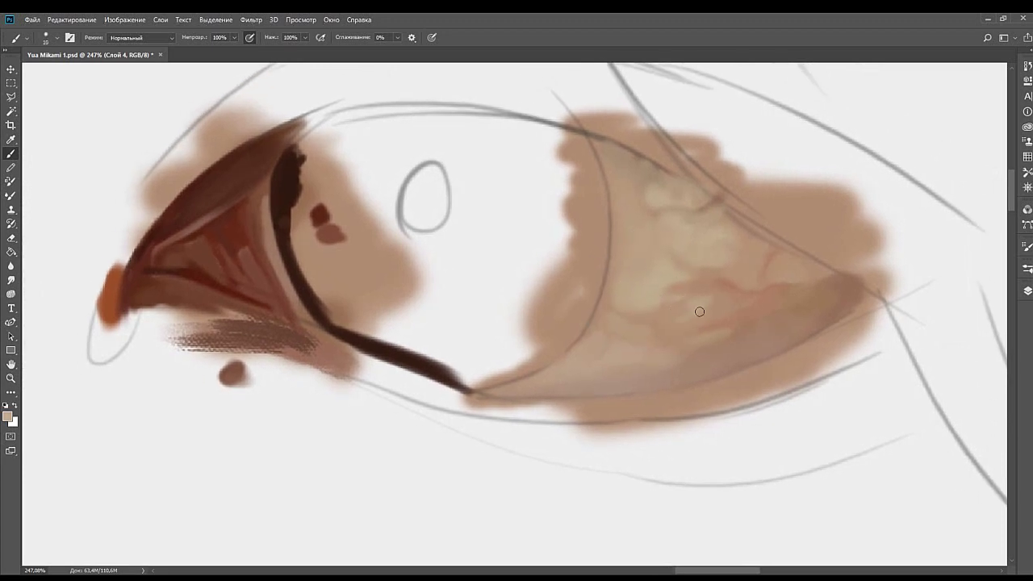
# Soften the veins and shading near the outer corner with sampled tan tones and a larger brush, and save the file.
pyautogui.press(']')
pyautogui.press(']')
pyautogui.keyDown('alt'); pyautogui.click(748, 259); pyautogui.keyUp('alt')
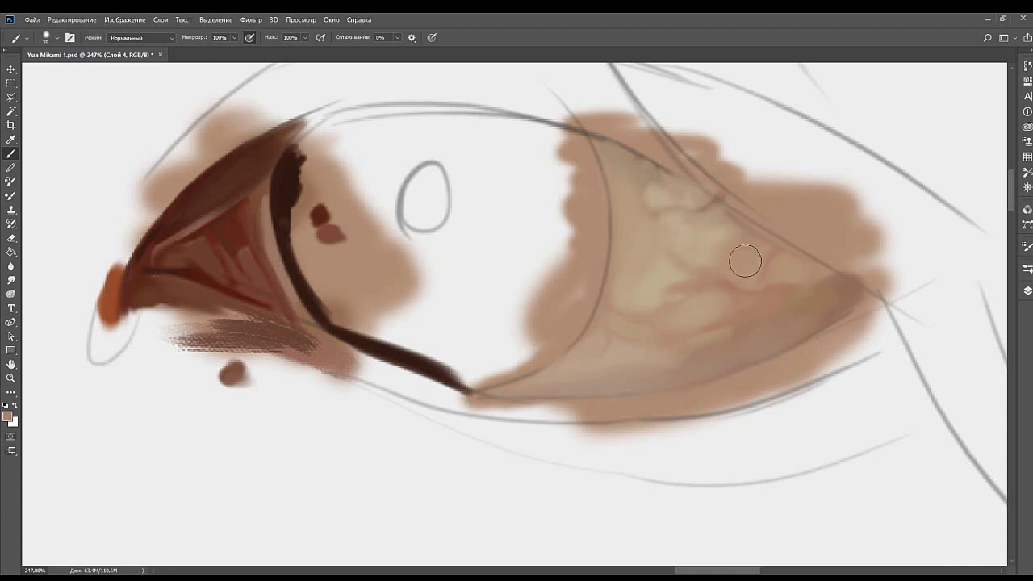
pyautogui.keyDown('alt'); pyautogui.click(759, 256); pyautogui.keyUp('alt')
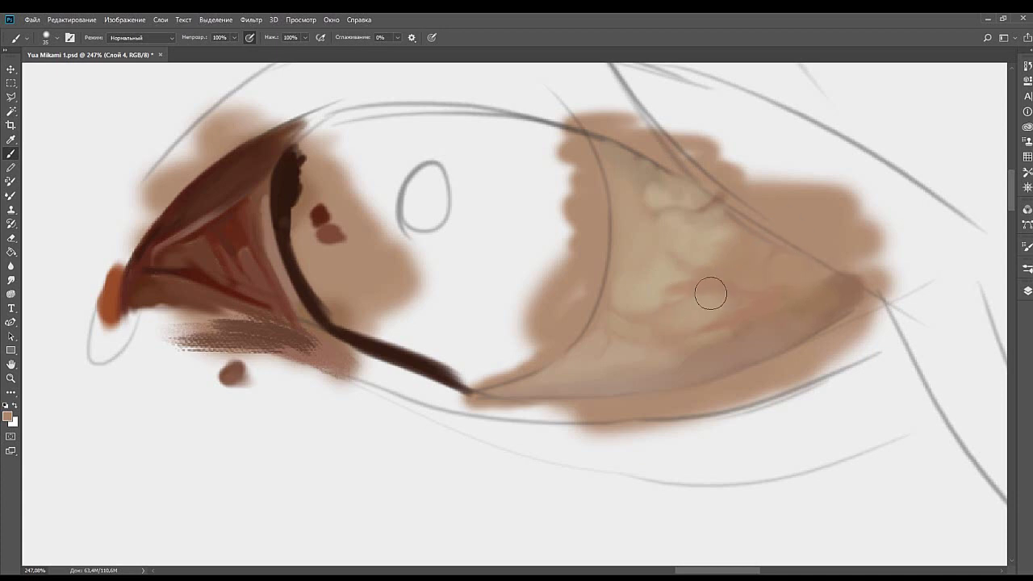
pyautogui.keyDown('alt'); pyautogui.click(835, 283); pyautogui.keyUp('alt')
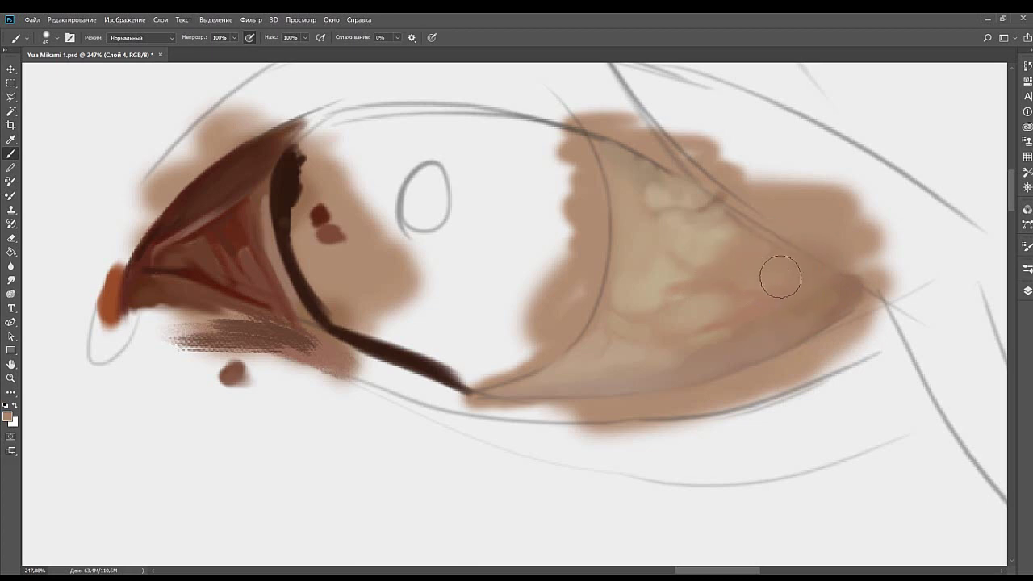
pyautogui.moveTo(616, 309); pyautogui.dragTo(790, 265)
pyautogui.moveTo(670, 195); pyautogui.dragTo(680, 242)
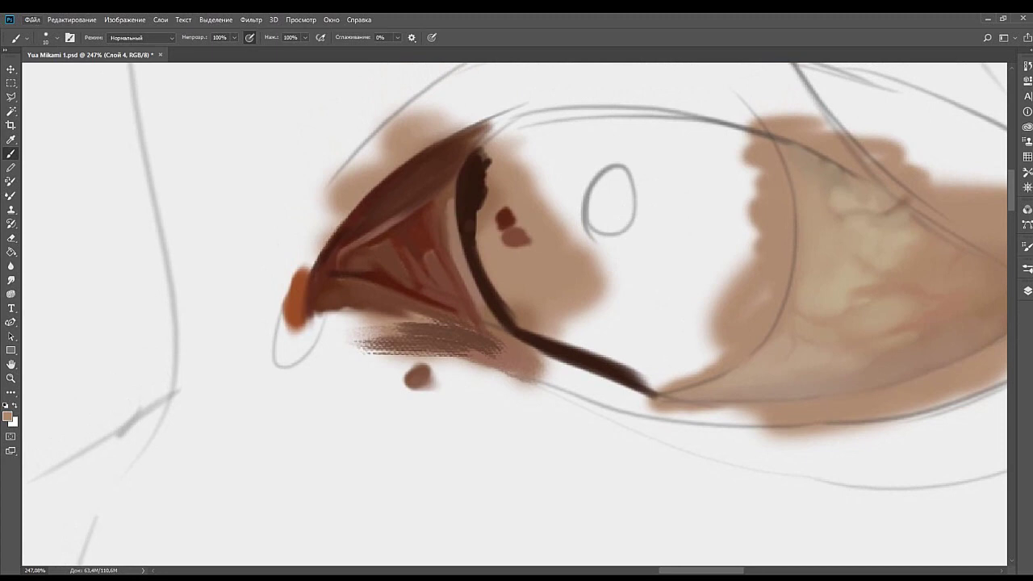
pyautogui.hotkey('ctrl', 's')
# Paint a dark brown to near-black band along the iris's lower outer edge, curving up beside the outer eye white.
pyautogui.moveTo(637, 354)
pyautogui.mouseDown()
pyautogui.moveTo(632, 319)
pyautogui.moveTo(614, 327)
pyautogui.mouseUp()
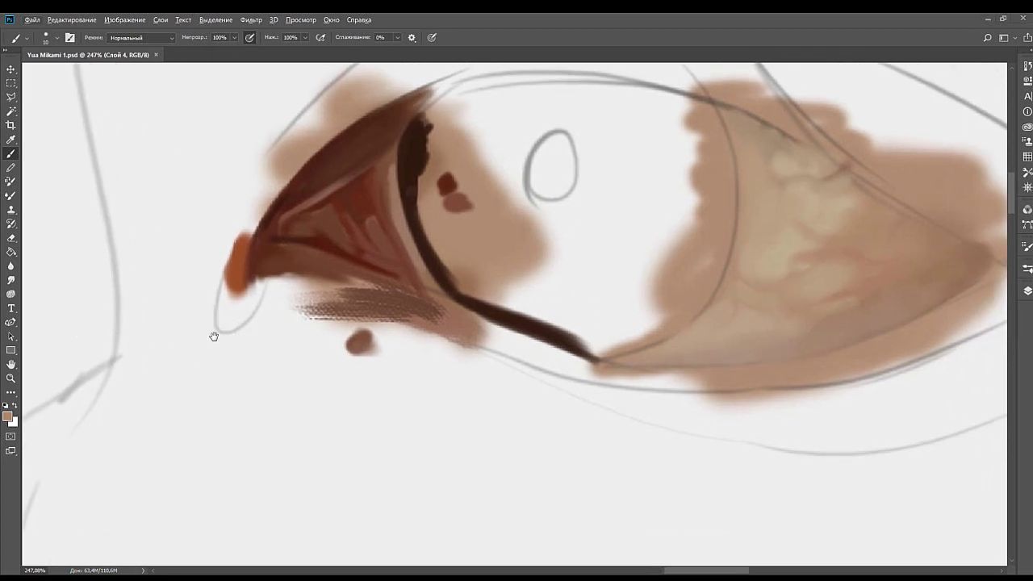
pyautogui.keyDown('alt'); pyautogui.click(119, 373); pyautogui.keyUp('alt')
pyautogui.moveTo(626, 357)
pyautogui.mouseDown()
pyautogui.moveTo(717, 331)
pyautogui.moveTo(659, 339)
pyautogui.moveTo(665, 333)
pyautogui.moveTo(694, 332)
pyautogui.moveTo(617, 353)
pyautogui.mouseUp()
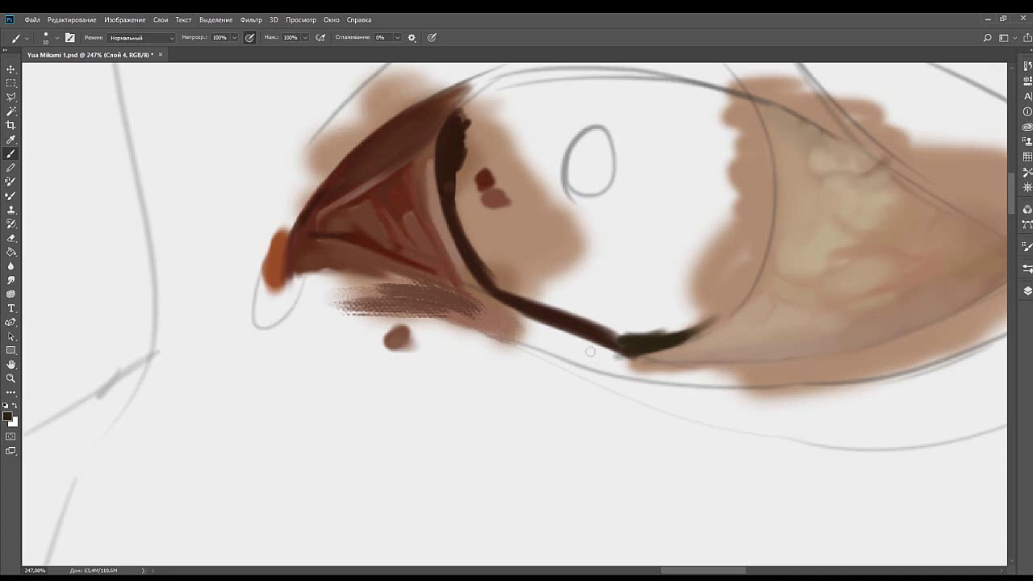
pyautogui.keyDown('alt'); pyautogui.click(661, 343); pyautogui.keyUp('alt')
pyautogui.moveTo(719, 304)
pyautogui.mouseDown()
pyautogui.moveTo(616, 365)
pyautogui.moveTo(676, 328)
pyautogui.mouseUp()
pyautogui.press(']')
pyautogui.press(']')
pyautogui.moveTo(616, 369)
pyautogui.mouseDown()
pyautogui.moveTo(687, 327)
pyautogui.moveTo(611, 372)
pyautogui.moveTo(665, 343)
pyautogui.moveTo(704, 310)
pyautogui.moveTo(636, 360)
pyautogui.moveTo(698, 300)
pyautogui.moveTo(659, 351)
pyautogui.moveTo(698, 301)
pyautogui.moveTo(668, 343)
pyautogui.moveTo(682, 294)
pyautogui.moveTo(670, 333)
pyautogui.mouseUp()
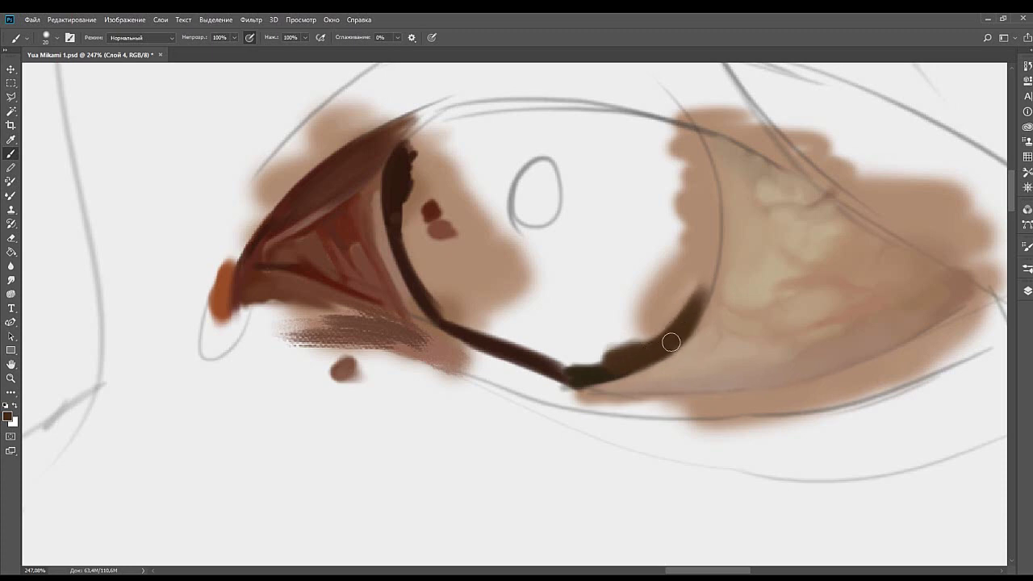
# Extend the iris's dark brown outline up its outer side to the upper eyelid line, resizing the brush and sampling nearby browns.
pyautogui.moveTo(680, 279); pyautogui.dragTo(666, 299)
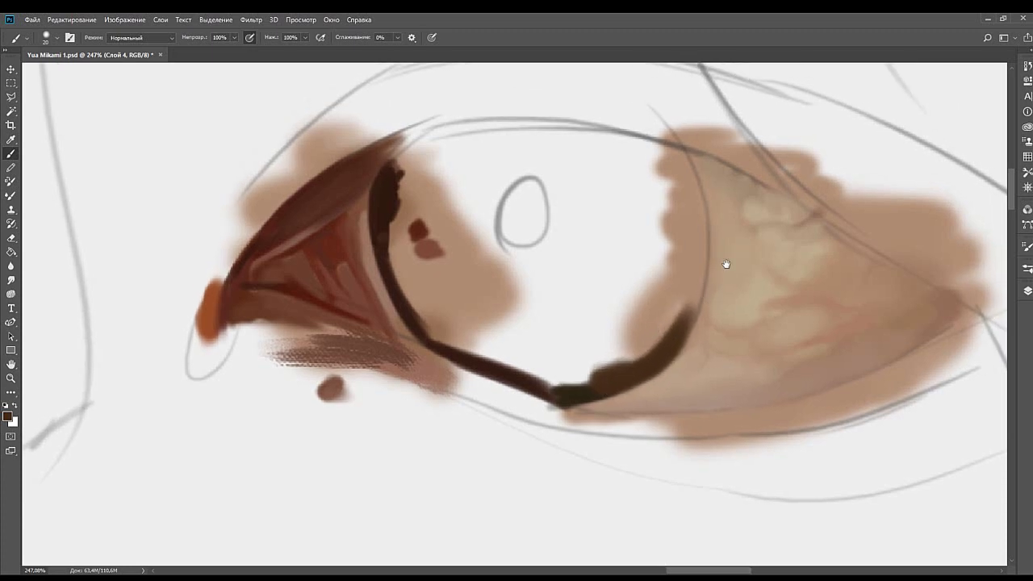
pyautogui.moveTo(726, 252); pyautogui.dragTo(710, 306)
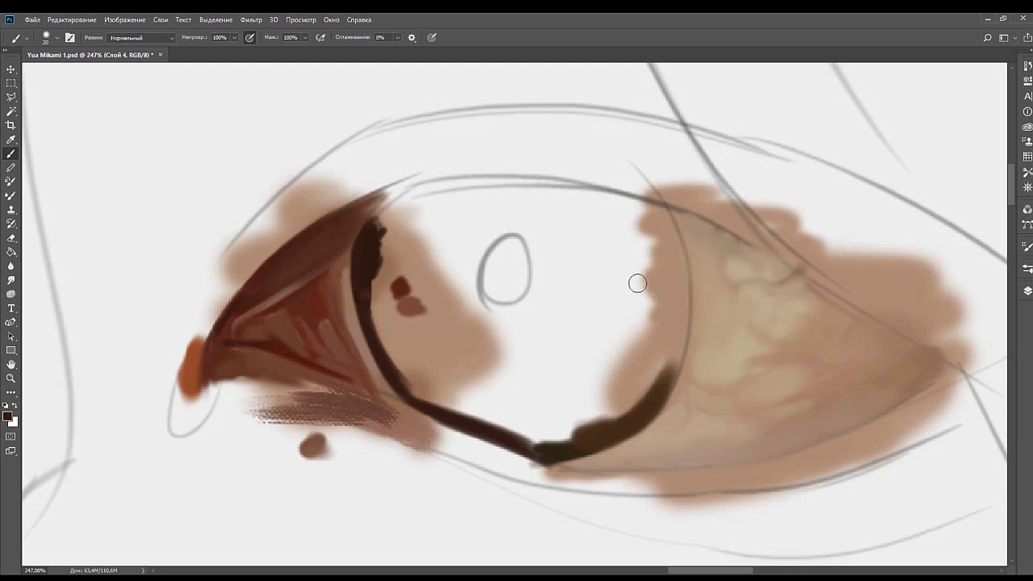
pyautogui.moveTo(679, 300)
pyautogui.mouseDown()
pyautogui.moveTo(670, 359)
pyautogui.moveTo(687, 305)
pyautogui.moveTo(684, 339)
pyautogui.moveTo(687, 293)
pyautogui.mouseUp()
pyautogui.press('[')
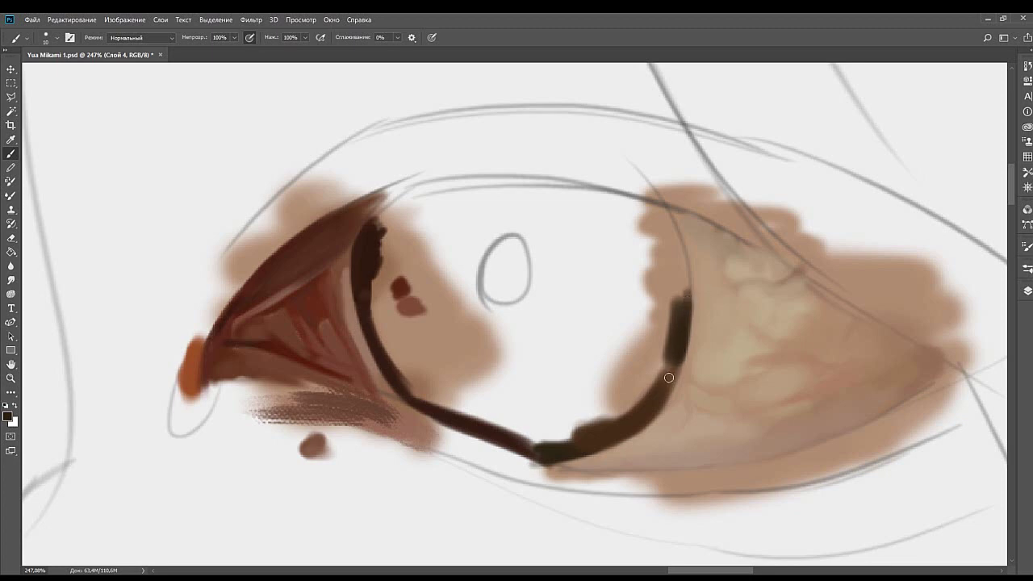
pyautogui.press(']')
pyautogui.keyDown('alt'); pyautogui.click(669, 368); pyautogui.keyUp('alt')
pyautogui.moveTo(677, 364)
pyautogui.mouseDown()
pyautogui.moveTo(681, 338)
pyautogui.moveTo(668, 380)
pyautogui.moveTo(681, 338)
pyautogui.moveTo(679, 361)
pyautogui.mouseUp()
pyautogui.press('space')
pyautogui.moveTo(680, 316)
pyautogui.mouseDown()
pyautogui.moveTo(670, 372)
pyautogui.moveTo(658, 321)
pyautogui.mouseUp()
pyautogui.moveTo(675, 371)
pyautogui.mouseDown()
pyautogui.moveTo(651, 302)
pyautogui.moveTo(667, 343)
pyautogui.moveTo(660, 368)
pyautogui.moveTo(654, 323)
pyautogui.moveTo(668, 392)
pyautogui.moveTo(663, 317)
pyautogui.moveTo(670, 364)
pyautogui.moveTo(637, 292)
pyautogui.moveTo(671, 338)
pyautogui.moveTo(635, 268)
pyautogui.mouseUp()
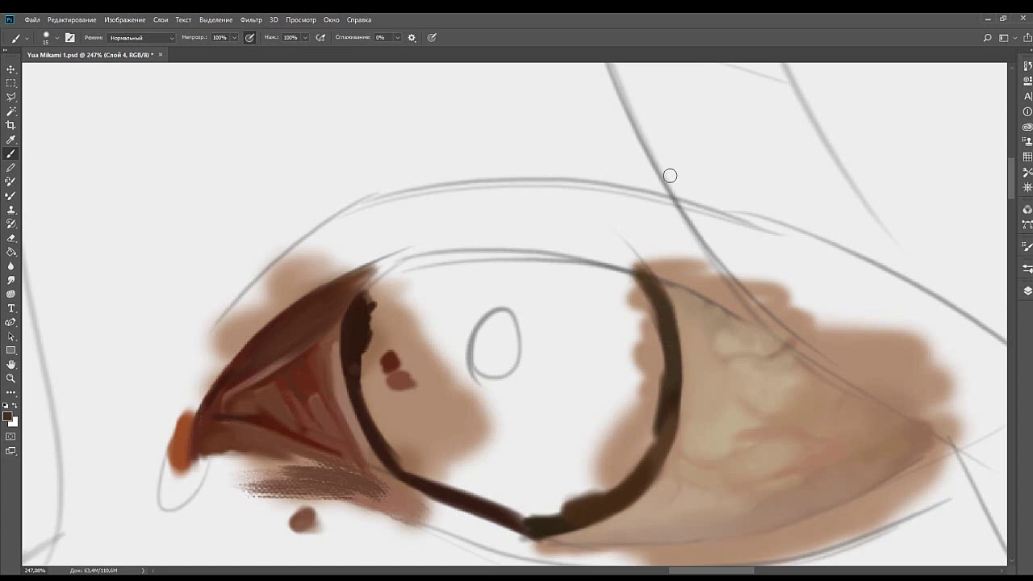
# Shade the upper corner where the iris meets the outer eye white and dab a sampled dark brown patch inside the iris there.
pyautogui.press(']')
pyautogui.press(']')
pyautogui.keyDown('alt'); pyautogui.click(668, 284); pyautogui.keyUp('alt')
pyautogui.moveTo(669, 280)
pyautogui.mouseDown()
pyautogui.moveTo(705, 302)
pyautogui.moveTo(663, 295)
pyautogui.moveTo(691, 319)
pyautogui.moveTo(694, 302)
pyautogui.moveTo(667, 299)
pyautogui.moveTo(692, 286)
pyautogui.moveTo(663, 292)
pyautogui.moveTo(683, 283)
pyautogui.moveTo(687, 297)
pyautogui.mouseUp()
pyautogui.keyDown('alt'); pyautogui.click(697, 322); pyautogui.keyUp('alt')
pyautogui.keyDown('alt'); pyautogui.click(663, 311); pyautogui.keyUp('alt')
pyautogui.keyDown('alt'); pyautogui.click(214, 199); pyautogui.keyUp('alt')
pyautogui.press('[')
pyautogui.press('[')
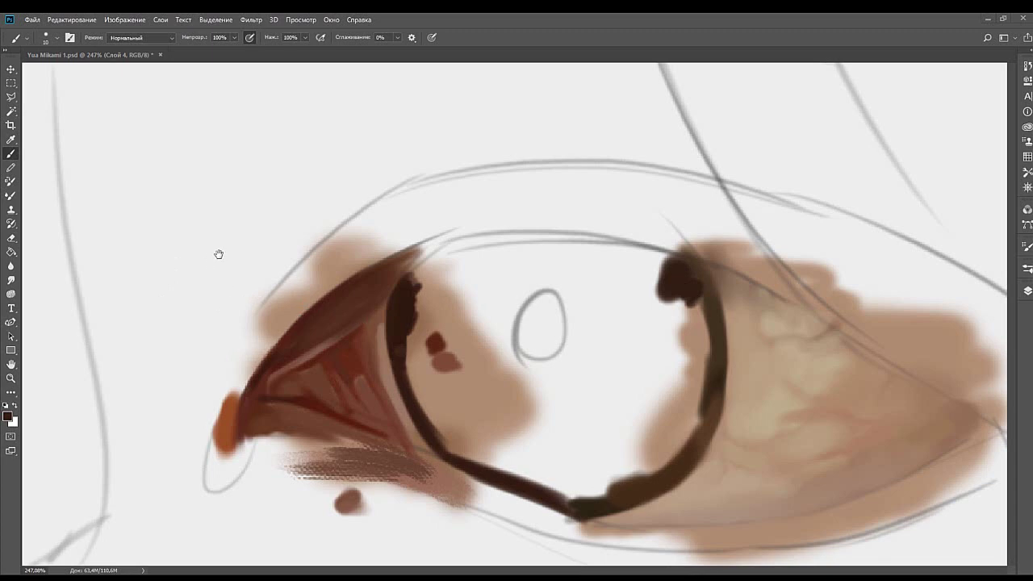
# Block in a dark grey-brown patch and a dark brown patch on the inner, lower side of the iris with a larger brush.
pyautogui.moveTo(536, 338); pyautogui.dragTo(560, 307)
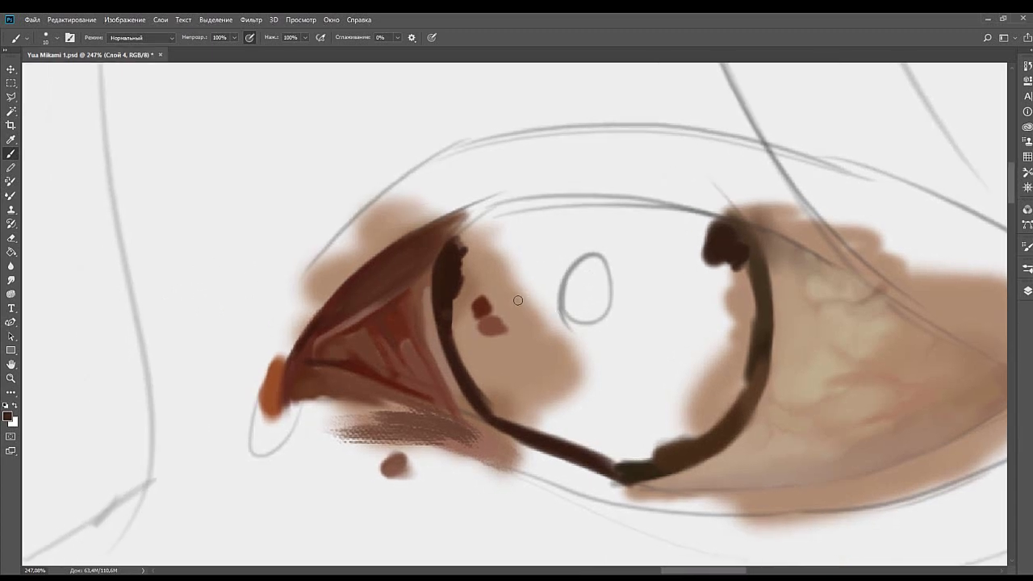
pyautogui.press(']')
pyautogui.press(']')
pyautogui.press(']')
pyautogui.moveTo(476, 355)
pyautogui.mouseDown()
pyautogui.moveTo(482, 370)
pyautogui.moveTo(477, 346)
pyautogui.moveTo(484, 359)
pyautogui.mouseUp()
pyautogui.press('[')
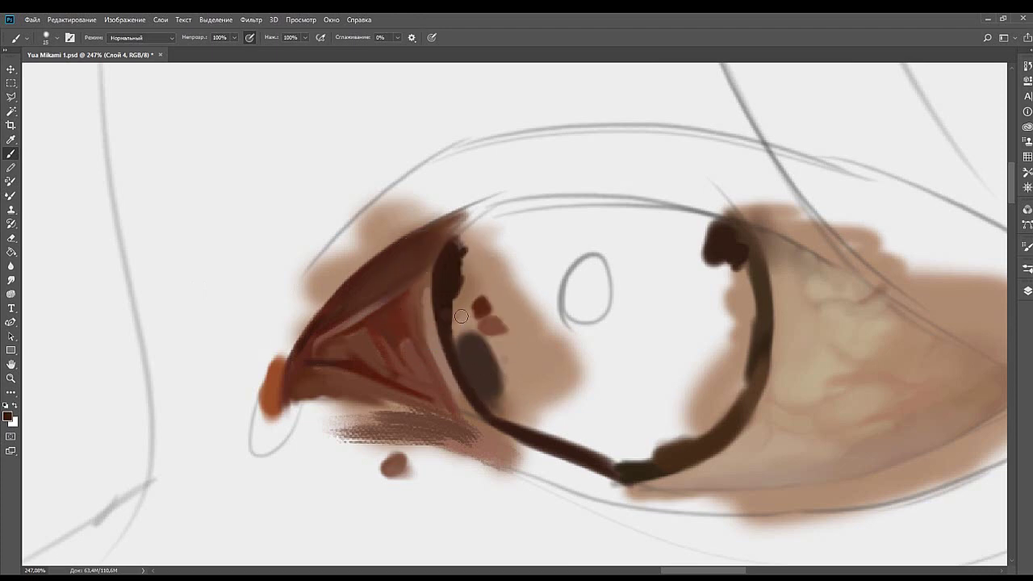
pyautogui.press('[')
pyautogui.press('[')
pyautogui.press(']')
pyautogui.press(']')
pyautogui.press(']')
pyautogui.moveTo(553, 330)
pyautogui.mouseDown()
pyautogui.moveTo(528, 325)
pyautogui.moveTo(470, 350)
pyautogui.moveTo(485, 369)
pyautogui.moveTo(470, 330)
pyautogui.moveTo(485, 318)
pyautogui.moveTo(516, 359)
pyautogui.mouseUp()
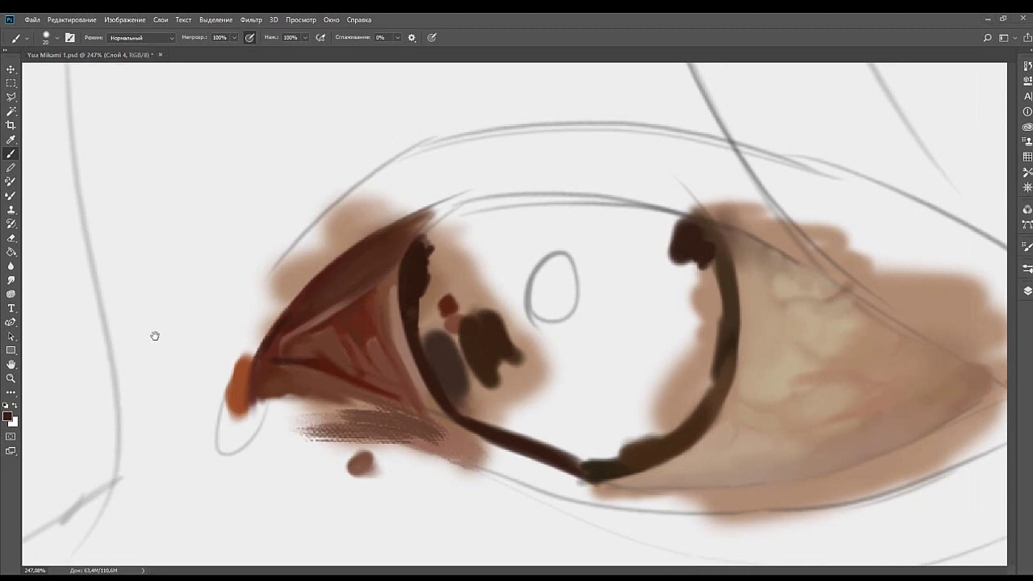
# Fill the sketched pupil oval with near-black, adjusting the brush size.
pyautogui.moveTo(533, 292)
pyautogui.mouseDown()
pyautogui.moveTo(510, 299)
pyautogui.moveTo(510, 325)
pyautogui.moveTo(505, 313)
pyautogui.moveTo(514, 317)
pyautogui.moveTo(507, 309)
pyautogui.moveTo(504, 323)
pyautogui.moveTo(506, 308)
pyautogui.moveTo(517, 313)
pyautogui.moveTo(508, 329)
pyautogui.moveTo(513, 320)
pyautogui.moveTo(519, 338)
pyautogui.moveTo(500, 336)
pyautogui.moveTo(531, 338)
pyautogui.moveTo(505, 323)
pyautogui.moveTo(542, 325)
pyautogui.moveTo(519, 285)
pyautogui.moveTo(543, 313)
pyautogui.moveTo(514, 311)
pyautogui.moveTo(533, 332)
pyautogui.moveTo(514, 297)
pyautogui.moveTo(530, 322)
pyautogui.mouseUp()
pyautogui.press('[')
pyautogui.press('[')
pyautogui.press('[')
pyautogui.press('[')
pyautogui.press(']')
pyautogui.press(']')
pyautogui.press(']')
pyautogui.press(']')
pyautogui.press(']')
pyautogui.press(']')
pyautogui.press('[')
pyautogui.press('[')
pyautogui.press('[')
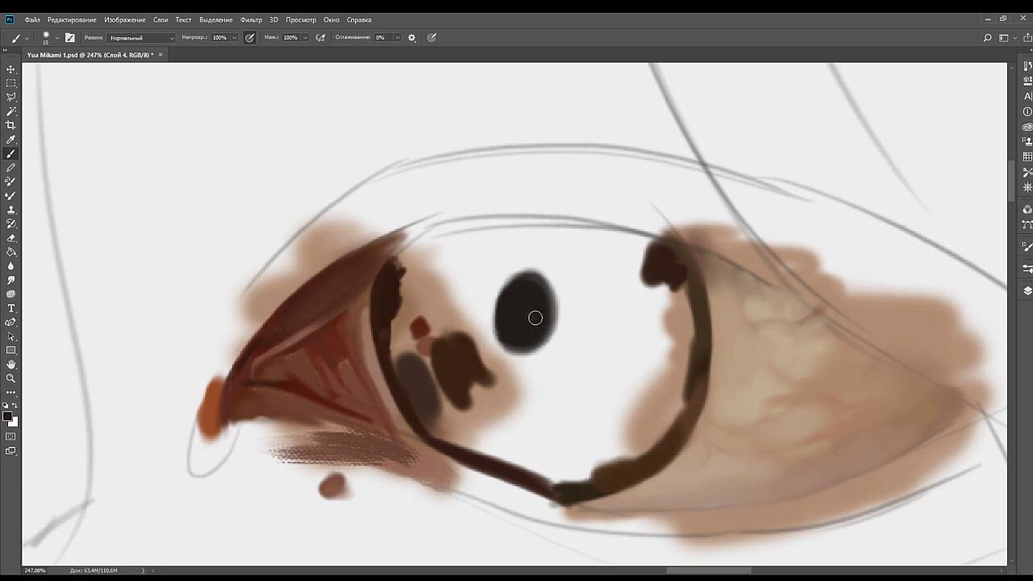
# Dab dark and reddish-brown patches below the pupil and on its outer side.
pyautogui.press('[')
pyautogui.press('[')
pyautogui.keyDown('alt'); pyautogui.click(226, 277); pyautogui.keyUp('alt')
pyautogui.moveTo(523, 341)
pyautogui.mouseDown()
pyautogui.moveTo(553, 345)
pyautogui.moveTo(542, 359)
pyautogui.moveTo(538, 351)
pyautogui.moveTo(556, 354)
pyautogui.moveTo(548, 337)
pyautogui.moveTo(569, 337)
pyautogui.moveTo(541, 356)
pyautogui.moveTo(567, 347)
pyautogui.moveTo(555, 361)
pyautogui.moveTo(590, 338)
pyautogui.moveTo(579, 337)
pyautogui.moveTo(588, 304)
pyautogui.moveTo(606, 315)
pyautogui.moveTo(582, 323)
pyautogui.moveTo(589, 332)
pyautogui.moveTo(606, 309)
pyautogui.moveTo(545, 365)
pyautogui.moveTo(562, 350)
pyautogui.moveTo(550, 361)
pyautogui.moveTo(566, 366)
pyautogui.moveTo(457, 369)
pyautogui.moveTo(543, 386)
pyautogui.moveTo(544, 372)
pyautogui.moveTo(576, 371)
pyautogui.moveTo(549, 366)
pyautogui.moveTo(553, 394)
pyautogui.moveTo(567, 390)
pyautogui.moveTo(551, 359)
pyautogui.moveTo(567, 383)
pyautogui.moveTo(537, 360)
pyautogui.moveTo(521, 385)
pyautogui.moveTo(534, 355)
pyautogui.moveTo(499, 352)
pyautogui.moveTo(508, 367)
pyautogui.moveTo(498, 352)
pyautogui.moveTo(504, 375)
pyautogui.moveTo(486, 376)
pyautogui.moveTo(531, 416)
pyautogui.moveTo(517, 393)
pyautogui.moveTo(533, 419)
pyautogui.mouseUp()
pyautogui.press(']')
pyautogui.press(']')
pyautogui.click(155, 309)
pyautogui.press(']')
pyautogui.press(']')
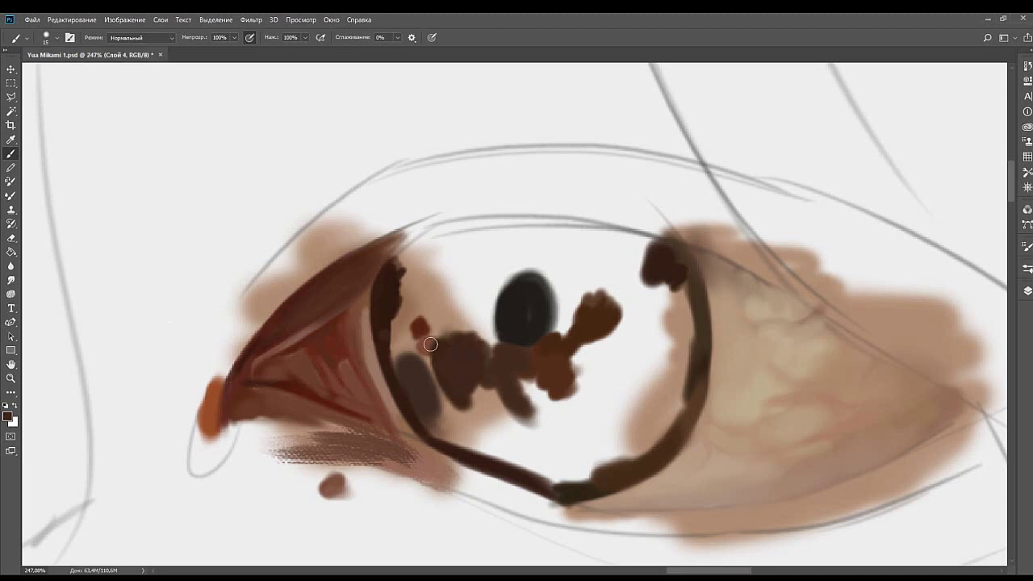
# Blend dark reddish brown over the patches on the iris's inner side, using a larger brush.
pyautogui.moveTo(430, 344)
pyautogui.mouseDown()
pyautogui.moveTo(432, 370)
pyautogui.moveTo(473, 416)
pyautogui.mouseUp()
pyautogui.press(']')
pyautogui.press(']')
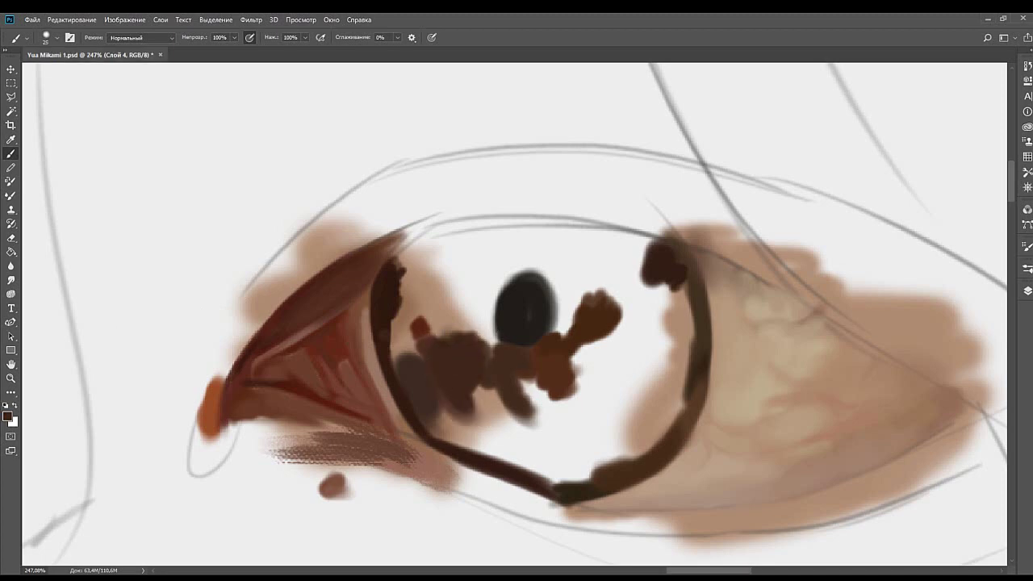
pyautogui.moveTo(468, 366); pyautogui.dragTo(491, 413)
pyautogui.moveTo(458, 339); pyautogui.dragTo(503, 409)
pyautogui.moveTo(481, 361)
pyautogui.mouseDown()
pyautogui.moveTo(488, 401)
pyautogui.moveTo(594, 406)
pyautogui.moveTo(564, 363)
pyautogui.mouseUp()
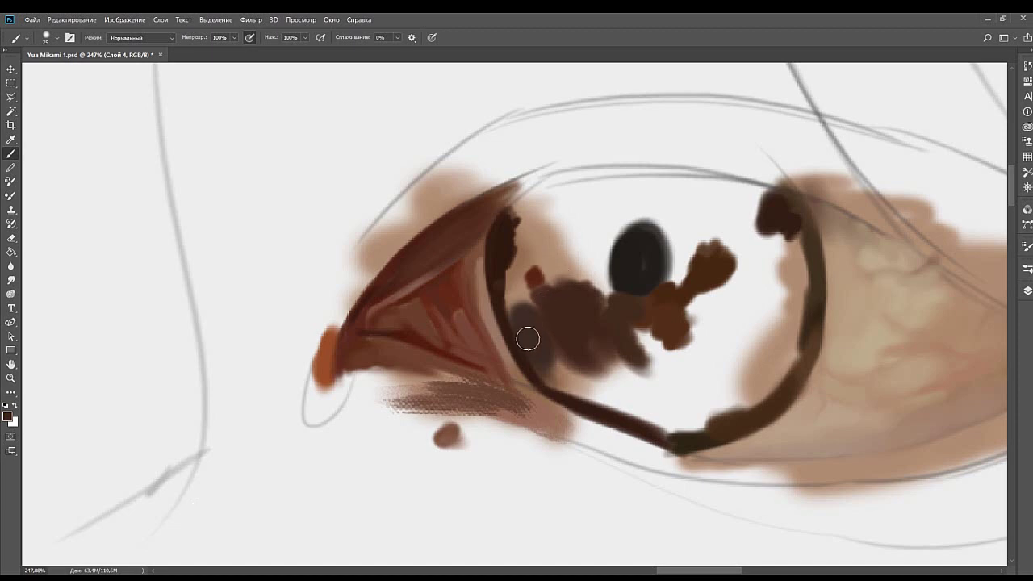
# Paint the lower eyelid rim in sampled pinkish brown from the inner corner to beneath the iris, widening the brush along the way.
pyautogui.moveTo(525, 339); pyautogui.dragTo(544, 260)
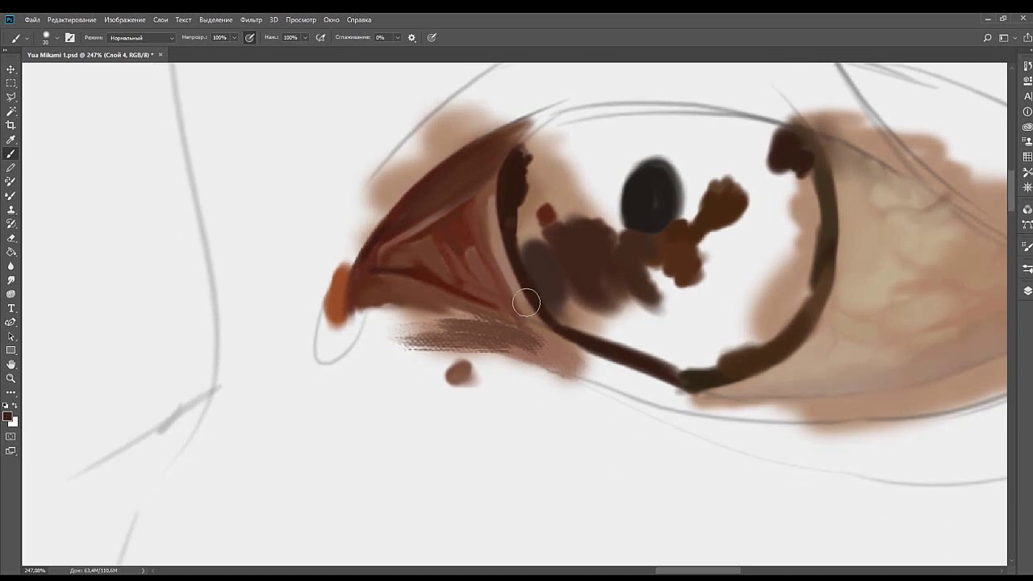
pyautogui.press('[')
pyautogui.press('[')
pyautogui.press('[')
pyautogui.press('[')
pyautogui.press('[')
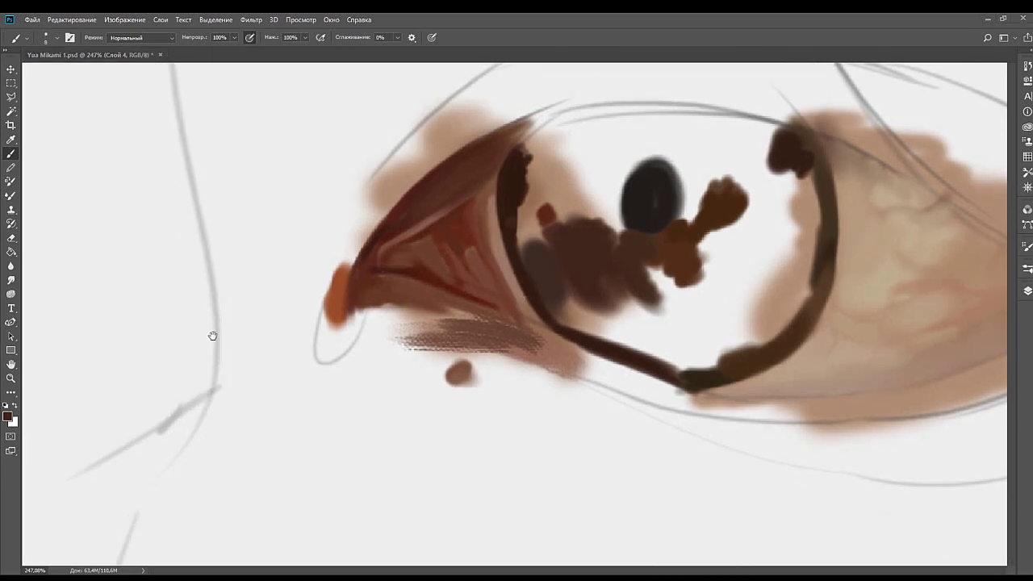
pyautogui.moveTo(571, 341); pyautogui.dragTo(467, 277)
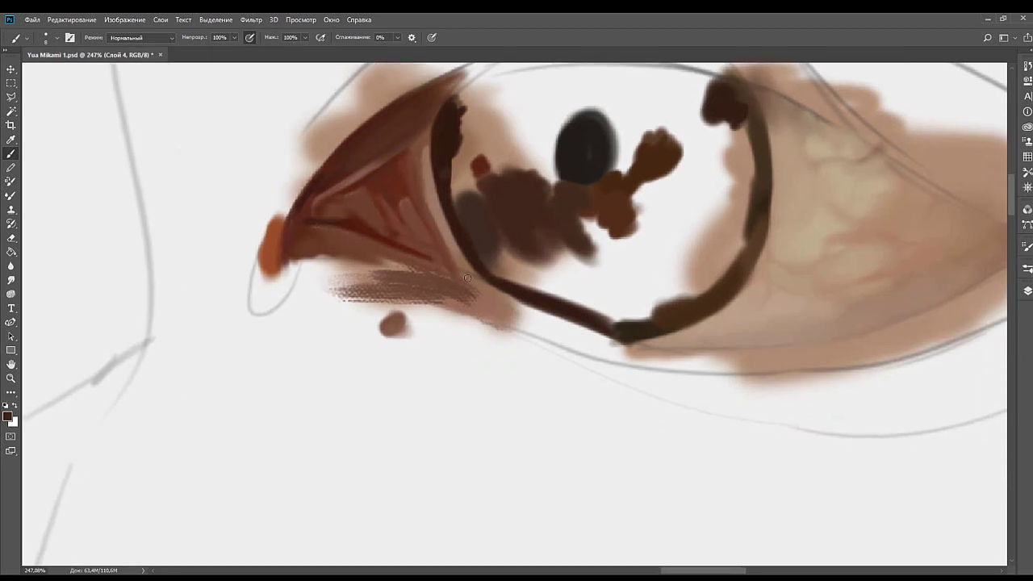
pyautogui.keyDown('alt'); pyautogui.click(430, 255); pyautogui.keyUp('alt')
pyautogui.moveTo(534, 315); pyautogui.dragTo(491, 278)
pyautogui.press(']')
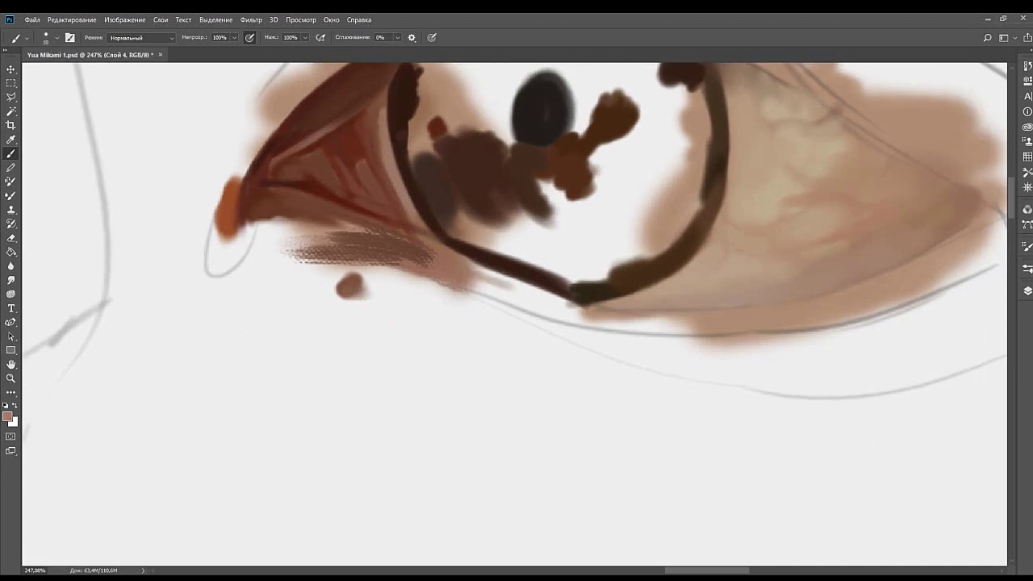
pyautogui.moveTo(482, 277); pyautogui.dragTo(560, 301)
pyautogui.moveTo(468, 260)
pyautogui.mouseDown()
pyautogui.moveTo(669, 315)
pyautogui.moveTo(504, 283)
pyautogui.moveTo(572, 306)
pyautogui.moveTo(515, 287)
pyautogui.mouseUp()
pyautogui.press(']')
pyautogui.press(']')
pyautogui.press(']')
pyautogui.moveTo(610, 313)
pyautogui.mouseDown()
pyautogui.moveTo(488, 283)
pyautogui.moveTo(652, 324)
pyautogui.moveTo(467, 280)
pyautogui.moveTo(723, 296)
pyautogui.moveTo(485, 279)
pyautogui.moveTo(544, 302)
pyautogui.moveTo(506, 272)
pyautogui.moveTo(584, 278)
pyautogui.moveTo(560, 300)
pyautogui.mouseUp()
# Refine the inner-corner end of the lower eyelid rim with a smaller brush and a sampled reddish brown.
pyautogui.press('[')
pyautogui.press('[')
pyautogui.press('[')
pyautogui.press('[')
pyautogui.keyDown('alt'); pyautogui.click(501, 258); pyautogui.keyUp('alt')
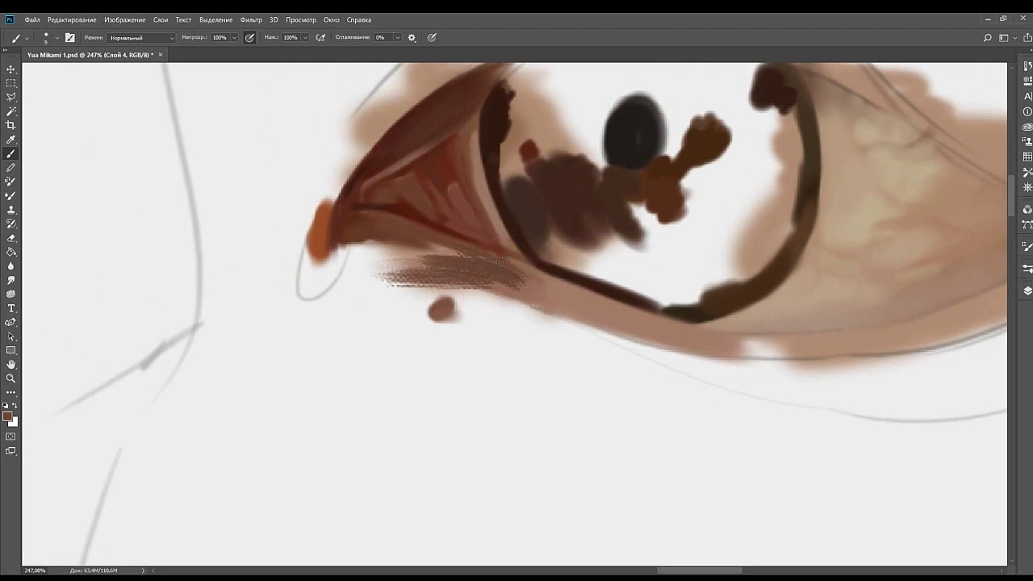
pyautogui.moveTo(540, 284); pyautogui.dragTo(494, 254)
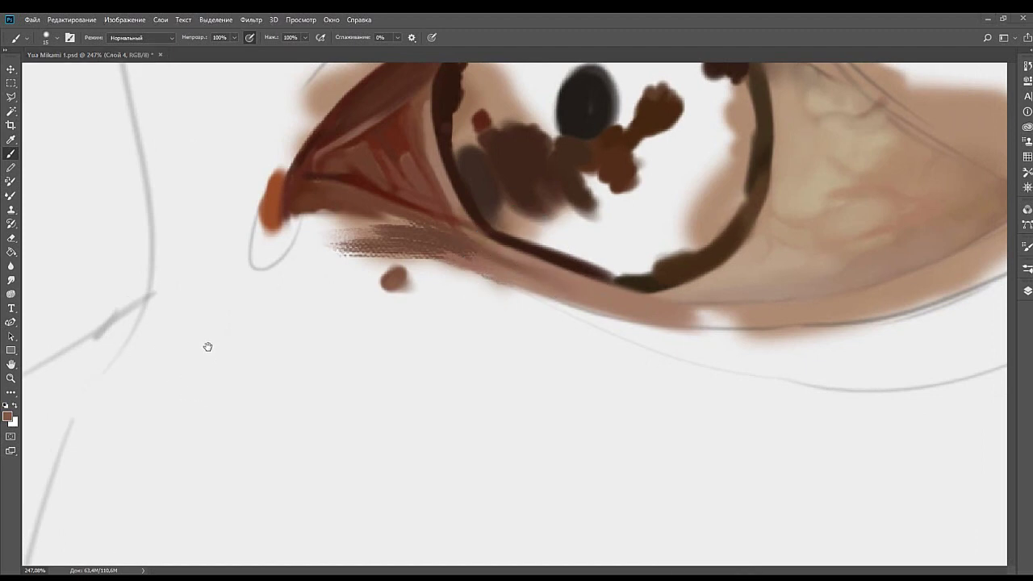
pyautogui.moveTo(750, 297); pyautogui.dragTo(625, 280)
pyautogui.moveTo(697, 292); pyautogui.dragTo(648, 296)
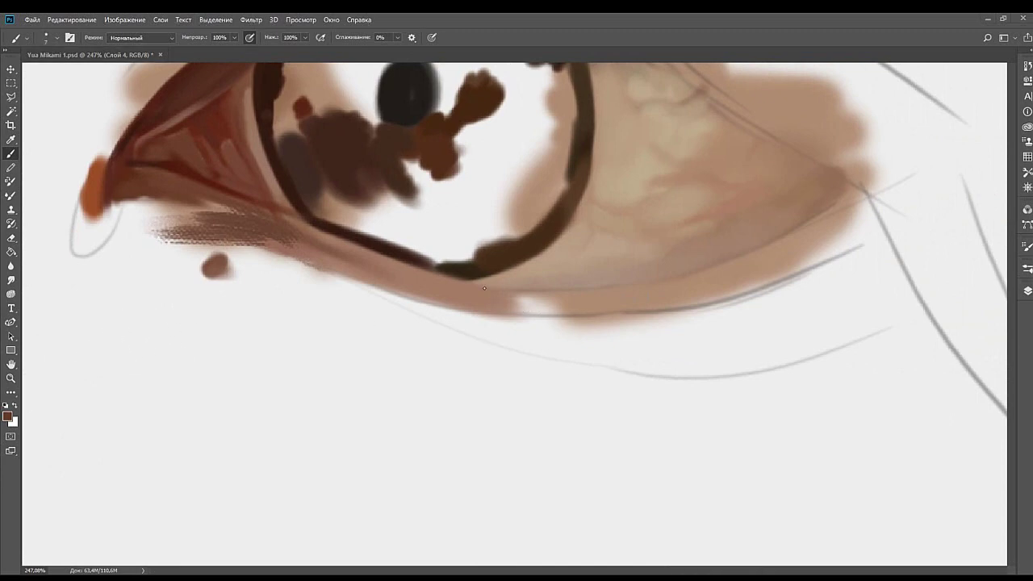
pyautogui.moveTo(469, 282); pyautogui.dragTo(565, 289)
pyautogui.hotkey('ctrl', 'z')
pyautogui.moveTo(470, 284); pyautogui.dragTo(573, 292)
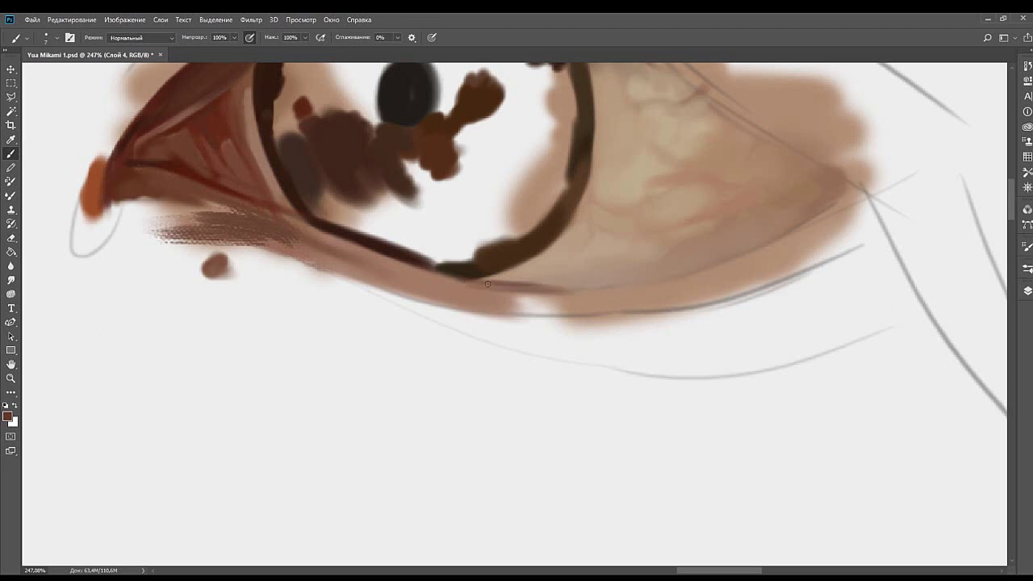
pyautogui.hotkey('ctrl', 'z')
# Draw a thin reddish-brown line along the lower edge of the outer eye white, from beneath the iris to the outer corner.
pyautogui.moveTo(476, 281); pyautogui.dragTo(584, 288)
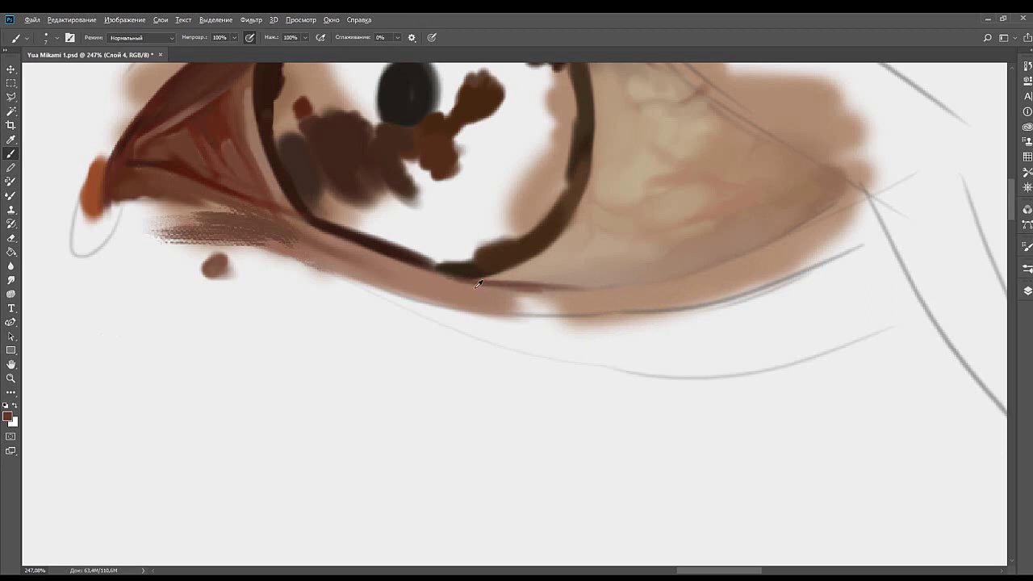
pyautogui.keyDown('alt'); pyautogui.click(461, 295); pyautogui.keyUp('alt')
pyautogui.moveTo(574, 277)
pyautogui.mouseDown()
pyautogui.moveTo(508, 289)
pyautogui.moveTo(535, 298)
pyautogui.mouseUp()
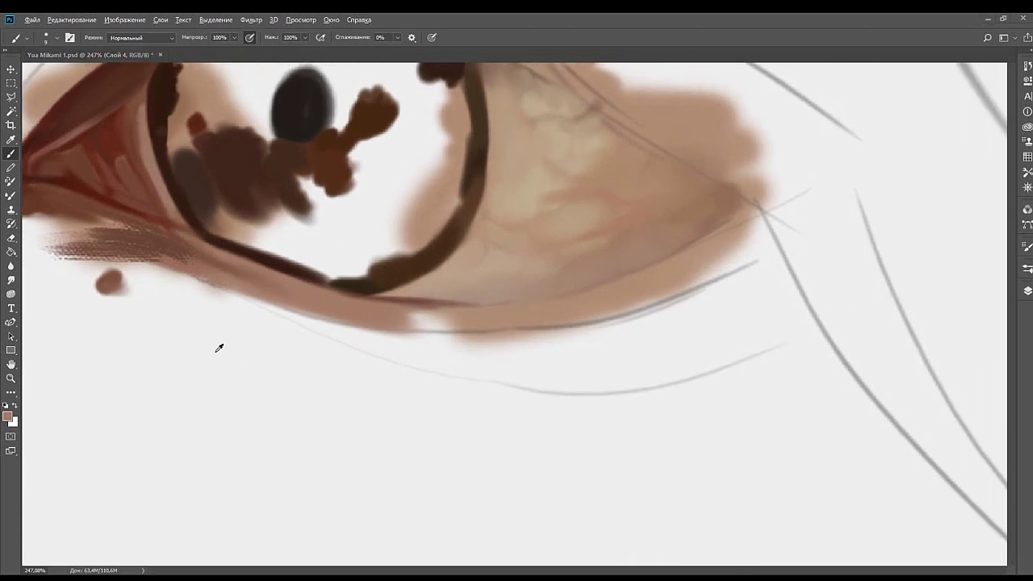
pyautogui.moveTo(612, 309); pyautogui.dragTo(670, 287)
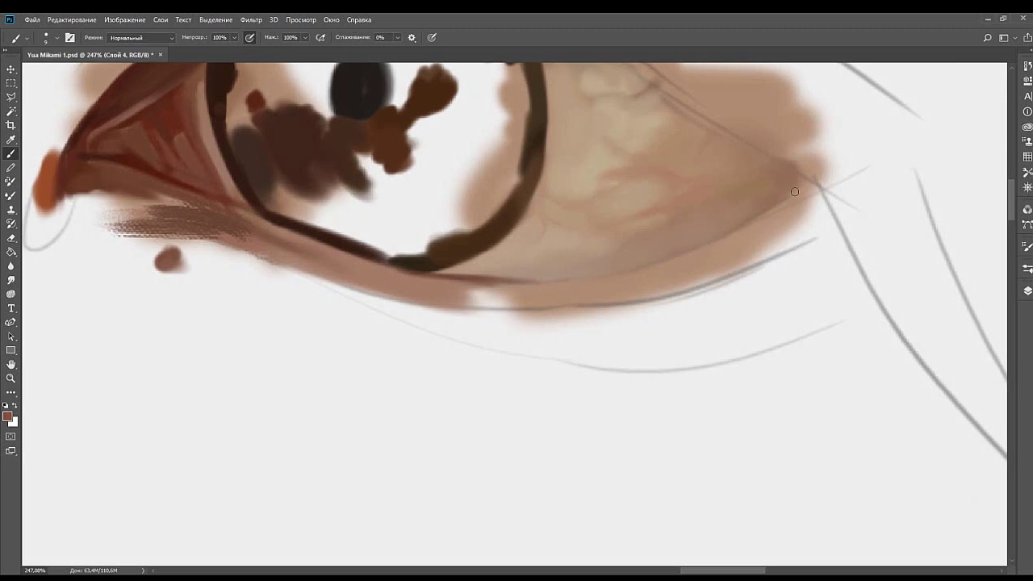
pyautogui.moveTo(797, 195)
pyautogui.mouseDown()
pyautogui.moveTo(695, 248)
pyautogui.moveTo(717, 235)
pyautogui.mouseUp()
pyautogui.hscroll(-3, 676, 259)
pyautogui.scroll(-1, 676, 260)
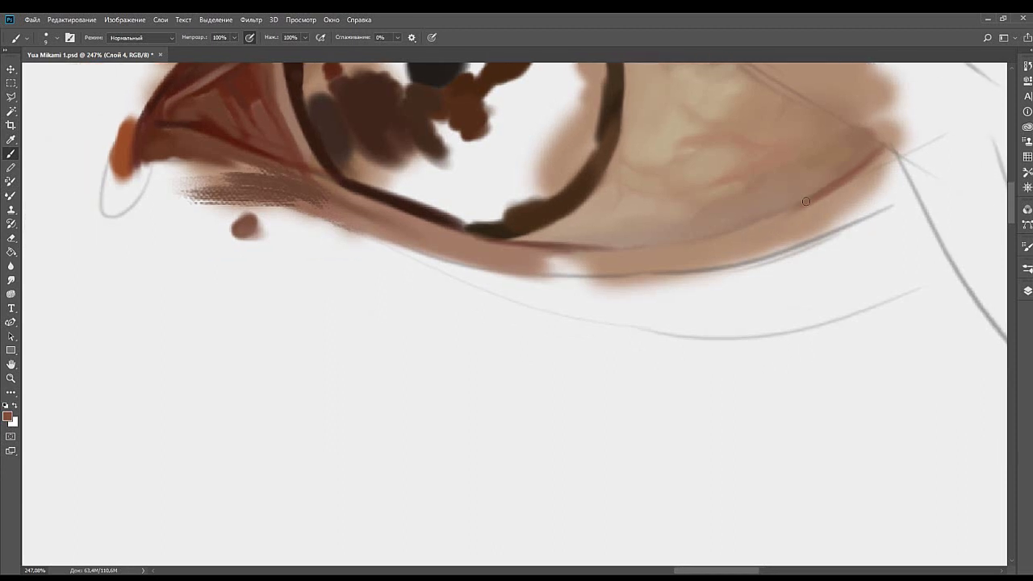
pyautogui.moveTo(805, 201)
pyautogui.mouseDown()
pyautogui.moveTo(658, 250)
pyautogui.moveTo(730, 247)
pyautogui.moveTo(716, 248)
pyautogui.mouseUp()
pyautogui.moveTo(613, 240)
pyautogui.mouseDown()
pyautogui.moveTo(773, 214)
pyautogui.moveTo(710, 239)
pyautogui.mouseUp()
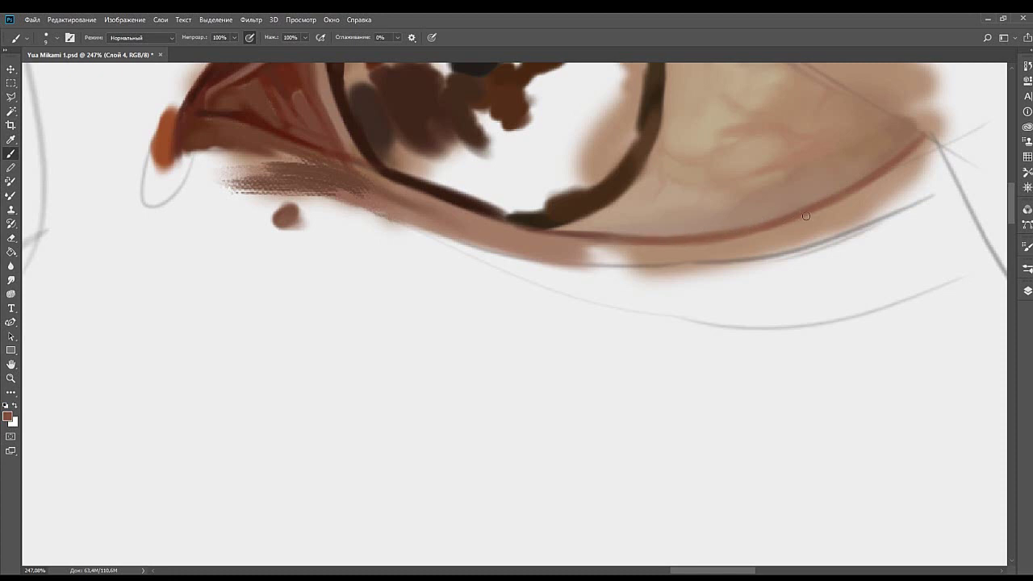
# Strengthen the line under the outer eye white with a redder sampled tone.
pyautogui.hscroll(3, 805, 216)
pyautogui.scroll(1, 650, 266)
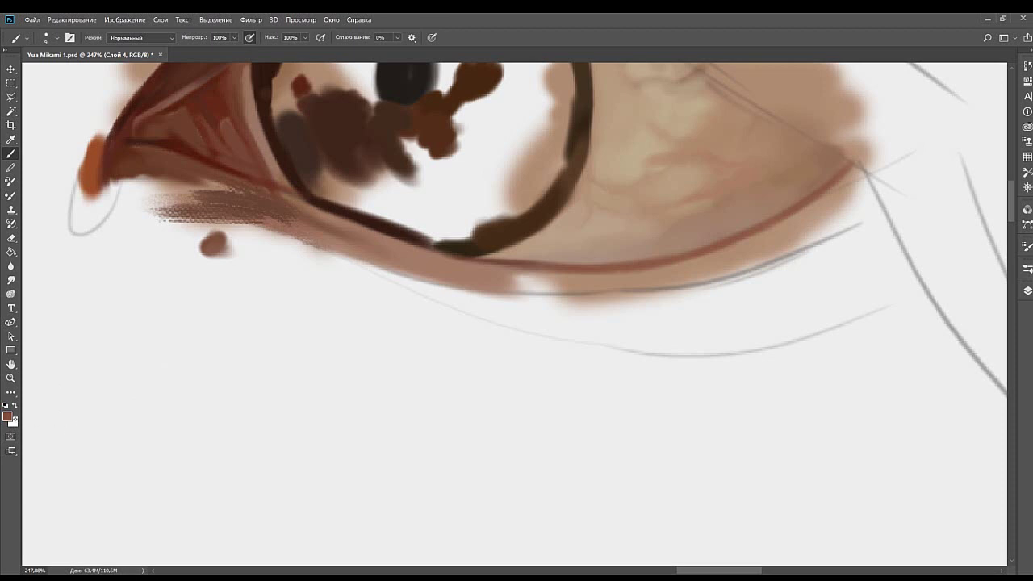
pyautogui.press('i')
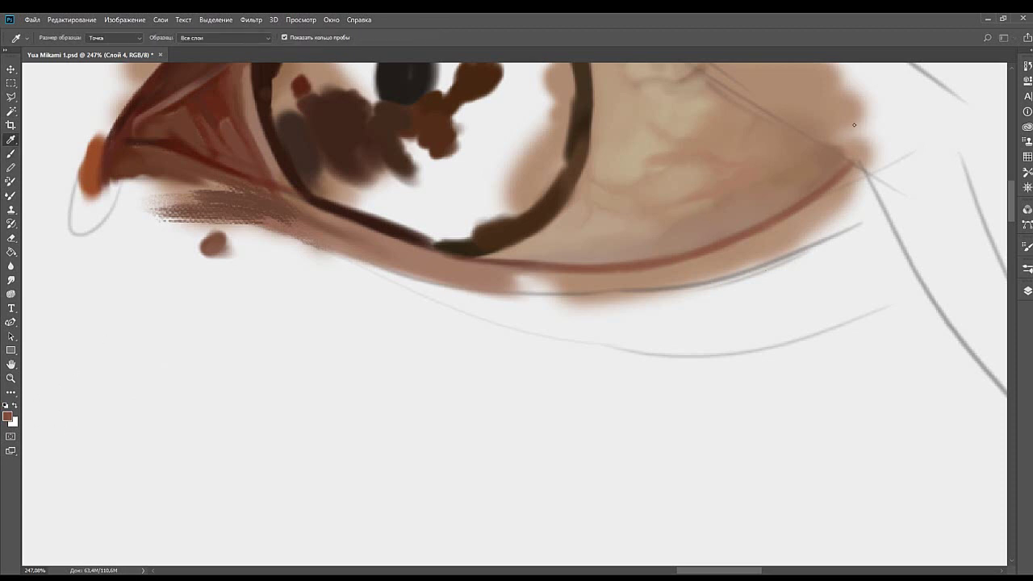
pyautogui.click(820, 194)
pyautogui.press('b')
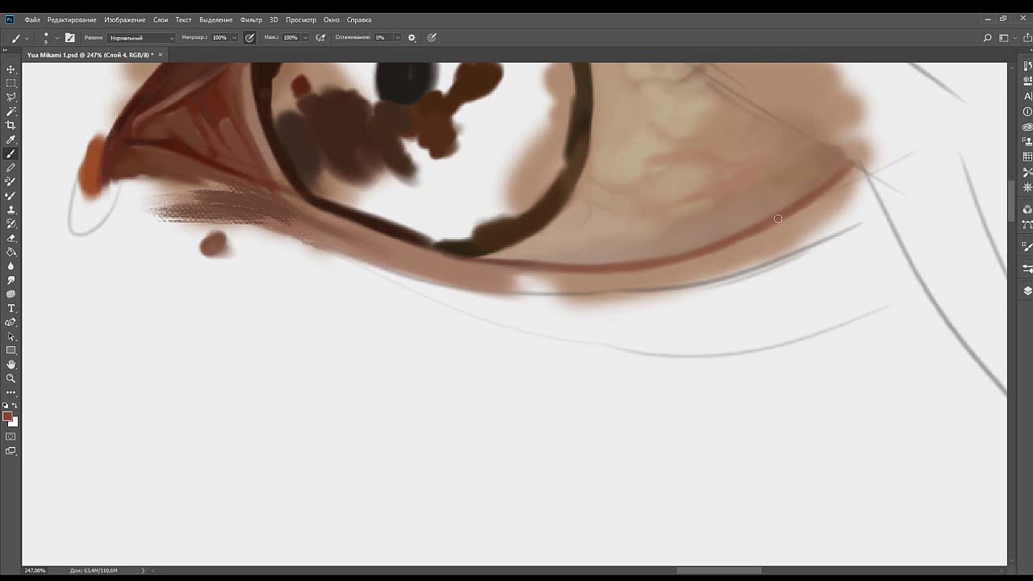
pyautogui.moveTo(708, 258); pyautogui.dragTo(755, 247)
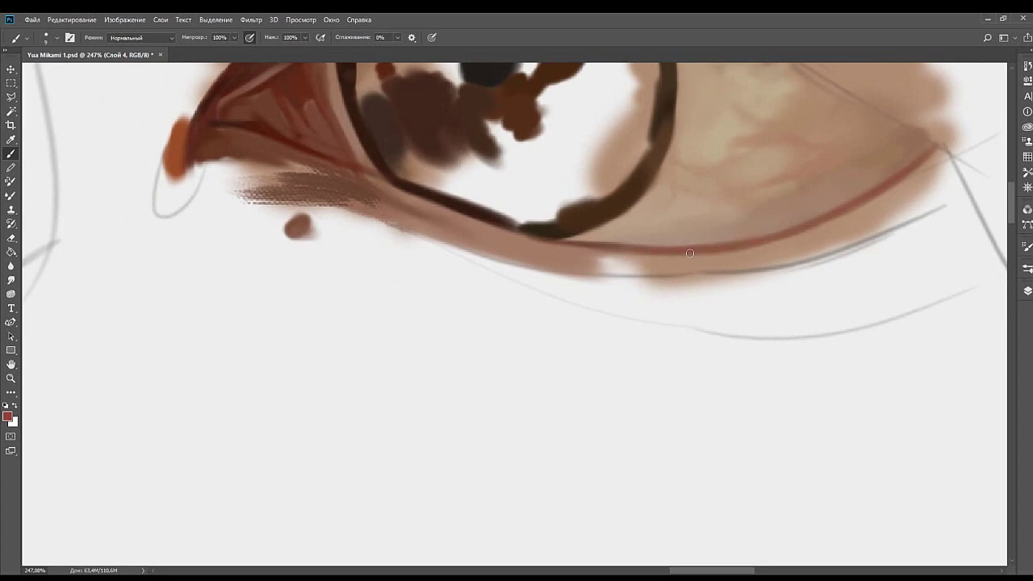
# Paint a wide reddish-pink band on the outer part of the lower eyelid rim, below the red line, with a larger brush.
pyautogui.press(']')
pyautogui.press(']')
pyautogui.press(']')
pyautogui.moveTo(781, 249); pyautogui.dragTo(658, 267)
pyautogui.keyDown('alt'); pyautogui.click(747, 244); pyautogui.keyUp('alt')
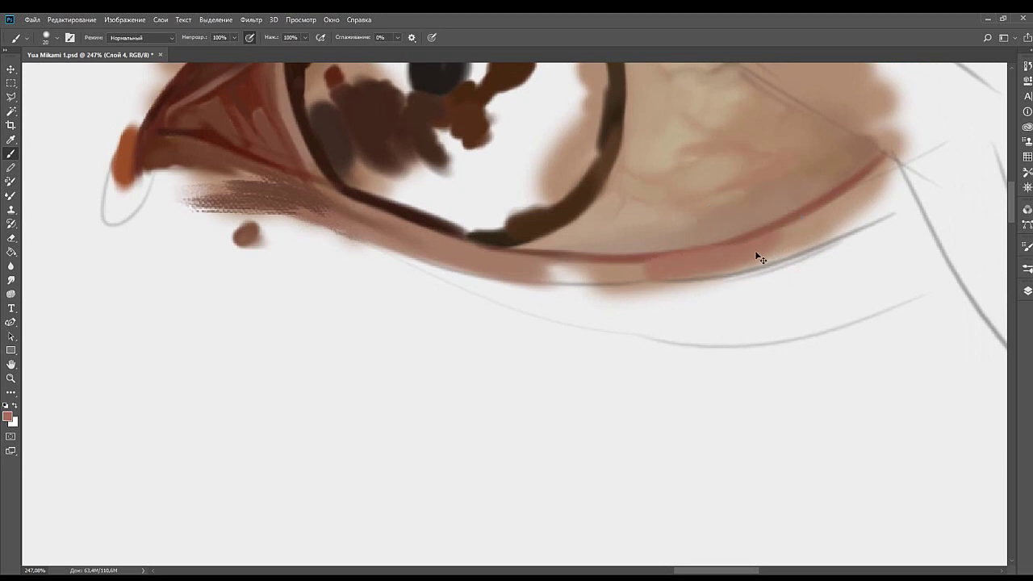
pyautogui.moveTo(756, 256); pyautogui.dragTo(654, 267)
pyautogui.moveTo(774, 254)
pyautogui.mouseDown()
pyautogui.moveTo(662, 277)
pyautogui.moveTo(811, 230)
pyautogui.moveTo(772, 262)
pyautogui.mouseUp()
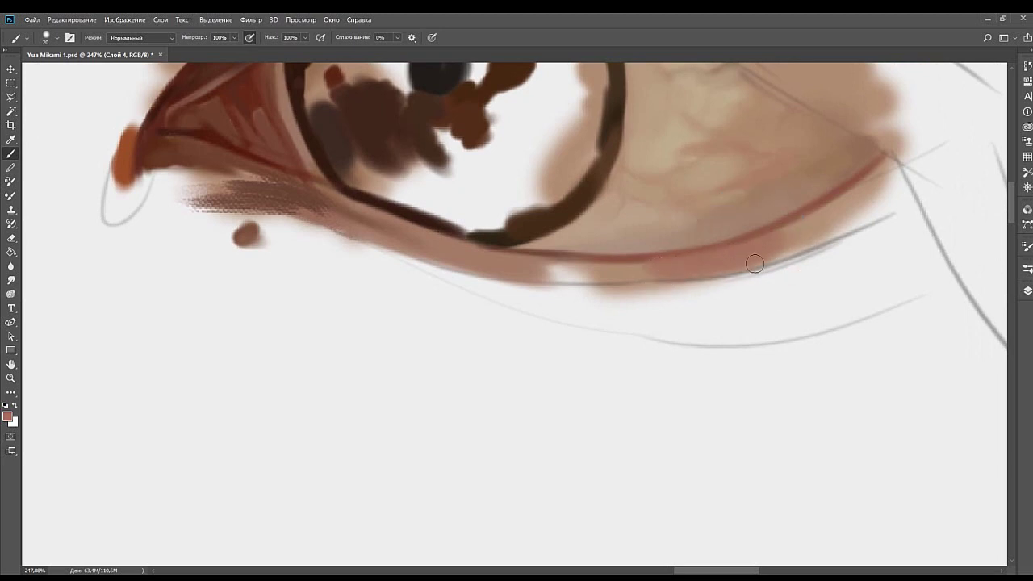
pyautogui.moveTo(665, 279)
pyautogui.mouseDown()
pyautogui.moveTo(809, 251)
pyautogui.moveTo(695, 273)
pyautogui.moveTo(763, 256)
pyautogui.moveTo(726, 256)
pyautogui.moveTo(645, 294)
pyautogui.moveTo(767, 210)
pyautogui.moveTo(735, 260)
pyautogui.moveTo(726, 257)
pyautogui.moveTo(773, 219)
pyautogui.mouseUp()
pyautogui.scroll(-2, 798, 238)
pyautogui.hscroll(-6, 806, 242)
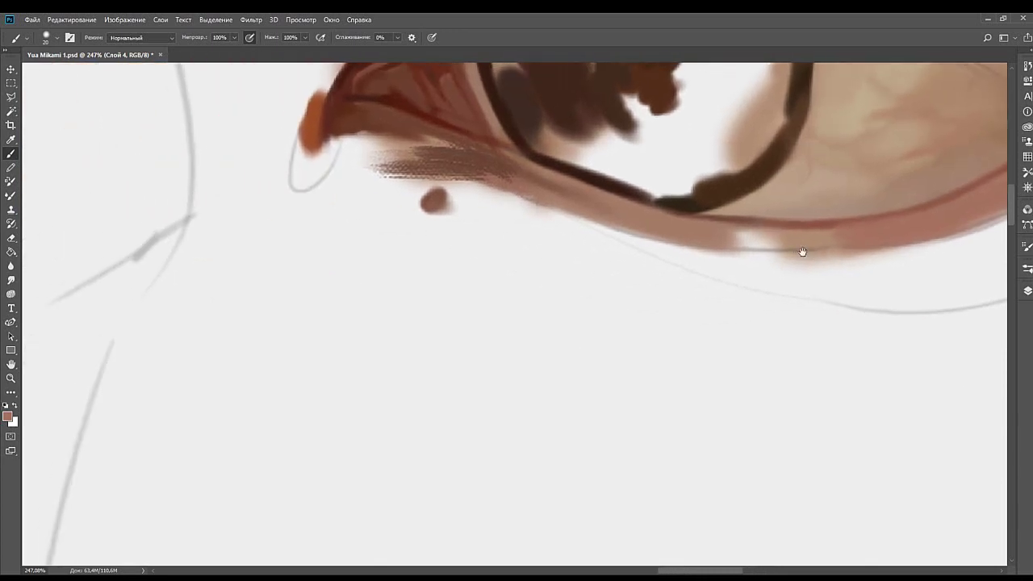
# Fill the pale gap in the lower eyelid rim beneath the iris with reddish pink.
pyautogui.hotkey('alt', 'Tab')
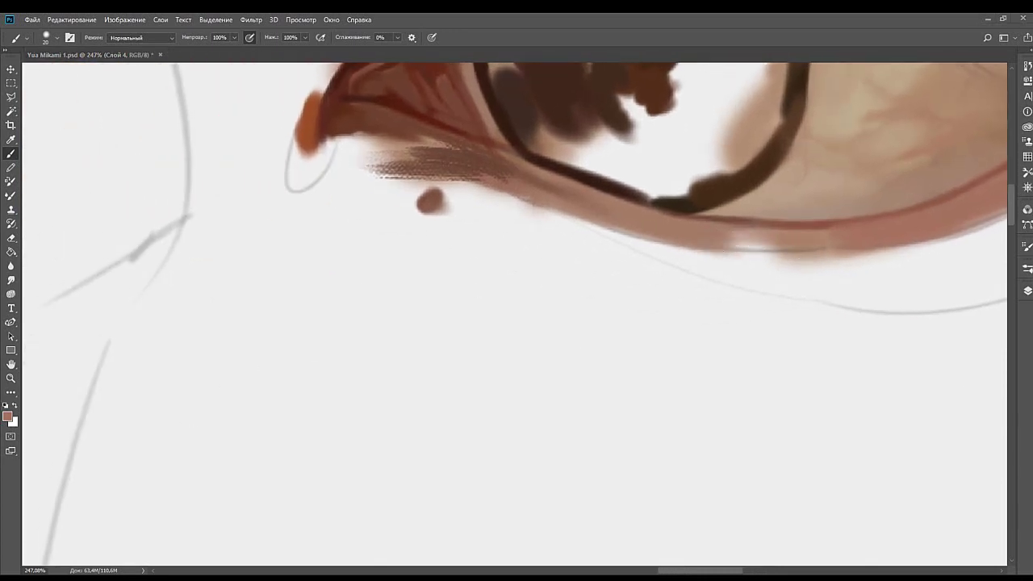
pyautogui.moveTo(743, 232)
pyautogui.mouseDown()
pyautogui.moveTo(726, 251)
pyautogui.moveTo(815, 265)
pyautogui.mouseUp()
pyautogui.moveTo(665, 265); pyautogui.dragTo(824, 271)
pyautogui.moveTo(740, 258)
pyautogui.mouseDown()
pyautogui.moveTo(857, 270)
pyautogui.moveTo(772, 249)
pyautogui.moveTo(733, 266)
pyautogui.mouseUp()
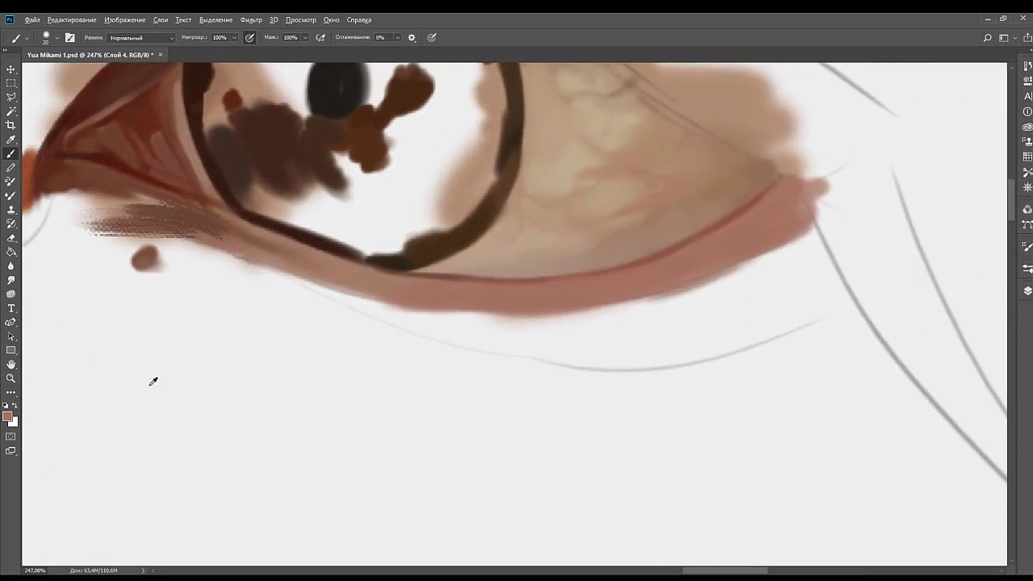
# Paint a soft lighter-pink highlight along the middle of the outer lower eyelid rim up to the outer corner.
pyautogui.moveTo(502, 303); pyautogui.dragTo(588, 301)
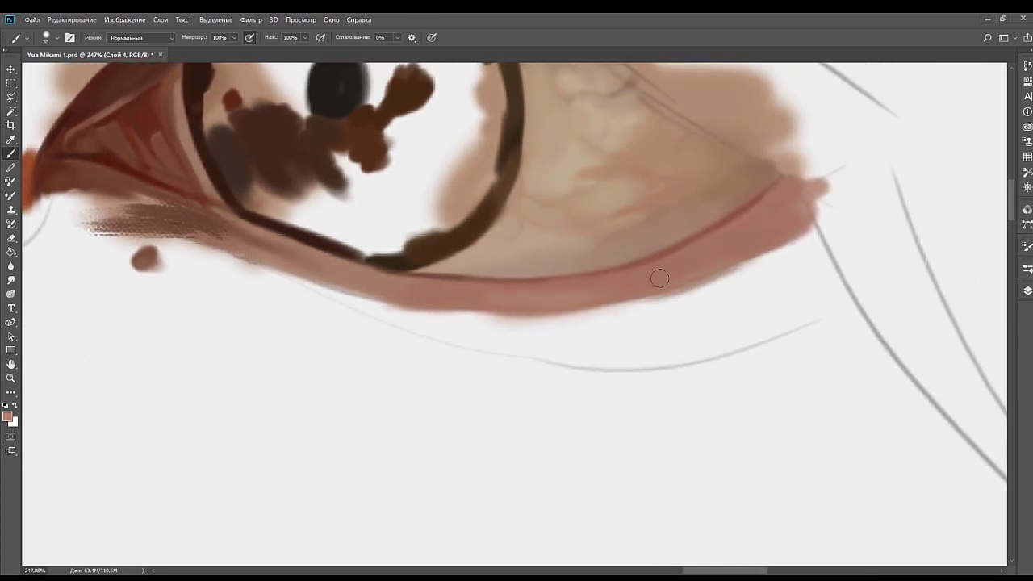
pyautogui.hotkey('ctrl', 'z')
pyautogui.press('[')
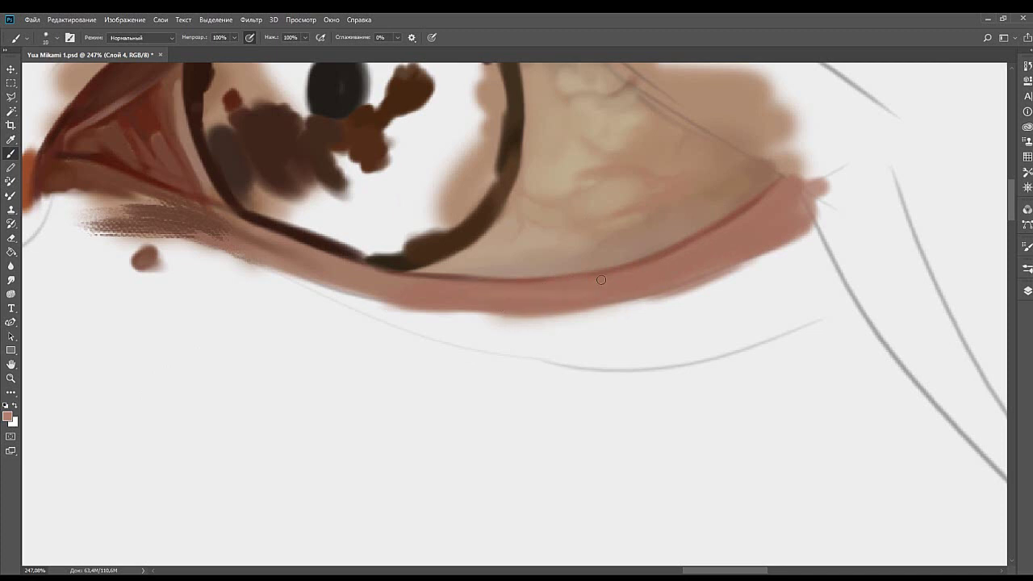
pyautogui.press(']')
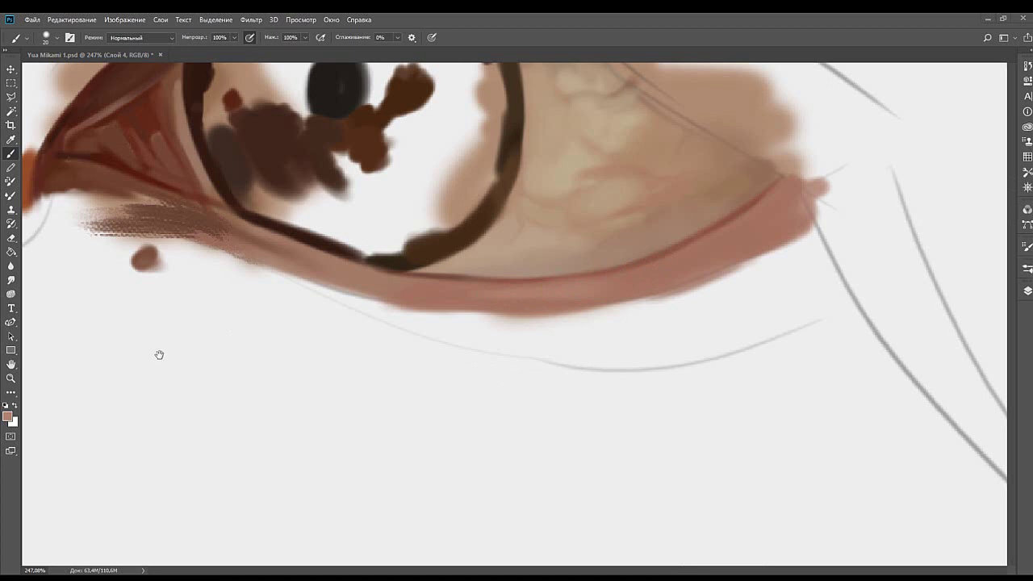
pyautogui.moveTo(685, 284)
pyautogui.mouseDown()
pyautogui.moveTo(622, 293)
pyautogui.moveTo(638, 293)
pyautogui.mouseUp()
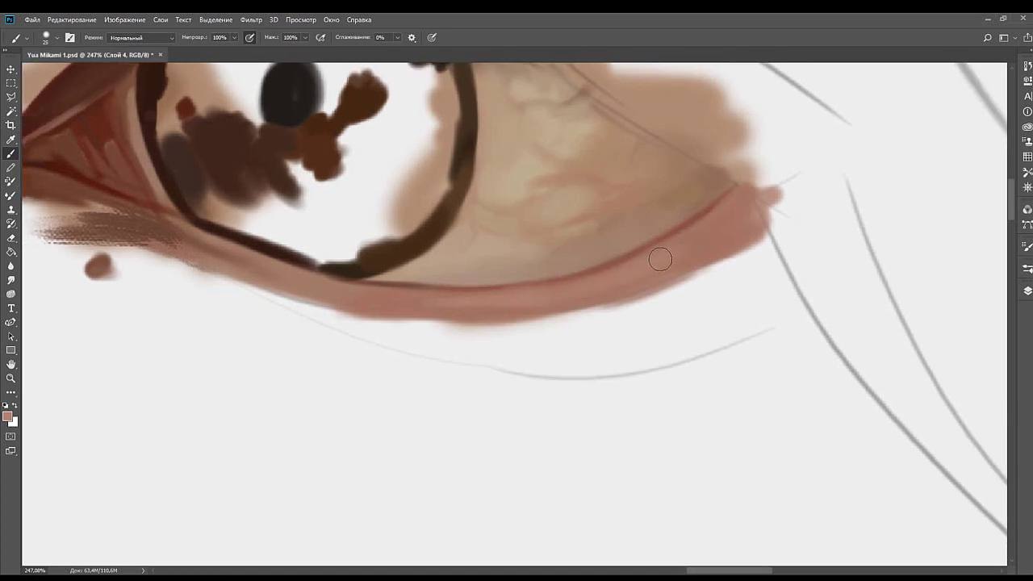
pyautogui.click(773, 197)
pyautogui.press('[')
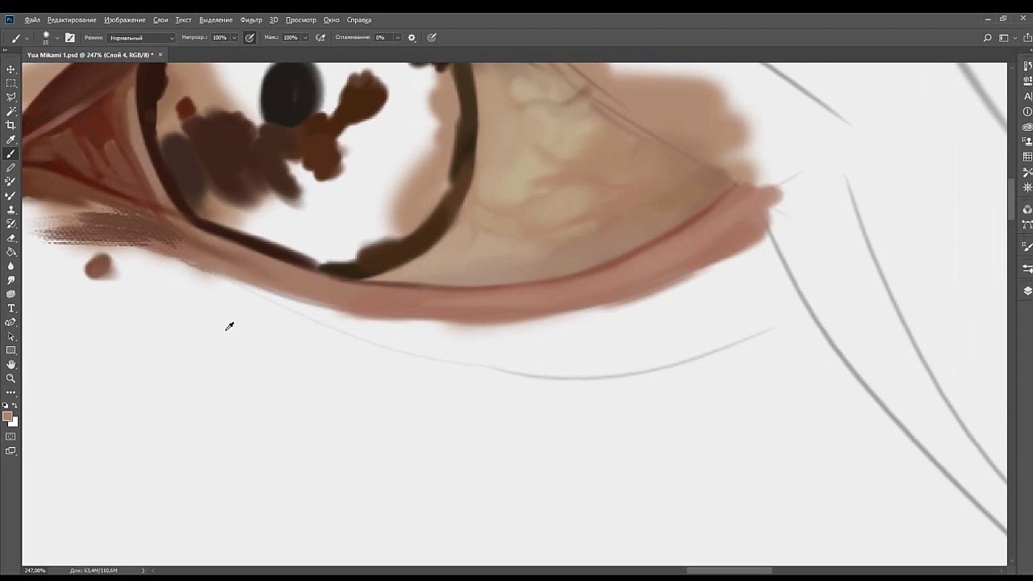
# Deepen the red edge between the outer eye white and the lower eyelid rim with a smaller brush and a darker sampled red.
pyautogui.moveTo(748, 189); pyautogui.dragTo(634, 262)
pyautogui.moveTo(544, 284); pyautogui.dragTo(739, 252)
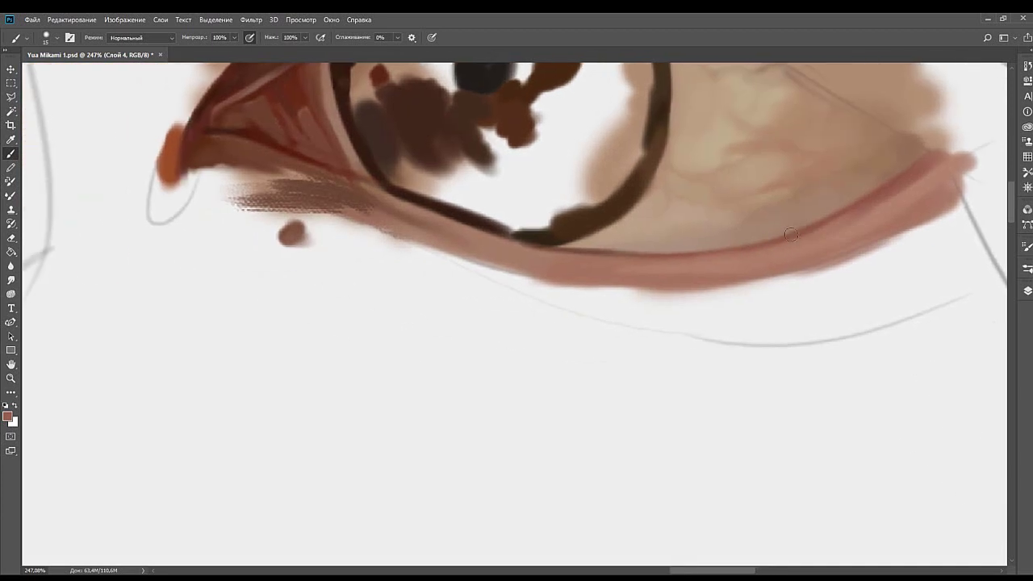
pyautogui.moveTo(671, 266)
pyautogui.mouseDown()
pyautogui.moveTo(786, 259)
pyautogui.moveTo(722, 247)
pyautogui.mouseUp()
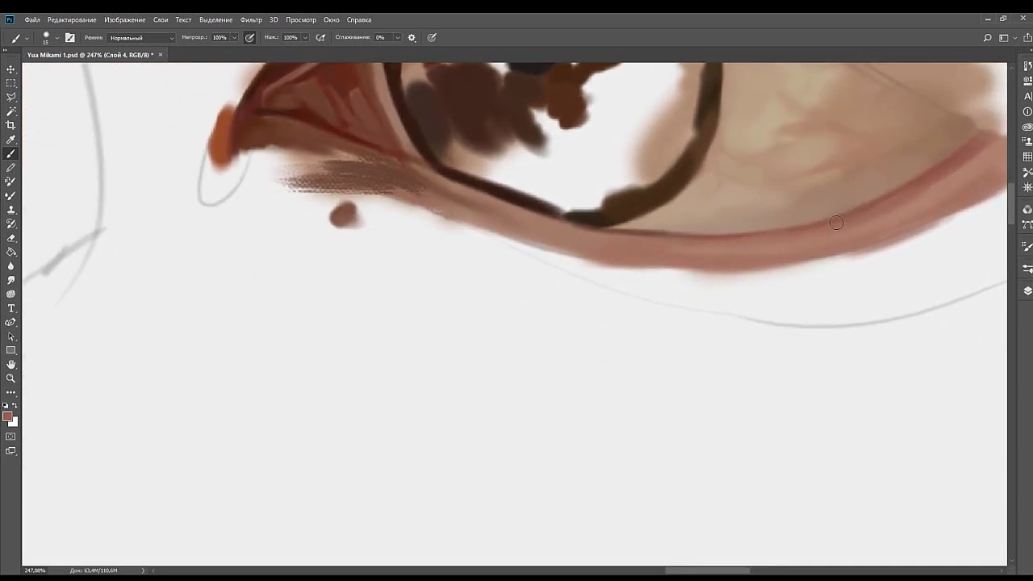
pyautogui.moveTo(858, 212); pyautogui.dragTo(750, 251)
pyautogui.moveTo(815, 214)
pyautogui.mouseDown()
pyautogui.moveTo(767, 237)
pyautogui.moveTo(730, 283)
pyautogui.mouseUp()
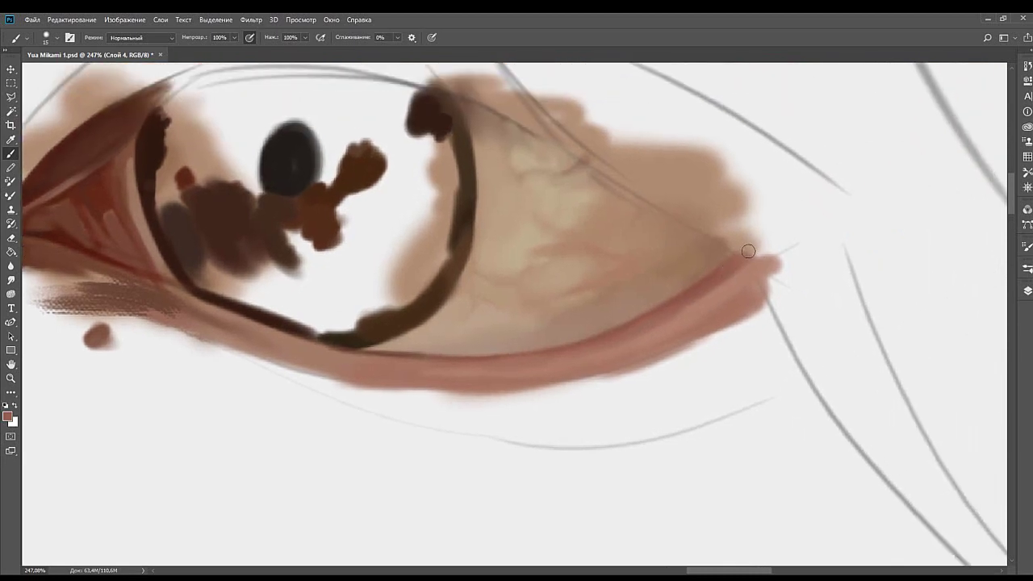
pyautogui.moveTo(751, 245); pyautogui.dragTo(752, 247)
pyautogui.moveTo(696, 364)
pyautogui.mouseDown()
pyautogui.moveTo(799, 262)
pyautogui.moveTo(775, 251)
pyautogui.moveTo(736, 256)
pyautogui.moveTo(695, 284)
pyautogui.moveTo(750, 250)
pyautogui.mouseUp()
pyautogui.moveTo(655, 292)
pyautogui.mouseDown()
pyautogui.moveTo(773, 228)
pyautogui.moveTo(661, 286)
pyautogui.moveTo(751, 241)
pyautogui.mouseUp()
# Add soft brownish strokes along the lower edge of the outer eyelid rim with a larger brush and a sampled tone.
pyautogui.keyDown('alt'); pyautogui.click(695, 276); pyautogui.keyUp('alt')
pyautogui.press(']')
pyautogui.press(']')
pyautogui.press(']')
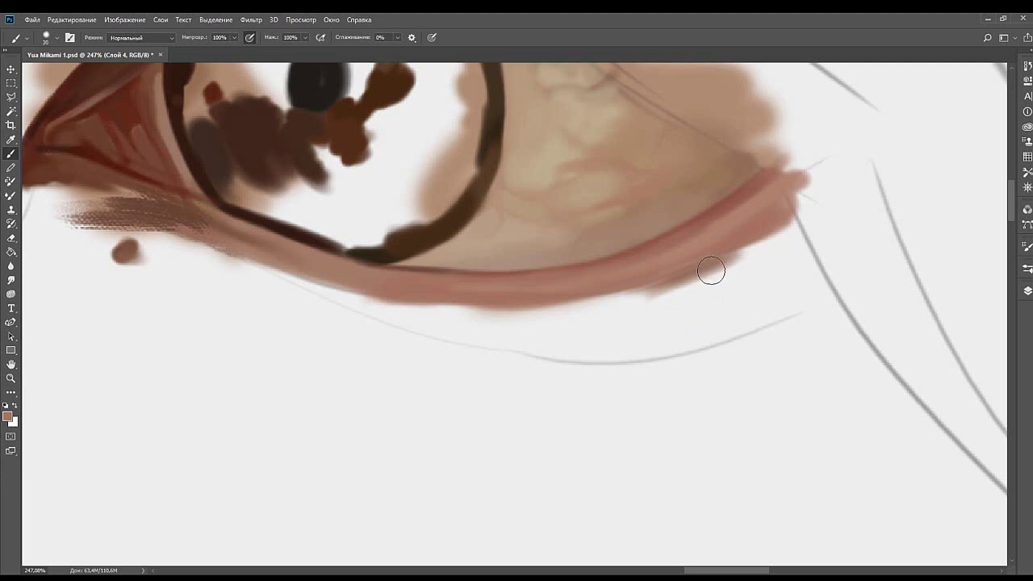
pyautogui.moveTo(686, 280)
pyautogui.mouseDown()
pyautogui.moveTo(743, 259)
pyautogui.moveTo(816, 201)
pyautogui.moveTo(737, 249)
pyautogui.mouseUp()
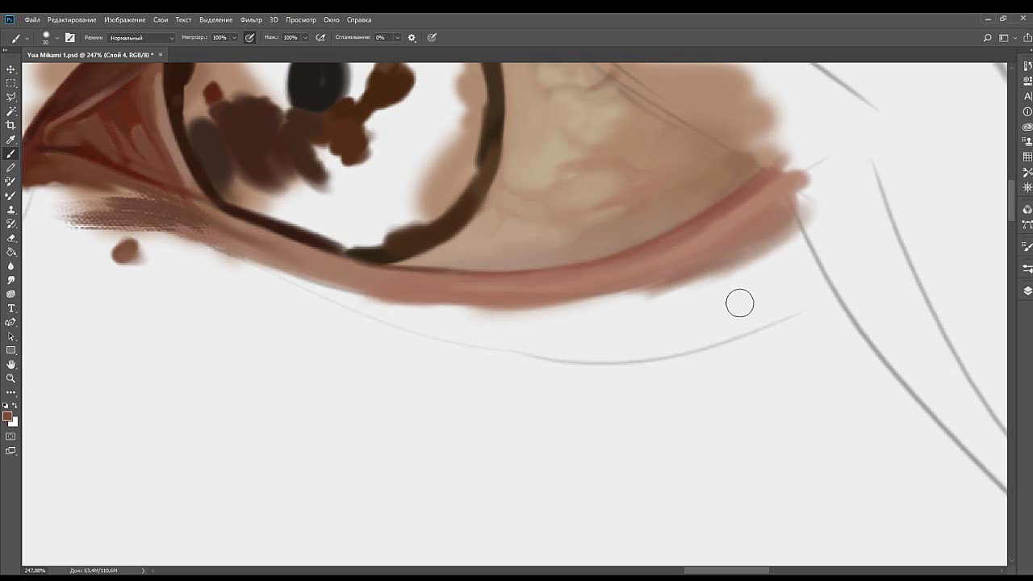
# Block in reddish-brown skin shadow below the outer part of the lower eyelid rim, extending beyond the outer corner.
pyautogui.moveTo(650, 313)
pyautogui.mouseDown()
pyautogui.moveTo(760, 277)
pyautogui.moveTo(708, 290)
pyautogui.moveTo(675, 325)
pyautogui.moveTo(719, 282)
pyautogui.moveTo(699, 295)
pyautogui.moveTo(767, 258)
pyautogui.moveTo(701, 245)
pyautogui.mouseUp()
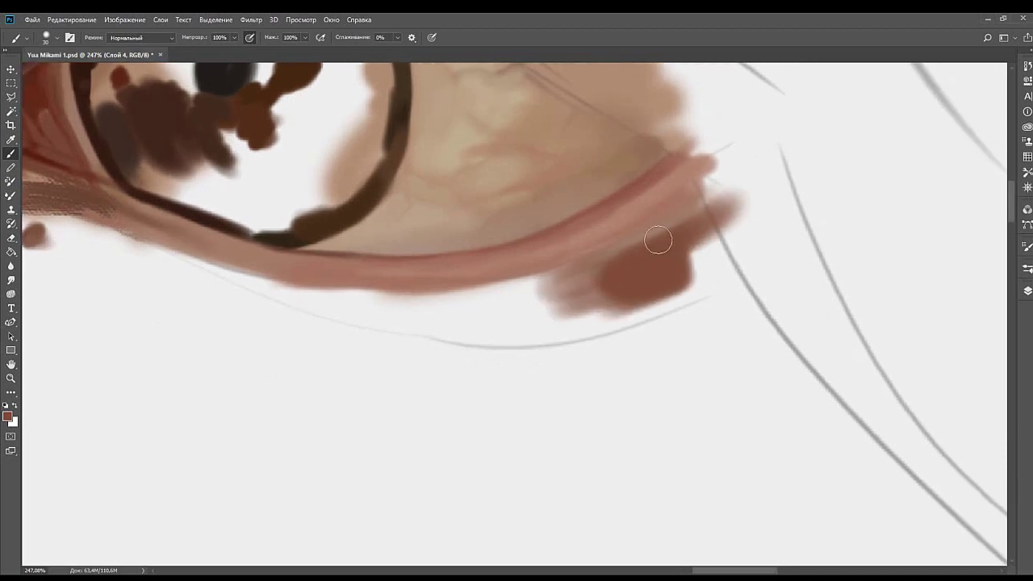
pyautogui.moveTo(656, 238); pyautogui.dragTo(637, 248)
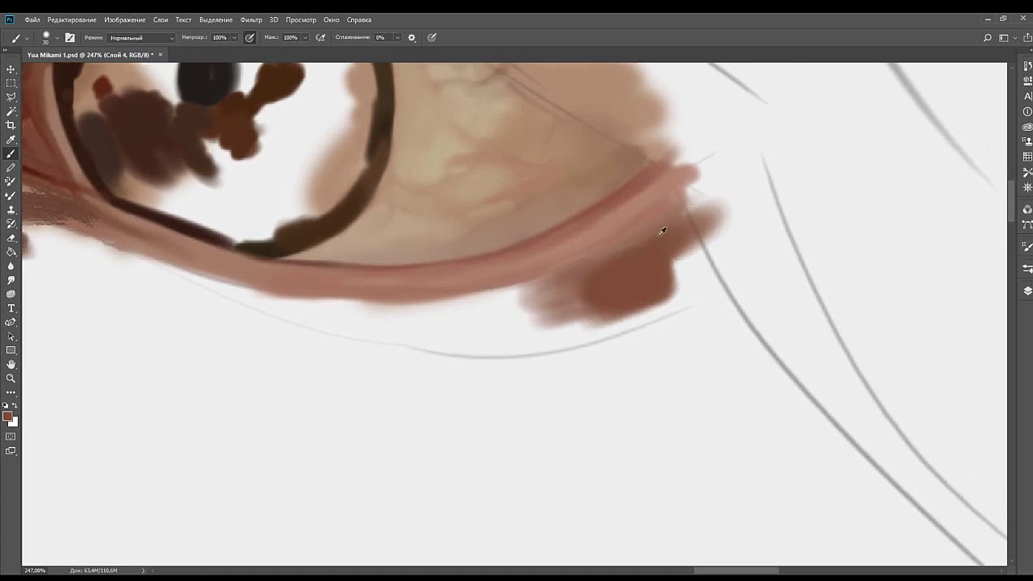
pyautogui.keyDown('alt'); pyautogui.click(644, 255); pyautogui.keyUp('alt')
pyautogui.moveTo(634, 302)
pyautogui.mouseDown()
pyautogui.moveTo(612, 269)
pyautogui.moveTo(683, 288)
pyautogui.moveTo(669, 275)
pyautogui.moveTo(666, 212)
pyautogui.moveTo(706, 249)
pyautogui.moveTo(718, 279)
pyautogui.moveTo(686, 221)
pyautogui.moveTo(774, 314)
pyautogui.moveTo(702, 226)
pyautogui.mouseUp()
pyautogui.moveTo(615, 265); pyautogui.dragTo(707, 219)
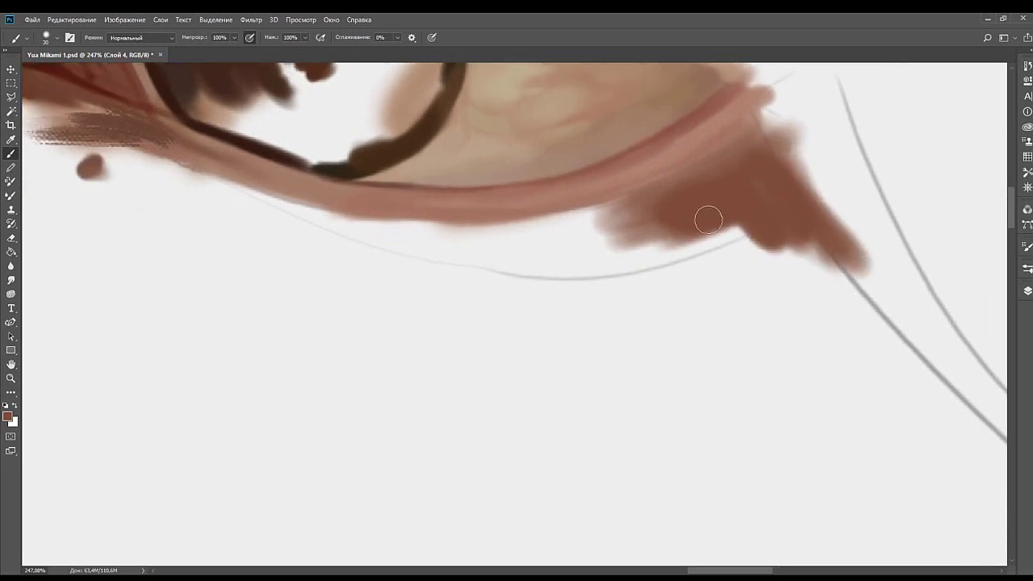
# Extend the skin patch below the outer corner downward with lighter reddish-brown and orange-brown strokes.
pyautogui.moveTo(744, 281)
pyautogui.mouseDown()
pyautogui.moveTo(774, 277)
pyautogui.moveTo(723, 284)
pyautogui.moveTo(727, 268)
pyautogui.moveTo(717, 267)
pyautogui.moveTo(756, 257)
pyautogui.moveTo(693, 271)
pyautogui.moveTo(781, 238)
pyautogui.moveTo(676, 272)
pyautogui.moveTo(719, 238)
pyautogui.moveTo(726, 257)
pyautogui.moveTo(691, 264)
pyautogui.moveTo(749, 233)
pyautogui.moveTo(629, 257)
pyautogui.moveTo(686, 251)
pyautogui.mouseUp()
pyautogui.keyDown('alt'); pyautogui.click(740, 227); pyautogui.keyUp('alt')
pyautogui.moveTo(686, 252)
pyautogui.mouseDown()
pyautogui.moveTo(607, 275)
pyautogui.moveTo(758, 219)
pyautogui.moveTo(733, 235)
pyautogui.moveTo(576, 250)
pyautogui.moveTo(774, 212)
pyautogui.mouseUp()
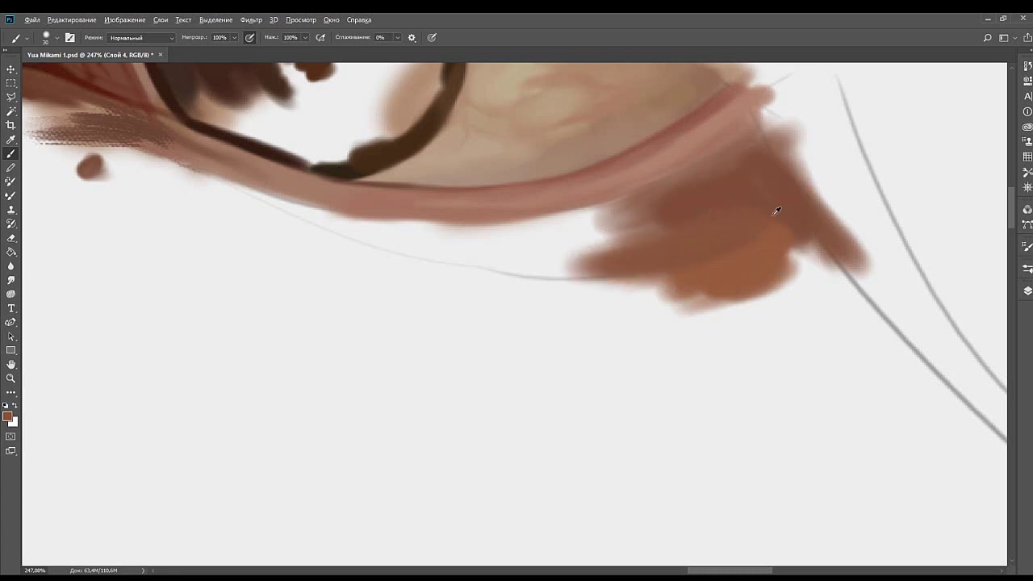
pyautogui.moveTo(668, 211)
pyautogui.mouseDown()
pyautogui.moveTo(715, 208)
pyautogui.moveTo(681, 219)
pyautogui.mouseUp()
pyautogui.moveTo(751, 276)
pyautogui.mouseDown()
pyautogui.moveTo(766, 297)
pyautogui.moveTo(799, 307)
pyautogui.moveTo(746, 331)
pyautogui.moveTo(808, 319)
pyautogui.mouseUp()
pyautogui.moveTo(550, 250); pyautogui.dragTo(871, 409)
pyautogui.moveTo(720, 284)
pyautogui.mouseDown()
pyautogui.moveTo(744, 302)
pyautogui.moveTo(818, 302)
pyautogui.mouseUp()
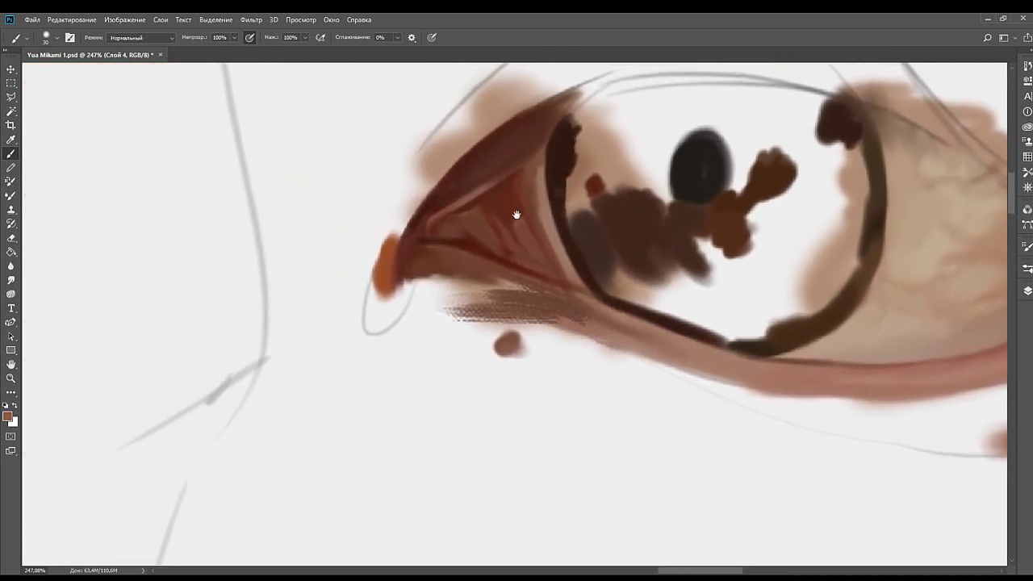
# Paint a dark brown arc around the inner-corner side of the pupil, curving over its top.
pyautogui.moveTo(514, 215)
pyautogui.mouseDown()
pyautogui.moveTo(624, 222)
pyautogui.moveTo(574, 243)
pyautogui.mouseUp()
pyautogui.moveTo(616, 344); pyautogui.dragTo(511, 309)
pyautogui.moveTo(644, 191); pyautogui.dragTo(572, 259)
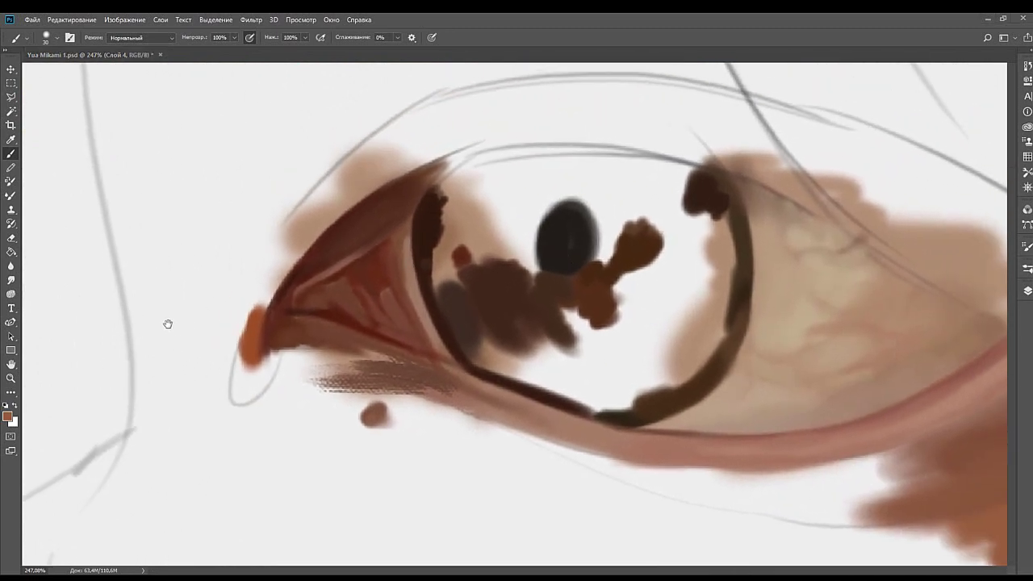
pyautogui.moveTo(531, 307); pyautogui.dragTo(531, 349)
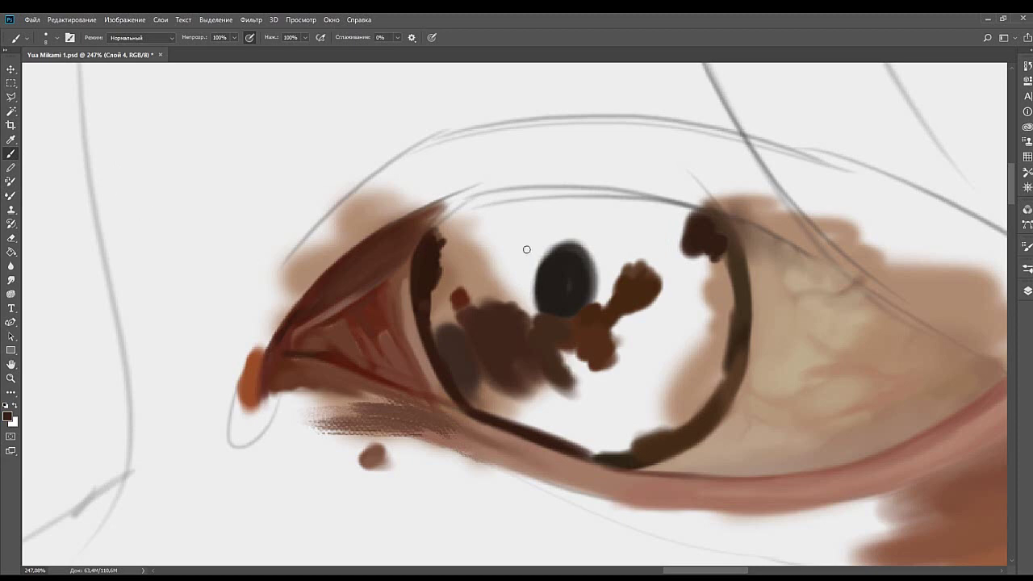
pyautogui.moveTo(512, 290)
pyautogui.mouseDown()
pyautogui.moveTo(512, 276)
pyautogui.moveTo(532, 309)
pyautogui.moveTo(519, 272)
pyautogui.moveTo(554, 310)
pyautogui.mouseUp()
pyautogui.moveTo(521, 273); pyautogui.dragTo(532, 310)
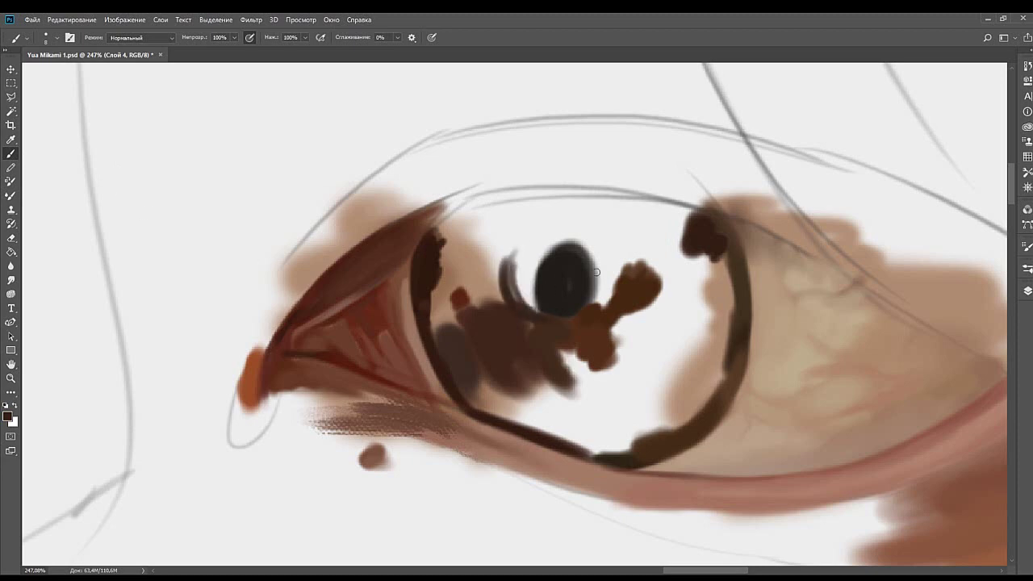
pyautogui.moveTo(502, 265)
pyautogui.mouseDown()
pyautogui.moveTo(500, 293)
pyautogui.moveTo(501, 260)
pyautogui.moveTo(519, 319)
pyautogui.mouseUp()
pyautogui.moveTo(511, 285)
pyautogui.mouseDown()
pyautogui.moveTo(508, 245)
pyautogui.moveTo(493, 297)
pyautogui.moveTo(497, 242)
pyautogui.moveTo(494, 268)
pyautogui.moveTo(541, 201)
pyautogui.moveTo(494, 256)
pyautogui.moveTo(494, 247)
pyautogui.moveTo(564, 200)
pyautogui.moveTo(509, 214)
pyautogui.moveTo(611, 230)
pyautogui.moveTo(626, 226)
pyautogui.moveTo(595, 224)
pyautogui.moveTo(617, 216)
pyautogui.mouseUp()
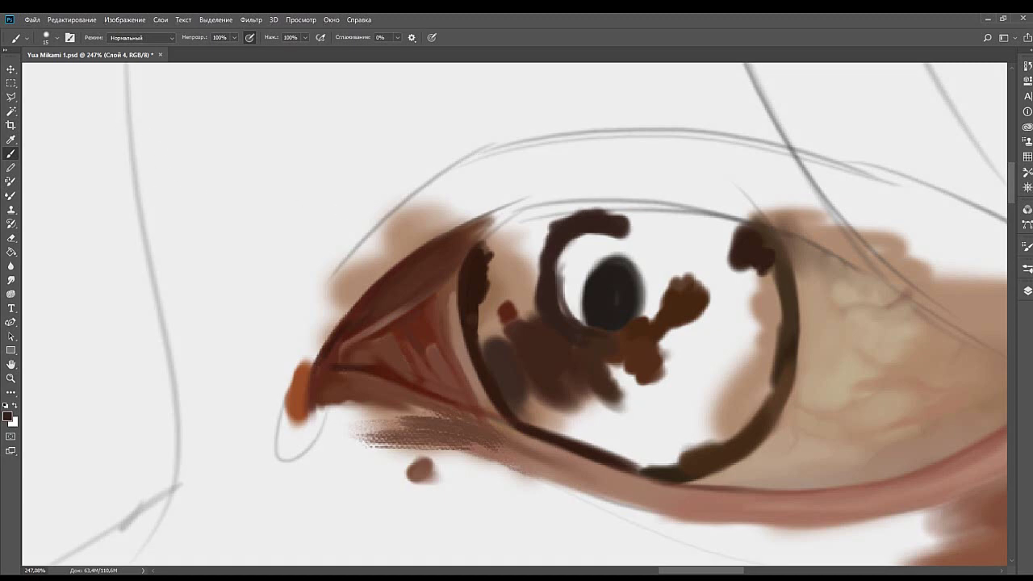
# Paint the upper iris outline dark brown, from the inner edge of the iris to the arc above the pupil.
pyautogui.moveTo(526, 245)
pyautogui.mouseDown()
pyautogui.moveTo(554, 229)
pyautogui.moveTo(564, 258)
pyautogui.mouseUp()
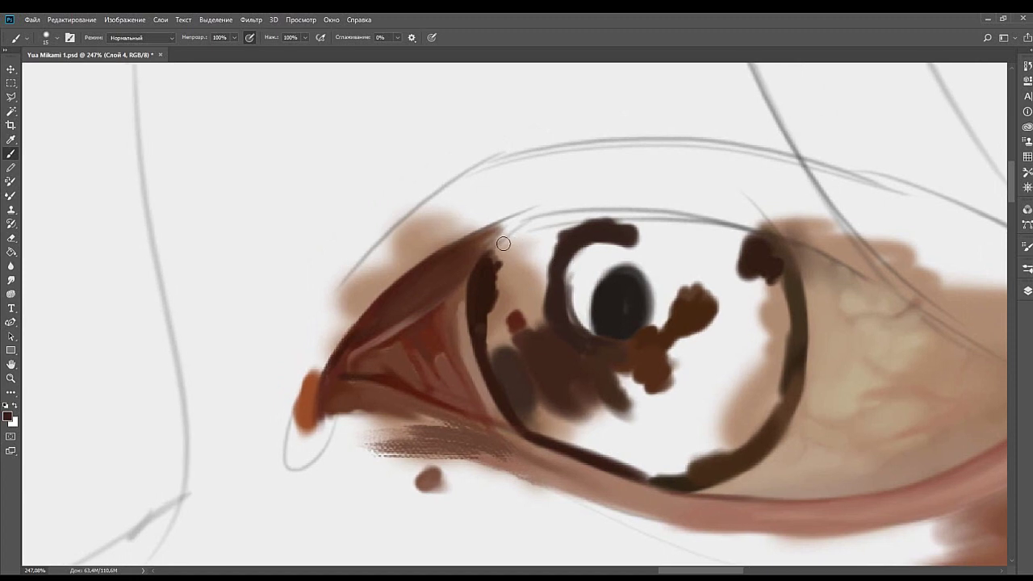
pyautogui.moveTo(494, 254)
pyautogui.mouseDown()
pyautogui.moveTo(530, 230)
pyautogui.moveTo(487, 259)
pyautogui.moveTo(523, 234)
pyautogui.moveTo(606, 221)
pyautogui.mouseUp()
pyautogui.moveTo(544, 230)
pyautogui.mouseDown()
pyautogui.moveTo(514, 241)
pyautogui.moveTo(587, 229)
pyautogui.moveTo(560, 235)
pyautogui.moveTo(513, 277)
pyautogui.mouseUp()
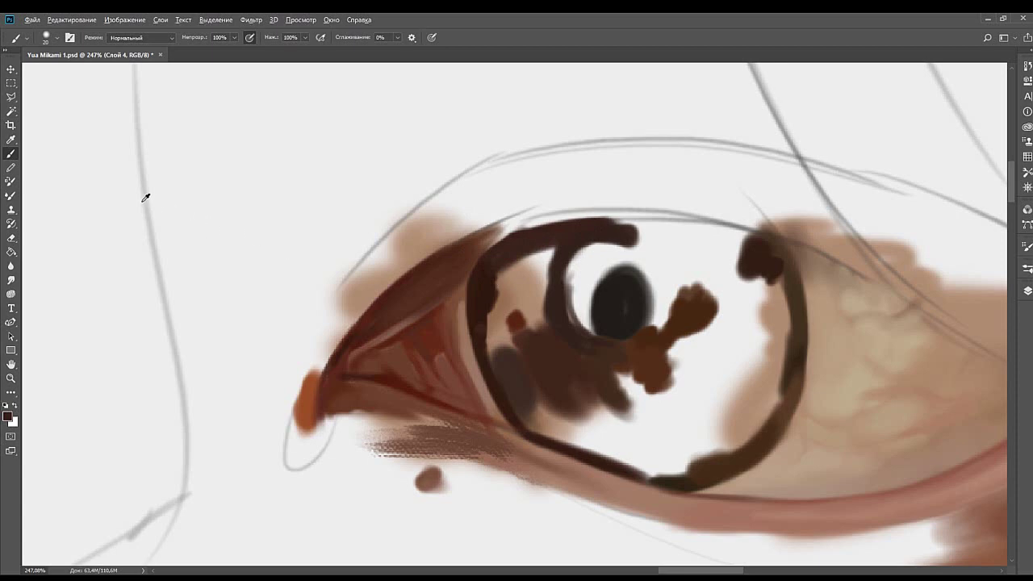
# Thicken the iris outline on the inner-corner side with dark brown and blend it into the greyish-brown patch below.
pyautogui.moveTo(548, 235); pyautogui.dragTo(488, 279)
pyautogui.moveTo(479, 314); pyautogui.dragTo(490, 341)
pyautogui.moveTo(489, 277); pyautogui.dragTo(486, 347)
pyautogui.hotkey('ctrl', 'z')
pyautogui.moveTo(482, 302)
pyautogui.mouseDown()
pyautogui.moveTo(483, 343)
pyautogui.moveTo(478, 320)
pyautogui.moveTo(511, 266)
pyautogui.moveTo(510, 348)
pyautogui.mouseUp()
pyautogui.keyDown('alt'); pyautogui.click(500, 370); pyautogui.keyUp('alt')
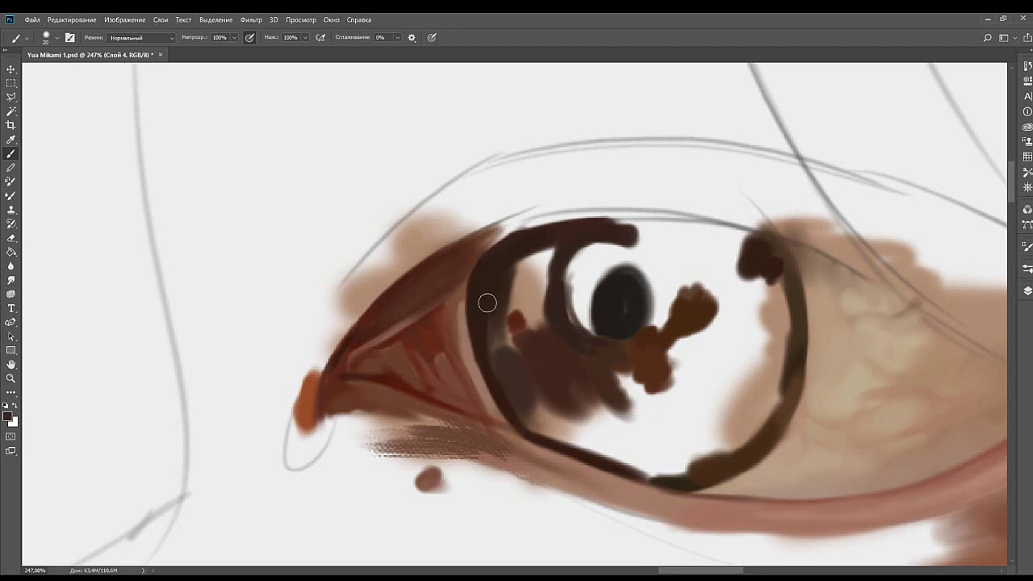
pyautogui.press('[')
pyautogui.moveTo(483, 326)
pyautogui.mouseDown()
pyautogui.moveTo(497, 373)
pyautogui.moveTo(492, 308)
pyautogui.mouseUp()
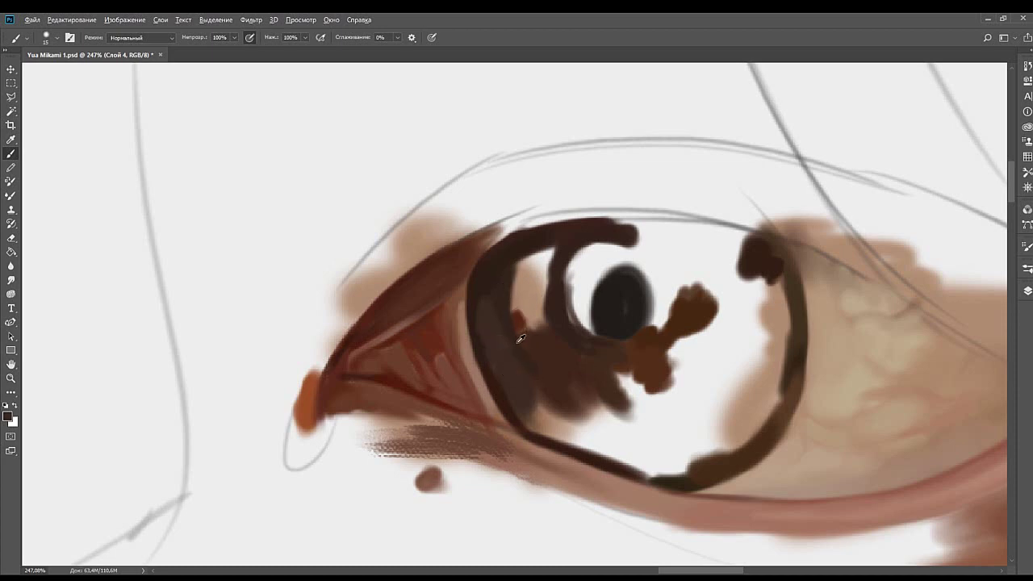
# Extend the reddish-brown patch upward inside the iris with a sampled tone and a slightly larger brush.
pyautogui.keyDown('alt'); pyautogui.click(518, 342); pyautogui.keyUp('alt')
pyautogui.press('Return')
pyautogui.press('Return')
pyautogui.press(']')
pyautogui.moveTo(539, 325)
pyautogui.mouseDown()
pyautogui.moveTo(533, 296)
pyautogui.moveTo(526, 323)
pyautogui.moveTo(530, 295)
pyautogui.moveTo(538, 331)
pyautogui.moveTo(521, 328)
pyautogui.moveTo(537, 331)
pyautogui.moveTo(529, 312)
pyautogui.moveTo(551, 378)
pyautogui.mouseUp()
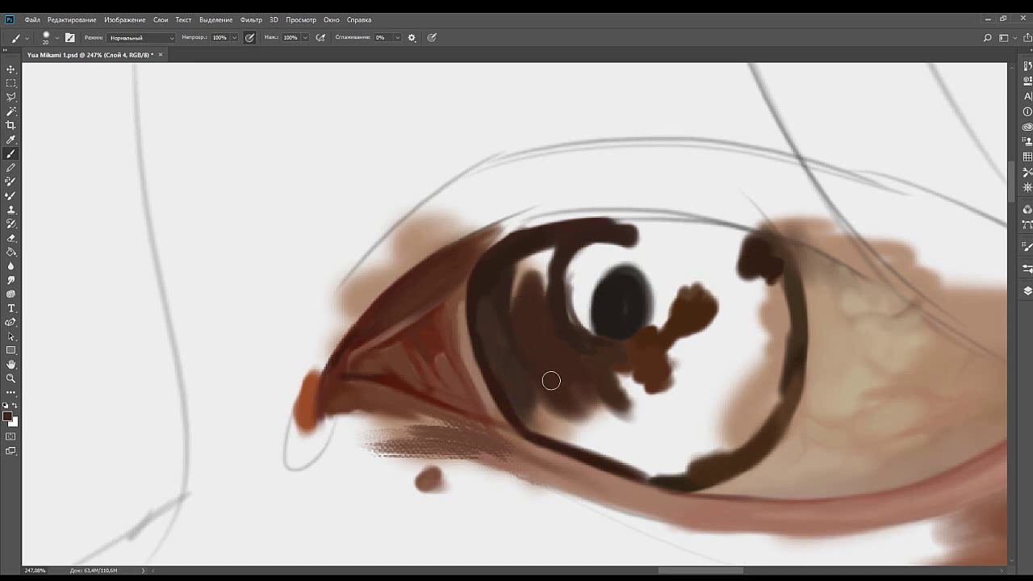
# Fill the remaining light gap in the upper inner part of the iris with sampled dark browns.
pyautogui.keyDown('alt'); pyautogui.click(509, 288); pyautogui.keyUp('alt')
pyautogui.moveTo(529, 238)
pyautogui.mouseDown()
pyautogui.moveTo(502, 287)
pyautogui.moveTo(549, 254)
pyautogui.moveTo(536, 286)
pyautogui.moveTo(547, 254)
pyautogui.mouseUp()
pyautogui.keyDown('alt'); pyautogui.click(534, 293); pyautogui.keyUp('alt')
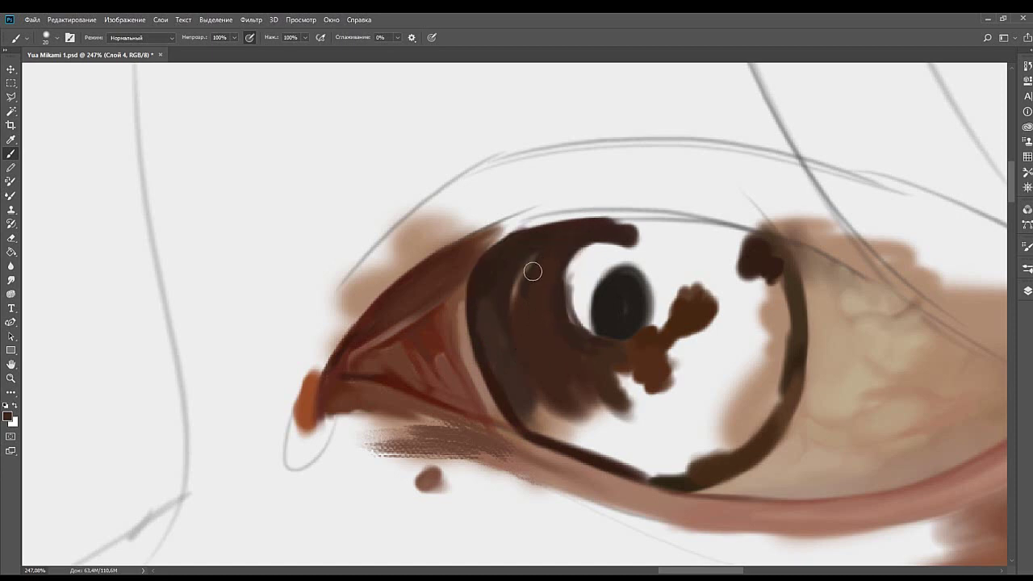
pyautogui.moveTo(542, 256); pyautogui.dragTo(525, 286)
pyautogui.keyDown('alt'); pyautogui.click(501, 286); pyautogui.keyUp('alt')
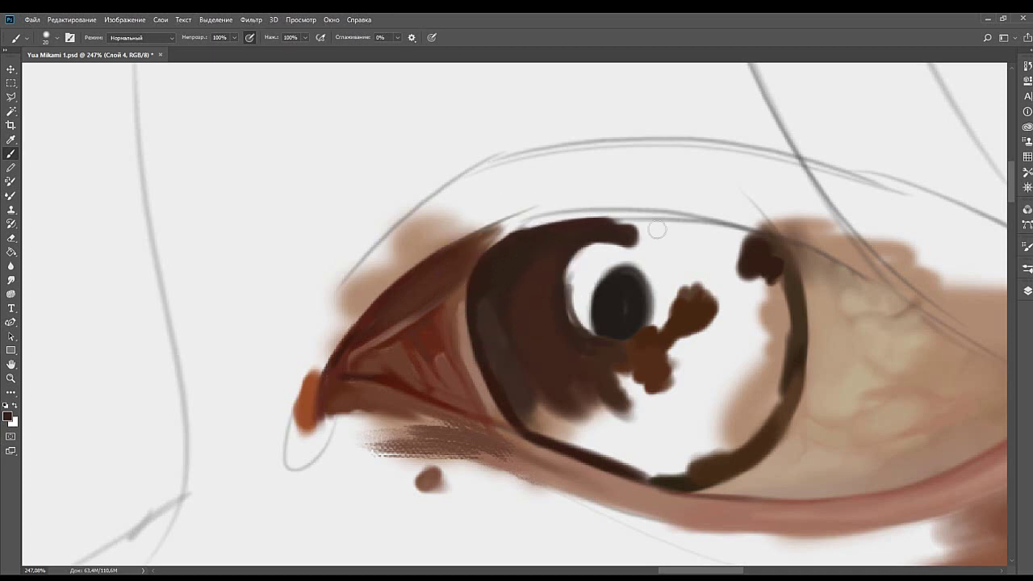
# Paint a thin greyish-brown ring section around the inner and lower sides of the pupil with a small brush.
pyautogui.moveTo(633, 309); pyautogui.dragTo(578, 282)
pyautogui.keyDown('alt'); pyautogui.click(555, 312); pyautogui.keyUp('alt')
pyautogui.press(']')
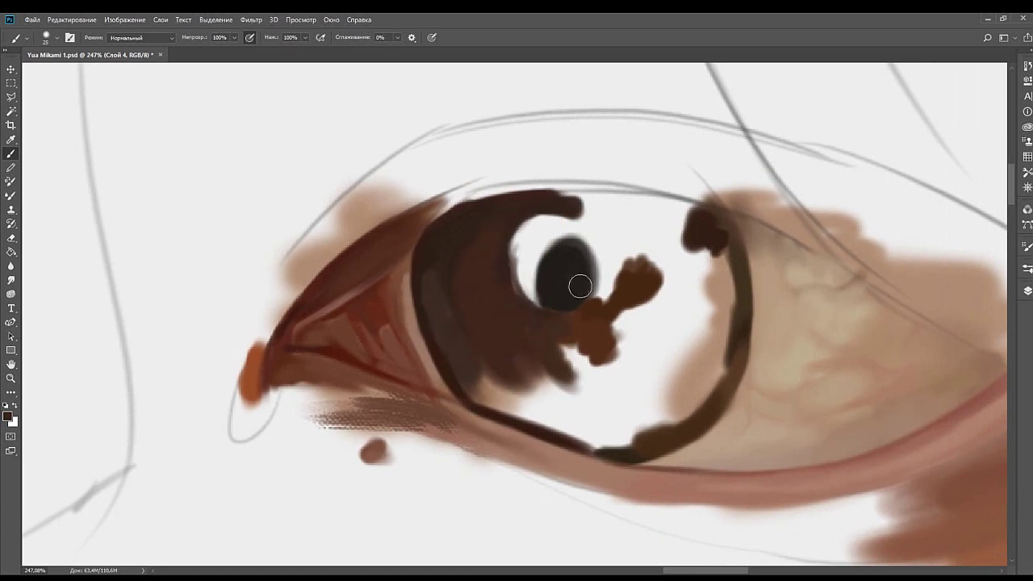
pyautogui.press('[')
pyautogui.moveTo(607, 270); pyautogui.dragTo(535, 284)
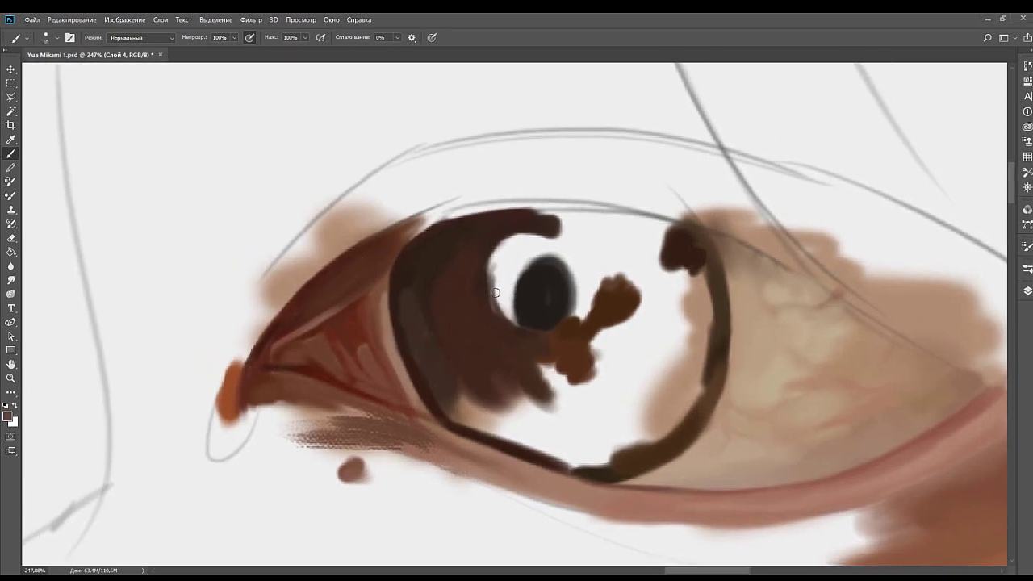
pyautogui.moveTo(497, 284); pyautogui.dragTo(517, 339)
pyautogui.hotkey('ctrl', 'z')
pyautogui.moveTo(491, 288); pyautogui.dragTo(539, 338)
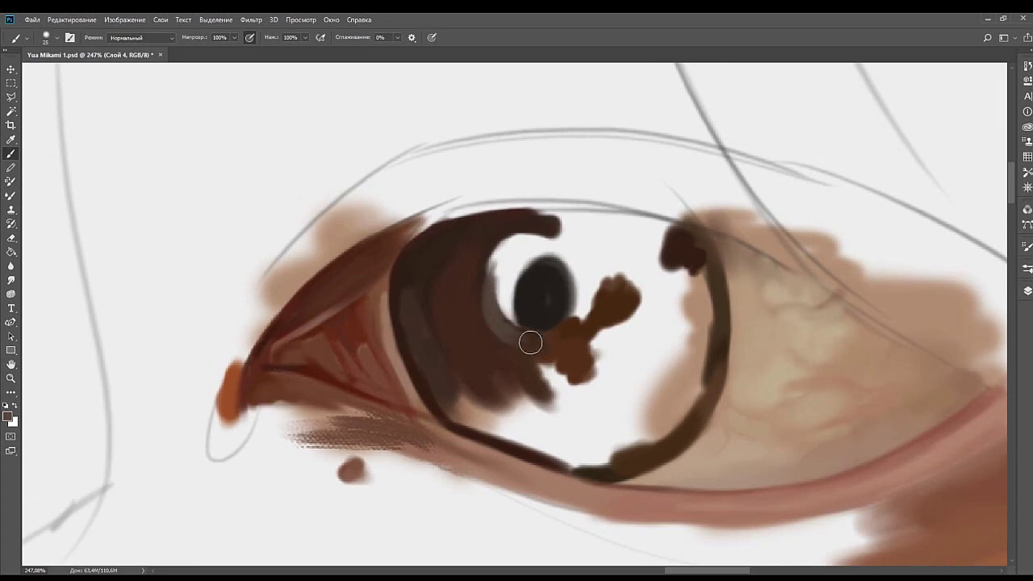
pyautogui.moveTo(522, 340)
pyautogui.mouseDown()
pyautogui.moveTo(557, 337)
pyautogui.moveTo(530, 351)
pyautogui.moveTo(517, 344)
pyautogui.moveTo(564, 331)
pyautogui.moveTo(533, 358)
pyautogui.moveTo(516, 350)
pyautogui.moveTo(589, 330)
pyautogui.mouseUp()
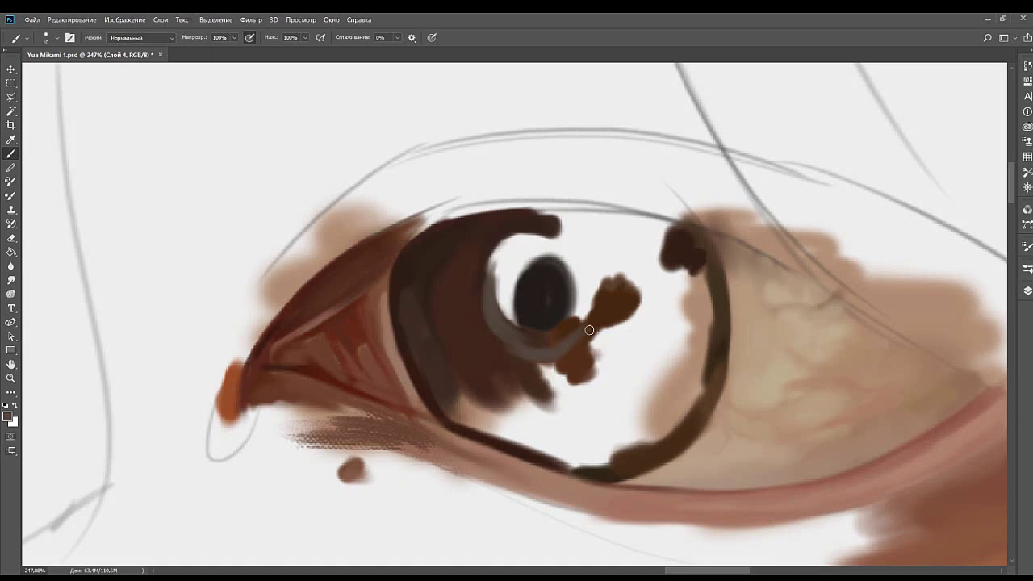
pyautogui.moveTo(493, 356); pyautogui.dragTo(564, 362)
# Paint a dark greyish-brown band inside the lower iris outline on the inner-corner side.
pyautogui.moveTo(509, 404); pyautogui.dragTo(490, 351)
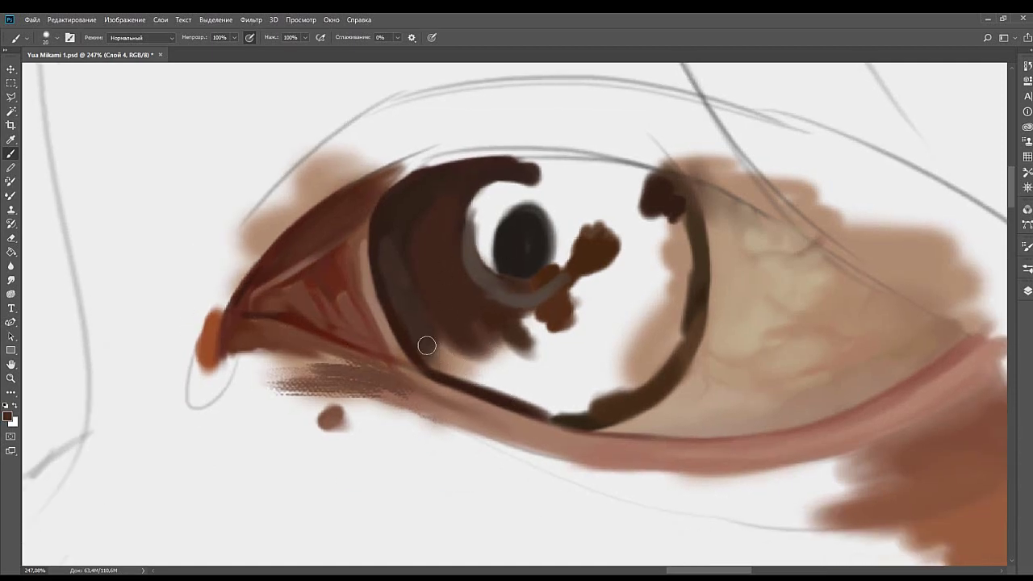
pyautogui.moveTo(427, 346)
pyautogui.mouseDown()
pyautogui.moveTo(489, 370)
pyautogui.moveTo(481, 371)
pyautogui.moveTo(446, 351)
pyautogui.moveTo(486, 357)
pyautogui.moveTo(513, 382)
pyautogui.moveTo(422, 338)
pyautogui.moveTo(434, 360)
pyautogui.moveTo(512, 381)
pyautogui.mouseUp()
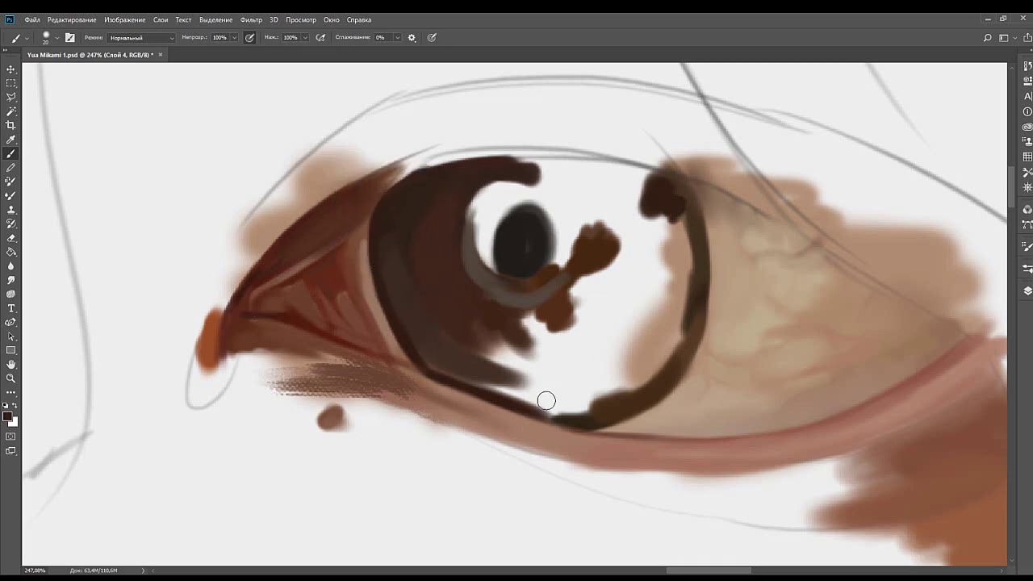
pyautogui.press('[')
pyautogui.moveTo(521, 407); pyautogui.dragTo(475, 367)
pyautogui.moveTo(387, 326); pyautogui.dragTo(474, 358)
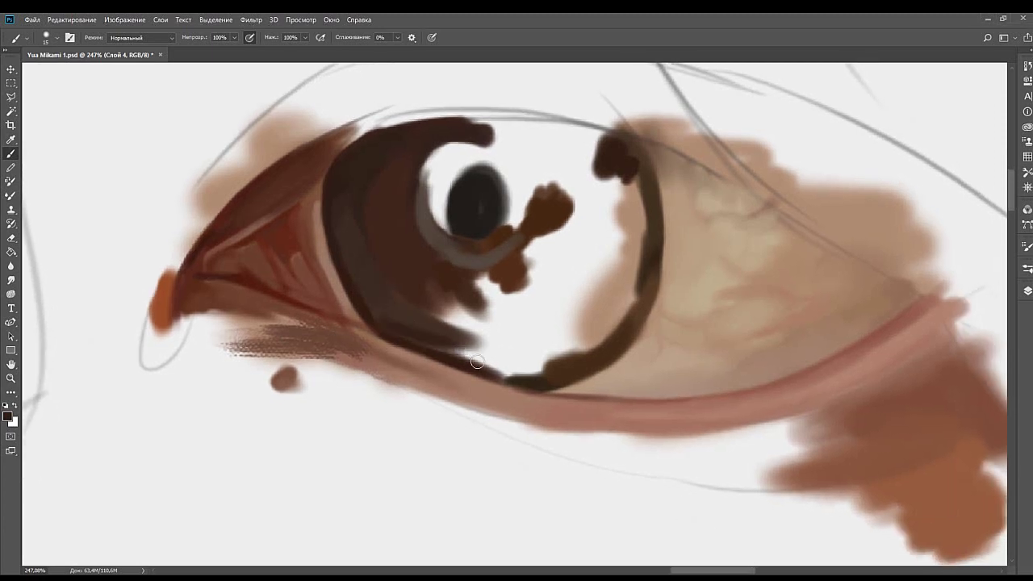
# Extend the dark greyish-brown band along the lower iris outline and close its gap beneath the pupil.
pyautogui.moveTo(388, 325); pyautogui.dragTo(500, 370)
pyautogui.moveTo(403, 332); pyautogui.dragTo(528, 373)
pyautogui.moveTo(441, 350); pyautogui.dragTo(546, 372)
pyautogui.press('space')
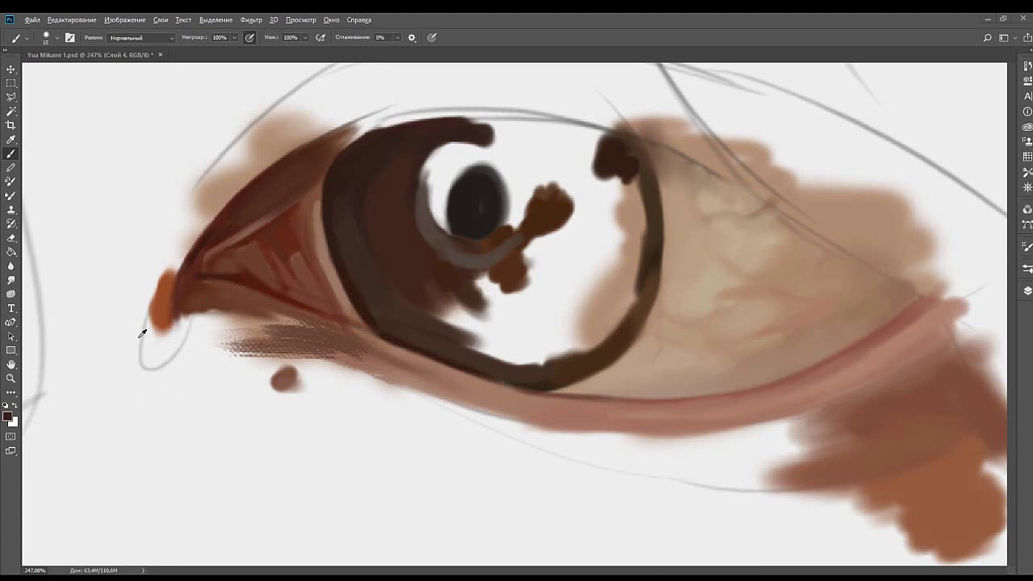
# Fill the light area of the lower iris below the pupil ring with dark brown, varying the brush size.
pyautogui.press(']')
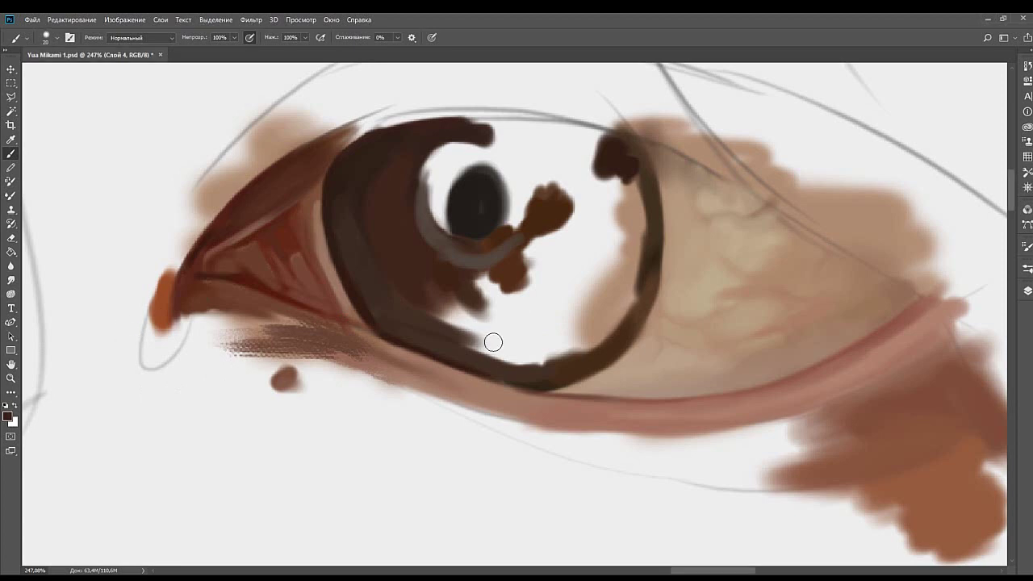
pyautogui.moveTo(490, 341)
pyautogui.mouseDown()
pyautogui.moveTo(476, 274)
pyautogui.moveTo(488, 292)
pyautogui.mouseUp()
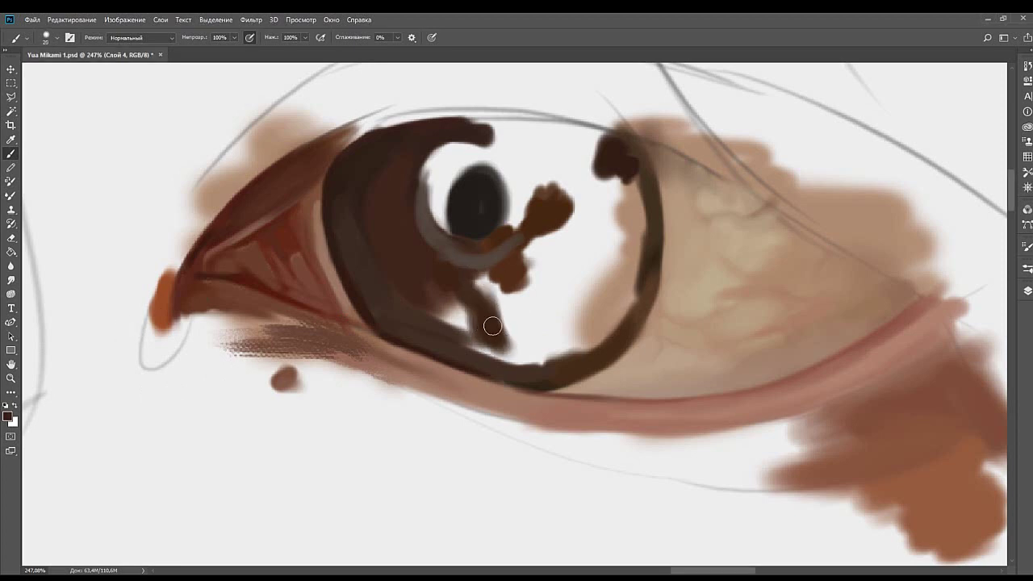
pyautogui.press('[')
pyautogui.press('[')
pyautogui.moveTo(499, 335)
pyautogui.mouseDown()
pyautogui.moveTo(487, 297)
pyautogui.moveTo(498, 349)
pyautogui.moveTo(474, 346)
pyautogui.moveTo(478, 319)
pyautogui.moveTo(473, 352)
pyautogui.moveTo(439, 303)
pyautogui.moveTo(457, 329)
pyautogui.mouseUp()
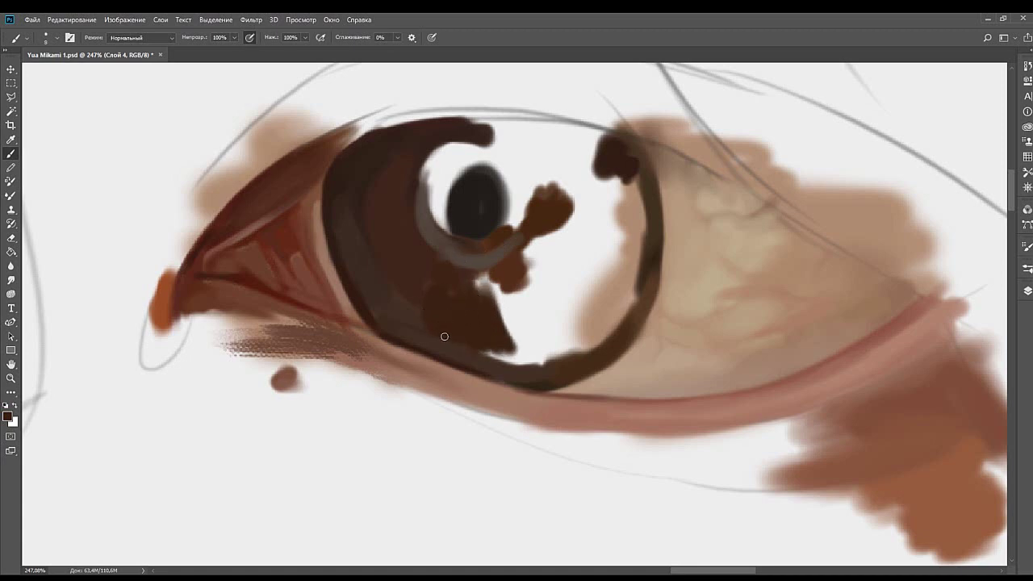
pyautogui.press(']')
pyautogui.moveTo(498, 316)
pyautogui.mouseDown()
pyautogui.moveTo(512, 274)
pyautogui.moveTo(495, 293)
pyautogui.moveTo(541, 307)
pyautogui.mouseUp()
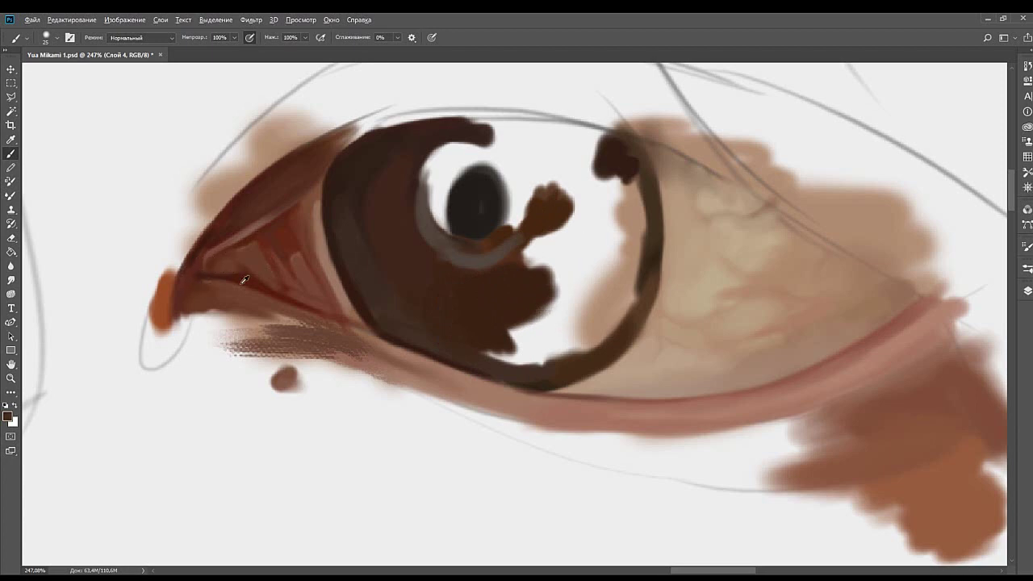
# Extend the iris fill toward the lower outer outline with reddish-brown strokes.
pyautogui.moveTo(555, 271)
pyautogui.mouseDown()
pyautogui.moveTo(529, 298)
pyautogui.moveTo(549, 286)
pyautogui.moveTo(527, 267)
pyautogui.moveTo(496, 309)
pyautogui.moveTo(507, 293)
pyautogui.moveTo(530, 298)
pyautogui.moveTo(496, 307)
pyautogui.moveTo(489, 278)
pyautogui.moveTo(480, 305)
pyautogui.moveTo(510, 287)
pyautogui.moveTo(493, 297)
pyautogui.moveTo(561, 323)
pyautogui.moveTo(507, 335)
pyautogui.moveTo(575, 329)
pyautogui.moveTo(583, 303)
pyautogui.moveTo(596, 302)
pyautogui.moveTo(574, 320)
pyautogui.moveTo(571, 293)
pyautogui.moveTo(595, 302)
pyautogui.moveTo(595, 327)
pyautogui.moveTo(568, 233)
pyautogui.moveTo(614, 321)
pyautogui.moveTo(608, 342)
pyautogui.moveTo(609, 313)
pyautogui.moveTo(608, 347)
pyautogui.moveTo(639, 251)
pyautogui.moveTo(612, 349)
pyautogui.mouseUp()
pyautogui.keyDown('alt'); pyautogui.click(500, 297); pyautogui.keyUp('alt')
pyautogui.press(']')
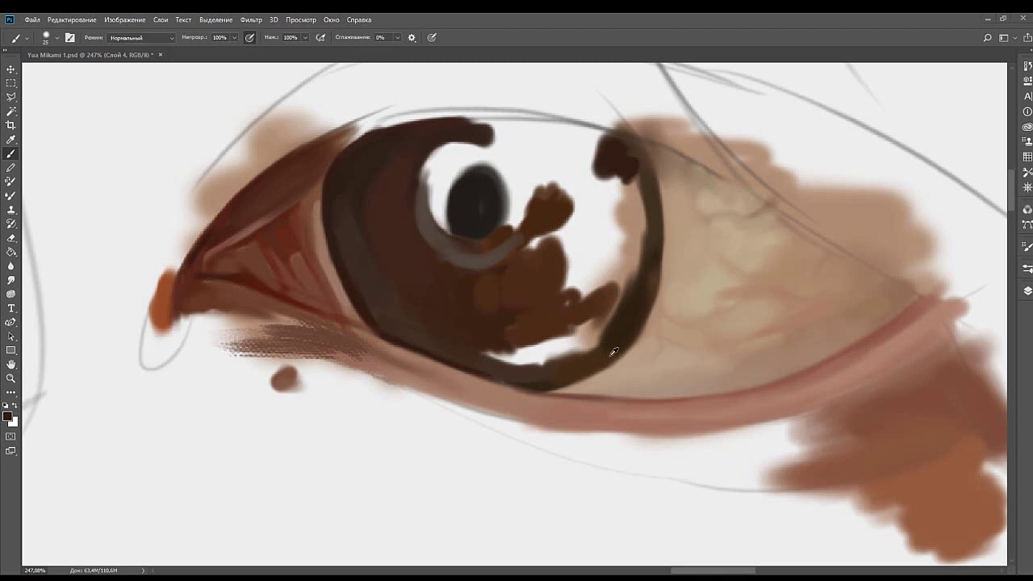
# Thicken and darken the lower outer section of the iris outline with a larger brush.
pyautogui.press('[')
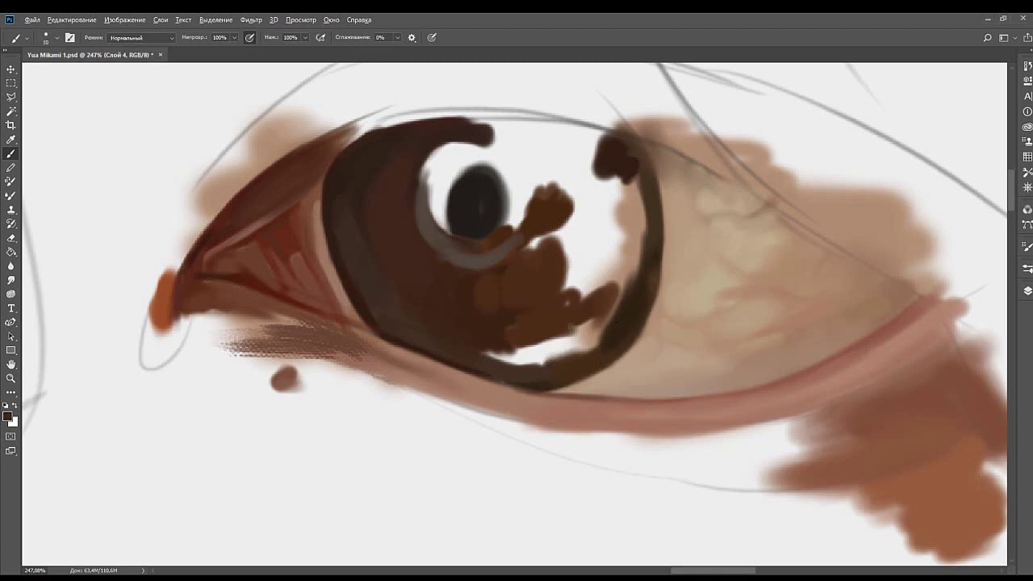
pyautogui.press(']')
pyautogui.press(']')
pyautogui.press(']')
pyautogui.moveTo(608, 338); pyautogui.dragTo(576, 364)
pyautogui.moveTo(621, 323); pyautogui.dragTo(603, 317)
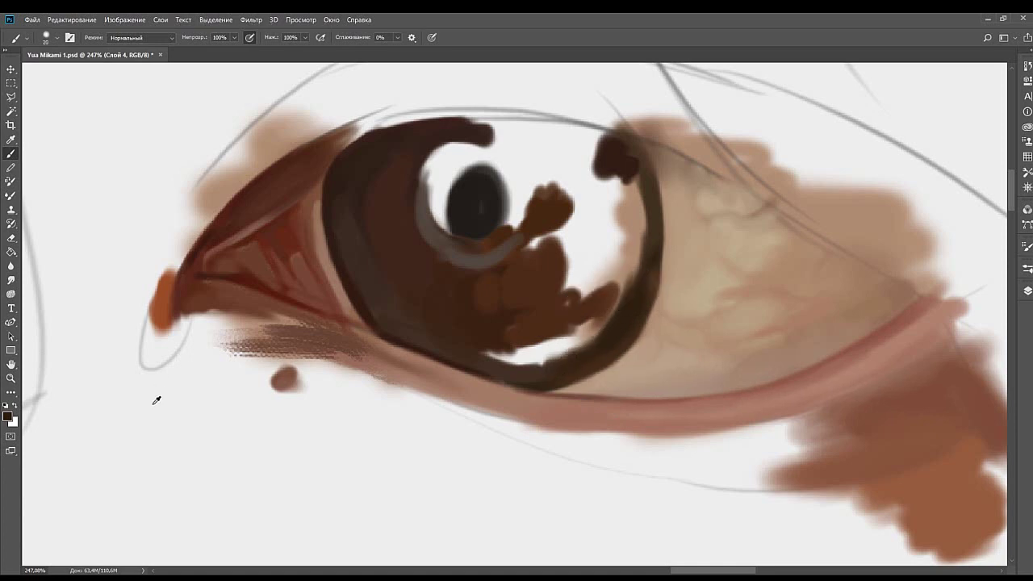
# Fill the remaining light strip above the lower iris outline with sampled dark browns.
pyautogui.moveTo(481, 356)
pyautogui.mouseDown()
pyautogui.moveTo(557, 335)
pyautogui.moveTo(494, 353)
pyautogui.moveTo(535, 351)
pyautogui.moveTo(551, 332)
pyautogui.moveTo(537, 333)
pyautogui.moveTo(505, 348)
pyautogui.moveTo(549, 340)
pyautogui.mouseUp()
pyautogui.keyDown('alt'); pyautogui.click(538, 335); pyautogui.keyUp('alt')
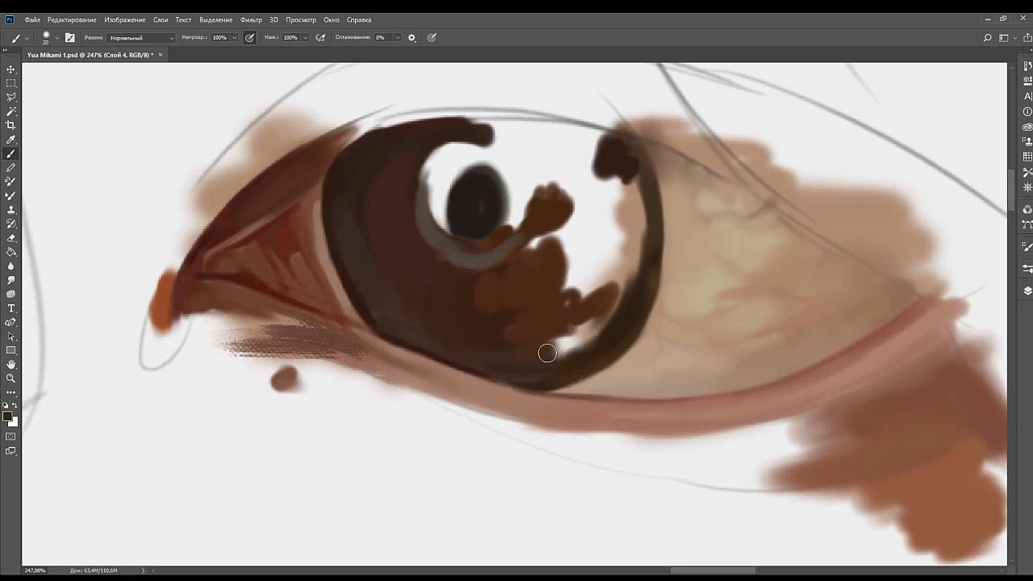
pyautogui.moveTo(544, 356)
pyautogui.mouseDown()
pyautogui.moveTo(585, 332)
pyautogui.moveTo(554, 359)
pyautogui.moveTo(597, 321)
pyautogui.moveTo(552, 342)
pyautogui.moveTo(589, 332)
pyautogui.moveTo(565, 349)
pyautogui.mouseUp()
pyautogui.keyDown('alt'); pyautogui.click(551, 351); pyautogui.keyUp('alt')
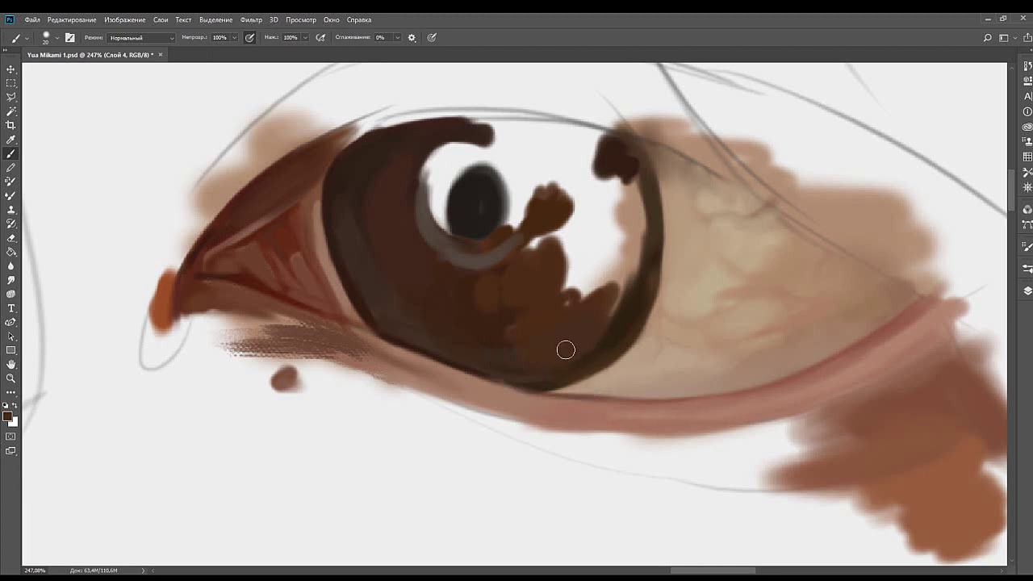
pyautogui.keyDown('alt'); pyautogui.click(500, 354); pyautogui.keyUp('alt')
pyautogui.keyDown('alt'); pyautogui.click(495, 326); pyautogui.keyUp('alt')
pyautogui.moveTo(493, 338)
pyautogui.mouseDown()
pyautogui.moveTo(510, 320)
pyautogui.moveTo(469, 341)
pyautogui.moveTo(471, 311)
pyautogui.moveTo(471, 324)
pyautogui.moveTo(505, 317)
pyautogui.mouseUp()
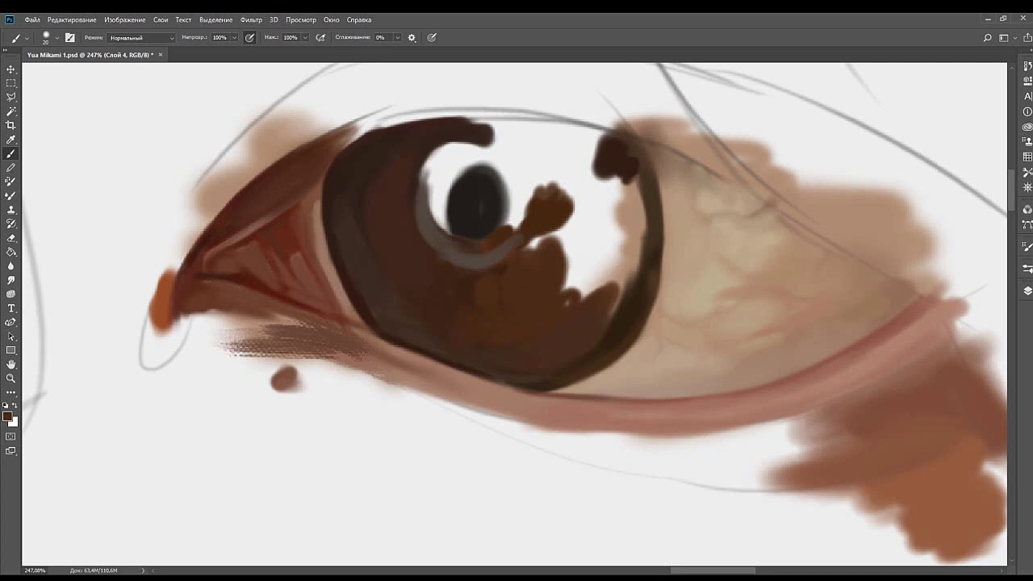
# Blend the lower outer part of the iris with repeatedly sampled brown tones.
pyautogui.keyDown('alt'); pyautogui.click(505, 327); pyautogui.keyUp('alt')
pyautogui.keyDown('alt'); pyautogui.click(446, 353); pyautogui.keyUp('alt')
pyautogui.keyDown('alt'); pyautogui.click(544, 325); pyautogui.keyUp('alt')
pyautogui.moveTo(588, 293)
pyautogui.mouseDown()
pyautogui.moveTo(536, 319)
pyautogui.moveTo(555, 362)
pyautogui.mouseUp()
pyautogui.keyDown('alt'); pyautogui.click(574, 344); pyautogui.keyUp('alt')
pyautogui.moveTo(555, 303)
pyautogui.mouseDown()
pyautogui.moveTo(566, 331)
pyautogui.moveTo(563, 368)
pyautogui.mouseUp()
pyautogui.keyDown('alt'); pyautogui.click(535, 343); pyautogui.keyUp('alt')
# Paint a wider dark brown band up the inside of the outer iris outline to the upper dark spot.
pyautogui.press(']')
pyautogui.press(']')
pyautogui.press(']')
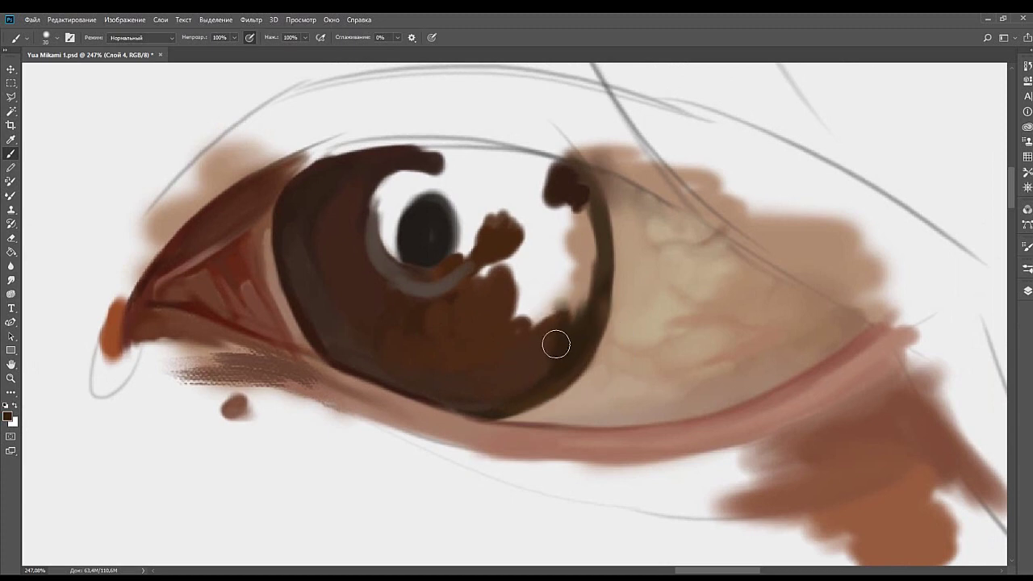
pyautogui.moveTo(571, 289); pyautogui.dragTo(542, 341)
pyautogui.moveTo(585, 274)
pyautogui.mouseDown()
pyautogui.moveTo(522, 366)
pyautogui.moveTo(544, 362)
pyautogui.moveTo(549, 390)
pyautogui.moveTo(557, 282)
pyautogui.moveTo(530, 280)
pyautogui.moveTo(652, 263)
pyautogui.moveTo(511, 234)
pyautogui.mouseUp()
# Paint the upper iris edge dark brown across to the outer side and add a brown patch beneath it.
pyautogui.keyDown('alt'); pyautogui.click(547, 358); pyautogui.keyUp('alt')
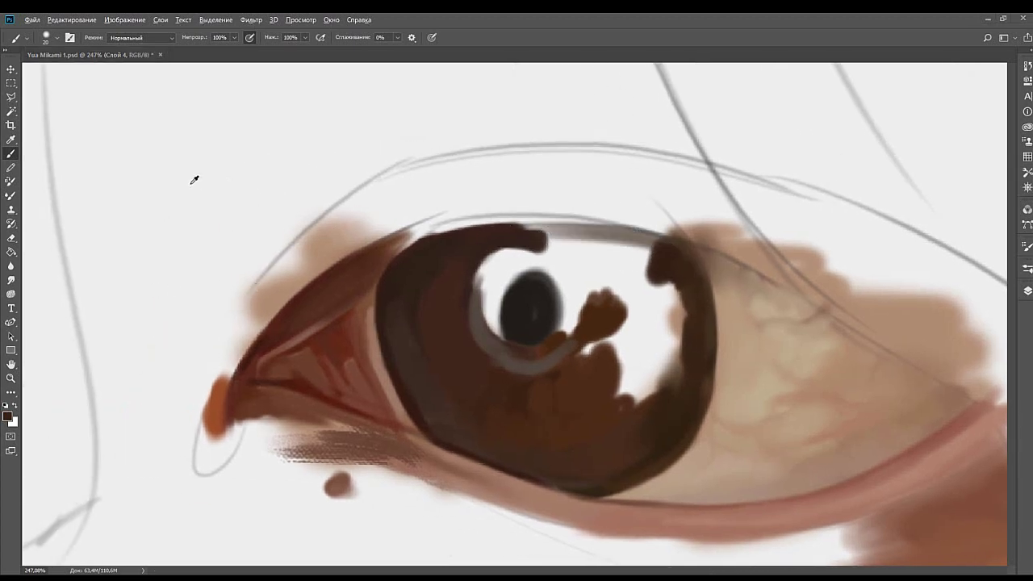
pyautogui.moveTo(557, 232)
pyautogui.mouseDown()
pyautogui.moveTo(500, 233)
pyautogui.moveTo(670, 245)
pyautogui.moveTo(465, 235)
pyautogui.moveTo(664, 257)
pyautogui.mouseUp()
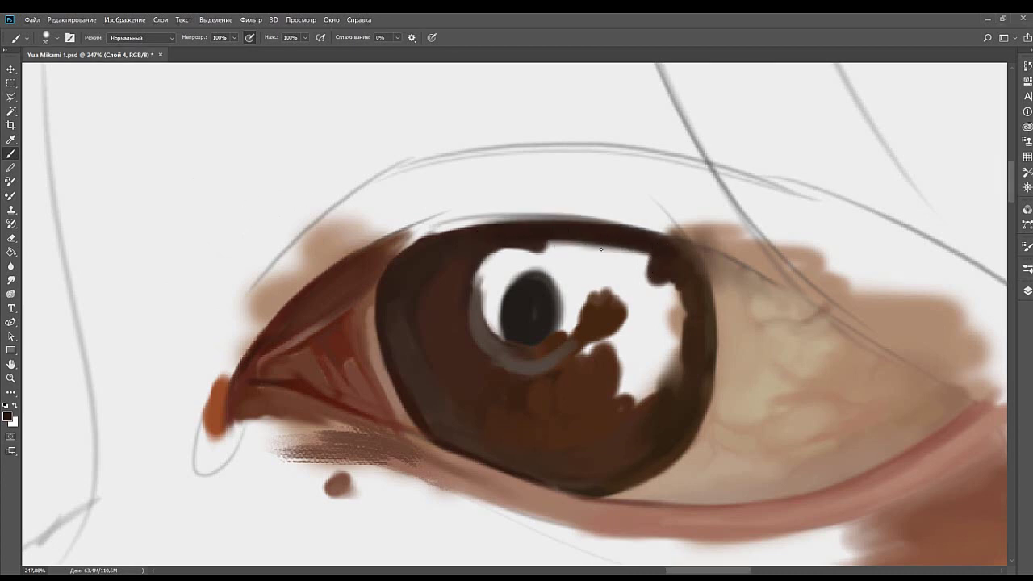
pyautogui.moveTo(600, 249)
pyautogui.mouseDown()
pyautogui.moveTo(608, 242)
pyautogui.moveTo(630, 258)
pyautogui.moveTo(610, 247)
pyautogui.moveTo(625, 279)
pyautogui.moveTo(605, 257)
pyautogui.moveTo(597, 280)
pyautogui.mouseUp()
pyautogui.keyDown('alt'); pyautogui.click(603, 306); pyautogui.keyUp('alt')
pyautogui.keyDown('alt'); pyautogui.click(614, 259); pyautogui.keyUp('alt')
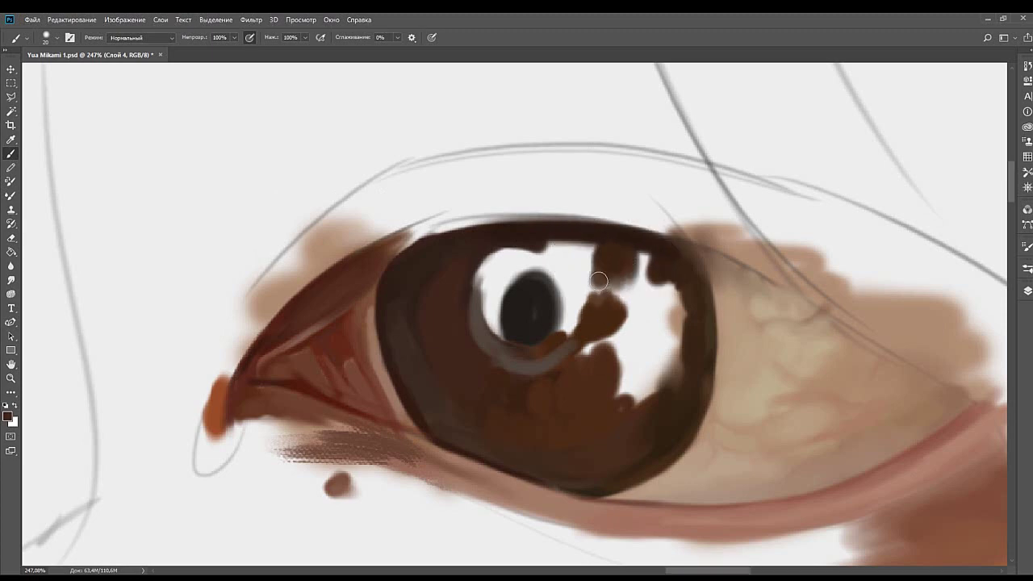
# Fill the light area between the upper iris edge and the pupil surround with sampled dark browns.
pyautogui.keyDown('alt'); pyautogui.click(548, 236); pyautogui.keyUp('alt')
pyautogui.moveTo(541, 239)
pyautogui.mouseDown()
pyautogui.moveTo(580, 265)
pyautogui.moveTo(557, 242)
pyautogui.moveTo(563, 229)
pyautogui.moveTo(596, 284)
pyautogui.moveTo(643, 289)
pyautogui.mouseUp()
pyautogui.keyDown('alt'); pyautogui.click(535, 226); pyautogui.keyUp('alt')
pyautogui.keyDown('alt'); pyautogui.click(628, 269); pyautogui.keyUp('alt')
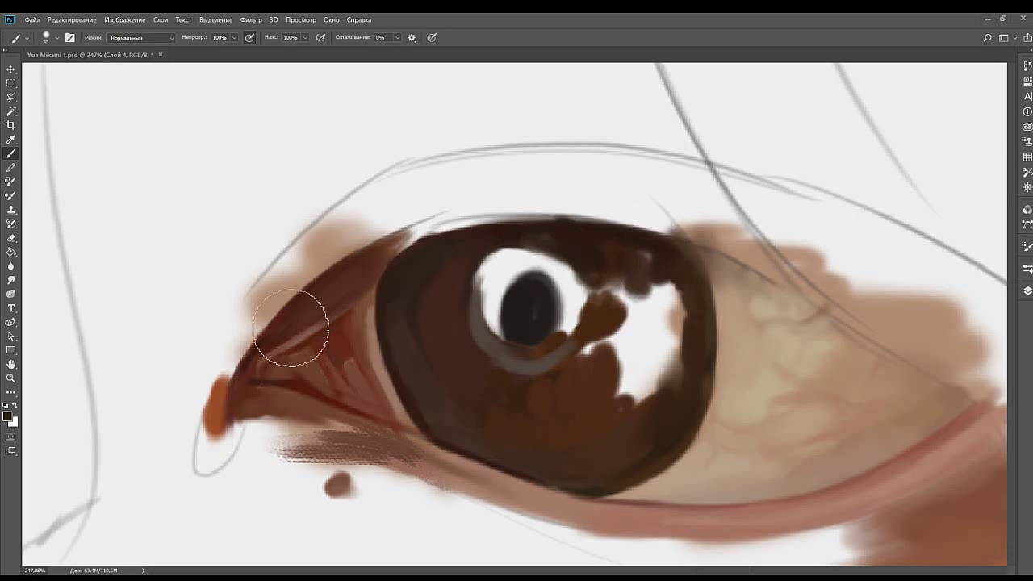
# Cover the light spots in the upper outer iris and join them to the brown patch beside the pupil.
pyautogui.moveTo(654, 287); pyautogui.dragTo(642, 301)
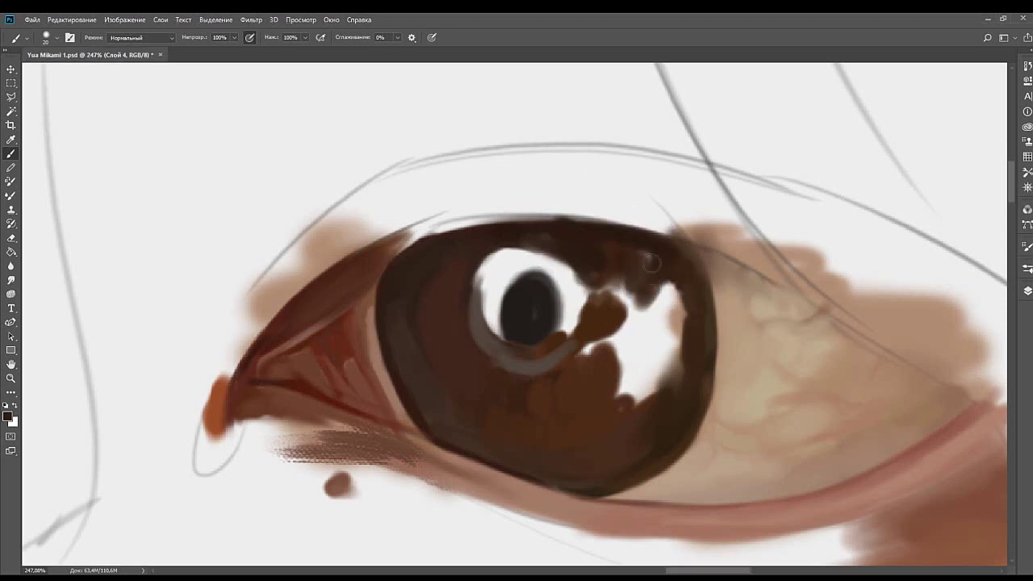
pyautogui.moveTo(647, 263); pyautogui.dragTo(628, 301)
pyautogui.keyDown('alt'); pyautogui.click(661, 262); pyautogui.keyUp('alt')
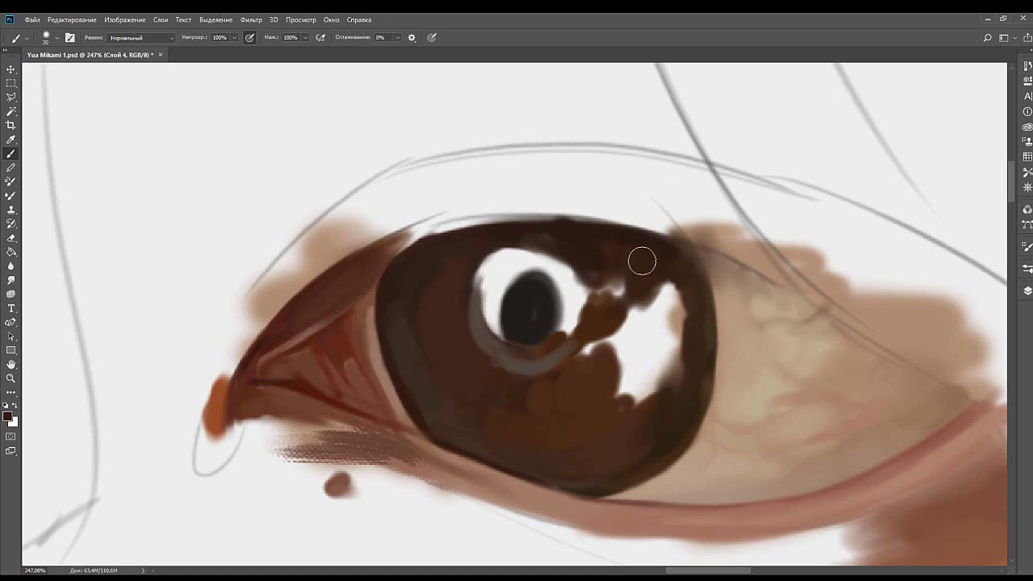
pyautogui.moveTo(628, 317)
pyautogui.mouseDown()
pyautogui.moveTo(619, 309)
pyautogui.moveTo(633, 291)
pyautogui.moveTo(565, 299)
pyautogui.mouseUp()
pyautogui.keyDown('alt'); pyautogui.click(639, 281); pyautogui.keyUp('alt')
# Merge the reddish-brown patches on the pupil's outer side, switching between smaller and larger brush sizes.
pyautogui.press('[')
pyautogui.press('[')
pyautogui.press('[')
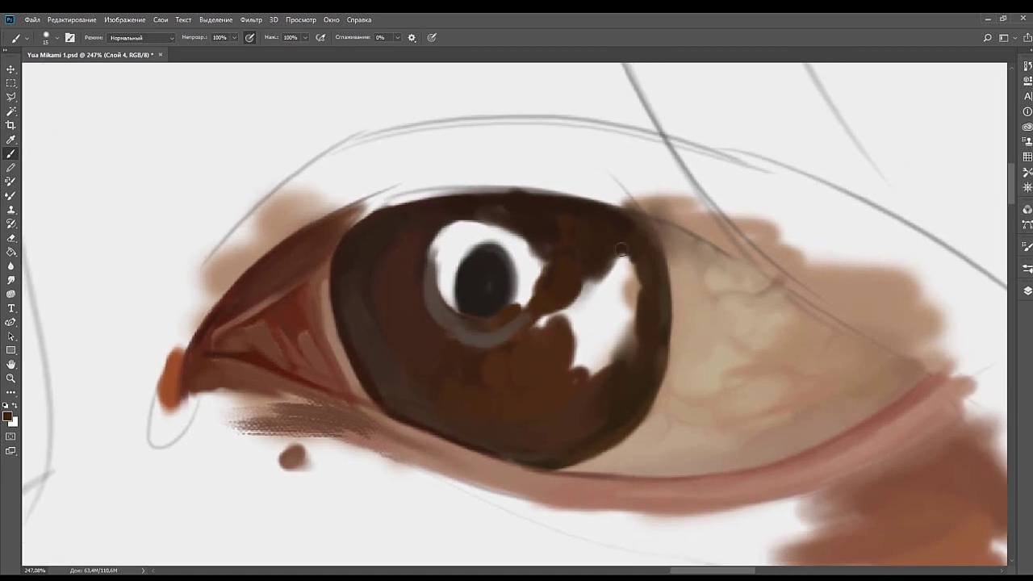
pyautogui.press(']')
pyautogui.press(']')
pyautogui.press(']')
pyautogui.press('[')
pyautogui.press('[')
pyautogui.press('[')
pyautogui.press('[')
pyautogui.press('[')
pyautogui.press('[')
pyautogui.press(']')
pyautogui.press(']')
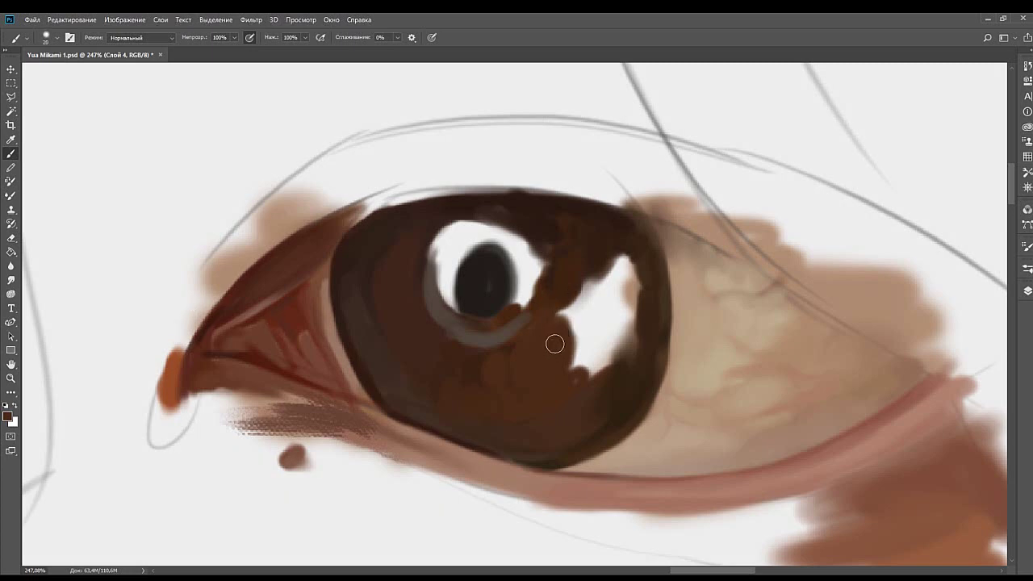
# Narrow the white gap in the outer iris with reddish-brown strokes along its inner edge.
pyautogui.moveTo(558, 326)
pyautogui.mouseDown()
pyautogui.moveTo(597, 301)
pyautogui.moveTo(561, 329)
pyautogui.moveTo(582, 323)
pyautogui.mouseUp()
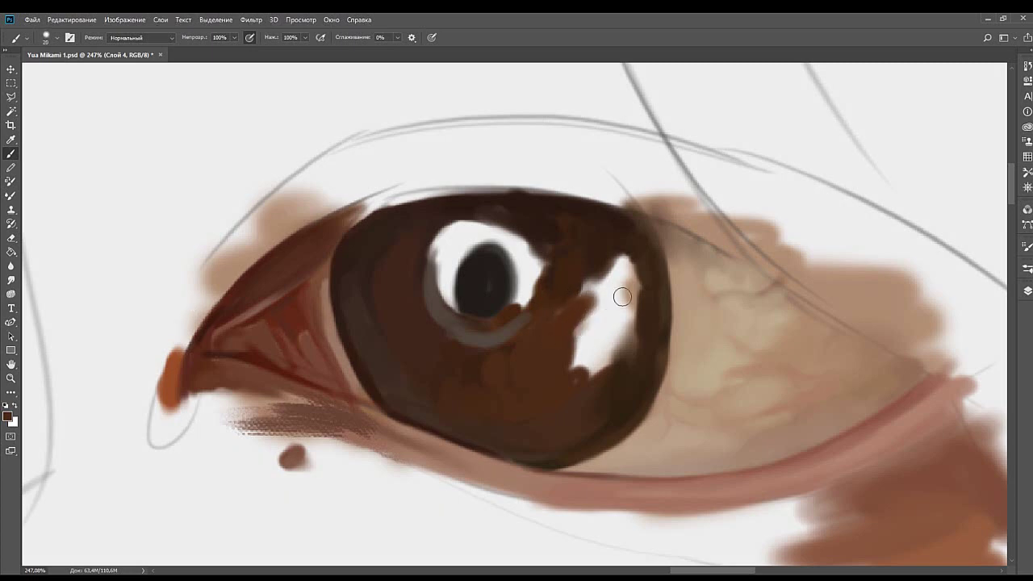
pyautogui.moveTo(623, 296); pyautogui.dragTo(555, 311)
pyautogui.press('[')
pyautogui.press('[')
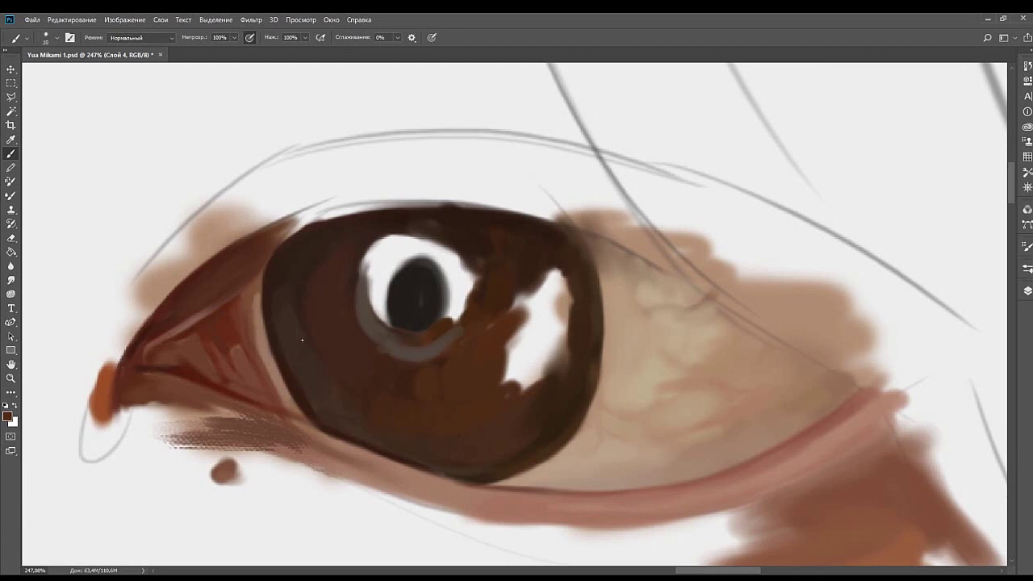
pyautogui.press(']')
pyautogui.moveTo(539, 364)
pyautogui.mouseDown()
pyautogui.moveTo(524, 369)
pyautogui.moveTo(521, 358)
pyautogui.moveTo(467, 334)
pyautogui.mouseUp()
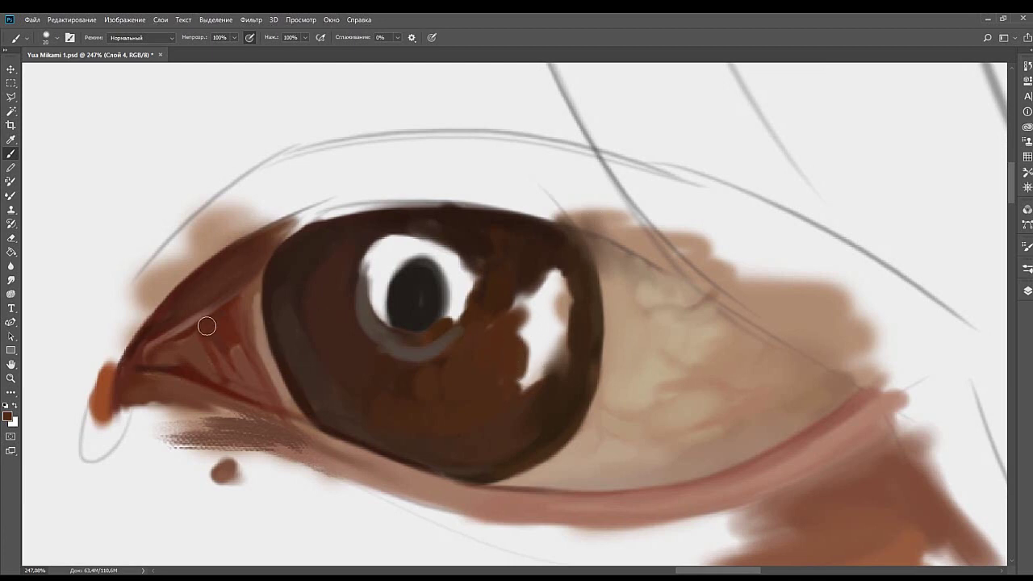
# Paint a greyish-mauve reflection patch over the lower half of the white gap in the outer iris.
pyautogui.hotkey('alt', 'Tab')
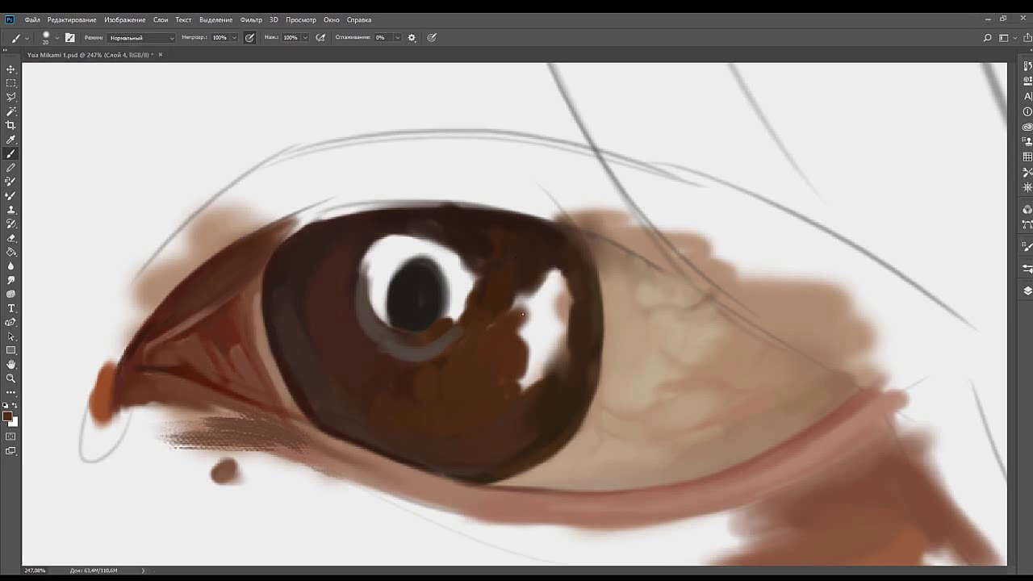
pyautogui.click(523, 314)
pyautogui.press('alt')
pyautogui.click(521, 345)
pyautogui.moveTo(521, 345)
pyautogui.mouseDown()
pyautogui.moveTo(514, 372)
pyautogui.moveTo(536, 355)
pyautogui.moveTo(534, 371)
pyautogui.moveTo(545, 362)
pyautogui.moveTo(506, 400)
pyautogui.moveTo(579, 369)
pyautogui.mouseUp()
pyautogui.keyDown('alt'); pyautogui.click(506, 404); pyautogui.keyUp('alt')
pyautogui.keyDown('alt'); pyautogui.click(570, 397); pyautogui.keyUp('alt')
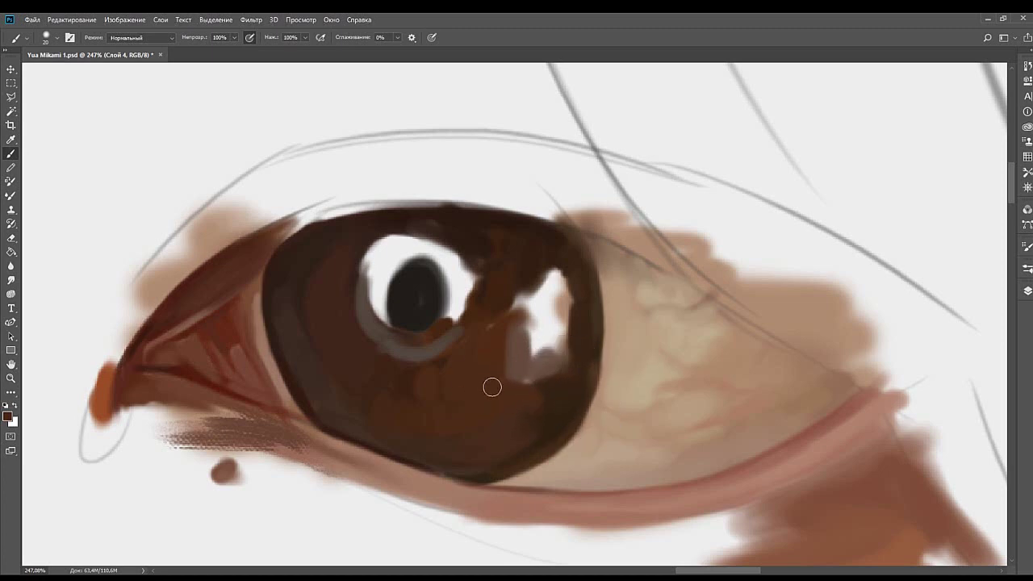
pyautogui.keyDown('alt'); pyautogui.click(538, 363); pyautogui.keyUp('alt')
pyautogui.moveTo(549, 366)
pyautogui.mouseDown()
pyautogui.moveTo(563, 329)
pyautogui.moveTo(547, 342)
pyautogui.moveTo(568, 339)
pyautogui.moveTo(530, 324)
pyautogui.moveTo(542, 342)
pyautogui.moveTo(517, 350)
pyautogui.moveTo(535, 330)
pyautogui.mouseUp()
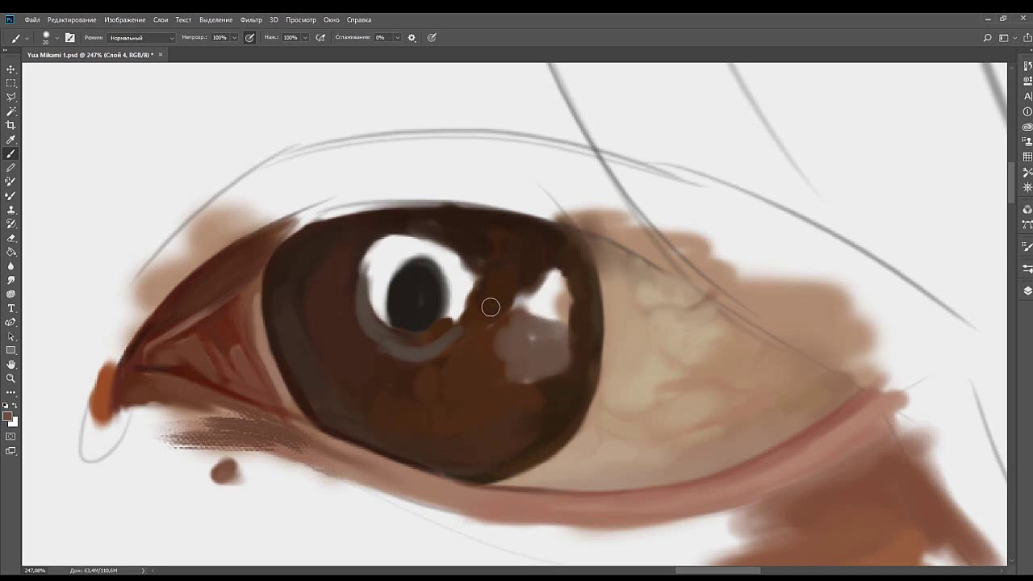
# Paint greyish-brown reflection strokes upward through the iris beside the pupil's outer edge.
pyautogui.press('[')
pyautogui.moveTo(478, 308); pyautogui.dragTo(482, 278)
pyautogui.press(']')
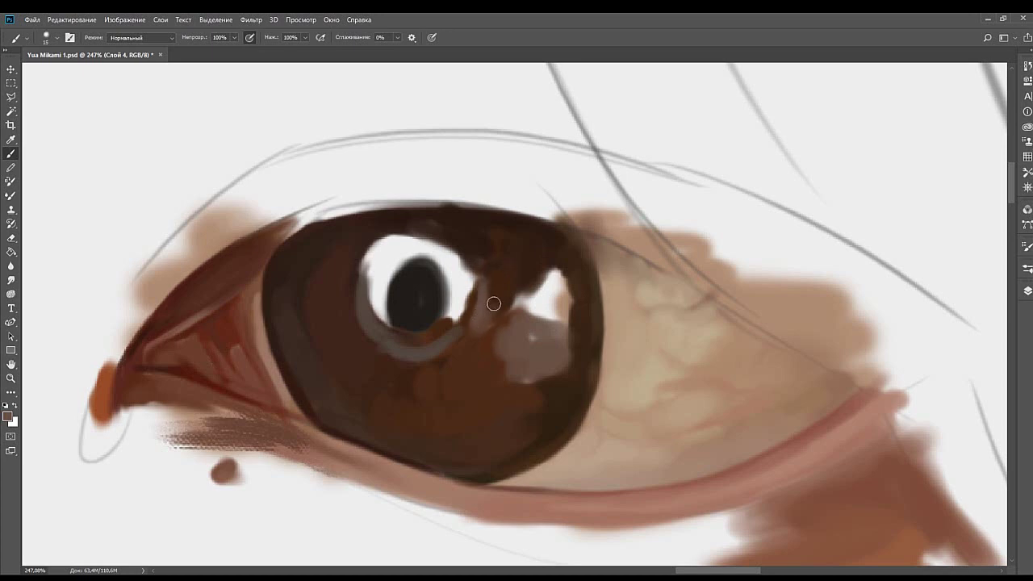
pyautogui.press(']')
pyautogui.moveTo(487, 315); pyautogui.dragTo(490, 267)
pyautogui.press('[')
pyautogui.press('[')
pyautogui.press('[')
pyautogui.press('[')
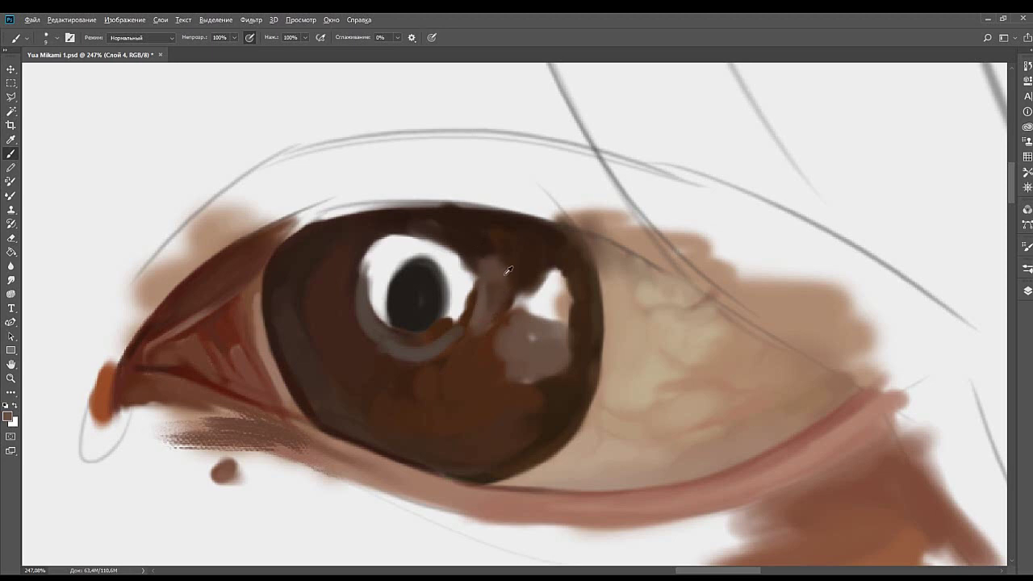
# Soften the upper end of the greyish-brown reflection with sampled darker browns.
pyautogui.press(']')
pyautogui.press(']')
pyautogui.moveTo(511, 264)
pyautogui.mouseDown()
pyautogui.moveTo(498, 286)
pyautogui.moveTo(537, 282)
pyautogui.mouseUp()
pyautogui.keyDown('alt'); pyautogui.click(512, 263); pyautogui.keyUp('alt')
pyautogui.keyDown('alt'); pyautogui.click(549, 291); pyautogui.keyUp('alt')
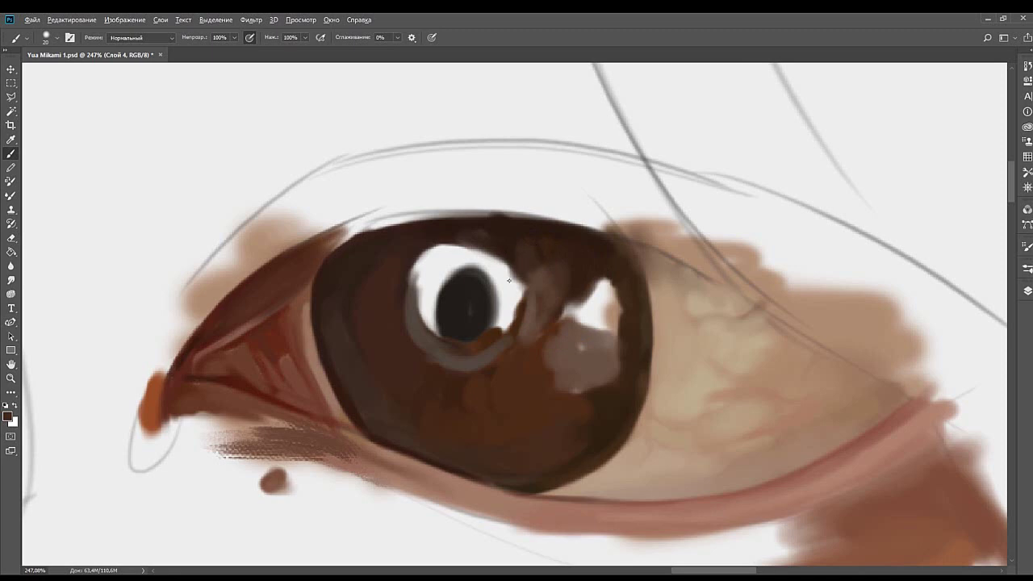
pyautogui.moveTo(604, 283); pyautogui.dragTo(524, 281)
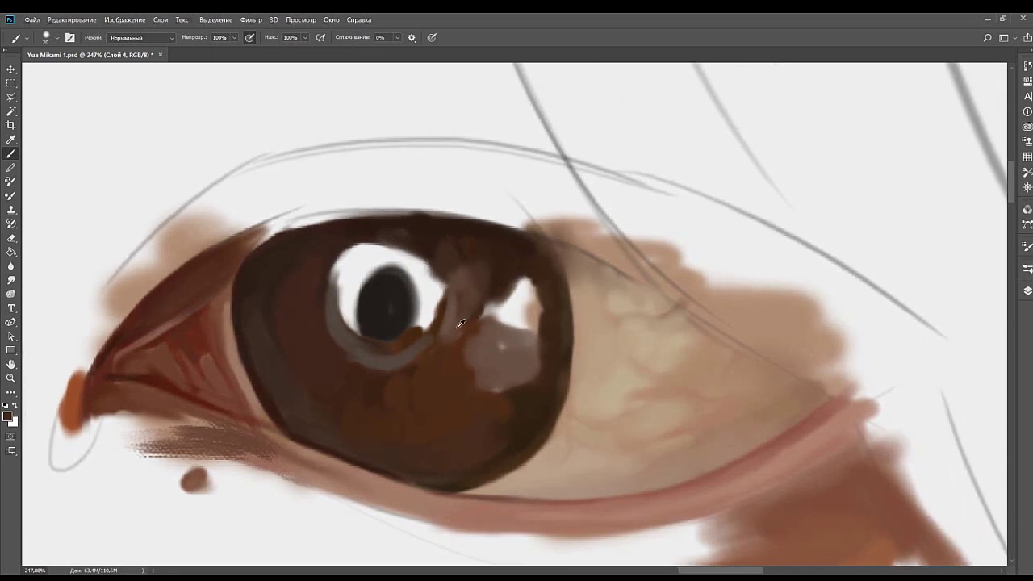
# Fill the upper part of the remaining white gap with a sampled greyish brown.
pyautogui.keyDown('alt'); pyautogui.click(461, 323); pyautogui.keyUp('alt')
pyautogui.moveTo(477, 317)
pyautogui.mouseDown()
pyautogui.moveTo(523, 315)
pyautogui.moveTo(494, 316)
pyautogui.mouseUp()
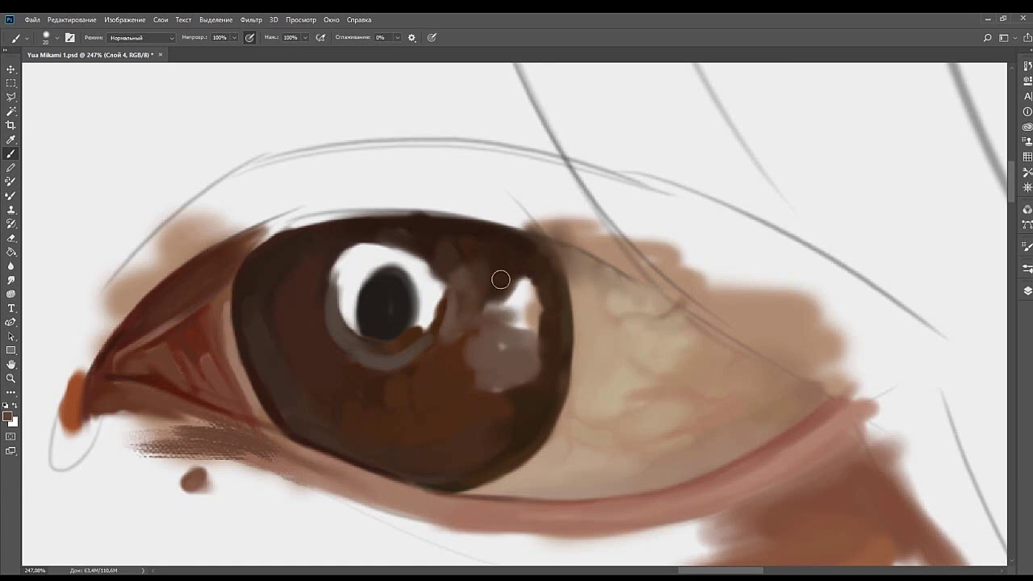
pyautogui.moveTo(500, 280)
pyautogui.mouseDown()
pyautogui.moveTo(492, 311)
pyautogui.moveTo(516, 290)
pyautogui.moveTo(494, 302)
pyautogui.moveTo(517, 316)
pyautogui.moveTo(521, 299)
pyautogui.moveTo(546, 298)
pyautogui.moveTo(486, 325)
pyautogui.moveTo(525, 281)
pyautogui.moveTo(490, 286)
pyautogui.moveTo(505, 323)
pyautogui.moveTo(528, 316)
pyautogui.mouseUp()
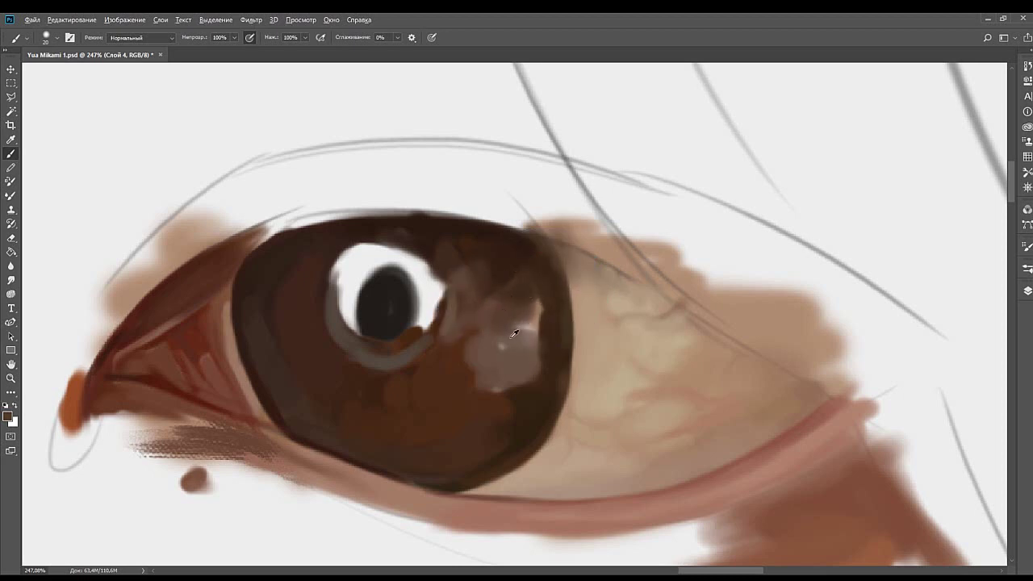
# Blend the greyish reflection patch upward and darken its outer edge with sampled tones.
pyautogui.keyDown('alt'); pyautogui.click(498, 359); pyautogui.keyUp('alt')
pyautogui.moveTo(502, 353)
pyautogui.mouseDown()
pyautogui.moveTo(529, 393)
pyautogui.moveTo(539, 310)
pyautogui.mouseUp()
pyautogui.keyDown('alt'); pyautogui.click(545, 364); pyautogui.keyUp('alt')
pyautogui.press(']')
pyautogui.moveTo(524, 392); pyautogui.dragTo(534, 302)
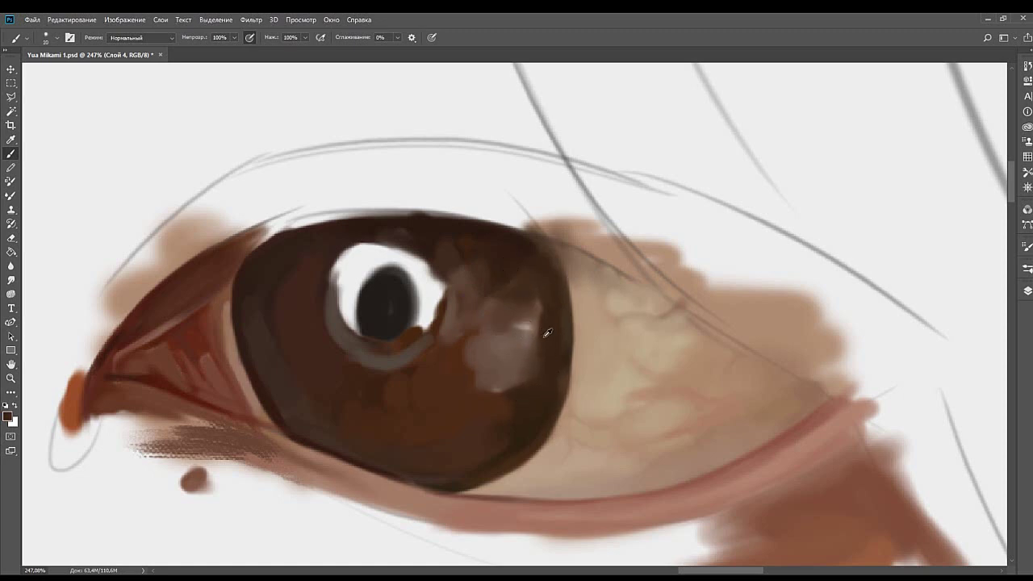
# Cover the last light spot in the outer iris and smooth the reflection with sampled greyish browns.
pyautogui.press(']')
pyautogui.press(']')
pyautogui.moveTo(540, 317)
pyautogui.mouseDown()
pyautogui.moveTo(527, 312)
pyautogui.moveTo(510, 365)
pyautogui.moveTo(527, 329)
pyautogui.mouseUp()
pyautogui.keyDown('alt'); pyautogui.click(512, 318); pyautogui.keyUp('alt')
pyautogui.keyDown('alt'); pyautogui.click(515, 362); pyautogui.keyUp('alt')
pyautogui.keyDown('alt'); pyautogui.click(547, 306); pyautogui.keyUp('alt')
pyautogui.hotkey('alt', 'Tab')
pyautogui.keyDown('alt'); pyautogui.click(530, 333); pyautogui.keyUp('alt')
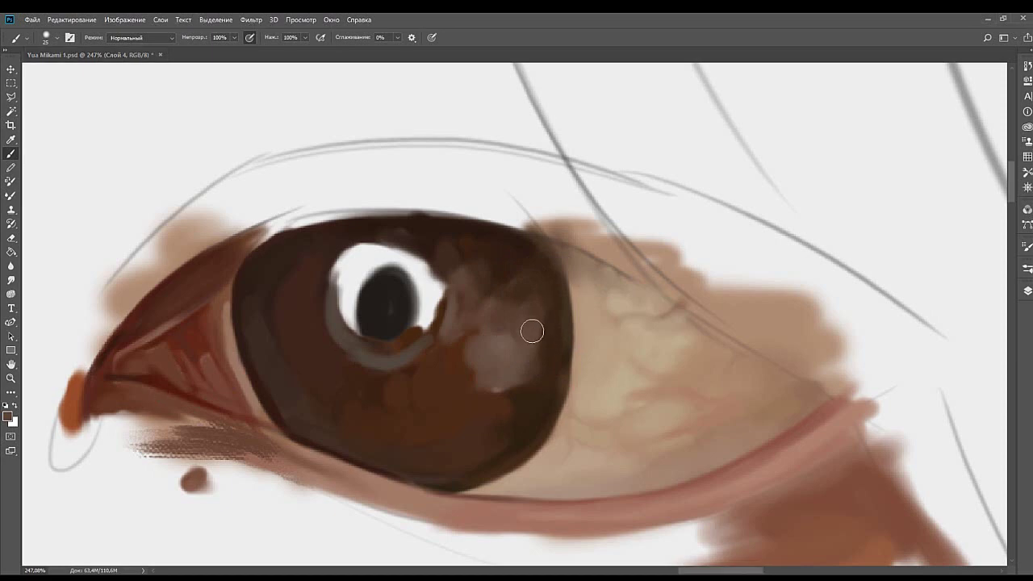
pyautogui.keyDown('alt'); pyautogui.click(530, 336); pyautogui.keyUp('alt')
pyautogui.press('[')
pyautogui.press('[')
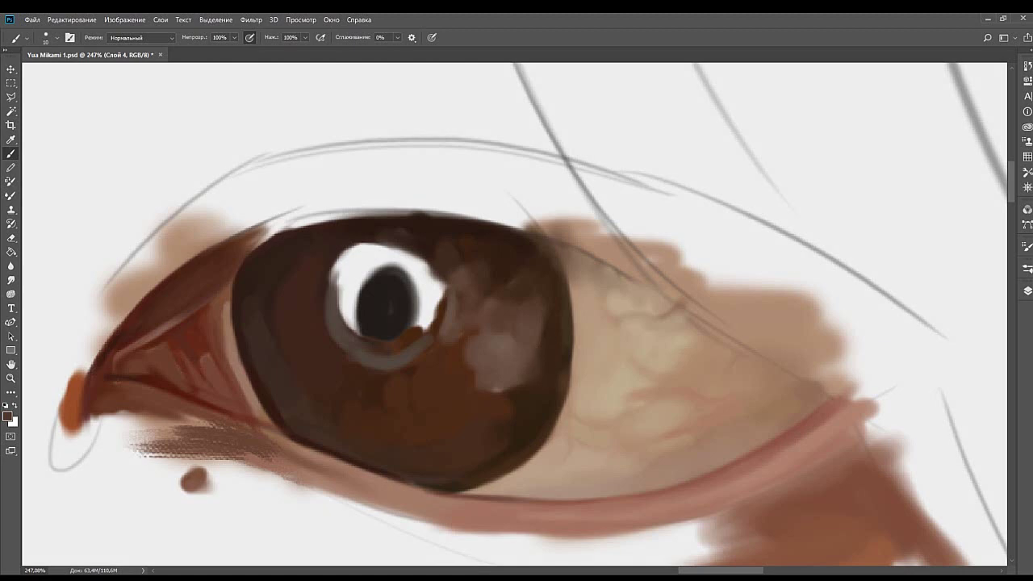
# Refine the lower edge of the greyish-brown reflection patch in the iris with sampled browns.
pyautogui.press(']')
pyautogui.press(']')
pyautogui.press('[')
pyautogui.moveTo(516, 384)
pyautogui.mouseDown()
pyautogui.moveTo(586, 358)
pyautogui.moveTo(608, 363)
pyautogui.mouseUp()
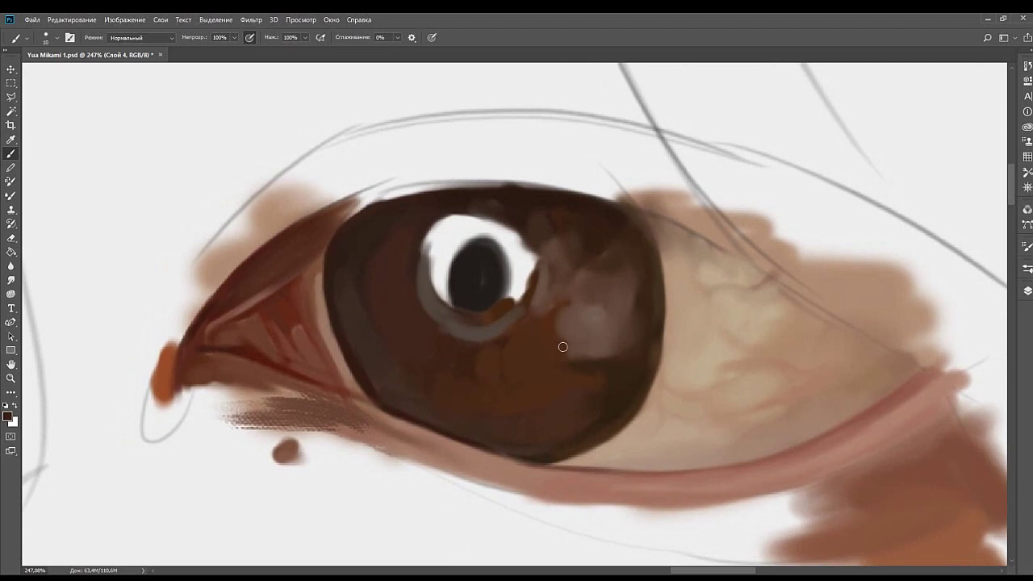
pyautogui.press(']')
pyautogui.press(']')
pyautogui.press(']')
pyautogui.keyDown('alt'); pyautogui.click(592, 378); pyautogui.keyUp('alt')
pyautogui.press('[')
pyautogui.press('[')
pyautogui.keyDown('alt'); pyautogui.click(574, 328); pyautogui.keyUp('alt')
pyautogui.keyDown('alt'); pyautogui.click(569, 334); pyautogui.keyUp('alt')
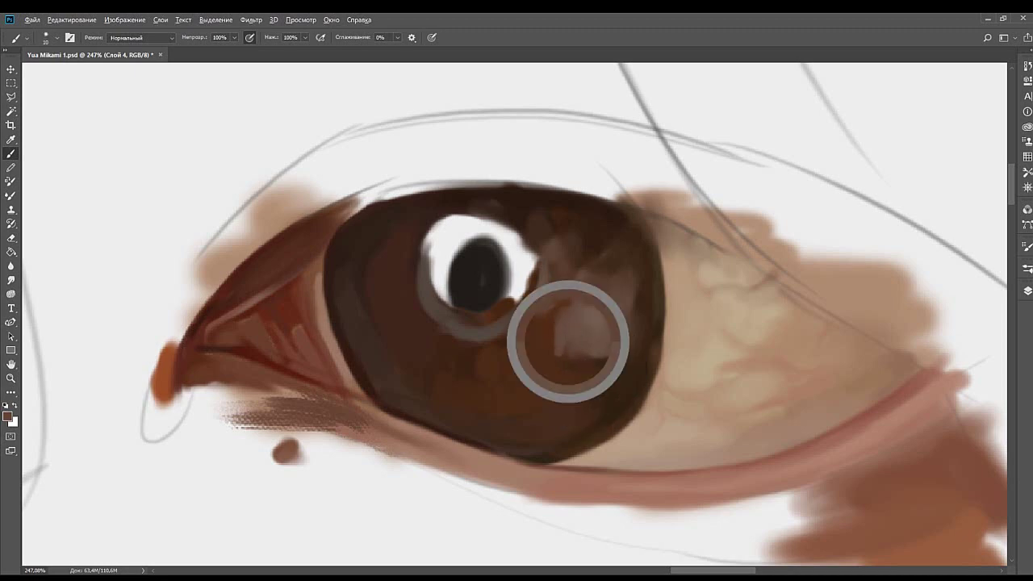
# Blend the warm brown of the iris into the inner lower side of the greyish reflection with sampled tones.
pyautogui.press(']')
pyautogui.press(']')
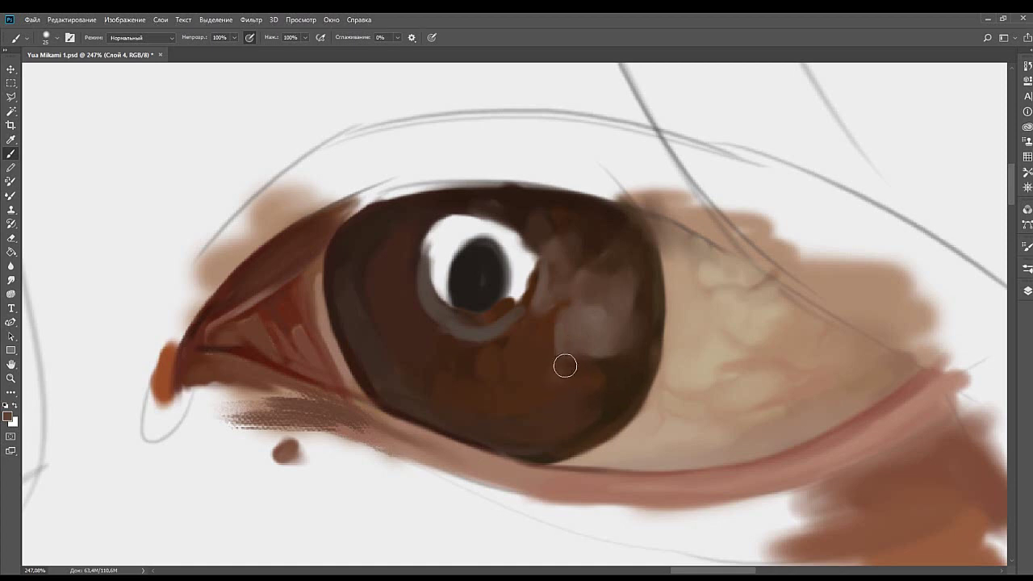
pyautogui.press('[')
pyautogui.press('[')
pyautogui.keyDown('alt'); pyautogui.click(545, 360); pyautogui.keyUp('alt')
pyautogui.press('i')
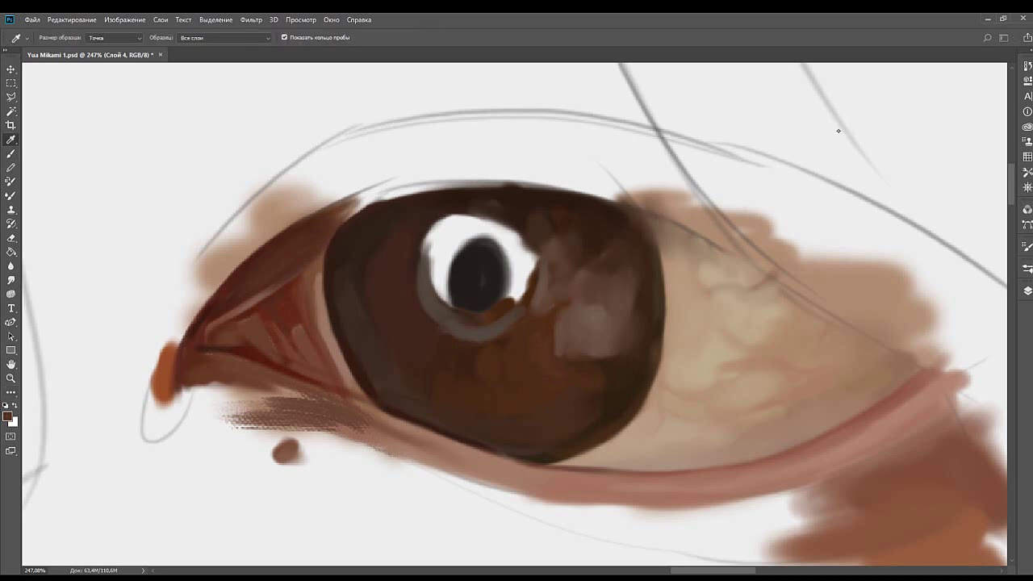
pyautogui.press('b')
pyautogui.press(']')
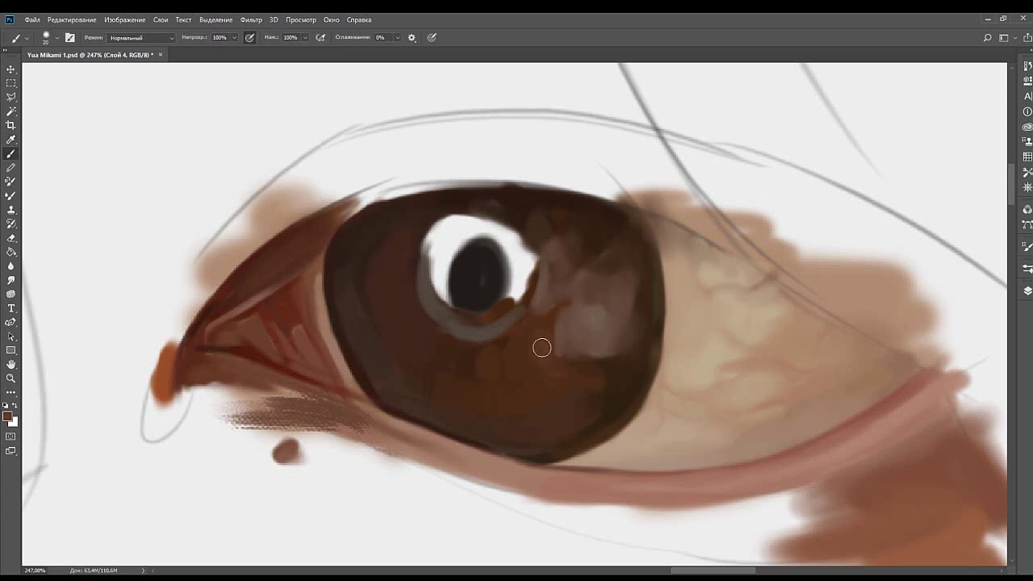
# Paint dark brown breaks between the greyish reflection patches and across their upper side.
pyautogui.press('alt')
pyautogui.press('[')
pyautogui.moveTo(562, 275)
pyautogui.mouseDown()
pyautogui.moveTo(572, 295)
pyautogui.moveTo(563, 308)
pyautogui.mouseUp()
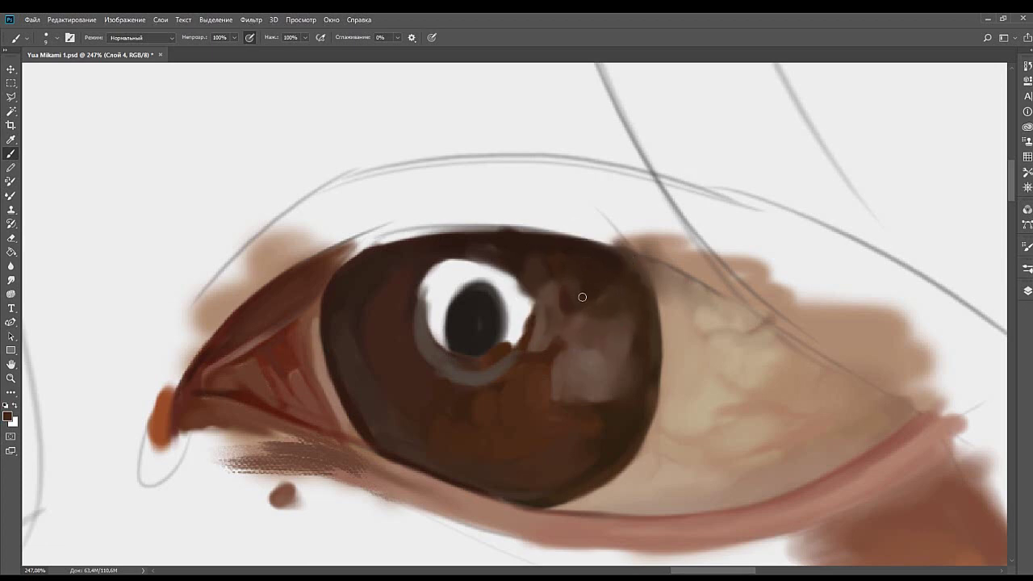
pyautogui.press(']')
pyautogui.press(']')
pyautogui.moveTo(624, 290)
pyautogui.mouseDown()
pyautogui.moveTo(602, 269)
pyautogui.moveTo(571, 272)
pyautogui.mouseUp()
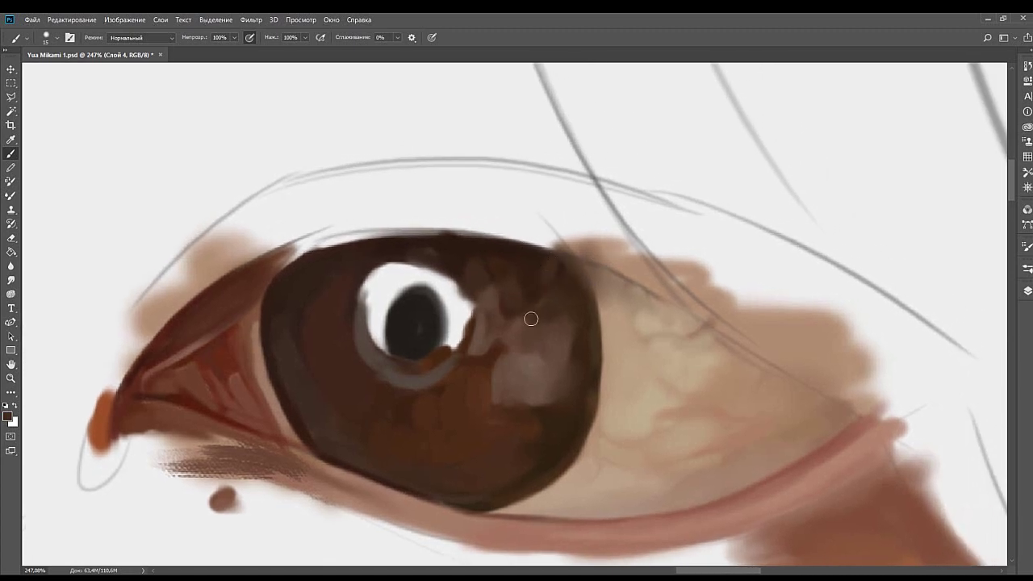
pyautogui.moveTo(516, 351); pyautogui.dragTo(587, 306)
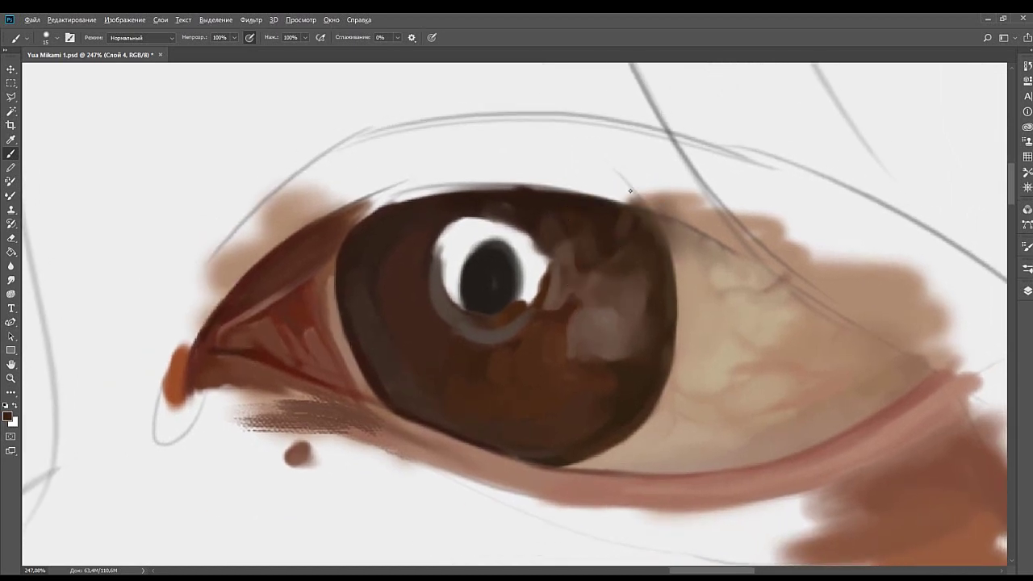
pyautogui.moveTo(635, 268); pyautogui.dragTo(626, 259)
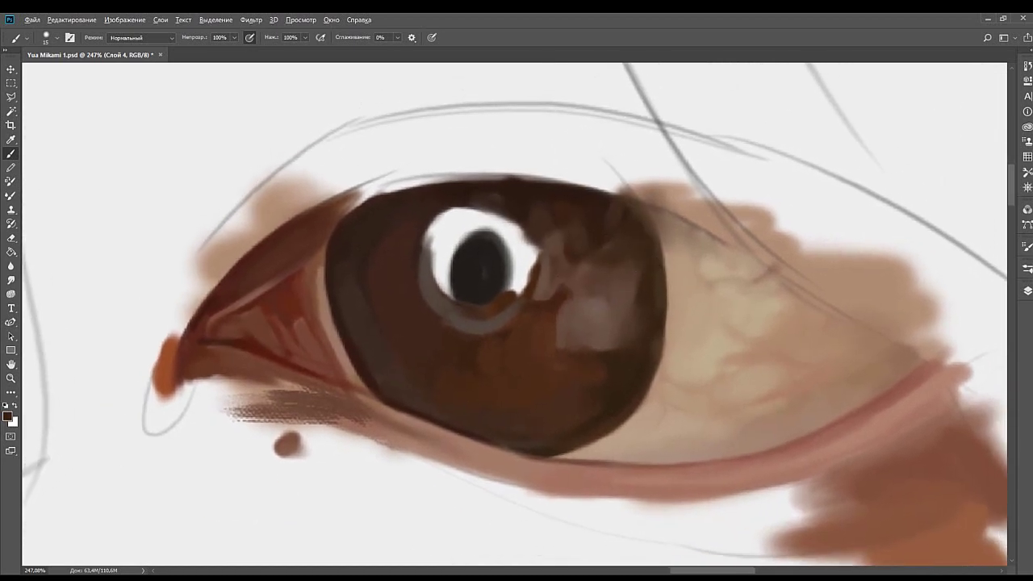
# Soften the upper outer part of the large greyish reflection with a sampled brown.
pyautogui.press(']')
pyautogui.press(']')
pyautogui.keyDown('alt'); pyautogui.click(641, 294); pyautogui.keyUp('alt')
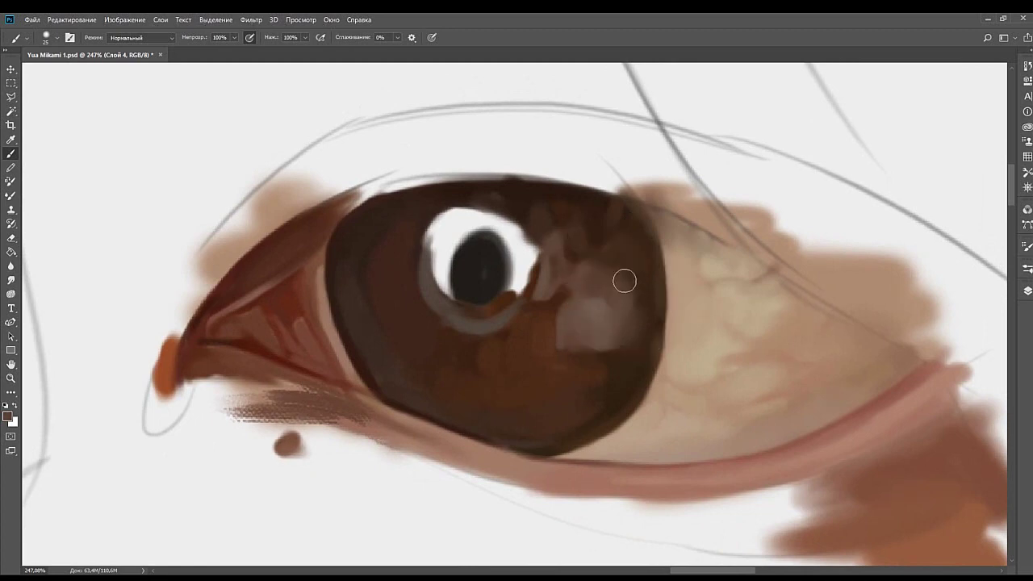
pyautogui.moveTo(599, 313); pyautogui.dragTo(604, 298)
pyautogui.keyDown('alt'); pyautogui.click(606, 310); pyautogui.keyUp('alt')
pyautogui.press('[')
pyautogui.press('[')
# Smooth the lower part of the greyish reflection and deepen the dark brown iris beside it.
pyautogui.press('[')
pyautogui.press('[')
pyautogui.moveTo(586, 342); pyautogui.dragTo(619, 332)
pyautogui.keyDown('alt'); pyautogui.click(649, 346); pyautogui.keyUp('alt')
pyautogui.press(']')
pyautogui.press(']')
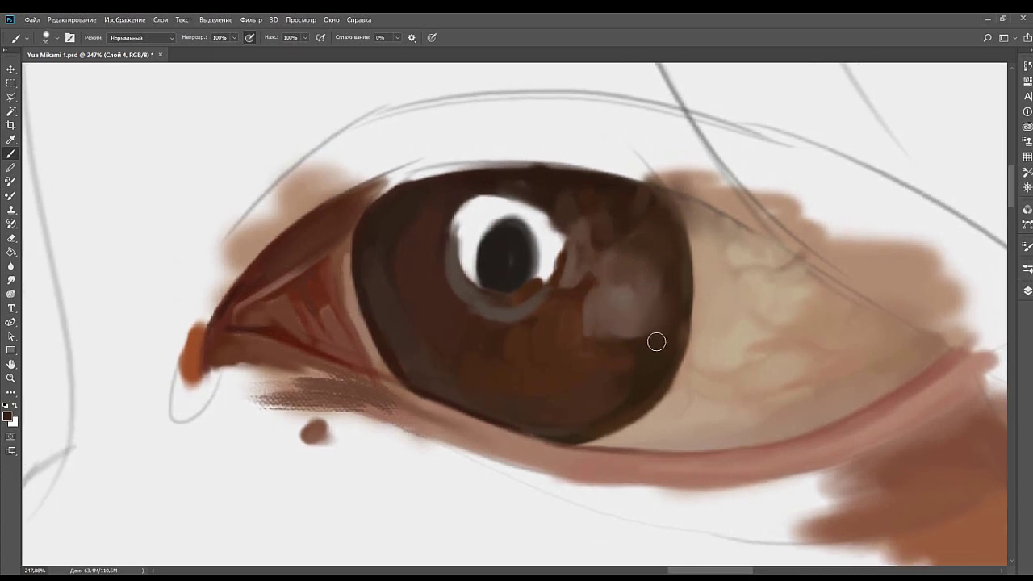
pyautogui.moveTo(653, 366); pyautogui.dragTo(692, 355)
pyautogui.keyDown('alt'); pyautogui.click(674, 351); pyautogui.keyUp('alt')
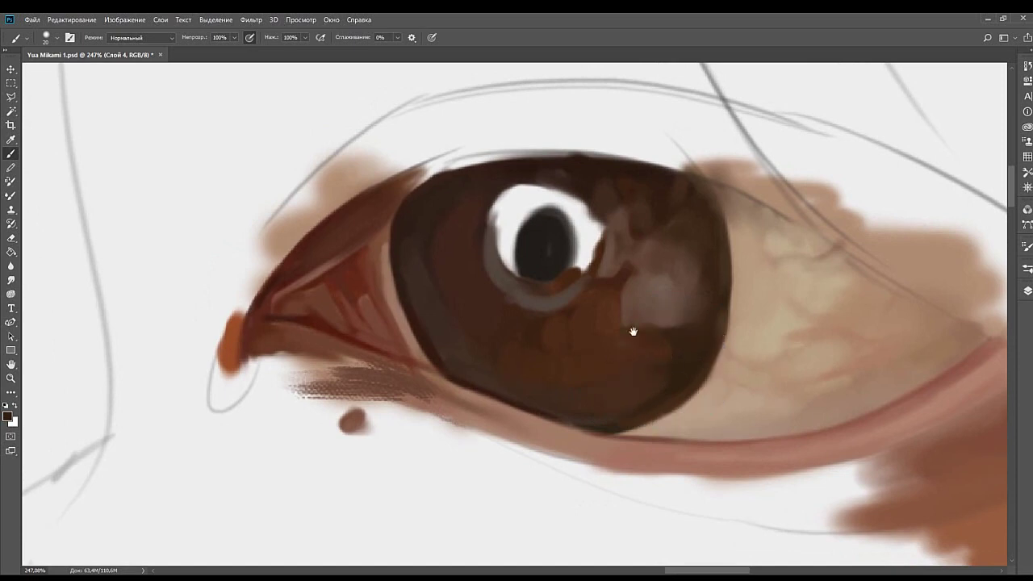
# Paint a dark bluish-grey stroke along the outer edge of the white highlight beside the pupil.
pyautogui.scroll(1, 645, 315)
pyautogui.hscroll(-1, 649, 305)
pyautogui.press('[')
pyautogui.press('[')
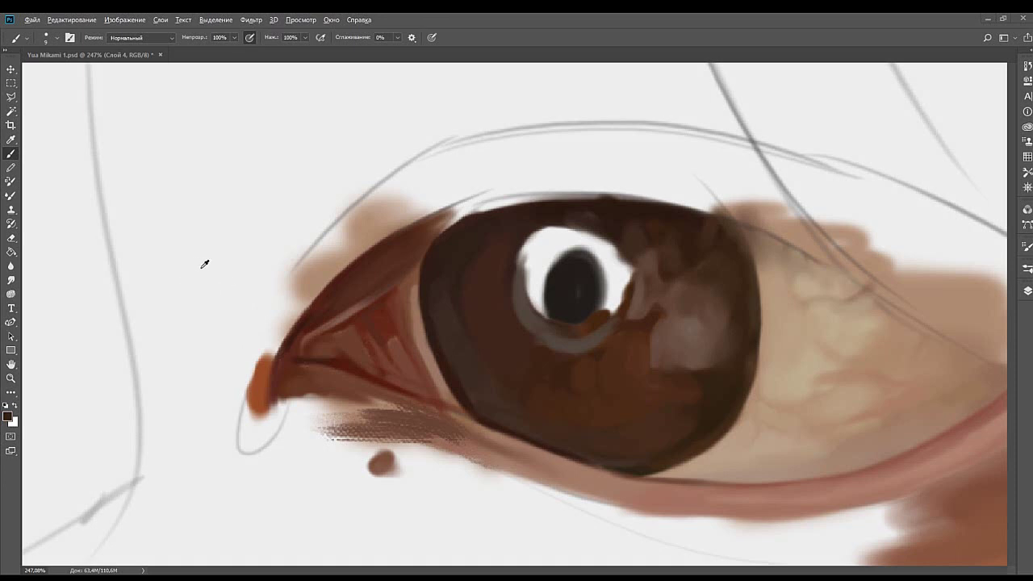
pyautogui.press(']')
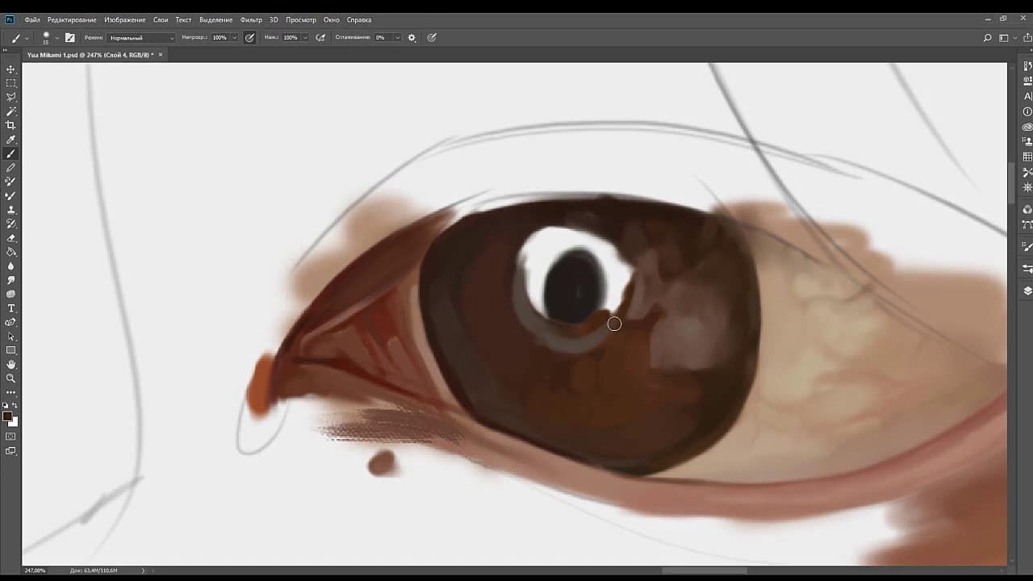
pyautogui.click(197, 263)
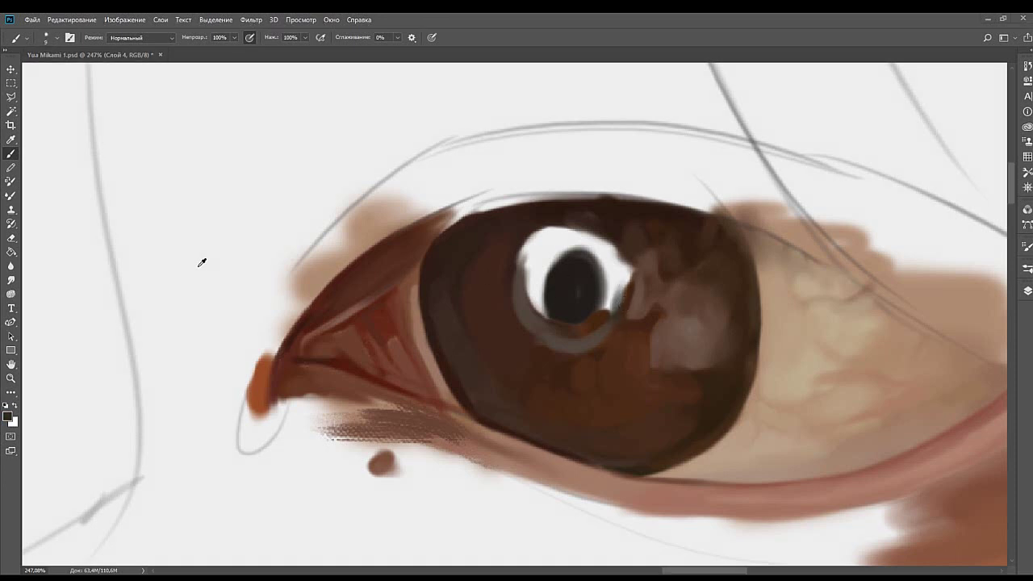
pyautogui.moveTo(626, 274); pyautogui.dragTo(618, 320)
pyautogui.hotkey('ctrl', 'z')
pyautogui.moveTo(624, 279); pyautogui.dragTo(618, 318)
pyautogui.moveTo(625, 276); pyautogui.dragTo(624, 287)
pyautogui.keyDown('alt'); pyautogui.click(633, 309); pyautogui.keyUp('alt')
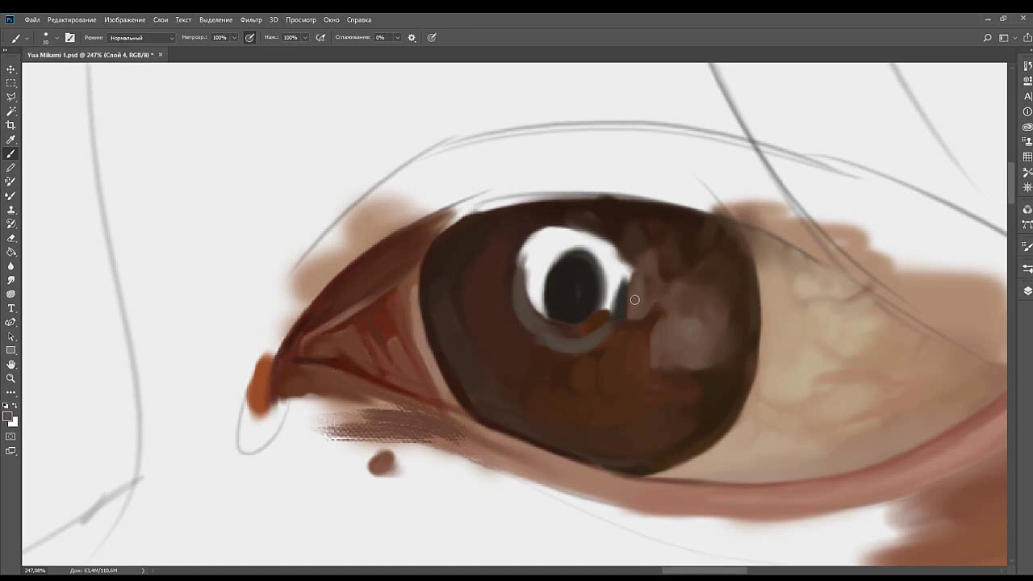
# Narrow the white highlight beside the pupil by reshaping its outer edge with sampled dark tones.
pyautogui.press(']')
pyautogui.keyDown('alt'); pyautogui.click(615, 317); pyautogui.keyUp('alt')
pyautogui.press('[')
pyautogui.press('[')
pyautogui.moveTo(627, 258)
pyautogui.mouseDown()
pyautogui.moveTo(619, 285)
pyautogui.moveTo(630, 276)
pyautogui.mouseUp()
pyautogui.keyDown('alt'); pyautogui.click(622, 289); pyautogui.keyUp('alt')
pyautogui.keyDown('alt'); pyautogui.click(637, 276); pyautogui.keyUp('alt')
pyautogui.keyDown('alt'); pyautogui.click(621, 282); pyautogui.keyUp('alt')
pyautogui.press(']')
pyautogui.press(']')
pyautogui.press(']')
pyautogui.moveTo(627, 259); pyautogui.dragTo(664, 267)
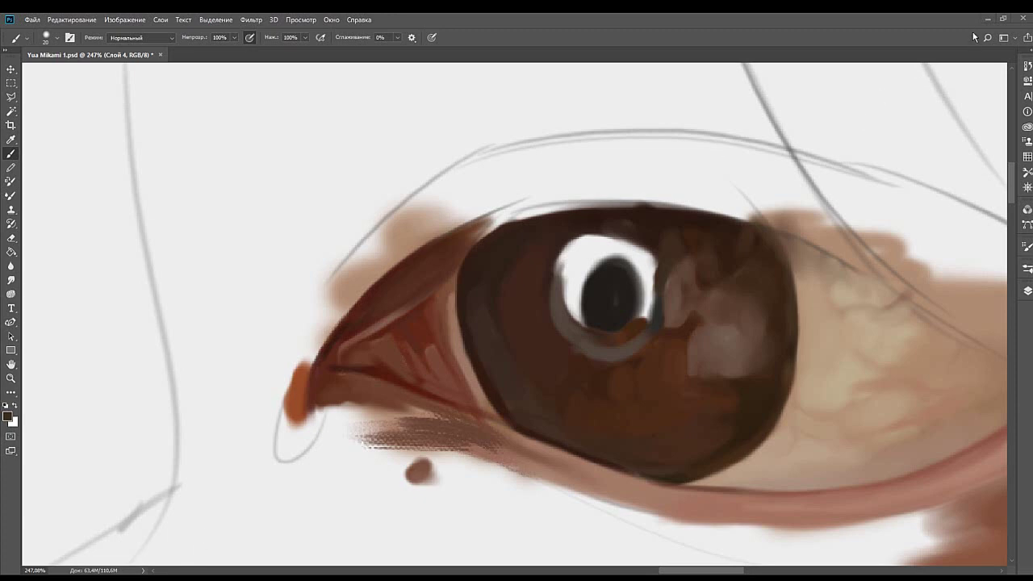
# Paint a grey-teal reflection over the outer side of the pupil, filling the white gap next to it.
pyautogui.moveTo(529, 277); pyautogui.dragTo(518, 234)
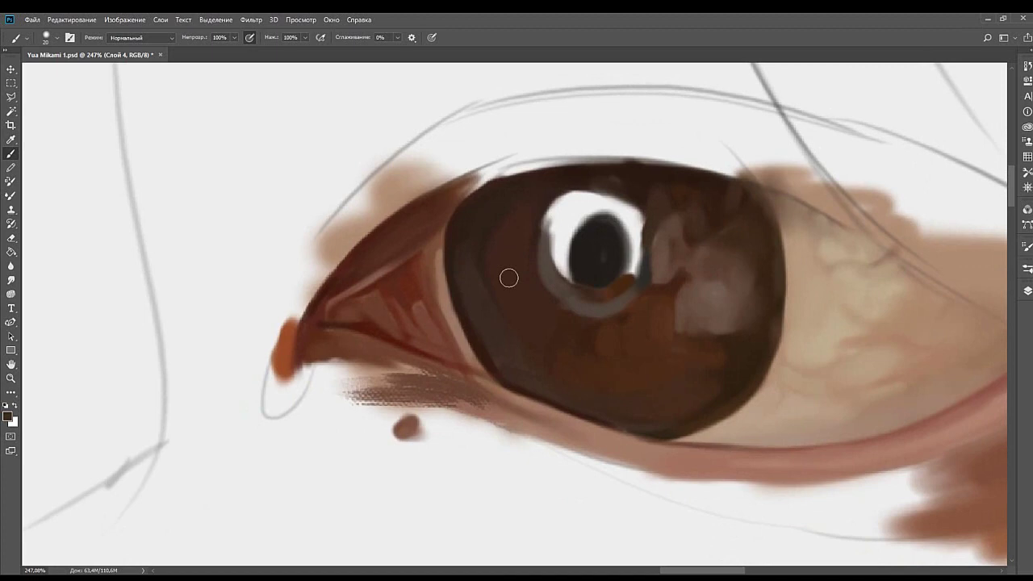
pyautogui.keyDown('alt'); pyautogui.click(473, 327); pyautogui.keyUp('alt')
pyautogui.press('[')
pyautogui.press('[')
pyautogui.moveTo(610, 261)
pyautogui.mouseDown()
pyautogui.moveTo(613, 293)
pyautogui.moveTo(623, 278)
pyautogui.moveTo(616, 291)
pyautogui.moveTo(608, 283)
pyautogui.moveTo(613, 300)
pyautogui.moveTo(621, 306)
pyautogui.moveTo(634, 266)
pyautogui.moveTo(634, 306)
pyautogui.moveTo(636, 295)
pyautogui.mouseUp()
pyautogui.keyDown('alt'); pyautogui.click(611, 283); pyautogui.keyUp('alt')
pyautogui.keyDown('alt'); pyautogui.click(167, 246); pyautogui.keyUp('alt')
pyautogui.hotkey('ctrl', 'z')
# Add a thin horizontal grey-teal band across the lower part of the pupil.
pyautogui.press(']')
pyautogui.press(']')
pyautogui.press('[')
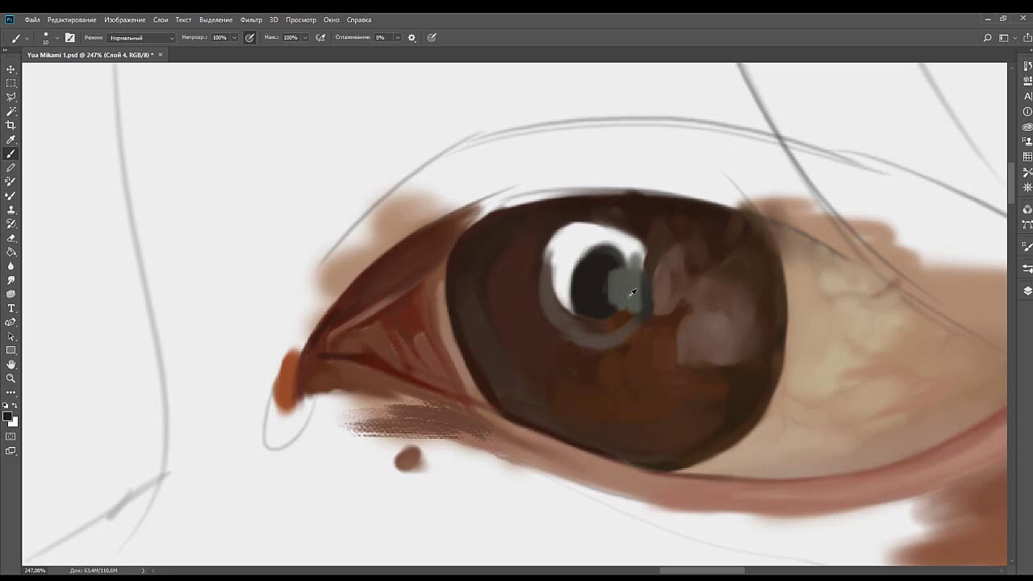
pyautogui.press('[')
pyautogui.moveTo(572, 305); pyautogui.dragTo(620, 306)
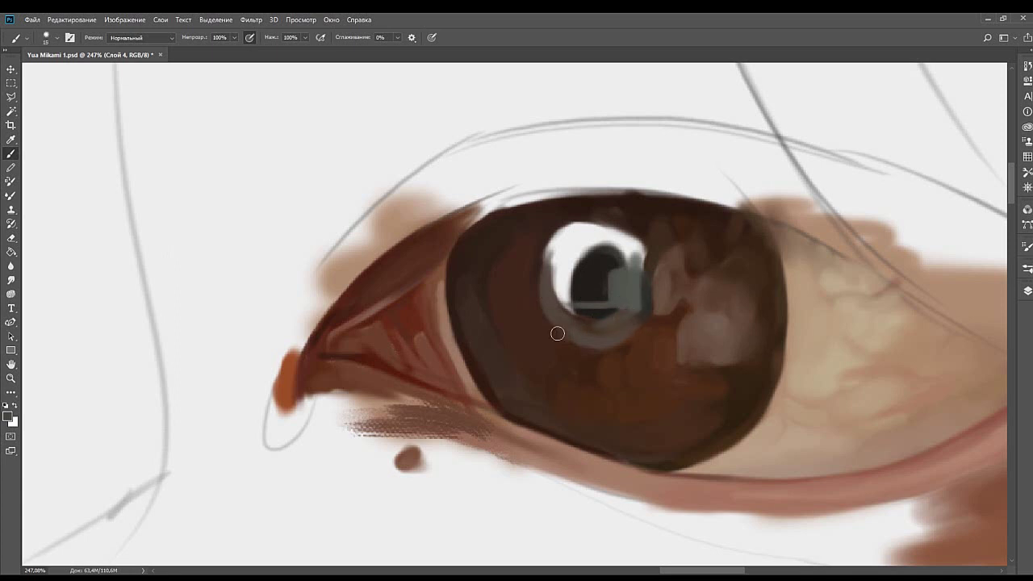
# Lighten the grey rim below the pupil with greyish brown and trim its lower edge with sampled brown.
pyautogui.keyDown('alt'); pyautogui.click(150, 300); pyautogui.keyUp('alt')
pyautogui.press('[')
pyautogui.moveTo(588, 340); pyautogui.dragTo(625, 329)
pyautogui.keyDown('alt'); pyautogui.click(652, 333); pyautogui.keyUp('alt')
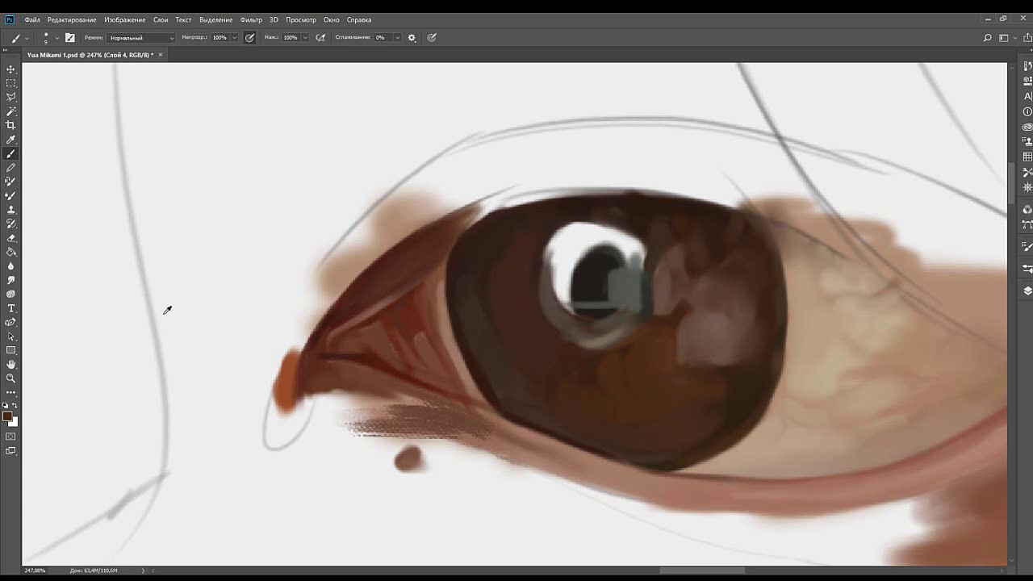
pyautogui.moveTo(589, 350); pyautogui.dragTo(626, 342)
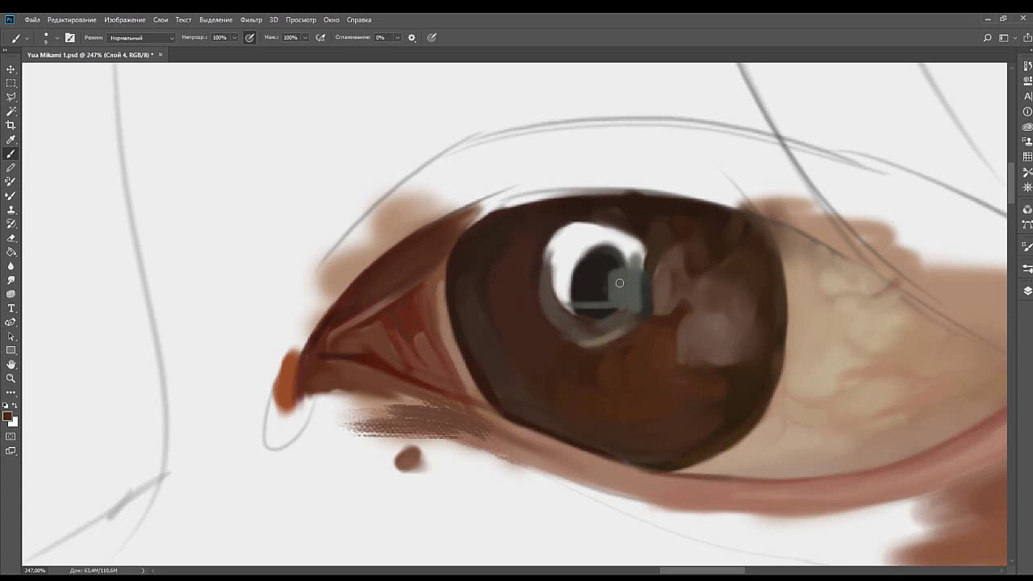
# Fill the white gap on the pupil's inner-corner side with a greyish-brown reflection.
pyautogui.keyDown('alt'); pyautogui.click(613, 213); pyautogui.keyUp('alt')
pyautogui.press(']')
pyautogui.keyDown('alt'); pyautogui.click(582, 351); pyautogui.keyUp('alt')
pyautogui.press('[')
pyautogui.keyDown('alt'); pyautogui.click(132, 247); pyautogui.keyUp('alt')
pyautogui.moveTo(563, 283)
pyautogui.mouseDown()
pyautogui.moveTo(553, 305)
pyautogui.moveTo(571, 281)
pyautogui.moveTo(563, 277)
pyautogui.moveTo(575, 259)
pyautogui.moveTo(570, 267)
pyautogui.moveTo(563, 250)
pyautogui.moveTo(572, 242)
pyautogui.moveTo(544, 280)
pyautogui.mouseUp()
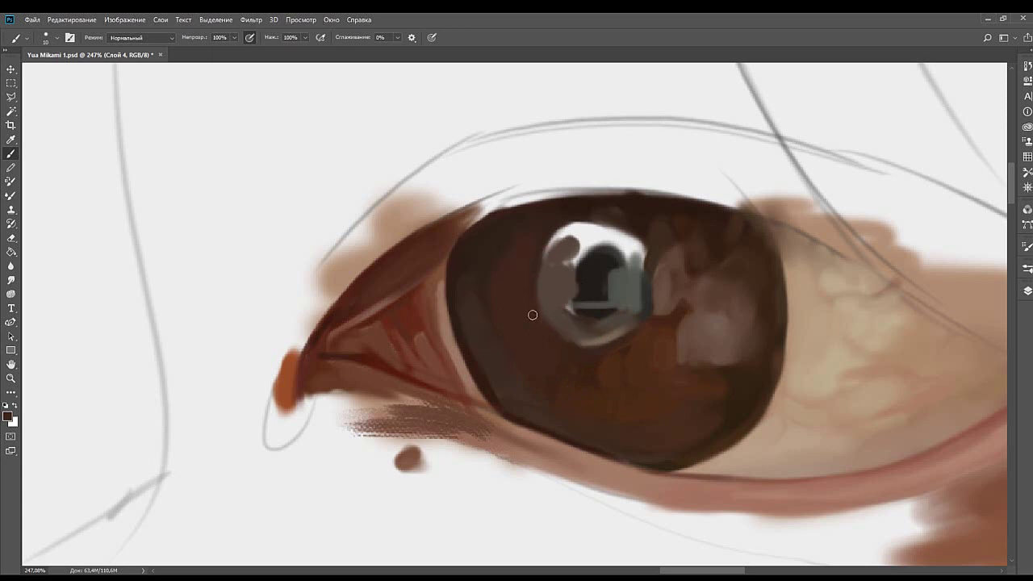
# Paint a small mauve-grey reflection over the top of the pupil.
pyautogui.keyDown('alt'); pyautogui.click(565, 260); pyautogui.keyUp('alt')
pyautogui.keyDown('alt'); pyautogui.click(130, 216); pyautogui.keyUp('alt')
pyautogui.moveTo(611, 245)
pyautogui.mouseDown()
pyautogui.moveTo(607, 236)
pyautogui.moveTo(603, 257)
pyautogui.moveTo(614, 245)
pyautogui.mouseUp()
pyautogui.keyDown('alt'); pyautogui.click(632, 279); pyautogui.keyUp('alt')
pyautogui.hotkey('ctrl', 'z')
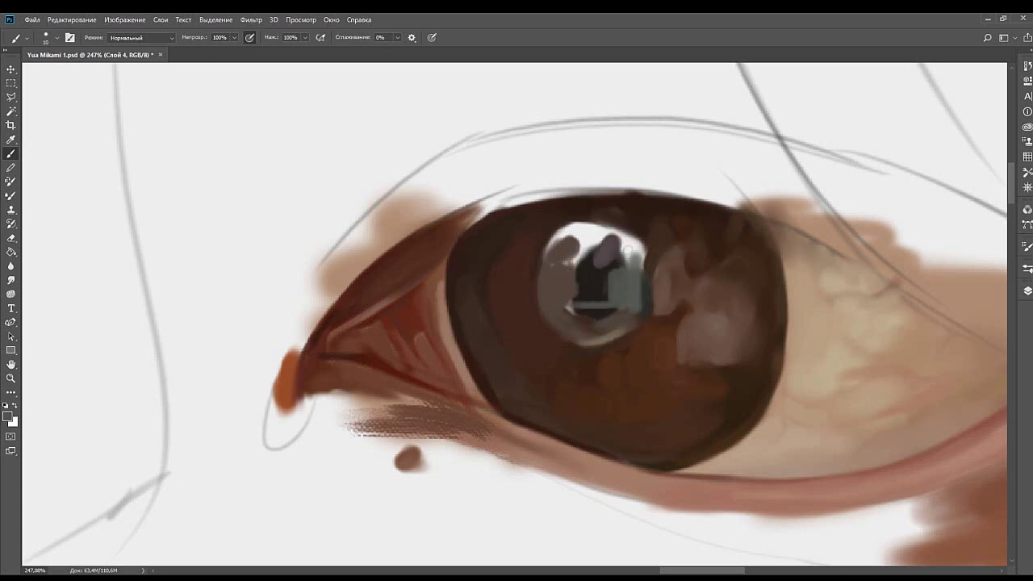
# Fill around the mauve-grey reflection at the top of the pupil with sampled dark greys.
pyautogui.press(']')
pyautogui.press(']')
pyautogui.keyDown('alt'); pyautogui.click(615, 262); pyautogui.keyUp('alt')
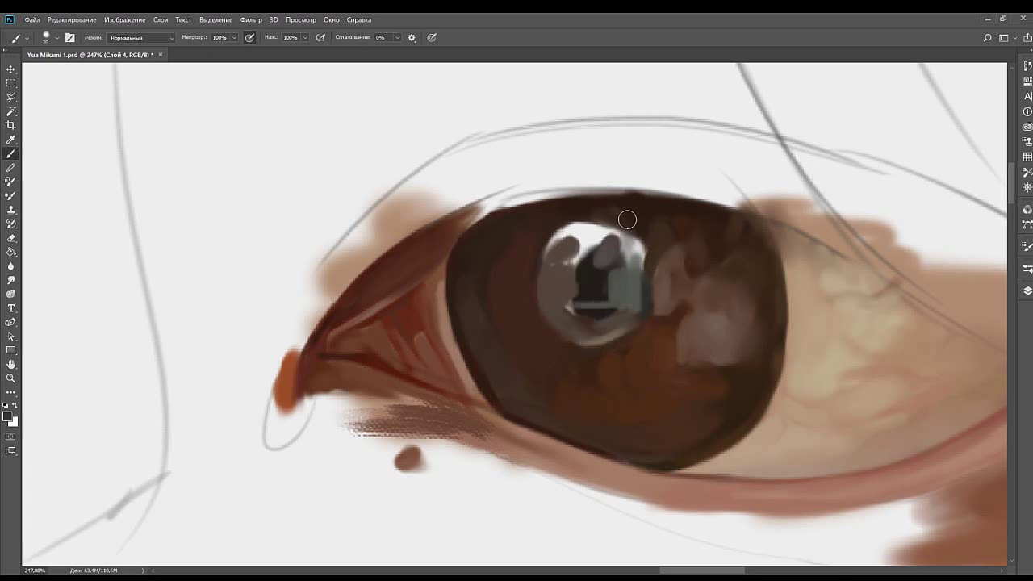
pyautogui.press('[')
pyautogui.press('[')
pyautogui.keyDown('alt'); pyautogui.click(633, 263); pyautogui.keyUp('alt')
pyautogui.keyDown('alt'); pyautogui.click(184, 218); pyautogui.keyUp('alt')
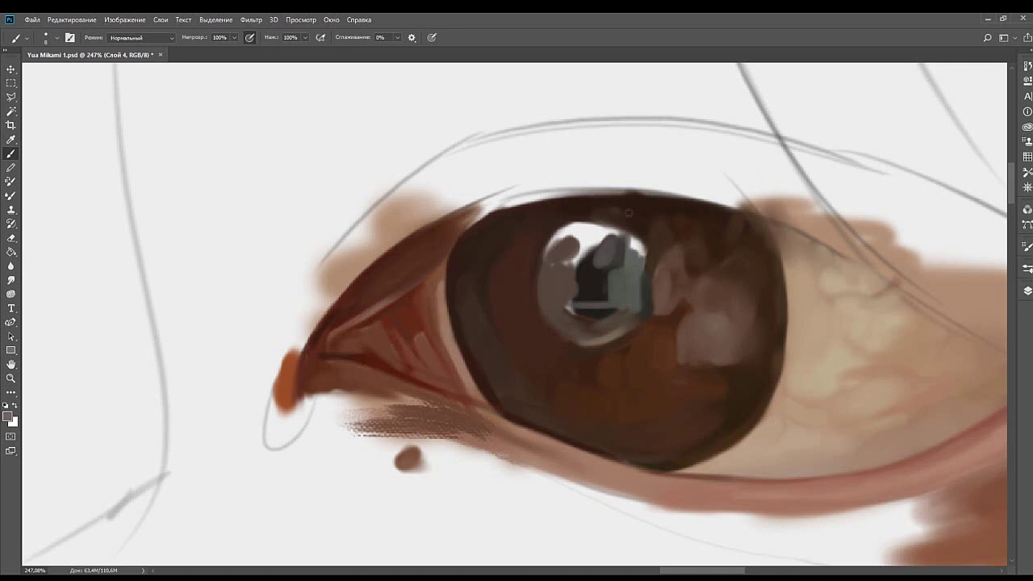
# Cover the outer upper part of the white highlight with dark reddish brown and add a light grey stroke over the teal reflection.
pyautogui.keyDown('alt'); pyautogui.click(646, 258); pyautogui.keyUp('alt')
pyautogui.keyDown('alt'); pyautogui.click(644, 228); pyautogui.keyUp('alt')
pyautogui.moveTo(578, 235); pyautogui.dragTo(615, 241)
pyautogui.hotkey('ctrl', 'z')
pyautogui.hotkey('ctrl', 'z')
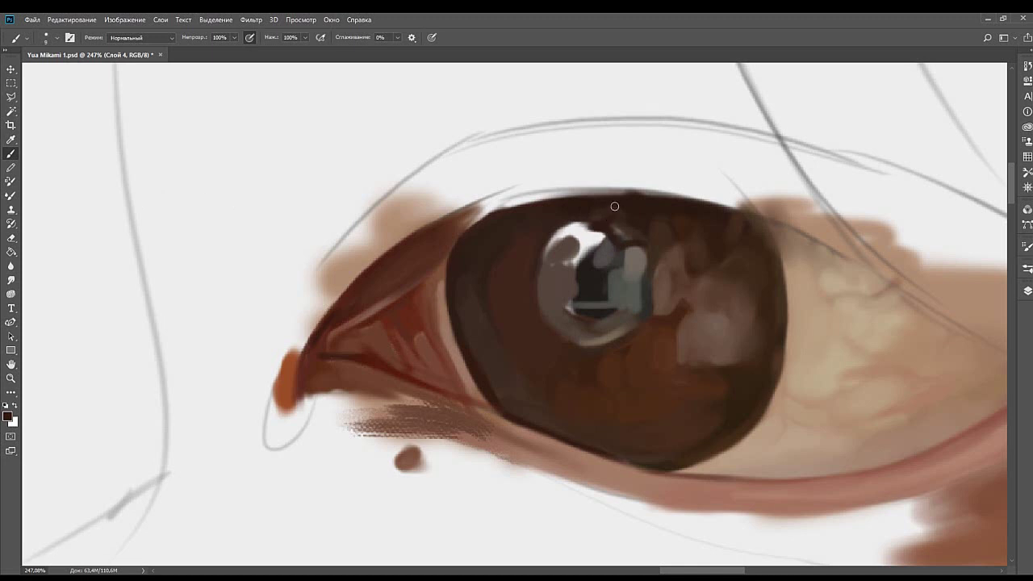
pyautogui.press(']')
pyautogui.moveTo(611, 217); pyautogui.dragTo(602, 227)
# Extend the dark tones over the white area directly above the pupil's mauve-grey reflection.
pyautogui.press('[')
pyautogui.press('[')
pyautogui.press('[')
pyautogui.keyDown('alt'); pyautogui.click(611, 253); pyautogui.keyUp('alt')
pyautogui.keyDown('alt'); pyautogui.click(633, 225); pyautogui.keyUp('alt')
pyautogui.moveTo(574, 247); pyautogui.dragTo(633, 245)
pyautogui.press(']')
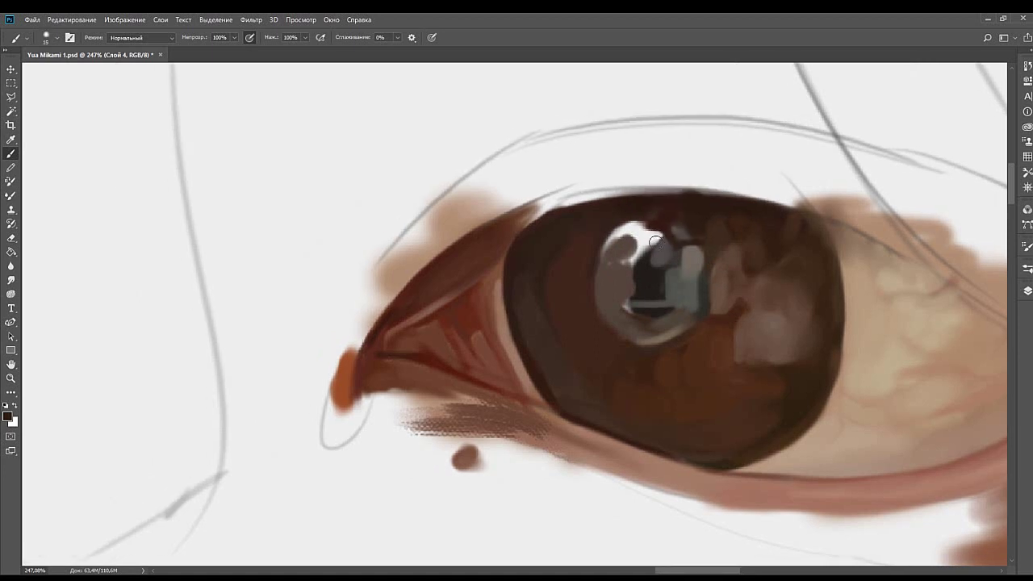
pyautogui.press('[')
pyautogui.moveTo(647, 258); pyautogui.dragTo(656, 236)
# Paint the remaining upper white highlight sky blue and trim its edge with sampled reddish brown.
pyautogui.keyDown('alt'); pyautogui.click(662, 247); pyautogui.keyUp('alt')
pyautogui.keyDown('alt'); pyautogui.click(662, 226); pyautogui.keyUp('alt')
pyautogui.keyDown('alt'); pyautogui.click(140, 208); pyautogui.keyUp('alt')
pyautogui.keyDown('alt'); pyautogui.click(655, 227); pyautogui.keyUp('alt')
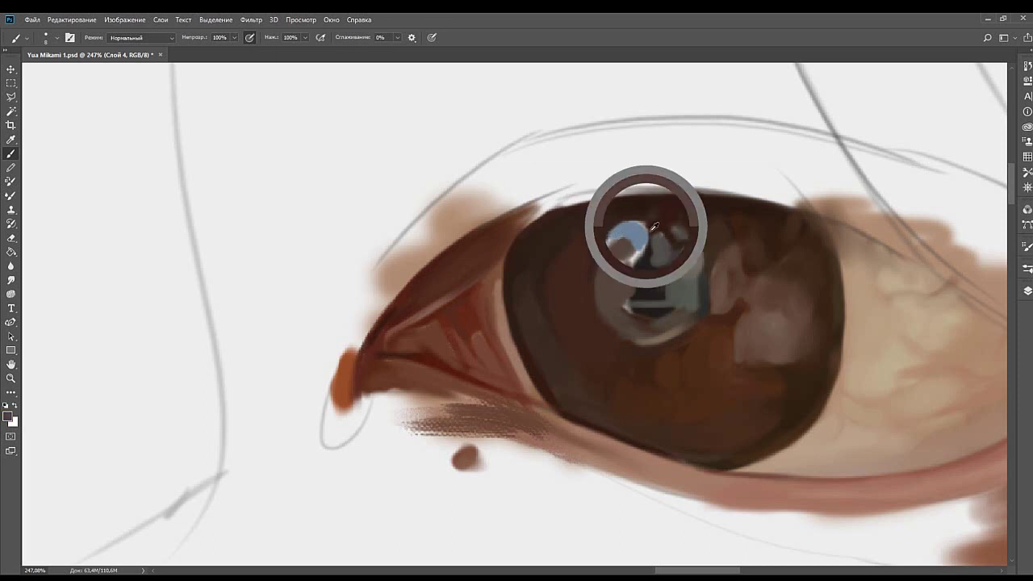
pyautogui.moveTo(627, 215); pyautogui.dragTo(648, 232)
pyautogui.keyDown('alt'); pyautogui.click(655, 229); pyautogui.keyUp('alt')
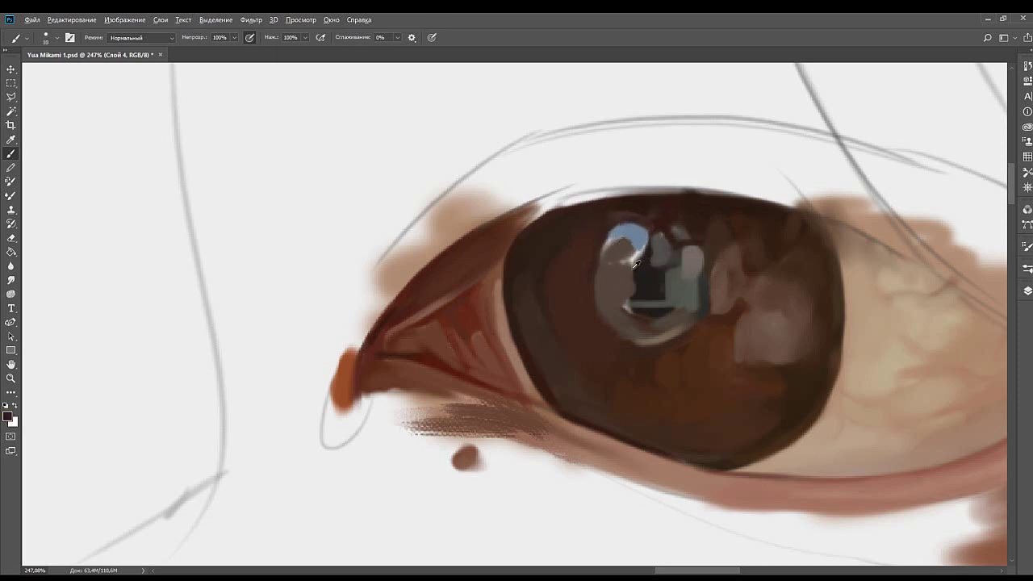
# Cover the white remnants below the blue highlight with greyish brown and redefine the pupil's dark edge.
pyautogui.keyDown('alt'); pyautogui.click(120, 222); pyautogui.keyUp('alt')
pyautogui.keyDown('alt'); pyautogui.click(651, 255); pyautogui.keyUp('alt')
pyautogui.press(']')
pyautogui.press(']')
pyautogui.keyDown('alt'); pyautogui.click(644, 270); pyautogui.keyUp('alt')
pyautogui.moveTo(646, 257); pyautogui.dragTo(639, 285)
pyautogui.keyDown('alt'); pyautogui.click(643, 302); pyautogui.keyUp('alt')
pyautogui.keyDown('alt'); pyautogui.click(665, 320); pyautogui.keyUp('alt')
pyautogui.keyDown('alt'); pyautogui.click(708, 236); pyautogui.keyUp('alt')
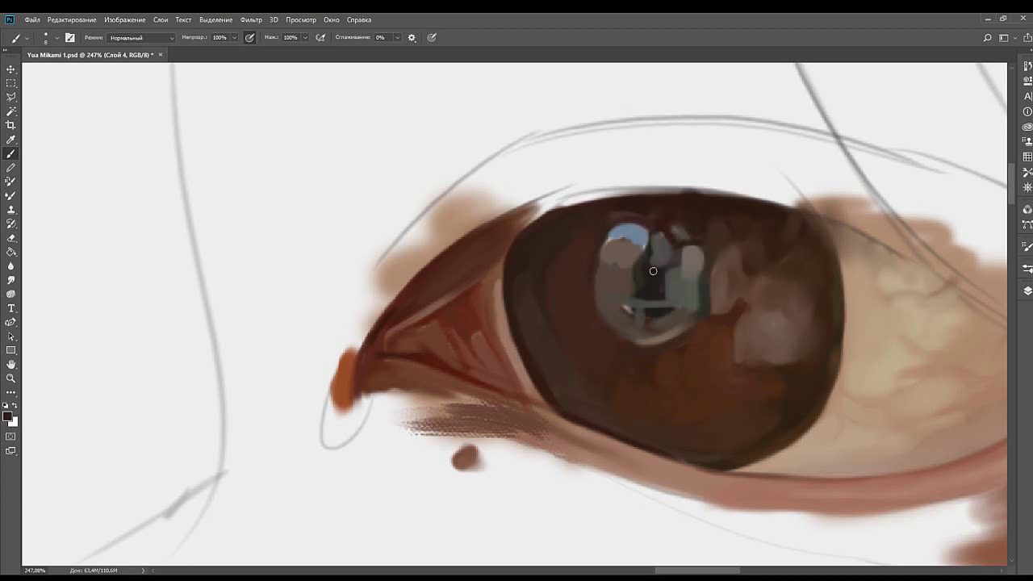
# Cover the small white spot at the pupil's lower inner side with sampled dark brown.
pyautogui.keyDown('alt'); pyautogui.click(604, 308); pyautogui.keyUp('alt')
pyautogui.keyDown('alt'); pyautogui.click(631, 316); pyautogui.keyUp('alt')
pyautogui.moveTo(615, 309)
pyautogui.mouseDown()
pyautogui.moveTo(632, 308)
pyautogui.moveTo(614, 319)
pyautogui.moveTo(628, 310)
pyautogui.mouseUp()
pyautogui.keyDown('alt'); pyautogui.click(614, 319); pyautogui.keyUp('alt')
pyautogui.press(']')
pyautogui.moveTo(620, 286); pyautogui.dragTo(618, 292)
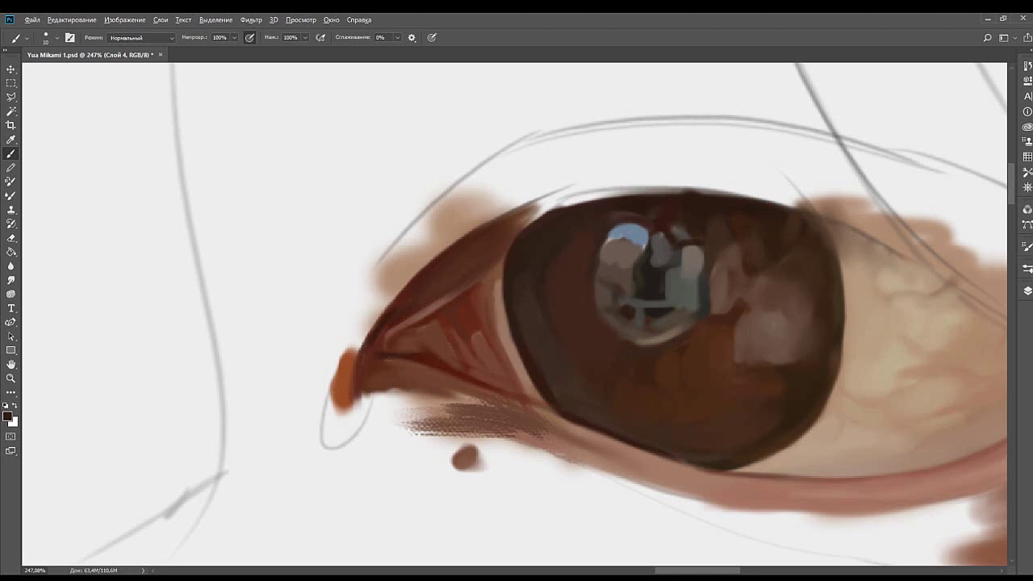
# Add a thin vertical grey divider below the horizontal band and blend the reflection rim under the pupil.
pyautogui.keyDown('alt'); pyautogui.click(621, 278); pyautogui.keyUp('alt')
pyautogui.press(']')
pyautogui.press(']')
pyautogui.keyDown('alt'); pyautogui.click(179, 245); pyautogui.keyUp('alt')
pyautogui.press('[')
pyautogui.press('[')
pyautogui.keyDown('alt'); pyautogui.click(657, 315); pyautogui.keyUp('alt')
pyautogui.keyDown('alt'); pyautogui.click(660, 309); pyautogui.keyUp('alt')
pyautogui.keyDown('alt'); pyautogui.click(681, 311); pyautogui.keyUp('alt')
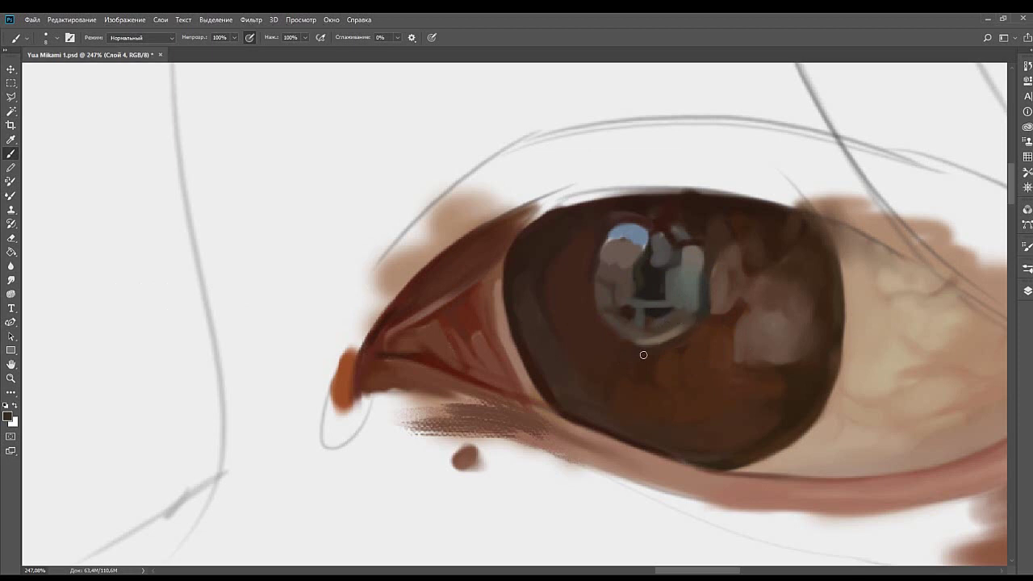
# Refine the dark gaps around the pupil's reflections with sampled greys and dark reddish brown.
pyautogui.moveTo(682, 277); pyautogui.dragTo(650, 301)
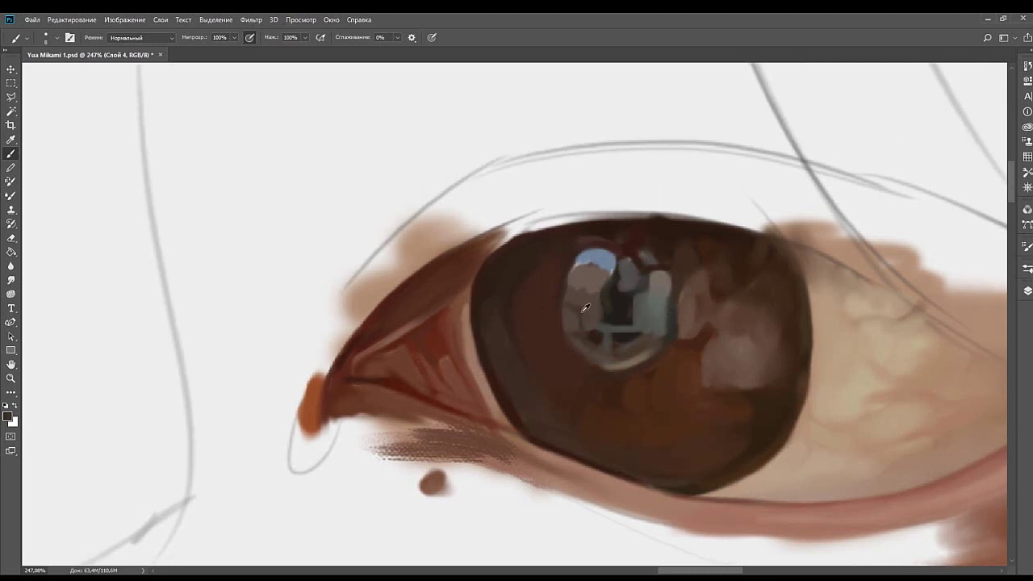
pyautogui.keyDown('alt'); pyautogui.click(596, 309); pyautogui.keyUp('alt')
pyautogui.keyDown('alt'); pyautogui.click(609, 290); pyautogui.keyUp('alt')
pyautogui.keyDown('alt'); pyautogui.click(630, 251); pyautogui.keyUp('alt')
pyautogui.press(']')
pyautogui.press(']')
pyautogui.moveTo(638, 277); pyautogui.dragTo(661, 255)
pyautogui.moveTo(692, 299); pyautogui.dragTo(676, 277)
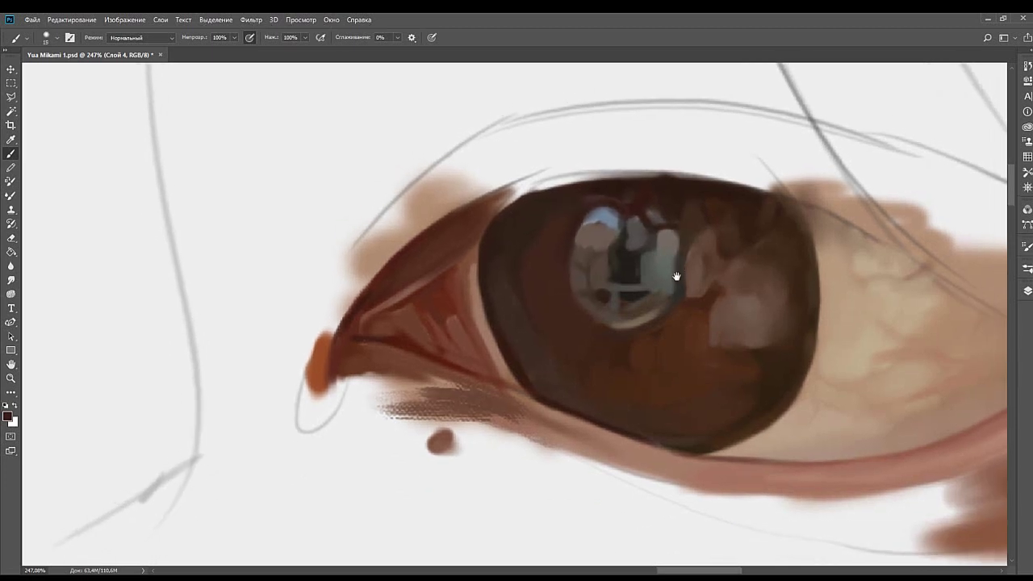
# On a new layer, paint fine dark and brown details along the pupil's lower rim with a 6 px brush and sampled colours.
pyautogui.moveTo(754, 284); pyautogui.dragTo(735, 301)
pyautogui.moveTo(816, 387); pyautogui.dragTo(804, 352)
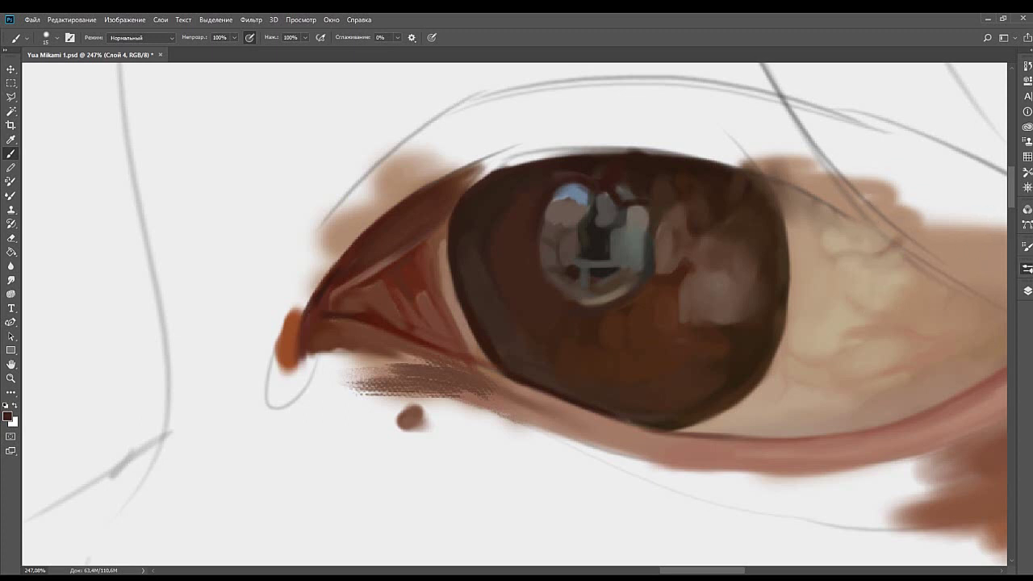
pyautogui.press('.')
pyautogui.hotkey('shift', '[')
pyautogui.press('[')
pyautogui.press('[')
pyautogui.press('[')
pyautogui.press('[')
pyautogui.press('[')
pyautogui.keyDown('alt'); pyautogui.click(117, 281); pyautogui.keyUp('alt')
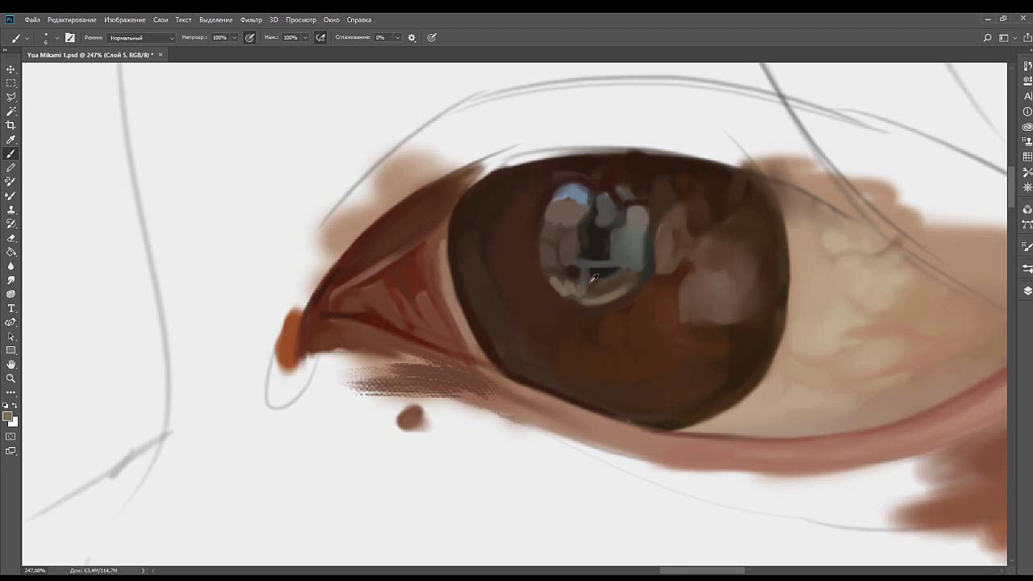
pyautogui.keyDown('alt'); pyautogui.click(593, 274); pyautogui.keyUp('alt')
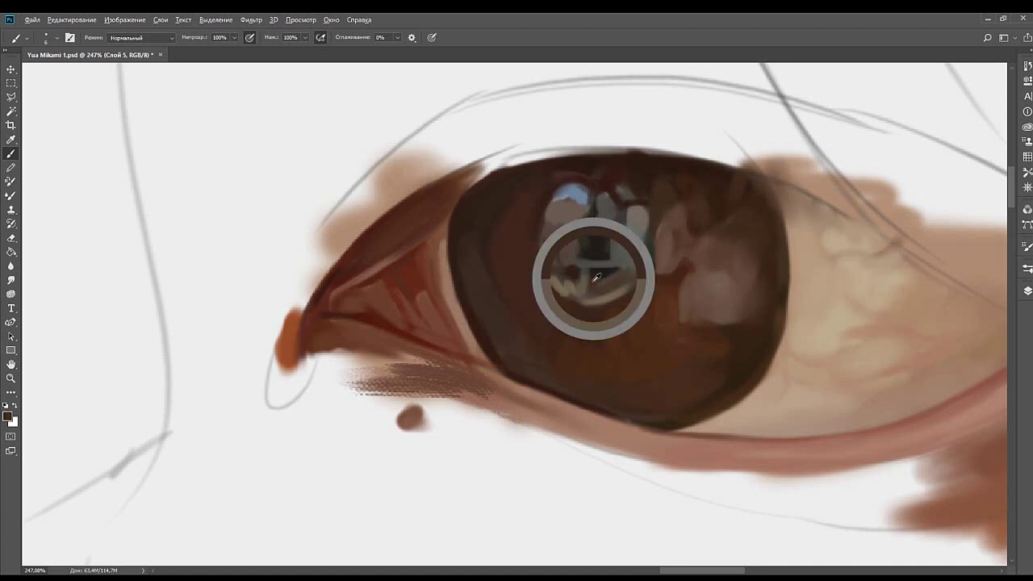
pyautogui.keyDown('alt'); pyautogui.click(599, 315); pyautogui.keyUp('alt')
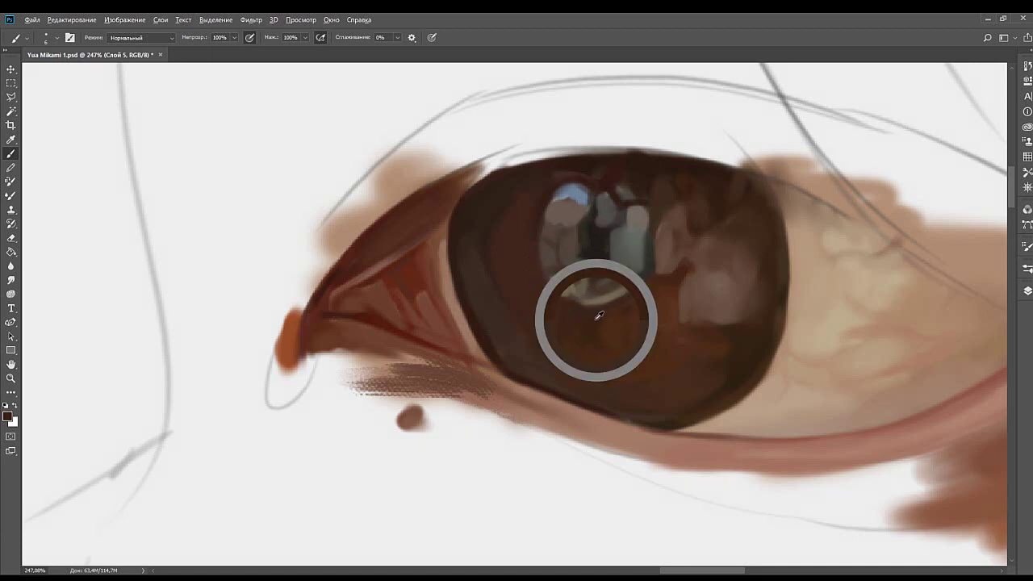
pyautogui.keyDown('alt'); pyautogui.click(578, 281); pyautogui.keyUp('alt')
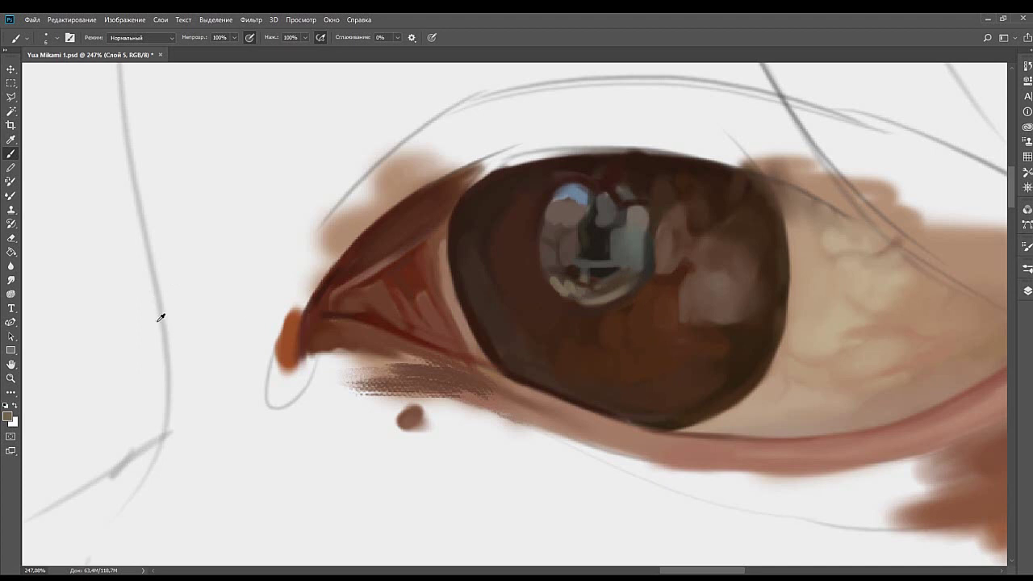
# Add a small white highlight on the lower inner rim of the pupil with sampled white.
pyautogui.keyDown('alt'); pyautogui.click(130, 302); pyautogui.keyUp('alt')
pyautogui.moveTo(575, 302); pyautogui.dragTo(593, 308)
pyautogui.keyDown('alt'); pyautogui.click(562, 309); pyautogui.keyUp('alt')
pyautogui.keyDown('alt'); pyautogui.click(580, 298); pyautogui.keyUp('alt')
# Paint a small white angular highlight just below the pupil and trim its shape with sampled dark browns.
pyautogui.moveTo(630, 305); pyautogui.dragTo(635, 313)
pyautogui.keyDown('alt'); pyautogui.click(190, 306); pyautogui.keyUp('alt')
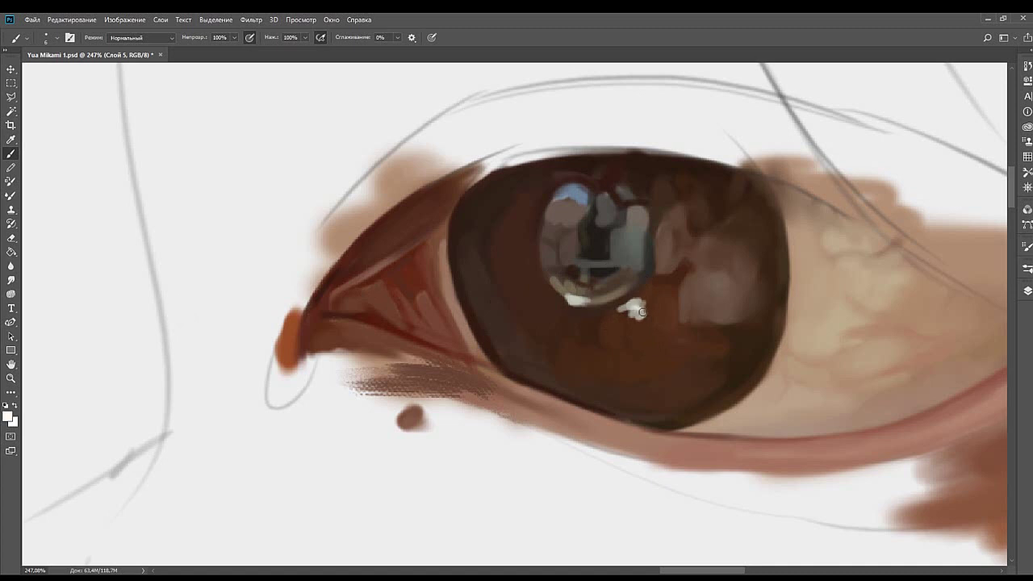
pyautogui.moveTo(631, 307); pyautogui.dragTo(634, 316)
pyautogui.keyDown('alt'); pyautogui.click(633, 317); pyautogui.keyUp('alt')
pyautogui.moveTo(632, 320); pyautogui.dragTo(637, 315)
pyautogui.keyDown('alt'); pyautogui.click(643, 305); pyautogui.keyUp('alt')
pyautogui.keyDown('alt'); pyautogui.click(650, 309); pyautogui.keyUp('alt')
pyautogui.keyDown('alt'); pyautogui.click(650, 315); pyautogui.keyUp('alt')
# Place a diagonal beige reflection streak and a short dash in the lower outer part of the iris.
pyautogui.moveTo(668, 274)
pyautogui.mouseDown()
pyautogui.moveTo(635, 273)
pyautogui.moveTo(607, 236)
pyautogui.mouseUp()
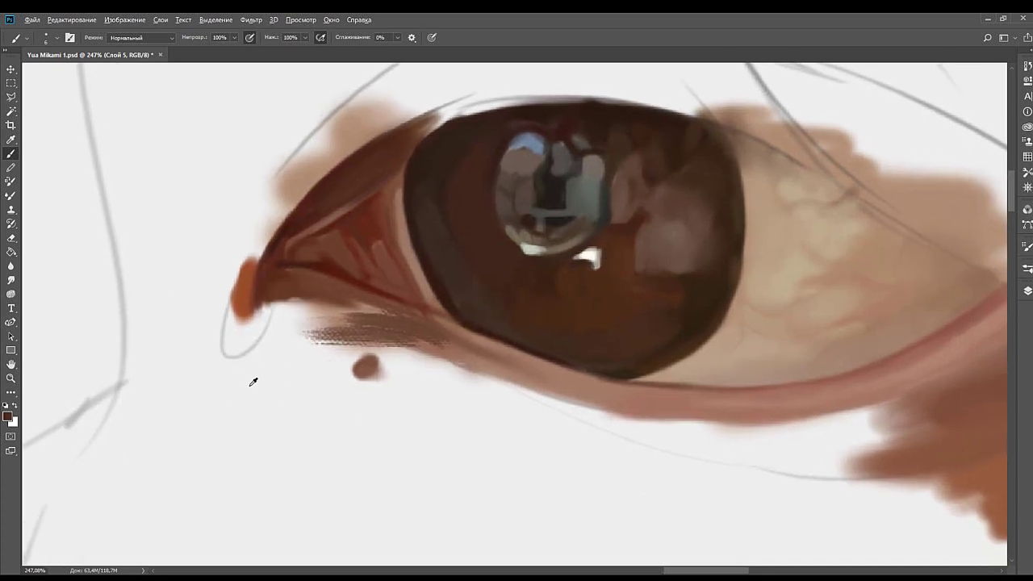
pyautogui.moveTo(611, 336); pyautogui.dragTo(651, 346)
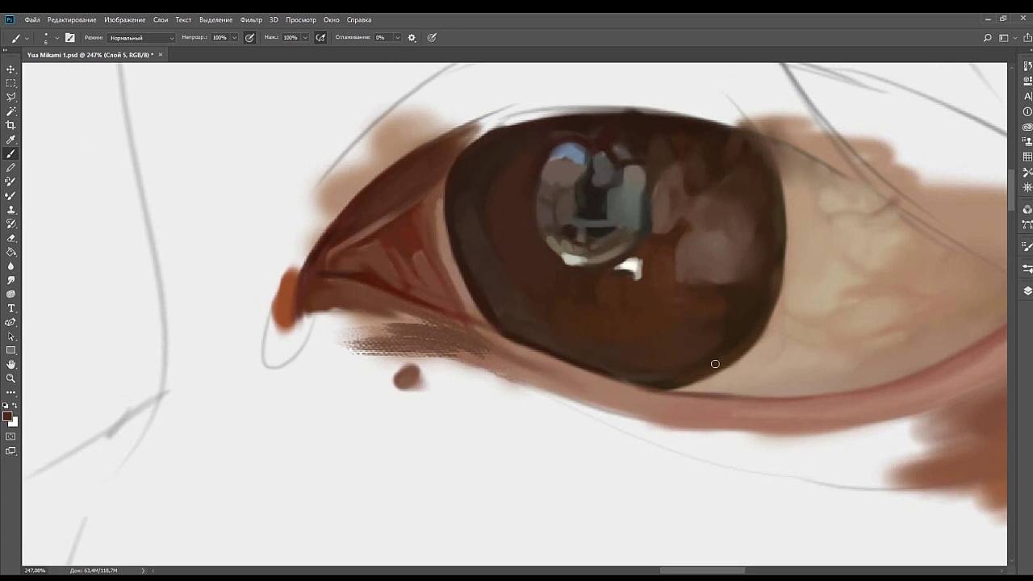
pyautogui.keyDown('alt'); pyautogui.click(267, 393); pyautogui.keyUp('alt')
pyautogui.moveTo(714, 363); pyautogui.dragTo(660, 337)
pyautogui.keyDown('alt'); pyautogui.click(718, 377); pyautogui.keyUp('alt')
pyautogui.hotkey('ctrl', 'z')
pyautogui.click(686, 353)
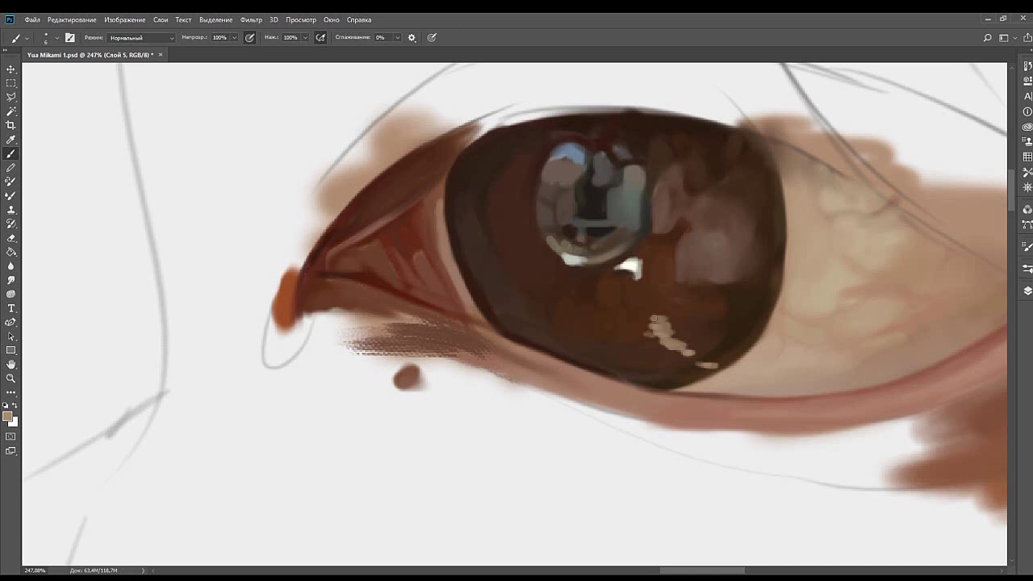
# Lengthen the beige diagonal streak upward and refine its outline with sampled browns and beiges.
pyautogui.moveTo(642, 317); pyautogui.dragTo(632, 308)
pyautogui.moveTo(644, 333)
pyautogui.mouseDown()
pyautogui.moveTo(630, 327)
pyautogui.moveTo(644, 334)
pyautogui.mouseUp()
pyautogui.keyDown('alt'); pyautogui.click(621, 329); pyautogui.keyUp('alt')
pyautogui.keyDown('alt'); pyautogui.click(657, 329); pyautogui.keyUp('alt')
pyautogui.keyDown('alt'); pyautogui.click(641, 308); pyautogui.keyUp('alt')
pyautogui.keyDown('alt'); pyautogui.click(621, 311); pyautogui.keyUp('alt')
pyautogui.moveTo(631, 311)
pyautogui.mouseDown()
pyautogui.moveTo(649, 332)
pyautogui.moveTo(631, 304)
pyautogui.moveTo(649, 333)
pyautogui.moveTo(672, 324)
pyautogui.moveTo(650, 303)
pyautogui.moveTo(678, 338)
pyautogui.mouseUp()
pyautogui.keyDown('alt'); pyautogui.click(664, 325); pyautogui.keyUp('alt')
pyautogui.keyDown('alt'); pyautogui.click(670, 341); pyautogui.keyUp('alt')
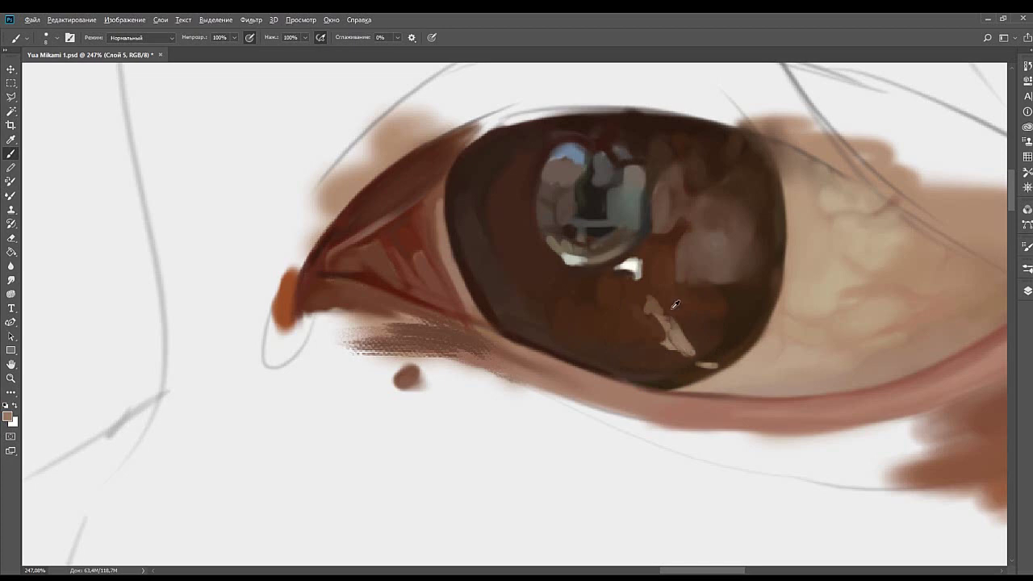
# Add a second beige streak branching from the diagonal one toward the inner side of the lower iris.
pyautogui.keyDown('alt'); pyautogui.click(671, 305); pyautogui.keyUp('alt')
pyautogui.keyDown('alt'); pyautogui.click(653, 311); pyautogui.keyUp('alt')
pyautogui.moveTo(671, 344); pyautogui.dragTo(663, 345)
pyautogui.keyDown('alt'); pyautogui.click(671, 339); pyautogui.keyUp('alt')
pyautogui.moveTo(667, 344)
pyautogui.mouseDown()
pyautogui.moveTo(606, 326)
pyautogui.moveTo(622, 321)
pyautogui.moveTo(646, 329)
pyautogui.mouseUp()
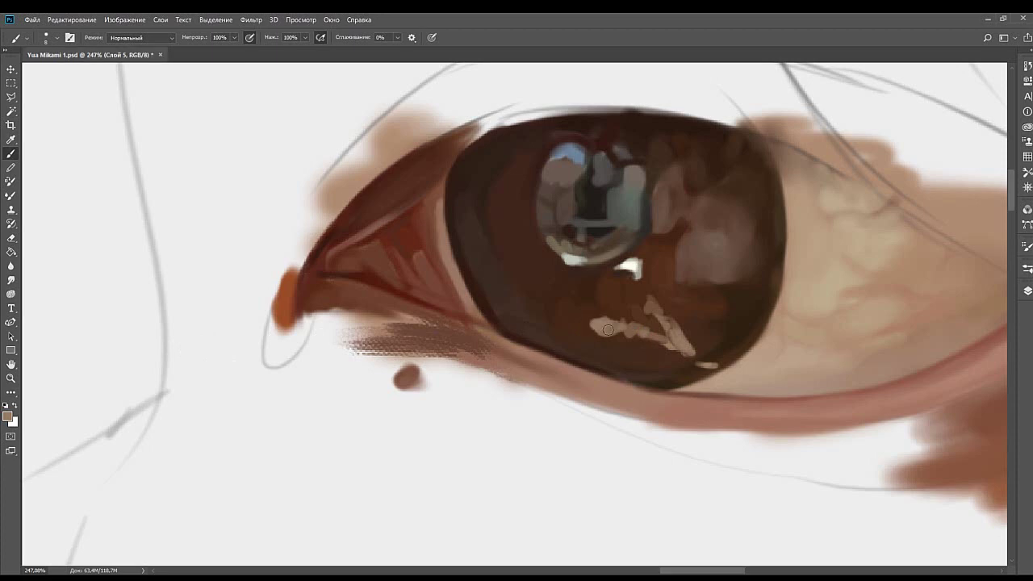
# Brighten the branching streak with light cream dabs and clean up its edges with sampled brown.
pyautogui.keyDown('alt'); pyautogui.click(166, 351); pyautogui.keyUp('alt')
pyautogui.moveTo(601, 323)
pyautogui.mouseDown()
pyautogui.moveTo(652, 336)
pyautogui.moveTo(595, 342)
pyautogui.moveTo(658, 340)
pyautogui.mouseUp()
pyautogui.keyDown('alt'); pyautogui.click(652, 334); pyautogui.keyUp('alt')
pyautogui.keyDown('alt'); pyautogui.click(612, 333); pyautogui.keyUp('alt')
pyautogui.keyDown('alt'); pyautogui.click(656, 337); pyautogui.keyUp('alt')
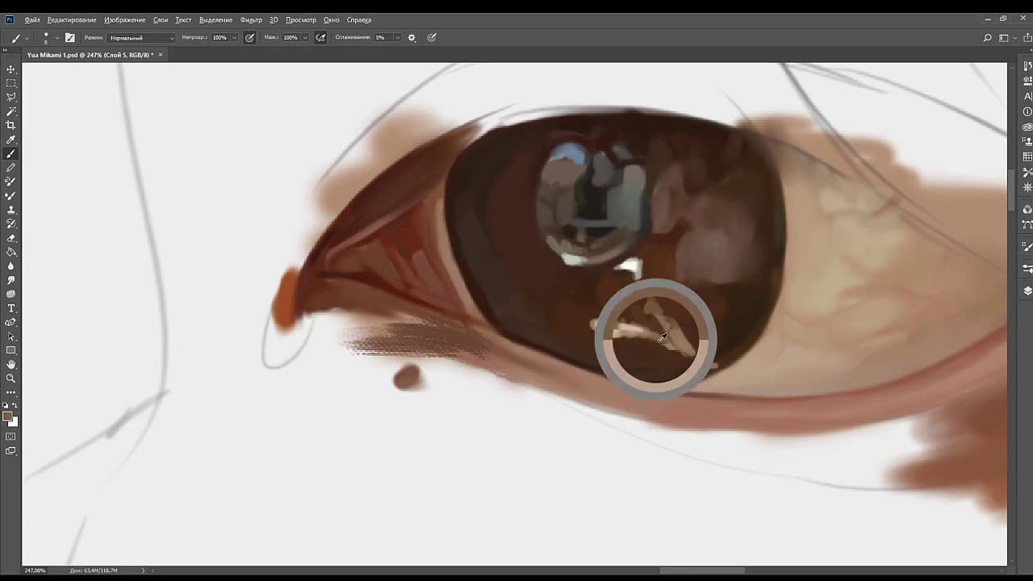
pyautogui.keyDown('alt'); pyautogui.click(661, 345); pyautogui.keyUp('alt')
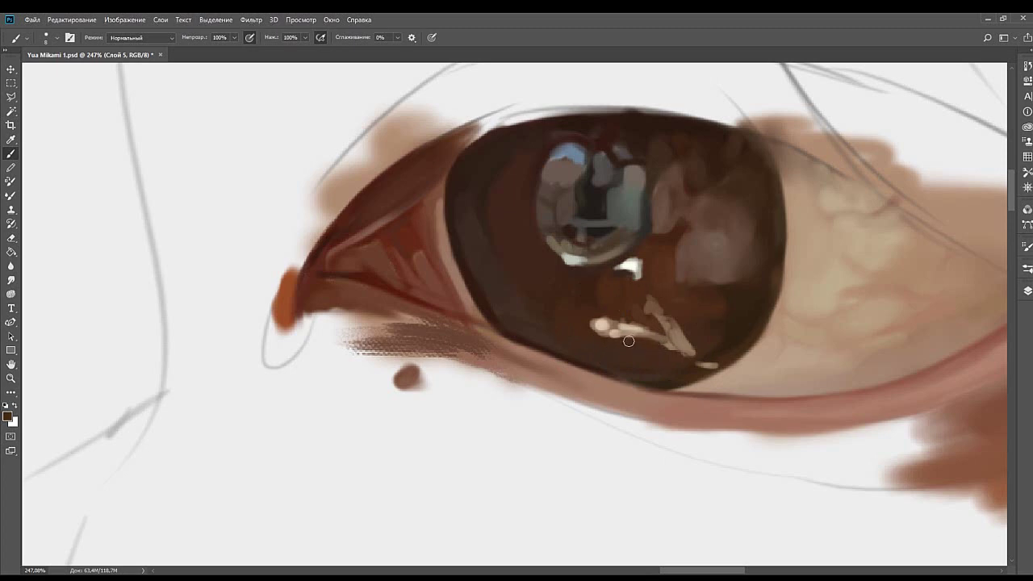
pyautogui.keyDown('alt'); pyautogui.click(630, 325); pyautogui.keyUp('alt')
pyautogui.moveTo(688, 350)
pyautogui.mouseDown()
pyautogui.moveTo(678, 332)
pyautogui.moveTo(682, 353)
pyautogui.moveTo(676, 332)
pyautogui.moveTo(665, 348)
pyautogui.mouseUp()
# Paint a darker blue arc inside the blue highlight in the upper part of the pupil.
pyautogui.moveTo(693, 257)
pyautogui.mouseDown()
pyautogui.moveTo(685, 311)
pyautogui.moveTo(738, 288)
pyautogui.mouseUp()
pyautogui.moveTo(663, 211); pyautogui.dragTo(686, 244)
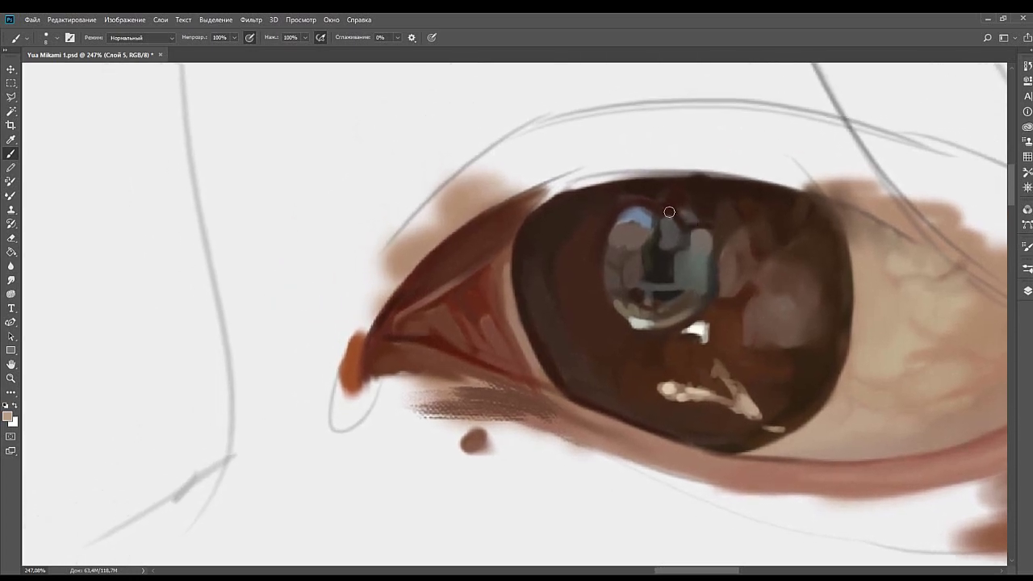
pyautogui.keyDown('alt'); pyautogui.click(146, 210); pyautogui.keyUp('alt')
pyautogui.keyDown('alt'); pyautogui.click(613, 212); pyautogui.keyUp('alt')
pyautogui.moveTo(682, 203); pyautogui.dragTo(569, 230)
pyautogui.moveTo(571, 337); pyautogui.dragTo(649, 267)
pyautogui.moveTo(667, 228); pyautogui.dragTo(656, 266)
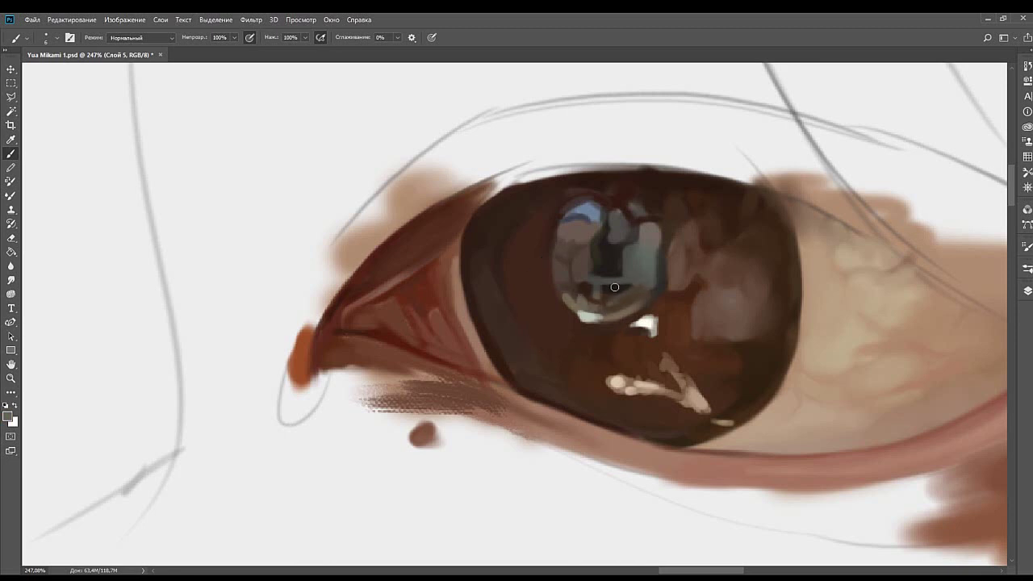
# Touch up the pupil's lower inner reflections with sampled reddish brown.
pyautogui.moveTo(592, 297); pyautogui.dragTo(573, 326)
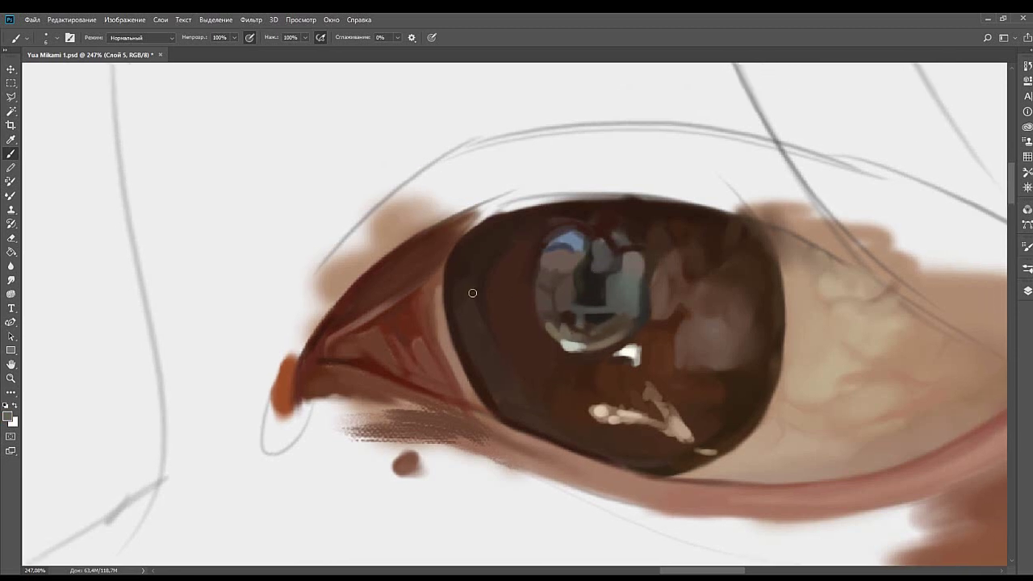
pyautogui.moveTo(410, 284); pyautogui.dragTo(361, 246)
pyautogui.keyDown('alt'); pyautogui.click(605, 300); pyautogui.keyUp('alt')
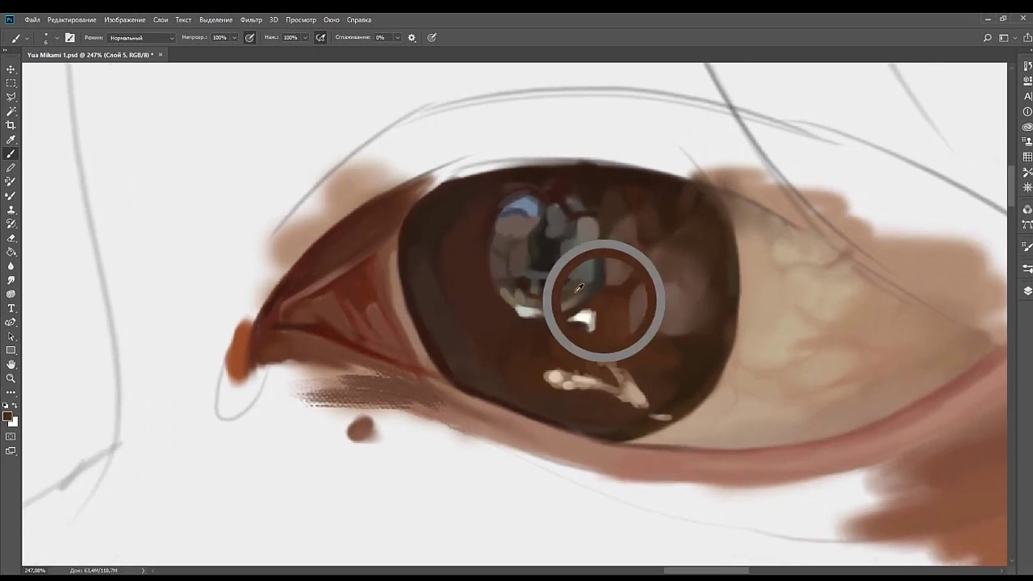
pyautogui.click(519, 281)
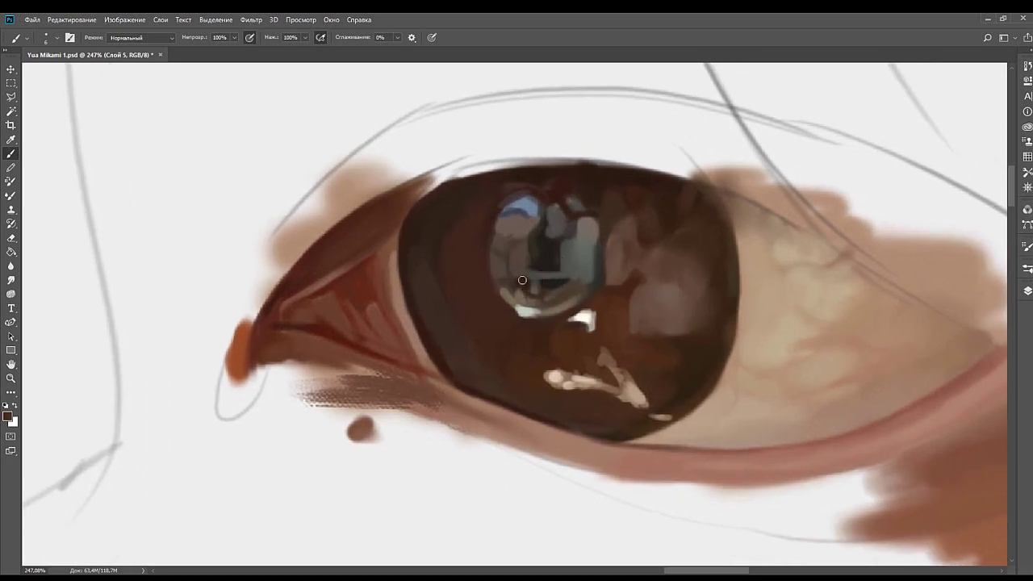
pyautogui.moveTo(571, 291)
pyautogui.mouseDown()
pyautogui.moveTo(550, 350)
pyautogui.moveTo(554, 315)
pyautogui.moveTo(574, 298)
pyautogui.moveTo(558, 336)
pyautogui.mouseUp()
pyautogui.moveTo(570, 409); pyautogui.dragTo(569, 313)
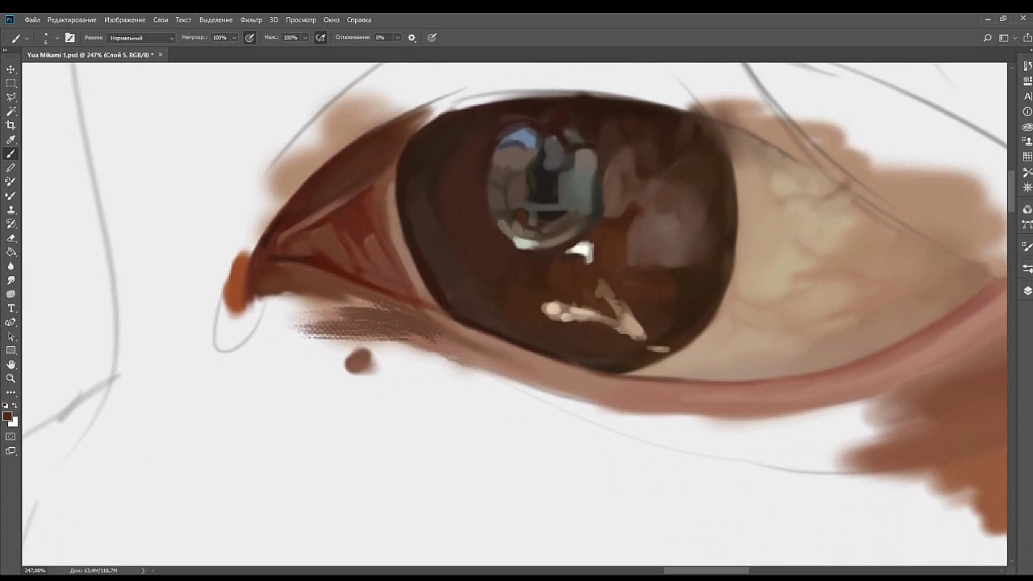
pyautogui.moveTo(653, 213); pyautogui.dragTo(648, 240)
pyautogui.moveTo(594, 288)
pyautogui.mouseDown()
pyautogui.moveTo(585, 313)
pyautogui.moveTo(602, 258)
pyautogui.moveTo(603, 279)
pyautogui.mouseUp()
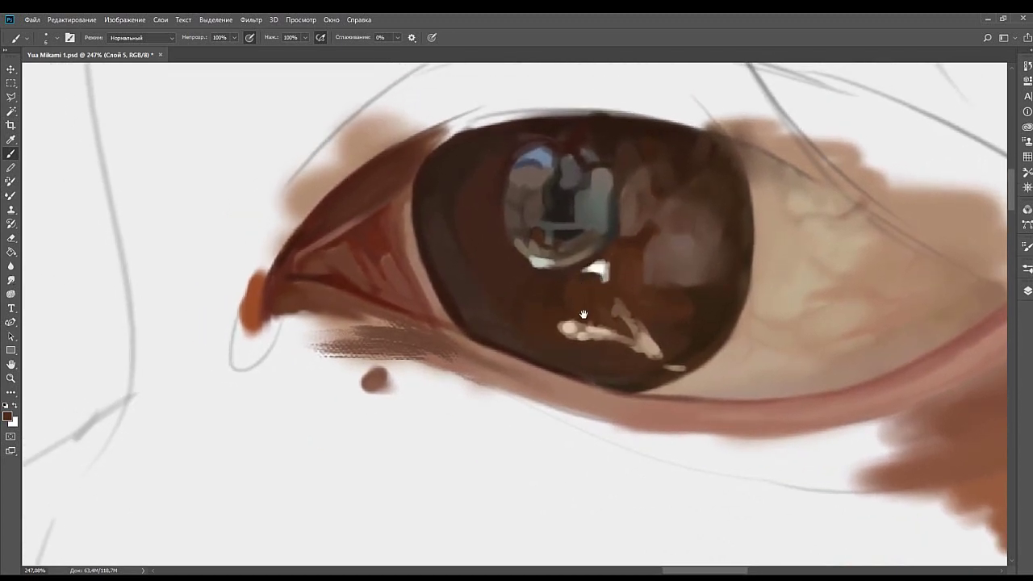
# Smudge the inner end of the cream reflection in the lower iris using the Smudge tool at 25 px.
pyautogui.click(11, 280)
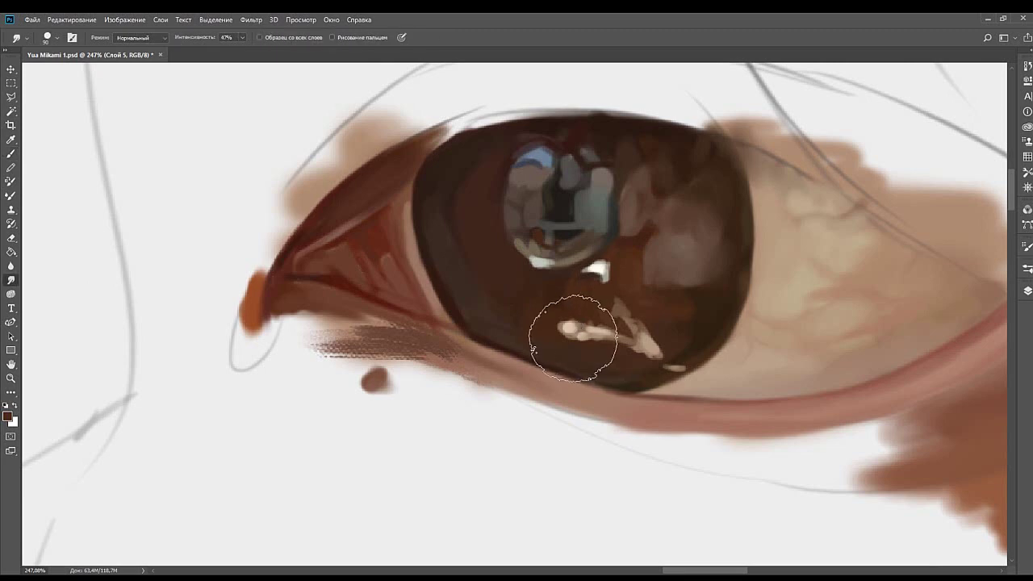
pyautogui.hotkey('ctrl', 'z')
pyautogui.press('[')
pyautogui.press('[')
pyautogui.press('[')
pyautogui.press('[')
pyautogui.press('[')
pyautogui.press('[')
pyautogui.press('[')
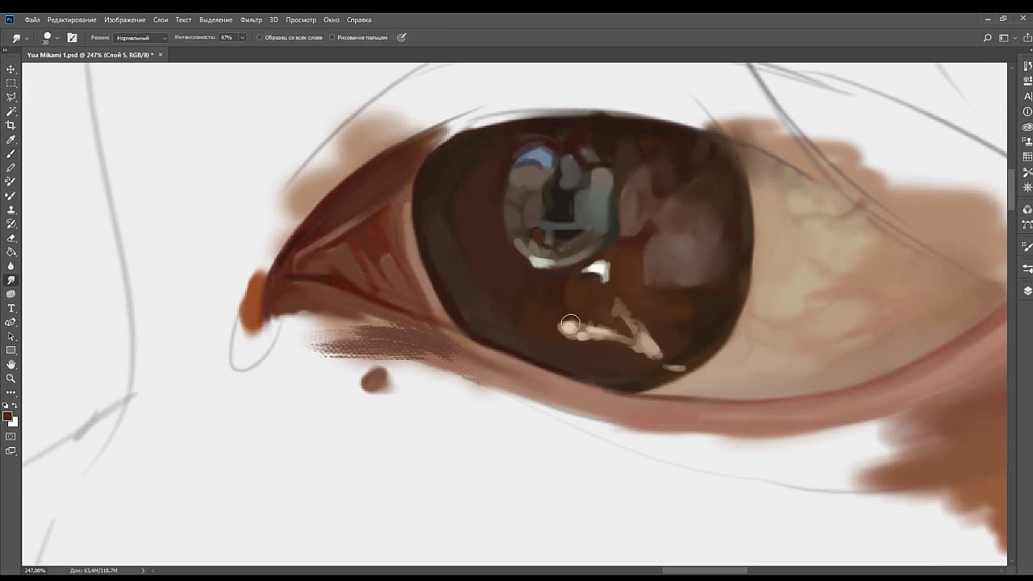
pyautogui.press(']')
pyautogui.press(']')
pyautogui.moveTo(596, 342)
pyautogui.mouseDown()
pyautogui.moveTo(560, 334)
pyautogui.moveTo(583, 325)
pyautogui.moveTo(566, 324)
pyautogui.mouseUp()
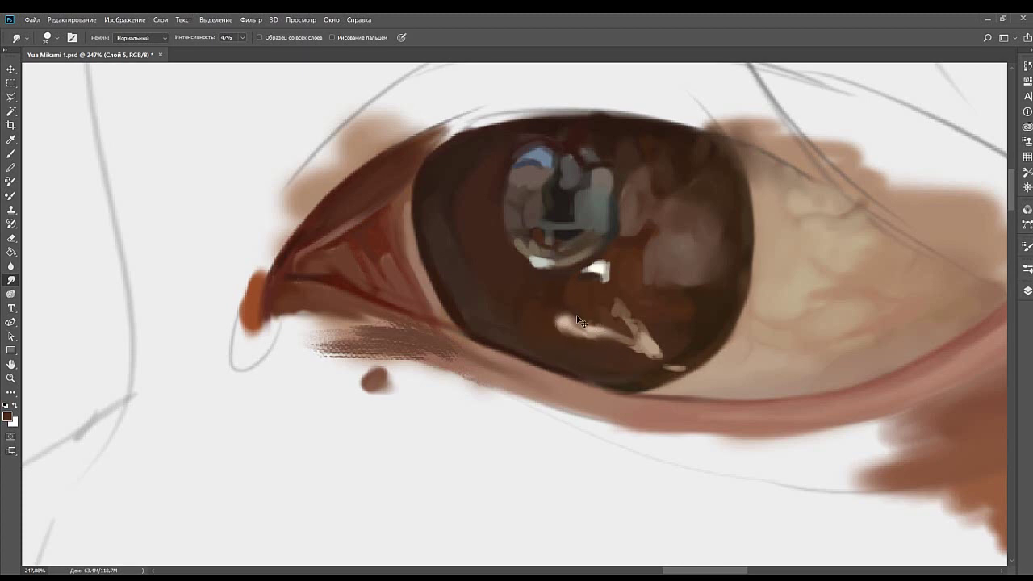
# Smudge the diagonal streak and the small dash beside it so the cream reflections soften into the iris.
pyautogui.moveTo(642, 307)
pyautogui.mouseDown()
pyautogui.moveTo(572, 298)
pyautogui.moveTo(602, 288)
pyautogui.moveTo(597, 305)
pyautogui.moveTo(576, 295)
pyautogui.moveTo(567, 251)
pyautogui.mouseUp()
pyautogui.moveTo(564, 299)
pyautogui.mouseDown()
pyautogui.moveTo(550, 269)
pyautogui.moveTo(645, 289)
pyautogui.moveTo(617, 352)
pyautogui.mouseUp()
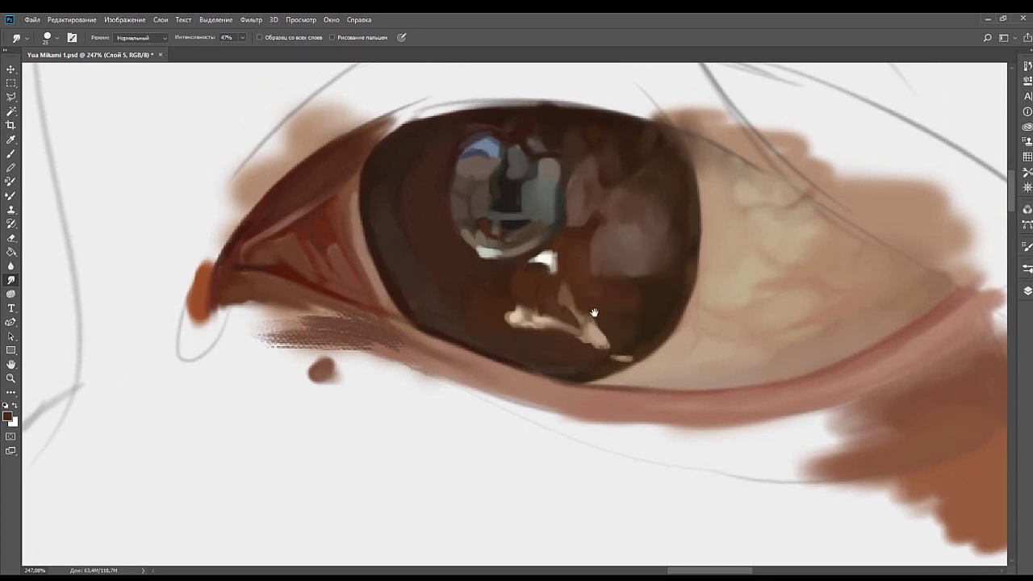
pyautogui.moveTo(594, 314); pyautogui.dragTo(611, 321)
pyautogui.moveTo(623, 361); pyautogui.dragTo(644, 366)
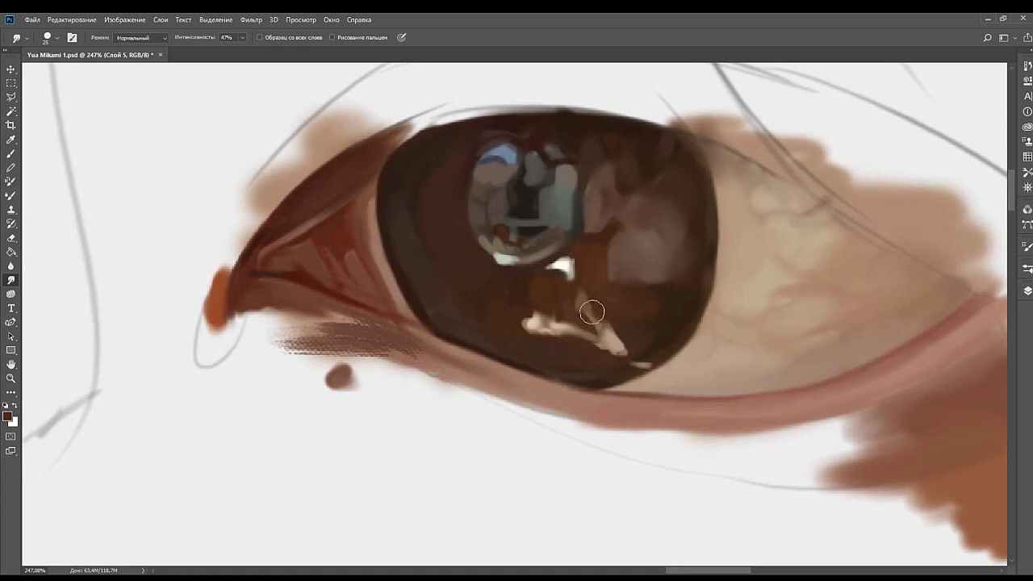
pyautogui.moveTo(587, 229); pyautogui.dragTo(612, 276)
pyautogui.moveTo(657, 318); pyautogui.dragTo(621, 315)
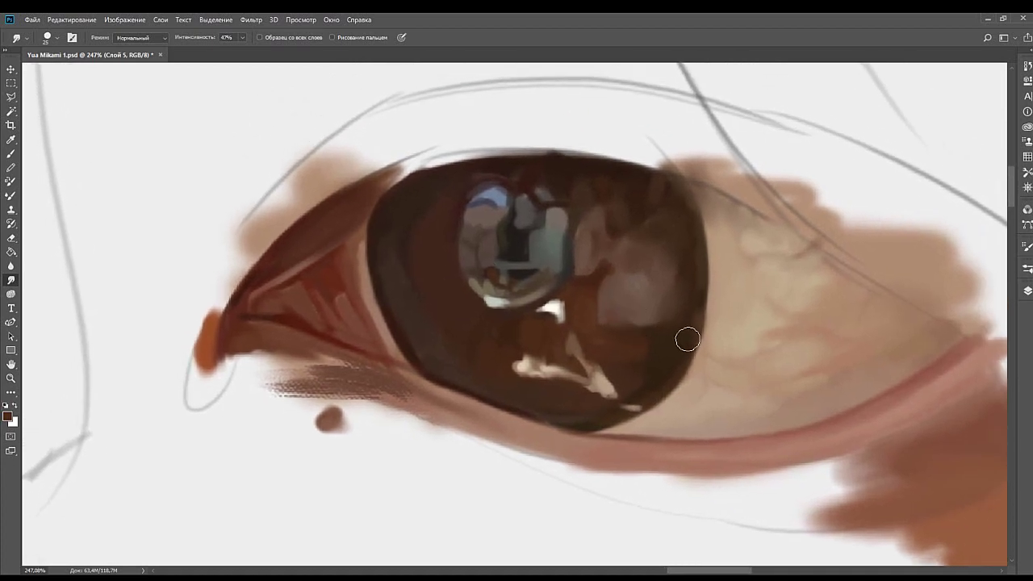
pyautogui.moveTo(540, 275); pyautogui.dragTo(498, 287)
pyautogui.moveTo(566, 312)
pyautogui.mouseDown()
pyautogui.moveTo(570, 320)
pyautogui.moveTo(591, 300)
pyautogui.mouseUp()
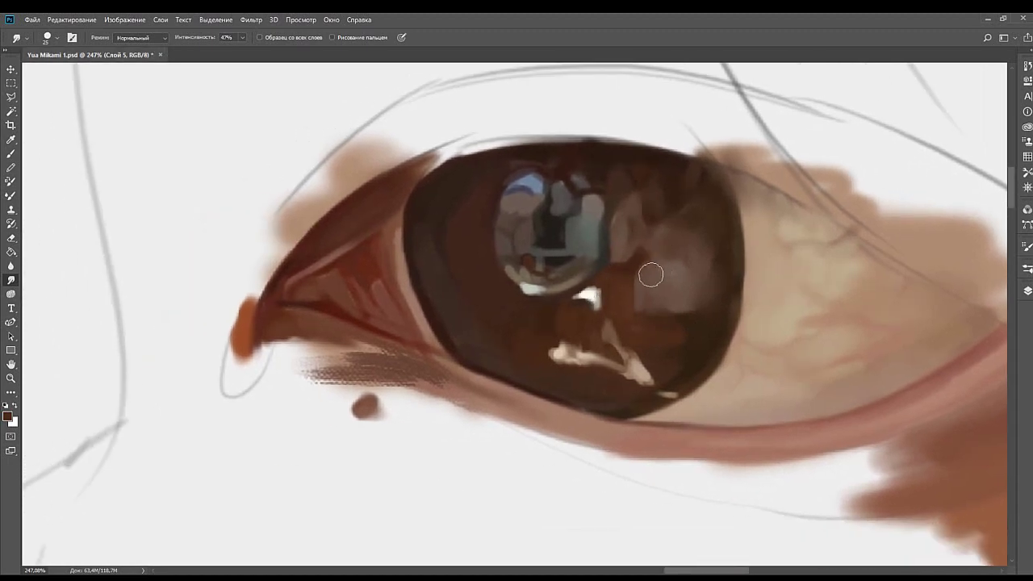
# Switch to layer Слой 4 and blend the brown tones along the iris's edges and inner side with the Smudge tool.
pyautogui.moveTo(568, 253); pyautogui.dragTo(595, 269)
pyautogui.moveTo(521, 313); pyautogui.dragTo(576, 289)
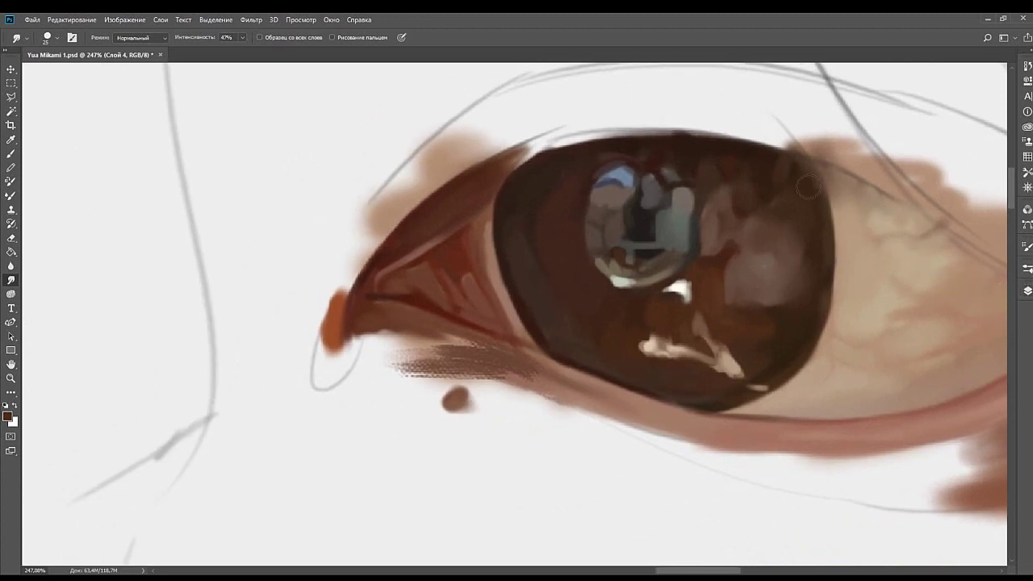
pyautogui.moveTo(553, 278); pyautogui.dragTo(528, 309)
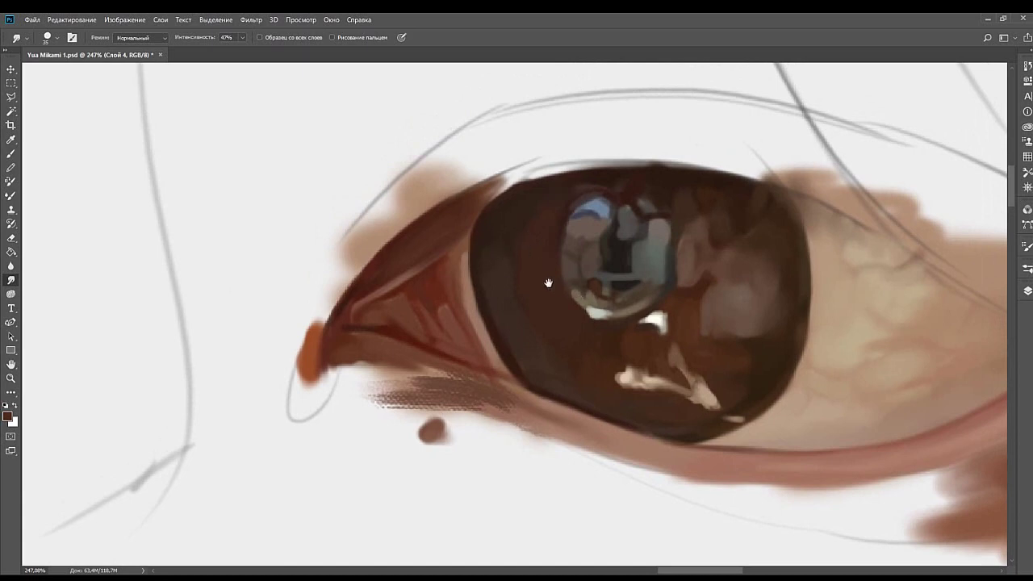
pyautogui.moveTo(549, 283); pyautogui.dragTo(474, 263)
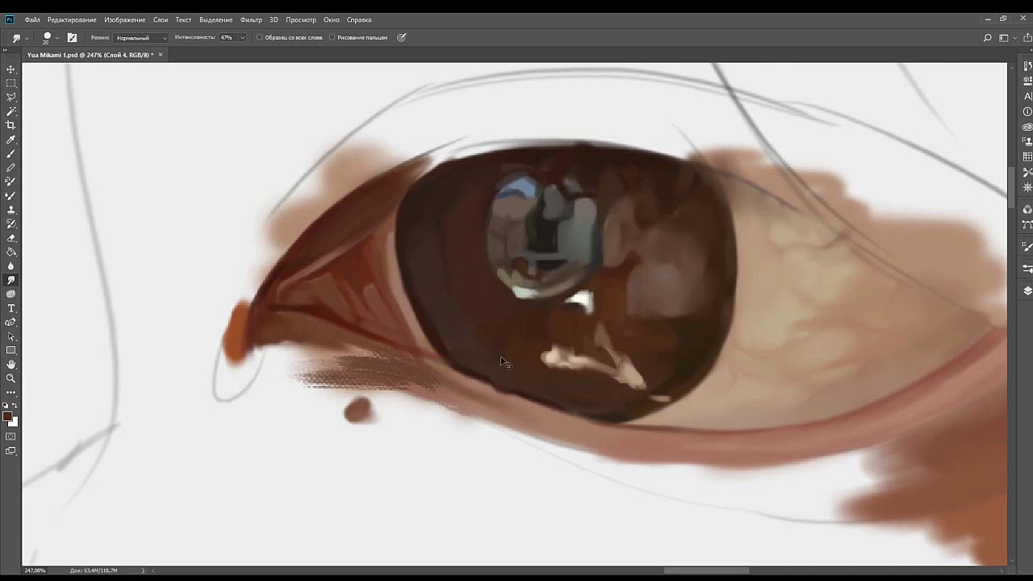
pyautogui.scroll(2, 483, 357)
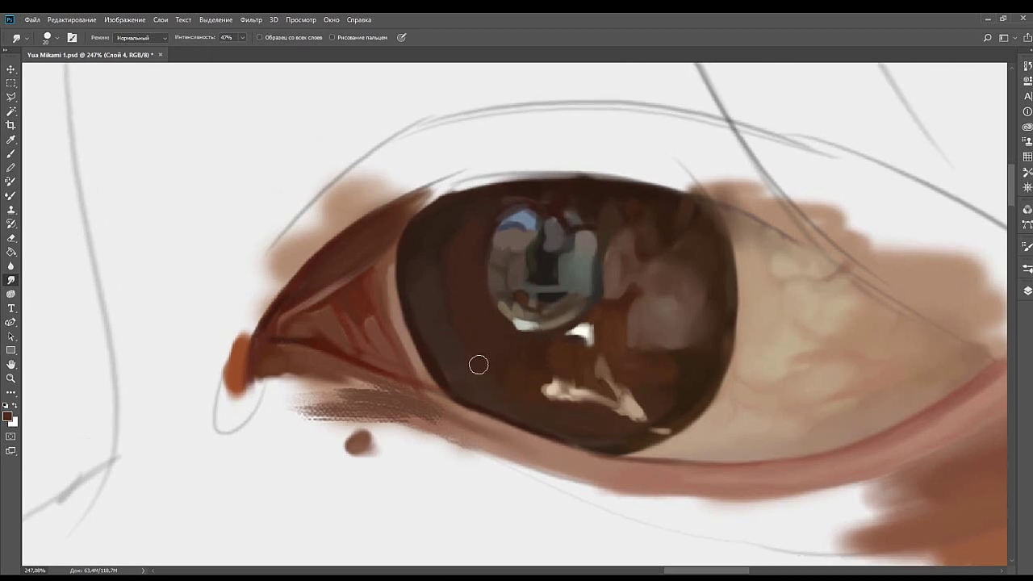
pyautogui.moveTo(586, 297)
pyautogui.mouseDown()
pyautogui.moveTo(551, 299)
pyautogui.moveTo(546, 315)
pyautogui.mouseUp()
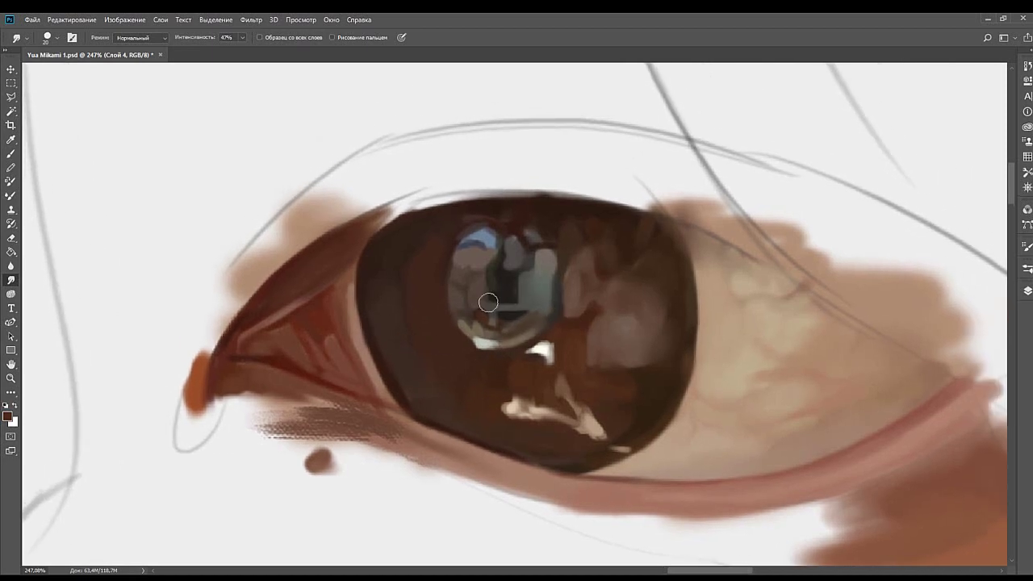
# Smudge the greyish reflection patch into the surrounding brown of the outer iris with a 25 px tip.
pyautogui.scroll(-2, 532, 259)
pyautogui.hscroll(2, 564, 277)
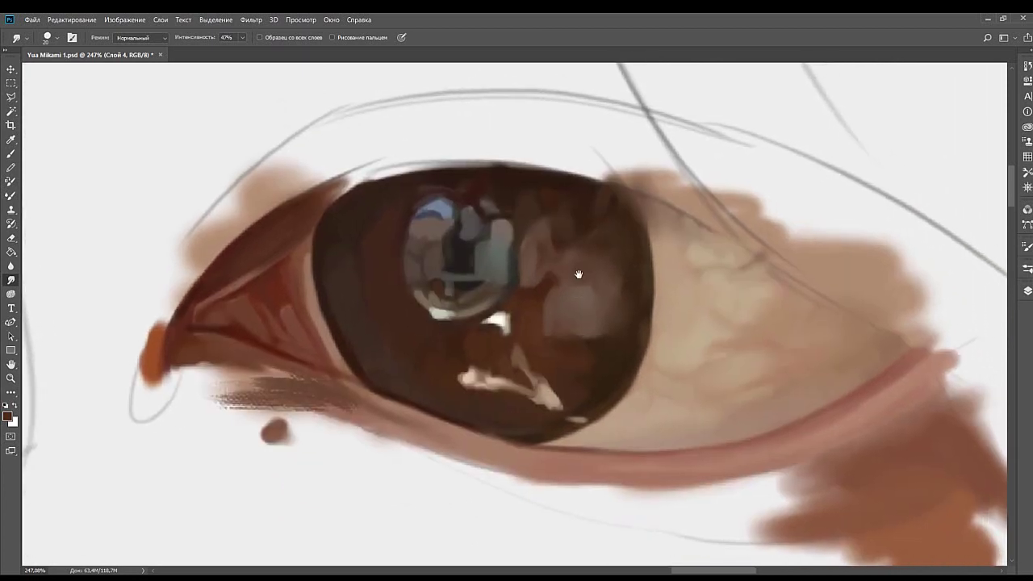
pyautogui.moveTo(626, 270)
pyautogui.mouseDown()
pyautogui.moveTo(573, 316)
pyautogui.moveTo(588, 311)
pyautogui.moveTo(595, 288)
pyautogui.moveTo(596, 352)
pyautogui.mouseUp()
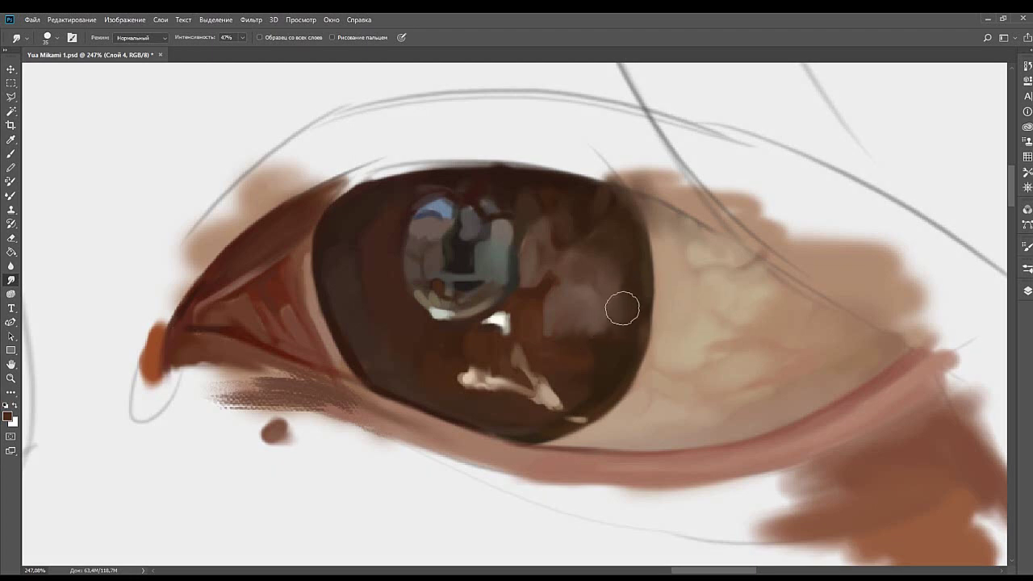
pyautogui.moveTo(620, 280); pyautogui.dragTo(617, 312)
pyautogui.moveTo(568, 256); pyautogui.dragTo(631, 279)
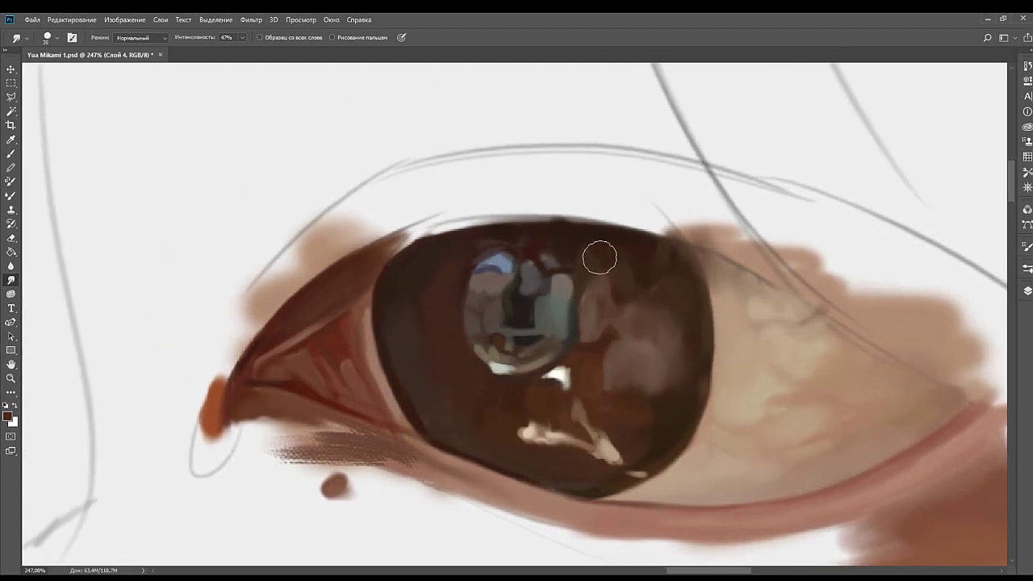
# Smudge the brown patches of the upper iris and the reflections in the lower pupil, reducing the Smudge tip to 15 px.
pyautogui.moveTo(545, 295); pyautogui.dragTo(613, 303)
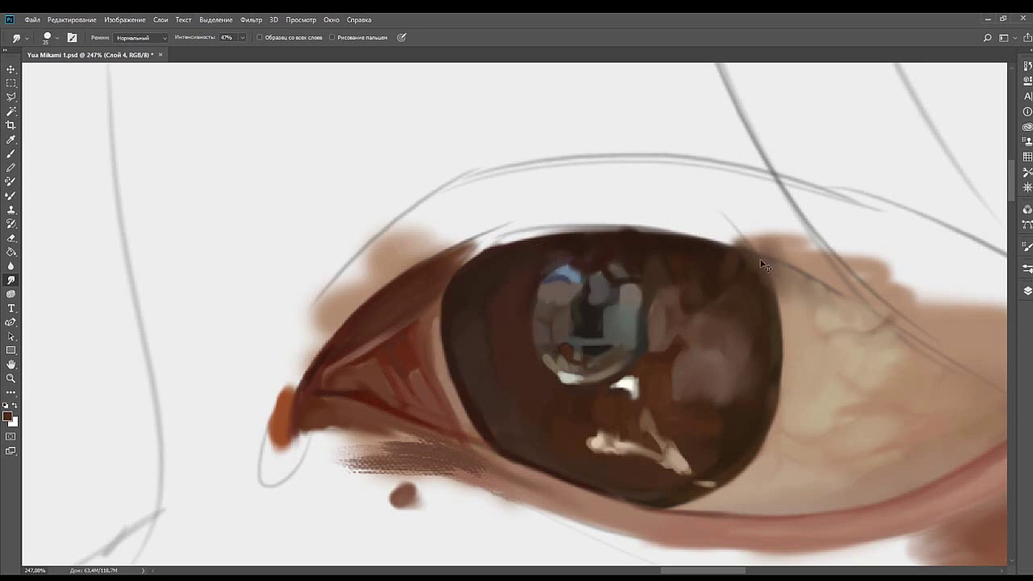
pyautogui.moveTo(656, 342); pyautogui.dragTo(637, 350)
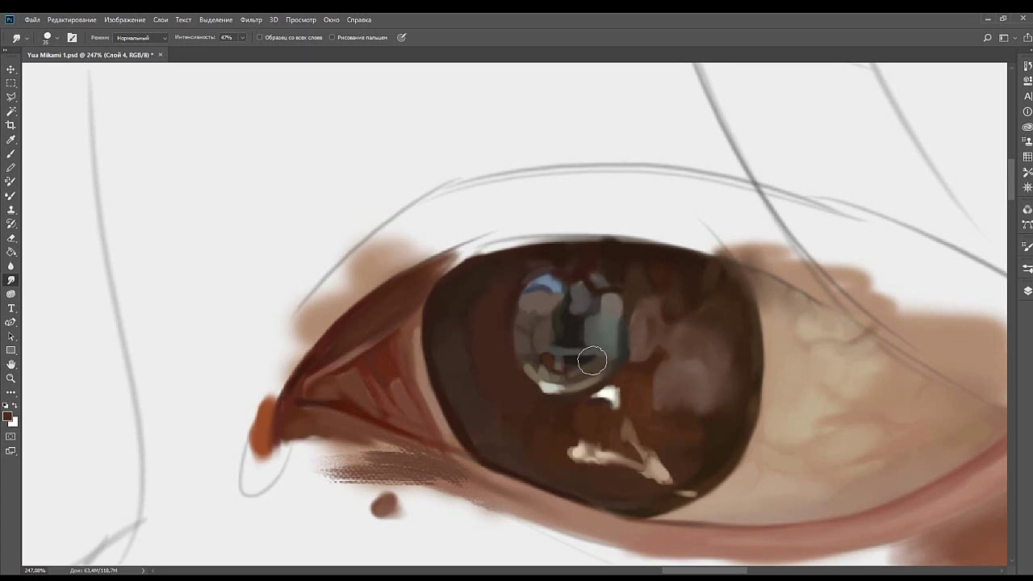
pyautogui.press('[')
pyautogui.press('[')
pyautogui.press('[')
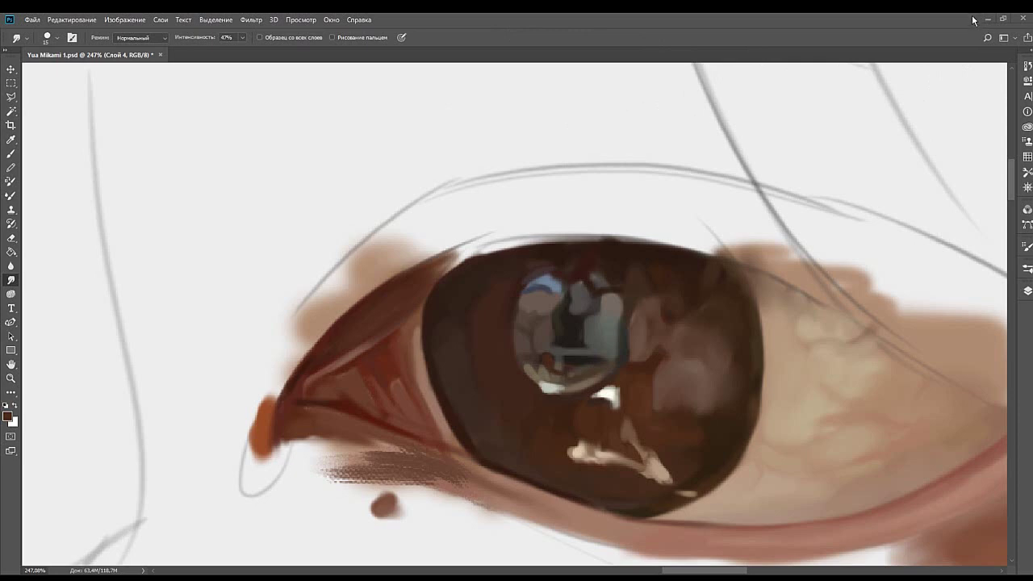
pyautogui.moveTo(627, 324); pyautogui.dragTo(573, 220)
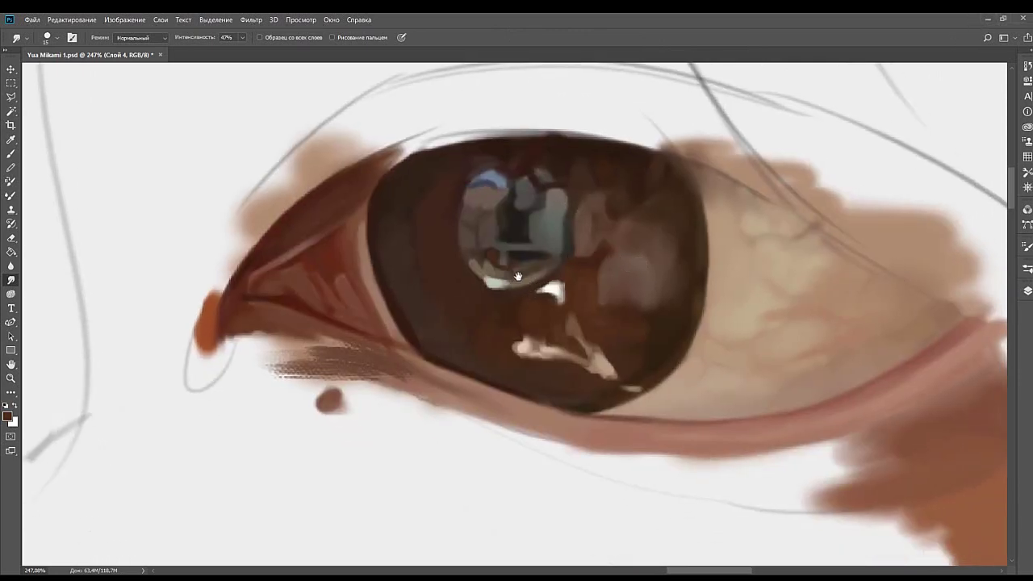
pyautogui.moveTo(519, 278); pyautogui.dragTo(533, 289)
# Switch to the Brush and paint a dark brown edge along the pupil's inner side on layer Слой 6.
pyautogui.press('b')
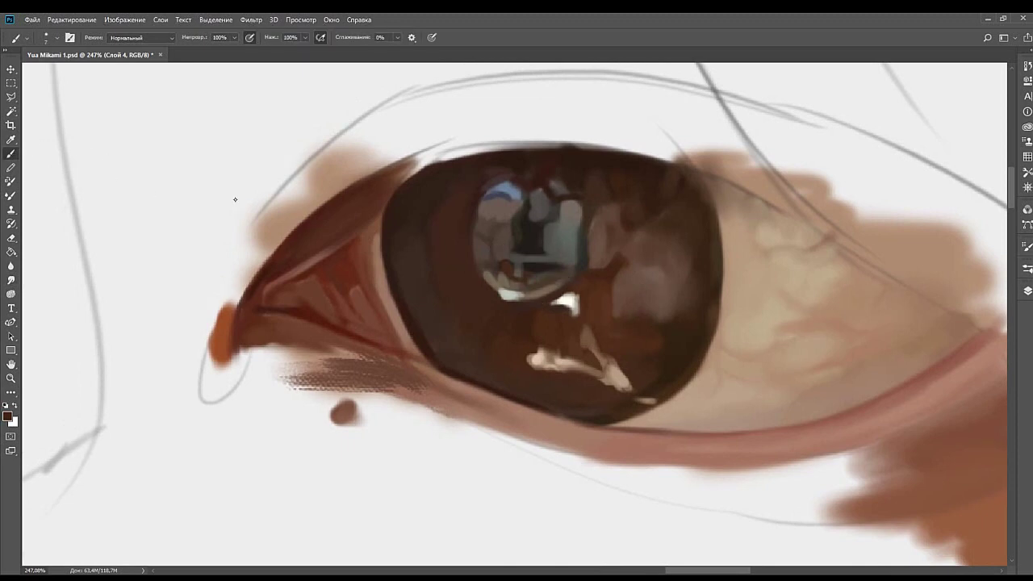
pyautogui.moveTo(508, 210)
pyautogui.mouseDown()
pyautogui.moveTo(492, 244)
pyautogui.moveTo(500, 249)
pyautogui.mouseUp()
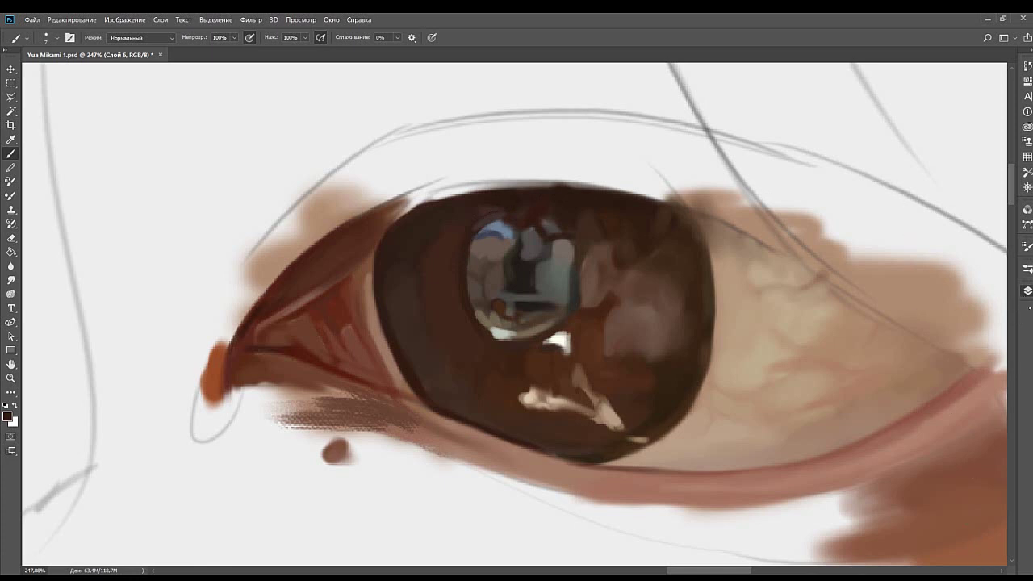
pyautogui.hscroll(-2, 488, 232)
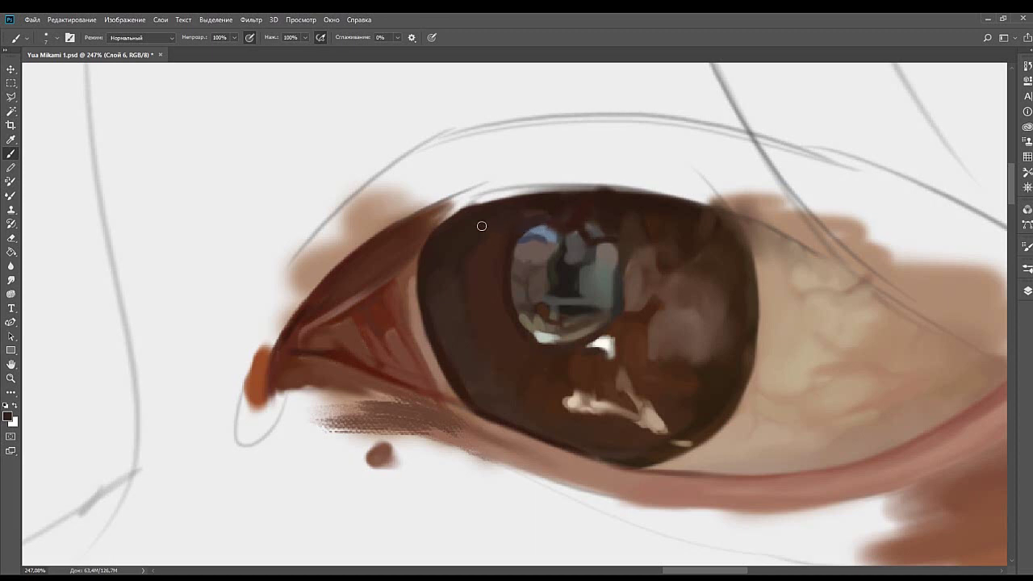
# Paint sampled dark brown tones into the iris between the pupil and the inner eye corner.
pyautogui.press(']')
pyautogui.press(']')
pyautogui.press(']')
pyautogui.moveTo(479, 254); pyautogui.dragTo(500, 254)
pyautogui.keyDown('alt'); pyautogui.click(469, 257); pyautogui.keyUp('alt')
pyautogui.moveTo(565, 163); pyautogui.dragTo(544, 123)
pyautogui.moveTo(537, 253); pyautogui.dragTo(476, 222)
pyautogui.moveTo(567, 199); pyautogui.dragTo(604, 246)
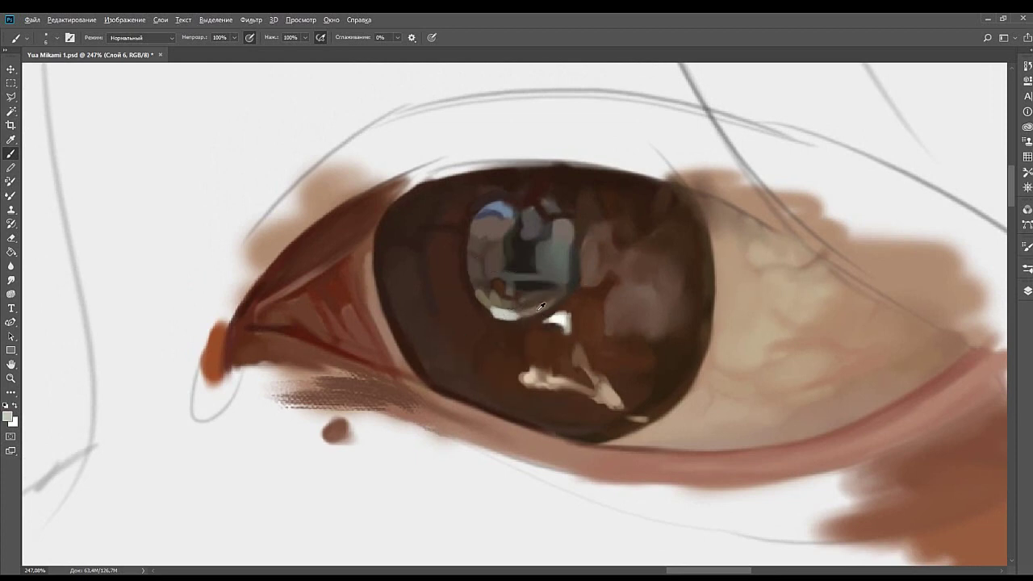
# Touch up the pupil's lower rim with sampled grey-beige and reshape the cream reflection below it with dark brown at 10 px.
pyautogui.keyDown('alt'); pyautogui.click(539, 307); pyautogui.keyUp('alt')
pyautogui.moveTo(632, 298); pyautogui.dragTo(617, 260)
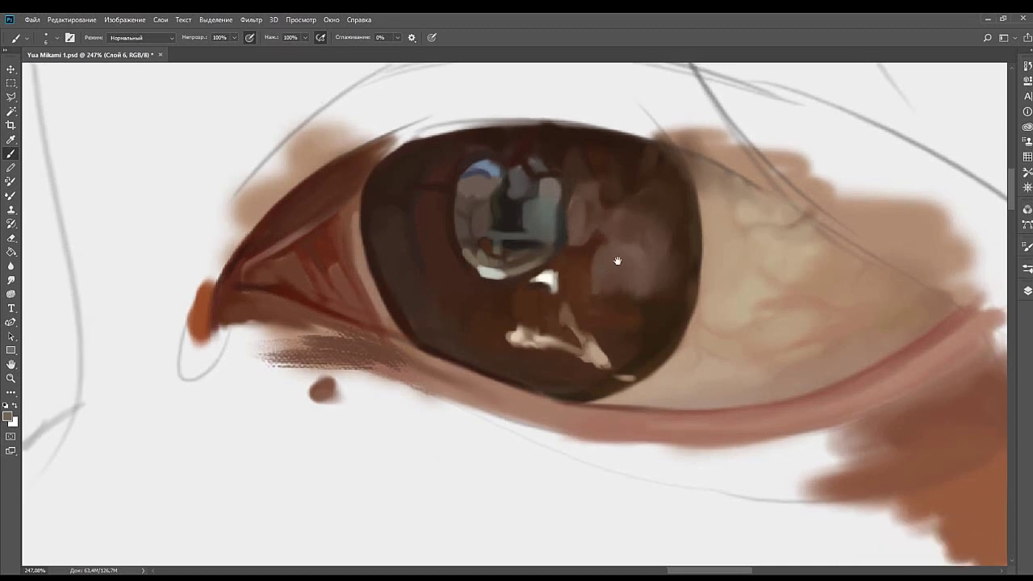
pyautogui.moveTo(616, 311); pyautogui.dragTo(616, 322)
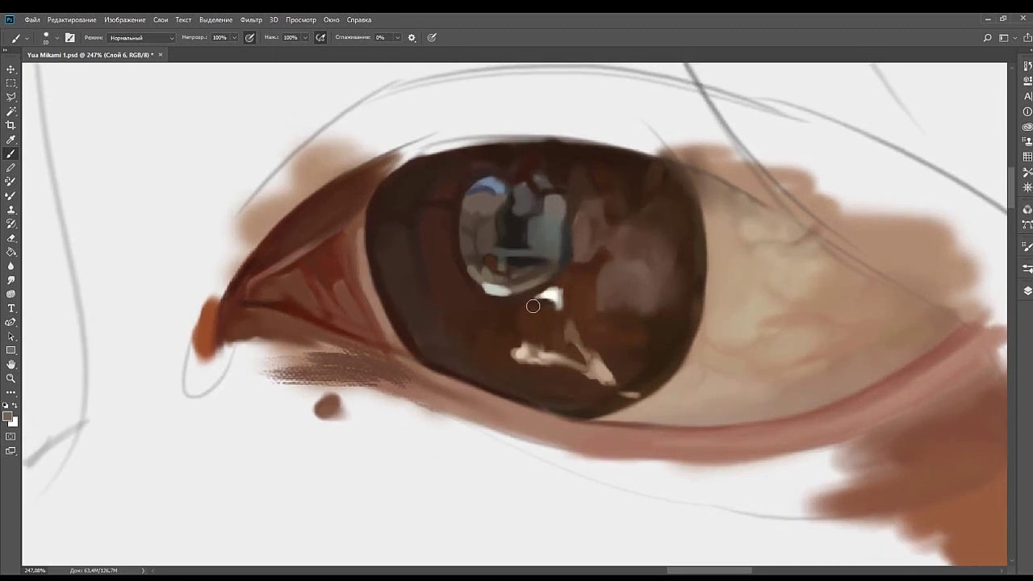
pyautogui.keyDown('alt'); pyautogui.click(249, 304); pyautogui.keyUp('alt')
pyautogui.moveTo(566, 283)
pyautogui.mouseDown()
pyautogui.moveTo(523, 290)
pyautogui.moveTo(510, 322)
pyautogui.moveTo(521, 233)
pyautogui.moveTo(517, 257)
pyautogui.mouseUp()
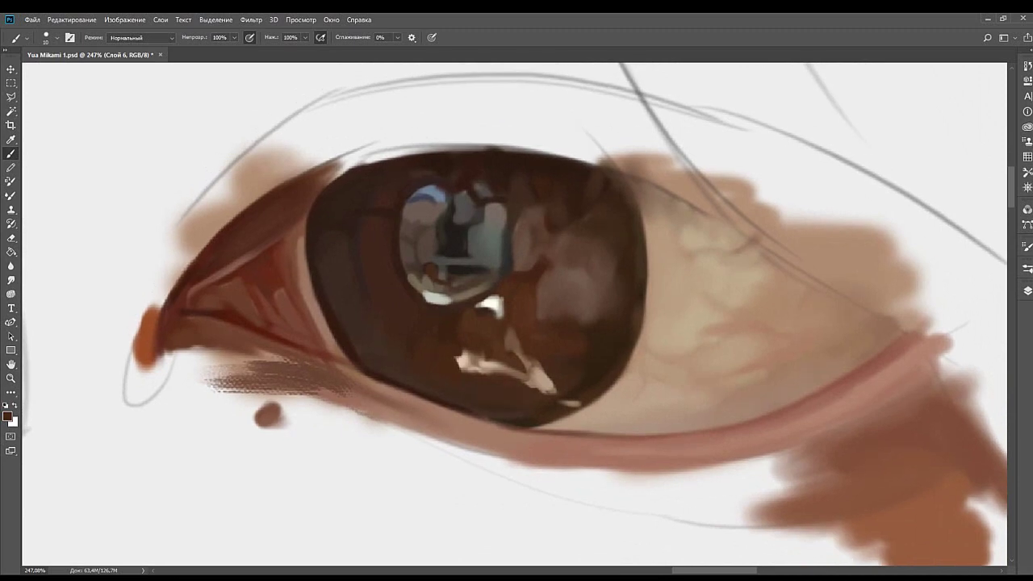
pyautogui.moveTo(641, 234)
pyautogui.mouseDown()
pyautogui.moveTo(689, 237)
pyautogui.moveTo(718, 260)
pyautogui.mouseUp()
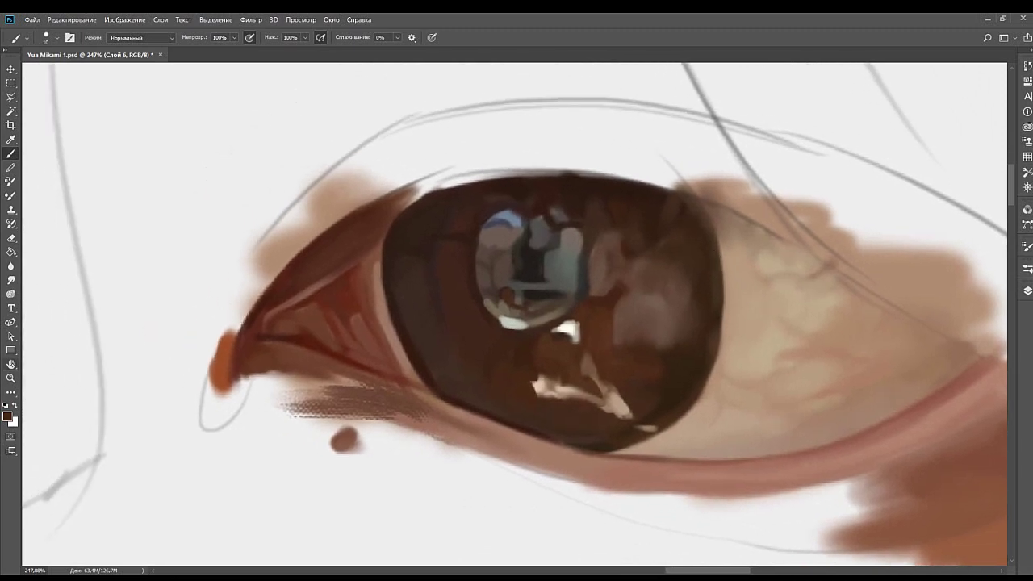
pyautogui.press('z')
pyautogui.moveTo(611, 267)
pyautogui.mouseDown()
pyautogui.moveTo(535, 276)
pyautogui.moveTo(637, 253)
pyautogui.moveTo(574, 283)
pyautogui.moveTo(541, 284)
pyautogui.moveTo(595, 257)
pyautogui.mouseUp()
pyautogui.moveTo(512, 269); pyautogui.dragTo(525, 287)
pyautogui.click(526, 305)
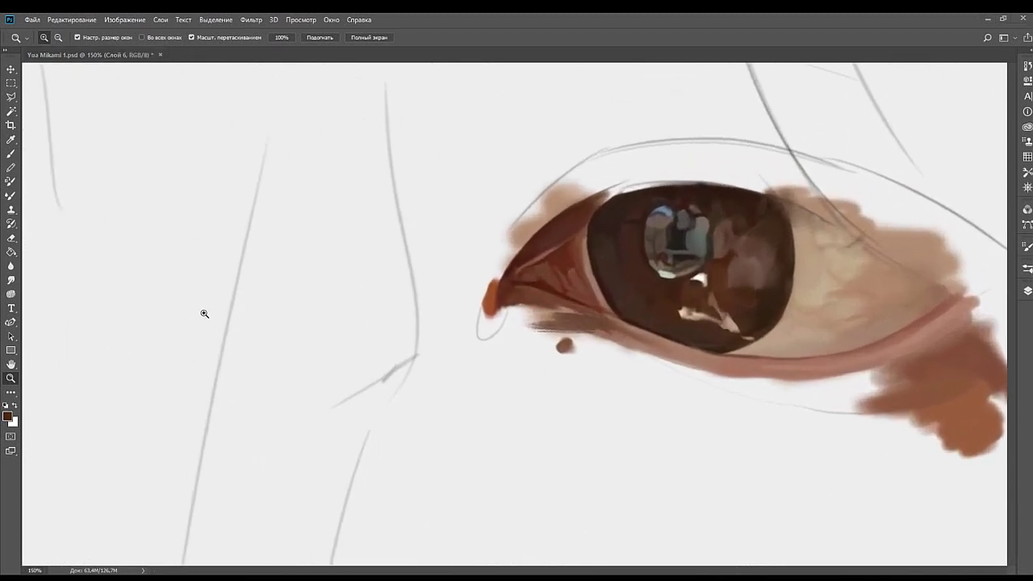
pyautogui.moveTo(525, 297); pyautogui.dragTo(555, 316)
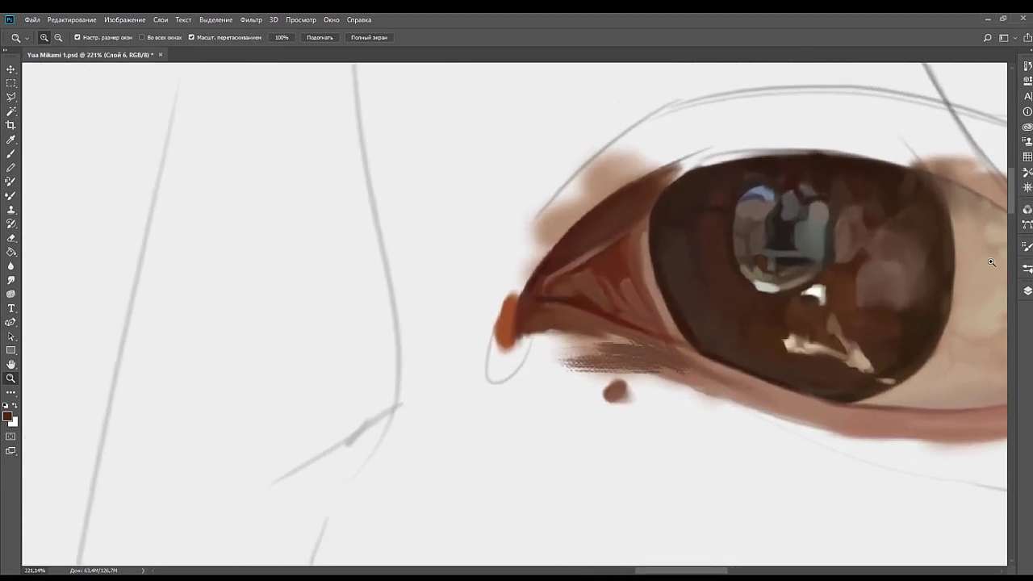
pyautogui.press('b')
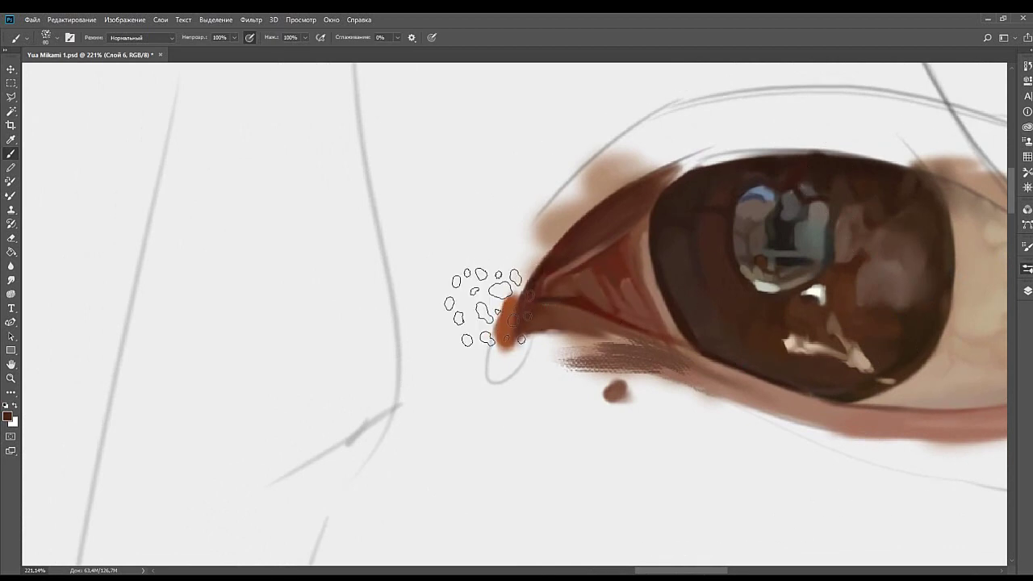
pyautogui.moveTo(476, 312); pyautogui.dragTo(528, 220)
pyautogui.hotkey('ctrl', 'z')
pyautogui.click(860, 399)
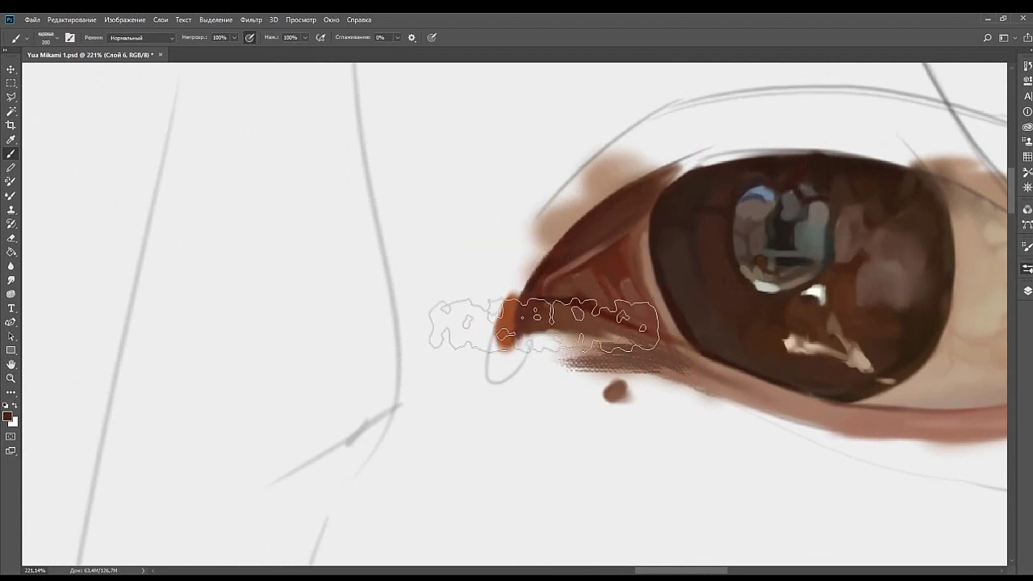
pyautogui.moveTo(491, 351); pyautogui.dragTo(511, 280)
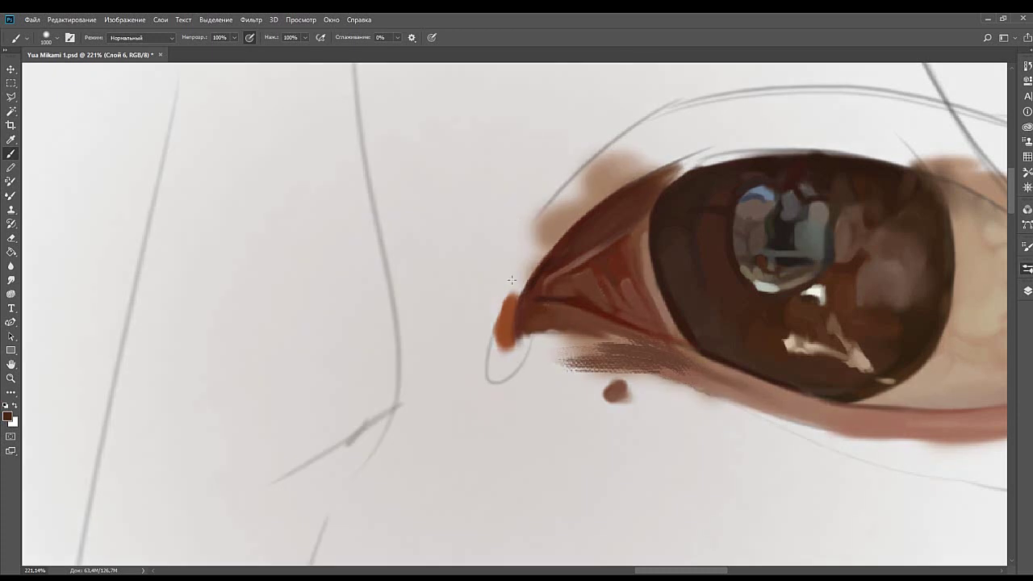
pyautogui.hotkey('ctrl', 'z')
pyautogui.press('[')
pyautogui.press('[')
pyautogui.press('[')
pyautogui.press('[')
pyautogui.press('[')
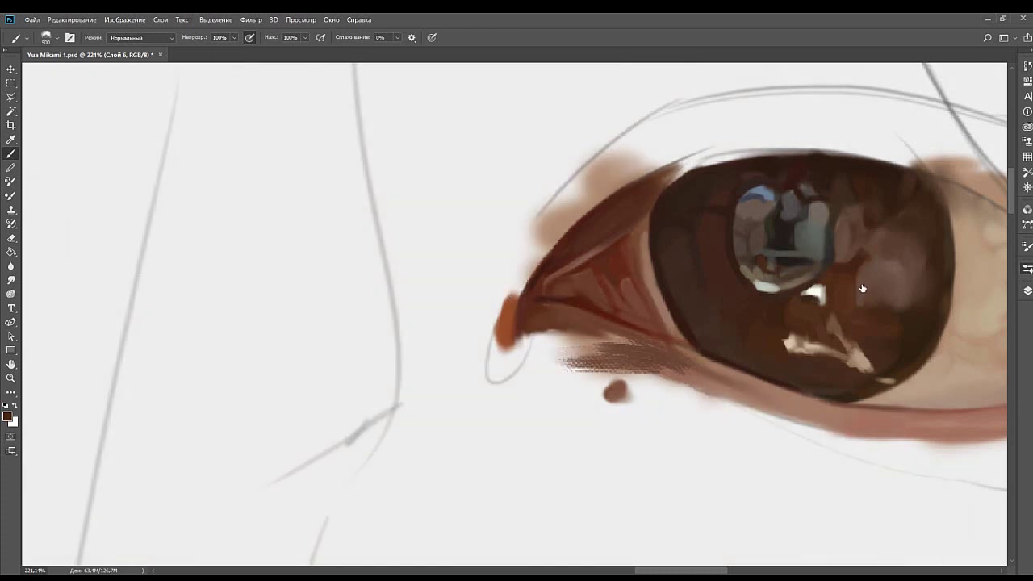
# Choose a round brush preset and set its size to 15 px for painting the inner eye corner.
pyautogui.click(928, 333)
pyautogui.press(']')
pyautogui.press(']')
pyautogui.press(']')
pyautogui.press(']')
pyautogui.press(']')
pyautogui.press(']')
pyautogui.press(']')
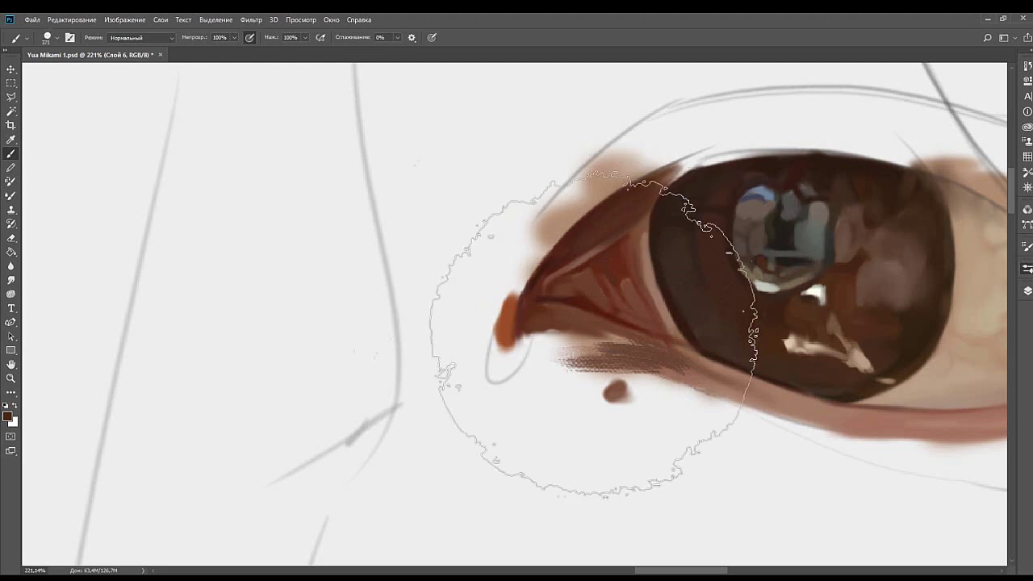
pyautogui.press(']')
pyautogui.press(']')
pyautogui.press(']')
pyautogui.press(']')
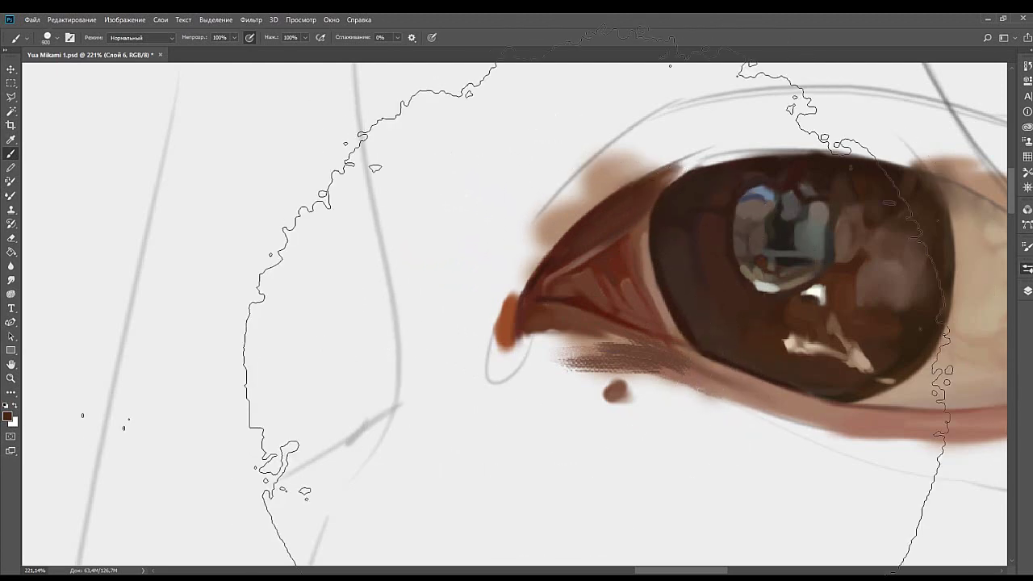
pyautogui.press('[')
pyautogui.press(']')
pyautogui.press(']')
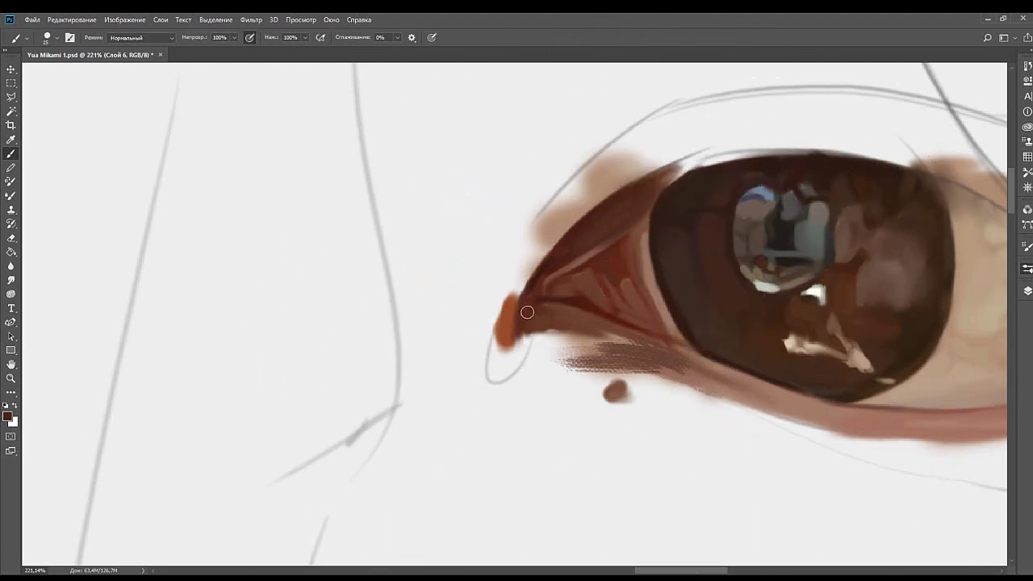
# Paint sampled reddish brown under the inner eye corner along the lower lid with a 25 px brush.
pyautogui.moveTo(909, 284); pyautogui.dragTo(899, 166)
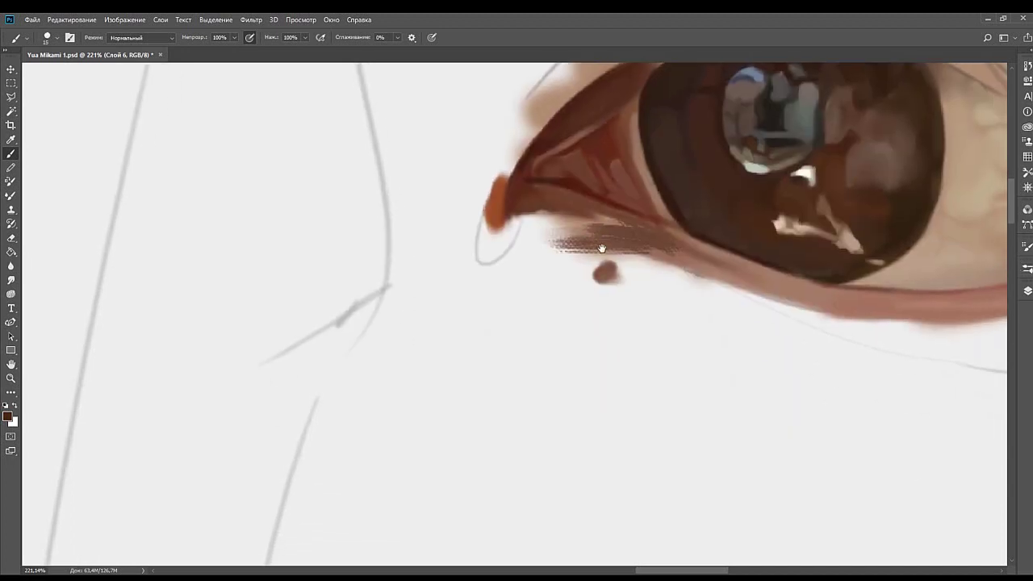
pyautogui.press(']')
pyautogui.press(']')
pyautogui.moveTo(543, 264)
pyautogui.mouseDown()
pyautogui.moveTo(504, 275)
pyautogui.moveTo(554, 250)
pyautogui.mouseUp()
pyautogui.keyDown('alt'); pyautogui.click(189, 337); pyautogui.keyUp('alt')
pyautogui.keyDown('alt'); pyautogui.click(184, 335); pyautogui.keyUp('alt')
pyautogui.hotkey('ctrl', 'z')
pyautogui.moveTo(476, 250)
pyautogui.mouseDown()
pyautogui.moveTo(575, 252)
pyautogui.moveTo(646, 276)
pyautogui.mouseUp()
pyautogui.keyDown('alt'); pyautogui.click(504, 227); pyautogui.keyUp('alt')
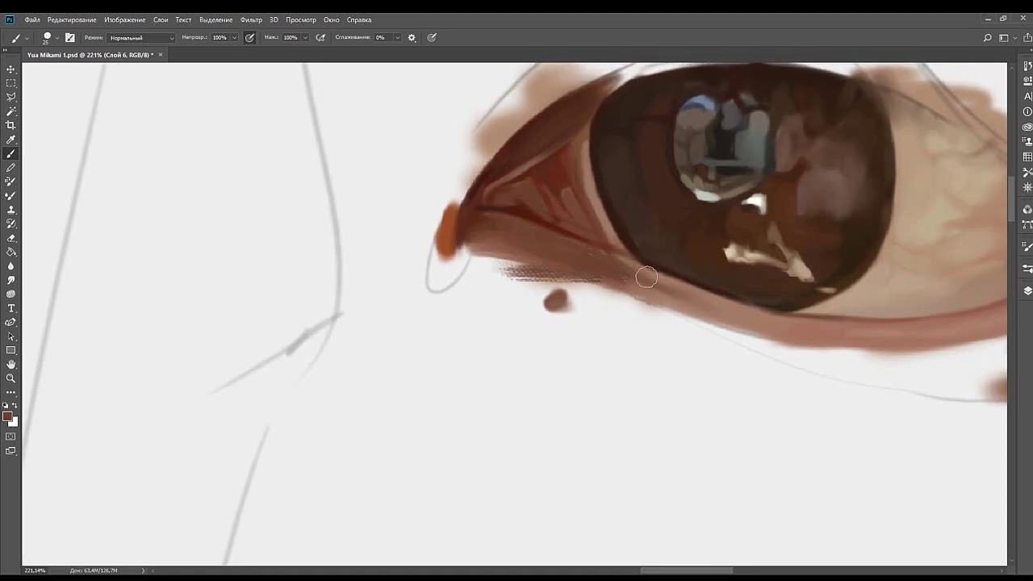
# Extend the brown shading diagonally under the lower lid at 15 px and add a thin sampled pink stroke above it.
pyautogui.moveTo(540, 242)
pyautogui.mouseDown()
pyautogui.moveTo(677, 288)
pyautogui.moveTo(608, 291)
pyautogui.mouseUp()
pyautogui.click(119, 319)
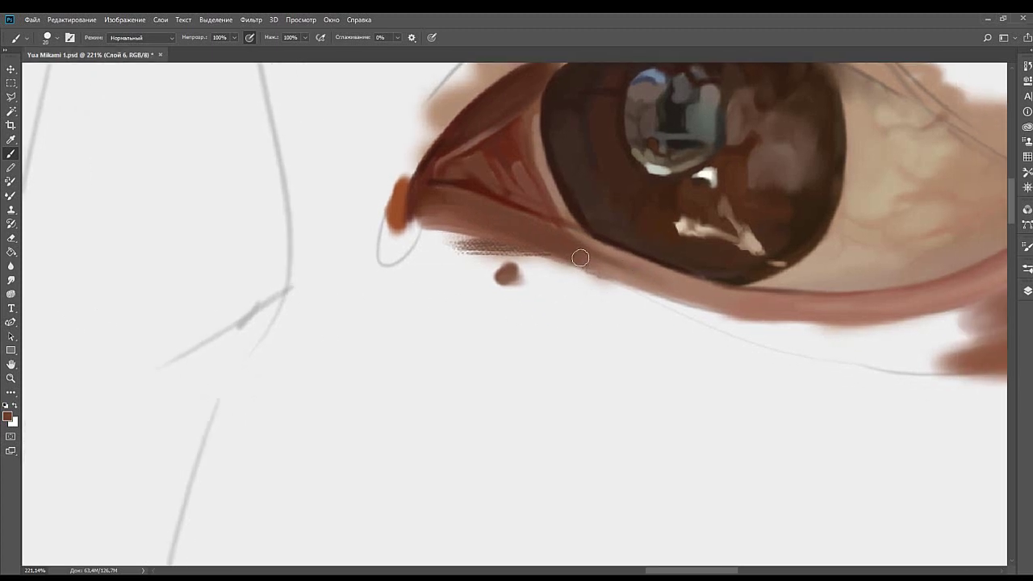
pyautogui.moveTo(548, 237)
pyautogui.mouseDown()
pyautogui.moveTo(652, 307)
pyautogui.moveTo(632, 303)
pyautogui.mouseUp()
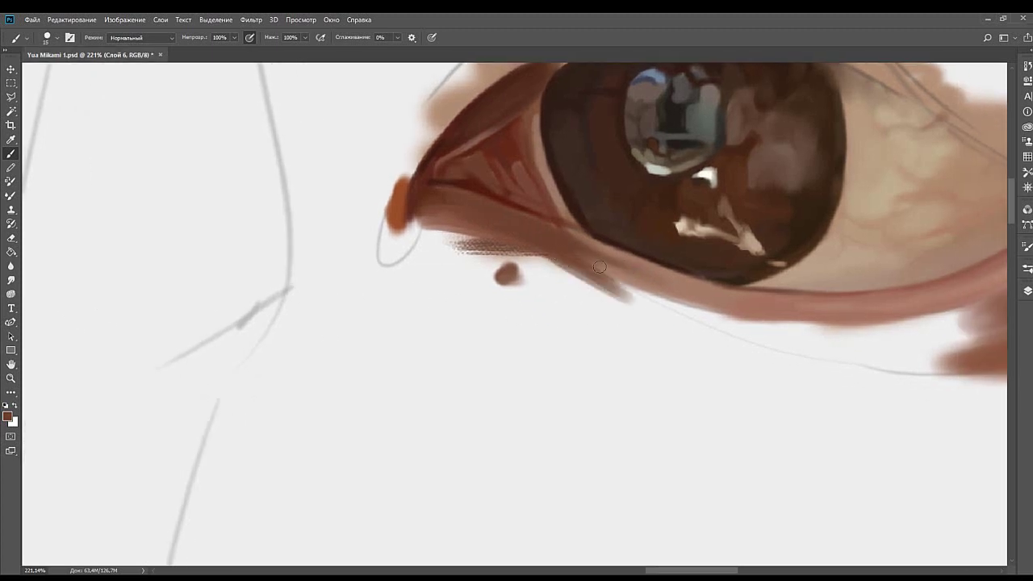
pyautogui.moveTo(553, 254); pyautogui.dragTo(652, 314)
pyautogui.keyDown('alt'); pyautogui.click(613, 277); pyautogui.keyUp('alt')
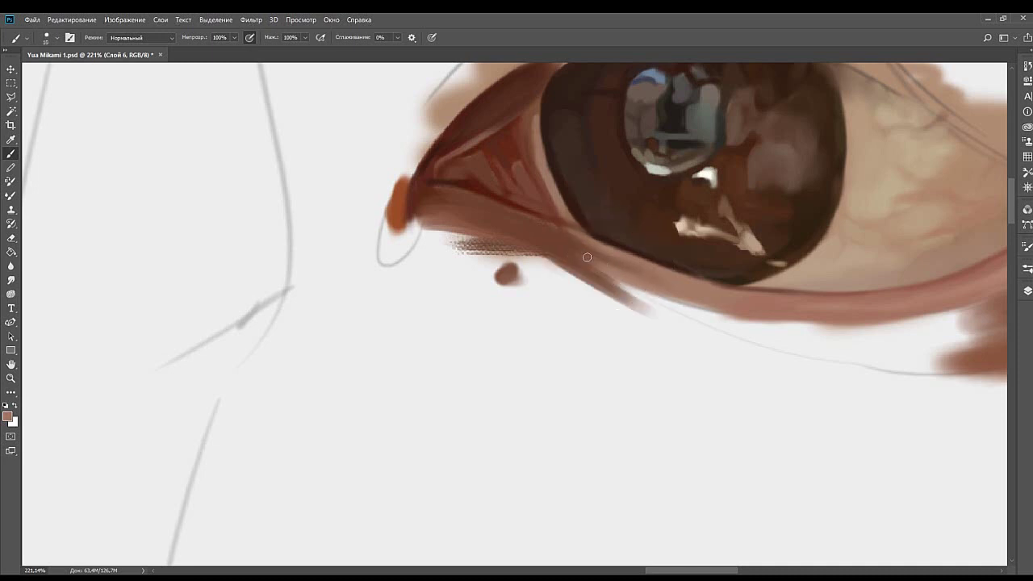
pyautogui.moveTo(552, 245); pyautogui.dragTo(640, 293)
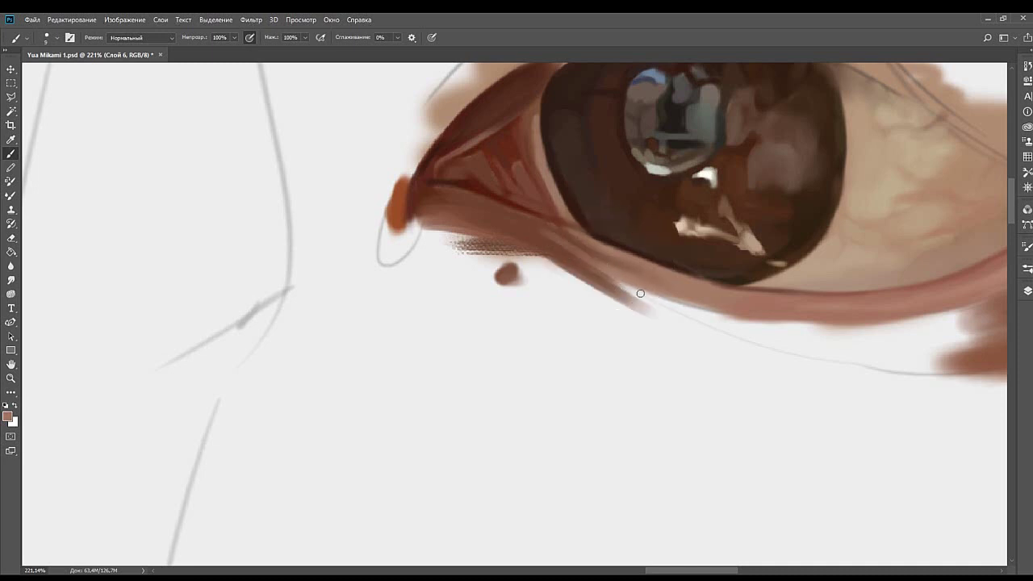
# Blend the inner part of the lower lid with sampled reddish brown, enlarging the brush to 25 px.
pyautogui.keyDown('alt'); pyautogui.click(537, 227); pyautogui.keyUp('alt')
pyautogui.press(']')
pyautogui.keyDown('alt'); pyautogui.click(552, 249); pyautogui.keyUp('alt')
pyautogui.press(']')
pyautogui.press(']')
pyautogui.moveTo(456, 243); pyautogui.dragTo(569, 274)
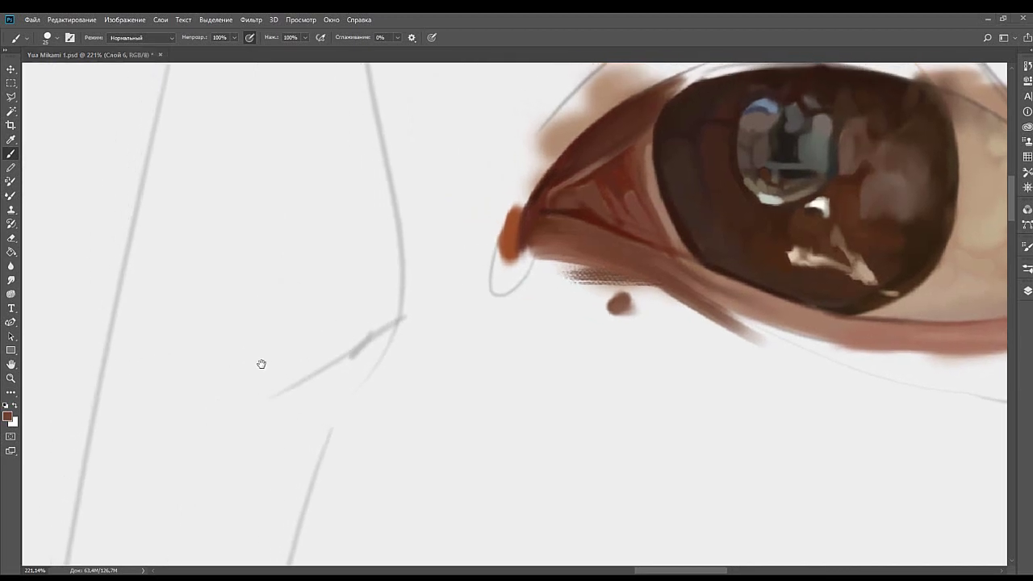
# Paint a sampled reddish-brown edge between the orange spot and the inner eye corner with a 20 px brush.
pyautogui.scroll(3, 530, 272)
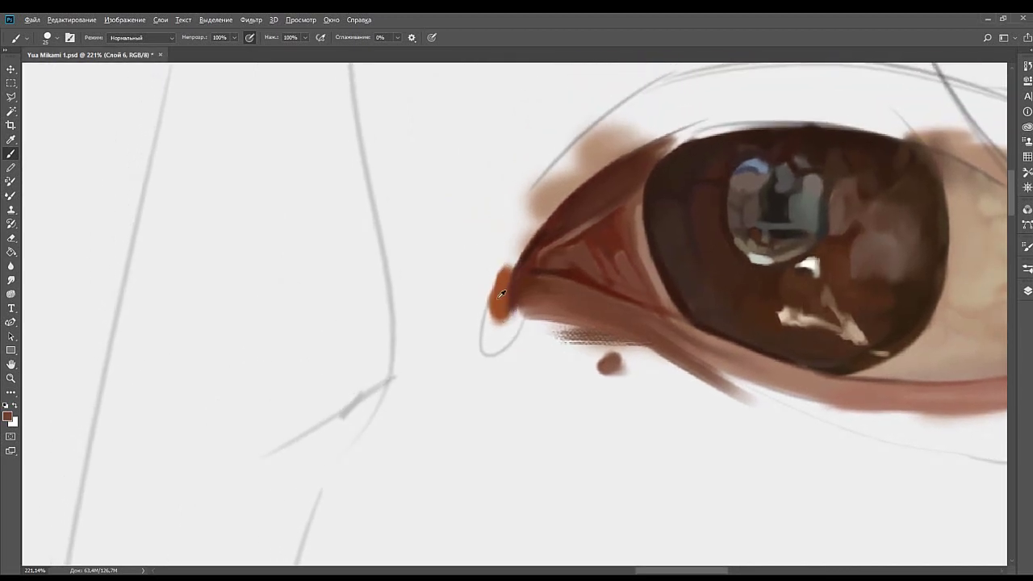
pyautogui.keyDown('alt'); pyautogui.click(501, 296); pyautogui.keyUp('alt')
pyautogui.press('[')
pyautogui.press('[')
pyautogui.press('[')
pyautogui.scroll(2, 449, 223)
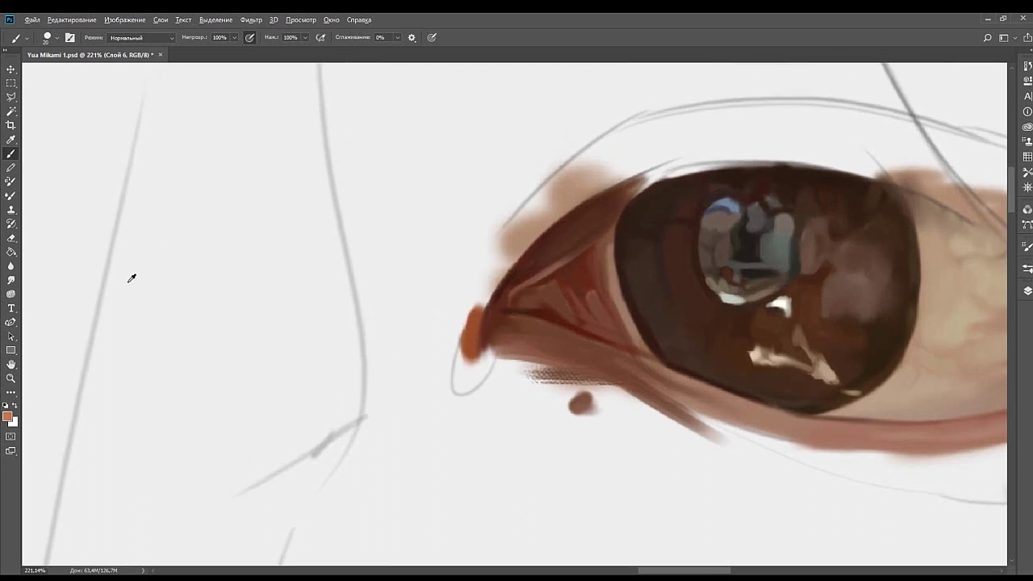
pyautogui.hscroll(1, 475, 314)
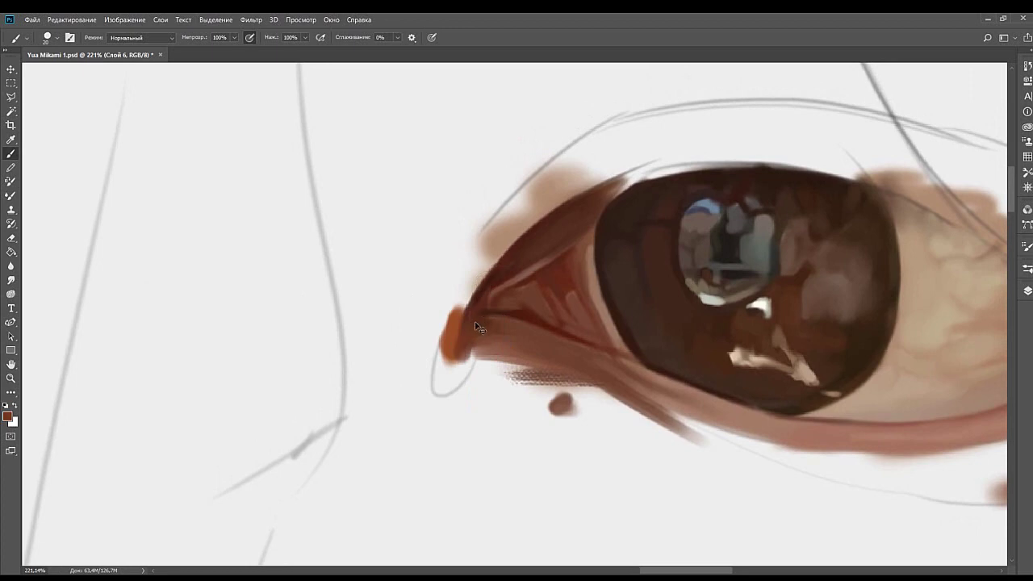
pyautogui.keyDown('alt'); pyautogui.click(471, 321); pyautogui.keyUp('alt')
pyautogui.moveTo(467, 337); pyautogui.dragTo(464, 374)
pyautogui.moveTo(477, 309)
pyautogui.mouseDown()
pyautogui.moveTo(461, 314)
pyautogui.moveTo(450, 297)
pyautogui.moveTo(474, 282)
pyautogui.mouseUp()
# Paint a lighter sampled orange over the spot at the inner eye corner, extending it down into the sketched outline.
pyautogui.keyDown('alt'); pyautogui.click(136, 262); pyautogui.keyUp('alt')
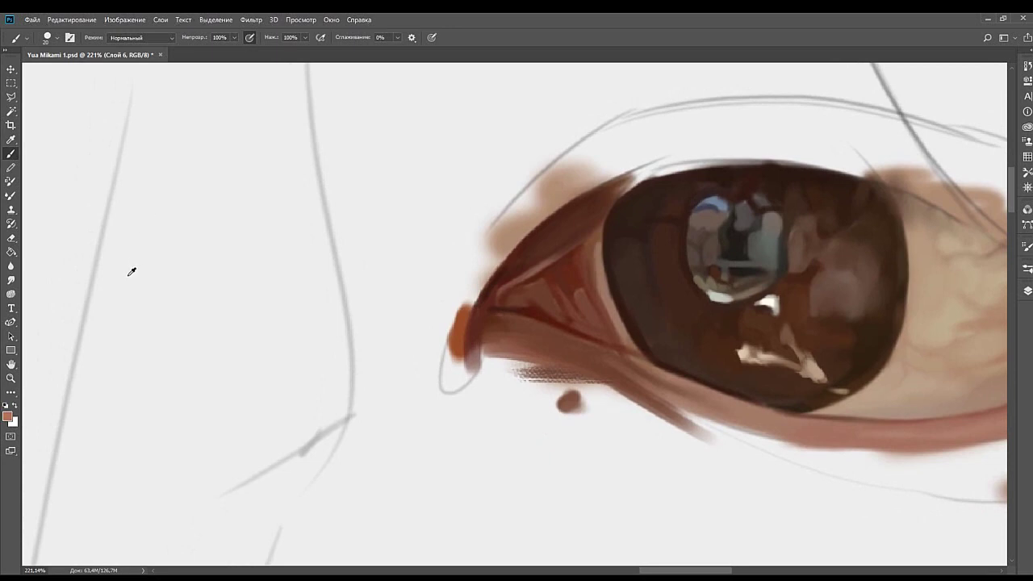
pyautogui.moveTo(495, 318); pyautogui.dragTo(502, 348)
pyautogui.moveTo(467, 381); pyautogui.dragTo(463, 366)
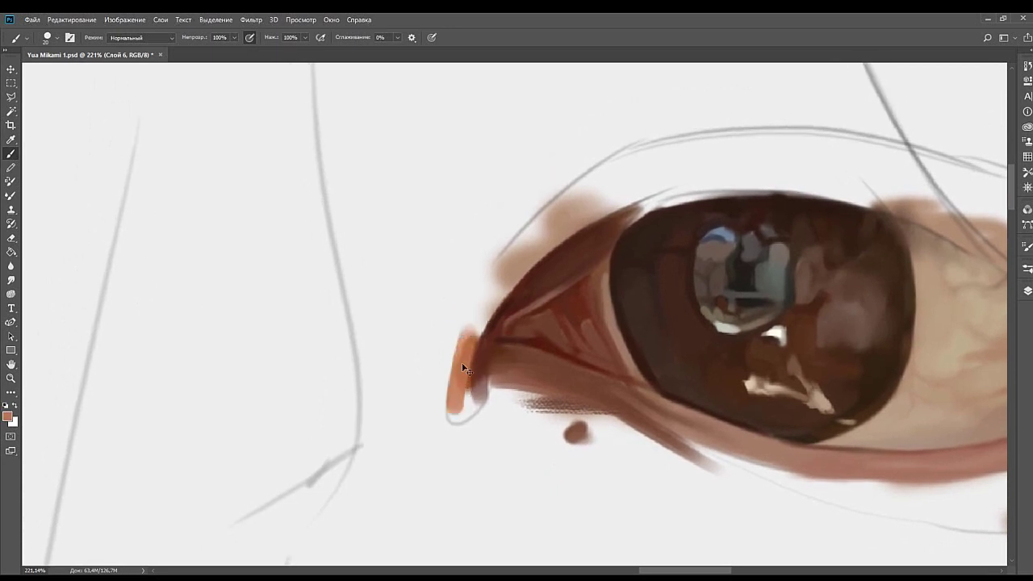
pyautogui.hotkey('ctrl', 'z')
pyautogui.moveTo(459, 402); pyautogui.dragTo(473, 345)
pyautogui.keyDown('alt'); pyautogui.click(464, 355); pyautogui.keyUp('alt')
pyautogui.moveTo(455, 388)
pyautogui.mouseDown()
pyautogui.moveTo(475, 334)
pyautogui.moveTo(463, 369)
pyautogui.moveTo(471, 333)
pyautogui.moveTo(458, 361)
pyautogui.mouseUp()
pyautogui.hotkey('ctrl', 'z')
# Sharpen the dark line along the inner end of the upper lid with a smaller brush and sampled dark red.
pyautogui.press('[')
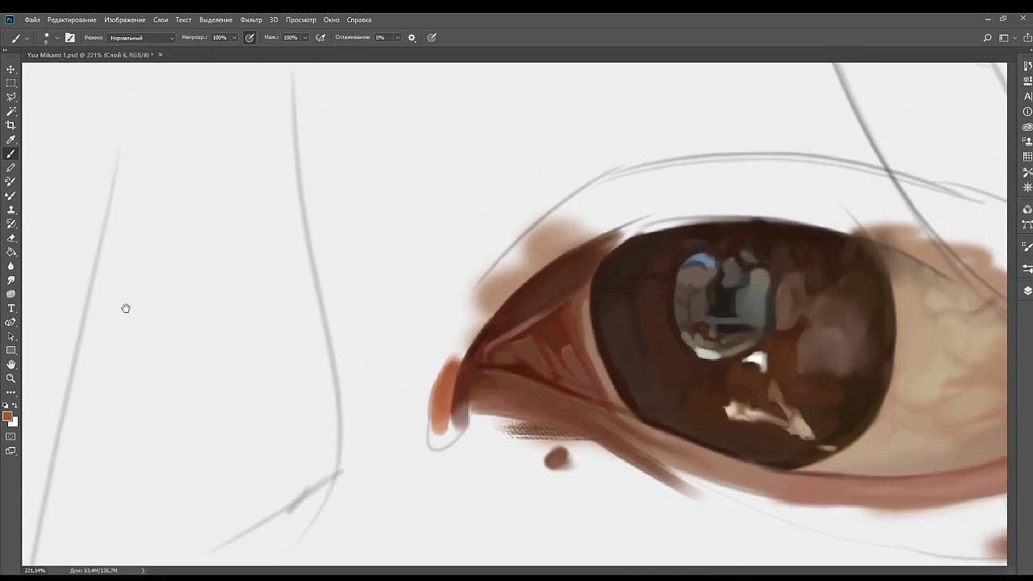
pyautogui.keyDown('alt'); pyautogui.click(116, 307); pyautogui.keyUp('alt')
pyautogui.moveTo(510, 315)
pyautogui.mouseDown()
pyautogui.moveTo(470, 283)
pyautogui.moveTo(477, 295)
pyautogui.mouseUp()
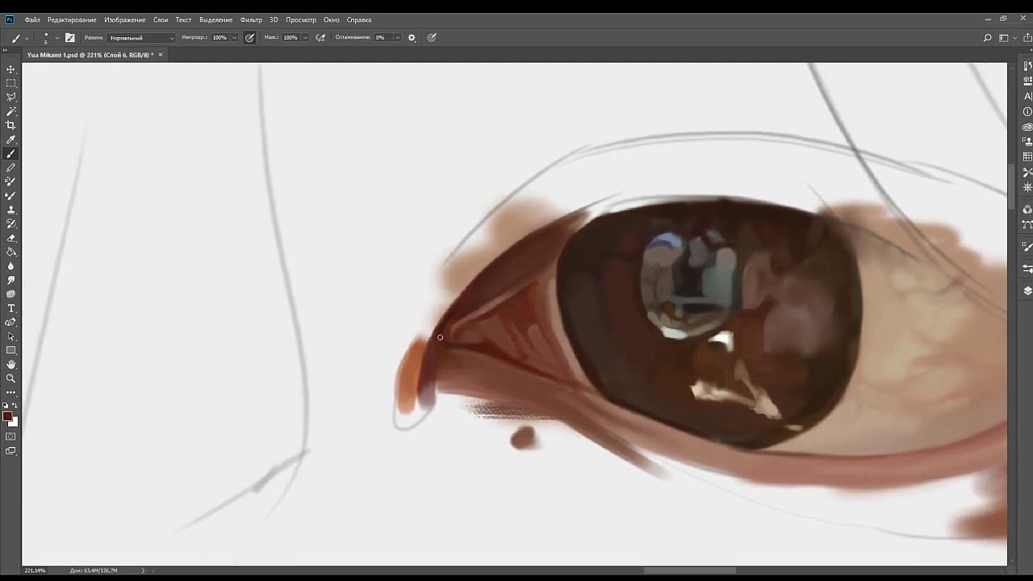
pyautogui.moveTo(440, 337); pyautogui.dragTo(468, 301)
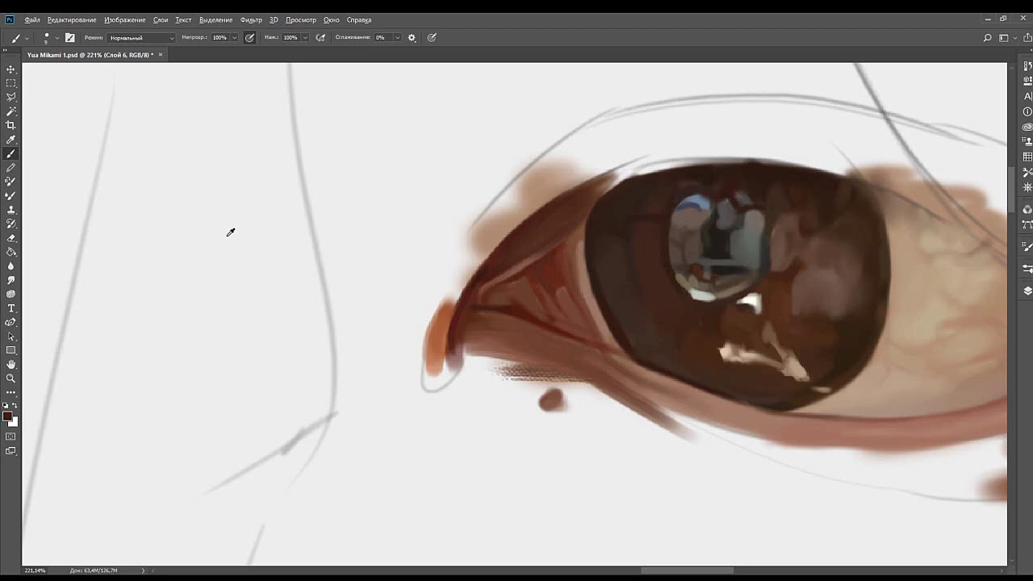
# Adjust the brush size, sample a reddish tone from the inner eye and touch up the inner part of the upper lid.
pyautogui.press(']')
pyautogui.press(']')
pyautogui.press(']')
pyautogui.press('[')
pyautogui.press('[')
pyautogui.press(']')
pyautogui.press(']')
pyautogui.keyDown('alt'); pyautogui.click(538, 280); pyautogui.keyUp('alt')
pyautogui.press('[')
pyautogui.press('[')
pyautogui.moveTo(511, 230); pyautogui.dragTo(495, 266)
# Try a 20 px pinkish stroke along the outside of the upper lid down to the orange spot, and undo it.
pyautogui.press(']')
pyautogui.press(']')
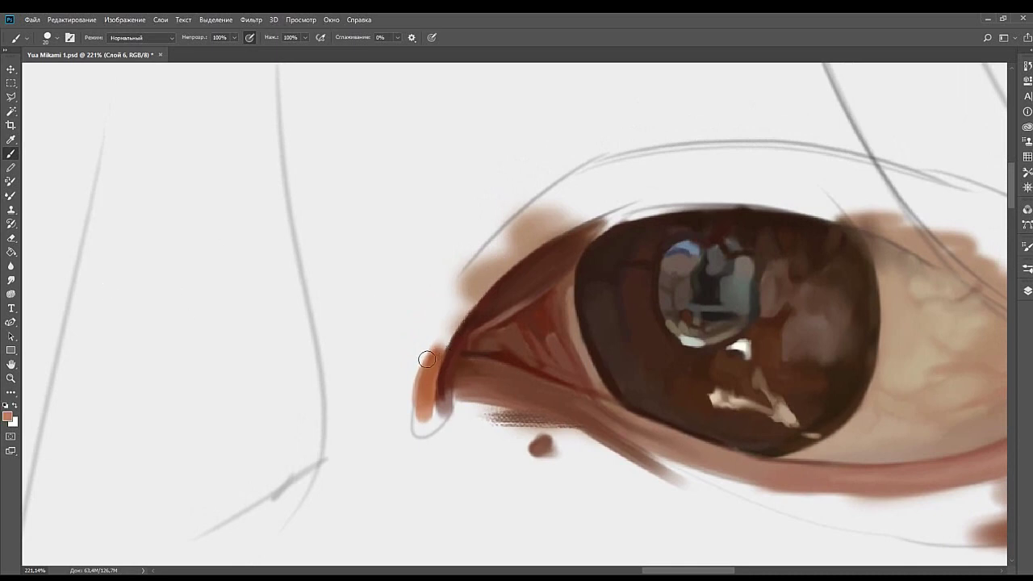
pyautogui.moveTo(503, 254); pyautogui.dragTo(431, 355)
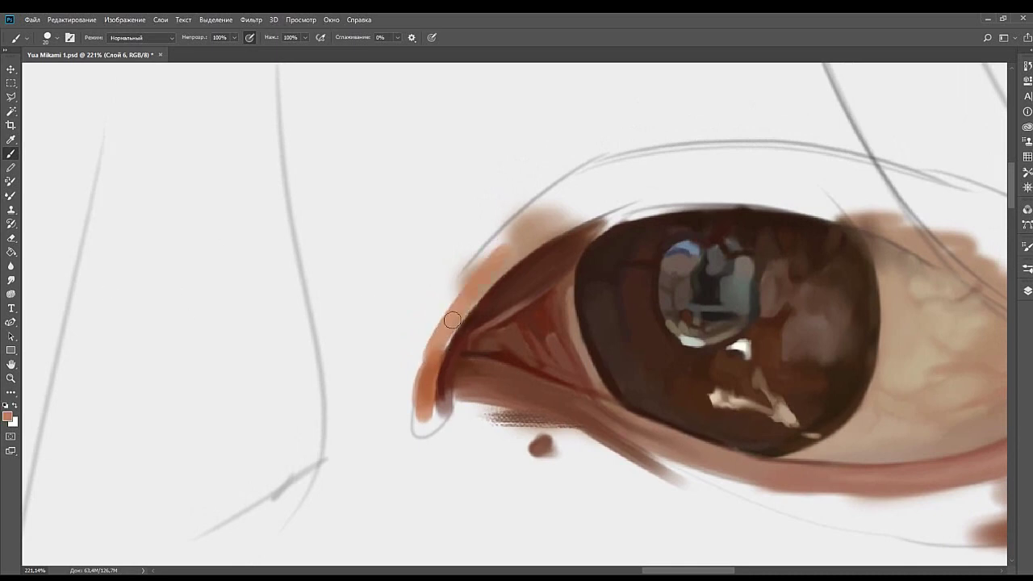
pyautogui.hotkey('ctrl', 'z')
pyautogui.hotkey('ctrl', 'z')
# Paint a light orange band along the outside of the upper lid's inner half, starting from the orange corner spot.
pyautogui.moveTo(468, 296)
pyautogui.mouseDown()
pyautogui.moveTo(437, 347)
pyautogui.moveTo(499, 260)
pyautogui.mouseUp()
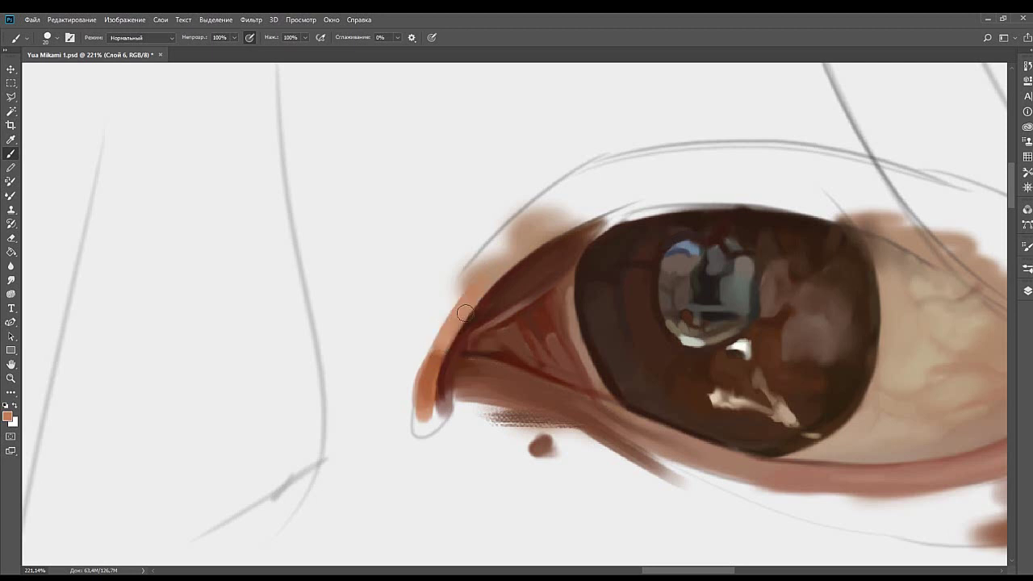
pyautogui.moveTo(440, 346); pyautogui.dragTo(498, 258)
pyautogui.moveTo(441, 349)
pyautogui.mouseDown()
pyautogui.moveTo(501, 257)
pyautogui.moveTo(571, 222)
pyautogui.mouseUp()
# Widen the orange band above the inner upper lid up to the crease sketch line with a 25 px brush.
pyautogui.press('[')
pyautogui.press('[')
pyautogui.press(']')
pyautogui.press(']')
pyautogui.press(']')
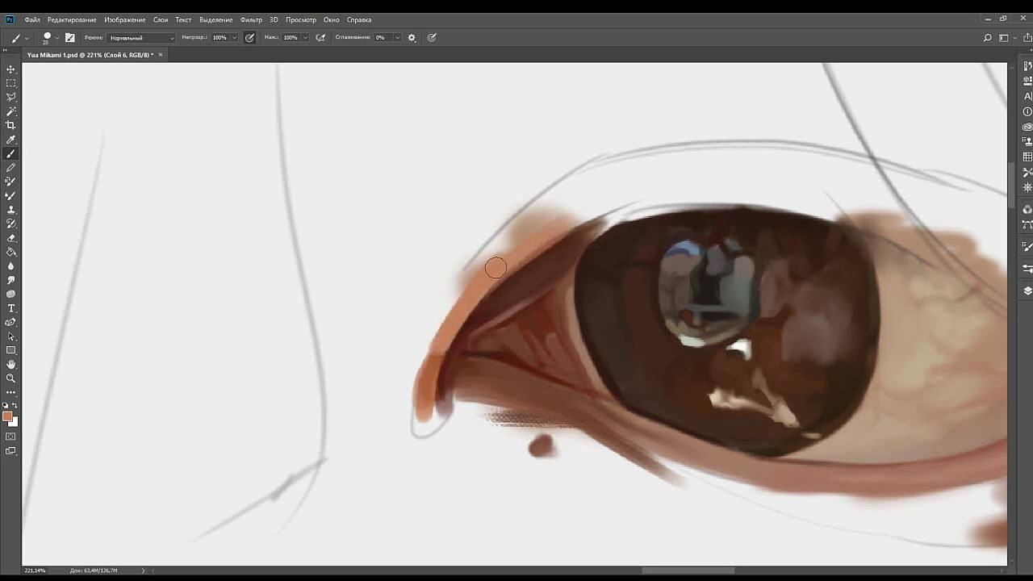
pyautogui.moveTo(495, 267); pyautogui.dragTo(564, 222)
pyautogui.moveTo(483, 288)
pyautogui.mouseDown()
pyautogui.moveTo(606, 192)
pyautogui.moveTo(473, 290)
pyautogui.moveTo(569, 219)
pyautogui.mouseUp()
pyautogui.moveTo(493, 268); pyautogui.dragTo(575, 201)
pyautogui.moveTo(520, 229); pyautogui.dragTo(444, 316)
pyautogui.moveTo(535, 208); pyautogui.dragTo(432, 328)
pyautogui.moveTo(503, 224); pyautogui.dragTo(420, 343)
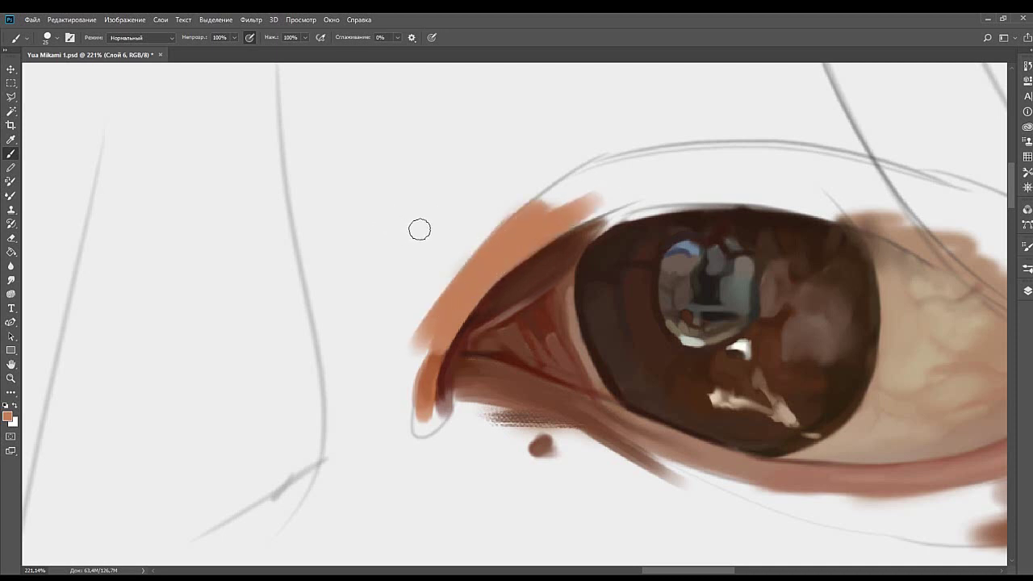
# Fill the skin area above the eye's inner corner with overlapping orange strokes using a size 25 brush.
pyautogui.moveTo(484, 225)
pyautogui.mouseDown()
pyautogui.moveTo(405, 357)
pyautogui.moveTo(492, 211)
pyautogui.moveTo(401, 367)
pyautogui.mouseUp()
pyautogui.moveTo(480, 222)
pyautogui.mouseDown()
pyautogui.moveTo(409, 323)
pyautogui.moveTo(460, 232)
pyautogui.moveTo(495, 250)
pyautogui.mouseUp()
pyautogui.moveTo(446, 340)
pyautogui.mouseDown()
pyautogui.moveTo(461, 272)
pyautogui.moveTo(495, 217)
pyautogui.mouseUp()
pyautogui.moveTo(495, 217); pyautogui.dragTo(433, 324)
pyautogui.moveTo(449, 380); pyautogui.dragTo(482, 284)
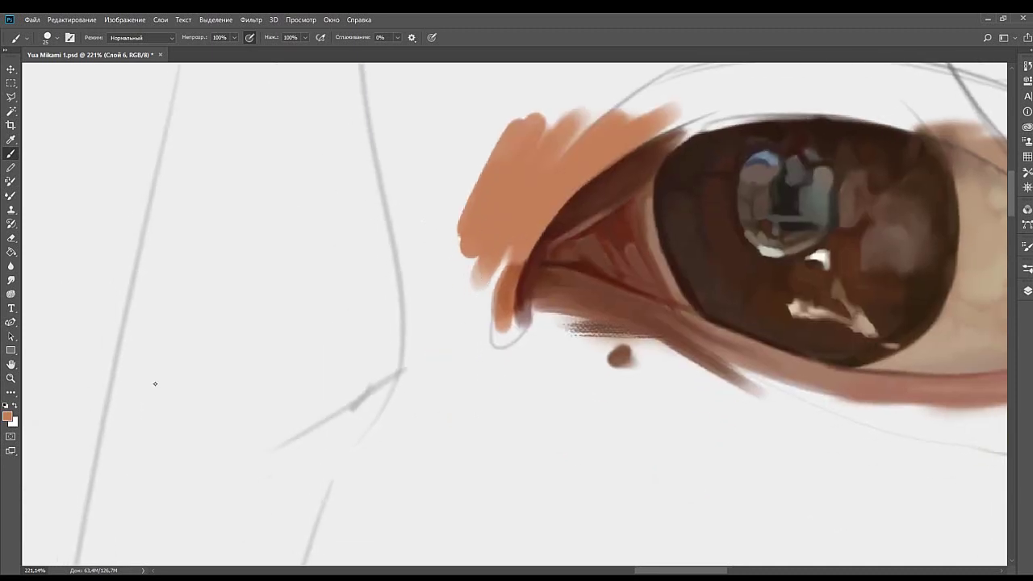
pyautogui.moveTo(512, 215); pyautogui.dragTo(492, 294)
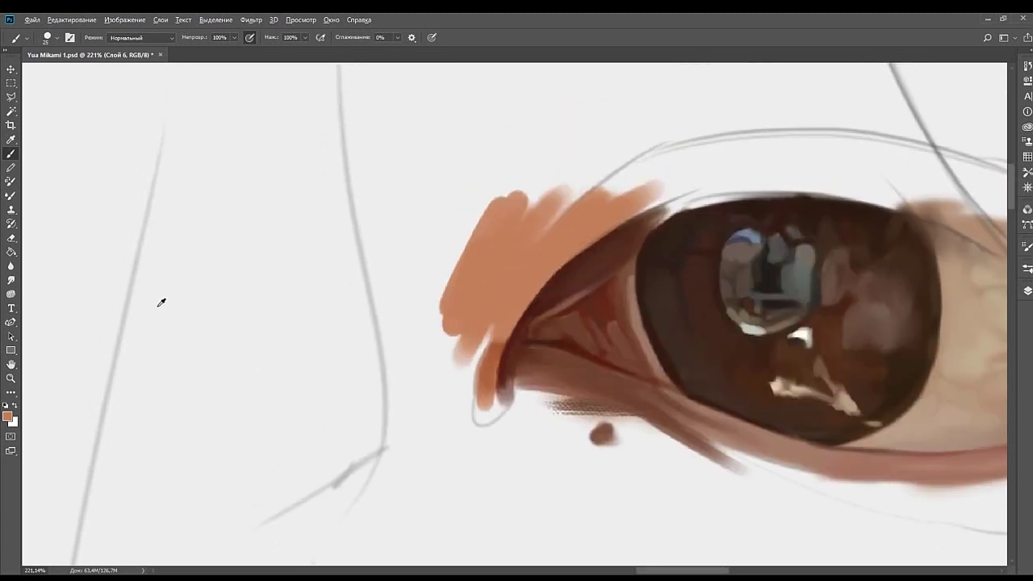
pyautogui.moveTo(466, 372); pyautogui.dragTo(451, 329)
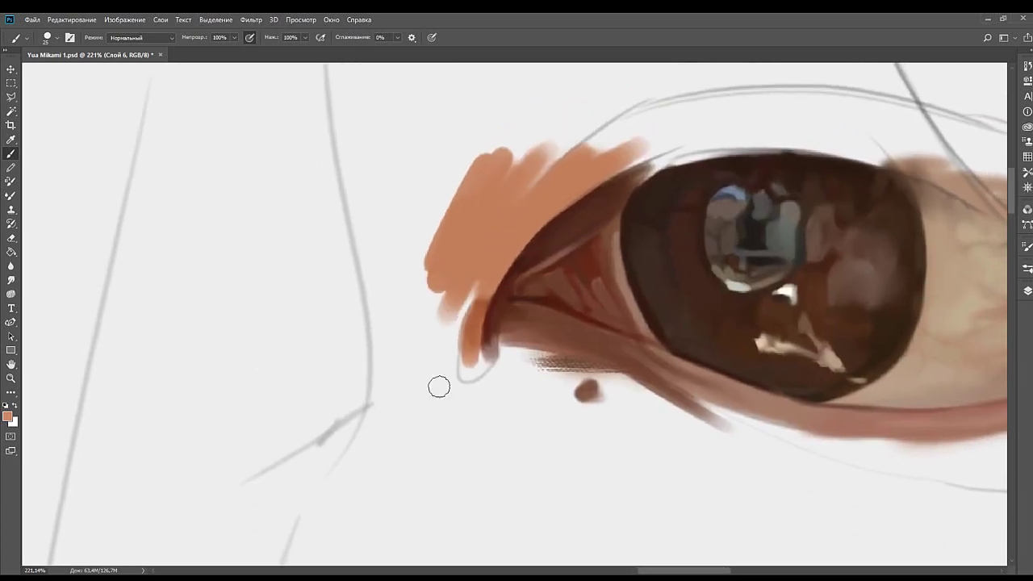
# Paint lighter peach strokes down beside the inner corner, blend them up into the orange skin, and reduce the brush to 15.
pyautogui.moveTo(441, 401); pyautogui.dragTo(472, 261)
pyautogui.moveTo(443, 383); pyautogui.dragTo(482, 247)
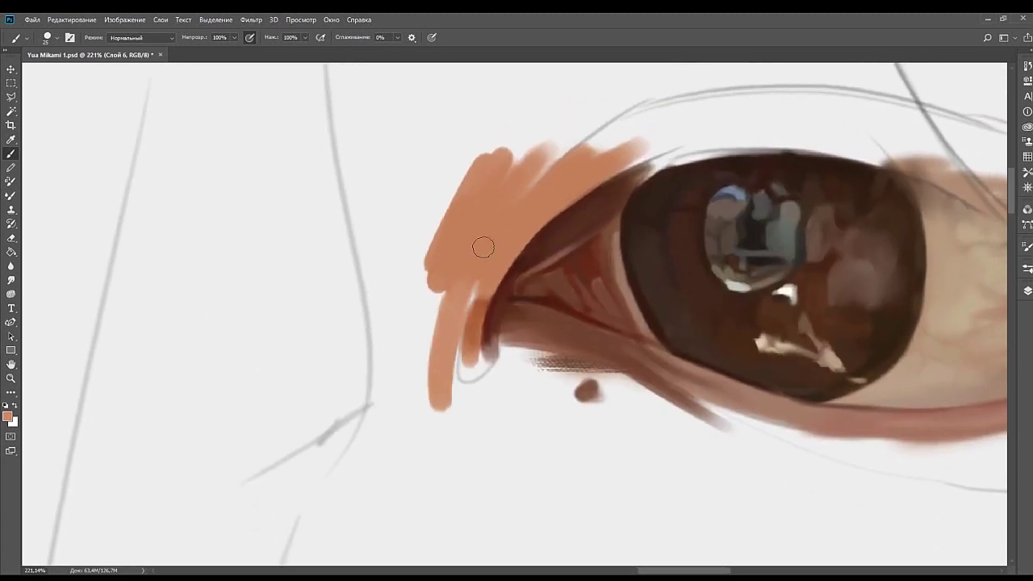
pyautogui.moveTo(442, 359); pyautogui.dragTo(471, 294)
pyautogui.moveTo(451, 334)
pyautogui.mouseDown()
pyautogui.moveTo(474, 298)
pyautogui.moveTo(433, 339)
pyautogui.moveTo(468, 238)
pyautogui.moveTo(447, 327)
pyautogui.moveTo(486, 270)
pyautogui.moveTo(467, 295)
pyautogui.mouseUp()
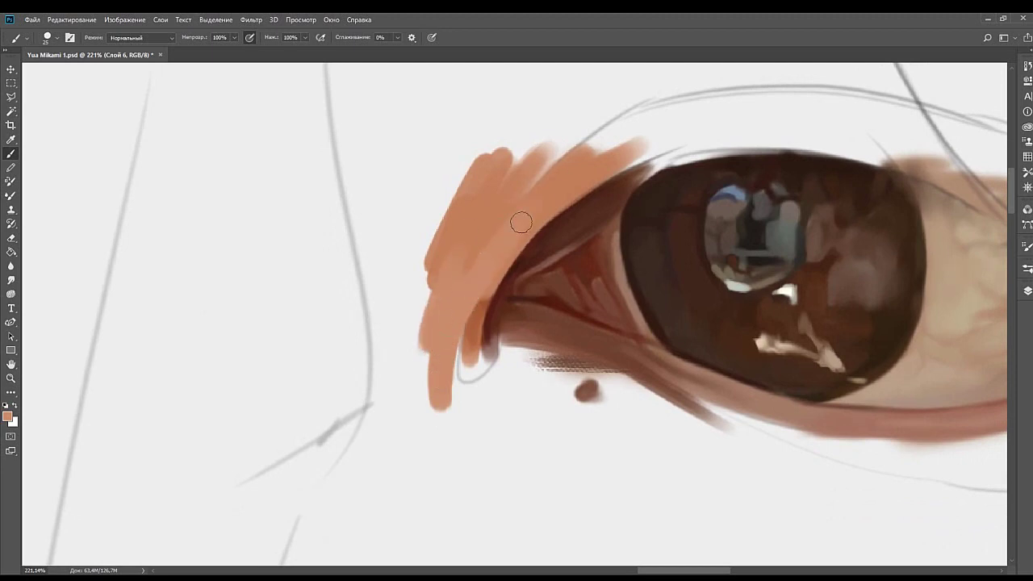
pyautogui.press('[')
pyautogui.press('[')
pyautogui.moveTo(502, 265); pyautogui.dragTo(429, 334)
pyautogui.moveTo(473, 377); pyautogui.dragTo(480, 339)
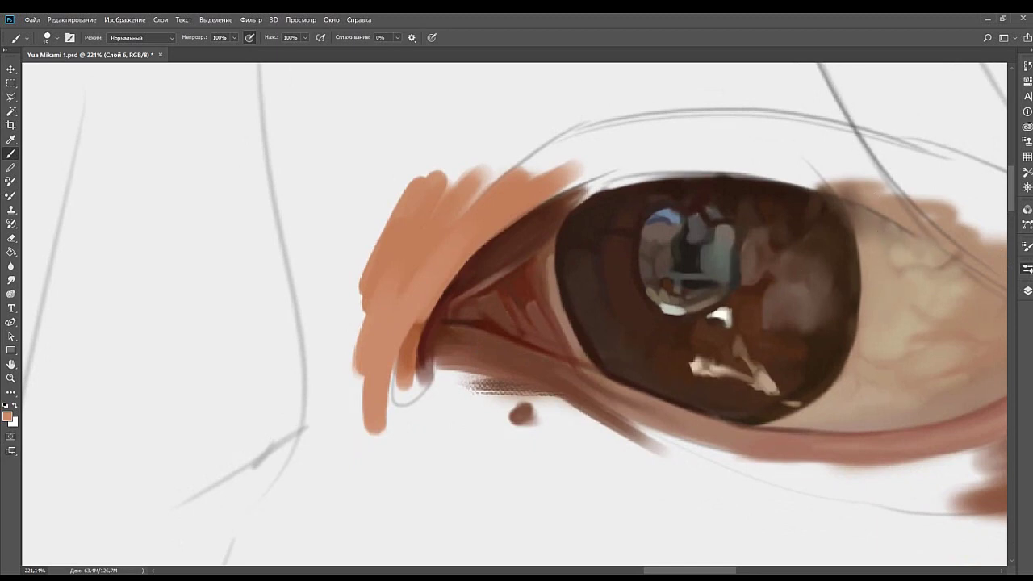
# Set the brush size to 10 and sample the deeper orange beside the inner corner as the painting colour.
pyautogui.press('.')
pyautogui.press('[')
pyautogui.press('[')
pyautogui.press('[')
pyautogui.press('[')
pyautogui.press('[')
pyautogui.press('[')
pyautogui.press('[')
pyautogui.press('[')
pyautogui.press('[')
pyautogui.press('[')
pyautogui.press('[')
pyautogui.press('[')
pyautogui.press('[')
pyautogui.press('[')
pyautogui.press('[')
pyautogui.press('[')
pyautogui.press('[')
pyautogui.press('[')
pyautogui.press('[')
pyautogui.press('[')
pyautogui.press('[')
pyautogui.press('[')
pyautogui.press('[')
pyautogui.moveTo(450, 288); pyautogui.dragTo(430, 311)
pyautogui.keyDown('alt'); pyautogui.click(377, 371); pyautogui.keyUp('alt')
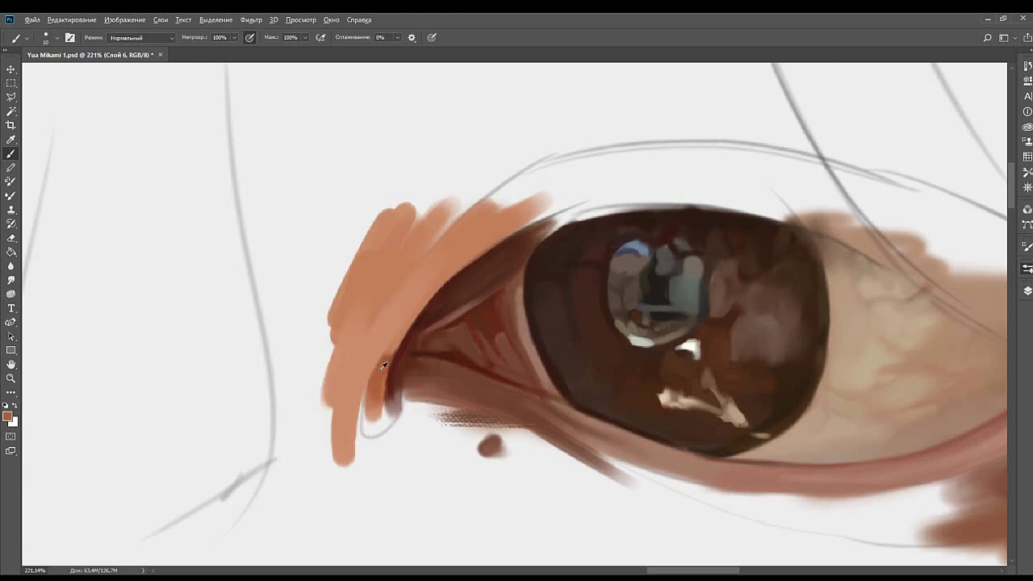
pyautogui.moveTo(420, 350); pyautogui.dragTo(440, 310)
pyautogui.keyDown('alt'); pyautogui.click(399, 359); pyautogui.keyUp('alt')
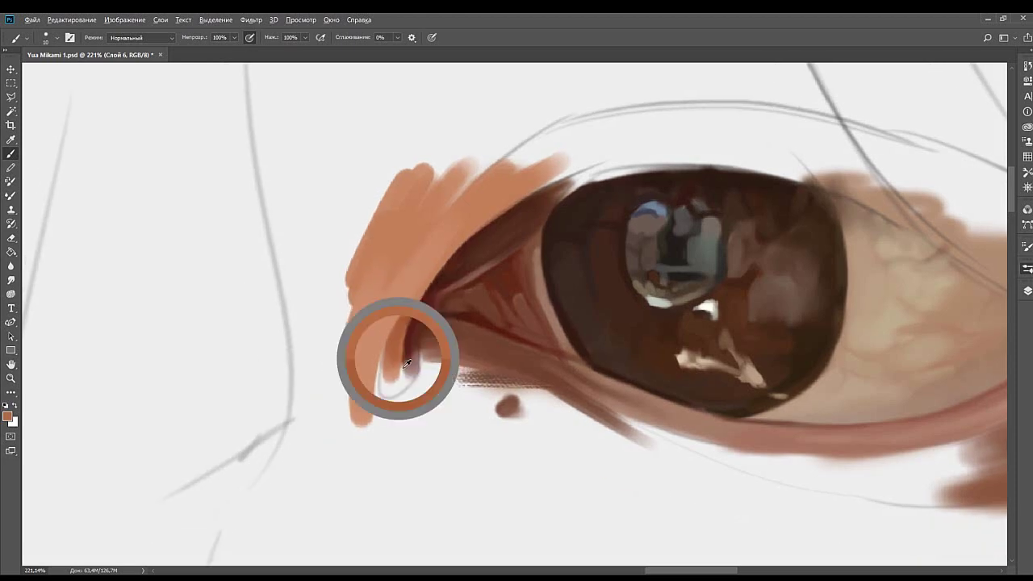
# Pick a dark rust colour and paint a darker edge where the orange skin meets the inner corner.
pyautogui.press(']')
pyautogui.press(']')
pyautogui.moveTo(422, 393); pyautogui.dragTo(442, 318)
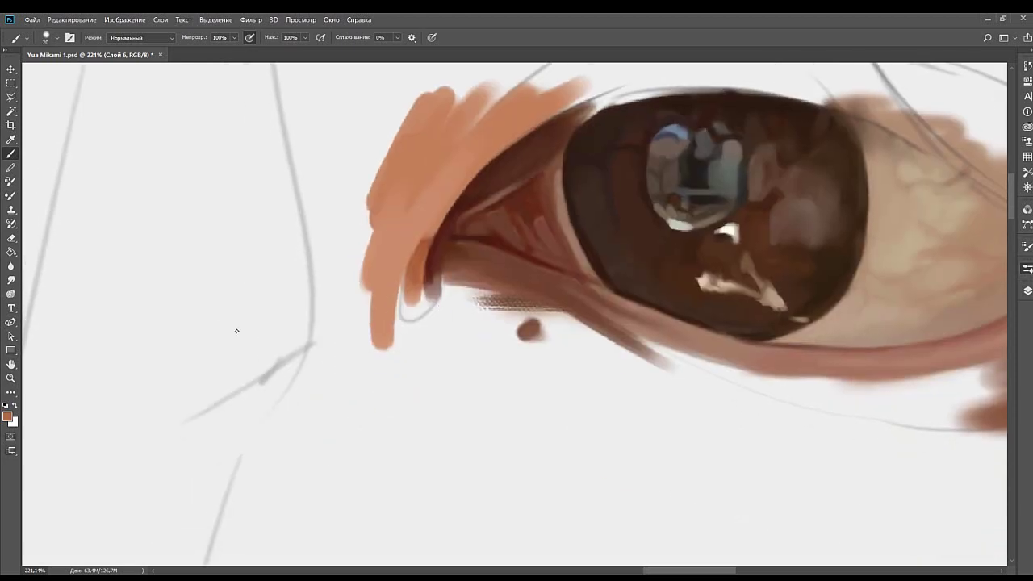
pyautogui.click(180, 329)
pyautogui.moveTo(427, 252); pyautogui.dragTo(413, 352)
pyautogui.moveTo(409, 309); pyautogui.dragTo(415, 300)
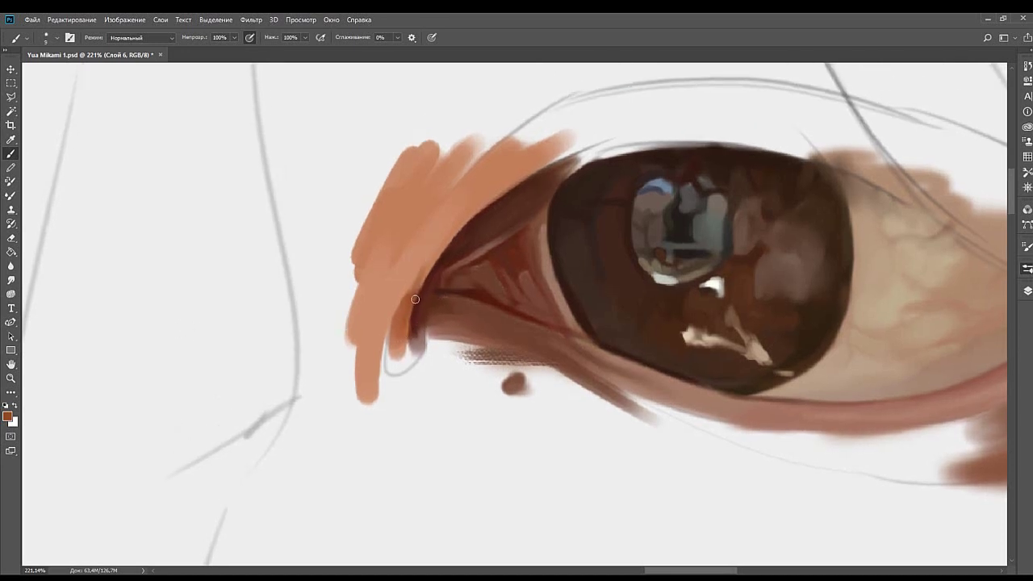
pyautogui.moveTo(426, 261)
pyautogui.mouseDown()
pyautogui.moveTo(413, 305)
pyautogui.moveTo(421, 275)
pyautogui.mouseUp()
pyautogui.hotkey('ctrl', 'z')
pyautogui.moveTo(457, 230); pyautogui.dragTo(426, 270)
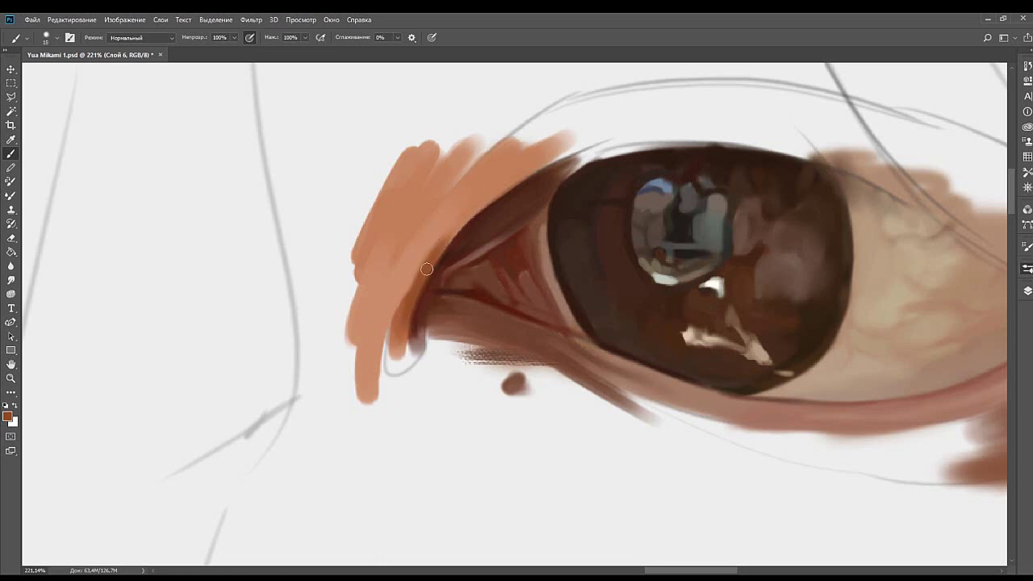
# Extend the rust shading from the inner corner along the upper lid edge with a size 10 brush.
pyautogui.moveTo(402, 337)
pyautogui.mouseDown()
pyautogui.moveTo(408, 313)
pyautogui.moveTo(401, 351)
pyautogui.mouseUp()
pyautogui.keyDown('alt'); pyautogui.click(397, 329); pyautogui.keyUp('alt')
pyautogui.moveTo(438, 249)
pyautogui.mouseDown()
pyautogui.moveTo(418, 302)
pyautogui.moveTo(467, 249)
pyautogui.mouseUp()
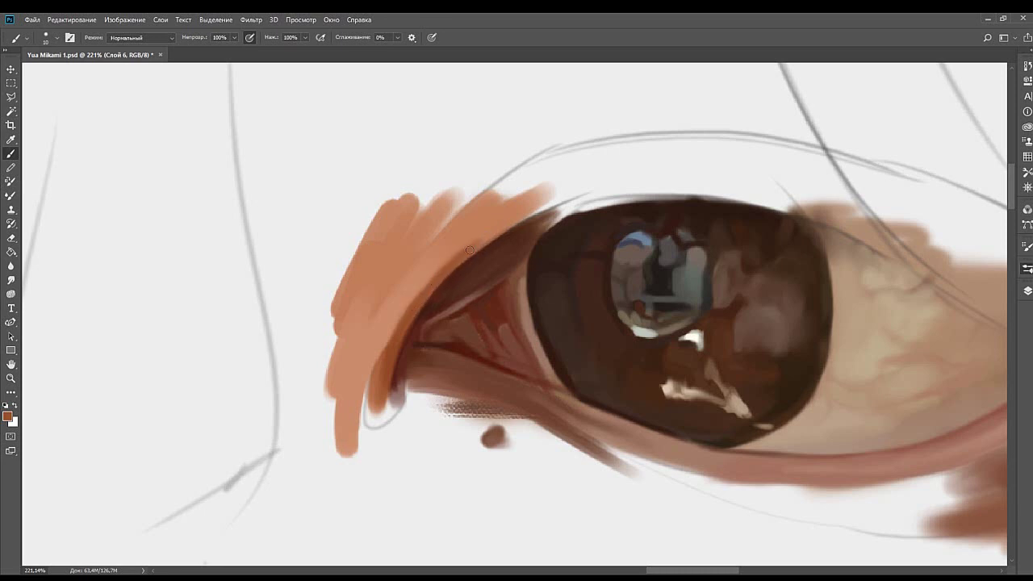
pyautogui.moveTo(470, 250); pyautogui.dragTo(507, 227)
# Switch to a soft brush, set its size to 15, and soften the transition between the rust edge and the orange skin.
pyautogui.click(936, 289)
pyautogui.press('[')
pyautogui.press('[')
pyautogui.press('[')
pyautogui.press('[')
pyautogui.press('[')
pyautogui.press('[')
pyautogui.press('[')
pyautogui.press('[')
pyautogui.press('[')
pyautogui.press('[')
pyautogui.press('[')
pyautogui.press('[')
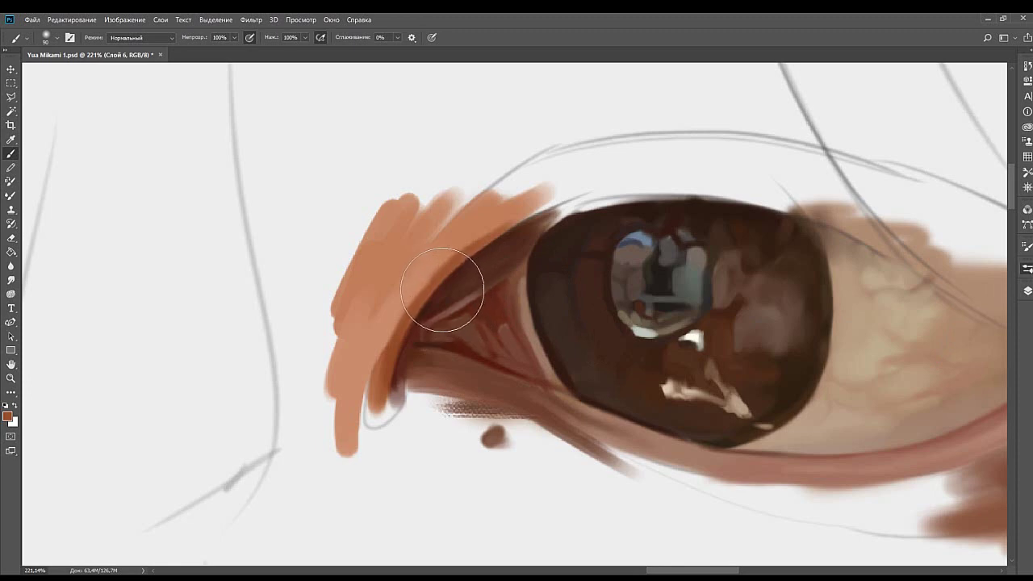
pyautogui.moveTo(421, 282); pyautogui.dragTo(389, 342)
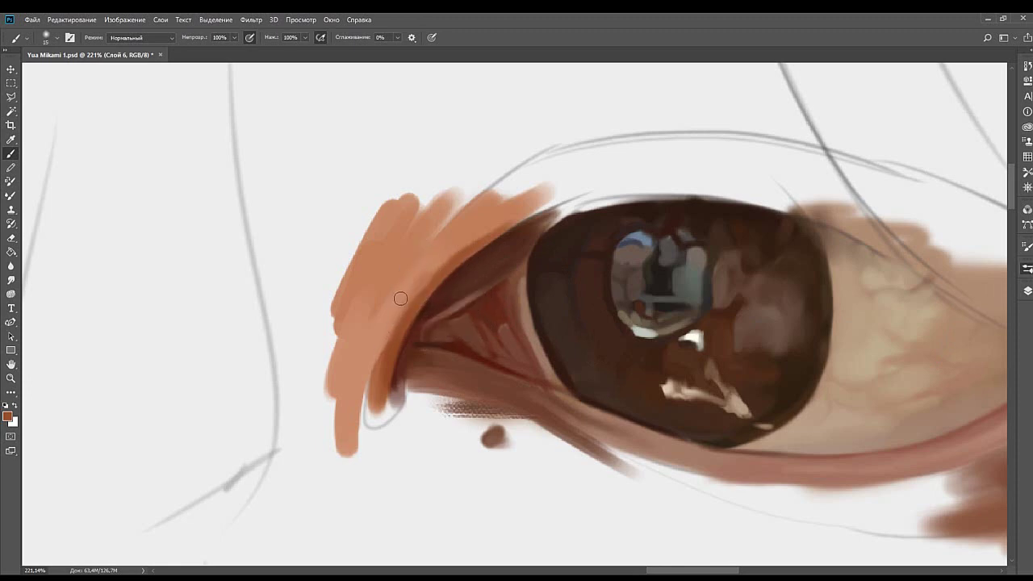
# Blend the lower end of the rust edge into the peach skin beside the inner corner using sampled orange tones.
pyautogui.keyDown('alt'); pyautogui.click(392, 336); pyautogui.keyUp('alt')
pyautogui.keyDown('alt'); pyautogui.click(169, 313); pyautogui.keyUp('alt')
pyautogui.moveTo(436, 378); pyautogui.dragTo(477, 313)
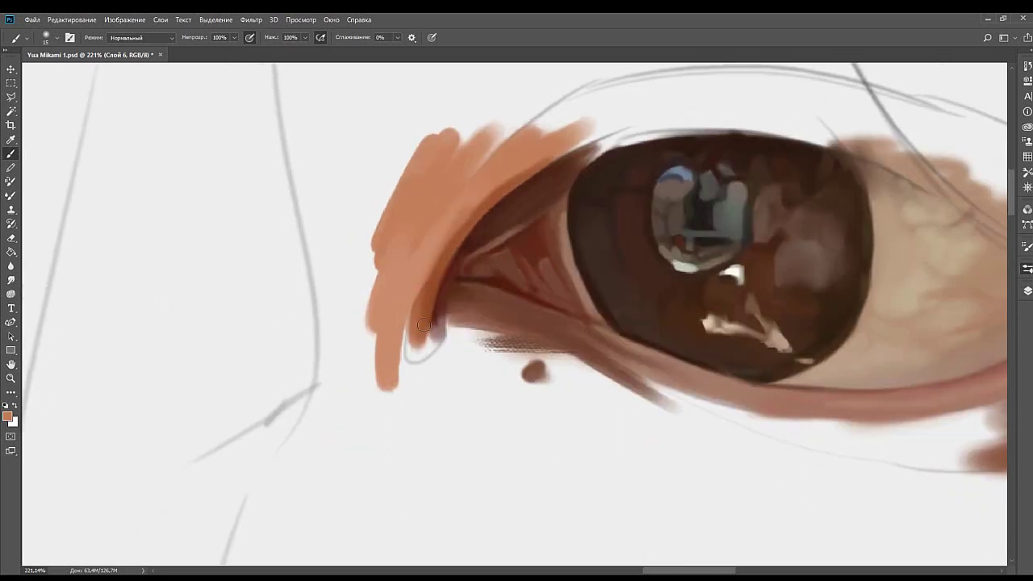
pyautogui.moveTo(414, 313); pyautogui.dragTo(408, 353)
pyautogui.hotkey('ctrl', 'z')
pyautogui.moveTo(415, 306); pyautogui.dragTo(405, 343)
pyautogui.keyDown('alt'); pyautogui.click(422, 306); pyautogui.keyUp('alt')
pyautogui.keyDown('alt'); pyautogui.click(407, 326); pyautogui.keyUp('alt')
pyautogui.moveTo(410, 302); pyautogui.dragTo(398, 374)
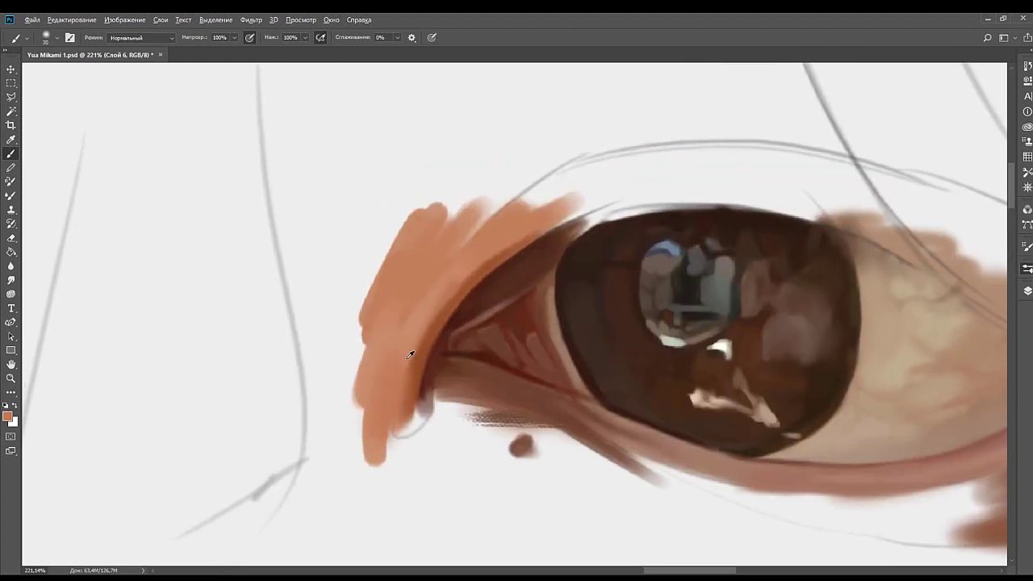
# Sample dark red-brown tones and paint over the light crease between the upper lid shadow and the tear duct.
pyautogui.press('[')
pyautogui.press('[')
pyautogui.press(']')
pyautogui.press(']')
pyautogui.press(']')
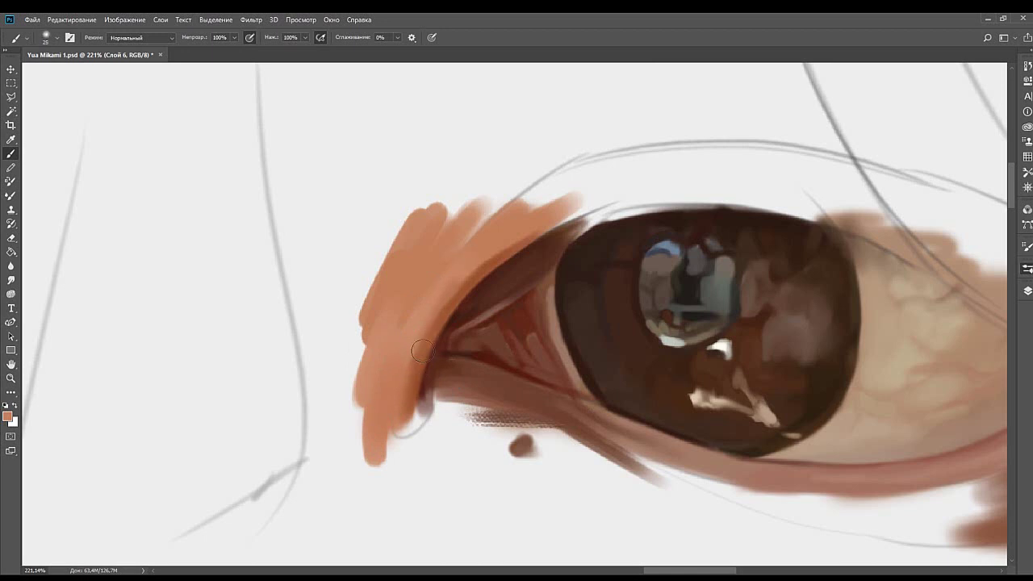
pyautogui.press('[')
pyautogui.press('[')
pyautogui.keyDown('alt'); pyautogui.click(209, 272); pyautogui.keyUp('alt')
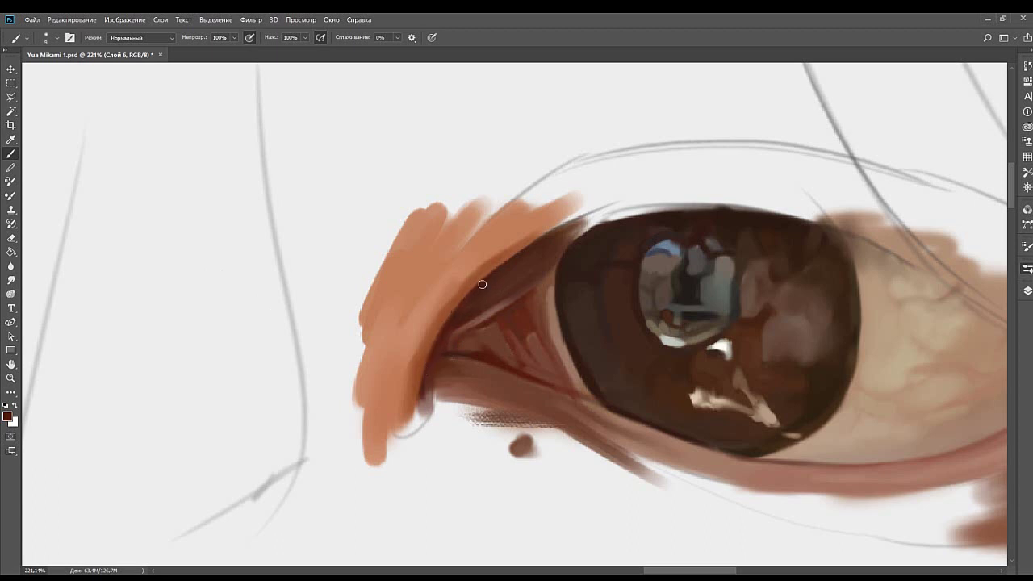
pyautogui.press(']')
pyautogui.press(']')
pyautogui.press('[')
pyautogui.press('[')
pyautogui.moveTo(491, 299); pyautogui.dragTo(446, 301)
pyautogui.keyDown('alt'); pyautogui.click(454, 296); pyautogui.keyUp('alt')
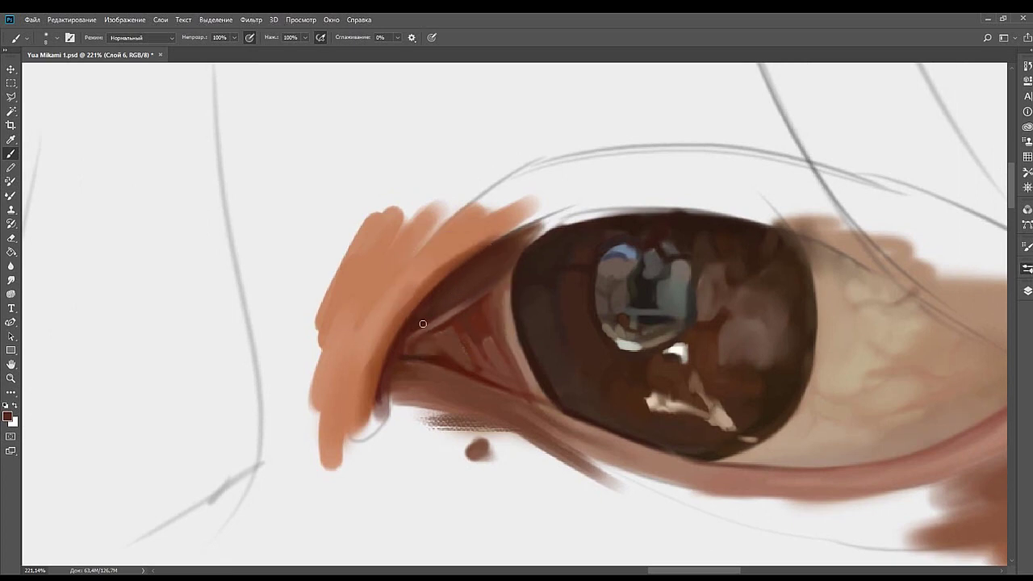
pyautogui.press(']')
pyautogui.moveTo(476, 295); pyautogui.dragTo(412, 337)
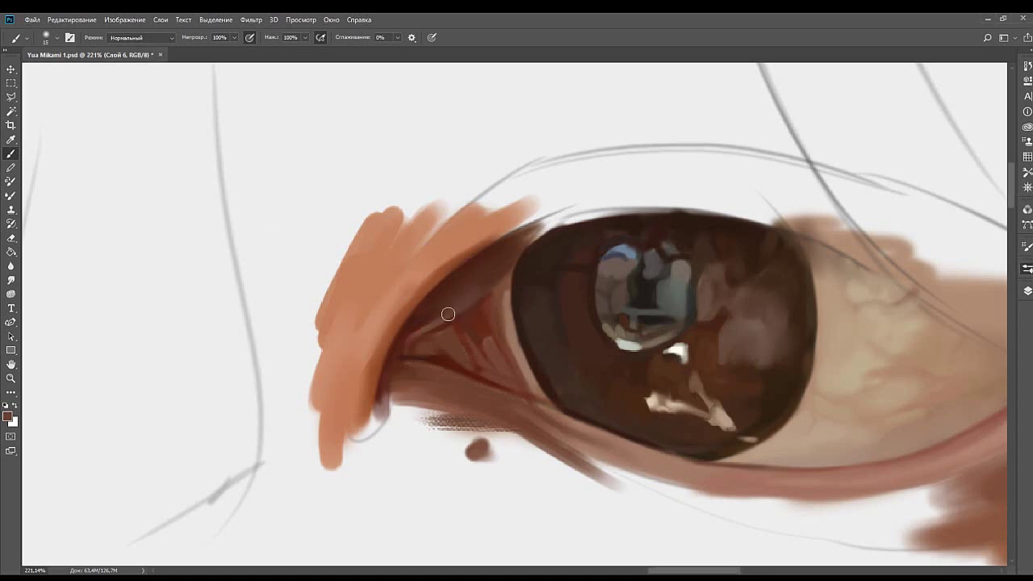
# Refine the upper lid shadow and the top of the tear duct with sampled reddish-brown strokes.
pyautogui.keyDown('alt'); pyautogui.click(464, 296); pyautogui.keyUp('alt')
pyautogui.moveTo(523, 246)
pyautogui.mouseDown()
pyautogui.moveTo(474, 262)
pyautogui.moveTo(534, 237)
pyautogui.mouseUp()
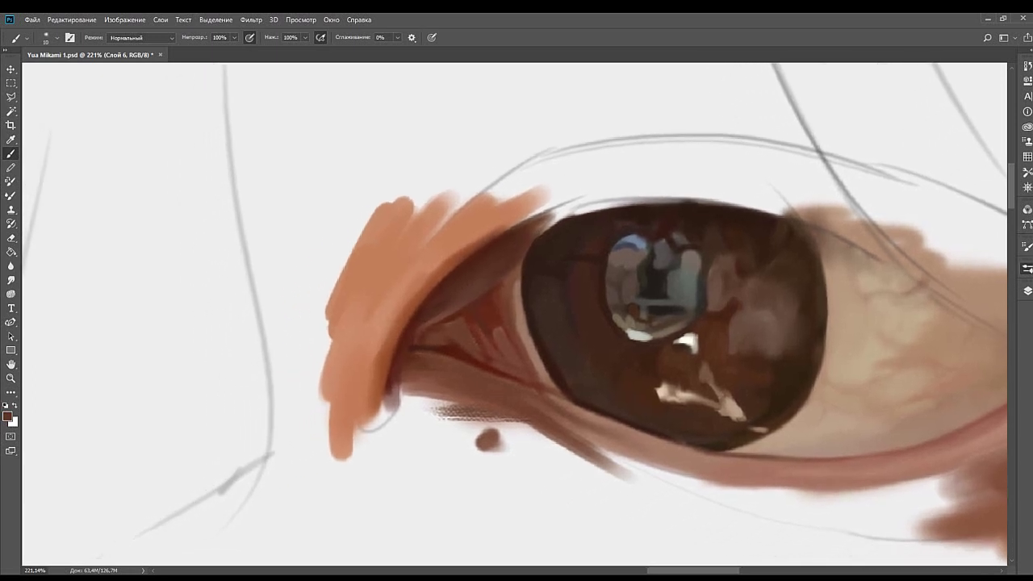
pyautogui.moveTo(454, 298); pyautogui.dragTo(436, 282)
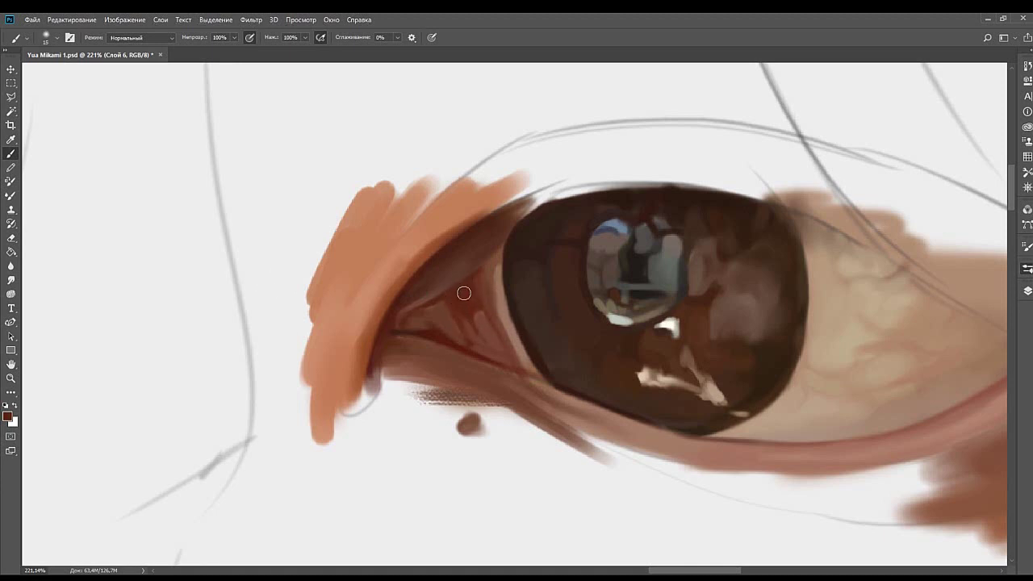
pyautogui.moveTo(464, 293)
pyautogui.mouseDown()
pyautogui.moveTo(430, 327)
pyautogui.moveTo(432, 305)
pyautogui.moveTo(433, 322)
pyautogui.mouseUp()
pyautogui.keyDown('alt'); pyautogui.click(421, 317); pyautogui.keyUp('alt')
pyautogui.keyDown('alt'); pyautogui.click(438, 324); pyautogui.keyUp('alt')
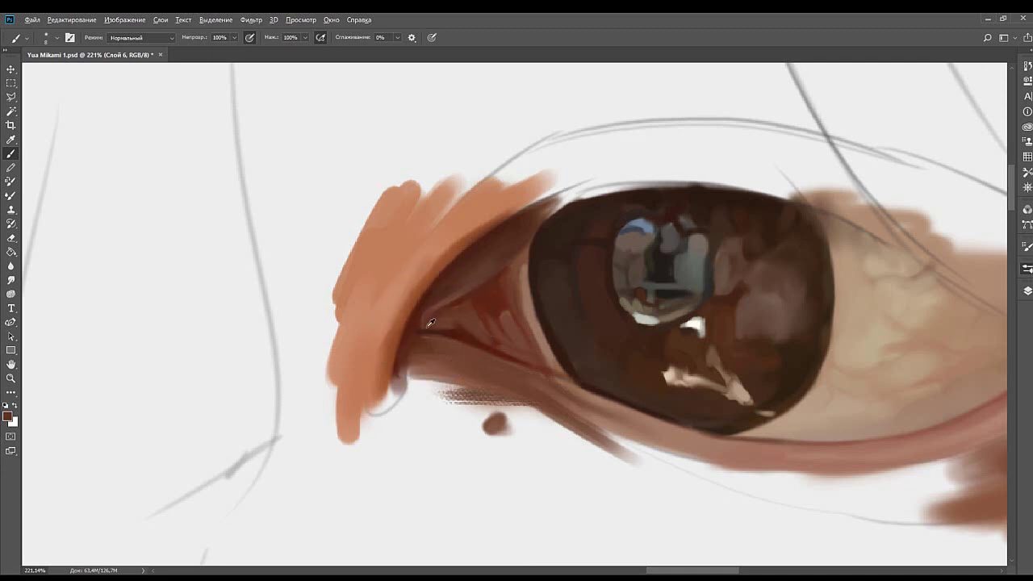
# Smooth the red tones inside the tear duct with small soft strokes.
pyautogui.moveTo(479, 273); pyautogui.dragTo(418, 340)
pyautogui.moveTo(484, 348); pyautogui.dragTo(516, 246)
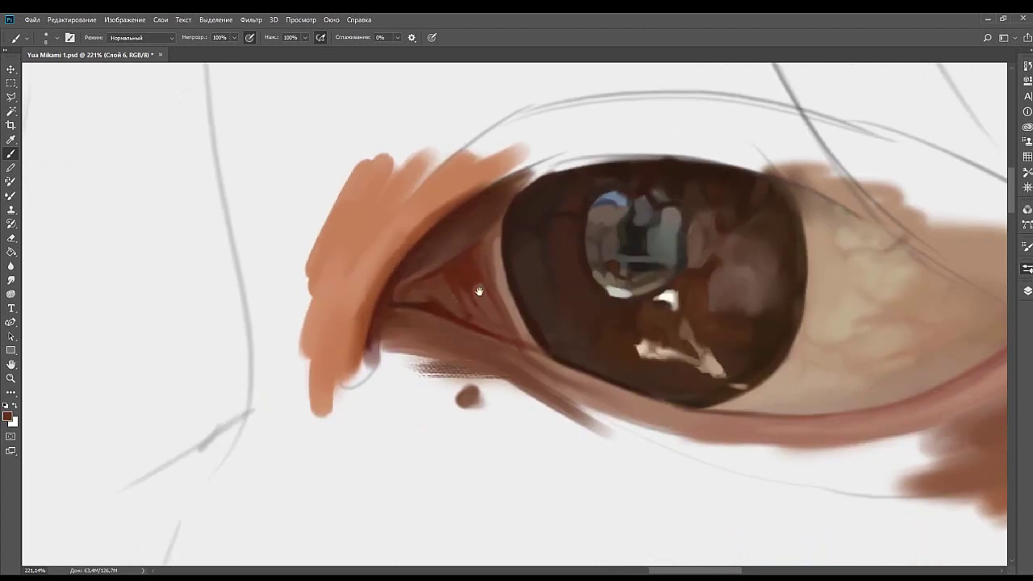
pyautogui.moveTo(479, 290); pyautogui.dragTo(472, 256)
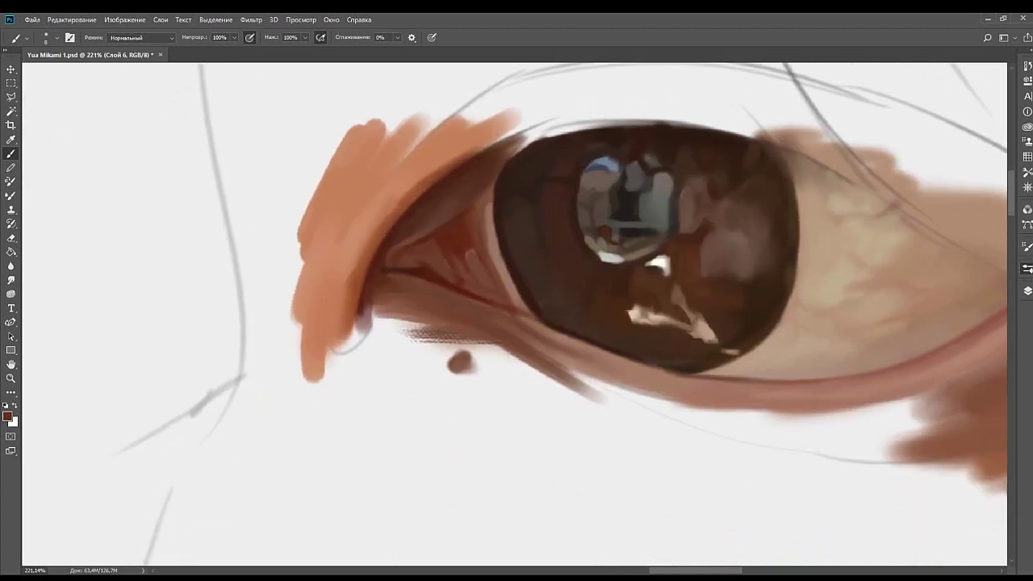
pyautogui.moveTo(454, 306)
pyautogui.mouseDown()
pyautogui.moveTo(472, 275)
pyautogui.moveTo(568, 289)
pyautogui.mouseUp()
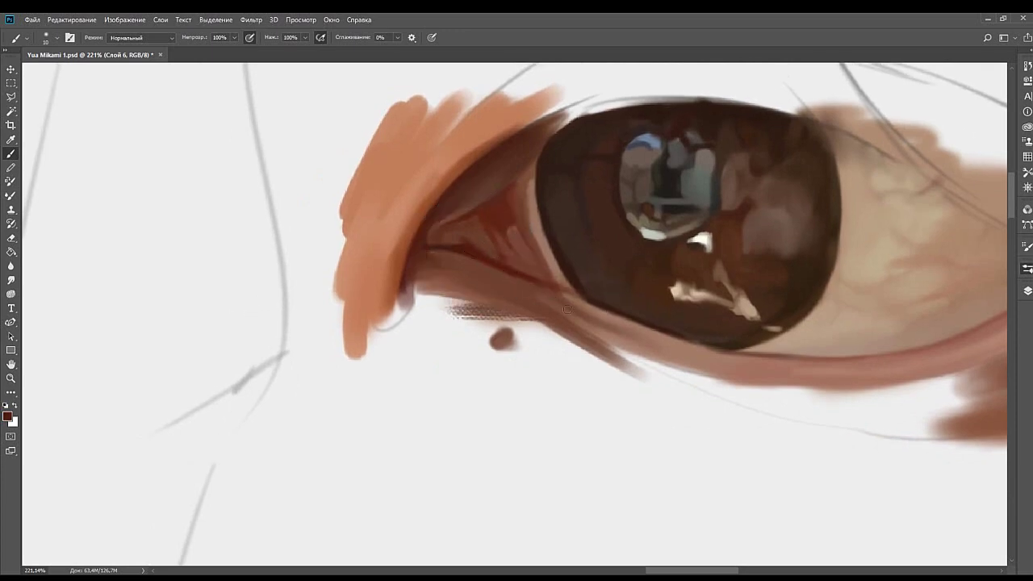
pyautogui.press(']')
pyautogui.hotkey('alt', 'Tab')
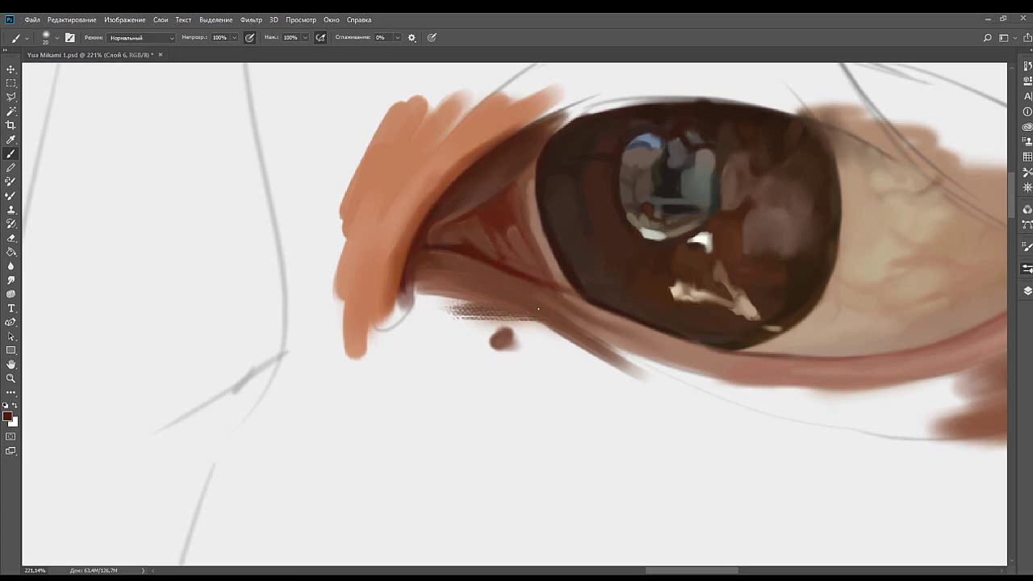
pyautogui.keyDown('alt'); pyautogui.click(227, 325); pyautogui.keyUp('alt')
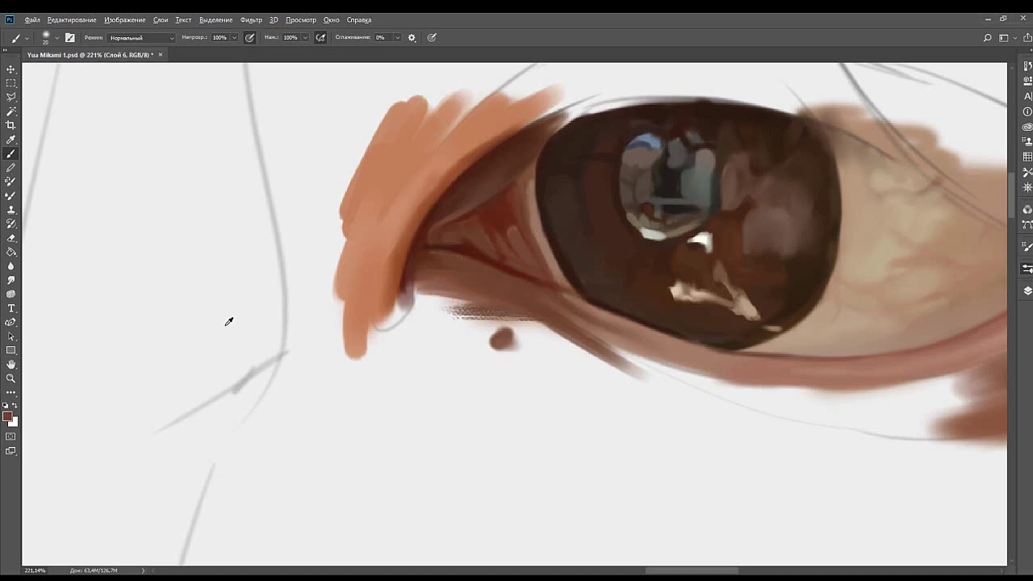
pyautogui.moveTo(458, 291)
pyautogui.mouseDown()
pyautogui.moveTo(540, 323)
pyautogui.moveTo(494, 302)
pyautogui.moveTo(454, 300)
pyautogui.moveTo(535, 330)
pyautogui.mouseUp()
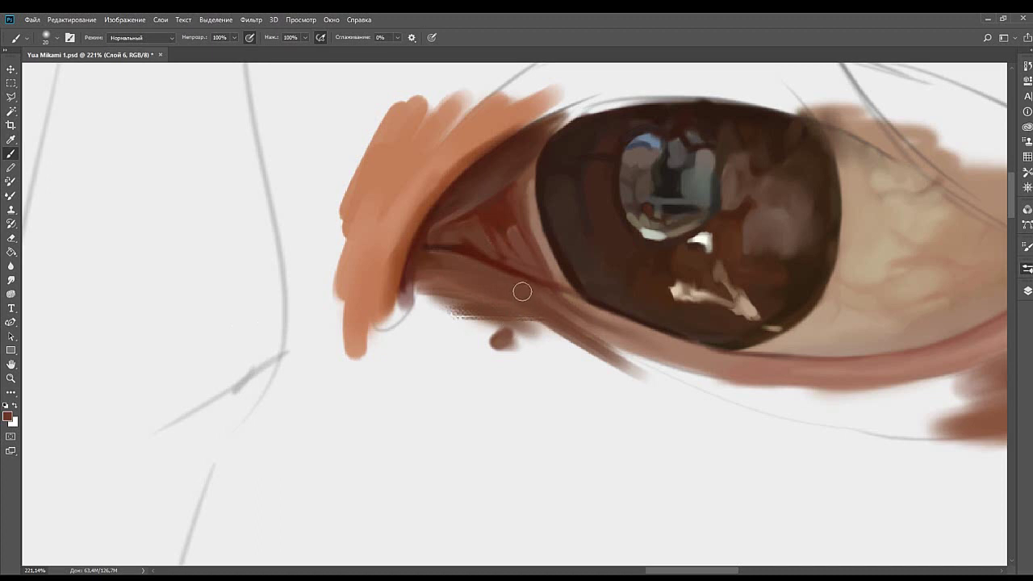
pyautogui.hotkey('ctrl', 'z')
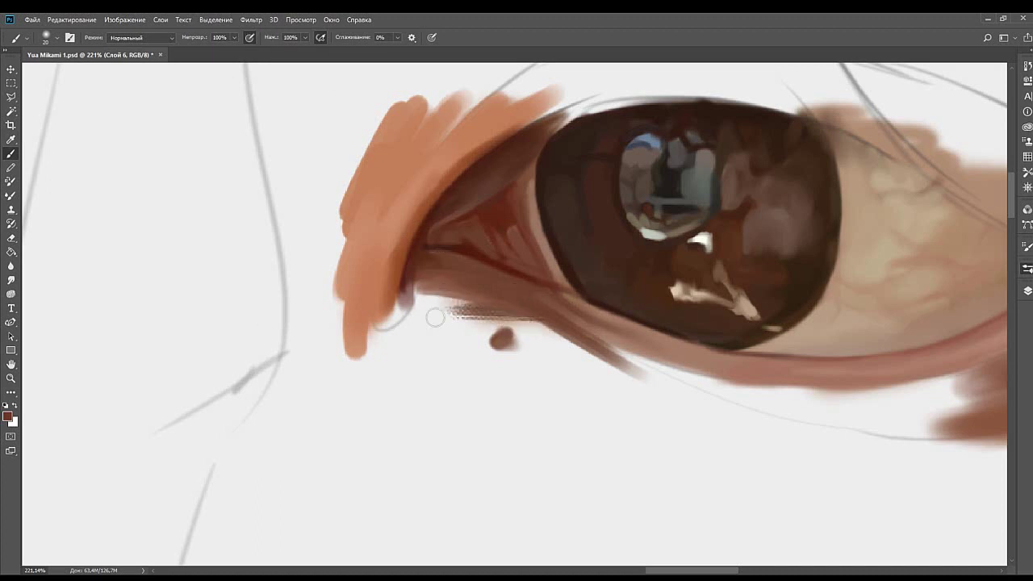
# Paint a soft reddish-brown patch on the skin just below the inner corner with a size 20 brush.
pyautogui.keyDown('alt'); pyautogui.click(207, 331); pyautogui.keyUp('alt')
pyautogui.moveTo(432, 309)
pyautogui.mouseDown()
pyautogui.moveTo(420, 337)
pyautogui.moveTo(451, 305)
pyautogui.moveTo(479, 311)
pyautogui.moveTo(433, 307)
pyautogui.mouseUp()
pyautogui.hotkey('ctrl', 'z')
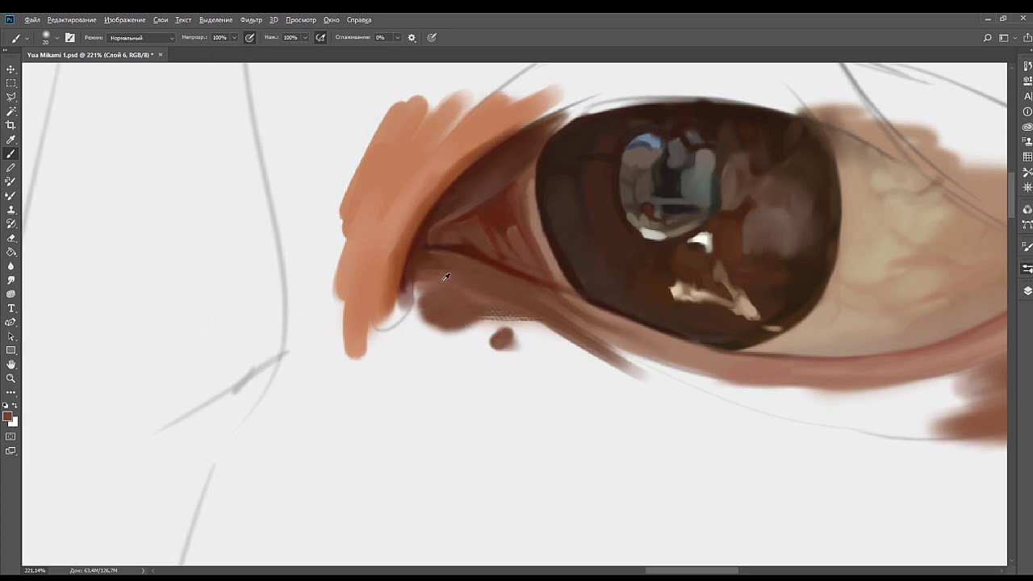
# Extend the brown patch to the tip of the inner corner and blend it into the lower lid using sampled tones.
pyautogui.keyDown('alt'); pyautogui.click(460, 279); pyautogui.keyUp('alt')
pyautogui.press('[')
pyautogui.press('[')
pyautogui.keyDown('alt'); pyautogui.click(209, 314); pyautogui.keyUp('alt')
pyautogui.moveTo(419, 296)
pyautogui.mouseDown()
pyautogui.moveTo(477, 292)
pyautogui.moveTo(449, 301)
pyautogui.moveTo(440, 278)
pyautogui.moveTo(475, 299)
pyautogui.moveTo(463, 301)
pyautogui.moveTo(478, 317)
pyautogui.moveTo(428, 289)
pyautogui.moveTo(484, 294)
pyautogui.moveTo(422, 277)
pyautogui.moveTo(445, 314)
pyautogui.moveTo(414, 301)
pyautogui.moveTo(440, 306)
pyautogui.moveTo(399, 292)
pyautogui.mouseUp()
pyautogui.press(']')
pyautogui.press(']')
pyautogui.keyDown('alt'); pyautogui.click(438, 288); pyautogui.keyUp('alt')
pyautogui.keyDown('alt'); pyautogui.click(397, 277); pyautogui.keyUp('alt')
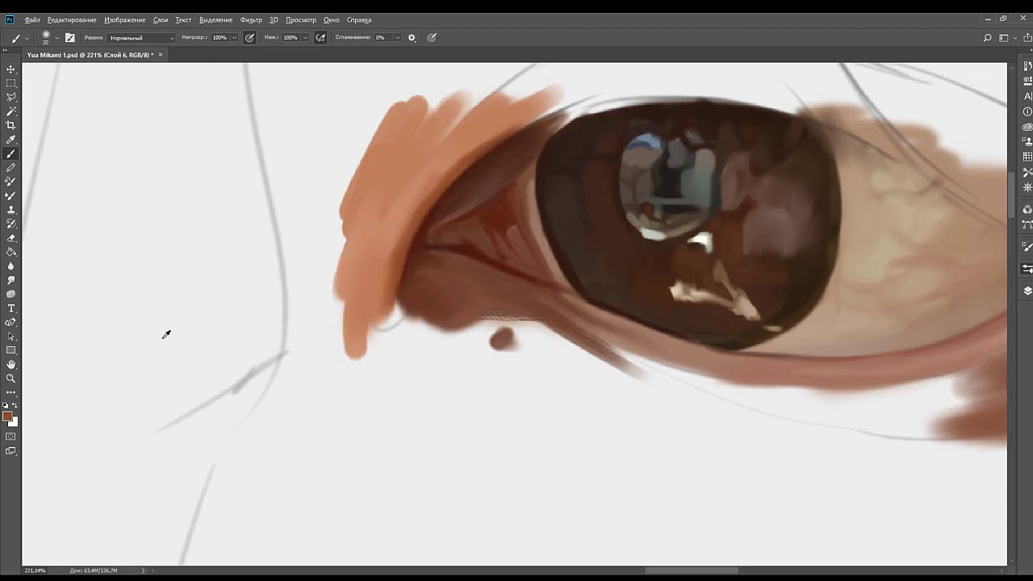
# Paint rust-orange shading at the bottom of the orange skin fold beside the brown patch and resample a darker brown.
pyautogui.moveTo(383, 304)
pyautogui.mouseDown()
pyautogui.moveTo(395, 316)
pyautogui.moveTo(393, 299)
pyautogui.mouseUp()
pyautogui.keyDown('alt'); pyautogui.click(411, 303); pyautogui.keyUp('alt')
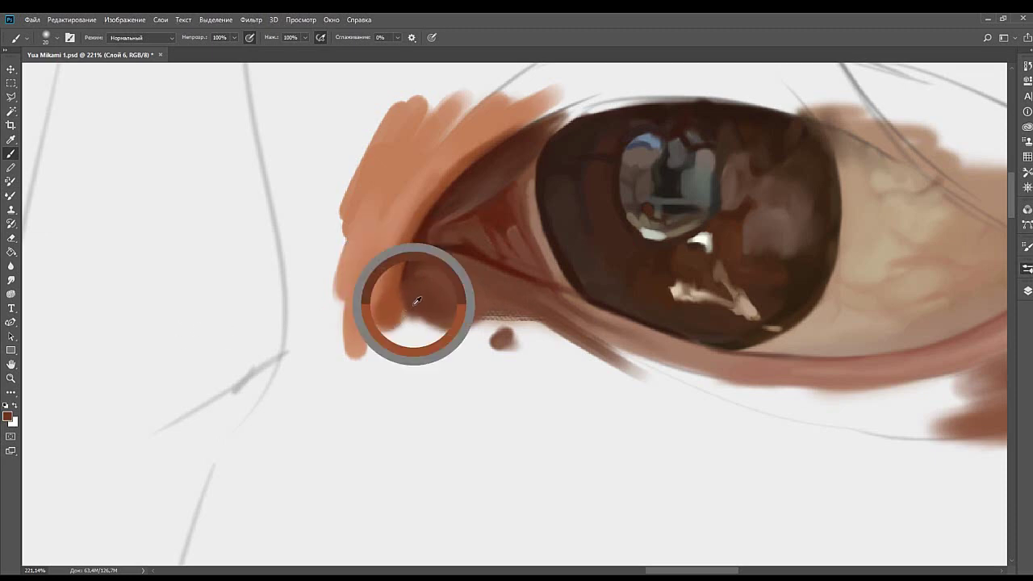
pyautogui.keyDown('alt'); pyautogui.click(405, 274); pyautogui.keyUp('alt')
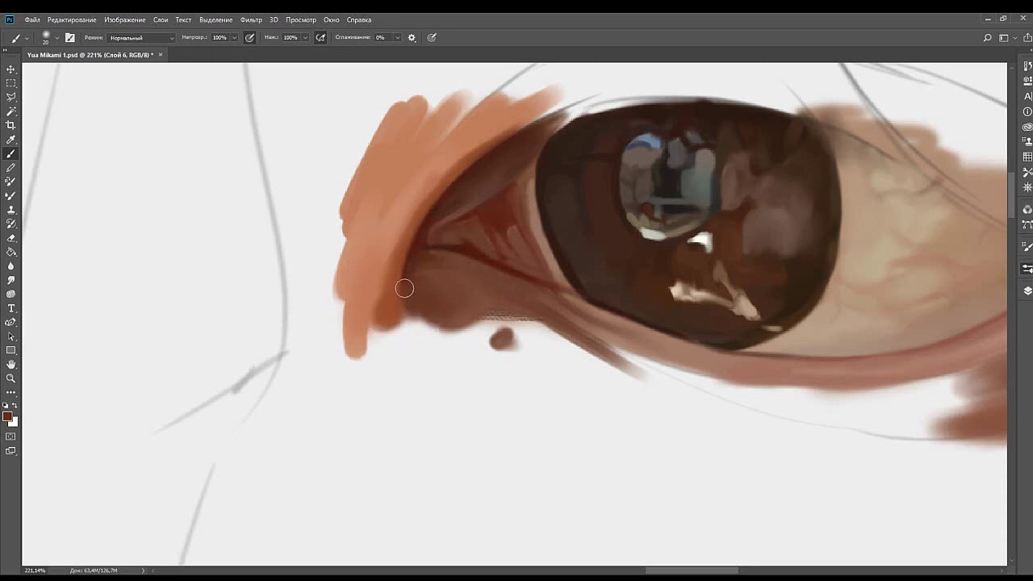
# Deepen the dark contour at the tip of the inner corner with a smaller brush, then enlarge the brush again.
pyautogui.press('[')
pyautogui.press('[')
pyautogui.moveTo(424, 240); pyautogui.dragTo(415, 251)
pyautogui.press(']')
pyautogui.press(']')
pyautogui.press(']')
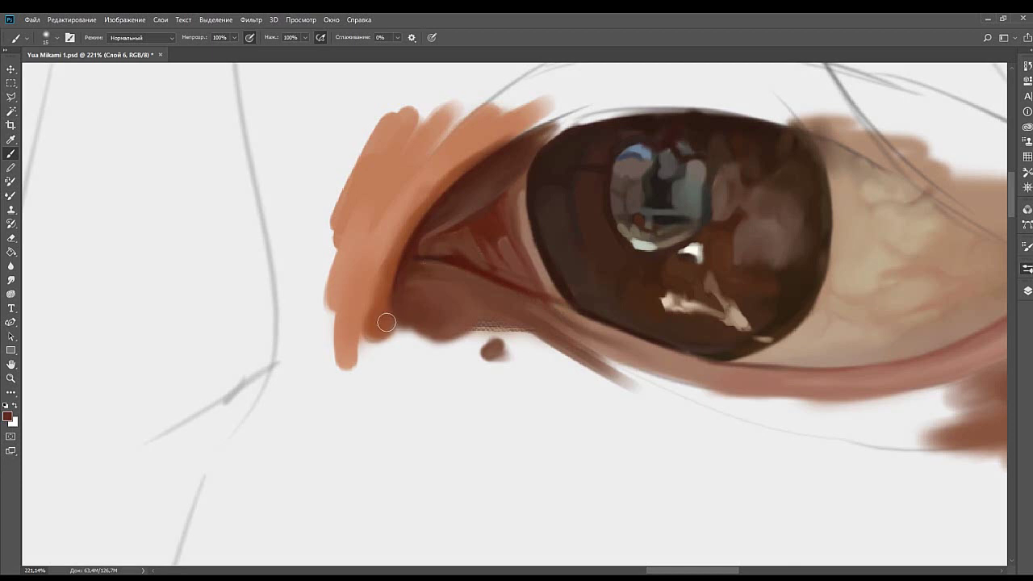
# Extend the reddish-brown patch beneath the inner corner and blend its lower edge using sampled brown tones.
pyautogui.keyDown('alt'); pyautogui.click(451, 320); pyautogui.keyUp('alt')
pyautogui.moveTo(435, 329)
pyautogui.mouseDown()
pyautogui.moveTo(403, 334)
pyautogui.moveTo(443, 337)
pyautogui.moveTo(417, 324)
pyautogui.moveTo(451, 334)
pyautogui.moveTo(493, 321)
pyautogui.moveTo(409, 332)
pyautogui.moveTo(427, 350)
pyautogui.moveTo(430, 335)
pyautogui.moveTo(415, 332)
pyautogui.moveTo(489, 342)
pyautogui.mouseUp()
pyautogui.keyDown('alt'); pyautogui.click(475, 315); pyautogui.keyUp('alt')
pyautogui.moveTo(380, 336)
pyautogui.mouseDown()
pyautogui.moveTo(365, 337)
pyautogui.moveTo(373, 347)
pyautogui.moveTo(375, 334)
pyautogui.moveTo(357, 319)
pyautogui.moveTo(363, 331)
pyautogui.moveTo(419, 297)
pyautogui.moveTo(374, 353)
pyautogui.moveTo(383, 342)
pyautogui.mouseUp()
# Widen the lower end of the orange skin fold beside the inner corner with sampled orange and a size 25 brush.
pyautogui.keyDown('alt'); pyautogui.click(362, 317); pyautogui.keyUp('alt')
pyautogui.keyDown('alt'); pyautogui.click(378, 311); pyautogui.keyUp('alt')
pyautogui.keyDown('alt'); pyautogui.click(391, 302); pyautogui.keyUp('alt')
pyautogui.moveTo(358, 310); pyautogui.dragTo(354, 365)
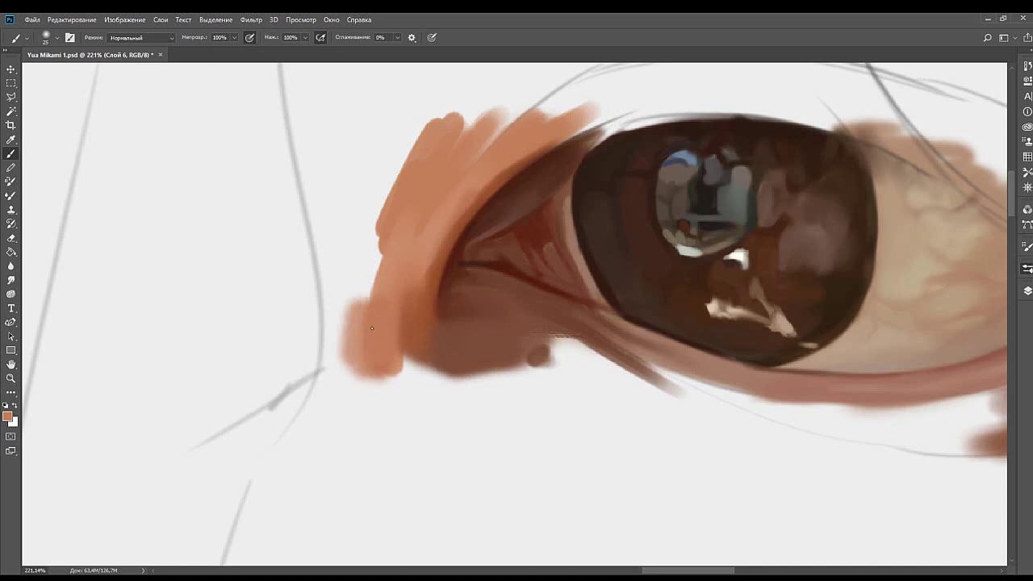
pyautogui.moveTo(390, 327); pyautogui.dragTo(397, 356)
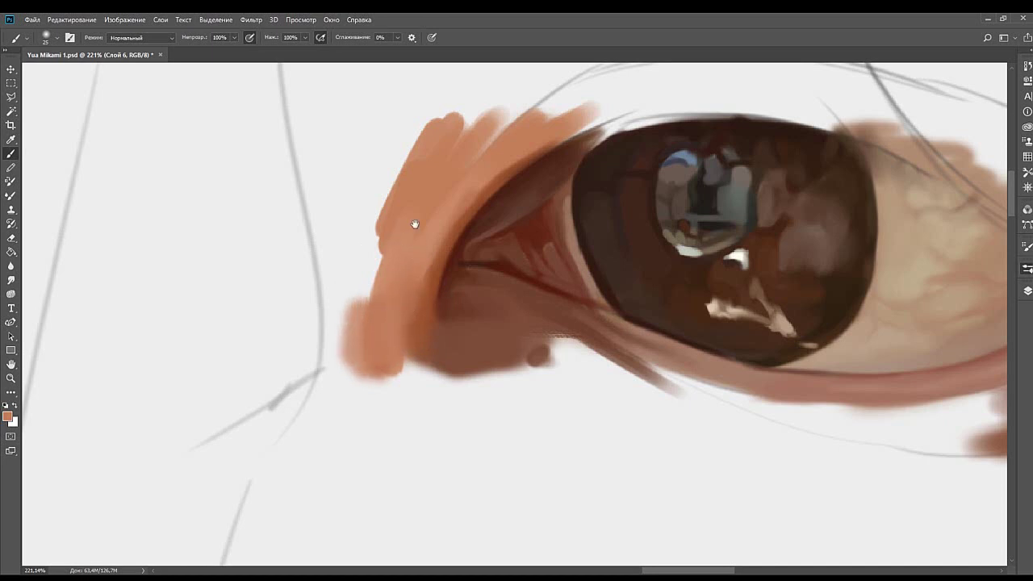
# Switch to the textured brush with a light orange colour for the skin above the upper eyelid.
pyautogui.moveTo(415, 223); pyautogui.dragTo(473, 280)
pyautogui.moveTo(542, 227); pyautogui.dragTo(440, 261)
pyautogui.moveTo(561, 233)
pyautogui.mouseDown()
pyautogui.moveTo(511, 230)
pyautogui.moveTo(511, 164)
pyautogui.mouseUp()
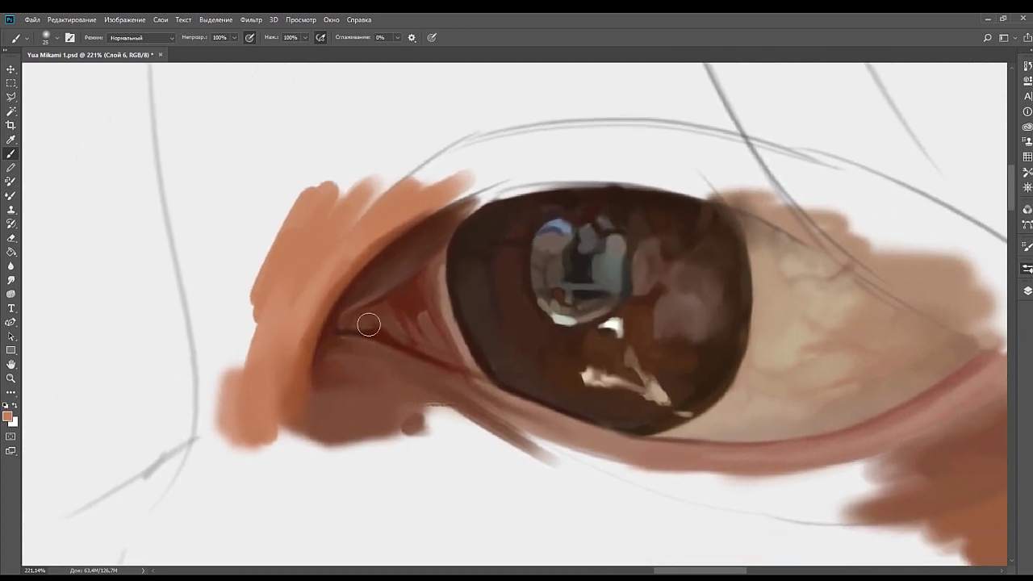
pyautogui.click(11, 378)
pyautogui.moveTo(558, 280); pyautogui.dragTo(392, 293)
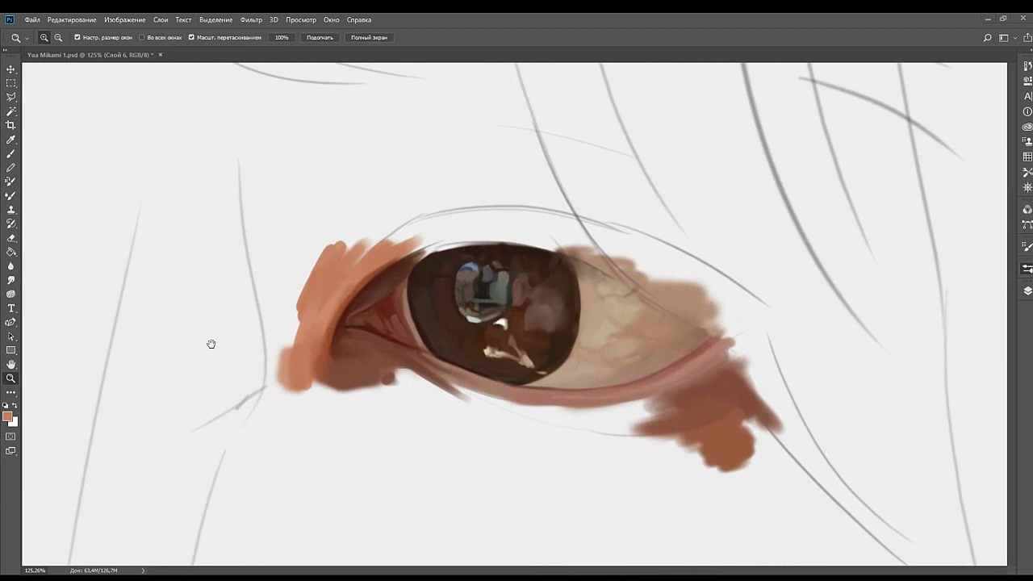
pyautogui.moveTo(532, 278); pyautogui.dragTo(581, 291)
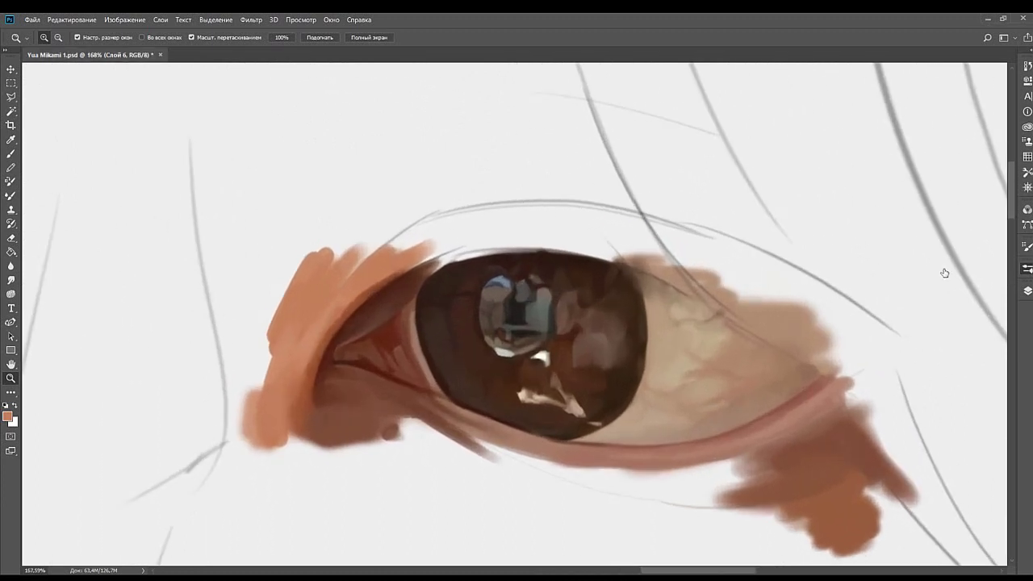
pyautogui.press('b')
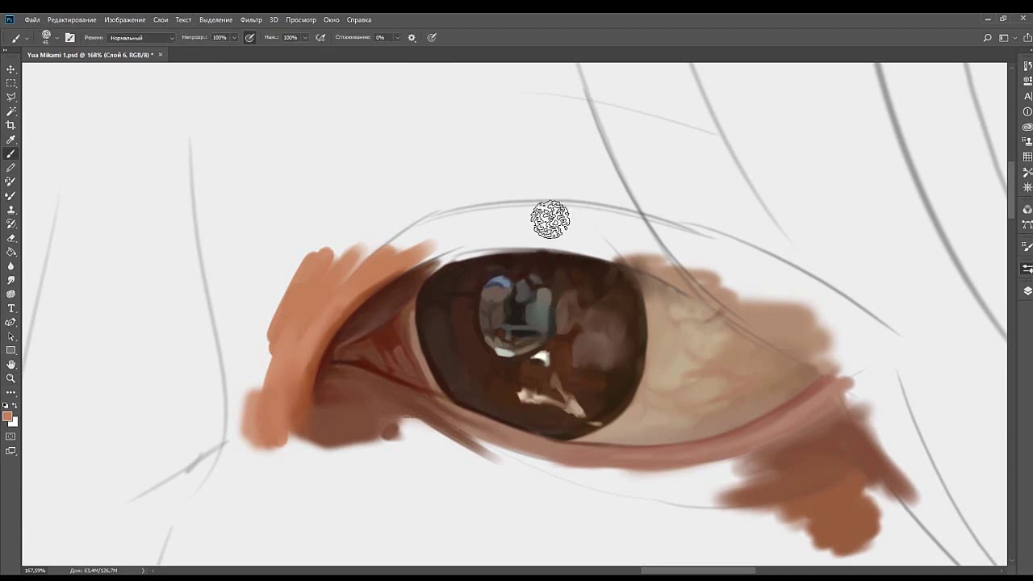
pyautogui.moveTo(558, 221); pyautogui.dragTo(566, 255)
pyautogui.moveTo(275, 179); pyautogui.dragTo(283, 178)
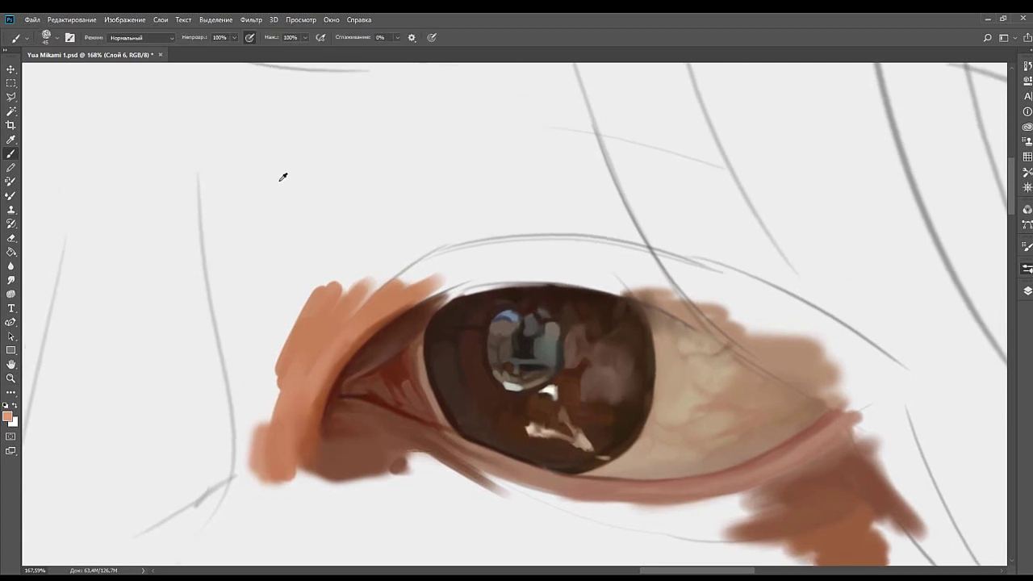
pyautogui.moveTo(614, 221); pyautogui.dragTo(663, 225)
# Paint a light orange swatch of overlapping textured strokes just above the upper eyelid crease with a size 30 brush.
pyautogui.moveTo(707, 229); pyautogui.dragTo(649, 221)
pyautogui.hotkey('ctrl', 'z')
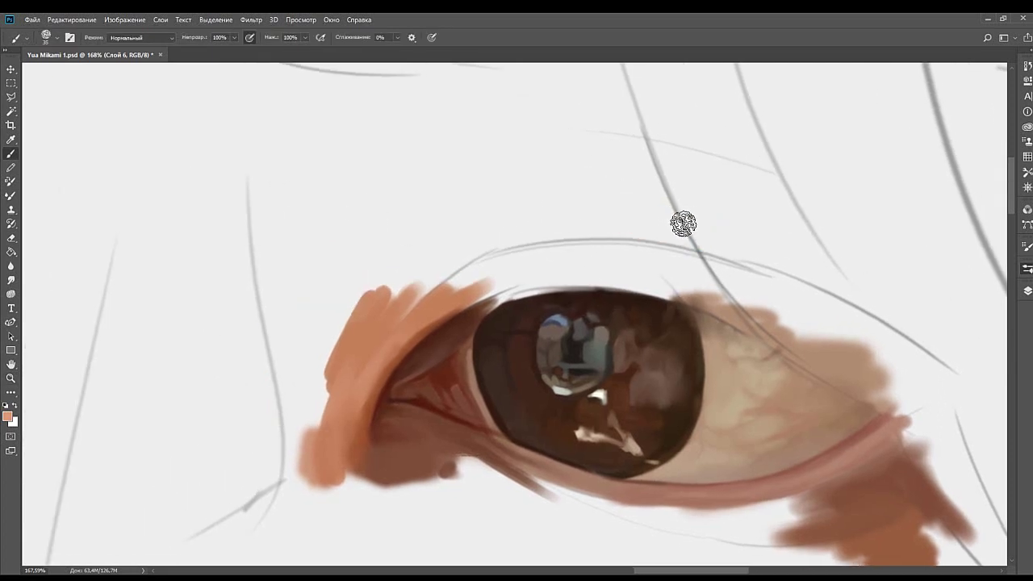
pyautogui.moveTo(708, 234); pyautogui.dragTo(604, 217)
pyautogui.hotkey('ctrl', 'z')
pyautogui.hotkey('ctrl', 'shift', 'z')
pyautogui.moveTo(697, 235)
pyautogui.mouseDown()
pyautogui.moveTo(555, 212)
pyautogui.moveTo(612, 226)
pyautogui.mouseUp()
pyautogui.moveTo(700, 216)
pyautogui.mouseDown()
pyautogui.moveTo(564, 199)
pyautogui.moveTo(666, 222)
pyautogui.moveTo(558, 207)
pyautogui.mouseUp()
pyautogui.moveTo(603, 217)
pyautogui.mouseDown()
pyautogui.moveTo(542, 253)
pyautogui.moveTo(618, 244)
pyautogui.mouseUp()
pyautogui.moveTo(604, 223); pyautogui.dragTo(501, 213)
pyautogui.moveTo(469, 302); pyautogui.dragTo(544, 269)
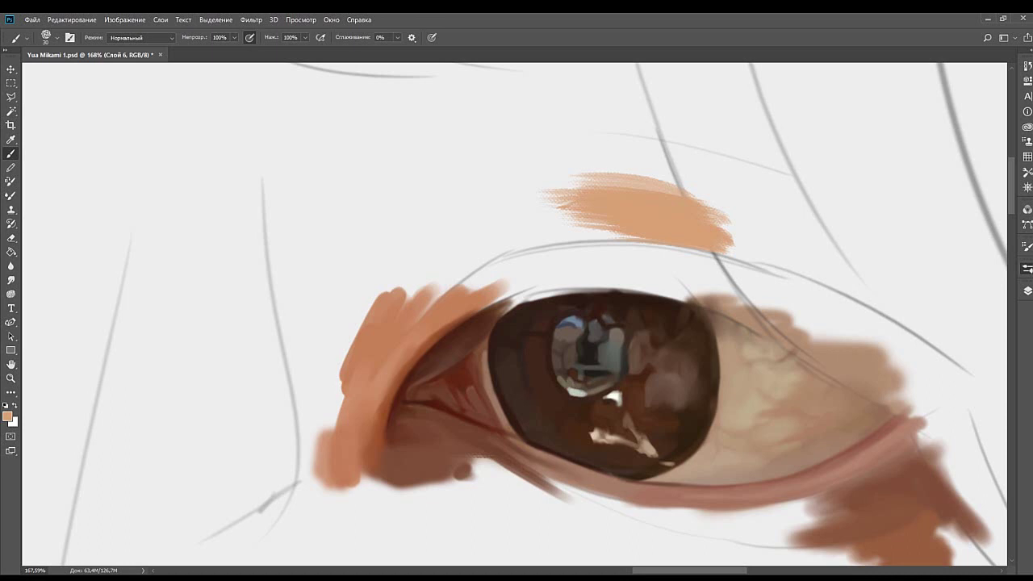
# Paint dusty pink strokes on the inner and outer parts of the upper eyelid with the textured brush at size 25.
pyautogui.scroll(-3, 427, 219)
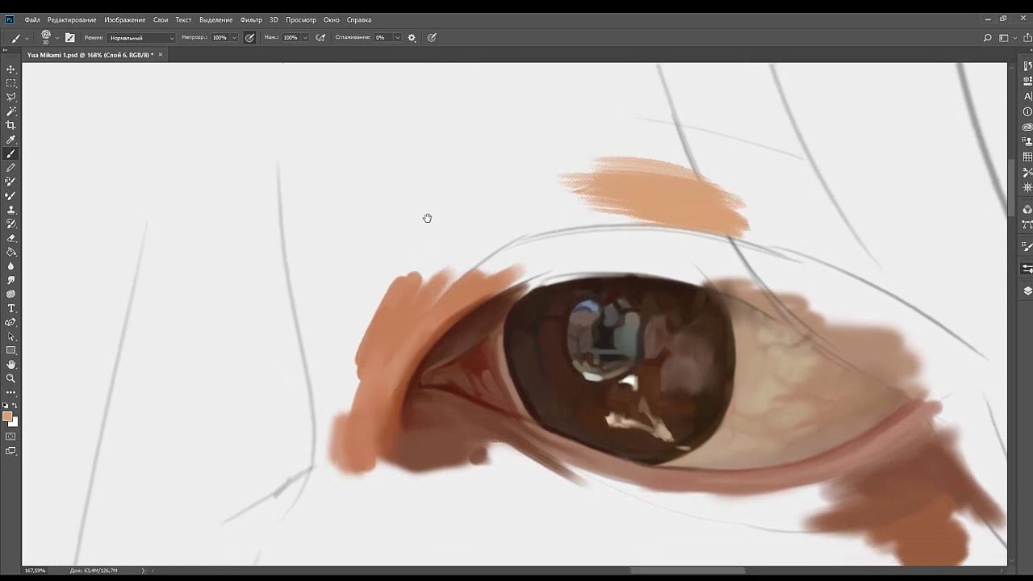
pyautogui.moveTo(425, 269); pyautogui.dragTo(436, 265)
pyautogui.press('[')
pyautogui.press('[')
pyautogui.press('[')
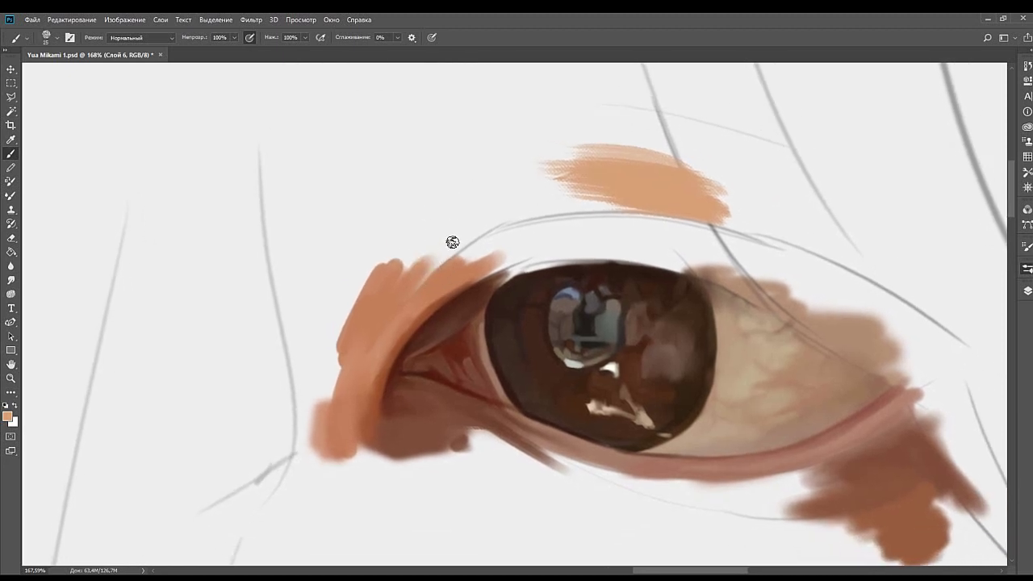
pyautogui.press(']')
pyautogui.press(']')
pyautogui.moveTo(523, 250)
pyautogui.mouseDown()
pyautogui.moveTo(454, 243)
pyautogui.moveTo(541, 219)
pyautogui.moveTo(397, 249)
pyautogui.moveTo(380, 267)
pyautogui.moveTo(479, 233)
pyautogui.moveTo(392, 267)
pyautogui.moveTo(525, 241)
pyautogui.mouseUp()
pyautogui.moveTo(600, 239); pyautogui.dragTo(514, 238)
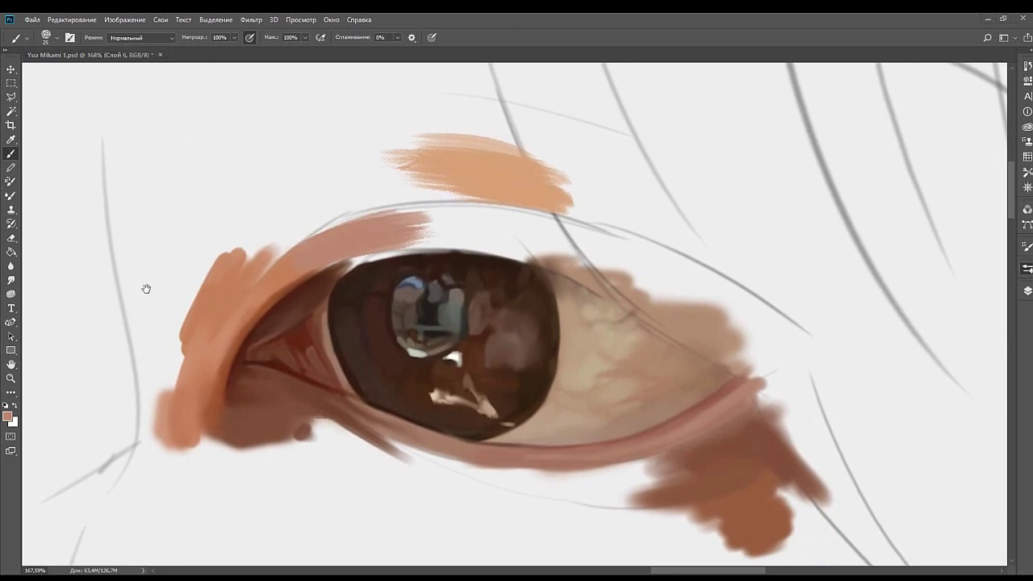
pyautogui.moveTo(593, 268)
pyautogui.mouseDown()
pyautogui.moveTo(531, 255)
pyautogui.moveTo(621, 280)
pyautogui.mouseUp()
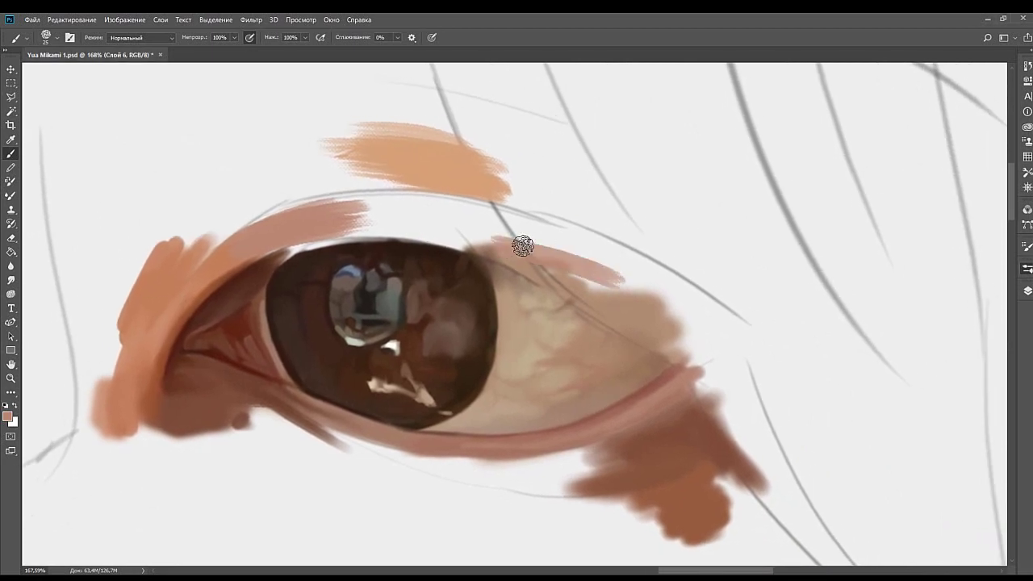
# Paint a reddish-brown textured band over the outer half of the upper eyelid, redoing the first attempt.
pyautogui.keyDown('alt'); pyautogui.click(179, 242); pyautogui.keyUp('alt')
pyautogui.press('[')
pyautogui.moveTo(606, 290); pyautogui.dragTo(489, 248)
pyautogui.moveTo(486, 256)
pyautogui.mouseDown()
pyautogui.moveTo(523, 242)
pyautogui.moveTo(510, 244)
pyautogui.moveTo(609, 279)
pyautogui.mouseUp()
pyautogui.hotkey('ctrl', 'z')
pyautogui.press(']')
pyautogui.moveTo(575, 246)
pyautogui.mouseDown()
pyautogui.moveTo(546, 256)
pyautogui.moveTo(484, 211)
pyautogui.moveTo(692, 290)
pyautogui.moveTo(569, 257)
pyautogui.moveTo(666, 302)
pyautogui.mouseUp()
# Extend the reddish-brown upper lid band down to the outer corner and thicken its upper edge.
pyautogui.moveTo(435, 319); pyautogui.dragTo(369, 283)
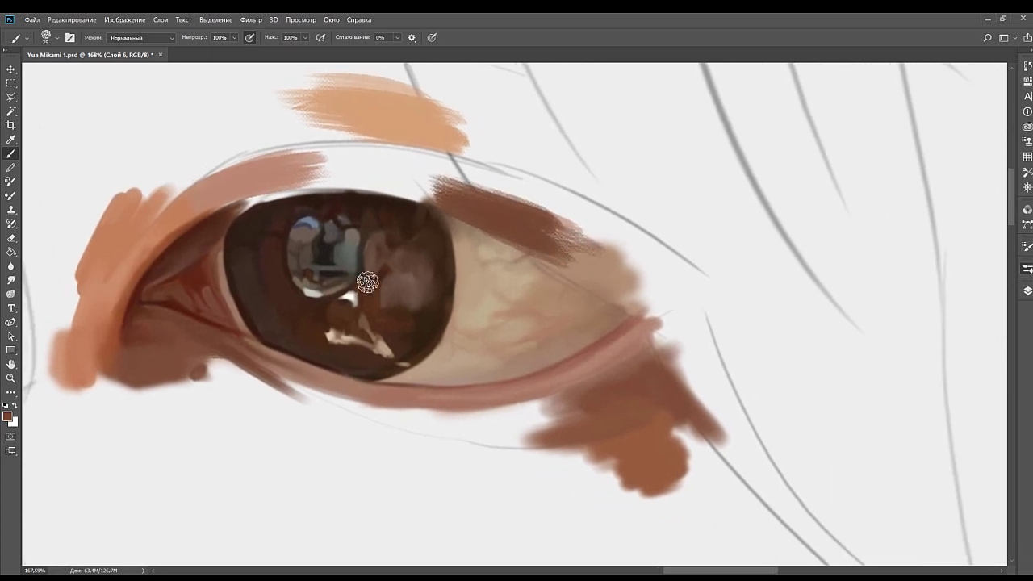
pyautogui.moveTo(607, 277)
pyautogui.mouseDown()
pyautogui.moveTo(578, 263)
pyautogui.moveTo(584, 278)
pyautogui.moveTo(648, 314)
pyautogui.mouseUp()
pyautogui.moveTo(539, 265); pyautogui.dragTo(650, 321)
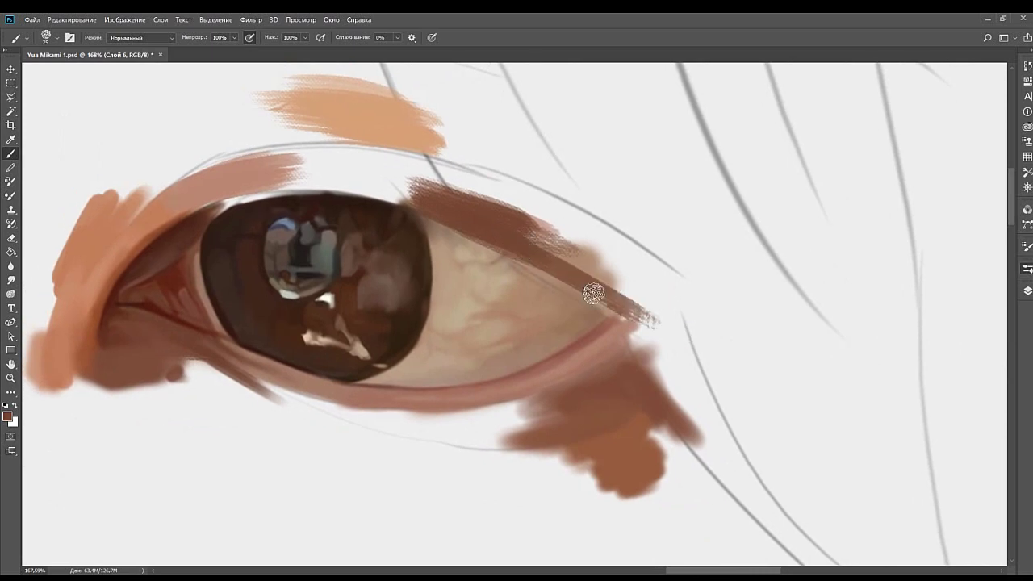
pyautogui.moveTo(591, 292); pyautogui.dragTo(646, 320)
pyautogui.moveTo(566, 244); pyautogui.dragTo(623, 286)
pyautogui.moveTo(525, 228)
pyautogui.mouseDown()
pyautogui.moveTo(634, 270)
pyautogui.moveTo(619, 263)
pyautogui.mouseUp()
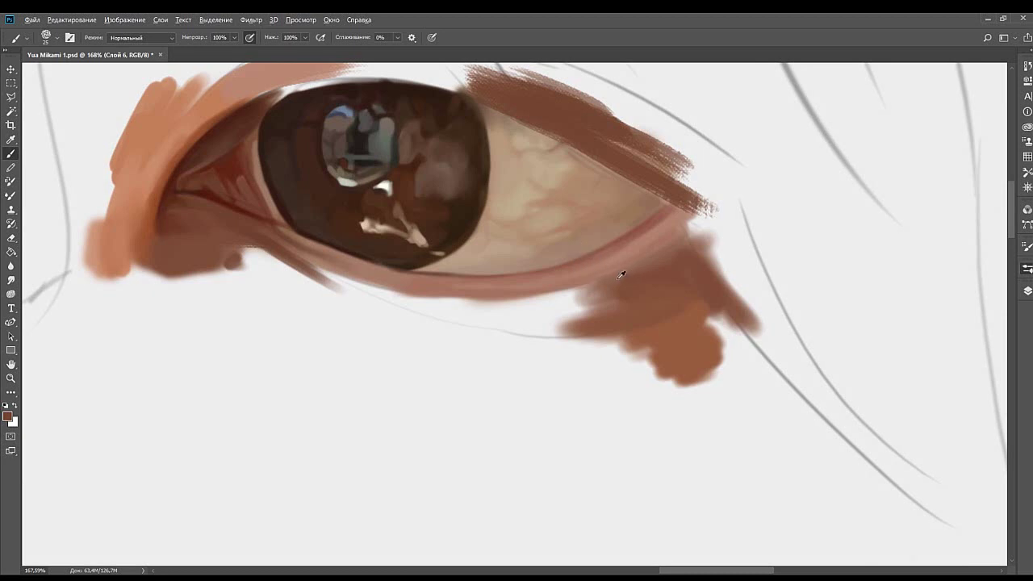
# Paint muted brown textured strokes under the outer part of the lower lid and switch to a size 40 soft round brush.
pyautogui.moveTo(614, 280)
pyautogui.mouseDown()
pyautogui.moveTo(561, 299)
pyautogui.moveTo(591, 295)
pyautogui.moveTo(601, 288)
pyautogui.moveTo(479, 310)
pyautogui.moveTo(621, 307)
pyautogui.moveTo(586, 305)
pyautogui.moveTo(517, 327)
pyautogui.mouseUp()
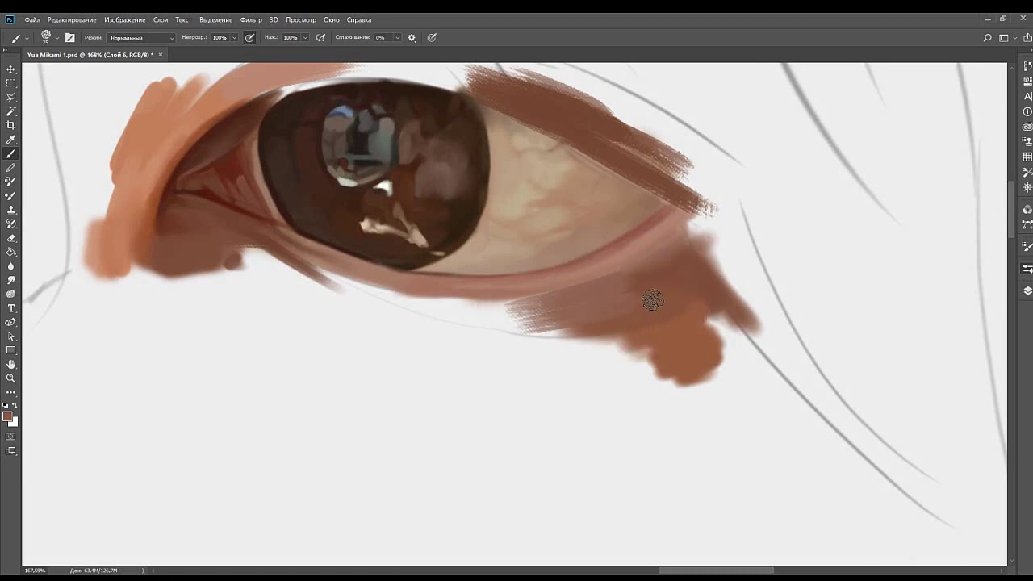
pyautogui.moveTo(611, 318)
pyautogui.mouseDown()
pyautogui.moveTo(512, 307)
pyautogui.moveTo(604, 315)
pyautogui.moveTo(575, 307)
pyautogui.moveTo(586, 294)
pyautogui.moveTo(569, 295)
pyautogui.mouseUp()
pyautogui.press(']')
pyautogui.press(']')
pyautogui.press(']')
pyautogui.press(']')
pyautogui.press(']')
pyautogui.press(']')
pyautogui.press(']')
pyautogui.press(']')
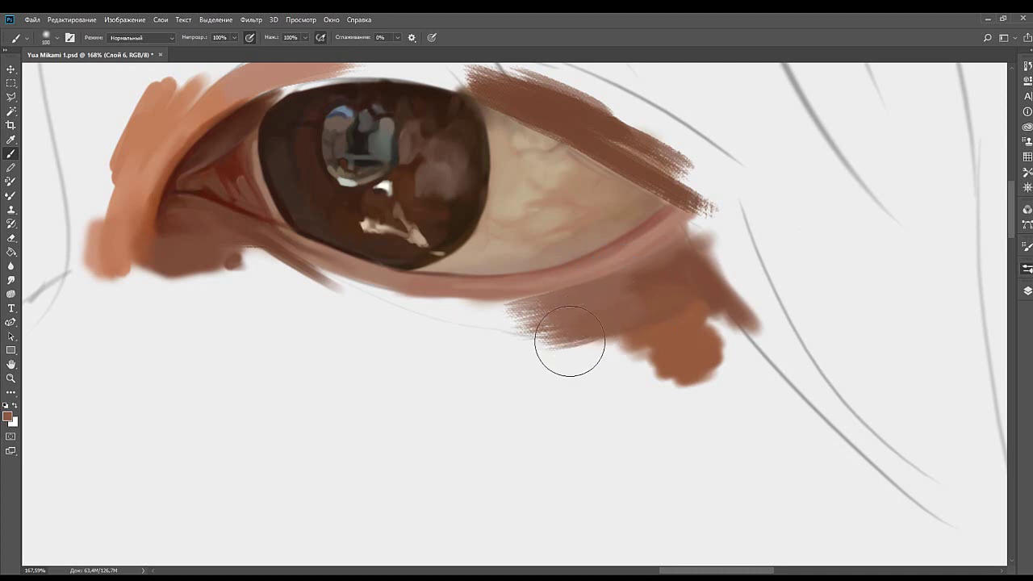
pyautogui.press('[')
pyautogui.press('[')
pyautogui.press('[')
# Blend the outer lower lid into the brown strokes beneath it using sampled pinkish-brown tones and a soft brush.
pyautogui.keyDown('alt'); pyautogui.click(623, 272); pyautogui.keyUp('alt')
pyautogui.moveTo(629, 267)
pyautogui.mouseDown()
pyautogui.moveTo(522, 297)
pyautogui.moveTo(568, 295)
pyautogui.mouseUp()
pyautogui.press('p')
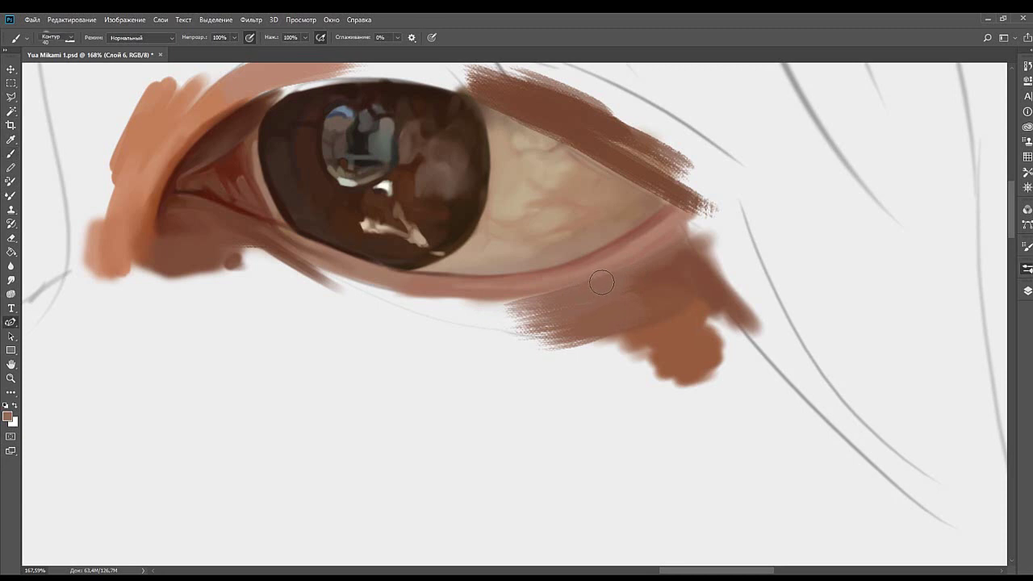
pyautogui.press('b')
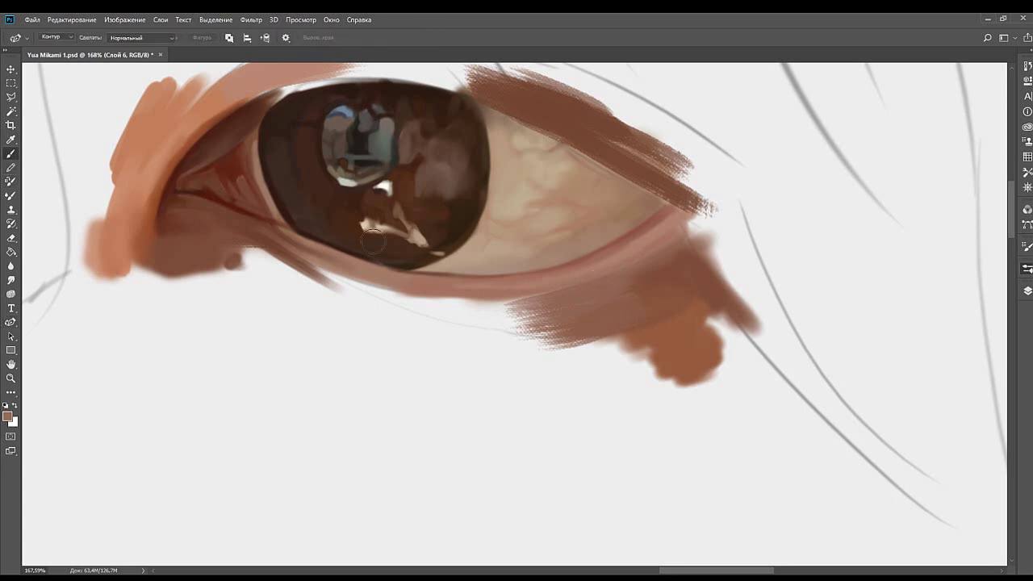
pyautogui.keyDown('alt'); pyautogui.click(622, 276); pyautogui.keyUp('alt')
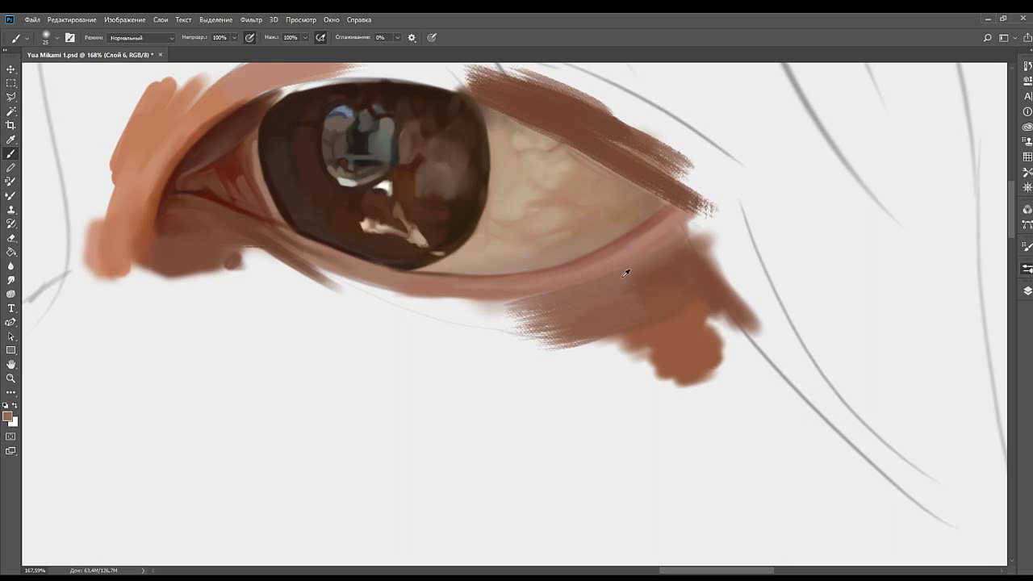
pyautogui.keyDown('alt'); pyautogui.click(646, 277); pyautogui.keyUp('alt')
pyautogui.moveTo(519, 331); pyautogui.dragTo(649, 292)
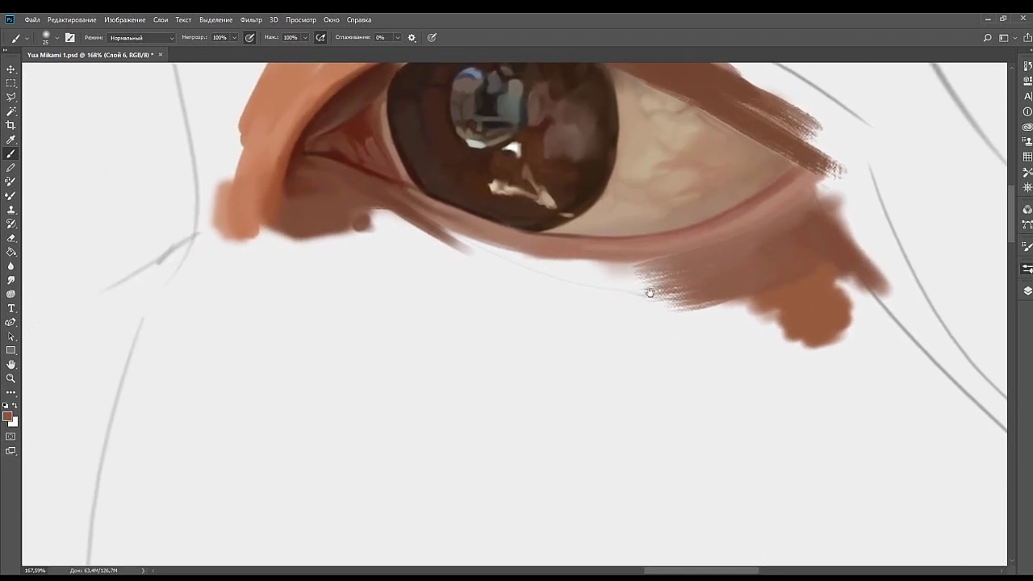
# Paint sampled pinkish skin tones along the lower lid's underside from the inner corner to the brown outer strokes.
pyautogui.moveTo(689, 203); pyautogui.dragTo(766, 262)
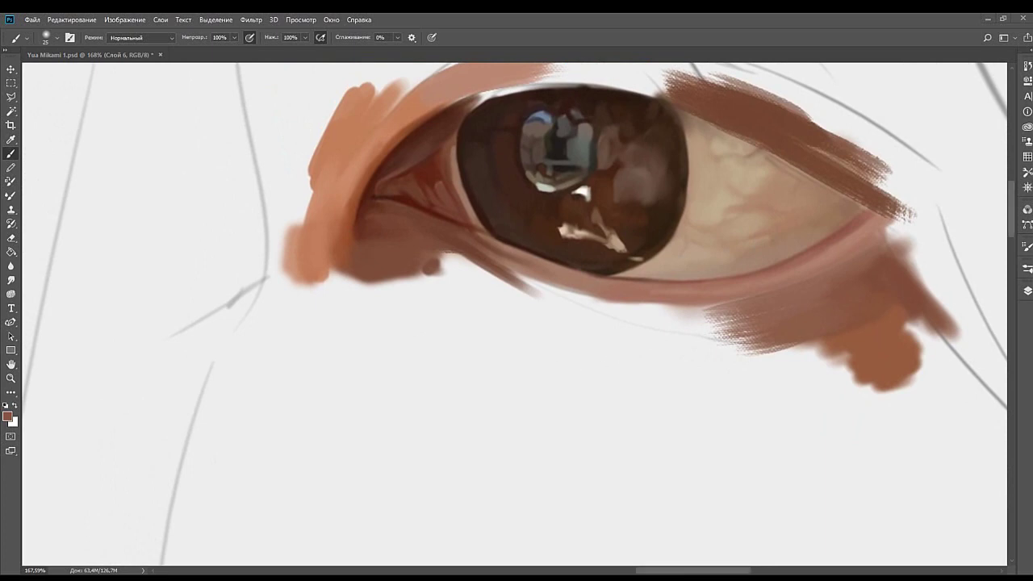
pyautogui.moveTo(431, 341); pyautogui.dragTo(534, 306)
pyautogui.keyDown('alt'); pyautogui.click(605, 232); pyautogui.keyUp('alt')
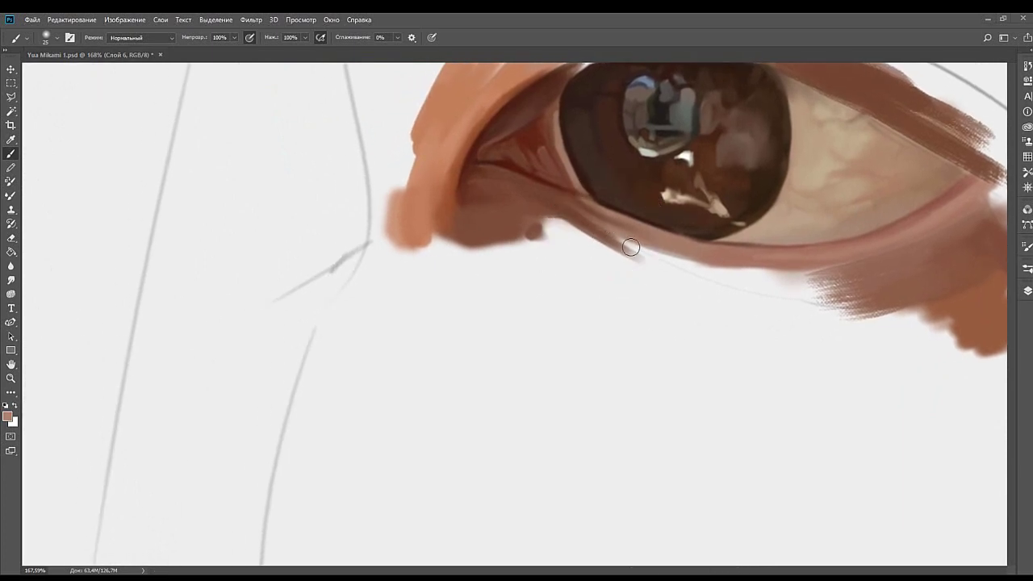
pyautogui.moveTo(602, 234)
pyautogui.mouseDown()
pyautogui.moveTo(738, 258)
pyautogui.moveTo(602, 237)
pyautogui.moveTo(683, 262)
pyautogui.mouseUp()
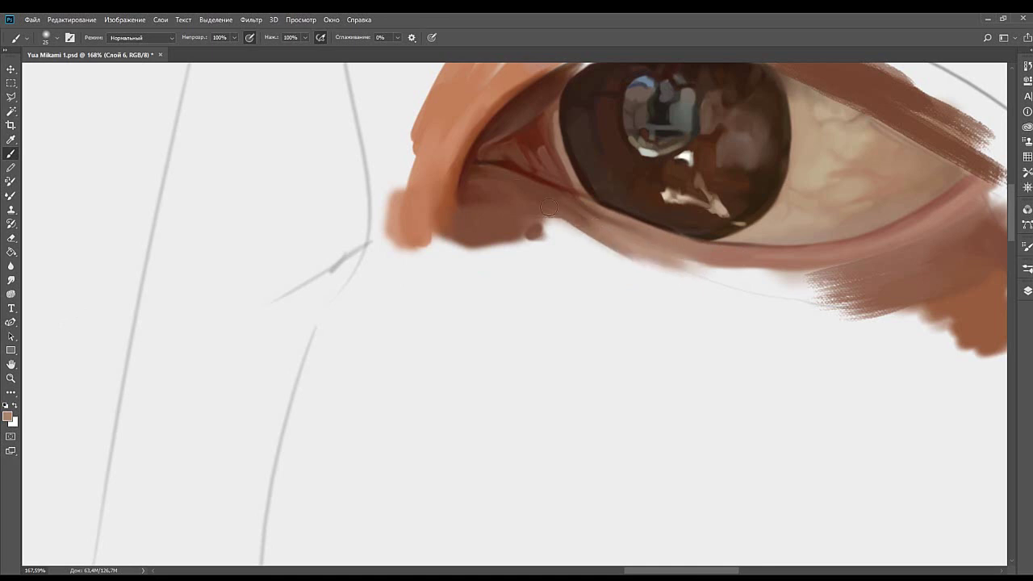
pyautogui.moveTo(558, 211)
pyautogui.mouseDown()
pyautogui.moveTo(632, 239)
pyautogui.moveTo(789, 259)
pyautogui.moveTo(694, 260)
pyautogui.moveTo(801, 259)
pyautogui.mouseUp()
pyautogui.keyDown('alt'); pyautogui.click(799, 262); pyautogui.keyUp('alt')
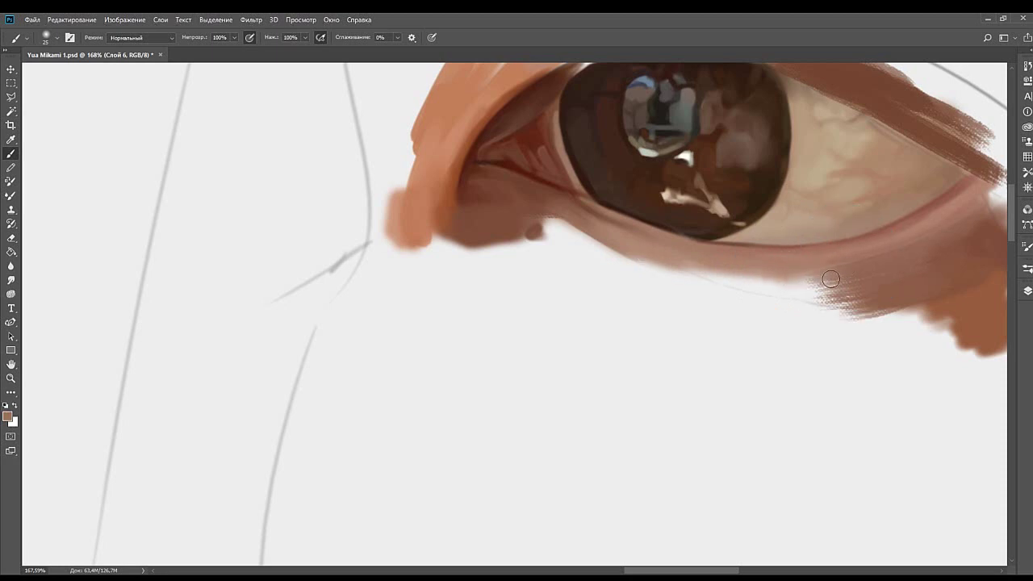
pyautogui.moveTo(830, 280)
pyautogui.mouseDown()
pyautogui.moveTo(710, 280)
pyautogui.moveTo(671, 264)
pyautogui.moveTo(832, 273)
pyautogui.mouseUp()
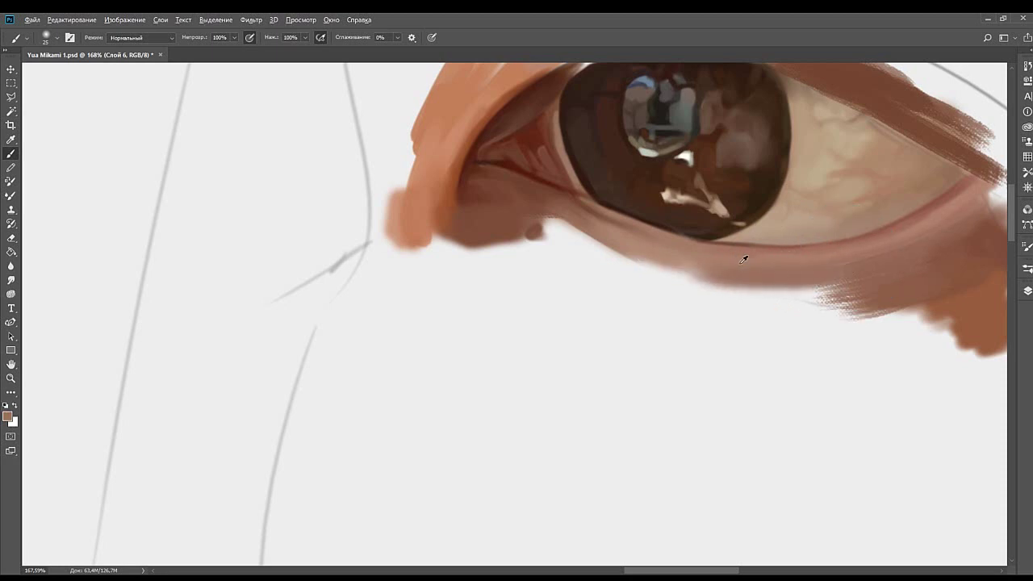
# Enlarge the soft brush to size 40 and cover the rough brown edge below the lower lid with sampled muted brown.
pyautogui.keyDown('alt'); pyautogui.click(827, 278); pyautogui.keyUp('alt')
pyautogui.press(']')
pyautogui.press(']')
pyautogui.press(']')
pyautogui.moveTo(832, 282)
pyautogui.mouseDown()
pyautogui.moveTo(769, 301)
pyautogui.moveTo(877, 291)
pyautogui.moveTo(785, 285)
pyautogui.mouseUp()
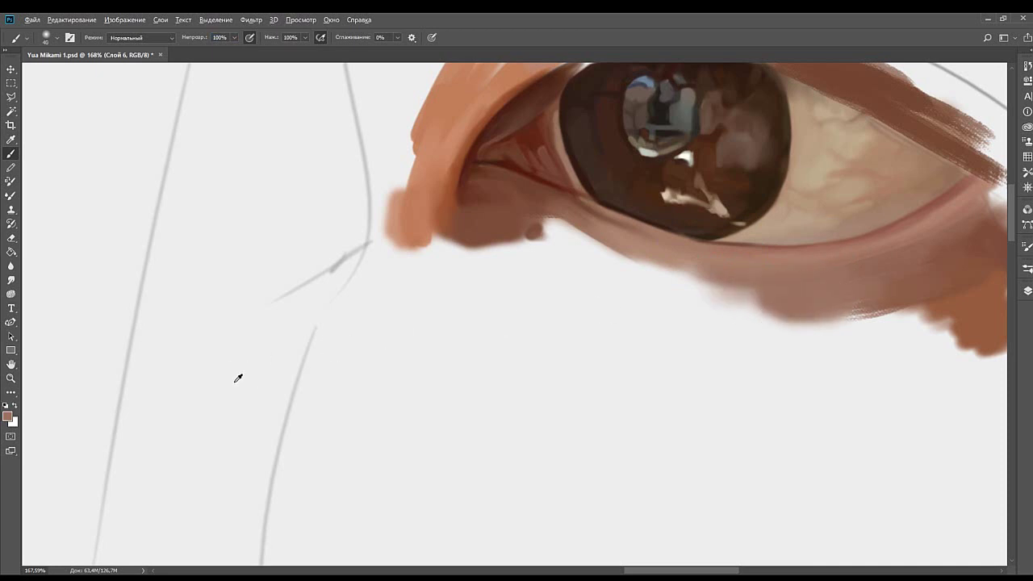
# Paint a soft salmon-orange band beneath the lower lid, extending it to the rust-brown patch near the outer corner.
pyautogui.moveTo(719, 322)
pyautogui.mouseDown()
pyautogui.moveTo(830, 309)
pyautogui.moveTo(710, 307)
pyautogui.mouseUp()
pyautogui.moveTo(852, 292)
pyautogui.mouseDown()
pyautogui.moveTo(768, 295)
pyautogui.moveTo(796, 303)
pyautogui.moveTo(703, 296)
pyautogui.mouseUp()
pyautogui.moveTo(856, 302); pyautogui.dragTo(833, 317)
pyautogui.moveTo(890, 268); pyautogui.dragTo(681, 287)
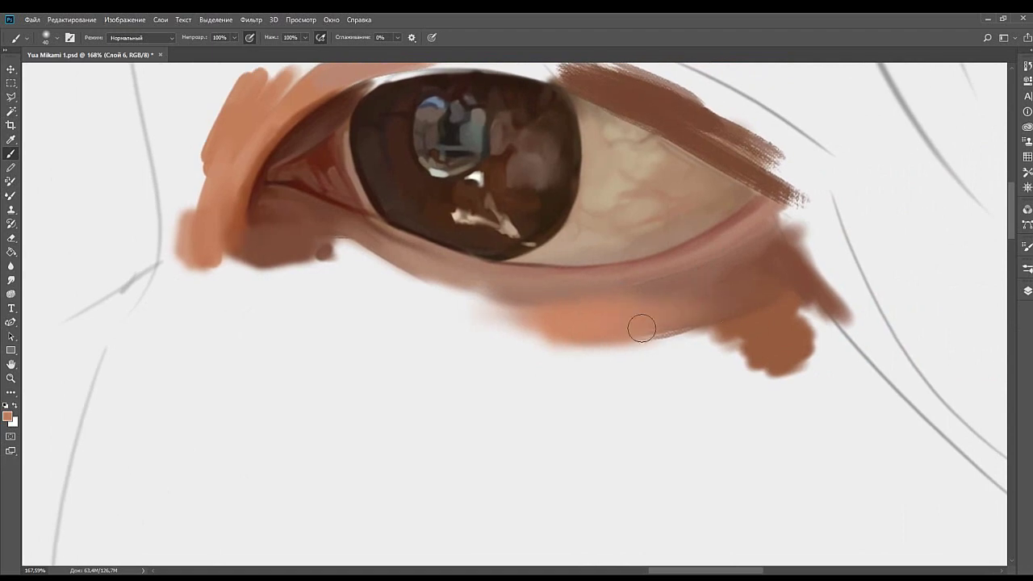
pyautogui.moveTo(641, 327)
pyautogui.mouseDown()
pyautogui.moveTo(717, 327)
pyautogui.moveTo(707, 348)
pyautogui.moveTo(667, 330)
pyautogui.moveTo(725, 331)
pyautogui.moveTo(694, 334)
pyautogui.mouseUp()
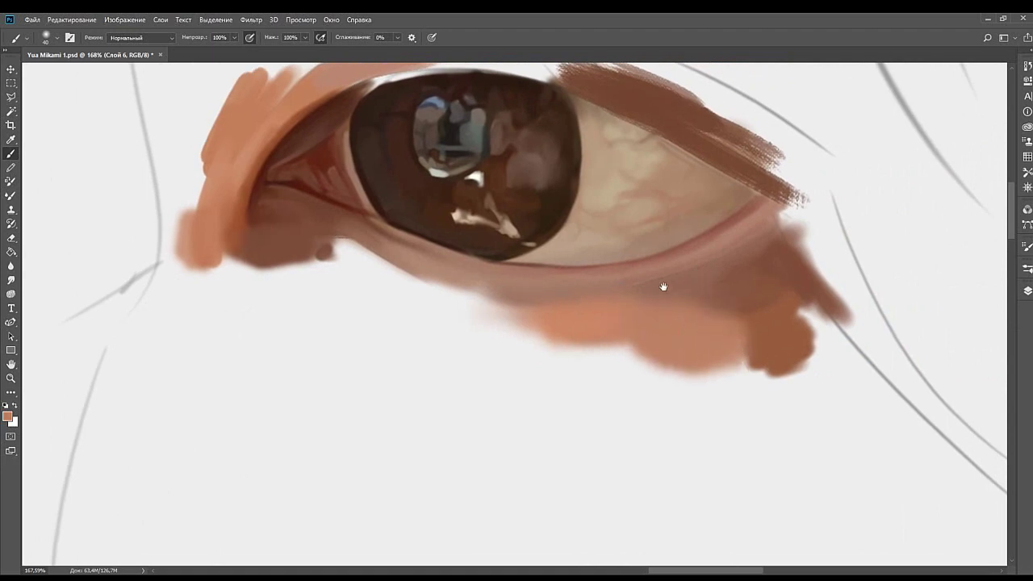
# Paint a pale pink stroke along the lower edge of the inner-corner brown patch with a size 30 soft brush.
pyautogui.moveTo(663, 287); pyautogui.dragTo(862, 399)
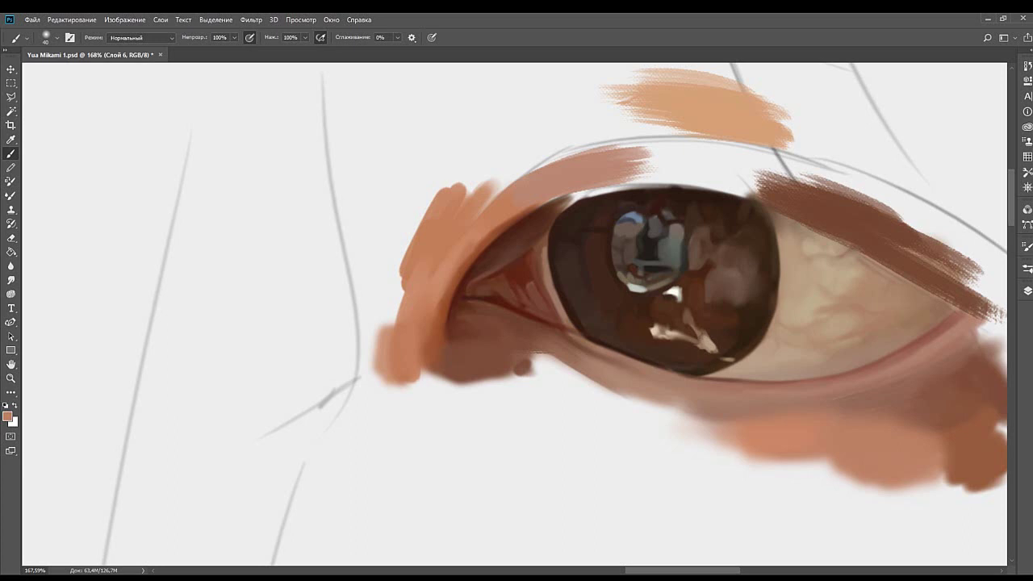
pyautogui.moveTo(147, 386); pyautogui.dragTo(191, 331)
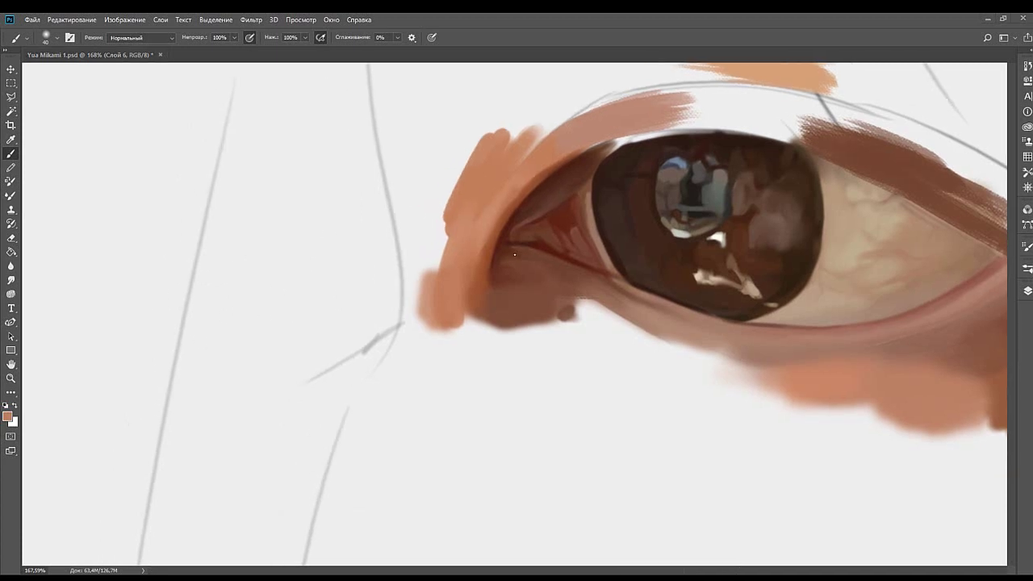
pyautogui.moveTo(514, 255); pyautogui.dragTo(476, 194)
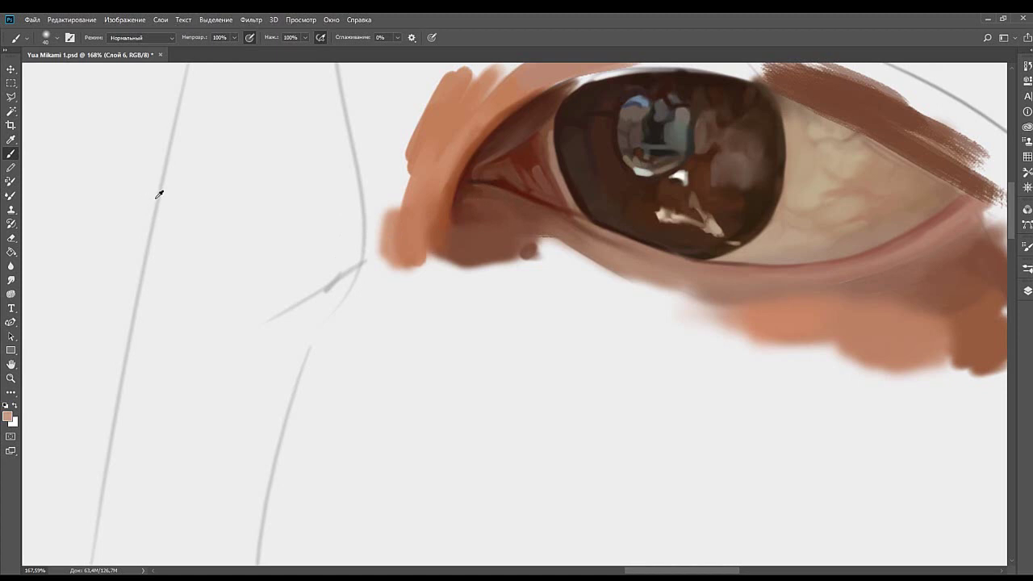
pyautogui.press('[')
pyautogui.moveTo(556, 267)
pyautogui.mouseDown()
pyautogui.moveTo(499, 256)
pyautogui.moveTo(573, 261)
pyautogui.moveTo(470, 245)
pyautogui.moveTo(494, 242)
pyautogui.moveTo(457, 258)
pyautogui.moveTo(571, 270)
pyautogui.moveTo(502, 244)
pyautogui.moveTo(626, 288)
pyautogui.mouseUp()
# Blend the pale pink into the inner-corner brown and add a dusty pink patch beneath it using sampled tones.
pyautogui.keyDown('alt'); pyautogui.click(523, 224); pyautogui.keyUp('alt')
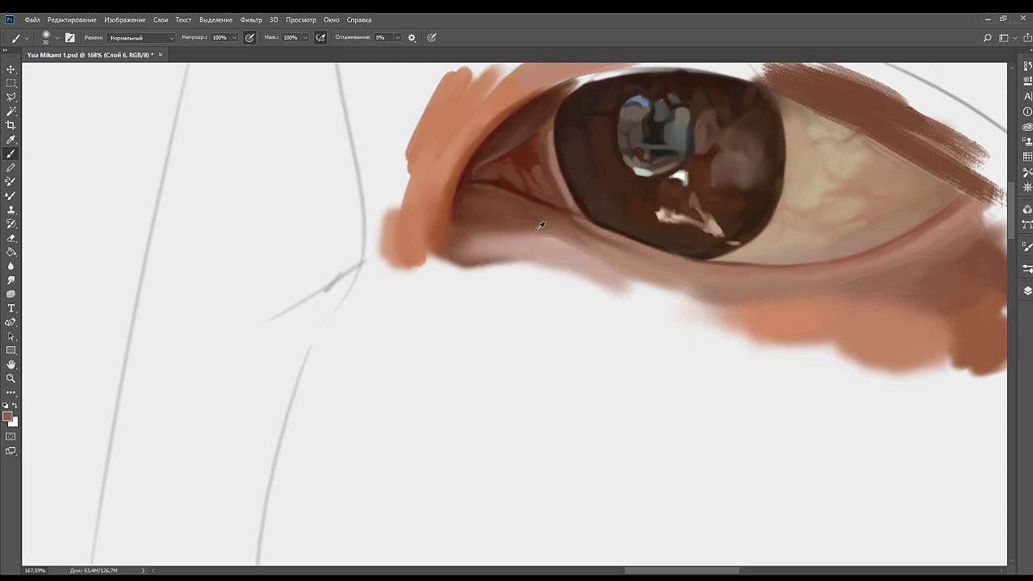
pyautogui.moveTo(509, 243)
pyautogui.mouseDown()
pyautogui.moveTo(463, 251)
pyautogui.moveTo(549, 270)
pyautogui.mouseUp()
pyautogui.keyDown('alt'); pyautogui.click(503, 245); pyautogui.keyUp('alt')
pyautogui.moveTo(476, 278); pyautogui.dragTo(558, 279)
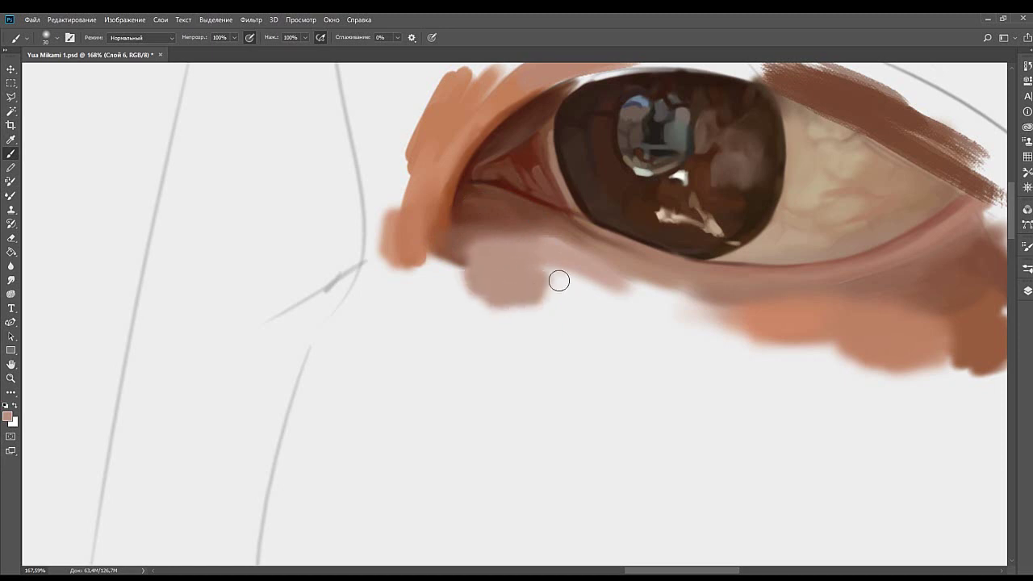
# Blend sampled pink tones into the strip between the dusty pink patch and the inner part of the lower lid.
pyautogui.keyDown('alt'); pyautogui.click(520, 230); pyautogui.keyUp('alt')
pyautogui.keyDown('alt'); pyautogui.click(601, 252); pyautogui.keyUp('alt')
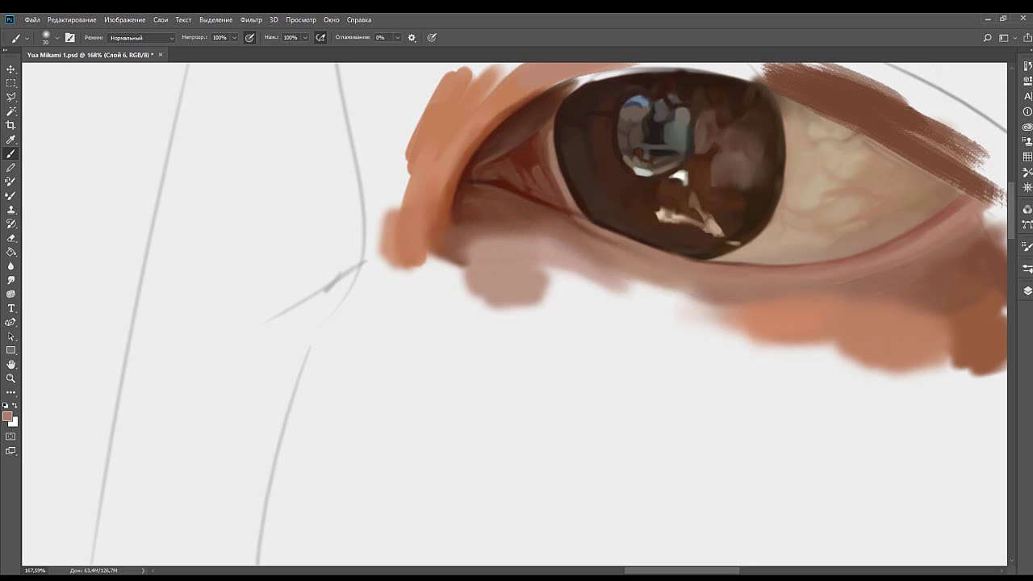
pyautogui.moveTo(562, 298)
pyautogui.mouseDown()
pyautogui.moveTo(502, 279)
pyautogui.moveTo(531, 316)
pyautogui.mouseUp()
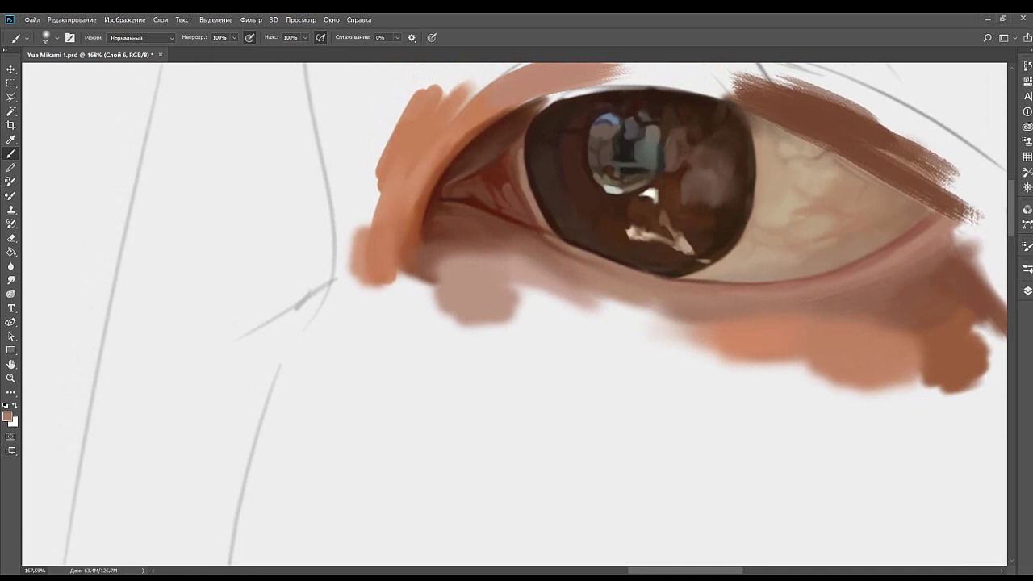
pyautogui.moveTo(511, 324); pyautogui.dragTo(558, 339)
pyautogui.moveTo(479, 324); pyautogui.dragTo(560, 341)
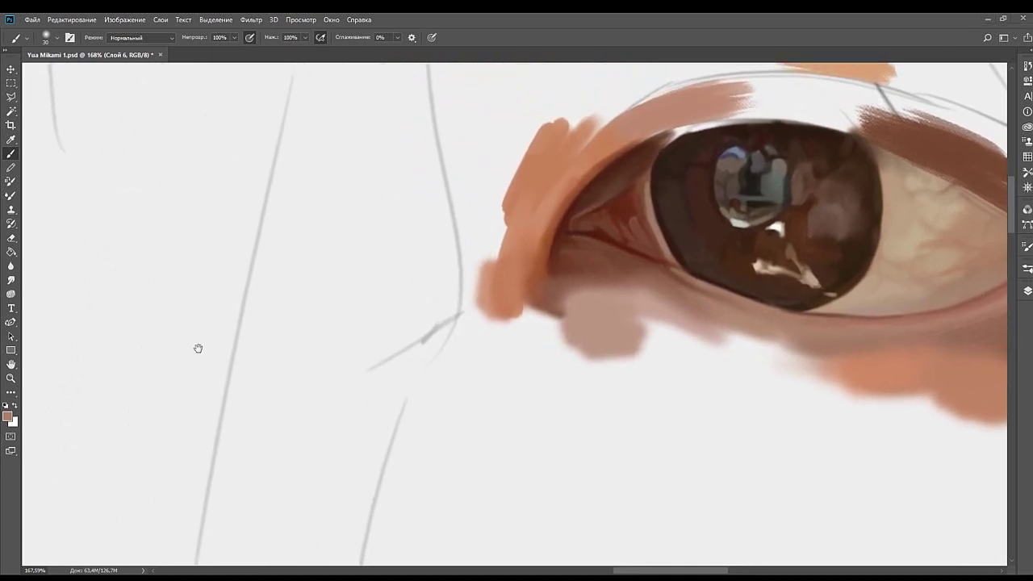
# Extend the skin beside the inner corner toward the nose with sampled orange-brown, enlarging the soft brush to size 45.
pyautogui.keyDown('alt'); pyautogui.click(528, 290); pyautogui.keyUp('alt')
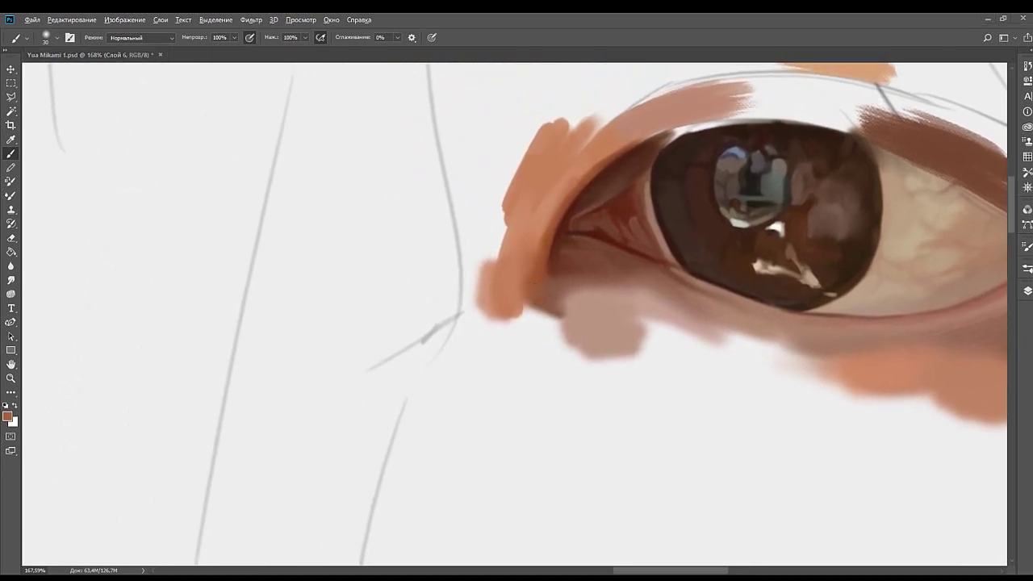
pyautogui.moveTo(535, 307)
pyautogui.mouseDown()
pyautogui.moveTo(564, 313)
pyautogui.moveTo(546, 317)
pyautogui.moveTo(534, 305)
pyautogui.moveTo(573, 305)
pyautogui.moveTo(524, 305)
pyautogui.moveTo(499, 291)
pyautogui.moveTo(496, 331)
pyautogui.moveTo(487, 287)
pyautogui.moveTo(477, 303)
pyautogui.moveTo(505, 341)
pyautogui.moveTo(481, 370)
pyautogui.moveTo(469, 350)
pyautogui.moveTo(460, 388)
pyautogui.moveTo(473, 339)
pyautogui.moveTo(482, 371)
pyautogui.moveTo(491, 296)
pyautogui.moveTo(478, 360)
pyautogui.moveTo(505, 332)
pyautogui.mouseUp()
pyautogui.keyDown('alt'); pyautogui.click(519, 292); pyautogui.keyUp('alt')
pyautogui.keyDown('alt'); pyautogui.click(472, 375); pyautogui.keyUp('alt')
pyautogui.hotkey('ctrl', 'z')
pyautogui.press(']')
pyautogui.press(']')
pyautogui.press(']')
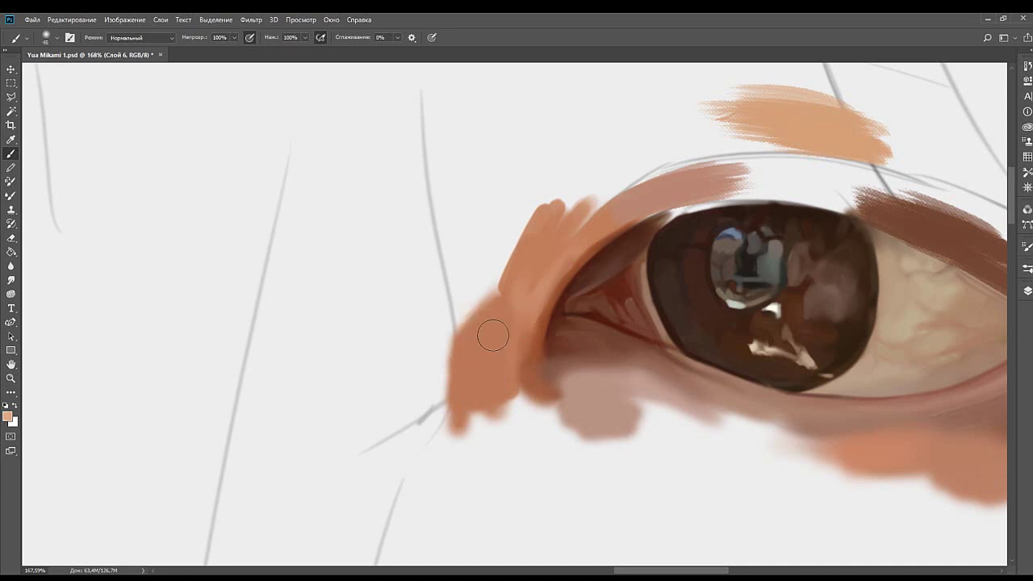
# Paint a light peach strip up through the orange-brown patch beside the inner corner and edge its nose side with terracotta.
pyautogui.hotkey('ctrl', 'shift', 'z')
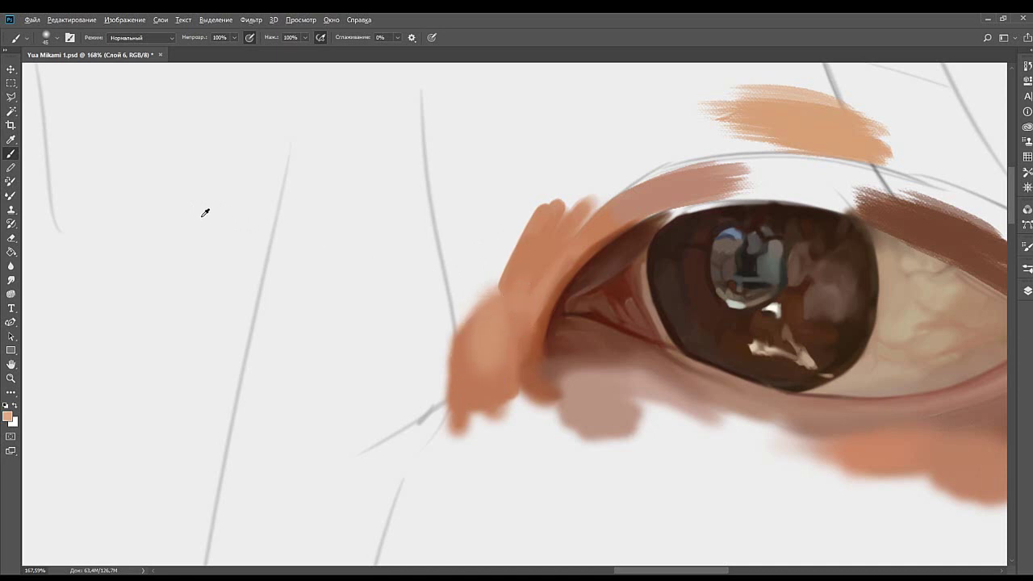
pyautogui.moveTo(449, 246); pyautogui.dragTo(431, 277)
pyautogui.moveTo(454, 359)
pyautogui.mouseDown()
pyautogui.moveTo(470, 313)
pyautogui.moveTo(467, 322)
pyautogui.moveTo(465, 277)
pyautogui.moveTo(471, 314)
pyautogui.moveTo(461, 267)
pyautogui.mouseUp()
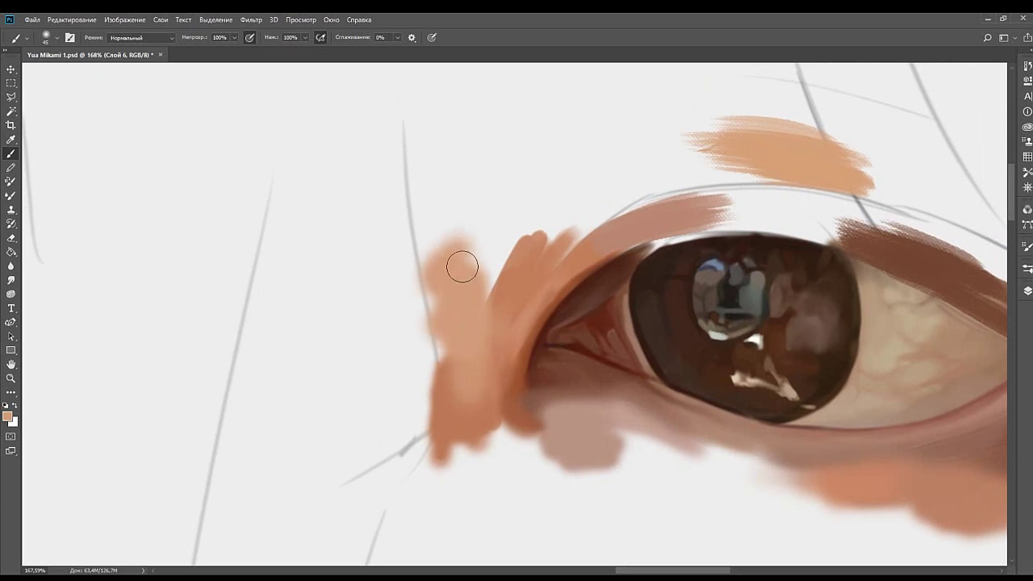
pyautogui.moveTo(425, 301); pyautogui.dragTo(424, 274)
pyautogui.moveTo(430, 395); pyautogui.dragTo(425, 270)
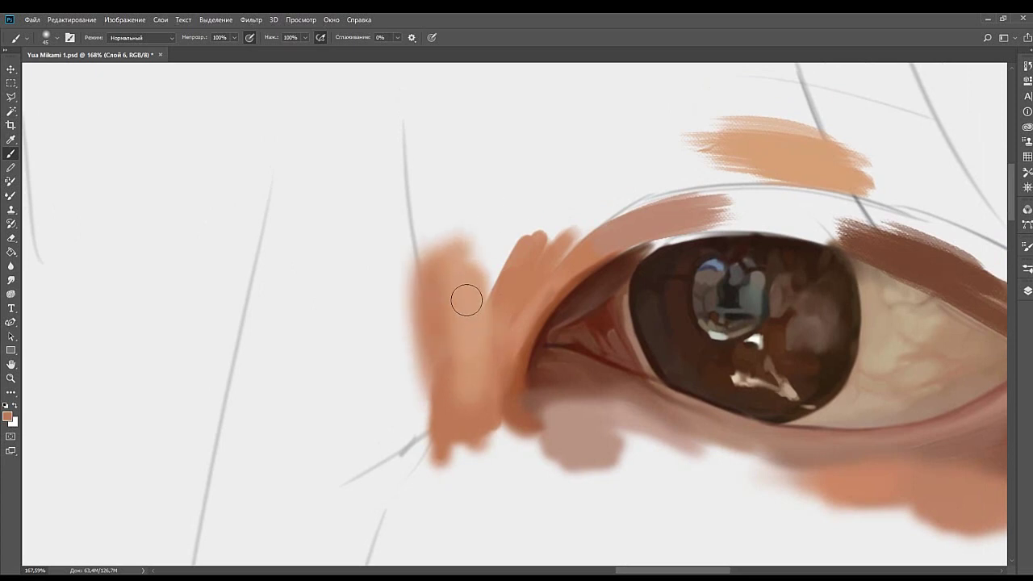
# Fan soft peach and terracotta strokes upward between the light strip and the inner end of the upper eyelid.
pyautogui.keyDown('alt'); pyautogui.click(465, 298); pyautogui.keyUp('alt')
pyautogui.moveTo(492, 259)
pyautogui.mouseDown()
pyautogui.moveTo(446, 284)
pyautogui.moveTo(442, 309)
pyautogui.mouseUp()
pyautogui.moveTo(431, 373)
pyautogui.mouseDown()
pyautogui.moveTo(454, 320)
pyautogui.moveTo(430, 350)
pyautogui.moveTo(486, 246)
pyautogui.mouseUp()
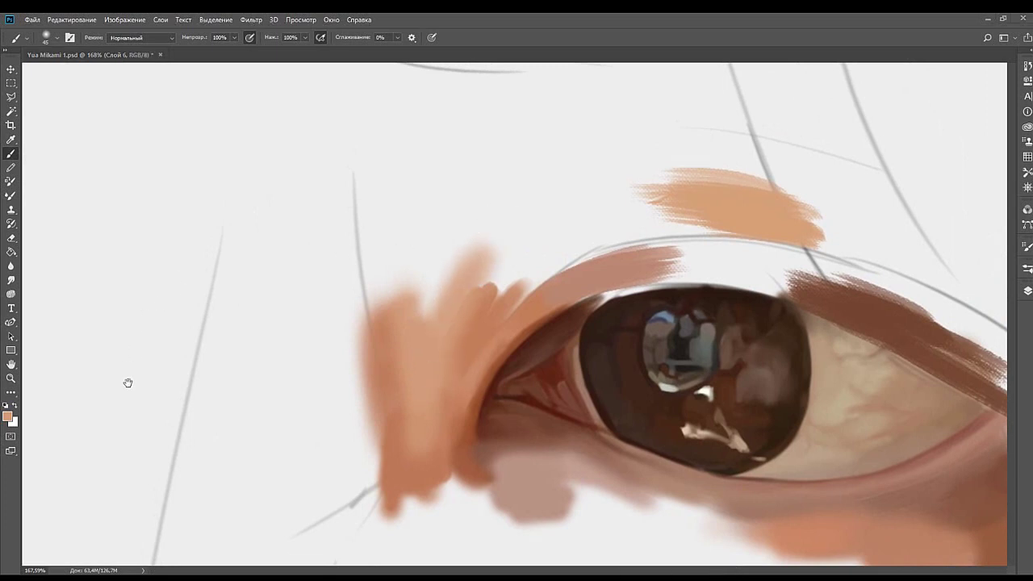
pyautogui.moveTo(521, 292); pyautogui.dragTo(496, 292)
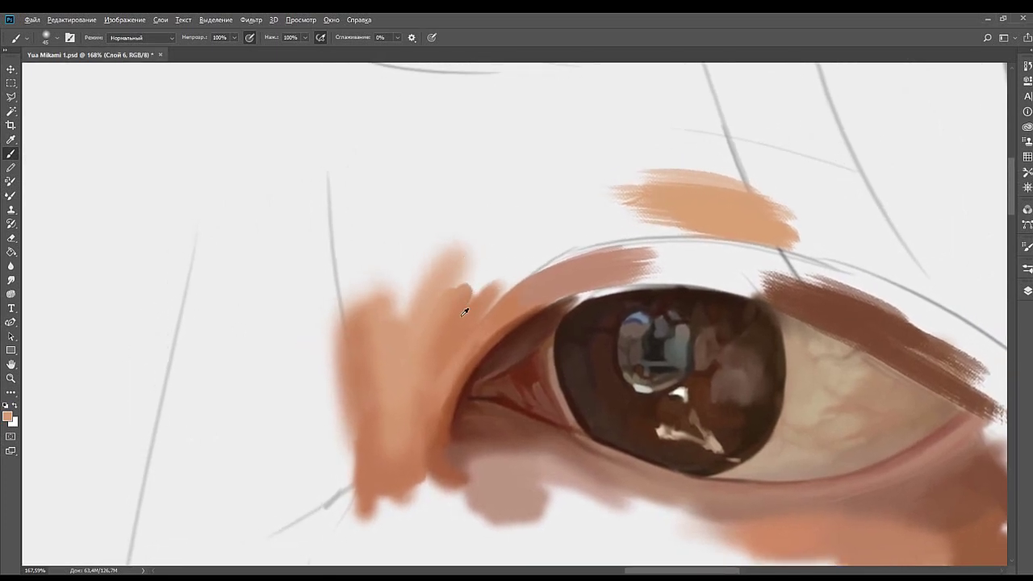
pyautogui.moveTo(438, 339)
pyautogui.mouseDown()
pyautogui.moveTo(515, 252)
pyautogui.moveTo(431, 346)
pyautogui.mouseUp()
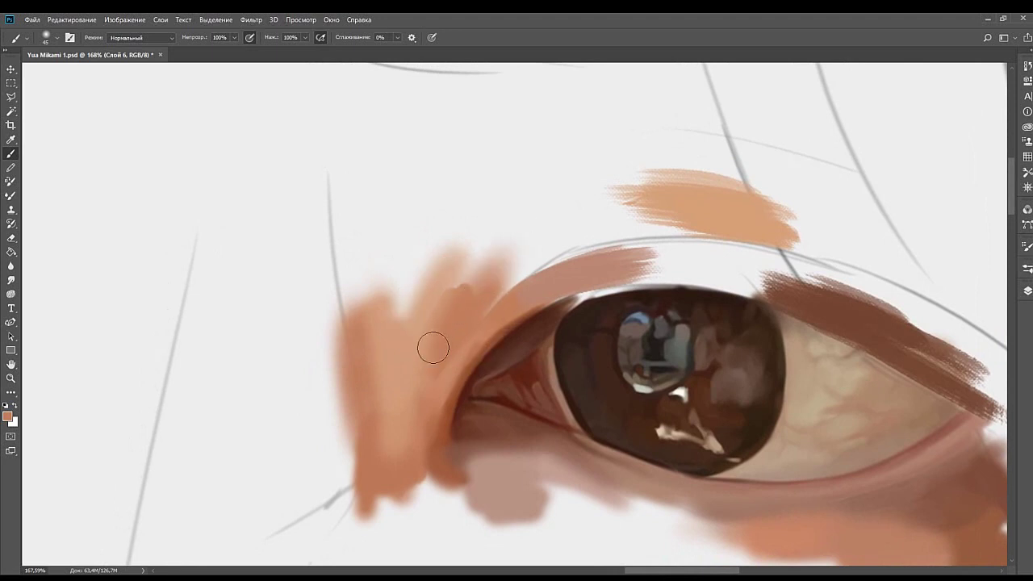
# Blend the orange tones hugging the inner corner with a smaller soft brush and colors sampled around it.
pyautogui.keyDown('alt'); pyautogui.click(426, 361); pyautogui.keyUp('alt')
pyautogui.press('[')
pyautogui.press('[')
pyautogui.press('[')
pyautogui.moveTo(464, 427)
pyautogui.mouseDown()
pyautogui.moveTo(486, 339)
pyautogui.moveTo(488, 349)
pyautogui.moveTo(456, 355)
pyautogui.moveTo(453, 370)
pyautogui.mouseUp()
pyautogui.keyDown('alt'); pyautogui.click(458, 380); pyautogui.keyUp('alt')
pyautogui.keyDown('alt'); pyautogui.click(460, 371); pyautogui.keyUp('alt')
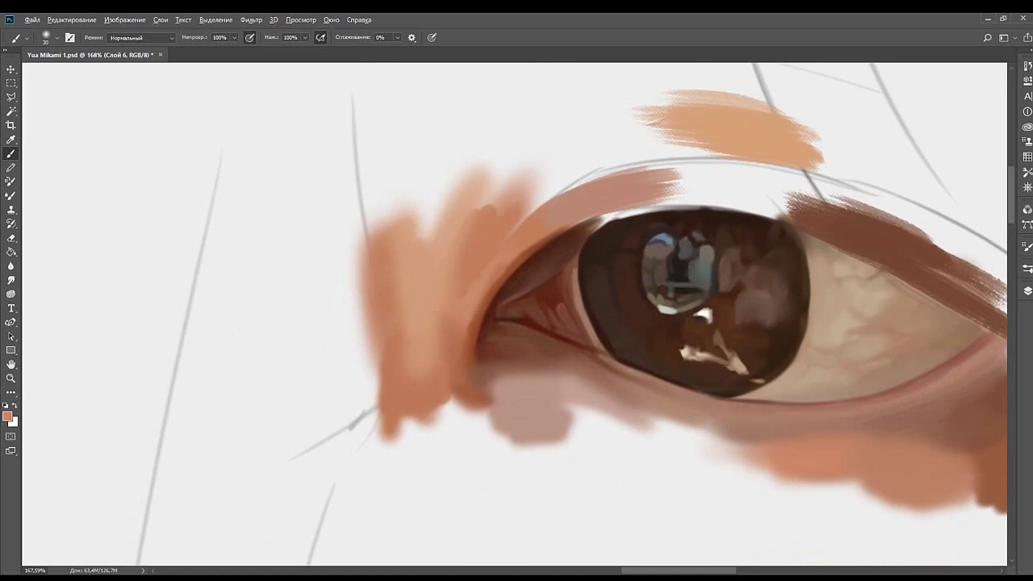
# Extend the light peach strip beside the inner corner downward with a size 40 soft brush.
pyautogui.press(']')
pyautogui.moveTo(414, 414); pyautogui.dragTo(449, 291)
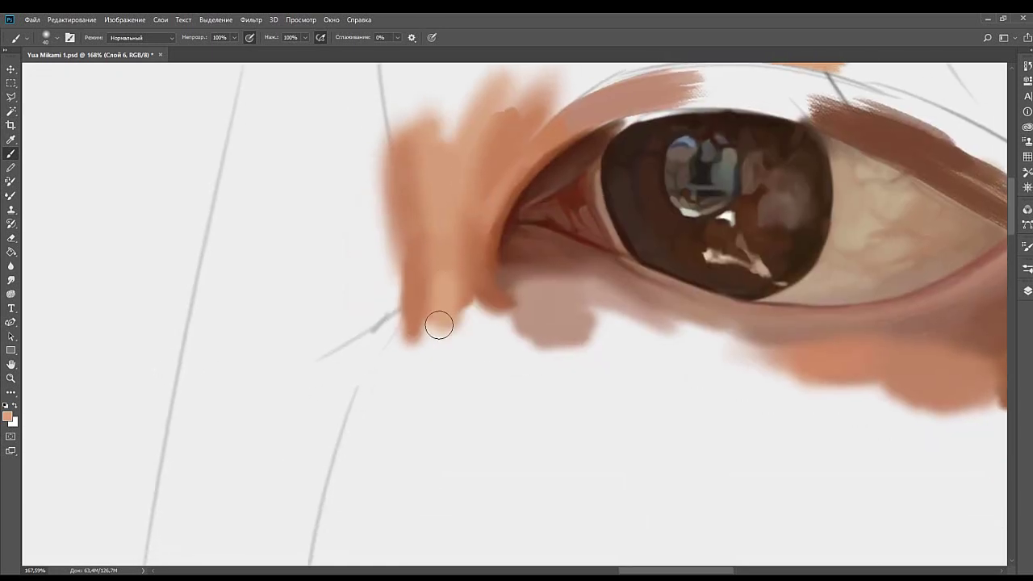
pyautogui.moveTo(461, 237)
pyautogui.mouseDown()
pyautogui.moveTo(443, 256)
pyautogui.moveTo(447, 248)
pyautogui.mouseUp()
pyautogui.keyDown('alt'); pyautogui.click(456, 238); pyautogui.keyUp('alt')
pyautogui.keyDown('alt'); pyautogui.click(428, 320); pyautogui.keyUp('alt')
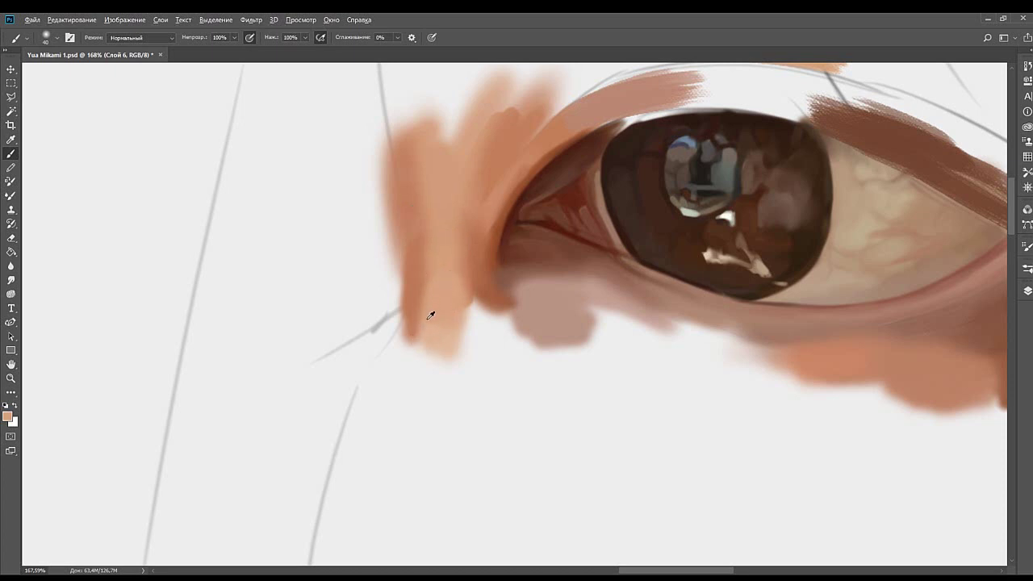
# Paint peach beneath the inner corner onto the dusty pink patch and blend its upper edge with sampled orange-brown.
pyautogui.moveTo(428, 341)
pyautogui.mouseDown()
pyautogui.moveTo(446, 322)
pyautogui.moveTo(487, 328)
pyautogui.moveTo(518, 362)
pyautogui.moveTo(507, 341)
pyautogui.moveTo(531, 344)
pyautogui.mouseUp()
pyautogui.keyDown('alt'); pyautogui.click(460, 324); pyautogui.keyUp('alt')
pyautogui.moveTo(471, 309)
pyautogui.mouseDown()
pyautogui.moveTo(542, 316)
pyautogui.moveTo(495, 294)
pyautogui.mouseUp()
pyautogui.keyDown('alt'); pyautogui.click(487, 299); pyautogui.keyUp('alt')
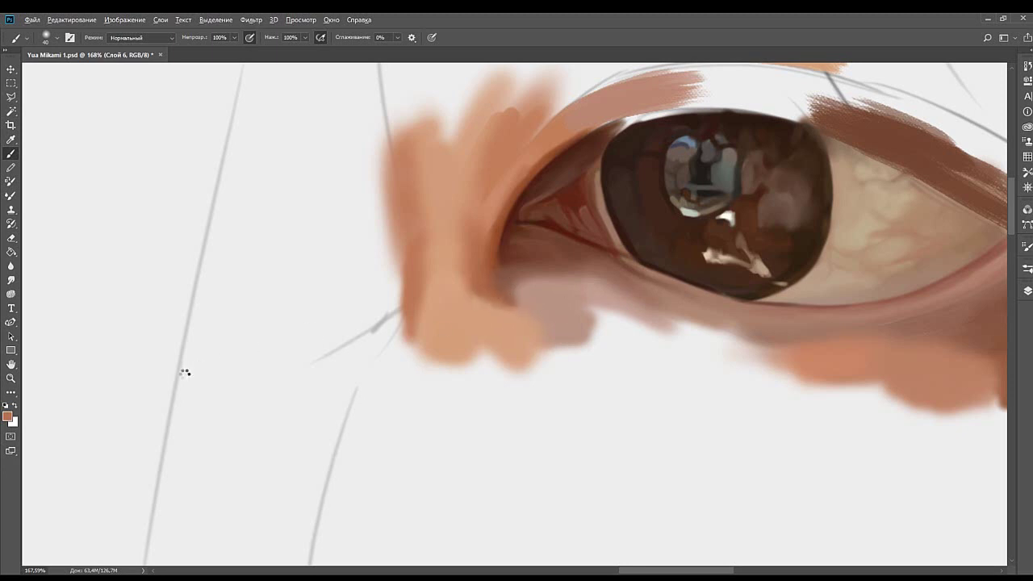
pyautogui.moveTo(489, 274); pyautogui.dragTo(479, 321)
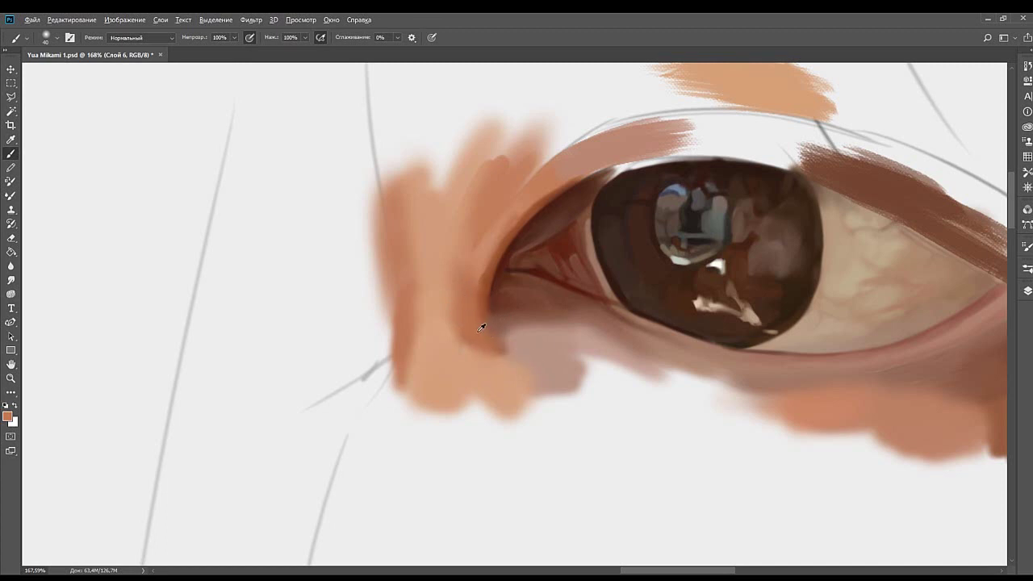
pyautogui.moveTo(499, 207); pyautogui.dragTo(477, 403)
pyautogui.moveTo(500, 311); pyautogui.dragTo(508, 395)
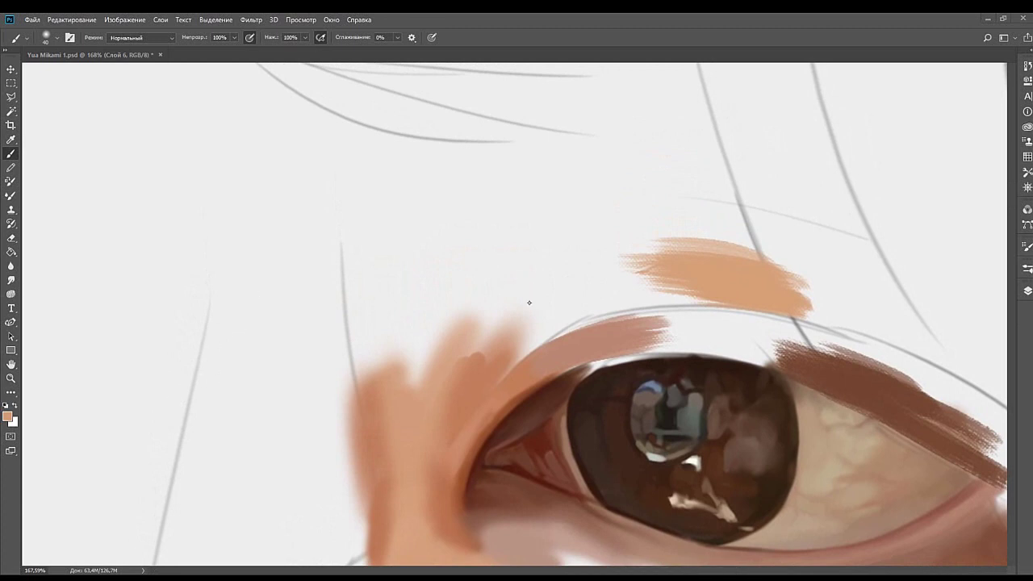
# Fill a large light peach patch above the inner corner with the size 40 soft brush and blend it into the orange below.
pyautogui.scroll(1, 529, 302)
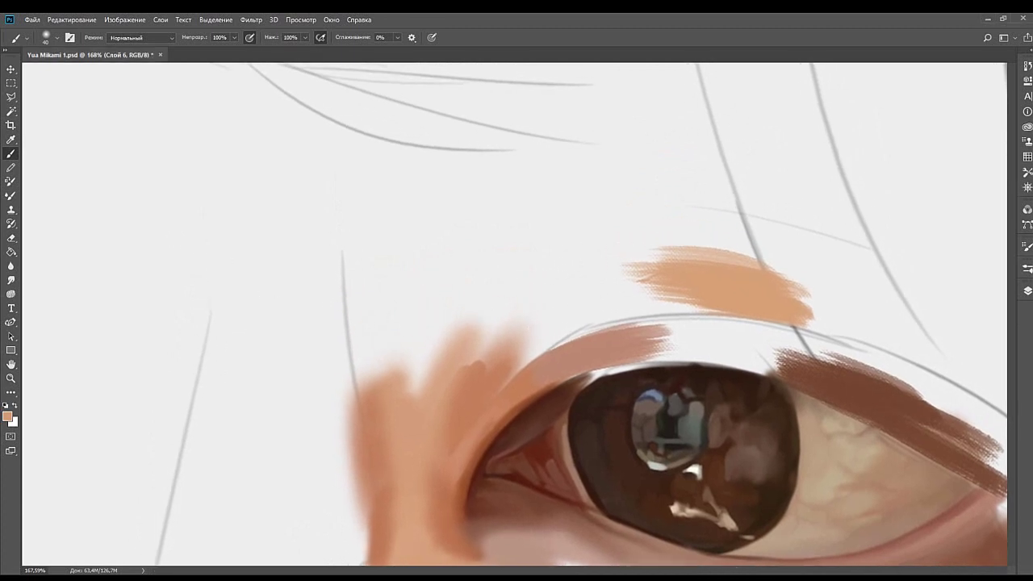
pyautogui.click(564, 263)
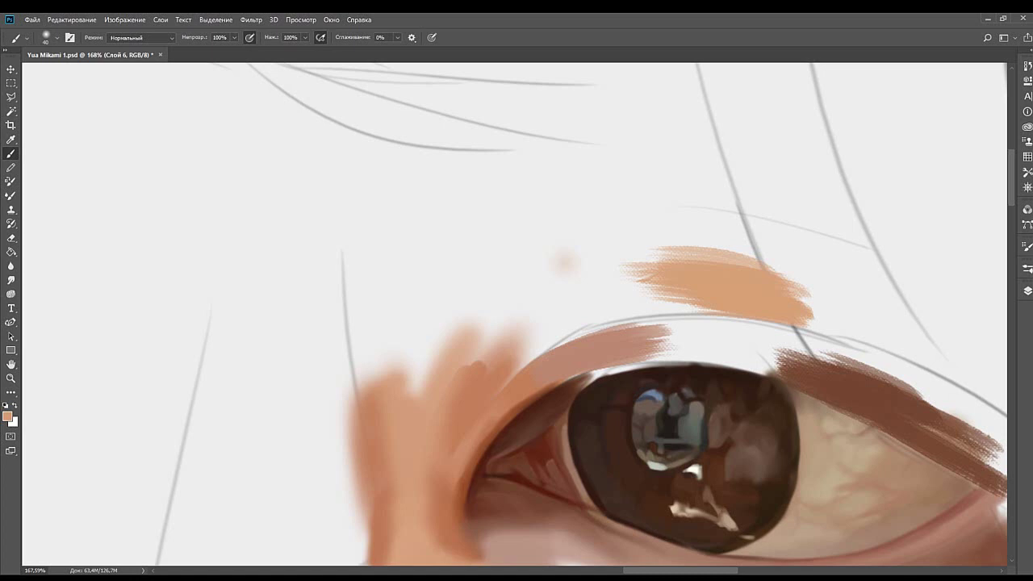
pyautogui.moveTo(480, 268)
pyautogui.mouseDown()
pyautogui.moveTo(505, 200)
pyautogui.moveTo(551, 185)
pyautogui.moveTo(469, 288)
pyautogui.moveTo(524, 247)
pyautogui.moveTo(554, 205)
pyautogui.moveTo(549, 232)
pyautogui.mouseUp()
pyautogui.keyDown('alt'); pyautogui.click(477, 284); pyautogui.keyUp('alt')
pyautogui.hotkey('ctrl', 'alt', 'z')
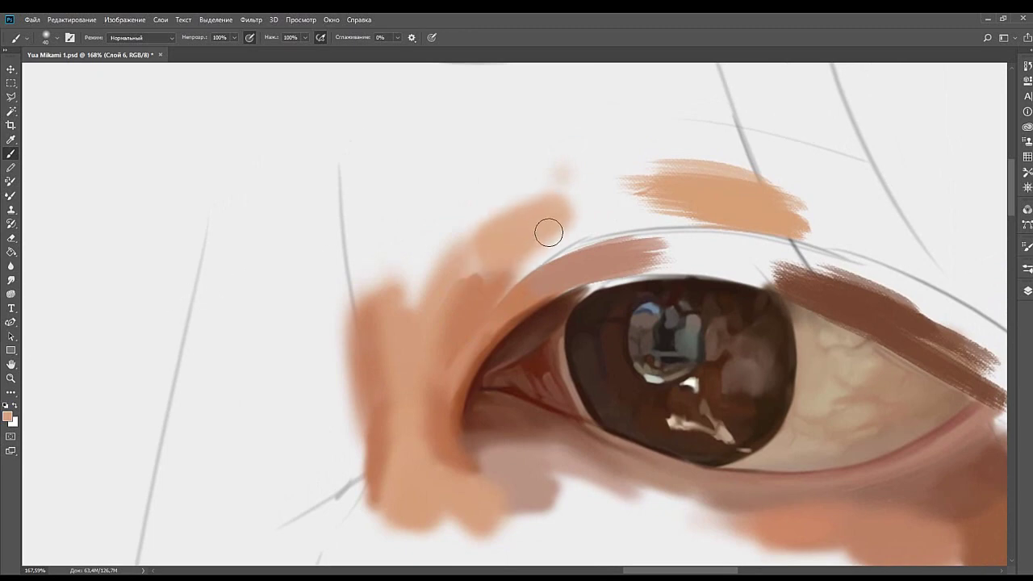
pyautogui.hotkey('ctrl', 'alt', 'z')
pyautogui.moveTo(570, 195)
pyautogui.mouseDown()
pyautogui.moveTo(484, 258)
pyautogui.moveTo(562, 207)
pyautogui.moveTo(500, 272)
pyautogui.moveTo(551, 238)
pyautogui.moveTo(476, 291)
pyautogui.moveTo(499, 224)
pyautogui.moveTo(442, 242)
pyautogui.moveTo(526, 226)
pyautogui.moveTo(534, 185)
pyautogui.moveTo(456, 169)
pyautogui.moveTo(490, 230)
pyautogui.moveTo(574, 188)
pyautogui.moveTo(509, 147)
pyautogui.moveTo(507, 197)
pyautogui.moveTo(453, 262)
pyautogui.mouseUp()
pyautogui.moveTo(473, 300); pyautogui.dragTo(454, 341)
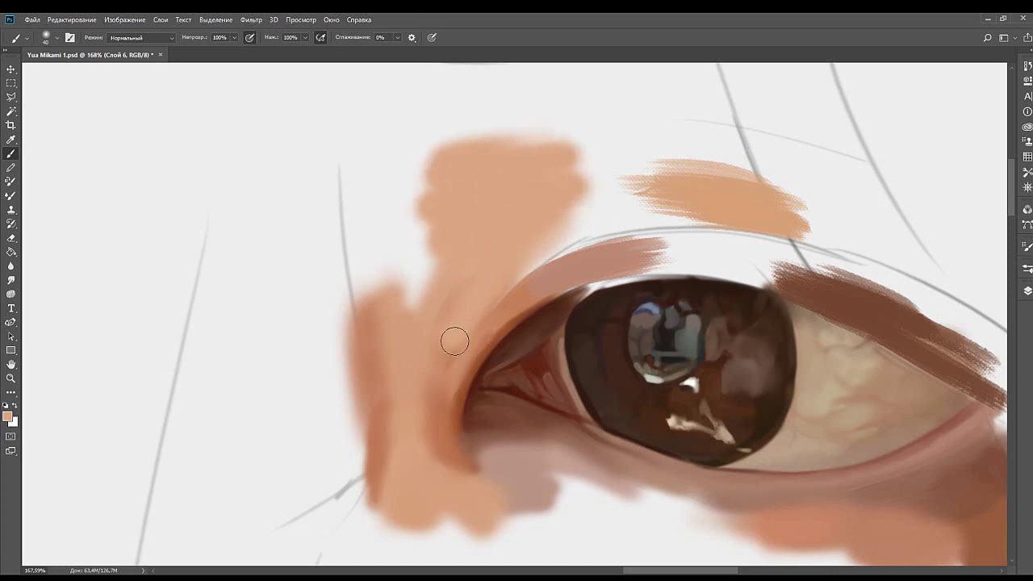
pyautogui.keyDown('alt'); pyautogui.click(444, 356); pyautogui.keyUp('alt')
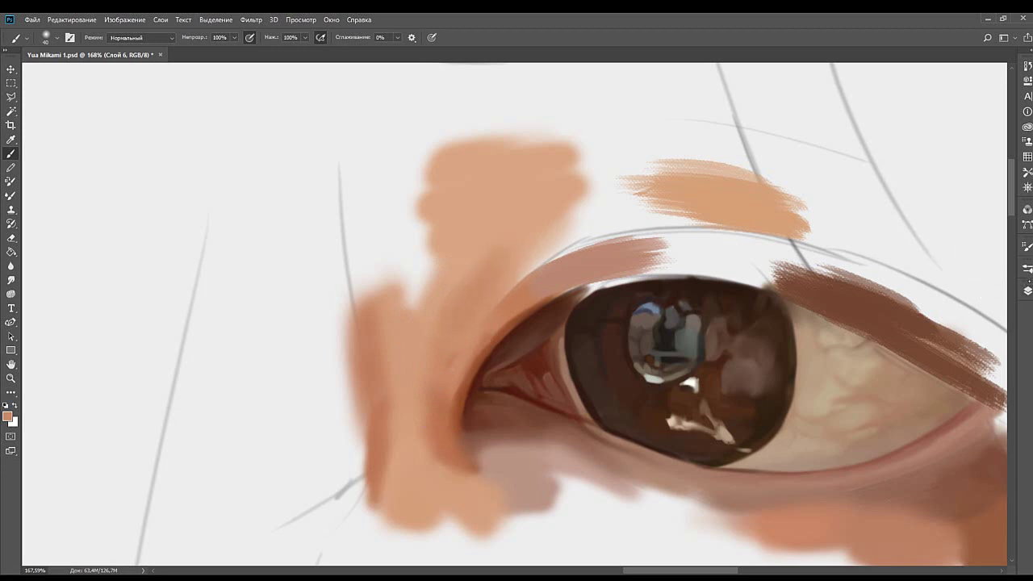
# Paint a peach-pink band along the upper eyelid crease toward the orange swatch using a textured bristle brush at size 45.
pyautogui.click(874, 319)
pyautogui.click(926, 262)
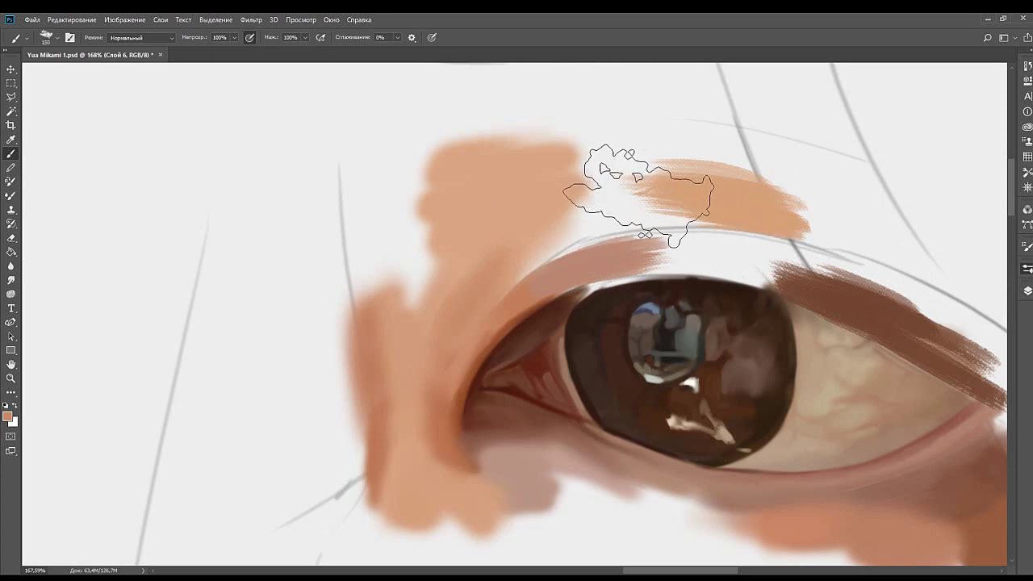
pyautogui.press('[')
pyautogui.press('[')
pyautogui.press('[')
pyautogui.press('[')
pyautogui.press('[')
pyautogui.press('[')
pyautogui.press('[')
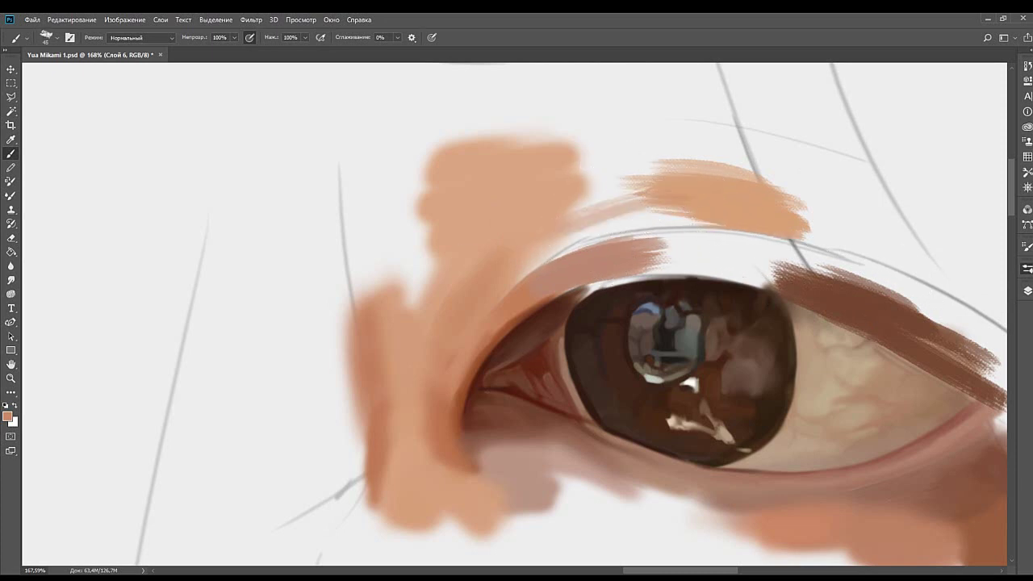
pyautogui.moveTo(564, 234)
pyautogui.mouseDown()
pyautogui.moveTo(497, 228)
pyautogui.moveTo(581, 205)
pyautogui.mouseUp()
pyautogui.hotkey('ctrl', 'z')
pyautogui.moveTo(463, 267); pyautogui.dragTo(590, 212)
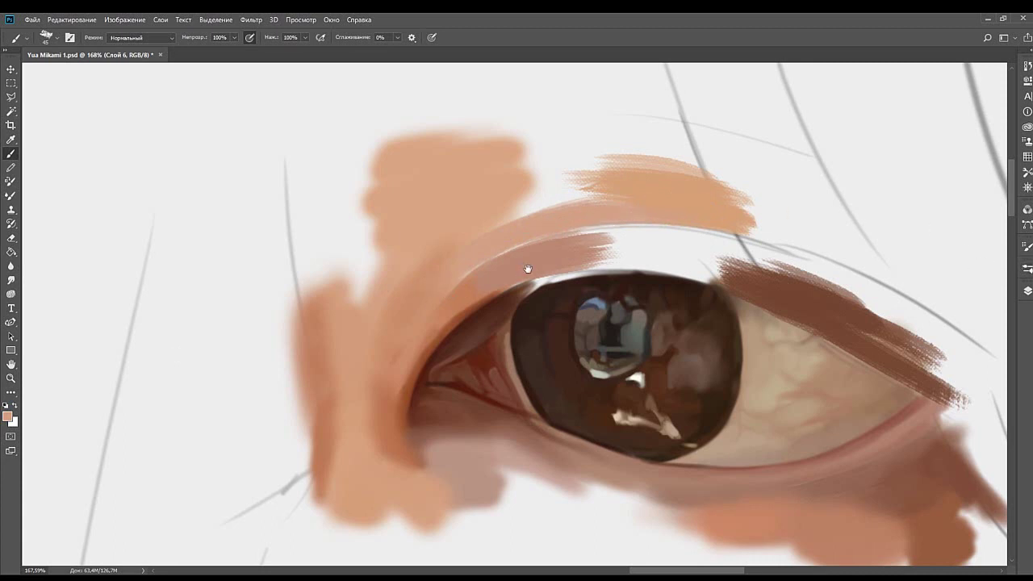
pyautogui.moveTo(528, 270); pyautogui.dragTo(633, 258)
pyautogui.moveTo(597, 219); pyautogui.dragTo(553, 271)
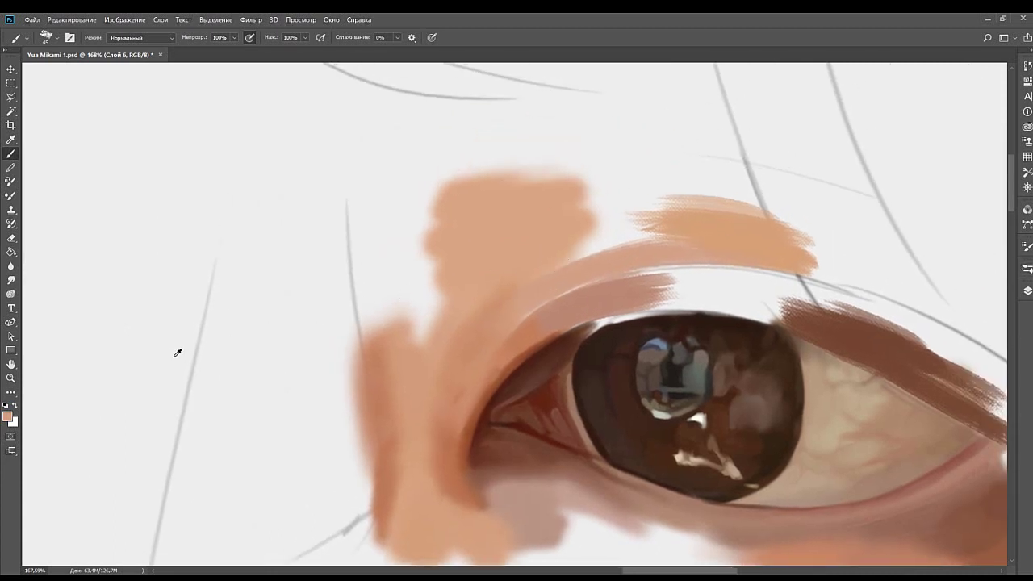
# Shade the transition between the eyelid crease band and the large peach patch with the textured brush at size 40.
pyautogui.press('[')
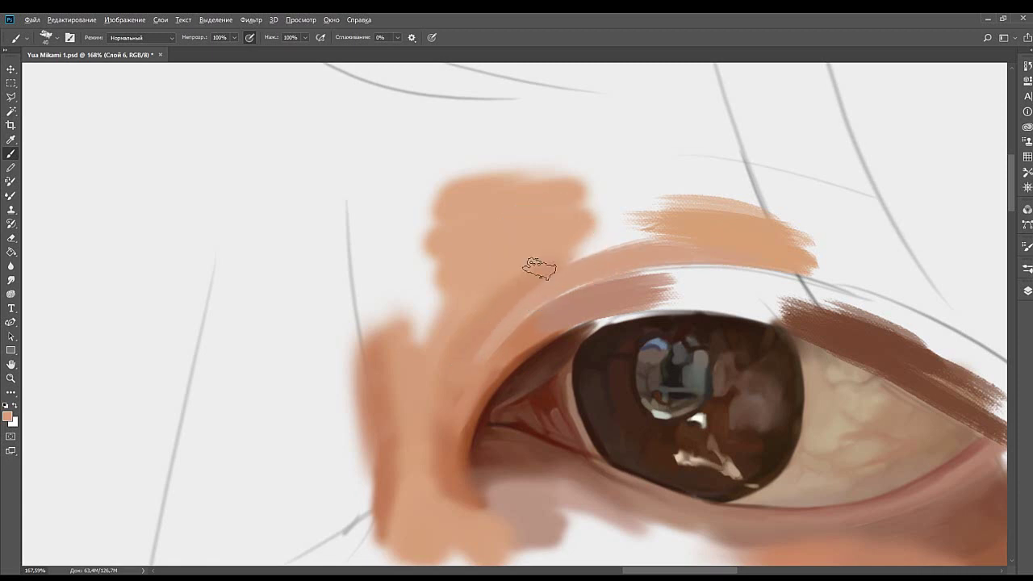
pyautogui.moveTo(507, 244)
pyautogui.mouseDown()
pyautogui.moveTo(530, 274)
pyautogui.moveTo(554, 230)
pyautogui.mouseUp()
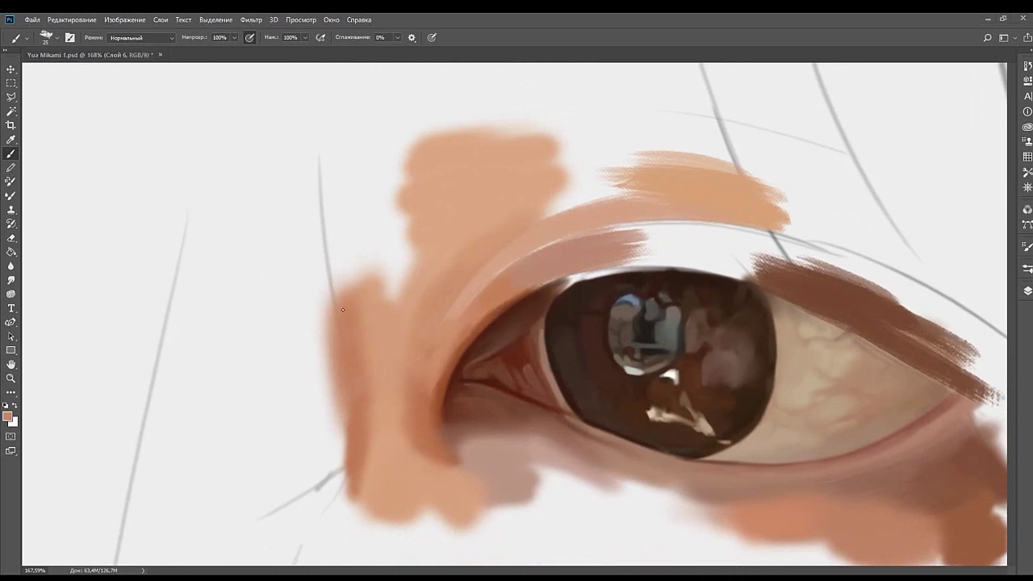
pyautogui.moveTo(572, 279); pyautogui.dragTo(538, 255)
# Paint fine orange and brown strokes along the inner upper lid edge above the iris with the textured brush at size 15.
pyautogui.keyDown('alt'); pyautogui.click(520, 265); pyautogui.keyUp('alt')
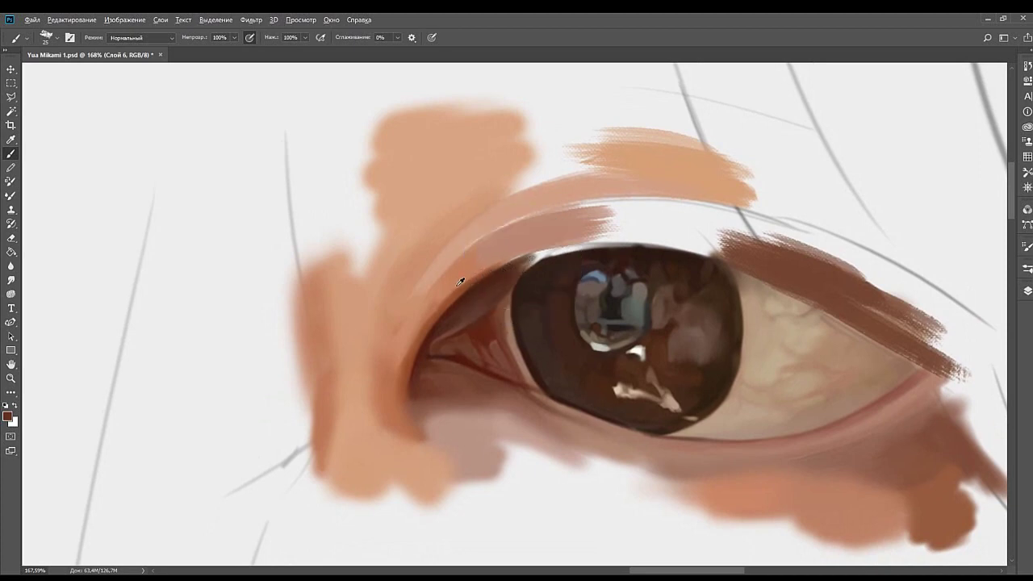
pyautogui.press('[')
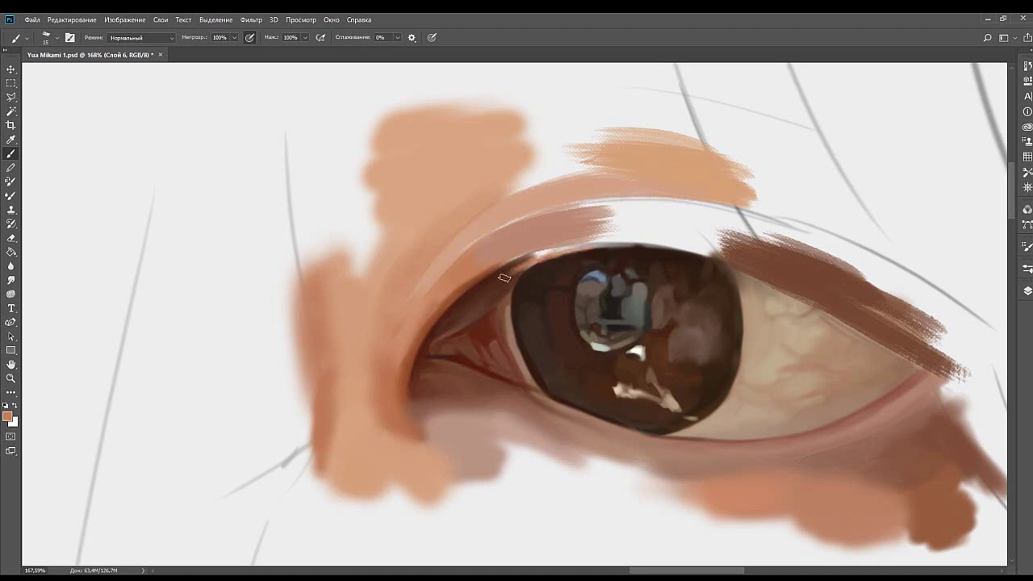
pyautogui.keyDown('alt'); pyautogui.click(513, 267); pyautogui.keyUp('alt')
pyautogui.moveTo(504, 273)
pyautogui.mouseDown()
pyautogui.moveTo(588, 236)
pyautogui.moveTo(560, 248)
pyautogui.mouseUp()
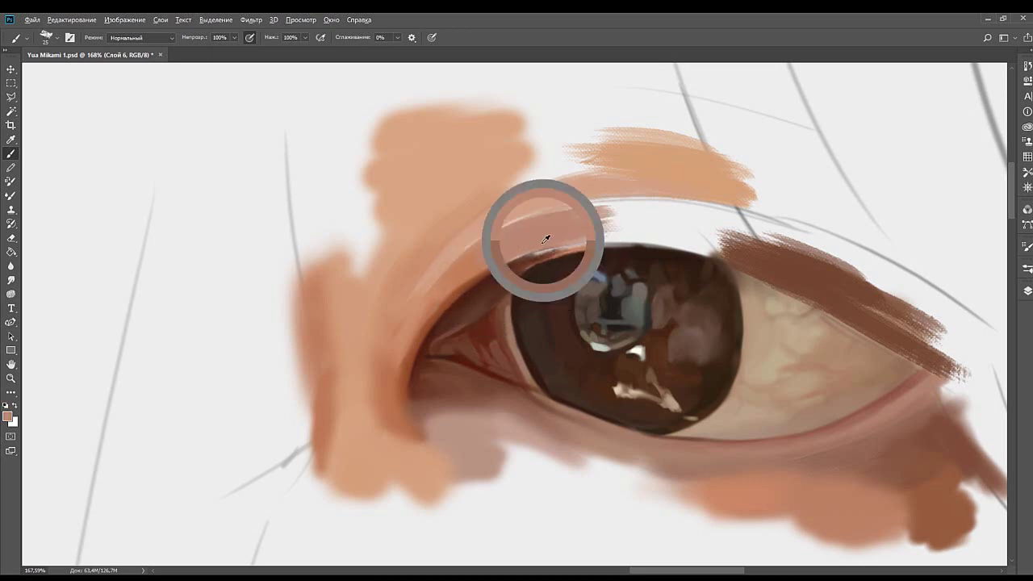
# Paint a thin brown line along the upper lid above the iris and add reddish-brown to the inner end of the brown swatch.
pyautogui.moveTo(771, 243); pyautogui.dragTo(698, 232)
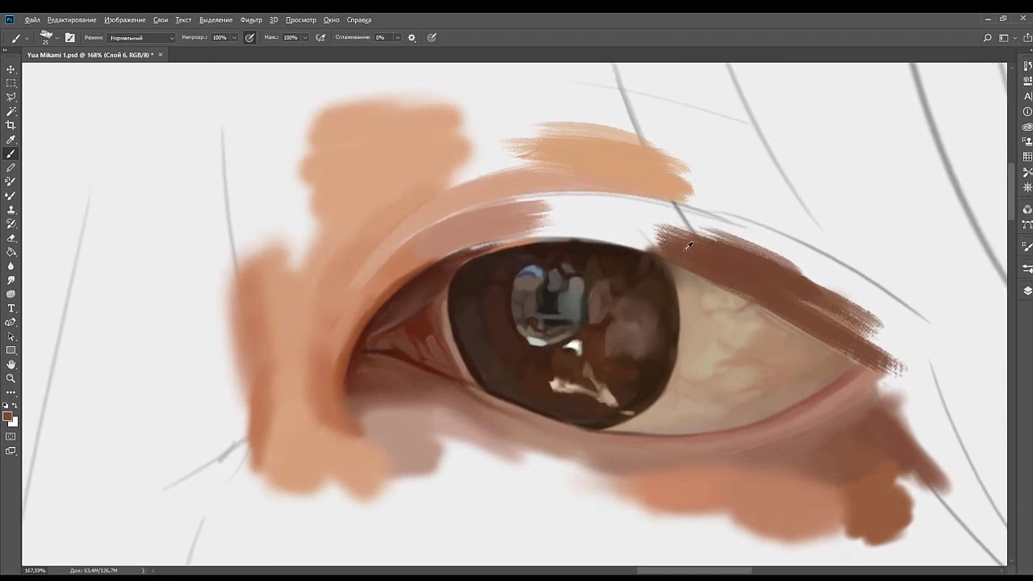
pyautogui.moveTo(575, 234); pyautogui.dragTo(658, 249)
pyautogui.hotkey('ctrl', 'z')
pyautogui.moveTo(543, 234); pyautogui.dragTo(660, 248)
pyautogui.moveTo(597, 239)
pyautogui.mouseDown()
pyautogui.moveTo(645, 245)
pyautogui.moveTo(605, 251)
pyautogui.mouseUp()
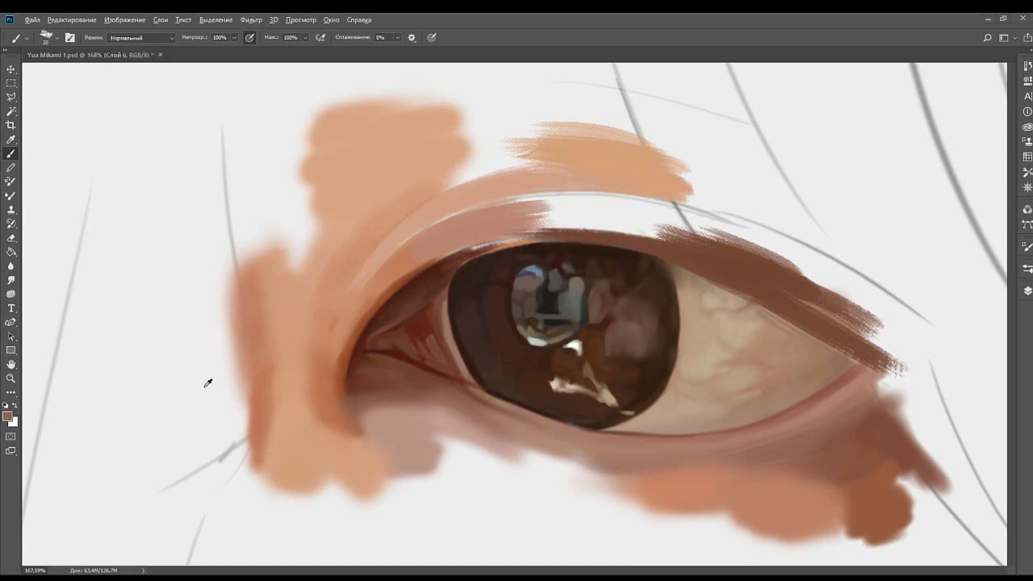
pyautogui.moveTo(643, 230)
pyautogui.mouseDown()
pyautogui.moveTo(703, 254)
pyautogui.moveTo(633, 226)
pyautogui.mouseUp()
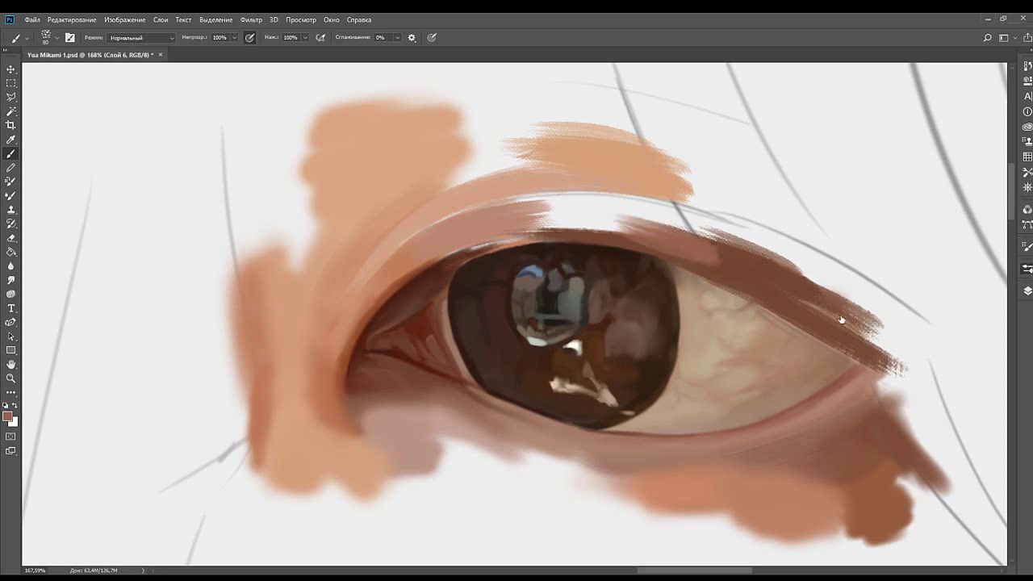
pyautogui.click(951, 330)
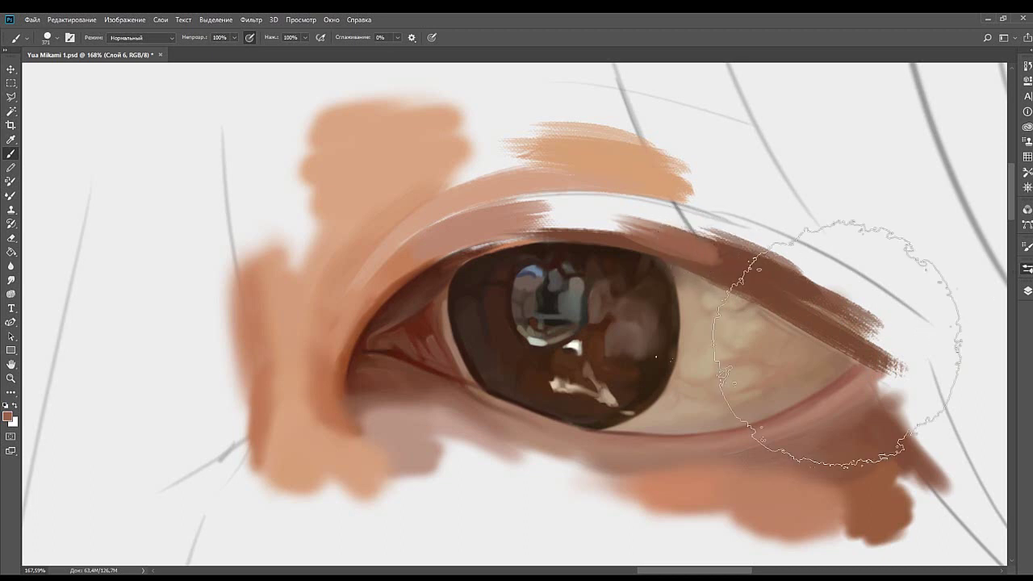
pyautogui.press('[')
pyautogui.press('[')
pyautogui.press('[')
pyautogui.press('[')
pyautogui.press('[')
pyautogui.press('[')
pyautogui.press('[')
pyautogui.press('[')
pyautogui.press('[')
pyautogui.press('[')
pyautogui.press('[')
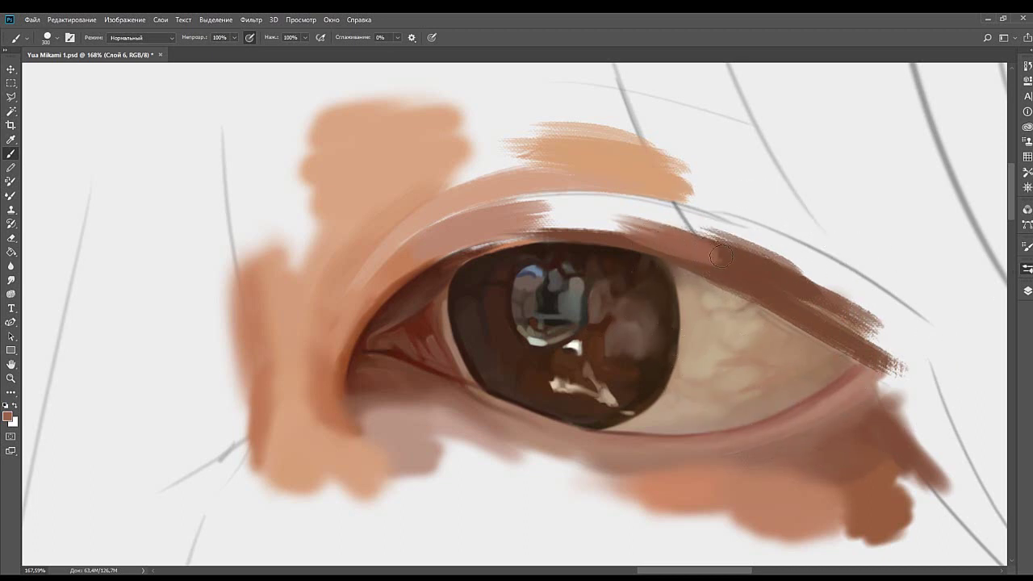
pyautogui.moveTo(721, 256)
pyautogui.mouseDown()
pyautogui.moveTo(692, 255)
pyautogui.moveTo(791, 284)
pyautogui.moveTo(762, 271)
pyautogui.mouseUp()
pyautogui.hotkey('ctrl', 'z')
pyautogui.press('.')
pyautogui.press('.')
pyautogui.moveTo(720, 236); pyautogui.dragTo(596, 217)
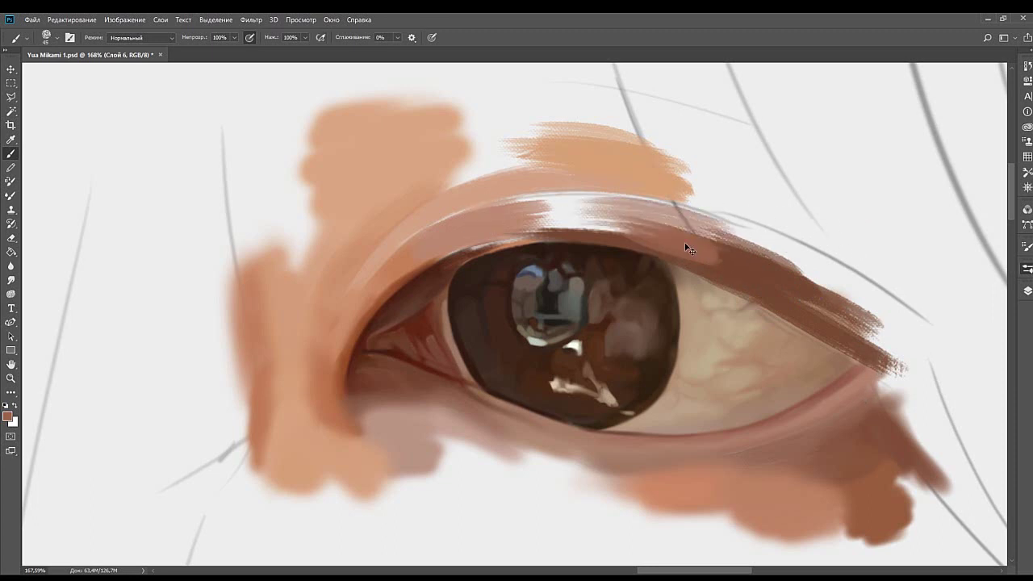
pyautogui.hotkey('ctrl', 'z')
# Paint a dark reddish-brown line along the upper lid edge above the iris with the textured brush at size 20.
pyautogui.press('[')
pyautogui.press('[')
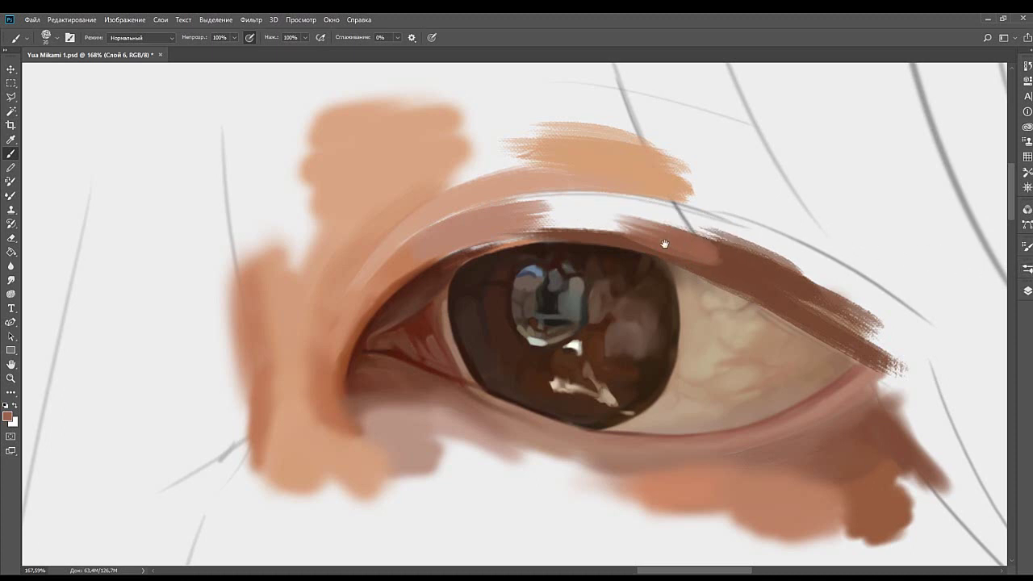
pyautogui.moveTo(664, 244)
pyautogui.mouseDown()
pyautogui.moveTo(719, 248)
pyautogui.moveTo(588, 235)
pyautogui.mouseUp()
pyautogui.keyDown('alt'); pyautogui.click(721, 248); pyautogui.keyUp('alt')
pyautogui.press('[')
pyautogui.press('[')
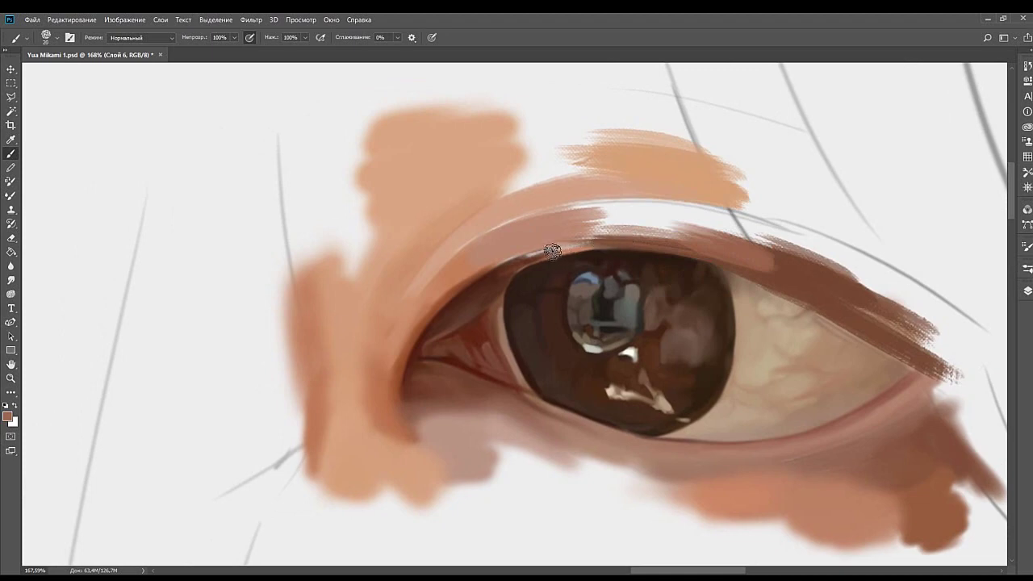
pyautogui.keyDown('alt'); pyautogui.click(507, 267); pyautogui.keyUp('alt')
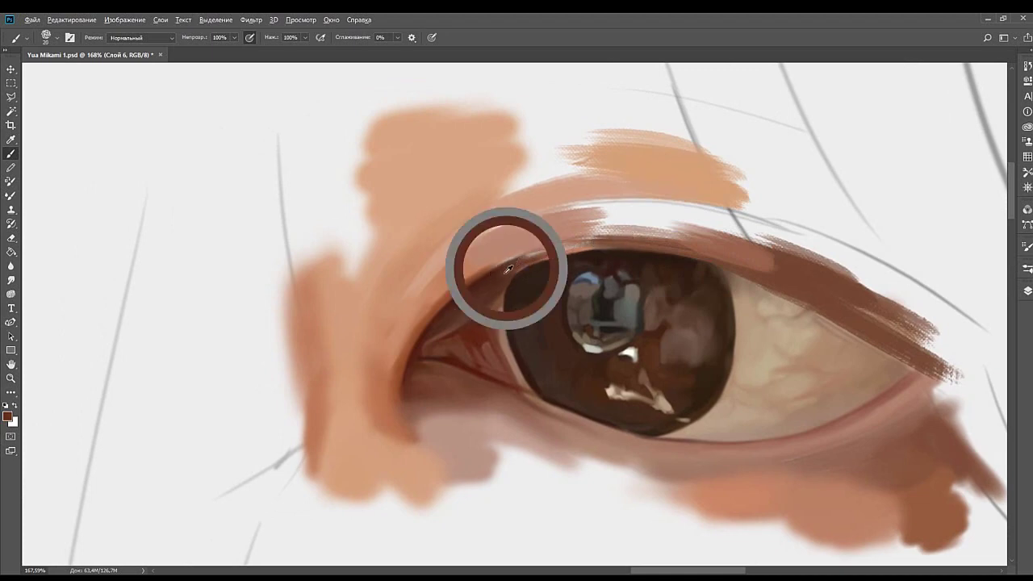
pyautogui.moveTo(511, 263)
pyautogui.mouseDown()
pyautogui.moveTo(611, 235)
pyautogui.moveTo(517, 267)
pyautogui.moveTo(656, 241)
pyautogui.mouseUp()
# Fill the white gap on the upper lid above the iris with pinkish brown and add fine strokes along the crease line.
pyautogui.keyDown('alt'); pyautogui.click(546, 234); pyautogui.keyUp('alt')
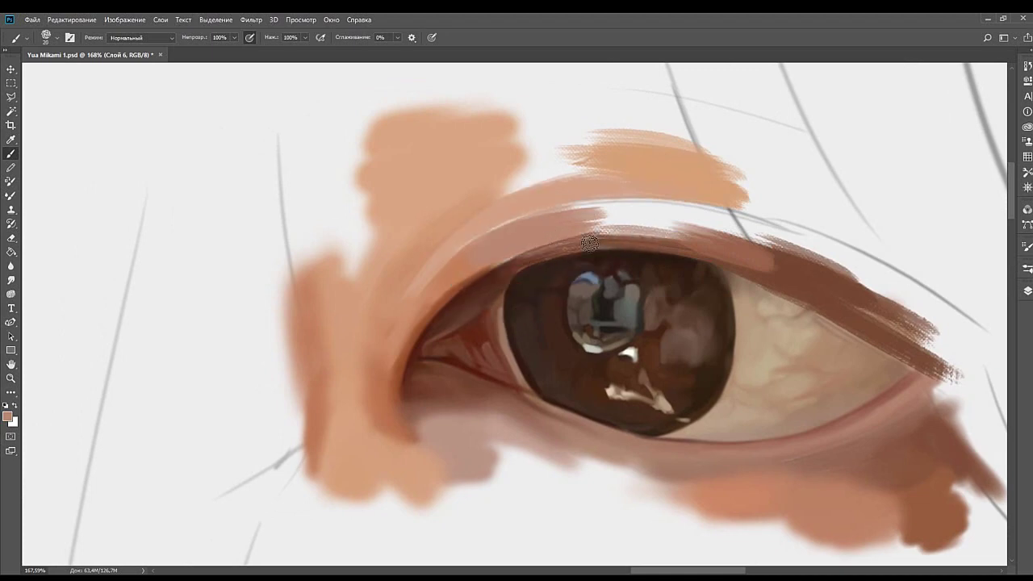
pyautogui.moveTo(570, 227)
pyautogui.mouseDown()
pyautogui.moveTo(737, 231)
pyautogui.moveTo(583, 231)
pyautogui.moveTo(775, 242)
pyautogui.mouseUp()
pyautogui.moveTo(598, 217)
pyautogui.mouseDown()
pyautogui.moveTo(788, 235)
pyautogui.moveTo(555, 228)
pyautogui.moveTo(718, 216)
pyautogui.mouseUp()
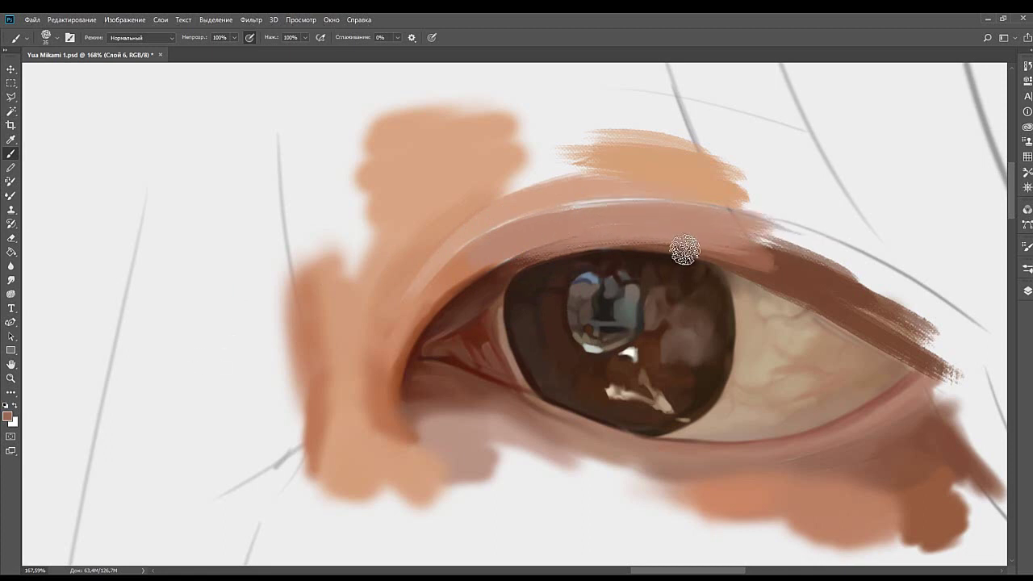
pyautogui.moveTo(608, 216); pyautogui.dragTo(744, 224)
pyautogui.press('[')
pyautogui.press('[')
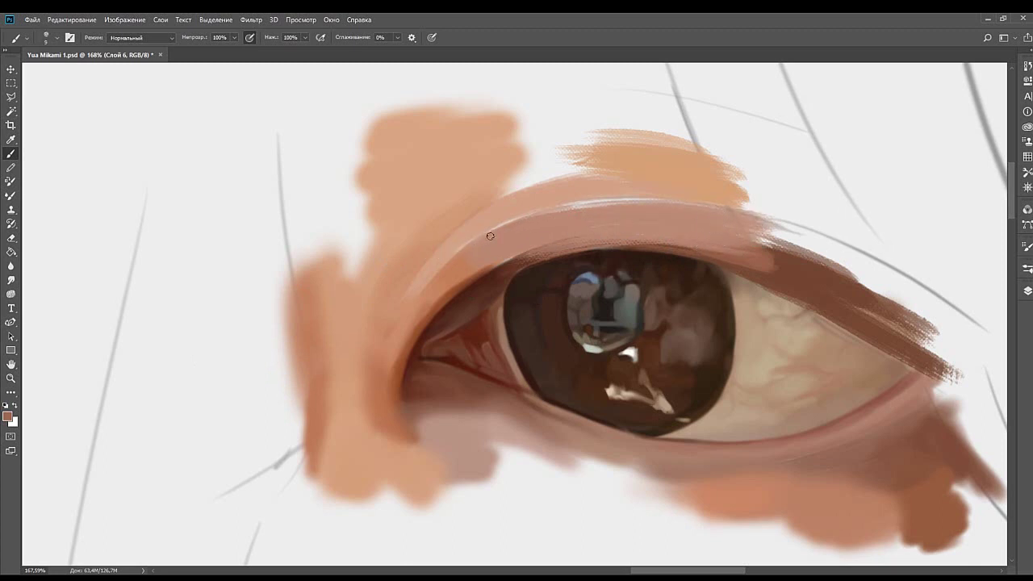
pyautogui.moveTo(490, 236); pyautogui.dragTo(525, 224)
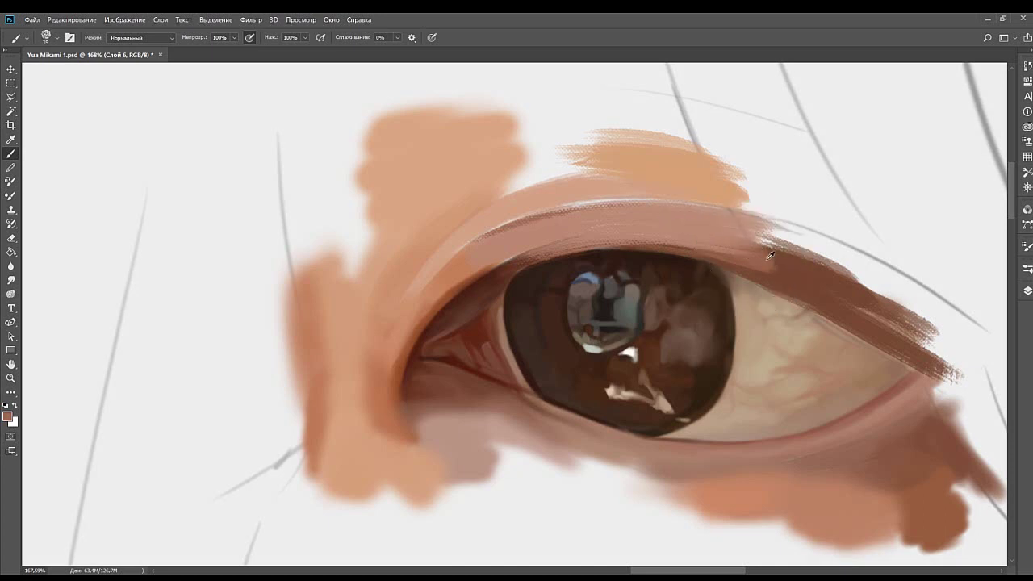
# Extend reddish brown over the outer upper lid toward the crease and blend it into the pink lid tone.
pyautogui.moveTo(807, 247)
pyautogui.mouseDown()
pyautogui.moveTo(695, 226)
pyautogui.moveTo(836, 252)
pyautogui.moveTo(691, 221)
pyautogui.mouseUp()
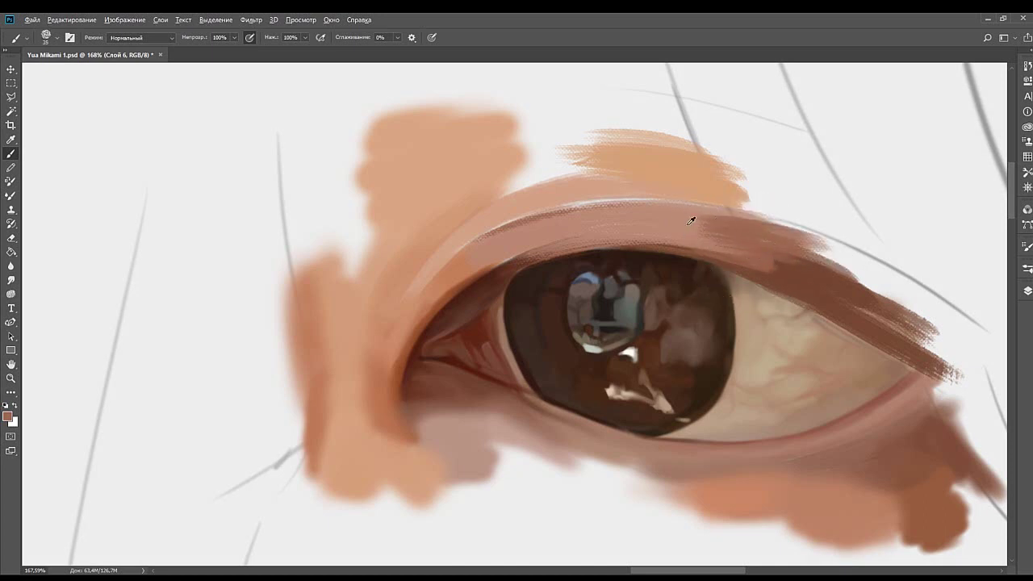
pyautogui.keyDown('alt'); pyautogui.click(688, 223); pyautogui.keyUp('alt')
pyautogui.moveTo(788, 236); pyautogui.dragTo(702, 225)
# Paint light orange above the eyelid crease, joining the orange swatch to the large peach patch.
pyautogui.moveTo(615, 190); pyautogui.dragTo(680, 231)
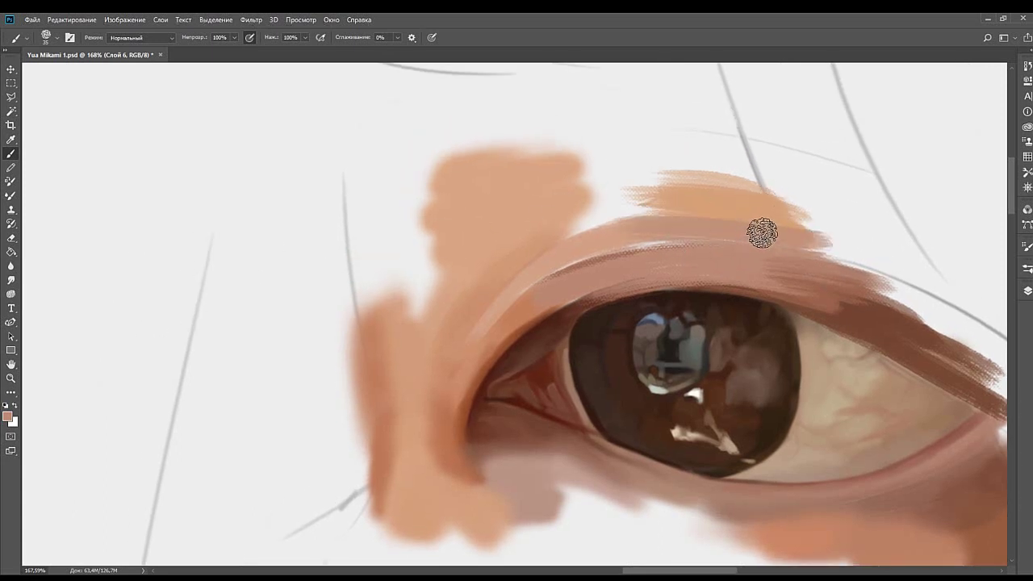
pyautogui.keyDown('alt'); pyautogui.click(731, 217); pyautogui.keyUp('alt')
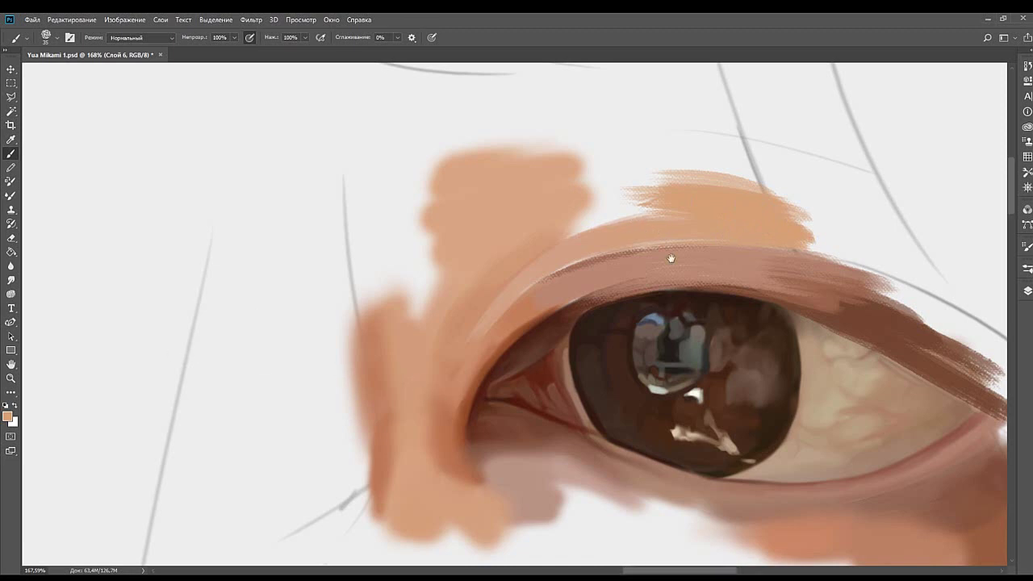
pyautogui.moveTo(641, 232); pyautogui.dragTo(690, 274)
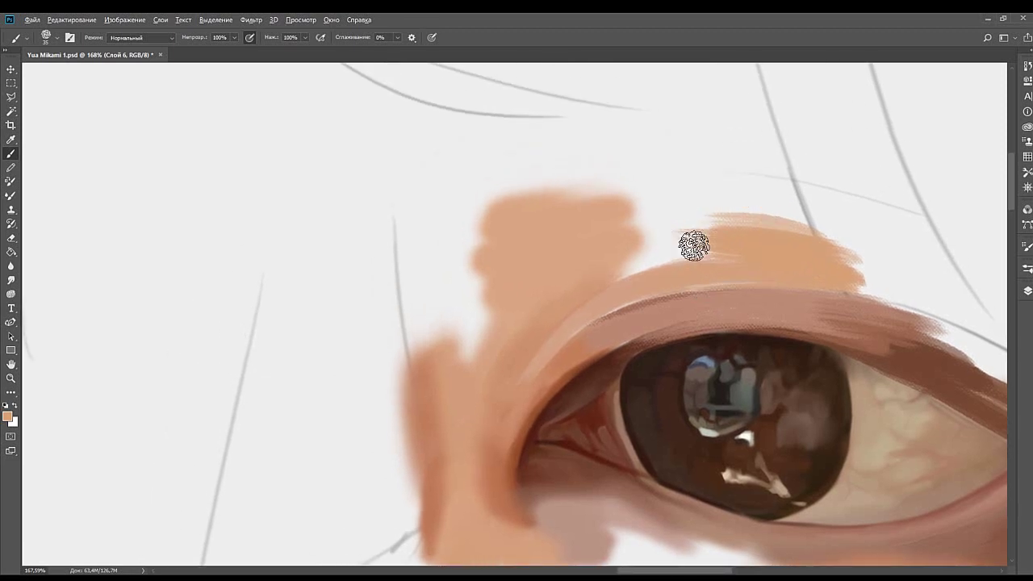
pyautogui.moveTo(726, 241)
pyautogui.mouseDown()
pyautogui.moveTo(717, 250)
pyautogui.moveTo(751, 218)
pyautogui.moveTo(689, 226)
pyautogui.moveTo(643, 207)
pyautogui.moveTo(650, 177)
pyautogui.moveTo(744, 169)
pyautogui.mouseUp()
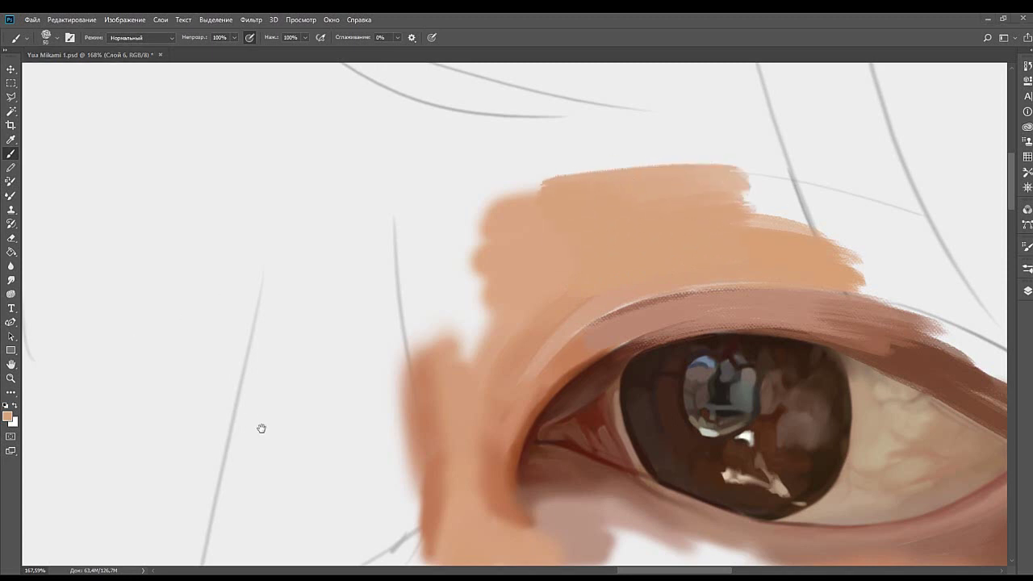
# Extend the peach and orange skin tone from the large patch up toward the inner brow with the textured brush at size 50.
pyautogui.moveTo(326, 296)
pyautogui.mouseDown()
pyautogui.moveTo(588, 247)
pyautogui.moveTo(638, 261)
pyautogui.mouseUp()
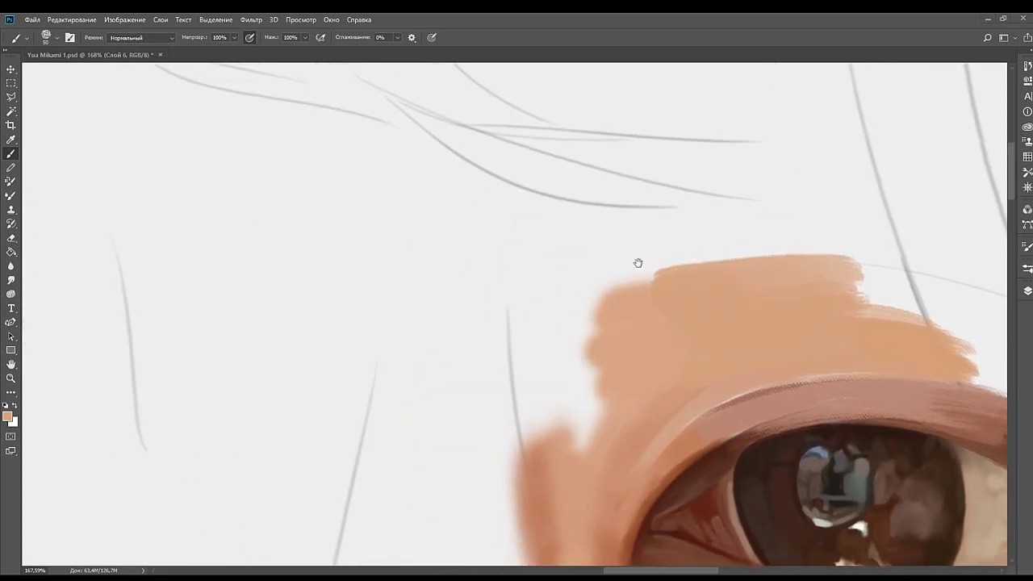
pyautogui.moveTo(620, 301)
pyautogui.mouseDown()
pyautogui.moveTo(585, 266)
pyautogui.moveTo(677, 231)
pyautogui.moveTo(536, 234)
pyautogui.mouseUp()
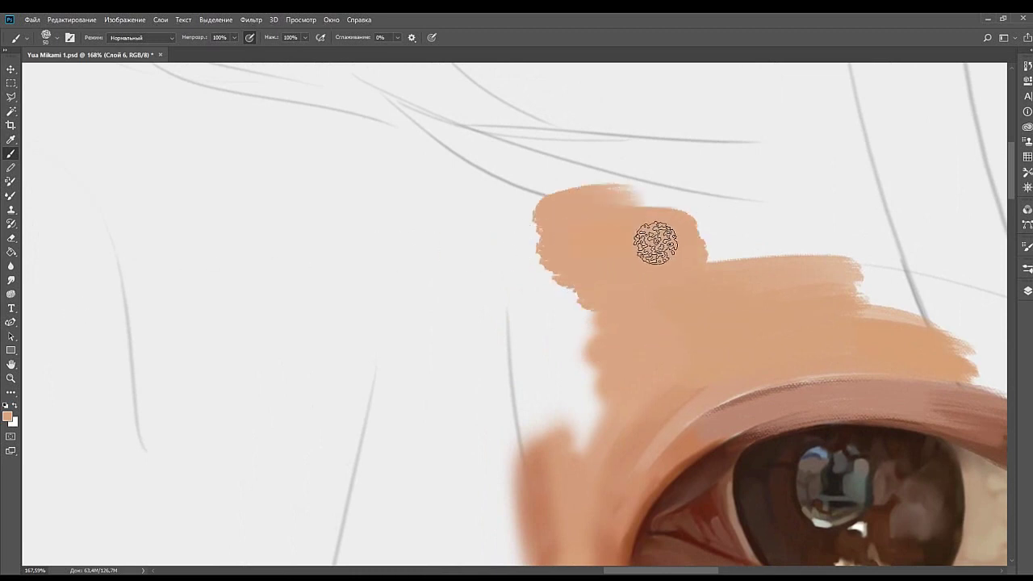
pyautogui.moveTo(654, 239)
pyautogui.mouseDown()
pyautogui.moveTo(446, 197)
pyautogui.moveTo(427, 210)
pyautogui.moveTo(591, 204)
pyautogui.moveTo(508, 184)
pyautogui.mouseUp()
pyautogui.moveTo(454, 154)
pyautogui.mouseDown()
pyautogui.moveTo(618, 214)
pyautogui.moveTo(750, 240)
pyautogui.mouseUp()
pyautogui.moveTo(548, 209); pyautogui.dragTo(674, 237)
pyautogui.moveTo(528, 177); pyautogui.dragTo(678, 213)
pyautogui.moveTo(584, 187); pyautogui.dragTo(863, 263)
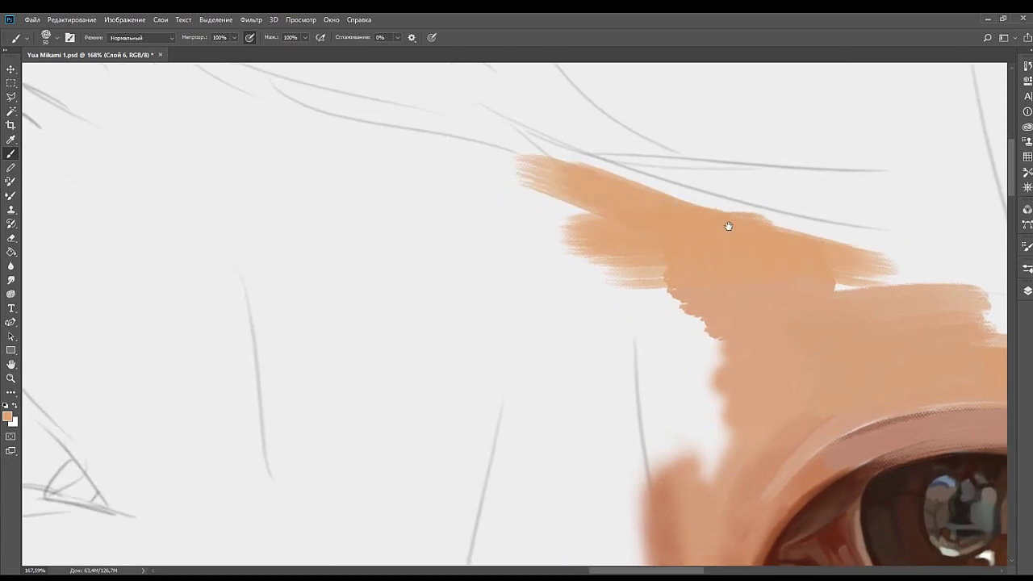
# Fill the area between the brow line and the eyelid crease with broad orange strokes using the textured brush at size 50.
pyautogui.moveTo(729, 225); pyautogui.dragTo(535, 200)
pyautogui.moveTo(652, 263); pyautogui.dragTo(830, 254)
pyautogui.moveTo(597, 264)
pyautogui.mouseDown()
pyautogui.moveTo(855, 285)
pyautogui.moveTo(860, 311)
pyautogui.moveTo(763, 300)
pyautogui.moveTo(699, 311)
pyautogui.moveTo(673, 235)
pyautogui.mouseUp()
pyautogui.moveTo(501, 190); pyautogui.dragTo(855, 234)
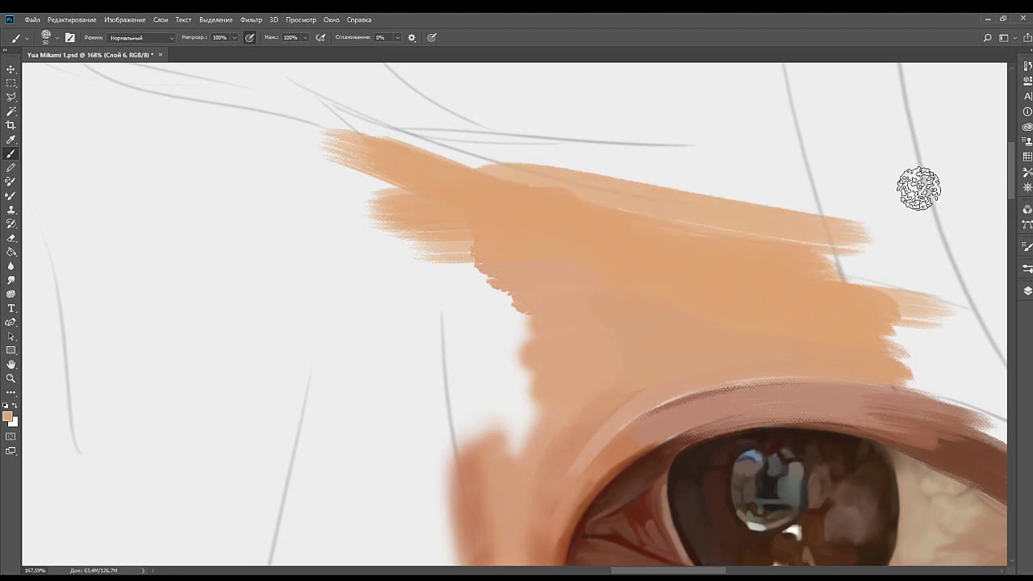
pyautogui.moveTo(666, 203); pyautogui.dragTo(779, 222)
pyautogui.moveTo(508, 152); pyautogui.dragTo(629, 190)
# Fill the gap beside the inner eye corner with a curved peach area joining the large patch to the reddish-brown swatch.
pyautogui.moveTo(579, 303)
pyautogui.mouseDown()
pyautogui.moveTo(732, 247)
pyautogui.moveTo(716, 244)
pyautogui.mouseUp()
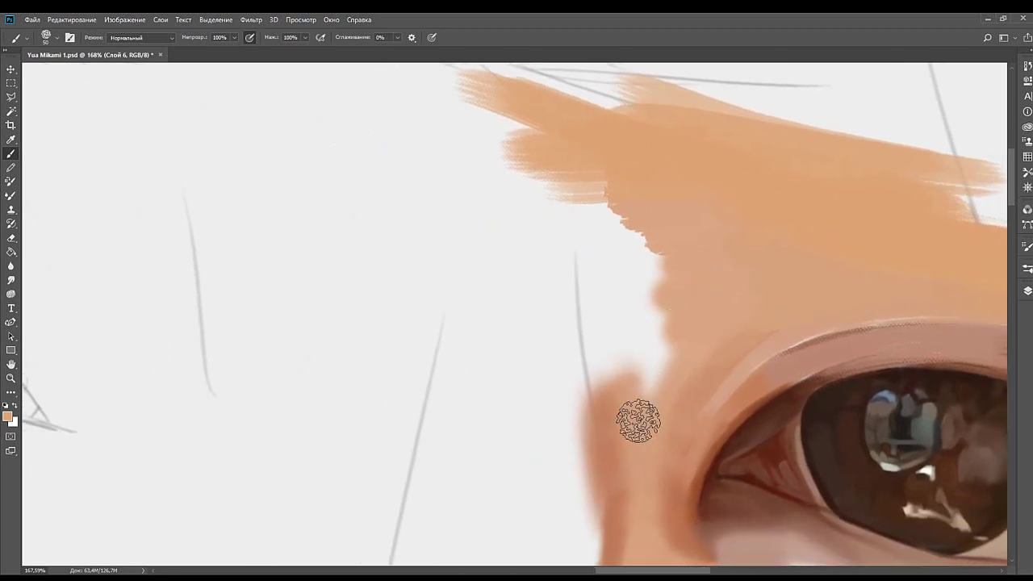
pyautogui.moveTo(639, 422); pyautogui.dragTo(610, 359)
pyautogui.moveTo(641, 299); pyautogui.dragTo(622, 315)
pyautogui.moveTo(652, 270)
pyautogui.mouseDown()
pyautogui.moveTo(620, 345)
pyautogui.moveTo(643, 258)
pyautogui.moveTo(610, 347)
pyautogui.moveTo(666, 207)
pyautogui.moveTo(570, 319)
pyautogui.mouseUp()
pyautogui.keyDown('alt'); pyautogui.click(618, 360); pyautogui.keyUp('alt')
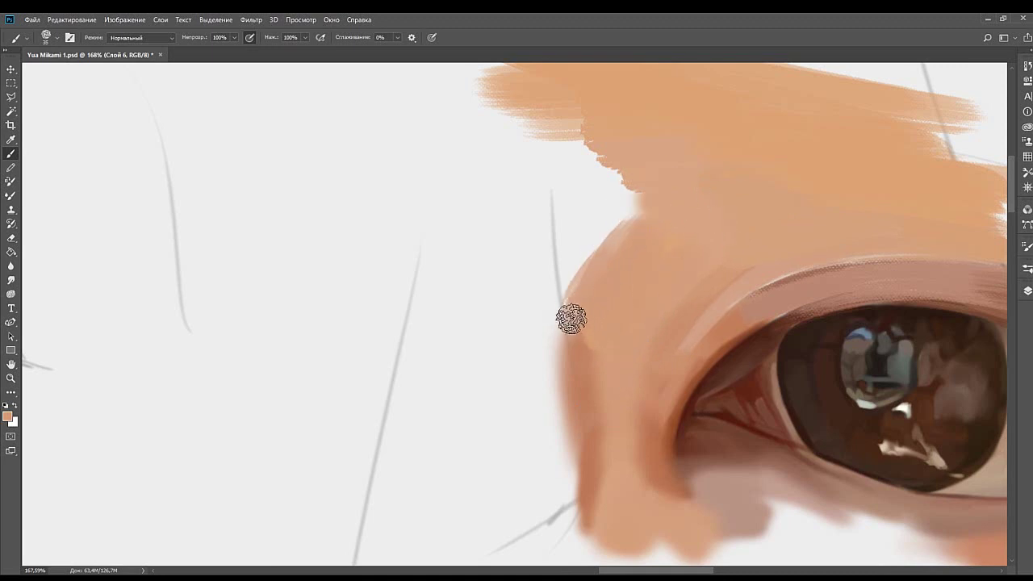
pyautogui.press('[')
pyautogui.press('[')
pyautogui.press('z')
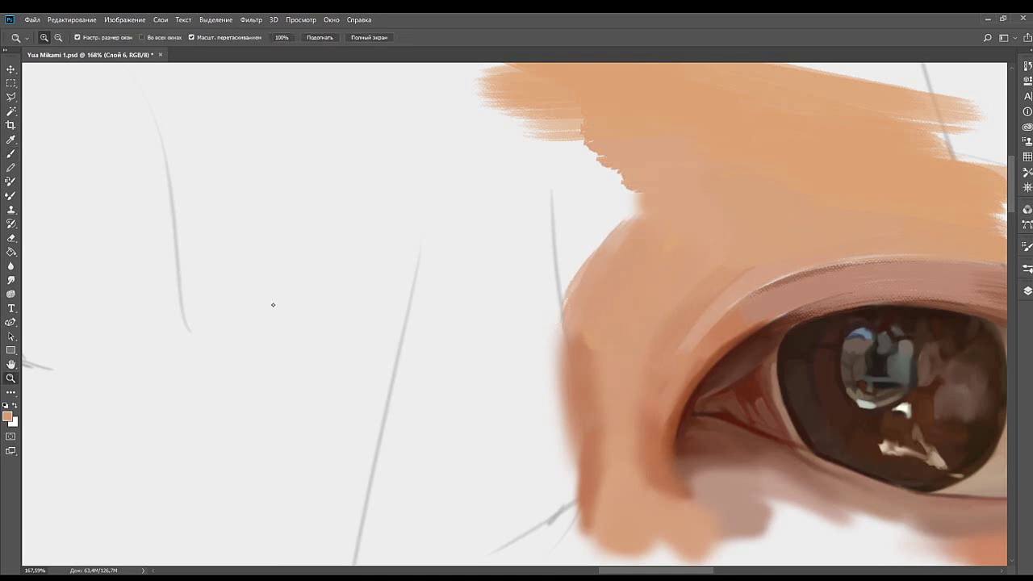
pyautogui.press('space')
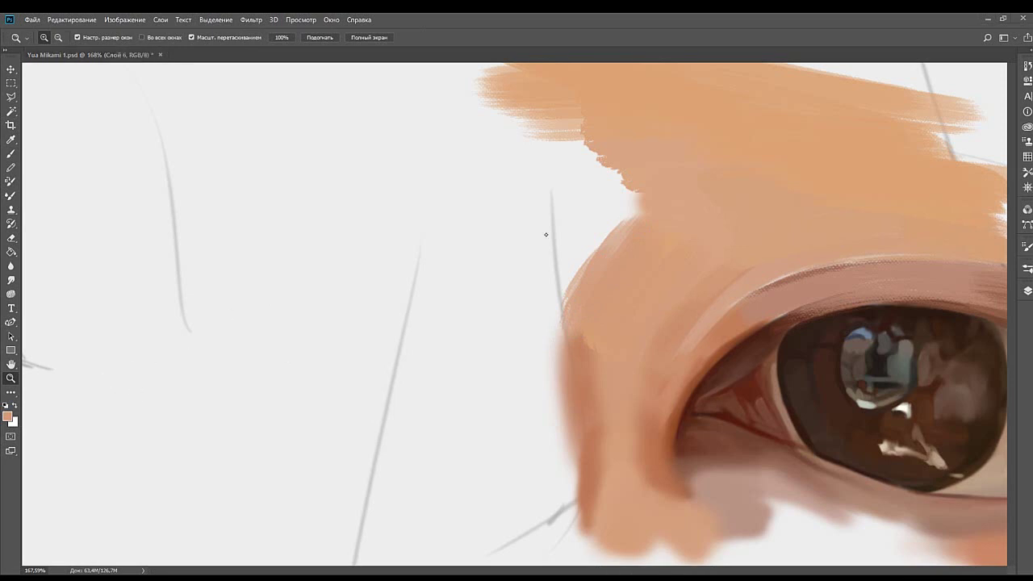
pyautogui.moveTo(574, 244); pyautogui.dragTo(543, 229)
pyautogui.press('space')
pyautogui.press('space')
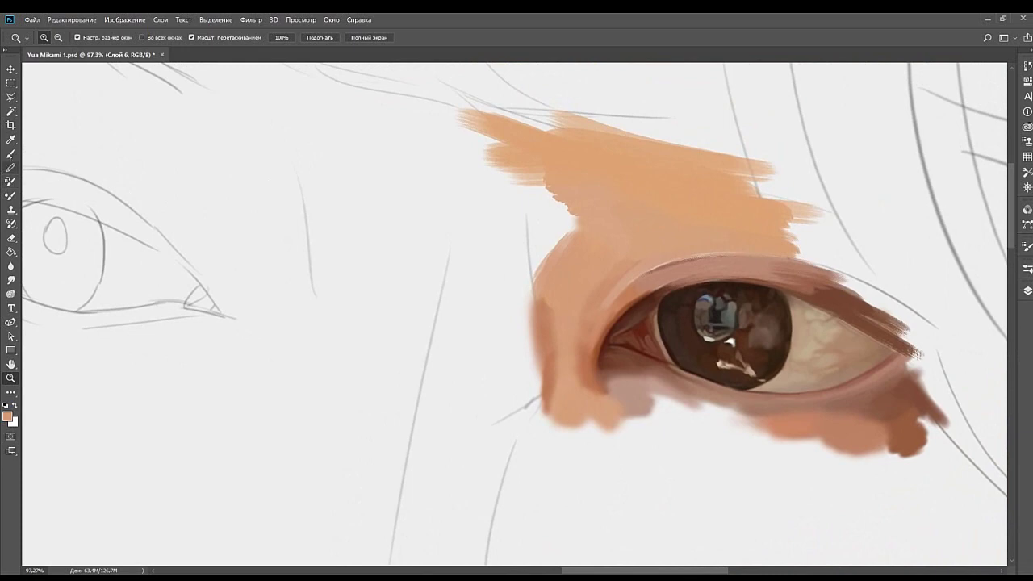
pyautogui.press('b')
pyautogui.moveTo(605, 206)
pyautogui.mouseDown()
pyautogui.moveTo(626, 188)
pyautogui.moveTo(638, 226)
pyautogui.moveTo(614, 255)
pyautogui.mouseUp()
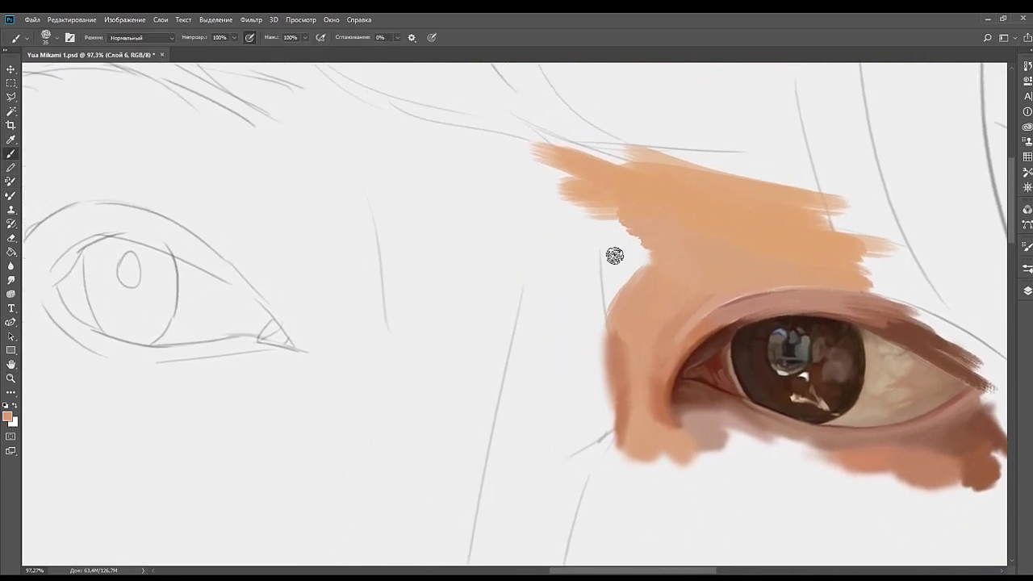
pyautogui.rightClick(209, 315)
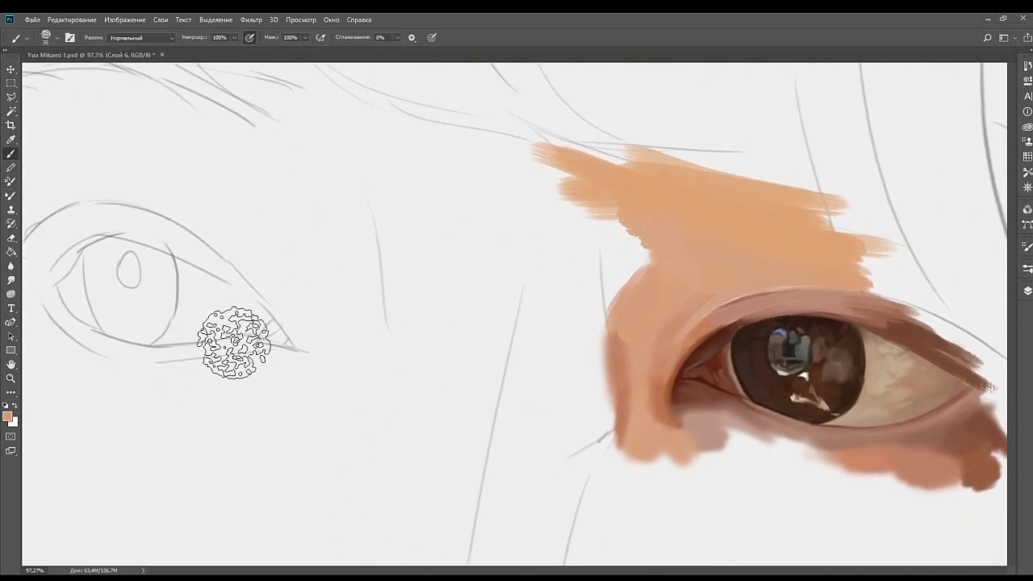
pyautogui.press('z')
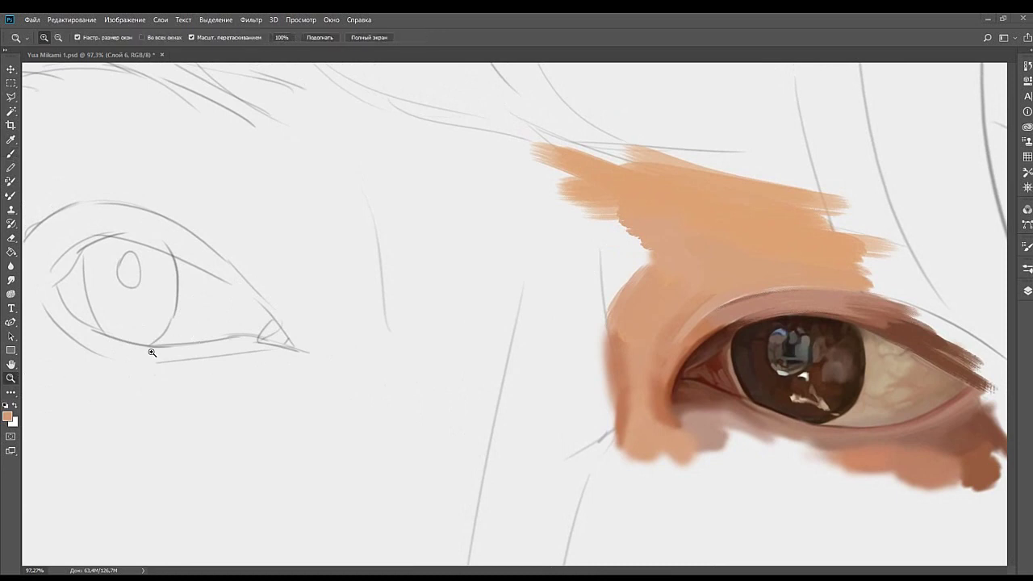
pyautogui.moveTo(636, 235); pyautogui.dragTo(584, 270)
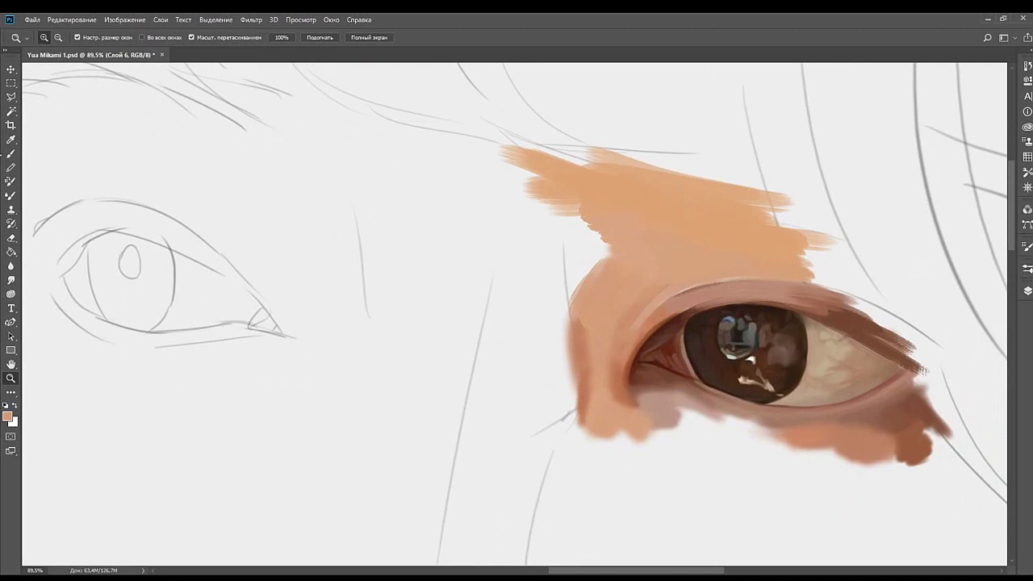
# Smooth the nose-side edge of the orange brow patch with light peach strokes using the textured brush at size 45.
pyautogui.press('b')
pyautogui.moveTo(510, 177); pyautogui.dragTo(611, 247)
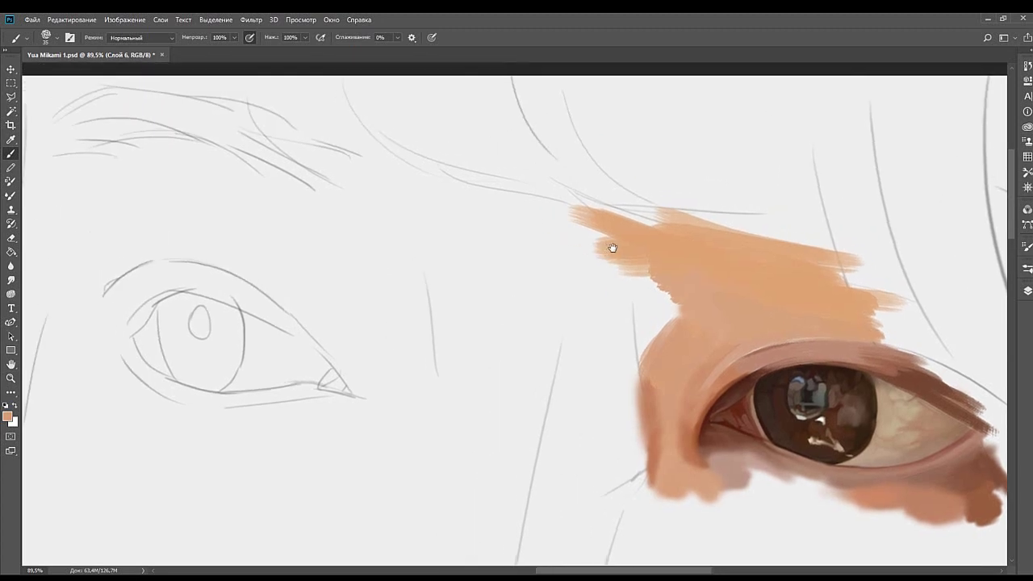
pyautogui.keyDown('alt'); pyautogui.click(654, 265); pyautogui.keyUp('alt')
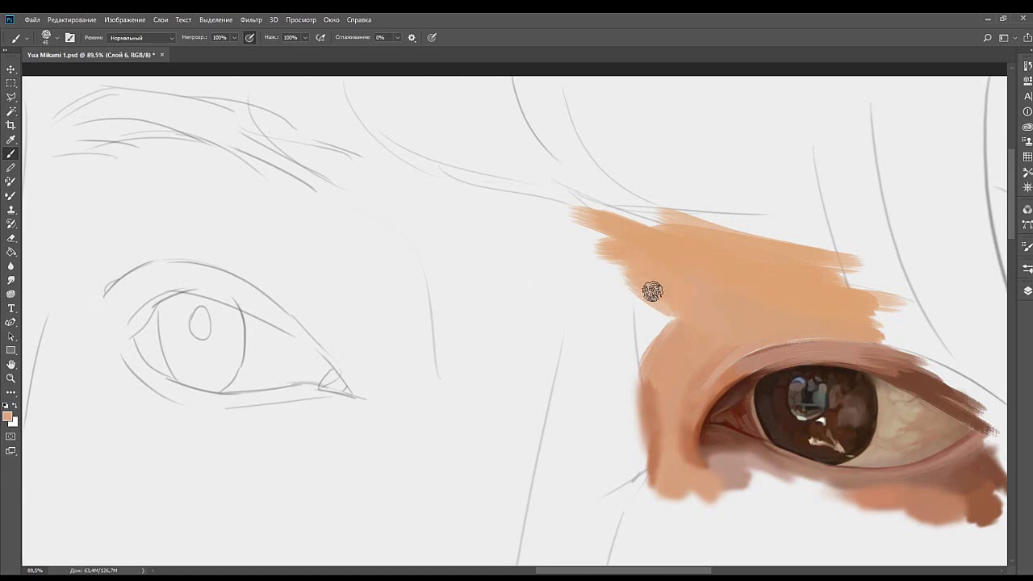
pyautogui.moveTo(652, 292); pyautogui.dragTo(668, 312)
pyautogui.moveTo(697, 279); pyautogui.dragTo(634, 235)
pyautogui.moveTo(628, 324)
pyautogui.mouseDown()
pyautogui.moveTo(606, 325)
pyautogui.moveTo(602, 353)
pyautogui.mouseUp()
# Blend the brown-orange strip beside the inner eye corner into the surrounding peach with sampled skin tones.
pyautogui.keyDown('alt'); pyautogui.click(568, 420); pyautogui.keyUp('alt')
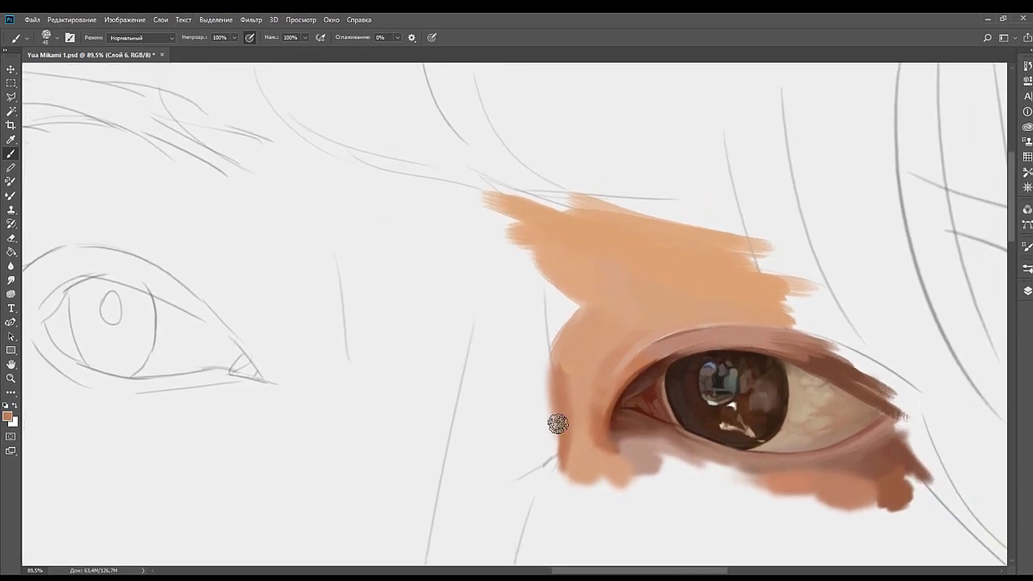
pyautogui.moveTo(556, 425)
pyautogui.mouseDown()
pyautogui.moveTo(537, 346)
pyautogui.moveTo(475, 312)
pyautogui.moveTo(479, 337)
pyautogui.mouseUp()
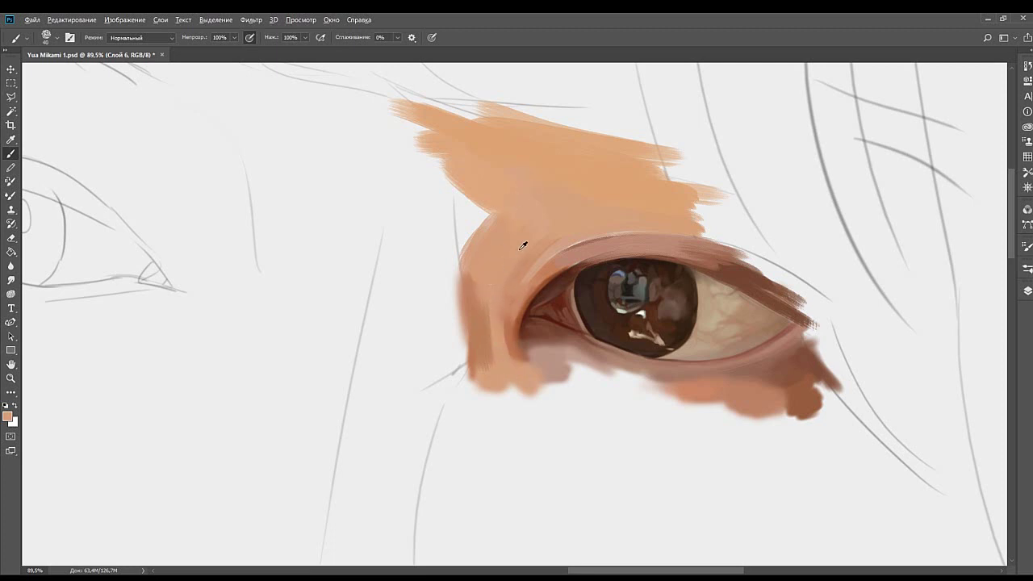
pyautogui.keyDown('alt'); pyautogui.click(632, 208); pyautogui.keyUp('alt')
pyautogui.keyDown('alt'); pyautogui.click(511, 321); pyautogui.keyUp('alt')
pyautogui.moveTo(516, 259); pyautogui.dragTo(532, 300)
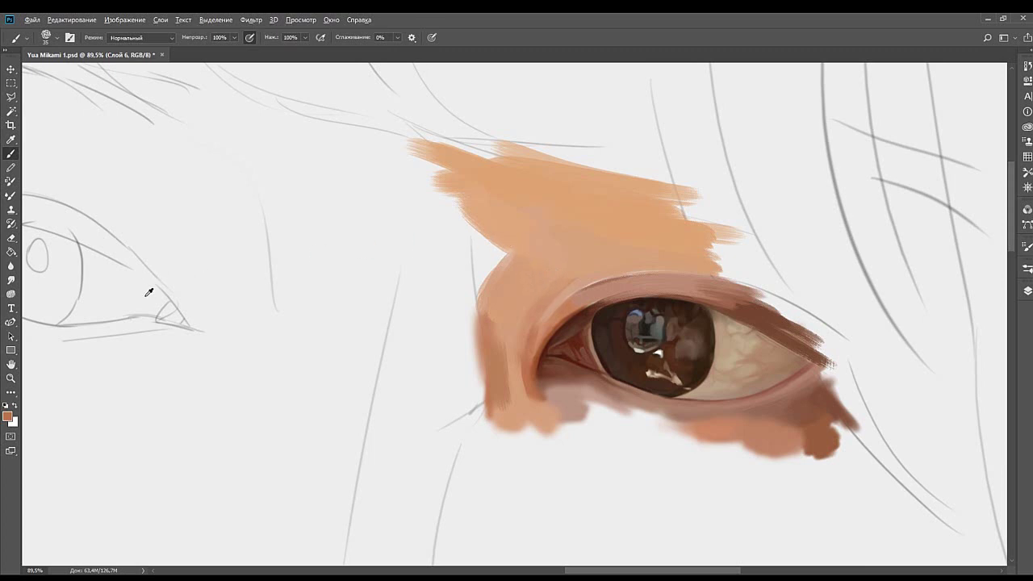
# Paint a broad brown band from the inner eye corner down the side of the nose and a short separate stroke beside it.
pyautogui.moveTo(449, 375); pyautogui.dragTo(490, 281)
pyautogui.moveTo(412, 404)
pyautogui.mouseDown()
pyautogui.moveTo(419, 345)
pyautogui.moveTo(410, 422)
pyautogui.moveTo(439, 421)
pyautogui.moveTo(459, 374)
pyautogui.moveTo(463, 407)
pyautogui.moveTo(479, 400)
pyautogui.moveTo(465, 433)
pyautogui.moveTo(450, 404)
pyautogui.moveTo(476, 328)
pyautogui.moveTo(474, 407)
pyautogui.moveTo(524, 312)
pyautogui.moveTo(488, 352)
pyautogui.moveTo(524, 278)
pyautogui.moveTo(526, 302)
pyautogui.moveTo(524, 293)
pyautogui.moveTo(450, 356)
pyautogui.moveTo(495, 335)
pyautogui.moveTo(537, 296)
pyautogui.moveTo(458, 390)
pyautogui.mouseUp()
pyautogui.keyDown('alt'); pyautogui.click(544, 312); pyautogui.keyUp('alt')
pyautogui.keyDown('alt'); pyautogui.click(519, 321); pyautogui.keyUp('alt')
pyautogui.moveTo(526, 289)
pyautogui.mouseDown()
pyautogui.moveTo(508, 281)
pyautogui.moveTo(461, 328)
pyautogui.moveTo(451, 313)
pyautogui.mouseUp()
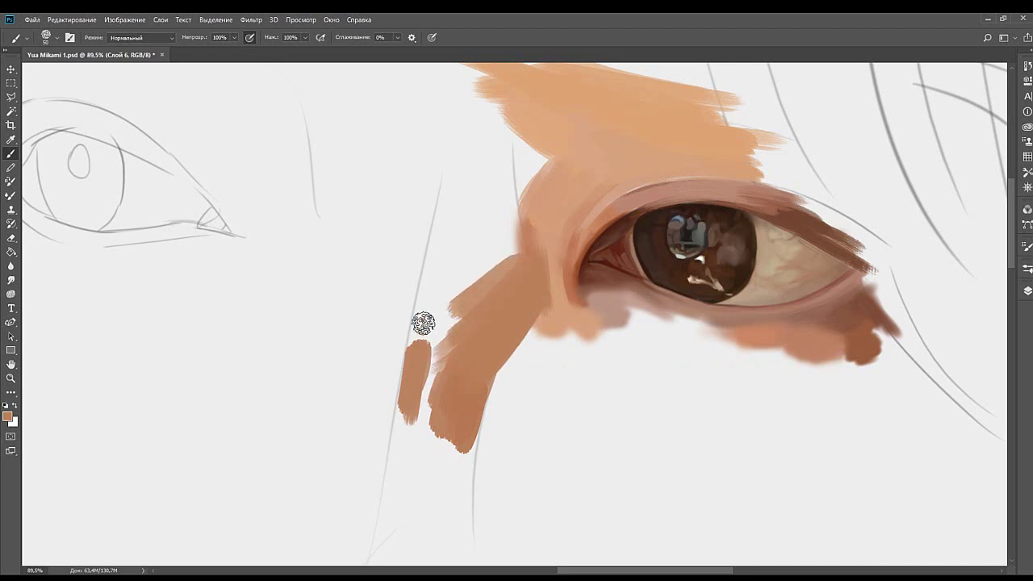
pyautogui.moveTo(487, 228); pyautogui.dragTo(476, 288)
pyautogui.moveTo(484, 346)
pyautogui.mouseDown()
pyautogui.moveTo(504, 319)
pyautogui.moveTo(473, 330)
pyautogui.mouseUp()
pyautogui.moveTo(496, 272); pyautogui.dragTo(478, 324)
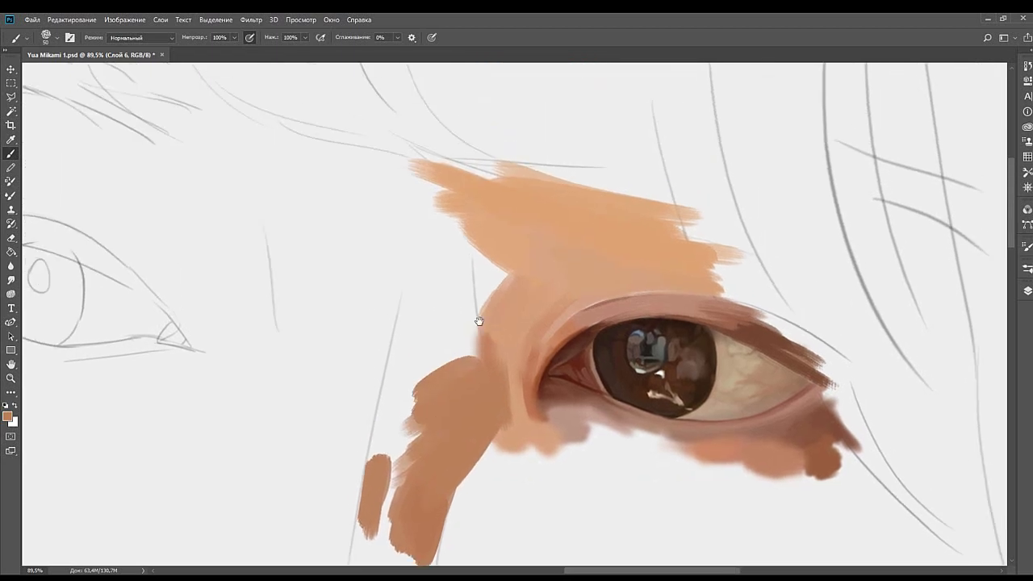
# Paint a brown-orange patch along the nose-side edge of the peach area, just below the orange brow patch.
pyautogui.moveTo(488, 242); pyautogui.dragTo(490, 284)
pyautogui.moveTo(462, 360)
pyautogui.mouseDown()
pyautogui.moveTo(458, 324)
pyautogui.moveTo(464, 339)
pyautogui.moveTo(466, 353)
pyautogui.moveTo(448, 313)
pyautogui.moveTo(458, 283)
pyautogui.moveTo(471, 289)
pyautogui.moveTo(470, 318)
pyautogui.moveTo(458, 228)
pyautogui.moveTo(467, 331)
pyautogui.moveTo(463, 267)
pyautogui.mouseUp()
pyautogui.hotkey('ctrl', 'z')
pyautogui.keyDown('alt'); pyautogui.click(510, 333); pyautogui.keyUp('alt')
pyautogui.moveTo(510, 333)
pyautogui.mouseDown()
pyautogui.moveTo(479, 290)
pyautogui.moveTo(496, 345)
pyautogui.moveTo(487, 277)
pyautogui.moveTo(498, 277)
pyautogui.moveTo(516, 323)
pyautogui.mouseUp()
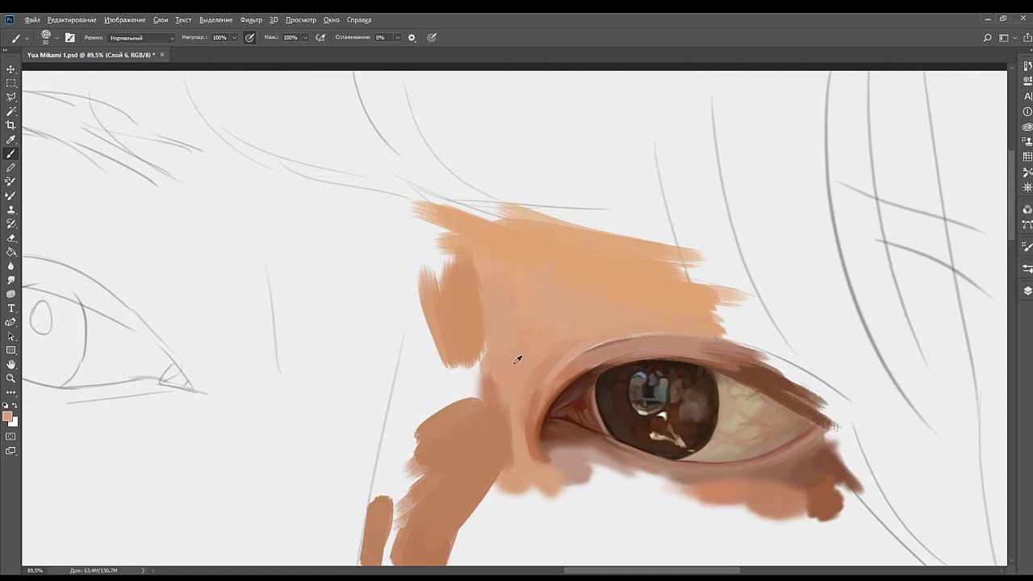
# Extend the orange brow patch toward the forehead with broad light-orange strokes, using the textured brush at size 70.
pyautogui.moveTo(455, 231); pyautogui.dragTo(522, 298)
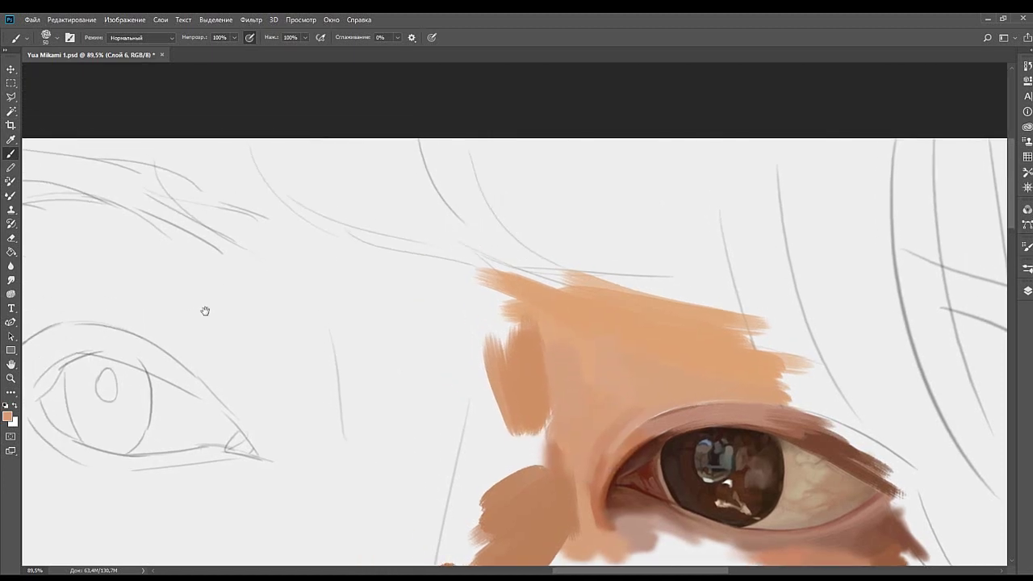
pyautogui.moveTo(535, 333); pyautogui.dragTo(594, 329)
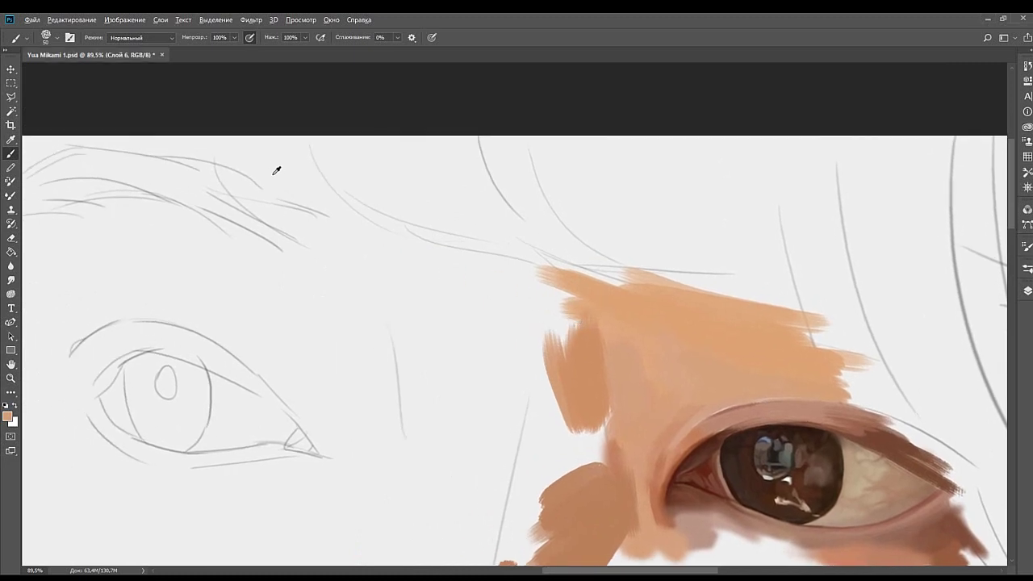
pyautogui.moveTo(550, 262)
pyautogui.mouseDown()
pyautogui.moveTo(575, 316)
pyautogui.moveTo(570, 348)
pyautogui.moveTo(534, 254)
pyautogui.mouseUp()
pyautogui.moveTo(556, 318); pyautogui.dragTo(507, 221)
pyautogui.moveTo(550, 267)
pyautogui.mouseDown()
pyautogui.moveTo(635, 265)
pyautogui.moveTo(573, 226)
pyautogui.moveTo(588, 272)
pyautogui.moveTo(643, 295)
pyautogui.moveTo(621, 239)
pyautogui.moveTo(765, 293)
pyautogui.moveTo(751, 261)
pyautogui.moveTo(823, 286)
pyautogui.mouseUp()
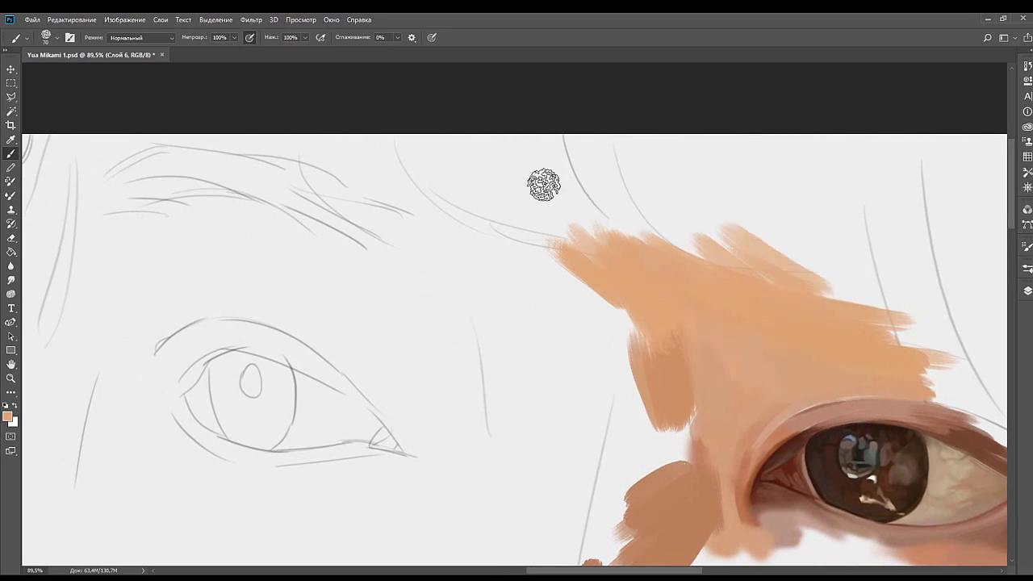
pyautogui.moveTo(596, 281); pyautogui.dragTo(539, 236)
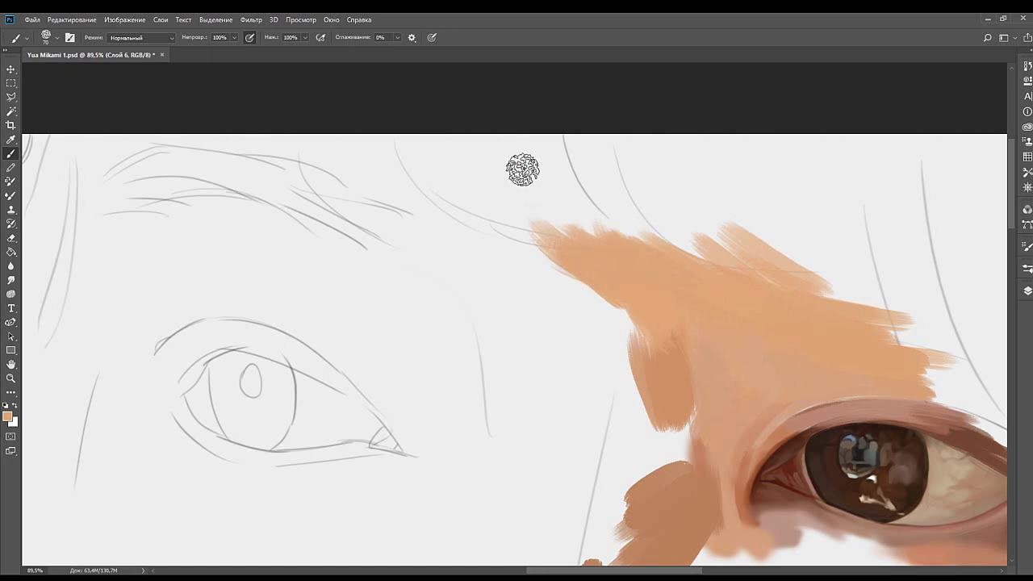
# Paint a large pale-peach area on the forehead between the brows, reaching down to the tip of the orange patch.
pyautogui.press('space')
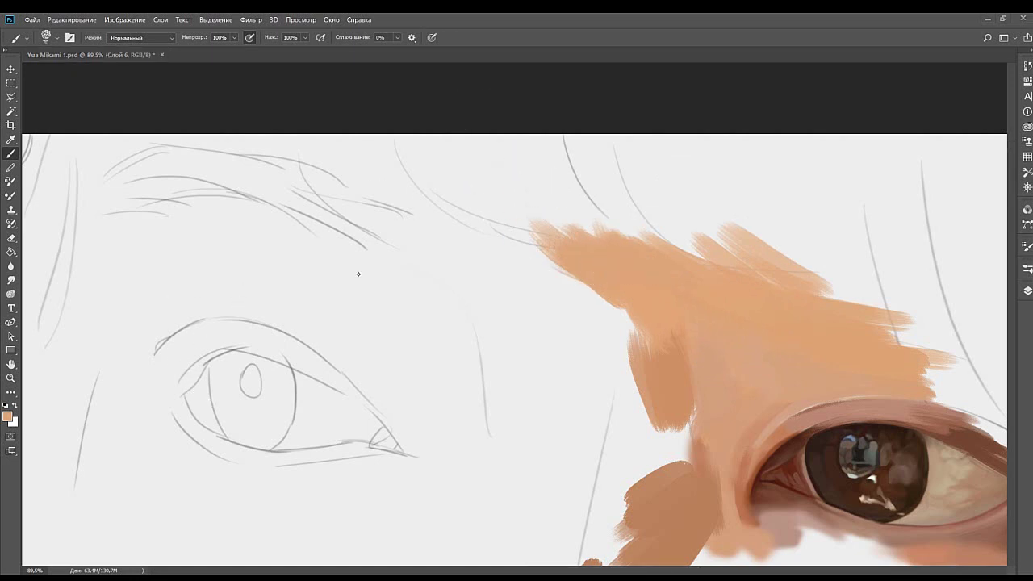
pyautogui.moveTo(480, 200)
pyautogui.mouseDown()
pyautogui.moveTo(505, 253)
pyautogui.moveTo(588, 256)
pyautogui.mouseUp()
pyautogui.press('alt')
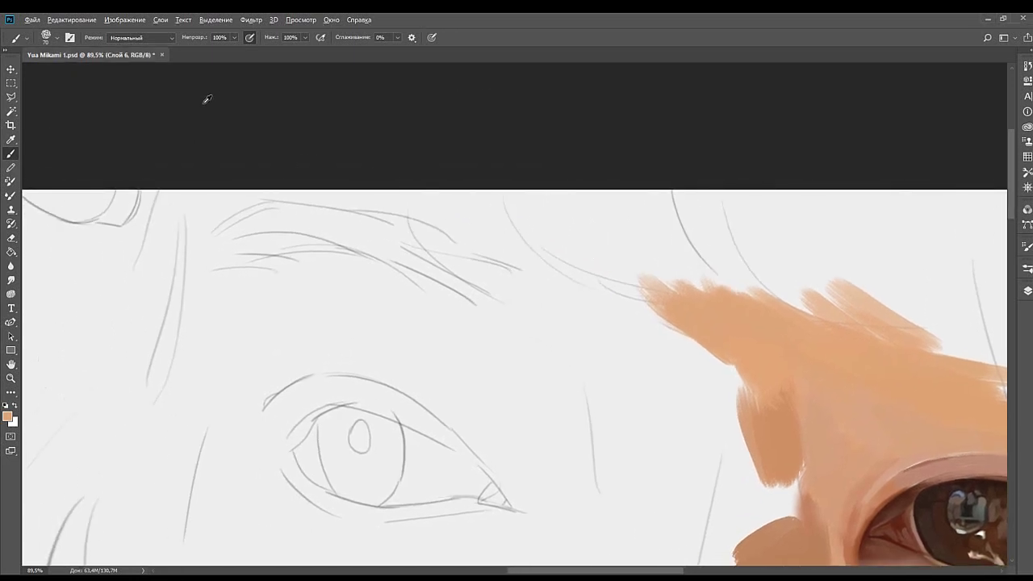
pyautogui.moveTo(530, 203)
pyautogui.mouseDown()
pyautogui.moveTo(572, 240)
pyautogui.moveTo(526, 199)
pyautogui.moveTo(600, 220)
pyautogui.moveTo(496, 196)
pyautogui.moveTo(504, 179)
pyautogui.moveTo(551, 260)
pyautogui.moveTo(466, 212)
pyautogui.moveTo(491, 268)
pyautogui.moveTo(511, 236)
pyautogui.mouseUp()
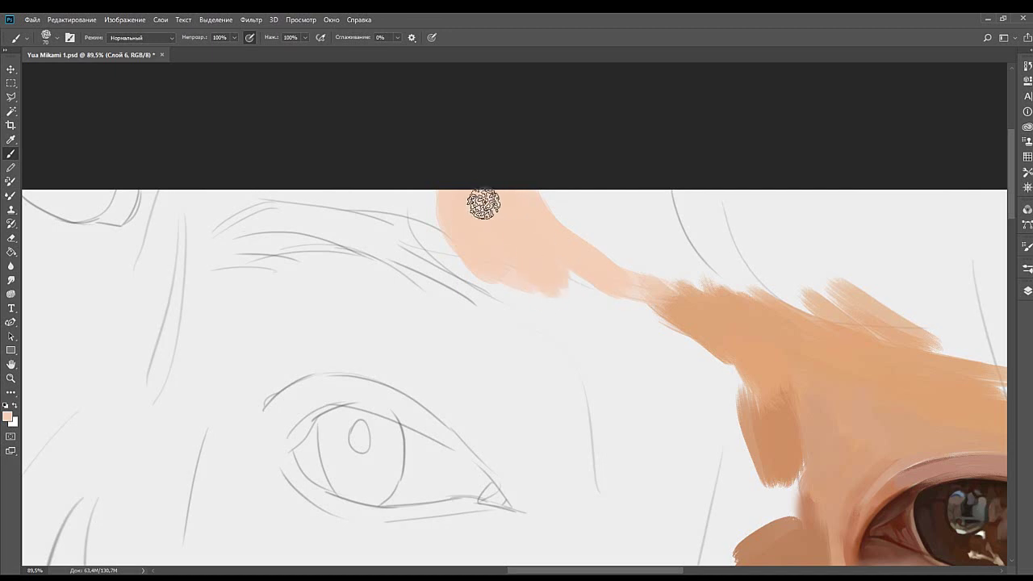
pyautogui.moveTo(438, 201); pyautogui.dragTo(380, 159)
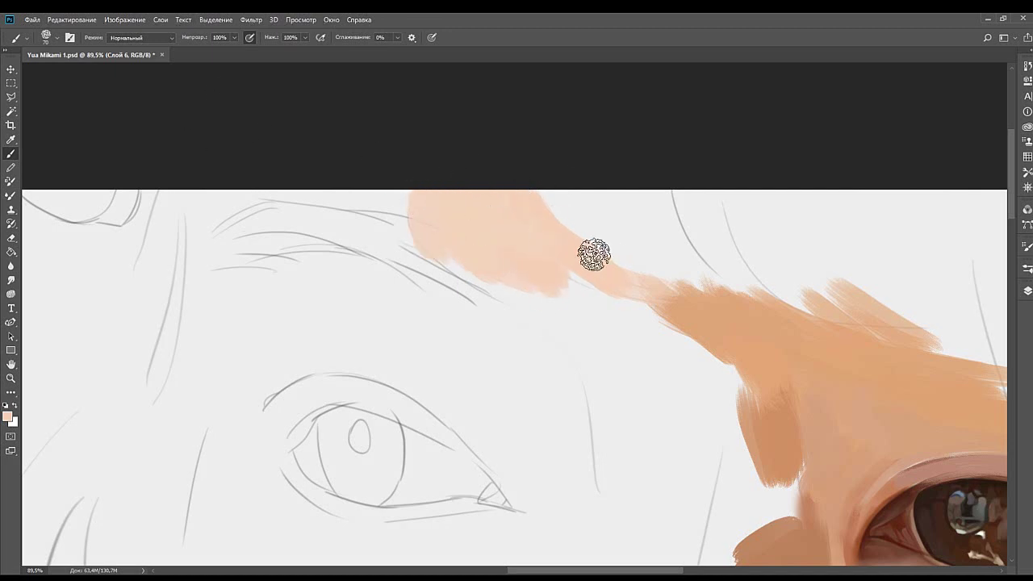
pyautogui.moveTo(556, 219)
pyautogui.mouseDown()
pyautogui.moveTo(626, 281)
pyautogui.moveTo(637, 275)
pyautogui.moveTo(613, 264)
pyautogui.moveTo(661, 268)
pyautogui.moveTo(617, 212)
pyautogui.mouseUp()
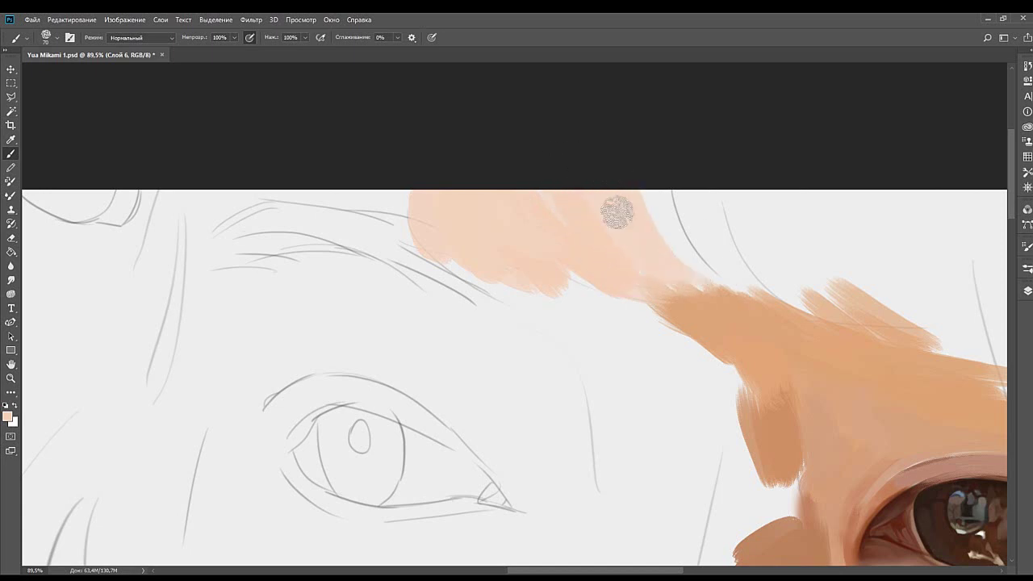
# Widen the pale-peach forehead area over the orange patch and soften their junction with sampled orange.
pyautogui.press('space')
pyautogui.moveTo(673, 231); pyautogui.dragTo(559, 183)
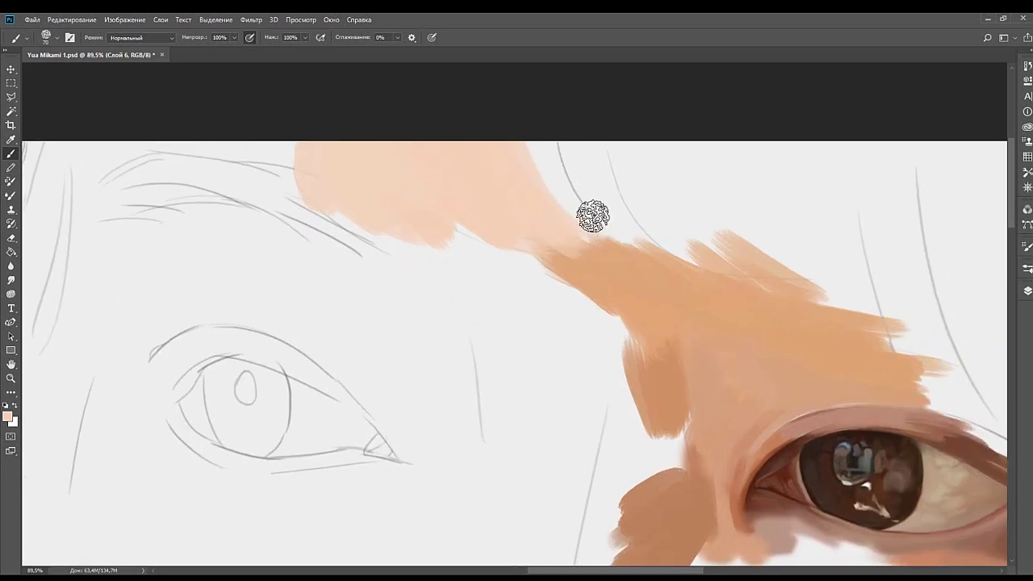
pyautogui.moveTo(593, 216)
pyautogui.mouseDown()
pyautogui.moveTo(547, 147)
pyautogui.moveTo(589, 223)
pyautogui.moveTo(554, 207)
pyautogui.moveTo(583, 184)
pyautogui.moveTo(615, 269)
pyautogui.moveTo(557, 202)
pyautogui.moveTo(622, 264)
pyautogui.moveTo(573, 211)
pyautogui.mouseUp()
pyautogui.keyDown('alt'); pyautogui.click(603, 255); pyautogui.keyUp('alt')
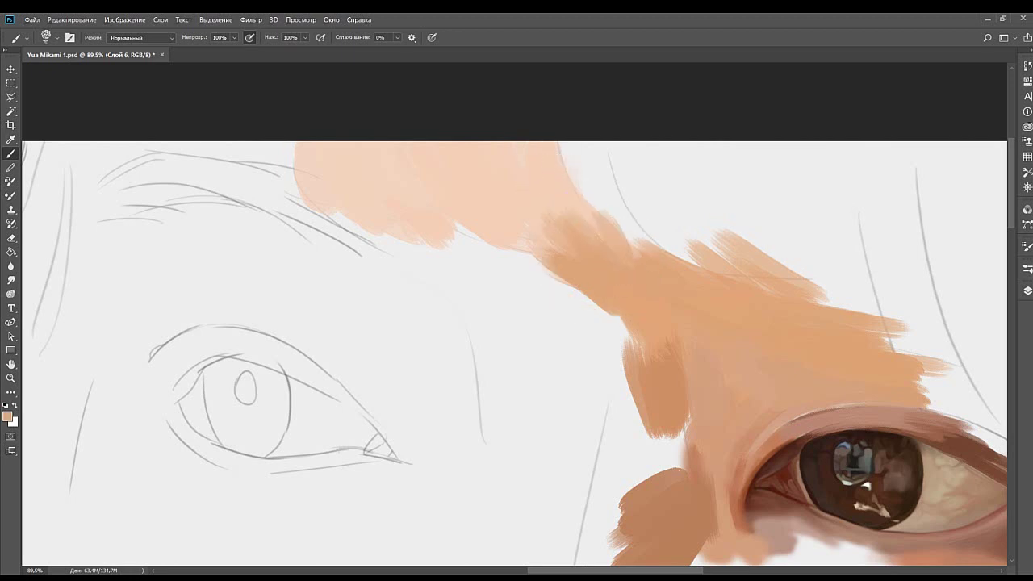
# Cover the area below the outer half of the lower lid with broad terracotta strokes in sampled skin tones.
pyautogui.press('space')
pyautogui.moveTo(759, 331)
pyautogui.mouseDown()
pyautogui.moveTo(775, 213)
pyautogui.moveTo(694, 230)
pyautogui.moveTo(622, 217)
pyautogui.mouseUp()
pyautogui.moveTo(715, 226); pyautogui.dragTo(576, 205)
pyautogui.moveTo(684, 346); pyautogui.dragTo(673, 210)
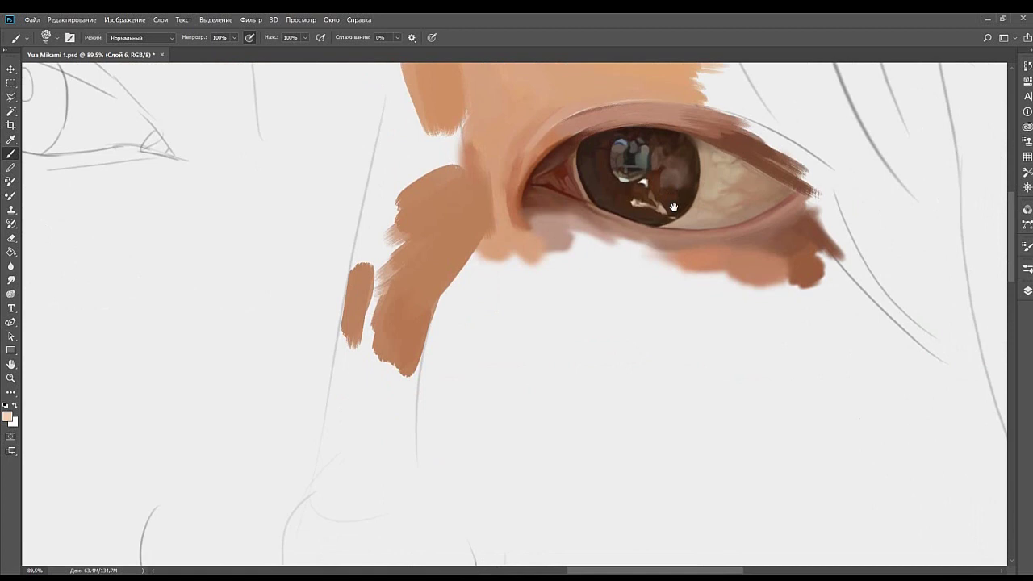
pyautogui.keyDown('alt'); pyautogui.click(779, 275); pyautogui.keyUp('alt')
pyautogui.moveTo(768, 286)
pyautogui.mouseDown()
pyautogui.moveTo(759, 290)
pyautogui.moveTo(792, 279)
pyautogui.moveTo(707, 285)
pyautogui.moveTo(641, 321)
pyautogui.mouseUp()
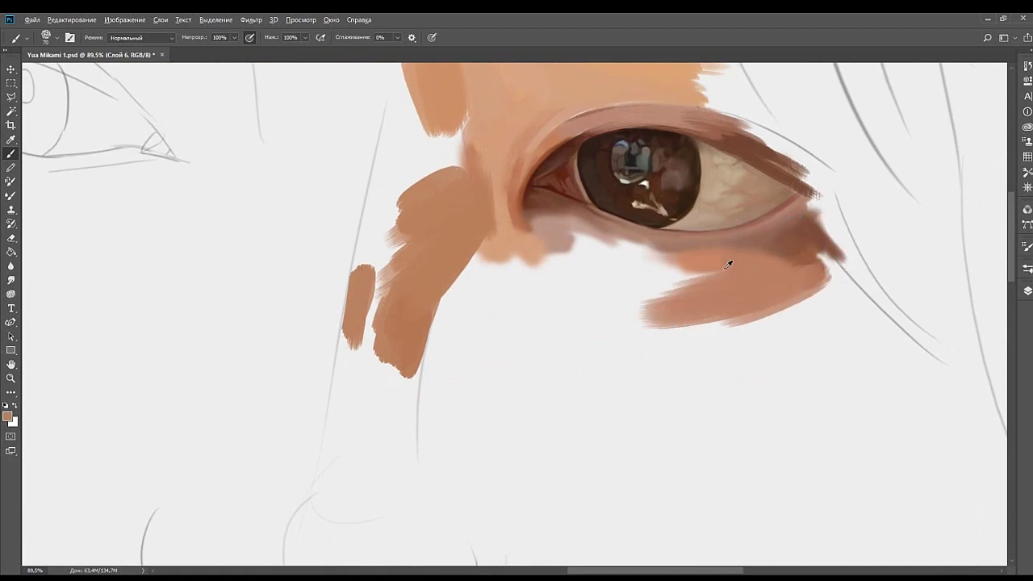
pyautogui.moveTo(686, 279)
pyautogui.mouseDown()
pyautogui.moveTo(732, 272)
pyautogui.moveTo(679, 269)
pyautogui.moveTo(702, 280)
pyautogui.mouseUp()
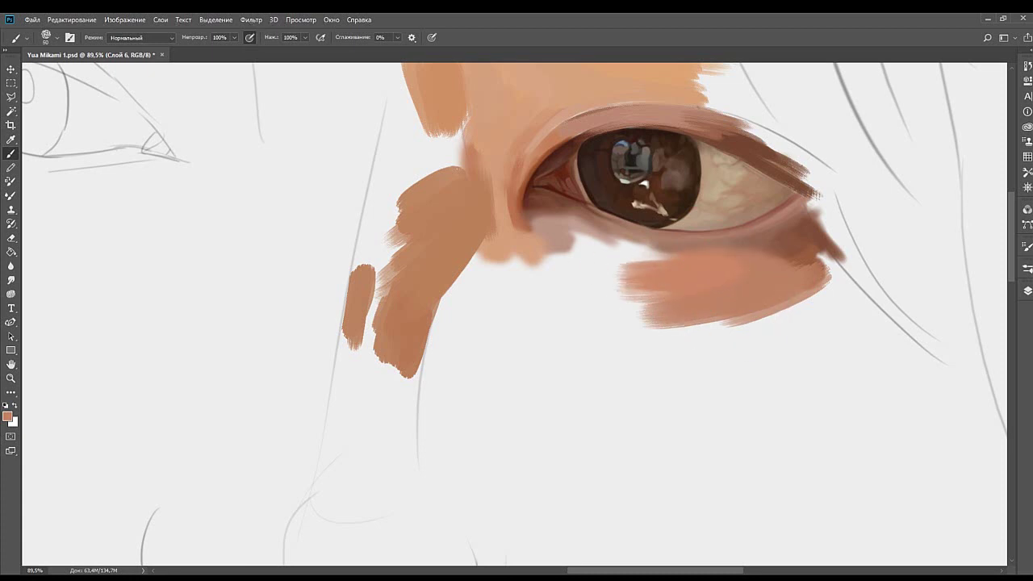
# Switch to the soft round brush at size 60 and blend the peach and mauve patches below the inner eye corner.
pyautogui.moveTo(719, 159)
pyautogui.mouseDown()
pyautogui.moveTo(699, 255)
pyautogui.moveTo(678, 238)
pyautogui.mouseUp()
pyautogui.moveTo(842, 251); pyautogui.dragTo(809, 279)
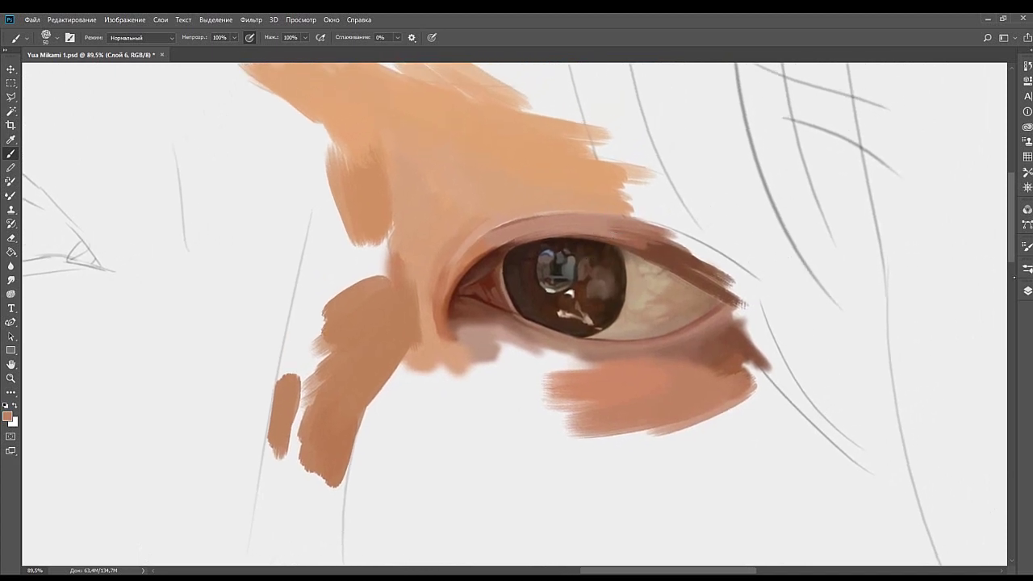
pyautogui.click(870, 365)
pyautogui.click(928, 290)
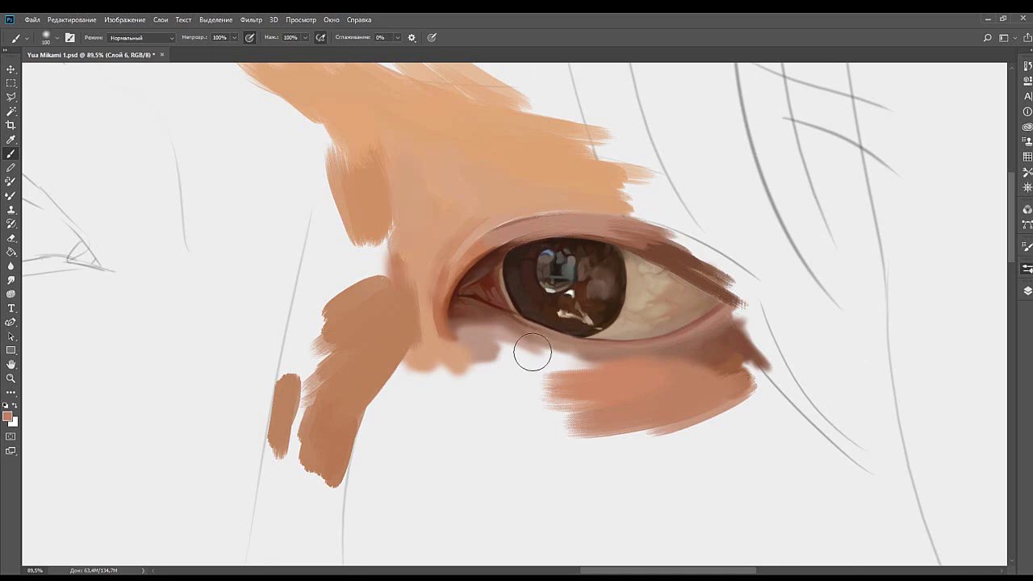
pyautogui.moveTo(468, 422); pyautogui.dragTo(574, 284)
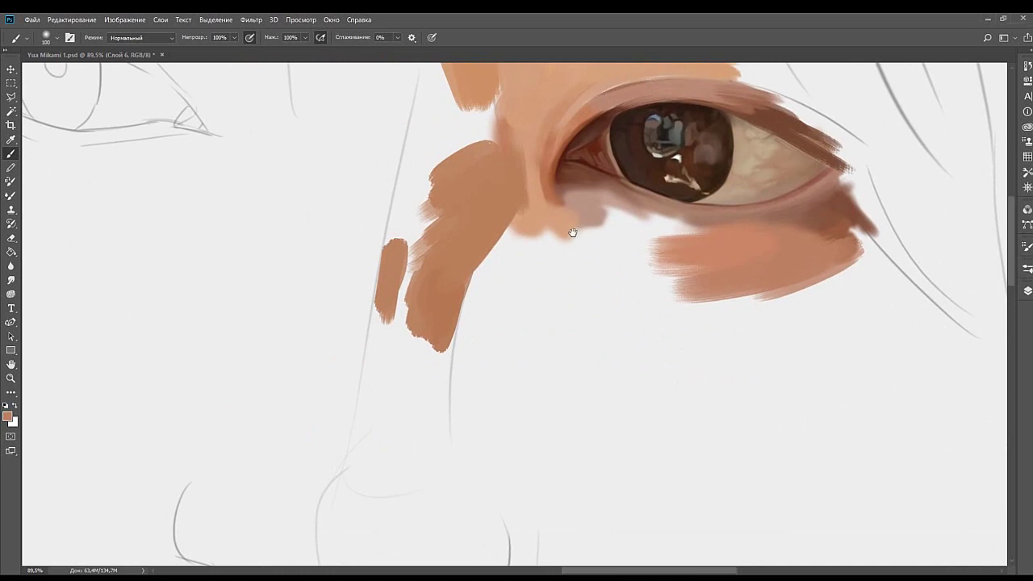
pyautogui.moveTo(572, 231); pyautogui.dragTo(618, 266)
pyautogui.press('[')
pyautogui.press('[')
pyautogui.press('[')
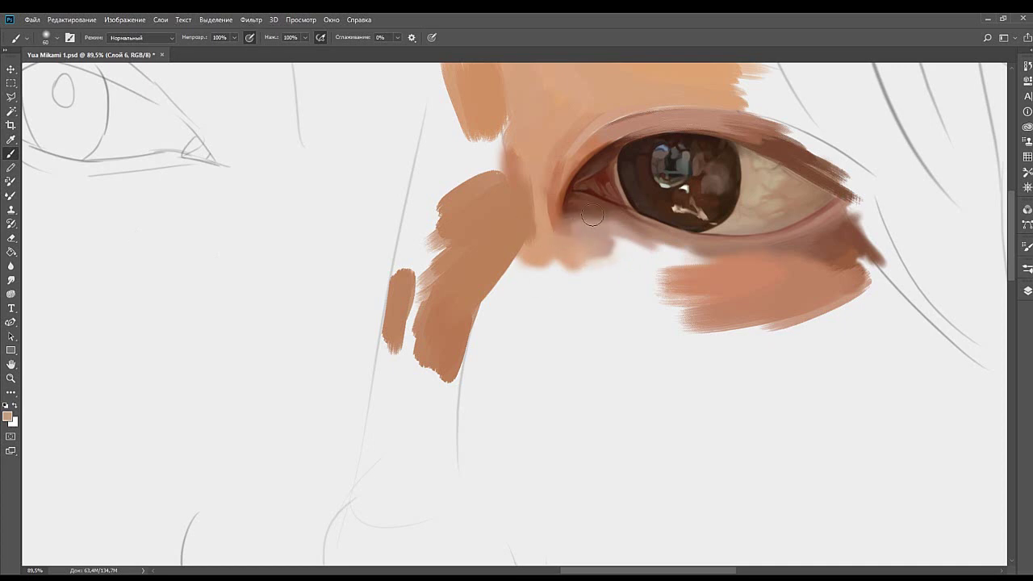
pyautogui.moveTo(592, 214); pyautogui.dragTo(593, 236)
pyautogui.keyDown('alt'); pyautogui.click(544, 219); pyautogui.keyUp('alt')
pyautogui.moveTo(596, 230); pyautogui.dragTo(560, 237)
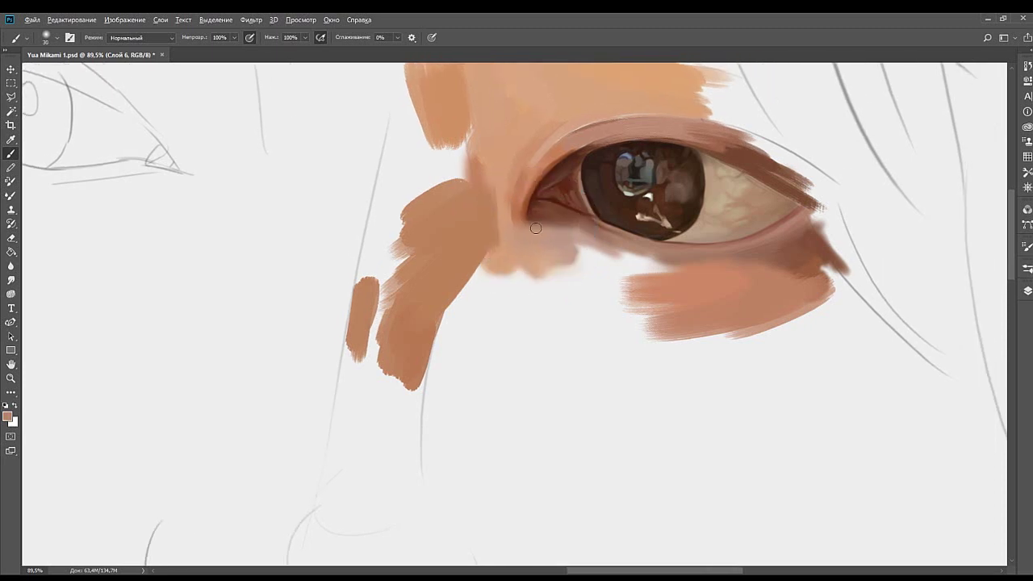
# Paint a soft mauve band under the lower lid, joining the inner corner to the terracotta patch.
pyautogui.keyDown('alt'); pyautogui.click(560, 231); pyautogui.keyUp('alt')
pyautogui.moveTo(578, 239)
pyautogui.mouseDown()
pyautogui.moveTo(649, 247)
pyautogui.moveTo(624, 255)
pyautogui.moveTo(600, 249)
pyautogui.moveTo(705, 257)
pyautogui.moveTo(674, 256)
pyautogui.mouseUp()
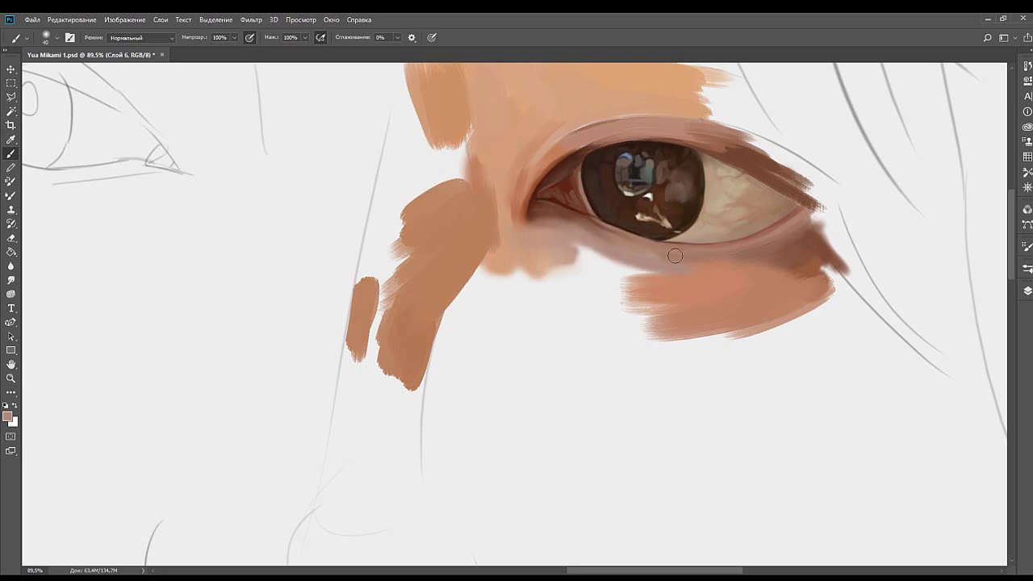
pyautogui.moveTo(596, 264)
pyautogui.mouseDown()
pyautogui.moveTo(715, 276)
pyautogui.moveTo(586, 246)
pyautogui.moveTo(701, 264)
pyautogui.mouseUp()
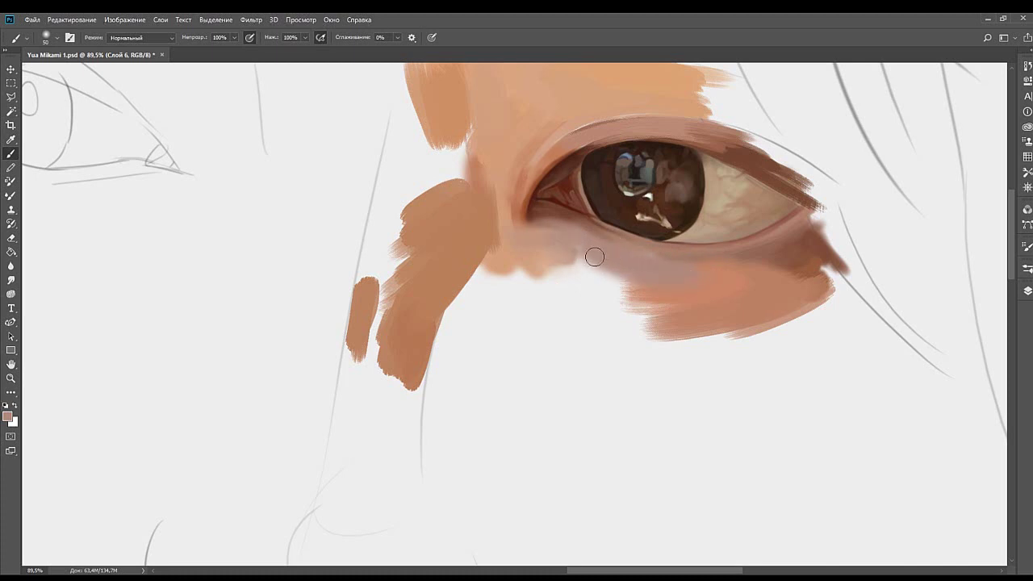
pyautogui.moveTo(538, 247); pyautogui.dragTo(603, 261)
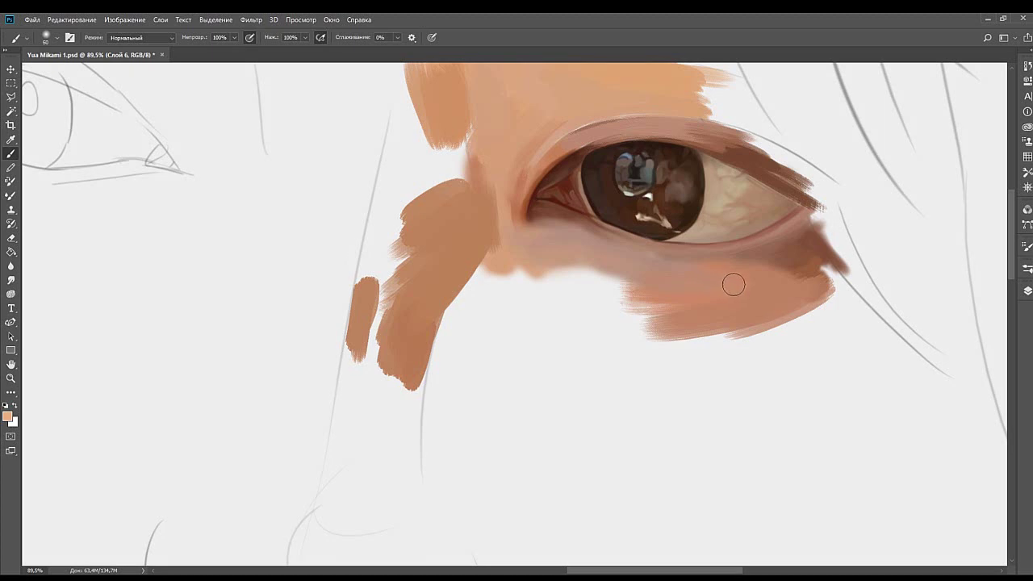
# Lighten the inner half of the terracotta patch with soft peach and extend it down onto the cheek at brush size 70.
pyautogui.moveTo(733, 284)
pyautogui.mouseDown()
pyautogui.moveTo(696, 278)
pyautogui.moveTo(737, 276)
pyautogui.moveTo(660, 272)
pyautogui.mouseUp()
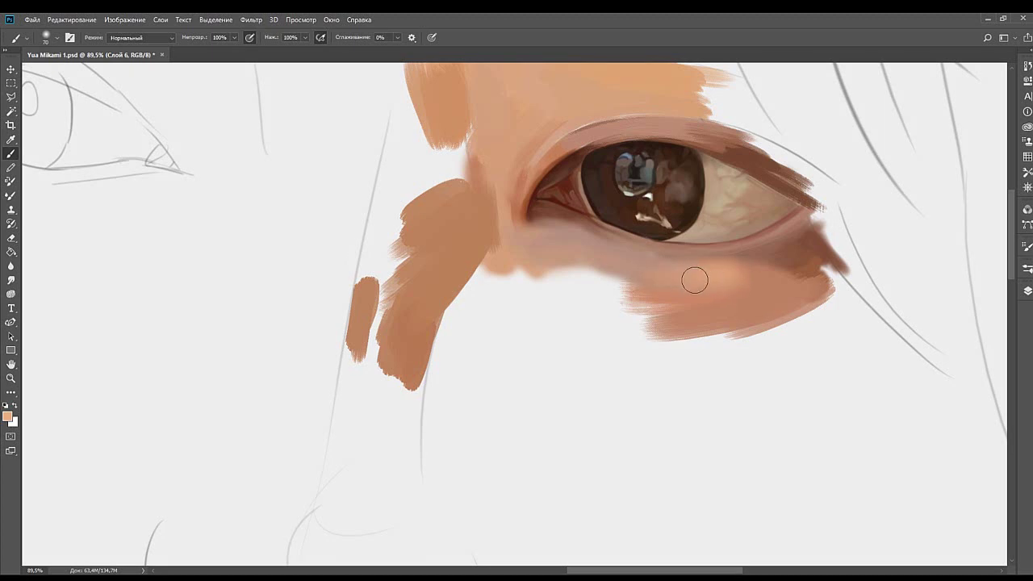
pyautogui.keyDown('alt'); pyautogui.click(657, 272); pyautogui.keyUp('alt')
pyautogui.moveTo(725, 289)
pyautogui.mouseDown()
pyautogui.moveTo(657, 286)
pyautogui.moveTo(702, 317)
pyautogui.mouseUp()
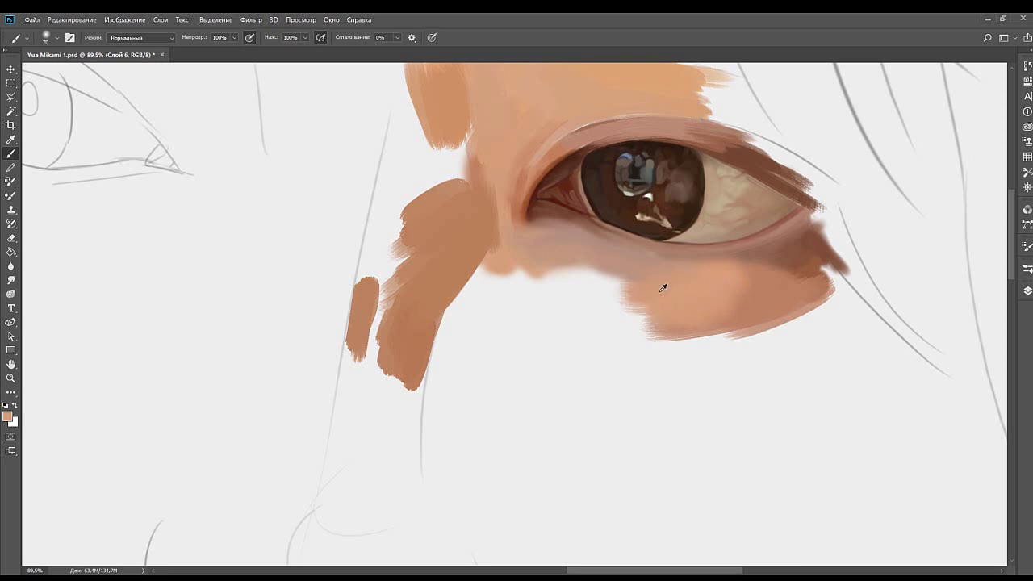
pyautogui.moveTo(641, 307)
pyautogui.mouseDown()
pyautogui.moveTo(700, 320)
pyautogui.moveTo(678, 303)
pyautogui.moveTo(645, 326)
pyautogui.moveTo(717, 336)
pyautogui.mouseUp()
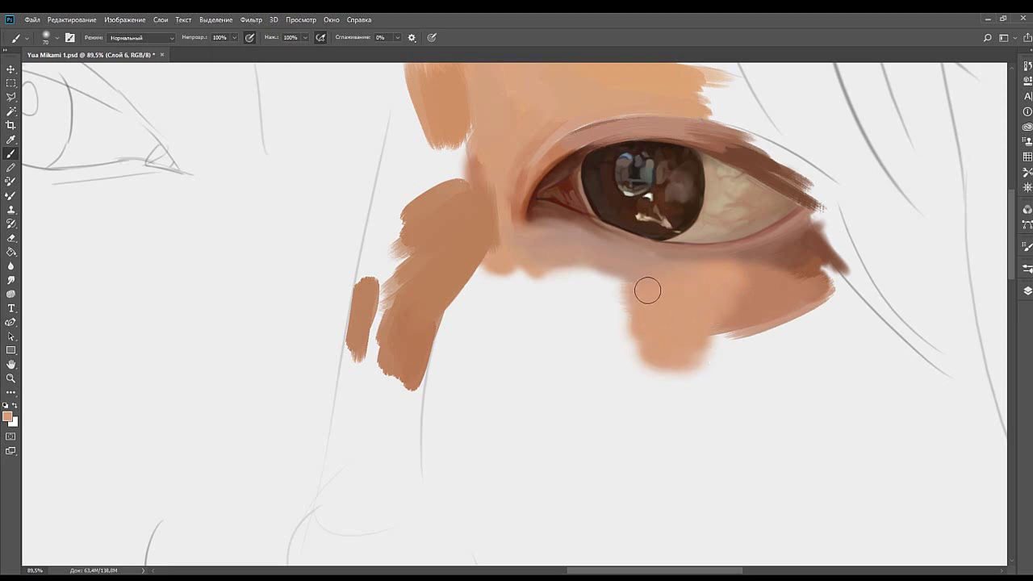
# Add soft peach along the lower edge of the mauve band and in a broad patch below the inner eye corner.
pyautogui.moveTo(575, 273)
pyautogui.mouseDown()
pyautogui.moveTo(661, 286)
pyautogui.moveTo(600, 282)
pyautogui.moveTo(654, 286)
pyautogui.moveTo(565, 255)
pyautogui.moveTo(583, 274)
pyautogui.mouseUp()
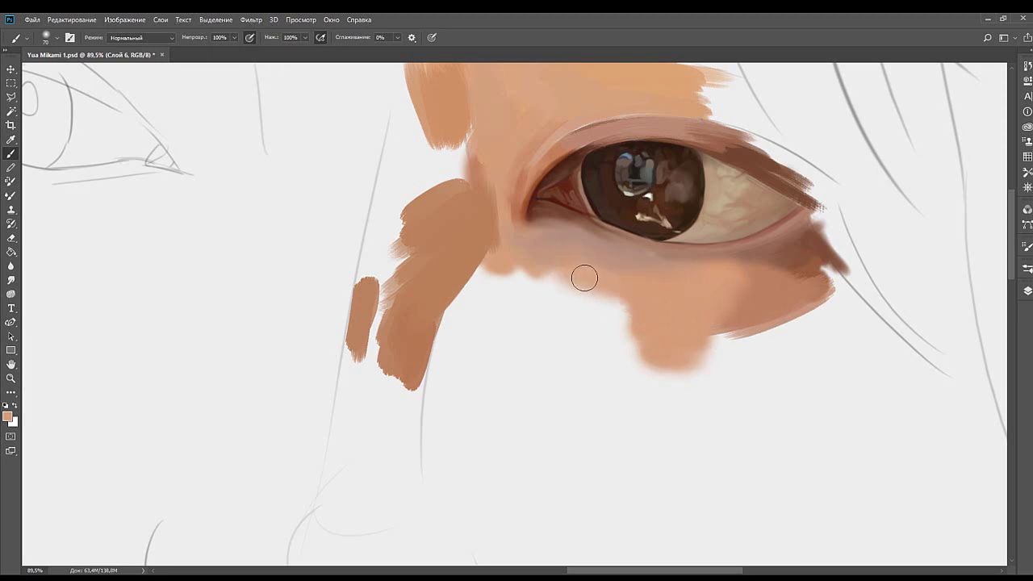
pyautogui.keyDown('alt'); pyautogui.click(623, 255); pyautogui.keyUp('alt')
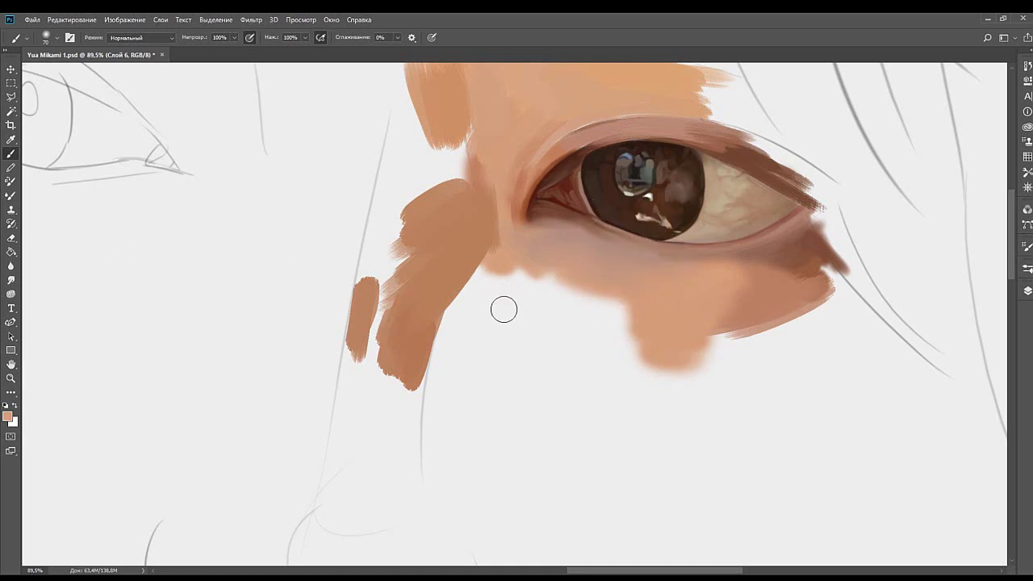
pyautogui.moveTo(503, 309)
pyautogui.mouseDown()
pyautogui.moveTo(567, 286)
pyautogui.moveTo(537, 295)
pyautogui.moveTo(595, 327)
pyautogui.moveTo(541, 261)
pyautogui.mouseUp()
# Soften the lower edge of the terracotta patch with peach strokes extending onto the cheek below the outer eye.
pyautogui.moveTo(641, 222); pyautogui.dragTo(600, 313)
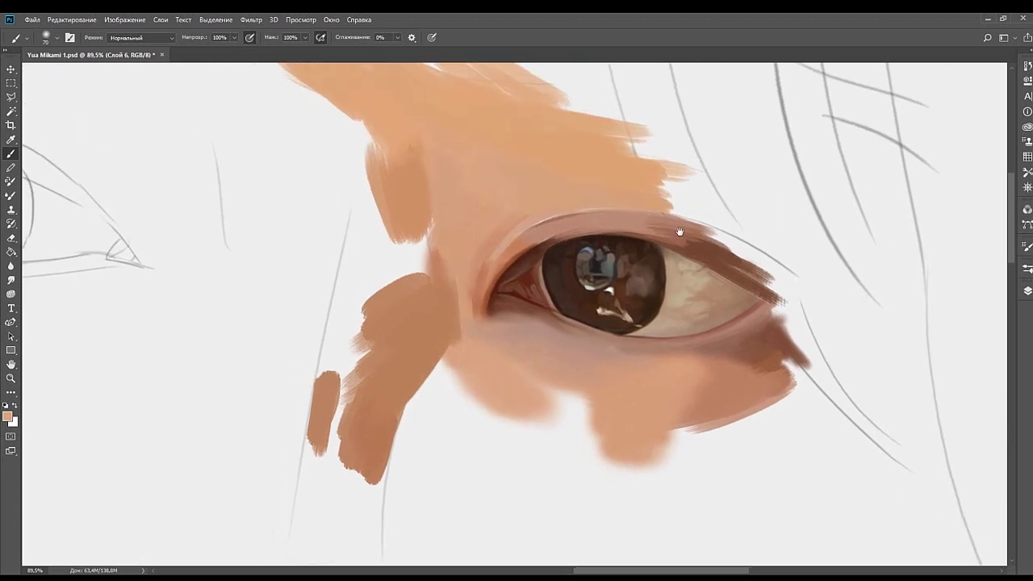
pyautogui.moveTo(679, 231); pyautogui.dragTo(633, 265)
pyautogui.moveTo(607, 340)
pyautogui.mouseDown()
pyautogui.moveTo(684, 217)
pyautogui.moveTo(602, 233)
pyautogui.moveTo(630, 242)
pyautogui.moveTo(600, 232)
pyautogui.mouseUp()
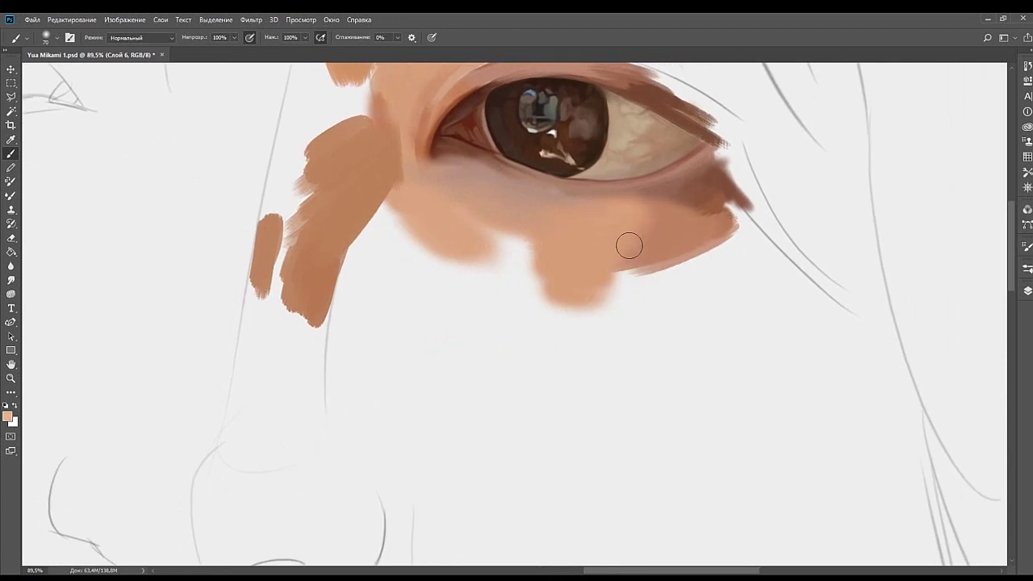
pyautogui.moveTo(616, 272); pyautogui.dragTo(693, 269)
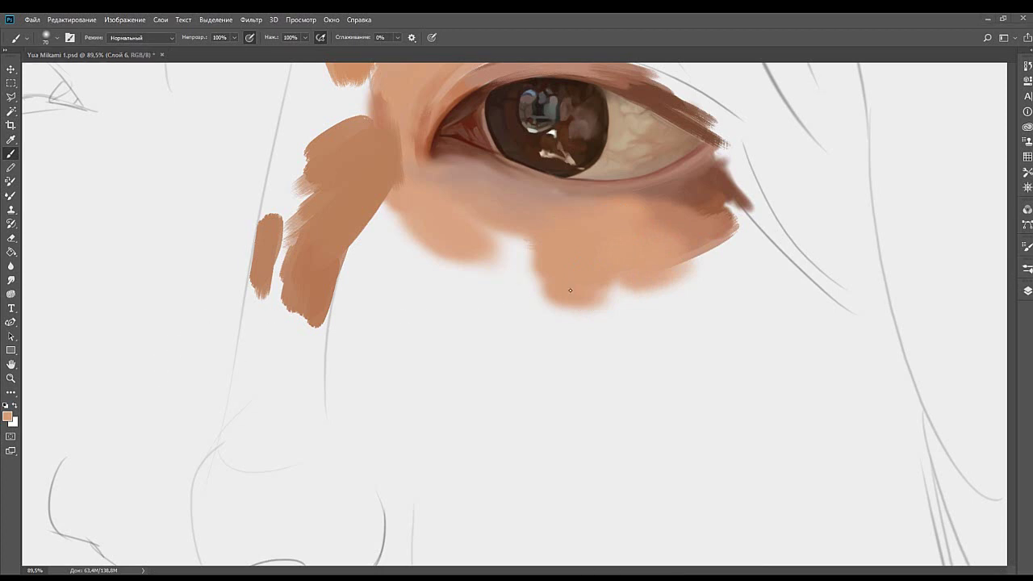
# Paint a reddish-brown strip from the outer eye corner down to the face contour, ending in a broad brown patch.
pyautogui.moveTo(721, 236); pyautogui.dragTo(623, 301)
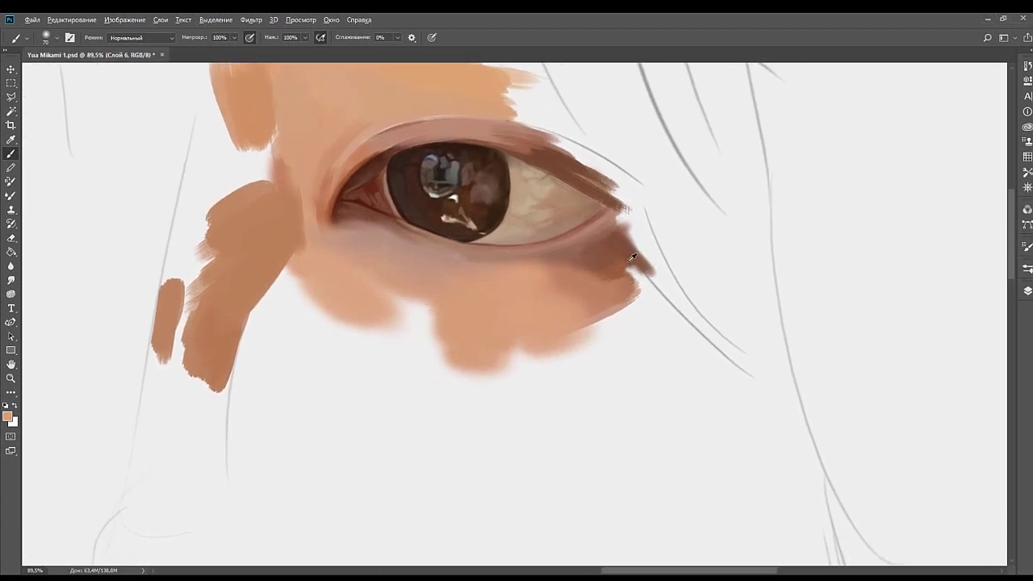
pyautogui.keyDown('alt'); pyautogui.click(634, 262); pyautogui.keyUp('alt')
pyautogui.moveTo(633, 262)
pyautogui.mouseDown()
pyautogui.moveTo(710, 343)
pyautogui.moveTo(641, 273)
pyautogui.moveTo(694, 301)
pyautogui.mouseUp()
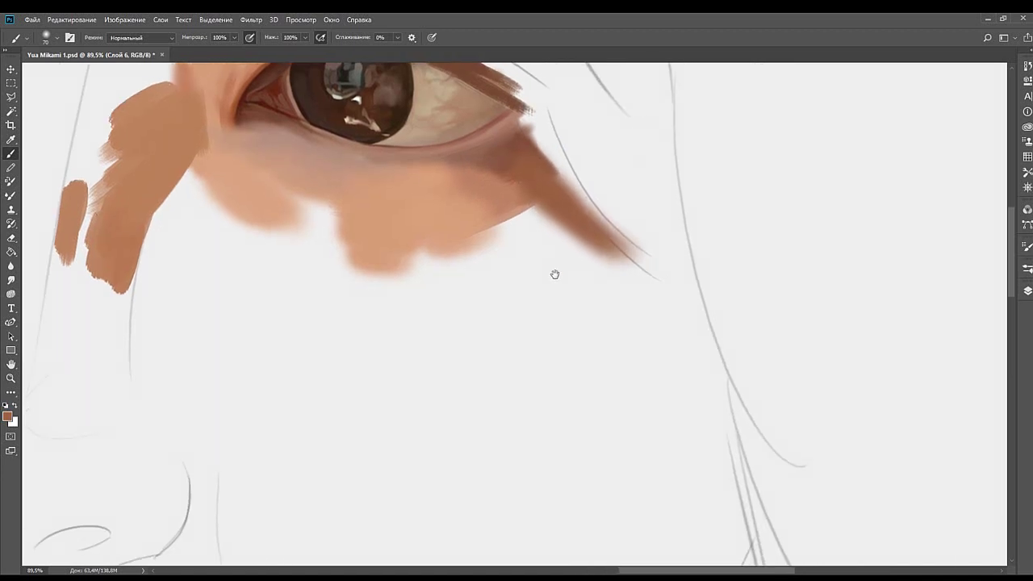
pyautogui.moveTo(637, 275)
pyautogui.mouseDown()
pyautogui.moveTo(654, 283)
pyautogui.moveTo(691, 363)
pyautogui.moveTo(692, 302)
pyautogui.moveTo(718, 379)
pyautogui.moveTo(678, 288)
pyautogui.mouseUp()
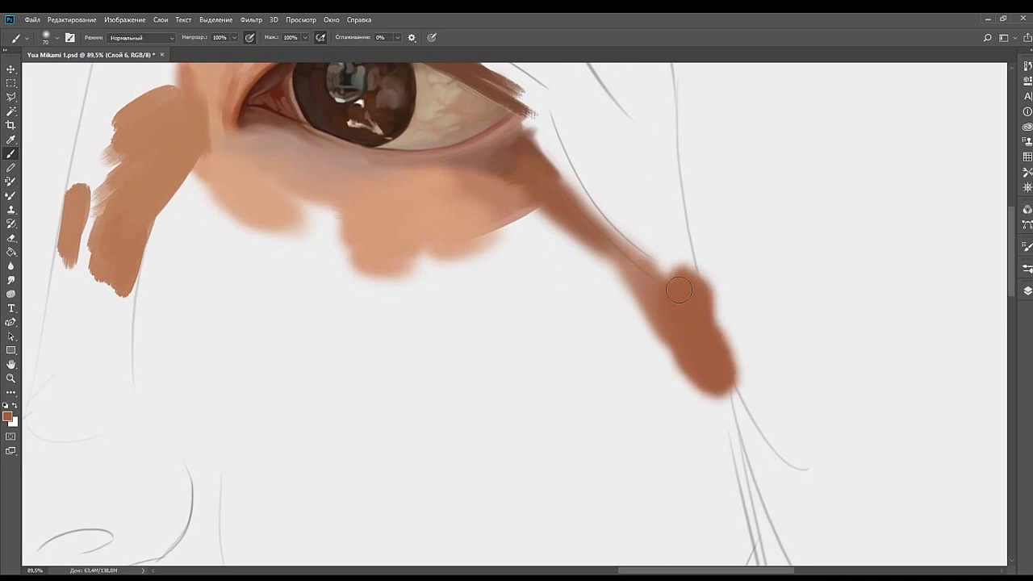
pyautogui.moveTo(638, 239); pyautogui.dragTo(656, 298)
pyautogui.keyDown('alt'); pyautogui.click(656, 310); pyautogui.keyUp('alt')
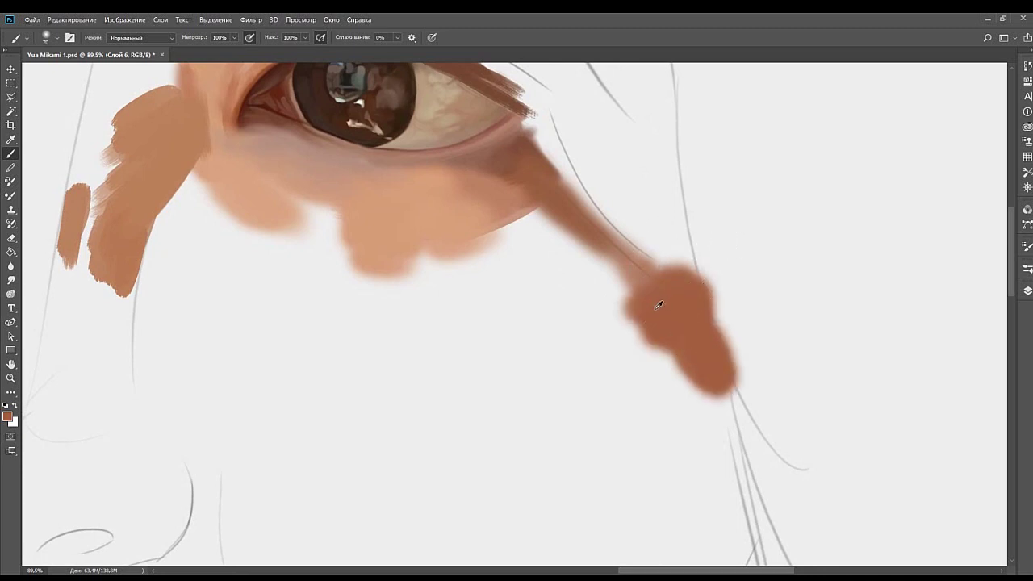
# Widen the strip below the outer eye corner with soft terracotta at brush size 90 and blend it into the peach cheek patch.
pyautogui.moveTo(631, 279)
pyautogui.mouseDown()
pyautogui.moveTo(608, 264)
pyautogui.moveTo(634, 305)
pyautogui.moveTo(503, 202)
pyautogui.moveTo(594, 282)
pyautogui.moveTo(537, 222)
pyautogui.moveTo(530, 228)
pyautogui.mouseUp()
pyautogui.press(']')
pyautogui.press(']')
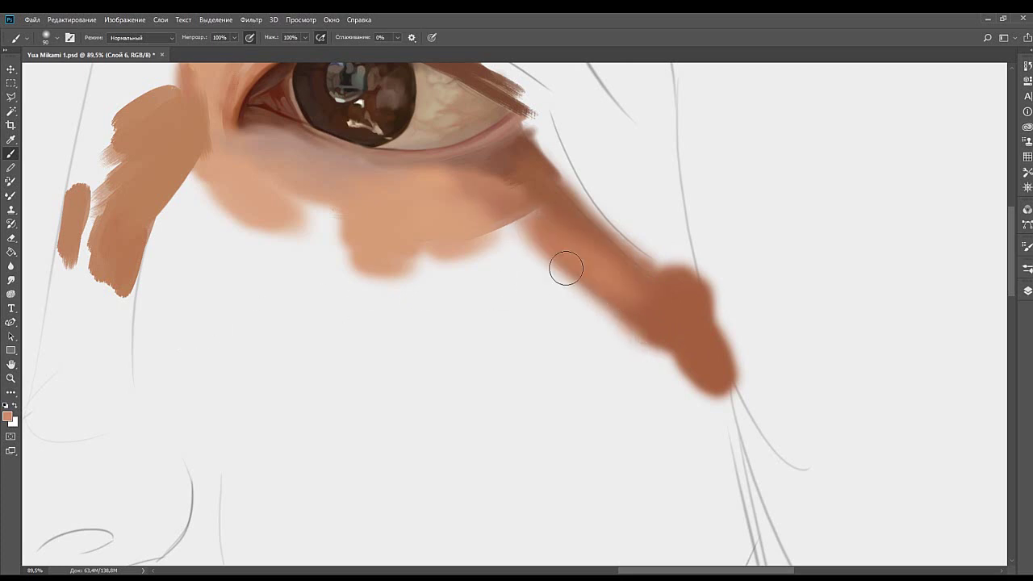
pyautogui.moveTo(481, 205)
pyautogui.mouseDown()
pyautogui.moveTo(549, 240)
pyautogui.moveTo(460, 224)
pyautogui.moveTo(573, 291)
pyautogui.moveTo(553, 320)
pyautogui.mouseUp()
pyautogui.keyDown('alt'); pyautogui.click(475, 202); pyautogui.keyUp('alt')
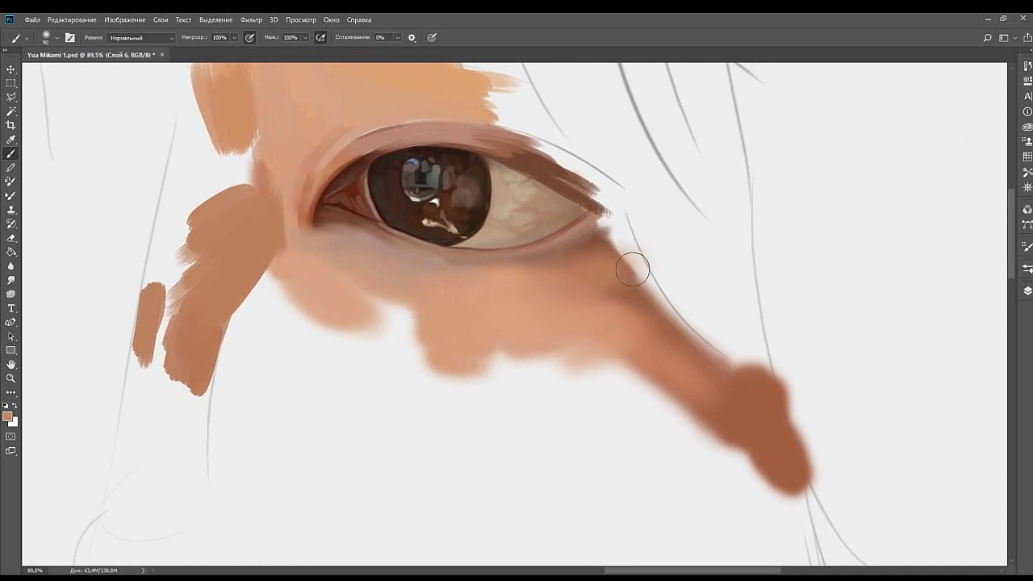
pyautogui.moveTo(506, 297); pyautogui.dragTo(676, 273)
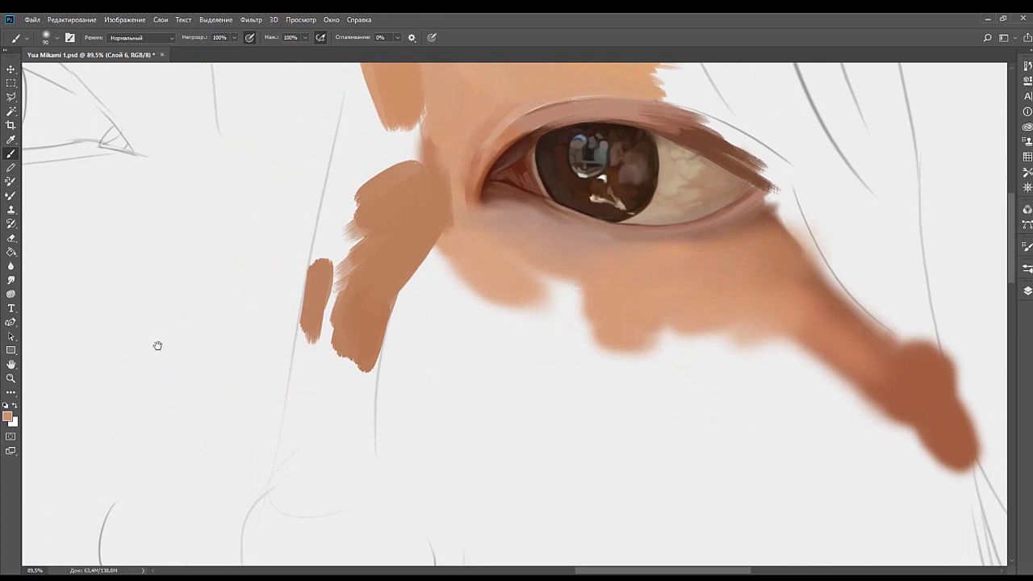
# Blend the skin beside the outer eye corner and extend it outward with soft reddish-brown at brush size 80.
pyautogui.keyDown('alt'); pyautogui.click(398, 249); pyautogui.keyUp('alt')
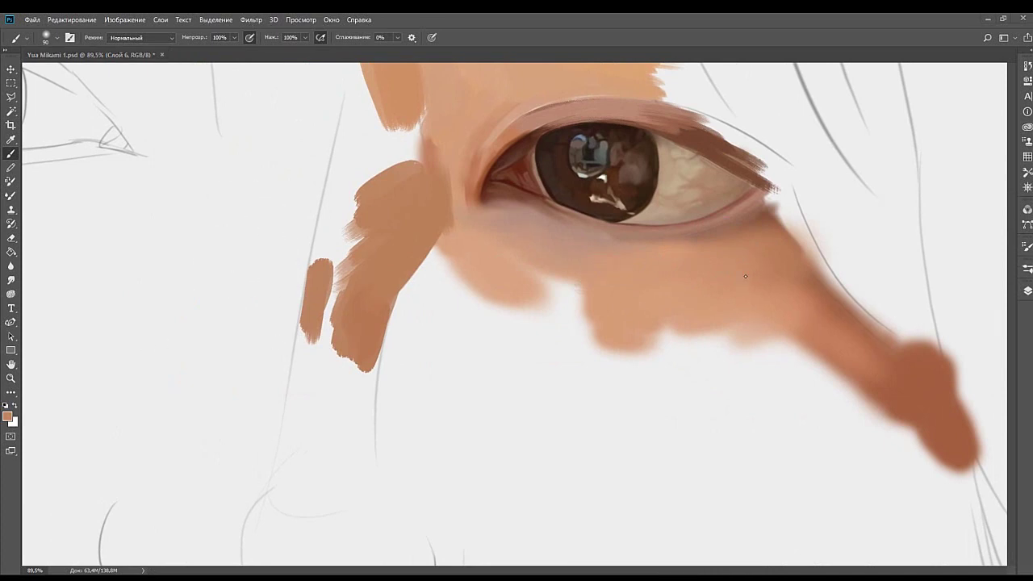
pyautogui.moveTo(744, 277); pyautogui.dragTo(687, 249)
pyautogui.press(']')
pyautogui.press(']')
pyautogui.press(']')
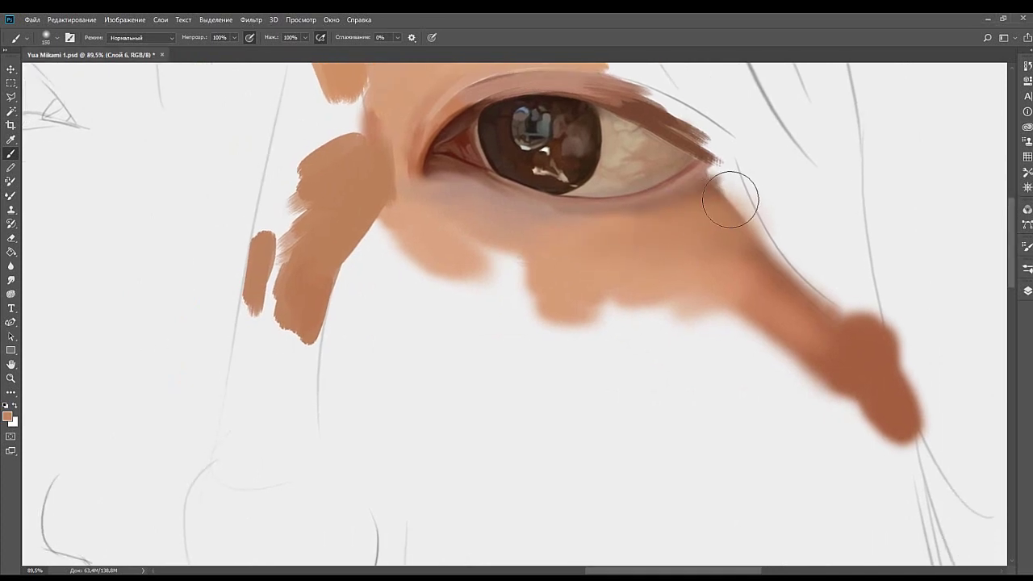
pyautogui.press('[')
pyautogui.moveTo(714, 213); pyautogui.dragTo(723, 200)
pyautogui.press('[')
pyautogui.press('[')
pyautogui.keyDown('alt'); pyautogui.click(705, 183); pyautogui.keyUp('alt')
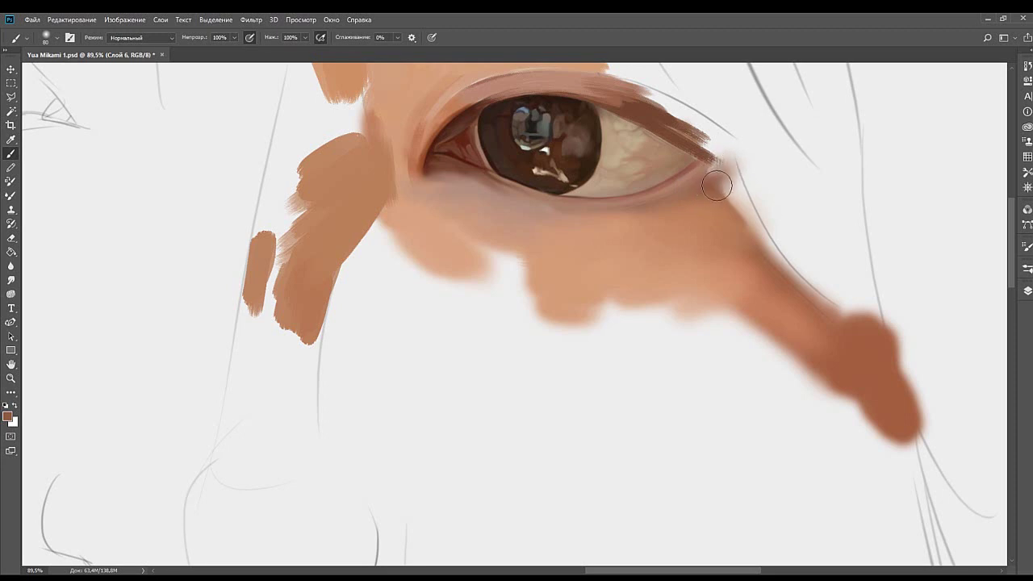
pyautogui.keyDown('alt'); pyautogui.click(706, 187); pyautogui.keyUp('alt')
pyautogui.moveTo(724, 168); pyautogui.dragTo(732, 182)
# Cover the rough outer upper lid strokes with soft reddish-brown at brush size 50 and blend them into the pink middle of the lid.
pyautogui.moveTo(219, 67); pyautogui.dragTo(253, 172)
pyautogui.moveTo(152, 122); pyautogui.dragTo(161, 145)
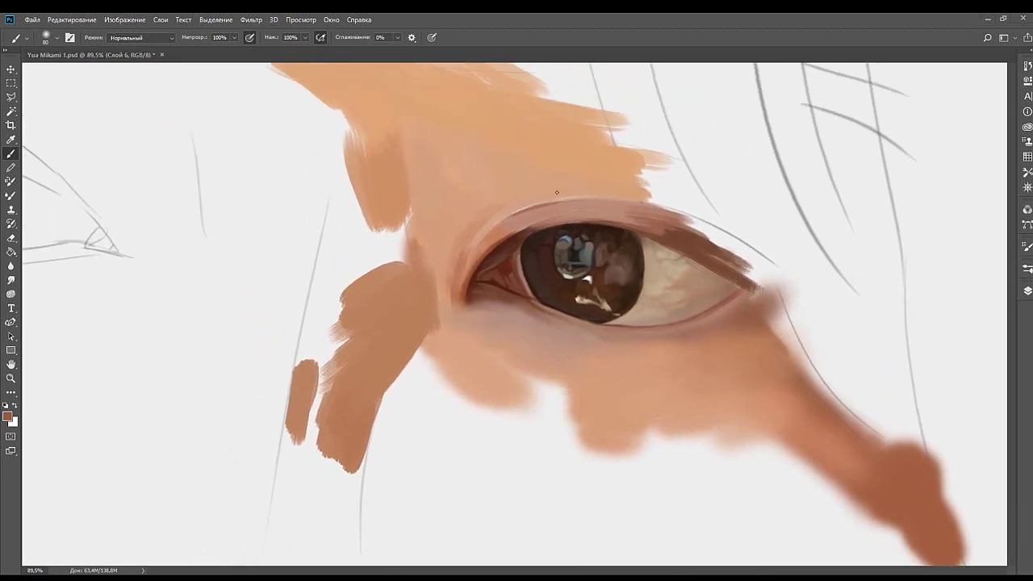
pyautogui.moveTo(611, 201)
pyautogui.mouseDown()
pyautogui.moveTo(648, 217)
pyautogui.moveTo(640, 204)
pyautogui.mouseUp()
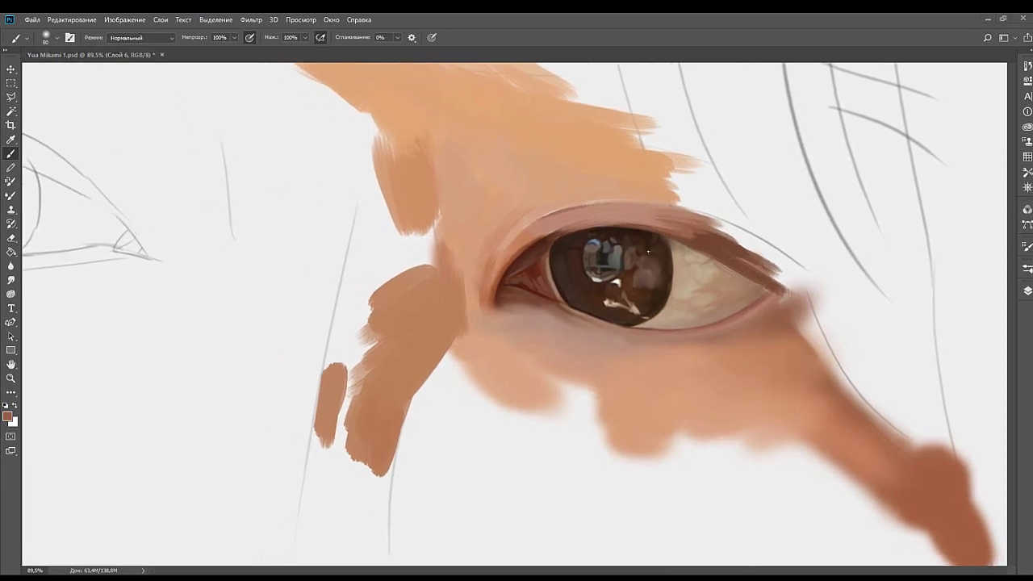
pyautogui.press('[')
pyautogui.press('[')
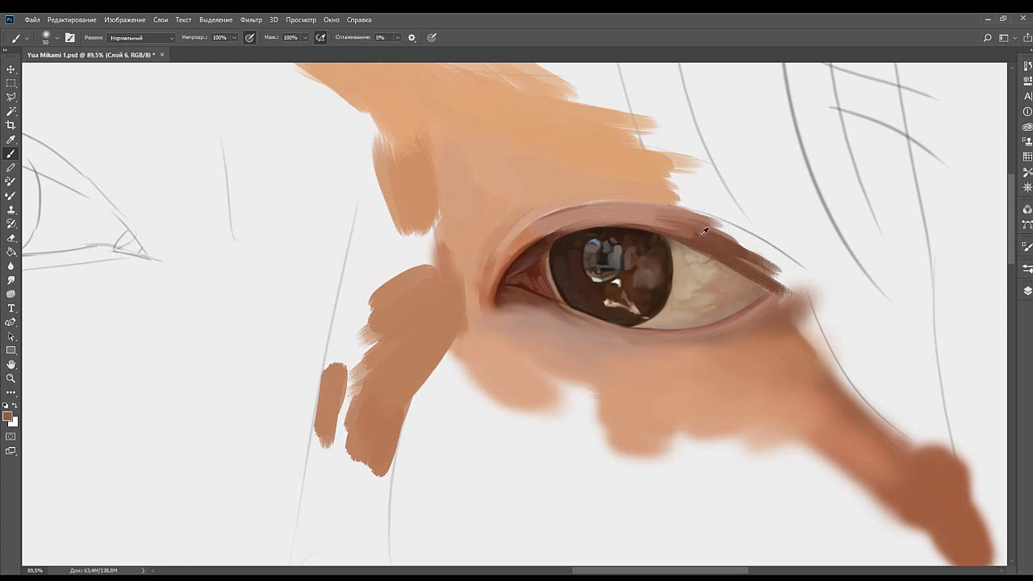
pyautogui.moveTo(690, 232)
pyautogui.mouseDown()
pyautogui.moveTo(726, 250)
pyautogui.moveTo(767, 249)
pyautogui.mouseUp()
pyautogui.moveTo(668, 213)
pyautogui.mouseDown()
pyautogui.moveTo(774, 251)
pyautogui.moveTo(709, 226)
pyautogui.moveTo(783, 266)
pyautogui.moveTo(747, 260)
pyautogui.mouseUp()
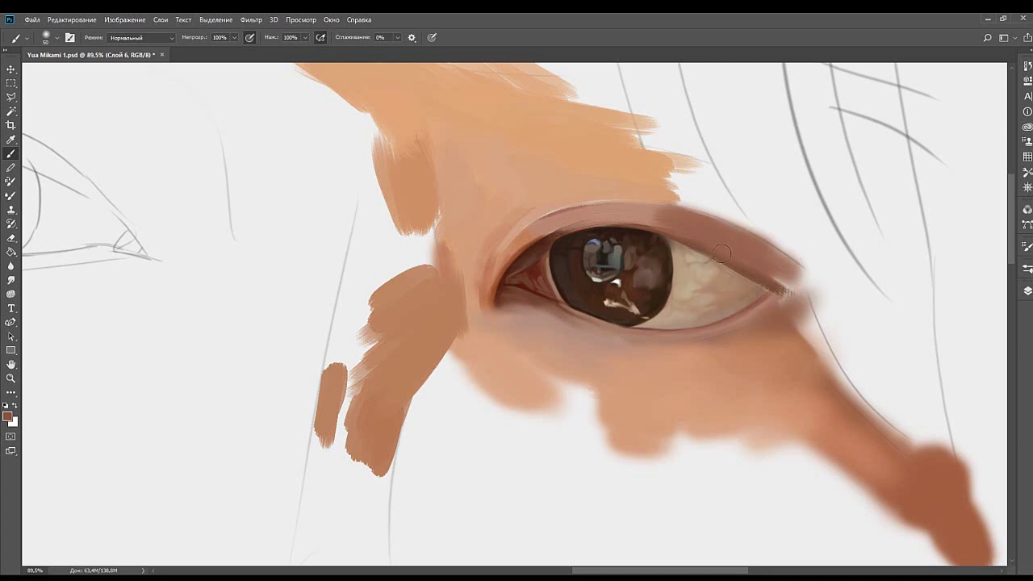
pyautogui.keyDown('alt'); pyautogui.click(643, 216); pyautogui.keyUp('alt')
pyautogui.moveTo(611, 212); pyautogui.dragTo(677, 215)
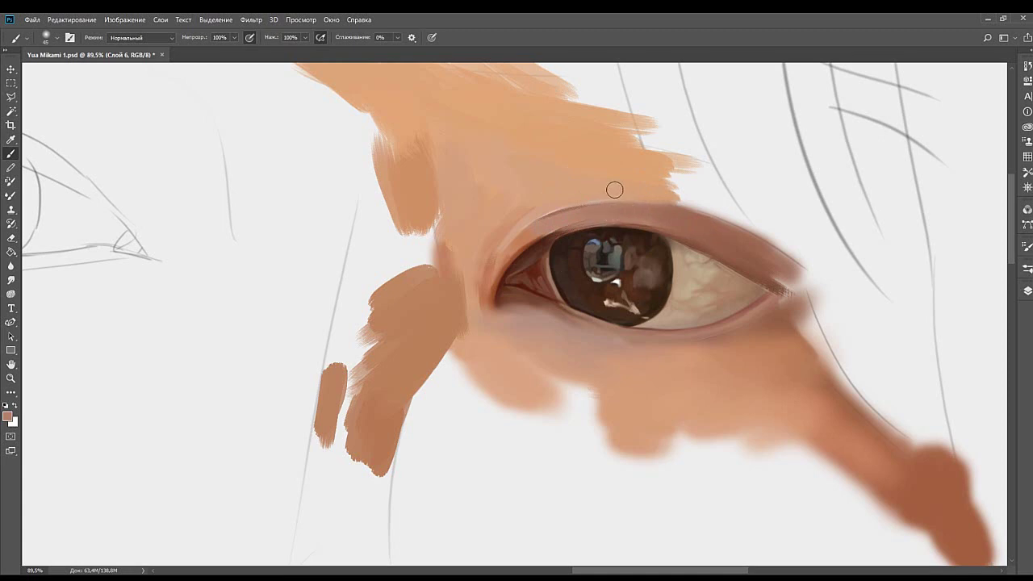
# Soften the skin above the inner upper lid and smooth the area below the brow with warm tan, enlarging the brush to 90.
pyautogui.moveTo(615, 189); pyautogui.dragTo(663, 212)
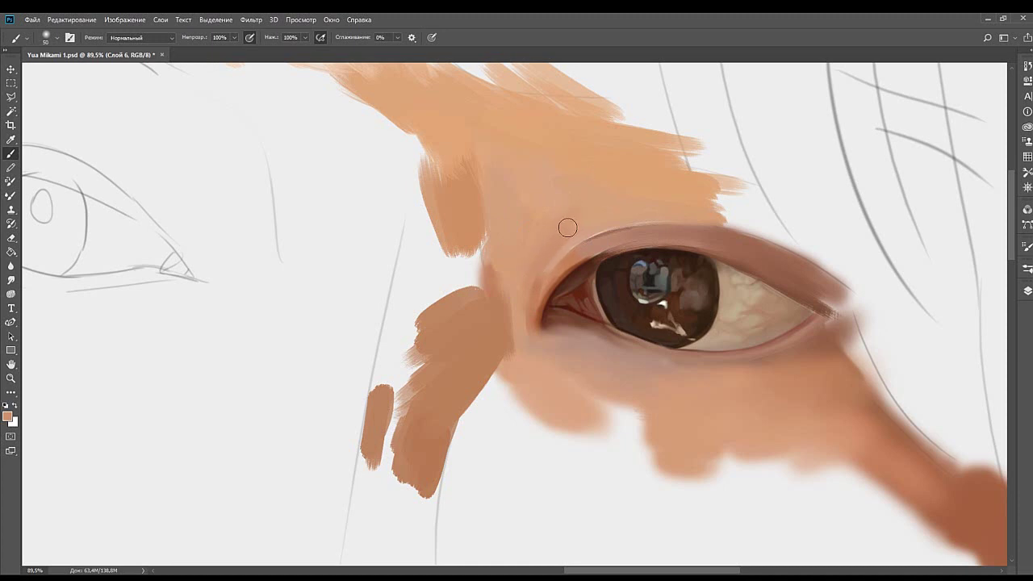
pyautogui.moveTo(590, 227); pyautogui.dragTo(574, 266)
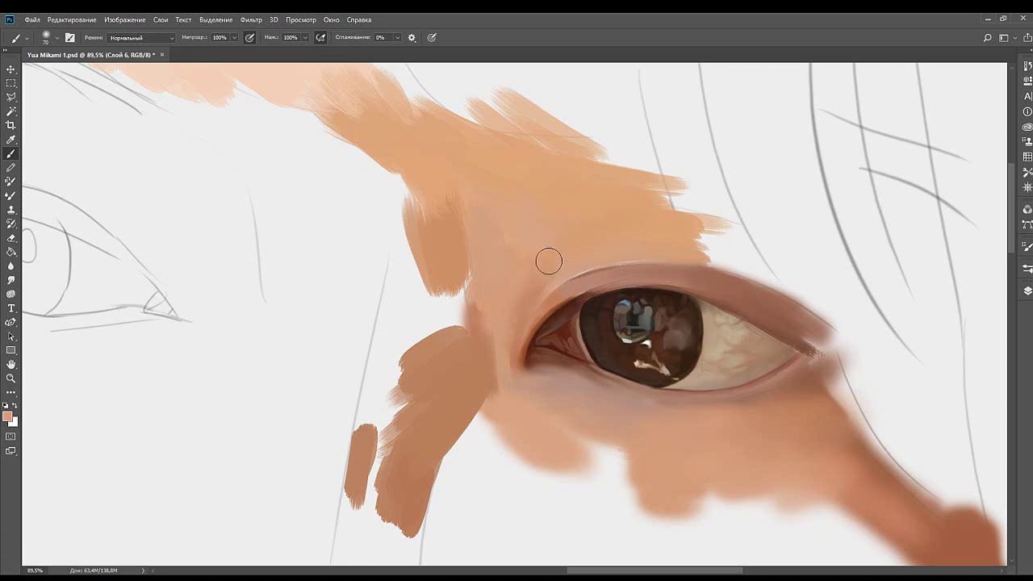
pyautogui.moveTo(659, 199); pyautogui.dragTo(598, 157)
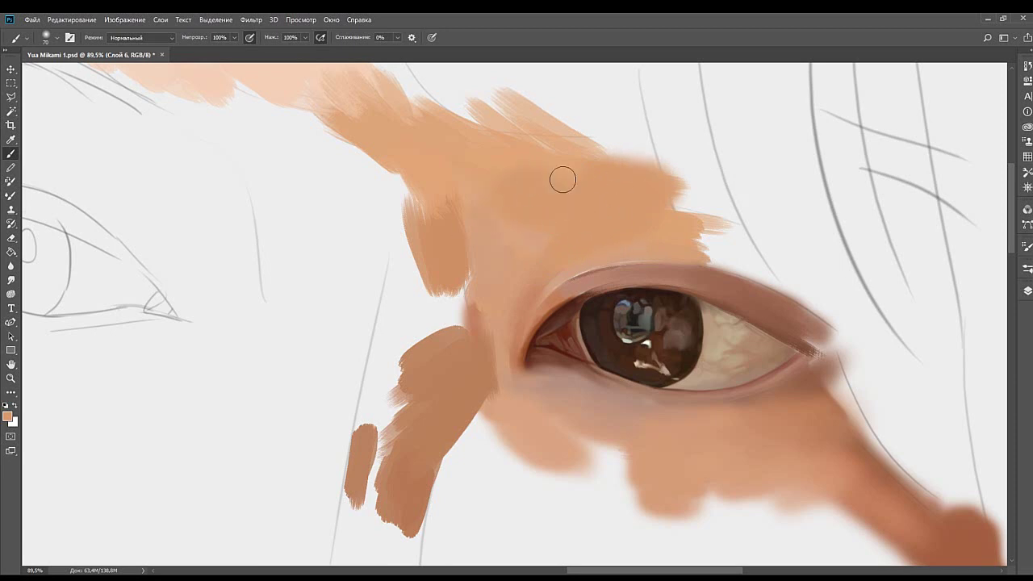
pyautogui.press(']')
pyautogui.press(']')
pyautogui.moveTo(548, 177)
pyautogui.mouseDown()
pyautogui.moveTo(497, 205)
pyautogui.moveTo(544, 246)
pyautogui.mouseUp()
pyautogui.hotkey('alt', 'Tab')
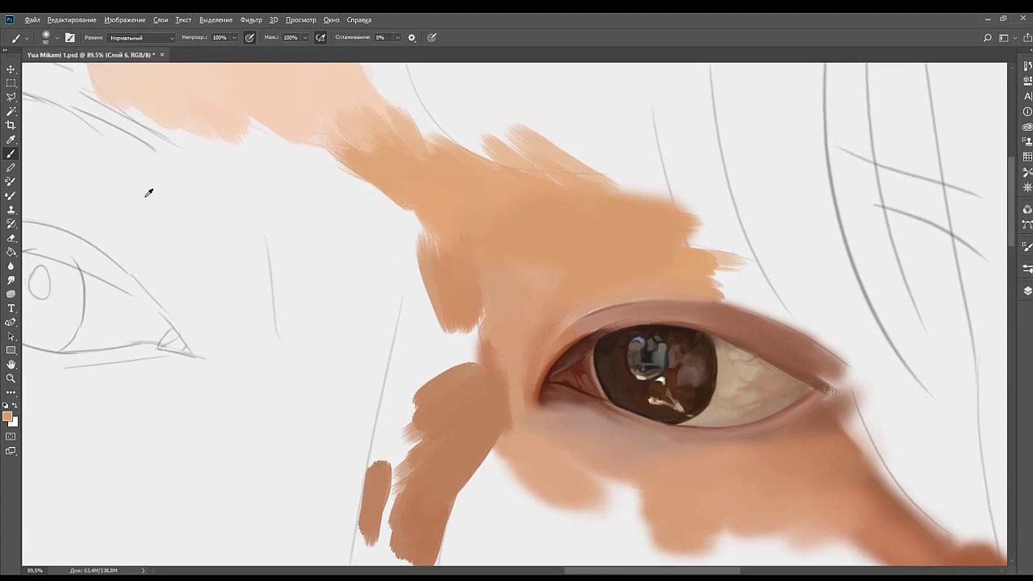
# Soften the upper nose-side patch with golden tan and paint orange-brown below it, joining it to the brown nose patch.
pyautogui.moveTo(445, 224)
pyautogui.mouseDown()
pyautogui.moveTo(436, 278)
pyautogui.moveTo(438, 250)
pyautogui.moveTo(445, 284)
pyautogui.mouseUp()
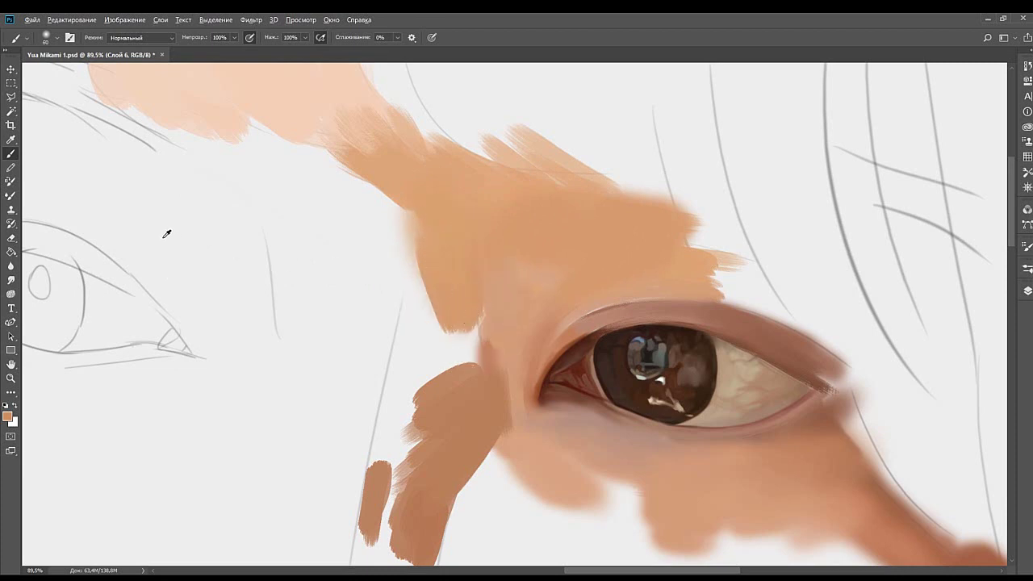
pyautogui.moveTo(425, 266)
pyautogui.mouseDown()
pyautogui.moveTo(470, 302)
pyautogui.moveTo(473, 334)
pyautogui.moveTo(457, 279)
pyautogui.moveTo(472, 303)
pyautogui.moveTo(430, 310)
pyautogui.moveTo(494, 322)
pyautogui.moveTo(495, 263)
pyautogui.moveTo(501, 342)
pyautogui.moveTo(516, 296)
pyautogui.moveTo(521, 324)
pyautogui.moveTo(502, 353)
pyautogui.moveTo(519, 357)
pyautogui.moveTo(506, 290)
pyautogui.moveTo(482, 274)
pyautogui.mouseUp()
pyautogui.press(']')
pyautogui.press(']')
pyautogui.keyDown('alt'); pyautogui.click(499, 309); pyautogui.keyUp('alt')
pyautogui.moveTo(504, 318)
pyautogui.mouseDown()
pyautogui.moveTo(482, 210)
pyautogui.moveTo(501, 313)
pyautogui.moveTo(522, 266)
pyautogui.moveTo(517, 255)
pyautogui.moveTo(496, 335)
pyautogui.mouseUp()
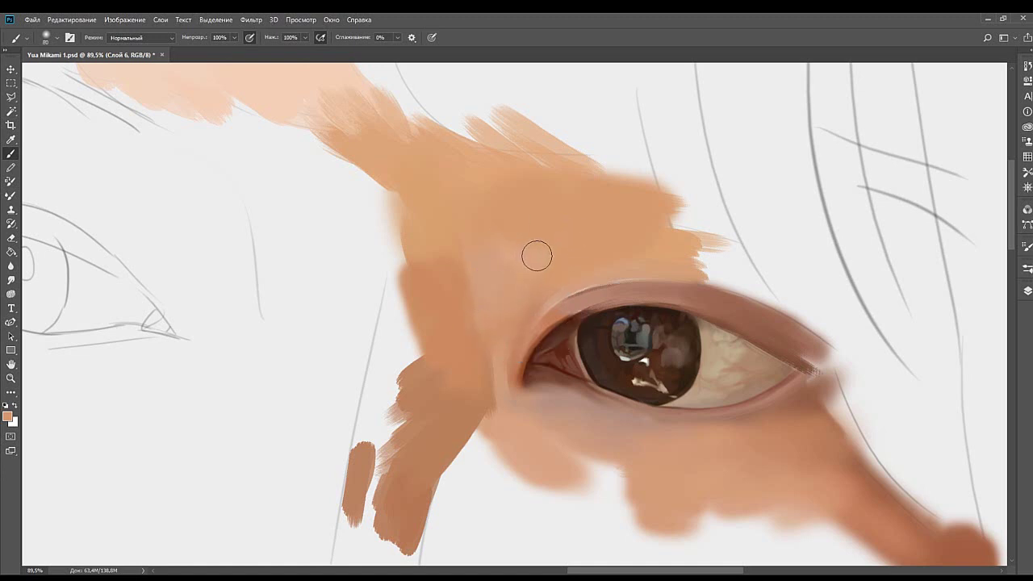
# Blend the mauve area above the inner eye corner into the surrounding tan skin at brush size 70.
pyautogui.keyDown('alt'); pyautogui.click(537, 257); pyautogui.keyUp('alt')
pyautogui.keyDown('alt'); pyautogui.click(488, 237); pyautogui.keyUp('alt')
pyautogui.press('[')
pyautogui.press('[')
pyautogui.moveTo(485, 229)
pyautogui.mouseDown()
pyautogui.moveTo(484, 213)
pyautogui.moveTo(487, 231)
pyautogui.moveTo(468, 224)
pyautogui.mouseUp()
pyautogui.moveTo(588, 233); pyautogui.dragTo(545, 196)
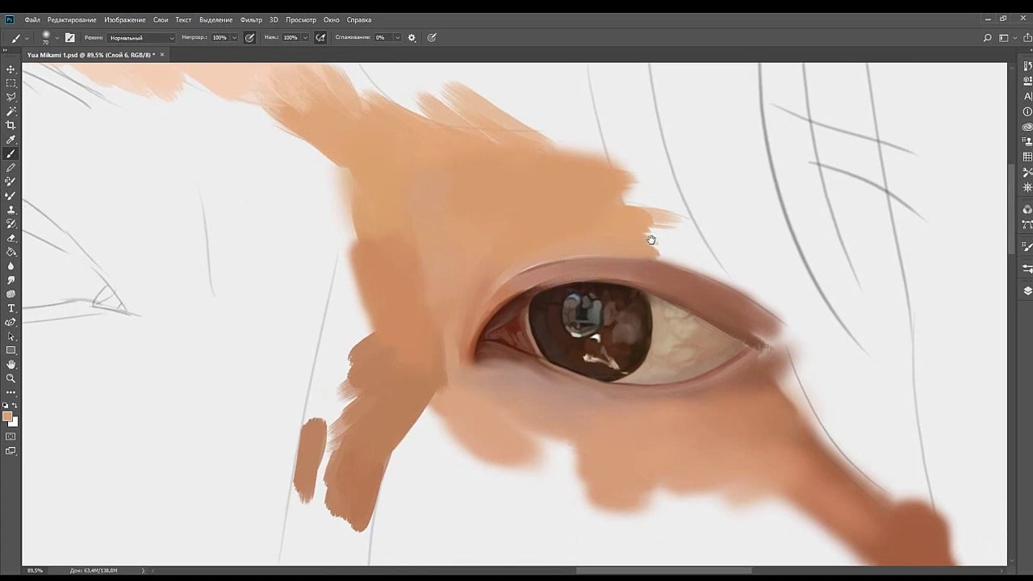
# Refine the upper lid's crease and outer half with a small soft brush using reddish-brown sampled from the lid.
pyautogui.moveTo(651, 239); pyautogui.dragTo(627, 227)
pyautogui.press('[')
pyautogui.press('[')
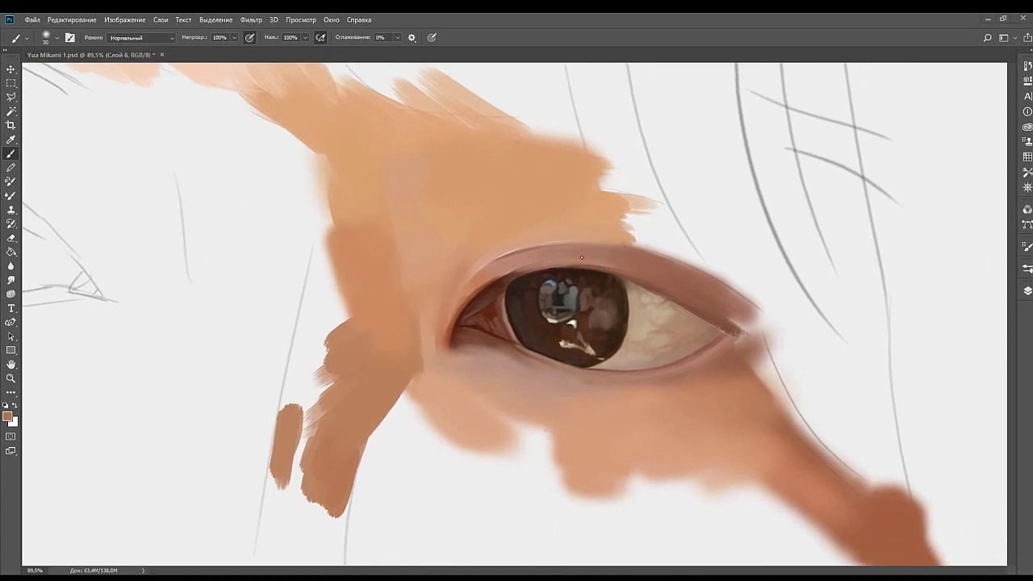
pyautogui.keyDown('alt'); pyautogui.click(672, 272); pyautogui.keyUp('alt')
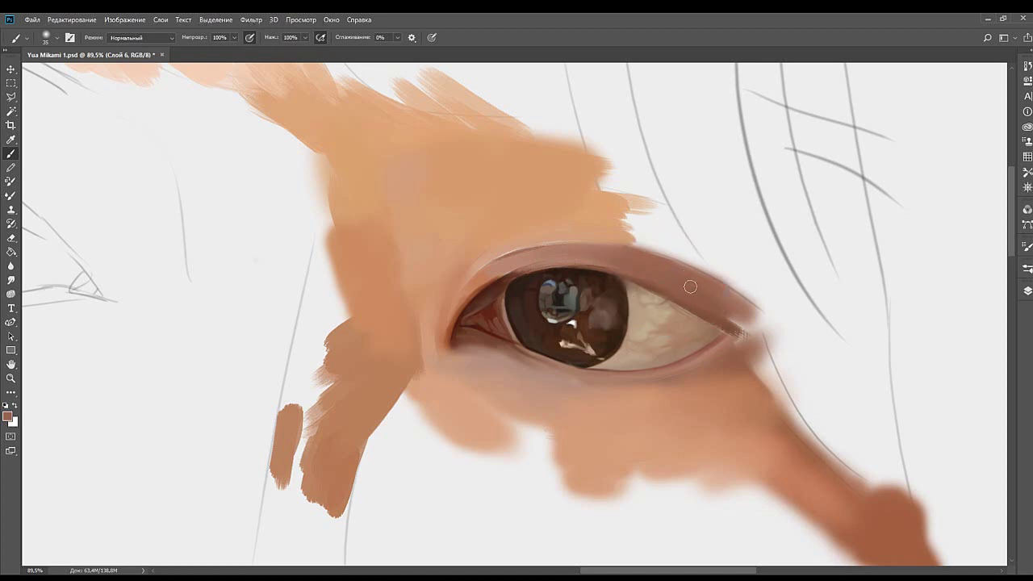
# Extend the light peach-tan skin above the outer upper lid toward the temple, enlarging the brush to 70.
pyautogui.keyDown('alt'); pyautogui.click(610, 228); pyautogui.keyUp('alt')
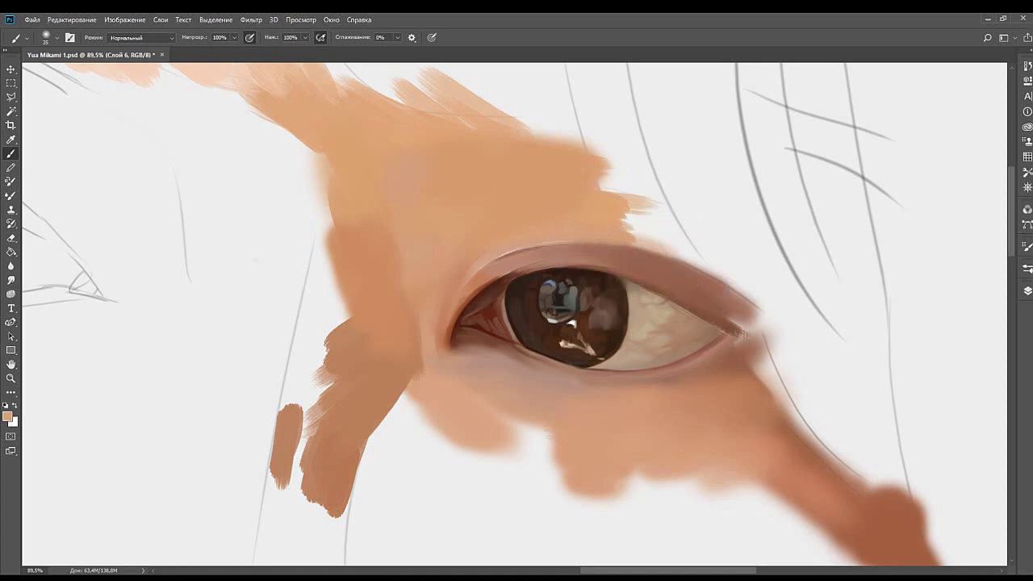
pyautogui.moveTo(655, 245)
pyautogui.mouseDown()
pyautogui.moveTo(623, 232)
pyautogui.moveTo(688, 243)
pyautogui.moveTo(630, 197)
pyautogui.mouseUp()
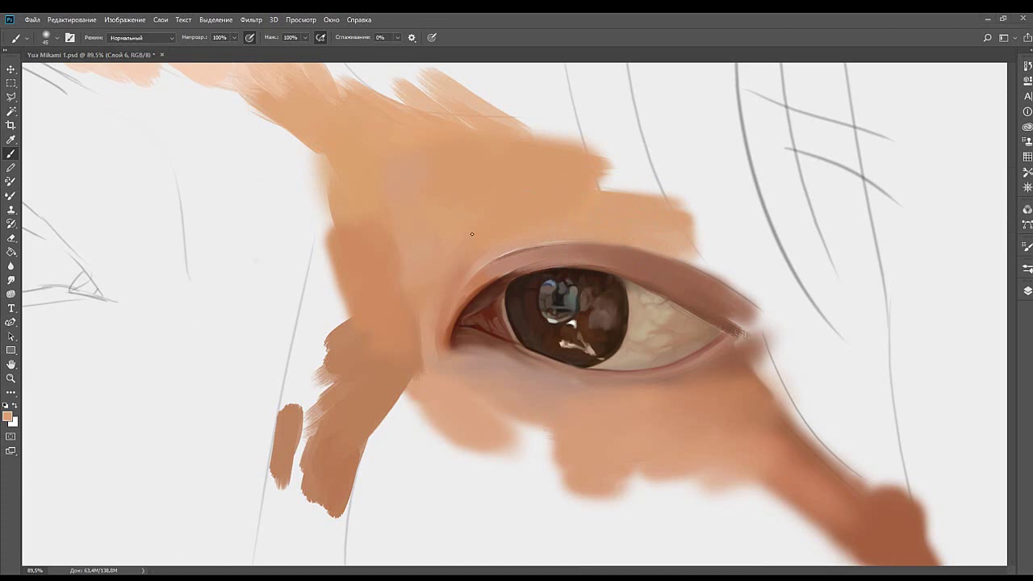
pyautogui.moveTo(753, 257); pyautogui.dragTo(578, 226)
pyautogui.moveTo(556, 170); pyautogui.dragTo(576, 205)
pyautogui.press(']')
pyautogui.press(']')
pyautogui.press(']')
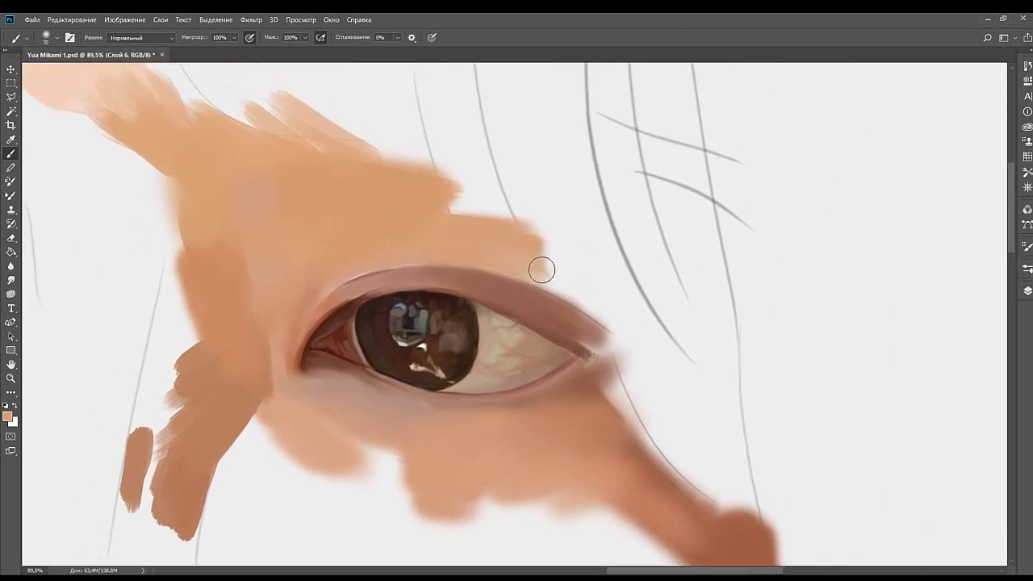
pyautogui.moveTo(542, 270)
pyautogui.mouseDown()
pyautogui.moveTo(511, 261)
pyautogui.moveTo(586, 246)
pyautogui.moveTo(548, 211)
pyautogui.mouseUp()
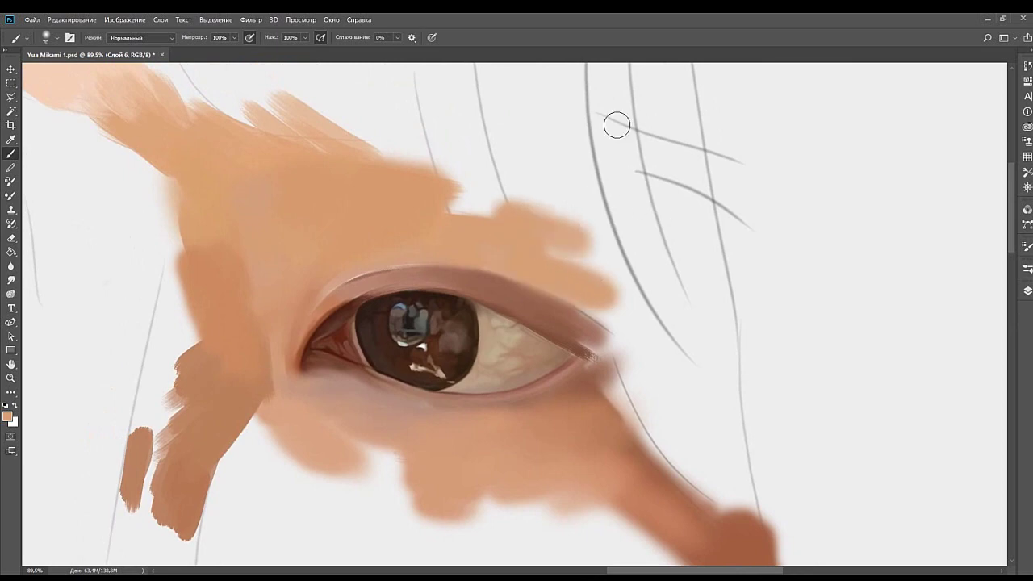
# Paint a soft dark brown patch on the temple beyond the outer brow at brush size 70.
pyautogui.keyDown('alt'); pyautogui.click(145, 199); pyautogui.keyUp('alt')
pyautogui.moveTo(686, 214)
pyautogui.mouseDown()
pyautogui.moveTo(638, 179)
pyautogui.moveTo(719, 218)
pyautogui.moveTo(602, 196)
pyautogui.moveTo(719, 229)
pyautogui.moveTo(700, 263)
pyautogui.mouseUp()
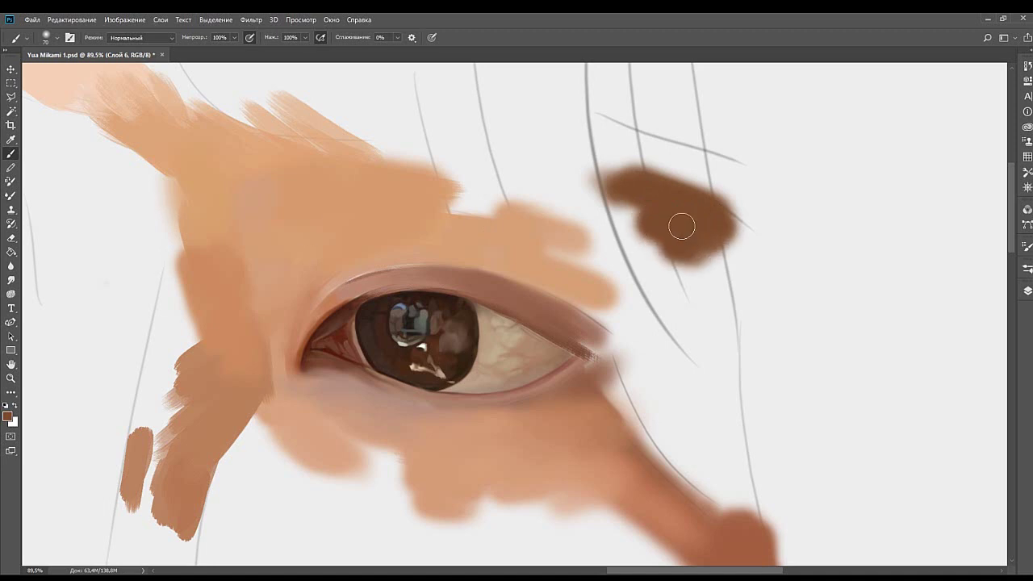
pyautogui.moveTo(681, 227)
pyautogui.mouseDown()
pyautogui.moveTo(634, 185)
pyautogui.moveTo(686, 181)
pyautogui.mouseUp()
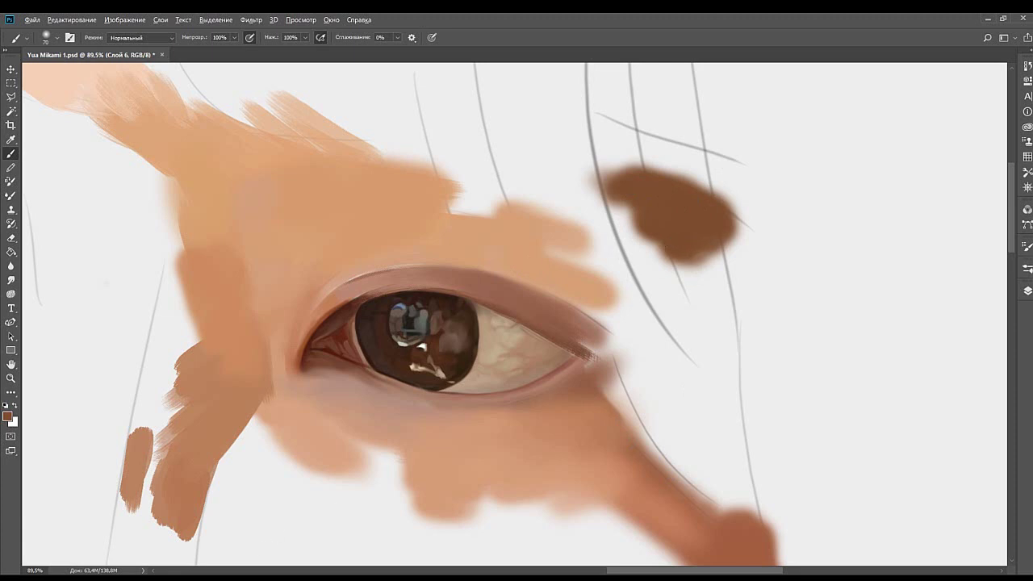
pyautogui.moveTo(624, 194); pyautogui.dragTo(634, 205)
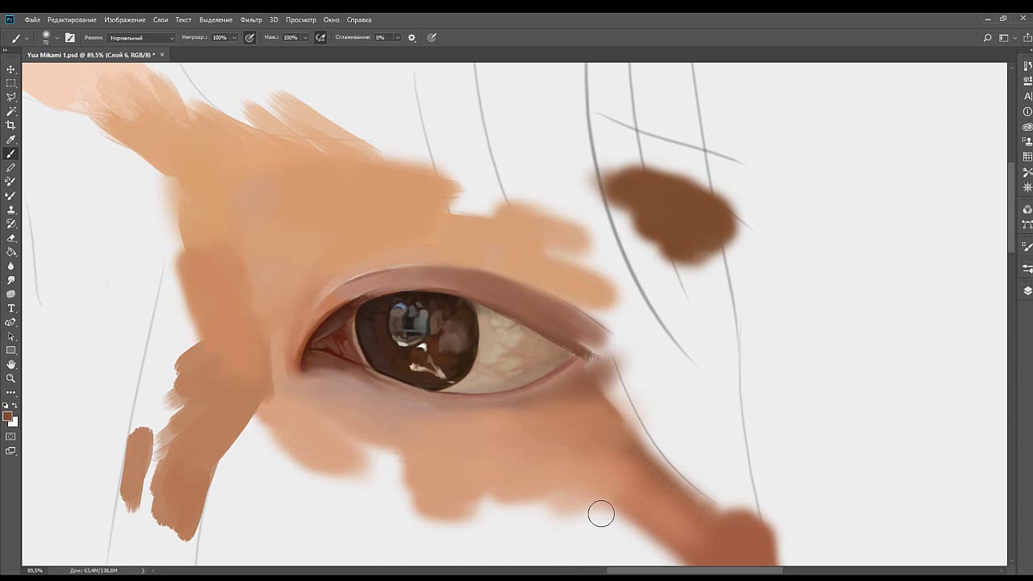
pyautogui.moveTo(518, 253); pyautogui.dragTo(574, 224)
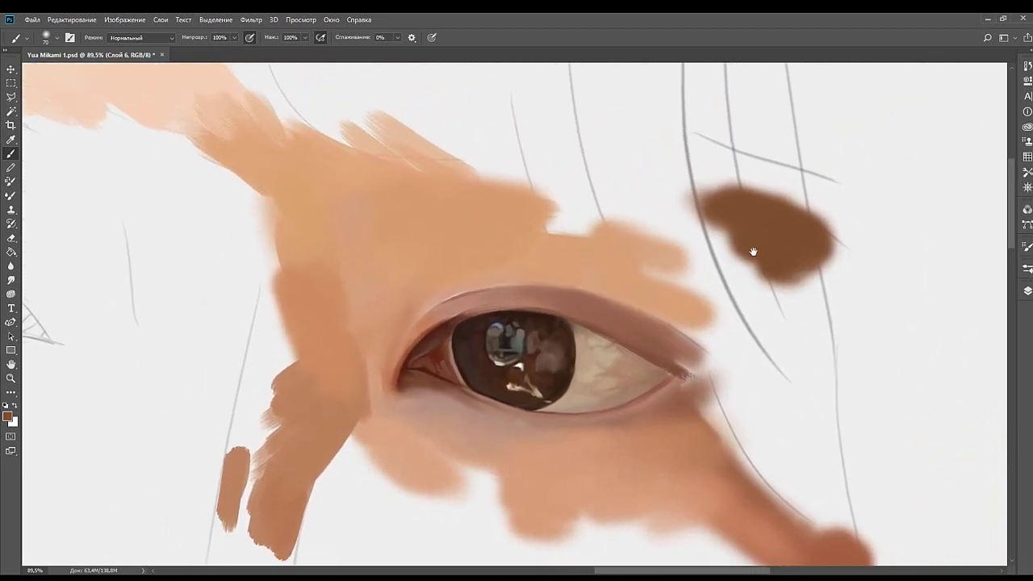
pyautogui.moveTo(753, 252); pyautogui.dragTo(701, 251)
pyautogui.moveTo(705, 290)
pyautogui.mouseDown()
pyautogui.moveTo(685, 217)
pyautogui.moveTo(710, 251)
pyautogui.mouseUp()
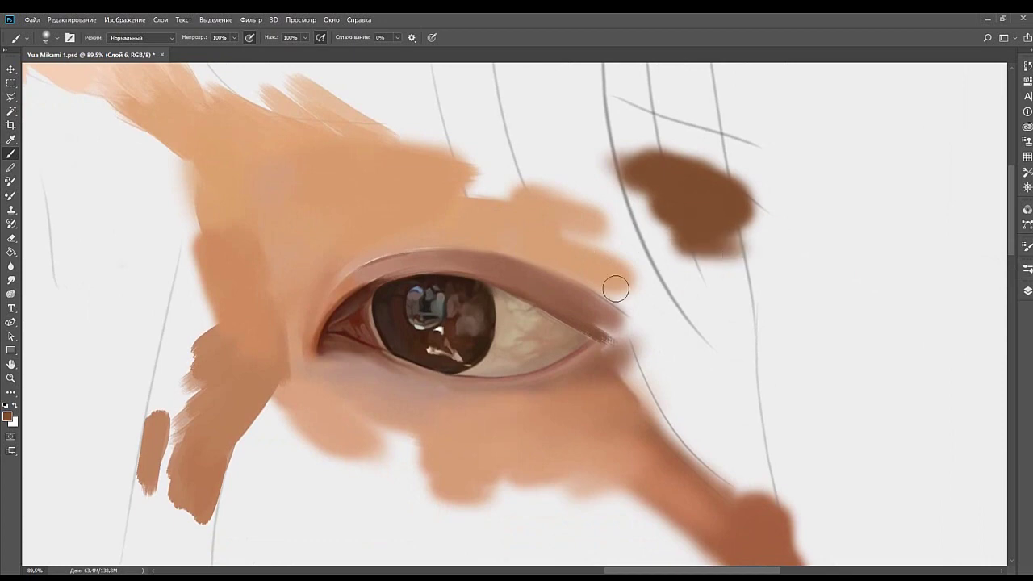
pyautogui.keyDown('alt'); pyautogui.click(179, 259); pyautogui.keyUp('alt')
pyautogui.moveTo(662, 217)
pyautogui.mouseDown()
pyautogui.moveTo(724, 218)
pyautogui.moveTo(744, 250)
pyautogui.mouseUp()
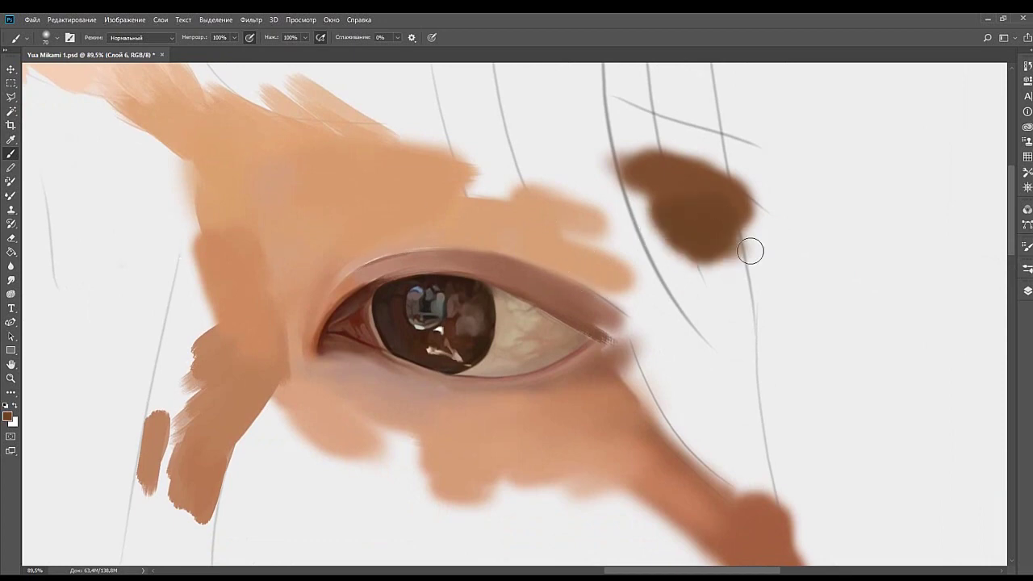
pyautogui.hotkey('ctrl', 'z')
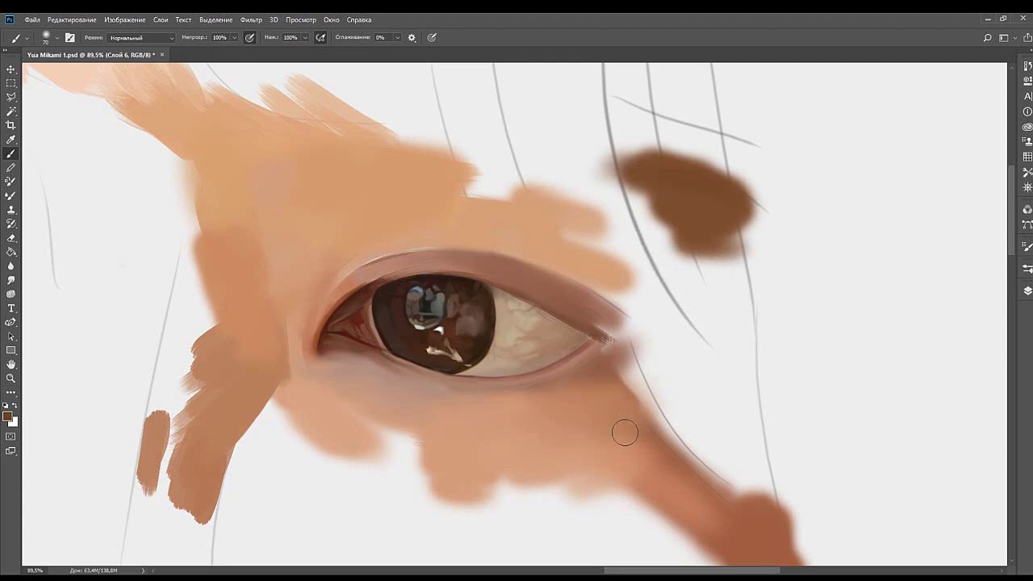
# Cover the lower part of the dark temple patch with reddish-brown sampled from the cheek and extend it downward.
pyautogui.keyDown('alt'); pyautogui.click(761, 511); pyautogui.keyUp('alt')
pyautogui.moveTo(709, 234)
pyautogui.mouseDown()
pyautogui.moveTo(657, 189)
pyautogui.moveTo(699, 217)
pyautogui.moveTo(676, 217)
pyautogui.moveTo(658, 242)
pyautogui.moveTo(750, 211)
pyautogui.moveTo(723, 240)
pyautogui.moveTo(751, 292)
pyautogui.moveTo(744, 250)
pyautogui.mouseUp()
pyautogui.keyDown('alt'); pyautogui.click(728, 214); pyautogui.keyUp('alt')
pyautogui.moveTo(662, 227)
pyautogui.mouseDown()
pyautogui.moveTo(707, 305)
pyautogui.moveTo(699, 239)
pyautogui.moveTo(749, 282)
pyautogui.moveTo(729, 314)
pyautogui.moveTo(721, 294)
pyautogui.moveTo(719, 325)
pyautogui.moveTo(682, 263)
pyautogui.moveTo(751, 323)
pyautogui.moveTo(712, 321)
pyautogui.moveTo(691, 301)
pyautogui.moveTo(656, 267)
pyautogui.moveTo(663, 253)
pyautogui.moveTo(622, 203)
pyautogui.mouseUp()
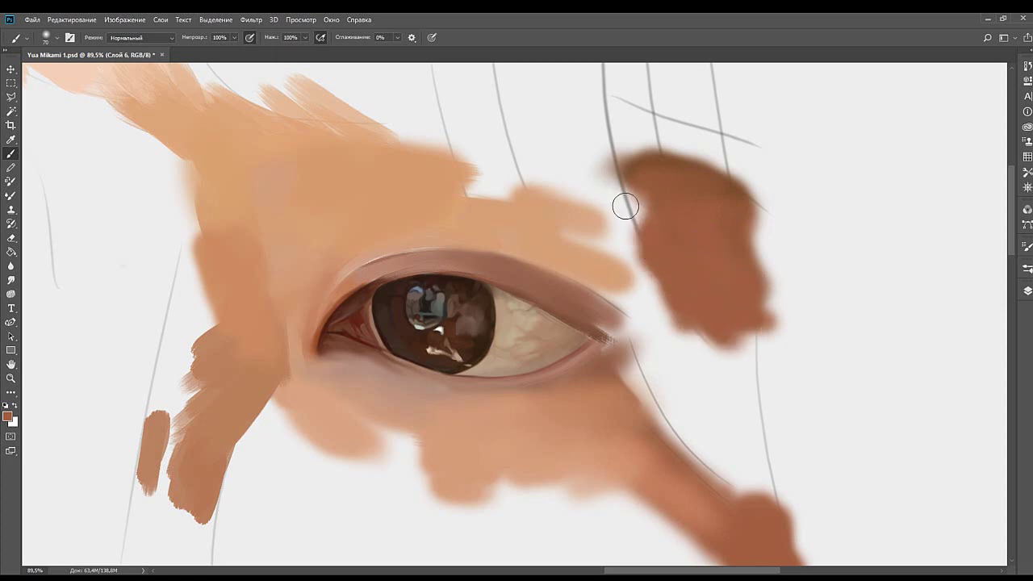
# Shade the lower end of the reddish-brown temple patch with dark brown using a much larger soft brush.
pyautogui.moveTo(703, 273); pyautogui.dragTo(768, 232)
pyautogui.keyDown('alt'); pyautogui.click(728, 122); pyautogui.keyUp('alt')
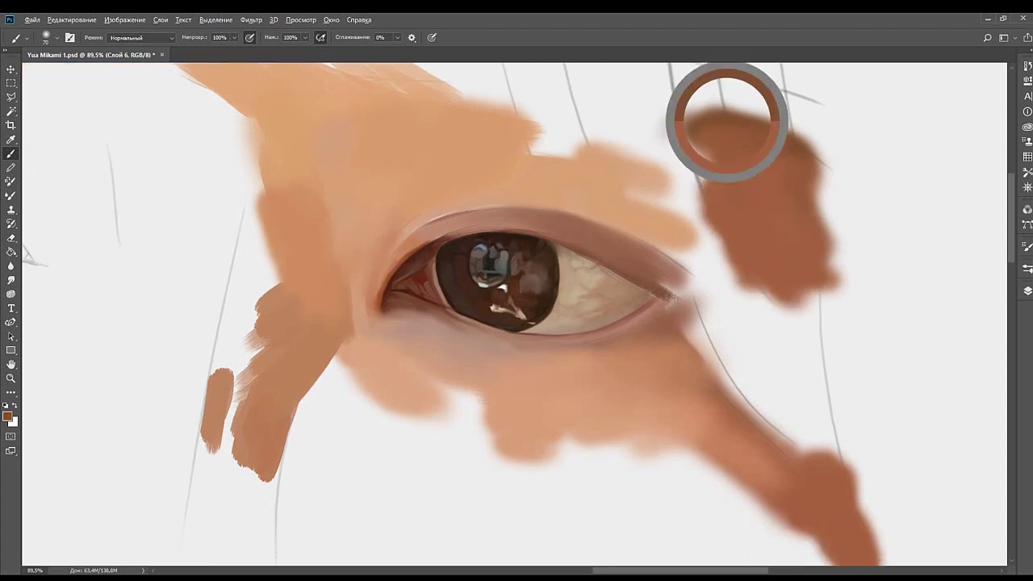
pyautogui.press(']')
pyautogui.press(']')
pyautogui.press(']')
pyautogui.press(']')
pyautogui.press(']')
pyautogui.moveTo(767, 295)
pyautogui.mouseDown()
pyautogui.moveTo(801, 287)
pyautogui.moveTo(733, 249)
pyautogui.moveTo(781, 285)
pyautogui.moveTo(718, 275)
pyautogui.mouseUp()
# Reduce the brush and darken the outer end of the upper lid with soft brown, smoothing the rough marks at the eye corner.
pyautogui.press('[')
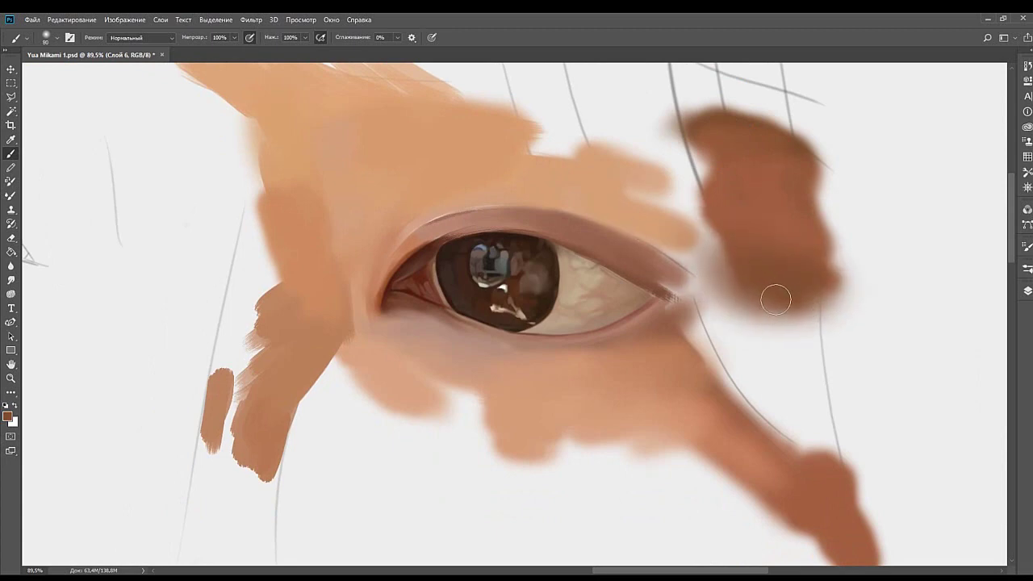
pyautogui.press('[')
pyautogui.press('[')
pyautogui.press('[')
pyautogui.moveTo(651, 276)
pyautogui.mouseDown()
pyautogui.moveTo(701, 280)
pyautogui.moveTo(728, 303)
pyautogui.moveTo(713, 290)
pyautogui.moveTo(719, 297)
pyautogui.moveTo(721, 269)
pyautogui.moveTo(638, 240)
pyautogui.mouseUp()
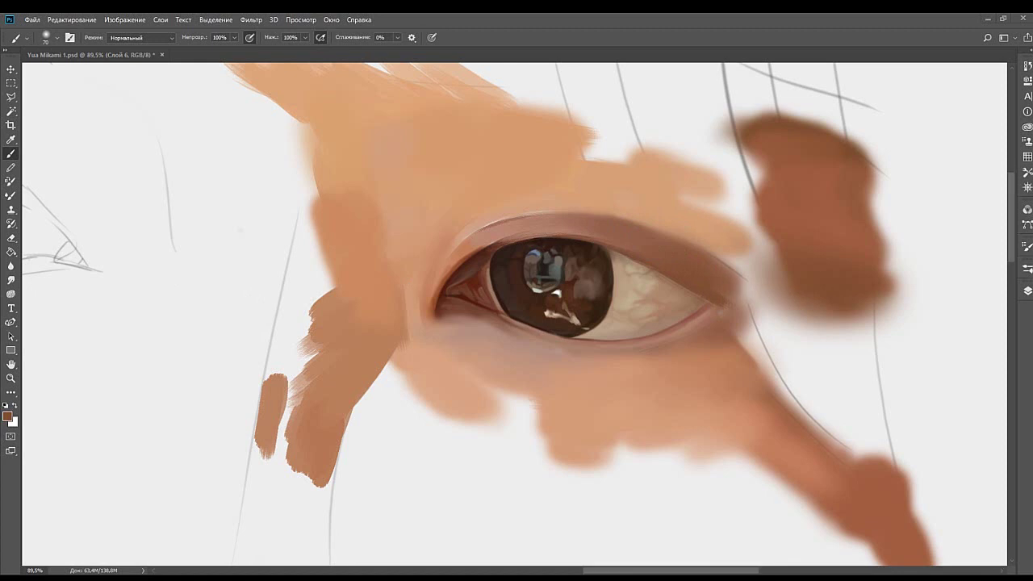
# Paint a soft brown patch just beyond the outer eye corner at brush size 80.
pyautogui.moveTo(761, 295)
pyautogui.mouseDown()
pyautogui.moveTo(678, 258)
pyautogui.moveTo(614, 246)
pyautogui.mouseUp()
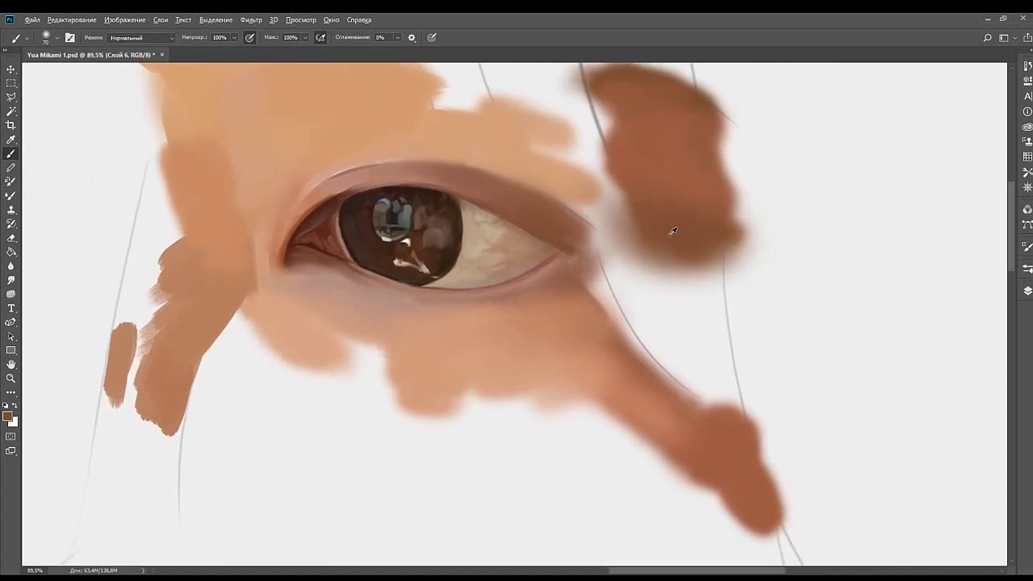
pyautogui.press(']')
pyautogui.moveTo(606, 248)
pyautogui.mouseDown()
pyautogui.moveTo(637, 268)
pyautogui.moveTo(648, 298)
pyautogui.moveTo(598, 321)
pyautogui.moveTo(580, 293)
pyautogui.moveTo(633, 353)
pyautogui.mouseUp()
# Cover the lower end of that patch and the skin below the outer corner with sampled orange-brown at size 125.
pyautogui.keyDown('alt'); pyautogui.click(601, 318); pyautogui.keyUp('alt')
pyautogui.keyDown('alt'); pyautogui.click(578, 292); pyautogui.keyUp('alt')
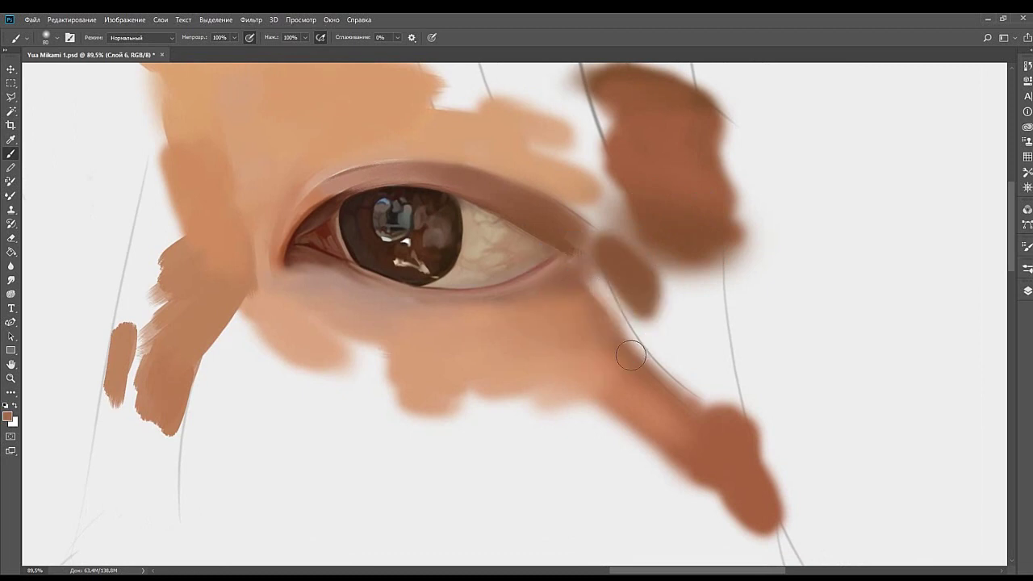
pyautogui.keyDown('alt'); pyautogui.click(579, 305); pyautogui.keyUp('alt')
pyautogui.press(']')
pyautogui.press(']')
pyautogui.press(']')
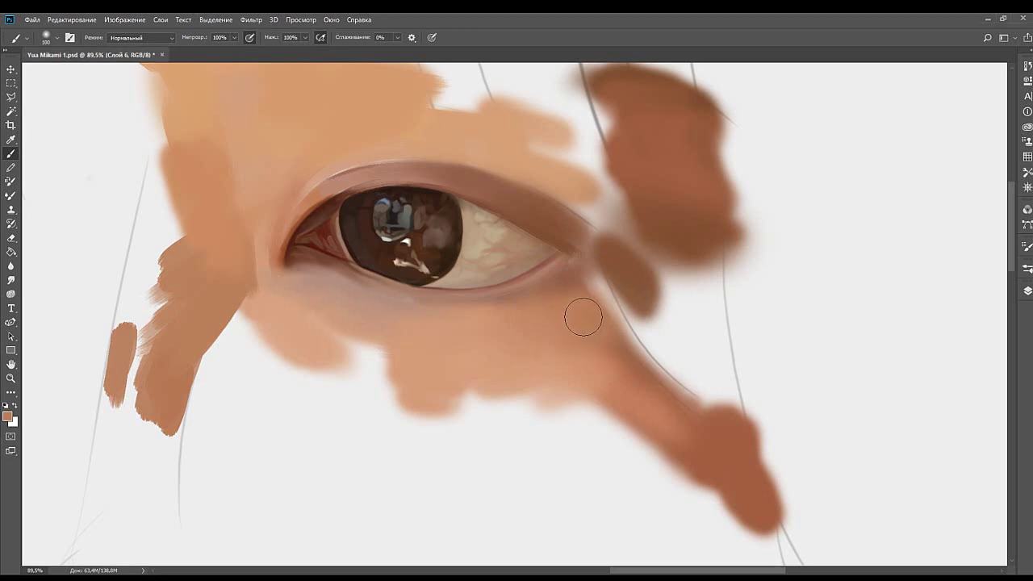
pyautogui.moveTo(638, 296); pyautogui.dragTo(581, 318)
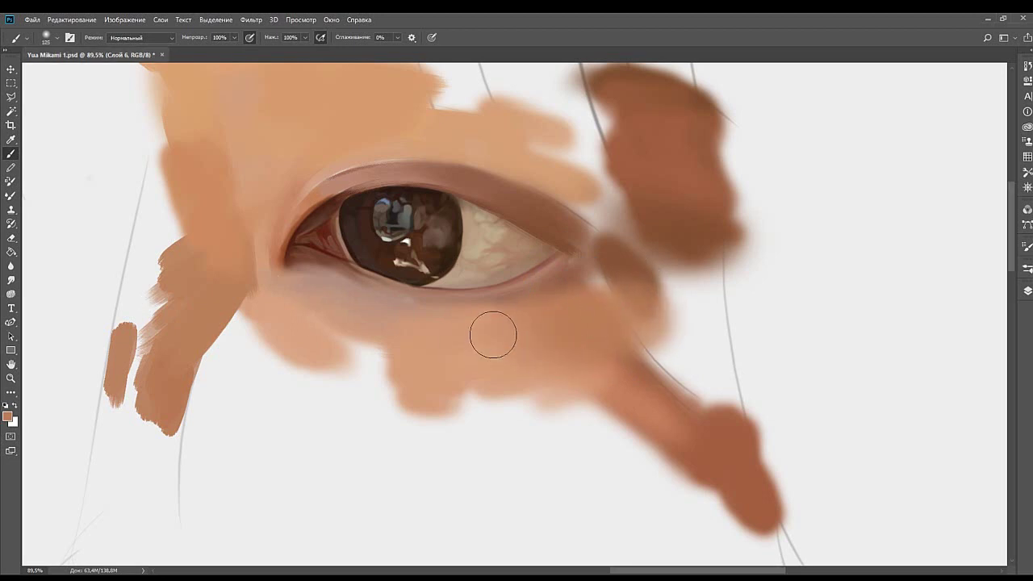
# Reduce the brush to 70 and smooth the skin below the outer eye corner with lighter orange.
pyautogui.press('[')
pyautogui.press('[')
pyautogui.press('[')
pyautogui.press('[')
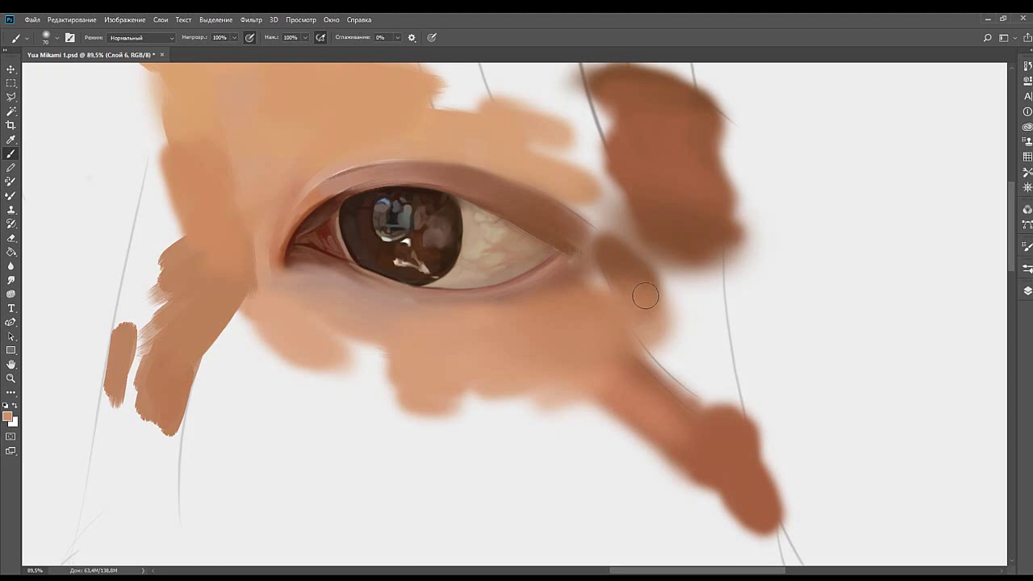
pyautogui.moveTo(683, 310)
pyautogui.mouseDown()
pyautogui.moveTo(613, 298)
pyautogui.moveTo(580, 314)
pyautogui.mouseUp()
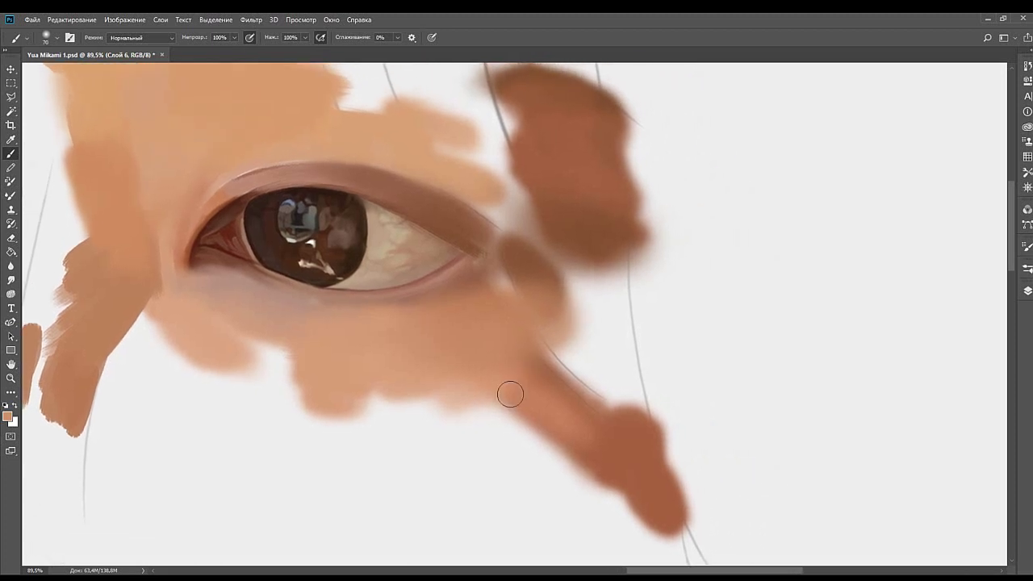
# Fill the area below the dark temple patch with light orange-brown sampled from the skin under the eye, raising the brush size to 100.
pyautogui.keyDown('alt'); pyautogui.click(555, 302); pyautogui.keyUp('alt')
pyautogui.keyDown('alt'); pyautogui.click(191, 289); pyautogui.keyUp('alt')
pyautogui.keyDown('alt'); pyautogui.click(276, 292); pyautogui.keyUp('alt')
pyautogui.moveTo(558, 304); pyautogui.dragTo(571, 342)
pyautogui.hotkey('ctrl', 'z')
pyautogui.keyDown('alt'); pyautogui.click(525, 340); pyautogui.keyUp('alt')
pyautogui.moveTo(563, 304)
pyautogui.mouseDown()
pyautogui.moveTo(587, 315)
pyautogui.moveTo(593, 277)
pyautogui.moveTo(603, 368)
pyautogui.moveTo(605, 291)
pyautogui.moveTo(609, 343)
pyautogui.moveTo(616, 328)
pyautogui.moveTo(581, 274)
pyautogui.mouseUp()
pyautogui.press(']')
pyautogui.press(']')
pyautogui.press(']')
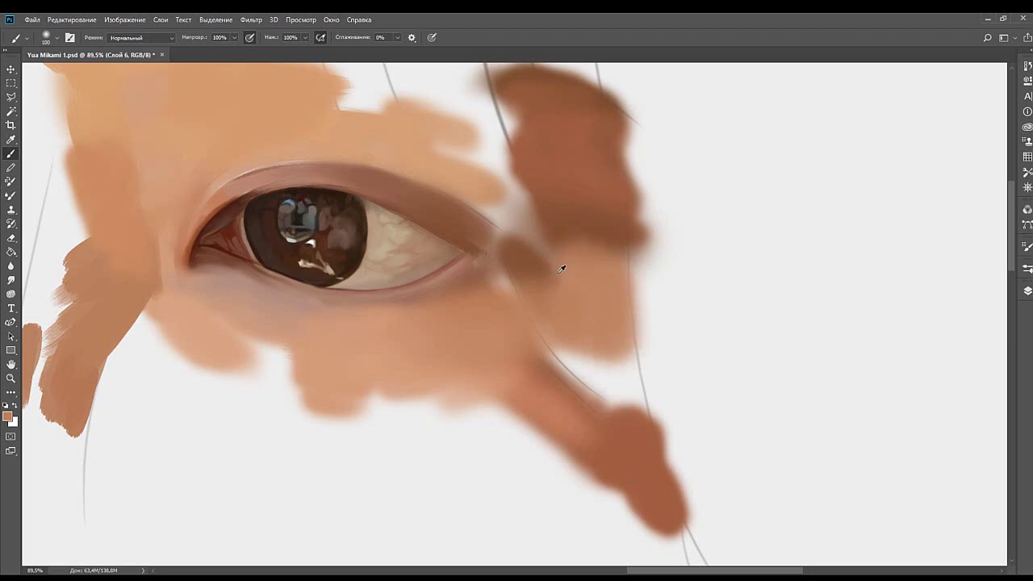
# Blend the brown areas between the outer eye corner and the temple with sampled tones, reducing the brush to 70.
pyautogui.keyDown('alt'); pyautogui.click(557, 276); pyautogui.keyUp('alt')
pyautogui.moveTo(566, 213); pyautogui.dragTo(661, 311)
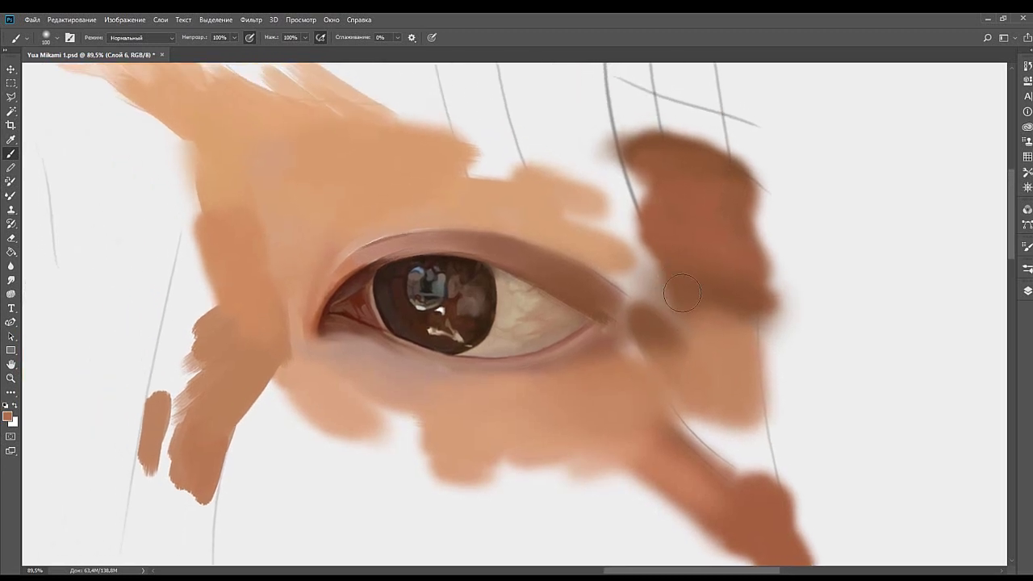
pyautogui.keyDown('alt'); pyautogui.click(660, 337); pyautogui.keyUp('alt')
pyautogui.moveTo(652, 325)
pyautogui.mouseDown()
pyautogui.moveTo(662, 268)
pyautogui.moveTo(743, 315)
pyautogui.mouseUp()
pyautogui.press('[')
pyautogui.press('[')
pyautogui.press('[')
pyautogui.keyDown('alt'); pyautogui.click(690, 287); pyautogui.keyUp('alt')
pyautogui.moveTo(677, 275)
pyautogui.mouseDown()
pyautogui.moveTo(666, 263)
pyautogui.moveTo(671, 281)
pyautogui.moveTo(657, 274)
pyautogui.mouseUp()
# Fill the sketched nostril with dark reddish-brown using a small soft brush at size 20.
pyautogui.moveTo(464, 223)
pyautogui.mouseDown()
pyautogui.moveTo(624, 235)
pyautogui.moveTo(553, 233)
pyautogui.moveTo(585, 265)
pyautogui.moveTo(550, 206)
pyautogui.moveTo(652, 201)
pyautogui.moveTo(592, 185)
pyautogui.moveTo(516, 267)
pyautogui.mouseUp()
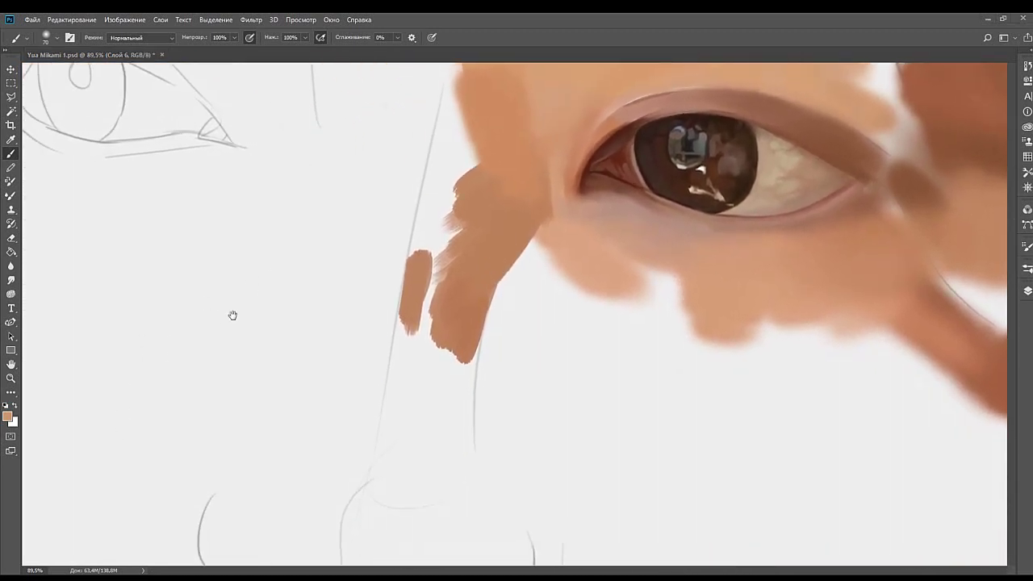
pyautogui.scroll(-10, 553, 212)
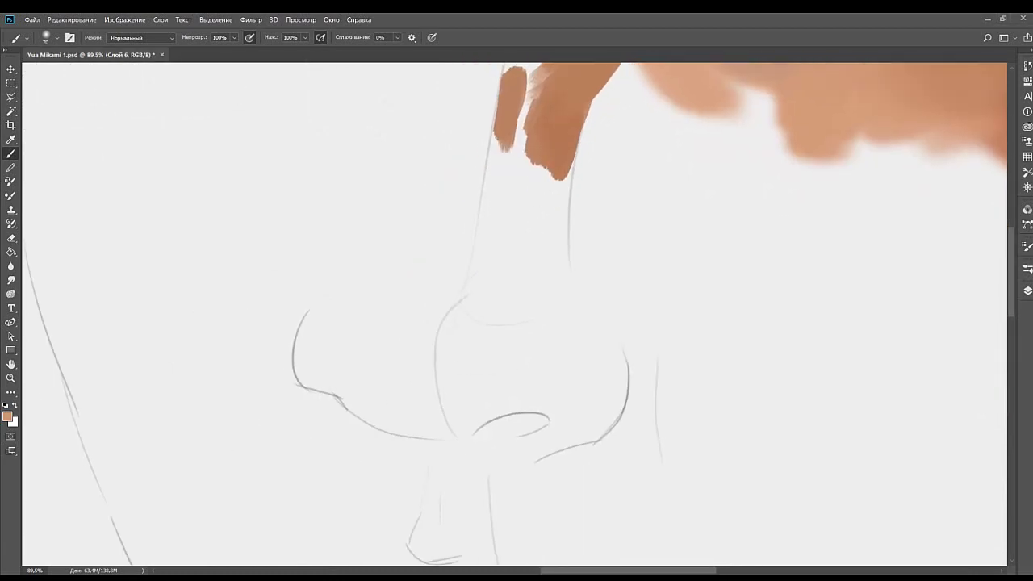
pyautogui.press('[')
pyautogui.press('[')
pyautogui.press('[')
pyautogui.press('[')
pyautogui.press('[')
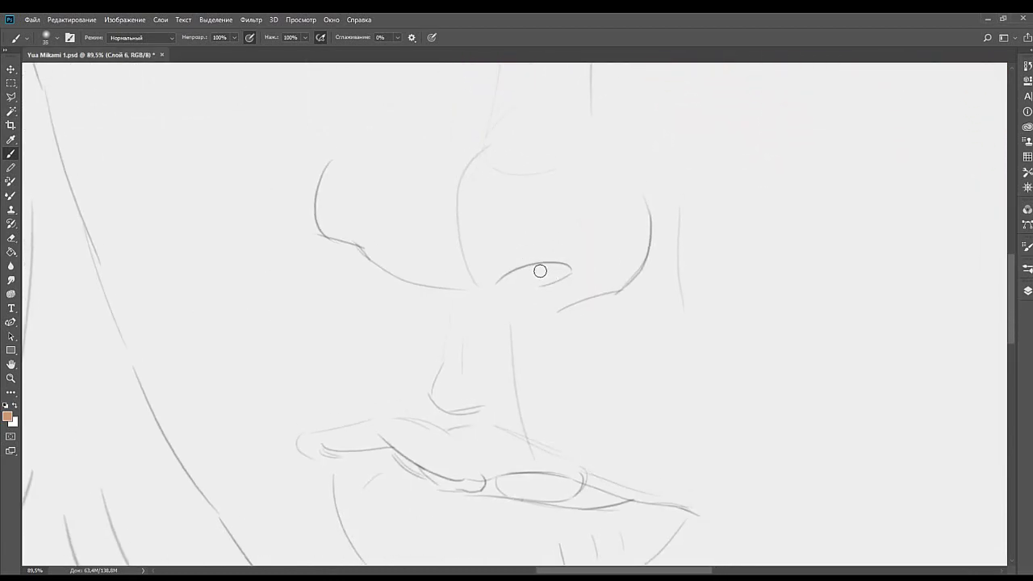
pyautogui.moveTo(498, 310); pyautogui.dragTo(537, 303)
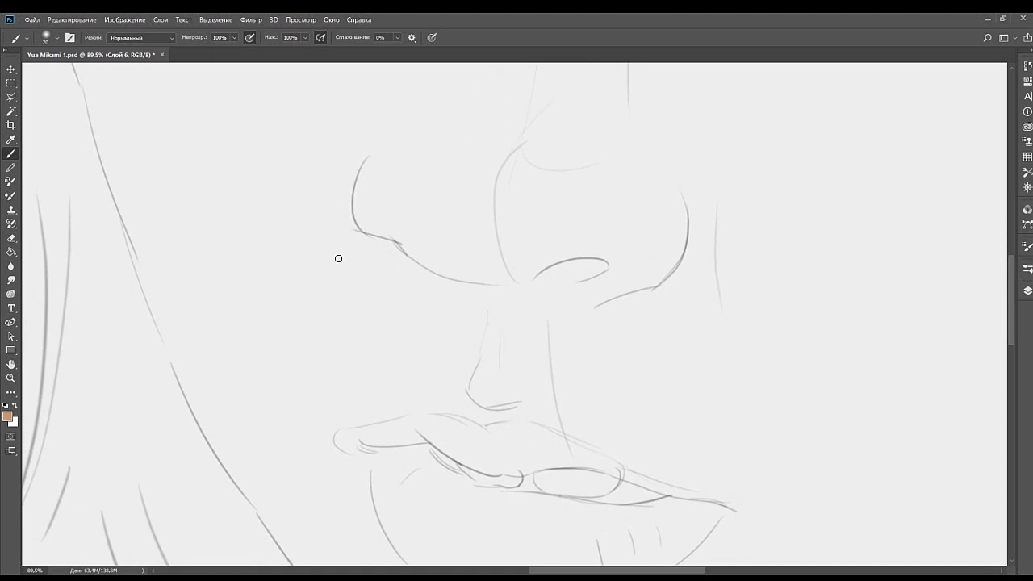
pyautogui.keyDown('alt'); pyautogui.click(207, 274); pyautogui.keyUp('alt')
pyautogui.moveTo(489, 275); pyautogui.dragTo(516, 258)
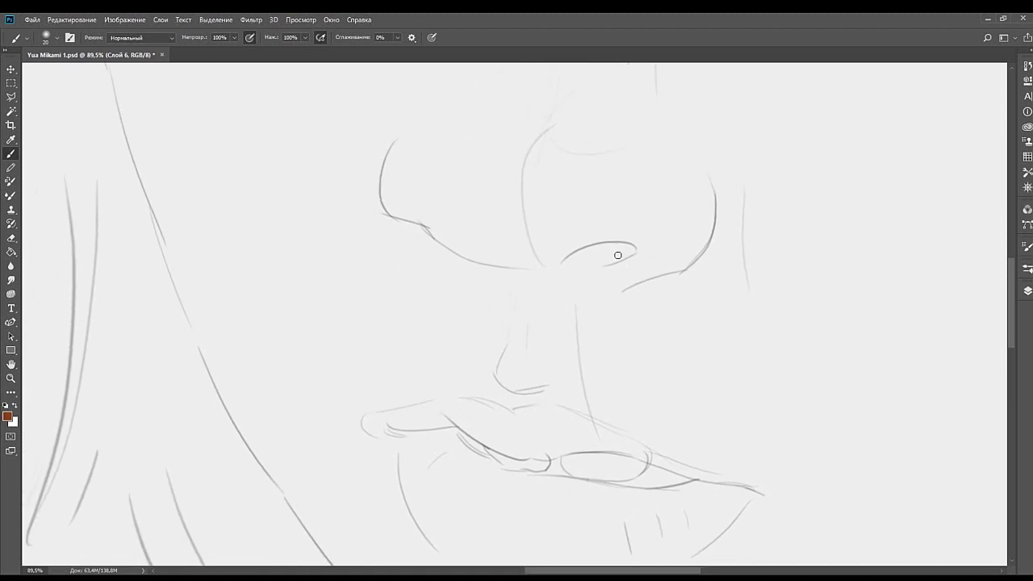
pyautogui.moveTo(616, 255); pyautogui.dragTo(569, 257)
pyautogui.moveTo(615, 252); pyautogui.dragTo(616, 259)
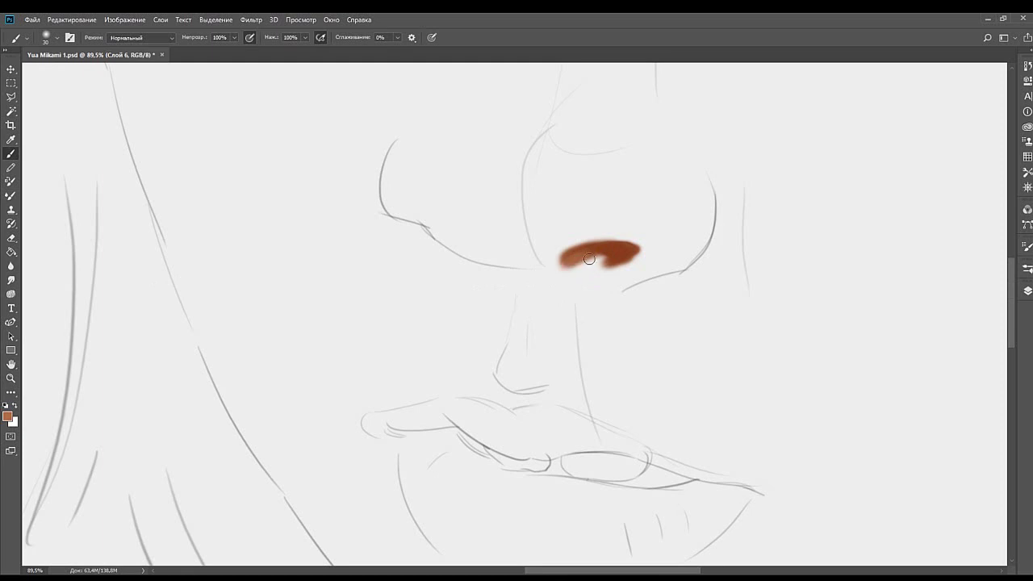
# Paint the nostril's lower part and the outer edge of the nose wing in lighter brown at brush size 30.
pyautogui.moveTo(589, 258)
pyautogui.mouseDown()
pyautogui.moveTo(636, 275)
pyautogui.moveTo(691, 269)
pyautogui.moveTo(638, 284)
pyautogui.moveTo(694, 267)
pyautogui.mouseUp()
pyautogui.moveTo(703, 258)
pyautogui.mouseDown()
pyautogui.moveTo(594, 307)
pyautogui.moveTo(622, 287)
pyautogui.moveTo(608, 300)
pyautogui.moveTo(625, 241)
pyautogui.mouseUp()
pyautogui.scroll(2, 625, 242)
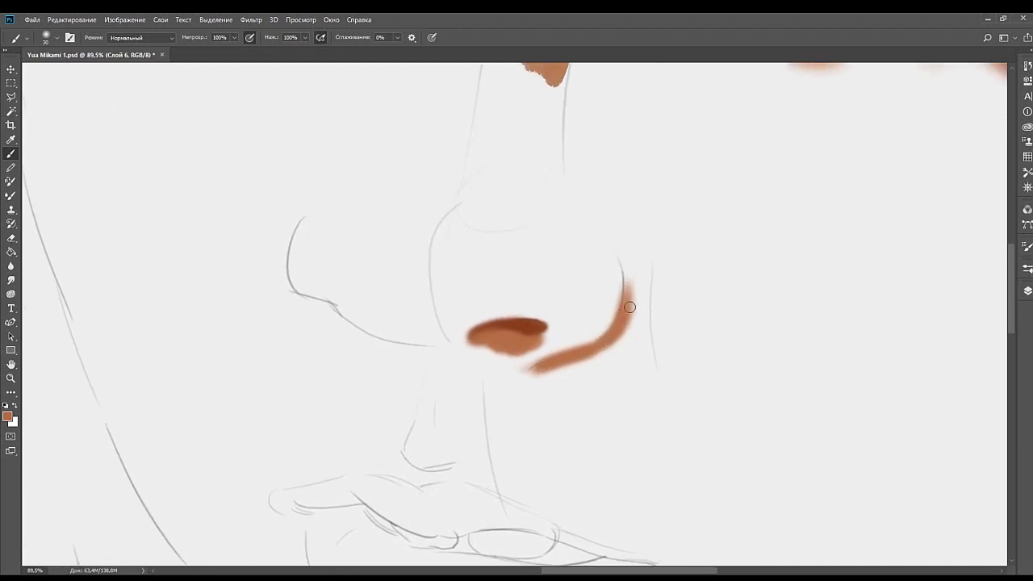
# Paint light orange-brown skin beside the nose wing at brush size 40 and soften the wing's shadow into it.
pyautogui.moveTo(629, 307)
pyautogui.mouseDown()
pyautogui.moveTo(617, 348)
pyautogui.moveTo(655, 346)
pyautogui.moveTo(627, 344)
pyautogui.moveTo(631, 337)
pyautogui.moveTo(611, 346)
pyautogui.moveTo(634, 328)
pyautogui.moveTo(626, 360)
pyautogui.moveTo(637, 332)
pyautogui.moveTo(638, 371)
pyautogui.moveTo(641, 311)
pyautogui.moveTo(646, 329)
pyautogui.moveTo(644, 315)
pyautogui.moveTo(629, 348)
pyautogui.moveTo(607, 359)
pyautogui.moveTo(640, 363)
pyautogui.moveTo(620, 351)
pyautogui.moveTo(581, 383)
pyautogui.moveTo(634, 378)
pyautogui.moveTo(610, 340)
pyautogui.moveTo(628, 328)
pyautogui.moveTo(595, 359)
pyautogui.moveTo(563, 368)
pyautogui.mouseUp()
pyautogui.hotkey('ctrl', 'alt', 'z')
pyautogui.press(']')
pyautogui.keyDown('alt'); pyautogui.click(562, 369); pyautogui.keyUp('alt')
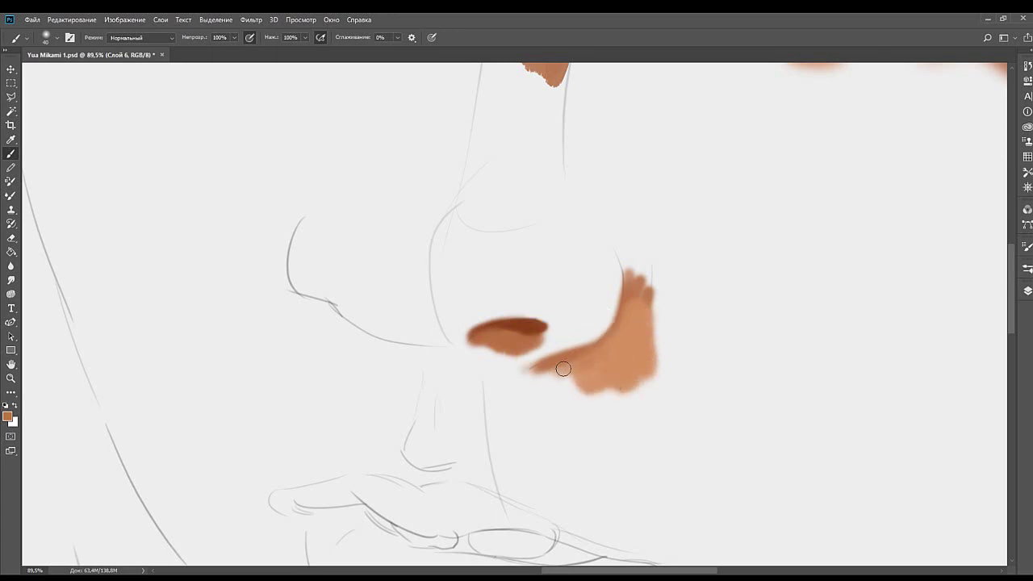
pyautogui.moveTo(613, 280); pyautogui.dragTo(592, 369)
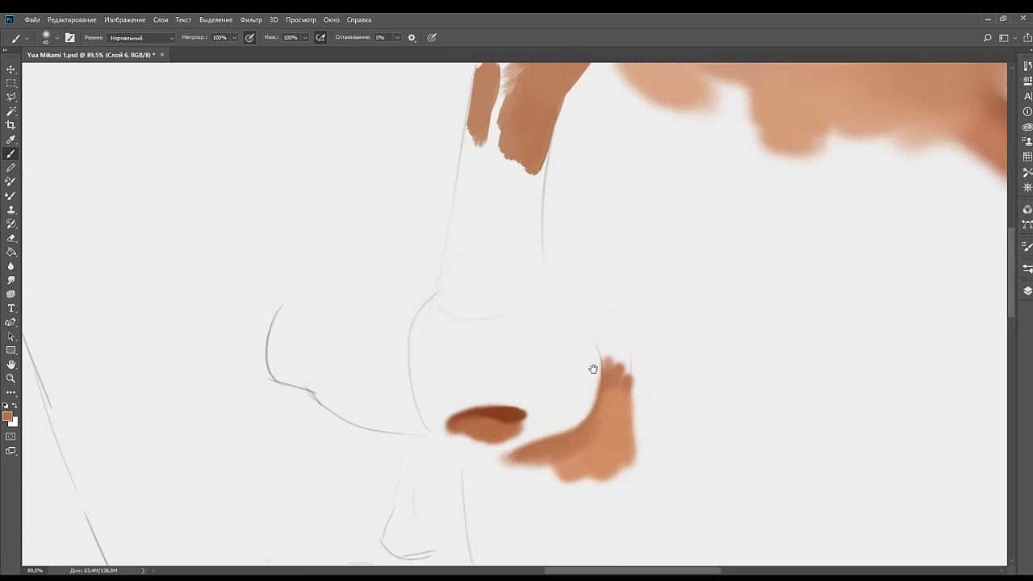
# Extend the orange skin tone along the side of the nose bridge down to the sketched contour.
pyautogui.moveTo(555, 165); pyautogui.dragTo(543, 251)
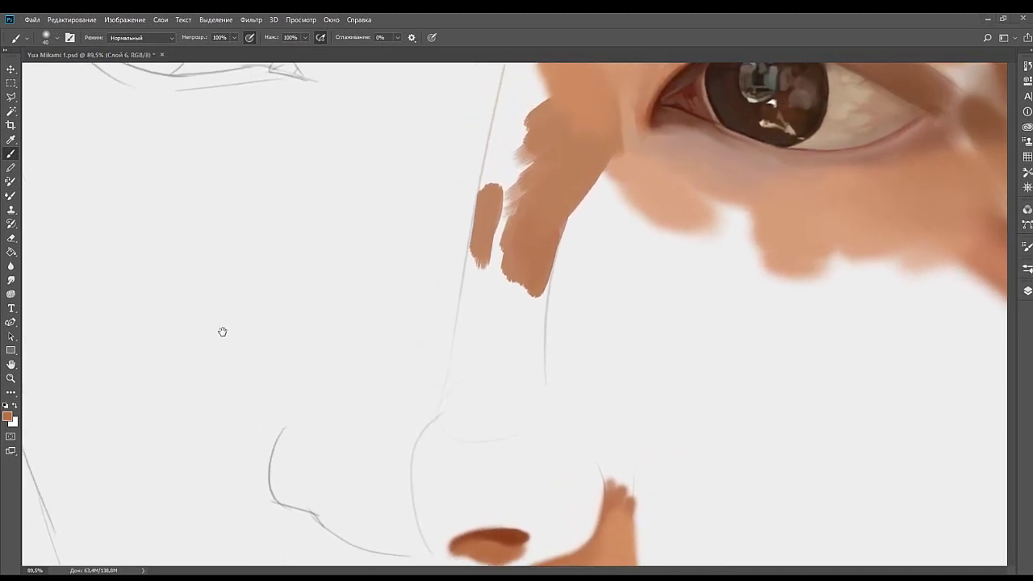
pyautogui.moveTo(532, 245); pyautogui.dragTo(515, 340)
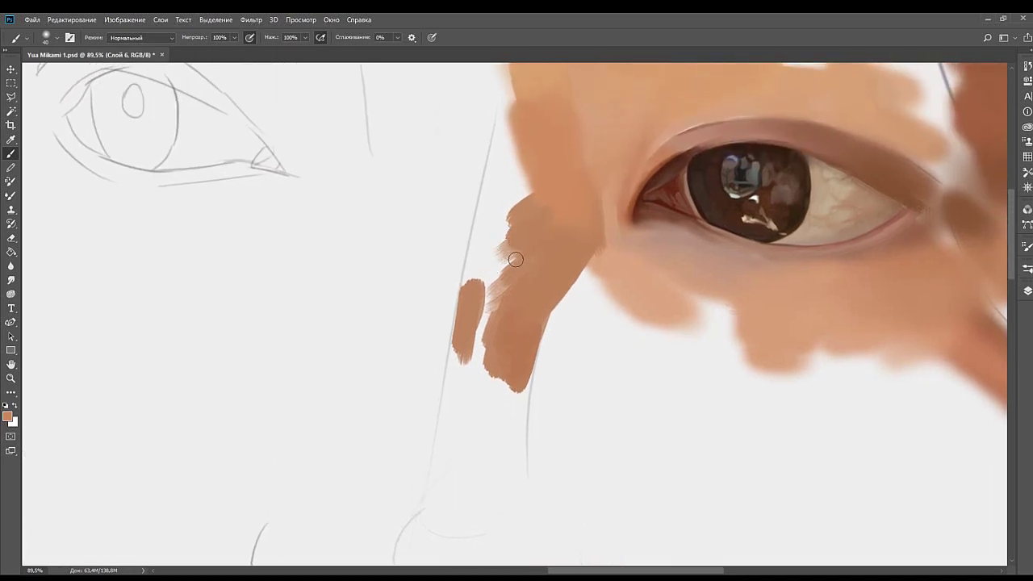
pyautogui.moveTo(509, 222); pyautogui.dragTo(517, 239)
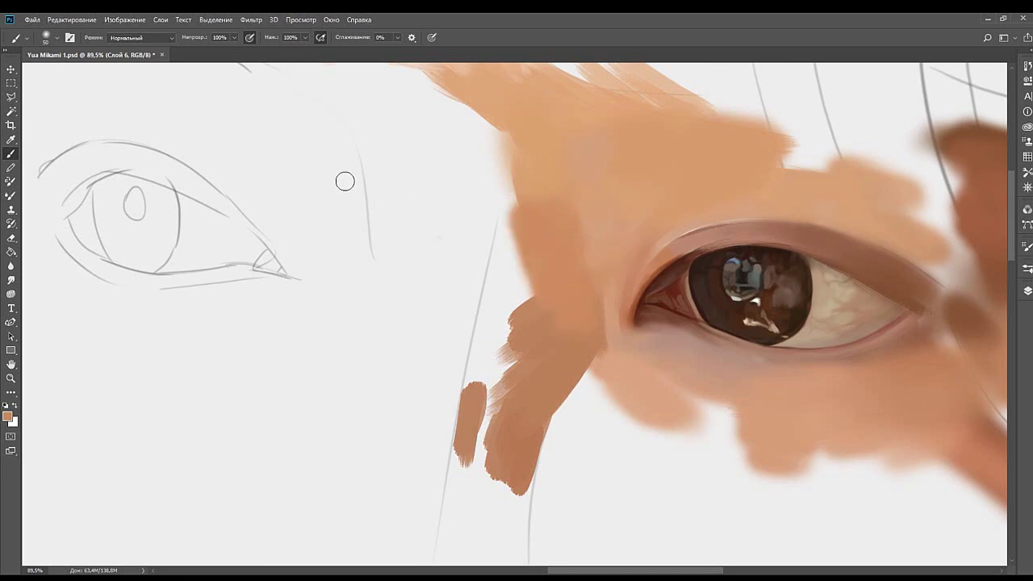
pyautogui.moveTo(518, 189)
pyautogui.mouseDown()
pyautogui.moveTo(531, 213)
pyautogui.moveTo(519, 196)
pyautogui.moveTo(513, 232)
pyautogui.moveTo(539, 190)
pyautogui.moveTo(515, 281)
pyautogui.moveTo(522, 196)
pyautogui.moveTo(490, 313)
pyautogui.moveTo(504, 225)
pyautogui.moveTo(487, 329)
pyautogui.moveTo(522, 231)
pyautogui.moveTo(509, 276)
pyautogui.moveTo(508, 240)
pyautogui.moveTo(533, 295)
pyautogui.mouseUp()
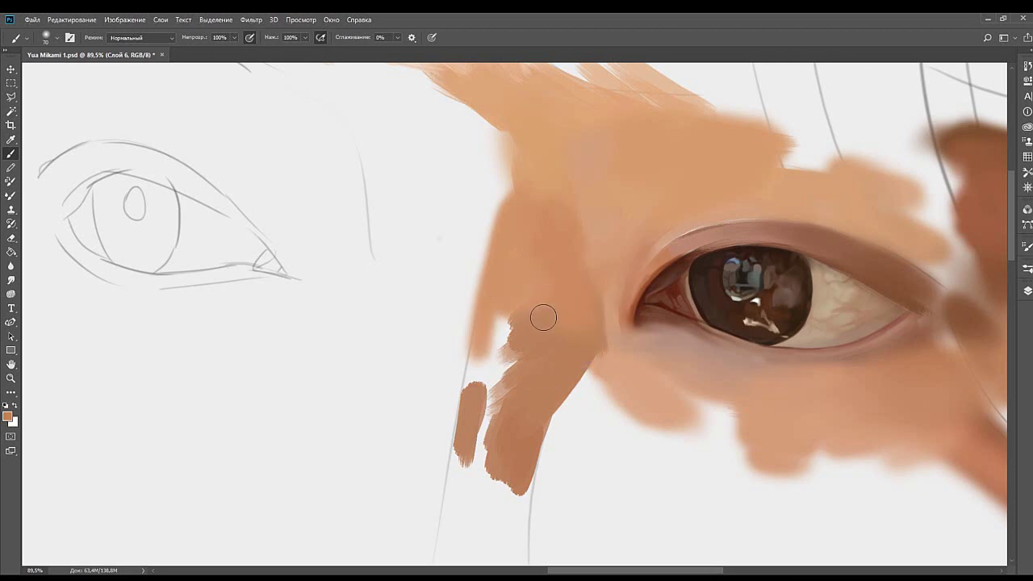
# Paint a soft darker brown shadow on the nose bridge beside the inner eye corner at brush size 70.
pyautogui.keyDown('alt'); pyautogui.click(537, 323); pyautogui.keyUp('alt')
pyautogui.press(']')
pyautogui.press(']')
pyautogui.moveTo(550, 251); pyautogui.dragTo(534, 297)
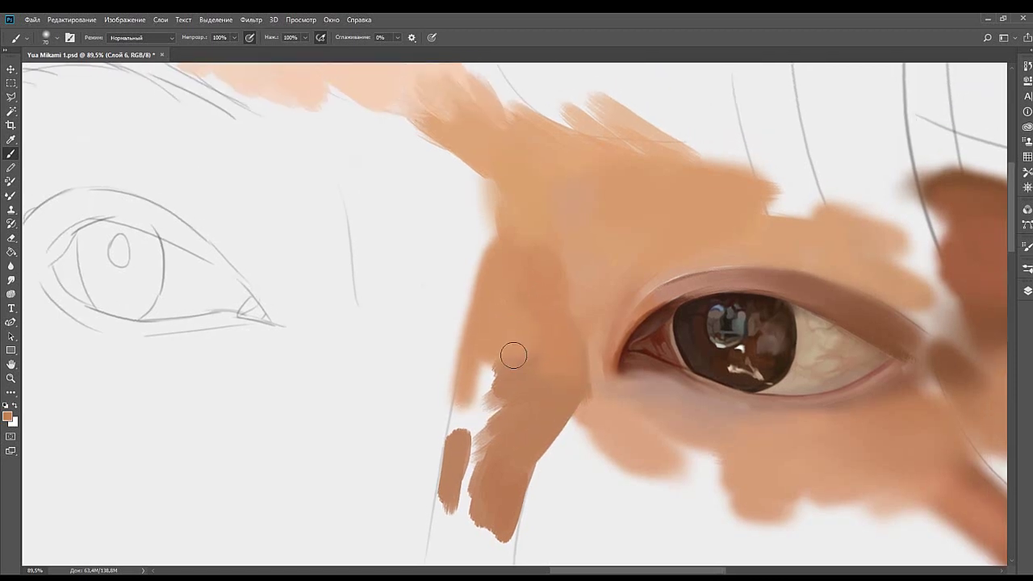
pyautogui.moveTo(514, 355); pyautogui.dragTo(540, 280)
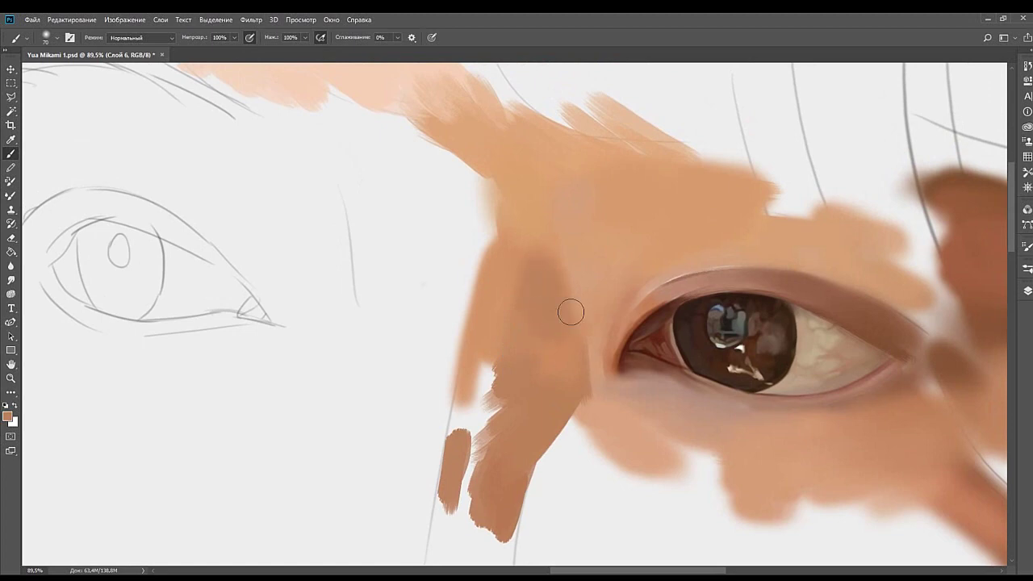
# Tint the nose bridge shadow with a muted purple and soften its edges using the surrounding skin tone.
pyautogui.press('i')
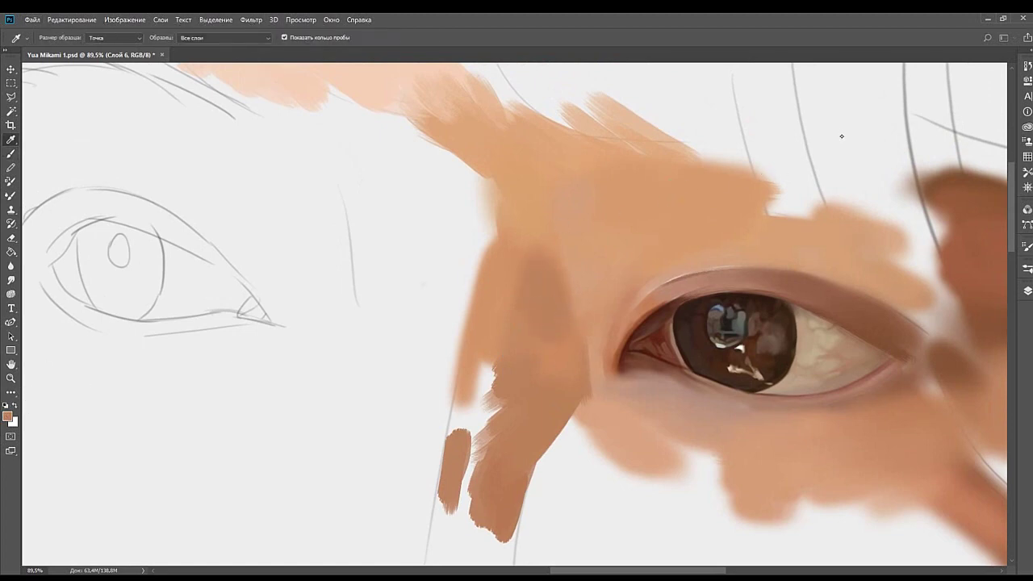
pyautogui.press('b')
pyautogui.moveTo(537, 277); pyautogui.dragTo(556, 306)
pyautogui.keyDown('alt'); pyautogui.click(548, 302); pyautogui.keyUp('alt')
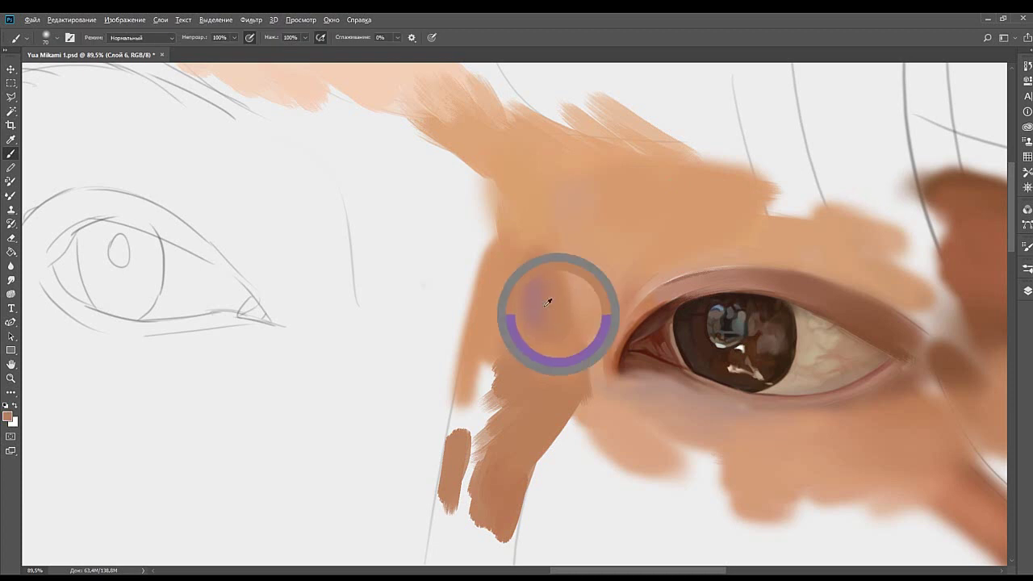
pyautogui.keyDown('alt'); pyautogui.click(541, 304); pyautogui.keyUp('alt')
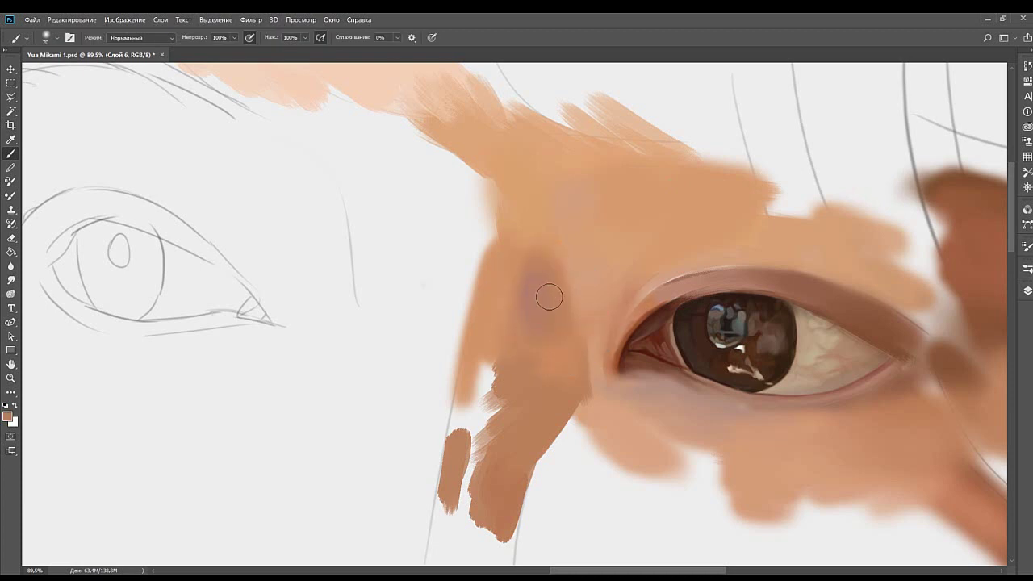
pyautogui.moveTo(559, 320); pyautogui.dragTo(521, 282)
pyautogui.press('[')
pyautogui.press('[')
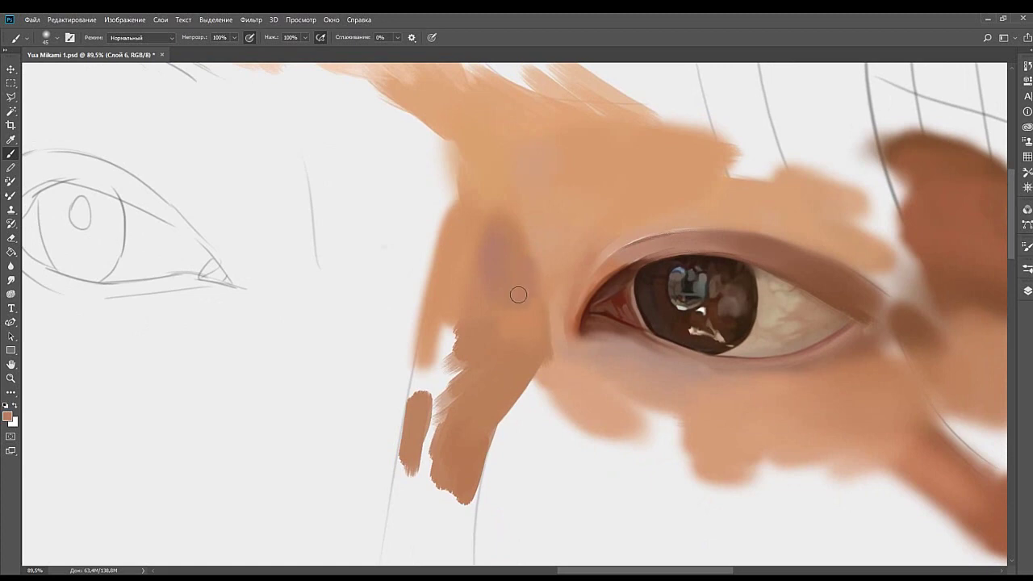
# Enlarge the brush to 70 and blend the purple tint into an even, muted brown shadow on the nose bridge.
pyautogui.keyDown('alt'); pyautogui.click(502, 348); pyautogui.keyUp('alt')
pyautogui.press(']')
pyautogui.press(']')
pyautogui.press(']')
pyautogui.moveTo(529, 240); pyautogui.dragTo(529, 302)
pyautogui.moveTo(521, 264); pyautogui.dragTo(510, 311)
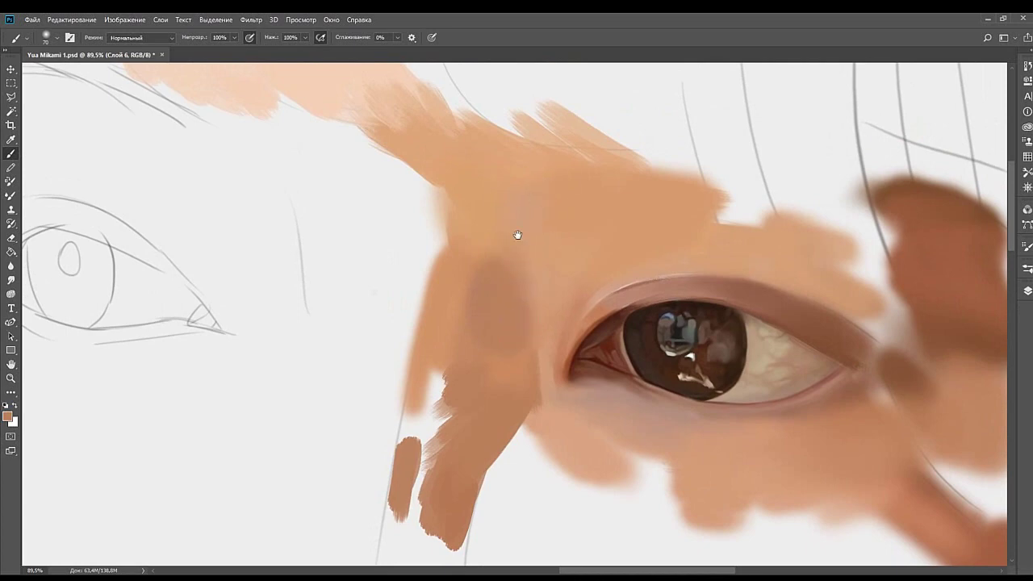
# Extend the nose bridge shadow toward the brow and blend its edges with sampled skin tones.
pyautogui.moveTo(518, 235); pyautogui.dragTo(557, 219)
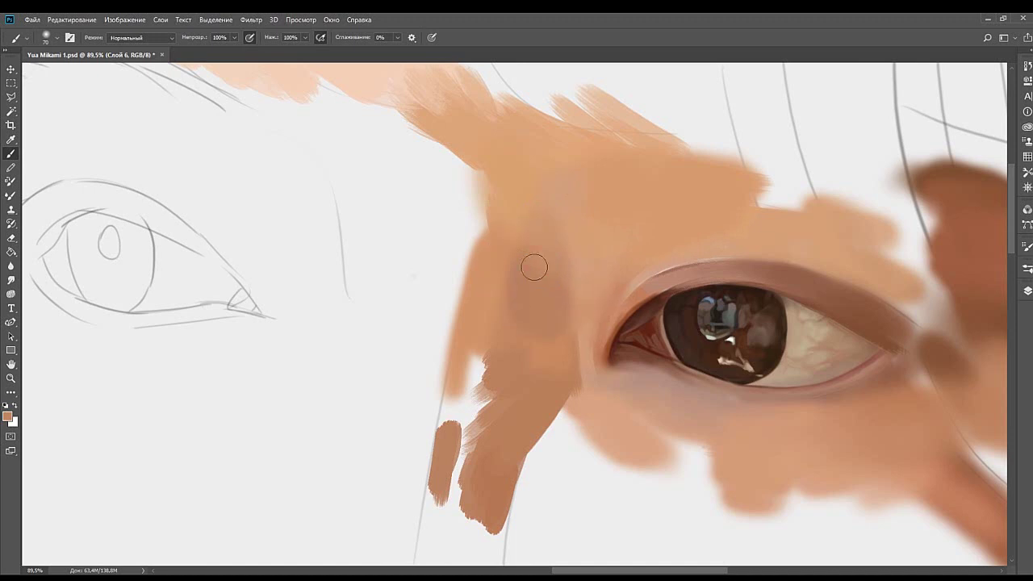
pyautogui.scroll(-3, 544, 327)
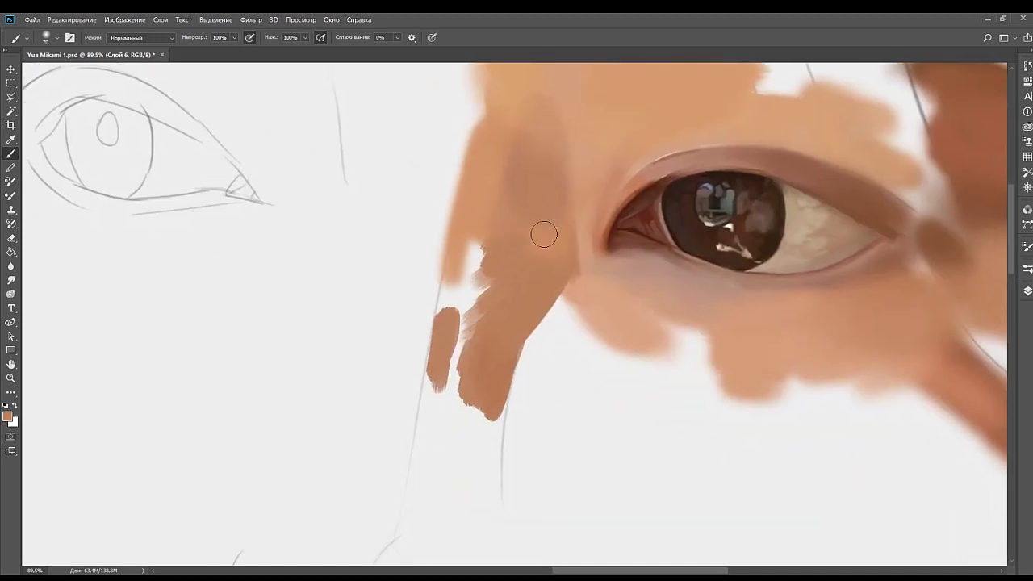
pyautogui.keyDown('alt'); pyautogui.click(559, 221); pyautogui.keyUp('alt')
pyautogui.keyDown('alt'); pyautogui.click(558, 214); pyautogui.keyUp('alt')
pyautogui.moveTo(575, 199); pyautogui.dragTo(551, 245)
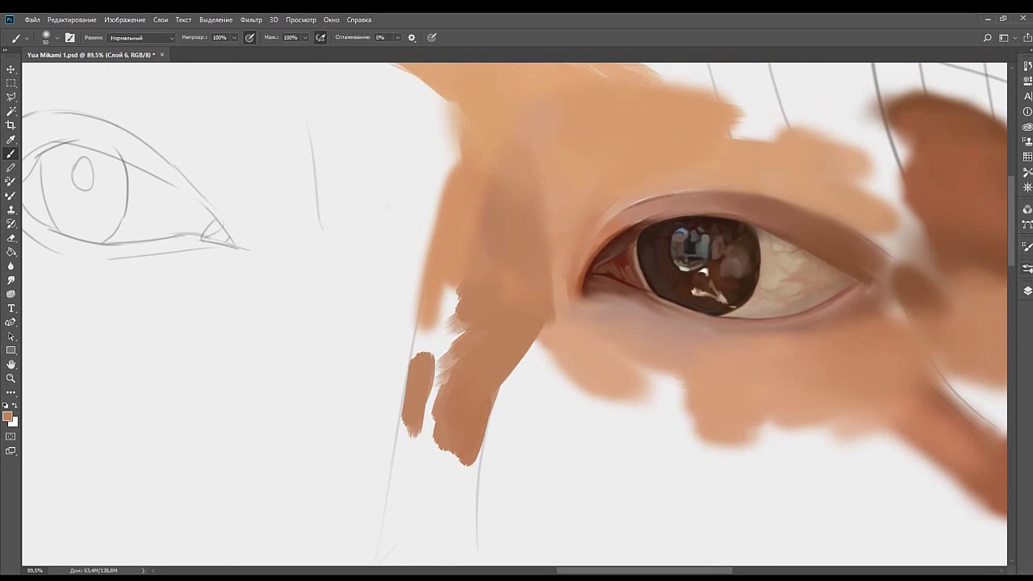
# Switch to a textured brush and extend the light skin tone across the cheek below the inner half of the eye.
pyautogui.click(873, 323)
pyautogui.keyDown('alt'); pyautogui.click(534, 275); pyautogui.keyUp('alt')
pyautogui.moveTo(564, 293); pyautogui.dragTo(525, 263)
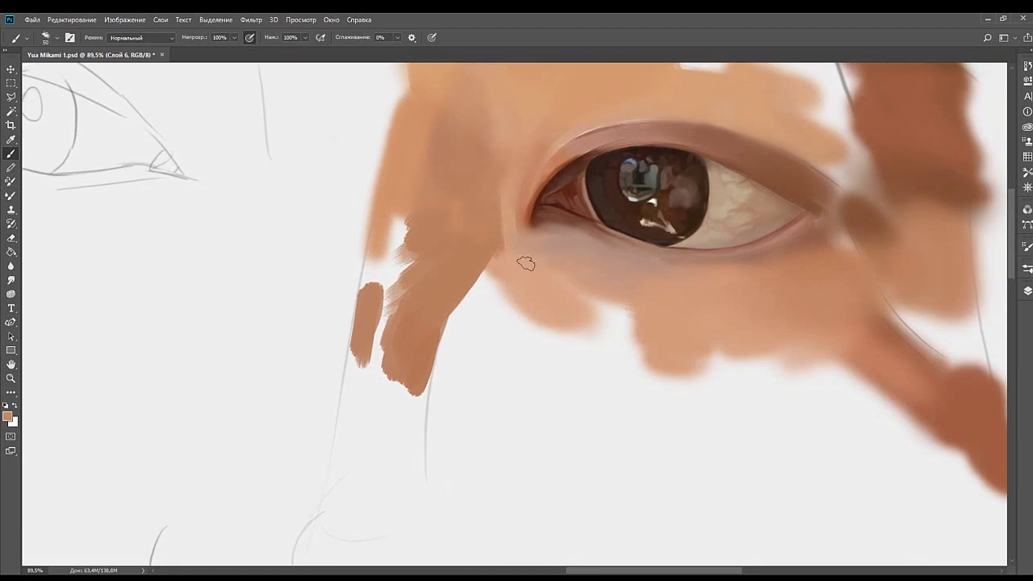
pyautogui.keyDown('alt'); pyautogui.click(497, 260); pyautogui.keyUp('alt')
pyautogui.moveTo(512, 297)
pyautogui.mouseDown()
pyautogui.moveTo(594, 366)
pyautogui.moveTo(536, 297)
pyautogui.moveTo(549, 306)
pyautogui.moveTo(547, 283)
pyautogui.moveTo(561, 282)
pyautogui.moveTo(589, 327)
pyautogui.moveTo(646, 305)
pyautogui.moveTo(576, 310)
pyautogui.moveTo(674, 292)
pyautogui.moveTo(689, 303)
pyautogui.moveTo(542, 338)
pyautogui.moveTo(668, 313)
pyautogui.moveTo(537, 345)
pyautogui.moveTo(657, 319)
pyautogui.moveTo(671, 344)
pyautogui.moveTo(642, 361)
pyautogui.moveTo(525, 396)
pyautogui.mouseUp()
pyautogui.hotkey('ctrl', 'z')
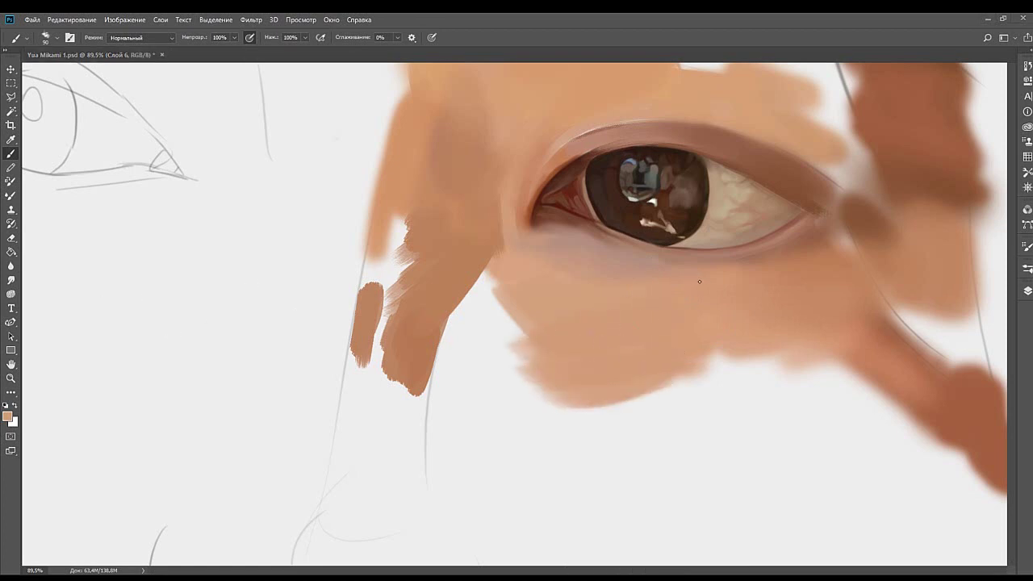
# Shade the skin beneath the outer half of the lower lid with sampled brown at brush size 70.
pyautogui.moveTo(699, 281); pyautogui.dragTo(629, 250)
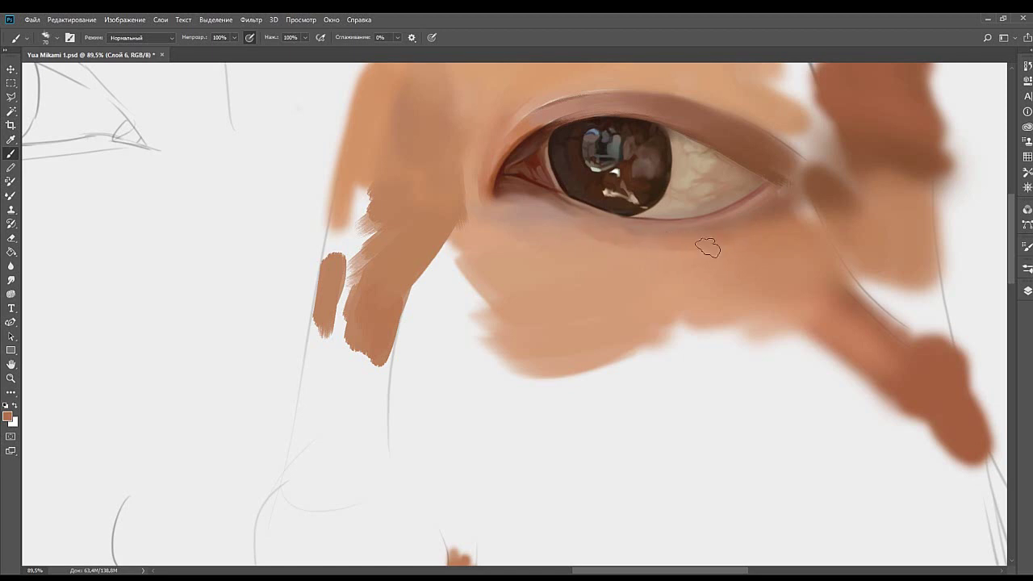
pyautogui.moveTo(748, 232)
pyautogui.mouseDown()
pyautogui.moveTo(698, 248)
pyautogui.moveTo(709, 246)
pyautogui.mouseUp()
pyautogui.keyDown('alt'); pyautogui.click(555, 265); pyautogui.keyUp('alt')
pyautogui.keyDown('alt'); pyautogui.click(652, 260); pyautogui.keyUp('alt')
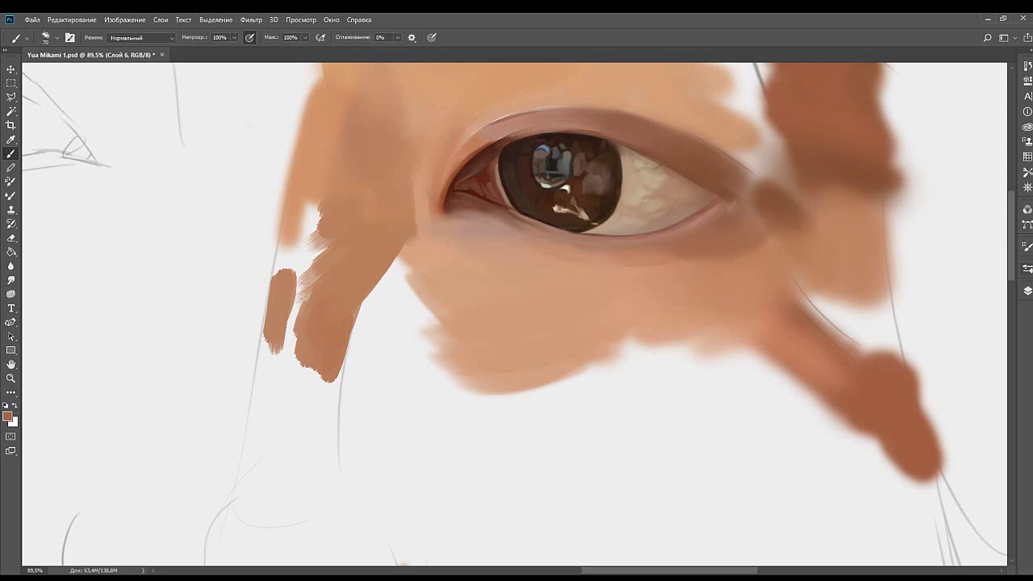
# Switch to a soft brush at size 70 and blend a sampled skin tone beneath the lower lid's outer half.
pyautogui.click(924, 291)
pyautogui.keyDown('alt'); pyautogui.click(738, 272); pyautogui.keyUp('alt')
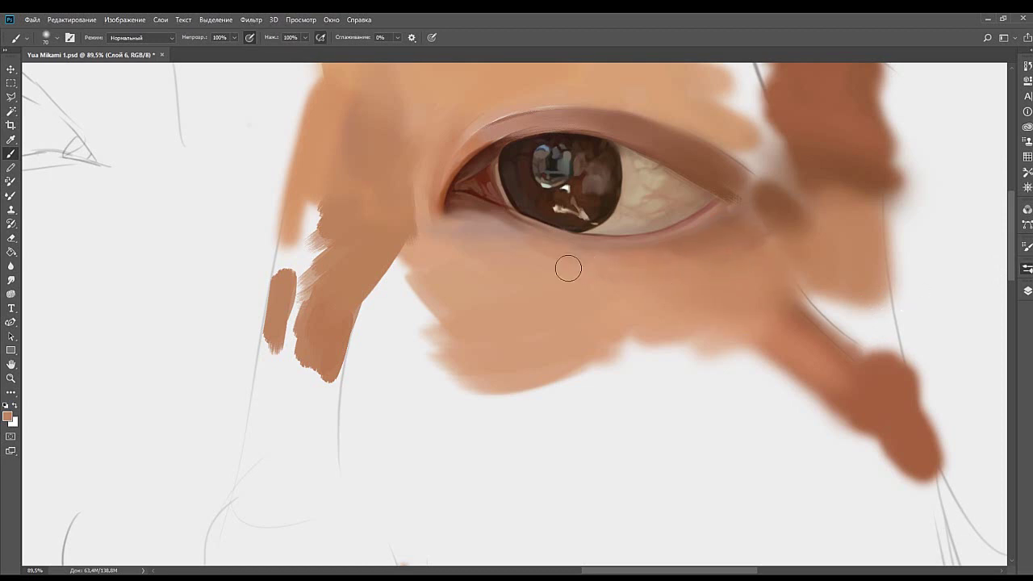
pyautogui.moveTo(556, 227)
pyautogui.mouseDown()
pyautogui.moveTo(594, 296)
pyautogui.moveTo(538, 310)
pyautogui.mouseUp()
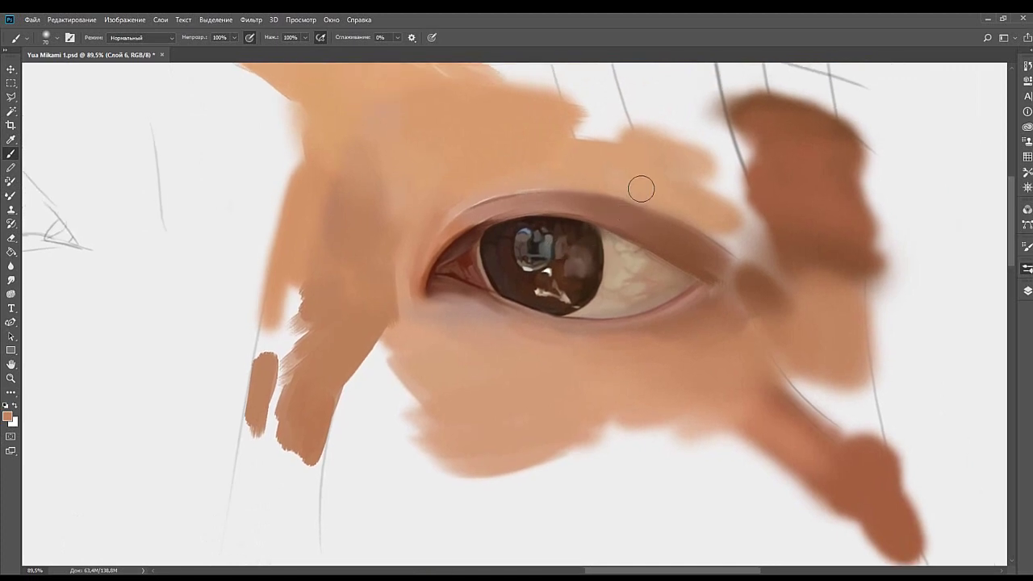
pyautogui.moveTo(528, 235); pyautogui.dragTo(524, 244)
pyautogui.click(511, 256)
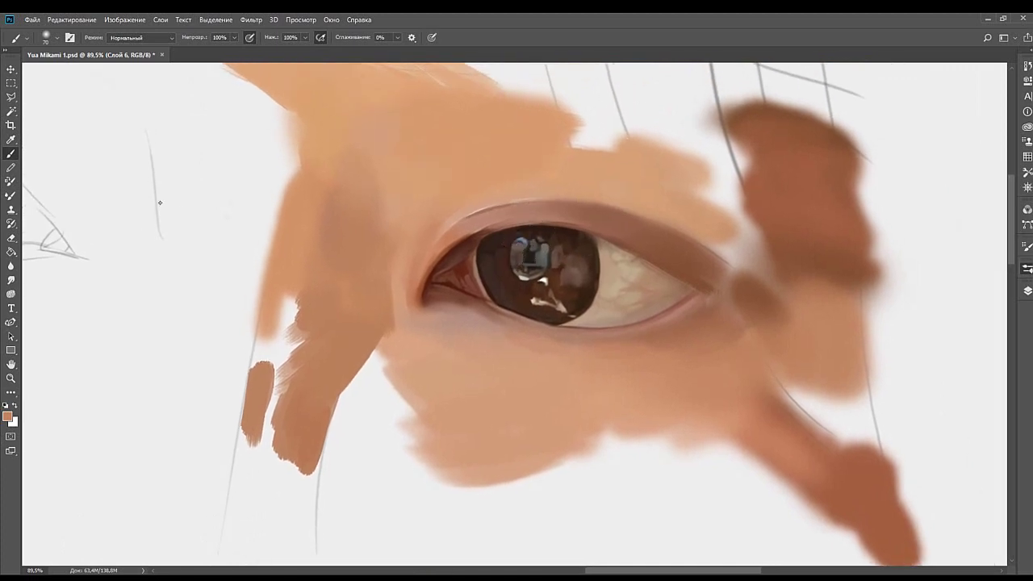
# Sample dark brown from the iris and darken the upper lid's edge with a textured brush at size 30.
pyautogui.keyDown('alt'); pyautogui.click(524, 265); pyautogui.keyUp('alt')
pyautogui.moveTo(494, 262); pyautogui.dragTo(513, 313)
pyautogui.moveTo(492, 292)
pyautogui.mouseDown()
pyautogui.moveTo(500, 266)
pyautogui.moveTo(499, 279)
pyautogui.mouseUp()
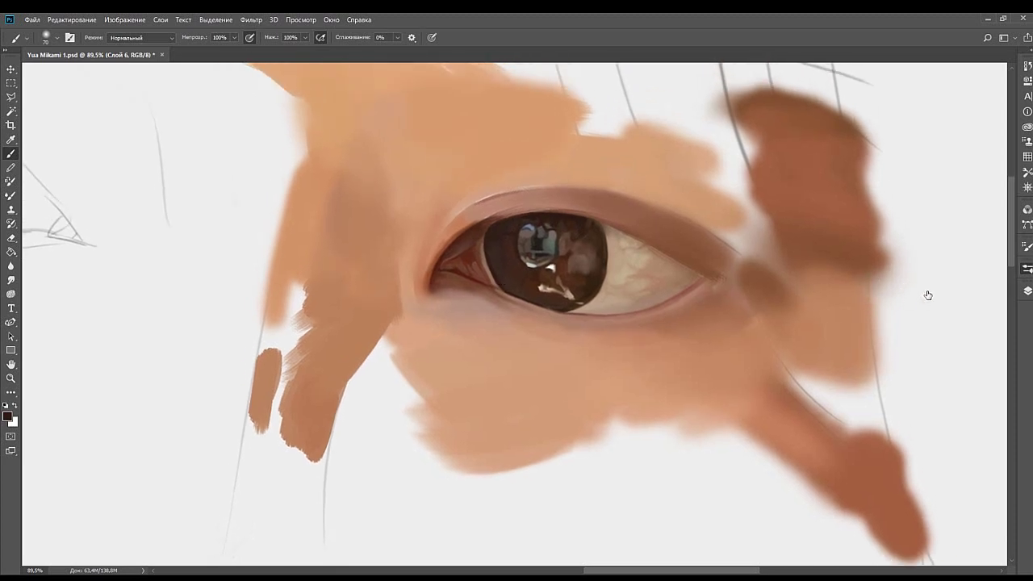
pyautogui.press('.')
pyautogui.moveTo(668, 230); pyautogui.dragTo(676, 255)
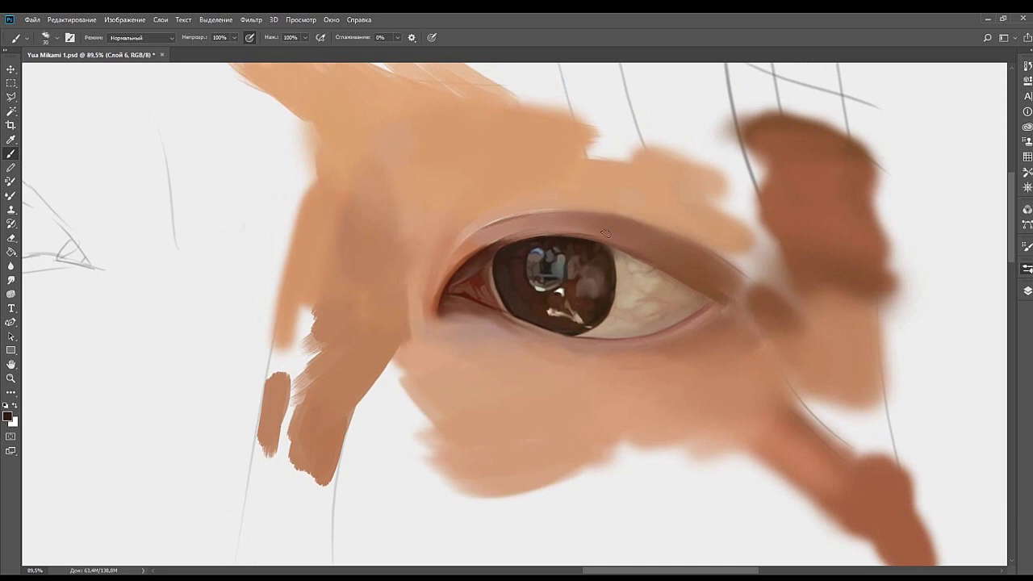
# Define the upper lid crease above the iris with a thin reddish-brown line at brush size 10.
pyautogui.keyDown('alt'); pyautogui.click(479, 252); pyautogui.keyUp('alt')
pyautogui.moveTo(581, 240); pyautogui.dragTo(521, 240)
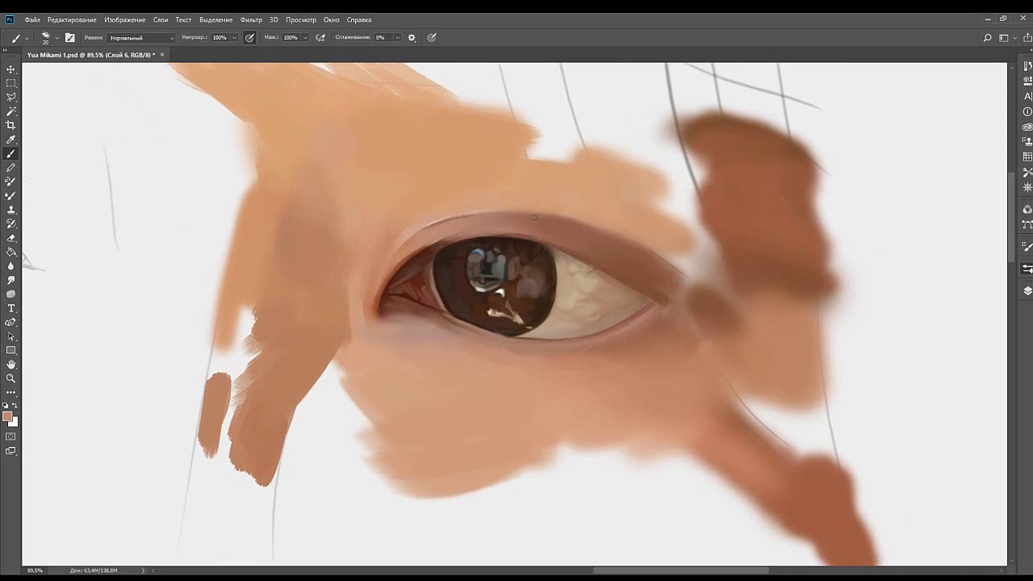
pyautogui.keyDown('alt'); pyautogui.click(716, 144); pyautogui.keyUp('alt')
pyautogui.moveTo(454, 231); pyautogui.dragTo(534, 218)
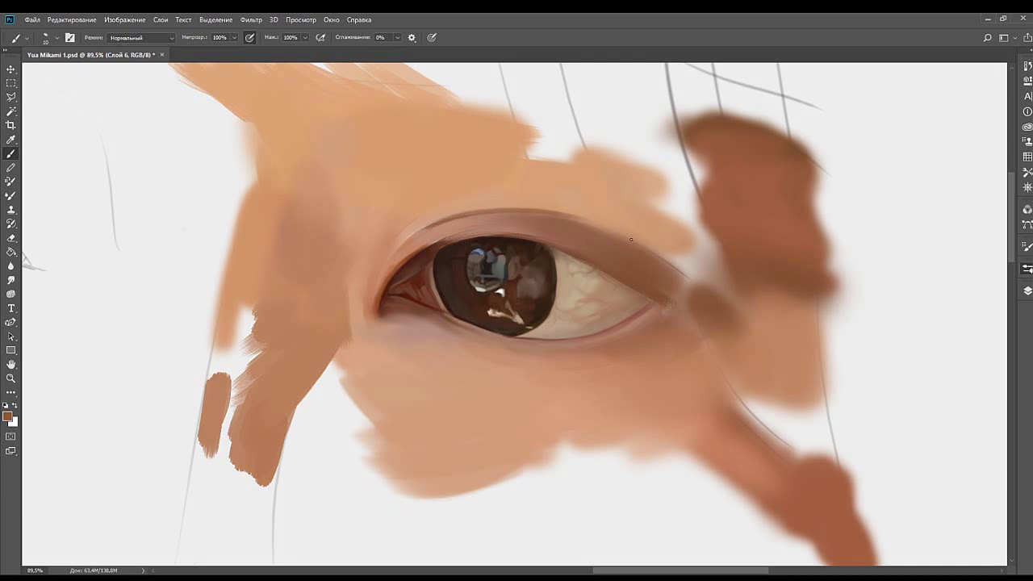
# Enlarge the brush to 25 and extend the brown crease line toward the eye's outer corner.
pyautogui.press(']')
pyautogui.press(']')
pyautogui.press(']')
pyautogui.moveTo(542, 213); pyautogui.dragTo(660, 241)
pyautogui.hotkey('ctrl', 'z')
pyautogui.moveTo(558, 215)
pyautogui.mouseDown()
pyautogui.moveTo(657, 242)
pyautogui.moveTo(562, 213)
pyautogui.mouseUp()
pyautogui.hotkey('ctrl', 'z')
pyautogui.moveTo(484, 234); pyautogui.dragTo(532, 224)
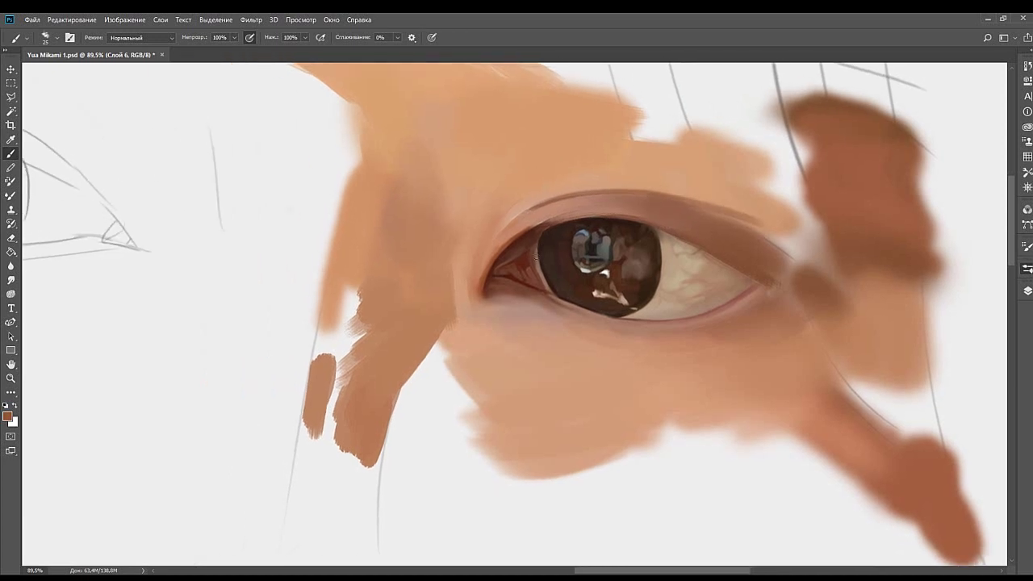
# Sample a dark brown and refine the crease line toward the inner corner of the eye with thin strokes.
pyautogui.keyDown('alt'); pyautogui.click(560, 242); pyautogui.keyUp('alt')
pyautogui.moveTo(489, 256)
pyautogui.mouseDown()
pyautogui.moveTo(540, 203)
pyautogui.moveTo(540, 236)
pyautogui.mouseUp()
pyautogui.hotkey('ctrl', 'z')
pyautogui.hotkey('ctrl', 'z')
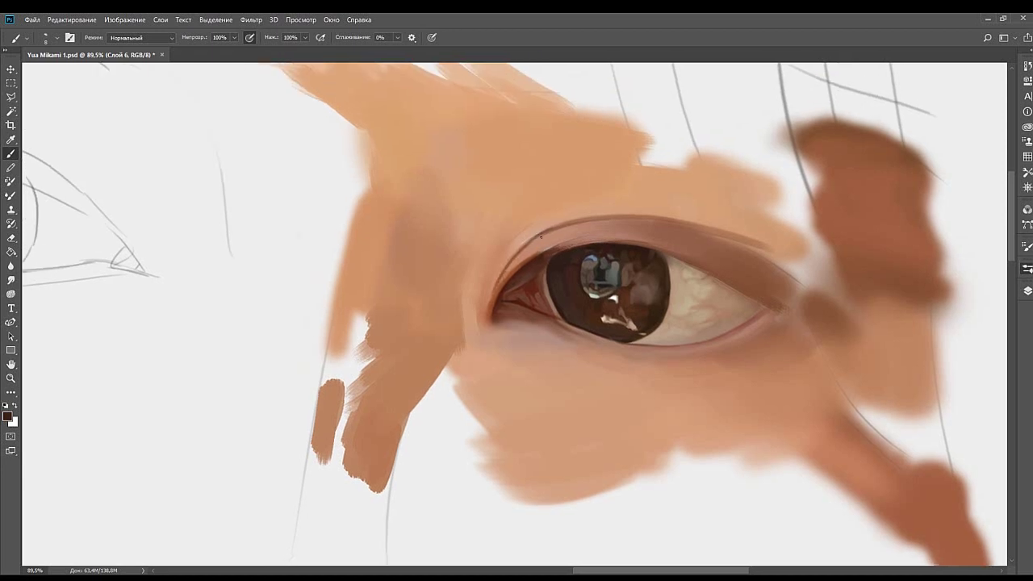
pyautogui.keyDown('alt'); pyautogui.click(520, 242); pyautogui.keyUp('alt')
pyautogui.moveTo(521, 257); pyautogui.dragTo(492, 307)
pyautogui.hotkey('ctrl', 'z')
pyautogui.moveTo(520, 252); pyautogui.dragTo(495, 290)
pyautogui.hotkey('ctrl', 'z')
pyautogui.hotkey('ctrl', 'z')
pyautogui.moveTo(558, 210); pyautogui.dragTo(523, 234)
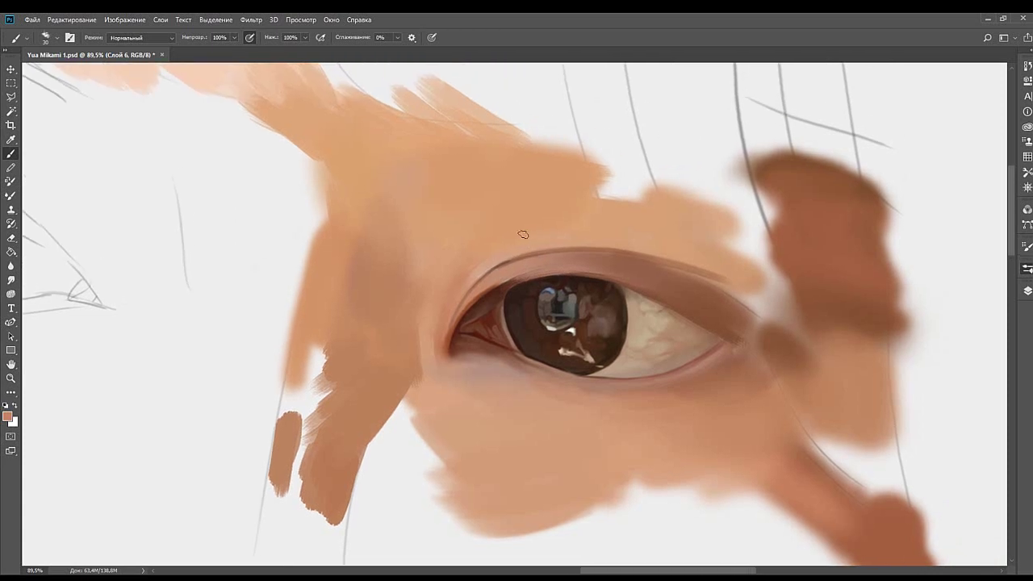
# Sample skin tones near the crease and soften the skin above it at brush size 45.
pyautogui.keyDown('alt'); pyautogui.click(489, 265); pyautogui.keyUp('alt')
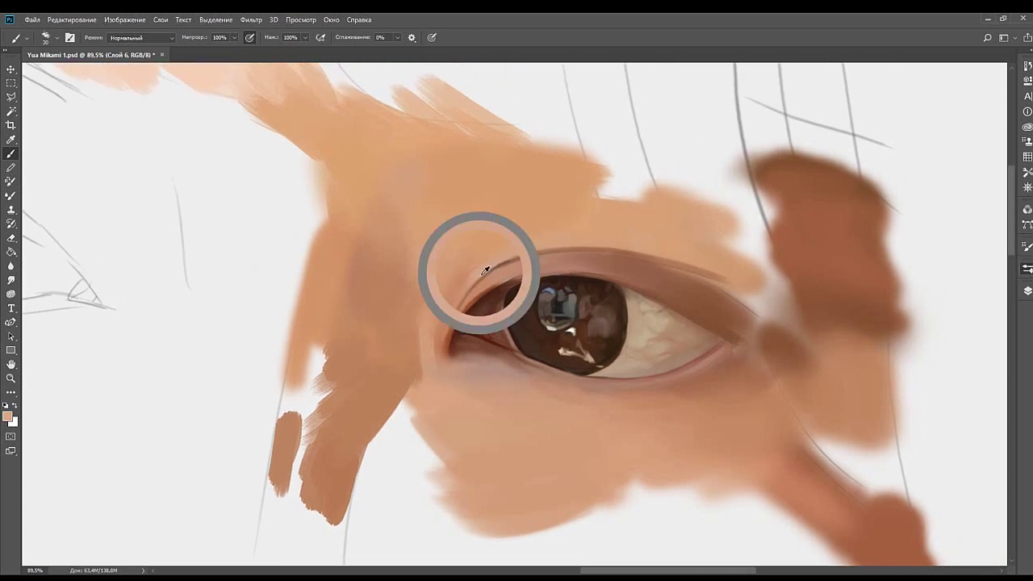
pyautogui.keyDown('alt'); pyautogui.click(510, 239); pyautogui.keyUp('alt')
pyautogui.press(']')
pyautogui.press(']')
pyautogui.press(']')
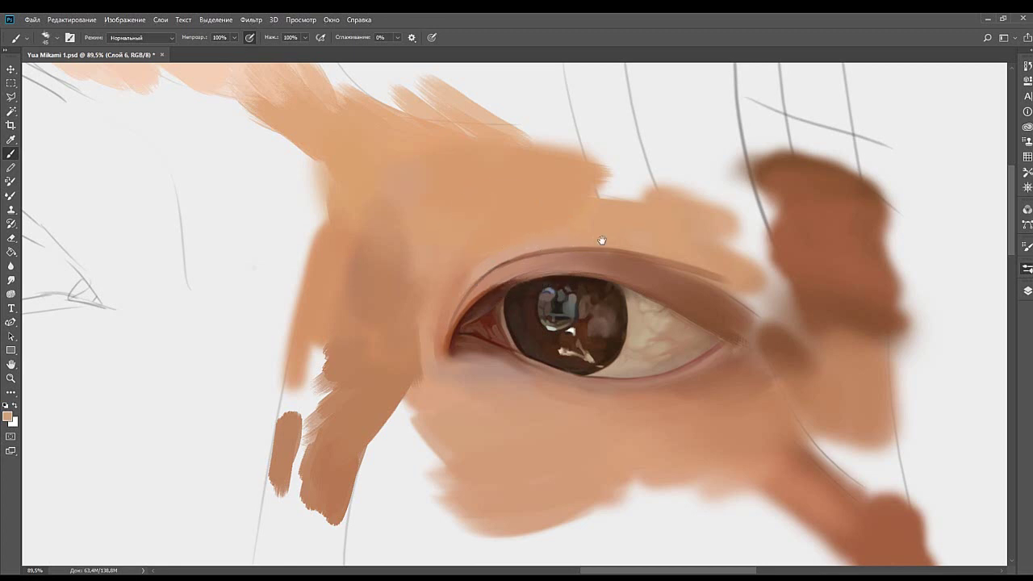
pyautogui.moveTo(601, 240)
pyautogui.mouseDown()
pyautogui.moveTo(593, 214)
pyautogui.moveTo(565, 212)
pyautogui.moveTo(538, 232)
pyautogui.mouseUp()
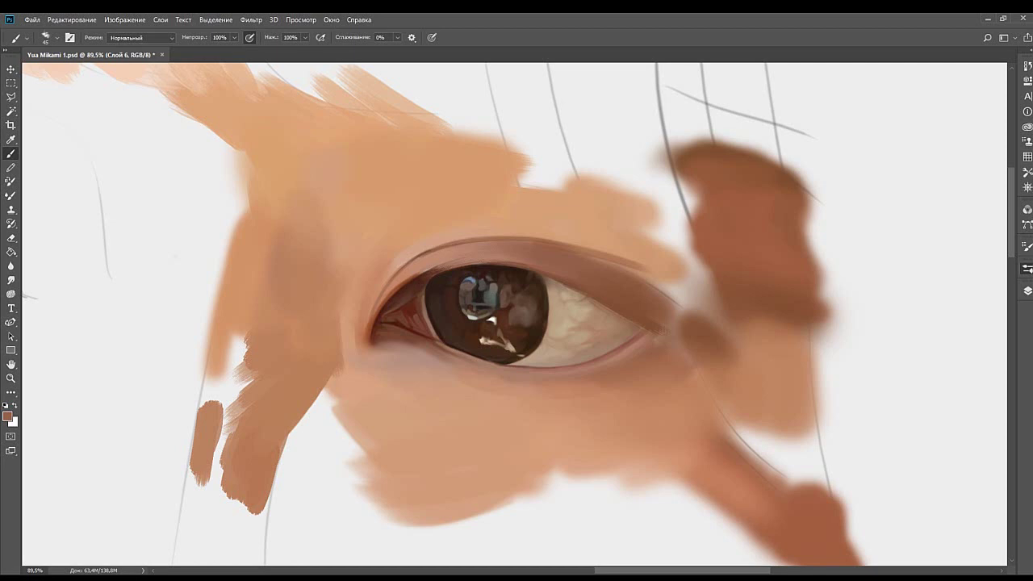
pyautogui.moveTo(475, 212)
pyautogui.mouseDown()
pyautogui.moveTo(557, 152)
pyautogui.moveTo(586, 221)
pyautogui.moveTo(543, 200)
pyautogui.moveTo(543, 142)
pyautogui.mouseUp()
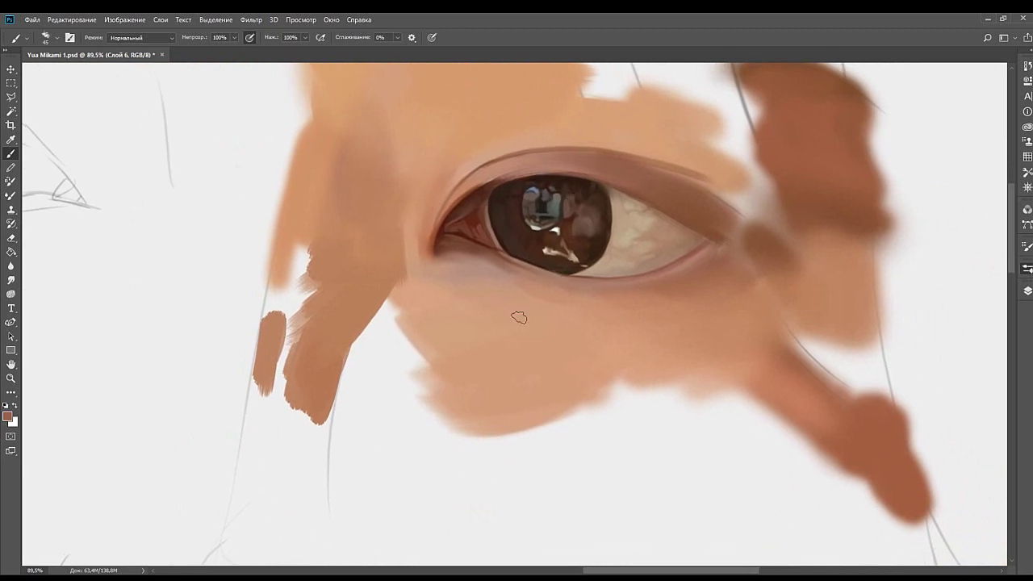
# Paint a light orange stroke at the base of the nose beside the nostril with brush size 40.
pyautogui.moveTo(519, 315)
pyautogui.mouseDown()
pyautogui.moveTo(544, 298)
pyautogui.moveTo(541, 284)
pyautogui.mouseUp()
pyautogui.press(']')
pyautogui.press(']')
pyautogui.moveTo(474, 331); pyautogui.dragTo(481, 288)
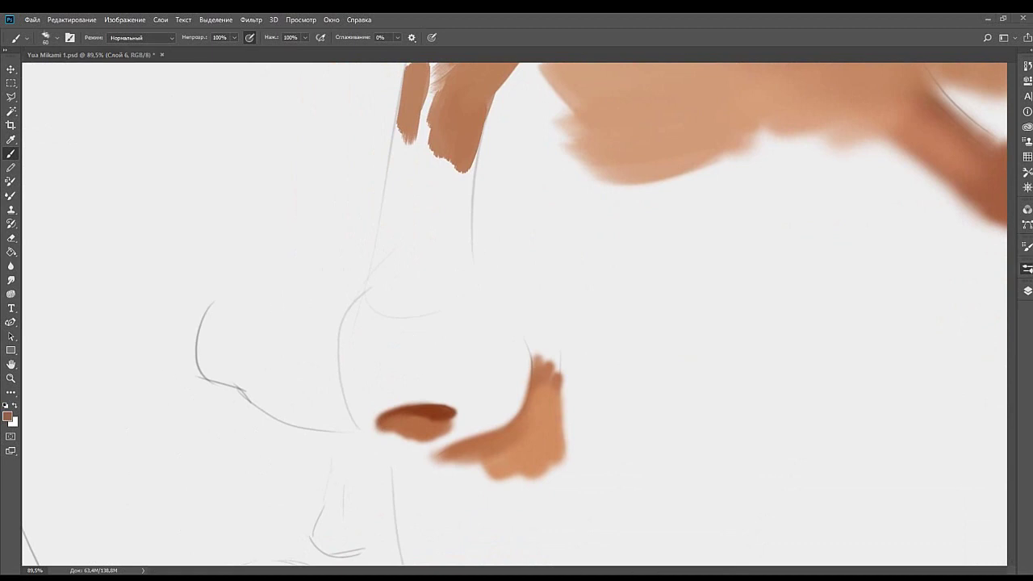
pyautogui.moveTo(459, 376)
pyautogui.mouseDown()
pyautogui.moveTo(490, 318)
pyautogui.moveTo(585, 232)
pyautogui.mouseUp()
pyautogui.moveTo(449, 283); pyautogui.dragTo(473, 282)
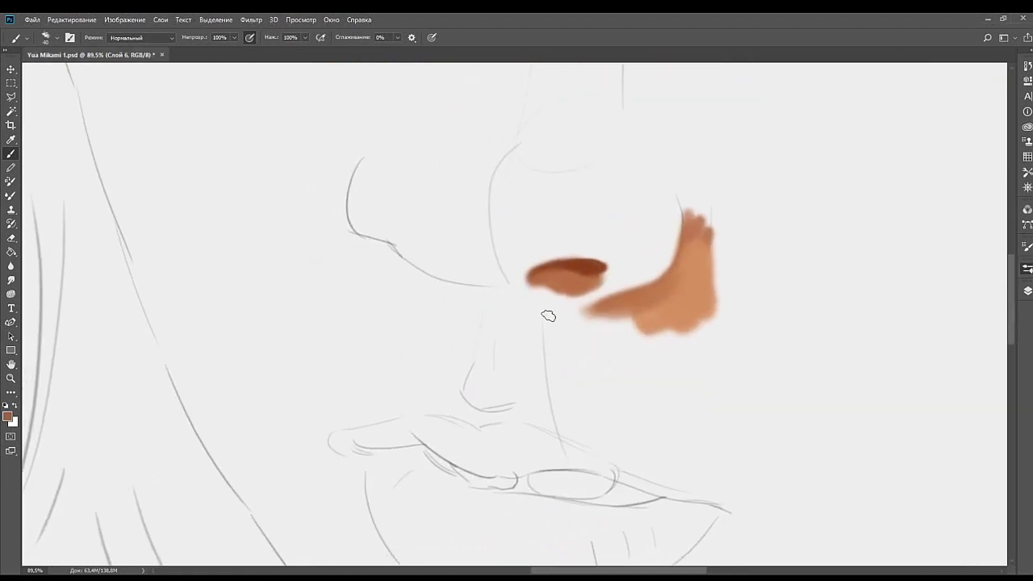
pyautogui.moveTo(548, 316)
pyautogui.mouseDown()
pyautogui.moveTo(500, 280)
pyautogui.moveTo(517, 279)
pyautogui.moveTo(503, 284)
pyautogui.moveTo(512, 275)
pyautogui.moveTo(496, 283)
pyautogui.moveTo(544, 290)
pyautogui.moveTo(507, 287)
pyautogui.mouseUp()
pyautogui.keyDown('alt'); pyautogui.click(192, 291); pyautogui.keyUp('alt')
pyautogui.hotkey('ctrl', 'z')
pyautogui.moveTo(544, 287); pyautogui.dragTo(488, 288)
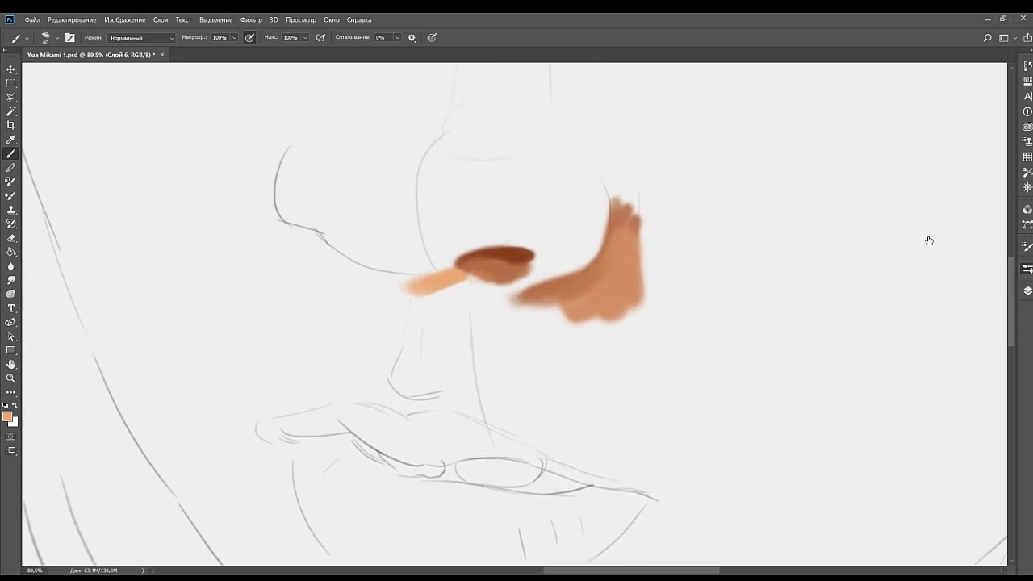
# Blend sampled light orange below the nostril toward the nostril wing with a soft brush at size 40.
pyautogui.moveTo(481, 274)
pyautogui.mouseDown()
pyautogui.moveTo(452, 281)
pyautogui.moveTo(524, 277)
pyautogui.moveTo(539, 264)
pyautogui.moveTo(493, 288)
pyautogui.moveTo(524, 269)
pyautogui.moveTo(553, 279)
pyautogui.mouseUp()
pyautogui.keyDown('alt'); pyautogui.click(456, 280); pyautogui.keyUp('alt')
pyautogui.moveTo(567, 278); pyautogui.dragTo(501, 307)
pyautogui.hotkey('ctrl', 'z')
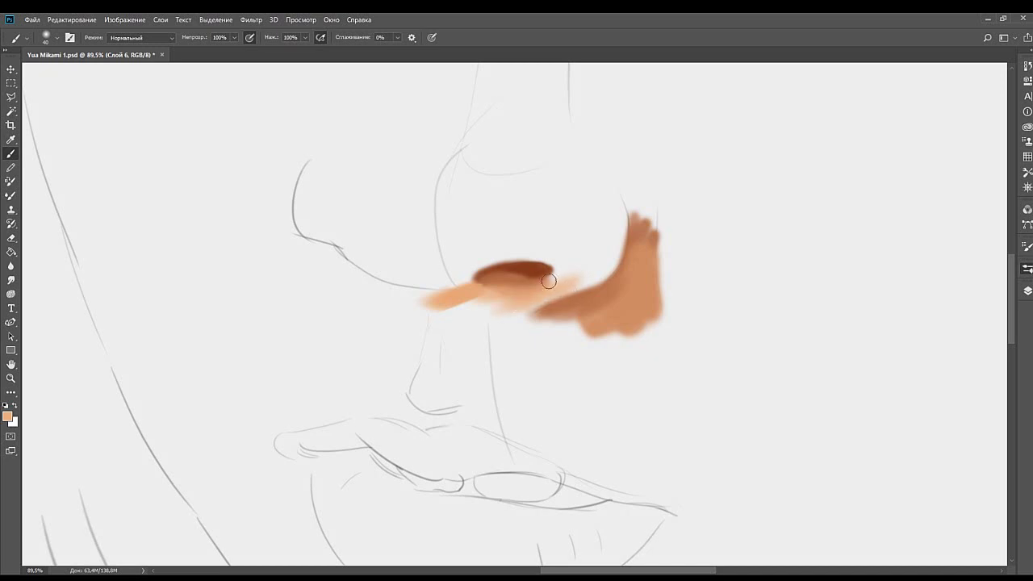
# Sample dark reddish brown and paint a thin shadow line under the nostril wing at brush size 15.
pyautogui.keyDown('alt'); pyautogui.click(549, 278); pyautogui.keyUp('alt')
pyautogui.press('p')
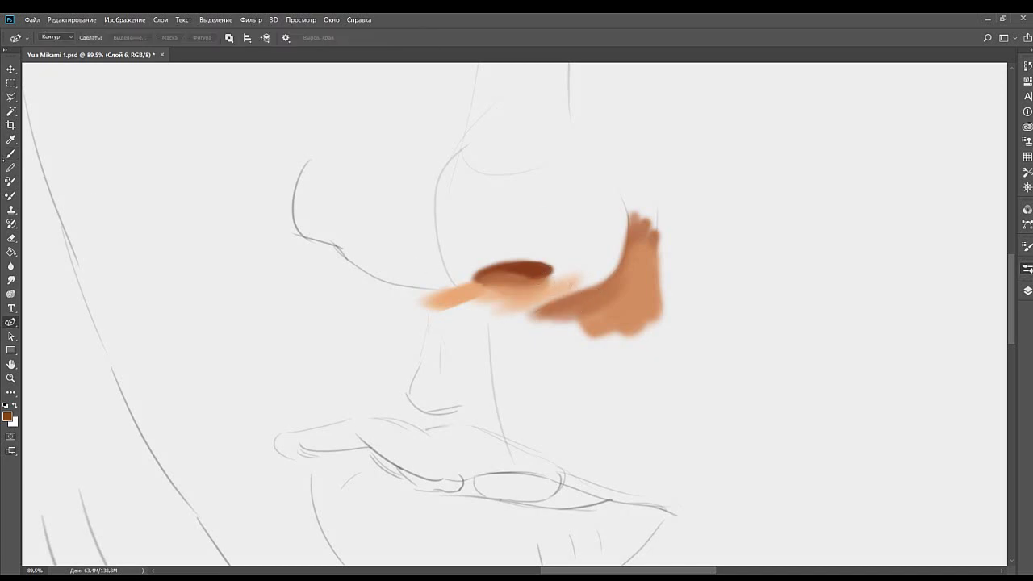
pyautogui.press('b')
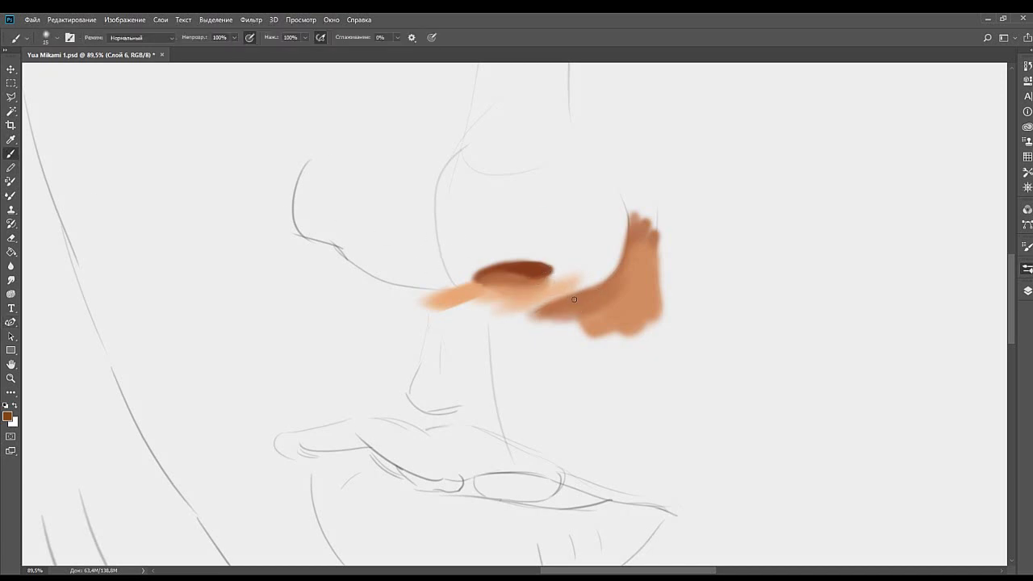
pyautogui.moveTo(602, 286)
pyautogui.mouseDown()
pyautogui.moveTo(596, 303)
pyautogui.moveTo(551, 316)
pyautogui.mouseUp()
pyautogui.hotkey('ctrl', 'z')
pyautogui.moveTo(610, 293); pyautogui.dragTo(556, 314)
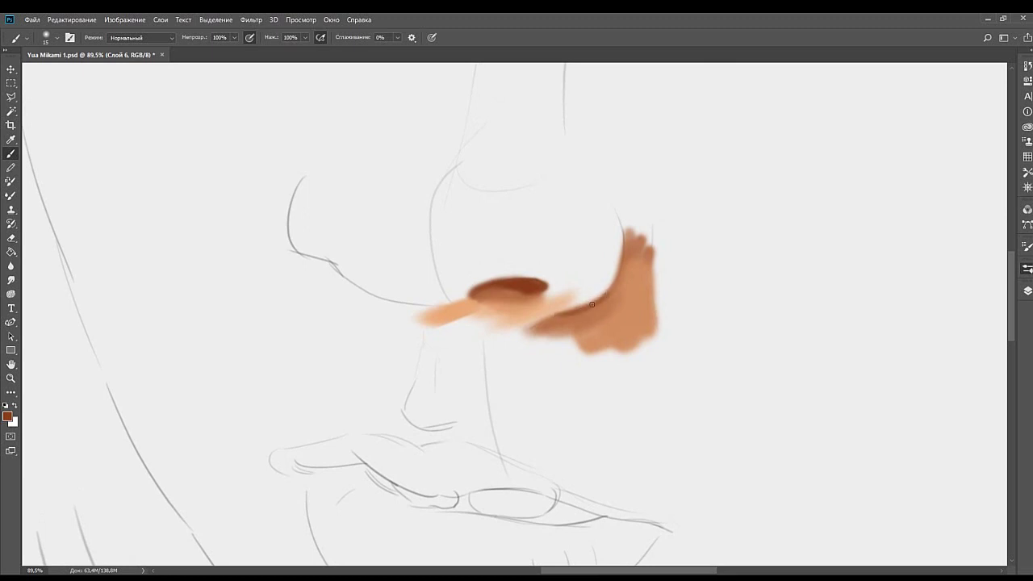
pyautogui.hotkey('ctrl', 'z')
pyautogui.hotkey('ctrl', 'shift', 'z')
pyautogui.hotkey('ctrl', 'z')
pyautogui.hotkey('ctrl', 'shift', 'z')
pyautogui.moveTo(588, 304)
pyautogui.mouseDown()
pyautogui.moveTo(533, 358)
pyautogui.moveTo(553, 311)
pyautogui.mouseUp()
pyautogui.hotkey('ctrl', 'z')
# Extend the dark contour line up along the outer edge of the nostril wing.
pyautogui.moveTo(532, 361); pyautogui.dragTo(549, 295)
pyautogui.hotkey('ctrl', 'z')
pyautogui.moveTo(536, 355)
pyautogui.mouseDown()
pyautogui.moveTo(542, 297)
pyautogui.moveTo(541, 344)
pyautogui.moveTo(542, 263)
pyautogui.mouseUp()
pyautogui.hotkey('ctrl', 'z')
pyautogui.moveTo(532, 360); pyautogui.dragTo(552, 300)
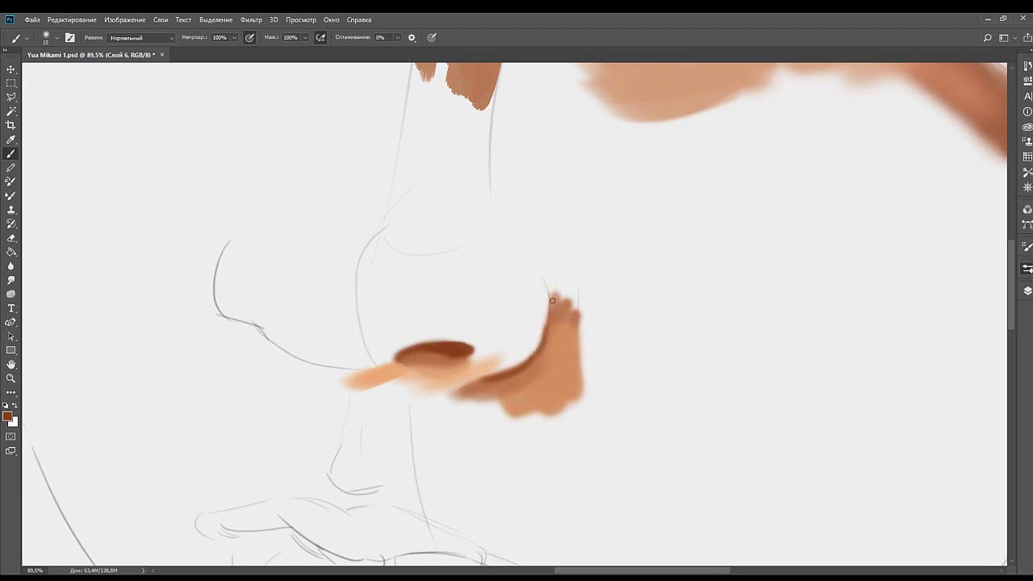
# Block in an orange-brown patch on the outer part of the nostril wing with a soft brush at size 35.
pyautogui.moveTo(539, 355)
pyautogui.mouseDown()
pyautogui.moveTo(551, 301)
pyautogui.moveTo(638, 290)
pyautogui.mouseUp()
pyautogui.moveTo(541, 271)
pyautogui.mouseDown()
pyautogui.moveTo(579, 257)
pyautogui.moveTo(567, 301)
pyautogui.mouseUp()
pyautogui.keyDown('alt'); pyautogui.click(276, 259); pyautogui.keyUp('alt')
pyautogui.moveTo(558, 346)
pyautogui.mouseDown()
pyautogui.moveTo(564, 329)
pyautogui.moveTo(575, 333)
pyautogui.moveTo(563, 323)
pyautogui.moveTo(579, 355)
pyautogui.moveTo(589, 332)
pyautogui.moveTo(587, 345)
pyautogui.moveTo(587, 300)
pyautogui.mouseUp()
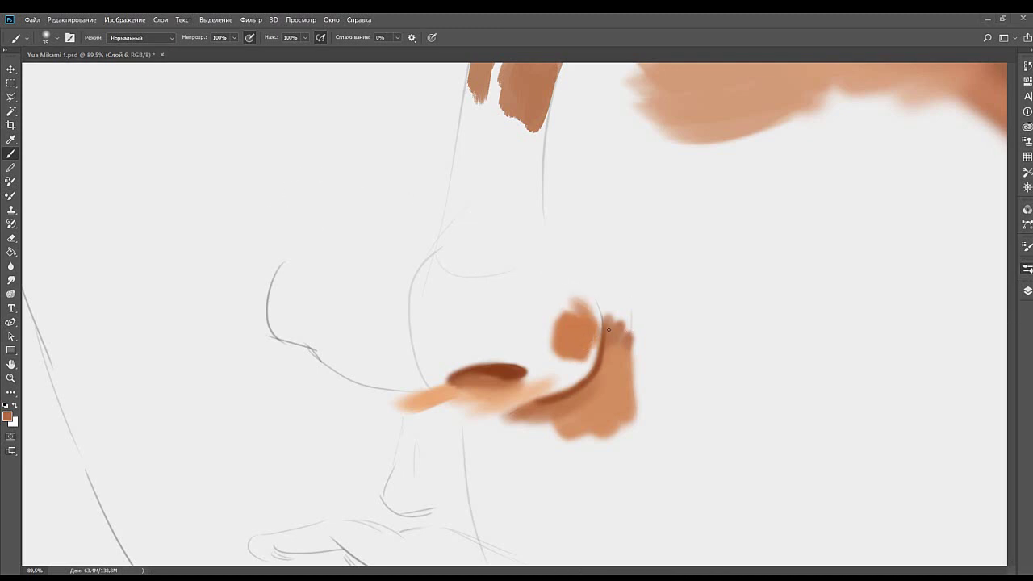
# Shade the upper fold of the nostril wing with sampled brown, continuing the contour upward.
pyautogui.moveTo(603, 326); pyautogui.dragTo(571, 271)
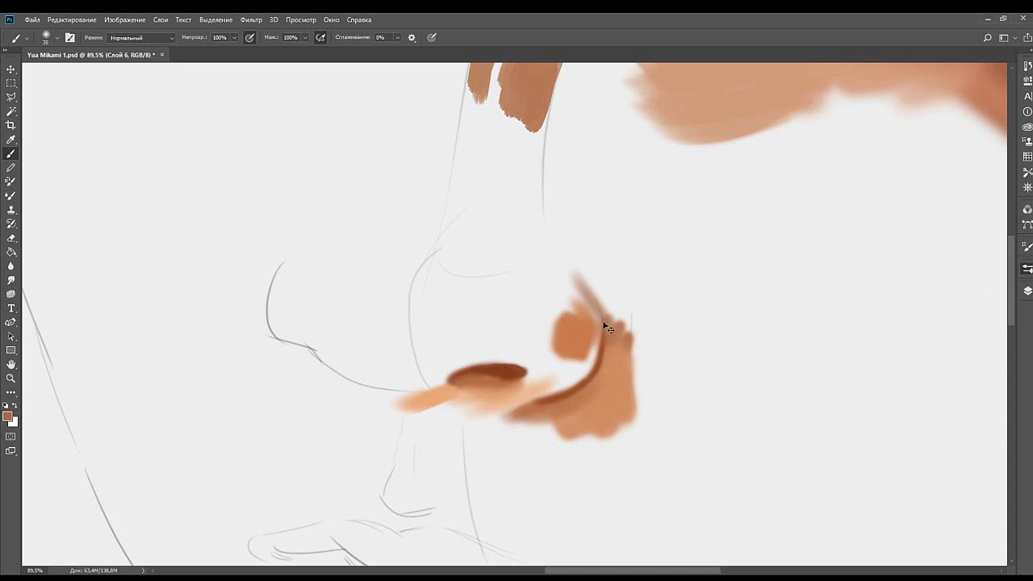
pyautogui.hotkey('ctrl', 'z')
pyautogui.moveTo(604, 326); pyautogui.dragTo(581, 274)
pyautogui.keyDown('alt'); pyautogui.click(603, 350); pyautogui.keyUp('alt')
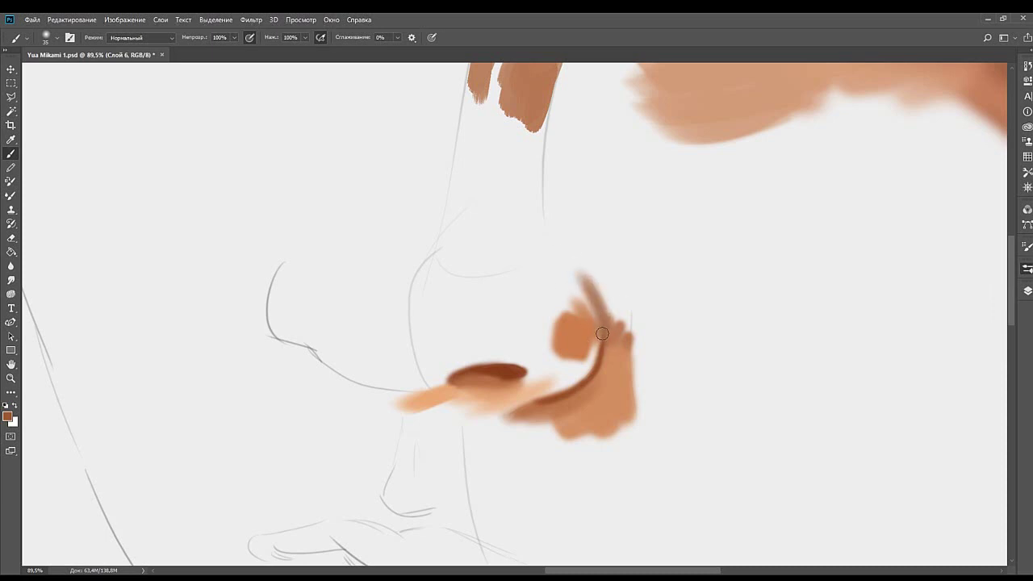
pyautogui.moveTo(603, 334)
pyautogui.mouseDown()
pyautogui.moveTo(580, 274)
pyautogui.moveTo(579, 284)
pyautogui.mouseUp()
pyautogui.moveTo(554, 289); pyautogui.dragTo(604, 304)
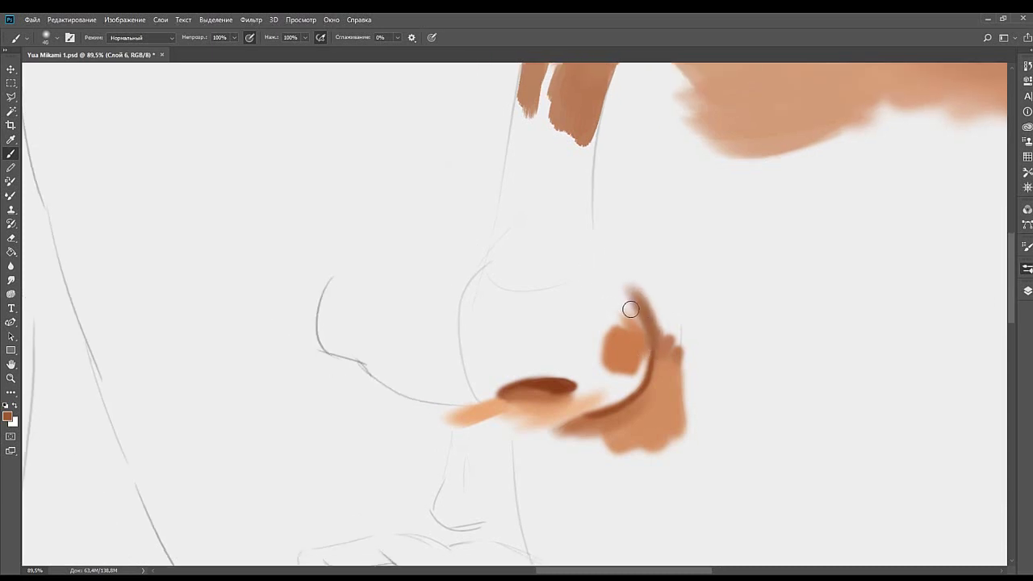
pyautogui.click(923, 271)
pyautogui.moveTo(641, 336)
pyautogui.mouseDown()
pyautogui.moveTo(618, 287)
pyautogui.moveTo(584, 299)
pyautogui.moveTo(624, 297)
pyautogui.mouseUp()
# Block in the side of the lower nose bridge with sampled brown using a textured brush at size 50.
pyautogui.press('z')
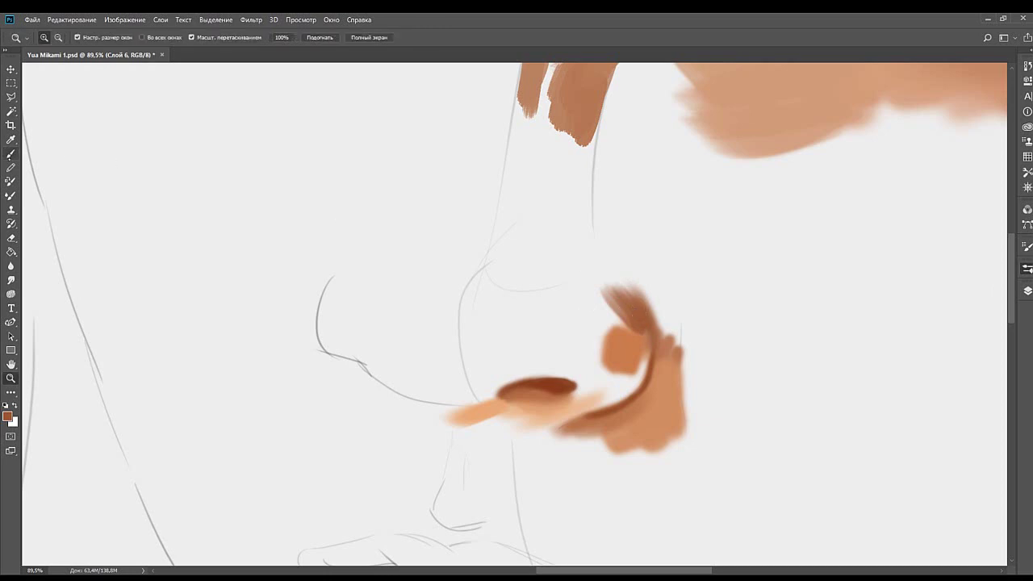
pyautogui.click(10, 155)
pyautogui.moveTo(615, 259)
pyautogui.mouseDown()
pyautogui.moveTo(570, 272)
pyautogui.moveTo(561, 322)
pyautogui.mouseUp()
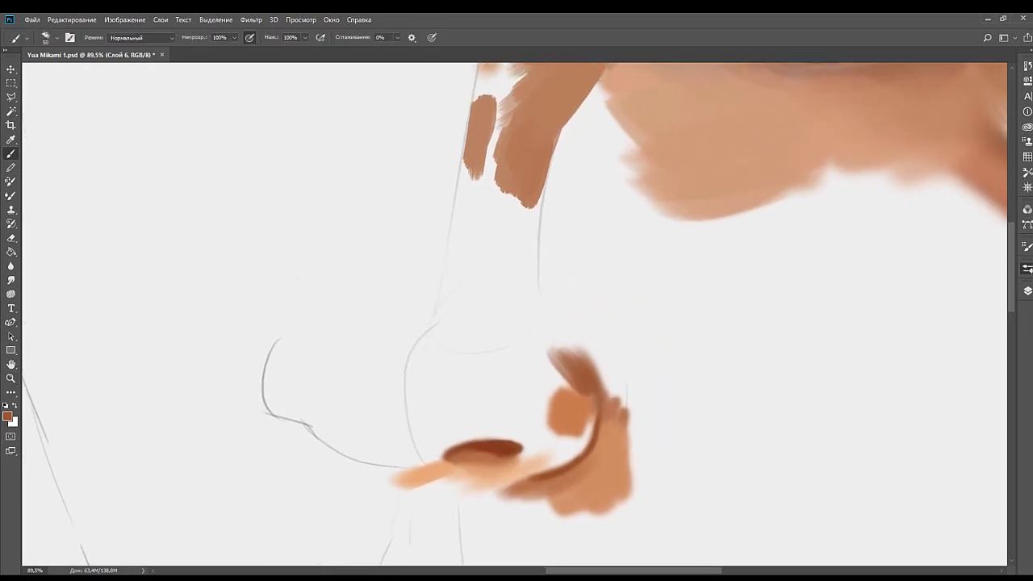
pyautogui.moveTo(536, 222); pyautogui.dragTo(518, 248)
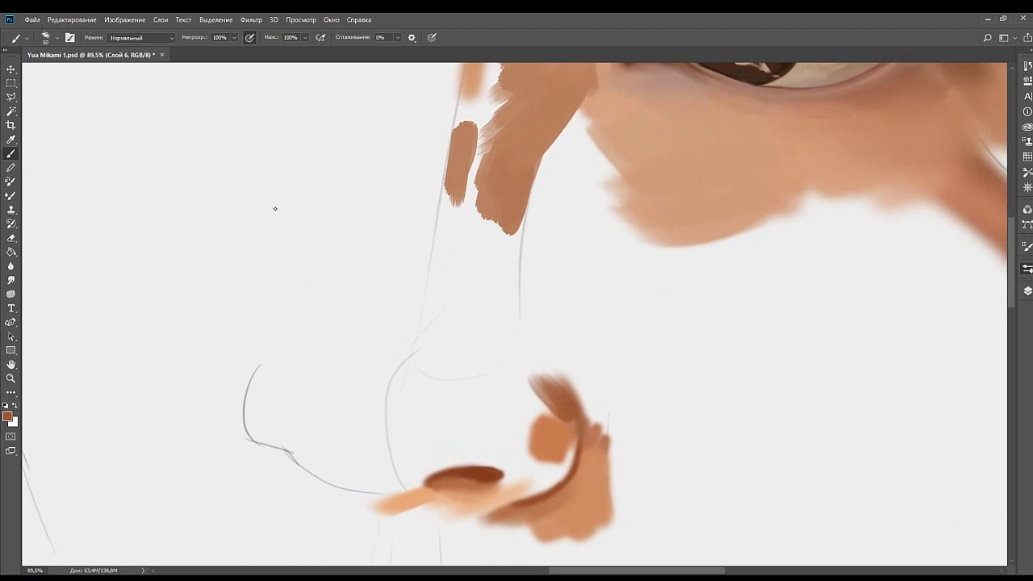
pyautogui.keyDown('alt'); pyautogui.click(216, 157); pyautogui.keyUp('alt')
pyautogui.moveTo(482, 313)
pyautogui.mouseDown()
pyautogui.moveTo(471, 333)
pyautogui.moveTo(476, 340)
pyautogui.moveTo(482, 320)
pyautogui.moveTo(494, 359)
pyautogui.mouseUp()
pyautogui.hotkey('ctrl', 'z')
pyautogui.moveTo(511, 320)
pyautogui.mouseDown()
pyautogui.moveTo(501, 349)
pyautogui.moveTo(476, 319)
pyautogui.moveTo(468, 360)
pyautogui.moveTo(467, 315)
pyautogui.moveTo(480, 308)
pyautogui.moveTo(458, 376)
pyautogui.moveTo(463, 324)
pyautogui.mouseUp()
pyautogui.scroll(2, 479, 306)
pyautogui.moveTo(481, 279)
pyautogui.mouseDown()
pyautogui.moveTo(488, 317)
pyautogui.moveTo(445, 344)
pyautogui.moveTo(533, 425)
pyautogui.moveTo(495, 261)
pyautogui.mouseUp()
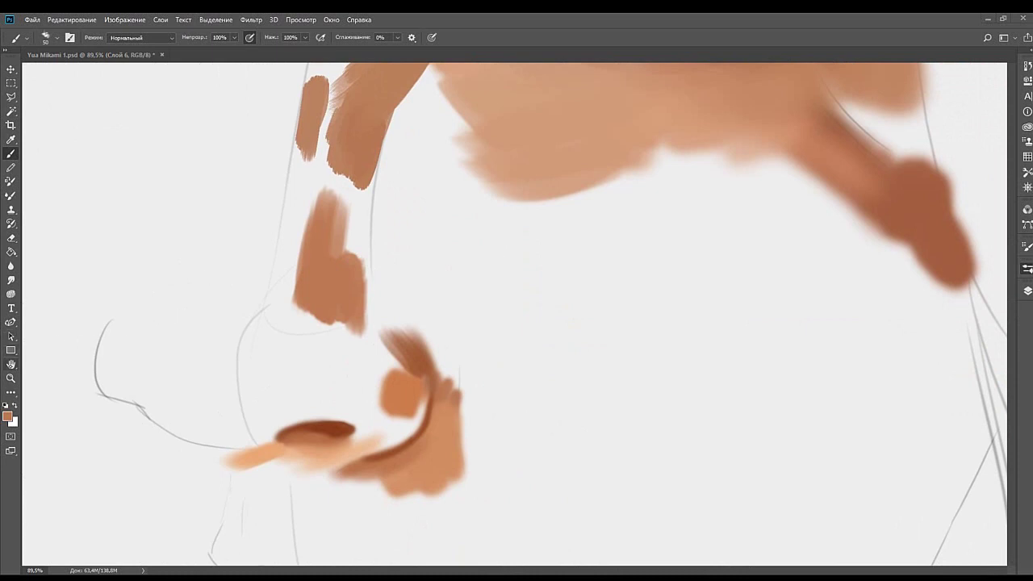
# Zoom out to 41.75% to check the whole face and save the document.
pyautogui.press('z')
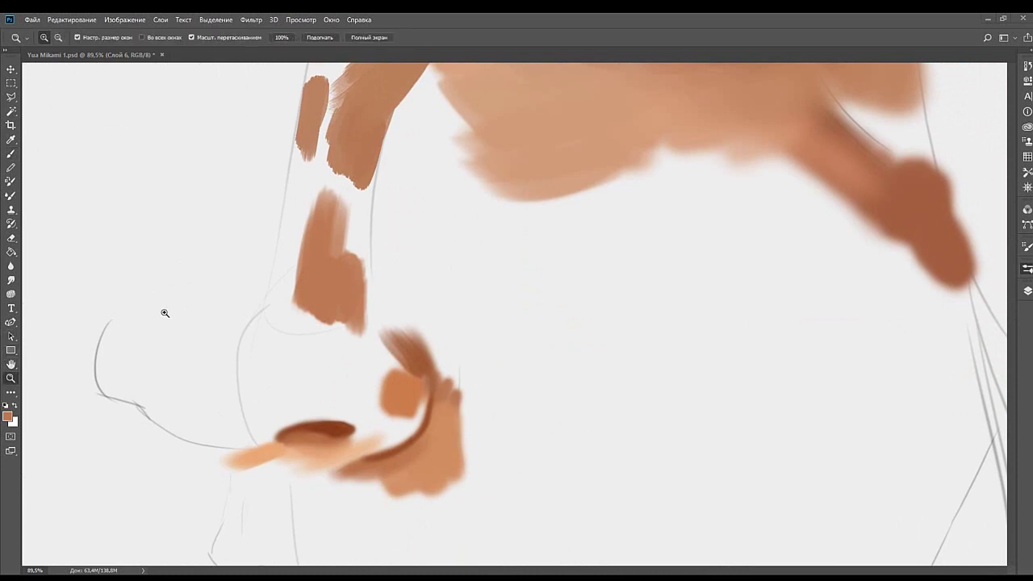
pyautogui.moveTo(593, 290); pyautogui.dragTo(450, 279)
pyautogui.moveTo(516, 299); pyautogui.dragTo(480, 305)
pyautogui.moveTo(482, 306); pyautogui.dragTo(559, 318)
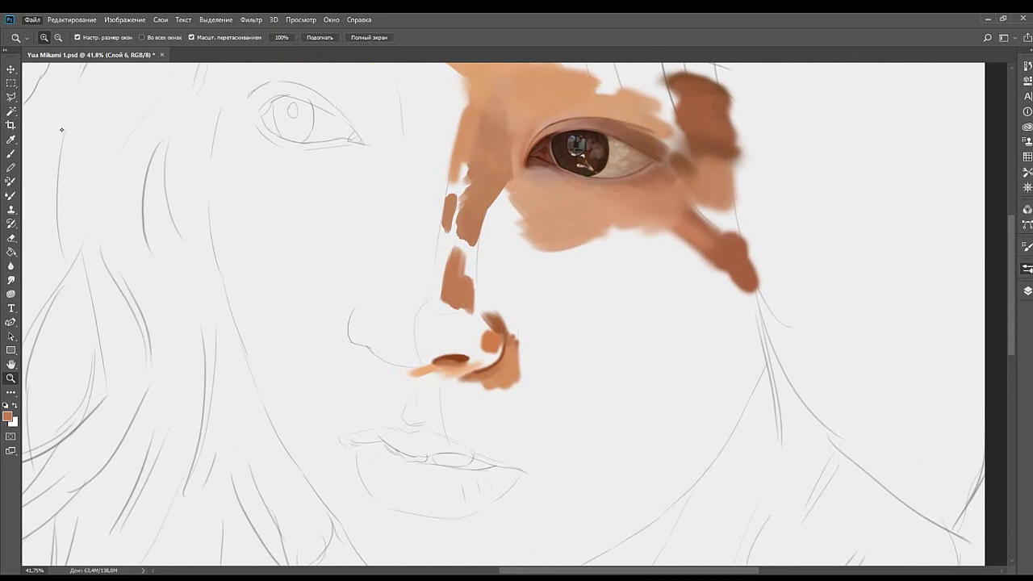
pyautogui.hotkey('ctrl', 's')
# Block in a pale pink patch on the cheek below the eye with the textured brush at size 150.
pyautogui.moveTo(543, 223); pyautogui.dragTo(598, 201)
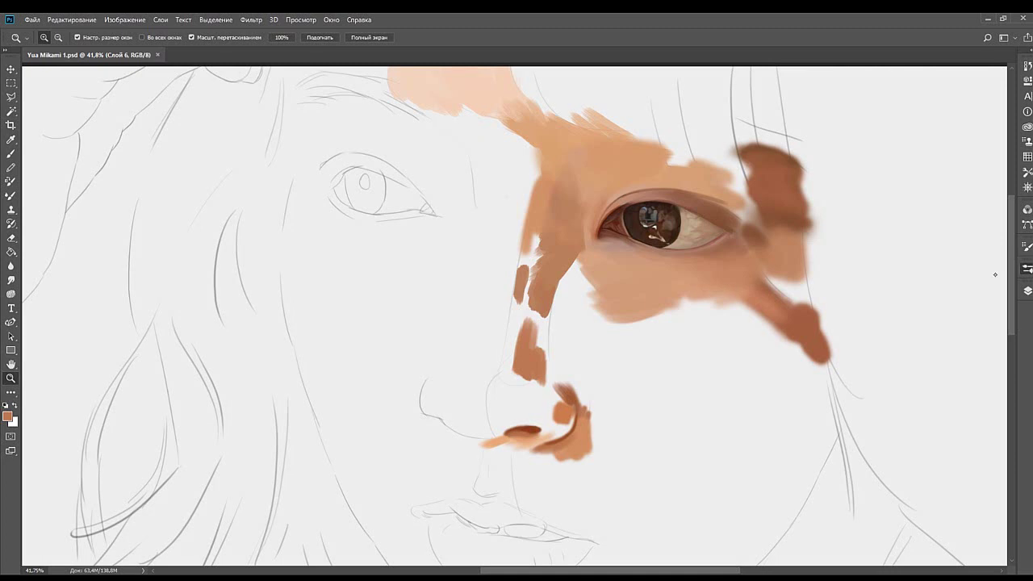
pyautogui.moveTo(620, 298); pyautogui.dragTo(541, 267)
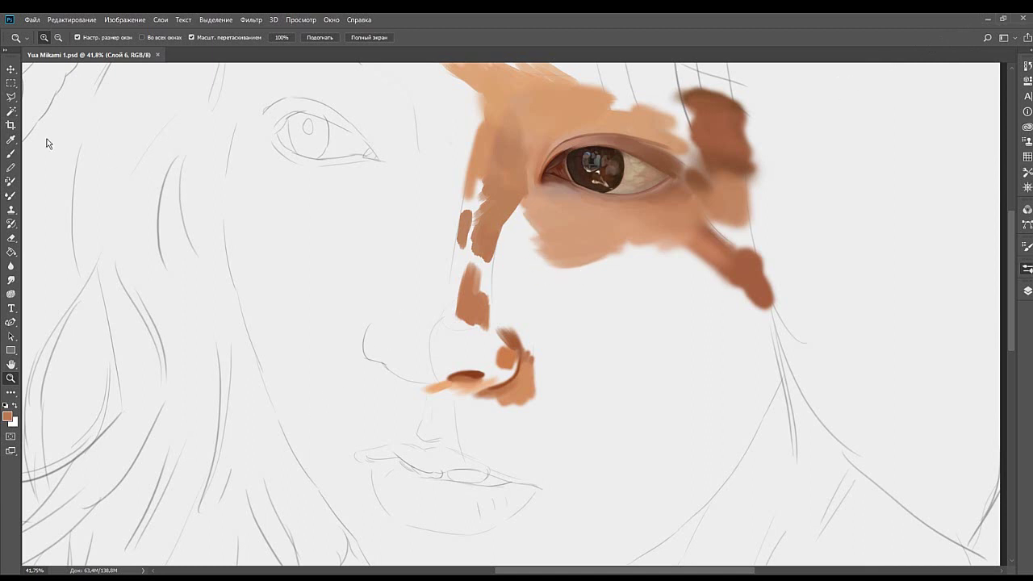
pyautogui.click(10, 153)
pyautogui.moveTo(574, 267); pyautogui.dragTo(533, 247)
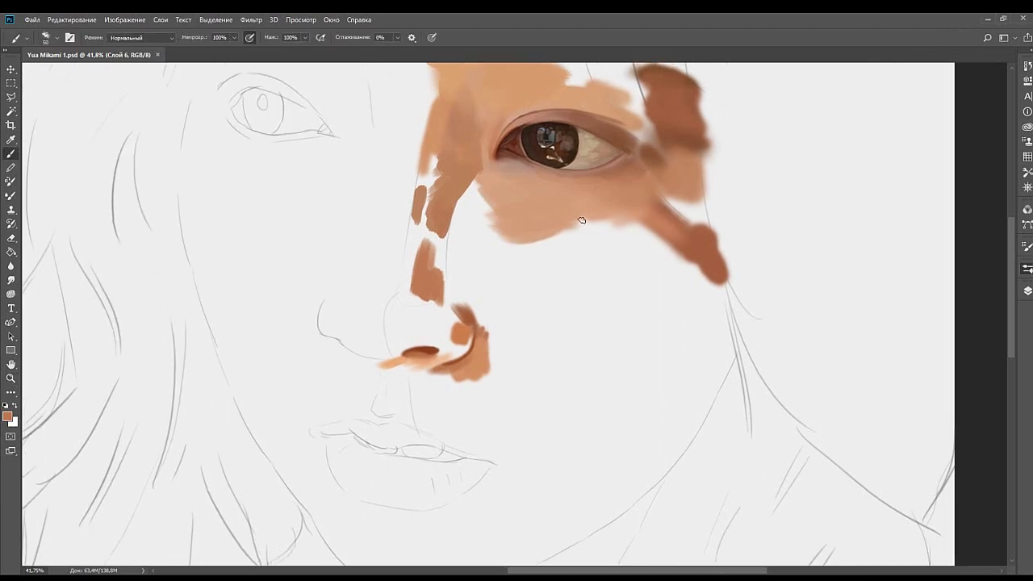
pyautogui.press(']')
pyautogui.press(']')
pyautogui.press(']')
pyautogui.press(']')
pyautogui.press(']')
pyautogui.press(']')
pyautogui.press(']')
pyautogui.press(']')
pyautogui.keyDown('alt'); pyautogui.click(250, 250); pyautogui.keyUp('alt')
pyautogui.moveTo(583, 261)
pyautogui.mouseDown()
pyautogui.moveTo(592, 279)
pyautogui.moveTo(597, 249)
pyautogui.mouseUp()
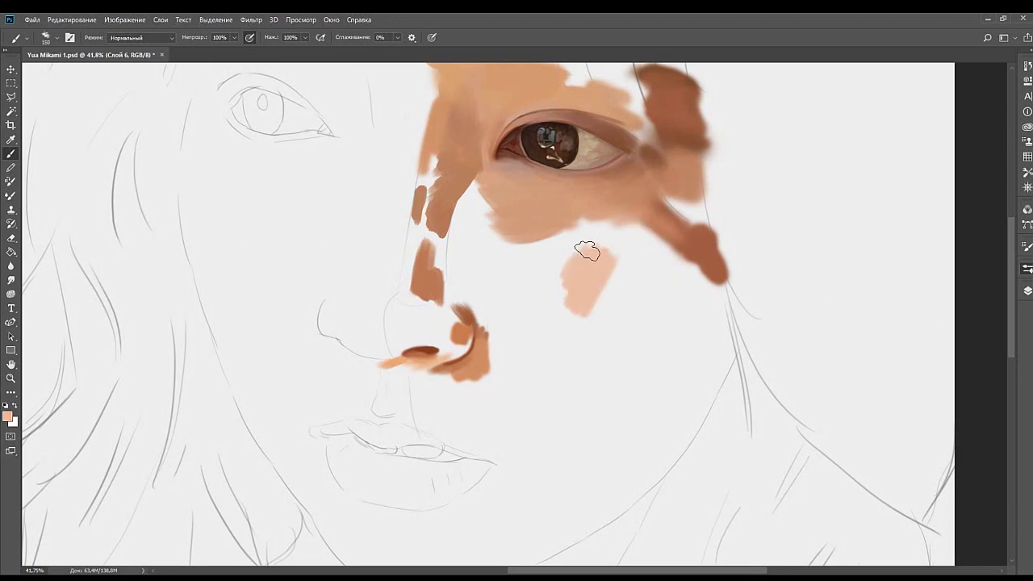
pyautogui.moveTo(580, 310); pyautogui.dragTo(607, 297)
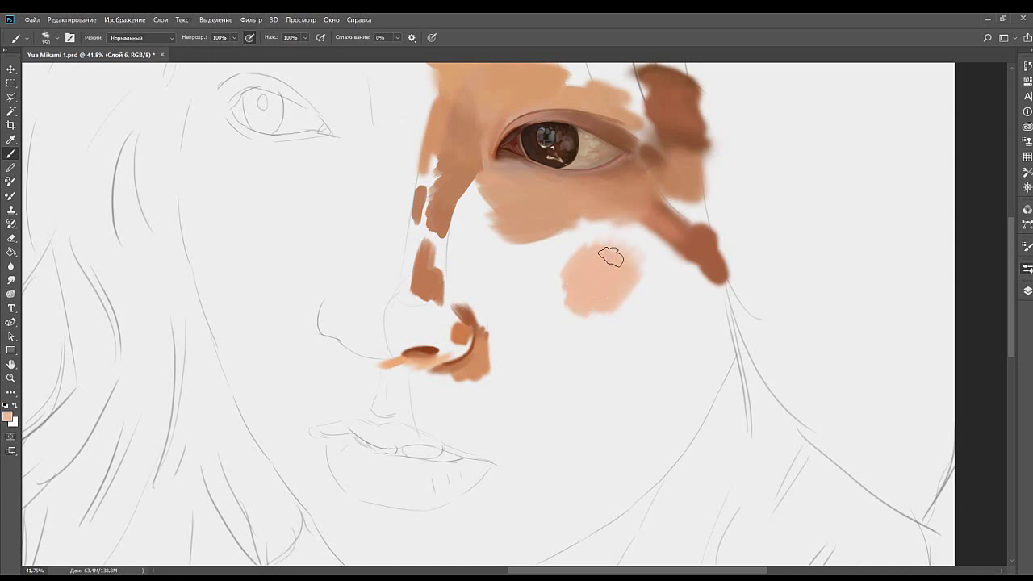
# Extend the pale pink cheek tone outward over the inner part of the reddish-brown cheekbone patch, sampling nearby colours.
pyautogui.moveTo(675, 210); pyautogui.dragTo(602, 270)
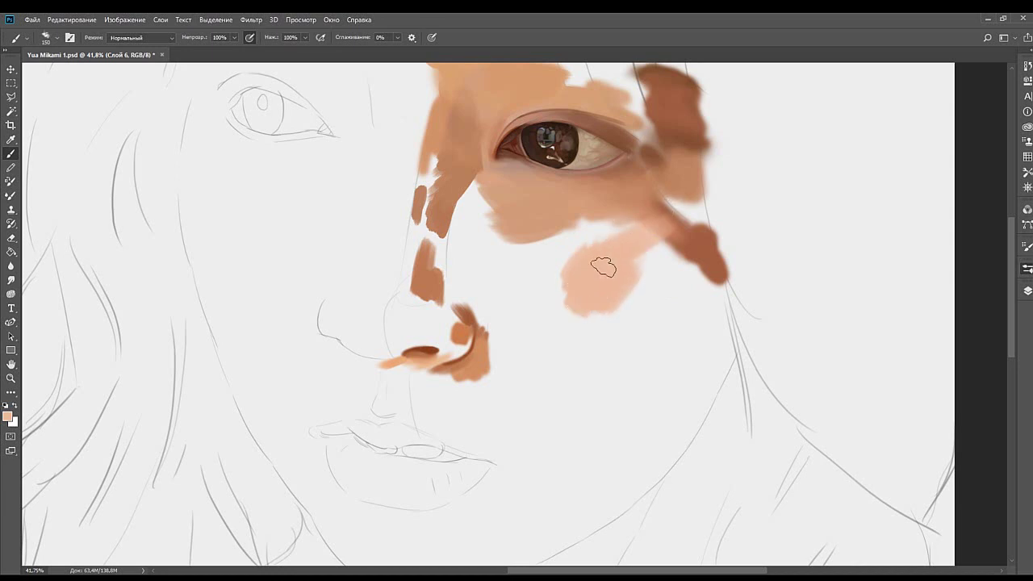
pyautogui.keyDown('alt'); pyautogui.click(672, 230); pyautogui.keyUp('alt')
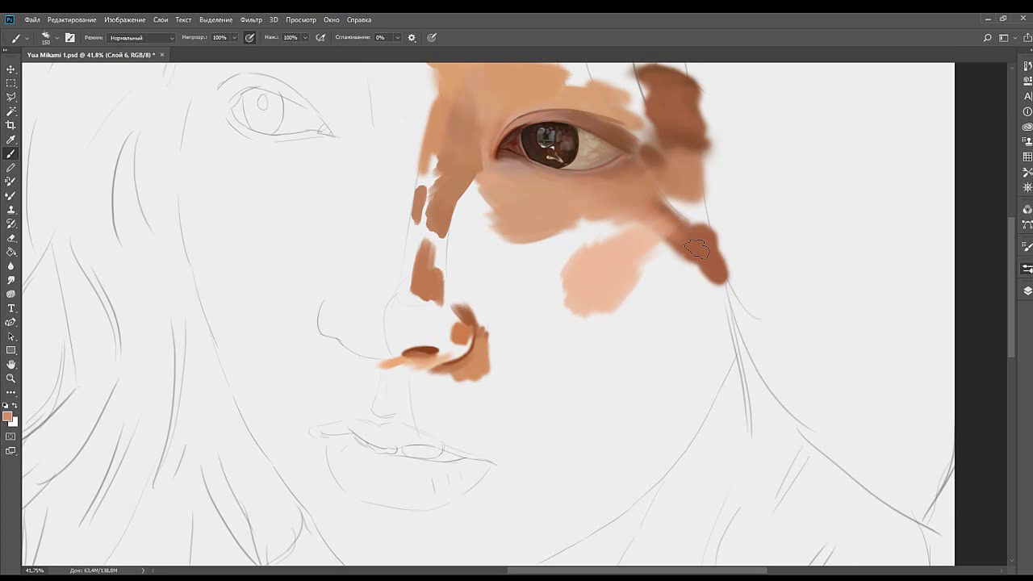
pyautogui.keyDown('alt'); pyautogui.click(634, 254); pyautogui.keyUp('alt')
pyautogui.moveTo(637, 255)
pyautogui.mouseDown()
pyautogui.moveTo(669, 238)
pyautogui.moveTo(662, 272)
pyautogui.moveTo(656, 265)
pyautogui.moveTo(642, 286)
pyautogui.mouseUp()
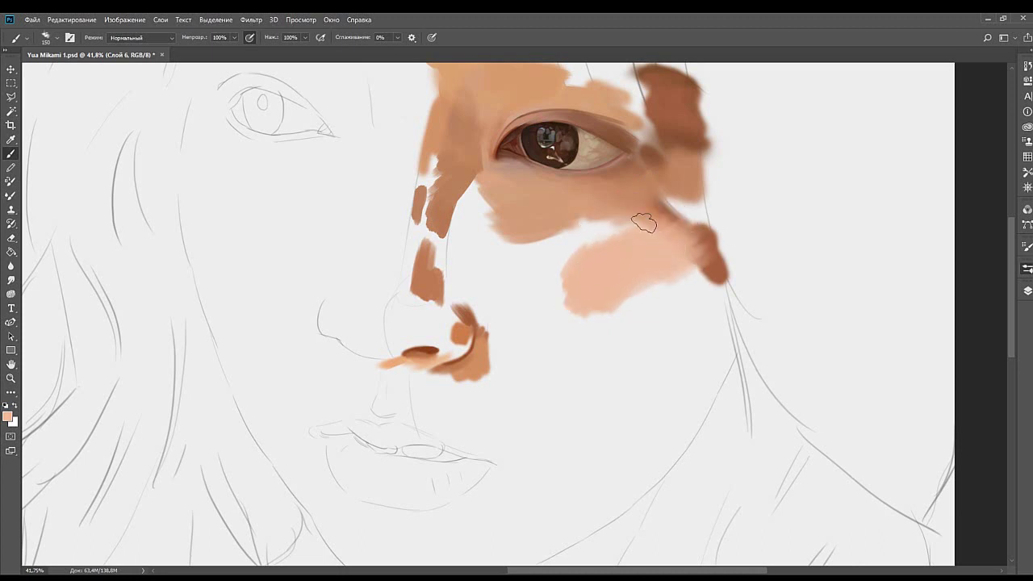
# Join the tan under-eye area to the pink cheek patch with sampled skin tones.
pyautogui.keyDown('alt'); pyautogui.click(623, 244); pyautogui.keyUp('alt')
pyautogui.moveTo(616, 239)
pyautogui.mouseDown()
pyautogui.moveTo(551, 251)
pyautogui.moveTo(576, 242)
pyautogui.mouseUp()
pyautogui.moveTo(577, 245)
pyautogui.mouseDown()
pyautogui.moveTo(643, 267)
pyautogui.moveTo(623, 275)
pyautogui.mouseUp()
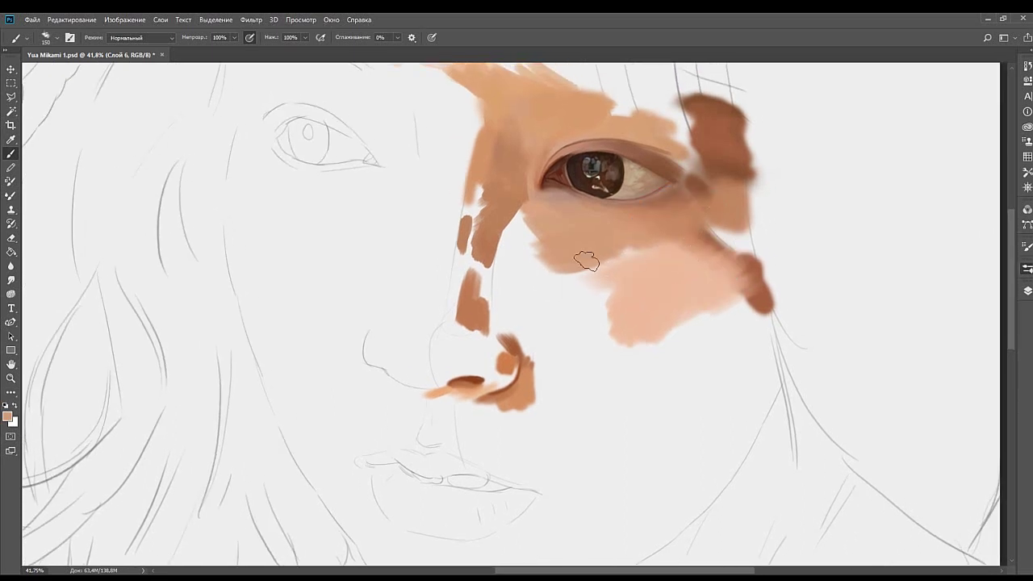
pyautogui.moveTo(686, 245)
pyautogui.mouseDown()
pyautogui.moveTo(586, 261)
pyautogui.moveTo(659, 249)
pyautogui.moveTo(611, 263)
pyautogui.moveTo(632, 244)
pyautogui.moveTo(559, 262)
pyautogui.moveTo(573, 274)
pyautogui.moveTo(636, 245)
pyautogui.mouseUp()
pyautogui.keyDown('alt'); pyautogui.click(648, 264); pyautogui.keyUp('alt')
pyautogui.moveTo(550, 247); pyautogui.dragTo(592, 254)
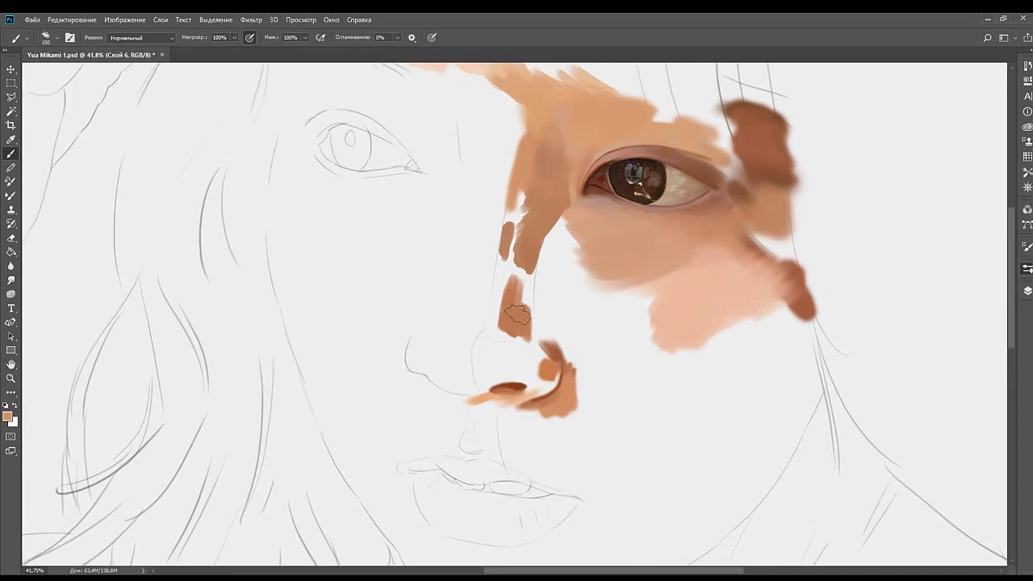
# Block in an ochre patch on the inner cheek beside the lower nose bridge with the textured brush at size 100.
pyautogui.moveTo(588, 297)
pyautogui.mouseDown()
pyautogui.moveTo(501, 250)
pyautogui.moveTo(494, 286)
pyautogui.moveTo(514, 279)
pyautogui.moveTo(493, 311)
pyautogui.mouseUp()
pyautogui.press('[')
pyautogui.scroll(1, 499, 281)
pyautogui.moveTo(494, 266)
pyautogui.mouseDown()
pyautogui.moveTo(519, 288)
pyautogui.moveTo(522, 319)
pyautogui.mouseUp()
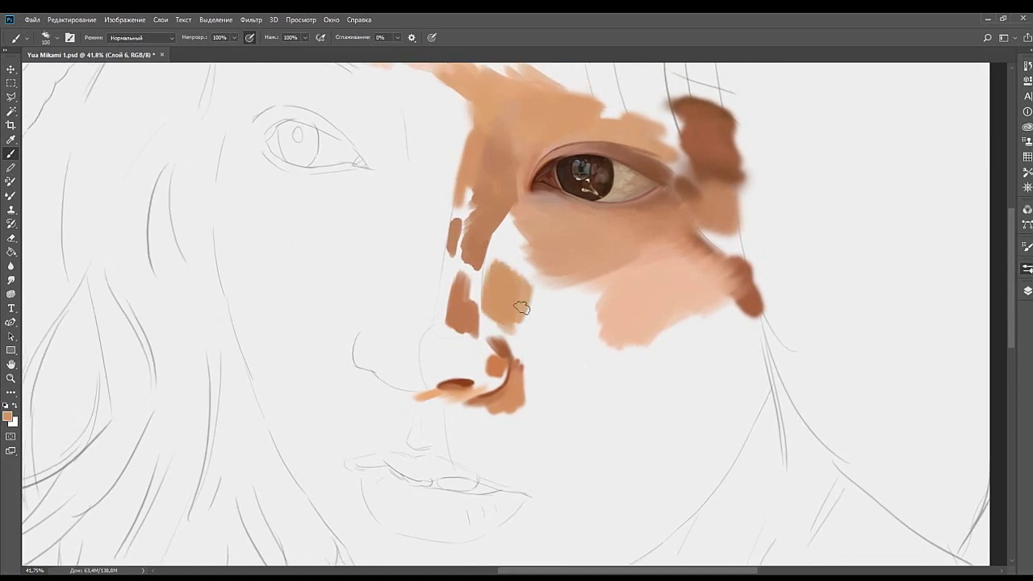
pyautogui.moveTo(525, 283); pyautogui.dragTo(528, 330)
# Blend the ochre inner-cheek patch into the under-eye skin with a soft round brush at size 150.
pyautogui.click(915, 299)
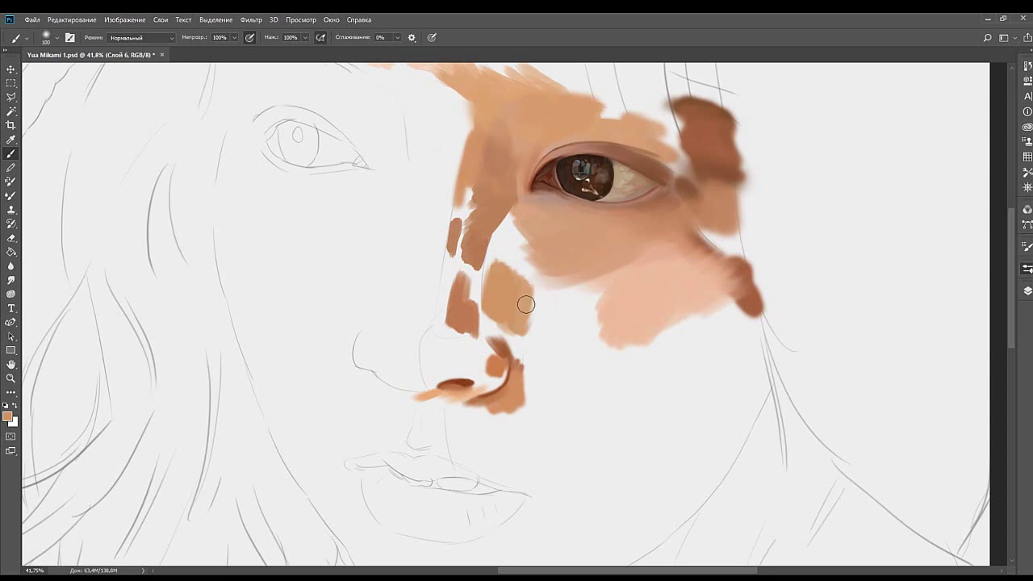
pyautogui.press('[')
pyautogui.press(']')
pyautogui.press(']')
pyautogui.press(']')
pyautogui.moveTo(534, 292)
pyautogui.mouseDown()
pyautogui.moveTo(526, 329)
pyautogui.moveTo(560, 299)
pyautogui.mouseUp()
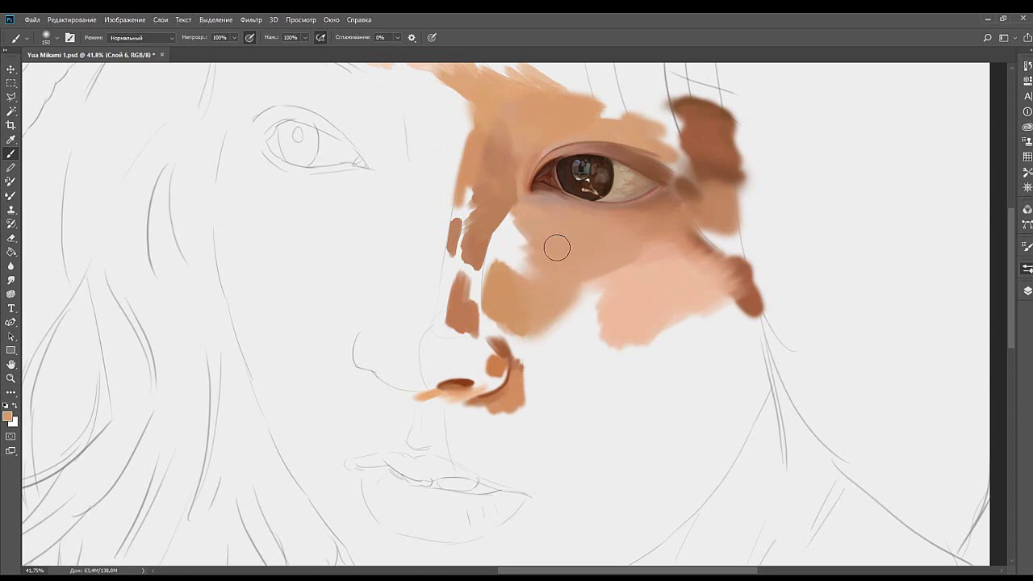
pyautogui.keyDown('alt'); pyautogui.click(516, 298); pyautogui.keyUp('alt')
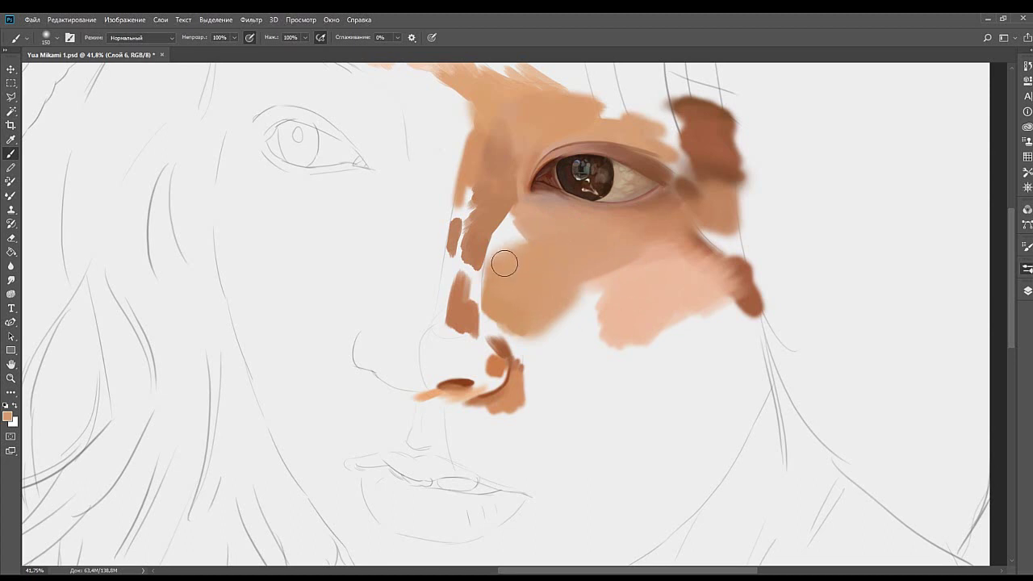
# Fill the unpainted gap between the upper nose bridge and inner cheek with sampled ochre.
pyautogui.press('[')
pyautogui.press('[')
pyautogui.moveTo(490, 259); pyautogui.dragTo(497, 280)
pyautogui.moveTo(502, 234)
pyautogui.mouseDown()
pyautogui.moveTo(546, 202)
pyautogui.moveTo(516, 234)
pyautogui.mouseUp()
pyautogui.keyDown('alt'); pyautogui.click(531, 240); pyautogui.keyUp('alt')
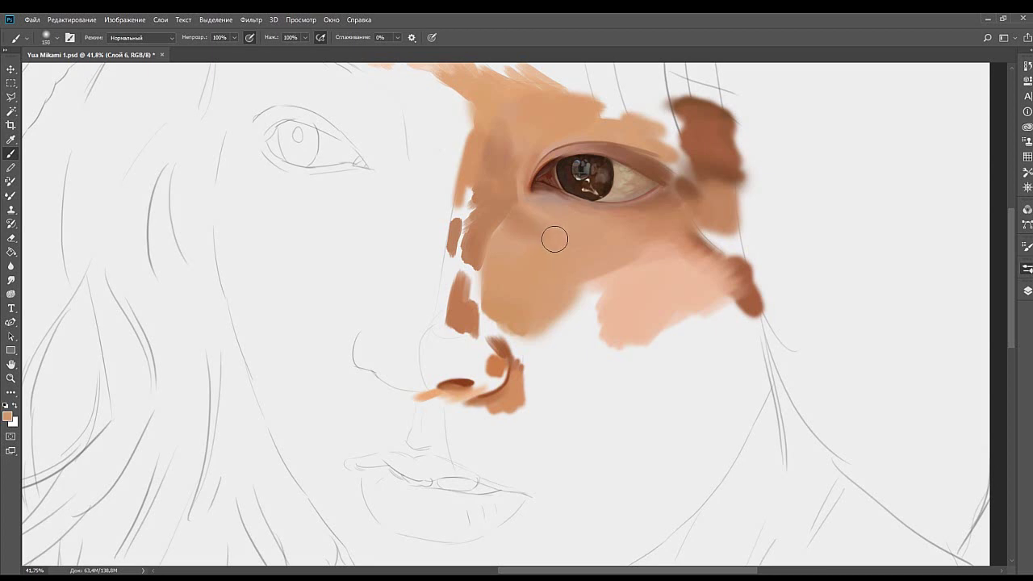
# Soften the transition from the brown side of the nose bridge to the inner cheek with sampled tones at brush size 150.
pyautogui.press(']')
pyautogui.press(']')
pyautogui.press('alt')
pyautogui.moveTo(482, 264); pyautogui.dragTo(527, 260)
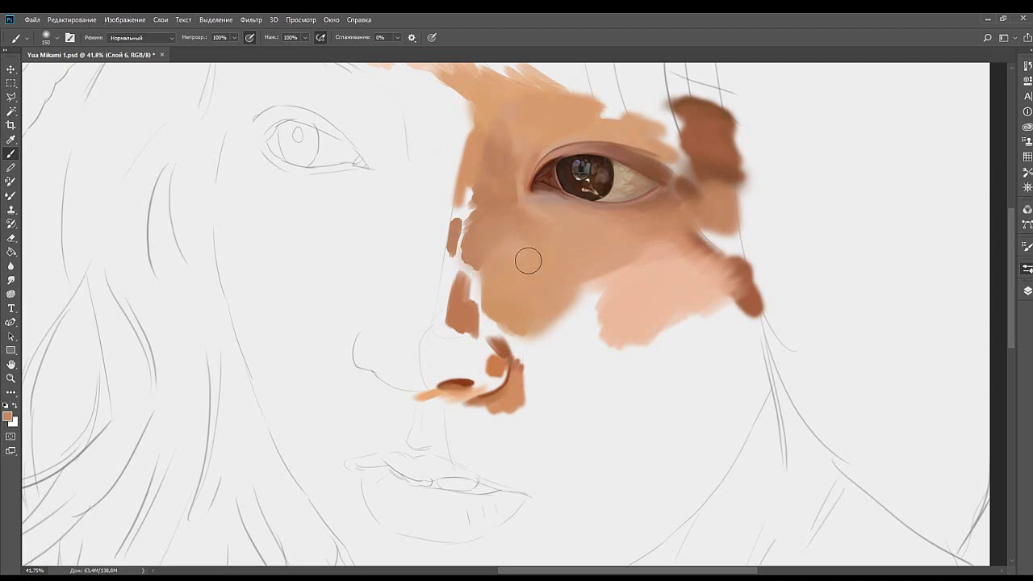
pyautogui.keyDown('alt'); pyautogui.click(530, 262); pyautogui.keyUp('alt')
pyautogui.keyDown('alt'); pyautogui.click(555, 260); pyautogui.keyUp('alt')
pyautogui.keyDown('alt'); pyautogui.click(474, 258); pyautogui.keyUp('alt')
pyautogui.moveTo(476, 279); pyautogui.dragTo(496, 260)
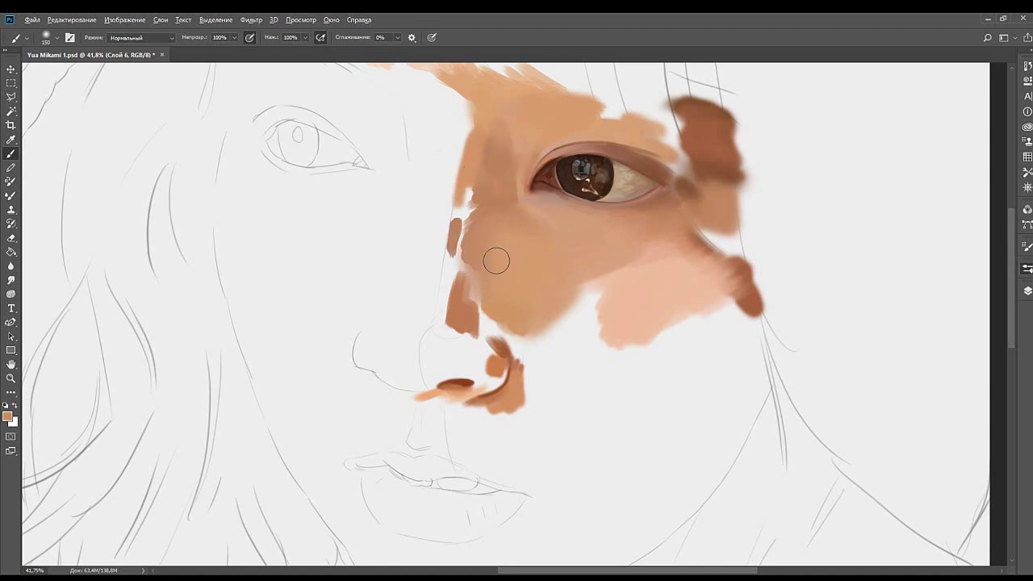
# Block in a light peach patch on the cheek beside the nostril wing with the soft brush at size 150.
pyautogui.press('[')
pyautogui.press('[')
pyautogui.press(']')
pyautogui.press(']')
pyautogui.press(']')
pyautogui.moveTo(550, 371)
pyautogui.mouseDown()
pyautogui.moveTo(538, 371)
pyautogui.moveTo(532, 399)
pyautogui.moveTo(538, 357)
pyautogui.moveTo(547, 392)
pyautogui.moveTo(560, 362)
pyautogui.moveTo(553, 412)
pyautogui.moveTo(546, 406)
pyautogui.mouseUp()
pyautogui.hotkey('ctrl', 'z')
pyautogui.press('[')
pyautogui.press('[')
pyautogui.press('[')
pyautogui.press(']')
pyautogui.press(']')
pyautogui.press(']')
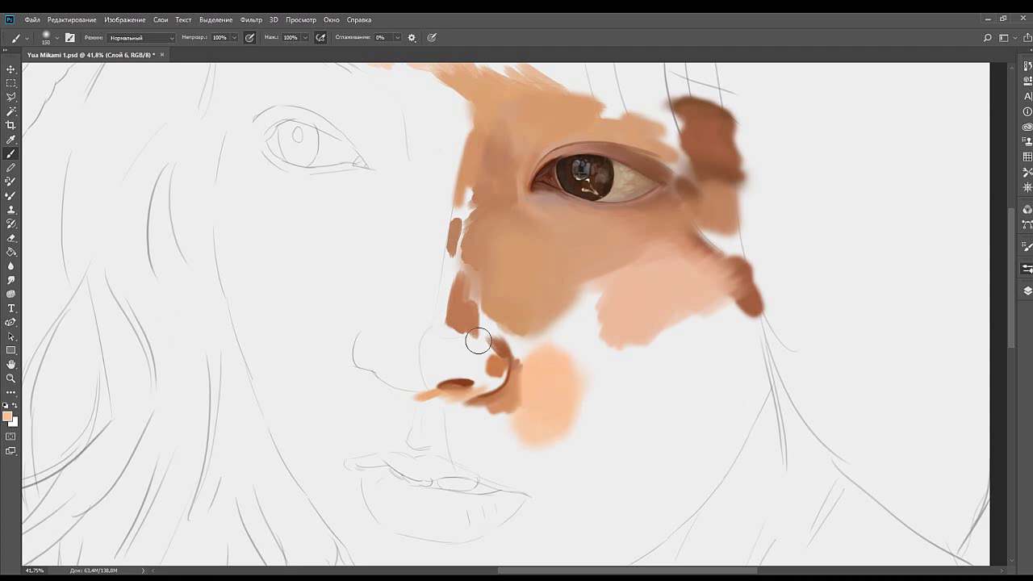
# Connect the nostril wing's upper fold to the ochre inner cheek with sampled orange-tan at brush size 100.
pyautogui.click(10, 140)
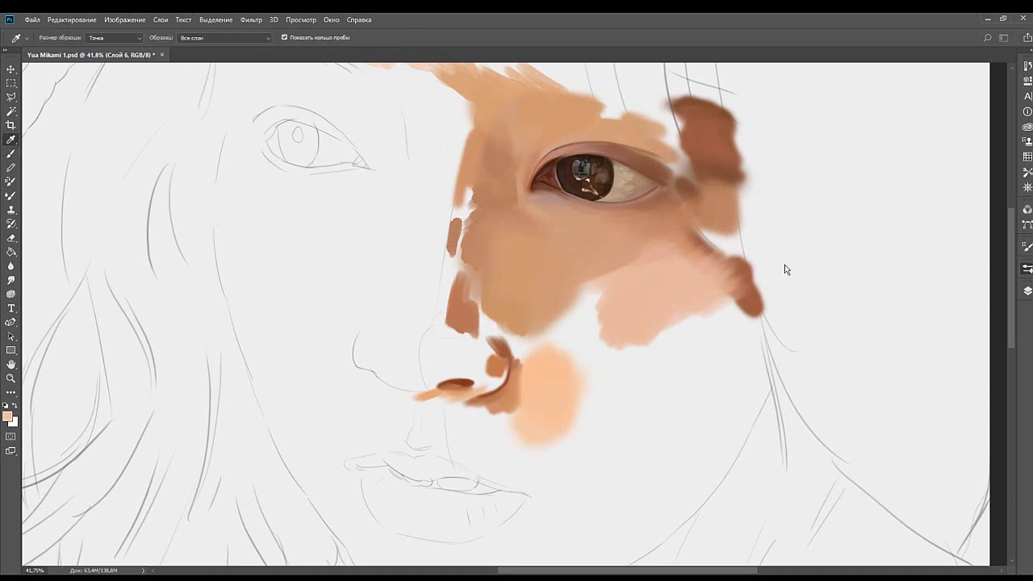
pyautogui.press('b')
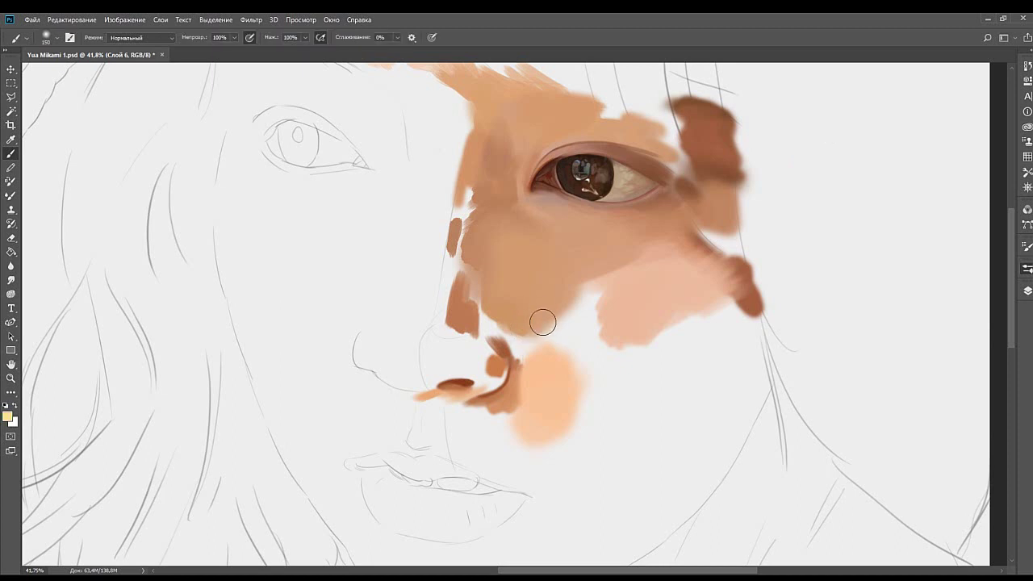
pyautogui.moveTo(527, 365); pyautogui.dragTo(528, 376)
pyautogui.keyDown('alt'); pyautogui.click(514, 390); pyautogui.keyUp('alt')
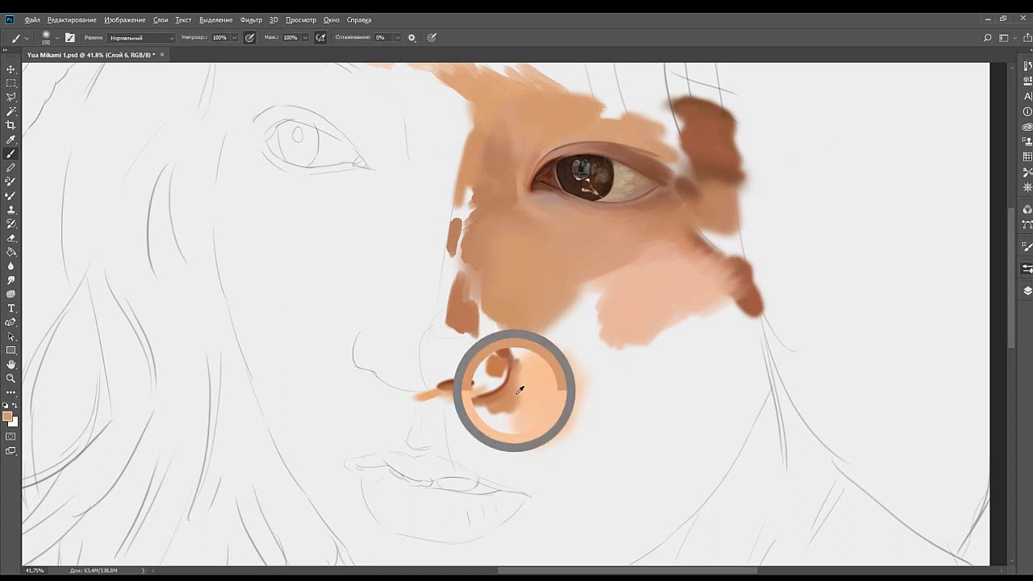
pyautogui.press('[')
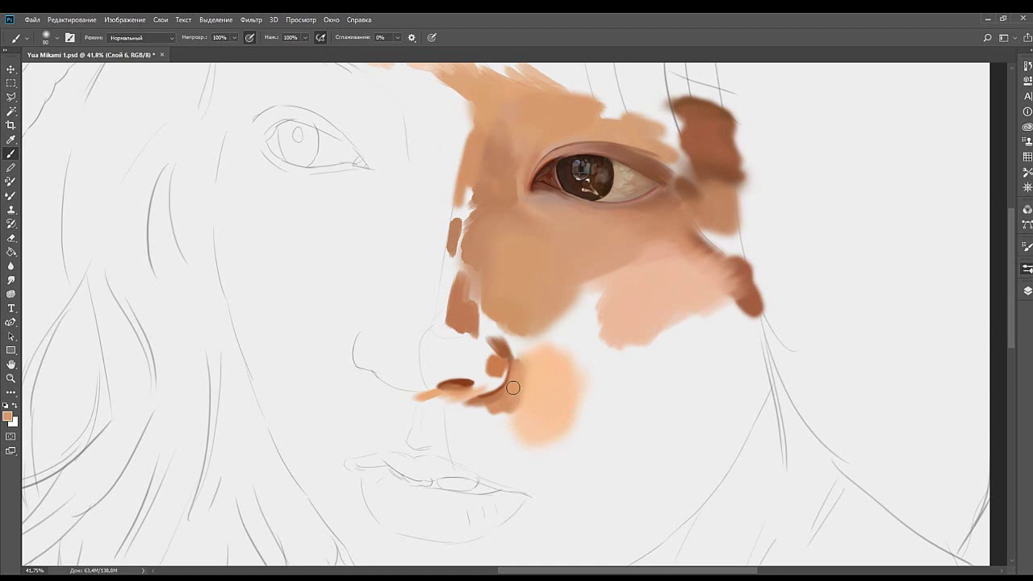
pyautogui.press(']')
pyautogui.moveTo(498, 341)
pyautogui.mouseDown()
pyautogui.moveTo(484, 302)
pyautogui.moveTo(522, 372)
pyautogui.moveTo(514, 352)
pyautogui.moveTo(519, 363)
pyautogui.moveTo(498, 346)
pyautogui.moveTo(510, 325)
pyautogui.moveTo(515, 363)
pyautogui.moveTo(491, 346)
pyautogui.moveTo(528, 349)
pyautogui.mouseUp()
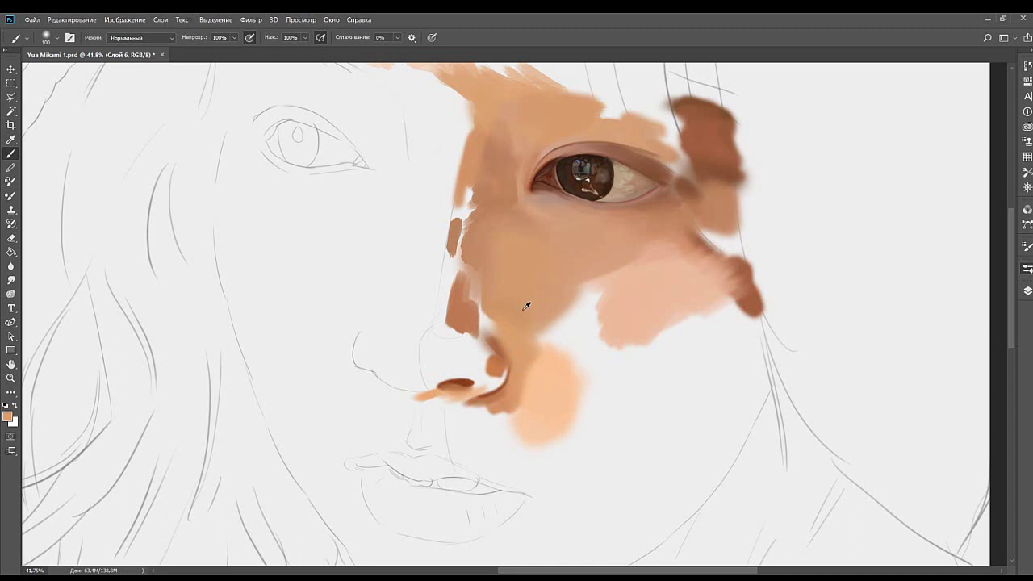
# Add a deeper pink area along the lower part of the cheek patch with the soft brush at size 150.
pyautogui.keyDown('alt'); pyautogui.click(525, 306); pyautogui.keyUp('alt')
pyautogui.keyDown('alt'); pyautogui.click(522, 303); pyautogui.keyUp('alt')
pyautogui.press(']')
pyautogui.press(']')
pyautogui.keyDown('alt'); pyautogui.click(541, 363); pyautogui.keyUp('alt')
pyautogui.keyDown('alt'); pyautogui.click(535, 352); pyautogui.keyUp('alt')
pyautogui.moveTo(650, 341); pyautogui.dragTo(613, 348)
pyautogui.moveTo(611, 358)
pyautogui.mouseDown()
pyautogui.moveTo(648, 350)
pyautogui.moveTo(664, 322)
pyautogui.moveTo(654, 325)
pyautogui.moveTo(693, 313)
pyautogui.moveTo(701, 343)
pyautogui.mouseUp()
pyautogui.hotkey('ctrl', 'z')
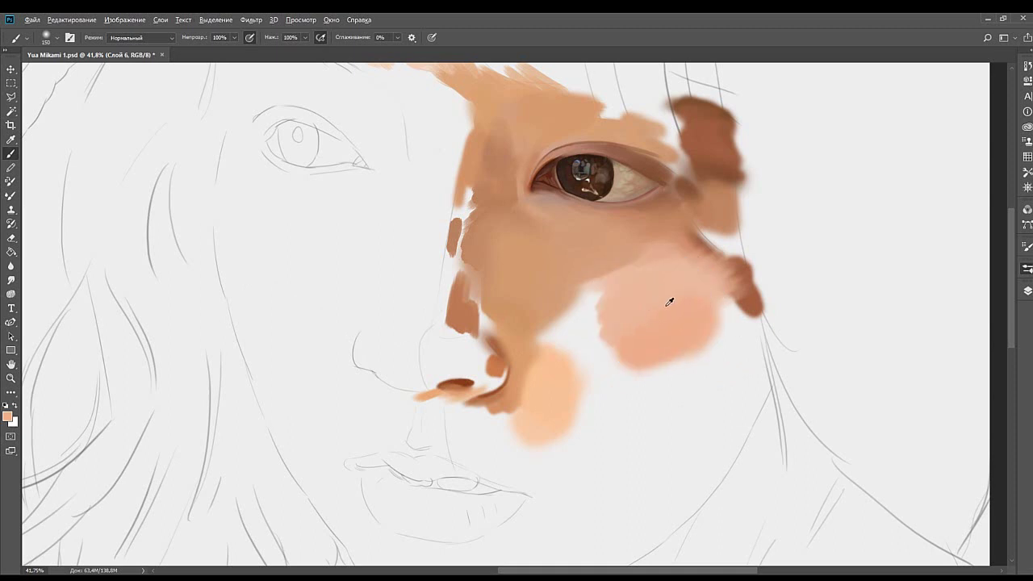
# Blend the upper edge of the pink cheek patch into the under-eye skin with repeatedly sampled tones.
pyautogui.keyDown('alt'); pyautogui.click(637, 261); pyautogui.keyUp('alt')
pyautogui.moveTo(645, 251)
pyautogui.mouseDown()
pyautogui.moveTo(572, 283)
pyautogui.moveTo(649, 252)
pyautogui.moveTo(550, 298)
pyautogui.mouseUp()
pyautogui.keyDown('alt'); pyautogui.click(625, 267); pyautogui.keyUp('alt')
pyautogui.keyDown('alt'); pyautogui.click(624, 246); pyautogui.keyUp('alt')
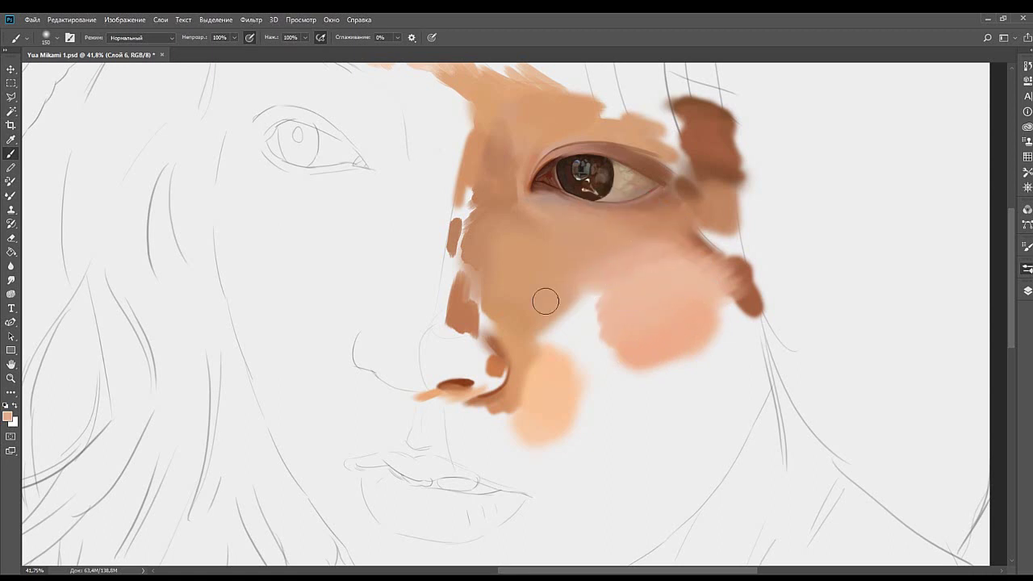
pyautogui.keyDown('alt'); pyautogui.click(627, 249); pyautogui.keyUp('alt')
pyautogui.keyDown('alt'); pyautogui.click(667, 336); pyautogui.keyUp('alt')
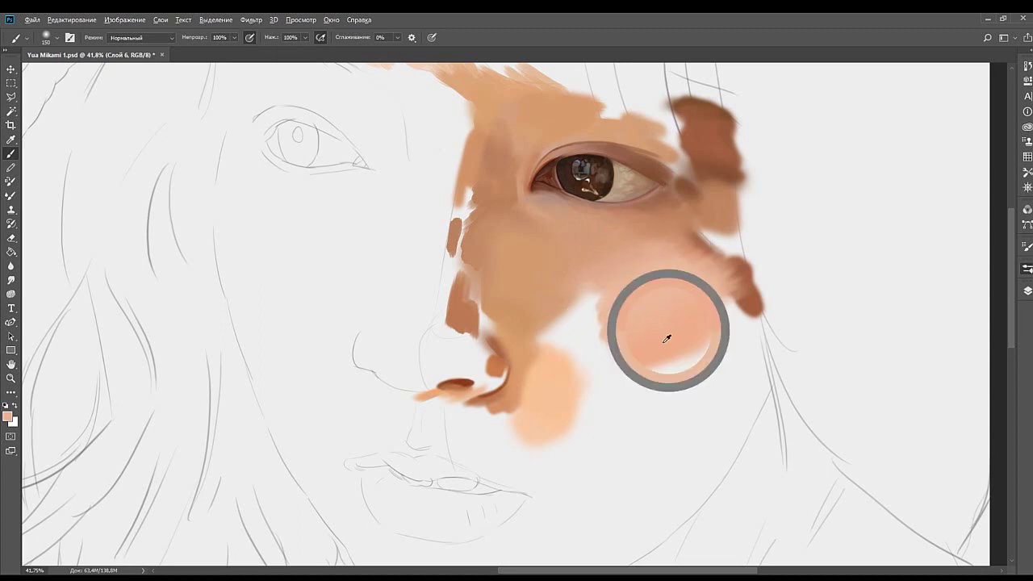
pyautogui.keyDown('alt'); pyautogui.click(667, 229); pyautogui.keyUp('alt')
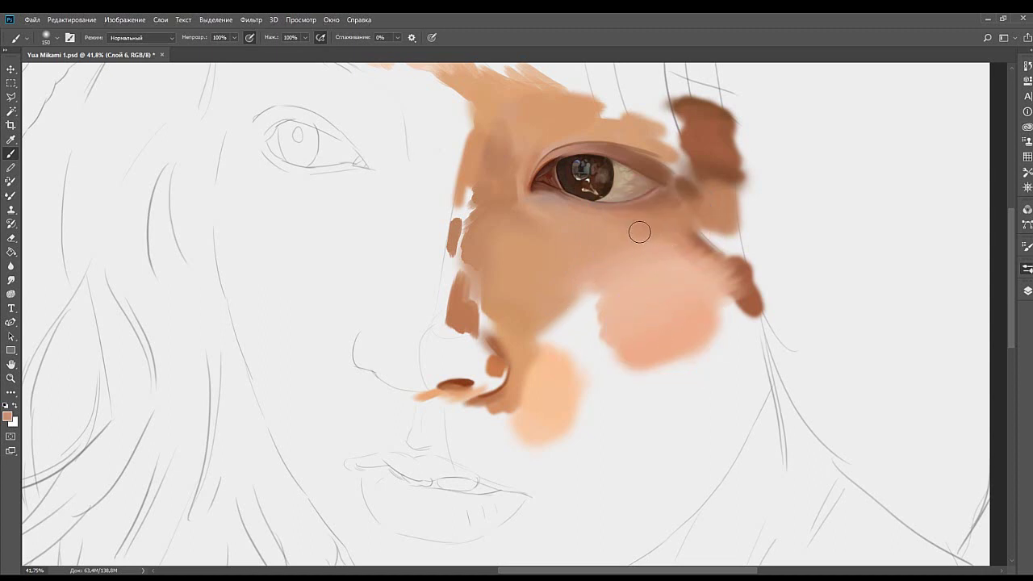
pyautogui.moveTo(556, 236); pyautogui.dragTo(588, 283)
# Soften the skin around the inner eye corner and add a pinkish tone above the lid crease at brush size 90.
pyautogui.press('[')
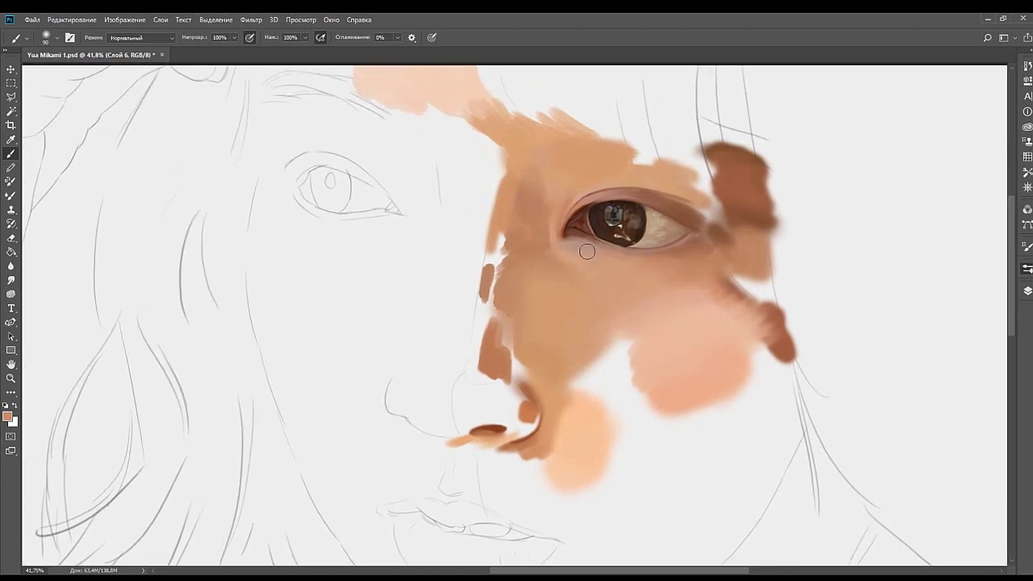
pyautogui.scroll(1, 545, 262)
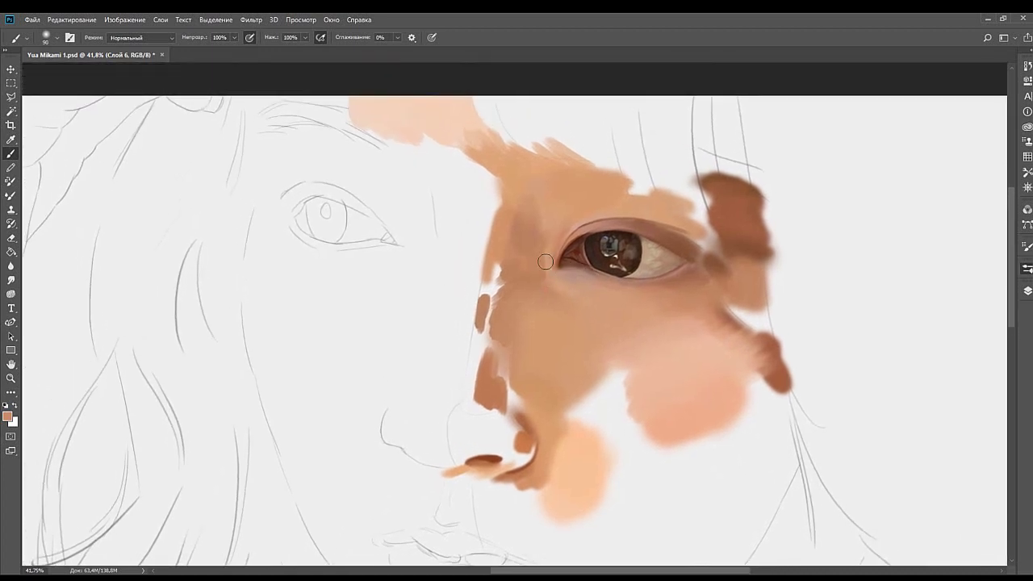
pyautogui.scroll(1, 557, 235)
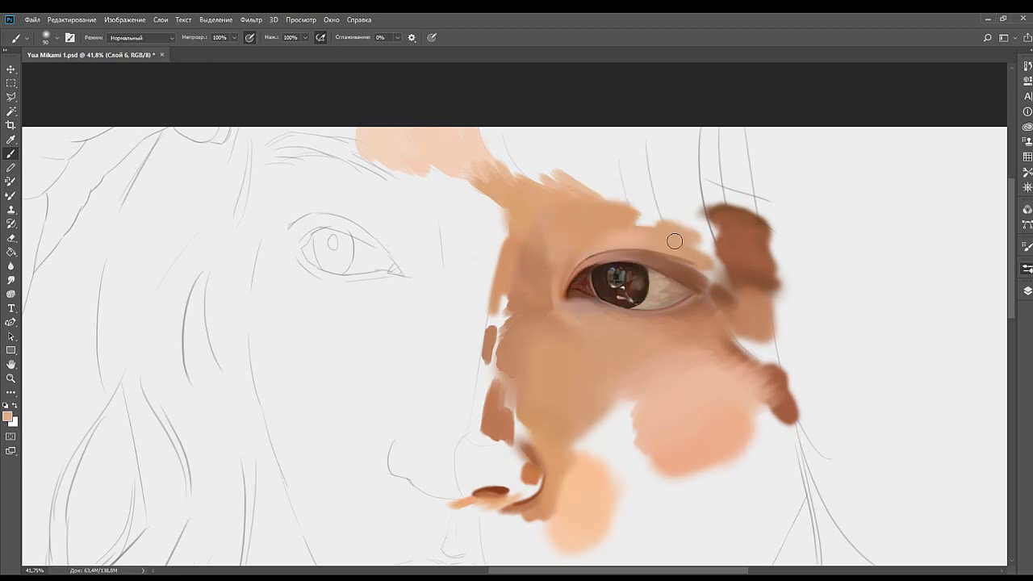
pyautogui.moveTo(574, 242); pyautogui.dragTo(637, 228)
pyautogui.moveTo(583, 219); pyautogui.dragTo(527, 166)
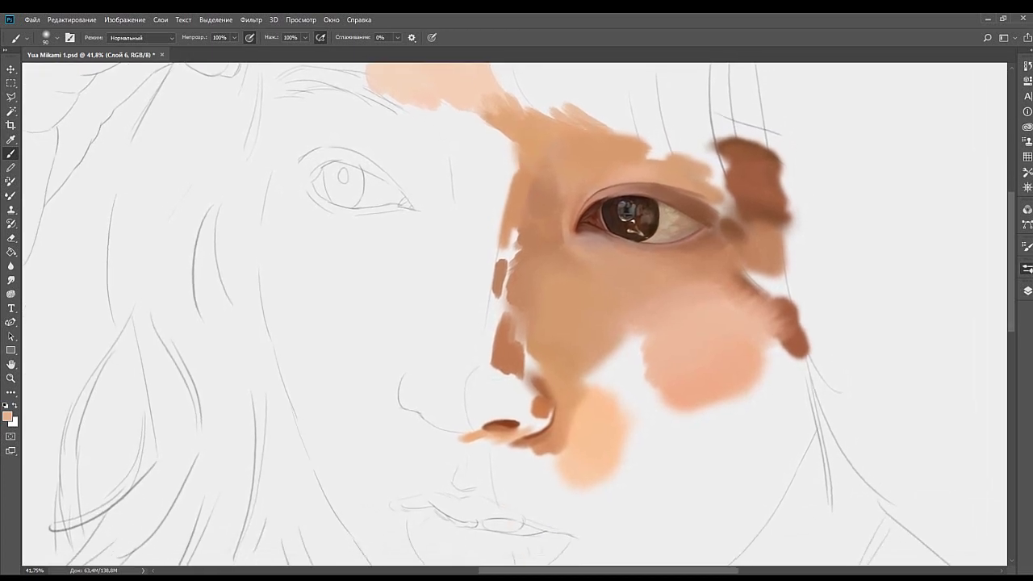
# Widen the brown patch on the lower nose bridge toward the face's unpainted side with the soft brush at size 80.
pyautogui.moveTo(489, 296)
pyautogui.mouseDown()
pyautogui.moveTo(517, 224)
pyautogui.moveTo(510, 195)
pyautogui.mouseUp()
pyautogui.moveTo(540, 267); pyautogui.dragTo(538, 235)
pyautogui.scroll(4, 505, 288)
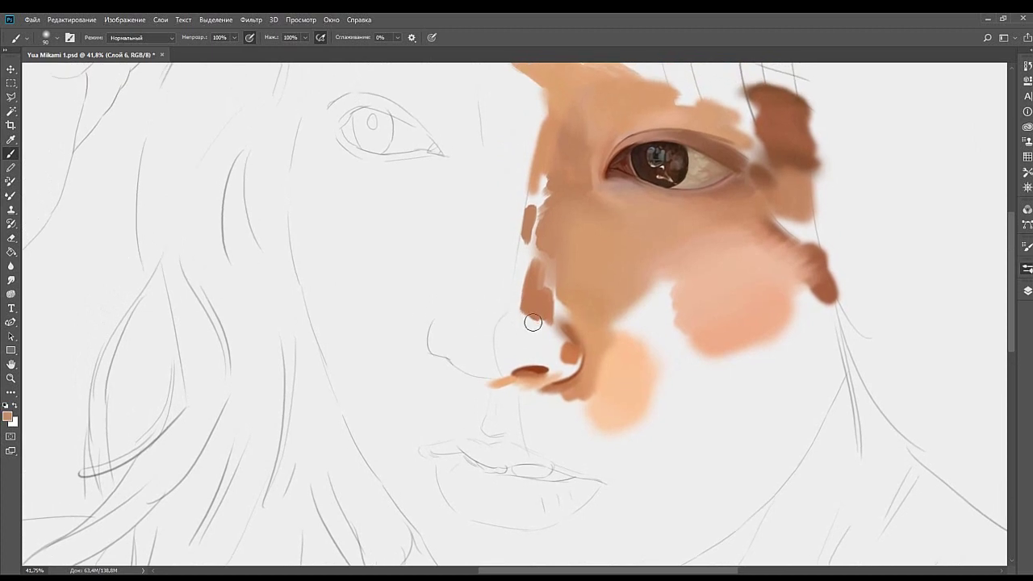
pyautogui.press(']')
pyautogui.press(']')
pyautogui.press('[')
pyautogui.press('[')
pyautogui.press('[')
pyautogui.moveTo(519, 318)
pyautogui.mouseDown()
pyautogui.moveTo(528, 329)
pyautogui.moveTo(512, 279)
pyautogui.mouseUp()
pyautogui.hotkey('ctrl', 'z')
pyautogui.moveTo(534, 268)
pyautogui.mouseDown()
pyautogui.moveTo(486, 344)
pyautogui.moveTo(521, 313)
pyautogui.mouseUp()
# Extend the lower nose bridge shading down to the nostril fold and blend it with sampled brown at brush size 100.
pyautogui.keyDown('alt'); pyautogui.click(530, 349); pyautogui.keyUp('alt')
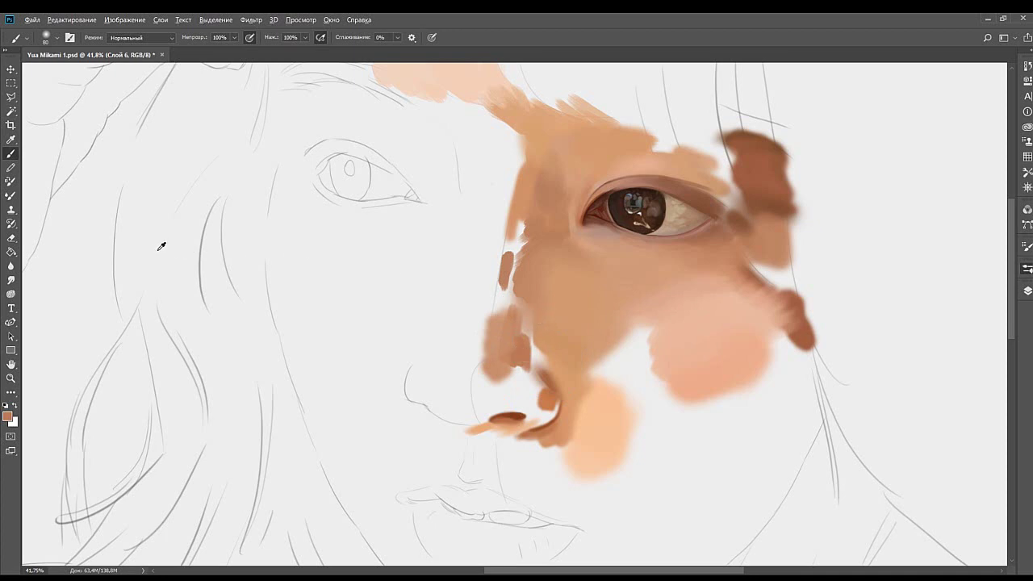
pyautogui.press(']')
pyautogui.moveTo(522, 380)
pyautogui.mouseDown()
pyautogui.moveTo(537, 362)
pyautogui.moveTo(505, 392)
pyautogui.moveTo(524, 371)
pyautogui.mouseUp()
pyautogui.keyDown('alt'); pyautogui.click(508, 360); pyautogui.keyUp('alt')
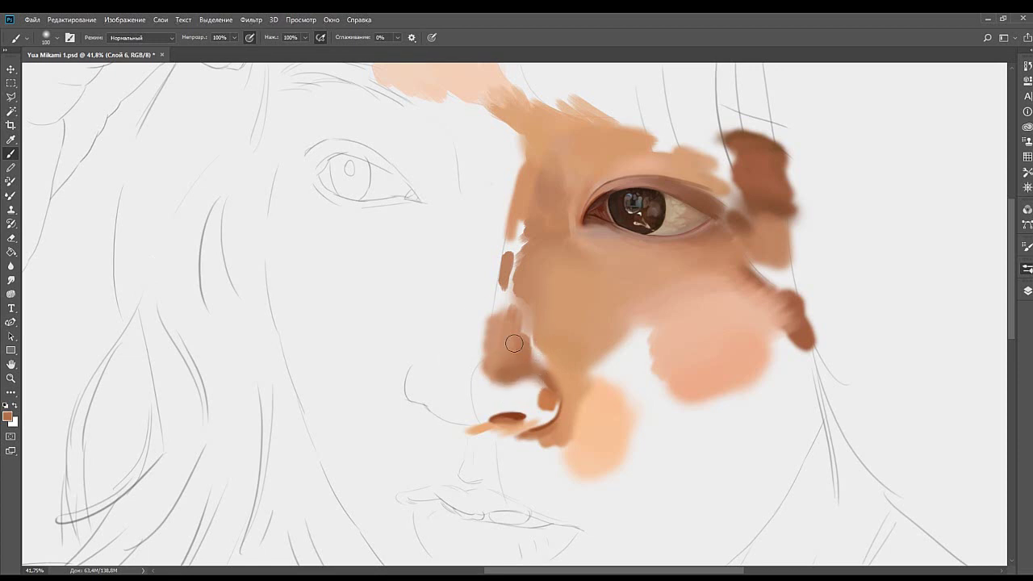
pyautogui.moveTo(538, 349)
pyautogui.mouseDown()
pyautogui.moveTo(571, 372)
pyautogui.moveTo(537, 344)
pyautogui.moveTo(562, 381)
pyautogui.moveTo(572, 358)
pyautogui.mouseUp()
pyautogui.keyDown('alt'); pyautogui.click(568, 359); pyautogui.keyUp('alt')
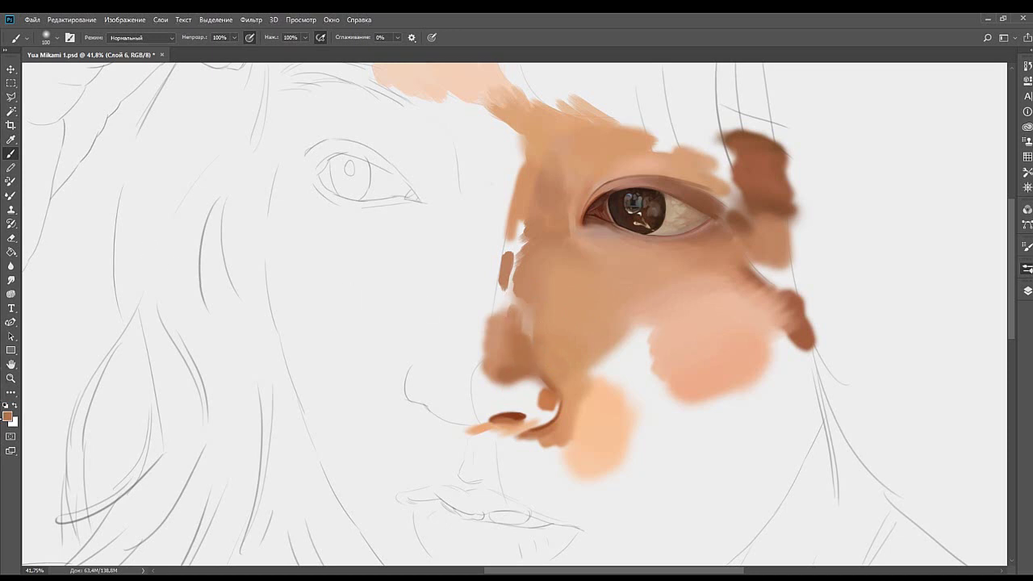
# Even out the brown patch on the lower nose bridge with sampled orange-brown at brush size 100.
pyautogui.press('i')
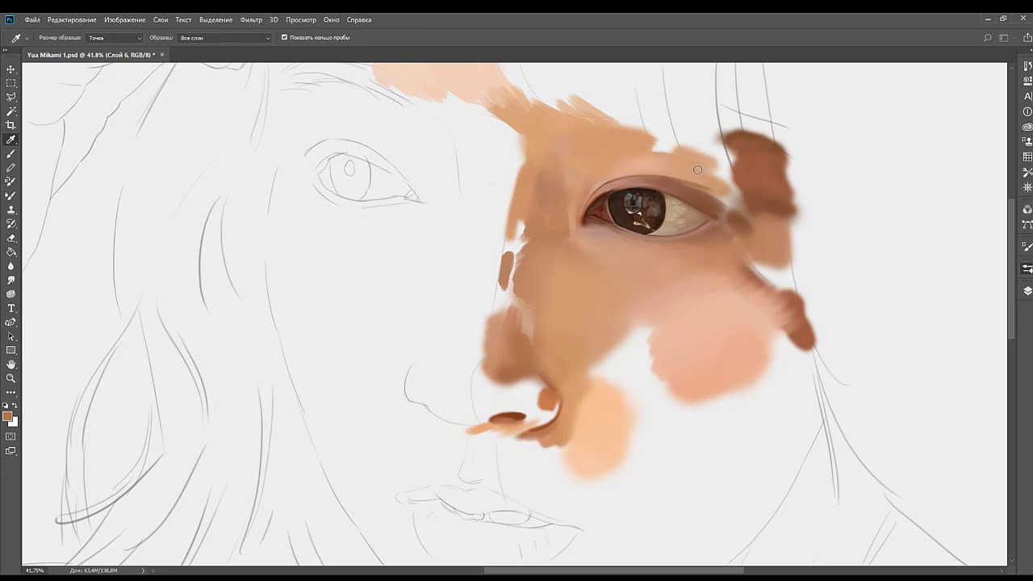
pyautogui.press('b')
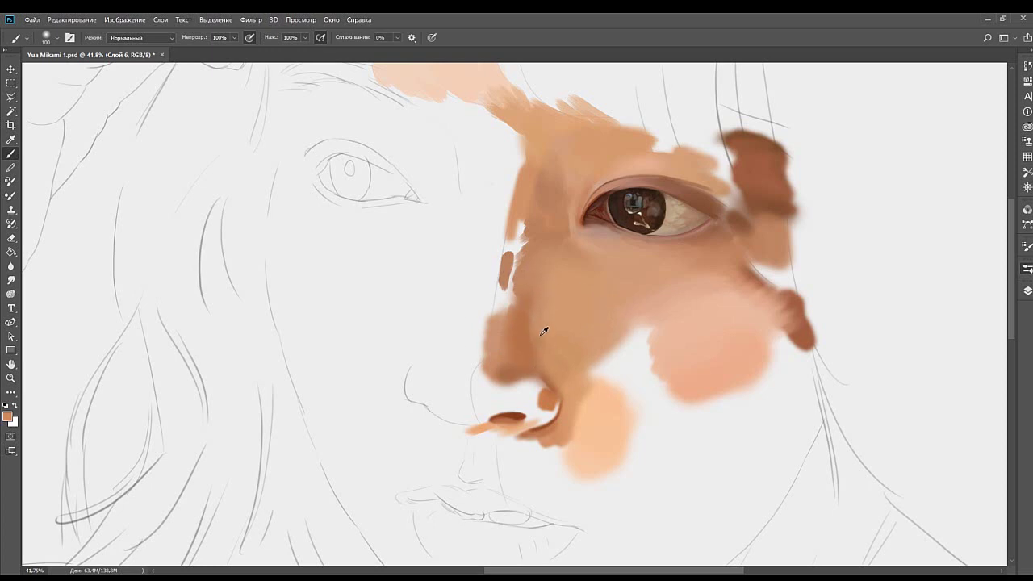
pyautogui.keyDown('alt'); pyautogui.click(543, 331); pyautogui.keyUp('alt')
pyautogui.moveTo(517, 326)
pyautogui.mouseDown()
pyautogui.moveTo(503, 320)
pyautogui.moveTo(503, 361)
pyautogui.moveTo(510, 335)
pyautogui.mouseUp()
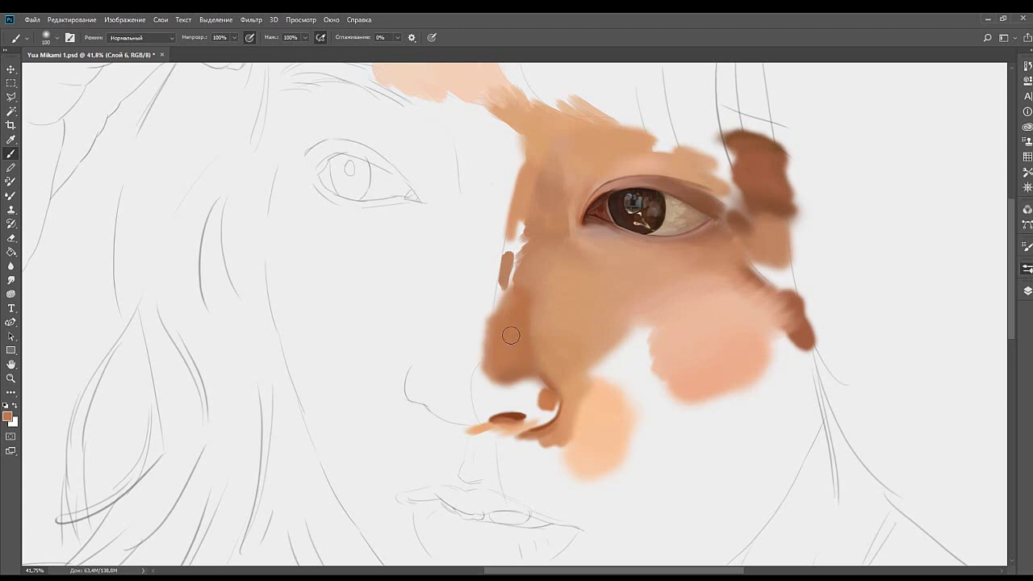
# Fill the gaps along the nose bridge's outer edge with sampled brown and blend them up toward the inner brow.
pyautogui.moveTo(540, 262)
pyautogui.mouseDown()
pyautogui.moveTo(502, 353)
pyautogui.moveTo(472, 341)
pyautogui.moveTo(463, 410)
pyautogui.moveTo(485, 316)
pyautogui.moveTo(471, 368)
pyautogui.moveTo(484, 326)
pyautogui.mouseUp()
pyautogui.keyDown('alt'); pyautogui.click(480, 405); pyautogui.keyUp('alt')
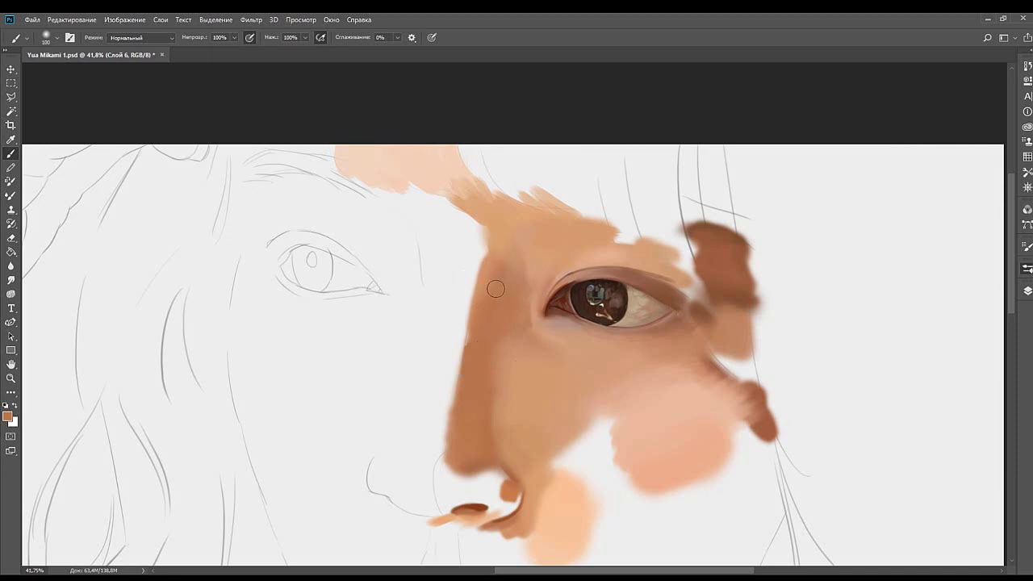
pyautogui.keyDown('alt'); pyautogui.click(489, 273); pyautogui.keyUp('alt')
pyautogui.keyDown('alt'); pyautogui.click(491, 262); pyautogui.keyUp('alt')
pyautogui.moveTo(468, 351); pyautogui.dragTo(493, 254)
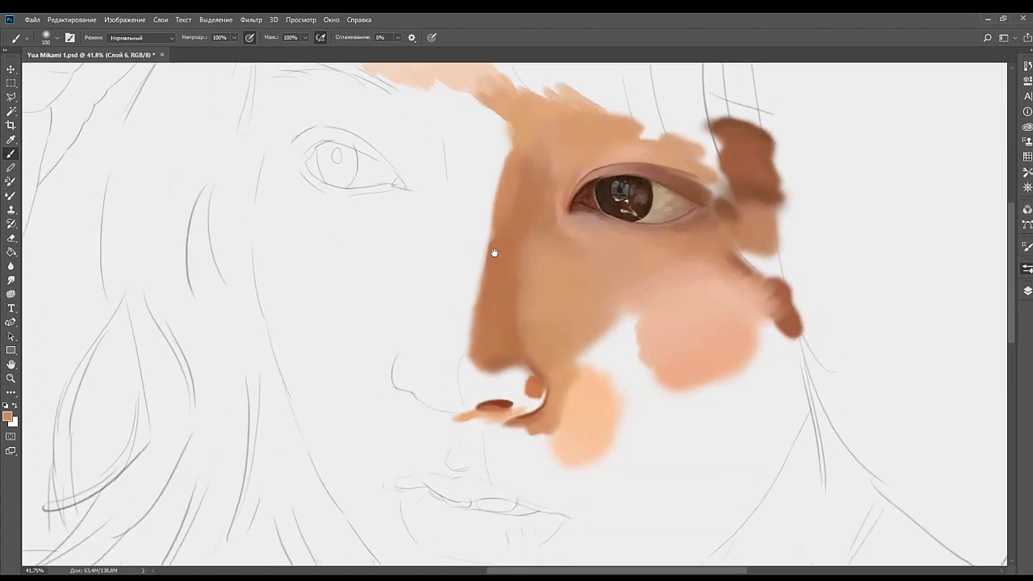
pyautogui.moveTo(520, 155); pyautogui.dragTo(496, 296)
# Fill the unpainted gap between the nose side and the pink cheek patch with sampled beige at brush size 175.
pyautogui.moveTo(508, 357)
pyautogui.mouseDown()
pyautogui.moveTo(487, 289)
pyautogui.moveTo(513, 218)
pyautogui.mouseUp()
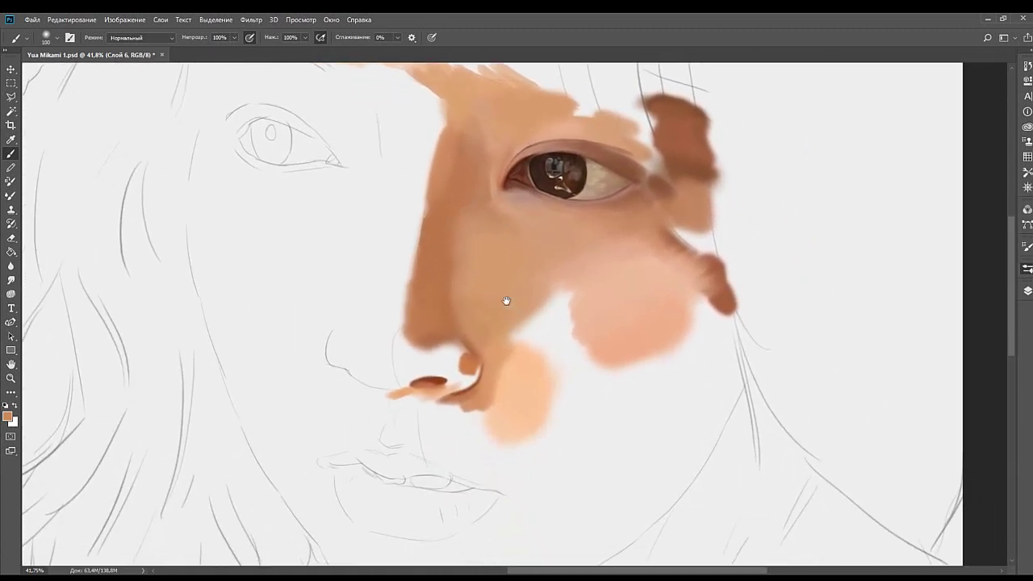
pyautogui.moveTo(507, 300)
pyautogui.mouseDown()
pyautogui.moveTo(481, 250)
pyautogui.moveTo(443, 242)
pyautogui.moveTo(472, 251)
pyautogui.mouseUp()
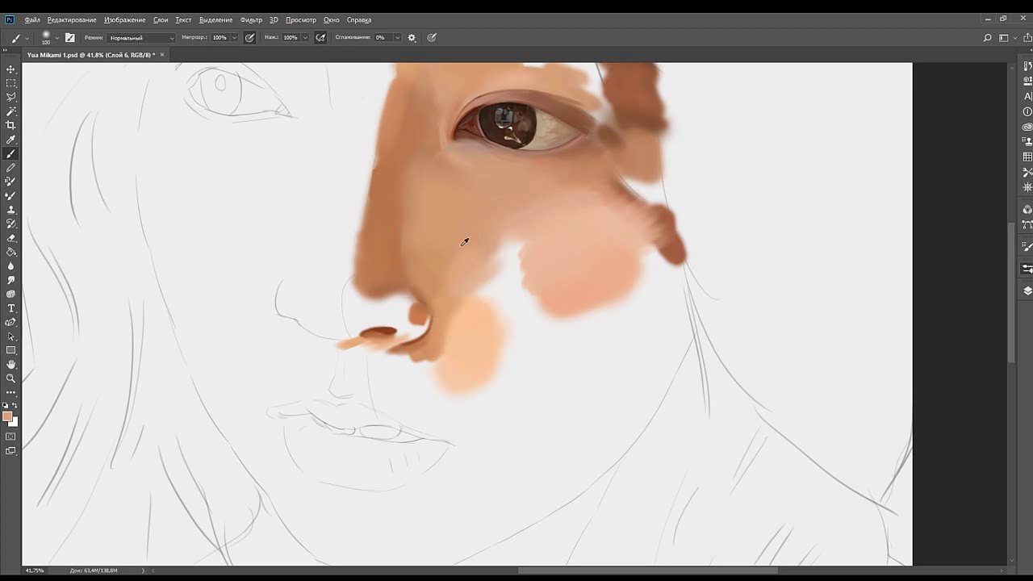
pyautogui.moveTo(484, 297)
pyautogui.mouseDown()
pyautogui.moveTo(446, 281)
pyautogui.moveTo(474, 324)
pyautogui.moveTo(489, 259)
pyautogui.moveTo(476, 273)
pyautogui.moveTo(503, 292)
pyautogui.moveTo(487, 302)
pyautogui.moveTo(536, 282)
pyautogui.moveTo(493, 266)
pyautogui.moveTo(515, 217)
pyautogui.mouseUp()
pyautogui.keyDown('alt'); pyautogui.click(465, 292); pyautogui.keyUp('alt')
pyautogui.keyDown('alt'); pyautogui.click(512, 275); pyautogui.keyUp('alt')
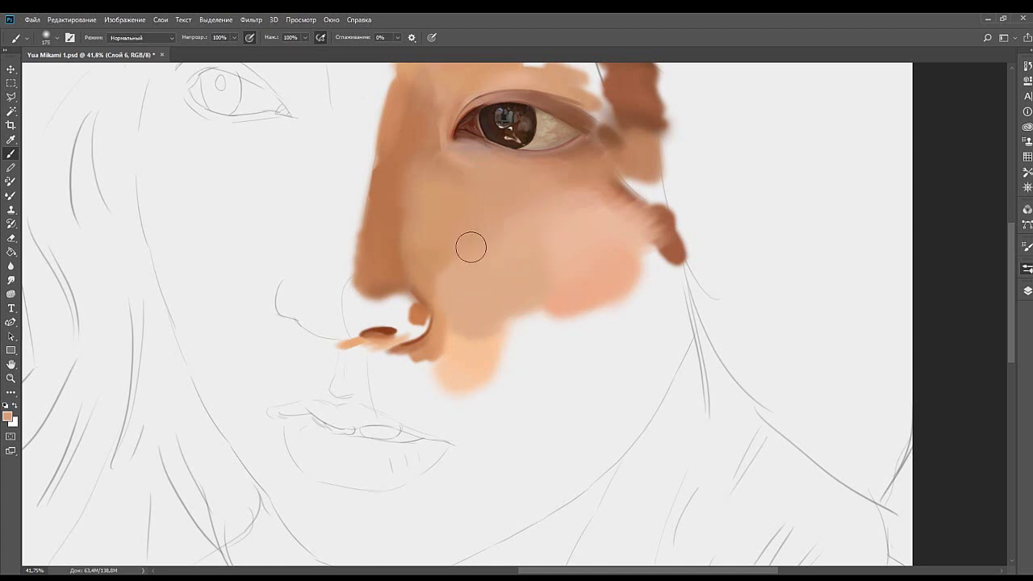
# Blend the beige cheek area into the skin beside the nose with repeatedly sampled tones.
pyautogui.keyDown('alt'); pyautogui.click(504, 236); pyautogui.keyUp('alt')
pyautogui.keyDown('alt'); pyautogui.click(463, 234); pyautogui.keyUp('alt')
pyautogui.keyDown('alt'); pyautogui.click(456, 254); pyautogui.keyUp('alt')
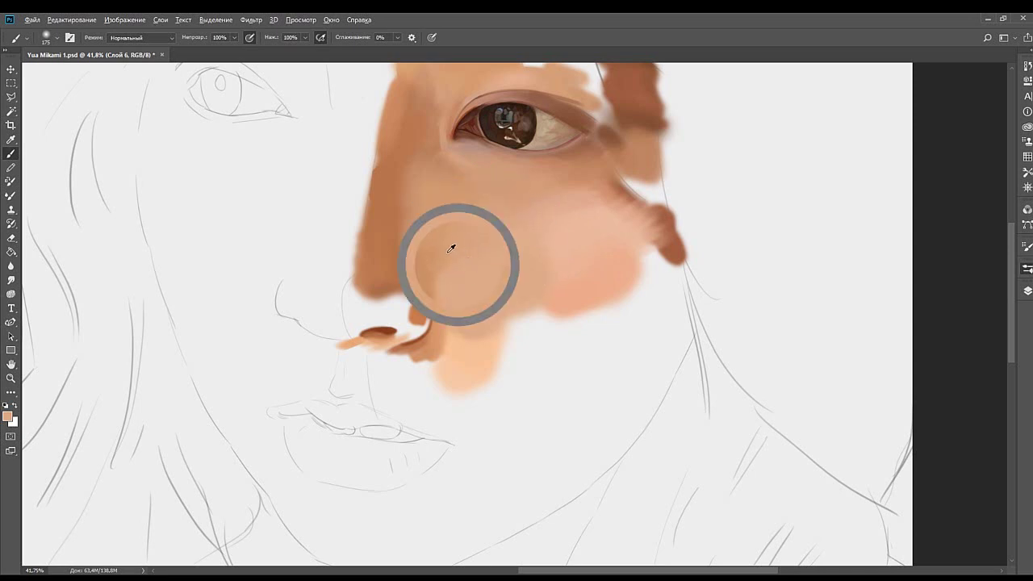
pyautogui.moveTo(444, 178); pyautogui.dragTo(456, 246)
pyautogui.keyDown('alt'); pyautogui.click(412, 274); pyautogui.keyUp('alt')
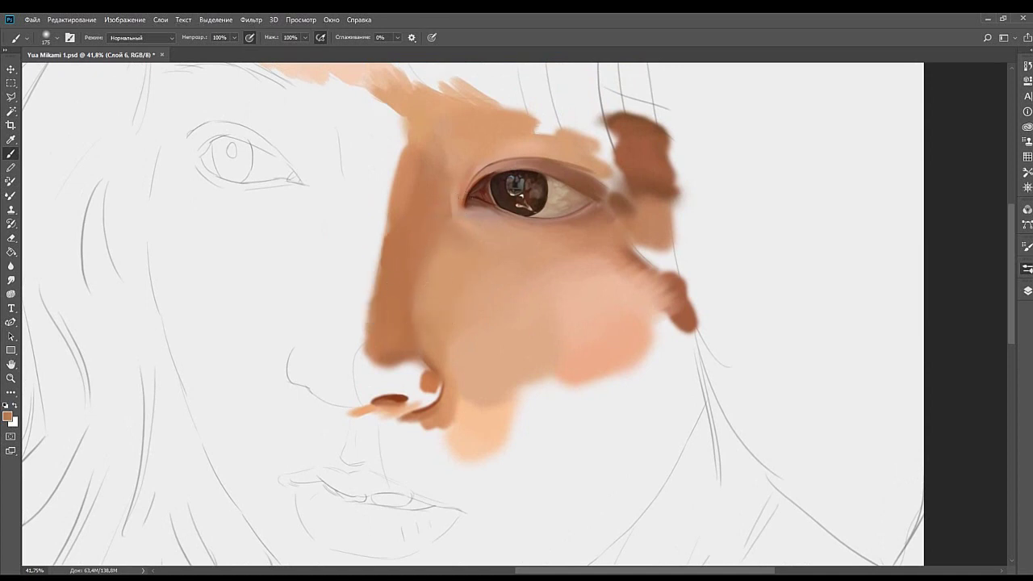
# Pick a dark brown for the jawline shadow and reduce the brush size to 60.
pyautogui.moveTo(456, 201); pyautogui.dragTo(542, 247)
pyautogui.moveTo(505, 313); pyautogui.dragTo(486, 246)
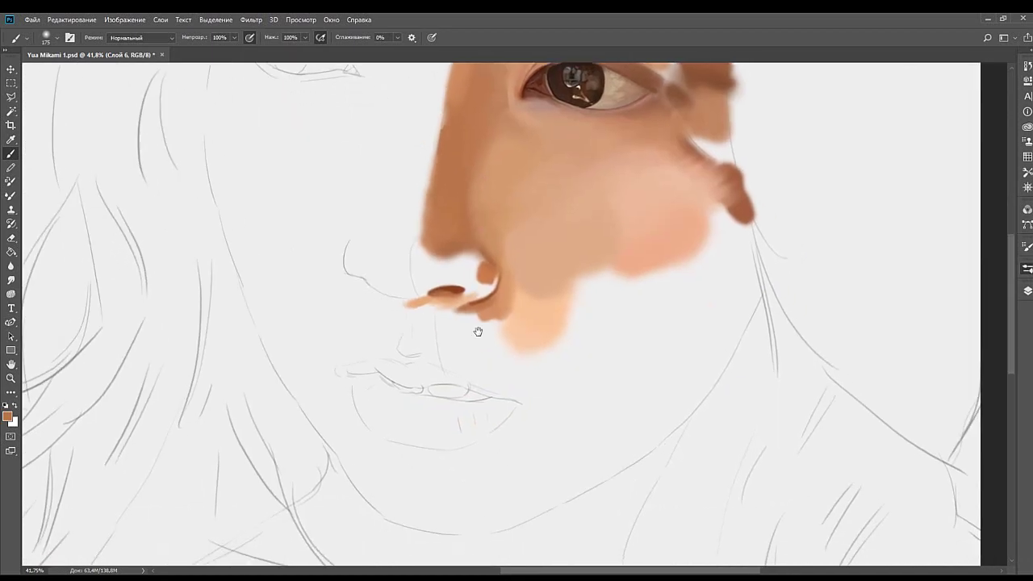
pyautogui.moveTo(477, 332)
pyautogui.mouseDown()
pyautogui.moveTo(503, 318)
pyautogui.moveTo(503, 242)
pyautogui.mouseUp()
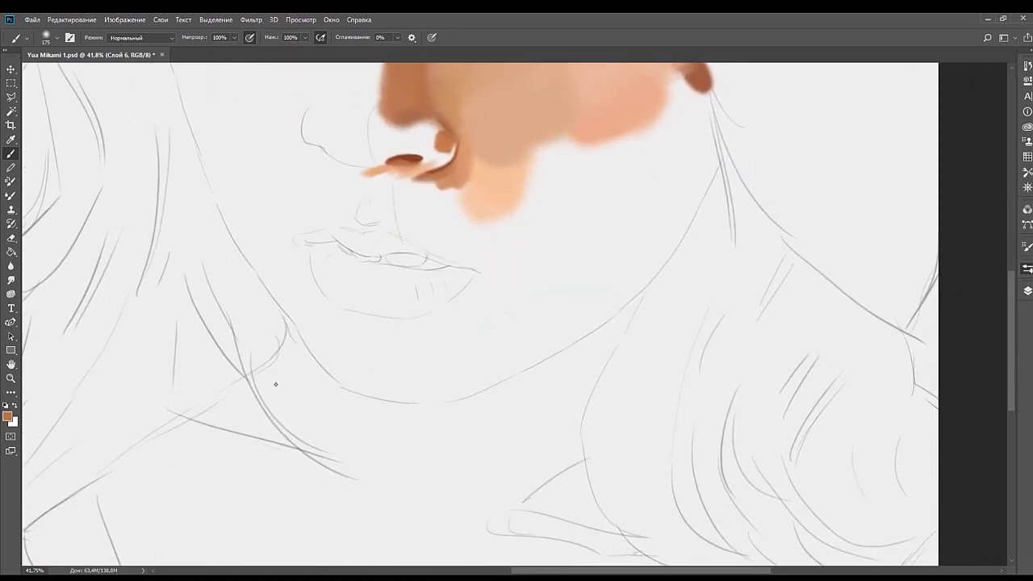
pyautogui.moveTo(474, 396); pyautogui.dragTo(496, 281)
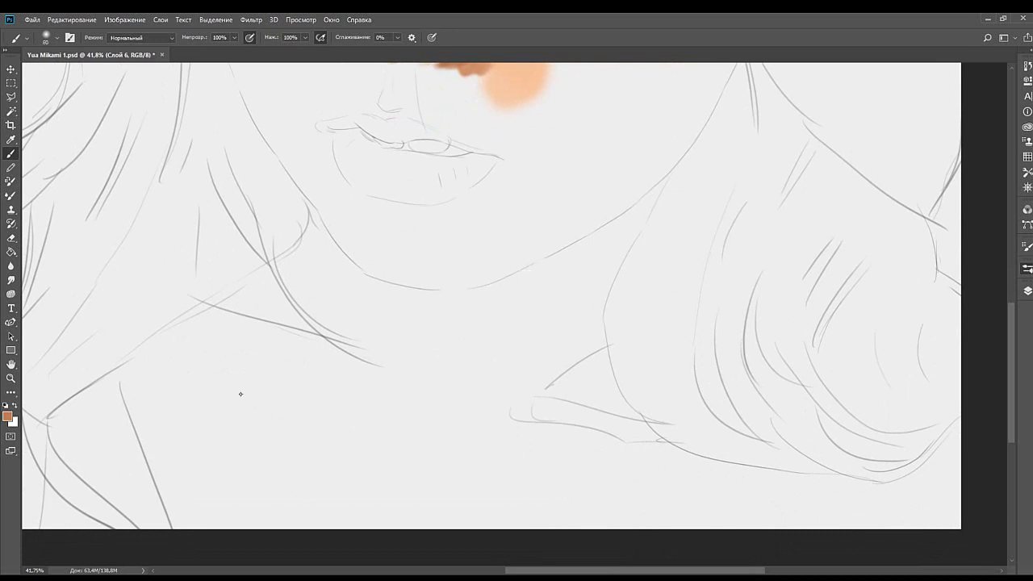
pyautogui.keyDown('alt'); pyautogui.click(172, 381); pyautogui.keyUp('alt')
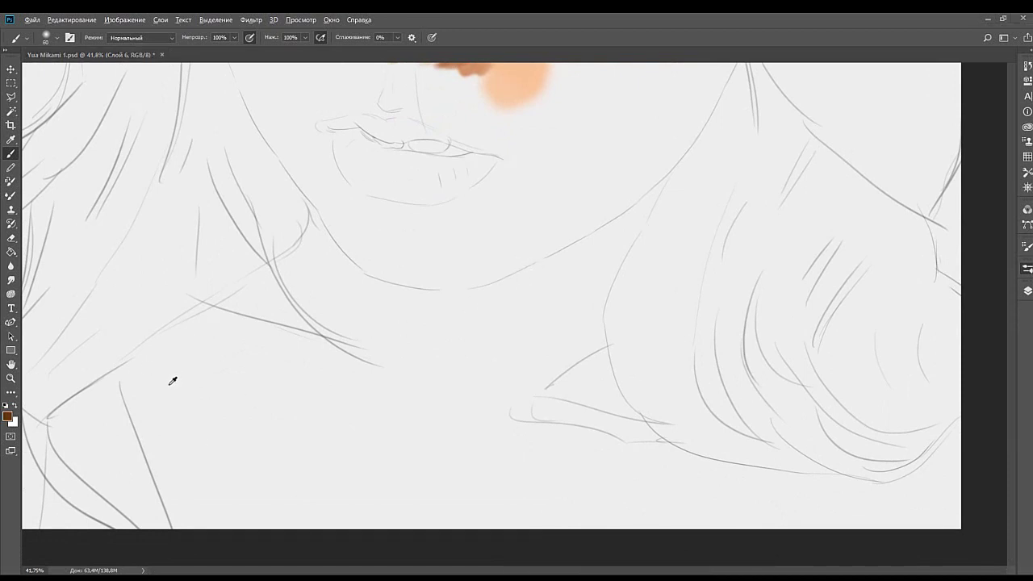
pyautogui.moveTo(587, 289); pyautogui.dragTo(585, 291)
pyautogui.moveTo(507, 289); pyautogui.dragTo(666, 190)
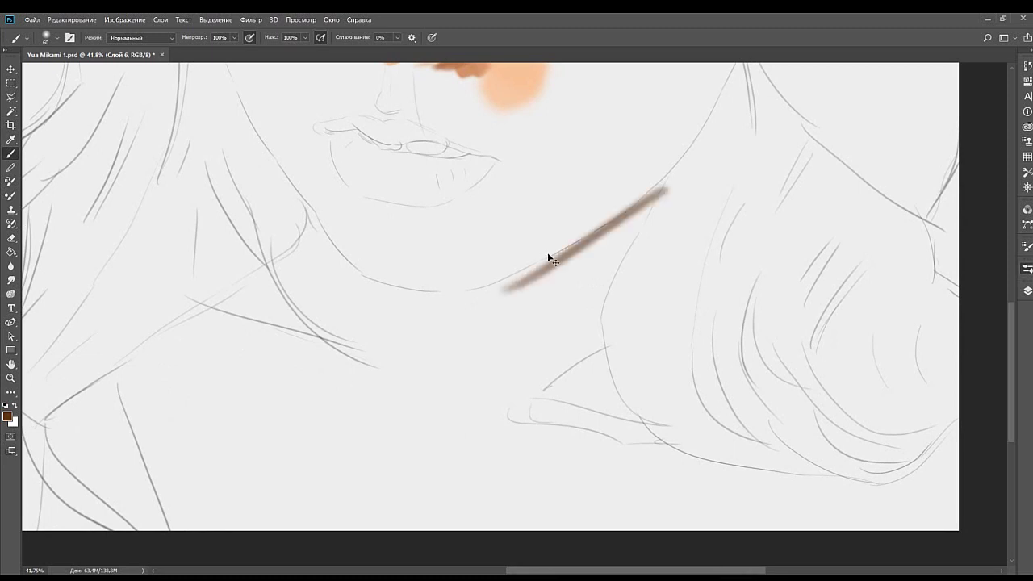
pyautogui.hotkey('ctrl', 'z')
pyautogui.moveTo(534, 279)
pyautogui.mouseDown()
pyautogui.moveTo(475, 325)
pyautogui.moveTo(580, 249)
pyautogui.mouseUp()
pyautogui.hotkey('ctrl', 'z')
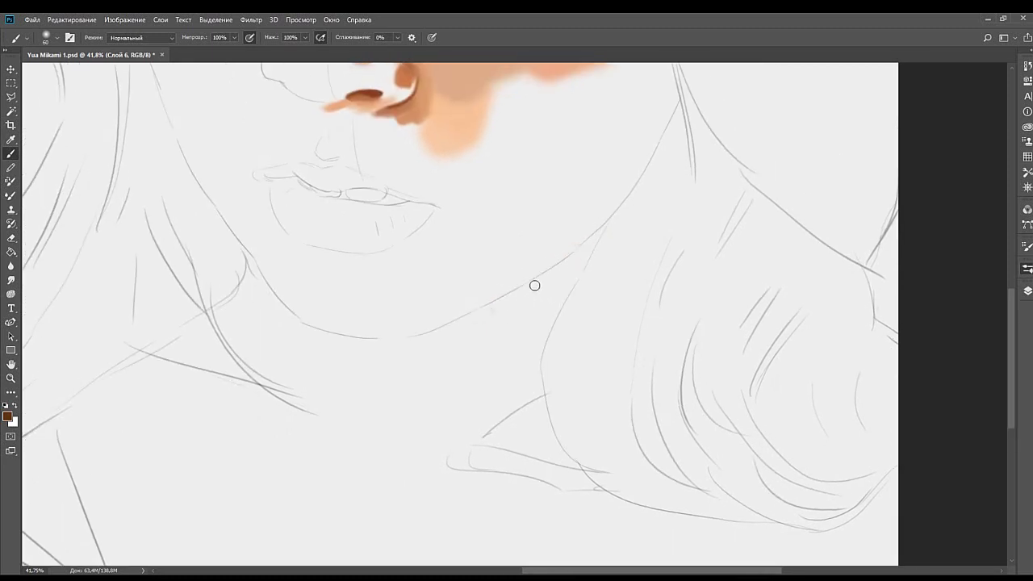
pyautogui.moveTo(494, 308); pyautogui.dragTo(617, 219)
pyautogui.hotkey('ctrl', 'z')
pyautogui.moveTo(564, 255)
pyautogui.mouseDown()
pyautogui.moveTo(546, 288)
pyautogui.moveTo(449, 332)
pyautogui.moveTo(462, 338)
pyautogui.moveTo(604, 236)
pyautogui.moveTo(509, 305)
pyautogui.mouseUp()
pyautogui.hotkey('ctrl', 'z')
# Paint a brown shadow along the jawline and widen it inward with warmer brown at brush size 90.
pyautogui.moveTo(479, 342); pyautogui.dragTo(536, 297)
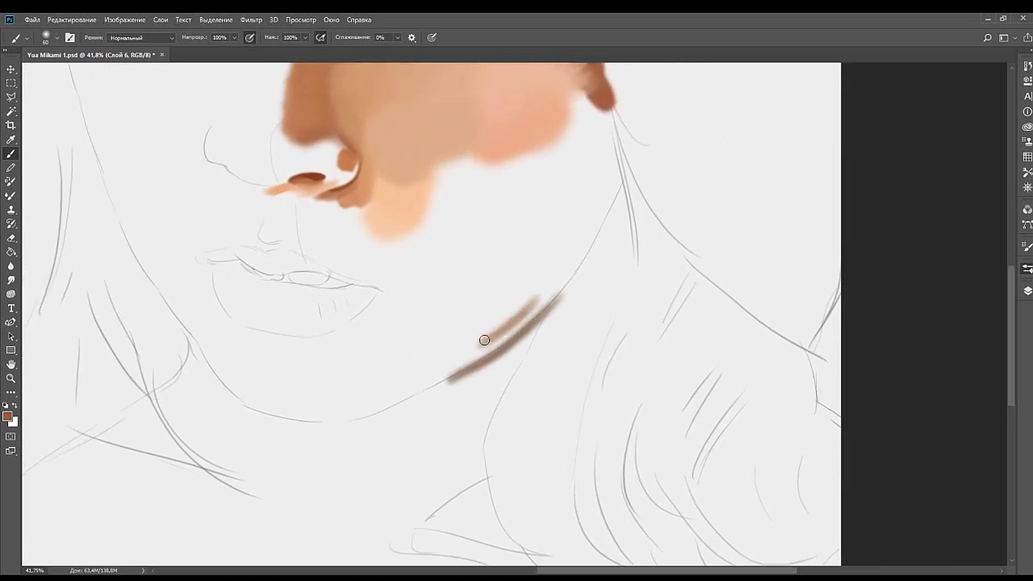
pyautogui.press(']')
pyautogui.press(']')
pyautogui.moveTo(473, 353); pyautogui.dragTo(551, 294)
pyautogui.moveTo(501, 339)
pyautogui.mouseDown()
pyautogui.moveTo(492, 329)
pyautogui.moveTo(539, 297)
pyautogui.moveTo(436, 375)
pyautogui.moveTo(410, 380)
pyautogui.moveTo(491, 347)
pyautogui.moveTo(437, 379)
pyautogui.mouseUp()
pyautogui.moveTo(542, 268); pyautogui.dragTo(522, 323)
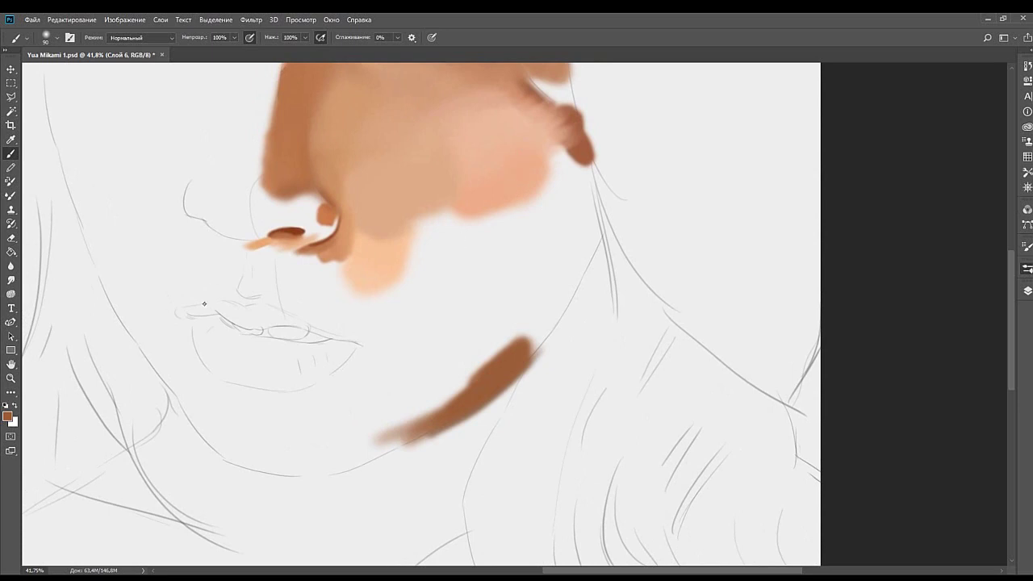
# Add a muted brown patch beneath the outer edge of the pink cheek and enlarge the brush.
pyautogui.scroll(2, 418, 264)
pyautogui.moveTo(493, 303)
pyautogui.mouseDown()
pyautogui.moveTo(538, 258)
pyautogui.moveTo(524, 314)
pyautogui.mouseUp()
pyautogui.press(']')
pyautogui.press(']')
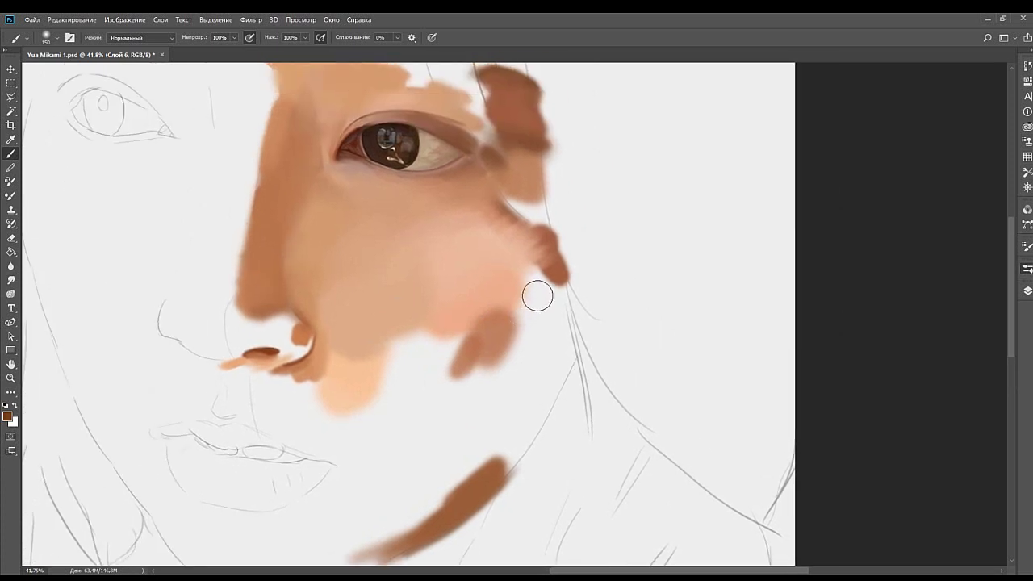
pyautogui.moveTo(549, 276); pyautogui.dragTo(529, 333)
pyautogui.hotkey('ctrl', 'z')
pyautogui.hotkey('ctrl', 'shift', 'z')
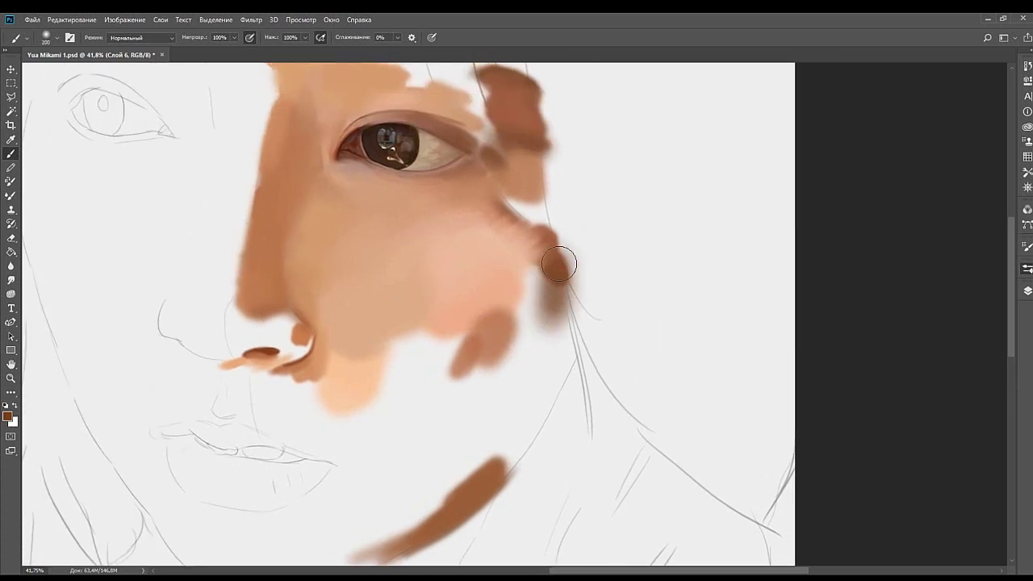
pyautogui.hotkey('ctrl', 'z')
# Paint a broad reddish-brown patch down the outer cheek contour and soften its border with the pink cheek.
pyautogui.moveTo(560, 254)
pyautogui.mouseDown()
pyautogui.moveTo(530, 324)
pyautogui.moveTo(546, 331)
pyautogui.moveTo(545, 294)
pyautogui.moveTo(563, 276)
pyautogui.moveTo(536, 352)
pyautogui.moveTo(519, 264)
pyautogui.moveTo(553, 283)
pyautogui.moveTo(526, 364)
pyautogui.moveTo(564, 274)
pyautogui.moveTo(532, 299)
pyautogui.moveTo(510, 345)
pyautogui.moveTo(530, 353)
pyautogui.moveTo(556, 339)
pyautogui.moveTo(530, 371)
pyautogui.moveTo(543, 261)
pyautogui.moveTo(472, 347)
pyautogui.moveTo(520, 287)
pyautogui.mouseUp()
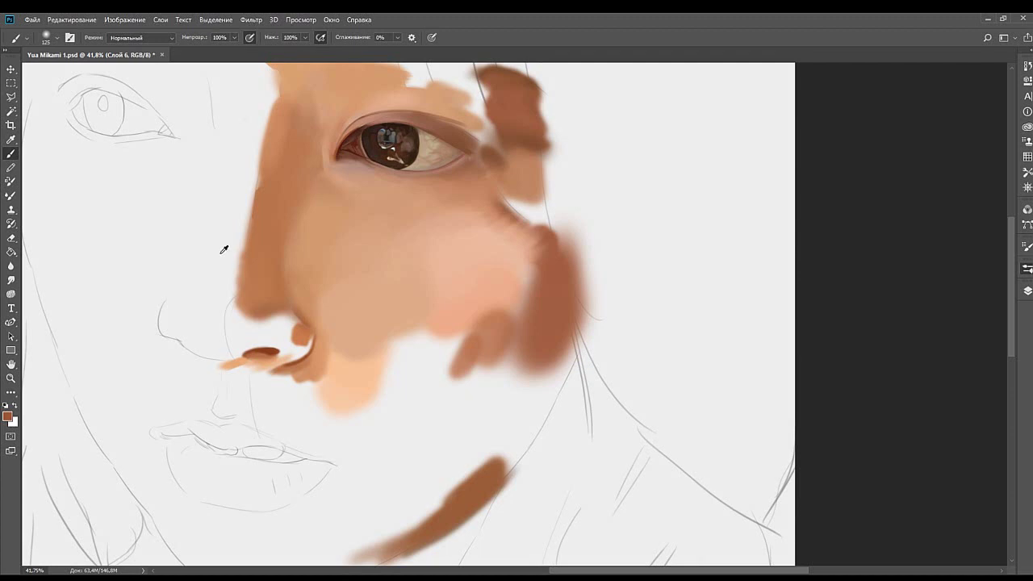
pyautogui.moveTo(555, 282)
pyautogui.mouseDown()
pyautogui.moveTo(555, 242)
pyautogui.moveTo(531, 268)
pyautogui.mouseUp()
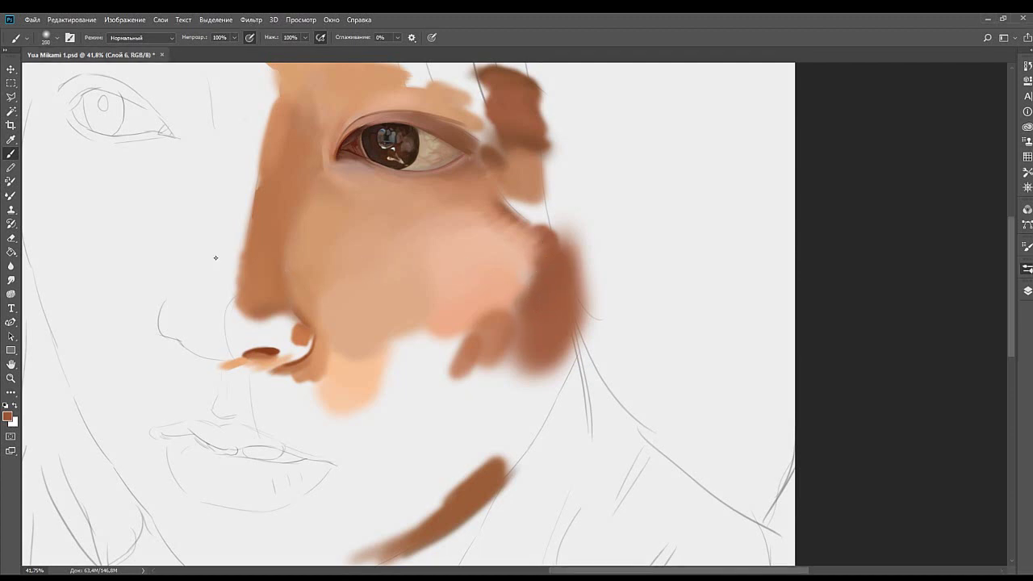
pyautogui.moveTo(511, 254)
pyautogui.mouseDown()
pyautogui.moveTo(524, 282)
pyautogui.moveTo(503, 319)
pyautogui.moveTo(517, 284)
pyautogui.moveTo(526, 293)
pyautogui.moveTo(508, 315)
pyautogui.moveTo(520, 225)
pyautogui.moveTo(550, 245)
pyautogui.mouseUp()
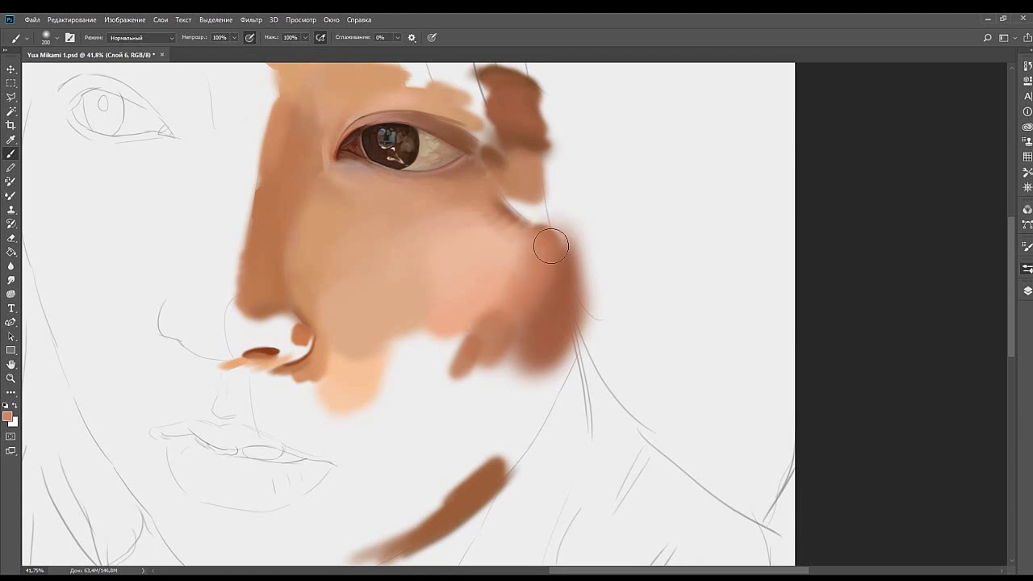
# Blend the outer cheek's reddish-brown shadow into the pink cheek with repeatedly sampled tones at brush size 200.
pyautogui.keyDown('alt'); pyautogui.click(535, 318); pyautogui.keyUp('alt')
pyautogui.keyDown('alt'); pyautogui.click(544, 265); pyautogui.keyUp('alt')
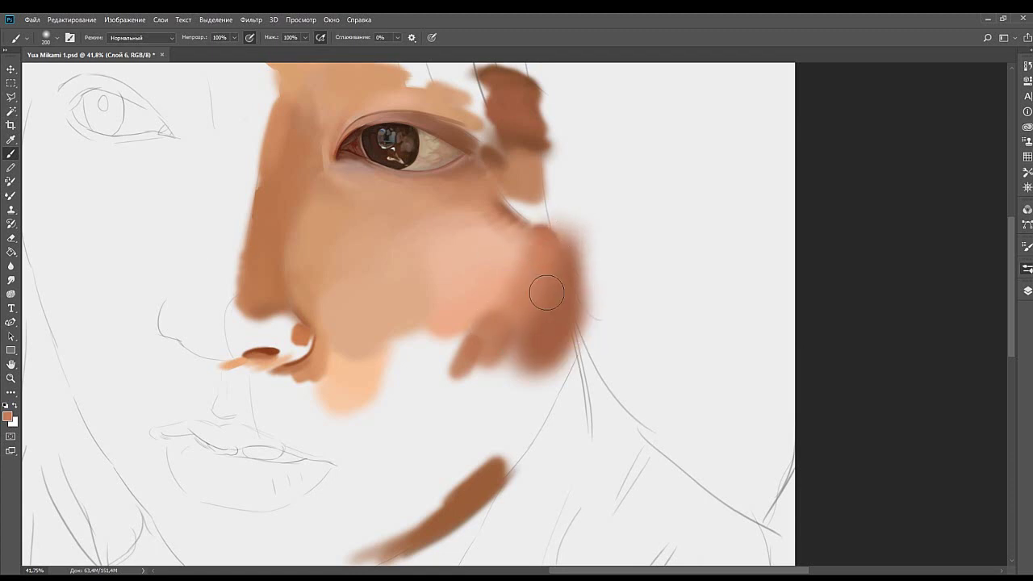
pyautogui.moveTo(510, 349)
pyautogui.mouseDown()
pyautogui.moveTo(507, 294)
pyautogui.moveTo(444, 344)
pyautogui.mouseUp()
pyautogui.keyDown('alt'); pyautogui.click(533, 264); pyautogui.keyUp('alt')
pyautogui.keyDown('alt'); pyautogui.click(506, 257); pyautogui.keyUp('alt')
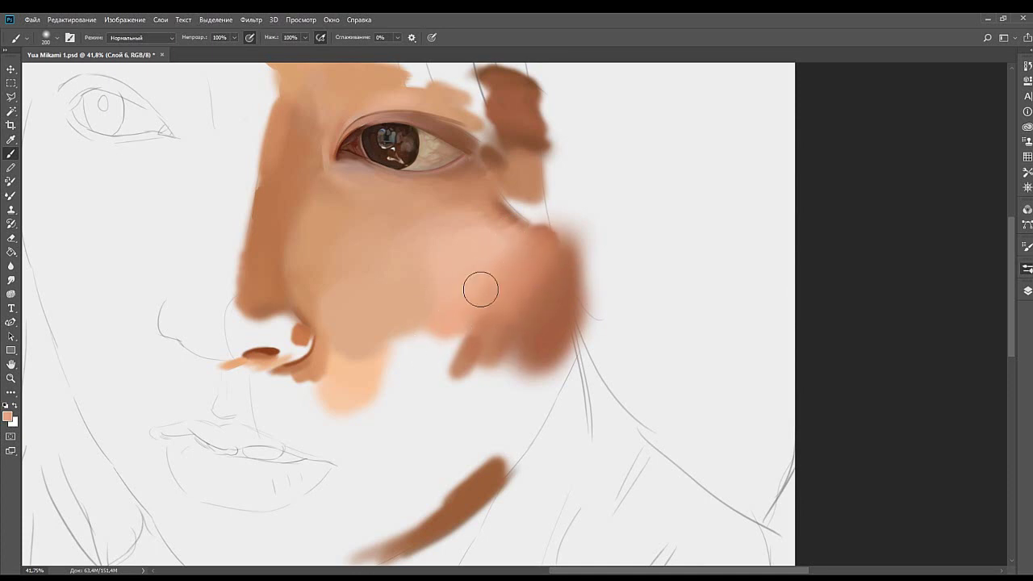
pyautogui.keyDown('alt'); pyautogui.click(553, 251); pyautogui.keyUp('alt')
pyautogui.moveTo(472, 308); pyautogui.dragTo(541, 362)
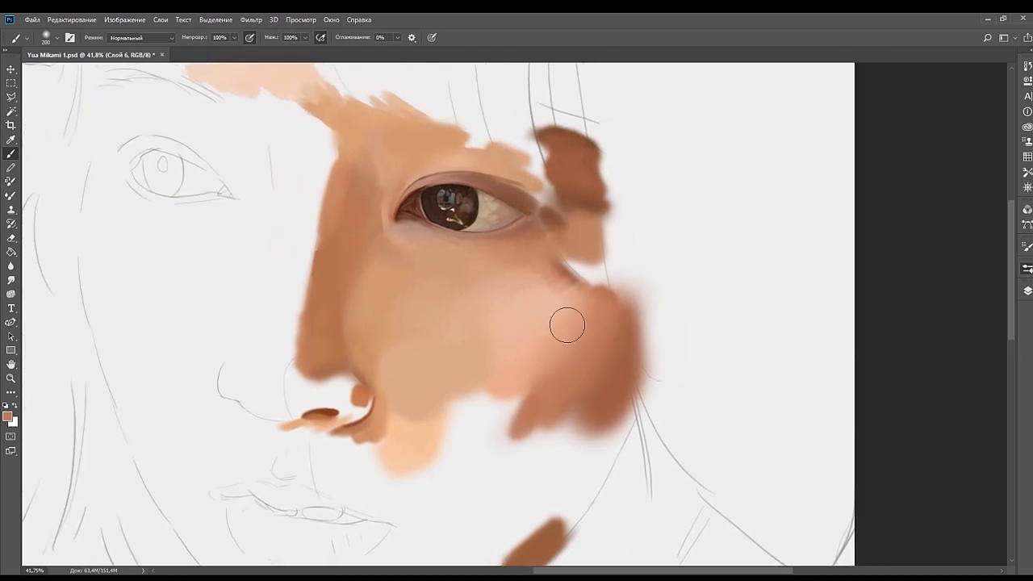
pyautogui.keyDown('alt'); pyautogui.click(557, 334); pyautogui.keyUp('alt')
# Glaze a rosy pink over the outer cheek shadow and blend it with sampled tones at brush size 300.
pyautogui.press('alt')
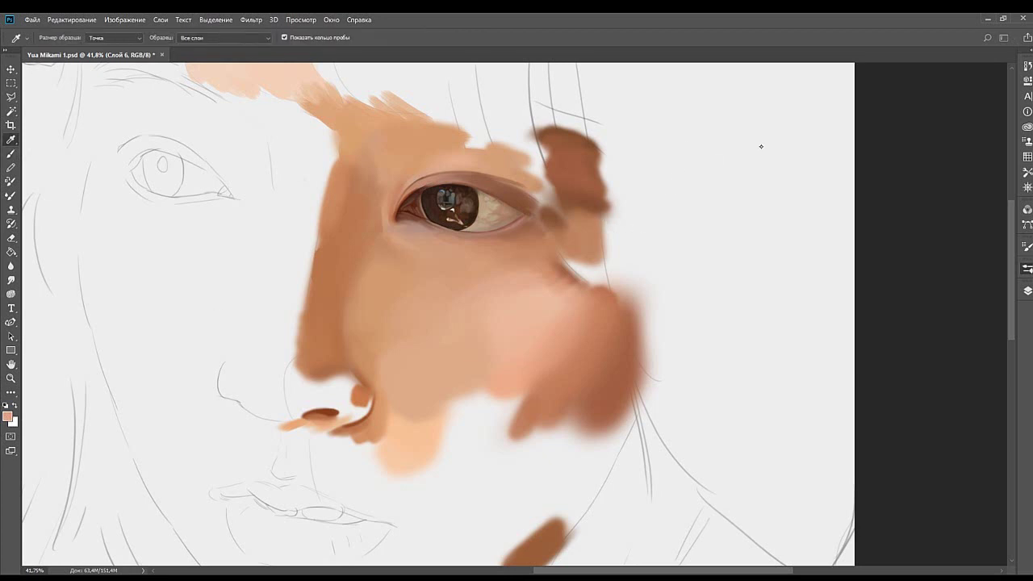
pyautogui.keyDown('alt'); pyautogui.click(841, 133); pyautogui.keyUp('alt')
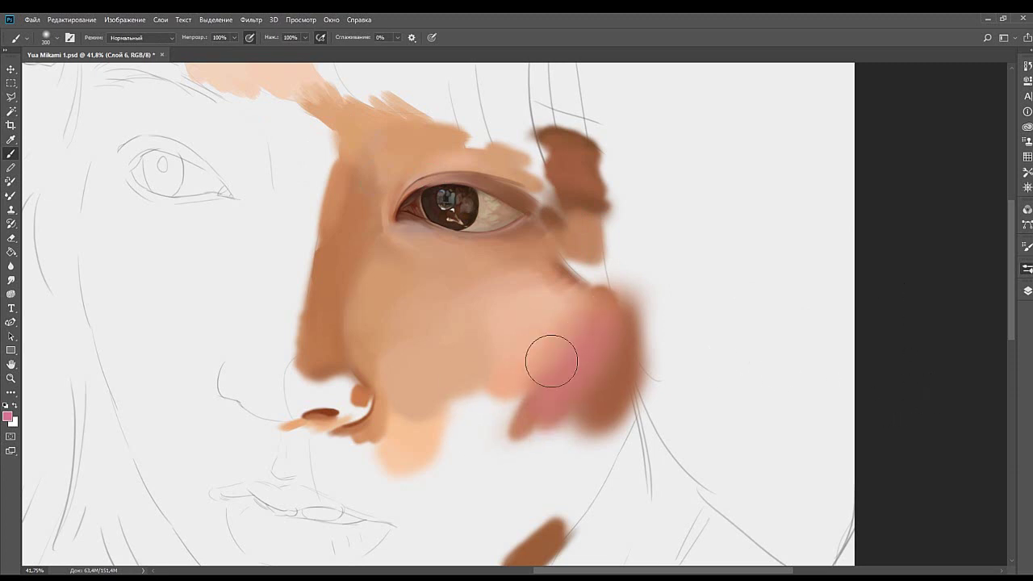
pyautogui.moveTo(596, 315); pyautogui.dragTo(589, 352)
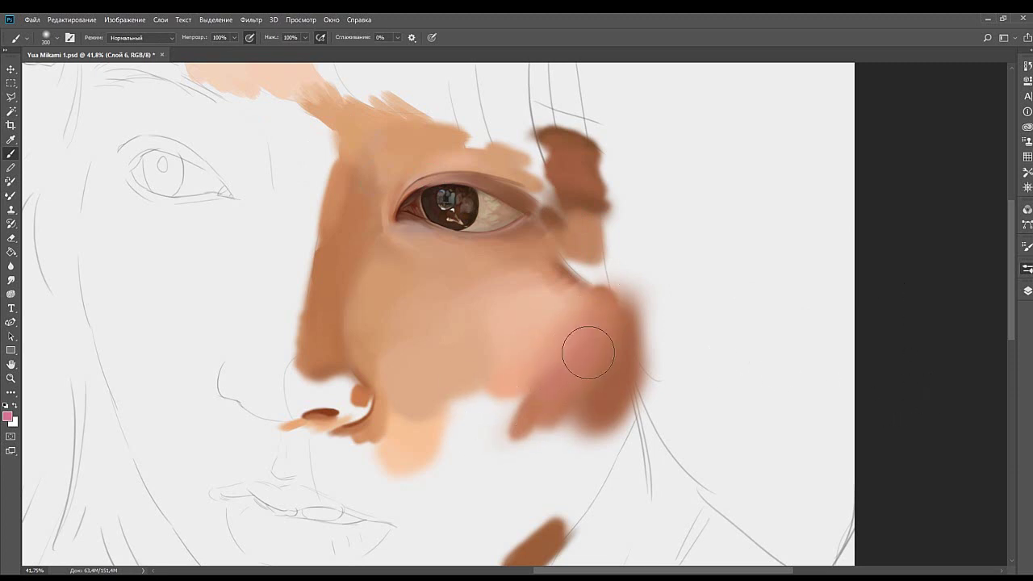
pyautogui.keyDown('alt'); pyautogui.click(563, 388); pyautogui.keyUp('alt')
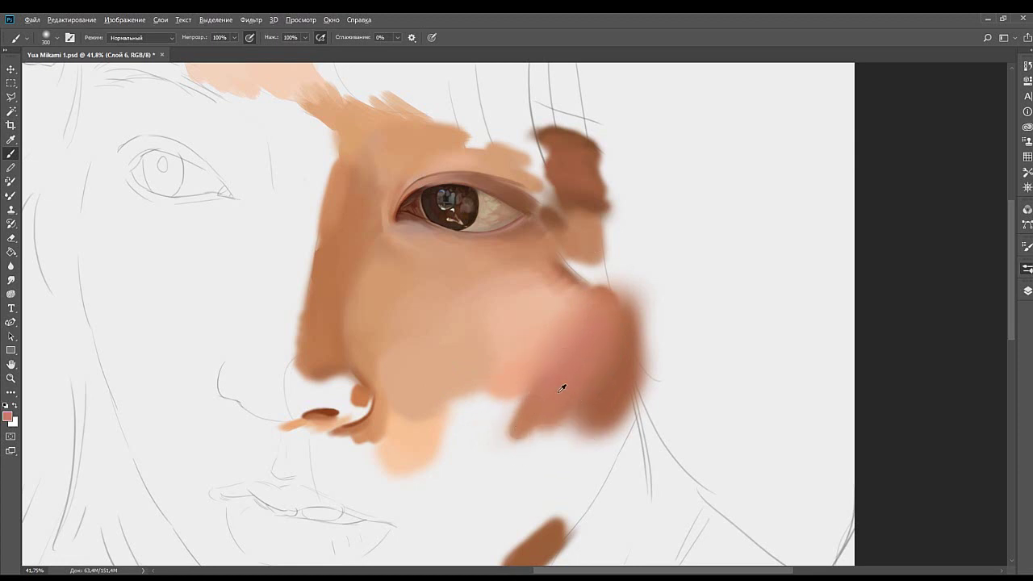
pyautogui.keyDown('alt'); pyautogui.click(583, 294); pyautogui.keyUp('alt')
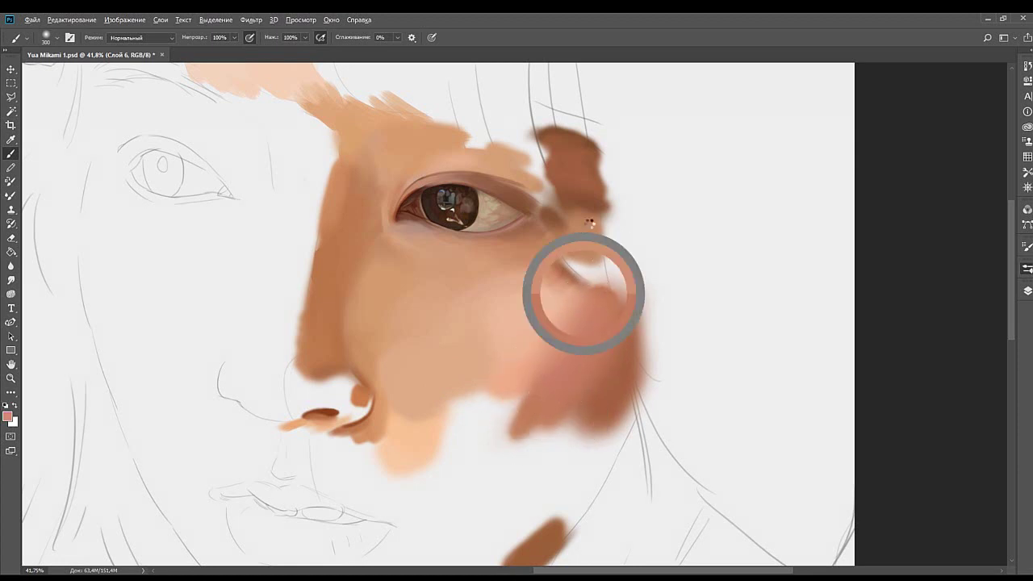
pyautogui.keyDown('alt'); pyautogui.click(567, 331); pyautogui.keyUp('alt')
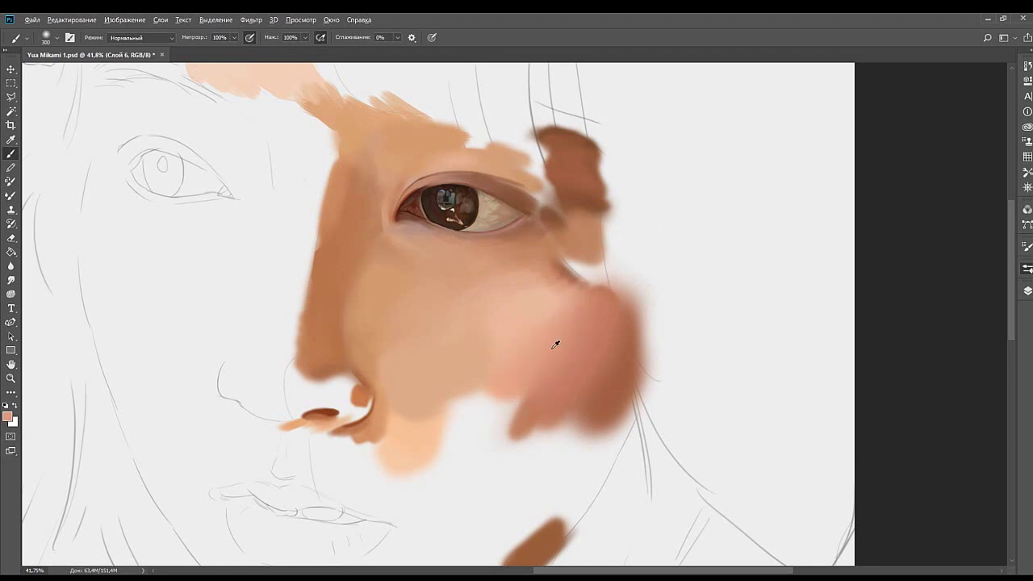
# Fill the gap beneath the cheek with beige and light peach at brush size 175, blending it up into the mid-cheek.
pyautogui.moveTo(489, 392); pyautogui.dragTo(595, 249)
pyautogui.keyDown('alt'); pyautogui.click(575, 264); pyautogui.keyUp('alt')
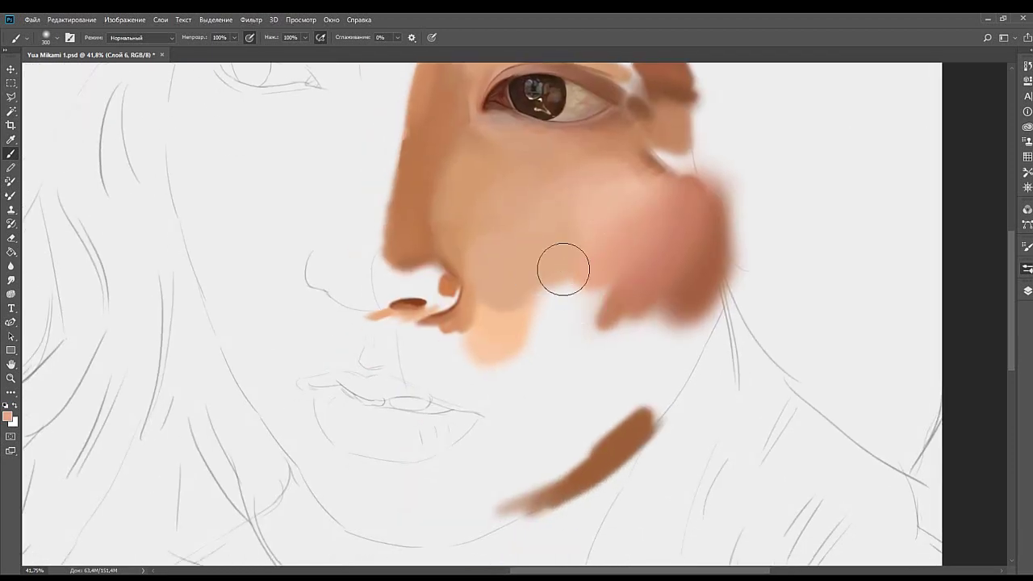
pyautogui.press('[')
pyautogui.press('[')
pyautogui.press('[')
pyautogui.moveTo(556, 281)
pyautogui.mouseDown()
pyautogui.moveTo(501, 315)
pyautogui.moveTo(582, 303)
pyautogui.moveTo(540, 270)
pyautogui.moveTo(577, 324)
pyautogui.moveTo(559, 271)
pyautogui.moveTo(607, 335)
pyautogui.moveTo(588, 336)
pyautogui.moveTo(582, 306)
pyautogui.moveTo(594, 330)
pyautogui.moveTo(555, 314)
pyautogui.mouseUp()
pyautogui.keyDown('alt'); pyautogui.click(504, 326); pyautogui.keyUp('alt')
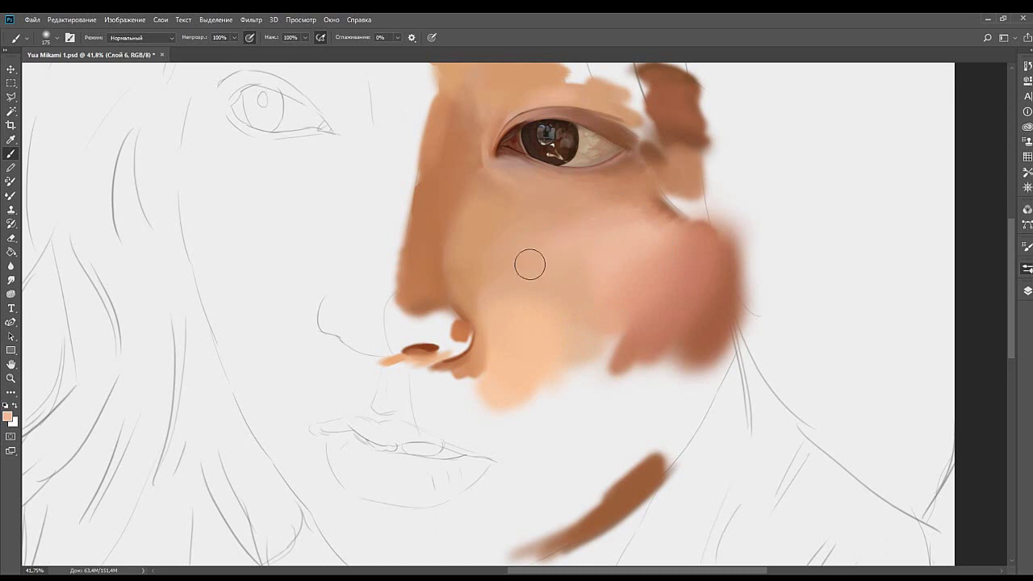
pyautogui.keyDown('alt'); pyautogui.click(559, 254); pyautogui.keyUp('alt')
pyautogui.moveTo(561, 235); pyautogui.dragTo(602, 273)
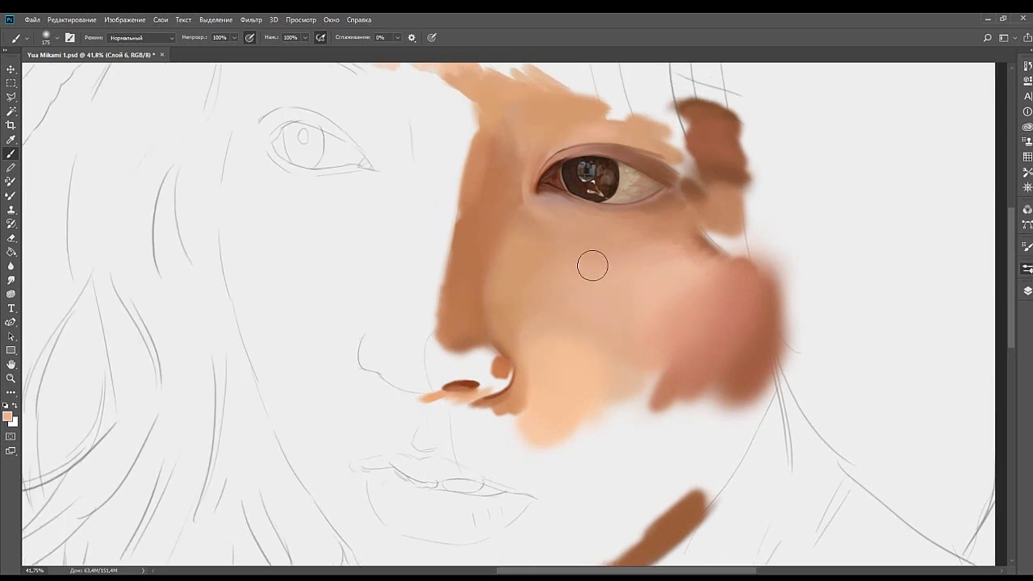
# Extend a soft pale peach along the lower mid-cheek with the brush at size 500, then reduce the brush to 200.
pyautogui.moveTo(553, 232)
pyautogui.mouseDown()
pyautogui.moveTo(576, 293)
pyautogui.moveTo(521, 249)
pyautogui.moveTo(510, 290)
pyautogui.mouseUp()
pyautogui.press(']')
pyautogui.press(']')
pyautogui.press(']')
pyautogui.press(']')
pyautogui.press(']')
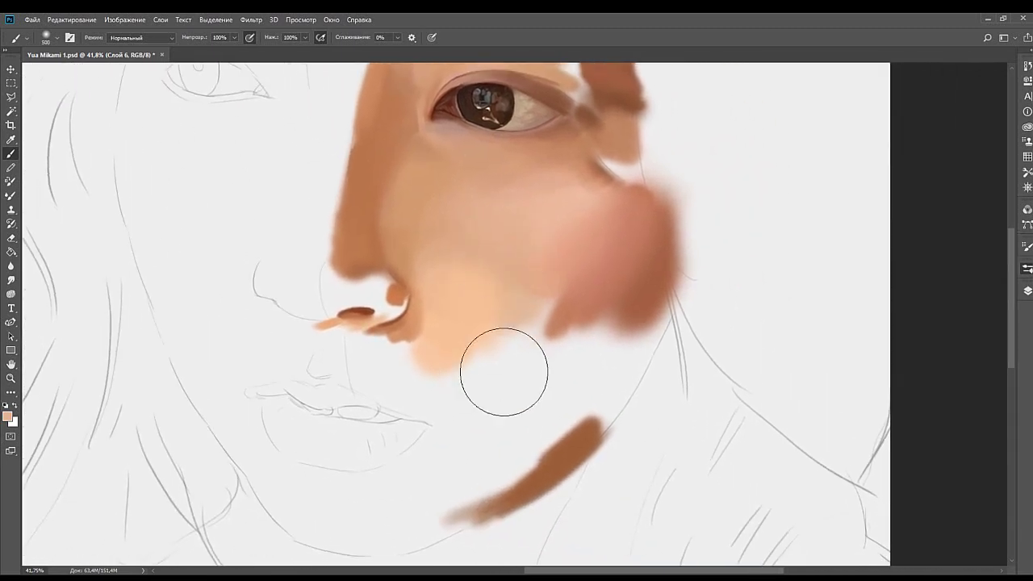
pyautogui.moveTo(503, 372); pyautogui.dragTo(526, 278)
pyautogui.press('[')
pyautogui.press('[')
pyautogui.press('[')
pyautogui.press('[')
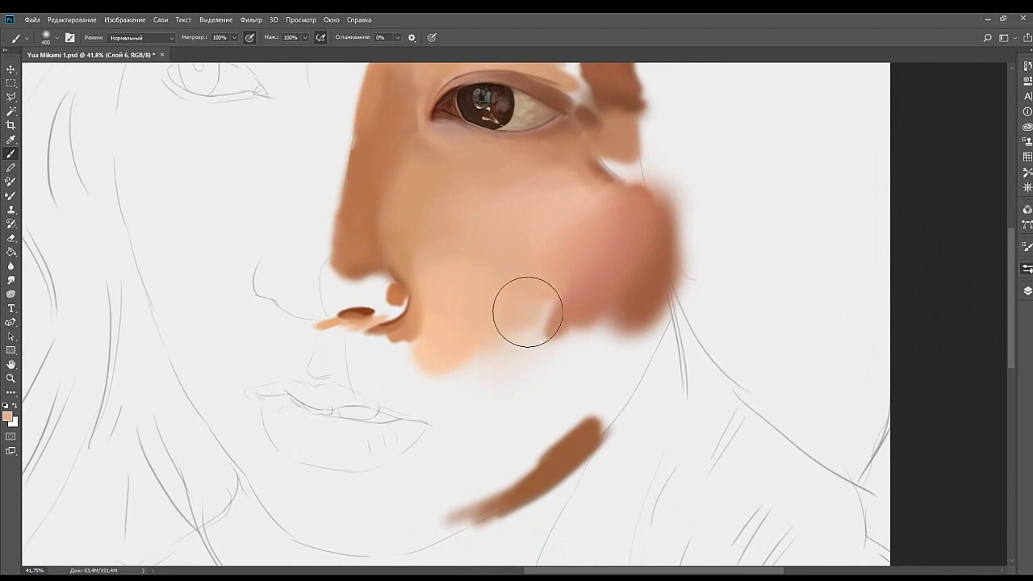
pyautogui.moveTo(522, 371); pyautogui.dragTo(522, 250)
pyautogui.moveTo(566, 337); pyautogui.dragTo(528, 269)
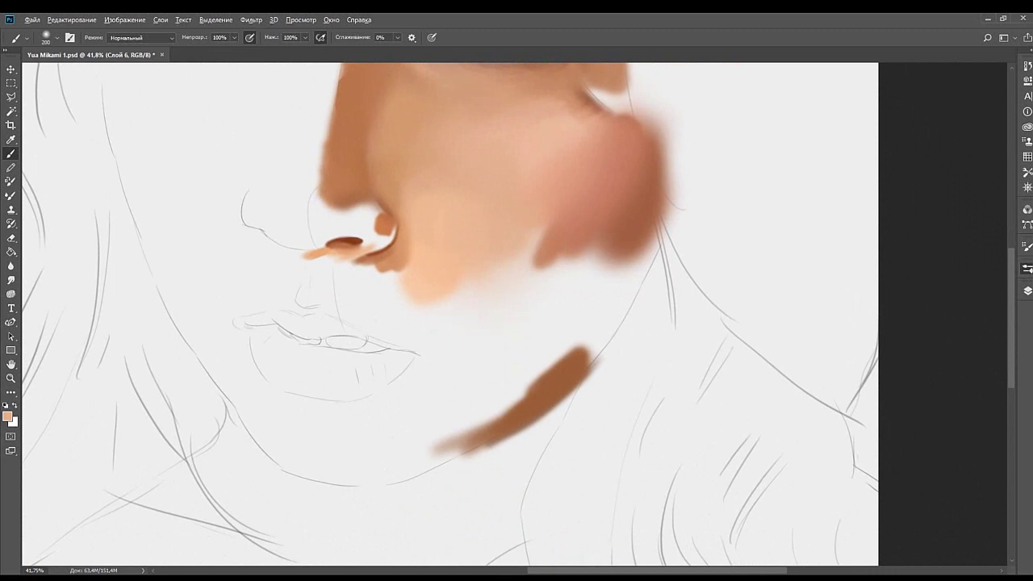
# Paint a soft light-orange patch over the lower edge of the pink cheek at brush size 300, undoing unwanted strokes.
pyautogui.moveTo(636, 240); pyautogui.dragTo(548, 288)
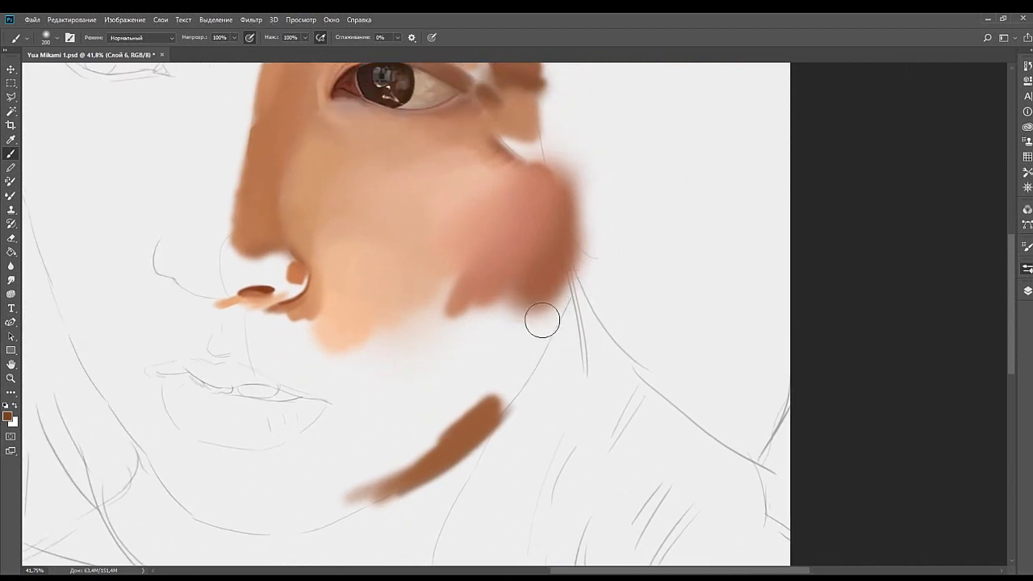
pyautogui.keyDown('alt'); pyautogui.click(478, 296); pyautogui.keyUp('alt')
pyautogui.press(']')
pyautogui.press(']')
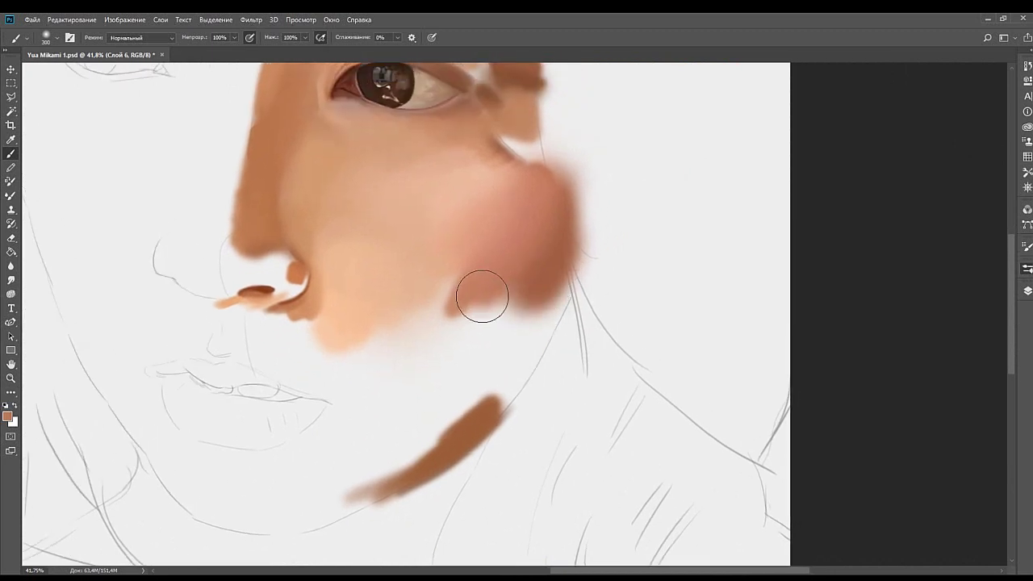
pyautogui.moveTo(479, 295)
pyautogui.mouseDown()
pyautogui.moveTo(492, 324)
pyautogui.moveTo(505, 315)
pyautogui.moveTo(519, 255)
pyautogui.moveTo(495, 259)
pyautogui.moveTo(527, 283)
pyautogui.moveTo(493, 256)
pyautogui.mouseUp()
pyautogui.hotkey('ctrl', 'z')
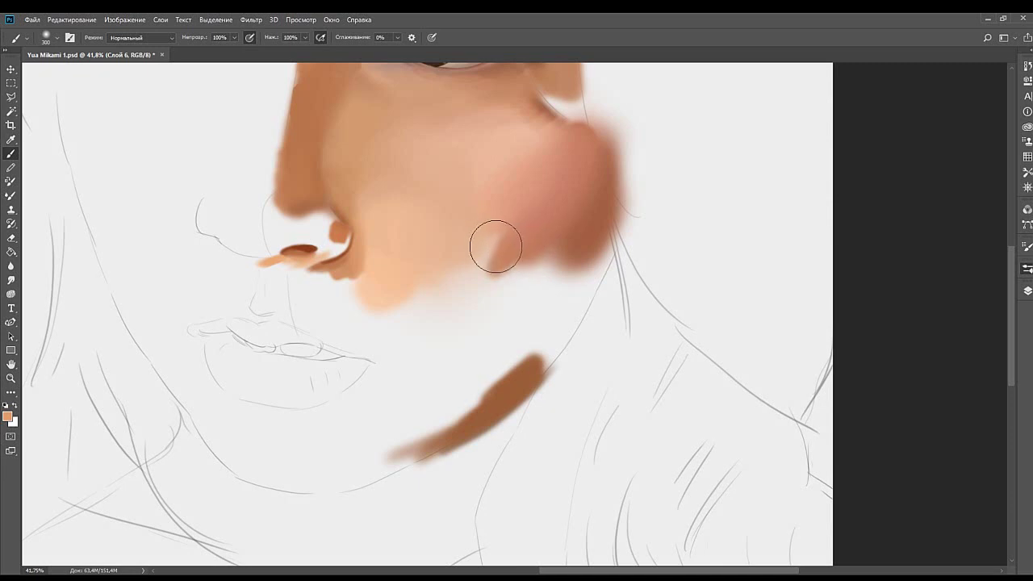
pyautogui.moveTo(495, 253)
pyautogui.mouseDown()
pyautogui.moveTo(545, 250)
pyautogui.moveTo(483, 271)
pyautogui.moveTo(519, 245)
pyautogui.moveTo(543, 255)
pyautogui.moveTo(535, 268)
pyautogui.moveTo(527, 269)
pyautogui.moveTo(531, 233)
pyautogui.mouseUp()
pyautogui.hotkey('ctrl', 'z')
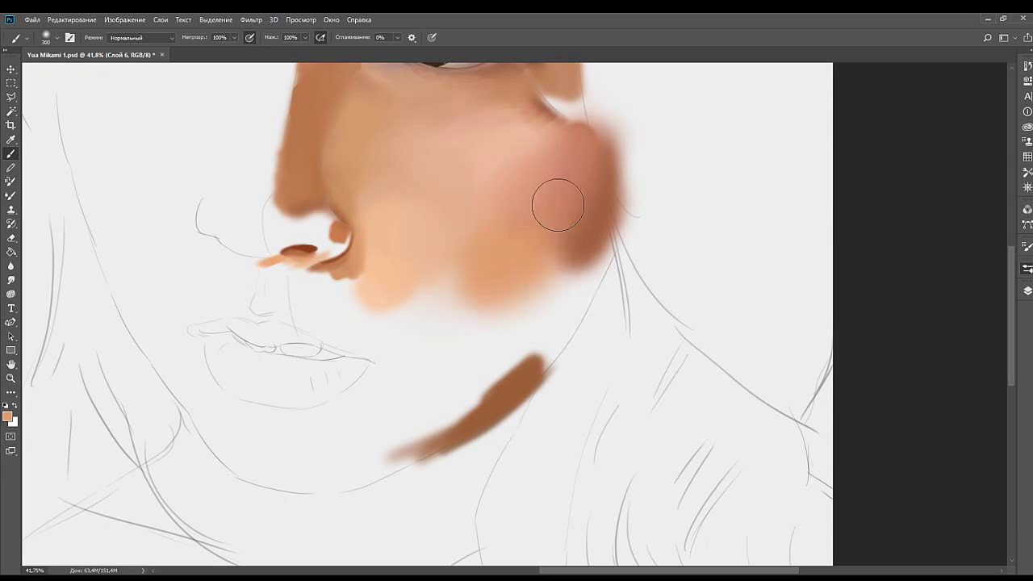
# Blend the orange lower-cheek patch into the peach mid-cheek and the pink area above it with sampled tones.
pyautogui.keyDown('alt'); pyautogui.click(477, 229); pyautogui.keyUp('alt')
pyautogui.moveTo(449, 257)
pyautogui.mouseDown()
pyautogui.moveTo(465, 283)
pyautogui.moveTo(483, 285)
pyautogui.mouseUp()
pyautogui.moveTo(540, 181); pyautogui.dragTo(610, 282)
pyautogui.keyDown('alt'); pyautogui.click(600, 296); pyautogui.keyUp('alt')
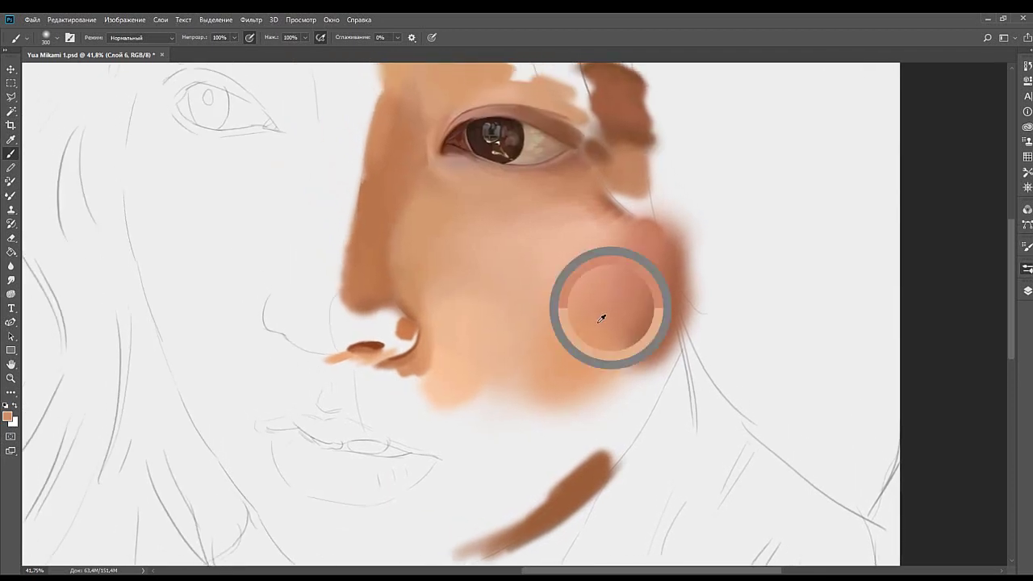
pyautogui.keyDown('alt'); pyautogui.click(542, 323); pyautogui.keyUp('alt')
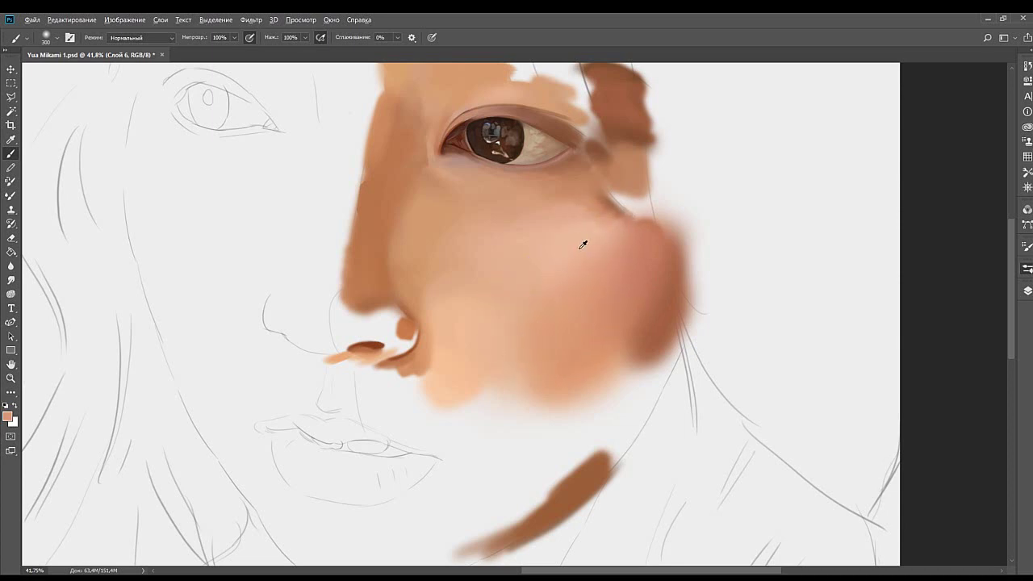
# Paint light pink over the upper cheek and into the gap below the outer eye corner at brush size 250.
pyautogui.keyDown('alt'); pyautogui.click(583, 243); pyautogui.keyUp('alt')
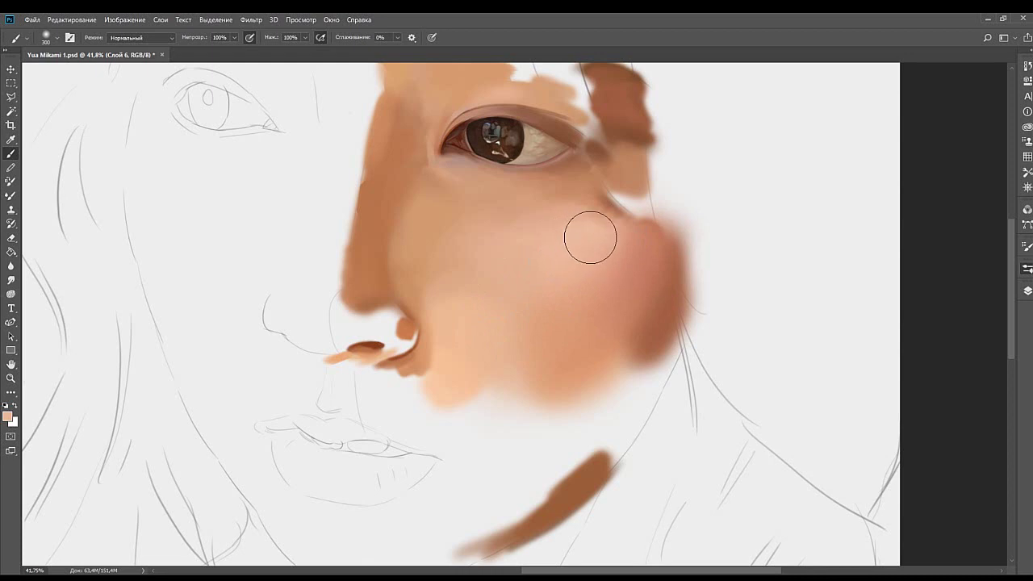
pyautogui.press('[')
pyautogui.press('[')
pyautogui.moveTo(592, 216); pyautogui.dragTo(544, 271)
pyautogui.keyDown('alt'); pyautogui.click(550, 278); pyautogui.keyUp('alt')
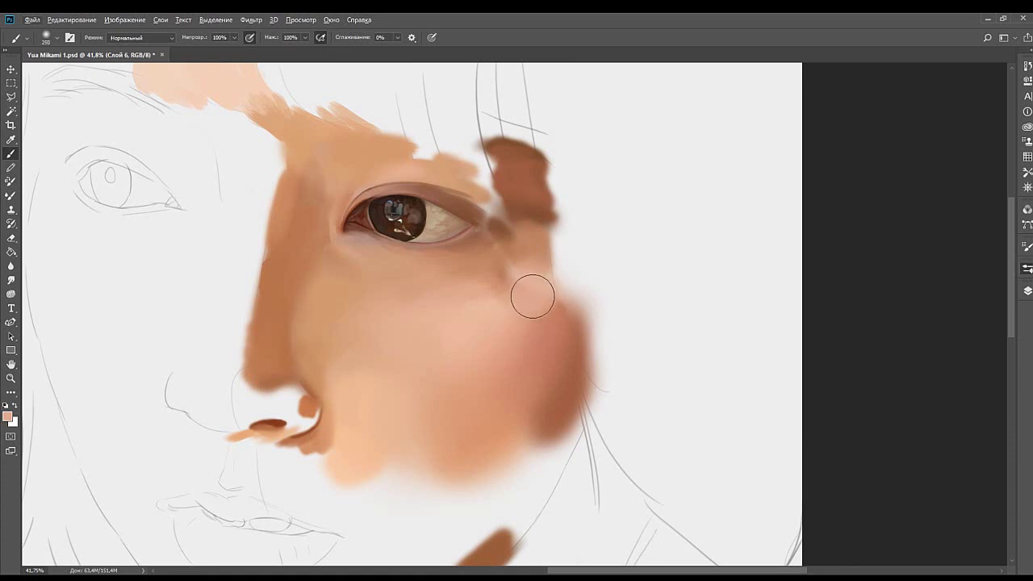
pyautogui.keyDown('alt'); pyautogui.click(554, 271); pyautogui.keyUp('alt')
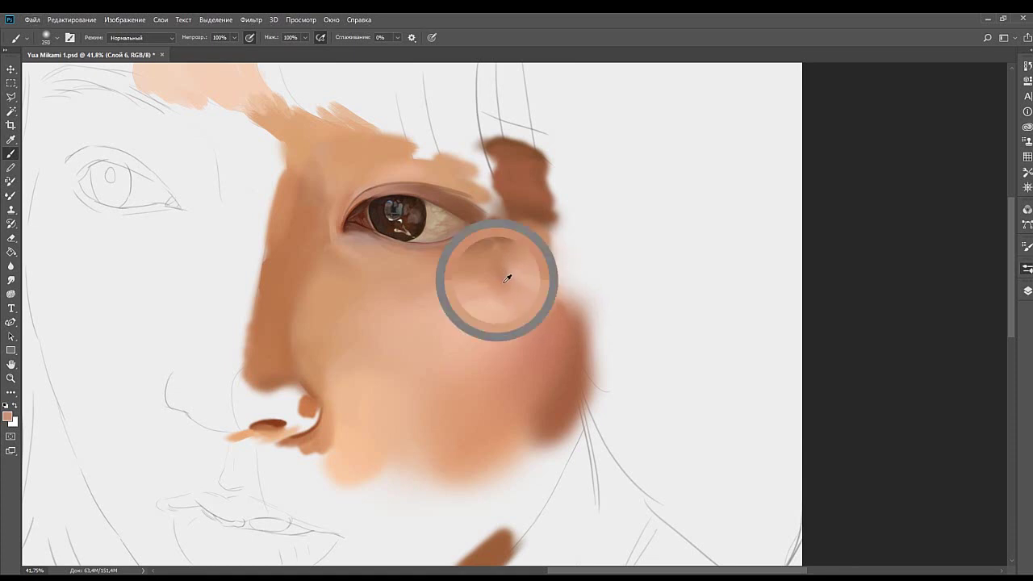
# Blend the outer cheek shadow into the rosy mid-cheek with sampled tones, extending the pink up toward the temple.
pyautogui.keyDown('alt'); pyautogui.click(555, 367); pyautogui.keyUp('alt')
pyautogui.keyDown('alt'); pyautogui.click(537, 352); pyautogui.keyUp('alt')
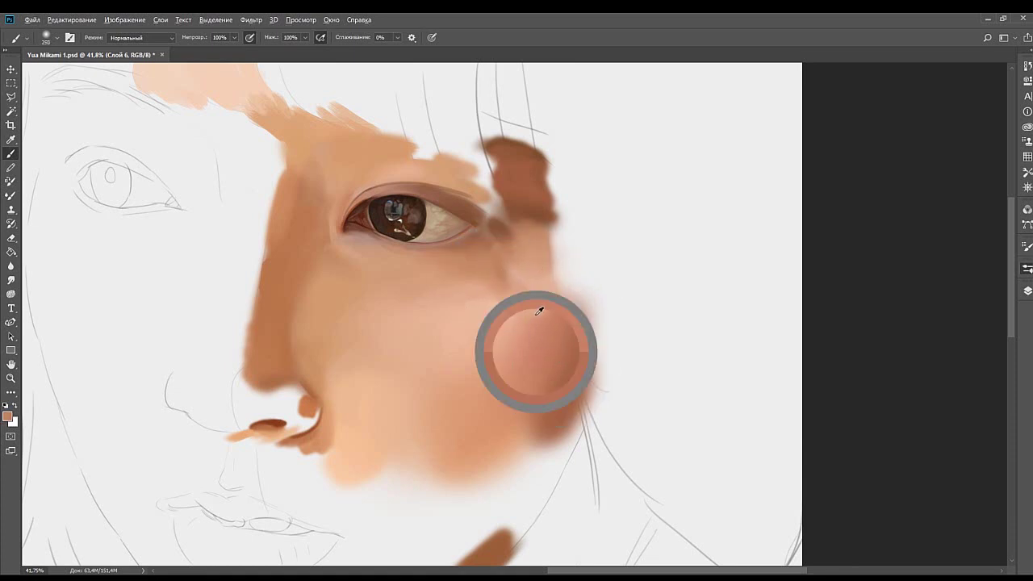
pyautogui.moveTo(539, 326)
pyautogui.mouseDown()
pyautogui.moveTo(549, 287)
pyautogui.moveTo(523, 327)
pyautogui.mouseUp()
pyautogui.keyDown('alt'); pyautogui.click(481, 392); pyautogui.keyUp('alt')
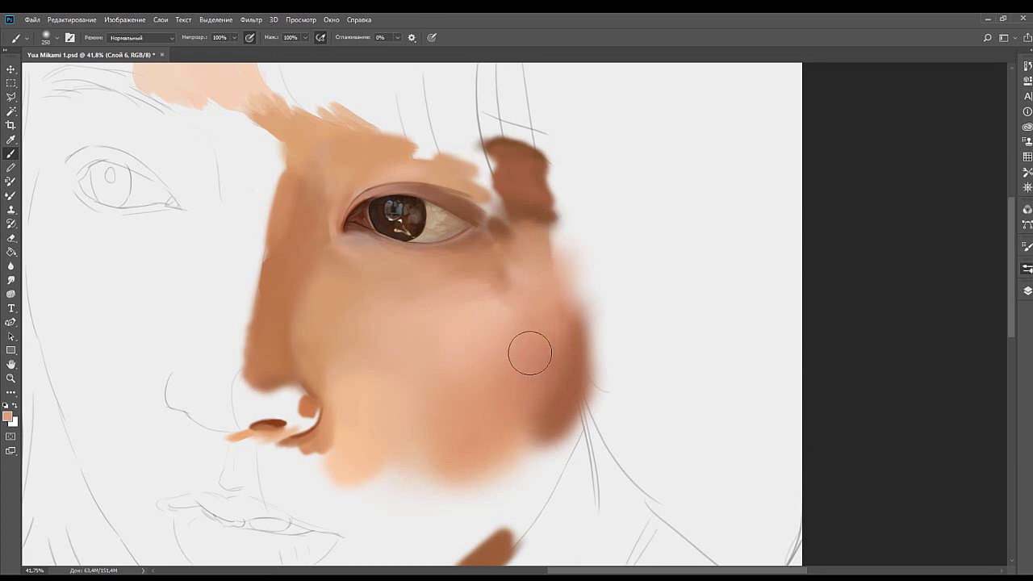
pyautogui.moveTo(489, 374); pyautogui.dragTo(593, 292)
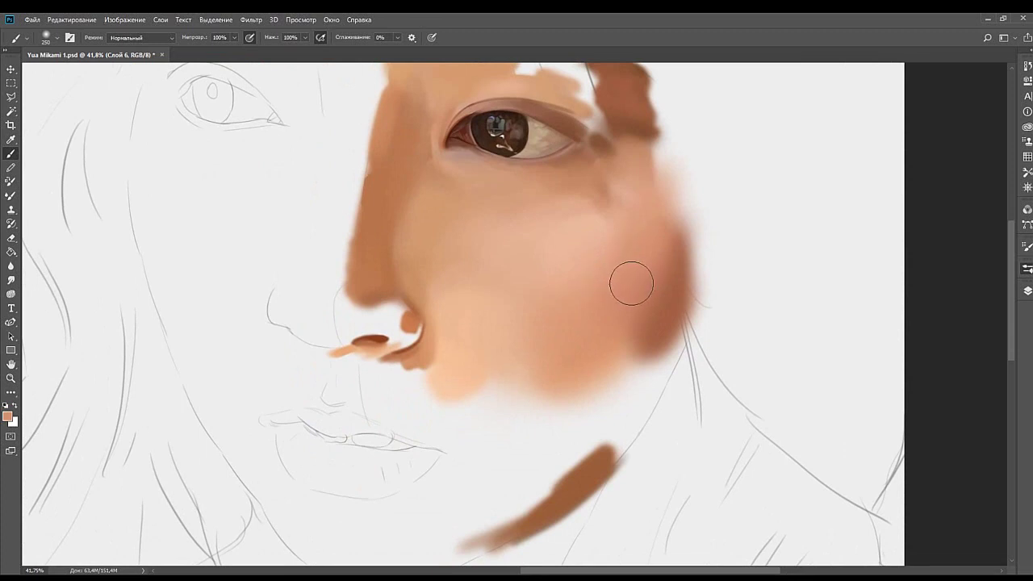
pyautogui.keyDown('alt'); pyautogui.click(576, 287); pyautogui.keyUp('alt')
pyautogui.keyDown('alt'); pyautogui.click(578, 259); pyautogui.keyUp('alt')
pyautogui.moveTo(489, 284); pyautogui.dragTo(494, 288)
pyautogui.moveTo(555, 309); pyautogui.dragTo(549, 320)
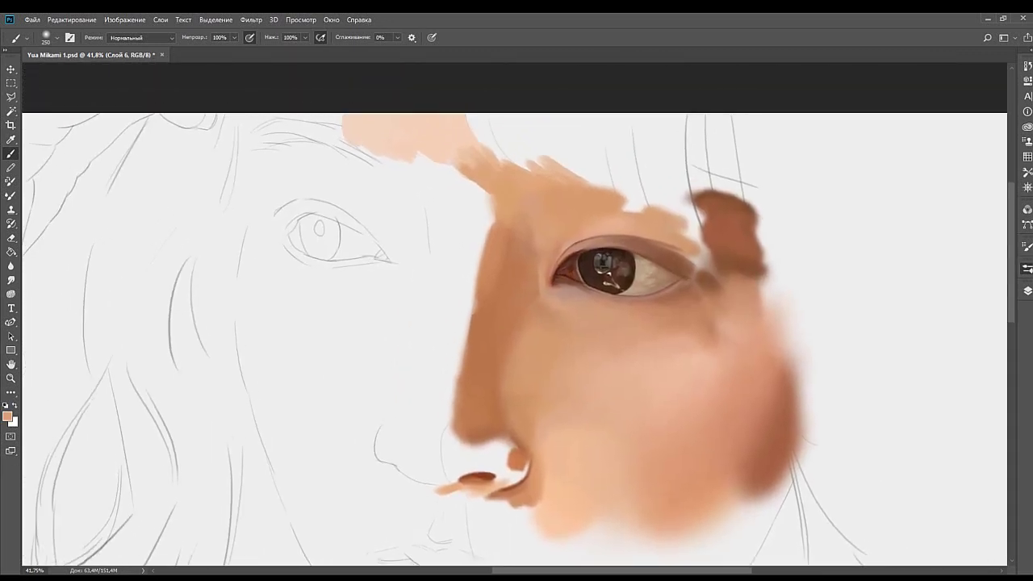
# Sample the peach tones where the forehead meets the brow and work them into the brow area.
pyautogui.moveTo(540, 236)
pyautogui.mouseDown()
pyautogui.moveTo(560, 267)
pyautogui.moveTo(553, 279)
pyautogui.mouseUp()
pyautogui.keyDown('alt'); pyautogui.click(543, 219); pyautogui.keyUp('alt')
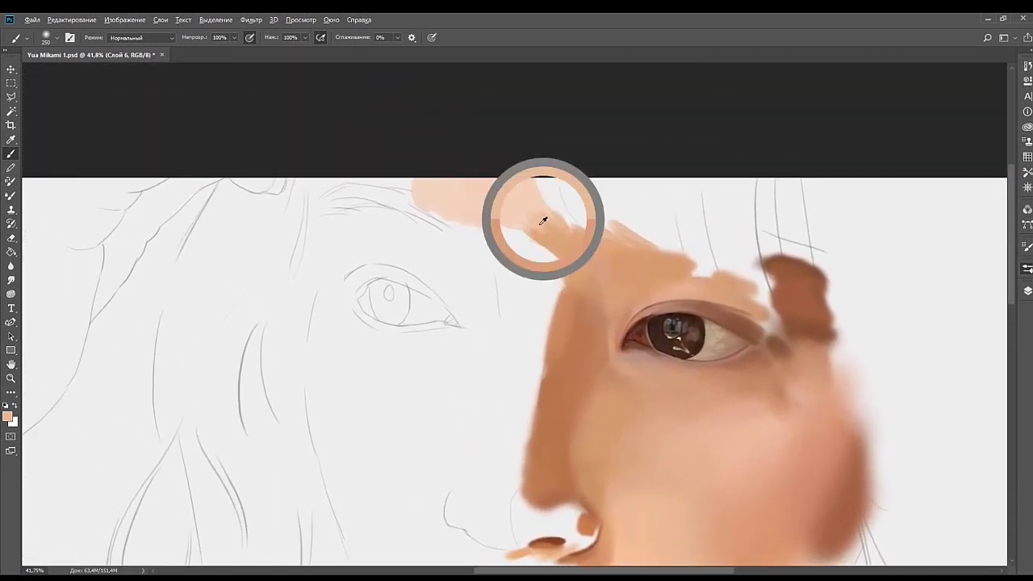
pyautogui.moveTo(538, 223)
pyautogui.mouseDown()
pyautogui.moveTo(602, 258)
pyautogui.moveTo(553, 207)
pyautogui.moveTo(604, 242)
pyautogui.moveTo(630, 192)
pyautogui.mouseUp()
pyautogui.keyDown('alt'); pyautogui.click(613, 260); pyautogui.keyUp('alt')
pyautogui.moveTo(665, 254)
pyautogui.mouseDown()
pyautogui.moveTo(528, 240)
pyautogui.moveTo(540, 251)
pyautogui.mouseUp()
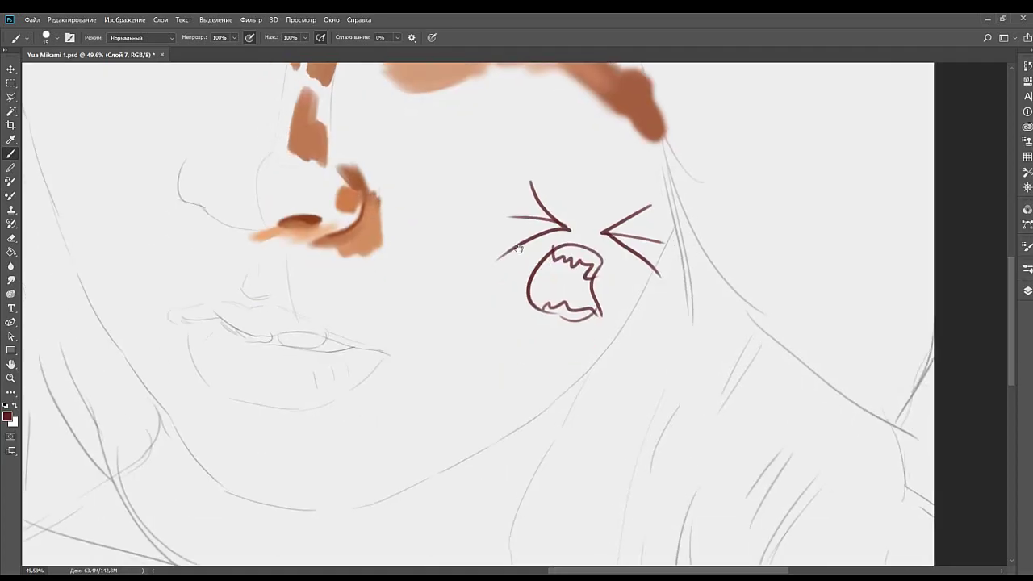
# Draw the dark red cheek and chin outline around the screaming cartoon face, redoing the first curve.
pyautogui.moveTo(669, 216); pyautogui.dragTo(633, 313)
pyautogui.hotkey('ctrl', 'z')
pyautogui.moveTo(668, 220); pyautogui.dragTo(652, 301)
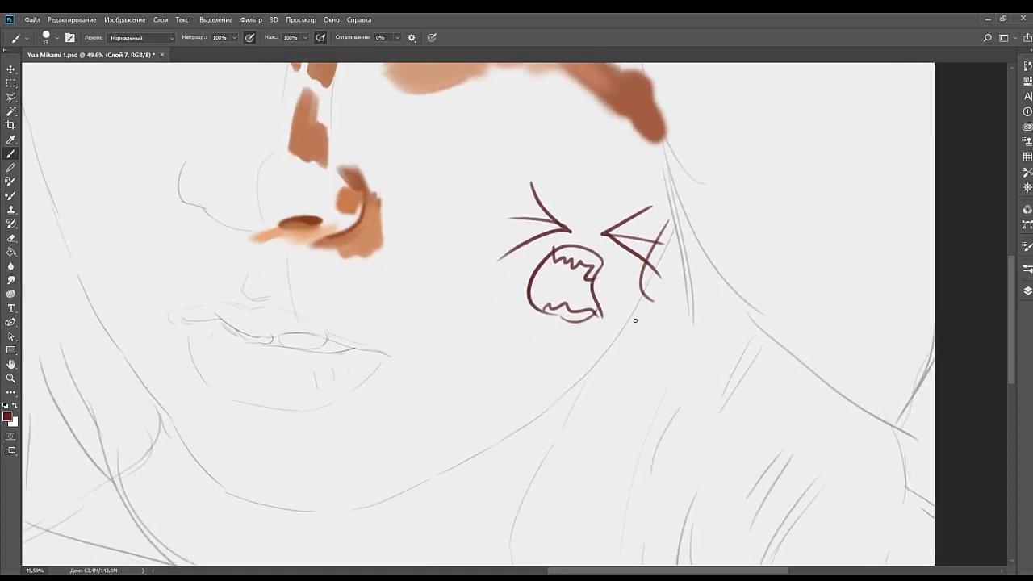
pyautogui.moveTo(537, 334); pyautogui.dragTo(649, 303)
pyautogui.moveTo(496, 286); pyautogui.dragTo(526, 330)
pyautogui.moveTo(525, 185)
pyautogui.mouseDown()
pyautogui.moveTo(509, 242)
pyautogui.moveTo(530, 231)
pyautogui.mouseUp()
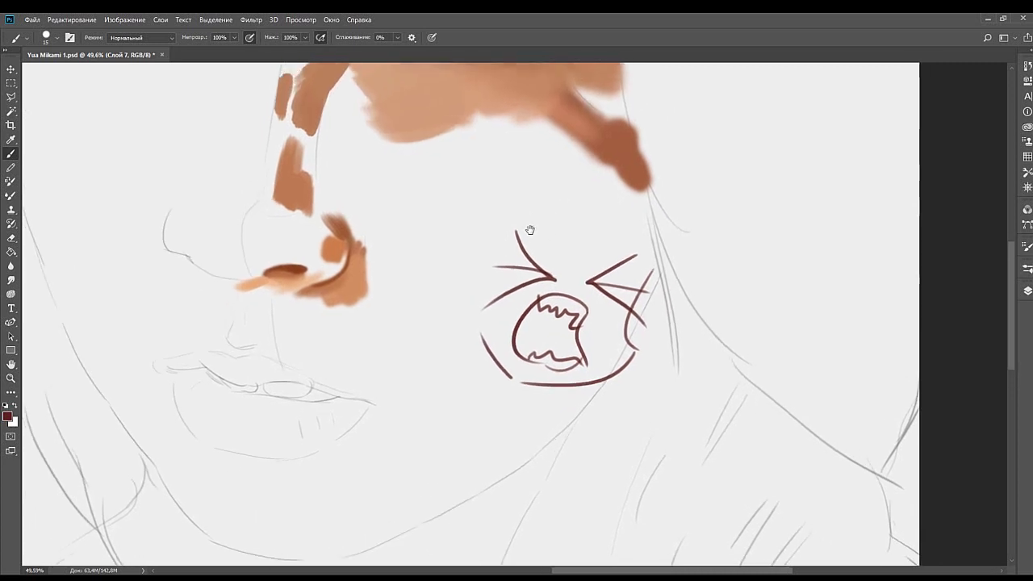
# Handwrite the caption "ХВАТИТ ВЫЛЕТАТЬ ФОТОШОП" in dark red above and beside the cartoon face.
pyautogui.moveTo(622, 212)
pyautogui.mouseDown()
pyautogui.moveTo(528, 265)
pyautogui.moveTo(537, 261)
pyautogui.moveTo(544, 279)
pyautogui.mouseUp()
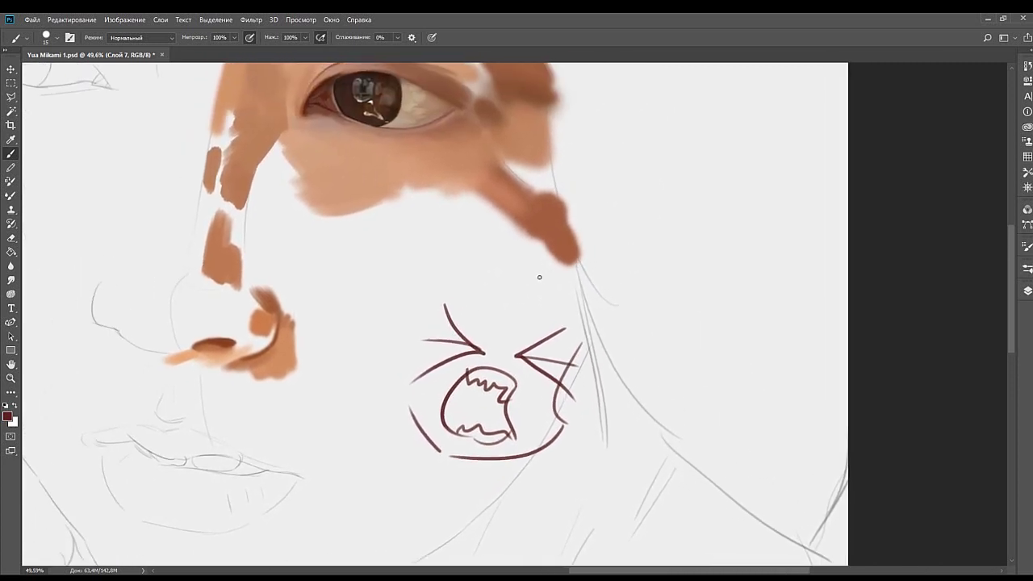
pyautogui.moveTo(489, 261); pyautogui.dragTo(510, 296)
pyautogui.moveTo(508, 260)
pyautogui.mouseDown()
pyautogui.moveTo(489, 297)
pyautogui.moveTo(566, 282)
pyautogui.mouseUp()
pyautogui.moveTo(574, 261)
pyautogui.mouseDown()
pyautogui.moveTo(575, 296)
pyautogui.moveTo(599, 259)
pyautogui.moveTo(622, 284)
pyautogui.moveTo(638, 252)
pyautogui.mouseUp()
pyautogui.moveTo(633, 252); pyautogui.dragTo(667, 247)
pyautogui.moveTo(639, 301)
pyautogui.mouseDown()
pyautogui.moveTo(582, 275)
pyautogui.moveTo(541, 305)
pyautogui.mouseUp()
pyautogui.moveTo(538, 272)
pyautogui.mouseDown()
pyautogui.moveTo(548, 287)
pyautogui.moveTo(542, 302)
pyautogui.mouseUp()
pyautogui.moveTo(574, 263); pyautogui.dragTo(574, 301)
pyautogui.moveTo(591, 266)
pyautogui.mouseDown()
pyautogui.moveTo(604, 293)
pyautogui.moveTo(607, 273)
pyautogui.moveTo(606, 294)
pyautogui.moveTo(609, 263)
pyautogui.moveTo(635, 281)
pyautogui.moveTo(642, 256)
pyautogui.moveTo(667, 282)
pyautogui.mouseUp()
pyautogui.moveTo(651, 255); pyautogui.dragTo(692, 244)
pyautogui.moveTo(693, 244)
pyautogui.mouseDown()
pyautogui.moveTo(701, 276)
pyautogui.moveTo(706, 262)
pyautogui.mouseUp()
pyautogui.moveTo(718, 276)
pyautogui.mouseDown()
pyautogui.moveTo(720, 245)
pyautogui.moveTo(737, 274)
pyautogui.mouseUp()
pyautogui.moveTo(569, 344)
pyautogui.mouseDown()
pyautogui.moveTo(581, 295)
pyautogui.moveTo(599, 291)
pyautogui.moveTo(595, 325)
pyautogui.mouseUp()
pyautogui.moveTo(597, 300)
pyautogui.mouseDown()
pyautogui.moveTo(641, 299)
pyautogui.moveTo(650, 285)
pyautogui.moveTo(649, 304)
pyautogui.moveTo(692, 281)
pyautogui.moveTo(702, 295)
pyautogui.moveTo(712, 277)
pyautogui.moveTo(702, 283)
pyautogui.moveTo(733, 289)
pyautogui.moveTo(762, 271)
pyautogui.mouseUp()
pyautogui.moveTo(773, 268); pyautogui.dragTo(771, 297)
pyautogui.moveTo(555, 356)
pyautogui.mouseDown()
pyautogui.moveTo(600, 362)
pyautogui.moveTo(641, 315)
pyautogui.moveTo(608, 346)
pyautogui.moveTo(627, 363)
pyautogui.mouseUp()
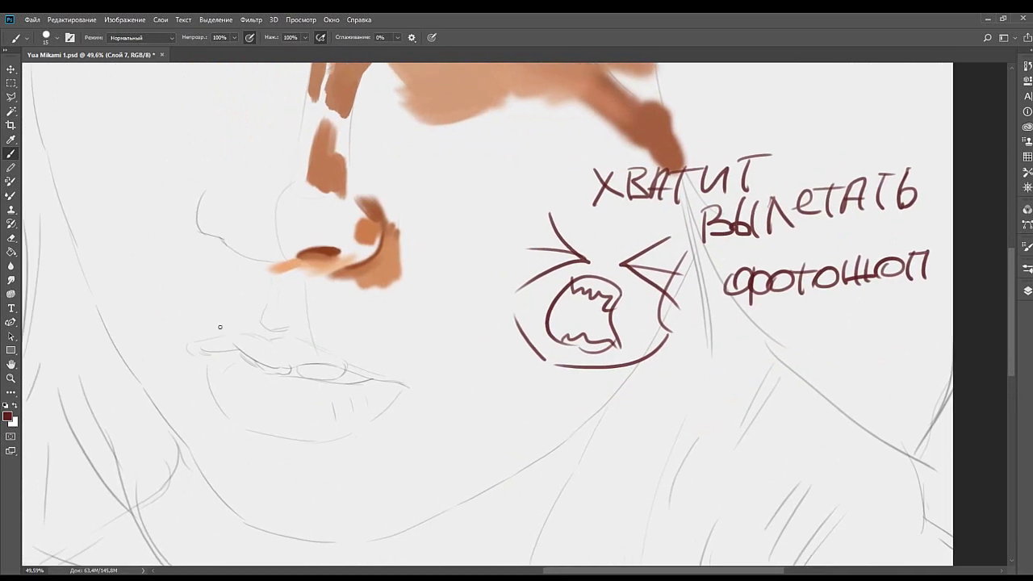
# Scale the cartoon face and its caption to 62.44% and move them onto the unpainted cheek and hair beneath the unpainted eye.
pyautogui.click(11, 379)
pyautogui.moveTo(609, 251); pyautogui.dragTo(527, 306)
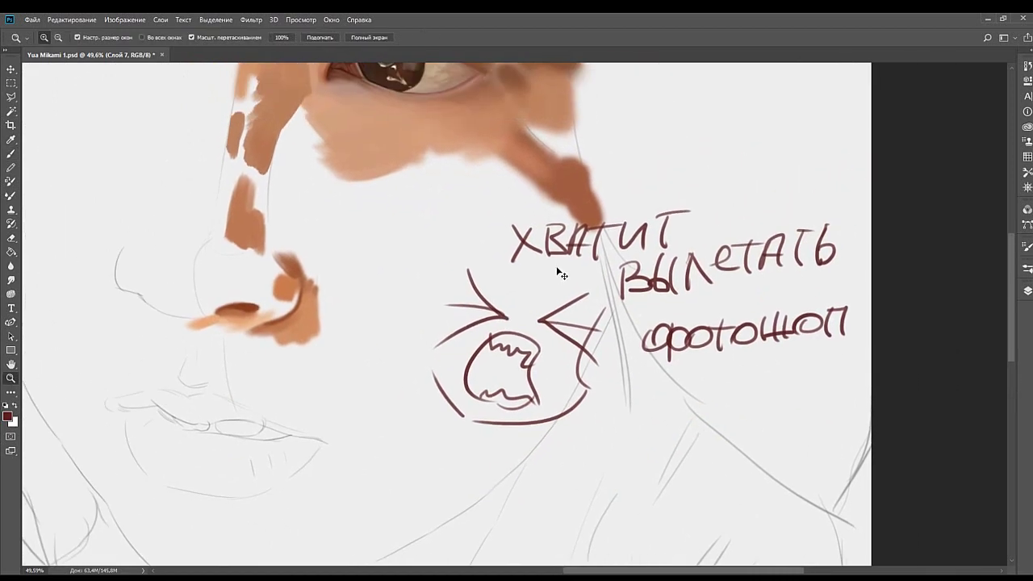
pyautogui.hotkey('ctrl', 't')
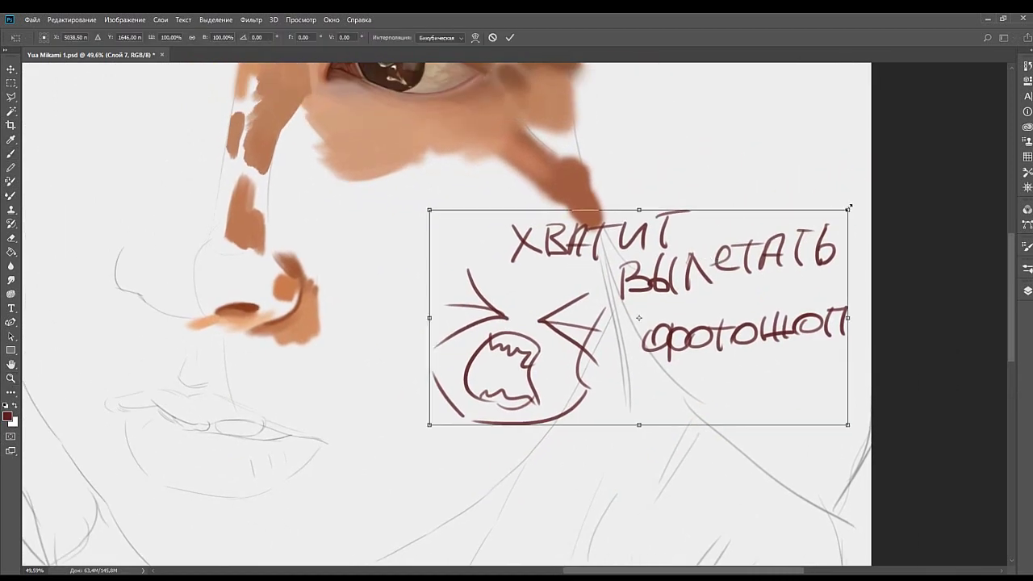
pyautogui.moveTo(850, 207)
pyautogui.mouseDown()
pyautogui.moveTo(735, 271)
pyautogui.moveTo(701, 309)
pyautogui.mouseUp()
pyautogui.moveTo(600, 365); pyautogui.dragTo(692, 327)
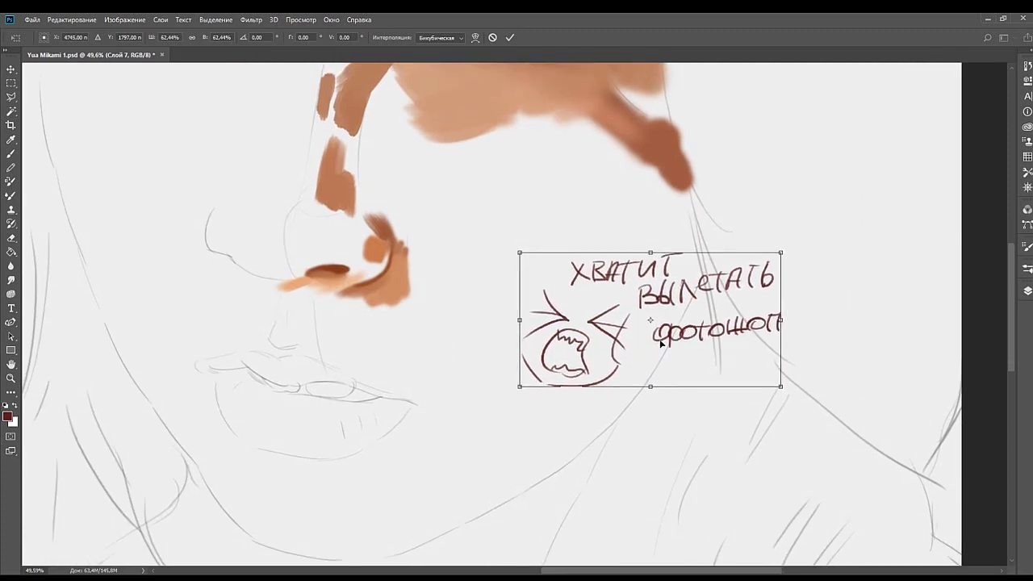
pyautogui.moveTo(616, 326); pyautogui.dragTo(174, 168)
pyautogui.moveTo(433, 212); pyautogui.dragTo(581, 346)
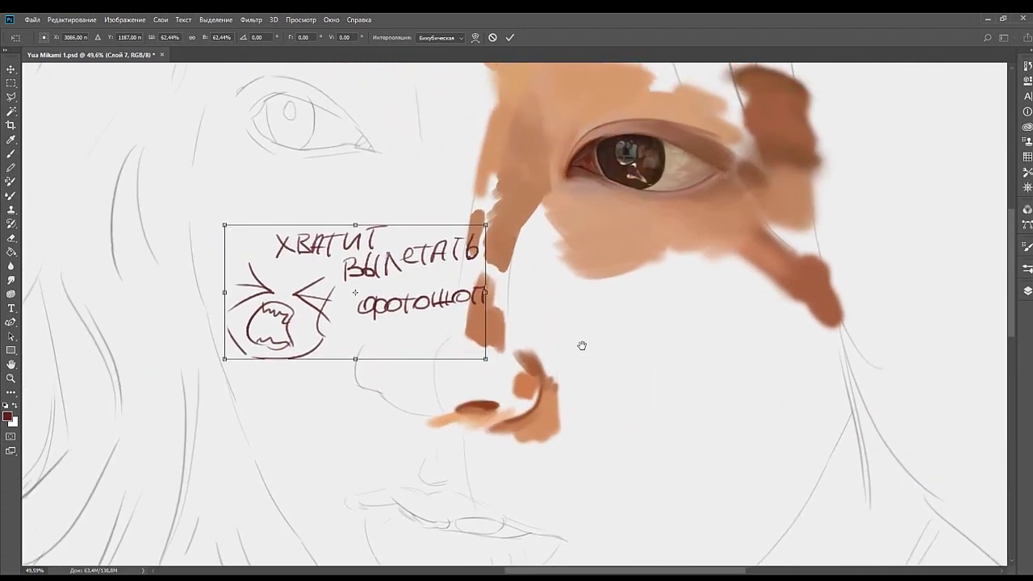
pyautogui.moveTo(373, 274); pyautogui.dragTo(230, 260)
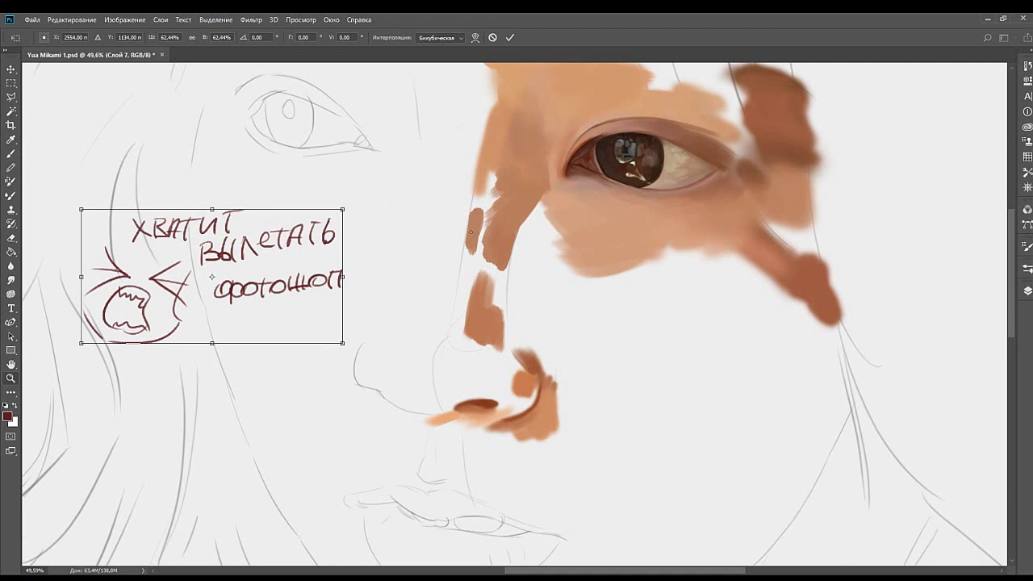
pyautogui.click(11, 377)
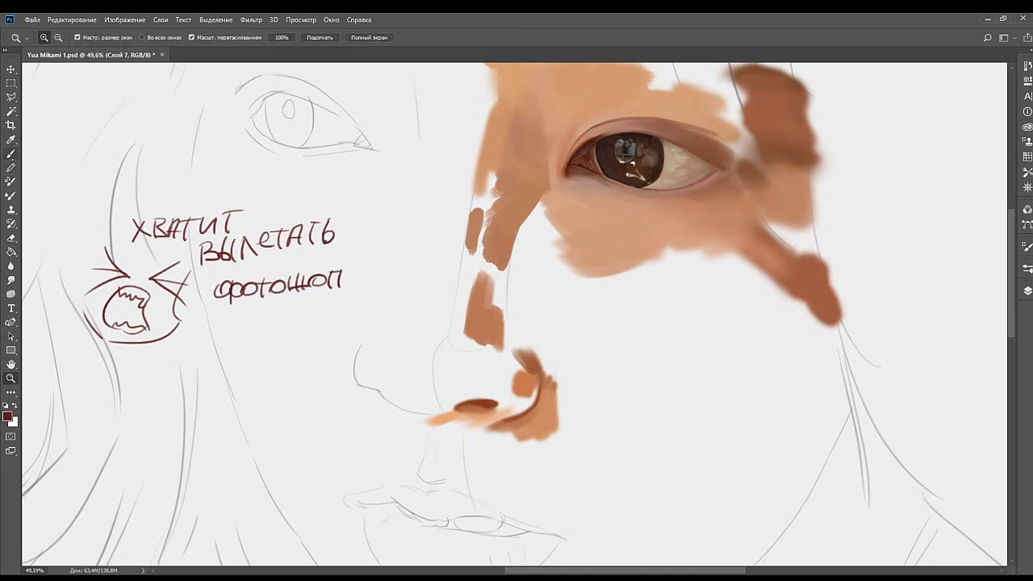
# Switch to the Brush at size 100 and sample the light tan skin tone beneath the painted eye.
pyautogui.click(12, 154)
pyautogui.moveTo(581, 273)
pyautogui.mouseDown()
pyautogui.moveTo(509, 263)
pyautogui.moveTo(519, 273)
pyautogui.mouseUp()
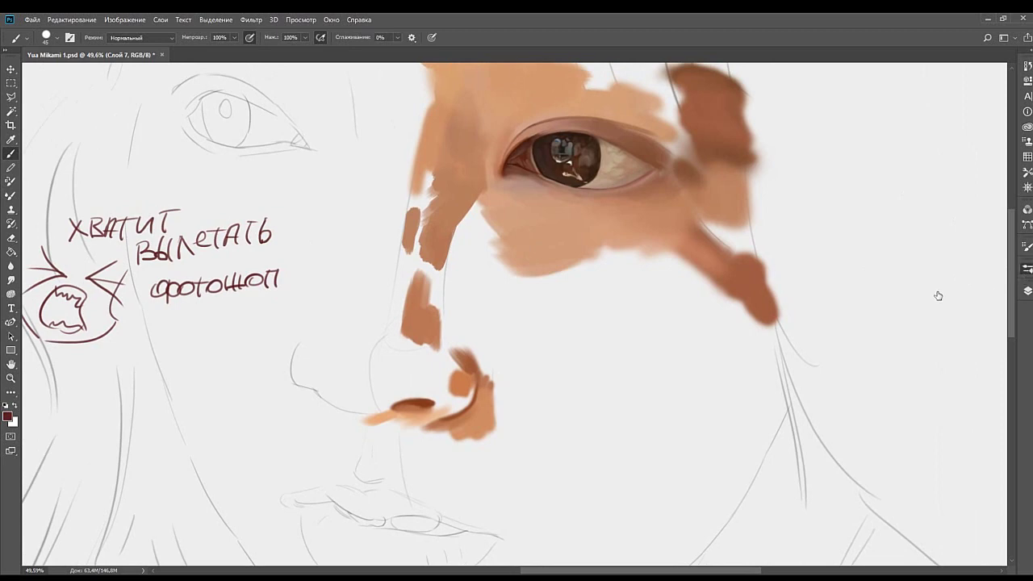
pyautogui.press(']')
pyautogui.press(']')
pyautogui.press(']')
pyautogui.press(']')
pyautogui.press(']')
pyautogui.press(']')
pyautogui.scroll(3, 484, 282)
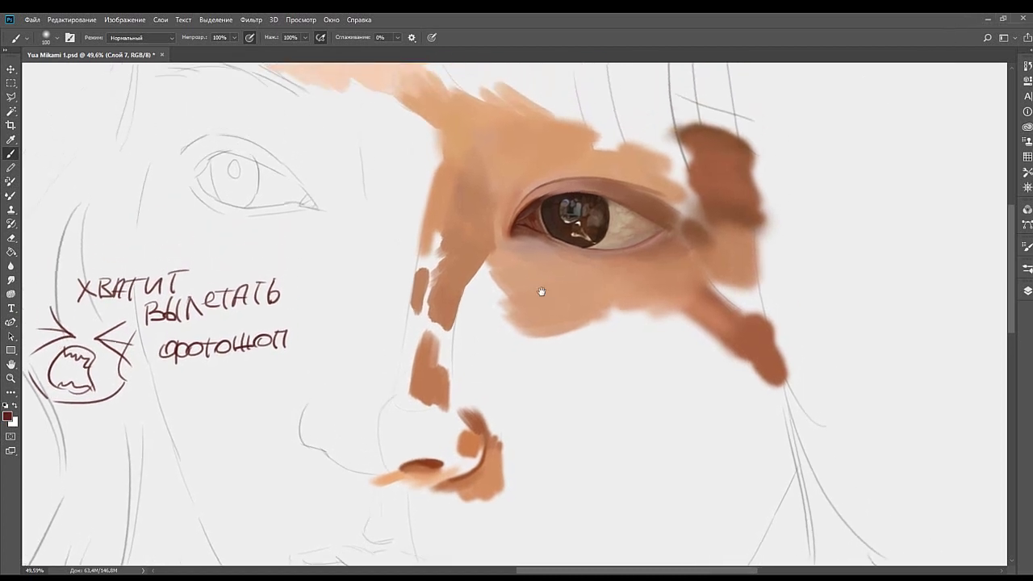
pyautogui.keyDown('alt'); pyautogui.click(533, 297); pyautogui.keyUp('alt')
pyautogui.moveTo(634, 317); pyautogui.dragTo(604, 256)
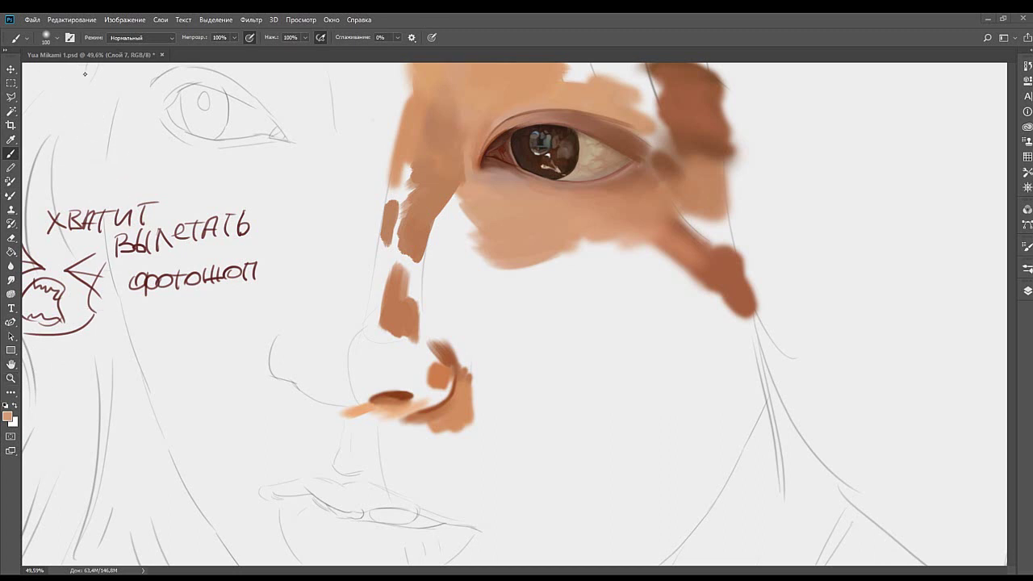
# Make layer Слой 8 active with the Brush, working close up on the nose.
pyautogui.press('z')
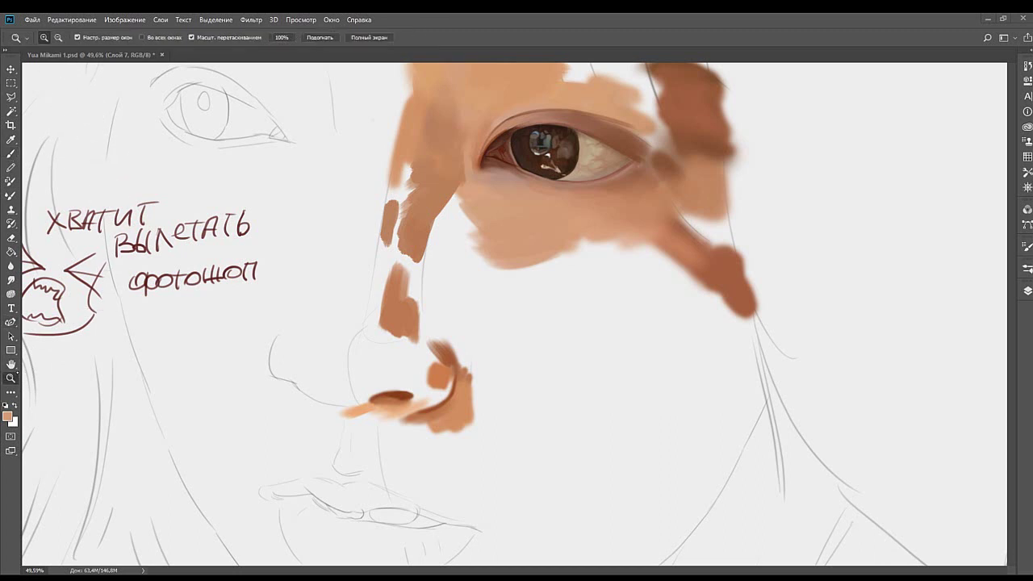
pyautogui.click(212, 322)
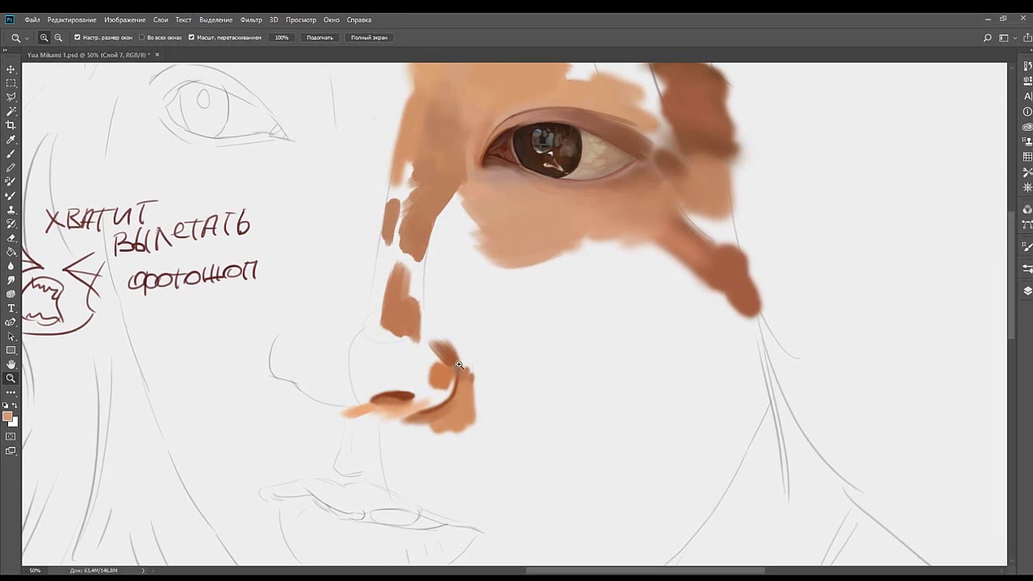
pyautogui.moveTo(451, 392); pyautogui.dragTo(495, 367)
pyautogui.moveTo(495, 367); pyautogui.dragTo(611, 306)
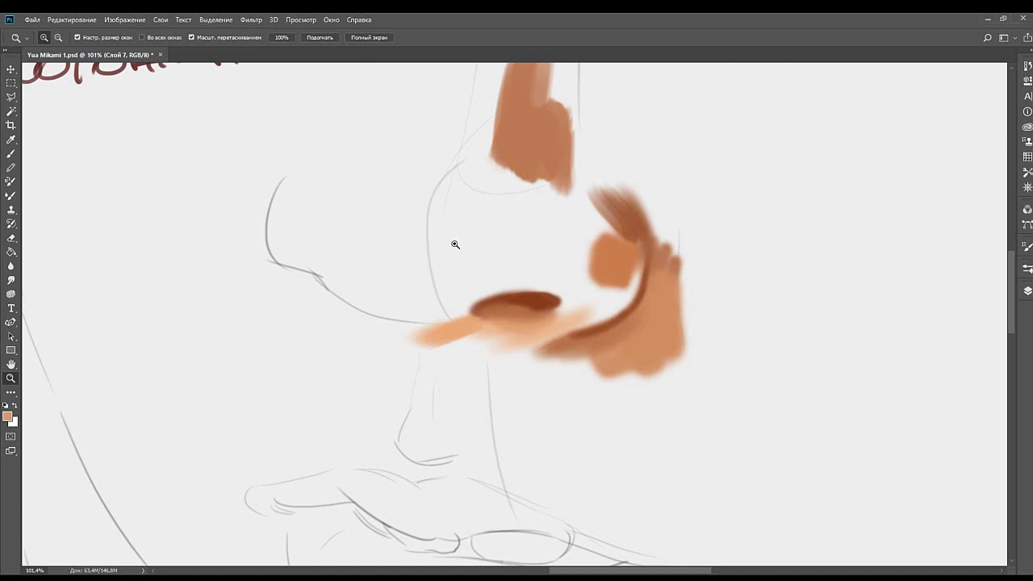
pyautogui.moveTo(420, 310); pyautogui.dragTo(476, 285)
pyautogui.click(10, 154)
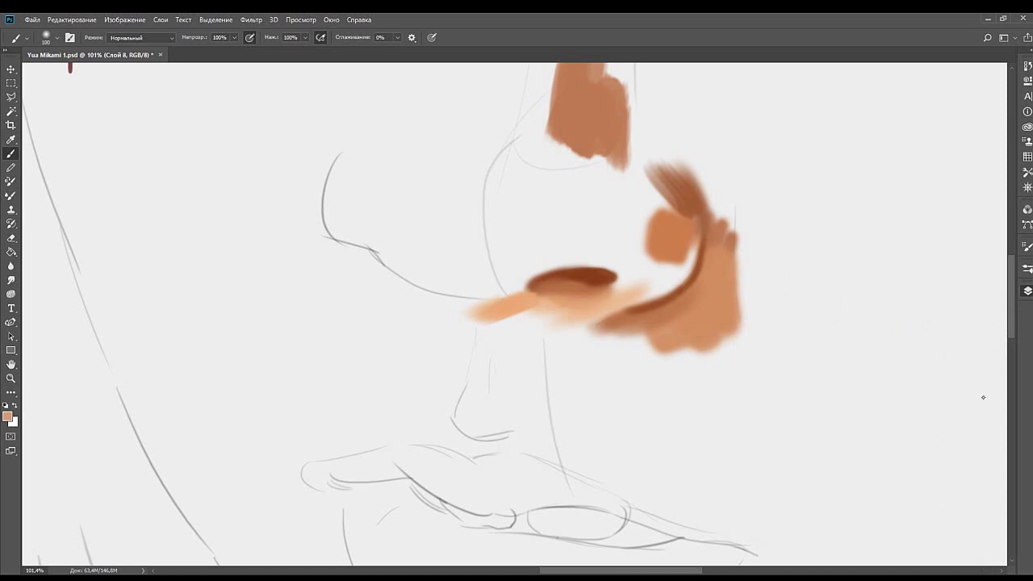
# Choose a different brush preset, reduce its size to 50, and sample the orange tone of the nose wing.
pyautogui.click(1027, 268)
pyautogui.click(839, 328)
pyautogui.click(890, 362)
pyautogui.click(876, 382)
pyautogui.press(',')
pyautogui.press(',')
pyautogui.press(',')
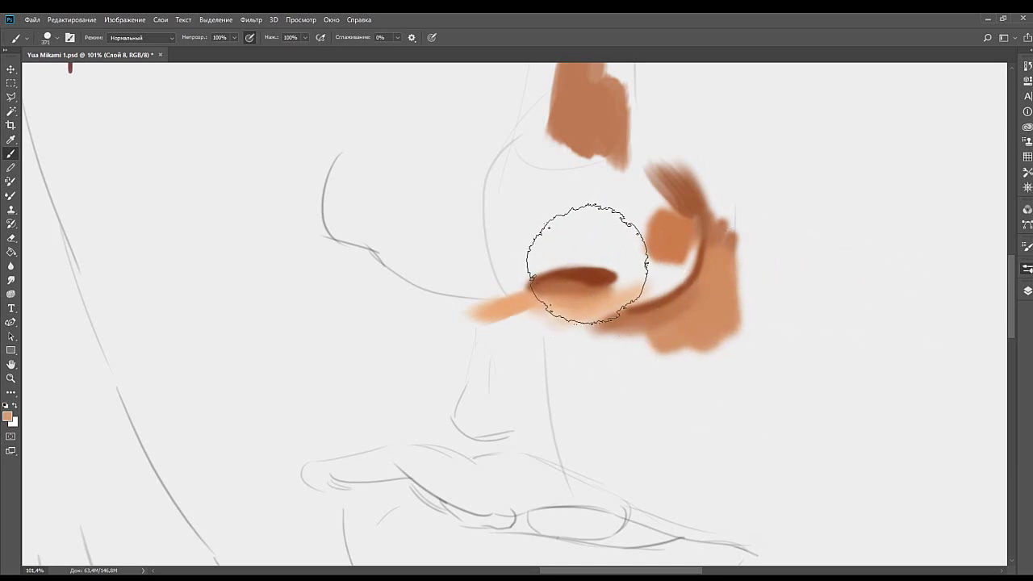
pyautogui.press('[')
pyautogui.press('[')
pyautogui.press('[')
pyautogui.press('[')
pyautogui.press('[')
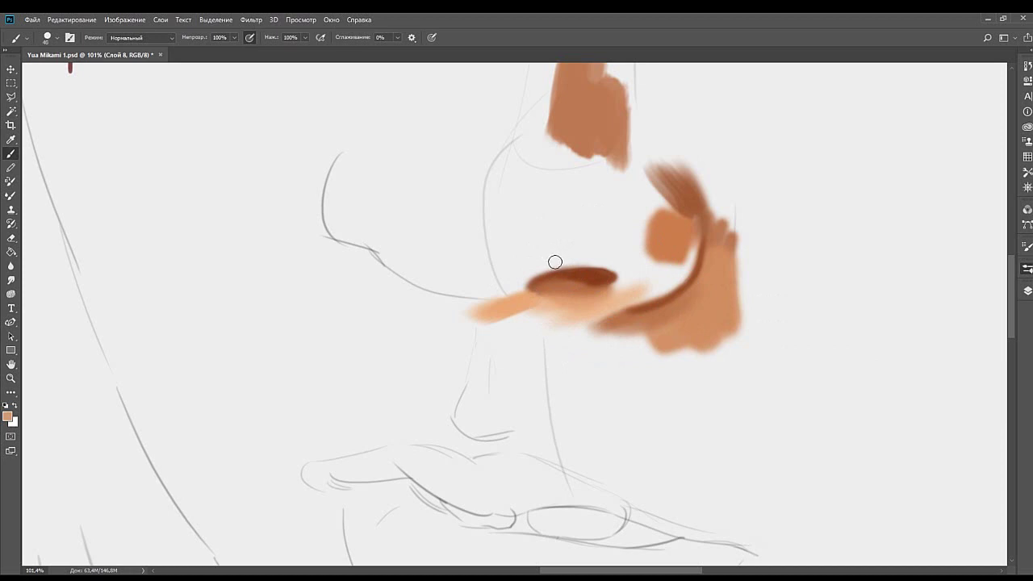
pyautogui.keyDown('alt'); pyautogui.click(120, 278); pyautogui.keyUp('alt')
pyautogui.moveTo(659, 279)
pyautogui.mouseDown()
pyautogui.moveTo(601, 291)
pyautogui.moveTo(590, 308)
pyautogui.mouseUp()
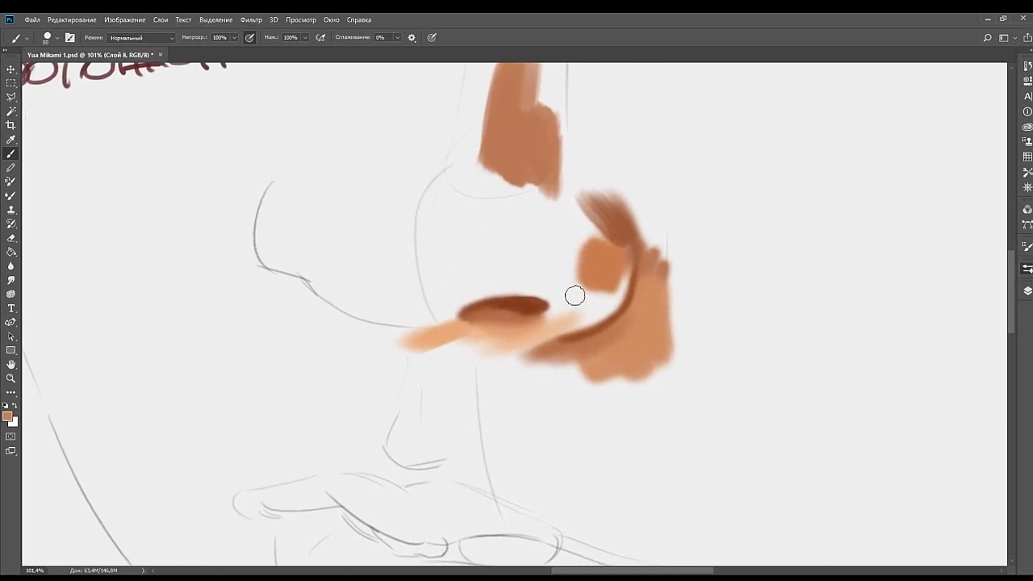
# Try several orange strokes between the nostril and the nose wing.
pyautogui.moveTo(541, 273); pyautogui.dragTo(590, 303)
pyautogui.hotkey('ctrl', 'z')
pyautogui.moveTo(513, 264); pyautogui.dragTo(586, 300)
pyautogui.hotkey('ctrl', 'z')
pyautogui.moveTo(589, 299)
pyautogui.mouseDown()
pyautogui.moveTo(472, 272)
pyautogui.moveTo(574, 295)
pyautogui.moveTo(502, 289)
pyautogui.mouseUp()
pyautogui.hotkey('ctrl', 'z')
# Switch to another brush preset, reduce its size, and paint an orange band over the nostril from nose tip to nose wing, redoing the first stroke.
pyautogui.press('.')
pyautogui.press('[')
pyautogui.press('[')
pyautogui.press('[')
pyautogui.press('[')
pyautogui.press('[')
pyautogui.press('[')
pyautogui.press('[')
pyautogui.press('[')
pyautogui.press('[')
pyautogui.press('[')
pyautogui.press('[')
pyautogui.press('[')
pyautogui.press('[')
pyautogui.press('[')
pyautogui.press('[')
pyautogui.press('[')
pyautogui.press('[')
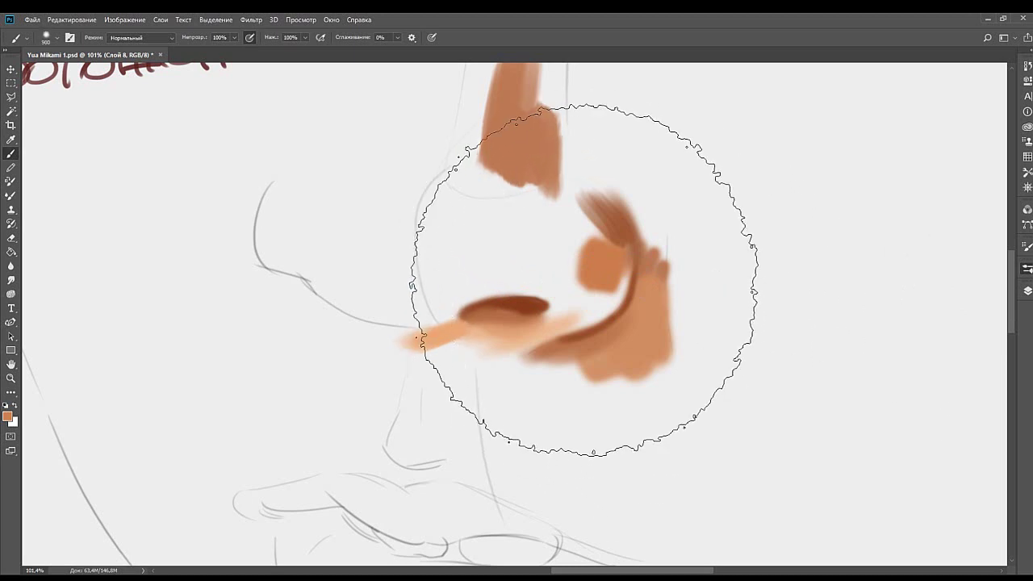
pyautogui.moveTo(490, 263); pyautogui.dragTo(596, 292)
pyautogui.hotkey('ctrl', 'z')
pyautogui.hotkey('ctrl', 'z')
pyautogui.moveTo(505, 301); pyautogui.dragTo(573, 299)
pyautogui.moveTo(505, 307)
pyautogui.mouseDown()
pyautogui.moveTo(564, 264)
pyautogui.moveTo(501, 306)
pyautogui.moveTo(524, 288)
pyautogui.moveTo(501, 305)
pyautogui.moveTo(534, 286)
pyautogui.moveTo(610, 273)
pyautogui.moveTo(574, 268)
pyautogui.moveTo(622, 267)
pyautogui.moveTo(586, 273)
pyautogui.moveTo(708, 296)
pyautogui.moveTo(627, 290)
pyautogui.moveTo(660, 278)
pyautogui.moveTo(656, 296)
pyautogui.moveTo(656, 287)
pyautogui.moveTo(625, 319)
pyautogui.moveTo(673, 300)
pyautogui.moveTo(606, 327)
pyautogui.moveTo(643, 318)
pyautogui.mouseUp()
# Sample a brown tone and extend the nose-wing shadow diagonally down beneath the nostril, using brush sizes 40 and 45.
pyautogui.press('[')
pyautogui.press('[')
pyautogui.press('[')
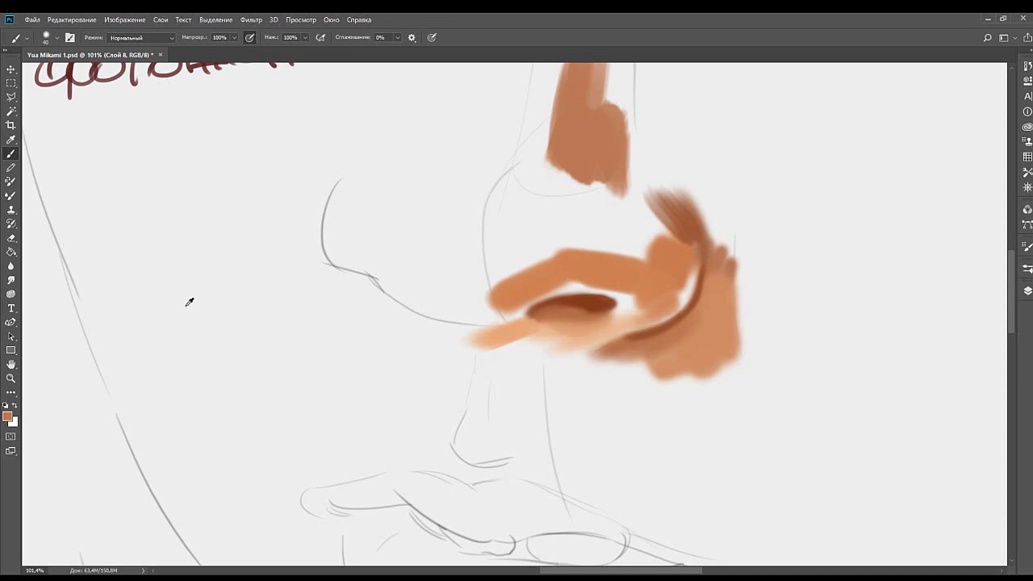
pyautogui.keyDown('alt'); pyautogui.click(554, 319); pyautogui.keyUp('alt')
pyautogui.press('[')
pyautogui.press('[')
pyautogui.press('[')
pyautogui.moveTo(611, 350); pyautogui.dragTo(666, 332)
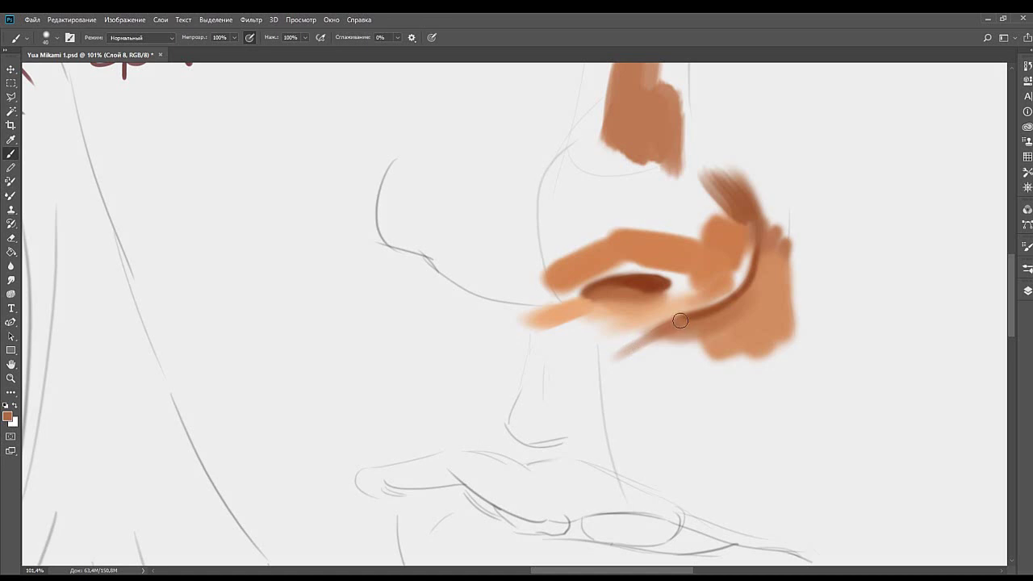
pyautogui.press(']')
pyautogui.moveTo(679, 321)
pyautogui.mouseDown()
pyautogui.moveTo(640, 348)
pyautogui.moveTo(644, 359)
pyautogui.mouseUp()
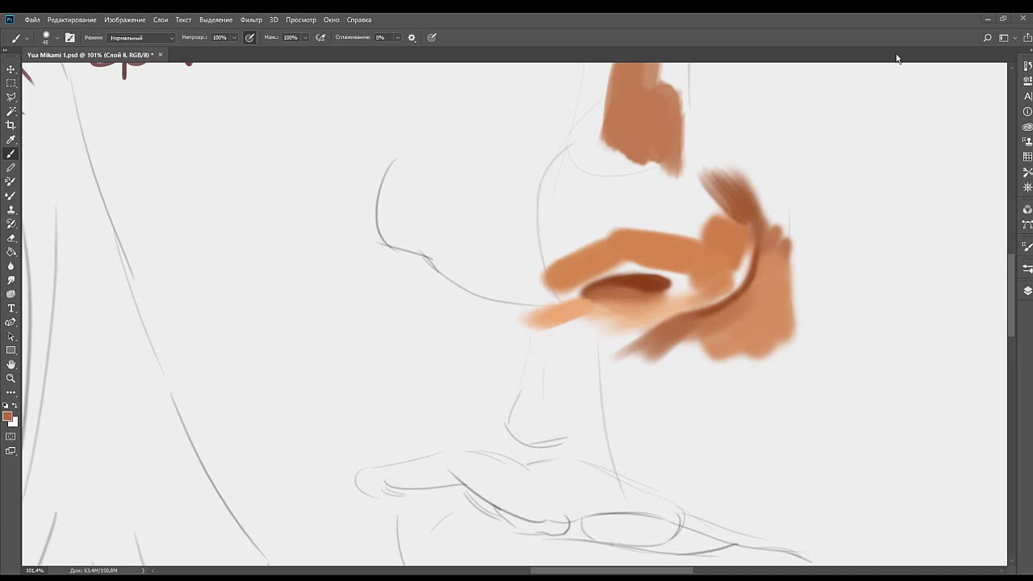
# Paint tan-brown skin below the dark crease of the right nostril wing, extending it toward the upper lip.
pyautogui.scroll(-3, 546, 295)
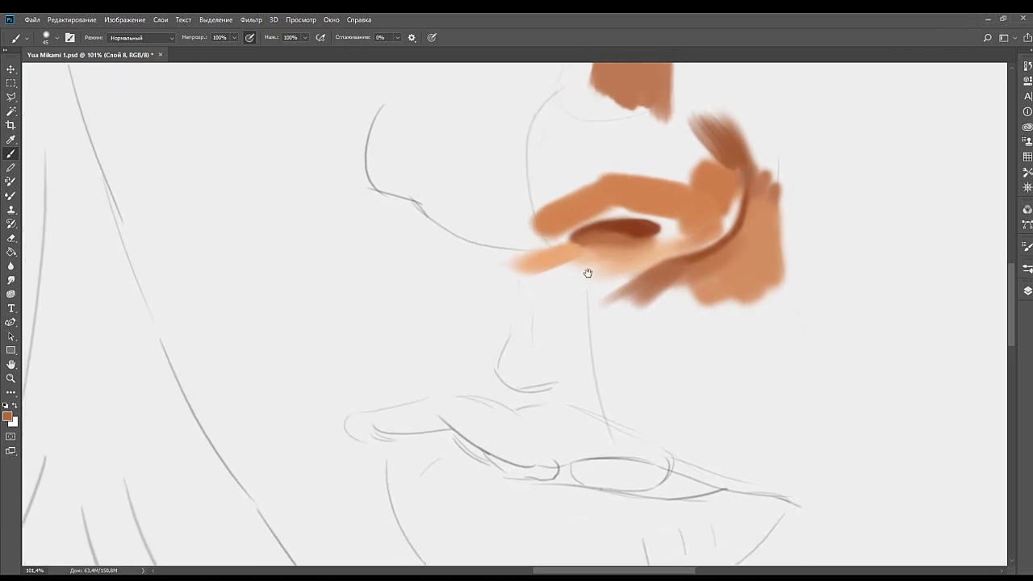
pyautogui.hscroll(3, 597, 250)
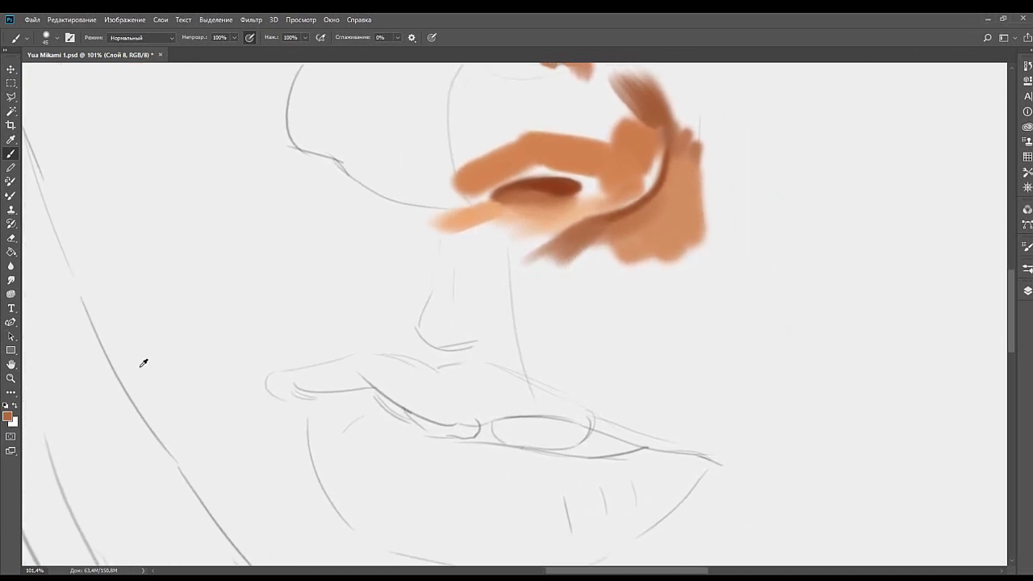
pyautogui.moveTo(552, 273)
pyautogui.mouseDown()
pyautogui.moveTo(533, 279)
pyautogui.moveTo(556, 272)
pyautogui.moveTo(543, 292)
pyautogui.moveTo(558, 244)
pyautogui.moveTo(544, 267)
pyautogui.moveTo(578, 271)
pyautogui.moveTo(560, 270)
pyautogui.moveTo(578, 258)
pyautogui.moveTo(567, 299)
pyautogui.moveTo(597, 250)
pyautogui.moveTo(588, 244)
pyautogui.moveTo(563, 265)
pyautogui.mouseUp()
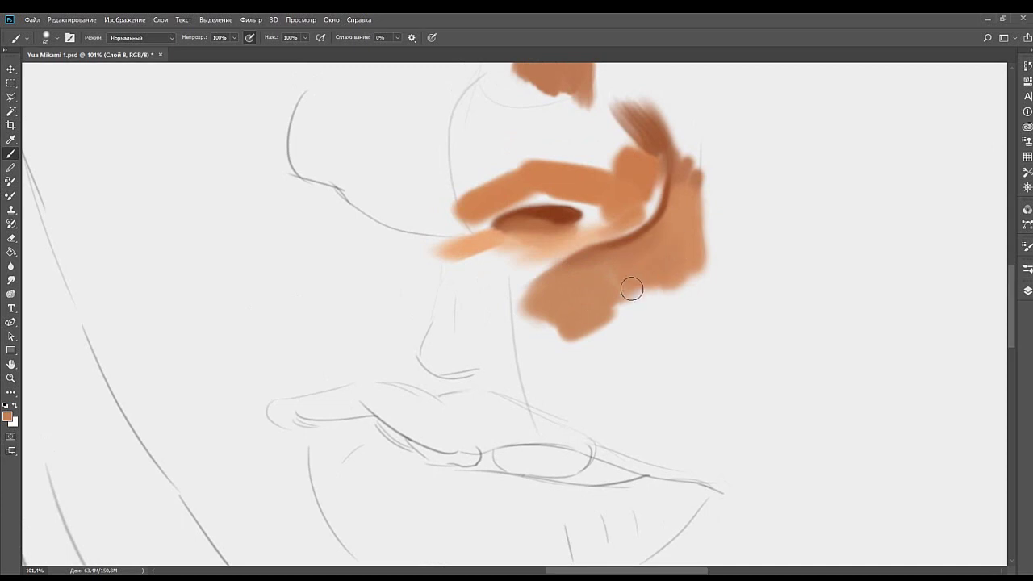
# Paint a light orange rim around the right end and upper edge of the dark nostril opening.
pyautogui.moveTo(591, 217)
pyautogui.mouseDown()
pyautogui.moveTo(598, 278)
pyautogui.moveTo(622, 315)
pyautogui.moveTo(605, 325)
pyautogui.mouseUp()
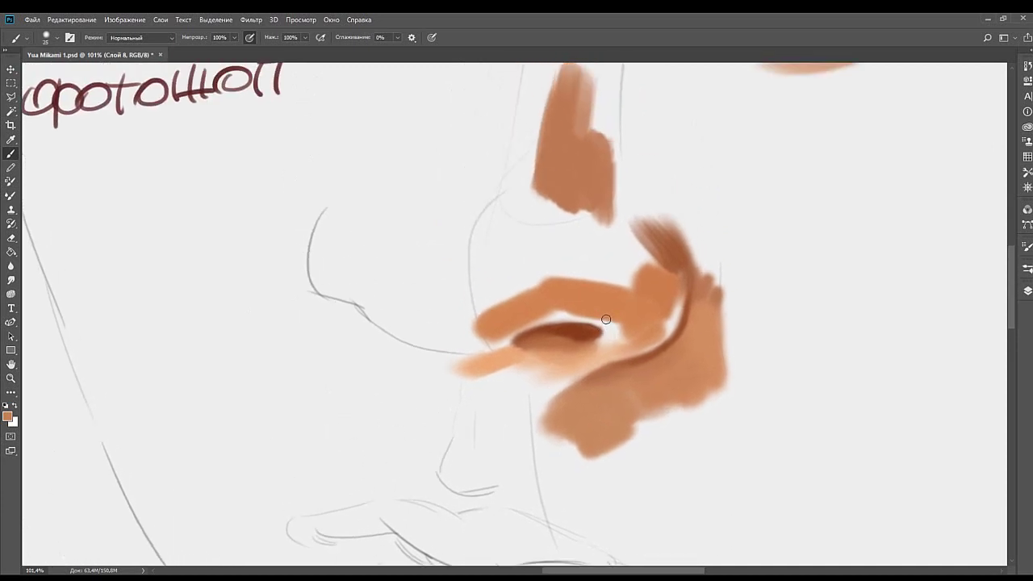
pyautogui.moveTo(514, 372); pyautogui.dragTo(589, 290)
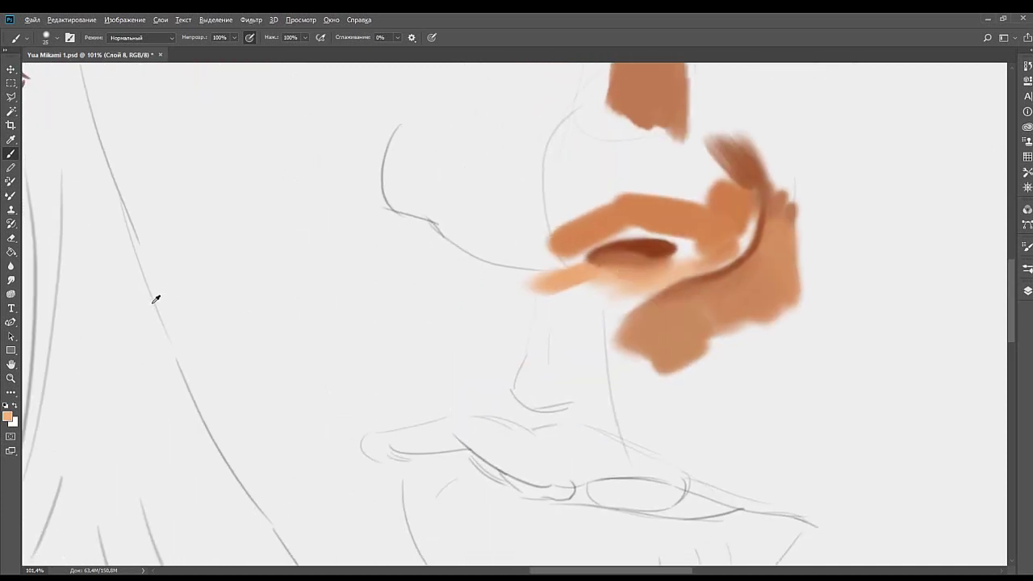
pyautogui.moveTo(681, 252)
pyautogui.mouseDown()
pyautogui.moveTo(683, 282)
pyautogui.moveTo(702, 266)
pyautogui.moveTo(676, 286)
pyautogui.moveTo(669, 278)
pyautogui.moveTo(733, 238)
pyautogui.mouseUp()
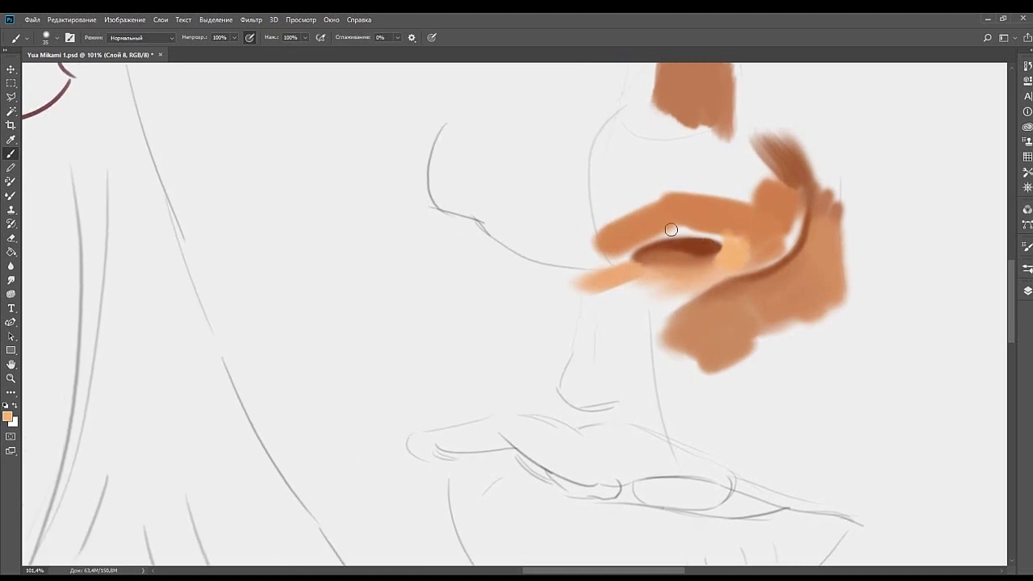
pyautogui.moveTo(668, 231); pyautogui.dragTo(627, 219)
pyautogui.moveTo(677, 235)
pyautogui.mouseDown()
pyautogui.moveTo(615, 253)
pyautogui.moveTo(667, 232)
pyautogui.moveTo(643, 246)
pyautogui.mouseUp()
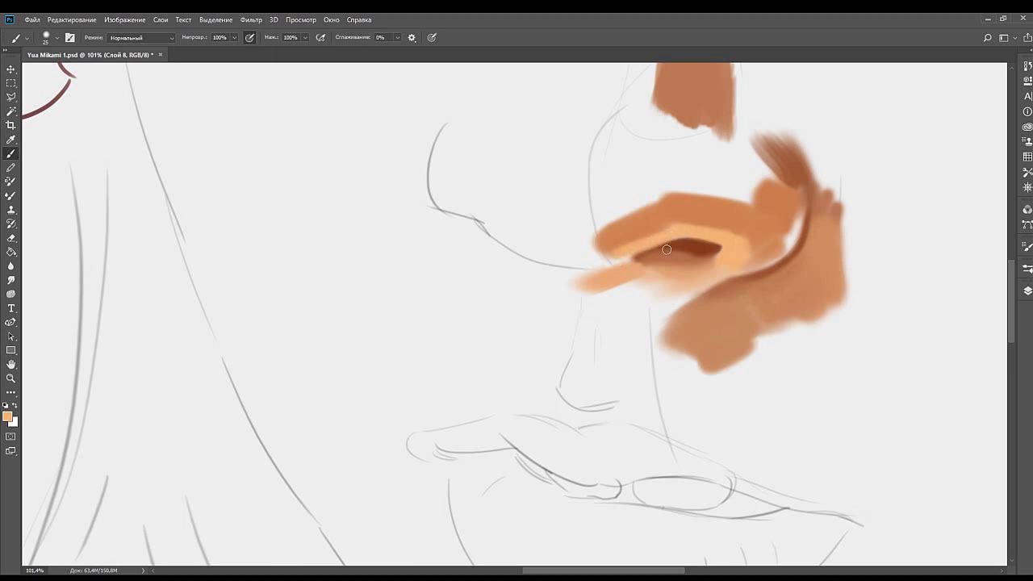
# Sample nearby oranges and soften the left end of the orange band above the nostril and the nose base.
pyautogui.keyDown('alt'); pyautogui.click(698, 242); pyautogui.keyUp('alt')
pyautogui.keyDown('alt'); pyautogui.click(647, 231); pyautogui.keyUp('alt')
pyautogui.moveTo(599, 269)
pyautogui.mouseDown()
pyautogui.moveTo(627, 284)
pyautogui.moveTo(698, 205)
pyautogui.mouseUp()
pyautogui.moveTo(634, 267)
pyautogui.mouseDown()
pyautogui.moveTo(667, 256)
pyautogui.moveTo(626, 276)
pyautogui.moveTo(620, 296)
pyautogui.moveTo(682, 280)
pyautogui.mouseUp()
# Paint a pale peach area under the nose's lower contour, from the nostril base to the left wing outline.
pyautogui.keyDown('alt'); pyautogui.click(182, 318); pyautogui.keyUp('alt')
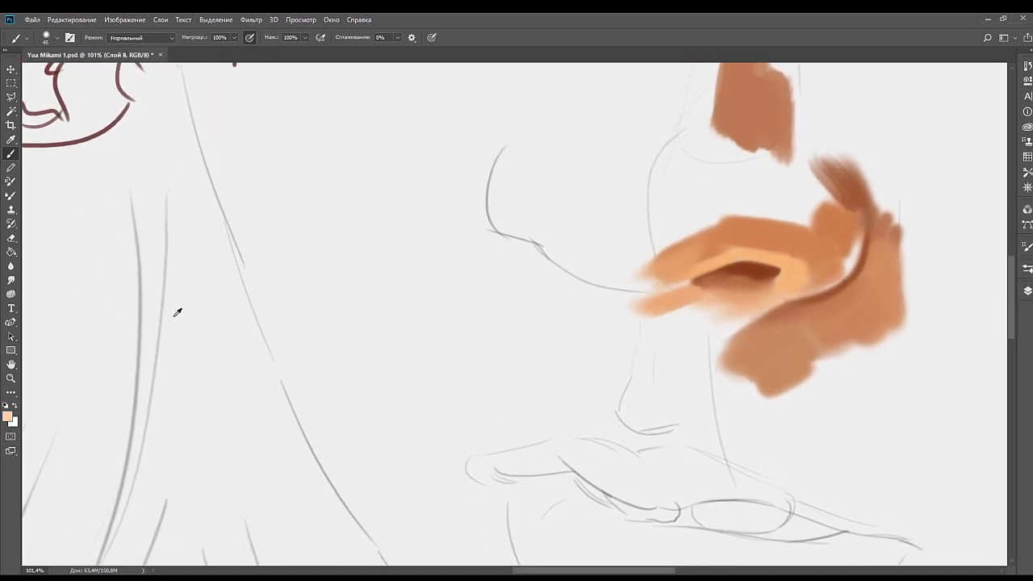
pyautogui.moveTo(634, 307); pyautogui.dragTo(560, 295)
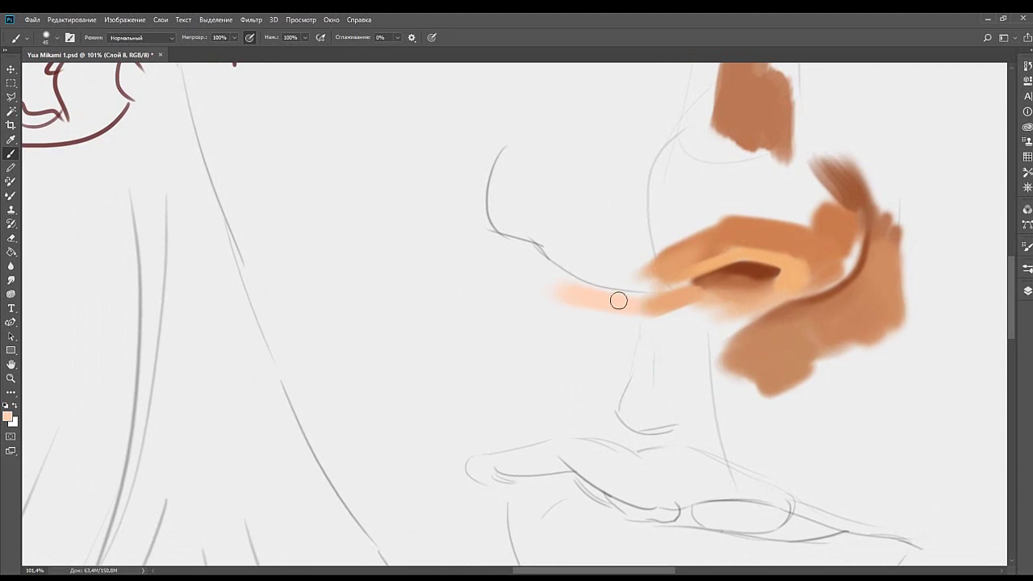
pyautogui.moveTo(638, 298); pyautogui.dragTo(560, 282)
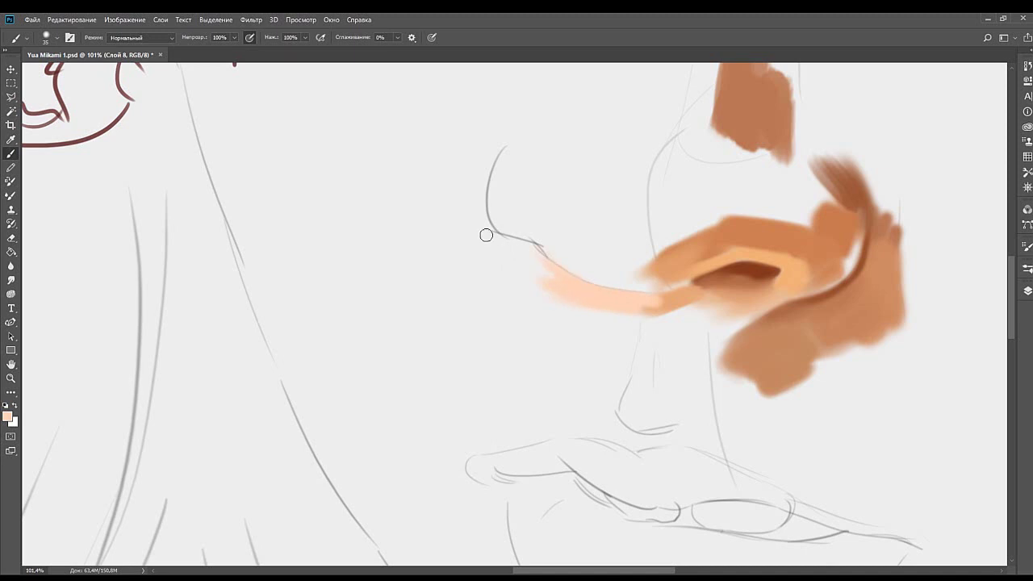
pyautogui.moveTo(535, 251); pyautogui.dragTo(467, 234)
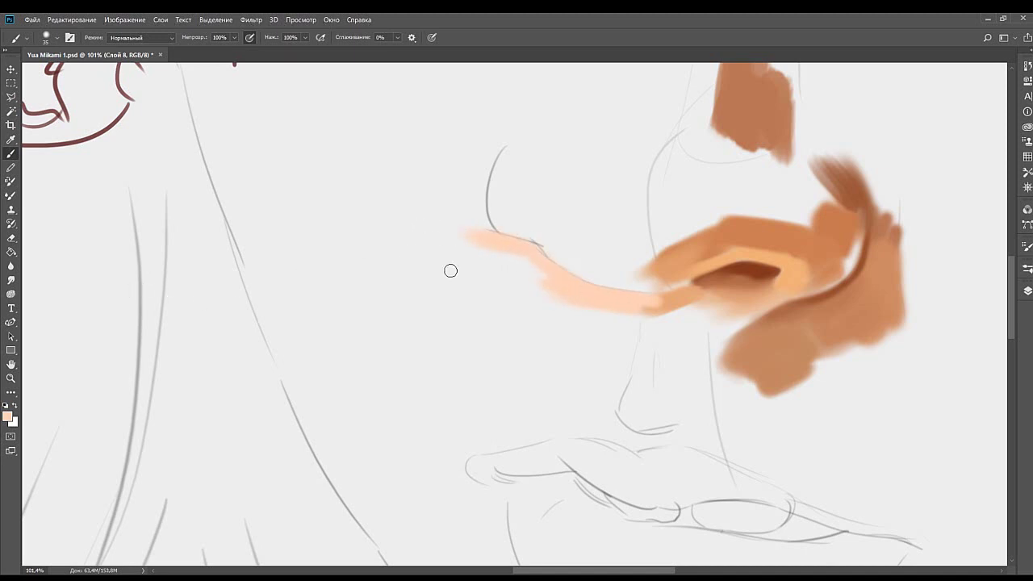
pyautogui.moveTo(535, 258)
pyautogui.mouseDown()
pyautogui.moveTo(525, 293)
pyautogui.moveTo(498, 247)
pyautogui.moveTo(532, 262)
pyautogui.moveTo(520, 281)
pyautogui.moveTo(546, 292)
pyautogui.moveTo(517, 259)
pyautogui.moveTo(554, 279)
pyautogui.moveTo(518, 296)
pyautogui.moveTo(568, 300)
pyautogui.moveTo(548, 288)
pyautogui.moveTo(628, 313)
pyautogui.moveTo(613, 303)
pyautogui.moveTo(577, 320)
pyautogui.moveTo(595, 286)
pyautogui.mouseUp()
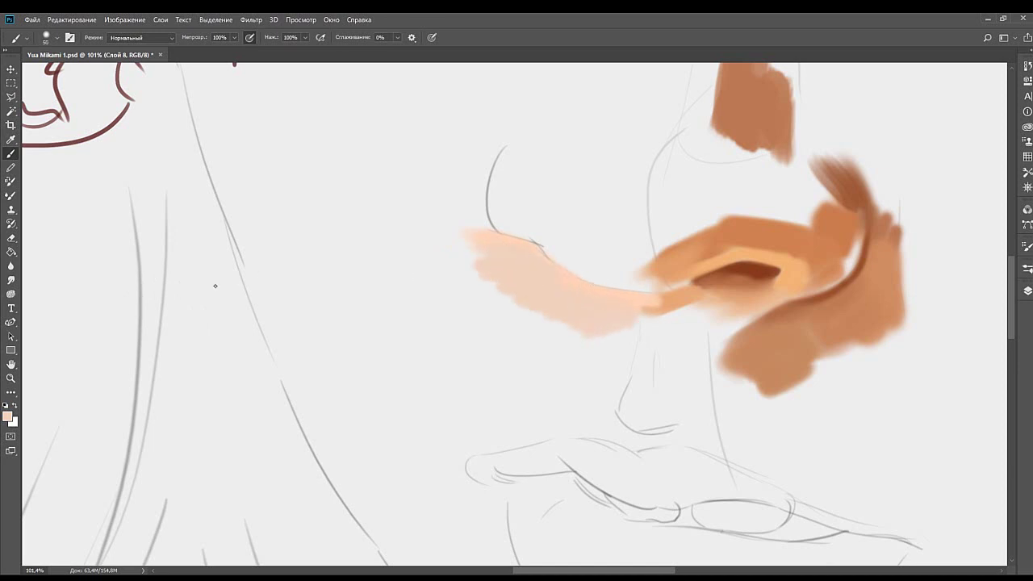
# Blend the left corner of the dark nostril into the nose base with a size 35 brush and sampled browns.
pyautogui.press('[')
pyautogui.press('[')
pyautogui.press('[')
pyautogui.keyDown('alt'); pyautogui.click(675, 283); pyautogui.keyUp('alt')
pyautogui.keyDown('alt'); pyautogui.click(699, 279); pyautogui.keyUp('alt')
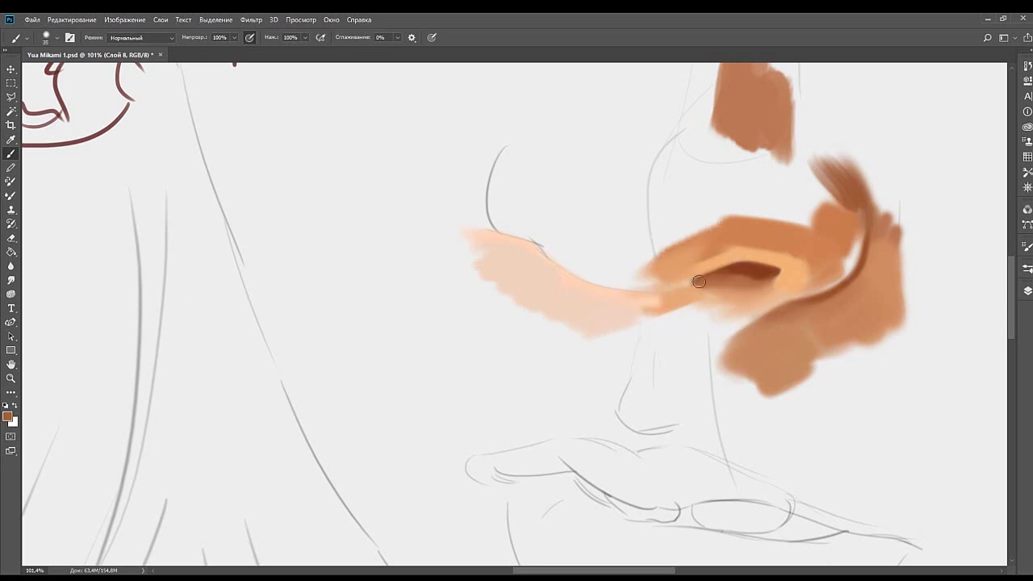
pyautogui.keyDown('alt'); pyautogui.click(667, 285); pyautogui.keyUp('alt')
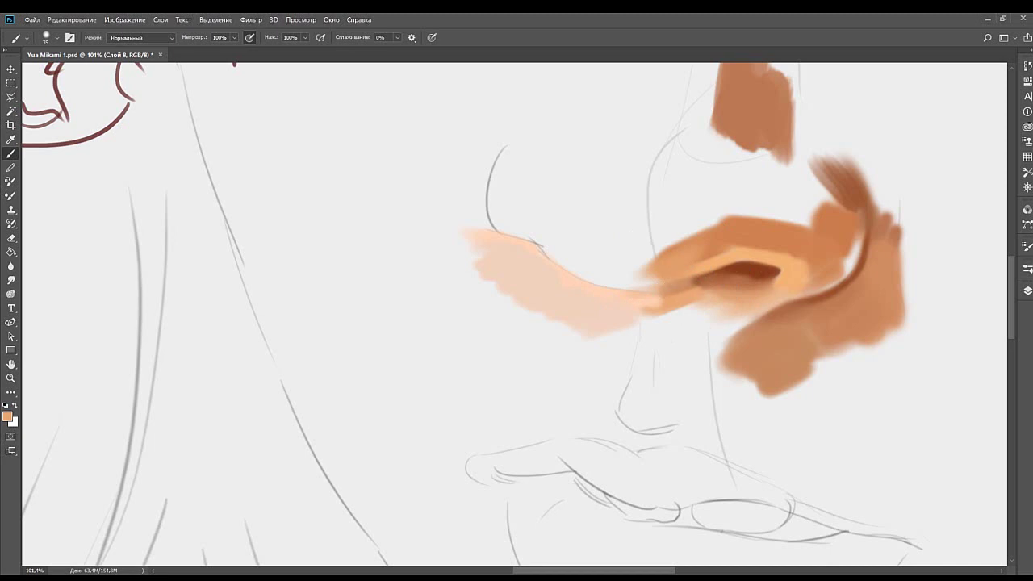
# Paint an orange-tan band along the nose's lower contour, just above the pale peach area, using sampled tones.
pyautogui.keyDown('alt'); pyautogui.click(666, 268); pyautogui.keyUp('alt')
pyautogui.moveTo(597, 279)
pyautogui.mouseDown()
pyautogui.moveTo(660, 268)
pyautogui.moveTo(576, 277)
pyautogui.moveTo(538, 257)
pyautogui.moveTo(610, 299)
pyautogui.mouseUp()
pyautogui.hotkey('ctrl', 'z')
pyautogui.keyDown('alt'); pyautogui.click(572, 290); pyautogui.keyUp('alt')
pyautogui.keyDown('alt'); pyautogui.click(601, 279); pyautogui.keyUp('alt')
pyautogui.moveTo(557, 258); pyautogui.dragTo(585, 274)
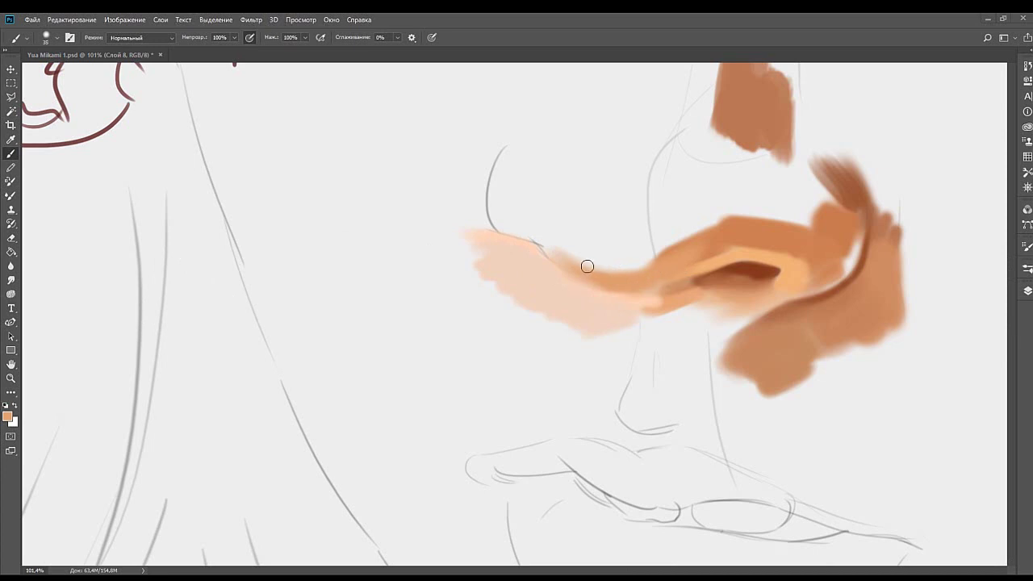
# Paint a broad peach area around the outside of the left nostril wing outline, enlarging the brush to 80.
pyautogui.moveTo(456, 244)
pyautogui.mouseDown()
pyautogui.moveTo(431, 270)
pyautogui.moveTo(442, 245)
pyautogui.mouseUp()
pyautogui.press(']')
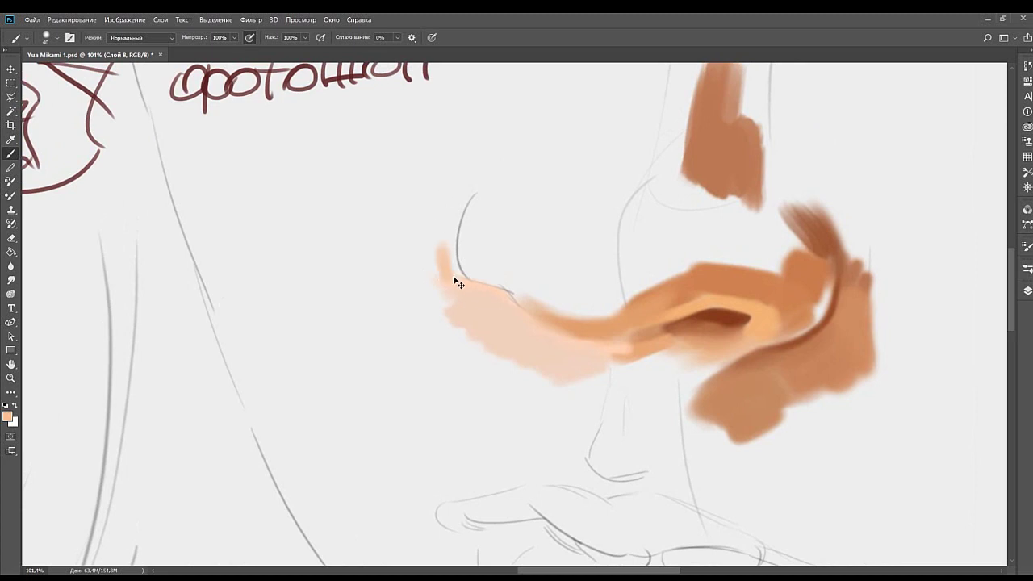
pyautogui.hotkey('ctrl', 'z')
pyautogui.moveTo(461, 279)
pyautogui.mouseDown()
pyautogui.moveTo(442, 239)
pyautogui.moveTo(445, 248)
pyautogui.moveTo(453, 234)
pyautogui.moveTo(444, 261)
pyautogui.moveTo(457, 220)
pyautogui.moveTo(451, 266)
pyautogui.moveTo(454, 250)
pyautogui.moveTo(462, 281)
pyautogui.moveTo(456, 260)
pyautogui.moveTo(454, 269)
pyautogui.moveTo(436, 263)
pyautogui.moveTo(438, 225)
pyautogui.moveTo(436, 306)
pyautogui.moveTo(433, 244)
pyautogui.mouseUp()
pyautogui.press(']')
pyautogui.press(']')
pyautogui.press(']')
pyautogui.press(']')
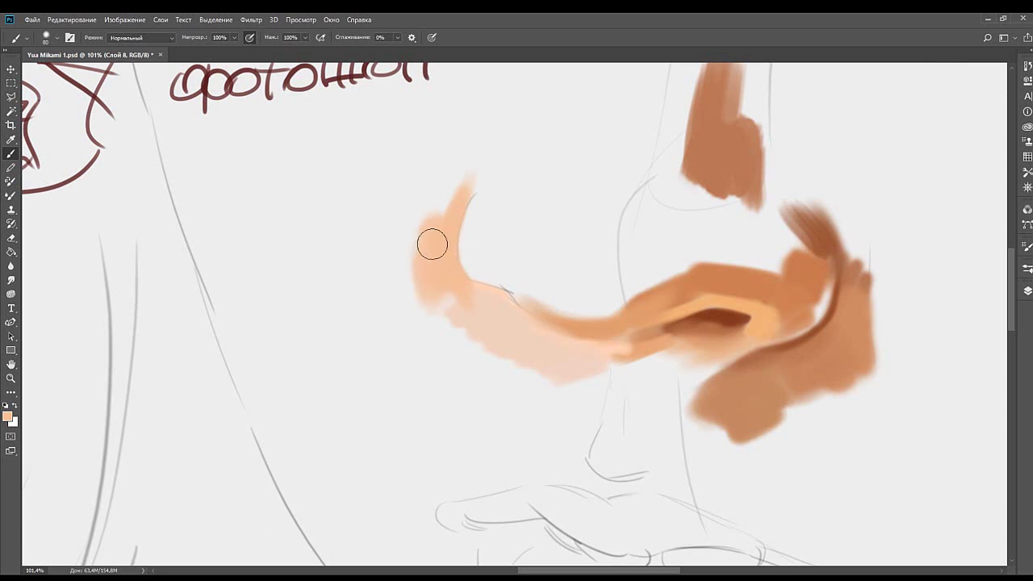
pyautogui.moveTo(454, 177)
pyautogui.mouseDown()
pyautogui.moveTo(428, 210)
pyautogui.moveTo(460, 187)
pyautogui.moveTo(443, 226)
pyautogui.moveTo(415, 247)
pyautogui.moveTo(435, 197)
pyautogui.moveTo(451, 234)
pyautogui.moveTo(423, 250)
pyautogui.moveTo(435, 273)
pyautogui.mouseUp()
pyautogui.press('[')
pyautogui.press('[')
pyautogui.press('[')
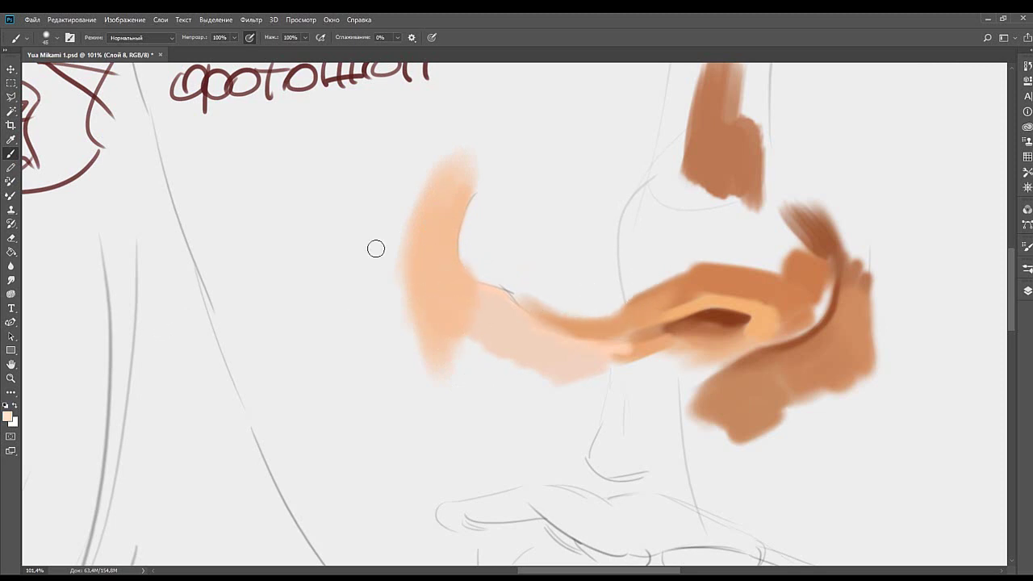
pyautogui.moveTo(552, 228); pyautogui.dragTo(550, 277)
pyautogui.moveTo(499, 299); pyautogui.dragTo(510, 258)
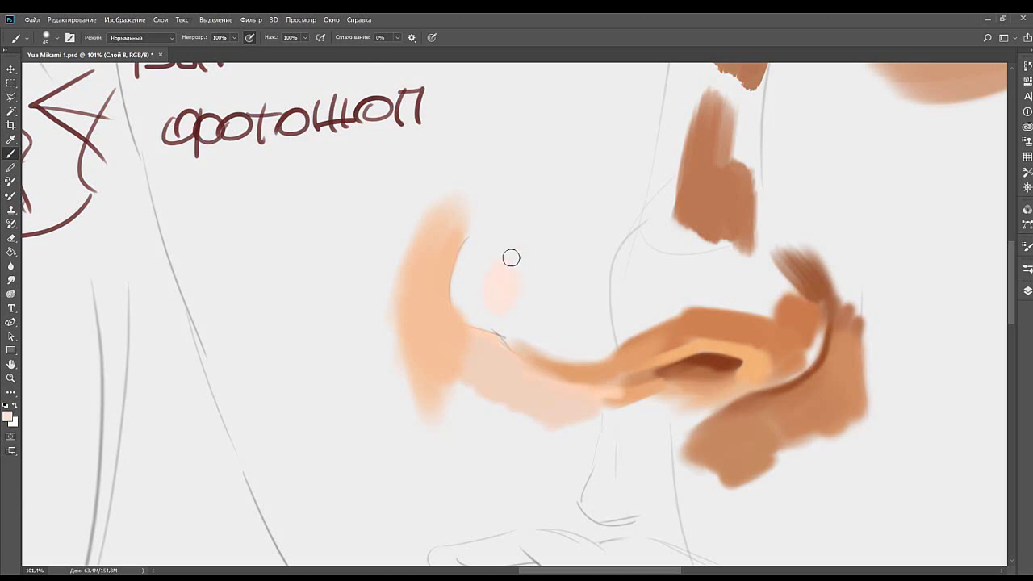
pyautogui.hotkey('ctrl', 'z')
# Paint a soft orange-tan stroke down the left contour of the nose tip.
pyautogui.moveTo(642, 294)
pyautogui.mouseDown()
pyautogui.moveTo(556, 280)
pyautogui.moveTo(524, 329)
pyautogui.moveTo(531, 256)
pyautogui.moveTo(537, 313)
pyautogui.mouseUp()
pyautogui.click(213, 354)
pyautogui.press(']')
pyautogui.press(']')
pyautogui.press(']')
pyautogui.press('space')
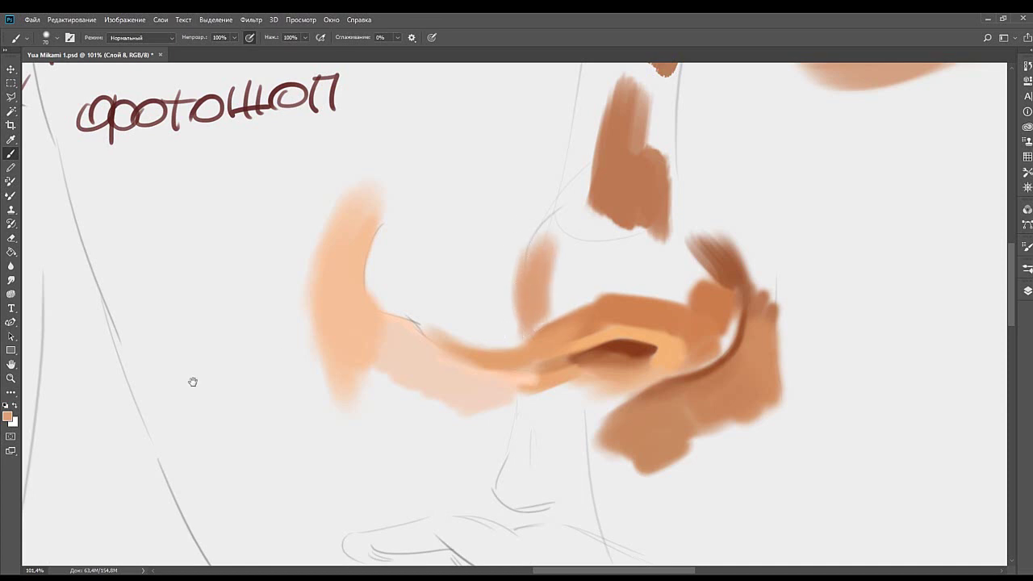
# Fill the lower part of the nose tip above the nostril with blended orange tones using a size 70 brush.
pyautogui.moveTo(608, 301); pyautogui.dragTo(505, 334)
pyautogui.keyDown('alt'); pyautogui.click(521, 339); pyautogui.keyUp('alt')
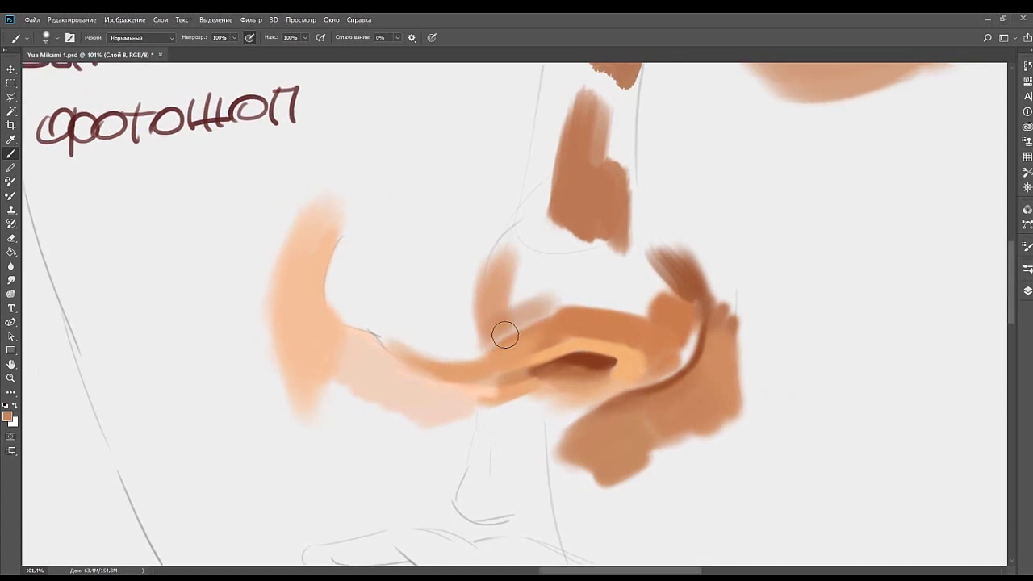
pyautogui.moveTo(571, 298)
pyautogui.mouseDown()
pyautogui.moveTo(492, 313)
pyautogui.moveTo(596, 305)
pyautogui.moveTo(502, 346)
pyautogui.moveTo(547, 324)
pyautogui.mouseUp()
pyautogui.keyDown('alt'); pyautogui.click(489, 313); pyautogui.keyUp('alt')
pyautogui.moveTo(636, 310)
pyautogui.mouseDown()
pyautogui.moveTo(622, 325)
pyautogui.moveTo(604, 300)
pyautogui.mouseUp()
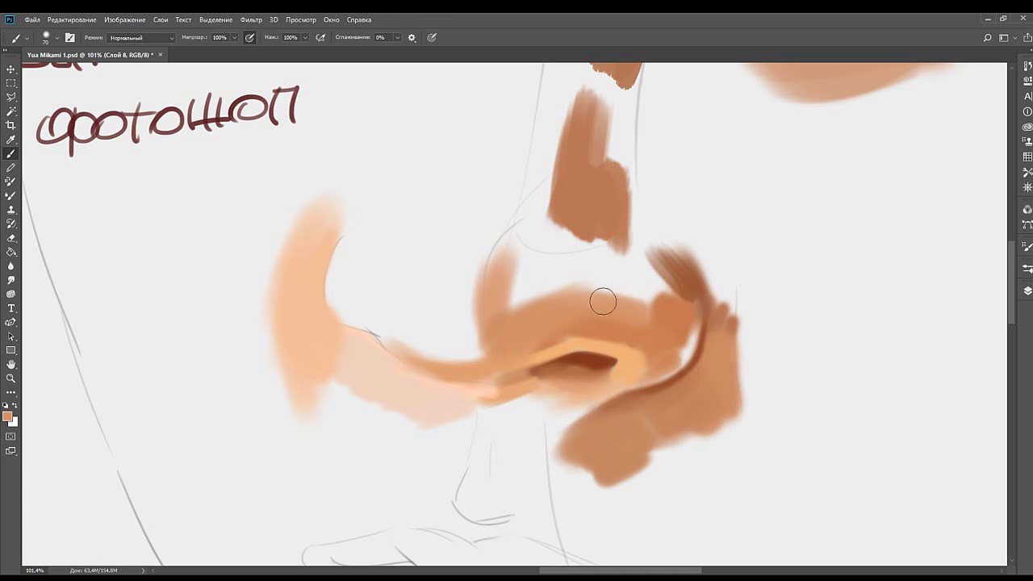
# Fill the upper right nostril wing with sampled oranges, joining it to the dark brown shadow at its edge.
pyautogui.keyDown('alt'); pyautogui.click(647, 332); pyautogui.keyUp('alt')
pyautogui.moveTo(646, 332)
pyautogui.mouseDown()
pyautogui.moveTo(650, 321)
pyautogui.moveTo(691, 309)
pyautogui.moveTo(670, 302)
pyautogui.mouseUp()
pyautogui.keyDown('alt'); pyautogui.click(637, 314); pyautogui.keyUp('alt')
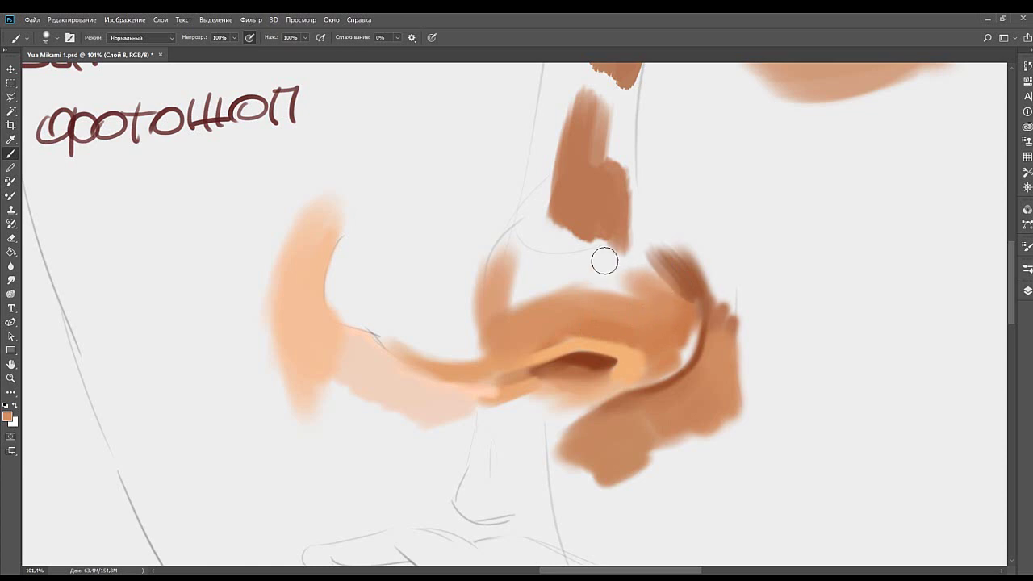
pyautogui.moveTo(618, 262)
pyautogui.mouseDown()
pyautogui.moveTo(678, 305)
pyautogui.moveTo(656, 306)
pyautogui.mouseUp()
pyautogui.keyDown('alt'); pyautogui.click(700, 281); pyautogui.keyUp('alt')
pyautogui.moveTo(624, 251)
pyautogui.mouseDown()
pyautogui.moveTo(663, 284)
pyautogui.moveTo(625, 254)
pyautogui.moveTo(668, 260)
pyautogui.moveTo(640, 286)
pyautogui.moveTo(661, 282)
pyautogui.moveTo(633, 314)
pyautogui.moveTo(595, 307)
pyautogui.moveTo(645, 292)
pyautogui.moveTo(599, 297)
pyautogui.moveTo(627, 274)
pyautogui.moveTo(670, 321)
pyautogui.mouseUp()
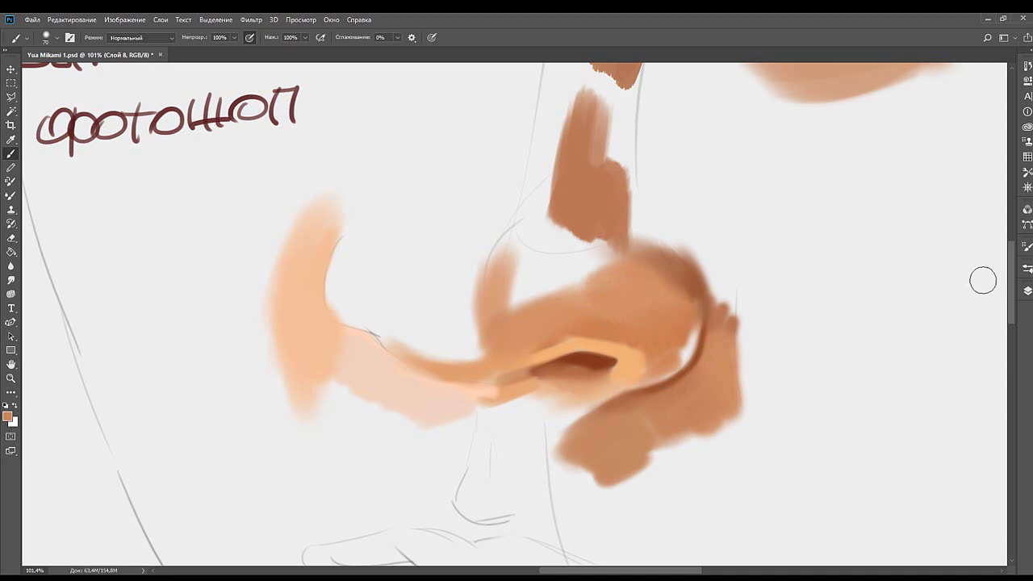
# Turn on airbrush build-up and blend the light orange nostril rim into the lower part of the right wing.
pyautogui.click(1025, 270)
pyautogui.moveTo(692, 350); pyautogui.dragTo(619, 334)
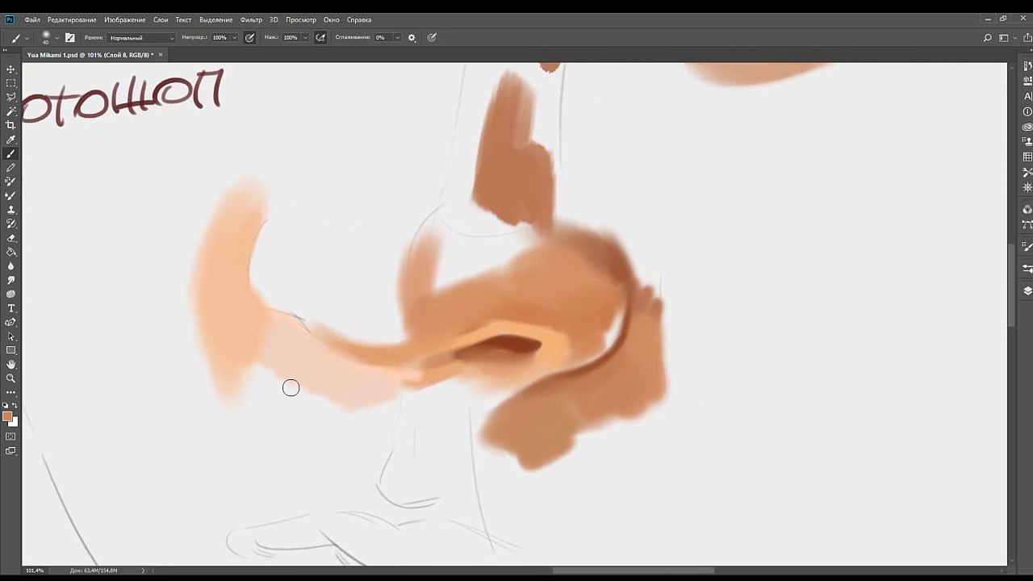
pyautogui.moveTo(572, 357)
pyautogui.mouseDown()
pyautogui.moveTo(540, 322)
pyautogui.moveTo(579, 342)
pyautogui.moveTo(495, 342)
pyautogui.moveTo(585, 352)
pyautogui.moveTo(575, 335)
pyautogui.moveTo(600, 347)
pyautogui.mouseUp()
pyautogui.keyDown('alt'); pyautogui.click(585, 347); pyautogui.keyUp('alt')
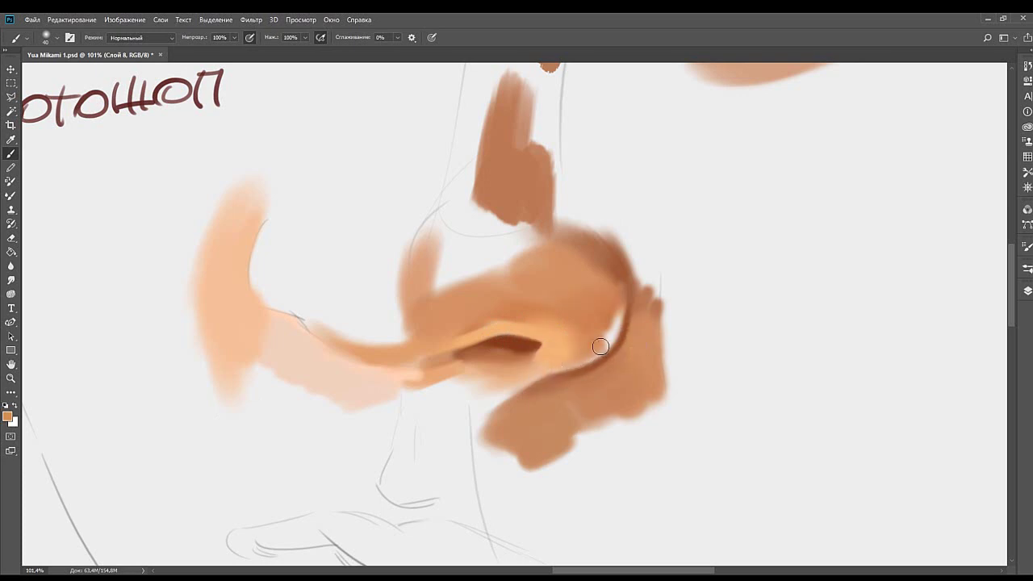
pyautogui.press('[')
pyautogui.press('[')
pyautogui.press('[')
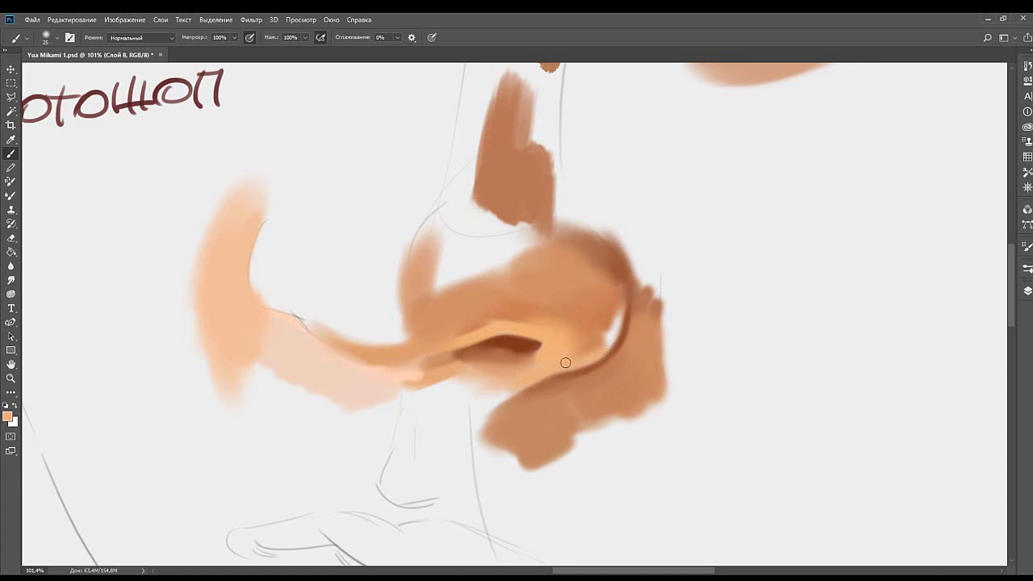
# Fill the white gap between the right nostril wing and its dark crease with light orange, using a small brush.
pyautogui.keyDown('alt'); pyautogui.click(600, 339); pyautogui.keyUp('alt')
pyautogui.keyDown('alt'); pyautogui.click(597, 347); pyautogui.keyUp('alt')
pyautogui.keyDown('alt'); pyautogui.click(594, 356); pyautogui.keyUp('alt')
pyautogui.press('[')
pyautogui.press('[')
pyautogui.moveTo(600, 315)
pyautogui.mouseDown()
pyautogui.moveTo(576, 345)
pyautogui.moveTo(585, 340)
pyautogui.mouseUp()
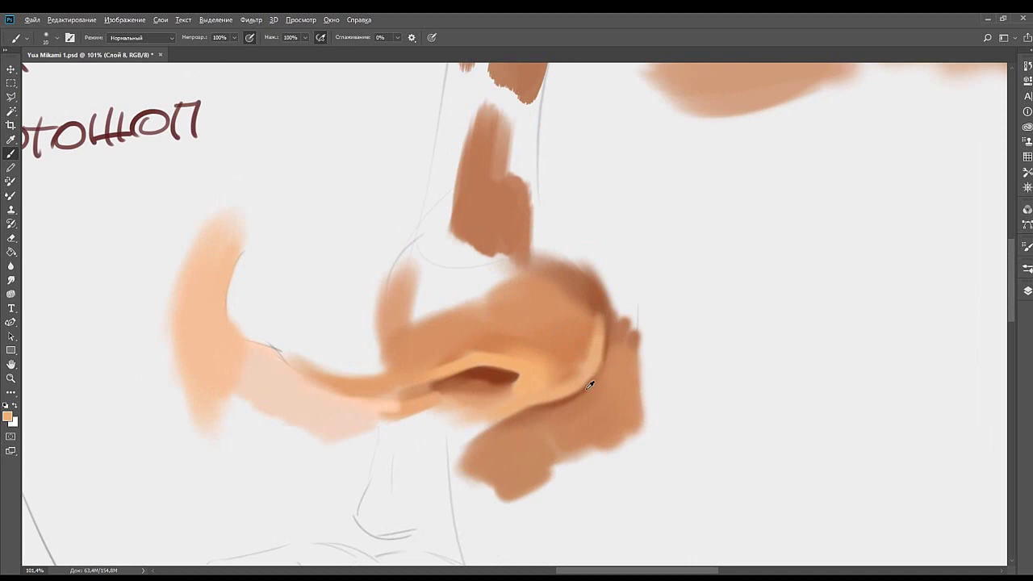
# Undo the last trial strokes and repaint the dark brown crease along the right nostril wing's outer edge.
pyautogui.keyDown('alt'); pyautogui.click(511, 371); pyautogui.keyUp('alt')
pyautogui.keyDown('alt'); pyautogui.click(497, 346); pyautogui.keyUp('alt')
pyautogui.moveTo(605, 342)
pyautogui.mouseDown()
pyautogui.moveTo(596, 372)
pyautogui.moveTo(604, 329)
pyautogui.mouseUp()
pyautogui.hotkey('ctrl', 'z')
pyautogui.hotkey('ctrl', 'z')
pyautogui.hotkey('ctrl', 'z')
pyautogui.moveTo(598, 371); pyautogui.dragTo(604, 318)
# Blend sampled orange over the right nostril wing beside its thin highlighted edge with a size 30 brush.
pyautogui.press(']')
pyautogui.press(']')
pyautogui.keyDown('alt'); pyautogui.click(598, 327); pyautogui.keyUp('alt')
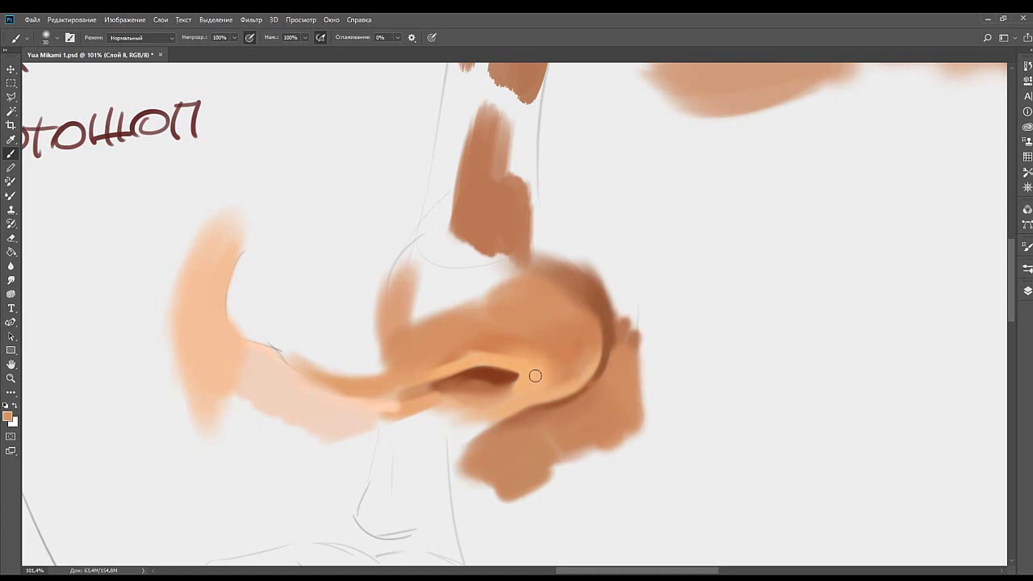
pyautogui.moveTo(572, 332); pyautogui.dragTo(593, 359)
# Smooth the upper right nostril wing with sampled orange, softening its transition into the dark shadow.
pyautogui.keyDown('alt'); pyautogui.click(603, 373); pyautogui.keyUp('alt')
pyautogui.press(']')
pyautogui.press(']')
pyautogui.press(']')
pyautogui.press(']')
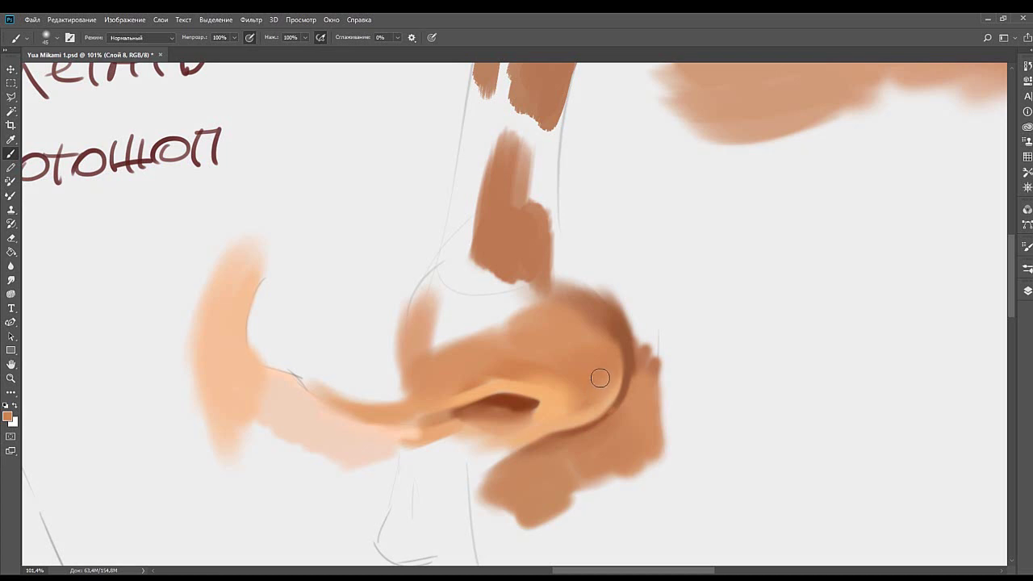
pyautogui.keyDown('alt'); pyautogui.click(606, 356); pyautogui.keyUp('alt')
pyautogui.moveTo(623, 303); pyautogui.dragTo(575, 306)
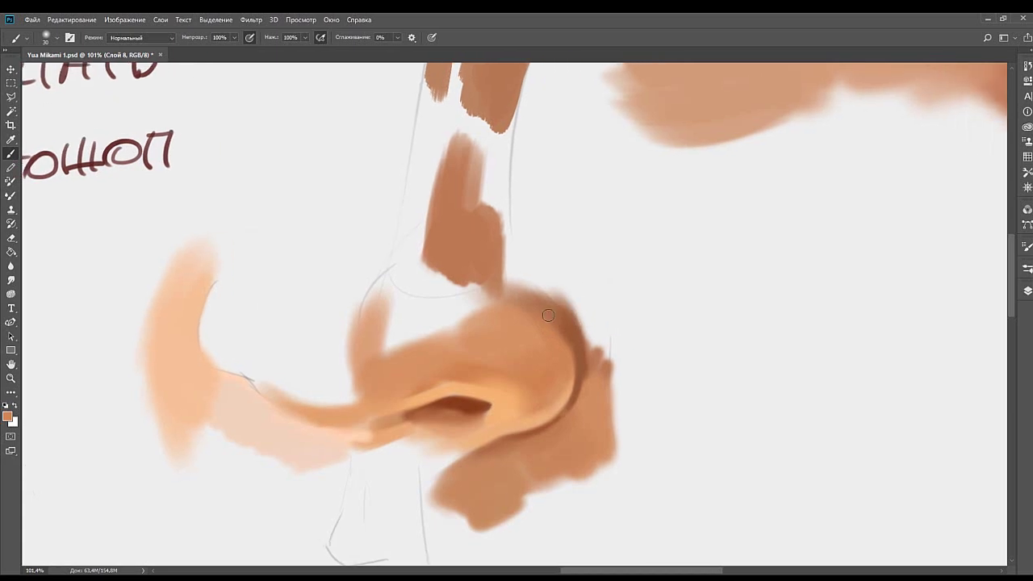
pyautogui.moveTo(498, 338); pyautogui.dragTo(556, 314)
# Examine the painted nose against the finished eye, the nose bridge and the lip sketch.
pyautogui.click(11, 378)
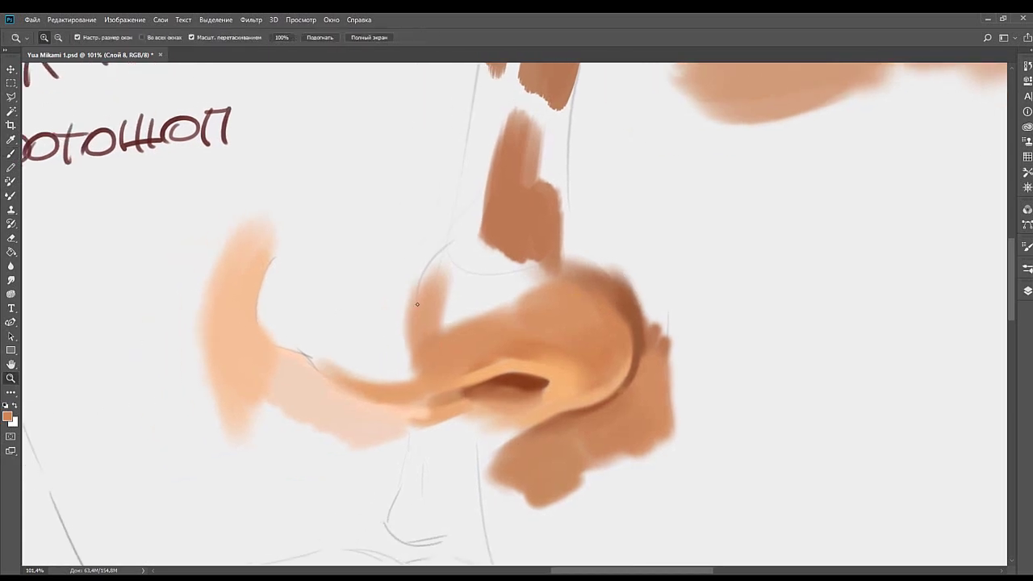
pyautogui.moveTo(628, 292); pyautogui.dragTo(563, 293)
pyautogui.moveTo(609, 259)
pyautogui.mouseDown()
pyautogui.moveTo(597, 315)
pyautogui.moveTo(682, 286)
pyautogui.moveTo(652, 314)
pyautogui.moveTo(608, 301)
pyautogui.mouseUp()
pyautogui.moveTo(580, 377); pyautogui.dragTo(559, 318)
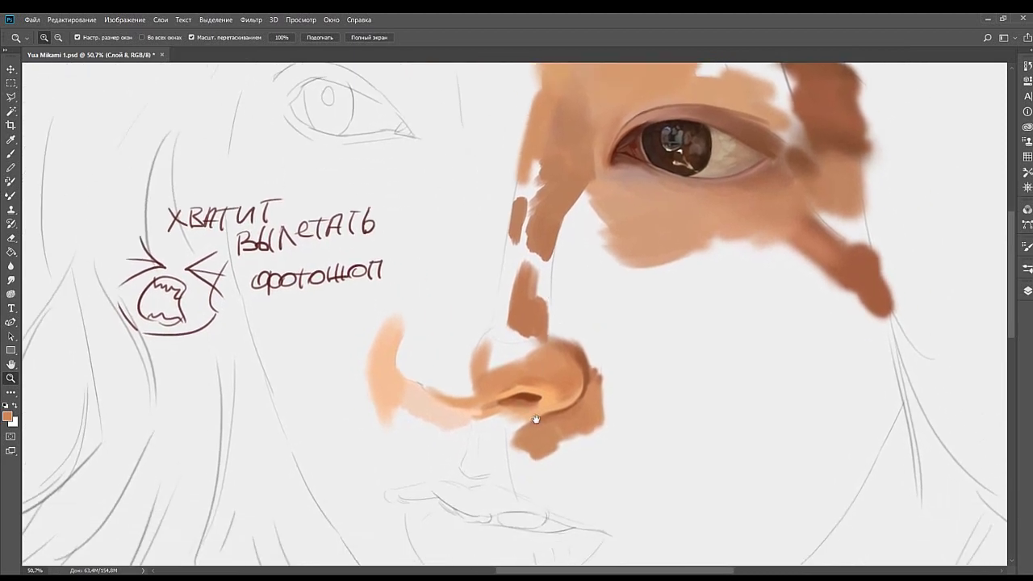
pyautogui.moveTo(534, 418); pyautogui.dragTo(517, 335)
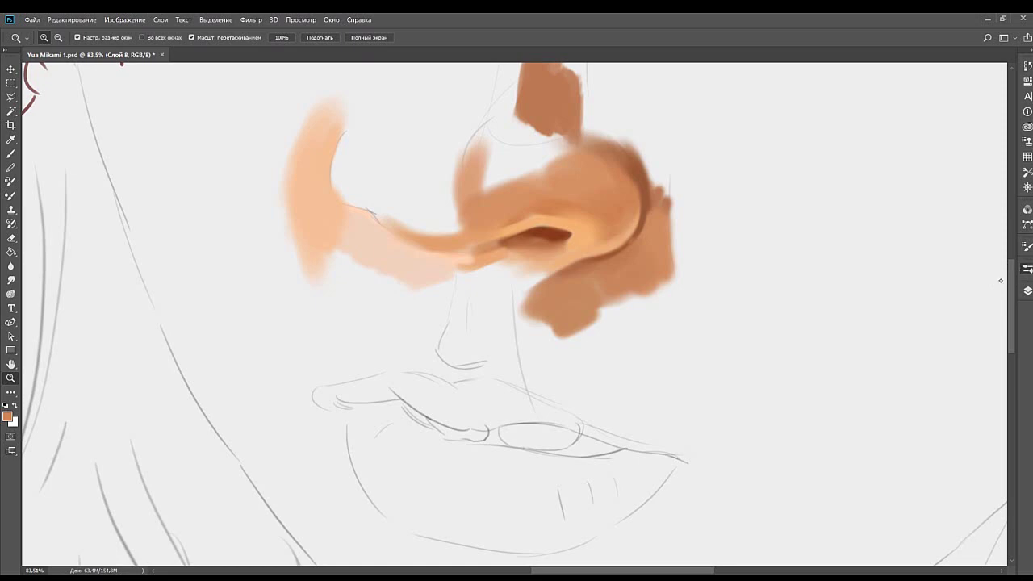
pyautogui.scroll(8, 572, 267)
pyautogui.hscroll(4, 572, 267)
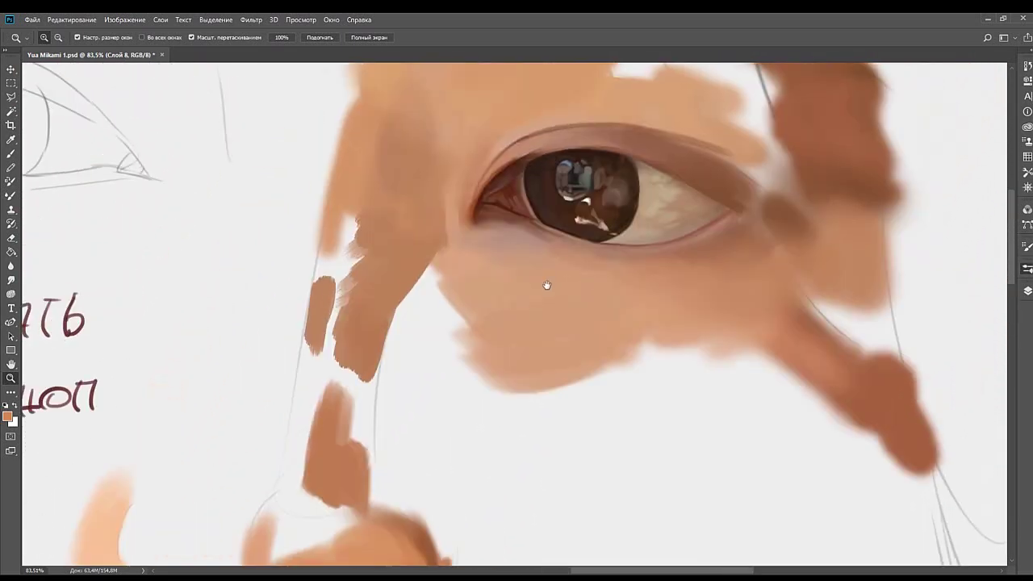
# Extend the sampled orange skin tone across the area above the upper eyelid toward the temple with an enlarged brush.
pyautogui.moveTo(608, 251); pyautogui.dragTo(546, 311)
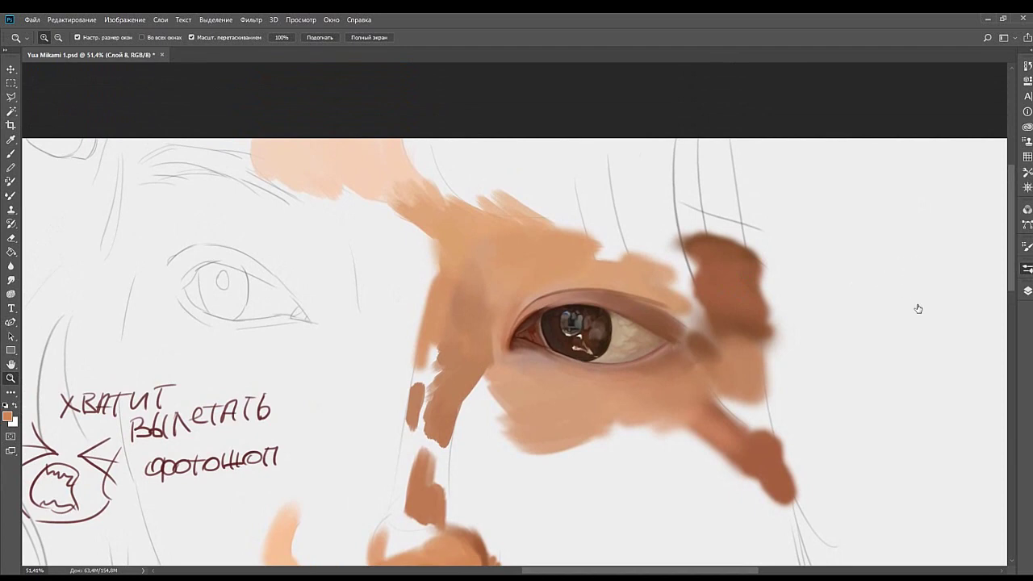
pyautogui.press('b')
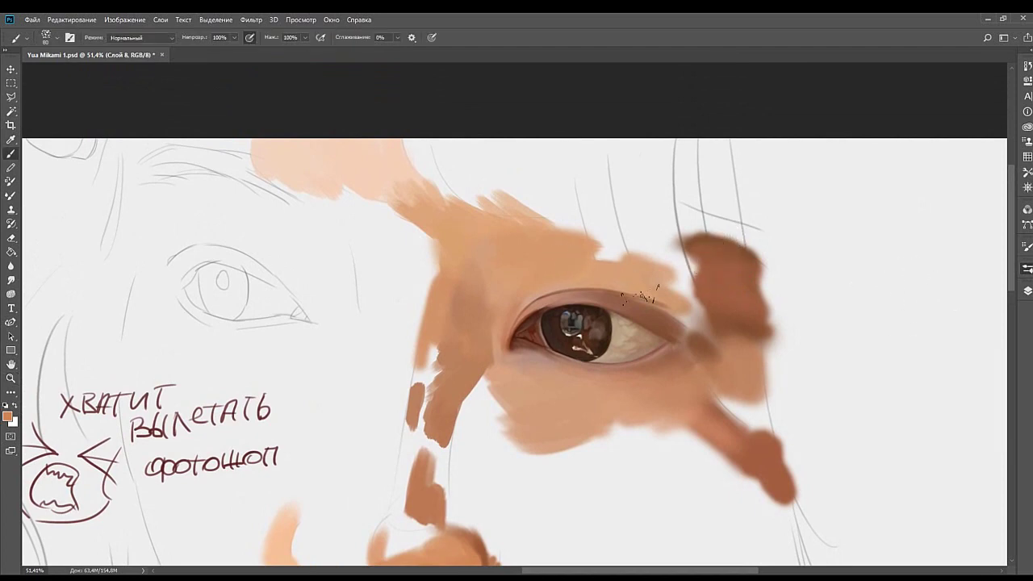
pyautogui.press(']')
pyautogui.keyDown('alt'); pyautogui.click(571, 257); pyautogui.keyUp('alt')
pyautogui.moveTo(593, 262); pyautogui.dragTo(666, 266)
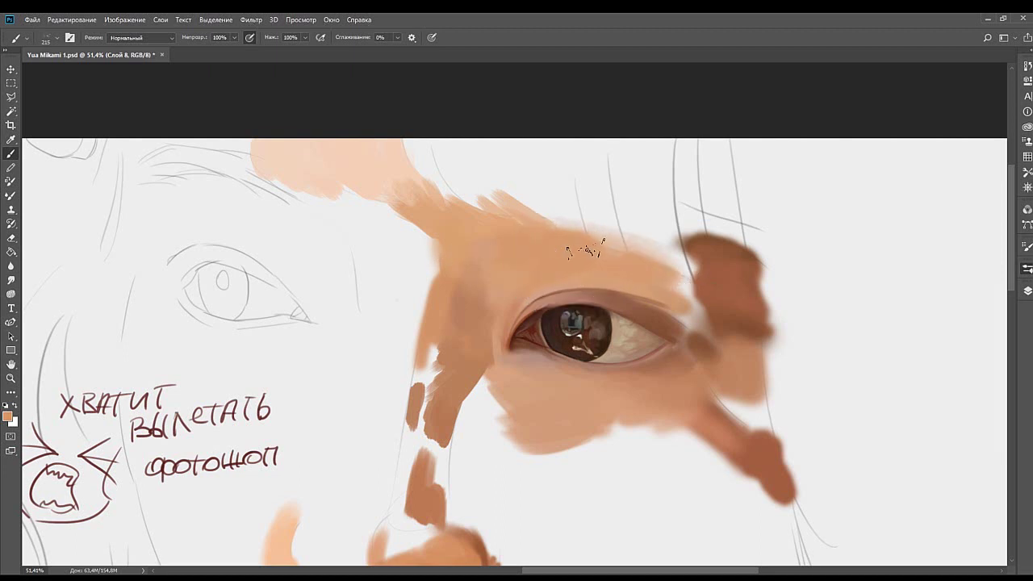
# Block in a light peach patch on the cheek below the eye and work sampled skin tone into it with a size 175 brush.
pyautogui.press('[')
pyautogui.press('[')
pyautogui.press('[')
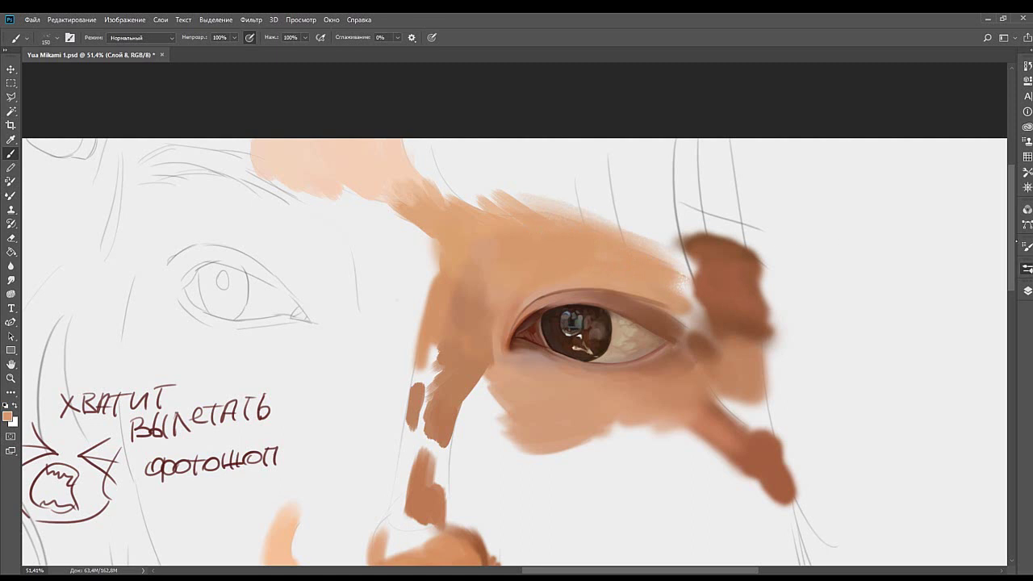
pyautogui.moveTo(529, 449); pyautogui.dragTo(480, 275)
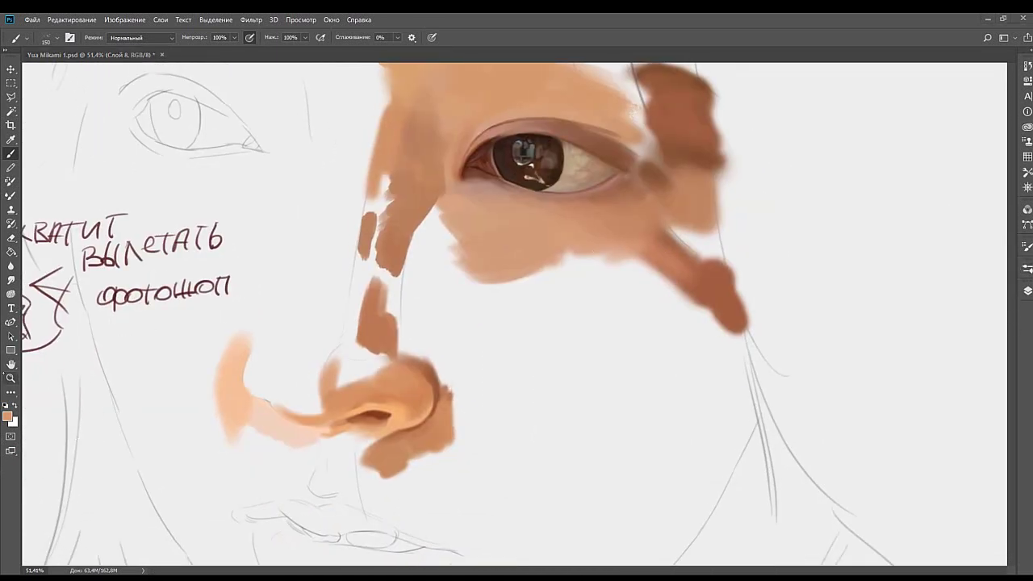
pyautogui.click(10, 377)
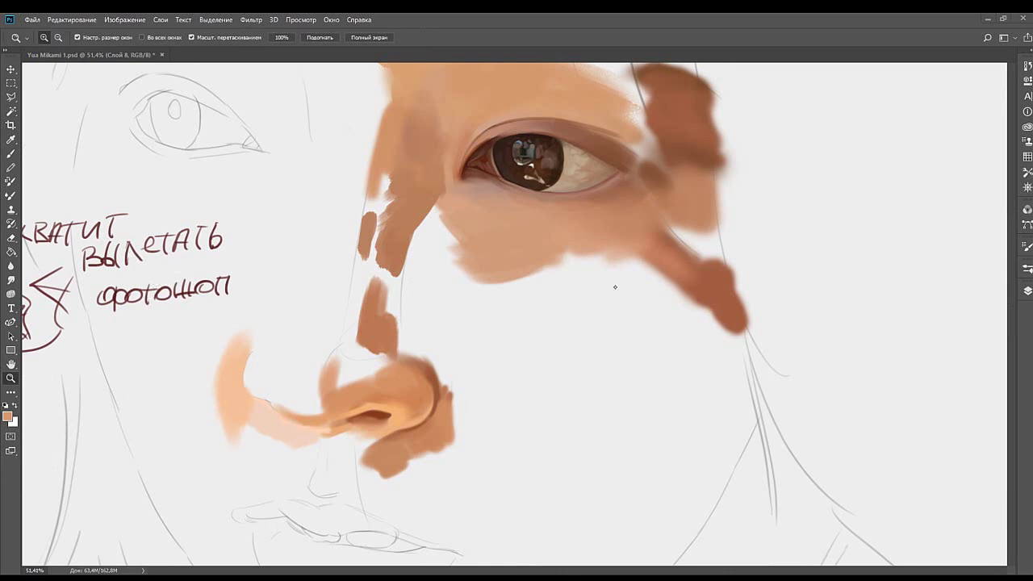
pyautogui.moveTo(699, 293); pyautogui.dragTo(690, 246)
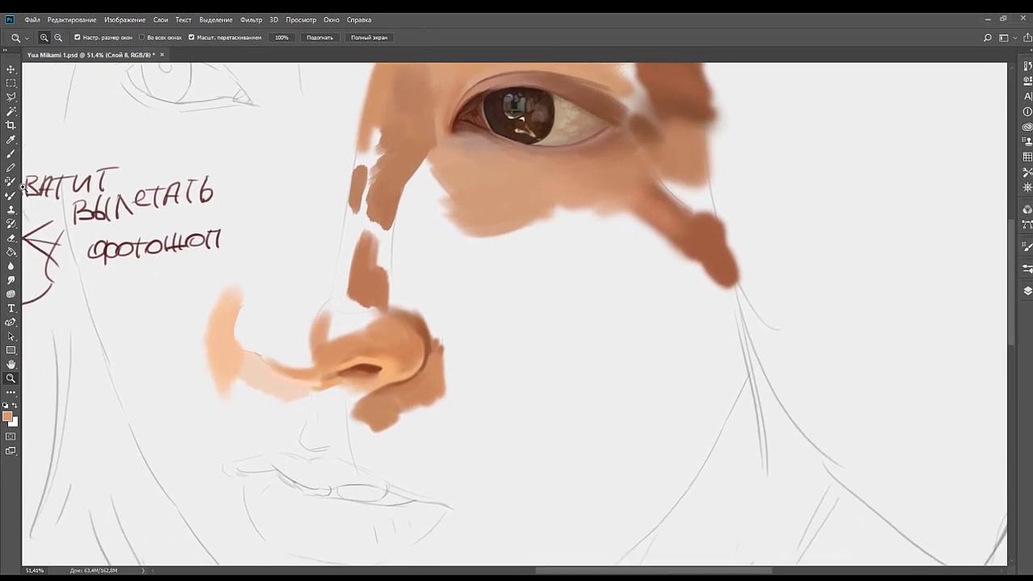
pyautogui.click(11, 152)
pyautogui.moveTo(509, 237); pyautogui.dragTo(521, 290)
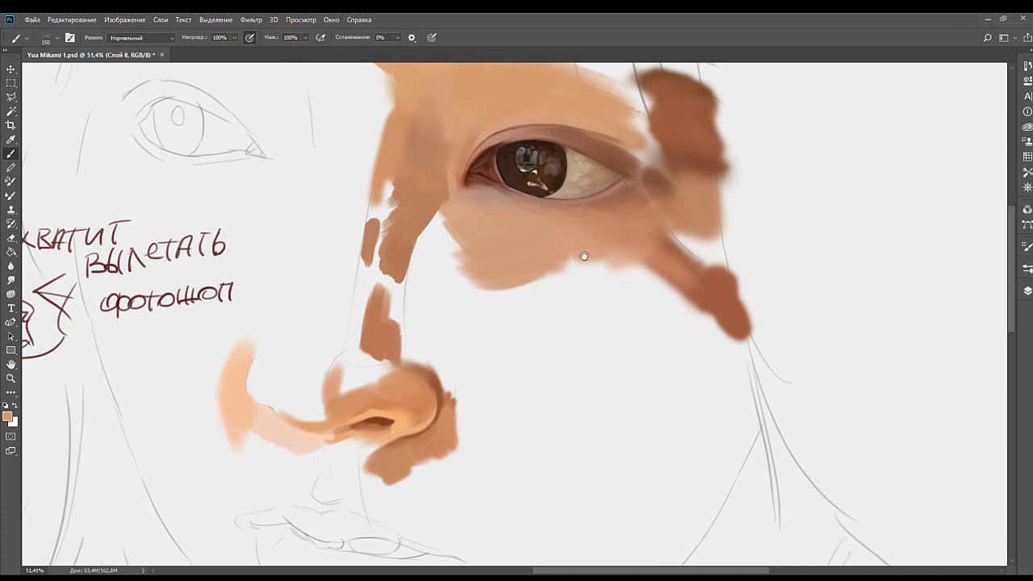
pyautogui.moveTo(583, 256); pyautogui.dragTo(617, 220)
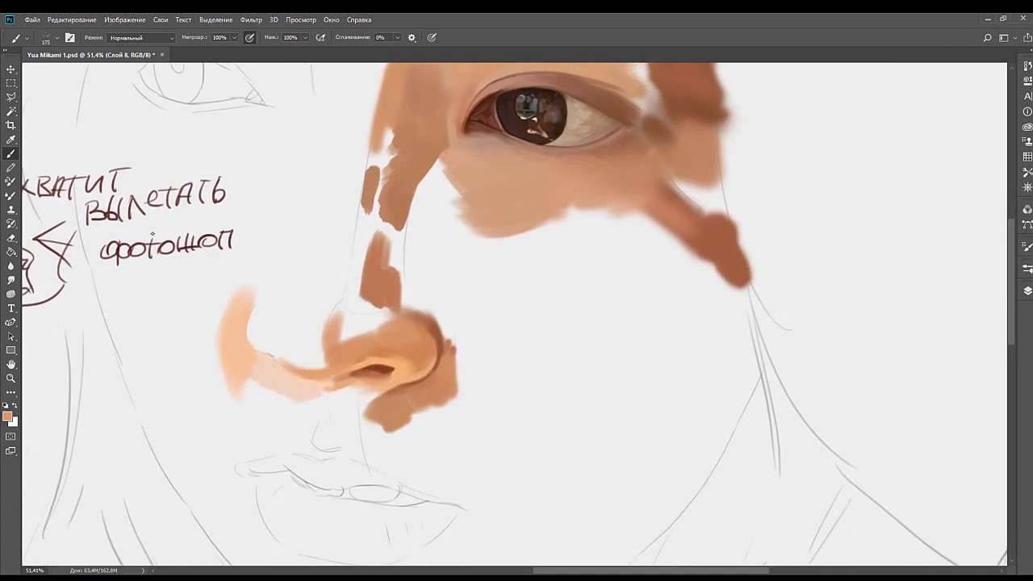
pyautogui.moveTo(529, 254)
pyautogui.mouseDown()
pyautogui.moveTo(566, 238)
pyautogui.moveTo(528, 258)
pyautogui.moveTo(576, 289)
pyautogui.moveTo(538, 246)
pyautogui.moveTo(603, 298)
pyautogui.moveTo(538, 235)
pyautogui.moveTo(600, 270)
pyautogui.moveTo(576, 242)
pyautogui.moveTo(636, 280)
pyautogui.mouseUp()
pyautogui.moveTo(593, 242); pyautogui.dragTo(652, 278)
pyautogui.keyDown('alt'); pyautogui.click(544, 208); pyautogui.keyUp('alt')
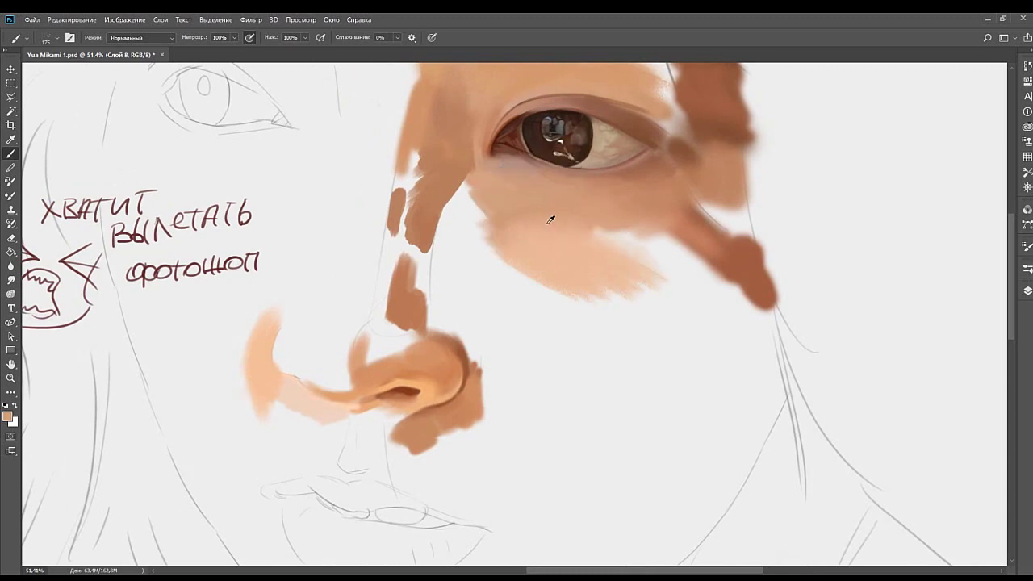
pyautogui.moveTo(549, 232)
pyautogui.mouseDown()
pyautogui.moveTo(596, 260)
pyautogui.moveTo(538, 217)
pyautogui.moveTo(563, 269)
pyautogui.moveTo(613, 295)
pyautogui.mouseUp()
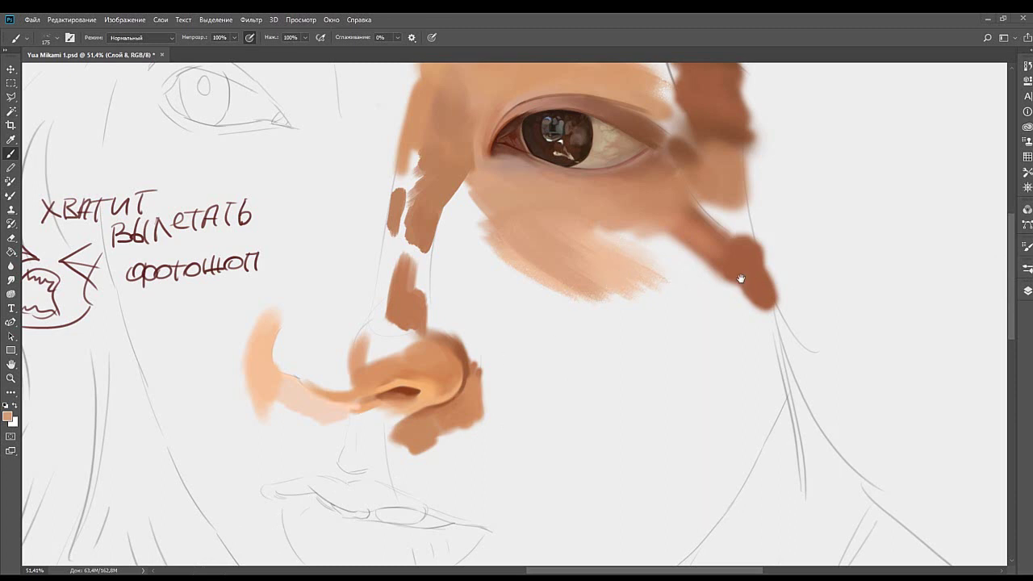
pyautogui.hotkey('ctrl', 'alt', 'z')
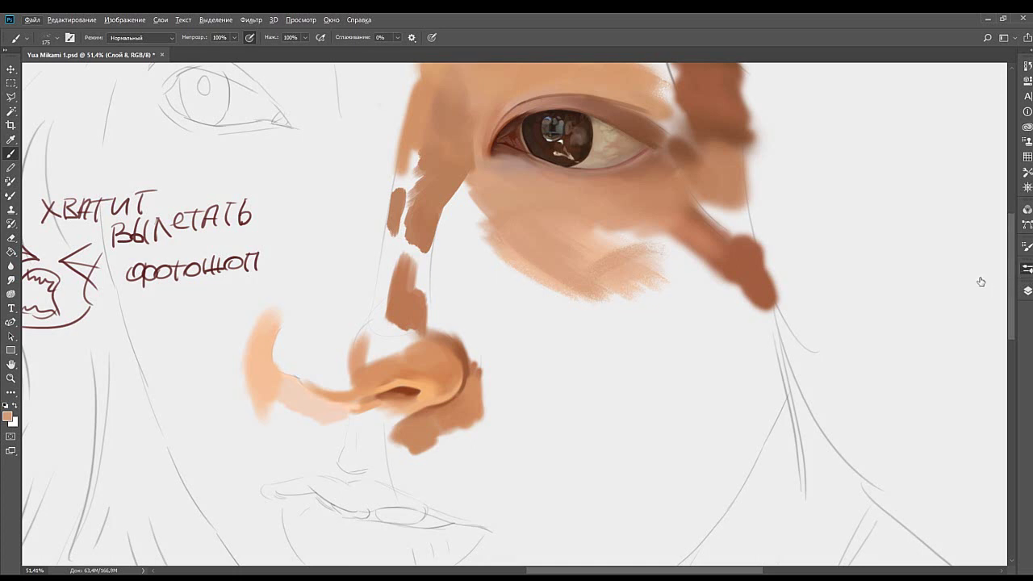
pyautogui.click(857, 312)
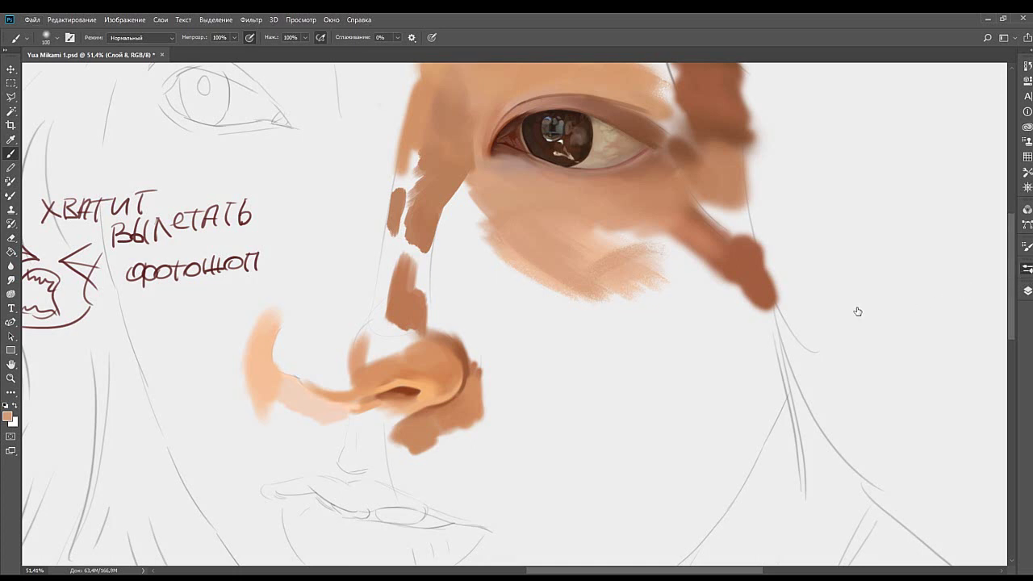
pyautogui.click(957, 234)
pyautogui.click(710, 297)
pyautogui.moveTo(630, 241); pyautogui.dragTo(682, 285)
pyautogui.hotkey('ctrl', 'z')
# Paint reddish orange over the brown strip on the outer cheekbone and widen it toward the cheek with hatched strokes of a size 150 brush.
pyautogui.press('[')
pyautogui.press('[')
pyautogui.press('[')
pyautogui.press('[')
pyautogui.press('[')
pyautogui.press('[')
pyautogui.press('[')
pyautogui.press('[')
pyautogui.press('[')
pyautogui.press('[')
pyautogui.press('[')
pyautogui.press('[')
pyautogui.press('[')
pyautogui.press(']')
pyautogui.press(']')
pyautogui.press(']')
pyautogui.press(']')
pyautogui.press(']')
pyautogui.press(']')
pyautogui.press(']')
pyautogui.press(']')
pyautogui.press(']')
pyautogui.press(']')
pyautogui.press(']')
pyautogui.press(']')
pyautogui.press(']')
pyautogui.press('[')
pyautogui.press('[')
pyautogui.keyDown('alt'); pyautogui.click(234, 280); pyautogui.keyUp('alt')
pyautogui.moveTo(668, 255); pyautogui.dragTo(752, 311)
pyautogui.hotkey('ctrl', 'z')
pyautogui.moveTo(713, 284); pyautogui.dragTo(754, 317)
pyautogui.moveTo(675, 263)
pyautogui.mouseDown()
pyautogui.moveTo(748, 316)
pyautogui.moveTo(768, 313)
pyautogui.mouseUp()
pyautogui.moveTo(723, 248); pyautogui.dragTo(760, 307)
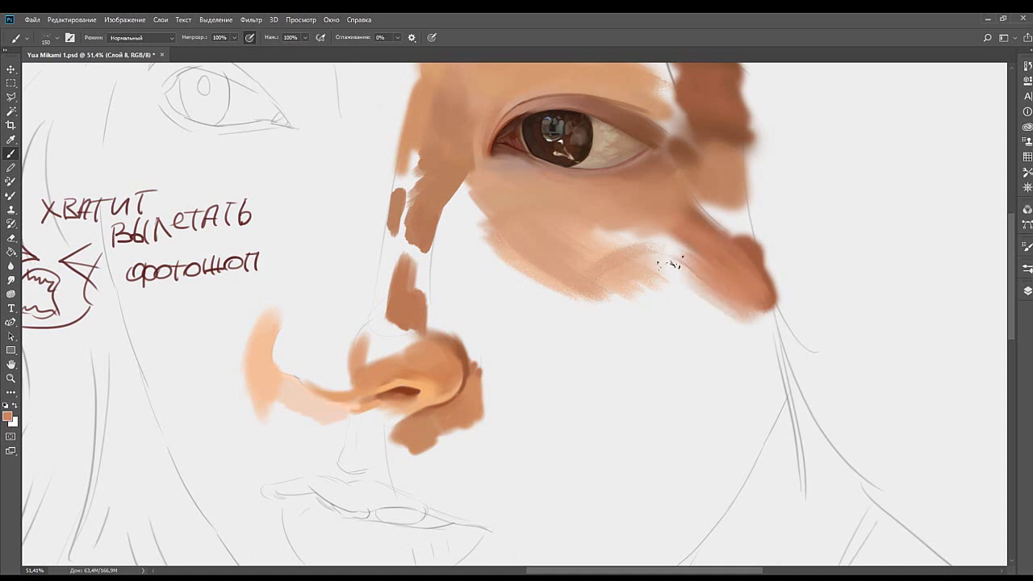
pyautogui.moveTo(669, 261)
pyautogui.mouseDown()
pyautogui.moveTo(731, 321)
pyautogui.moveTo(683, 302)
pyautogui.moveTo(660, 311)
pyautogui.moveTo(722, 322)
pyautogui.mouseUp()
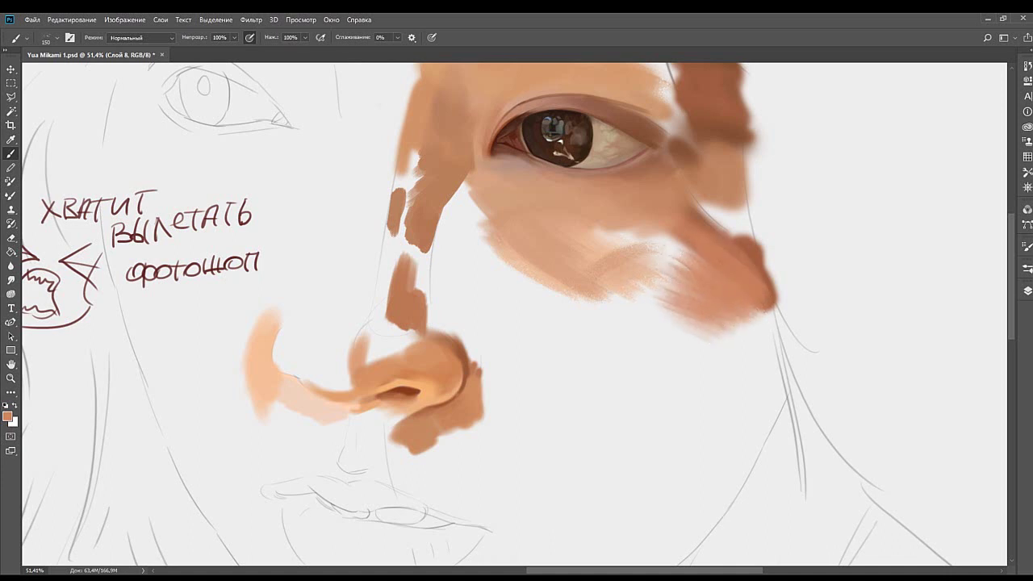
pyautogui.moveTo(734, 272); pyautogui.dragTo(706, 301)
# Fill the white gap between the outer cheekbone and the temple with sampled terracotta.
pyautogui.keyDown('alt'); pyautogui.click(714, 285); pyautogui.keyUp('alt')
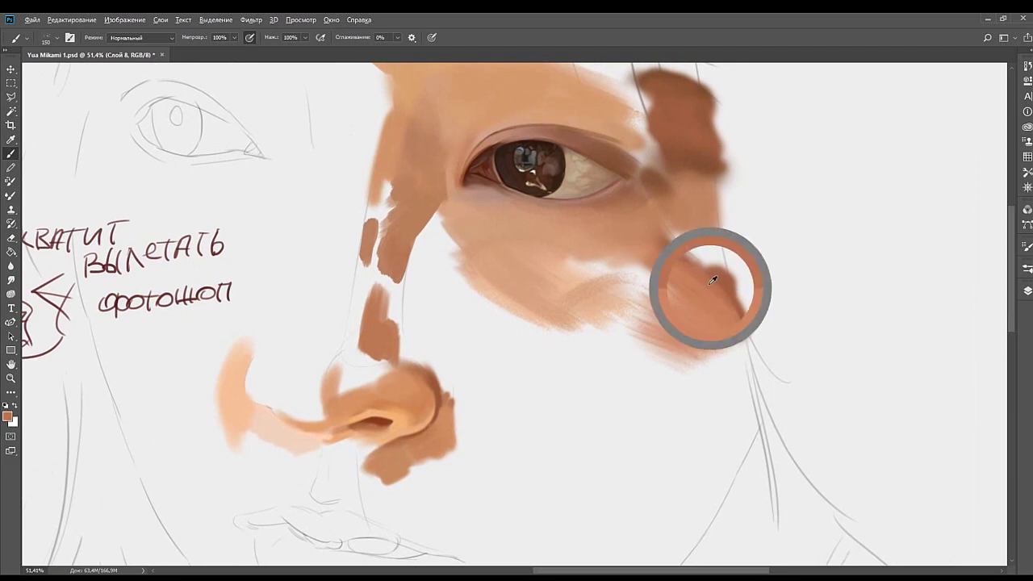
pyautogui.moveTo(711, 235); pyautogui.dragTo(699, 264)
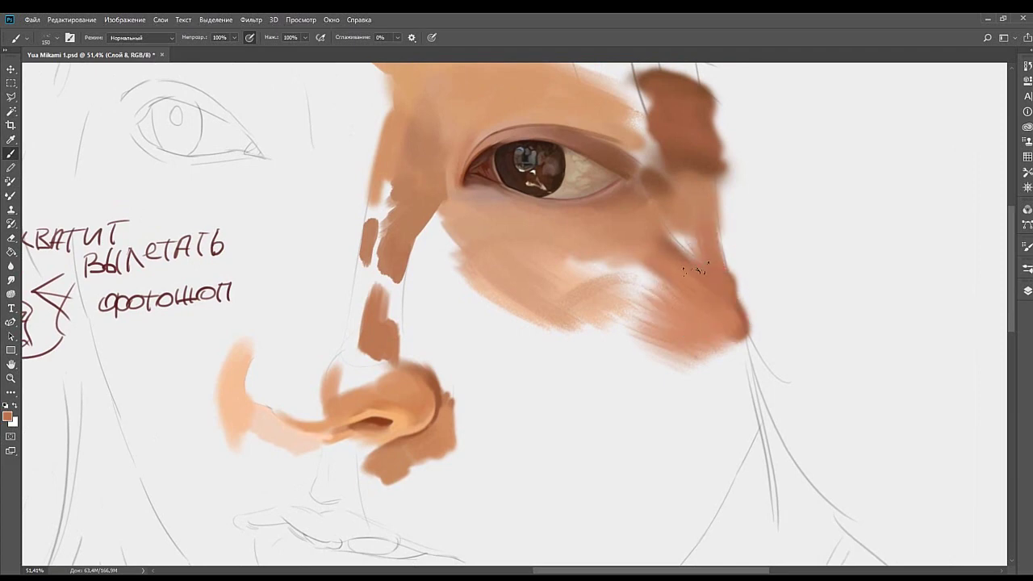
pyautogui.moveTo(679, 231)
pyautogui.mouseDown()
pyautogui.moveTo(692, 282)
pyautogui.moveTo(686, 241)
pyautogui.mouseUp()
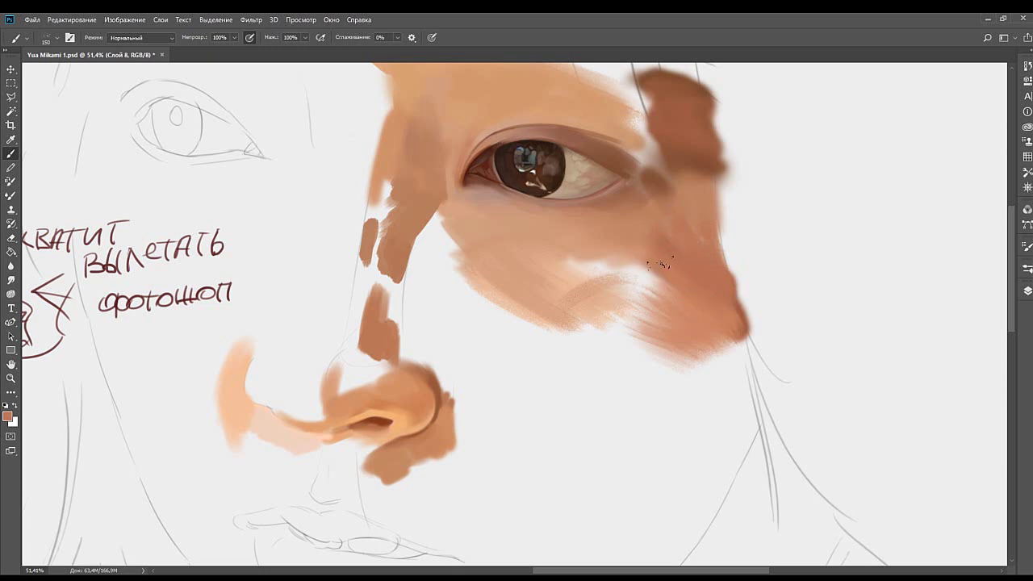
# Spread sampled browns from the temple over the outer upper eyelid, covering the gap beside the orange brow area.
pyautogui.moveTo(638, 207); pyautogui.dragTo(672, 294)
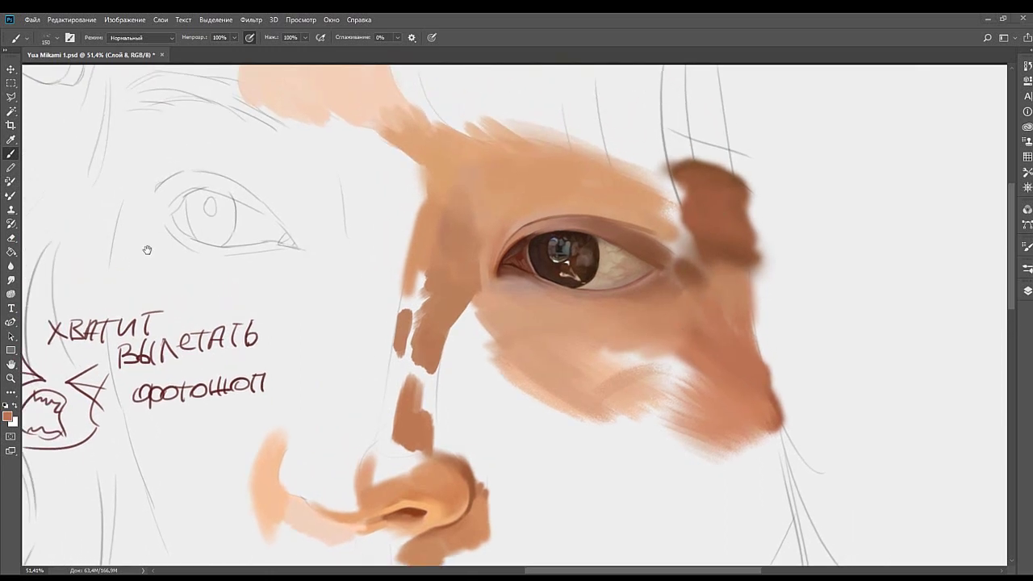
pyautogui.moveTo(677, 229); pyautogui.dragTo(720, 249)
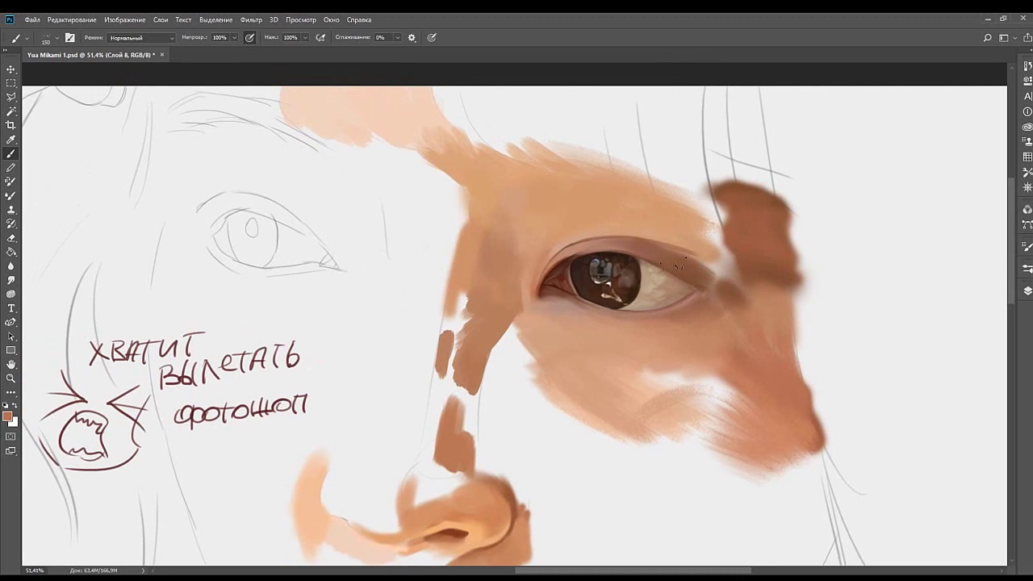
pyautogui.keyDown('alt'); pyautogui.click(757, 261); pyautogui.keyUp('alt')
pyautogui.moveTo(733, 274)
pyautogui.mouseDown()
pyautogui.moveTo(709, 244)
pyautogui.moveTo(672, 234)
pyautogui.mouseUp()
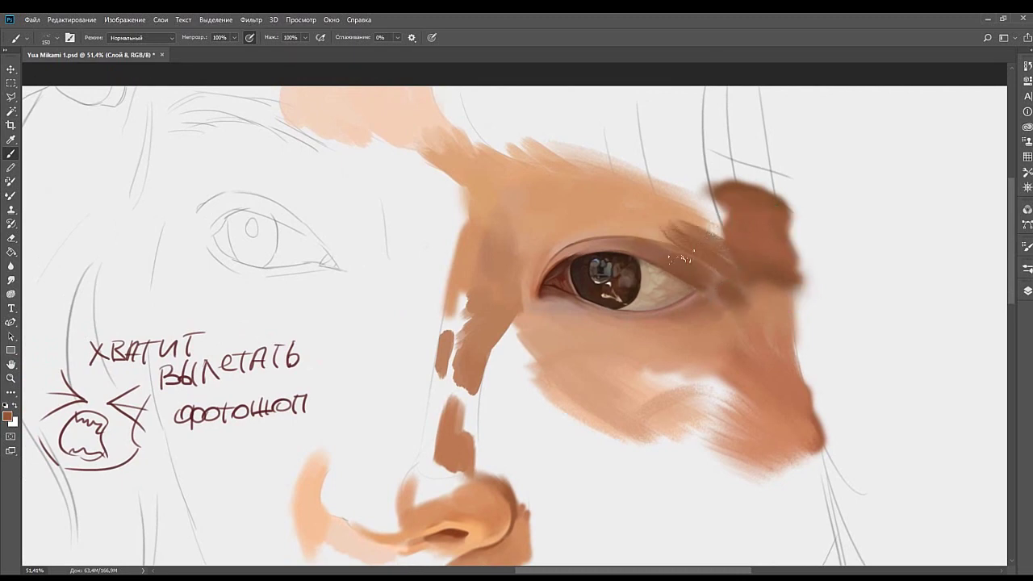
pyautogui.moveTo(738, 234)
pyautogui.mouseDown()
pyautogui.moveTo(710, 198)
pyautogui.moveTo(717, 230)
pyautogui.moveTo(700, 184)
pyautogui.moveTo(733, 247)
pyautogui.moveTo(707, 179)
pyautogui.moveTo(681, 201)
pyautogui.mouseUp()
pyautogui.moveTo(701, 227); pyautogui.dragTo(675, 187)
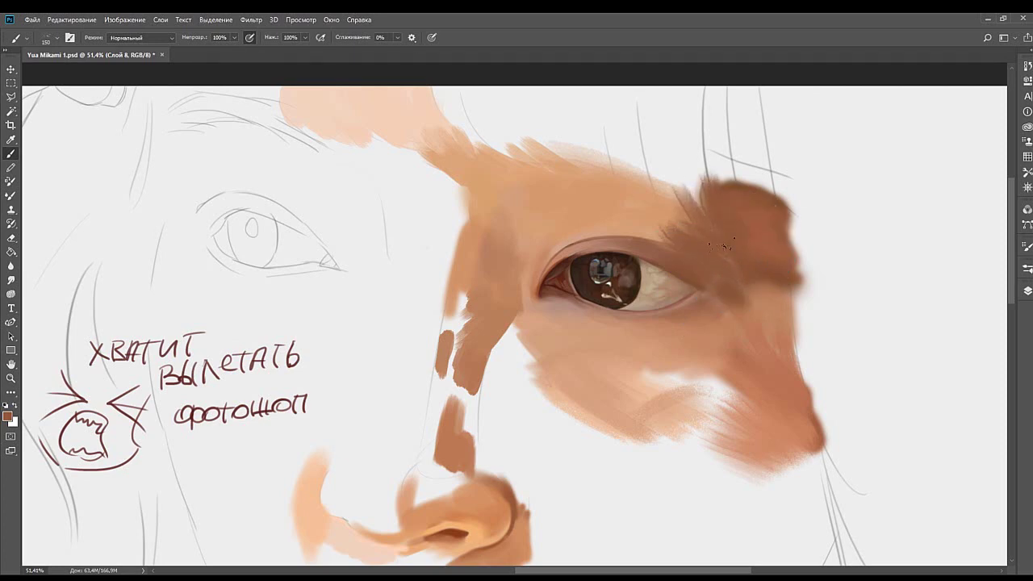
pyautogui.keyDown('alt'); pyautogui.click(749, 236); pyautogui.keyUp('alt')
pyautogui.moveTo(707, 228)
pyautogui.mouseDown()
pyautogui.moveTo(679, 217)
pyautogui.moveTo(693, 253)
pyautogui.moveTo(654, 184)
pyautogui.mouseUp()
pyautogui.moveTo(672, 191)
pyautogui.mouseDown()
pyautogui.moveTo(685, 233)
pyautogui.moveTo(710, 232)
pyautogui.mouseUp()
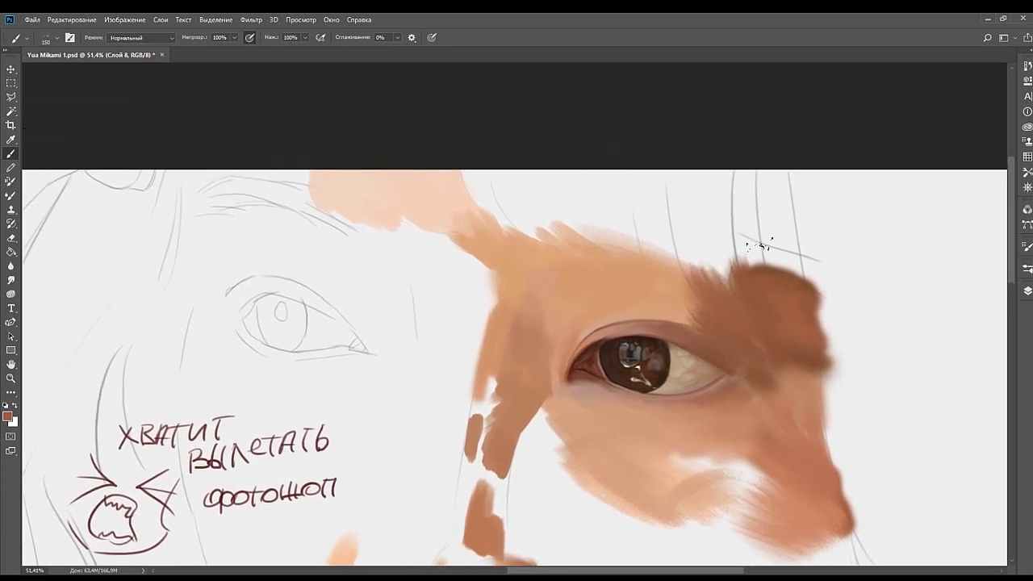
# Block in a reddish brown patch on the upper temple at the canvas's top edge and add a faint haze beside it with a large soft brush.
pyautogui.moveTo(803, 259)
pyautogui.mouseDown()
pyautogui.moveTo(710, 208)
pyautogui.moveTo(811, 242)
pyautogui.moveTo(702, 190)
pyautogui.moveTo(799, 219)
pyautogui.moveTo(710, 181)
pyautogui.moveTo(799, 185)
pyautogui.moveTo(763, 173)
pyautogui.mouseUp()
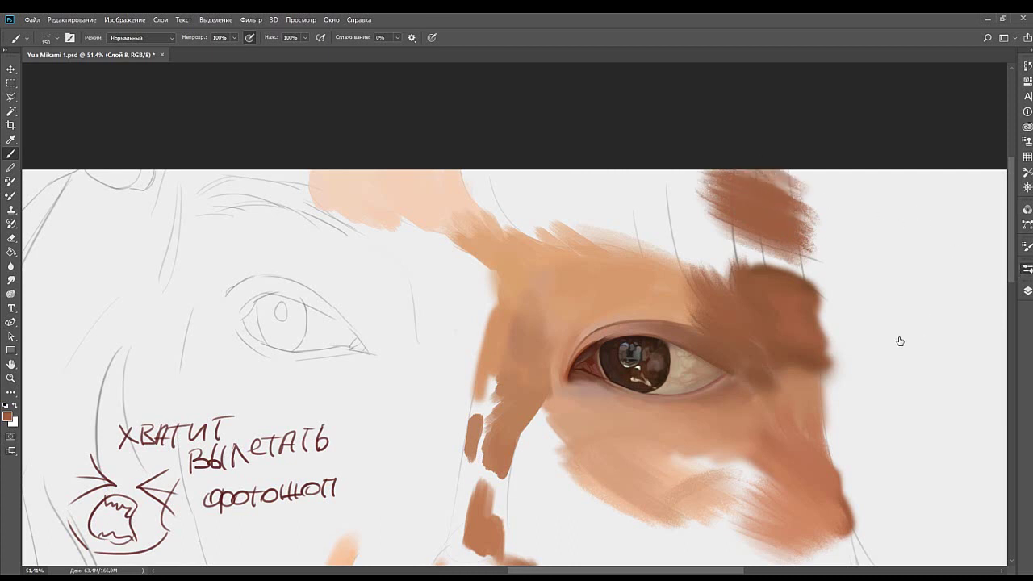
pyautogui.click(949, 303)
pyautogui.press('[')
pyautogui.press('[')
pyautogui.press('[')
pyautogui.press('[')
pyautogui.press(']')
pyautogui.press(']')
pyautogui.press(']')
pyautogui.press(']')
pyautogui.press(']')
pyautogui.press(']')
pyautogui.press(']')
pyautogui.press(']')
pyautogui.press(']')
pyautogui.press(']')
pyautogui.press(']')
pyautogui.moveTo(775, 265); pyautogui.dragTo(694, 232)
# Smooth the brown temple area and the patch above it with sampled brown and a size 150 soft brush.
pyautogui.keyDown('alt'); pyautogui.click(792, 296); pyautogui.keyUp('alt')
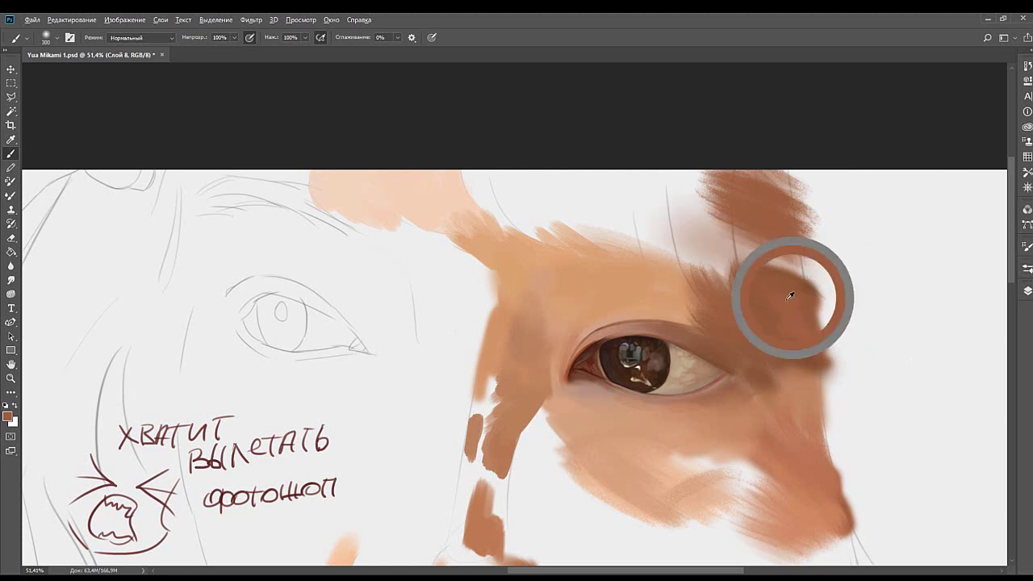
pyautogui.press(']')
pyautogui.press('[')
pyautogui.press('[')
pyautogui.press('[')
pyautogui.press('[')
pyautogui.press('[')
pyautogui.press('[')
pyautogui.press('[')
pyautogui.press('[')
pyautogui.press('[')
pyautogui.press('[')
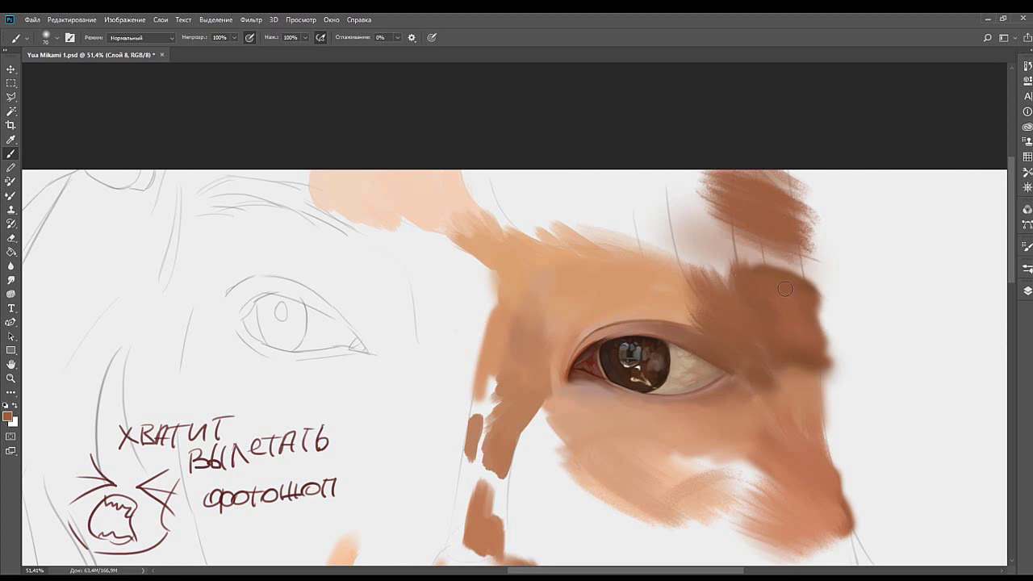
pyautogui.keyDown('alt'); pyautogui.click(800, 399); pyautogui.keyUp('alt')
pyautogui.press(']')
pyautogui.press(']')
pyautogui.press(']')
pyautogui.press(']')
pyautogui.keyDown('alt'); pyautogui.click(780, 294); pyautogui.keyUp('alt')
pyautogui.moveTo(783, 300)
pyautogui.mouseDown()
pyautogui.moveTo(813, 310)
pyautogui.moveTo(779, 306)
pyautogui.mouseUp()
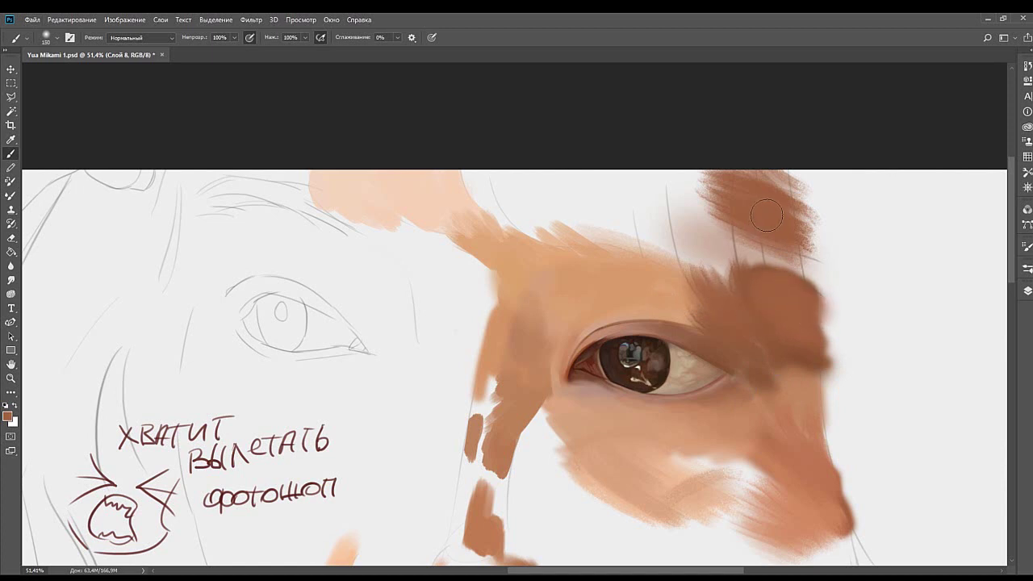
pyautogui.moveTo(766, 215)
pyautogui.mouseDown()
pyautogui.moveTo(787, 225)
pyautogui.moveTo(798, 214)
pyautogui.mouseUp()
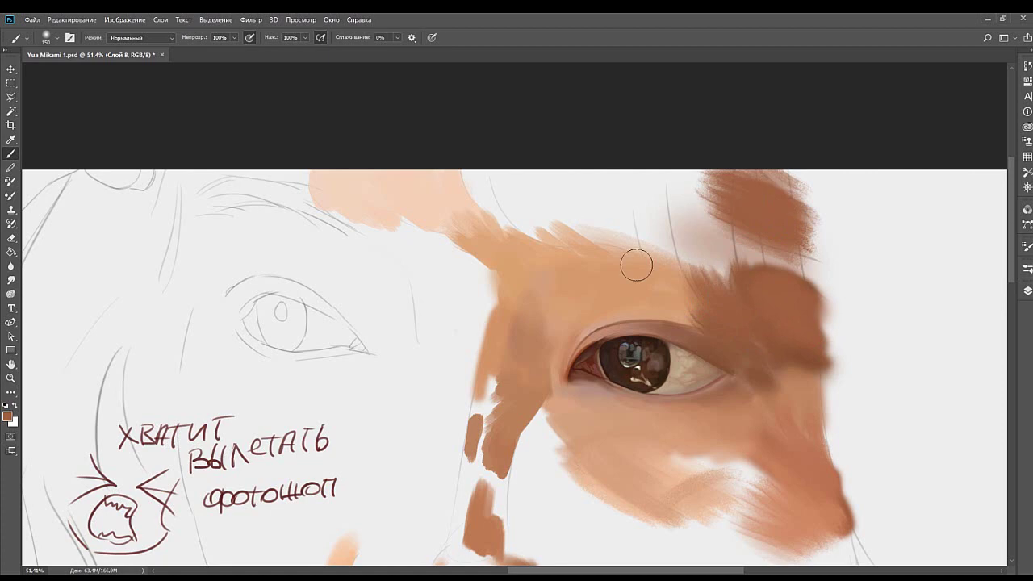
# Soften the orange between brow and upper eyelid and blend lighter brown into the upper temple patch using sampled tones.
pyautogui.keyDown('alt'); pyautogui.click(542, 322); pyautogui.keyUp('alt')
pyautogui.keyDown('alt'); pyautogui.click(561, 301); pyautogui.keyUp('alt')
pyautogui.moveTo(587, 276); pyautogui.dragTo(647, 250)
pyautogui.keyDown('alt'); pyautogui.click(624, 238); pyautogui.keyUp('alt')
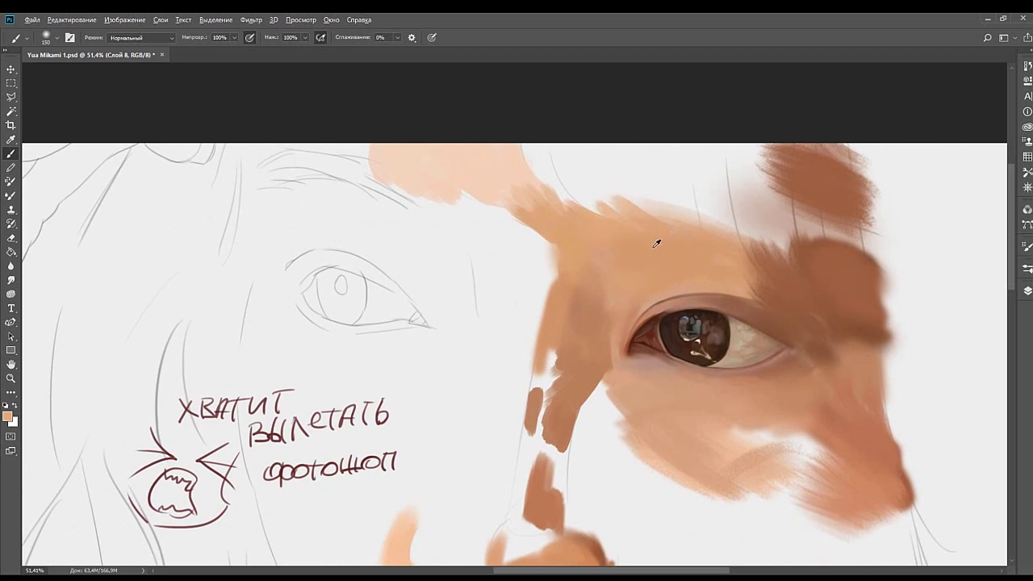
pyautogui.keyDown('alt'); pyautogui.click(829, 182); pyautogui.keyUp('alt')
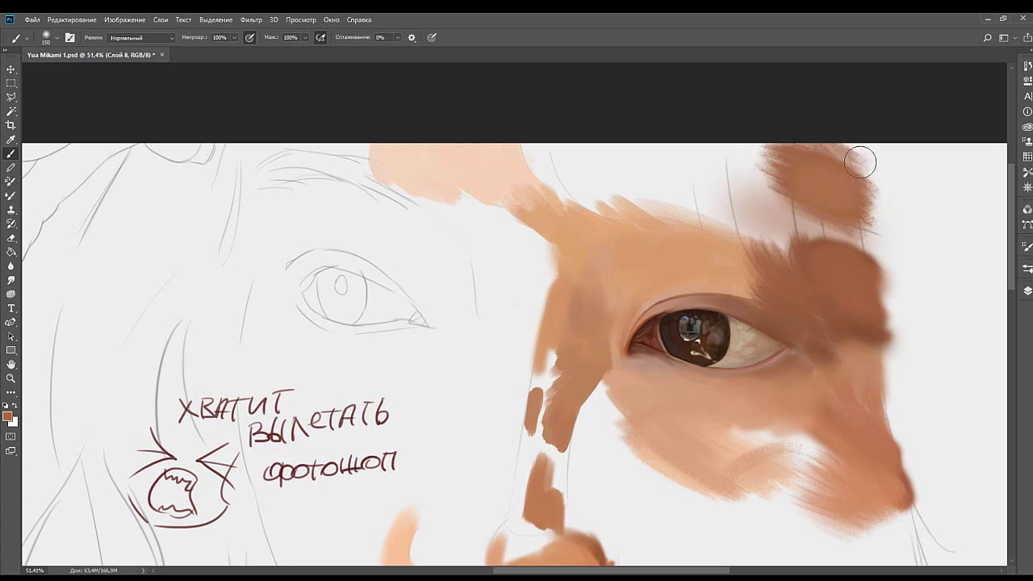
pyautogui.moveTo(860, 163); pyautogui.dragTo(811, 160)
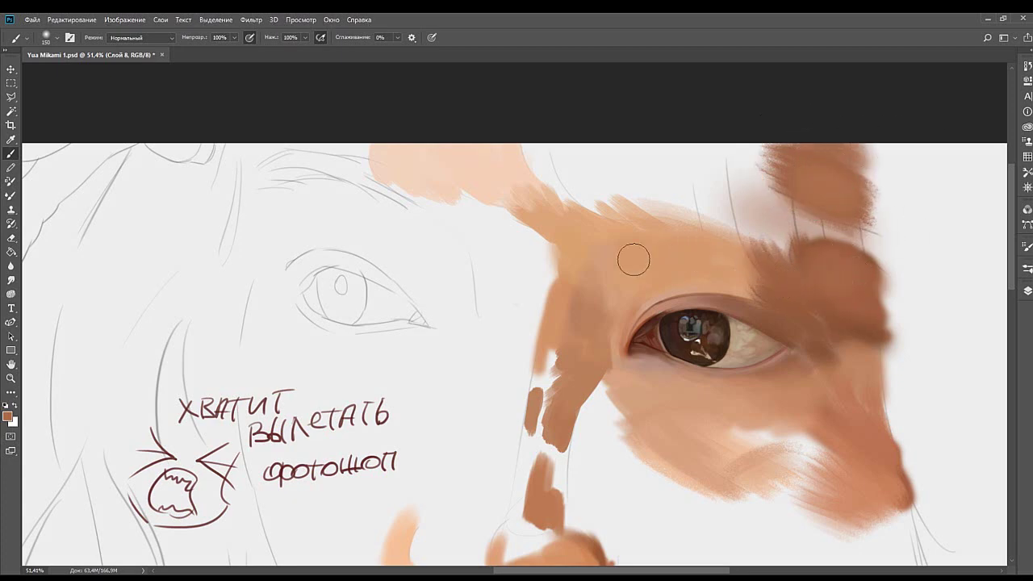
# Smooth the streaky cheek area below the eye with sampled peach, and enlarge the soft brush to 250.
pyautogui.moveTo(603, 338)
pyautogui.mouseDown()
pyautogui.moveTo(654, 272)
pyautogui.moveTo(638, 228)
pyautogui.mouseUp()
pyautogui.moveTo(333, 419); pyautogui.dragTo(269, 355)
pyautogui.moveTo(696, 267); pyautogui.dragTo(652, 238)
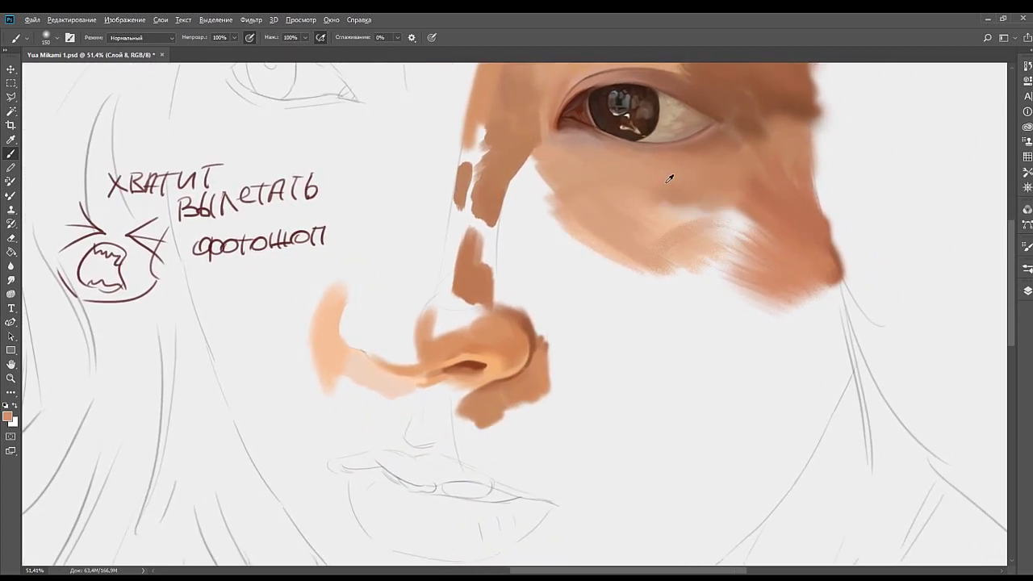
pyautogui.keyDown('alt'); pyautogui.click(663, 184); pyautogui.keyUp('alt')
pyautogui.moveTo(650, 190)
pyautogui.mouseDown()
pyautogui.moveTo(751, 182)
pyautogui.moveTo(736, 217)
pyautogui.moveTo(663, 204)
pyautogui.mouseUp()
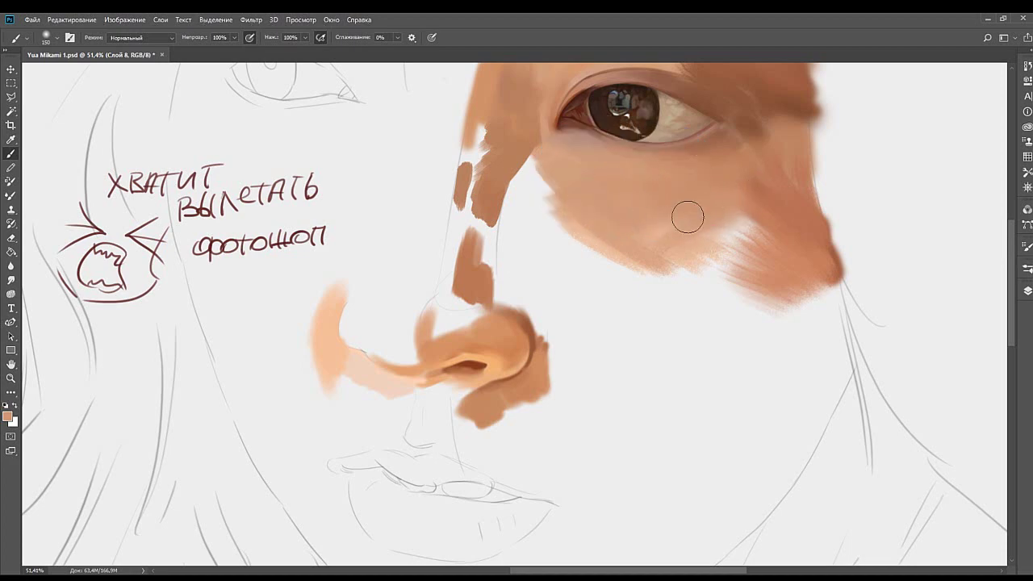
pyautogui.press(']')
pyautogui.press(']')
pyautogui.press(']')
pyautogui.moveTo(704, 273); pyautogui.dragTo(597, 341)
pyautogui.hotkey('ctrl', 'z')
pyautogui.moveTo(603, 297); pyautogui.dragTo(652, 257)
pyautogui.hotkey('ctrl', 'z')
pyautogui.moveTo(564, 339); pyautogui.dragTo(592, 393)
pyautogui.hotkey('ctrl', 'z')
pyautogui.moveTo(565, 339); pyautogui.dragTo(573, 348)
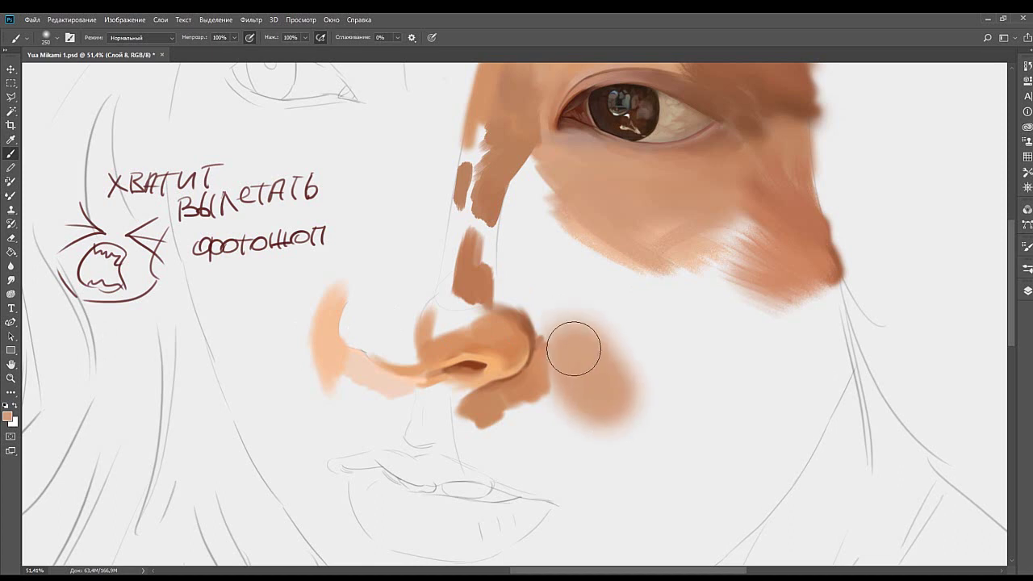
pyautogui.hotkey('ctrl', 'z')
# Fill the white gap between the peach cheek and the reddish outer cheekbone with soft skin tone, and sample the blended color there.
pyautogui.moveTo(696, 299)
pyautogui.mouseDown()
pyautogui.moveTo(670, 258)
pyautogui.moveTo(684, 219)
pyautogui.moveTo(631, 240)
pyautogui.moveTo(639, 260)
pyautogui.moveTo(773, 265)
pyautogui.moveTo(700, 281)
pyautogui.moveTo(770, 237)
pyautogui.mouseUp()
pyautogui.keyDown('alt'); pyautogui.click(772, 266); pyautogui.keyUp('alt')
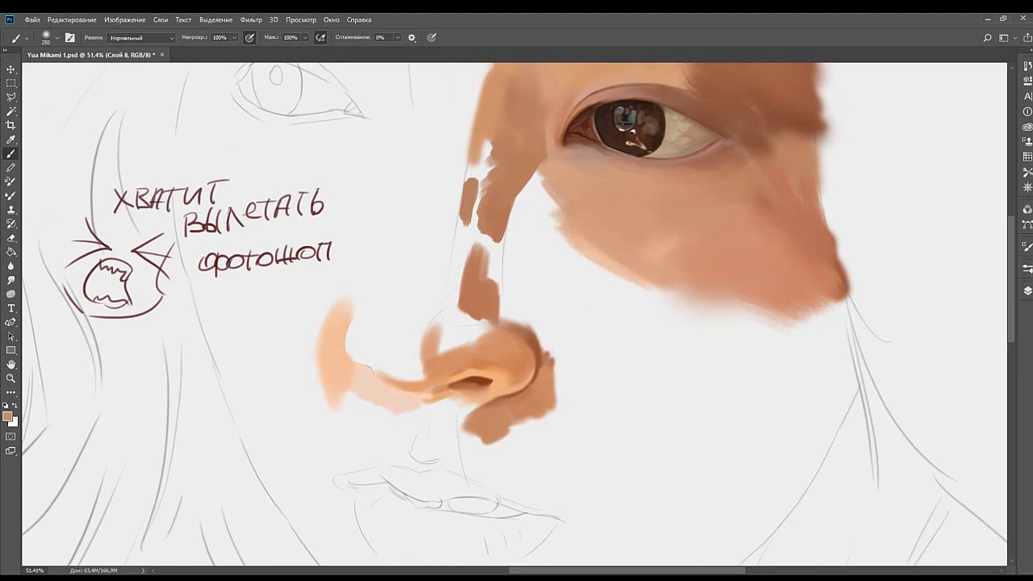
# Smooth the peach tones below the eye and blend a lighter pink patch into the lower cheek with the soft brush.
pyautogui.moveTo(712, 228)
pyautogui.mouseDown()
pyautogui.moveTo(640, 232)
pyautogui.moveTo(565, 276)
pyautogui.moveTo(695, 261)
pyautogui.mouseUp()
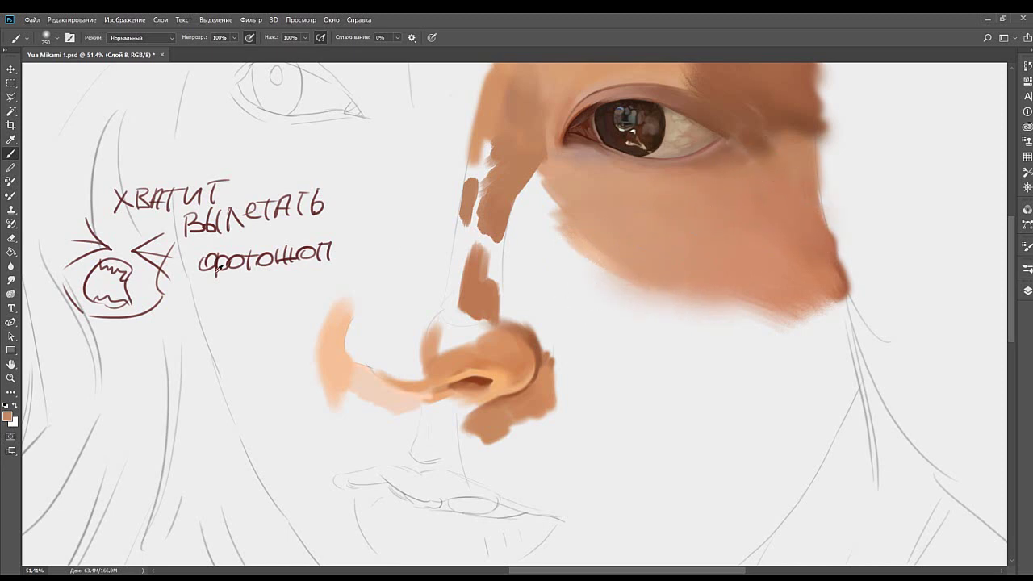
pyautogui.press(']')
pyautogui.press(']')
pyautogui.press(']')
pyautogui.press(']')
pyautogui.press('[')
pyautogui.press('[')
pyautogui.press('[')
pyautogui.press('[')
pyautogui.press('[')
pyautogui.press('[')
pyautogui.press('[')
pyautogui.moveTo(740, 211)
pyautogui.mouseDown()
pyautogui.moveTo(724, 221)
pyautogui.moveTo(751, 207)
pyautogui.moveTo(680, 242)
pyautogui.moveTo(689, 247)
pyautogui.moveTo(690, 232)
pyautogui.moveTo(718, 272)
pyautogui.moveTo(669, 290)
pyautogui.moveTo(726, 245)
pyautogui.moveTo(669, 306)
pyautogui.mouseUp()
pyautogui.hotkey('ctrl', 'z')
pyautogui.press(']')
pyautogui.press(']')
pyautogui.press(']')
pyautogui.press(']')
pyautogui.press('[')
pyautogui.press('[')
pyautogui.press('[')
pyautogui.press('[')
pyautogui.press('[')
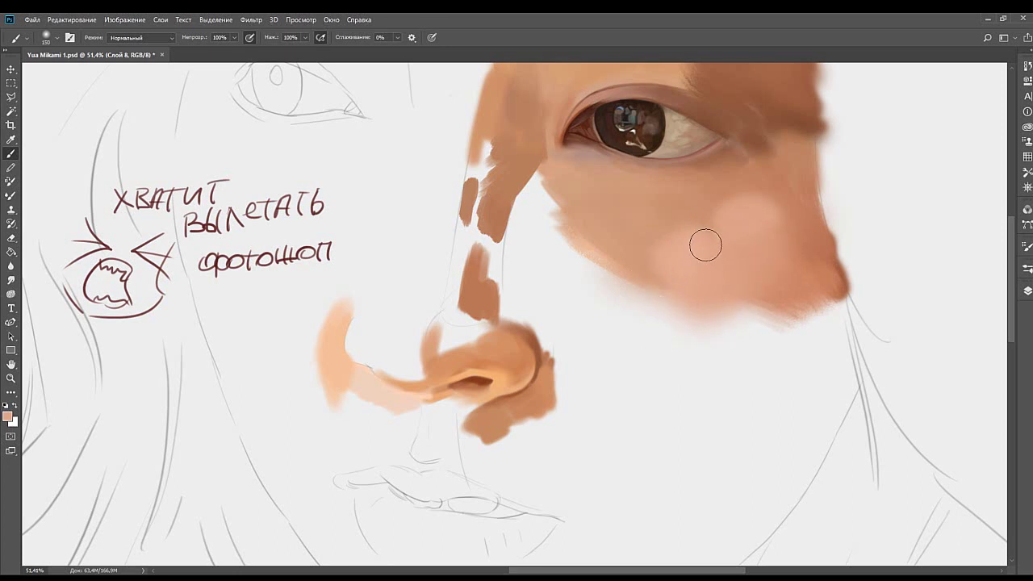
pyautogui.moveTo(658, 233)
pyautogui.mouseDown()
pyautogui.moveTo(704, 238)
pyautogui.moveTo(736, 265)
pyautogui.mouseUp()
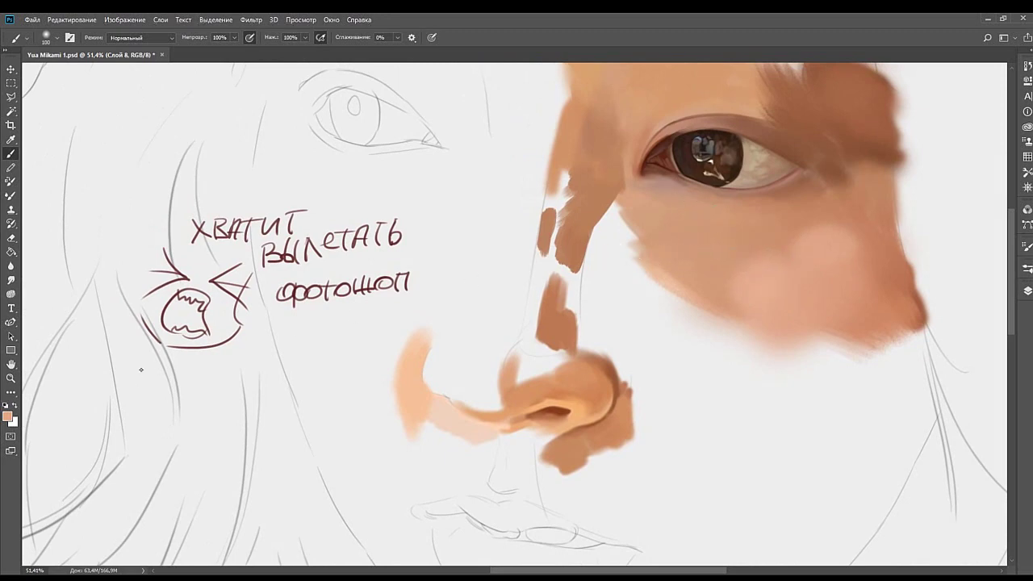
# Join the separate brown patches along the nose bridge and extend a lighter brown down its side toward the cheek.
pyautogui.hotkey('ctrl', 'u')
pyautogui.moveTo(644, 265); pyautogui.dragTo(583, 235)
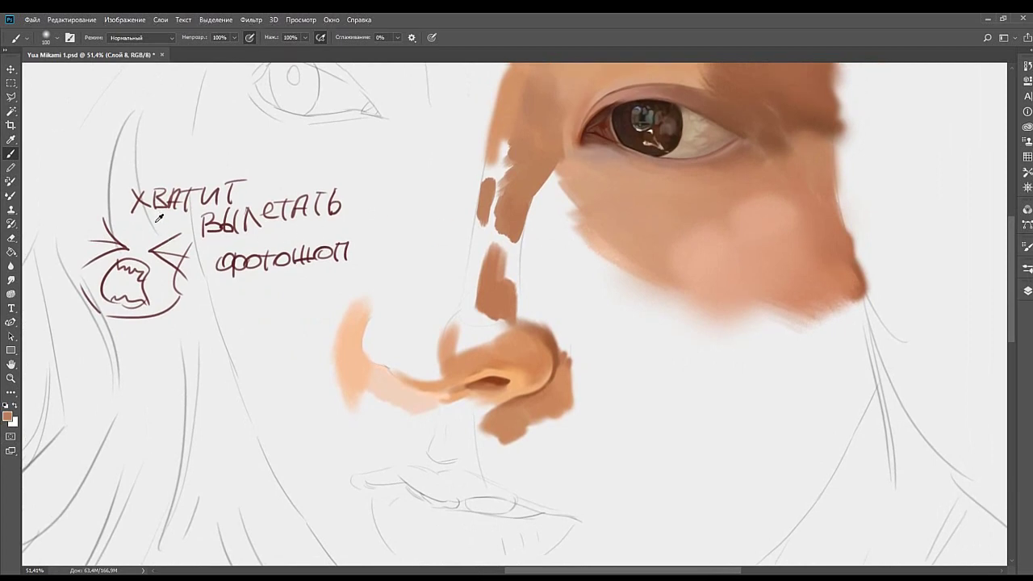
pyautogui.moveTo(494, 237)
pyautogui.mouseDown()
pyautogui.moveTo(506, 242)
pyautogui.moveTo(519, 293)
pyautogui.moveTo(554, 293)
pyautogui.mouseUp()
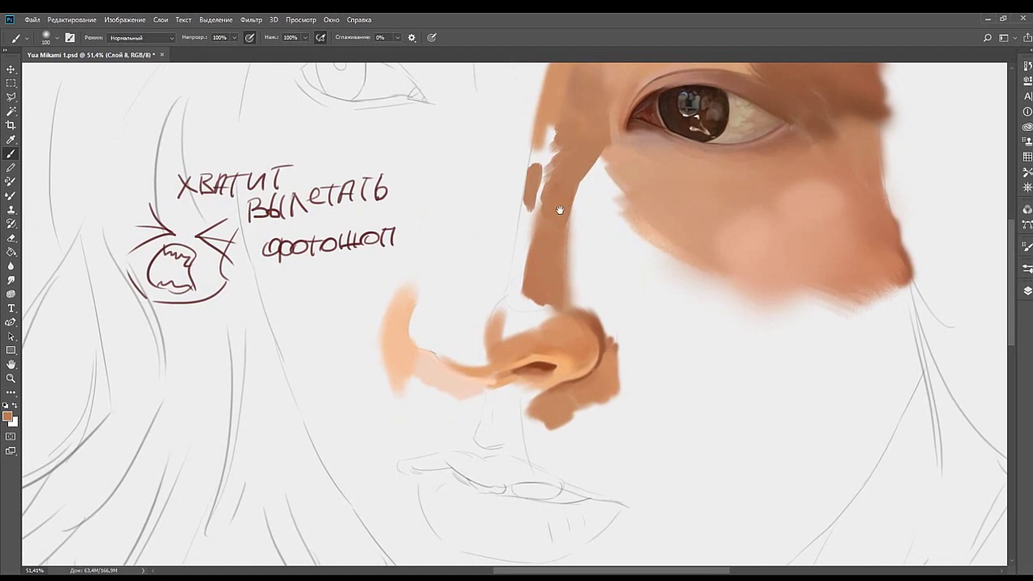
pyautogui.moveTo(559, 209); pyautogui.dragTo(539, 249)
pyautogui.moveTo(565, 214)
pyautogui.mouseDown()
pyautogui.moveTo(457, 277)
pyautogui.moveTo(535, 304)
pyautogui.moveTo(540, 273)
pyautogui.moveTo(529, 310)
pyautogui.moveTo(555, 242)
pyautogui.moveTo(534, 293)
pyautogui.moveTo(555, 272)
pyautogui.mouseUp()
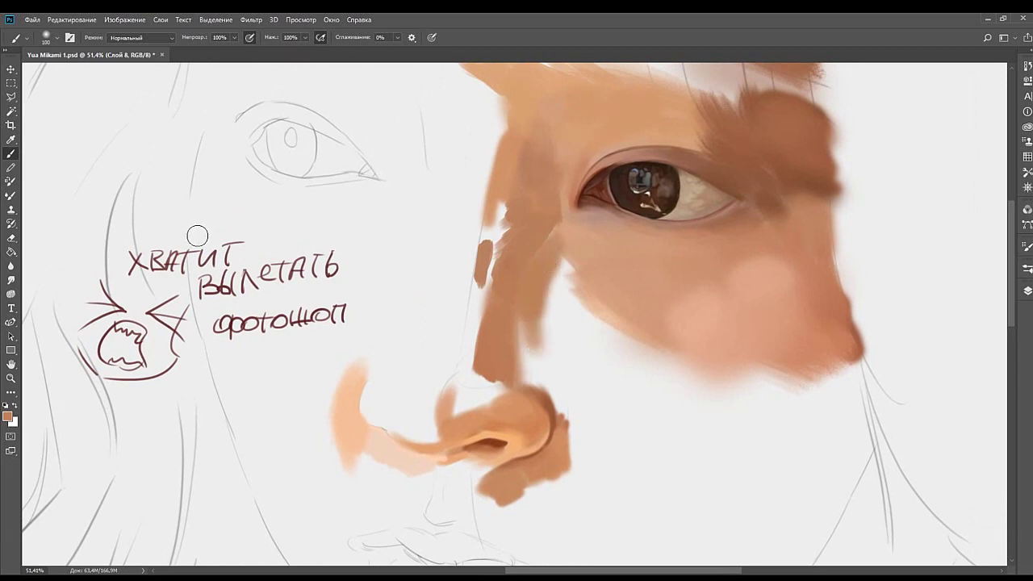
# Paint an ochre area on the side of the nose and fill the bridge's outer edge with sampled brown.
pyautogui.moveTo(487, 277)
pyautogui.mouseDown()
pyautogui.moveTo(556, 311)
pyautogui.moveTo(547, 319)
pyautogui.moveTo(559, 304)
pyautogui.moveTo(537, 324)
pyautogui.moveTo(549, 311)
pyautogui.moveTo(543, 319)
pyautogui.moveTo(531, 278)
pyautogui.moveTo(540, 358)
pyautogui.moveTo(536, 314)
pyautogui.moveTo(534, 356)
pyautogui.mouseUp()
pyautogui.keyDown('alt'); pyautogui.click(510, 341); pyautogui.keyUp('alt')
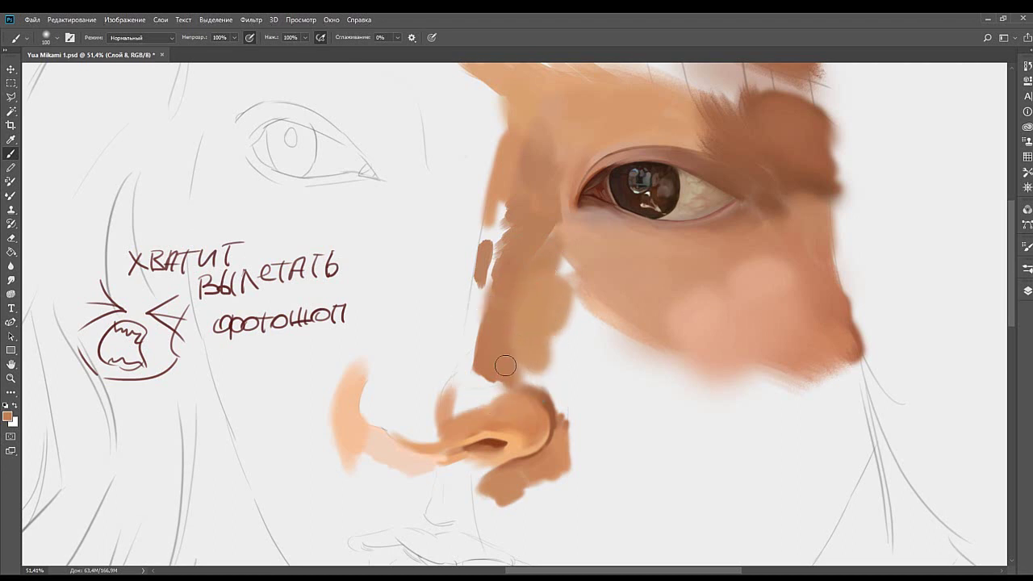
pyautogui.moveTo(500, 242); pyautogui.dragTo(470, 336)
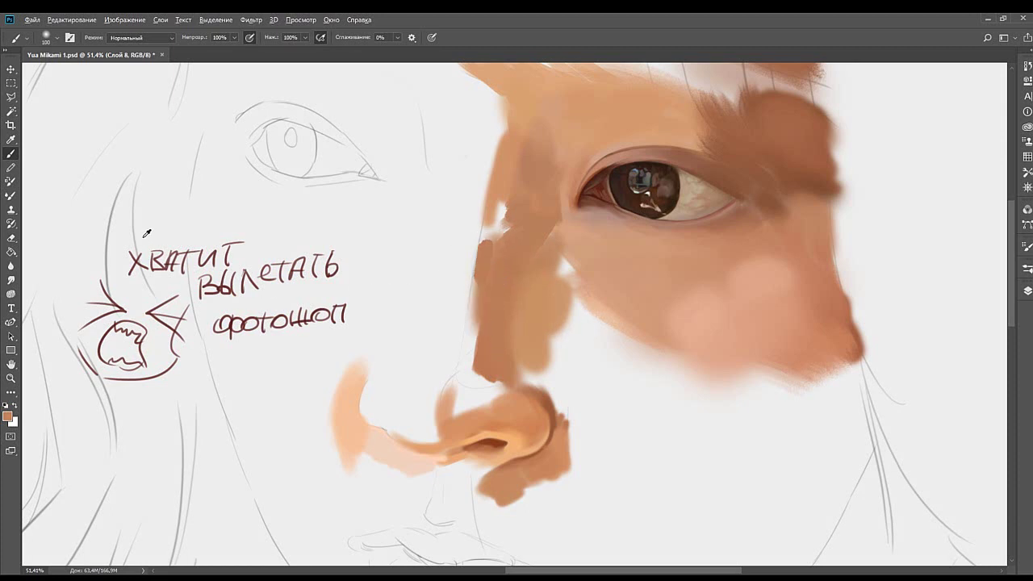
pyautogui.moveTo(484, 283); pyautogui.dragTo(466, 380)
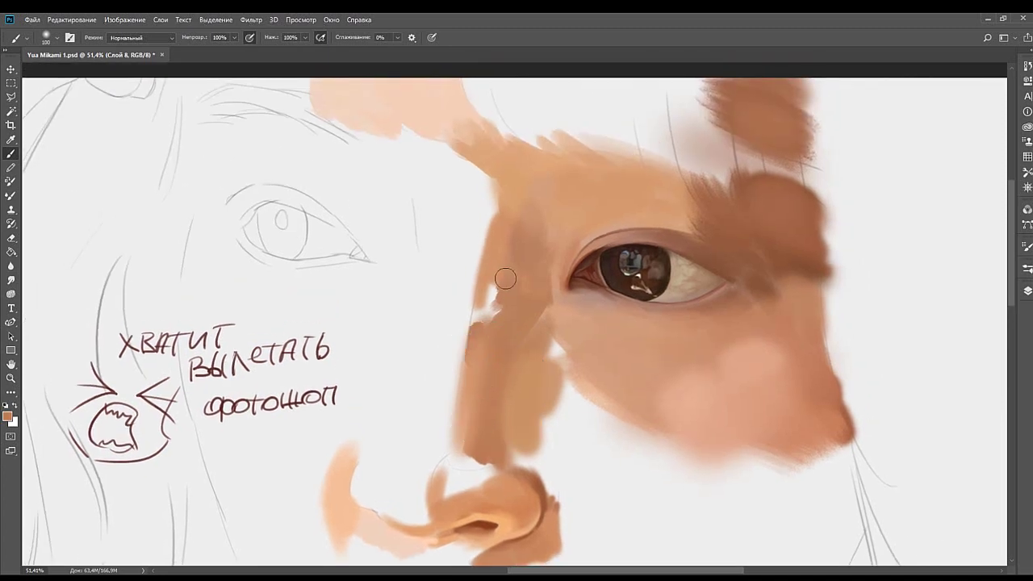
# Close the white gap at the top of the nose bridge and blend sampled browns toward the inner eye corner.
pyautogui.moveTo(477, 343)
pyautogui.mouseDown()
pyautogui.moveTo(479, 300)
pyautogui.moveTo(497, 269)
pyautogui.mouseUp()
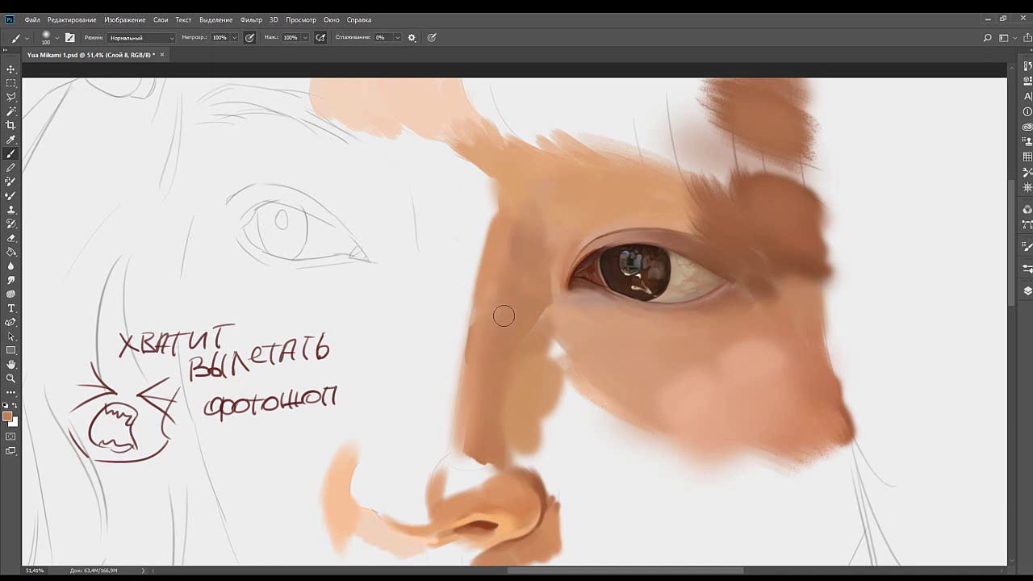
pyautogui.keyDown('alt'); pyautogui.click(530, 285); pyautogui.keyUp('alt')
pyautogui.moveTo(519, 256)
pyautogui.mouseDown()
pyautogui.moveTo(495, 252)
pyautogui.moveTo(514, 263)
pyautogui.moveTo(510, 278)
pyautogui.mouseUp()
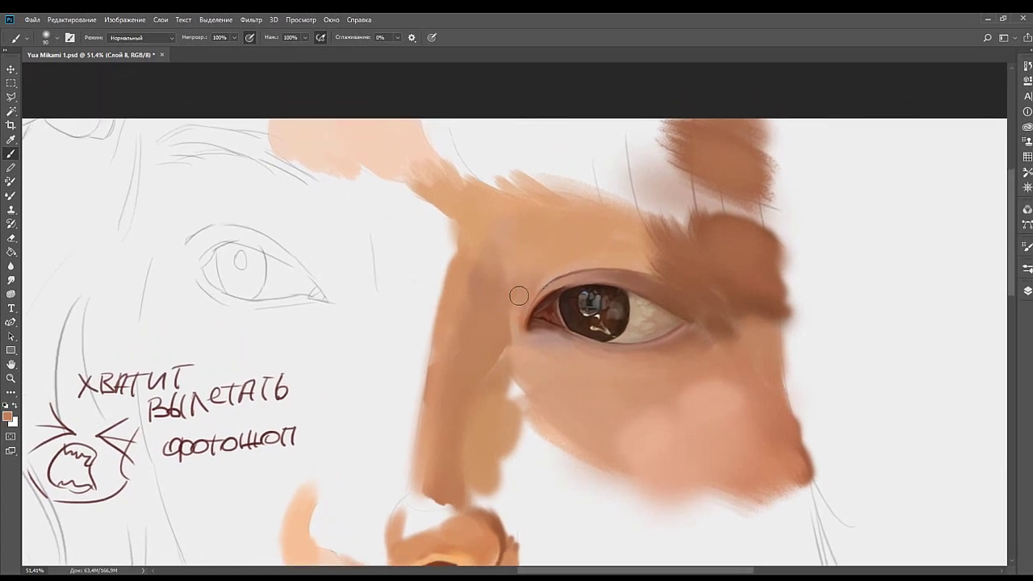
pyautogui.moveTo(555, 251); pyautogui.dragTo(544, 299)
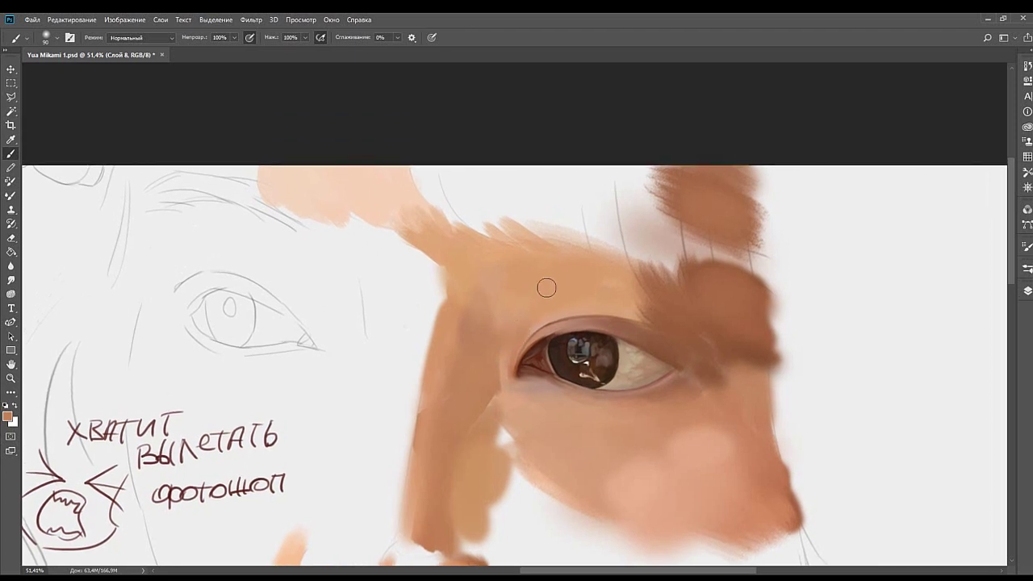
pyautogui.keyDown('alt'); pyautogui.click(508, 311); pyautogui.keyUp('alt')
pyautogui.keyDown('alt'); pyautogui.click(495, 348); pyautogui.keyUp('alt')
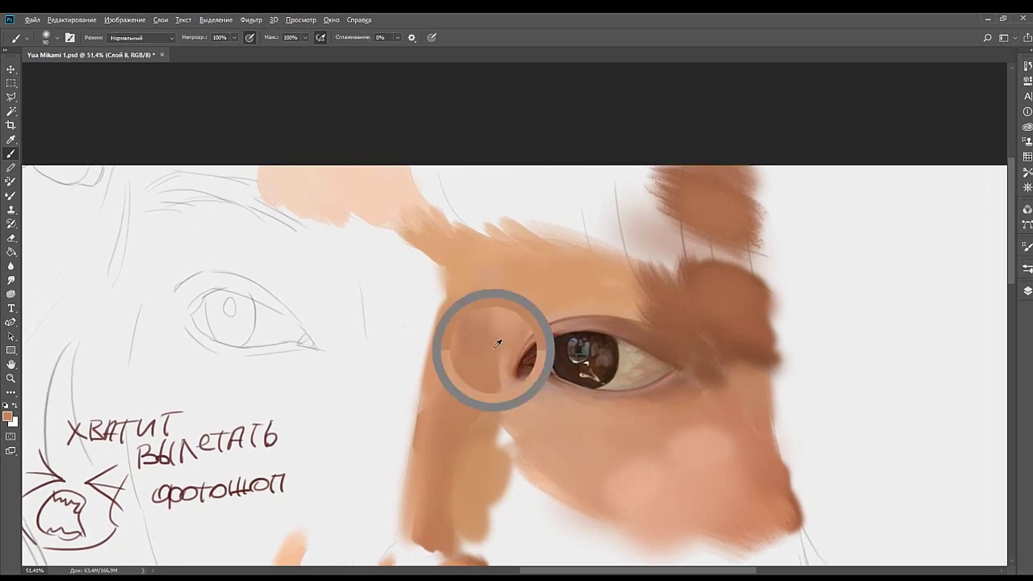
pyautogui.moveTo(492, 308); pyautogui.dragTo(508, 318)
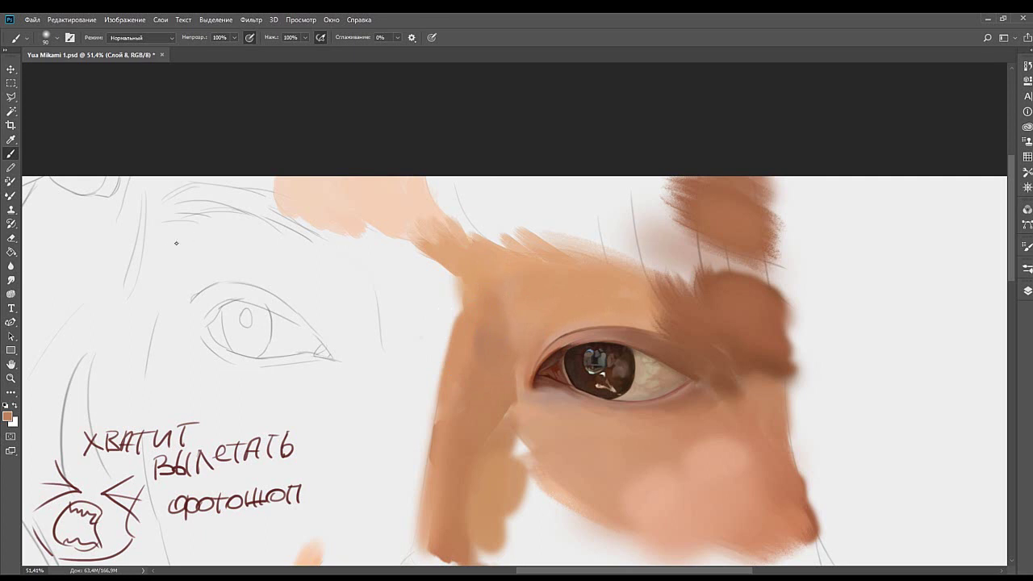
# Paint soft orange-brown shading beneath the unpainted eye's brow with a size 175 soft brush.
pyautogui.scroll(3, 511, 202)
pyautogui.hscroll(-1, 512, 203)
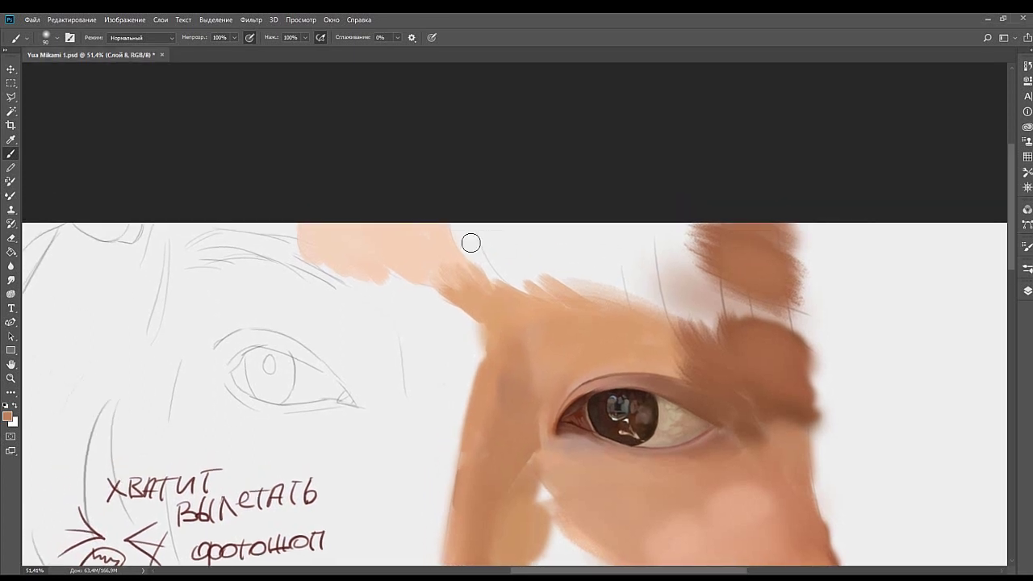
pyautogui.press(']')
pyautogui.press(']')
pyautogui.press(']')
pyautogui.moveTo(405, 299); pyautogui.dragTo(514, 279)
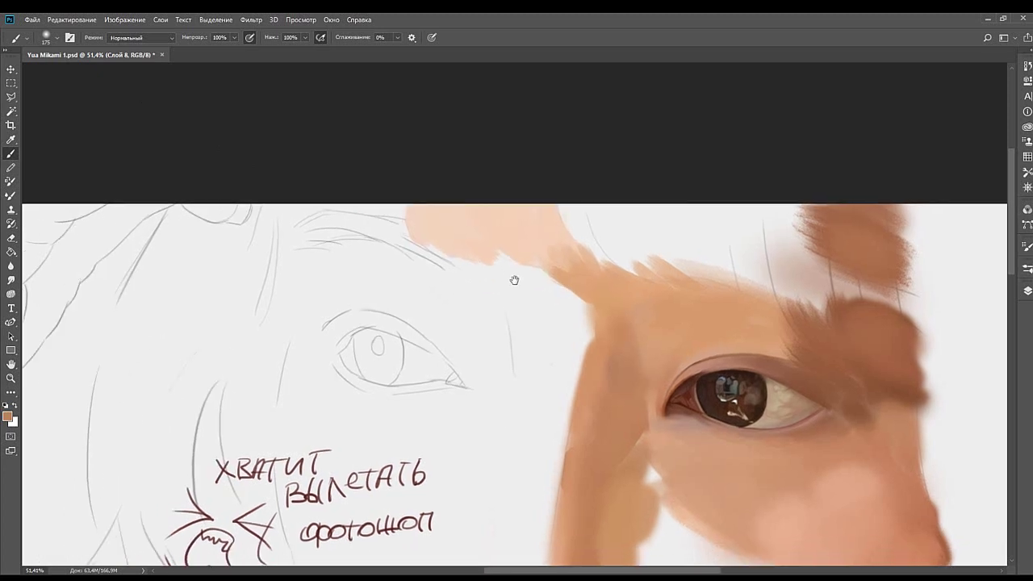
pyautogui.moveTo(451, 250); pyautogui.dragTo(494, 261)
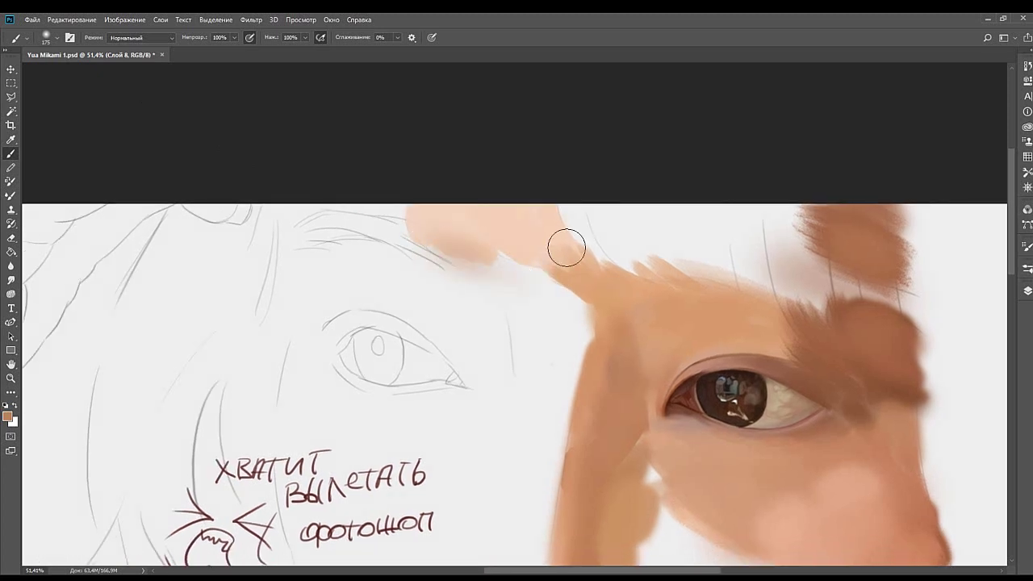
pyautogui.keyDown('alt'); pyautogui.click(610, 314); pyautogui.keyUp('alt')
pyautogui.moveTo(438, 242); pyautogui.dragTo(492, 251)
# Extend sampled peach across the forehead above the unpainted eye's brow and blend orange-tan into the area between the brows.
pyautogui.keyDown('alt'); pyautogui.click(478, 219); pyautogui.keyUp('alt')
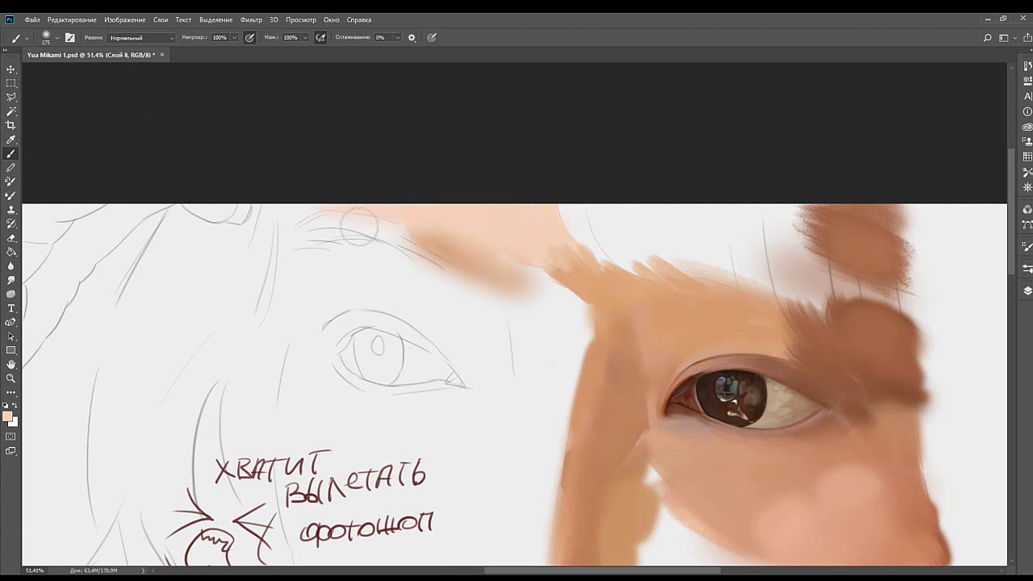
pyautogui.moveTo(358, 223); pyautogui.dragTo(531, 207)
pyautogui.moveTo(719, 194)
pyautogui.mouseDown()
pyautogui.moveTo(540, 169)
pyautogui.moveTo(477, 203)
pyautogui.mouseUp()
pyautogui.moveTo(534, 237)
pyautogui.mouseDown()
pyautogui.moveTo(490, 229)
pyautogui.moveTo(501, 235)
pyautogui.mouseUp()
pyautogui.keyDown('alt'); pyautogui.click(499, 267); pyautogui.keyUp('alt')
pyautogui.moveTo(457, 195)
pyautogui.mouseDown()
pyautogui.moveTo(500, 254)
pyautogui.moveTo(459, 229)
pyautogui.moveTo(442, 189)
pyautogui.moveTo(502, 232)
pyautogui.mouseUp()
pyautogui.moveTo(432, 206); pyautogui.dragTo(470, 219)
pyautogui.keyDown('alt'); pyautogui.click(422, 233); pyautogui.keyUp('alt')
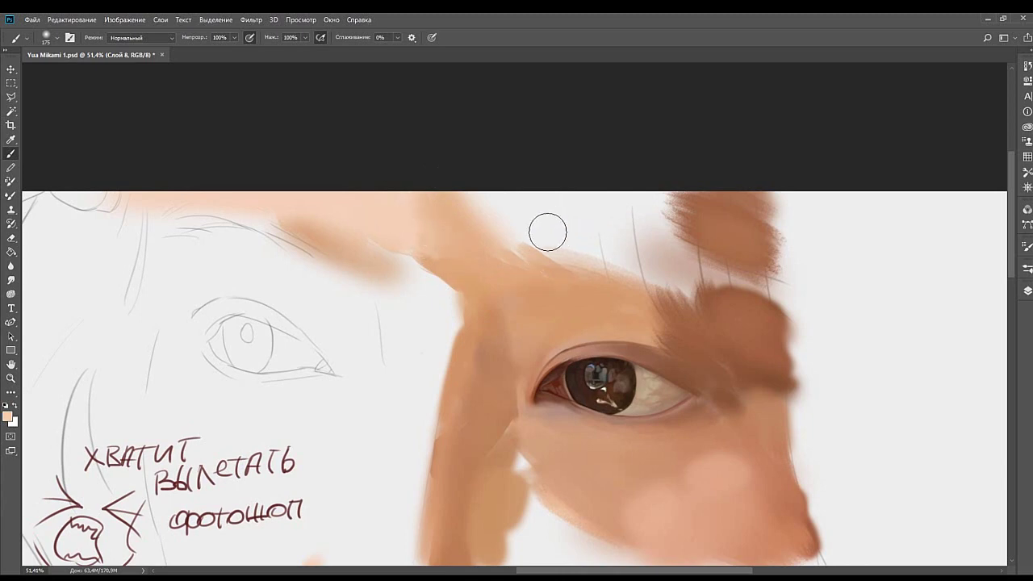
# Fill the white forehead area above the painted eye with sampled tan using an enlarged soft brush.
pyautogui.keyDown('alt'); pyautogui.click(552, 284); pyautogui.keyUp('alt')
pyautogui.keyDown('alt'); pyautogui.click(476, 326); pyautogui.keyUp('alt')
pyautogui.moveTo(560, 236); pyautogui.dragTo(513, 246)
pyautogui.press(']')
pyautogui.press(']')
pyautogui.press(']')
pyautogui.press(']')
pyautogui.moveTo(430, 210)
pyautogui.mouseDown()
pyautogui.moveTo(540, 246)
pyautogui.moveTo(424, 227)
pyautogui.moveTo(534, 259)
pyautogui.moveTo(452, 234)
pyautogui.mouseUp()
pyautogui.press('[')
pyautogui.press('[')
pyautogui.press('[')
pyautogui.press('[')
pyautogui.press('[')
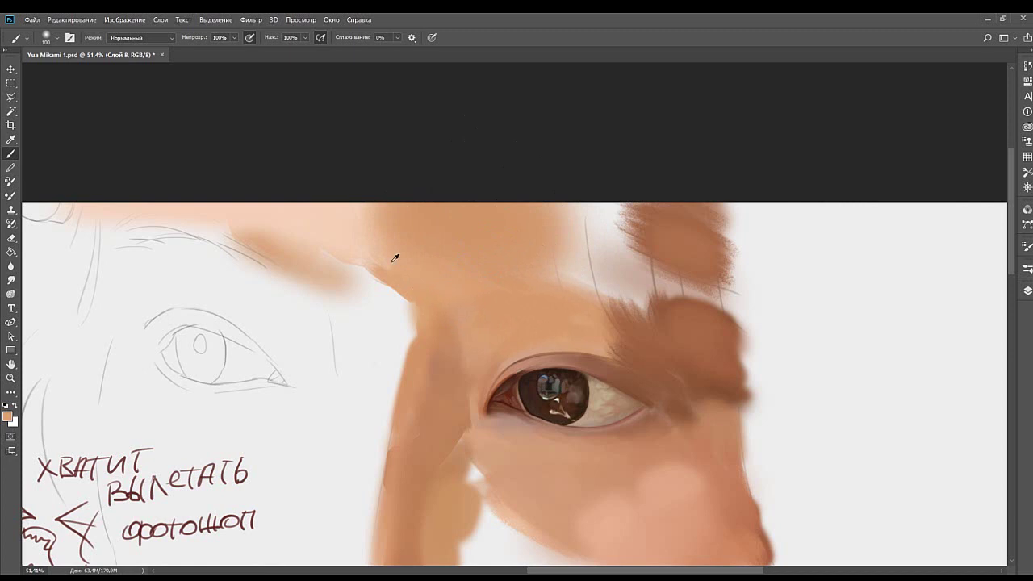
# Soften the transition between the peach and tan forehead areas with a sampled mid-tone and a size 200 brush.
pyautogui.press(']')
pyautogui.press(']')
pyautogui.press(']')
pyautogui.keyDown('alt'); pyautogui.click(385, 206); pyautogui.keyUp('alt')
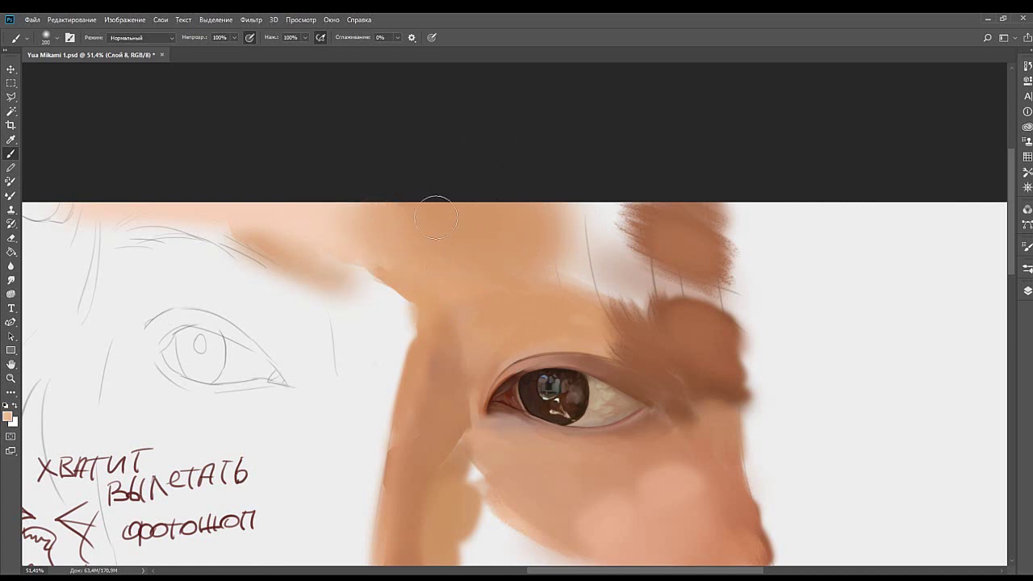
pyautogui.moveTo(436, 215); pyautogui.dragTo(455, 245)
pyautogui.moveTo(544, 229)
pyautogui.mouseDown()
pyautogui.moveTo(582, 231)
pyautogui.moveTo(572, 181)
pyautogui.mouseUp()
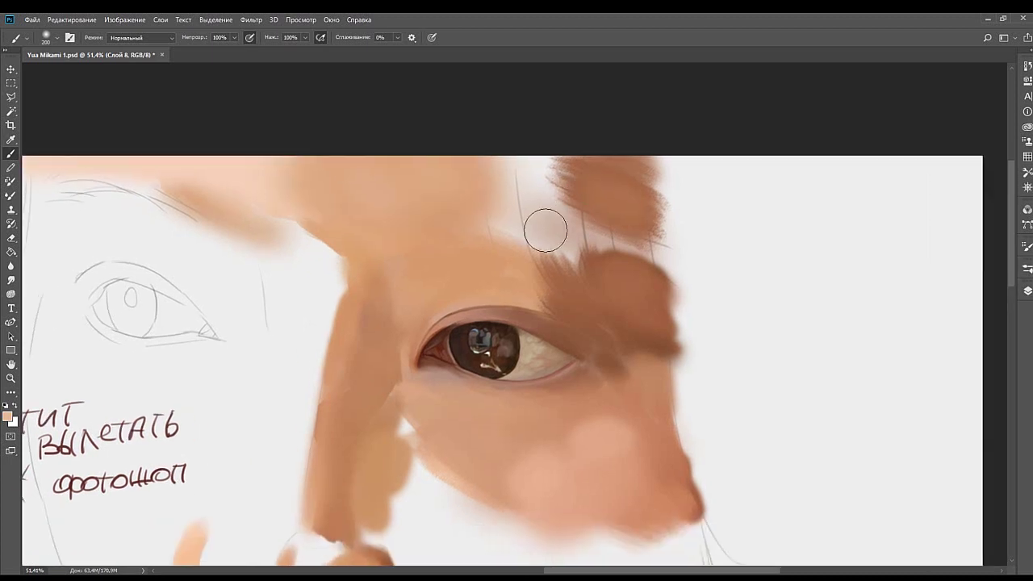
# Cover the white gap between the tan forehead and the dark temple patch with soft sampled brown.
pyautogui.keyDown('alt'); pyautogui.click(515, 264); pyautogui.keyUp('alt')
pyautogui.press('[')
pyautogui.press('[')
pyautogui.press('[')
pyautogui.press('[')
pyautogui.moveTo(503, 255); pyautogui.dragTo(573, 248)
pyautogui.keyDown('alt'); pyautogui.click(605, 263); pyautogui.keyUp('alt')
pyautogui.press(']')
pyautogui.press(']')
pyautogui.press(']')
pyautogui.press(']')
pyautogui.press(']')
pyautogui.keyDown('alt'); pyautogui.click(542, 252); pyautogui.keyUp('alt')
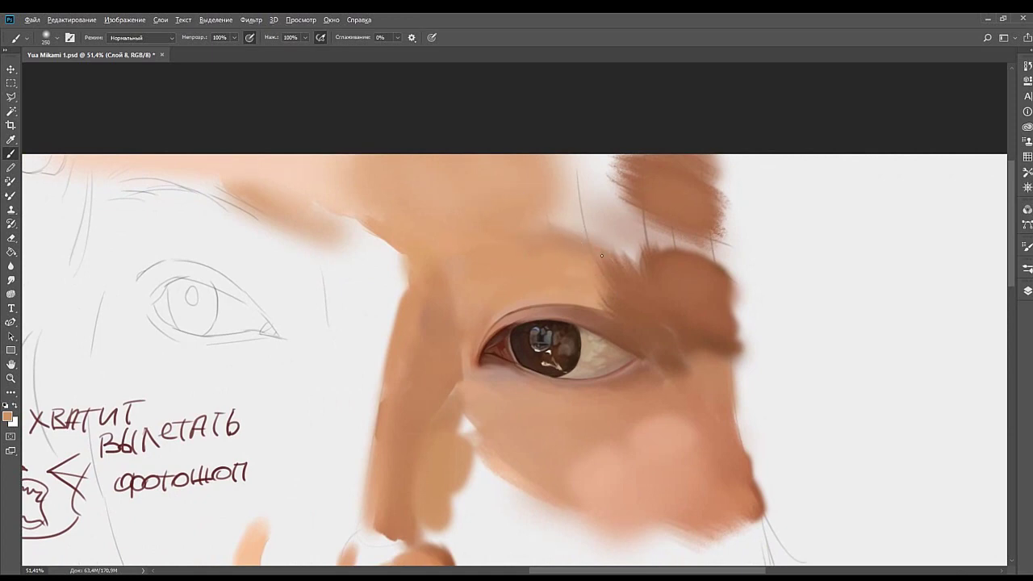
# Extend a soft brown brow shadow inward above the painted eye with a size 90 brush.
pyautogui.press('[')
pyautogui.press('[')
pyautogui.press('[')
pyautogui.press('[')
pyautogui.press('[')
pyautogui.moveTo(531, 245)
pyautogui.mouseDown()
pyautogui.moveTo(619, 254)
pyautogui.moveTo(637, 237)
pyautogui.moveTo(488, 218)
pyautogui.mouseUp()
pyautogui.keyDown('alt'); pyautogui.click(698, 263); pyautogui.keyUp('alt')
pyautogui.hscroll(4, 629, 227)
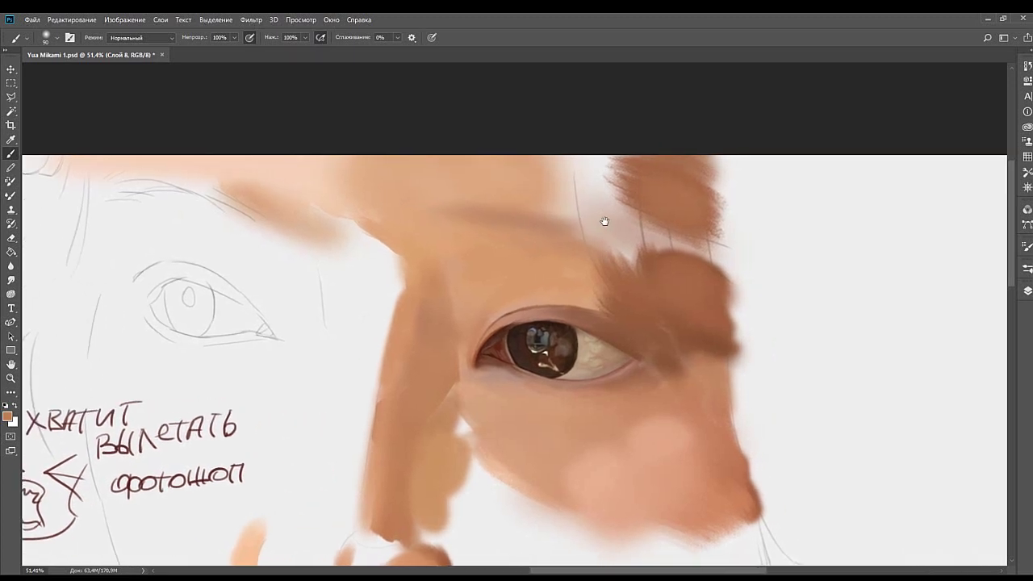
# Smooth the upper nose bridge beside the inner eye corner with a size 125 soft brush.
pyautogui.moveTo(545, 340)
pyautogui.mouseDown()
pyautogui.moveTo(640, 233)
pyautogui.moveTo(516, 252)
pyautogui.moveTo(484, 323)
pyautogui.moveTo(544, 263)
pyautogui.mouseUp()
pyautogui.moveTo(456, 274); pyautogui.dragTo(629, 292)
pyautogui.moveTo(475, 184)
pyautogui.mouseDown()
pyautogui.moveTo(533, 276)
pyautogui.moveTo(475, 328)
pyautogui.mouseUp()
pyautogui.moveTo(538, 303)
pyautogui.mouseDown()
pyautogui.moveTo(507, 279)
pyautogui.moveTo(434, 283)
pyautogui.mouseUp()
pyautogui.moveTo(556, 292)
pyautogui.mouseDown()
pyautogui.moveTo(479, 261)
pyautogui.moveTo(477, 239)
pyautogui.moveTo(468, 265)
pyautogui.mouseUp()
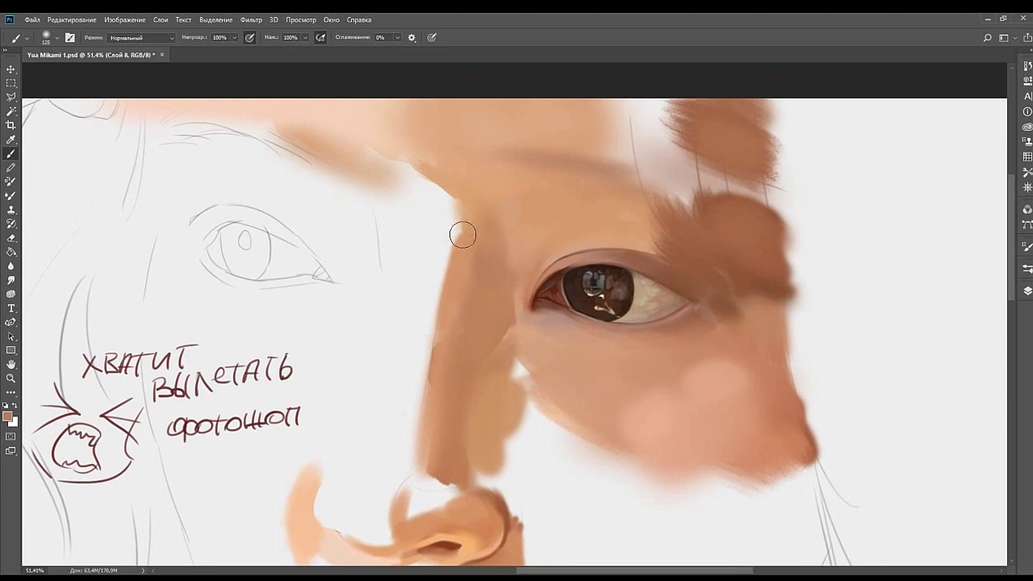
pyautogui.moveTo(488, 210); pyautogui.dragTo(518, 244)
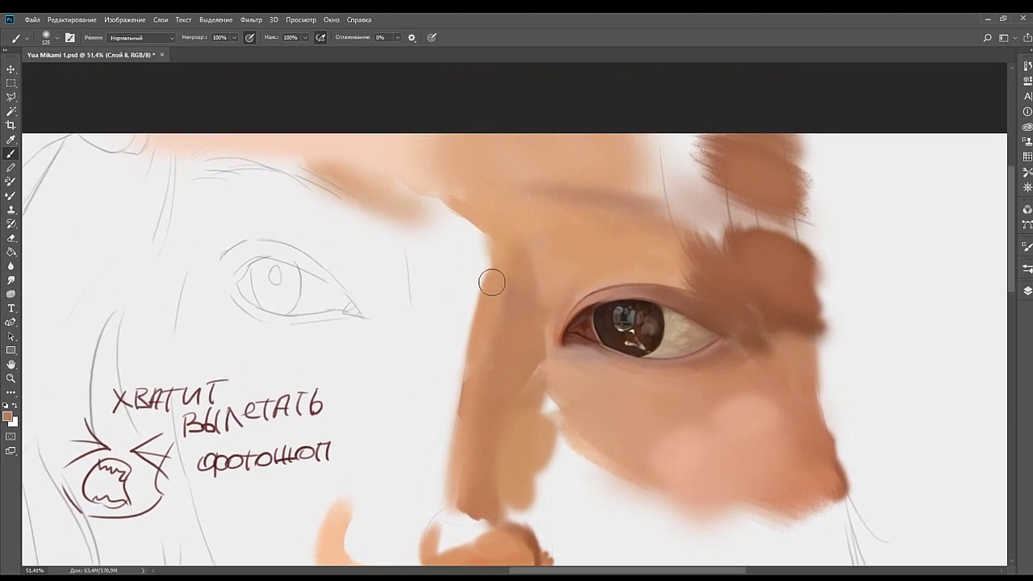
pyautogui.hotkey('ctrl', 'z')
pyautogui.moveTo(483, 273); pyautogui.dragTo(462, 217)
pyautogui.hotkey('ctrl', 'z')
pyautogui.hotkey('ctrl', 'z')
pyautogui.moveTo(479, 258)
pyautogui.mouseDown()
pyautogui.moveTo(446, 212)
pyautogui.moveTo(520, 217)
pyautogui.mouseUp()
pyautogui.hotkey('ctrl', 'z')
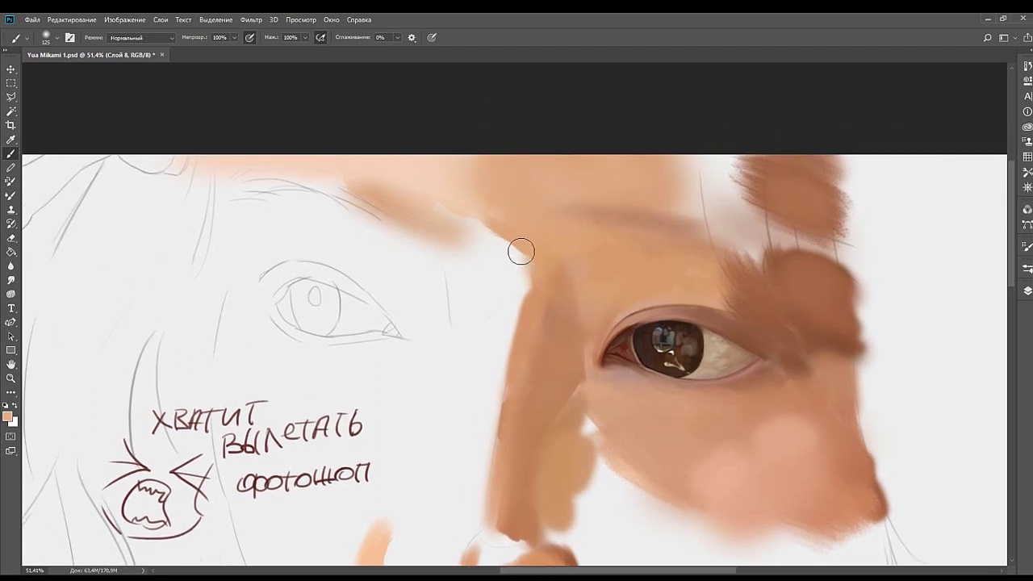
# Fill the ragged edge between the nose root and the unpainted eye's brow shading with soft light tan.
pyautogui.moveTo(521, 253)
pyautogui.mouseDown()
pyautogui.moveTo(484, 209)
pyautogui.moveTo(514, 251)
pyautogui.moveTo(507, 261)
pyautogui.moveTo(493, 248)
pyautogui.moveTo(505, 247)
pyautogui.moveTo(428, 214)
pyautogui.moveTo(493, 226)
pyautogui.moveTo(494, 237)
pyautogui.mouseUp()
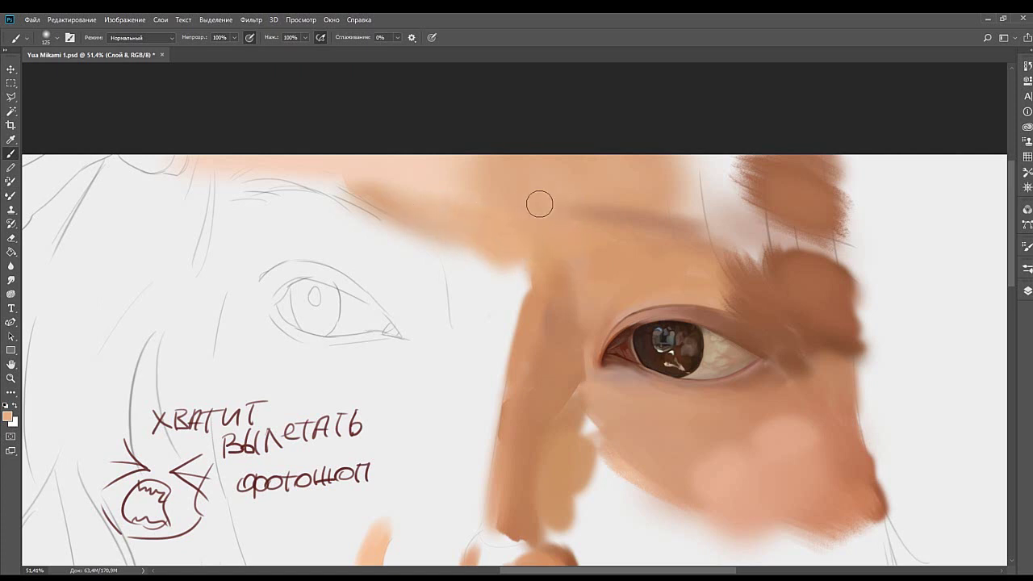
pyautogui.moveTo(580, 256); pyautogui.dragTo(528, 232)
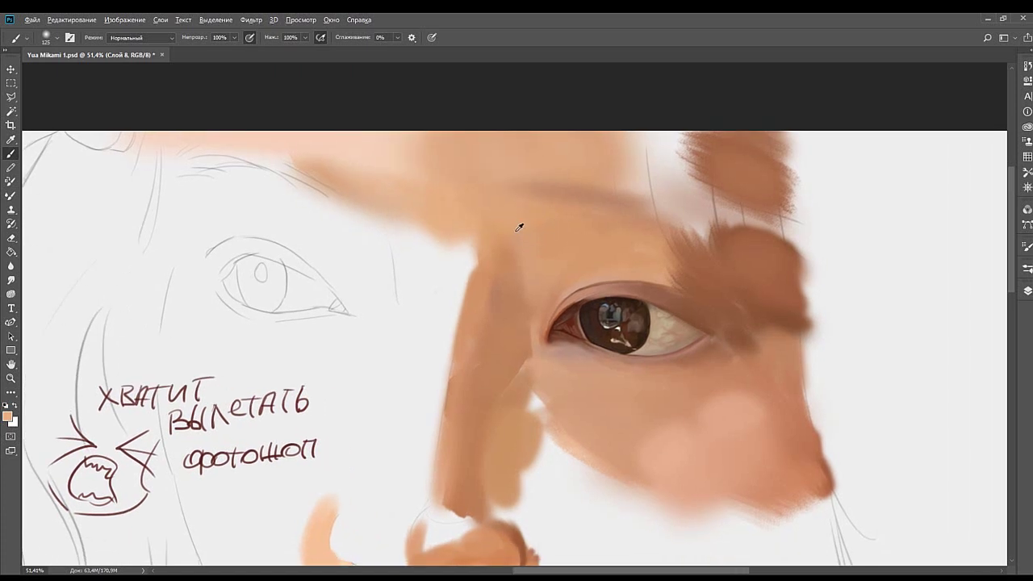
pyautogui.moveTo(528, 297); pyautogui.dragTo(499, 223)
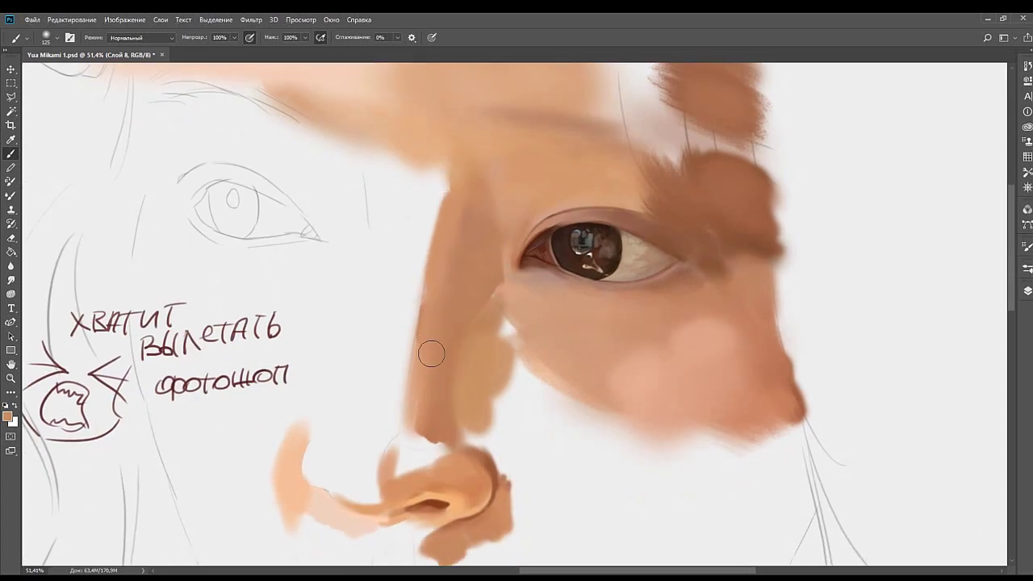
# Soften the outer edge of the nose bridge down toward the nose tip with sampled orange-brown.
pyautogui.moveTo(430, 383); pyautogui.dragTo(486, 261)
pyautogui.moveTo(489, 185); pyautogui.dragTo(475, 221)
pyautogui.hotkey('ctrl', 'z')
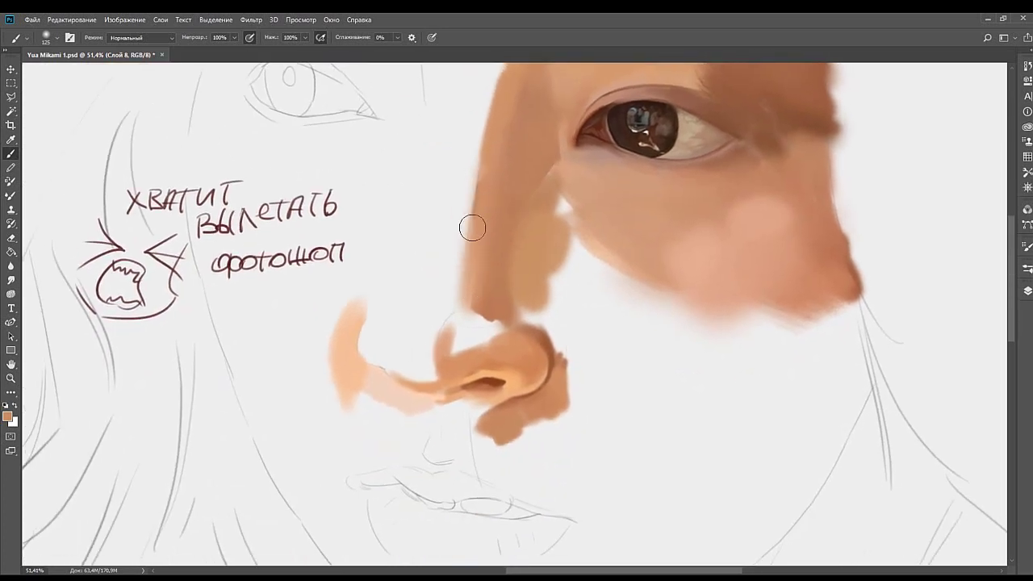
pyautogui.moveTo(472, 183); pyautogui.dragTo(466, 281)
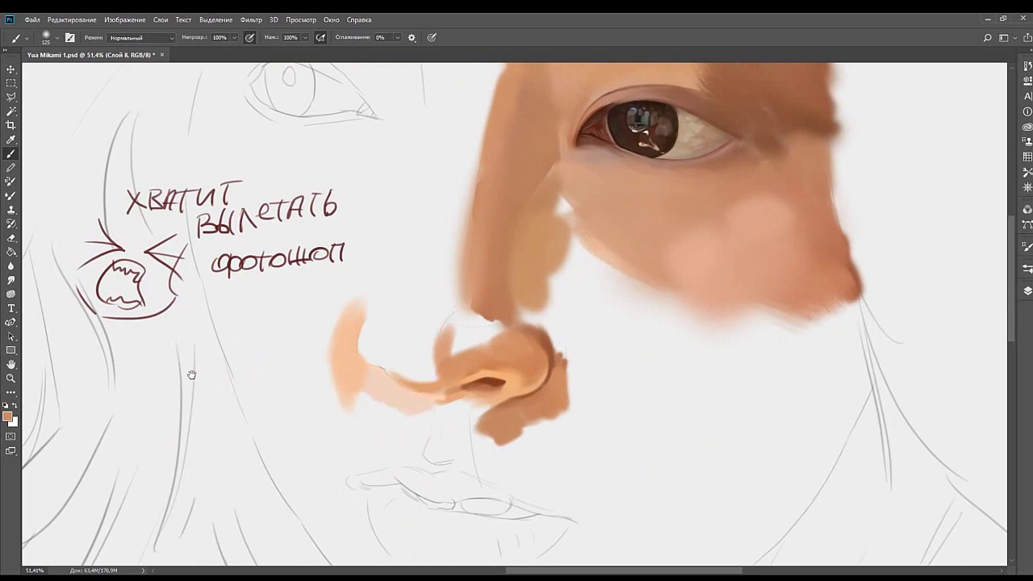
# Block in a soft tan stroke along the upper lip's outline from below the nostril to the mouth corner.
pyautogui.moveTo(569, 348); pyautogui.dragTo(457, 337)
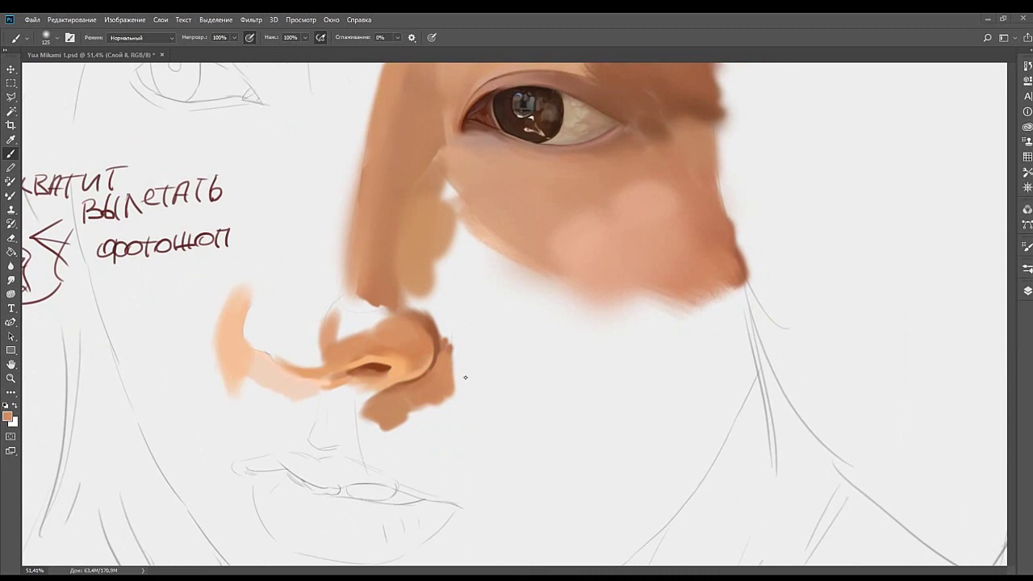
pyautogui.scroll(-3, 467, 339)
pyautogui.scroll(-1, 387, 322)
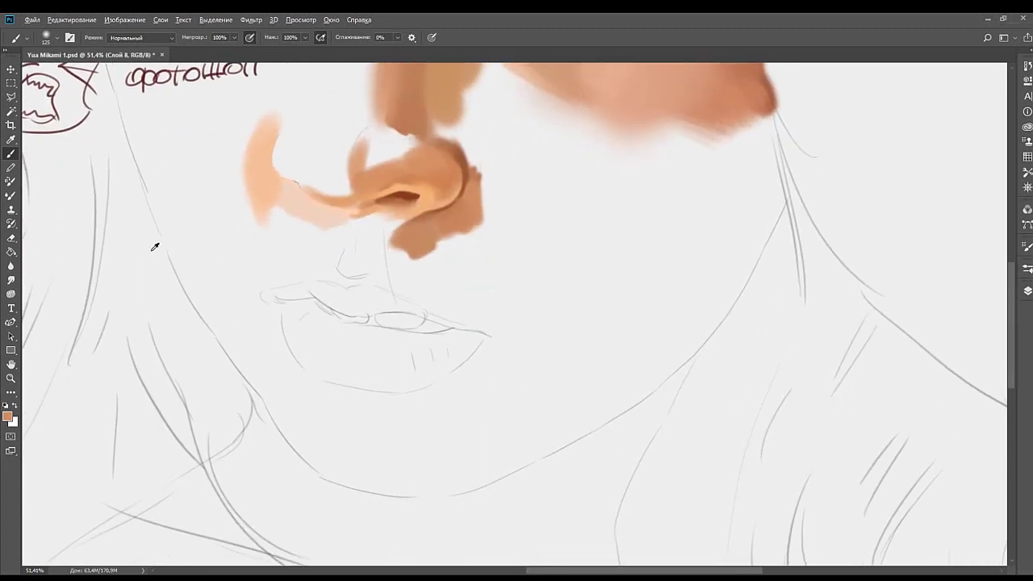
pyautogui.moveTo(423, 278)
pyautogui.mouseDown()
pyautogui.moveTo(398, 286)
pyautogui.moveTo(460, 316)
pyautogui.moveTo(400, 289)
pyautogui.moveTo(400, 274)
pyautogui.moveTo(399, 287)
pyautogui.moveTo(427, 293)
pyautogui.moveTo(414, 297)
pyautogui.moveTo(512, 328)
pyautogui.moveTo(507, 340)
pyautogui.moveTo(469, 349)
pyautogui.mouseUp()
pyautogui.press('[')
pyautogui.press('[')
pyautogui.press(']')
pyautogui.press(']')
pyautogui.press(']')
pyautogui.press(']')
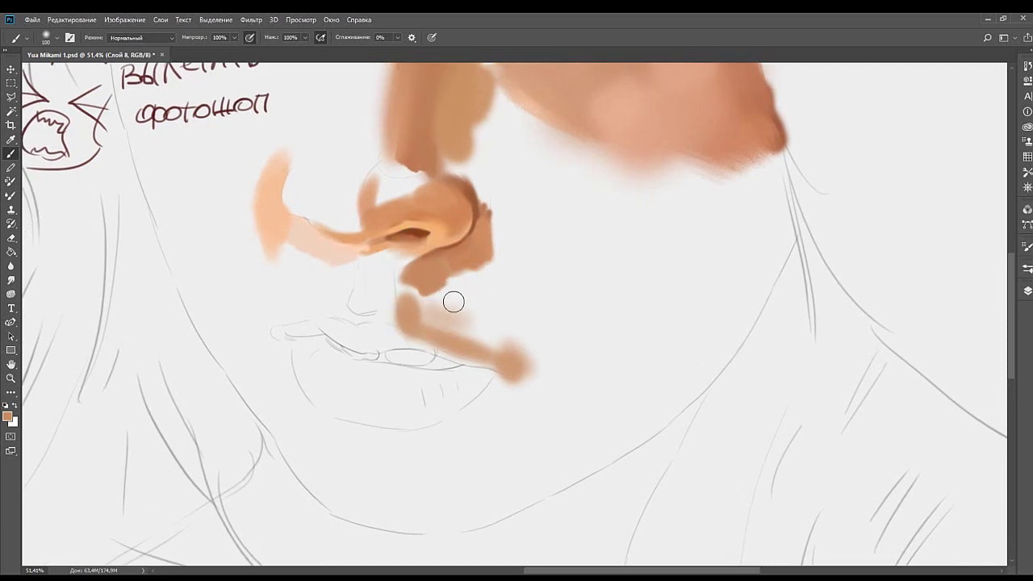
# Fill the skin between the nostril and the upper lip stroke with sampled reddish brown.
pyautogui.keyDown('alt'); pyautogui.click(437, 286); pyautogui.keyUp('alt')
pyautogui.moveTo(442, 273)
pyautogui.mouseDown()
pyautogui.moveTo(422, 284)
pyautogui.moveTo(473, 299)
pyautogui.moveTo(422, 293)
pyautogui.moveTo(413, 278)
pyautogui.moveTo(394, 316)
pyautogui.mouseUp()
pyautogui.press('[')
pyautogui.press('[')
pyautogui.press('[')
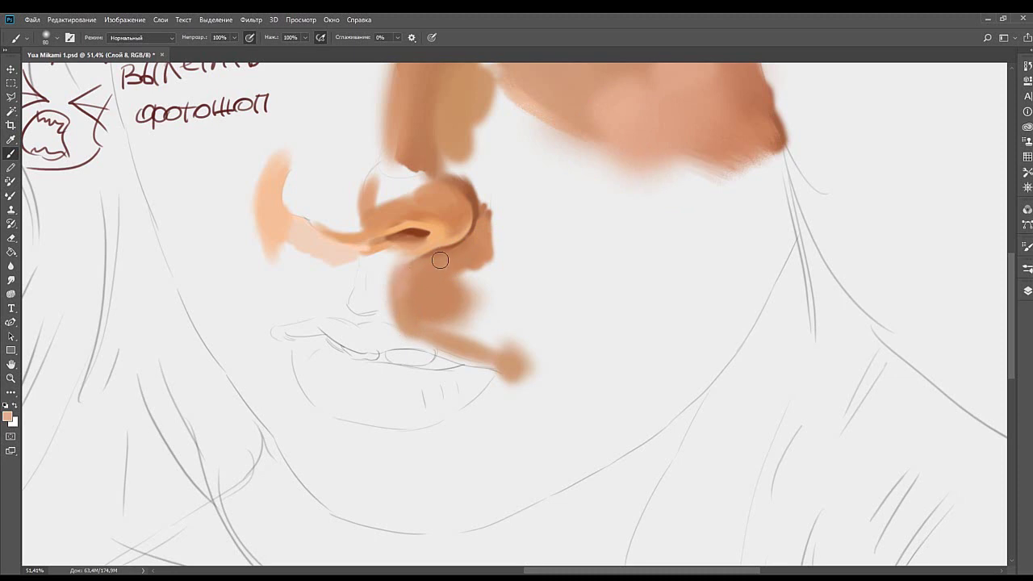
# Extend the skin above the upper lip toward the mouth corner with lighter tones and a size 175 soft brush.
pyautogui.keyDown('alt'); pyautogui.click(416, 280); pyautogui.keyUp('alt')
pyautogui.moveTo(442, 313)
pyautogui.mouseDown()
pyautogui.moveTo(460, 285)
pyautogui.moveTo(444, 302)
pyautogui.moveTo(458, 302)
pyautogui.moveTo(462, 319)
pyautogui.moveTo(491, 290)
pyautogui.mouseUp()
pyautogui.press(']')
pyautogui.press(']')
pyautogui.press(']')
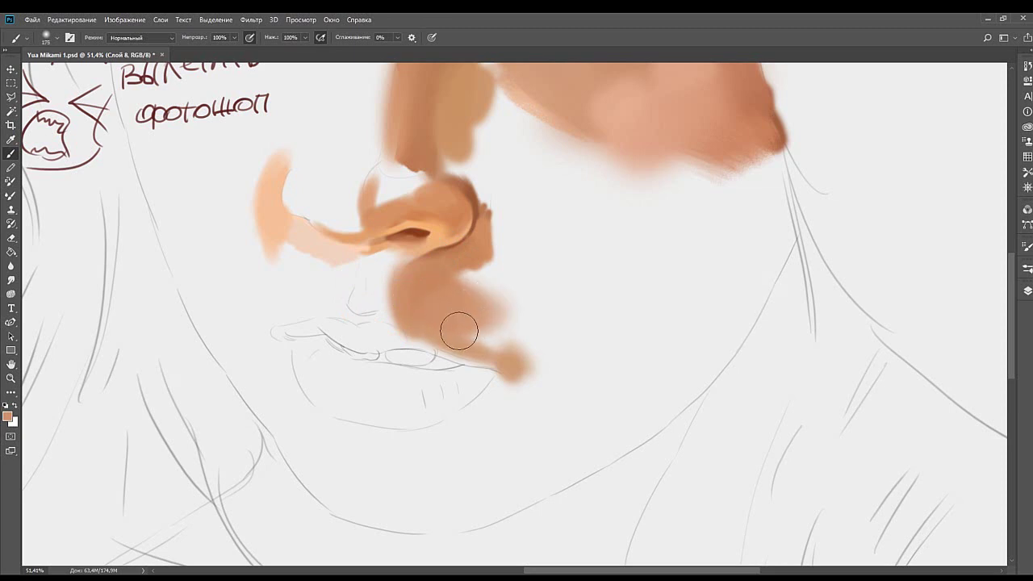
pyautogui.moveTo(459, 331)
pyautogui.mouseDown()
pyautogui.moveTo(530, 332)
pyautogui.moveTo(525, 281)
pyautogui.mouseUp()
pyautogui.keyDown('alt'); pyautogui.click(273, 252); pyautogui.keyUp('alt')
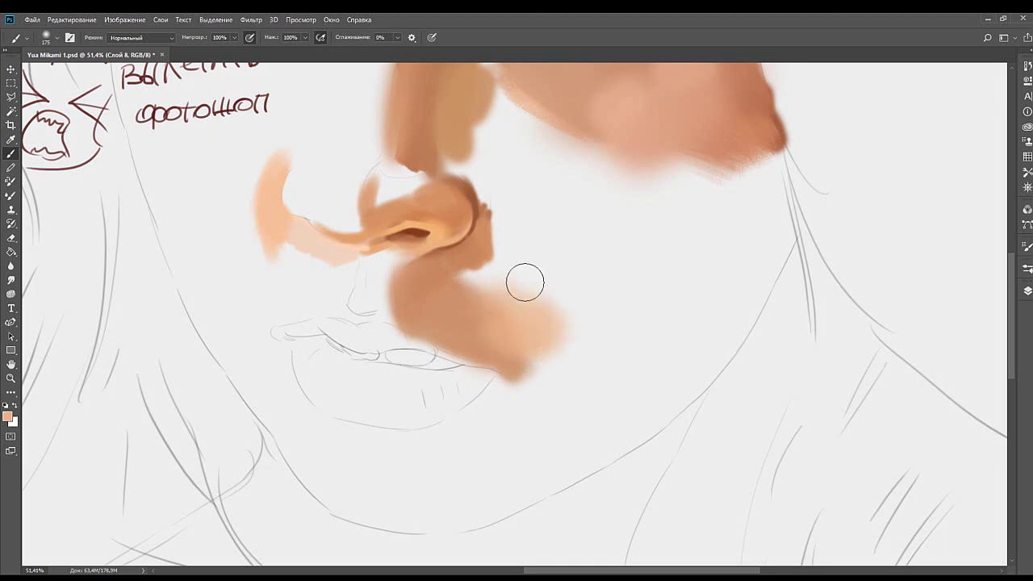
# Widen the light tan area past the mouth corner onto the lower cheek and blend it into the upper lip skin.
pyautogui.keyDown('alt'); pyautogui.click(495, 326); pyautogui.keyUp('alt')
pyautogui.moveTo(501, 322)
pyautogui.mouseDown()
pyautogui.moveTo(525, 339)
pyautogui.moveTo(546, 336)
pyautogui.moveTo(535, 341)
pyautogui.moveTo(568, 331)
pyautogui.moveTo(564, 347)
pyautogui.moveTo(599, 310)
pyautogui.mouseUp()
pyautogui.moveTo(492, 294)
pyautogui.mouseDown()
pyautogui.moveTo(492, 325)
pyautogui.moveTo(495, 309)
pyautogui.moveTo(445, 344)
pyautogui.moveTo(467, 280)
pyautogui.moveTo(448, 328)
pyautogui.mouseUp()
pyautogui.press('[')
pyautogui.press('[')
pyautogui.press('[')
pyautogui.keyDown('alt'); pyautogui.click(445, 344); pyautogui.keyUp('alt')
pyautogui.press(']')
pyautogui.press(']')
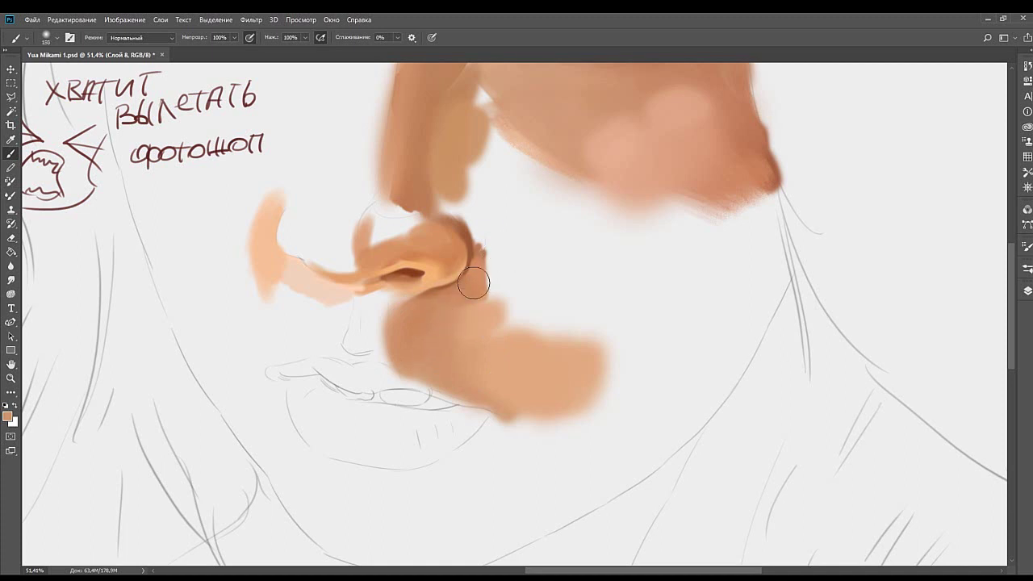
# Paint a light peach strip down the cheek beside the nostril wing, joining it to the skin above the lip.
pyautogui.press('[')
pyautogui.press('[')
pyautogui.press('[')
pyautogui.moveTo(457, 264); pyautogui.dragTo(432, 302)
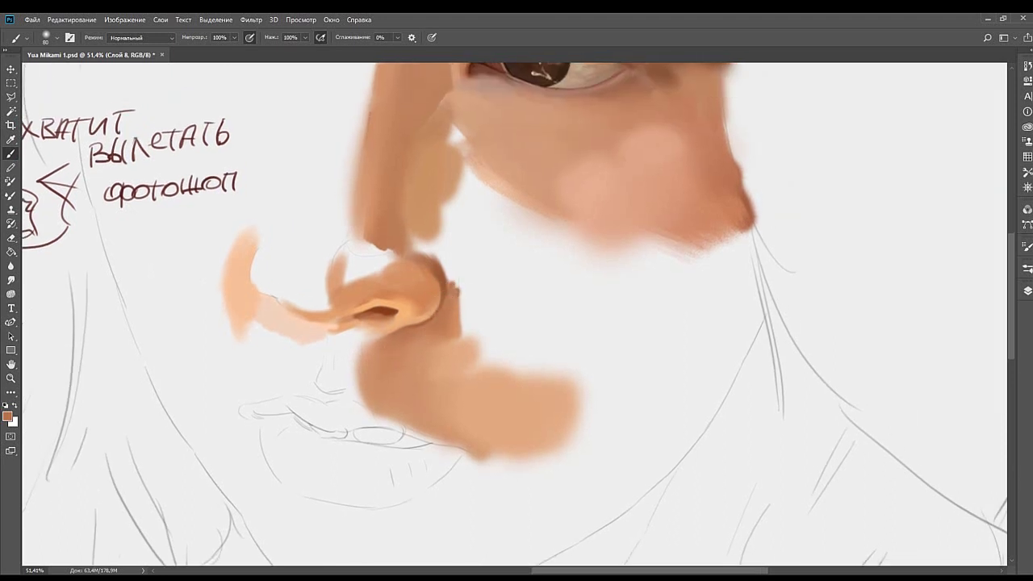
pyautogui.keyDown('alt'); pyautogui.click(446, 286); pyautogui.keyUp('alt')
pyautogui.moveTo(456, 306); pyautogui.dragTo(433, 313)
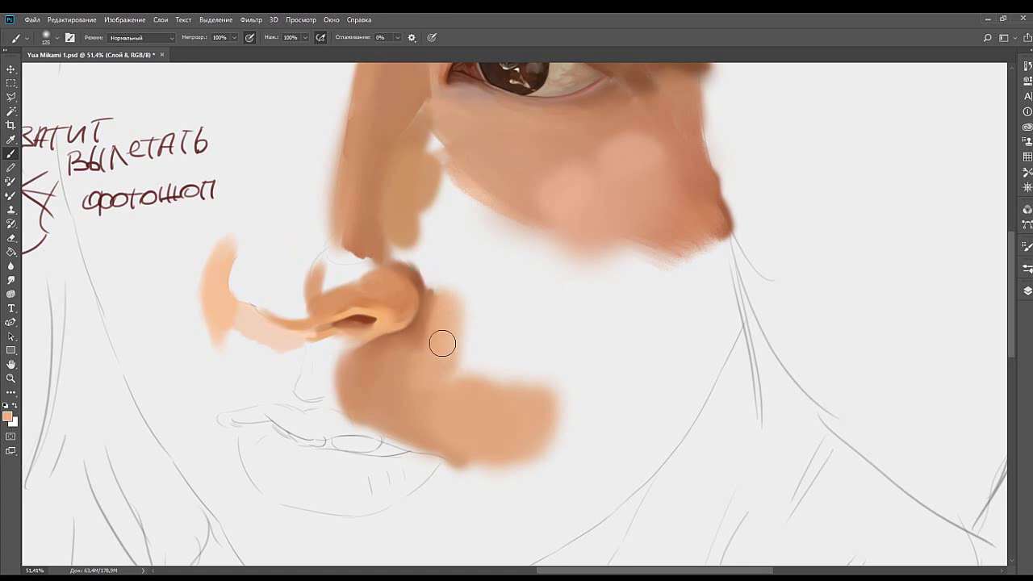
pyautogui.moveTo(442, 344); pyautogui.dragTo(429, 357)
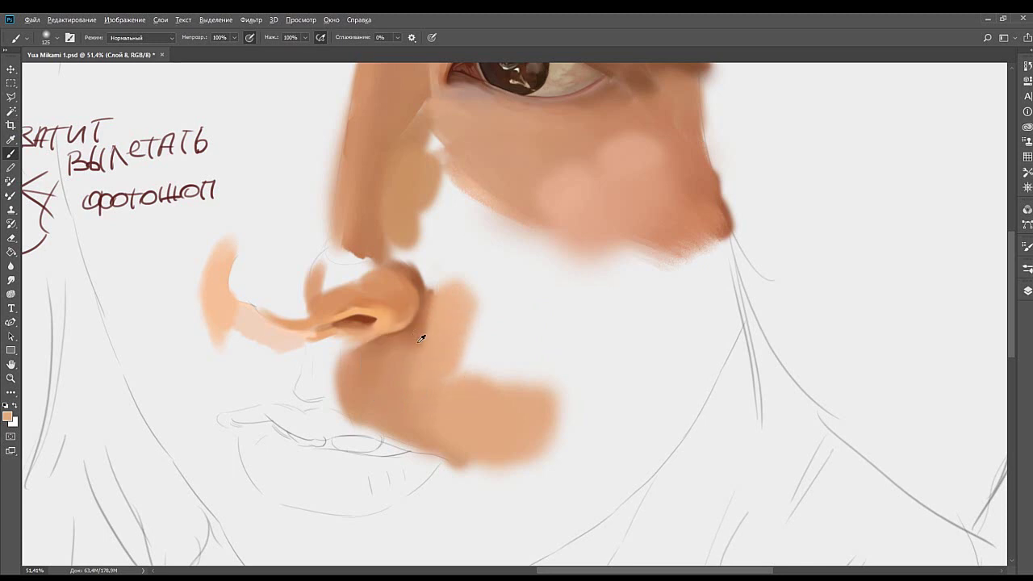
# Blend the shadow beside the nostril wing and block in a large round light peach patch on the cheek with a size 175 brush.
pyautogui.keyDown('alt'); pyautogui.click(384, 354); pyautogui.keyUp('alt')
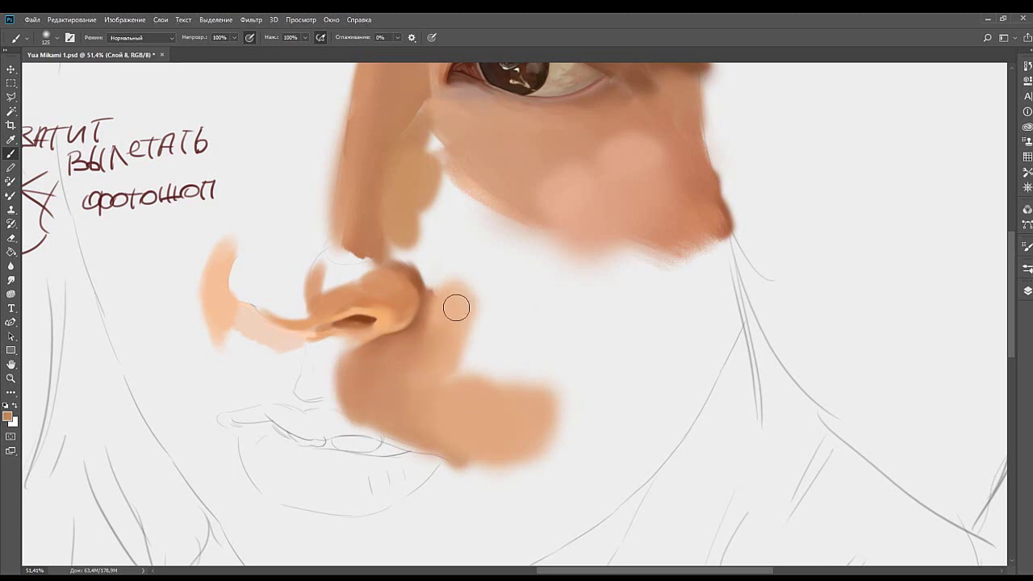
pyautogui.moveTo(460, 278)
pyautogui.mouseDown()
pyautogui.moveTo(444, 325)
pyautogui.moveTo(467, 402)
pyautogui.moveTo(442, 327)
pyautogui.moveTo(431, 357)
pyautogui.moveTo(461, 405)
pyautogui.moveTo(484, 390)
pyautogui.moveTo(484, 340)
pyautogui.moveTo(466, 347)
pyautogui.moveTo(458, 320)
pyautogui.moveTo(489, 354)
pyautogui.moveTo(471, 312)
pyautogui.moveTo(503, 373)
pyautogui.moveTo(438, 337)
pyautogui.moveTo(507, 384)
pyautogui.moveTo(475, 317)
pyautogui.mouseUp()
pyautogui.press(']')
pyautogui.press(']')
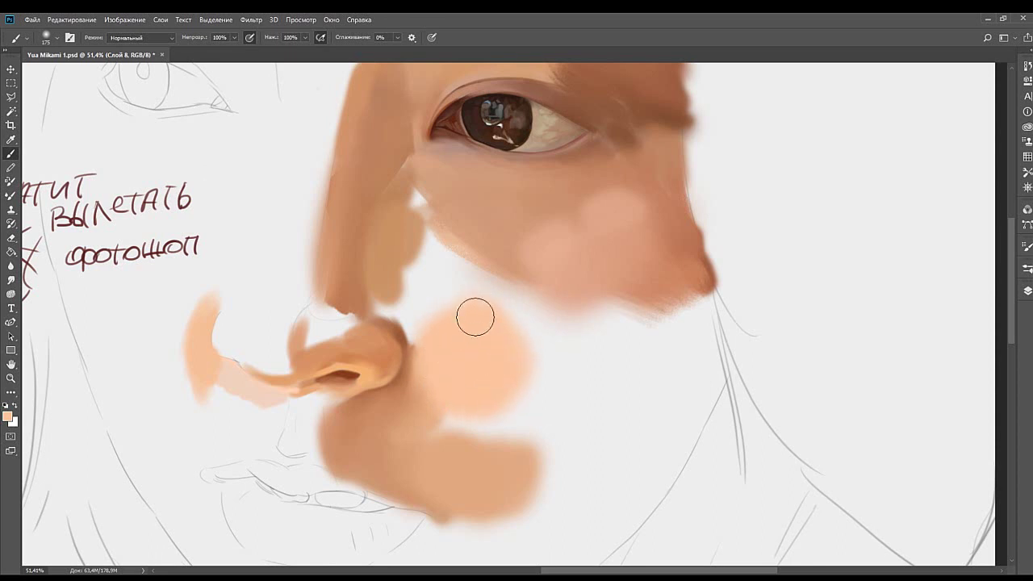
# Switch to a small textured brush and refine the shadow crease behind the nostril wing with sampled orange-brown.
pyautogui.press('[')
pyautogui.press('[')
pyautogui.press('[')
pyautogui.keyDown('alt'); pyautogui.click(412, 353); pyautogui.keyUp('alt')
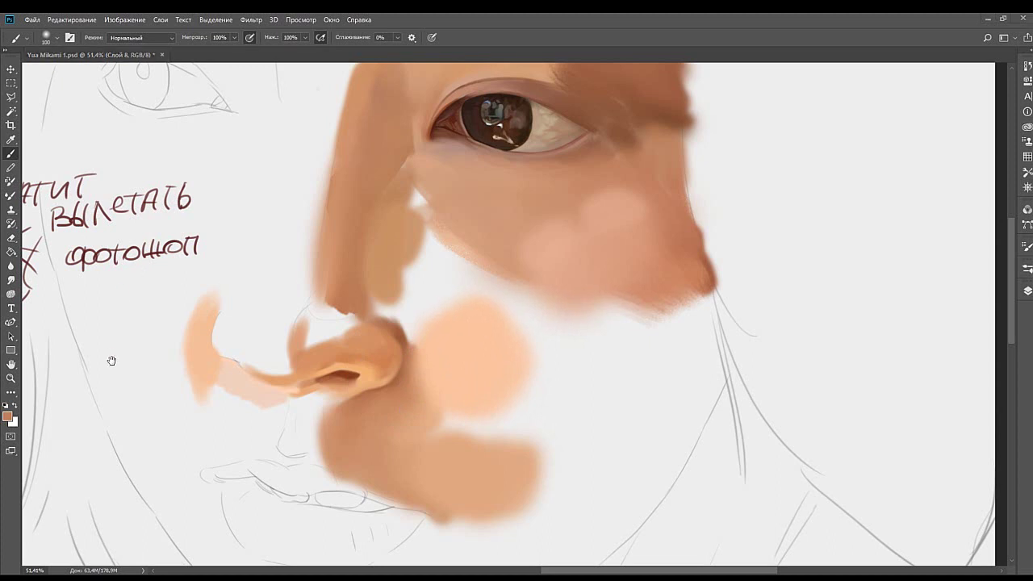
pyautogui.moveTo(438, 303)
pyautogui.mouseDown()
pyautogui.moveTo(465, 295)
pyautogui.moveTo(465, 338)
pyautogui.mouseUp()
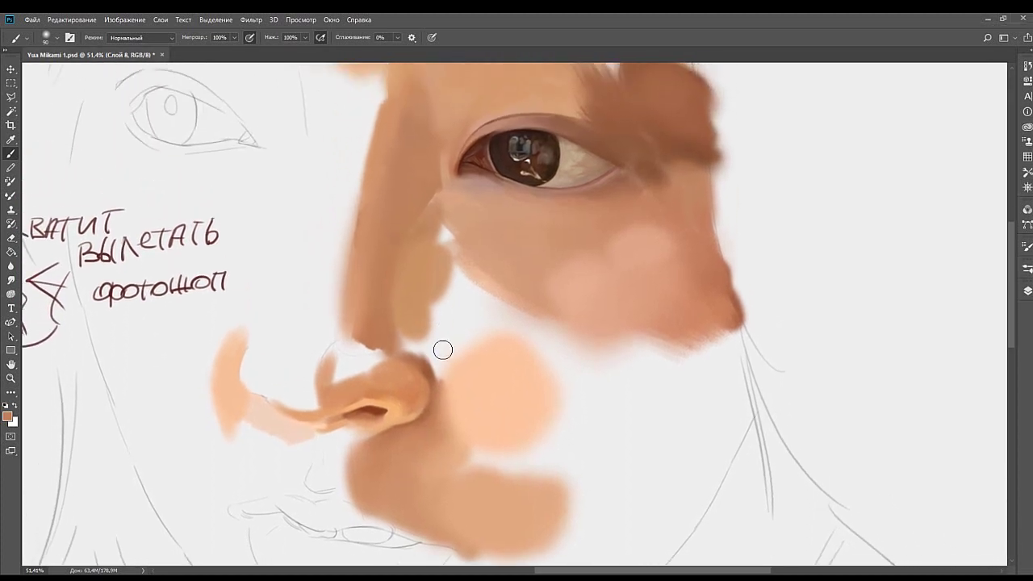
pyautogui.press('[')
pyautogui.press('[')
pyautogui.press('[')
pyautogui.click(702, 319)
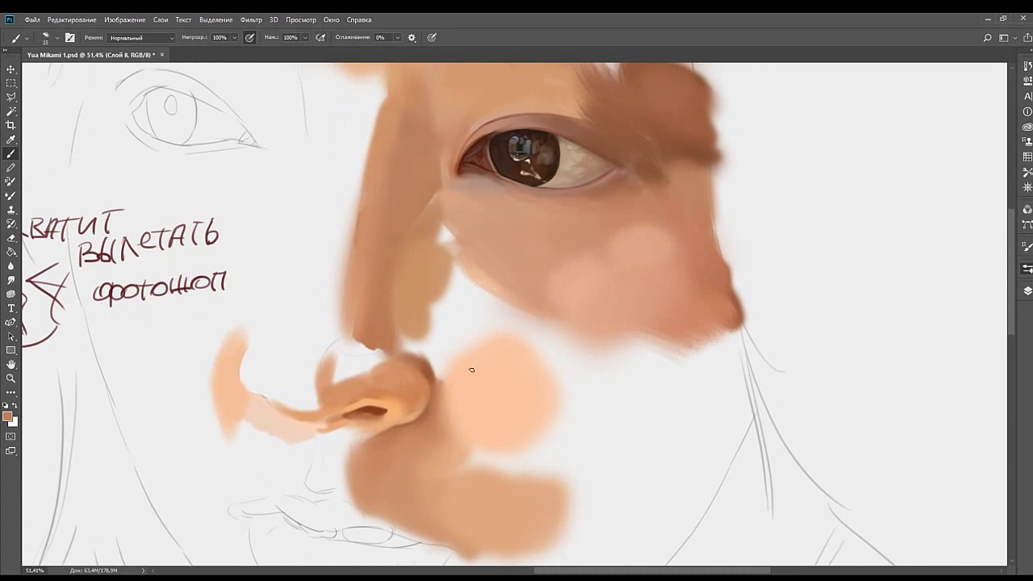
pyautogui.moveTo(447, 386); pyautogui.dragTo(424, 351)
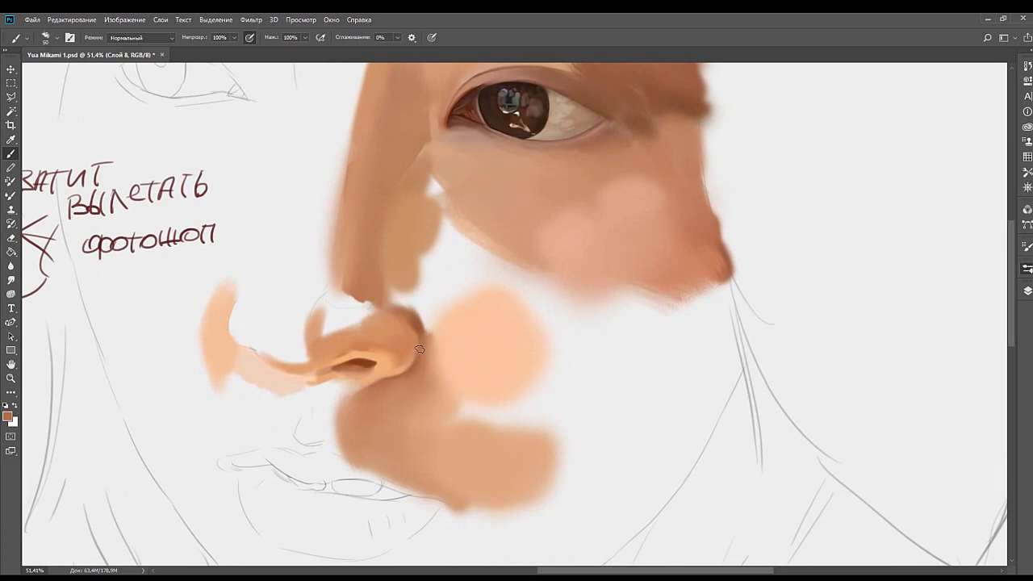
pyautogui.keyDown('alt'); pyautogui.click(363, 356); pyautogui.keyUp('alt')
# Choose a soft round brush and reduce its size to 100.
pyautogui.click(856, 351)
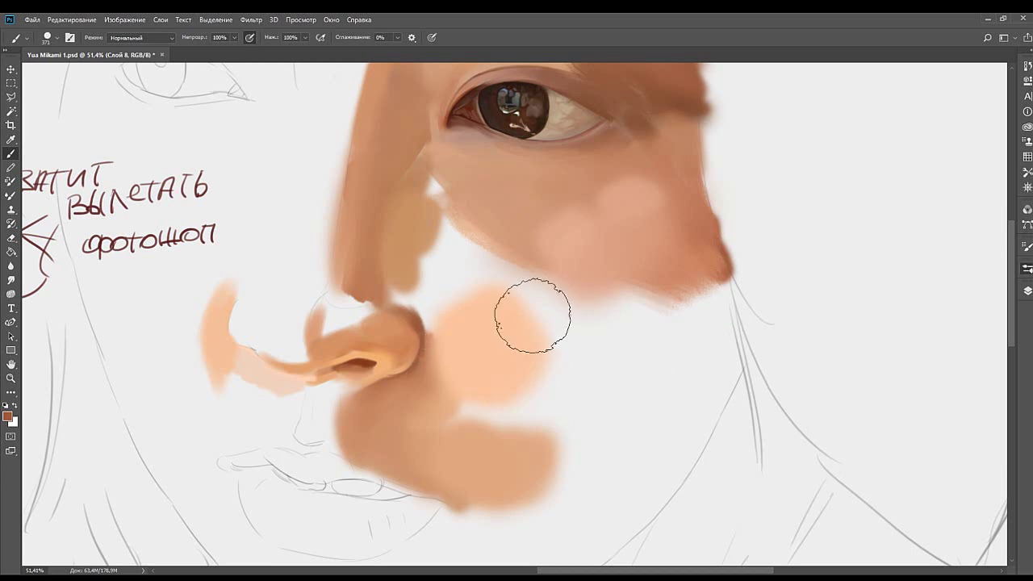
pyautogui.press(']')
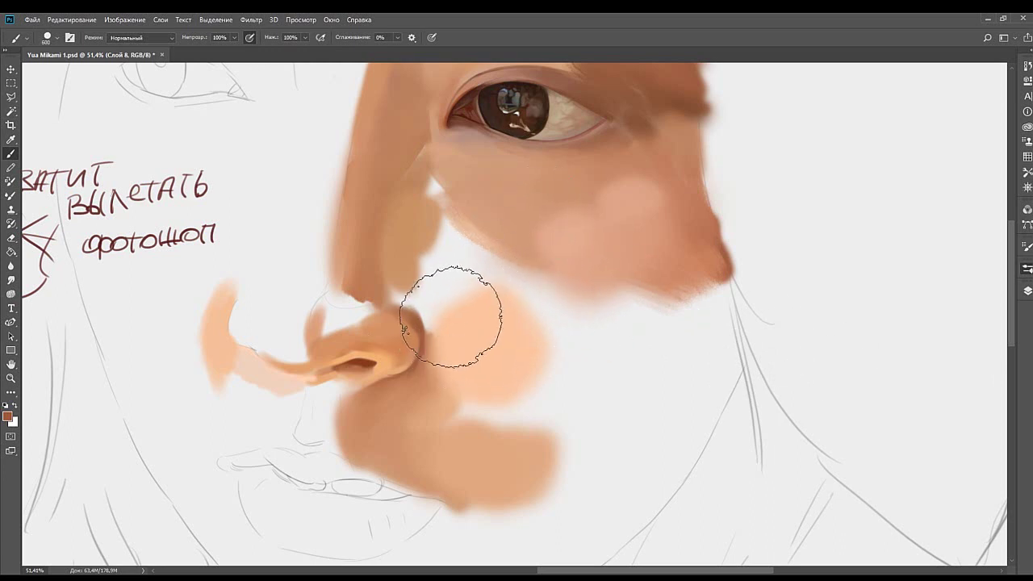
pyautogui.click(655, 348)
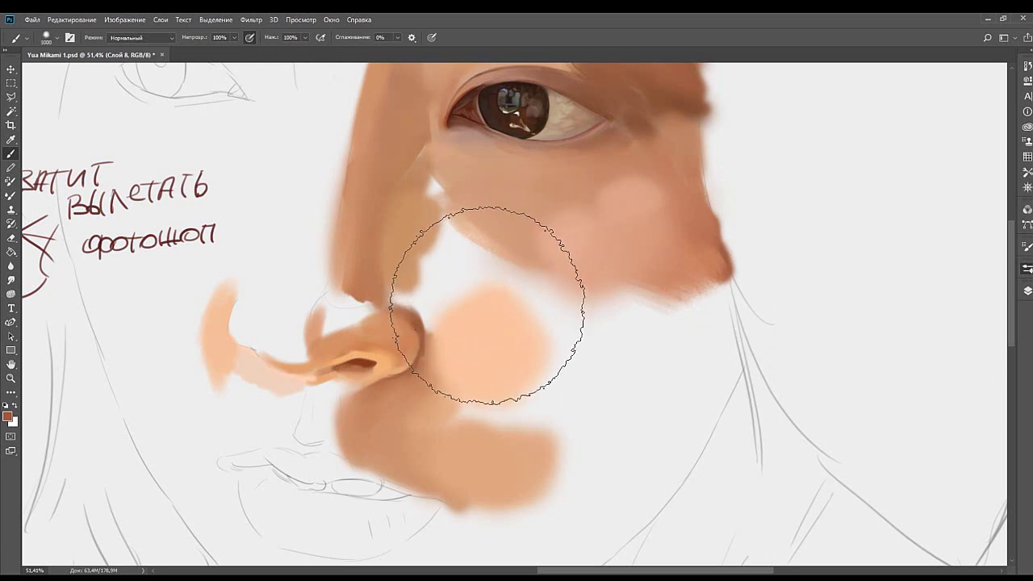
pyautogui.press('[')
pyautogui.press('[')
pyautogui.press('[')
pyautogui.press('[')
pyautogui.press('[')
pyautogui.press('[')
pyautogui.press('[')
pyautogui.press('[')
pyautogui.press('[')
pyautogui.press('[')
pyautogui.press('[')
pyautogui.press('[')
pyautogui.press('[')
pyautogui.press('[')
pyautogui.press(']')
pyautogui.press(']')
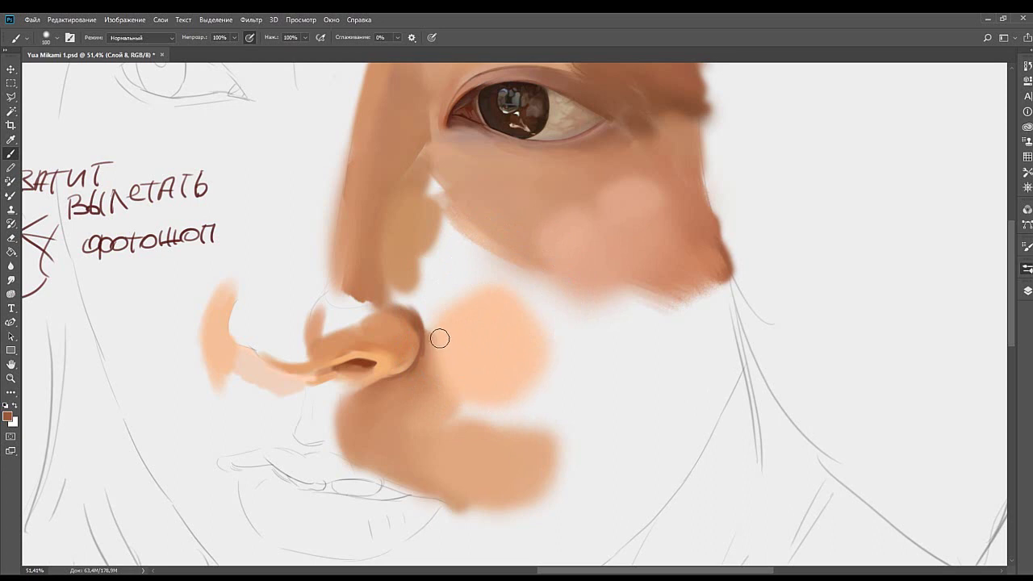
# Deepen and soften the crease behind the nostril wing with reddish brown and a size 70 brush.
pyautogui.press('[')
pyautogui.press('[')
pyautogui.press('[')
pyautogui.moveTo(425, 342); pyautogui.dragTo(424, 321)
pyautogui.moveTo(488, 322); pyautogui.dragTo(515, 343)
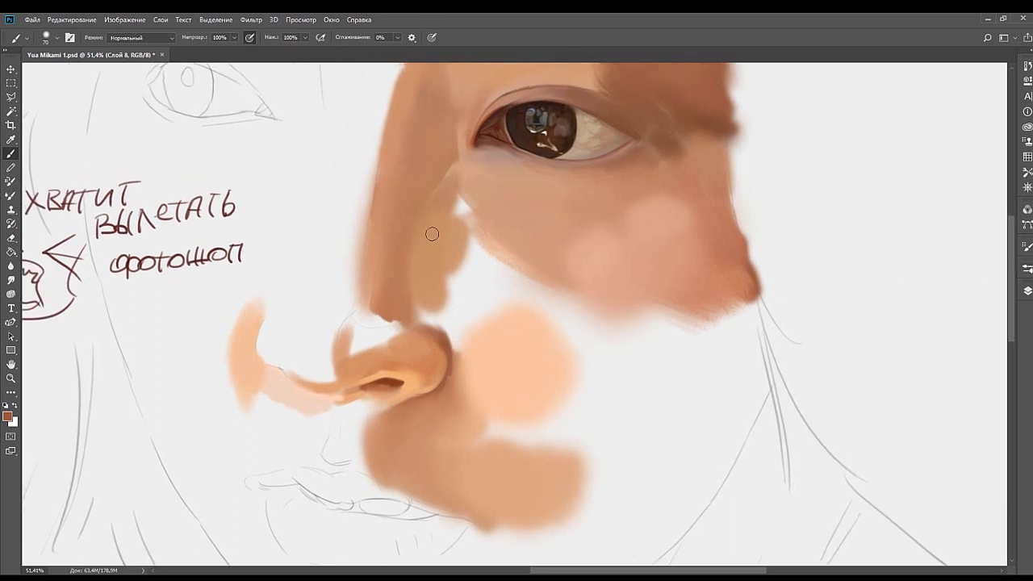
pyautogui.keyDown('alt'); pyautogui.click(458, 351); pyautogui.keyUp('alt')
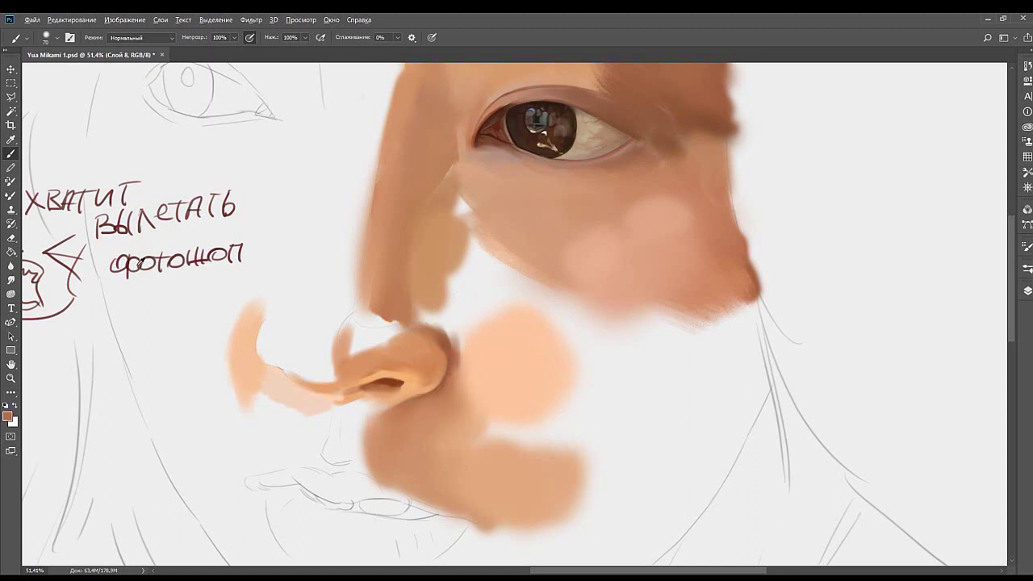
# Extend the tan side of the nose down past the nostril crease toward the cheek with a size 100 brush.
pyautogui.press(']')
pyautogui.press(']')
pyautogui.press(']')
pyautogui.moveTo(436, 306)
pyautogui.mouseDown()
pyautogui.moveTo(476, 313)
pyautogui.moveTo(470, 348)
pyautogui.moveTo(434, 304)
pyautogui.moveTo(478, 357)
pyautogui.moveTo(458, 308)
pyautogui.moveTo(460, 345)
pyautogui.moveTo(444, 305)
pyautogui.moveTo(429, 334)
pyautogui.moveTo(413, 309)
pyautogui.moveTo(435, 340)
pyautogui.moveTo(414, 304)
pyautogui.moveTo(433, 342)
pyautogui.moveTo(411, 283)
pyautogui.moveTo(428, 341)
pyautogui.moveTo(406, 262)
pyautogui.moveTo(435, 306)
pyautogui.moveTo(489, 342)
pyautogui.mouseUp()
pyautogui.hotkey('ctrl', 'z')
pyautogui.keyDown('alt'); pyautogui.click(422, 323); pyautogui.keyUp('alt')
pyautogui.keyDown('alt'); pyautogui.click(498, 337); pyautogui.keyUp('alt')
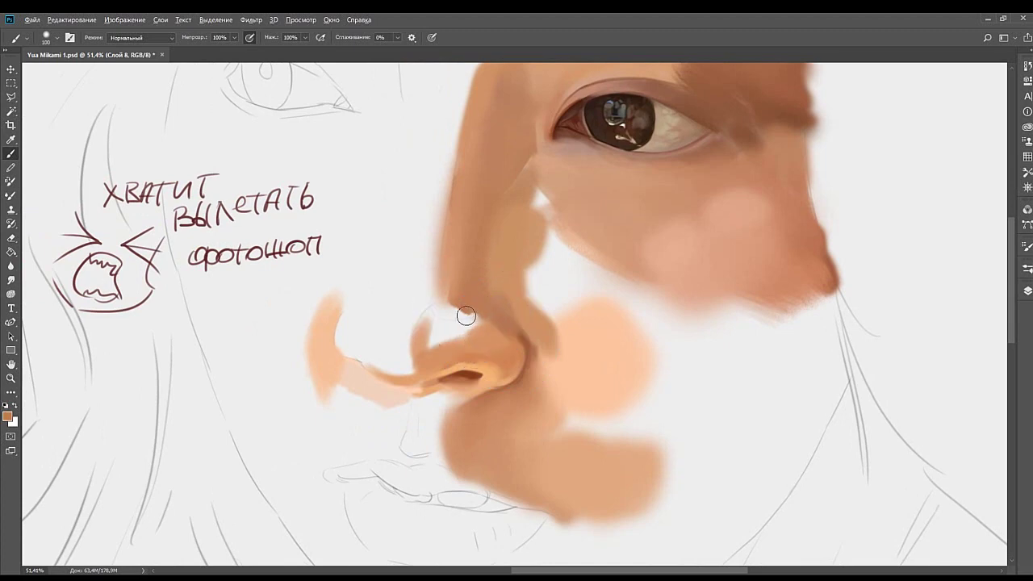
# Blend the lower nose bridge into the top of the nostril wing with sampled orange-brown tones.
pyautogui.moveTo(469, 305)
pyautogui.mouseDown()
pyautogui.moveTo(468, 292)
pyautogui.moveTo(469, 338)
pyautogui.mouseUp()
pyautogui.keyDown('alt'); pyautogui.click(478, 312); pyautogui.keyUp('alt')
pyautogui.keyDown('alt'); pyautogui.click(494, 348); pyautogui.keyUp('alt')
pyautogui.moveTo(485, 362); pyautogui.dragTo(527, 329)
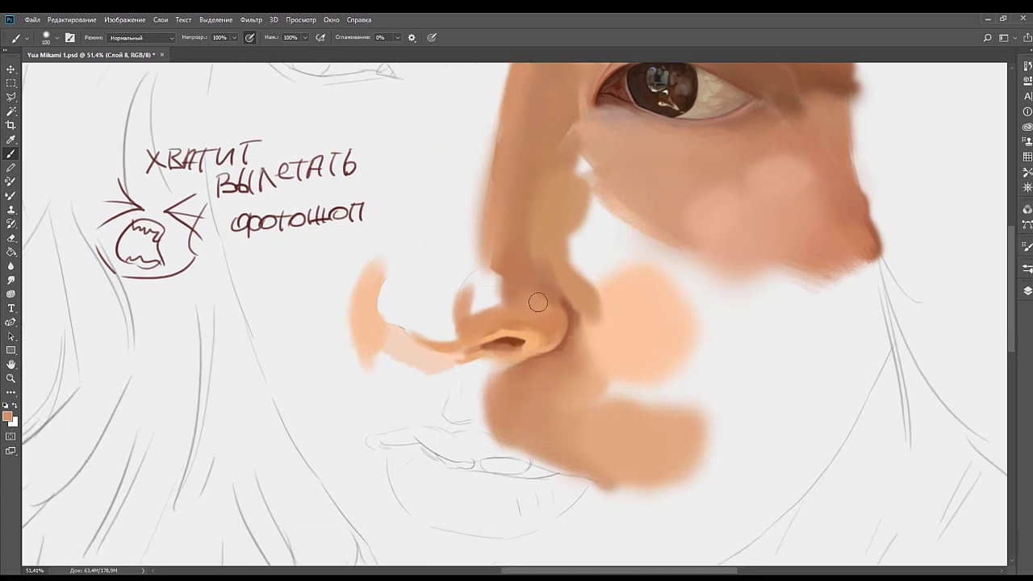
# Smooth the shading on top of the nostril wing with a sampled darker orange-brown and a size 80 brush.
pyautogui.press(']')
pyautogui.press(']')
pyautogui.press(']')
pyautogui.press('[')
pyautogui.press('[')
pyautogui.press('[')
pyautogui.press('[')
pyautogui.keyDown('alt'); pyautogui.click(559, 298); pyautogui.keyUp('alt')
pyautogui.moveTo(550, 335); pyautogui.dragTo(550, 330)
pyautogui.moveTo(652, 192); pyautogui.dragTo(543, 221)
# Fill the white gap between the nose side and the cheek below the inner eye corner with soft light tan.
pyautogui.press(']')
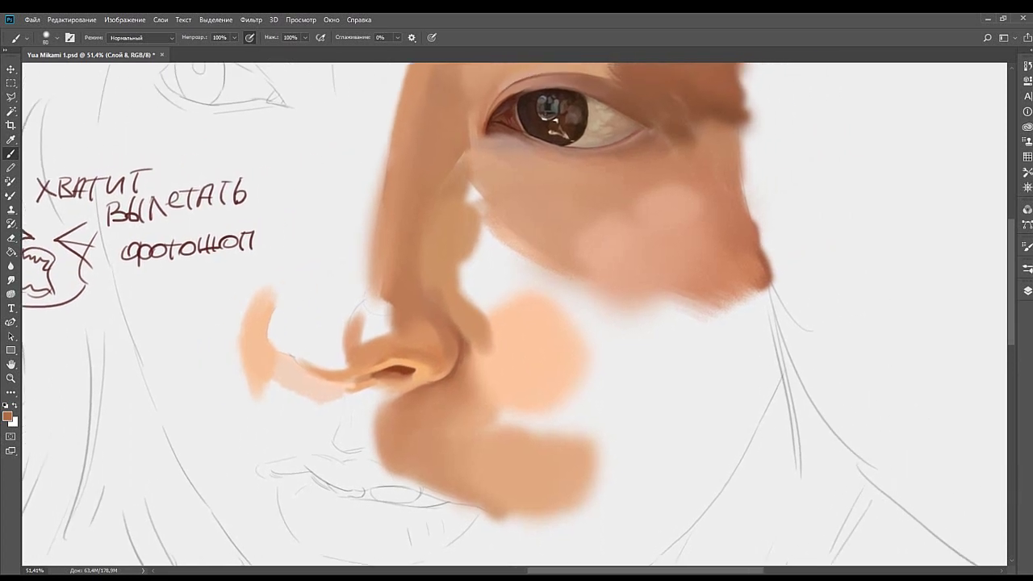
pyautogui.press(']')
pyautogui.moveTo(515, 226); pyautogui.dragTo(478, 307)
pyautogui.press(']')
pyautogui.press(']')
pyautogui.press(']')
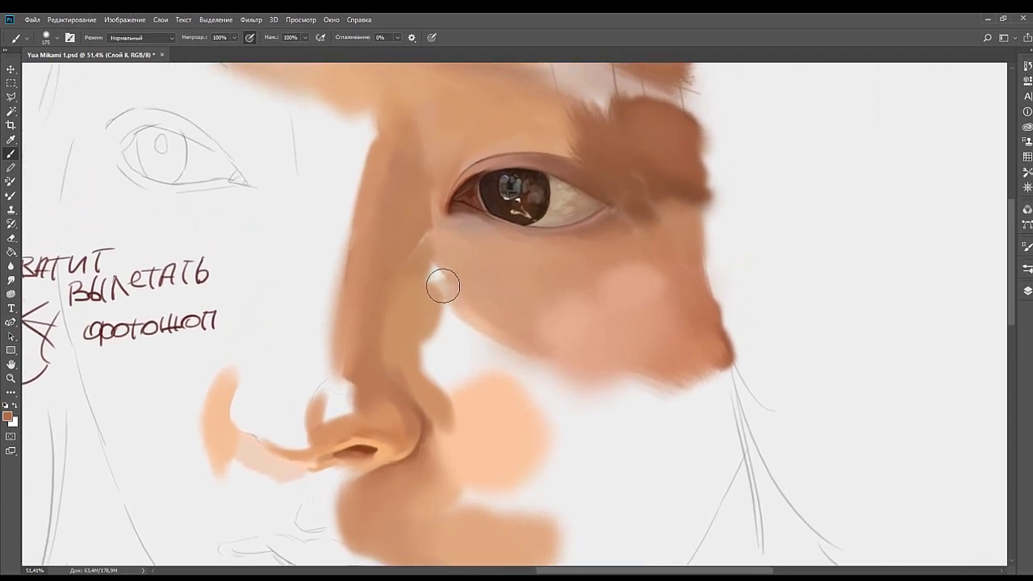
pyautogui.keyDown('alt'); pyautogui.click(464, 280); pyautogui.keyUp('alt')
pyautogui.moveTo(480, 288)
pyautogui.mouseDown()
pyautogui.moveTo(436, 273)
pyautogui.moveTo(458, 319)
pyautogui.moveTo(432, 286)
pyautogui.moveTo(471, 337)
pyautogui.mouseUp()
pyautogui.press('[')
pyautogui.press('[')
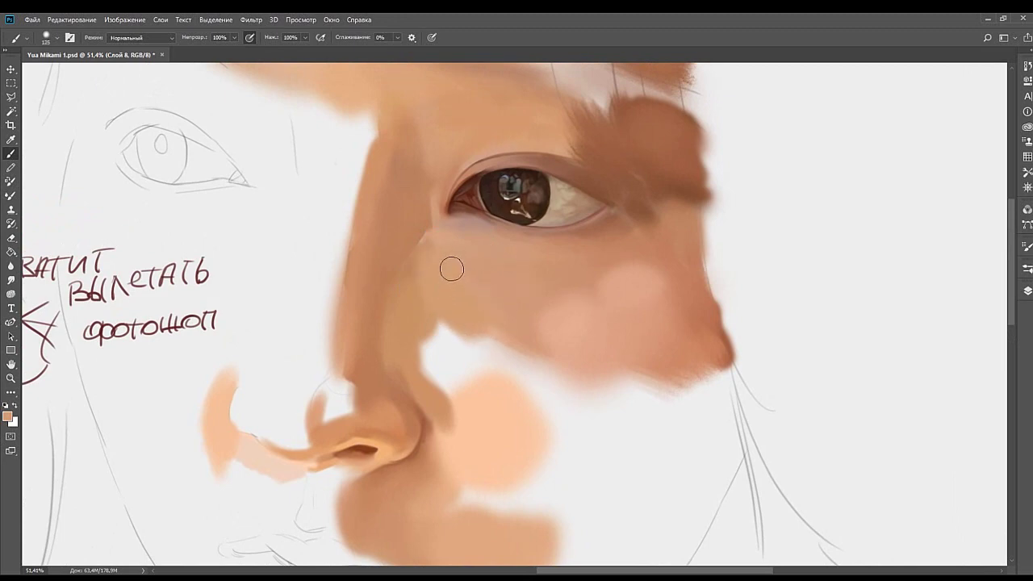
pyautogui.moveTo(447, 273); pyautogui.dragTo(478, 284)
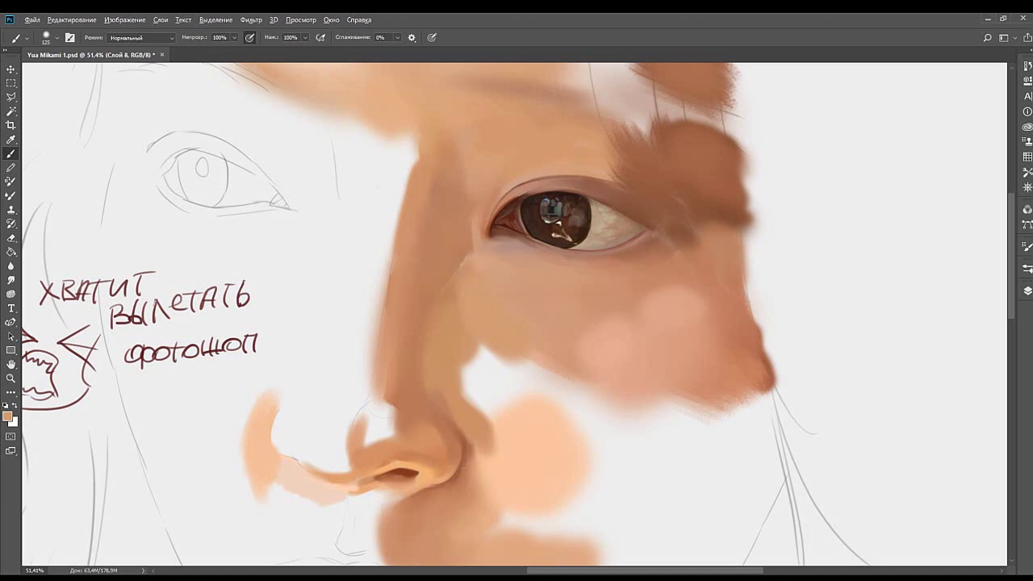
# Soften the seam between the nose side and the under-eye skin with sampled tan.
pyautogui.keyDown('alt'); pyautogui.click(457, 267); pyautogui.keyUp('alt')
pyautogui.scroll(-2, 456, 299)
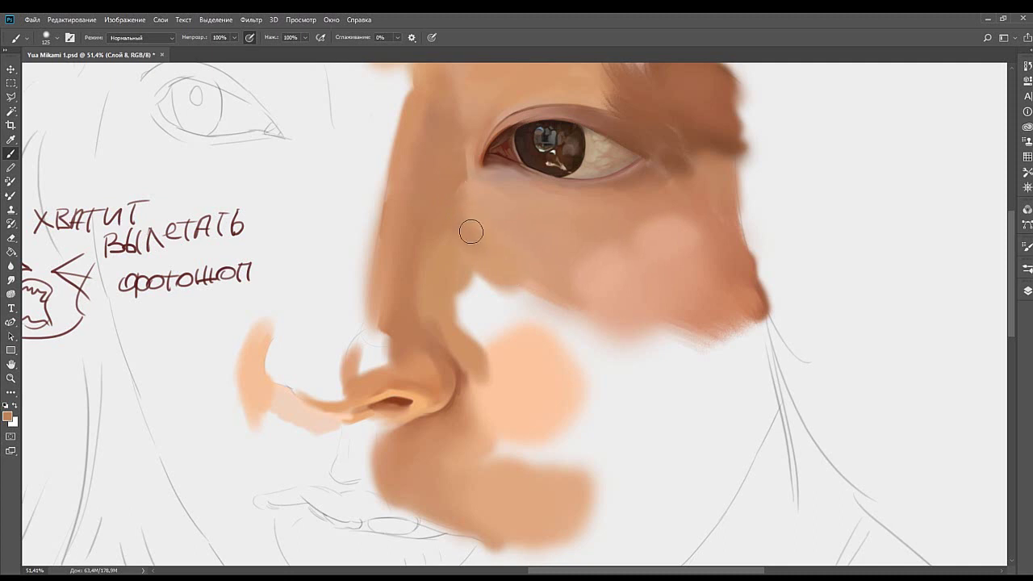
pyautogui.keyDown('alt'); pyautogui.click(504, 252); pyautogui.keyUp('alt')
pyautogui.moveTo(507, 256); pyautogui.dragTo(475, 225)
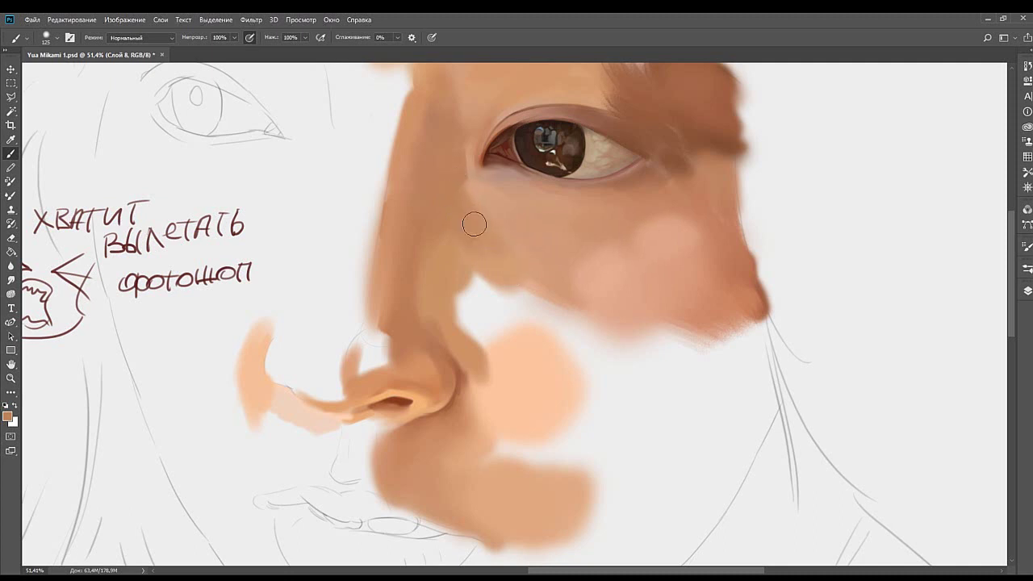
# Fill the remaining area between the nose side and the peach cheek patch with ochre tan using a size 200 brush.
pyautogui.press(']')
pyautogui.press(']')
pyautogui.press(']')
pyautogui.keyDown('alt'); pyautogui.click(515, 262); pyautogui.keyUp('alt')
pyautogui.keyDown('alt'); pyautogui.click(468, 269); pyautogui.keyUp('alt')
pyautogui.moveTo(459, 277)
pyautogui.mouseDown()
pyautogui.moveTo(492, 350)
pyautogui.moveTo(448, 282)
pyautogui.moveTo(485, 285)
pyautogui.moveTo(537, 326)
pyautogui.moveTo(461, 261)
pyautogui.mouseUp()
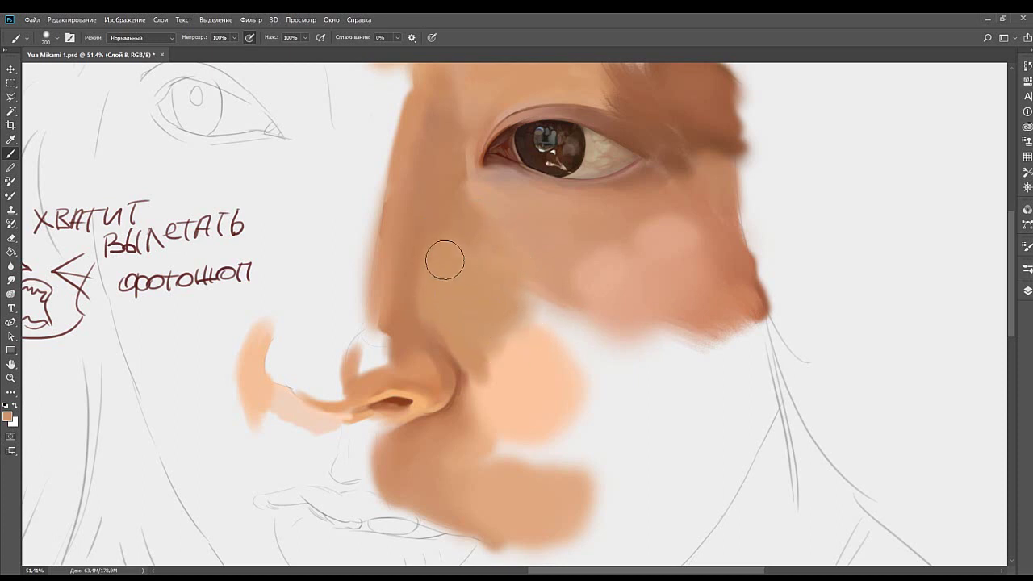
# Blend the ochre patch into the side of the nose with sampled orange-brown.
pyautogui.keyDown('alt'); pyautogui.click(414, 300); pyautogui.keyUp('alt')
pyautogui.press('[')
pyautogui.press('[')
pyautogui.press('[')
pyautogui.press('[')
pyautogui.moveTo(447, 180); pyautogui.dragTo(560, 237)
pyautogui.moveTo(591, 359); pyautogui.dragTo(531, 225)
pyautogui.press(']')
pyautogui.press(']')
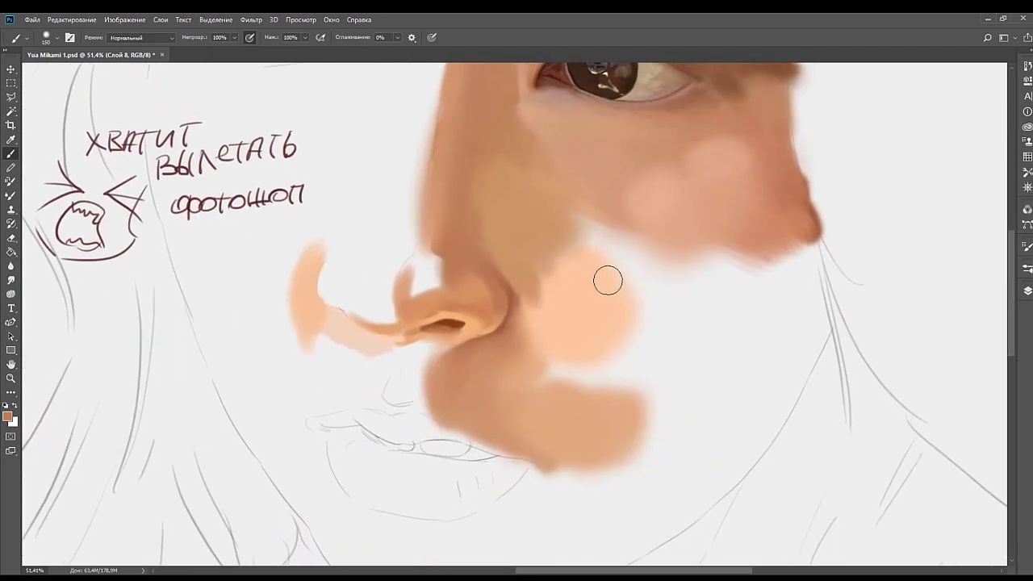
# Save the painting file.
pyautogui.moveTo(606, 279)
pyautogui.mouseDown()
pyautogui.moveTo(626, 432)
pyautogui.moveTo(637, 379)
pyautogui.mouseUp()
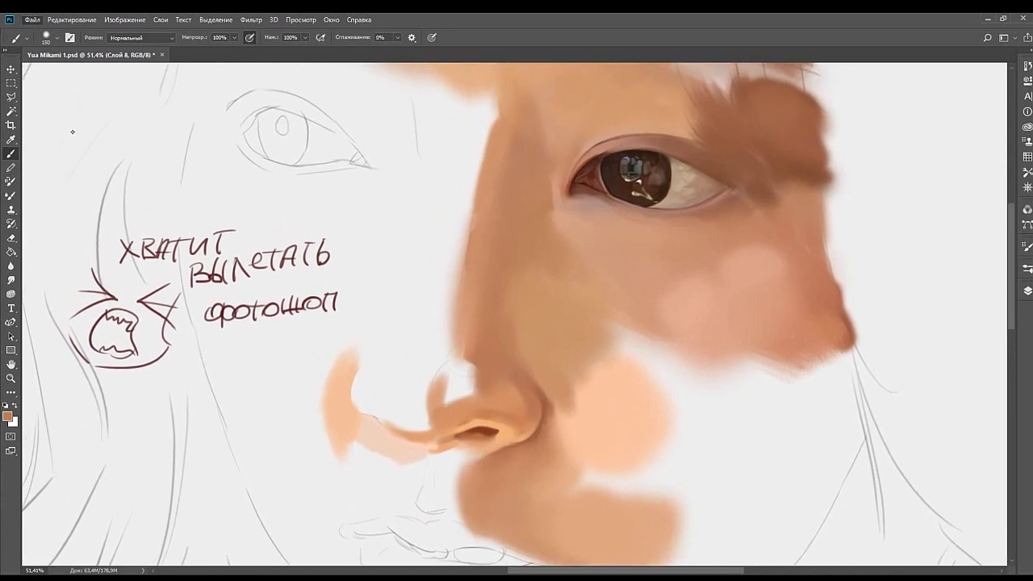
pyautogui.hotkey('ctrl', 's')
pyautogui.moveTo(582, 416); pyautogui.dragTo(498, 337)
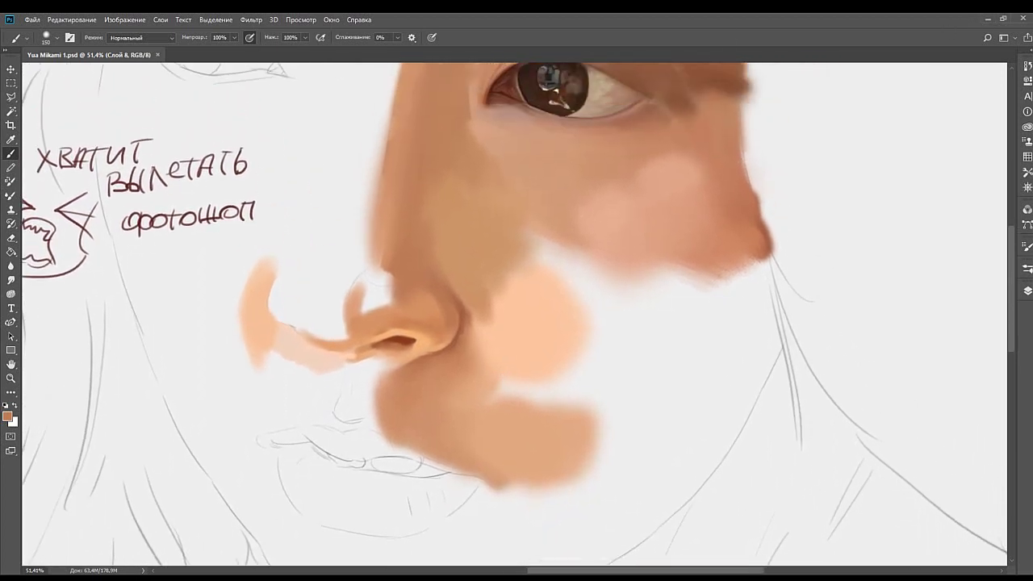
pyautogui.scroll(-4, 590, 252)
pyautogui.hscroll(2, 388, 322)
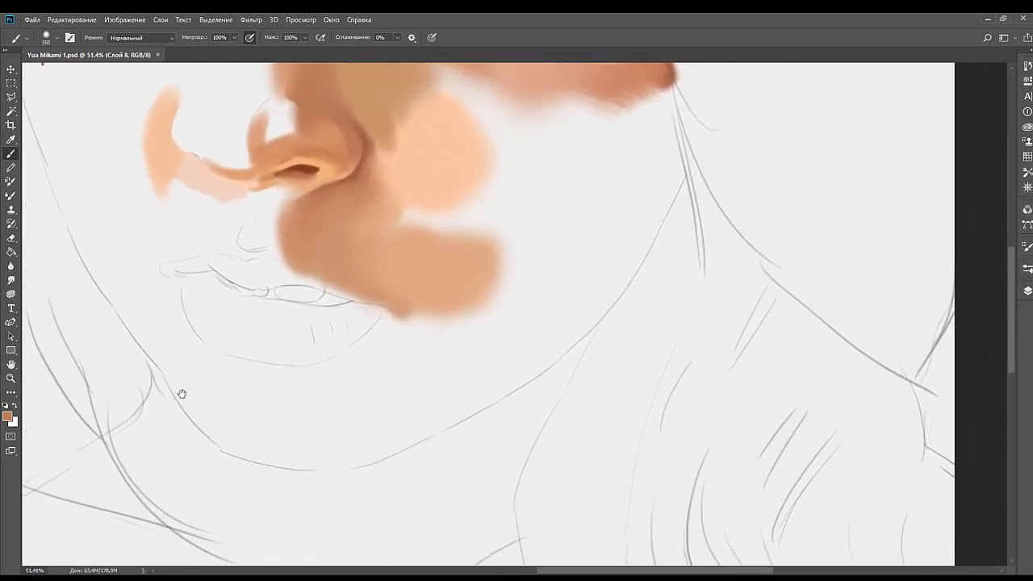
# Paint a soft dark brown shadow along the lower jawline below the cheek with a size 70 brush.
pyautogui.hscroll(2, 569, 307)
pyautogui.scroll(1, 436, 309)
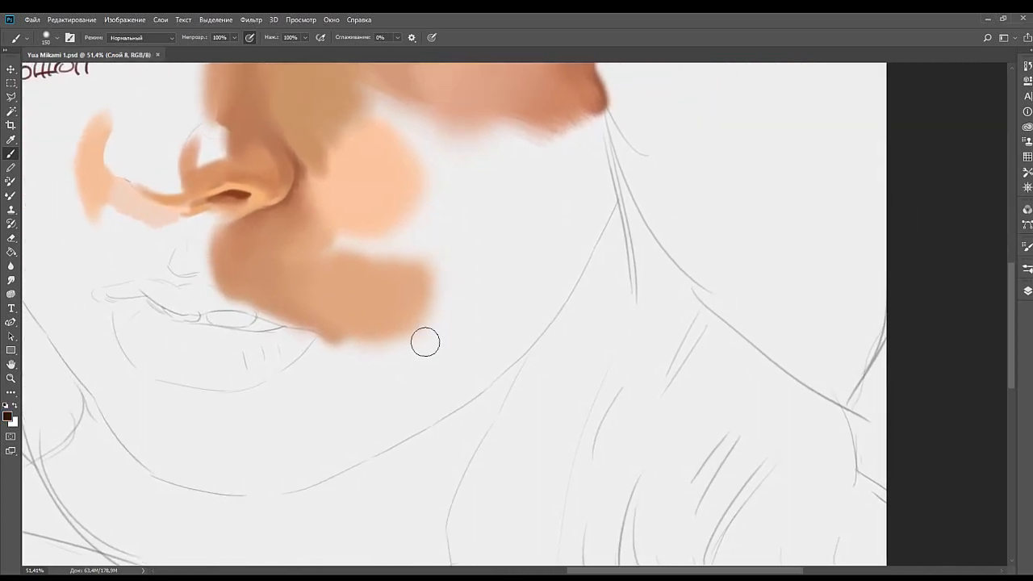
pyautogui.scroll(-1, 425, 341)
pyautogui.hscroll(1, 482, 330)
pyautogui.moveTo(401, 413); pyautogui.dragTo(476, 358)
pyautogui.hotkey('ctrl', 'z')
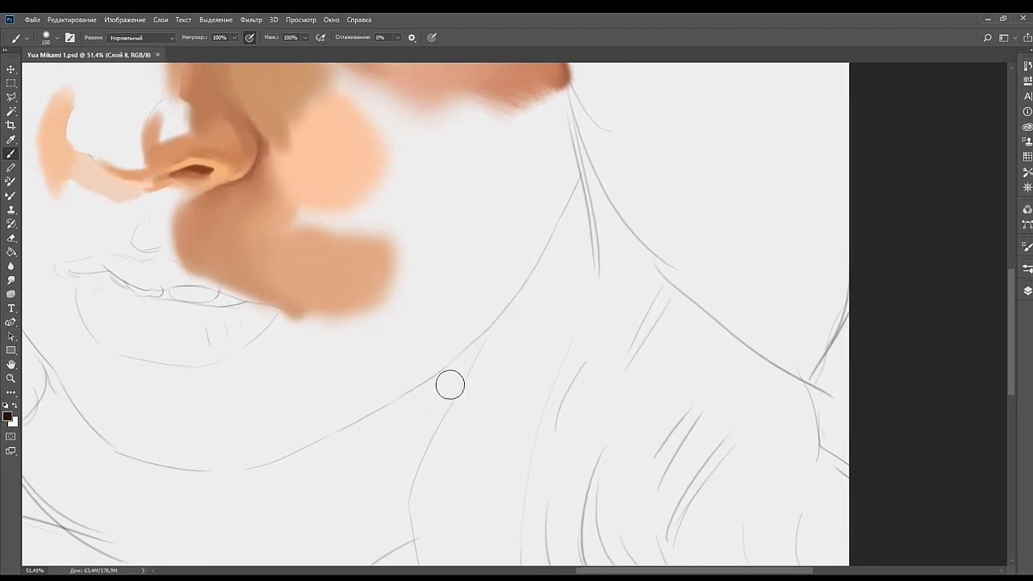
pyautogui.press('[')
pyautogui.press('[')
pyautogui.press('[')
pyautogui.press('[')
pyautogui.press('[')
pyautogui.moveTo(500, 321)
pyautogui.mouseDown()
pyautogui.moveTo(427, 398)
pyautogui.moveTo(508, 317)
pyautogui.mouseUp()
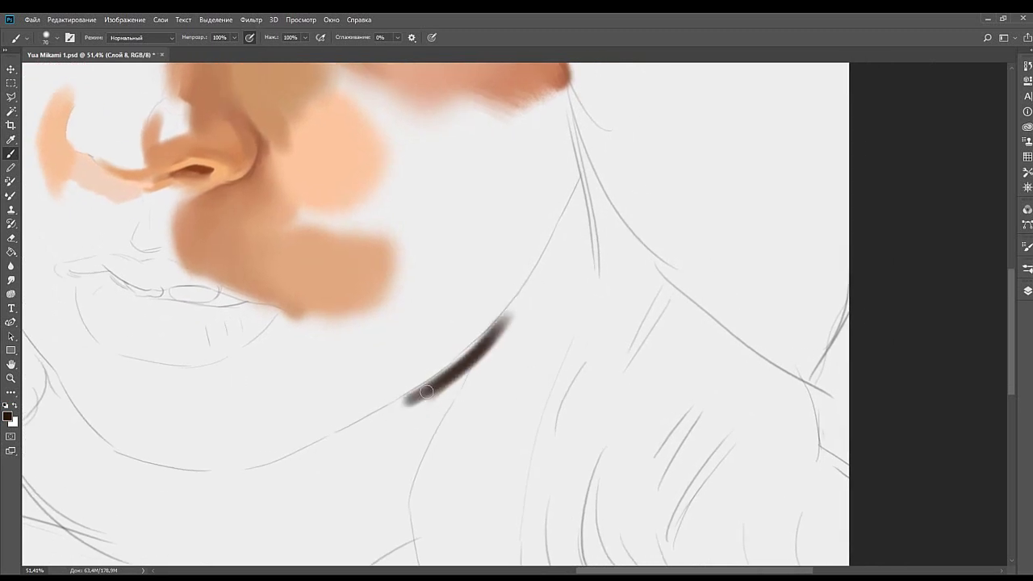
pyautogui.moveTo(428, 390); pyautogui.dragTo(520, 308)
pyautogui.moveTo(485, 342)
pyautogui.mouseDown()
pyautogui.moveTo(437, 390)
pyautogui.moveTo(510, 292)
pyautogui.mouseUp()
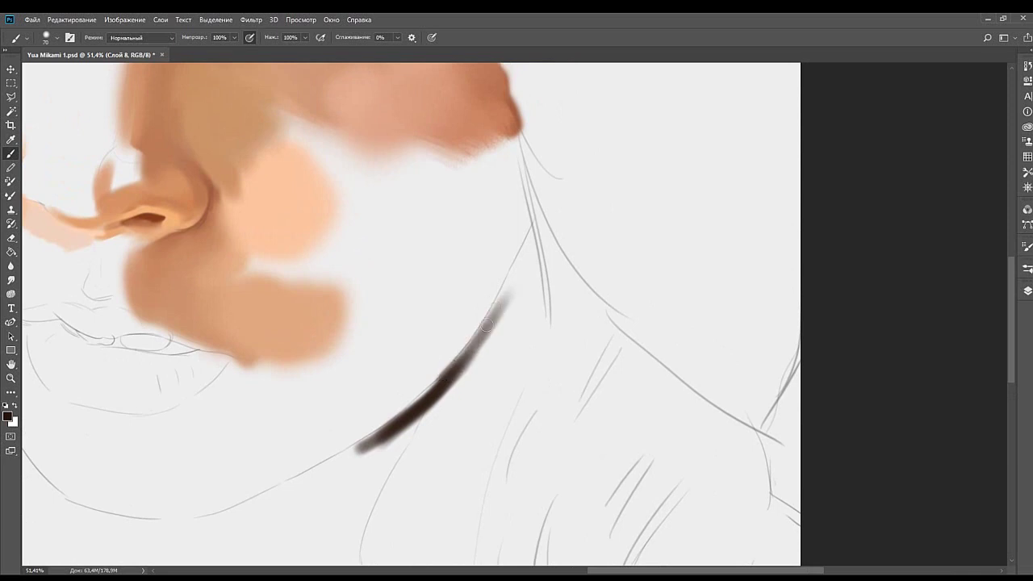
# Extend the dark brown jaw shadow upward along the sketch line towards the ear.
pyautogui.moveTo(440, 380); pyautogui.dragTo(544, 218)
pyautogui.moveTo(524, 262)
pyautogui.mouseDown()
pyautogui.moveTo(484, 339)
pyautogui.moveTo(513, 262)
pyautogui.moveTo(414, 454)
pyautogui.moveTo(516, 258)
pyautogui.moveTo(506, 276)
pyautogui.moveTo(522, 347)
pyautogui.moveTo(557, 404)
pyautogui.mouseUp()
pyautogui.moveTo(484, 315); pyautogui.dragTo(606, 204)
pyautogui.moveTo(541, 242); pyautogui.dragTo(648, 119)
pyautogui.moveTo(614, 292); pyautogui.dragTo(634, 191)
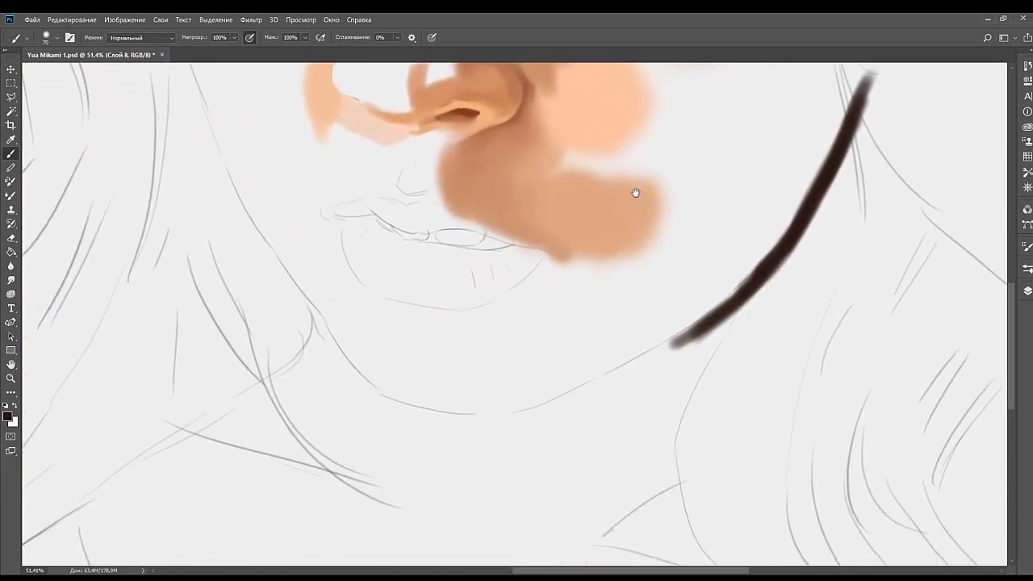
pyautogui.moveTo(521, 253); pyautogui.dragTo(581, 207)
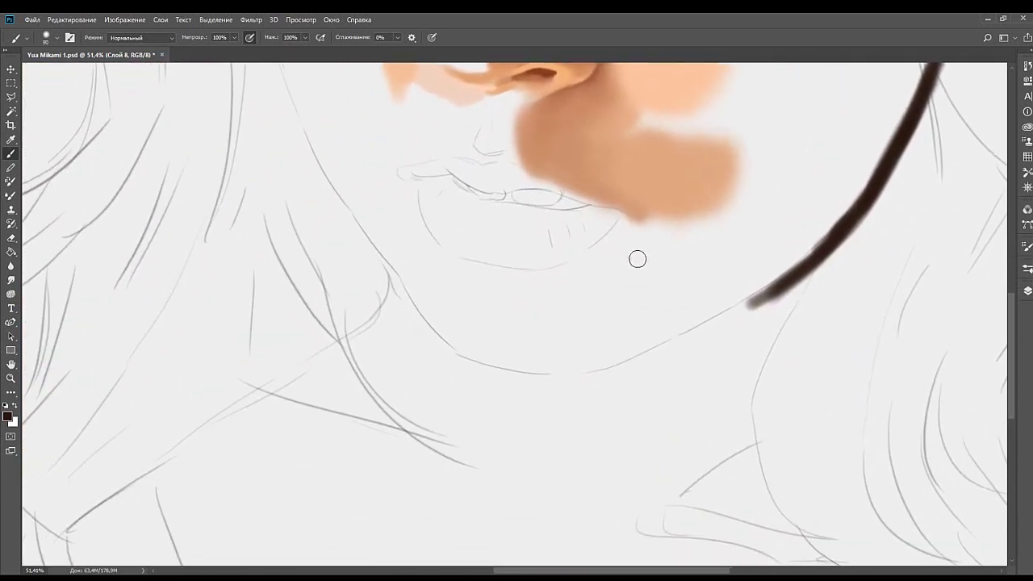
pyautogui.press(']')
pyautogui.press(']')
pyautogui.press(']')
pyautogui.hotkey('alt', 'Tab')
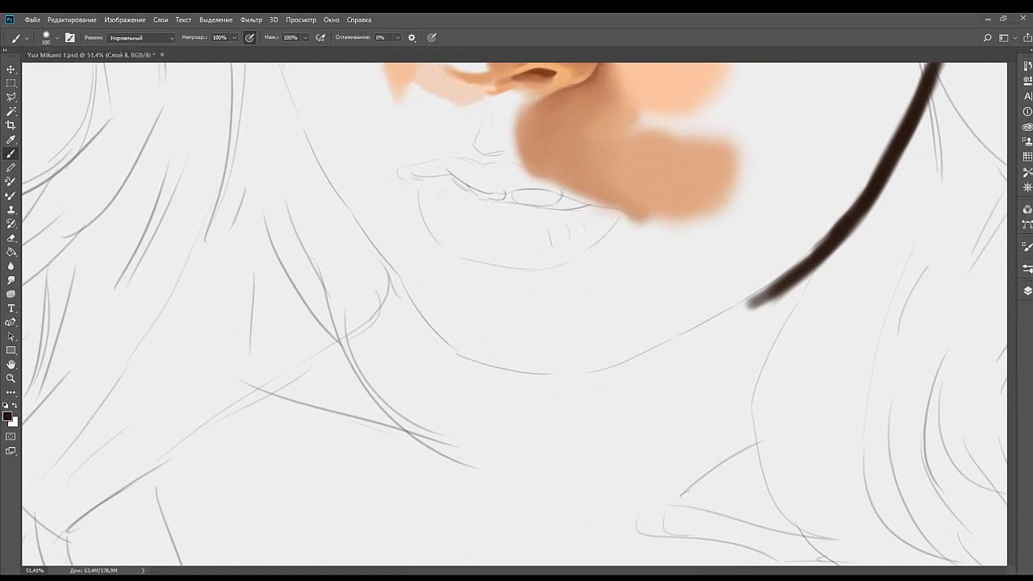
# Sample the dark lid colour near the inner corner of the painted eye for a size 20 brush.
pyautogui.moveTo(649, 212); pyautogui.dragTo(617, 338)
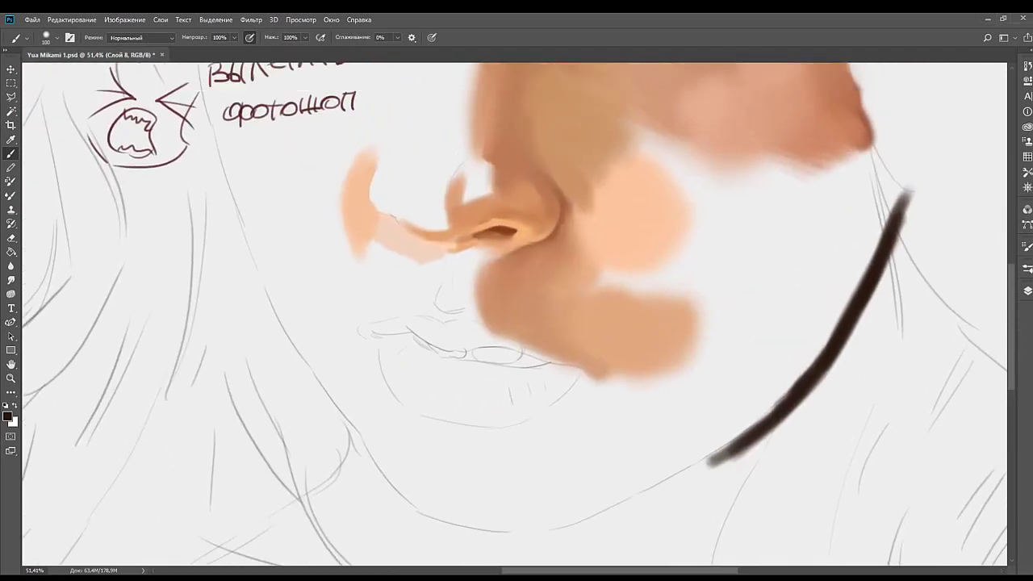
pyautogui.moveTo(535, 183); pyautogui.dragTo(623, 177)
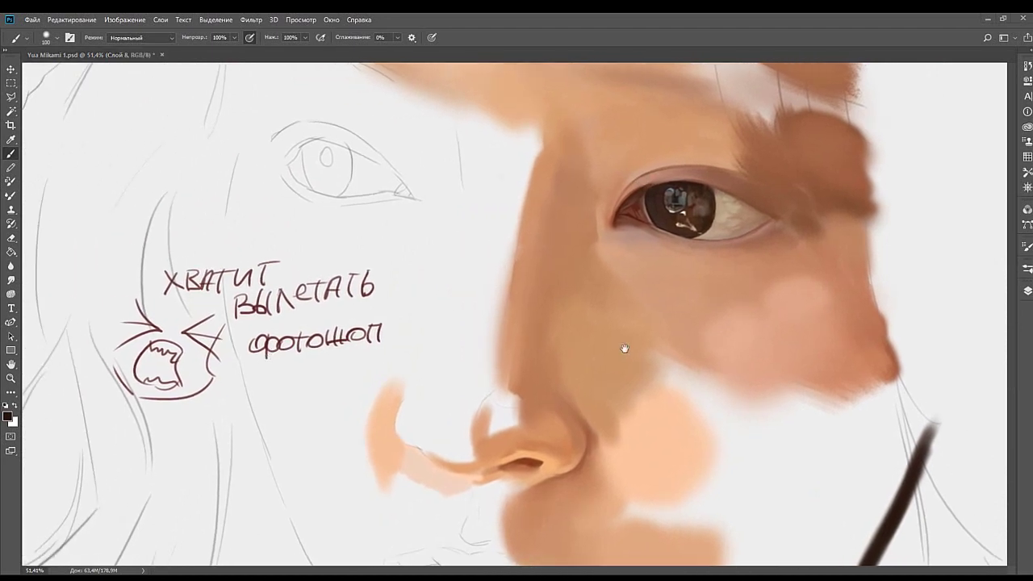
pyautogui.moveTo(624, 350); pyautogui.dragTo(603, 292)
pyautogui.moveTo(541, 269); pyautogui.dragTo(564, 308)
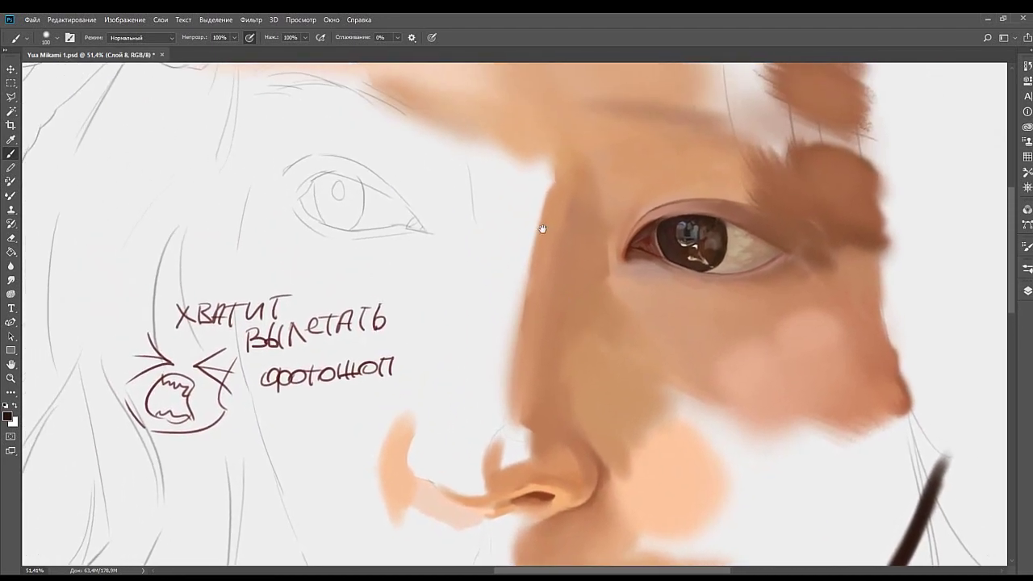
pyautogui.moveTo(541, 229); pyautogui.dragTo(555, 270)
pyautogui.keyDown('alt'); pyautogui.click(572, 241); pyautogui.keyUp('alt')
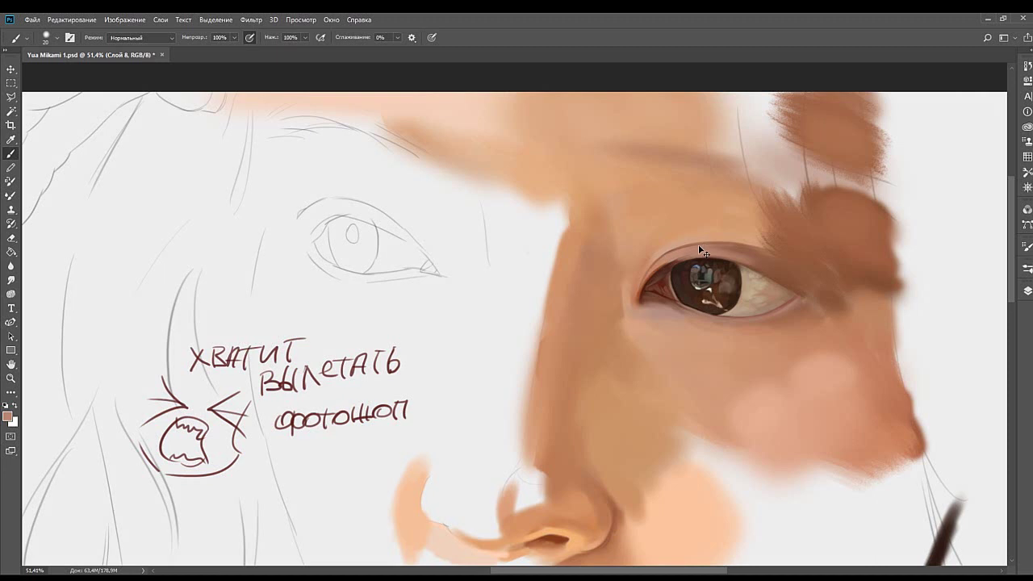
pyautogui.keyDown('alt'); pyautogui.click(669, 270); pyautogui.keyUp('alt')
pyautogui.moveTo(675, 254); pyautogui.dragTo(757, 249)
pyautogui.hotkey('ctrl', 'z')
pyautogui.moveTo(687, 247); pyautogui.dragTo(768, 246)
pyautogui.hotkey('ctrl', 'z')
pyautogui.moveTo(707, 243); pyautogui.dragTo(772, 252)
pyautogui.hotkey('ctrl', 'z')
# Darken the upper eyelid crease of the painted eye with thin, dark reddish-brown strokes.
pyautogui.moveTo(712, 243); pyautogui.dragTo(783, 257)
pyautogui.moveTo(698, 244); pyautogui.dragTo(782, 256)
pyautogui.moveTo(686, 250); pyautogui.dragTo(782, 246)
# Paint an orange-tan shadow beside the inner corner of the unpainted eye with a size 80 brush and sampled colours.
pyautogui.moveTo(638, 164)
pyautogui.mouseDown()
pyautogui.moveTo(687, 191)
pyautogui.moveTo(635, 206)
pyautogui.mouseUp()
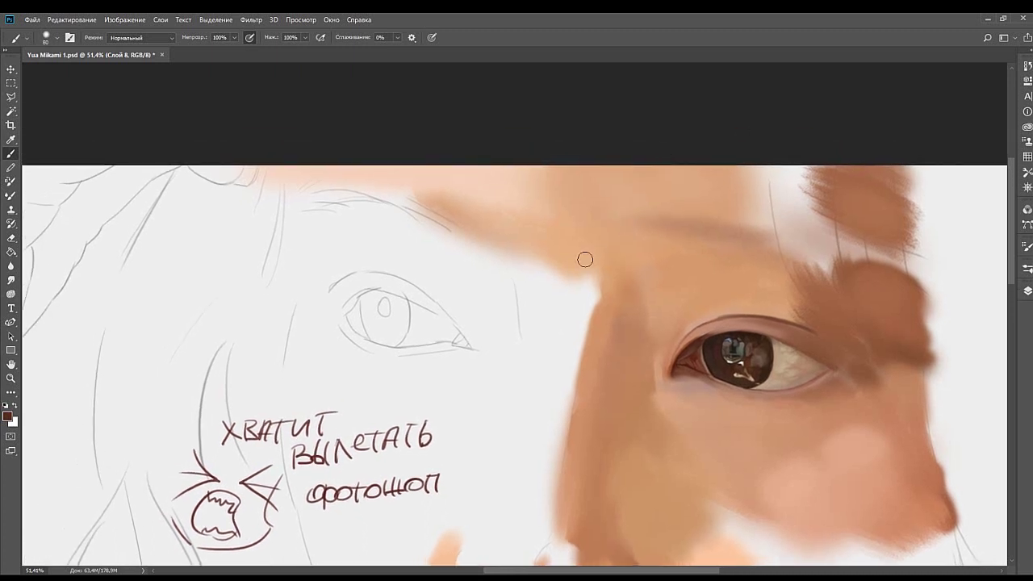
pyautogui.moveTo(327, 338); pyautogui.dragTo(380, 294)
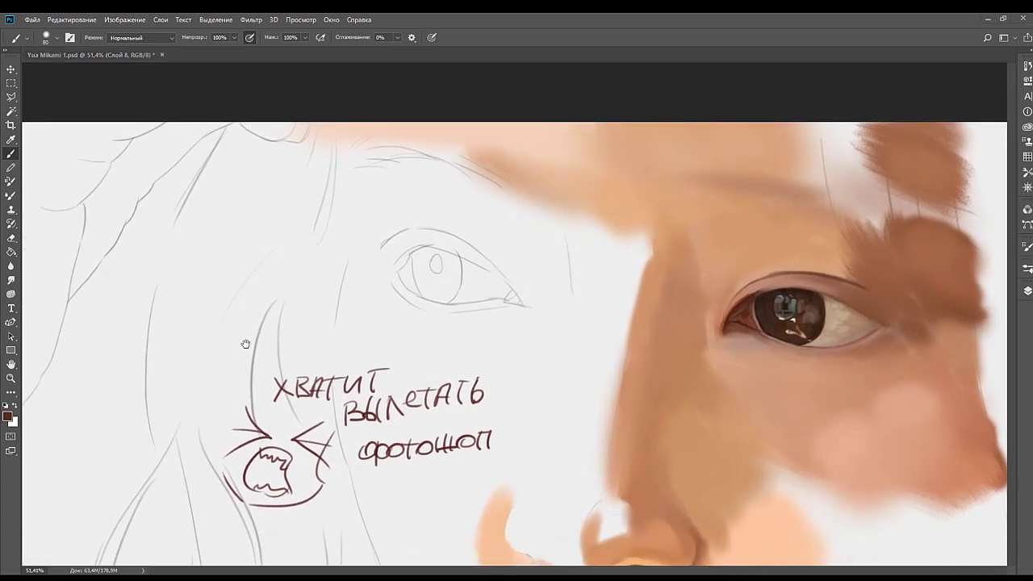
pyautogui.moveTo(530, 315)
pyautogui.mouseDown()
pyautogui.moveTo(509, 219)
pyautogui.moveTo(542, 302)
pyautogui.moveTo(530, 253)
pyautogui.mouseUp()
pyautogui.keyDown('alt'); pyautogui.click(147, 178); pyautogui.keyUp('alt')
pyautogui.moveTo(540, 294); pyautogui.dragTo(520, 246)
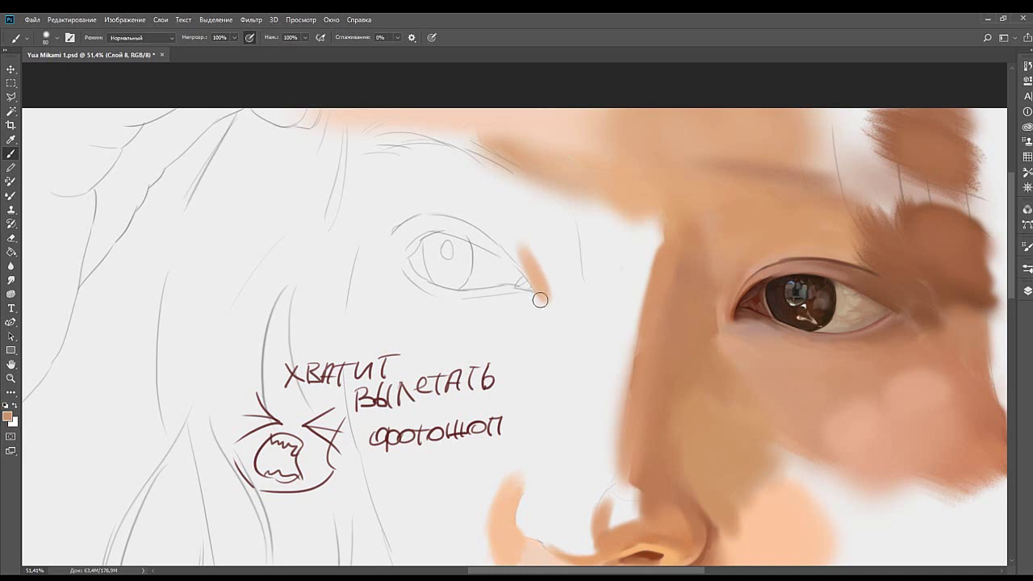
pyautogui.moveTo(545, 297); pyautogui.dragTo(525, 250)
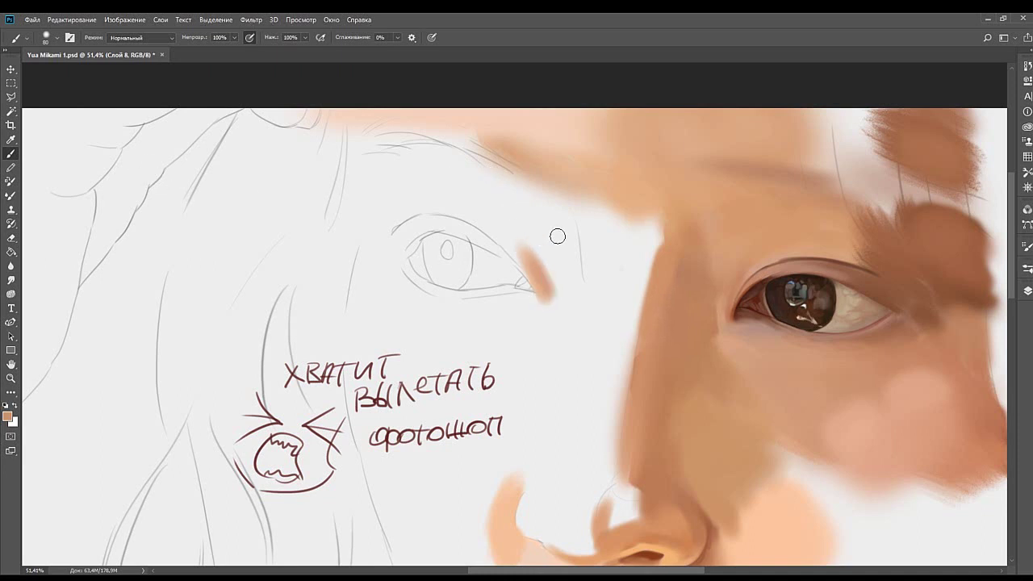
pyautogui.keyDown('alt'); pyautogui.click(792, 258); pyautogui.keyUp('alt')
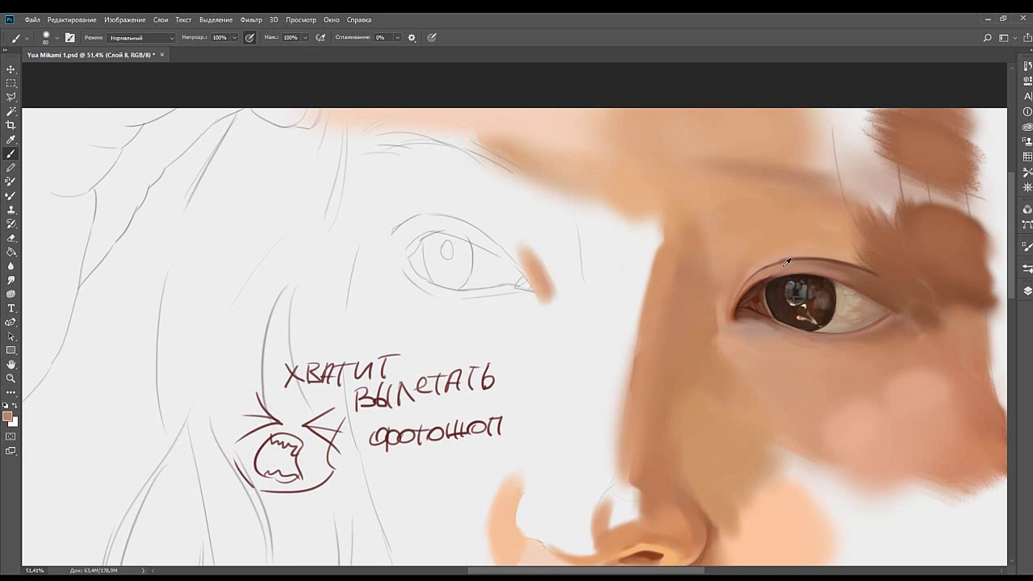
pyautogui.keyDown('alt'); pyautogui.click(549, 290); pyautogui.keyUp('alt')
pyautogui.moveTo(537, 293)
pyautogui.mouseDown()
pyautogui.moveTo(521, 233)
pyautogui.moveTo(494, 238)
pyautogui.mouseUp()
# Deepen and blend the shadow directly beneath the nostril with sampled brown and orange skin tones.
pyautogui.moveTo(610, 462)
pyautogui.mouseDown()
pyautogui.moveTo(521, 274)
pyautogui.moveTo(542, 279)
pyautogui.moveTo(512, 249)
pyautogui.moveTo(555, 274)
pyautogui.moveTo(498, 283)
pyautogui.moveTo(544, 260)
pyautogui.moveTo(584, 283)
pyautogui.mouseUp()
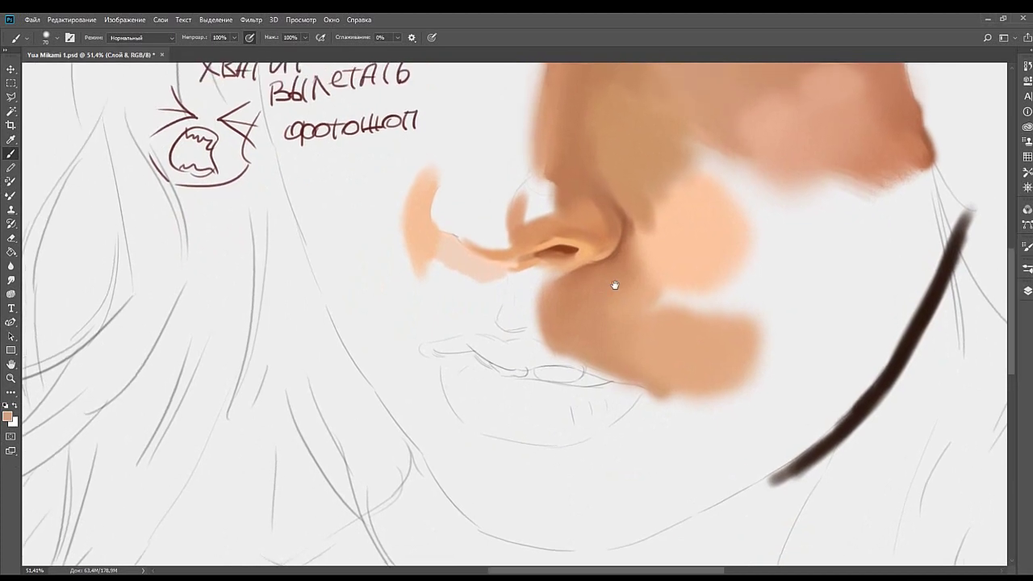
pyautogui.keyDown('alt'); pyautogui.click(578, 273); pyautogui.keyUp('alt')
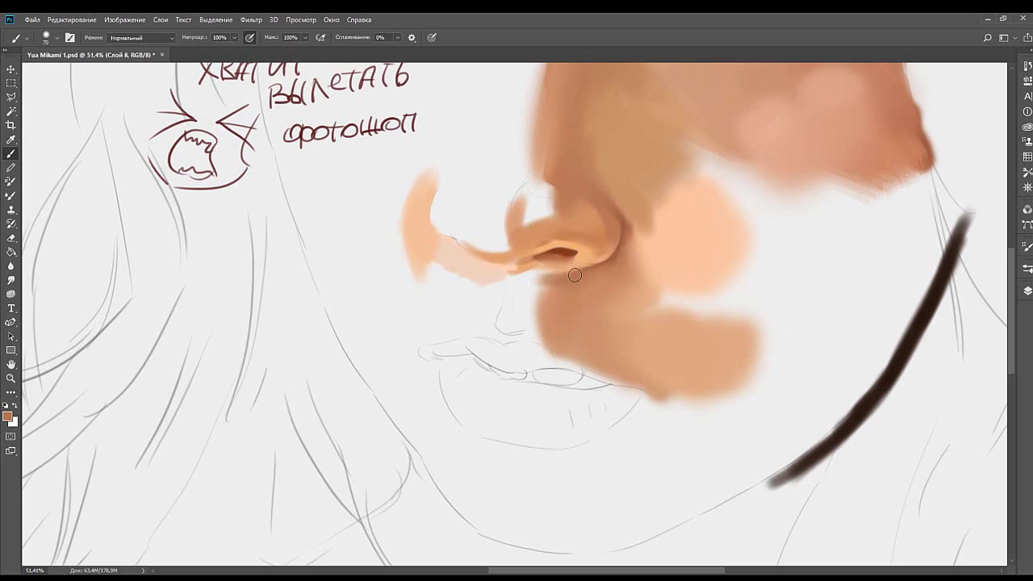
pyautogui.keyDown('alt'); pyautogui.click(569, 265); pyautogui.keyUp('alt')
pyautogui.moveTo(576, 266); pyautogui.dragTo(568, 262)
pyautogui.keyDown('alt'); pyautogui.click(568, 275); pyautogui.keyUp('alt')
pyautogui.keyDown('alt'); pyautogui.click(590, 269); pyautogui.keyUp('alt')
pyautogui.moveTo(597, 239); pyautogui.dragTo(555, 262)
# Paint the shaded side of the philtrum in brown below the nose tip and soften it with a lighter sampled tone.
pyautogui.moveTo(496, 298)
pyautogui.mouseDown()
pyautogui.moveTo(617, 303)
pyautogui.moveTo(551, 290)
pyautogui.moveTo(593, 263)
pyautogui.mouseUp()
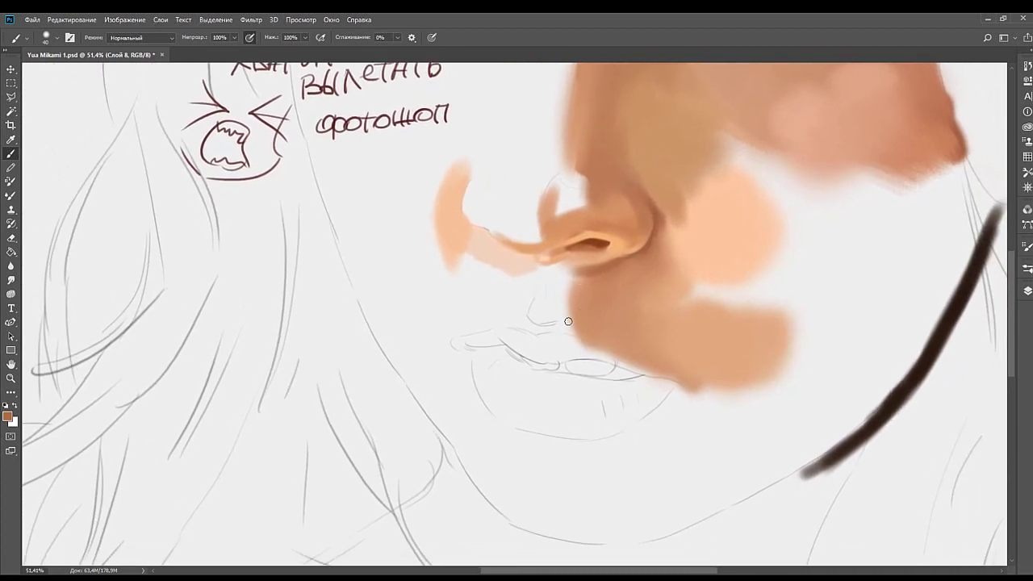
pyautogui.moveTo(548, 317)
pyautogui.mouseDown()
pyautogui.moveTo(530, 306)
pyautogui.moveTo(537, 318)
pyautogui.moveTo(549, 269)
pyautogui.mouseUp()
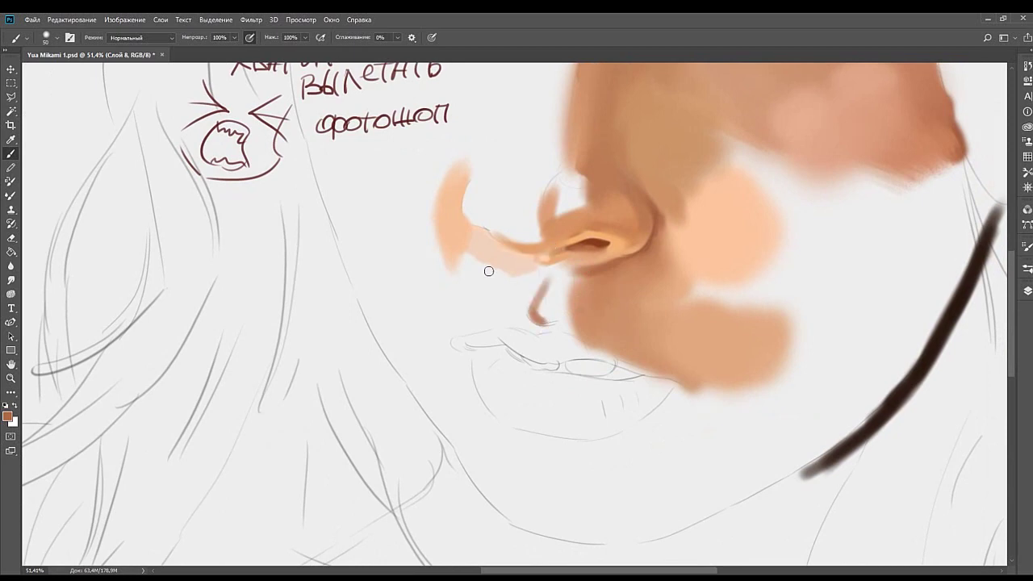
pyautogui.keyDown('alt'); pyautogui.click(127, 300); pyautogui.keyUp('alt')
pyautogui.moveTo(548, 305)
pyautogui.mouseDown()
pyautogui.moveTo(547, 250)
pyautogui.moveTo(540, 311)
pyautogui.moveTo(541, 286)
pyautogui.moveTo(541, 307)
pyautogui.moveTo(521, 281)
pyautogui.moveTo(543, 316)
pyautogui.mouseUp()
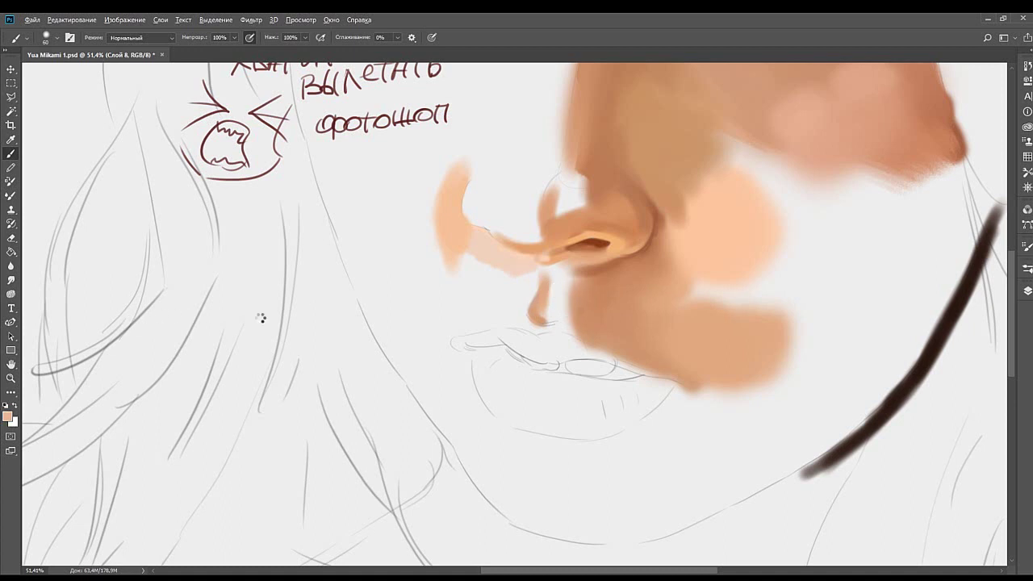
# Block in pale pink skin along the upper lip line and blend the philtrum shadow's edge into it with sampled tan.
pyautogui.moveTo(523, 317)
pyautogui.mouseDown()
pyautogui.moveTo(560, 299)
pyautogui.moveTo(613, 301)
pyautogui.mouseUp()
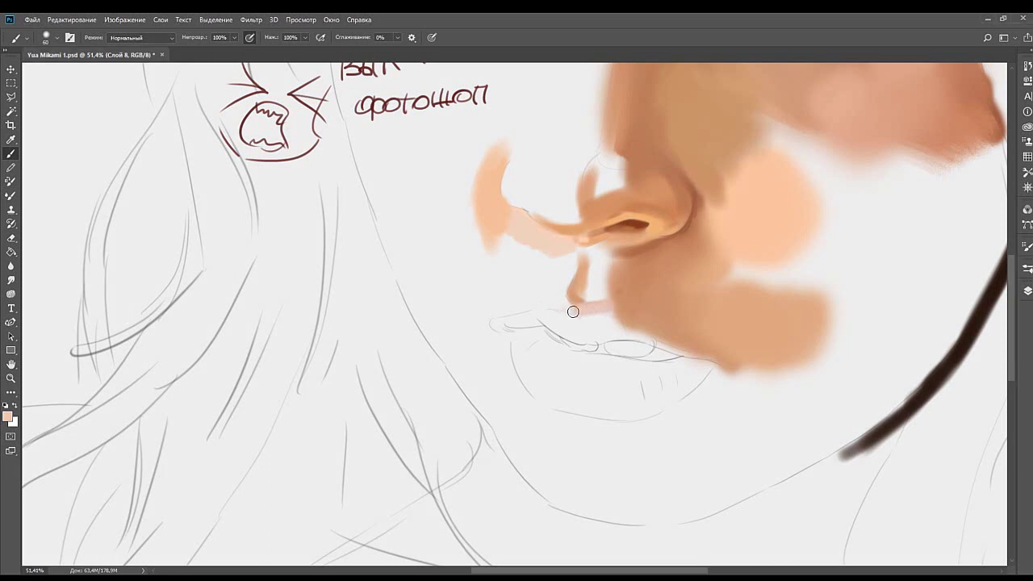
pyautogui.moveTo(532, 291)
pyautogui.mouseDown()
pyautogui.moveTo(571, 306)
pyautogui.moveTo(485, 318)
pyautogui.moveTo(531, 303)
pyautogui.moveTo(503, 307)
pyautogui.moveTo(546, 294)
pyautogui.moveTo(523, 292)
pyautogui.moveTo(548, 281)
pyautogui.moveTo(528, 296)
pyautogui.moveTo(467, 282)
pyautogui.mouseUp()
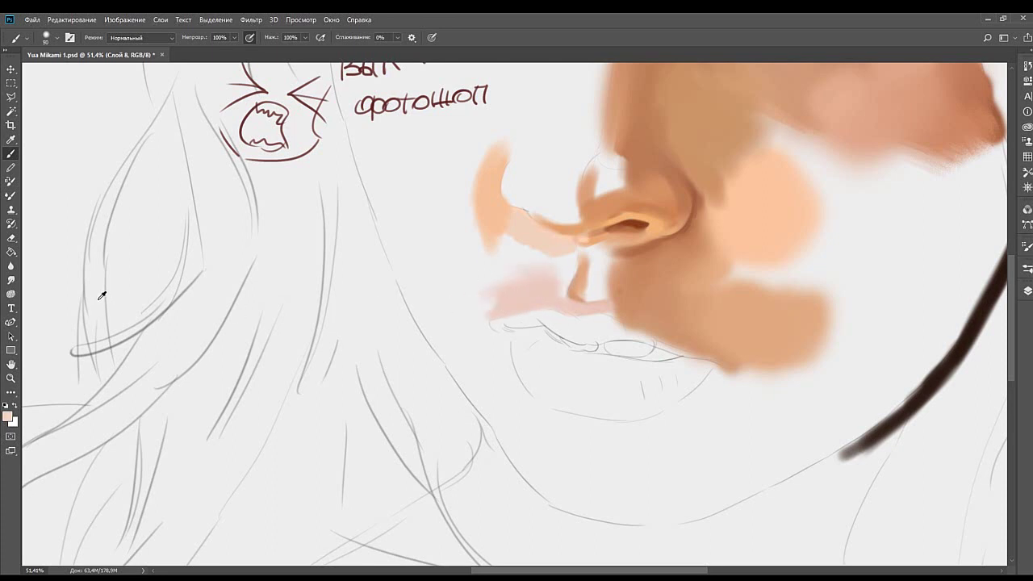
pyautogui.keyDown('alt'); pyautogui.click(628, 266); pyautogui.keyUp('alt')
pyautogui.moveTo(564, 284); pyautogui.dragTo(578, 263)
pyautogui.keyDown('alt'); pyautogui.click(564, 294); pyautogui.keyUp('alt')
pyautogui.moveTo(576, 297)
pyautogui.mouseDown()
pyautogui.moveTo(579, 276)
pyautogui.moveTo(575, 293)
pyautogui.mouseUp()
# Fill the area between the upper lip and the nose base, out towards the far cheek, with light peach using a size 100 brush.
pyautogui.keyDown('alt'); pyautogui.click(552, 273); pyautogui.keyUp('alt')
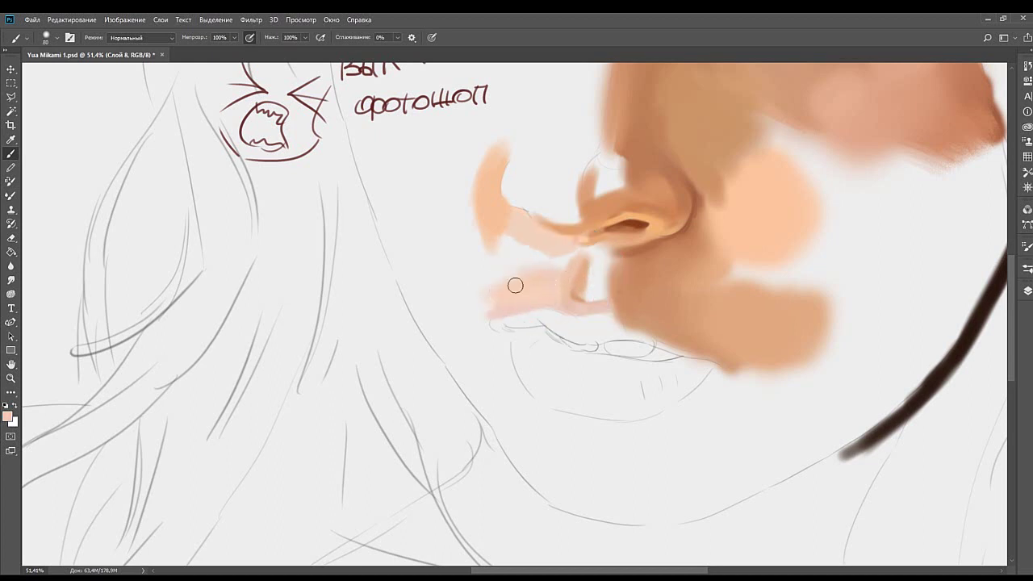
pyautogui.moveTo(571, 258)
pyautogui.mouseDown()
pyautogui.moveTo(532, 261)
pyautogui.moveTo(554, 272)
pyautogui.moveTo(537, 284)
pyautogui.moveTo(572, 281)
pyautogui.mouseUp()
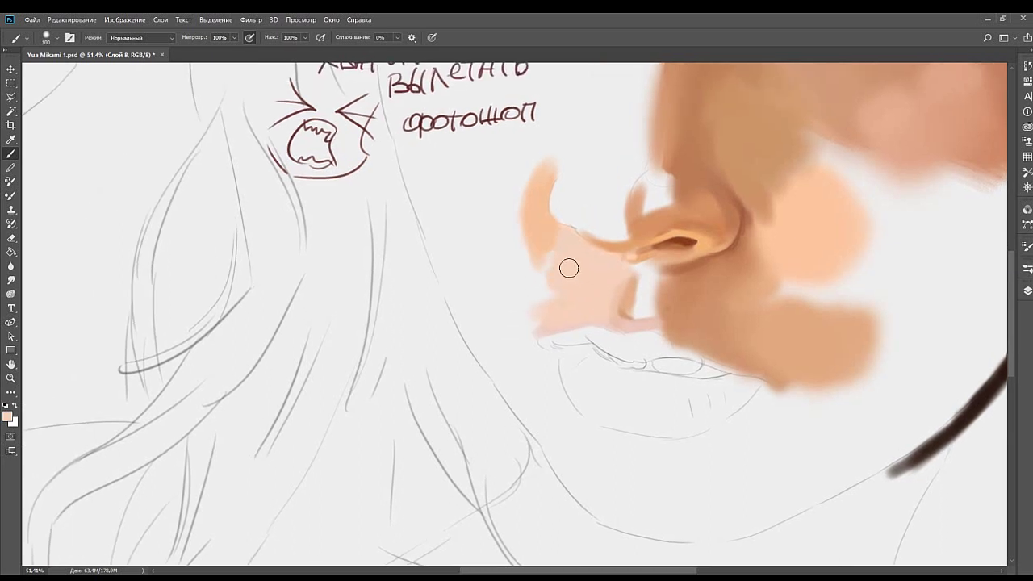
pyautogui.moveTo(569, 267)
pyautogui.mouseDown()
pyautogui.moveTo(558, 253)
pyautogui.moveTo(521, 279)
pyautogui.moveTo(579, 279)
pyautogui.moveTo(562, 254)
pyautogui.moveTo(558, 296)
pyautogui.mouseUp()
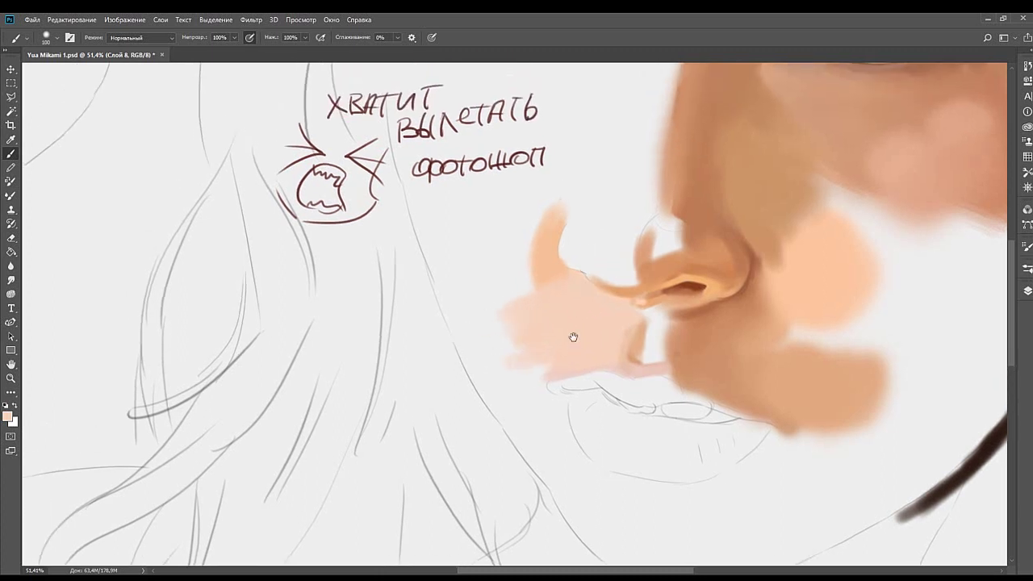
# Fill the philtrum groove with light peach using a size 70 brush and soften the philtrum shadow with a sampled tone.
pyautogui.moveTo(573, 337); pyautogui.dragTo(502, 265)
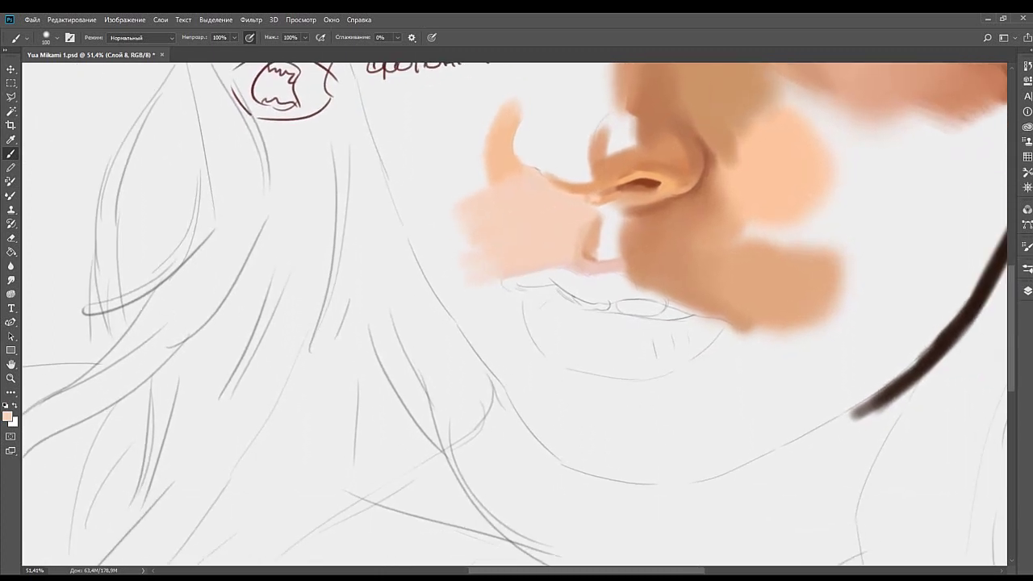
pyautogui.moveTo(642, 228); pyautogui.dragTo(526, 280)
pyautogui.press('[')
pyautogui.press('[')
pyautogui.press('[')
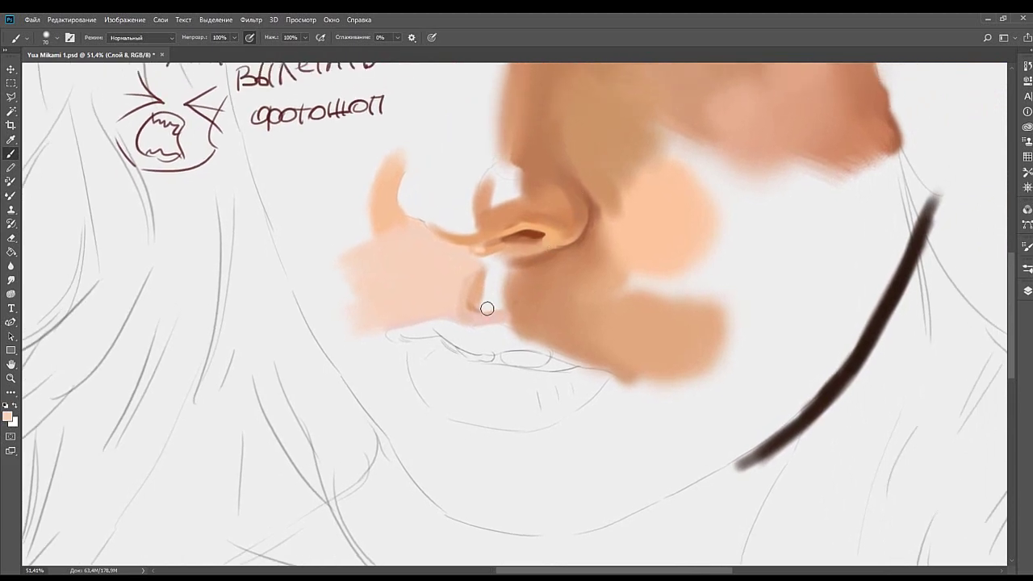
pyautogui.moveTo(481, 316); pyautogui.dragTo(501, 295)
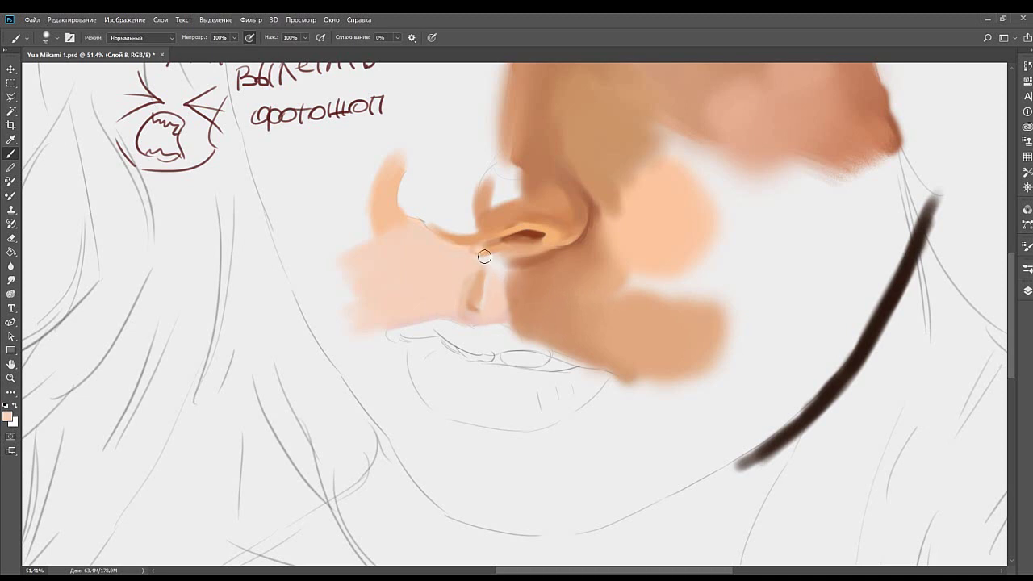
pyautogui.keyDown('alt'); pyautogui.click(478, 304); pyautogui.keyUp('alt')
pyautogui.moveTo(473, 313); pyautogui.dragTo(489, 309)
# Blend the gap under the nose tip into the upper-lip shadow with sampled peach and brown tones using a size 80 brush.
pyautogui.moveTo(500, 269); pyautogui.dragTo(523, 276)
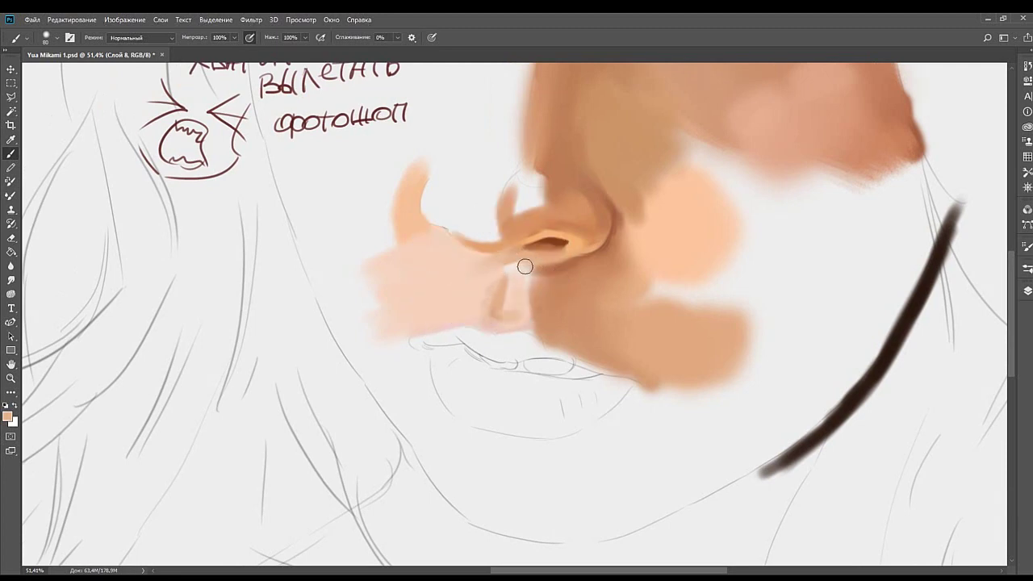
pyautogui.keyDown('alt'); pyautogui.click(500, 279); pyautogui.keyUp('alt')
pyautogui.keyDown('alt'); pyautogui.click(532, 258); pyautogui.keyUp('alt')
pyautogui.keyDown('alt'); pyautogui.click(558, 273); pyautogui.keyUp('alt')
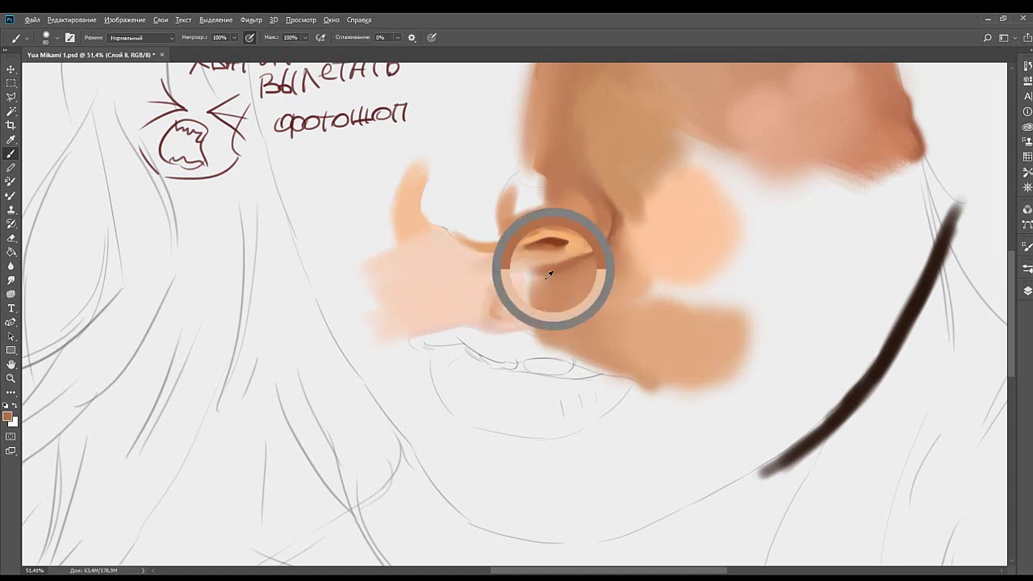
pyautogui.keyDown('alt'); pyautogui.click(542, 295); pyautogui.keyUp('alt')
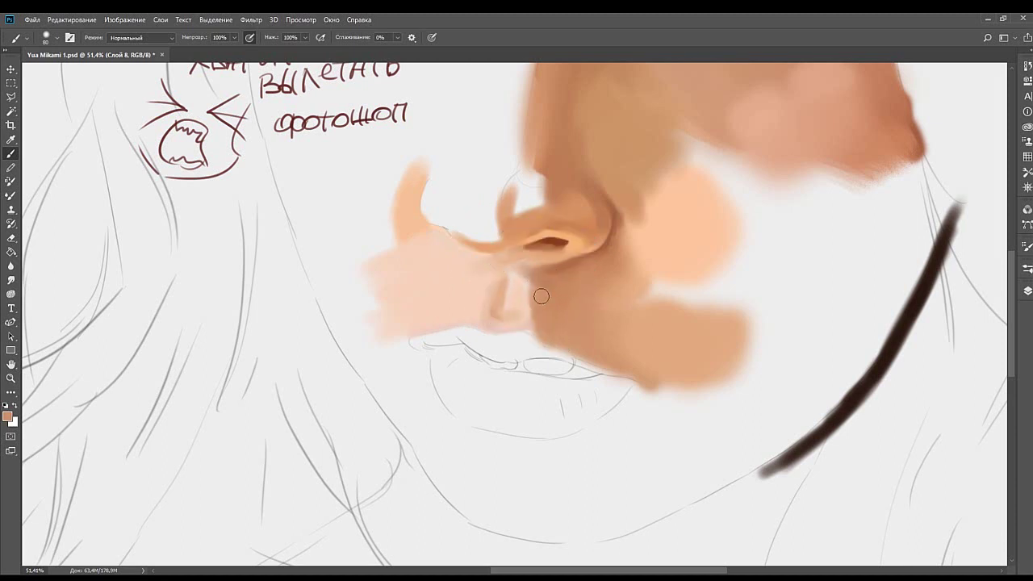
pyautogui.moveTo(516, 267); pyautogui.dragTo(524, 274)
# Paint an orange-brown shadow from the mouth corner along the underside of the lower lip with a brush up to size 90.
pyautogui.moveTo(595, 190)
pyautogui.mouseDown()
pyautogui.moveTo(525, 222)
pyautogui.moveTo(604, 284)
pyautogui.moveTo(608, 343)
pyautogui.moveTo(570, 192)
pyautogui.mouseUp()
pyautogui.moveTo(569, 286); pyautogui.dragTo(611, 162)
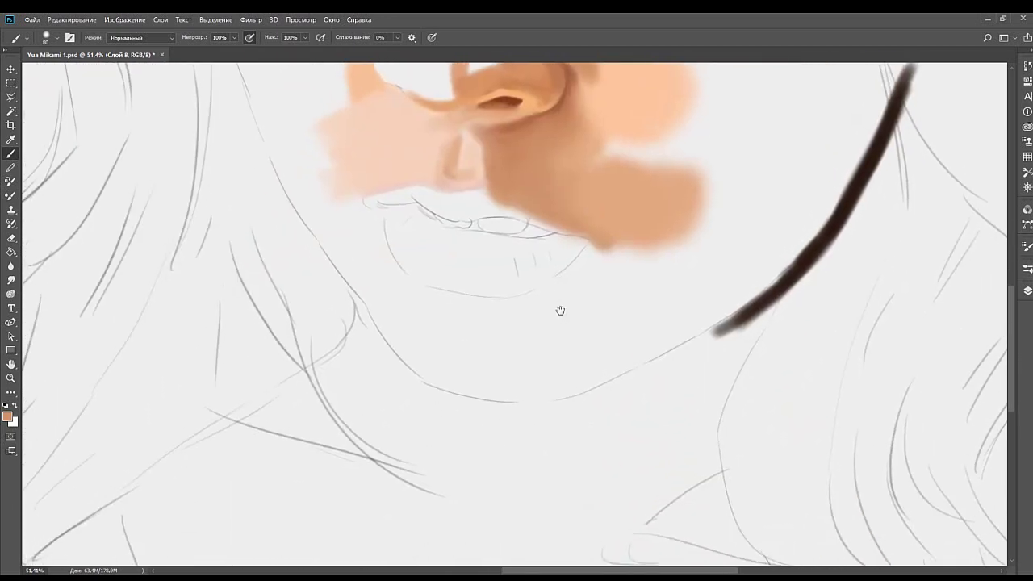
pyautogui.moveTo(560, 311); pyautogui.dragTo(543, 292)
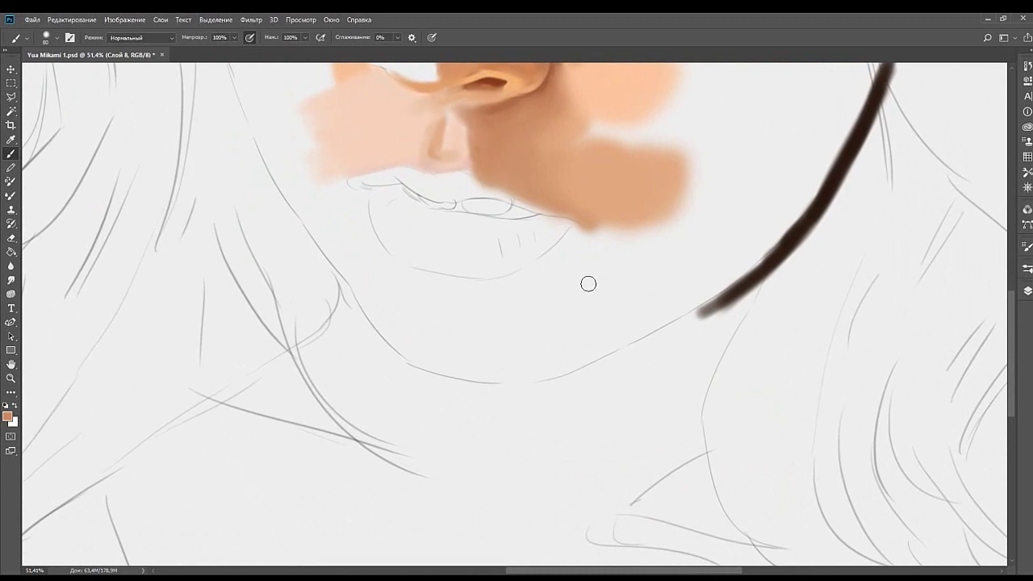
pyautogui.moveTo(565, 241); pyautogui.dragTo(507, 283)
pyautogui.hotkey('ctrl', 'z')
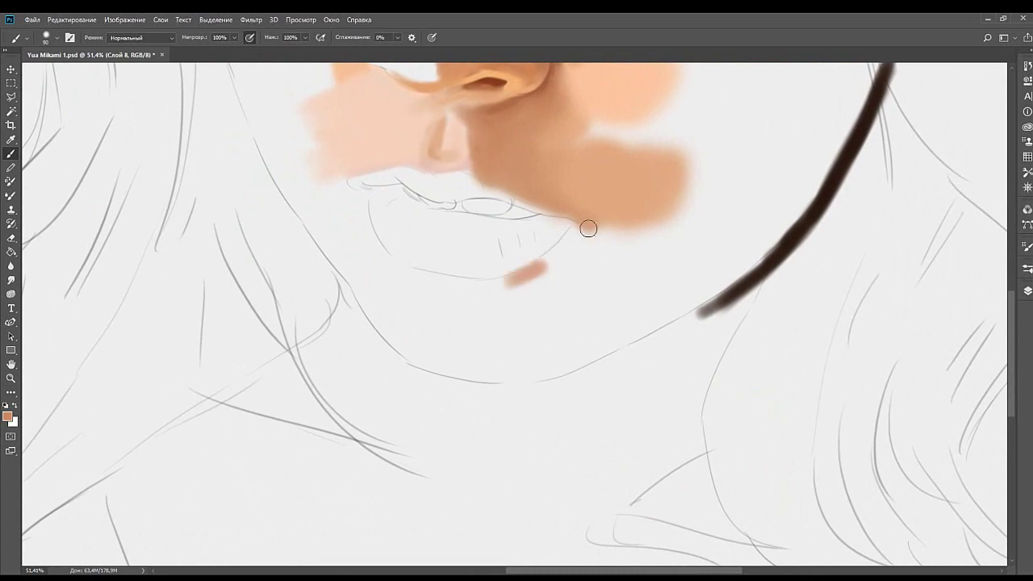
pyautogui.moveTo(589, 228)
pyautogui.mouseDown()
pyautogui.moveTo(518, 283)
pyautogui.moveTo(584, 222)
pyautogui.mouseUp()
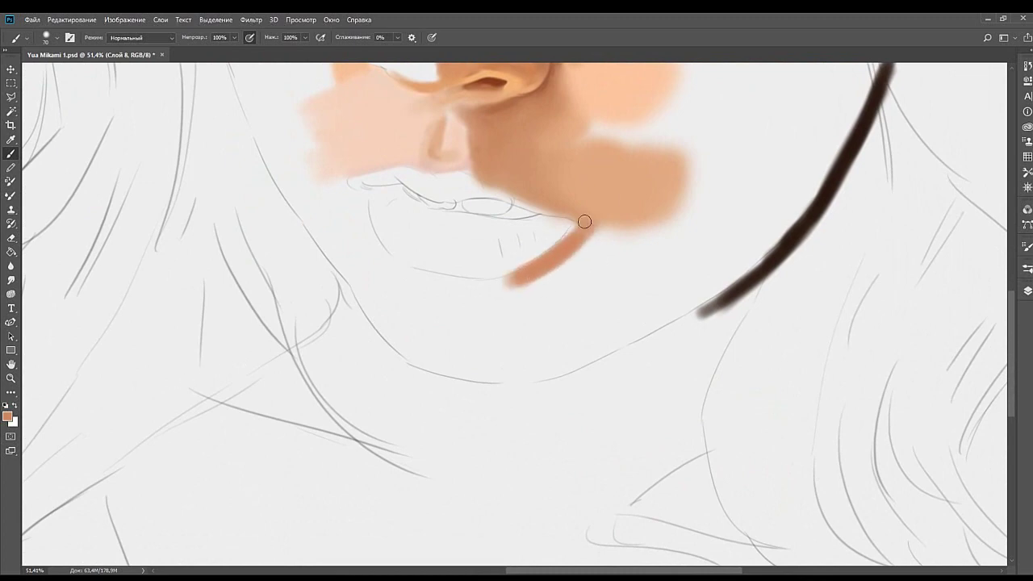
pyautogui.moveTo(519, 279)
pyautogui.mouseDown()
pyautogui.moveTo(613, 230)
pyautogui.moveTo(523, 282)
pyautogui.moveTo(586, 236)
pyautogui.mouseUp()
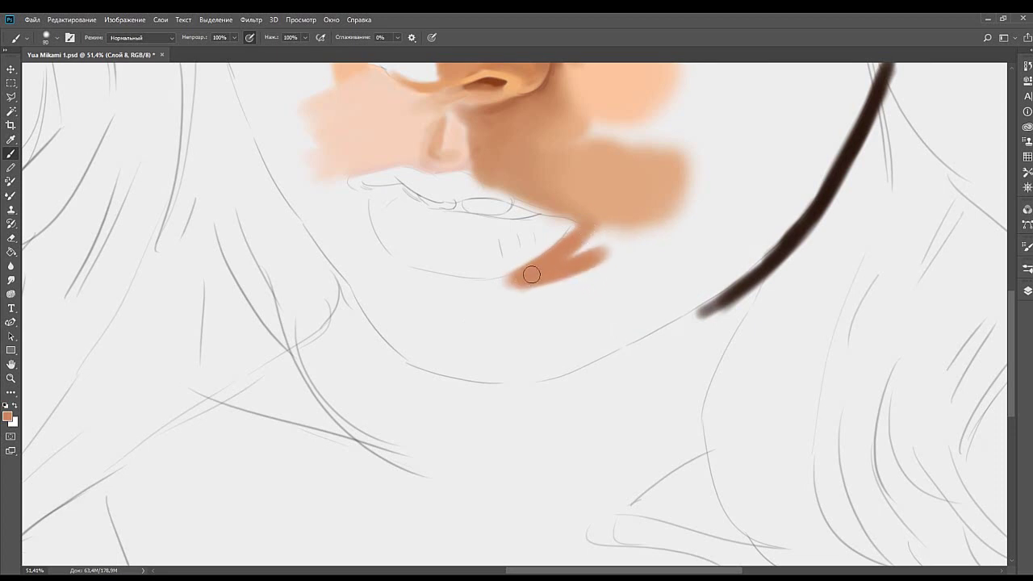
pyautogui.moveTo(531, 276)
pyautogui.mouseDown()
pyautogui.moveTo(445, 279)
pyautogui.moveTo(555, 282)
pyautogui.moveTo(523, 287)
pyautogui.mouseUp()
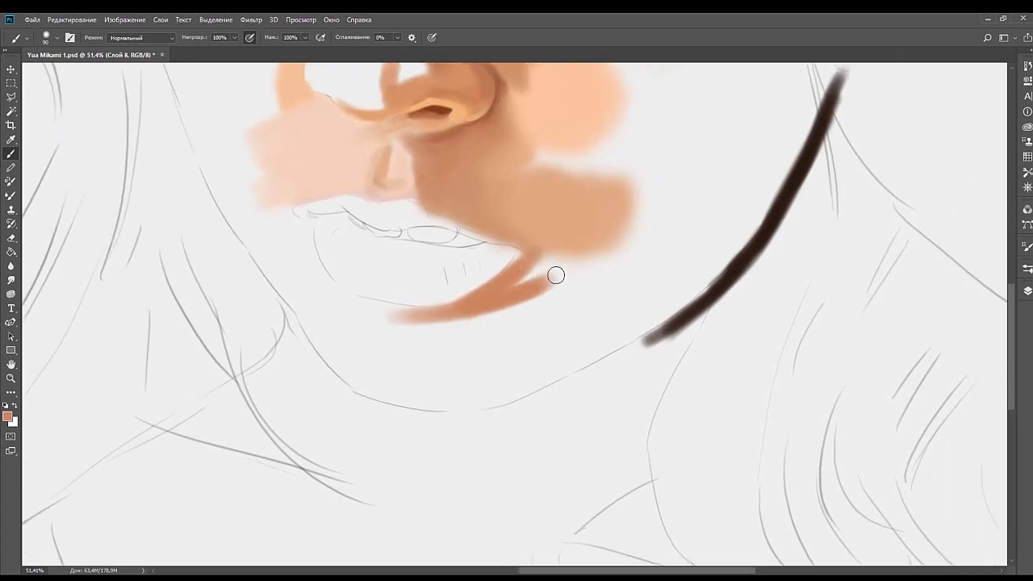
# Lighten and widen the shadow patch beside the mouth corner with sampled light tan using a size 100 brush.
pyautogui.keyDown('alt'); pyautogui.click(541, 211); pyautogui.keyUp('alt')
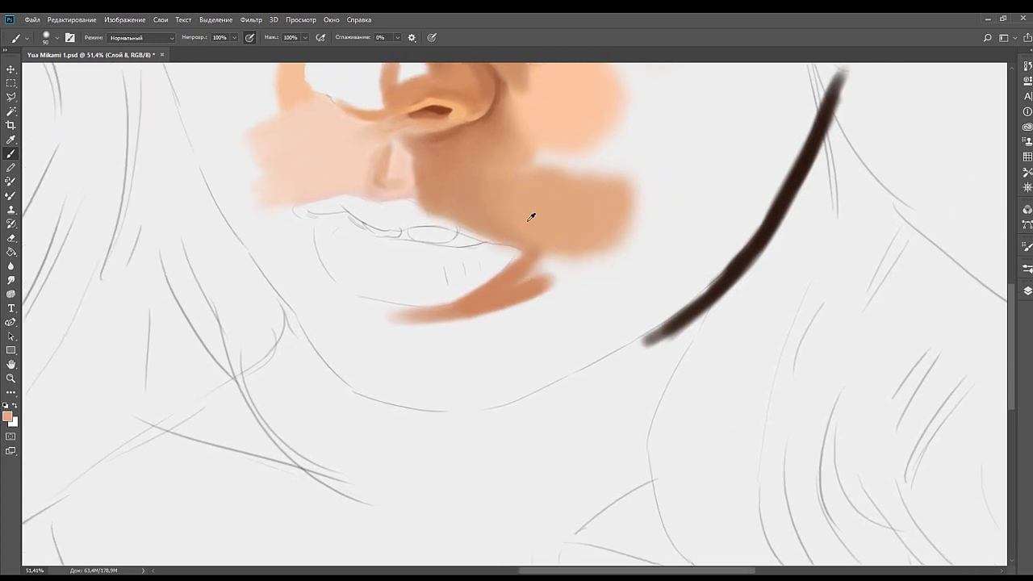
pyautogui.moveTo(522, 281)
pyautogui.mouseDown()
pyautogui.moveTo(498, 302)
pyautogui.moveTo(463, 307)
pyautogui.moveTo(527, 306)
pyautogui.moveTo(557, 280)
pyautogui.moveTo(521, 407)
pyautogui.mouseUp()
pyautogui.press(']')
pyautogui.moveTo(585, 254); pyautogui.dragTo(636, 371)
pyautogui.moveTo(586, 212)
pyautogui.mouseDown()
pyautogui.moveTo(562, 244)
pyautogui.moveTo(567, 396)
pyautogui.moveTo(585, 279)
pyautogui.moveTo(566, 234)
pyautogui.mouseUp()
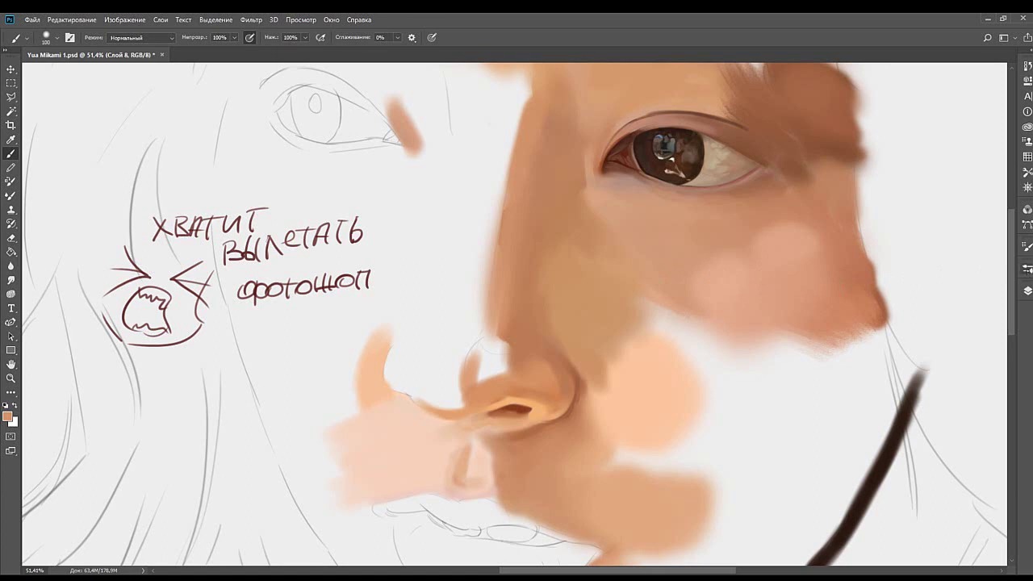
# Lay a soft skin tone into the white gap at the nose tip with a size 175 brush, then size 125.
pyautogui.click(860, 305)
pyautogui.press(']')
pyautogui.press(']')
pyautogui.press(']')
pyautogui.press('[')
pyautogui.press(']')
pyautogui.press(']')
pyautogui.moveTo(536, 287)
pyautogui.mouseDown()
pyautogui.moveTo(545, 316)
pyautogui.moveTo(505, 377)
pyautogui.moveTo(514, 323)
pyautogui.mouseUp()
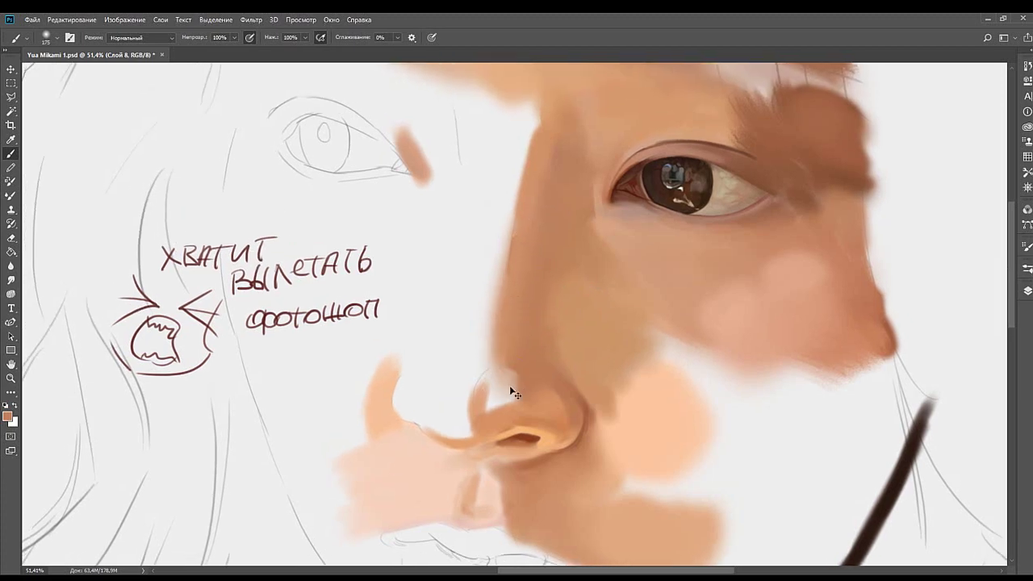
pyautogui.scroll(-2, 508, 404)
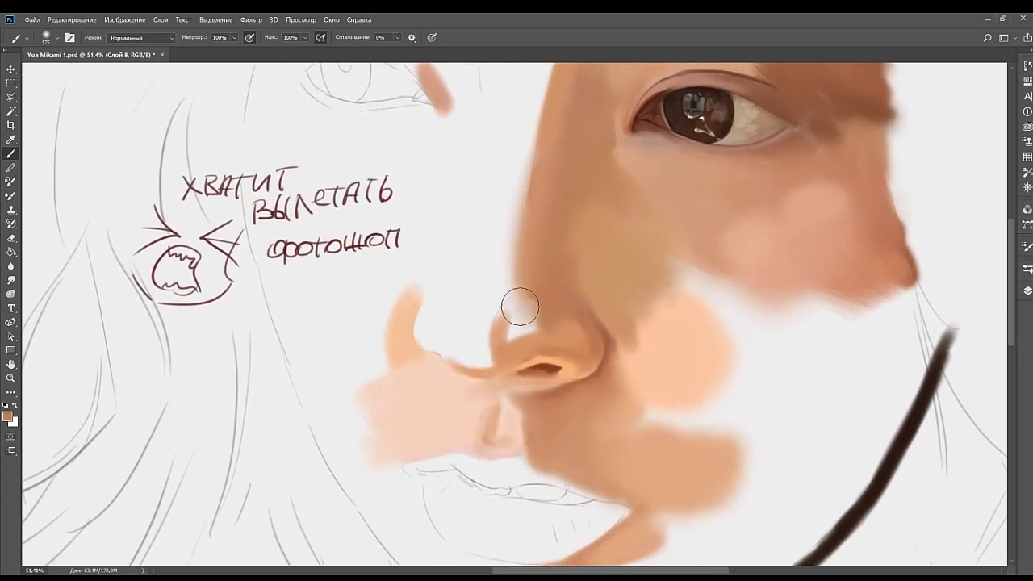
pyautogui.press('[')
pyautogui.press('[')
pyautogui.moveTo(525, 330)
pyautogui.mouseDown()
pyautogui.moveTo(511, 350)
pyautogui.moveTo(567, 332)
pyautogui.mouseUp()
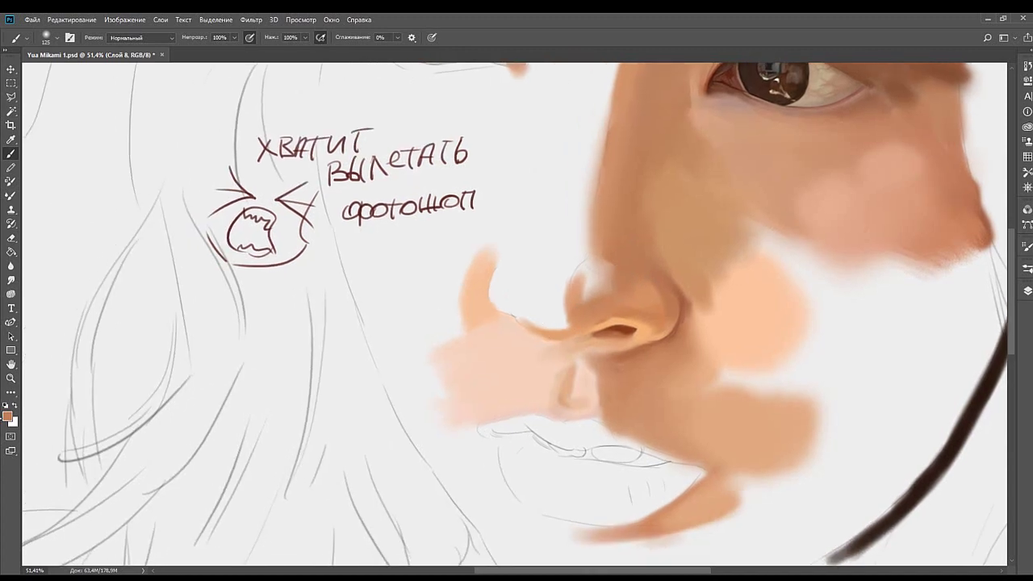
# Fill the remaining white gap on the nose tip with sampled orange-brown skin tones using a size 125 brush.
pyautogui.press('i')
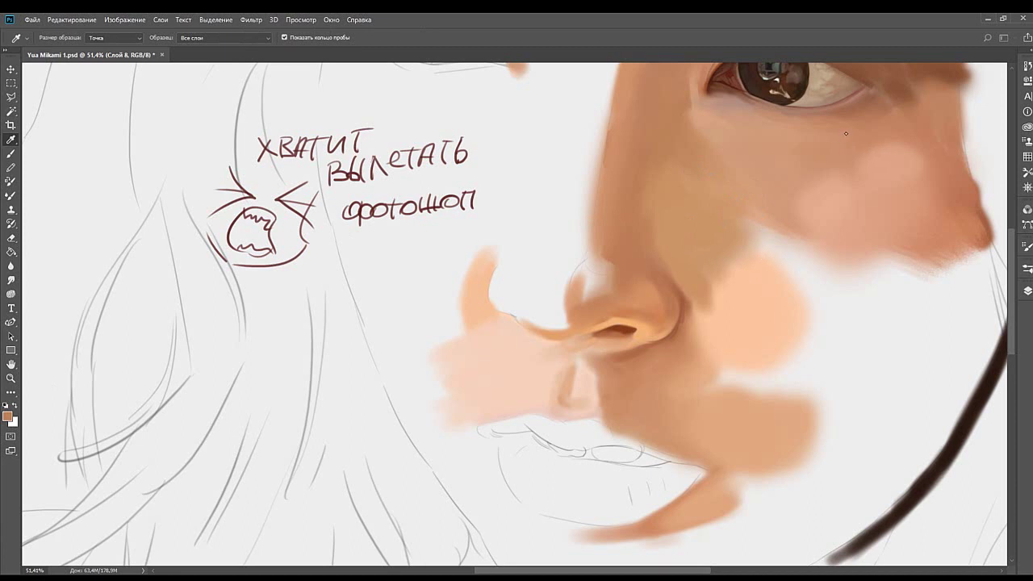
pyautogui.press('b')
pyautogui.hscroll(1, 650, 231)
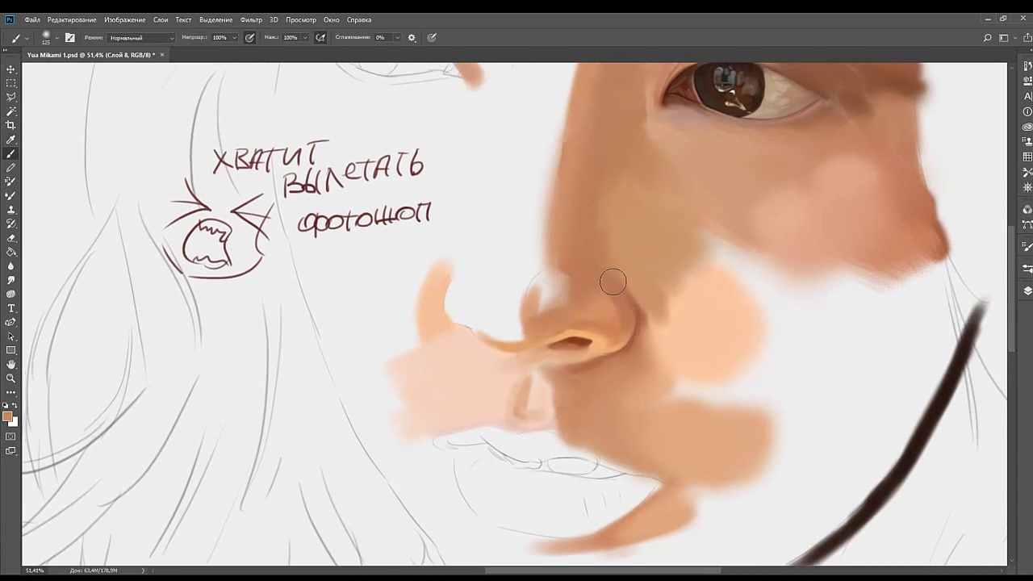
pyautogui.moveTo(539, 335)
pyautogui.mouseDown()
pyautogui.moveTo(608, 264)
pyautogui.moveTo(534, 319)
pyautogui.moveTo(528, 337)
pyautogui.moveTo(589, 288)
pyautogui.moveTo(574, 307)
pyautogui.moveTo(540, 318)
pyautogui.moveTo(559, 300)
pyautogui.mouseUp()
pyautogui.keyDown('alt'); pyautogui.click(608, 265); pyautogui.keyUp('alt')
pyautogui.keyDown('alt'); pyautogui.click(553, 318); pyautogui.keyUp('alt')
pyautogui.keyDown('alt'); pyautogui.click(542, 316); pyautogui.keyUp('alt')
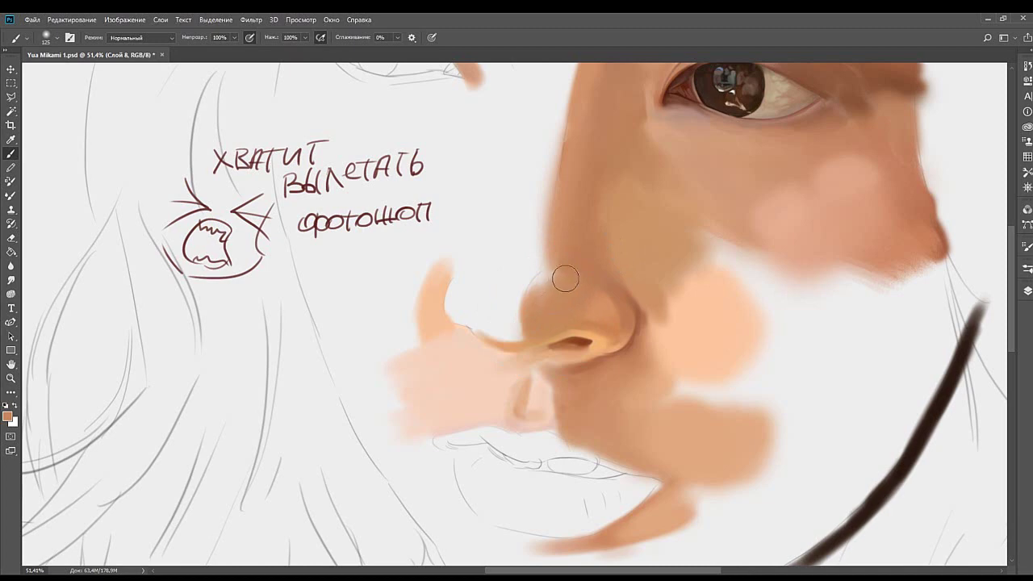
pyautogui.keyDown('alt'); pyautogui.click(551, 283); pyautogui.keyUp('alt')
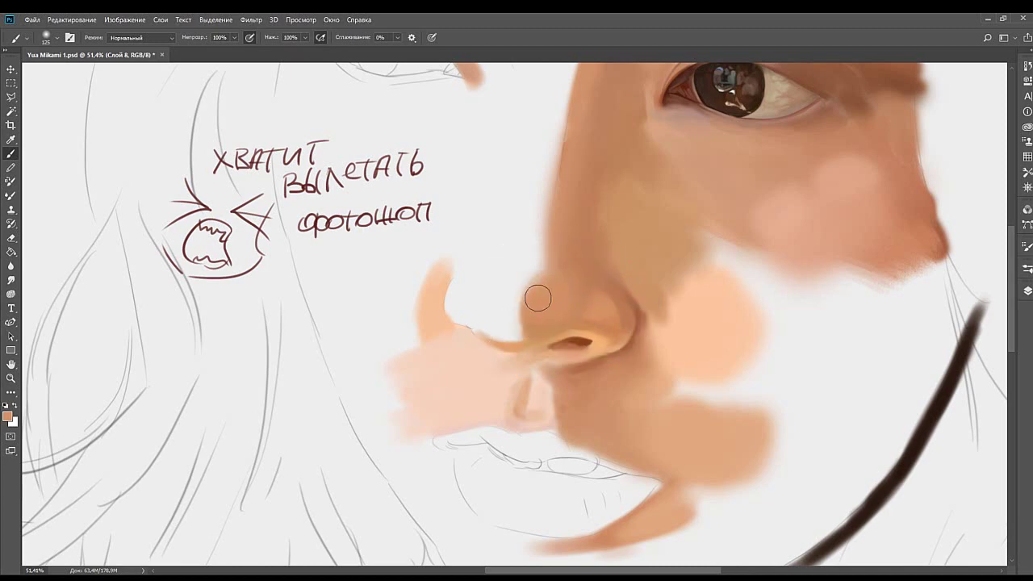
# Smooth the nose outline from the bridge down to the tip with a sampled light orange.
pyautogui.moveTo(570, 245); pyautogui.dragTo(541, 300)
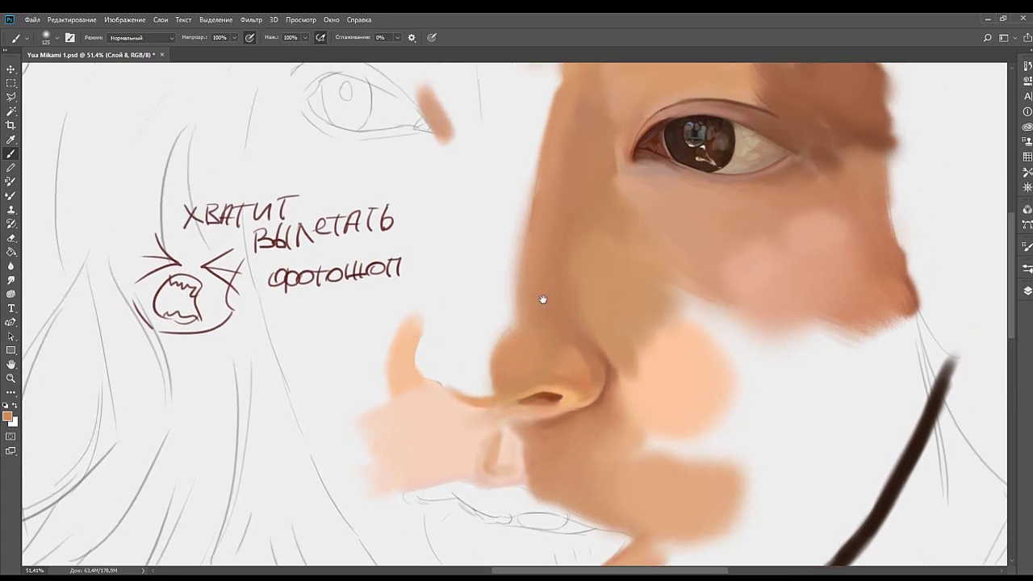
pyautogui.keyDown('alt'); pyautogui.click(515, 337); pyautogui.keyUp('alt')
pyautogui.moveTo(507, 334); pyautogui.dragTo(519, 313)
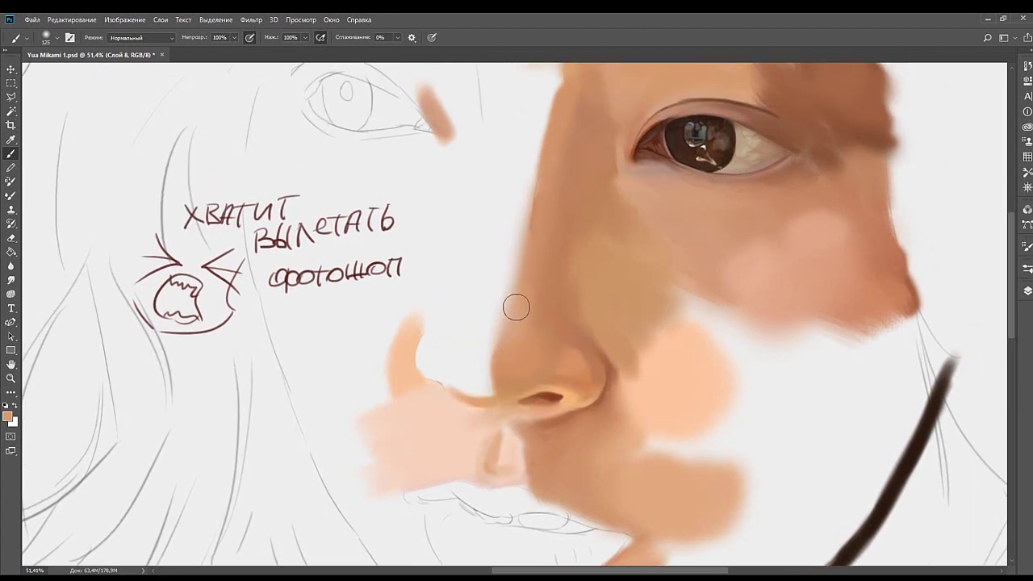
pyautogui.click(533, 324)
pyautogui.moveTo(571, 334); pyautogui.dragTo(563, 338)
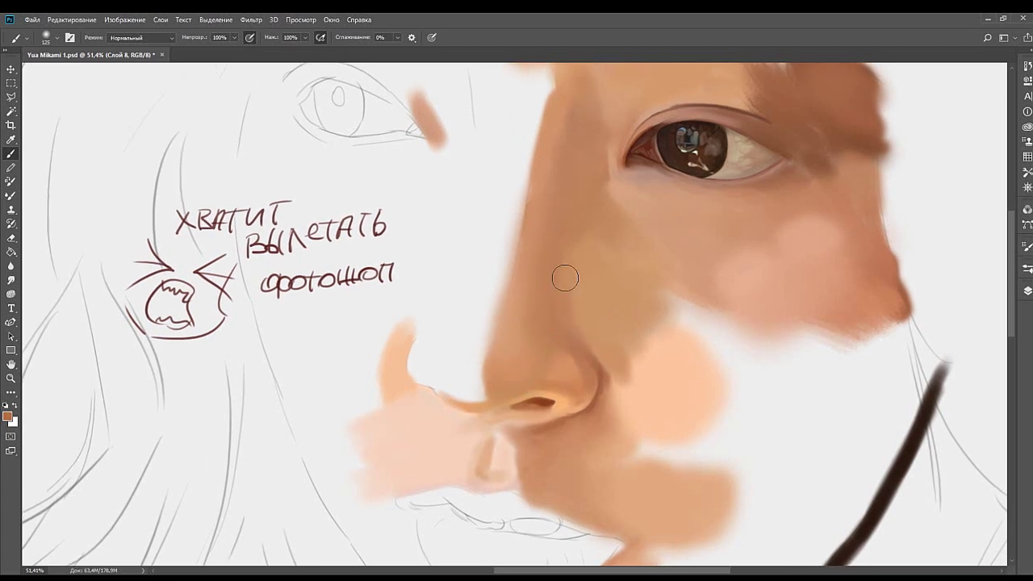
# Shade the upper crease of the nostril wing in brown with a size 70 brush.
pyautogui.press('[')
pyautogui.press('[')
pyautogui.press('[')
pyautogui.press('[')
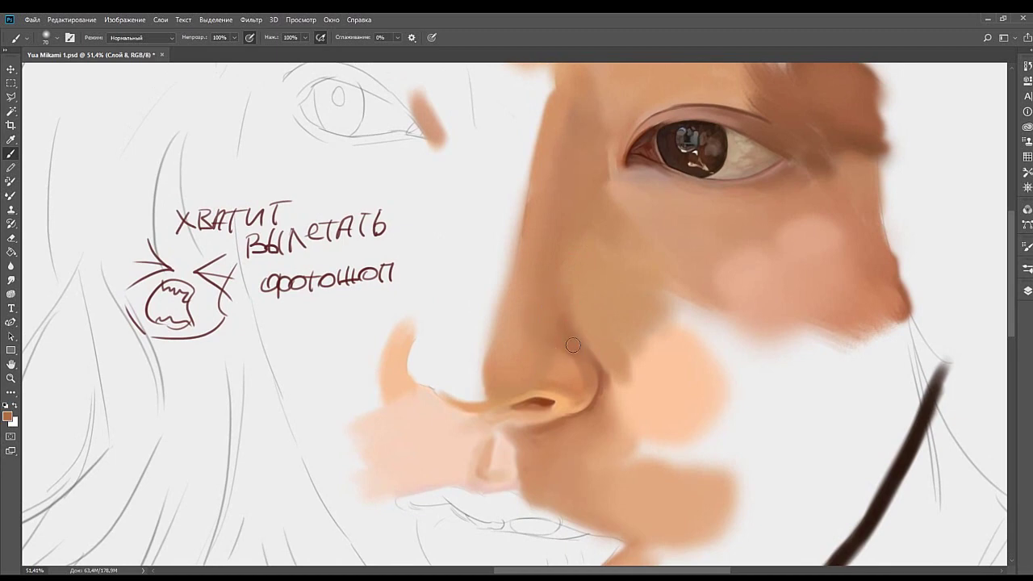
pyautogui.moveTo(569, 305); pyautogui.dragTo(546, 347)
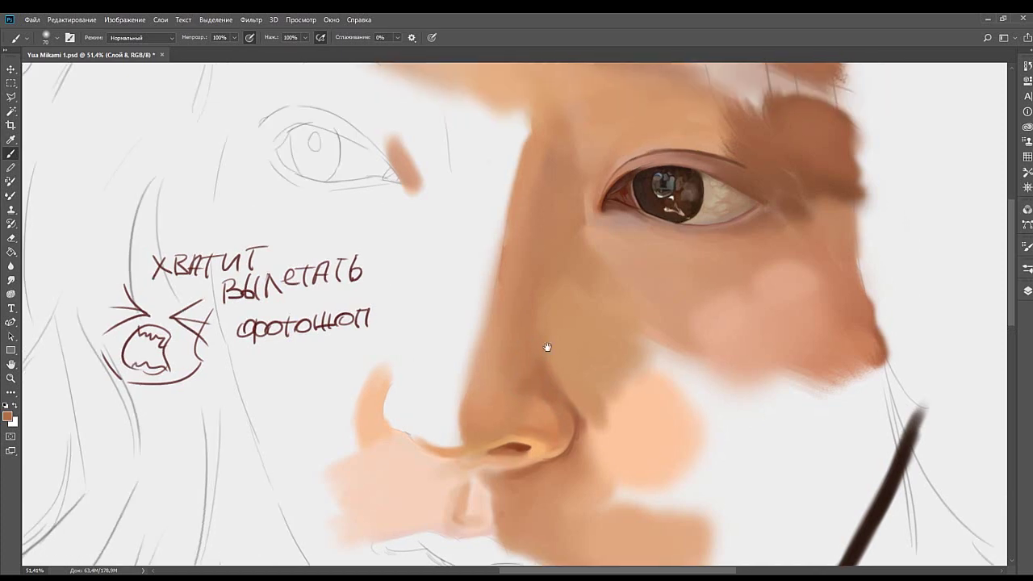
# Blend the lower side of the nose above the nostril with sampled browns using size 90 to 125 brushes.
pyautogui.press(']')
pyautogui.press(']')
pyautogui.press(']')
pyautogui.press(']')
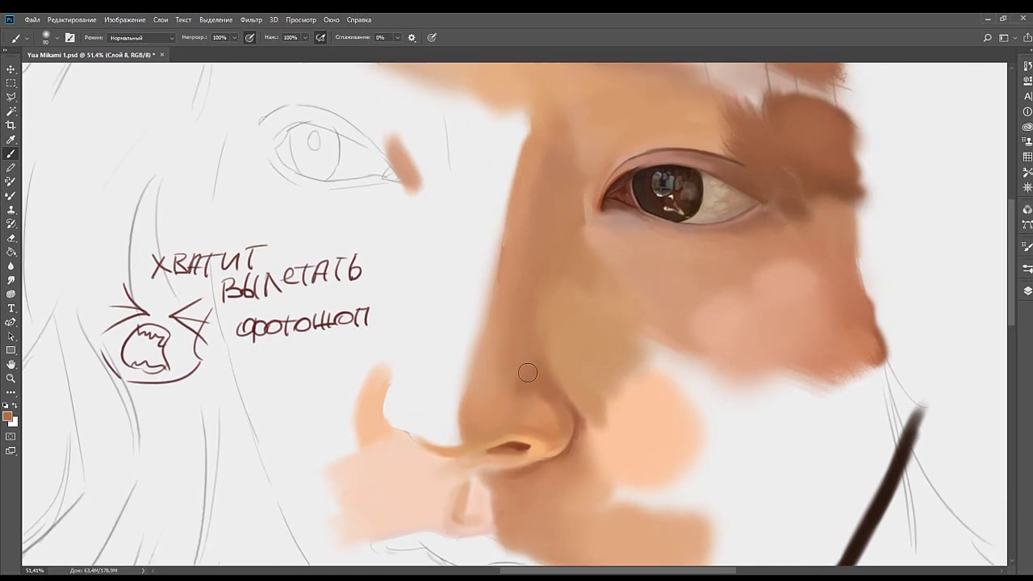
pyautogui.keyDown('alt'); pyautogui.click(523, 375); pyautogui.keyUp('alt')
pyautogui.moveTo(515, 386)
pyautogui.mouseDown()
pyautogui.moveTo(537, 342)
pyautogui.moveTo(525, 378)
pyautogui.mouseUp()
pyautogui.keyDown('alt'); pyautogui.click(528, 358); pyautogui.keyUp('alt')
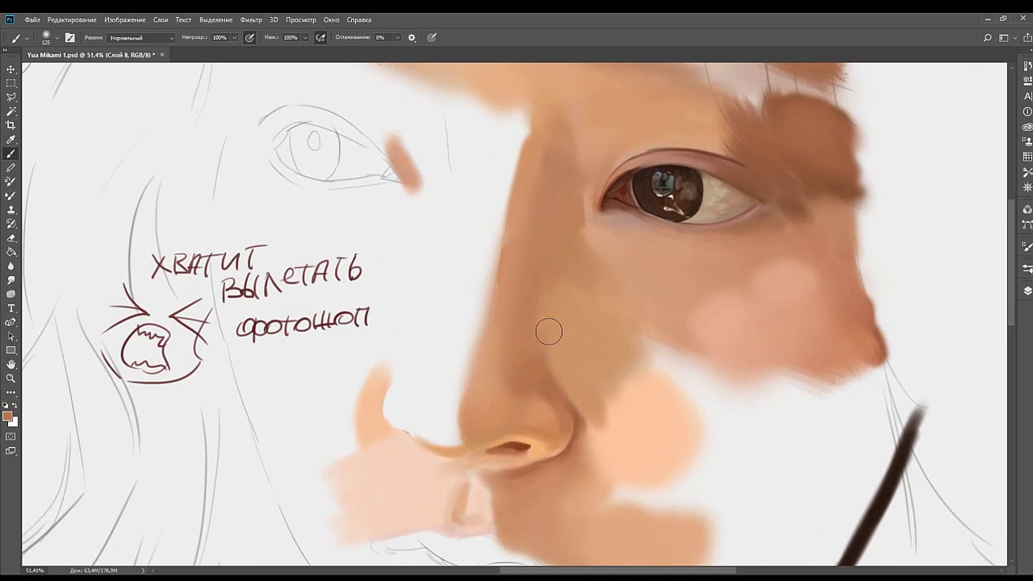
# Soften the transitions between the nose bridge and tip with sampled orange tones using a size 80 brush.
pyautogui.keyDown('alt'); pyautogui.click(522, 412); pyautogui.keyUp('alt')
pyautogui.press('[')
pyautogui.press('[')
pyautogui.press('[')
pyautogui.moveTo(535, 306); pyautogui.dragTo(516, 317)
pyautogui.keyDown('alt'); pyautogui.click(514, 374); pyautogui.keyUp('alt')
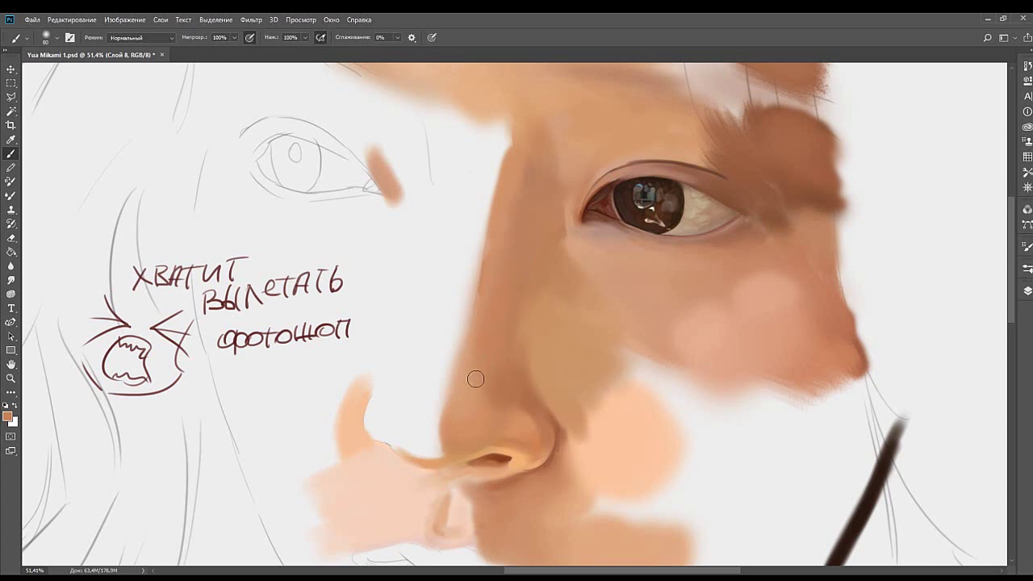
pyautogui.keyDown('alt'); pyautogui.click(504, 361); pyautogui.keyUp('alt')
pyautogui.keyDown('alt'); pyautogui.click(514, 365); pyautogui.keyUp('alt')
# Blend the shaded side of the nose towards the ochre cheek patch with size 125 and 100 brushes.
pyautogui.press(']')
pyautogui.press(']')
pyautogui.press(']')
pyautogui.moveTo(535, 254)
pyautogui.mouseDown()
pyautogui.moveTo(476, 283)
pyautogui.moveTo(564, 201)
pyautogui.moveTo(521, 269)
pyautogui.mouseUp()
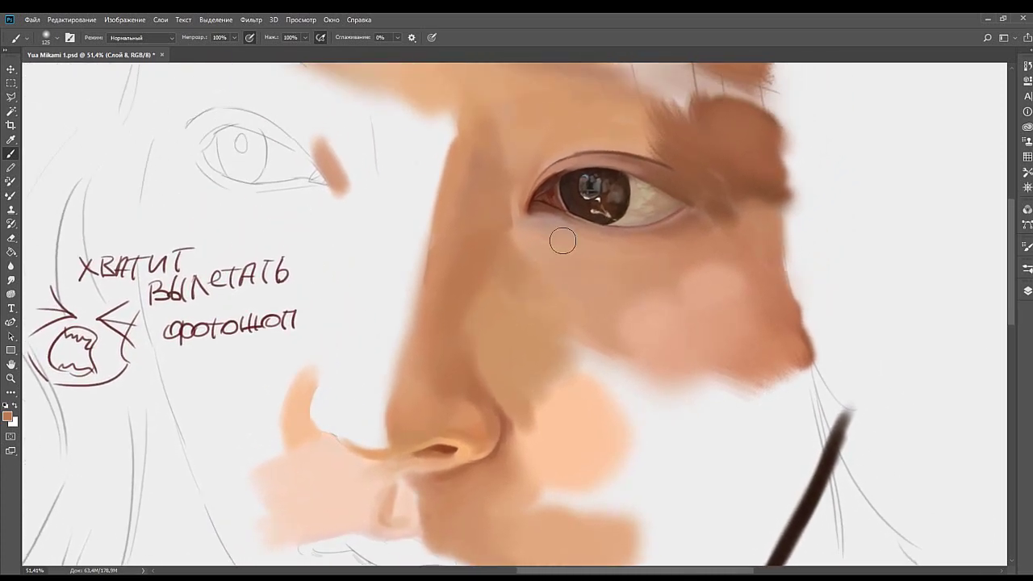
pyautogui.moveTo(499, 401); pyautogui.dragTo(541, 310)
pyautogui.press('[')
pyautogui.press('[')
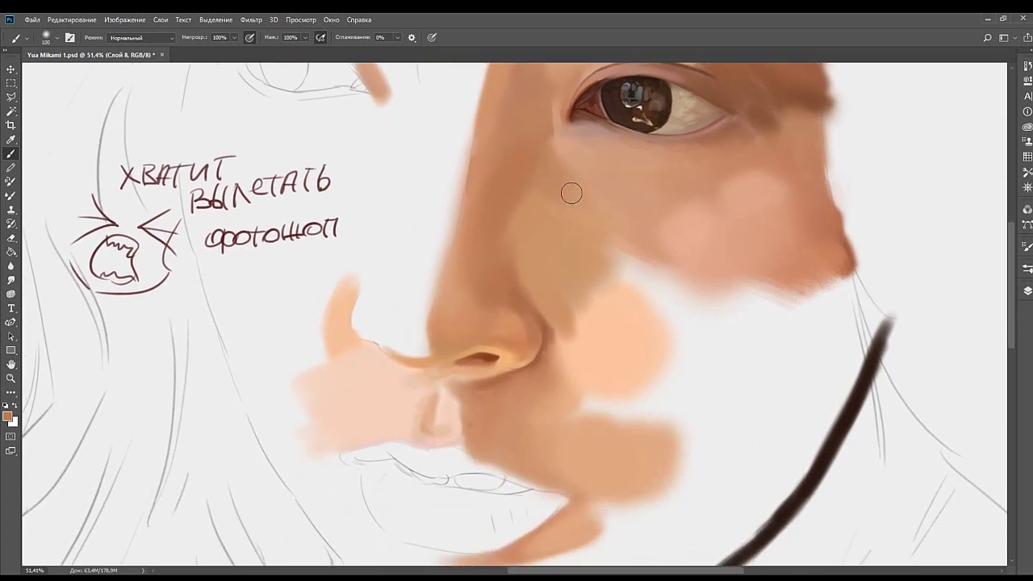
pyautogui.moveTo(530, 363); pyautogui.dragTo(576, 347)
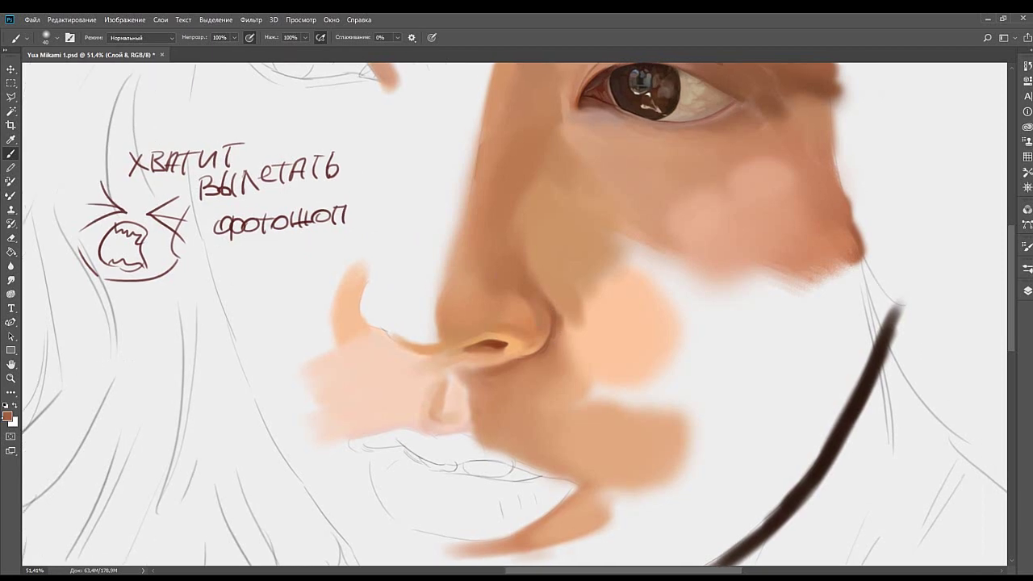
# Darken the crease around the nostril wing with dark brown, undoing and repainting strokes with a smaller brush.
pyautogui.press('i')
pyautogui.press('b')
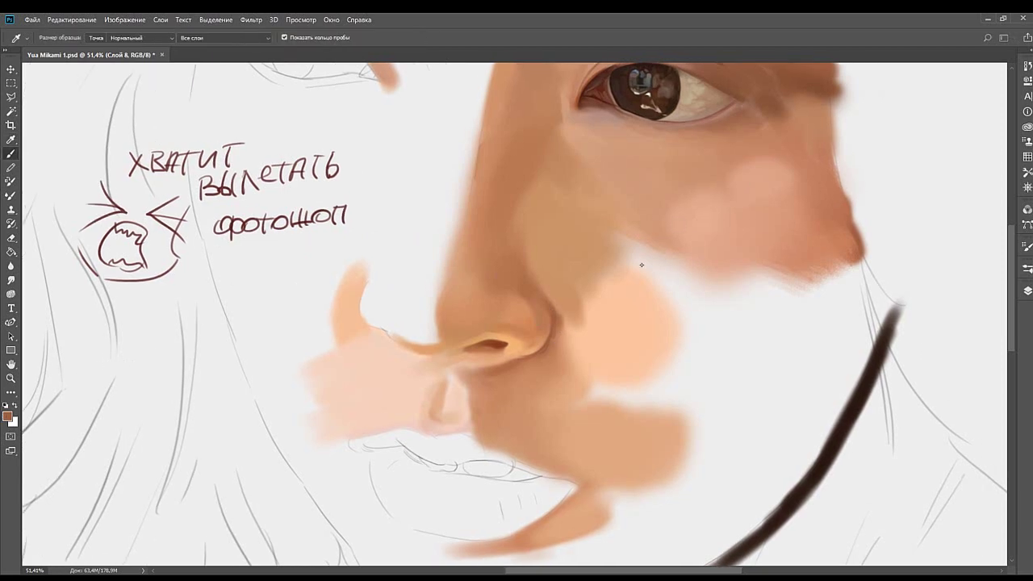
pyautogui.moveTo(512, 338)
pyautogui.mouseDown()
pyautogui.moveTo(567, 311)
pyautogui.moveTo(608, 313)
pyautogui.mouseUp()
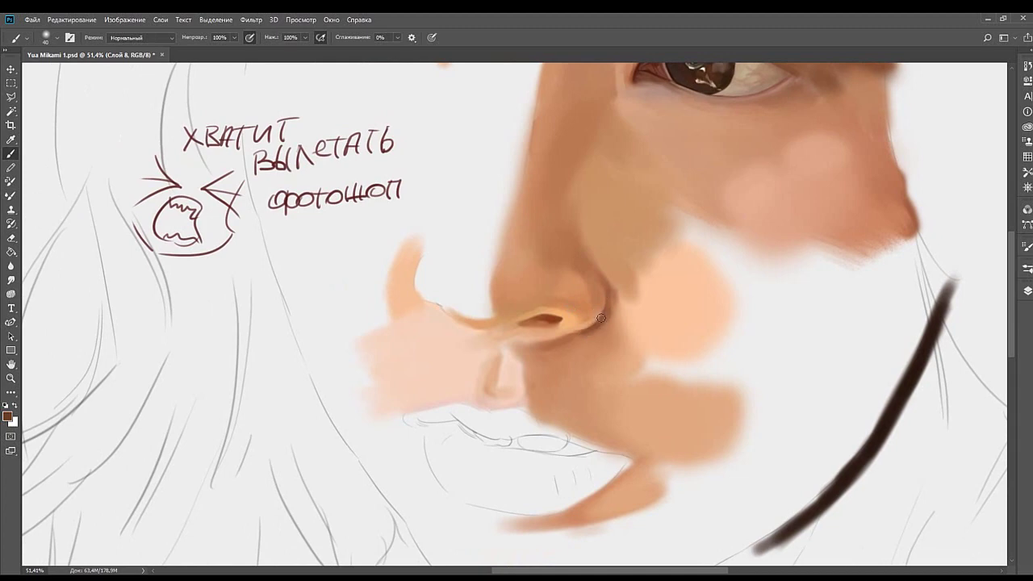
pyautogui.hotkey('ctrl', 'z')
pyautogui.press('[')
pyautogui.moveTo(604, 310)
pyautogui.mouseDown()
pyautogui.moveTo(569, 334)
pyautogui.moveTo(558, 363)
pyautogui.mouseUp()
pyautogui.press('[')
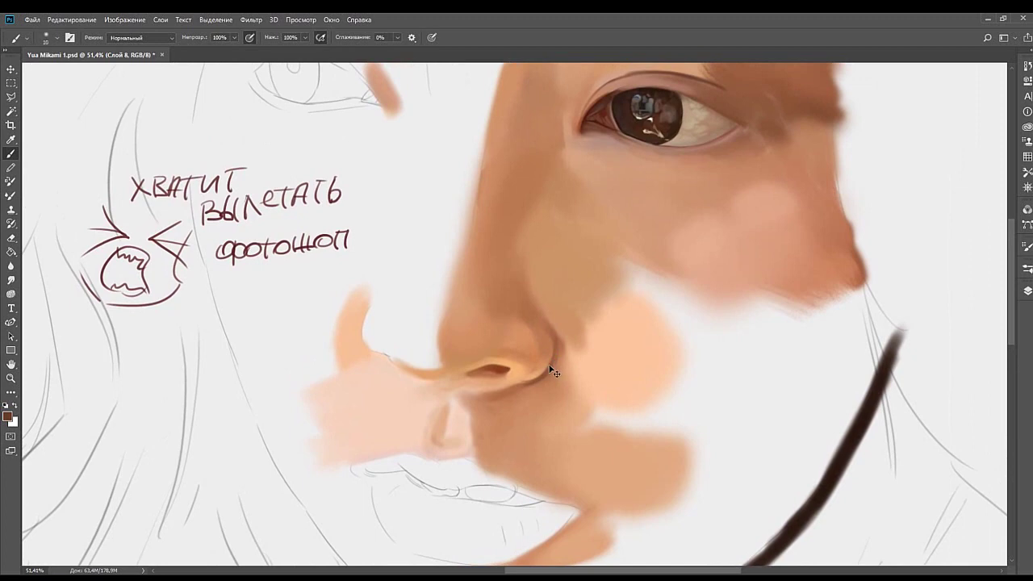
pyautogui.hotkey('ctrl', 'z')
pyautogui.moveTo(550, 374); pyautogui.dragTo(570, 340)
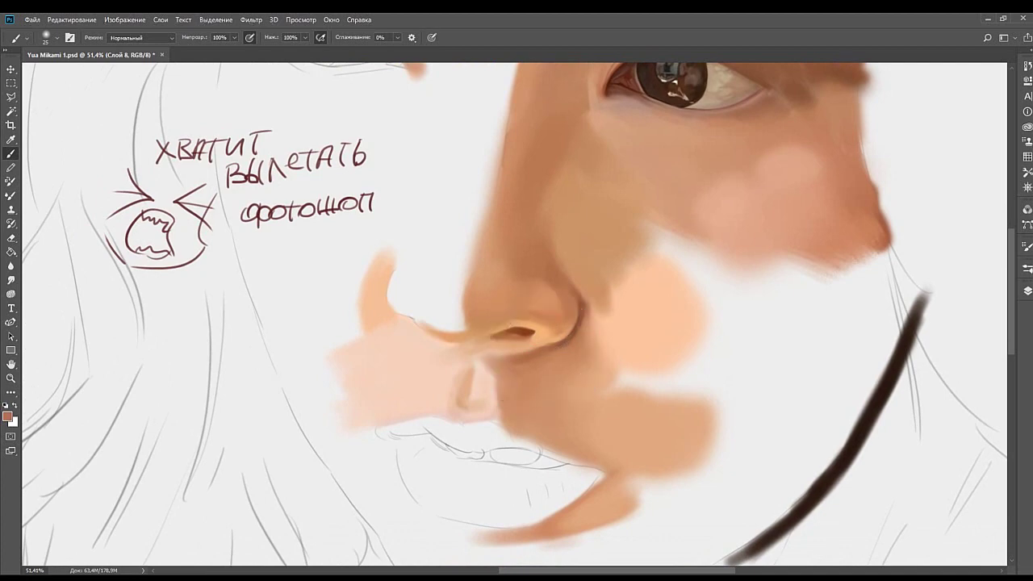
# Soften the nostril crease into the adjoining cheek with sampled brown and light tan, using size 40 to 125 brushes.
pyautogui.moveTo(586, 298); pyautogui.dragTo(541, 355)
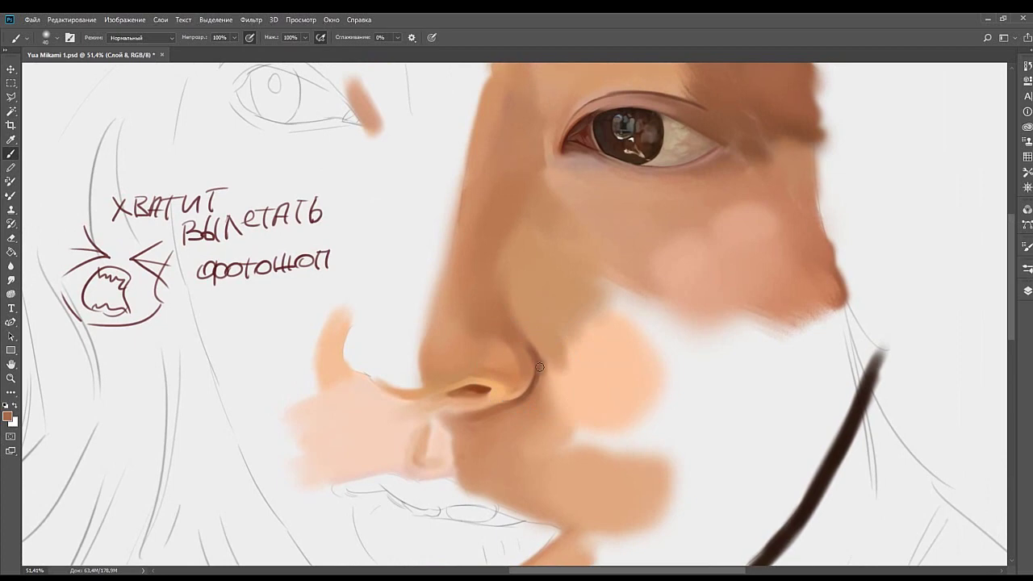
pyautogui.keyDown('alt'); pyautogui.click(535, 363); pyautogui.keyUp('alt')
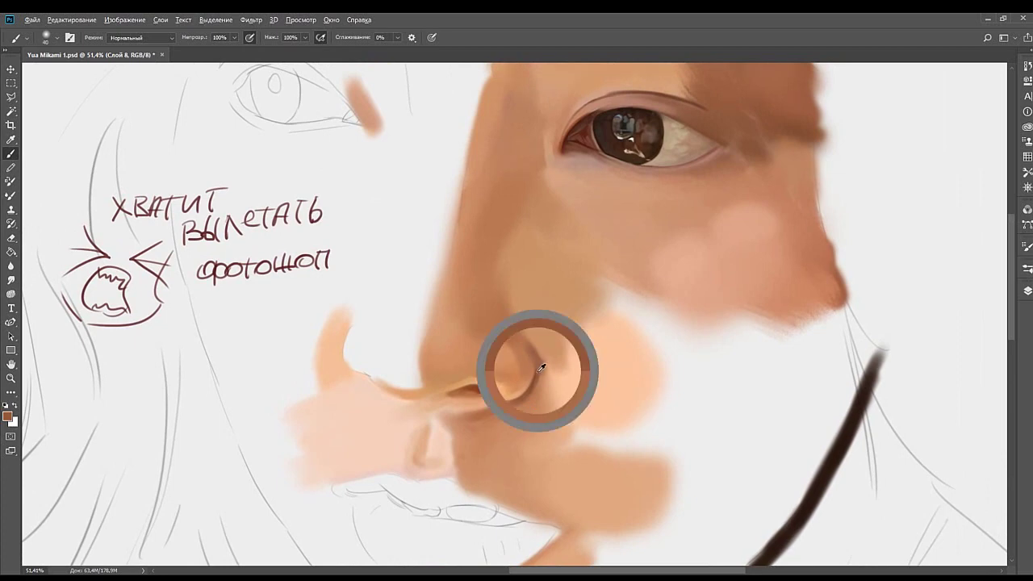
pyautogui.moveTo(555, 324); pyautogui.dragTo(504, 255)
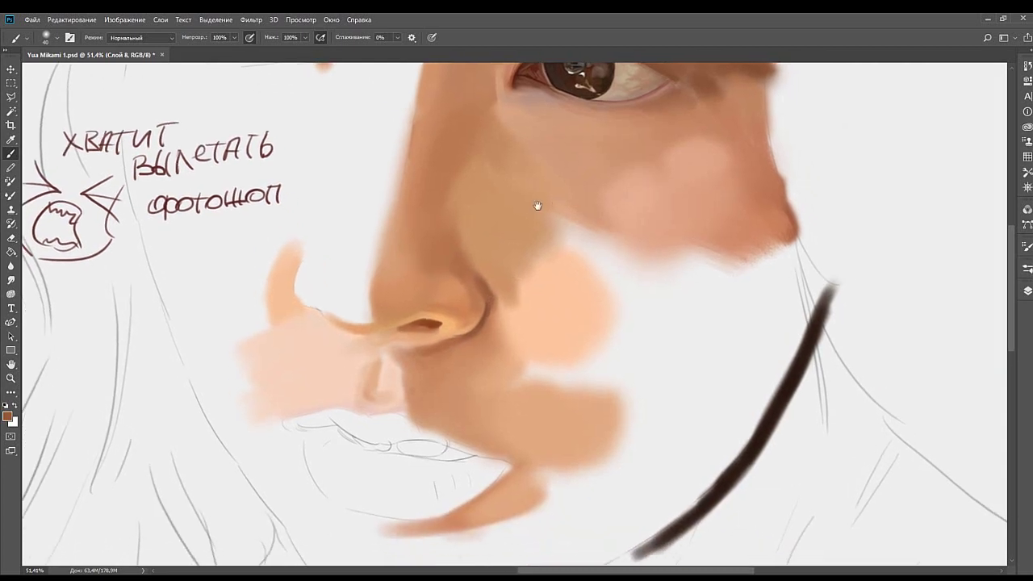
pyautogui.keyDown('alt'); pyautogui.click(202, 250); pyautogui.keyUp('alt')
pyautogui.moveTo(501, 298)
pyautogui.mouseDown()
pyautogui.moveTo(484, 344)
pyautogui.moveTo(495, 302)
pyautogui.mouseUp()
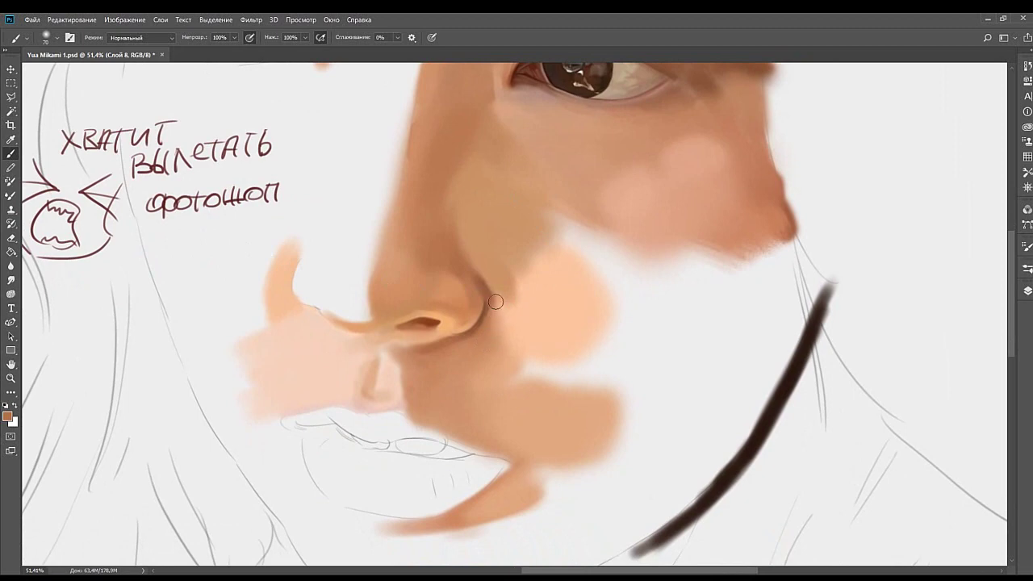
pyautogui.keyDown('alt'); pyautogui.click(494, 300); pyautogui.keyUp('alt')
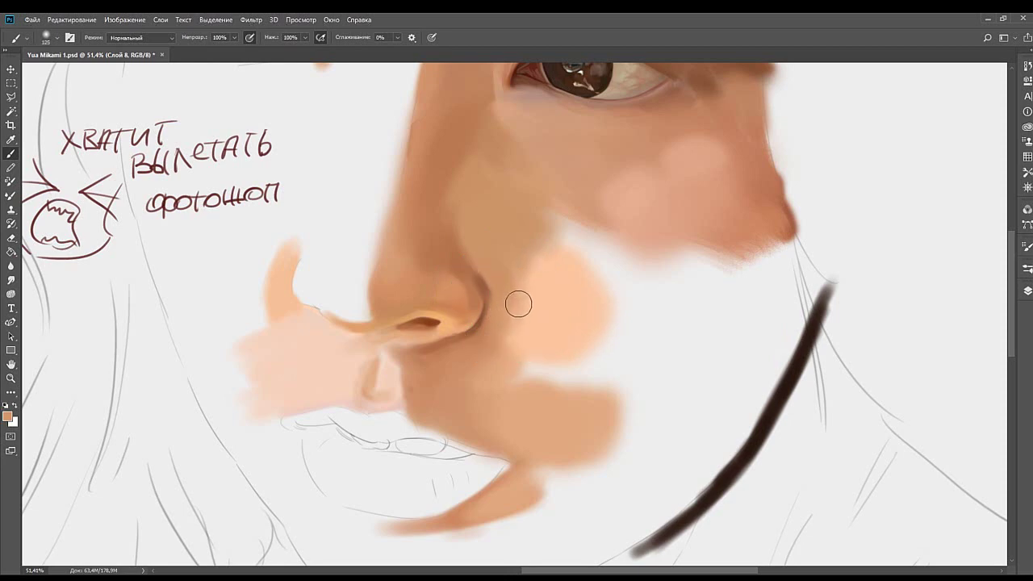
# Extend the light peach cheek patch down into the tan area beside the mouth with a size 125 brush.
pyautogui.keyDown('alt'); pyautogui.click(525, 305); pyautogui.keyUp('alt')
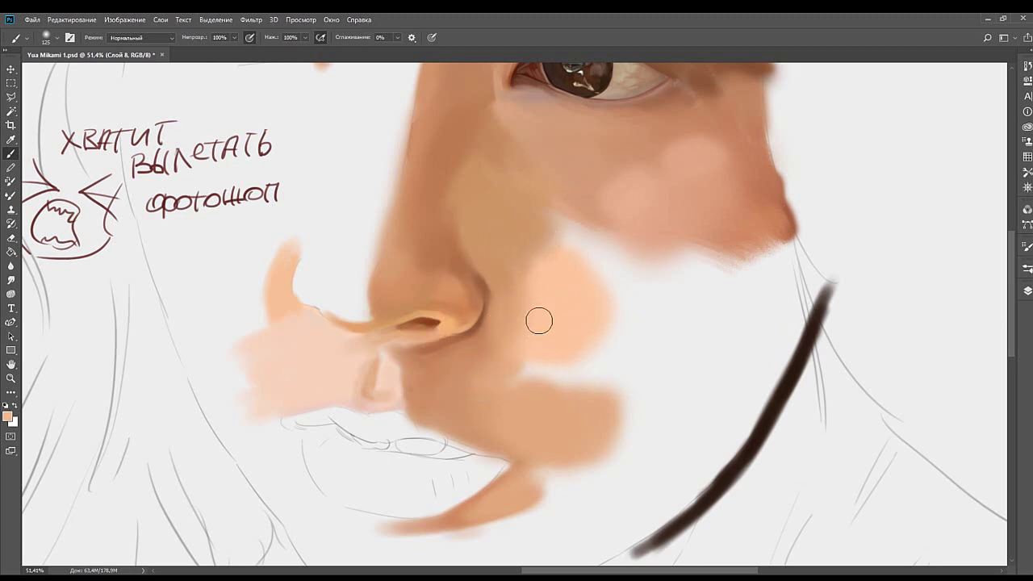
pyautogui.scroll(5, 539, 321)
pyautogui.press('alt')
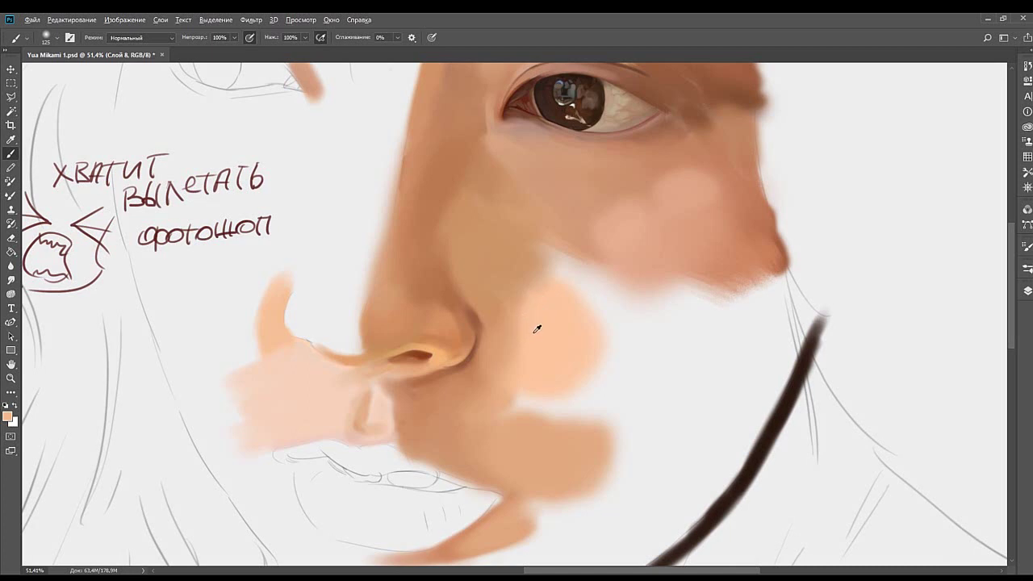
pyautogui.press('alt')
pyautogui.moveTo(530, 310)
pyautogui.mouseDown()
pyautogui.moveTo(524, 344)
pyautogui.moveTo(498, 302)
pyautogui.moveTo(503, 324)
pyautogui.mouseUp()
pyautogui.press('space')
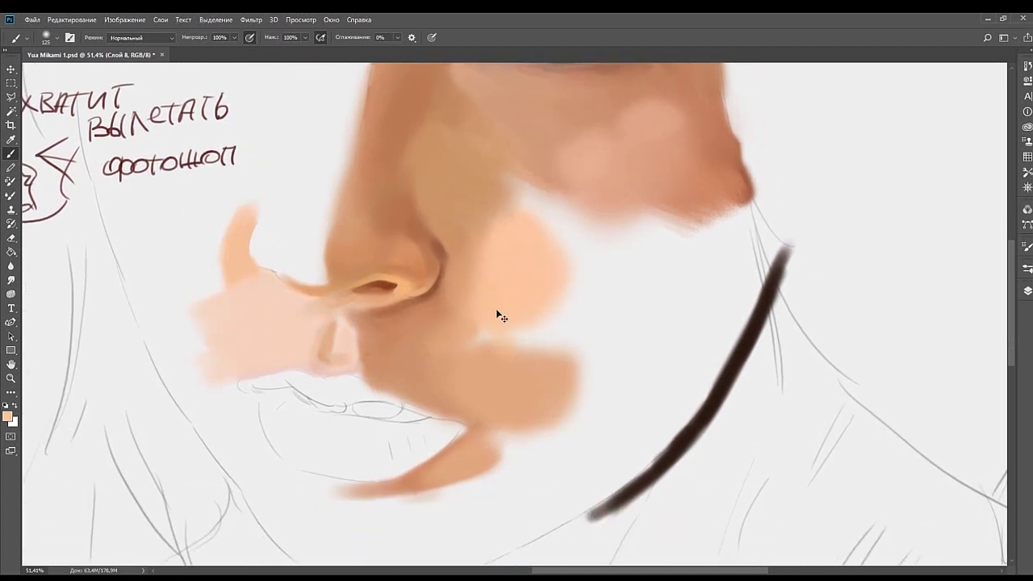
pyautogui.moveTo(489, 286)
pyautogui.mouseDown()
pyautogui.moveTo(481, 323)
pyautogui.moveTo(519, 382)
pyautogui.mouseUp()
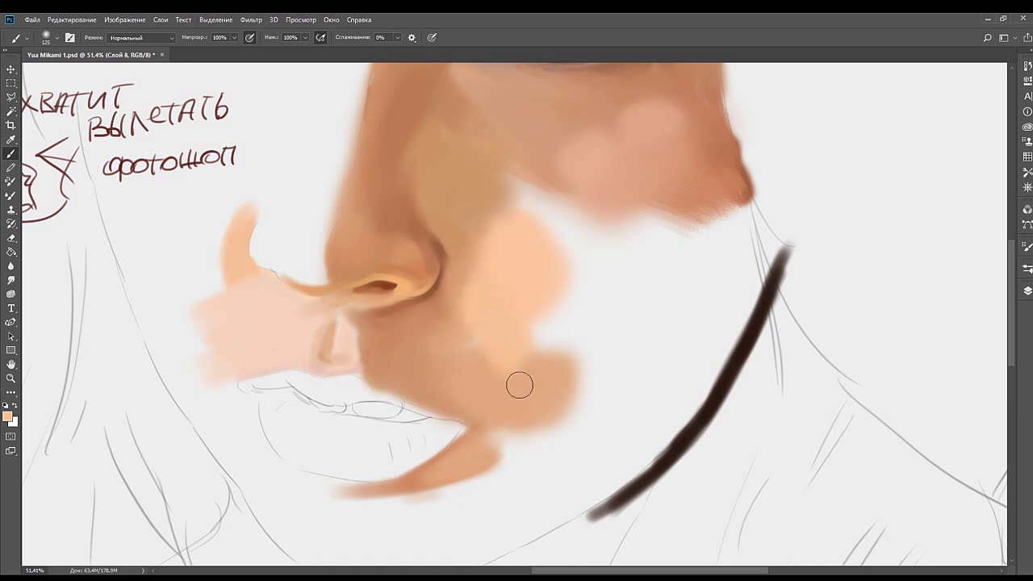
# Blend the peach patch's inner edge into the surrounding skin beside the mouth, alternating sampled tan and peach tones.
pyautogui.keyDown('alt'); pyautogui.click(456, 310); pyautogui.keyUp('alt')
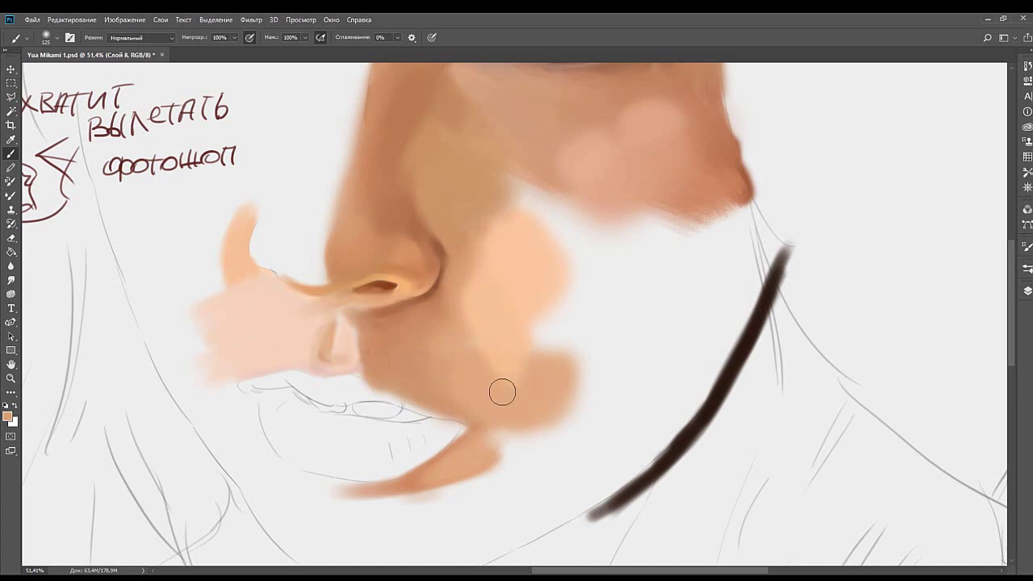
pyautogui.keyDown('alt'); pyautogui.click(503, 342); pyautogui.keyUp('alt')
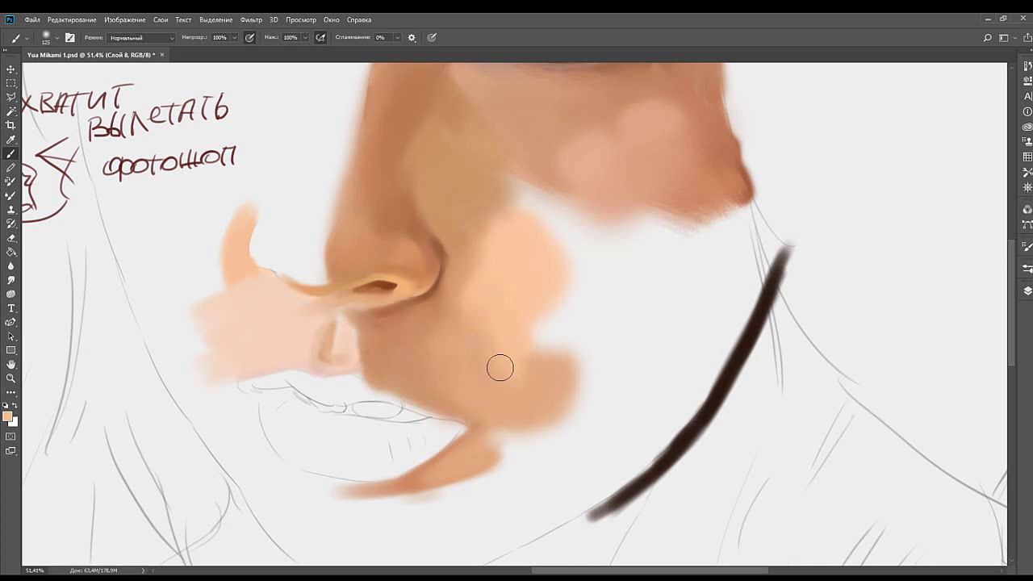
pyautogui.moveTo(500, 362); pyautogui.dragTo(588, 284)
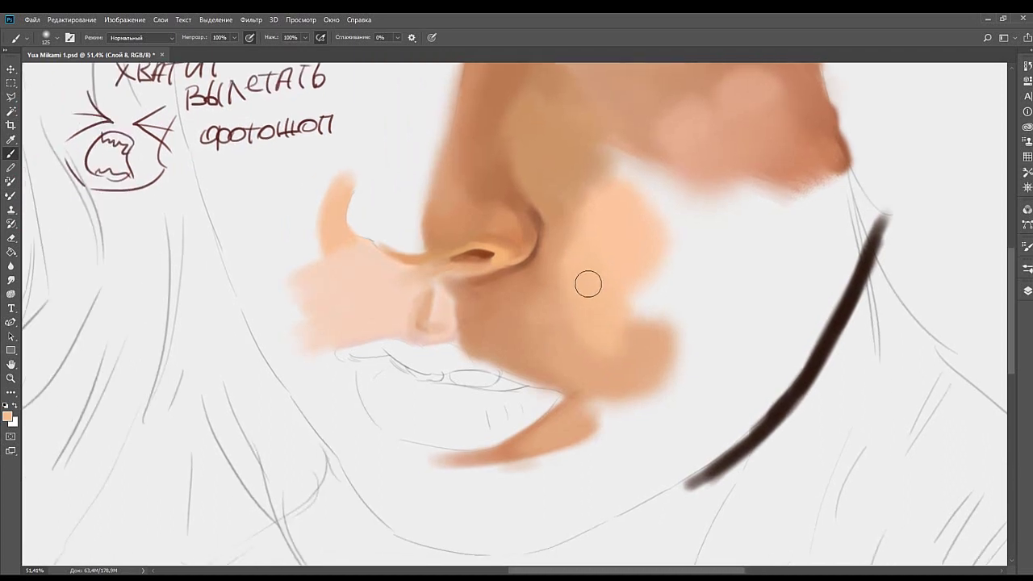
pyautogui.keyDown('alt'); pyautogui.click(552, 324); pyautogui.keyUp('alt')
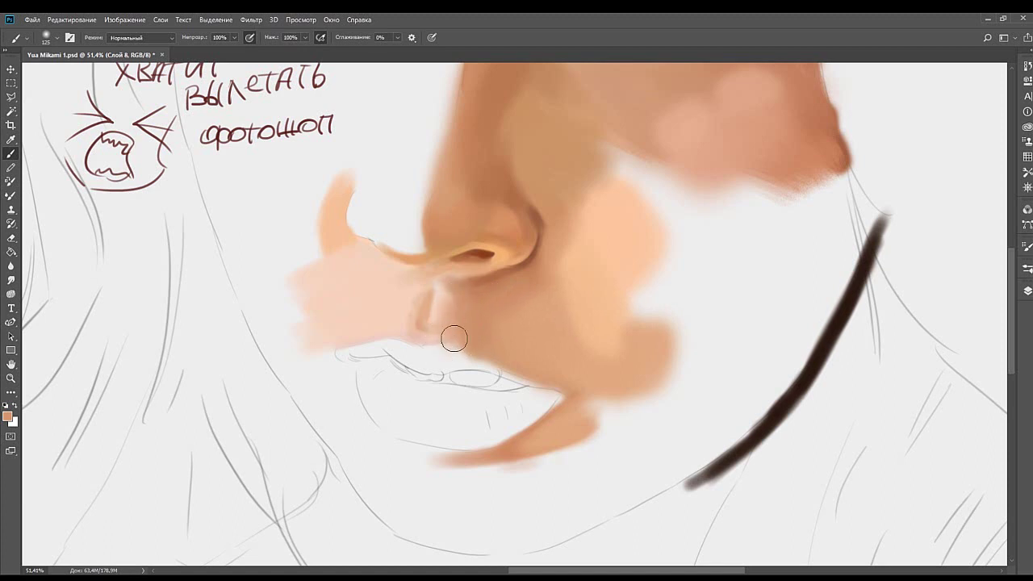
pyautogui.moveTo(609, 256)
pyautogui.mouseDown()
pyautogui.moveTo(521, 308)
pyautogui.moveTo(504, 403)
pyautogui.mouseUp()
# Examine the painted nose, eye and brow area from a wider view of the portrait and up close.
pyautogui.scroll(3, 507, 312)
pyautogui.hscroll(-5, 565, 292)
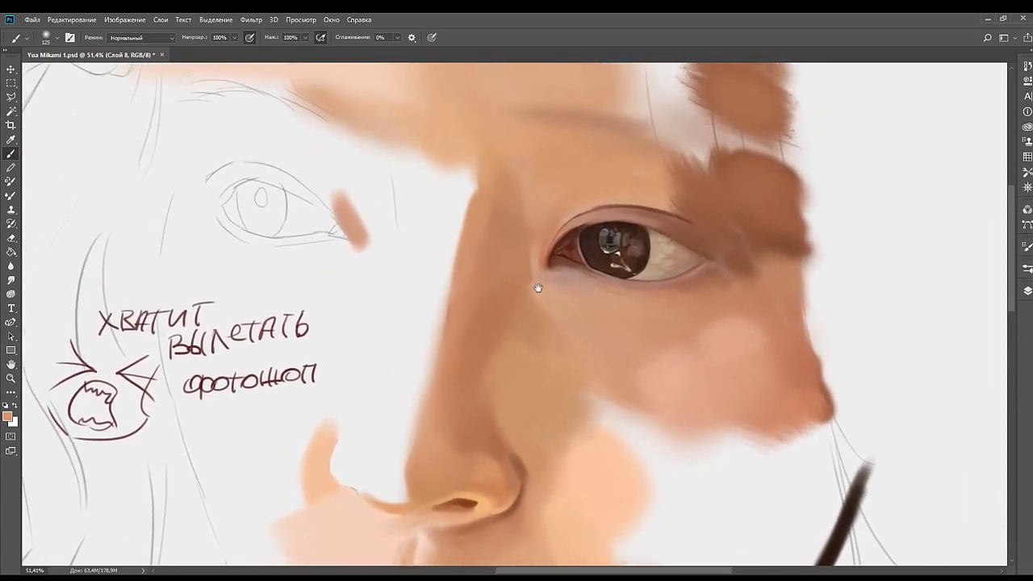
pyautogui.press('z')
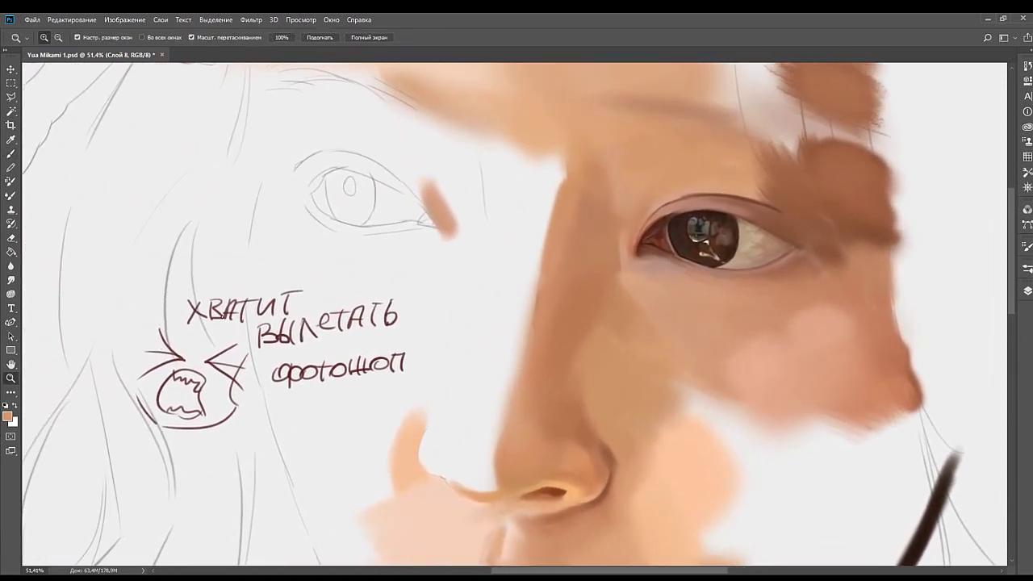
pyautogui.moveTo(628, 264); pyautogui.dragTo(530, 224)
pyautogui.moveTo(572, 258); pyautogui.dragTo(526, 337)
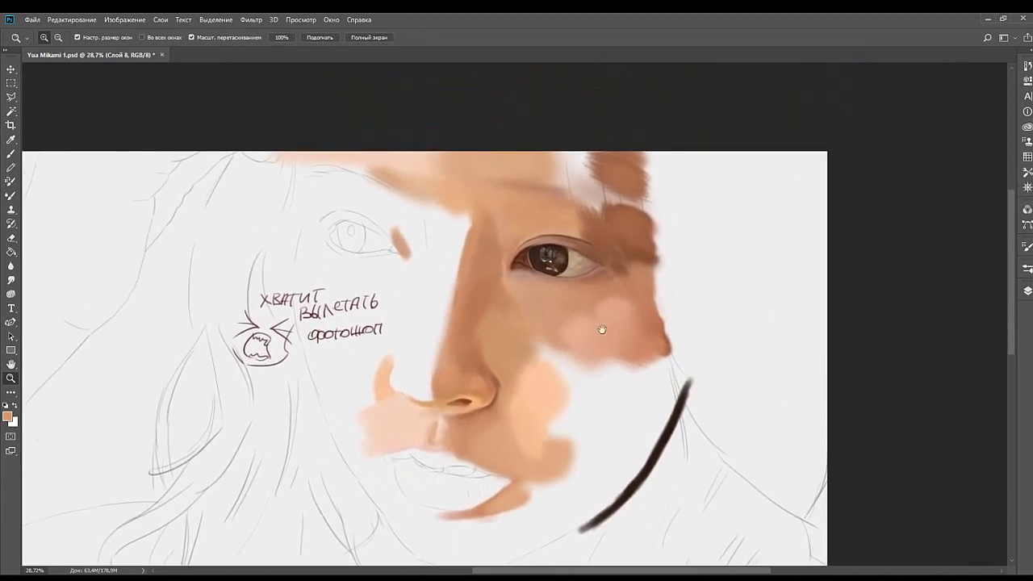
pyautogui.moveTo(601, 330); pyautogui.dragTo(562, 297)
pyautogui.moveTo(588, 250); pyautogui.dragTo(570, 226)
pyautogui.scroll(10, 583, 280)
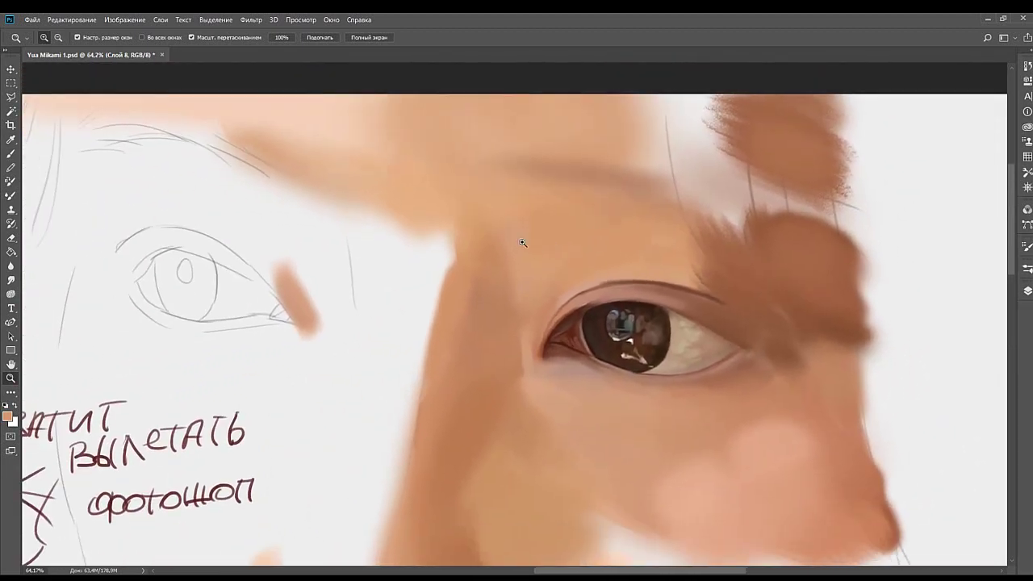
pyautogui.press('b')
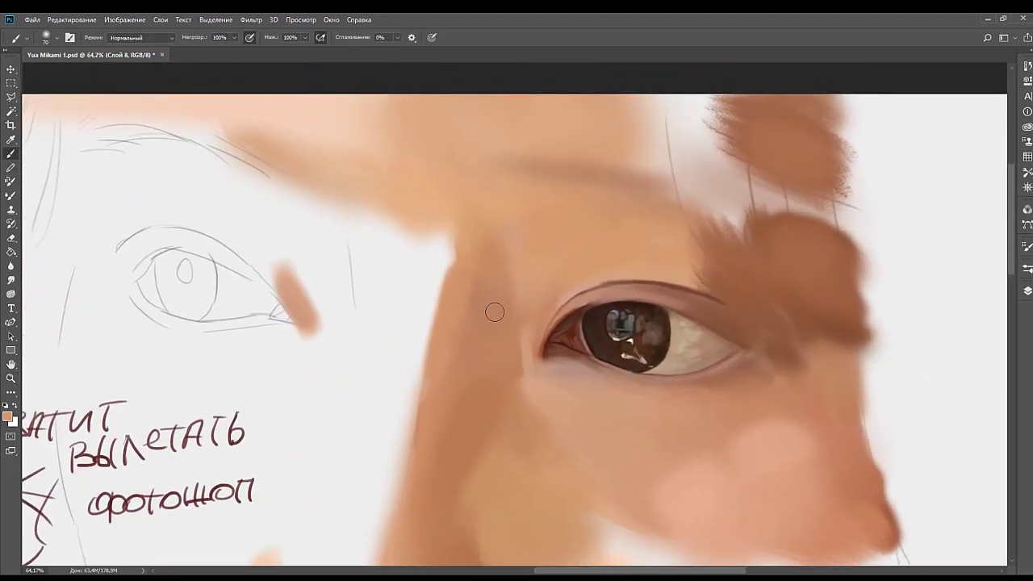
# Paint the jawline from the chin up over the end of the dark stroke in sampled orange-brown tones with a size 50 brush.
pyautogui.click(1009, 276)
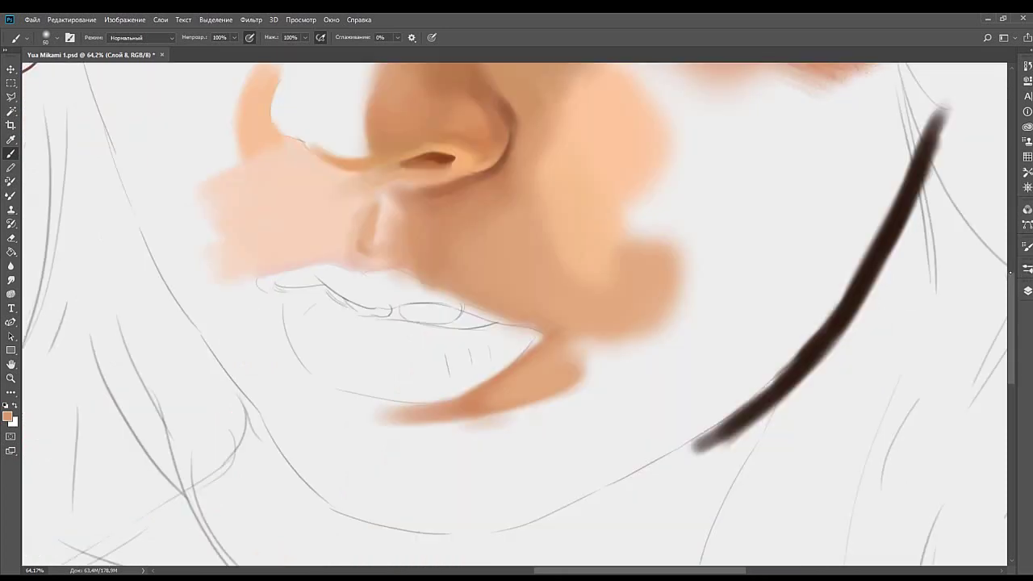
pyautogui.scroll(-5, 685, 331)
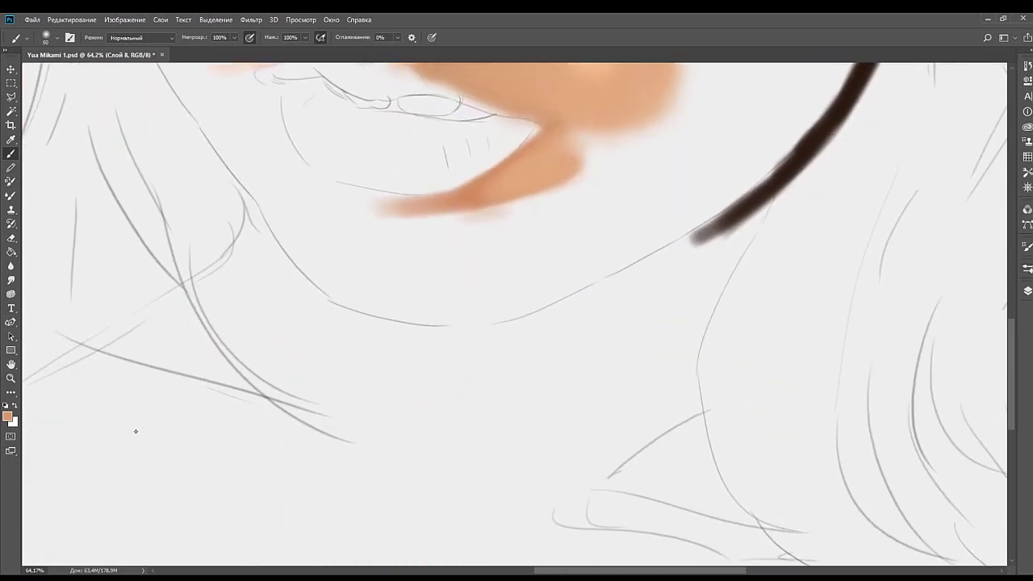
pyautogui.moveTo(555, 352)
pyautogui.mouseDown()
pyautogui.moveTo(643, 318)
pyautogui.moveTo(621, 290)
pyautogui.mouseUp()
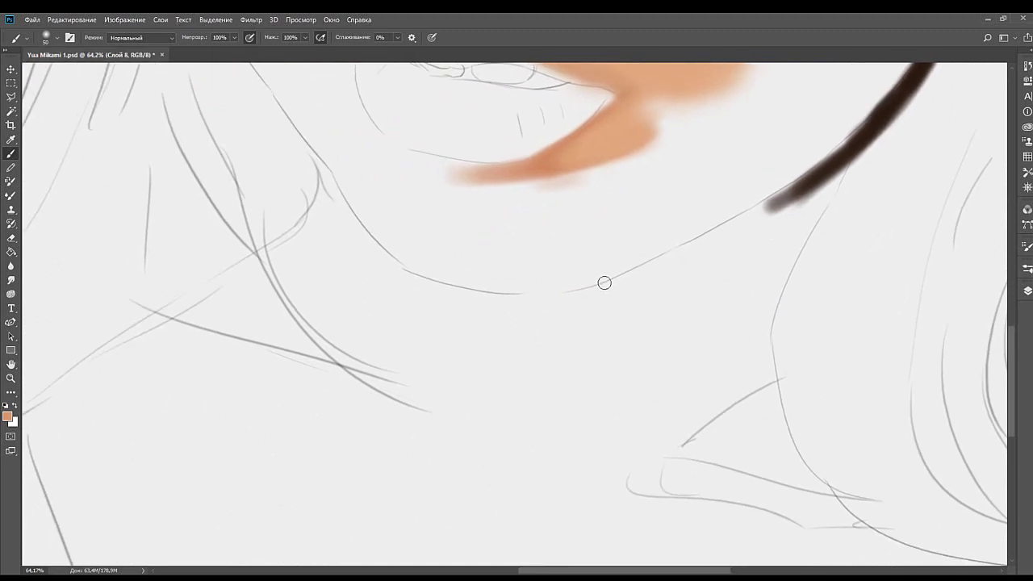
pyautogui.moveTo(556, 296)
pyautogui.mouseDown()
pyautogui.moveTo(705, 233)
pyautogui.moveTo(657, 269)
pyautogui.mouseUp()
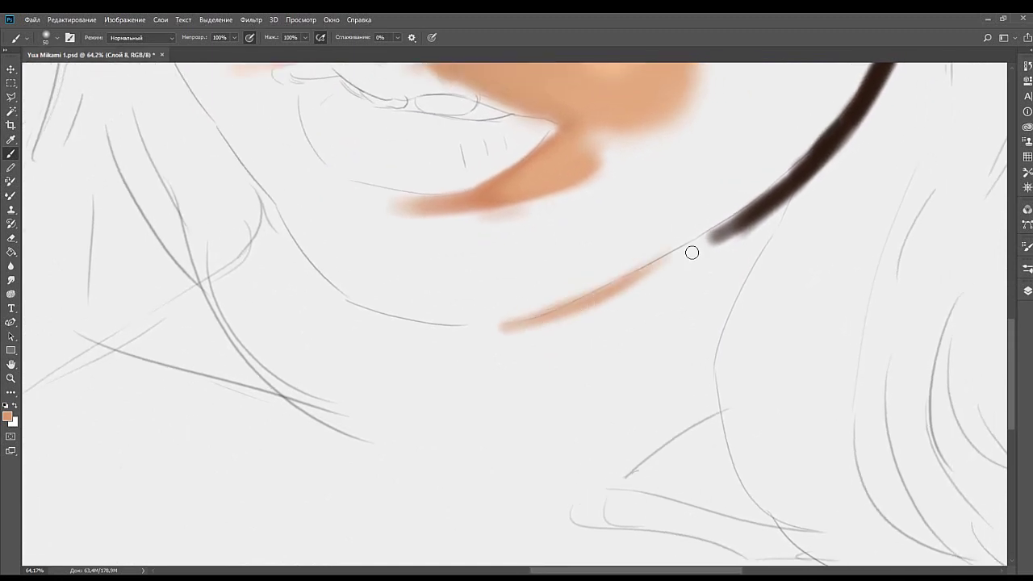
pyautogui.moveTo(604, 296); pyautogui.dragTo(709, 244)
pyautogui.moveTo(645, 279); pyautogui.dragTo(782, 195)
pyautogui.moveTo(737, 223)
pyautogui.mouseDown()
pyautogui.moveTo(781, 193)
pyautogui.moveTo(593, 293)
pyautogui.moveTo(712, 239)
pyautogui.moveTo(678, 257)
pyautogui.mouseUp()
pyautogui.keyDown('alt'); pyautogui.click(759, 202); pyautogui.keyUp('alt')
pyautogui.keyDown('alt'); pyautogui.click(750, 208); pyautogui.keyUp('alt')
pyautogui.keyDown('alt'); pyautogui.click(592, 302); pyautogui.keyUp('alt')
# Try a short light orange stroke on the chin above the painted jawline and undo it.
pyautogui.scroll(-3, 605, 287)
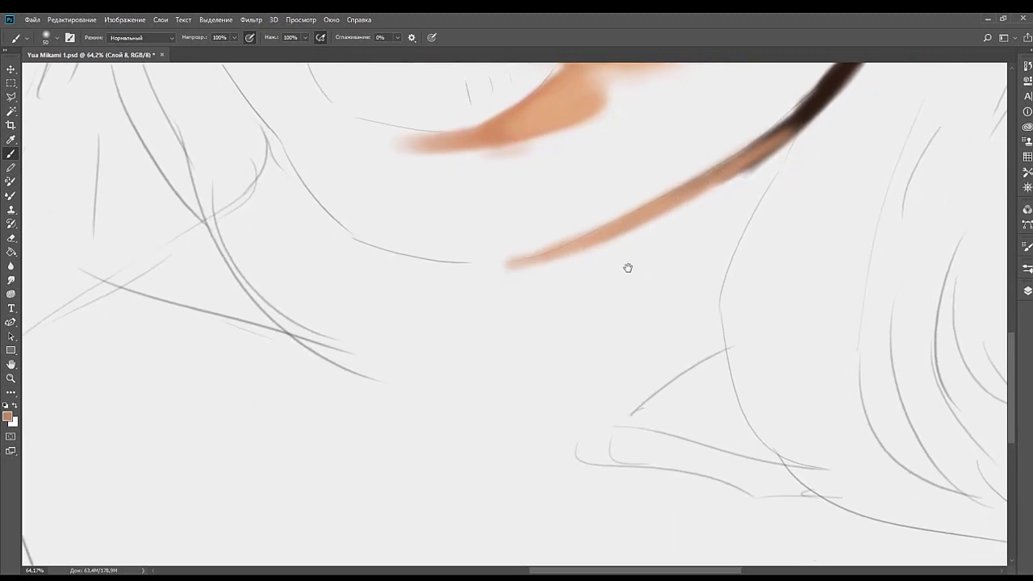
pyautogui.moveTo(635, 220)
pyautogui.mouseDown()
pyautogui.moveTo(622, 233)
pyautogui.moveTo(625, 255)
pyautogui.mouseUp()
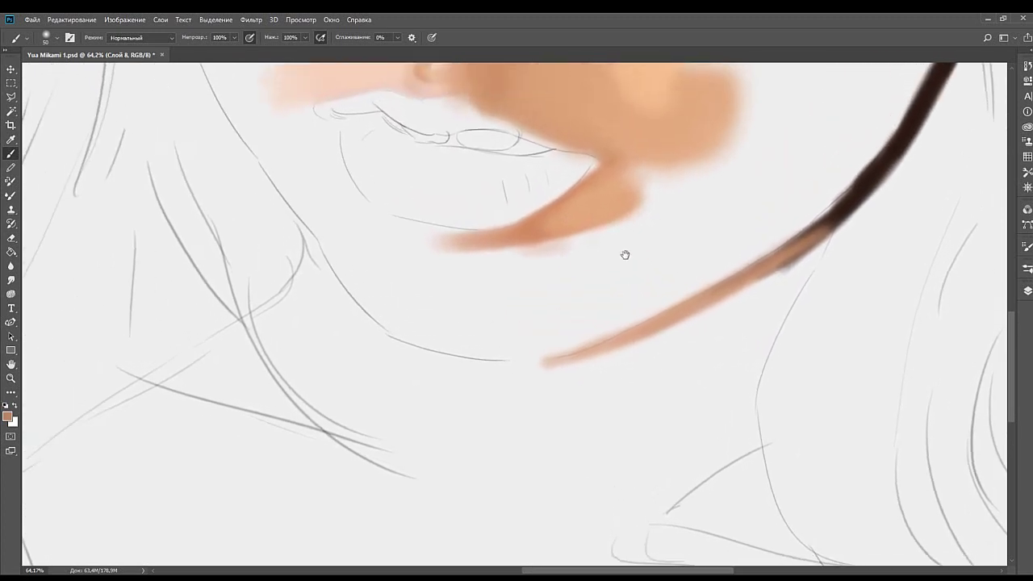
pyautogui.moveTo(536, 316); pyautogui.dragTo(588, 311)
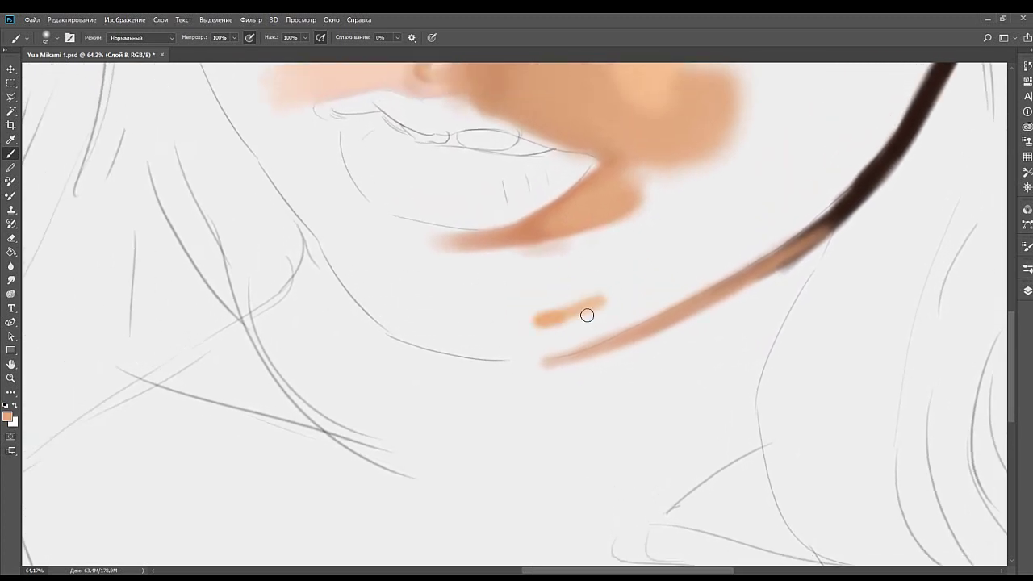
pyautogui.hotkey('ctrl', 'z')
# Block in a dark brown shadow patch outside the jaw contour opposite the painted cheek with a size 70 brush.
pyautogui.press(']')
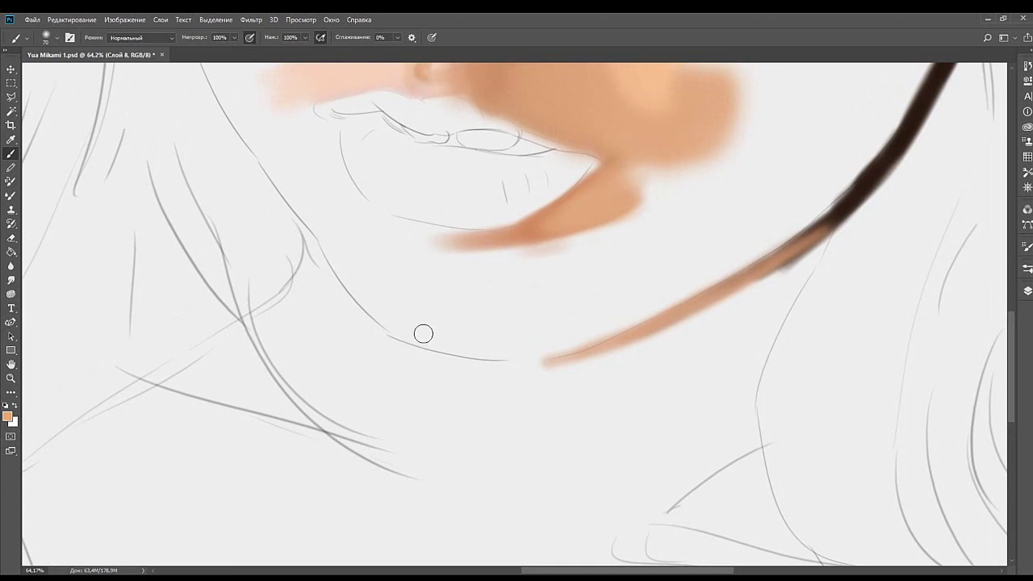
pyautogui.moveTo(471, 357); pyautogui.dragTo(583, 335)
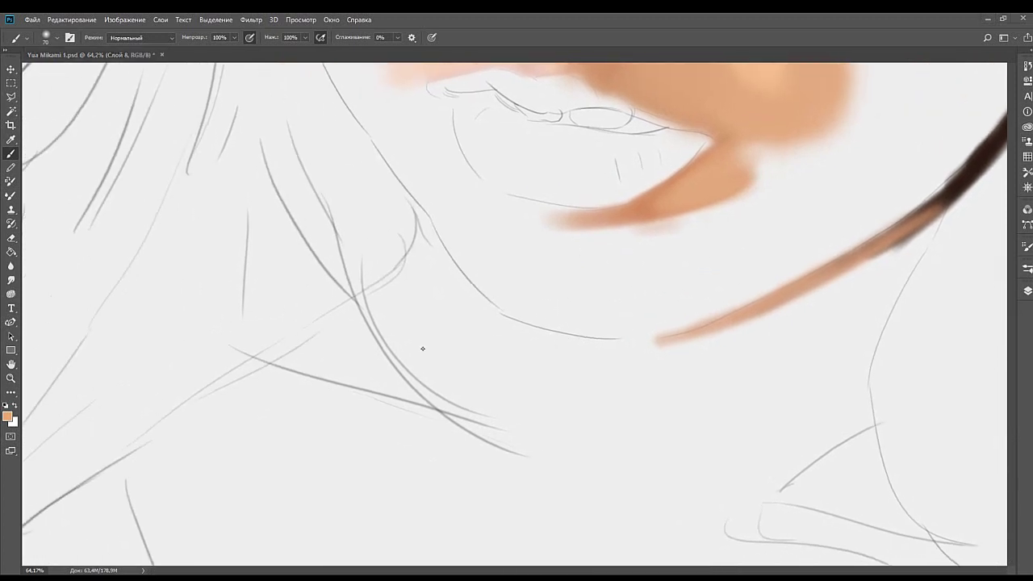
pyautogui.hscroll(-2, 508, 389)
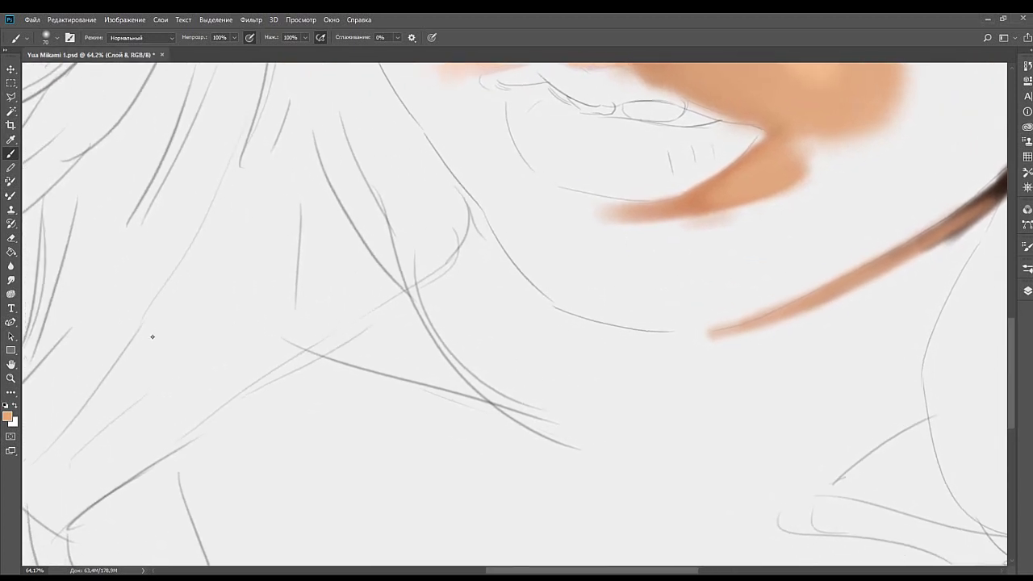
pyautogui.moveTo(454, 286)
pyautogui.mouseDown()
pyautogui.moveTo(484, 327)
pyautogui.moveTo(457, 259)
pyautogui.moveTo(515, 316)
pyautogui.mouseUp()
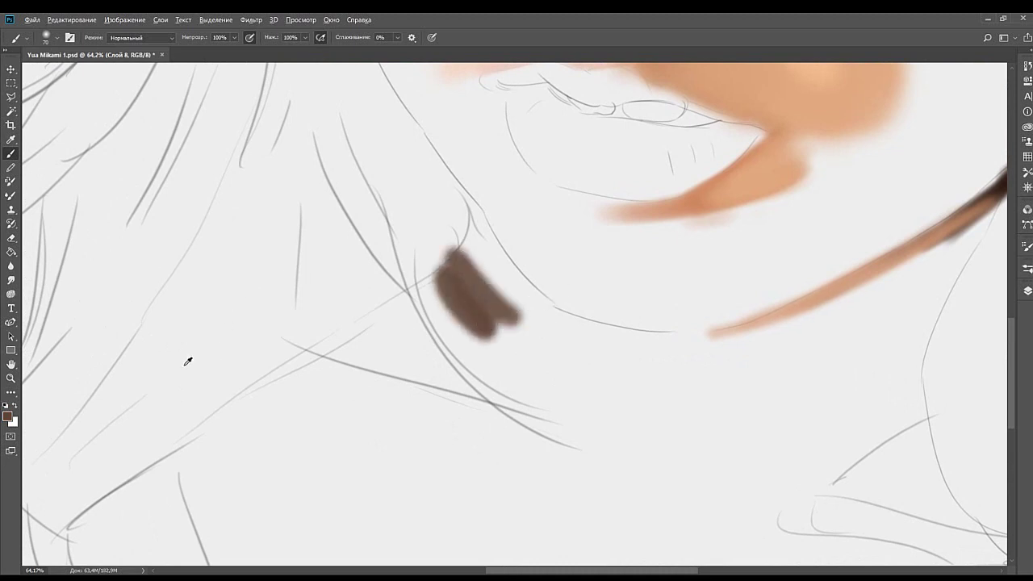
pyautogui.moveTo(448, 305)
pyautogui.mouseDown()
pyautogui.moveTo(479, 298)
pyautogui.moveTo(512, 327)
pyautogui.moveTo(461, 275)
pyautogui.moveTo(489, 288)
pyautogui.moveTo(464, 221)
pyautogui.moveTo(519, 308)
pyautogui.mouseUp()
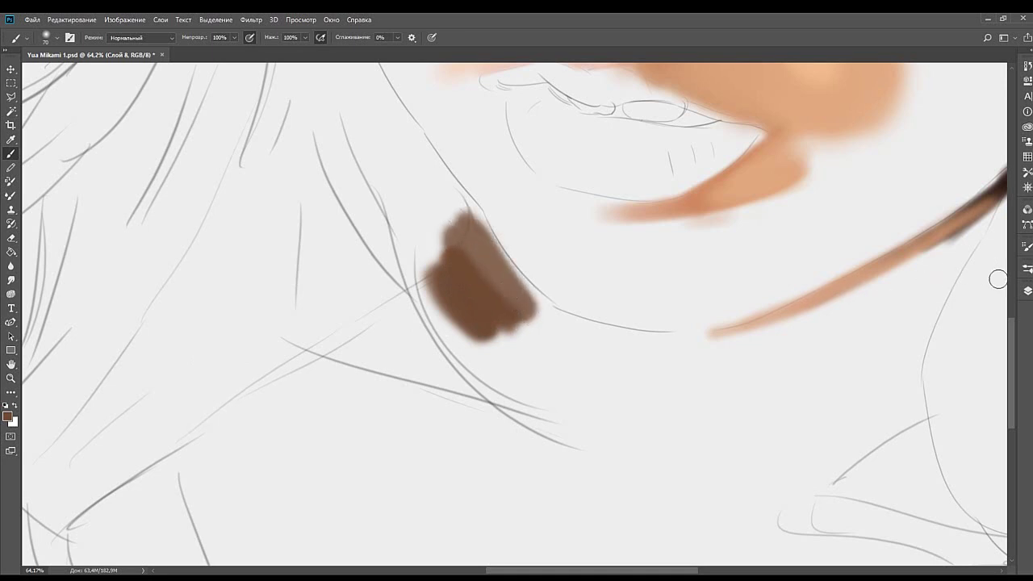
# Try a bristly size 80 brush along the jaw contour beside the dark brown patch and undo the stroke.
pyautogui.click(936, 302)
pyautogui.moveTo(486, 236); pyautogui.dragTo(581, 326)
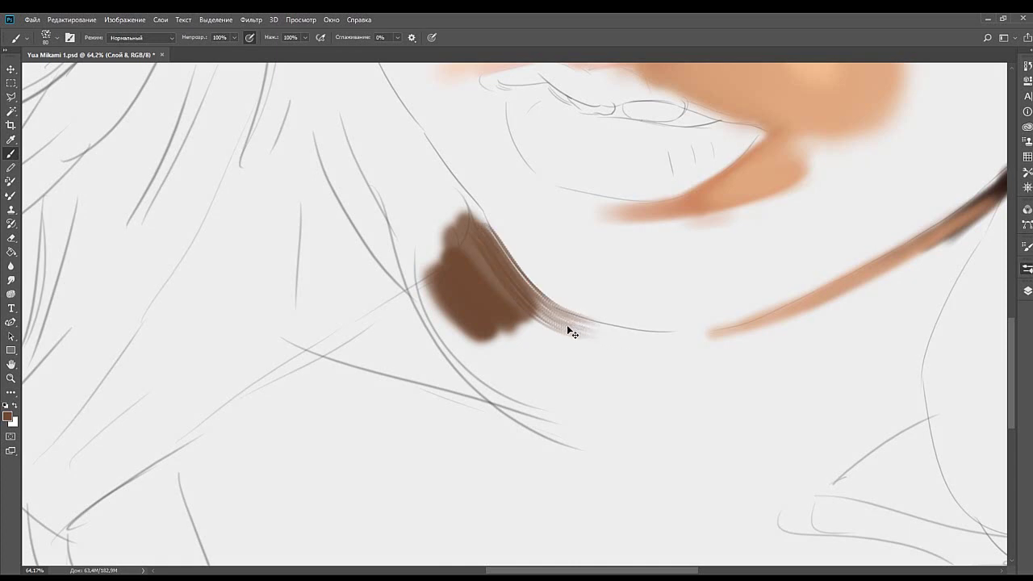
pyautogui.hotkey('ctrl', 'z')
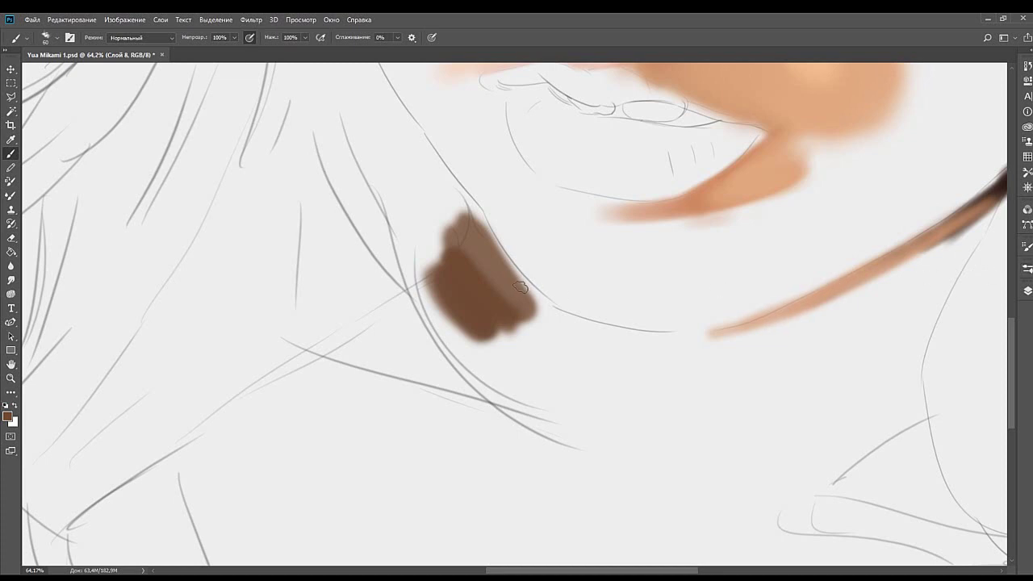
# Try dark brown strokes along the jaw contour with a different brush at sizes 60 and 70, undoing each one.
pyautogui.moveTo(516, 289)
pyautogui.mouseDown()
pyautogui.moveTo(524, 309)
pyautogui.moveTo(502, 283)
pyautogui.mouseUp()
pyautogui.hotkey('ctrl', 'z')
pyautogui.moveTo(547, 331); pyautogui.dragTo(497, 271)
pyautogui.hotkey('ctrl', 'z')
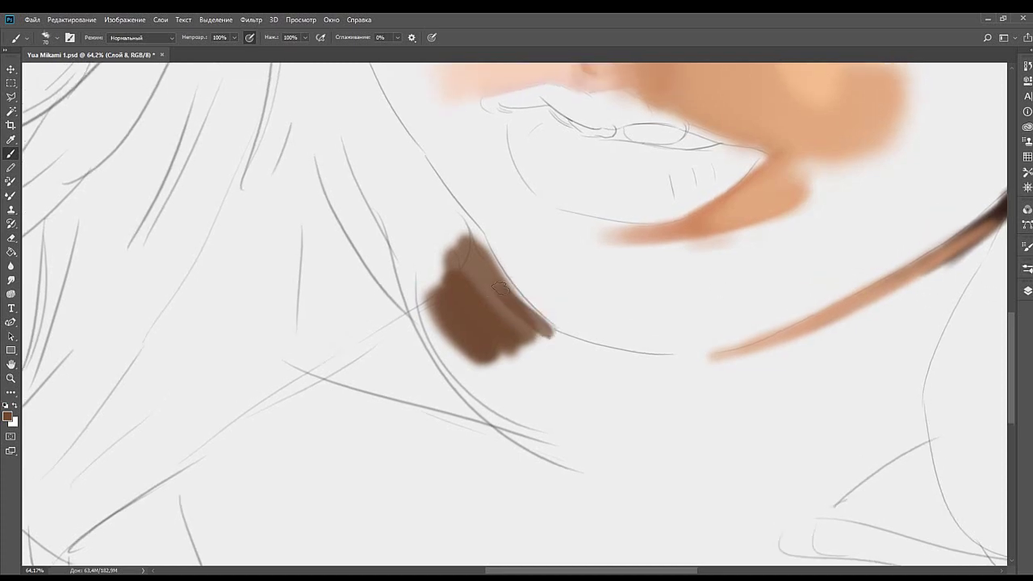
pyautogui.moveTo(552, 332); pyautogui.dragTo(491, 272)
pyautogui.hotkey('ctrl', 'z')
pyautogui.moveTo(486, 237)
pyautogui.mouseDown()
pyautogui.moveTo(493, 277)
pyautogui.moveTo(523, 304)
pyautogui.mouseUp()
pyautogui.hotkey('ctrl', 'z')
# Paint a dark brown band along the jaw contour beside the shadow patch with the size 70 brush.
pyautogui.moveTo(485, 241)
pyautogui.mouseDown()
pyautogui.moveTo(552, 348)
pyautogui.moveTo(568, 336)
pyautogui.mouseUp()
pyautogui.moveTo(502, 271); pyautogui.dragTo(566, 347)
pyautogui.moveTo(522, 316); pyautogui.dragTo(562, 351)
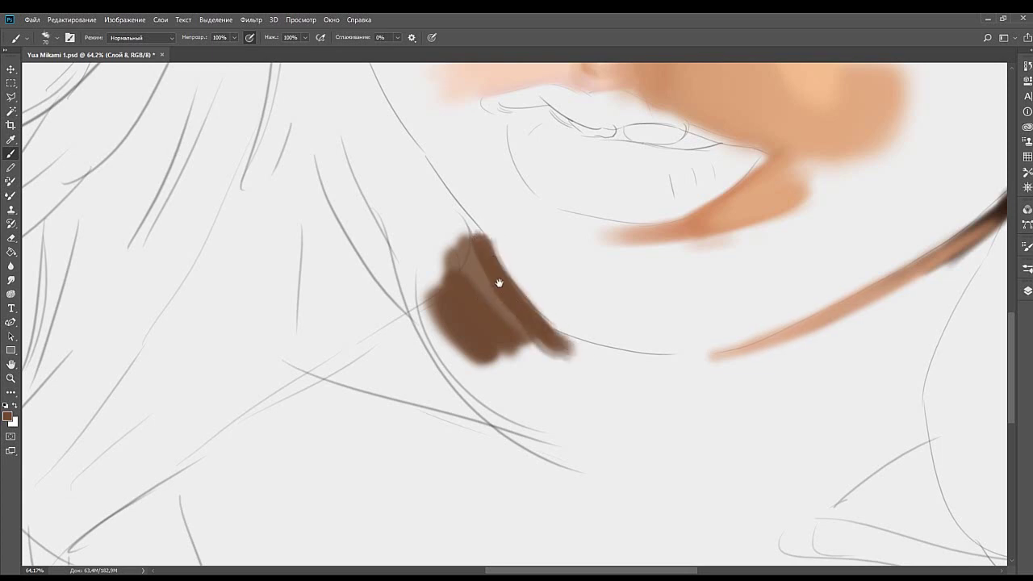
# Extend the dark brown band further up the jaw contour, undoing strokes and repainting with a size 50 brush.
pyautogui.moveTo(498, 282)
pyautogui.mouseDown()
pyautogui.moveTo(537, 313)
pyautogui.moveTo(468, 206)
pyautogui.moveTo(513, 263)
pyautogui.mouseUp()
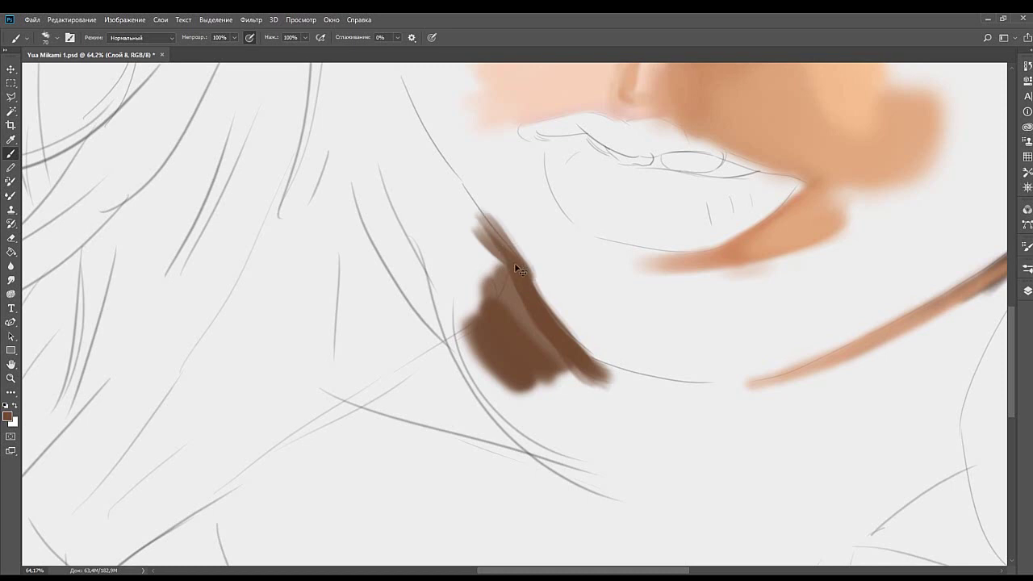
pyautogui.hotkey('ctrl', 'z')
pyautogui.moveTo(473, 209); pyautogui.dragTo(514, 263)
pyautogui.hotkey('ctrl', 'z')
pyautogui.moveTo(482, 225)
pyautogui.mouseDown()
pyautogui.moveTo(526, 268)
pyautogui.moveTo(474, 212)
pyautogui.mouseUp()
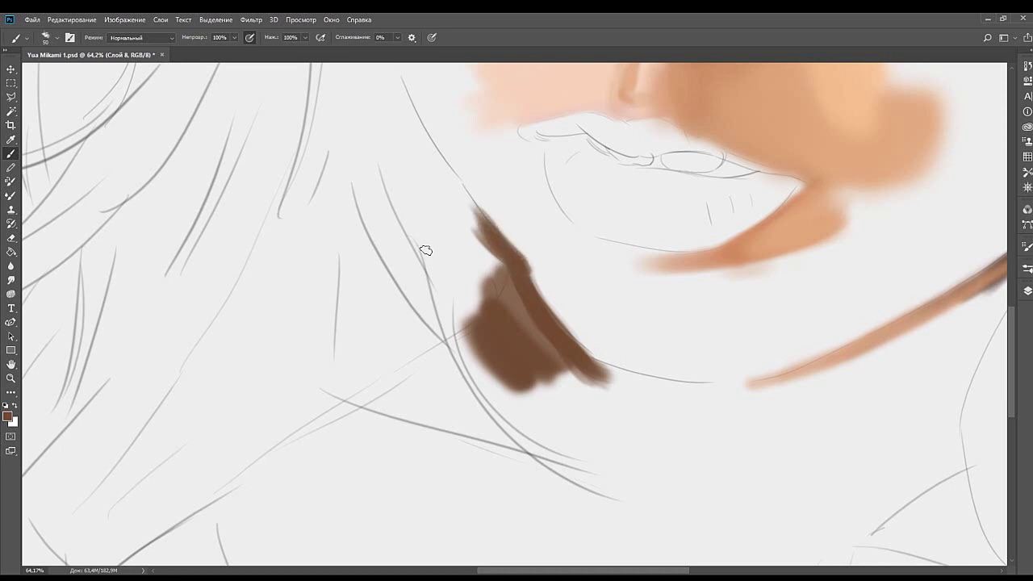
# Paint a light peach strip on the face side of the dark brown jaw band with size 50 and 70 brushes.
pyautogui.moveTo(540, 316); pyautogui.dragTo(521, 330)
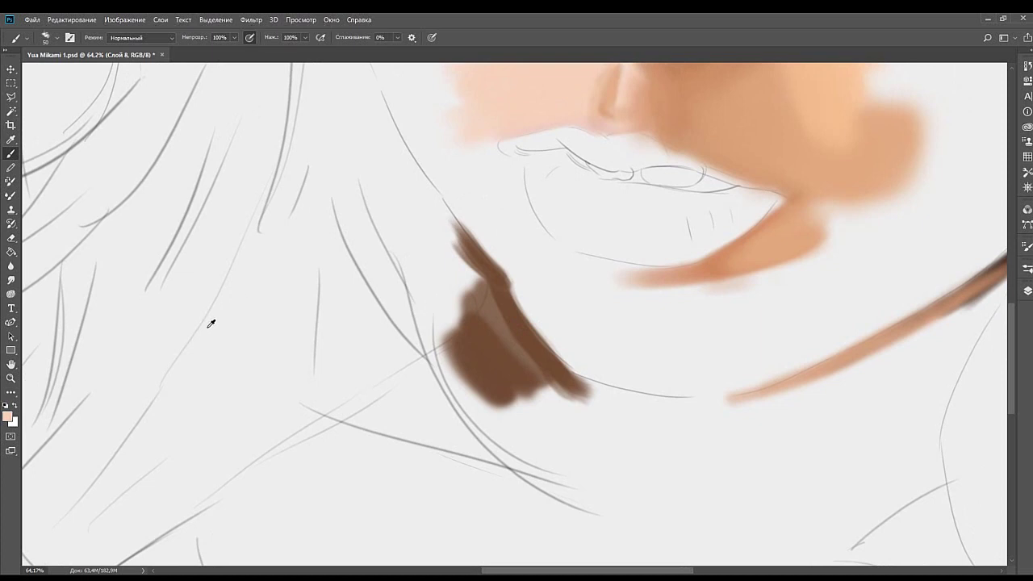
pyautogui.moveTo(530, 287)
pyautogui.mouseDown()
pyautogui.moveTo(483, 244)
pyautogui.moveTo(533, 297)
pyautogui.moveTo(500, 250)
pyautogui.moveTo(528, 289)
pyautogui.mouseUp()
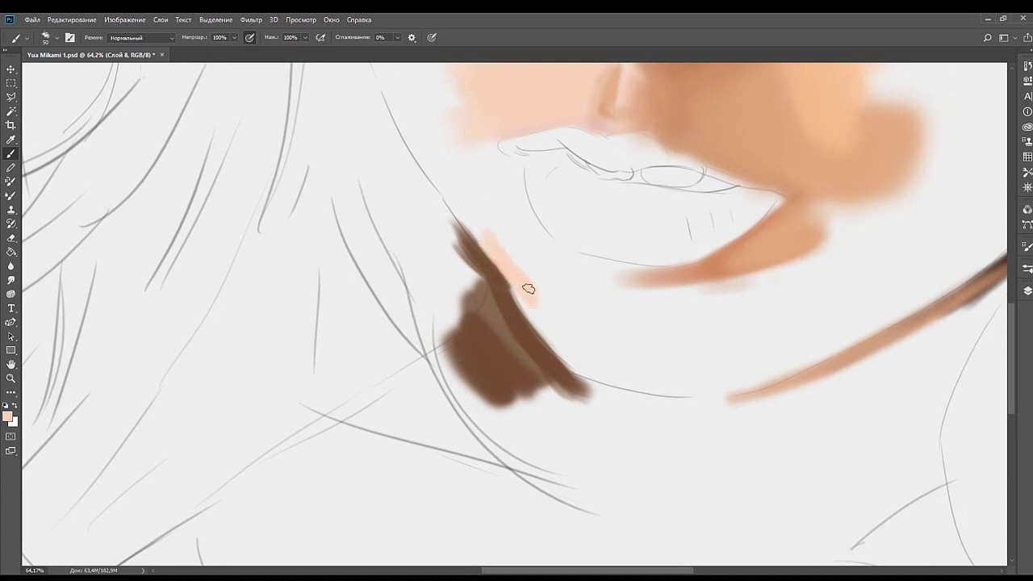
pyautogui.moveTo(497, 251)
pyautogui.mouseDown()
pyautogui.moveTo(524, 278)
pyautogui.moveTo(487, 222)
pyautogui.moveTo(532, 295)
pyautogui.moveTo(487, 242)
pyautogui.moveTo(533, 260)
pyautogui.moveTo(522, 251)
pyautogui.moveTo(531, 285)
pyautogui.moveTo(492, 216)
pyautogui.moveTo(519, 266)
pyautogui.moveTo(536, 287)
pyautogui.moveTo(496, 235)
pyautogui.moveTo(564, 313)
pyautogui.moveTo(517, 263)
pyautogui.moveTo(559, 301)
pyautogui.moveTo(552, 309)
pyautogui.moveTo(500, 274)
pyautogui.mouseUp()
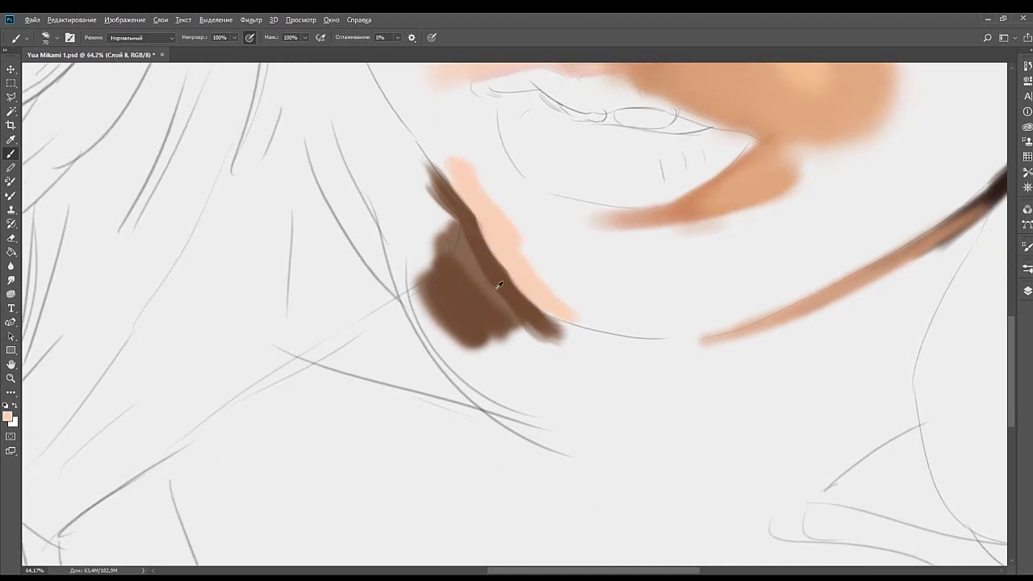
# Sample the dark brown and extend the shadow band along the jaw contour under the chin with the size 70 brush.
pyautogui.keyDown('alt'); pyautogui.click(505, 276); pyautogui.keyUp('alt')
pyautogui.moveTo(470, 240)
pyautogui.mouseDown()
pyautogui.moveTo(519, 308)
pyautogui.moveTo(470, 237)
pyautogui.moveTo(573, 332)
pyautogui.moveTo(519, 302)
pyautogui.moveTo(595, 335)
pyautogui.mouseUp()
pyautogui.moveTo(494, 324); pyautogui.dragTo(605, 327)
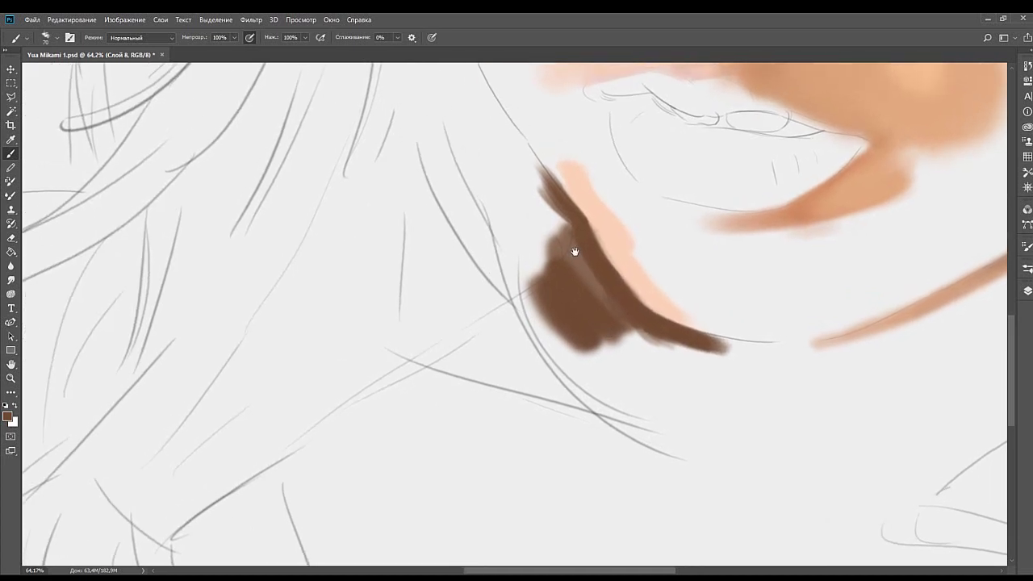
# Paint a grey-brown patch on the neck beside the dark brown jaw shadow.
pyautogui.moveTo(567, 260)
pyautogui.mouseDown()
pyautogui.moveTo(507, 288)
pyautogui.moveTo(504, 311)
pyautogui.moveTo(523, 303)
pyautogui.moveTo(573, 362)
pyautogui.moveTo(530, 318)
pyautogui.moveTo(538, 307)
pyautogui.mouseUp()
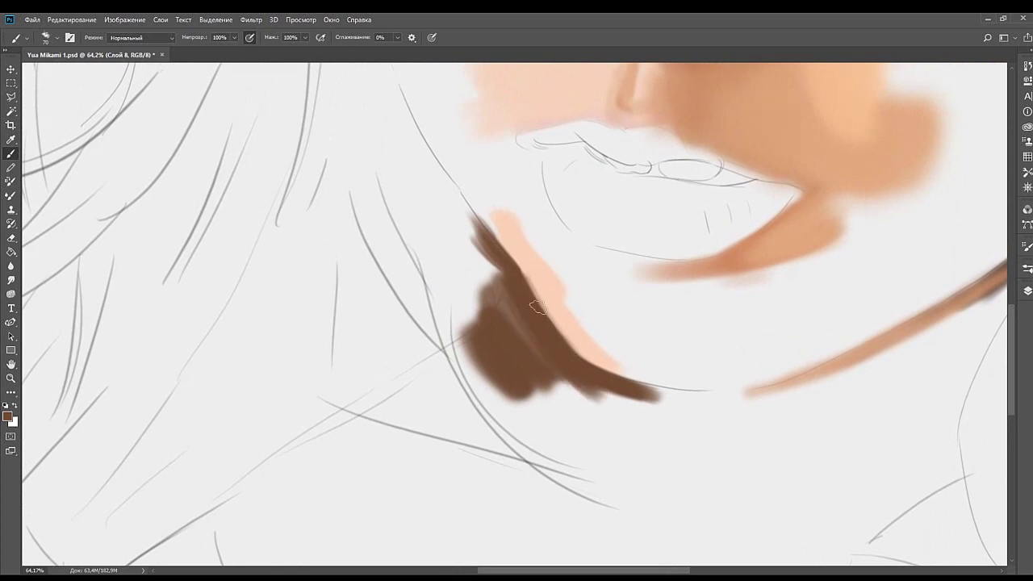
pyautogui.moveTo(567, 388); pyautogui.dragTo(604, 334)
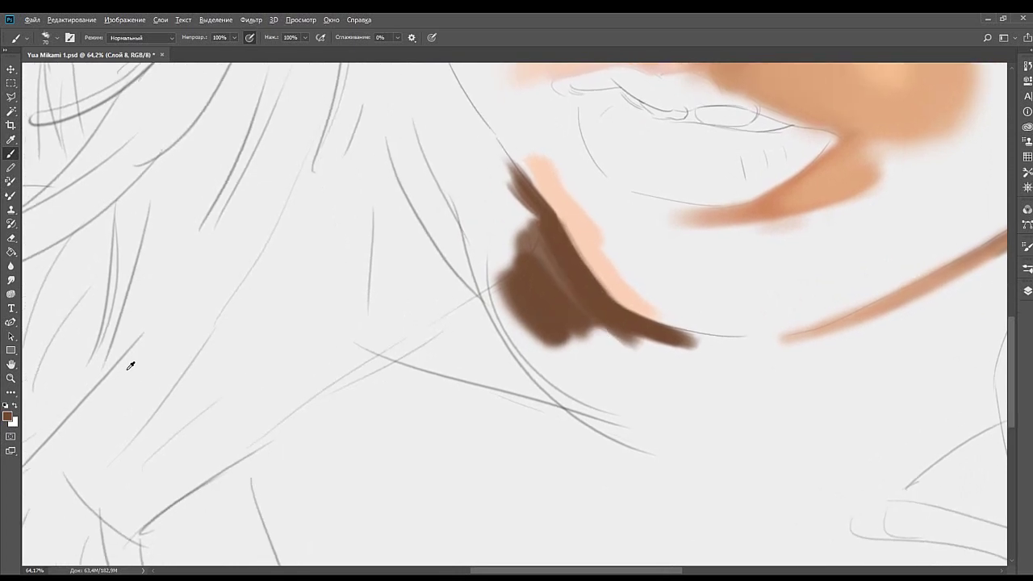
pyautogui.moveTo(473, 311)
pyautogui.mouseDown()
pyautogui.moveTo(371, 363)
pyautogui.moveTo(484, 302)
pyautogui.moveTo(469, 333)
pyautogui.moveTo(494, 343)
pyautogui.mouseUp()
pyautogui.hotkey('ctrl', 'z')
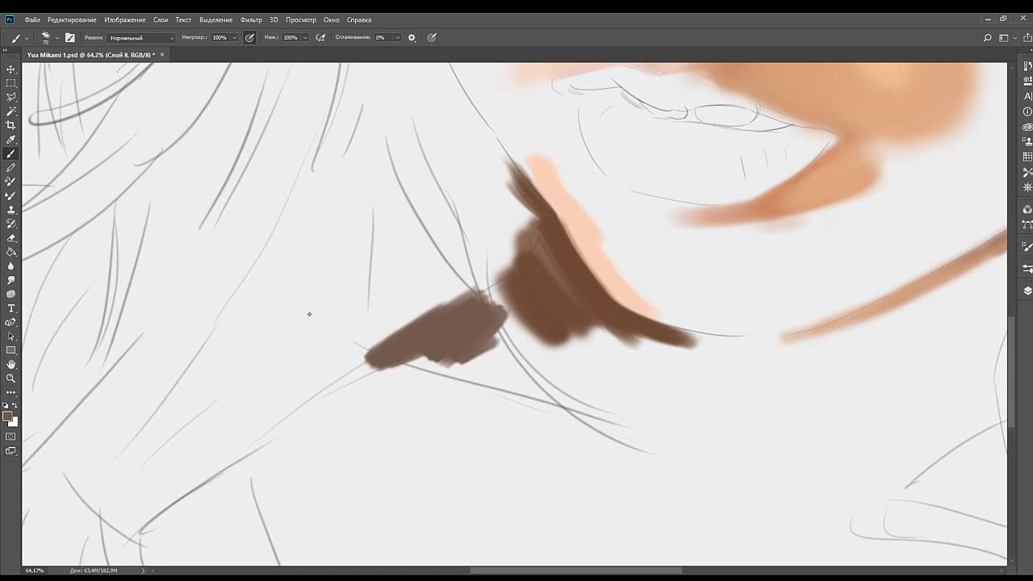
pyautogui.press('i')
pyautogui.press('b')
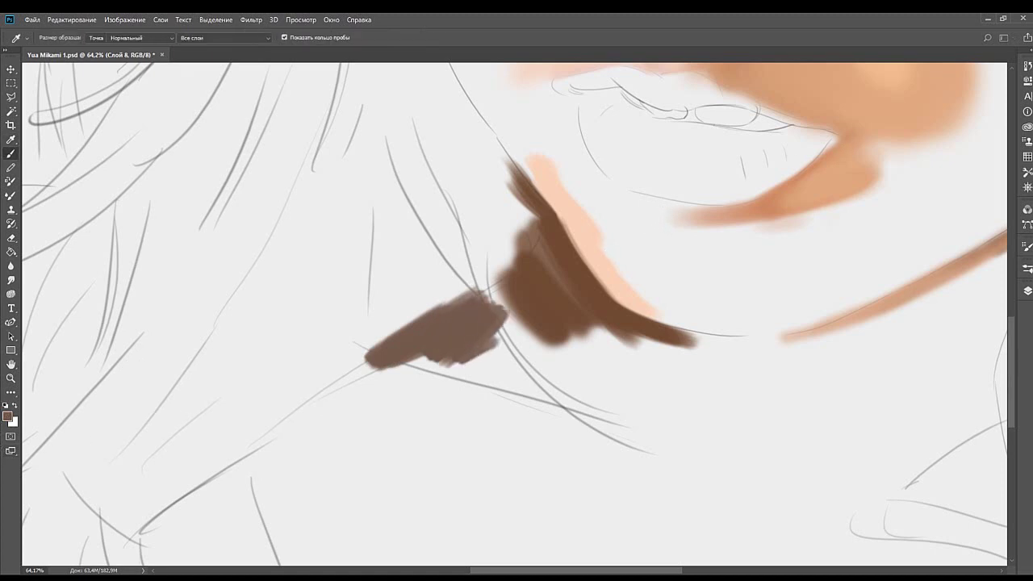
# Extend the grey-brown neck patch toward the jaw shadow and add reddish dark brown along its lower edge with the size 60 brush.
pyautogui.moveTo(463, 297)
pyautogui.mouseDown()
pyautogui.moveTo(444, 314)
pyautogui.moveTo(477, 318)
pyautogui.moveTo(477, 337)
pyautogui.moveTo(339, 368)
pyautogui.moveTo(488, 357)
pyautogui.moveTo(468, 358)
pyautogui.moveTo(512, 383)
pyautogui.moveTo(576, 380)
pyautogui.moveTo(479, 364)
pyautogui.moveTo(511, 297)
pyautogui.moveTo(470, 367)
pyautogui.moveTo(502, 307)
pyautogui.moveTo(500, 332)
pyautogui.moveTo(473, 364)
pyautogui.moveTo(483, 333)
pyautogui.moveTo(460, 368)
pyautogui.mouseUp()
pyautogui.keyDown('alt'); pyautogui.click(481, 332); pyautogui.keyUp('alt')
pyautogui.keyDown('alt'); pyautogui.click(495, 336); pyautogui.keyUp('alt')
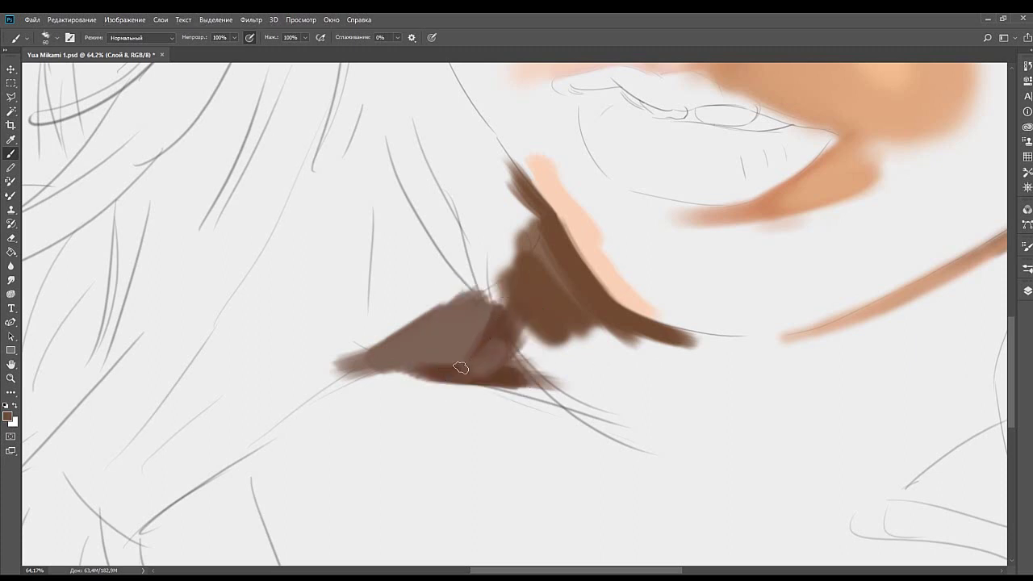
pyautogui.moveTo(488, 319); pyautogui.dragTo(467, 345)
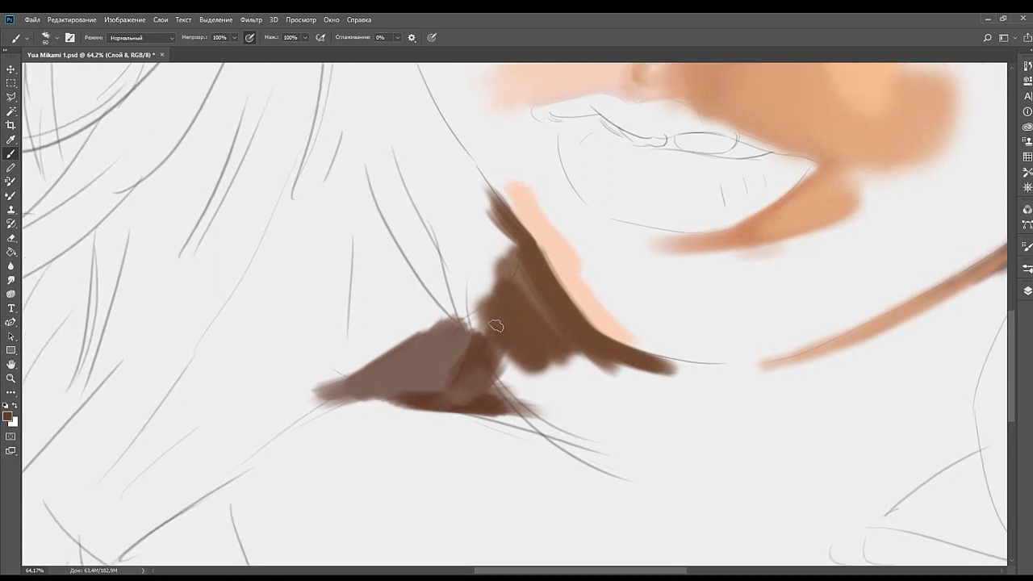
# Sample the neighbouring browns and blend the neck patch into the jaw shadow with the size 60 brush.
pyautogui.keyDown('alt'); pyautogui.click(507, 348); pyautogui.keyUp('alt')
pyautogui.moveTo(487, 318); pyautogui.dragTo(477, 321)
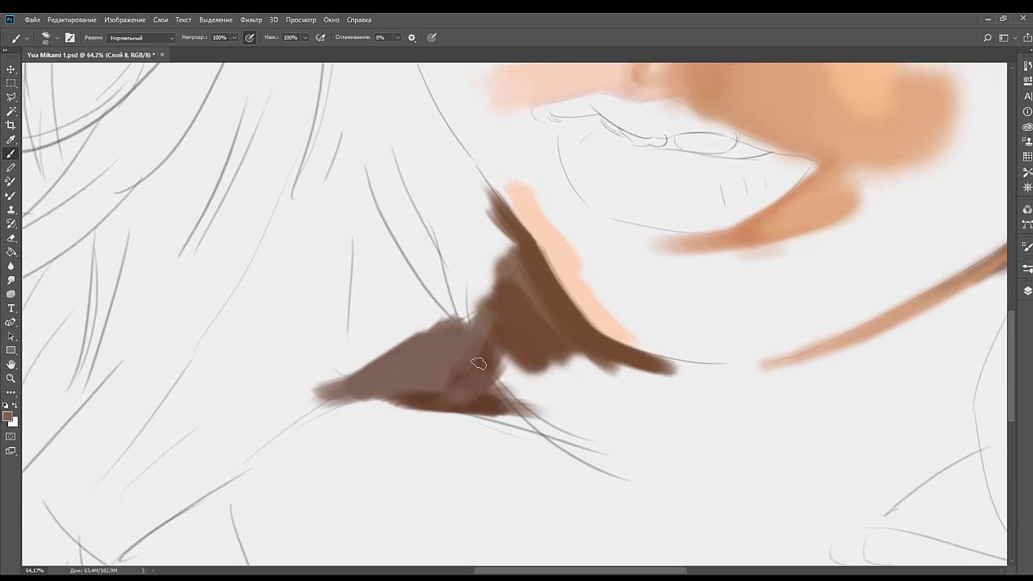
pyautogui.moveTo(456, 381); pyautogui.dragTo(348, 388)
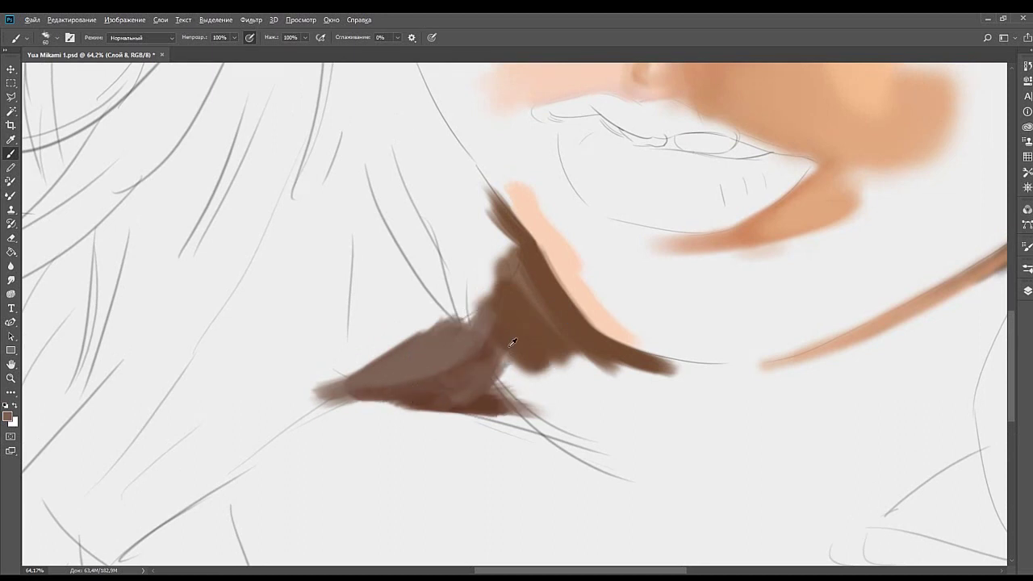
pyautogui.moveTo(505, 332)
pyautogui.mouseDown()
pyautogui.moveTo(492, 361)
pyautogui.moveTo(521, 343)
pyautogui.moveTo(501, 363)
pyautogui.moveTo(500, 396)
pyautogui.moveTo(509, 355)
pyautogui.moveTo(497, 394)
pyautogui.moveTo(533, 365)
pyautogui.moveTo(448, 407)
pyautogui.moveTo(481, 388)
pyautogui.mouseUp()
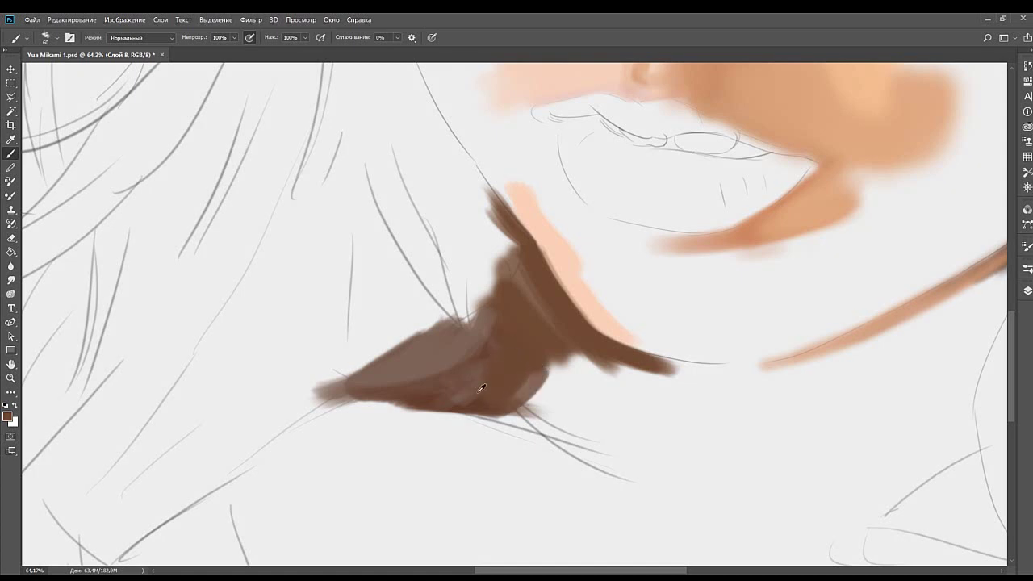
pyautogui.moveTo(523, 345)
pyautogui.mouseDown()
pyautogui.moveTo(450, 312)
pyautogui.moveTo(477, 302)
pyautogui.moveTo(496, 316)
pyautogui.mouseUp()
# Smooth the brown tones of the neck shadow below the jaw band with the size 80 brush.
pyautogui.click(181, 362)
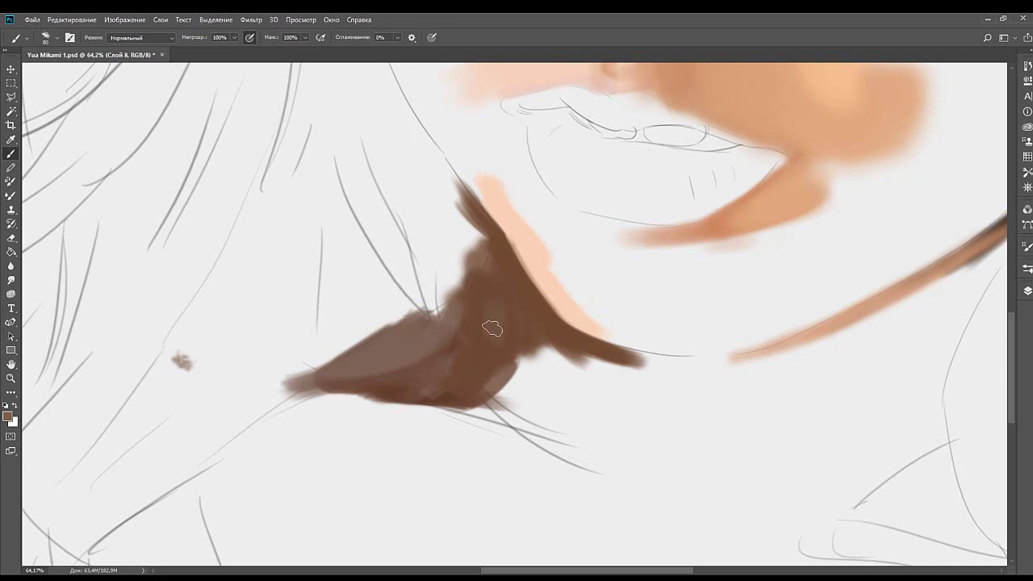
pyautogui.moveTo(488, 286); pyautogui.dragTo(498, 353)
pyautogui.scroll(-3, 511, 270)
pyautogui.keyDown('alt'); pyautogui.click(501, 269); pyautogui.keyUp('alt')
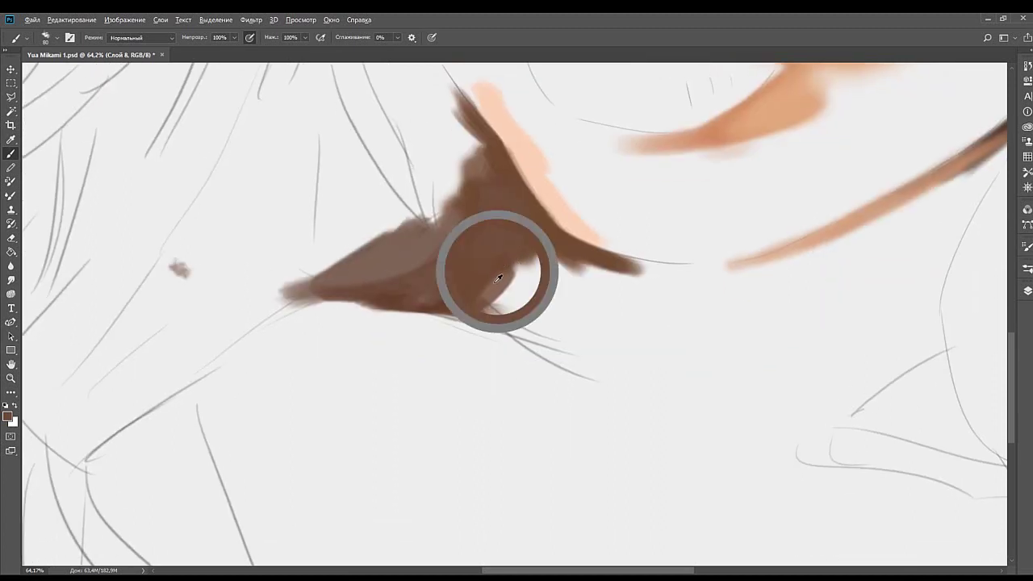
# Fill the lower corner of the neck shadow under the chin with sampled orange-brown tones using the size 80 brush.
pyautogui.moveTo(529, 269)
pyautogui.mouseDown()
pyautogui.moveTo(474, 316)
pyautogui.moveTo(445, 325)
pyautogui.mouseUp()
pyautogui.keyDown('alt'); pyautogui.click(507, 283); pyautogui.keyUp('alt')
pyautogui.moveTo(519, 272); pyautogui.dragTo(478, 331)
pyautogui.keyDown('alt'); pyautogui.click(476, 283); pyautogui.keyUp('alt')
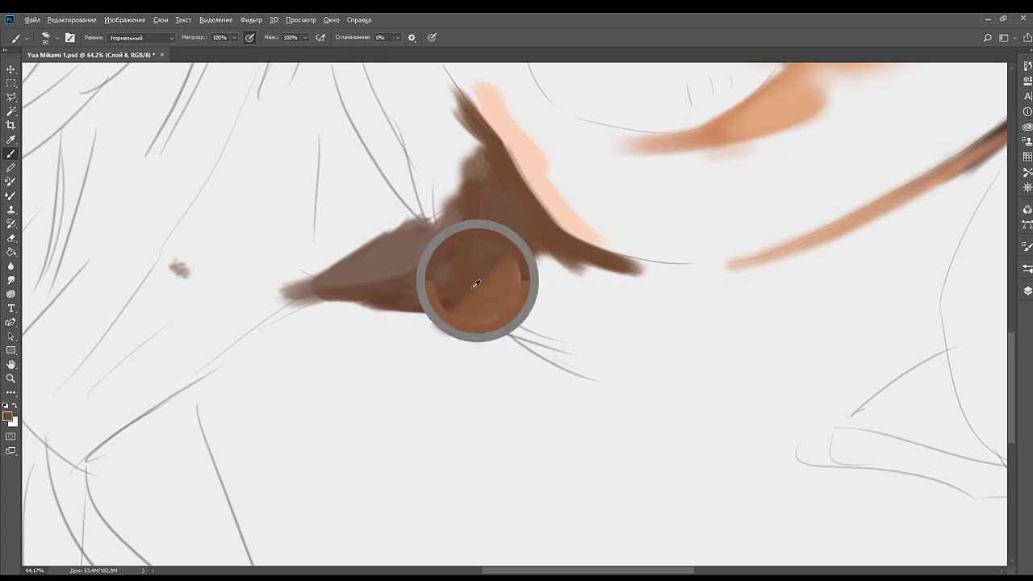
pyautogui.moveTo(489, 289); pyautogui.dragTo(429, 321)
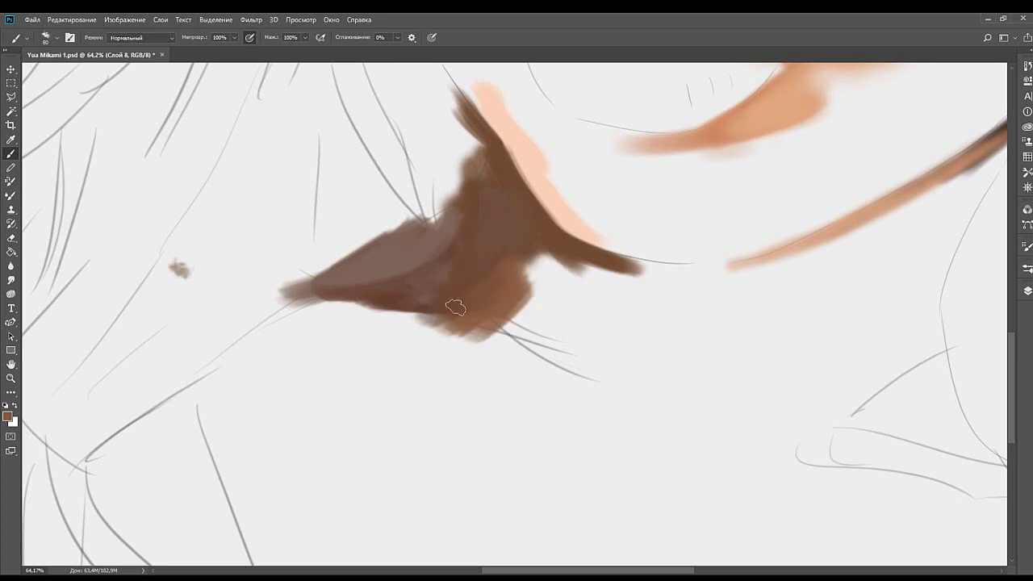
# Sample warm brown from the neck shadow and paint it along the patch's lower edge out to its pointed end.
pyautogui.moveTo(426, 299); pyautogui.dragTo(592, 258)
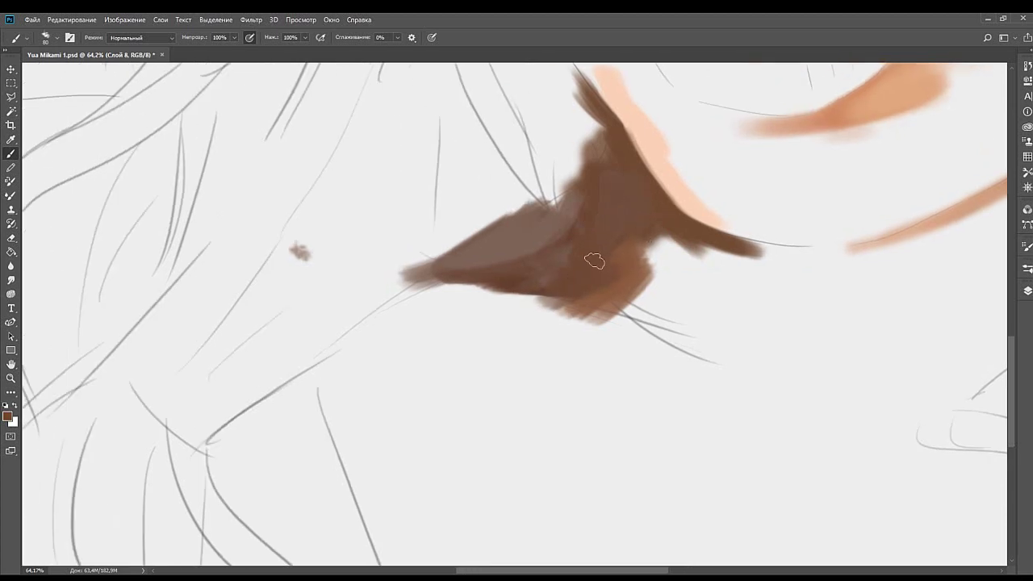
pyautogui.keyDown('alt'); pyautogui.click(622, 259); pyautogui.keyUp('alt')
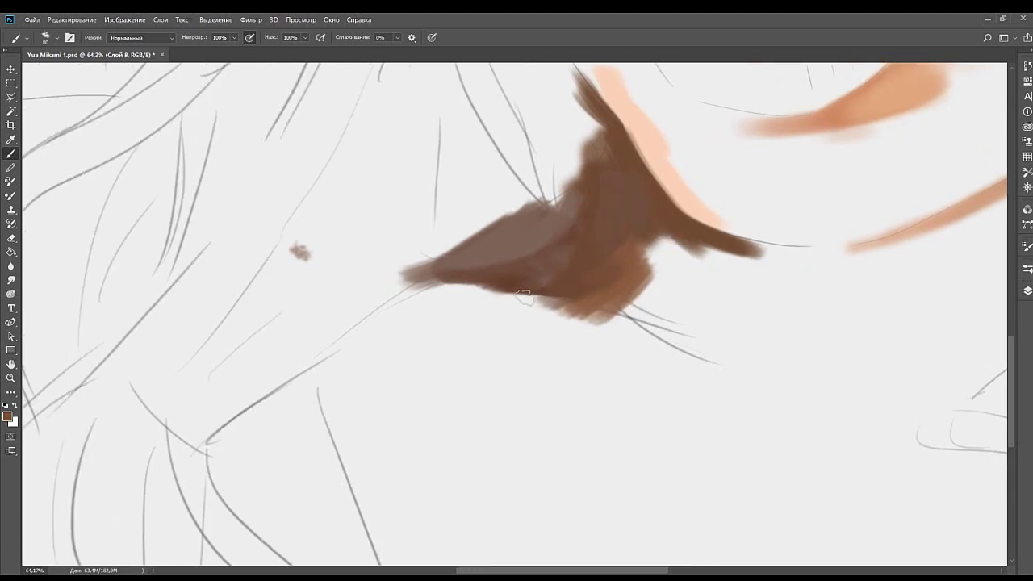
pyautogui.keyDown('alt'); pyautogui.click(569, 279); pyautogui.keyUp('alt')
pyautogui.moveTo(517, 287)
pyautogui.mouseDown()
pyautogui.moveTo(528, 285)
pyautogui.moveTo(454, 292)
pyautogui.moveTo(415, 282)
pyautogui.mouseUp()
pyautogui.moveTo(505, 269)
pyautogui.mouseDown()
pyautogui.moveTo(400, 276)
pyautogui.moveTo(463, 250)
pyautogui.mouseUp()
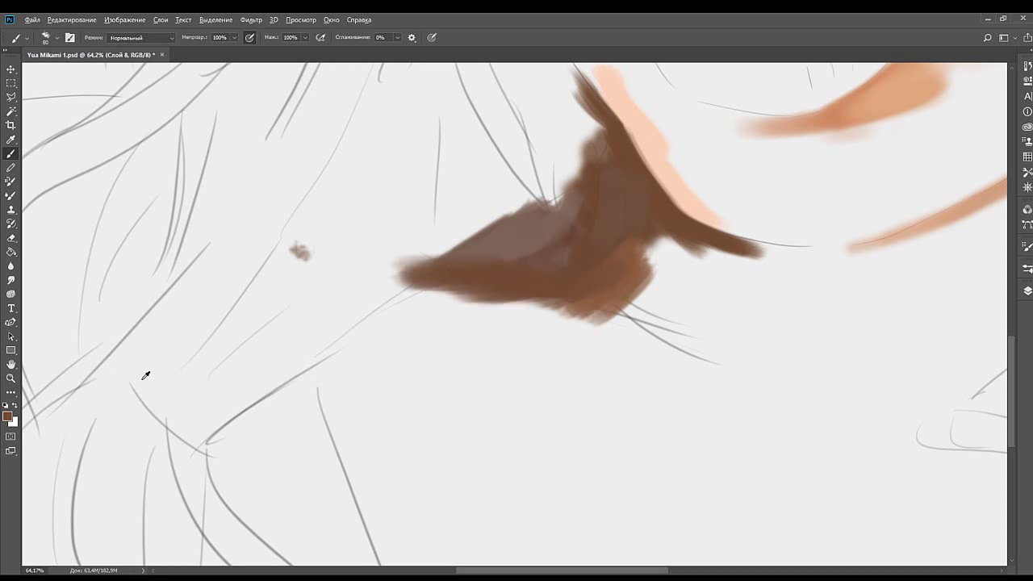
pyautogui.moveTo(426, 306); pyautogui.dragTo(524, 319)
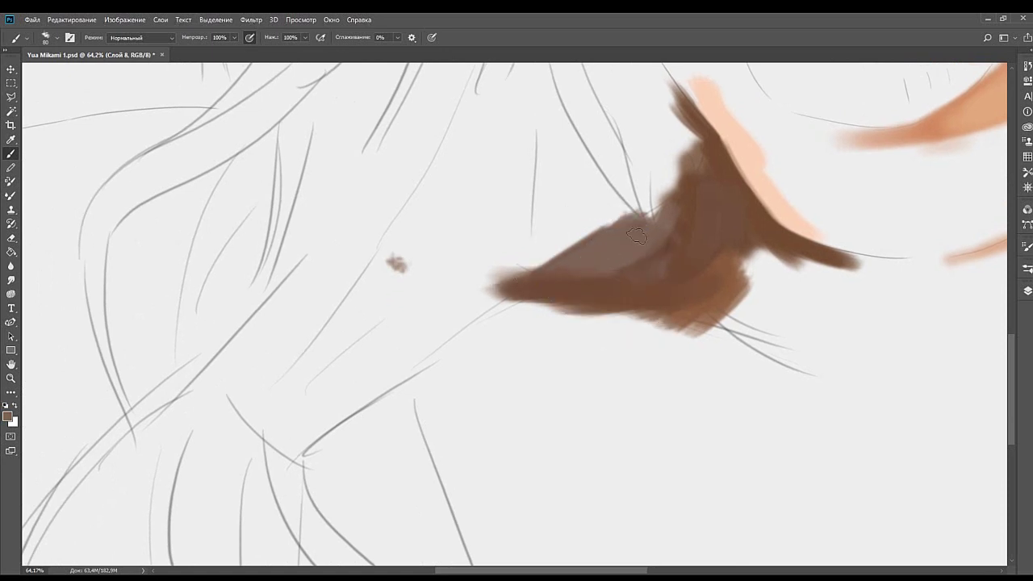
# Blend brown into the upper neck shadow and add very dark brown strokes beside the jaw with a size 90 brush.
pyautogui.moveTo(586, 271)
pyautogui.mouseDown()
pyautogui.moveTo(603, 254)
pyautogui.moveTo(490, 304)
pyautogui.mouseUp()
pyautogui.moveTo(518, 225)
pyautogui.mouseDown()
pyautogui.moveTo(490, 318)
pyautogui.moveTo(473, 315)
pyautogui.mouseUp()
pyautogui.keyDown('alt'); pyautogui.click(489, 303); pyautogui.keyUp('alt')
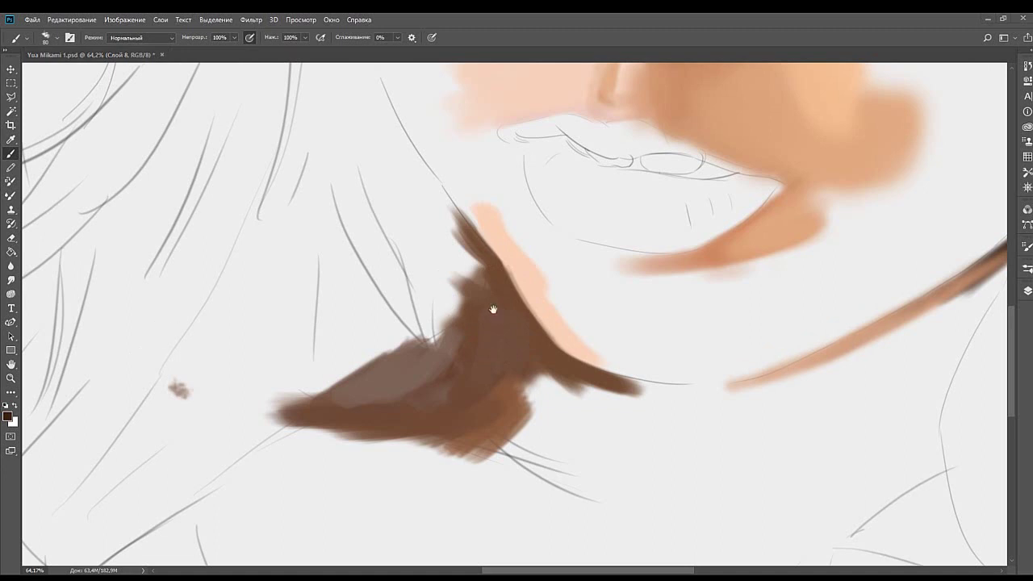
pyautogui.moveTo(490, 309)
pyautogui.mouseDown()
pyautogui.moveTo(546, 281)
pyautogui.moveTo(500, 328)
pyautogui.moveTo(536, 289)
pyautogui.mouseUp()
pyautogui.hotkey('ctrl', 'z')
pyautogui.moveTo(494, 328); pyautogui.dragTo(525, 283)
pyautogui.moveTo(491, 331)
pyautogui.mouseDown()
pyautogui.moveTo(483, 270)
pyautogui.moveTo(502, 296)
pyautogui.moveTo(480, 331)
pyautogui.moveTo(483, 268)
pyautogui.mouseUp()
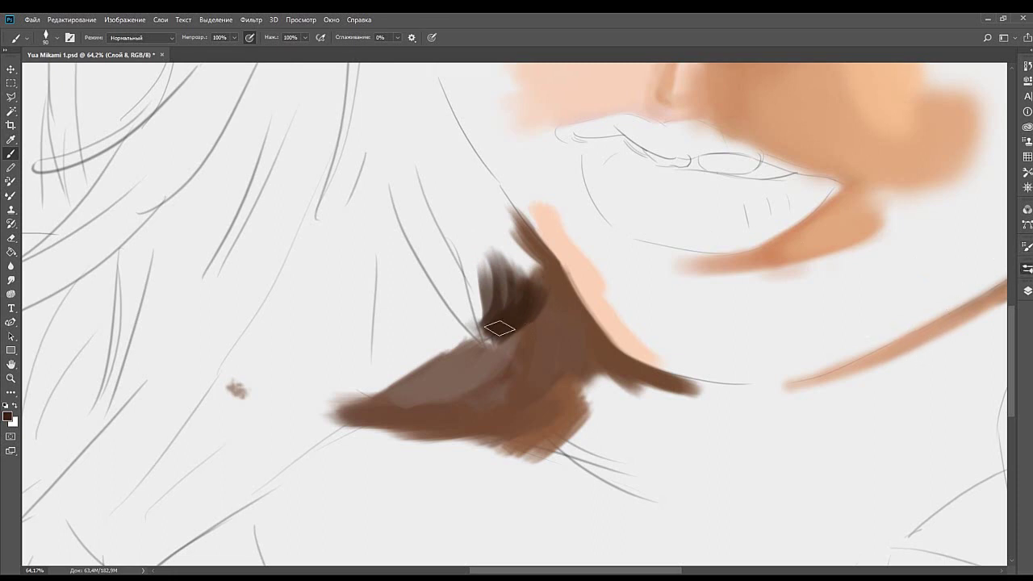
# Change the brush settings and paint very dark brown hair strokes from the jaw along the neck shadow's upper edge.
pyautogui.click(945, 280)
pyautogui.moveTo(530, 268); pyautogui.dragTo(493, 220)
pyautogui.hotkey('ctrl', 'z')
pyautogui.press('[')
pyautogui.press('[')
pyautogui.moveTo(542, 298)
pyautogui.mouseDown()
pyautogui.moveTo(538, 285)
pyautogui.moveTo(556, 300)
pyautogui.moveTo(496, 329)
pyautogui.mouseUp()
pyautogui.moveTo(565, 316)
pyautogui.mouseDown()
pyautogui.moveTo(464, 339)
pyautogui.moveTo(448, 332)
pyautogui.mouseUp()
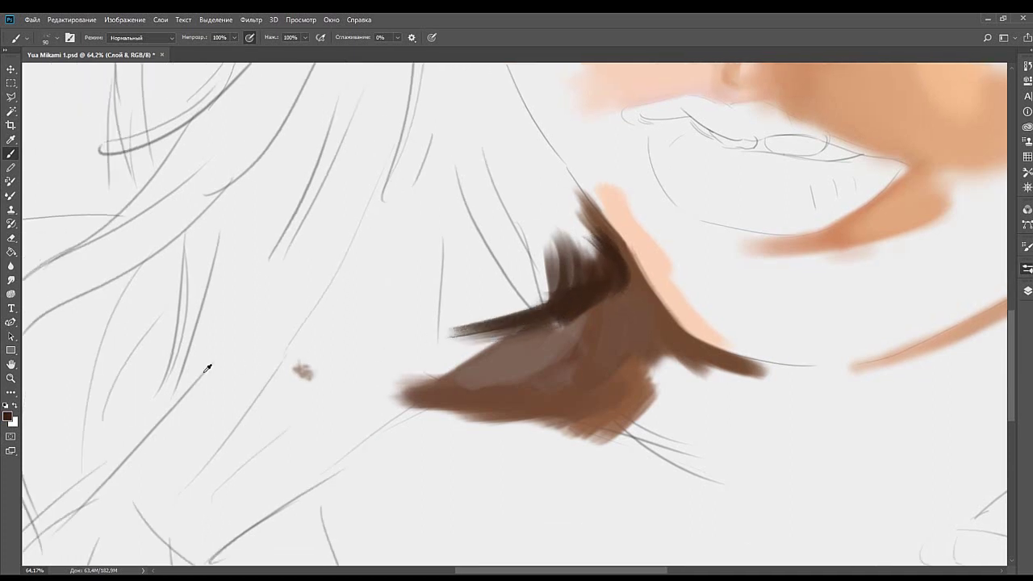
# Paint a reddish dark brown band along the upper edge of the neck shadow down to its pointed end.
pyautogui.moveTo(534, 317); pyautogui.dragTo(388, 390)
pyautogui.moveTo(483, 365); pyautogui.dragTo(443, 383)
pyautogui.moveTo(537, 292); pyautogui.dragTo(509, 310)
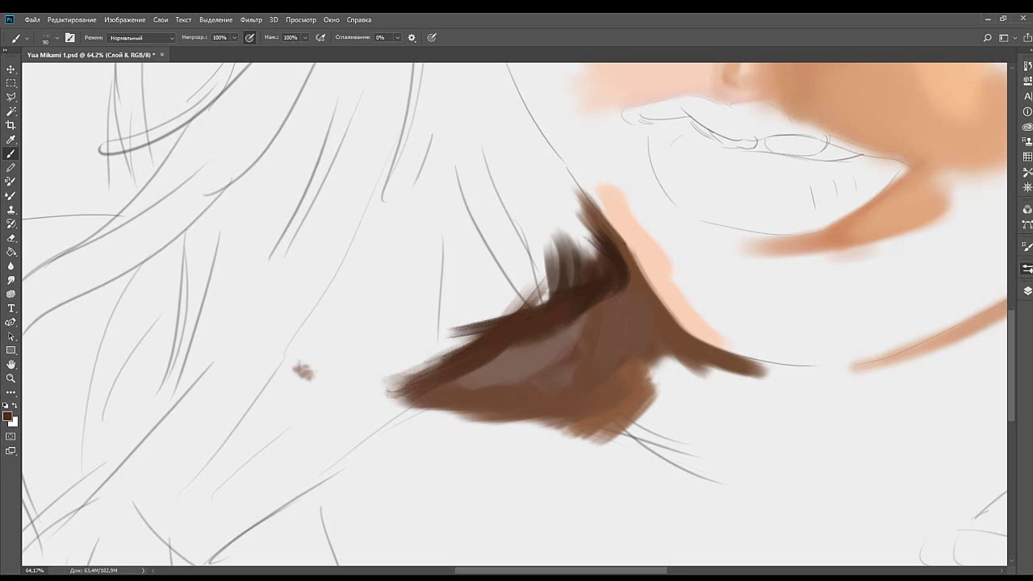
pyautogui.moveTo(488, 301)
pyautogui.mouseDown()
pyautogui.moveTo(492, 339)
pyautogui.moveTo(517, 338)
pyautogui.moveTo(517, 301)
pyautogui.mouseUp()
# Paint vertical reddish dark brown hair strokes rising from the neck shadow's upper edge.
pyautogui.moveTo(496, 377)
pyautogui.mouseDown()
pyautogui.moveTo(515, 312)
pyautogui.moveTo(504, 275)
pyautogui.mouseUp()
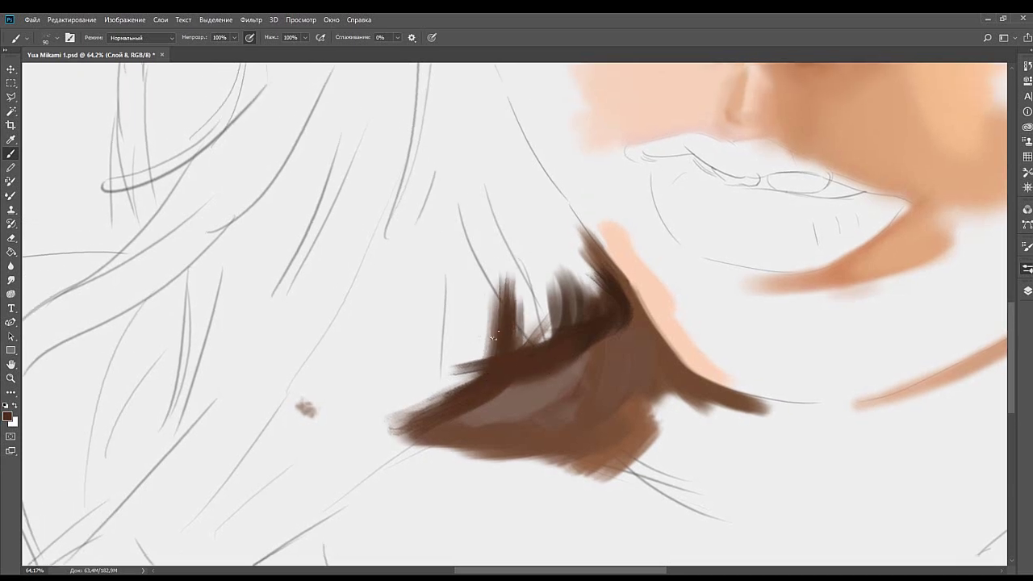
pyautogui.moveTo(496, 354); pyautogui.dragTo(514, 270)
pyautogui.moveTo(521, 347); pyautogui.dragTo(523, 268)
pyautogui.moveTo(527, 346)
pyautogui.mouseDown()
pyautogui.moveTo(527, 268)
pyautogui.moveTo(418, 336)
pyautogui.mouseUp()
pyautogui.moveTo(368, 404); pyautogui.dragTo(336, 370)
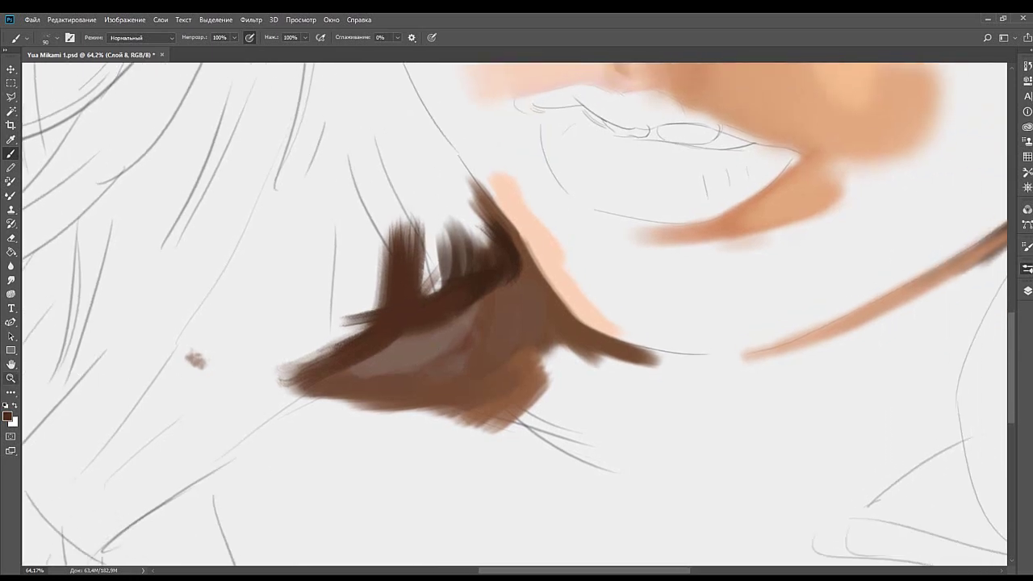
# Switch to a soft round brush of size 300 and paint a reddish tan area below the pink cheek.
pyautogui.press('z')
pyautogui.moveTo(528, 266); pyautogui.dragTo(459, 266)
pyautogui.moveTo(544, 265); pyautogui.dragTo(528, 248)
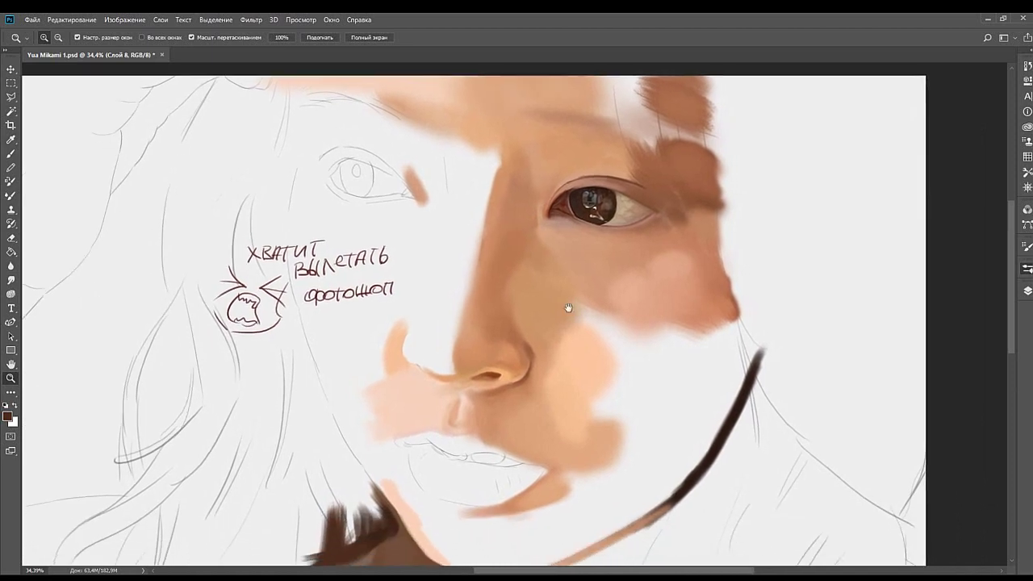
pyautogui.moveTo(583, 343); pyautogui.dragTo(498, 282)
pyautogui.moveTo(521, 347); pyautogui.dragTo(516, 306)
pyautogui.press('b')
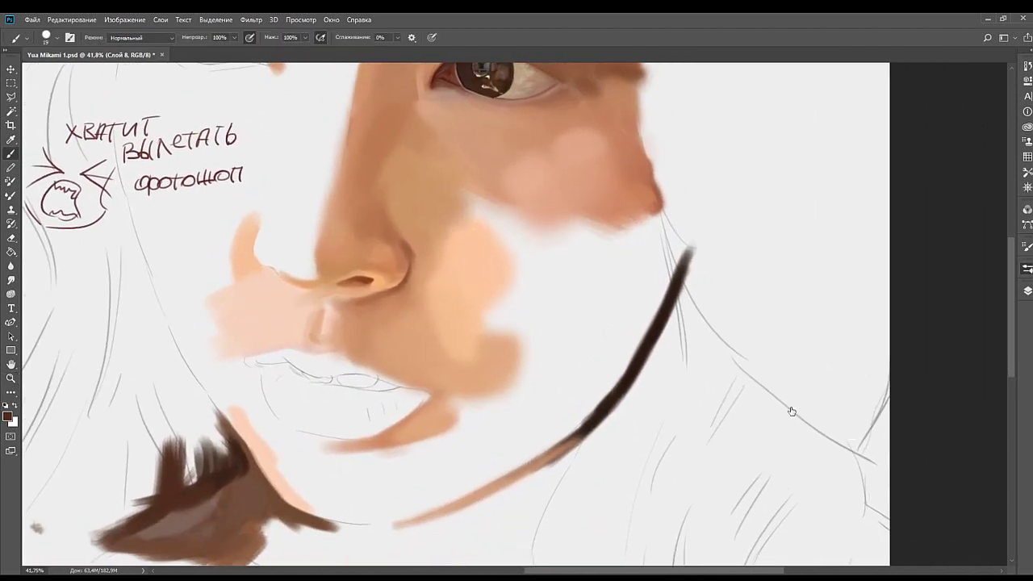
pyautogui.click(792, 412)
pyautogui.press(']')
pyautogui.press(']')
pyautogui.press('[')
pyautogui.press('[')
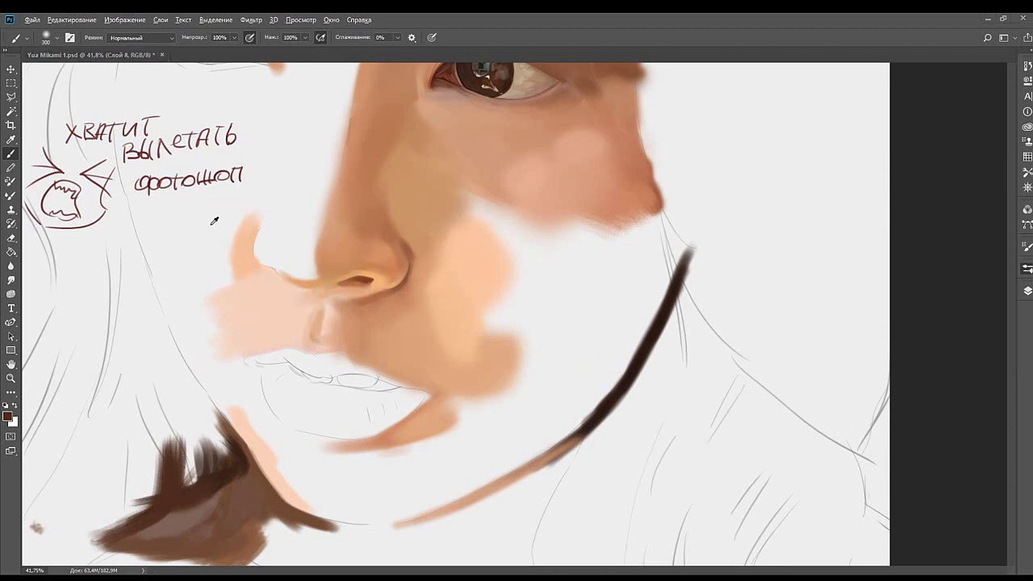
pyautogui.moveTo(569, 252)
pyautogui.mouseDown()
pyautogui.moveTo(563, 282)
pyautogui.moveTo(614, 263)
pyautogui.mouseUp()
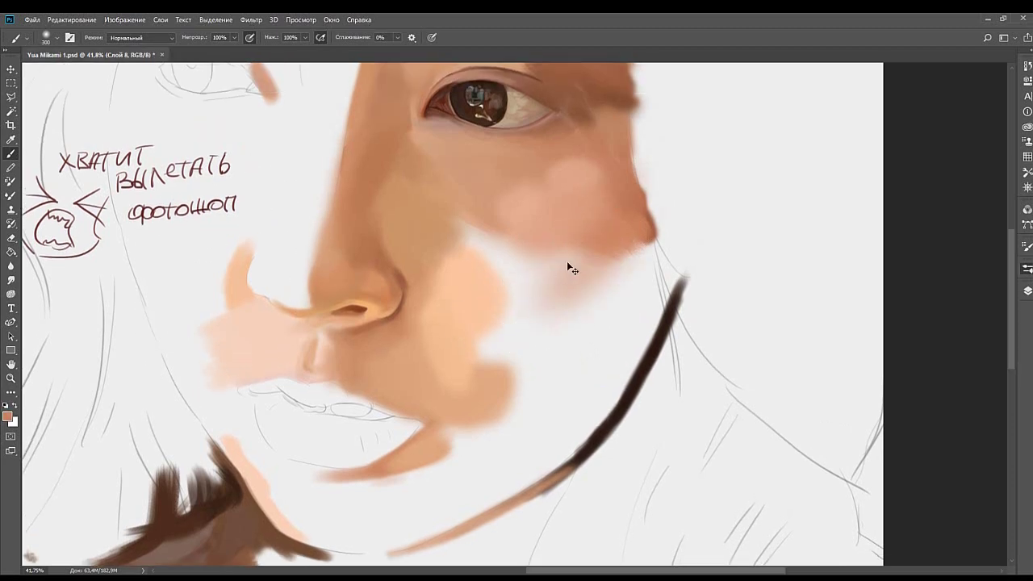
pyautogui.moveTo(516, 301); pyautogui.dragTo(603, 231)
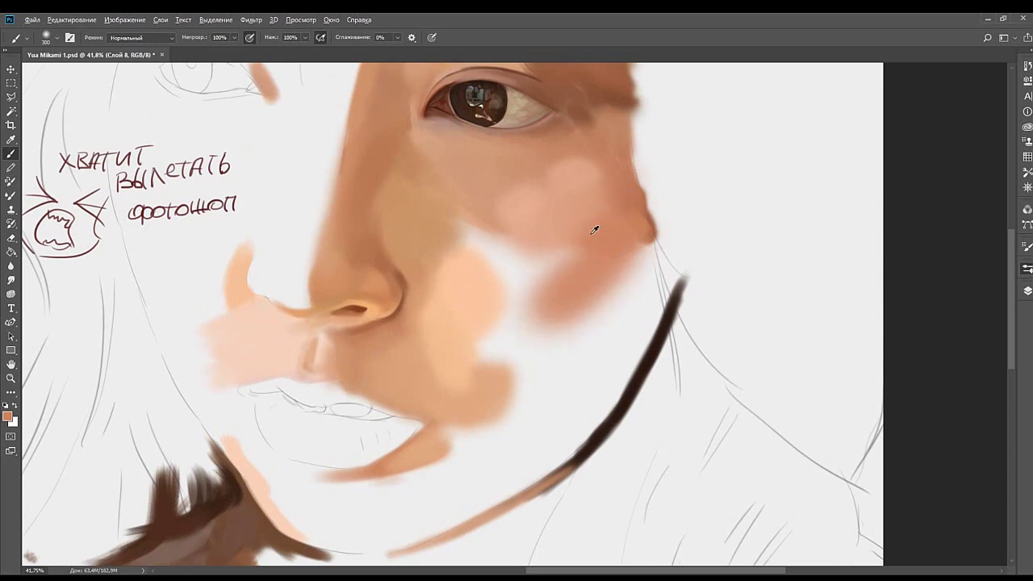
# Sample the cheek pink and blend it down into the reddish tan area below.
pyautogui.moveTo(526, 272)
pyautogui.mouseDown()
pyautogui.moveTo(582, 239)
pyautogui.moveTo(522, 269)
pyautogui.mouseUp()
pyautogui.keyDown('alt'); pyautogui.click(547, 219); pyautogui.keyUp('alt')
pyautogui.moveTo(571, 208)
pyautogui.mouseDown()
pyautogui.moveTo(514, 276)
pyautogui.moveTo(507, 231)
pyautogui.moveTo(467, 265)
pyautogui.moveTo(467, 247)
pyautogui.moveTo(455, 258)
pyautogui.moveTo(467, 232)
pyautogui.moveTo(485, 239)
pyautogui.moveTo(462, 242)
pyautogui.moveTo(450, 275)
pyautogui.moveTo(456, 236)
pyautogui.moveTo(433, 323)
pyautogui.moveTo(473, 290)
pyautogui.mouseUp()
# Sample the light peach beside the nose and extend it toward the pink cheek with a size 200 brush.
pyautogui.keyDown('alt'); pyautogui.click(469, 270); pyautogui.keyUp('alt')
pyautogui.press('[')
pyautogui.press('[')
pyautogui.press('[')
pyautogui.press('[')
pyautogui.press(']')
pyautogui.press(']')
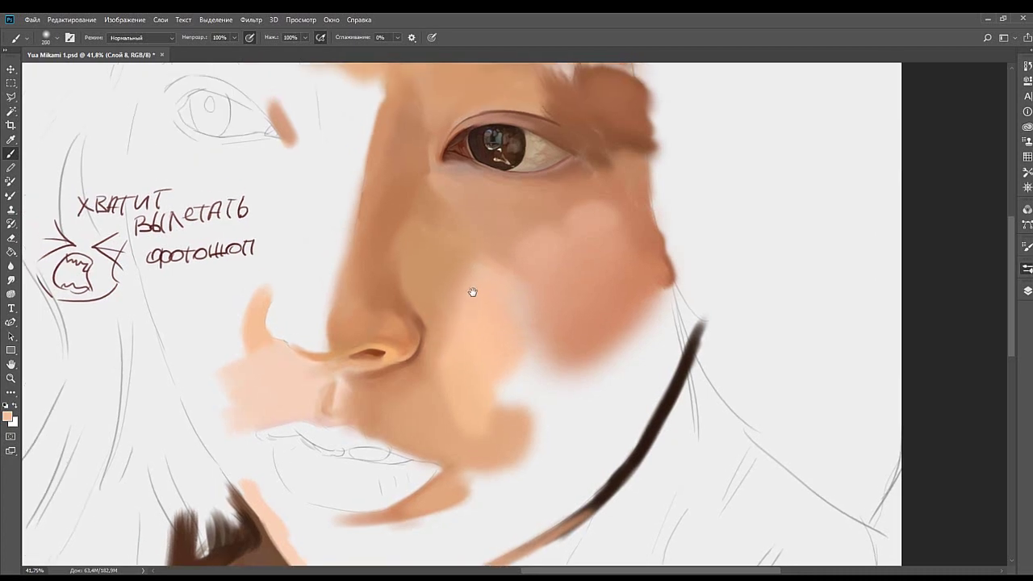
# Blend the border between the peach highlight and the pink cheek with sampled intermediate tones and the size 200 brush.
pyautogui.keyDown('alt'); pyautogui.click(487, 284); pyautogui.keyUp('alt')
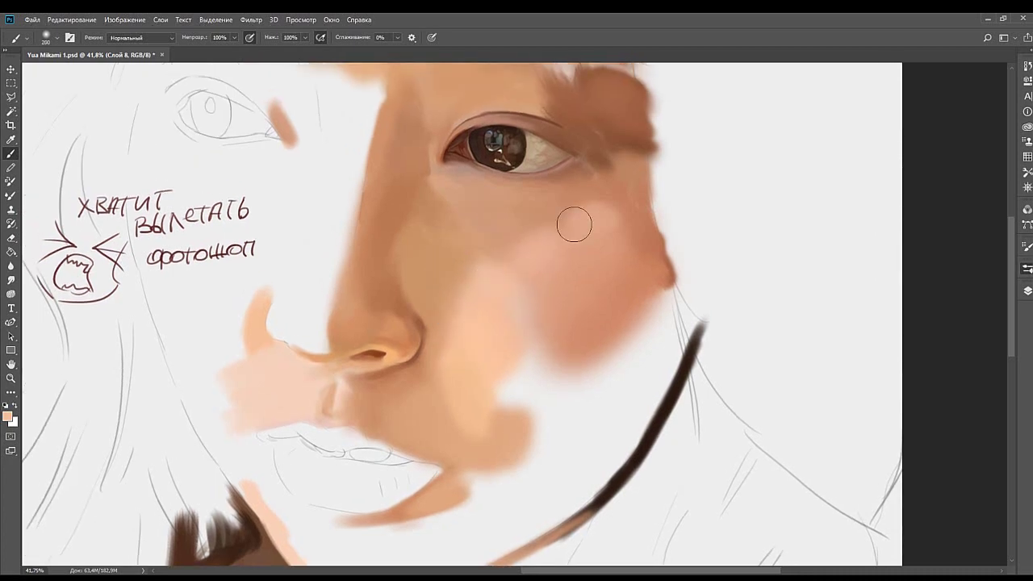
pyautogui.keyDown('alt'); pyautogui.click(554, 277); pyautogui.keyUp('alt')
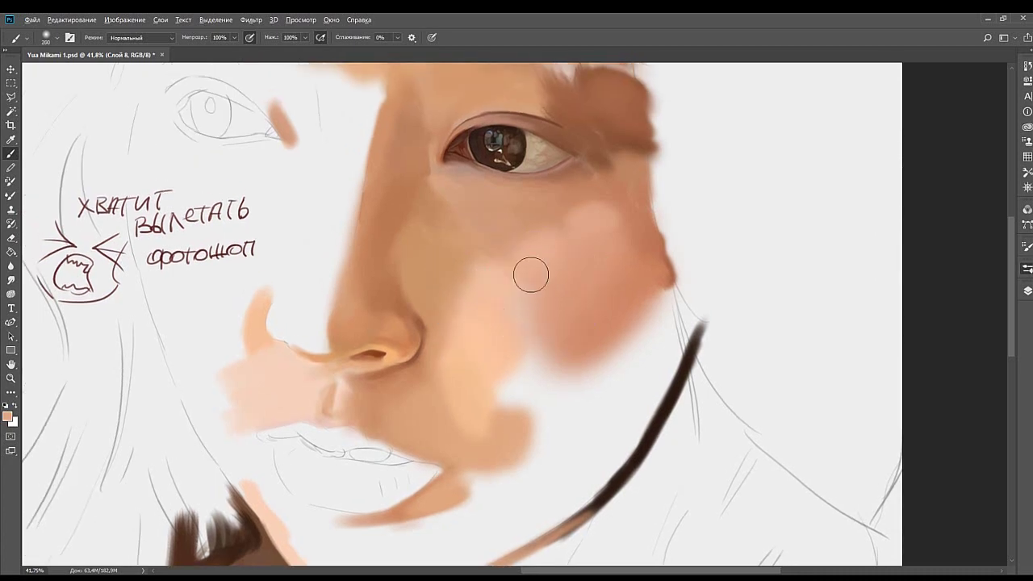
pyautogui.keyDown('alt'); pyautogui.click(503, 318); pyautogui.keyUp('alt')
pyautogui.keyDown('alt'); pyautogui.click(532, 332); pyautogui.keyUp('alt')
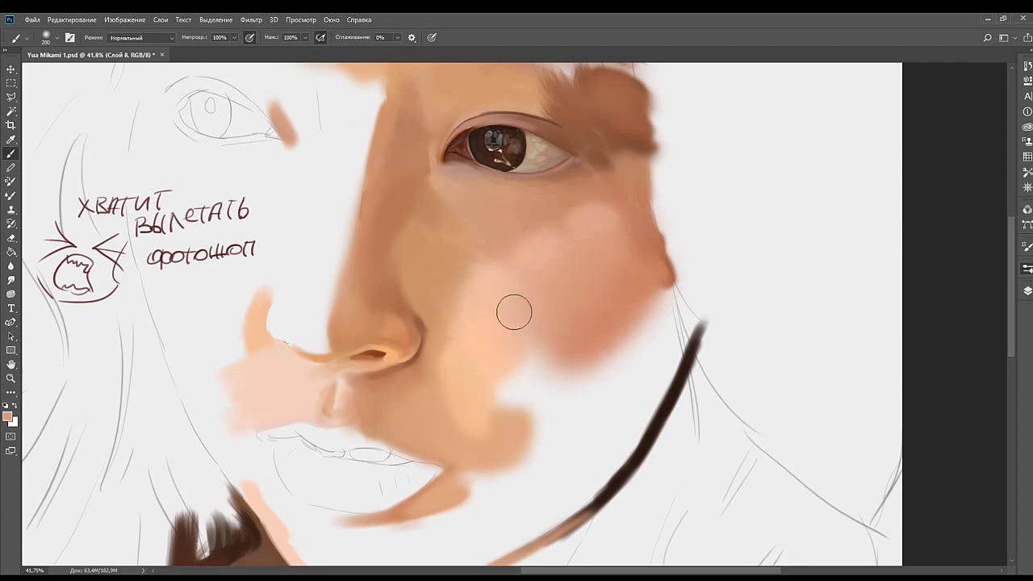
pyautogui.keyDown('alt'); pyautogui.click(548, 321); pyautogui.keyUp('alt')
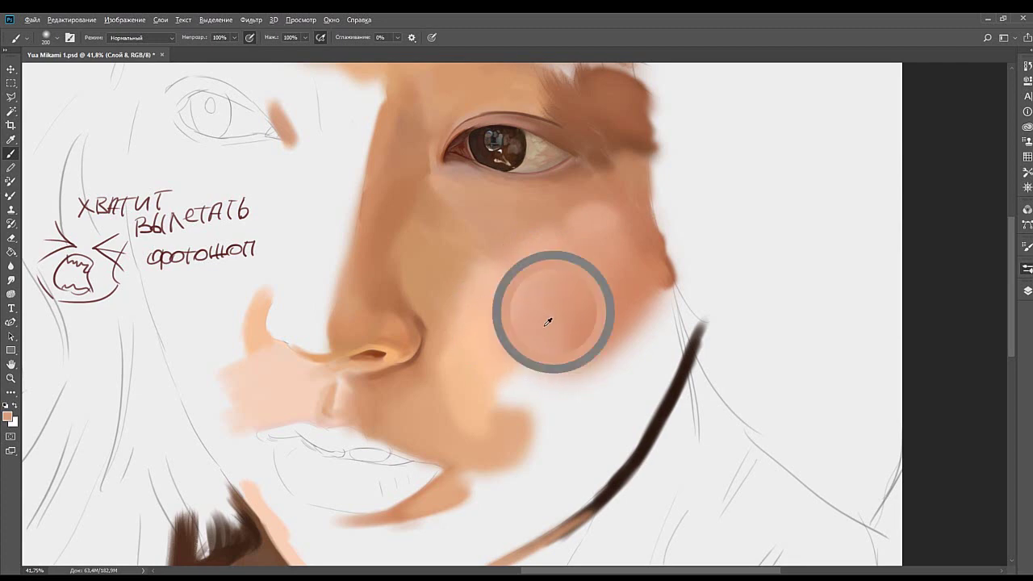
# Smooth the pink cheek and its transition below the eye with size 400 and 175 brushes.
pyautogui.press(']')
pyautogui.press(']')
pyautogui.press(']')
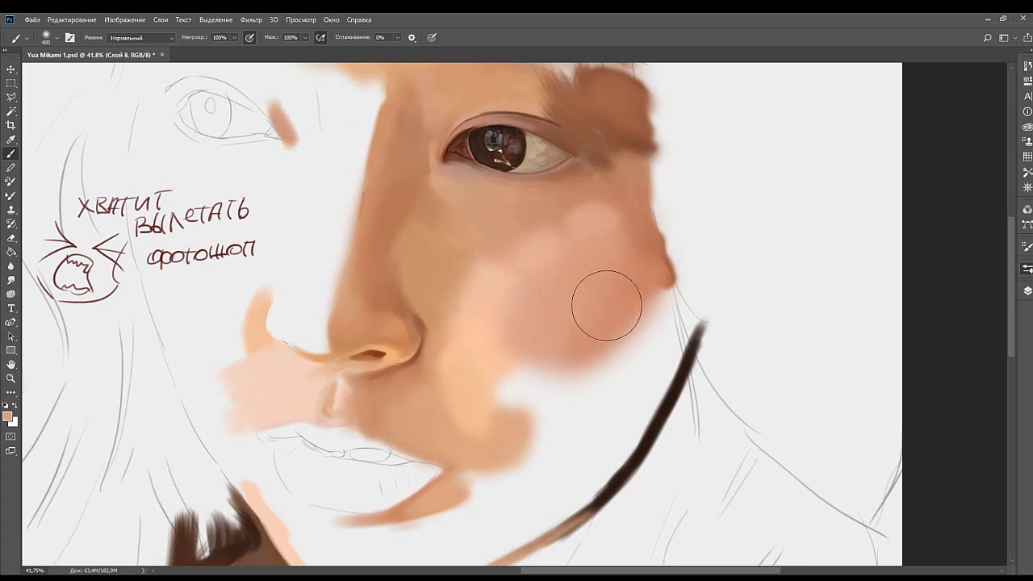
pyautogui.keyDown('alt'); pyautogui.click(509, 276); pyautogui.keyUp('alt')
pyautogui.press('[')
pyautogui.press('[')
pyautogui.press('[')
pyautogui.press('[')
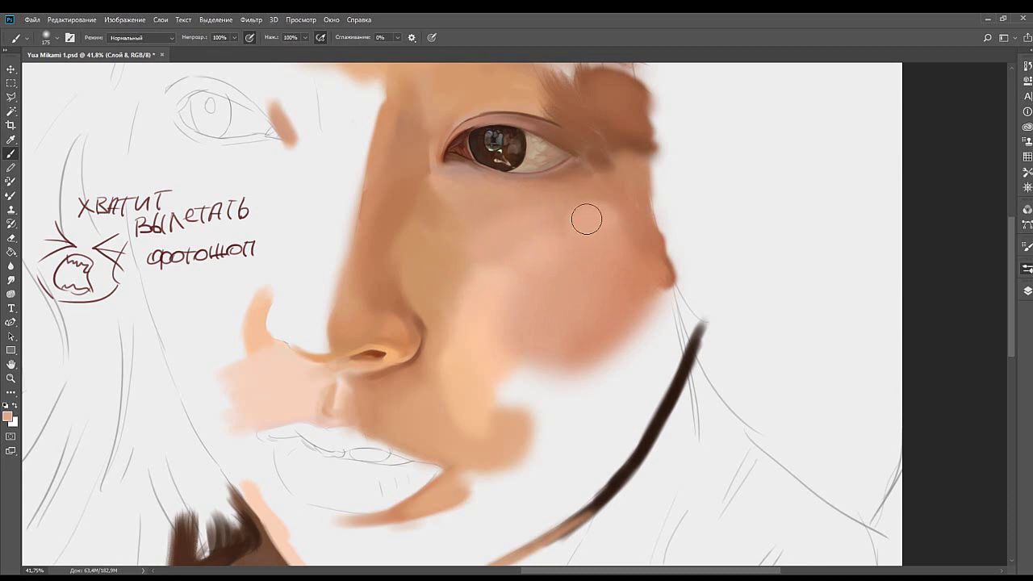
# Sample a light peach tone from the upper cheek and soften the pink area below the eye's outer corner.
pyautogui.press('alt')
pyautogui.moveTo(605, 240)
pyautogui.mouseDown()
pyautogui.moveTo(611, 267)
pyautogui.moveTo(602, 266)
pyautogui.mouseUp()
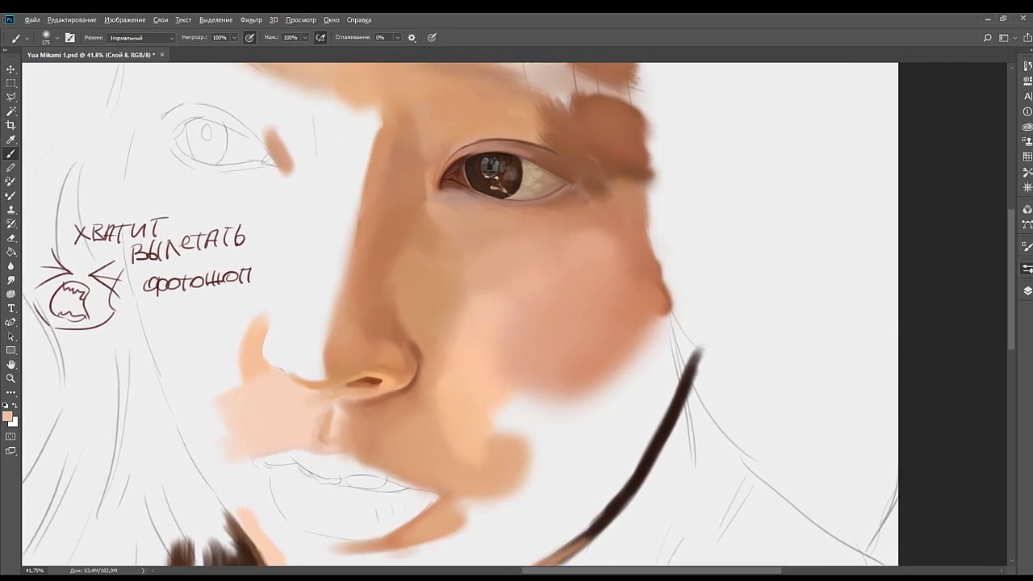
pyautogui.press(']')
pyautogui.press(']')
pyautogui.press(']')
pyautogui.moveTo(531, 286); pyautogui.dragTo(467, 235)
pyautogui.press('[')
pyautogui.press('[')
pyautogui.press('[')
pyautogui.press('[')
pyautogui.press('[')
pyautogui.press('[')
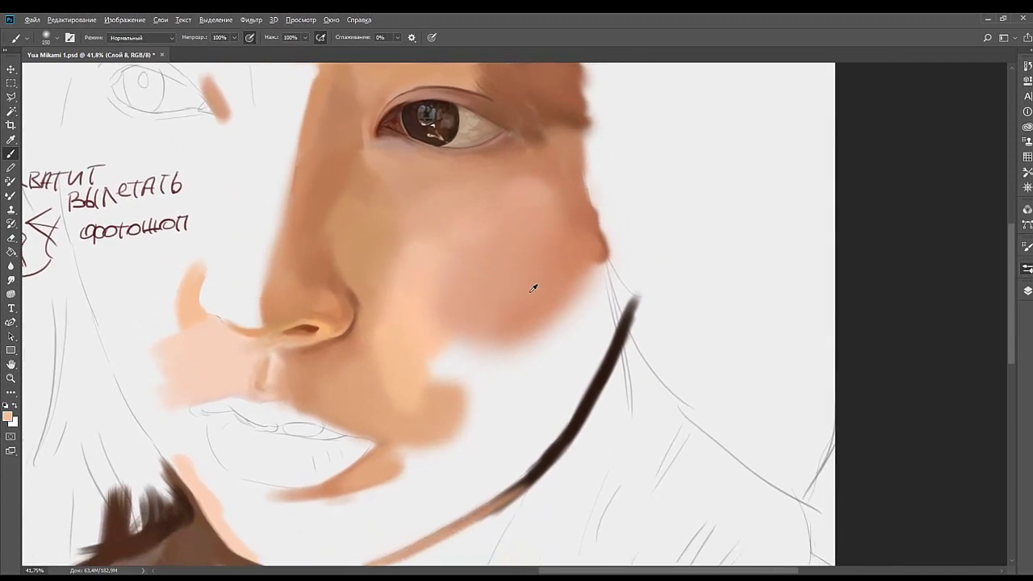
# Shade the outer lower edge of the cheek in dark brown with a size 250 brush.
pyautogui.moveTo(607, 270); pyautogui.dragTo(543, 295)
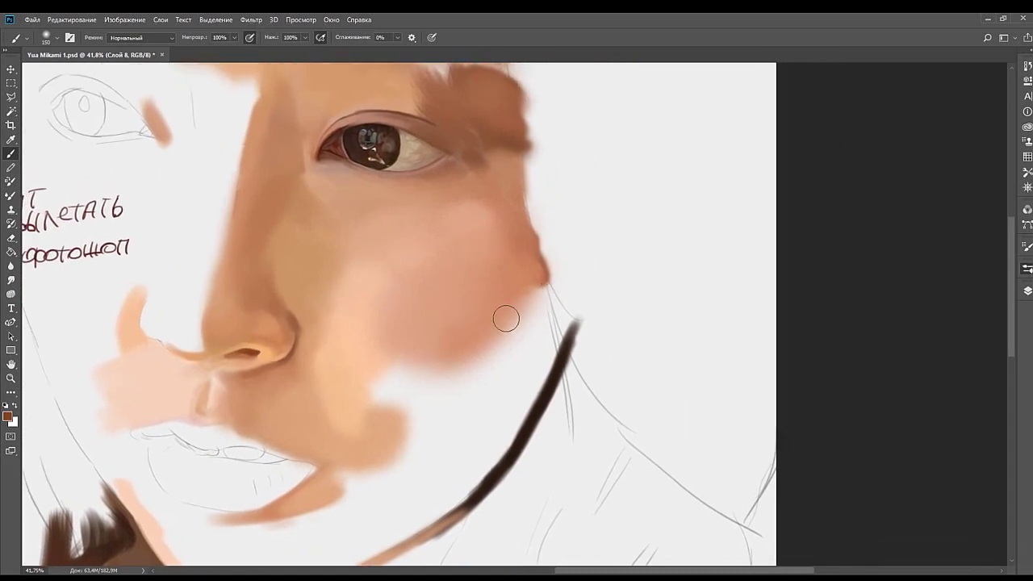
pyautogui.press(']')
pyautogui.press(']')
pyautogui.press(']')
pyautogui.moveTo(553, 256)
pyautogui.mouseDown()
pyautogui.moveTo(501, 329)
pyautogui.moveTo(513, 329)
pyautogui.mouseUp()
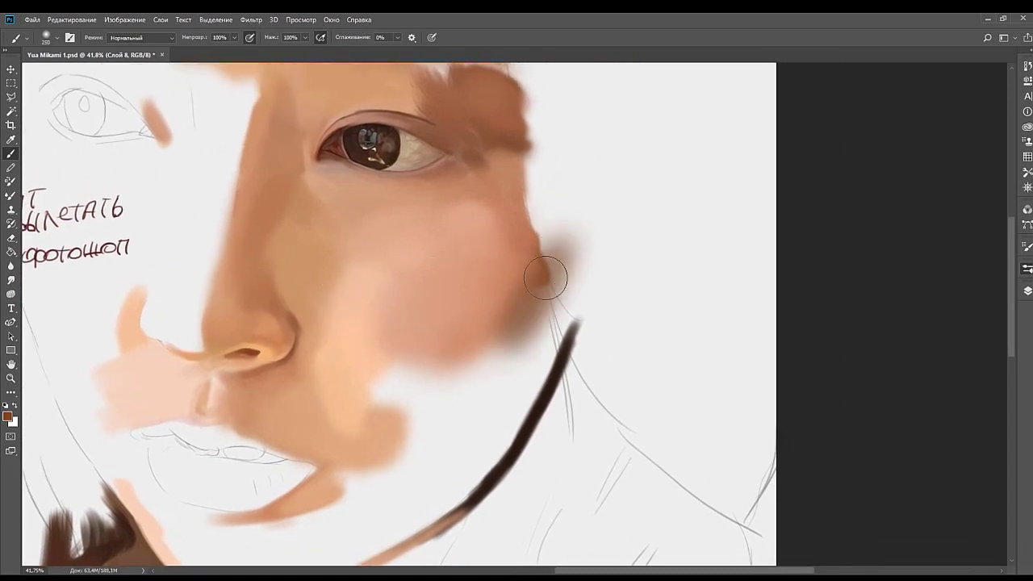
pyautogui.moveTo(548, 272)
pyautogui.mouseDown()
pyautogui.moveTo(473, 311)
pyautogui.moveTo(507, 285)
pyautogui.mouseUp()
pyautogui.moveTo(476, 342); pyautogui.dragTo(502, 289)
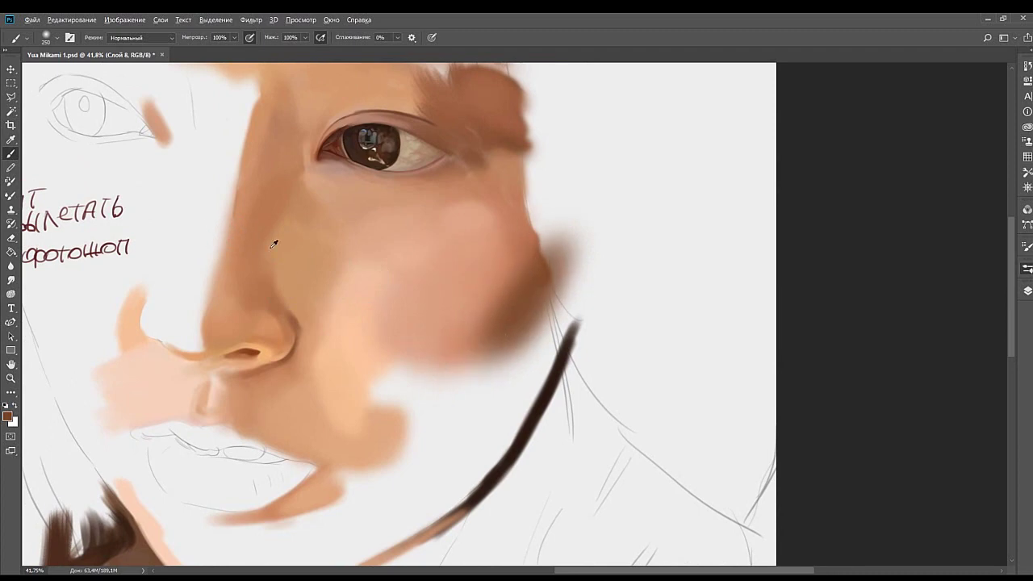
pyautogui.moveTo(544, 247); pyautogui.dragTo(489, 318)
# Blend the dark brown edge into the pink cheek with warm tones sampled from the nose and cheek.
pyautogui.keyDown('alt'); pyautogui.click(209, 244); pyautogui.keyUp('alt')
pyautogui.moveTo(505, 283)
pyautogui.mouseDown()
pyautogui.moveTo(455, 367)
pyautogui.moveTo(479, 318)
pyautogui.moveTo(480, 332)
pyautogui.moveTo(509, 288)
pyautogui.mouseUp()
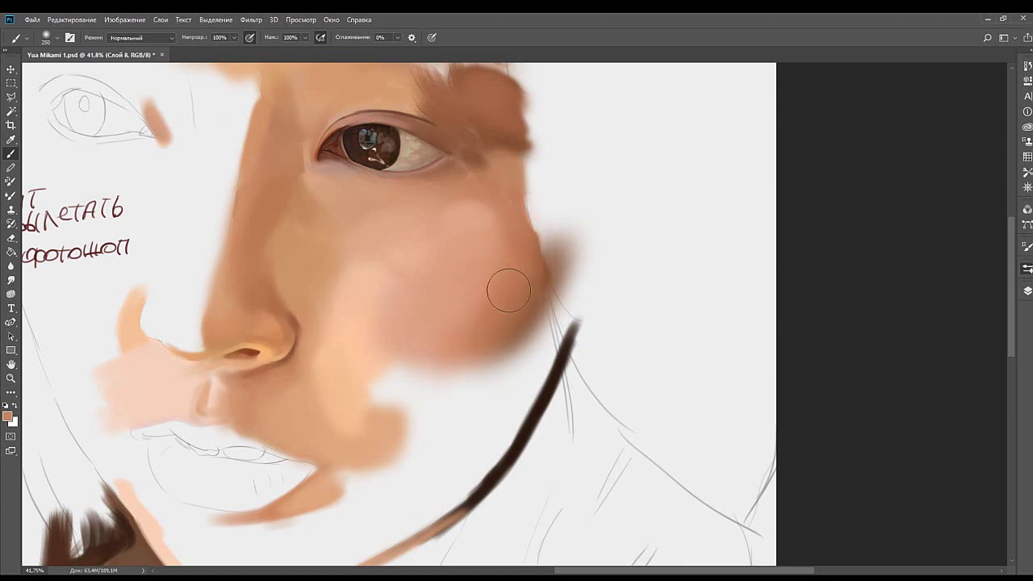
pyautogui.keyDown('alt'); pyautogui.click(513, 296); pyautogui.keyUp('alt')
pyautogui.moveTo(541, 219); pyautogui.dragTo(549, 273)
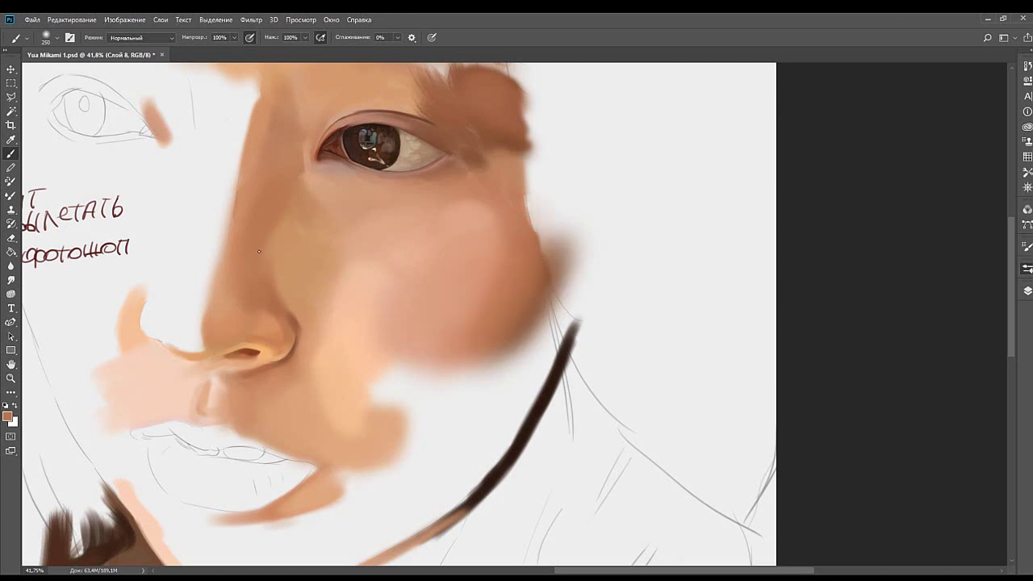
pyautogui.press('i')
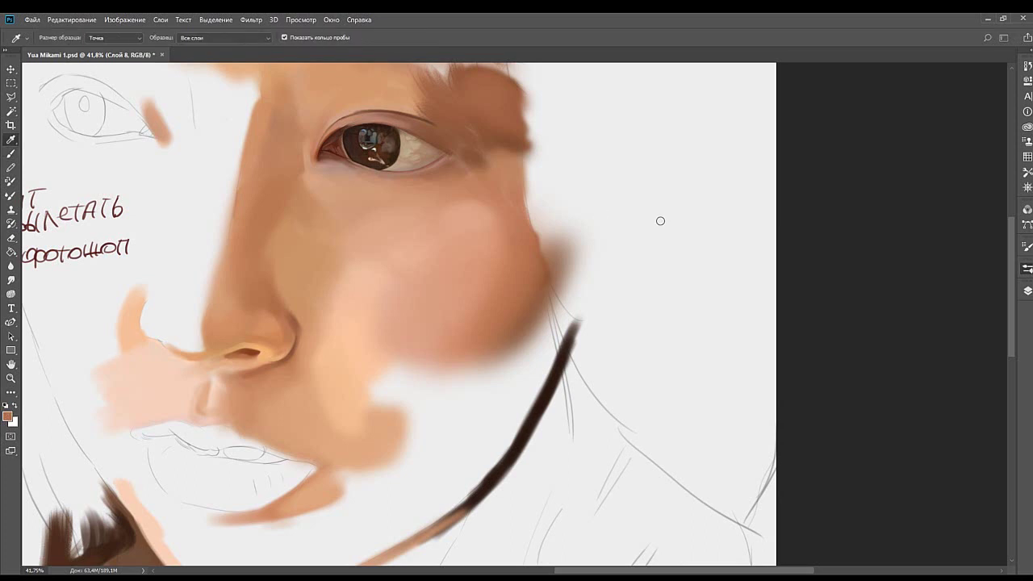
pyautogui.press('b')
# Soften the outer face edge between temple and cheek with faint reddish brown strokes, reducing the brush from size 400 to 175.
pyautogui.moveTo(574, 235); pyautogui.dragTo(592, 274)
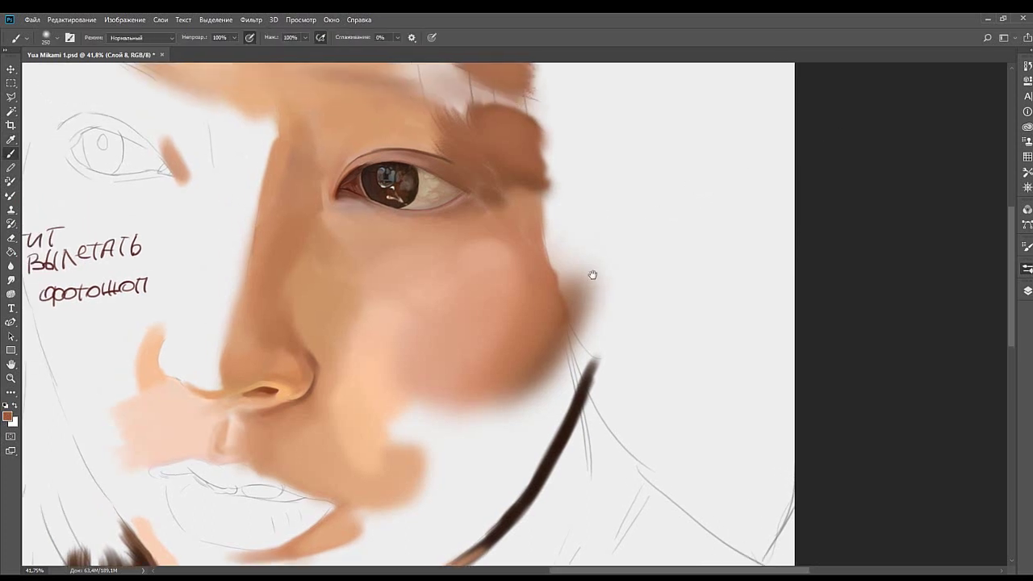
pyautogui.moveTo(559, 223); pyautogui.dragTo(581, 321)
pyautogui.hotkey('ctrl', 'z')
pyautogui.press(']')
pyautogui.press(']')
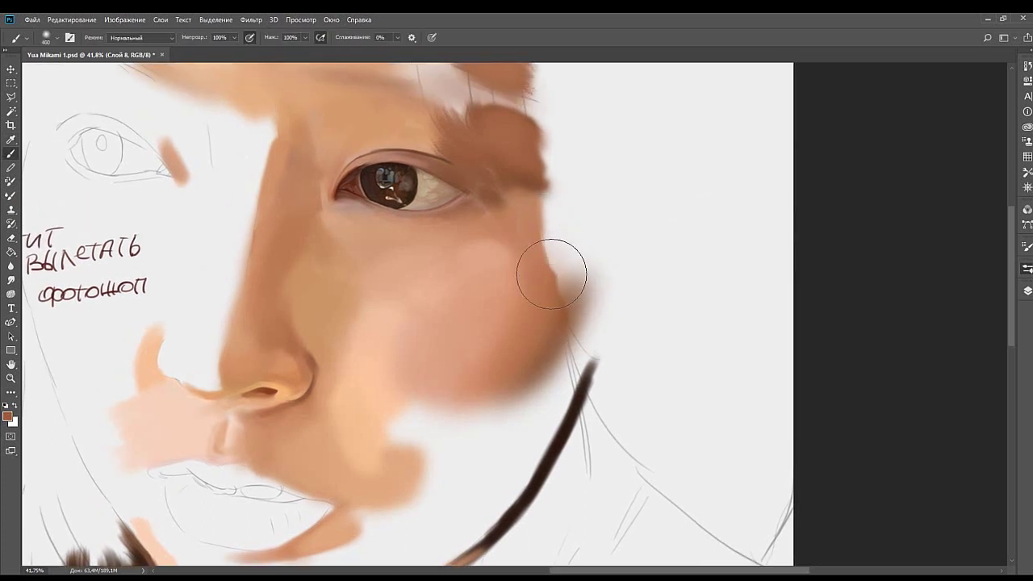
pyautogui.moveTo(552, 274); pyautogui.dragTo(554, 240)
pyautogui.hotkey('ctrl', 'z')
pyautogui.press('[')
pyautogui.press('[')
pyautogui.press('[')
pyautogui.press('[')
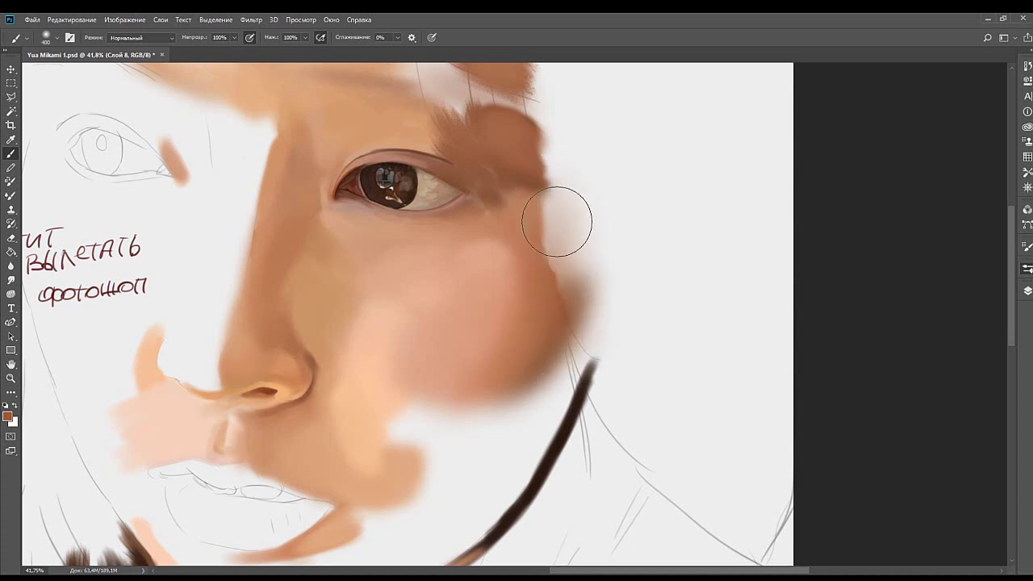
pyautogui.moveTo(542, 210); pyautogui.dragTo(564, 278)
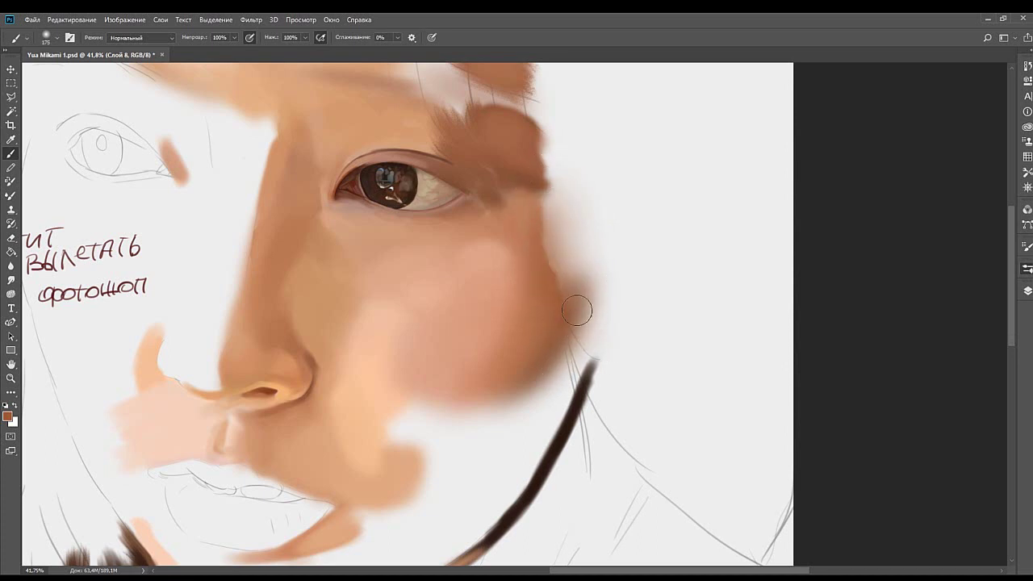
pyautogui.hotkey('ctrl', 'z')
pyautogui.moveTo(545, 207); pyautogui.dragTo(561, 276)
# Shade the lower eyelid near the eye's outer corner in dark reddish brown with a smaller brush.
pyautogui.moveTo(539, 217)
pyautogui.mouseDown()
pyautogui.moveTo(589, 330)
pyautogui.moveTo(585, 356)
pyautogui.mouseUp()
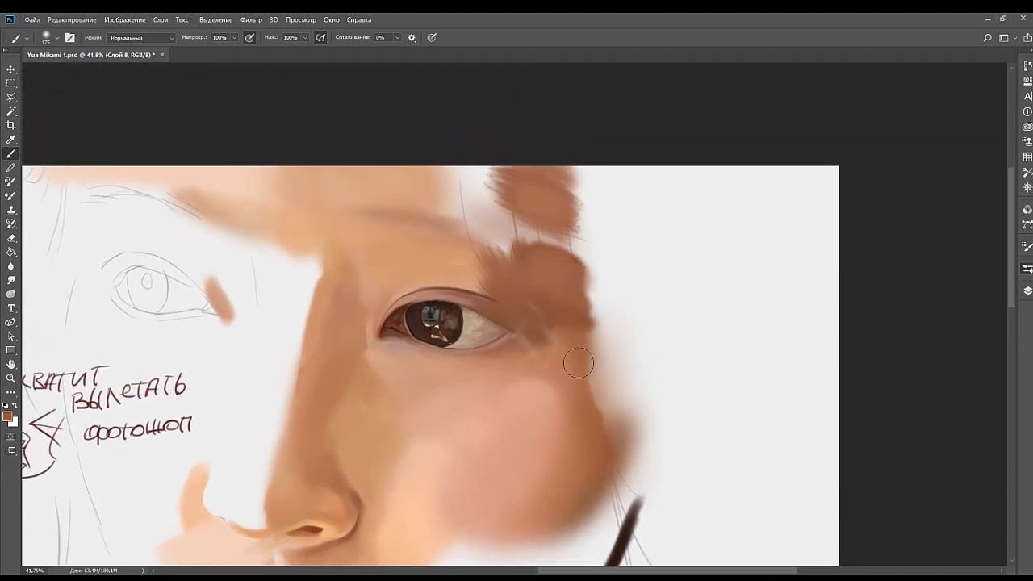
pyautogui.moveTo(593, 350)
pyautogui.mouseDown()
pyautogui.moveTo(635, 286)
pyautogui.moveTo(640, 309)
pyautogui.mouseUp()
pyautogui.moveTo(551, 310); pyautogui.dragTo(598, 267)
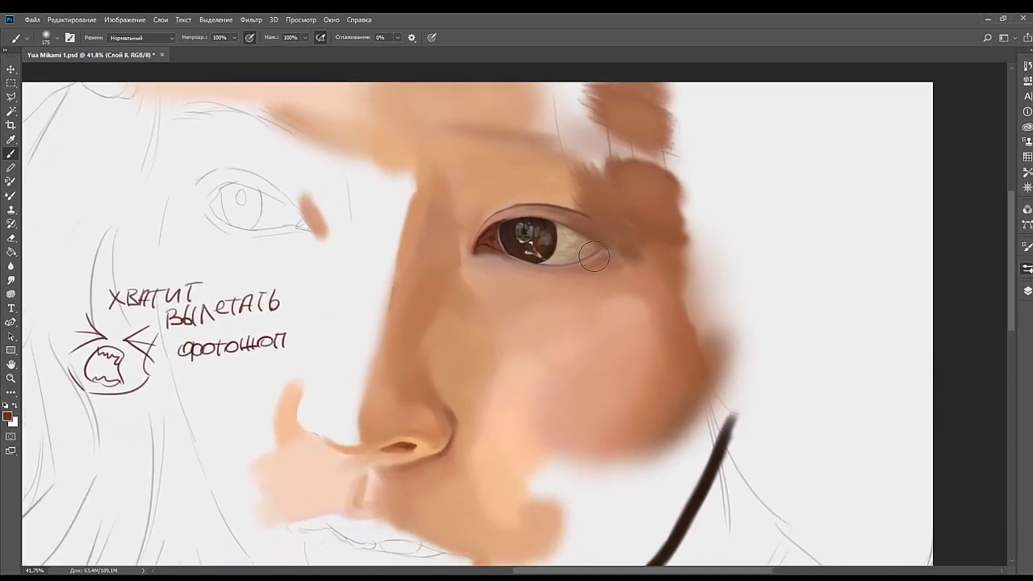
pyautogui.press('[')
pyautogui.moveTo(568, 270)
pyautogui.mouseDown()
pyautogui.moveTo(517, 286)
pyautogui.moveTo(592, 262)
pyautogui.mouseUp()
pyautogui.press(']')
pyautogui.press(']')
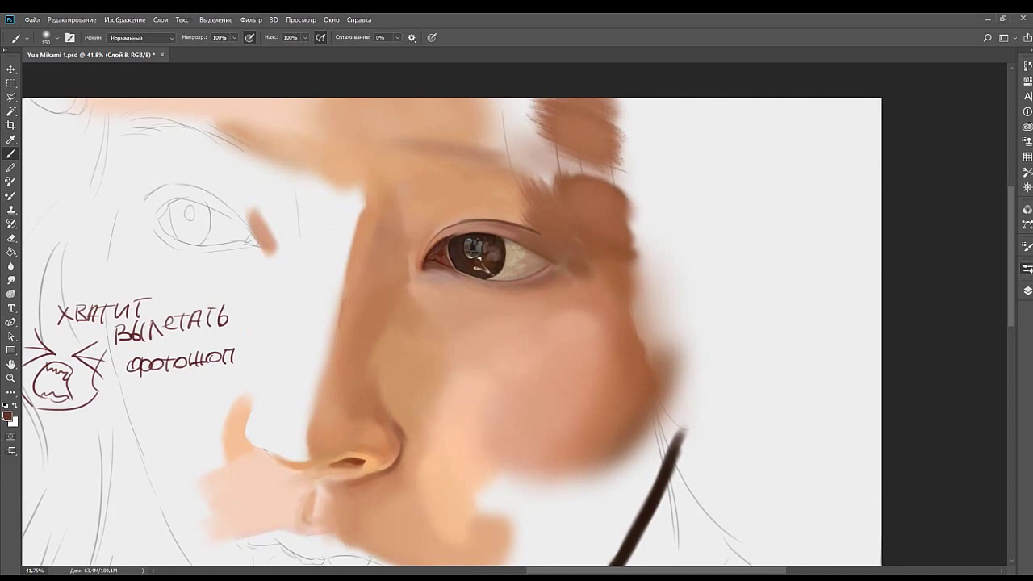
# Paint textured brown over the temple beside the eye's outer corner with a size 100 brush.
pyautogui.press('i')
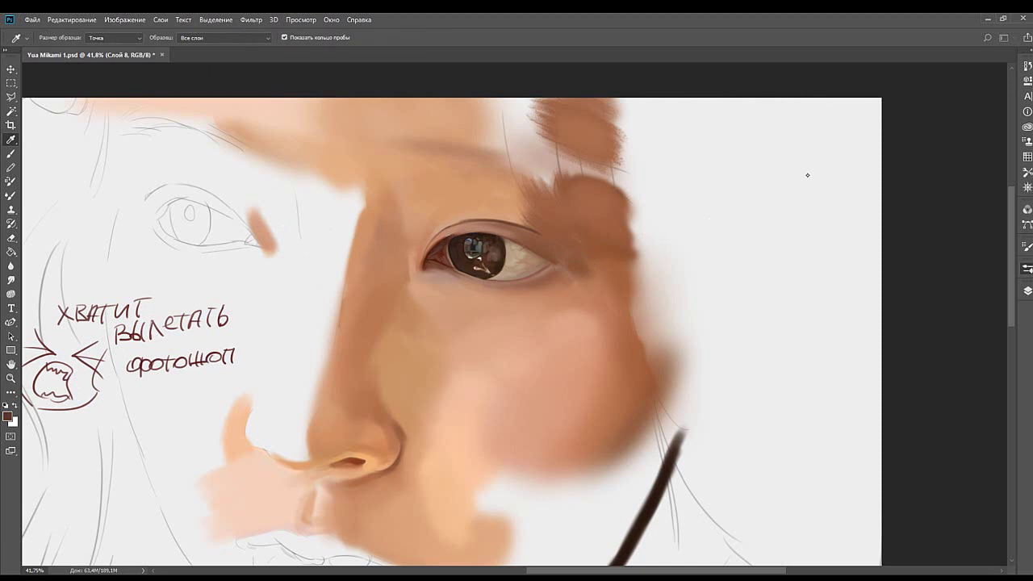
pyautogui.press('b')
pyautogui.scroll(2, 622, 230)
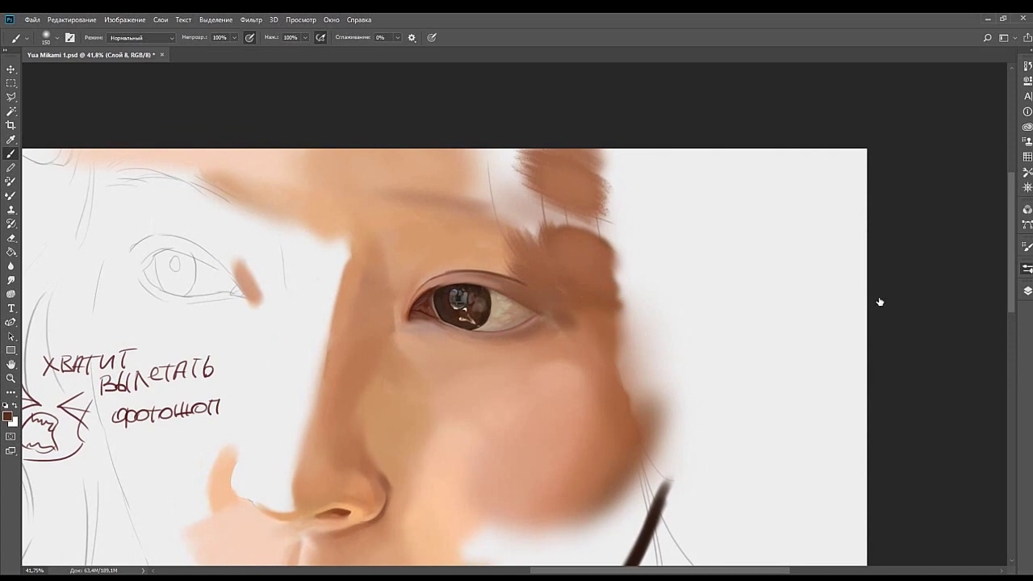
pyautogui.click(827, 281)
pyautogui.moveTo(561, 306); pyautogui.dragTo(605, 315)
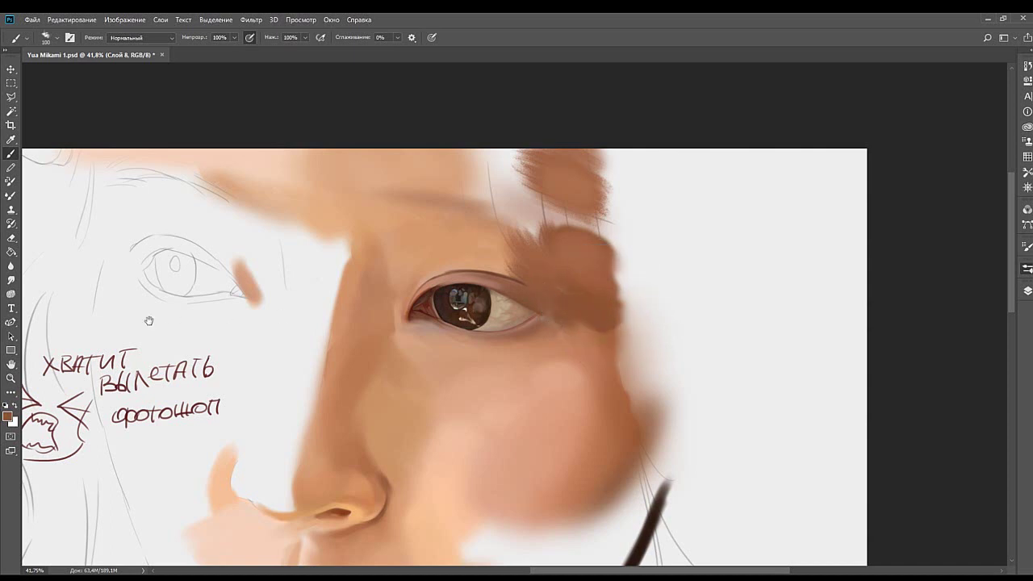
# Try a muted brown stroke between the outer cheek and the dark jaw line with a size 150 textured brush.
pyautogui.moveTo(558, 339); pyautogui.dragTo(620, 332)
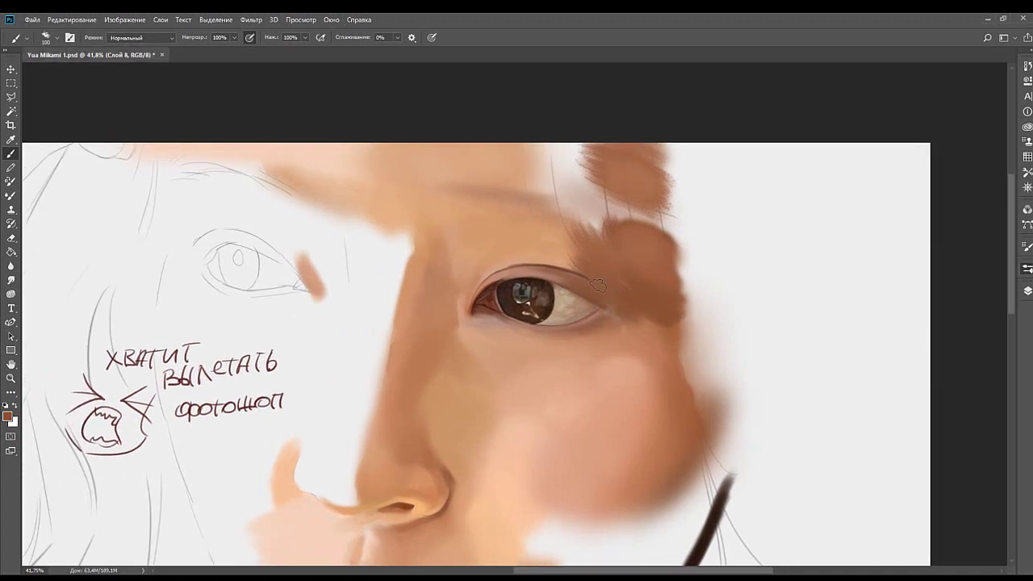
pyautogui.moveTo(592, 297); pyautogui.dragTo(627, 297)
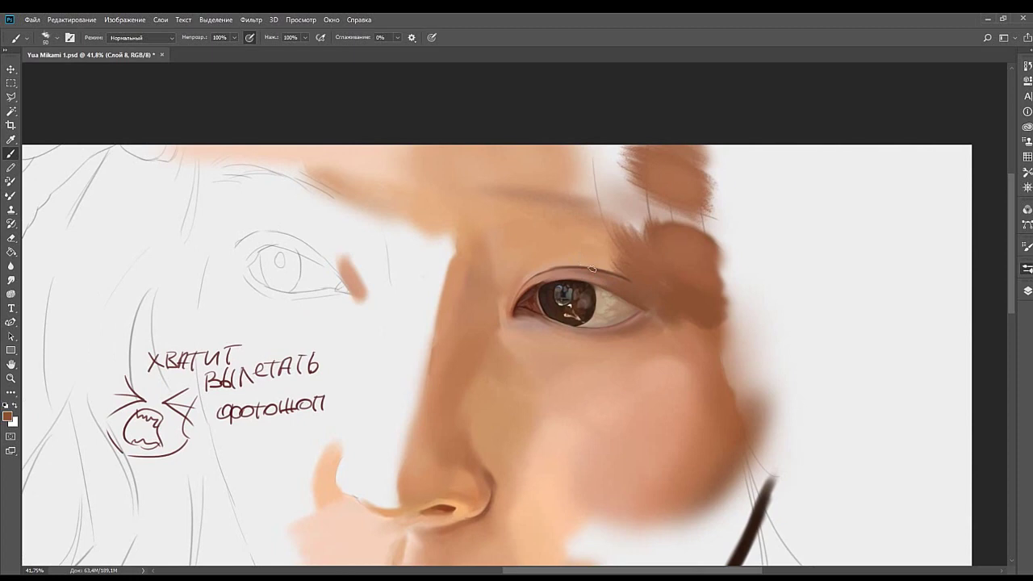
pyautogui.moveTo(615, 302); pyautogui.dragTo(575, 226)
pyautogui.moveTo(648, 183); pyautogui.dragTo(663, 242)
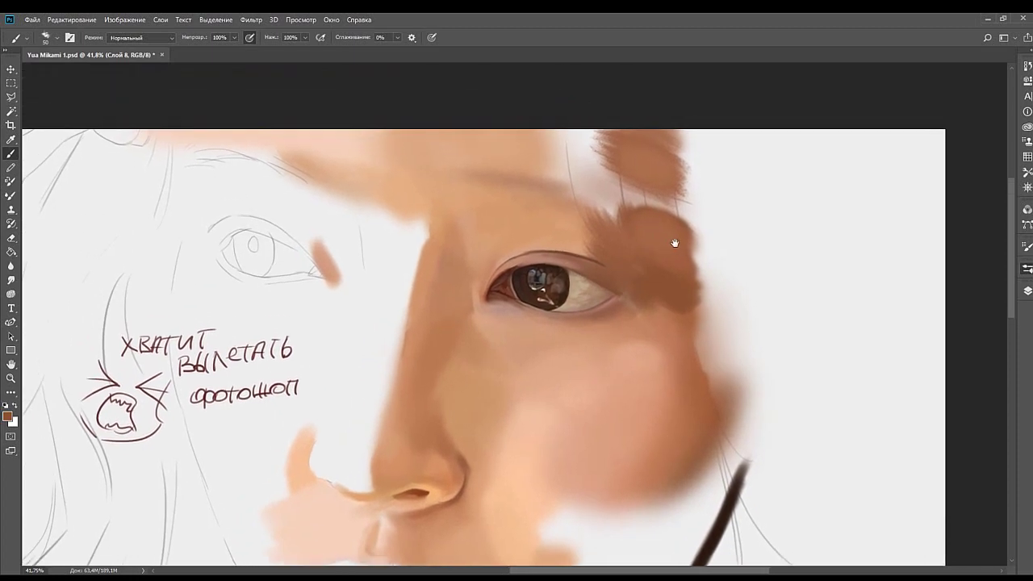
pyautogui.moveTo(752, 209); pyautogui.dragTo(689, 191)
pyautogui.moveTo(643, 307); pyautogui.dragTo(676, 145)
pyautogui.moveTo(645, 287); pyautogui.dragTo(628, 242)
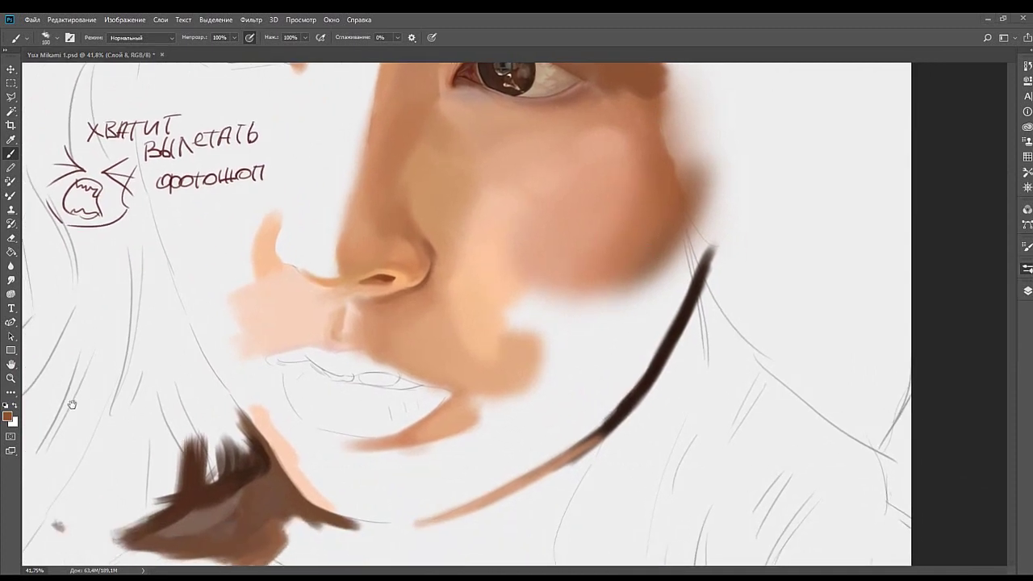
pyautogui.moveTo(574, 315); pyautogui.dragTo(521, 291)
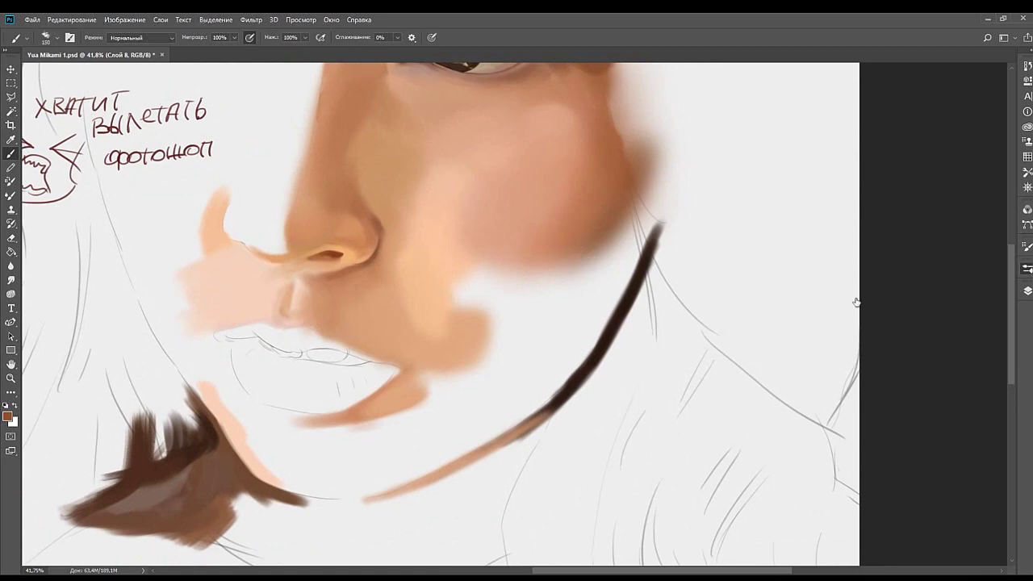
pyautogui.moveTo(642, 206); pyautogui.dragTo(571, 308)
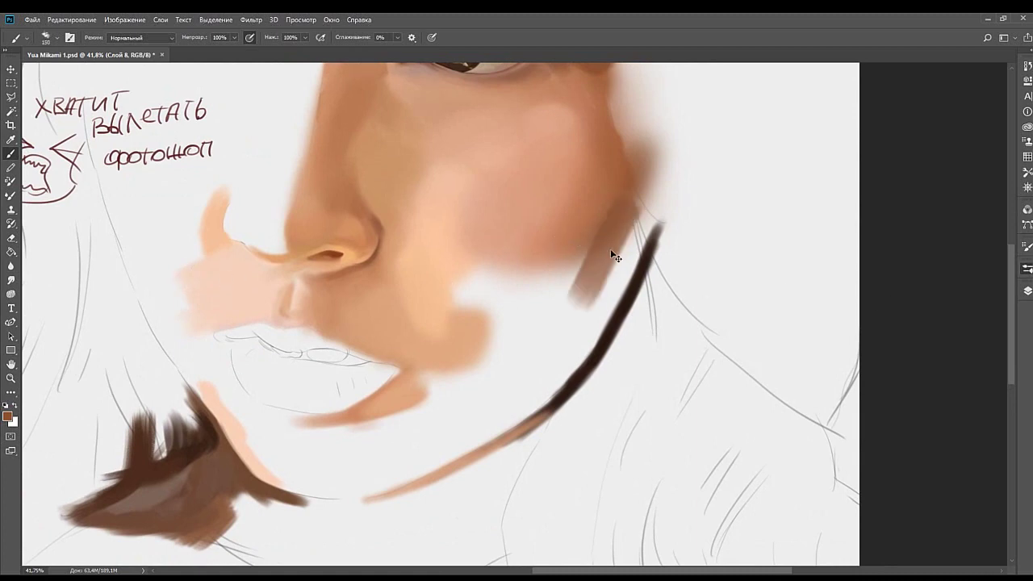
pyautogui.hotkey('ctrl', 'z')
pyautogui.moveTo(646, 208); pyautogui.dragTo(575, 328)
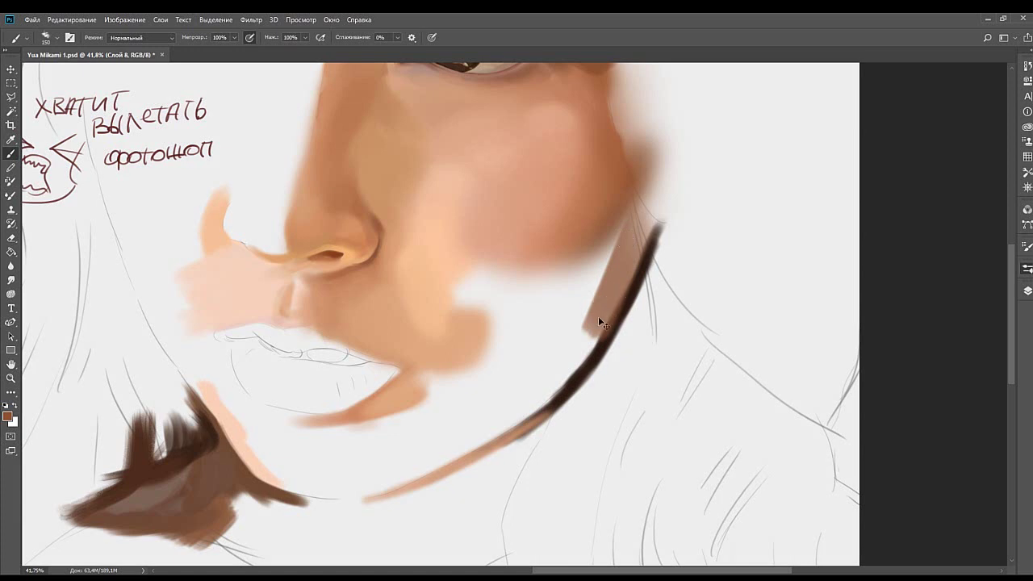
pyautogui.hotkey('ctrl', 'z')
pyautogui.hotkey('ctrl', 'shift', 'z')
pyautogui.hotkey('ctrl', 'z')
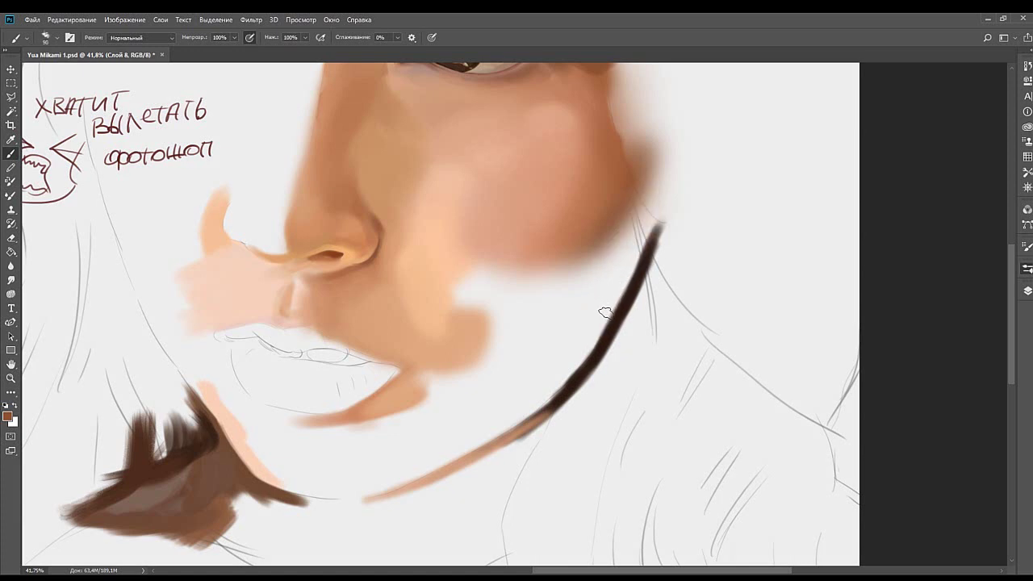
# Fill the strip between the outer cheek and the upper jaw line with reddish brown, using size 90 and 150 textured brushes.
pyautogui.moveTo(605, 313); pyautogui.dragTo(644, 225)
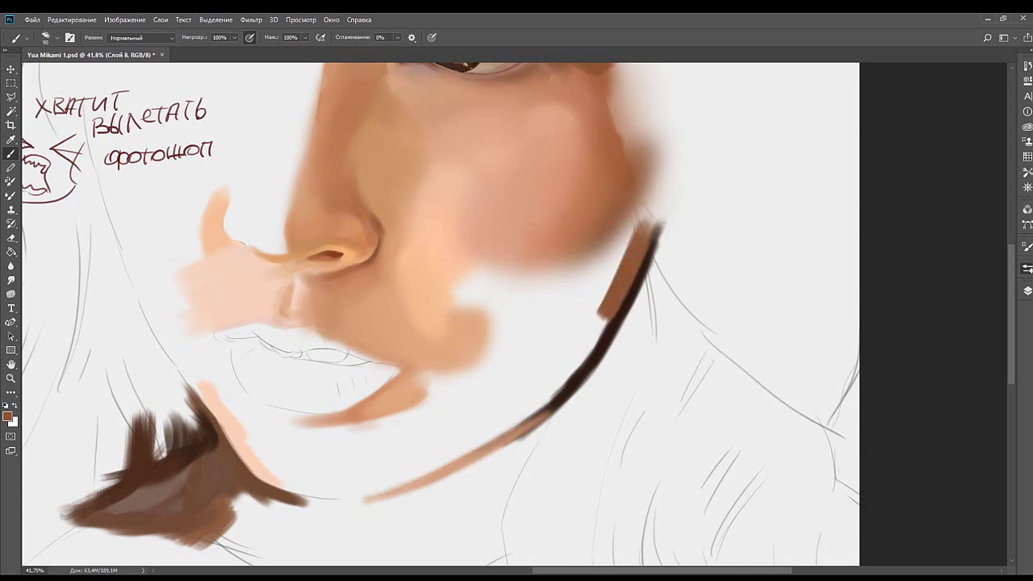
pyautogui.moveTo(606, 317)
pyautogui.mouseDown()
pyautogui.moveTo(651, 229)
pyautogui.moveTo(653, 221)
pyautogui.moveTo(609, 299)
pyautogui.moveTo(660, 182)
pyautogui.mouseUp()
pyautogui.press(']')
pyautogui.press(']')
pyautogui.moveTo(620, 285)
pyautogui.mouseDown()
pyautogui.moveTo(637, 212)
pyautogui.moveTo(582, 323)
pyautogui.mouseUp()
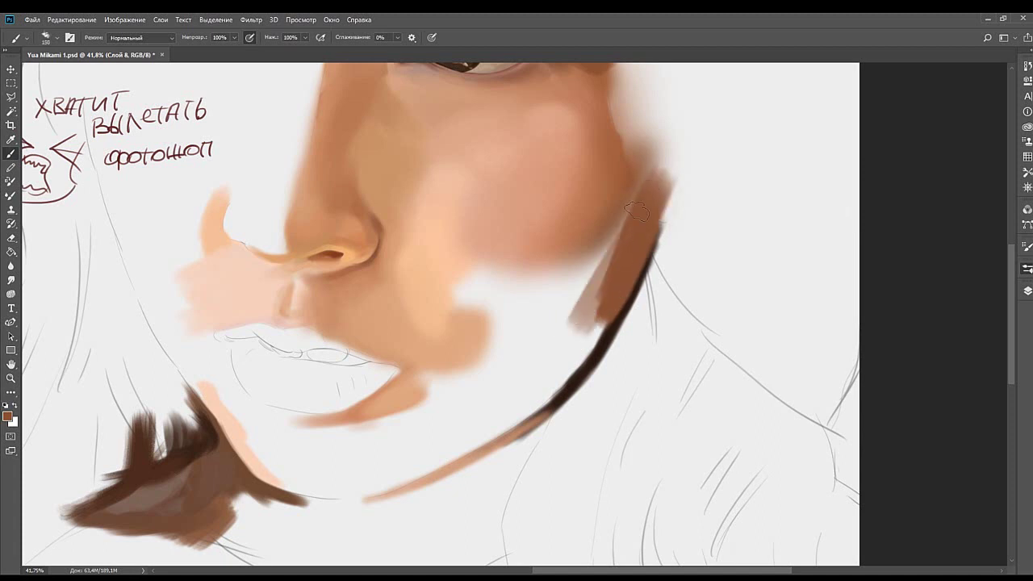
pyautogui.moveTo(637, 211); pyautogui.dragTo(565, 327)
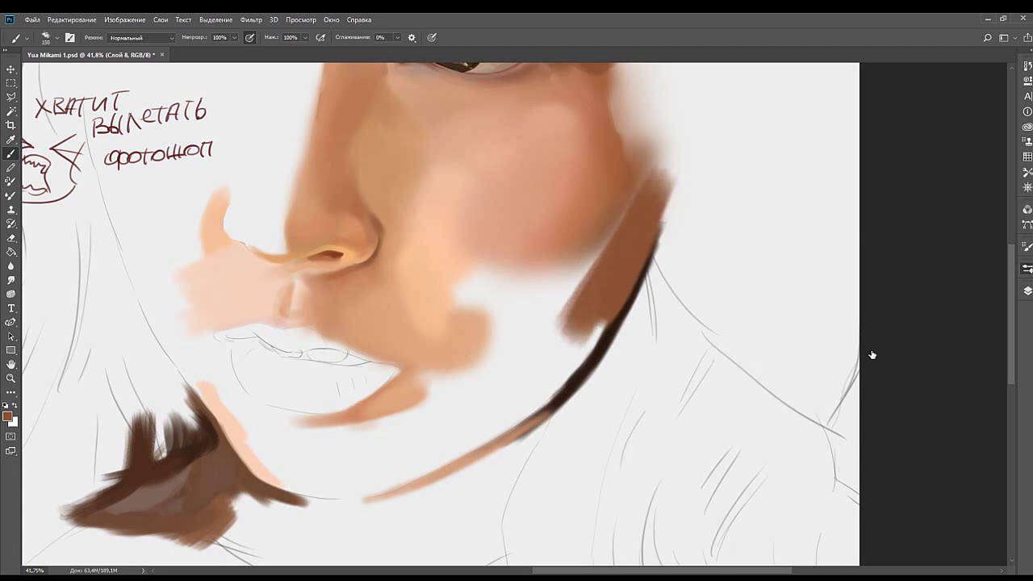
pyautogui.moveTo(472, 402)
pyautogui.mouseDown()
pyautogui.moveTo(543, 343)
pyautogui.moveTo(628, 329)
pyautogui.mouseUp()
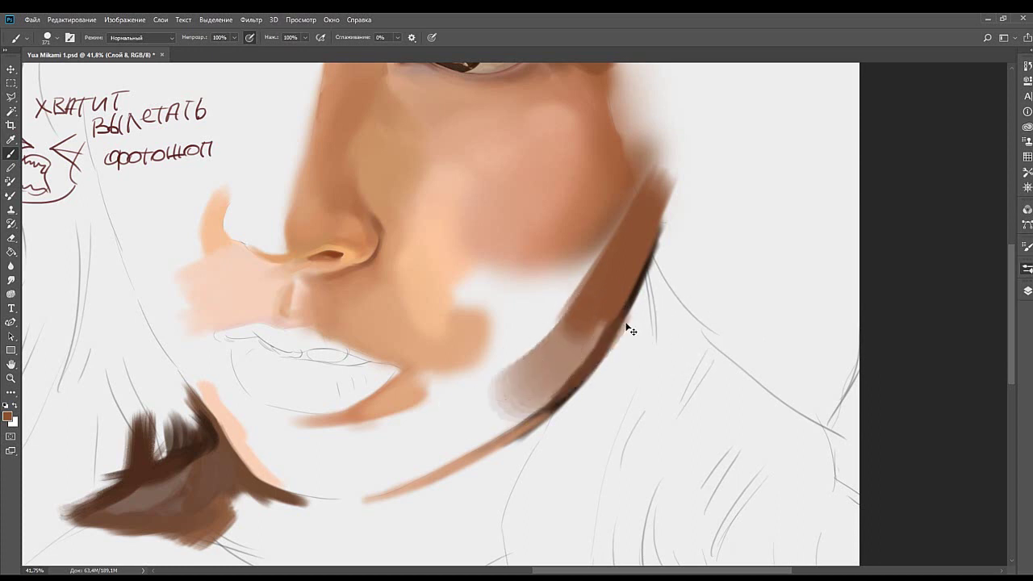
pyautogui.hotkey('ctrl', 'z')
# Blend the seam between the outer cheek and the reddish-brown jaw strip with sampled brown and a size 175 brush.
pyautogui.click(790, 304)
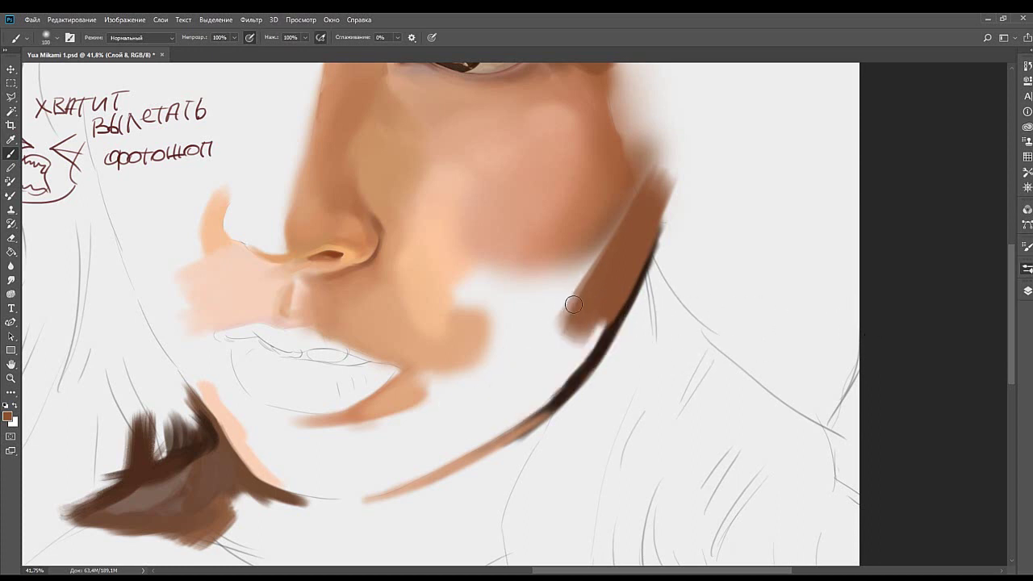
pyautogui.press(']')
pyautogui.press(']')
pyautogui.press(']')
pyautogui.scroll(1, 589, 266)
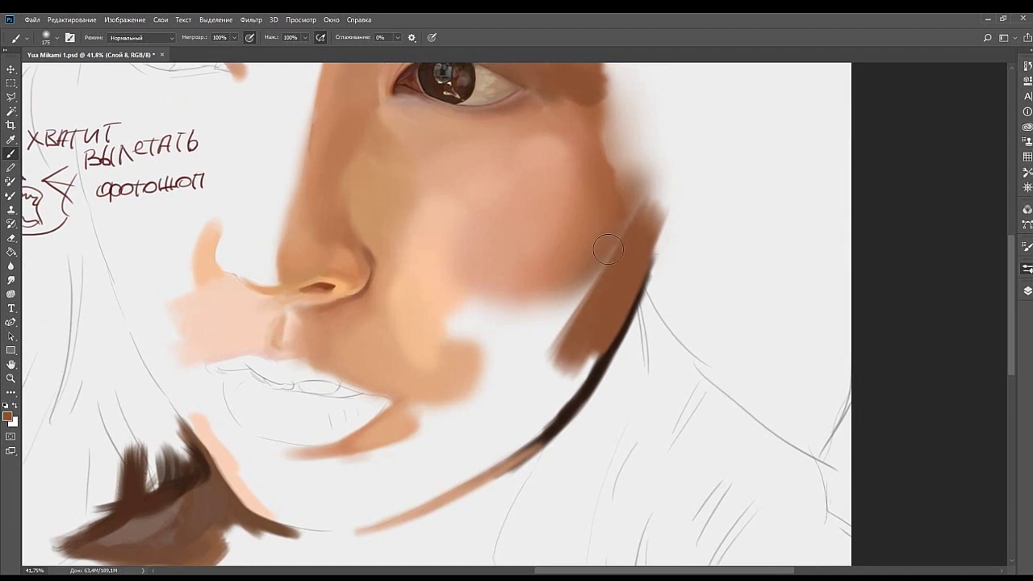
pyautogui.keyDown('alt'); pyautogui.click(618, 260); pyautogui.keyUp('alt')
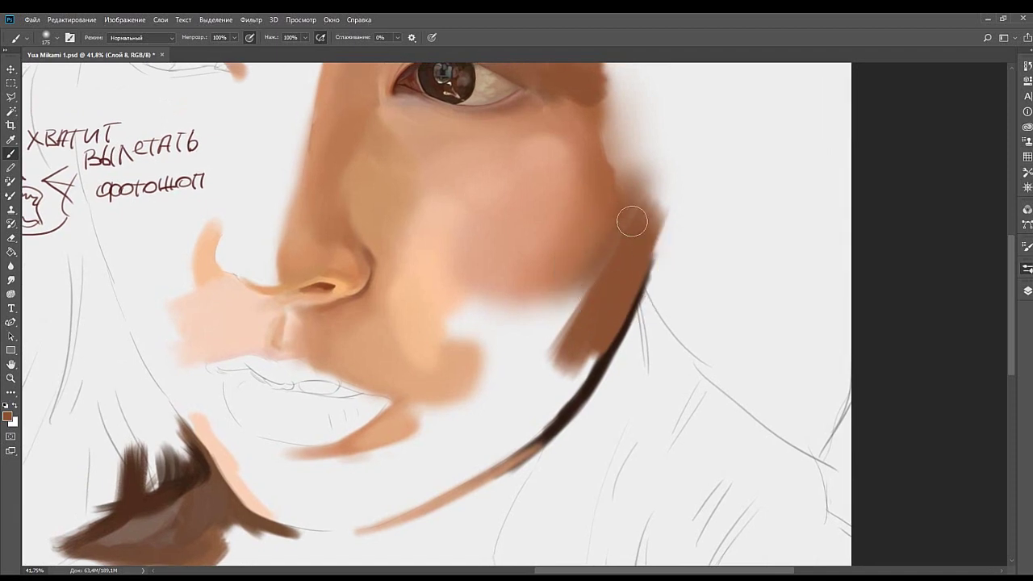
pyautogui.moveTo(635, 204)
pyautogui.mouseDown()
pyautogui.moveTo(621, 253)
pyautogui.moveTo(586, 269)
pyautogui.mouseUp()
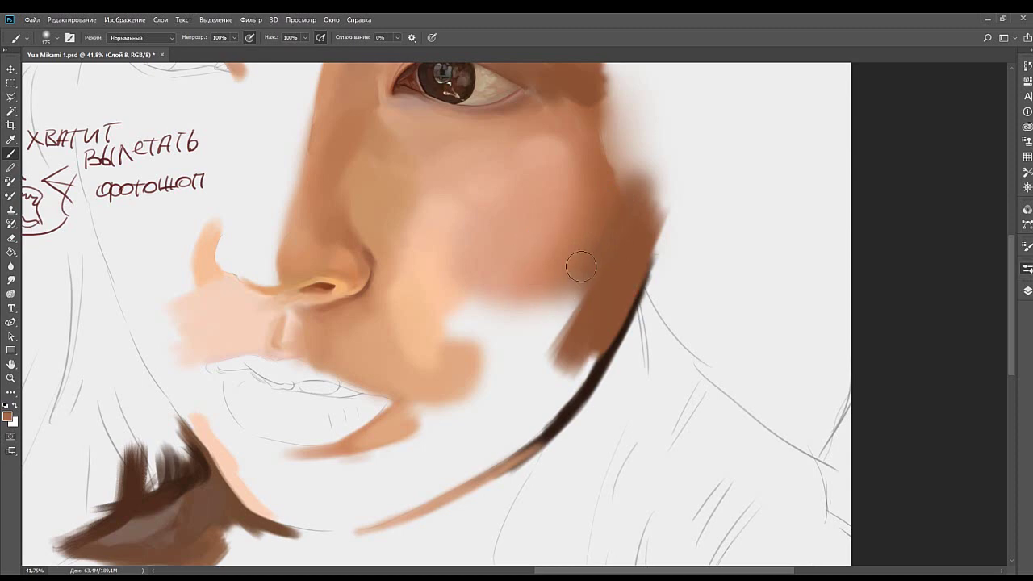
# Brush brown strokes down from the outer cheek and link them to the patch beside the mouth in light peach.
pyautogui.moveTo(578, 268); pyautogui.dragTo(538, 325)
pyautogui.moveTo(578, 250)
pyautogui.mouseDown()
pyautogui.moveTo(509, 362)
pyautogui.moveTo(571, 266)
pyautogui.moveTo(544, 301)
pyautogui.mouseUp()
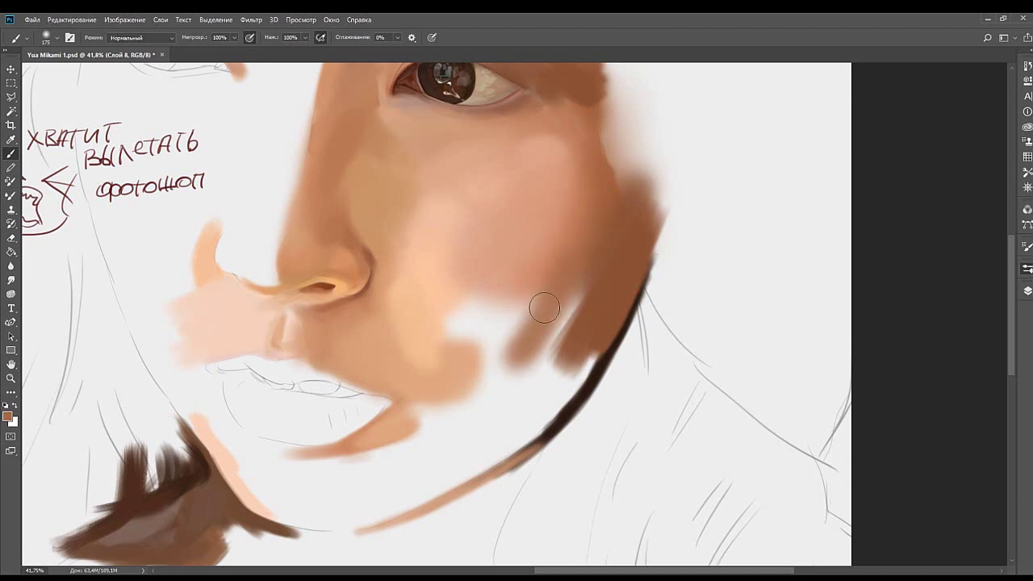
pyautogui.moveTo(481, 403); pyautogui.dragTo(460, 305)
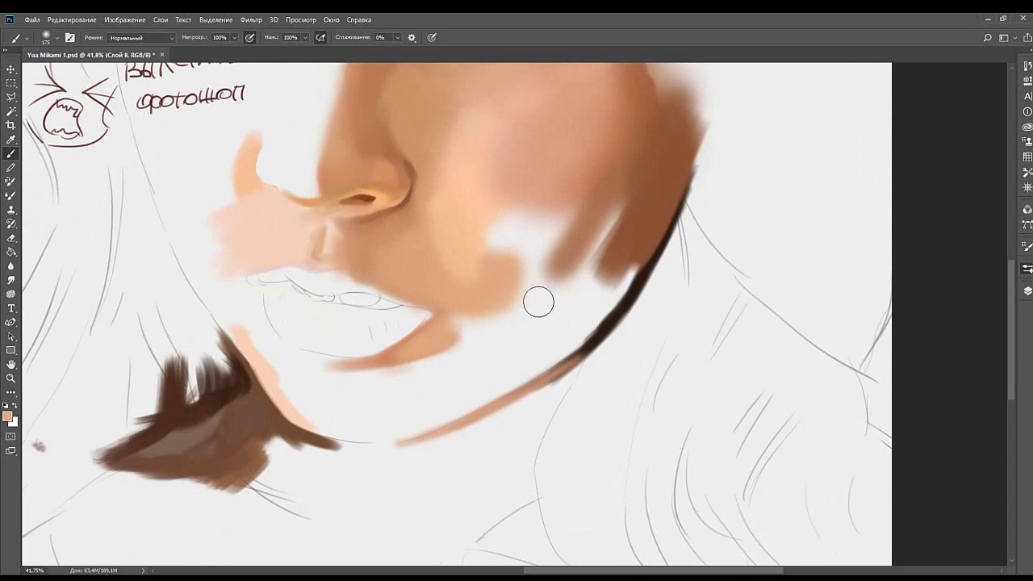
pyautogui.moveTo(569, 252); pyautogui.dragTo(521, 306)
# Soften the tan patch beside the mouth corner with lighter peach tones and a size 250 brush.
pyautogui.click(7, 416)
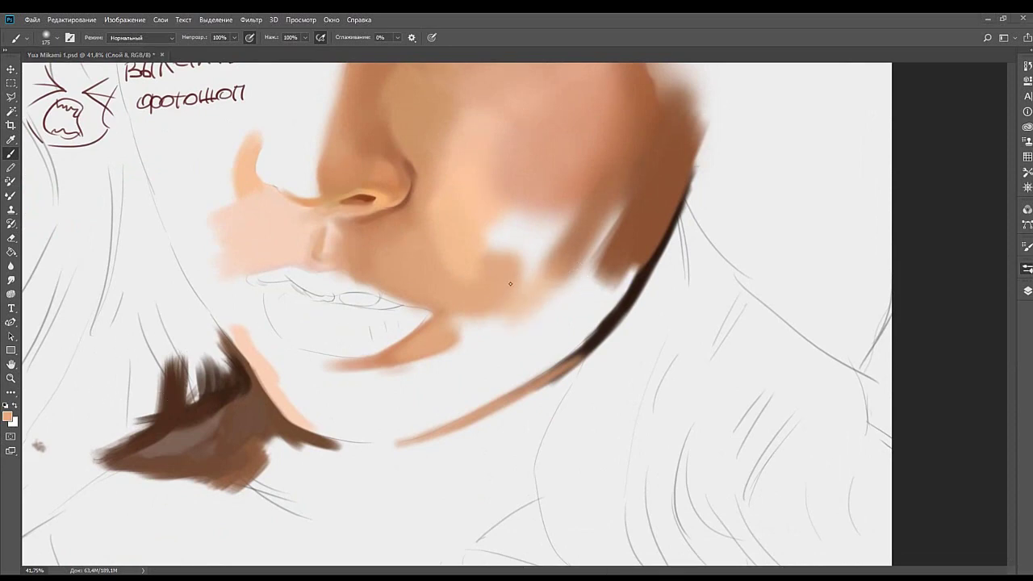
pyautogui.press(']')
pyautogui.press(']')
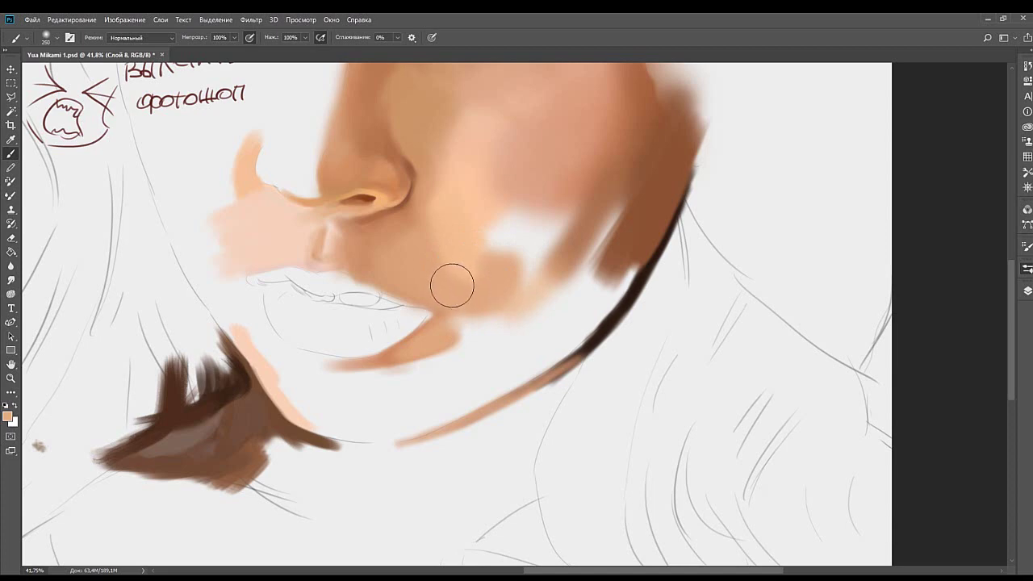
pyautogui.moveTo(496, 265)
pyautogui.mouseDown()
pyautogui.moveTo(515, 264)
pyautogui.moveTo(489, 270)
pyautogui.mouseUp()
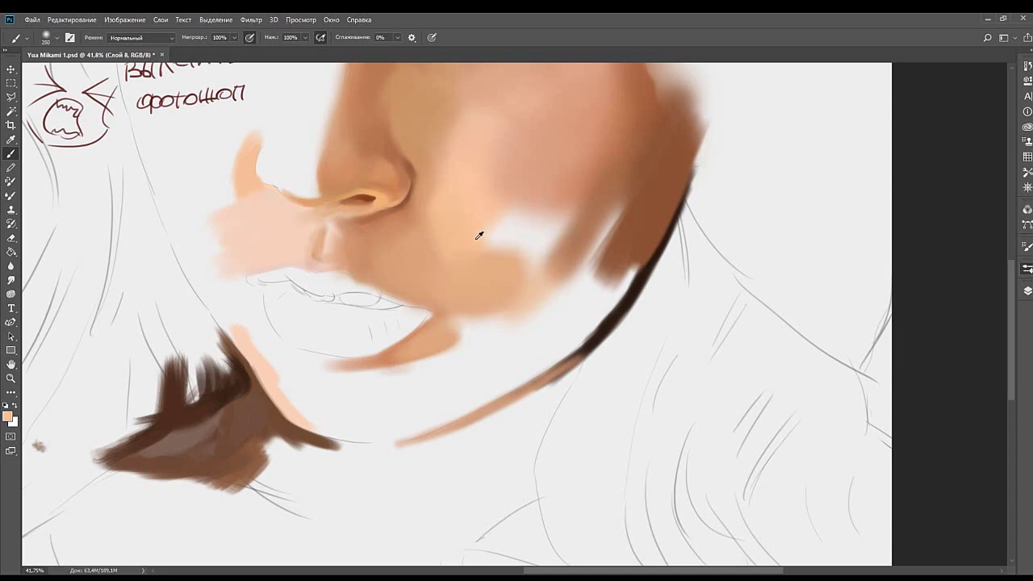
pyautogui.click(7, 416)
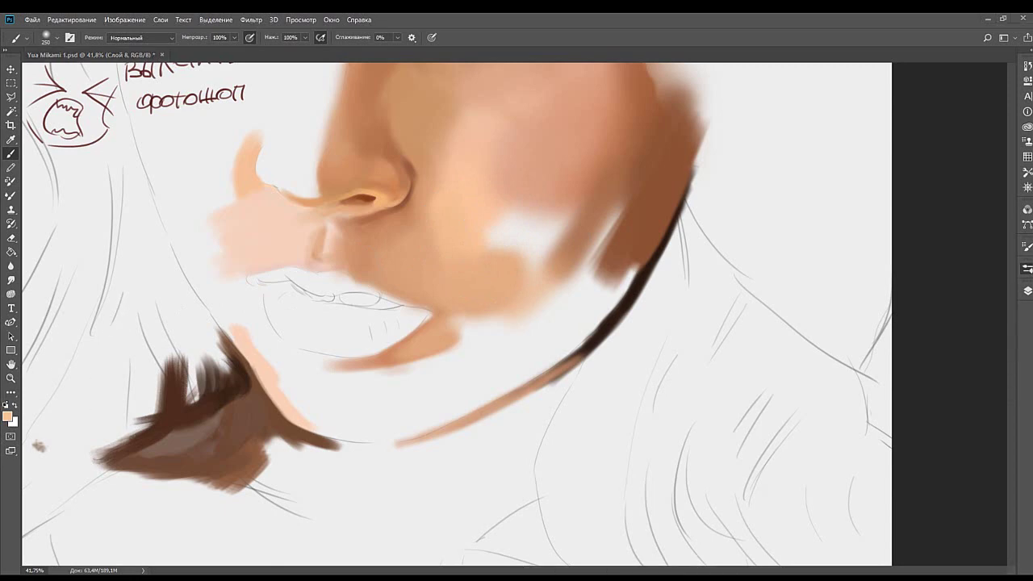
pyautogui.press('i')
pyautogui.click(666, 172)
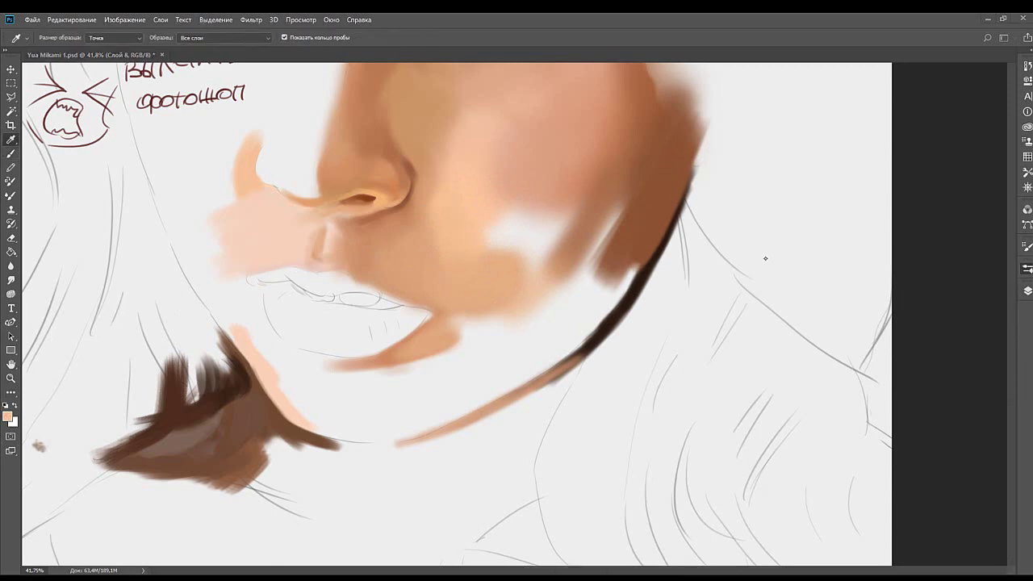
pyautogui.press('b')
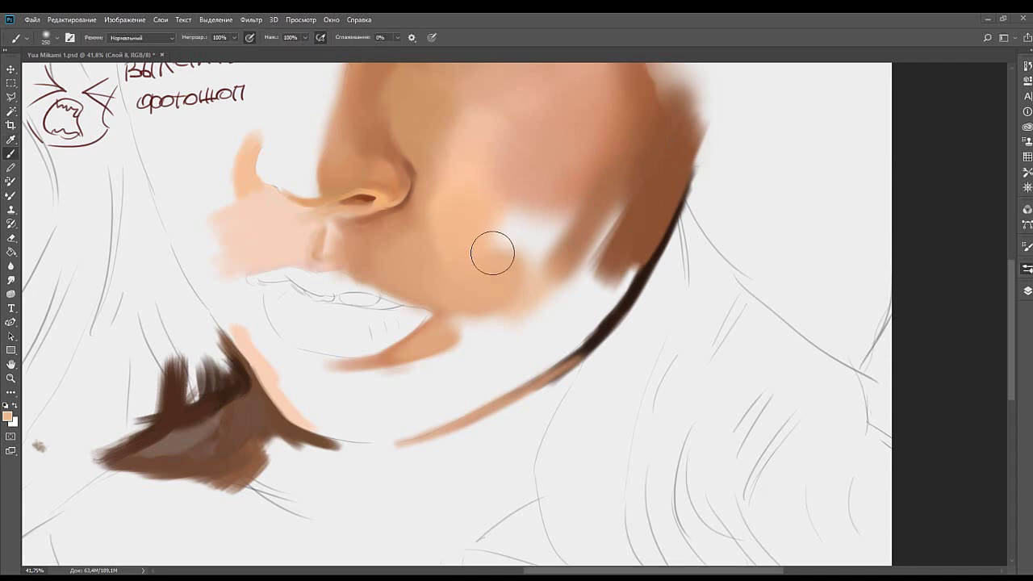
# Fill the bare gap in the lower cheek with sampled peach and pink skin tones.
pyautogui.moveTo(485, 219)
pyautogui.mouseDown()
pyautogui.moveTo(486, 252)
pyautogui.moveTo(520, 223)
pyautogui.moveTo(486, 219)
pyautogui.moveTo(501, 240)
pyautogui.moveTo(485, 202)
pyautogui.moveTo(471, 251)
pyautogui.moveTo(555, 220)
pyautogui.mouseUp()
pyautogui.keyDown('alt'); pyautogui.click(460, 230); pyautogui.keyUp('alt')
pyautogui.keyDown('alt'); pyautogui.click(521, 244); pyautogui.keyUp('alt')
pyautogui.moveTo(498, 282); pyautogui.dragTo(590, 179)
pyautogui.moveTo(590, 179)
pyautogui.mouseDown()
pyautogui.moveTo(528, 259)
pyautogui.moveTo(554, 224)
pyautogui.moveTo(523, 204)
pyautogui.moveTo(542, 204)
pyautogui.moveTo(536, 211)
pyautogui.moveTo(546, 198)
pyautogui.moveTo(532, 221)
pyautogui.mouseUp()
pyautogui.keyDown('alt'); pyautogui.click(550, 203); pyautogui.keyUp('alt')
pyautogui.keyDown('alt'); pyautogui.click(546, 193); pyautogui.keyUp('alt')
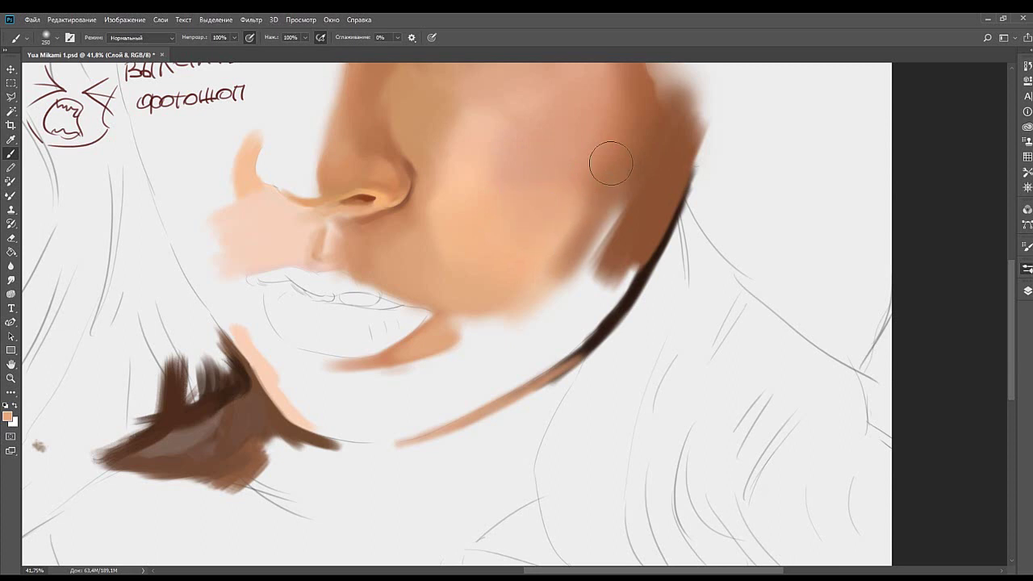
# Paint pinkish peach over the outer lower cheek, extending it down toward the jaw.
pyautogui.keyDown('alt'); pyautogui.click(566, 217); pyautogui.keyUp('alt')
pyautogui.moveTo(580, 213); pyautogui.dragTo(532, 305)
pyautogui.moveTo(597, 196)
pyautogui.mouseDown()
pyautogui.moveTo(540, 252)
pyautogui.moveTo(524, 317)
pyautogui.mouseUp()
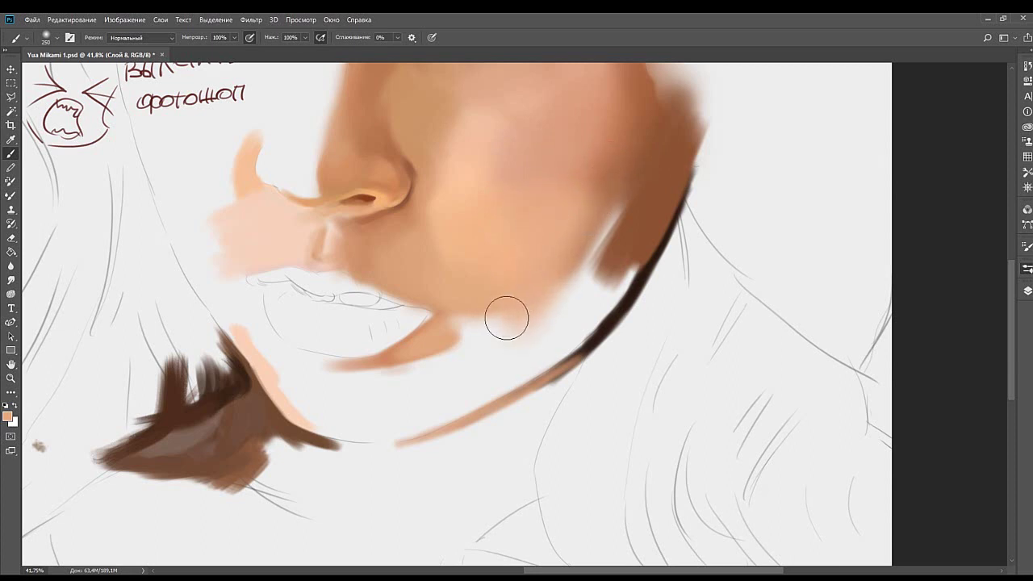
pyautogui.moveTo(597, 217); pyautogui.dragTo(571, 288)
pyautogui.moveTo(578, 242); pyautogui.dragTo(517, 332)
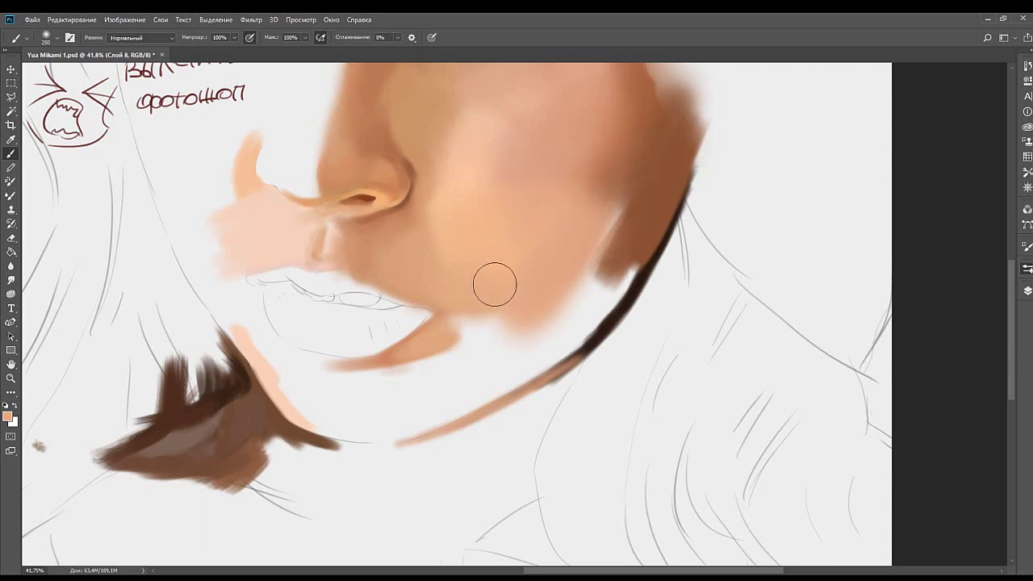
# Blend sampled pink tones through the middle cheek into the lower cheek with a larger soft brush.
pyautogui.moveTo(475, 242)
pyautogui.mouseDown()
pyautogui.moveTo(473, 405)
pyautogui.moveTo(533, 246)
pyautogui.moveTo(497, 231)
pyautogui.moveTo(549, 202)
pyautogui.moveTo(537, 195)
pyautogui.mouseUp()
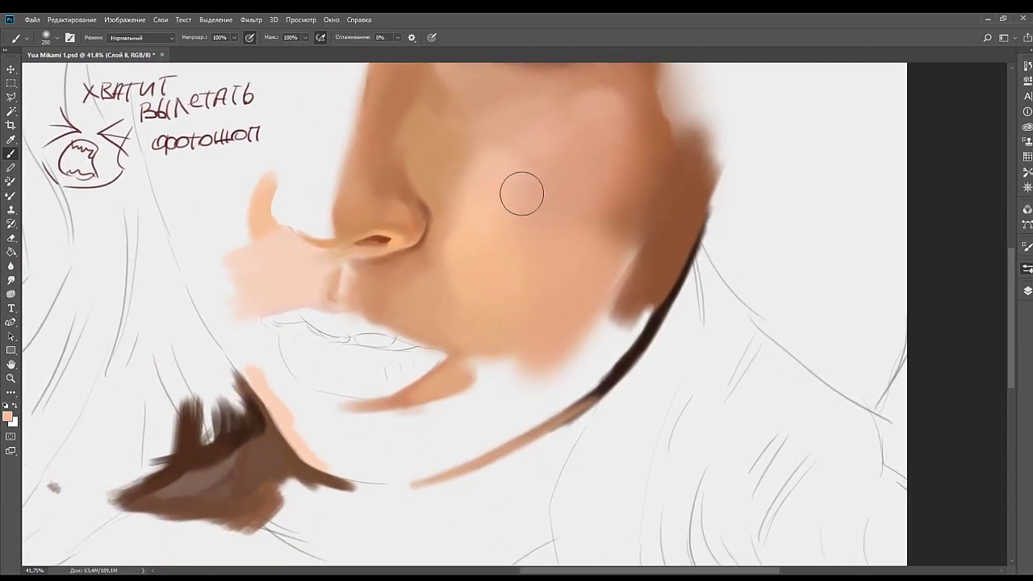
pyautogui.keyDown('alt'); pyautogui.click(559, 205); pyautogui.keyUp('alt')
pyautogui.press(']')
pyautogui.press(']')
pyautogui.press(']')
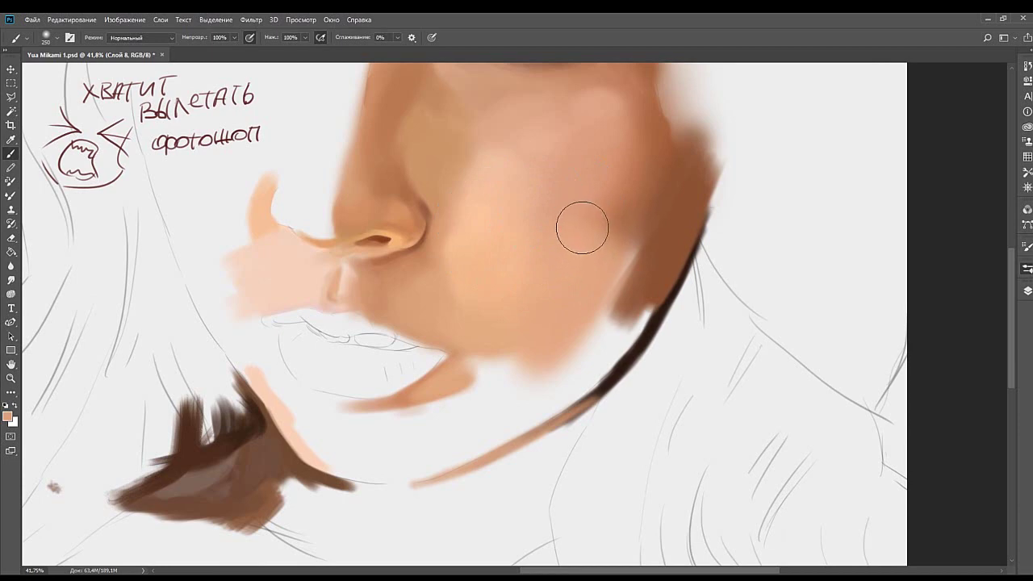
pyautogui.keyDown('alt'); pyautogui.click(590, 202); pyautogui.keyUp('alt')
pyautogui.moveTo(585, 205)
pyautogui.mouseDown()
pyautogui.moveTo(540, 355)
pyautogui.moveTo(598, 223)
pyautogui.moveTo(563, 318)
pyautogui.mouseUp()
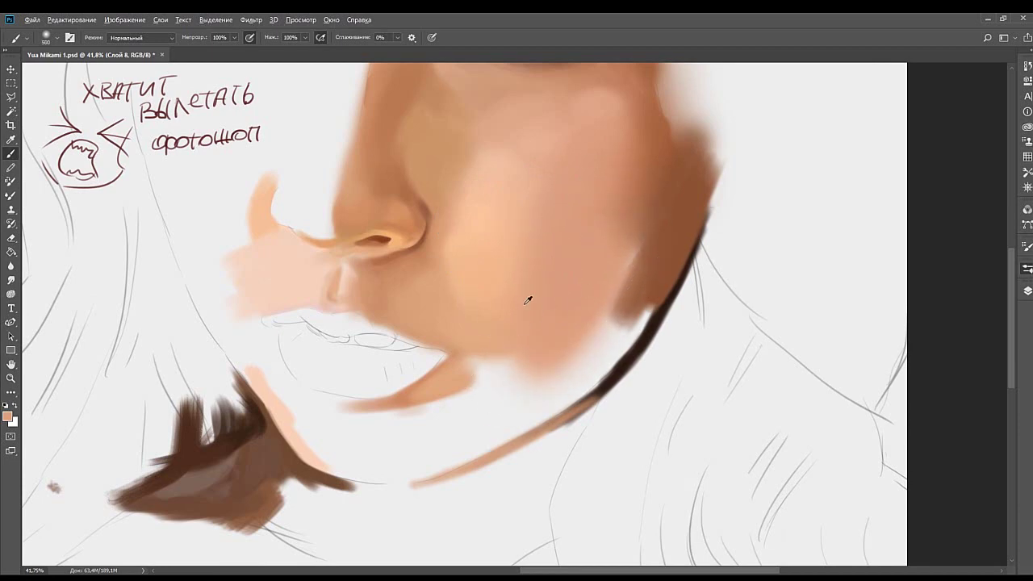
# Smooth the transition between the yellowish inner cheek and the pink outer cheek, varying the brush size.
pyautogui.press(']')
pyautogui.press(']')
pyautogui.press('[')
pyautogui.press('[')
pyautogui.press('[')
pyautogui.press('[')
pyautogui.press('[')
pyautogui.press(']')
pyautogui.press(']')
pyautogui.press(']')
pyautogui.moveTo(550, 221); pyautogui.dragTo(551, 302)
pyautogui.press('[')
pyautogui.press('[')
pyautogui.press('[')
pyautogui.press('[')
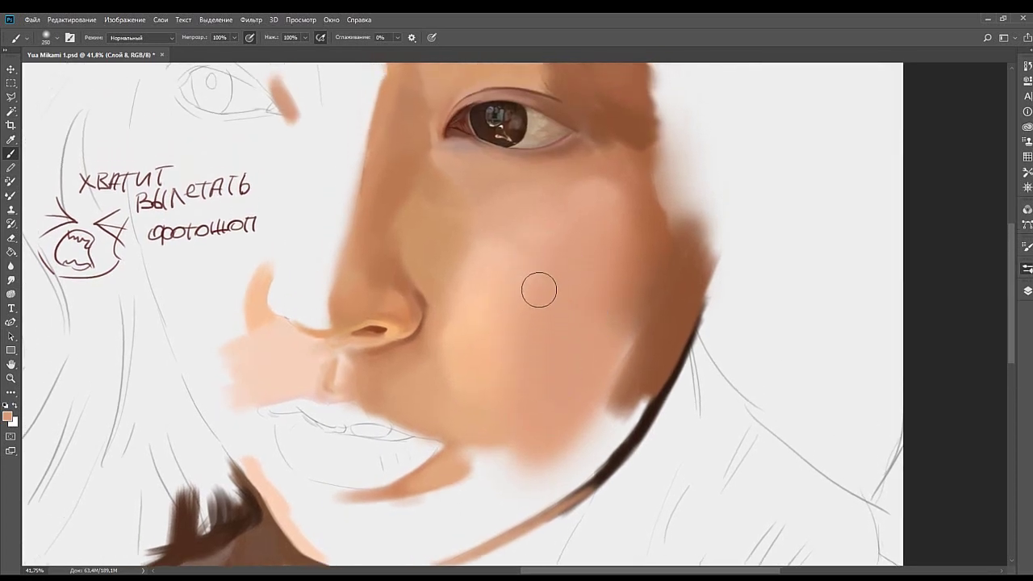
# Even out the highlight on the upper cheek below the eye's outer corner with sampled tones and a size 175 brush.
pyautogui.keyDown('alt'); pyautogui.click(498, 279); pyautogui.keyUp('alt')
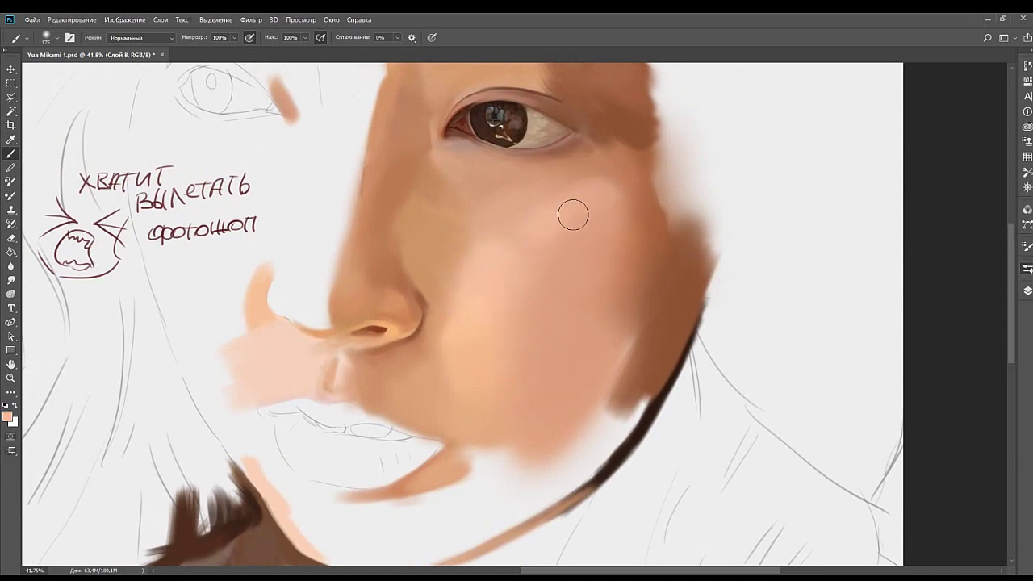
pyautogui.keyDown('alt'); pyautogui.click(627, 189); pyautogui.keyUp('alt')
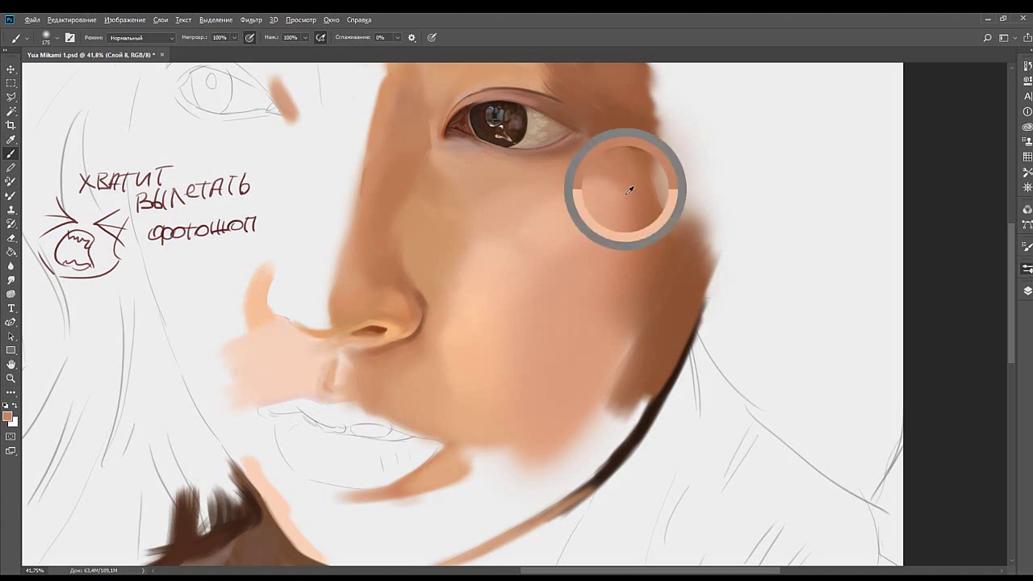
pyautogui.moveTo(585, 201); pyautogui.dragTo(624, 261)
pyautogui.keyDown('alt'); pyautogui.click(622, 254); pyautogui.keyUp('alt')
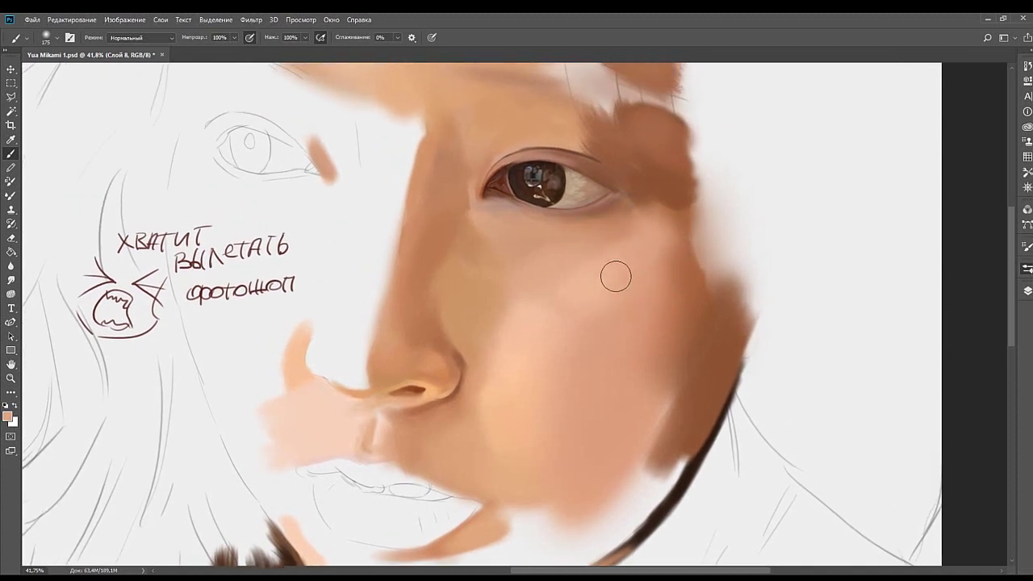
pyautogui.moveTo(551, 257); pyautogui.dragTo(622, 297)
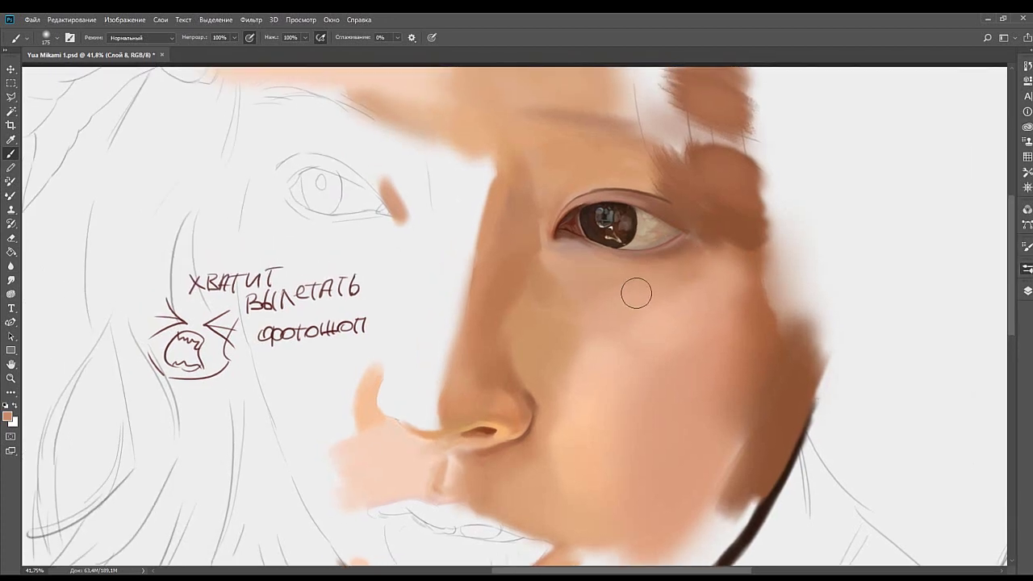
# Soften the skin tones below the eye toward the nose with a sampled color and a size 300 brush.
pyautogui.keyDown('alt'); pyautogui.click(644, 330); pyautogui.keyUp('alt')
pyautogui.keyDown('alt'); pyautogui.click(644, 331); pyautogui.keyUp('alt')
pyautogui.press(']')
pyautogui.press(']')
pyautogui.press(']')
pyautogui.press(']')
pyautogui.press(']')
pyautogui.moveTo(585, 336); pyautogui.dragTo(687, 264)
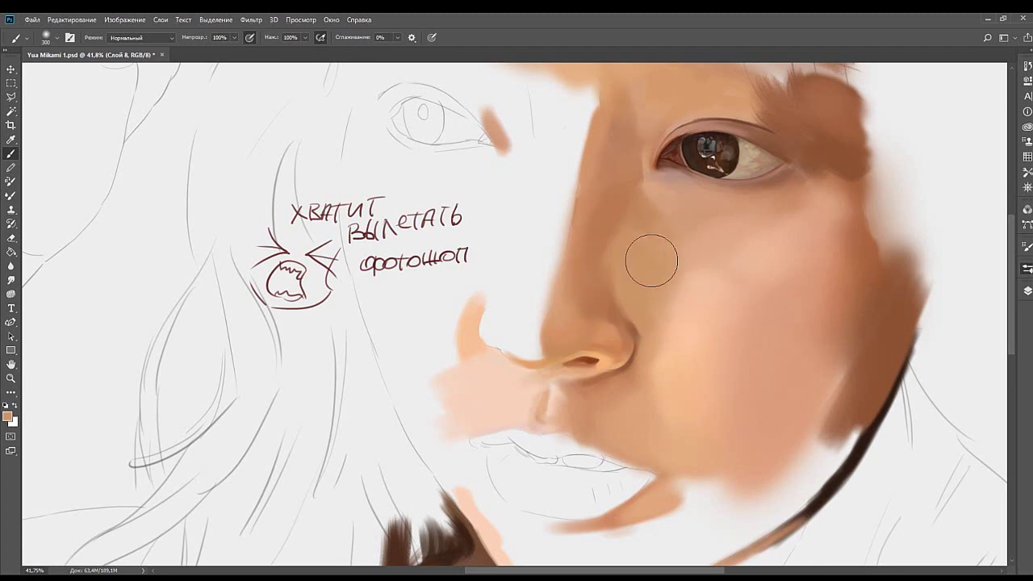
pyautogui.moveTo(650, 250); pyautogui.dragTo(562, 263)
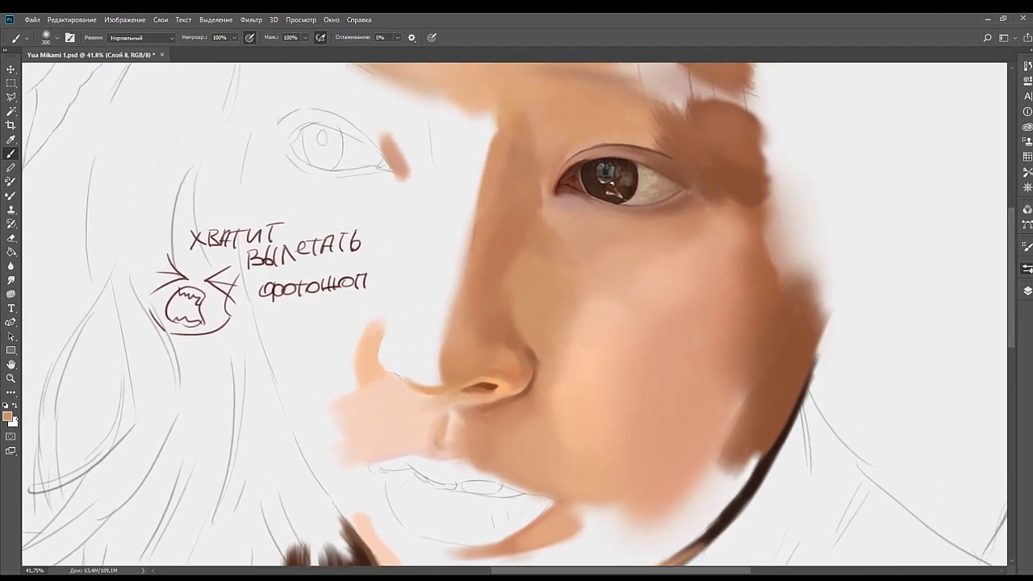
# Blend the ochre area beside the nose into the upper cheek with sampled tones and a size 200 brush.
pyautogui.keyDown('alt'); pyautogui.click(672, 195); pyautogui.keyUp('alt')
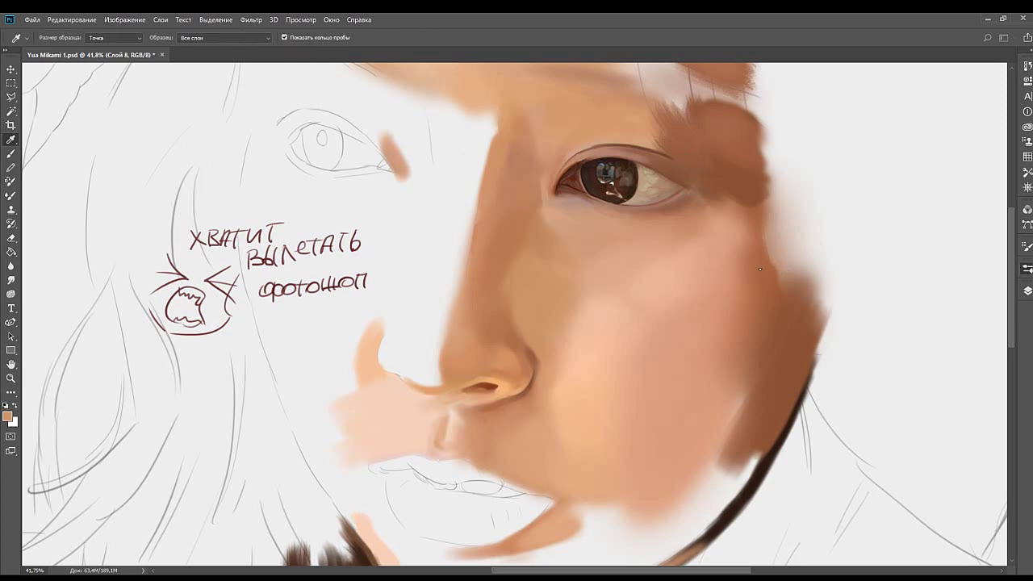
pyautogui.moveTo(588, 251); pyautogui.dragTo(505, 259)
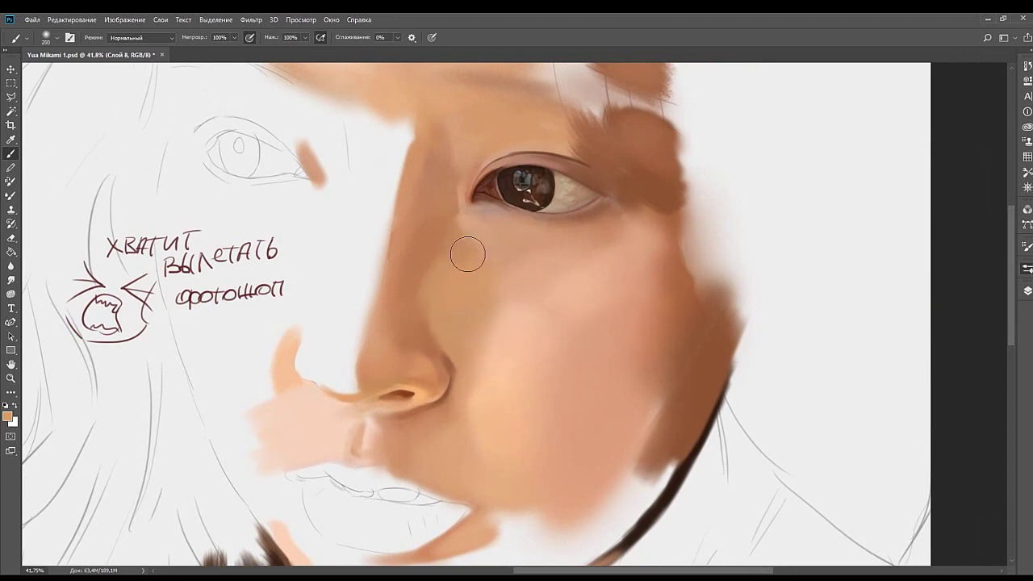
pyautogui.keyDown('alt'); pyautogui.click(470, 275); pyautogui.keyUp('alt')
pyautogui.keyDown('alt'); pyautogui.click(441, 307); pyautogui.keyUp('alt')
pyautogui.moveTo(468, 283)
pyautogui.mouseDown()
pyautogui.moveTo(501, 266)
pyautogui.moveTo(481, 301)
pyautogui.moveTo(482, 260)
pyautogui.moveTo(524, 255)
pyautogui.mouseUp()
pyautogui.keyDown('alt'); pyautogui.click(532, 273); pyautogui.keyUp('alt')
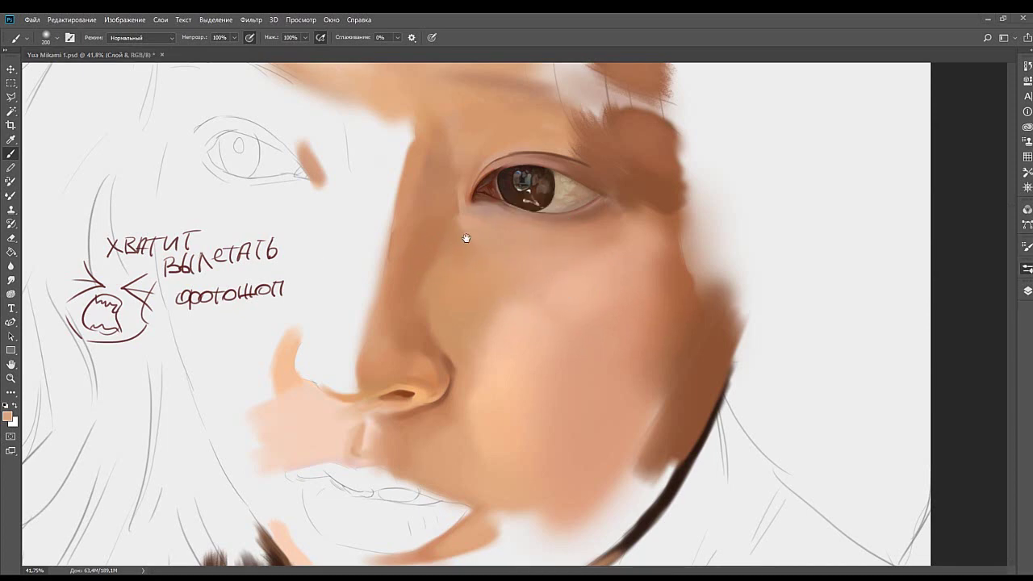
# Smooth the skin from below the eye's inner corner down the side of the nose with size 100 and 175 brushes.
pyautogui.moveTo(451, 203); pyautogui.dragTo(456, 249)
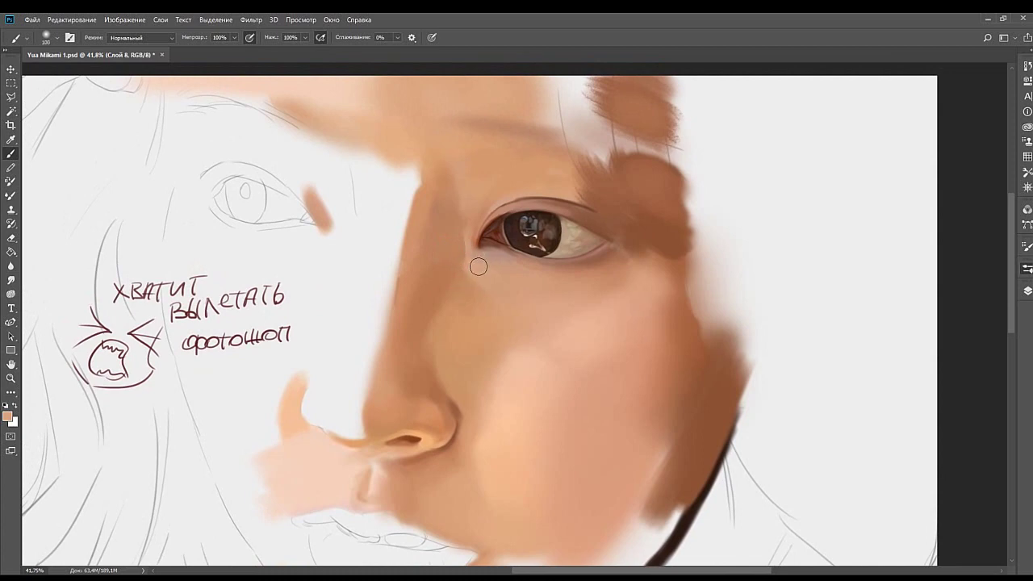
pyautogui.keyDown('alt'); pyautogui.click(460, 285); pyautogui.keyUp('alt')
pyautogui.keyDown('alt'); pyautogui.click(468, 276); pyautogui.keyUp('alt')
pyautogui.moveTo(454, 349); pyautogui.dragTo(450, 242)
pyautogui.press(']')
pyautogui.press(']')
pyautogui.press(']')
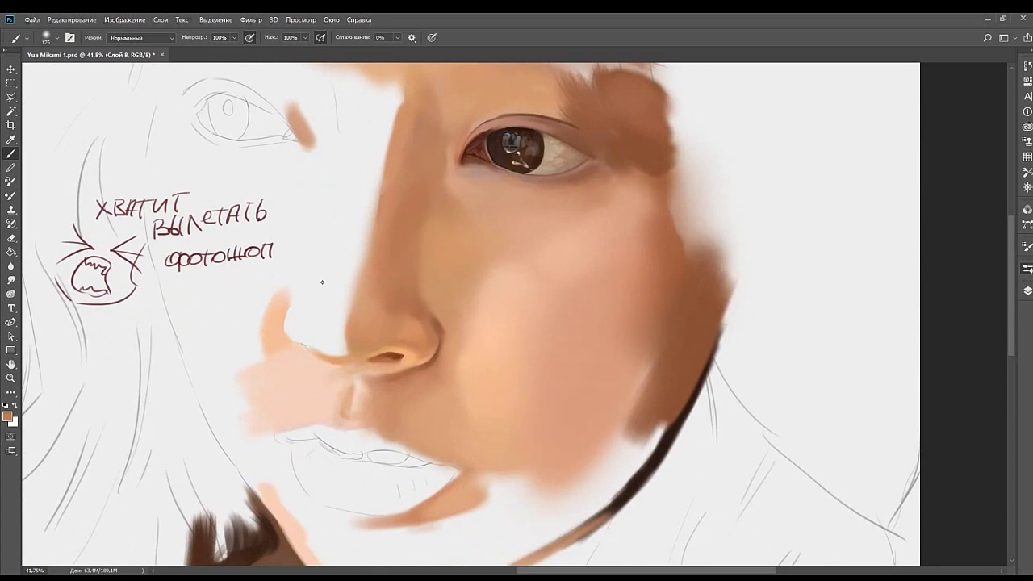
# Refine the crease where the nose wing meets the cheek with sampled browns and a size 90 brush.
pyautogui.keyDown('alt'); pyautogui.click(438, 335); pyautogui.keyUp('alt')
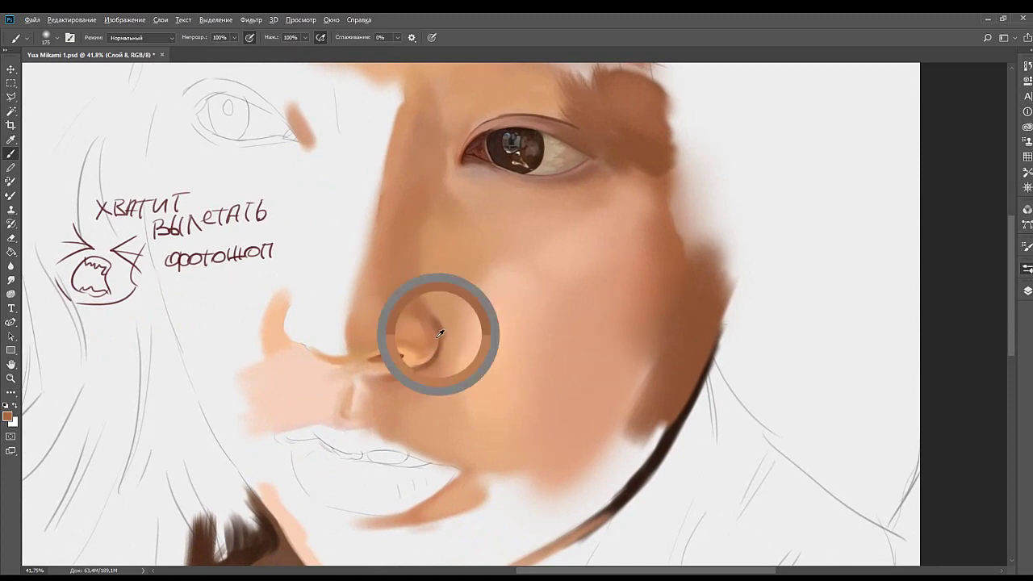
pyautogui.press('[')
pyautogui.press('[')
pyautogui.press('[')
pyautogui.press('[')
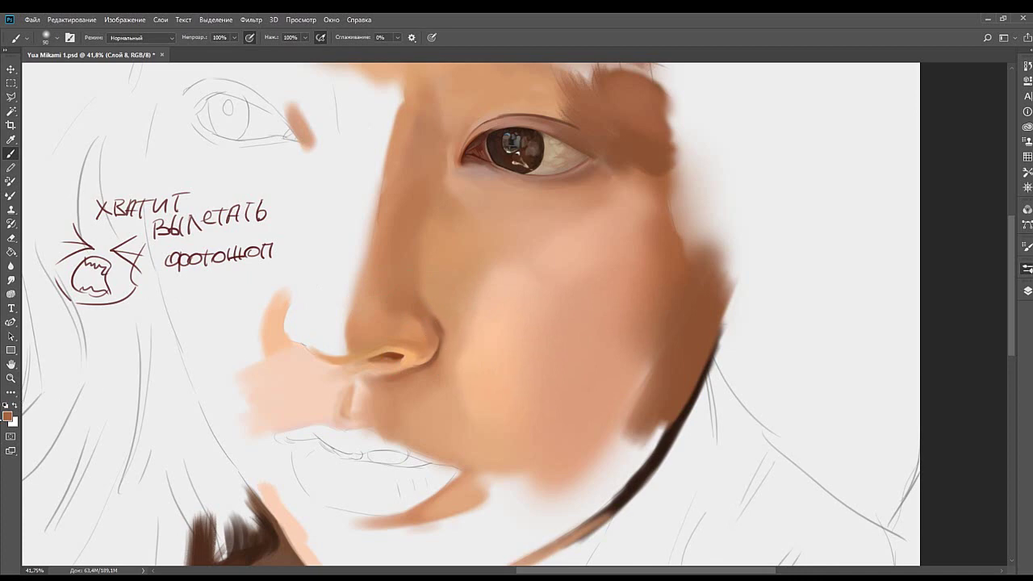
pyautogui.press('i')
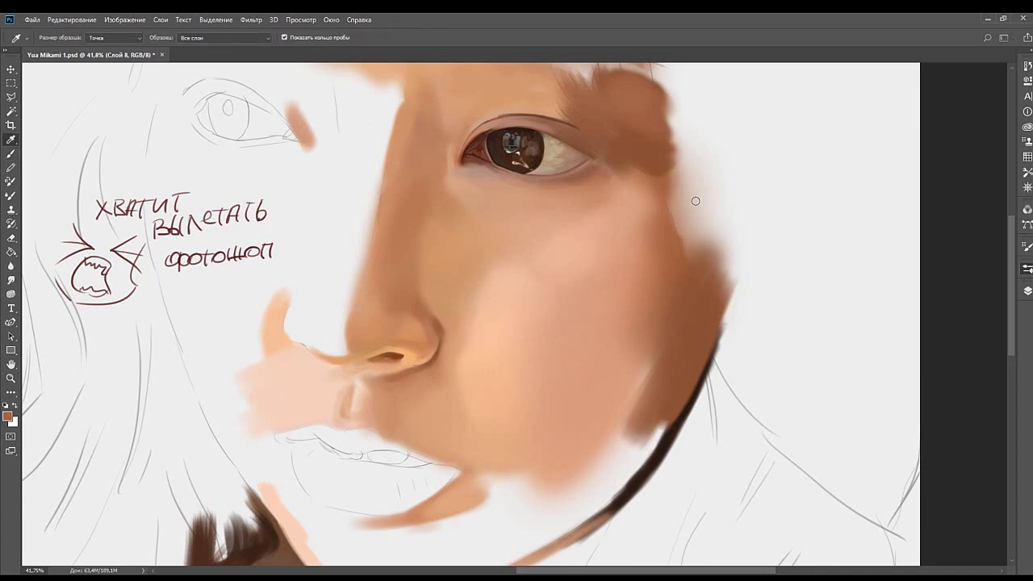
pyautogui.press('b')
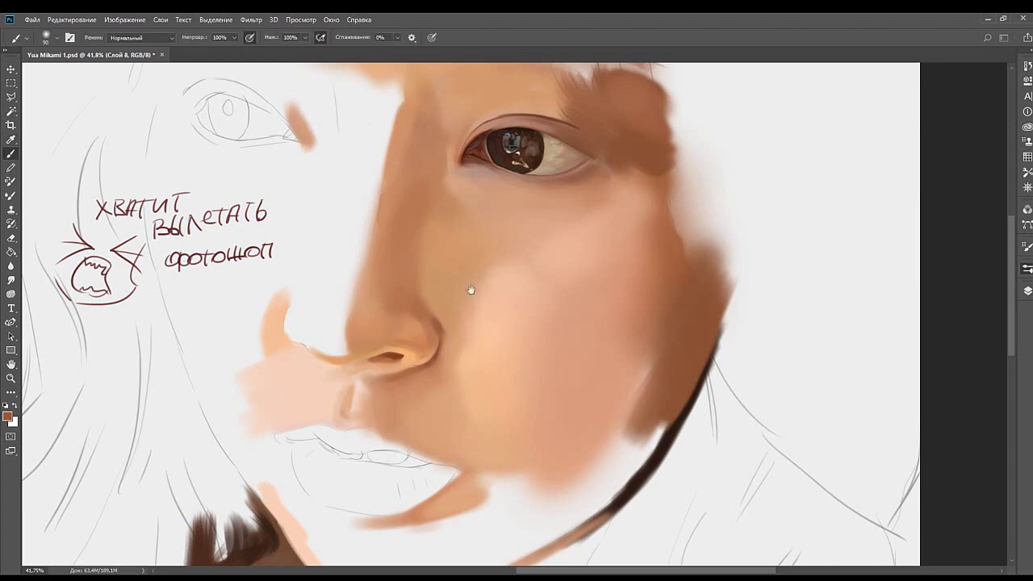
pyautogui.moveTo(470, 288); pyautogui.dragTo(525, 284)
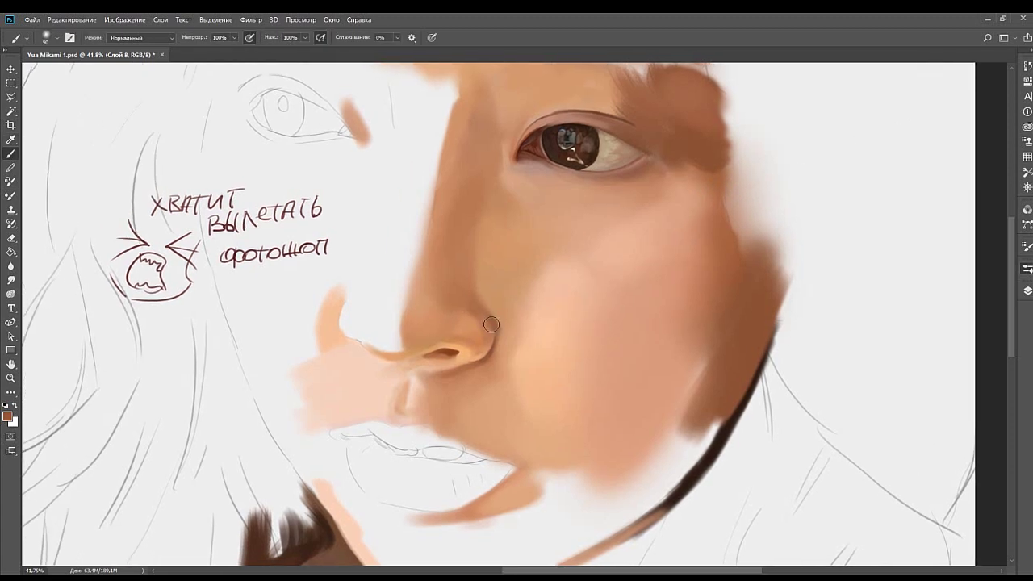
pyautogui.scroll(1, 460, 329)
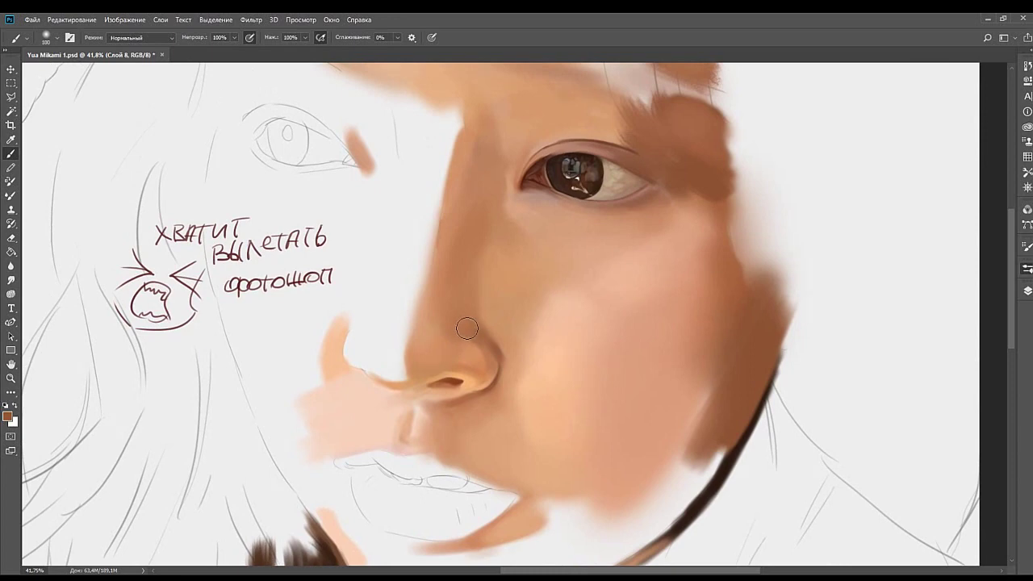
# Soften the shading on the side of the nose above the wing with sampled tones and size 100 and 90 brushes.
pyautogui.press(']')
pyautogui.press(']')
pyautogui.moveTo(464, 326); pyautogui.dragTo(463, 310)
pyautogui.press(']')
pyautogui.press(']')
pyautogui.moveTo(477, 231); pyautogui.dragTo(455, 294)
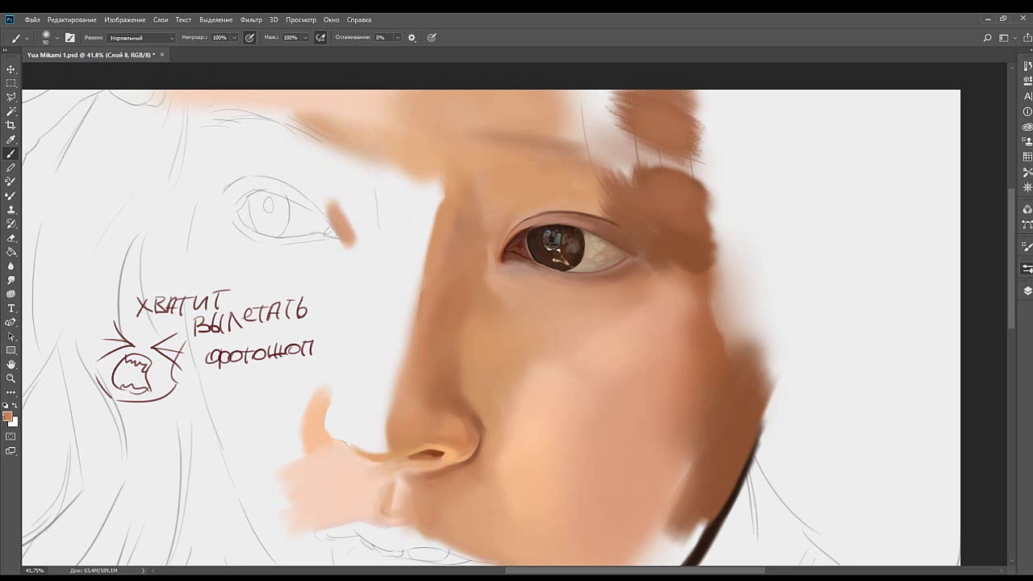
pyautogui.press('i')
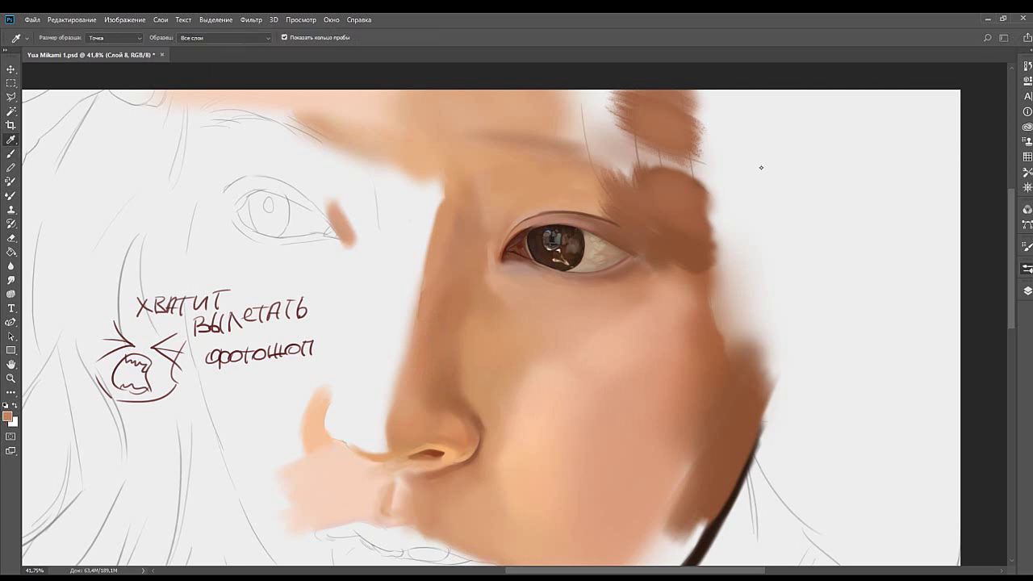
pyautogui.press('b')
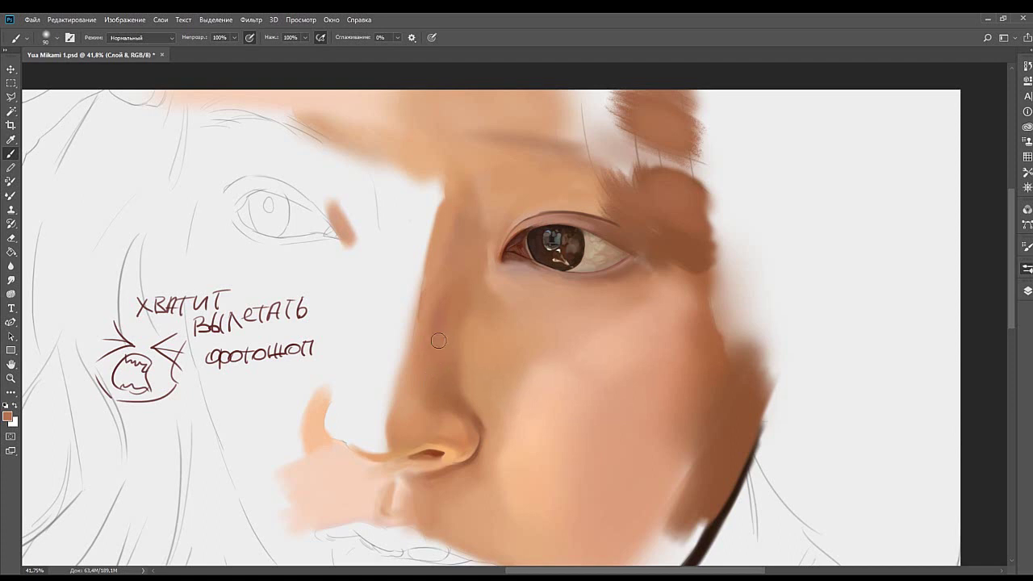
# Even out the brown shadow on the upper nose beside the eye's inner corner with sampled tones and a size 90 brush.
pyautogui.scroll(2, 439, 338)
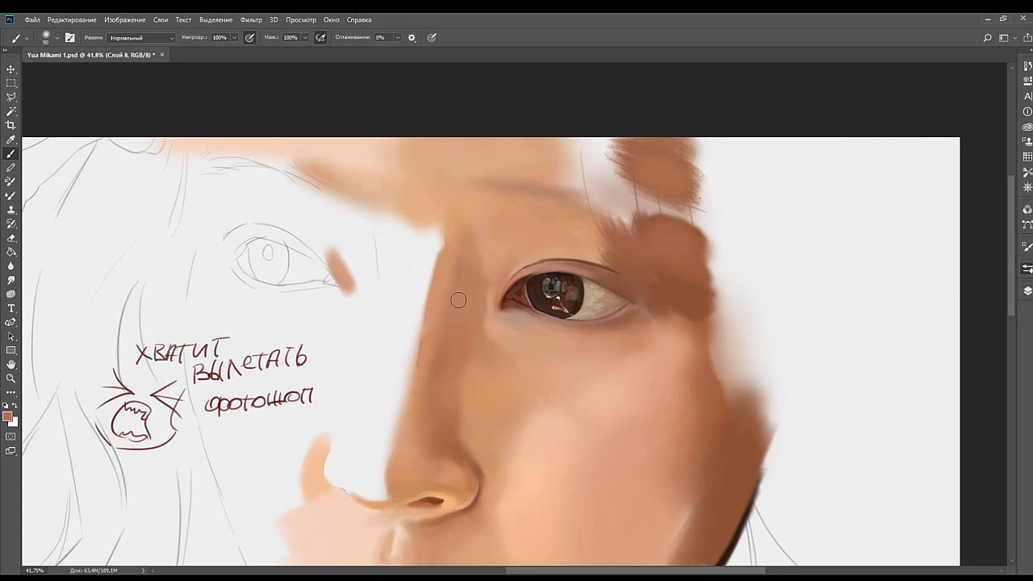
pyautogui.keyDown('alt'); pyautogui.click(456, 453); pyautogui.keyUp('alt')
pyautogui.moveTo(464, 271)
pyautogui.mouseDown()
pyautogui.moveTo(452, 337)
pyautogui.moveTo(464, 274)
pyautogui.moveTo(436, 358)
pyautogui.moveTo(470, 280)
pyautogui.mouseUp()
pyautogui.keyDown('alt'); pyautogui.click(464, 299); pyautogui.keyUp('alt')
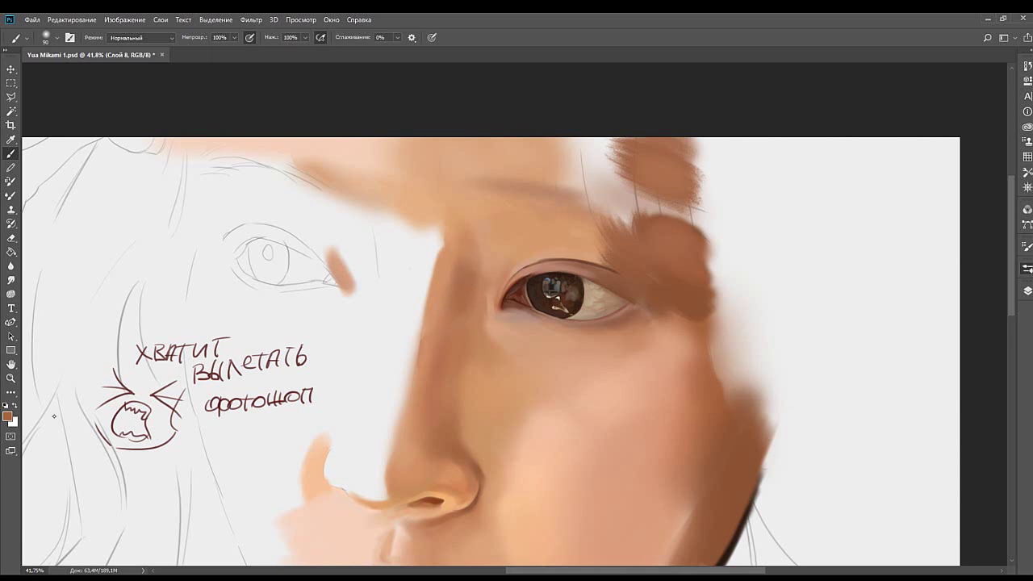
pyautogui.press('i')
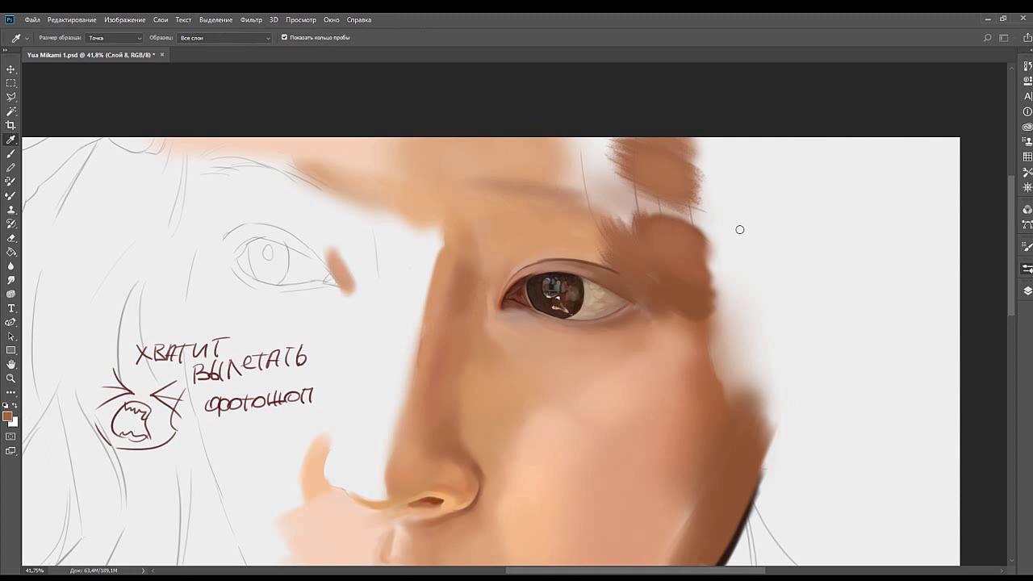
pyautogui.press('b')
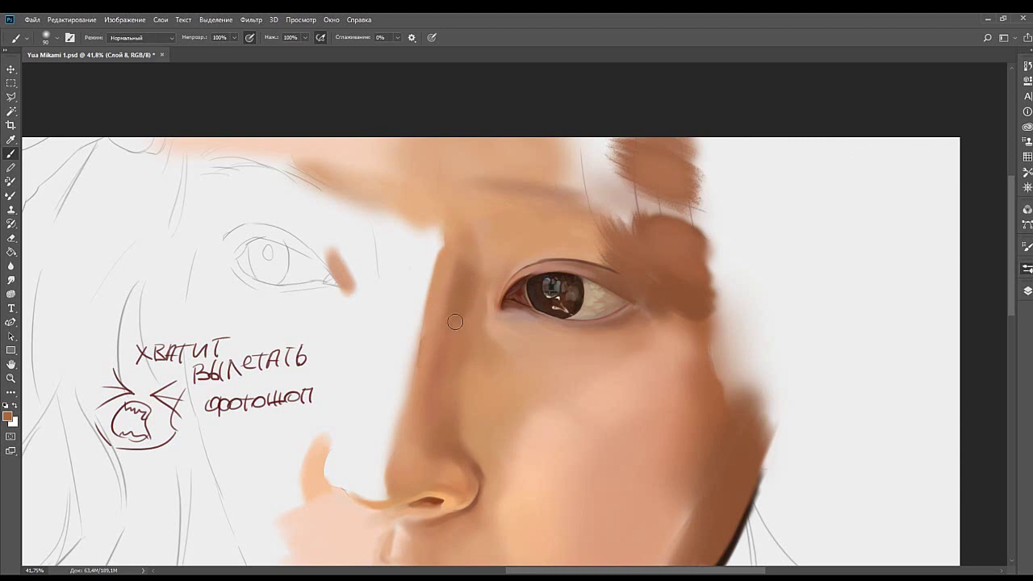
# Blend the top of the nose-side shadow into the skin below the brow with a sampled tone.
pyautogui.press('[')
pyautogui.press('[')
pyautogui.keyDown('alt'); pyautogui.click(468, 296); pyautogui.keyUp('alt')
pyautogui.moveTo(469, 243); pyautogui.dragTo(470, 251)
pyautogui.press(']')
pyautogui.press(']')
pyautogui.press(']')
pyautogui.press(']')
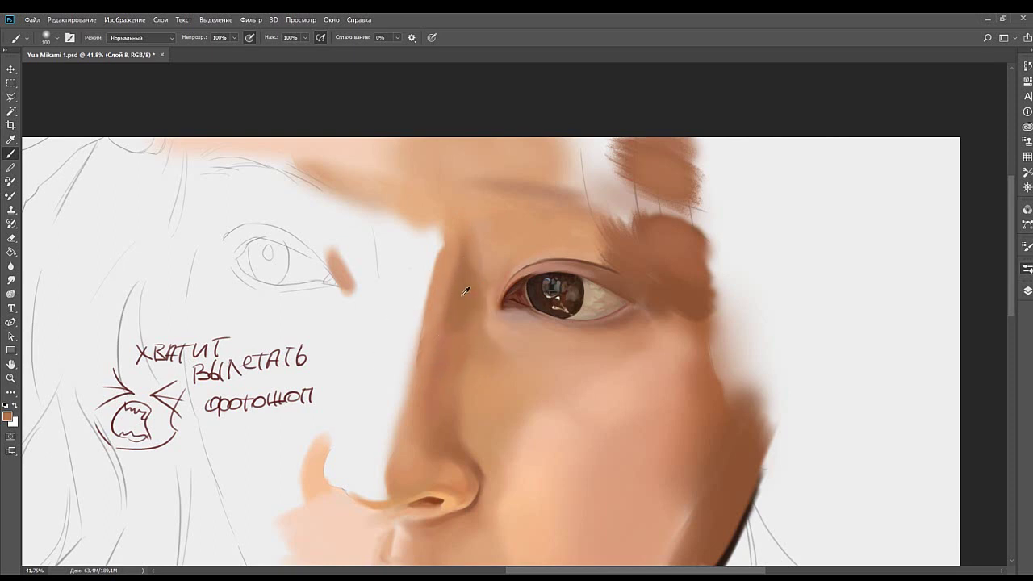
# Smooth the shadow along the whole side of the nose with repeatedly sampled tones and a size 100 brush.
pyautogui.keyDown('alt'); pyautogui.click(448, 328); pyautogui.keyUp('alt')
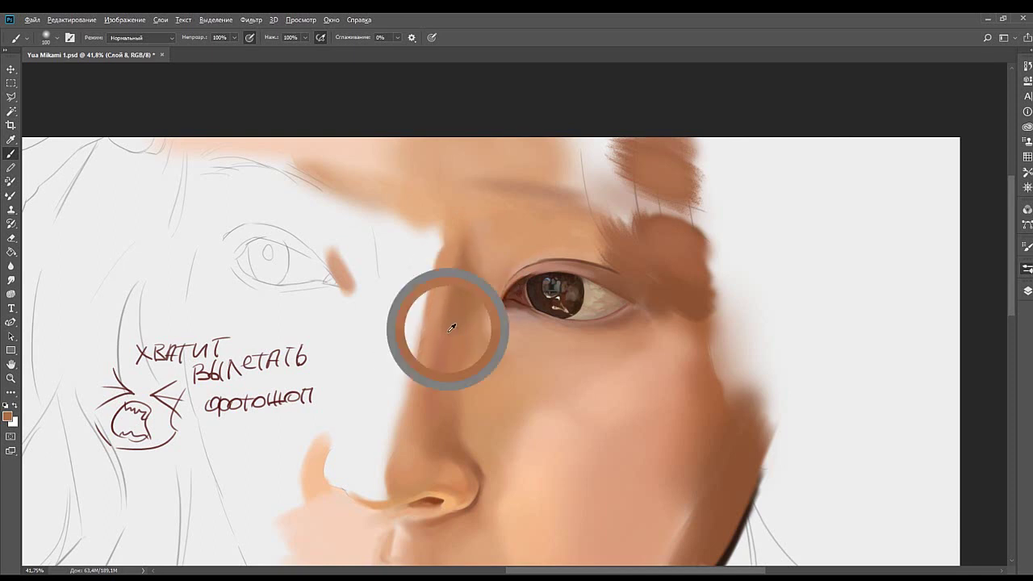
pyautogui.keyDown('alt'); pyautogui.click(454, 274); pyautogui.keyUp('alt')
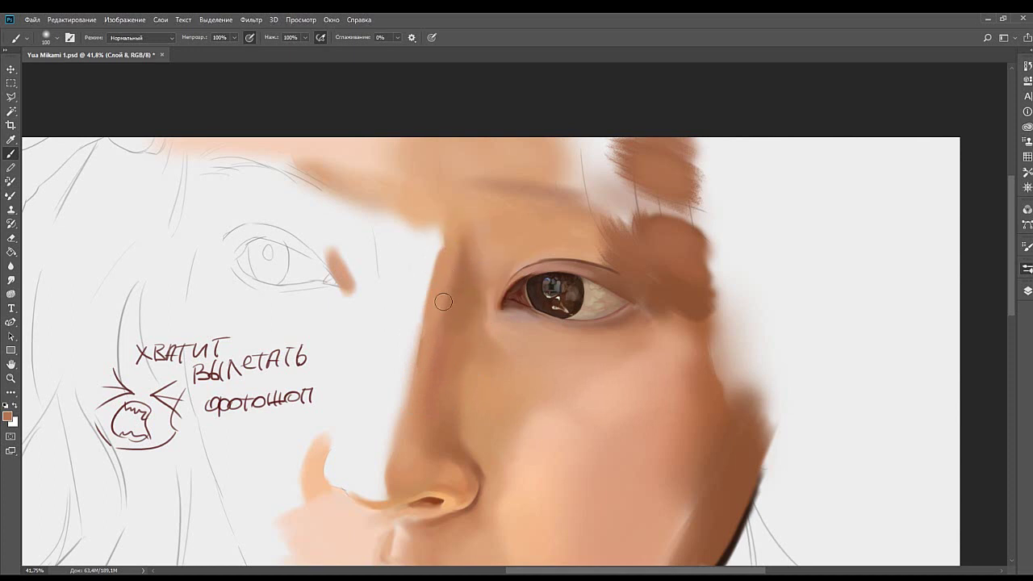
pyautogui.keyDown('alt'); pyautogui.click(443, 356); pyautogui.keyUp('alt')
pyautogui.moveTo(454, 438); pyautogui.dragTo(466, 305)
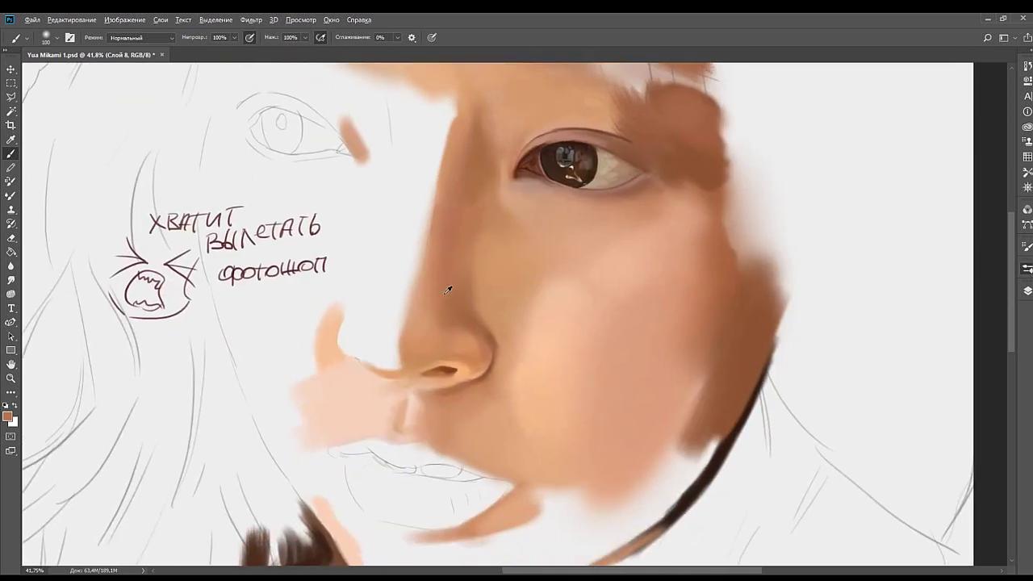
pyautogui.keyDown('alt'); pyautogui.click(455, 263); pyautogui.keyUp('alt')
pyautogui.moveTo(555, 232)
pyautogui.mouseDown()
pyautogui.moveTo(511, 279)
pyautogui.moveTo(458, 245)
pyautogui.mouseUp()
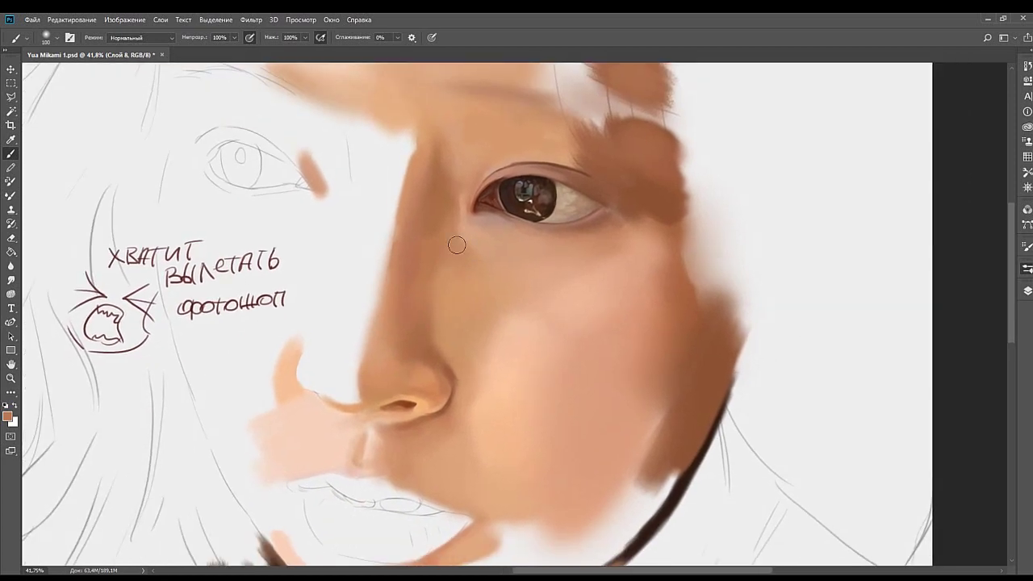
pyautogui.keyDown('alt'); pyautogui.click(419, 300); pyautogui.keyUp('alt')
pyautogui.moveTo(445, 325)
pyautogui.mouseDown()
pyautogui.moveTo(421, 306)
pyautogui.moveTo(424, 314)
pyautogui.mouseUp()
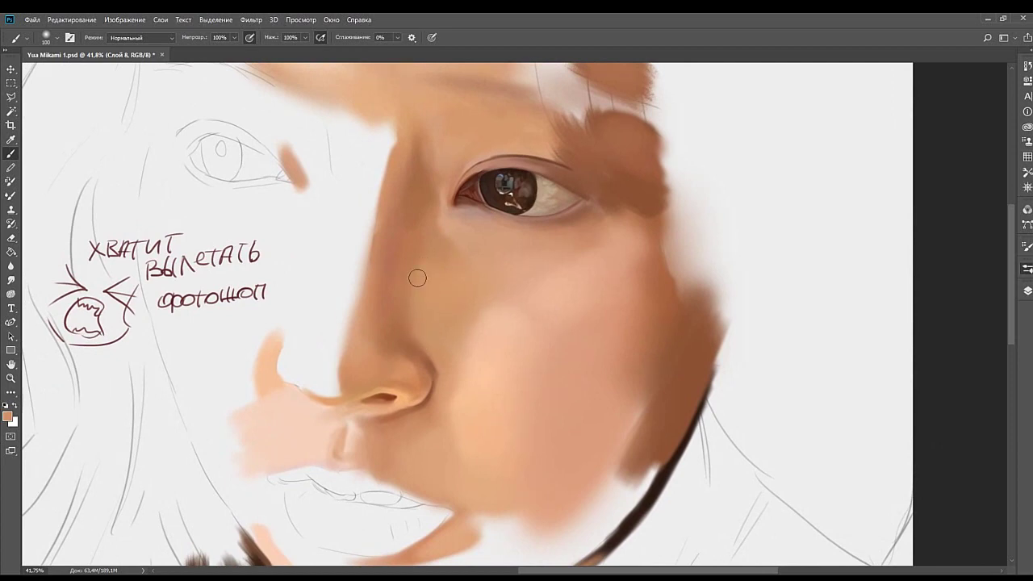
pyautogui.keyDown('alt'); pyautogui.click(406, 292); pyautogui.keyUp('alt')
pyautogui.moveTo(429, 249)
pyautogui.mouseDown()
pyautogui.moveTo(459, 266)
pyautogui.moveTo(454, 305)
pyautogui.mouseUp()
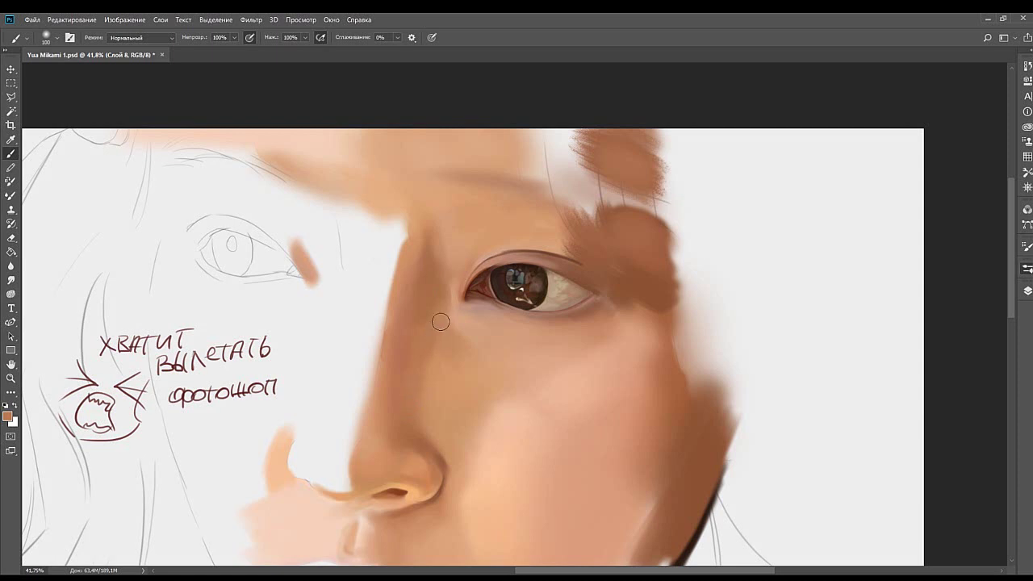
pyautogui.moveTo(465, 267); pyautogui.dragTo(442, 284)
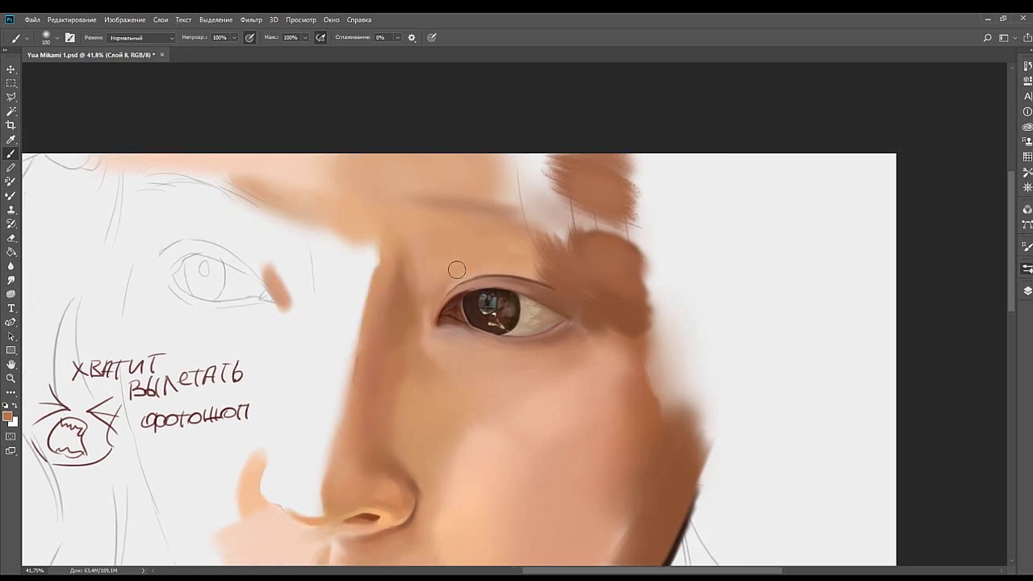
pyautogui.moveTo(452, 249)
pyautogui.mouseDown()
pyautogui.moveTo(461, 275)
pyautogui.moveTo(550, 242)
pyautogui.mouseUp()
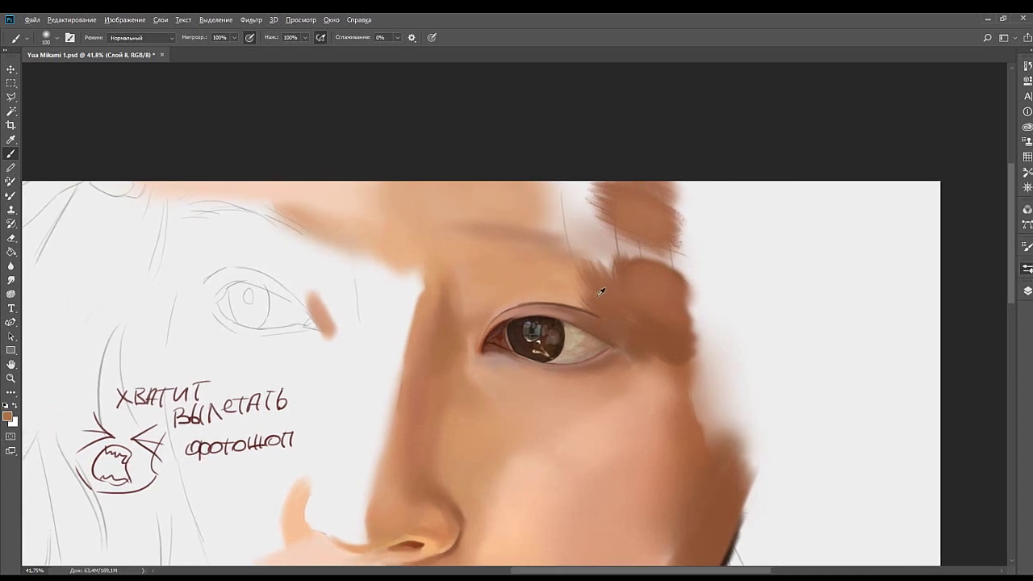
pyautogui.moveTo(616, 239); pyautogui.dragTo(546, 239)
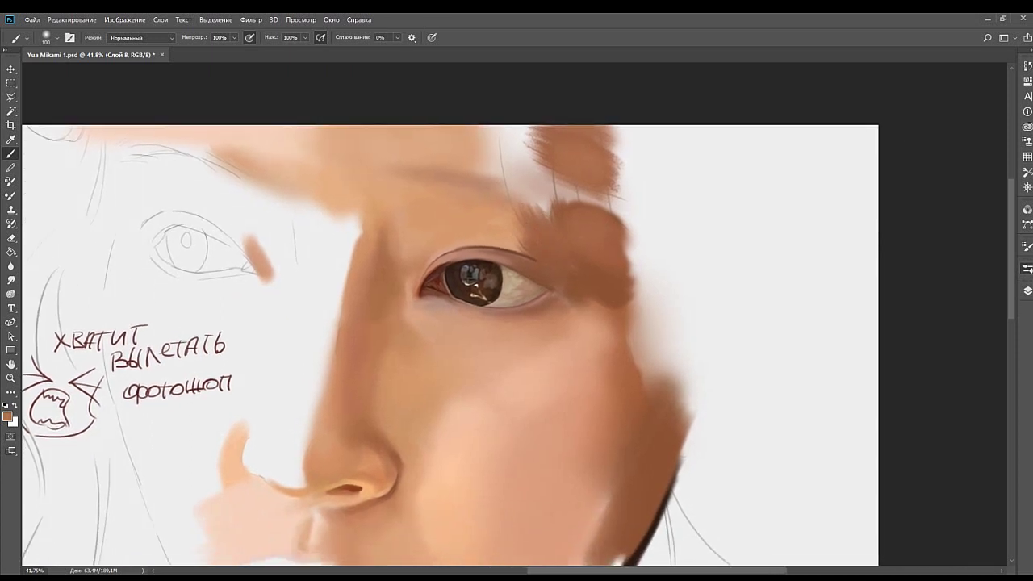
pyautogui.moveTo(558, 296); pyautogui.dragTo(518, 210)
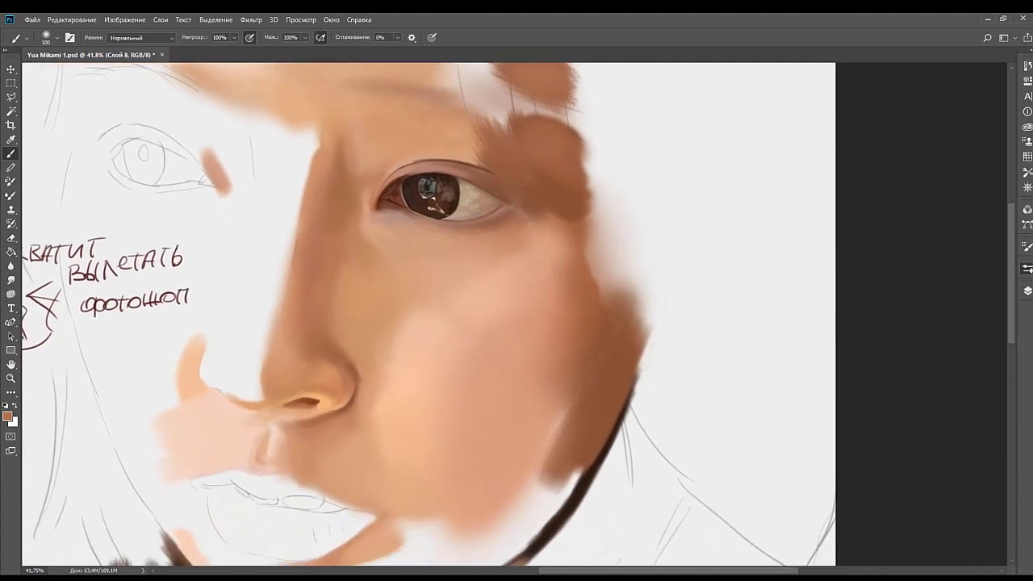
pyautogui.moveTo(437, 327); pyautogui.dragTo(496, 263)
pyautogui.moveTo(481, 313); pyautogui.dragTo(475, 256)
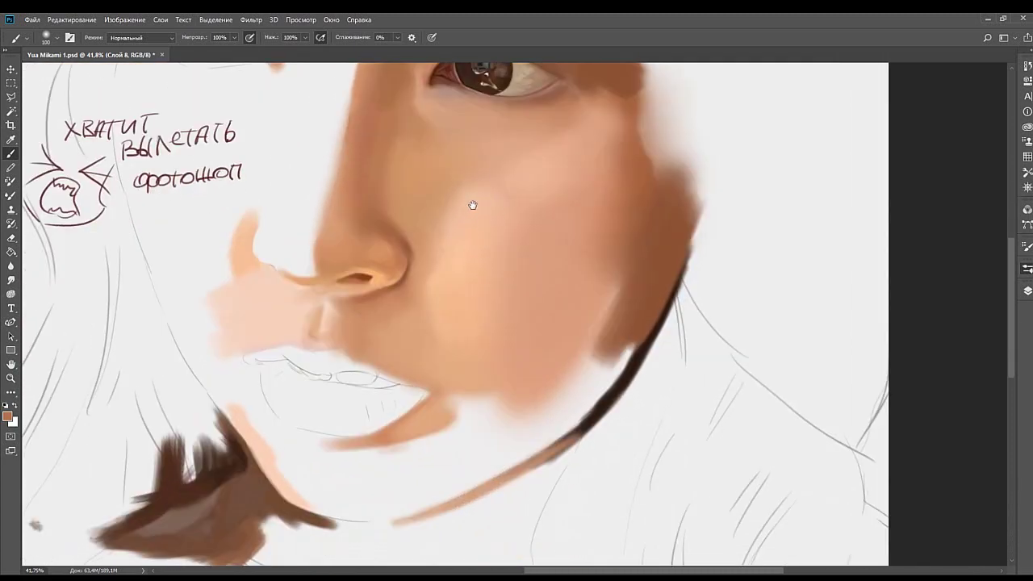
pyautogui.moveTo(473, 206); pyautogui.dragTo(479, 235)
# Soften the edge of the cheek highlight beside the nose wing with sampled peach tones and size 175 and 100 brushes.
pyautogui.keyDown('alt'); pyautogui.click(267, 256); pyautogui.keyUp('alt')
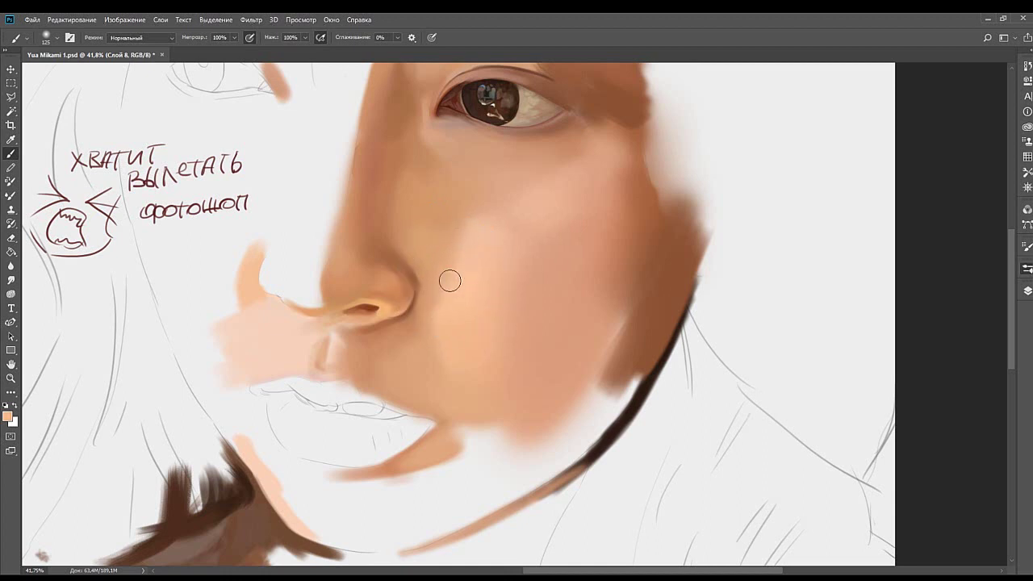
pyautogui.keyDown('alt'); pyautogui.click(461, 267); pyautogui.keyUp('alt')
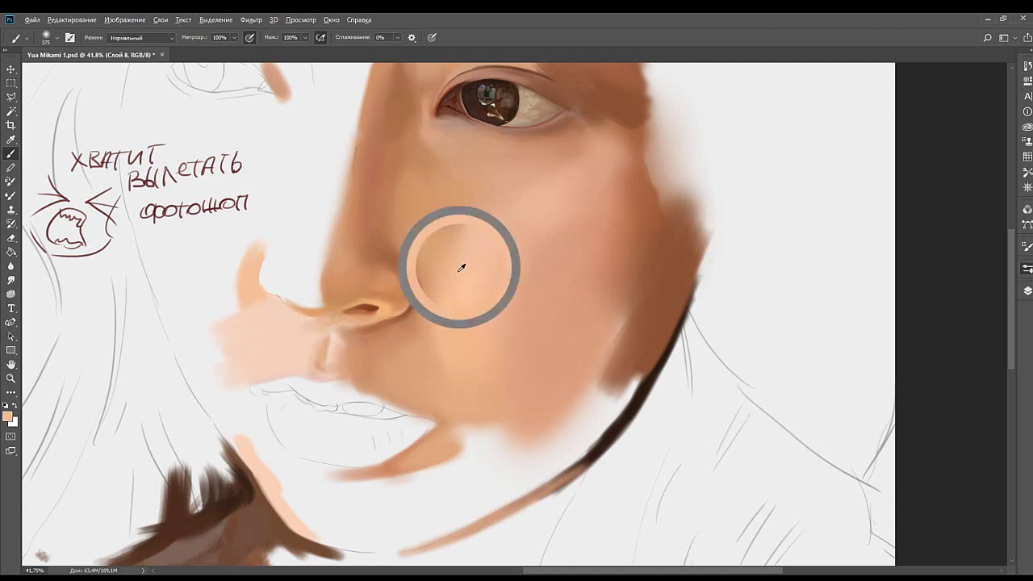
pyautogui.press('[')
pyautogui.press('[')
pyautogui.press('[')
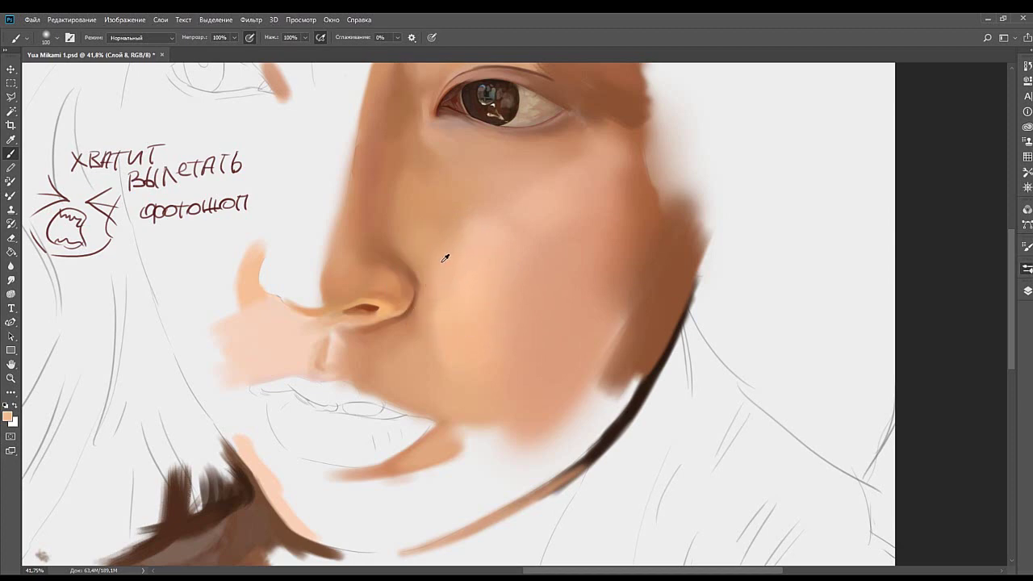
pyautogui.keyDown('alt'); pyautogui.click(443, 267); pyautogui.keyUp('alt')
pyautogui.keyDown('alt'); pyautogui.click(462, 280); pyautogui.keyUp('alt')
pyautogui.moveTo(459, 276); pyautogui.dragTo(493, 312)
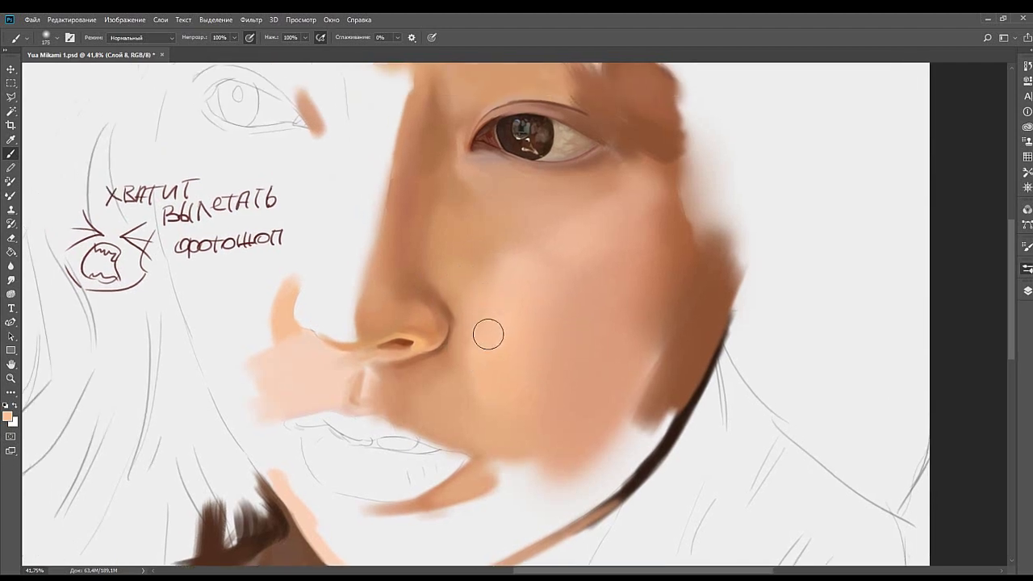
# Blend the upper edge of the cheek highlight into the ochre skin beside the nose with size 80 and 125 brushes.
pyautogui.press(']')
pyautogui.press(']')
pyautogui.press(']')
pyautogui.press('[')
pyautogui.press('[')
pyautogui.press('[')
pyautogui.press('[')
pyautogui.press('[')
pyautogui.moveTo(480, 296)
pyautogui.mouseDown()
pyautogui.moveTo(479, 308)
pyautogui.moveTo(454, 302)
pyautogui.moveTo(463, 325)
pyautogui.mouseUp()
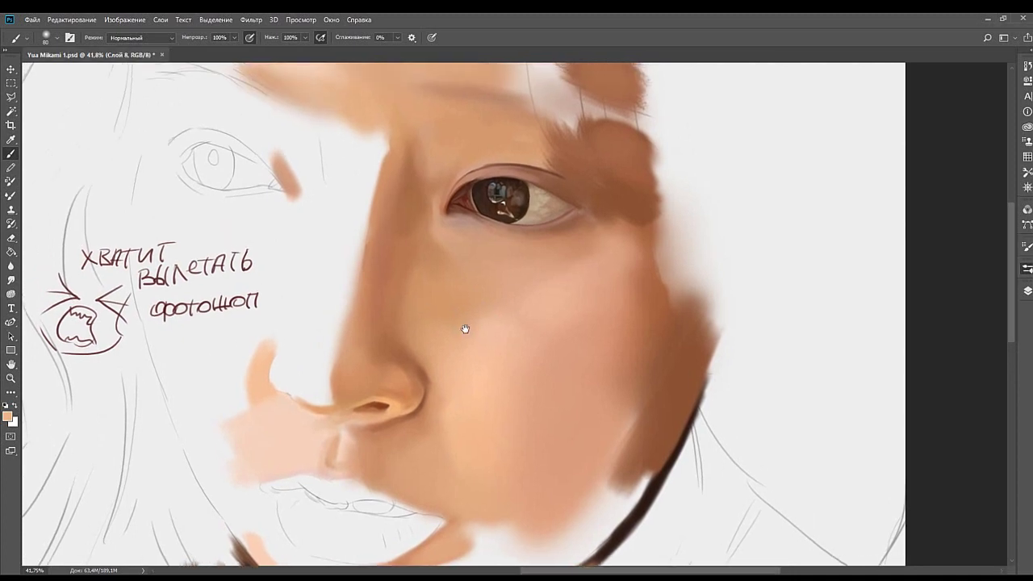
pyautogui.press(']')
pyautogui.press(']')
pyautogui.press(']')
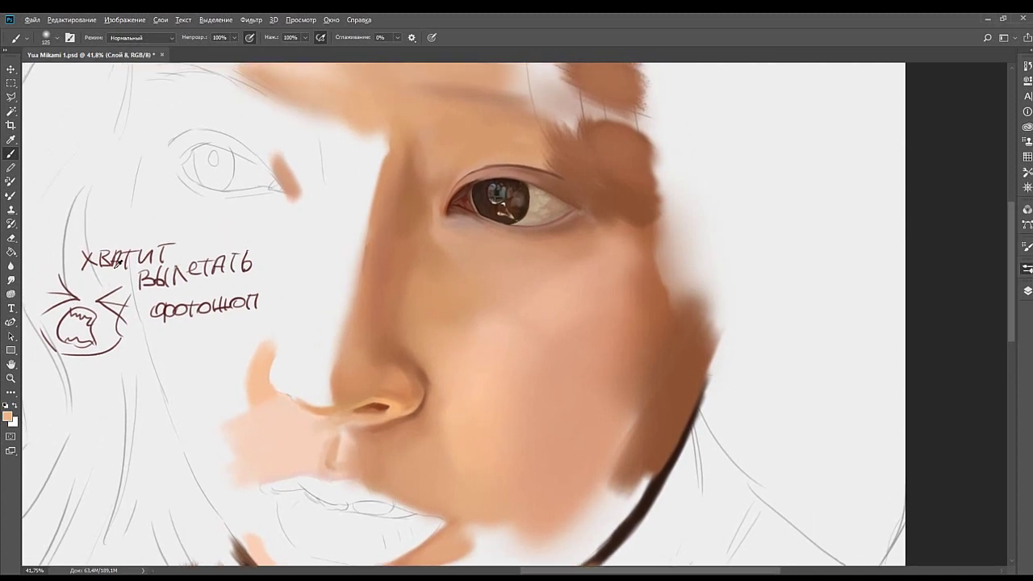
pyautogui.moveTo(444, 288)
pyautogui.mouseDown()
pyautogui.moveTo(460, 293)
pyautogui.moveTo(430, 277)
pyautogui.moveTo(478, 292)
pyautogui.mouseUp()
# Merge the cheek highlight with the skin below the eye using a sampled peach and a size 400 brush, and reduce the brush to size 90.
pyautogui.keyDown('alt'); pyautogui.click(482, 329); pyautogui.keyUp('alt')
pyautogui.press(']')
pyautogui.press(']')
pyautogui.press(']')
pyautogui.press(']')
pyautogui.press(']')
pyautogui.press(']')
pyautogui.press(']')
pyautogui.press(']')
pyautogui.press(']')
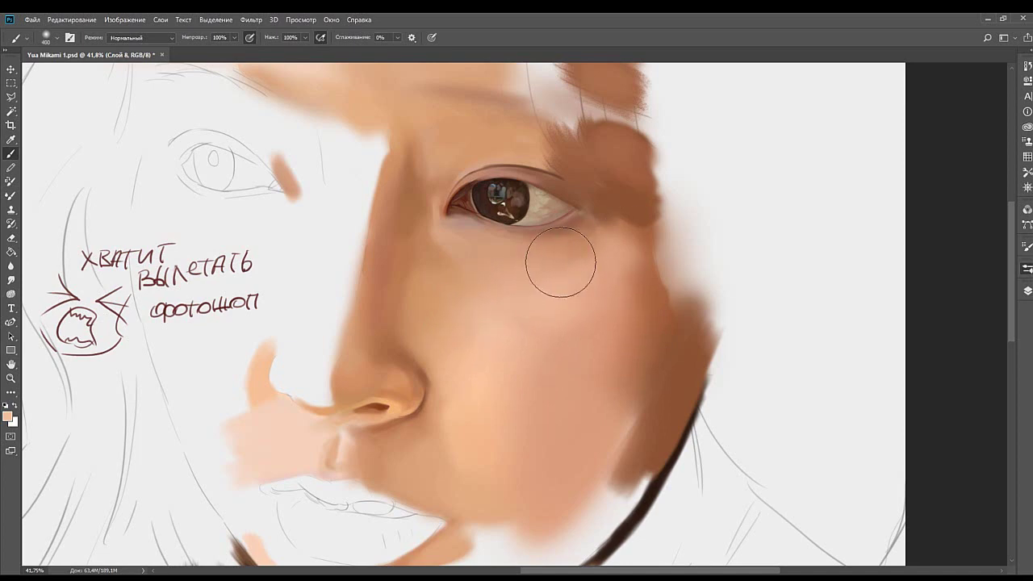
pyautogui.press('[')
pyautogui.press('[')
pyautogui.press('[')
pyautogui.press('[')
pyautogui.press('[')
pyautogui.press('[')
pyautogui.press('[')
pyautogui.press('[')
pyautogui.press('[')
# Examine the blended cheek and nose up close and in the whole portrait at 25.7% zoom.
pyautogui.moveTo(521, 359); pyautogui.dragTo(522, 249)
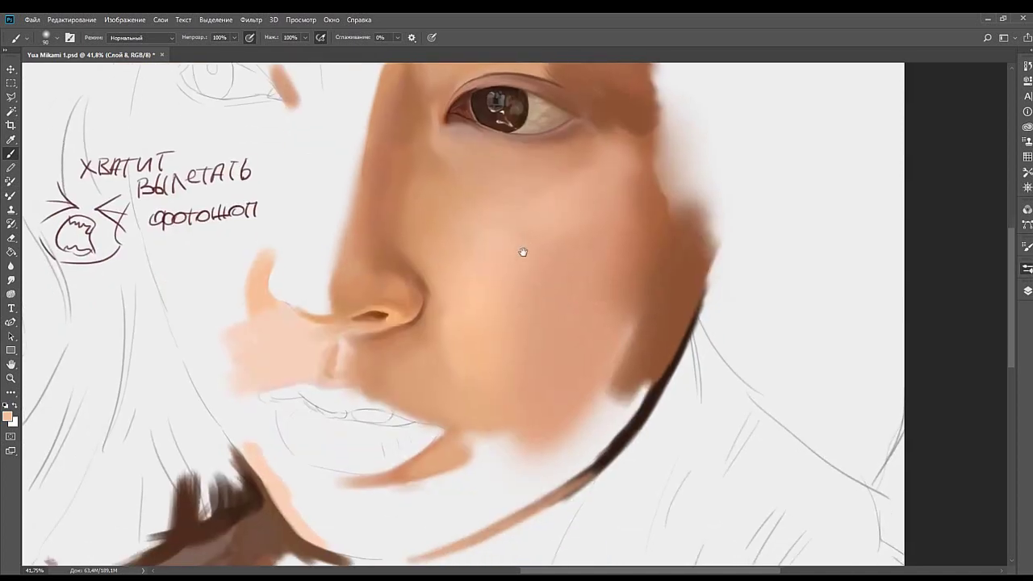
pyautogui.moveTo(492, 312); pyautogui.dragTo(502, 369)
pyautogui.moveTo(531, 321); pyautogui.dragTo(518, 404)
pyautogui.moveTo(522, 225); pyautogui.dragTo(516, 290)
pyautogui.moveTo(484, 403)
pyautogui.mouseDown()
pyautogui.moveTo(530, 282)
pyautogui.moveTo(518, 281)
pyautogui.mouseUp()
pyautogui.moveTo(510, 350)
pyautogui.mouseDown()
pyautogui.moveTo(435, 313)
pyautogui.moveTo(507, 300)
pyautogui.moveTo(528, 319)
pyautogui.moveTo(519, 317)
pyautogui.mouseUp()
pyautogui.press('z')
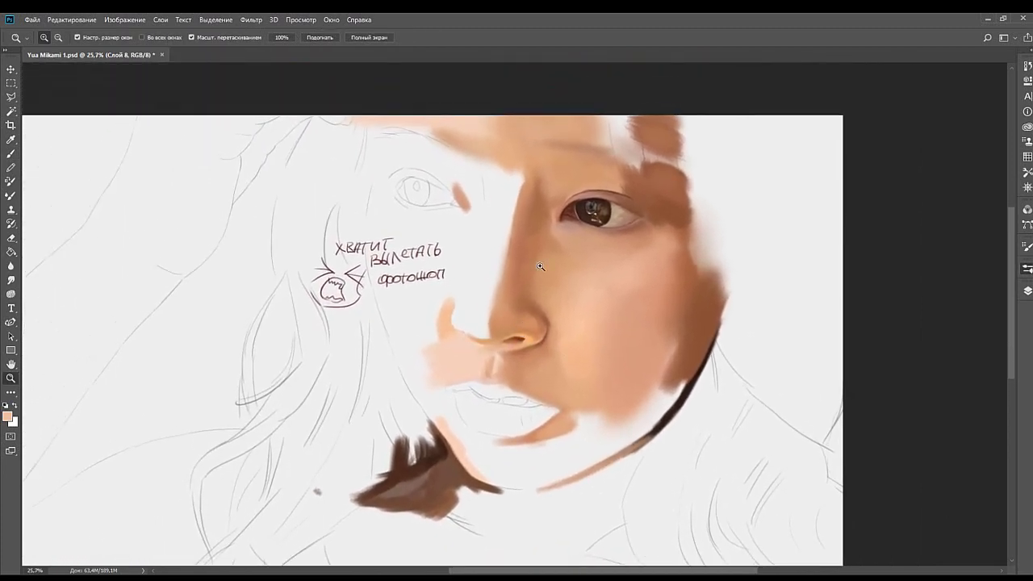
pyautogui.moveTo(529, 217); pyautogui.dragTo(536, 242)
pyautogui.moveTo(477, 388); pyautogui.dragTo(478, 271)
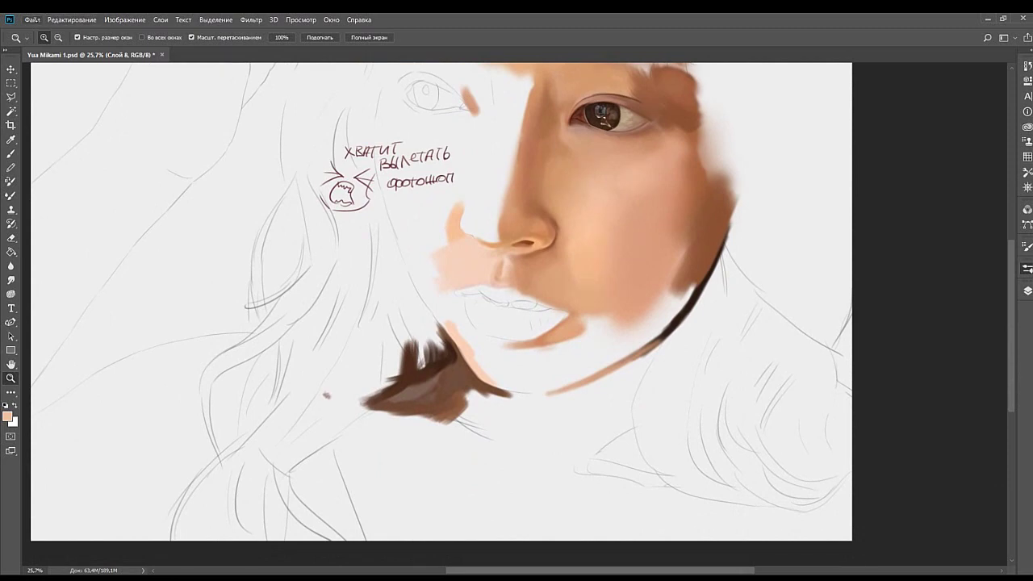
# Save the portrait and inspect the painted eye up close at 125% zoom.
pyautogui.hotkey('ctrl', 's')
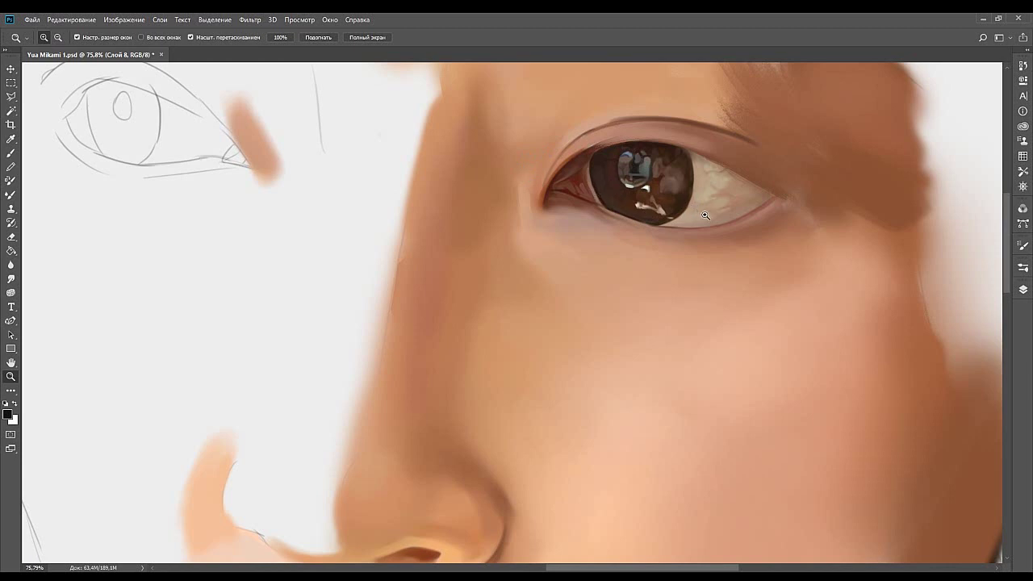
pyautogui.scroll(1, 653, 210)
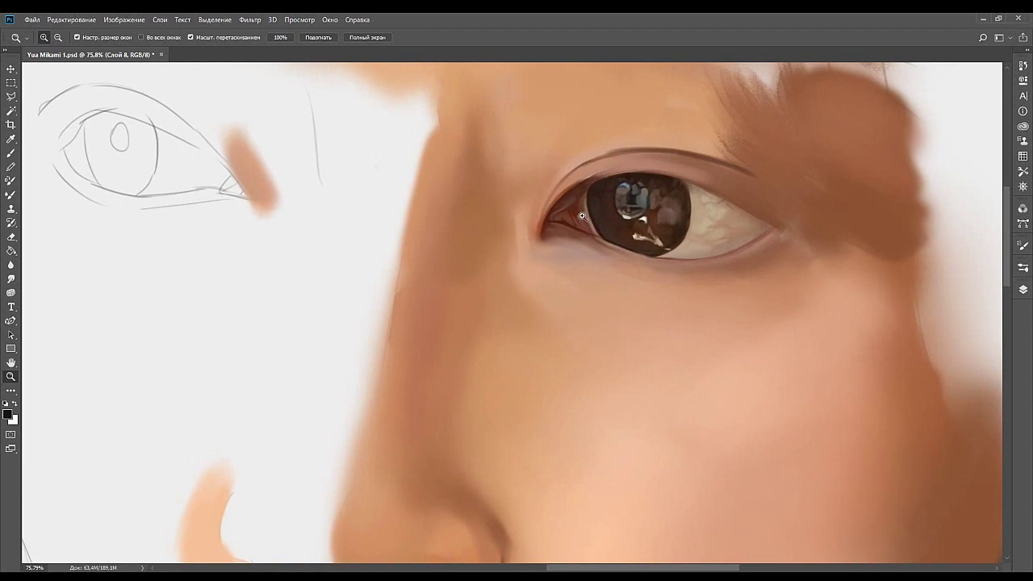
pyautogui.moveTo(576, 213)
pyautogui.mouseDown()
pyautogui.moveTo(607, 207)
pyautogui.moveTo(576, 222)
pyautogui.mouseUp()
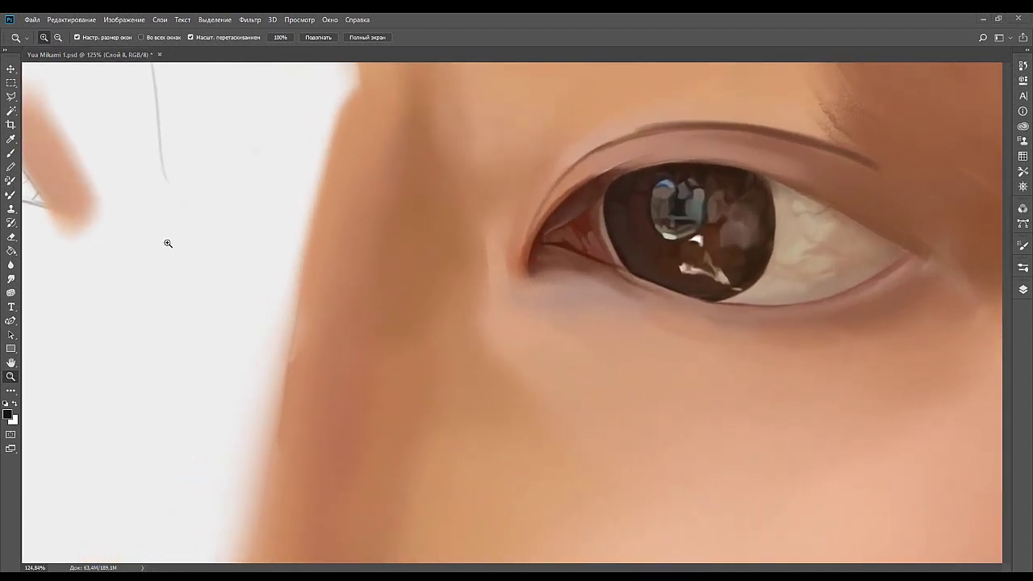
pyautogui.scroll(1, 588, 218)
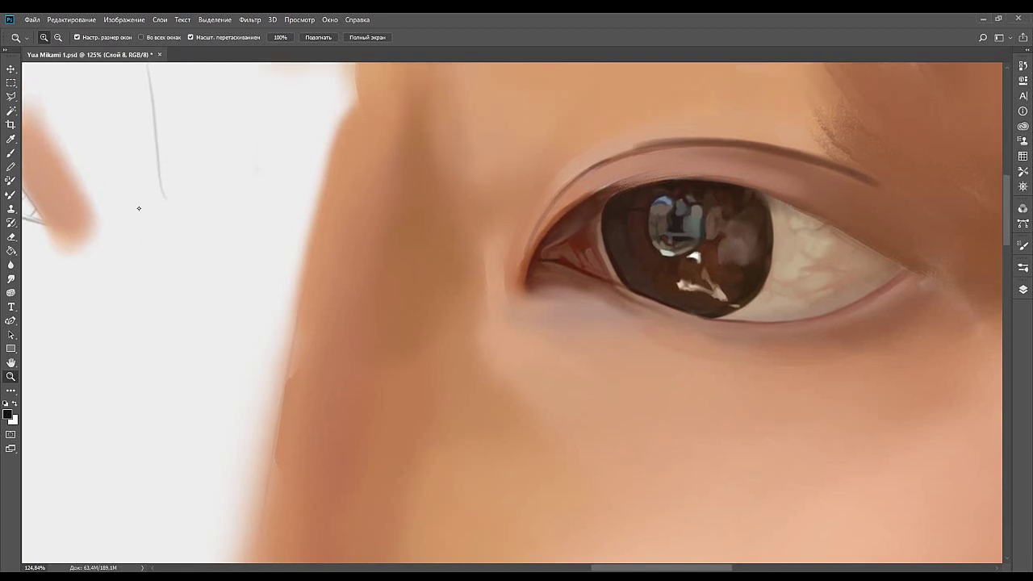
# Touch up the inner part of the upper eyelid with sampled pinkish skin tones and a size 20 brush.
pyautogui.click(12, 152)
pyautogui.moveTo(581, 239); pyautogui.dragTo(621, 235)
pyautogui.keyDown('alt'); pyautogui.click(629, 174); pyautogui.keyUp('alt')
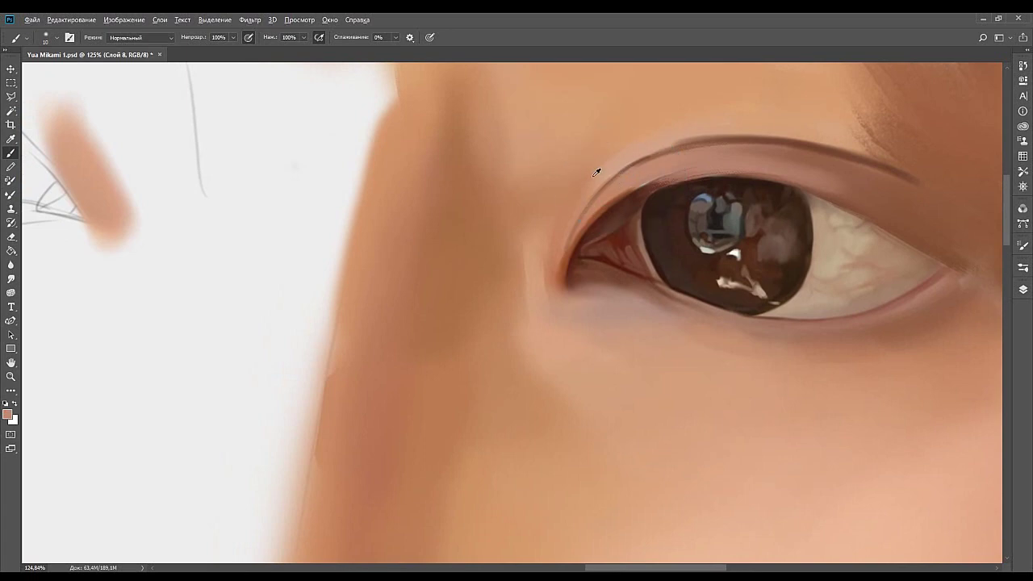
pyautogui.press(']')
pyautogui.press(']')
pyautogui.keyDown('alt'); pyautogui.click(649, 186); pyautogui.keyUp('alt')
pyautogui.keyDown('alt'); pyautogui.click(679, 162); pyautogui.keyUp('alt')
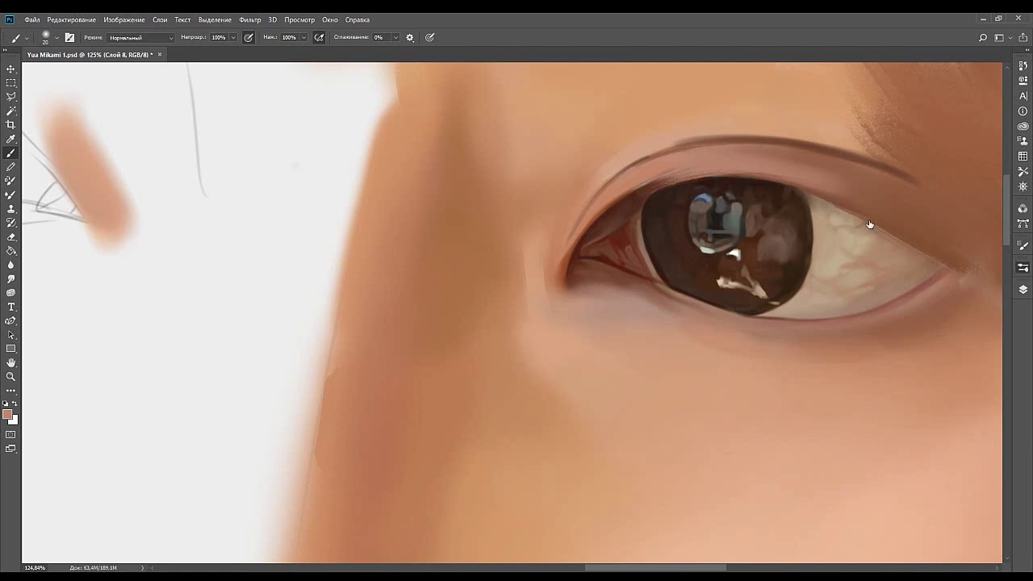
# Refine the lower eyelid edge near the inner eye corner with a smaller brush, and sample a reddish tone there.
pyautogui.click(680, 267)
pyautogui.press('[')
pyautogui.press('[')
pyautogui.press('[')
pyautogui.press('[')
pyautogui.press('[')
pyautogui.press('[')
pyautogui.press('[')
pyautogui.press('[')
pyautogui.moveTo(710, 308); pyautogui.dragTo(659, 262)
pyautogui.keyDown('alt'); pyautogui.click(617, 222); pyautogui.keyUp('alt')
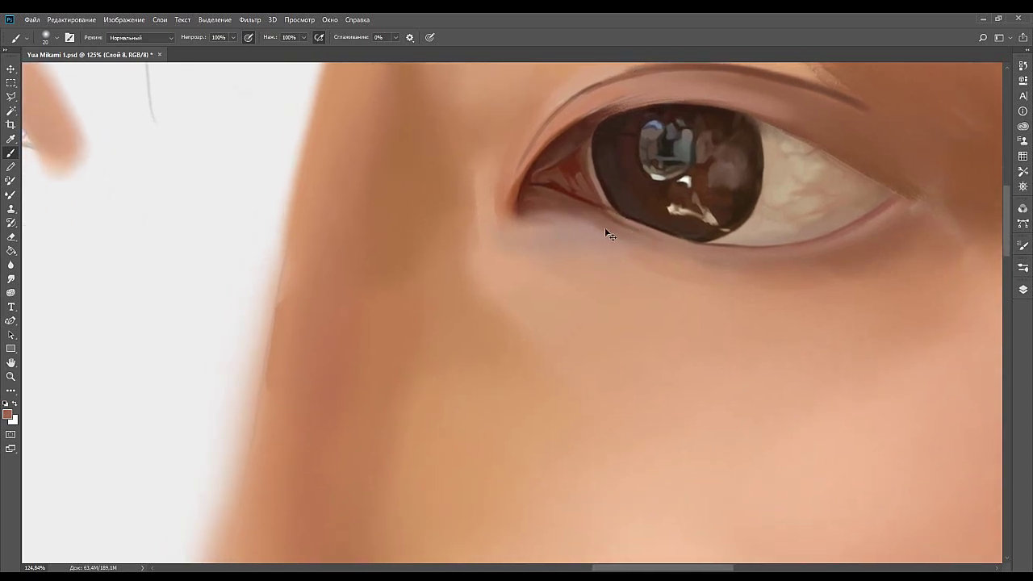
# Soften the skin just below the lower eyelid with sampled skin tones and a size 20 brush.
pyautogui.keyDown('alt'); pyautogui.click(137, 299); pyautogui.keyUp('alt')
pyautogui.keyDown('alt'); pyautogui.click(129, 300); pyautogui.keyUp('alt')
pyautogui.keyDown('alt'); pyautogui.click(647, 243); pyautogui.keyUp('alt')
pyautogui.moveTo(570, 244)
pyautogui.mouseDown()
pyautogui.moveTo(592, 229)
pyautogui.moveTo(582, 251)
pyautogui.mouseUp()
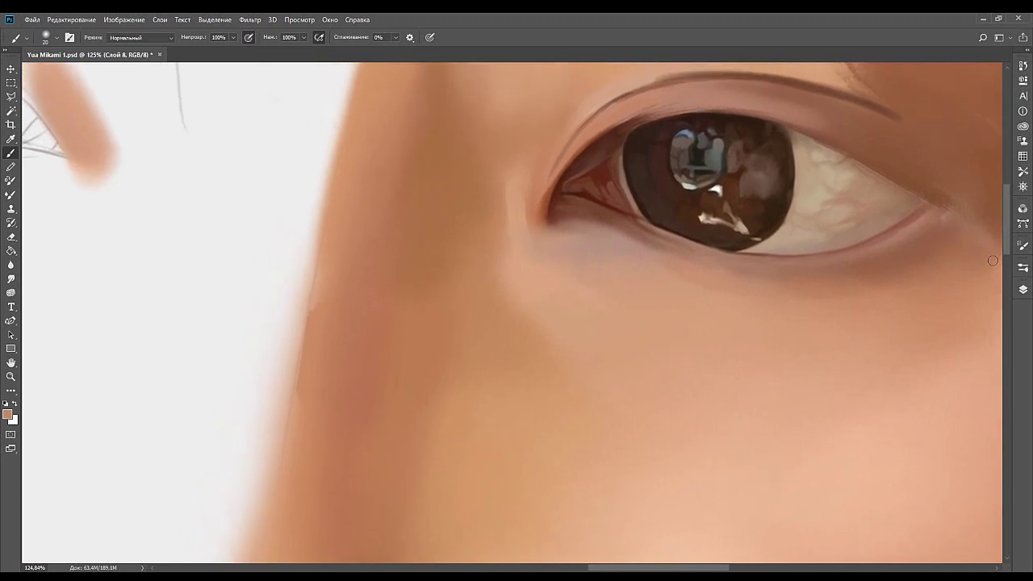
# Choose a speckled texture brush, try a stroke on the skin below the eye, and undo it.
pyautogui.click(881, 291)
pyautogui.click(954, 284)
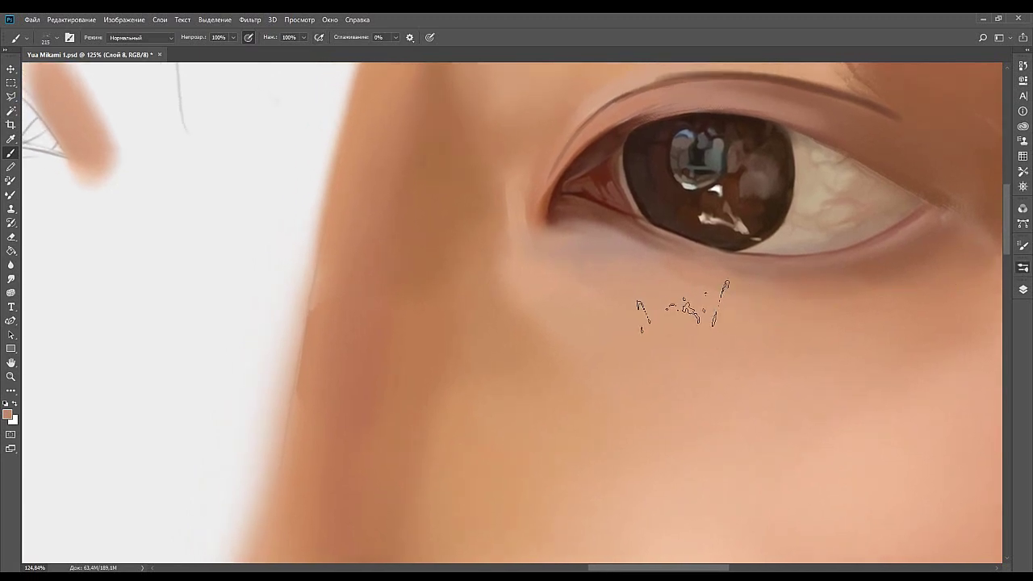
pyautogui.press('.')
pyautogui.press('.')
pyautogui.moveTo(602, 319); pyautogui.dragTo(691, 384)
pyautogui.hotkey('ctrl', 'z')
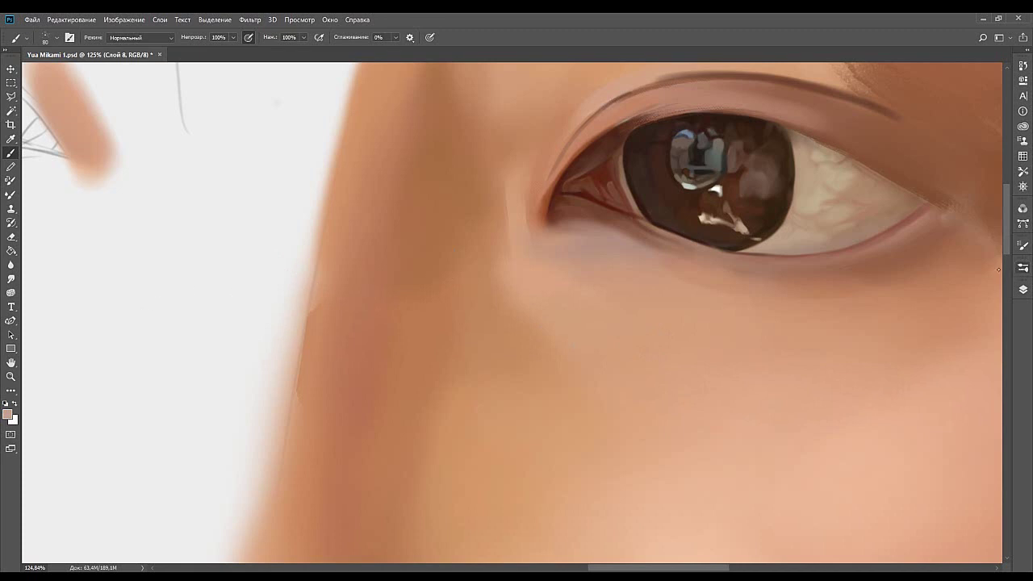
pyautogui.hotkey('ctrl', 'z')
# Create a new layer for the skin texture and pick a light pink with the speckle brush at size 30.
pyautogui.click(642, 280)
pyautogui.moveTo(580, 253); pyautogui.dragTo(590, 245)
pyautogui.click(981, 560)
pyautogui.press(']')
pyautogui.press('i')
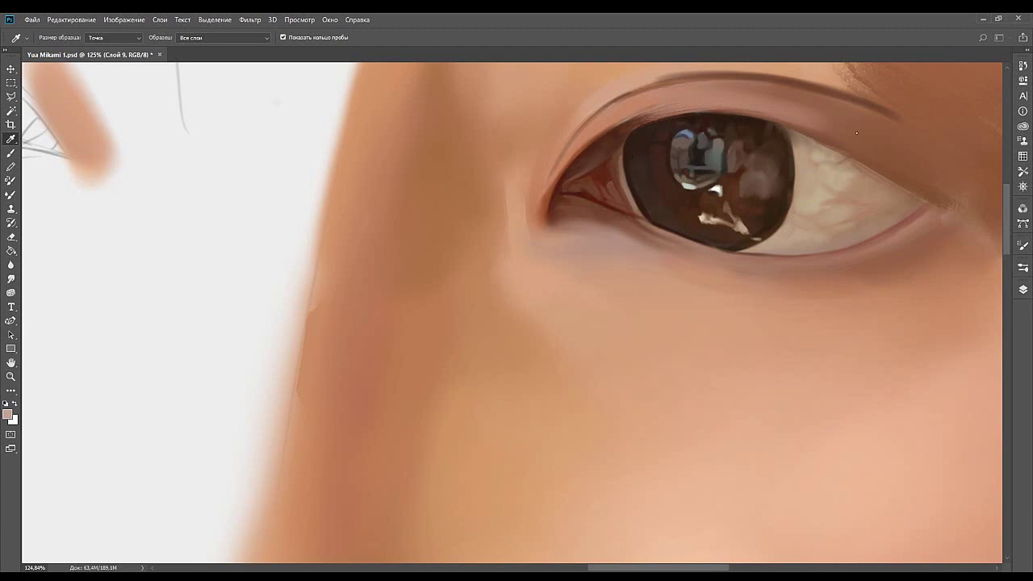
pyautogui.press('b')
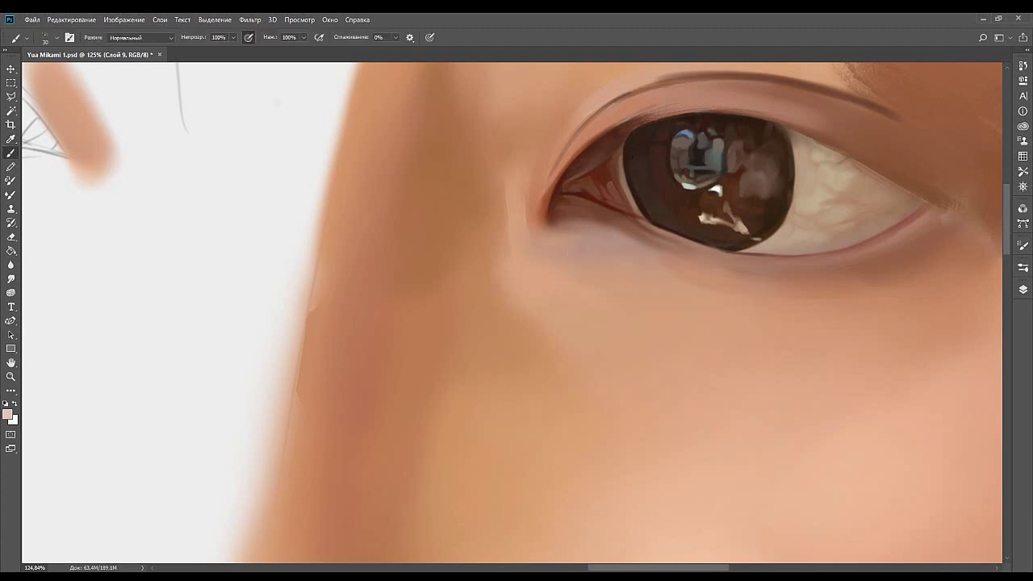
# Stipple light speckles under the inner eye corner and brownish speckles beside the nose bridge, undoing unwanted strokes.
pyautogui.hotkey('ctrl', 'z')
pyautogui.moveTo(595, 243); pyautogui.dragTo(652, 267)
pyautogui.hotkey('ctrl', 'z')
pyautogui.keyDown('alt'); pyautogui.click(523, 323); pyautogui.keyUp('alt')
pyautogui.hotkey('ctrl', 'z')
pyautogui.hotkey('ctrl', 'z')
pyautogui.keyDown('alt'); pyautogui.click(99, 350); pyautogui.keyUp('alt')
pyautogui.click(85, 358)
pyautogui.keyDown('alt'); pyautogui.click(744, 389); pyautogui.keyUp('alt')
# Move the collapsed Paths panel into the same group as the brush panel.
pyautogui.rightClick(1022, 223)
pyautogui.click(1014, 240)
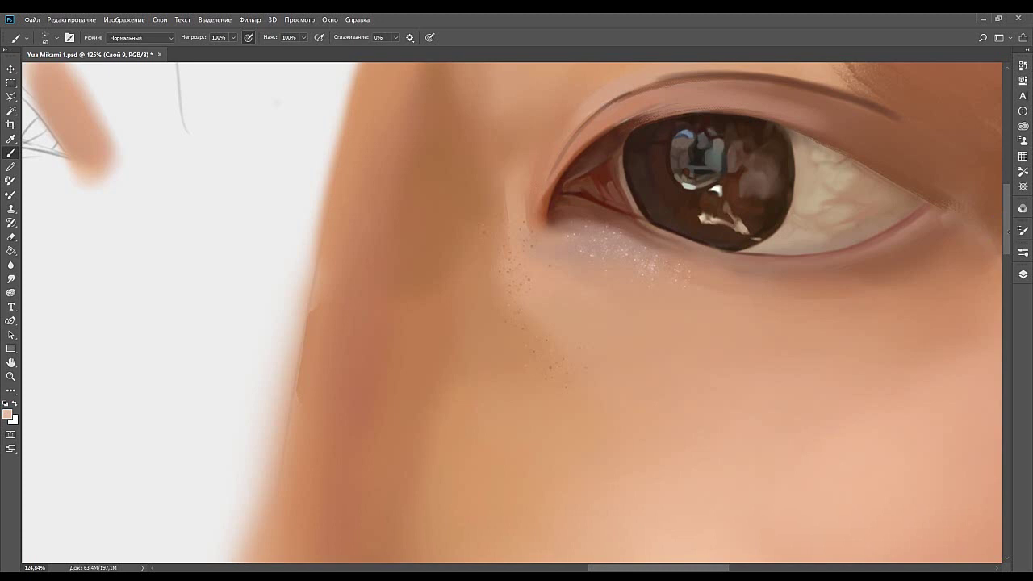
pyautogui.moveTo(1008, 232); pyautogui.dragTo(1018, 221)
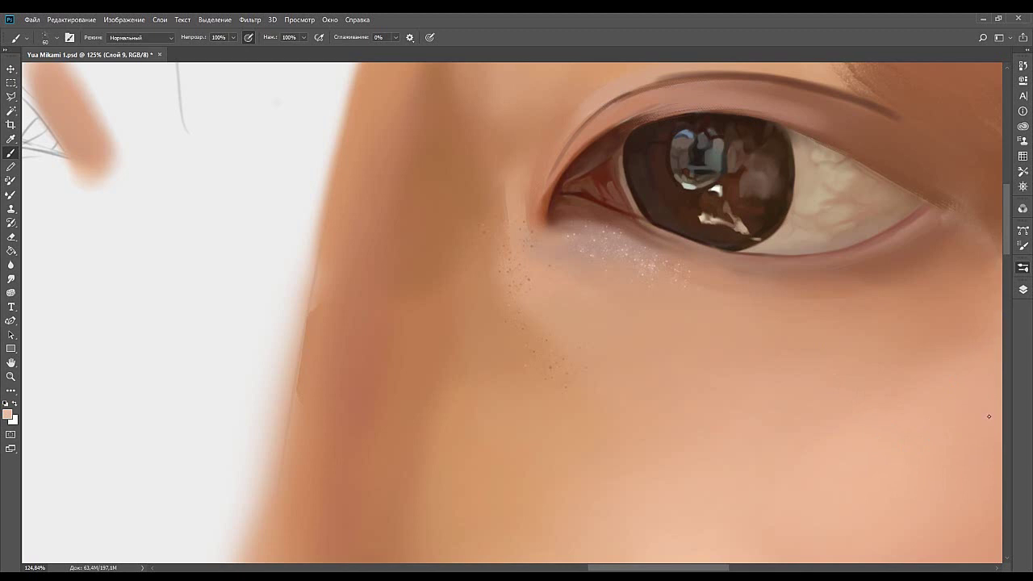
# Test another texture brush on the cheek below the eye, undo the stroke, and choose a different speckle brush preset.
pyautogui.click(954, 446)
pyautogui.moveTo(639, 319); pyautogui.dragTo(707, 374)
pyautogui.hotkey('ctrl', 'z')
pyautogui.click(860, 445)
pyautogui.click(855, 394)
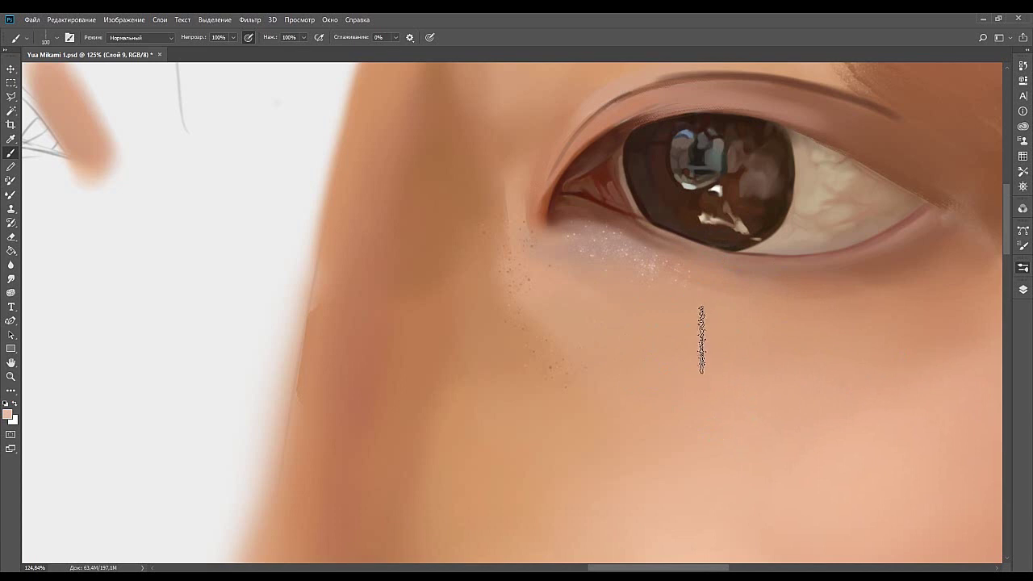
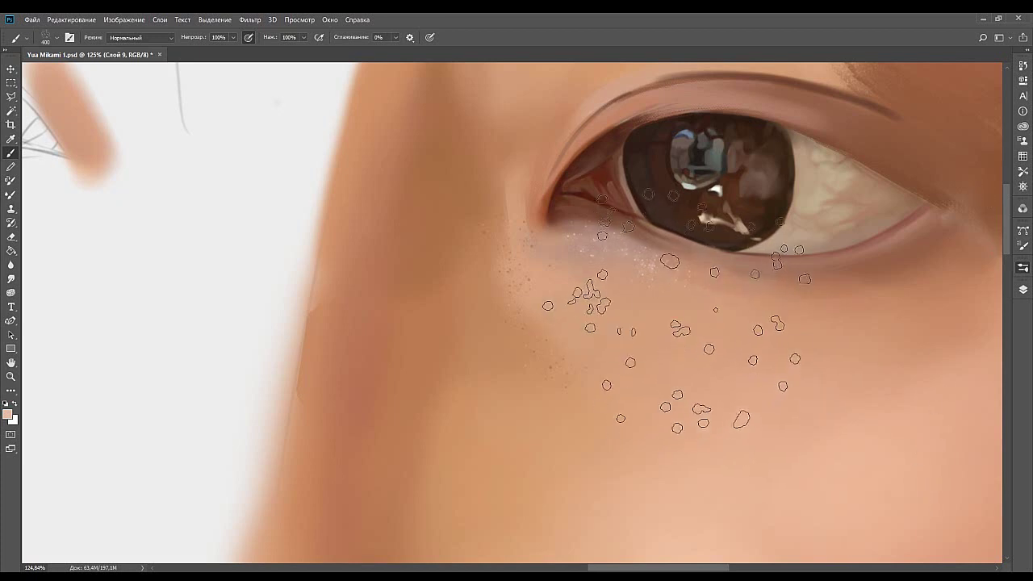
# Shrink the speckle brush and try short strokes below the inner eye corner, undoing each one.
pyautogui.press('[')
pyautogui.press('[')
pyautogui.press('[')
pyautogui.press('[')
pyautogui.press('[')
pyautogui.press('[')
pyautogui.press('[')
pyautogui.press('[')
pyautogui.press('[')
pyautogui.press('[')
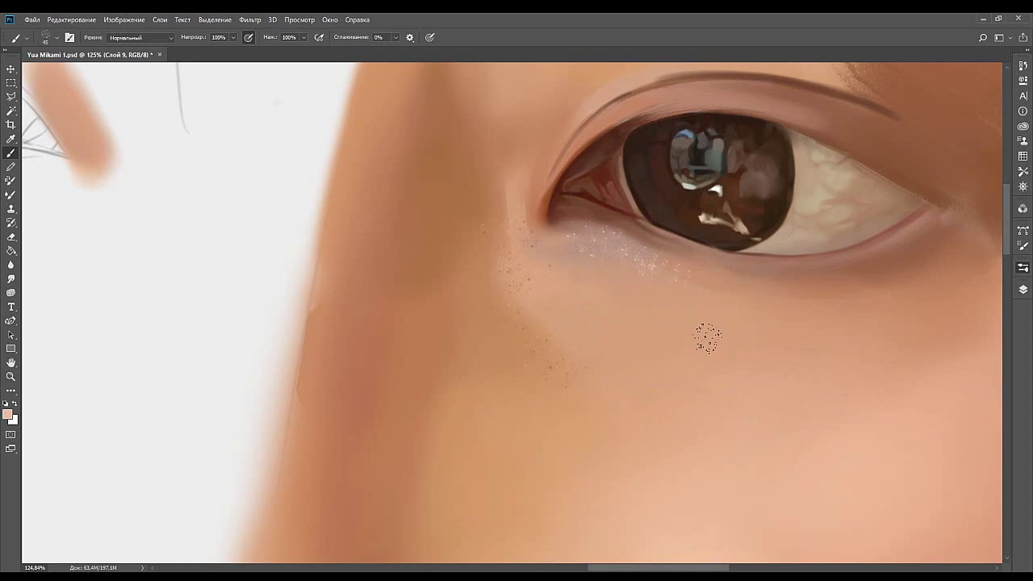
pyautogui.press('[')
pyautogui.press('[')
pyautogui.press('[')
pyautogui.hotkey('ctrl', 'z')
pyautogui.press(']')
pyautogui.press(']')
pyautogui.moveTo(608, 247); pyautogui.dragTo(671, 276)
pyautogui.hotkey('ctrl', 'z')
pyautogui.moveTo(573, 252); pyautogui.dragTo(643, 278)
pyautogui.hotkey('ctrl', 'z')
# Stipple fine speckles from the inner eye corner down to the cheek, adding a sampled skin tone with a size 100 brush.
pyautogui.moveTo(578, 267); pyautogui.dragTo(643, 315)
pyautogui.moveTo(535, 277); pyautogui.dragTo(597, 371)
pyautogui.keyDown('alt'); pyautogui.click(533, 323); pyautogui.keyUp('alt')
pyautogui.press(']')
pyautogui.press(']')
pyautogui.press(']')
pyautogui.press(']')
pyautogui.moveTo(527, 280); pyautogui.dragTo(588, 381)
# Switch to the Smudge tool over the speckled skin beside the nose.
pyautogui.moveTo(613, 260)
pyautogui.mouseDown()
pyautogui.moveTo(450, 328)
pyautogui.moveTo(596, 243)
pyautogui.mouseUp()
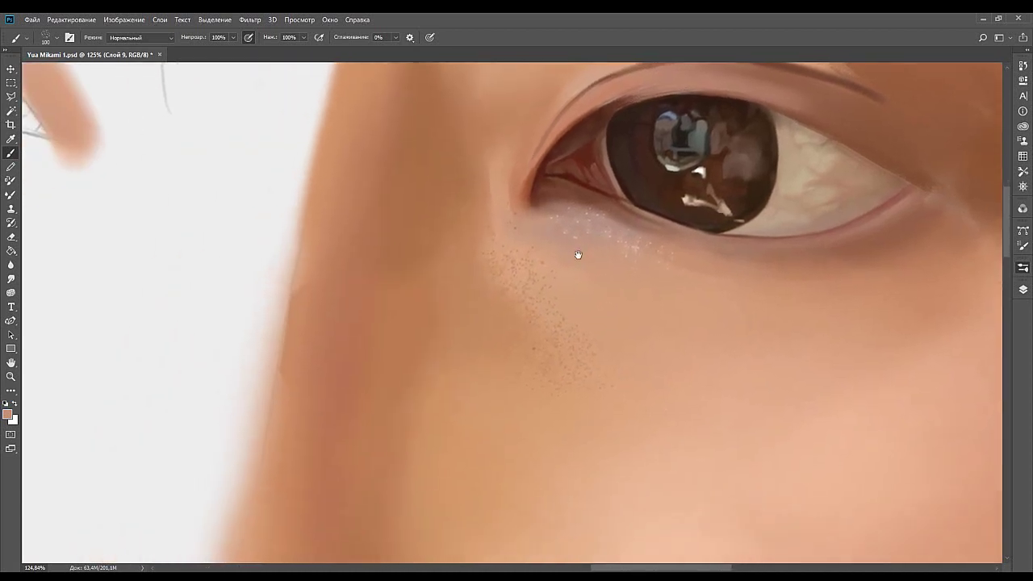
pyautogui.click(11, 278)
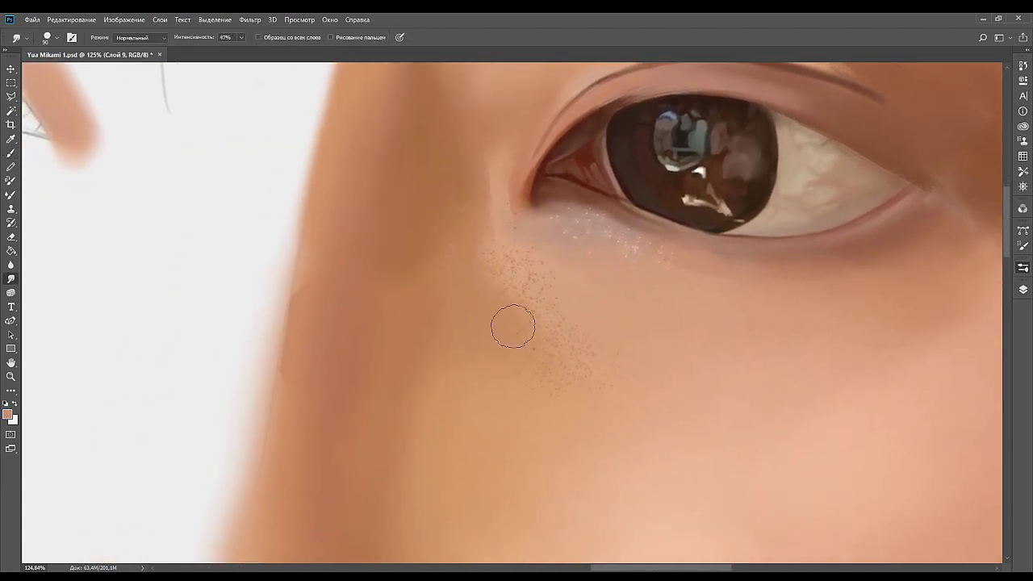
# Smudge the pale speckles under the inner half of the eye into the surrounding skin.
pyautogui.moveTo(512, 325)
pyautogui.mouseDown()
pyautogui.moveTo(527, 296)
pyautogui.moveTo(597, 356)
pyautogui.moveTo(622, 353)
pyautogui.mouseUp()
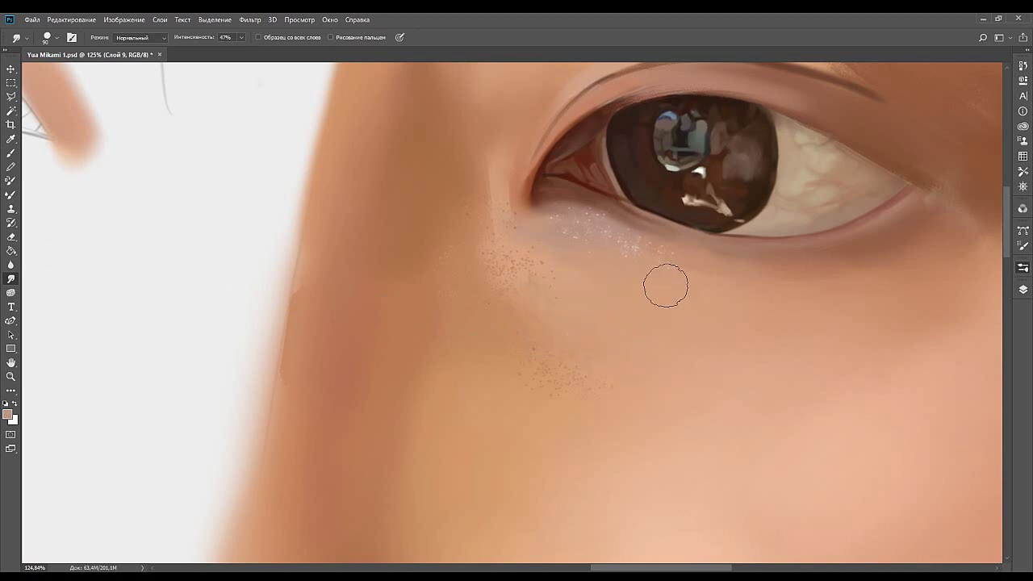
pyautogui.moveTo(664, 285)
pyautogui.mouseDown()
pyautogui.moveTo(552, 254)
pyautogui.moveTo(639, 280)
pyautogui.moveTo(591, 247)
pyautogui.moveTo(533, 259)
pyautogui.mouseUp()
# Try pale speckles under the eye with the scattered speckle brush, enlarging it to size 125.
pyautogui.click(11, 153)
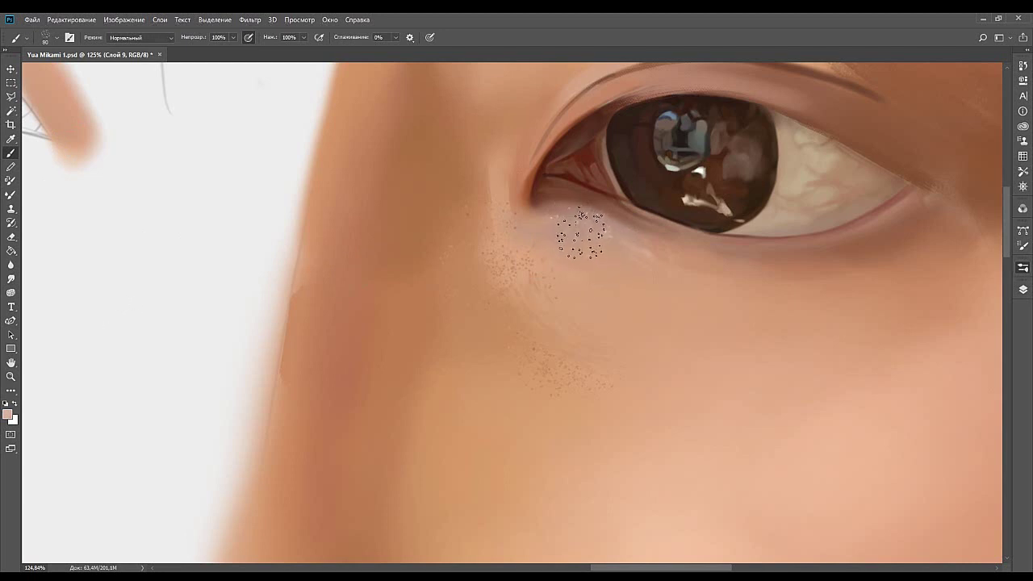
pyautogui.moveTo(582, 234)
pyautogui.mouseDown()
pyautogui.moveTo(607, 235)
pyautogui.moveTo(677, 282)
pyautogui.mouseUp()
pyautogui.hotkey('ctrl', 'z')
pyautogui.press(']')
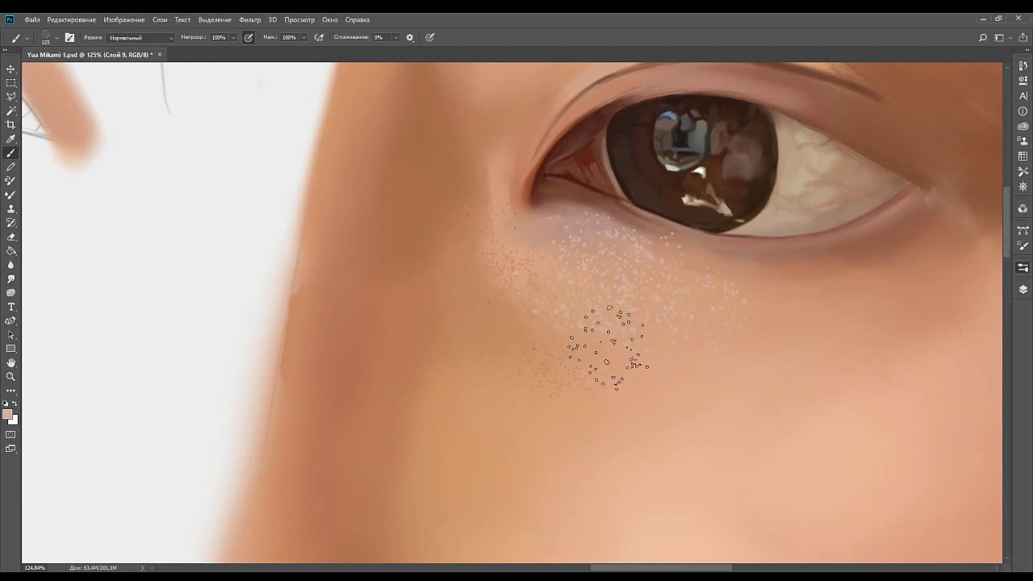
pyautogui.hotkey('ctrl', 'z')
# Sample a warm skin tone and paint fine speckles over the upper crease of the nostril wing.
pyautogui.keyDown('alt'); pyautogui.click(577, 347); pyautogui.keyUp('alt')
pyautogui.moveTo(514, 266); pyautogui.dragTo(468, 396)
pyautogui.moveTo(573, 203); pyautogui.dragTo(509, 263)
pyautogui.moveTo(490, 327); pyautogui.dragTo(491, 235)
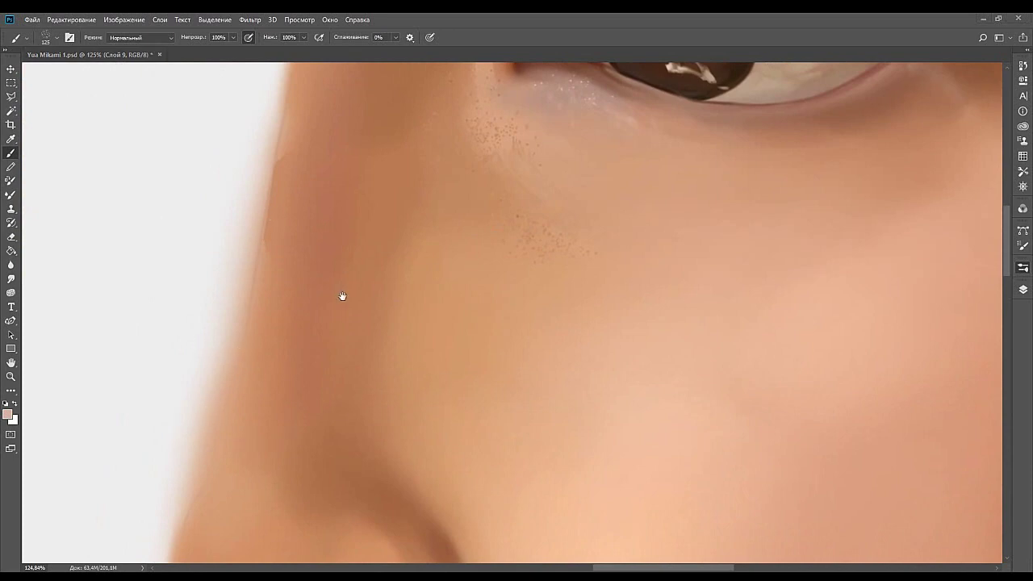
pyautogui.moveTo(544, 419); pyautogui.dragTo(444, 256)
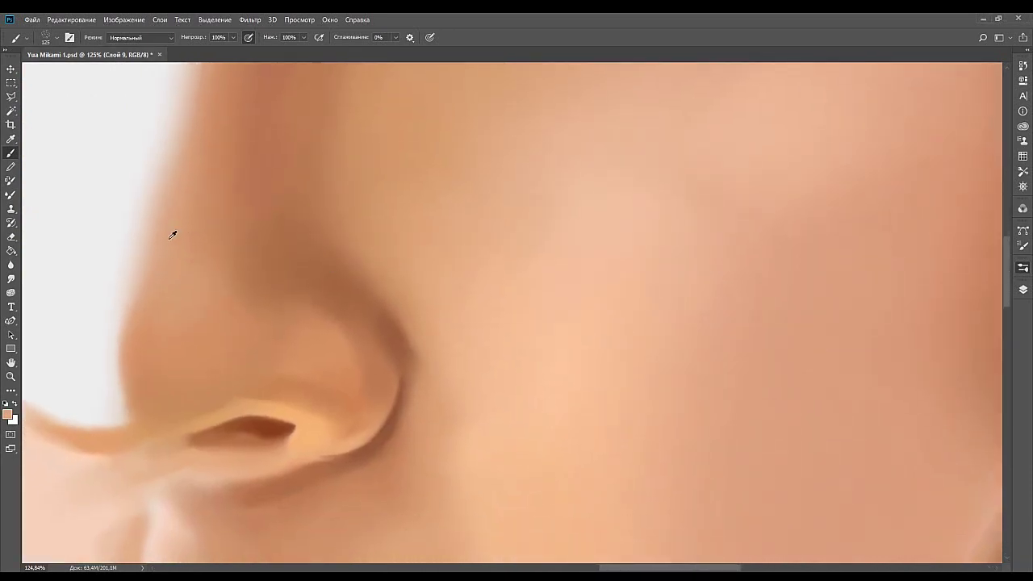
pyautogui.moveTo(389, 279)
pyautogui.mouseDown()
pyautogui.moveTo(506, 414)
pyautogui.moveTo(521, 336)
pyautogui.mouseUp()
pyautogui.hotkey('ctrl', 'z')
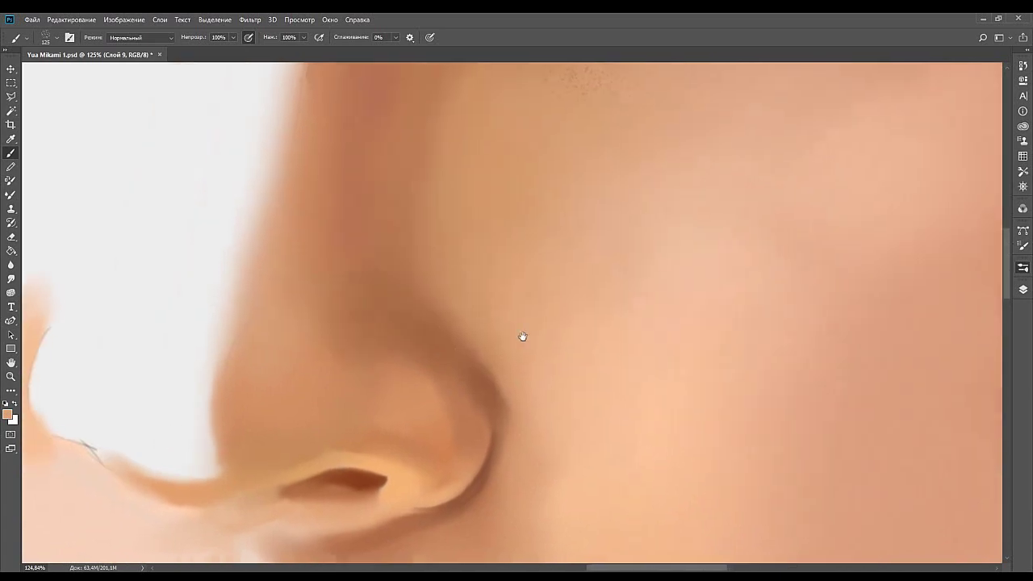
pyautogui.moveTo(436, 323); pyautogui.dragTo(508, 399)
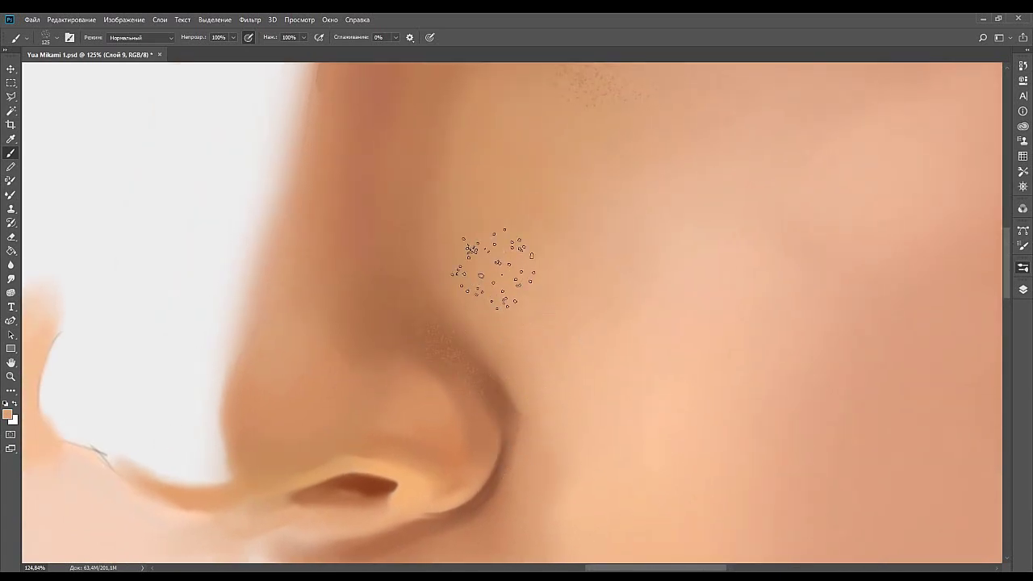
# Redo the faint pore speckles on the cheek beside the nostril with the speckle brush.
pyautogui.moveTo(560, 339); pyautogui.dragTo(587, 391)
pyautogui.hotkey('ctrl', 'z')
pyautogui.hotkey('ctrl', 'z')
pyautogui.moveTo(544, 343); pyautogui.dragTo(593, 395)
pyautogui.moveTo(533, 239); pyautogui.dragTo(541, 307)
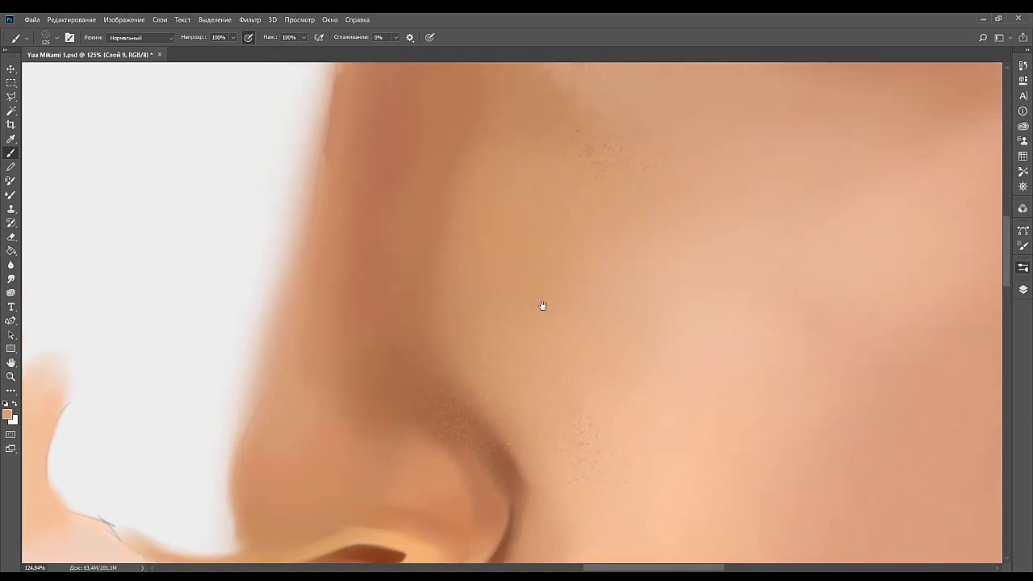
# Build up light and darker orange-brown speckles along the side of the nose and on the adjoining cheek.
pyautogui.moveTo(483, 127); pyautogui.dragTo(504, 182)
pyautogui.moveTo(532, 279)
pyautogui.mouseDown()
pyautogui.moveTo(492, 299)
pyautogui.moveTo(496, 317)
pyautogui.mouseUp()
pyautogui.moveTo(440, 367); pyautogui.dragTo(452, 472)
pyautogui.moveTo(587, 466); pyautogui.dragTo(593, 502)
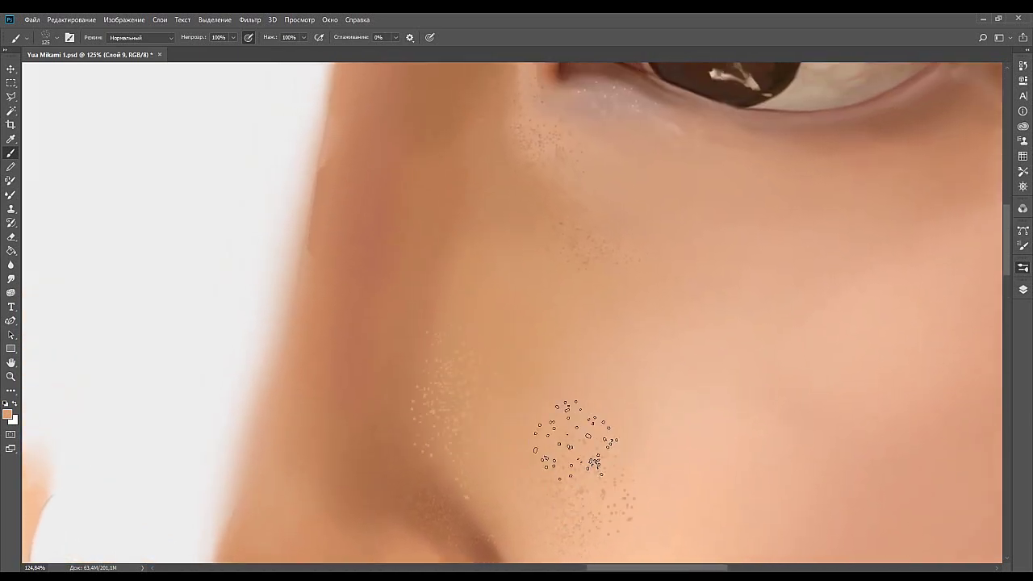
pyautogui.moveTo(560, 373); pyautogui.dragTo(513, 284)
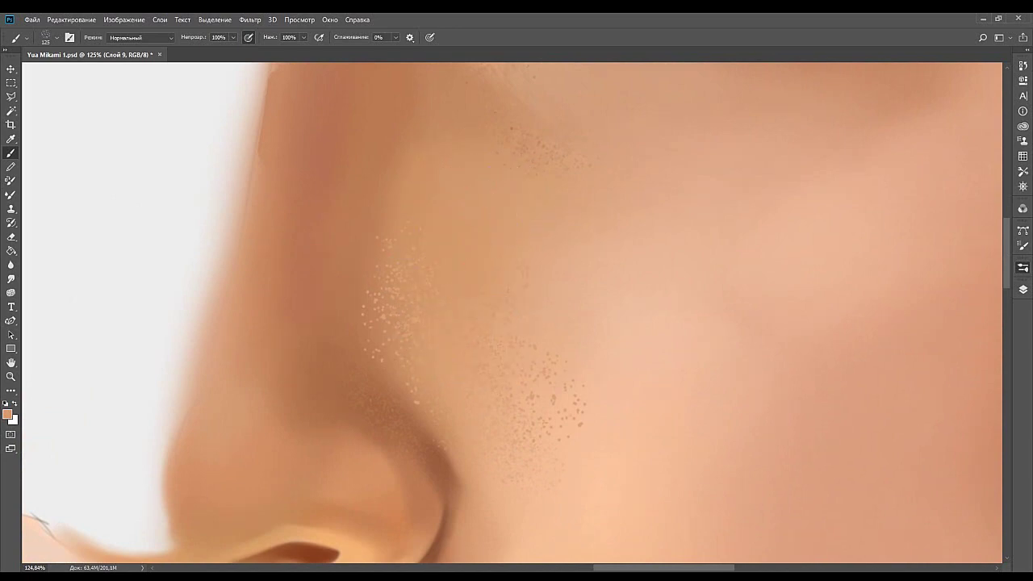
pyautogui.moveTo(361, 231); pyautogui.dragTo(454, 279)
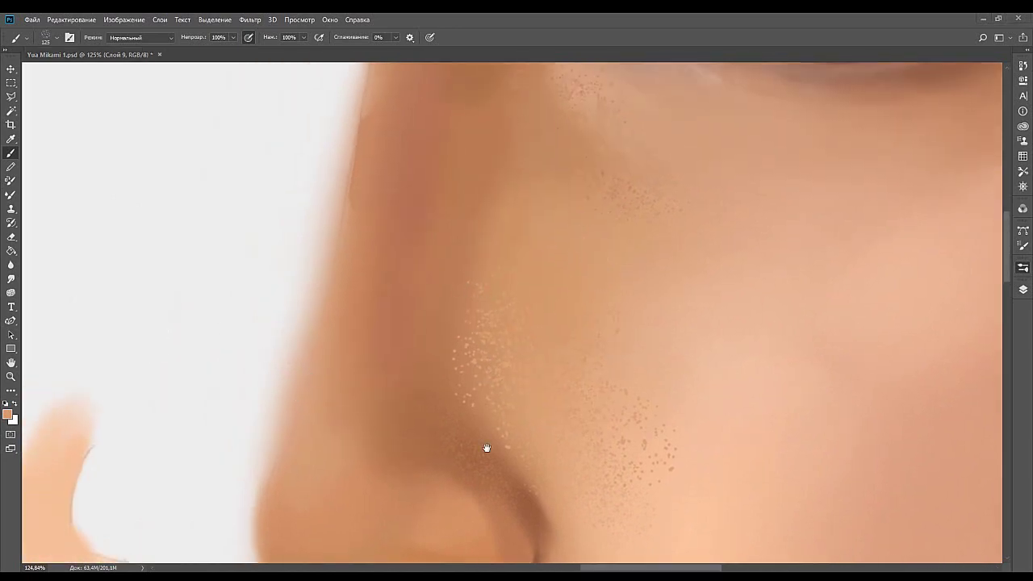
pyautogui.moveTo(487, 447)
pyautogui.mouseDown()
pyautogui.moveTo(546, 380)
pyautogui.moveTo(500, 321)
pyautogui.mouseUp()
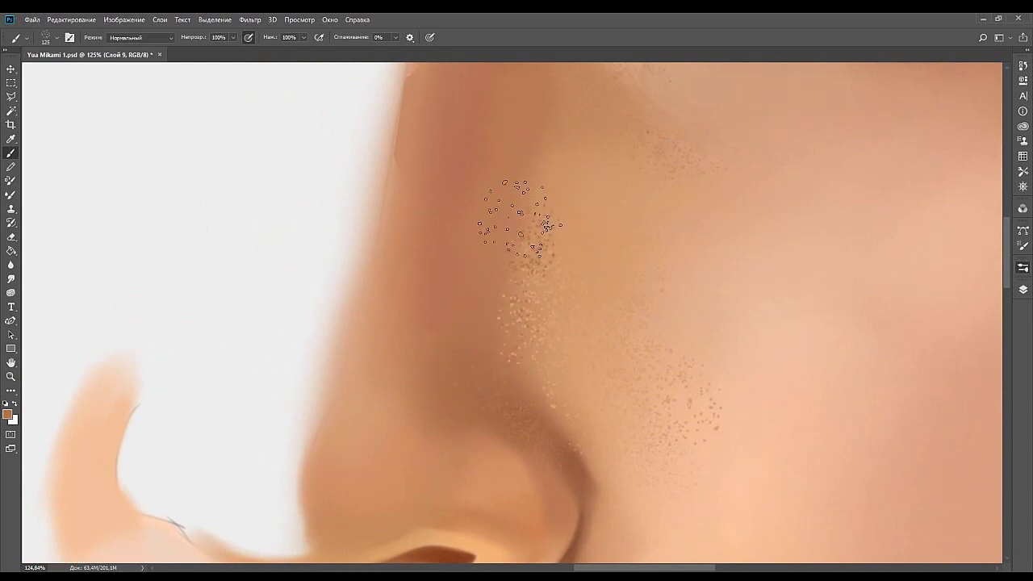
pyautogui.moveTo(519, 211); pyautogui.dragTo(448, 313)
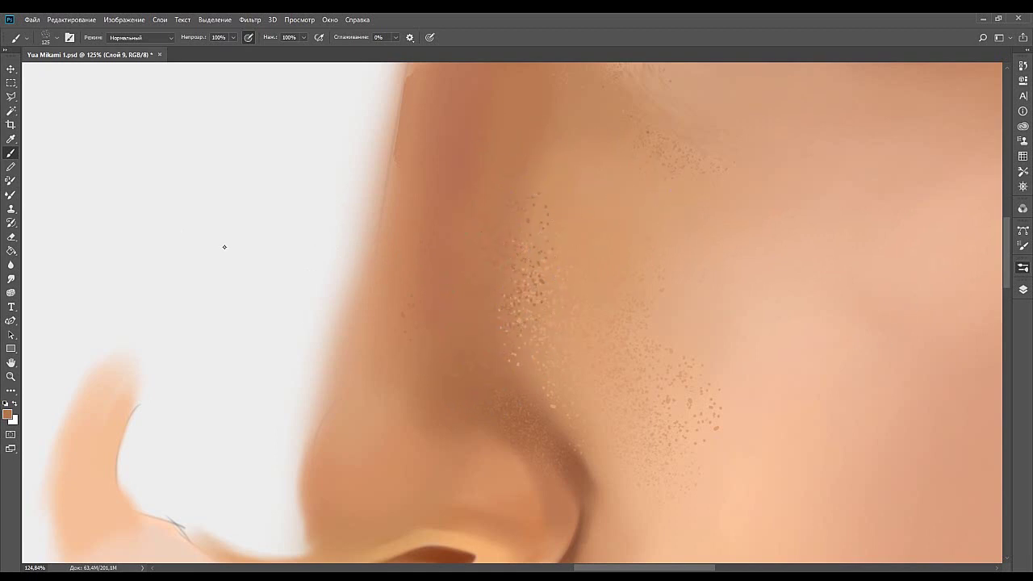
# Smudge the speckles along the side of the nose so they partly blend into the skin.
pyautogui.click(11, 237)
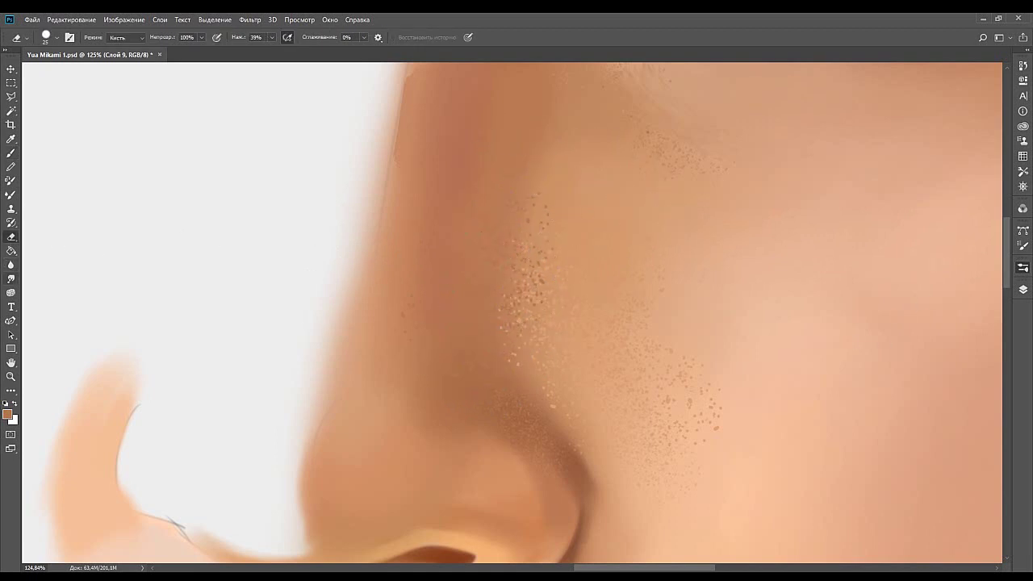
pyautogui.click(10, 278)
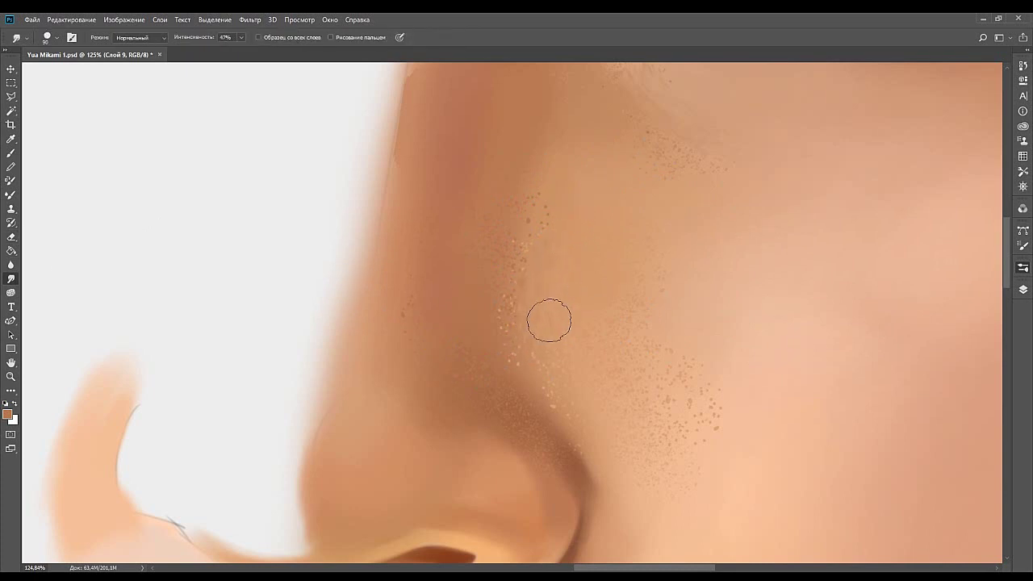
pyautogui.moveTo(588, 341)
pyautogui.mouseDown()
pyautogui.moveTo(491, 323)
pyautogui.moveTo(407, 460)
pyautogui.mouseUp()
# Paint a thin pale highlight above the upper eyelid crease using a soft round brush at size 30.
pyautogui.moveTo(579, 155); pyautogui.dragTo(481, 265)
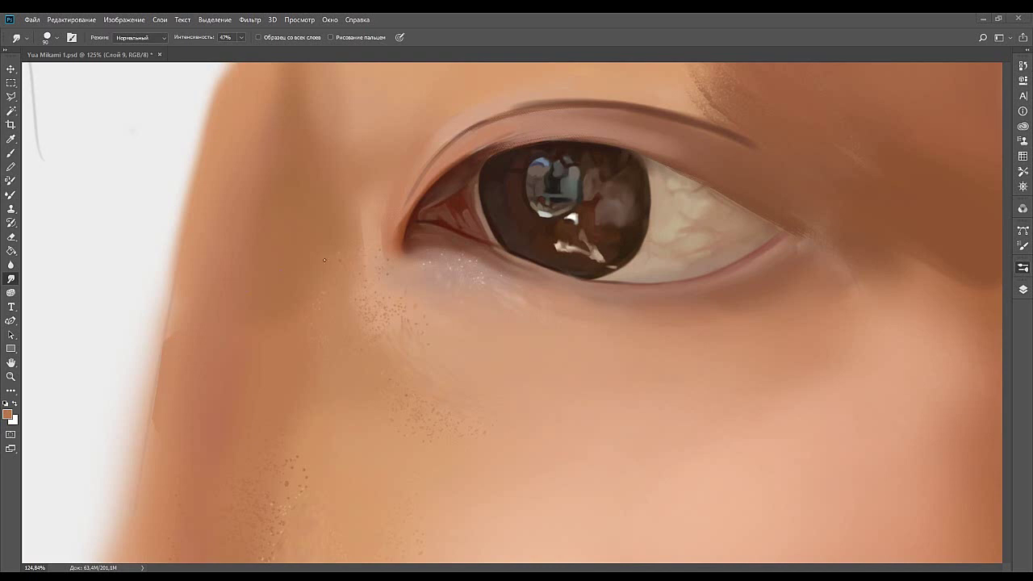
pyautogui.moveTo(477, 323); pyautogui.dragTo(447, 322)
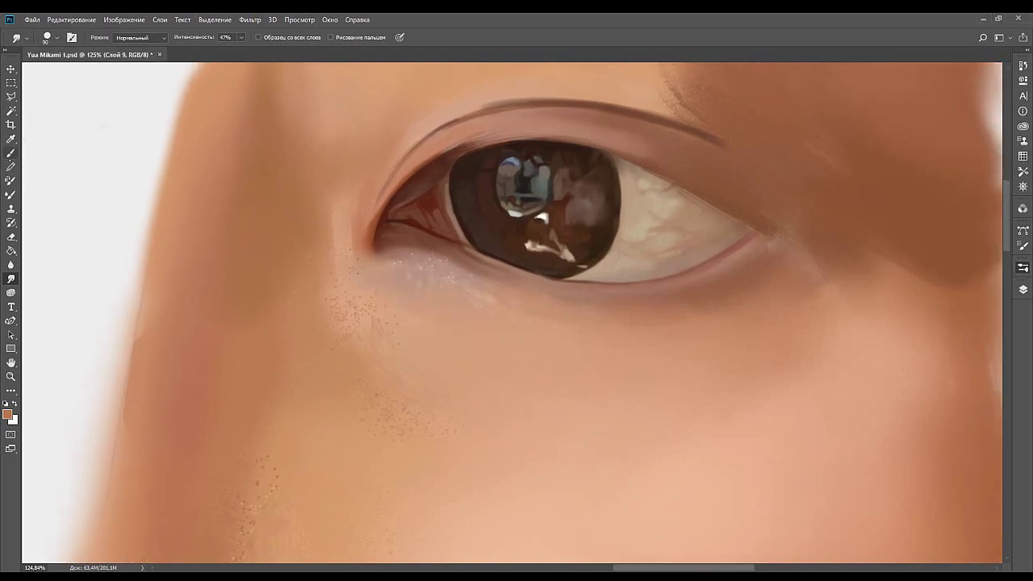
pyautogui.press('b')
pyautogui.moveTo(116, 201); pyautogui.dragTo(146, 321)
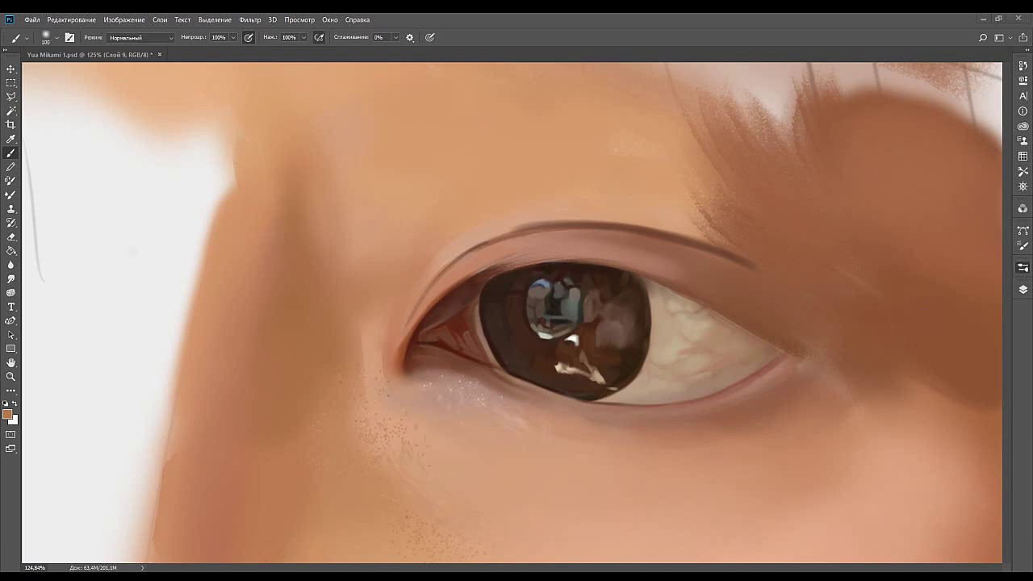
pyautogui.press('.')
pyautogui.press('.')
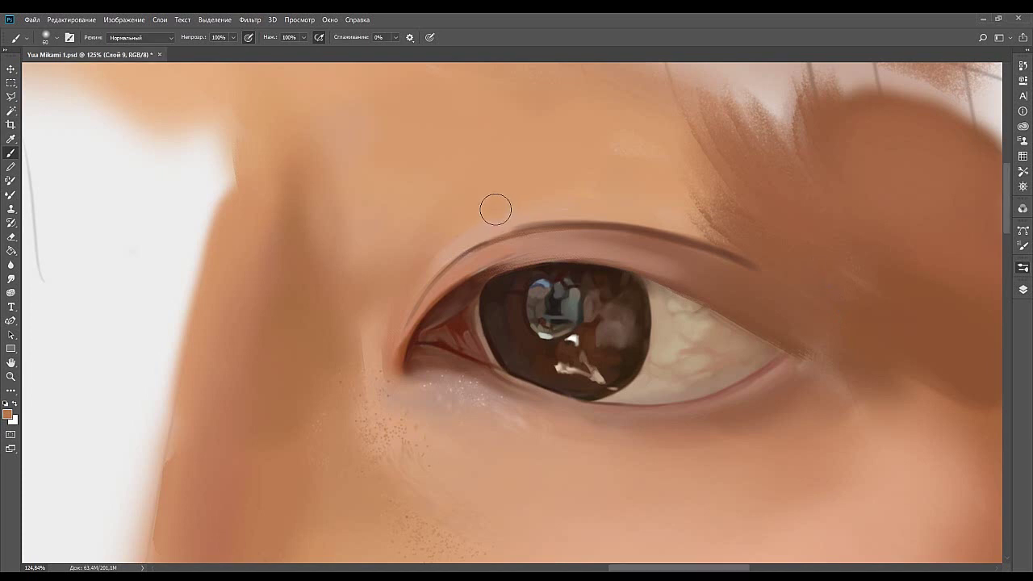
pyautogui.press('[')
pyautogui.press('[')
pyautogui.press('[')
pyautogui.press('[')
pyautogui.press('[')
pyautogui.moveTo(461, 199)
pyautogui.mouseDown()
pyautogui.moveTo(530, 242)
pyautogui.moveTo(645, 214)
pyautogui.mouseUp()
pyautogui.moveTo(517, 236)
pyautogui.mouseDown()
pyautogui.moveTo(571, 214)
pyautogui.moveTo(622, 213)
pyautogui.mouseUp()
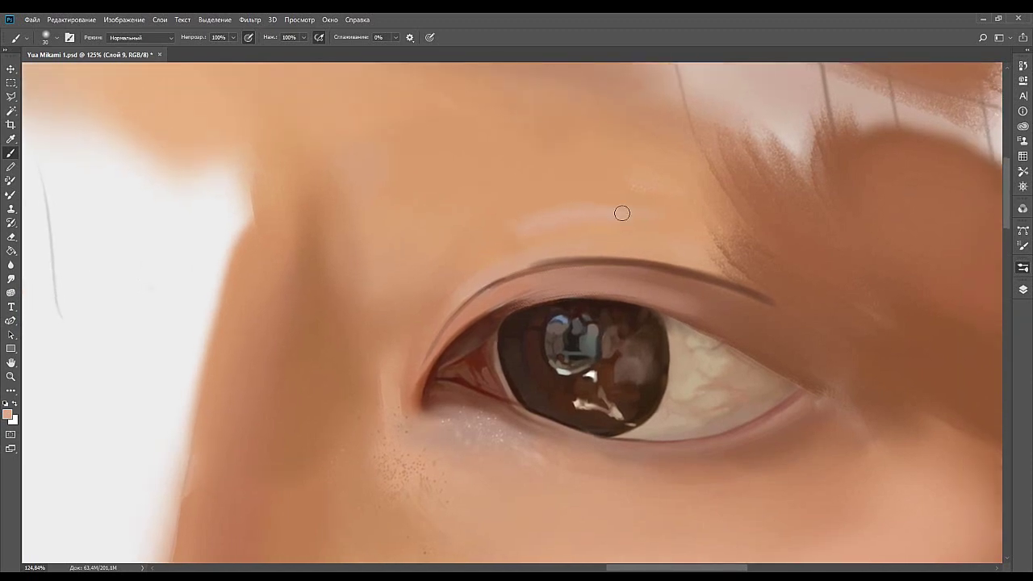
# Sample a skin tone and extend the pale eyelid highlight towards the inner eye corner with the brush at size 40.
pyautogui.keyDown('alt'); pyautogui.click(516, 254); pyautogui.keyUp('alt')
pyautogui.press(']')
pyautogui.press(']')
pyautogui.press(']')
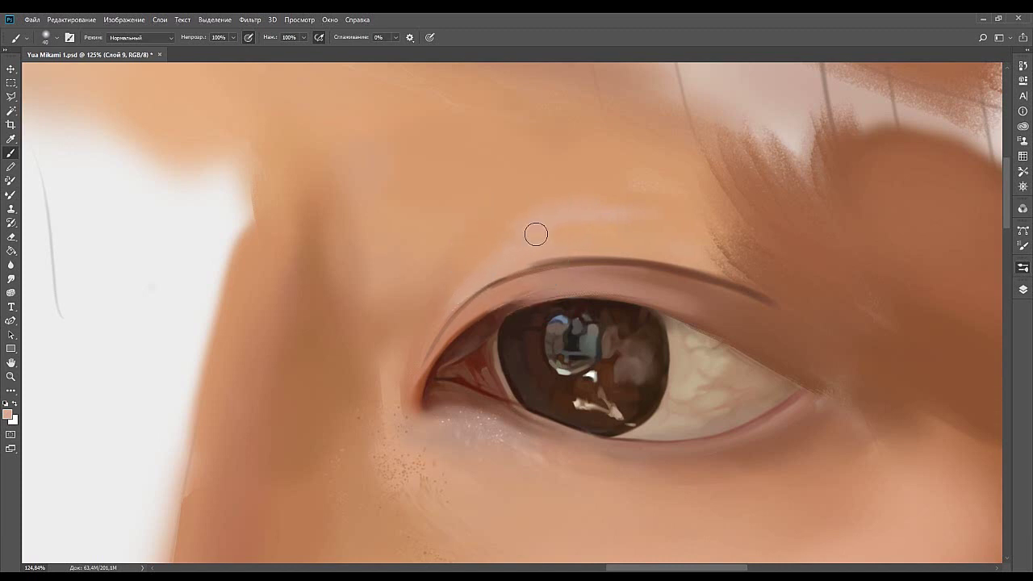
pyautogui.moveTo(484, 263)
pyautogui.mouseDown()
pyautogui.moveTo(553, 218)
pyautogui.moveTo(629, 208)
pyautogui.mouseUp()
# Sample lid tones and refine the skin along the eyelid crease and inner corner with the soft brush at size 15.
pyautogui.keyDown('alt'); pyautogui.click(527, 249); pyautogui.keyUp('alt')
pyautogui.press('[')
pyautogui.press('[')
pyautogui.press('[')
pyautogui.moveTo(545, 306); pyautogui.dragTo(573, 230)
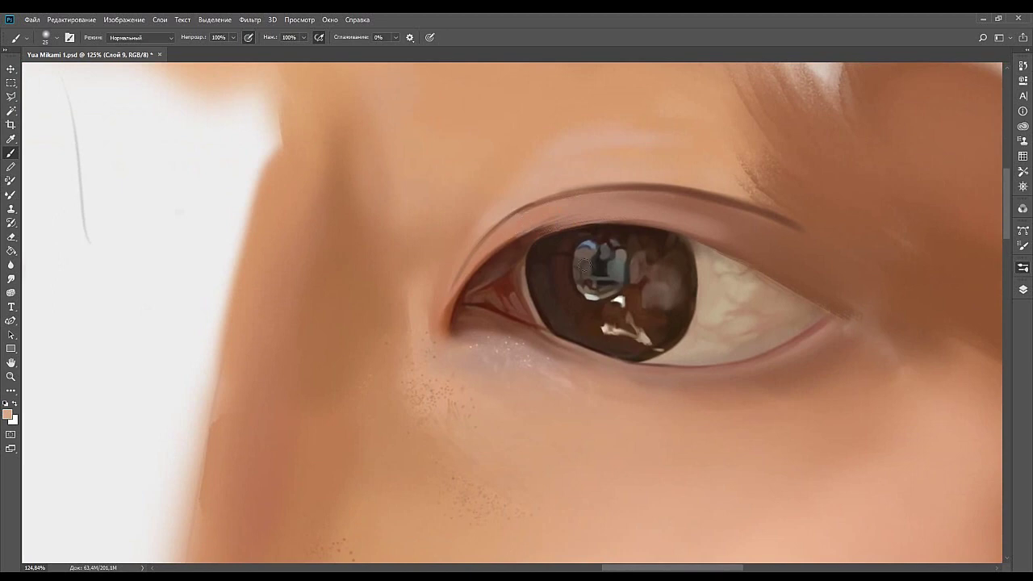
pyautogui.press('[')
pyautogui.press('[')
pyautogui.moveTo(512, 235)
pyautogui.mouseDown()
pyautogui.moveTo(579, 228)
pyautogui.moveTo(569, 254)
pyautogui.mouseUp()
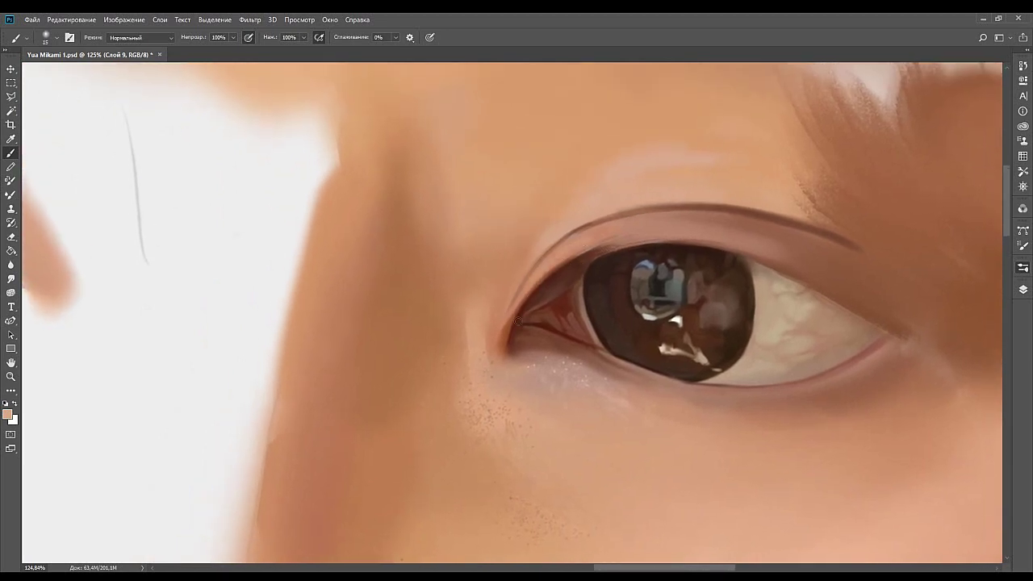
pyautogui.keyDown('alt'); pyautogui.click(587, 239); pyautogui.keyUp('alt')
pyautogui.moveTo(610, 238); pyautogui.dragTo(589, 243)
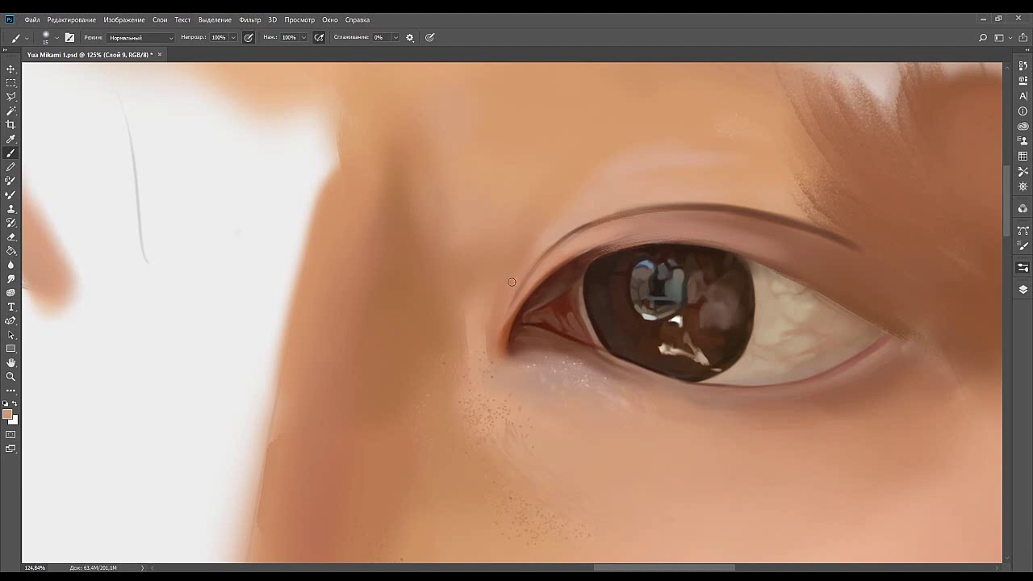
pyautogui.moveTo(493, 305); pyautogui.dragTo(499, 331)
# Paint fine lilac and pale strokes under the inner eye corner with a small hard brush and sampled colours.
pyautogui.click(871, 209)
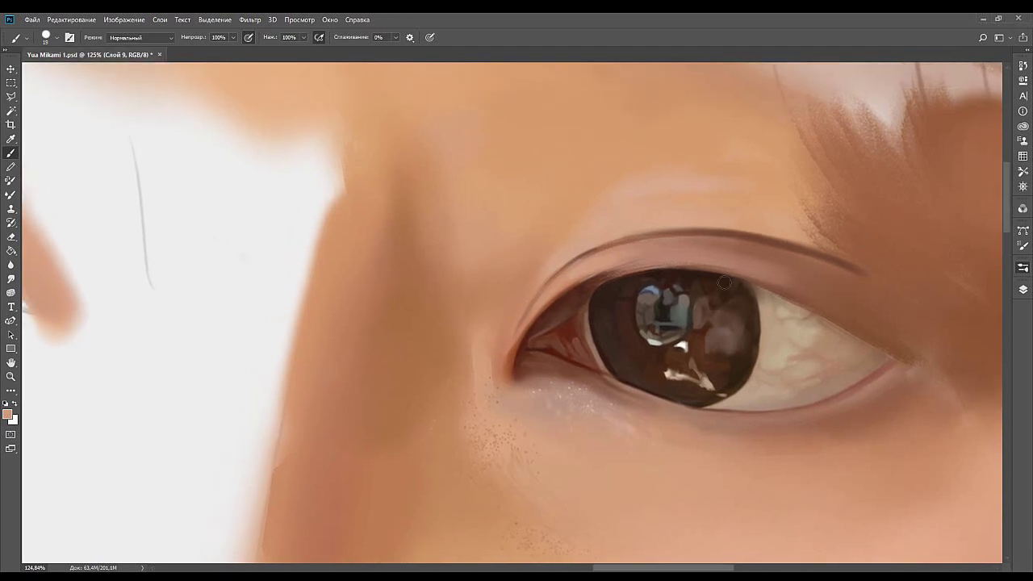
pyautogui.click(873, 226)
pyautogui.moveTo(548, 339); pyautogui.dragTo(551, 336)
pyautogui.press('[')
pyautogui.press('[')
pyautogui.press('[')
pyautogui.press('[')
pyautogui.press('[')
pyautogui.press('[')
pyautogui.press('[')
pyautogui.press('[')
pyautogui.press('[')
pyautogui.press('[')
pyautogui.moveTo(550, 391)
pyautogui.mouseDown()
pyautogui.moveTo(538, 341)
pyautogui.moveTo(490, 247)
pyautogui.mouseUp()
pyautogui.press('[')
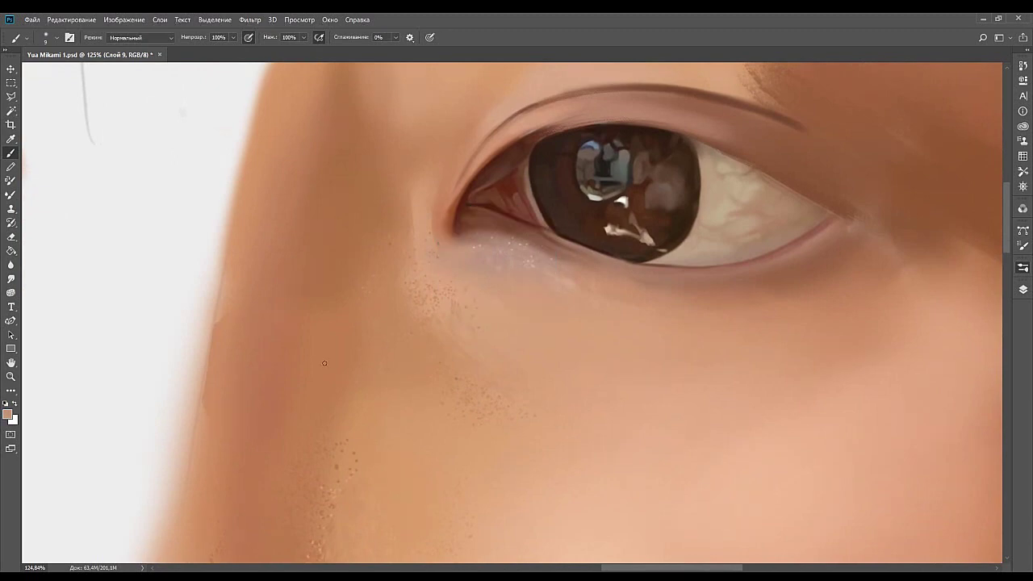
pyautogui.keyDown('alt'); pyautogui.click(175, 367); pyautogui.keyUp('alt')
pyautogui.keyDown('alt'); pyautogui.click(500, 258); pyautogui.keyUp('alt')
pyautogui.keyDown('alt'); pyautogui.click(136, 406); pyautogui.keyUp('alt')
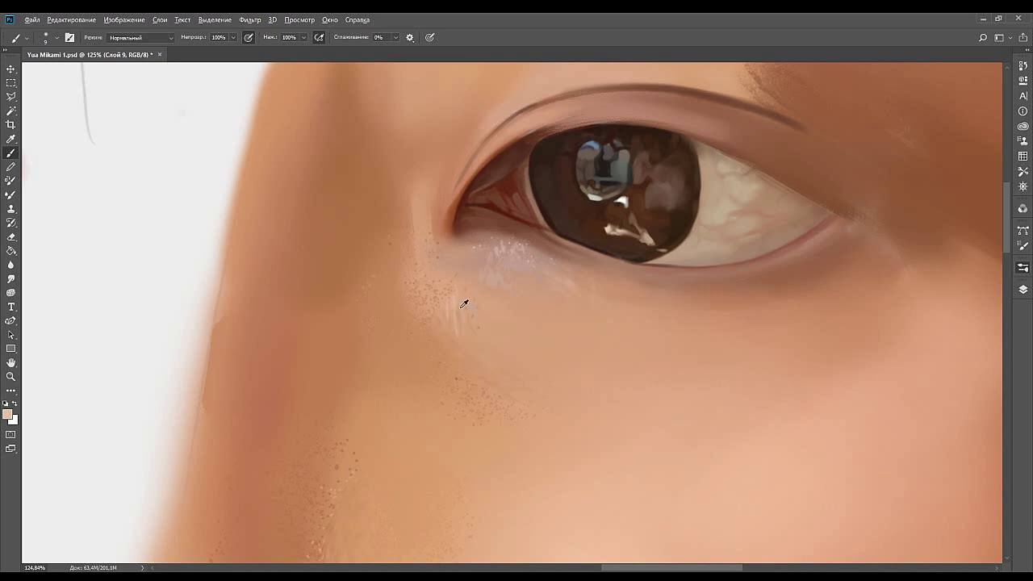
# Sample neighbouring skin tones and build up the thin pale streaks below the inner eye corner.
pyautogui.keyDown('alt'); pyautogui.click(464, 302); pyautogui.keyUp('alt')
pyautogui.keyDown('alt'); pyautogui.click(447, 310); pyautogui.keyUp('alt')
pyautogui.moveTo(447, 315); pyautogui.dragTo(445, 279)
pyautogui.moveTo(459, 216); pyautogui.dragTo(428, 289)
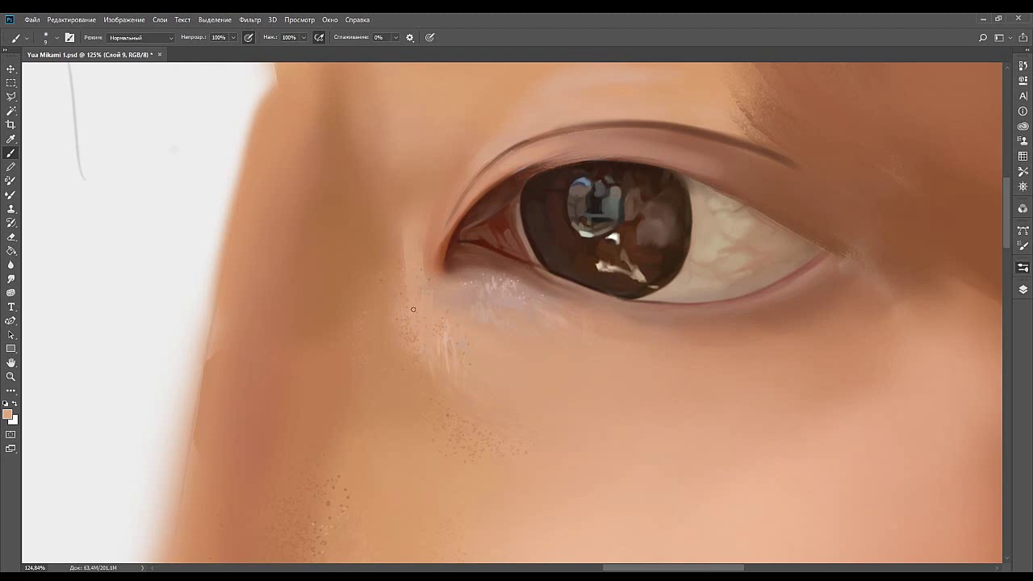
# Sample surrounding skin tones and touch up the speckled skin between the inner eye corner and the nose.
pyautogui.keyDown('alt'); pyautogui.click(423, 340); pyautogui.keyUp('alt')
pyautogui.moveTo(407, 320); pyautogui.dragTo(413, 328)
pyautogui.scroll(-3, 430, 282)
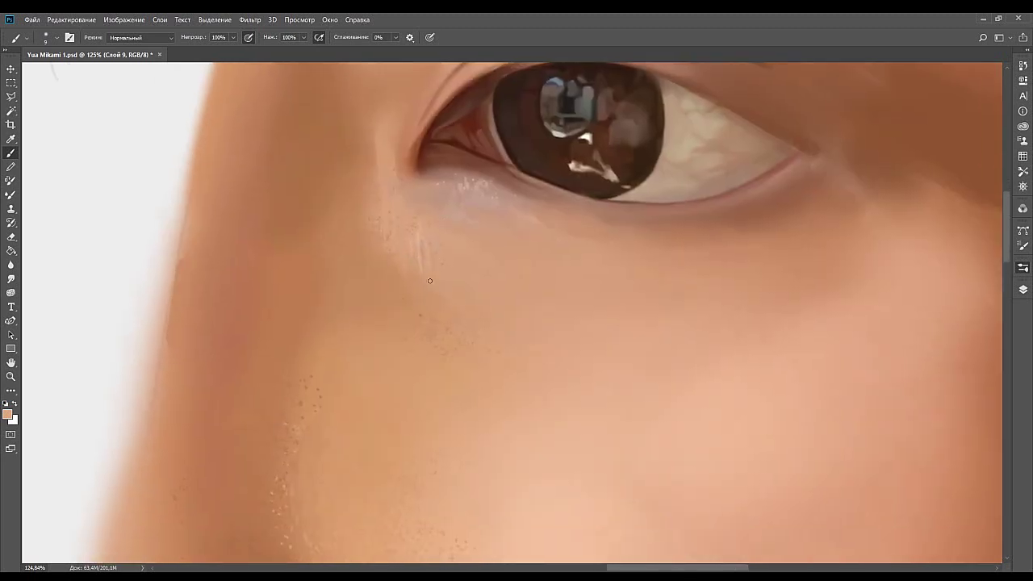
pyautogui.keyDown('alt'); pyautogui.click(430, 274); pyautogui.keyUp('alt')
pyautogui.press(']')
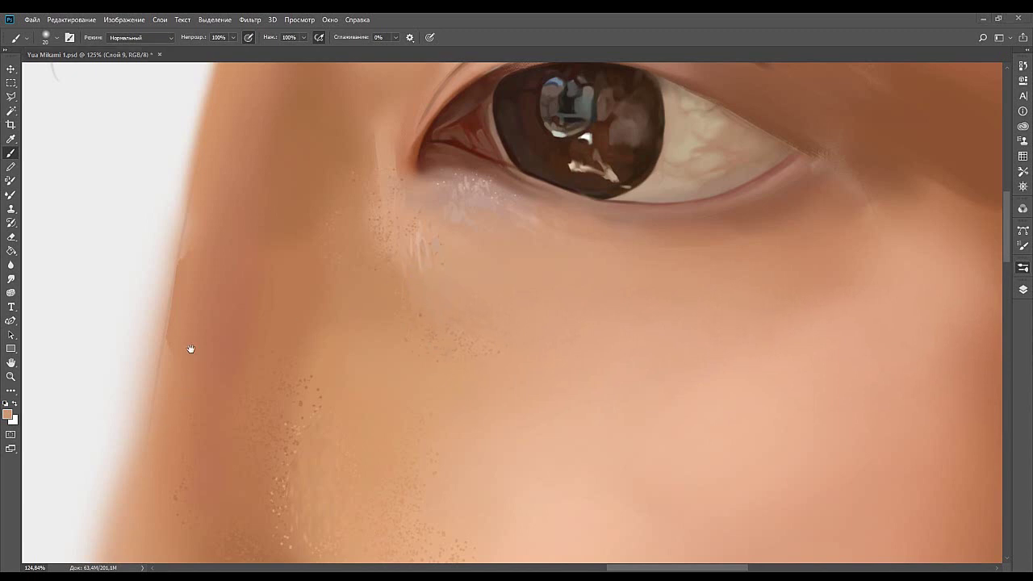
pyautogui.moveTo(161, 355); pyautogui.dragTo(120, 404)
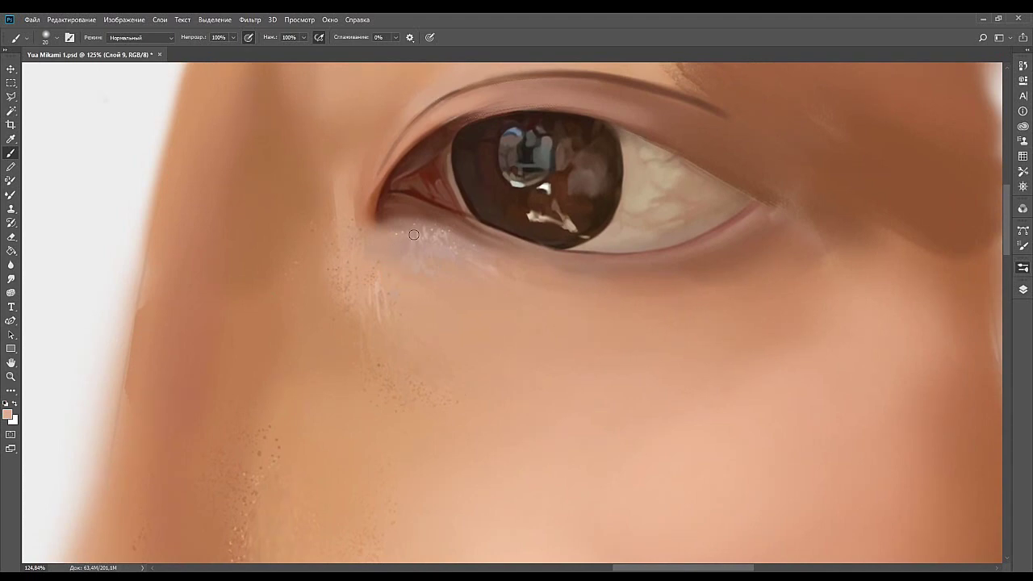
# Stipple pale pink pore speckles across the skin under the inner half of the eye with the speckle brush at size 90.
pyautogui.press('[')
pyautogui.click(926, 502)
pyautogui.press('[')
pyautogui.press('[')
pyautogui.press('[')
pyautogui.press('[')
pyautogui.press('[')
pyautogui.press('[')
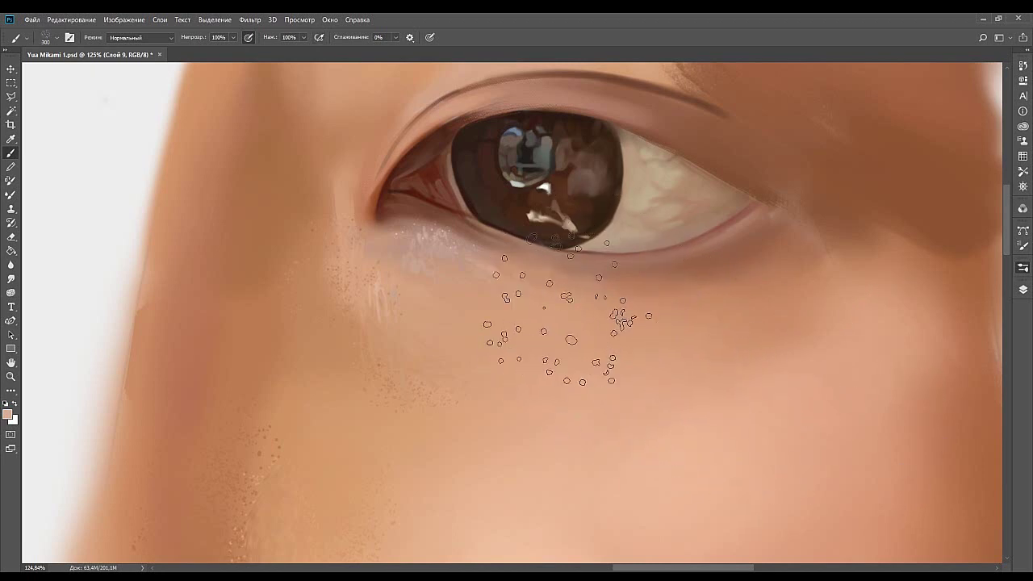
pyautogui.press('[')
pyautogui.press('[')
pyautogui.keyDown('alt'); pyautogui.click(515, 322); pyautogui.keyUp('alt')
pyautogui.moveTo(417, 282)
pyautogui.mouseDown()
pyautogui.moveTo(395, 261)
pyautogui.moveTo(434, 313)
pyautogui.moveTo(397, 266)
pyautogui.moveTo(439, 304)
pyautogui.moveTo(468, 303)
pyautogui.moveTo(428, 269)
pyautogui.moveTo(452, 294)
pyautogui.mouseUp()
pyautogui.keyDown('alt'); pyautogui.click(416, 279); pyautogui.keyUp('alt')
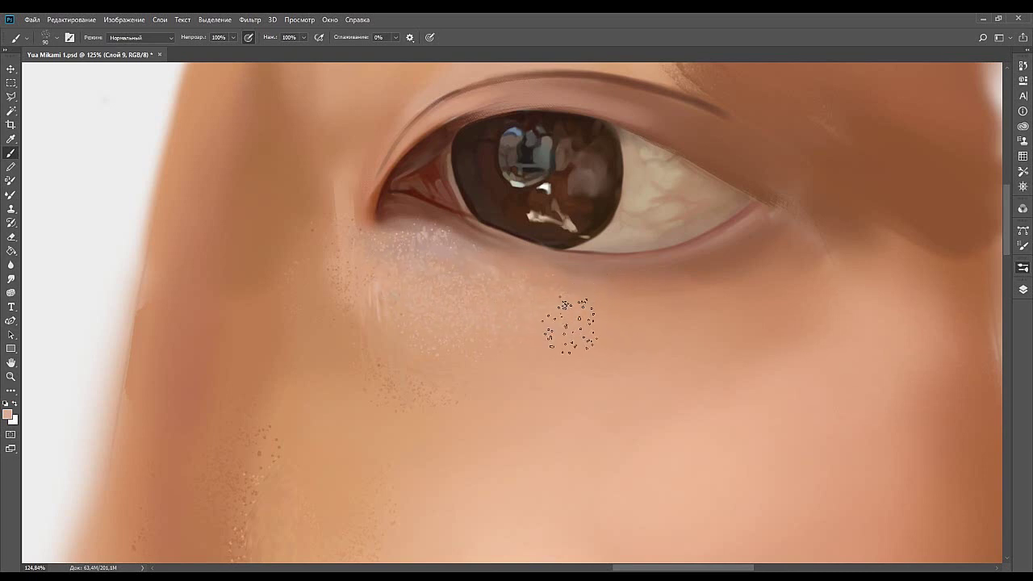
pyautogui.moveTo(573, 329); pyautogui.dragTo(538, 301)
pyautogui.moveTo(449, 76)
pyautogui.mouseDown()
pyautogui.moveTo(462, 168)
pyautogui.moveTo(457, 241)
pyautogui.moveTo(544, 204)
pyautogui.mouseUp()
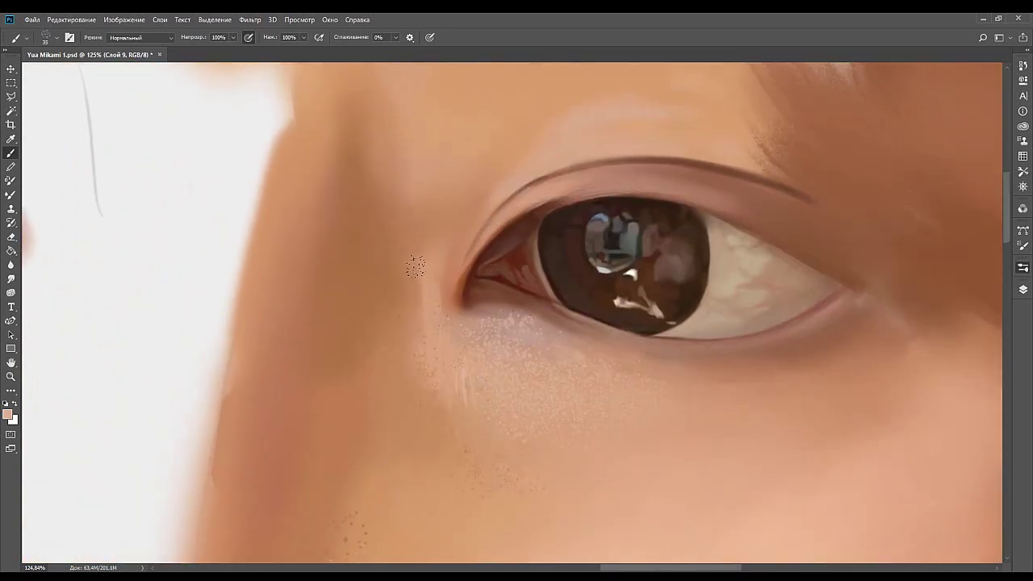
pyautogui.rightClick(191, 276)
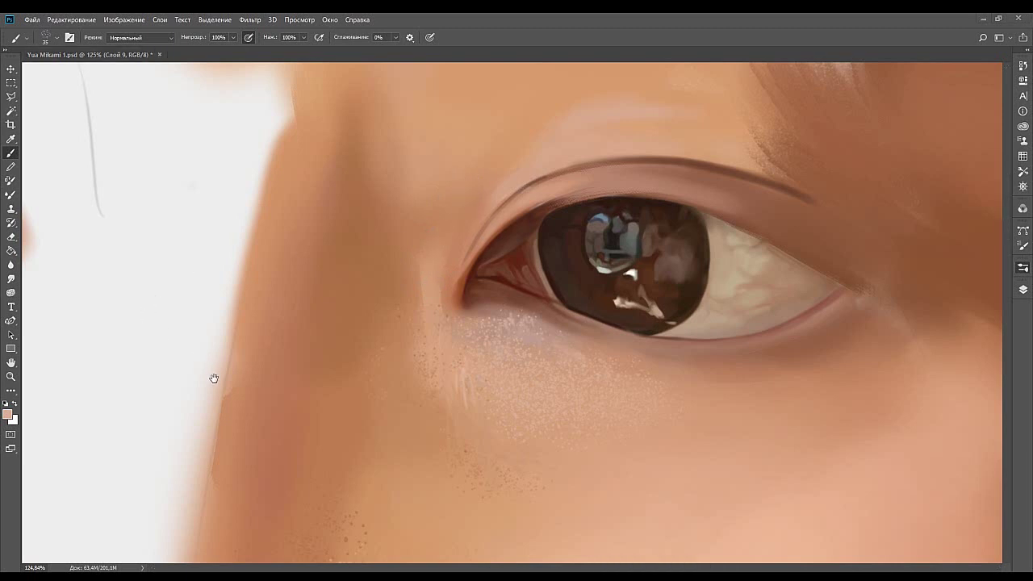
# Stipple warm speckles on the skin just above the inner eye corner, beside the nose, with the speckle brush at size 45.
pyautogui.moveTo(431, 249); pyautogui.dragTo(445, 299)
pyautogui.press(']')
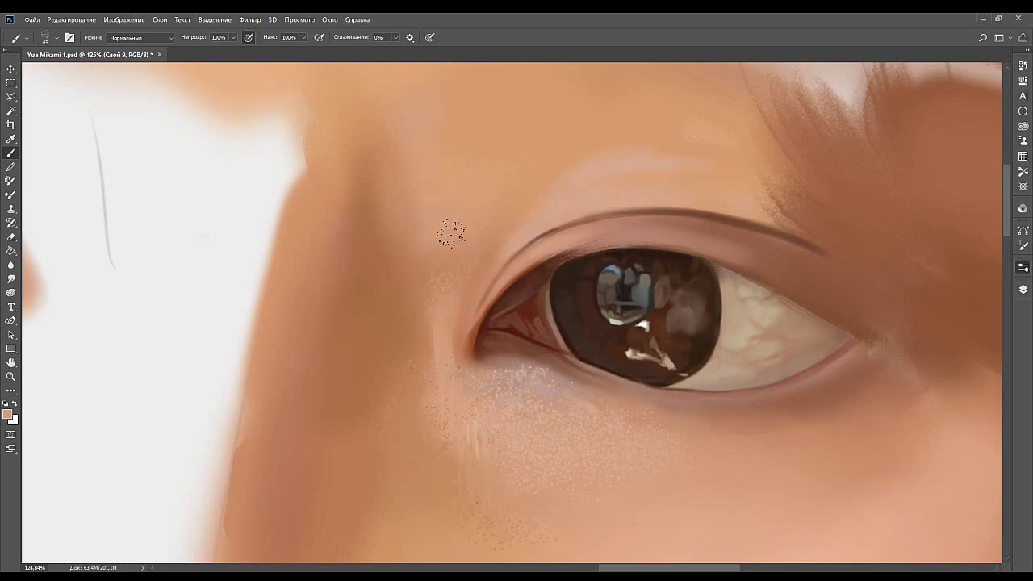
pyautogui.moveTo(442, 292)
pyautogui.mouseDown()
pyautogui.moveTo(452, 265)
pyautogui.moveTo(448, 279)
pyautogui.mouseUp()
pyautogui.moveTo(524, 208)
pyautogui.mouseDown()
pyautogui.moveTo(456, 217)
pyautogui.moveTo(449, 242)
pyautogui.moveTo(463, 240)
pyautogui.mouseUp()
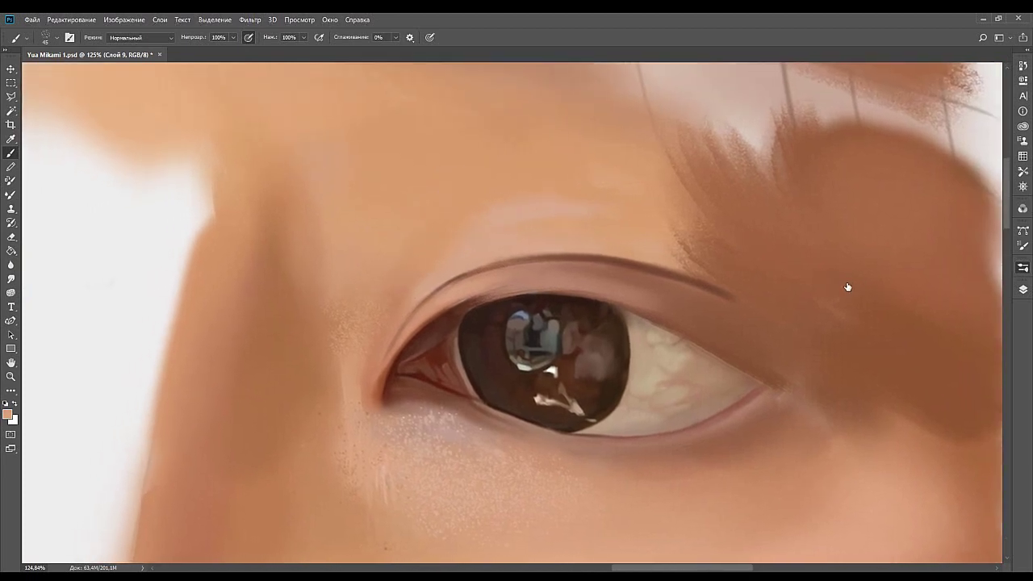
pyautogui.press(']')
pyautogui.press(']')
pyautogui.press(']')
pyautogui.press(']')
pyautogui.press(']')
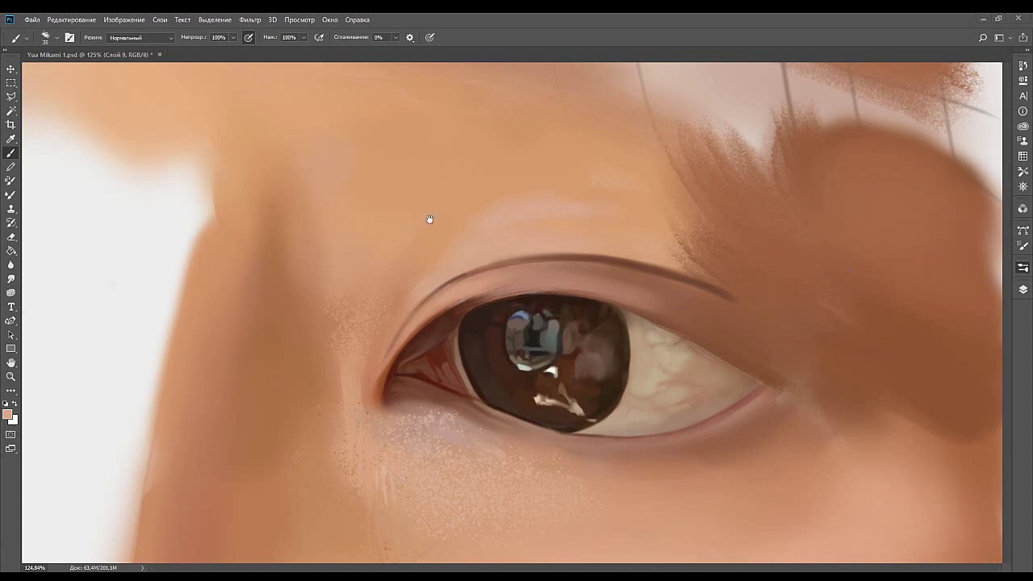
# Paint a light orange highlight under the inner end of the brow with the textured brush at size 50, using sampled skin tones.
pyautogui.moveTo(430, 219)
pyautogui.mouseDown()
pyautogui.moveTo(519, 306)
pyautogui.moveTo(530, 332)
pyautogui.mouseUp()
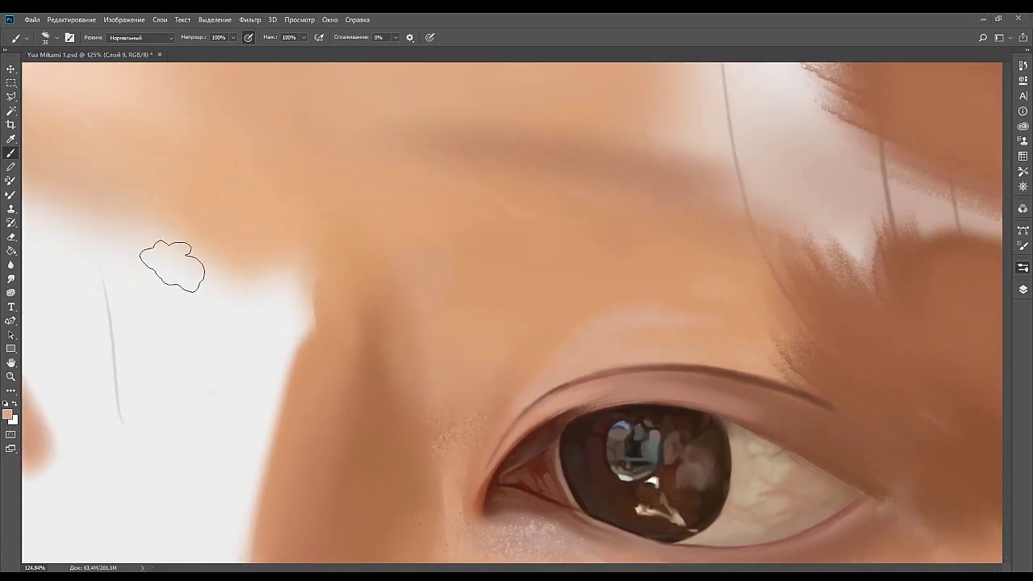
pyautogui.moveTo(486, 208)
pyautogui.mouseDown()
pyautogui.moveTo(506, 234)
pyautogui.moveTo(468, 254)
pyautogui.moveTo(474, 262)
pyautogui.mouseUp()
pyautogui.hotkey('ctrl', 'z')
pyautogui.press(']')
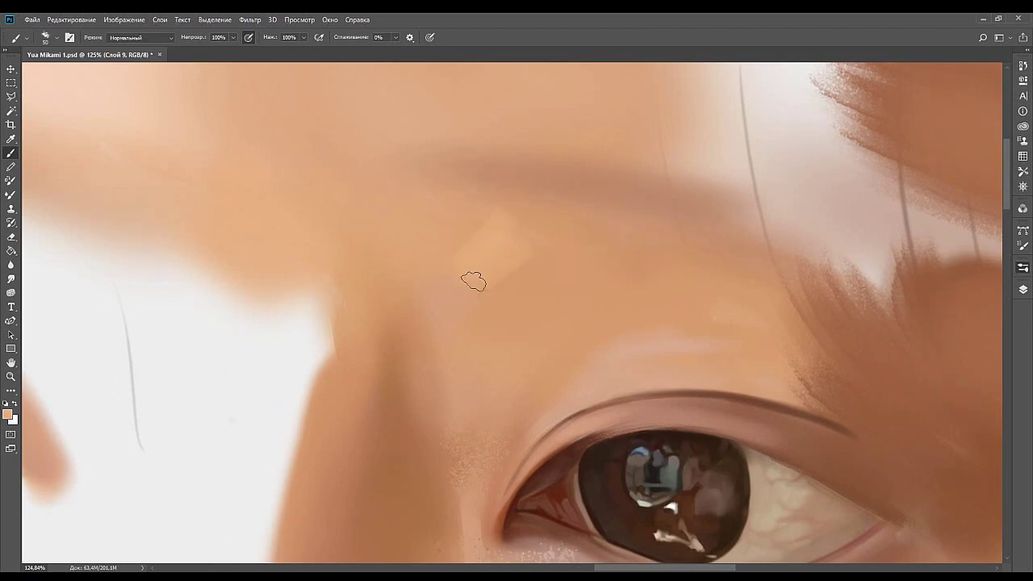
pyautogui.moveTo(514, 231); pyautogui.dragTo(490, 271)
pyautogui.keyDown('alt'); pyautogui.click(487, 235); pyautogui.keyUp('alt')
pyautogui.moveTo(487, 210); pyautogui.dragTo(465, 257)
pyautogui.moveTo(425, 381); pyautogui.dragTo(395, 261)
pyautogui.moveTo(528, 294); pyautogui.dragTo(455, 247)
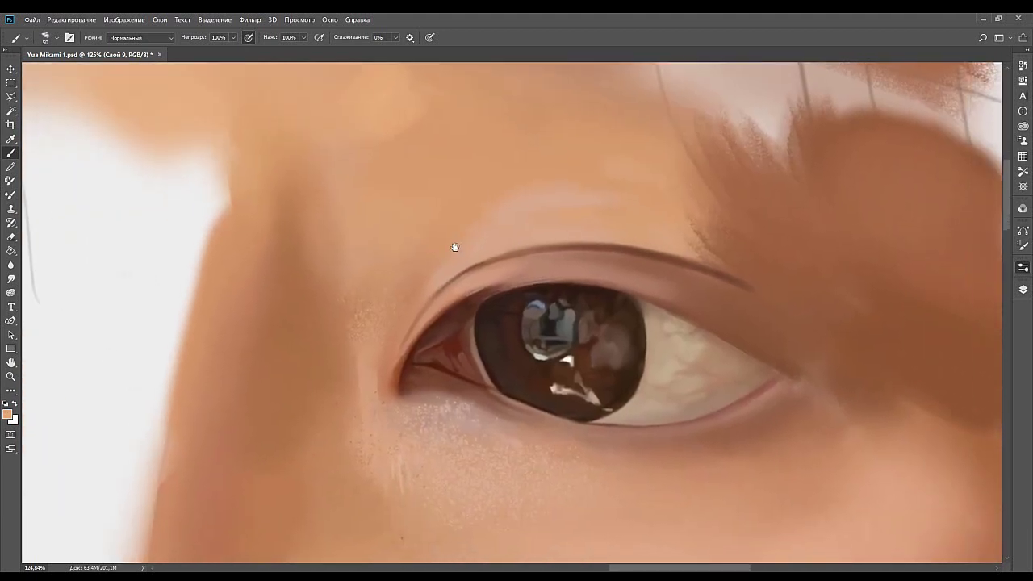
# Sample neighbouring skin tones and blend the skin between the nose bridge and the upper eyelid crease.
pyautogui.moveTo(511, 230)
pyautogui.mouseDown()
pyautogui.moveTo(472, 245)
pyautogui.moveTo(487, 286)
pyautogui.mouseUp()
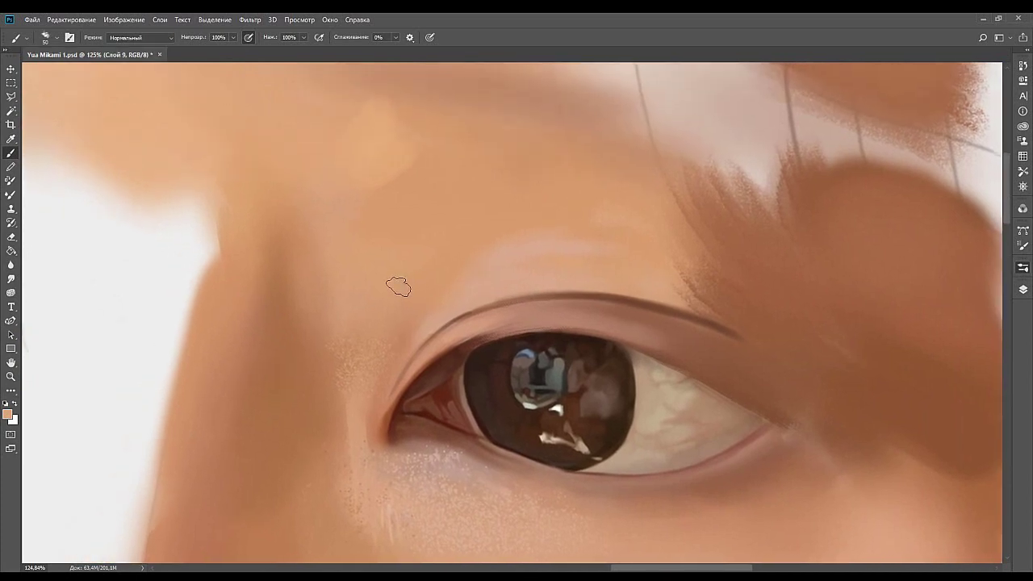
pyautogui.keyDown('alt'); pyautogui.click(353, 316); pyautogui.keyUp('alt')
pyautogui.keyDown('alt'); pyautogui.click(499, 274); pyautogui.keyUp('alt')
pyautogui.keyDown('alt'); pyautogui.click(465, 250); pyautogui.keyUp('alt')
pyautogui.moveTo(443, 353); pyautogui.dragTo(552, 182)
pyautogui.moveTo(590, 264)
pyautogui.mouseDown()
pyautogui.moveTo(615, 217)
pyautogui.moveTo(524, 212)
pyautogui.mouseUp()
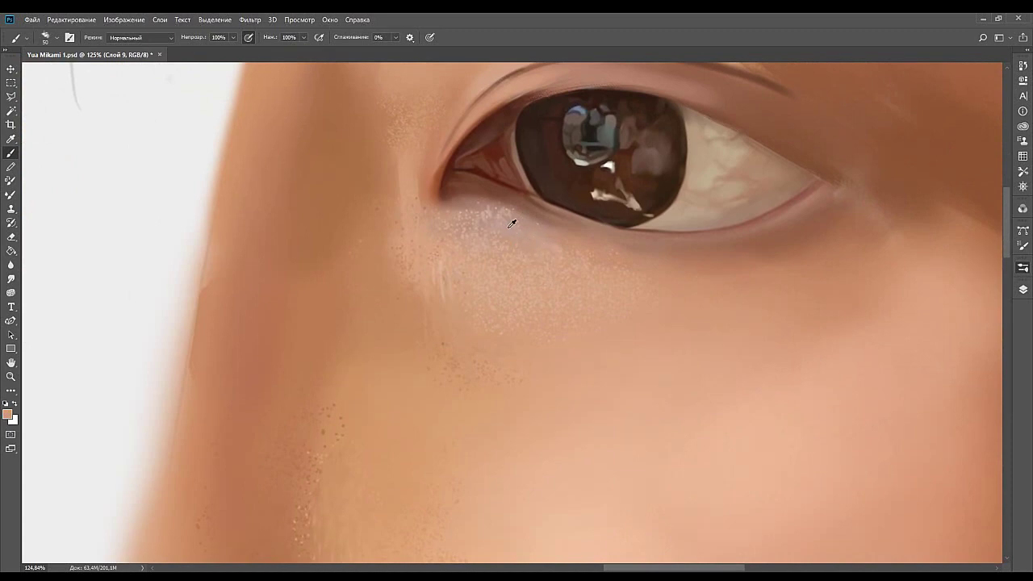
# Sample nearby skin tones and soften the edge under the lower lid near the inner eye corner, with the brush reduced to size 30.
pyautogui.press('[')
pyautogui.keyDown('alt'); pyautogui.click(453, 206); pyautogui.keyUp('alt')
pyautogui.moveTo(448, 200); pyautogui.dragTo(494, 198)
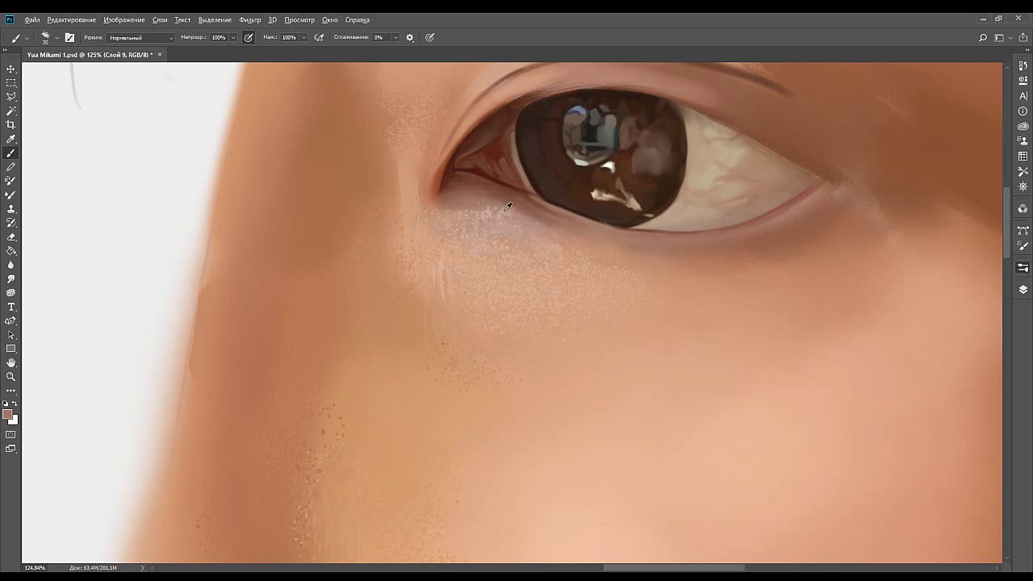
pyautogui.keyDown('alt'); pyautogui.click(507, 206); pyautogui.keyUp('alt')
pyautogui.moveTo(520, 211); pyautogui.dragTo(557, 224)
pyautogui.keyDown('alt'); pyautogui.click(541, 229); pyautogui.keyUp('alt')
pyautogui.moveTo(541, 228)
pyautogui.mouseDown()
pyautogui.moveTo(562, 223)
pyautogui.moveTo(542, 225)
pyautogui.mouseUp()
# Sample the surrounding skin and blend the pale streaks below the inner eye corner with a smaller textured brush.
pyautogui.moveTo(577, 273); pyautogui.dragTo(594, 253)
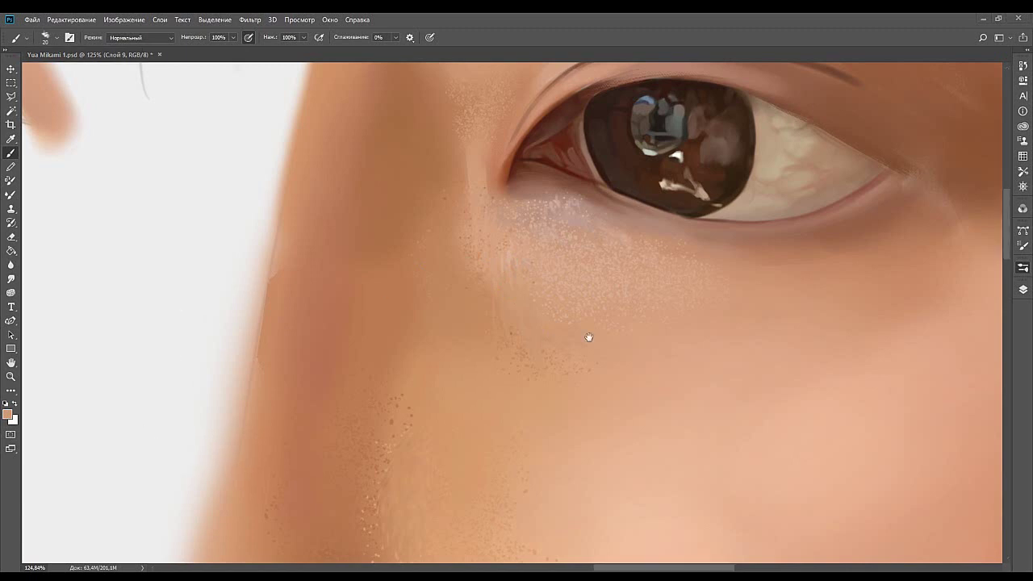
pyautogui.moveTo(585, 339); pyautogui.dragTo(531, 330)
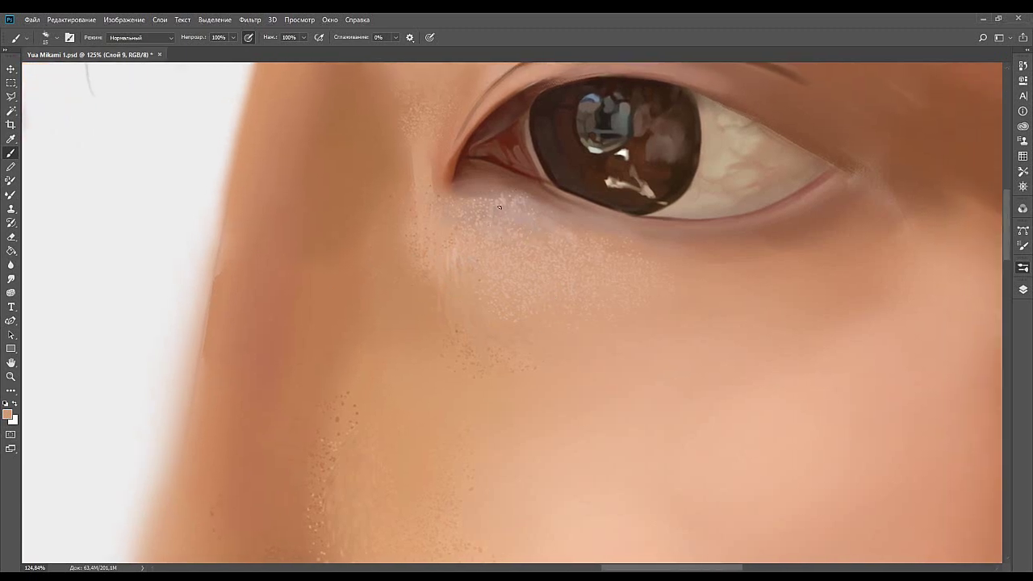
pyautogui.moveTo(522, 257); pyautogui.dragTo(477, 282)
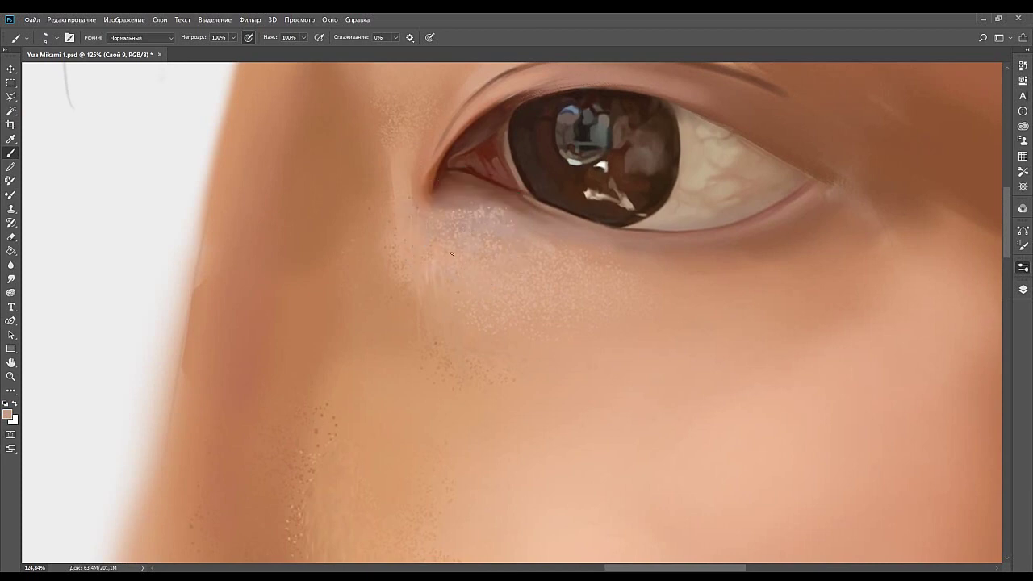
pyautogui.keyDown('alt'); pyautogui.click(442, 261); pyautogui.keyUp('alt')
pyautogui.keyDown('alt'); pyautogui.click(436, 263); pyautogui.keyUp('alt')
pyautogui.moveTo(405, 277); pyautogui.dragTo(457, 323)
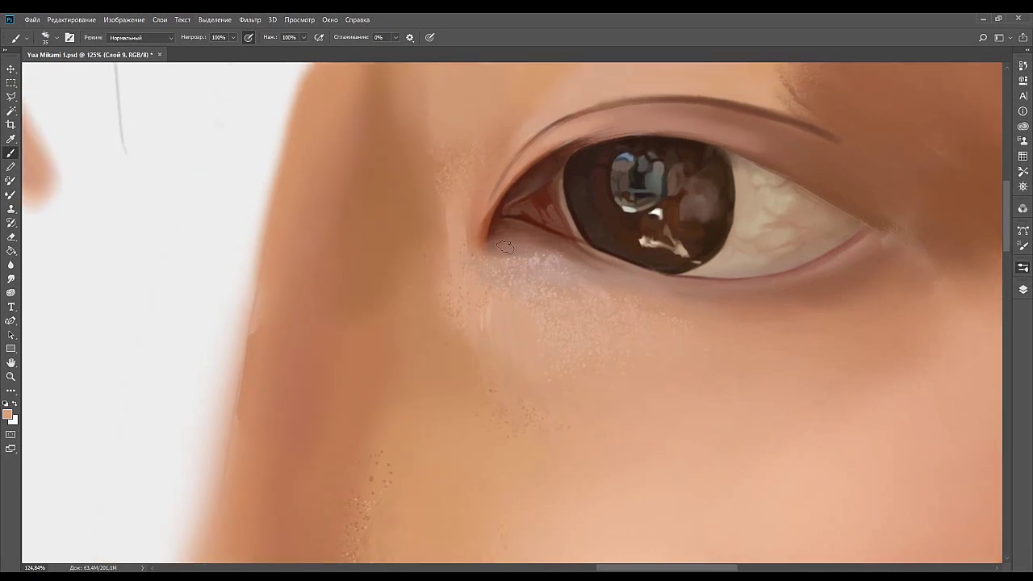
# Touch up the skin around the inner eye corner with a peach tone and the textured brush at size 35.
pyautogui.moveTo(495, 271); pyautogui.dragTo(473, 276)
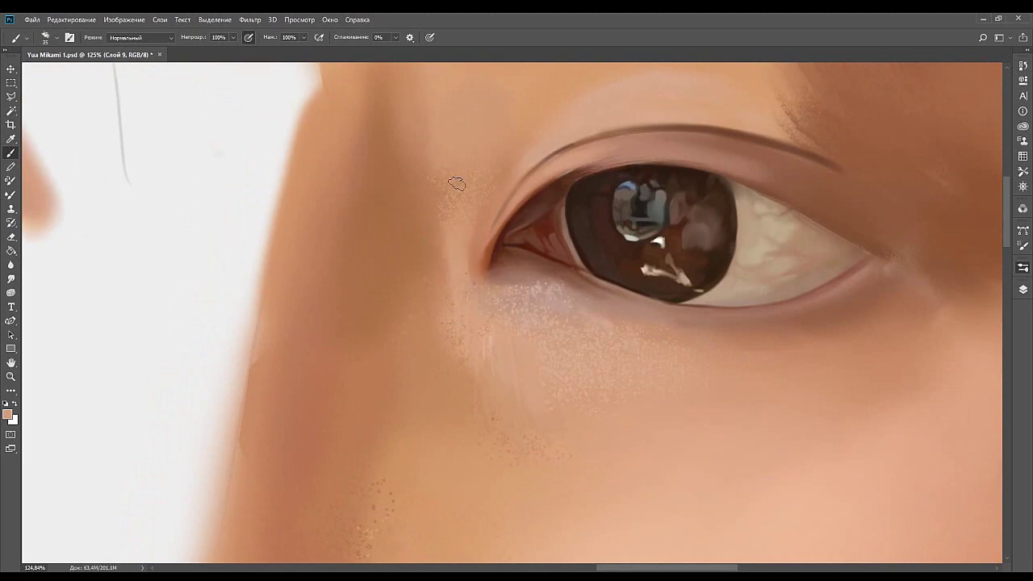
pyautogui.moveTo(491, 227); pyautogui.dragTo(454, 250)
pyautogui.moveTo(556, 260); pyautogui.dragTo(487, 231)
pyautogui.moveTo(307, 381); pyautogui.dragTo(160, 352)
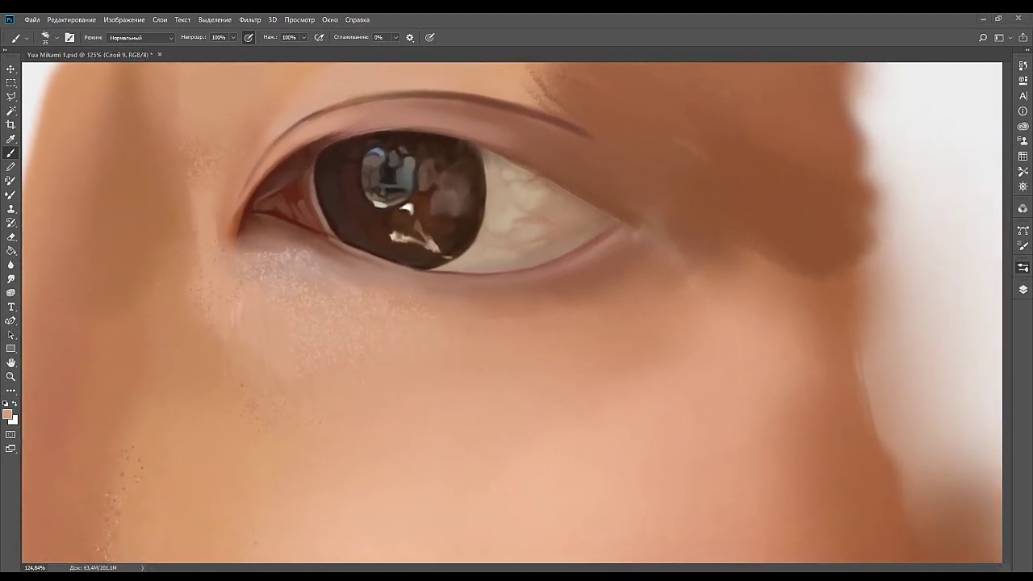
# Paint a reddish-brown shadow under the outer half of the lower lid with the textured brush at size 50.
pyautogui.moveTo(632, 319)
pyautogui.mouseDown()
pyautogui.moveTo(602, 293)
pyautogui.moveTo(649, 274)
pyautogui.moveTo(626, 297)
pyautogui.mouseUp()
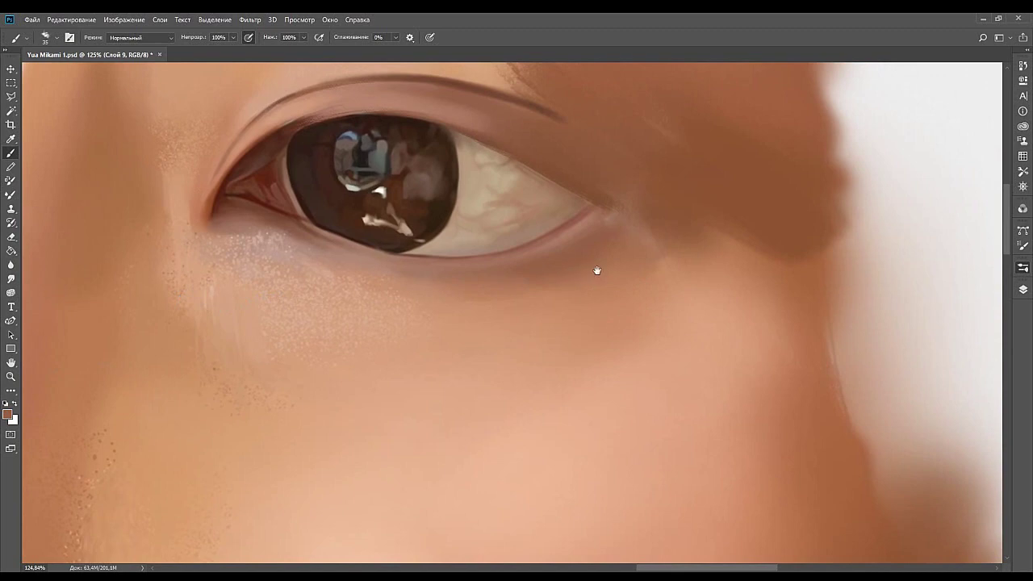
pyautogui.moveTo(597, 270); pyautogui.dragTo(652, 243)
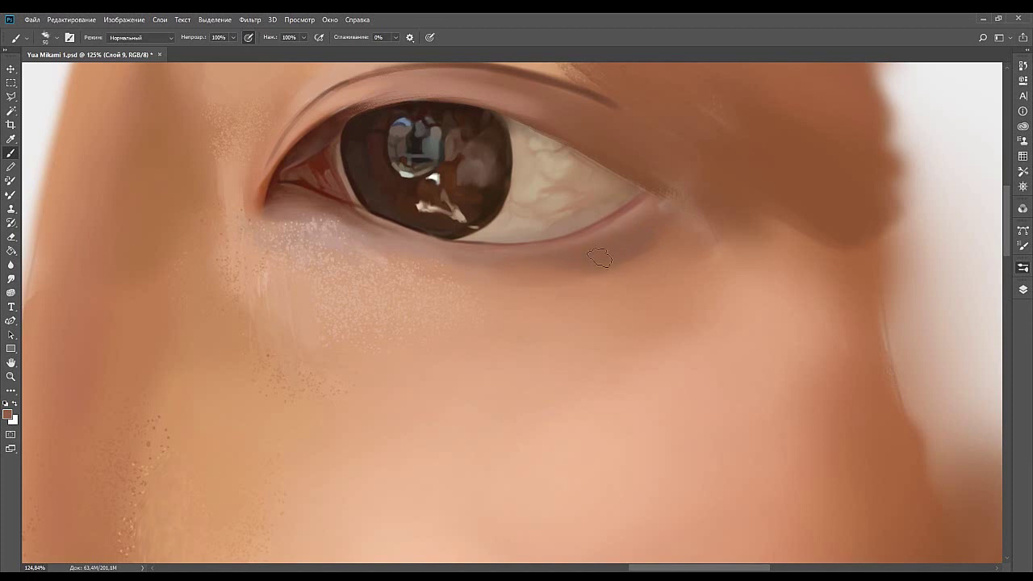
pyautogui.moveTo(511, 267); pyautogui.dragTo(584, 262)
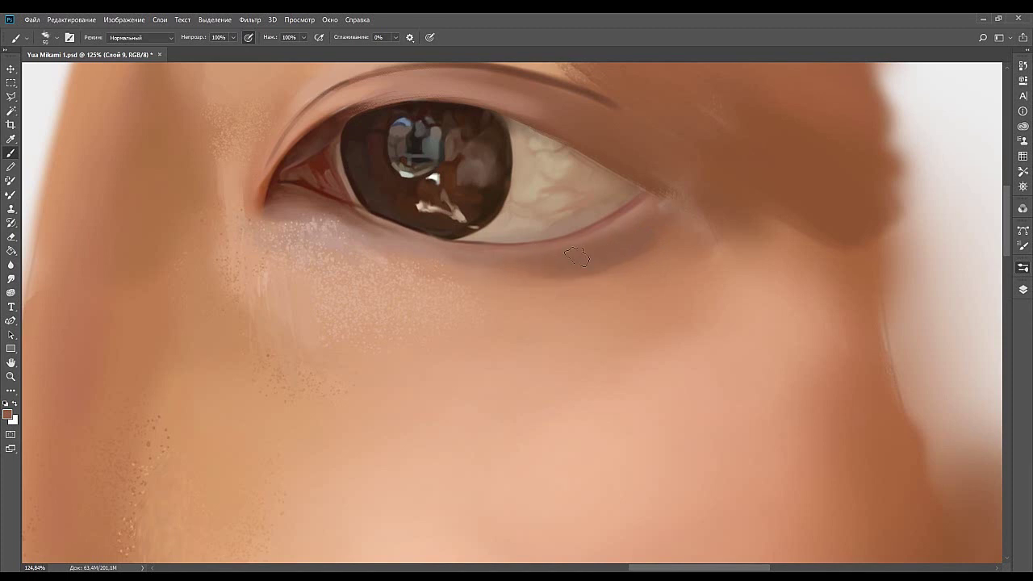
# Soften the shadow under the lower lid and around the outer eye corner with a soft round brush at size 45 and sampled brown.
pyautogui.click(850, 304)
pyautogui.press('[')
pyautogui.press('[')
pyautogui.press('[')
pyautogui.press('[')
pyautogui.press('[')
pyautogui.press('[')
pyautogui.moveTo(642, 277); pyautogui.dragTo(588, 272)
pyautogui.keyDown('alt'); pyautogui.click(569, 280); pyautogui.keyUp('alt')
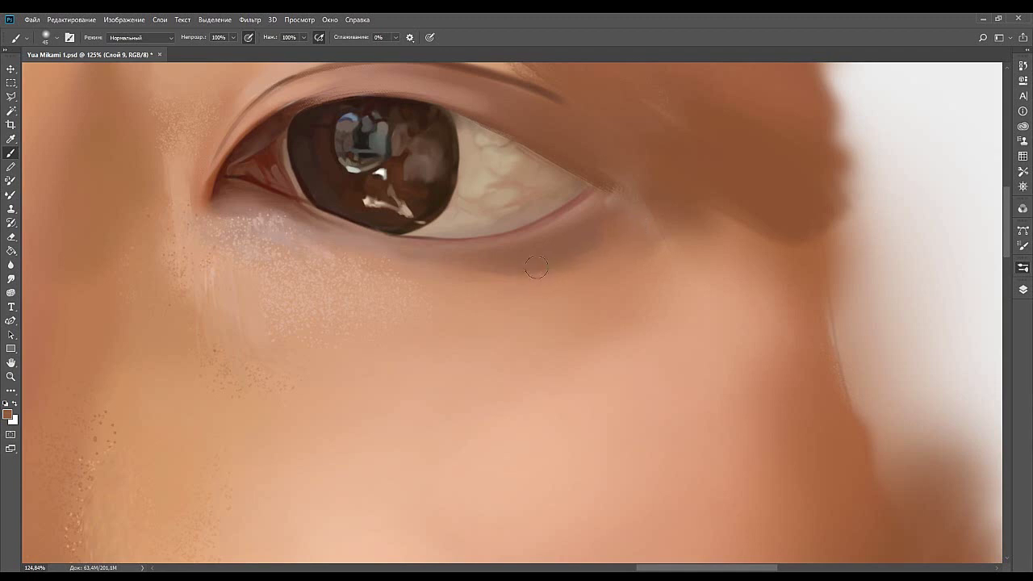
pyautogui.hscroll(2, 637, 216)
pyautogui.scroll(1, 637, 216)
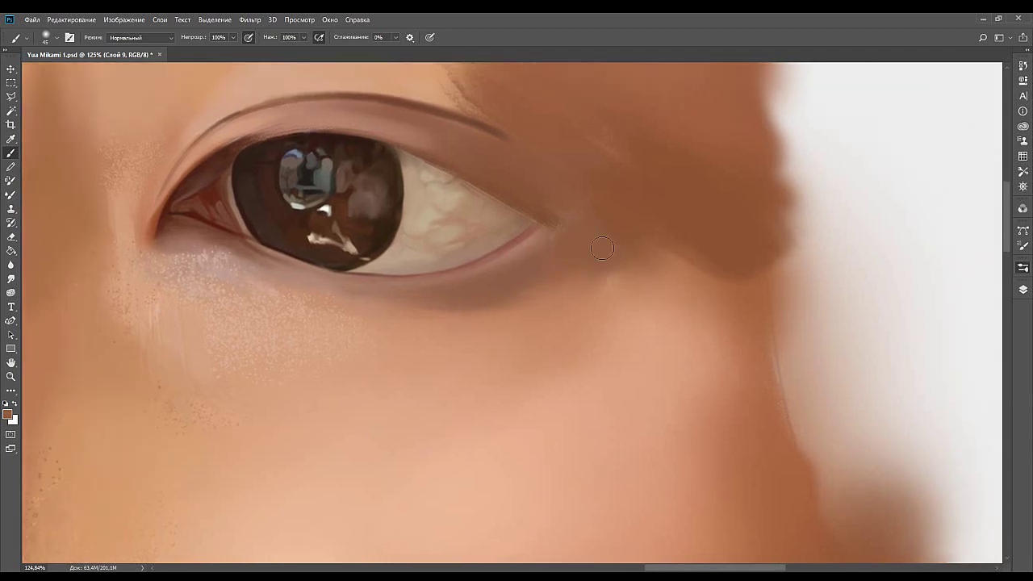
pyautogui.moveTo(569, 235); pyautogui.dragTo(725, 257)
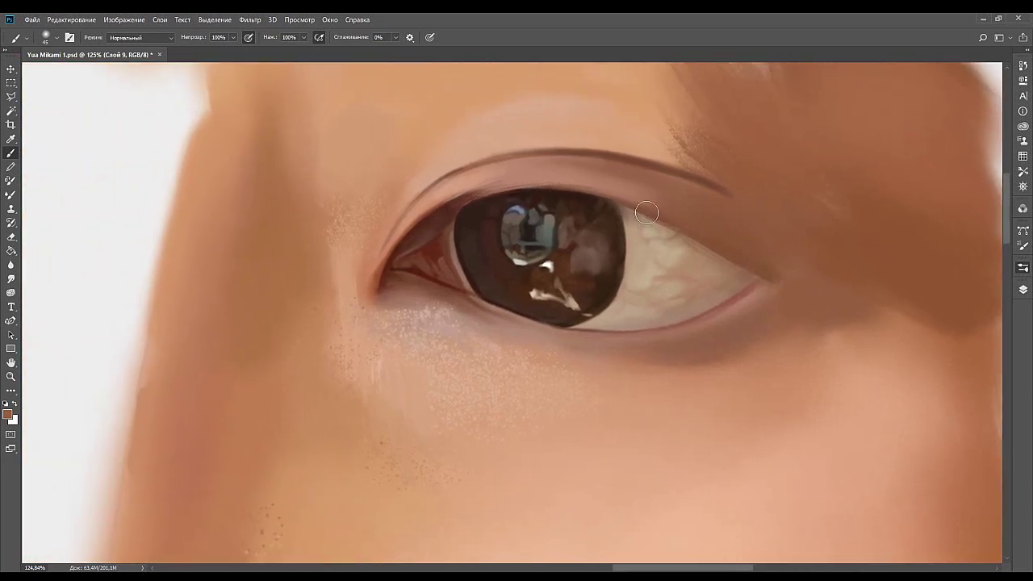
# Refine the upper eyelid and its crease line with a smaller soft round brush and sampled pinkish skin tones.
pyautogui.moveTo(551, 277); pyautogui.dragTo(647, 230)
pyautogui.moveTo(395, 254); pyautogui.dragTo(362, 290)
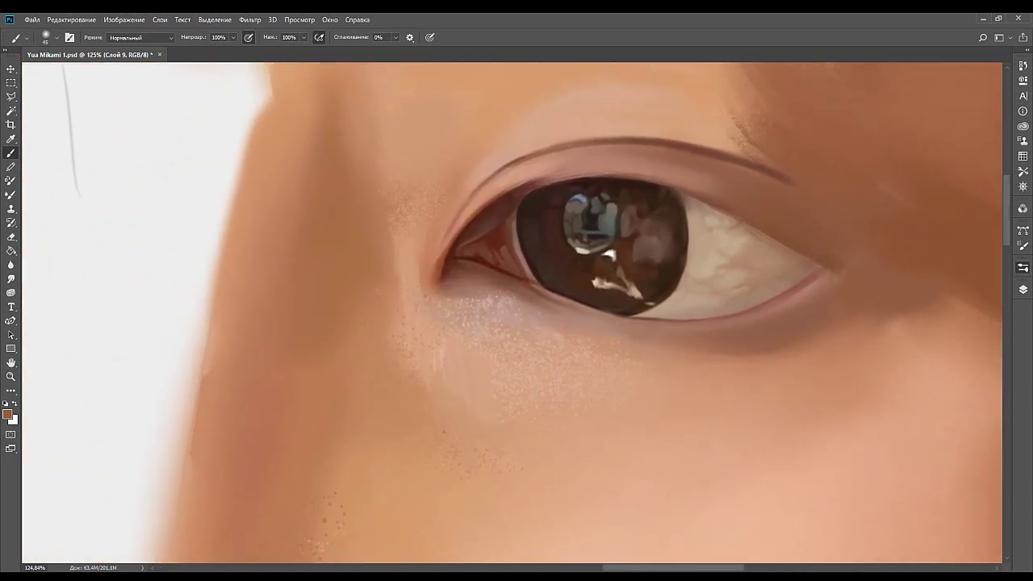
pyautogui.moveTo(669, 195); pyautogui.dragTo(590, 239)
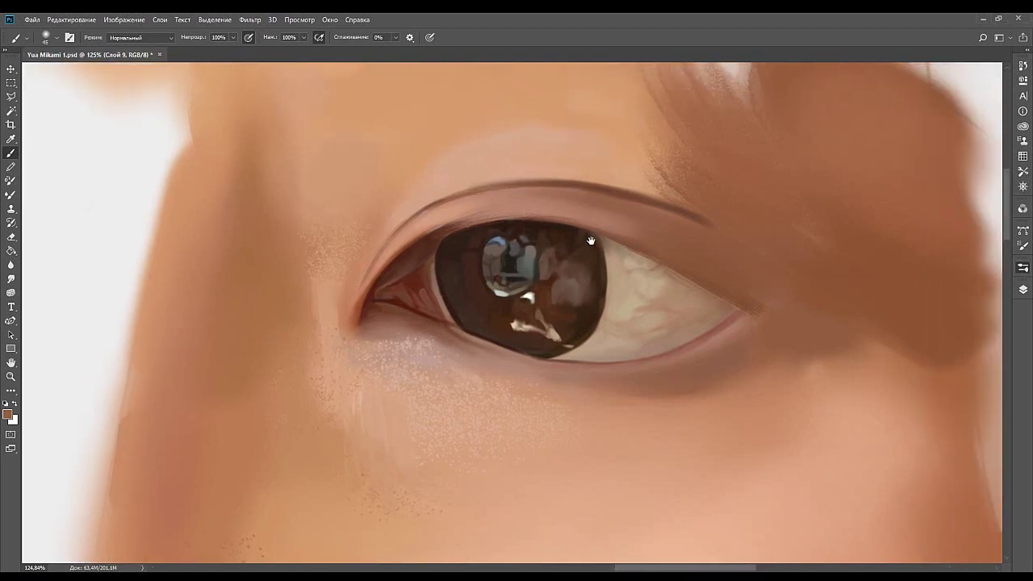
pyautogui.press('[')
pyautogui.press('[')
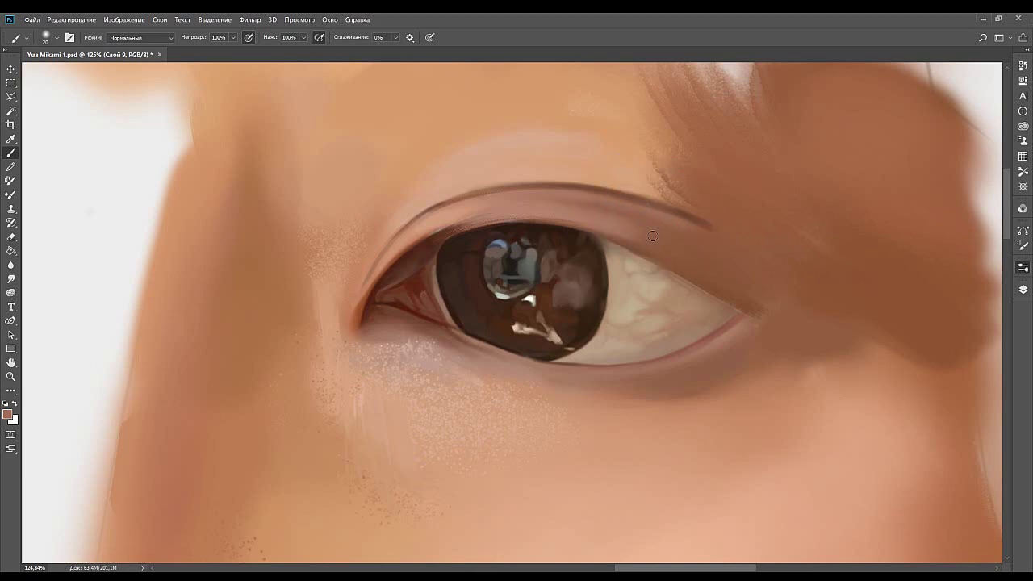
pyautogui.keyDown('alt'); pyautogui.click(588, 219); pyautogui.keyUp('alt')
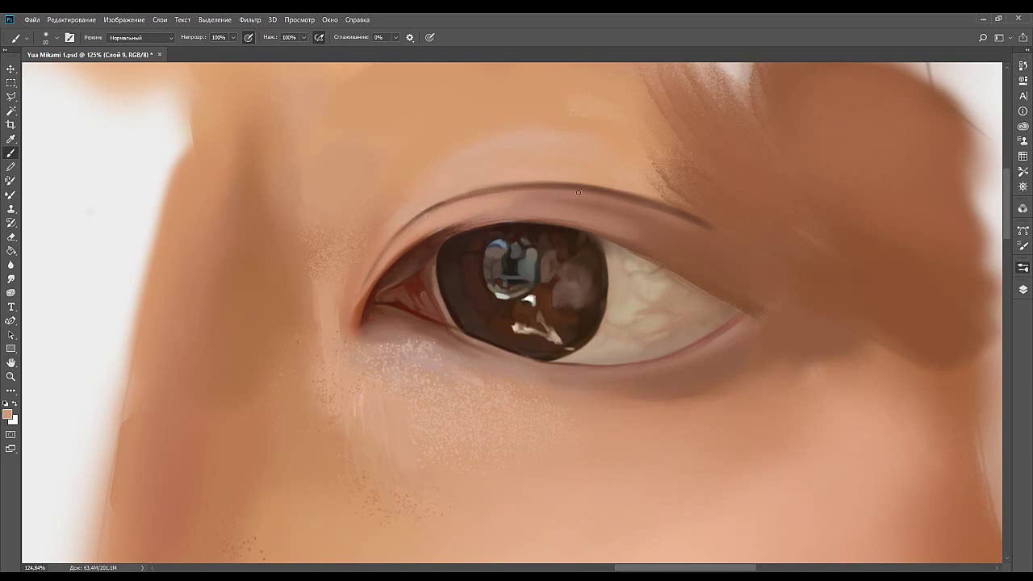
pyautogui.moveTo(548, 176); pyautogui.dragTo(594, 193)
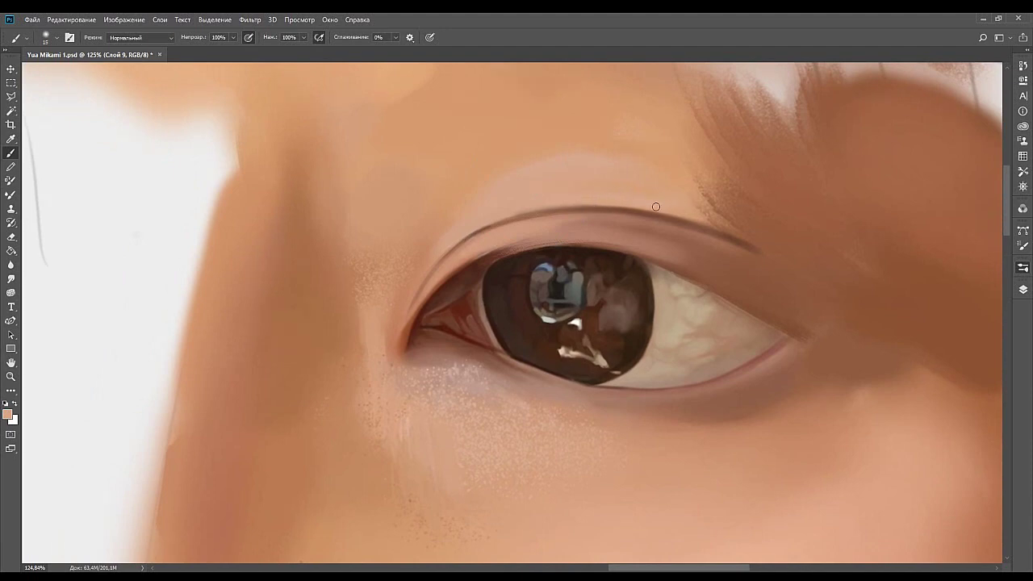
# Smooth the pale highlight above the upper eyelid crease with the soft round brush enlarged to size 30.
pyautogui.moveTo(655, 207); pyautogui.dragTo(579, 204)
pyautogui.press(']')
pyautogui.press(']')
pyautogui.press(']')
pyautogui.moveTo(680, 233); pyautogui.dragTo(698, 260)
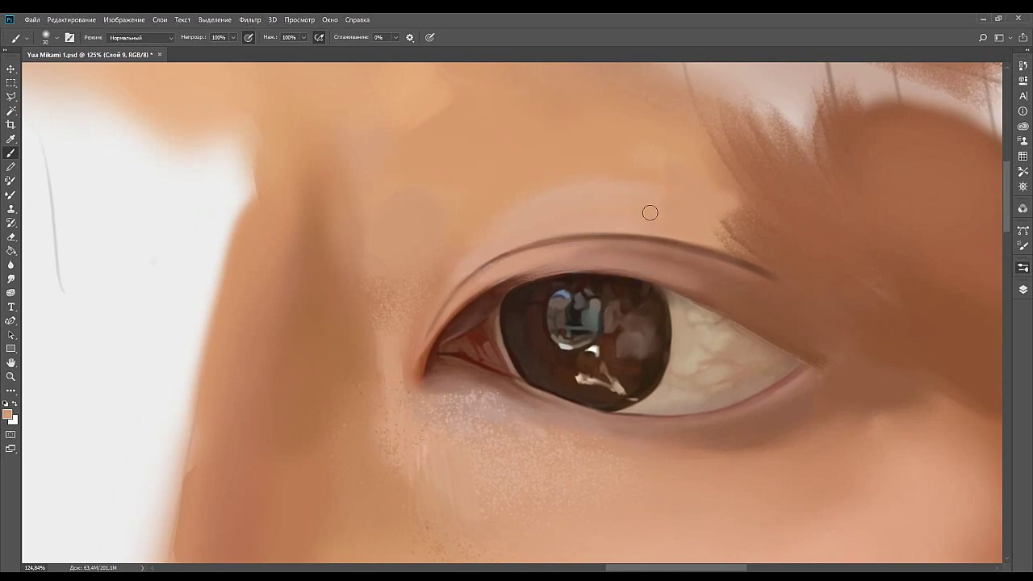
pyautogui.moveTo(547, 209); pyautogui.dragTo(637, 196)
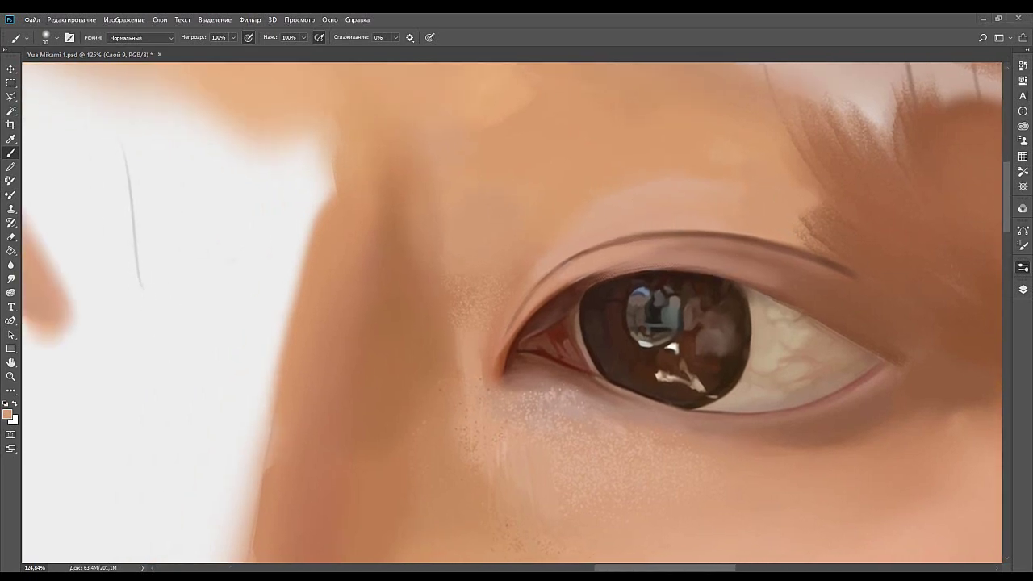
# Blend the light orange patch under the inner end of the brow into the surrounding skin with the soft brush at size 45.
pyautogui.scroll(5, 651, 251)
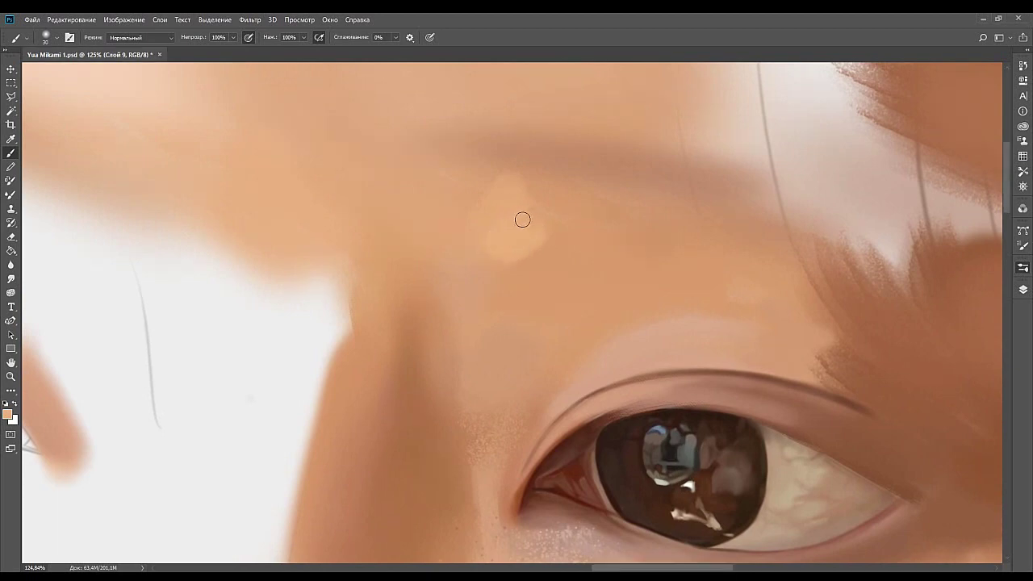
pyautogui.press(']')
pyautogui.press(']')
pyautogui.press(']')
pyautogui.moveTo(530, 249)
pyautogui.mouseDown()
pyautogui.moveTo(551, 217)
pyautogui.moveTo(476, 280)
pyautogui.moveTo(551, 245)
pyautogui.mouseUp()
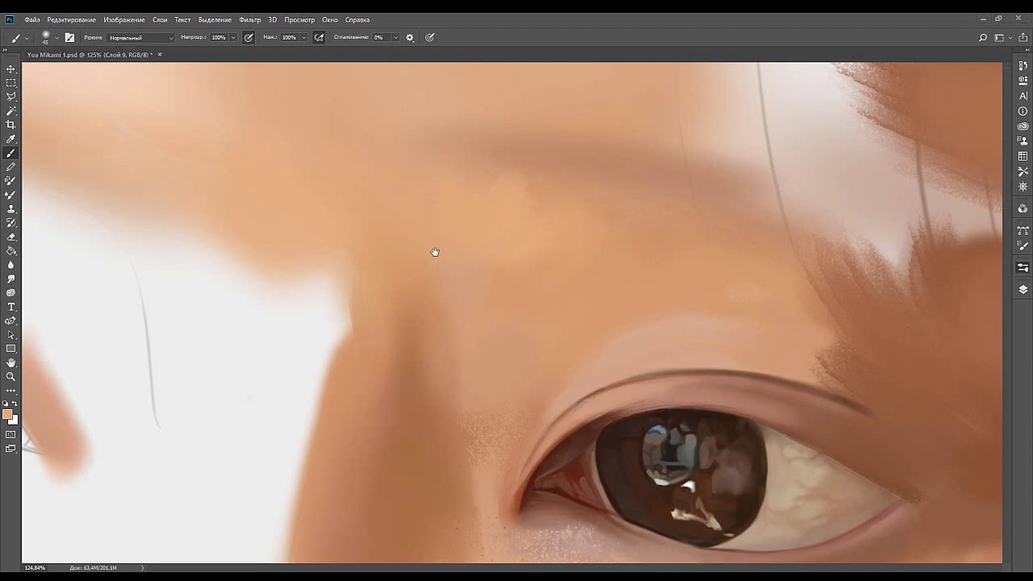
# Paint a light peach patch beneath the brow shadow at the far edge of the nose bridge with the soft brush at size 45.
pyautogui.moveTo(433, 249)
pyautogui.mouseDown()
pyautogui.moveTo(586, 228)
pyautogui.moveTo(537, 282)
pyautogui.mouseUp()
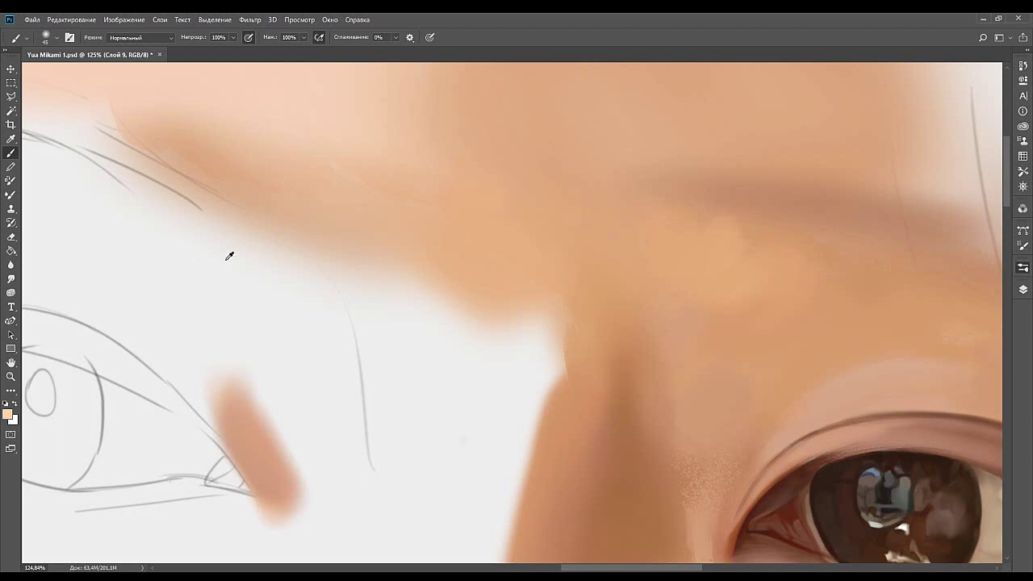
pyautogui.moveTo(484, 260); pyautogui.dragTo(490, 316)
pyautogui.hotkey('ctrl', 'z')
pyautogui.moveTo(450, 258)
pyautogui.mouseDown()
pyautogui.moveTo(470, 310)
pyautogui.moveTo(480, 311)
pyautogui.mouseUp()
pyautogui.moveTo(481, 252); pyautogui.dragTo(511, 318)
pyautogui.moveTo(514, 253); pyautogui.dragTo(520, 314)
pyautogui.moveTo(506, 232); pyautogui.dragTo(470, 280)
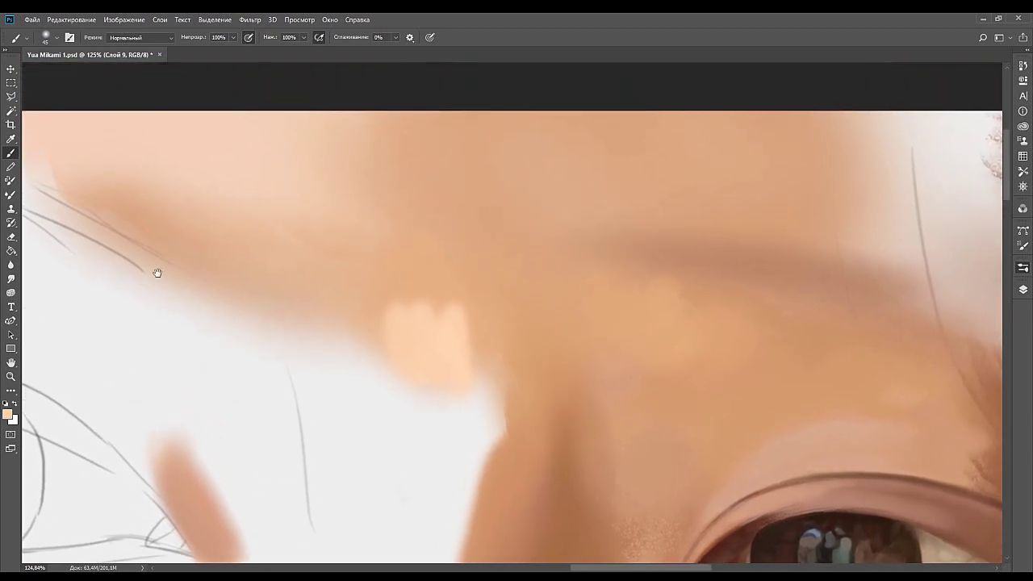
# Extend and soften the brown shadow at the start of the unpainted eye's brow with sampled pale pink and brownish skin tones.
pyautogui.moveTo(470, 245); pyautogui.dragTo(592, 297)
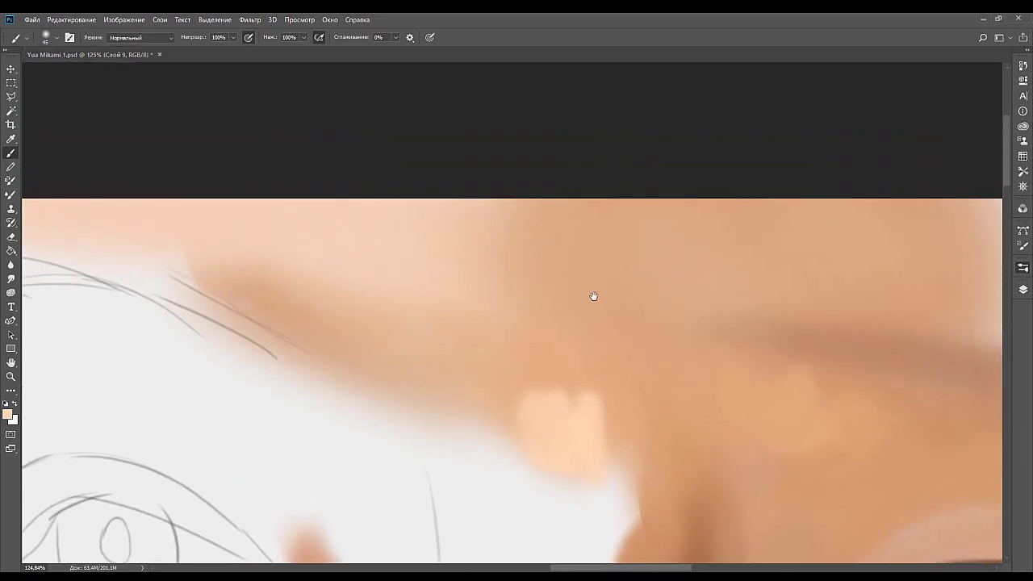
pyautogui.moveTo(517, 277); pyautogui.dragTo(575, 242)
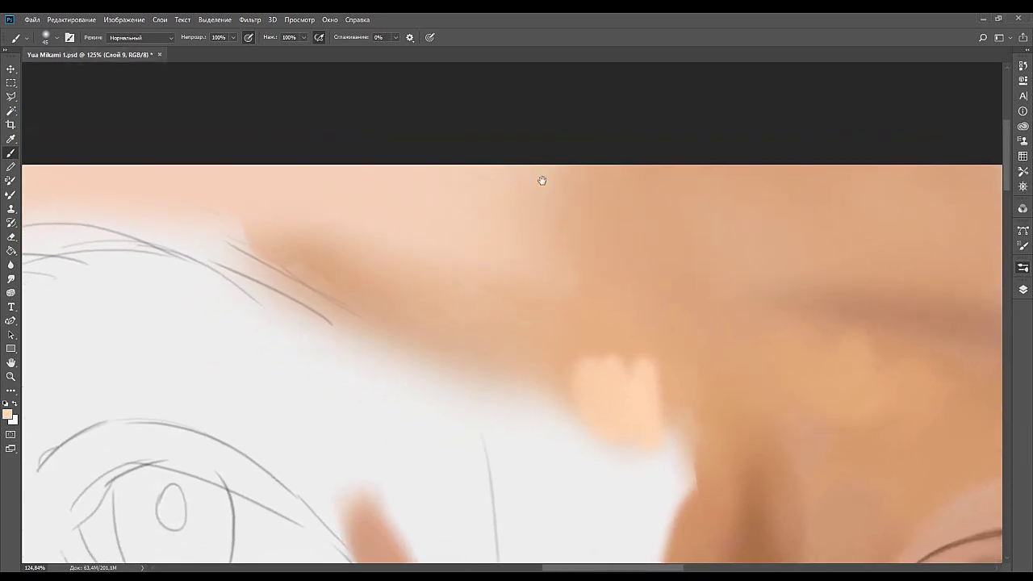
pyautogui.moveTo(541, 180); pyautogui.dragTo(543, 142)
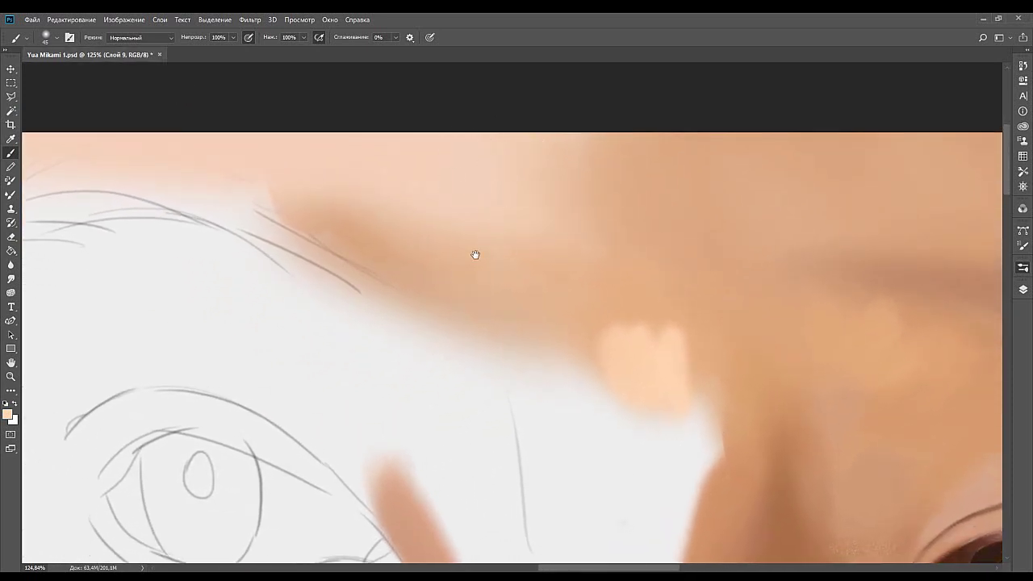
pyautogui.moveTo(475, 253)
pyautogui.mouseDown()
pyautogui.moveTo(676, 166)
pyautogui.moveTo(622, 188)
pyautogui.mouseUp()
pyautogui.moveTo(531, 167); pyautogui.dragTo(542, 238)
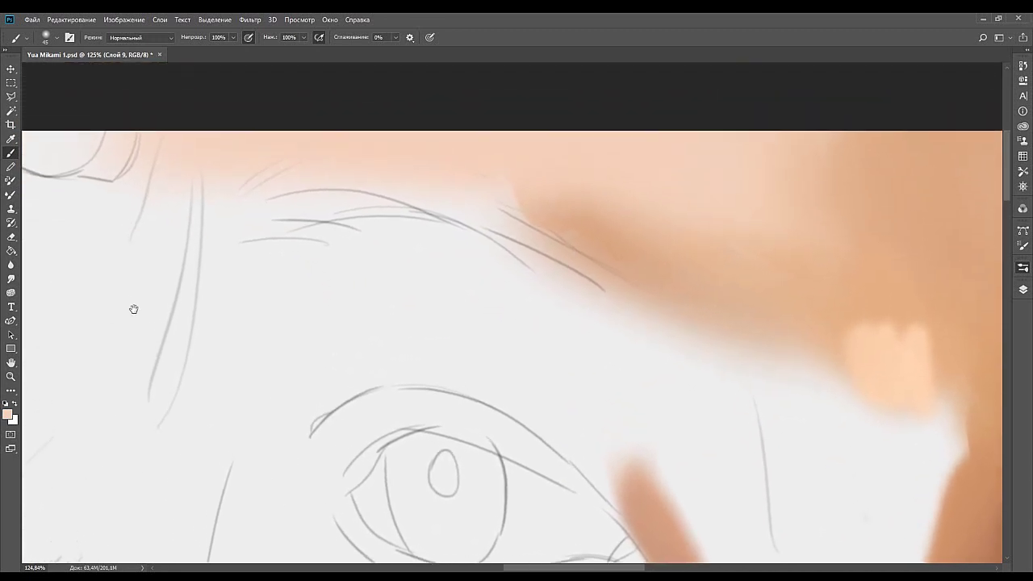
pyautogui.scroll(5, 514, 304)
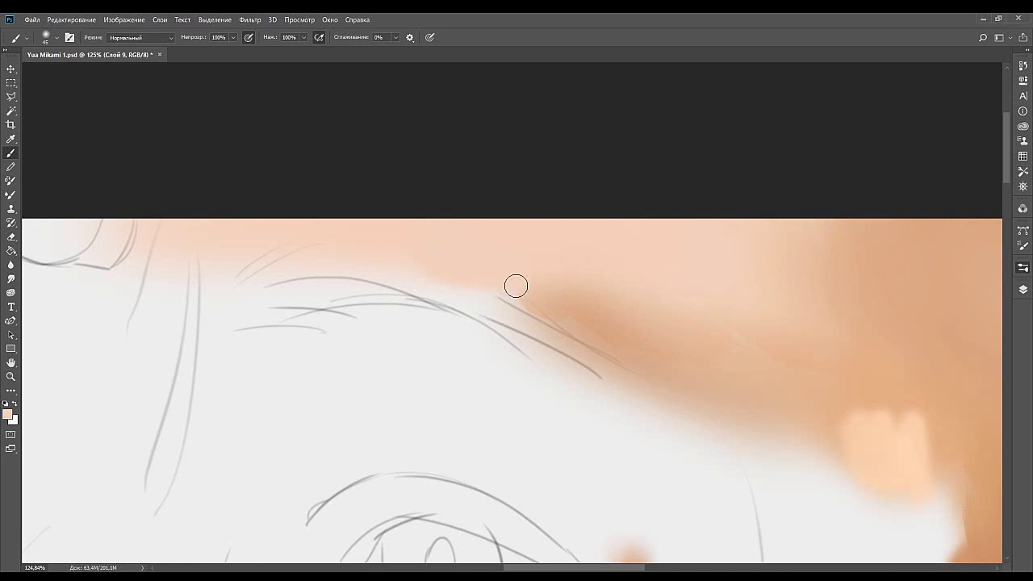
pyautogui.moveTo(516, 286)
pyautogui.mouseDown()
pyautogui.moveTo(561, 300)
pyautogui.moveTo(511, 299)
pyautogui.mouseUp()
pyautogui.keyDown('alt'); pyautogui.click(582, 296); pyautogui.keyUp('alt')
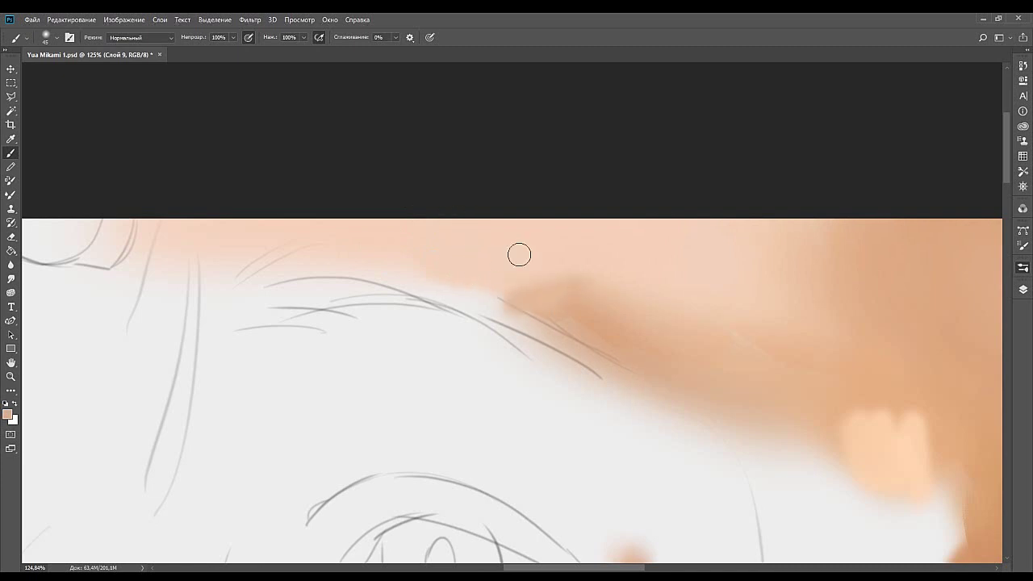
pyautogui.moveTo(629, 293); pyautogui.dragTo(321, 208)
pyautogui.moveTo(689, 263); pyautogui.dragTo(593, 245)
# Switch to the speckled texture brush at size 45 and stroke a sampled reddish skin tone beneath the lower lid.
pyautogui.scroll(-5, 593, 245)
pyautogui.hscroll(5, 593, 244)
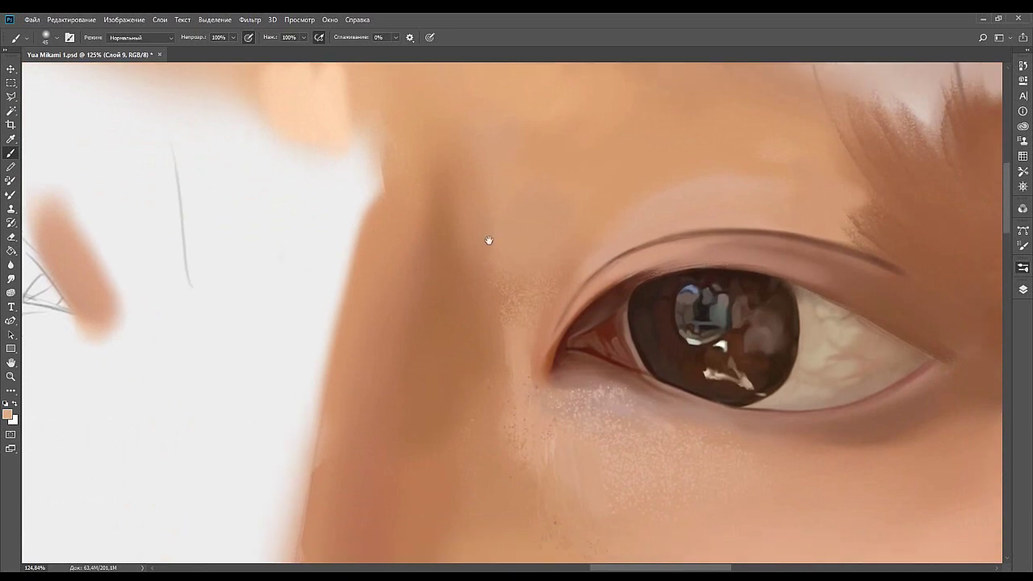
pyautogui.moveTo(730, 253); pyautogui.dragTo(518, 291)
pyautogui.scroll(-3, 518, 291)
pyautogui.hscroll(-1, 518, 290)
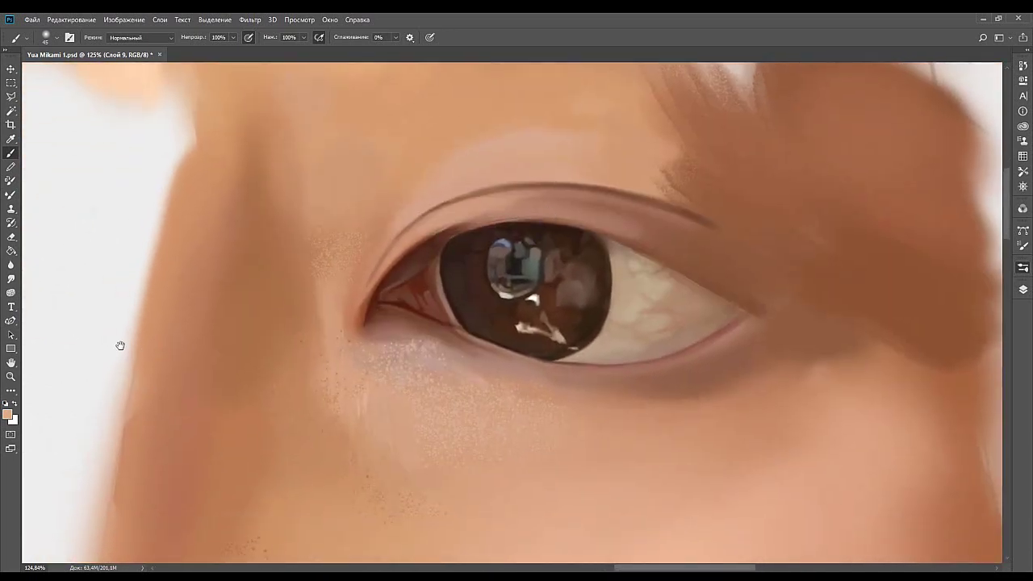
pyautogui.scroll(-4, 595, 295)
pyautogui.hscroll(-1, 595, 295)
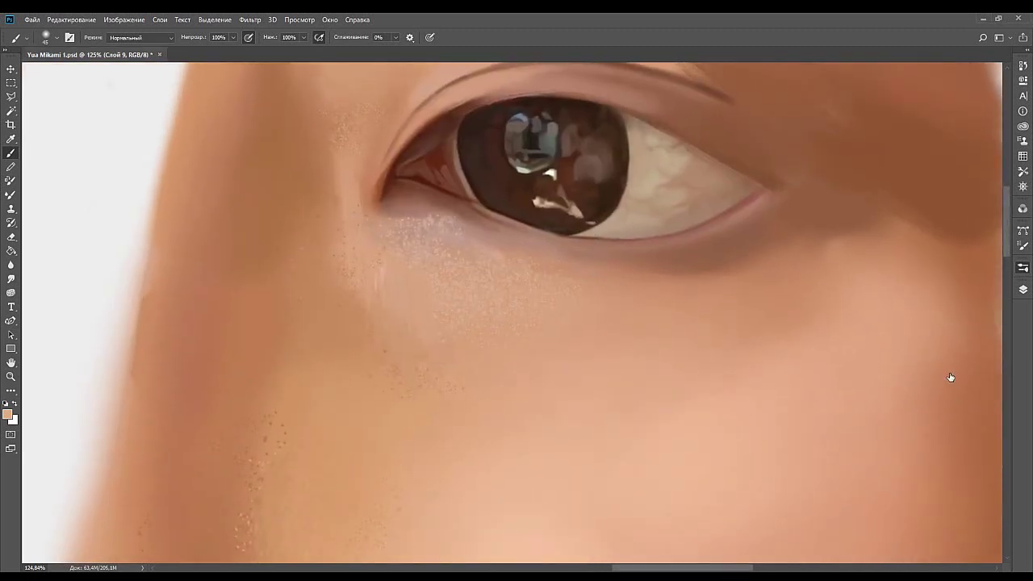
pyautogui.click(946, 303)
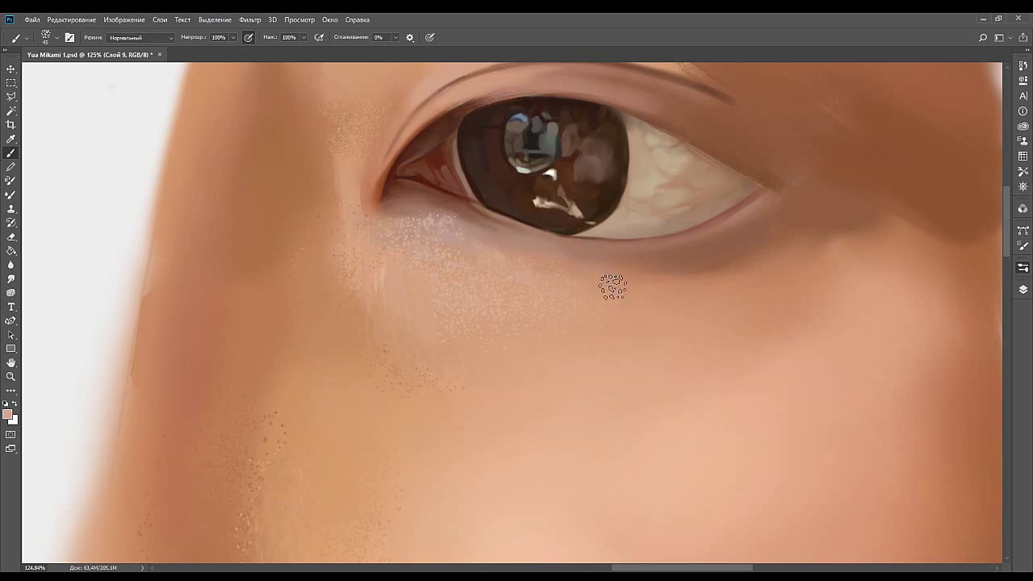
pyautogui.keyDown('alt'); pyautogui.click(218, 322); pyautogui.keyUp('alt')
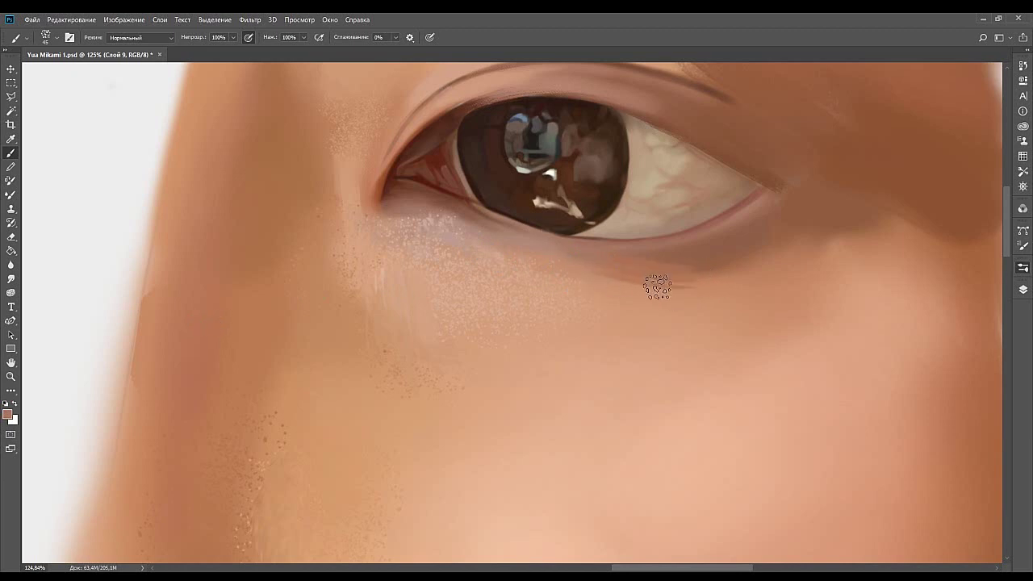
pyautogui.moveTo(654, 274); pyautogui.dragTo(704, 284)
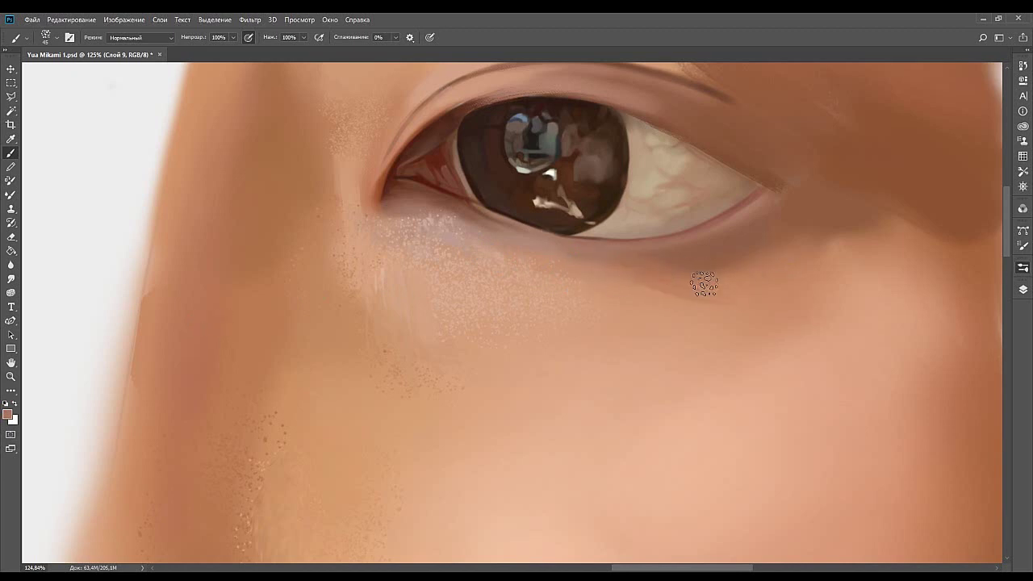
# Build up fine textured strokes along the shadow under the outer half of the lower lid with sampled orange-brown tones.
pyautogui.keyDown('alt'); pyautogui.click(717, 301); pyautogui.keyUp('alt')
pyautogui.keyDown('alt'); pyautogui.click(715, 293); pyautogui.keyUp('alt')
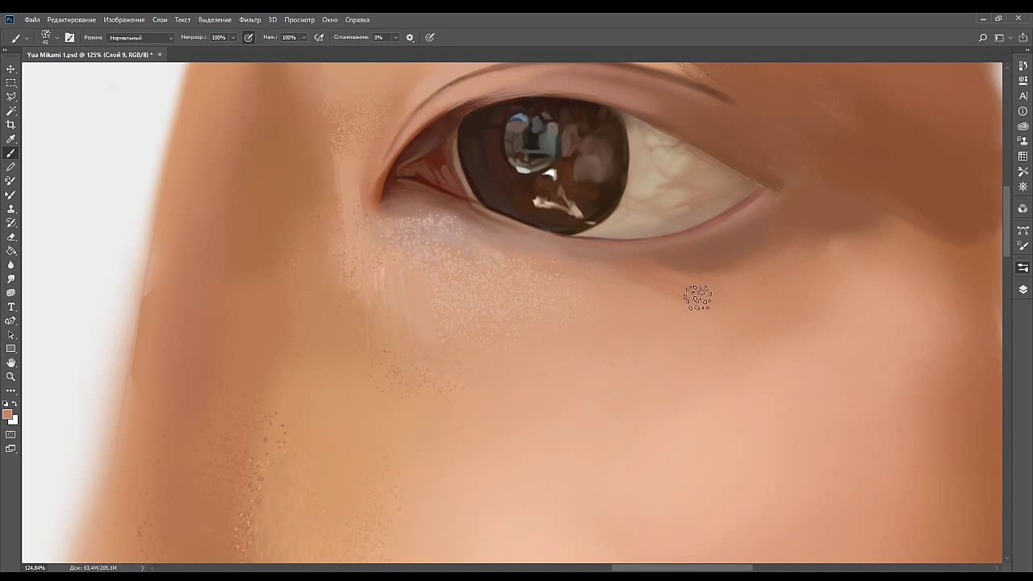
pyautogui.moveTo(761, 275); pyautogui.dragTo(622, 267)
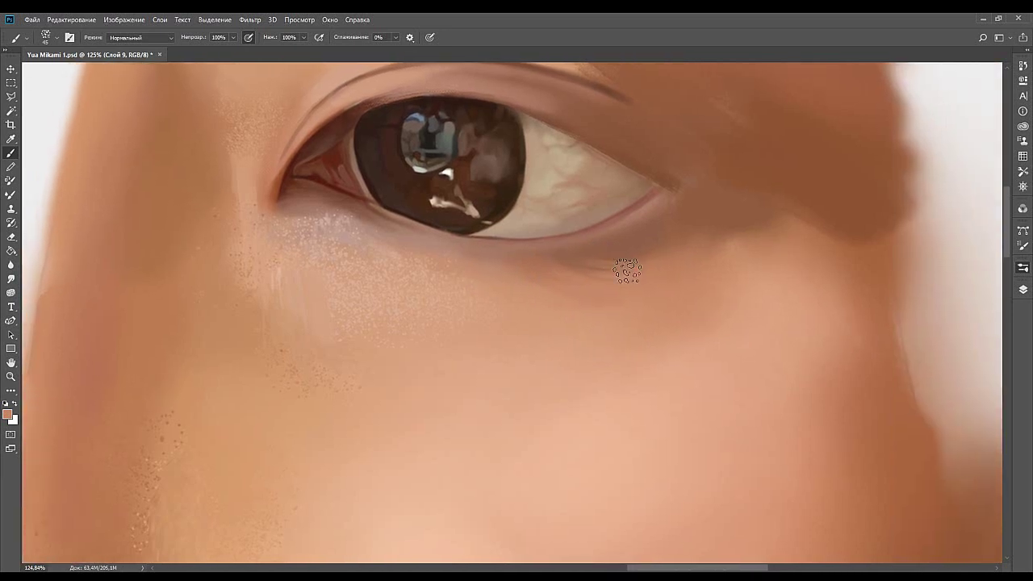
pyautogui.moveTo(554, 259)
pyautogui.mouseDown()
pyautogui.moveTo(592, 266)
pyautogui.moveTo(646, 242)
pyautogui.moveTo(597, 265)
pyautogui.moveTo(716, 238)
pyautogui.mouseUp()
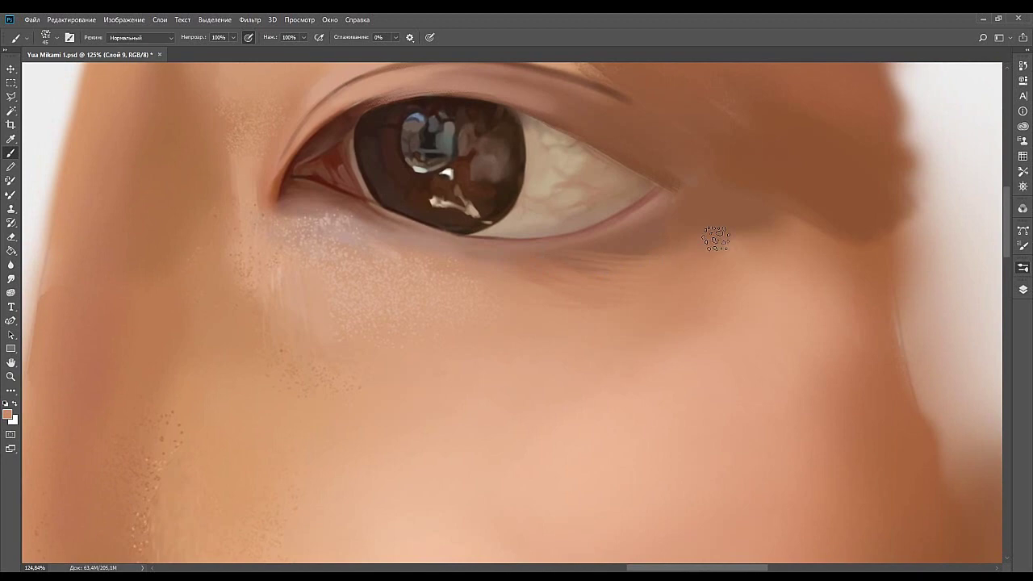
pyautogui.keyDown('alt'); pyautogui.click(628, 254); pyautogui.keyUp('alt')
pyautogui.moveTo(589, 252); pyautogui.dragTo(671, 243)
pyautogui.moveTo(489, 276); pyautogui.dragTo(637, 276)
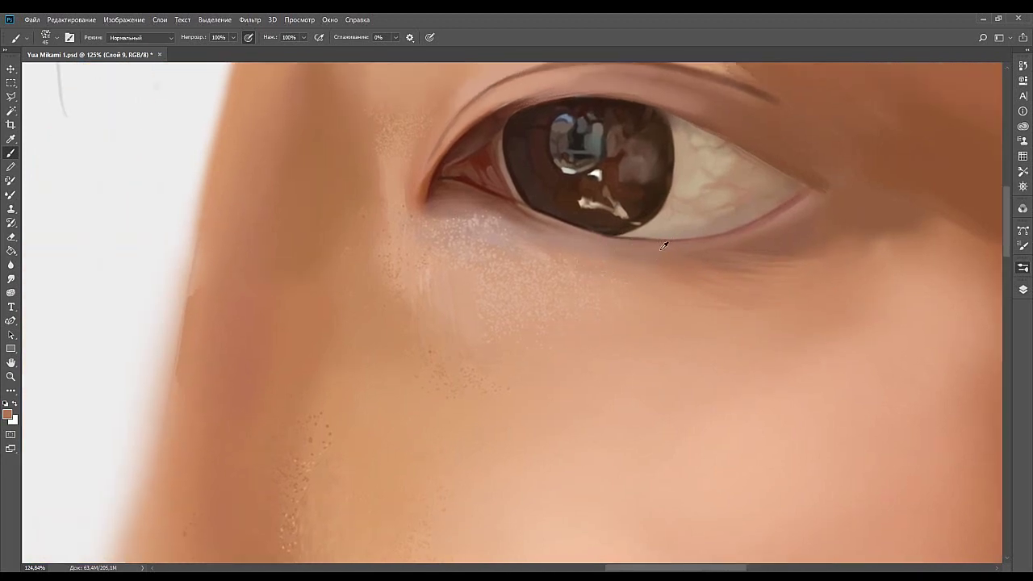
# Blend the pale speckled skin beneath the inner eye corner with sampled skin tones, enlarging the speckled brush to size 70.
pyautogui.keyDown('alt'); pyautogui.click(522, 234); pyautogui.keyUp('alt')
pyautogui.moveTo(466, 269); pyautogui.dragTo(524, 277)
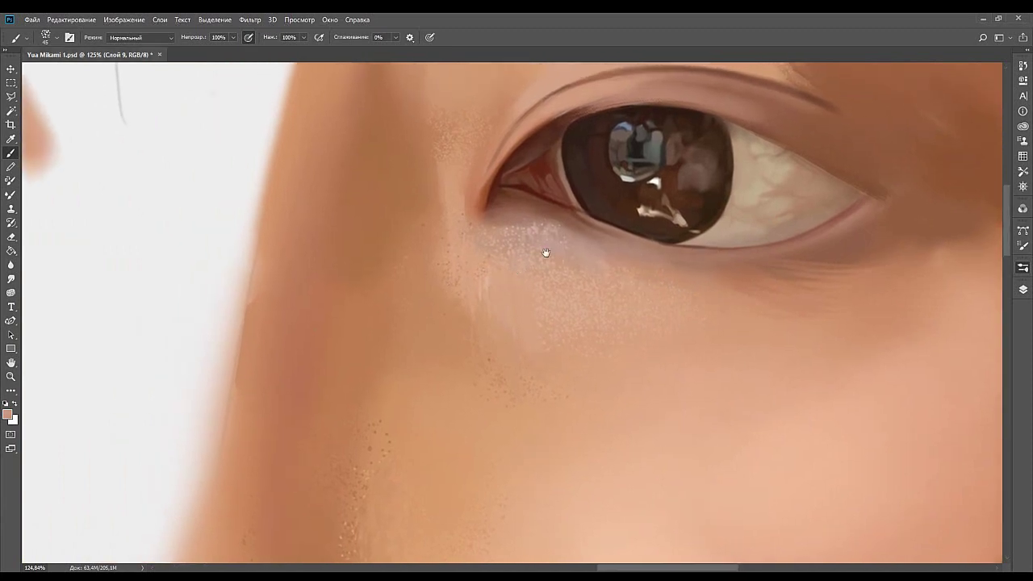
pyautogui.keyDown('alt'); pyautogui.click(499, 235); pyautogui.keyUp('alt')
pyautogui.keyDown('alt'); pyautogui.click(506, 216); pyautogui.keyUp('alt')
pyautogui.keyDown('alt'); pyautogui.click(496, 291); pyautogui.keyUp('alt')
pyautogui.press(']')
pyautogui.press(']')
pyautogui.press(']')
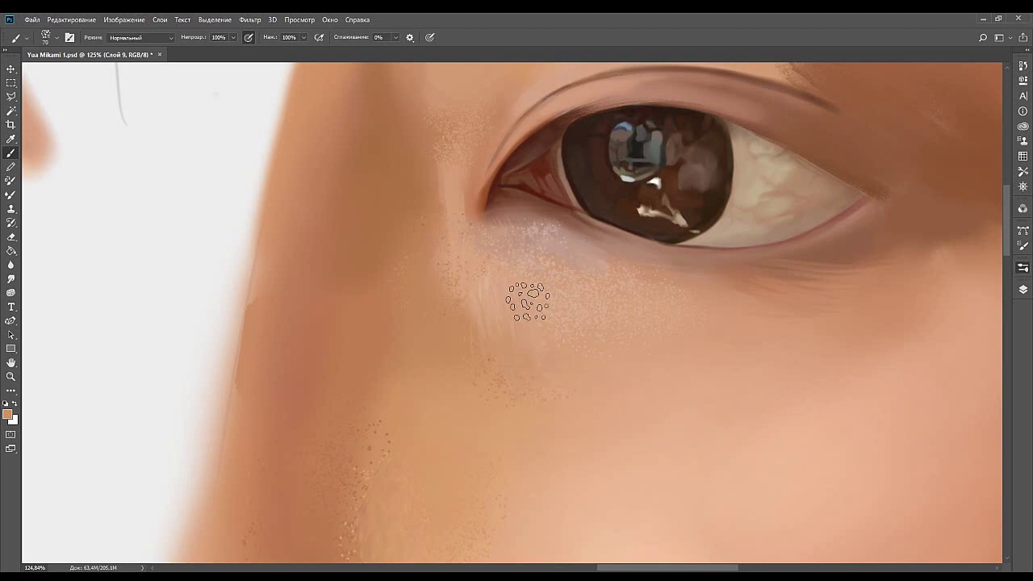
pyautogui.moveTo(528, 300)
pyautogui.mouseDown()
pyautogui.moveTo(550, 288)
pyautogui.moveTo(520, 256)
pyautogui.mouseUp()
# Paint light peach streaks from below the inner eye corner toward the cheek with the speckled brush at size 70.
pyautogui.keyDown('alt'); pyautogui.click(546, 363); pyautogui.keyUp('alt')
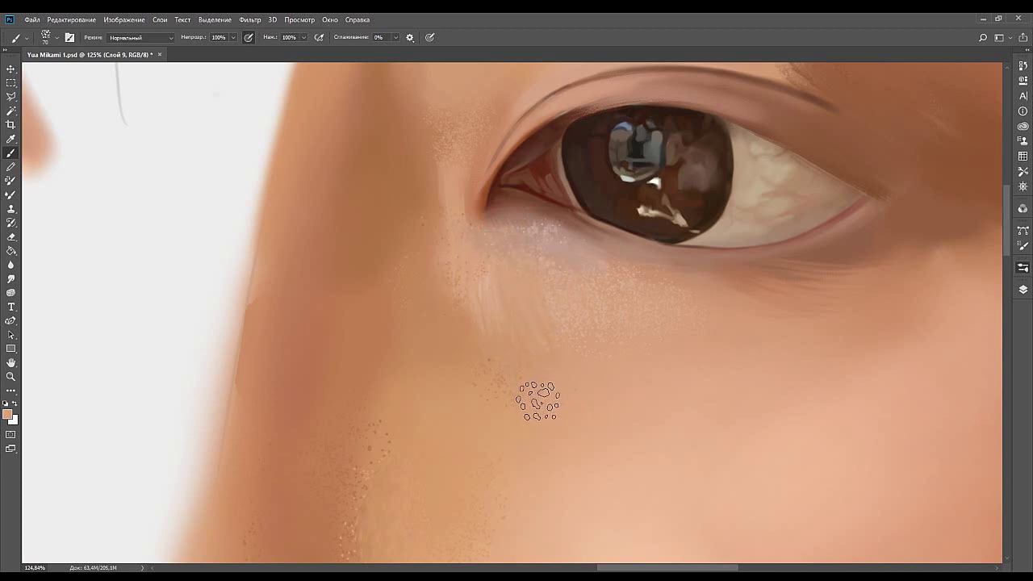
pyautogui.moveTo(566, 400); pyautogui.dragTo(489, 364)
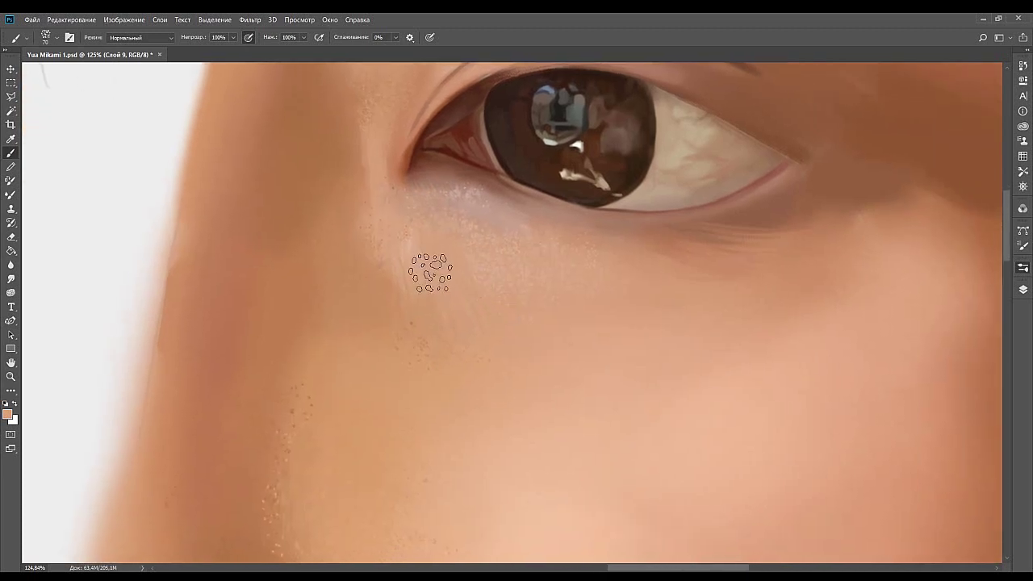
pyautogui.moveTo(471, 302); pyautogui.dragTo(515, 317)
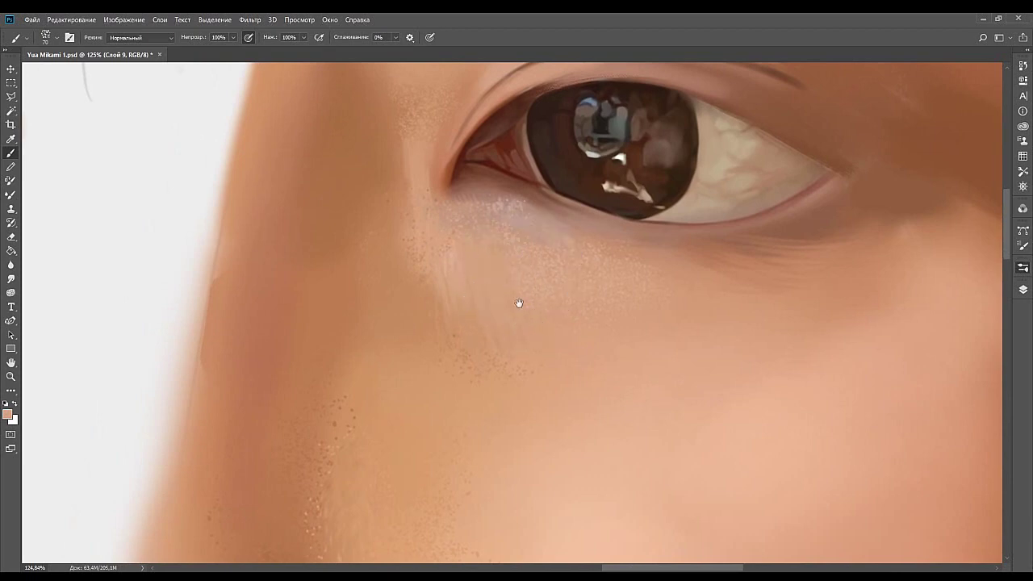
pyautogui.moveTo(519, 301); pyautogui.dragTo(461, 271)
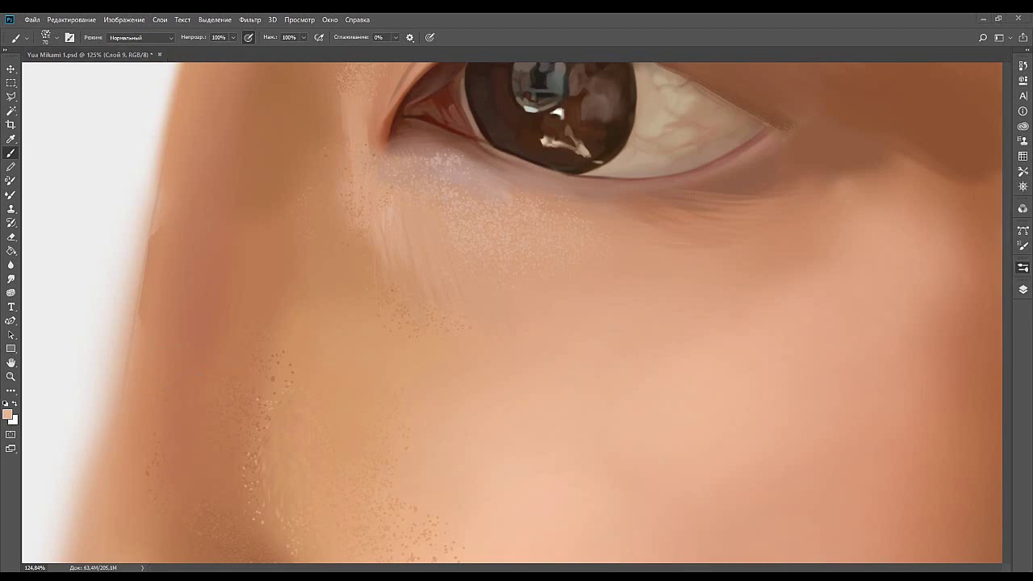
pyautogui.moveTo(444, 278); pyautogui.dragTo(525, 301)
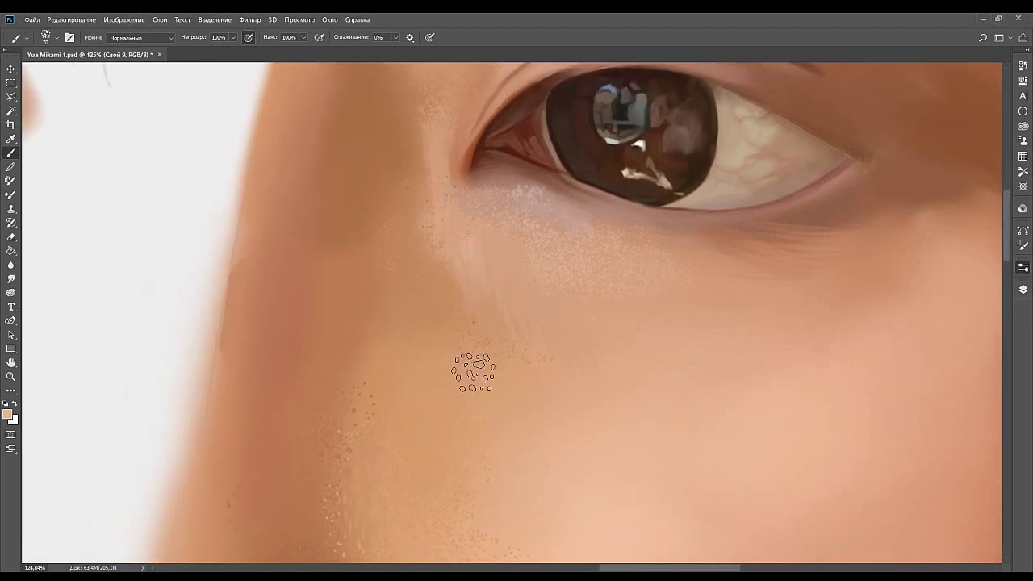
pyautogui.moveTo(467, 267); pyautogui.dragTo(476, 327)
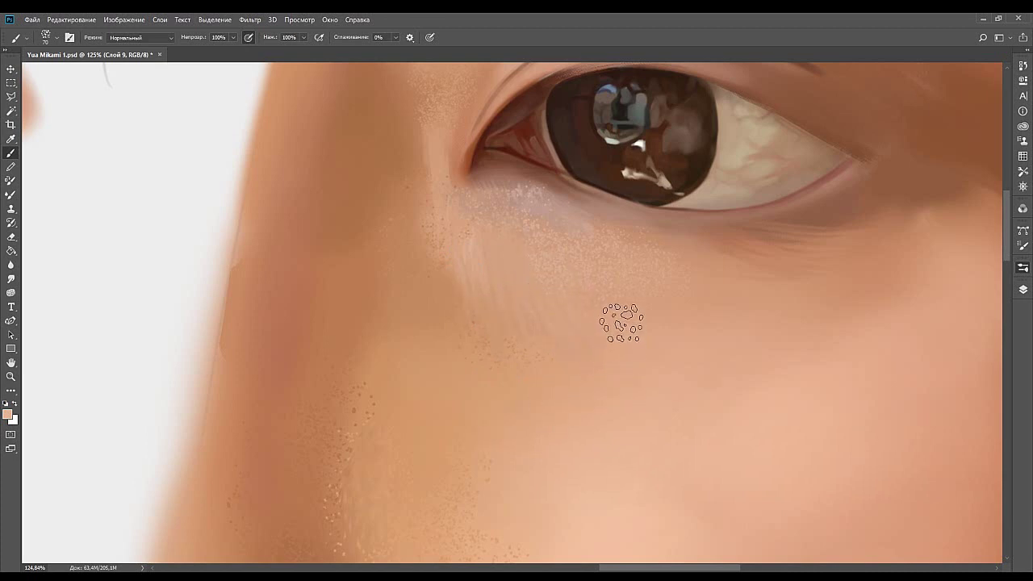
# Refine the pale skin texture under the lower lid with sampled pinkish peach tones and a smaller speckled brush.
pyautogui.moveTo(589, 309); pyautogui.dragTo(525, 494)
pyautogui.moveTo(551, 305); pyautogui.dragTo(529, 276)
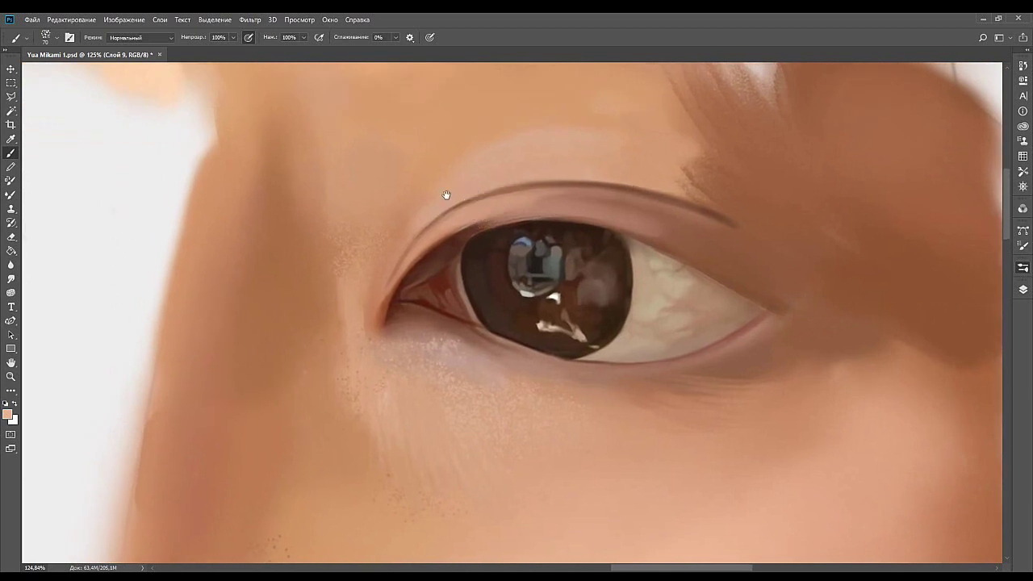
pyautogui.moveTo(445, 195); pyautogui.dragTo(447, 141)
pyautogui.moveTo(459, 358); pyautogui.dragTo(406, 249)
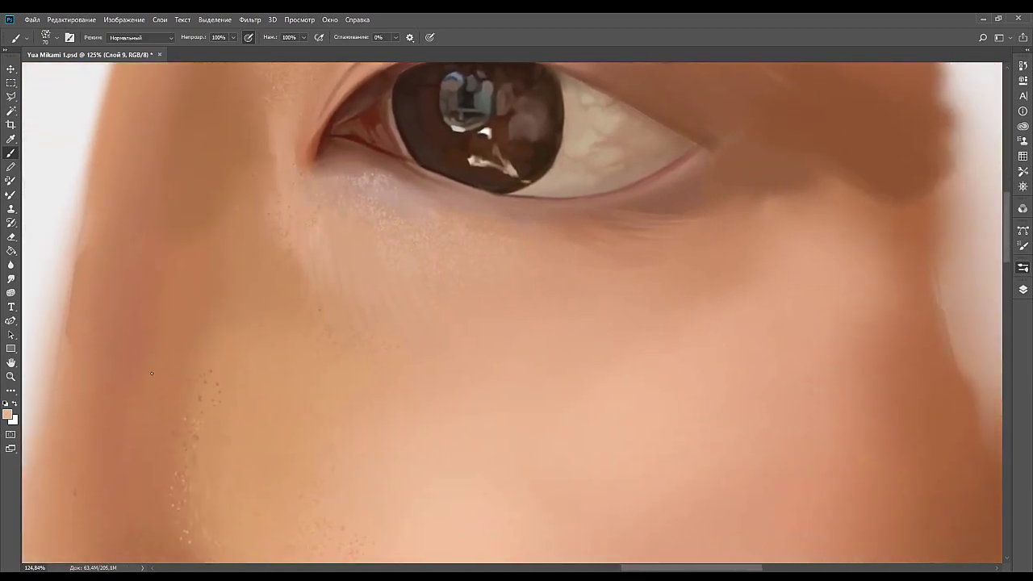
pyautogui.moveTo(550, 342); pyautogui.dragTo(560, 351)
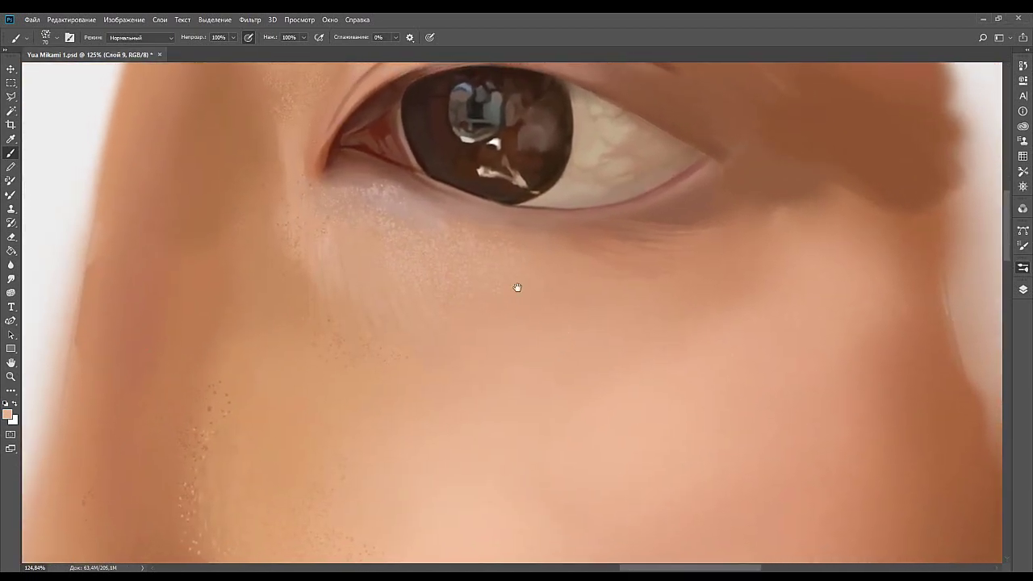
pyautogui.moveTo(519, 288); pyautogui.dragTo(568, 288)
pyautogui.keyDown('alt'); pyautogui.click(515, 255); pyautogui.keyUp('alt')
pyautogui.press('[')
pyautogui.press('[')
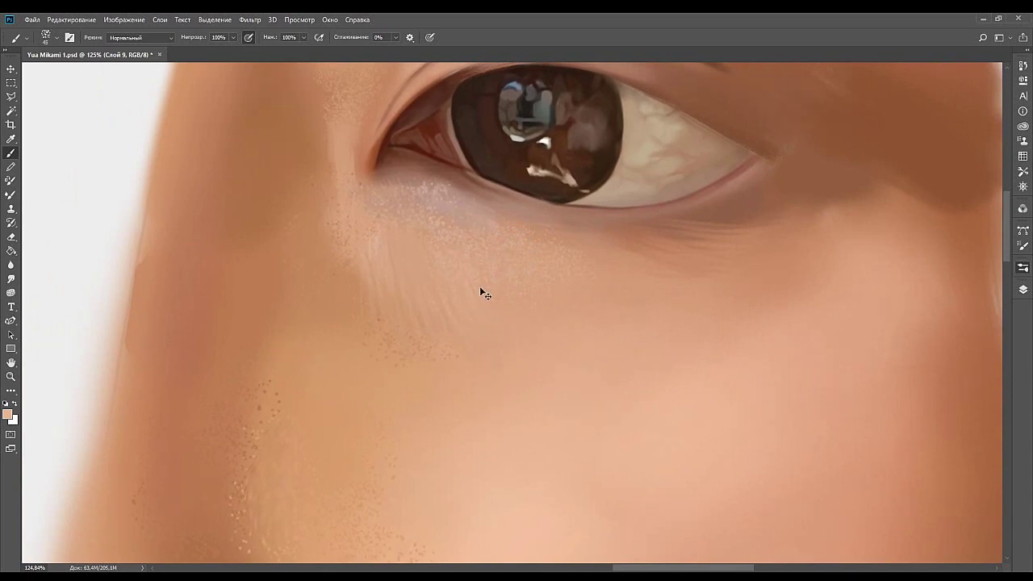
pyautogui.moveTo(414, 257)
pyautogui.mouseDown()
pyautogui.moveTo(482, 289)
pyautogui.moveTo(475, 283)
pyautogui.mouseUp()
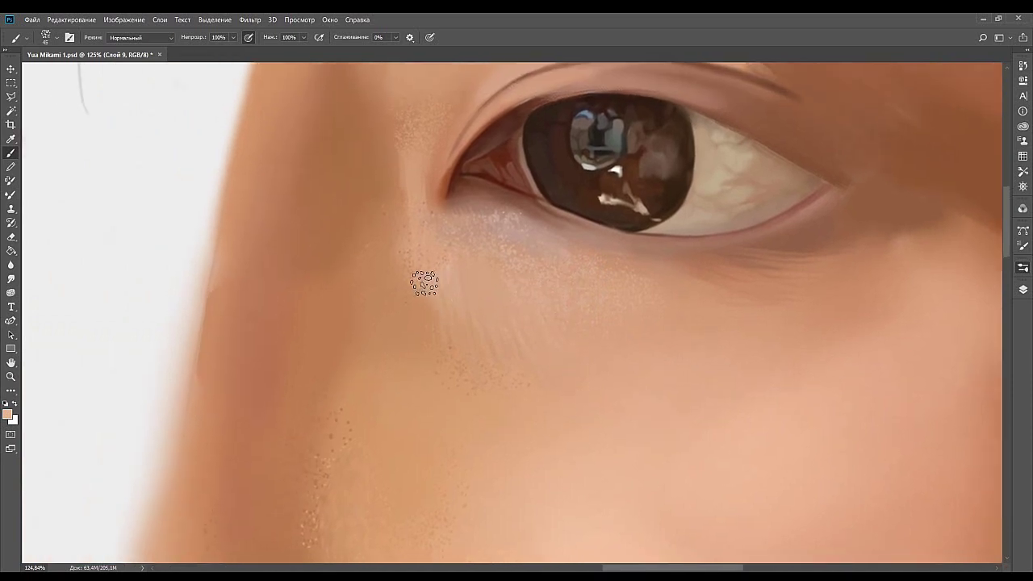
# Stipple fine orange-brown pores on the skin below the inner eye corner with a scattered-dot brush at size 70.
pyautogui.keyDown('alt'); pyautogui.click(452, 326); pyautogui.keyUp('alt')
pyautogui.moveTo(466, 263); pyautogui.dragTo(531, 343)
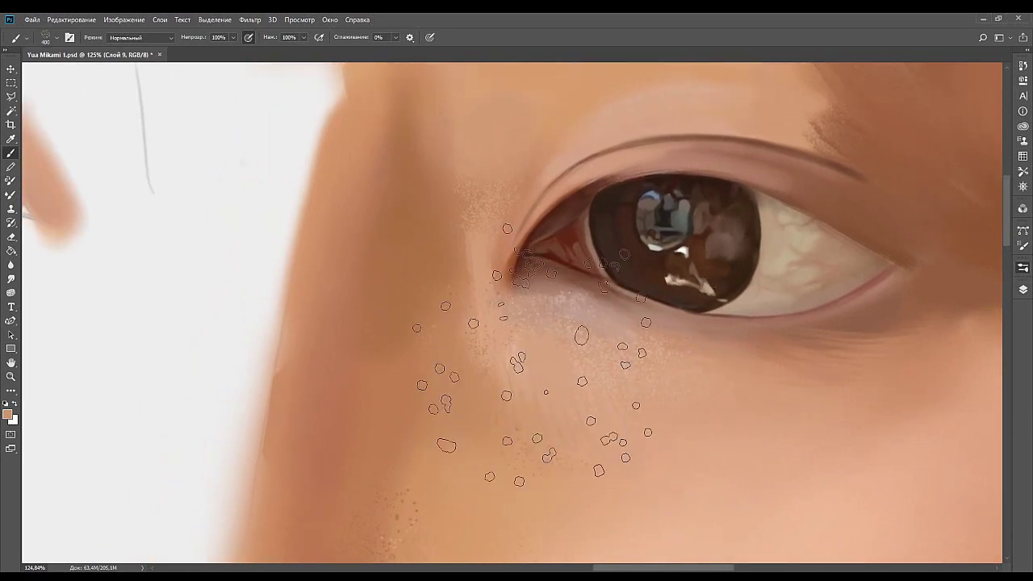
pyautogui.press('[')
pyautogui.moveTo(494, 360)
pyautogui.mouseDown()
pyautogui.moveTo(481, 349)
pyautogui.moveTo(484, 363)
pyautogui.mouseUp()
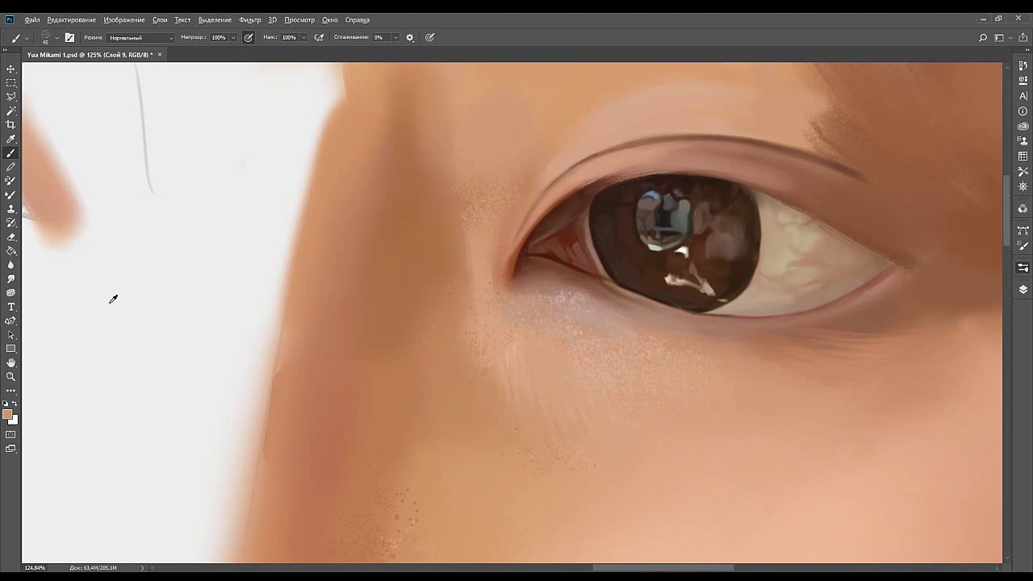
pyautogui.press(']')
pyautogui.press(']')
pyautogui.press(']')
pyautogui.moveTo(482, 385)
pyautogui.mouseDown()
pyautogui.moveTo(493, 314)
pyautogui.moveTo(506, 305)
pyautogui.mouseUp()
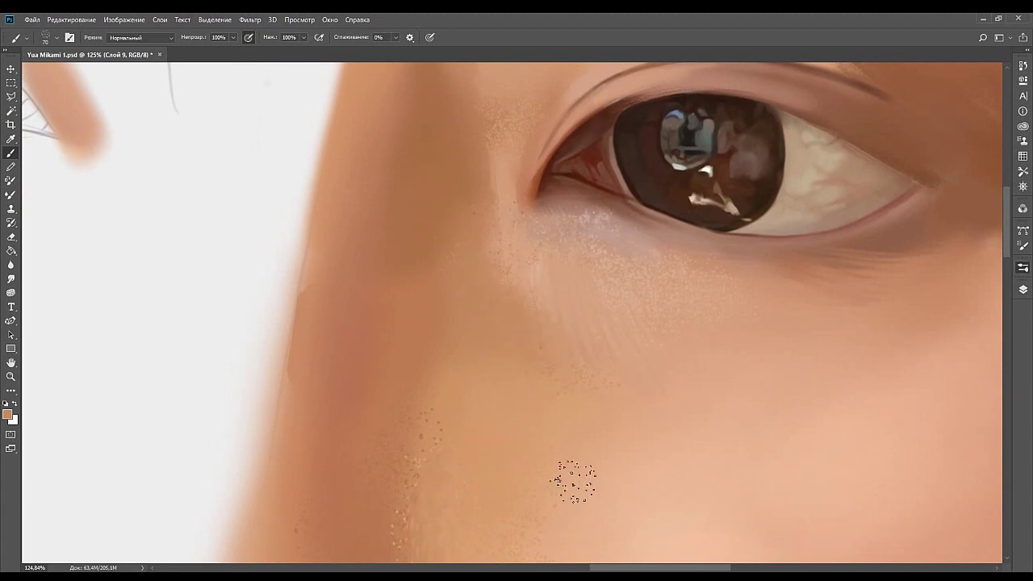
pyautogui.moveTo(585, 369)
pyautogui.mouseDown()
pyautogui.moveTo(572, 364)
pyautogui.moveTo(563, 334)
pyautogui.moveTo(489, 338)
pyautogui.mouseUp()
pyautogui.moveTo(533, 182); pyautogui.dragTo(543, 241)
pyautogui.moveTo(422, 279); pyautogui.dragTo(511, 267)
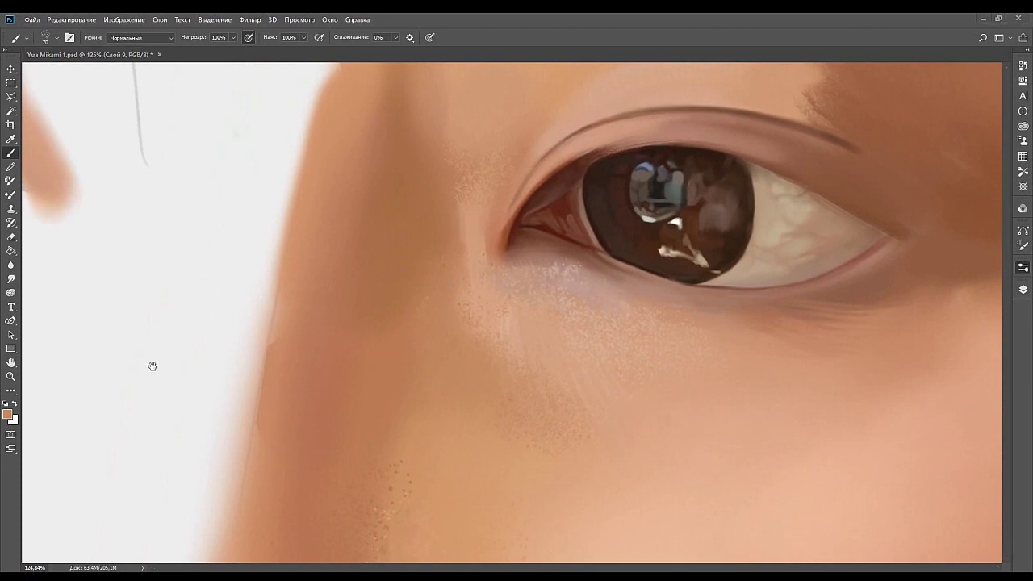
# Refine the pores beneath the inner eye corner and stipple peach-orange specks below the outer lower lid with the speckled brush at sizes 60 and 80.
pyautogui.moveTo(428, 359); pyautogui.dragTo(425, 348)
pyautogui.moveTo(164, 245); pyautogui.dragTo(186, 237)
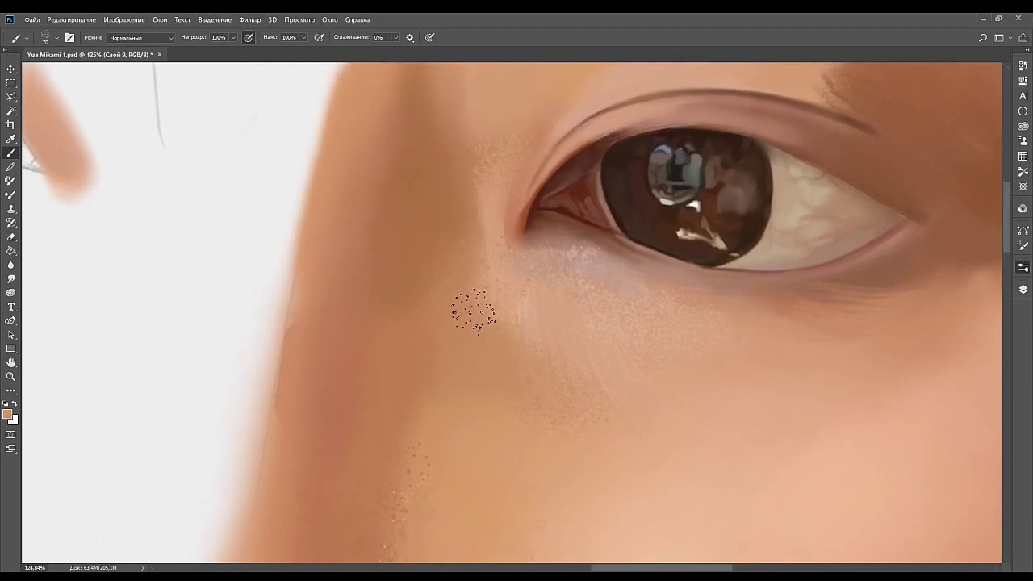
pyautogui.press('[')
pyautogui.moveTo(826, 178)
pyautogui.mouseDown()
pyautogui.moveTo(625, 216)
pyautogui.moveTo(758, 208)
pyautogui.mouseUp()
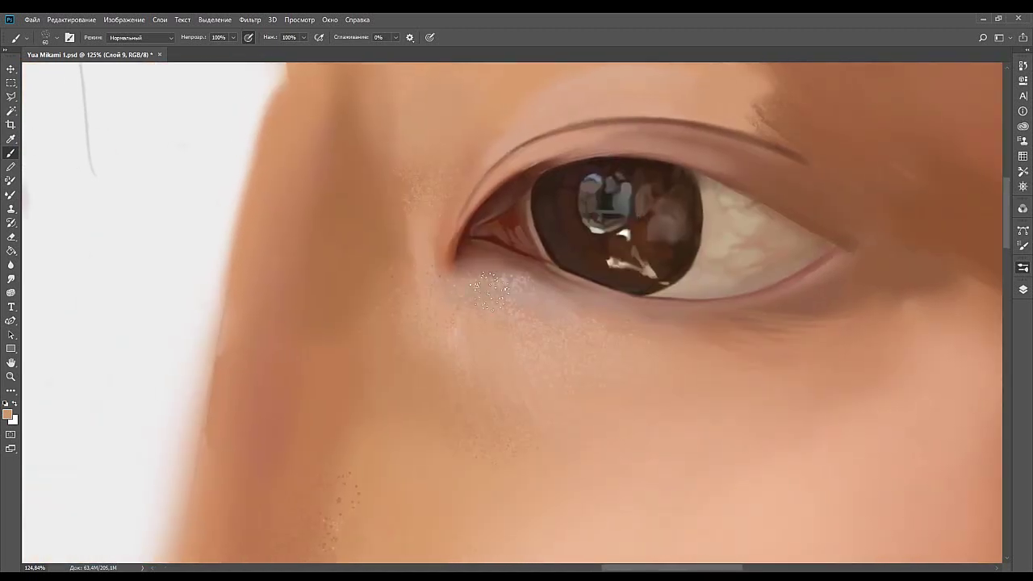
pyautogui.moveTo(527, 270); pyautogui.dragTo(440, 272)
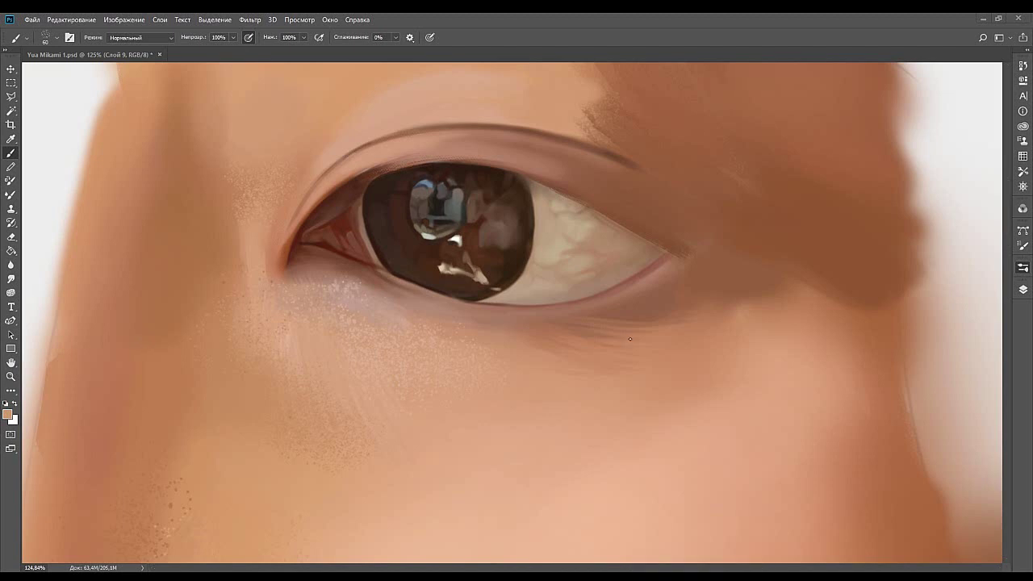
pyautogui.moveTo(711, 341); pyautogui.dragTo(609, 295)
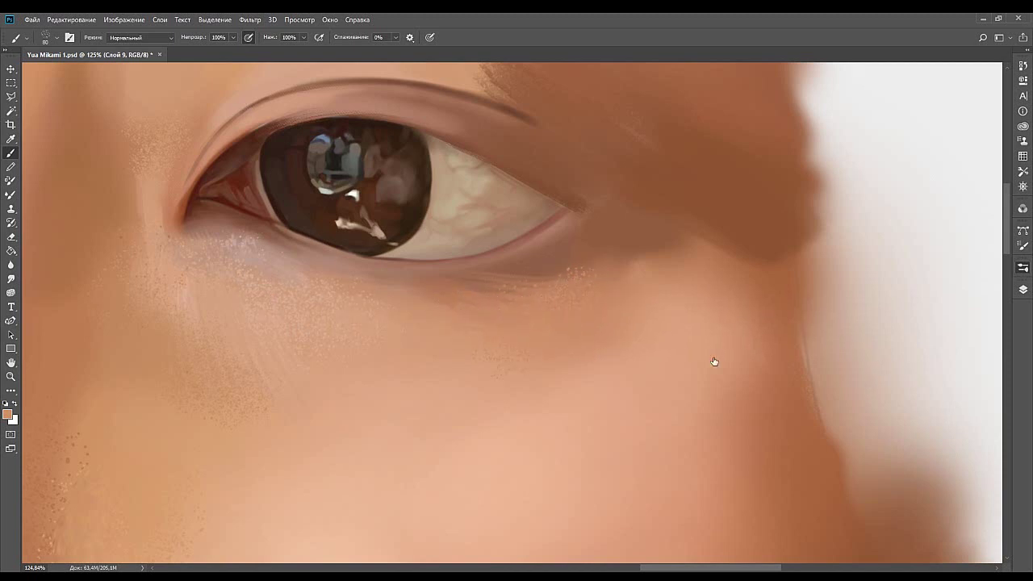
# Blend the specks below the outer eye corner with sampled brownish skin tones, using the soft round brush reduced to size 90.
pyautogui.click(861, 427)
pyautogui.press('[')
pyautogui.press('[')
pyautogui.press('[')
pyautogui.press('[')
pyautogui.press('[')
pyautogui.press('i')
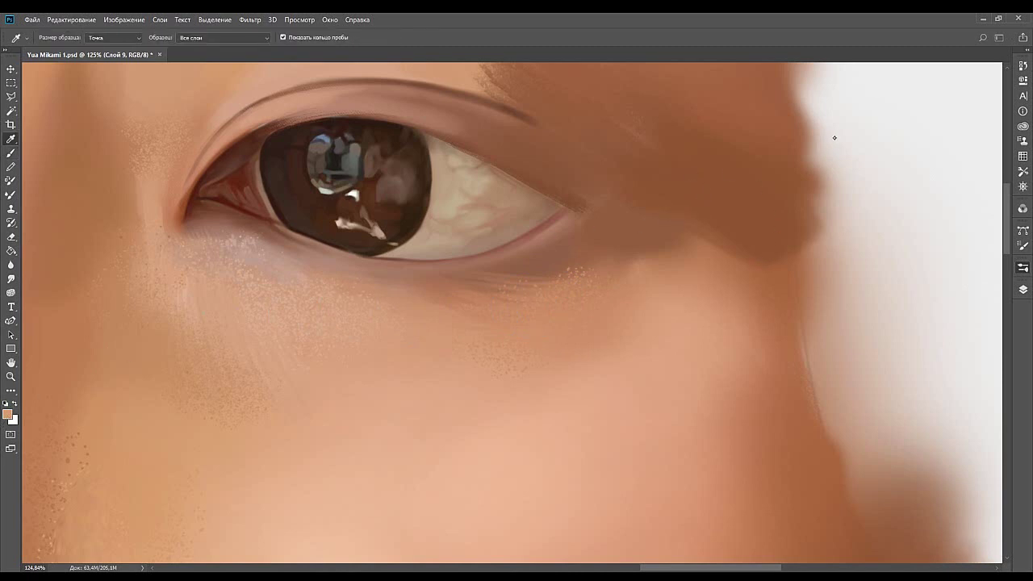
pyautogui.press('b')
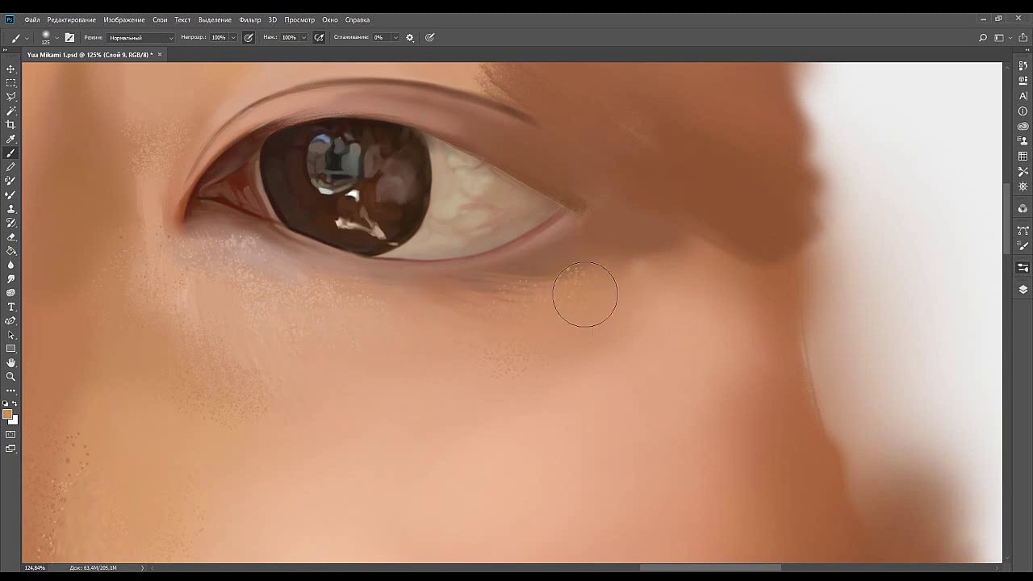
pyautogui.keyDown('alt'); pyautogui.click(584, 253); pyautogui.keyUp('alt')
pyautogui.press('[')
pyautogui.press('[')
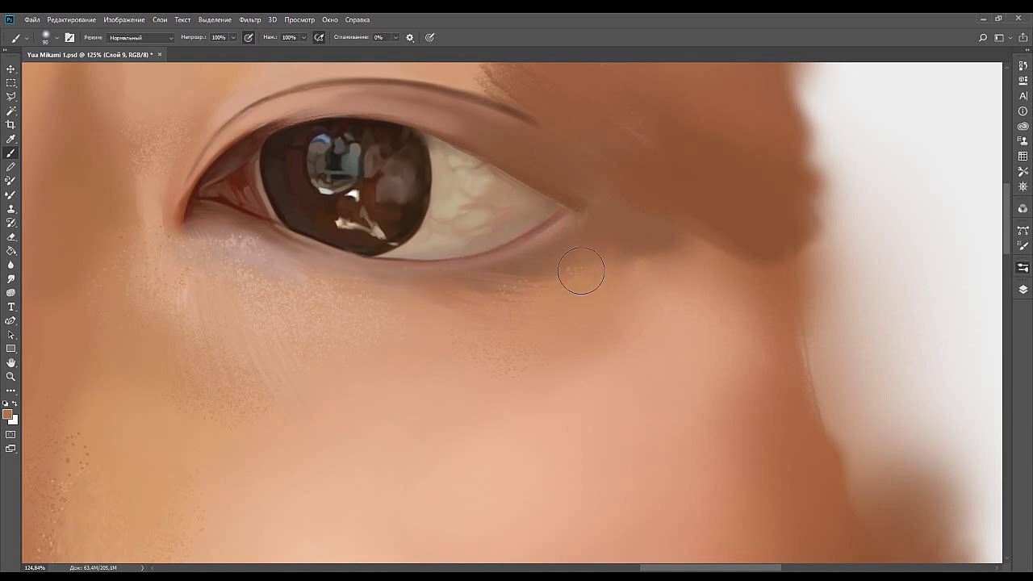
pyautogui.keyDown('alt'); pyautogui.click(596, 262); pyautogui.keyUp('alt')
pyautogui.moveTo(519, 296)
pyautogui.mouseDown()
pyautogui.moveTo(594, 260)
pyautogui.moveTo(577, 275)
pyautogui.moveTo(581, 294)
pyautogui.moveTo(619, 321)
pyautogui.moveTo(490, 344)
pyautogui.moveTo(563, 300)
pyautogui.moveTo(634, 311)
pyautogui.moveTo(634, 336)
pyautogui.mouseUp()
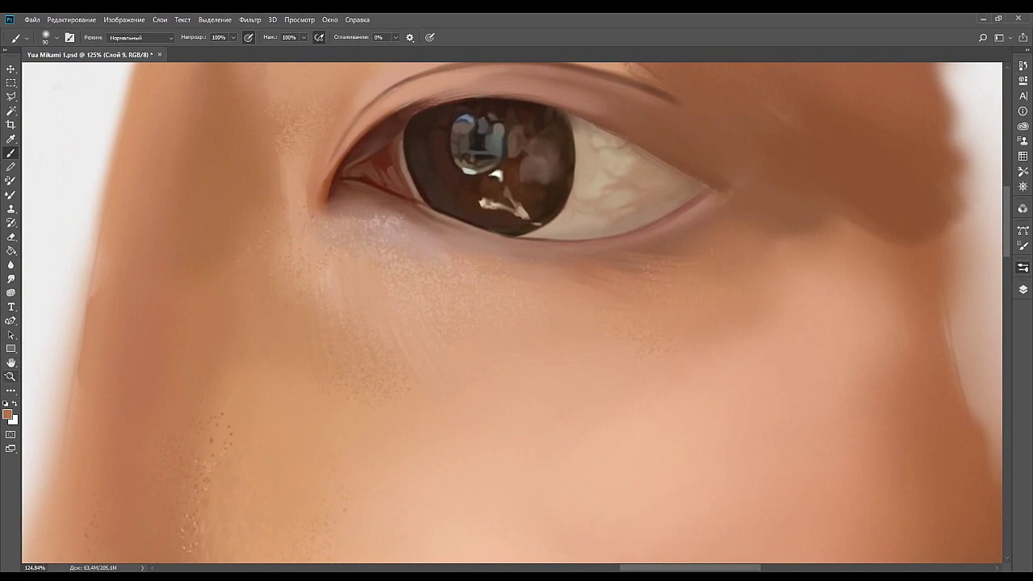
# Try a brown shading stroke across the cheek beside the nose with the soft brush at size 125.
pyautogui.click(9, 376)
pyautogui.moveTo(599, 248); pyautogui.dragTo(533, 323)
pyautogui.moveTo(530, 384); pyautogui.dragTo(540, 287)
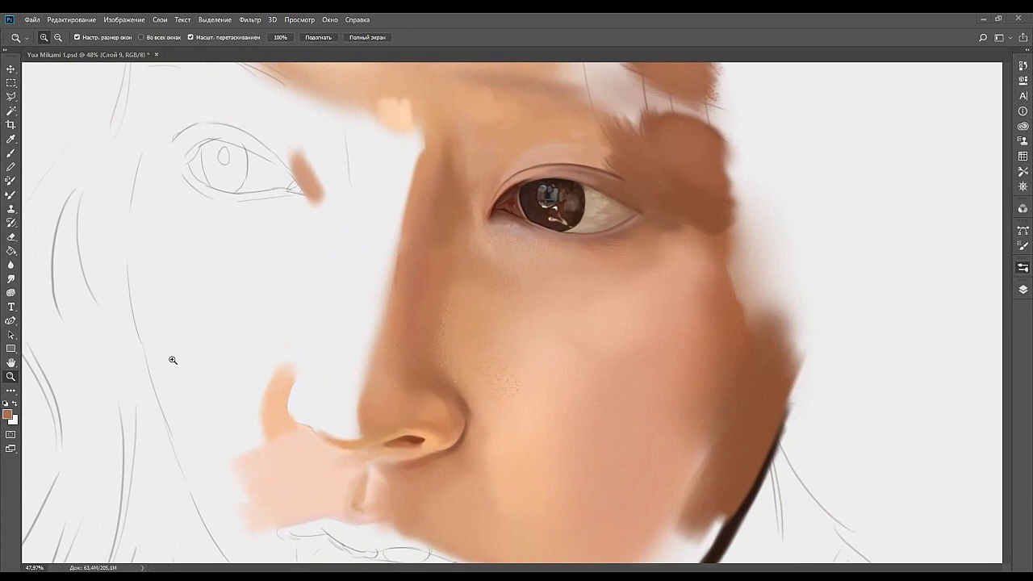
pyautogui.moveTo(522, 387); pyautogui.dragTo(513, 341)
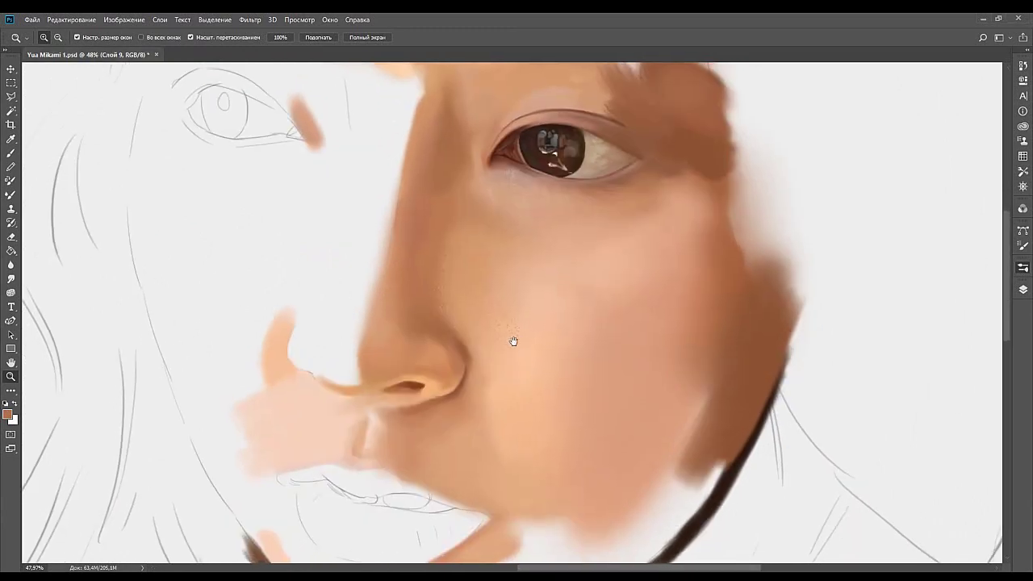
pyautogui.moveTo(581, 322); pyautogui.dragTo(609, 321)
pyautogui.moveTo(505, 330); pyautogui.dragTo(581, 342)
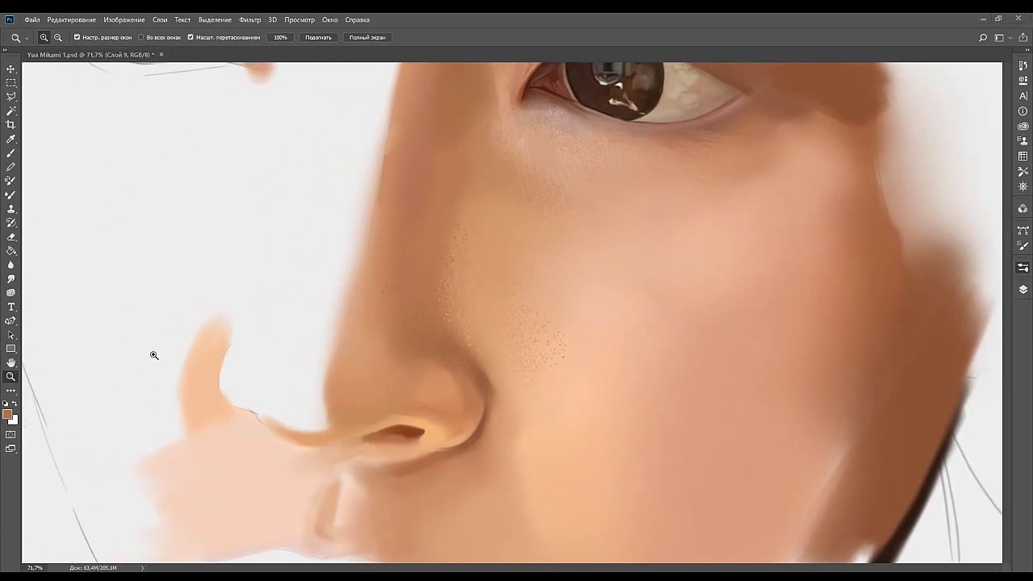
pyautogui.press('b')
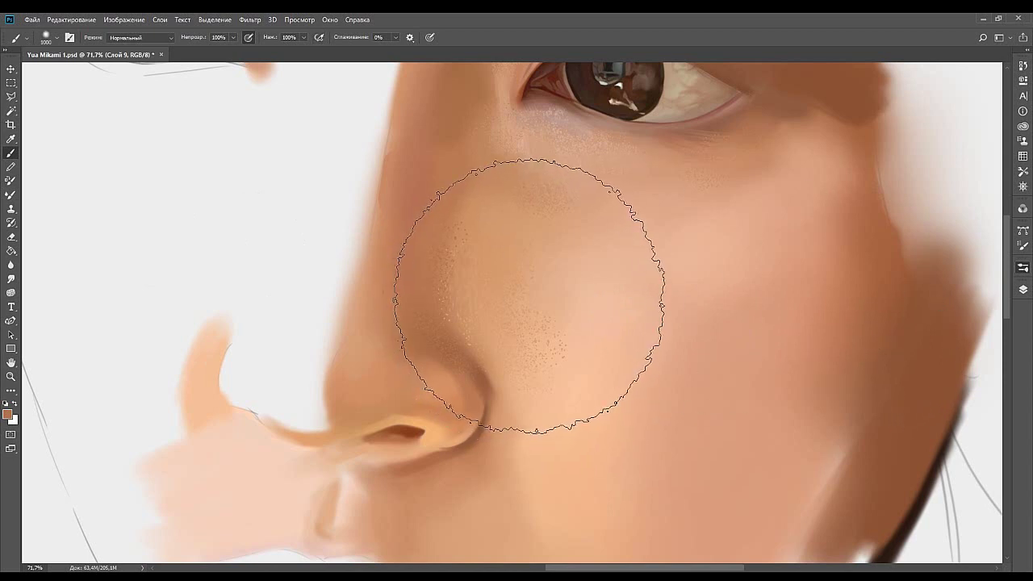
pyautogui.press('[')
pyautogui.press('[')
pyautogui.press('[')
pyautogui.press('[')
pyautogui.press('[')
pyautogui.press('[')
pyautogui.press('[')
pyautogui.press('[')
pyautogui.press('[')
pyautogui.moveTo(556, 334); pyautogui.dragTo(634, 283)
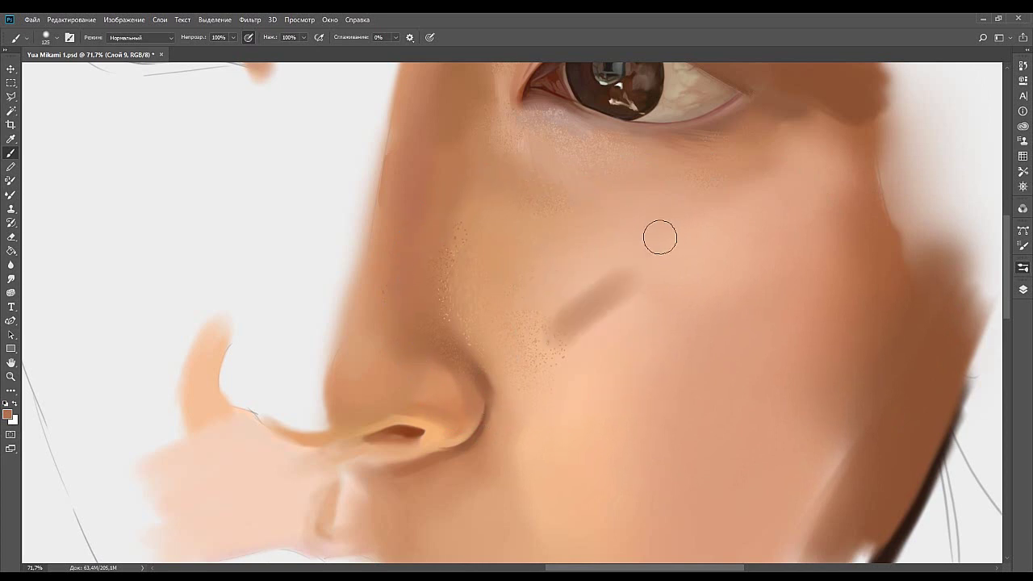
pyautogui.hotkey('ctrl', 'z')
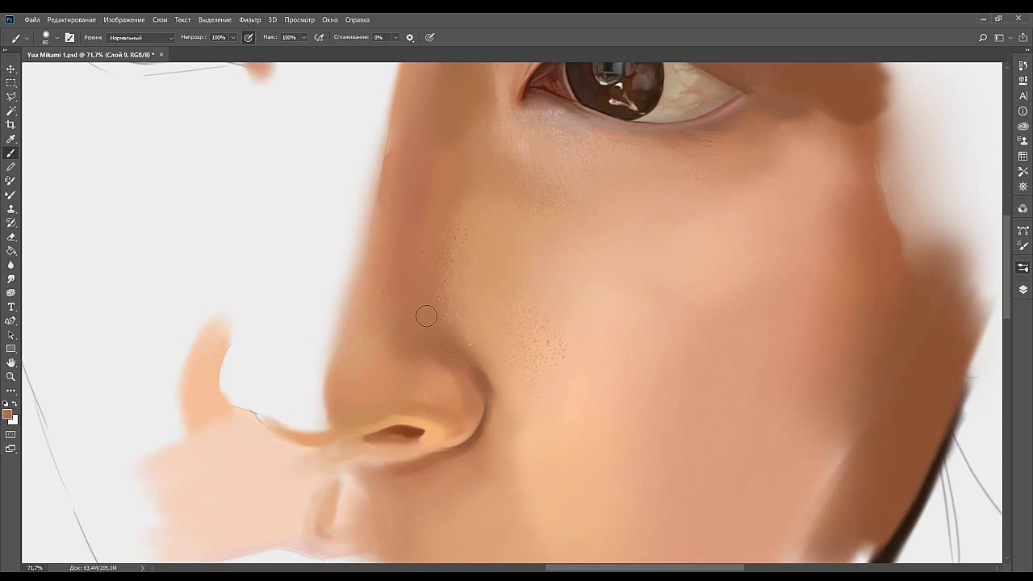
# Soften the pores along the side of the nose with sampled skin tones at brush size 100, and switch to the textured brush.
pyautogui.moveTo(413, 289); pyautogui.dragTo(454, 328)
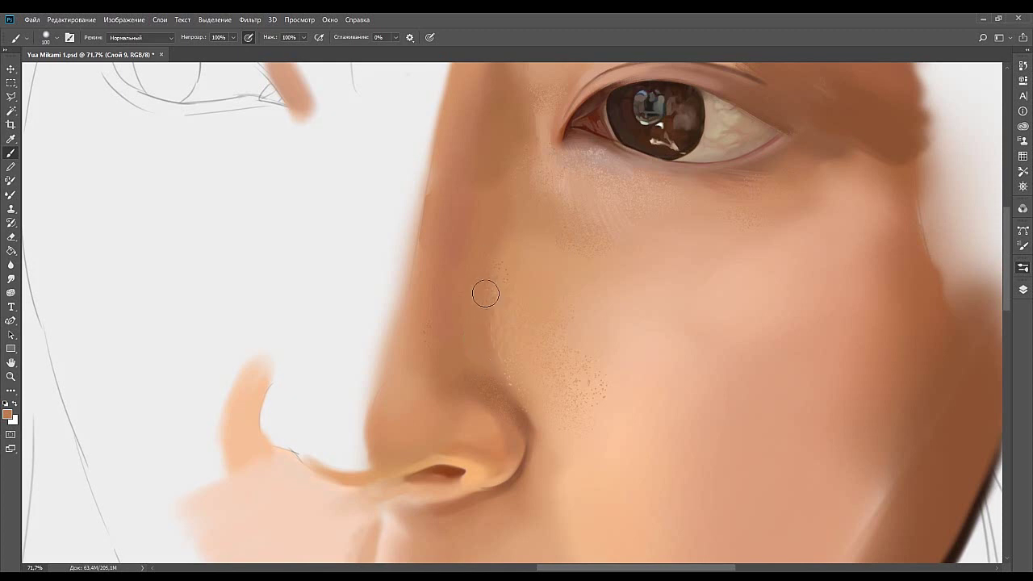
pyautogui.keyDown('alt'); pyautogui.click(478, 358); pyautogui.keyUp('alt')
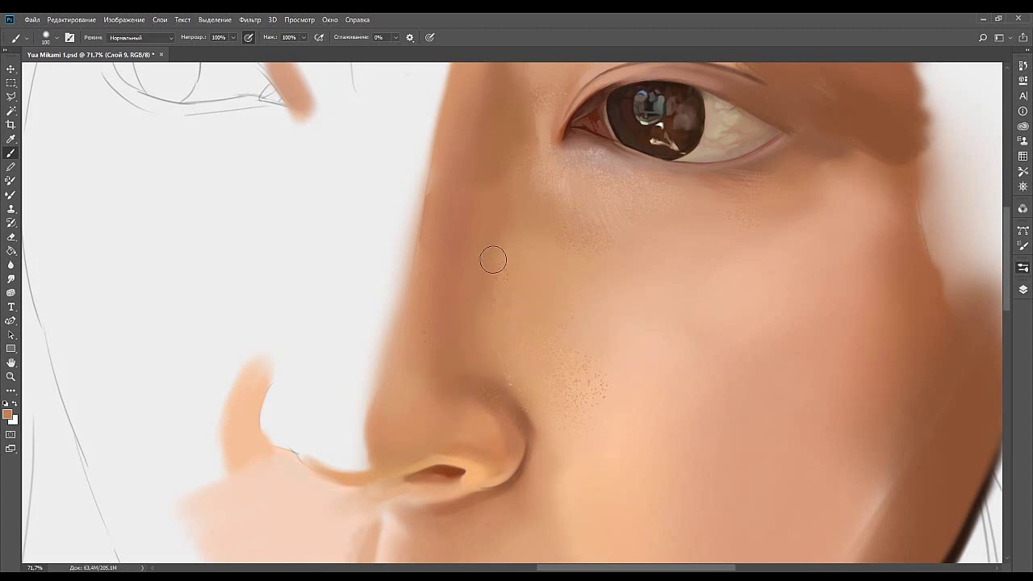
pyautogui.click(833, 373)
pyautogui.click(928, 407)
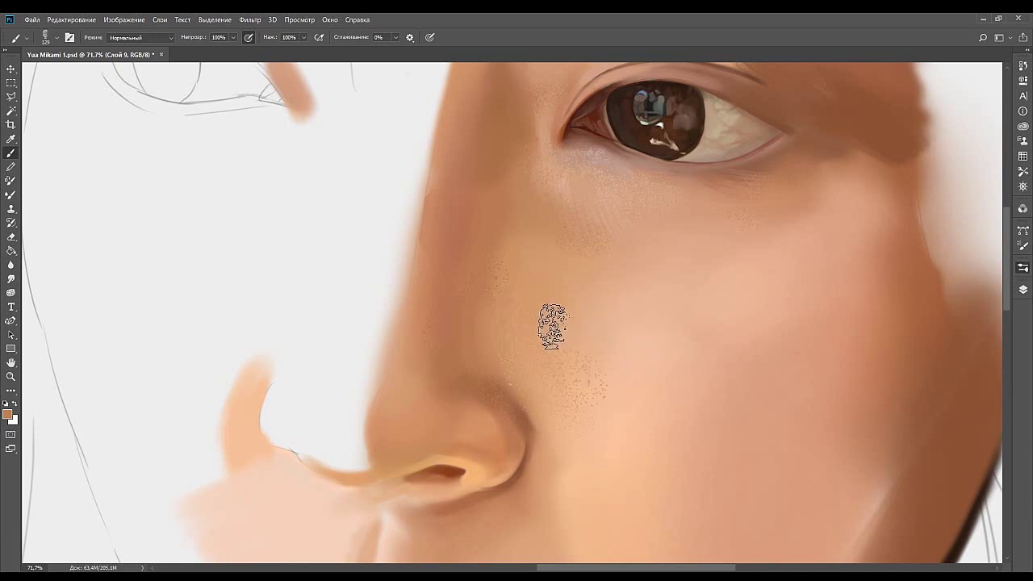
# Try textured brush strokes at size 129 on the cheek and the side of the nose.
pyautogui.moveTo(562, 327); pyautogui.dragTo(627, 332)
pyautogui.hotkey('ctrl', 'z')
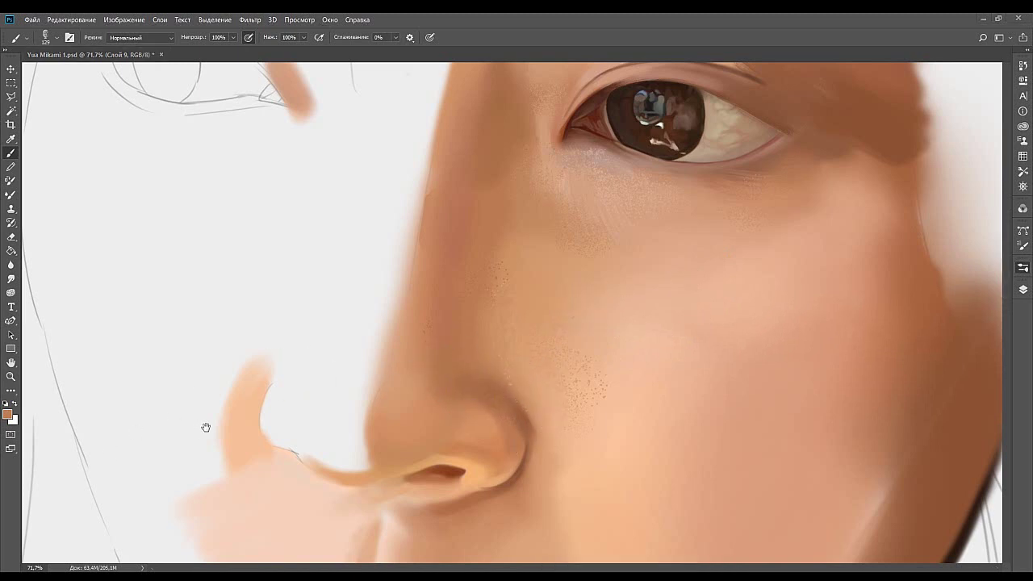
pyautogui.moveTo(462, 399); pyautogui.dragTo(515, 347)
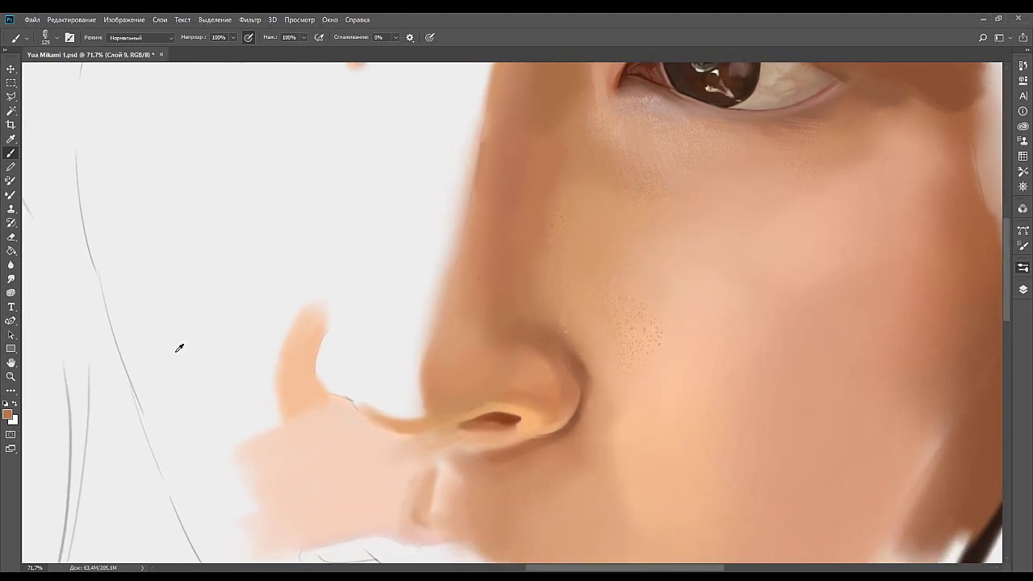
pyautogui.moveTo(526, 362); pyautogui.dragTo(462, 365)
pyautogui.hotkey('ctrl', 'z')
# Paint overlapping dark reddish-brown strokes along the inner part of the eyebrow above the eye with the textured brush at size 50.
pyautogui.press('[')
pyautogui.press('[')
pyautogui.moveTo(545, 275)
pyautogui.mouseDown()
pyautogui.moveTo(491, 341)
pyautogui.moveTo(466, 399)
pyautogui.mouseUp()
pyautogui.moveTo(541, 201); pyautogui.dragTo(470, 257)
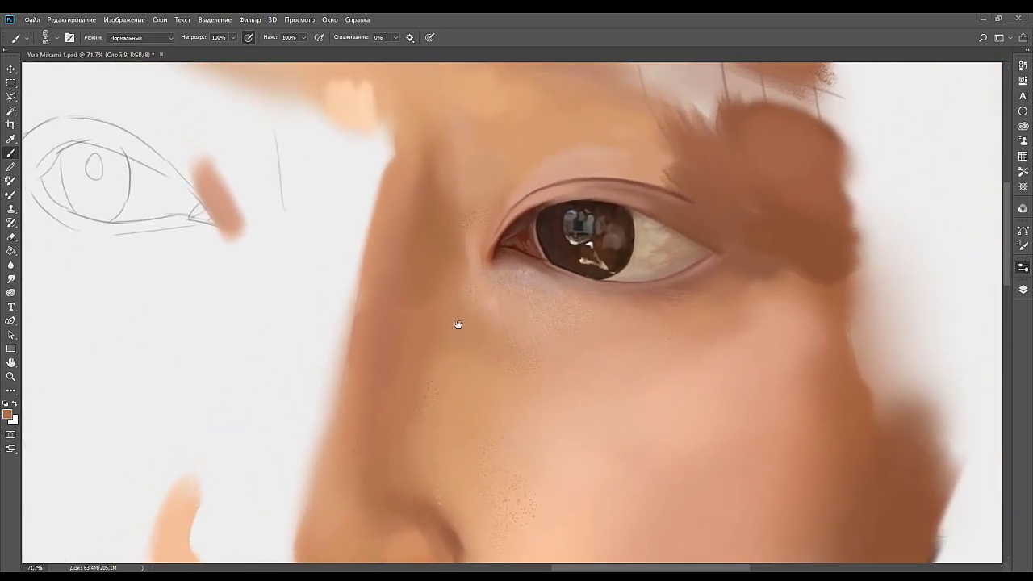
pyautogui.moveTo(456, 326); pyautogui.dragTo(381, 353)
pyautogui.moveTo(553, 279); pyautogui.dragTo(554, 306)
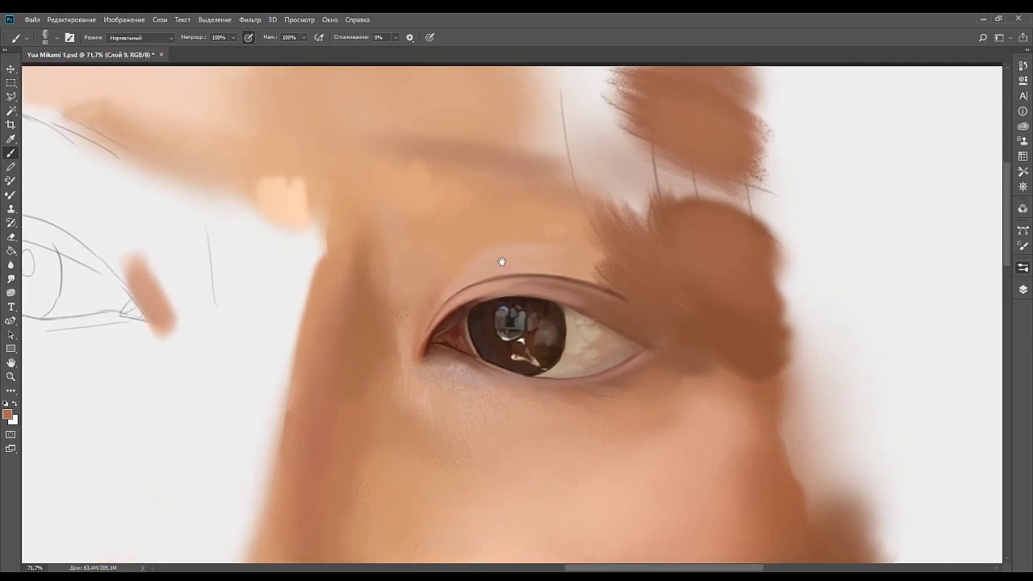
pyautogui.moveTo(502, 260); pyautogui.dragTo(495, 306)
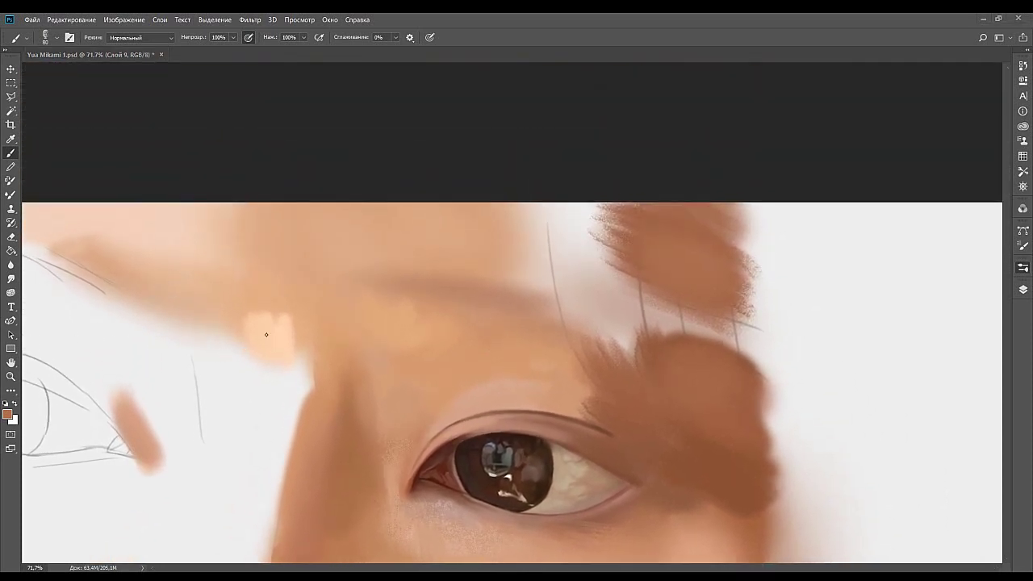
pyautogui.moveTo(600, 300); pyautogui.dragTo(540, 256)
pyautogui.moveTo(477, 254)
pyautogui.mouseDown()
pyautogui.moveTo(668, 308)
pyautogui.moveTo(540, 246)
pyautogui.mouseUp()
pyautogui.press('[')
pyautogui.press('[')
pyautogui.press('[')
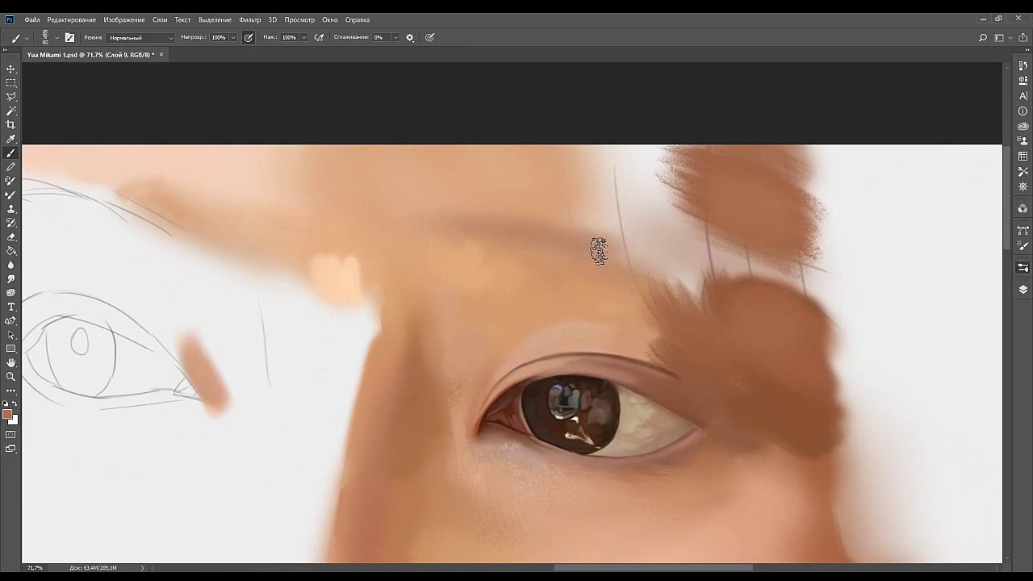
pyautogui.moveTo(590, 281); pyautogui.dragTo(517, 244)
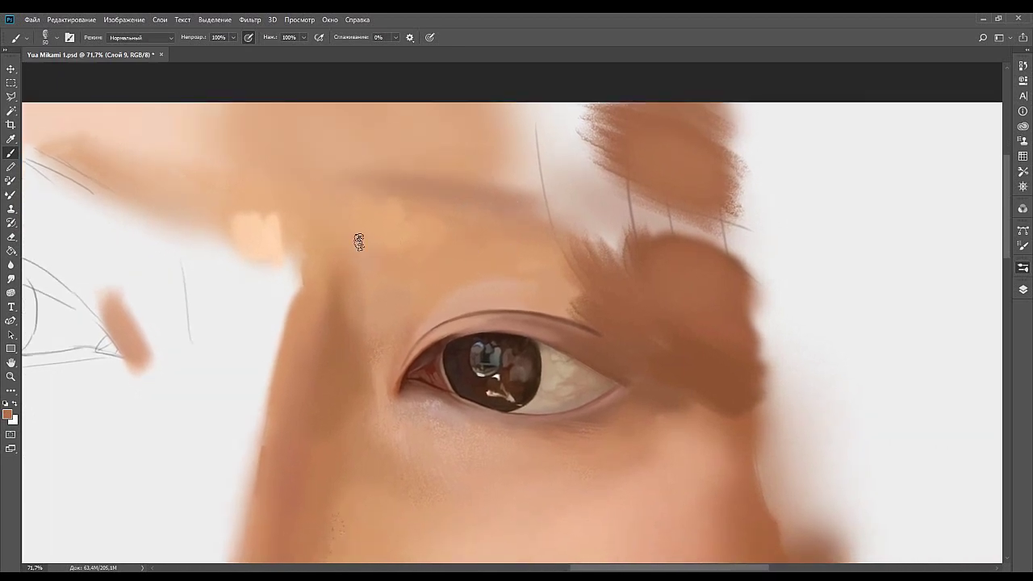
pyautogui.moveTo(438, 215); pyautogui.dragTo(470, 237)
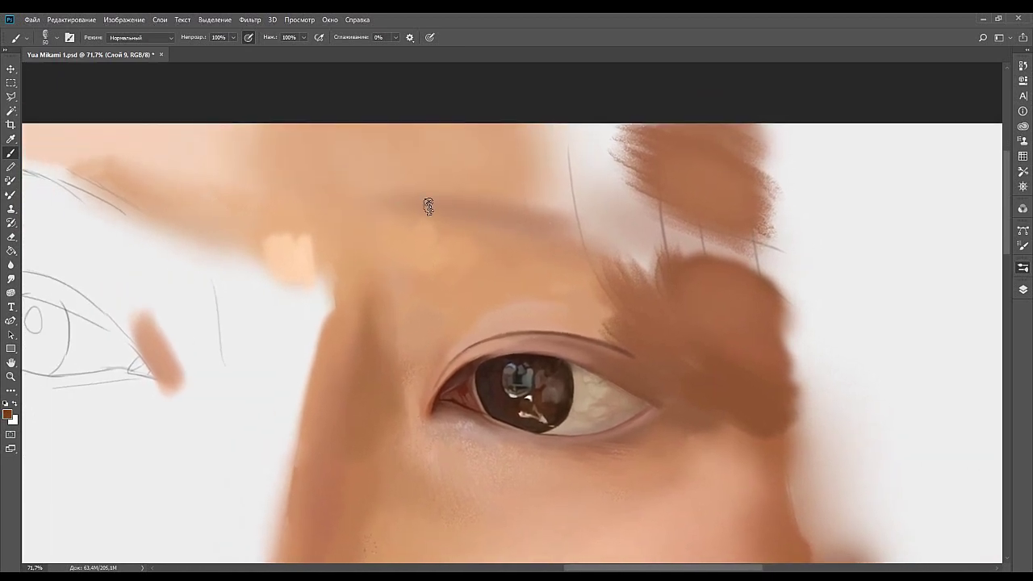
pyautogui.moveTo(415, 198)
pyautogui.mouseDown()
pyautogui.moveTo(524, 225)
pyautogui.moveTo(595, 224)
pyautogui.mouseUp()
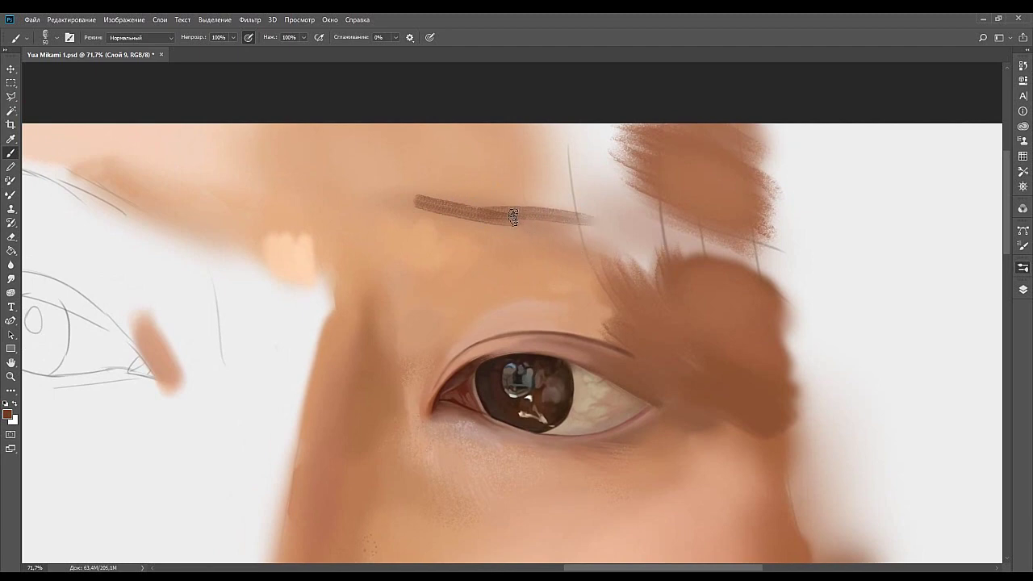
pyautogui.hotkey('ctrl', 'z')
pyautogui.moveTo(449, 208); pyautogui.dragTo(566, 226)
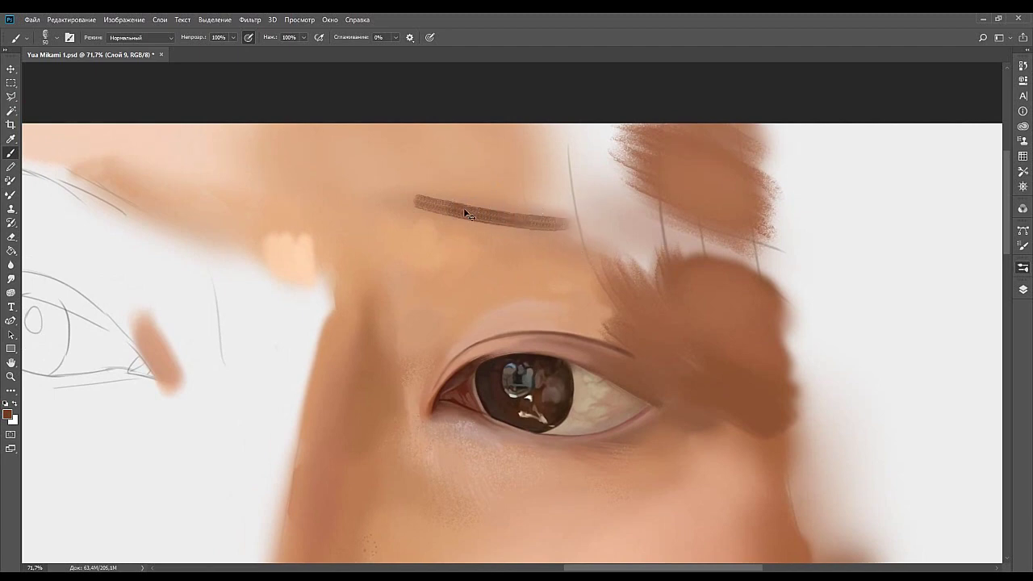
pyautogui.hotkey('ctrl', 'z')
pyautogui.moveTo(484, 212); pyautogui.dragTo(574, 216)
pyautogui.hotkey('ctrl', 'z')
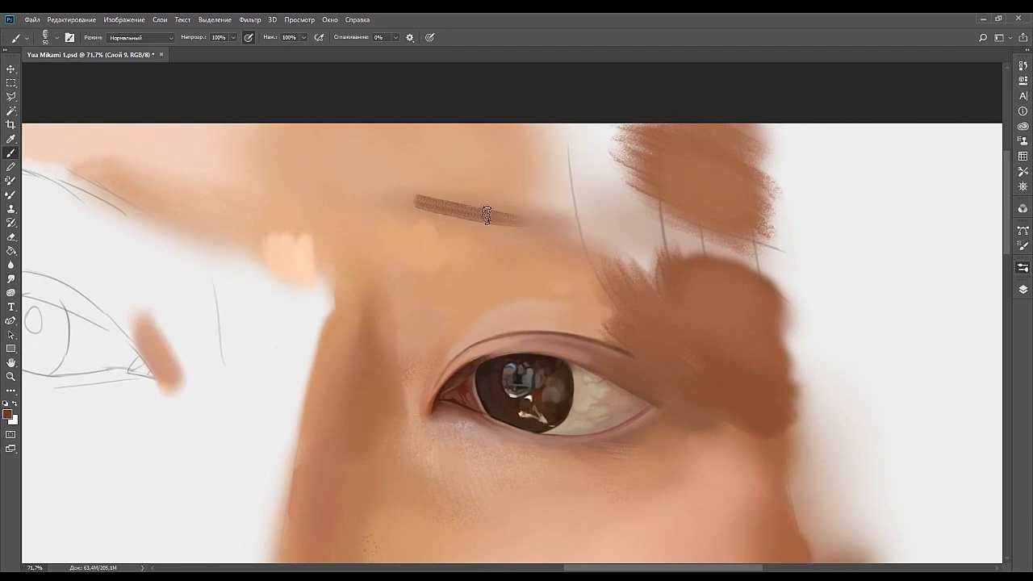
pyautogui.moveTo(439, 201); pyautogui.dragTo(584, 211)
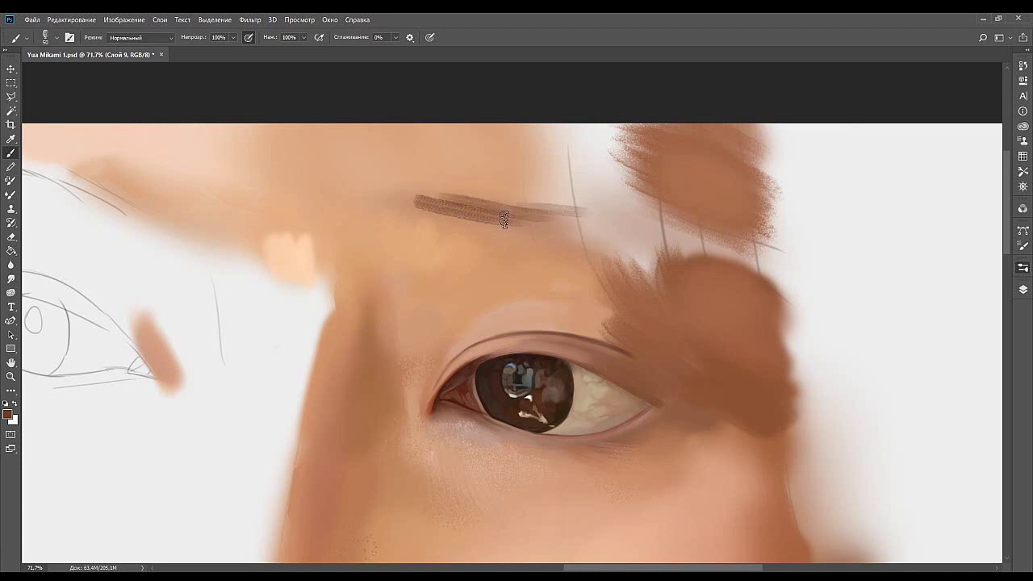
# Lay textured dark brown strokes along the outer eyebrow between the two brown patches with the brush at size 70.
pyautogui.keyDown('alt'); pyautogui.click(428, 221); pyautogui.keyUp('alt')
pyautogui.moveTo(426, 229); pyautogui.dragTo(334, 226)
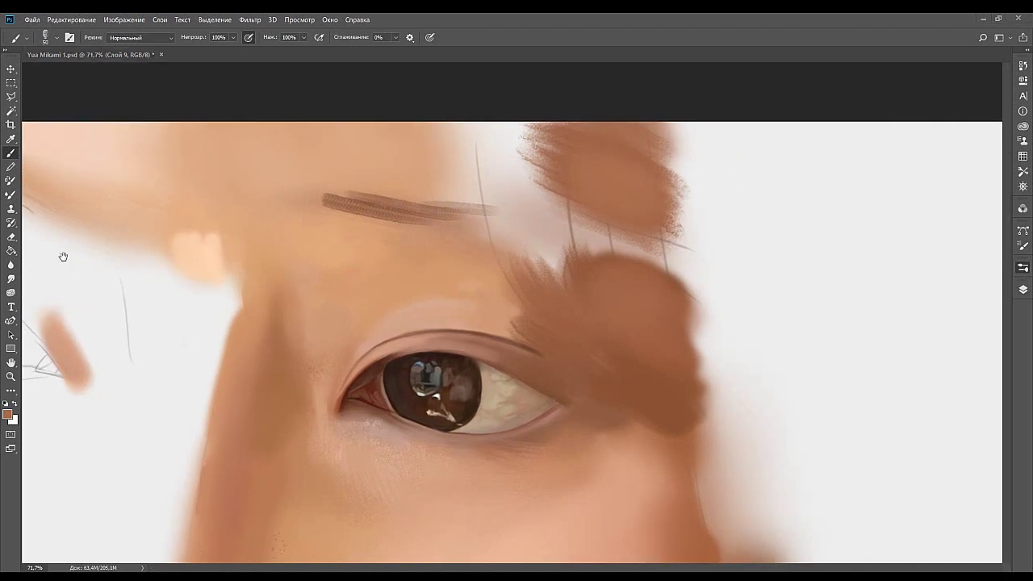
pyautogui.click(662, 260)
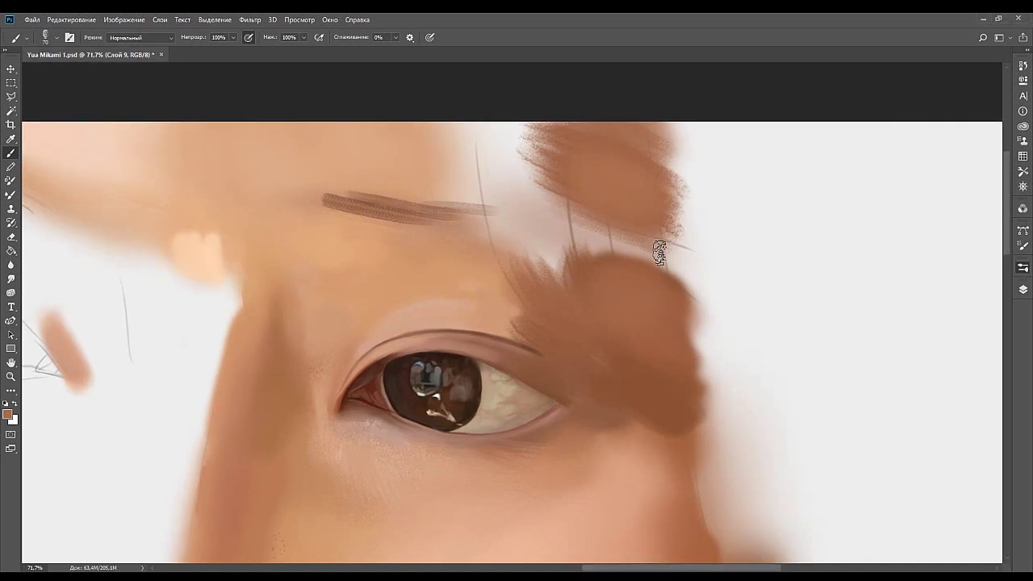
pyautogui.moveTo(674, 240); pyautogui.dragTo(561, 228)
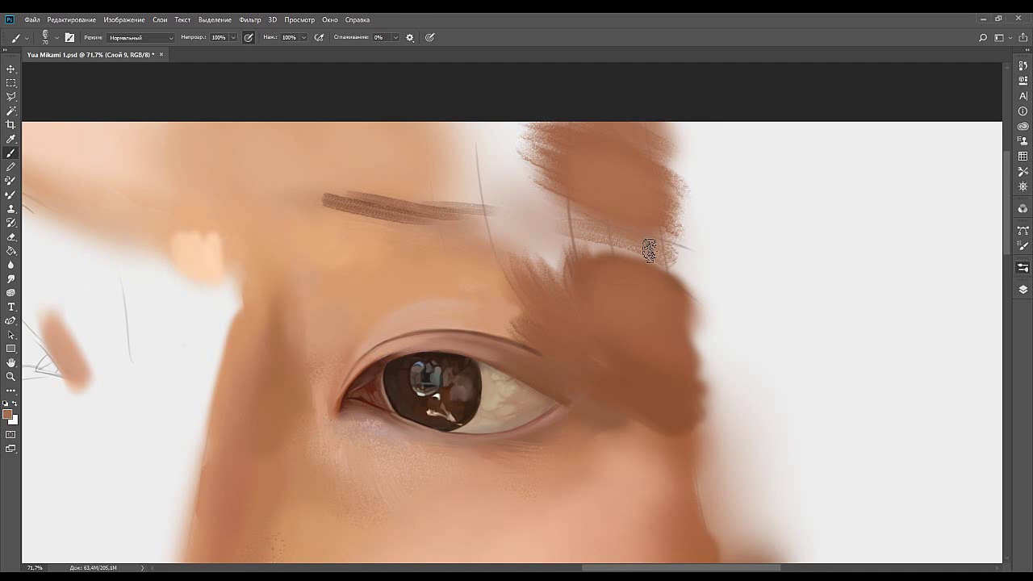
pyautogui.keyDown('alt'); pyautogui.click(165, 148); pyautogui.keyUp('alt')
pyautogui.moveTo(671, 263); pyautogui.dragTo(585, 231)
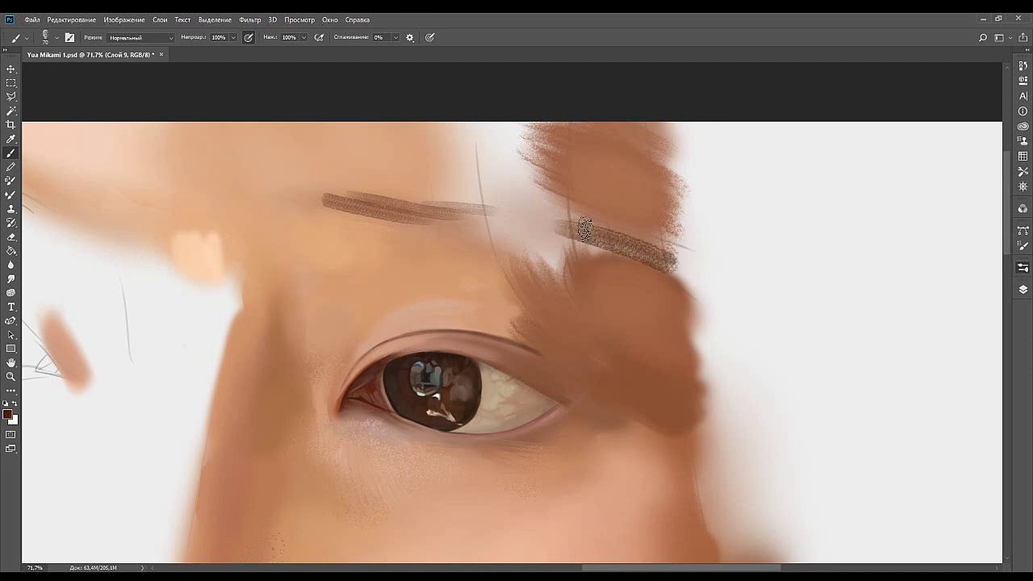
pyautogui.moveTo(660, 260); pyautogui.dragTo(576, 254)
pyautogui.hotkey('ctrl', 'z')
# Paint a darker stroke along the lower edge of the outer eyebrow with a different brush at size 60.
pyautogui.click(933, 396)
pyautogui.press('[')
pyautogui.press('[')
pyautogui.press('[')
pyautogui.press('[')
pyautogui.moveTo(665, 262)
pyautogui.mouseDown()
pyautogui.moveTo(526, 237)
pyautogui.moveTo(610, 254)
pyautogui.mouseUp()
pyautogui.hotkey('ctrl', 'z')
pyautogui.press('[')
pyautogui.hotkey('ctrl', 'z')
pyautogui.moveTo(558, 233); pyautogui.dragTo(634, 261)
# Extend the inner end of the outer eyebrow strokes with short strokes in sampled browns at brush size 60.
pyautogui.keyDown('alt'); pyautogui.click(622, 263); pyautogui.keyUp('alt')
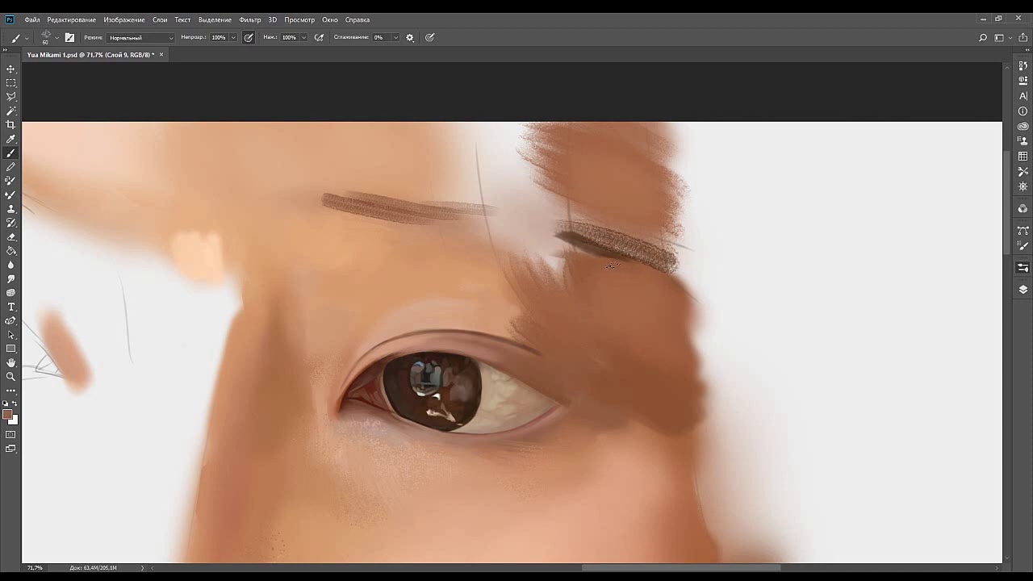
pyautogui.moveTo(559, 241)
pyautogui.mouseDown()
pyautogui.moveTo(601, 267)
pyautogui.moveTo(517, 233)
pyautogui.moveTo(598, 242)
pyautogui.mouseUp()
pyautogui.keyDown('alt'); pyautogui.click(597, 253); pyautogui.keyUp('alt')
pyautogui.moveTo(542, 224)
pyautogui.mouseDown()
pyautogui.moveTo(610, 244)
pyautogui.moveTo(552, 217)
pyautogui.mouseUp()
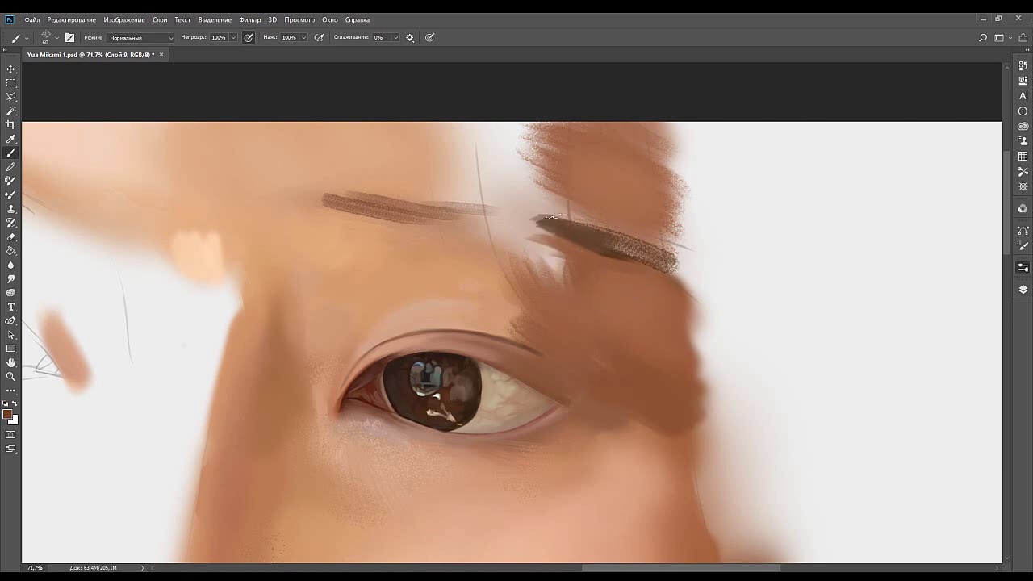
# Extend the inner end of the outer eyebrow toward the inner brow strokes with dark brown strokes at brush size 60.
pyautogui.moveTo(613, 234)
pyautogui.mouseDown()
pyautogui.moveTo(532, 213)
pyautogui.moveTo(537, 203)
pyautogui.mouseUp()
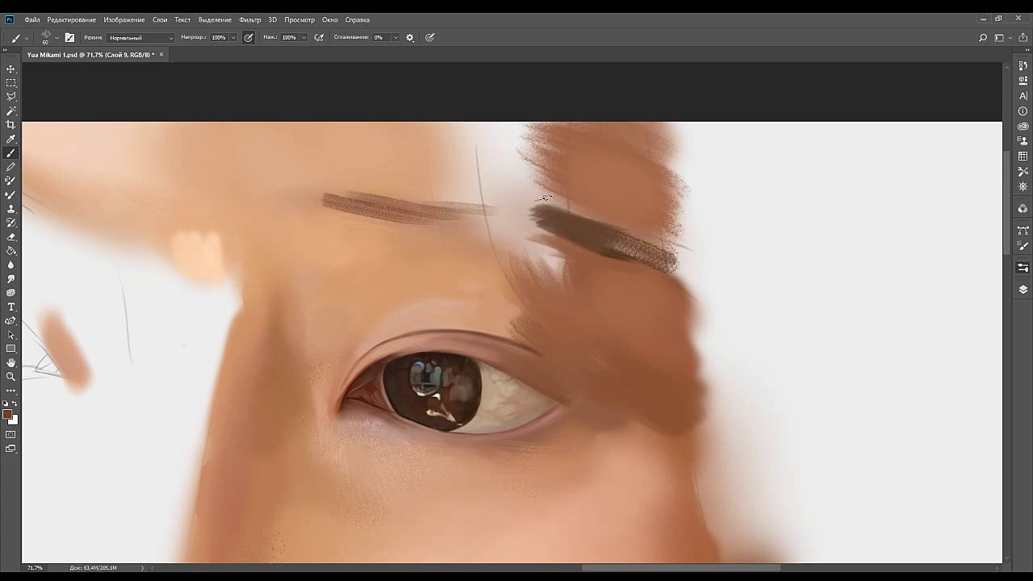
pyautogui.moveTo(601, 234)
pyautogui.mouseDown()
pyautogui.moveTo(474, 197)
pyautogui.moveTo(497, 208)
pyautogui.moveTo(484, 214)
pyautogui.mouseUp()
pyautogui.moveTo(565, 218); pyautogui.dragTo(533, 266)
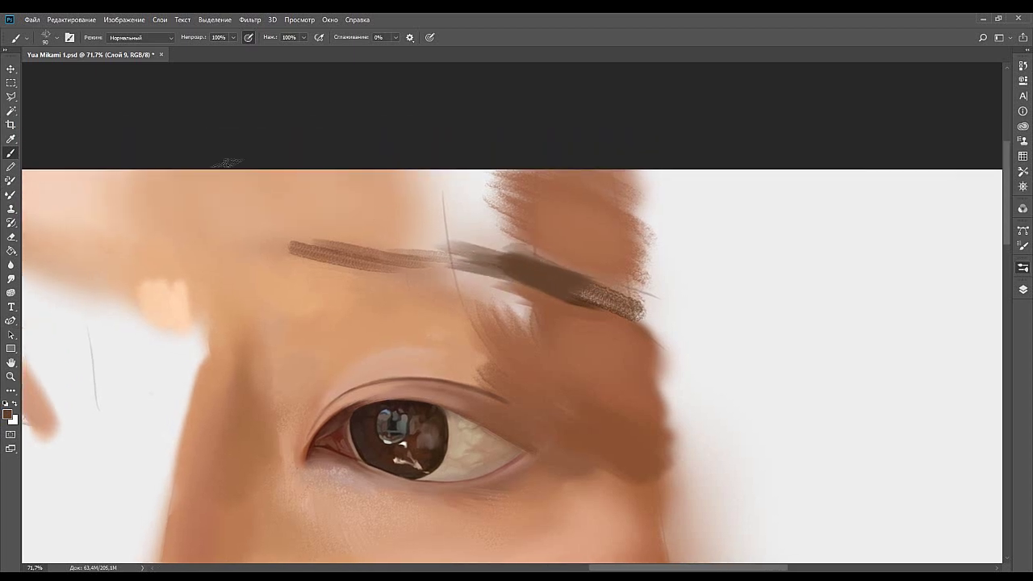
# Paint dark brown strokes flaring upward from the thickest part of the outer eyebrow onto the upper brown patch, sampling nearby browns.
pyautogui.moveTo(557, 263); pyautogui.dragTo(522, 200)
pyautogui.hotkey('ctrl', 'z')
pyautogui.moveTo(555, 266)
pyautogui.mouseDown()
pyautogui.moveTo(526, 219)
pyautogui.moveTo(599, 283)
pyautogui.moveTo(646, 292)
pyautogui.mouseUp()
pyautogui.keyDown('alt'); pyautogui.click(570, 268); pyautogui.keyUp('alt')
pyautogui.keyDown('alt'); pyautogui.click(581, 261); pyautogui.keyUp('alt')
pyautogui.keyDown('alt'); pyautogui.click(560, 269); pyautogui.keyUp('alt')
pyautogui.hotkey('ctrl', 'z')
# Extend the outer eyebrow's tail past the edge of the brown patch with thin dark strokes, reducing the brush size to 40.
pyautogui.press('[')
pyautogui.press('[')
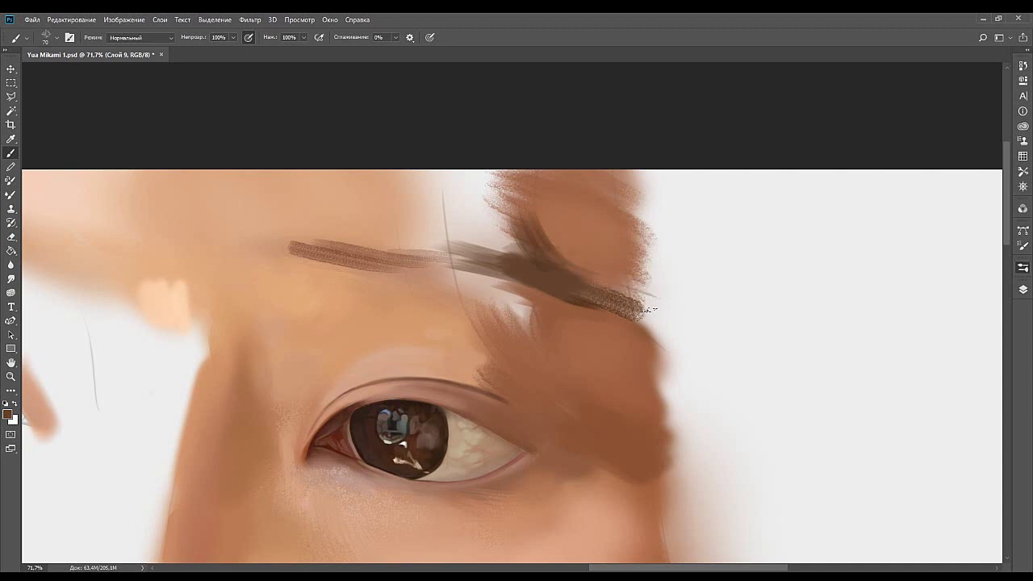
pyautogui.moveTo(582, 281); pyautogui.dragTo(649, 311)
pyautogui.hotkey('ctrl', 'z')
pyautogui.moveTo(587, 279); pyautogui.dragTo(648, 312)
pyautogui.hotkey('ctrl', 'z')
pyautogui.hotkey('ctrl', 'z')
pyautogui.moveTo(595, 280); pyautogui.dragTo(645, 305)
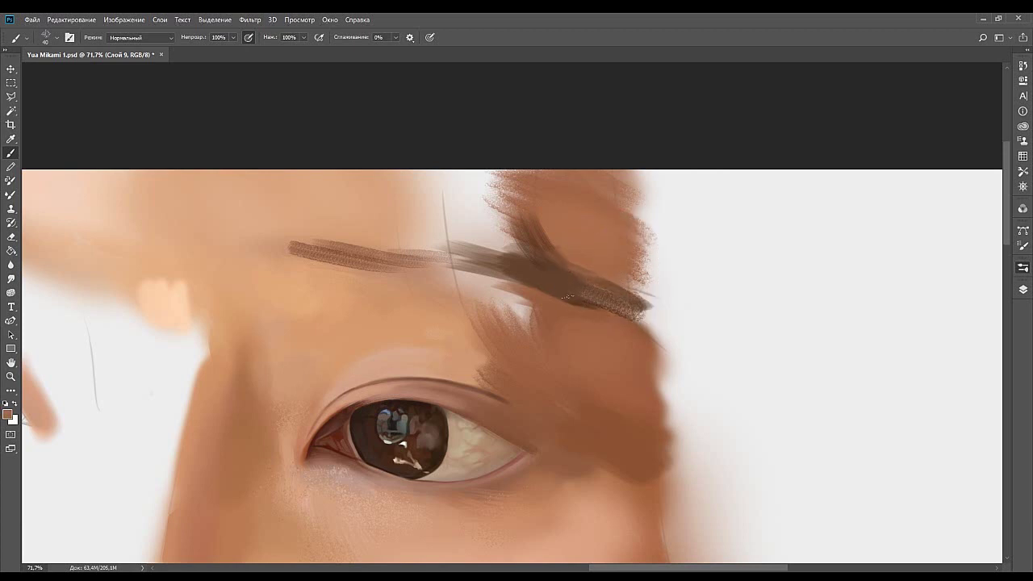
# Smooth the grainy tail of the outer eyebrow with sampled browns at brush size 80.
pyautogui.keyDown('alt'); pyautogui.click(637, 297); pyautogui.keyUp('alt')
pyautogui.press(']')
pyautogui.press(']')
pyautogui.press(']')
pyautogui.press(']')
pyautogui.moveTo(610, 297)
pyautogui.mouseDown()
pyautogui.moveTo(647, 315)
pyautogui.moveTo(623, 307)
pyautogui.moveTo(634, 303)
pyautogui.mouseUp()
pyautogui.keyDown('alt'); pyautogui.click(629, 330); pyautogui.keyUp('alt')
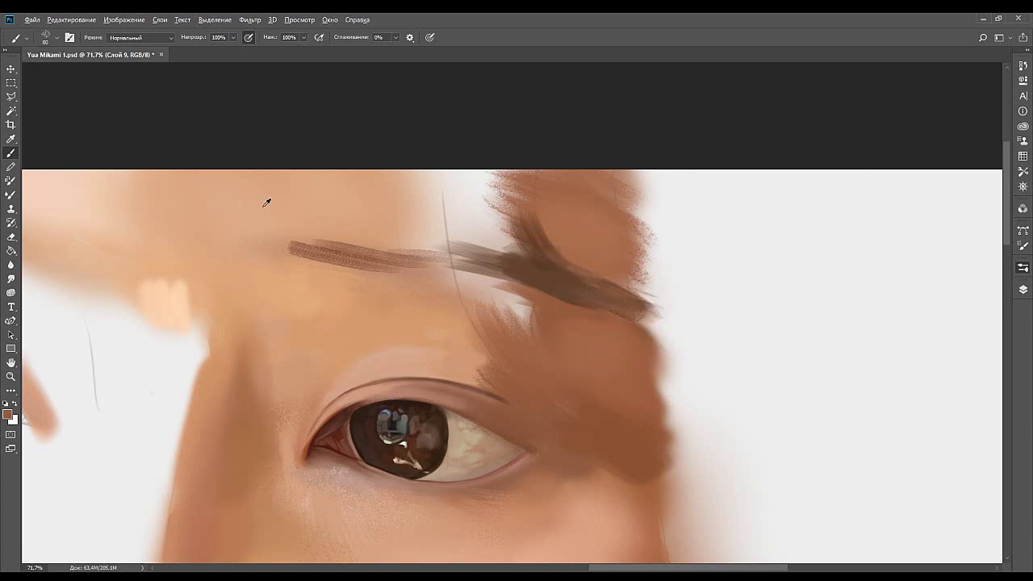
# Paint a dark reddish-brown stroke along the lower edge of the outer eyebrow down to its tail at brush size 80.
pyautogui.keyDown('alt'); pyautogui.click(130, 166); pyautogui.keyUp('alt')
pyautogui.moveTo(518, 289); pyautogui.dragTo(598, 311)
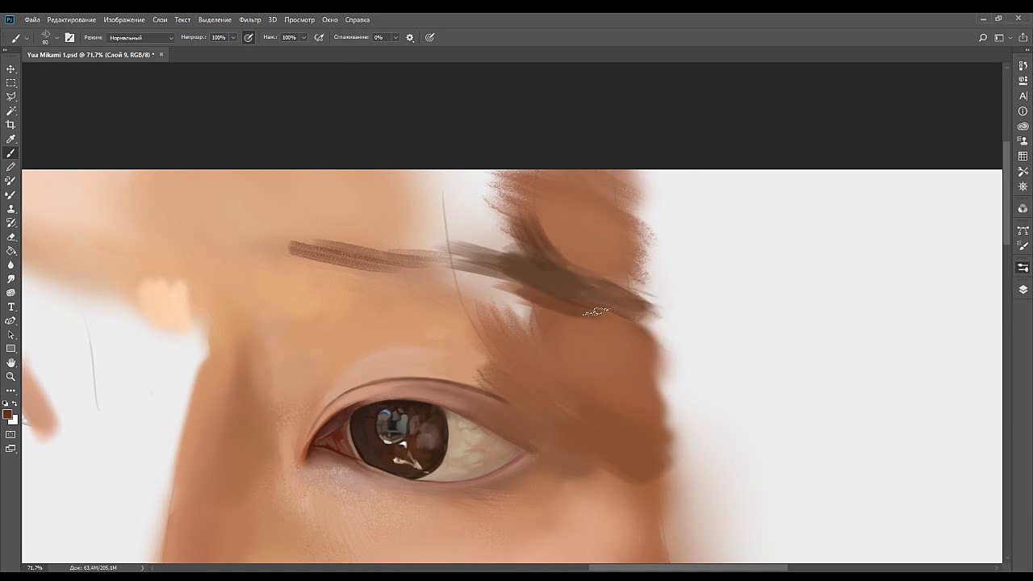
pyautogui.hotkey('ctrl', 'z')
pyautogui.moveTo(533, 294); pyautogui.dragTo(598, 311)
pyautogui.moveTo(538, 289)
pyautogui.mouseDown()
pyautogui.moveTo(660, 328)
pyautogui.moveTo(611, 317)
pyautogui.moveTo(660, 336)
pyautogui.mouseUp()
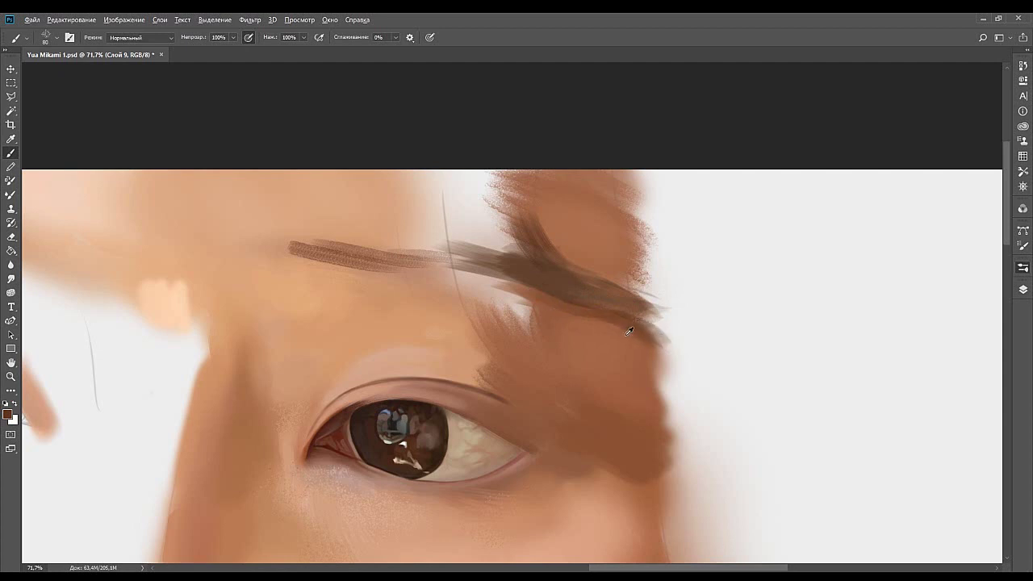
# Blend the lower edge and tail of the outer eyebrow into the brown patch with strokes in sampled browns.
pyautogui.keyDown('alt'); pyautogui.click(618, 310); pyautogui.keyUp('alt')
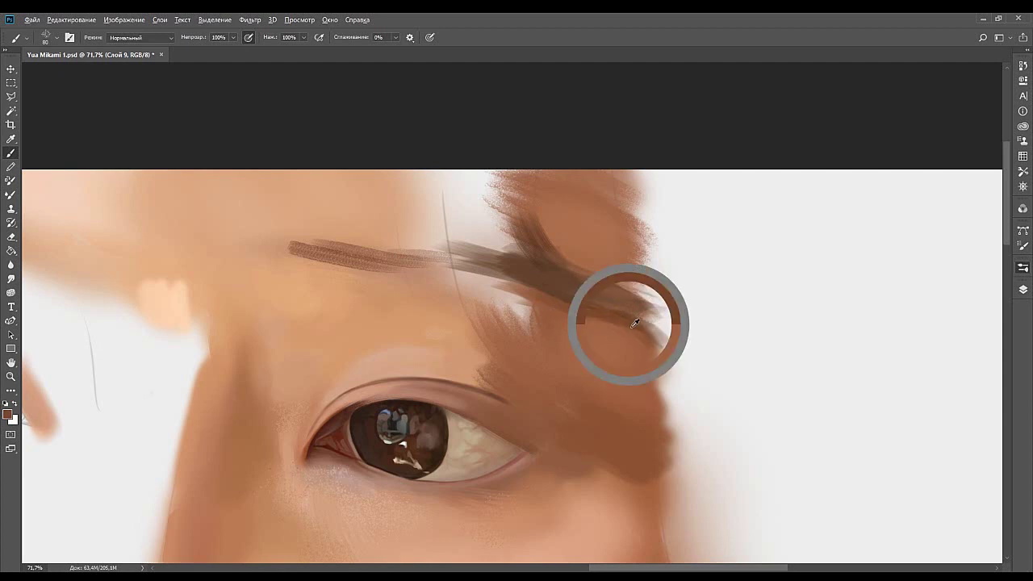
pyautogui.keyDown('alt'); pyautogui.click(587, 312); pyautogui.keyUp('alt')
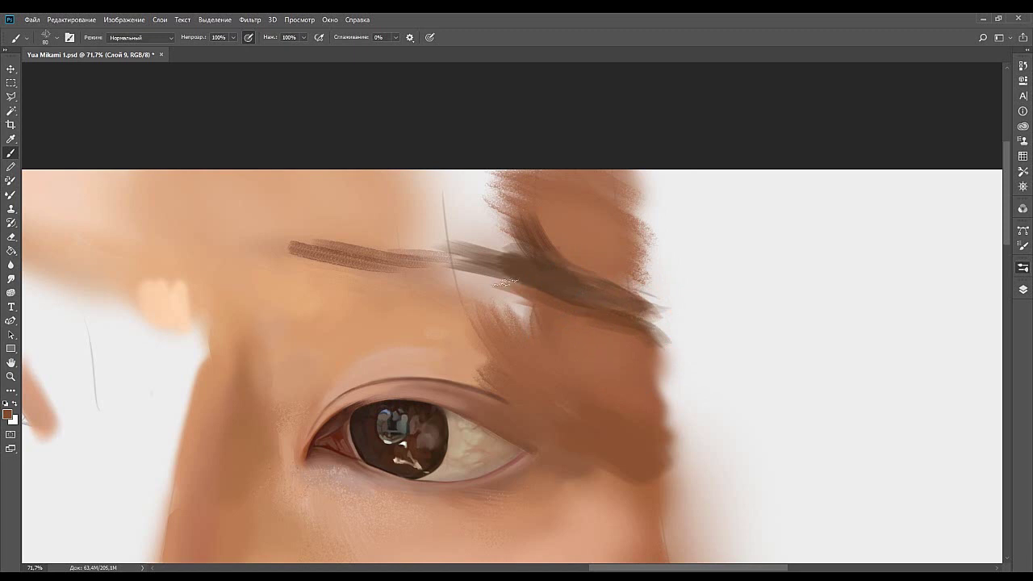
pyautogui.moveTo(502, 287); pyautogui.dragTo(575, 317)
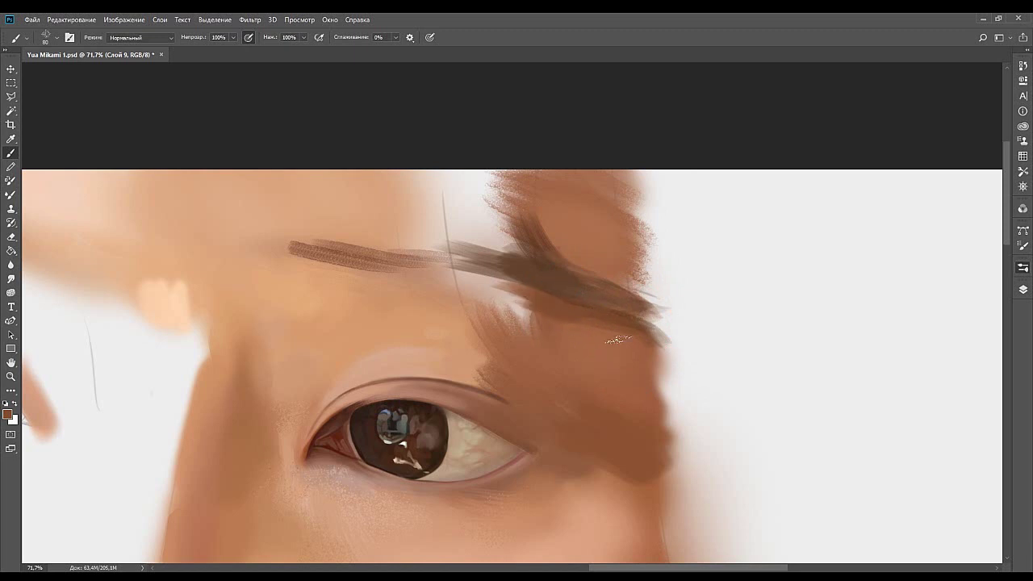
pyautogui.keyDown('alt'); pyautogui.click(643, 327); pyautogui.keyUp('alt')
pyautogui.moveTo(657, 328); pyautogui.dragTo(637, 317)
# Reduce the brush size to 50 and sample a pinkish skin tone above the upper eyelid.
pyautogui.moveTo(513, 345); pyautogui.dragTo(618, 236)
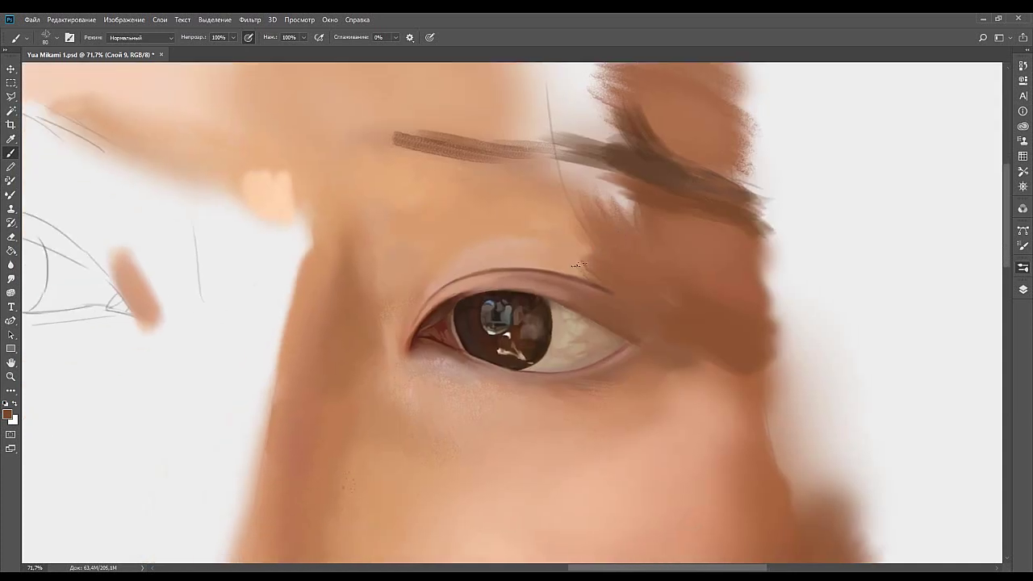
pyautogui.press('[')
pyautogui.press('[')
pyautogui.press('[')
pyautogui.moveTo(587, 314)
pyautogui.mouseDown()
pyautogui.moveTo(564, 271)
pyautogui.moveTo(604, 290)
pyautogui.mouseUp()
pyautogui.keyDown('alt'); pyautogui.click(492, 244); pyautogui.keyUp('alt')
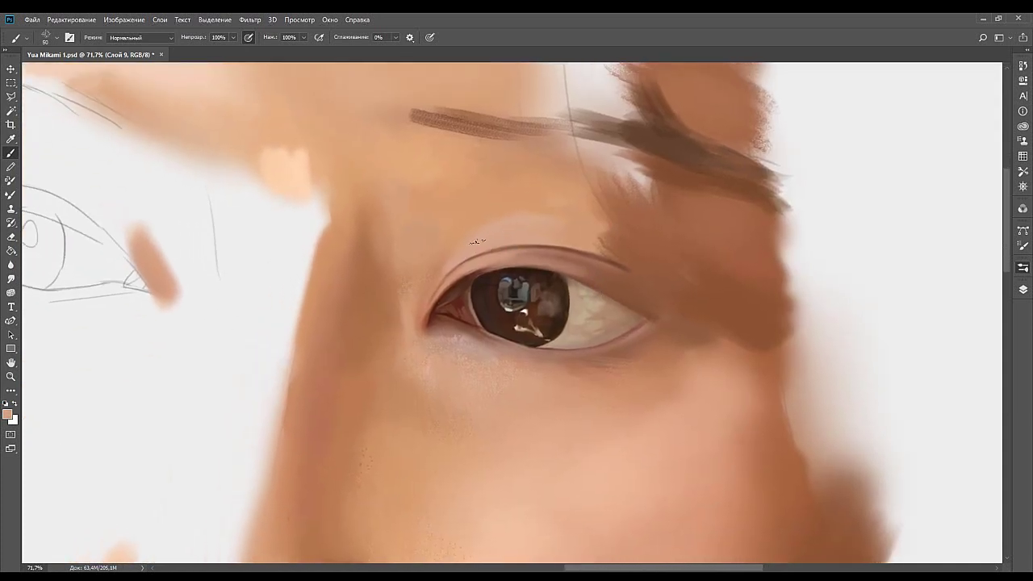
pyautogui.moveTo(635, 209); pyautogui.dragTo(586, 282)
pyautogui.moveTo(623, 179)
pyautogui.mouseDown()
pyautogui.moveTo(593, 231)
pyautogui.moveTo(641, 200)
pyautogui.moveTo(597, 249)
pyautogui.moveTo(506, 188)
pyautogui.mouseUp()
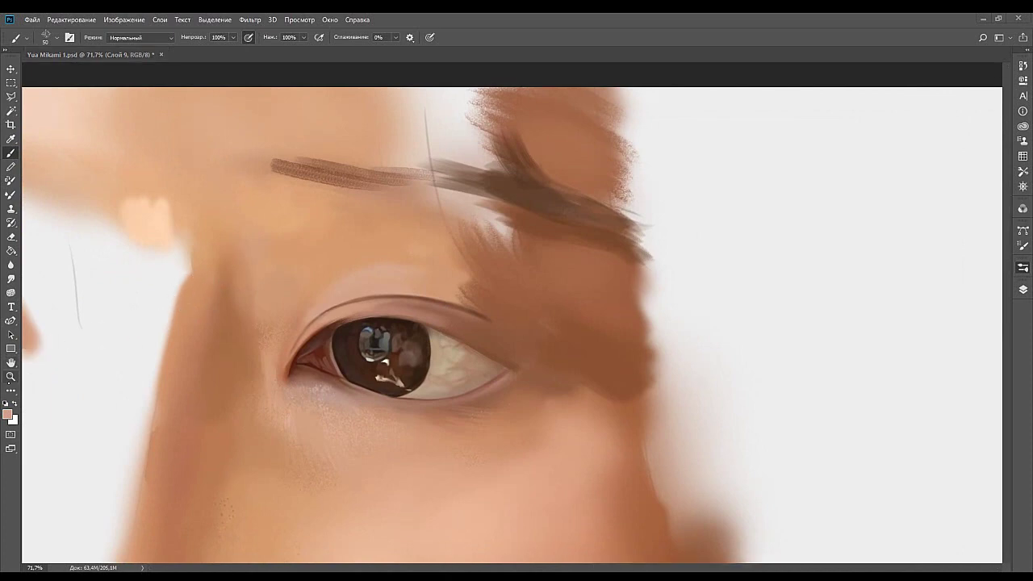
# Switch to a different brush for close work on the eye, test it below the lower lid, and reduce its size to 30.
pyautogui.press('z')
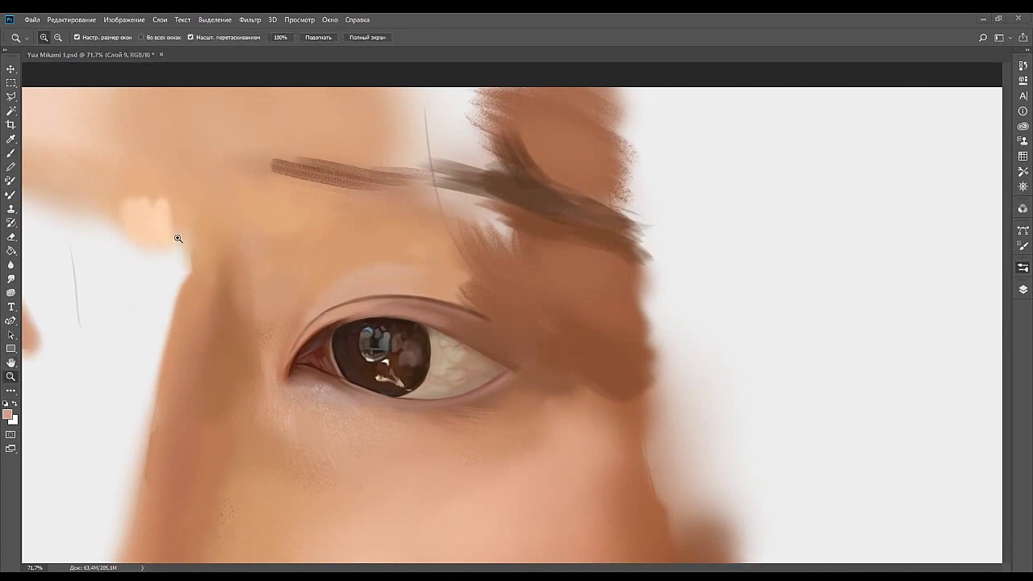
pyautogui.moveTo(418, 358); pyautogui.dragTo(536, 316)
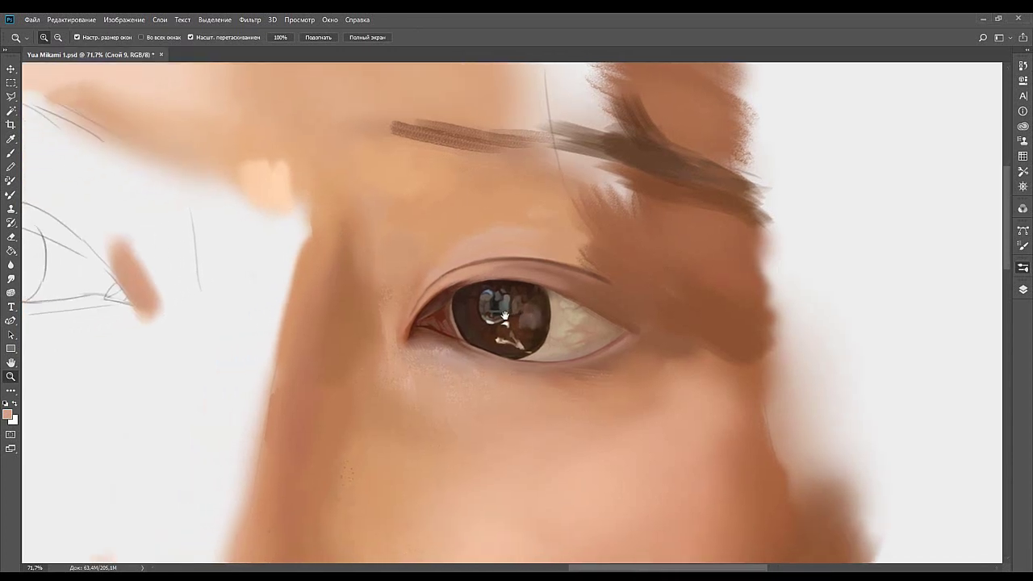
pyautogui.moveTo(476, 308); pyautogui.dragTo(557, 308)
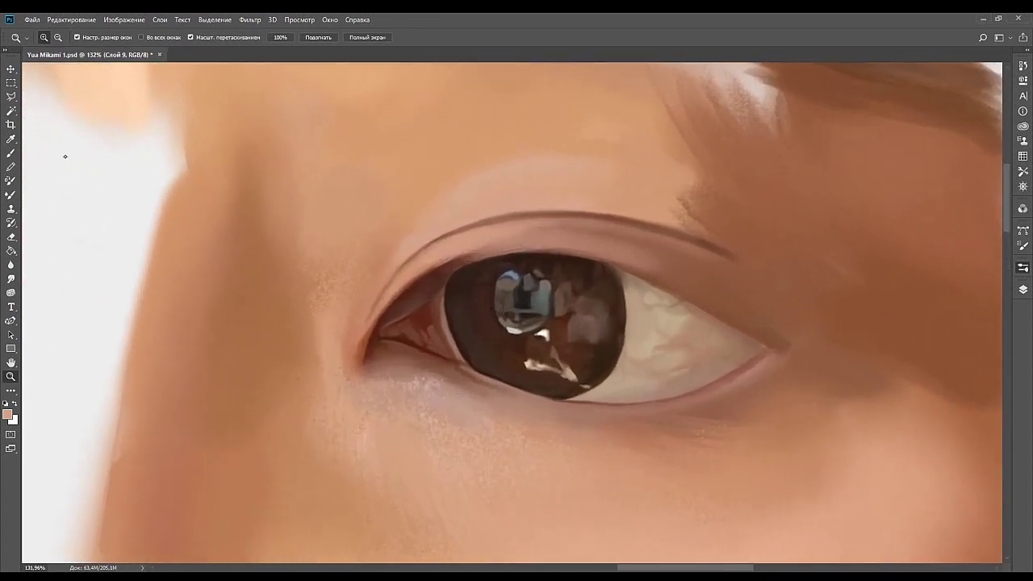
pyautogui.click(10, 152)
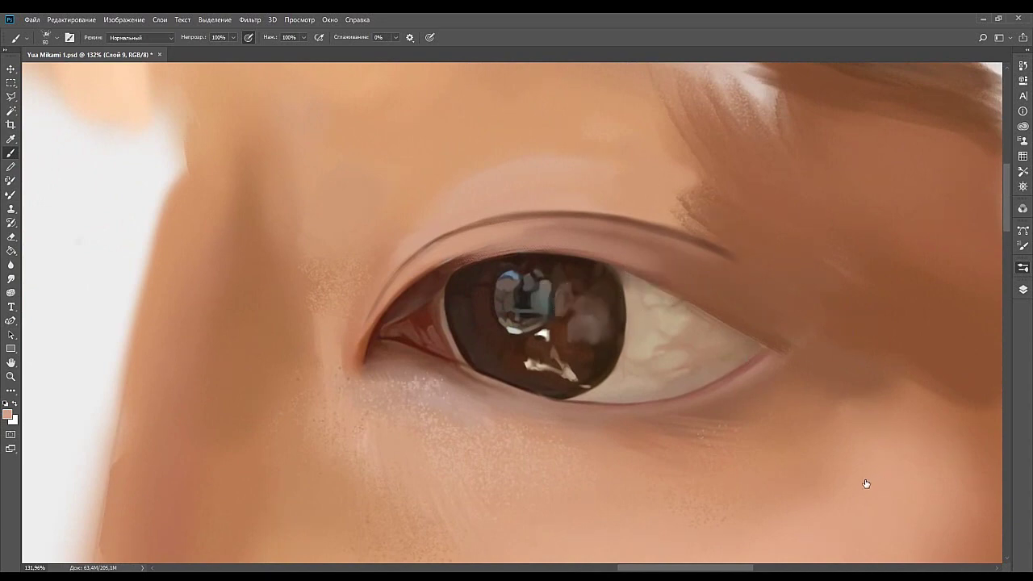
pyautogui.click(851, 449)
pyautogui.moveTo(640, 417); pyautogui.dragTo(616, 437)
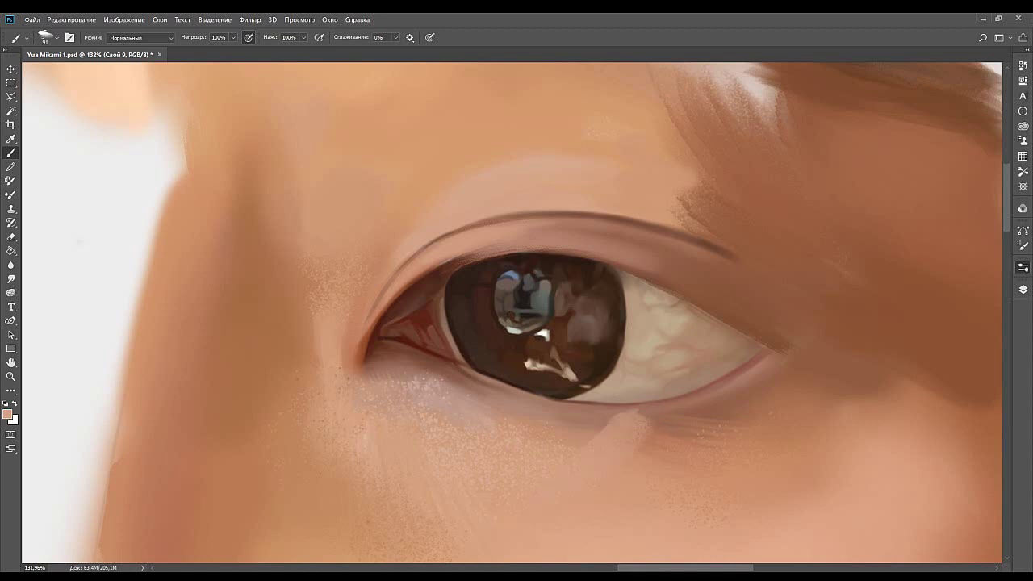
pyautogui.hotkey('ctrl', 'z')
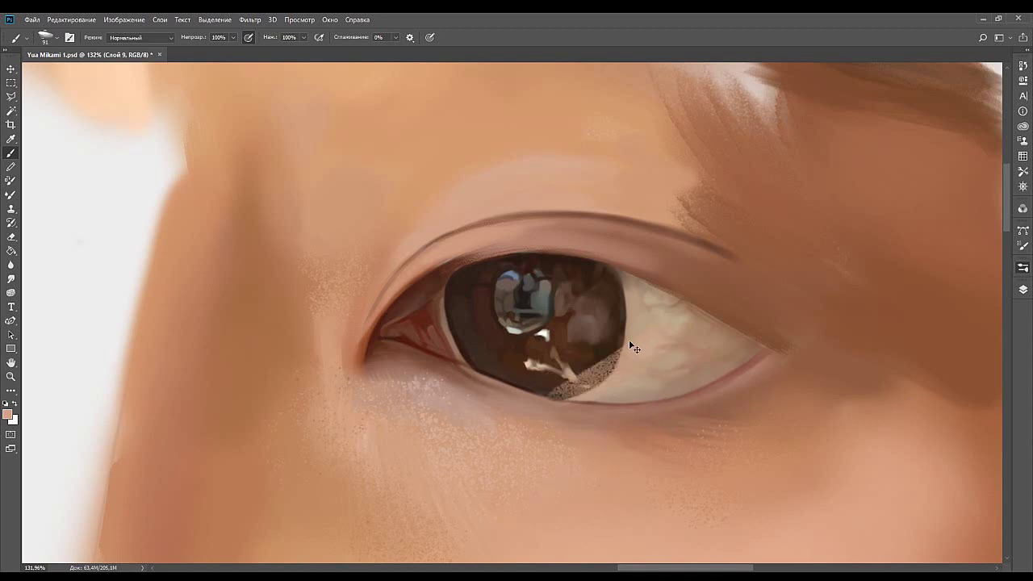
pyautogui.press('[')
pyautogui.press('[')
pyautogui.press('[')
pyautogui.press('[')
pyautogui.press('[')
pyautogui.press('[')
pyautogui.press('[')
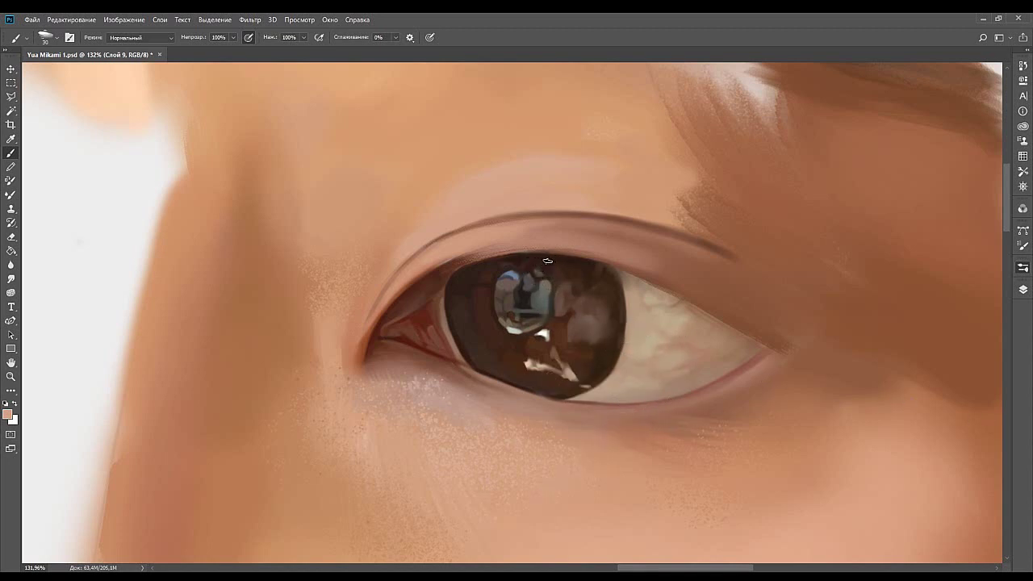
pyautogui.keyDown('alt'); pyautogui.click(475, 280); pyautogui.keyUp('alt')
pyautogui.moveTo(433, 265); pyautogui.dragTo(376, 251)
pyautogui.hotkey('ctrl', 'z')
pyautogui.hotkey('ctrl', 'z')
pyautogui.moveTo(434, 266)
pyautogui.mouseDown()
pyautogui.moveTo(393, 254)
pyautogui.moveTo(376, 267)
pyautogui.mouseUp()
pyautogui.hotkey('ctrl', 'z')
pyautogui.hotkey('ctrl', 'z')
# Create a new layer and paint thin dark curved lashes at the inner corner of the upper eyelid with brush size 10.
pyautogui.hotkey('ctrl', 'shift', 'alt', 'n')
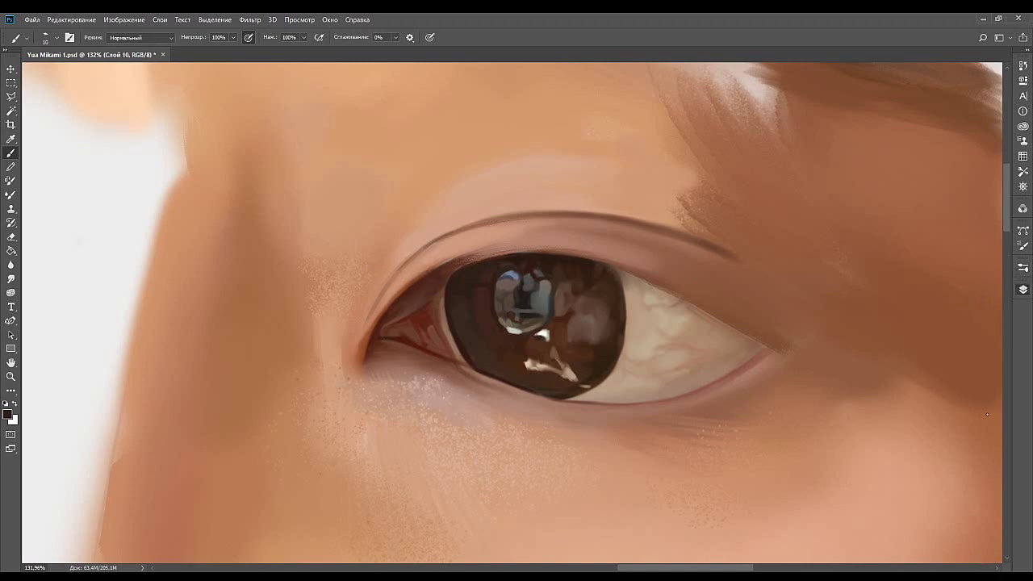
pyautogui.moveTo(487, 289); pyautogui.dragTo(535, 285)
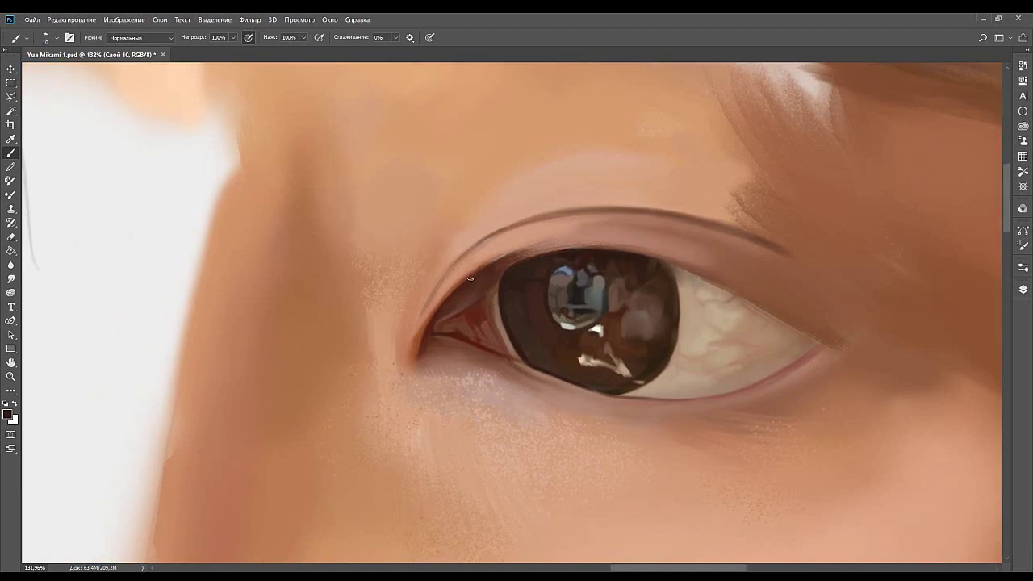
pyautogui.hotkey('ctrl', 'z')
pyautogui.hotkey('ctrl', 'z')
pyautogui.moveTo(466, 284)
pyautogui.mouseDown()
pyautogui.moveTo(428, 282)
pyautogui.moveTo(406, 263)
pyautogui.mouseUp()
pyautogui.hotkey('ctrl', 'z')
pyautogui.moveTo(495, 267); pyautogui.dragTo(413, 272)
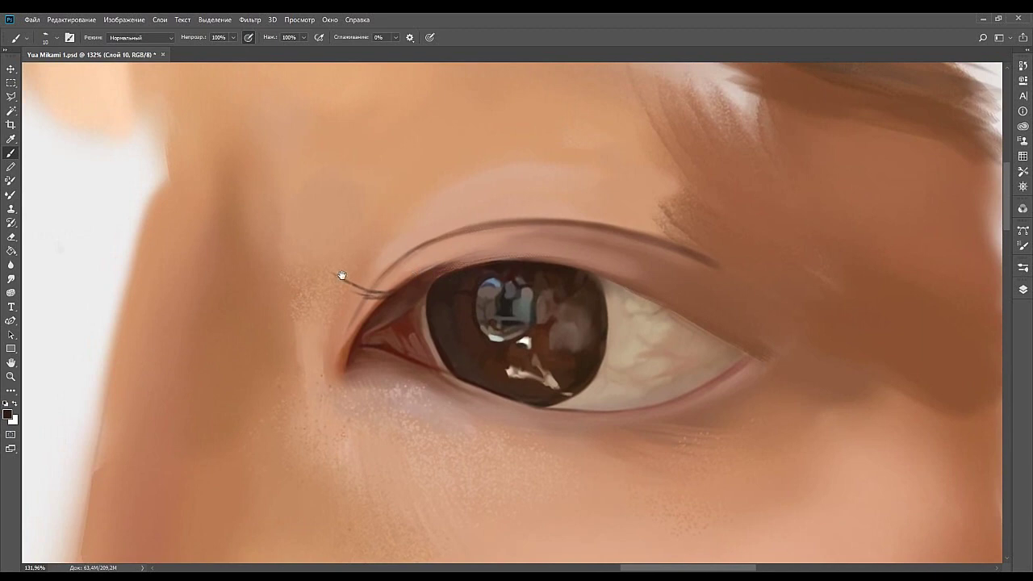
# Add a short thin lash on the upper lid above the iris and another below the lower lid in a sampled dark reddish brown.
pyautogui.moveTo(506, 258); pyautogui.dragTo(442, 263)
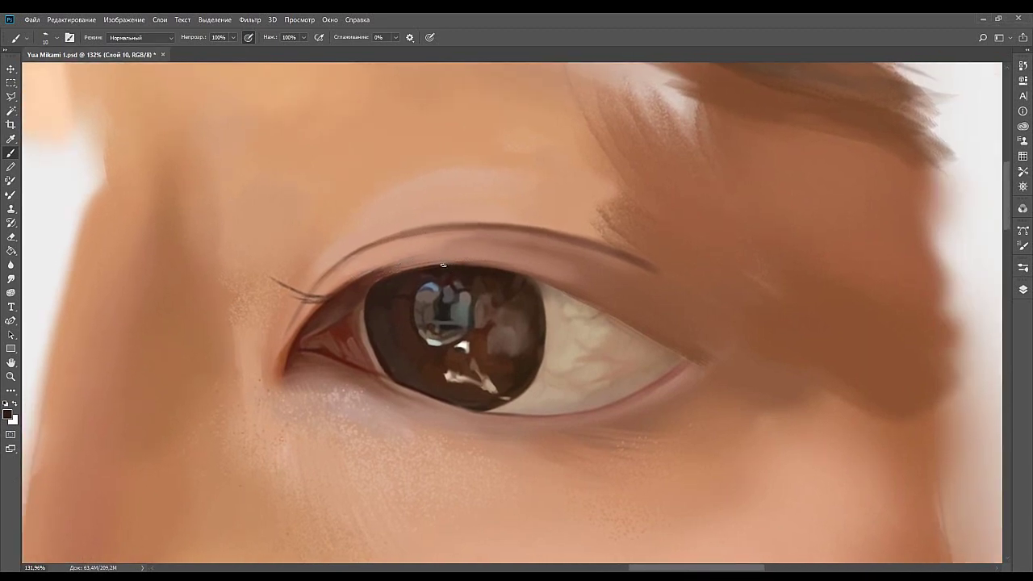
pyautogui.keyDown('alt'); pyautogui.click(362, 299); pyautogui.keyUp('alt')
pyautogui.press('space')
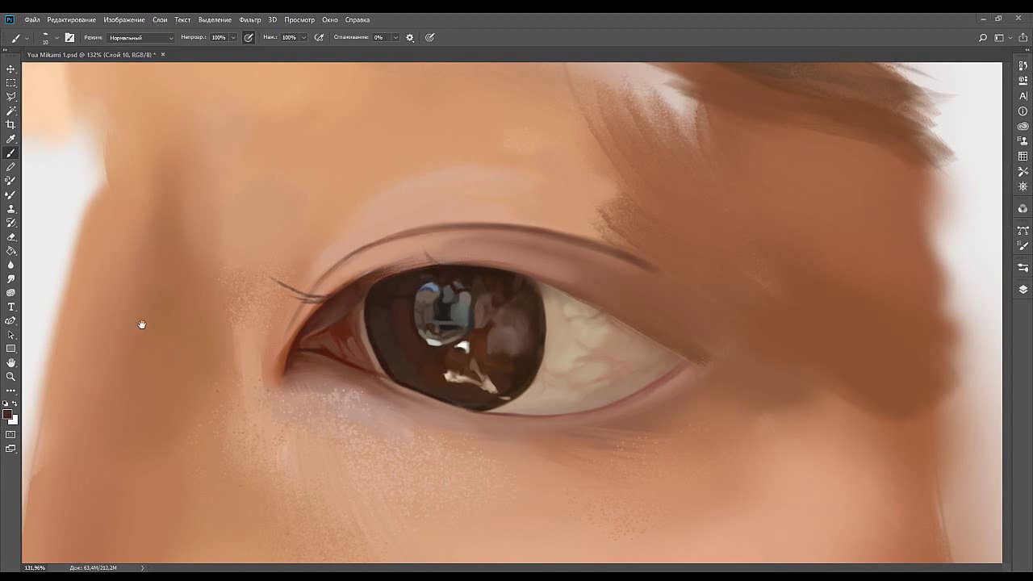
pyautogui.moveTo(388, 392); pyautogui.dragTo(429, 323)
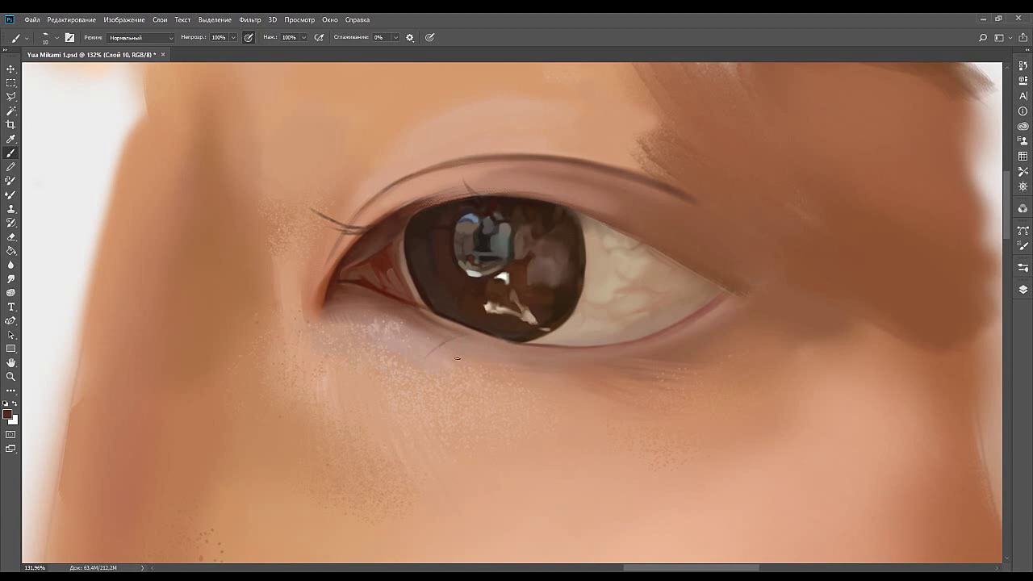
pyautogui.press('space')
pyautogui.moveTo(527, 197); pyautogui.dragTo(509, 233)
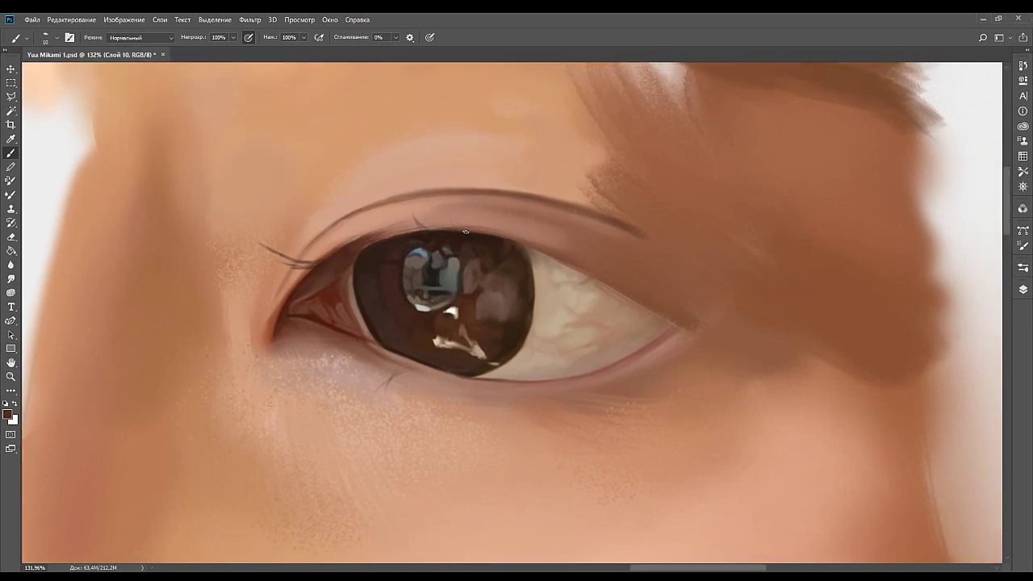
# Paint longer thin lashes curving upward from the upper lid above the middle of the iris.
pyautogui.moveTo(449, 215)
pyautogui.mouseDown()
pyautogui.moveTo(442, 184)
pyautogui.moveTo(441, 196)
pyautogui.mouseUp()
pyautogui.hotkey('ctrl', 'z')
pyautogui.hotkey('ctrl', 'z')
pyautogui.moveTo(466, 229); pyautogui.dragTo(449, 194)
pyautogui.moveTo(538, 232); pyautogui.dragTo(514, 200)
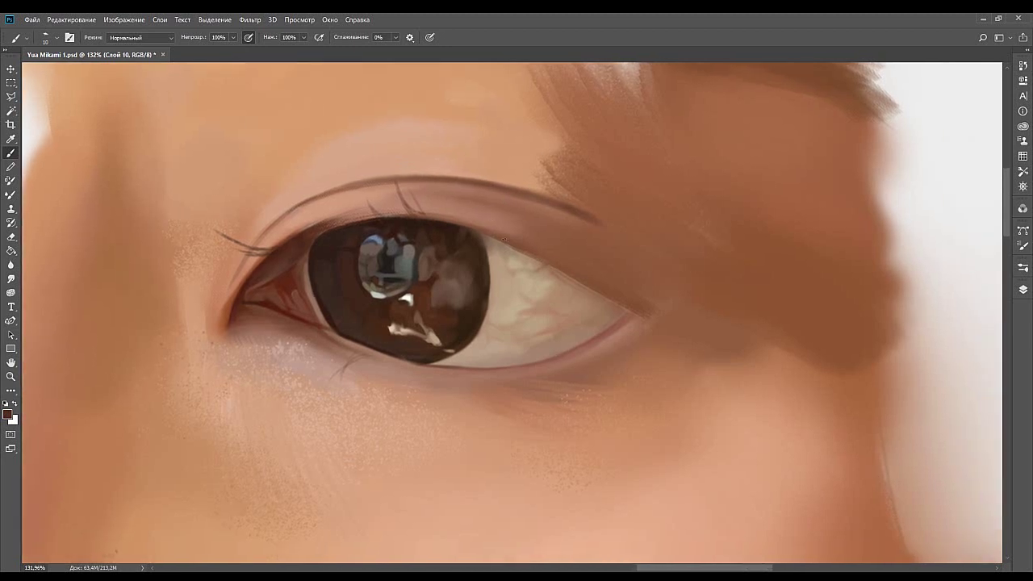
pyautogui.moveTo(653, 279); pyautogui.dragTo(609, 266)
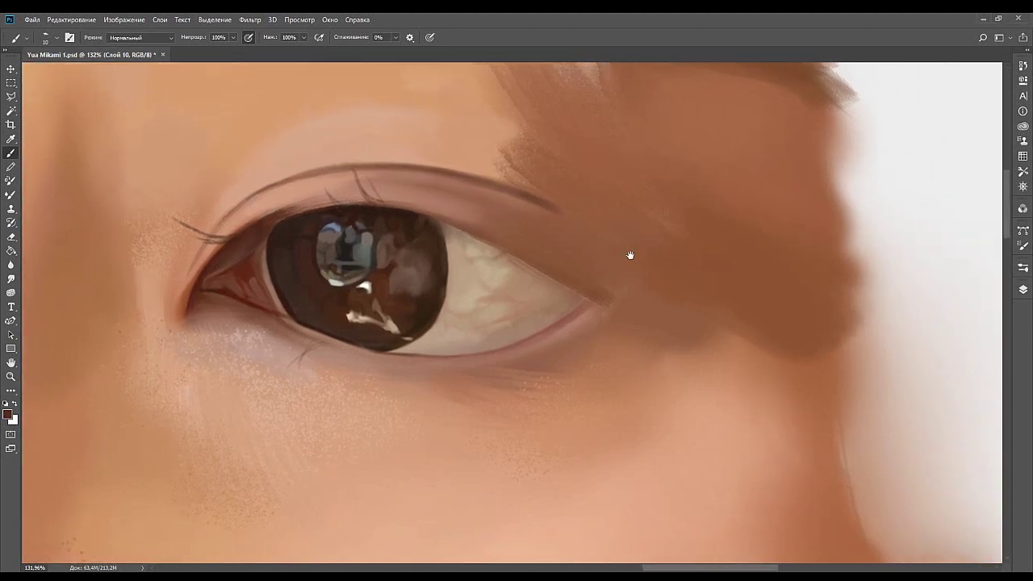
pyautogui.keyDown('alt'); pyautogui.click(136, 197); pyautogui.keyUp('alt')
pyautogui.keyDown('alt'); pyautogui.click(153, 197); pyautogui.keyUp('alt')
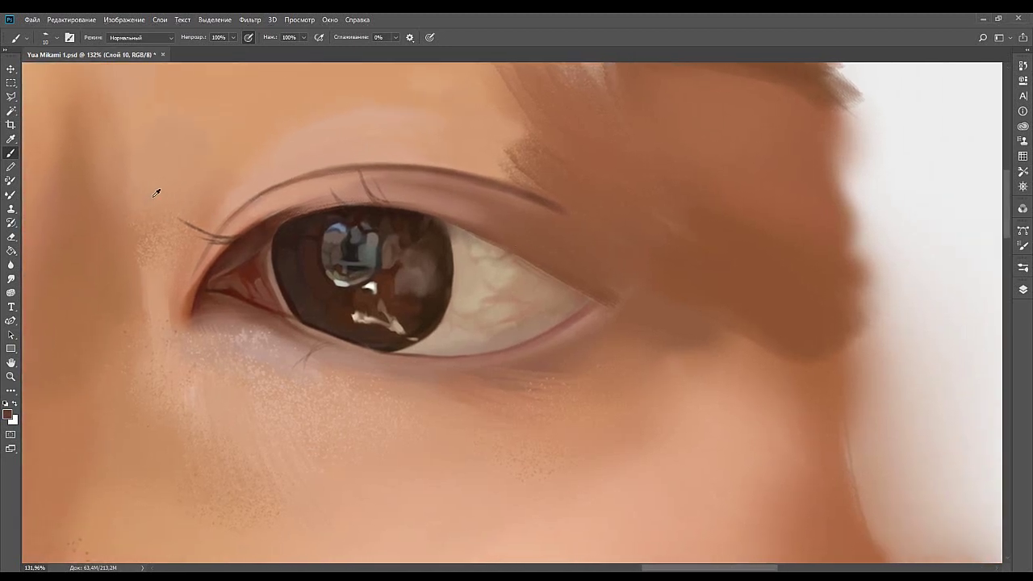
pyautogui.press(']')
pyautogui.press(']')
pyautogui.press(']')
pyautogui.moveTo(510, 232); pyautogui.dragTo(568, 265)
pyautogui.keyDown('alt'); pyautogui.click(556, 259); pyautogui.keyUp('alt')
pyautogui.hotkey('ctrl', 'z')
pyautogui.press('[')
pyautogui.press('[')
pyautogui.press('[')
# Paint a short dark lash from the upper lid over the eye white beside the iris, using a sampled dark tone at brush size 10.
pyautogui.keyDown('alt'); pyautogui.click(426, 252); pyautogui.keyUp('alt')
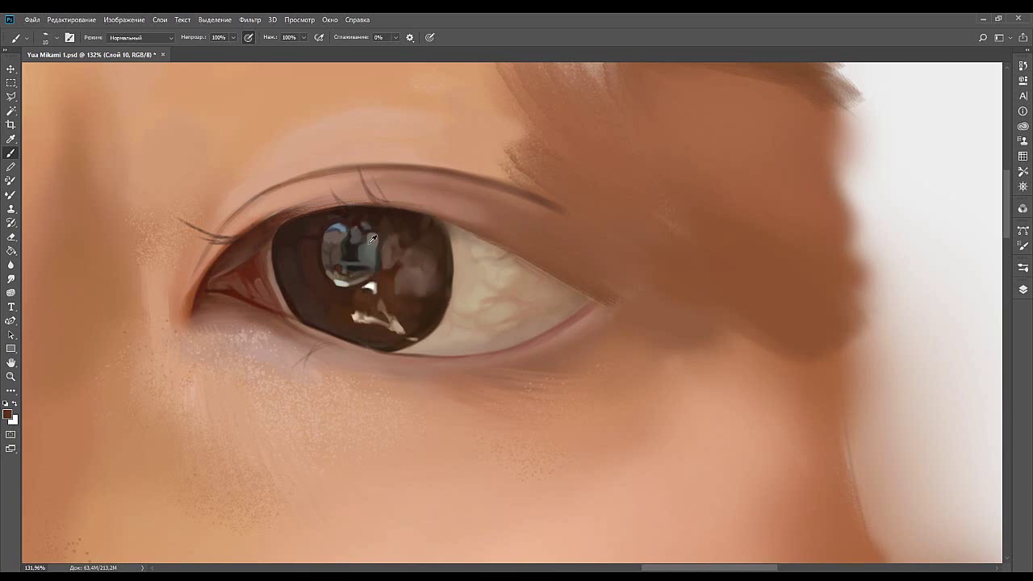
pyautogui.keyDown('alt'); pyautogui.click(278, 239); pyautogui.keyUp('alt')
pyautogui.keyDown('alt'); pyautogui.click(280, 234); pyautogui.keyUp('alt')
pyautogui.moveTo(450, 224)
pyautogui.mouseDown()
pyautogui.moveTo(458, 253)
pyautogui.moveTo(476, 250)
pyautogui.moveTo(457, 252)
pyautogui.mouseUp()
pyautogui.hotkey('ctrl', 'z')
pyautogui.hotkey('ctrl', 'z')
pyautogui.hotkey('ctrl', 'z')
pyautogui.hotkey('ctrl', 'z')
pyautogui.moveTo(450, 224); pyautogui.dragTo(459, 243)
pyautogui.hotkey('ctrl', 'z')
pyautogui.press('i')
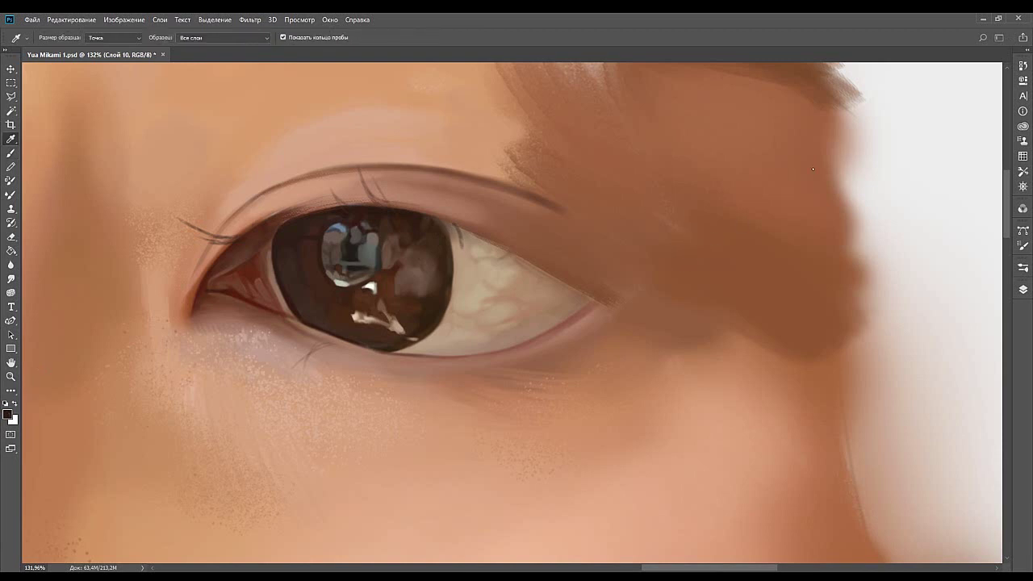
pyautogui.press('b')
pyautogui.keyDown('alt'); pyautogui.click(451, 242); pyautogui.keyUp('alt')
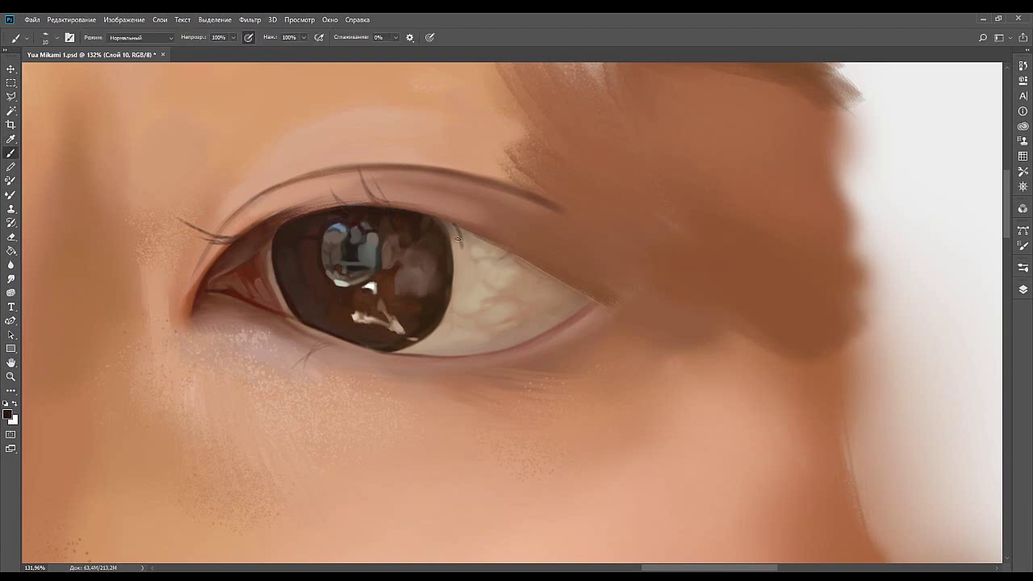
# Paint a row of short dark lashes along the upper lid over the eye white toward the outer corner, enlarging the brush to 15.
pyautogui.moveTo(455, 226)
pyautogui.mouseDown()
pyautogui.moveTo(460, 249)
pyautogui.moveTo(451, 238)
pyautogui.moveTo(505, 268)
pyautogui.mouseUp()
pyautogui.hotkey('ctrl', 'z')
pyautogui.press('[')
pyautogui.hotkey('ctrl', 'z')
pyautogui.hotkey('ctrl', 'z')
pyautogui.hotkey('ctrl', 'z')
pyautogui.hotkey('ctrl', 'z')
pyautogui.hotkey('ctrl', 'z')
pyautogui.hotkey('ctrl', 'z')
pyautogui.hotkey('ctrl', 'z')
pyautogui.press(']')
pyautogui.press(']')
pyautogui.moveTo(500, 251); pyautogui.dragTo(497, 264)
pyautogui.moveTo(519, 271); pyautogui.dragTo(558, 280)
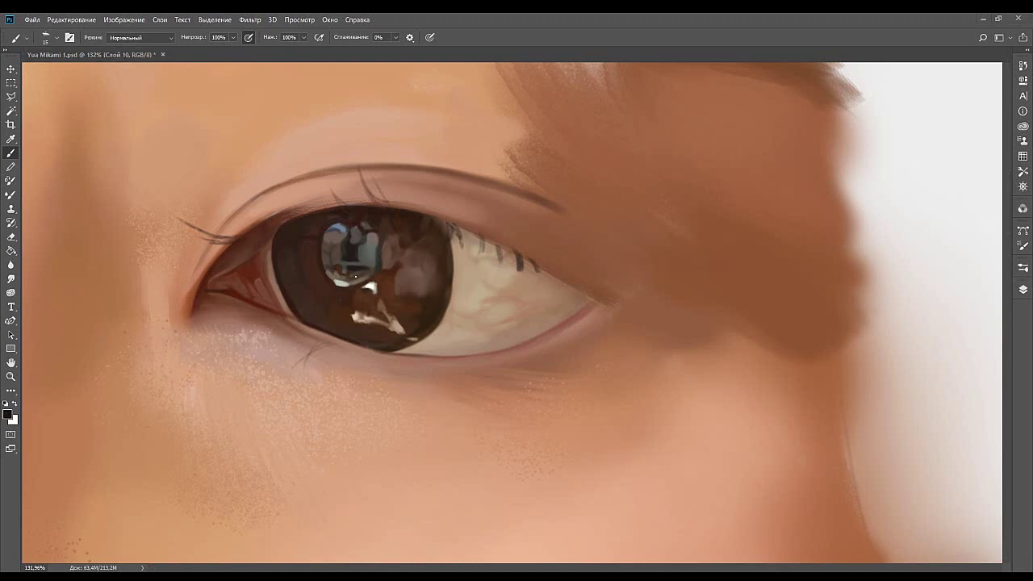
pyautogui.moveTo(509, 379); pyautogui.dragTo(520, 302)
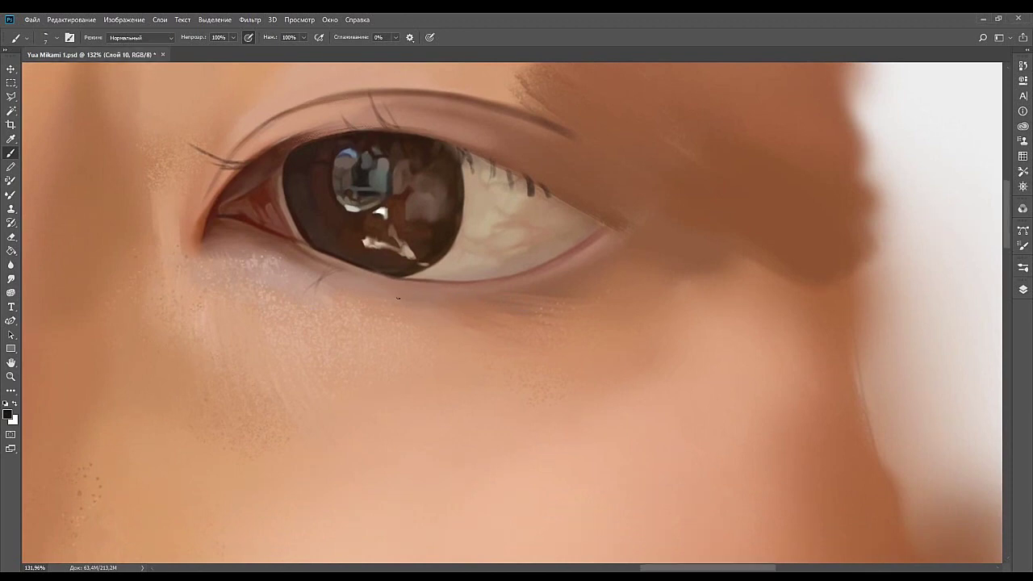
# Paint several short thin lashes below the lower lid under the inner half of the iris.
pyautogui.moveTo(399, 299)
pyautogui.mouseDown()
pyautogui.moveTo(377, 304)
pyautogui.moveTo(353, 285)
pyautogui.mouseUp()
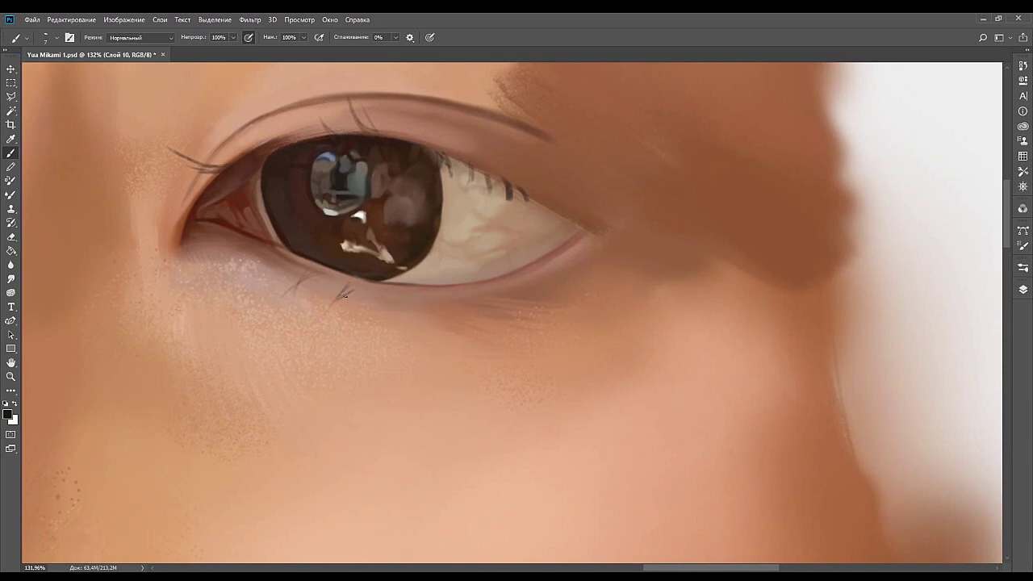
pyautogui.moveTo(384, 301); pyautogui.dragTo(377, 290)
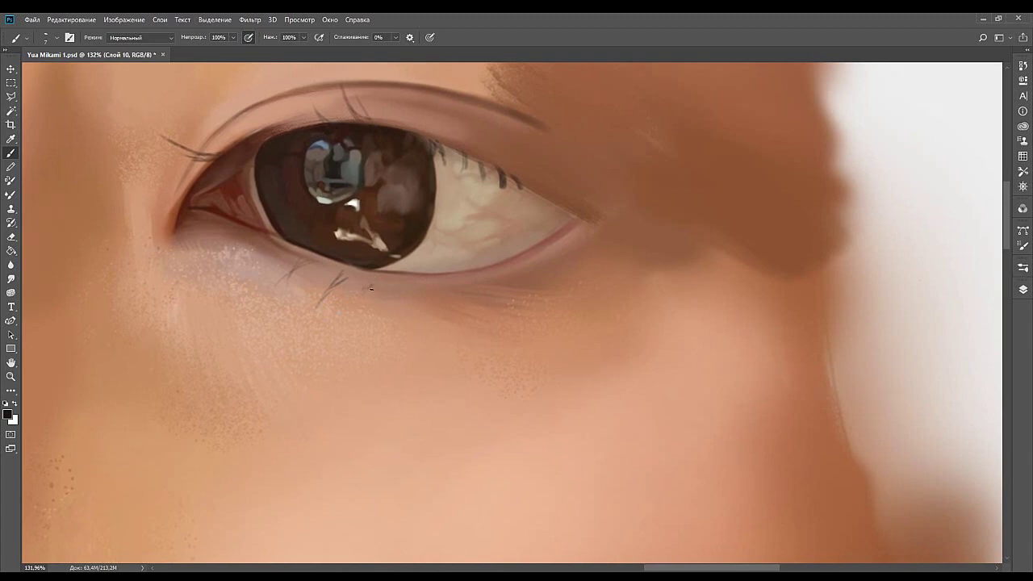
pyautogui.moveTo(345, 314)
pyautogui.mouseDown()
pyautogui.moveTo(370, 286)
pyautogui.moveTo(325, 308)
pyautogui.moveTo(333, 306)
pyautogui.mouseUp()
pyautogui.moveTo(374, 292)
pyautogui.mouseDown()
pyautogui.moveTo(382, 332)
pyautogui.moveTo(379, 294)
pyautogui.mouseUp()
pyautogui.hotkey('ctrl', 'z')
pyautogui.moveTo(364, 298)
pyautogui.mouseDown()
pyautogui.moveTo(412, 296)
pyautogui.moveTo(404, 303)
pyautogui.mouseUp()
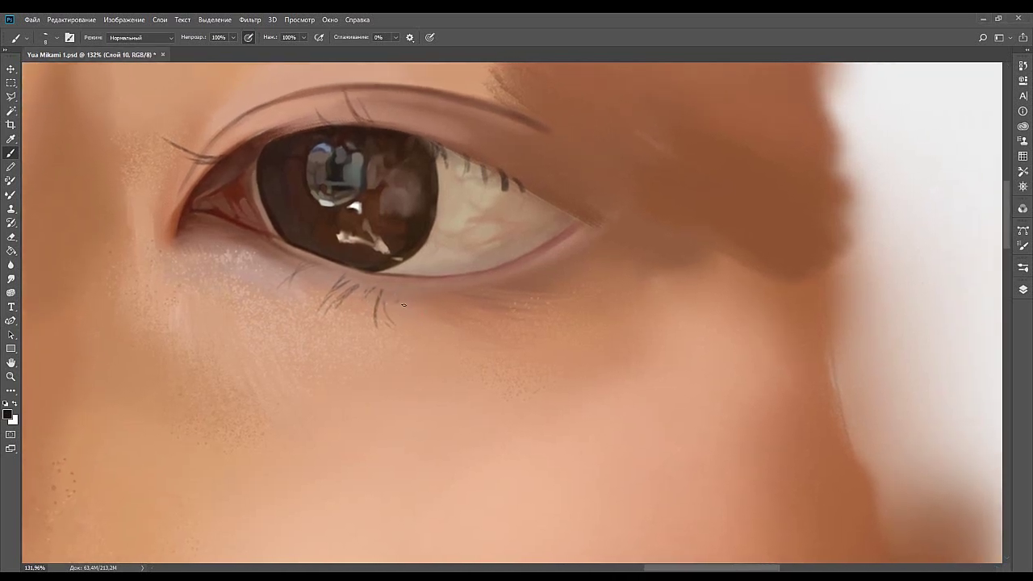
pyautogui.moveTo(399, 293); pyautogui.dragTo(402, 335)
pyautogui.hotkey('ctrl', 'z')
pyautogui.moveTo(402, 295); pyautogui.dragTo(407, 338)
pyautogui.hotkey('ctrl', 'z')
pyautogui.moveTo(400, 296); pyautogui.dragTo(402, 335)
pyautogui.hotkey('ctrl', 'z')
pyautogui.moveTo(399, 296); pyautogui.dragTo(405, 346)
pyautogui.hotkey('ctrl', 'z')
pyautogui.hotkey('ctrl', 'z')
pyautogui.moveTo(404, 301)
pyautogui.mouseDown()
pyautogui.moveTo(415, 272)
pyautogui.moveTo(415, 289)
pyautogui.moveTo(403, 319)
pyautogui.moveTo(410, 262)
pyautogui.moveTo(410, 298)
pyautogui.moveTo(402, 294)
pyautogui.moveTo(417, 332)
pyautogui.moveTo(401, 317)
pyautogui.moveTo(403, 304)
pyautogui.moveTo(415, 351)
pyautogui.moveTo(414, 324)
pyautogui.moveTo(400, 310)
pyautogui.moveTo(410, 338)
pyautogui.mouseUp()
pyautogui.hotkey('ctrl', 'z')
# Shrink the brush to 6 and paint thin curved lashes below the lower lid under the outer half of the iris.
pyautogui.press('[')
pyautogui.press('[')
pyautogui.hotkey('ctrl', 'z')
pyautogui.hotkey('ctrl', 'z')
pyautogui.hotkey('ctrl', 'z')
pyautogui.moveTo(410, 307); pyautogui.dragTo(426, 327)
pyautogui.moveTo(469, 231); pyautogui.dragTo(438, 252)
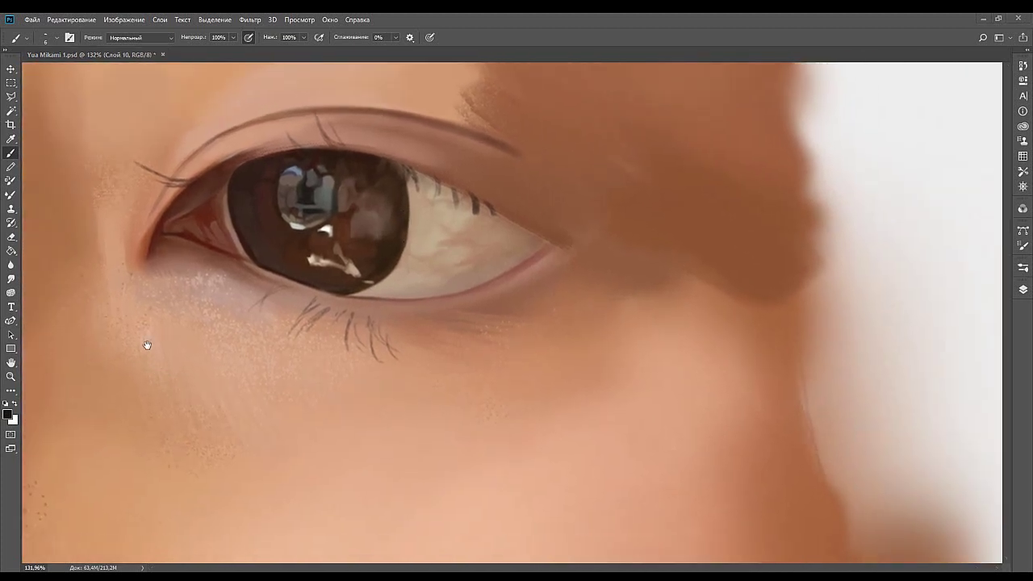
pyautogui.moveTo(452, 327)
pyautogui.mouseDown()
pyautogui.moveTo(387, 339)
pyautogui.moveTo(432, 363)
pyautogui.mouseUp()
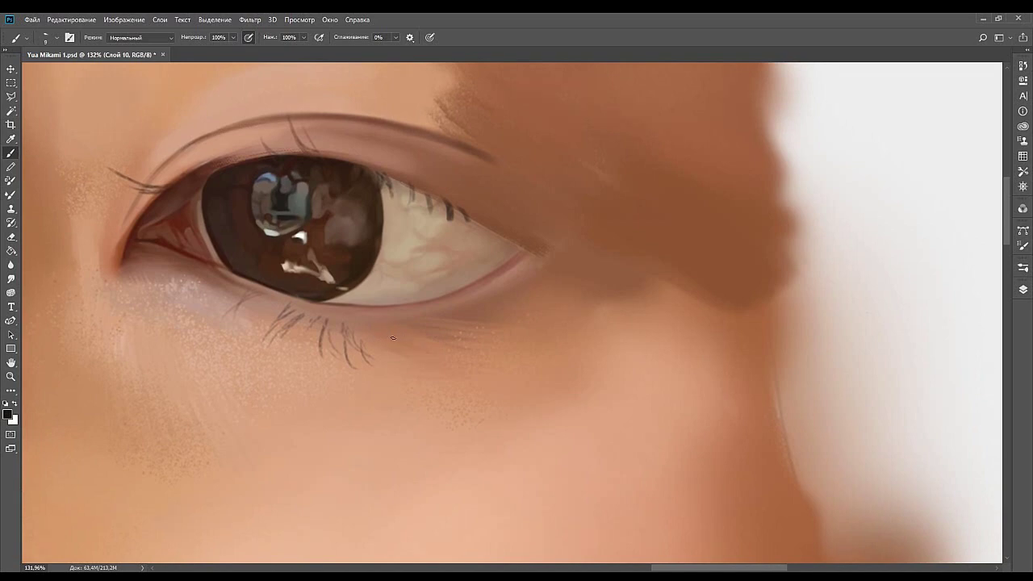
pyautogui.moveTo(381, 333)
pyautogui.mouseDown()
pyautogui.moveTo(399, 350)
pyautogui.moveTo(423, 343)
pyautogui.moveTo(423, 367)
pyautogui.mouseUp()
pyautogui.hotkey('ctrl', 'z')
pyautogui.hotkey('ctrl', 'z')
pyautogui.hotkey('ctrl', 'z')
pyautogui.moveTo(379, 324); pyautogui.dragTo(420, 355)
pyautogui.hotkey('ctrl', 'z')
pyautogui.moveTo(360, 324); pyautogui.dragTo(409, 355)
pyautogui.hotkey('ctrl', 'z')
pyautogui.hotkey('ctrl', 'z')
pyautogui.moveTo(367, 324); pyautogui.dragTo(400, 348)
pyautogui.hotkey('ctrl', 'z')
pyautogui.hotkey('ctrl', 'z')
pyautogui.hotkey('ctrl', 'z')
pyautogui.moveTo(376, 327); pyautogui.dragTo(416, 363)
pyautogui.hotkey('ctrl', 'z')
pyautogui.moveTo(384, 326); pyautogui.dragTo(415, 362)
pyautogui.hotkey('ctrl', 'z')
pyautogui.moveTo(387, 327); pyautogui.dragTo(414, 368)
pyautogui.hotkey('ctrl', 'z')
# Paint long dark lashes sweeping outward below the lower lid, just past the outer edge of the iris.
pyautogui.moveTo(386, 326); pyautogui.dragTo(418, 364)
pyautogui.moveTo(388, 329); pyautogui.dragTo(449, 346)
pyautogui.hotkey('ctrl', 'z')
pyautogui.moveTo(392, 332)
pyautogui.mouseDown()
pyautogui.moveTo(439, 352)
pyautogui.moveTo(450, 381)
pyautogui.mouseUp()
pyautogui.hotkey('ctrl', 'z')
pyautogui.hotkey('ctrl', 'z')
pyautogui.moveTo(392, 333); pyautogui.dragTo(439, 363)
pyautogui.hotkey('ctrl', 'z')
pyautogui.hotkey('ctrl', 'z')
pyautogui.hotkey('ctrl', 'z')
pyautogui.hotkey('ctrl', 'z')
pyautogui.moveTo(407, 333); pyautogui.dragTo(442, 384)
# Extend the lower lashes with curved strands below the eye white, toward the outer corner.
pyautogui.moveTo(424, 331); pyautogui.dragTo(440, 368)
pyautogui.hotkey('ctrl', 'z')
pyautogui.moveTo(432, 329)
pyautogui.mouseDown()
pyautogui.moveTo(497, 360)
pyautogui.moveTo(481, 374)
pyautogui.mouseUp()
pyautogui.hotkey('ctrl', 'z')
pyautogui.hotkey('ctrl', 'z')
pyautogui.moveTo(423, 325); pyautogui.dragTo(471, 363)
pyautogui.moveTo(444, 318); pyautogui.dragTo(472, 350)
pyautogui.hotkey('ctrl', 'z')
pyautogui.moveTo(434, 319)
pyautogui.mouseDown()
pyautogui.moveTo(451, 337)
pyautogui.moveTo(536, 344)
pyautogui.mouseUp()
pyautogui.hotkey('ctrl', 'z')
pyautogui.hotkey('ctrl', 'z')
pyautogui.hotkey('ctrl', 'z')
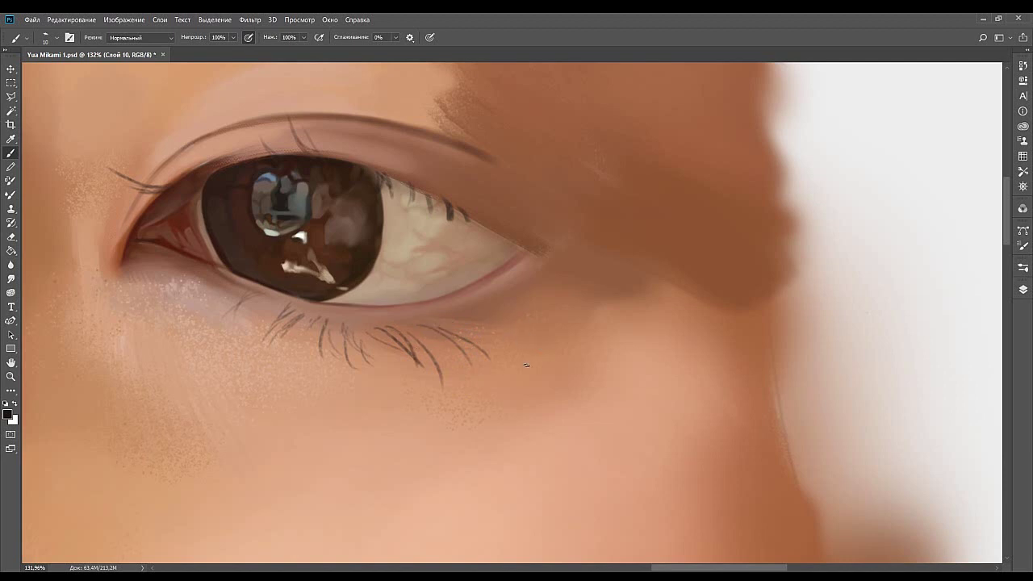
pyautogui.hotkey('ctrl', 'z')
# Paint long lashes below the lower lid near the outer corner, adding finer strands in a sampled brown.
pyautogui.moveTo(489, 312); pyautogui.dragTo(521, 366)
pyautogui.moveTo(479, 326); pyautogui.dragTo(513, 373)
pyautogui.hotkey('ctrl', 'z')
pyautogui.moveTo(484, 324); pyautogui.dragTo(523, 360)
pyautogui.keyDown('alt'); pyautogui.click(171, 194); pyautogui.keyUp('alt')
pyautogui.moveTo(534, 318); pyautogui.dragTo(541, 345)
pyautogui.hotkey('ctrl', 'z')
pyautogui.moveTo(501, 342); pyautogui.dragTo(510, 375)
pyautogui.moveTo(485, 336); pyautogui.dragTo(539, 328)
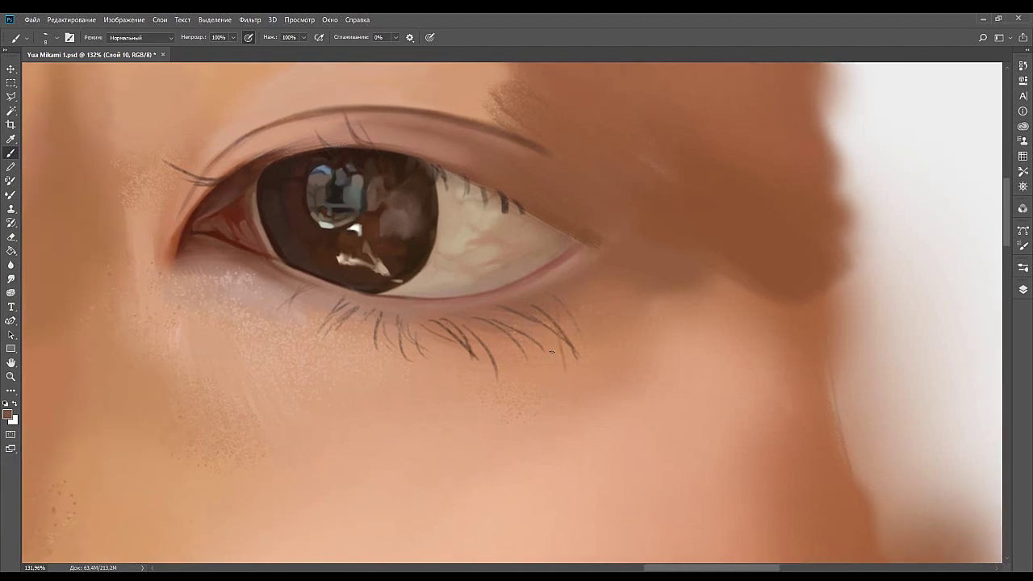
# Fill in the lower lash row with extra thin crossing strands below the iris in a sampled dark brown.
pyautogui.keyDown('alt'); pyautogui.click(303, 249); pyautogui.keyUp('alt')
pyautogui.moveTo(518, 331); pyautogui.dragTo(543, 350)
pyautogui.moveTo(485, 330)
pyautogui.mouseDown()
pyautogui.moveTo(534, 341)
pyautogui.moveTo(649, 321)
pyautogui.mouseUp()
pyautogui.moveTo(606, 291); pyautogui.dragTo(555, 292)
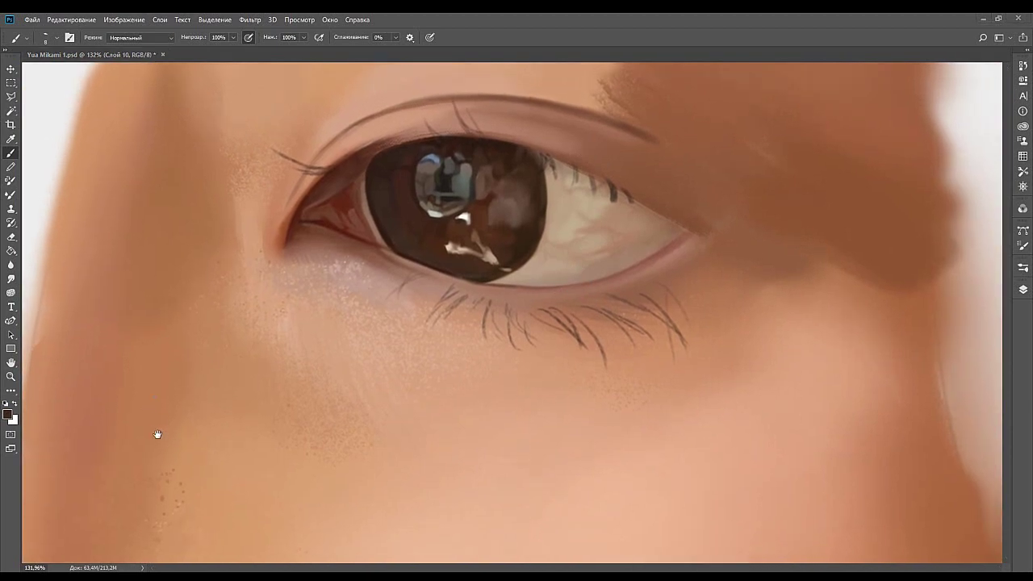
pyautogui.moveTo(592, 363); pyautogui.dragTo(550, 334)
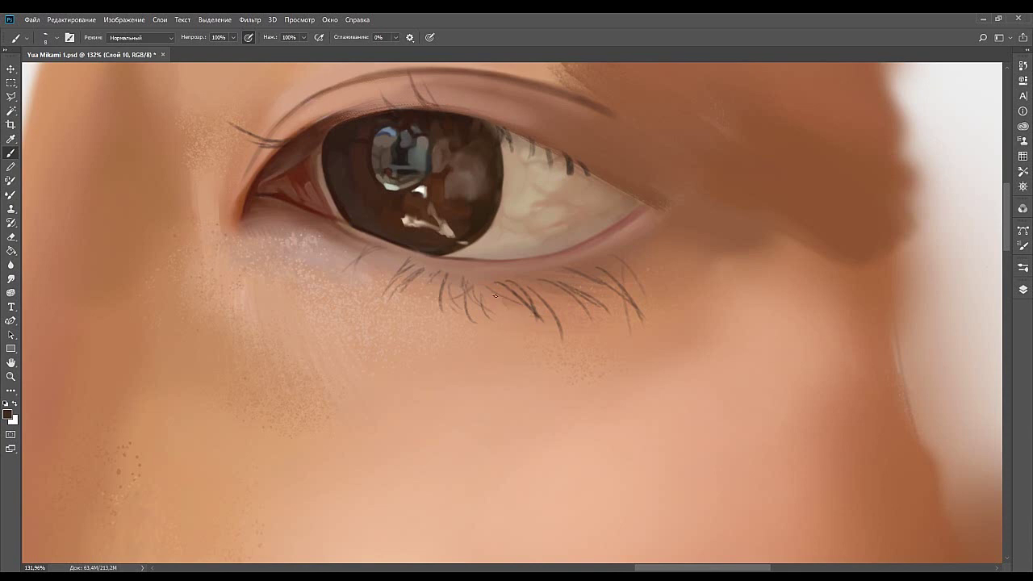
pyautogui.moveTo(521, 255); pyautogui.dragTo(509, 334)
pyautogui.moveTo(445, 305); pyautogui.dragTo(597, 265)
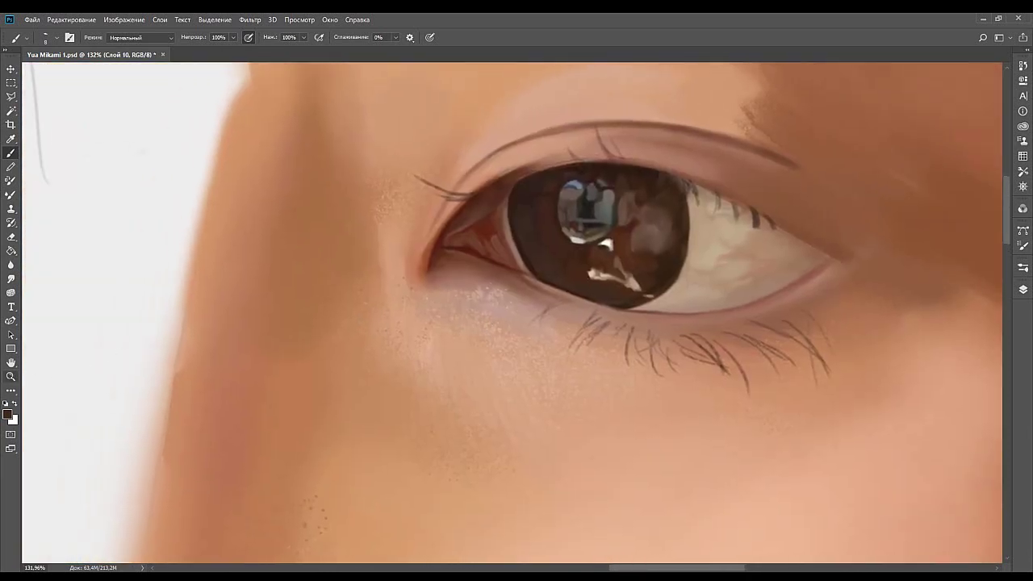
# Examine the painted eye and lashes in the context of the whole face.
pyautogui.press('z')
pyautogui.moveTo(622, 295); pyautogui.dragTo(558, 300)
pyautogui.moveTo(675, 192); pyautogui.dragTo(638, 225)
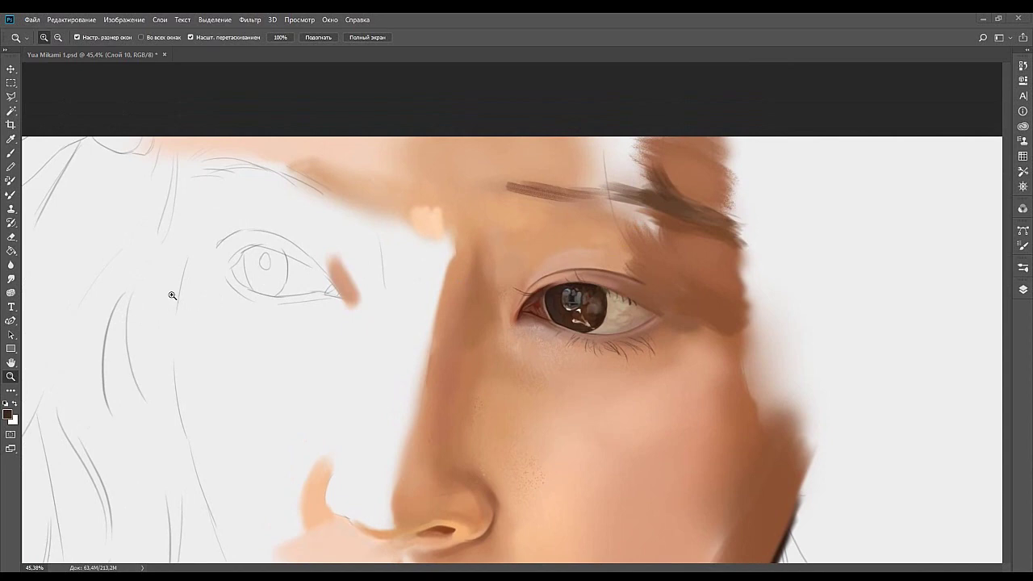
pyautogui.moveTo(544, 353); pyautogui.dragTo(527, 302)
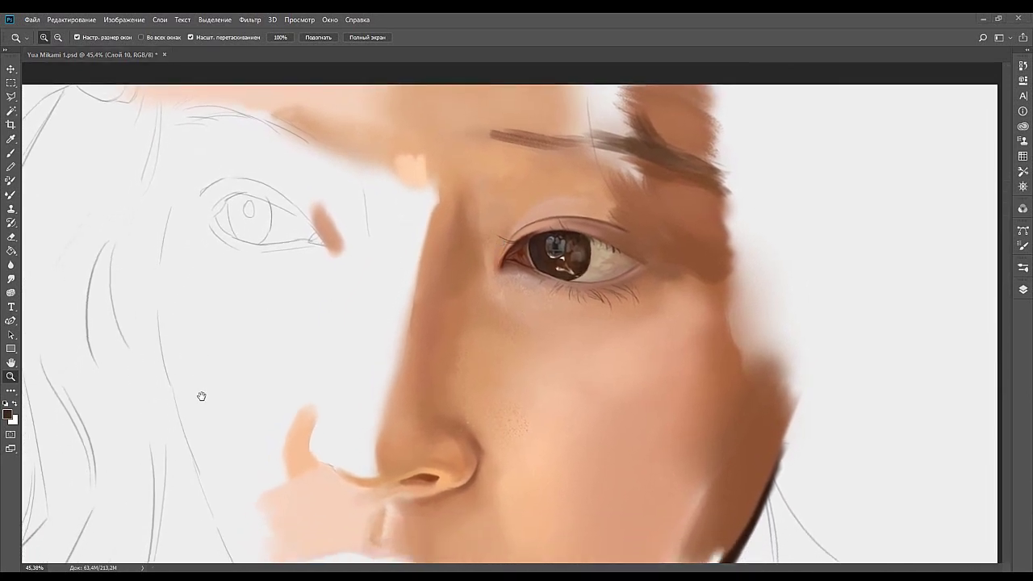
pyautogui.click(255, 359)
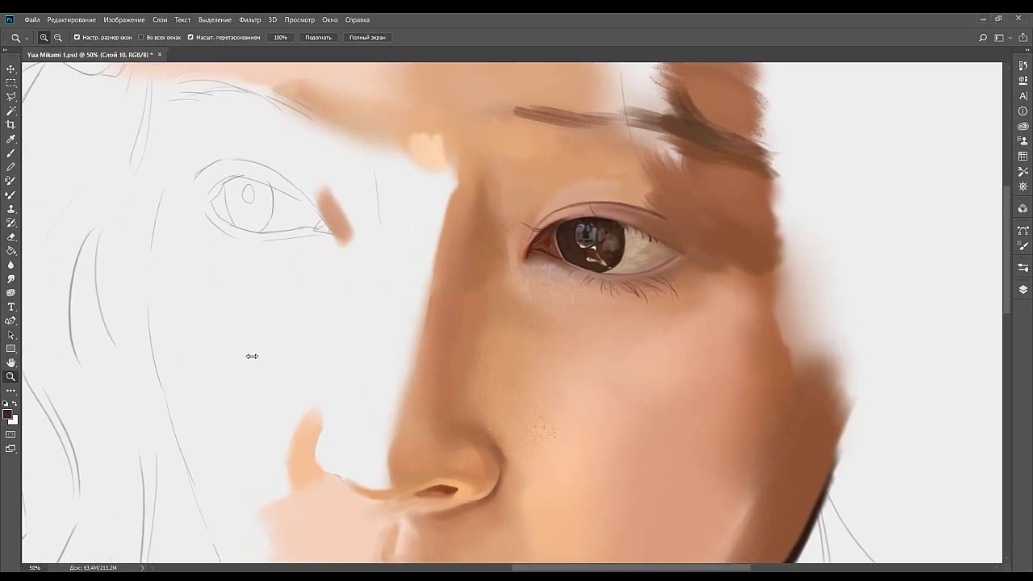
pyautogui.moveTo(512, 296); pyautogui.dragTo(574, 314)
pyautogui.moveTo(511, 321); pyautogui.dragTo(558, 342)
pyautogui.moveTo(522, 299); pyautogui.dragTo(537, 321)
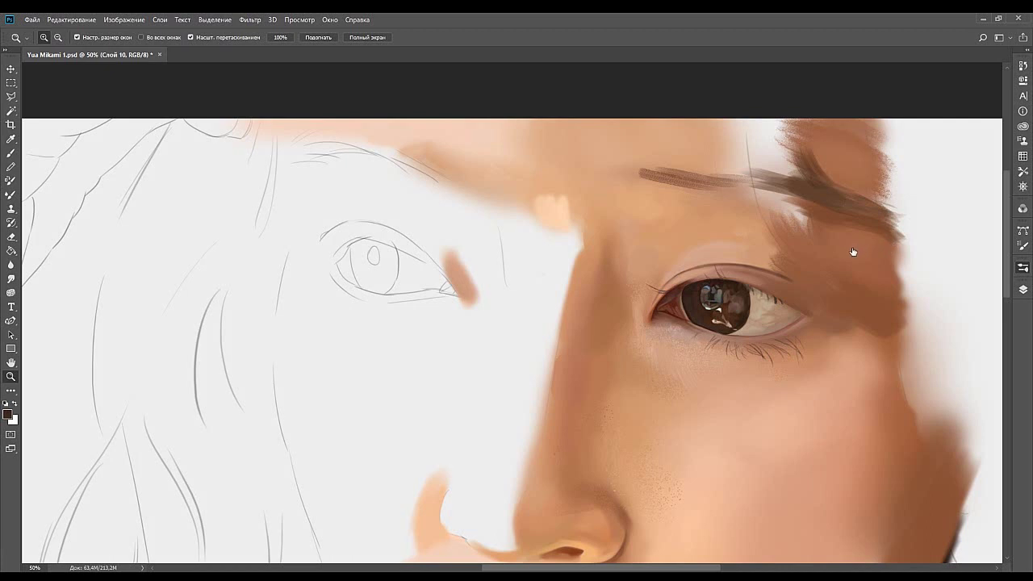
# Paint over the middle of the eyebrow in sampled browns with a textured brush at size 70.
pyautogui.press('b')
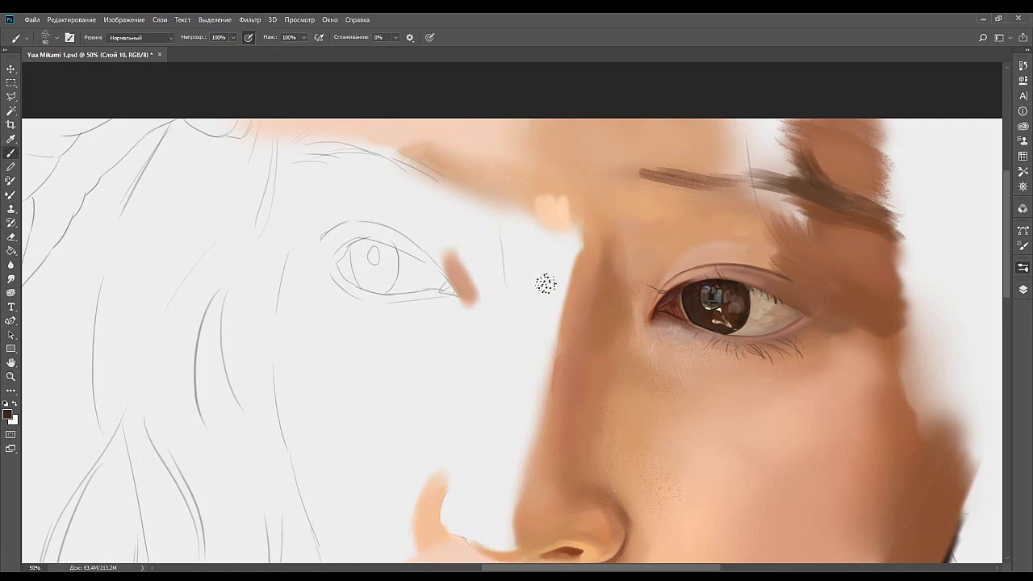
pyautogui.moveTo(545, 282); pyautogui.dragTo(546, 238)
pyautogui.hotkey('ctrl', 'z')
pyautogui.moveTo(705, 247); pyautogui.dragTo(595, 249)
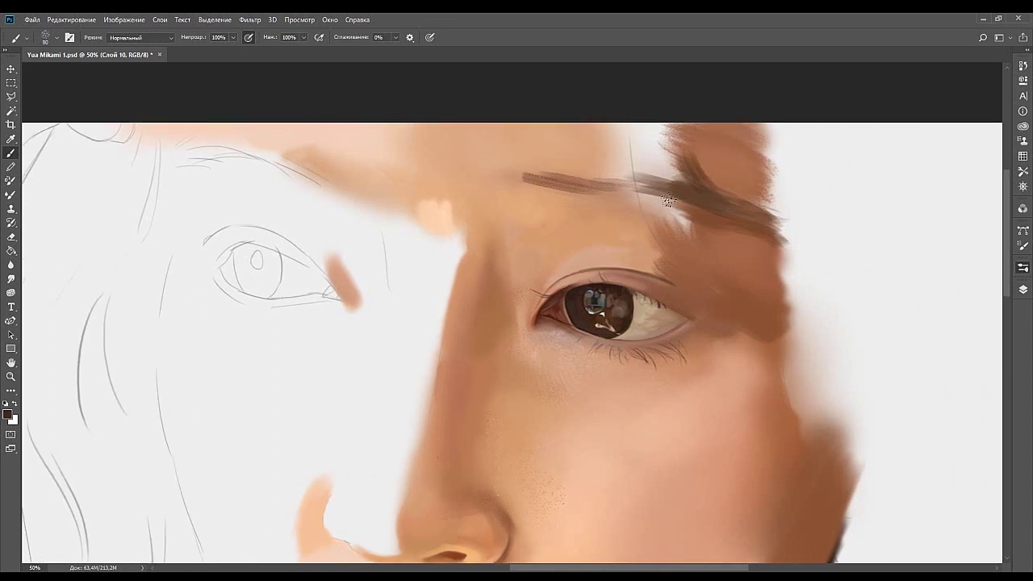
pyautogui.moveTo(668, 214); pyautogui.dragTo(657, 249)
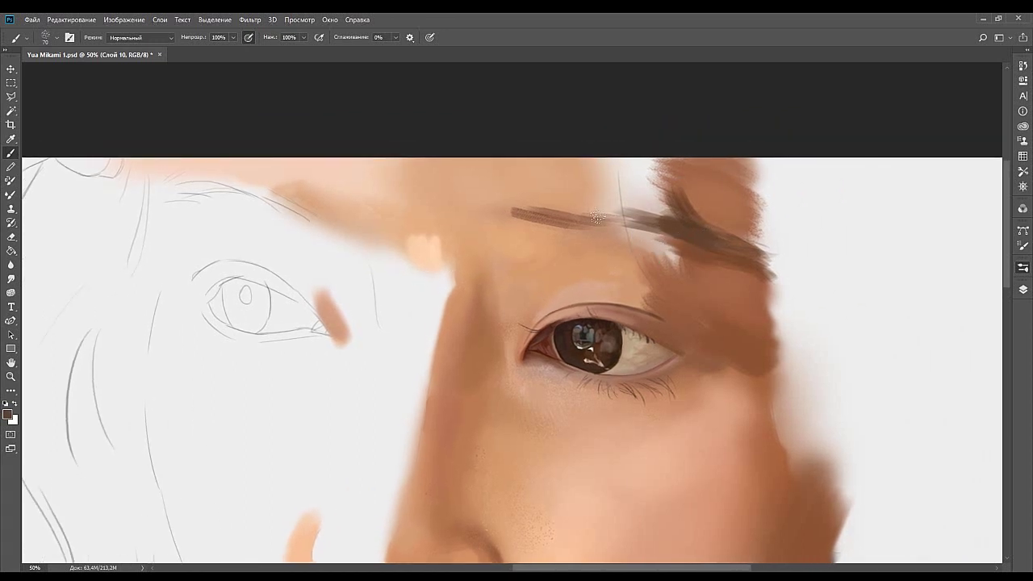
pyautogui.moveTo(587, 223); pyautogui.dragTo(660, 240)
pyautogui.moveTo(587, 223); pyautogui.dragTo(652, 226)
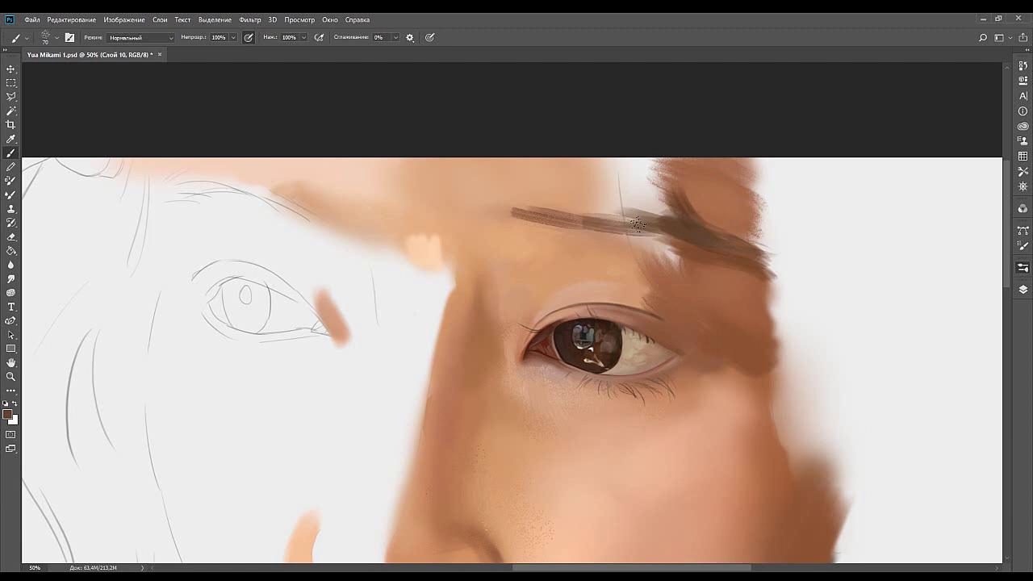
pyautogui.hotkey('ctrl', 'z')
pyautogui.moveTo(577, 224); pyautogui.dragTo(644, 215)
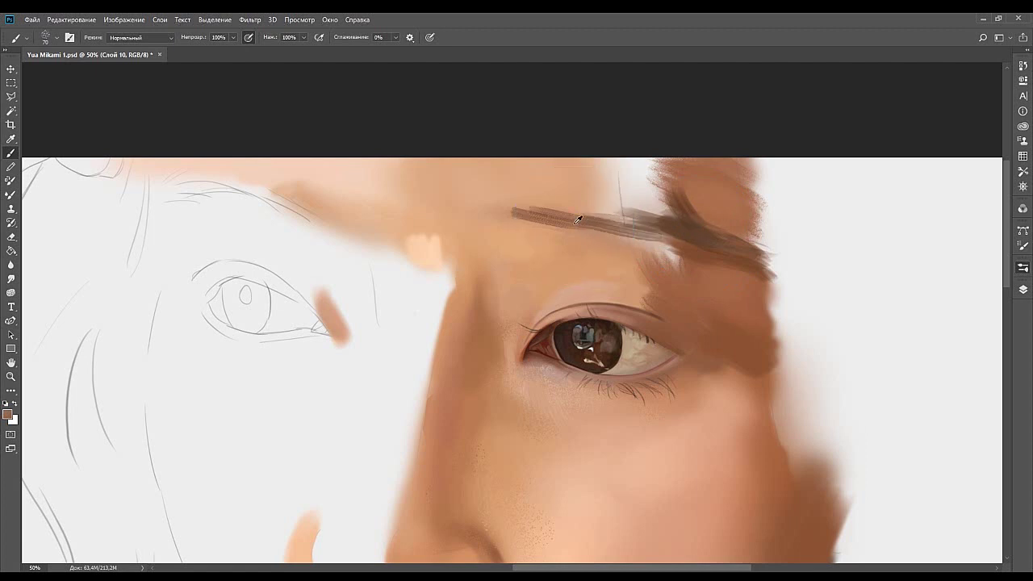
# Cover the pale gap below the eyebrow's outer half with sampled orange-brown skin tones, enlarging the brush to 100.
pyautogui.moveTo(578, 219)
pyautogui.mouseDown()
pyautogui.moveTo(707, 234)
pyautogui.moveTo(661, 239)
pyautogui.moveTo(685, 240)
pyautogui.moveTo(670, 241)
pyautogui.moveTo(650, 267)
pyautogui.moveTo(660, 277)
pyautogui.moveTo(609, 223)
pyautogui.moveTo(668, 286)
pyautogui.moveTo(644, 239)
pyautogui.moveTo(653, 218)
pyautogui.moveTo(688, 274)
pyautogui.mouseUp()
pyautogui.press(']')
pyautogui.press(']')
pyautogui.press(']')
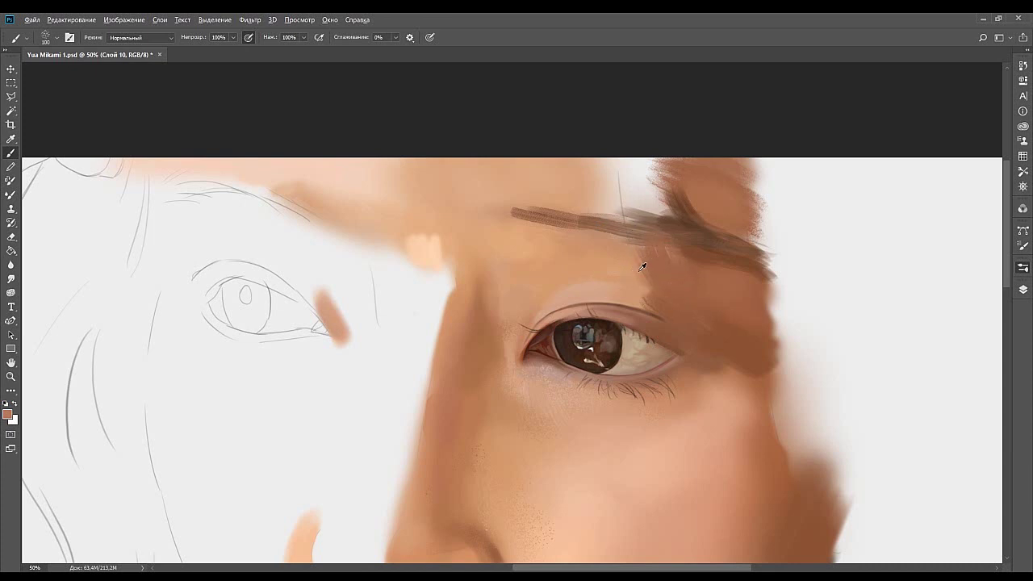
# Paint a dark brown lock of hair down the forehead across the eyebrow with the textured brush at size 100.
pyautogui.moveTo(631, 162)
pyautogui.mouseDown()
pyautogui.moveTo(608, 237)
pyautogui.moveTo(629, 221)
pyautogui.moveTo(581, 214)
pyautogui.moveTo(589, 205)
pyautogui.moveTo(702, 231)
pyautogui.moveTo(592, 215)
pyautogui.moveTo(703, 261)
pyautogui.moveTo(576, 214)
pyautogui.moveTo(584, 245)
pyautogui.mouseUp()
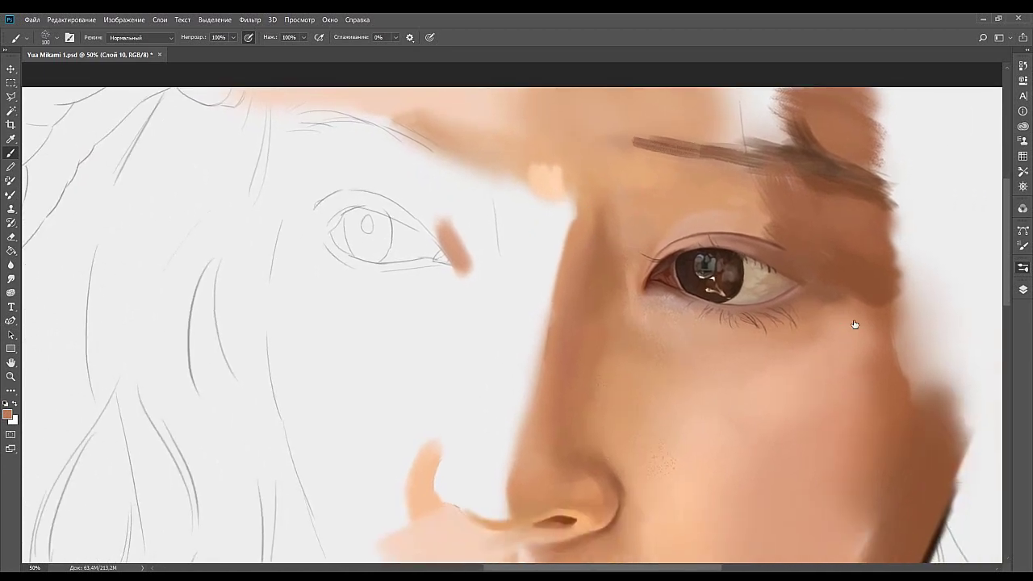
pyautogui.moveTo(856, 517)
pyautogui.mouseDown()
pyautogui.moveTo(686, 373)
pyautogui.moveTo(518, 325)
pyautogui.moveTo(524, 355)
pyautogui.mouseUp()
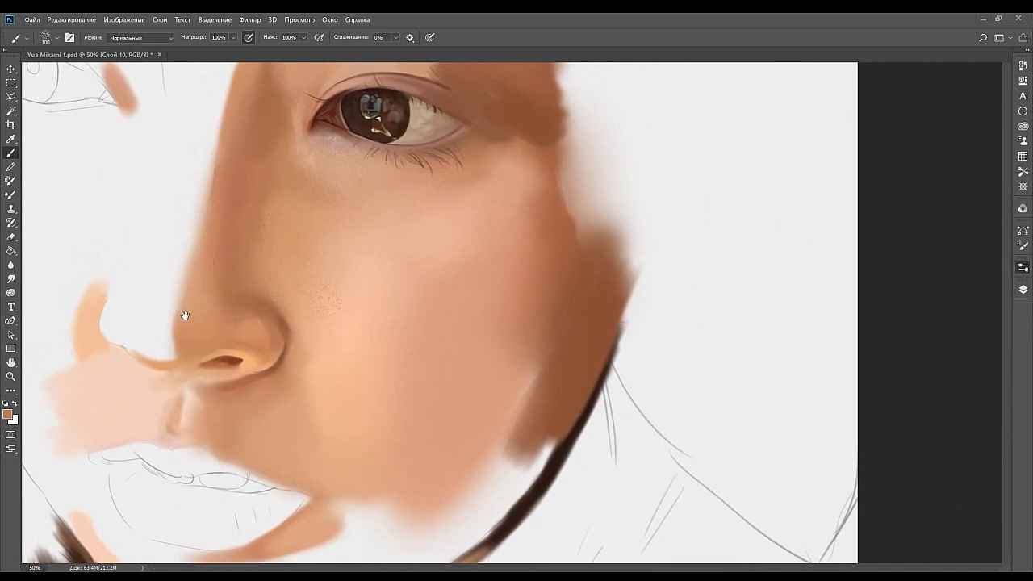
pyautogui.moveTo(599, 209); pyautogui.dragTo(644, 408)
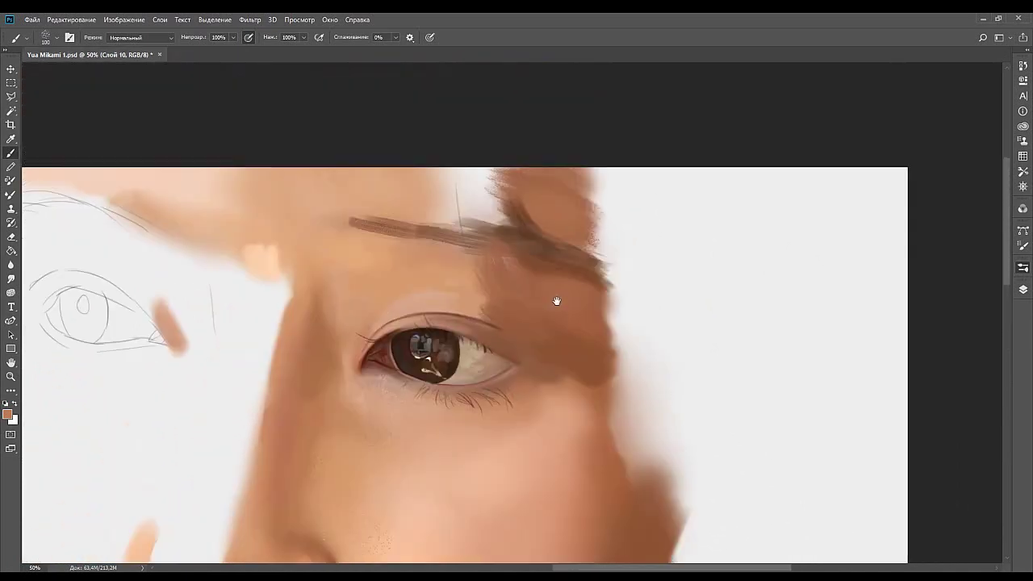
pyautogui.moveTo(556, 302); pyautogui.dragTo(552, 344)
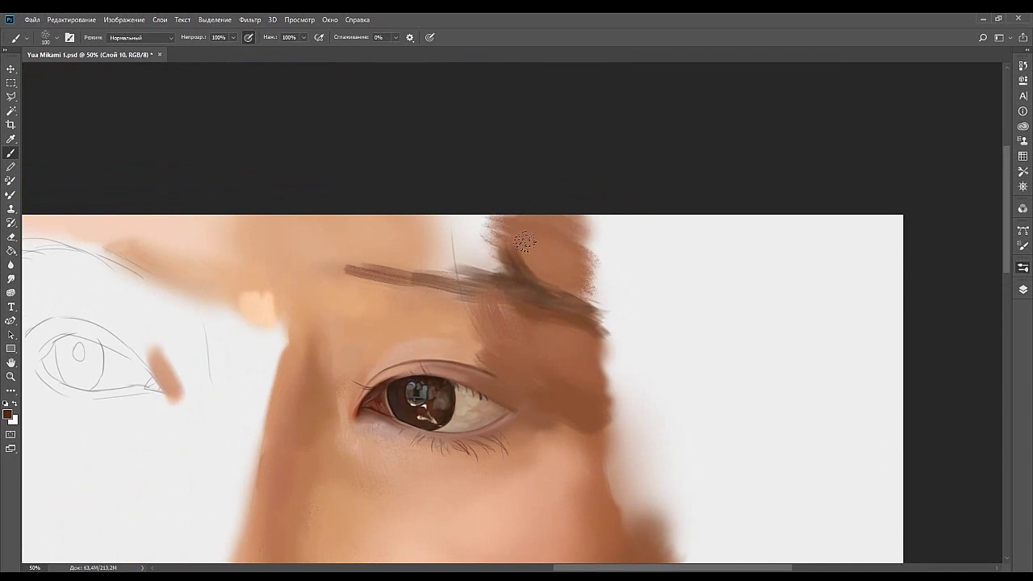
pyautogui.moveTo(522, 231); pyautogui.dragTo(543, 321)
pyautogui.hotkey('ctrl', 'z')
pyautogui.moveTo(513, 202)
pyautogui.mouseDown()
pyautogui.moveTo(540, 339)
pyautogui.moveTo(496, 214)
pyautogui.moveTo(525, 304)
pyautogui.moveTo(482, 203)
pyautogui.moveTo(507, 313)
pyautogui.mouseUp()
pyautogui.moveTo(481, 216); pyautogui.dragTo(498, 307)
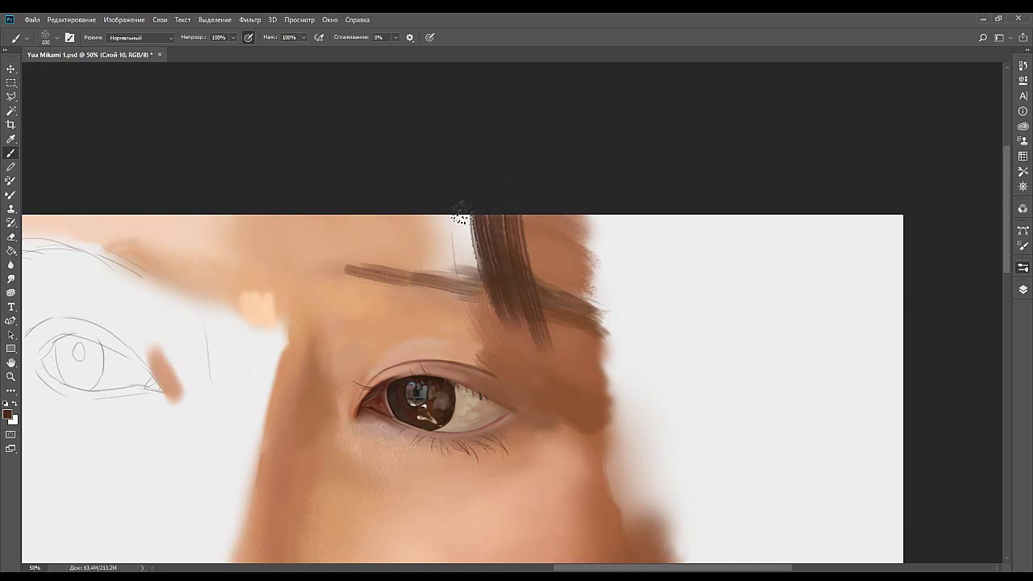
# Widen the hair lock toward the nose side and deepen it with more dark reddish-brown strands.
pyautogui.moveTo(460, 214); pyautogui.dragTo(502, 343)
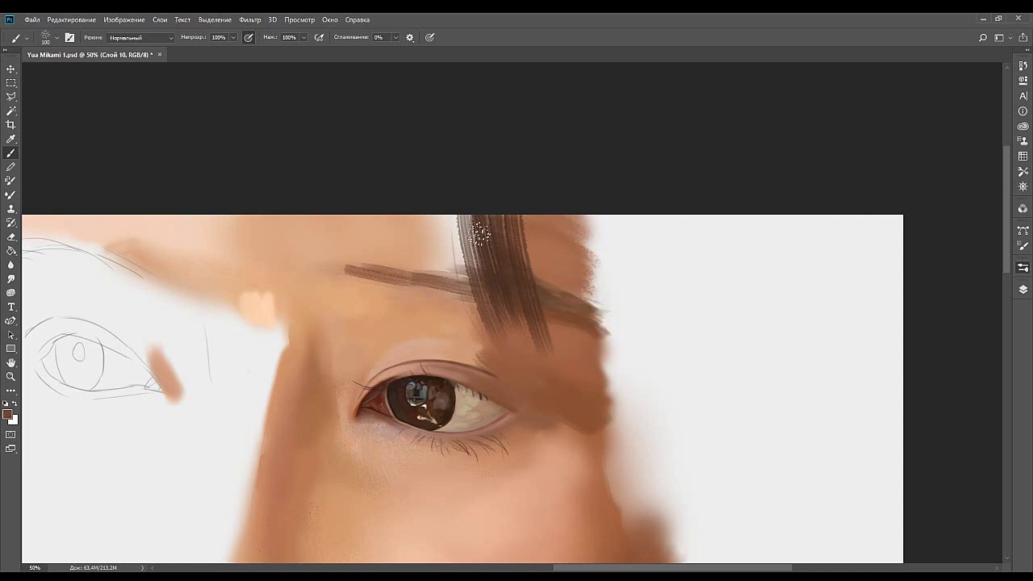
pyautogui.moveTo(479, 234); pyautogui.dragTo(494, 305)
pyautogui.moveTo(473, 226); pyautogui.dragTo(498, 289)
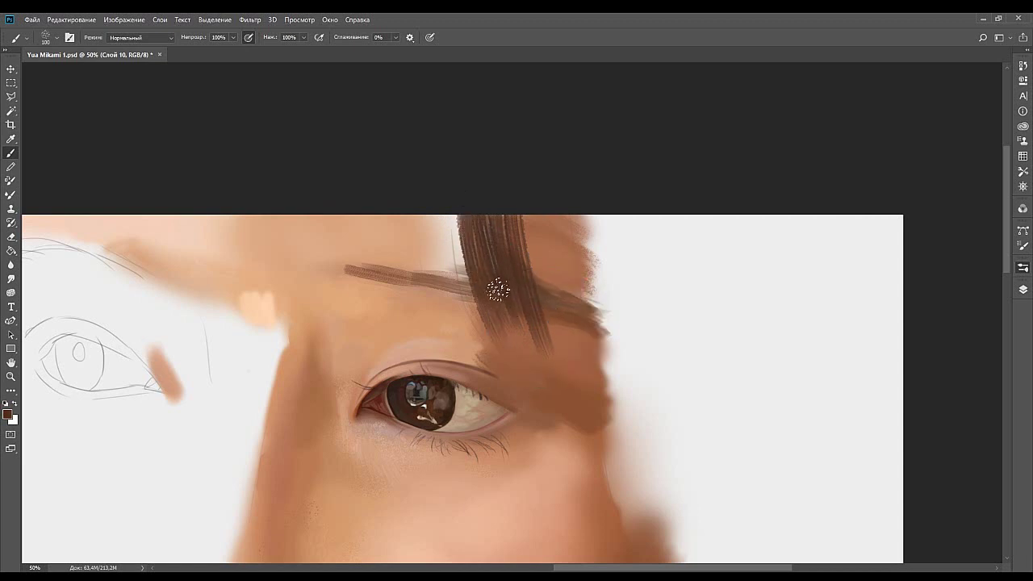
pyautogui.moveTo(448, 220); pyautogui.dragTo(496, 326)
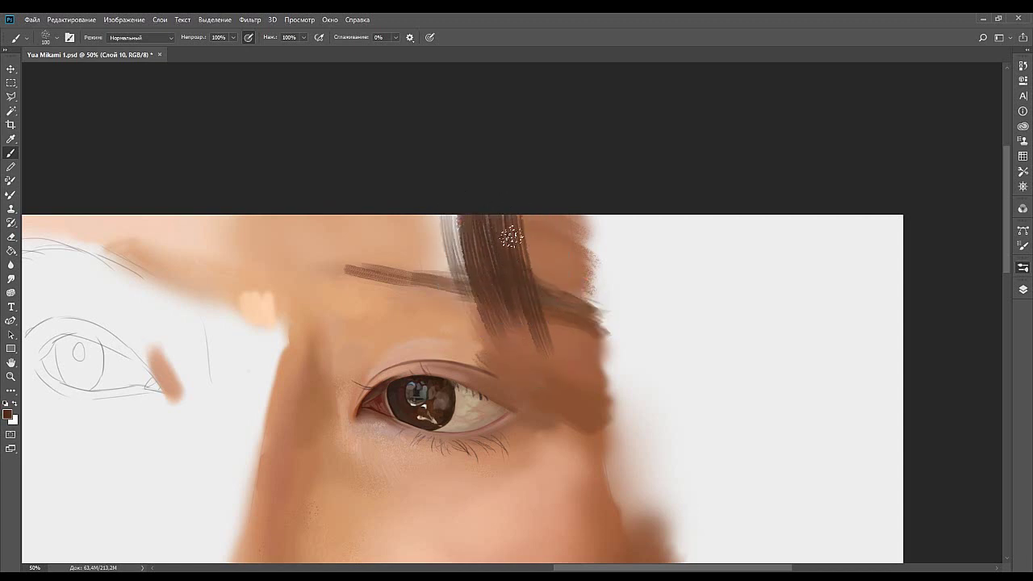
pyautogui.moveTo(516, 213); pyautogui.dragTo(521, 260)
# Paint a second dark brown lock of hair down the temple past the eyebrow's tail, with strands along its outer edge.
pyautogui.moveTo(578, 218)
pyautogui.mouseDown()
pyautogui.moveTo(527, 167)
pyautogui.moveTo(547, 313)
pyautogui.mouseUp()
pyautogui.hotkey('ctrl', 'z')
pyautogui.moveTo(551, 358)
pyautogui.mouseDown()
pyautogui.moveTo(511, 197)
pyautogui.moveTo(547, 361)
pyautogui.mouseUp()
pyautogui.moveTo(504, 203); pyautogui.dragTo(539, 339)
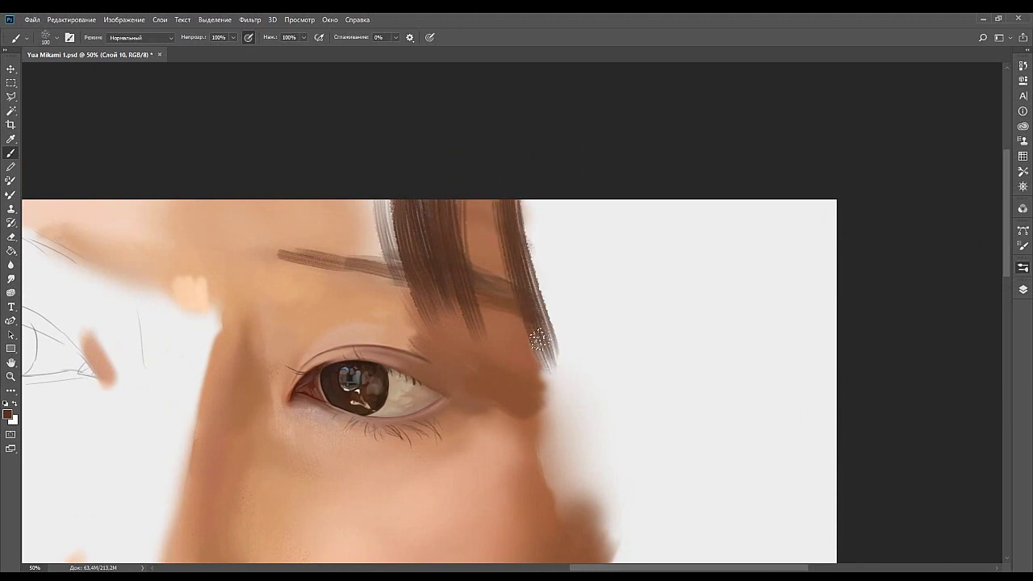
pyautogui.keyDown('alt'); pyautogui.click(243, 94); pyautogui.keyUp('alt')
pyautogui.moveTo(494, 204); pyautogui.dragTo(515, 295)
pyautogui.hotkey('ctrl', 'z')
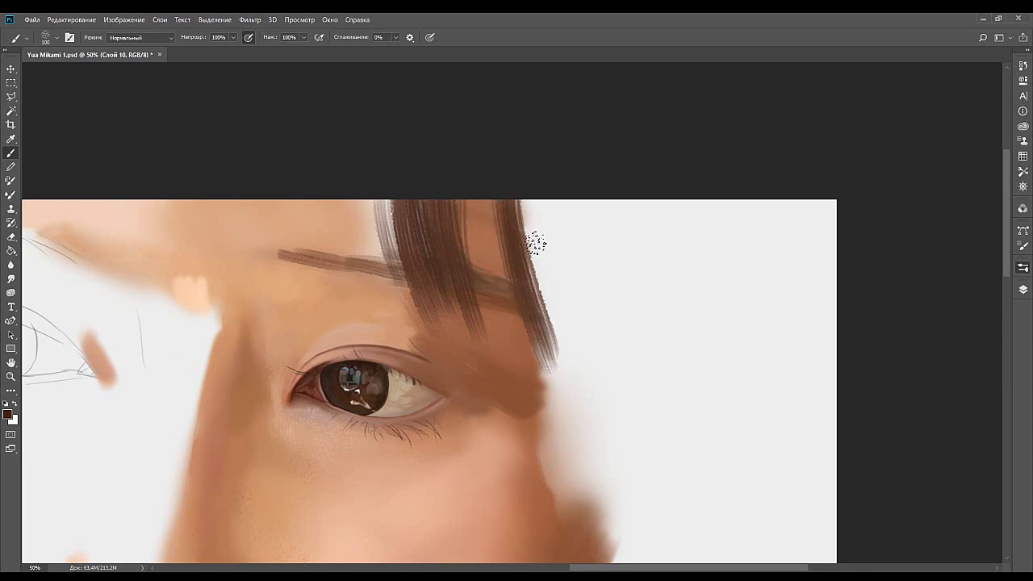
pyautogui.moveTo(521, 207)
pyautogui.mouseDown()
pyautogui.moveTo(541, 267)
pyautogui.moveTo(518, 201)
pyautogui.moveTo(564, 383)
pyautogui.moveTo(527, 232)
pyautogui.mouseUp()
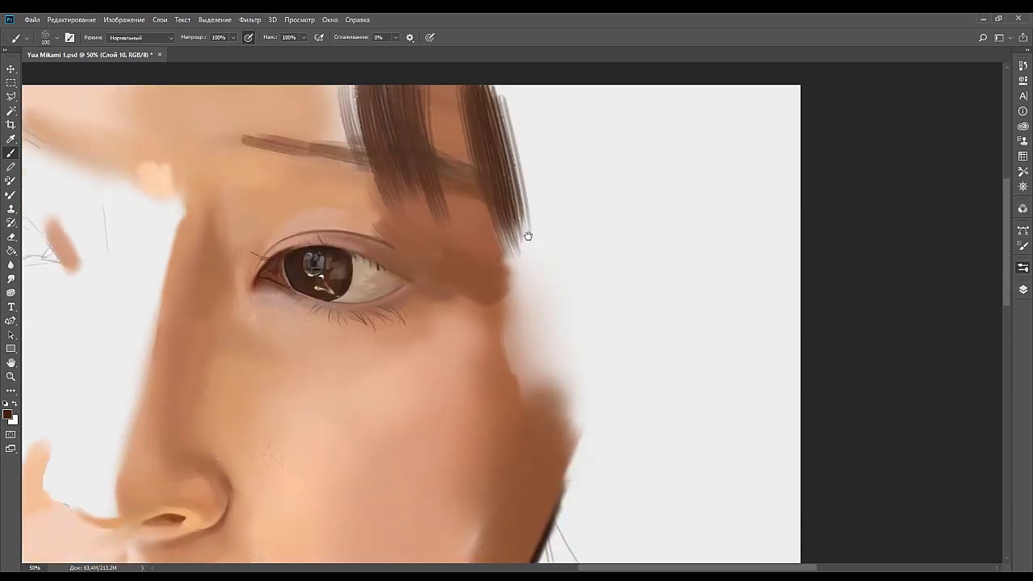
# Paint sampled peach skin tones at the top of the nose bridge with the soft brush at size 100.
pyautogui.moveTo(583, 287); pyautogui.dragTo(672, 333)
pyautogui.moveTo(500, 455)
pyautogui.mouseDown()
pyautogui.moveTo(618, 271)
pyautogui.moveTo(598, 299)
pyautogui.moveTo(586, 353)
pyautogui.mouseUp()
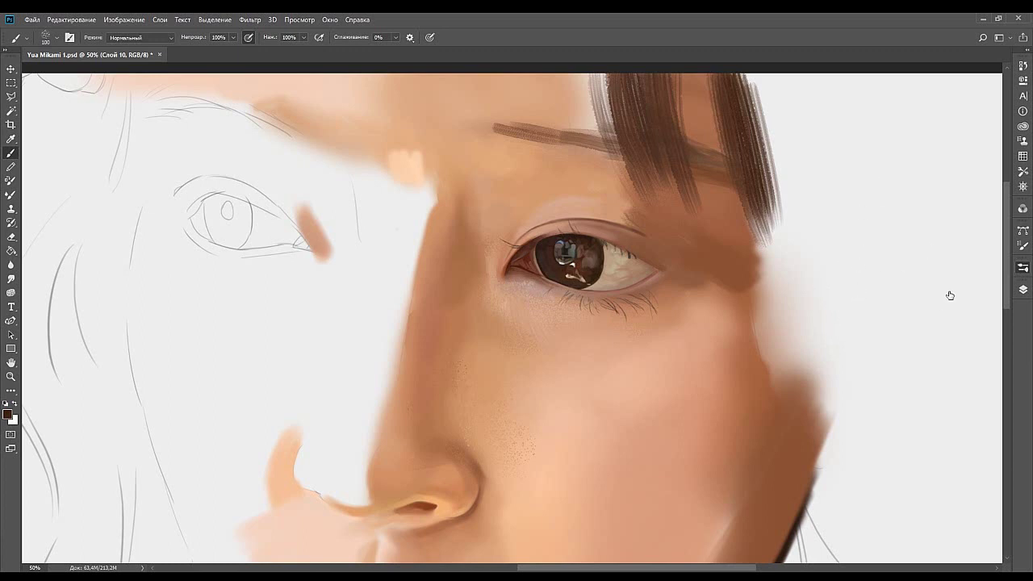
pyautogui.moveTo(438, 242); pyautogui.dragTo(535, 253)
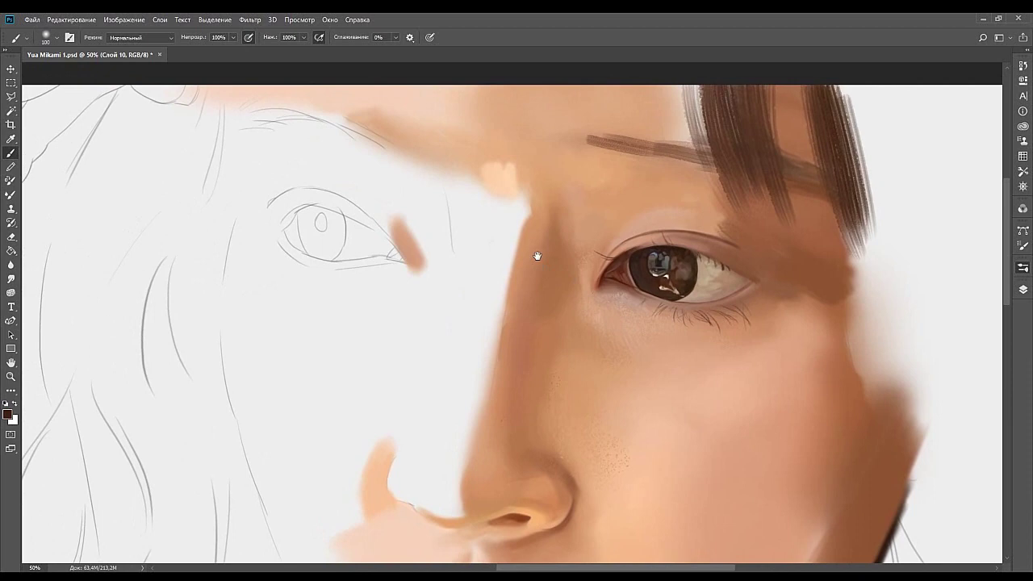
pyautogui.keyDown('alt'); pyautogui.click(515, 191); pyautogui.keyUp('alt')
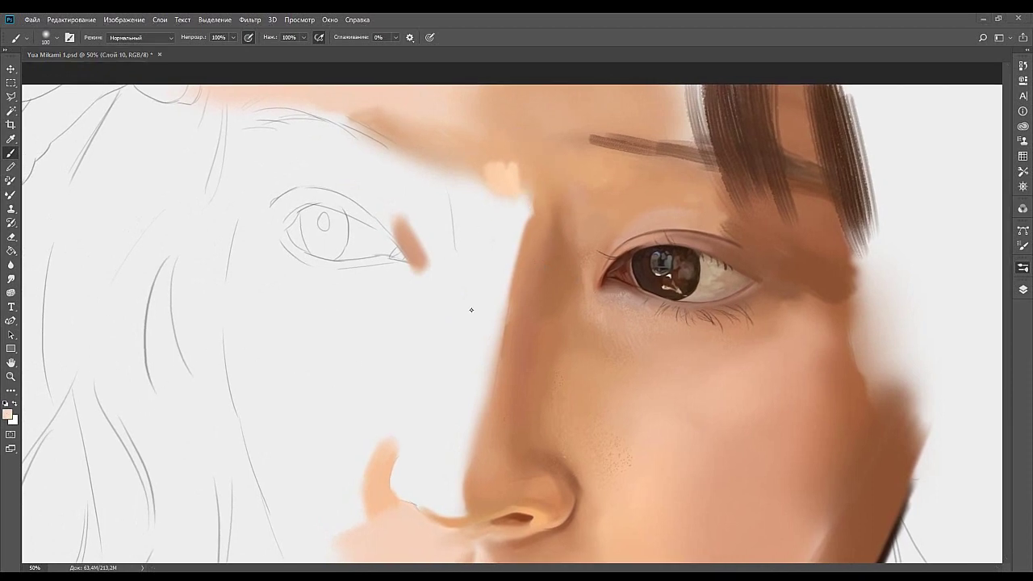
pyautogui.scroll(1, 516, 242)
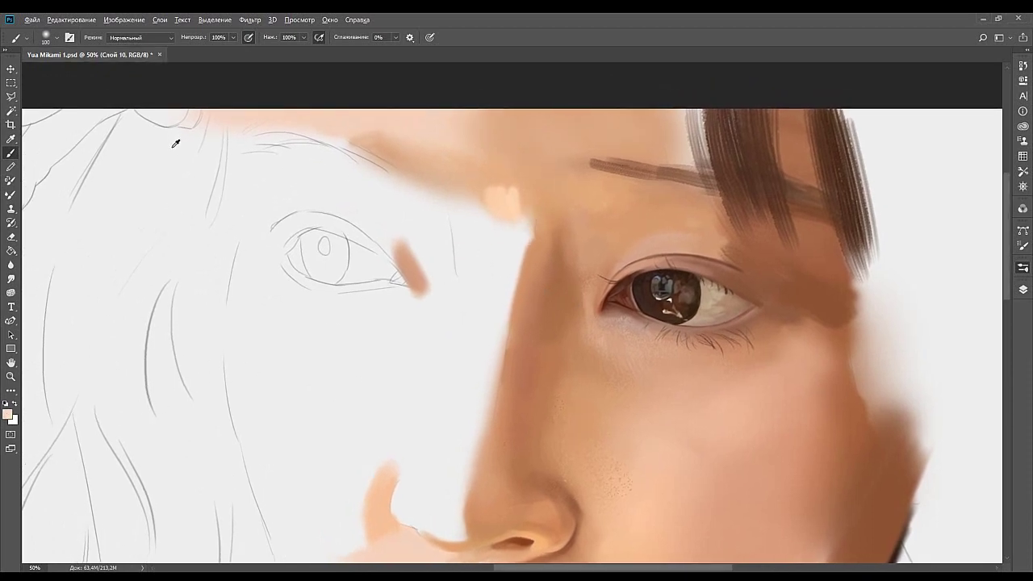
pyautogui.moveTo(519, 206); pyautogui.dragTo(509, 235)
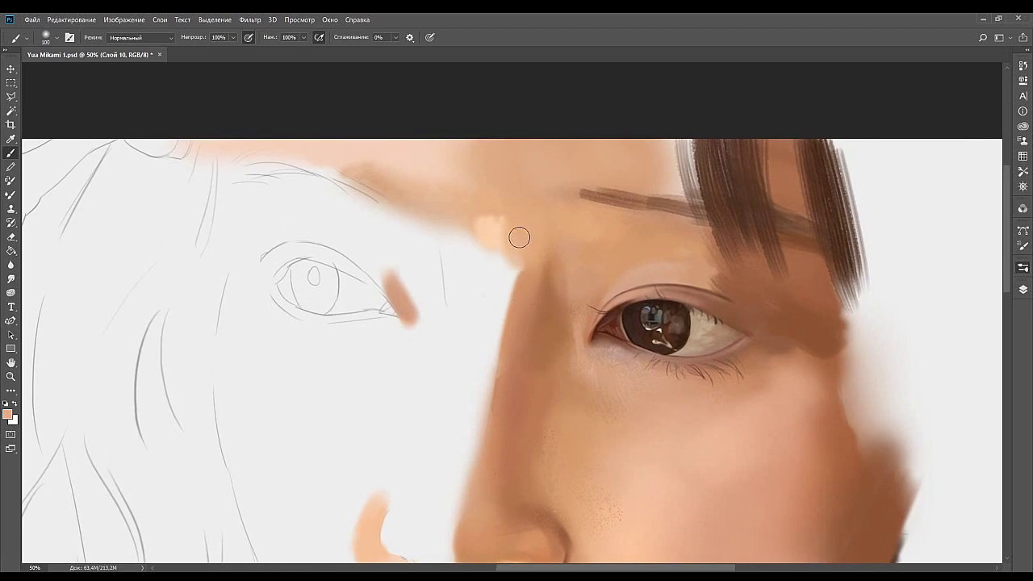
pyautogui.moveTo(510, 235); pyautogui.dragTo(516, 252)
pyautogui.keyDown('alt'); pyautogui.click(532, 240); pyautogui.keyUp('alt')
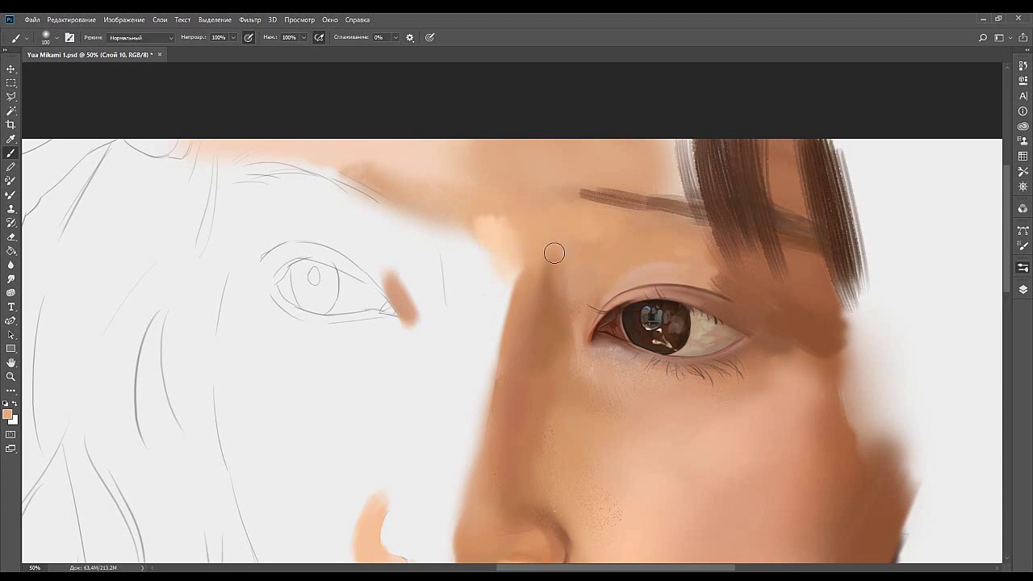
pyautogui.keyDown('alt'); pyautogui.click(572, 223); pyautogui.keyUp('alt')
pyautogui.keyDown('alt'); pyautogui.click(551, 265); pyautogui.keyUp('alt')
pyautogui.scroll(-3, 519, 247)
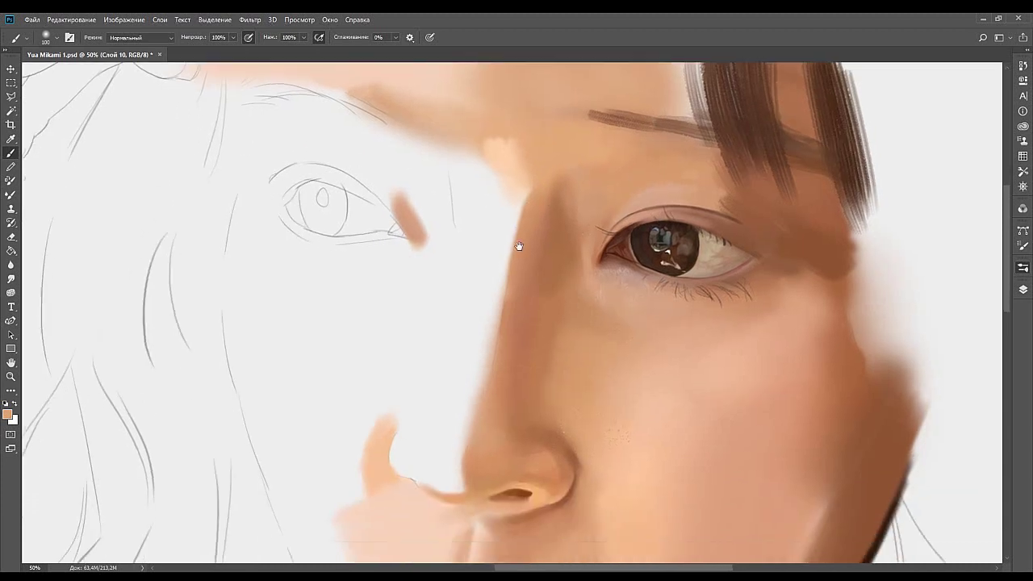
# Widen the nose bridge's outer edge and carry it down toward the nose tip with sampled orange-brown skin tones.
pyautogui.moveTo(489, 291)
pyautogui.mouseDown()
pyautogui.moveTo(510, 216)
pyautogui.moveTo(479, 332)
pyautogui.moveTo(509, 194)
pyautogui.moveTo(454, 413)
pyautogui.moveTo(465, 342)
pyautogui.moveTo(466, 369)
pyautogui.mouseUp()
pyautogui.keyDown('alt'); pyautogui.click(478, 411); pyautogui.keyUp('alt')
pyautogui.moveTo(469, 425)
pyautogui.mouseDown()
pyautogui.moveTo(486, 360)
pyautogui.moveTo(498, 357)
pyautogui.mouseUp()
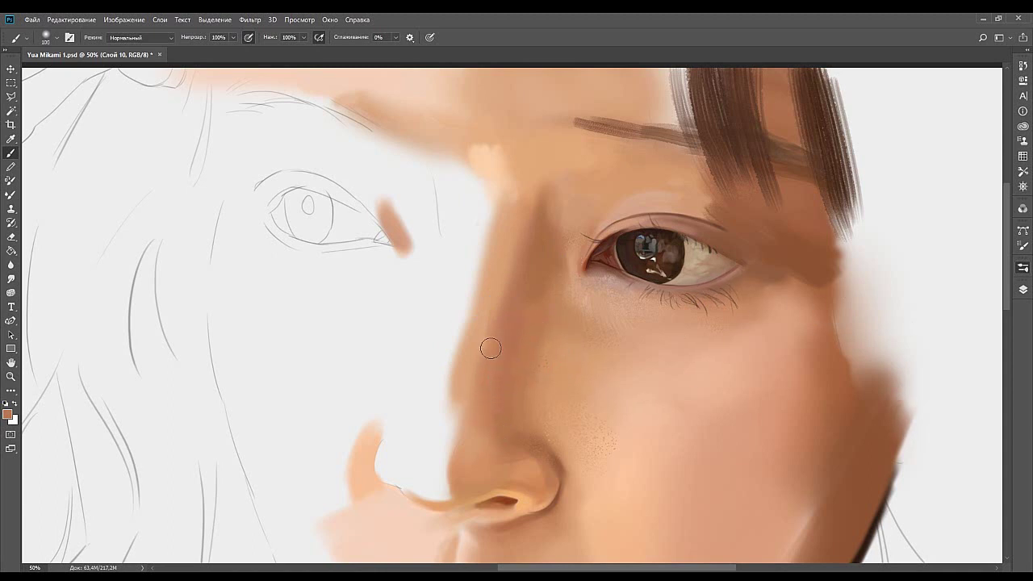
pyautogui.keyDown('alt'); pyautogui.click(468, 385); pyautogui.keyUp('alt')
pyautogui.keyDown('alt'); pyautogui.click(474, 427); pyautogui.keyUp('alt')
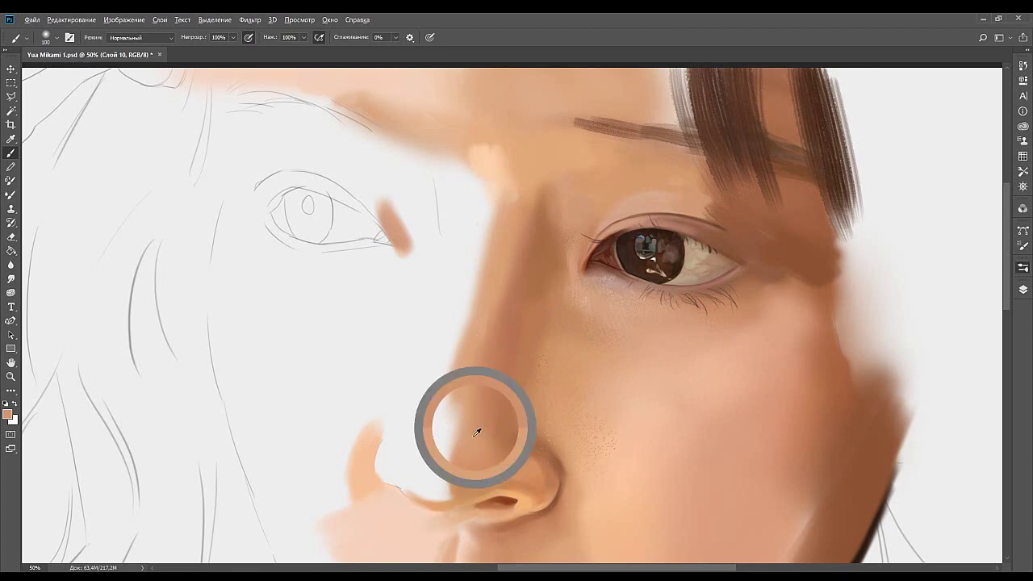
pyautogui.moveTo(460, 435)
pyautogui.mouseDown()
pyautogui.moveTo(511, 318)
pyautogui.moveTo(497, 339)
pyautogui.moveTo(537, 326)
pyautogui.moveTo(523, 334)
pyautogui.moveTo(543, 332)
pyautogui.moveTo(535, 325)
pyautogui.moveTo(527, 352)
pyautogui.moveTo(556, 353)
pyautogui.mouseUp()
# Build up the far side of the nose tip in sampled tan and extend the color onto the far cheek.
pyautogui.keyDown('alt'); pyautogui.click(516, 345); pyautogui.keyUp('alt')
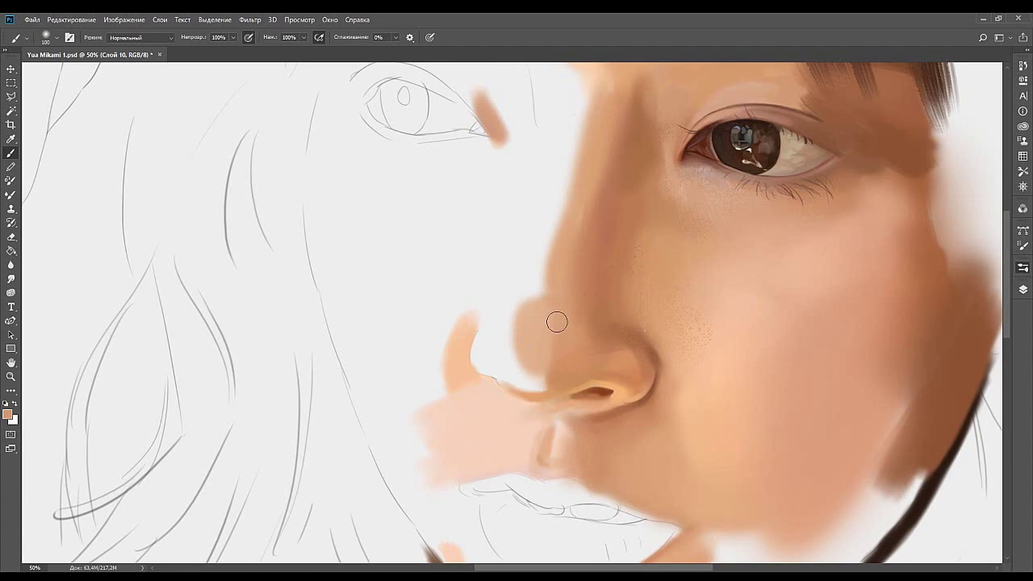
pyautogui.keyDown('alt'); pyautogui.click(545, 347); pyautogui.keyUp('alt')
pyautogui.moveTo(563, 240); pyautogui.dragTo(535, 316)
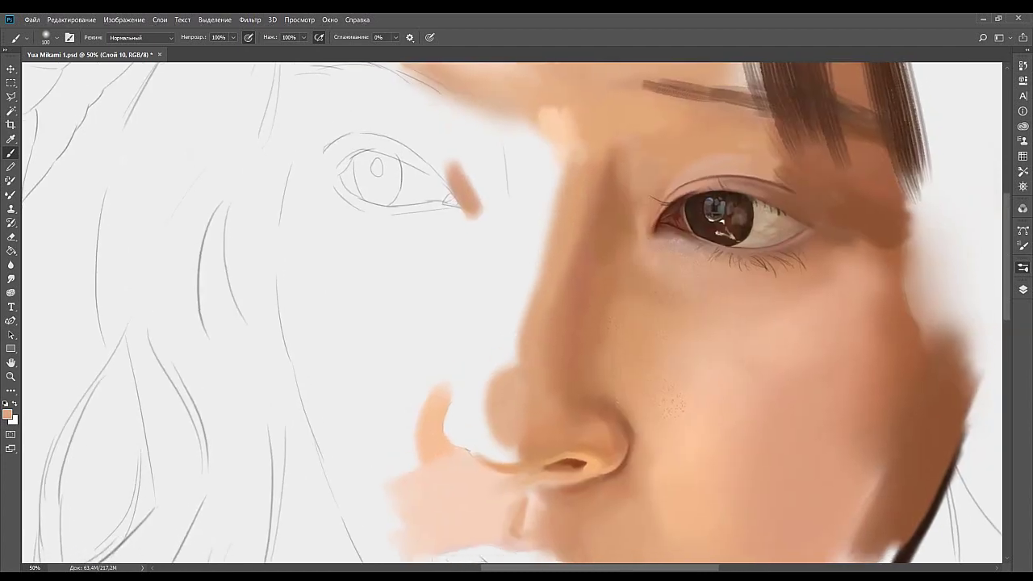
pyautogui.keyDown('alt'); pyautogui.click(532, 412); pyautogui.keyUp('alt')
pyautogui.moveTo(512, 370)
pyautogui.mouseDown()
pyautogui.moveTo(518, 322)
pyautogui.moveTo(498, 421)
pyautogui.mouseUp()
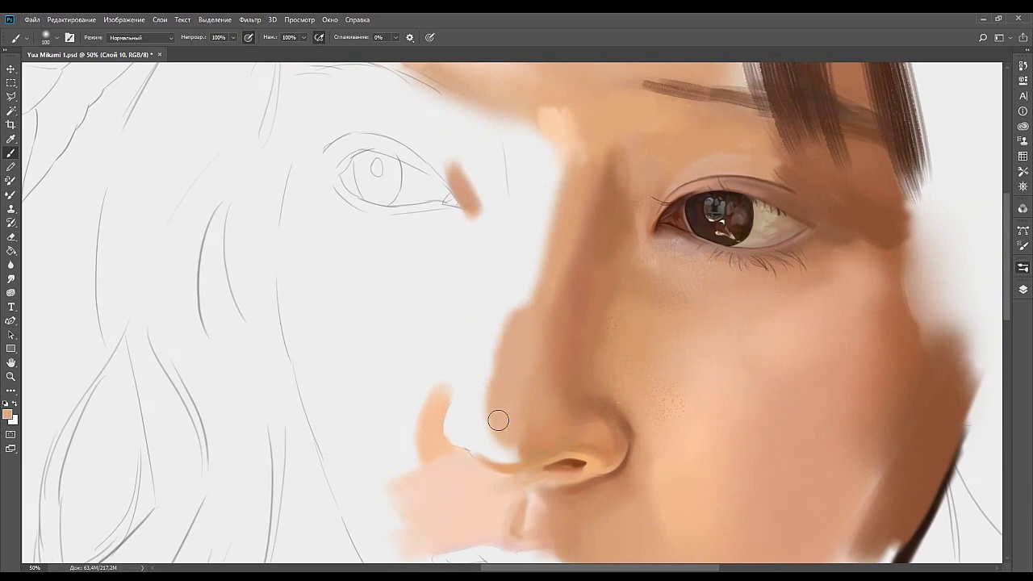
pyautogui.moveTo(513, 329)
pyautogui.mouseDown()
pyautogui.moveTo(500, 358)
pyautogui.moveTo(487, 337)
pyautogui.moveTo(481, 371)
pyautogui.moveTo(458, 351)
pyautogui.moveTo(477, 336)
pyautogui.moveTo(443, 348)
pyautogui.moveTo(441, 325)
pyautogui.mouseUp()
pyautogui.moveTo(503, 273)
pyautogui.mouseDown()
pyautogui.moveTo(470, 363)
pyautogui.moveTo(495, 344)
pyautogui.moveTo(449, 347)
pyautogui.moveTo(475, 358)
pyautogui.moveTo(425, 334)
pyautogui.mouseUp()
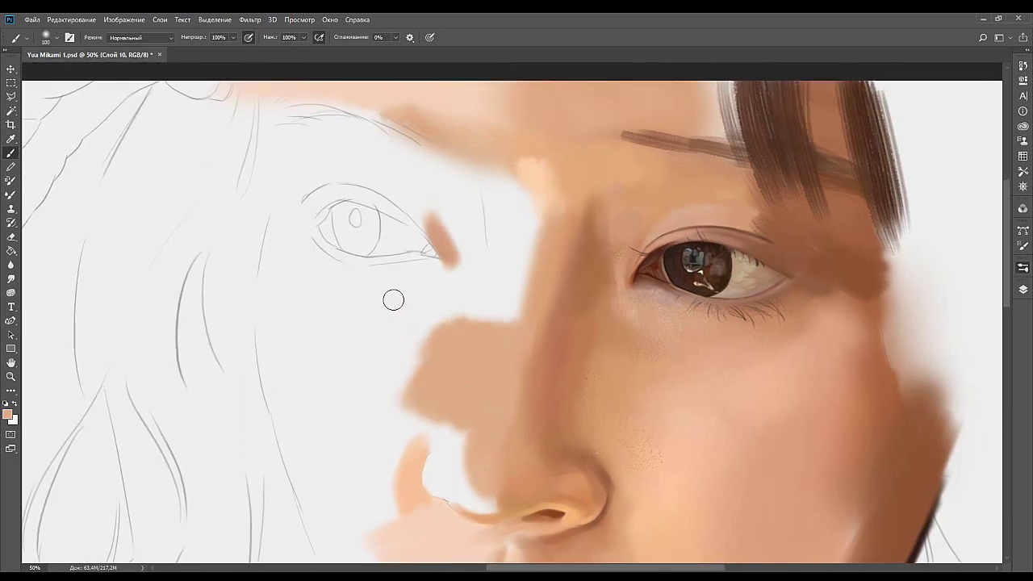
# Paint a soft pale pink highlight along the far edge of the nose, from mid-bridge to the tip, reducing the brush to 70.
pyautogui.keyDown('alt'); pyautogui.click(108, 351); pyautogui.keyUp('alt')
pyautogui.moveTo(473, 477); pyautogui.dragTo(495, 387)
pyautogui.moveTo(477, 444)
pyautogui.mouseDown()
pyautogui.moveTo(540, 301)
pyautogui.moveTo(492, 411)
pyautogui.moveTo(520, 324)
pyautogui.mouseUp()
pyautogui.keyDown('alt'); pyautogui.click(502, 416); pyautogui.keyUp('alt')
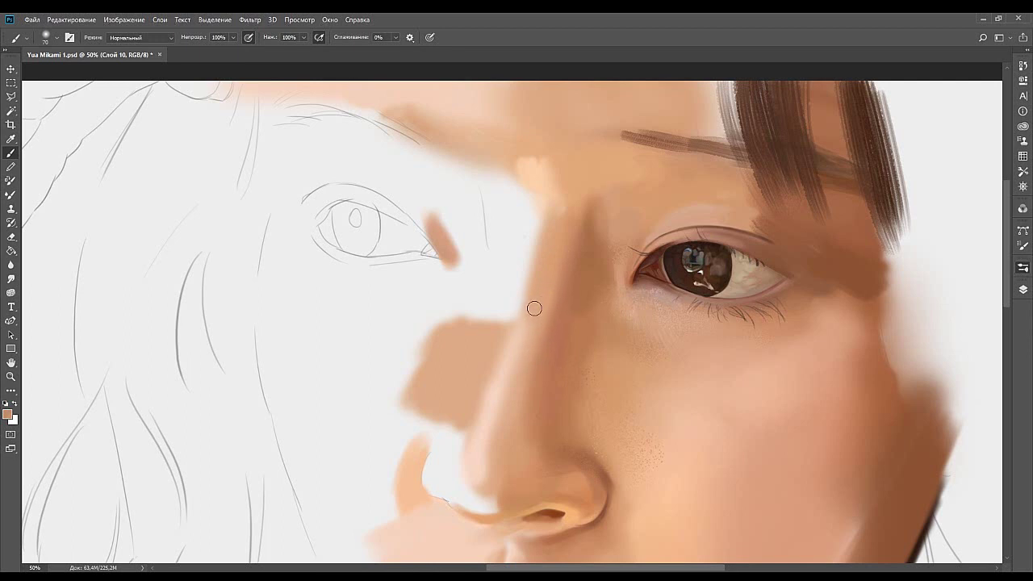
# Add tan and pale pink strokes beside the mid-bridge and cover the tan cheek patch with pale pink at brush size 90.
pyautogui.scroll(2, 536, 318)
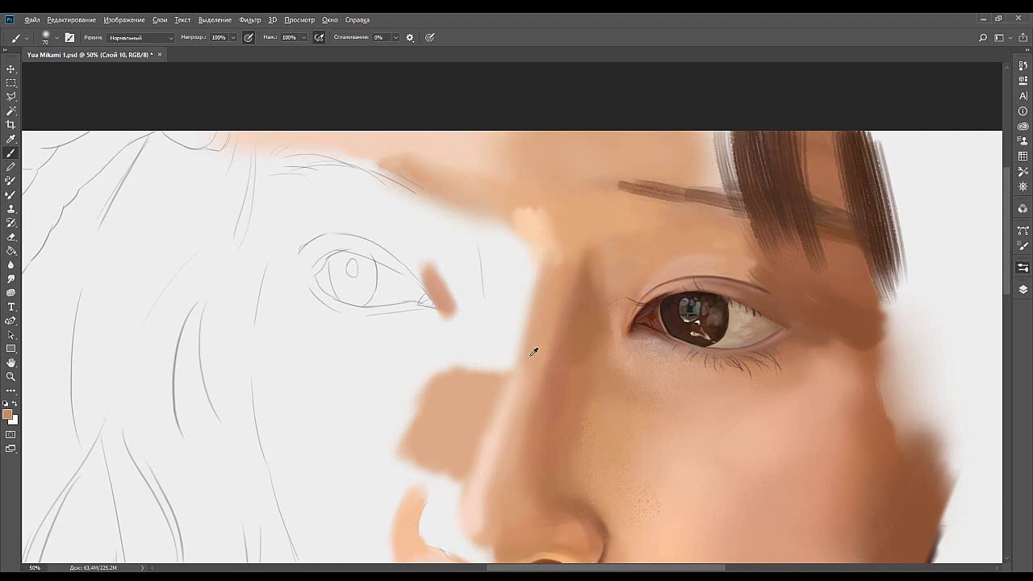
pyautogui.moveTo(536, 311)
pyautogui.mouseDown()
pyautogui.moveTo(519, 342)
pyautogui.moveTo(475, 350)
pyautogui.moveTo(514, 347)
pyautogui.moveTo(492, 301)
pyautogui.mouseUp()
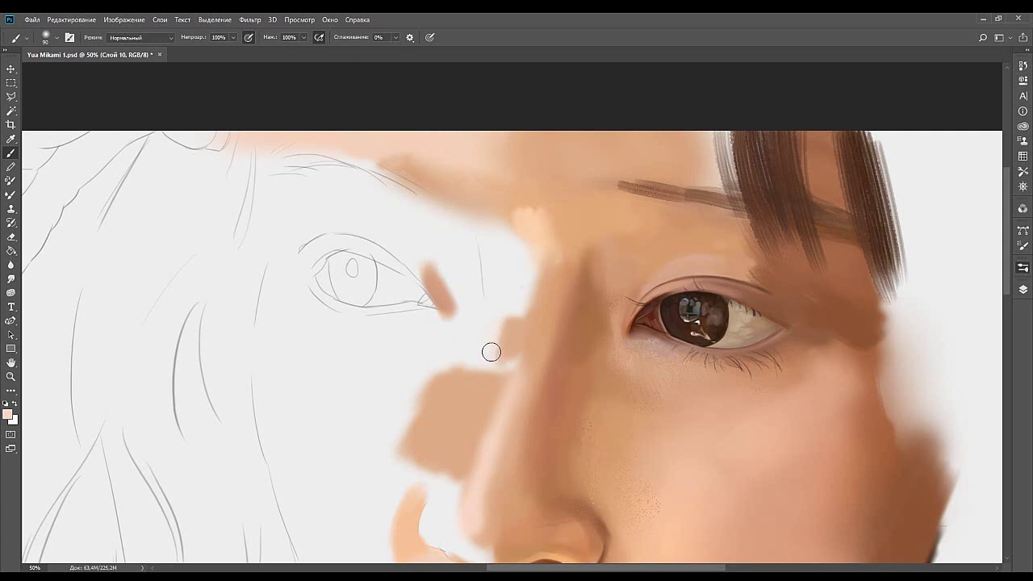
pyautogui.moveTo(494, 353); pyautogui.dragTo(510, 347)
pyautogui.moveTo(495, 392); pyautogui.dragTo(505, 350)
pyautogui.moveTo(520, 296)
pyautogui.mouseDown()
pyautogui.moveTo(502, 343)
pyautogui.moveTo(517, 316)
pyautogui.moveTo(501, 378)
pyautogui.mouseUp()
pyautogui.moveTo(519, 330)
pyautogui.mouseDown()
pyautogui.moveTo(485, 402)
pyautogui.moveTo(484, 375)
pyautogui.moveTo(473, 382)
pyautogui.moveTo(504, 384)
pyautogui.moveTo(491, 327)
pyautogui.moveTo(478, 390)
pyautogui.moveTo(475, 350)
pyautogui.moveTo(464, 346)
pyautogui.moveTo(475, 366)
pyautogui.moveTo(467, 394)
pyautogui.moveTo(463, 337)
pyautogui.moveTo(421, 372)
pyautogui.mouseUp()
pyautogui.moveTo(471, 303)
pyautogui.mouseDown()
pyautogui.moveTo(442, 341)
pyautogui.moveTo(484, 369)
pyautogui.moveTo(449, 364)
pyautogui.moveTo(497, 349)
pyautogui.moveTo(398, 360)
pyautogui.mouseUp()
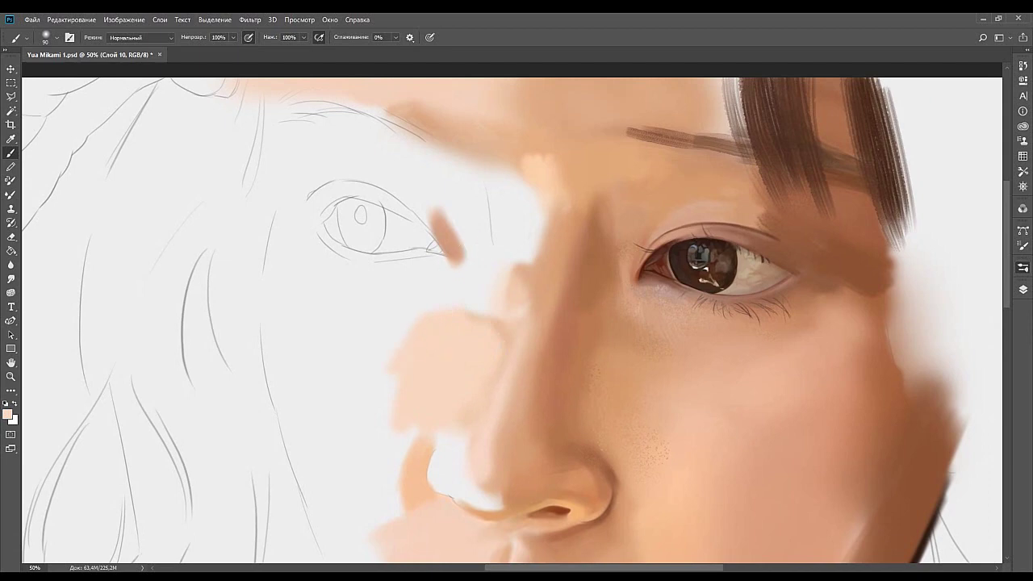
# Paint a pink skin patch between the sketched eye's inner corner and the nose bridge, shading its edge slightly darker.
pyautogui.moveTo(600, 196); pyautogui.dragTo(497, 272)
pyautogui.moveTo(460, 421); pyautogui.dragTo(546, 182)
pyautogui.moveTo(487, 307); pyautogui.dragTo(532, 299)
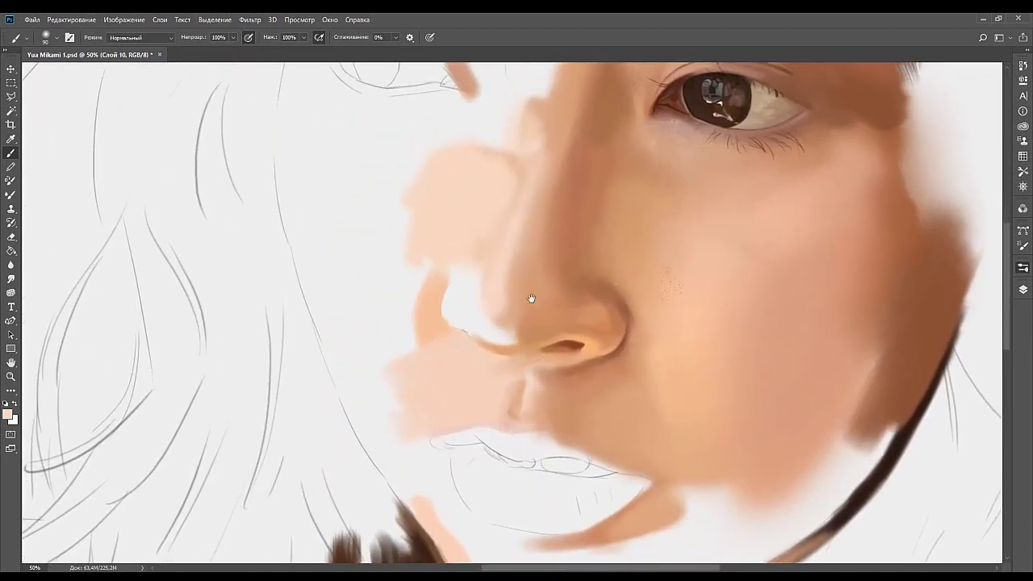
pyautogui.moveTo(517, 165); pyautogui.dragTo(517, 320)
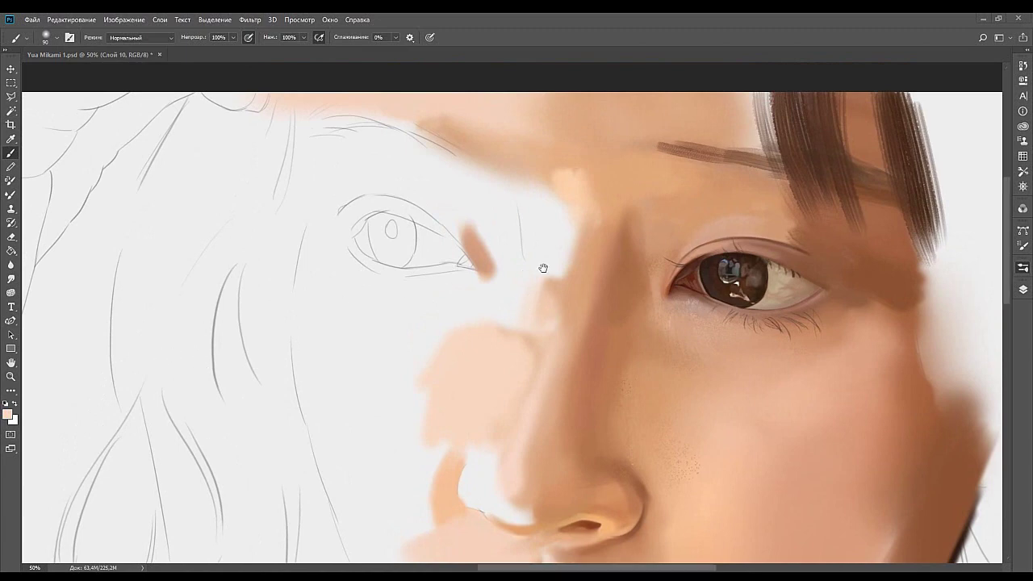
pyautogui.moveTo(491, 229); pyautogui.dragTo(514, 326)
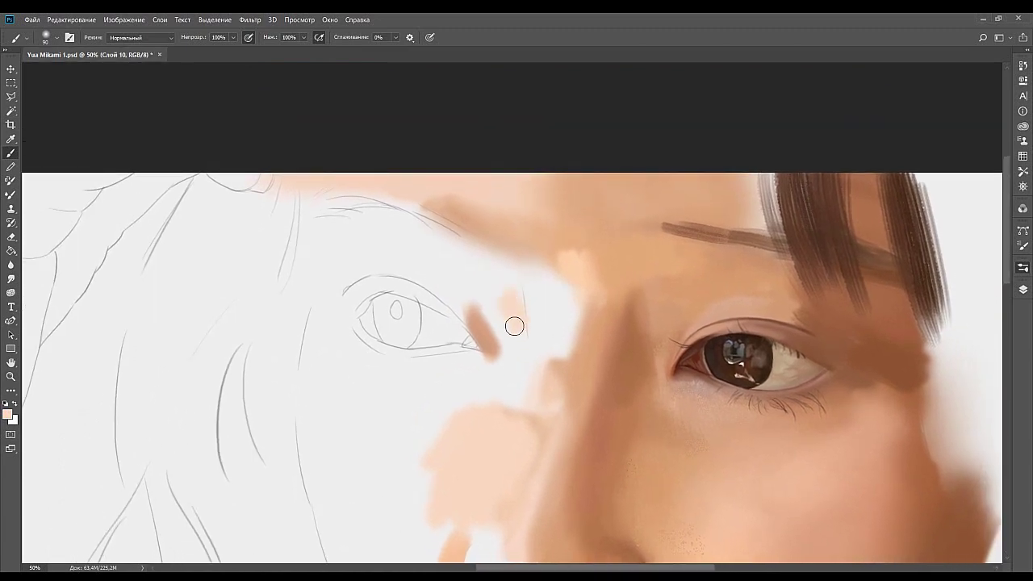
pyautogui.moveTo(507, 289)
pyautogui.mouseDown()
pyautogui.moveTo(523, 328)
pyautogui.moveTo(505, 369)
pyautogui.moveTo(493, 366)
pyautogui.mouseUp()
pyautogui.keyDown('alt'); pyautogui.click(494, 372); pyautogui.keyUp('alt')
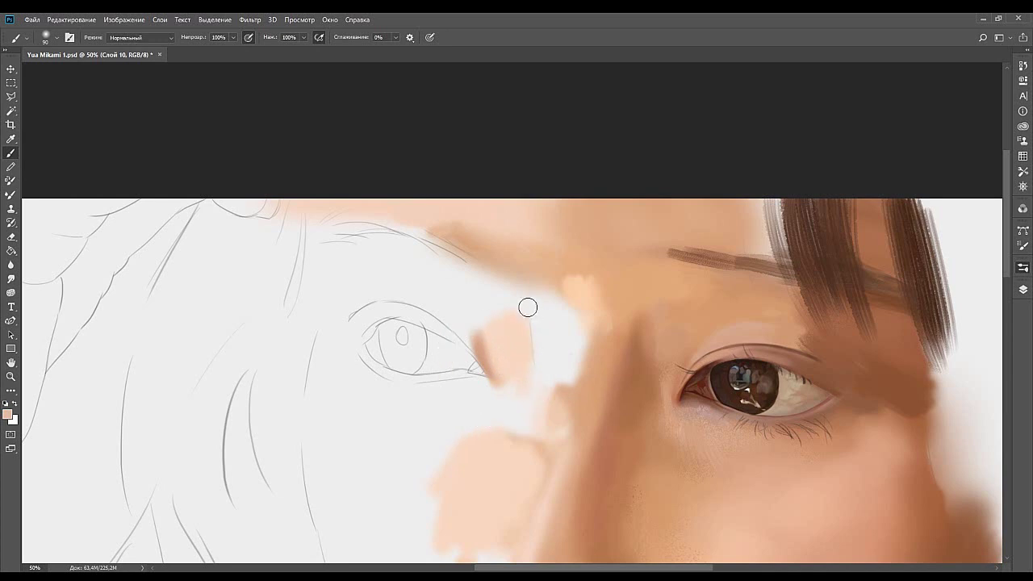
pyautogui.moveTo(528, 315)
pyautogui.mouseDown()
pyautogui.moveTo(578, 366)
pyautogui.moveTo(551, 352)
pyautogui.moveTo(532, 364)
pyautogui.moveTo(518, 290)
pyautogui.moveTo(517, 347)
pyautogui.mouseUp()
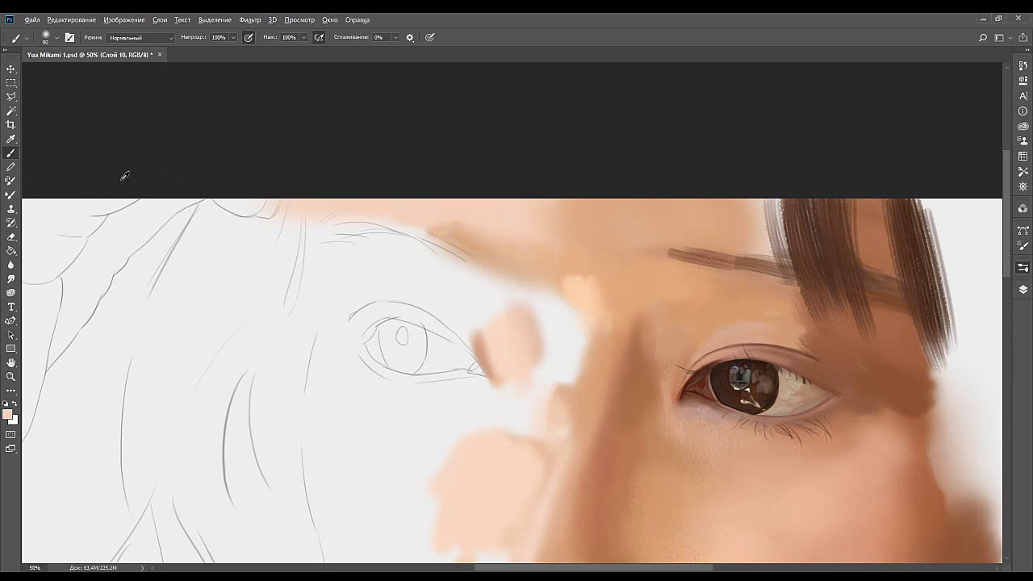
# Paint an orange-peach patch above the sketched eye and fill the gap beside the upper nose bridge with pale peach.
pyautogui.moveTo(454, 282)
pyautogui.mouseDown()
pyautogui.moveTo(485, 310)
pyautogui.moveTo(479, 315)
pyautogui.moveTo(519, 306)
pyautogui.moveTo(482, 299)
pyautogui.moveTo(499, 285)
pyautogui.moveTo(445, 302)
pyautogui.moveTo(486, 294)
pyautogui.moveTo(416, 280)
pyautogui.moveTo(442, 315)
pyautogui.moveTo(477, 316)
pyautogui.moveTo(406, 281)
pyautogui.mouseUp()
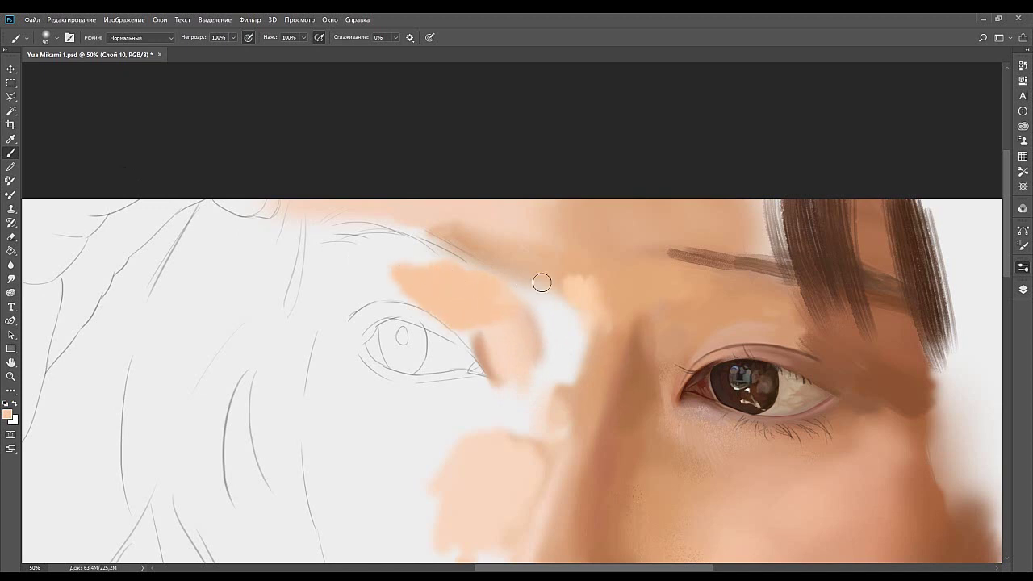
pyautogui.moveTo(569, 314)
pyautogui.mouseDown()
pyautogui.moveTo(489, 293)
pyautogui.moveTo(491, 308)
pyautogui.mouseUp()
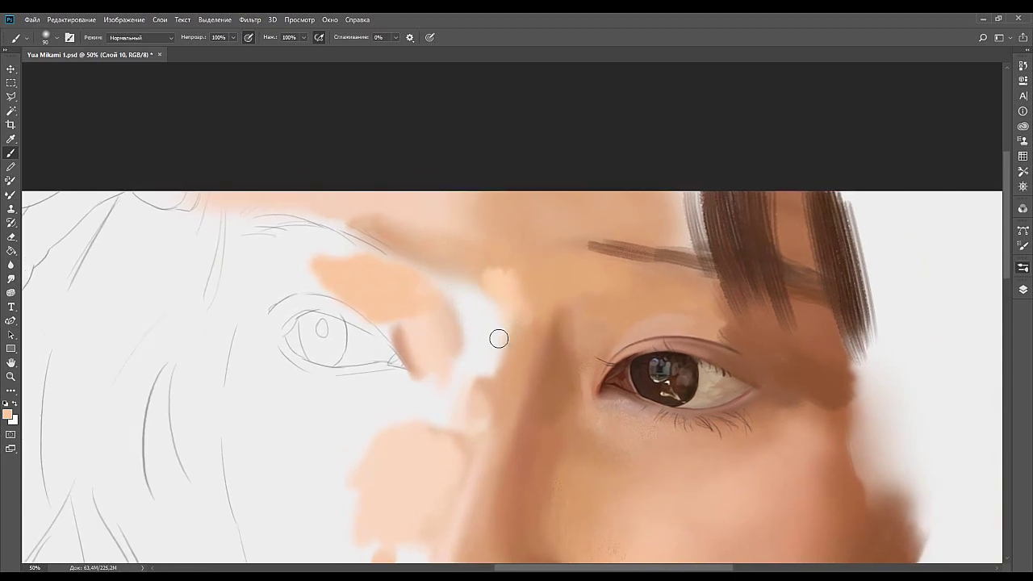
pyautogui.moveTo(485, 280); pyautogui.dragTo(530, 301)
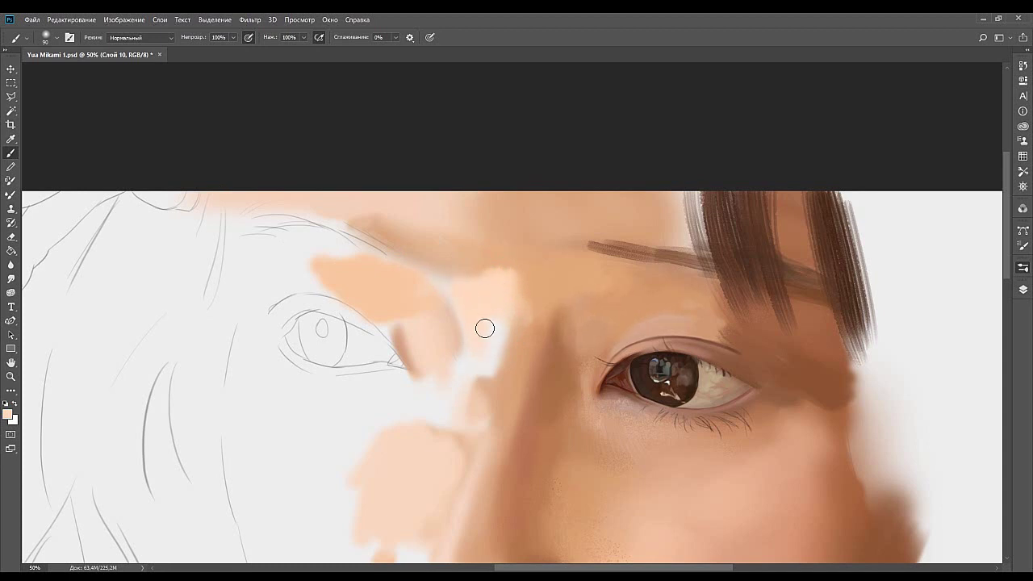
pyautogui.moveTo(500, 325); pyautogui.dragTo(493, 364)
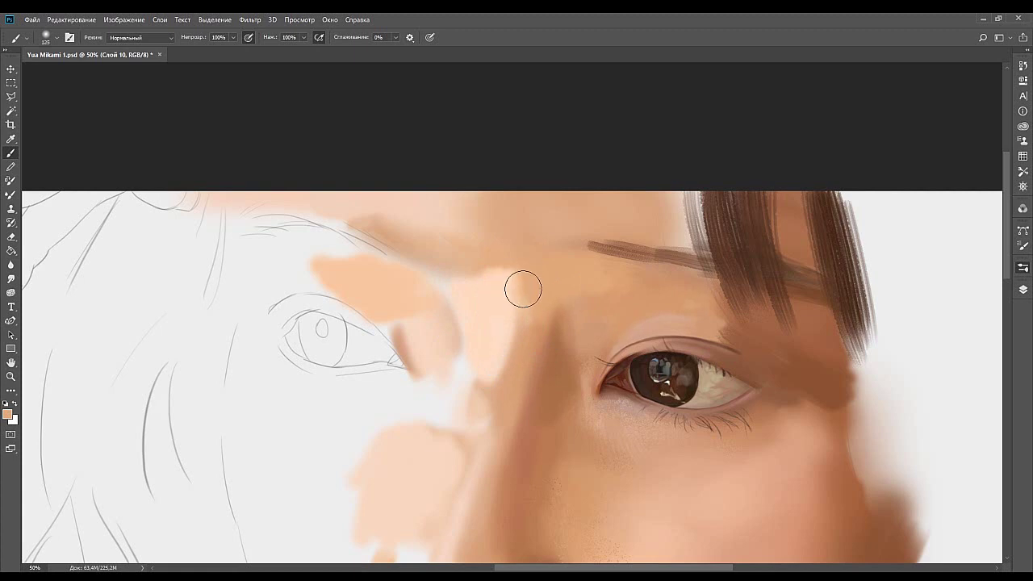
# Soften the upper nose bridge's edge and join its pale peach area to the cheek patch, enlarging the brush to 200.
pyautogui.keyDown('alt'); pyautogui.click(518, 333); pyautogui.keyUp('alt')
pyautogui.moveTo(513, 350); pyautogui.dragTo(481, 411)
pyautogui.hotkey('ctrl', 'z')
pyautogui.press('[')
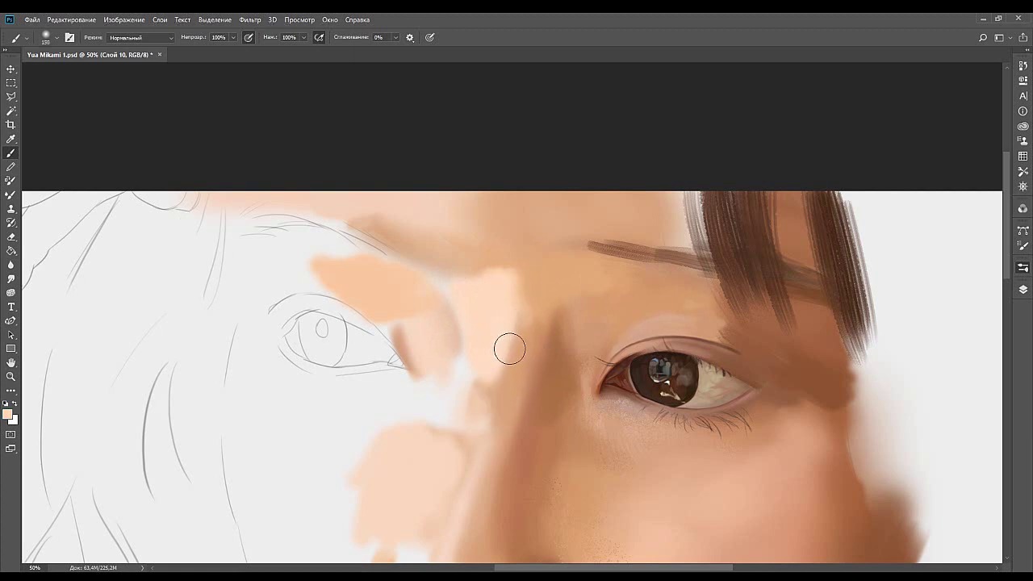
pyautogui.press(']')
pyautogui.press(']')
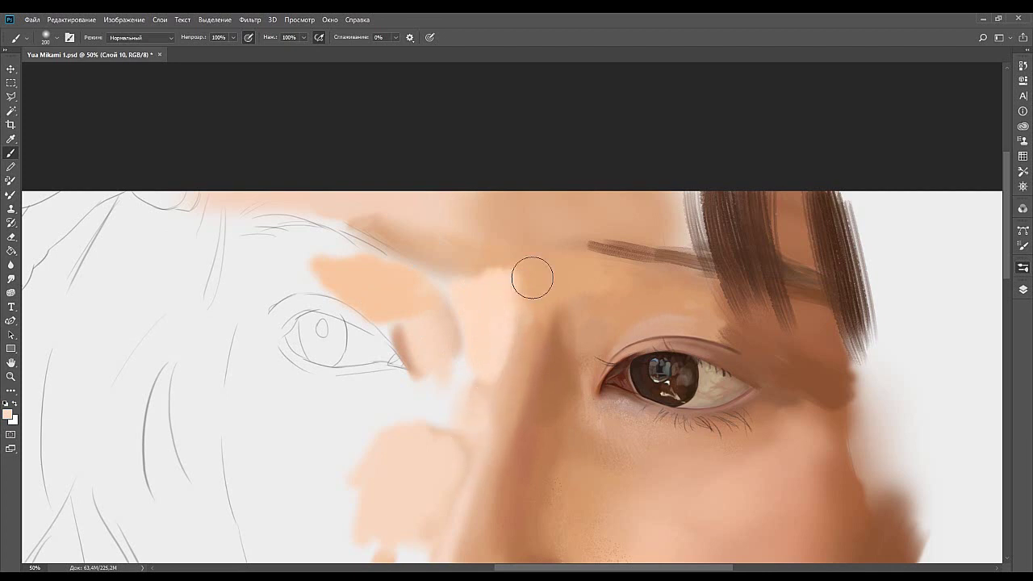
pyautogui.moveTo(475, 441); pyautogui.dragTo(546, 271)
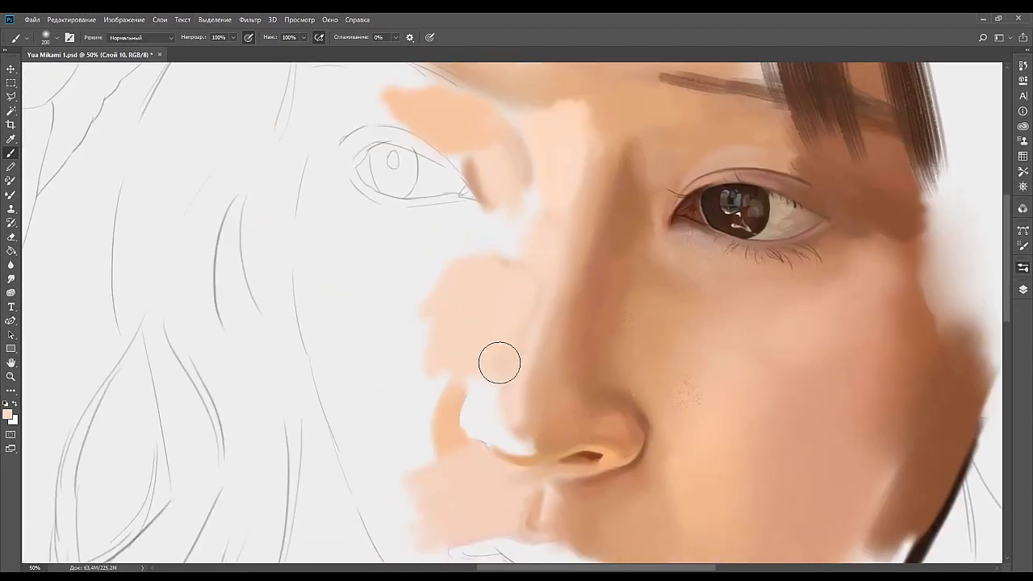
pyautogui.scroll(2, 500, 362)
pyautogui.hscroll(1, 499, 362)
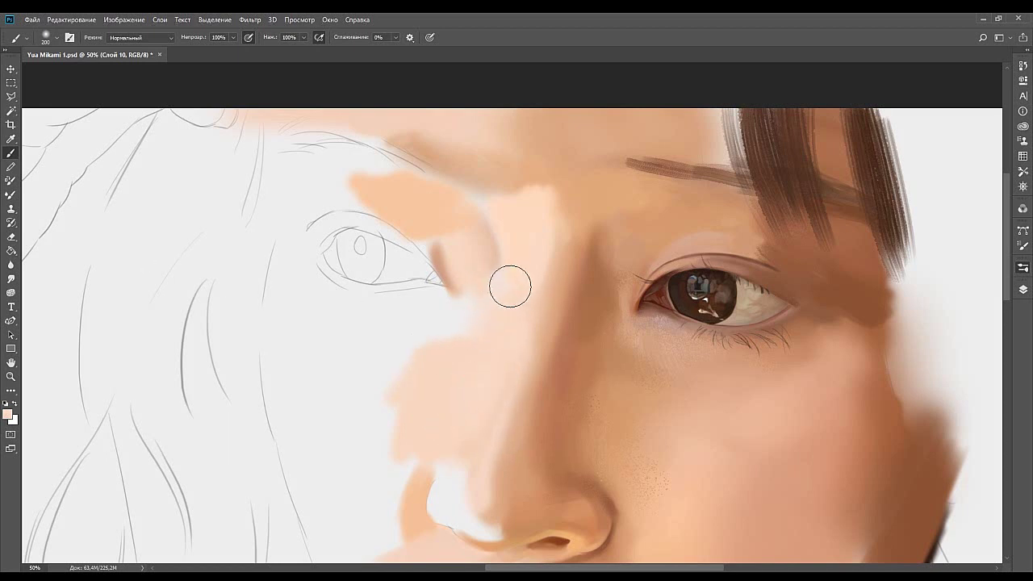
# Fill the side of the nose below the sketched eye's inner corner with sampled pink skin tones at brush size 100.
pyautogui.press('[')
pyautogui.press('[')
pyautogui.press('[')
pyautogui.press('[')
pyautogui.keyDown('alt'); pyautogui.click(487, 250); pyautogui.keyUp('alt')
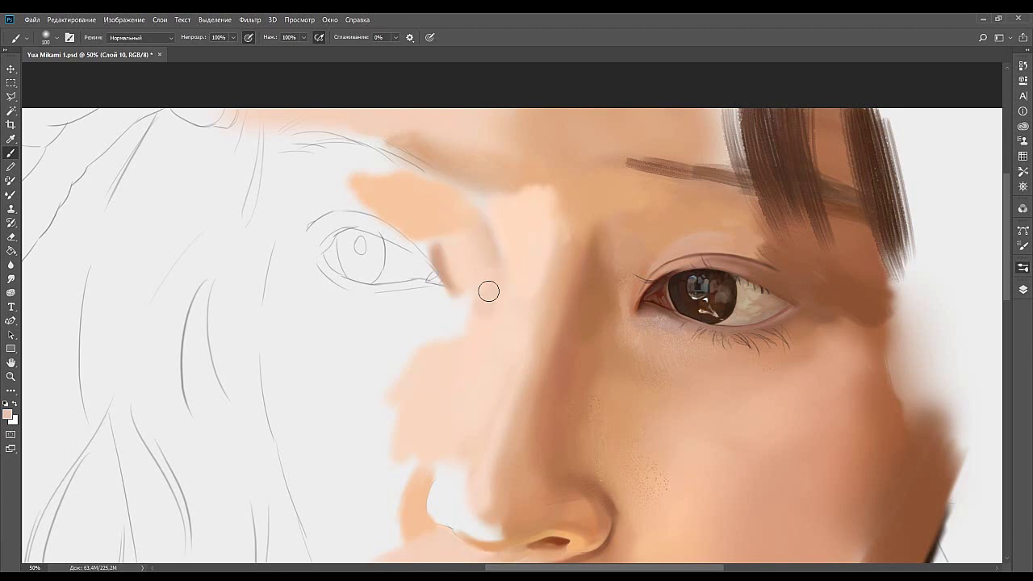
pyautogui.keyDown('alt'); pyautogui.click(480, 273); pyautogui.keyUp('alt')
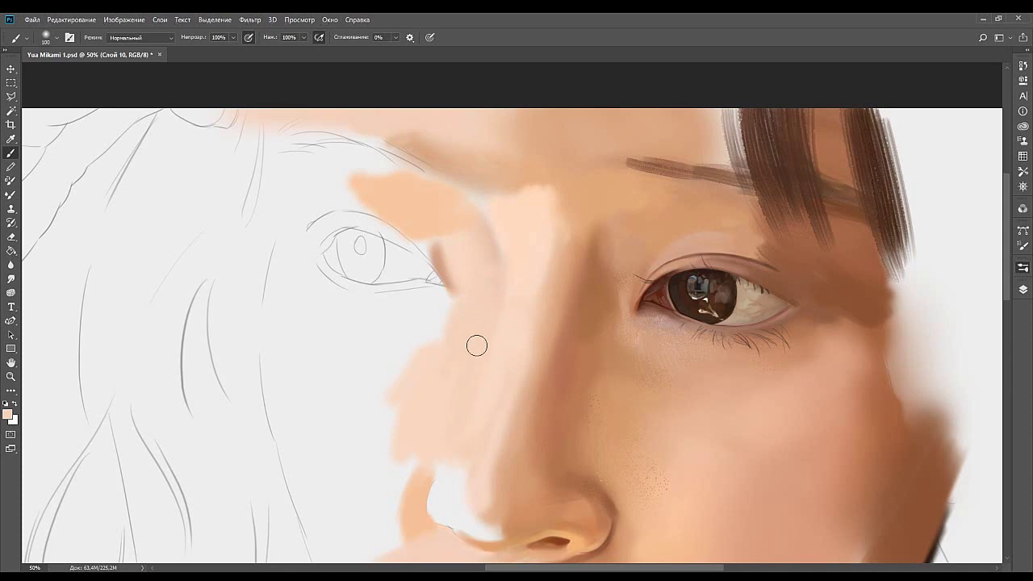
# Blend the transition between the pale highlight and the brown shadow along the nose bridge, enlarging the brush to 150.
pyautogui.scroll(-3, 492, 307)
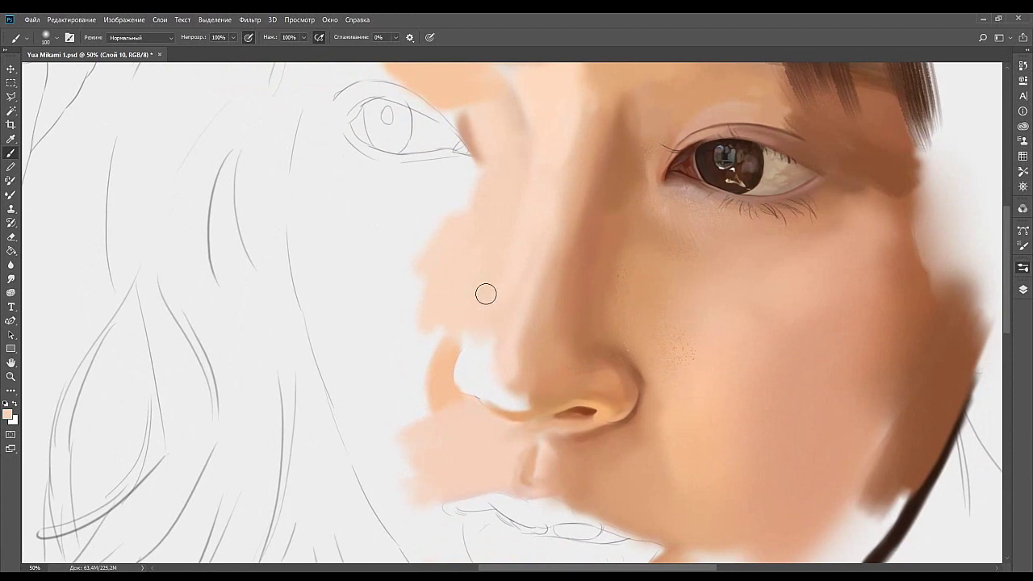
pyautogui.moveTo(531, 266); pyautogui.dragTo(494, 323)
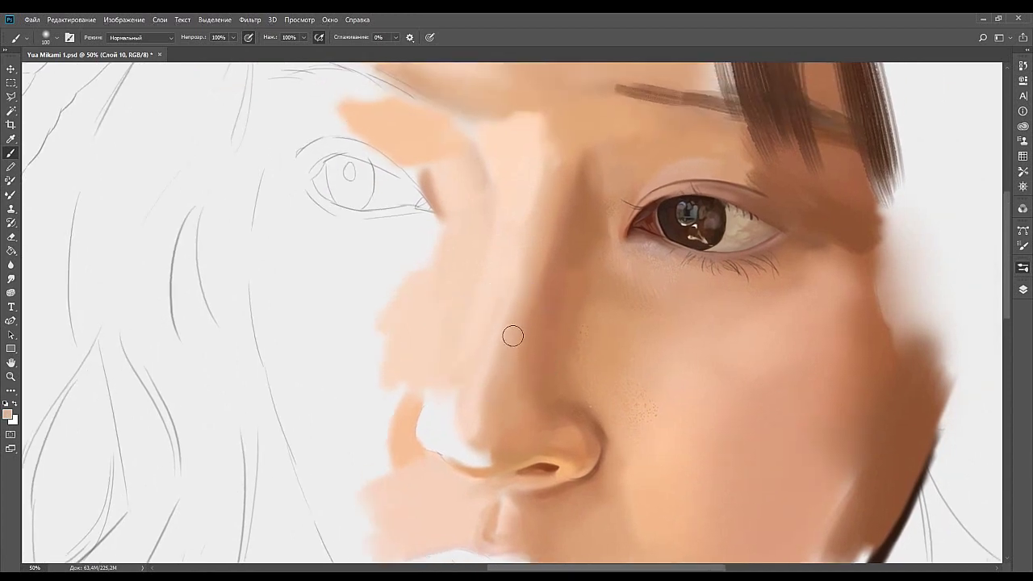
pyautogui.press(']')
pyautogui.press(']')
pyautogui.scroll(3, 511, 311)
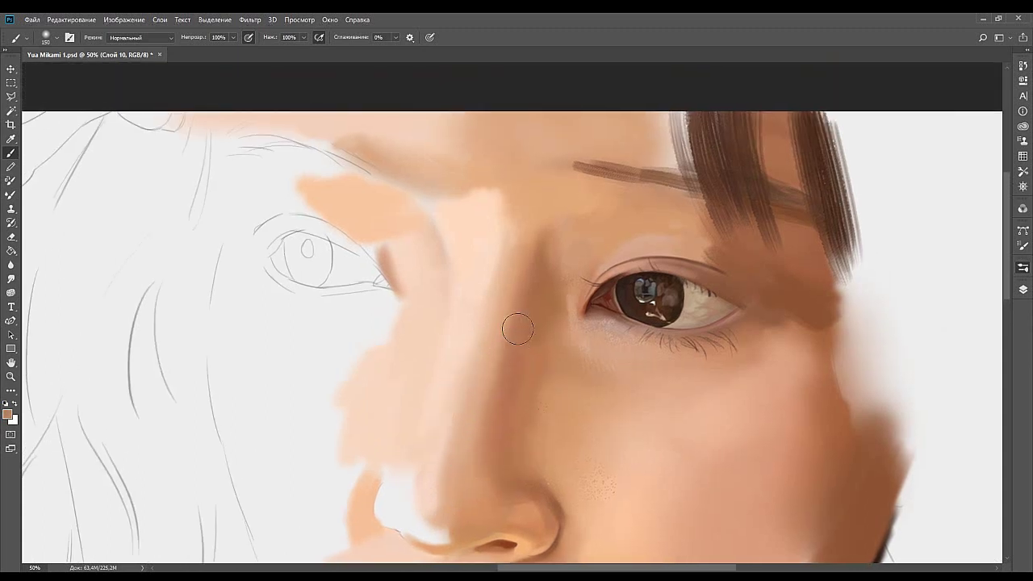
# Tint the shadow side of the nose bridge with a warmer reddish brown, enlarging the soft brush to 250.
pyautogui.press('[')
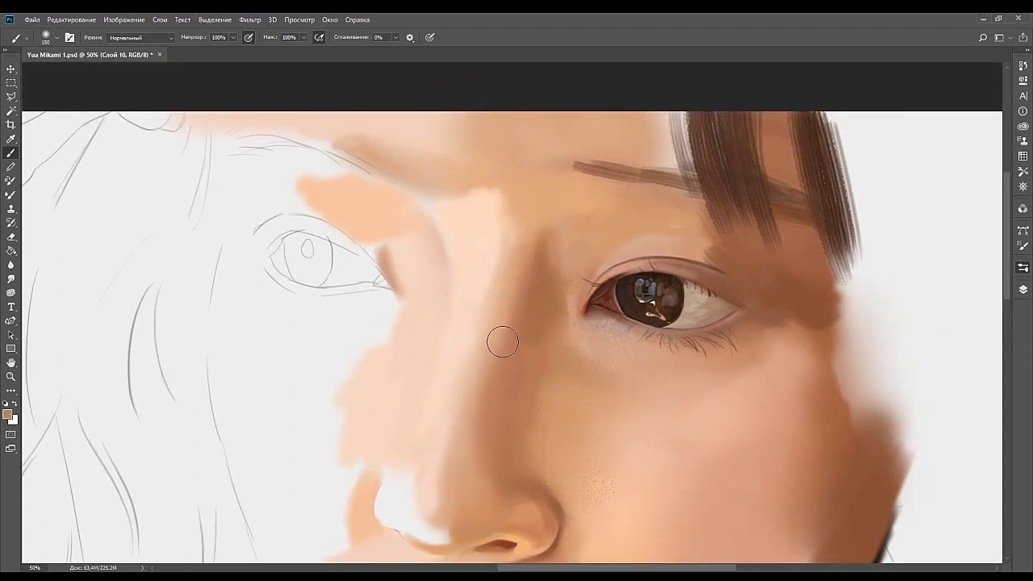
pyautogui.moveTo(492, 450); pyautogui.dragTo(504, 340)
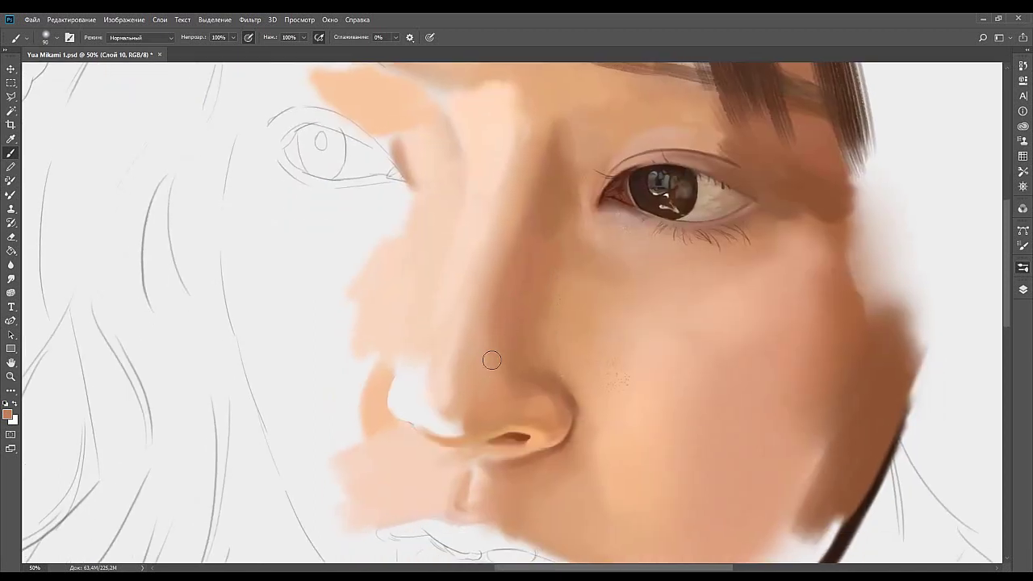
pyautogui.press(']')
pyautogui.press(']')
pyautogui.press(']')
pyautogui.press(']')
pyautogui.press(']')
pyautogui.press(']')
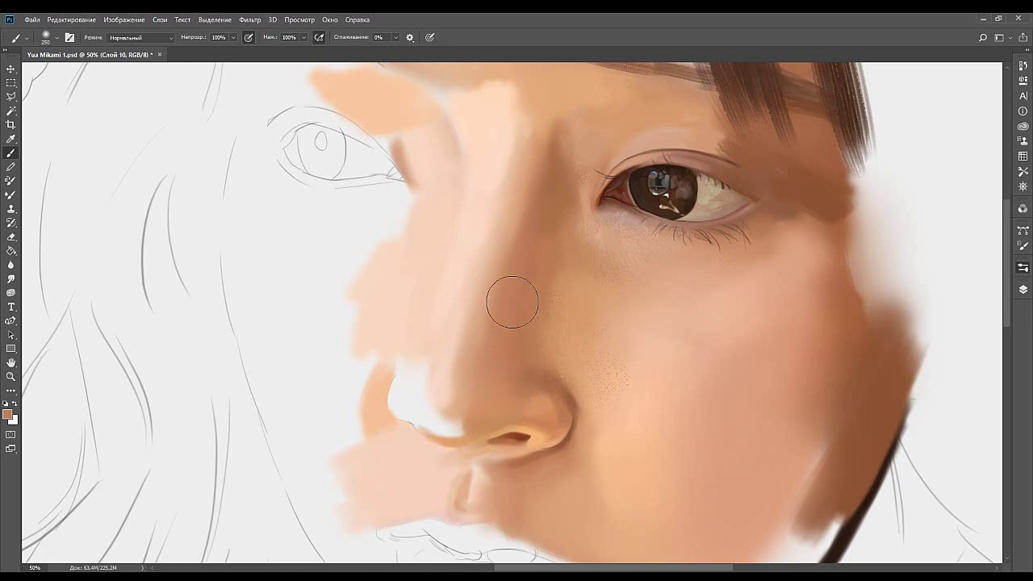
pyautogui.moveTo(528, 264); pyautogui.dragTo(513, 351)
pyautogui.moveTo(525, 312)
pyautogui.mouseDown()
pyautogui.moveTo(518, 378)
pyautogui.moveTo(504, 368)
pyautogui.moveTo(516, 258)
pyautogui.mouseUp()
# Deepen the reddish shadow along the whole side of the nose with the soft brush at size 500.
pyautogui.press(']')
pyautogui.press(']')
pyautogui.press(']')
pyautogui.press(']')
pyautogui.press(']')
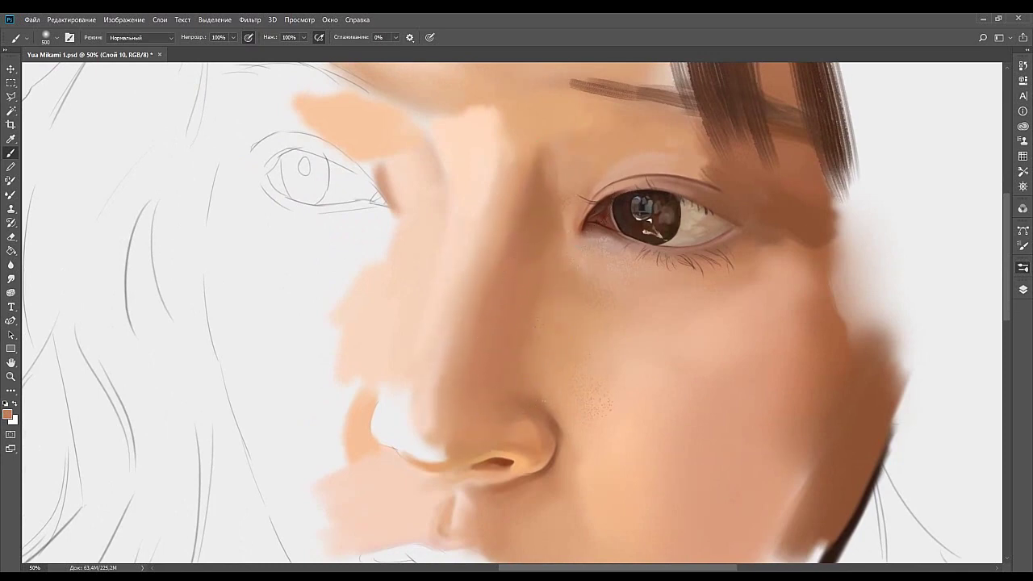
pyautogui.moveTo(532, 206); pyautogui.dragTo(502, 292)
# Even out the shadow from the inner eye corner down the nose, reducing the soft brush to 100.
pyautogui.press('[')
pyautogui.press('[')
pyautogui.press('[')
pyautogui.press('[')
pyautogui.press('[')
pyautogui.press('[')
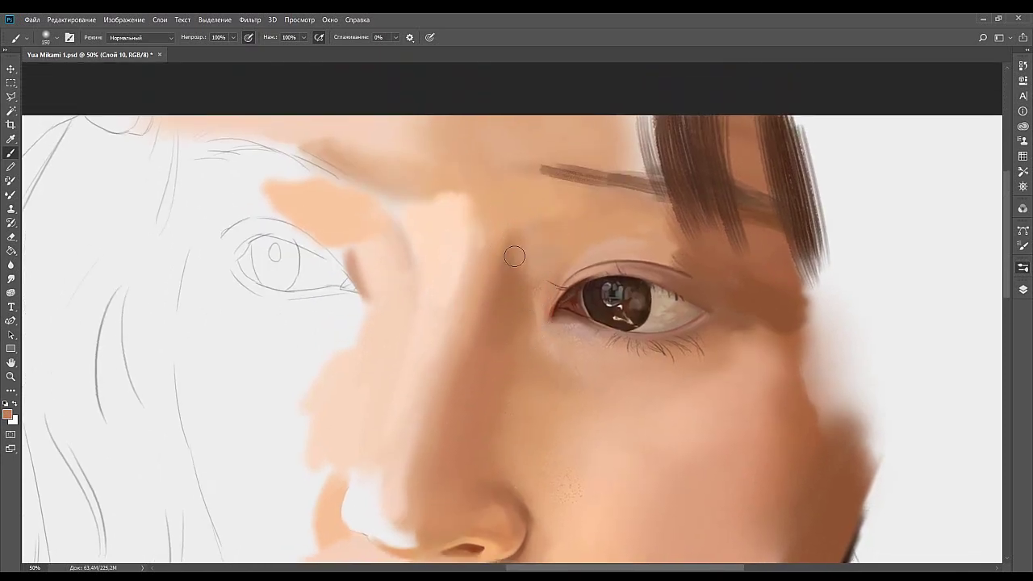
pyautogui.moveTo(451, 437); pyautogui.dragTo(461, 326)
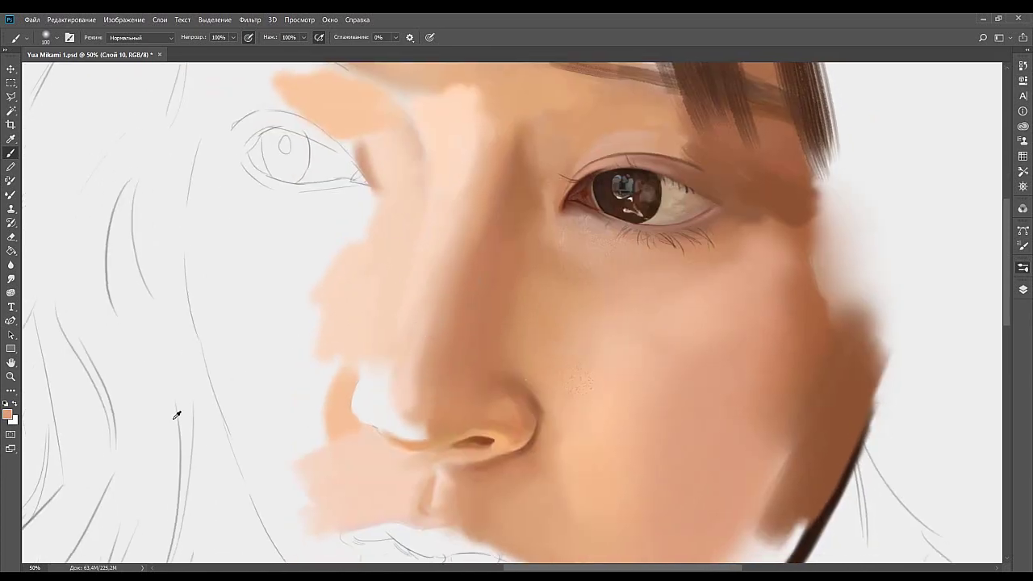
pyautogui.moveTo(821, 300); pyautogui.dragTo(823, 329)
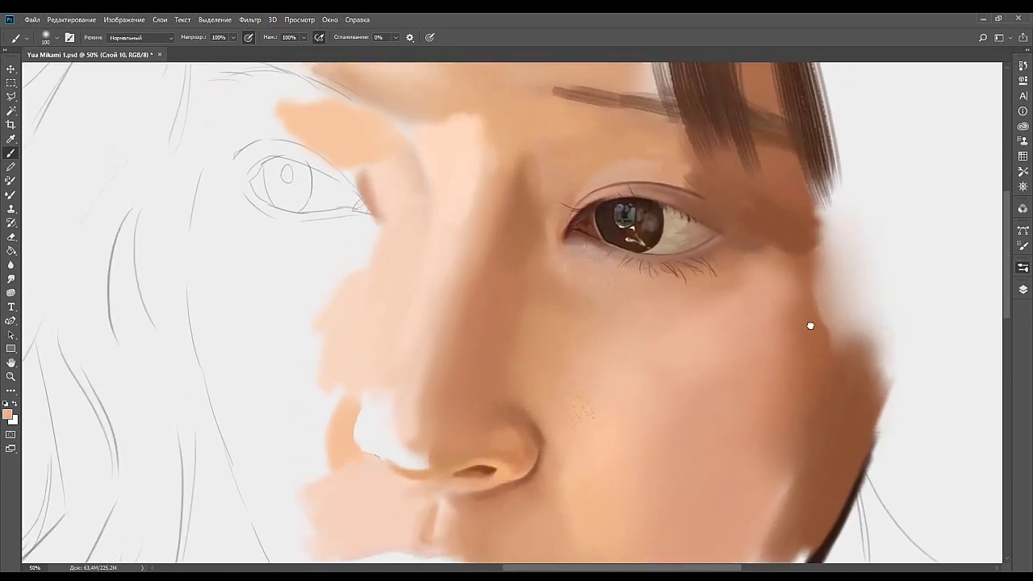
pyautogui.press(',')
pyautogui.moveTo(513, 362); pyautogui.dragTo(543, 323)
pyautogui.moveTo(470, 376); pyautogui.dragTo(471, 326)
pyautogui.hotkey('ctrl', 'z')
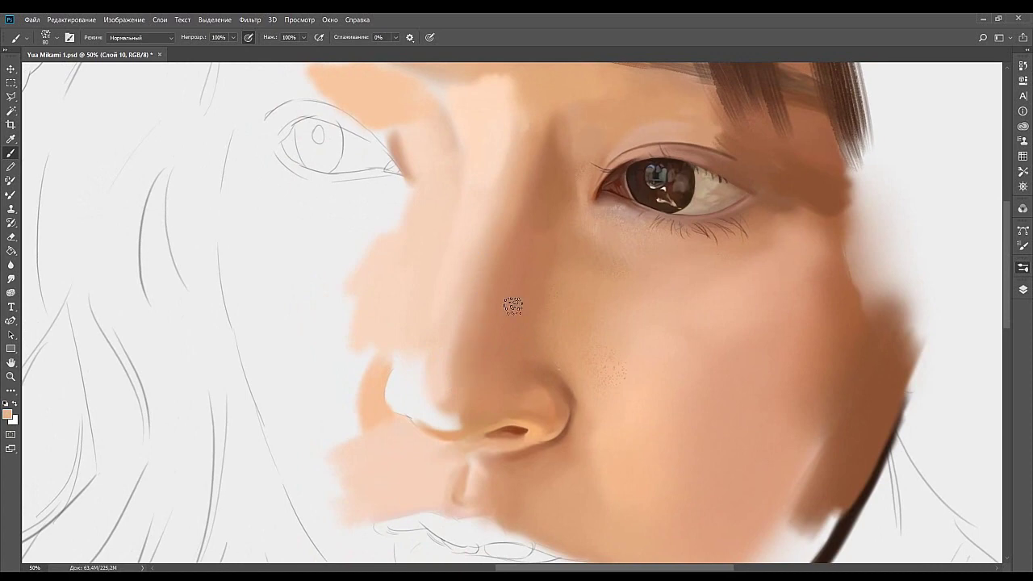
# Paint a pale pink highlight down the nose bridge to the tip with a rough-edged brush at sizes 90 and 70.
pyautogui.press(',')
pyautogui.press(',')
pyautogui.moveTo(475, 353); pyautogui.dragTo(452, 346)
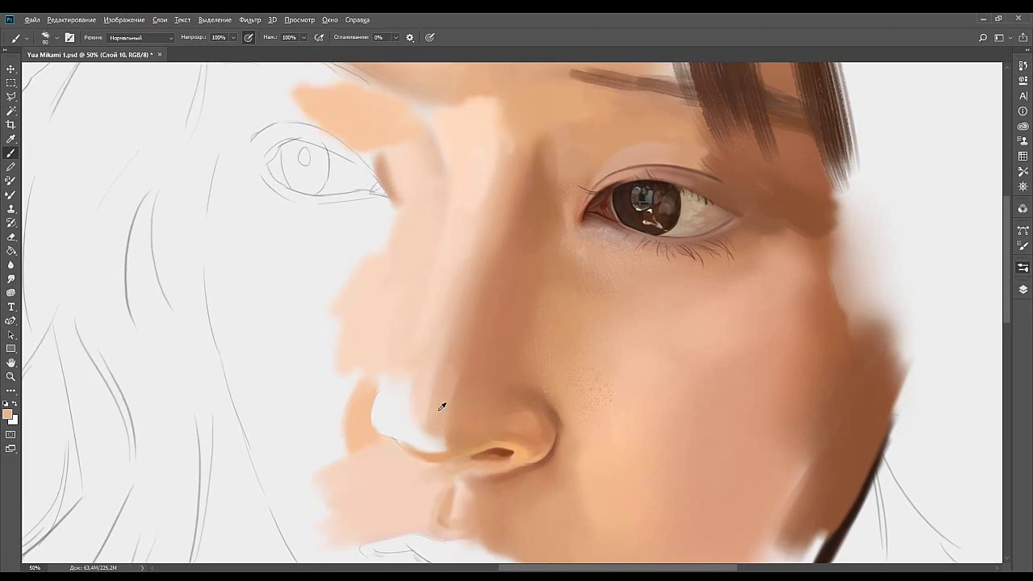
pyautogui.moveTo(461, 272)
pyautogui.mouseDown()
pyautogui.moveTo(473, 293)
pyautogui.moveTo(481, 263)
pyautogui.moveTo(479, 311)
pyautogui.mouseUp()
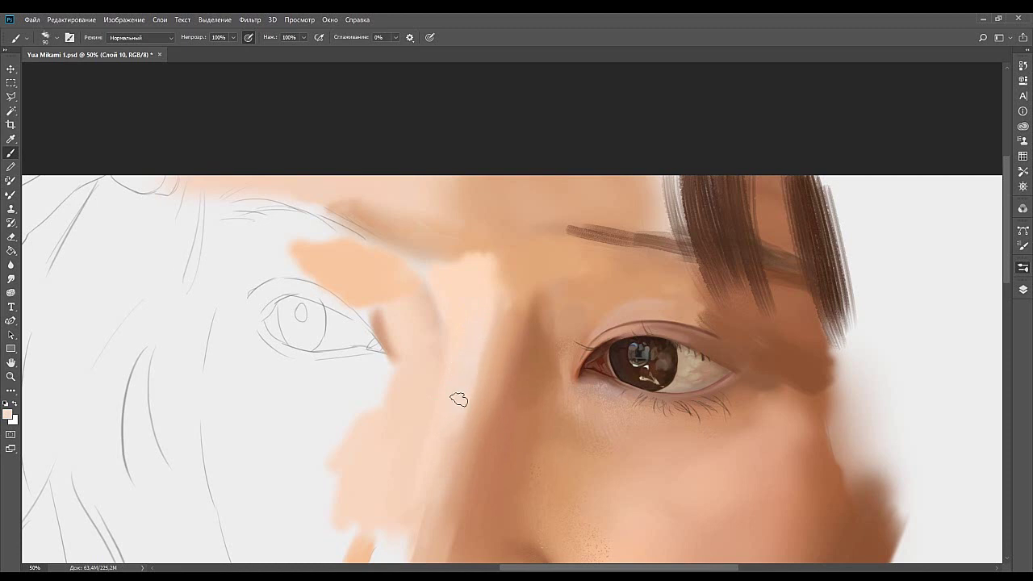
pyautogui.moveTo(440, 451); pyautogui.dragTo(476, 311)
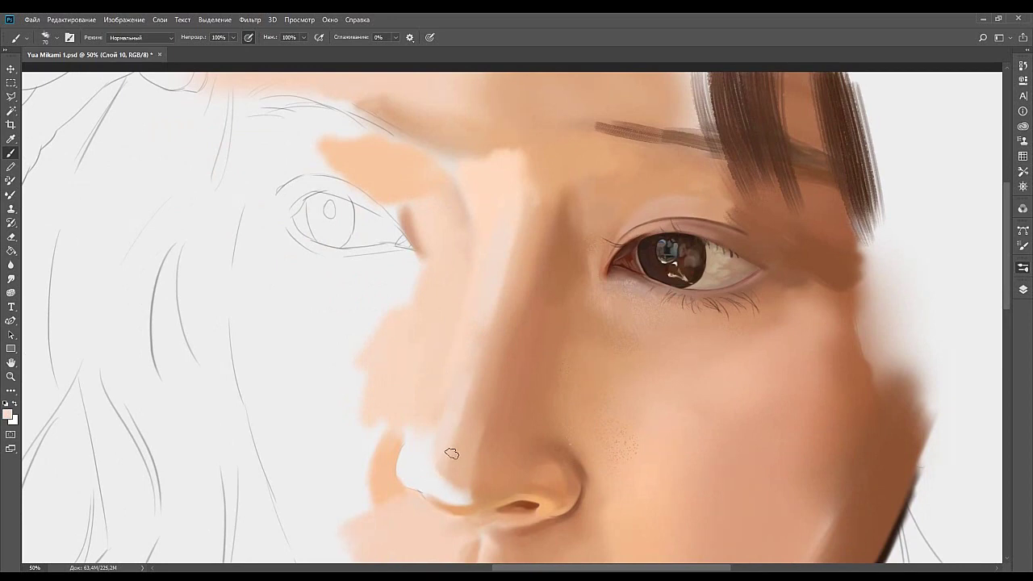
pyautogui.moveTo(451, 453); pyautogui.dragTo(487, 308)
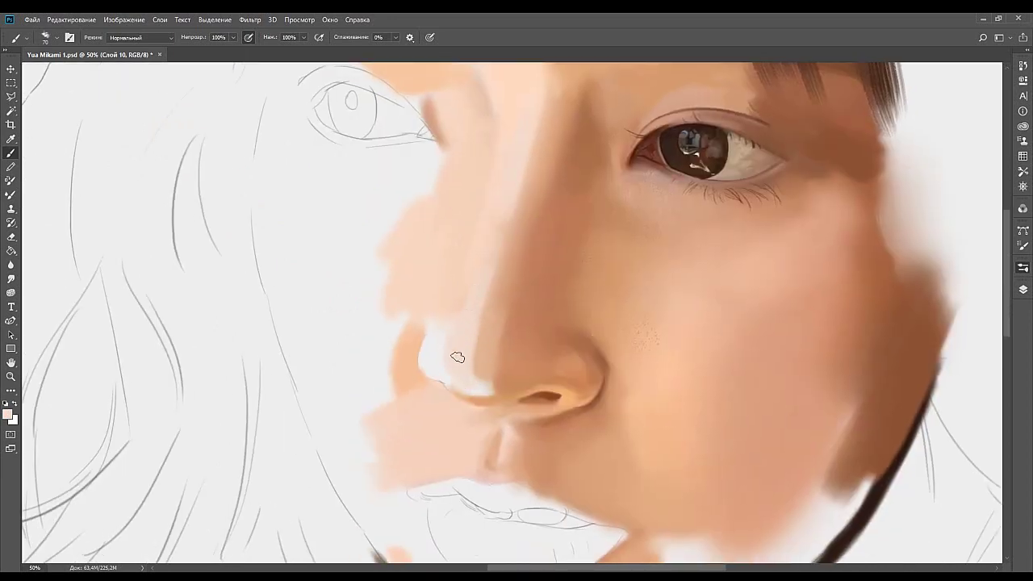
pyautogui.moveTo(451, 355)
pyautogui.mouseDown()
pyautogui.moveTo(484, 330)
pyautogui.moveTo(523, 342)
pyautogui.mouseUp()
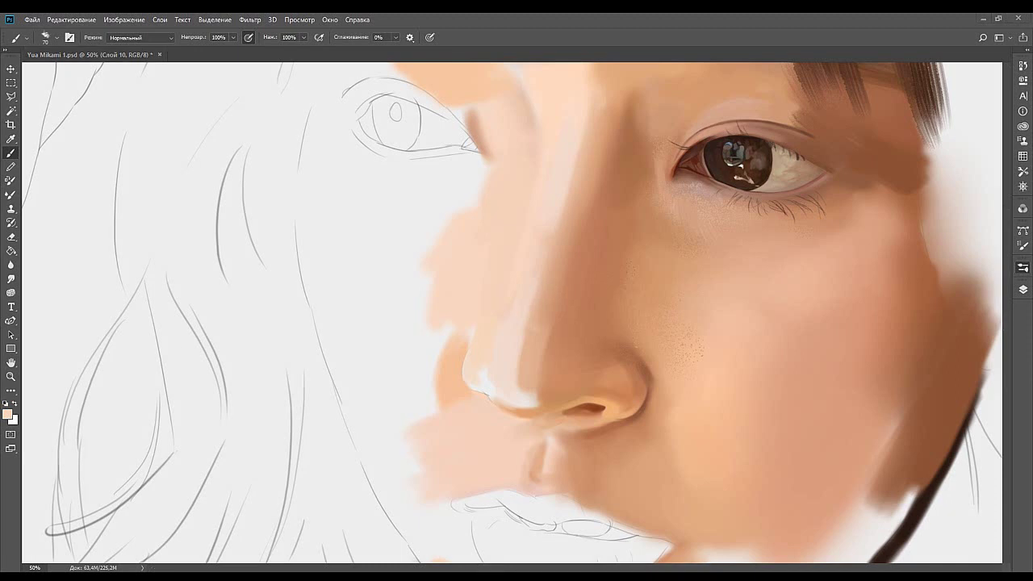
# Fill the white gap on the far side of the nose tip with sampled pale peach, using the rough-edged brush.
pyautogui.moveTo(484, 328)
pyautogui.mouseDown()
pyautogui.moveTo(519, 265)
pyautogui.moveTo(491, 299)
pyautogui.mouseUp()
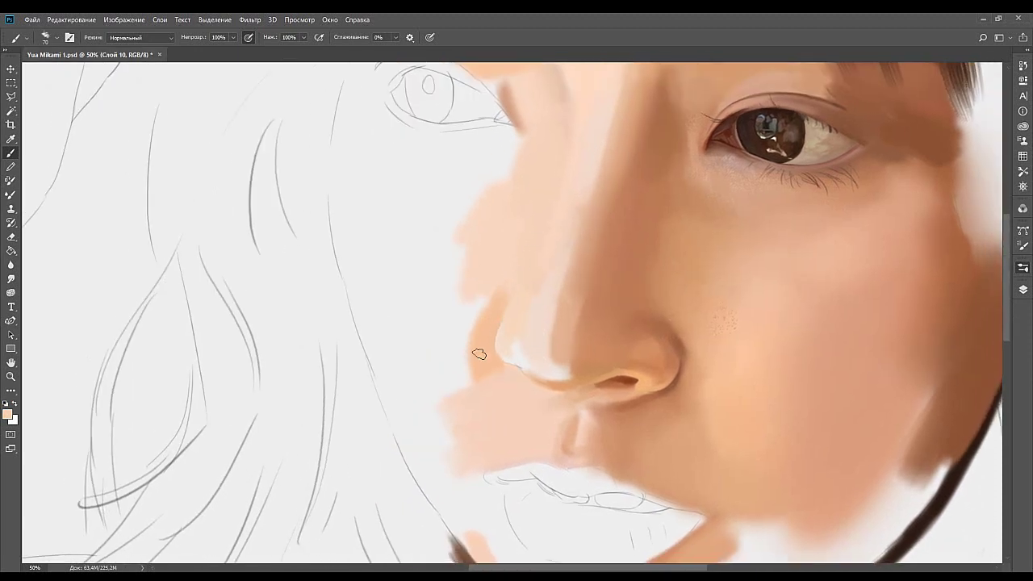
pyautogui.moveTo(519, 320)
pyautogui.mouseDown()
pyautogui.moveTo(518, 370)
pyautogui.moveTo(500, 333)
pyautogui.mouseUp()
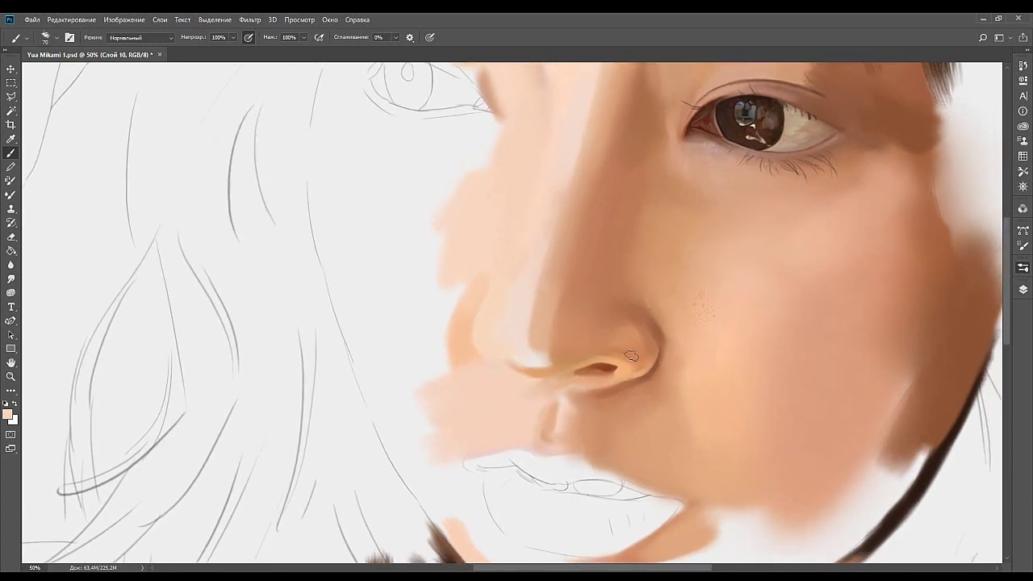
pyautogui.keyDown('alt'); pyautogui.click(647, 386); pyautogui.keyUp('alt')
pyautogui.moveTo(573, 345); pyautogui.dragTo(560, 298)
pyautogui.keyDown('alt'); pyautogui.click(535, 304); pyautogui.keyUp('alt')
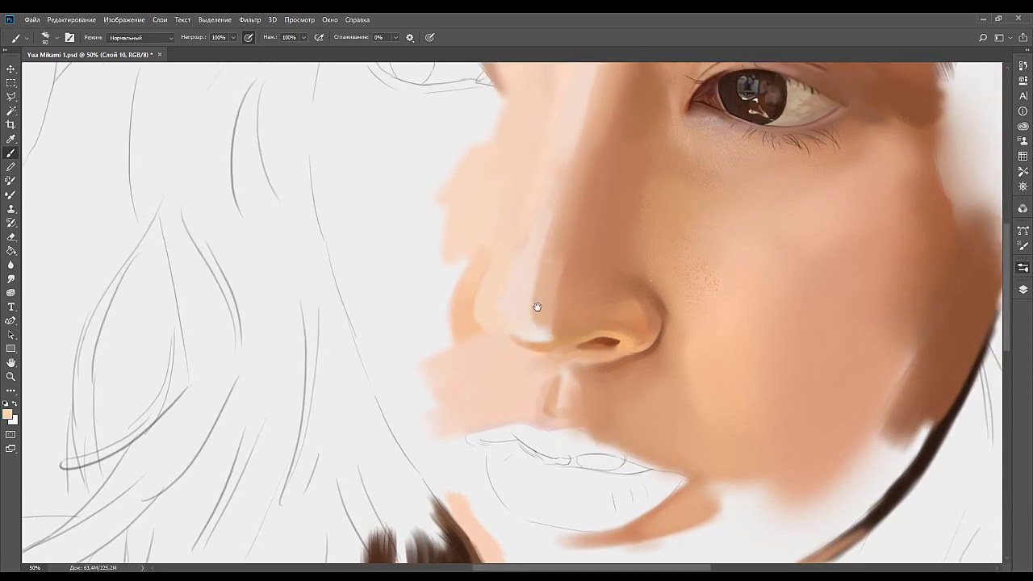
pyautogui.keyDown('alt'); pyautogui.click(499, 304); pyautogui.keyUp('alt')
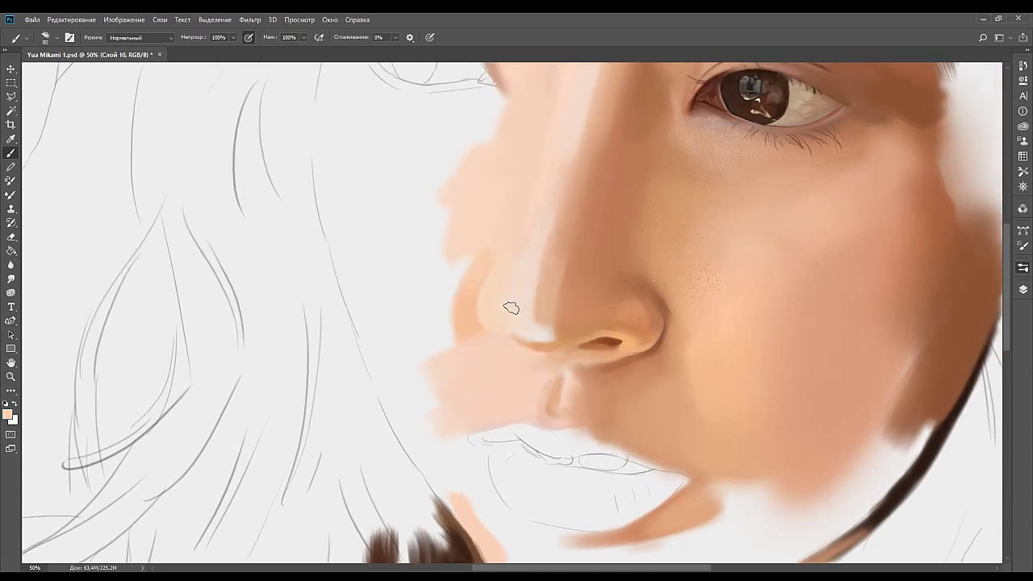
# Cover the remaining white gap along the nose tip's lower edge with sampled peach tones at brush size 80.
pyautogui.moveTo(528, 334); pyautogui.dragTo(539, 342)
pyautogui.keyDown('alt'); pyautogui.click(538, 340); pyautogui.keyUp('alt')
pyautogui.moveTo(598, 279); pyautogui.dragTo(564, 304)
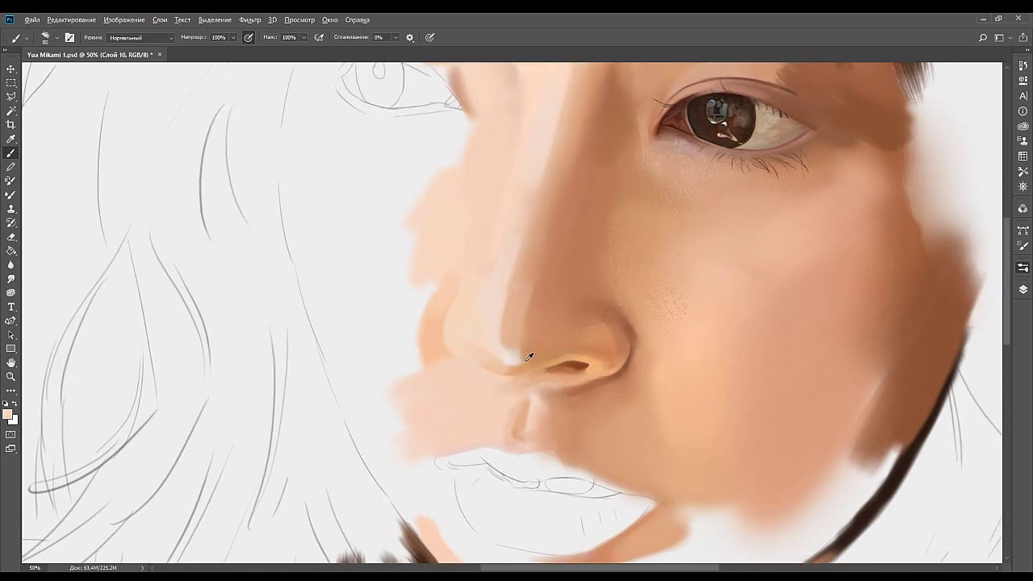
pyautogui.keyDown('alt'); pyautogui.click(519, 337); pyautogui.keyUp('alt')
pyautogui.moveTo(515, 359)
pyautogui.mouseDown()
pyautogui.moveTo(522, 325)
pyautogui.moveTo(510, 365)
pyautogui.moveTo(507, 324)
pyautogui.moveTo(504, 360)
pyautogui.mouseUp()
pyautogui.hotkey('ctrl', 'z')
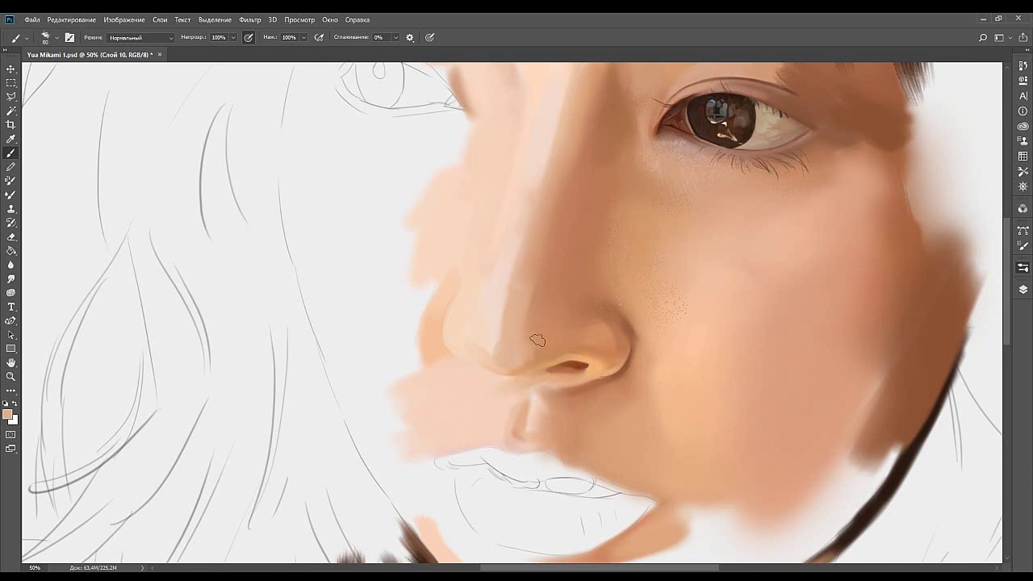
# Blend the underside of the nose tip into the near nostril with sampled orange-peach tones at brush size 70.
pyautogui.keyDown('alt'); pyautogui.click(532, 354); pyautogui.keyUp('alt')
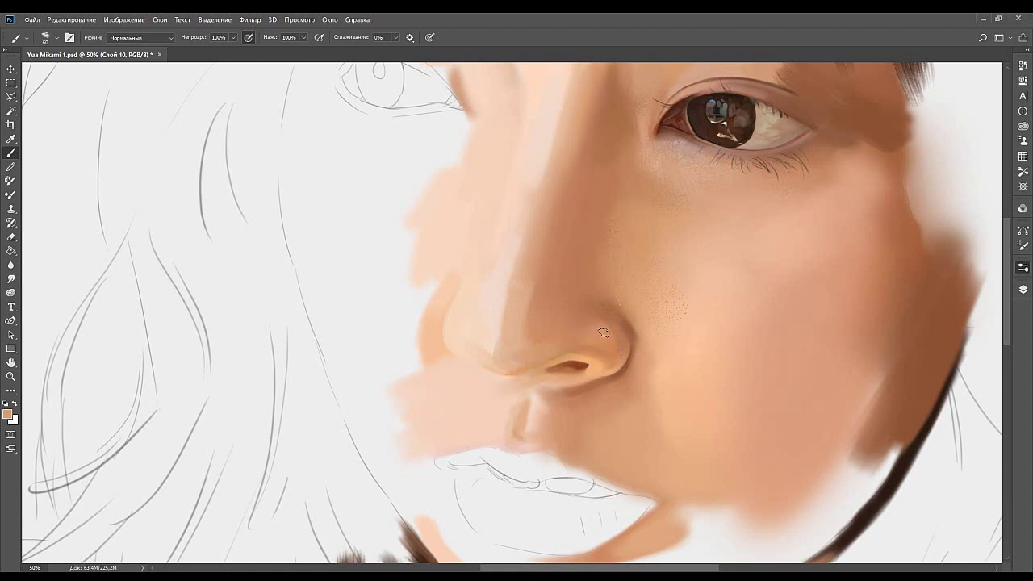
pyautogui.click(239, 373)
pyautogui.keyDown('alt'); pyautogui.click(574, 350); pyautogui.keyUp('alt')
pyautogui.keyDown('alt'); pyautogui.click(524, 349); pyautogui.keyUp('alt')
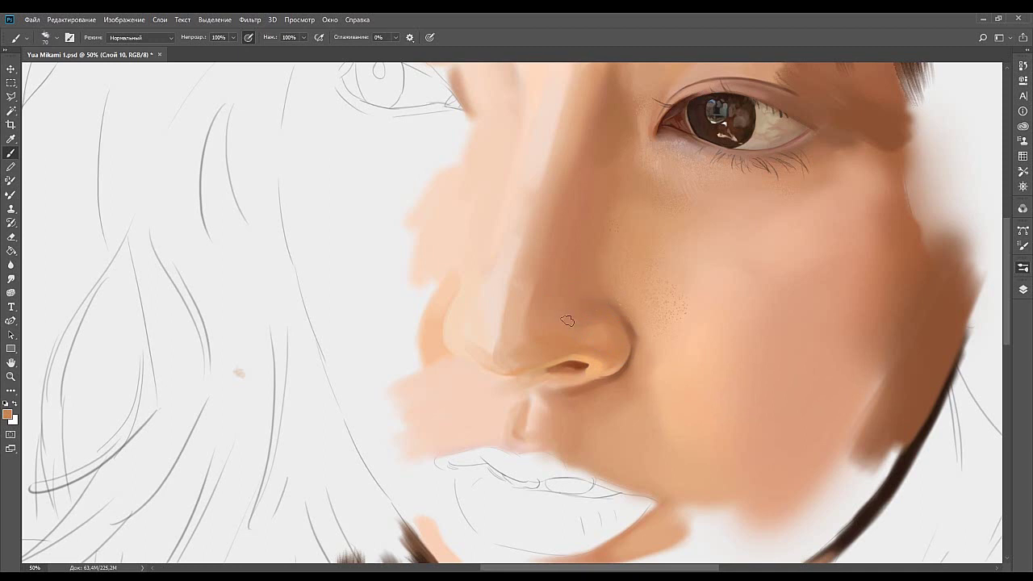
pyautogui.moveTo(567, 320)
pyautogui.mouseDown()
pyautogui.moveTo(588, 299)
pyautogui.moveTo(631, 302)
pyautogui.moveTo(646, 330)
pyautogui.mouseUp()
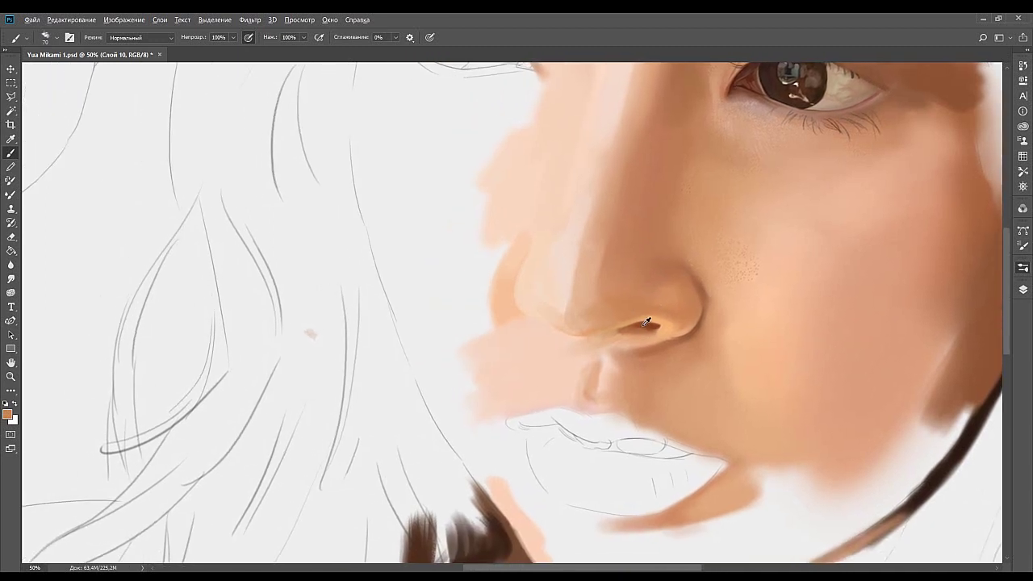
# Paint the far nostril's dark reddish-brown opening and trim its shape with sampled skin tones.
pyautogui.moveTo(542, 324); pyautogui.dragTo(529, 315)
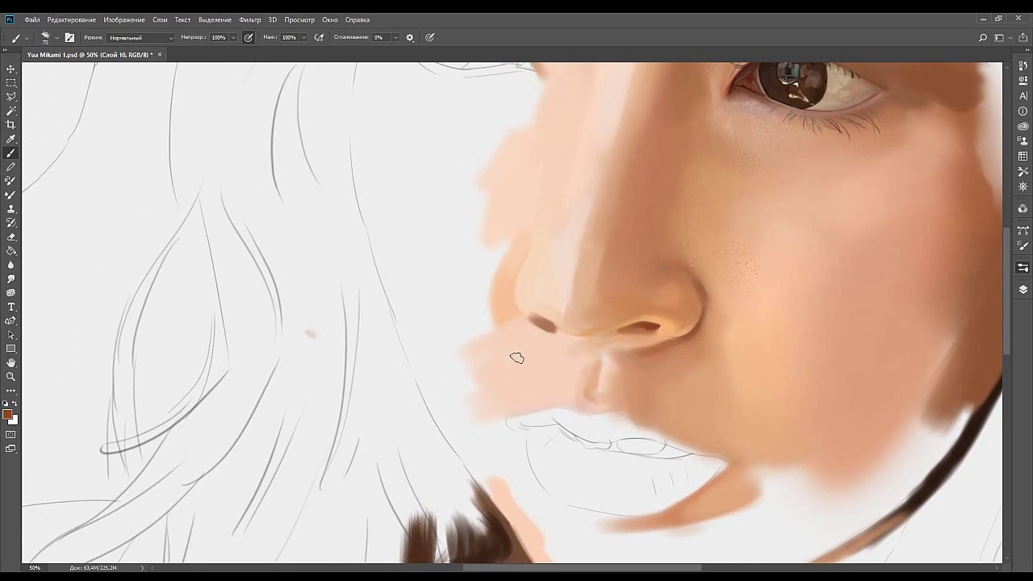
pyautogui.keyDown('alt'); pyautogui.click(552, 336); pyautogui.keyUp('alt')
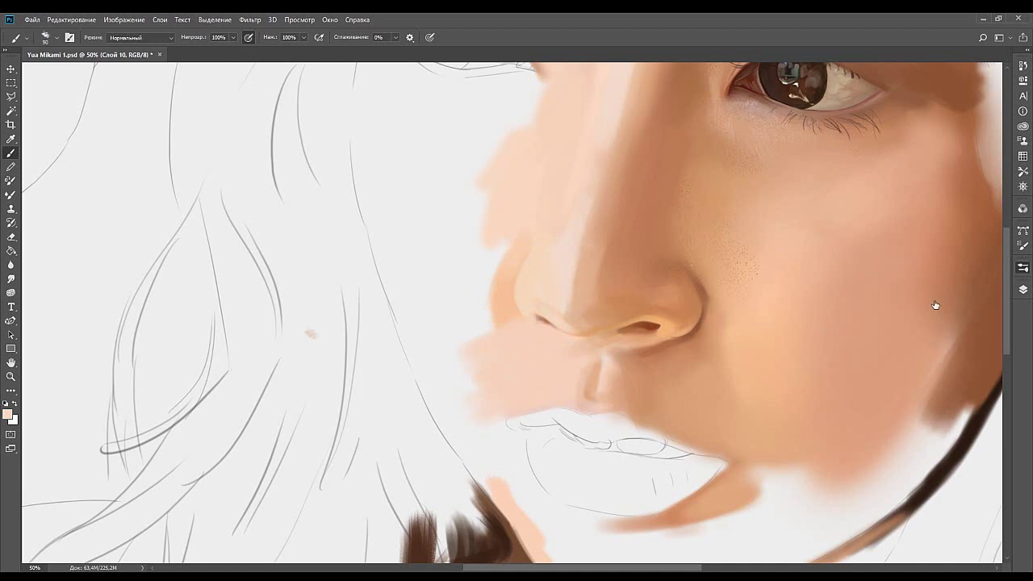
pyautogui.keyDown('alt'); pyautogui.click(565, 314); pyautogui.keyUp('alt')
pyautogui.keyDown('alt'); pyautogui.click(573, 311); pyautogui.keyUp('alt')
pyautogui.moveTo(582, 303); pyautogui.dragTo(552, 324)
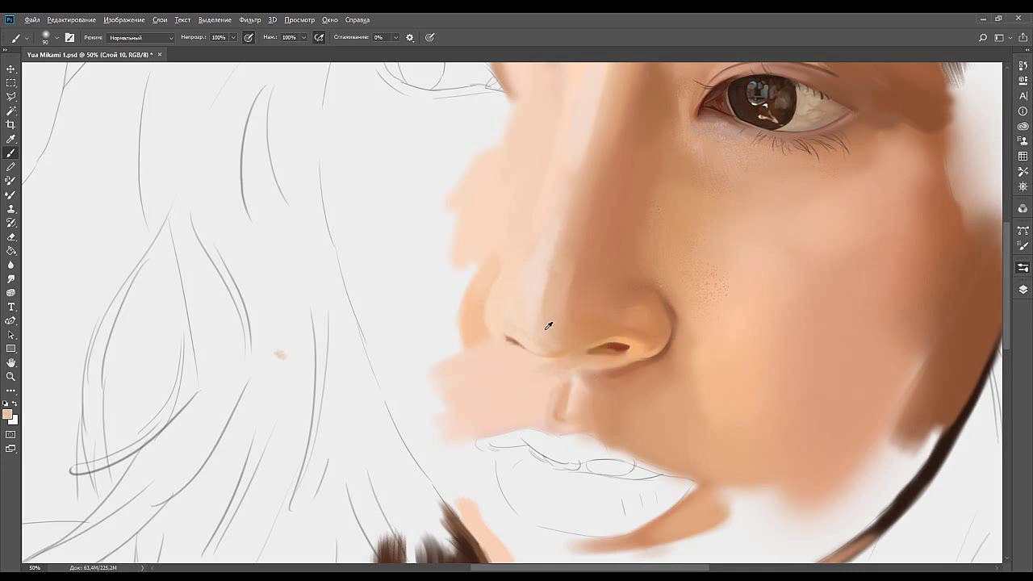
# Smooth the nose tip and the lower bridge highlight with sampled peach tones, enlarging the soft brush to 150.
pyautogui.keyDown('alt'); pyautogui.click(545, 327); pyautogui.keyUp('alt')
pyautogui.press(']')
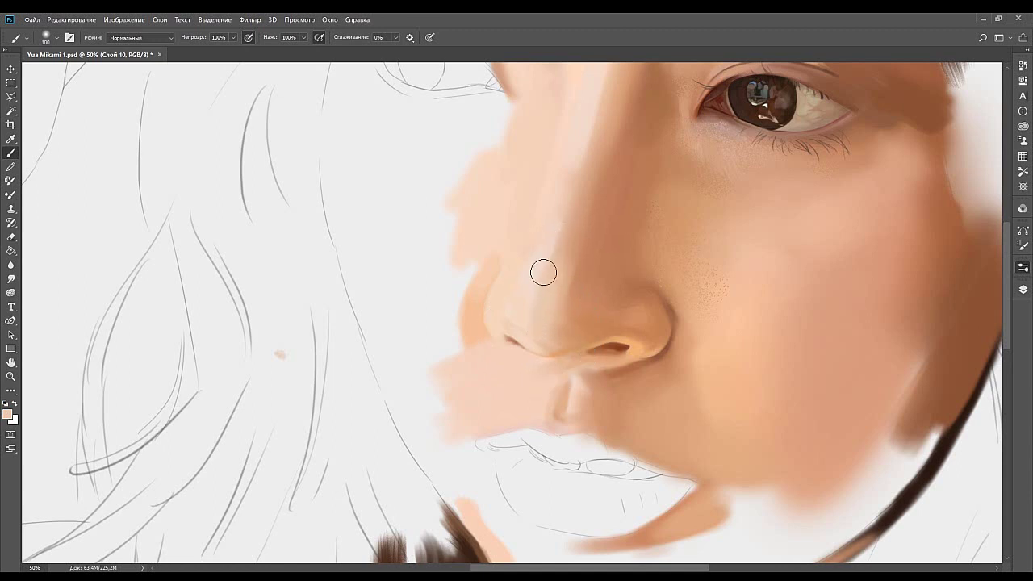
pyautogui.press(']')
pyautogui.press(']')
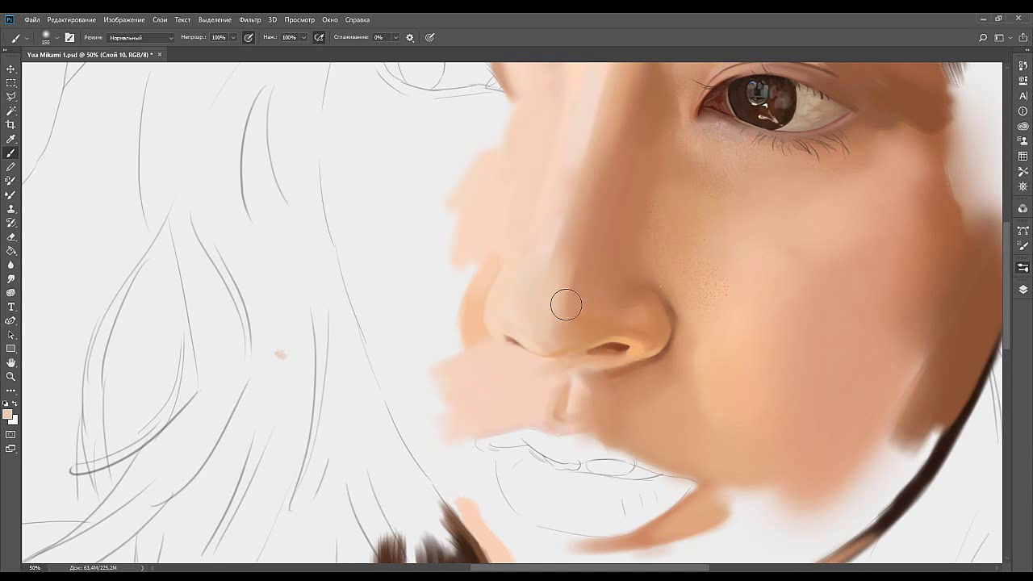
pyautogui.keyDown('alt'); pyautogui.click(555, 331); pyautogui.keyUp('alt')
pyautogui.moveTo(573, 239); pyautogui.dragTo(525, 334)
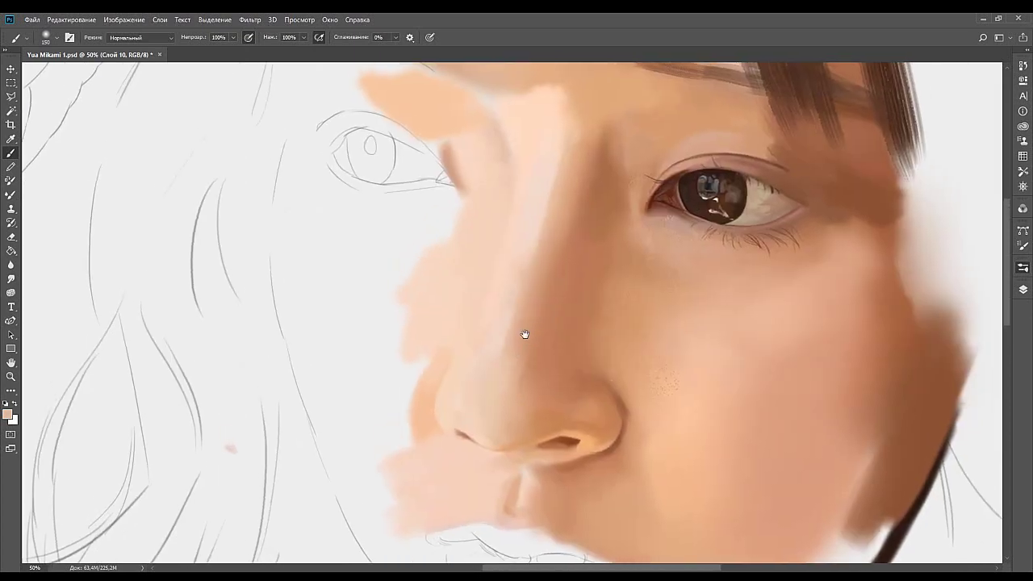
pyautogui.keyDown('alt'); pyautogui.click(524, 401); pyautogui.keyUp('alt')
pyautogui.moveTo(520, 402); pyautogui.dragTo(520, 377)
pyautogui.keyDown('alt'); pyautogui.click(534, 369); pyautogui.keyUp('alt')
pyautogui.keyDown('alt'); pyautogui.click(525, 393); pyautogui.keyUp('alt')
# Restate the pale pink highlight along the nose bridge with the rough-edged brush at size 70.
pyautogui.press('[')
pyautogui.press('[')
pyautogui.press('[')
pyautogui.press('[')
pyautogui.press('[')
pyautogui.press('[')
pyautogui.press('[')
pyautogui.press('[')
pyautogui.press('[')
pyautogui.press('[')
pyautogui.press('[')
pyautogui.keyDown('alt'); pyautogui.click(508, 315); pyautogui.keyUp('alt')
pyautogui.moveTo(500, 360); pyautogui.dragTo(533, 266)
pyautogui.moveTo(498, 357); pyautogui.dragTo(516, 280)
pyautogui.moveTo(590, 190); pyautogui.dragTo(470, 266)
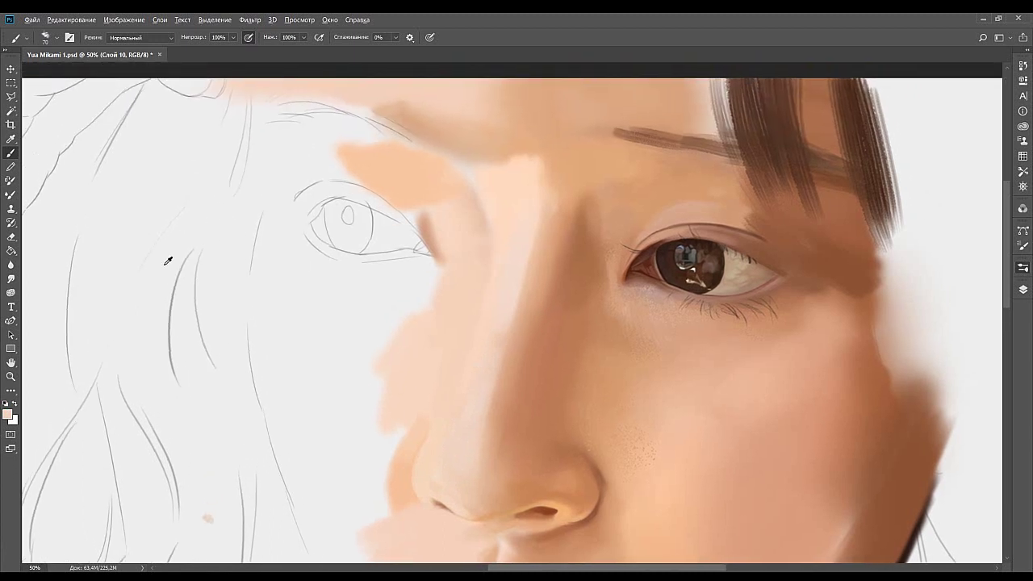
# Blend the top of the nose bridge into the brow area and eyelid patch with sampled peach at soft brush size 175.
pyautogui.moveTo(447, 312)
pyautogui.mouseDown()
pyautogui.moveTo(589, 206)
pyautogui.moveTo(580, 121)
pyautogui.mouseUp()
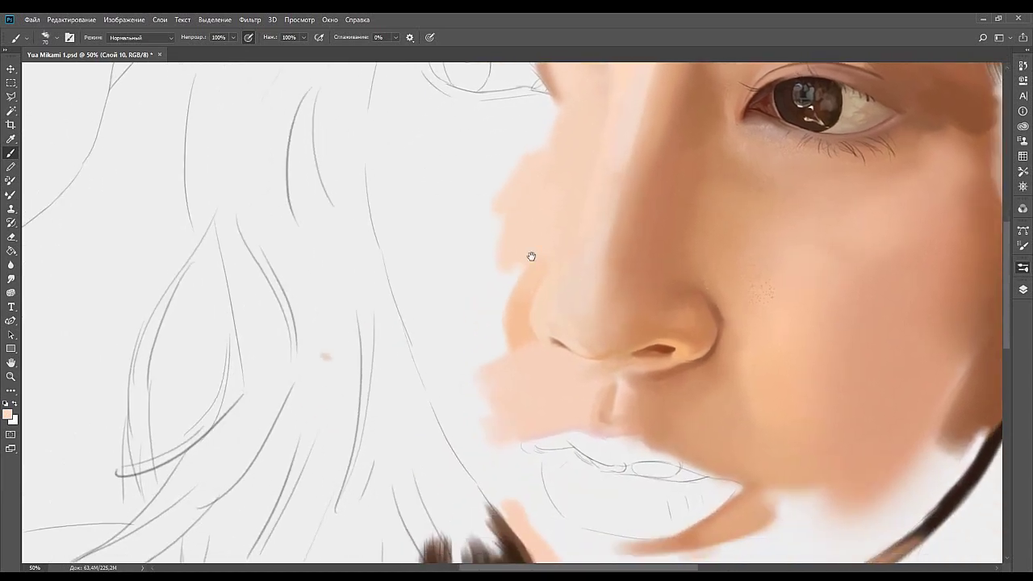
pyautogui.moveTo(572, 281); pyautogui.dragTo(445, 437)
pyautogui.moveTo(541, 226)
pyautogui.mouseDown()
pyautogui.moveTo(558, 263)
pyautogui.moveTo(533, 277)
pyautogui.mouseUp()
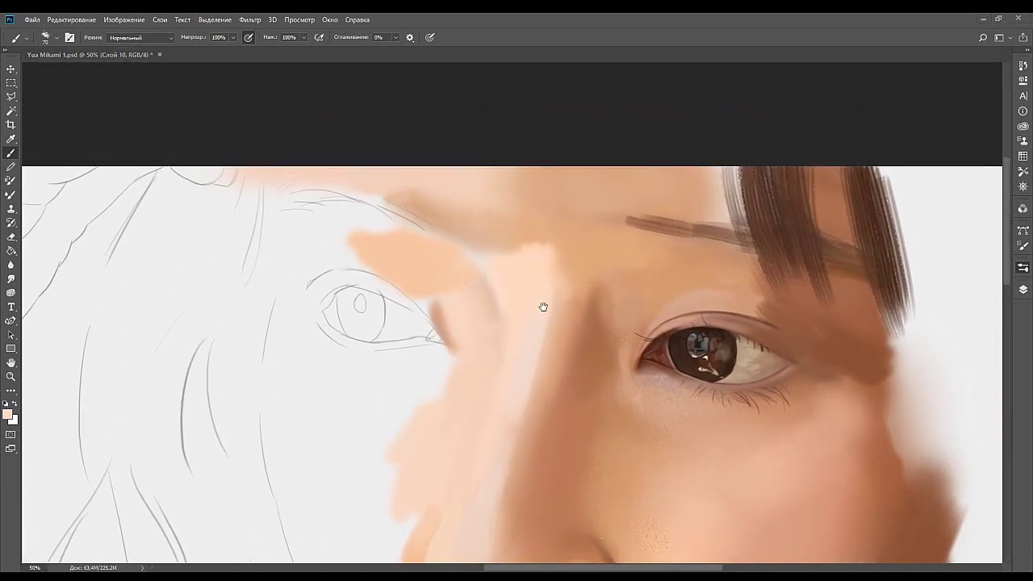
pyautogui.moveTo(270, 197); pyautogui.dragTo(318, 217)
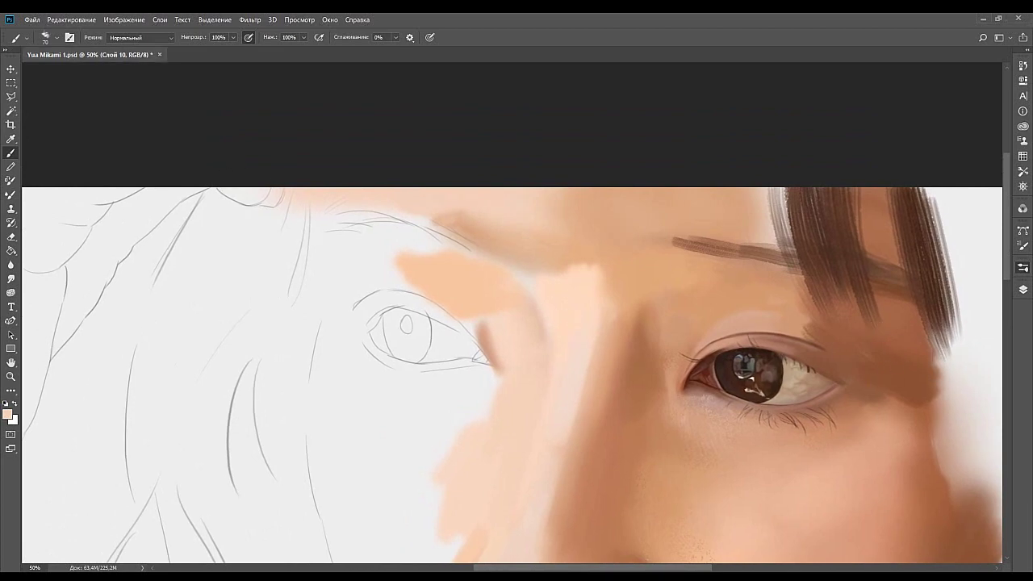
pyautogui.click(916, 301)
pyautogui.keyDown('alt'); pyautogui.click(622, 246); pyautogui.keyUp('alt')
pyautogui.press(']')
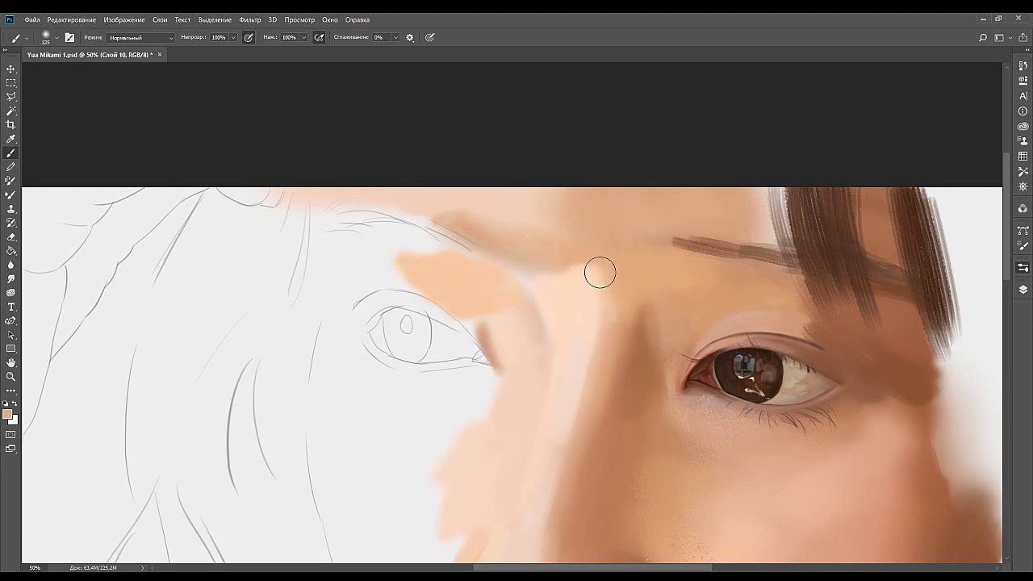
pyautogui.press(']')
pyautogui.press(']')
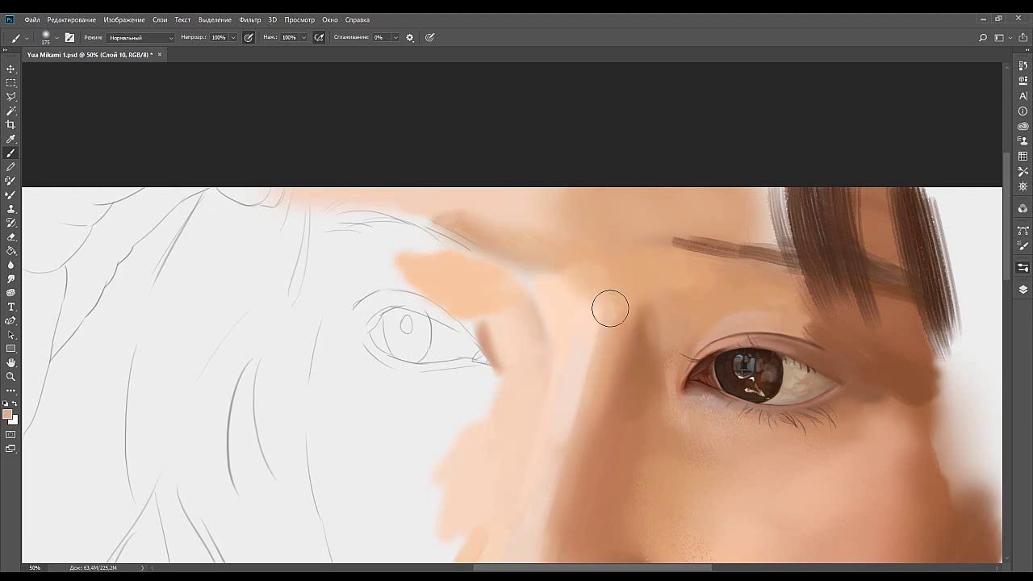
pyautogui.moveTo(610, 309)
pyautogui.mouseDown()
pyautogui.moveTo(546, 274)
pyautogui.moveTo(573, 275)
pyautogui.moveTo(490, 303)
pyautogui.moveTo(525, 284)
pyautogui.moveTo(597, 295)
pyautogui.mouseUp()
pyautogui.keyDown('alt'); pyautogui.click(551, 279); pyautogui.keyUp('alt')
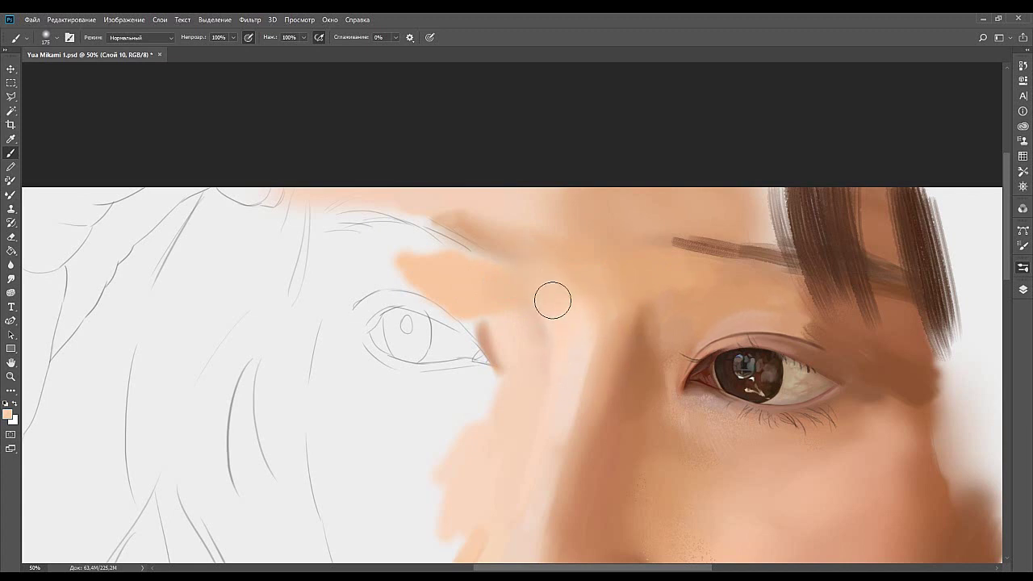
# Soften the peach transition beside the top of the nose bridge with sampled skin tones at soft brush size 100.
pyautogui.press('[')
pyautogui.press('[')
pyautogui.press('[')
pyautogui.keyDown('alt'); pyautogui.click(518, 306); pyautogui.keyUp('alt')
pyautogui.moveTo(518, 327)
pyautogui.mouseDown()
pyautogui.moveTo(513, 294)
pyautogui.moveTo(527, 331)
pyautogui.mouseUp()
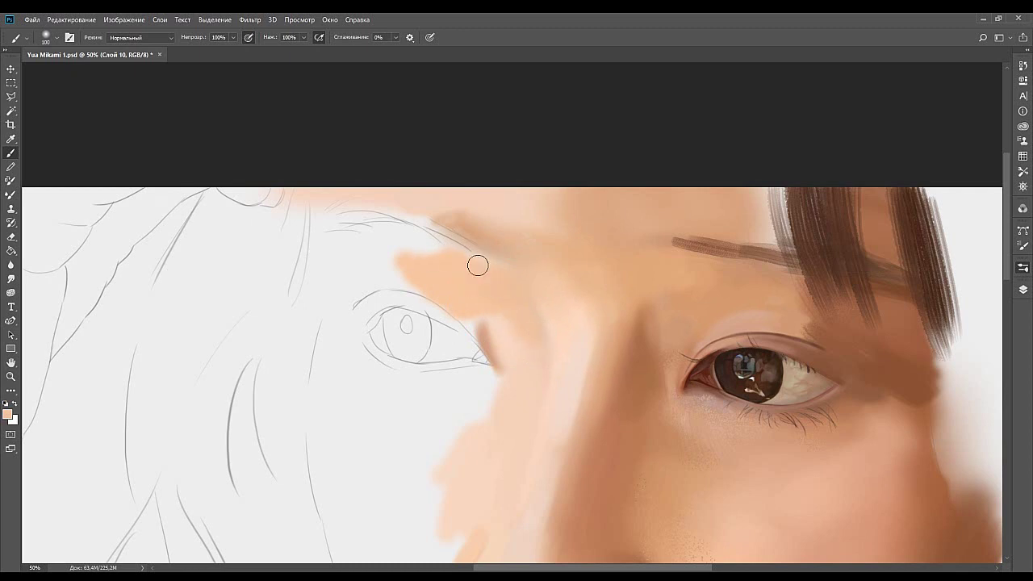
pyautogui.moveTo(658, 313); pyautogui.dragTo(570, 287)
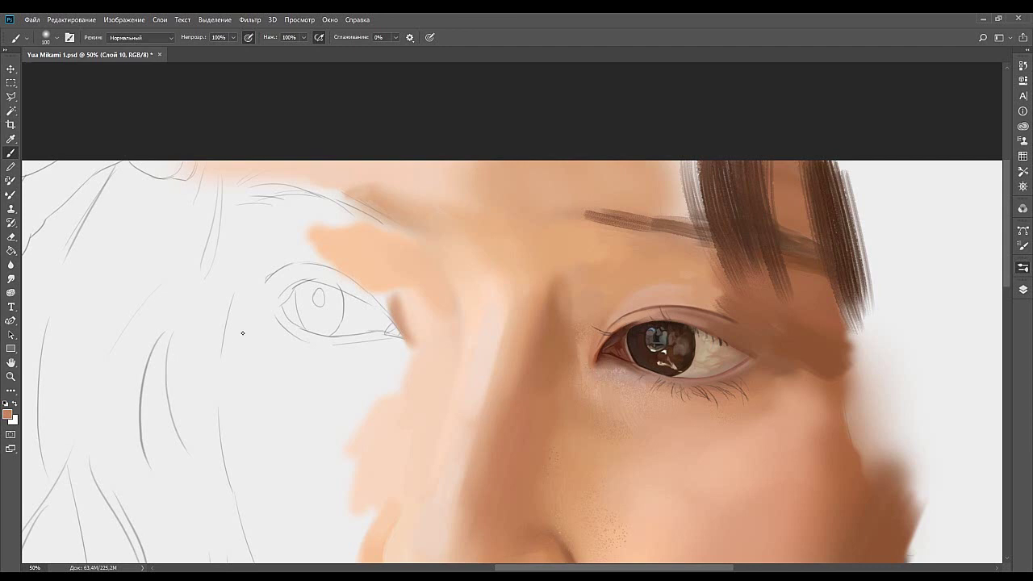
# Paint a soft pink patch on the far cheek below the sketched eye at brush size 100.
pyautogui.hotkey('alt', 'Tab')
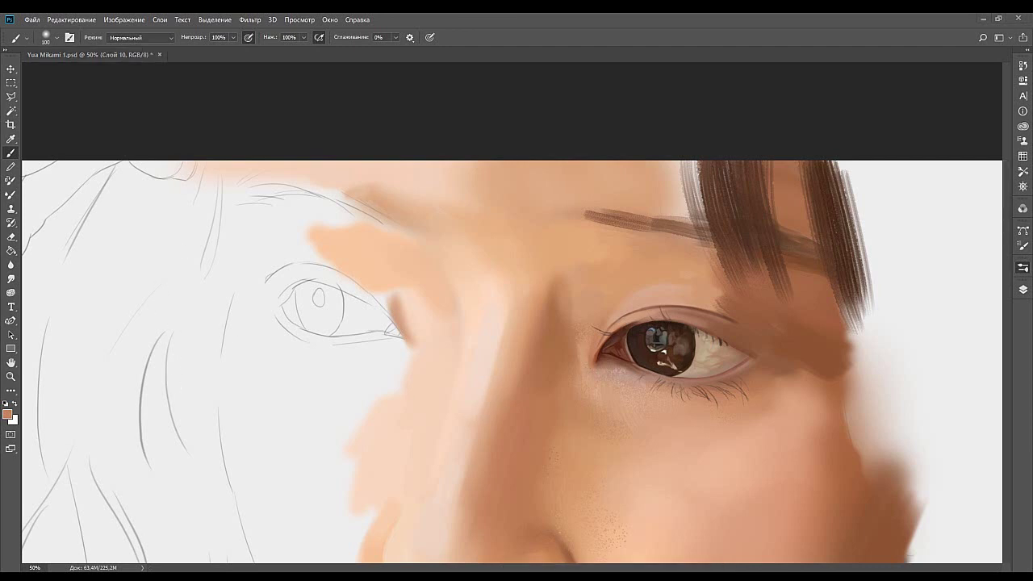
pyautogui.moveTo(518, 389); pyautogui.dragTo(579, 210)
pyautogui.moveTo(467, 315); pyautogui.dragTo(384, 263)
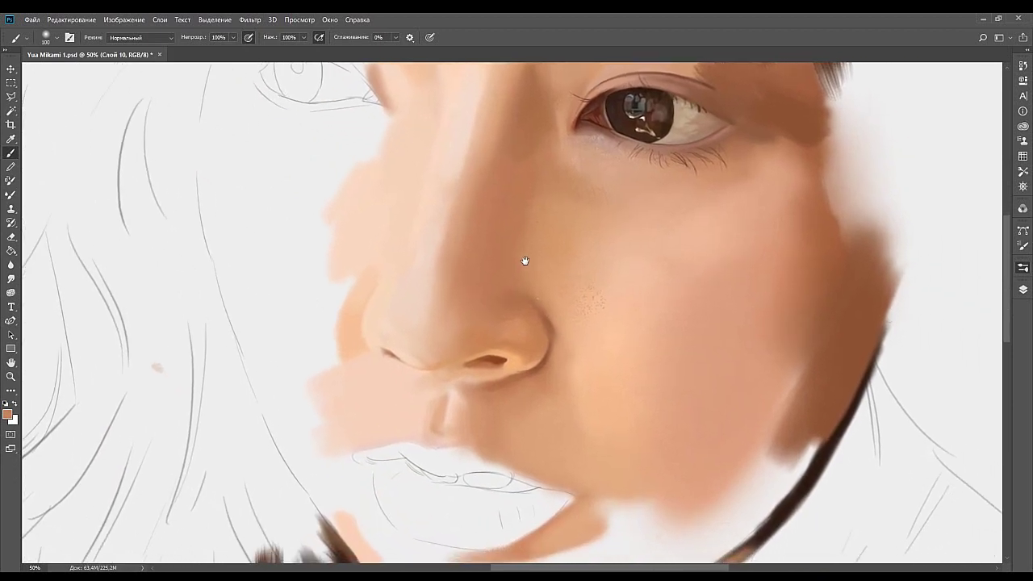
pyautogui.moveTo(525, 260); pyautogui.dragTo(529, 325)
pyautogui.moveTo(431, 277)
pyautogui.mouseDown()
pyautogui.moveTo(505, 317)
pyautogui.moveTo(438, 307)
pyautogui.moveTo(467, 270)
pyautogui.mouseUp()
pyautogui.keyDown('alt'); pyautogui.click(478, 296); pyautogui.keyUp('alt')
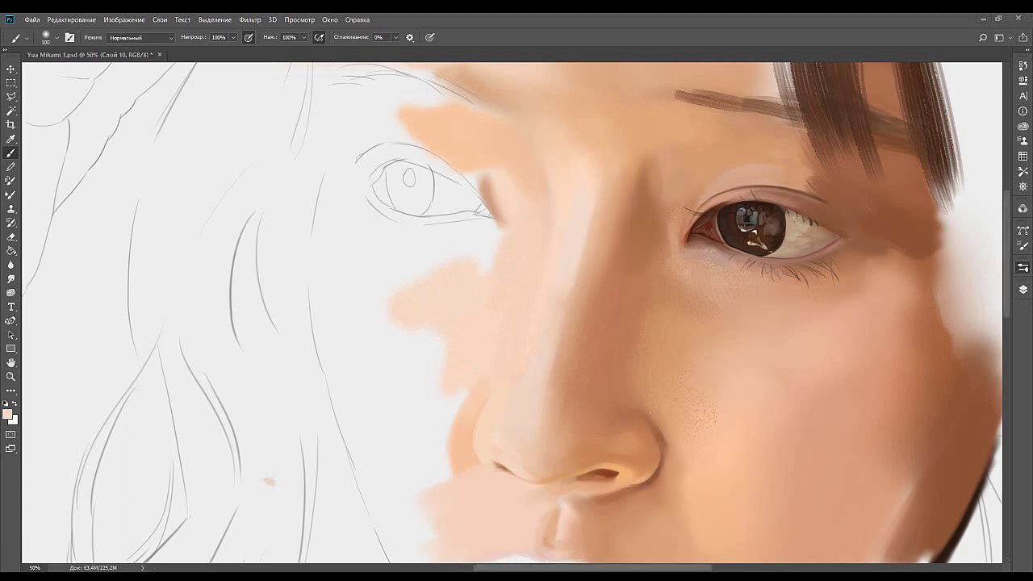
pyautogui.moveTo(208, 375); pyautogui.dragTo(277, 386)
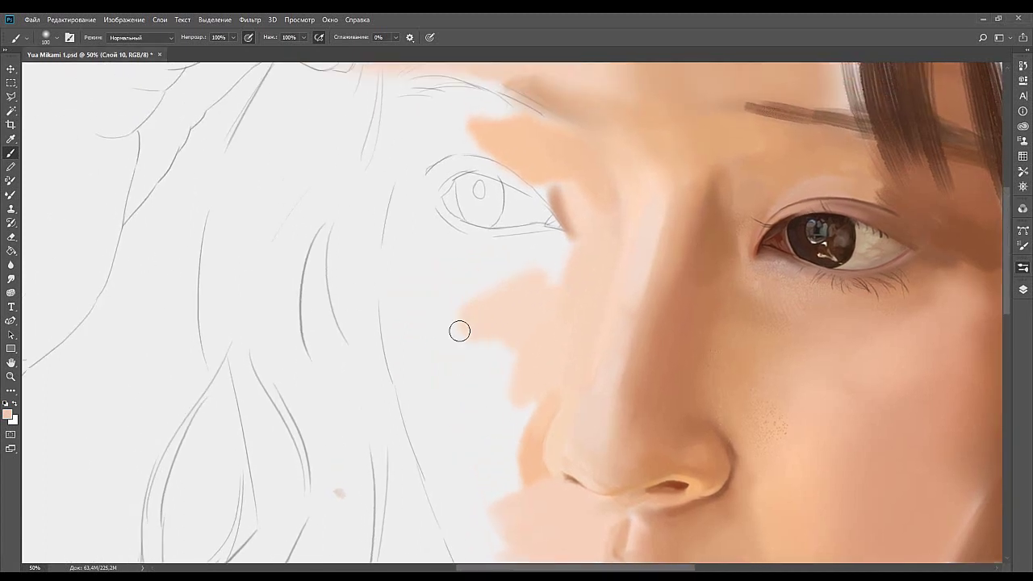
pyautogui.moveTo(444, 294)
pyautogui.mouseDown()
pyautogui.moveTo(421, 312)
pyautogui.moveTo(425, 277)
pyautogui.moveTo(443, 302)
pyautogui.moveTo(401, 297)
pyautogui.moveTo(478, 295)
pyautogui.moveTo(444, 342)
pyautogui.moveTo(434, 315)
pyautogui.moveTo(443, 304)
pyautogui.moveTo(410, 316)
pyautogui.moveTo(433, 267)
pyautogui.mouseUp()
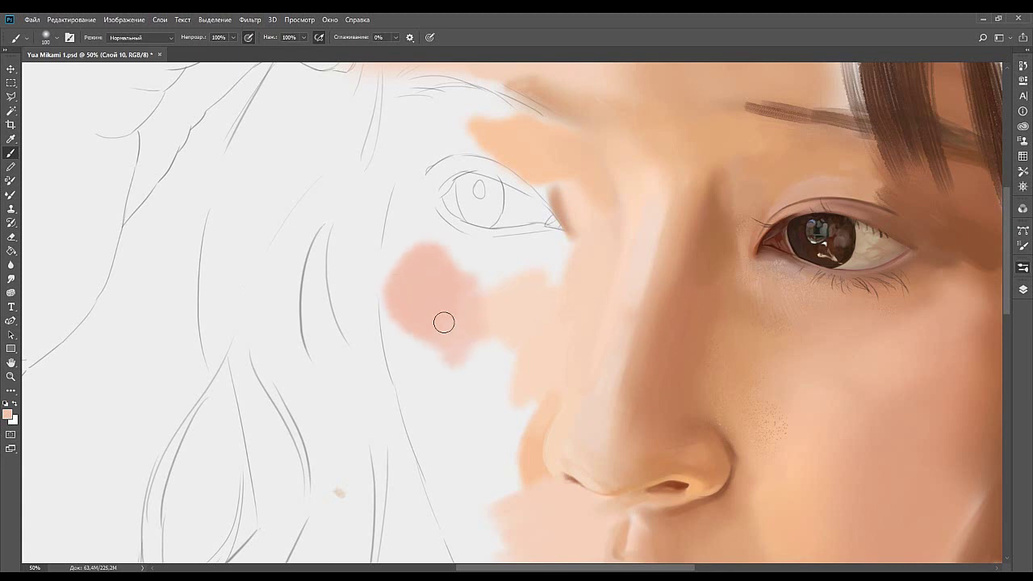
pyautogui.moveTo(452, 359)
pyautogui.mouseDown()
pyautogui.moveTo(412, 282)
pyautogui.moveTo(417, 260)
pyautogui.moveTo(388, 299)
pyautogui.moveTo(385, 258)
pyautogui.moveTo(369, 234)
pyautogui.moveTo(390, 314)
pyautogui.moveTo(398, 294)
pyautogui.moveTo(413, 317)
pyautogui.mouseUp()
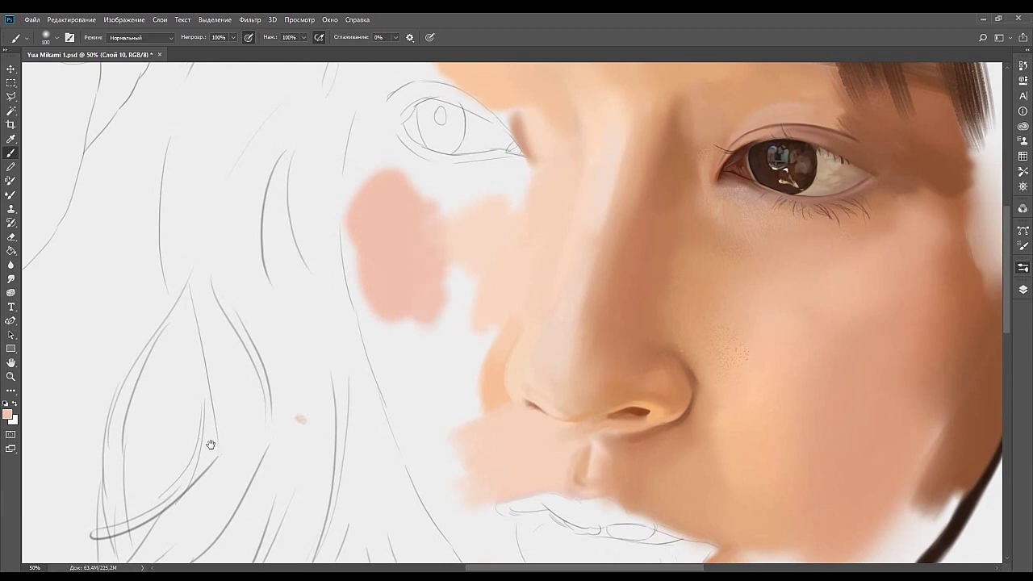
pyautogui.press('alt')
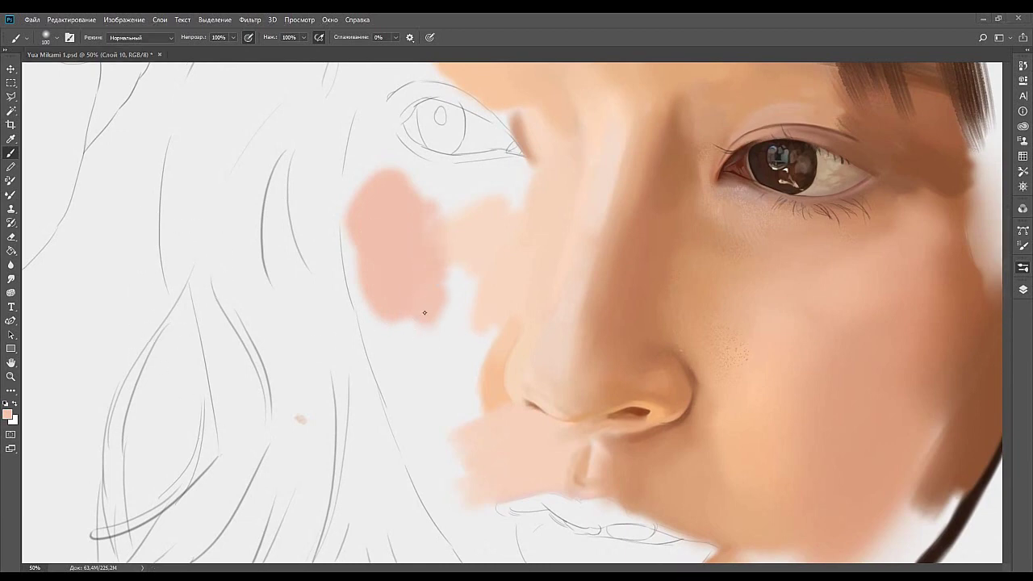
pyautogui.moveTo(462, 292)
pyautogui.mouseDown()
pyautogui.moveTo(433, 334)
pyautogui.moveTo(457, 335)
pyautogui.moveTo(443, 318)
pyautogui.mouseUp()
pyautogui.hotkey('ctrl', 'z')
pyautogui.moveTo(425, 324)
pyautogui.mouseDown()
pyautogui.moveTo(466, 281)
pyautogui.moveTo(452, 325)
pyautogui.mouseUp()
pyautogui.hotkey('ctrl', 'z')
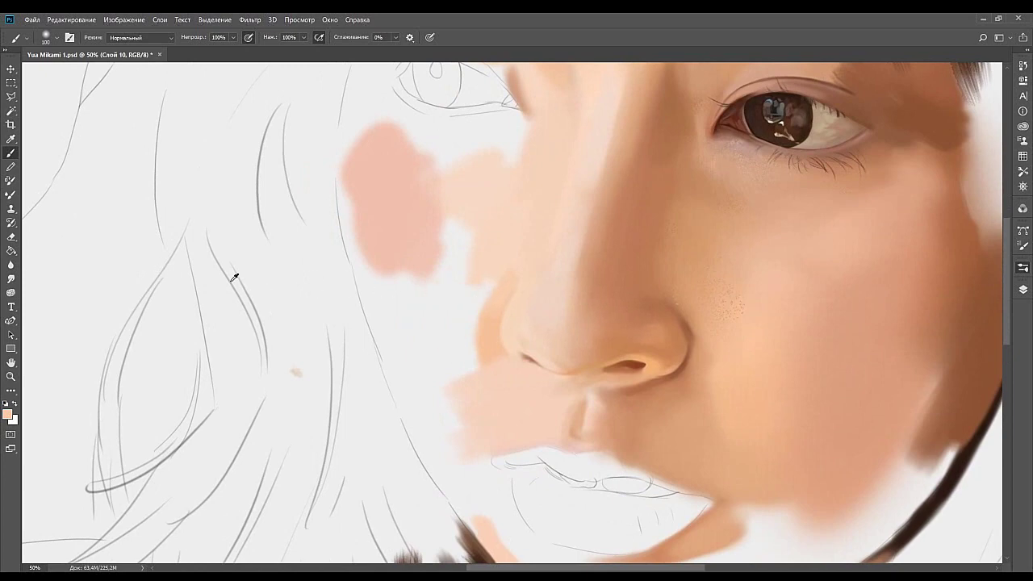
# Fill the far cheek beside the nose wing with light orange-peach, enlarging the soft brush to 175.
pyautogui.moveTo(476, 288)
pyautogui.mouseDown()
pyautogui.moveTo(450, 318)
pyautogui.moveTo(482, 306)
pyautogui.moveTo(447, 335)
pyautogui.moveTo(496, 265)
pyautogui.moveTo(452, 332)
pyautogui.moveTo(471, 320)
pyautogui.moveTo(458, 359)
pyautogui.moveTo(464, 338)
pyautogui.moveTo(456, 372)
pyautogui.mouseUp()
pyautogui.press(']')
pyautogui.press(']')
pyautogui.press(']')
pyautogui.moveTo(460, 292); pyautogui.dragTo(464, 293)
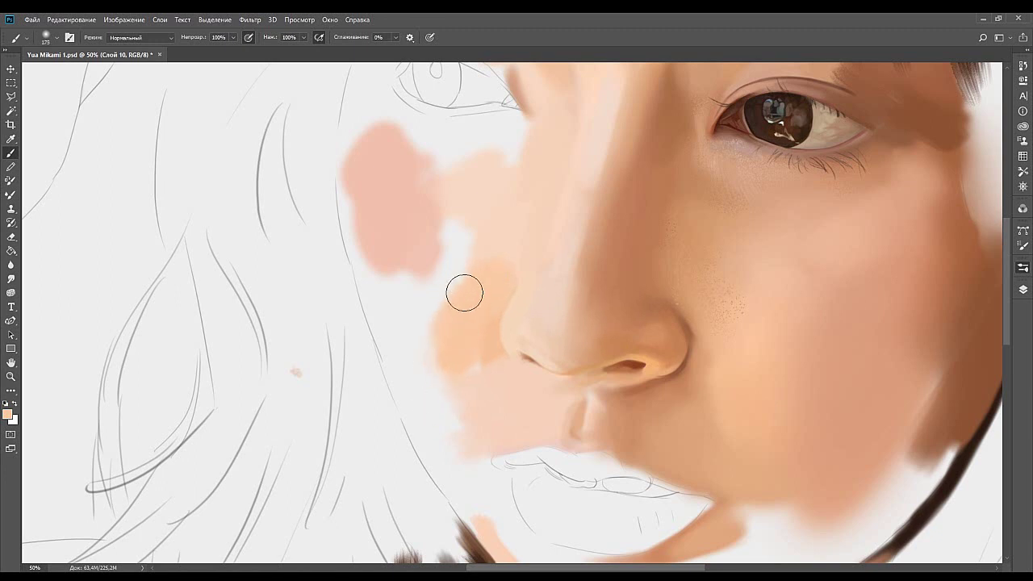
pyautogui.press('alt')
pyautogui.moveTo(440, 327)
pyautogui.mouseDown()
pyautogui.moveTo(490, 238)
pyautogui.moveTo(425, 345)
pyautogui.mouseUp()
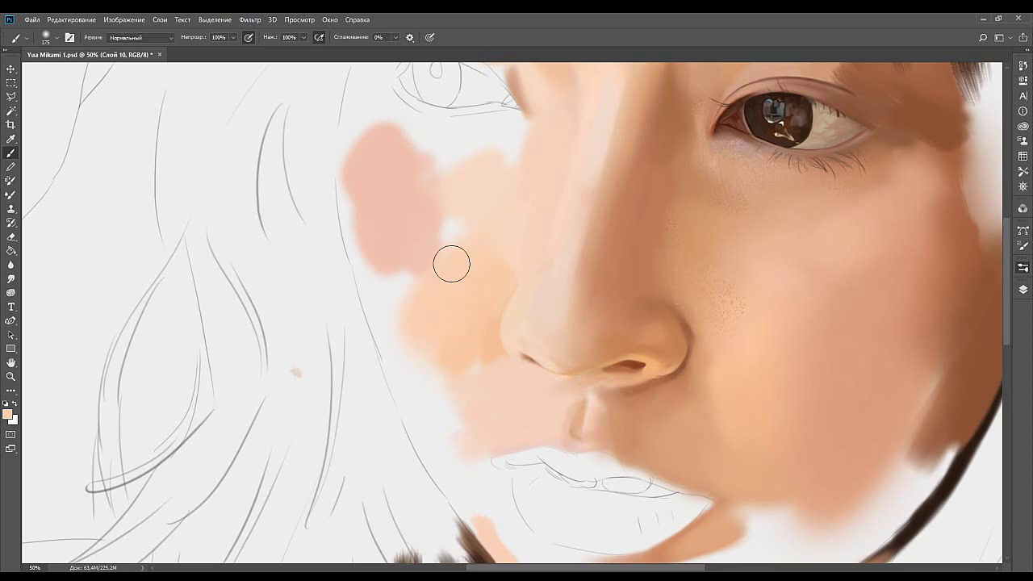
# Blend the far cheek's pink and peach patches together with sampled tones, extending them beneath the sketched eye toward the nose.
pyautogui.keyDown('alt'); pyautogui.click(428, 228); pyautogui.keyUp('alt')
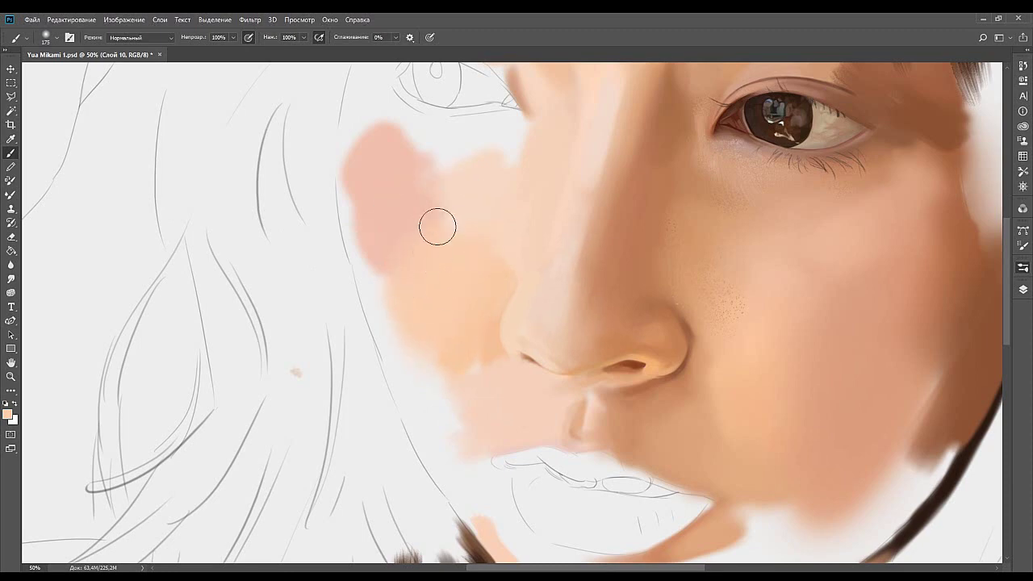
pyautogui.keyDown('alt'); pyautogui.click(428, 256); pyautogui.keyUp('alt')
pyautogui.keyDown('alt'); pyautogui.click(413, 226); pyautogui.keyUp('alt')
pyautogui.moveTo(489, 204); pyautogui.dragTo(438, 265)
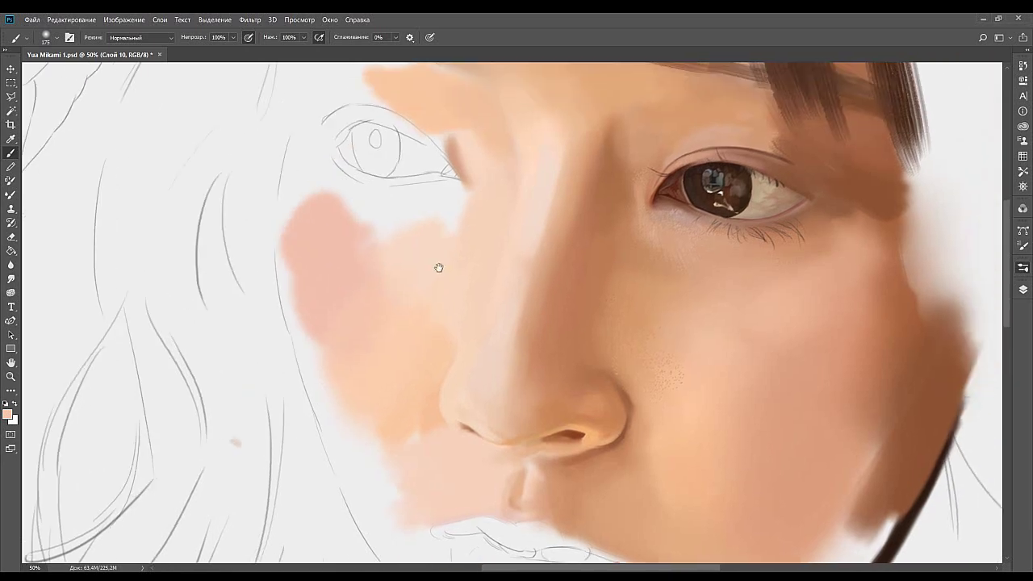
pyautogui.moveTo(373, 260); pyautogui.dragTo(466, 292)
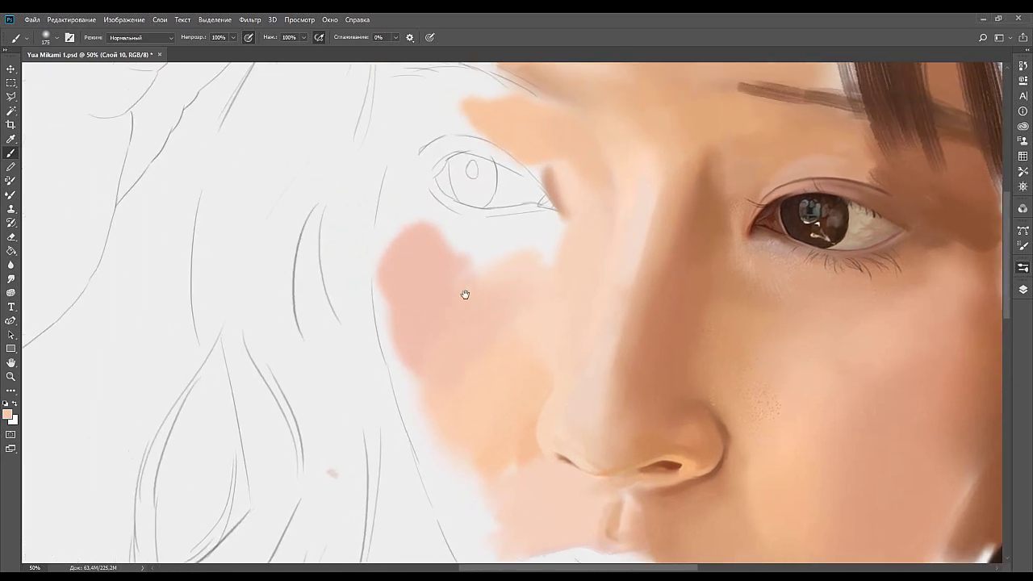
pyautogui.keyDown('alt'); pyautogui.click(454, 298); pyautogui.keyUp('alt')
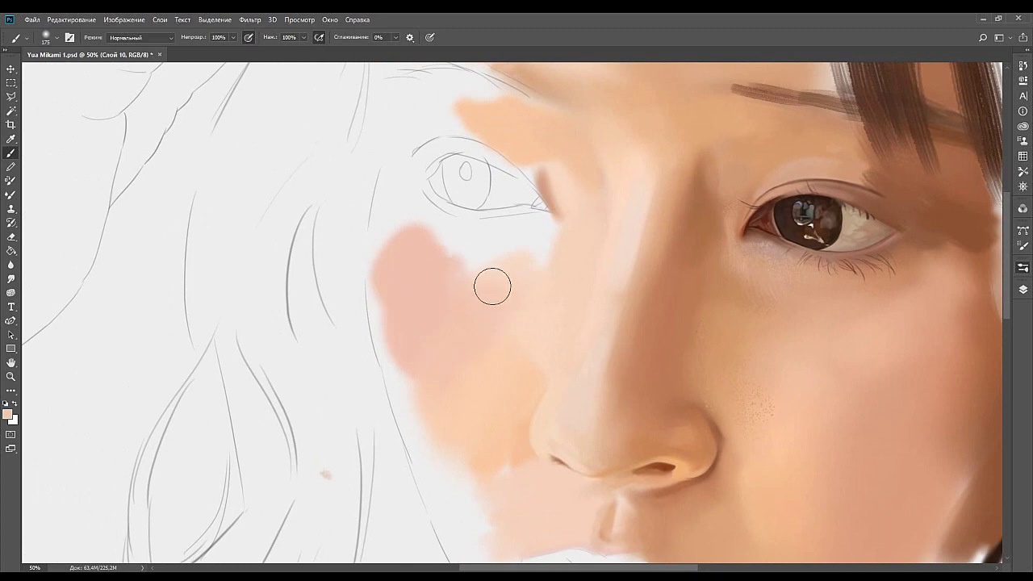
pyautogui.keyDown('alt'); pyautogui.click(520, 280); pyautogui.keyUp('alt')
pyautogui.moveTo(545, 254)
pyautogui.mouseDown()
pyautogui.moveTo(495, 284)
pyautogui.moveTo(526, 291)
pyautogui.moveTo(489, 325)
pyautogui.mouseUp()
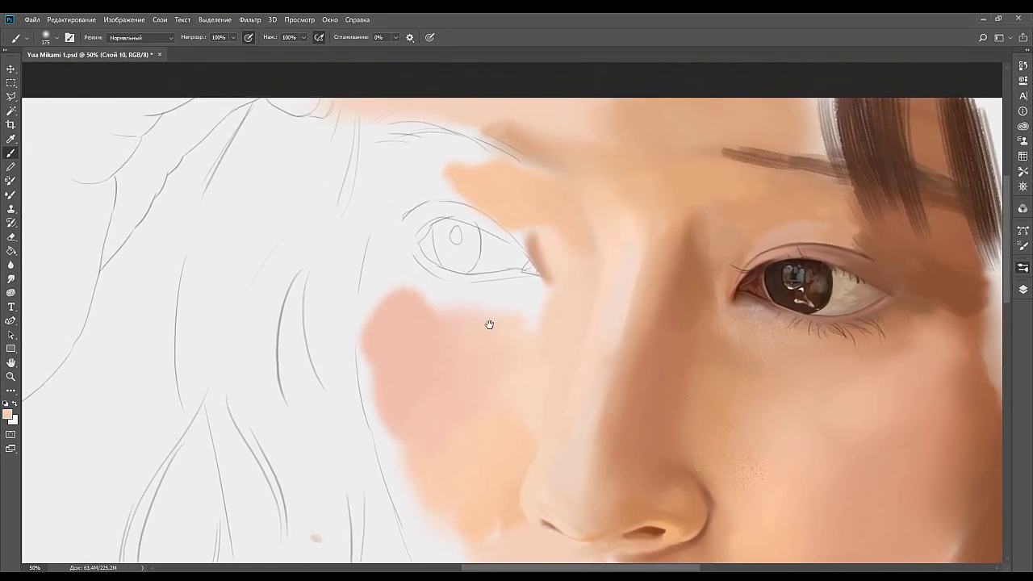
# Refine the skin between the far eye's inner corner and the nose with sampled peach at soft brush size 70.
pyautogui.press('[')
pyautogui.press('[')
pyautogui.press('[')
pyautogui.press('[')
pyautogui.press('[')
pyautogui.press('[')
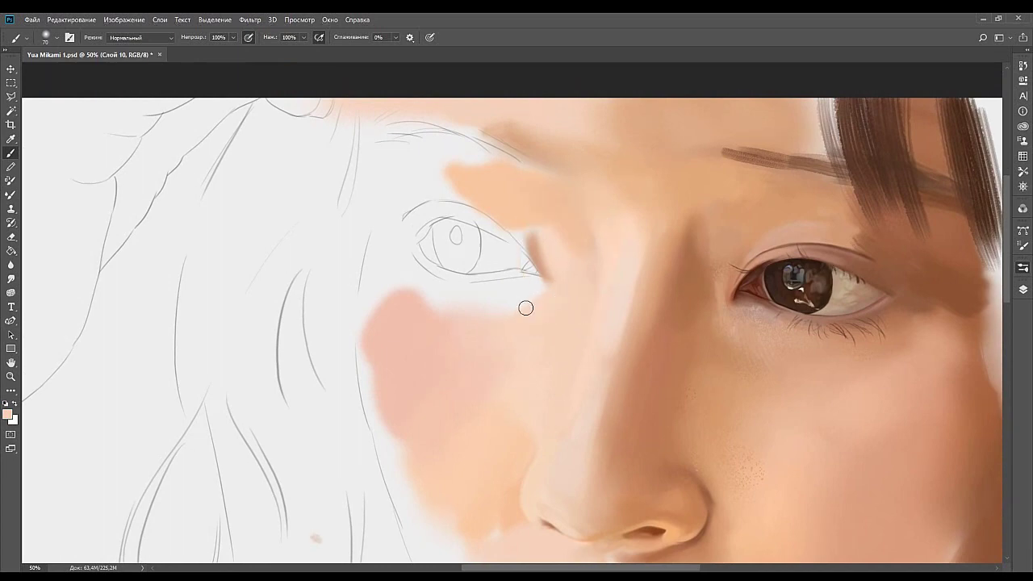
pyautogui.keyDown('alt'); pyautogui.click(558, 256); pyautogui.keyUp('alt')
pyautogui.moveTo(551, 217)
pyautogui.mouseDown()
pyautogui.moveTo(512, 288)
pyautogui.moveTo(604, 231)
pyautogui.mouseUp()
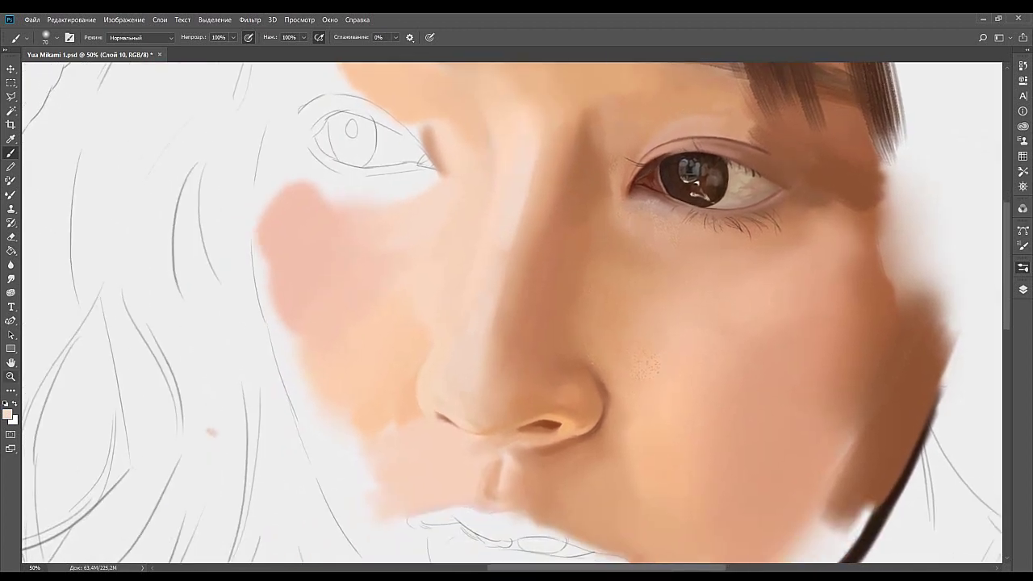
# Examine the whole portrait at reduced magnification to judge the overall shapes and tones.
pyautogui.press('z')
pyautogui.moveTo(603, 293); pyautogui.dragTo(533, 291)
pyautogui.moveTo(555, 195); pyautogui.dragTo(604, 195)
pyautogui.moveTo(613, 185); pyautogui.dragTo(553, 282)
pyautogui.moveTo(550, 327); pyautogui.dragTo(504, 258)
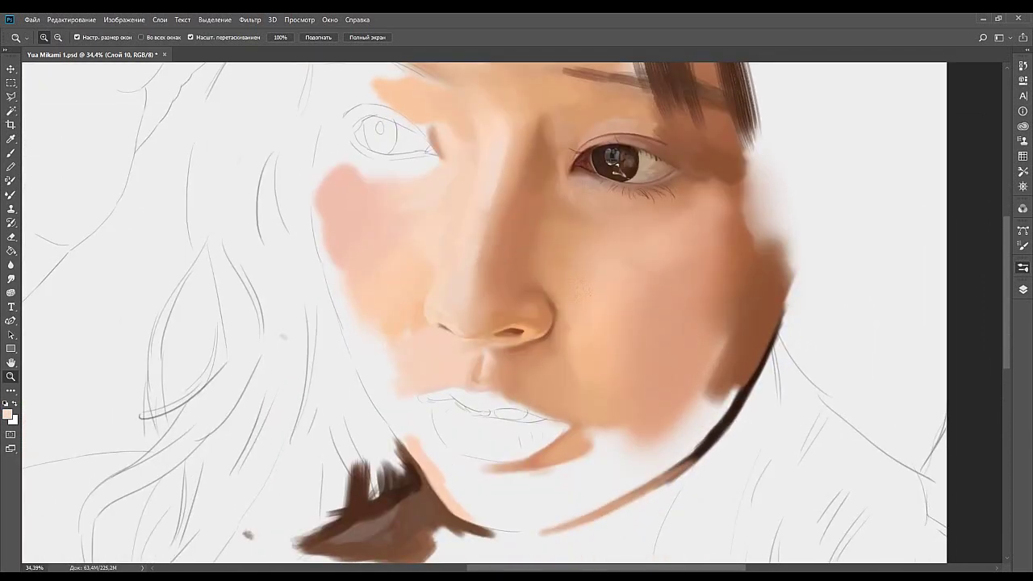
pyautogui.moveTo(613, 173); pyautogui.dragTo(539, 225)
pyautogui.moveTo(541, 284); pyautogui.dragTo(493, 292)
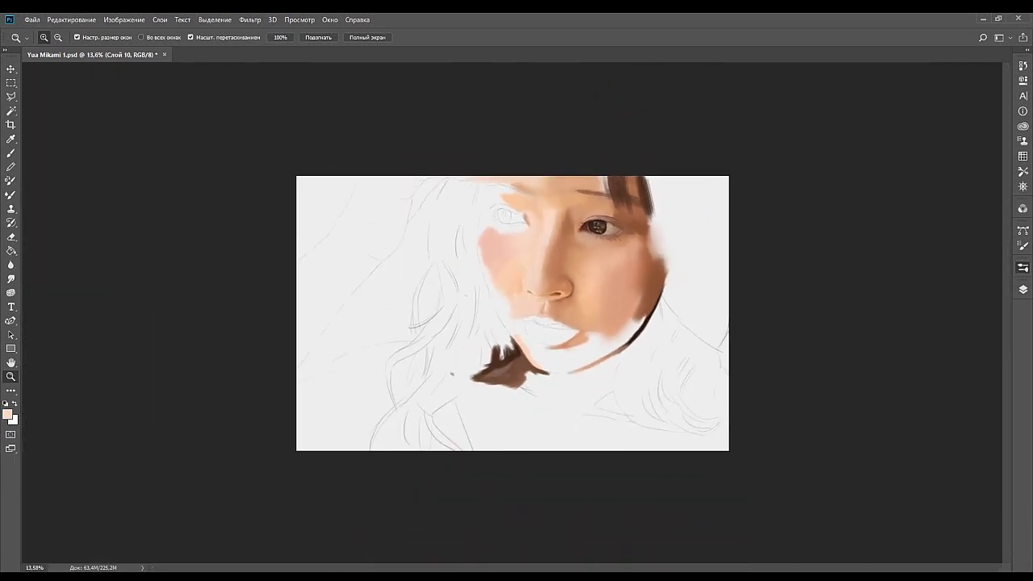
pyautogui.moveTo(593, 193); pyautogui.dragTo(487, 306)
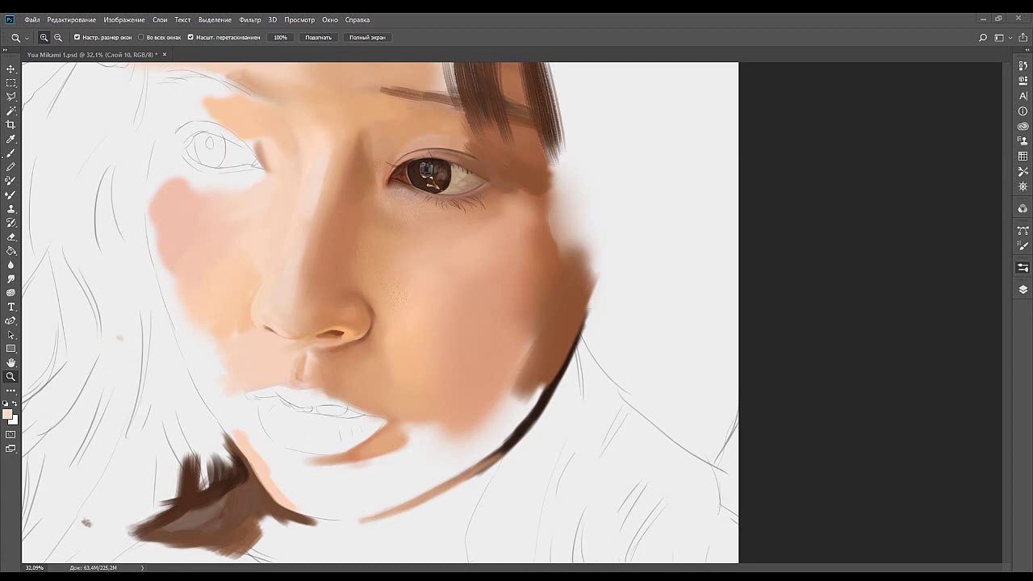
# Paint a soft beige background patch at the canvas's right edge on a new layer with brush size 300.
pyautogui.press('b')
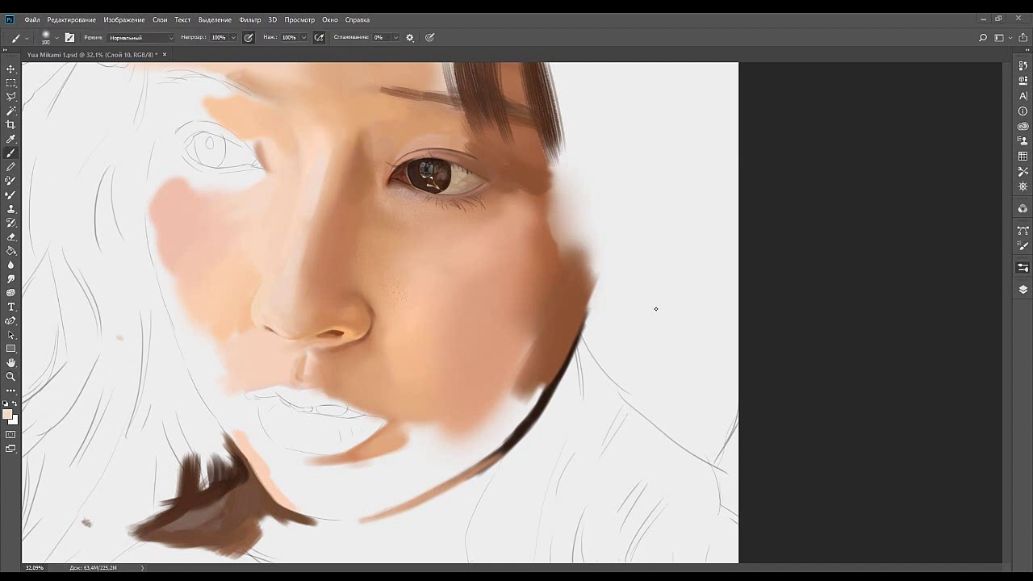
pyautogui.press(']')
pyautogui.press(']')
pyautogui.press(']')
pyautogui.press(']')
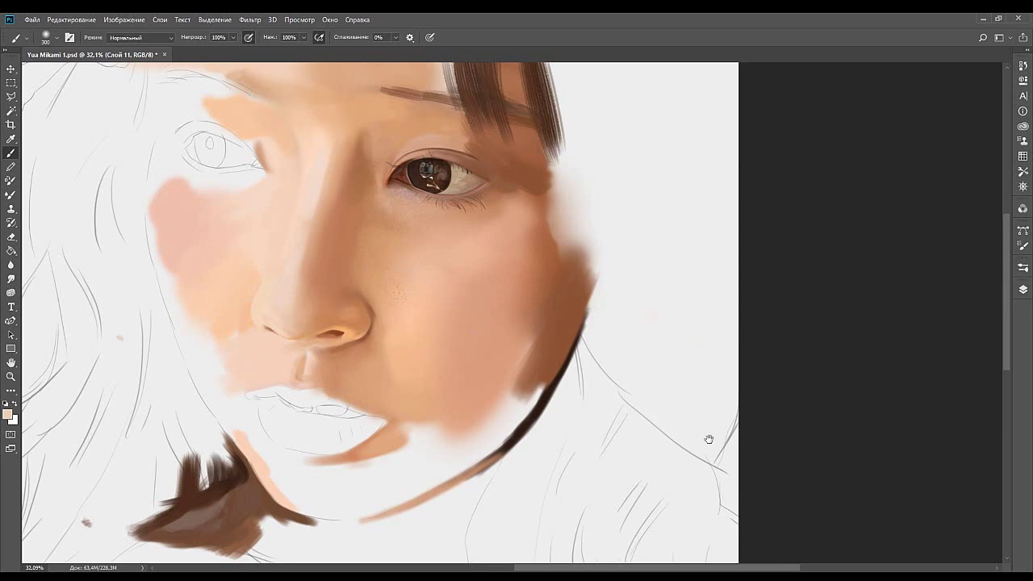
pyautogui.moveTo(708, 438); pyautogui.dragTo(667, 346)
pyautogui.moveTo(714, 302); pyautogui.dragTo(705, 331)
pyautogui.moveTo(698, 392)
pyautogui.mouseDown()
pyautogui.moveTo(705, 357)
pyautogui.moveTo(673, 411)
pyautogui.moveTo(694, 385)
pyautogui.moveTo(735, 484)
pyautogui.moveTo(707, 470)
pyautogui.mouseUp()
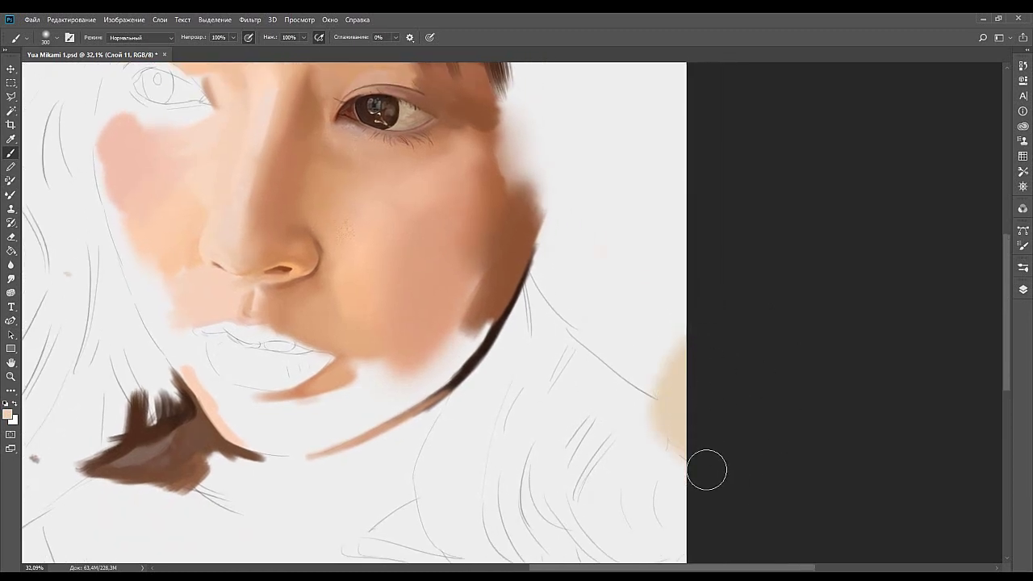
# Paint a khaki background patch from the canvas's left edge toward the hair on a new layer at soft brush size 250.
pyautogui.moveTo(558, 313); pyautogui.dragTo(940, 313)
pyautogui.moveTo(331, 324); pyautogui.dragTo(615, 327)
pyautogui.moveTo(556, 207)
pyautogui.mouseDown()
pyautogui.moveTo(587, 334)
pyautogui.moveTo(534, 339)
pyautogui.moveTo(528, 325)
pyautogui.mouseUp()
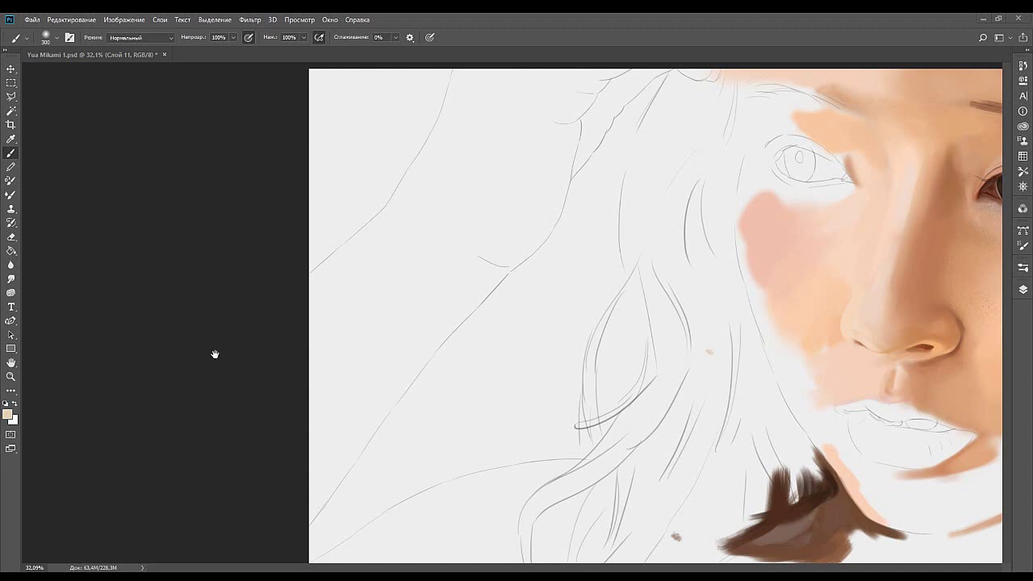
pyautogui.moveTo(521, 467)
pyautogui.mouseDown()
pyautogui.moveTo(505, 293)
pyautogui.moveTo(541, 350)
pyautogui.moveTo(517, 311)
pyautogui.mouseUp()
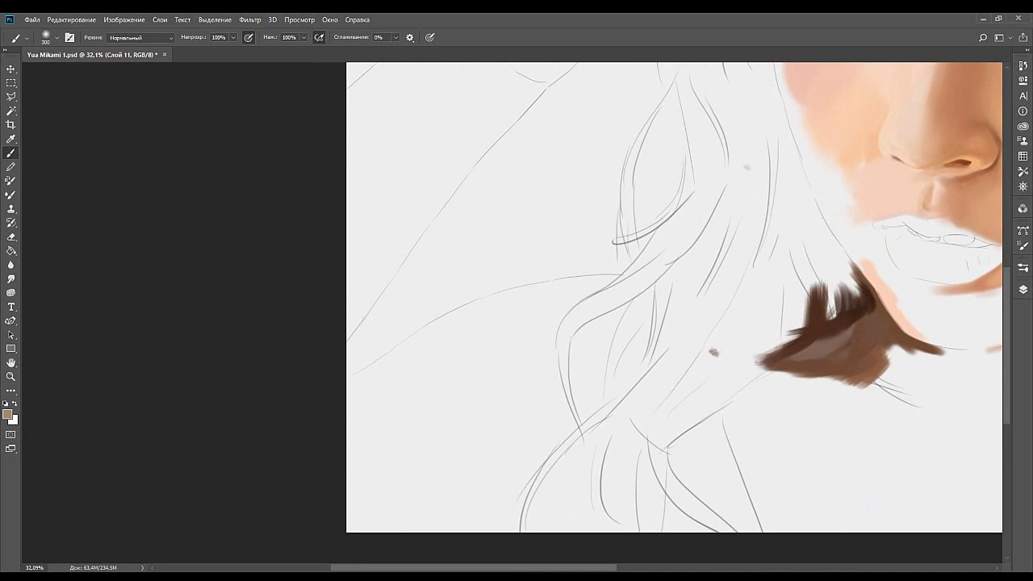
pyautogui.press('[')
pyautogui.press('[')
pyautogui.press('[')
pyautogui.moveTo(582, 244); pyautogui.dragTo(568, 260)
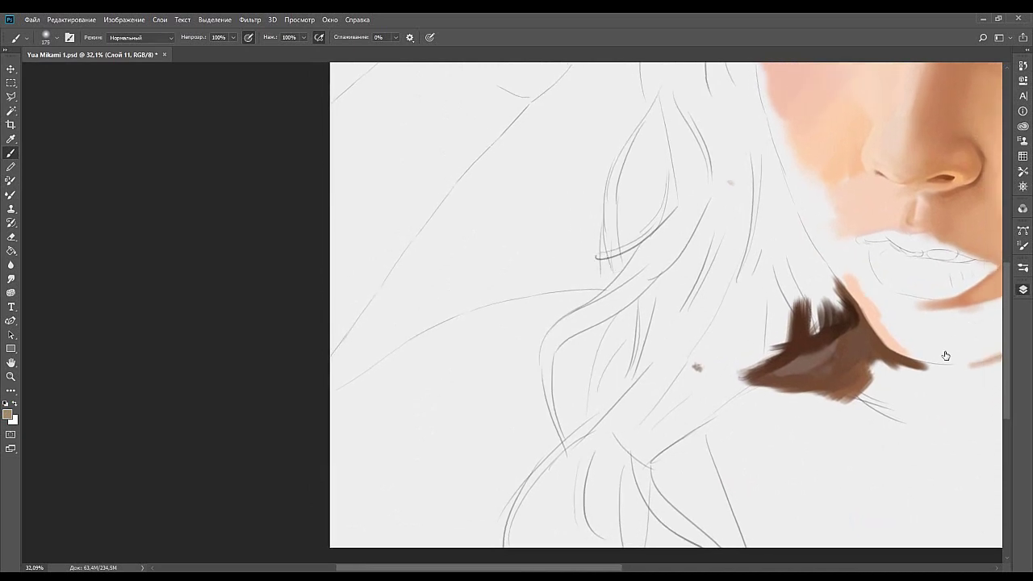
pyautogui.click(968, 558)
pyautogui.hotkey('ctrl', 'z')
pyautogui.press(']')
pyautogui.press(']')
pyautogui.moveTo(607, 275)
pyautogui.mouseDown()
pyautogui.moveTo(595, 267)
pyautogui.moveTo(549, 281)
pyautogui.moveTo(541, 272)
pyautogui.moveTo(428, 267)
pyautogui.moveTo(389, 314)
pyautogui.moveTo(436, 298)
pyautogui.moveTo(379, 349)
pyautogui.moveTo(429, 323)
pyautogui.moveTo(407, 375)
pyautogui.mouseUp()
# Paint a light beige vertical strip along the canvas's left edge over the khaki patch.
pyautogui.hotkey('alt', 'Tab')
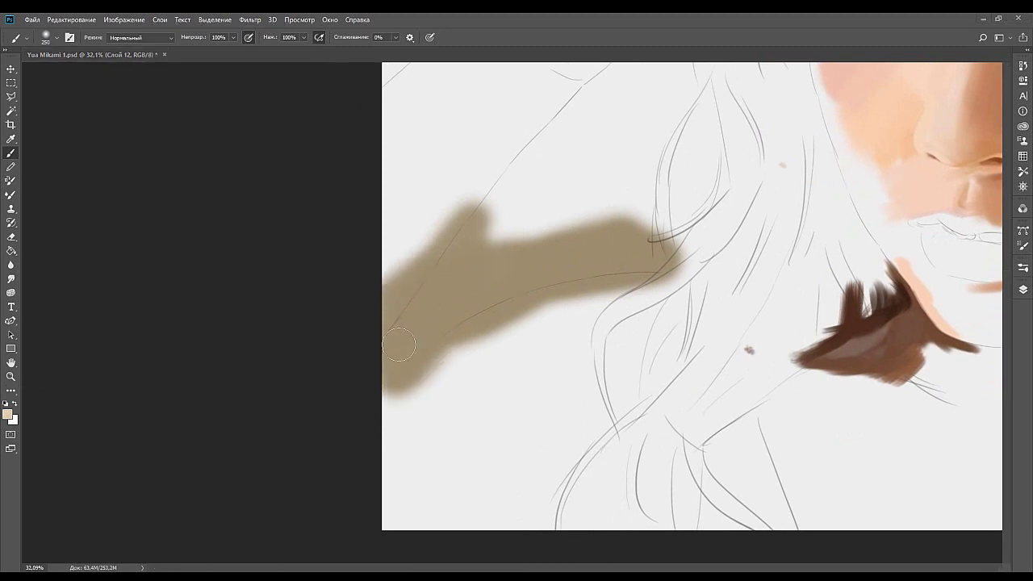
pyautogui.moveTo(398, 456); pyautogui.dragTo(399, 294)
pyautogui.hotkey('ctrl', 'z')
pyautogui.moveTo(395, 431); pyautogui.dragTo(394, 280)
pyautogui.hotkey('ctrl', 'z')
pyautogui.moveTo(394, 440); pyautogui.dragTo(375, 276)
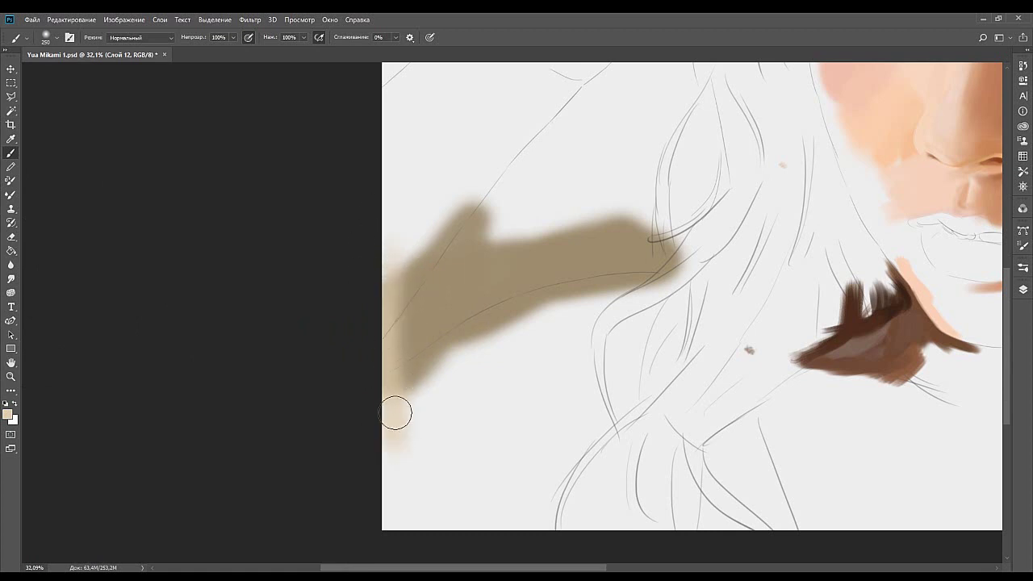
# Extend the background patch upward with the sampled khaki tone.
pyautogui.keyDown('alt'); pyautogui.click(473, 288); pyautogui.keyUp('alt')
pyautogui.moveTo(492, 258); pyautogui.dragTo(441, 340)
pyautogui.moveTo(460, 306)
pyautogui.mouseDown()
pyautogui.moveTo(420, 321)
pyautogui.moveTo(462, 275)
pyautogui.moveTo(444, 315)
pyautogui.moveTo(459, 335)
pyautogui.moveTo(443, 295)
pyautogui.moveTo(511, 252)
pyautogui.moveTo(494, 361)
pyautogui.mouseUp()
# Add light beige between the khaki patch and the hair curl, blending it in with the soft brush enlarged to 500.
pyautogui.keyDown('alt'); pyautogui.click(242, 296); pyautogui.keyUp('alt')
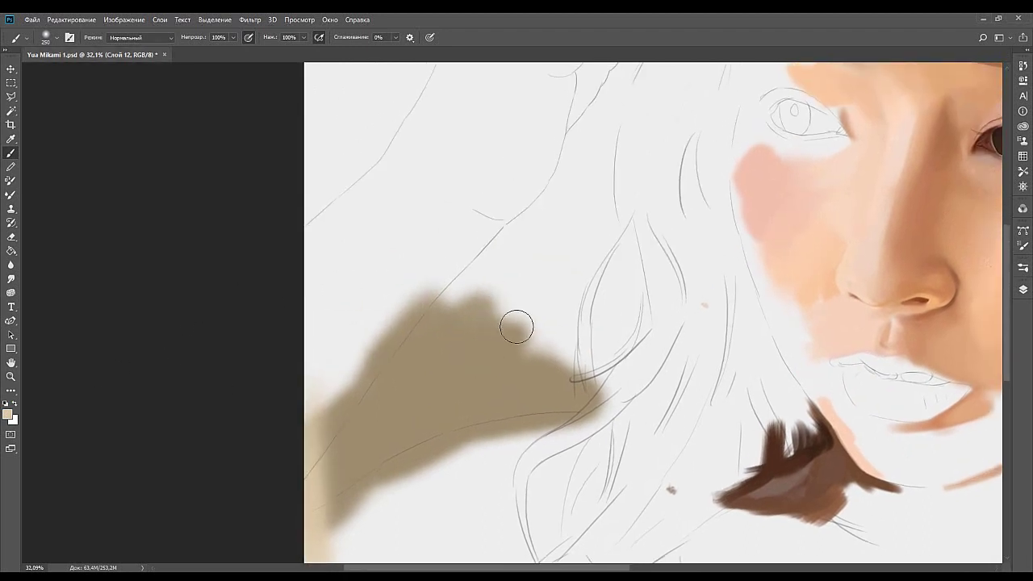
pyautogui.moveTo(555, 350)
pyautogui.mouseDown()
pyautogui.moveTo(543, 355)
pyautogui.moveTo(547, 395)
pyautogui.moveTo(643, 396)
pyautogui.mouseUp()
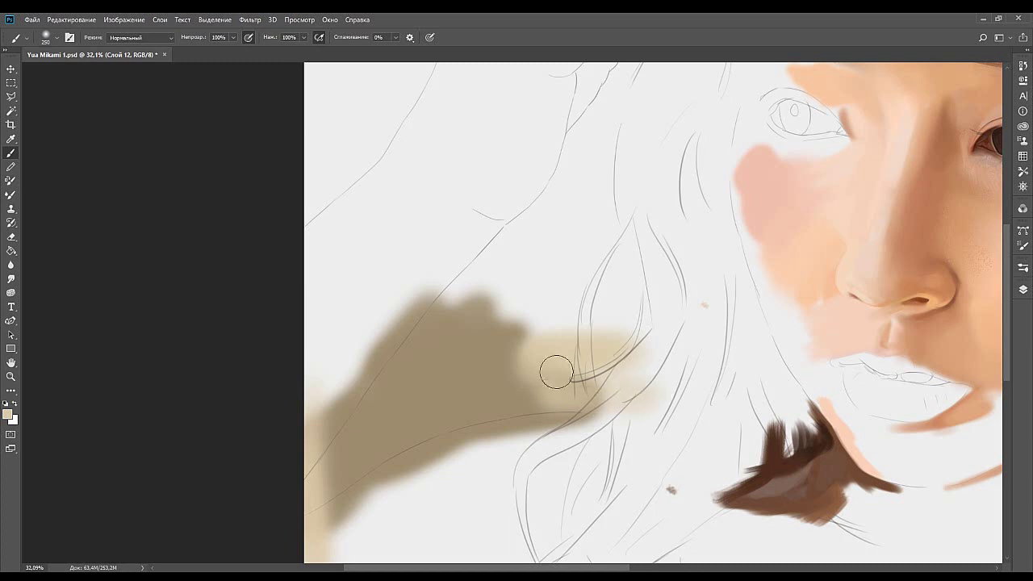
pyautogui.press(']')
pyautogui.press(']')
pyautogui.press(']')
pyautogui.moveTo(542, 376); pyautogui.dragTo(510, 380)
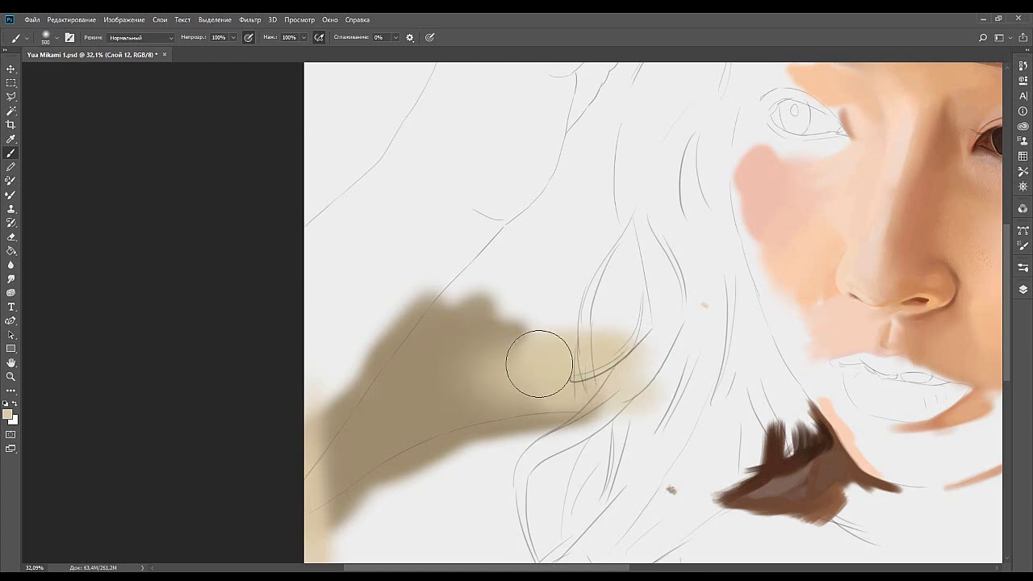
# Paint a blurred grayish-beige area above the khaki patch and lighten its middle with sampled beige at brush size 500.
pyautogui.keyDown('alt'); pyautogui.click(452, 369); pyautogui.keyUp('alt')
pyautogui.moveTo(571, 283); pyautogui.dragTo(556, 324)
pyautogui.moveTo(529, 324)
pyautogui.mouseDown()
pyautogui.moveTo(444, 316)
pyautogui.moveTo(482, 278)
pyautogui.mouseUp()
pyautogui.keyDown('alt'); pyautogui.click(556, 394); pyautogui.keyUp('alt')
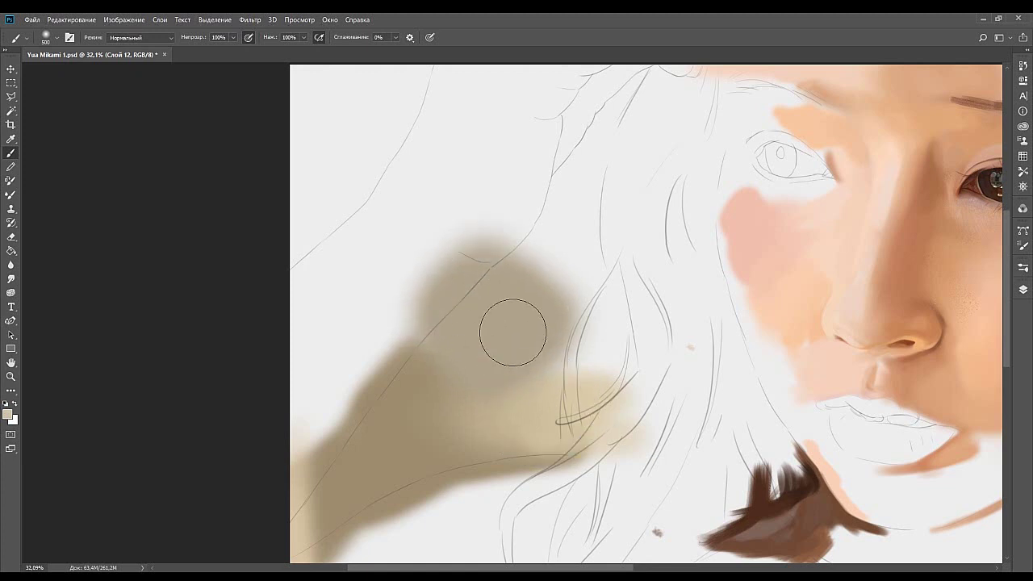
pyautogui.moveTo(514, 315)
pyautogui.mouseDown()
pyautogui.moveTo(459, 346)
pyautogui.moveTo(492, 292)
pyautogui.moveTo(450, 309)
pyautogui.mouseUp()
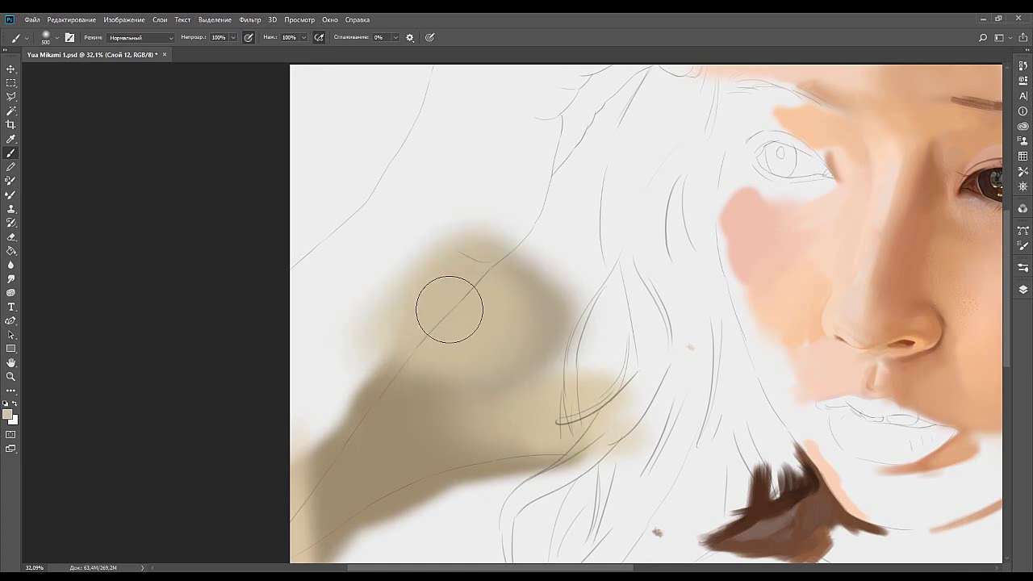
# Even out the blurred beige area above the khaki patch with sampled beige tones at brush size 500.
pyautogui.keyDown('alt'); pyautogui.click(439, 368); pyautogui.keyUp('alt')
pyautogui.moveTo(438, 386); pyautogui.dragTo(383, 388)
pyautogui.keyDown('alt'); pyautogui.click(460, 359); pyautogui.keyUp('alt')
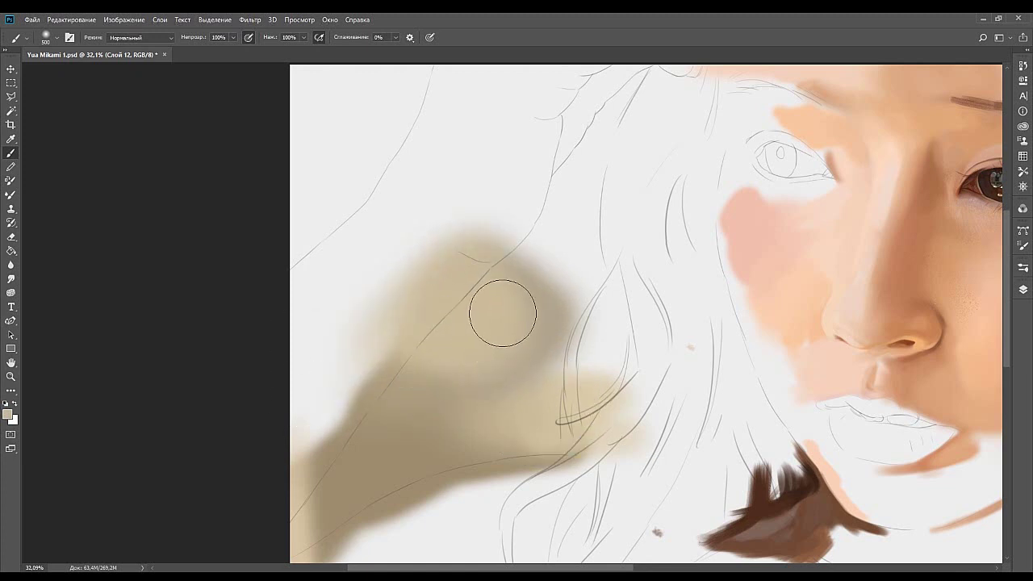
pyautogui.moveTo(506, 267); pyautogui.dragTo(457, 316)
# Blend the lower right edge of the rounded beige area into the patch below with the soft brush reduced to 300 and 200.
pyautogui.press('[')
pyautogui.press('[')
pyautogui.press('[')
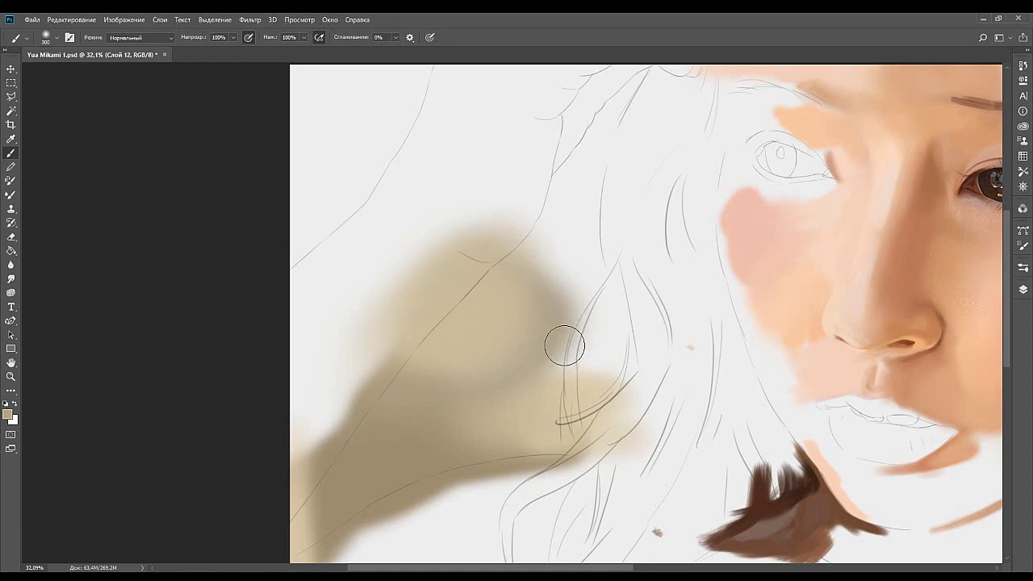
pyautogui.moveTo(579, 354)
pyautogui.mouseDown()
pyautogui.moveTo(517, 380)
pyautogui.moveTo(498, 369)
pyautogui.moveTo(484, 376)
pyautogui.mouseUp()
pyautogui.keyDown('alt'); pyautogui.click(474, 371); pyautogui.keyUp('alt')
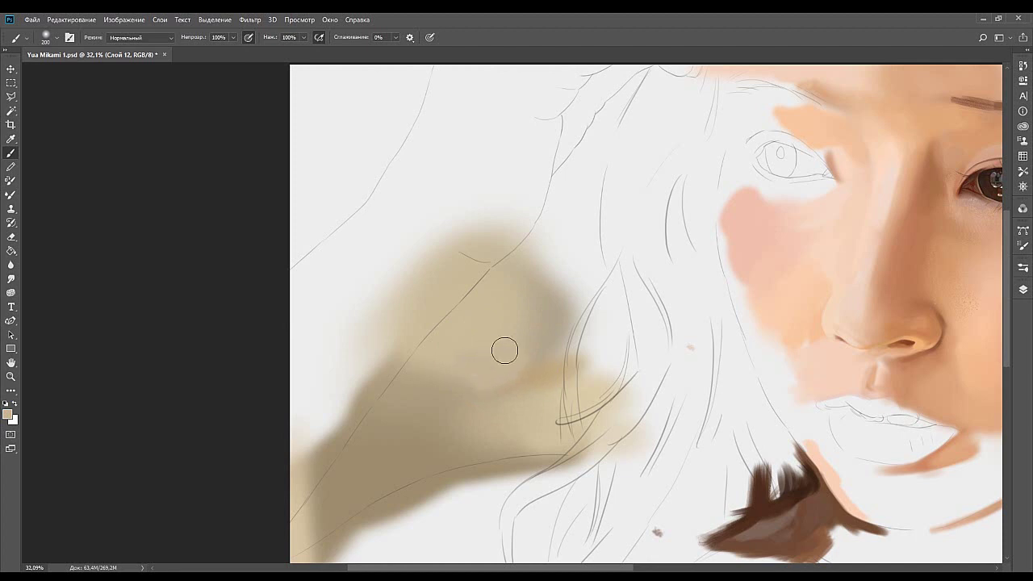
pyautogui.moveTo(501, 330); pyautogui.dragTo(570, 276)
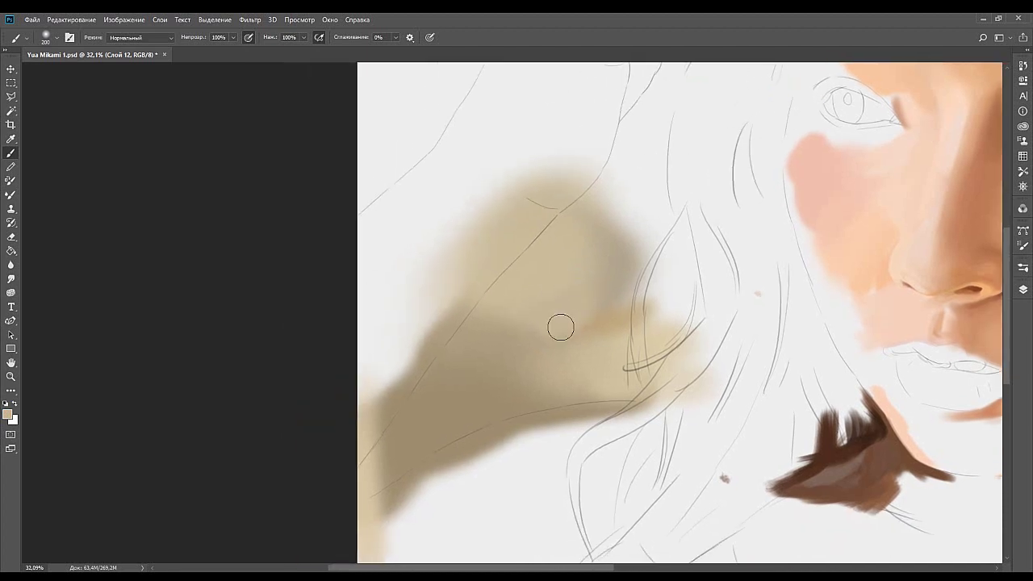
# Paint a narrow khaki streak along the seam between the rounded beige area and the darker patch at brush size 100.
pyautogui.keyDown('alt'); pyautogui.click(573, 344); pyautogui.keyUp('alt')
pyautogui.keyDown('alt'); pyautogui.click(567, 403); pyautogui.keyUp('alt')
pyautogui.press('[')
pyautogui.press('[')
pyautogui.press('[')
pyautogui.press('[')
pyautogui.moveTo(486, 351)
pyautogui.mouseDown()
pyautogui.moveTo(419, 338)
pyautogui.moveTo(517, 336)
pyautogui.mouseUp()
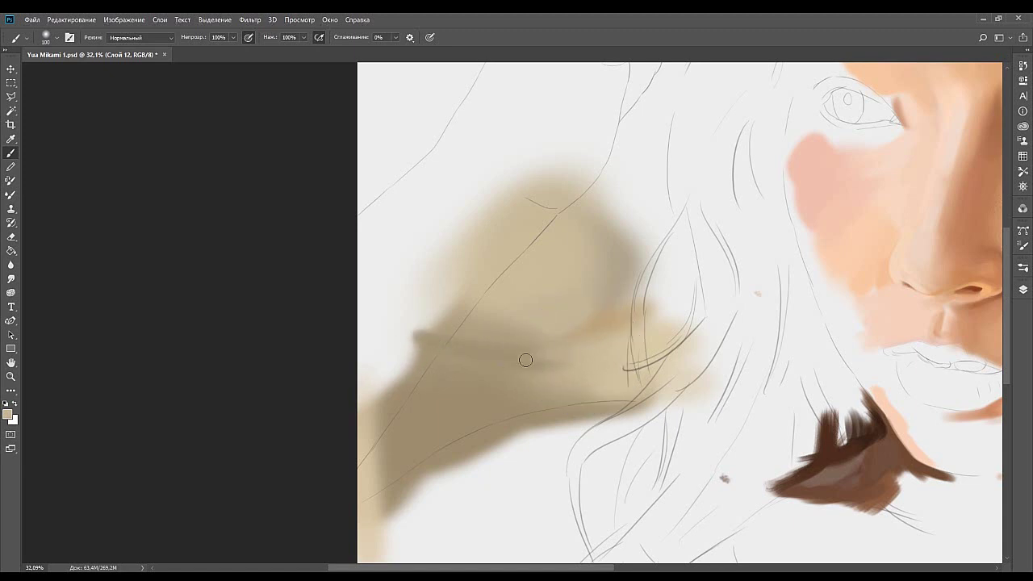
# Soften the khaki streak into the surrounding beige with the brush enlarged to 250.
pyautogui.press(']')
pyautogui.press(']')
pyautogui.press(']')
pyautogui.press(']')
pyautogui.press(']')
pyautogui.moveTo(517, 363); pyautogui.dragTo(600, 334)
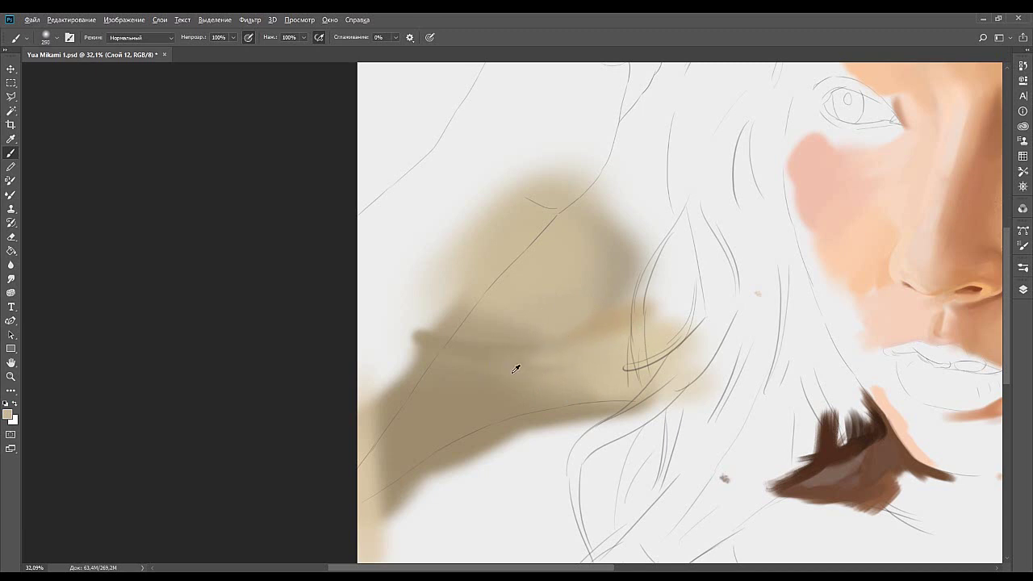
pyautogui.keyDown('alt'); pyautogui.click(622, 351); pyautogui.keyUp('alt')
pyautogui.moveTo(487, 287); pyautogui.dragTo(480, 358)
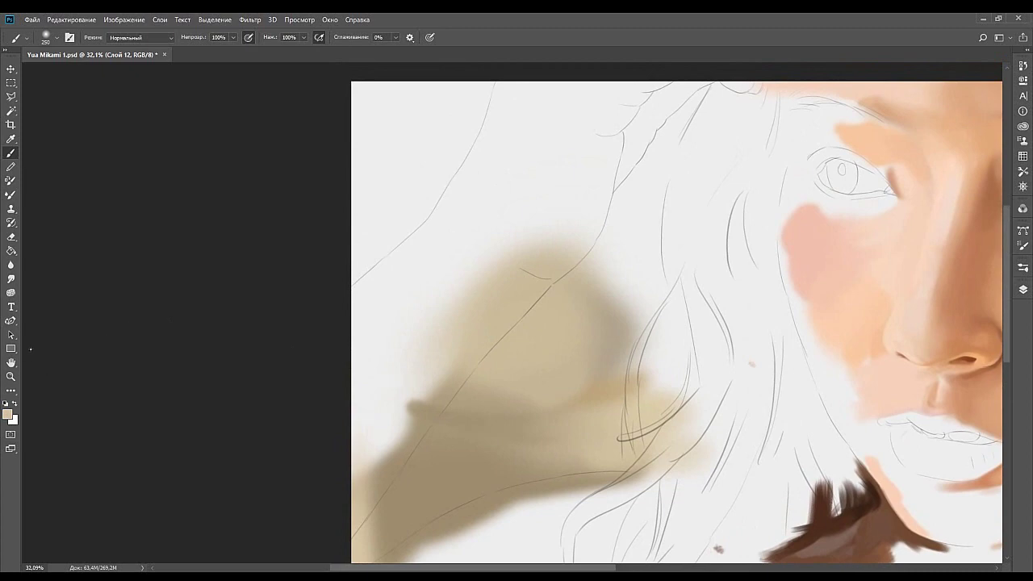
# Paint a blurred tan vertical stripe upward from the beige area's right side toward the hair at brush size 300.
pyautogui.click(11, 376)
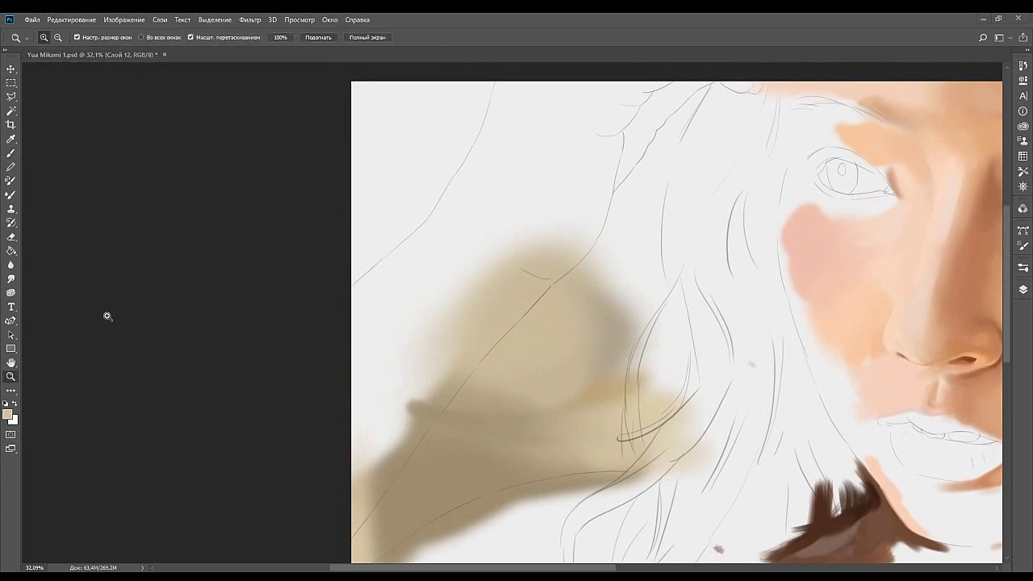
pyautogui.moveTo(552, 320); pyautogui.dragTo(536, 352)
pyautogui.moveTo(576, 350); pyautogui.dragTo(532, 363)
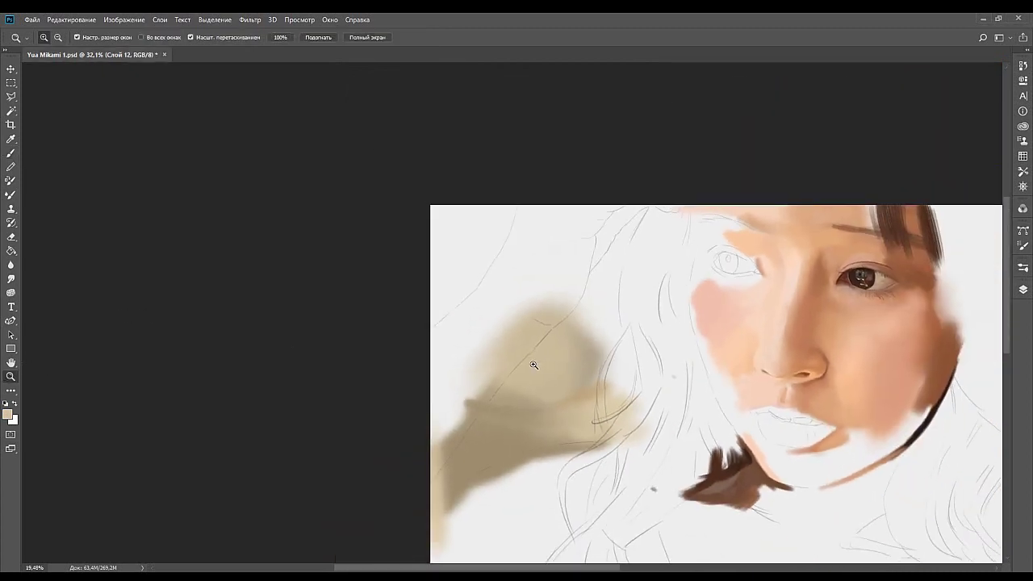
pyautogui.hotkey('ctrl', '0')
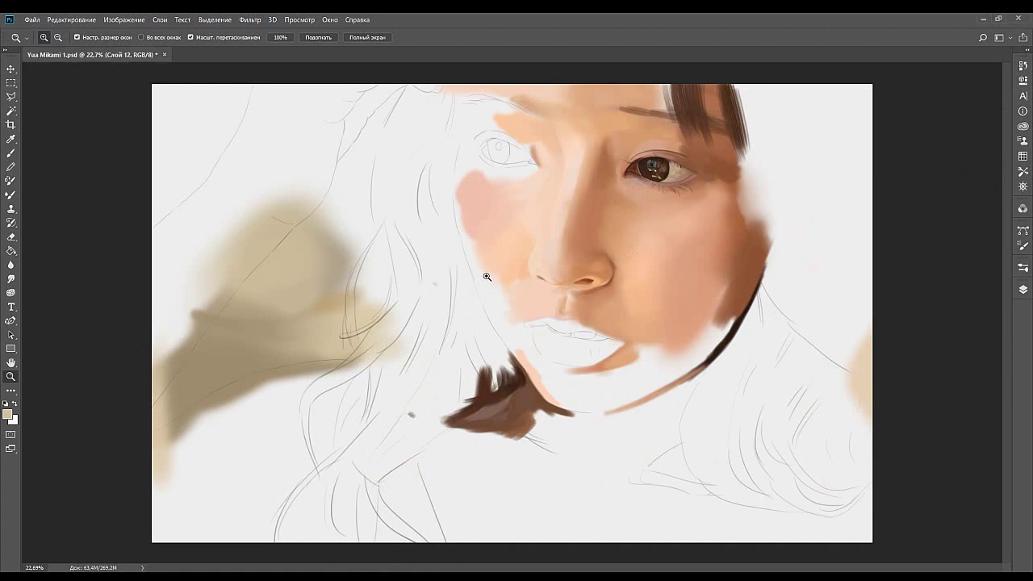
pyautogui.moveTo(488, 273)
pyautogui.mouseDown()
pyautogui.moveTo(650, 276)
pyautogui.moveTo(570, 321)
pyautogui.moveTo(586, 360)
pyautogui.mouseUp()
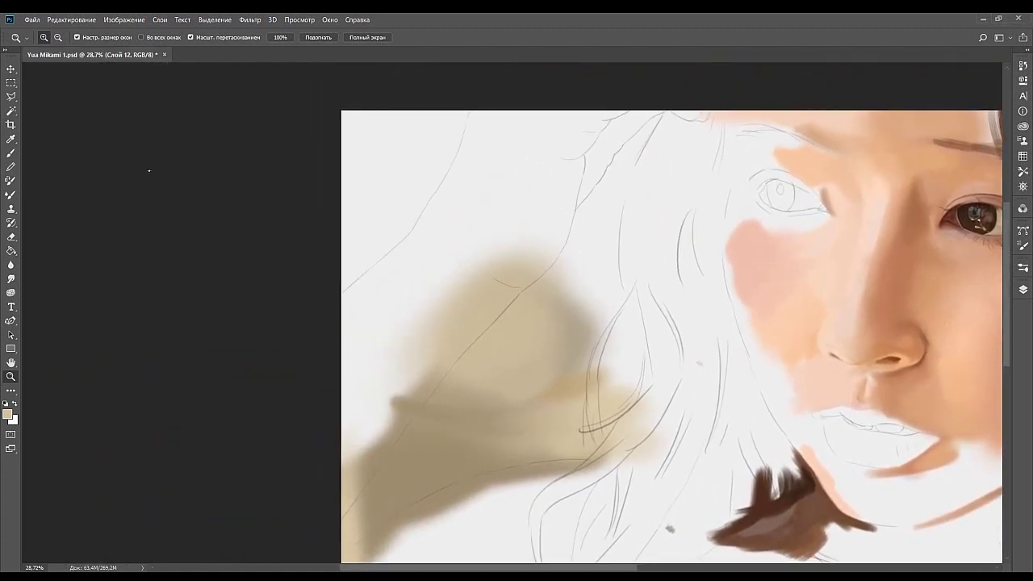
pyautogui.press('b')
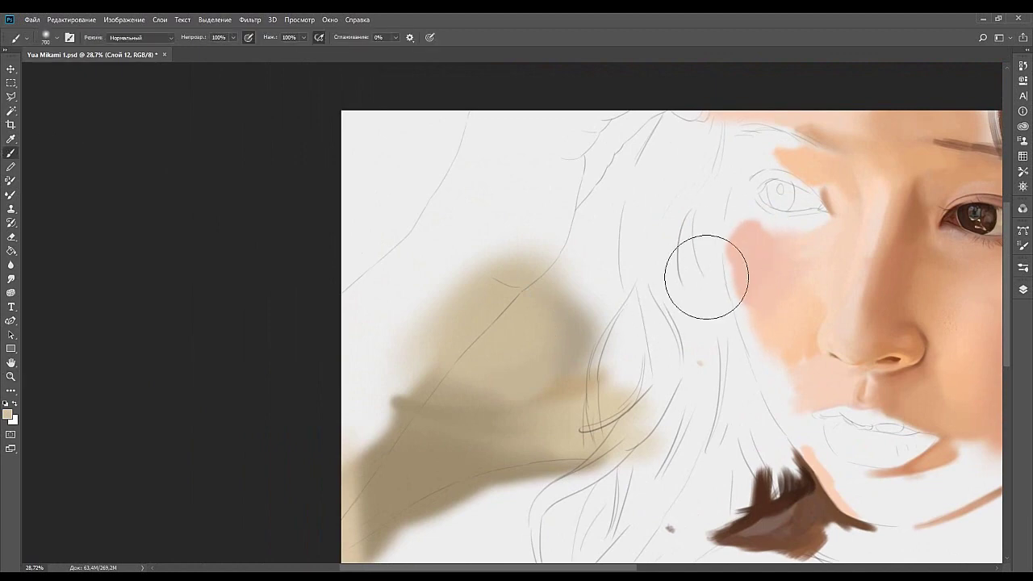
pyautogui.keyDown('alt'); pyautogui.click(581, 338); pyautogui.keyUp('alt')
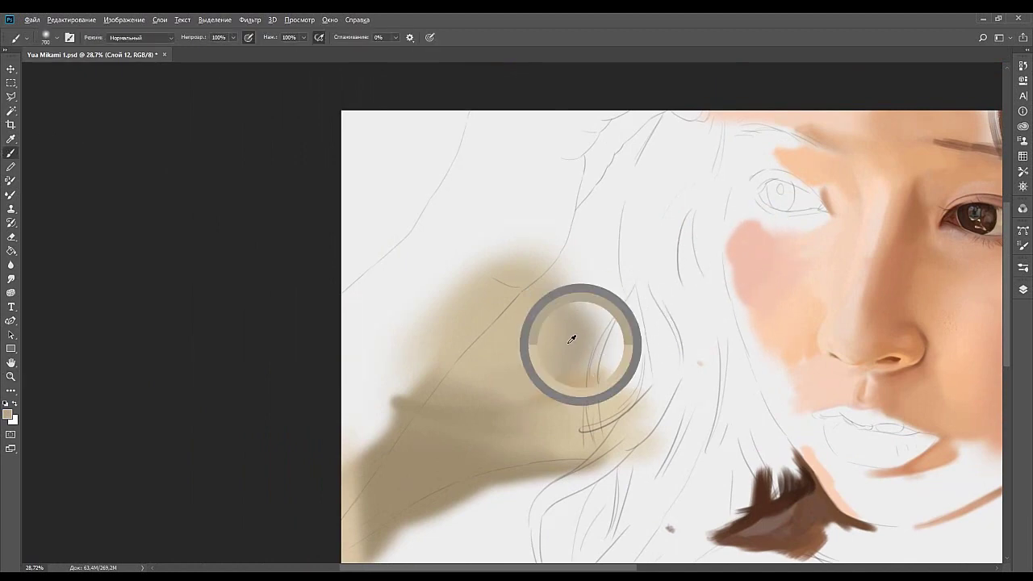
pyautogui.press('[')
pyautogui.press('[')
pyautogui.press('[')
pyautogui.press('[')
pyautogui.moveTo(593, 304); pyautogui.dragTo(572, 344)
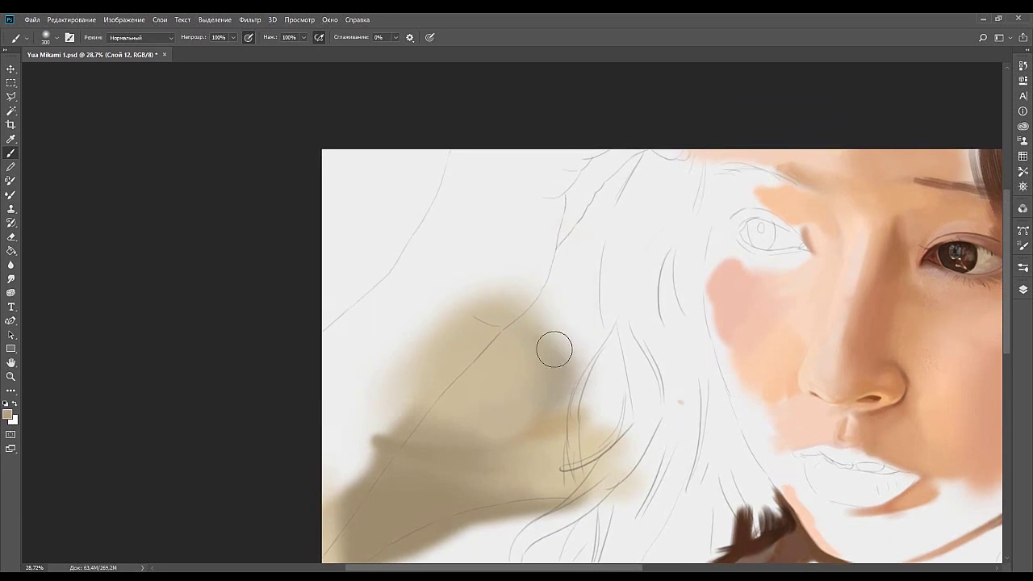
pyautogui.moveTo(553, 389); pyautogui.dragTo(564, 186)
# Deepen the tan stripe's lower part and shade its right edge with darker khaki at brush size 175.
pyautogui.press('[')
pyautogui.press('[')
pyautogui.press('[')
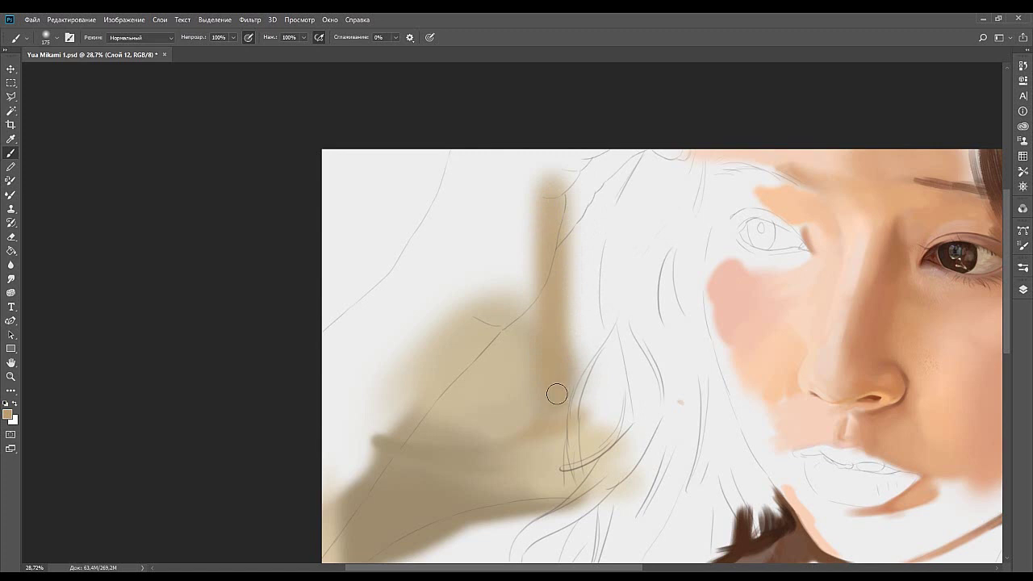
pyautogui.moveTo(556, 395); pyautogui.dragTo(557, 366)
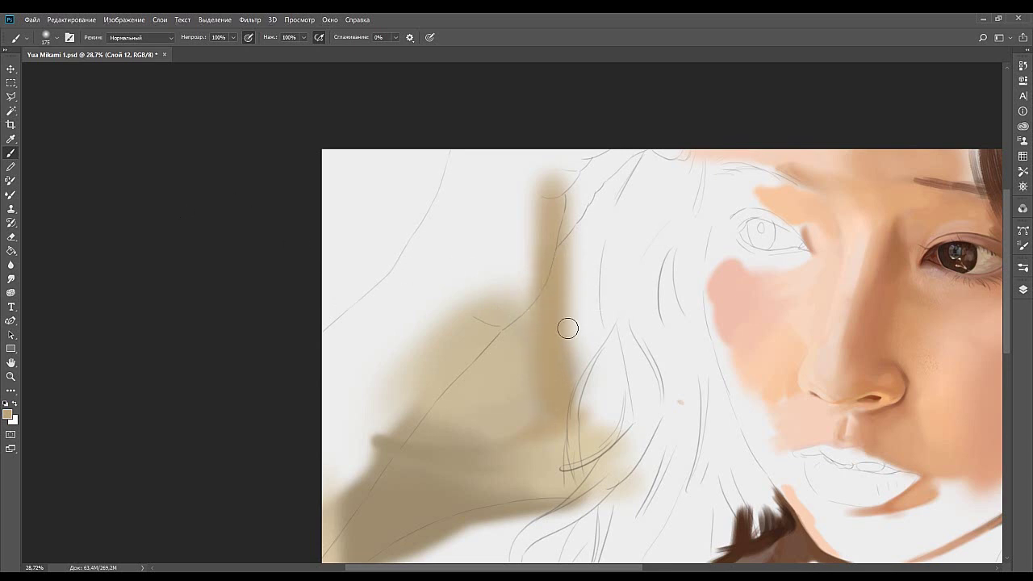
pyautogui.moveTo(562, 263); pyautogui.dragTo(563, 353)
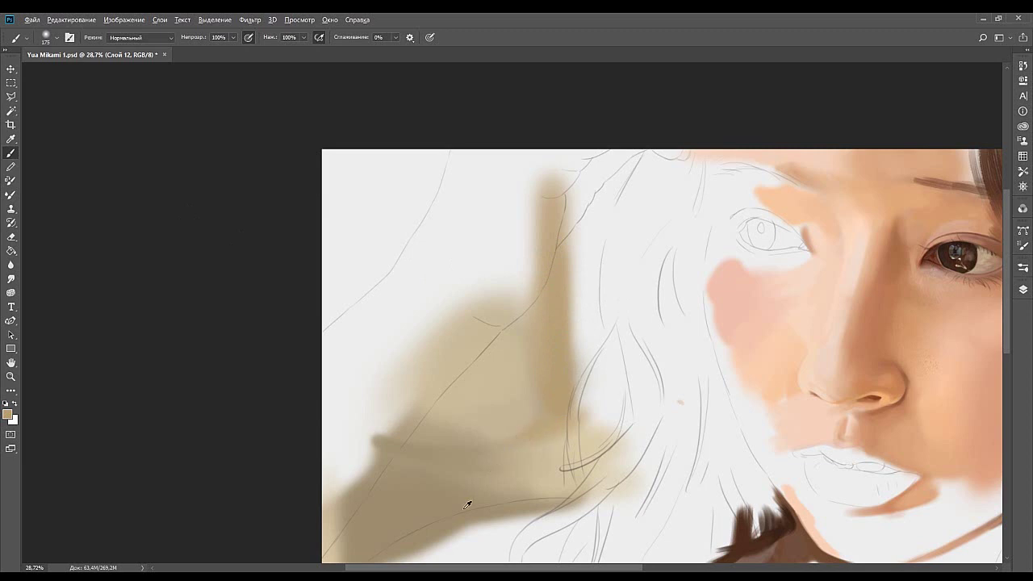
pyautogui.moveTo(581, 279); pyautogui.dragTo(564, 329)
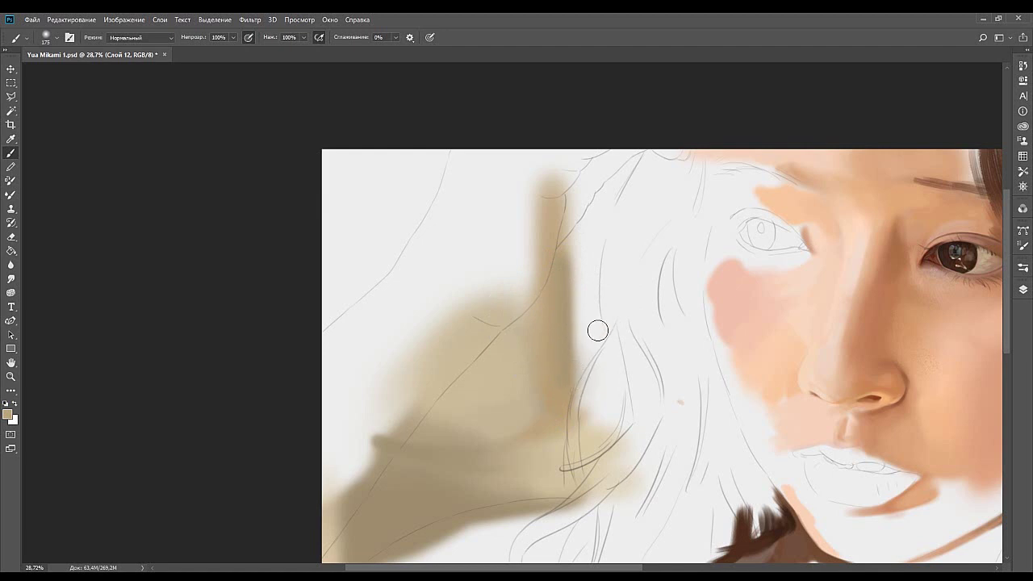
# Extend a khaki stroke from the stripe's base across the hair curl and thicken it at brush size 300.
pyautogui.moveTo(568, 379); pyautogui.dragTo(647, 401)
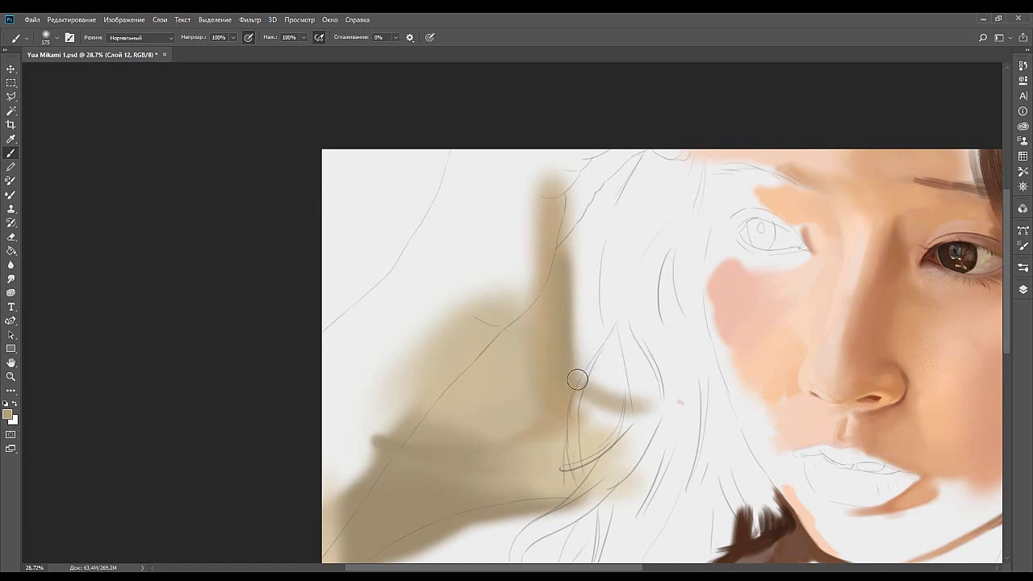
pyautogui.press(']')
pyautogui.press(']')
pyautogui.press(']')
pyautogui.moveTo(569, 390)
pyautogui.mouseDown()
pyautogui.moveTo(632, 389)
pyautogui.moveTo(574, 410)
pyautogui.moveTo(605, 406)
pyautogui.moveTo(561, 405)
pyautogui.moveTo(653, 403)
pyautogui.moveTo(593, 422)
pyautogui.mouseUp()
# Paint blurred khaki patches in the canvas's upper left corner at brush size 300 and add a light beige highlight along the canvas edge.
pyautogui.moveTo(446, 239); pyautogui.dragTo(526, 277)
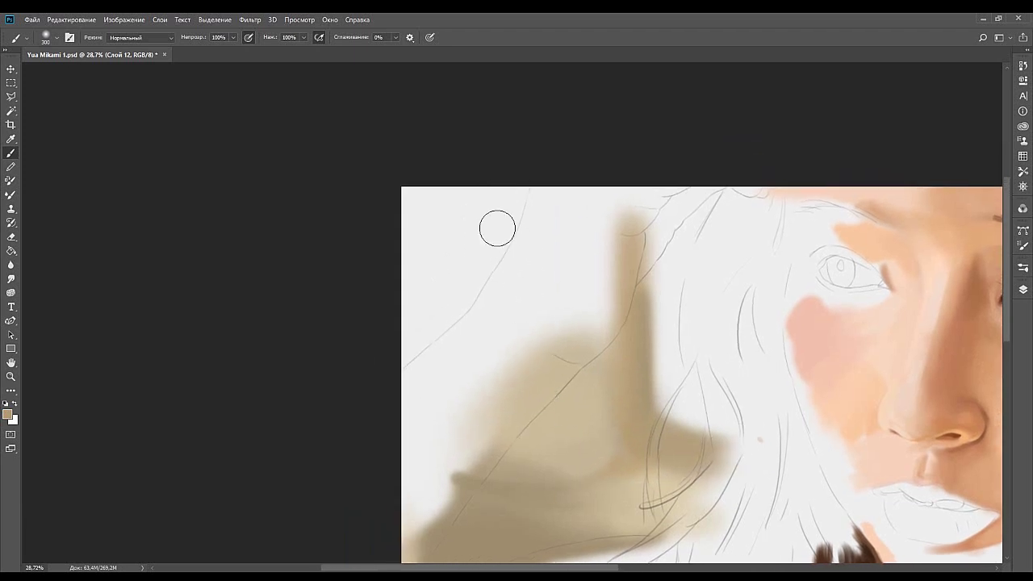
pyautogui.moveTo(480, 288)
pyautogui.mouseDown()
pyautogui.moveTo(491, 183)
pyautogui.moveTo(509, 172)
pyautogui.moveTo(510, 251)
pyautogui.moveTo(437, 292)
pyautogui.moveTo(385, 264)
pyautogui.moveTo(381, 287)
pyautogui.moveTo(441, 347)
pyautogui.moveTo(450, 304)
pyautogui.mouseUp()
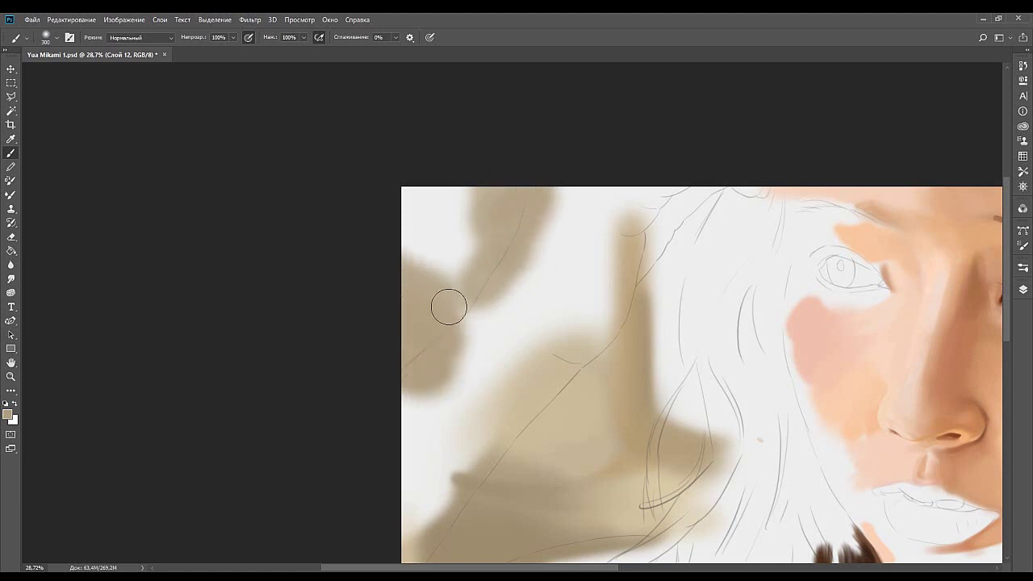
pyautogui.keyDown('alt'); pyautogui.click(531, 461); pyautogui.keyUp('alt')
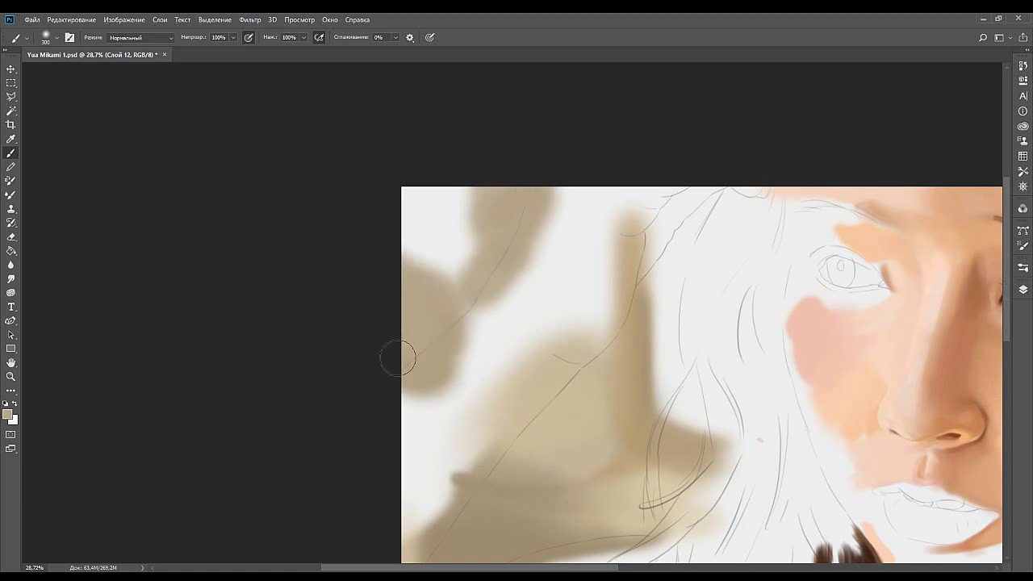
pyautogui.press('[')
pyautogui.press('[')
pyautogui.press('[')
pyautogui.press('[')
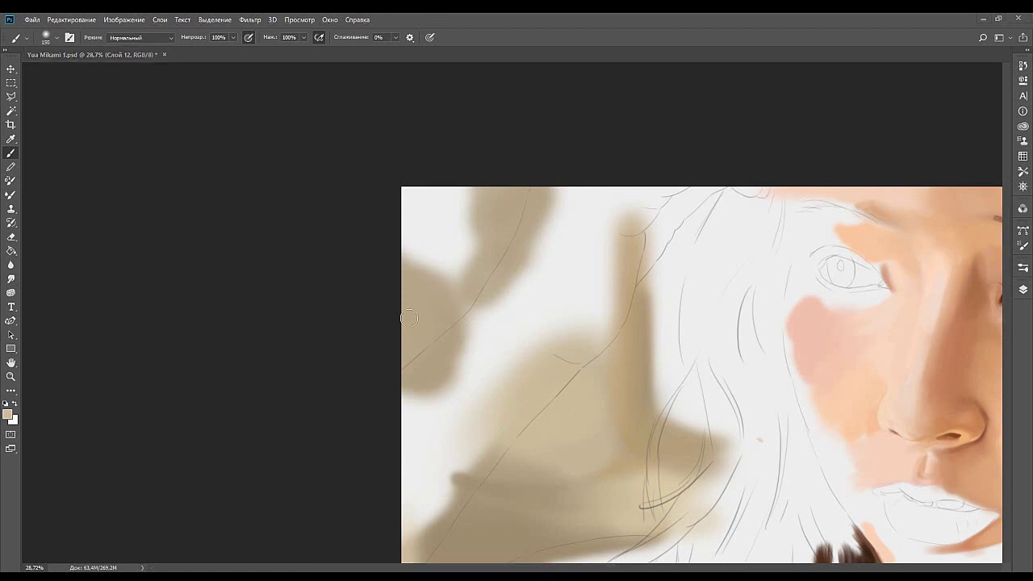
pyautogui.moveTo(412, 309); pyautogui.dragTo(406, 328)
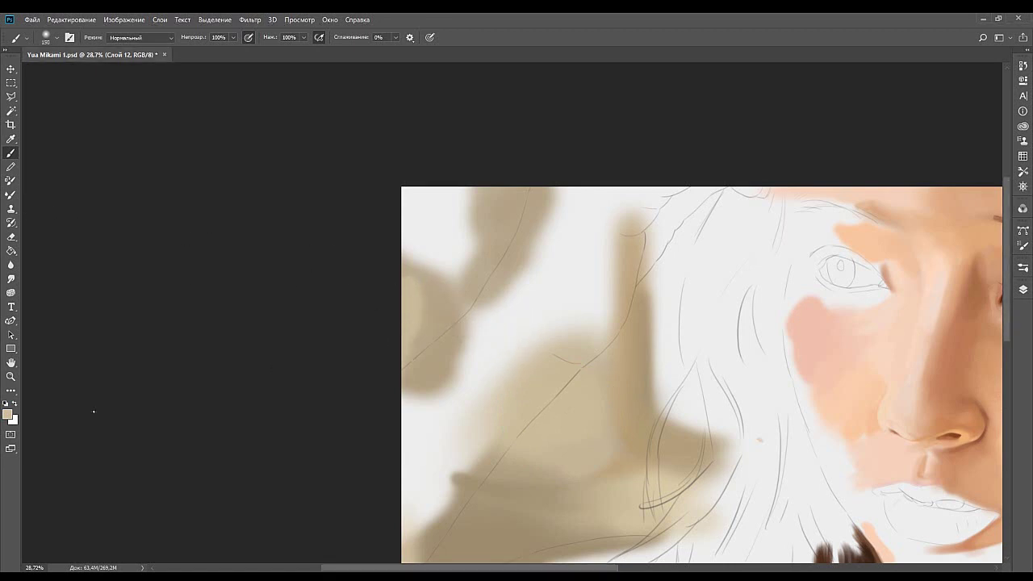
pyautogui.press('i')
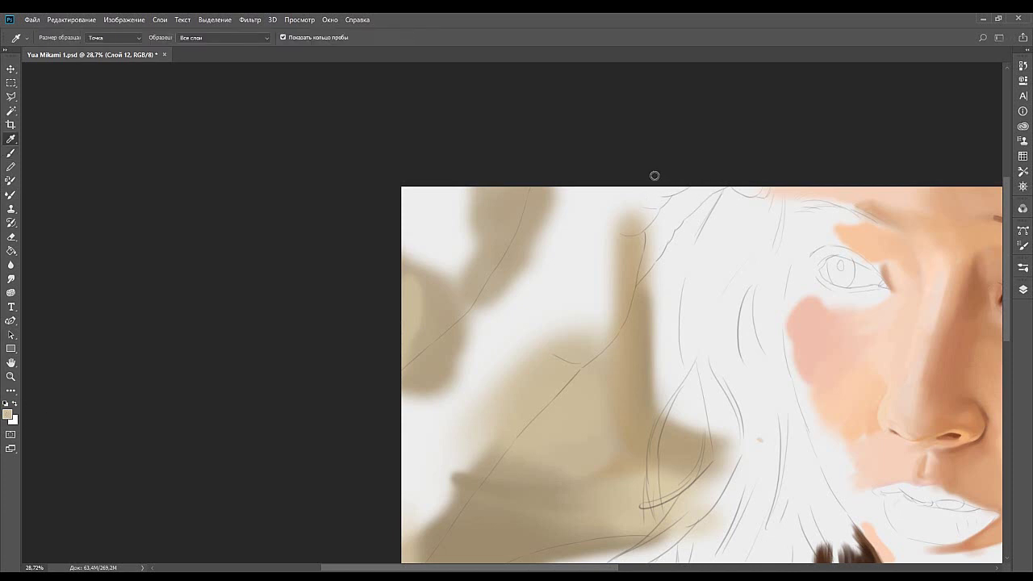
pyautogui.press('b')
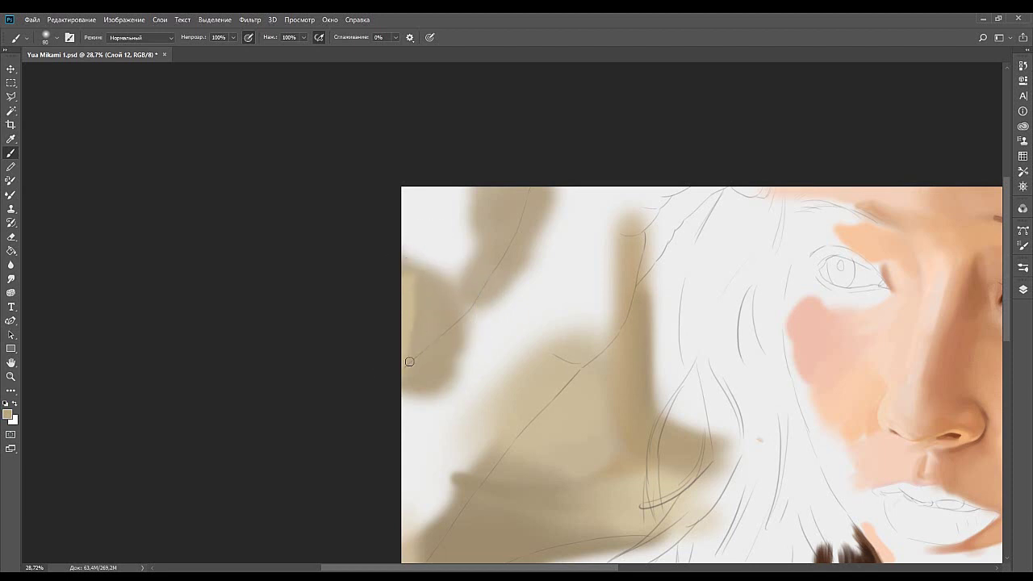
# Paint a white spot between the upper left khaki patches at brush size 150 and refine its edge at 125.
pyautogui.press(']')
pyautogui.moveTo(439, 233)
pyautogui.mouseDown()
pyautogui.moveTo(450, 272)
pyautogui.moveTo(451, 259)
pyautogui.mouseUp()
pyautogui.keyDown('alt'); pyautogui.click(452, 234); pyautogui.keyUp('alt')
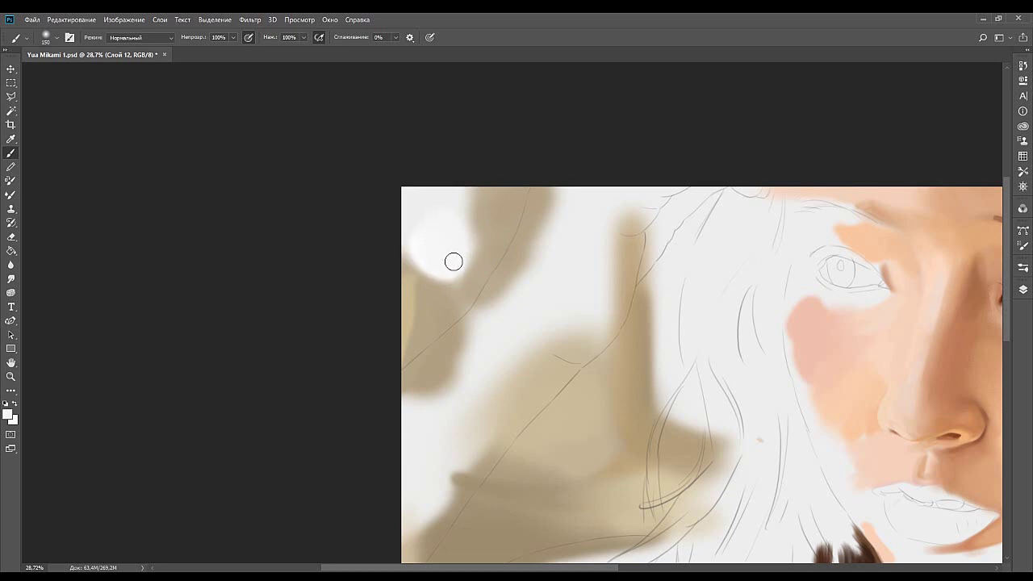
pyautogui.keyDown('alt'); pyautogui.click(488, 253); pyautogui.keyUp('alt')
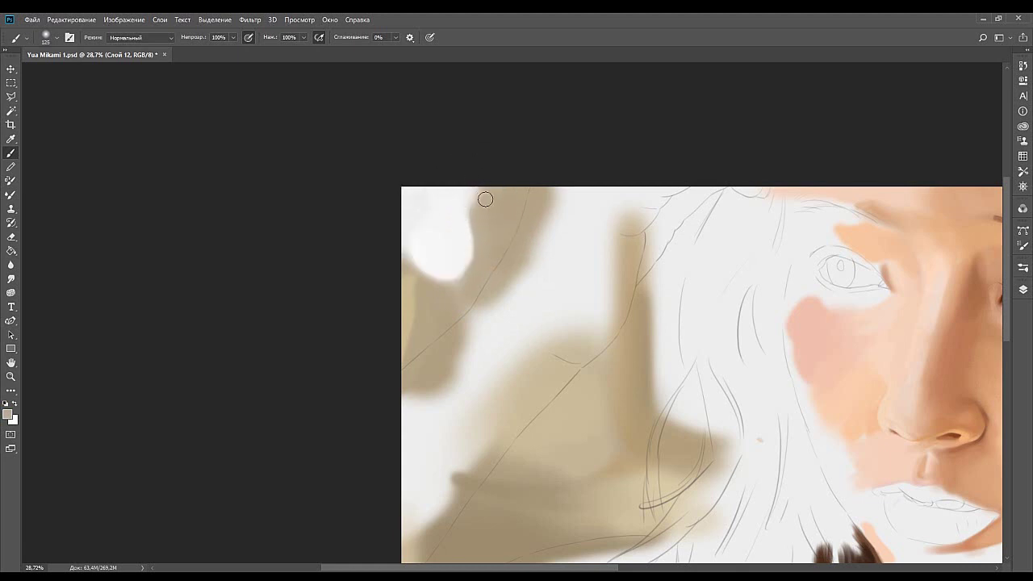
pyautogui.moveTo(485, 199); pyautogui.dragTo(442, 203)
# Paint a soft white highlight between the tan stripe and the hair strands, varying the brush size.
pyautogui.moveTo(565, 276); pyautogui.dragTo(478, 249)
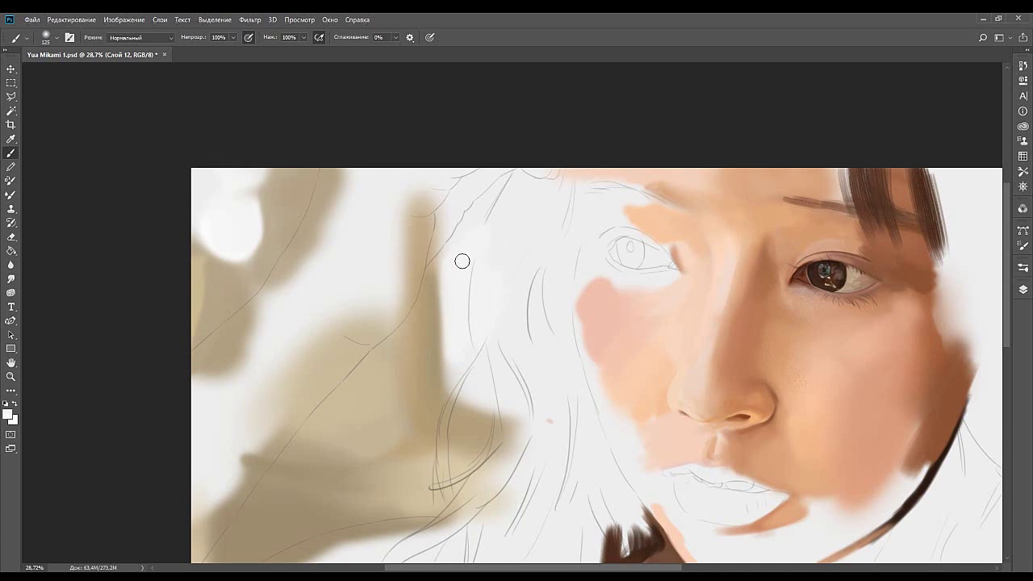
pyautogui.moveTo(461, 261)
pyautogui.mouseDown()
pyautogui.moveTo(492, 239)
pyautogui.moveTo(482, 286)
pyautogui.moveTo(452, 283)
pyautogui.mouseUp()
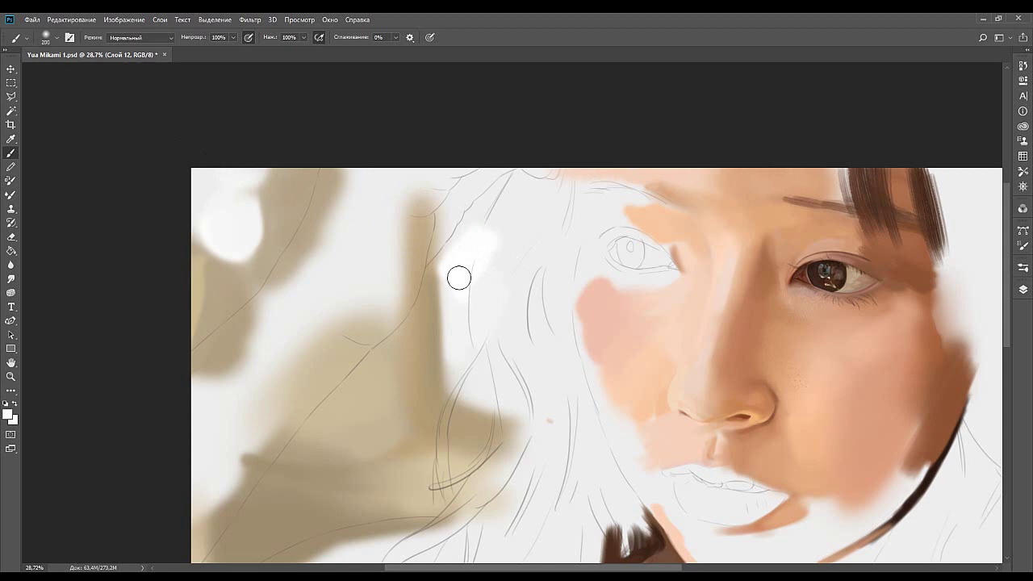
pyautogui.press(']')
pyautogui.press(']')
pyautogui.press(']')
pyautogui.press(']')
pyautogui.press('[')
pyautogui.press('[')
pyautogui.press('[')
pyautogui.press('[')
pyautogui.press('[')
pyautogui.press('[')
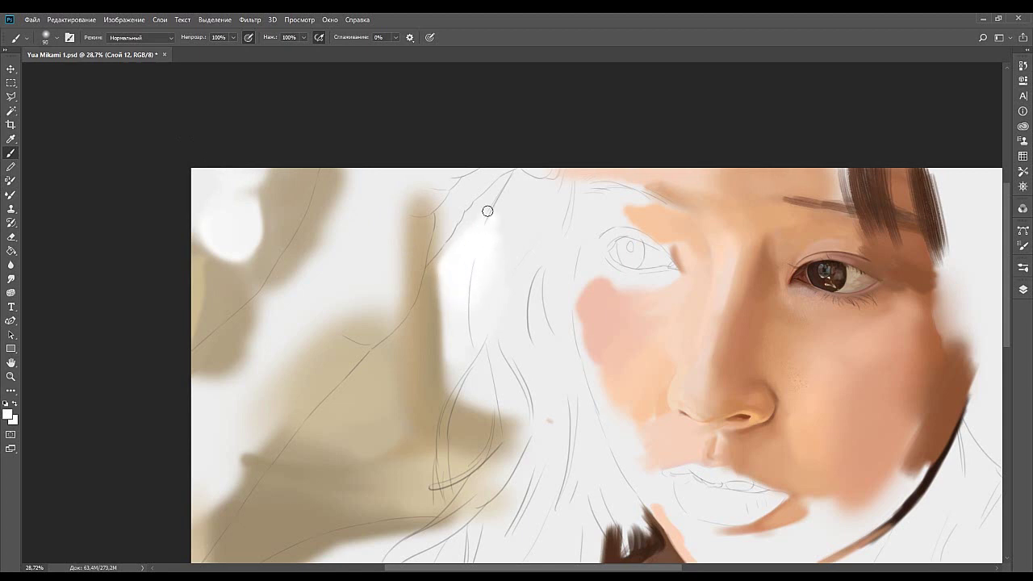
# Add a khaki dab at the canvas's top edge beside the hair with the stripe's sampled tone at brush size 200.
pyautogui.press(']')
pyautogui.press(']')
pyautogui.press(']')
pyautogui.press(']')
pyautogui.press(']')
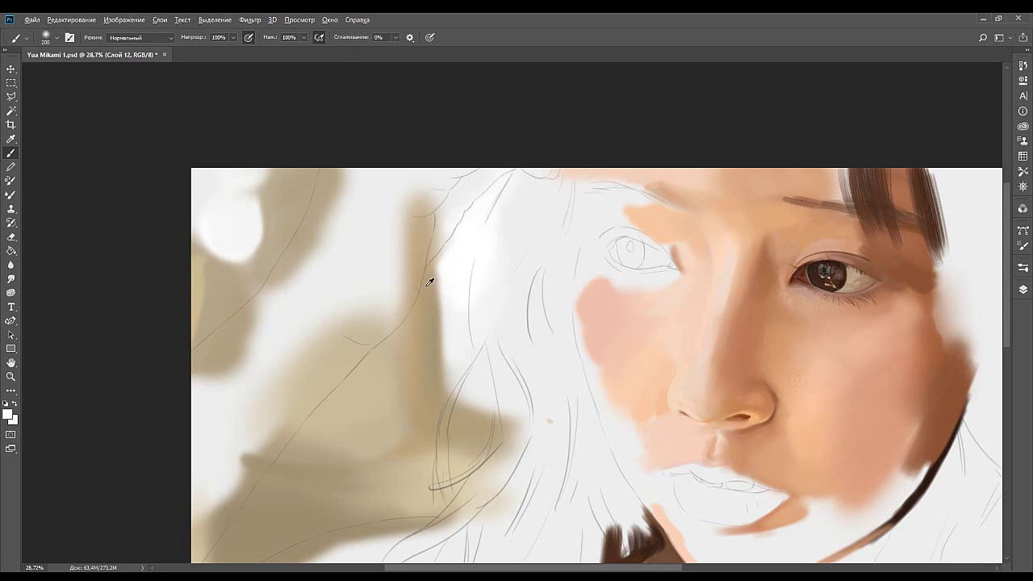
pyautogui.keyDown('alt'); pyautogui.click(428, 282); pyautogui.keyUp('alt')
pyautogui.moveTo(524, 157); pyautogui.dragTo(479, 187)
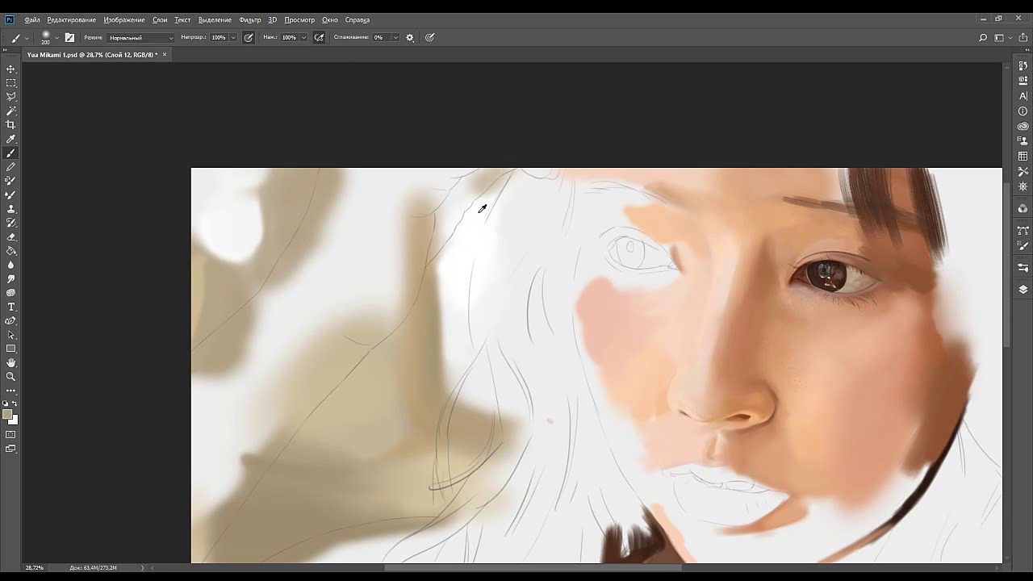
# Try to lighten the large khaki background patch with a sampled pale tone at brush size 600.
pyautogui.keyDown('alt'); pyautogui.click(482, 210); pyautogui.keyUp('alt')
pyautogui.moveTo(471, 330); pyautogui.dragTo(553, 217)
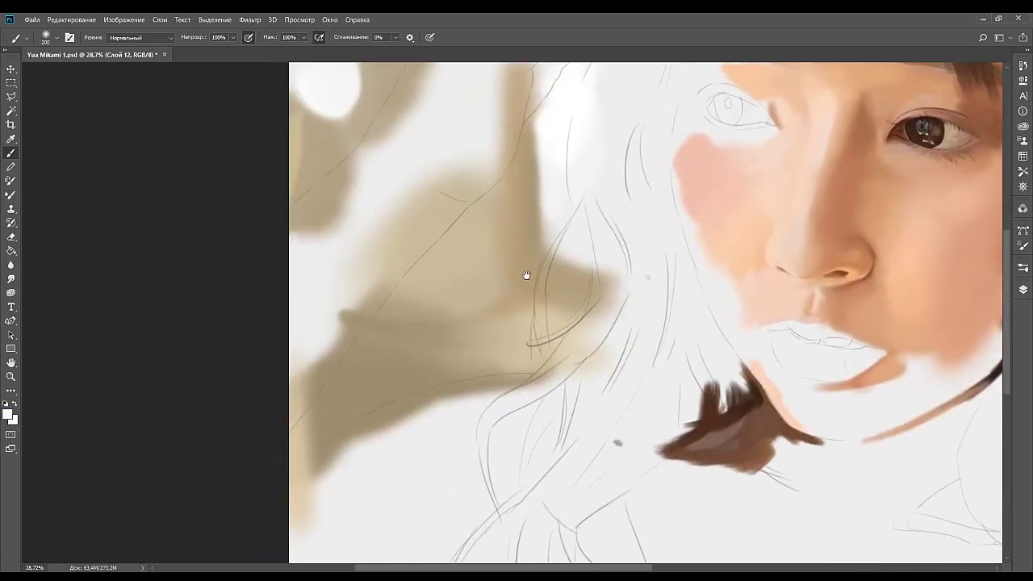
pyautogui.press(']')
pyautogui.press(']')
pyautogui.press(']')
pyautogui.click(500, 274)
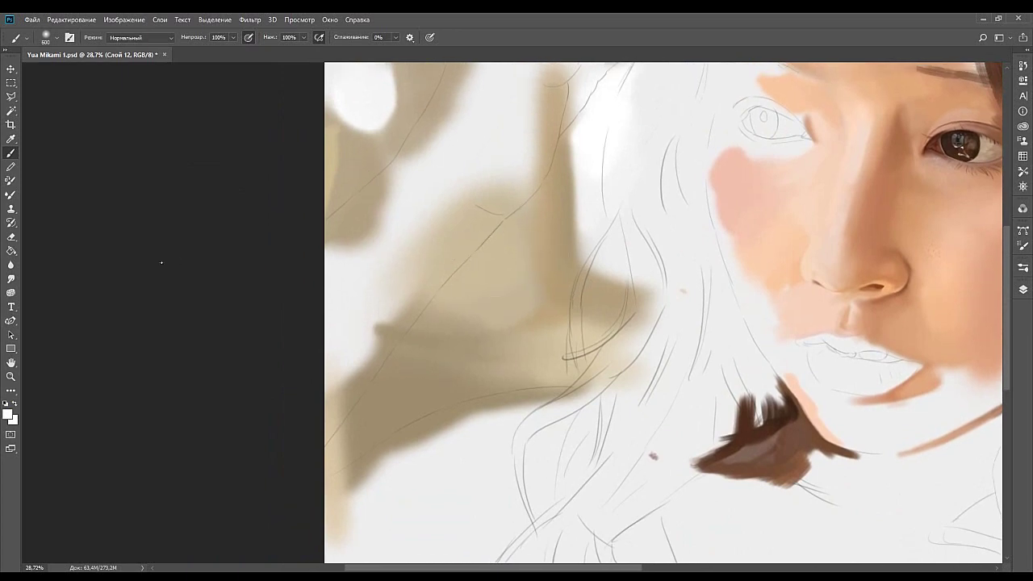
pyautogui.keyDown('alt'); pyautogui.click(140, 271); pyautogui.keyUp('alt')
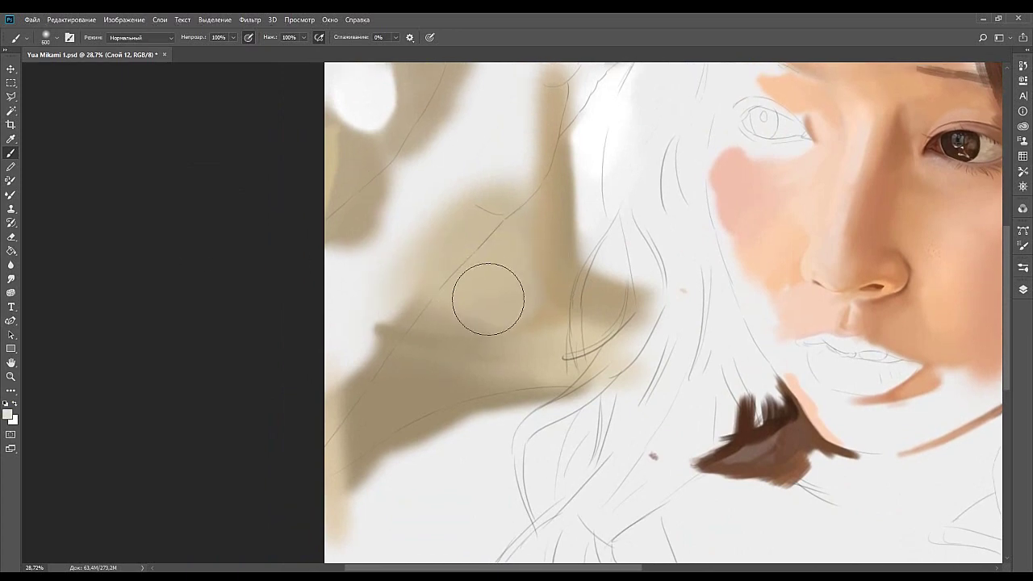
pyautogui.moveTo(487, 300)
pyautogui.mouseDown()
pyautogui.moveTo(489, 269)
pyautogui.moveTo(499, 301)
pyautogui.moveTo(417, 294)
pyautogui.moveTo(500, 292)
pyautogui.mouseUp()
pyautogui.hotkey('ctrl', 'z')
# Lighten the middle of the large khaki patch with sampled beige at brush size 300, reducing the brush to 125.
pyautogui.press('[')
pyautogui.press('[')
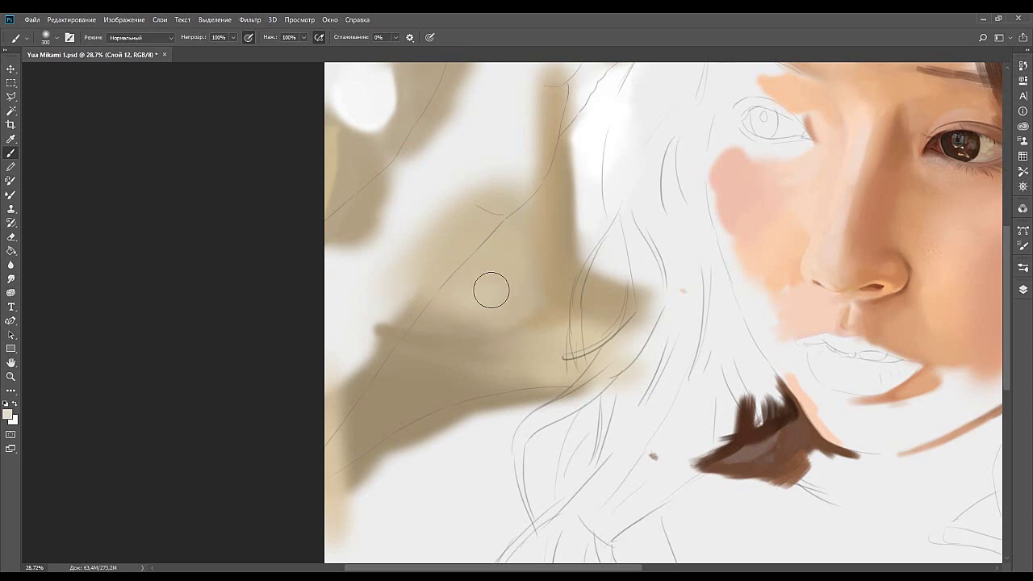
pyautogui.keyDown('alt'); pyautogui.click(482, 297); pyautogui.keyUp('alt')
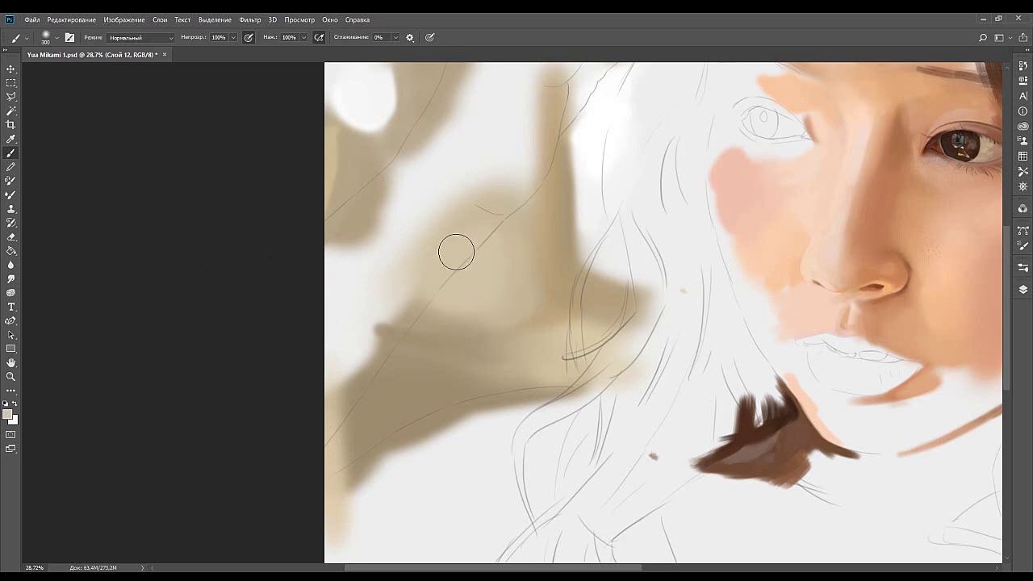
pyautogui.press('[')
pyautogui.press('[')
pyautogui.press('[')
pyautogui.press('[')
pyautogui.press('[')
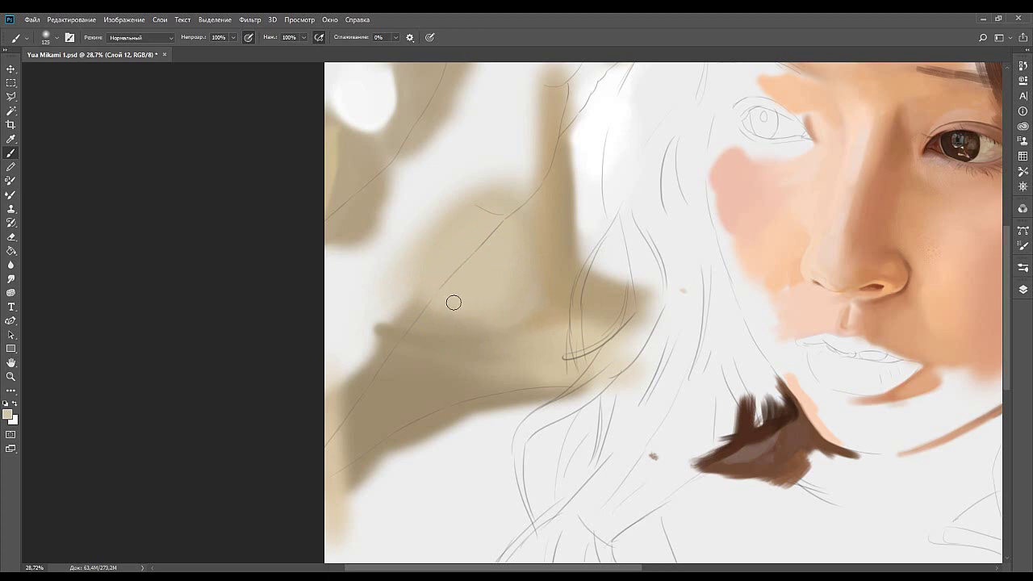
pyautogui.moveTo(461, 313); pyautogui.dragTo(553, 267)
# Blend the boundary between the light beige patch and the darker band below it with sampled tones at brush size 125.
pyautogui.keyDown('alt'); pyautogui.click(597, 294); pyautogui.keyUp('alt')
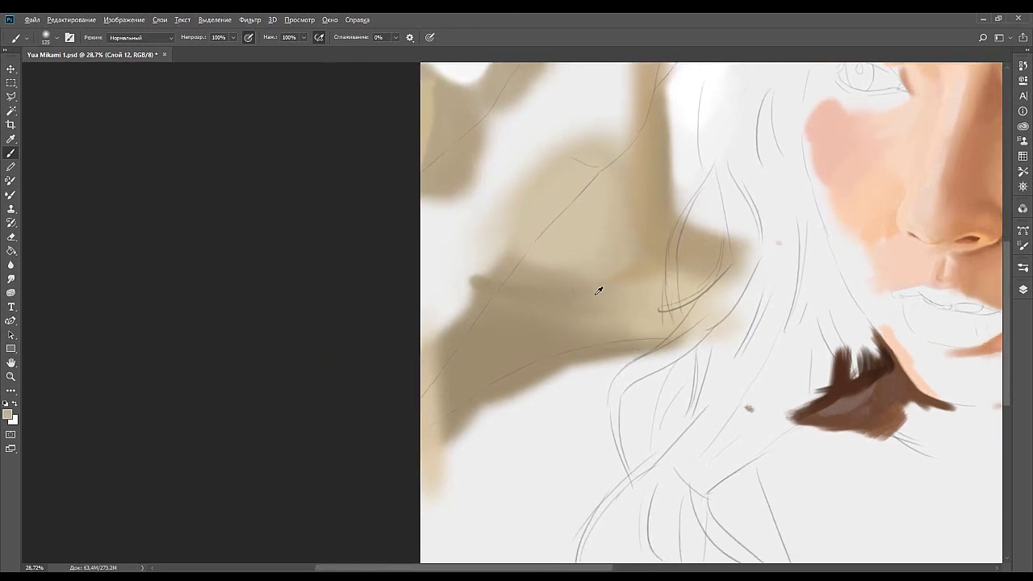
pyautogui.keyDown('alt'); pyautogui.click(560, 276); pyautogui.keyUp('alt')
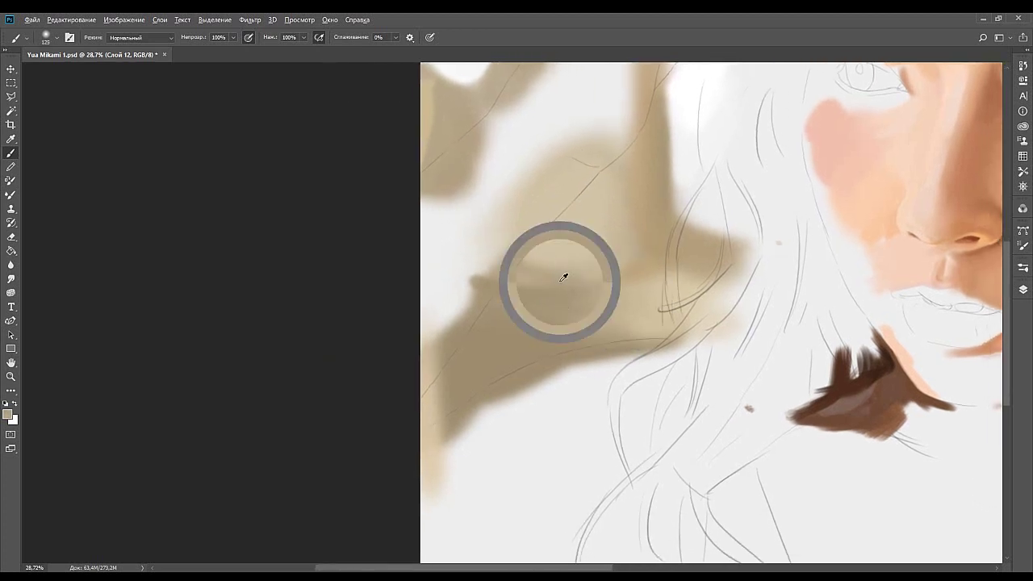
pyautogui.moveTo(600, 261); pyautogui.dragTo(507, 279)
pyautogui.moveTo(609, 235); pyautogui.dragTo(579, 260)
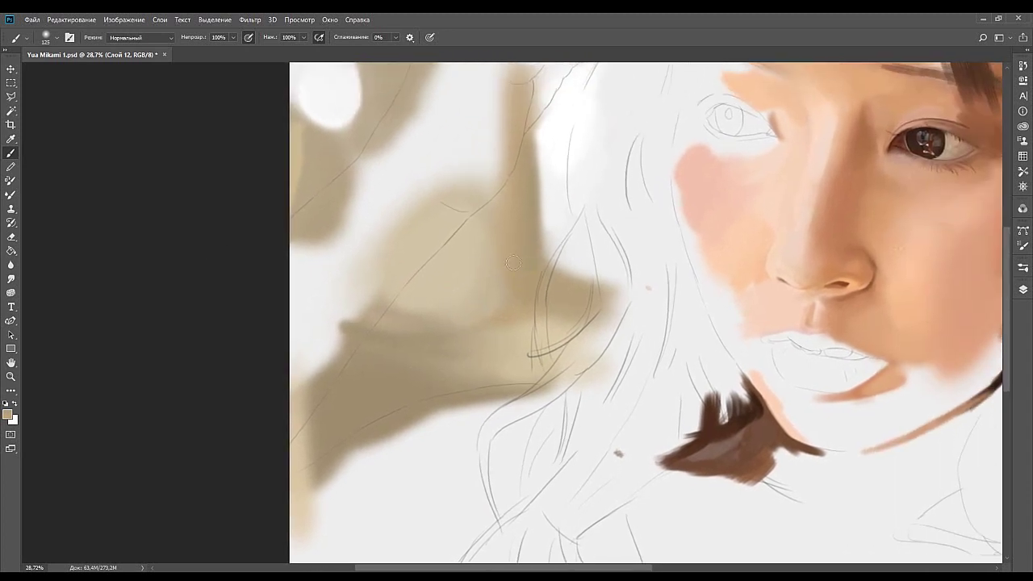
# Blend the vertical tan stripe into the neighbouring beige patch with sampled tones, varying the brush size and returning to 125.
pyautogui.press(']')
pyautogui.press(']')
pyautogui.press(']')
pyautogui.press(']')
pyautogui.keyDown('alt'); pyautogui.click(492, 290); pyautogui.keyUp('alt')
pyautogui.press('[')
pyautogui.press('[')
pyautogui.press('[')
pyautogui.press('[')
pyautogui.moveTo(574, 216); pyautogui.dragTo(521, 292)
pyautogui.moveTo(549, 235)
pyautogui.mouseDown()
pyautogui.moveTo(555, 272)
pyautogui.moveTo(523, 269)
pyautogui.mouseUp()
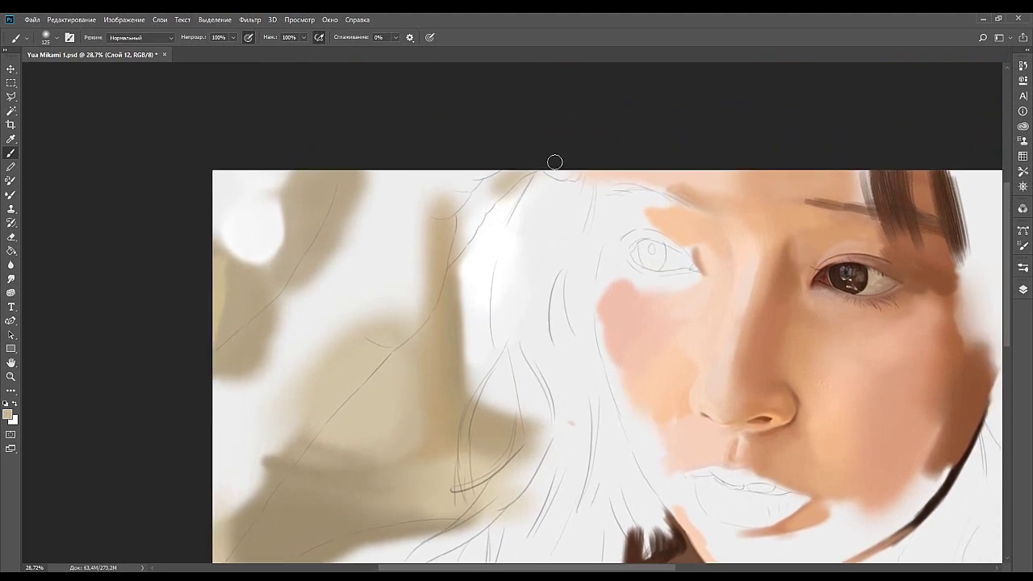
# Touch up the tan stripe's edge beside the white highlight with a tone sampled there, adjusting the brush size.
pyautogui.keyDown('alt'); pyautogui.click(464, 328); pyautogui.keyUp('alt')
pyautogui.press('[')
pyautogui.press('[')
pyautogui.press('[')
pyautogui.press(']')
pyautogui.press(']')
pyautogui.press(']')
pyautogui.moveTo(476, 392)
pyautogui.mouseDown()
pyautogui.moveTo(500, 409)
pyautogui.moveTo(667, 242)
pyautogui.moveTo(777, 196)
pyautogui.moveTo(604, 230)
pyautogui.moveTo(540, 266)
pyautogui.moveTo(571, 206)
pyautogui.mouseUp()
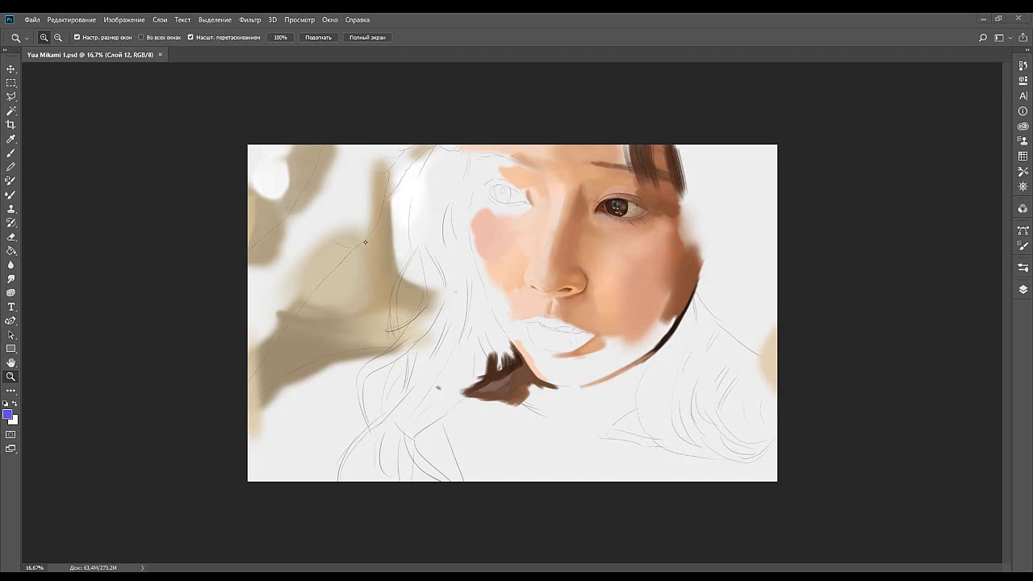
# Examine the background and hair in the reference photo, and close the photo to return to the painting.
pyautogui.click(224, 53)
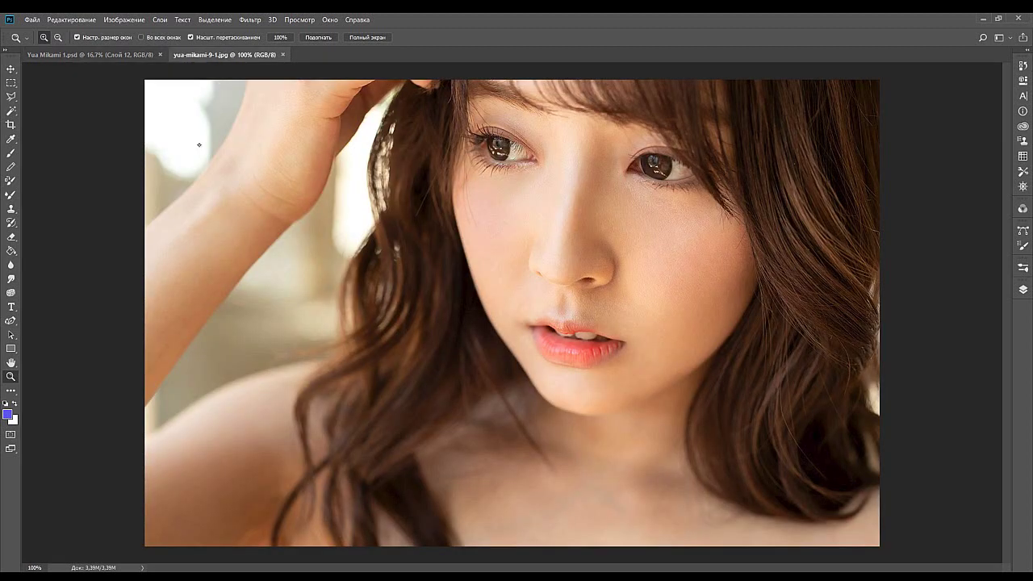
pyautogui.hotkey('ctrl', 'w')
pyautogui.hotkey('ctrl', 'w')
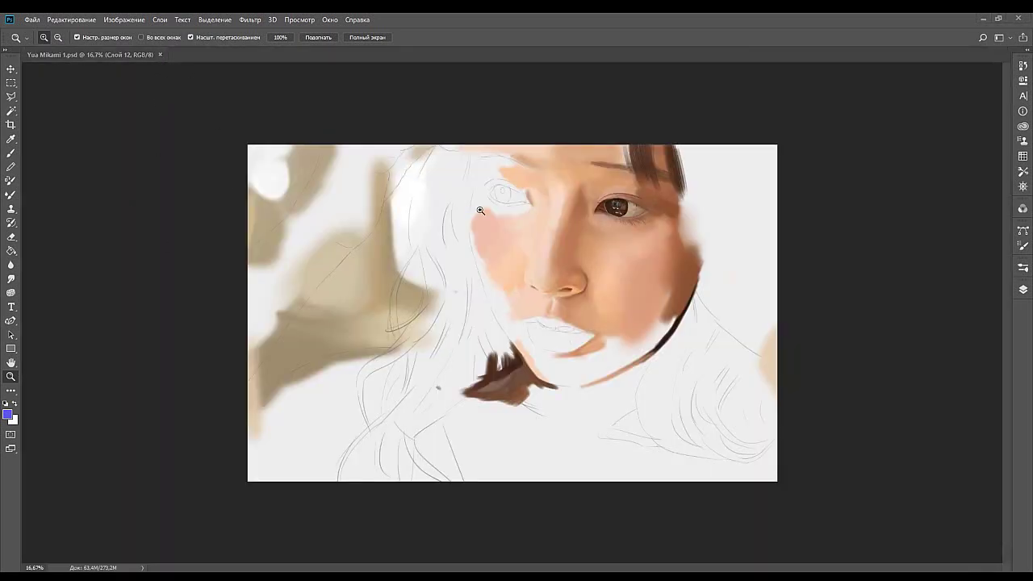
# Paint the sketched eye's lower lid line and the short stroke beside the tear duct in reddish-brown at brush size 20.
pyautogui.click(767, 499)
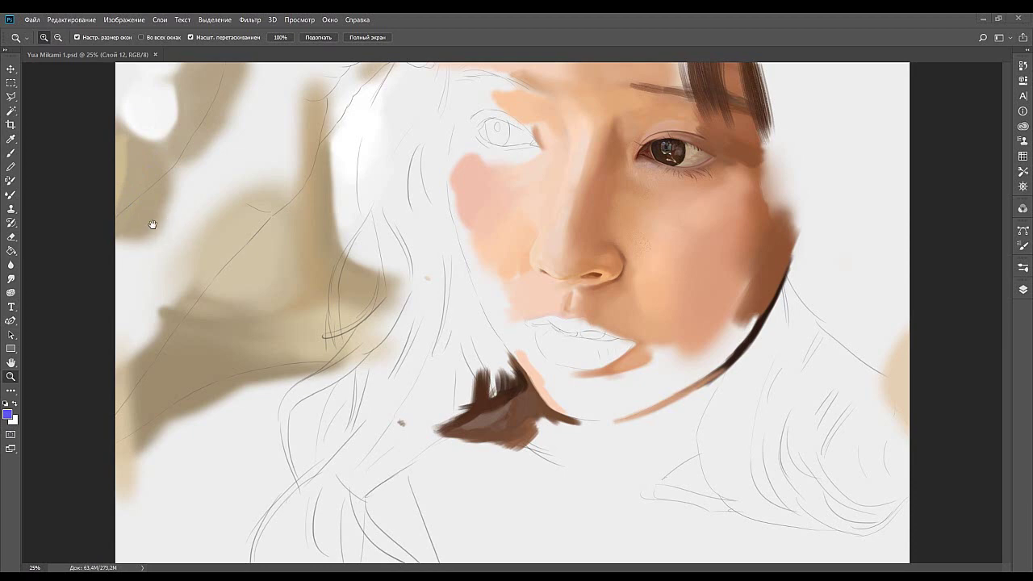
pyautogui.moveTo(524, 155); pyautogui.dragTo(535, 219)
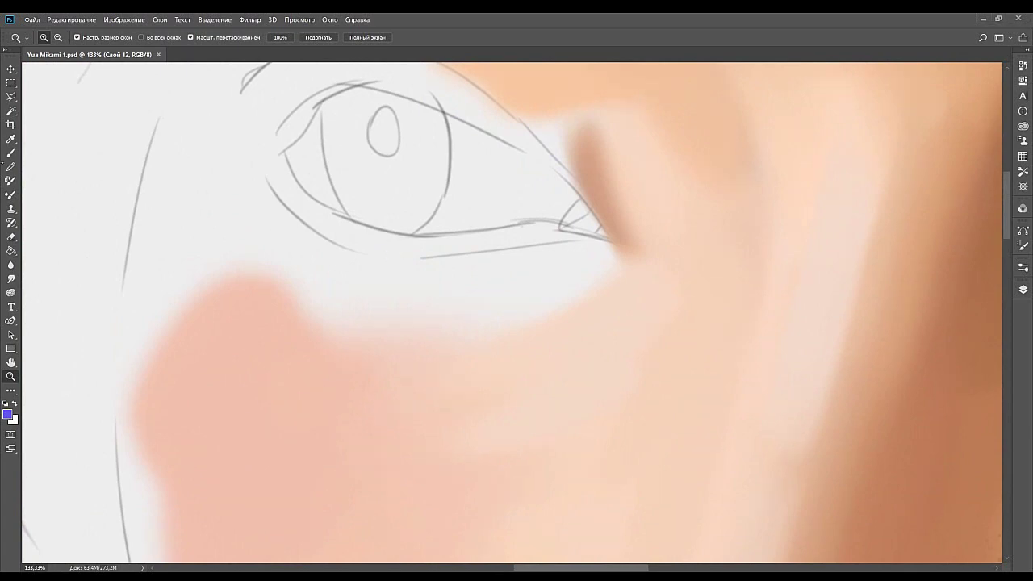
pyautogui.press('b')
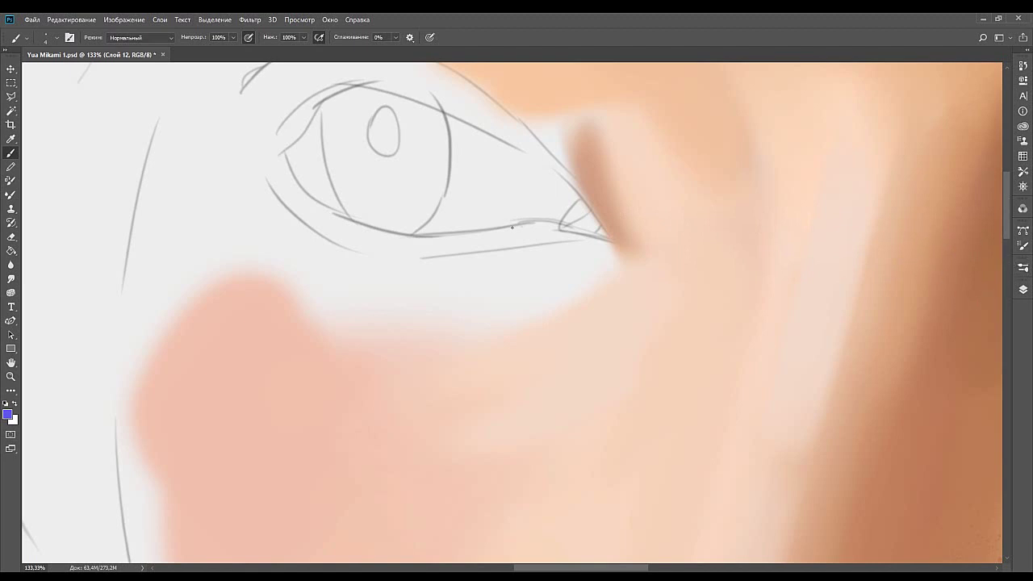
pyautogui.press(']')
pyautogui.press('Return')
pyautogui.moveTo(595, 231); pyautogui.dragTo(592, 253)
pyautogui.moveTo(531, 231)
pyautogui.mouseDown()
pyautogui.moveTo(584, 238)
pyautogui.moveTo(547, 242)
pyautogui.moveTo(585, 237)
pyautogui.moveTo(487, 245)
pyautogui.moveTo(551, 230)
pyautogui.moveTo(476, 244)
pyautogui.moveTo(542, 232)
pyautogui.moveTo(496, 240)
pyautogui.mouseUp()
pyautogui.hotkey('ctrl', 'z')
pyautogui.hotkey('ctrl', 'z')
pyautogui.hotkey('ctrl', 'z')
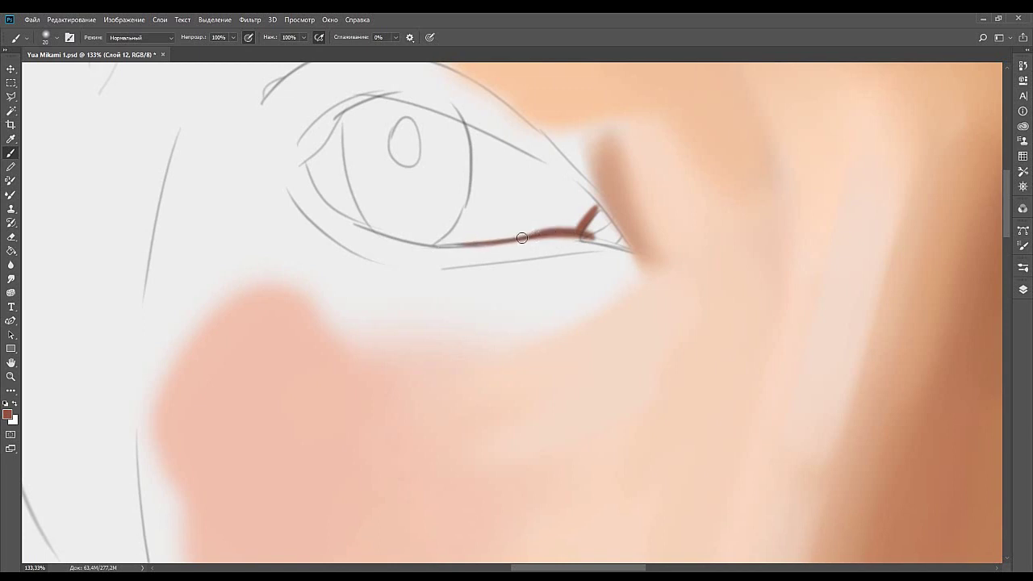
# Paint a thin reddish-brown line along the tear duct's lower edge to the inner eye corner with a finer brush.
pyautogui.moveTo(621, 249)
pyautogui.mouseDown()
pyautogui.moveTo(553, 241)
pyautogui.moveTo(543, 272)
pyautogui.mouseUp()
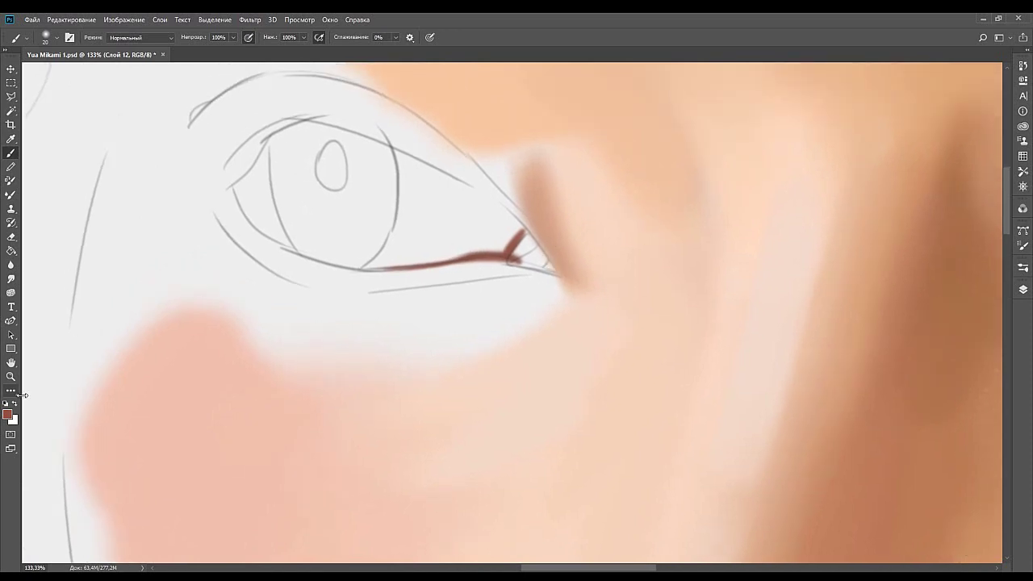
pyautogui.click(11, 376)
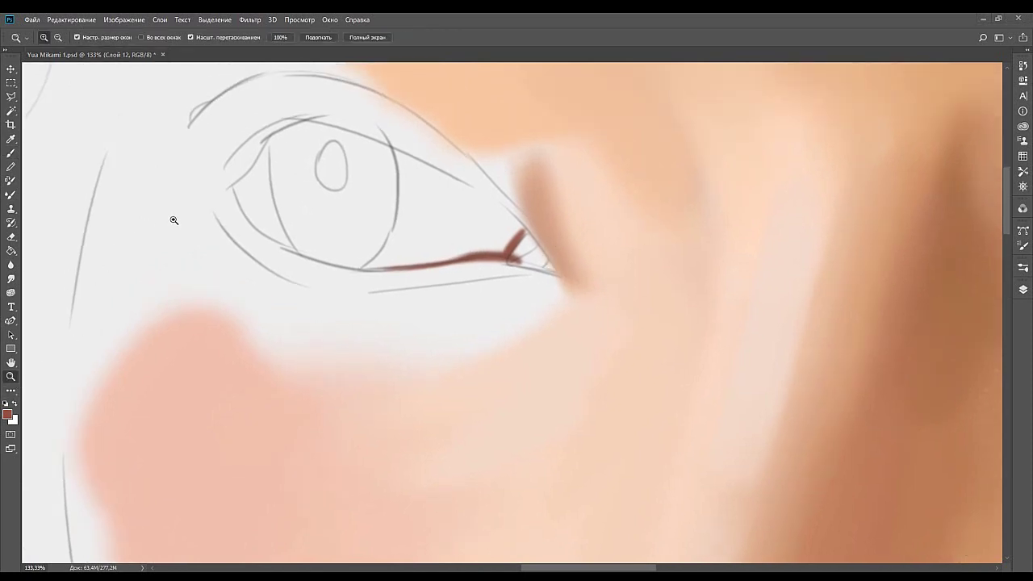
pyautogui.moveTo(538, 262); pyautogui.dragTo(599, 261)
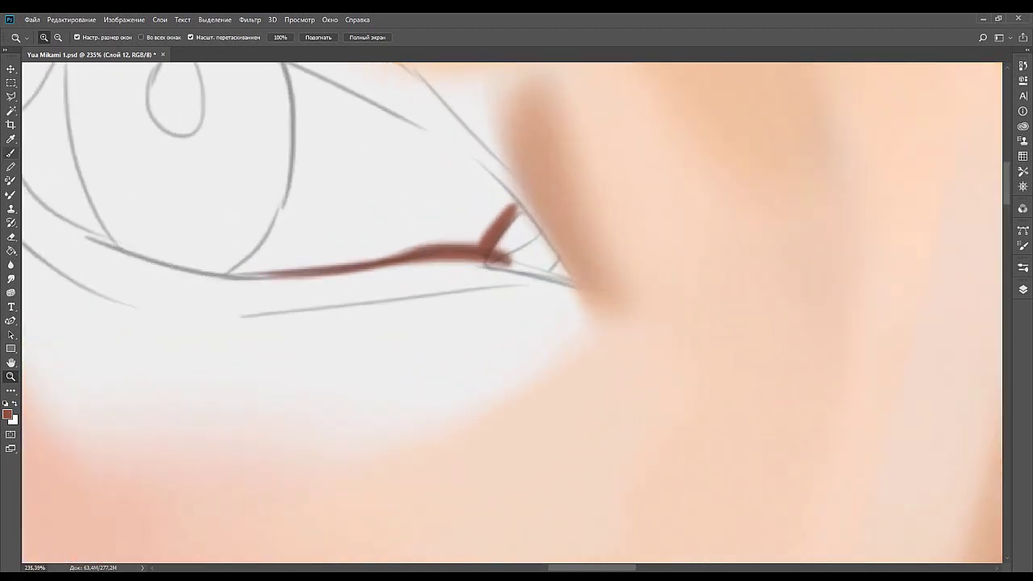
pyautogui.click(10, 153)
pyautogui.press('p')
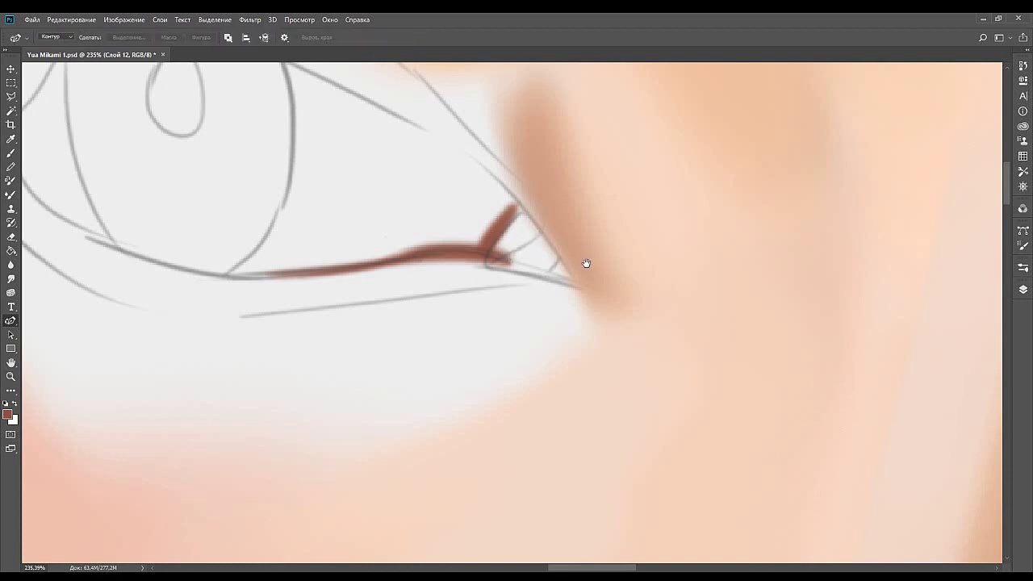
pyautogui.moveTo(521, 288); pyautogui.dragTo(597, 275)
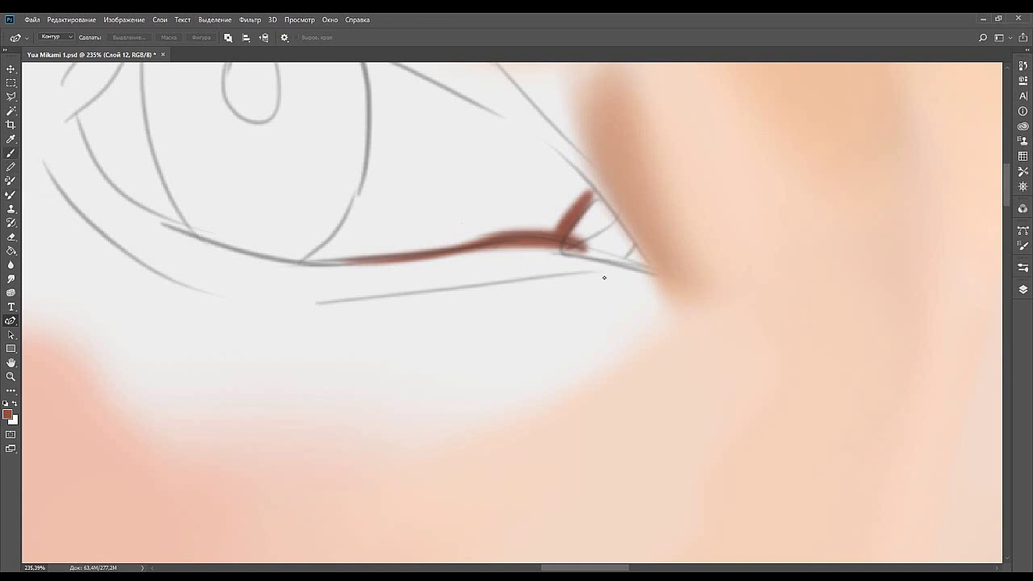
pyautogui.press('b')
pyautogui.hscroll(-4, 629, 271)
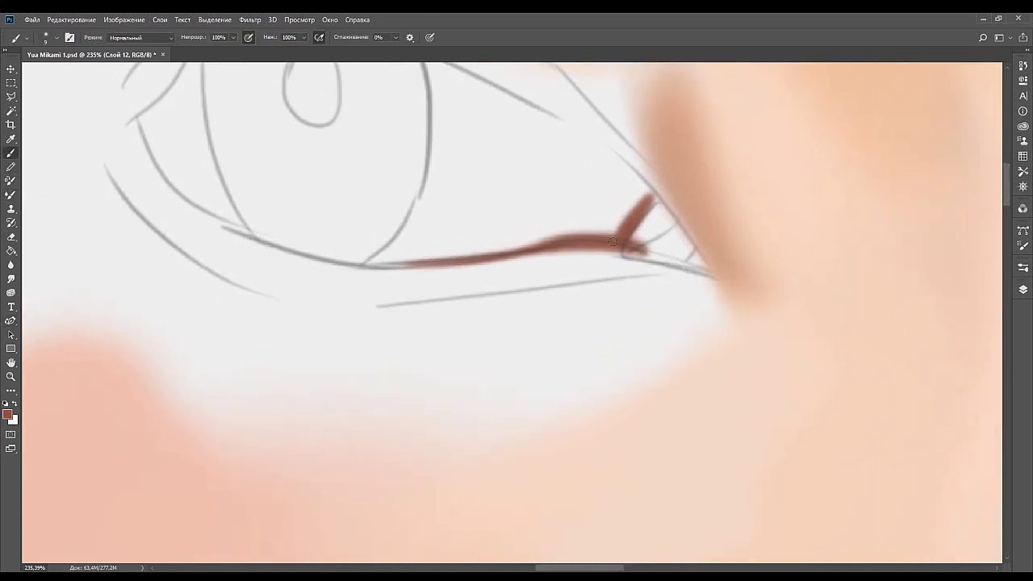
pyautogui.moveTo(626, 251); pyautogui.dragTo(704, 272)
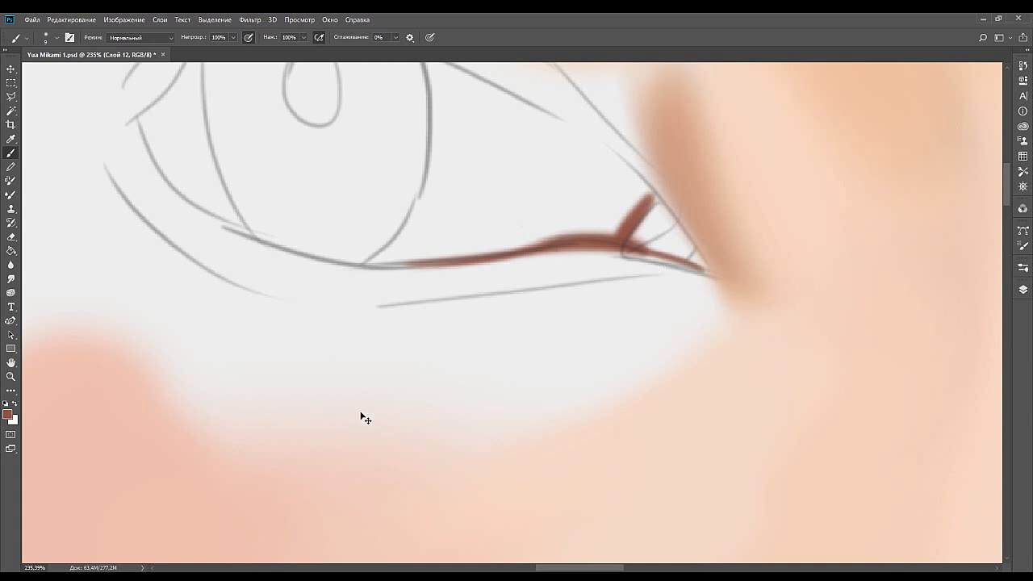
pyautogui.hotkey('ctrl', 'z')
pyautogui.moveTo(630, 252); pyautogui.dragTo(707, 273)
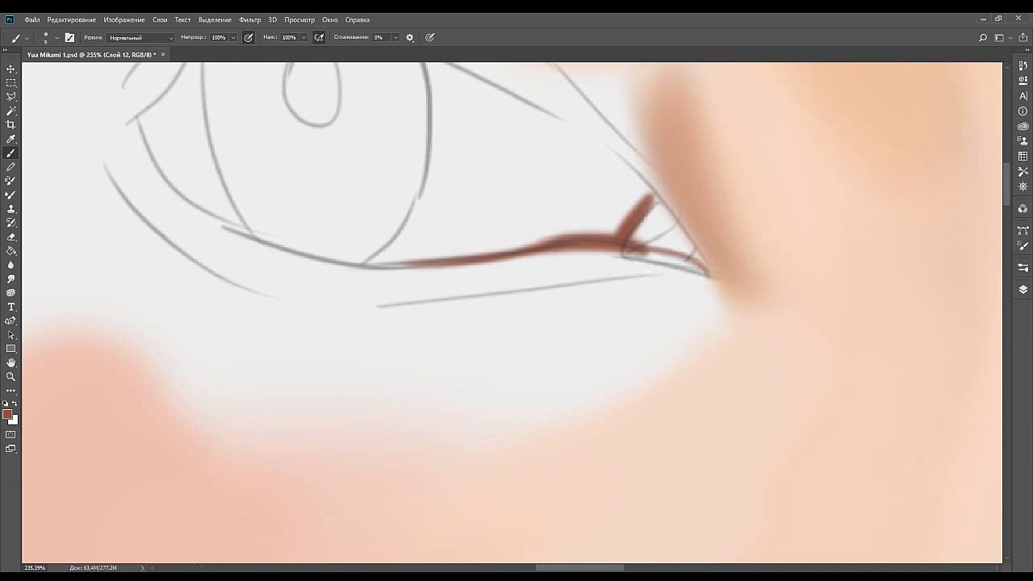
pyautogui.moveTo(634, 249); pyautogui.dragTo(709, 276)
# Outline the tear duct's upper edge and fill its inner tip in reddish-brown.
pyautogui.moveTo(590, 274); pyautogui.dragTo(551, 285)
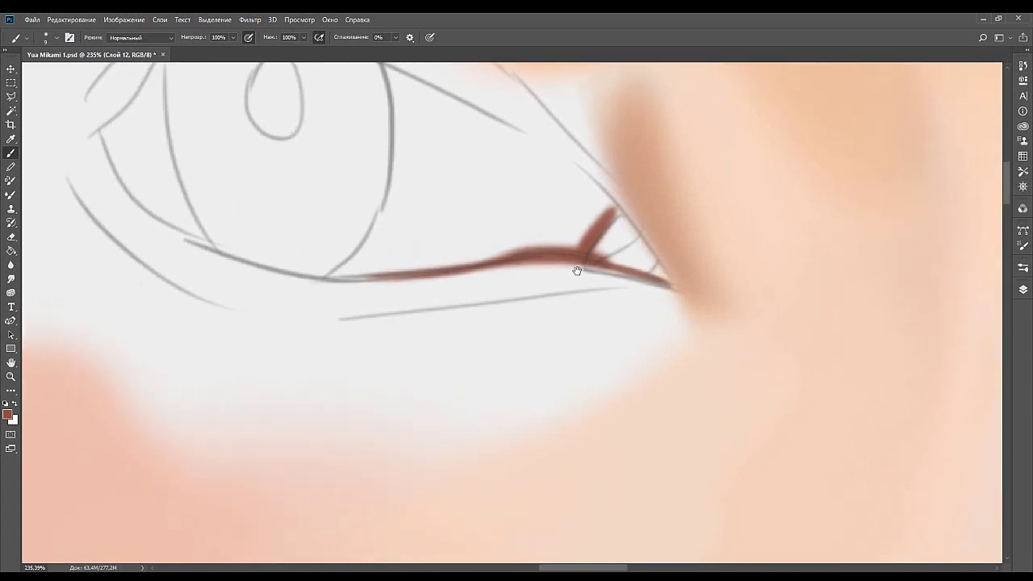
pyautogui.moveTo(624, 271)
pyautogui.mouseDown()
pyautogui.moveTo(681, 260)
pyautogui.moveTo(641, 252)
pyautogui.moveTo(707, 266)
pyautogui.mouseUp()
pyautogui.hotkey('ctrl', 'z')
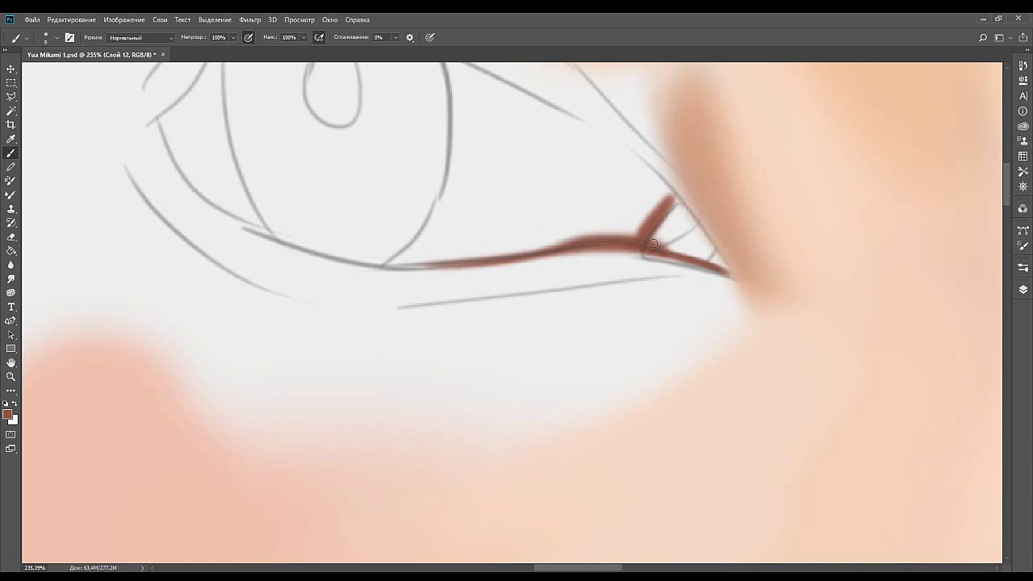
pyautogui.moveTo(652, 243)
pyautogui.mouseDown()
pyautogui.moveTo(517, 294)
pyautogui.moveTo(533, 318)
pyautogui.moveTo(540, 313)
pyautogui.moveTo(500, 273)
pyautogui.moveTo(682, 261)
pyautogui.moveTo(643, 250)
pyautogui.moveTo(632, 159)
pyautogui.moveTo(605, 236)
pyautogui.mouseUp()
pyautogui.moveTo(676, 274)
pyautogui.mouseDown()
pyautogui.moveTo(692, 261)
pyautogui.moveTo(681, 268)
pyautogui.mouseUp()
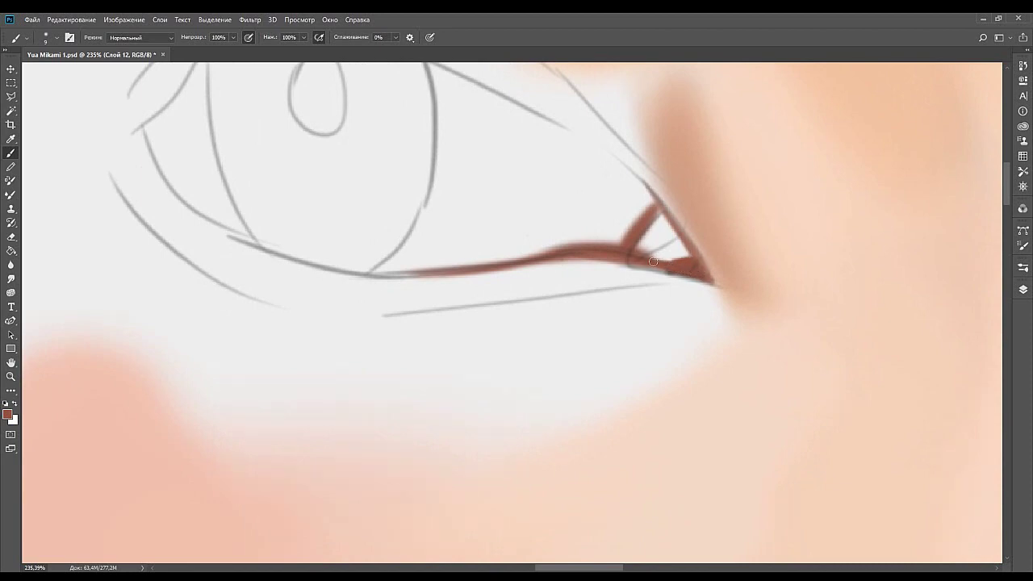
pyautogui.moveTo(601, 260)
pyautogui.mouseDown()
pyautogui.moveTo(686, 252)
pyautogui.moveTo(728, 229)
pyautogui.moveTo(710, 255)
pyautogui.mouseUp()
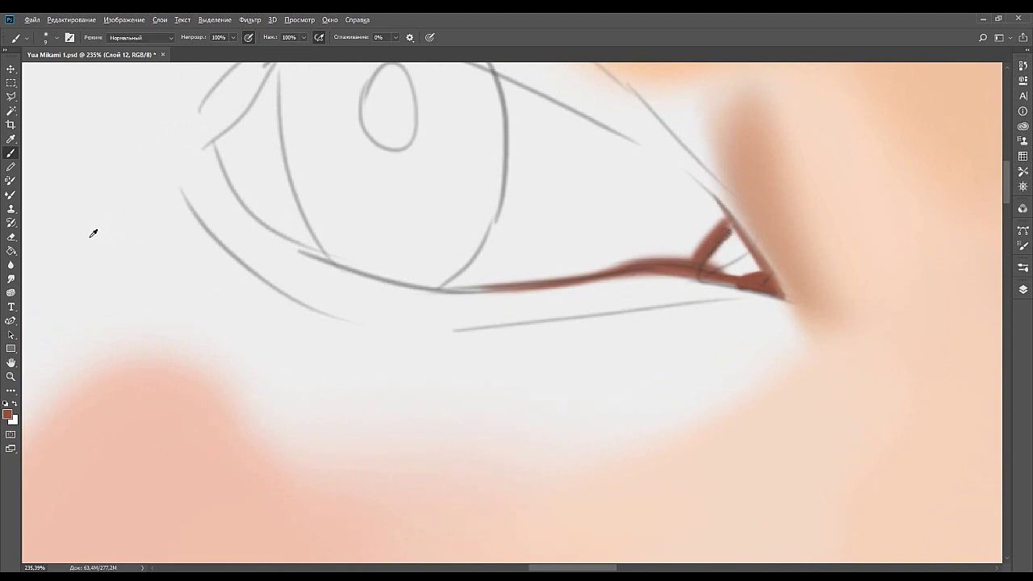
# Thicken the tear duct's outer border with a brighter red and extend it up to the upper eyelid line.
pyautogui.moveTo(656, 274)
pyautogui.mouseDown()
pyautogui.moveTo(733, 265)
pyautogui.moveTo(742, 248)
pyautogui.moveTo(672, 287)
pyautogui.moveTo(639, 334)
pyautogui.mouseUp()
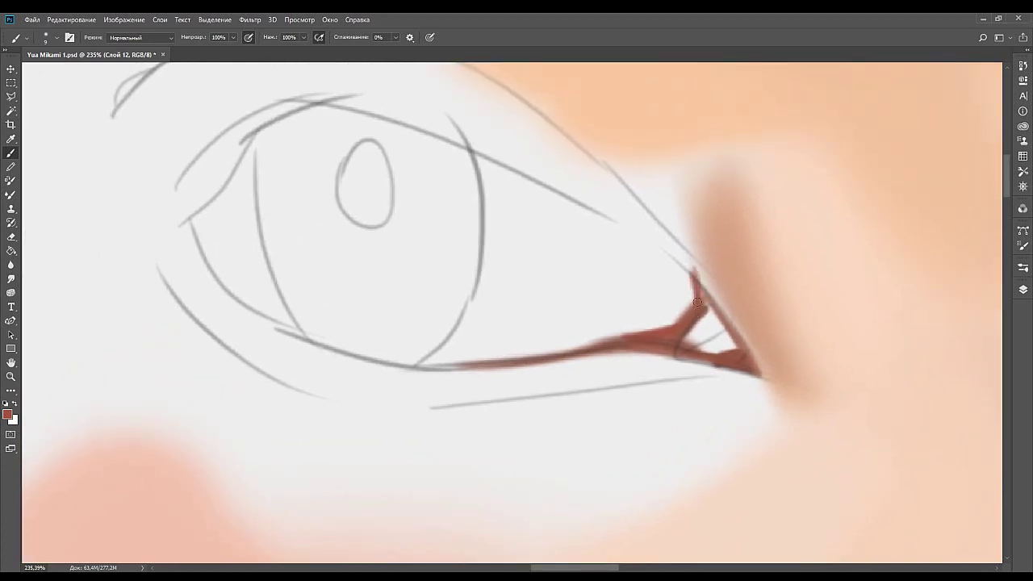
pyautogui.moveTo(668, 342); pyautogui.dragTo(650, 276)
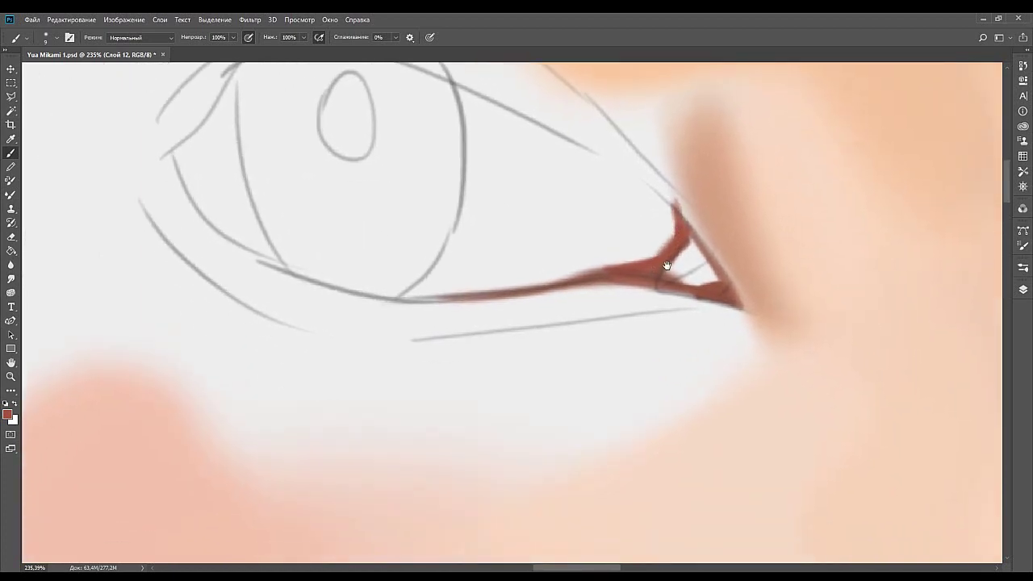
pyautogui.keyDown('alt'); pyautogui.click(660, 266); pyautogui.keyUp('alt')
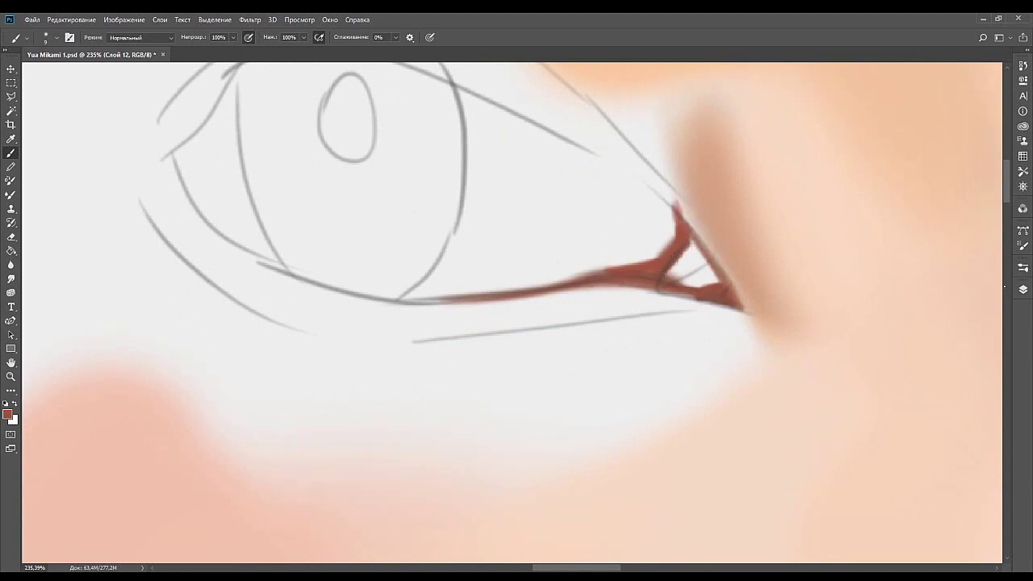
pyautogui.moveTo(555, 277); pyautogui.dragTo(659, 287)
# Block in the eye white beside the tear duct with brown at brush size 20 and cover its lower part with beige.
pyautogui.press(']')
pyautogui.press(']')
pyautogui.press(']')
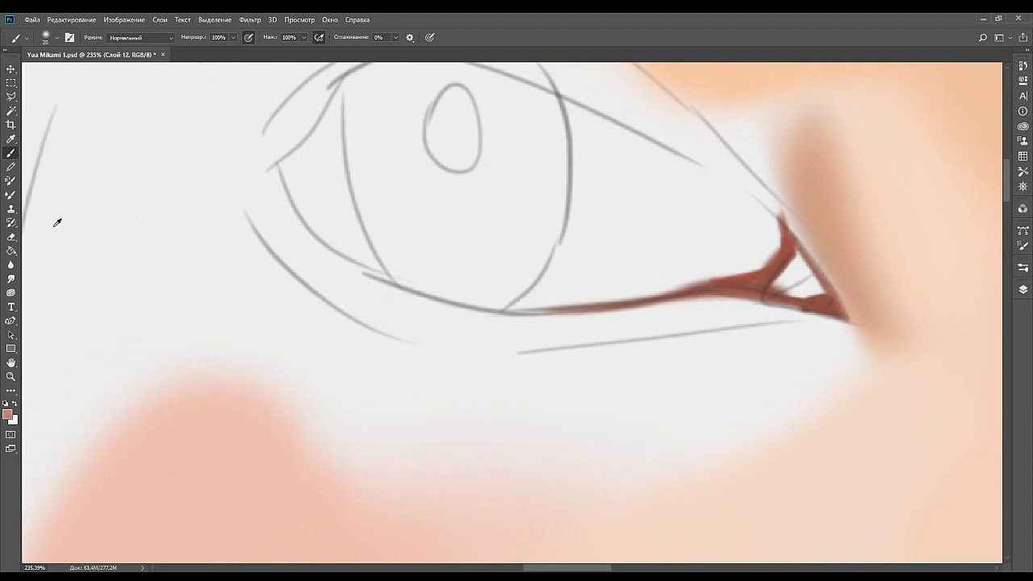
pyautogui.moveTo(686, 246)
pyautogui.mouseDown()
pyautogui.moveTo(722, 261)
pyautogui.moveTo(654, 286)
pyautogui.moveTo(727, 270)
pyautogui.moveTo(679, 281)
pyautogui.moveTo(715, 272)
pyautogui.mouseUp()
pyautogui.hotkey('ctrl', 'alt', 'z')
pyautogui.moveTo(639, 288)
pyautogui.mouseDown()
pyautogui.moveTo(750, 263)
pyautogui.moveTo(651, 283)
pyautogui.moveTo(676, 262)
pyautogui.moveTo(618, 259)
pyautogui.moveTo(680, 236)
pyautogui.moveTo(626, 216)
pyautogui.moveTo(657, 246)
pyautogui.moveTo(625, 221)
pyautogui.moveTo(644, 254)
pyautogui.moveTo(609, 267)
pyautogui.moveTo(623, 240)
pyautogui.moveTo(582, 267)
pyautogui.moveTo(609, 219)
pyautogui.moveTo(563, 244)
pyautogui.moveTo(586, 214)
pyautogui.moveTo(571, 212)
pyautogui.moveTo(522, 243)
pyautogui.moveTo(603, 209)
pyautogui.moveTo(555, 192)
pyautogui.moveTo(608, 225)
pyautogui.moveTo(623, 176)
pyautogui.mouseUp()
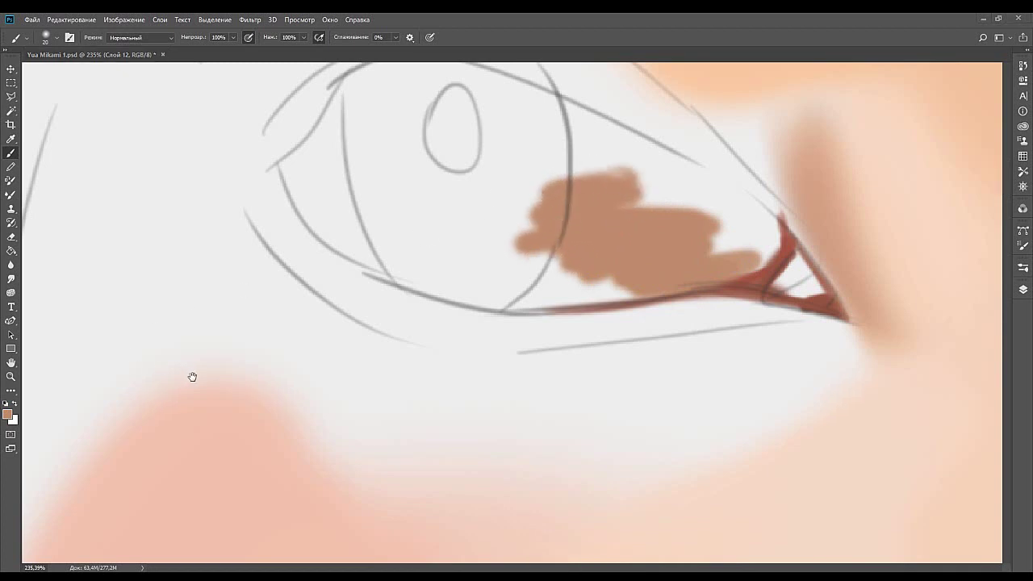
pyautogui.moveTo(549, 267)
pyautogui.mouseDown()
pyautogui.moveTo(502, 250)
pyautogui.moveTo(552, 217)
pyautogui.moveTo(498, 238)
pyautogui.moveTo(520, 216)
pyautogui.moveTo(534, 239)
pyautogui.moveTo(576, 225)
pyautogui.moveTo(498, 265)
pyautogui.moveTo(562, 253)
pyautogui.moveTo(565, 262)
pyautogui.moveTo(493, 269)
pyautogui.moveTo(577, 248)
pyautogui.moveTo(505, 237)
pyautogui.moveTo(544, 257)
pyautogui.moveTo(587, 241)
pyautogui.moveTo(568, 260)
pyautogui.moveTo(670, 239)
pyautogui.moveTo(579, 262)
pyautogui.moveTo(649, 235)
pyautogui.moveTo(590, 253)
pyautogui.mouseUp()
pyautogui.scroll(2, 535, 253)
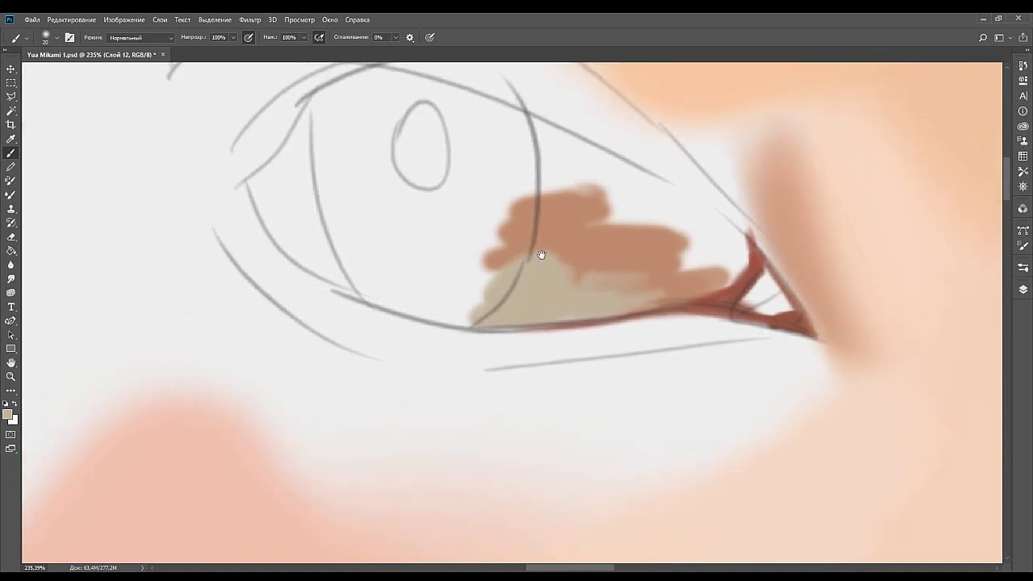
# Extend the eye white's beige up past the upper lid line and cover the brown beside the tear duct with light peach at brush size 25.
pyautogui.keyDown('alt'); pyautogui.click(135, 158); pyautogui.keyUp('alt')
pyautogui.moveTo(543, 180)
pyautogui.mouseDown()
pyautogui.moveTo(539, 211)
pyautogui.moveTo(572, 191)
pyautogui.moveTo(551, 193)
pyautogui.moveTo(537, 226)
pyautogui.moveTo(566, 221)
pyautogui.moveTo(580, 235)
pyautogui.moveTo(534, 258)
pyautogui.moveTo(565, 280)
pyautogui.moveTo(544, 302)
pyautogui.moveTo(591, 298)
pyautogui.moveTo(577, 288)
pyautogui.moveTo(533, 291)
pyautogui.moveTo(612, 279)
pyautogui.moveTo(589, 269)
pyautogui.moveTo(598, 271)
pyautogui.moveTo(593, 249)
pyautogui.moveTo(580, 271)
pyautogui.moveTo(566, 238)
pyautogui.moveTo(588, 229)
pyautogui.moveTo(569, 250)
pyautogui.moveTo(624, 260)
pyautogui.moveTo(606, 232)
pyautogui.moveTo(546, 219)
pyautogui.moveTo(583, 216)
pyautogui.moveTo(535, 201)
pyautogui.moveTo(556, 162)
pyautogui.moveTo(544, 214)
pyautogui.moveTo(579, 196)
pyautogui.moveTo(494, 185)
pyautogui.moveTo(561, 198)
pyautogui.moveTo(507, 151)
pyautogui.moveTo(623, 228)
pyautogui.moveTo(578, 223)
pyautogui.moveTo(596, 200)
pyautogui.moveTo(560, 217)
pyautogui.moveTo(622, 220)
pyautogui.moveTo(579, 245)
pyautogui.moveTo(593, 256)
pyautogui.moveTo(627, 248)
pyautogui.moveTo(605, 255)
pyautogui.moveTo(625, 223)
pyautogui.mouseUp()
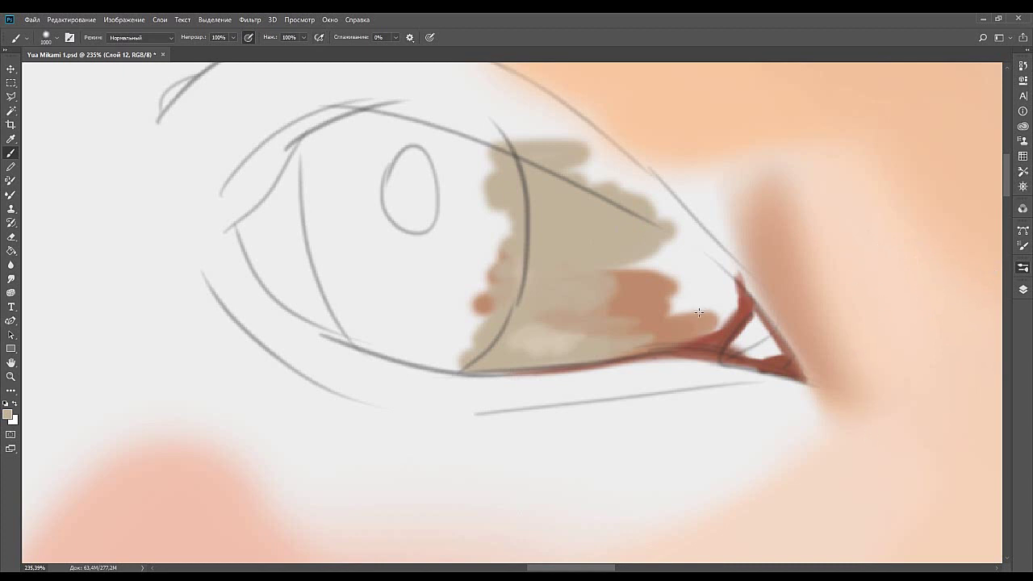
pyautogui.click(901, 342)
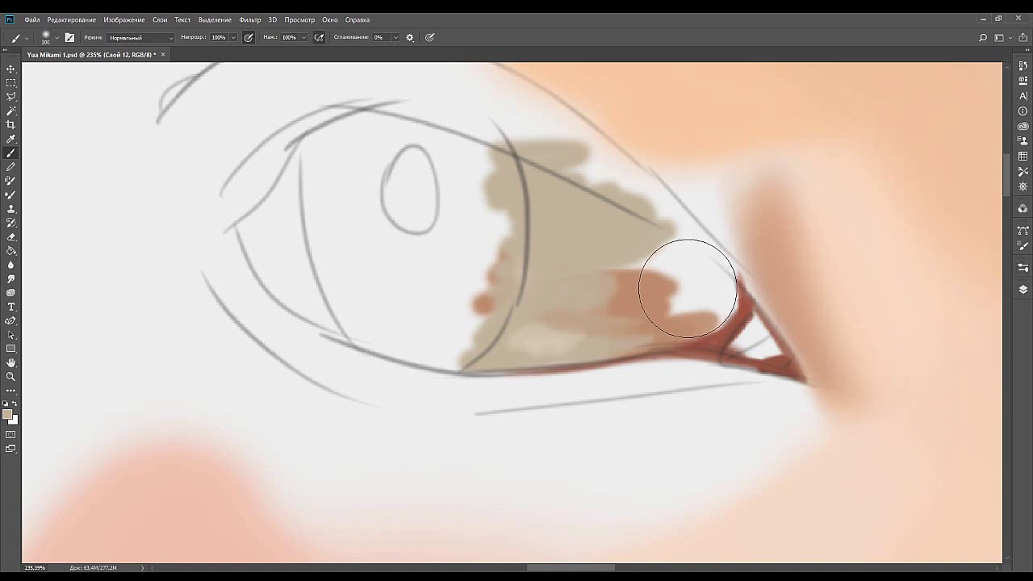
pyautogui.press('[')
pyautogui.press('[')
pyautogui.press('[')
pyautogui.press('[')
pyautogui.press('[')
pyautogui.press('[')
pyautogui.press('[')
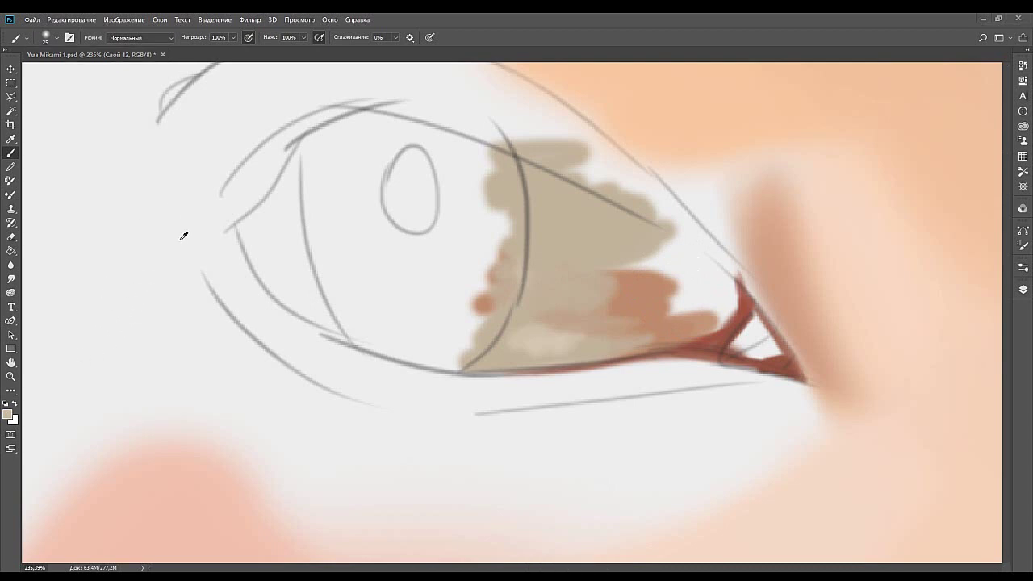
pyautogui.moveTo(708, 290)
pyautogui.mouseDown()
pyautogui.moveTo(649, 322)
pyautogui.moveTo(703, 303)
pyautogui.moveTo(689, 323)
pyautogui.moveTo(635, 331)
pyautogui.moveTo(697, 294)
pyautogui.moveTo(606, 302)
pyautogui.moveTo(680, 264)
pyautogui.mouseUp()
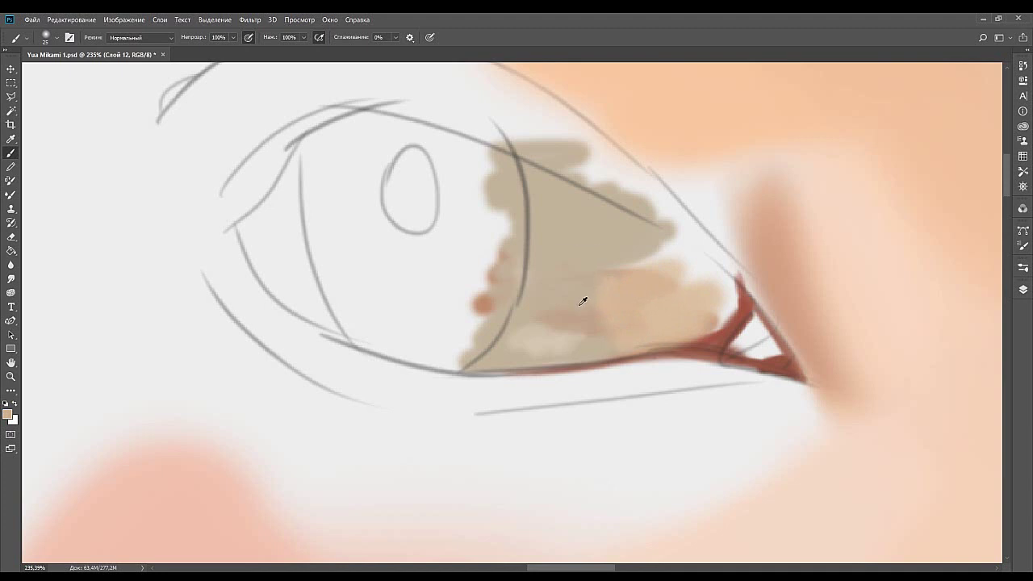
# Blend the brown patch in the middle of the eye white with sampled beige tones and extend the beige towards the inner corner.
pyautogui.keyDown('alt'); pyautogui.click(578, 300); pyautogui.keyUp('alt')
pyautogui.moveTo(551, 317)
pyautogui.mouseDown()
pyautogui.moveTo(581, 326)
pyautogui.moveTo(631, 310)
pyautogui.moveTo(624, 272)
pyautogui.moveTo(595, 313)
pyautogui.mouseUp()
pyautogui.keyDown('alt'); pyautogui.click(570, 312); pyautogui.keyUp('alt')
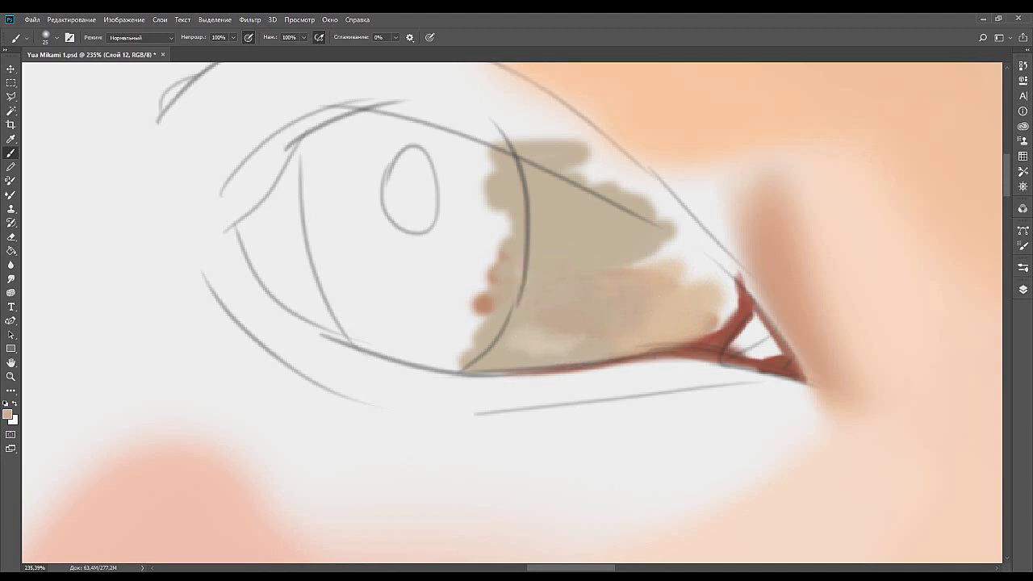
pyautogui.moveTo(669, 240); pyautogui.dragTo(683, 237)
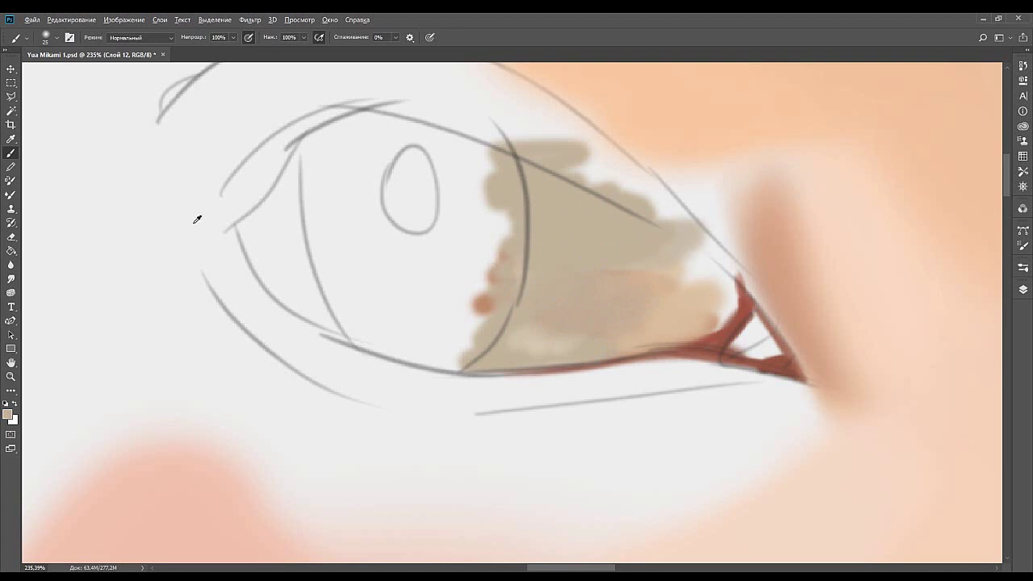
# Paint the upper inner corner of the eye white in reddish pink and blend it into the neighbouring beige.
pyautogui.moveTo(690, 274)
pyautogui.mouseDown()
pyautogui.moveTo(717, 269)
pyautogui.moveTo(702, 261)
pyautogui.moveTo(675, 300)
pyautogui.mouseUp()
pyautogui.moveTo(715, 255)
pyautogui.mouseDown()
pyautogui.moveTo(667, 249)
pyautogui.moveTo(684, 241)
pyautogui.moveTo(665, 267)
pyautogui.moveTo(688, 255)
pyautogui.moveTo(663, 226)
pyautogui.moveTo(571, 198)
pyautogui.moveTo(571, 223)
pyautogui.moveTo(565, 196)
pyautogui.mouseUp()
pyautogui.keyDown('alt'); pyautogui.click(669, 267); pyautogui.keyUp('alt')
pyautogui.keyDown('alt'); pyautogui.click(685, 256); pyautogui.keyUp('alt')
pyautogui.keyDown('alt'); pyautogui.click(630, 243); pyautogui.keyUp('alt')
pyautogui.click(77, 354)
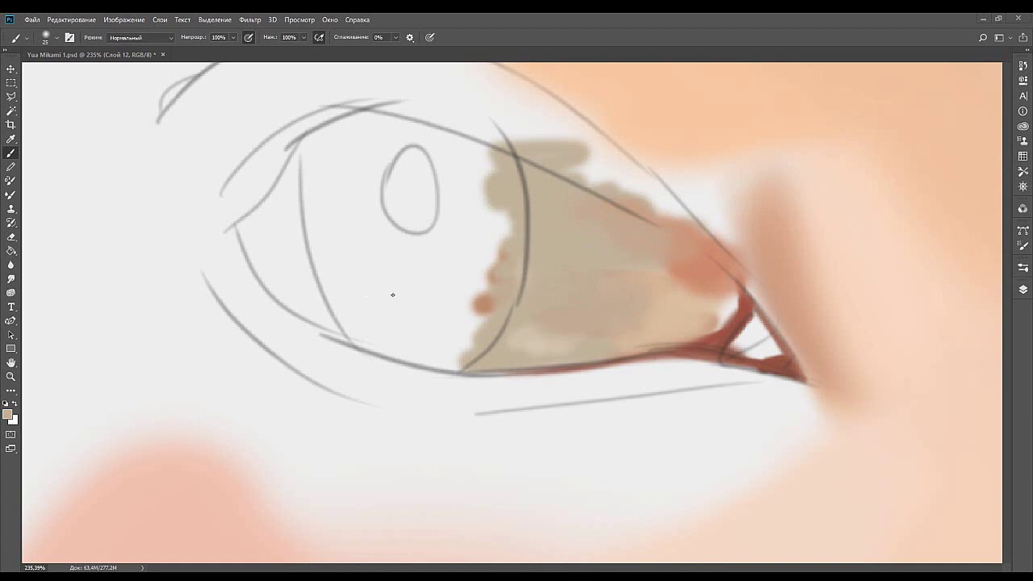
pyautogui.moveTo(712, 302); pyautogui.dragTo(691, 313)
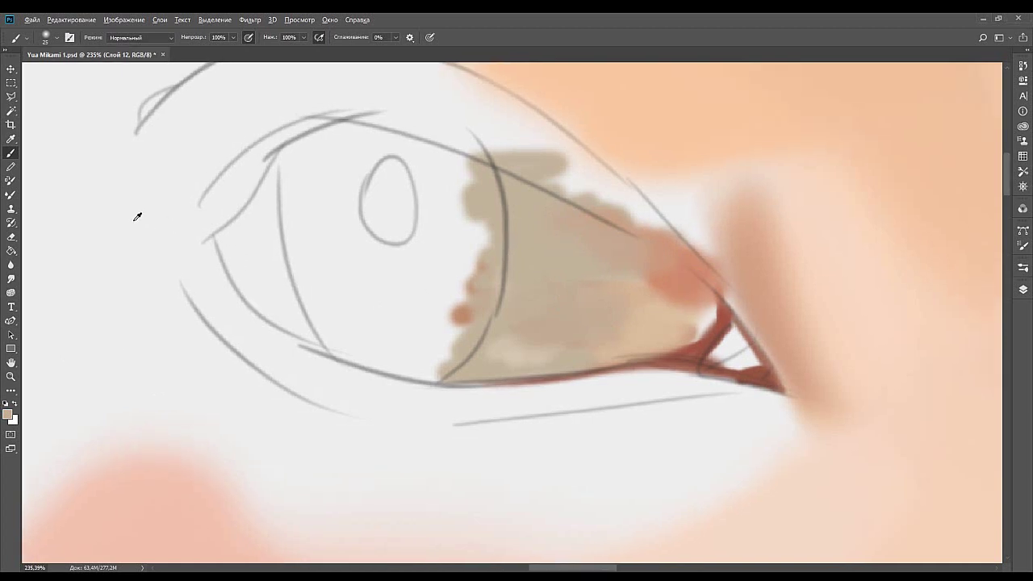
# Fill the gap beside the tear duct with sampled reddish pinks at brush size 15 and carry the tone along the lower lid edge.
pyautogui.press('[')
pyautogui.moveTo(685, 345)
pyautogui.mouseDown()
pyautogui.moveTo(709, 307)
pyautogui.moveTo(699, 329)
pyautogui.moveTo(710, 315)
pyautogui.mouseUp()
pyautogui.keyDown('alt'); pyautogui.click(720, 318); pyautogui.keyUp('alt')
pyautogui.keyDown('alt'); pyautogui.click(711, 291); pyautogui.keyUp('alt')
pyautogui.keyDown('alt'); pyautogui.click(705, 318); pyautogui.keyUp('alt')
pyautogui.moveTo(682, 316); pyautogui.dragTo(632, 352)
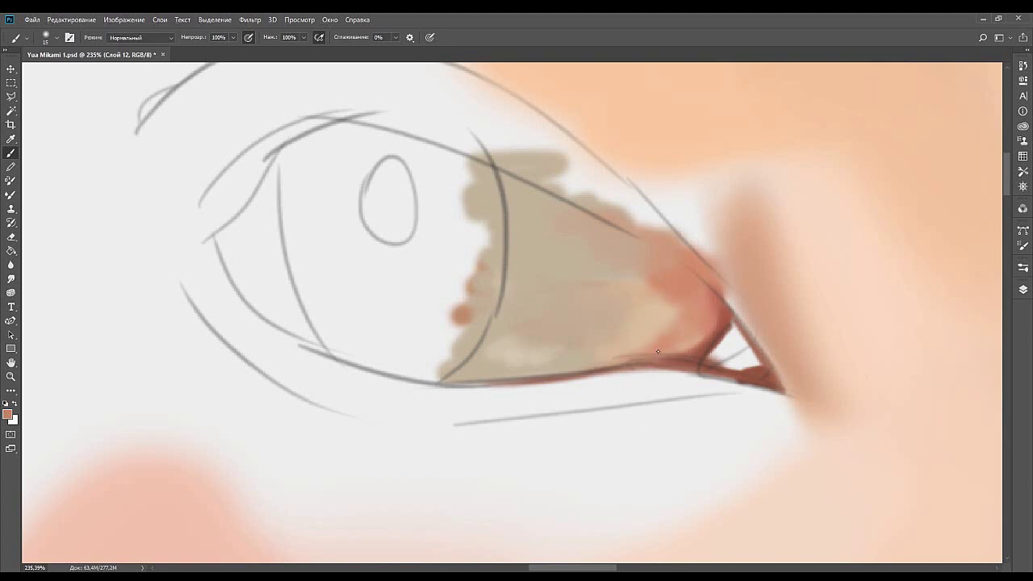
pyautogui.moveTo(658, 351); pyautogui.dragTo(530, 379)
# Soften the transition from the reddish inner corner into the beige eye white with sampled peach tones, enlarging the brush to 40.
pyautogui.keyDown('alt'); pyautogui.click(635, 341); pyautogui.keyUp('alt')
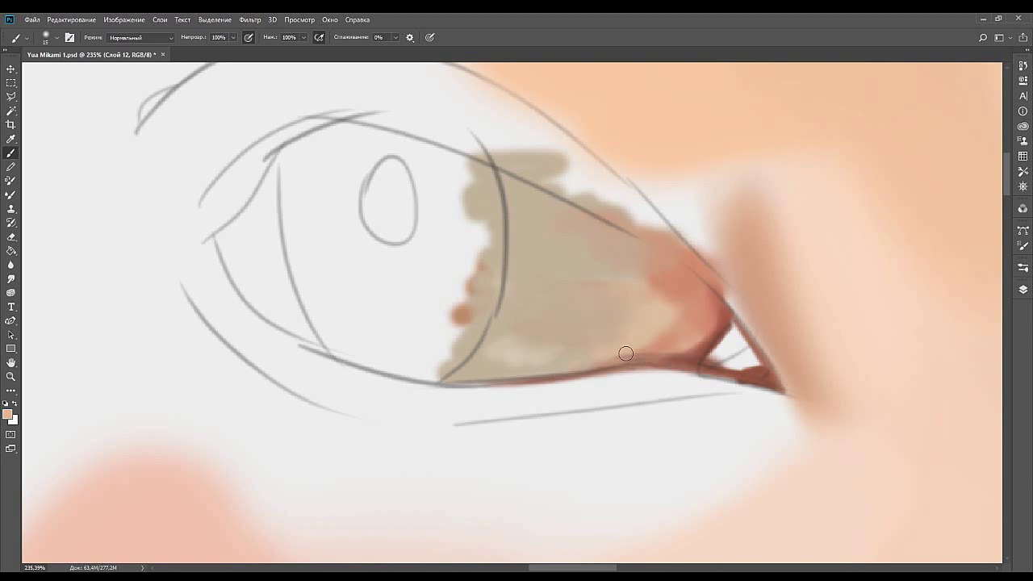
pyautogui.keyDown('alt'); pyautogui.click(655, 342); pyautogui.keyUp('alt')
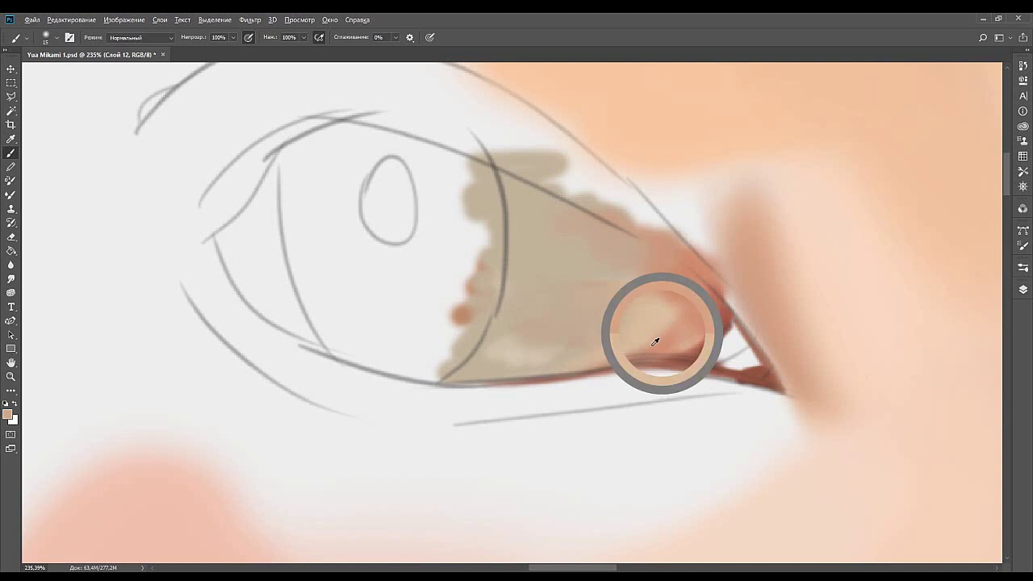
pyautogui.keyDown('alt'); pyautogui.click(664, 302); pyautogui.keyUp('alt')
pyautogui.press(']')
pyautogui.press(']')
pyautogui.press(']')
pyautogui.press(']')
pyautogui.press(']')
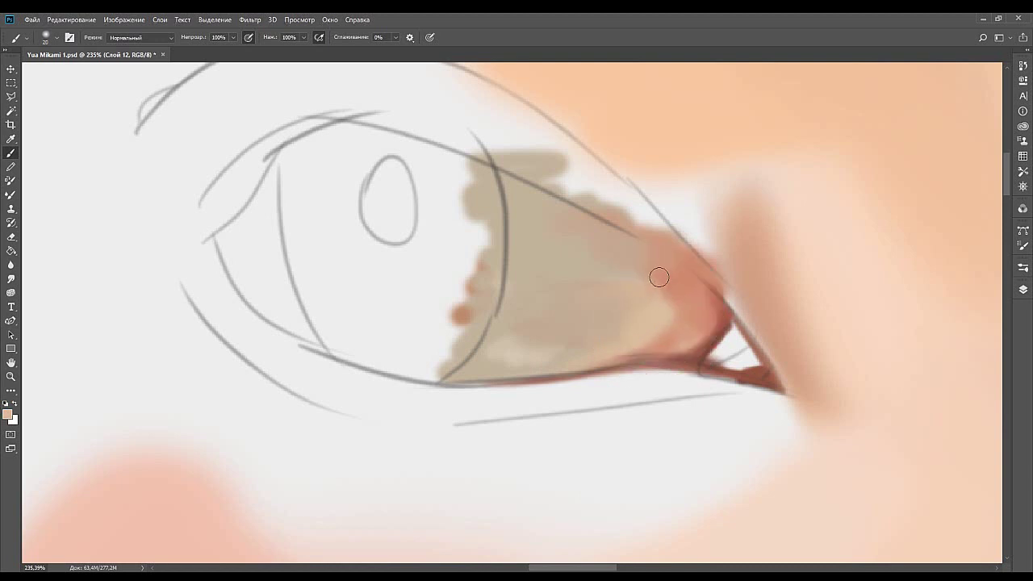
pyautogui.moveTo(670, 277); pyautogui.dragTo(680, 291)
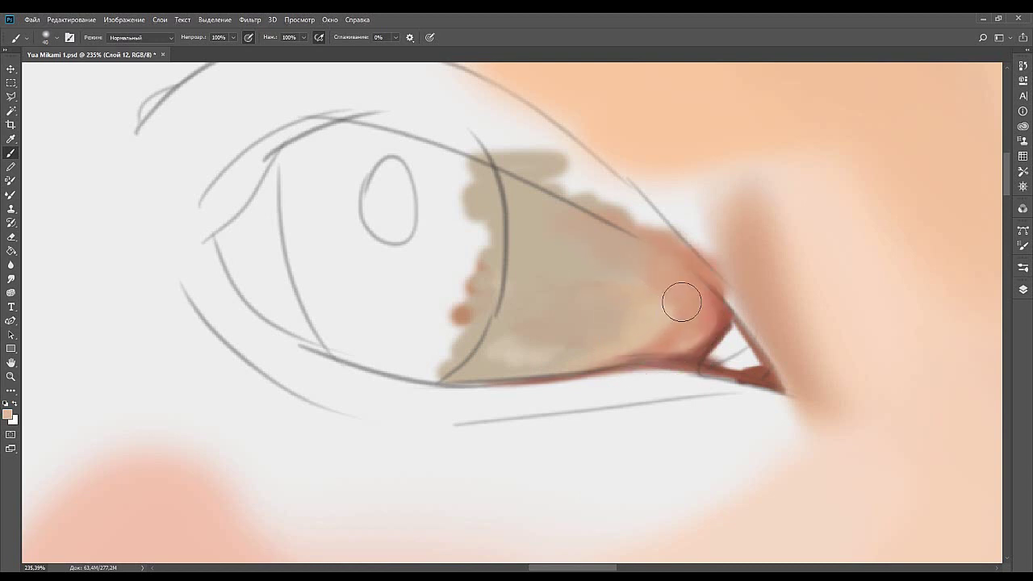
pyautogui.moveTo(557, 322); pyautogui.dragTo(678, 300)
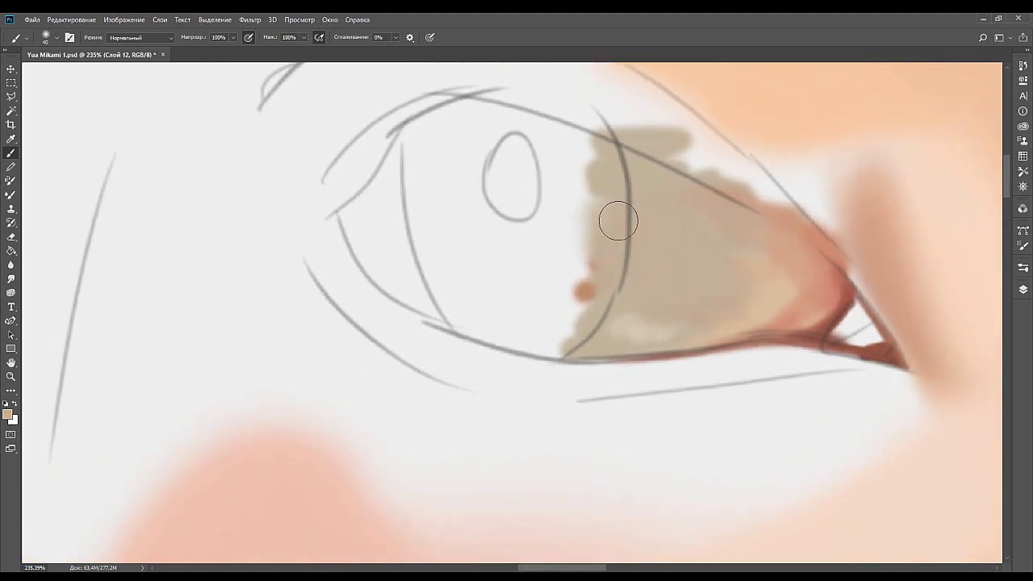
# Extend the soft grey-beige of the eye white past the iris outline and smooth its middle area.
pyautogui.moveTo(618, 221); pyautogui.dragTo(593, 174)
pyautogui.moveTo(647, 272)
pyautogui.mouseDown()
pyautogui.moveTo(650, 253)
pyautogui.moveTo(705, 258)
pyautogui.mouseUp()
pyautogui.hotkey('ctrl', 'z')
pyautogui.press(']')
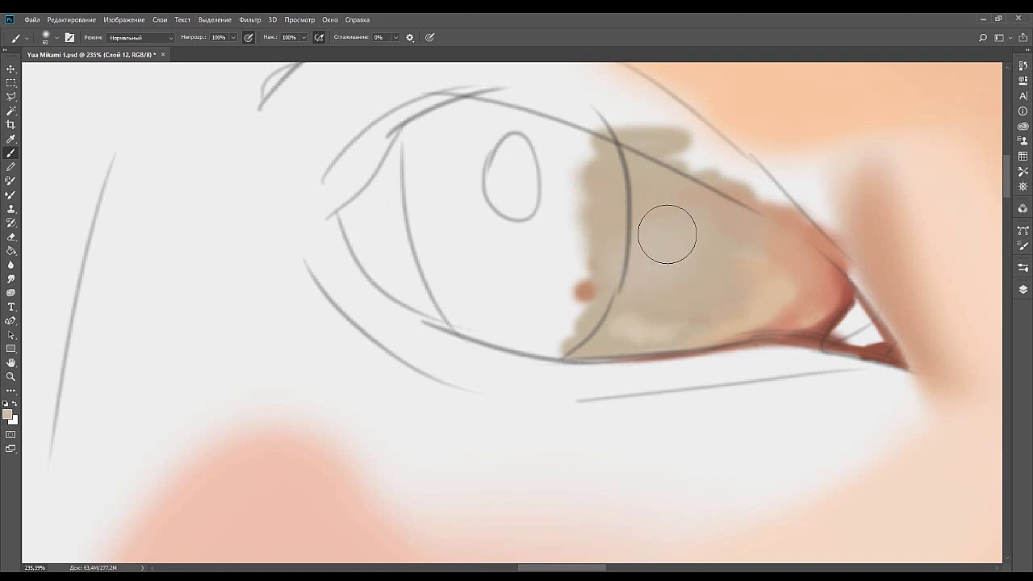
pyautogui.moveTo(571, 242); pyautogui.dragTo(565, 181)
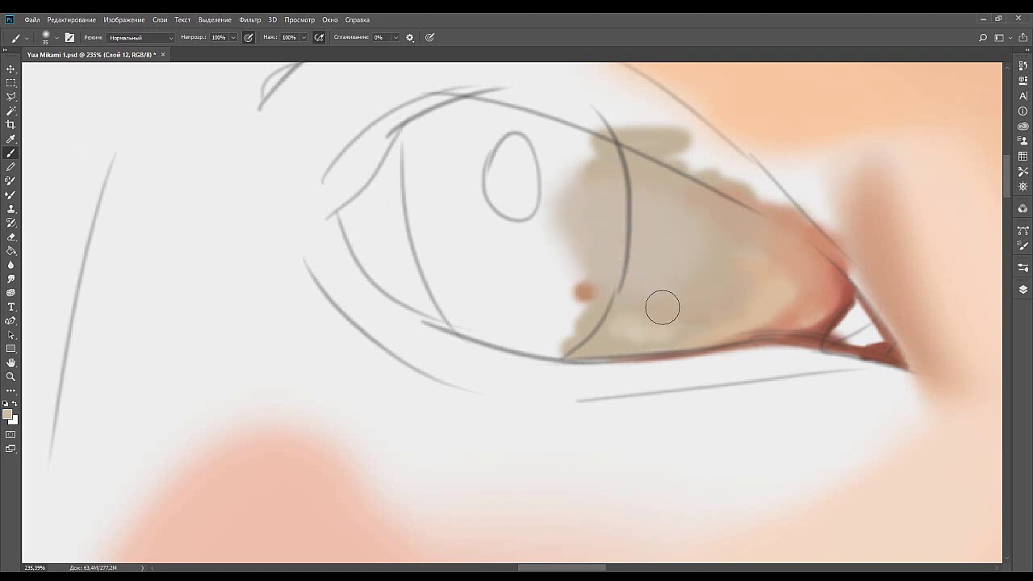
# Shade the lower lid line and the upper edge of the eye white with soft reddish brown, using a 25 px brush.
pyautogui.press('[')
pyautogui.press('[')
pyautogui.press('[')
pyautogui.keyDown('alt'); pyautogui.click(731, 333); pyautogui.keyUp('alt')
pyautogui.keyDown('alt'); pyautogui.click(779, 330); pyautogui.keyUp('alt')
pyautogui.moveTo(684, 352); pyautogui.dragTo(583, 357)
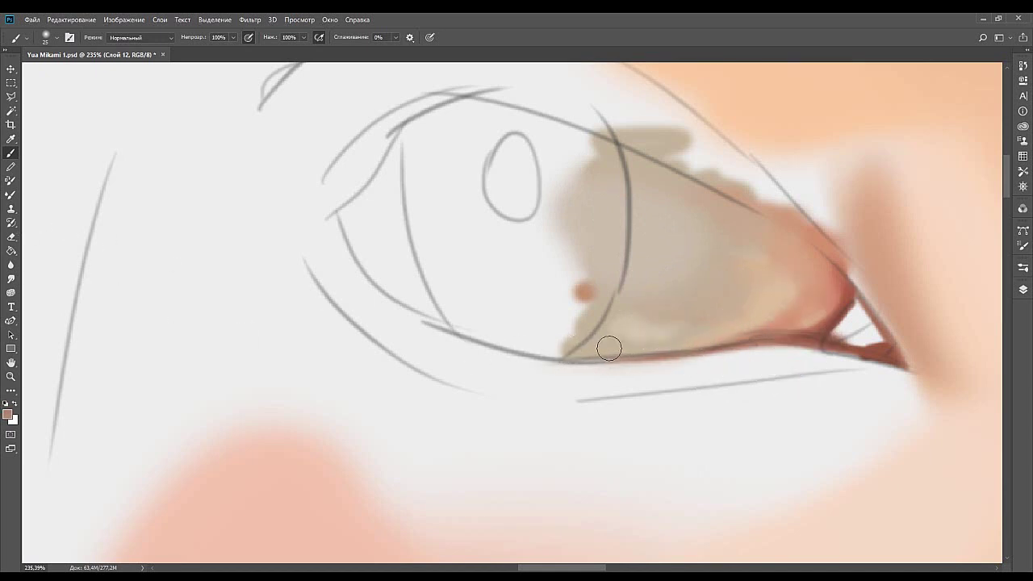
pyautogui.moveTo(666, 350); pyautogui.dragTo(567, 360)
pyautogui.hotkey('ctrl', 'z')
pyautogui.moveTo(676, 350)
pyautogui.mouseDown()
pyautogui.moveTo(586, 365)
pyautogui.moveTo(705, 346)
pyautogui.moveTo(605, 357)
pyautogui.moveTo(638, 353)
pyautogui.moveTo(477, 348)
pyautogui.moveTo(723, 343)
pyautogui.mouseUp()
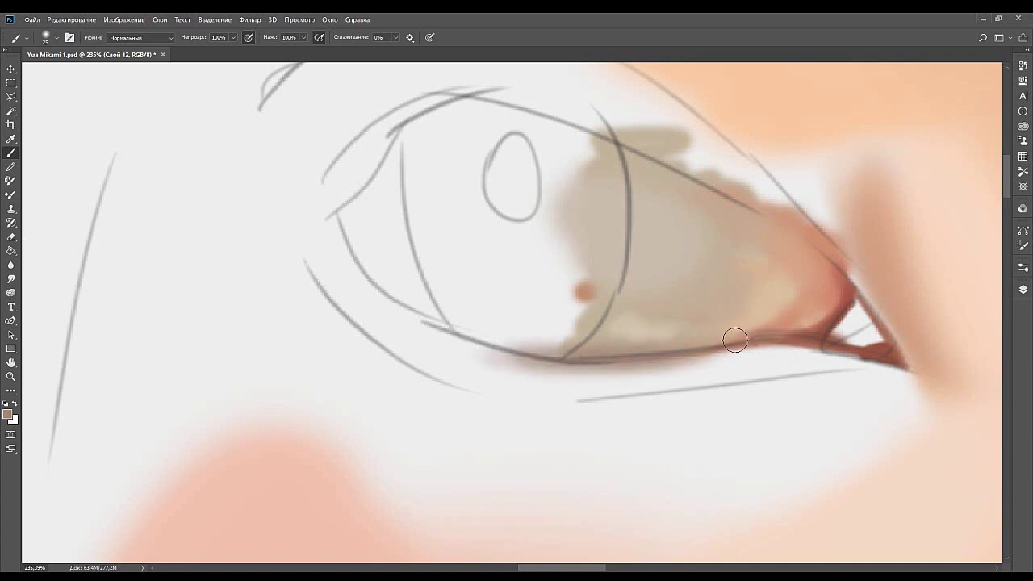
pyautogui.moveTo(593, 148)
pyautogui.mouseDown()
pyautogui.moveTo(772, 175)
pyautogui.moveTo(609, 142)
pyautogui.moveTo(821, 214)
pyautogui.moveTo(748, 181)
pyautogui.moveTo(685, 165)
pyautogui.moveTo(815, 214)
pyautogui.mouseUp()
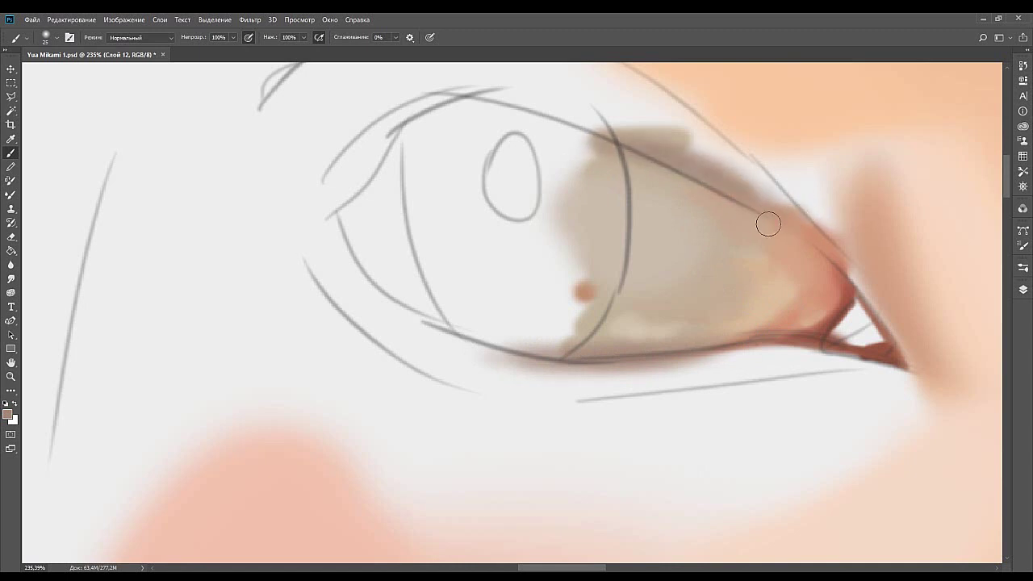
pyautogui.moveTo(731, 190)
pyautogui.mouseDown()
pyautogui.moveTo(611, 185)
pyautogui.moveTo(658, 273)
pyautogui.moveTo(725, 228)
pyautogui.moveTo(733, 207)
pyautogui.moveTo(697, 255)
pyautogui.mouseUp()
# Paint small cream highlights on the lower part of the eye white with a fine brush.
pyautogui.press('[')
pyautogui.press('[')
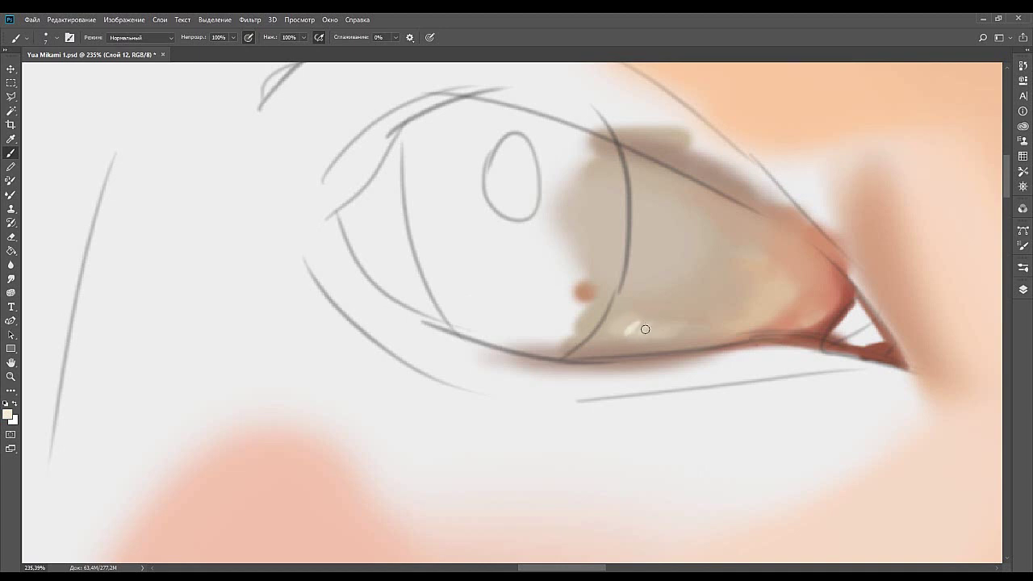
pyautogui.click(666, 315)
pyautogui.click(673, 317)
pyautogui.keyDown('alt'); pyautogui.click(668, 323); pyautogui.keyUp('alt')
pyautogui.keyDown('alt'); pyautogui.click(660, 308); pyautogui.keyUp('alt')
pyautogui.moveTo(678, 319); pyautogui.dragTo(678, 313)
pyautogui.keyDown('alt'); pyautogui.click(684, 329); pyautogui.keyUp('alt')
pyautogui.moveTo(146, 368); pyautogui.dragTo(207, 367)
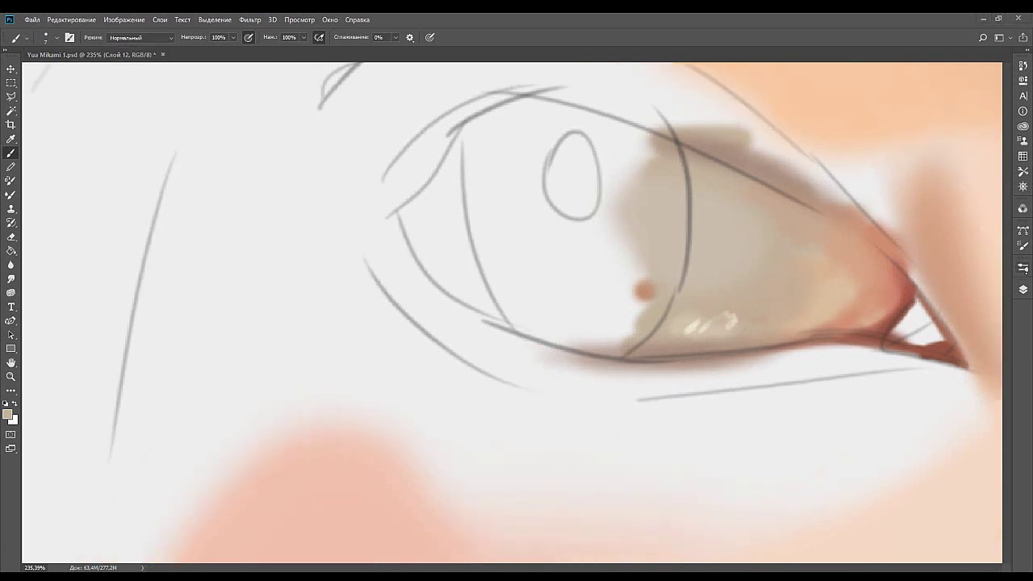
# Block in the outer corner of the eye with reddish brown, using a soft 40 px brush.
pyautogui.click(857, 230)
pyautogui.press('[')
pyautogui.press('[')
pyautogui.press('[')
pyautogui.press('[')
pyautogui.press('[')
pyautogui.click(495, 300)
pyautogui.press('[')
pyautogui.press('[')
pyautogui.press('[')
pyautogui.press('[')
pyautogui.press('[')
pyautogui.press('[')
pyautogui.press('[')
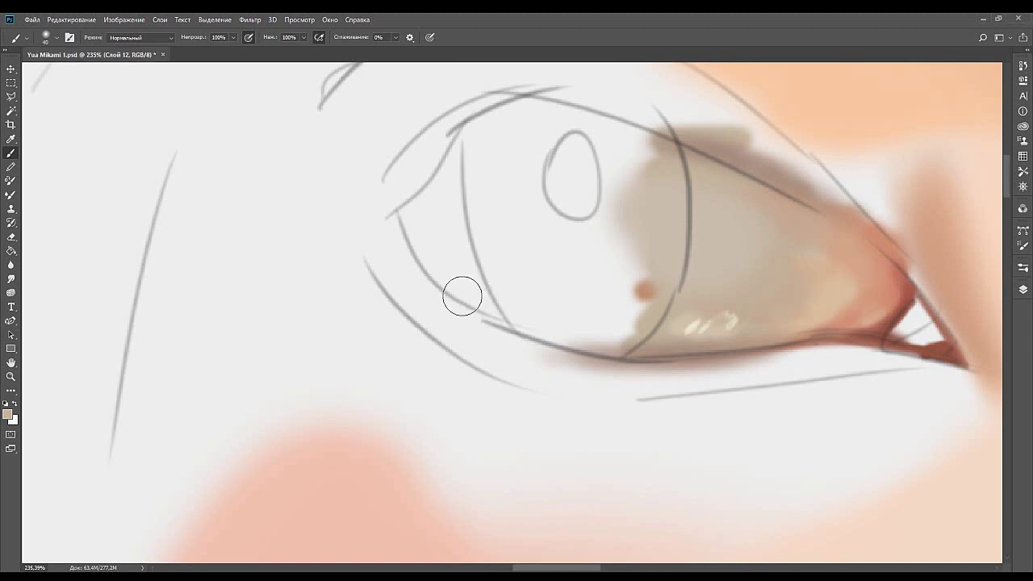
pyautogui.keyDown('alt'); pyautogui.click(104, 214); pyautogui.keyUp('alt')
pyautogui.moveTo(517, 304)
pyautogui.mouseDown()
pyautogui.moveTo(517, 323)
pyautogui.moveTo(444, 266)
pyautogui.mouseUp()
pyautogui.hotkey('ctrl', 'z')
pyautogui.moveTo(495, 307)
pyautogui.mouseDown()
pyautogui.moveTo(463, 267)
pyautogui.moveTo(452, 274)
pyautogui.moveTo(478, 315)
pyautogui.moveTo(472, 226)
pyautogui.moveTo(436, 201)
pyautogui.moveTo(443, 118)
pyautogui.moveTo(461, 196)
pyautogui.moveTo(426, 131)
pyautogui.mouseUp()
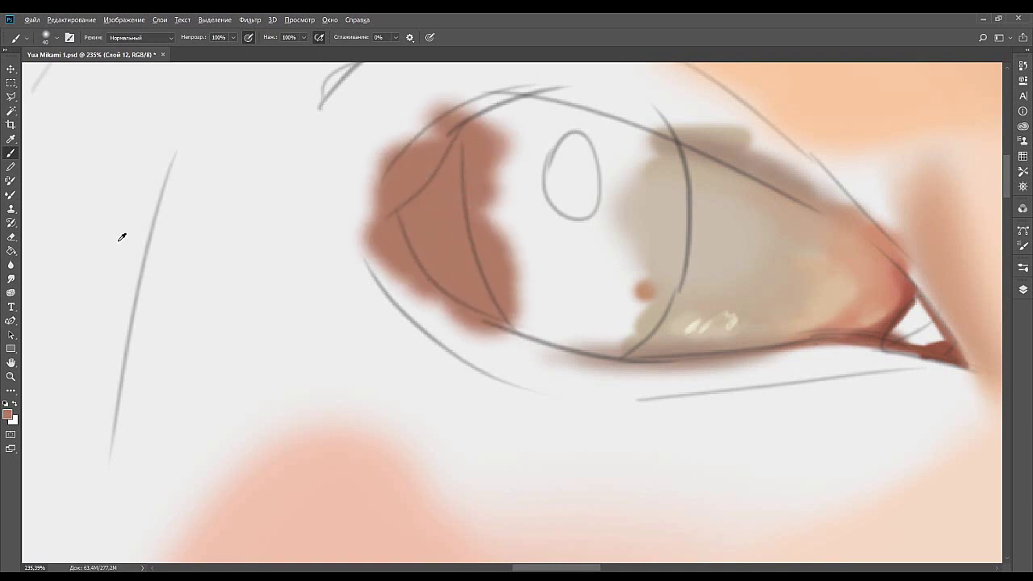
# Pick a darker brown and shade the upper part of the outer eye corner.
pyautogui.click(7, 414)
pyautogui.moveTo(425, 187)
pyautogui.mouseDown()
pyautogui.moveTo(408, 203)
pyautogui.moveTo(473, 105)
pyautogui.mouseUp()
pyautogui.hotkey('ctrl', 'z')
pyautogui.moveTo(404, 228)
pyautogui.mouseDown()
pyautogui.moveTo(453, 171)
pyautogui.moveTo(447, 156)
pyautogui.moveTo(510, 127)
pyautogui.moveTo(481, 164)
pyautogui.mouseUp()
# Blend the outer eye corner with sampled red and brown tones, darkening the edge beside the iris outline.
pyautogui.keyDown('alt'); pyautogui.click(460, 187); pyautogui.keyUp('alt')
pyautogui.keyDown('alt'); pyautogui.click(458, 187); pyautogui.keyUp('alt')
pyautogui.keyDown('alt'); pyautogui.click(463, 255); pyautogui.keyUp('alt')
pyautogui.keyDown('alt'); pyautogui.click(409, 224); pyautogui.keyUp('alt')
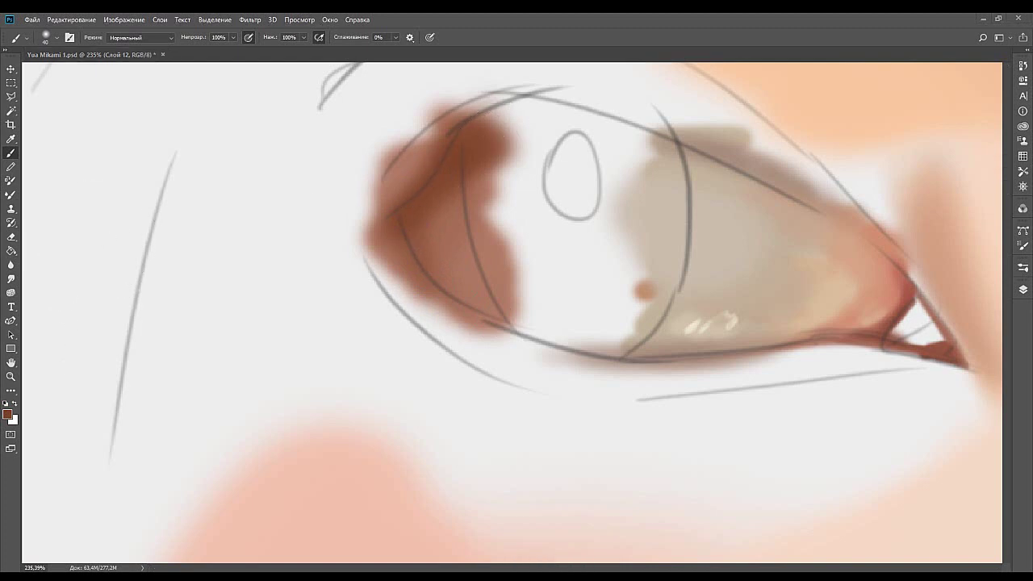
pyautogui.keyDown('alt'); pyautogui.click(462, 216); pyautogui.keyUp('alt')
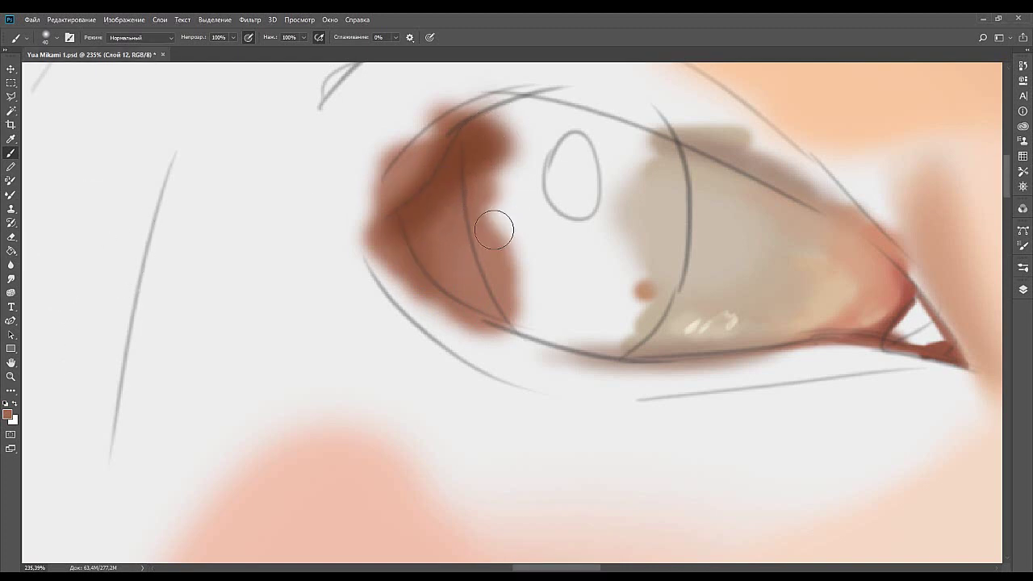
pyautogui.keyDown('alt'); pyautogui.click(446, 205); pyautogui.keyUp('alt')
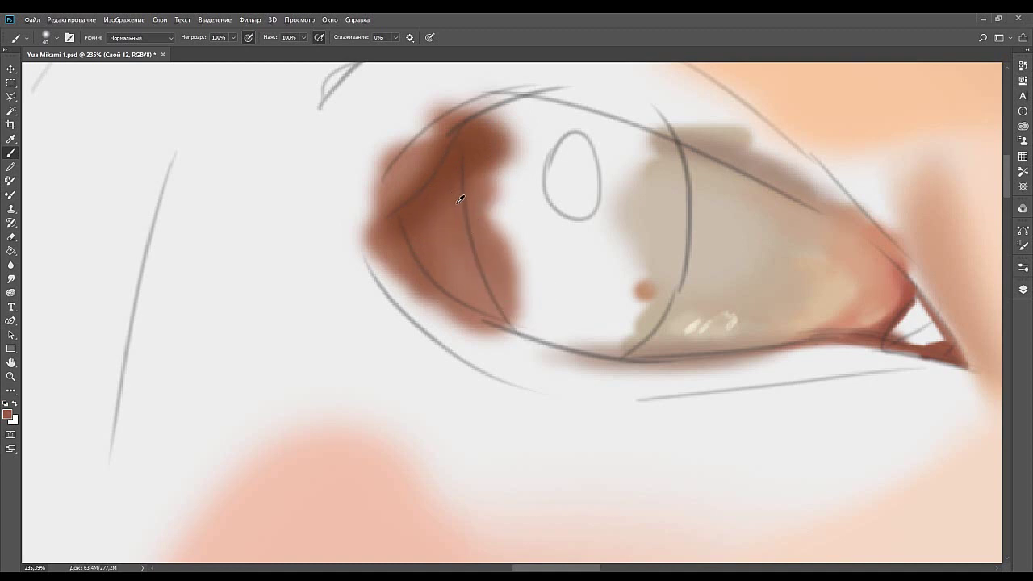
pyautogui.keyDown('alt'); pyautogui.click(462, 168); pyautogui.keyUp('alt')
pyautogui.moveTo(466, 173)
pyautogui.mouseDown()
pyautogui.moveTo(510, 316)
pyautogui.moveTo(508, 283)
pyautogui.mouseUp()
pyautogui.keyDown('alt'); pyautogui.click(452, 259); pyautogui.keyUp('alt')
# Refine the red shading at the inner corner of the eye white with small strokes of sampled tones.
pyautogui.moveTo(645, 237)
pyautogui.mouseDown()
pyautogui.moveTo(528, 269)
pyautogui.moveTo(471, 271)
pyautogui.moveTo(468, 217)
pyautogui.mouseUp()
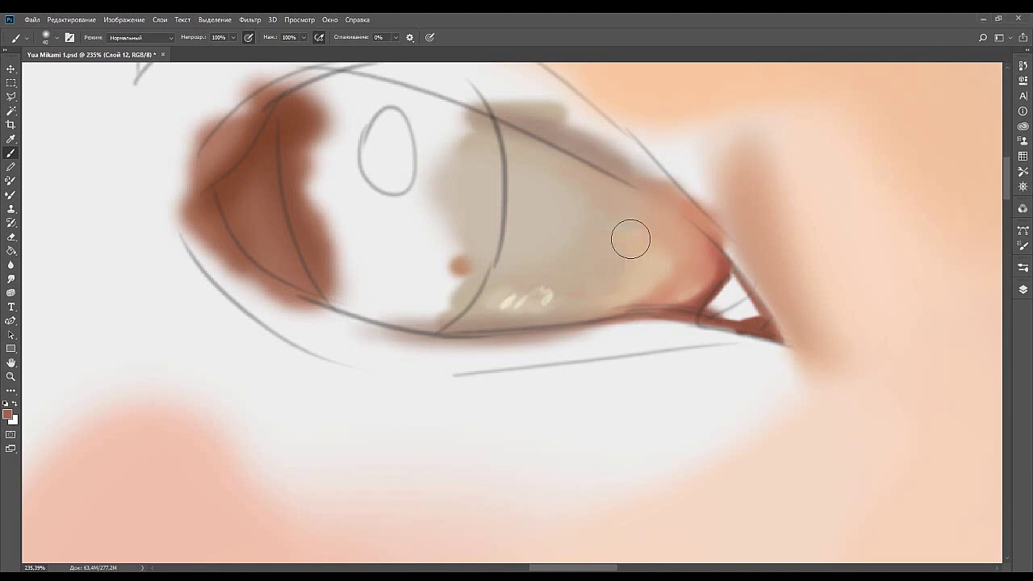
pyautogui.moveTo(538, 278)
pyautogui.mouseDown()
pyautogui.moveTo(569, 268)
pyautogui.moveTo(549, 277)
pyautogui.mouseUp()
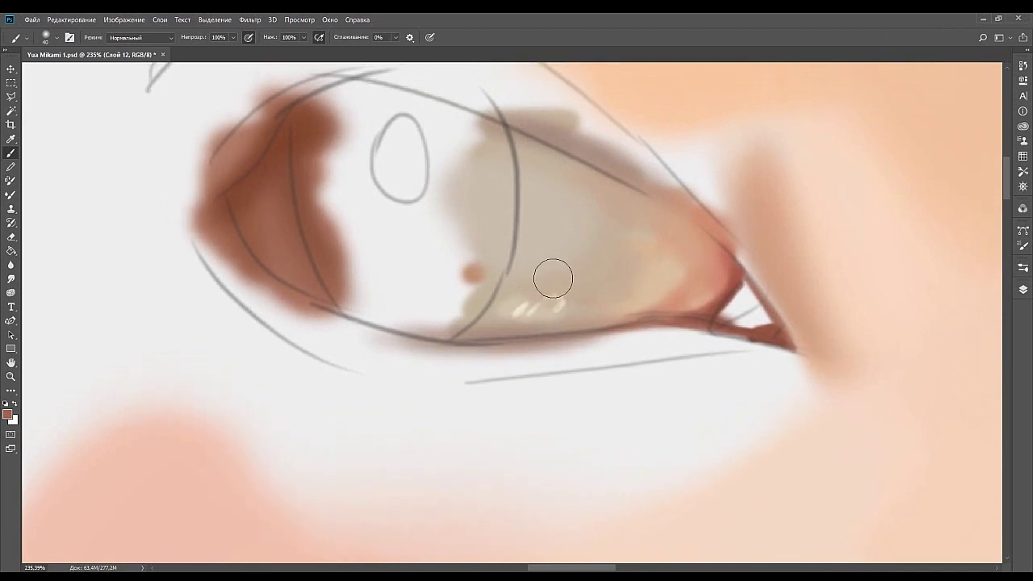
pyautogui.moveTo(677, 280); pyautogui.dragTo(574, 260)
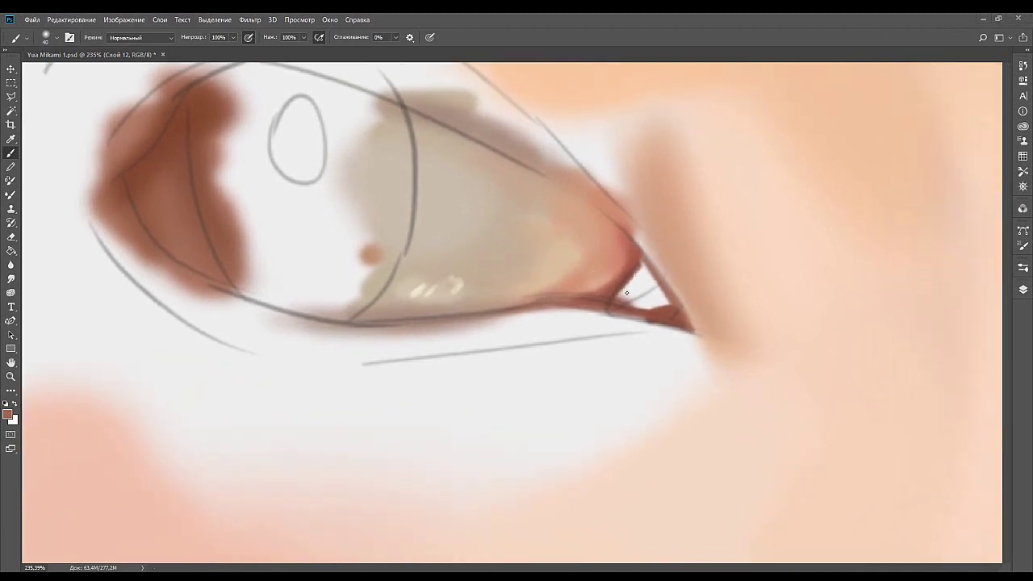
pyautogui.moveTo(100, 399); pyautogui.dragTo(133, 404)
pyautogui.press('[')
pyautogui.press('[')
pyautogui.press('[')
pyautogui.press('[')
pyautogui.press('[')
pyautogui.press('[')
pyautogui.press('[')
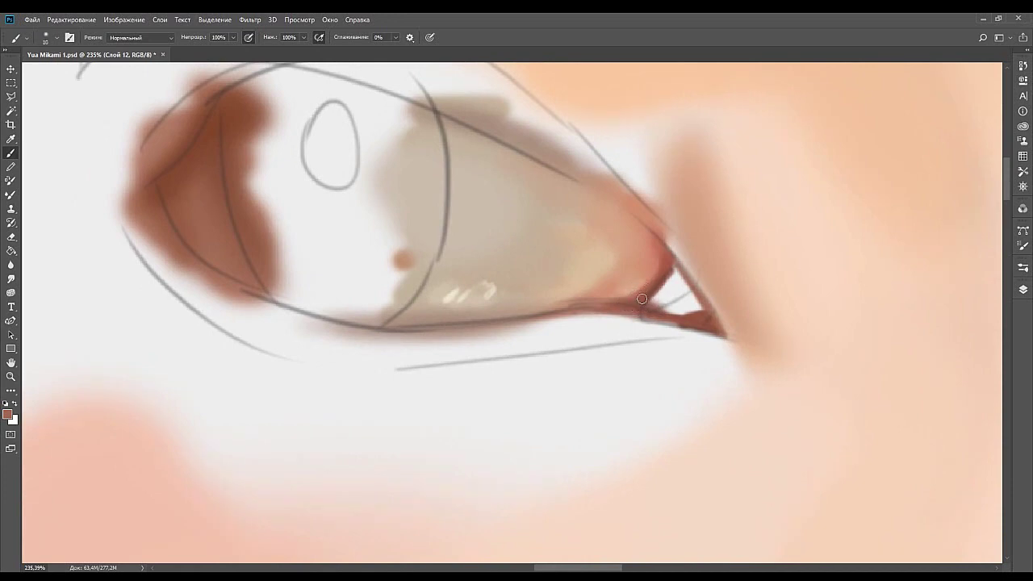
pyautogui.press(']')
pyautogui.press(']')
pyautogui.moveTo(643, 290)
pyautogui.mouseDown()
pyautogui.moveTo(634, 296)
pyautogui.moveTo(642, 265)
pyautogui.moveTo(669, 249)
pyautogui.moveTo(662, 270)
pyautogui.mouseUp()
pyautogui.keyDown('alt'); pyautogui.click(647, 277); pyautogui.keyUp('alt')
pyautogui.press('[')
pyautogui.press('[')
pyautogui.moveTo(659, 277)
pyautogui.mouseDown()
pyautogui.moveTo(655, 252)
pyautogui.moveTo(663, 278)
pyautogui.mouseUp()
pyautogui.keyDown('alt'); pyautogui.click(669, 256); pyautogui.keyUp('alt')
pyautogui.moveTo(645, 242)
pyautogui.mouseDown()
pyautogui.moveTo(699, 231)
pyautogui.moveTo(758, 273)
pyautogui.moveTo(645, 225)
pyautogui.moveTo(611, 242)
pyautogui.mouseUp()
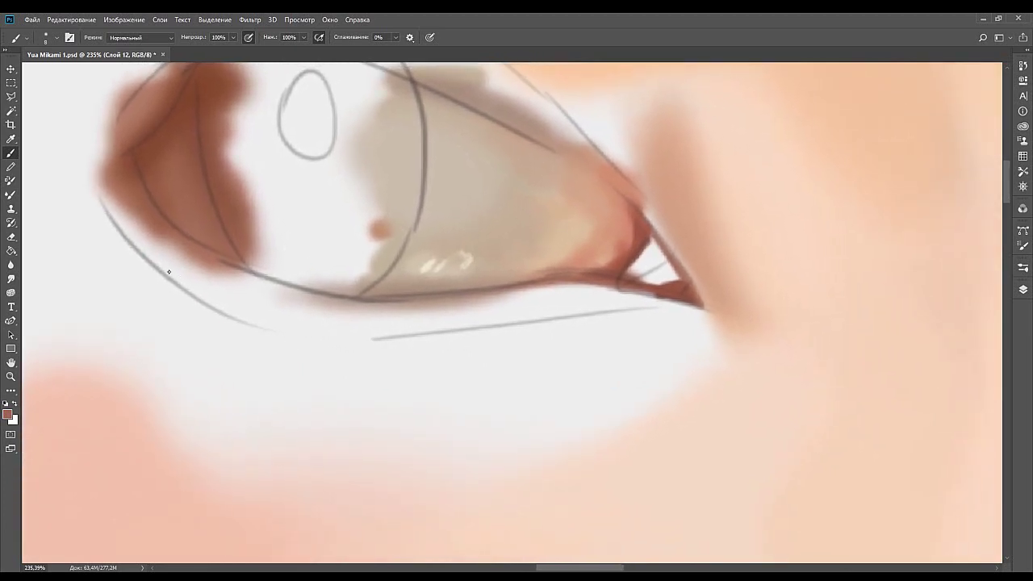
# Paint a soft reddish shadow beneath the inner eye corner with a 15 px brush.
pyautogui.press(']')
pyautogui.press(']')
pyautogui.press(']')
pyautogui.moveTo(696, 307); pyautogui.dragTo(541, 294)
pyautogui.hotkey('ctrl', 'z')
pyautogui.moveTo(649, 302)
pyautogui.mouseDown()
pyautogui.moveTo(555, 294)
pyautogui.moveTo(645, 291)
pyautogui.moveTo(613, 313)
pyautogui.moveTo(661, 242)
pyautogui.moveTo(682, 242)
pyautogui.moveTo(543, 260)
pyautogui.moveTo(620, 251)
pyautogui.moveTo(613, 228)
pyautogui.moveTo(570, 253)
pyautogui.moveTo(618, 270)
pyautogui.moveTo(765, 253)
pyautogui.mouseUp()
pyautogui.hotkey('ctrl', 'z')
pyautogui.moveTo(927, 281); pyautogui.dragTo(814, 255)
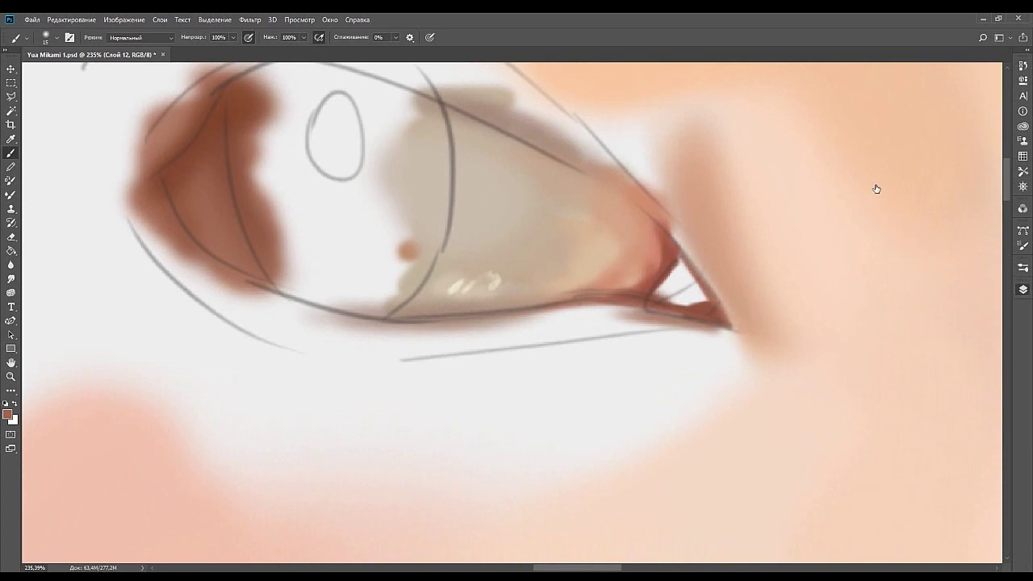
# Add a new layer and touch up the edges around the tear duct with fine reddish-brown strokes.
pyautogui.click(980, 555)
pyautogui.click(894, 193)
pyautogui.press('[')
pyautogui.press('[')
pyautogui.press('[')
pyautogui.press('[')
pyautogui.keyDown('alt'); pyautogui.click(134, 238); pyautogui.keyUp('alt')
pyautogui.moveTo(653, 297); pyautogui.dragTo(673, 271)
pyautogui.keyDown('alt'); pyautogui.click(644, 296); pyautogui.keyUp('alt')
pyautogui.keyDown('alt'); pyautogui.click(661, 290); pyautogui.keyUp('alt')
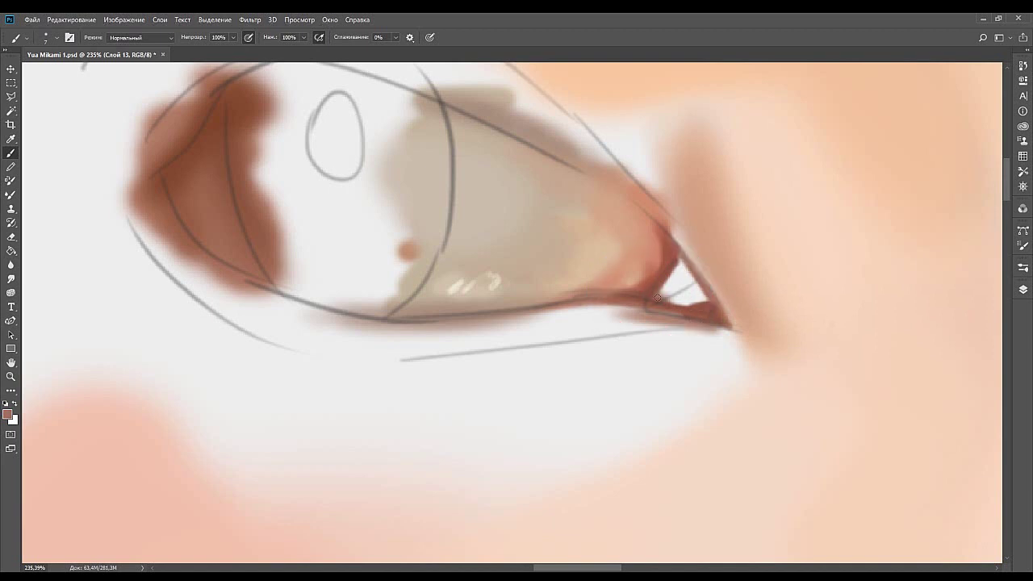
# Fill the white tear duct area at the inner eye corner with muted pink.
pyautogui.keyDown('alt'); pyautogui.click(707, 304); pyautogui.keyUp('alt')
pyautogui.keyDown('alt'); pyautogui.click(143, 244); pyautogui.keyUp('alt')
pyautogui.moveTo(682, 288)
pyautogui.mouseDown()
pyautogui.moveTo(662, 290)
pyautogui.moveTo(681, 268)
pyautogui.moveTo(682, 298)
pyautogui.moveTo(697, 304)
pyautogui.moveTo(692, 288)
pyautogui.mouseUp()
pyautogui.keyDown('alt'); pyautogui.click(658, 302); pyautogui.keyUp('alt')
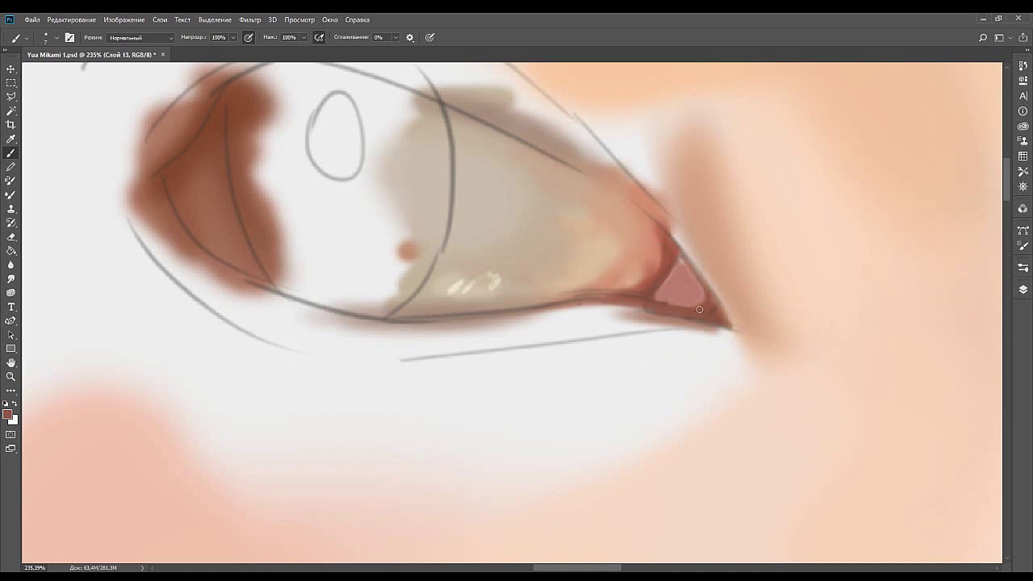
# Model the tear duct with darker red edges and lighter pink tones sampled from the painting.
pyautogui.keyDown('alt'); pyautogui.click(153, 229); pyautogui.keyUp('alt')
pyautogui.moveTo(685, 266); pyautogui.dragTo(675, 278)
pyautogui.hotkey('ctrl', 'z')
pyautogui.moveTo(693, 281); pyautogui.dragTo(707, 302)
pyautogui.keyDown('alt'); pyautogui.click(668, 271); pyautogui.keyUp('alt')
pyautogui.moveTo(679, 256); pyautogui.dragTo(631, 306)
pyautogui.keyDown('alt'); pyautogui.click(666, 271); pyautogui.keyUp('alt')
pyautogui.keyDown('alt'); pyautogui.click(676, 259); pyautogui.keyUp('alt')
pyautogui.keyDown('alt'); pyautogui.click(682, 264); pyautogui.keyUp('alt')
# Paint a dark red band along the lower lid line from the inner corner towards the iris.
pyautogui.moveTo(716, 294); pyautogui.dragTo(759, 291)
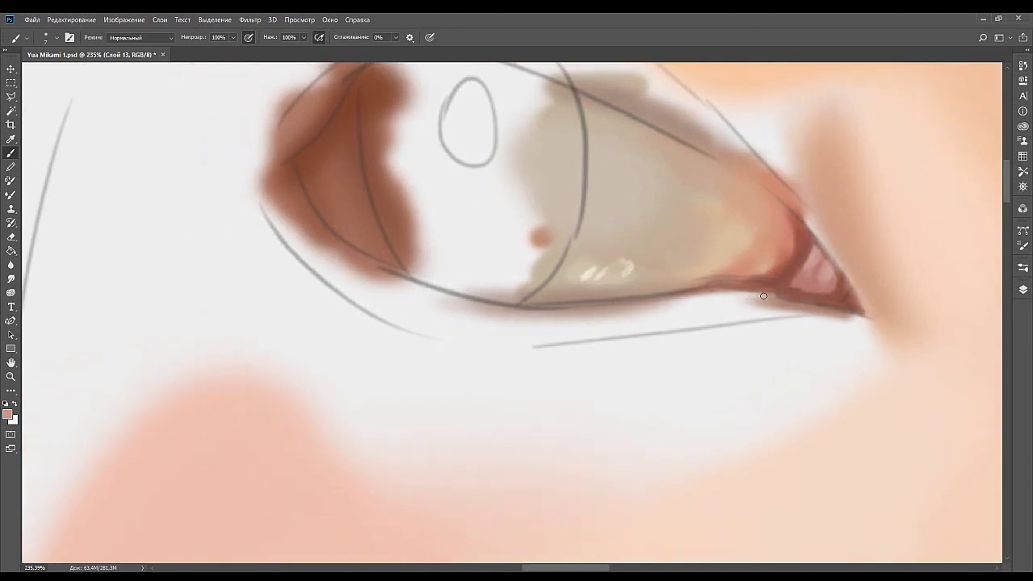
pyautogui.keyDown('alt'); pyautogui.click(119, 254); pyautogui.keyUp('alt')
pyautogui.moveTo(759, 278)
pyautogui.mouseDown()
pyautogui.moveTo(597, 318)
pyautogui.moveTo(649, 309)
pyautogui.moveTo(590, 312)
pyautogui.moveTo(653, 305)
pyautogui.moveTo(558, 301)
pyautogui.moveTo(629, 306)
pyautogui.moveTo(682, 289)
pyautogui.moveTo(563, 297)
pyautogui.moveTo(735, 279)
pyautogui.moveTo(614, 293)
pyautogui.moveTo(678, 292)
pyautogui.moveTo(752, 273)
pyautogui.moveTo(677, 290)
pyautogui.mouseUp()
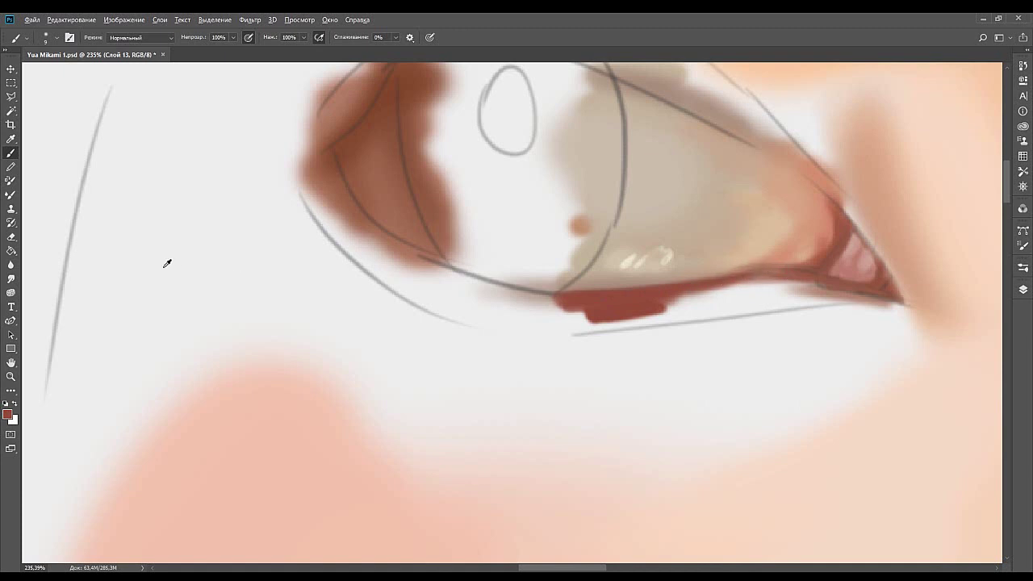
# Paint the lower lid rim below the iris in brownish pink with a 20 px brush and soften the red lid line.
pyautogui.click(349, 262)
pyautogui.moveTo(641, 300)
pyautogui.mouseDown()
pyautogui.moveTo(557, 304)
pyautogui.moveTo(633, 315)
pyautogui.moveTo(622, 307)
pyautogui.moveTo(575, 325)
pyautogui.mouseUp()
pyautogui.press(']')
pyautogui.press(']')
pyautogui.press(']')
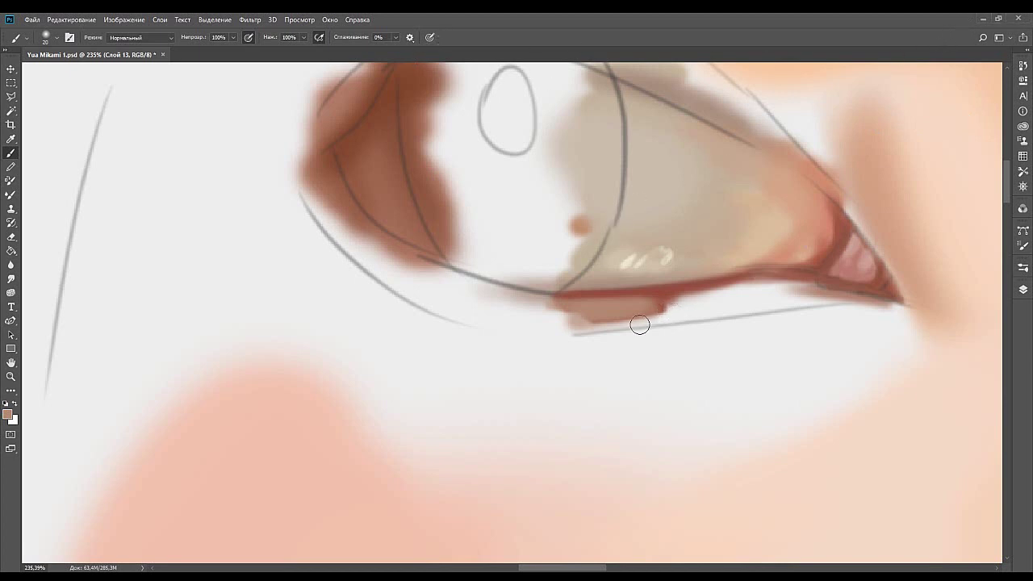
pyautogui.moveTo(638, 313)
pyautogui.mouseDown()
pyautogui.moveTo(720, 292)
pyautogui.moveTo(581, 313)
pyautogui.moveTo(678, 300)
pyautogui.moveTo(644, 301)
pyautogui.mouseUp()
pyautogui.press('space')
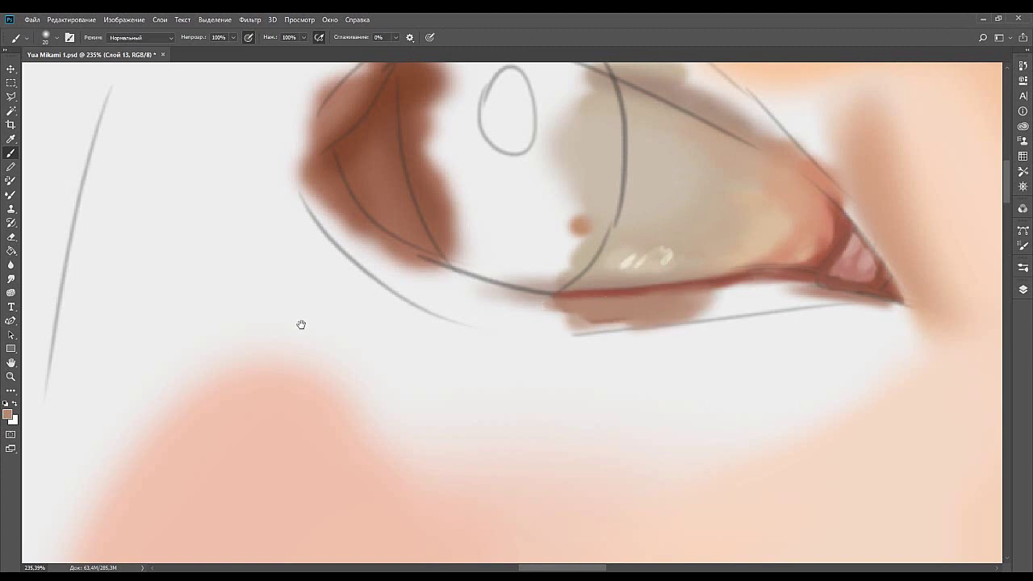
pyautogui.moveTo(659, 317); pyautogui.dragTo(611, 316)
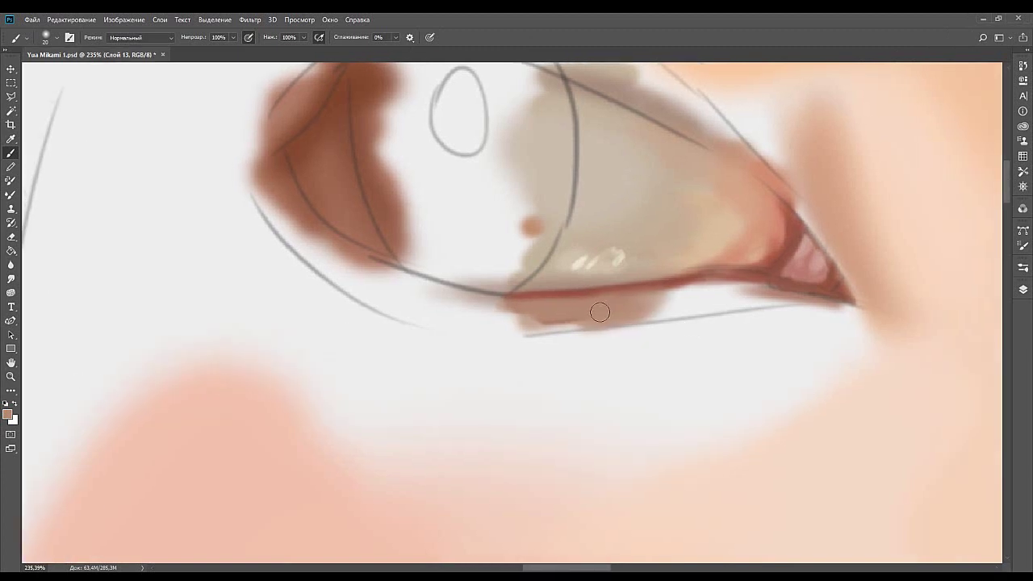
pyautogui.press('[')
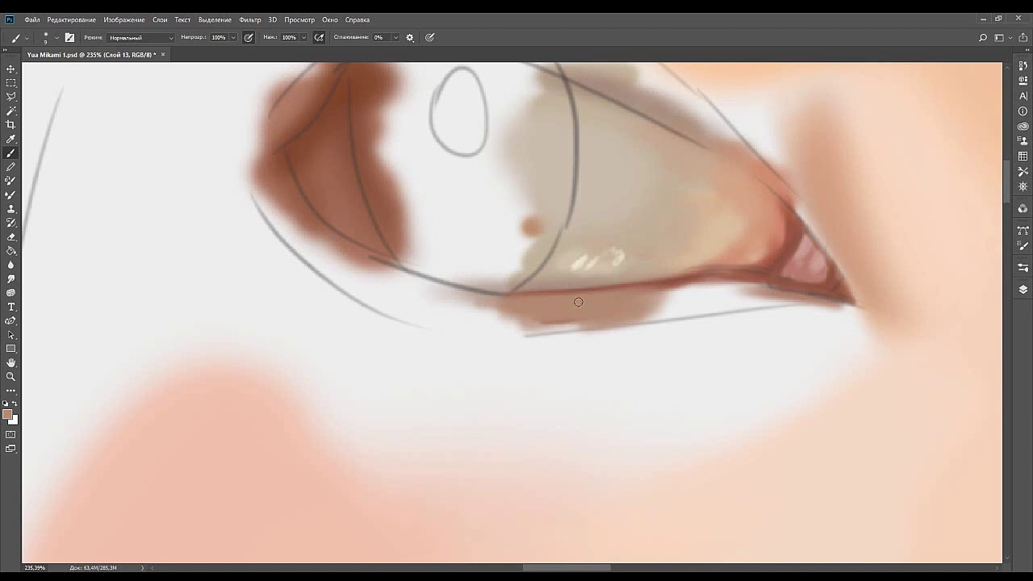
pyautogui.moveTo(677, 286); pyautogui.dragTo(612, 296)
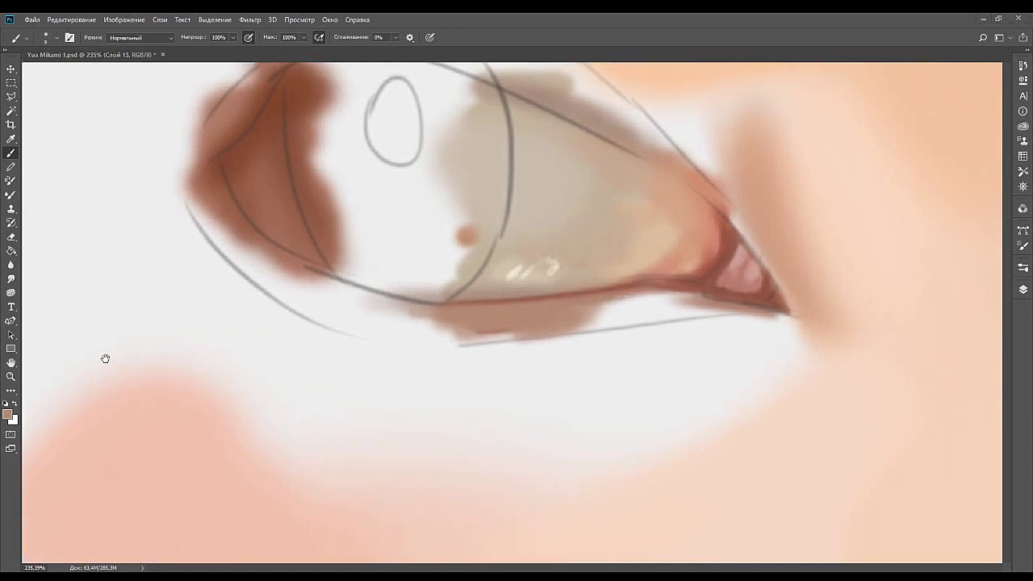
# Fill the inner half of the lower lid rim with blended reddish and brown tones down to the sketched edge.
pyautogui.keyDown('alt'); pyautogui.click(139, 252); pyautogui.keyUp('alt')
pyautogui.moveTo(705, 309)
pyautogui.mouseDown()
pyautogui.moveTo(623, 322)
pyautogui.moveTo(706, 300)
pyautogui.moveTo(598, 338)
pyautogui.moveTo(695, 302)
pyautogui.moveTo(596, 330)
pyautogui.moveTo(599, 313)
pyautogui.moveTo(686, 296)
pyautogui.moveTo(645, 308)
pyautogui.moveTo(670, 297)
pyautogui.moveTo(555, 331)
pyautogui.moveTo(668, 292)
pyautogui.moveTo(580, 322)
pyautogui.mouseUp()
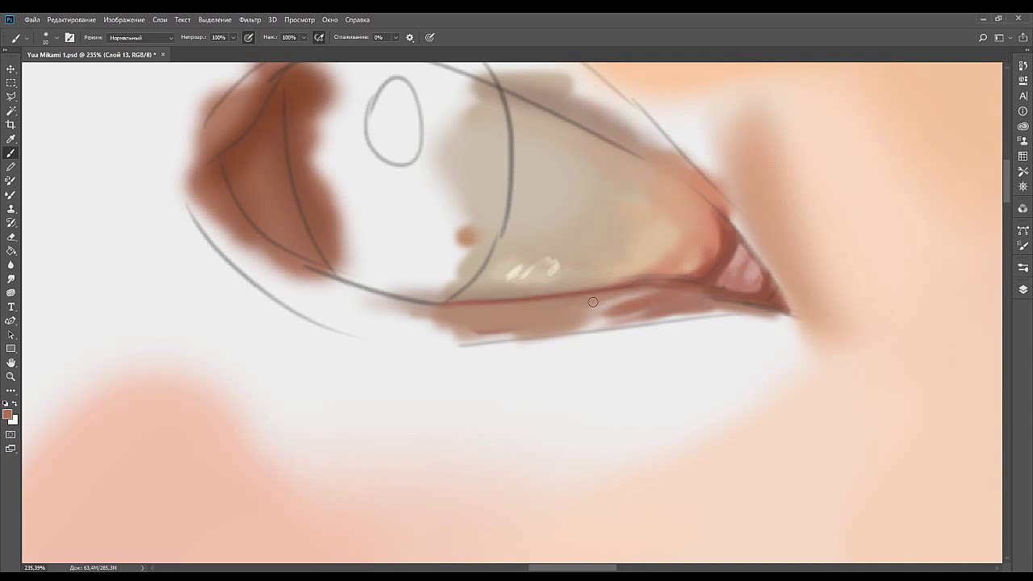
pyautogui.moveTo(651, 292); pyautogui.dragTo(609, 302)
pyautogui.keyDown('alt'); pyautogui.click(242, 219); pyautogui.keyUp('alt')
pyautogui.moveTo(696, 284); pyautogui.dragTo(569, 297)
pyautogui.keyDown('alt'); pyautogui.click(647, 283); pyautogui.keyUp('alt')
pyautogui.keyDown('alt'); pyautogui.click(645, 273); pyautogui.keyUp('alt')
pyautogui.keyDown('alt'); pyautogui.click(658, 291); pyautogui.keyUp('alt')
pyautogui.keyDown('alt'); pyautogui.click(549, 316); pyautogui.keyUp('alt')
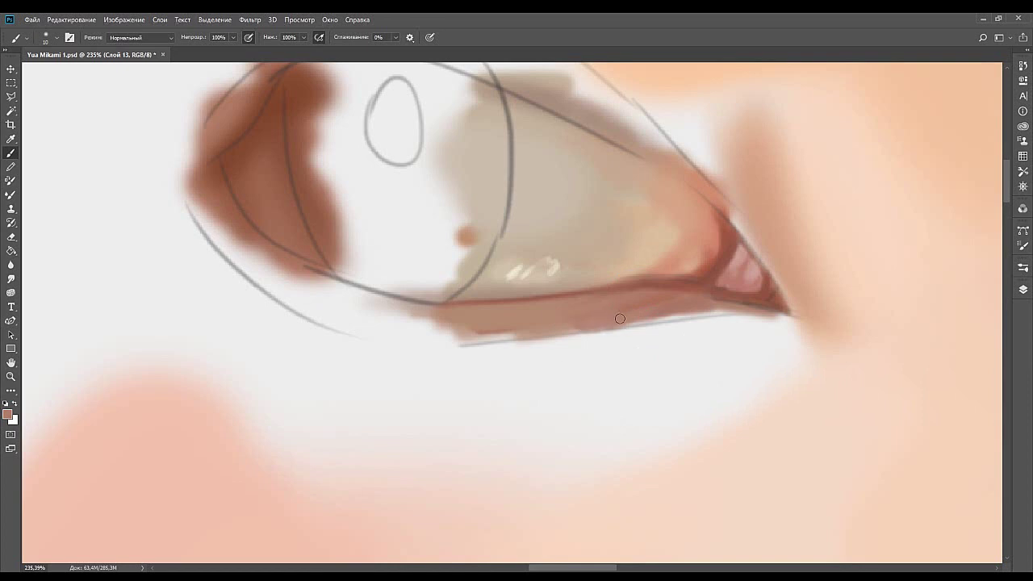
pyautogui.moveTo(528, 340)
pyautogui.mouseDown()
pyautogui.moveTo(702, 323)
pyautogui.moveTo(607, 315)
pyautogui.moveTo(664, 311)
pyautogui.mouseUp()
pyautogui.moveTo(516, 292)
pyautogui.mouseDown()
pyautogui.moveTo(598, 301)
pyautogui.moveTo(719, 334)
pyautogui.mouseUp()
pyautogui.moveTo(581, 304); pyautogui.dragTo(583, 334)
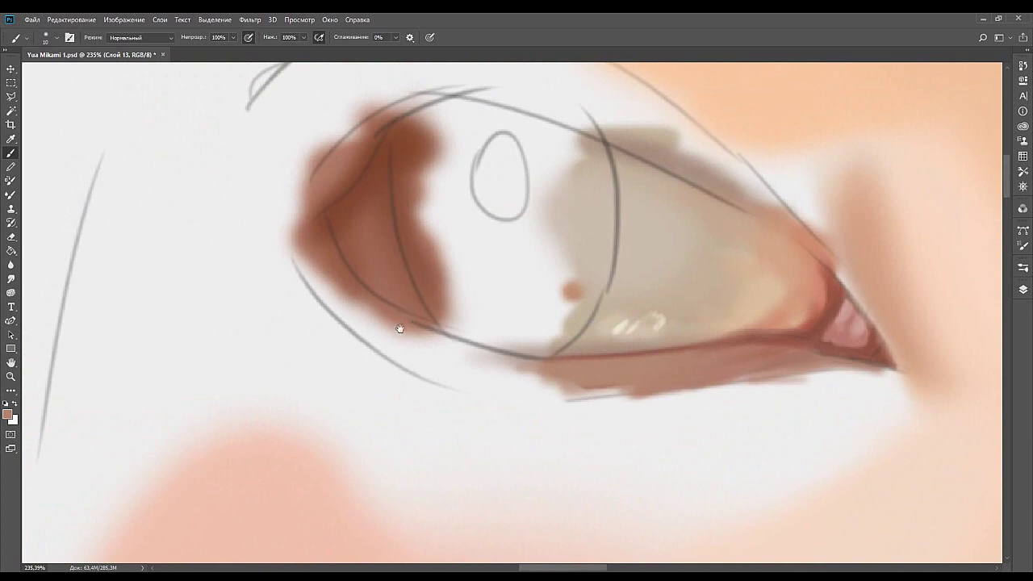
# Extend the lower lid rim in brownish pink along the lash line to the outer eye corner.
pyautogui.moveTo(394, 327); pyautogui.dragTo(462, 310)
pyautogui.moveTo(538, 351)
pyautogui.mouseDown()
pyautogui.moveTo(602, 329)
pyautogui.moveTo(594, 323)
pyautogui.moveTo(729, 327)
pyautogui.mouseUp()
pyautogui.moveTo(602, 287); pyautogui.dragTo(710, 317)
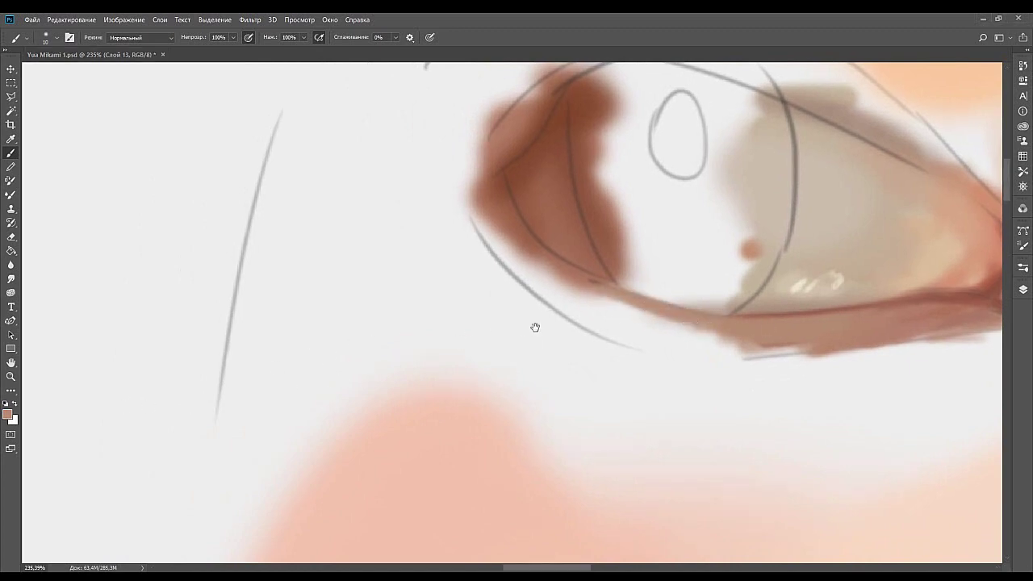
pyautogui.moveTo(447, 308); pyautogui.dragTo(479, 333)
pyautogui.moveTo(587, 323)
pyautogui.mouseDown()
pyautogui.moveTo(677, 318)
pyautogui.moveTo(750, 345)
pyautogui.mouseUp()
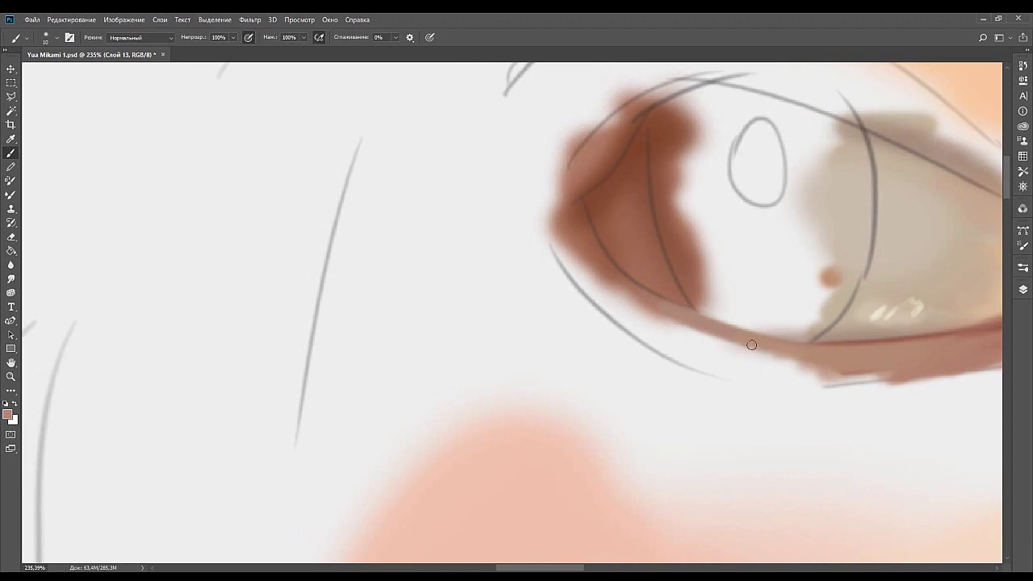
pyautogui.moveTo(763, 355)
pyautogui.mouseDown()
pyautogui.moveTo(822, 357)
pyautogui.moveTo(750, 355)
pyautogui.mouseUp()
# Widen and smooth the lower lid rim from the outer corner to the inner corner with a larger brush.
pyautogui.press(']')
pyautogui.press(']')
pyautogui.press(']')
pyautogui.moveTo(847, 366)
pyautogui.mouseDown()
pyautogui.moveTo(774, 359)
pyautogui.moveTo(877, 376)
pyautogui.moveTo(744, 369)
pyautogui.moveTo(890, 375)
pyautogui.moveTo(718, 361)
pyautogui.moveTo(784, 373)
pyautogui.moveTo(687, 340)
pyautogui.moveTo(819, 381)
pyautogui.moveTo(656, 347)
pyautogui.moveTo(882, 359)
pyautogui.moveTo(740, 368)
pyautogui.moveTo(772, 358)
pyautogui.moveTo(726, 355)
pyautogui.moveTo(647, 321)
pyautogui.moveTo(766, 358)
pyautogui.moveTo(630, 300)
pyautogui.moveTo(666, 344)
pyautogui.mouseUp()
pyautogui.moveTo(723, 370); pyautogui.dragTo(659, 336)
pyautogui.moveTo(813, 395); pyautogui.dragTo(753, 373)
pyautogui.moveTo(851, 362)
pyautogui.mouseDown()
pyautogui.moveTo(604, 357)
pyautogui.moveTo(654, 380)
pyautogui.moveTo(586, 383)
pyautogui.moveTo(694, 366)
pyautogui.mouseUp()
pyautogui.moveTo(550, 357); pyautogui.dragTo(671, 391)
# Trace the sketched lower rim curve at the outer eye corner in dark reddish brown with a smaller brush.
pyautogui.press('[')
pyautogui.press('[')
pyautogui.press('[')
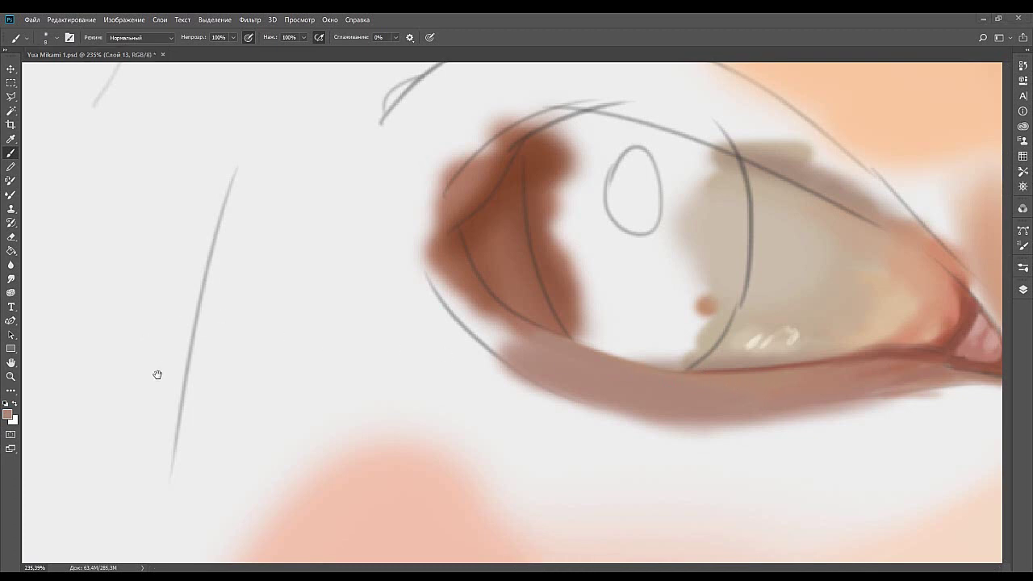
pyautogui.moveTo(472, 307)
pyautogui.mouseDown()
pyautogui.moveTo(688, 344)
pyautogui.moveTo(586, 343)
pyautogui.mouseUp()
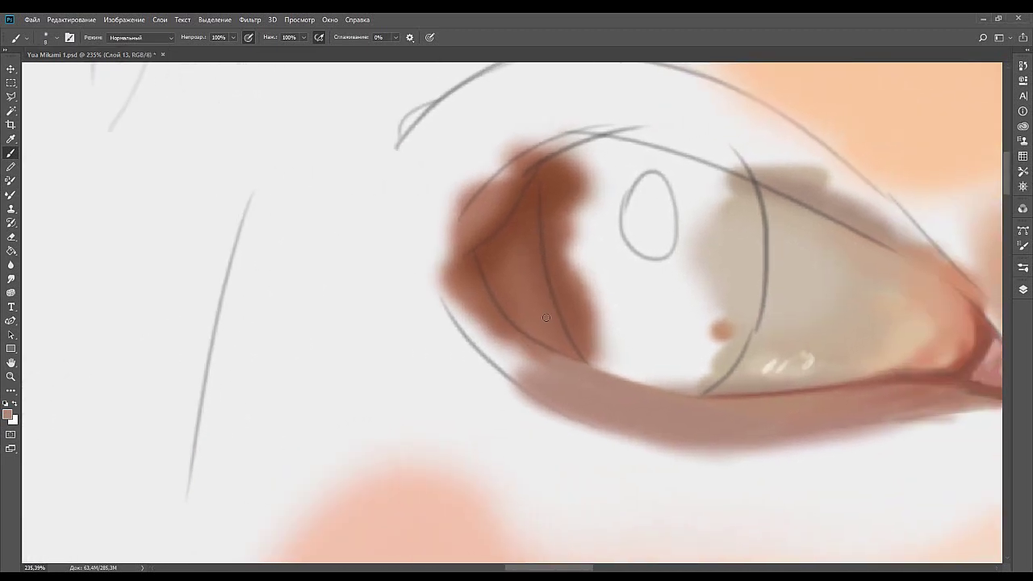
pyautogui.keyDown('alt'); pyautogui.click(54, 205); pyautogui.keyUp('alt')
pyautogui.moveTo(466, 230); pyautogui.dragTo(431, 251)
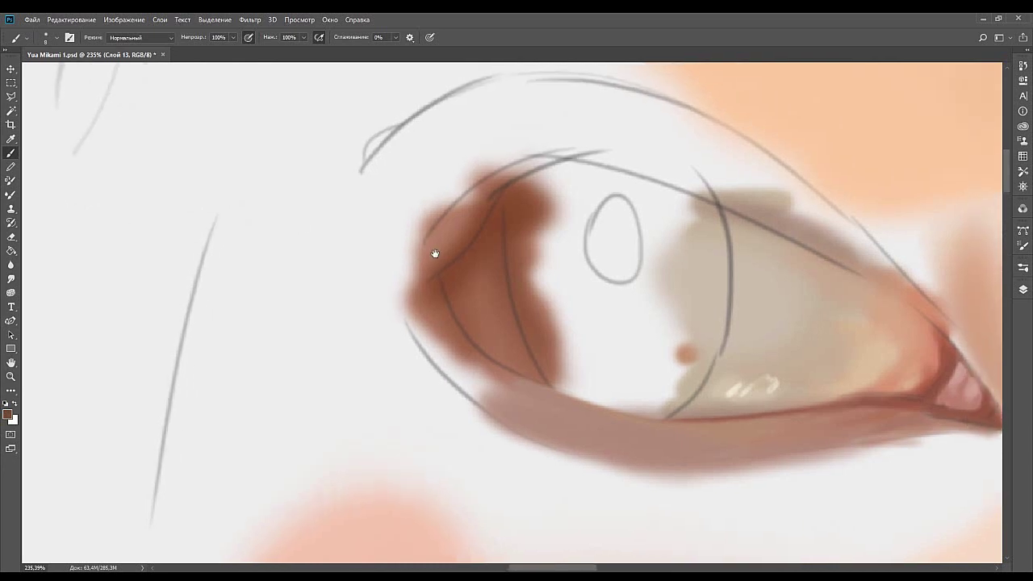
pyautogui.moveTo(436, 312); pyautogui.dragTo(464, 347)
pyautogui.hotkey('ctrl', 'z')
pyautogui.moveTo(446, 303); pyautogui.dragTo(486, 367)
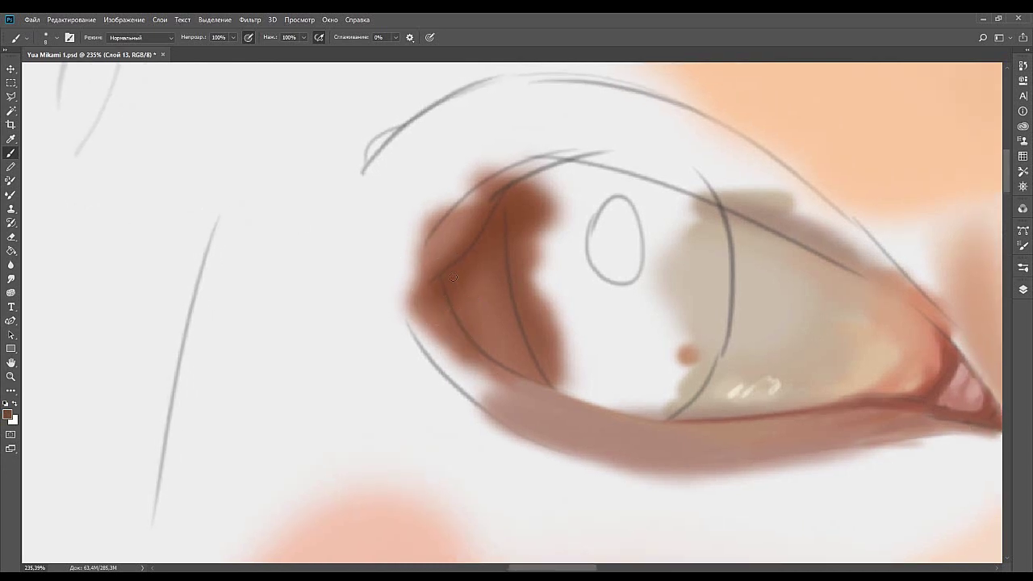
# Paint the lower rim at the outer corner in lighter brown and blend it into the lower lid.
pyautogui.keyDown('alt'); pyautogui.click(103, 268); pyautogui.keyUp('alt')
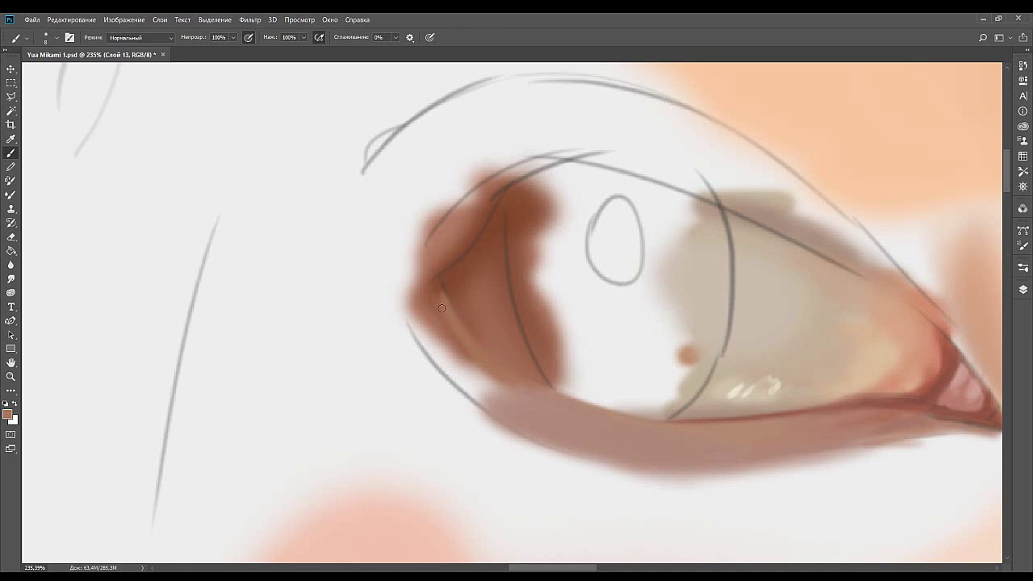
pyautogui.keyDown('alt'); pyautogui.click(462, 285); pyautogui.keyUp('alt')
pyautogui.keyDown('alt'); pyautogui.click(487, 355); pyautogui.keyUp('alt')
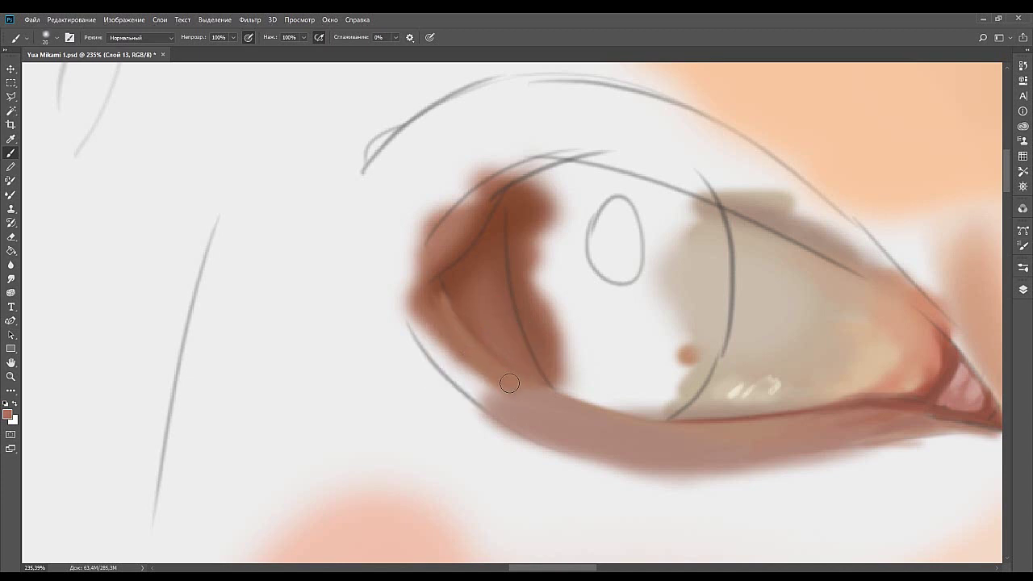
pyautogui.keyDown('alt'); pyautogui.click(586, 417); pyautogui.keyUp('alt')
# Extend the outer corner tip in dark reddish brown and carry brown tones down the outer edge of the lower lid.
pyautogui.keyDown('alt'); pyautogui.click(467, 322); pyautogui.keyUp('alt')
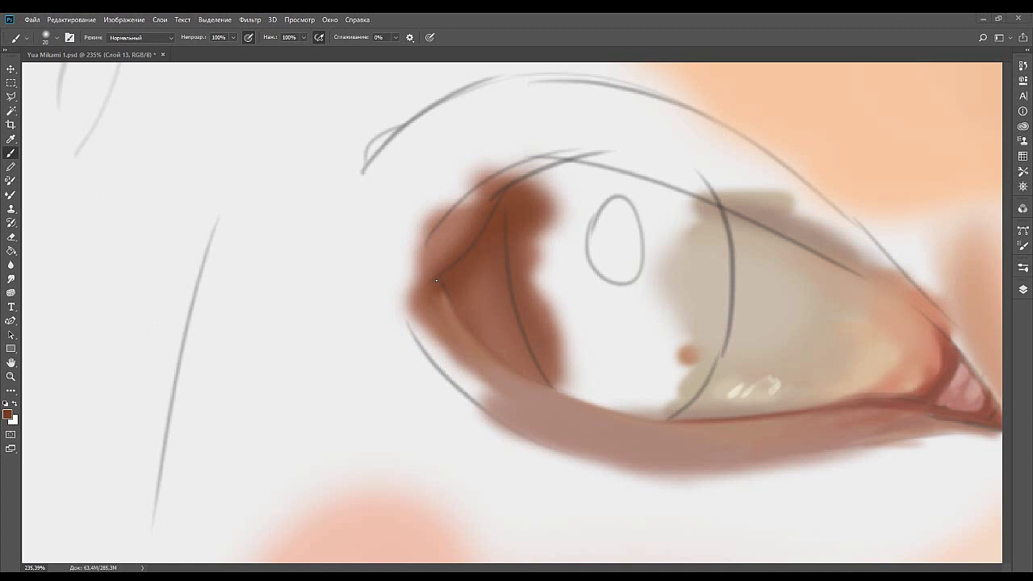
pyautogui.moveTo(436, 279); pyautogui.dragTo(389, 318)
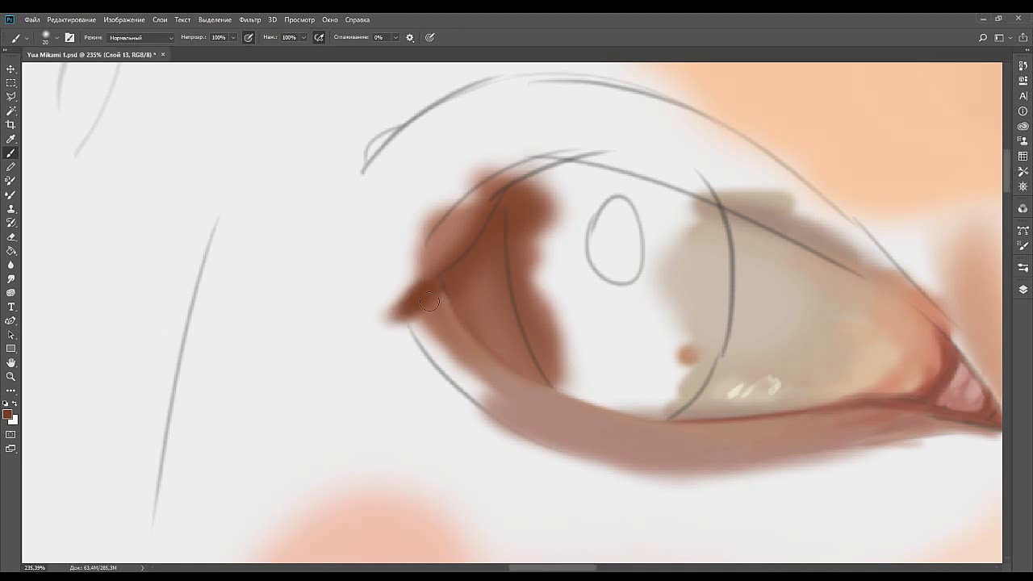
pyautogui.moveTo(418, 323)
pyautogui.mouseDown()
pyautogui.moveTo(509, 411)
pyautogui.moveTo(438, 348)
pyautogui.moveTo(428, 313)
pyautogui.moveTo(493, 404)
pyautogui.moveTo(447, 362)
pyautogui.moveTo(427, 326)
pyautogui.moveTo(529, 422)
pyautogui.moveTo(413, 324)
pyautogui.moveTo(513, 423)
pyautogui.mouseUp()
pyautogui.keyDown('alt'); pyautogui.click(514, 398); pyautogui.keyUp('alt')
pyautogui.moveTo(431, 326); pyautogui.dragTo(508, 411)
pyautogui.keyDown('alt'); pyautogui.click(418, 297); pyautogui.keyUp('alt')
pyautogui.moveTo(426, 321)
pyautogui.mouseDown()
pyautogui.moveTo(466, 363)
pyautogui.moveTo(446, 370)
pyautogui.moveTo(433, 322)
pyautogui.moveTo(528, 434)
pyautogui.moveTo(420, 330)
pyautogui.moveTo(511, 423)
pyautogui.mouseUp()
# Blend brown and muted pink tones across the outer part of the lower lid up to the corner tip.
pyautogui.keyDown('alt'); pyautogui.click(468, 370); pyautogui.keyUp('alt')
pyautogui.moveTo(465, 373)
pyautogui.mouseDown()
pyautogui.moveTo(500, 416)
pyautogui.moveTo(444, 355)
pyautogui.moveTo(489, 413)
pyautogui.mouseUp()
pyautogui.keyDown('alt'); pyautogui.click(553, 440); pyautogui.keyUp('alt')
pyautogui.keyDown('alt'); pyautogui.click(552, 453); pyautogui.keyUp('alt')
pyautogui.moveTo(427, 348)
pyautogui.mouseDown()
pyautogui.moveTo(474, 400)
pyautogui.moveTo(480, 368)
pyautogui.mouseUp()
pyautogui.moveTo(401, 302); pyautogui.dragTo(432, 313)
pyautogui.moveTo(436, 276); pyautogui.dragTo(467, 301)
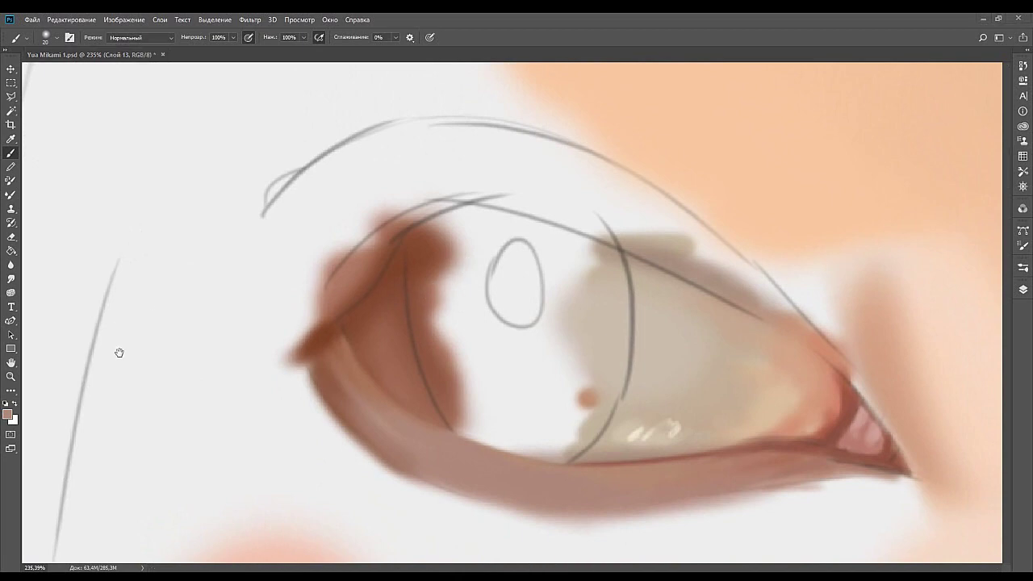
# Paint the upper lid rim at the outer corner in pinkish brown down to the corner tip and save the document.
pyautogui.keyDown('alt'); pyautogui.click(110, 214); pyautogui.keyUp('alt')
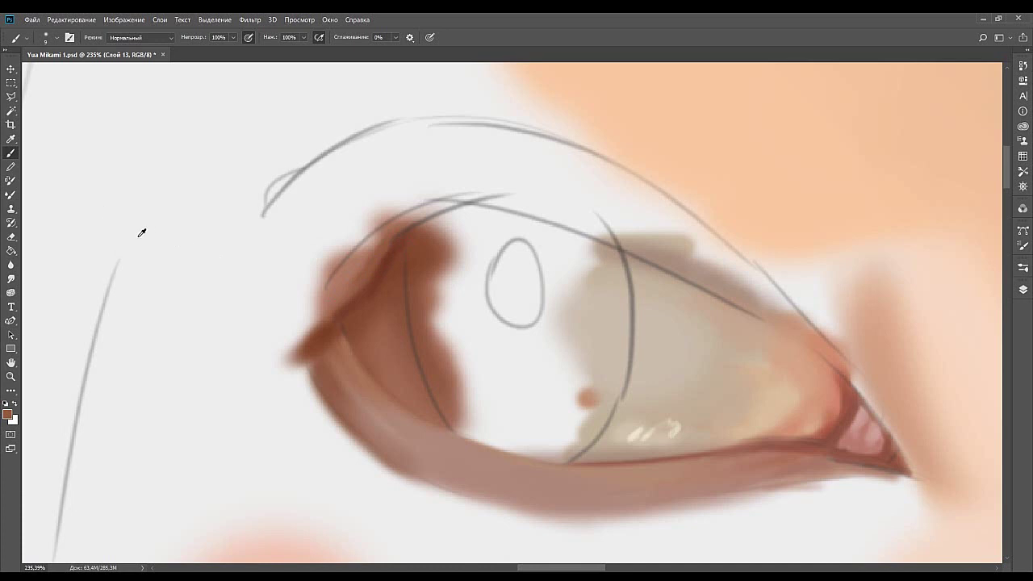
pyautogui.moveTo(363, 263); pyautogui.dragTo(346, 297)
pyautogui.moveTo(402, 228); pyautogui.dragTo(391, 244)
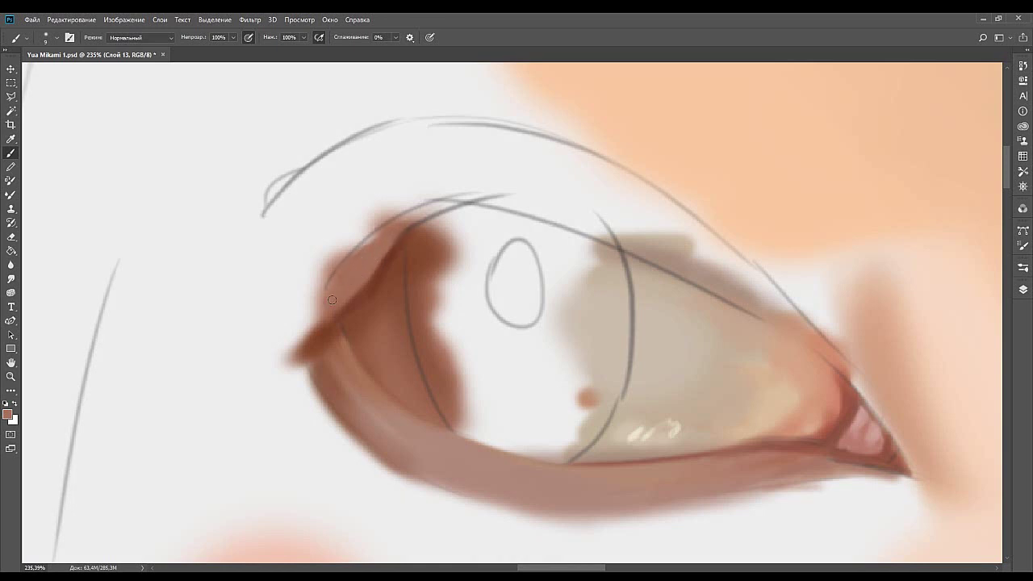
pyautogui.press(']')
pyautogui.press(']')
pyautogui.moveTo(321, 311)
pyautogui.mouseDown()
pyautogui.moveTo(294, 337)
pyautogui.moveTo(306, 334)
pyautogui.mouseUp()
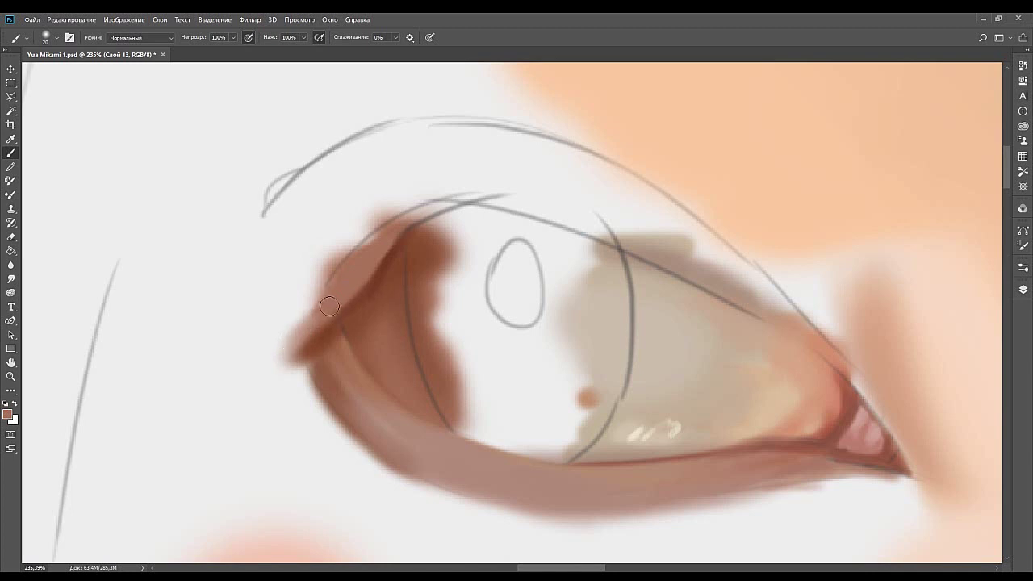
pyautogui.press('p')
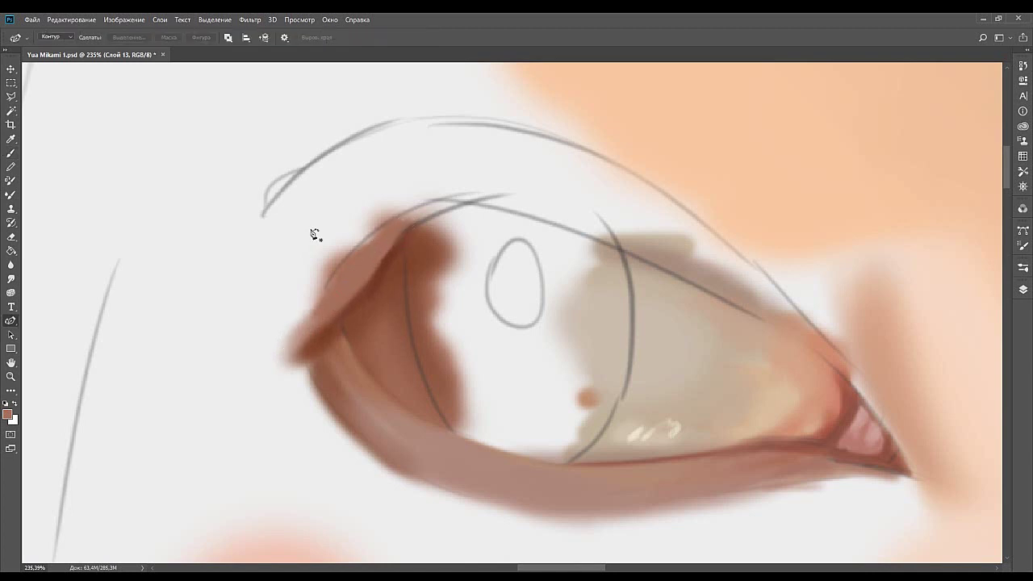
pyautogui.click(372, 238)
pyautogui.press('b')
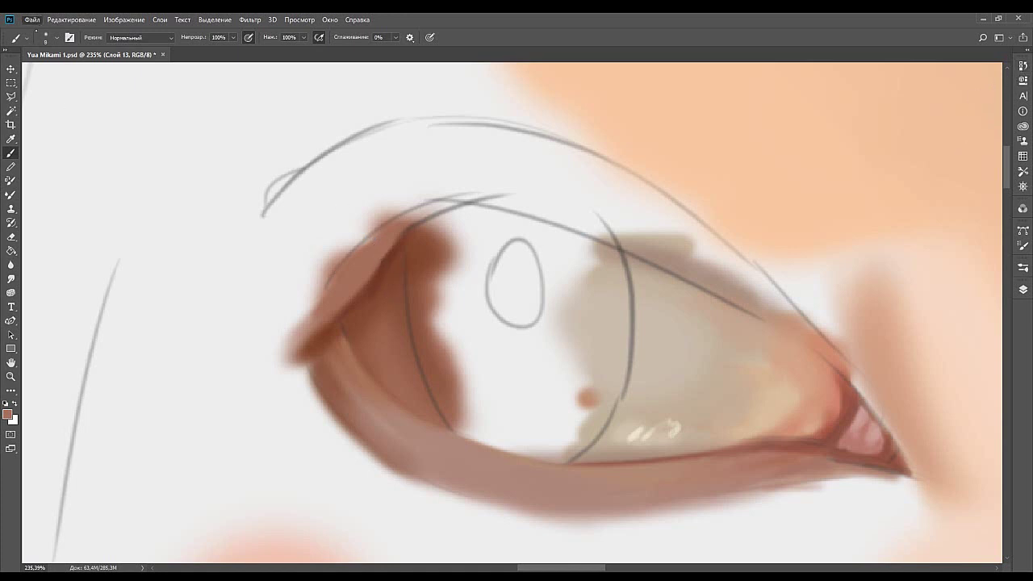
pyautogui.hotkey('ctrl', 's')
# Add a lighter orange-brown tone to the upper lid rim near the outer corner.
pyautogui.moveTo(402, 264)
pyautogui.mouseDown()
pyautogui.moveTo(447, 241)
pyautogui.moveTo(386, 266)
pyautogui.mouseUp()
pyautogui.keyDown('alt'); pyautogui.click(406, 251); pyautogui.keyUp('alt')
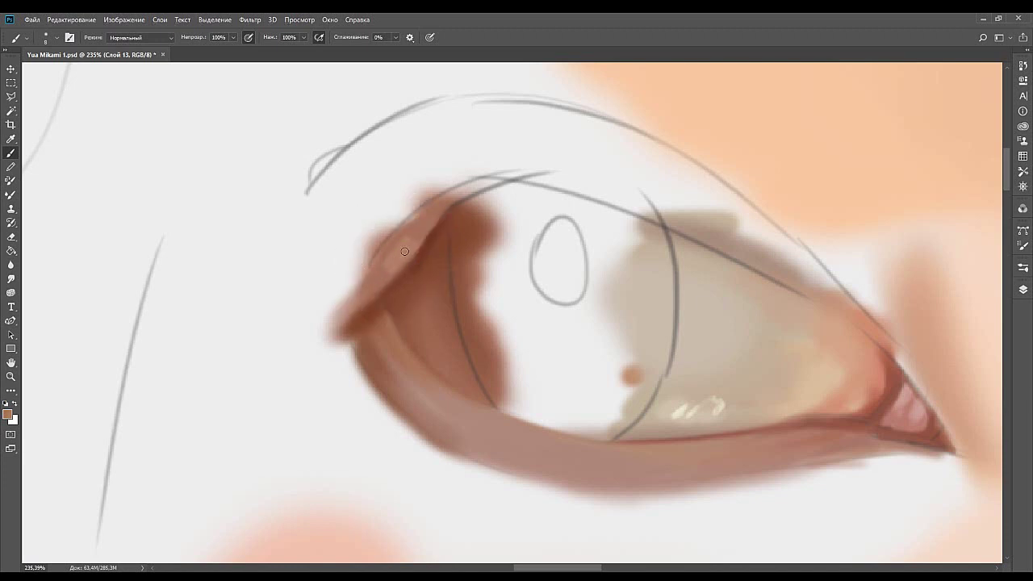
pyautogui.keyDown('alt'); pyautogui.click(378, 287); pyautogui.keyUp('alt')
# Define the underside of the upper lid rim at the outer corner with sampled dark red-brown shading.
pyautogui.keyDown('alt'); pyautogui.click(430, 251); pyautogui.keyUp('alt')
pyautogui.press(']')
pyautogui.press(']')
pyautogui.press(']')
pyautogui.press(']')
pyautogui.press(']')
pyautogui.moveTo(479, 219)
pyautogui.mouseDown()
pyautogui.moveTo(429, 254)
pyautogui.moveTo(461, 228)
pyautogui.mouseUp()
pyautogui.press('p')
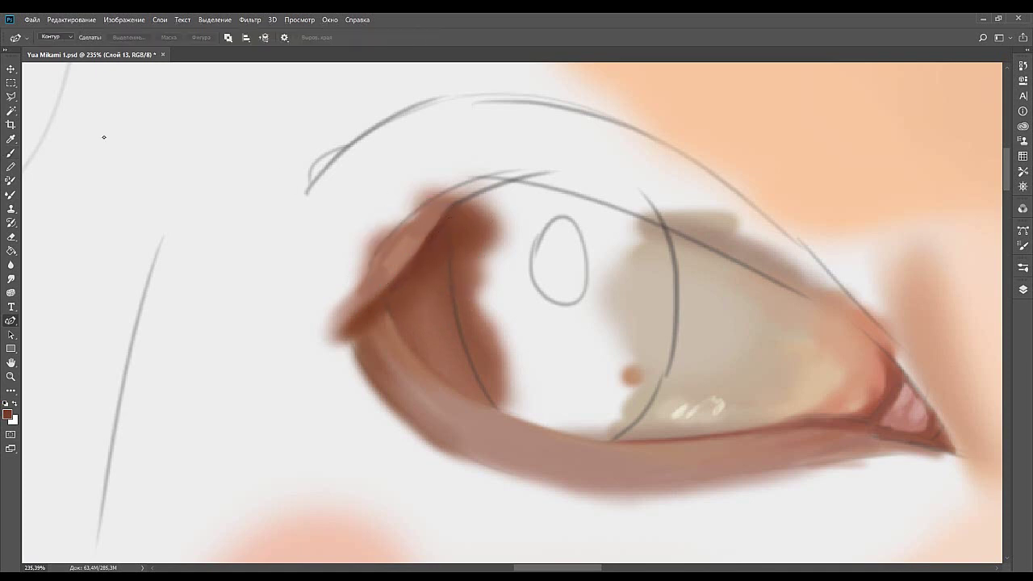
pyautogui.press('b')
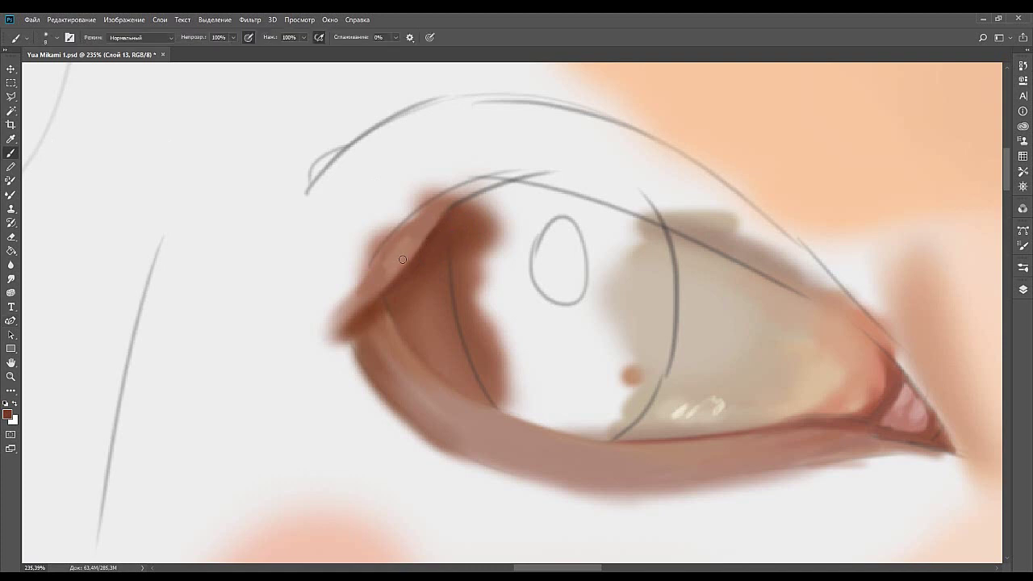
pyautogui.moveTo(406, 277); pyautogui.dragTo(397, 305)
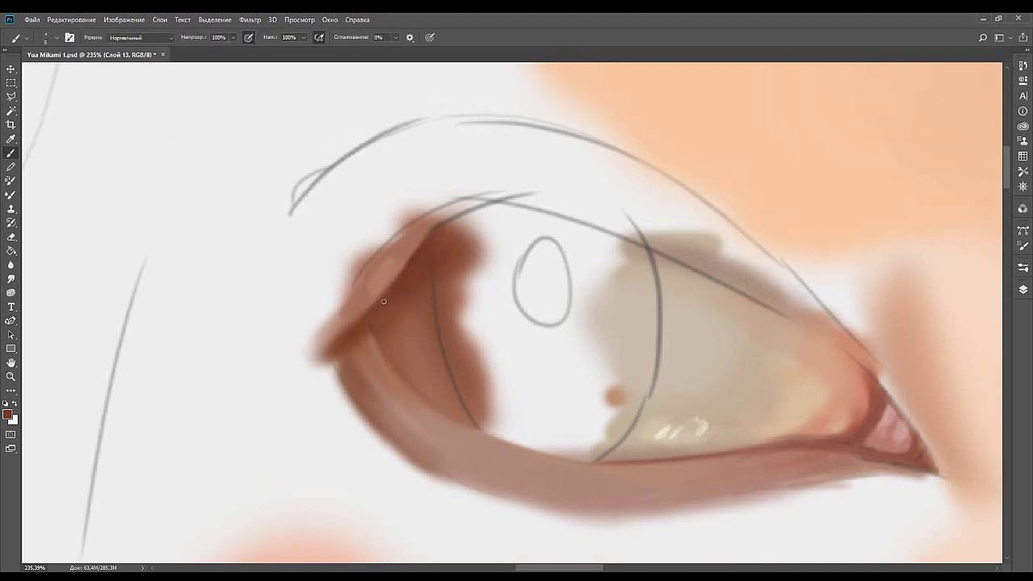
# Extend the upper lid rim in pinkish brown along the sketched line to above the iris with a 10 px brush.
pyautogui.keyDown('alt'); pyautogui.click(392, 257); pyautogui.keyUp('alt')
pyautogui.moveTo(446, 212)
pyautogui.mouseDown()
pyautogui.moveTo(408, 245)
pyautogui.moveTo(437, 226)
pyautogui.moveTo(464, 228)
pyautogui.mouseUp()
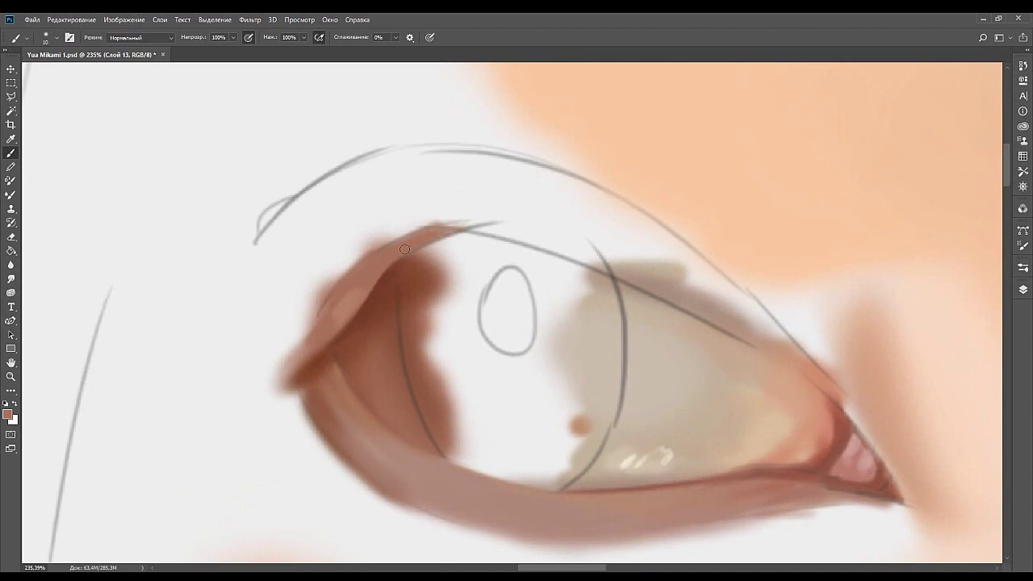
pyautogui.moveTo(402, 272); pyautogui.dragTo(360, 233)
pyautogui.moveTo(383, 307); pyautogui.dragTo(377, 255)
pyautogui.moveTo(482, 177); pyautogui.dragTo(379, 302)
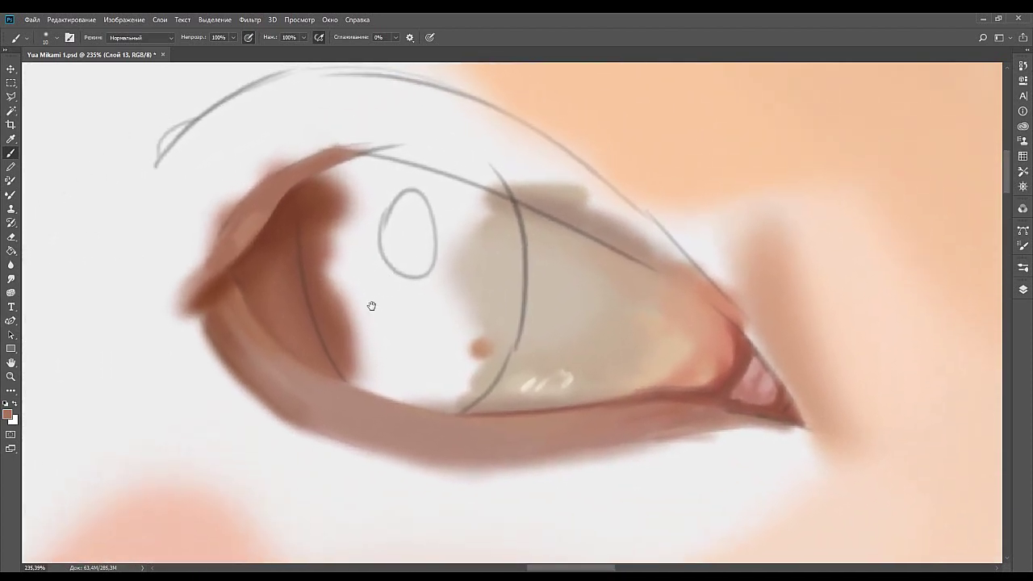
# Paint the outer side of the iris outline in very dark brown, from under the upper lid toward the lower lid.
pyautogui.keyDown('alt'); pyautogui.click(138, 224); pyautogui.keyUp('alt')
pyautogui.moveTo(351, 250)
pyautogui.mouseDown()
pyautogui.moveTo(374, 242)
pyautogui.moveTo(334, 233)
pyautogui.moveTo(327, 257)
pyautogui.moveTo(326, 184)
pyautogui.moveTo(333, 292)
pyautogui.mouseUp()
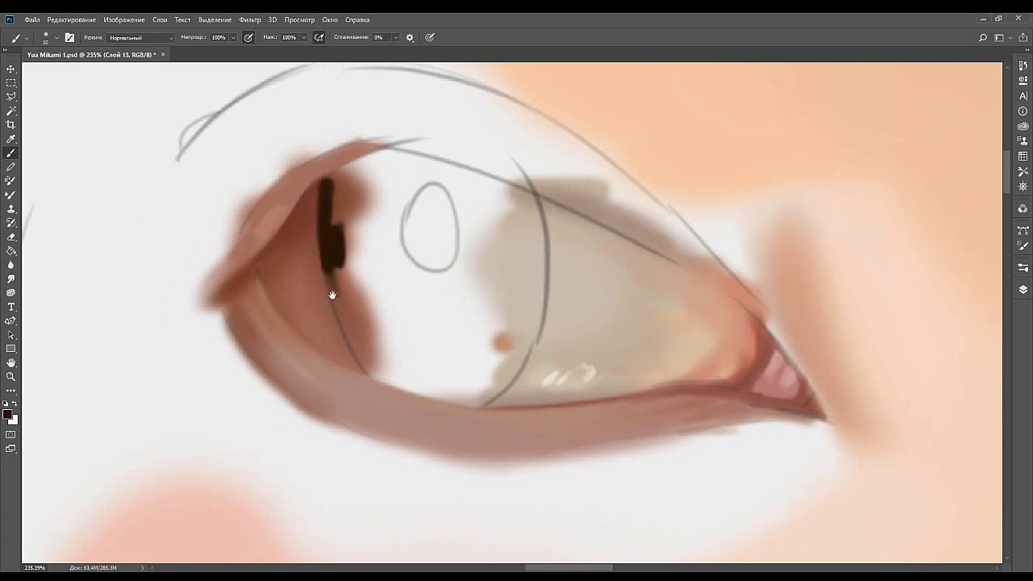
pyautogui.moveTo(370, 353); pyautogui.dragTo(332, 266)
pyautogui.moveTo(299, 187)
pyautogui.mouseDown()
pyautogui.moveTo(317, 230)
pyautogui.moveTo(382, 289)
pyautogui.mouseUp()
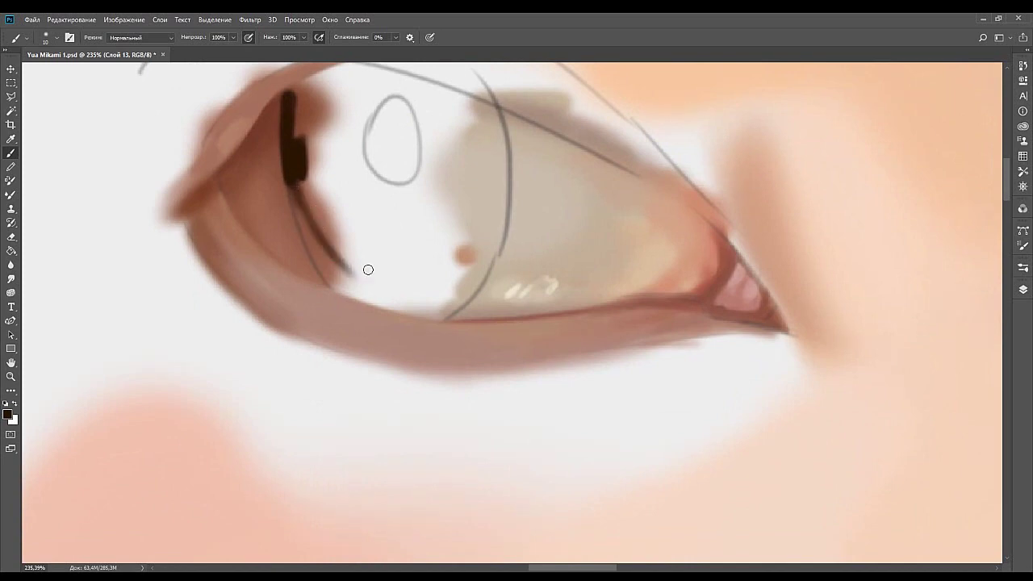
pyautogui.moveTo(299, 182); pyautogui.dragTo(345, 274)
pyautogui.moveTo(404, 231); pyautogui.dragTo(375, 314)
pyautogui.moveTo(320, 261)
pyautogui.mouseDown()
pyautogui.moveTo(295, 283)
pyautogui.moveTo(281, 291)
pyautogui.moveTo(266, 284)
pyautogui.moveTo(275, 305)
pyautogui.moveTo(290, 309)
pyautogui.moveTo(273, 269)
pyautogui.moveTo(272, 288)
pyautogui.moveTo(265, 229)
pyautogui.moveTo(275, 205)
pyautogui.moveTo(310, 185)
pyautogui.moveTo(267, 208)
pyautogui.moveTo(309, 188)
pyautogui.mouseUp()
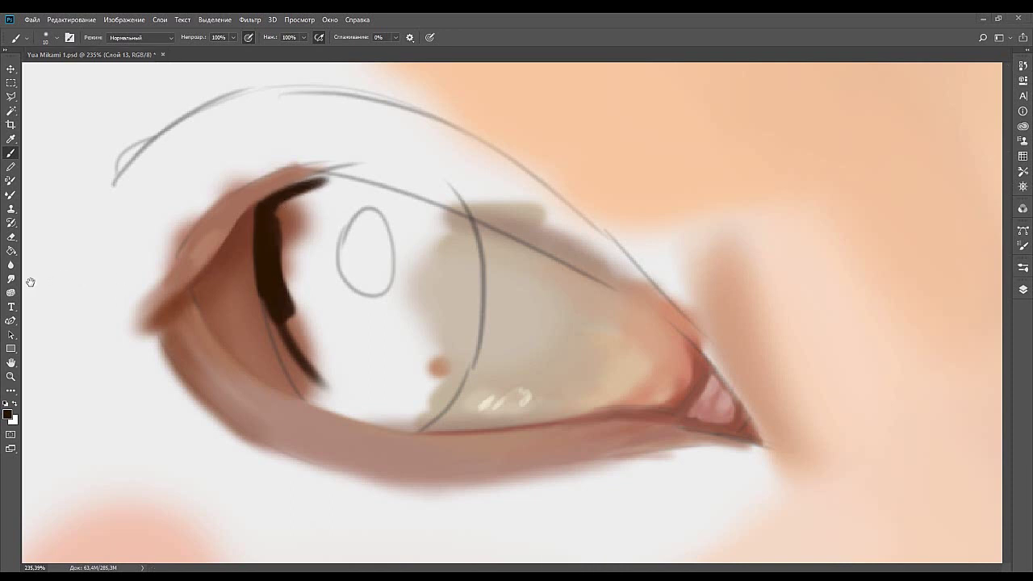
# Fill the sketched pupil oval with near-black.
pyautogui.moveTo(395, 228)
pyautogui.mouseDown()
pyautogui.moveTo(410, 259)
pyautogui.moveTo(444, 249)
pyautogui.moveTo(458, 205)
pyautogui.moveTo(500, 213)
pyautogui.mouseUp()
pyautogui.moveTo(425, 192); pyautogui.dragTo(529, 224)
pyautogui.moveTo(458, 235)
pyautogui.mouseDown()
pyautogui.moveTo(476, 270)
pyautogui.moveTo(455, 256)
pyautogui.moveTo(465, 287)
pyautogui.moveTo(462, 235)
pyautogui.moveTo(465, 283)
pyautogui.moveTo(458, 251)
pyautogui.moveTo(482, 267)
pyautogui.moveTo(489, 289)
pyautogui.moveTo(500, 279)
pyautogui.moveTo(472, 276)
pyautogui.moveTo(482, 263)
pyautogui.moveTo(471, 256)
pyautogui.moveTo(482, 278)
pyautogui.moveTo(489, 262)
pyautogui.moveTo(473, 234)
pyautogui.moveTo(470, 267)
pyautogui.moveTo(490, 250)
pyautogui.moveTo(485, 218)
pyautogui.moveTo(480, 275)
pyautogui.mouseUp()
pyautogui.press(']')
pyautogui.press(']')
pyautogui.press(']')
# Paint the top edge of the iris in dark brown along the upper lid line with a smaller brush.
pyautogui.press('[')
pyautogui.press('[')
pyautogui.press('[')
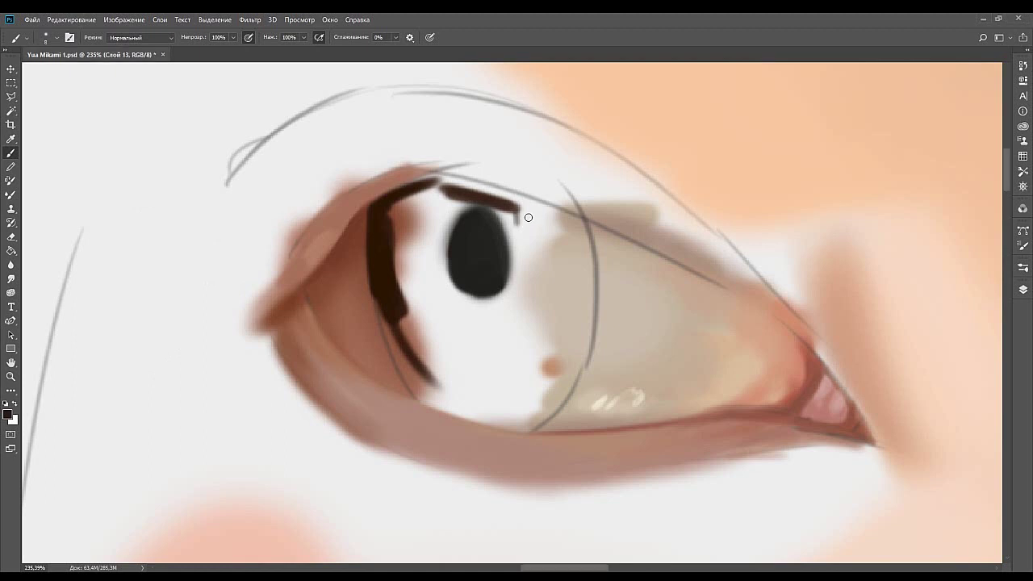
pyautogui.moveTo(448, 186); pyautogui.dragTo(513, 203)
pyautogui.keyDown('alt'); pyautogui.click(448, 189); pyautogui.keyUp('alt')
pyautogui.moveTo(449, 182)
pyautogui.mouseDown()
pyautogui.moveTo(507, 203)
pyautogui.moveTo(433, 183)
pyautogui.moveTo(486, 189)
pyautogui.moveTo(458, 186)
pyautogui.moveTo(567, 226)
pyautogui.moveTo(467, 184)
pyautogui.moveTo(534, 211)
pyautogui.moveTo(484, 185)
pyautogui.moveTo(464, 189)
pyautogui.moveTo(527, 203)
pyautogui.moveTo(387, 205)
pyautogui.moveTo(457, 197)
pyautogui.moveTo(413, 195)
pyautogui.mouseUp()
pyautogui.moveTo(510, 193); pyautogui.dragTo(542, 198)
# Paint the inner side of the iris outline in dark brown, joining it to the upper lid line.
pyautogui.moveTo(536, 252); pyautogui.dragTo(465, 210)
pyautogui.moveTo(495, 246)
pyautogui.mouseDown()
pyautogui.moveTo(479, 235)
pyautogui.moveTo(449, 266)
pyautogui.mouseUp()
pyautogui.moveTo(470, 311)
pyautogui.mouseDown()
pyautogui.moveTo(472, 301)
pyautogui.moveTo(468, 337)
pyautogui.mouseUp()
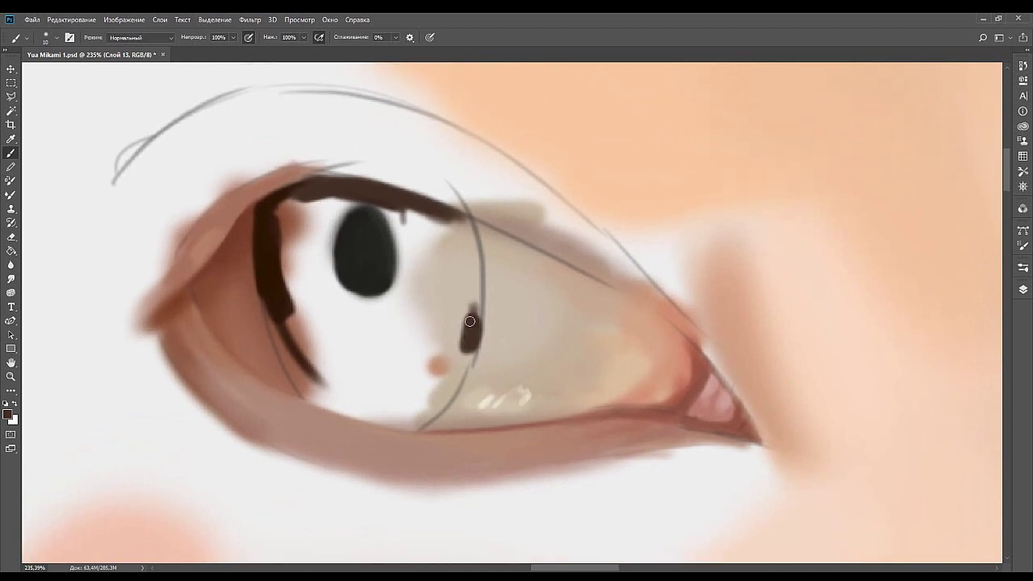
pyautogui.moveTo(475, 288); pyautogui.dragTo(472, 341)
pyautogui.moveTo(477, 269)
pyautogui.mouseDown()
pyautogui.moveTo(477, 337)
pyautogui.moveTo(460, 206)
pyautogui.moveTo(480, 282)
pyautogui.moveTo(468, 222)
pyautogui.moveTo(473, 297)
pyautogui.mouseUp()
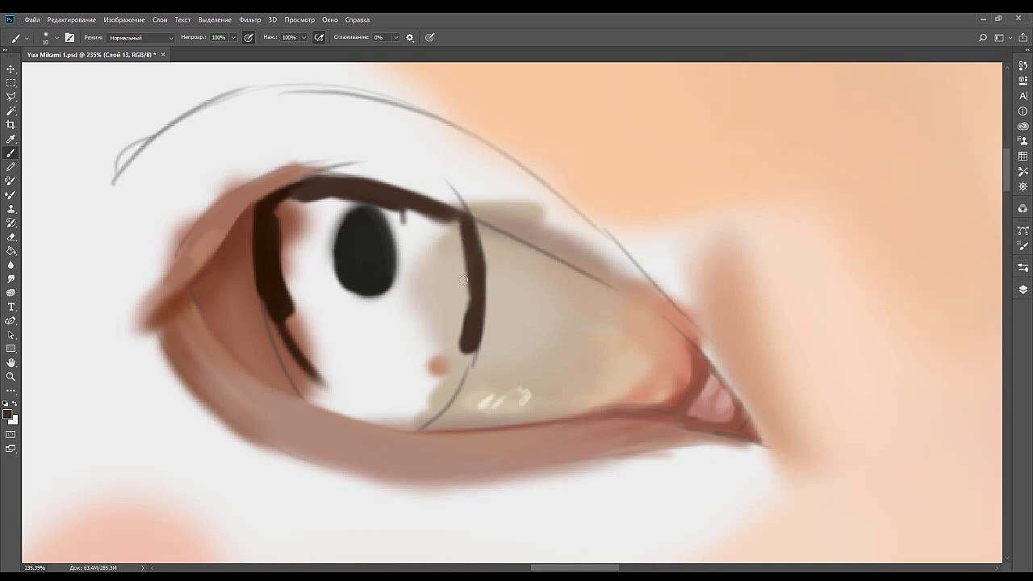
pyautogui.moveTo(465, 228)
pyautogui.mouseDown()
pyautogui.moveTo(478, 297)
pyautogui.moveTo(469, 215)
pyautogui.moveTo(475, 314)
pyautogui.moveTo(451, 220)
pyautogui.mouseUp()
# Fill the upper inner part of the iris beside the outline with soft dark brown.
pyautogui.press(']')
pyautogui.press(']')
pyautogui.press(']')
pyautogui.moveTo(472, 296)
pyautogui.mouseDown()
pyautogui.moveTo(436, 215)
pyautogui.moveTo(432, 241)
pyautogui.moveTo(447, 229)
pyautogui.moveTo(469, 312)
pyautogui.moveTo(440, 234)
pyautogui.moveTo(461, 233)
pyautogui.moveTo(445, 297)
pyautogui.moveTo(458, 271)
pyautogui.mouseUp()
pyautogui.moveTo(427, 200)
pyautogui.mouseDown()
pyautogui.moveTo(456, 280)
pyautogui.moveTo(432, 216)
pyautogui.moveTo(448, 300)
pyautogui.mouseUp()
pyautogui.press('[')
pyautogui.press('[')
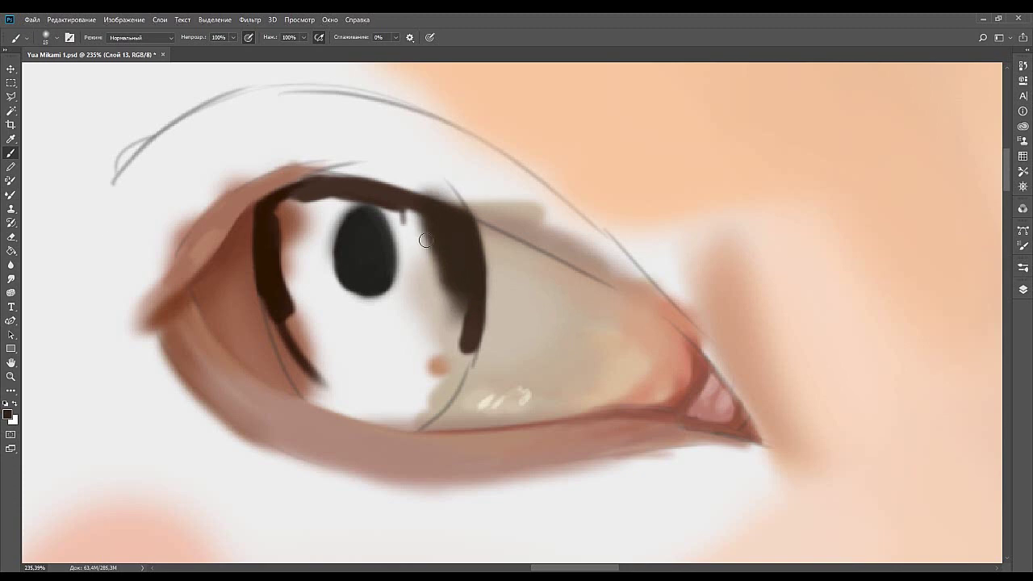
pyautogui.moveTo(448, 300)
pyautogui.mouseDown()
pyautogui.moveTo(453, 327)
pyautogui.moveTo(445, 276)
pyautogui.moveTo(458, 331)
pyautogui.moveTo(438, 295)
pyautogui.moveTo(463, 307)
pyautogui.moveTo(504, 267)
pyautogui.moveTo(529, 264)
pyautogui.mouseUp()
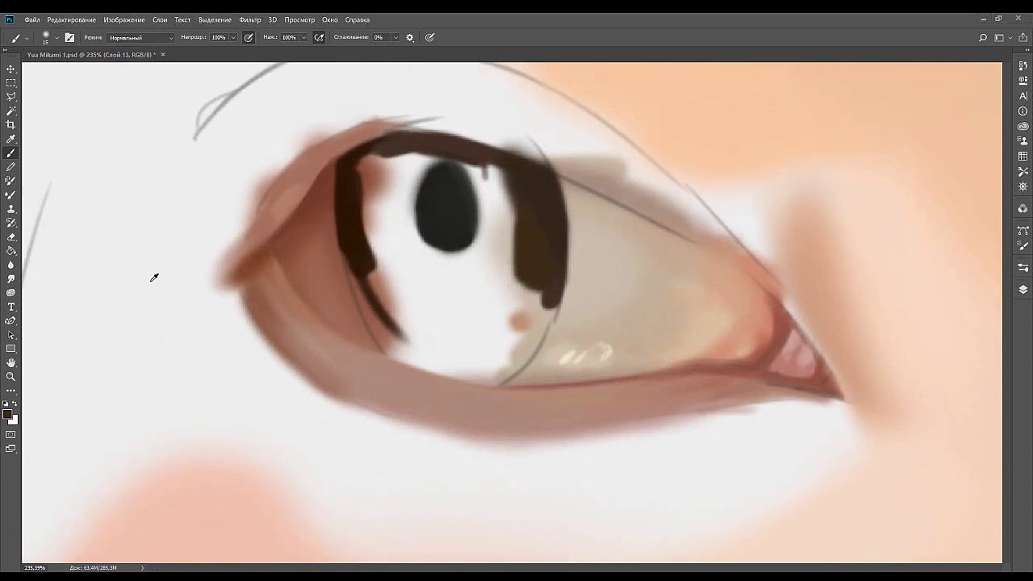
# Block in brown patches on the outer half of the iris and below the pupil with a 25 px brush.
pyautogui.moveTo(469, 294)
pyautogui.mouseDown()
pyautogui.moveTo(490, 271)
pyautogui.moveTo(451, 256)
pyautogui.moveTo(428, 290)
pyautogui.mouseUp()
pyautogui.moveTo(452, 242)
pyautogui.mouseDown()
pyautogui.moveTo(419, 302)
pyautogui.moveTo(397, 282)
pyautogui.moveTo(429, 299)
pyautogui.moveTo(417, 282)
pyautogui.moveTo(387, 282)
pyautogui.moveTo(396, 254)
pyautogui.moveTo(377, 275)
pyautogui.moveTo(403, 256)
pyautogui.moveTo(376, 240)
pyautogui.moveTo(388, 260)
pyautogui.moveTo(363, 258)
pyautogui.moveTo(373, 293)
pyautogui.moveTo(374, 261)
pyautogui.moveTo(392, 282)
pyautogui.mouseUp()
pyautogui.hotkey('ctrl', 'z')
pyautogui.moveTo(407, 224)
pyautogui.mouseDown()
pyautogui.moveTo(368, 224)
pyautogui.moveTo(389, 223)
pyautogui.mouseUp()
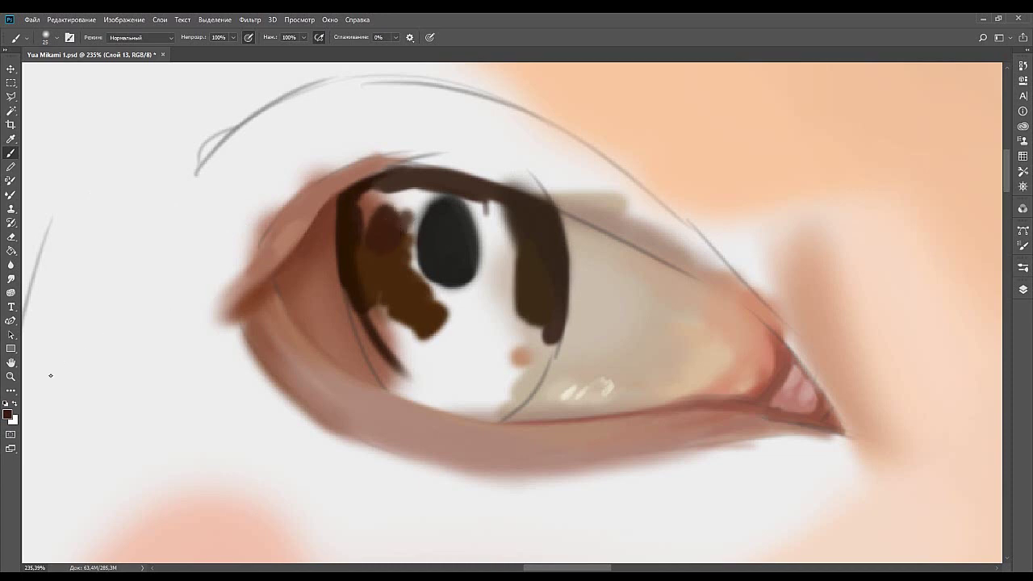
# Fill the upper outer part of the iris with reddish brown and blend it with darker tones toward the outline.
pyautogui.press('i')
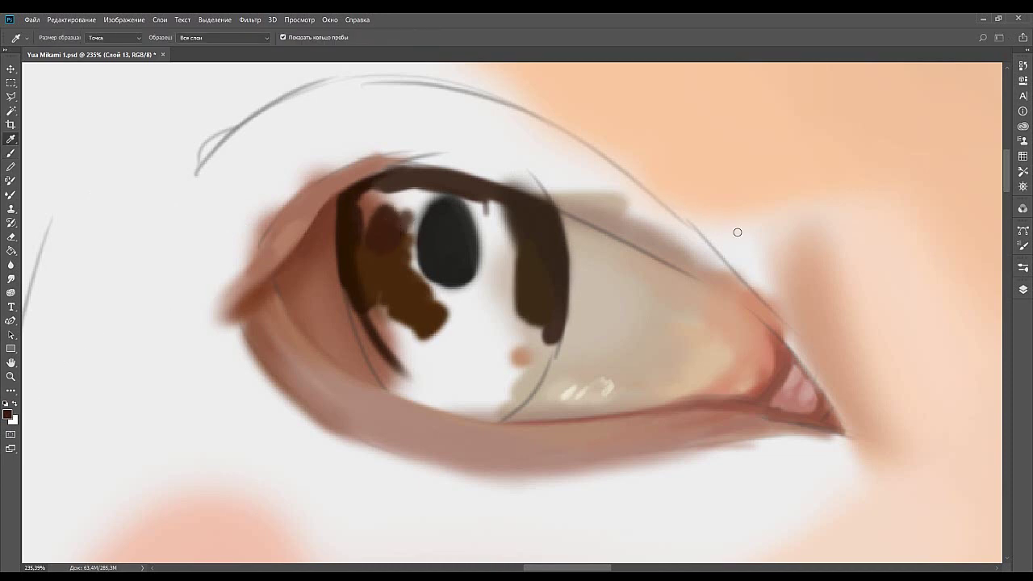
pyautogui.press('b')
pyautogui.moveTo(380, 224)
pyautogui.mouseDown()
pyautogui.moveTo(373, 296)
pyautogui.moveTo(369, 226)
pyautogui.moveTo(392, 202)
pyautogui.moveTo(384, 197)
pyautogui.moveTo(395, 218)
pyautogui.moveTo(406, 202)
pyautogui.moveTo(396, 224)
pyautogui.moveTo(406, 234)
pyautogui.moveTo(368, 253)
pyautogui.moveTo(374, 234)
pyautogui.mouseUp()
pyautogui.keyDown('alt'); pyautogui.click(347, 233); pyautogui.keyUp('alt')
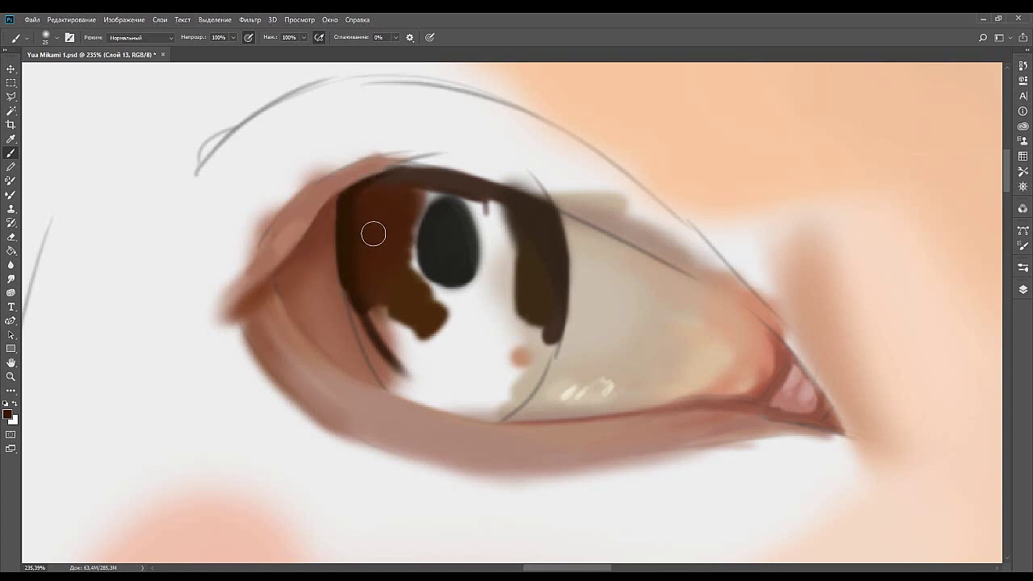
pyautogui.press('[')
pyautogui.press(']')
pyautogui.press(']')
pyautogui.keyDown('alt'); pyautogui.click(391, 224); pyautogui.keyUp('alt')
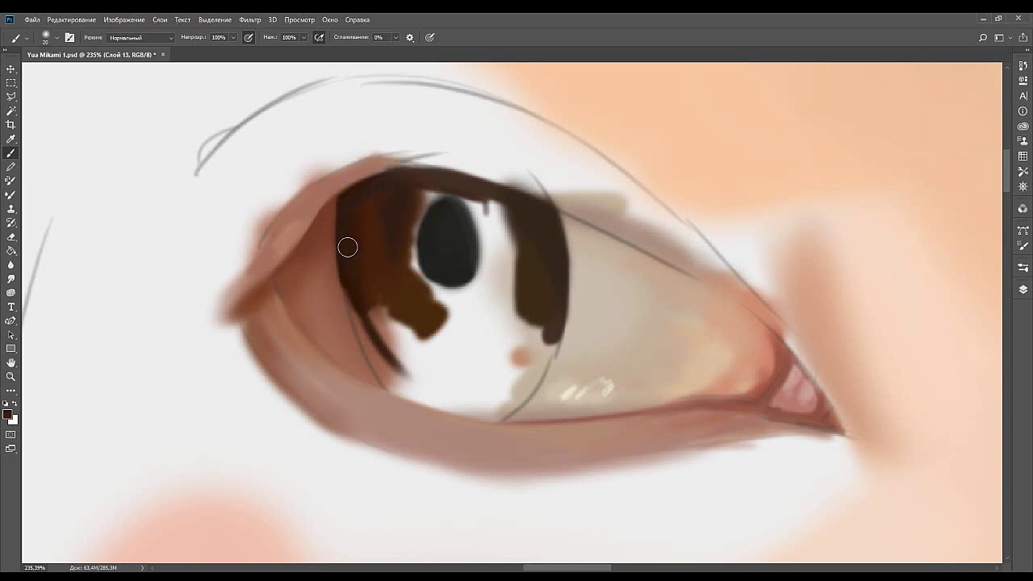
# Extend the brown iris colour down the lower outer side toward the lower lid.
pyautogui.keyDown('alt'); pyautogui.click(376, 226); pyautogui.keyUp('alt')
pyautogui.moveTo(432, 311)
pyautogui.mouseDown()
pyautogui.moveTo(369, 258)
pyautogui.moveTo(339, 269)
pyautogui.moveTo(355, 307)
pyautogui.moveTo(306, 250)
pyautogui.moveTo(322, 261)
pyautogui.mouseUp()
pyautogui.moveTo(395, 330)
pyautogui.mouseDown()
pyautogui.moveTo(316, 264)
pyautogui.moveTo(430, 332)
pyautogui.moveTo(344, 303)
pyautogui.moveTo(410, 327)
pyautogui.mouseUp()
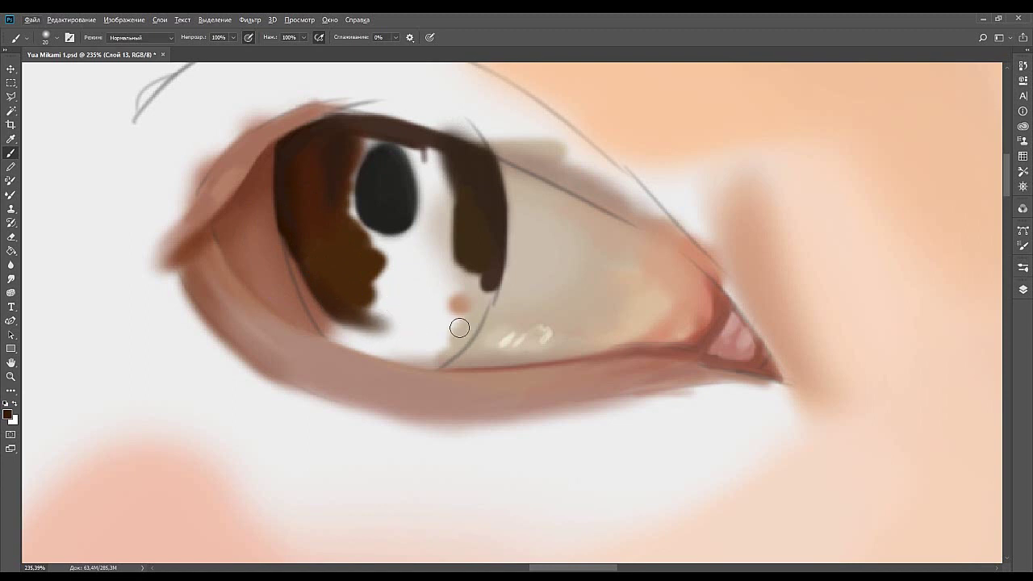
# Outline the lower inner edge of the iris down to the lower lid in dark brown with a 10 px brush.
pyautogui.press('[')
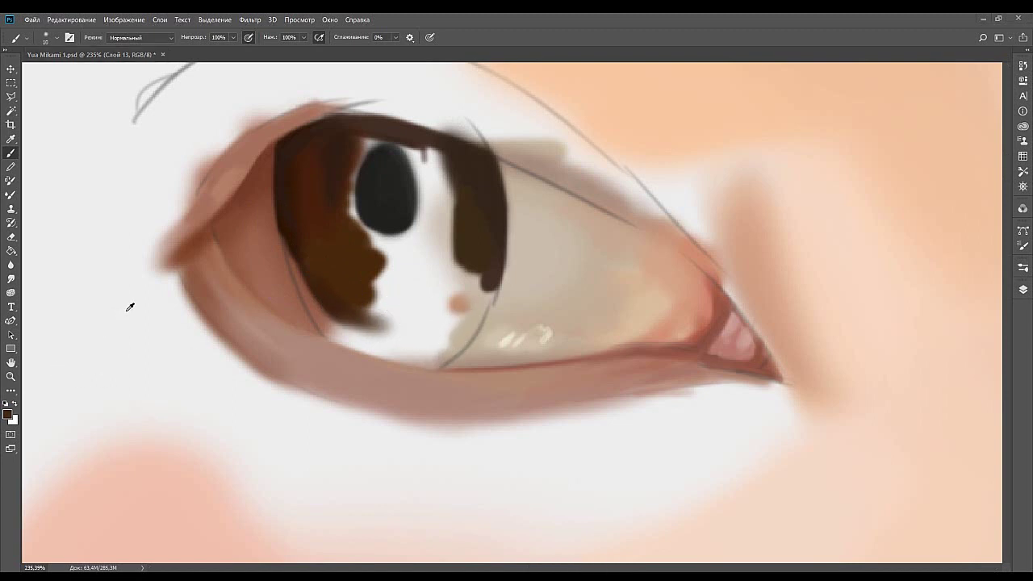
pyautogui.moveTo(438, 363)
pyautogui.mouseDown()
pyautogui.moveTo(484, 311)
pyautogui.moveTo(468, 338)
pyautogui.mouseUp()
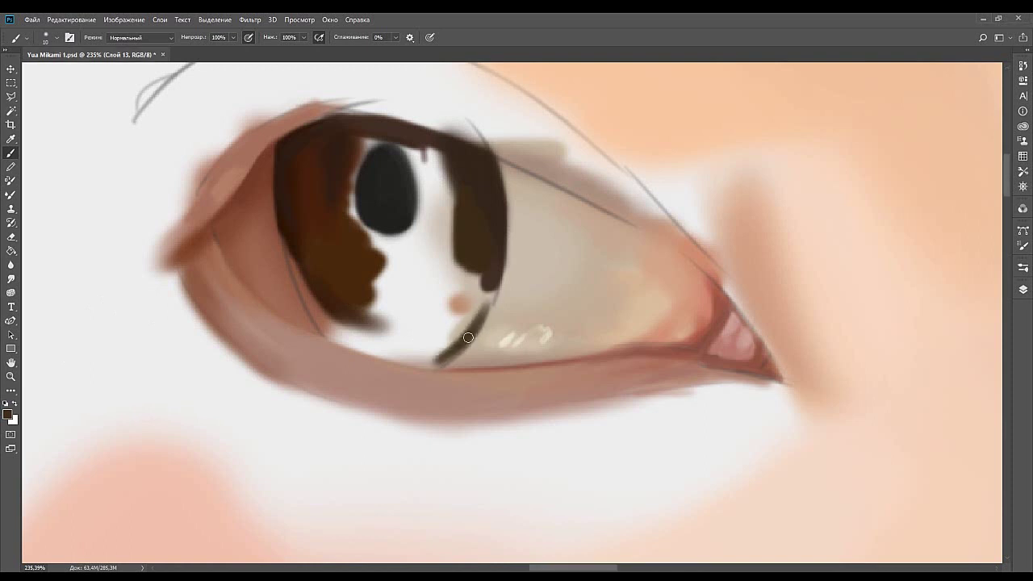
pyautogui.moveTo(493, 287)
pyautogui.mouseDown()
pyautogui.moveTo(469, 296)
pyautogui.moveTo(461, 318)
pyautogui.moveTo(467, 292)
pyautogui.moveTo(462, 312)
pyautogui.moveTo(457, 296)
pyautogui.moveTo(473, 287)
pyautogui.moveTo(455, 292)
pyautogui.moveTo(458, 267)
pyautogui.moveTo(483, 278)
pyautogui.moveTo(489, 270)
pyautogui.moveTo(478, 283)
pyautogui.moveTo(408, 293)
pyautogui.moveTo(469, 280)
pyautogui.moveTo(430, 298)
pyautogui.moveTo(376, 305)
pyautogui.moveTo(431, 263)
pyautogui.moveTo(398, 271)
pyautogui.moveTo(424, 254)
pyautogui.moveTo(378, 260)
pyautogui.moveTo(405, 284)
pyautogui.moveTo(441, 292)
pyautogui.moveTo(408, 271)
pyautogui.moveTo(377, 299)
pyautogui.moveTo(347, 279)
pyautogui.mouseUp()
# Fill the area below the pupil with brown and reddish brown using a 25 px brush, joining both halves of the iris.
pyautogui.press(']')
pyautogui.press(']')
pyautogui.keyDown('alt'); pyautogui.click(470, 293); pyautogui.keyUp('alt')
pyautogui.keyDown('alt'); pyautogui.click(483, 271); pyautogui.keyUp('alt')
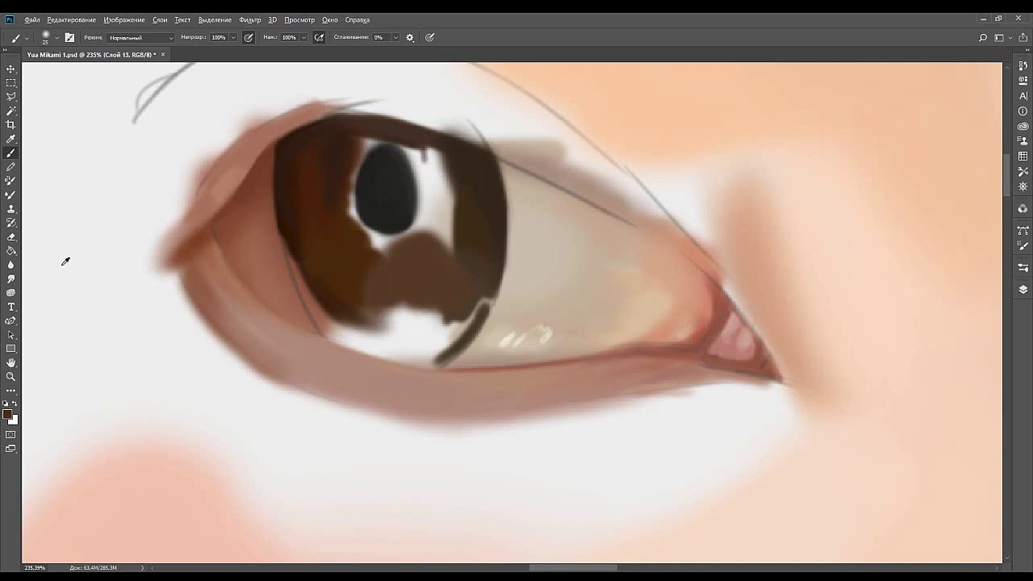
pyautogui.moveTo(369, 316)
pyautogui.mouseDown()
pyautogui.moveTo(377, 277)
pyautogui.moveTo(401, 292)
pyautogui.moveTo(383, 266)
pyautogui.moveTo(383, 295)
pyautogui.moveTo(389, 278)
pyautogui.moveTo(401, 326)
pyautogui.moveTo(407, 300)
pyautogui.moveTo(397, 305)
pyautogui.moveTo(392, 318)
pyautogui.moveTo(455, 300)
pyautogui.moveTo(429, 301)
pyautogui.moveTo(441, 314)
pyautogui.moveTo(408, 315)
pyautogui.moveTo(381, 302)
pyautogui.moveTo(390, 325)
pyautogui.moveTo(404, 336)
pyautogui.moveTo(431, 327)
pyautogui.mouseUp()
# Blend sampled brown tones below the pupil and across the inner half of the iris, narrowing the white gap around the pupil.
pyautogui.press('space')
pyautogui.moveTo(424, 242)
pyautogui.mouseDown()
pyautogui.moveTo(435, 287)
pyautogui.moveTo(483, 269)
pyautogui.moveTo(455, 309)
pyautogui.moveTo(468, 233)
pyautogui.moveTo(452, 313)
pyautogui.moveTo(438, 315)
pyautogui.moveTo(459, 287)
pyautogui.moveTo(434, 340)
pyautogui.mouseUp()
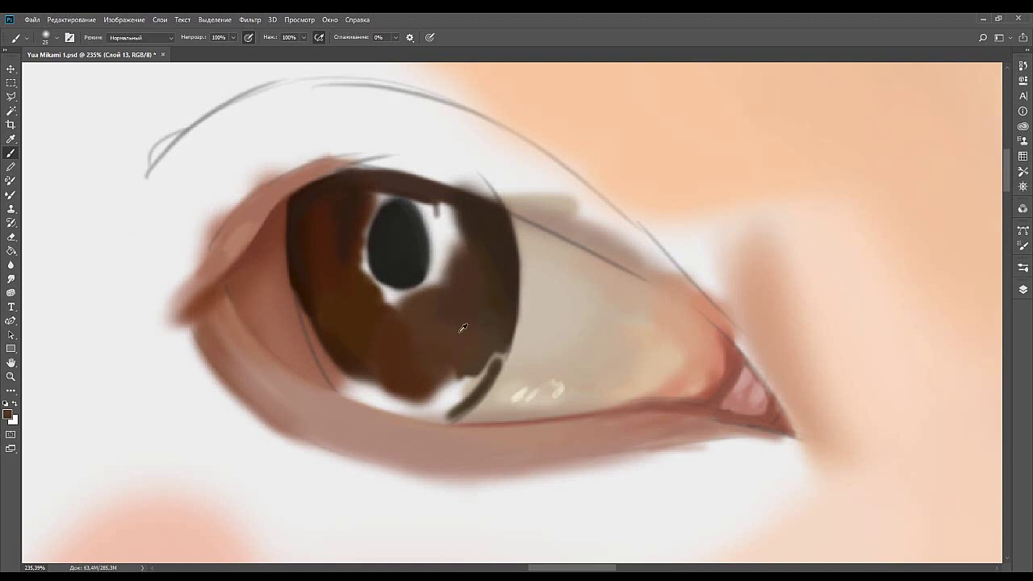
pyautogui.keyDown('alt'); pyautogui.click(447, 295); pyautogui.keyUp('alt')
pyautogui.moveTo(437, 295); pyautogui.dragTo(410, 299)
pyautogui.keyDown('alt'); pyautogui.click(347, 303); pyautogui.keyUp('alt')
pyautogui.moveTo(443, 283); pyautogui.dragTo(425, 288)
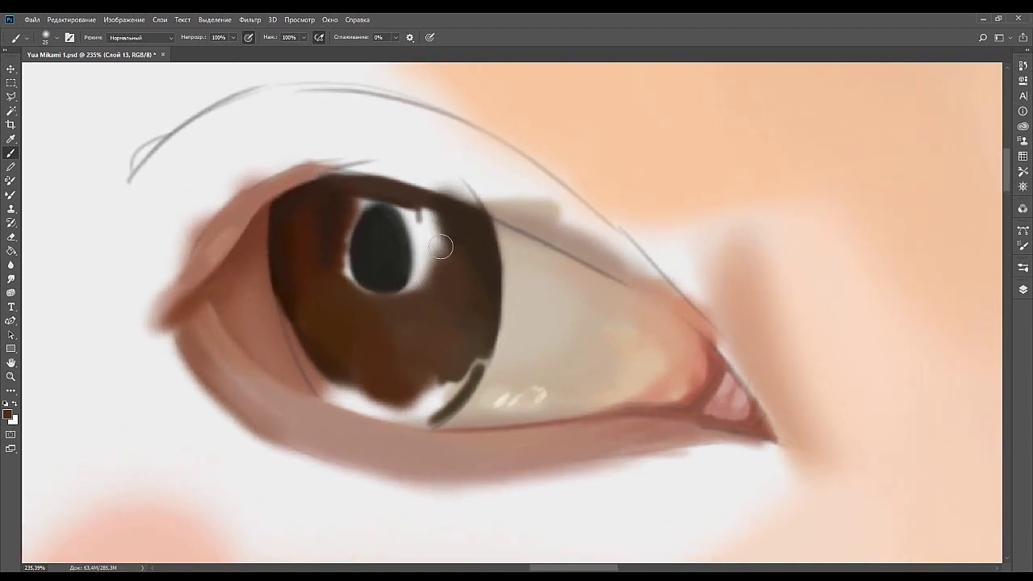
pyautogui.moveTo(448, 247)
pyautogui.mouseDown()
pyautogui.moveTo(421, 293)
pyautogui.moveTo(452, 295)
pyautogui.moveTo(433, 263)
pyautogui.moveTo(412, 297)
pyautogui.moveTo(422, 276)
pyautogui.moveTo(492, 223)
pyautogui.mouseUp()
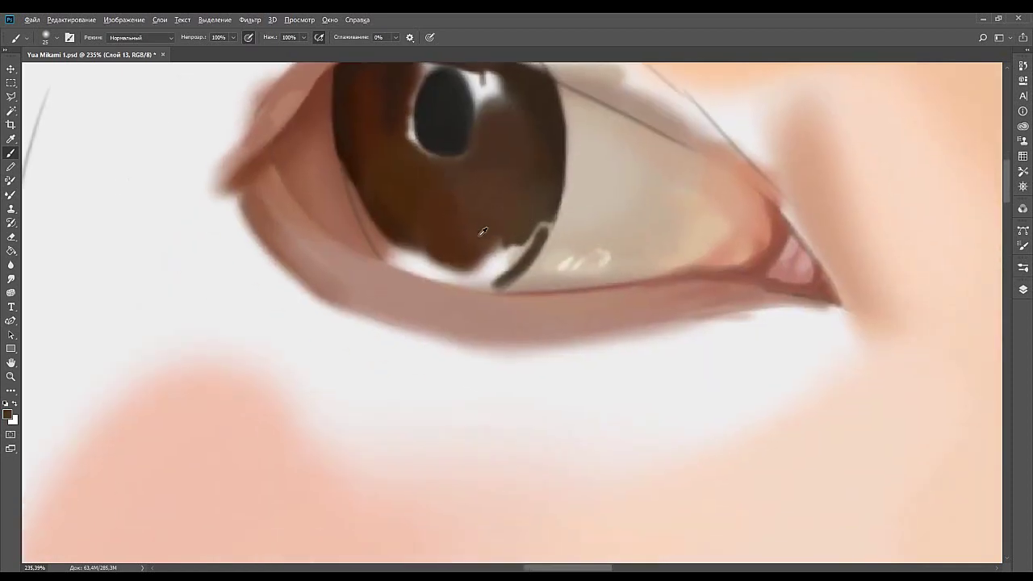
# Fill the lower inner part of the iris with dark brown up to its outline and the lower lid.
pyautogui.press('[')
pyautogui.press('[')
pyautogui.press('[')
pyautogui.press(']')
pyautogui.press(']')
pyautogui.moveTo(516, 242)
pyautogui.mouseDown()
pyautogui.moveTo(488, 273)
pyautogui.moveTo(541, 272)
pyautogui.mouseUp()
pyautogui.keyDown('alt'); pyautogui.click(506, 226); pyautogui.keyUp('alt')
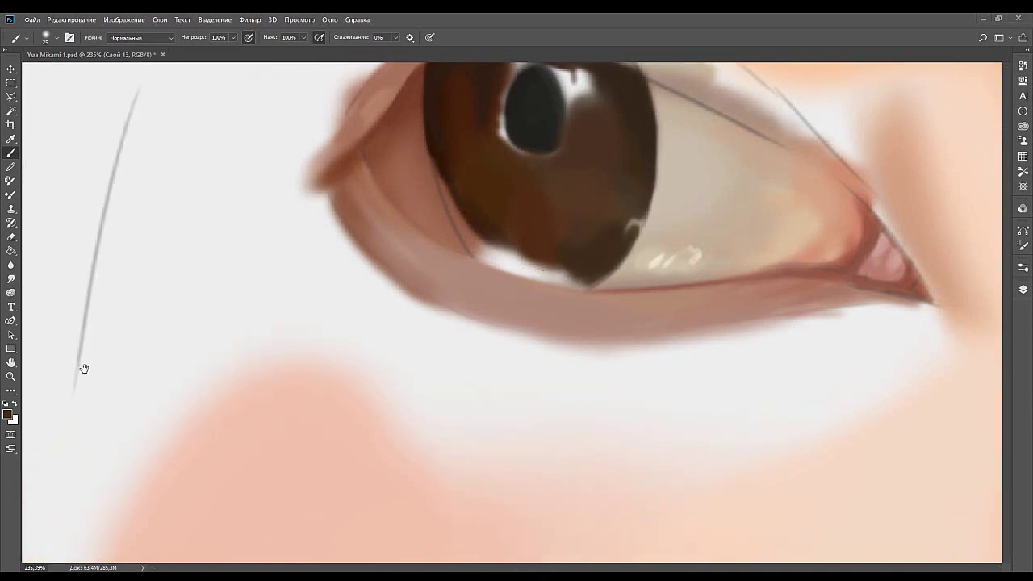
# Paint a dark greyish-brown band along the bottom edge of the iris where it meets the lower lid.
pyautogui.press('[')
pyautogui.press('[')
pyautogui.press('[')
pyautogui.moveTo(486, 260); pyautogui.dragTo(568, 284)
pyautogui.hotkey('ctrl', 'z')
pyautogui.moveTo(478, 259); pyautogui.dragTo(580, 287)
pyautogui.moveTo(480, 260)
pyautogui.mouseDown()
pyautogui.moveTo(613, 244)
pyautogui.moveTo(577, 262)
pyautogui.moveTo(581, 280)
pyautogui.moveTo(590, 277)
pyautogui.moveTo(522, 272)
pyautogui.moveTo(578, 276)
pyautogui.moveTo(500, 264)
pyautogui.mouseUp()
pyautogui.press(']')
pyautogui.press(']')
pyautogui.keyDown('alt'); pyautogui.click(584, 280); pyautogui.keyUp('alt')
pyautogui.moveTo(567, 279); pyautogui.dragTo(490, 258)
pyautogui.press(']')
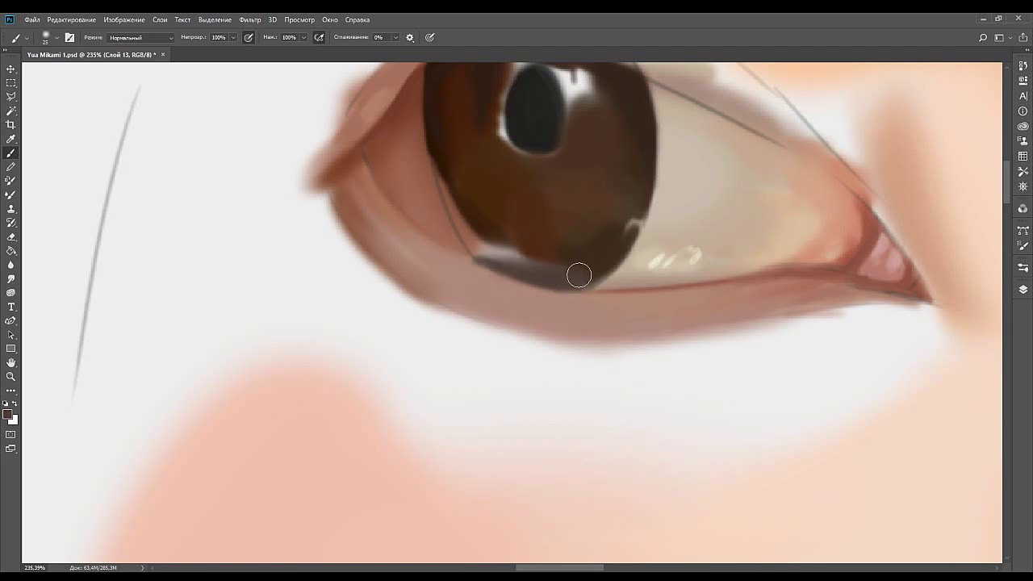
# Refine the bottom edge of the iris with a fine brush, using the sampled pinkish lower-lid tone.
pyautogui.press('[')
pyautogui.press('[')
pyautogui.press('[')
pyautogui.press('[')
pyautogui.moveTo(478, 263); pyautogui.dragTo(552, 289)
pyautogui.hotkey('ctrl', 'z')
pyautogui.moveTo(487, 269); pyautogui.dragTo(573, 292)
pyautogui.keyDown('alt'); pyautogui.click(506, 288); pyautogui.keyUp('alt')
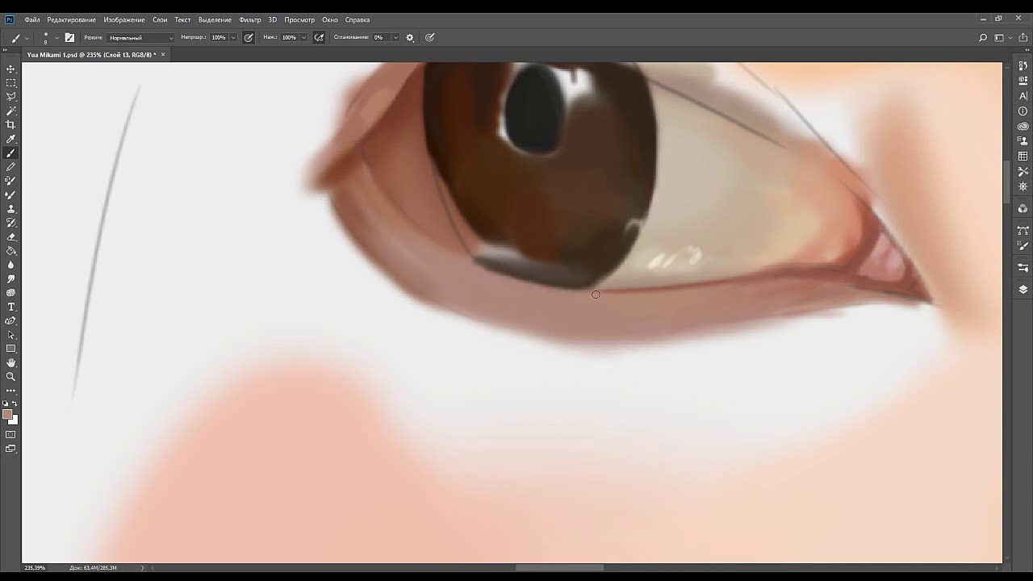
# Draw a dark brown contour along the lower outer edge of the iris, connecting it to the bottom edge.
pyautogui.moveTo(479, 266); pyautogui.dragTo(463, 327)
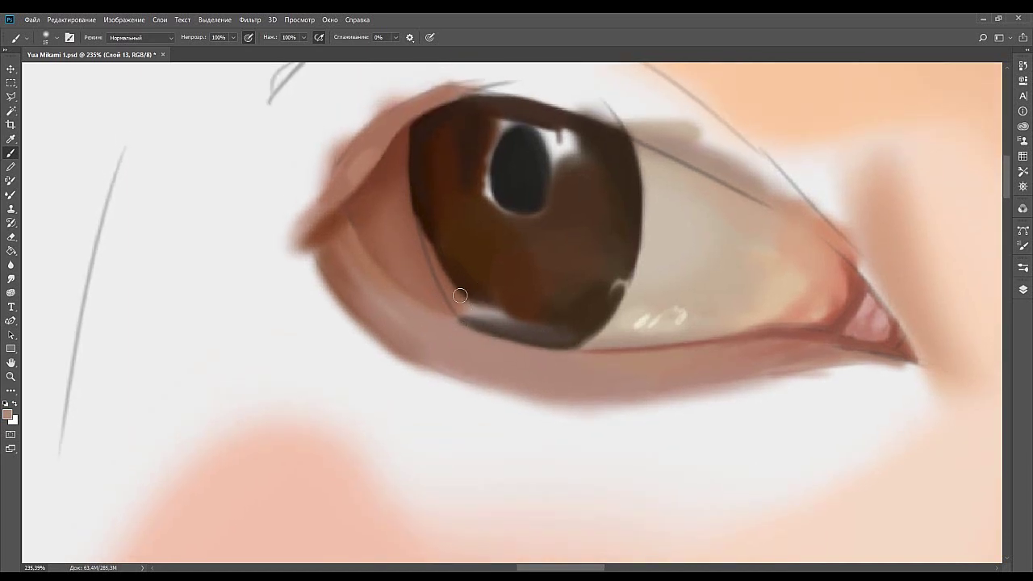
pyautogui.moveTo(474, 322); pyautogui.dragTo(445, 303)
pyautogui.hotkey('ctrl', 'z')
pyautogui.moveTo(474, 326)
pyautogui.mouseDown()
pyautogui.moveTo(441, 305)
pyautogui.moveTo(443, 290)
pyautogui.moveTo(529, 325)
pyautogui.mouseUp()
pyautogui.hotkey('ctrl', 'z')
pyautogui.hotkey('ctrl', 'z')
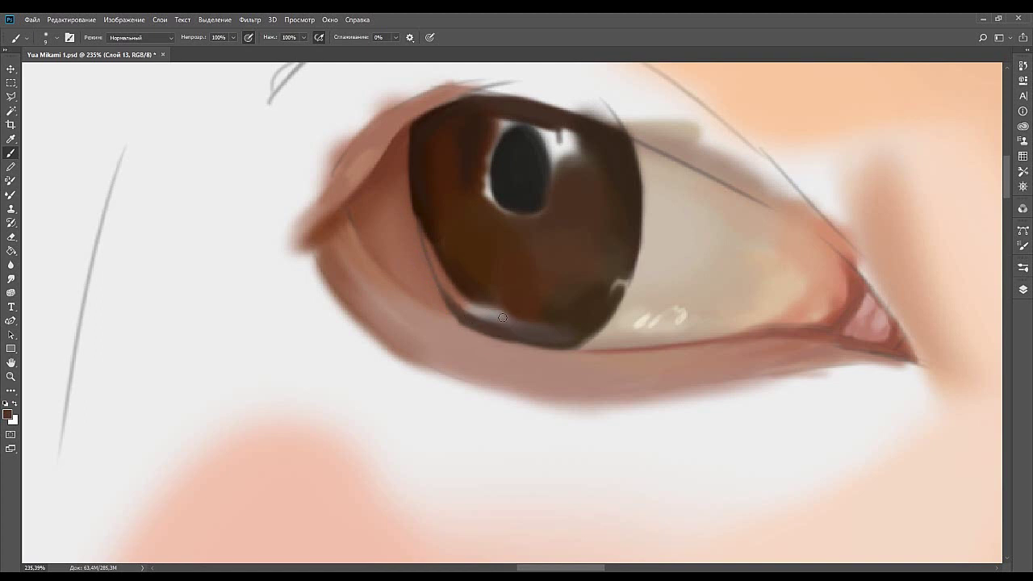
# Fill the light gap between the iris colour and its lower outer contour with brown tones, using a finer brush along the edge.
pyautogui.moveTo(489, 308); pyautogui.dragTo(563, 322)
pyautogui.keyDown('alt'); pyautogui.click(474, 287); pyautogui.keyUp('alt')
pyautogui.press('[')
pyautogui.press('[')
pyautogui.press('[')
pyautogui.moveTo(432, 264); pyautogui.dragTo(441, 269)
# Blend sampled brown tones over the bottom of the iris with a 25 px brush to soften the band above the lower lid.
pyautogui.keyDown('alt'); pyautogui.click(487, 299); pyautogui.keyUp('alt')
pyautogui.keyDown('alt'); pyautogui.click(459, 296); pyautogui.keyUp('alt')
pyautogui.press(']')
pyautogui.press(']')
pyautogui.press(']')
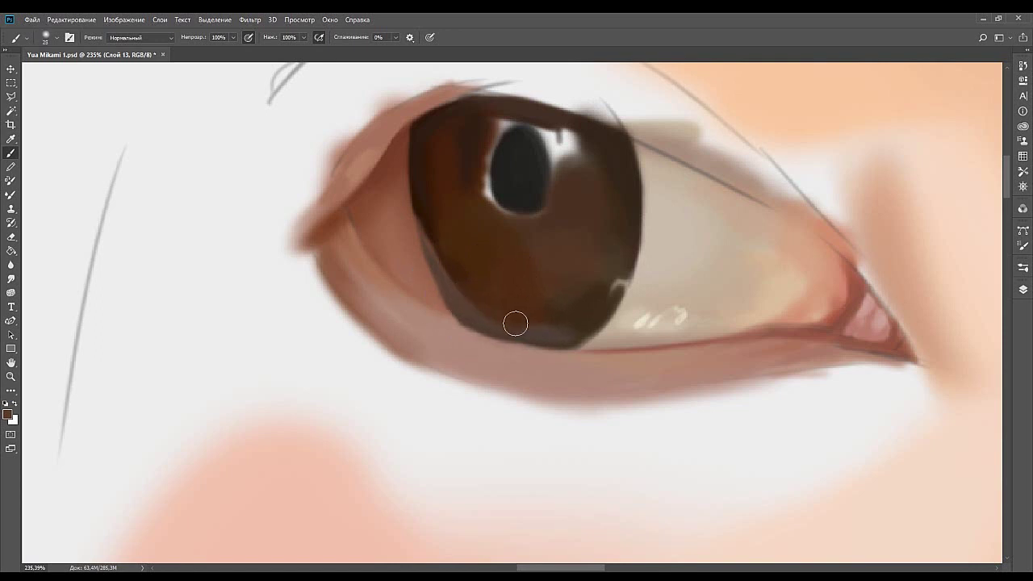
pyautogui.moveTo(547, 269)
pyautogui.mouseDown()
pyautogui.moveTo(554, 324)
pyautogui.moveTo(502, 338)
pyautogui.mouseUp()
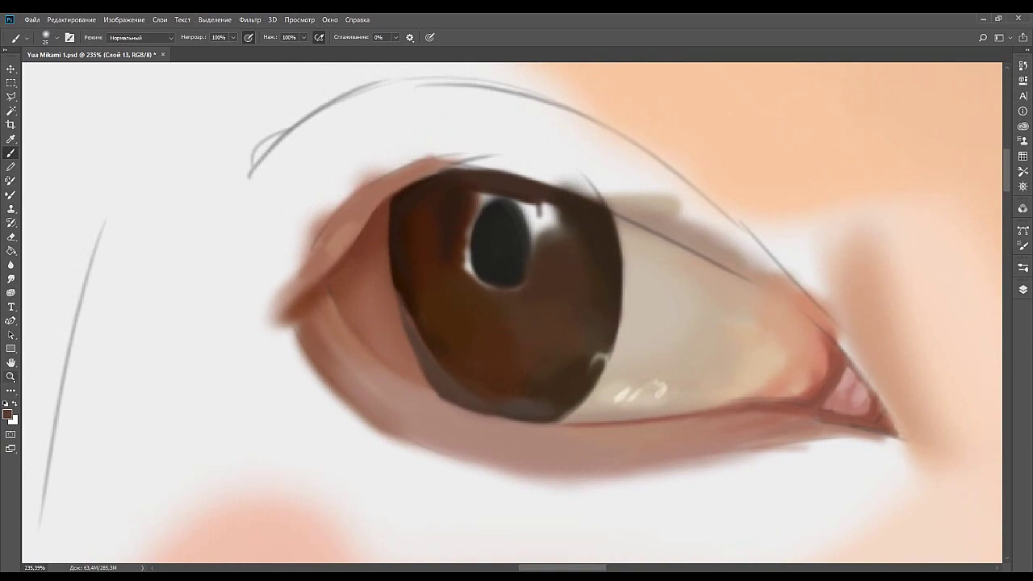
# Compare the painted eye with the finished one across the whole face, and return to a close view of it.
pyautogui.click(11, 376)
pyautogui.moveTo(567, 289); pyautogui.dragTo(467, 317)
pyautogui.moveTo(505, 355); pyautogui.dragTo(486, 307)
pyautogui.moveTo(515, 244)
pyautogui.mouseDown()
pyautogui.moveTo(549, 234)
pyautogui.moveTo(517, 241)
pyautogui.mouseUp()
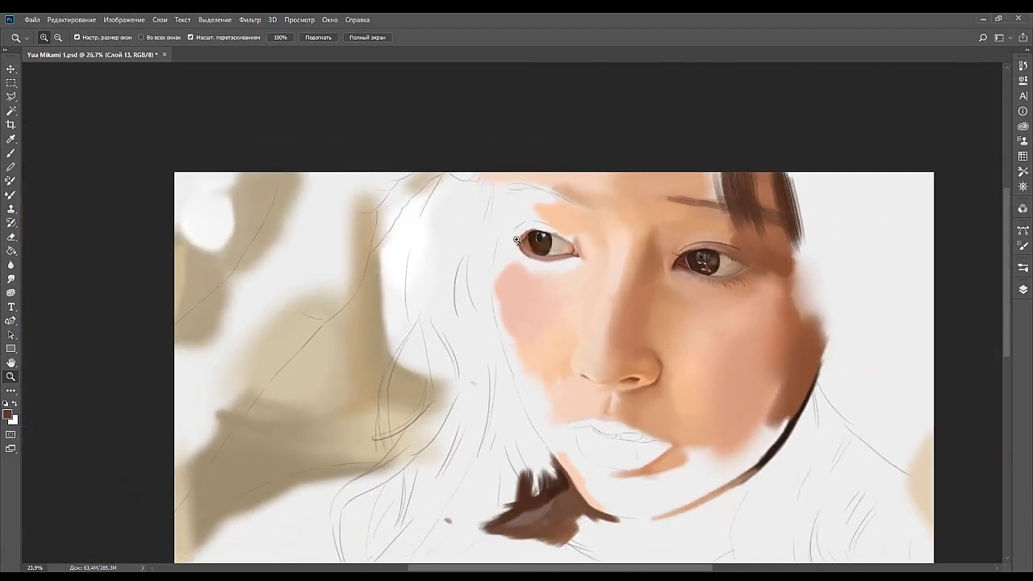
pyautogui.scroll(-1, 517, 239)
pyautogui.scroll(4, 533, 212)
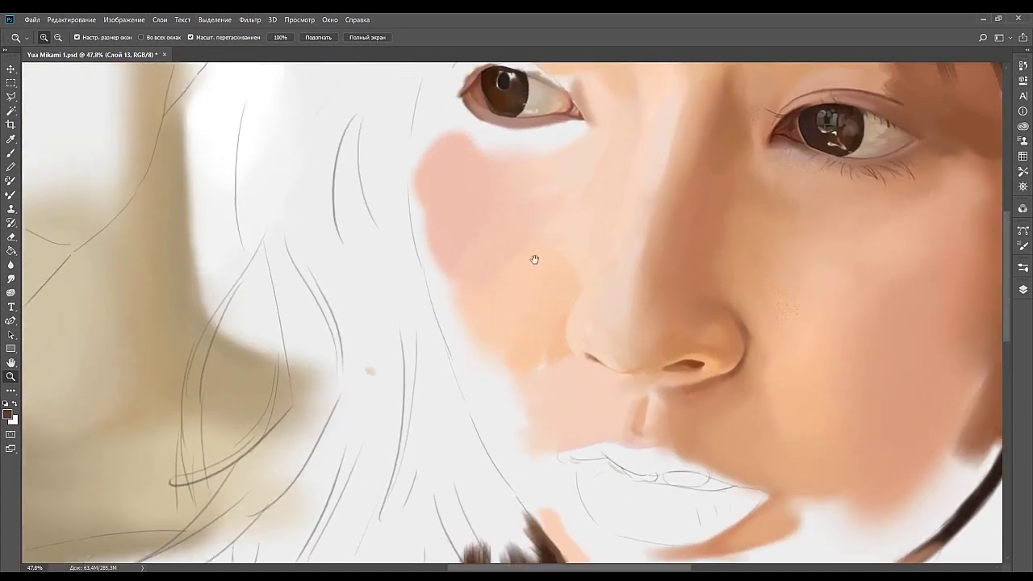
pyautogui.scroll(3, 524, 253)
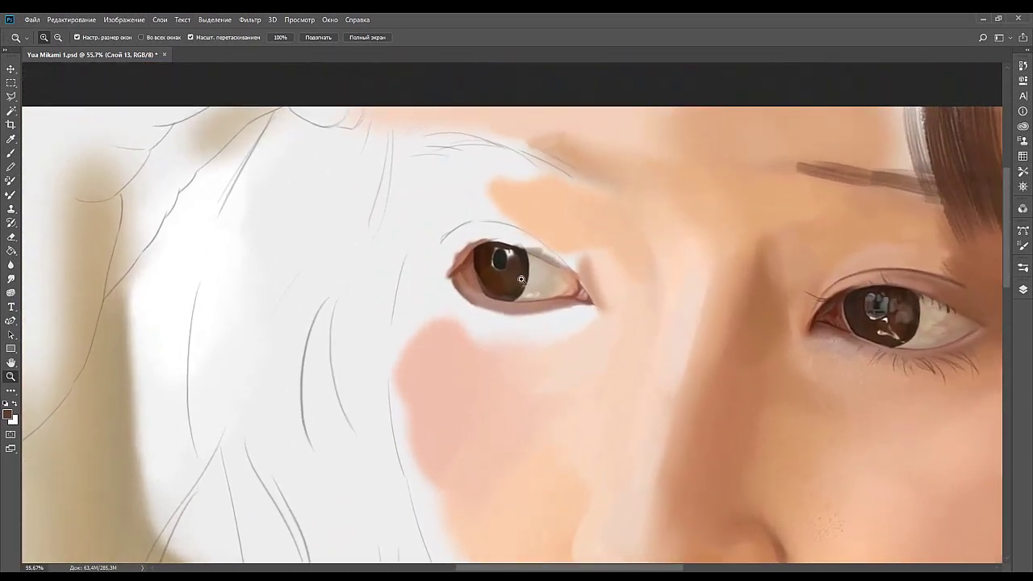
pyautogui.scroll(5, 560, 289)
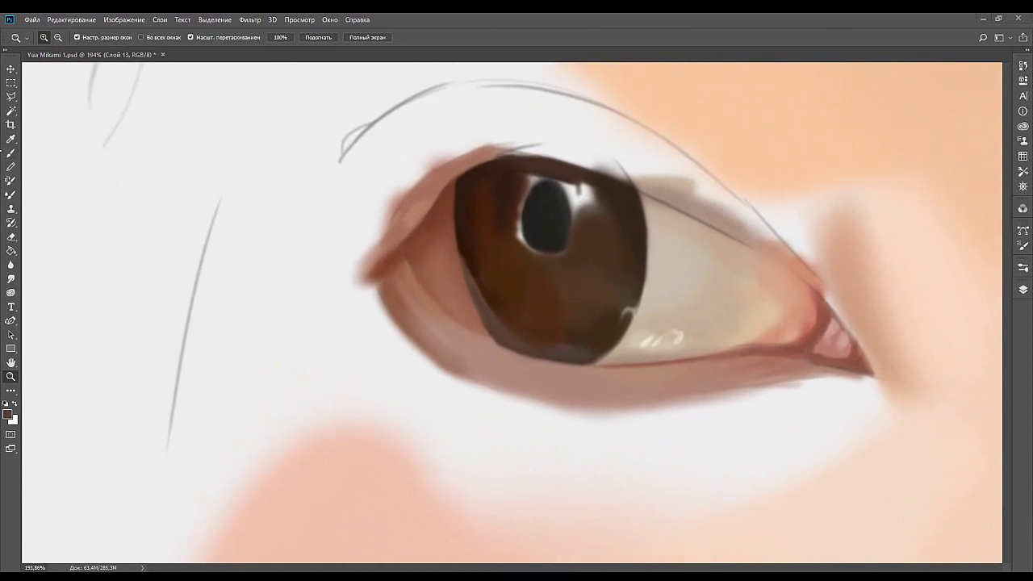
# Cover the white area above and beside the pupil with sampled dark browns using a 25 px brush.
pyautogui.press('b')
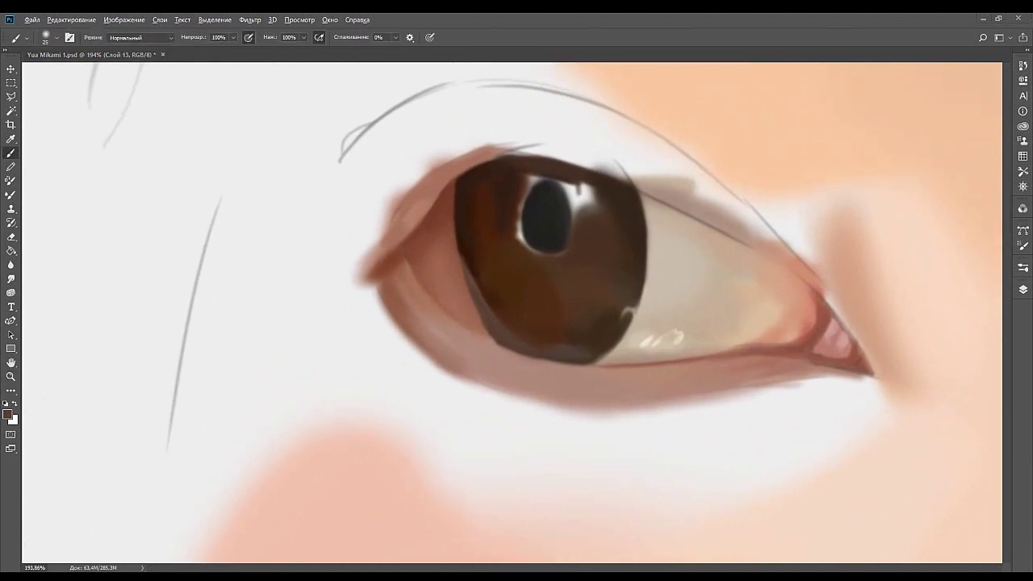
pyautogui.press('space')
pyautogui.moveTo(591, 226)
pyautogui.mouseDown()
pyautogui.moveTo(575, 192)
pyautogui.moveTo(590, 232)
pyautogui.mouseUp()
pyautogui.keyDown('alt'); pyautogui.click(581, 174); pyautogui.keyUp('alt')
pyautogui.keyDown('alt'); pyautogui.click(615, 195); pyautogui.keyUp('alt')
pyautogui.moveTo(562, 182); pyautogui.dragTo(498, 180)
pyautogui.keyDown('alt'); pyautogui.click(552, 177); pyautogui.keyUp('alt')
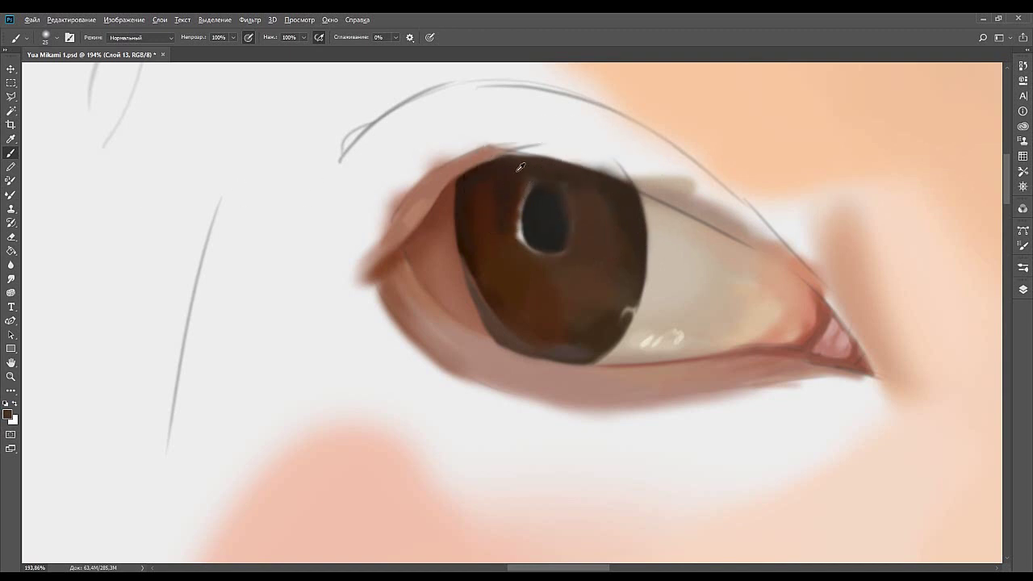
pyautogui.moveTo(531, 175); pyautogui.dragTo(558, 247)
pyautogui.keyDown('alt'); pyautogui.click(521, 239); pyautogui.keyUp('alt')
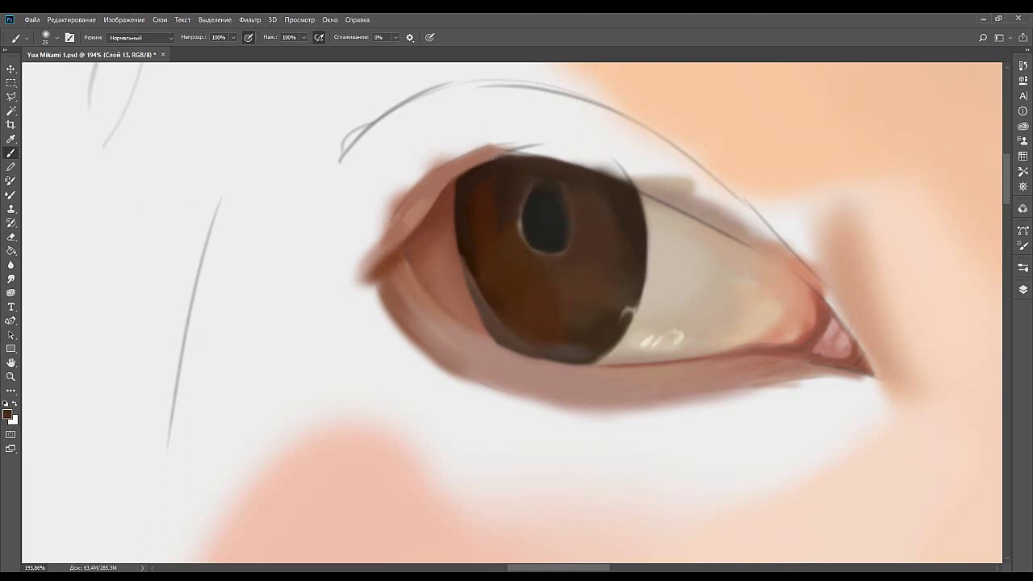
# Clean up the pupil's edge with its sampled dark colour and a smaller brush, covering the remaining light rim.
pyautogui.keyDown('alt'); pyautogui.click(540, 221); pyautogui.keyUp('alt')
pyautogui.press('[')
pyautogui.press('[')
pyautogui.press('[')
pyautogui.press('[')
pyautogui.moveTo(524, 210); pyautogui.dragTo(566, 228)
pyautogui.hotkey('ctrl', 'z')
pyautogui.keyDown('alt'); pyautogui.click(581, 243); pyautogui.keyUp('alt')
pyautogui.press(']')
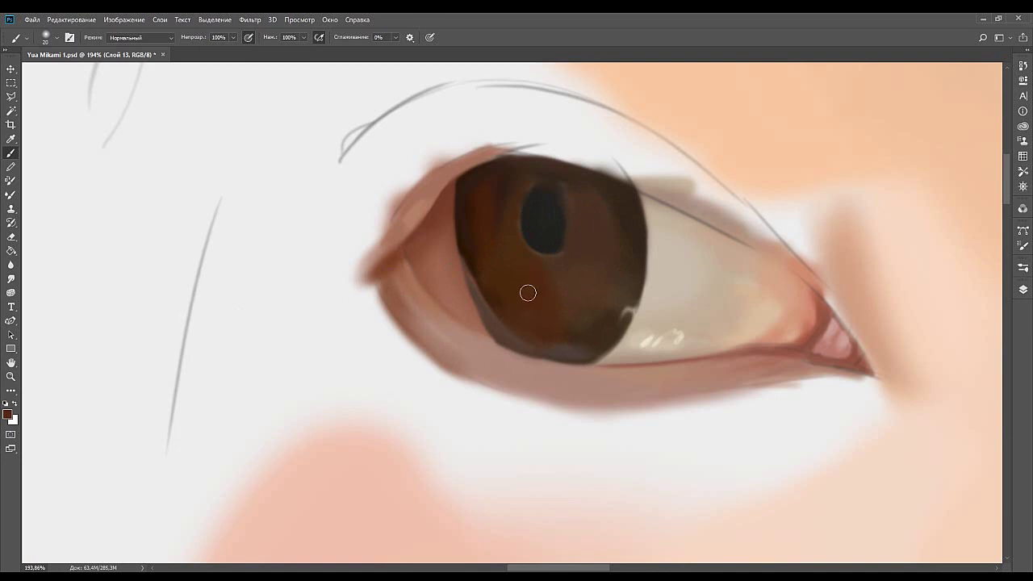
# Blend the outer half of the iris beside the pupil with sampled reddish and dark brown tones using a 25 px brush.
pyautogui.press(']')
pyautogui.press(']')
pyautogui.press(']')
pyautogui.keyDown('alt'); pyautogui.click(517, 260); pyautogui.keyUp('alt')
pyautogui.moveTo(483, 203); pyautogui.dragTo(491, 258)
pyautogui.keyDown('alt'); pyautogui.click(482, 246); pyautogui.keyUp('alt')
pyautogui.keyDown('alt'); pyautogui.click(452, 203); pyautogui.keyUp('alt')
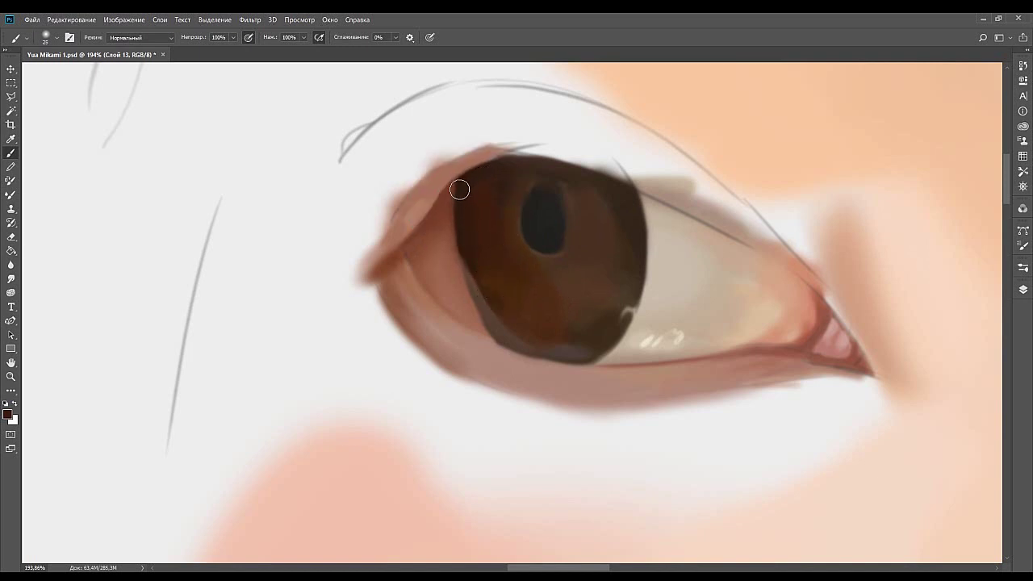
# Darken and soften the upper outer edge of the iris with a sampled dark brown.
pyautogui.keyDown('alt'); pyautogui.click(457, 192); pyautogui.keyUp('alt')
pyautogui.press('[')
pyautogui.press('[')
pyautogui.press('[')
pyautogui.press('[')
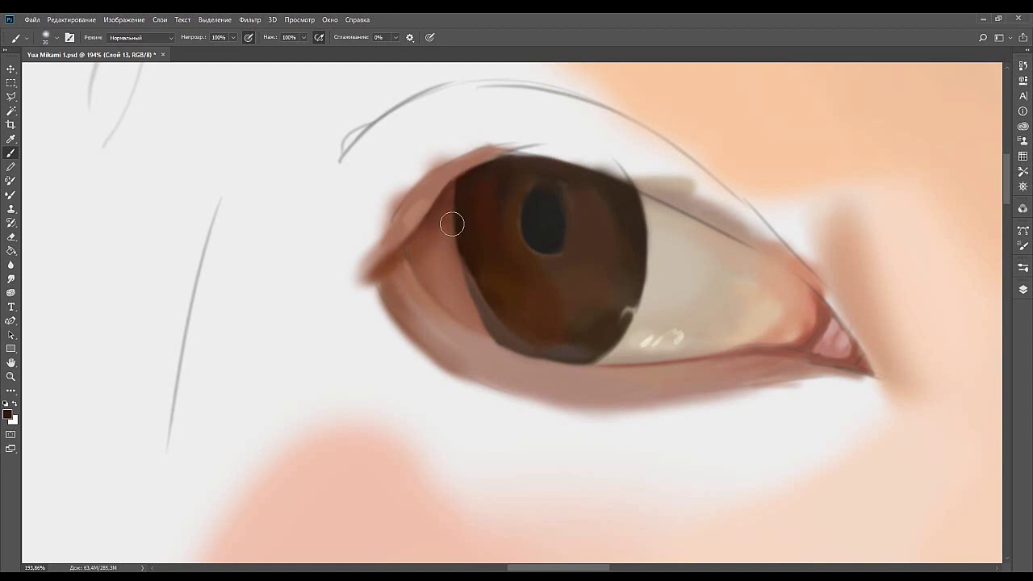
pyautogui.moveTo(460, 215); pyautogui.dragTo(413, 239)
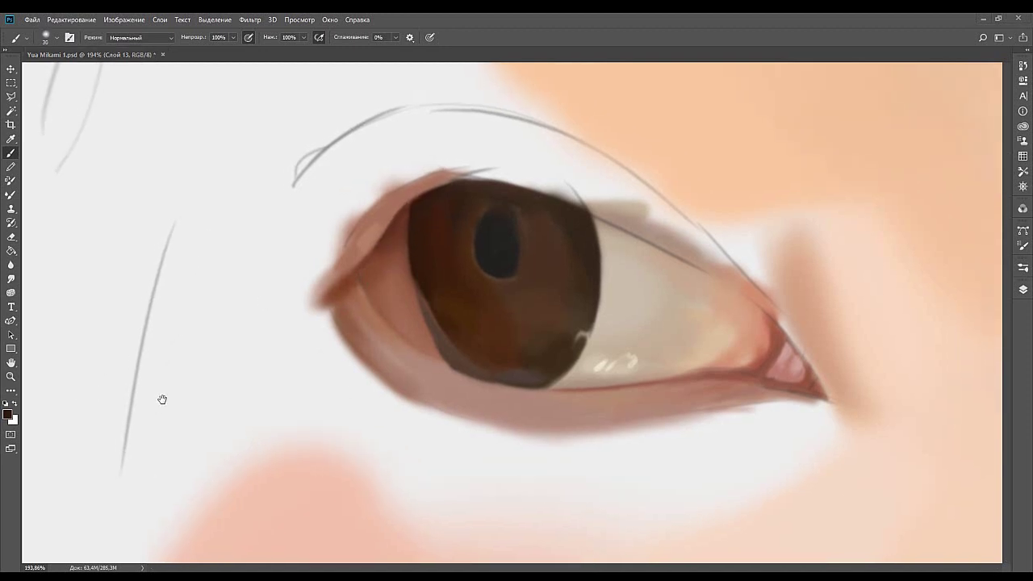
# Repaint the upper lid rim at the outer corner in sampled reddish-pink tones, switching to an irregular-tipped brush preset.
pyautogui.keyDown('alt'); pyautogui.click(396, 245); pyautogui.keyUp('alt')
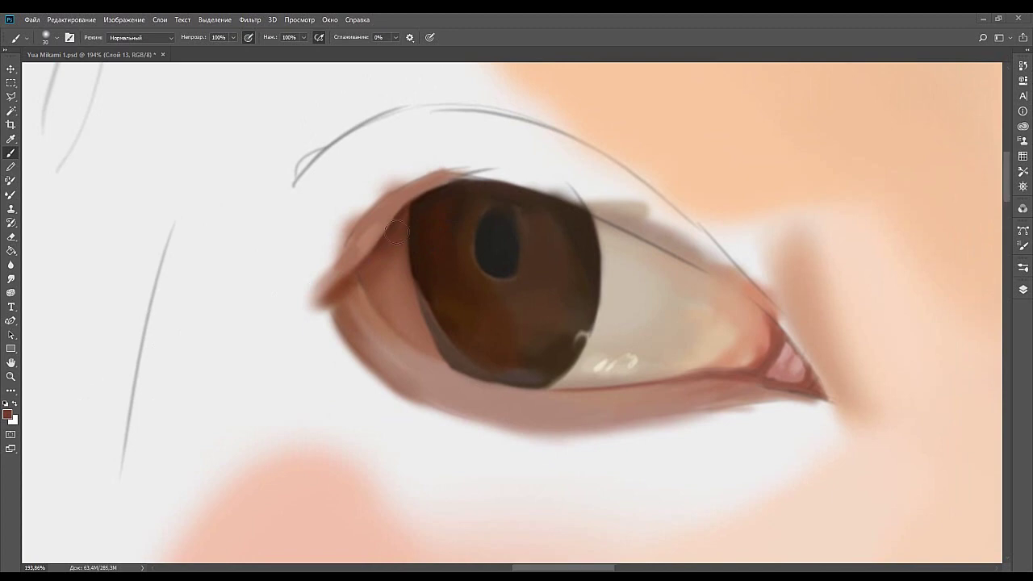
pyautogui.keyDown('alt'); pyautogui.click(362, 241); pyautogui.keyUp('alt')
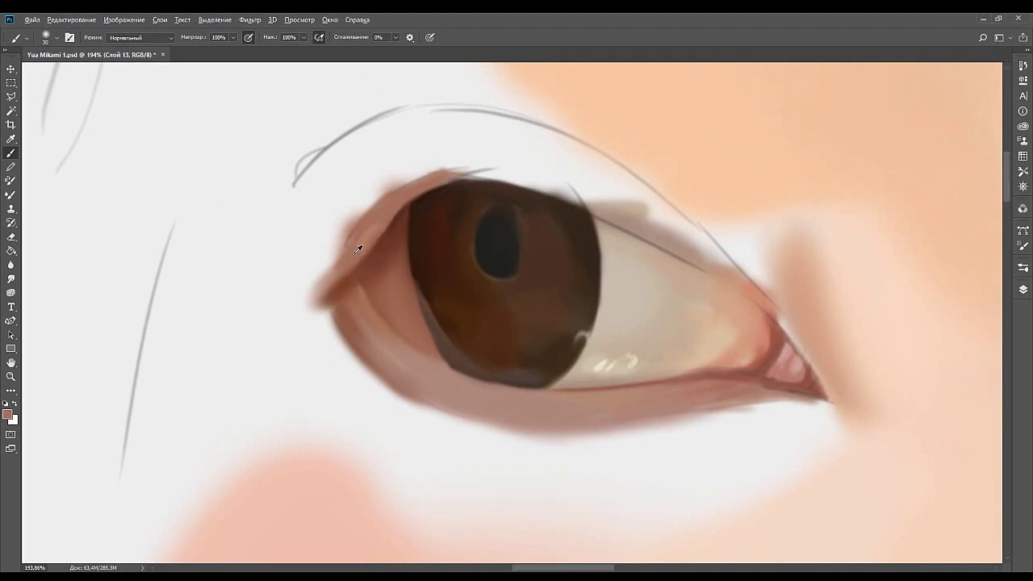
pyautogui.moveTo(362, 230); pyautogui.dragTo(369, 249)
pyautogui.click(1022, 267)
pyautogui.click(829, 327)
pyautogui.press('.')
pyautogui.keyDown('alt'); pyautogui.click(371, 244); pyautogui.keyUp('alt')
pyautogui.keyDown('alt'); pyautogui.click(355, 254); pyautogui.keyUp('alt')
pyautogui.press('[')
pyautogui.press('[')
pyautogui.press(']')
pyautogui.press(']')
pyautogui.moveTo(360, 248)
pyautogui.mouseDown()
pyautogui.moveTo(302, 314)
pyautogui.moveTo(327, 297)
pyautogui.moveTo(320, 310)
pyautogui.mouseUp()
# Smooth the upper lid rim from the outer corner toward the iris with sampled reddish-brown and pinkish tones.
pyautogui.keyDown('alt'); pyautogui.click(362, 273); pyautogui.keyUp('alt')
pyautogui.moveTo(382, 252); pyautogui.dragTo(405, 269)
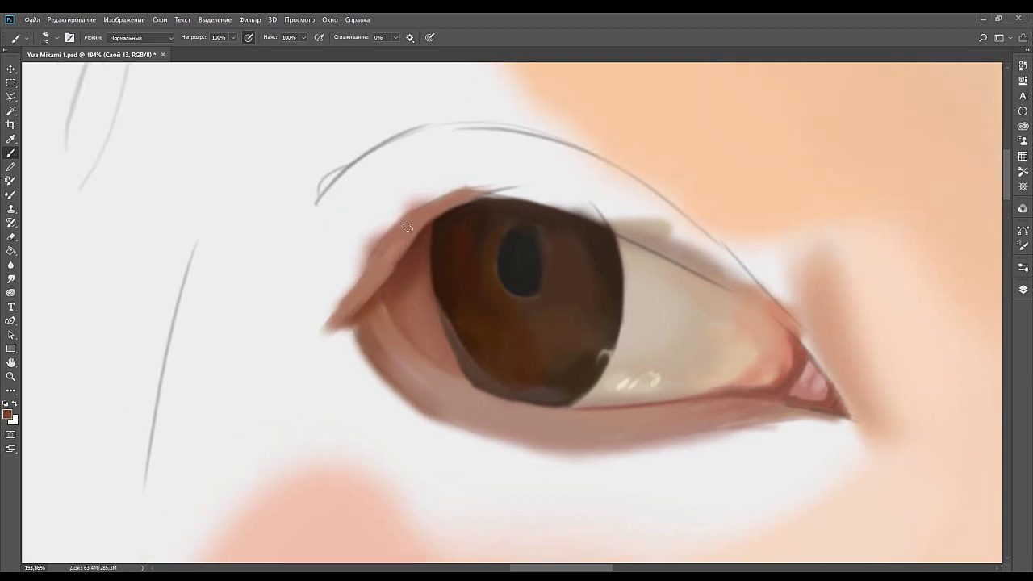
pyautogui.moveTo(420, 235)
pyautogui.mouseDown()
pyautogui.moveTo(382, 276)
pyautogui.moveTo(435, 221)
pyautogui.mouseUp()
pyautogui.keyDown('alt'); pyautogui.click(373, 275); pyautogui.keyUp('alt')
pyautogui.moveTo(554, 214)
pyautogui.mouseDown()
pyautogui.moveTo(502, 215)
pyautogui.moveTo(447, 247)
pyautogui.mouseUp()
pyautogui.moveTo(503, 281); pyautogui.dragTo(548, 246)
pyautogui.moveTo(452, 291); pyautogui.dragTo(460, 277)
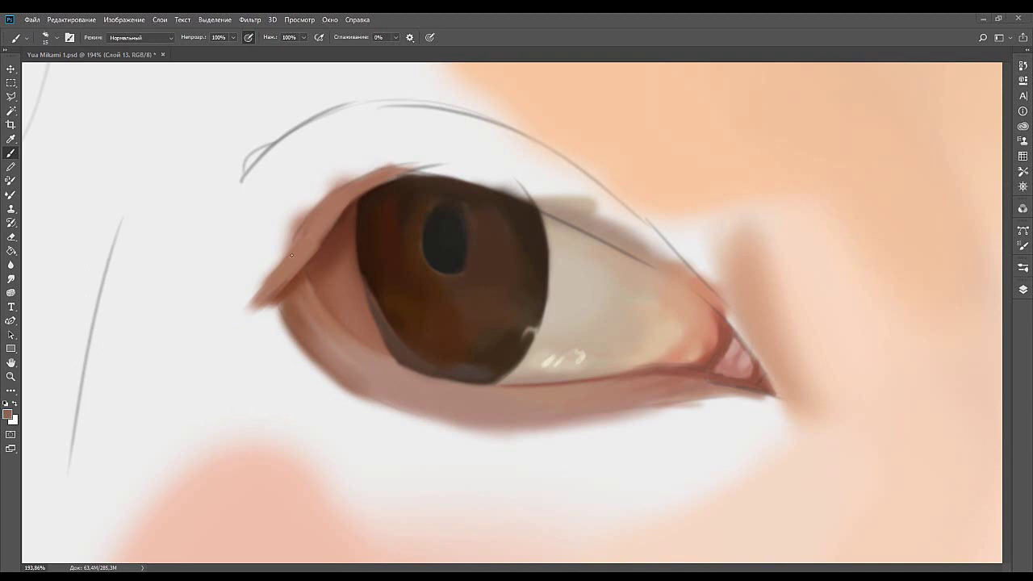
# Paint a pale pinkish reflection stroke on the iris beside the pupil's outer side on a new layer with a 15 px brush.
pyautogui.moveTo(414, 217); pyautogui.dragTo(422, 247)
pyautogui.hotkey('ctrl', 'z')
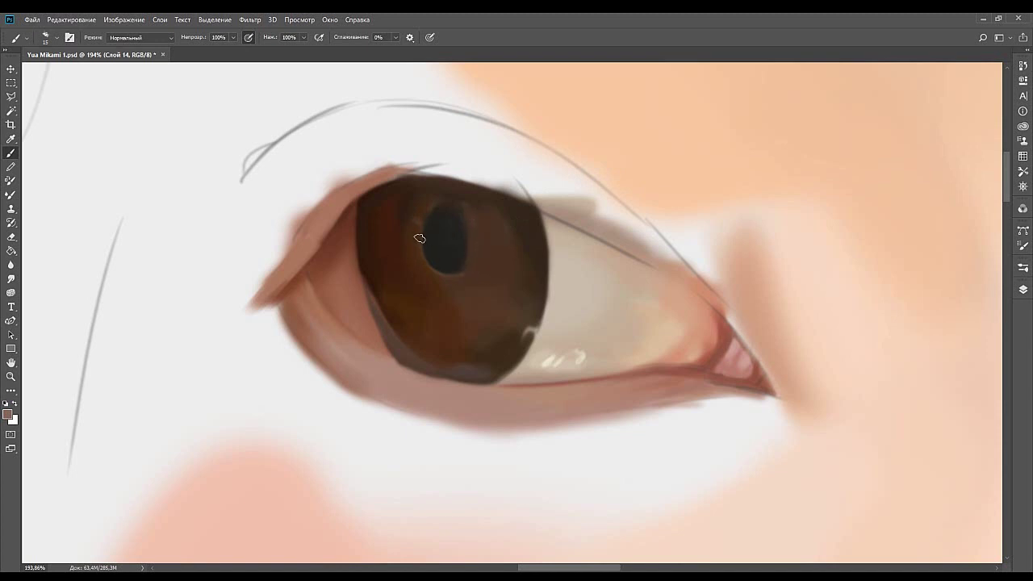
pyautogui.moveTo(419, 212); pyautogui.dragTo(417, 249)
pyautogui.hotkey('ctrl', 'z')
pyautogui.hotkey('ctrl', 'z')
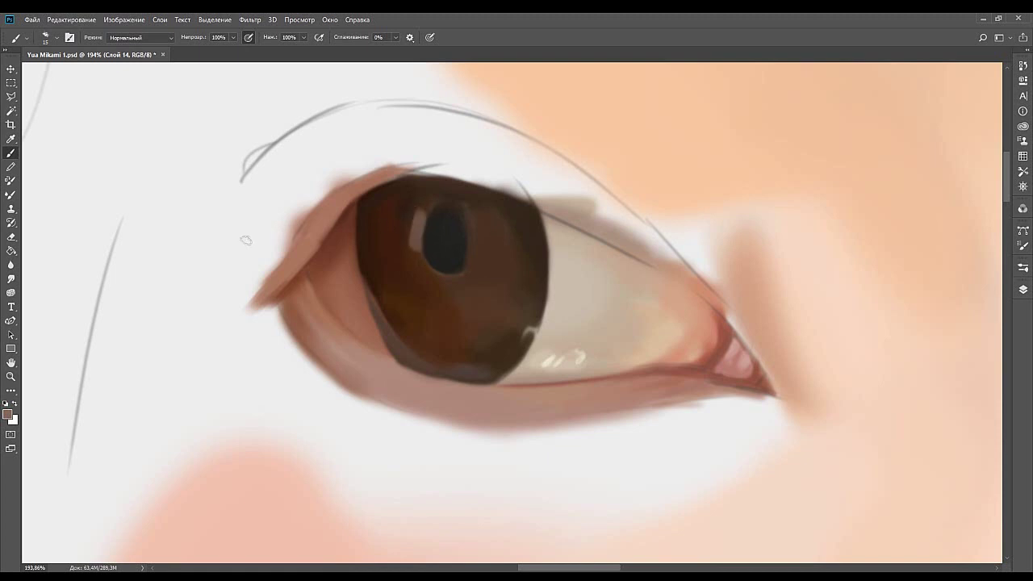
# Break up the reflection beside the pupil with sampled iris browns and add a second, fainter stripe on its outer side.
pyautogui.press('[')
pyautogui.keyDown('alt'); pyautogui.click(414, 244); pyautogui.keyUp('alt')
pyautogui.moveTo(417, 235)
pyautogui.mouseDown()
pyautogui.moveTo(414, 250)
pyautogui.moveTo(417, 237)
pyautogui.mouseUp()
pyautogui.keyDown('alt'); pyautogui.click(419, 260); pyautogui.keyUp('alt')
pyautogui.press(']')
pyautogui.press(']')
pyautogui.keyDown('alt'); pyautogui.click(405, 223); pyautogui.keyUp('alt')
pyautogui.press('[')
pyautogui.moveTo(408, 220)
pyautogui.mouseDown()
pyautogui.moveTo(410, 211)
pyautogui.moveTo(401, 242)
pyautogui.mouseUp()
pyautogui.moveTo(405, 235); pyautogui.dragTo(415, 247)
# Blend the lower end of the window-like reflection into the iris with sampled browns.
pyautogui.keyDown('alt'); pyautogui.click(417, 236); pyautogui.keyUp('alt')
pyautogui.press(']')
pyautogui.press(']')
pyautogui.moveTo(412, 240); pyautogui.dragTo(415, 283)
pyautogui.keyDown('alt'); pyautogui.click(410, 244); pyautogui.keyUp('alt')
pyautogui.press('[')
pyautogui.press('[')
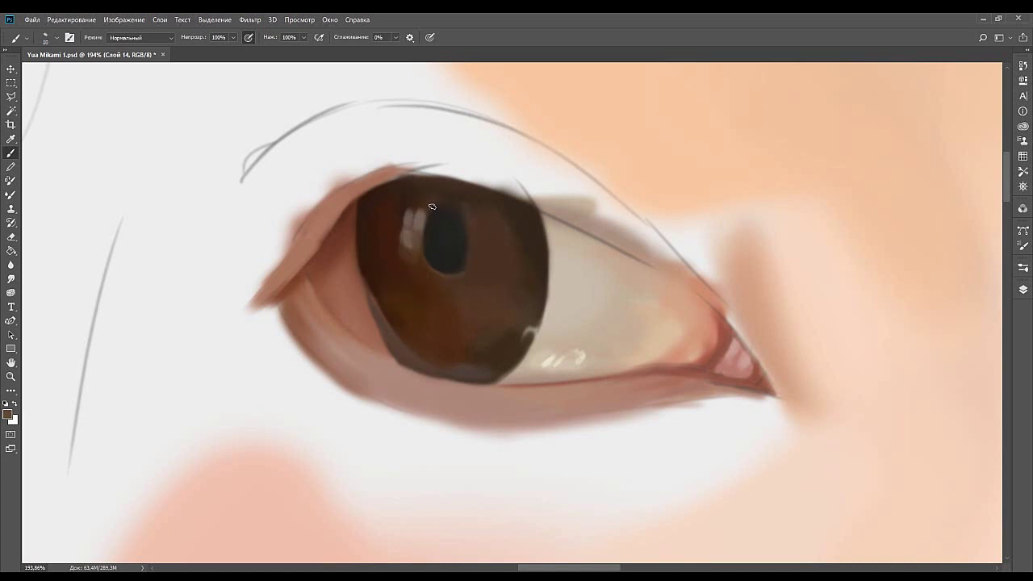
# Paint a greyish curved reflection across the upper inner part of the iris beside the pupil and trim it with the Eraser.
pyautogui.hscroll(2, 484, 229)
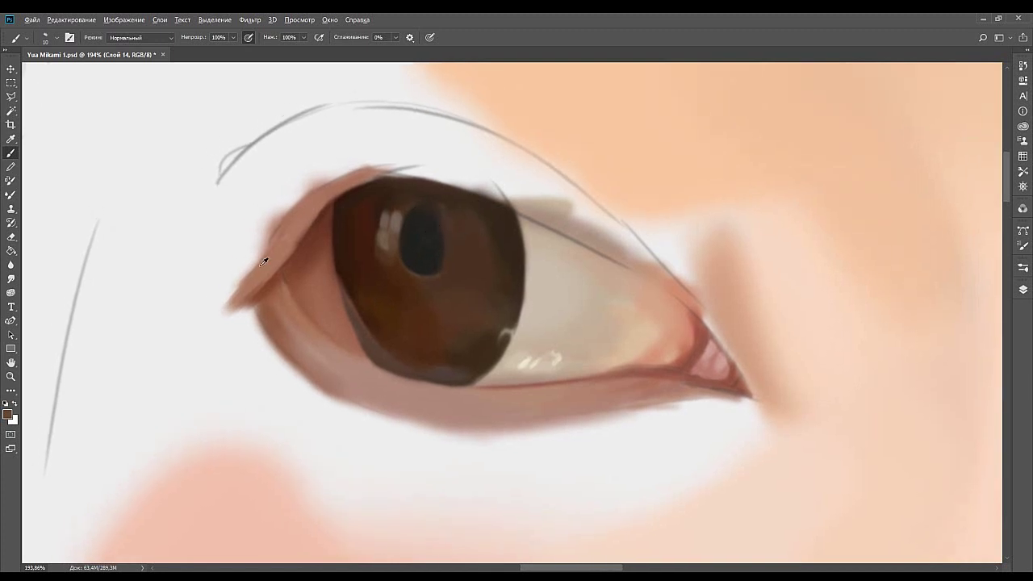
pyautogui.moveTo(161, 249); pyautogui.dragTo(161, 239)
pyautogui.press(']')
pyautogui.press(']')
pyautogui.moveTo(432, 217)
pyautogui.mouseDown()
pyautogui.moveTo(469, 218)
pyautogui.moveTo(468, 228)
pyautogui.mouseUp()
pyautogui.hotkey('ctrl', 'z')
pyautogui.click(11, 236)
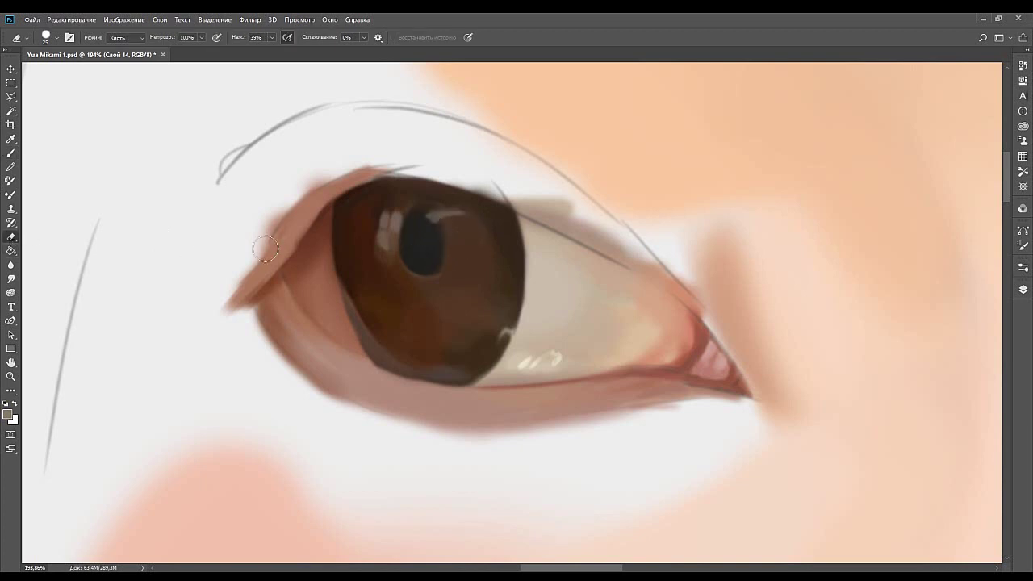
pyautogui.click(11, 153)
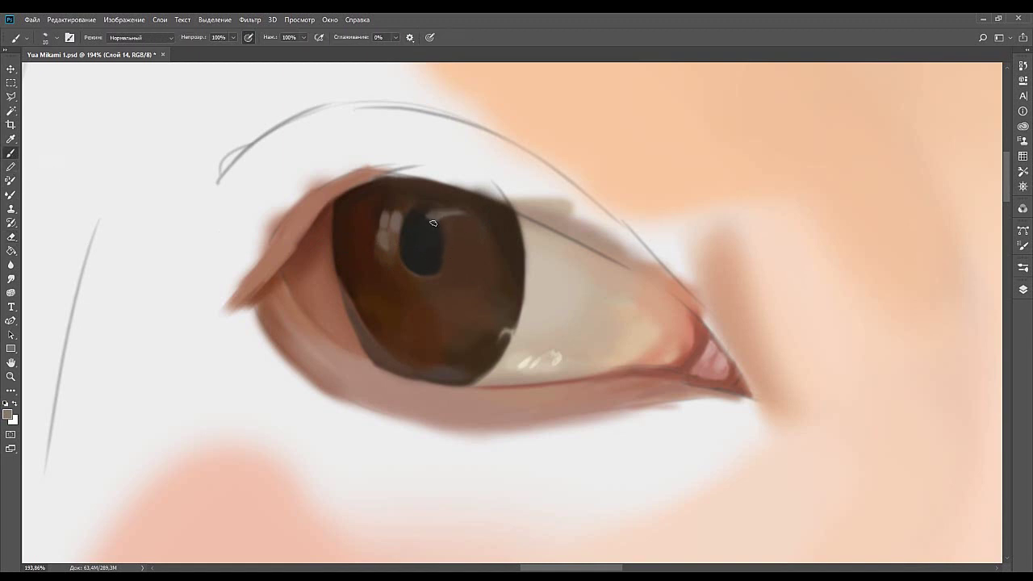
# Paint a translucent grey reflection over the inner half of the pupil, sampling the neighbouring iris colour.
pyautogui.moveTo(439, 216)
pyautogui.mouseDown()
pyautogui.moveTo(432, 251)
pyautogui.moveTo(438, 216)
pyautogui.moveTo(442, 250)
pyautogui.moveTo(439, 234)
pyautogui.moveTo(416, 258)
pyautogui.moveTo(435, 220)
pyautogui.moveTo(403, 264)
pyautogui.moveTo(425, 256)
pyautogui.moveTo(433, 219)
pyautogui.moveTo(437, 251)
pyautogui.mouseUp()
pyautogui.hotkey('ctrl', 'z')
pyautogui.press(']')
pyautogui.press(']')
pyautogui.press(']')
pyautogui.hotkey('ctrl', 'z')
pyautogui.hotkey('ctrl', 'z')
pyautogui.press('[')
pyautogui.press('[')
pyautogui.keyDown('alt'); pyautogui.click(450, 251); pyautogui.keyUp('alt')
pyautogui.moveTo(442, 260)
pyautogui.mouseDown()
pyautogui.moveTo(389, 284)
pyautogui.moveTo(440, 257)
pyautogui.moveTo(408, 273)
pyautogui.moveTo(444, 259)
pyautogui.mouseUp()
pyautogui.hotkey('ctrl', 'z')
pyautogui.moveTo(425, 251); pyautogui.dragTo(405, 255)
# Add faint grey arcs around the pupil's upper and lower edges and a soft streak across the lower iris with a 15 px brush.
pyautogui.press(']')
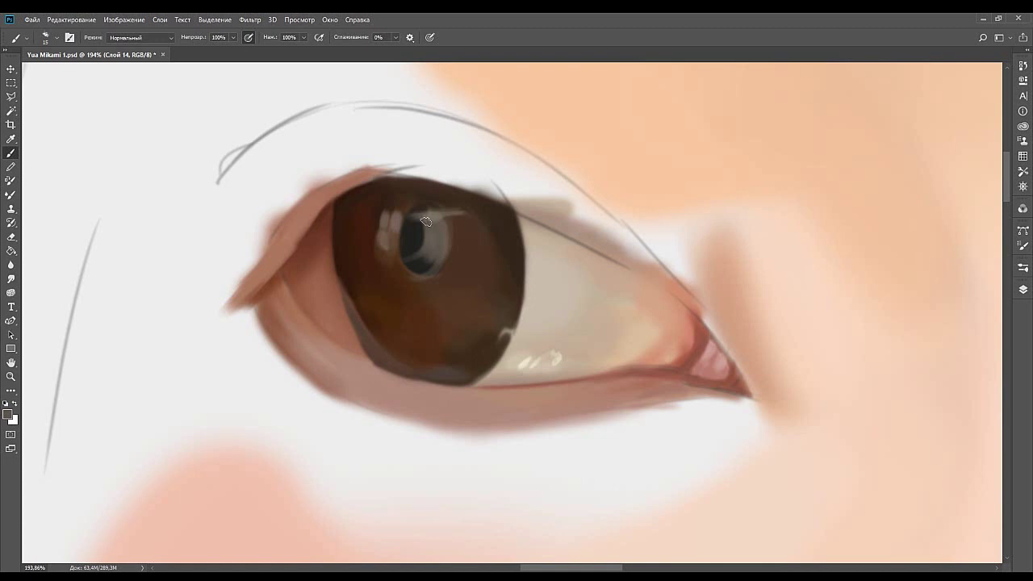
pyautogui.moveTo(425, 227); pyautogui.dragTo(413, 215)
pyautogui.moveTo(421, 286); pyautogui.dragTo(391, 279)
pyautogui.moveTo(482, 322); pyautogui.dragTo(452, 301)
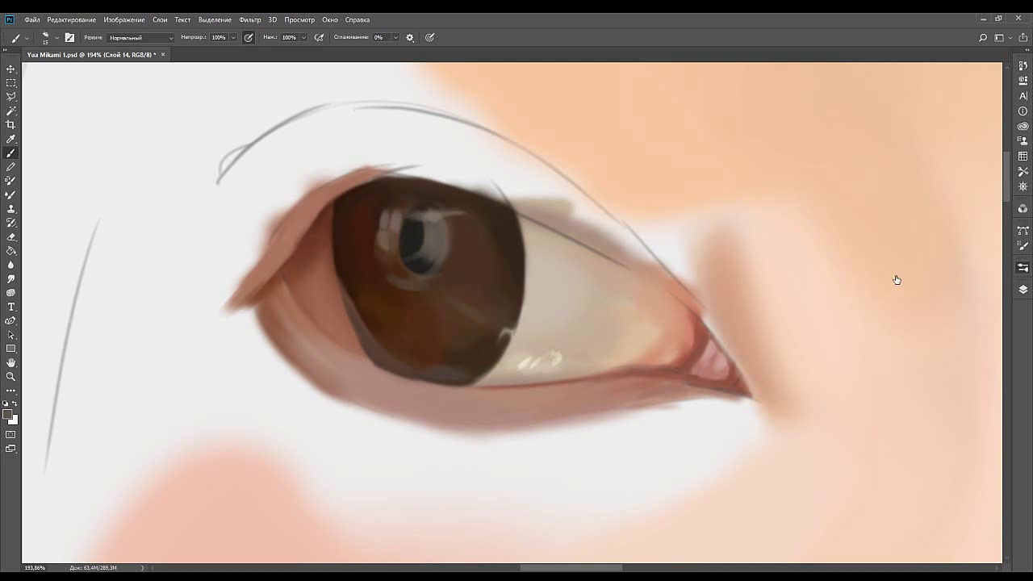
# Choose another brush and paint a short pinkish-brown highlight along the lower outer part of the iris.
pyautogui.click(924, 234)
pyautogui.click(1021, 268)
pyautogui.press('[')
pyautogui.press('[')
pyautogui.keyDown('alt'); pyautogui.click(95, 292); pyautogui.keyUp('alt')
pyautogui.moveTo(367, 300); pyautogui.dragTo(375, 314)
# Soften the lower outer iris highlight with a reduced Smudge tool at 47% strength.
pyautogui.click(10, 278)
pyautogui.press('[')
pyautogui.press('[')
pyautogui.press('[')
pyautogui.press('[')
pyautogui.press('[')
pyautogui.press('[')
pyautogui.press('[')
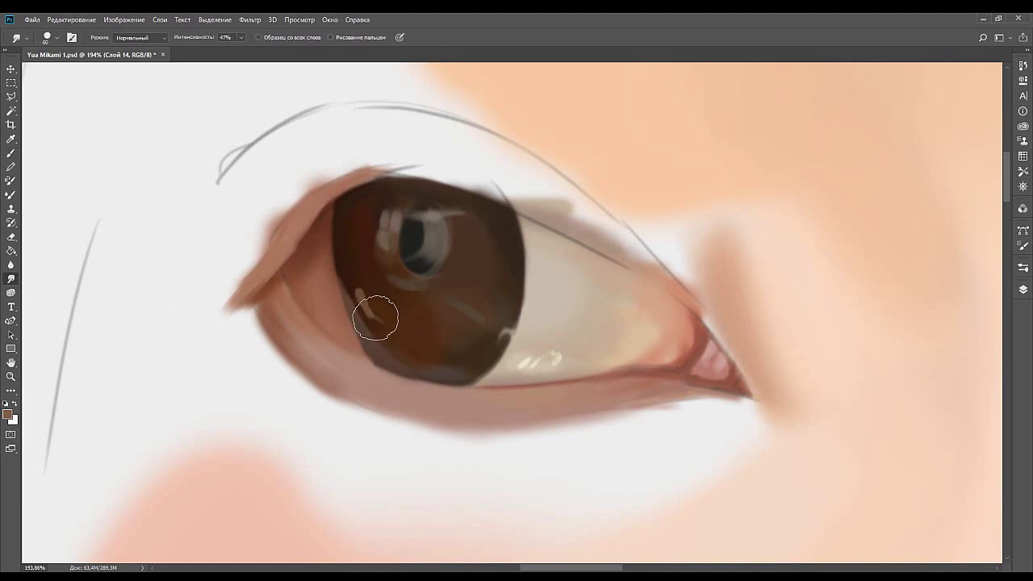
pyautogui.moveTo(371, 310)
pyautogui.mouseDown()
pyautogui.moveTo(374, 324)
pyautogui.moveTo(388, 321)
pyautogui.mouseUp()
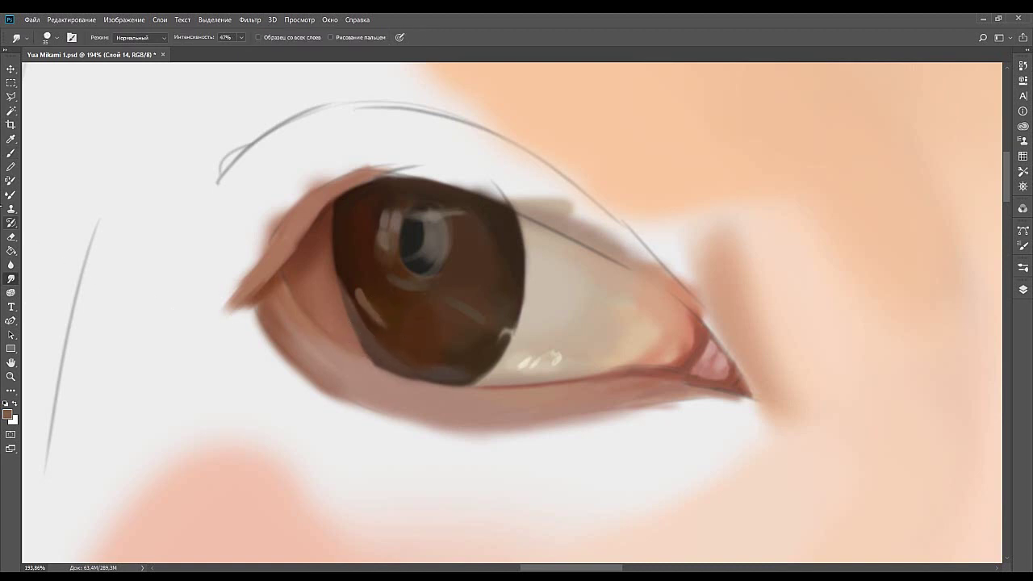
# Paint a chain of small pinkish and cream highlights down the lower outer iris and trim their edges with the Eraser.
pyautogui.click(11, 152)
pyautogui.keyDown('alt'); pyautogui.click(115, 298); pyautogui.keyUp('alt')
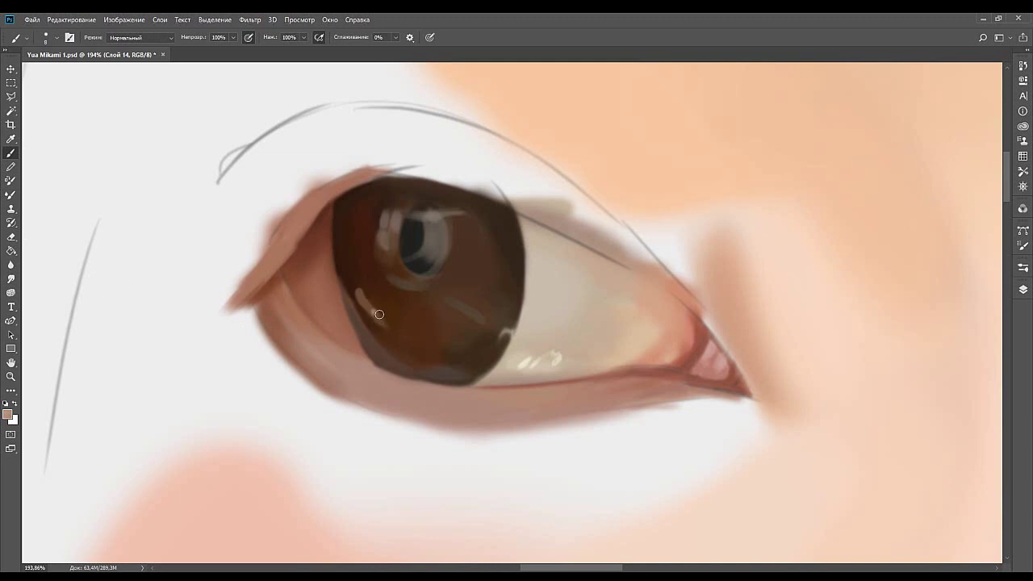
pyautogui.moveTo(376, 312); pyautogui.dragTo(379, 318)
pyautogui.hotkey('ctrl', 'z')
pyautogui.keyDown('alt'); pyautogui.click(119, 319); pyautogui.keyUp('alt')
pyautogui.moveTo(389, 326); pyautogui.dragTo(393, 332)
pyautogui.keyDown('alt'); pyautogui.click(116, 322); pyautogui.keyUp('alt')
pyautogui.moveTo(393, 333); pyautogui.dragTo(392, 338)
pyautogui.press('e')
pyautogui.moveTo(410, 328)
pyautogui.mouseDown()
pyautogui.moveTo(408, 346)
pyautogui.moveTo(410, 336)
pyautogui.mouseUp()
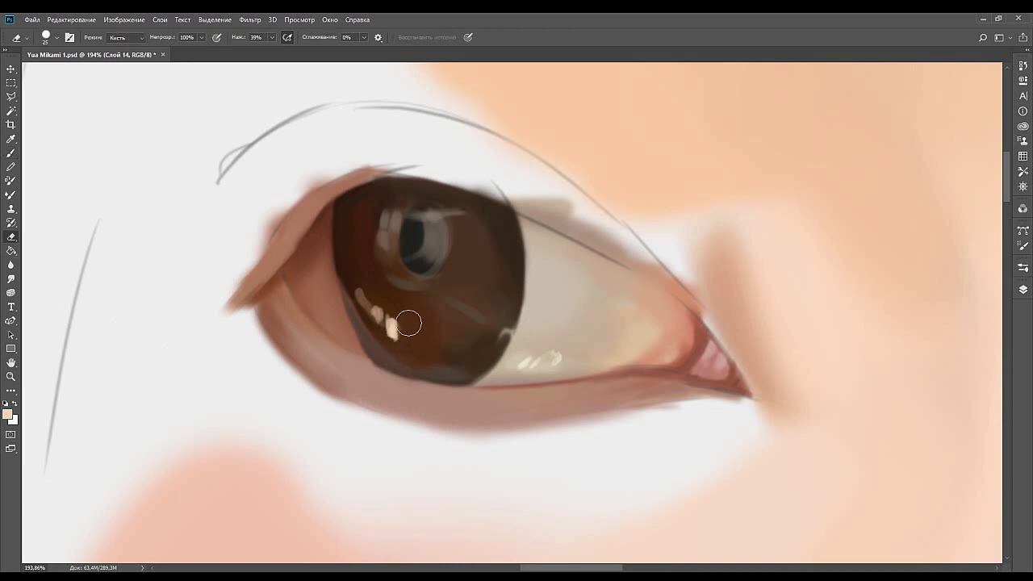
pyautogui.click(405, 249)
# Clean up the cream highlight with sampled brown and paint a larger pale pink highlight at the lower middle of the iris.
pyautogui.press('b')
pyautogui.keyDown('alt'); pyautogui.click(386, 321); pyautogui.keyUp('alt')
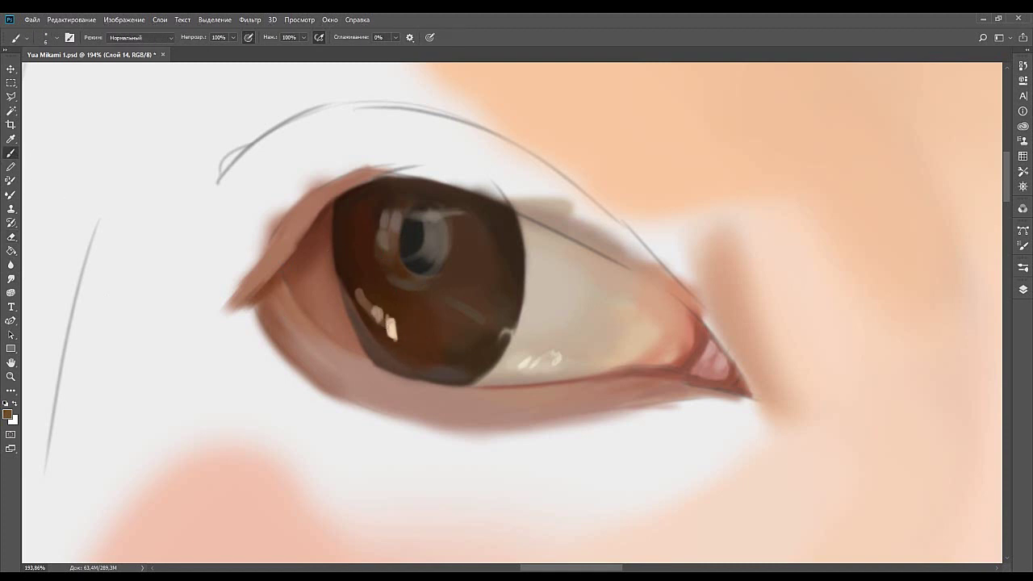
pyautogui.keyDown('alt'); pyautogui.click(393, 326); pyautogui.keyUp('alt')
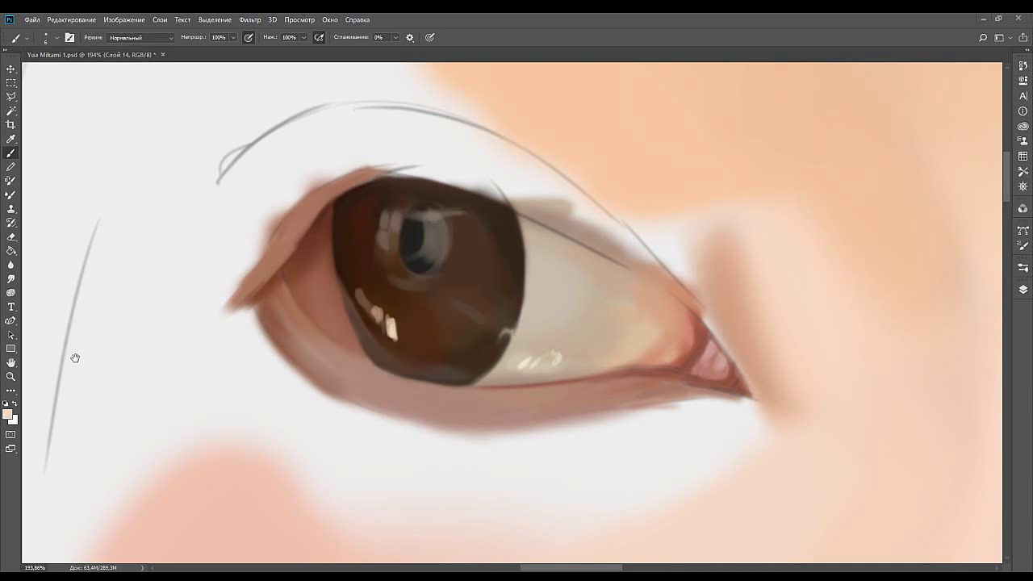
pyautogui.moveTo(470, 328)
pyautogui.mouseDown()
pyautogui.moveTo(394, 331)
pyautogui.moveTo(419, 338)
pyautogui.mouseUp()
# Switch to a finer brush and extend the large lower highlight toward the inner side with cream and beige dabs.
pyautogui.click(1023, 268)
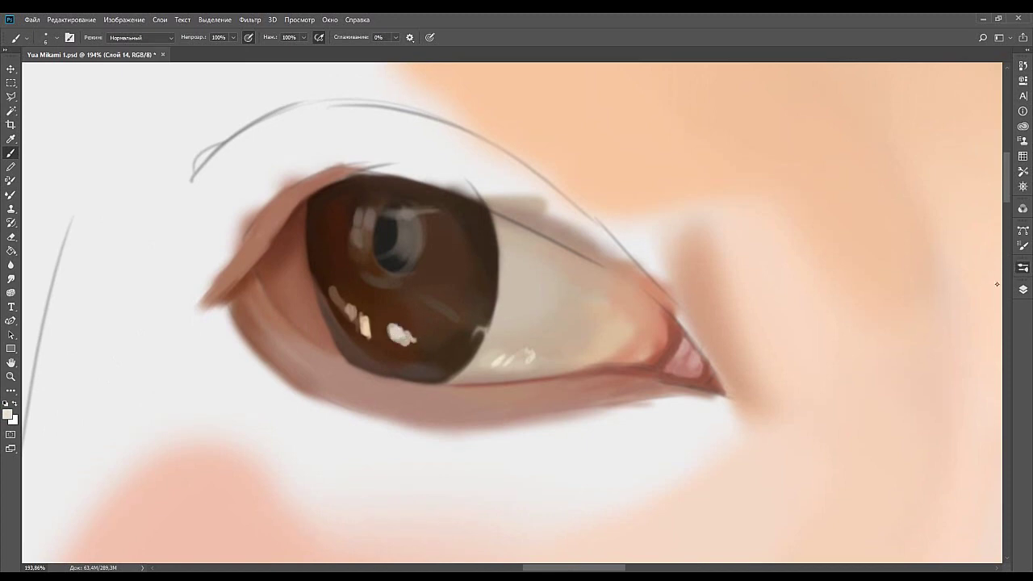
pyautogui.click(925, 244)
pyautogui.press('[')
pyautogui.press('[')
pyautogui.press('[')
pyautogui.press('[')
pyautogui.press('[')
pyautogui.press('[')
pyautogui.press('[')
pyautogui.press('[')
pyautogui.press('[')
pyautogui.press('[')
pyautogui.press('[')
pyautogui.press('[')
pyautogui.press('[')
pyautogui.press(']')
pyautogui.press(']')
pyautogui.moveTo(412, 338)
pyautogui.mouseDown()
pyautogui.moveTo(479, 336)
pyautogui.moveTo(421, 344)
pyautogui.mouseUp()
pyautogui.keyDown('alt'); pyautogui.click(366, 326); pyautogui.keyUp('alt')
pyautogui.click(11, 237)
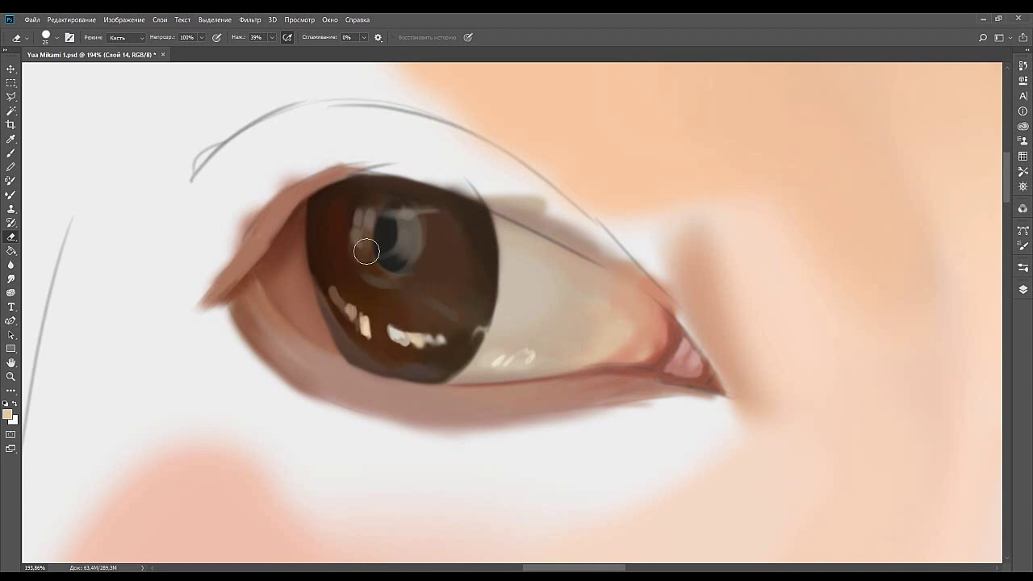
pyautogui.press('b')
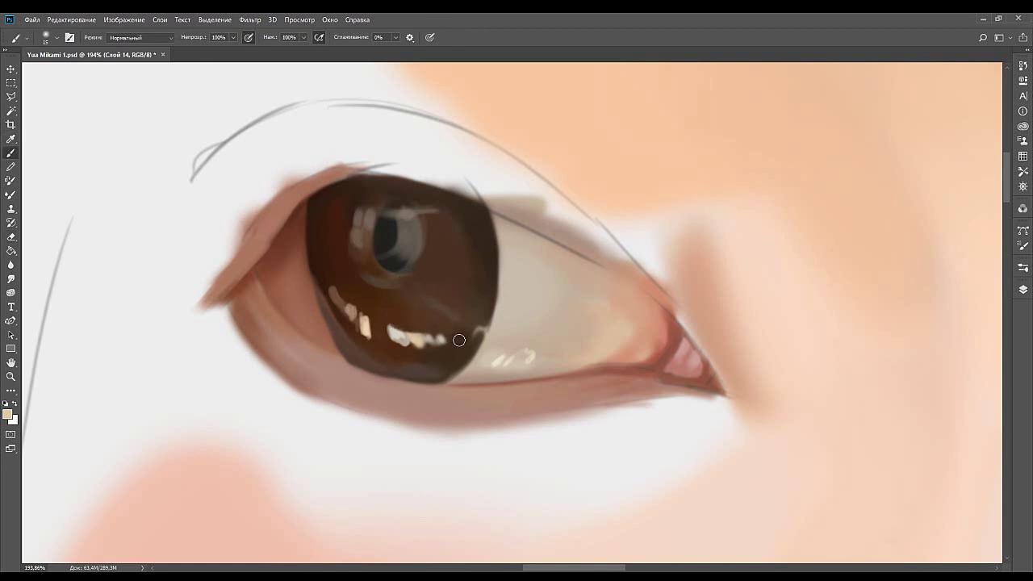
# Continue the row of lower highlights to the iris's inner edge with small dabs in sampled beige tones.
pyautogui.press('[')
pyautogui.press('[')
pyautogui.moveTo(439, 339); pyautogui.dragTo(488, 342)
pyautogui.keyDown('alt'); pyautogui.click(486, 317); pyautogui.keyUp('alt')
pyautogui.moveTo(485, 322)
pyautogui.mouseDown()
pyautogui.moveTo(482, 331)
pyautogui.moveTo(508, 338)
pyautogui.mouseUp()
pyautogui.keyDown('alt'); pyautogui.click(417, 343); pyautogui.keyUp('alt')
pyautogui.keyDown('alt'); pyautogui.click(484, 346); pyautogui.keyUp('alt')
pyautogui.keyDown('alt'); pyautogui.click(494, 342); pyautogui.keyUp('alt')
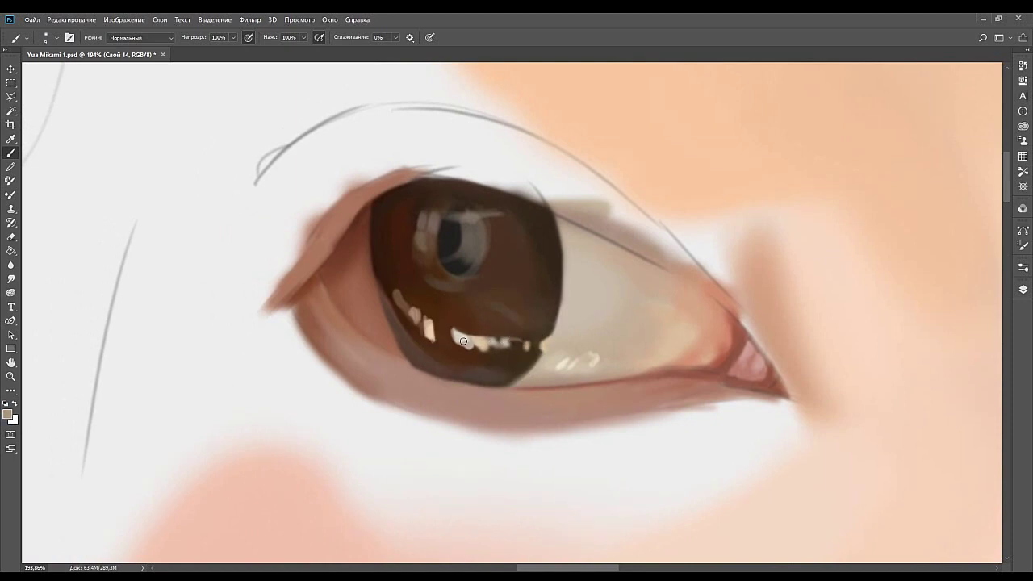
# Reshape the large lower highlight with colours sampled from the highlight and the surrounding brown.
pyautogui.keyDown('alt'); pyautogui.click(466, 338); pyautogui.keyUp('alt')
pyautogui.keyDown('alt'); pyautogui.click(462, 341); pyautogui.keyUp('alt')
pyautogui.keyDown('alt'); pyautogui.click(452, 333); pyautogui.keyUp('alt')
pyautogui.moveTo(462, 325); pyautogui.dragTo(456, 332)
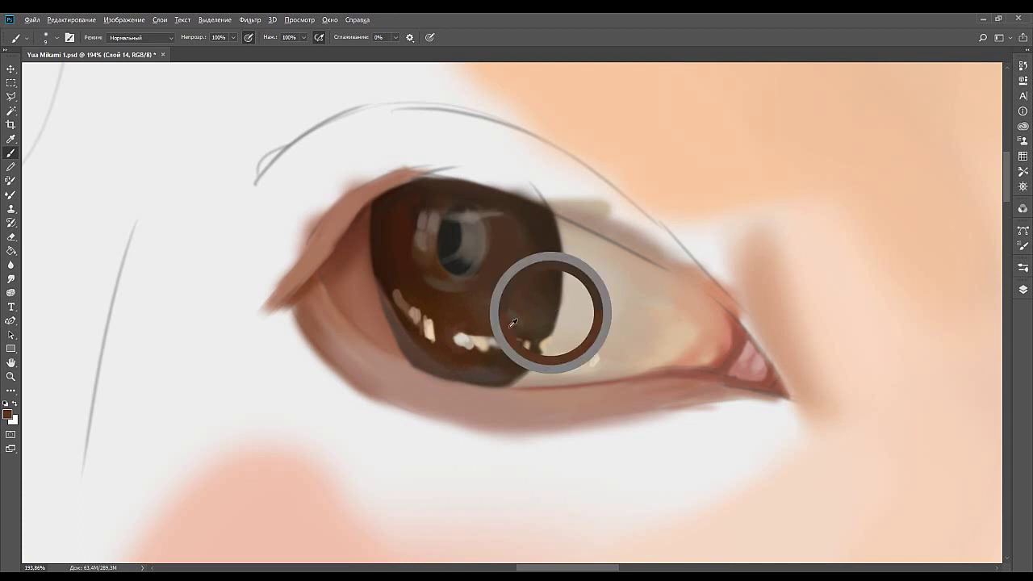
# Paint two small pale pink highlights beneath the pupil and refine their shape with the Eraser.
pyautogui.keyDown('alt'); pyautogui.click(463, 341); pyautogui.keyUp('alt')
pyautogui.moveTo(465, 269); pyautogui.dragTo(455, 300)
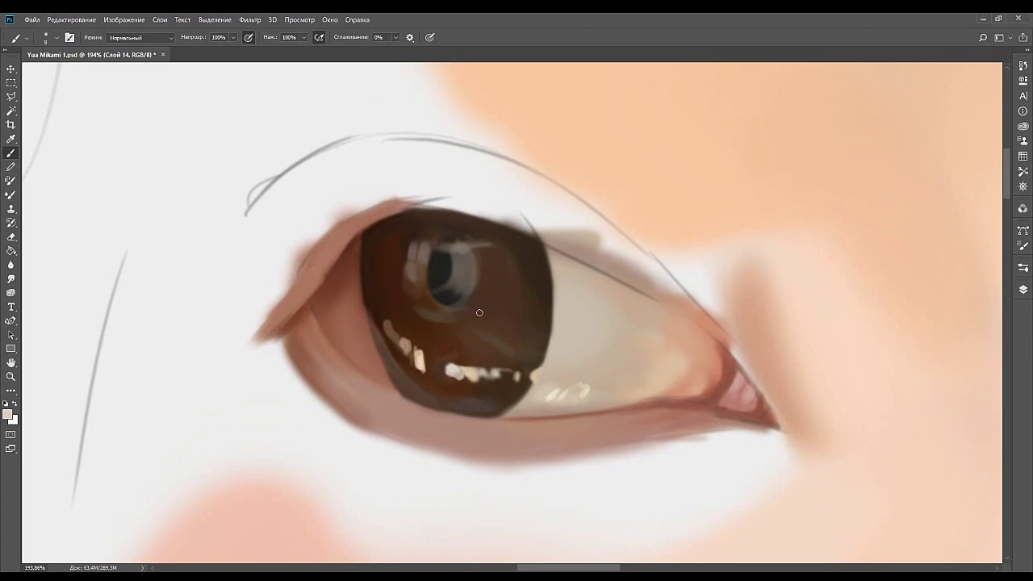
pyautogui.keyDown('alt'); pyautogui.click(122, 281); pyautogui.keyUp('alt')
pyautogui.press('e')
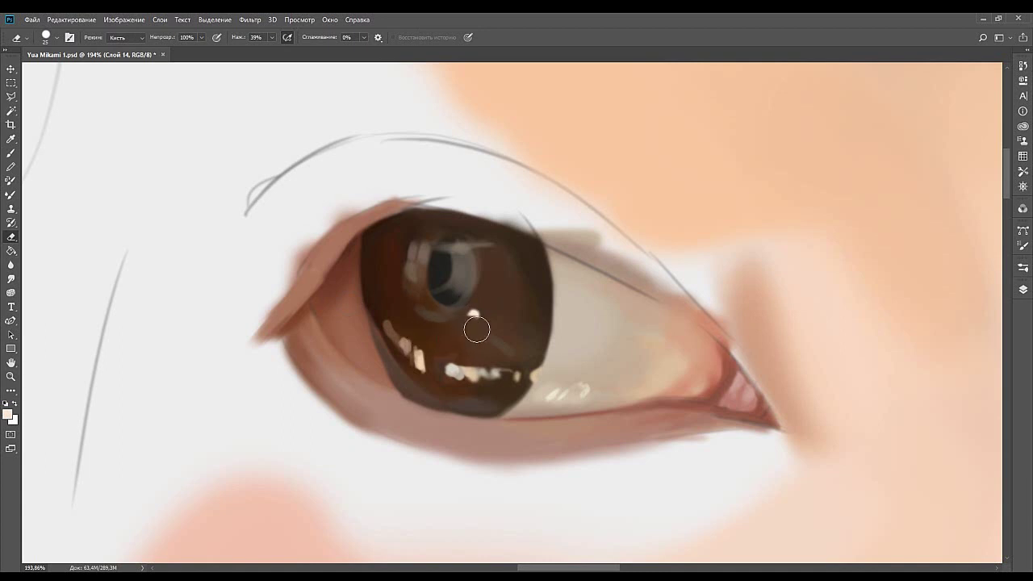
pyautogui.click(10, 153)
pyautogui.moveTo(417, 282); pyautogui.dragTo(452, 291)
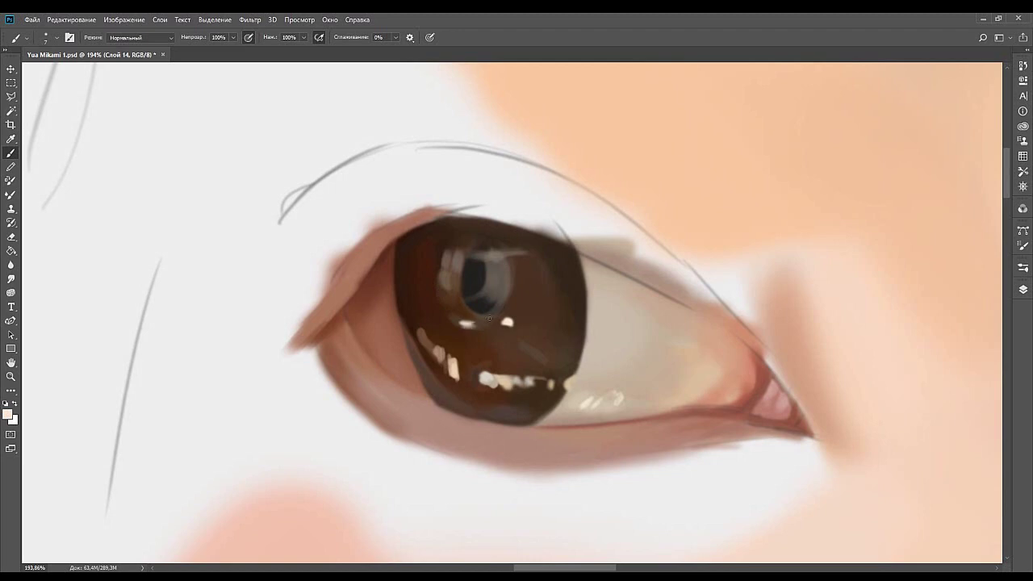
pyautogui.moveTo(446, 312); pyautogui.dragTo(456, 318)
pyautogui.moveTo(486, 256); pyautogui.dragTo(463, 304)
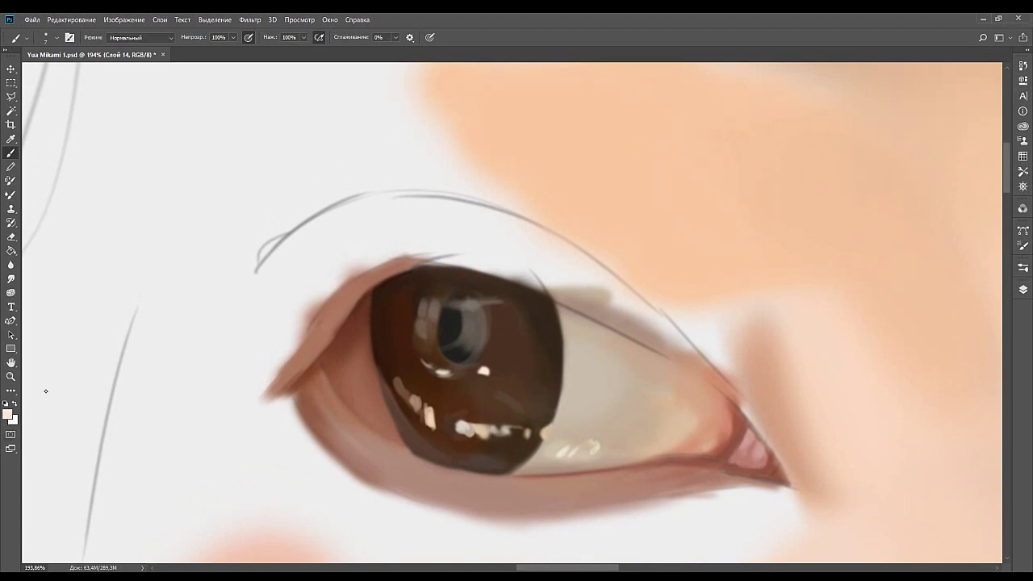
# Paint small lilac highlights on the upper outer iris above the window-like reflection, varying the violet shade.
pyautogui.press('i')
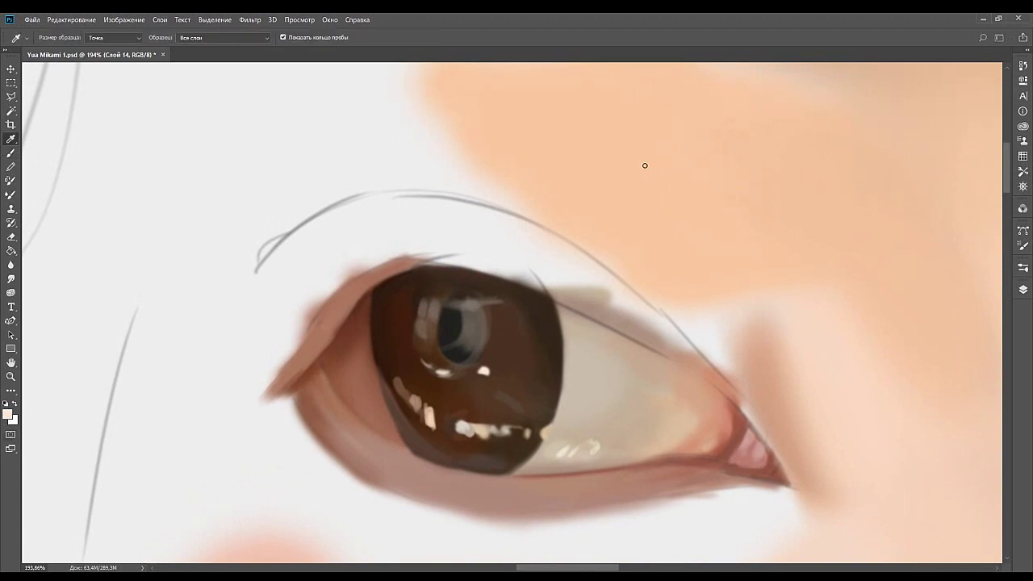
pyautogui.press('b')
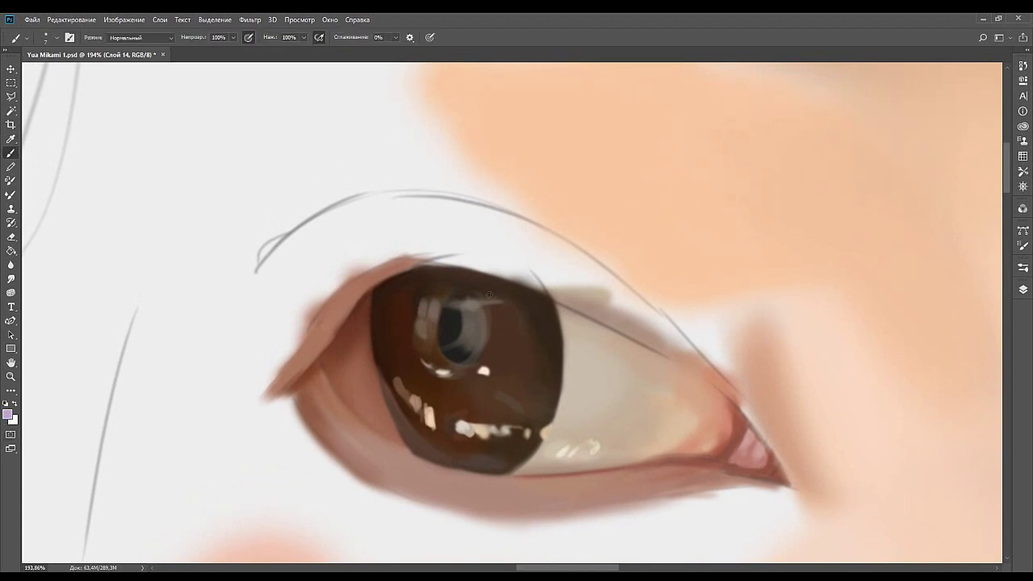
pyautogui.moveTo(467, 298); pyautogui.dragTo(502, 289)
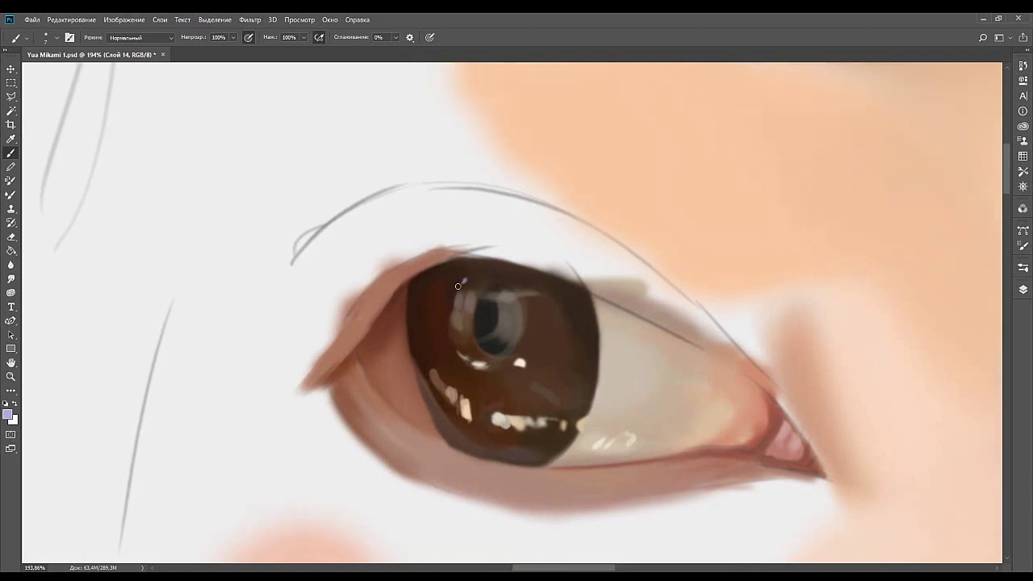
pyautogui.moveTo(461, 282); pyautogui.dragTo(470, 282)
pyautogui.press('i')
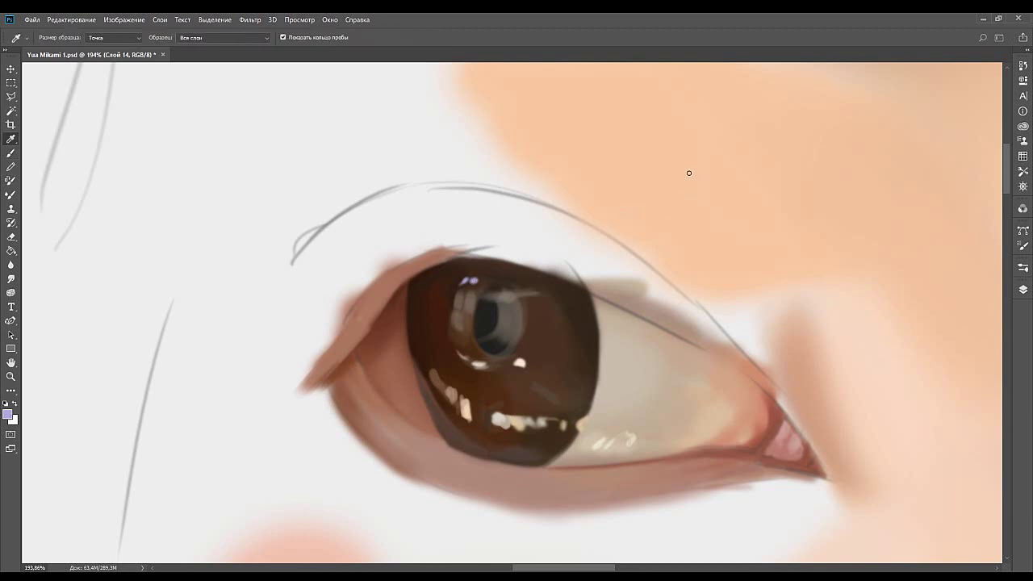
pyautogui.press('b')
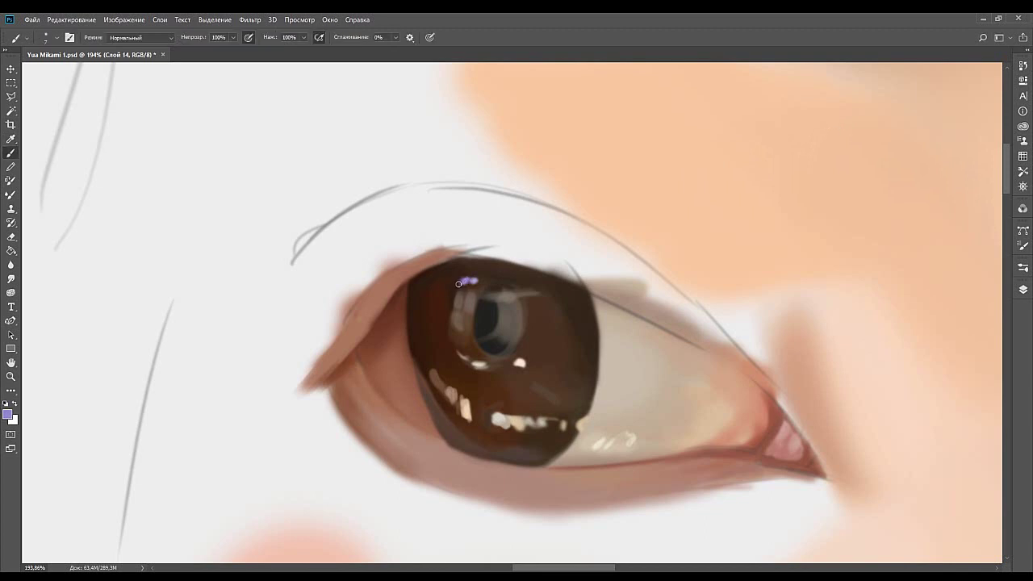
# Paint faint greyish-brown curved streaks across the upper inner iris with a 15 px brush in sampled tones.
pyautogui.keyDown('alt'); pyautogui.click(509, 293); pyautogui.keyUp('alt')
pyautogui.keyDown('alt'); pyautogui.click(462, 297); pyautogui.keyUp('alt')
pyautogui.press(']')
pyautogui.keyDown('alt'); pyautogui.click(548, 333); pyautogui.keyUp('alt')
pyautogui.moveTo(556, 336)
pyautogui.mouseDown()
pyautogui.moveTo(520, 321)
pyautogui.moveTo(529, 310)
pyautogui.moveTo(572, 327)
pyautogui.moveTo(556, 334)
pyautogui.moveTo(579, 328)
pyautogui.moveTo(558, 329)
pyautogui.moveTo(594, 304)
pyautogui.mouseUp()
pyautogui.keyDown('alt'); pyautogui.click(583, 310); pyautogui.keyUp('alt')
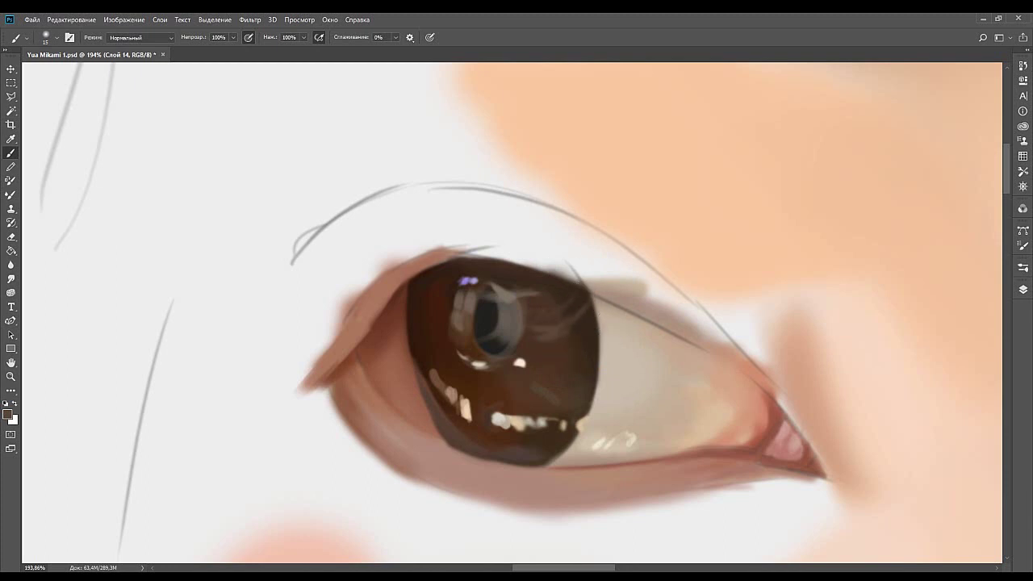
pyautogui.moveTo(539, 336); pyautogui.dragTo(554, 339)
# Refine the streaks on the inner side of the iris with sampled browns, adjusting the brush to 20 px.
pyautogui.press(']')
pyautogui.press(']')
pyautogui.press('[')
pyautogui.press('[')
pyautogui.press('[')
pyautogui.press('[')
pyautogui.keyDown('alt'); pyautogui.click(554, 353); pyautogui.keyUp('alt')
pyautogui.press(']')
pyautogui.keyDown('alt'); pyautogui.click(552, 334); pyautogui.keyUp('alt')
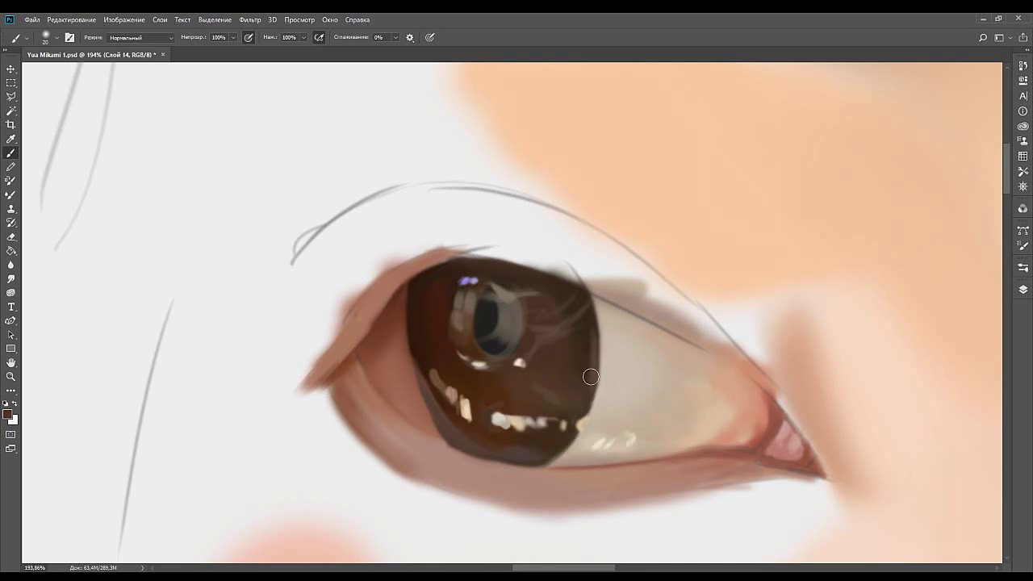
# Reinforce the dark rim along the inner edge of the iris with a sampled dark brown.
pyautogui.keyDown('alt'); pyautogui.click(595, 350); pyautogui.keyUp('alt')
pyautogui.moveTo(591, 357); pyautogui.dragTo(591, 332)
pyautogui.moveTo(489, 374)
pyautogui.mouseDown()
pyautogui.moveTo(531, 351)
pyautogui.moveTo(569, 369)
pyautogui.moveTo(551, 381)
pyautogui.mouseUp()
pyautogui.press('Return')
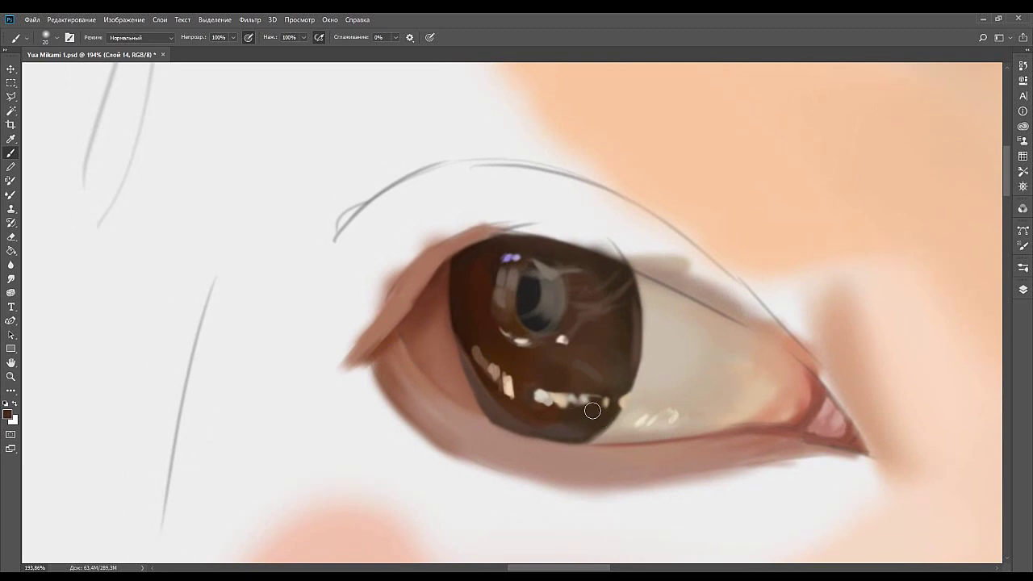
# Reduce the brush and break up the inner end of the lower highlight row with dark brown.
pyautogui.press('[')
pyautogui.press('[')
pyautogui.press('[')
pyautogui.moveTo(585, 408); pyautogui.dragTo(592, 402)
# Examine the painted eye up close and within the whole portrait, comparing it with the finished eye.
pyautogui.moveTo(489, 363)
pyautogui.mouseDown()
pyautogui.moveTo(522, 407)
pyautogui.moveTo(507, 297)
pyautogui.mouseUp()
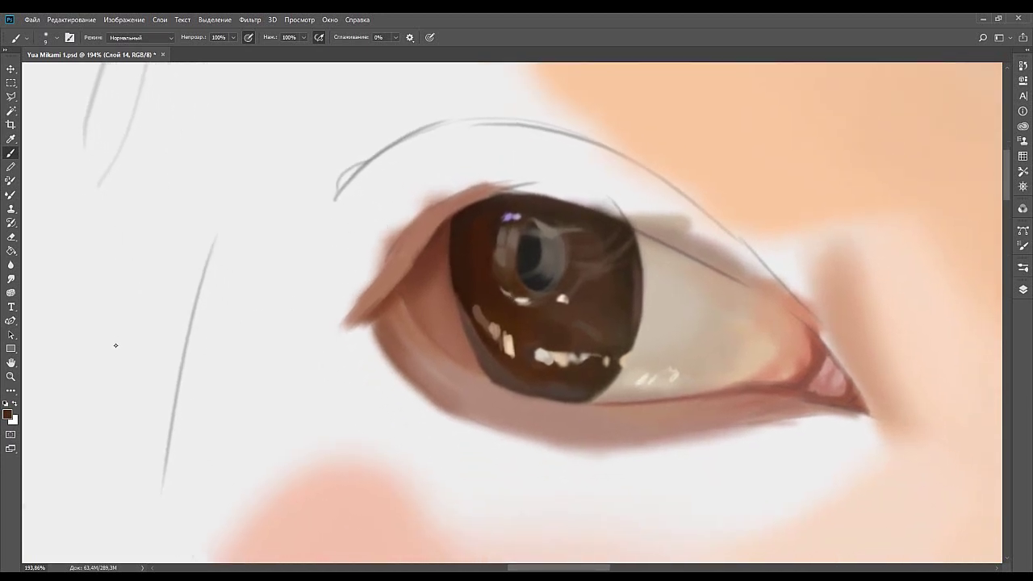
pyautogui.moveTo(584, 332); pyautogui.dragTo(529, 317)
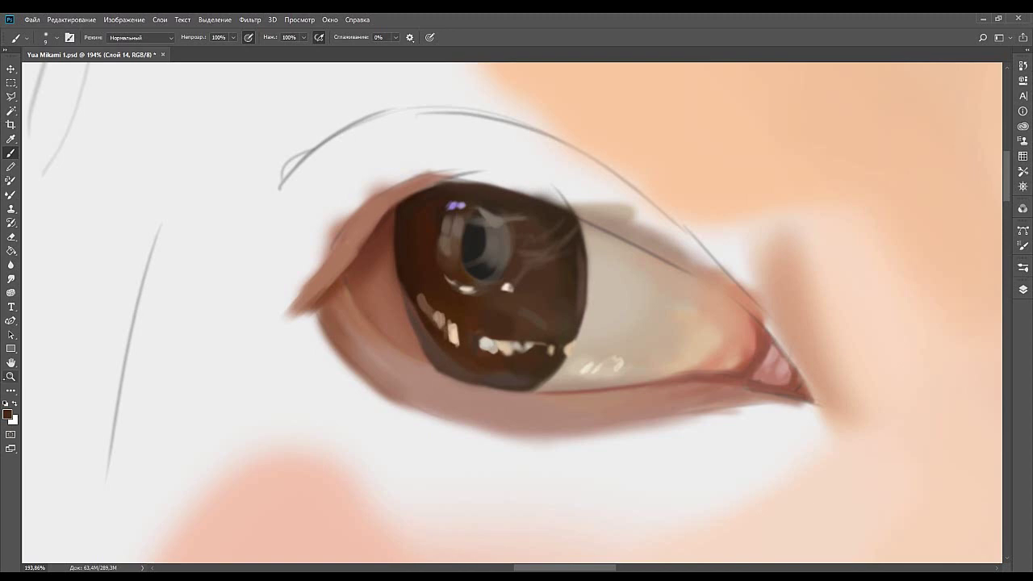
pyautogui.click(11, 376)
pyautogui.keyDown('alt'); pyautogui.click(524, 289); pyautogui.keyUp('alt')
pyautogui.keyDown('alt'); pyautogui.click(524, 289); pyautogui.keyUp('alt')
pyautogui.moveTo(502, 287); pyautogui.dragTo(473, 305)
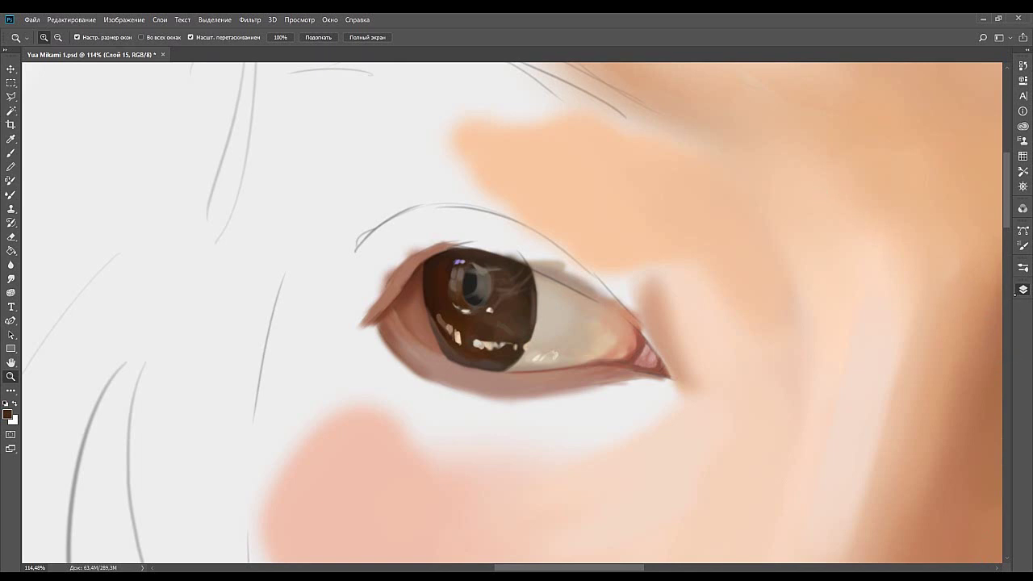
pyautogui.scroll(1, 607, 382)
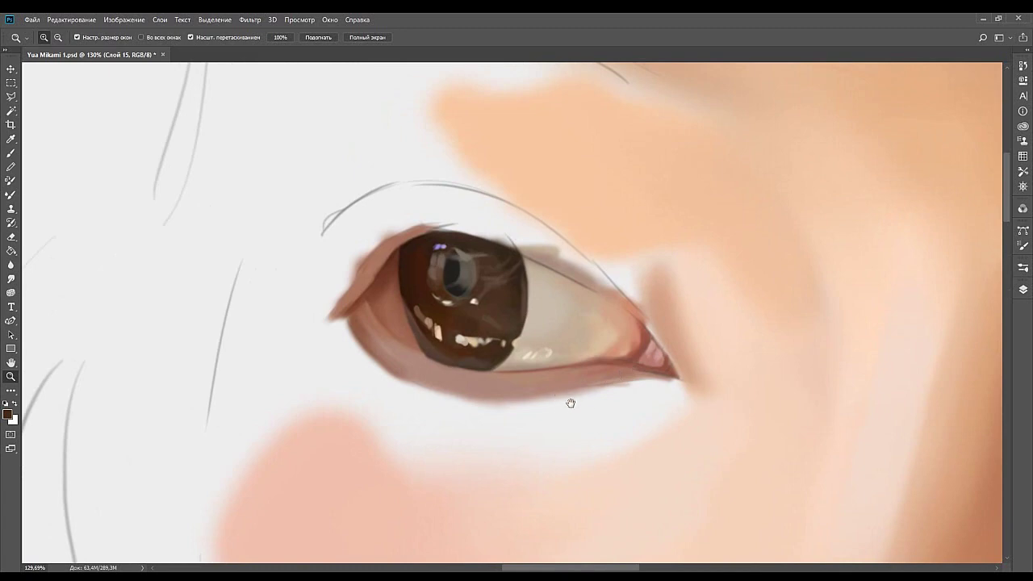
pyautogui.scroll(1, 560, 395)
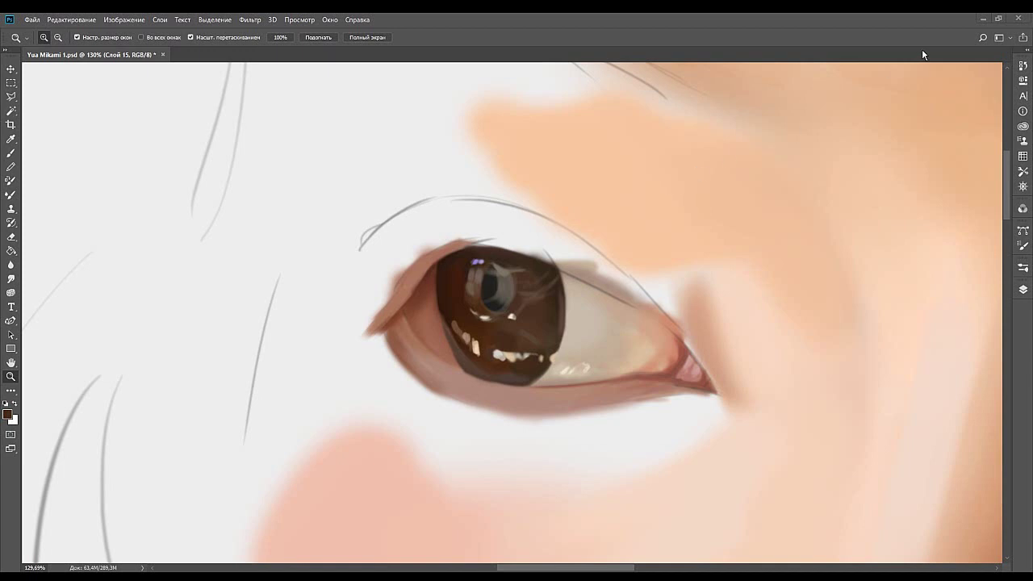
pyautogui.moveTo(532, 304)
pyautogui.mouseDown()
pyautogui.moveTo(531, 268)
pyautogui.moveTo(499, 283)
pyautogui.mouseUp()
pyautogui.moveTo(563, 354); pyautogui.dragTo(494, 213)
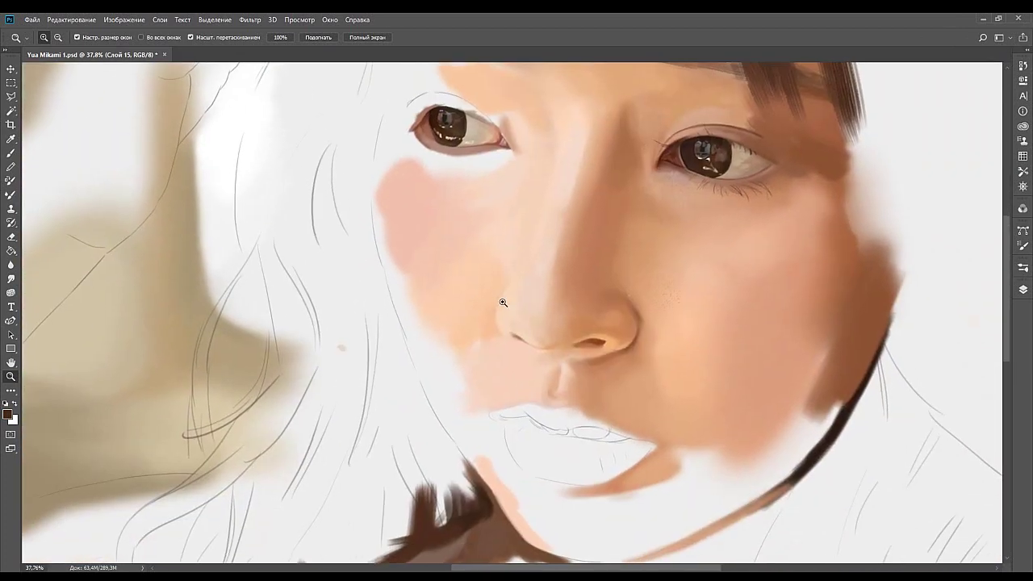
pyautogui.scroll(-3, 479, 304)
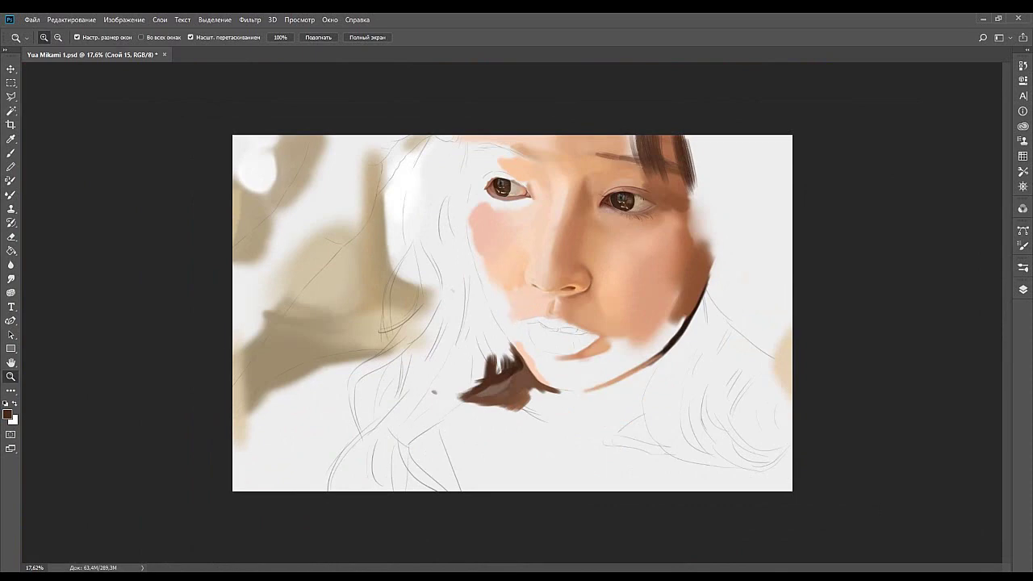
pyautogui.moveTo(459, 172); pyautogui.dragTo(581, 192)
pyautogui.moveTo(563, 133); pyautogui.dragTo(507, 266)
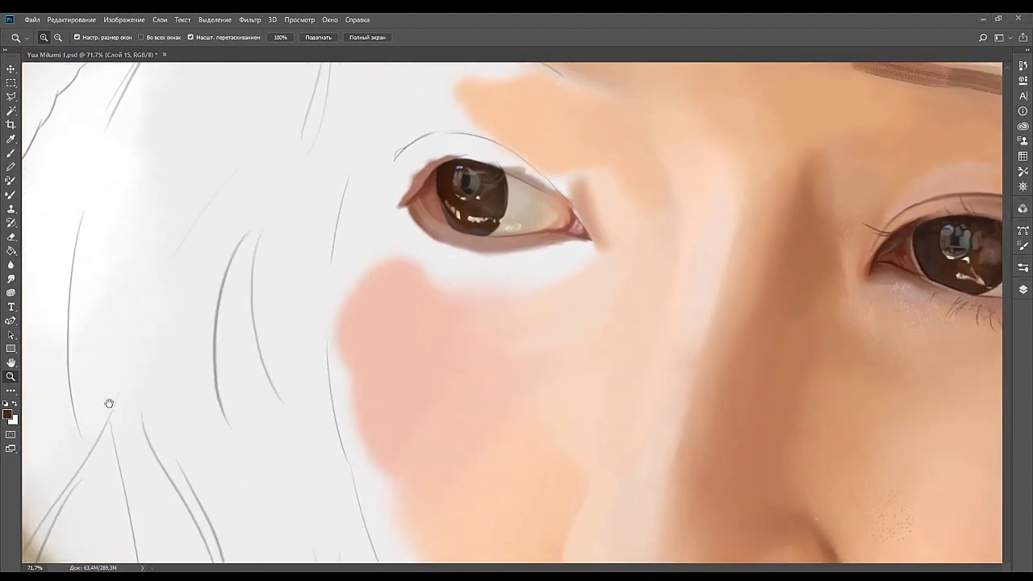
pyautogui.moveTo(551, 271)
pyautogui.mouseDown()
pyautogui.moveTo(573, 263)
pyautogui.moveTo(548, 297)
pyautogui.moveTo(557, 305)
pyautogui.mouseUp()
# Paint a brownish skin stroke on the new layer along the upper lid edge above the eye's inner corner.
pyautogui.press('b')
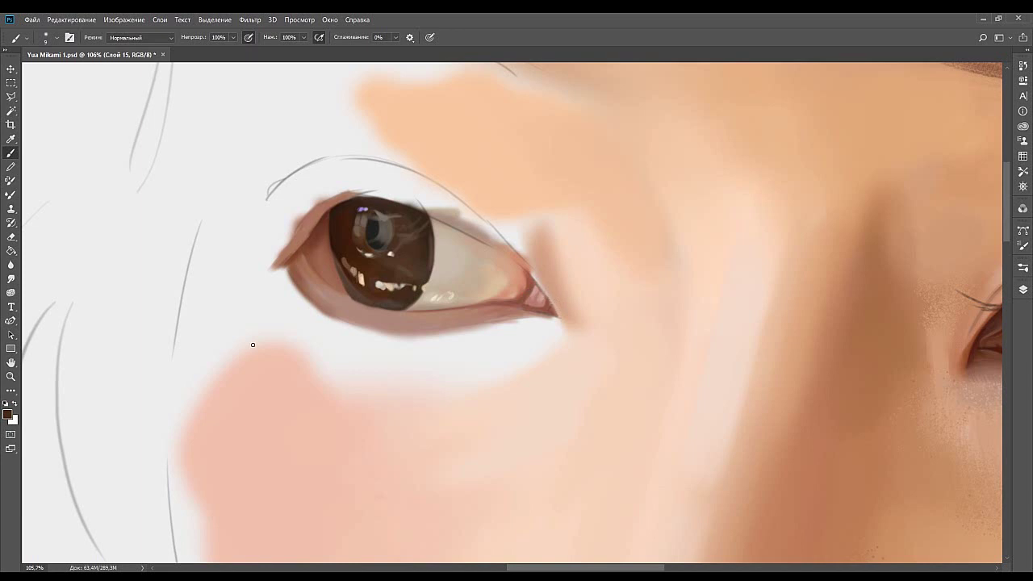
pyautogui.keyDown('alt'); pyautogui.click(166, 358); pyautogui.keyUp('alt')
pyautogui.keyDown('alt'); pyautogui.click(163, 338); pyautogui.keyUp('alt')
pyautogui.moveTo(535, 266)
pyautogui.mouseDown()
pyautogui.moveTo(557, 284)
pyautogui.moveTo(501, 227)
pyautogui.mouseUp()
pyautogui.press(']')
pyautogui.press(']')
pyautogui.press(']')
pyautogui.moveTo(550, 283); pyautogui.dragTo(500, 219)
pyautogui.hotkey('ctrl', 'z')
pyautogui.moveTo(549, 287); pyautogui.dragTo(509, 245)
# Paint light orange-brown skin tones sampled from the surrounding skin along the fold beside the eye's inner corner, ending just below it.
pyautogui.keyDown('alt'); pyautogui.click(570, 310); pyautogui.keyUp('alt')
pyautogui.keyDown('alt'); pyautogui.click(564, 309); pyautogui.keyUp('alt')
pyautogui.moveTo(560, 315)
pyautogui.mouseDown()
pyautogui.moveTo(524, 274)
pyautogui.moveTo(555, 299)
pyautogui.mouseUp()
pyautogui.keyDown('alt'); pyautogui.click(555, 291); pyautogui.keyUp('alt')
pyautogui.keyDown('alt'); pyautogui.click(176, 385); pyautogui.keyUp('alt')
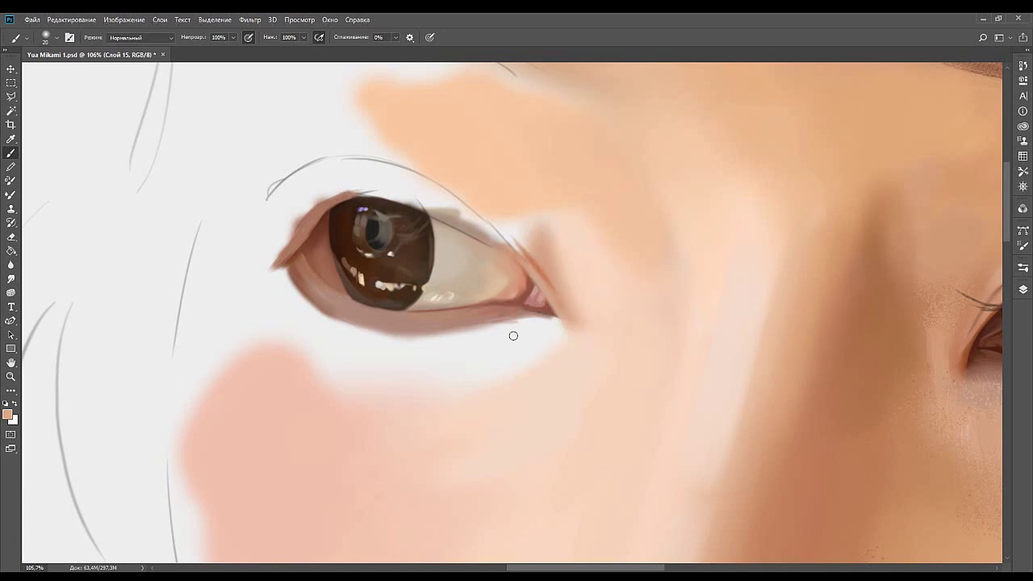
pyautogui.moveTo(568, 319)
pyautogui.mouseDown()
pyautogui.moveTo(560, 302)
pyautogui.moveTo(578, 338)
pyautogui.mouseUp()
# Switch to a textured brush at 30 px and paint a peach skin stroke just below the eye's inner corner.
pyautogui.moveTo(611, 295); pyautogui.dragTo(682, 312)
pyautogui.moveTo(655, 253); pyautogui.dragTo(669, 208)
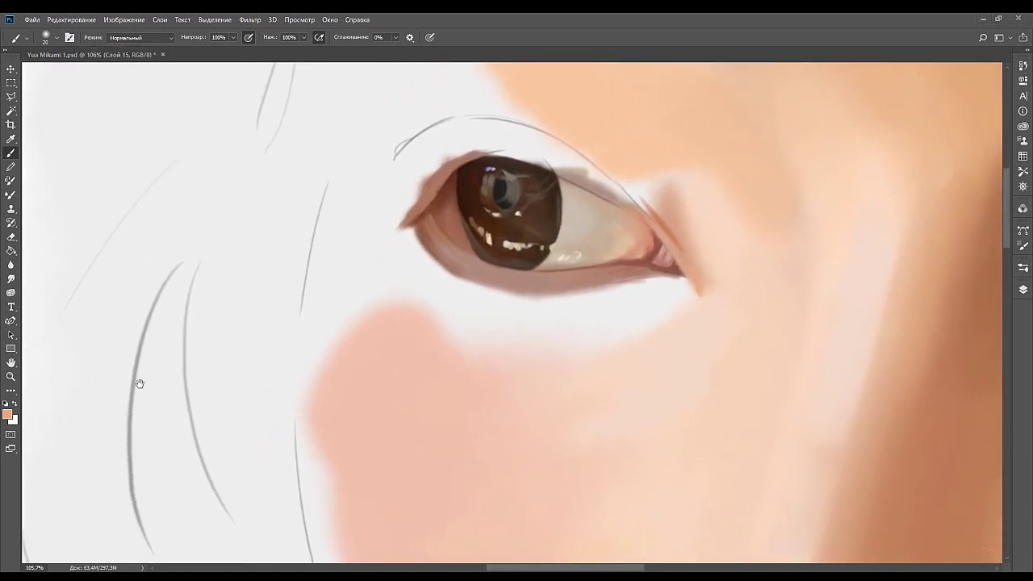
pyautogui.press('z')
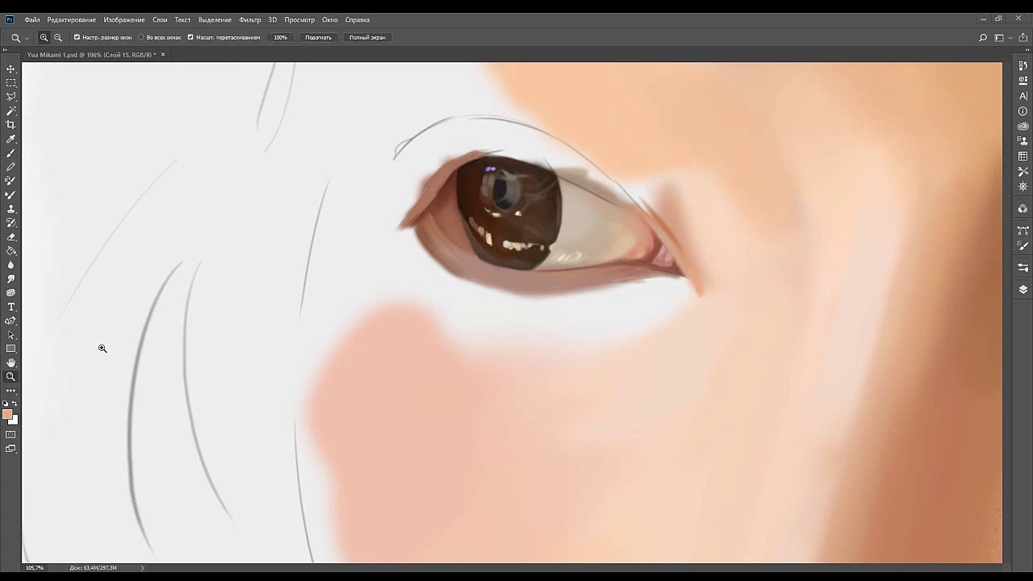
pyautogui.moveTo(541, 299); pyautogui.dragTo(527, 257)
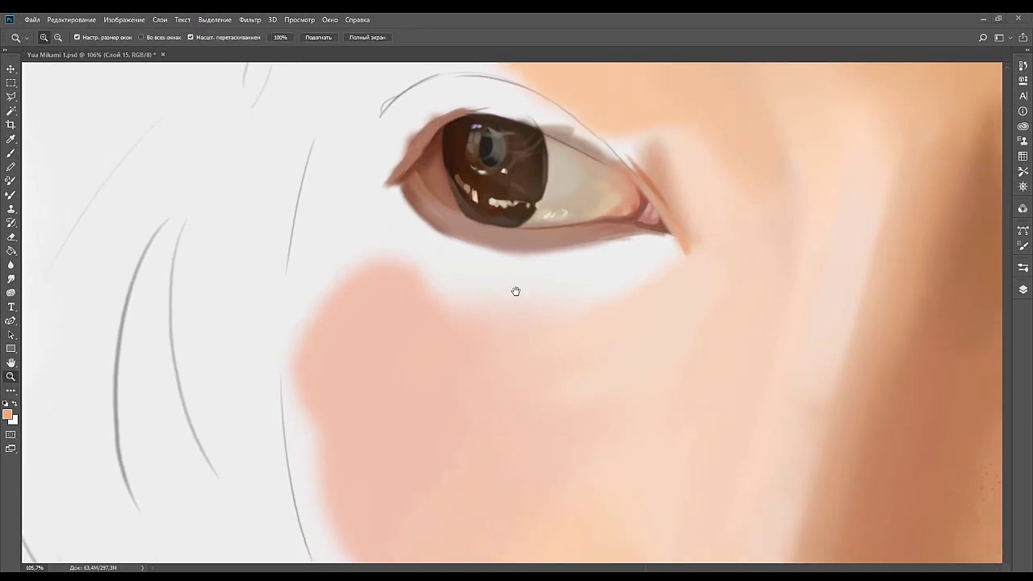
pyautogui.moveTo(570, 292); pyautogui.dragTo(525, 308)
pyautogui.click(1022, 268)
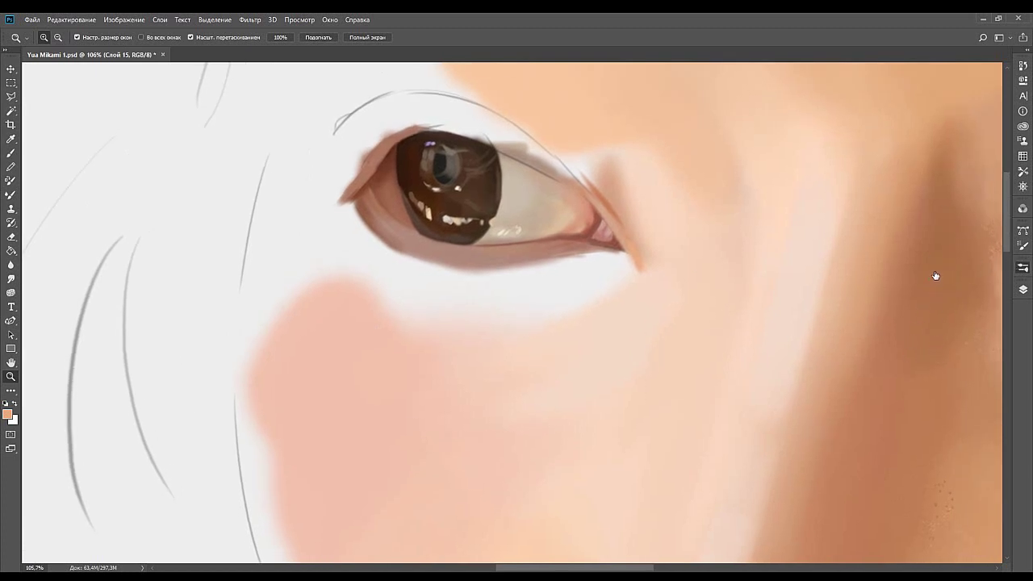
pyautogui.press('b')
pyautogui.click(1022, 268)
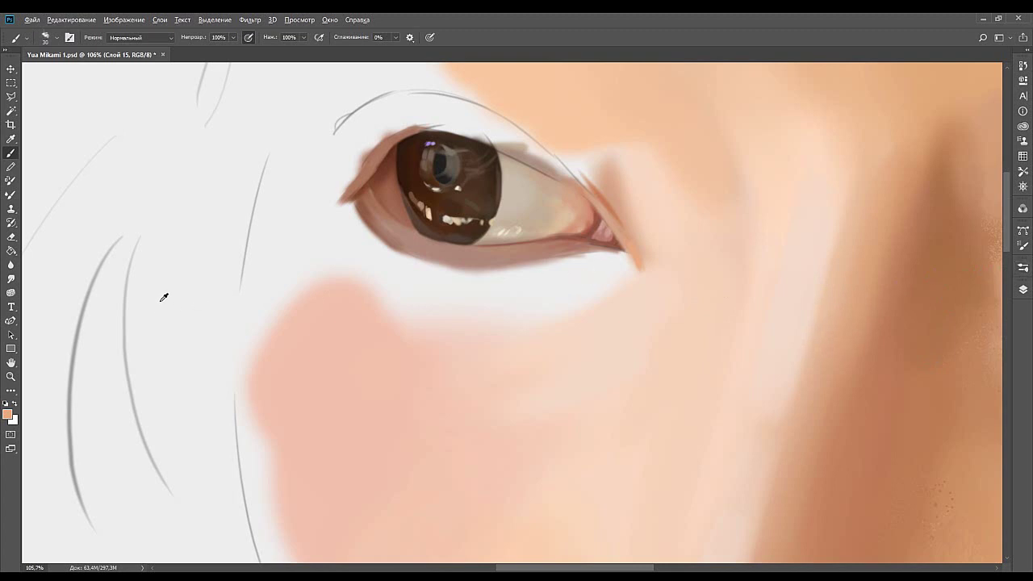
pyautogui.moveTo(518, 301); pyautogui.dragTo(614, 260)
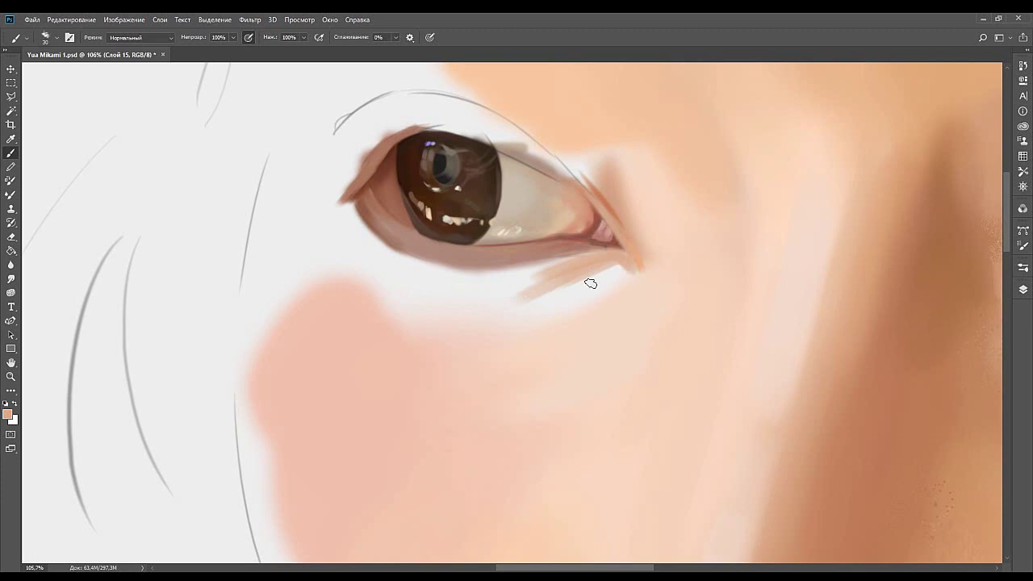
# Sample pinkish tones near the inner corner, enlarge the brush, and paint along the underside of the lower lid.
pyautogui.keyDown('alt'); pyautogui.click(618, 242); pyautogui.keyUp('alt')
pyautogui.keyDown('alt'); pyautogui.click(626, 264); pyautogui.keyUp('alt')
pyautogui.moveTo(534, 307); pyautogui.dragTo(624, 291)
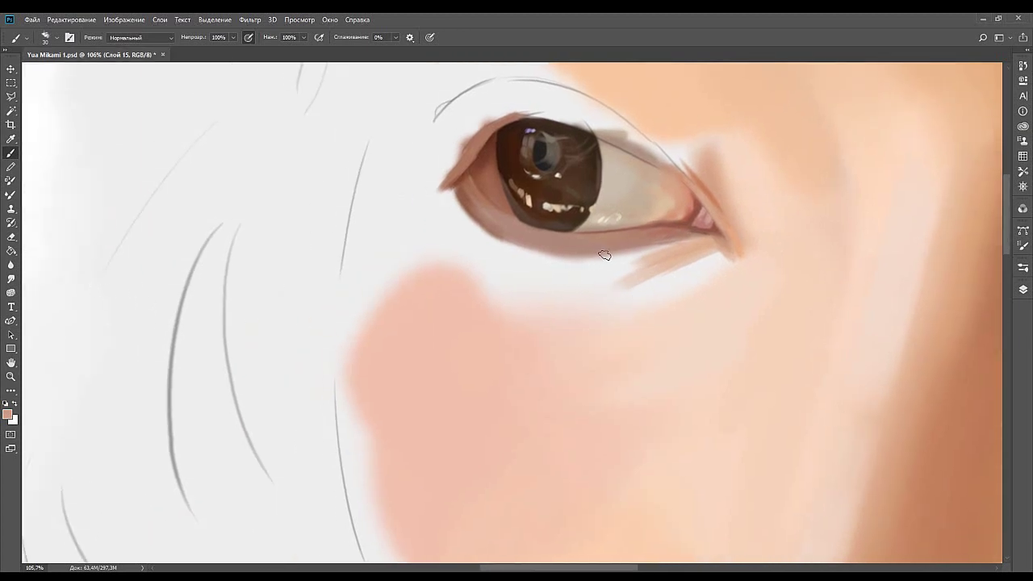
pyautogui.moveTo(626, 259); pyautogui.dragTo(510, 256)
pyautogui.moveTo(642, 252); pyautogui.dragTo(550, 261)
pyautogui.keyDown('alt'); pyautogui.click(603, 248); pyautogui.keyUp('alt')
pyautogui.press(']')
pyautogui.moveTo(633, 254); pyautogui.dragTo(561, 261)
# Fill the skin beneath the inner half of the lower lid with sampled pinkish-brown strokes running toward the inner corner.
pyautogui.keyDown('alt'); pyautogui.click(621, 263); pyautogui.keyUp('alt')
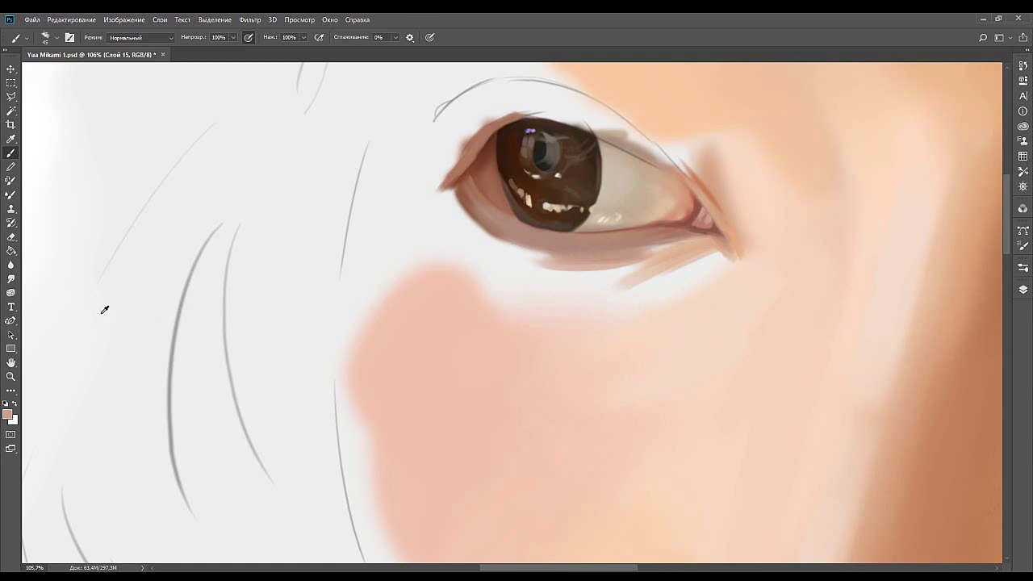
pyautogui.moveTo(600, 265)
pyautogui.mouseDown()
pyautogui.moveTo(629, 261)
pyautogui.moveTo(540, 272)
pyautogui.moveTo(637, 263)
pyautogui.moveTo(517, 297)
pyautogui.moveTo(632, 265)
pyautogui.moveTo(543, 312)
pyautogui.moveTo(621, 275)
pyautogui.mouseUp()
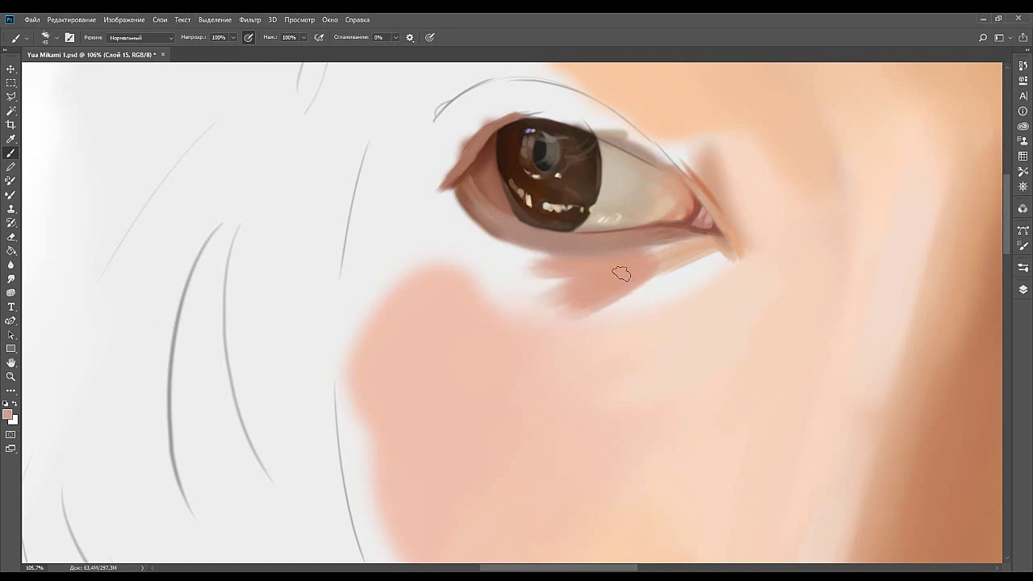
pyautogui.moveTo(676, 233); pyautogui.dragTo(573, 263)
pyautogui.keyDown('alt'); pyautogui.click(572, 261); pyautogui.keyUp('alt')
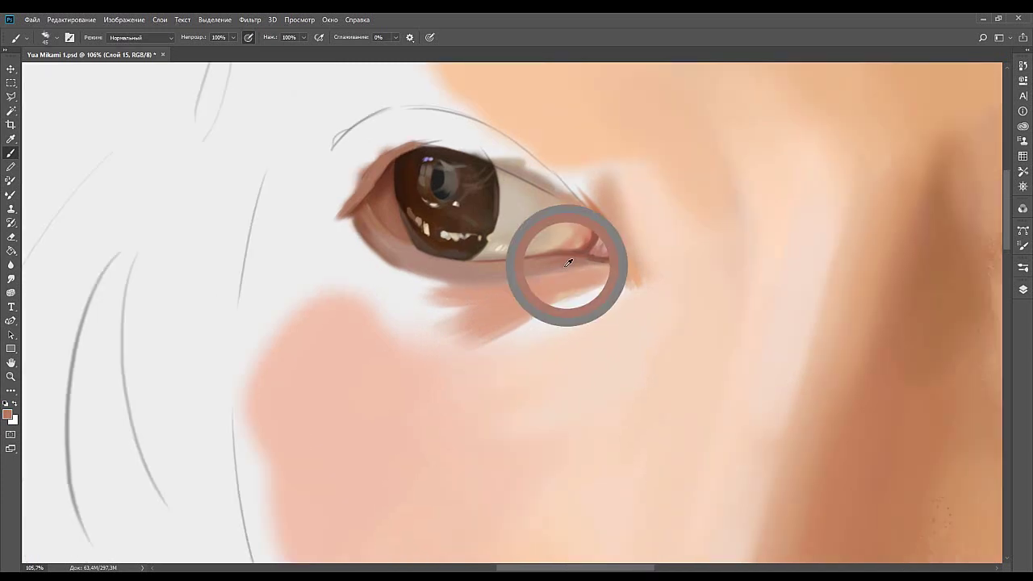
pyautogui.moveTo(525, 288)
pyautogui.mouseDown()
pyautogui.moveTo(582, 270)
pyautogui.moveTo(504, 295)
pyautogui.moveTo(577, 273)
pyautogui.mouseUp()
pyautogui.keyDown('alt'); pyautogui.click(516, 300); pyautogui.keyUp('alt')
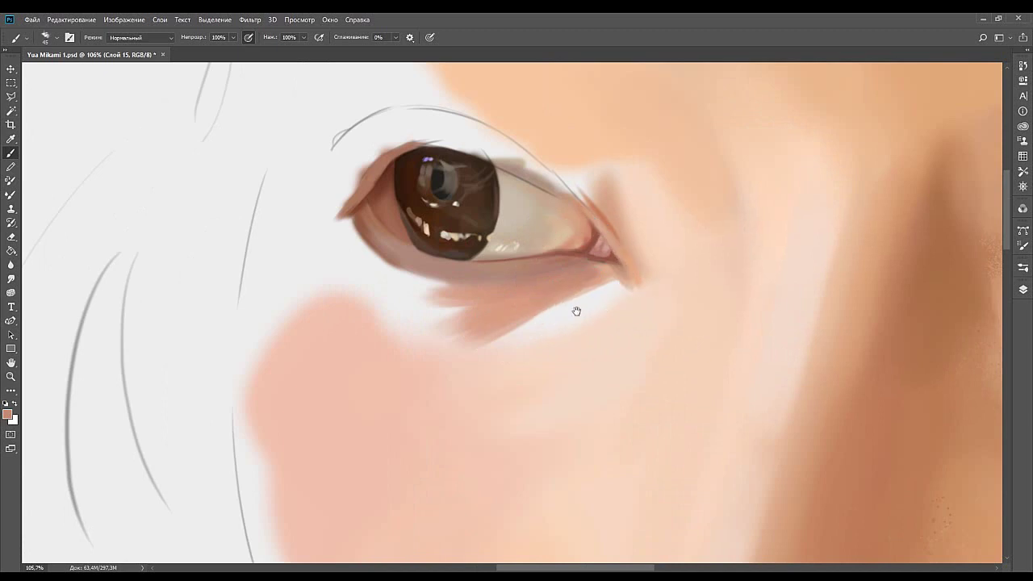
# Cover the remaining white gap between the under-eye shadow and the cheek with sampled pinkish skin tone.
pyautogui.moveTo(572, 314); pyautogui.dragTo(491, 296)
pyautogui.keyDown('alt'); pyautogui.click(544, 268); pyautogui.keyUp('alt')
pyautogui.moveTo(472, 320)
pyautogui.mouseDown()
pyautogui.moveTo(547, 273)
pyautogui.moveTo(559, 278)
pyautogui.moveTo(555, 290)
pyautogui.moveTo(498, 314)
pyautogui.moveTo(522, 290)
pyautogui.moveTo(391, 350)
pyautogui.moveTo(444, 334)
pyautogui.moveTo(512, 289)
pyautogui.moveTo(410, 348)
pyautogui.mouseUp()
pyautogui.moveTo(518, 286); pyautogui.dragTo(422, 328)
pyautogui.moveTo(493, 304)
pyautogui.mouseDown()
pyautogui.moveTo(372, 336)
pyautogui.moveTo(557, 293)
pyautogui.mouseUp()
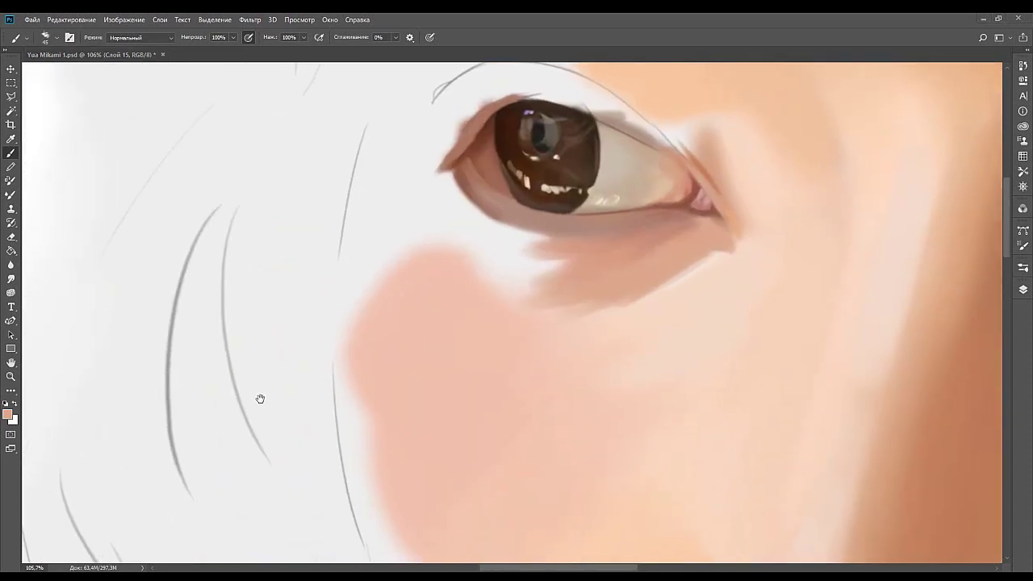
# Paint brown shading at the eye's outer corner and along the outer end of the lower lid, redoing the first stroke.
pyautogui.moveTo(491, 303); pyautogui.dragTo(556, 343)
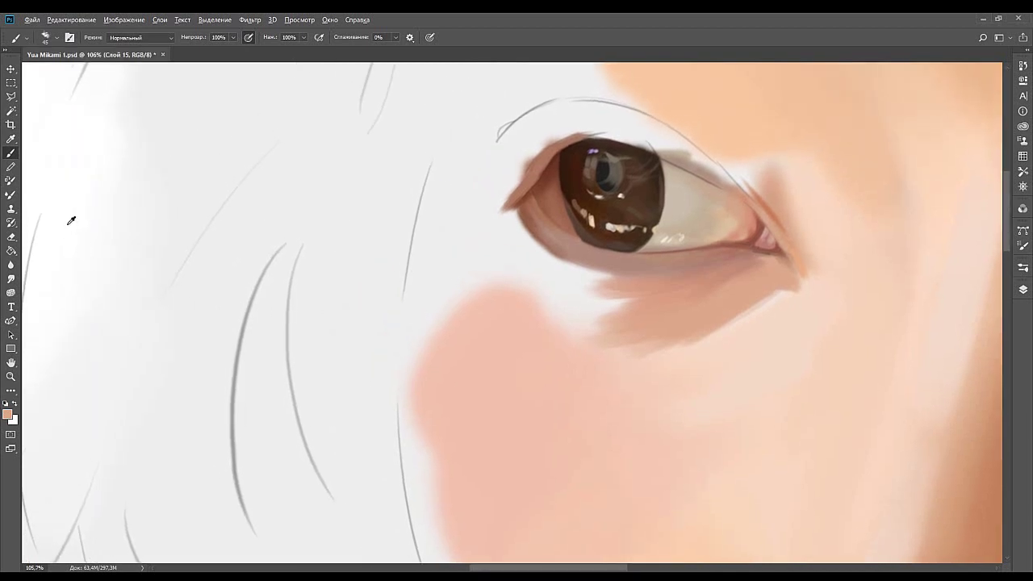
pyautogui.keyDown('alt'); pyautogui.click(55, 204); pyautogui.keyUp('alt')
pyautogui.moveTo(530, 257)
pyautogui.mouseDown()
pyautogui.moveTo(546, 279)
pyautogui.moveTo(537, 281)
pyautogui.mouseUp()
pyautogui.moveTo(516, 235); pyautogui.dragTo(569, 292)
pyautogui.hotkey('ctrl', 'z')
pyautogui.keyDown('alt'); pyautogui.click(53, 259); pyautogui.keyUp('alt')
pyautogui.moveTo(526, 246); pyautogui.dragTo(566, 290)
pyautogui.keyDown('alt'); pyautogui.click(545, 269); pyautogui.keyUp('alt')
pyautogui.moveTo(524, 243)
pyautogui.mouseDown()
pyautogui.moveTo(569, 296)
pyautogui.moveTo(494, 271)
pyautogui.mouseUp()
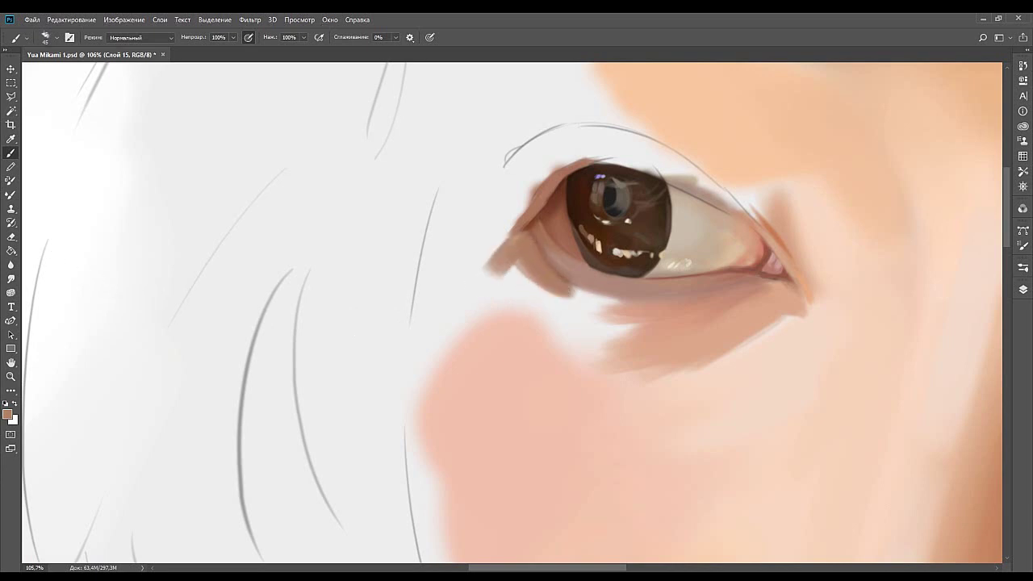
# Continue the brown shading along the lower lid's edge from the outer corner to beneath the iris.
pyautogui.moveTo(557, 288)
pyautogui.mouseDown()
pyautogui.moveTo(610, 300)
pyautogui.moveTo(578, 296)
pyautogui.mouseUp()
pyautogui.moveTo(553, 291)
pyautogui.mouseDown()
pyautogui.moveTo(649, 293)
pyautogui.moveTo(543, 289)
pyautogui.moveTo(610, 315)
pyautogui.moveTo(557, 294)
pyautogui.moveTo(656, 315)
pyautogui.moveTo(549, 286)
pyautogui.moveTo(619, 310)
pyautogui.moveTo(582, 299)
pyautogui.moveTo(659, 306)
pyautogui.mouseUp()
pyautogui.keyDown('alt'); pyautogui.click(626, 312); pyautogui.keyUp('alt')
pyautogui.keyDown('alt'); pyautogui.click(556, 283); pyautogui.keyUp('alt')
pyautogui.keyDown('alt'); pyautogui.click(620, 310); pyautogui.keyUp('alt')
pyautogui.keyDown('alt'); pyautogui.click(572, 278); pyautogui.keyUp('alt')
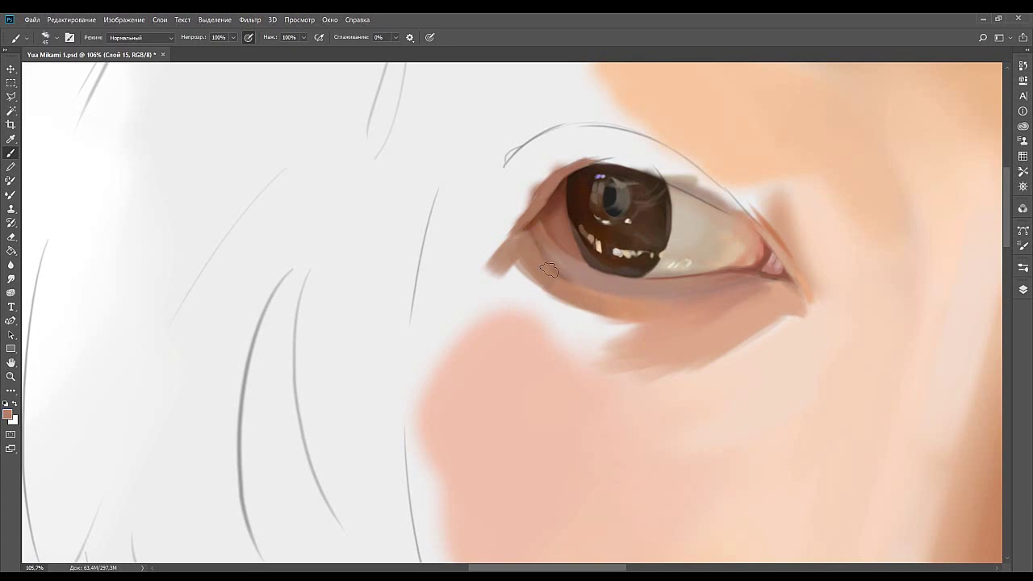
# Sample nearby skin tones and paint peach strokes below the lower lid, bridging the white gap toward the cheek.
pyautogui.keyDown('alt'); pyautogui.click(581, 293); pyautogui.keyUp('alt')
pyautogui.moveTo(645, 326)
pyautogui.mouseDown()
pyautogui.moveTo(620, 324)
pyautogui.moveTo(646, 318)
pyautogui.moveTo(581, 327)
pyautogui.moveTo(651, 330)
pyautogui.mouseUp()
pyautogui.keyDown('alt'); pyautogui.click(671, 318); pyautogui.keyUp('alt')
pyautogui.keyDown('alt'); pyautogui.click(586, 339); pyautogui.keyUp('alt')
pyautogui.moveTo(645, 331)
pyautogui.mouseDown()
pyautogui.moveTo(567, 339)
pyautogui.moveTo(567, 324)
pyautogui.moveTo(543, 319)
pyautogui.mouseUp()
pyautogui.keyDown('alt'); pyautogui.click(629, 333); pyautogui.keyUp('alt')
pyautogui.moveTo(615, 310)
pyautogui.mouseDown()
pyautogui.moveTo(553, 313)
pyautogui.moveTo(568, 314)
pyautogui.mouseUp()
pyautogui.keyDown('alt'); pyautogui.click(605, 308); pyautogui.keyUp('alt')
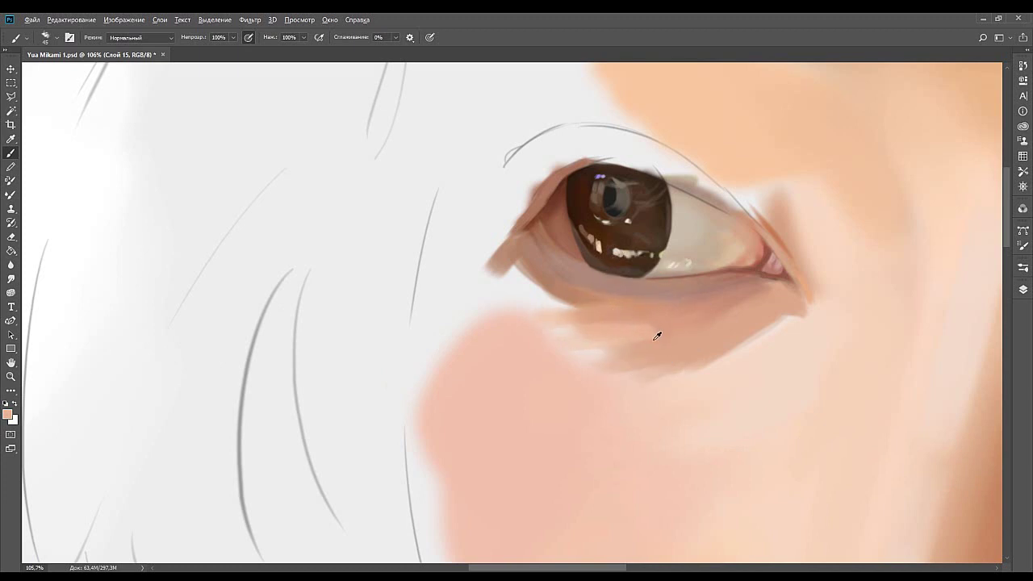
# Spread the peach under-eye tone with broad strokes over the upper edge of the cheek.
pyautogui.moveTo(639, 331); pyautogui.dragTo(516, 349)
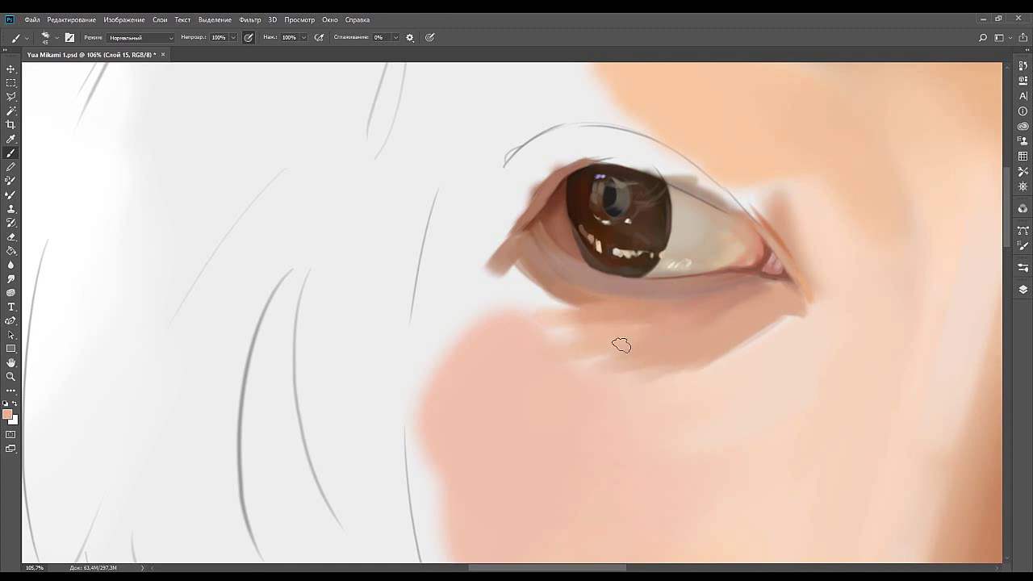
pyautogui.moveTo(622, 350)
pyautogui.mouseDown()
pyautogui.moveTo(501, 361)
pyautogui.moveTo(626, 329)
pyautogui.moveTo(590, 344)
pyautogui.moveTo(716, 325)
pyautogui.mouseUp()
pyautogui.keyDown('alt'); pyautogui.click(666, 344); pyautogui.keyUp('alt')
pyautogui.moveTo(666, 351); pyautogui.dragTo(561, 389)
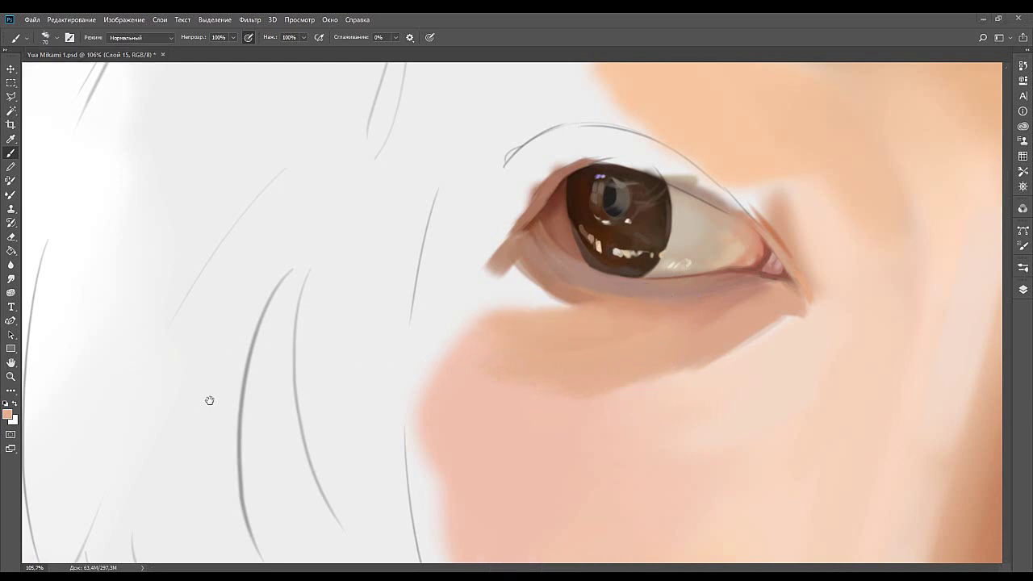
# Fill the outer gap between the lower lid and cheek with sampled orange-peach tones and blend it inward.
pyautogui.moveTo(535, 349); pyautogui.dragTo(546, 304)
pyautogui.moveTo(495, 255); pyautogui.dragTo(459, 300)
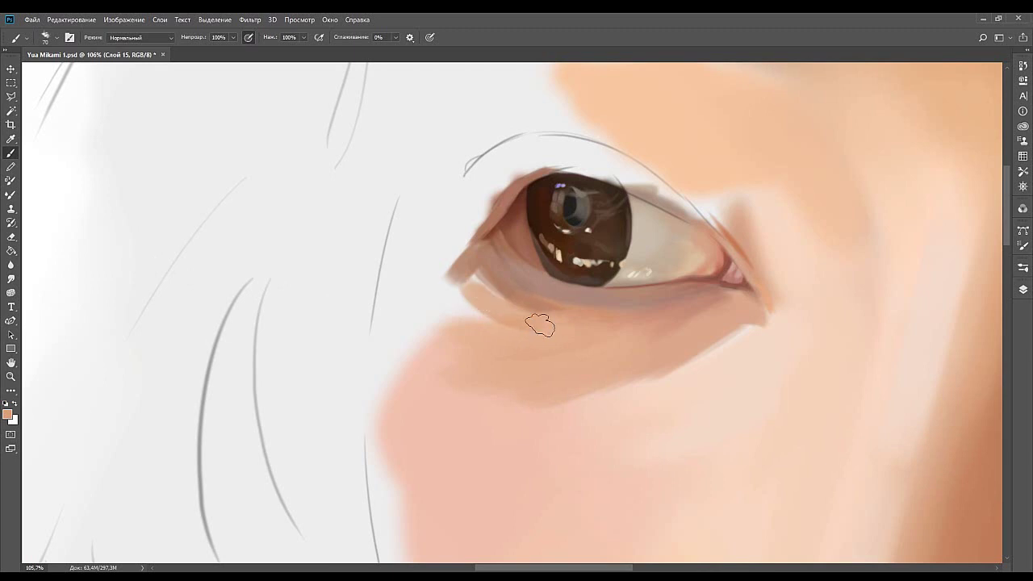
pyautogui.keyDown('alt'); pyautogui.click(530, 295); pyautogui.keyUp('alt')
pyautogui.moveTo(531, 311)
pyautogui.mouseDown()
pyautogui.moveTo(496, 298)
pyautogui.moveTo(472, 280)
pyautogui.mouseUp()
pyautogui.keyDown('alt'); pyautogui.click(530, 318); pyautogui.keyUp('alt')
pyautogui.keyDown('alt'); pyautogui.click(559, 325); pyautogui.keyUp('alt')
pyautogui.moveTo(542, 313)
pyautogui.mouseDown()
pyautogui.moveTo(475, 308)
pyautogui.moveTo(726, 282)
pyautogui.mouseUp()
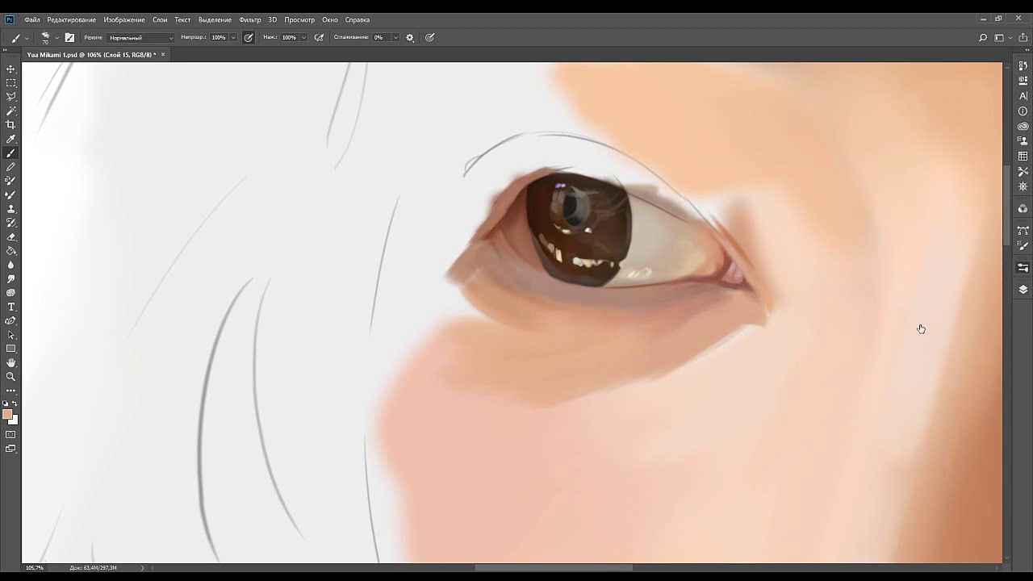
# Switch to a soft round brush at about 70 px and smooth the reddish shadow below the lower lid near the inner corner.
pyautogui.click(940, 268)
pyautogui.press('[')
pyautogui.press('[')
pyautogui.press('[')
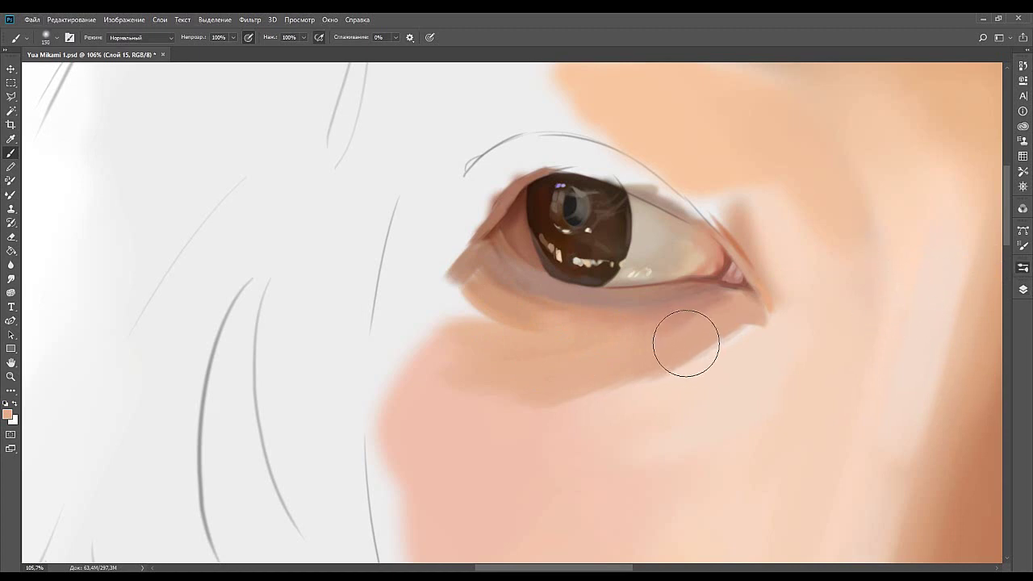
pyautogui.press('[')
pyautogui.press('[')
pyautogui.press('[')
pyautogui.press('[')
pyautogui.press('[')
pyautogui.press('[')
pyautogui.press('[')
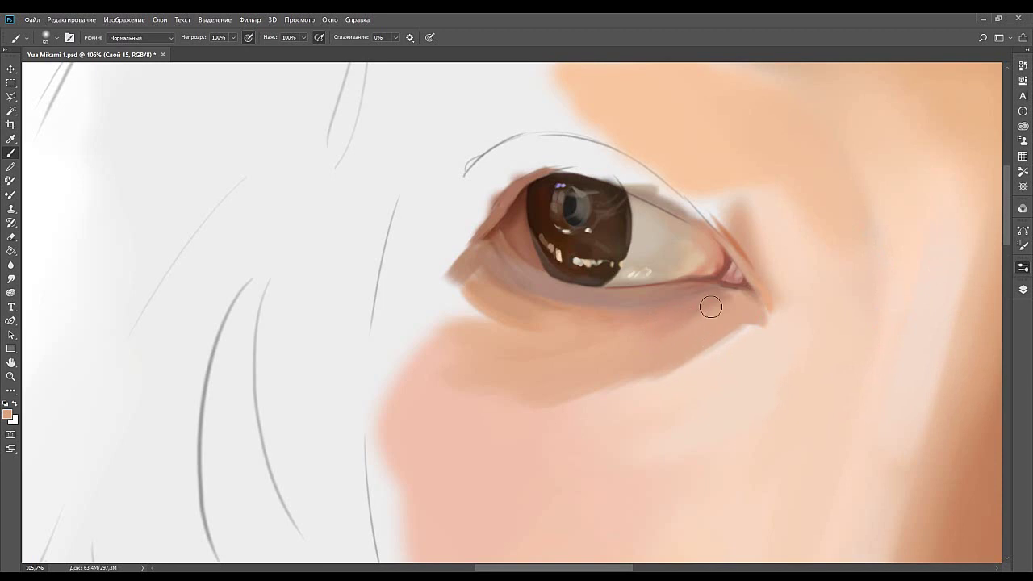
pyautogui.keyDown('alt'); pyautogui.click(700, 313); pyautogui.keyUp('alt')
pyautogui.keyDown('alt'); pyautogui.click(634, 325); pyautogui.keyUp('alt')
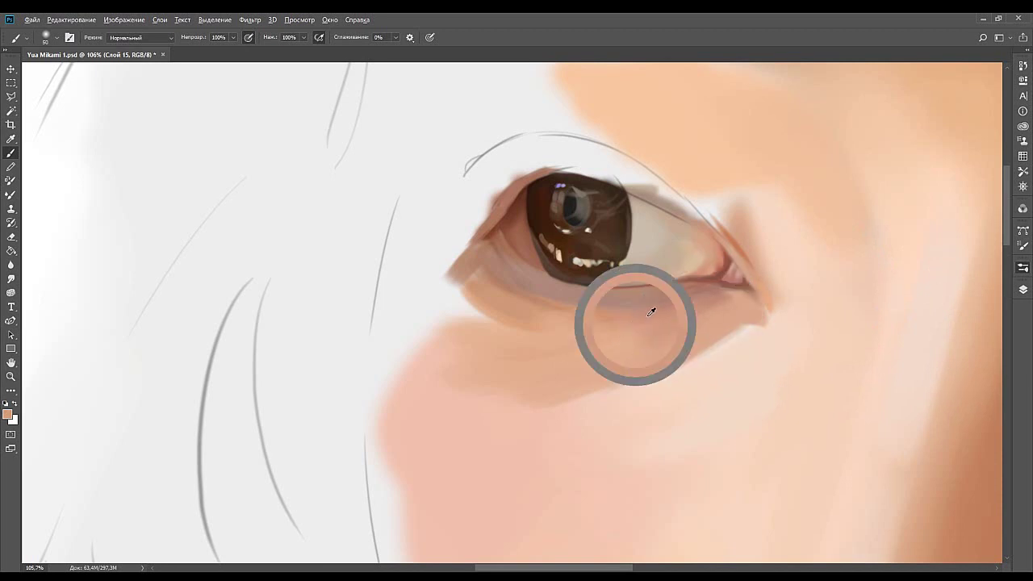
pyautogui.press(']')
pyautogui.press(']')
pyautogui.keyDown('alt'); pyautogui.click(708, 285); pyautogui.keyUp('alt')
pyautogui.moveTo(708, 295); pyautogui.dragTo(687, 307)
pyautogui.keyDown('alt'); pyautogui.click(684, 307); pyautogui.keyUp('alt')
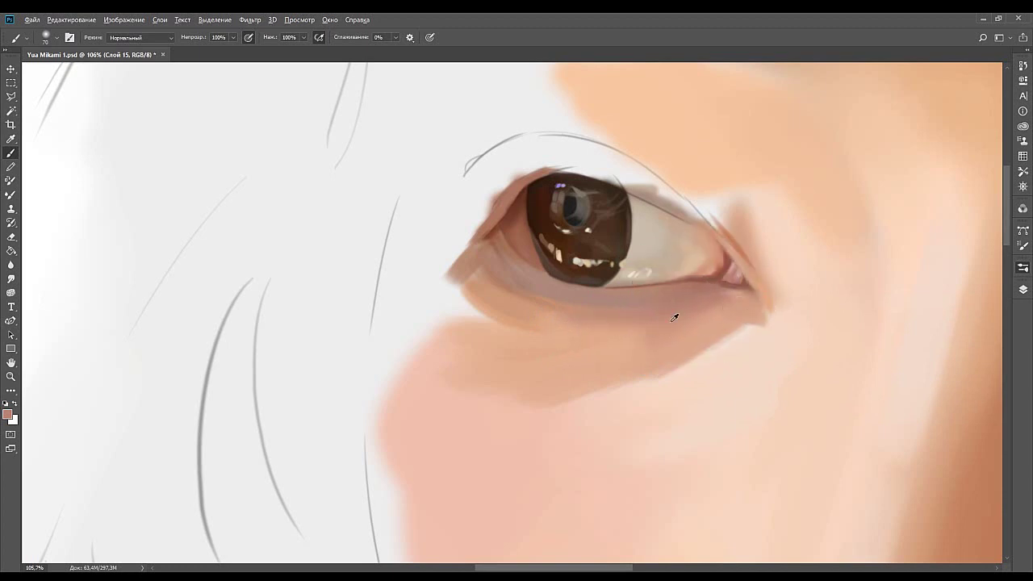
# Blend the skin below the outer half of the lower lid with softly sampled brownish-peach tones.
pyautogui.keyDown('alt'); pyautogui.click(500, 284); pyautogui.keyUp('alt')
pyautogui.keyDown('alt'); pyautogui.click(503, 337); pyautogui.keyUp('alt')
pyautogui.keyDown('alt'); pyautogui.click(537, 315); pyautogui.keyUp('alt')
pyautogui.moveTo(479, 307); pyautogui.dragTo(556, 330)
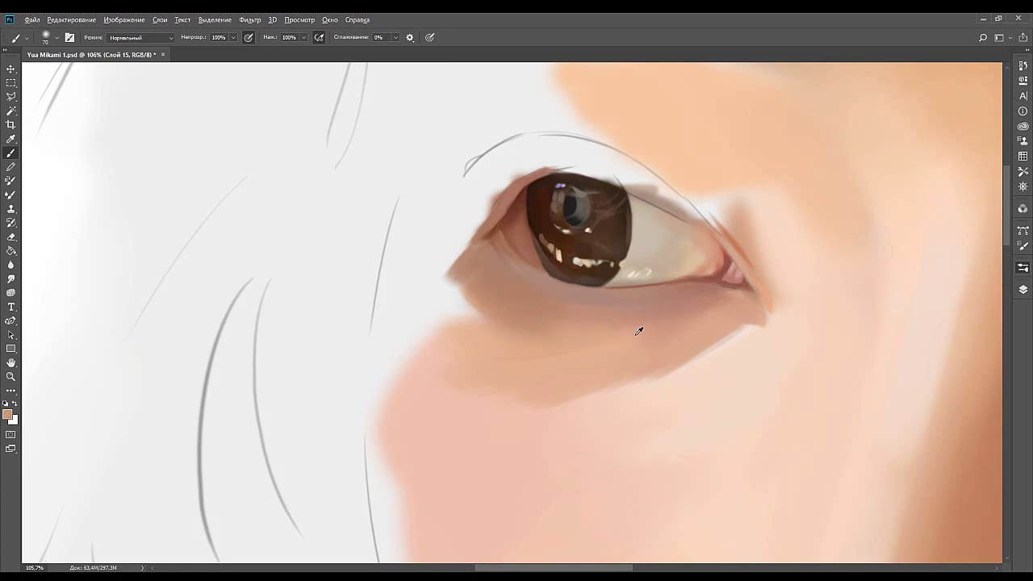
# Block in the outer part of the upper lid with warm brown using the textured brush, redoing the first stroke.
pyautogui.moveTo(703, 274)
pyautogui.mouseDown()
pyautogui.moveTo(634, 303)
pyautogui.moveTo(549, 291)
pyautogui.mouseUp()
pyautogui.moveTo(591, 345)
pyautogui.mouseDown()
pyautogui.moveTo(555, 315)
pyautogui.moveTo(552, 343)
pyautogui.mouseUp()
pyautogui.moveTo(560, 274)
pyautogui.mouseDown()
pyautogui.moveTo(594, 305)
pyautogui.moveTo(603, 338)
pyautogui.moveTo(611, 299)
pyautogui.mouseUp()
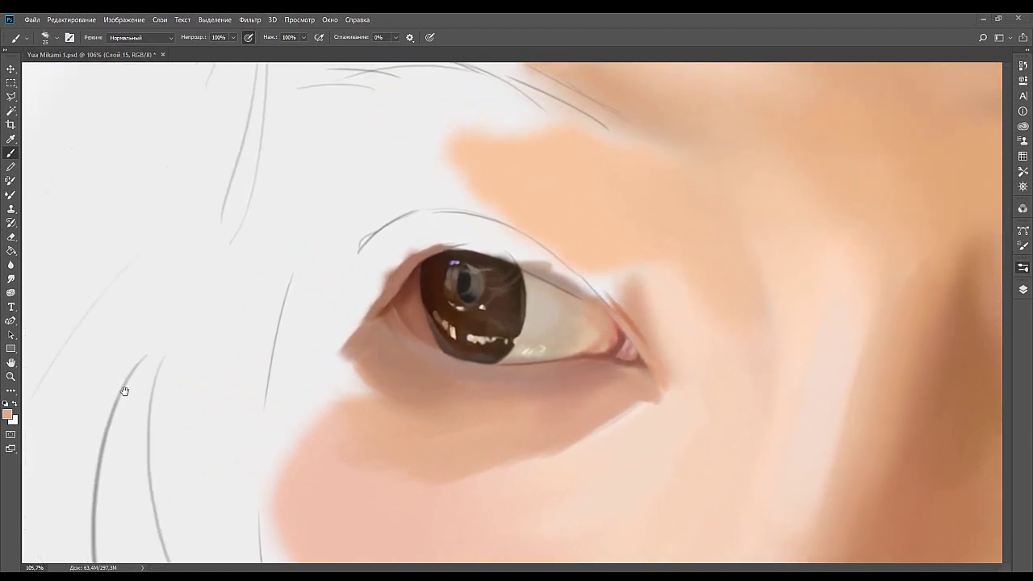
pyautogui.moveTo(406, 287)
pyautogui.mouseDown()
pyautogui.moveTo(450, 318)
pyautogui.moveTo(447, 305)
pyautogui.moveTo(476, 281)
pyautogui.mouseUp()
pyautogui.hotkey('ctrl', 'z')
pyautogui.moveTo(429, 333)
pyautogui.mouseDown()
pyautogui.moveTo(469, 289)
pyautogui.moveTo(429, 332)
pyautogui.moveTo(464, 285)
pyautogui.moveTo(427, 315)
pyautogui.moveTo(453, 286)
pyautogui.moveTo(421, 330)
pyautogui.moveTo(437, 298)
pyautogui.moveTo(493, 271)
pyautogui.moveTo(451, 285)
pyautogui.moveTo(510, 263)
pyautogui.moveTo(475, 268)
pyautogui.moveTo(486, 262)
pyautogui.moveTo(422, 295)
pyautogui.moveTo(455, 260)
pyautogui.moveTo(386, 357)
pyautogui.moveTo(455, 285)
pyautogui.moveTo(415, 334)
pyautogui.moveTo(475, 305)
pyautogui.mouseUp()
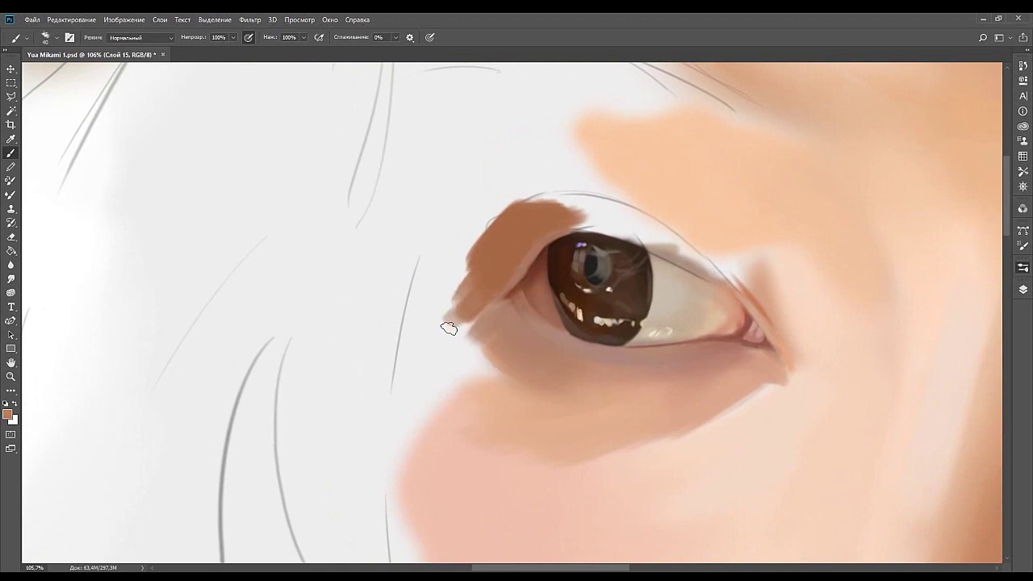
# Extend the upper lid's brown past the eye's outer corner with tones sampled from the lid.
pyautogui.moveTo(442, 337)
pyautogui.mouseDown()
pyautogui.moveTo(484, 320)
pyautogui.moveTo(468, 337)
pyautogui.moveTo(475, 312)
pyautogui.moveTo(441, 341)
pyautogui.mouseUp()
pyautogui.keyDown('alt'); pyautogui.click(484, 320); pyautogui.keyUp('alt')
pyautogui.keyDown('alt'); pyautogui.click(478, 296); pyautogui.keyUp('alt')
pyautogui.keyDown('alt'); pyautogui.click(461, 322); pyautogui.keyUp('alt')
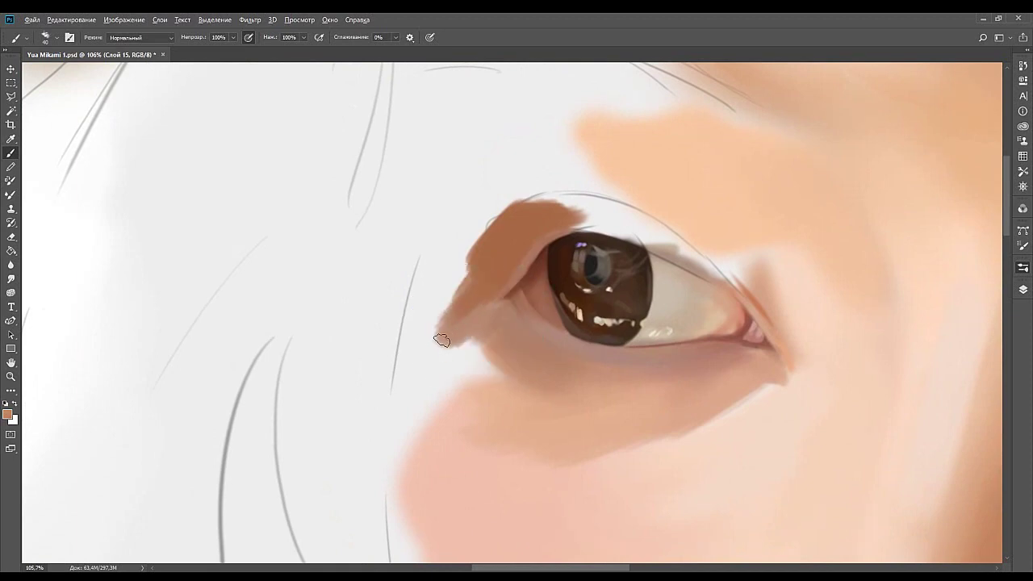
pyautogui.moveTo(463, 305)
pyautogui.mouseDown()
pyautogui.moveTo(385, 341)
pyautogui.moveTo(447, 313)
pyautogui.moveTo(420, 300)
pyautogui.mouseUp()
# Fill the upper lid above the iris with warm brown up to the sketched crease line.
pyautogui.moveTo(581, 213)
pyautogui.mouseDown()
pyautogui.moveTo(471, 266)
pyautogui.moveTo(487, 249)
pyautogui.mouseUp()
pyautogui.keyDown('alt'); pyautogui.click(430, 277); pyautogui.keyUp('alt')
pyautogui.moveTo(413, 253)
pyautogui.mouseDown()
pyautogui.moveTo(520, 258)
pyautogui.moveTo(555, 278)
pyautogui.mouseUp()
pyautogui.moveTo(472, 262)
pyautogui.mouseDown()
pyautogui.moveTo(529, 285)
pyautogui.moveTo(440, 274)
pyautogui.moveTo(517, 280)
pyautogui.moveTo(560, 297)
pyautogui.mouseUp()
pyautogui.moveTo(465, 282)
pyautogui.mouseDown()
pyautogui.moveTo(563, 297)
pyautogui.moveTo(549, 294)
pyautogui.moveTo(572, 309)
pyautogui.mouseUp()
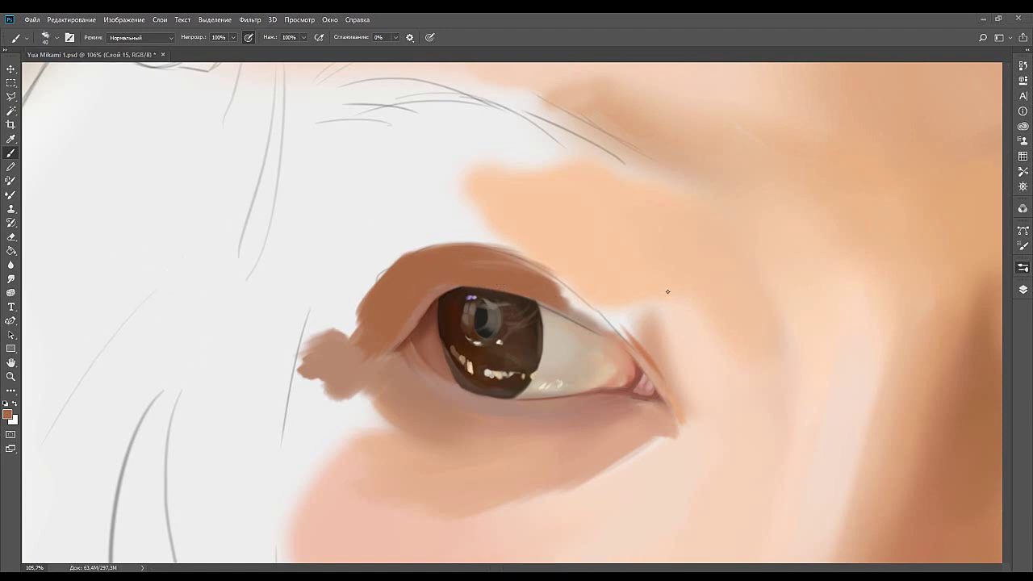
# Reduce the brush to 20 px and extend the upper lid in reddish brown to the inner corner, redoing unsatisfactory strokes.
pyautogui.moveTo(700, 312); pyautogui.dragTo(665, 293)
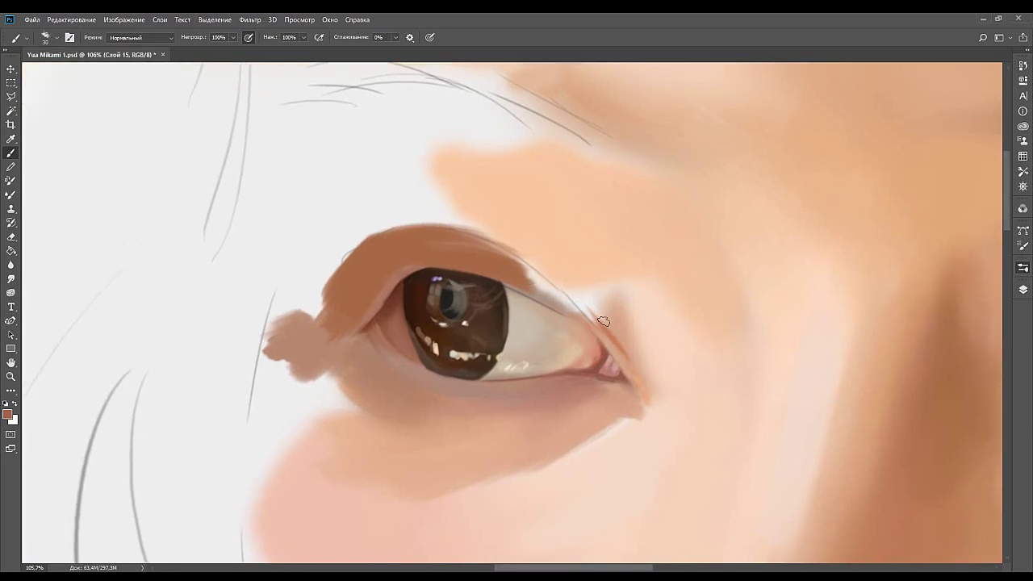
pyautogui.moveTo(574, 310); pyautogui.dragTo(618, 336)
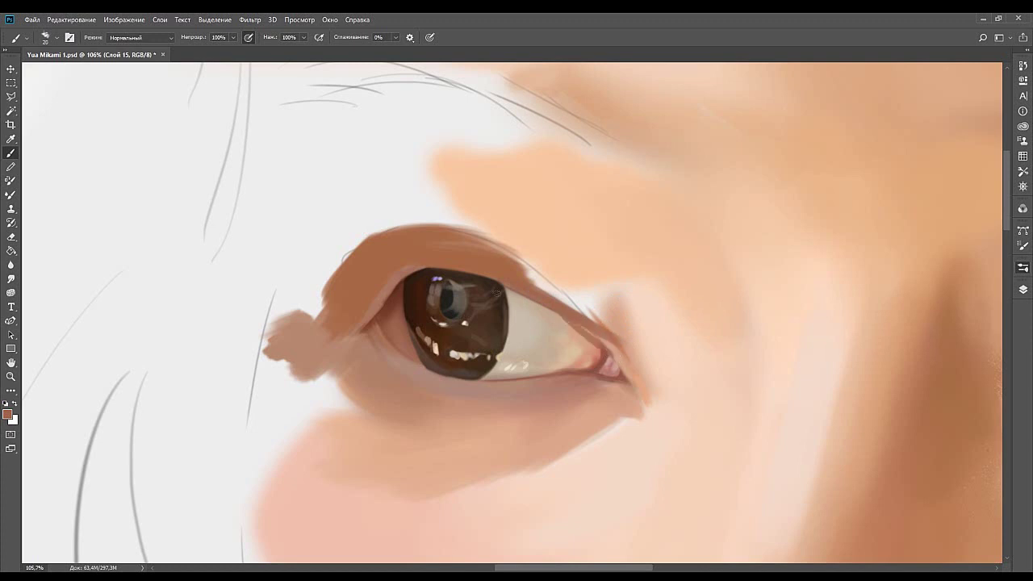
pyautogui.moveTo(552, 315); pyautogui.dragTo(608, 346)
pyautogui.hotkey('ctrl', 'z')
pyautogui.keyDown('alt'); pyautogui.click(616, 347); pyautogui.keyUp('alt')
pyautogui.moveTo(523, 268); pyautogui.dragTo(604, 329)
pyautogui.hotkey('ctrl', 'z')
pyautogui.hotkey('ctrl', 'z')
pyautogui.moveTo(516, 262); pyautogui.dragTo(585, 312)
pyautogui.keyDown('alt'); pyautogui.click(596, 321); pyautogui.keyUp('alt')
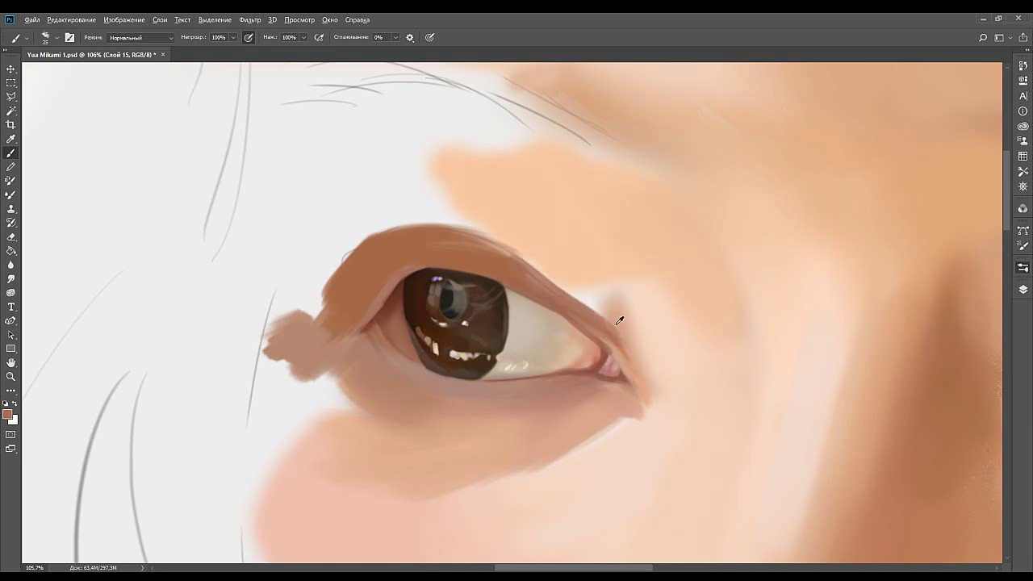
# Paint sampled skin tones along the outside of the upper lid crease near the inner corner, covering the white gap.
pyautogui.moveTo(628, 326); pyautogui.dragTo(520, 245)
pyautogui.moveTo(623, 340); pyautogui.dragTo(535, 265)
pyautogui.keyDown('alt'); pyautogui.click(634, 340); pyautogui.keyUp('alt')
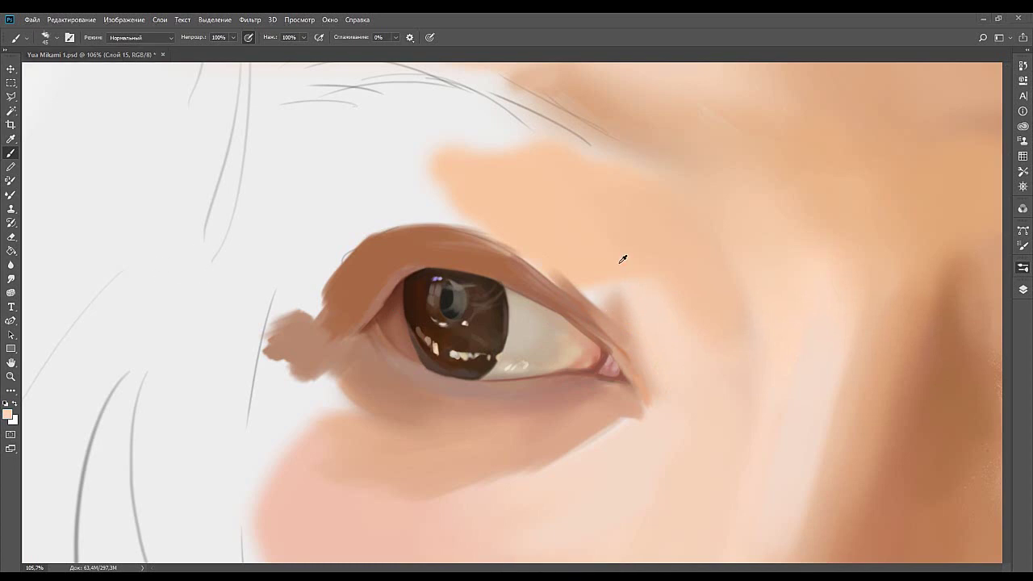
pyautogui.moveTo(602, 307)
pyautogui.mouseDown()
pyautogui.moveTo(531, 244)
pyautogui.moveTo(624, 320)
pyautogui.moveTo(596, 306)
pyautogui.moveTo(610, 330)
pyautogui.moveTo(546, 246)
pyautogui.mouseUp()
pyautogui.keyDown('alt'); pyautogui.click(629, 321); pyautogui.keyUp('alt')
pyautogui.moveTo(617, 322); pyautogui.dragTo(538, 251)
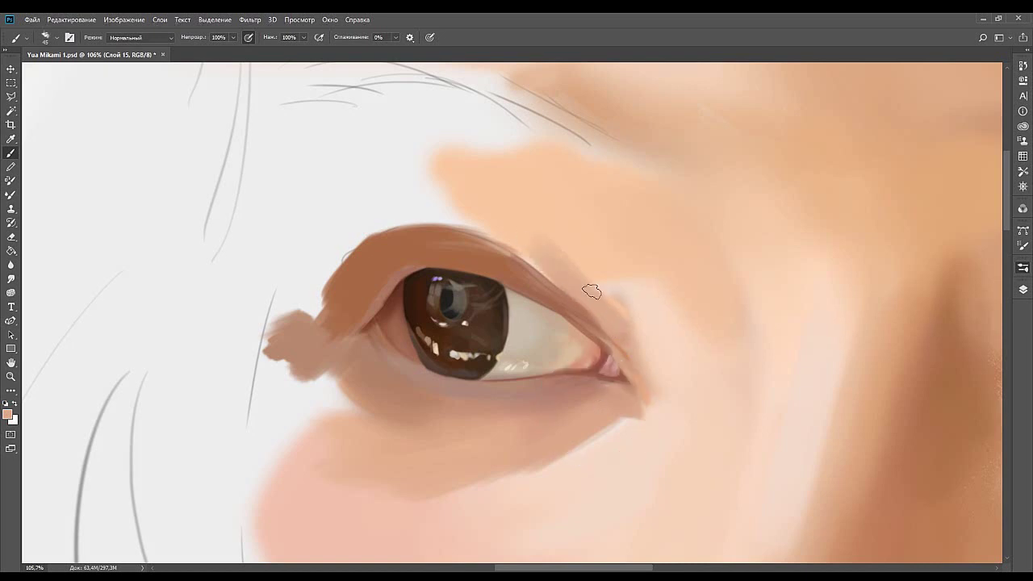
# Paint a reddish-brown fold along the outside of the upper lid crease near the inner corner, redoing unsatisfactory strokes.
pyautogui.moveTo(612, 318); pyautogui.dragTo(496, 229)
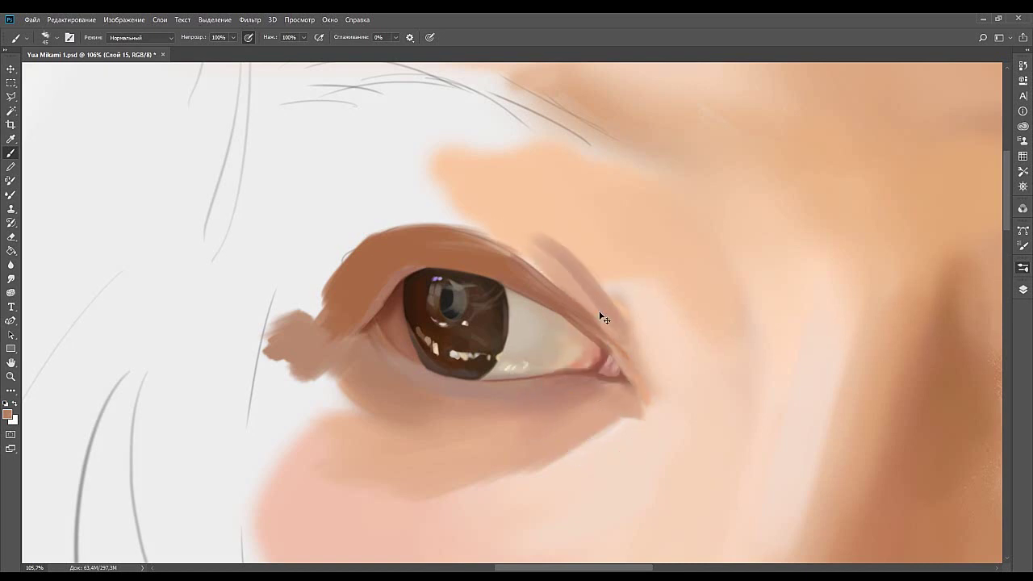
pyautogui.hotkey('ctrl', 'z')
pyautogui.moveTo(605, 318); pyautogui.dragTo(510, 232)
pyautogui.keyDown('alt'); pyautogui.click(394, 259); pyautogui.keyUp('alt')
pyautogui.moveTo(600, 314); pyautogui.dragTo(502, 236)
pyautogui.hotkey('ctrl', 'z')
pyautogui.moveTo(599, 314)
pyautogui.mouseDown()
pyautogui.moveTo(529, 244)
pyautogui.moveTo(463, 227)
pyautogui.mouseUp()
pyautogui.hotkey('ctrl', 'z')
pyautogui.moveTo(547, 266); pyautogui.dragTo(433, 216)
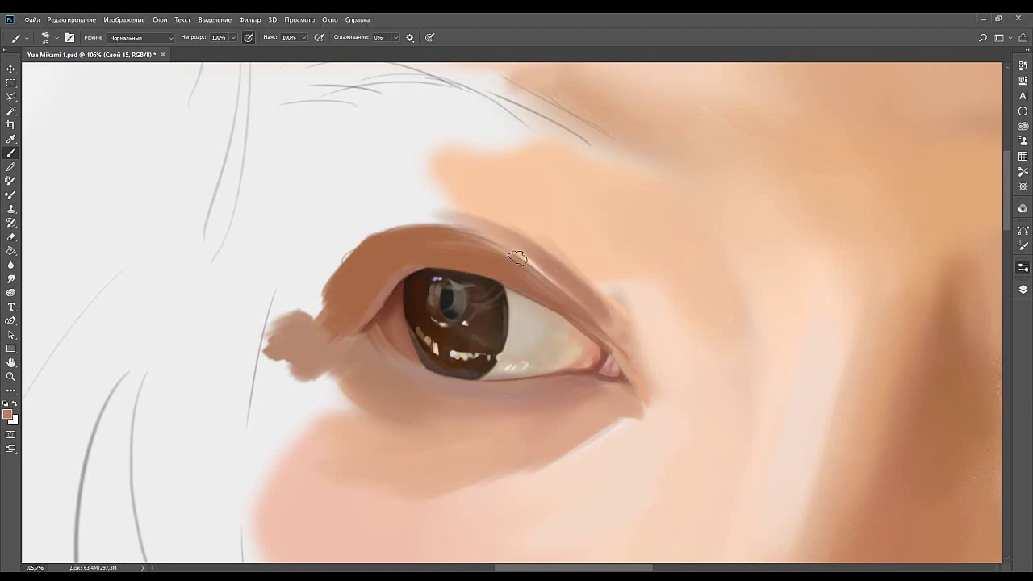
# Sample a light brown and paint a band above the white crease gap over the iris.
pyautogui.hotkey('alt', 'Tab')
pyautogui.keyDown('alt'); pyautogui.click(142, 193); pyautogui.keyUp('alt')
pyautogui.moveTo(399, 206)
pyautogui.mouseDown()
pyautogui.moveTo(383, 217)
pyautogui.moveTo(372, 205)
pyautogui.mouseUp()
pyautogui.moveTo(472, 192)
pyautogui.mouseDown()
pyautogui.moveTo(358, 207)
pyautogui.moveTo(382, 201)
pyautogui.moveTo(406, 217)
pyautogui.moveTo(530, 234)
pyautogui.moveTo(438, 203)
pyautogui.mouseUp()
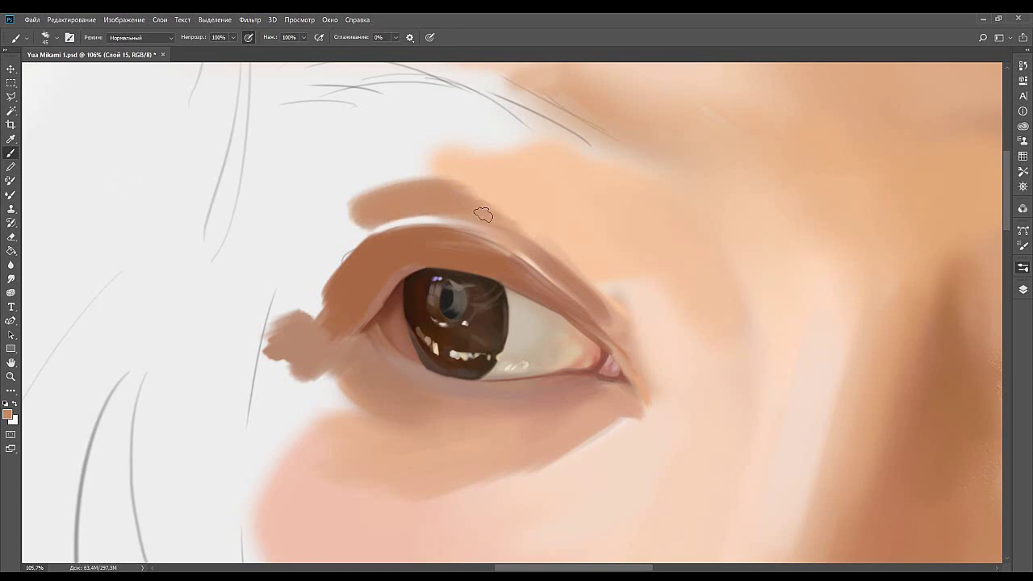
# Enlarge the brush to 70 px and block in orange-brown skin above the crease and around its outer end.
pyautogui.moveTo(414, 265); pyautogui.dragTo(513, 264)
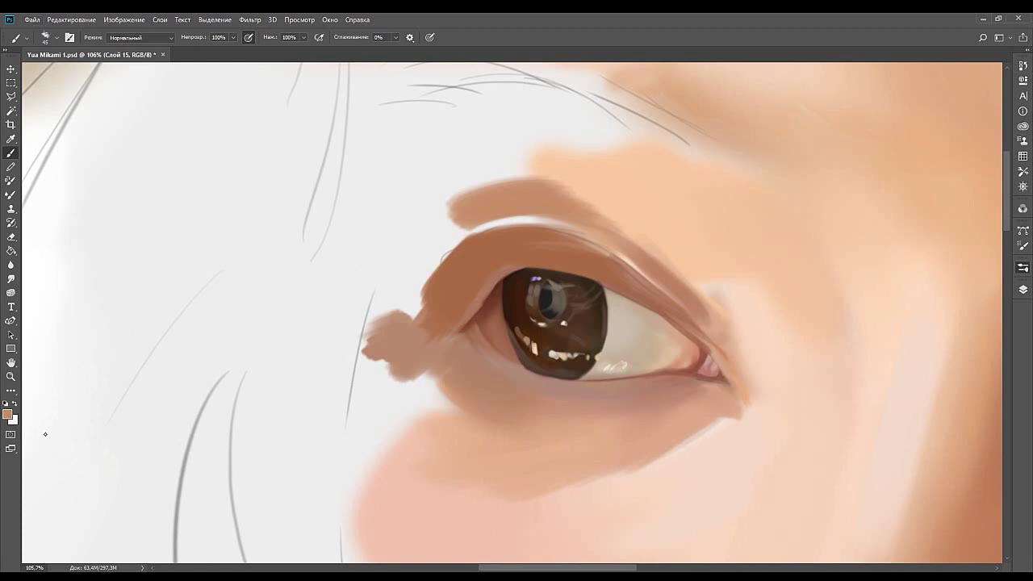
pyautogui.press('i')
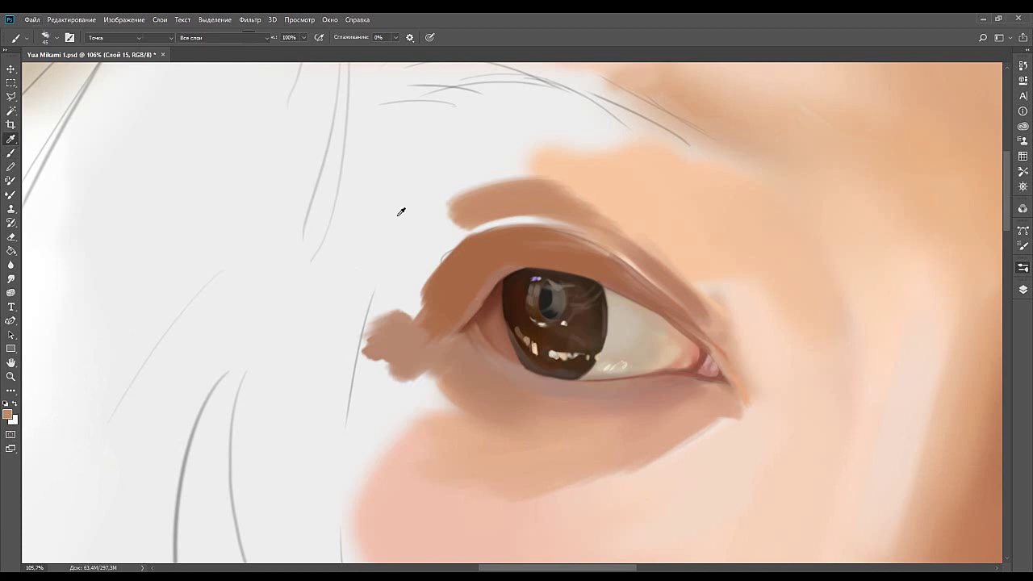
pyautogui.press('b')
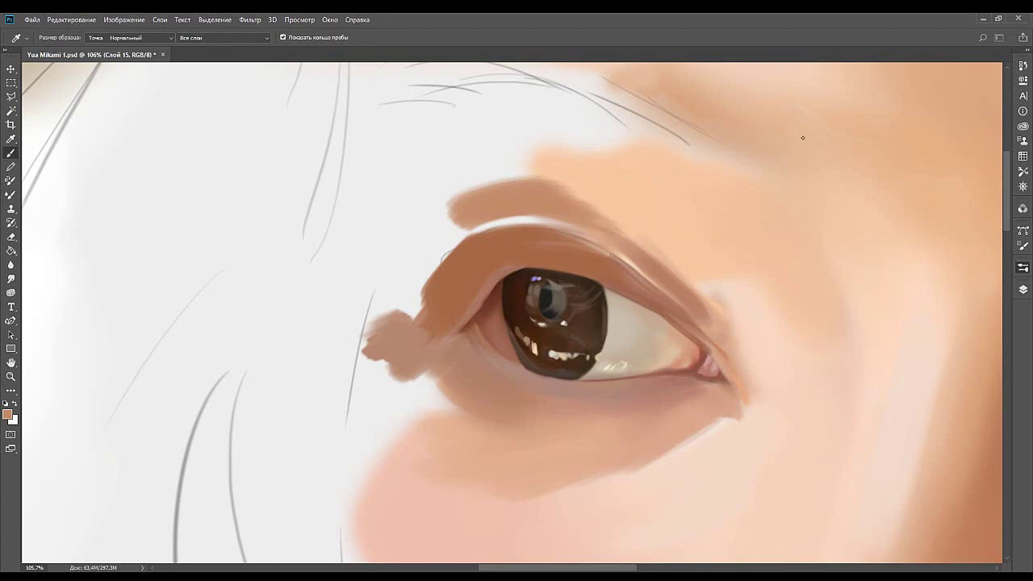
pyautogui.moveTo(461, 208)
pyautogui.mouseDown()
pyautogui.moveTo(482, 185)
pyautogui.moveTo(470, 201)
pyautogui.moveTo(567, 166)
pyautogui.moveTo(423, 173)
pyautogui.mouseUp()
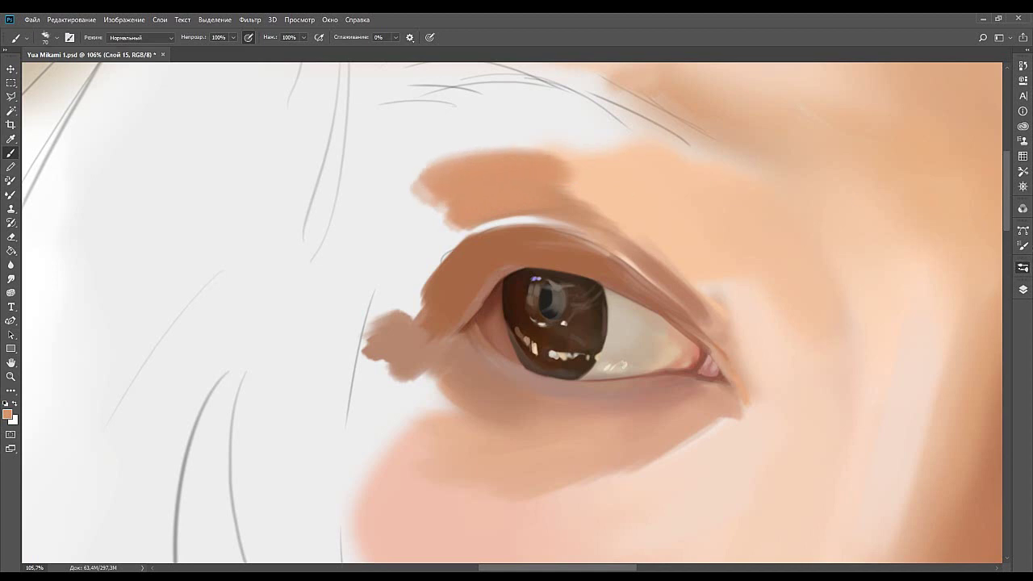
pyautogui.moveTo(622, 217)
pyautogui.mouseDown()
pyautogui.moveTo(695, 246)
pyautogui.moveTo(688, 243)
pyautogui.mouseUp()
pyautogui.moveTo(500, 228)
pyautogui.mouseDown()
pyautogui.moveTo(507, 224)
pyautogui.moveTo(417, 293)
pyautogui.moveTo(501, 226)
pyautogui.moveTo(509, 230)
pyautogui.moveTo(437, 339)
pyautogui.moveTo(450, 306)
pyautogui.moveTo(415, 290)
pyautogui.moveTo(465, 229)
pyautogui.moveTo(412, 250)
pyautogui.moveTo(411, 295)
pyautogui.moveTo(465, 226)
pyautogui.moveTo(417, 214)
pyautogui.moveTo(440, 229)
pyautogui.moveTo(395, 182)
pyautogui.mouseUp()
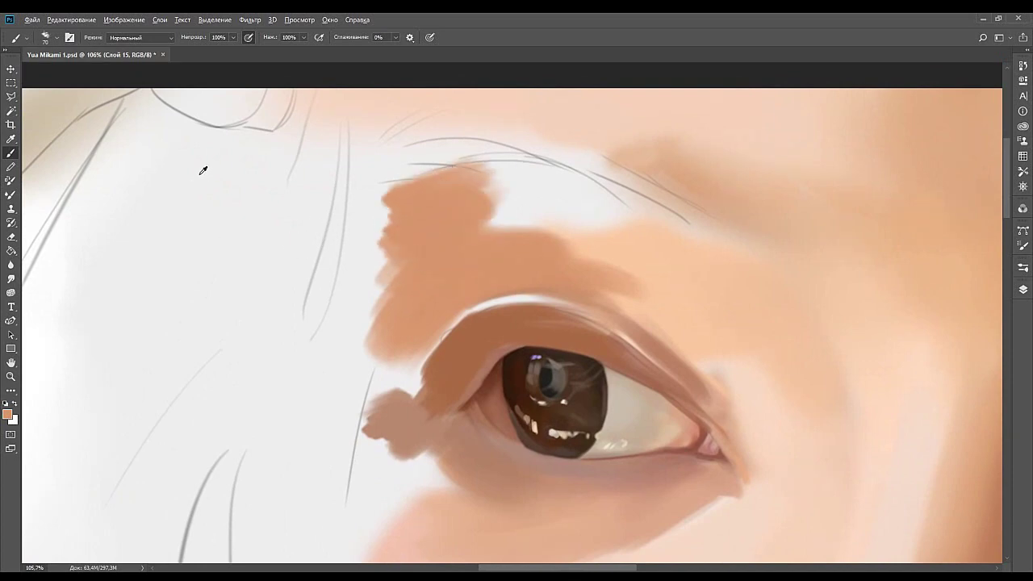
# Fill the area beneath the brow sketch with orange-brown and tan tones sampled from the painted skin.
pyautogui.moveTo(467, 227)
pyautogui.mouseDown()
pyautogui.moveTo(492, 218)
pyautogui.moveTo(456, 215)
pyautogui.moveTo(457, 230)
pyautogui.moveTo(432, 212)
pyautogui.moveTo(493, 182)
pyautogui.moveTo(455, 175)
pyautogui.moveTo(488, 168)
pyautogui.moveTo(575, 192)
pyautogui.moveTo(484, 204)
pyautogui.moveTo(553, 205)
pyautogui.moveTo(540, 214)
pyautogui.moveTo(559, 227)
pyautogui.moveTo(467, 216)
pyautogui.moveTo(476, 192)
pyautogui.mouseUp()
pyautogui.keyDown('alt'); pyautogui.click(471, 225); pyautogui.keyUp('alt')
pyautogui.keyDown('alt'); pyautogui.click(411, 236); pyautogui.keyUp('alt')
pyautogui.moveTo(412, 229)
pyautogui.mouseDown()
pyautogui.moveTo(426, 180)
pyautogui.moveTo(461, 161)
pyautogui.moveTo(502, 169)
pyautogui.moveTo(423, 229)
pyautogui.moveTo(436, 250)
pyautogui.mouseUp()
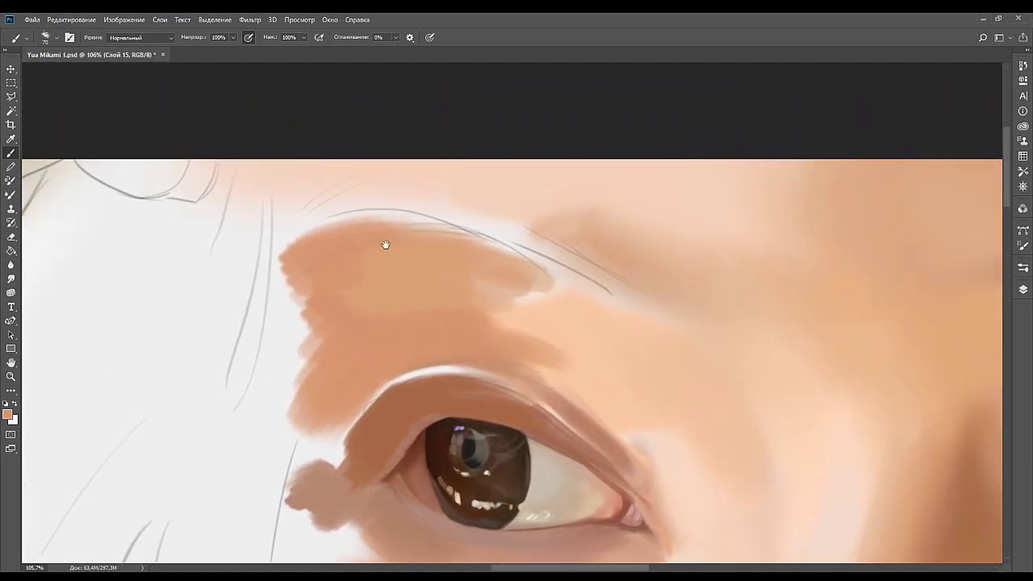
# Blend lighter sampled skin tones into the area beneath the brow and extend them toward the nose.
pyautogui.moveTo(384, 173); pyautogui.dragTo(392, 233)
pyautogui.keyDown('alt'); pyautogui.click(472, 241); pyautogui.keyUp('alt')
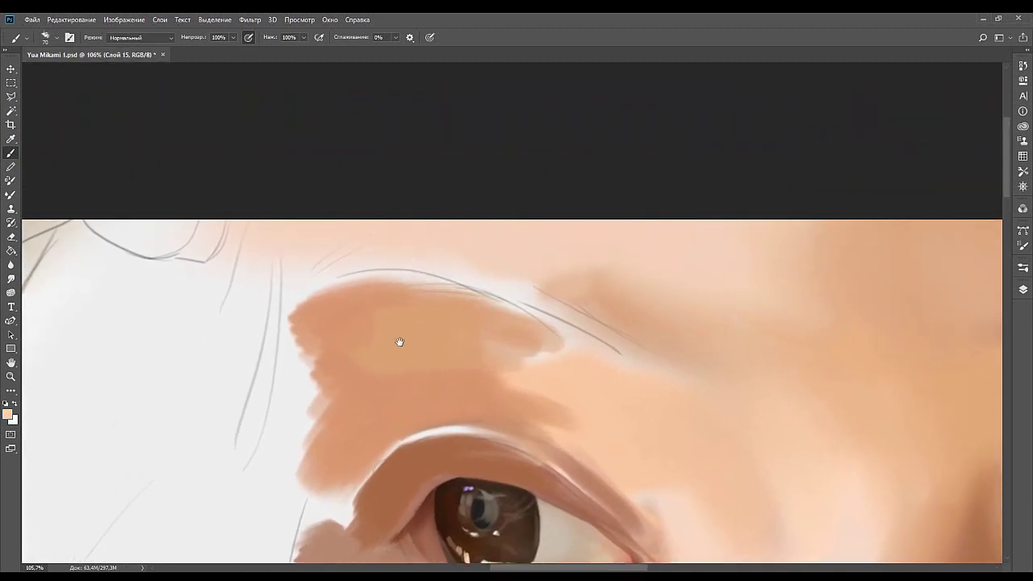
pyautogui.moveTo(472, 242); pyautogui.dragTo(541, 93)
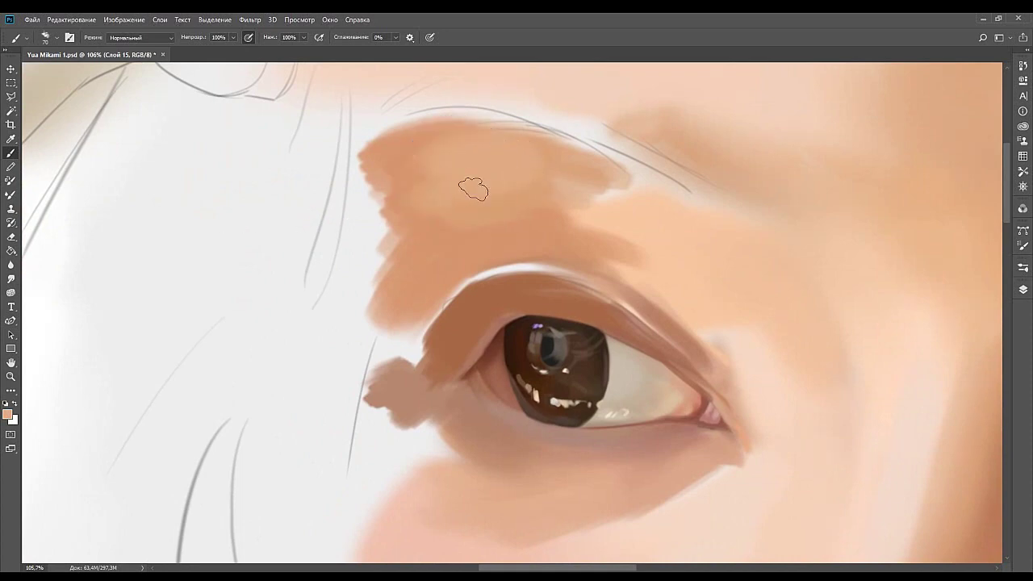
pyautogui.keyDown('alt'); pyautogui.click(486, 196); pyautogui.keyUp('alt')
pyautogui.moveTo(513, 188)
pyautogui.mouseDown()
pyautogui.moveTo(602, 205)
pyautogui.moveTo(663, 195)
pyautogui.mouseUp()
pyautogui.moveTo(572, 163)
pyautogui.mouseDown()
pyautogui.moveTo(731, 206)
pyautogui.moveTo(660, 195)
pyautogui.mouseUp()
# Reduce the brush to 20 px and glaze the upper lid with pinkish brown from its outer end to past the iris.
pyautogui.moveTo(598, 229)
pyautogui.mouseDown()
pyautogui.moveTo(524, 155)
pyautogui.moveTo(594, 118)
pyautogui.moveTo(565, 121)
pyautogui.moveTo(617, 118)
pyautogui.mouseUp()
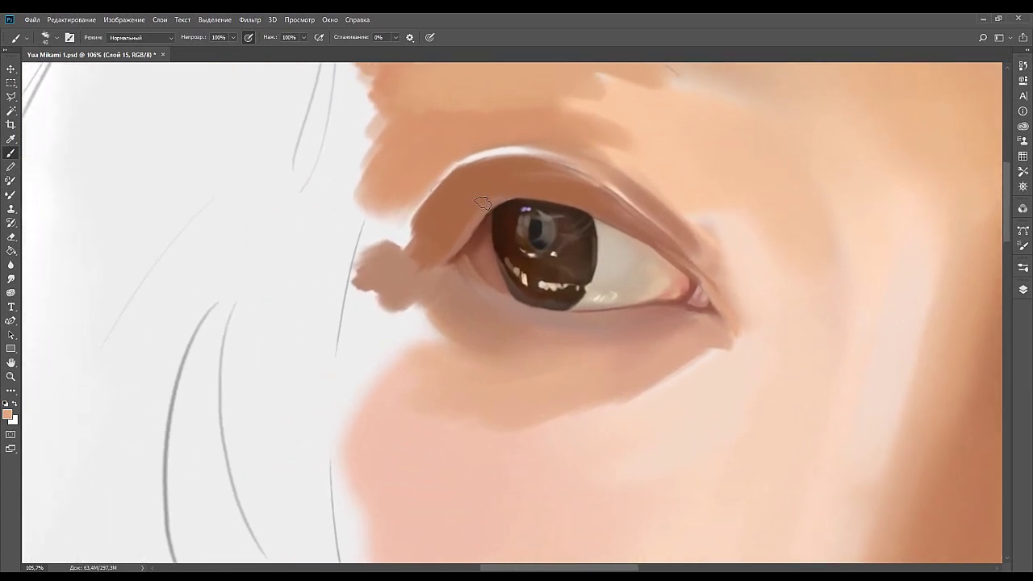
pyautogui.moveTo(514, 150); pyautogui.dragTo(460, 202)
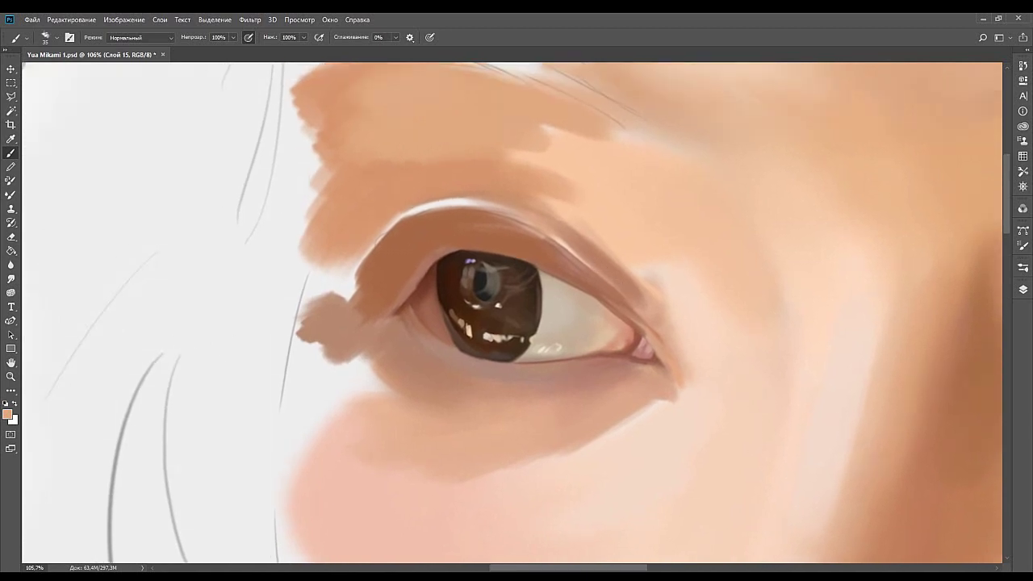
pyautogui.moveTo(201, 365)
pyautogui.mouseDown()
pyautogui.moveTo(189, 336)
pyautogui.moveTo(180, 344)
pyautogui.mouseUp()
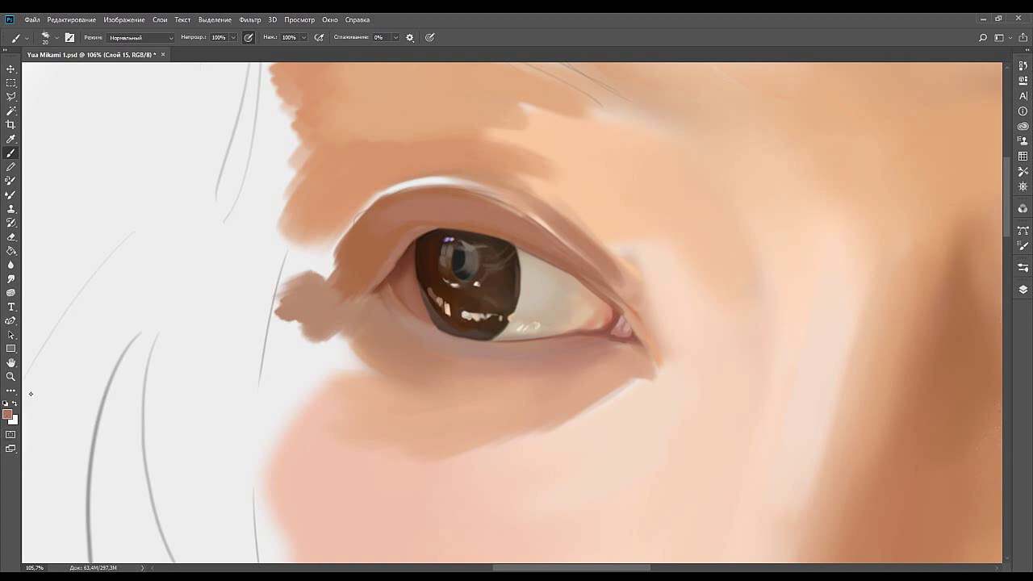
pyautogui.press('i')
pyautogui.press('b')
pyautogui.moveTo(431, 216); pyautogui.dragTo(517, 219)
pyautogui.moveTo(442, 217); pyautogui.dragTo(539, 247)
pyautogui.hotkey('ctrl', 'z')
pyautogui.moveTo(442, 218); pyautogui.dragTo(535, 246)
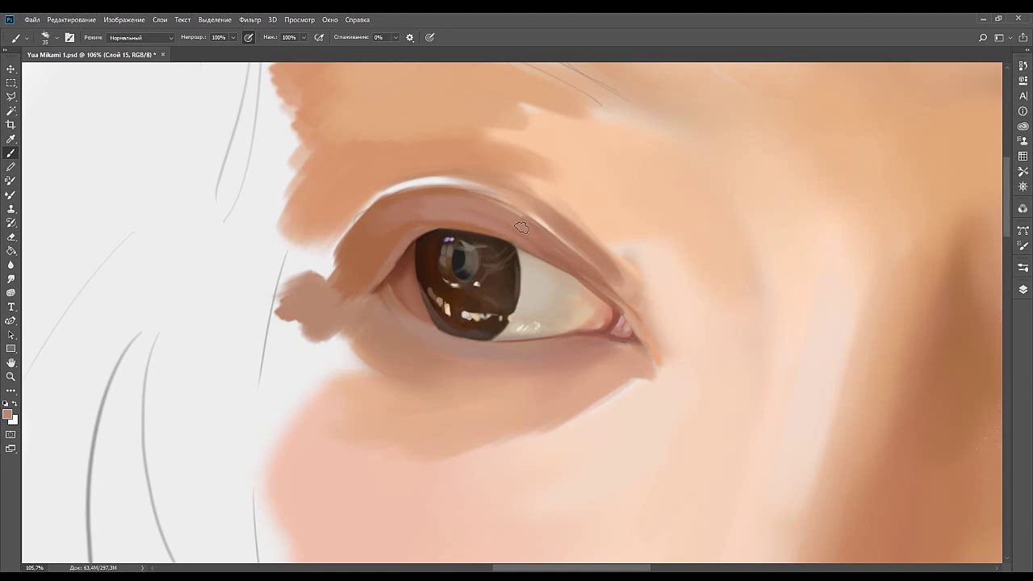
pyautogui.keyDown('alt'); pyautogui.click(399, 214); pyautogui.keyUp('alt')
pyautogui.moveTo(357, 259)
pyautogui.mouseDown()
pyautogui.moveTo(389, 231)
pyautogui.moveTo(418, 227)
pyautogui.mouseUp()
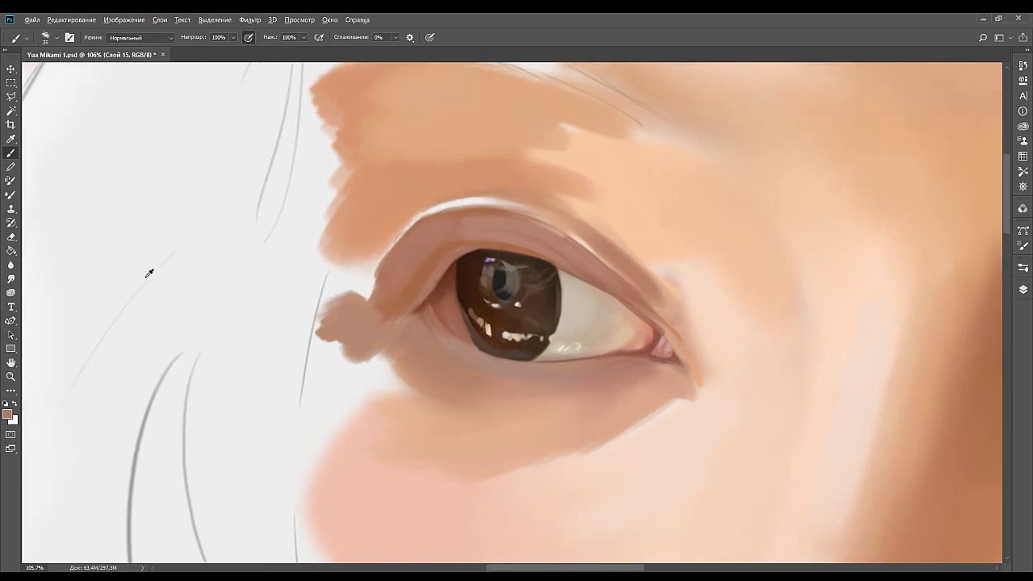
pyautogui.keyDown('alt'); pyautogui.click(481, 270); pyautogui.keyUp('alt')
pyautogui.moveTo(371, 298); pyautogui.dragTo(407, 229)
pyautogui.hotkey('ctrl', 'z')
pyautogui.moveTo(377, 270); pyautogui.dragTo(430, 212)
pyautogui.hotkey('ctrl', 'z')
pyautogui.moveTo(383, 263); pyautogui.dragTo(450, 211)
pyautogui.hotkey('ctrl', 'z')
pyautogui.moveTo(378, 283); pyautogui.dragTo(431, 217)
pyautogui.hotkey('ctrl', 'z')
# Fill the white gap along the outer and upper part of the lid crease with sampled light peach, redoing unsatisfactory strokes.
pyautogui.keyDown('alt'); pyautogui.click(661, 334); pyautogui.keyUp('alt')
pyautogui.moveTo(415, 219); pyautogui.dragTo(383, 272)
pyautogui.hotkey('ctrl', 'z')
pyautogui.moveTo(381, 278); pyautogui.dragTo(428, 218)
pyautogui.hotkey('ctrl', 'z')
pyautogui.moveTo(381, 259)
pyautogui.mouseDown()
pyautogui.moveTo(437, 206)
pyautogui.moveTo(473, 202)
pyautogui.moveTo(449, 203)
pyautogui.mouseUp()
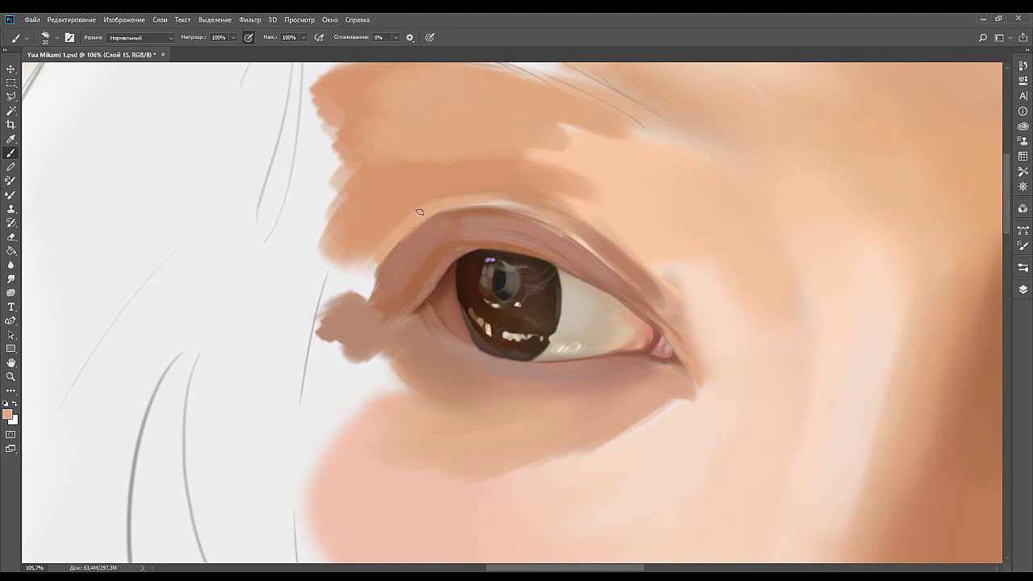
pyautogui.moveTo(505, 200); pyautogui.dragTo(424, 215)
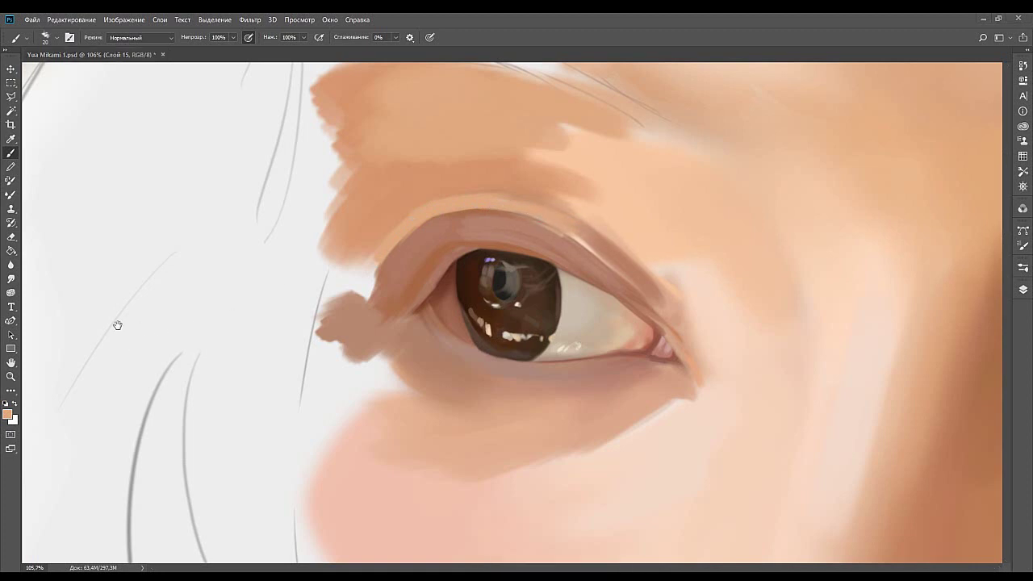
# Cover the whitish gap along the inner half of the lid crease with skin tones sampled beside it, undoing unsatisfactory strokes.
pyautogui.moveTo(577, 233); pyautogui.dragTo(520, 225)
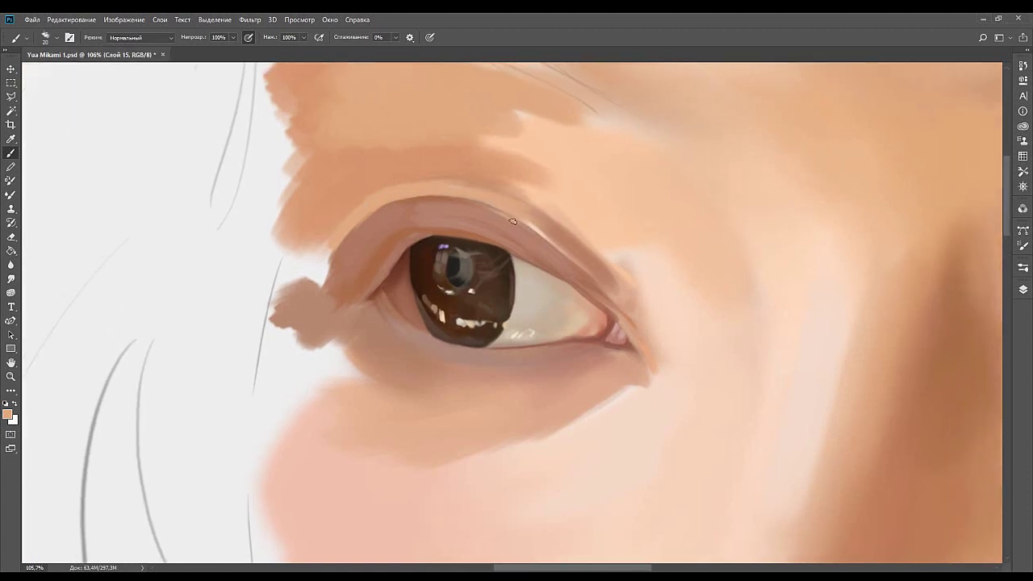
pyautogui.keyDown('alt'); pyautogui.click(521, 232); pyautogui.keyUp('alt')
pyautogui.keyDown('alt'); pyautogui.click(518, 208); pyautogui.keyUp('alt')
pyautogui.moveTo(525, 212)
pyautogui.mouseDown()
pyautogui.moveTo(647, 288)
pyautogui.moveTo(594, 276)
pyautogui.moveTo(558, 241)
pyautogui.moveTo(615, 290)
pyautogui.moveTo(590, 274)
pyautogui.mouseUp()
pyautogui.keyDown('alt'); pyautogui.click(602, 284); pyautogui.keyUp('alt')
pyautogui.hotkey('ctrl', 'z')
pyautogui.moveTo(533, 229); pyautogui.dragTo(602, 280)
pyautogui.hotkey('ctrl', 'z')
pyautogui.hotkey('ctrl', 'z')
# Extend the pinkish-brown fold from the lid crease around the eye's inner corner with sampled tones.
pyautogui.moveTo(596, 243); pyautogui.dragTo(530, 298)
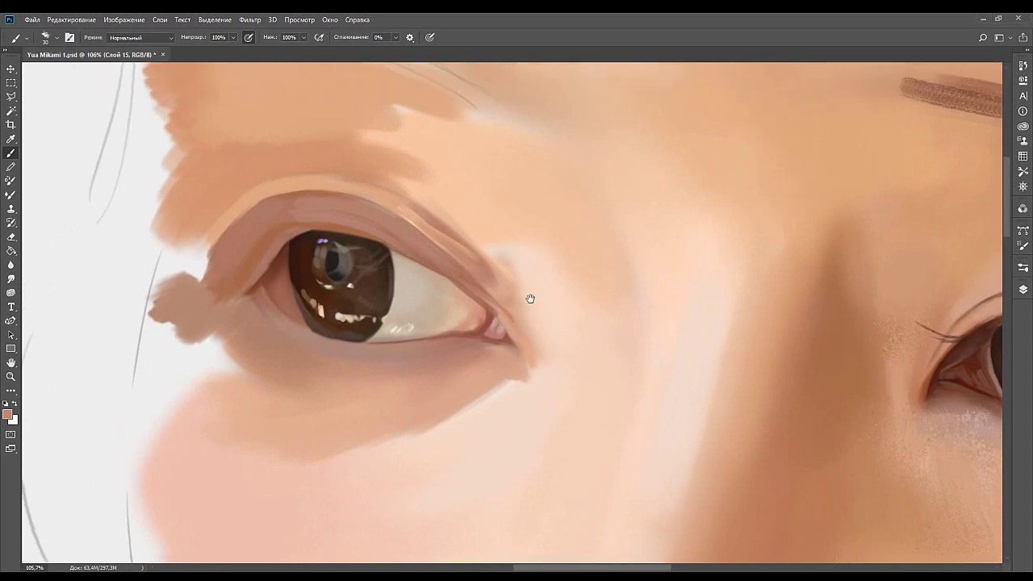
pyautogui.keyDown('alt'); pyautogui.click(488, 283); pyautogui.keyUp('alt')
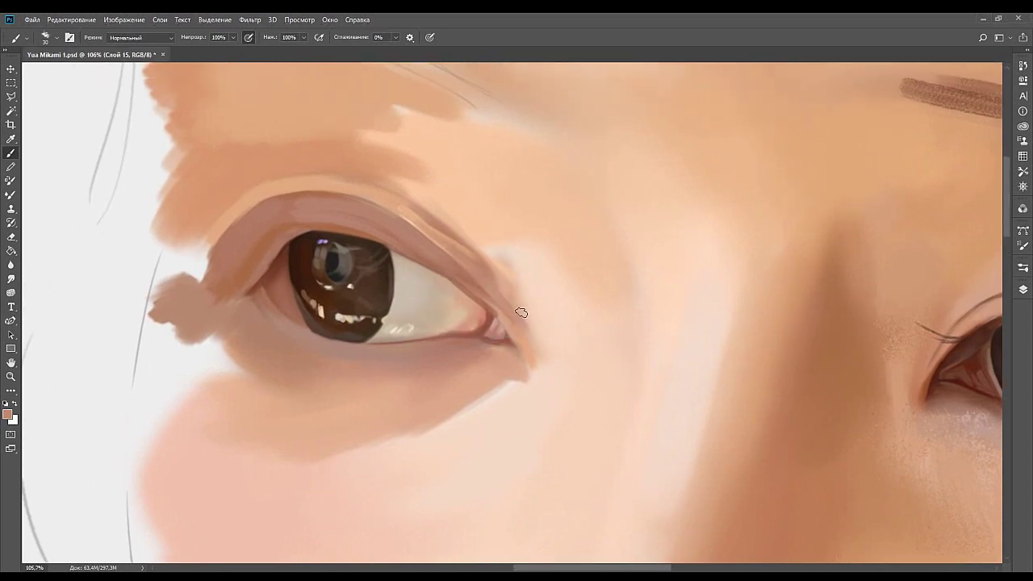
pyautogui.moveTo(484, 279); pyautogui.dragTo(514, 334)
pyautogui.keyDown('alt'); pyautogui.click(492, 279); pyautogui.keyUp('alt')
pyautogui.keyDown('alt'); pyautogui.click(507, 317); pyautogui.keyUp('alt')
pyautogui.keyDown('alt'); pyautogui.click(527, 304); pyautogui.keyUp('alt')
pyautogui.moveTo(533, 342)
pyautogui.mouseDown()
pyautogui.moveTo(497, 275)
pyautogui.moveTo(521, 320)
pyautogui.mouseUp()
pyautogui.moveTo(514, 276); pyautogui.dragTo(535, 327)
pyautogui.moveTo(486, 260); pyautogui.dragTo(534, 327)
pyautogui.moveTo(495, 284); pyautogui.dragTo(521, 320)
# Blend the fold around the inner corner with sampled skin tones, enlarging the brush to 50 px.
pyautogui.keyDown('alt'); pyautogui.click(521, 272); pyautogui.keyUp('alt')
pyautogui.moveTo(493, 273); pyautogui.dragTo(522, 322)
pyautogui.keyDown('alt'); pyautogui.click(530, 344); pyautogui.keyUp('alt')
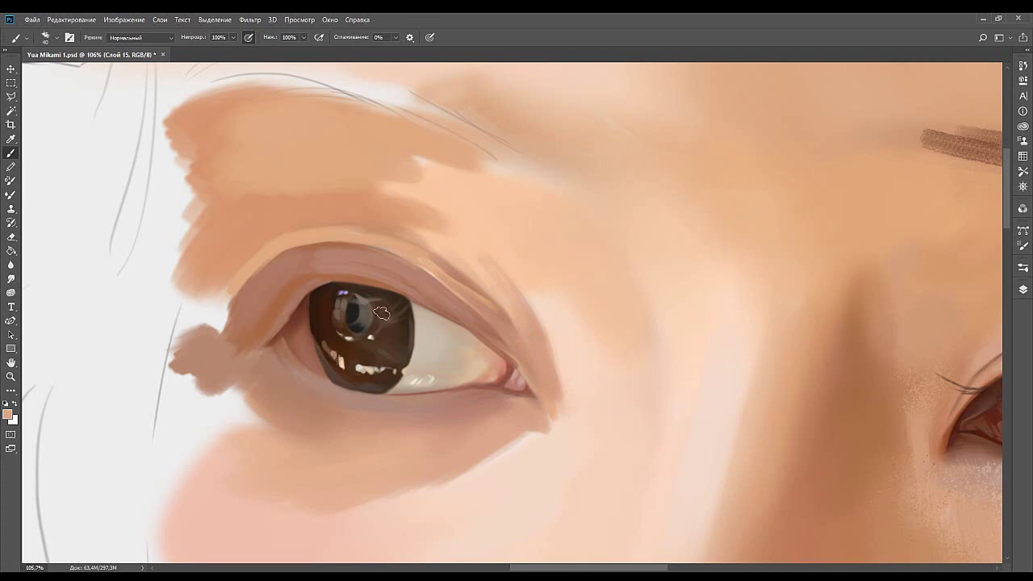
pyautogui.press(']')
pyautogui.press(']')
pyautogui.moveTo(528, 342)
pyautogui.mouseDown()
pyautogui.moveTo(499, 289)
pyautogui.moveTo(528, 339)
pyautogui.mouseUp()
pyautogui.moveTo(516, 305)
pyautogui.mouseDown()
pyautogui.moveTo(668, 329)
pyautogui.moveTo(742, 283)
pyautogui.moveTo(765, 289)
pyautogui.moveTo(685, 258)
pyautogui.moveTo(678, 288)
pyautogui.moveTo(459, 249)
pyautogui.moveTo(216, 258)
pyautogui.mouseUp()
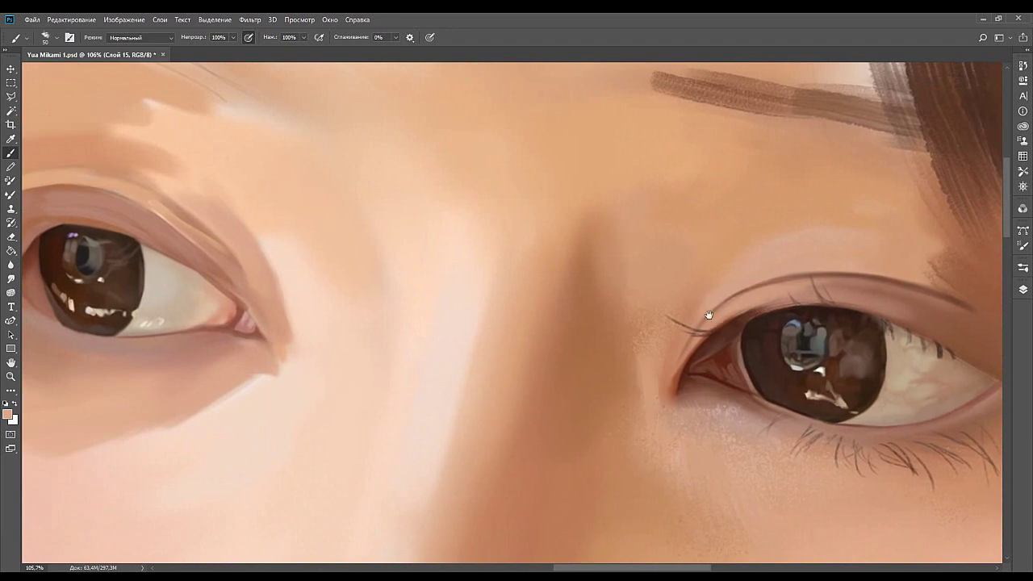
pyautogui.moveTo(713, 320); pyautogui.dragTo(664, 312)
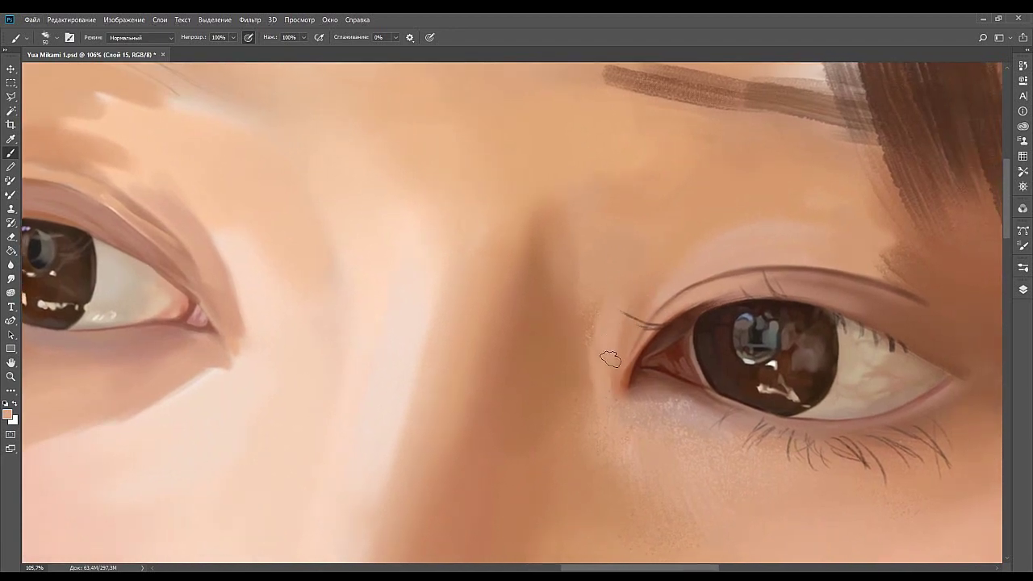
pyautogui.moveTo(609, 358); pyautogui.dragTo(572, 288)
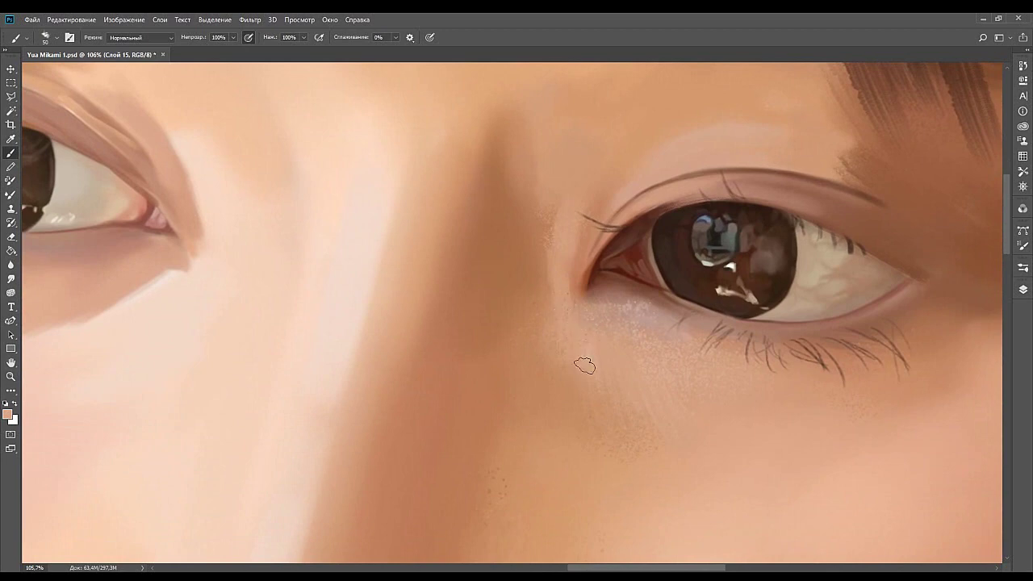
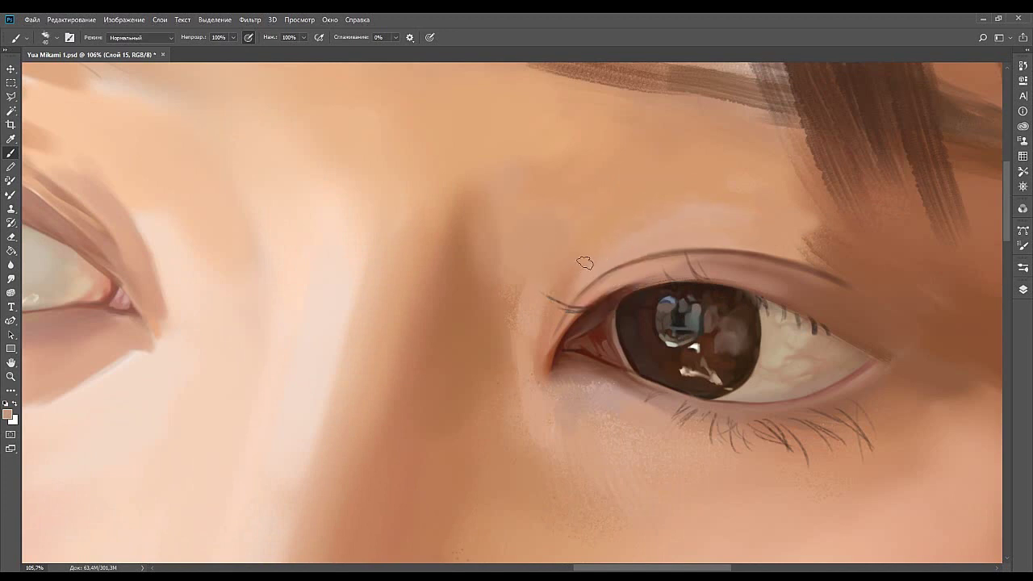
pyautogui.moveTo(470, 231)
pyautogui.mouseDown()
pyautogui.moveTo(684, 240)
pyautogui.moveTo(721, 288)
pyautogui.mouseUp()
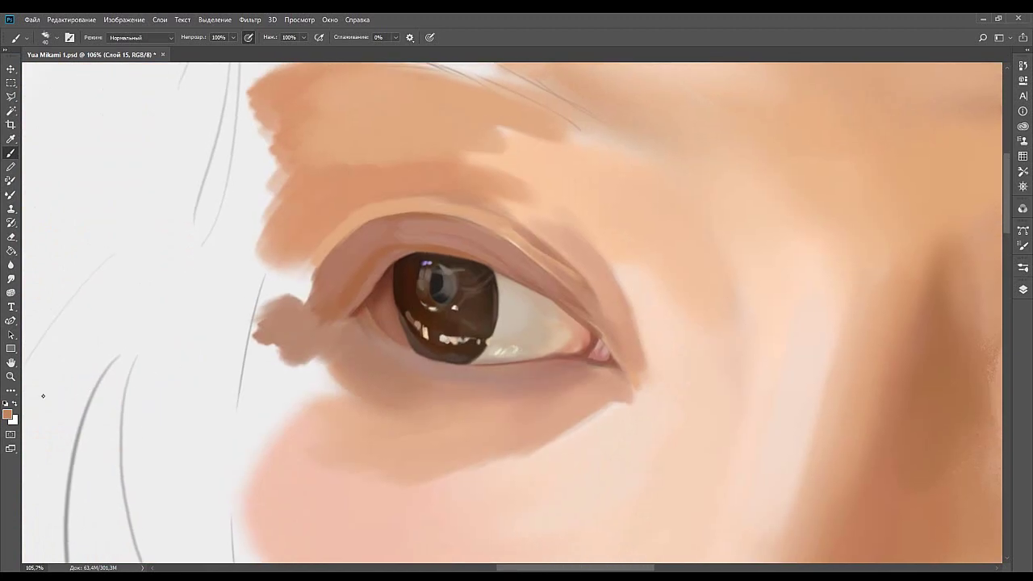
# Zoom out to 76.8% to frame both eyes and switch to a soft round brush.
pyautogui.click(10, 376)
pyautogui.moveTo(645, 311); pyautogui.dragTo(508, 250)
pyautogui.moveTo(510, 257); pyautogui.dragTo(483, 277)
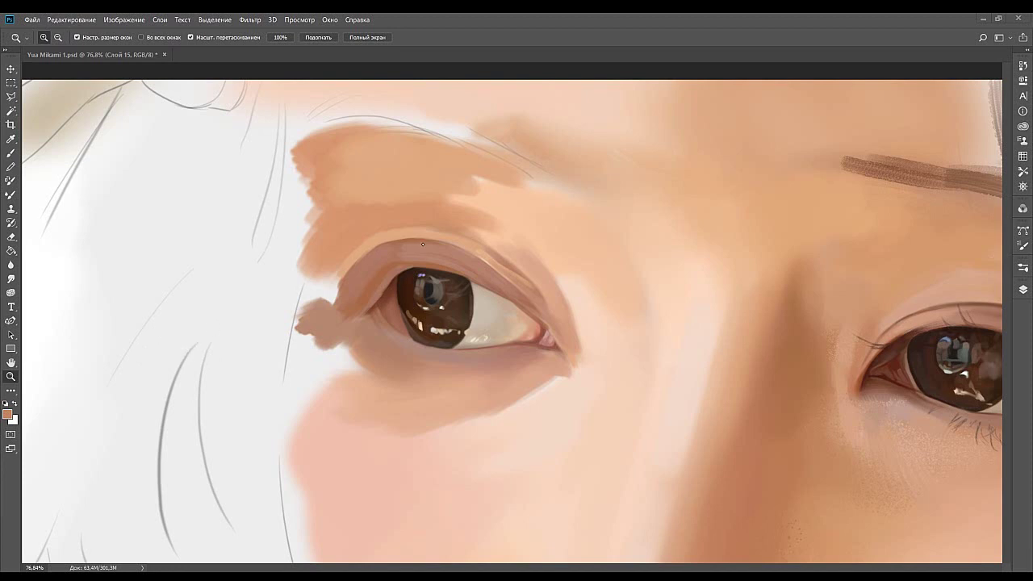
pyautogui.moveTo(475, 247); pyautogui.dragTo(447, 308)
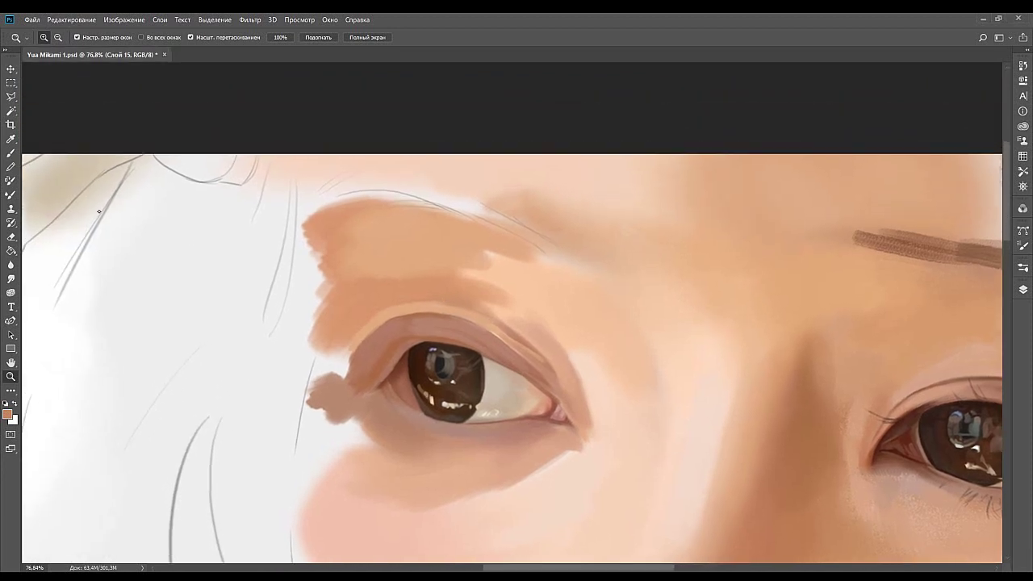
pyautogui.press('b')
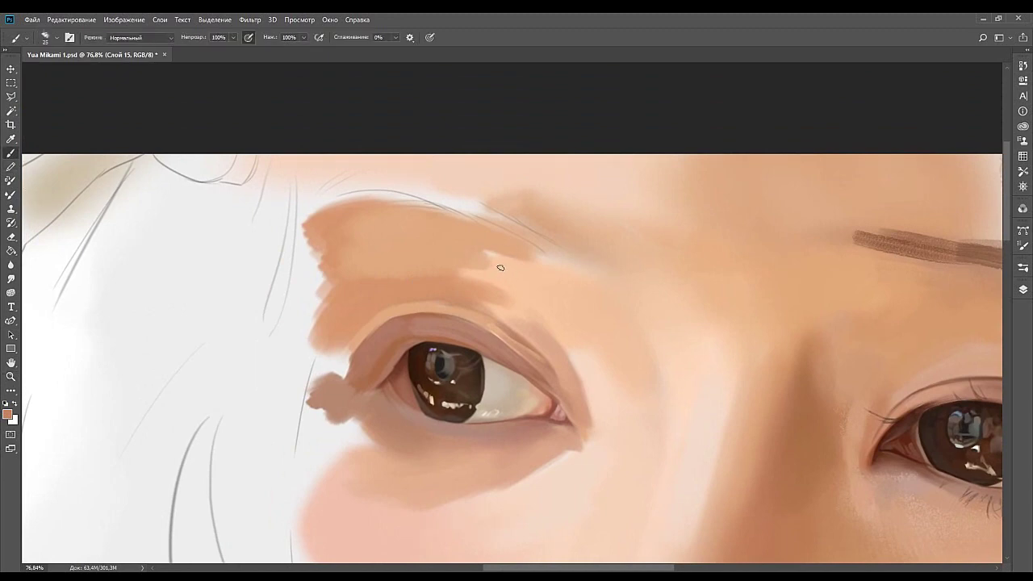
pyautogui.press(']')
pyautogui.press(']')
pyautogui.press(']')
pyautogui.click(936, 417)
pyautogui.click(1022, 267)
# Set the soft brush to 80 px and paint a sampled muted beige tone over the skin just above the lid crease.
pyautogui.press('[')
pyautogui.press('[')
pyautogui.press('[')
pyautogui.press('[')
pyautogui.press('[')
pyautogui.press('[')
pyautogui.press('[')
pyautogui.press('[')
pyautogui.keyDown('alt'); pyautogui.click(194, 253); pyautogui.keyUp('alt')
pyautogui.moveTo(511, 296)
pyautogui.mouseDown()
pyautogui.moveTo(538, 283)
pyautogui.moveTo(518, 307)
pyautogui.mouseUp()
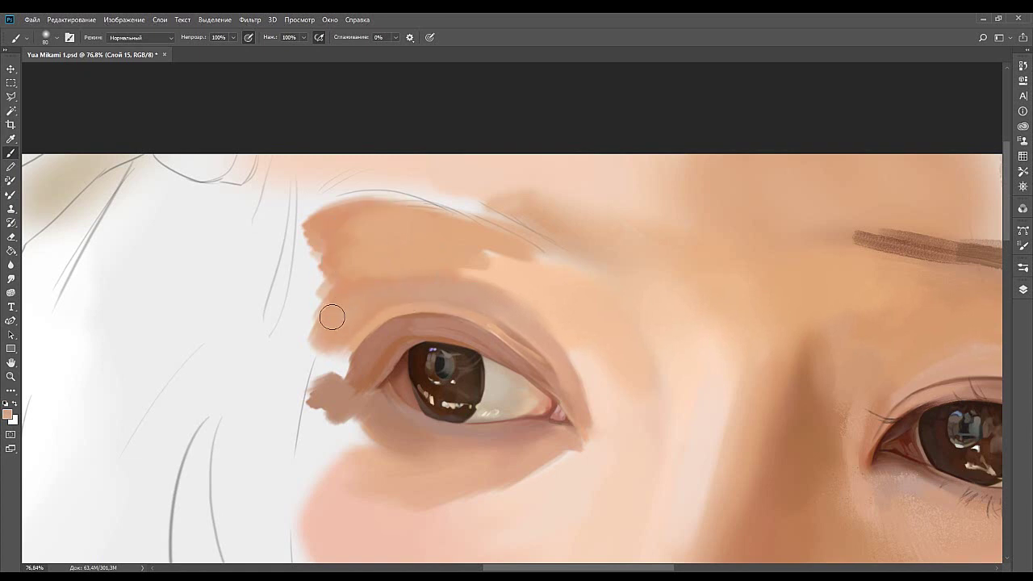
# Smooth the uneven light patch and rough strokes beneath the brow with sampled skin tones, enlarging the soft brush.
pyautogui.keyDown('alt'); pyautogui.click(427, 253); pyautogui.keyUp('alt')
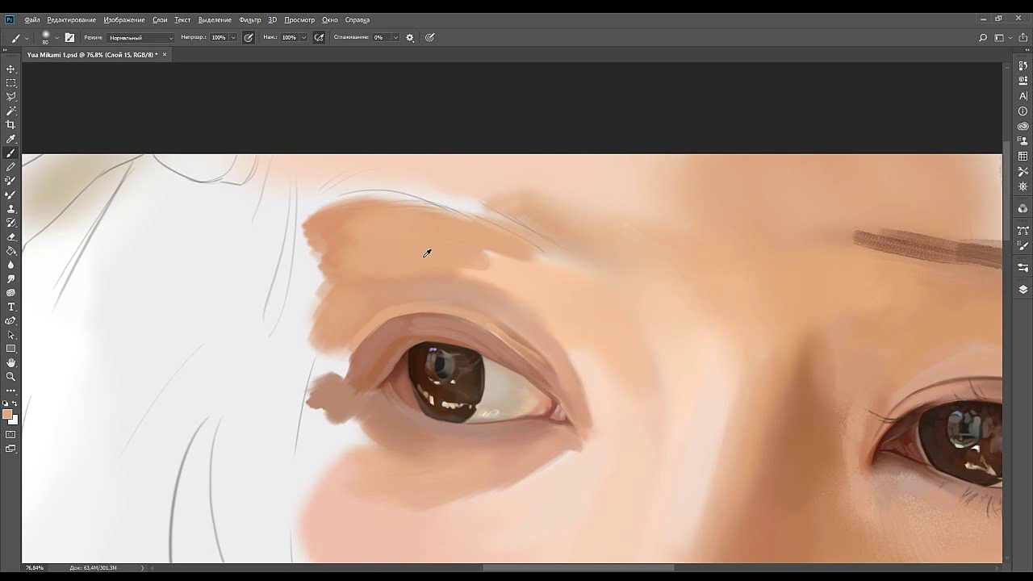
pyautogui.moveTo(492, 268); pyautogui.dragTo(526, 263)
pyautogui.keyDown('alt'); pyautogui.click(494, 251); pyautogui.keyUp('alt')
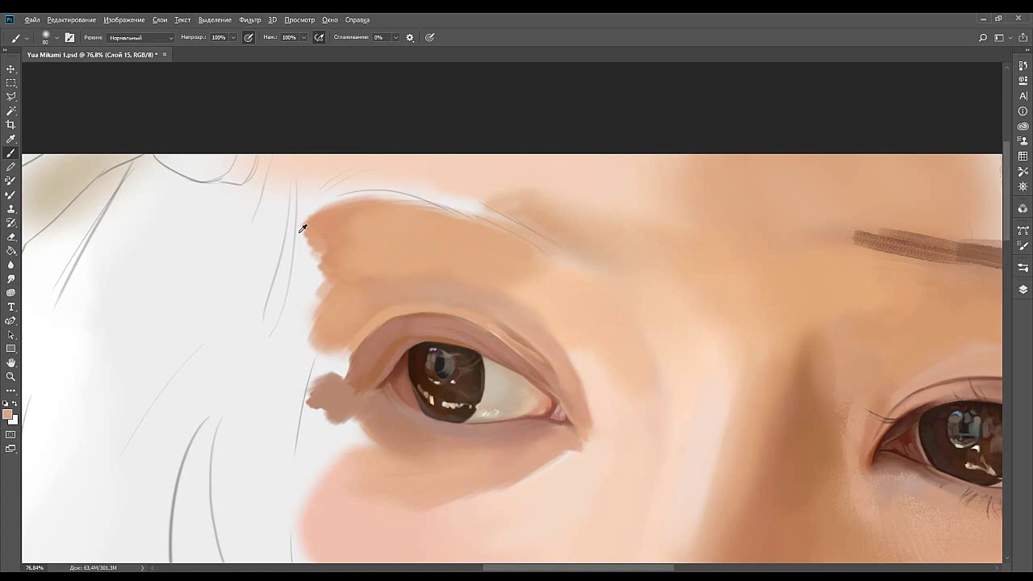
pyautogui.press(']')
pyautogui.press(']')
pyautogui.press(']')
pyautogui.moveTo(363, 218)
pyautogui.mouseDown()
pyautogui.moveTo(492, 222)
pyautogui.moveTo(323, 226)
pyautogui.mouseUp()
pyautogui.moveTo(323, 226); pyautogui.dragTo(473, 236)
# Cover the white gap along the brow sketch with a sampled skin tone, then sample the tan beneath it at 60 px.
pyautogui.keyDown('alt'); pyautogui.click(510, 188); pyautogui.keyUp('alt')
pyautogui.moveTo(493, 192)
pyautogui.mouseDown()
pyautogui.moveTo(607, 243)
pyautogui.moveTo(471, 234)
pyautogui.mouseUp()
pyautogui.keyDown('alt'); pyautogui.click(449, 229); pyautogui.keyUp('alt')
pyautogui.press('[')
pyautogui.press('[')
pyautogui.press('[')
pyautogui.press('[')
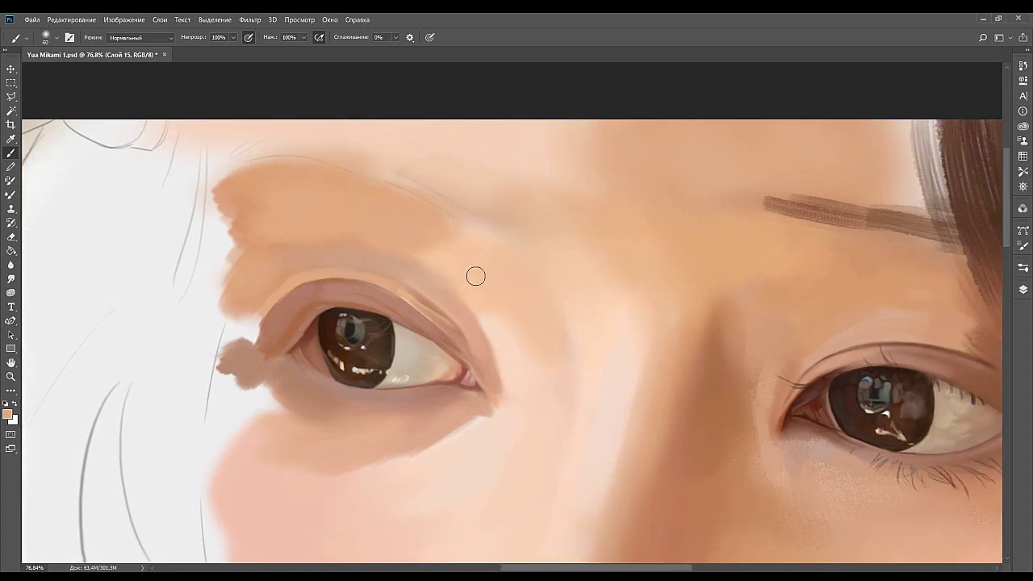
pyautogui.moveTo(398, 396); pyautogui.dragTo(480, 330)
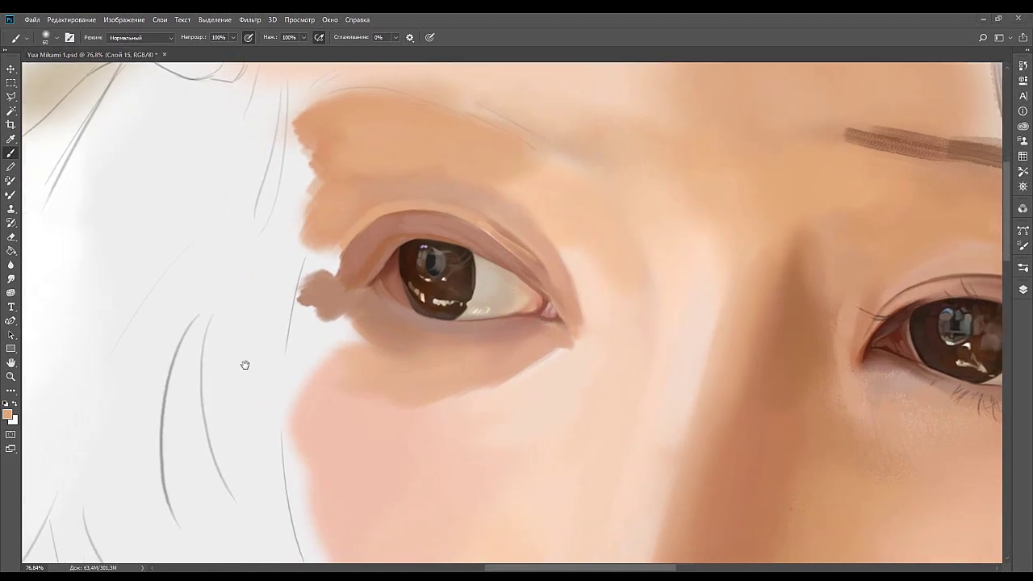
# Paint over the rough brown patch beside the outer eye corner with a sampled skin tone, enlarging the soft brush.
pyautogui.moveTo(346, 315)
pyautogui.mouseDown()
pyautogui.moveTo(413, 270)
pyautogui.moveTo(403, 283)
pyautogui.moveTo(420, 286)
pyautogui.moveTo(423, 299)
pyautogui.mouseUp()
pyautogui.keyDown('alt'); pyautogui.click(403, 263); pyautogui.keyUp('alt')
pyautogui.press(']')
pyautogui.press(']')
pyautogui.press(']')
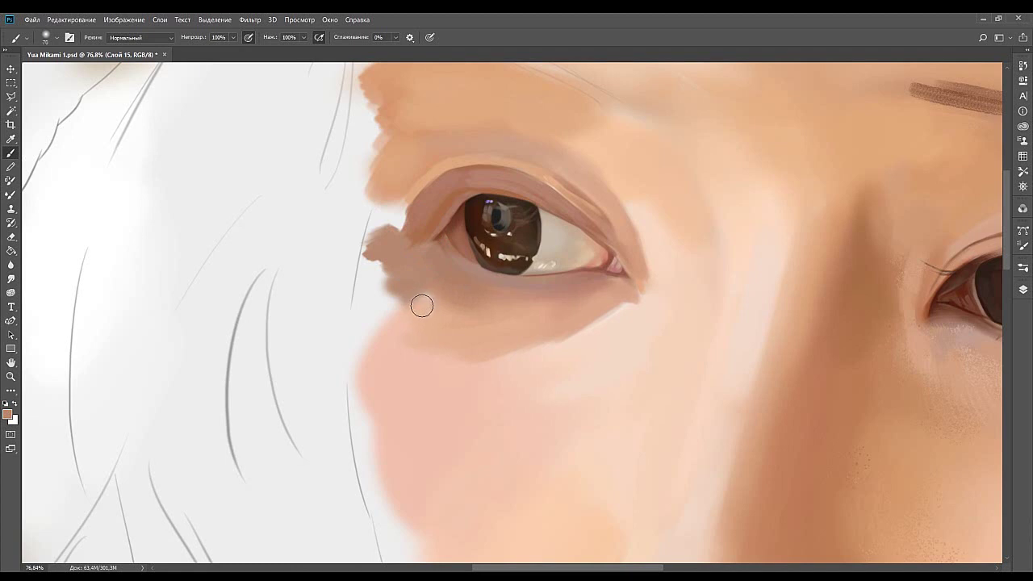
pyautogui.moveTo(406, 298)
pyautogui.mouseDown()
pyautogui.moveTo(397, 272)
pyautogui.moveTo(423, 293)
pyautogui.moveTo(408, 272)
pyautogui.moveTo(422, 301)
pyautogui.moveTo(404, 290)
pyautogui.moveTo(408, 326)
pyautogui.mouseUp()
pyautogui.keyDown('alt'); pyautogui.click(405, 285); pyautogui.keyUp('alt')
pyautogui.moveTo(403, 278)
pyautogui.mouseDown()
pyautogui.moveTo(376, 309)
pyautogui.moveTo(382, 279)
pyautogui.moveTo(369, 275)
pyautogui.moveTo(361, 355)
pyautogui.moveTo(382, 276)
pyautogui.moveTo(376, 260)
pyautogui.moveTo(363, 353)
pyautogui.moveTo(376, 313)
pyautogui.moveTo(346, 349)
pyautogui.moveTo(351, 310)
pyautogui.moveTo(335, 320)
pyautogui.moveTo(362, 286)
pyautogui.moveTo(360, 302)
pyautogui.moveTo(371, 274)
pyautogui.moveTo(365, 305)
pyautogui.moveTo(398, 262)
pyautogui.moveTo(365, 321)
pyautogui.moveTo(377, 297)
pyautogui.mouseUp()
# Fill the face edge from the temple to the cheek with sampled tan skin tones at 60 px.
pyautogui.keyDown('alt'); pyautogui.click(344, 354); pyautogui.keyUp('alt')
pyautogui.press('[')
pyautogui.press('[')
pyautogui.press('[')
pyautogui.press('[')
pyautogui.press(']')
pyautogui.press(']')
pyautogui.keyDown('alt'); pyautogui.click(409, 263); pyautogui.keyUp('alt')
pyautogui.keyDown('alt'); pyautogui.click(380, 266); pyautogui.keyUp('alt')
pyautogui.moveTo(368, 258); pyautogui.dragTo(351, 281)
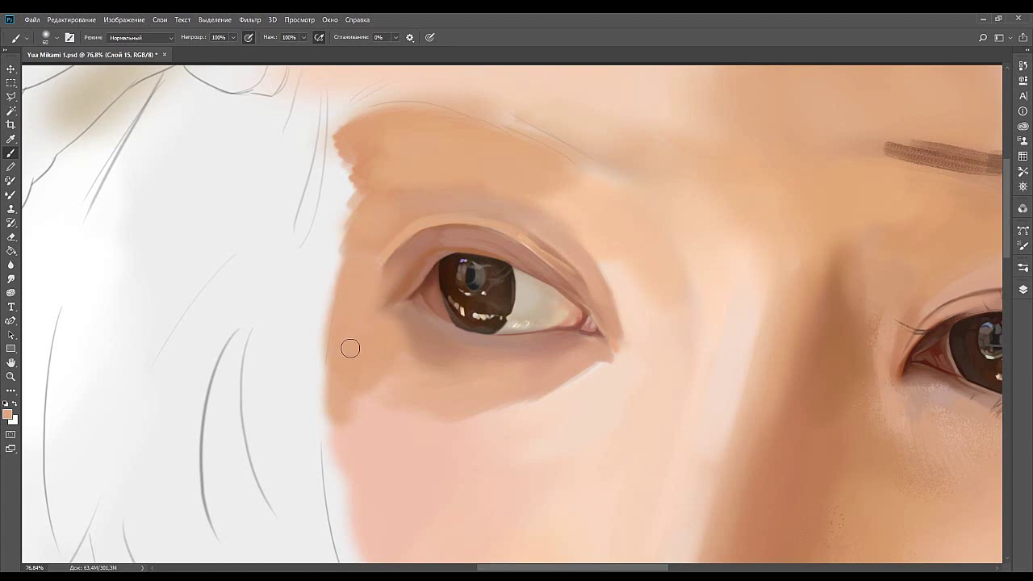
# Paint a sampled pinkish skin tone over the tan area between the outer eye corner and the cheek at 90 px.
pyautogui.moveTo(379, 362); pyautogui.dragTo(364, 268)
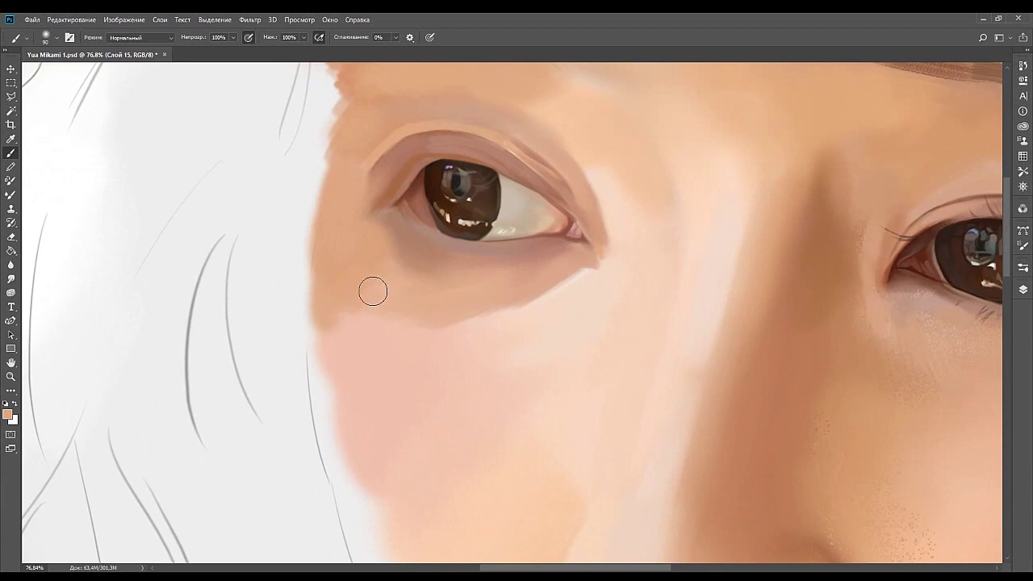
pyautogui.keyDown('alt'); pyautogui.click(376, 315); pyautogui.keyUp('alt')
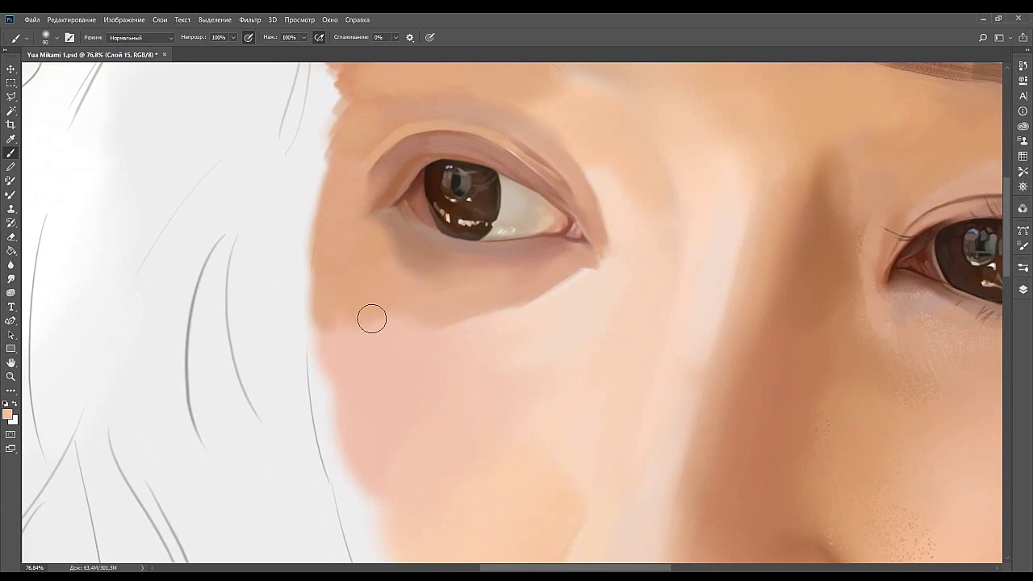
pyautogui.keyDown('alt'); pyautogui.click(378, 298); pyautogui.keyUp('alt')
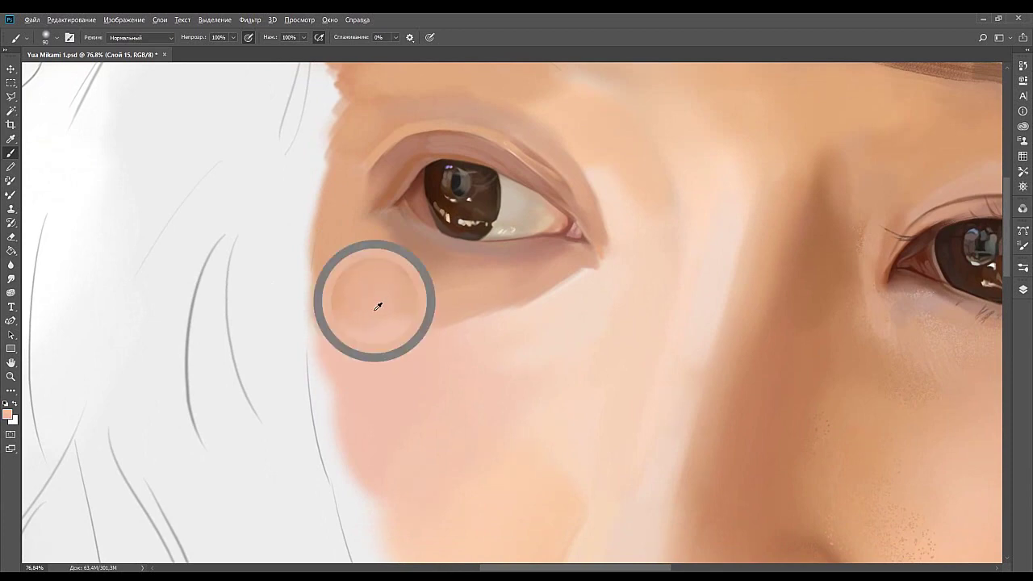
pyautogui.click(97, 361)
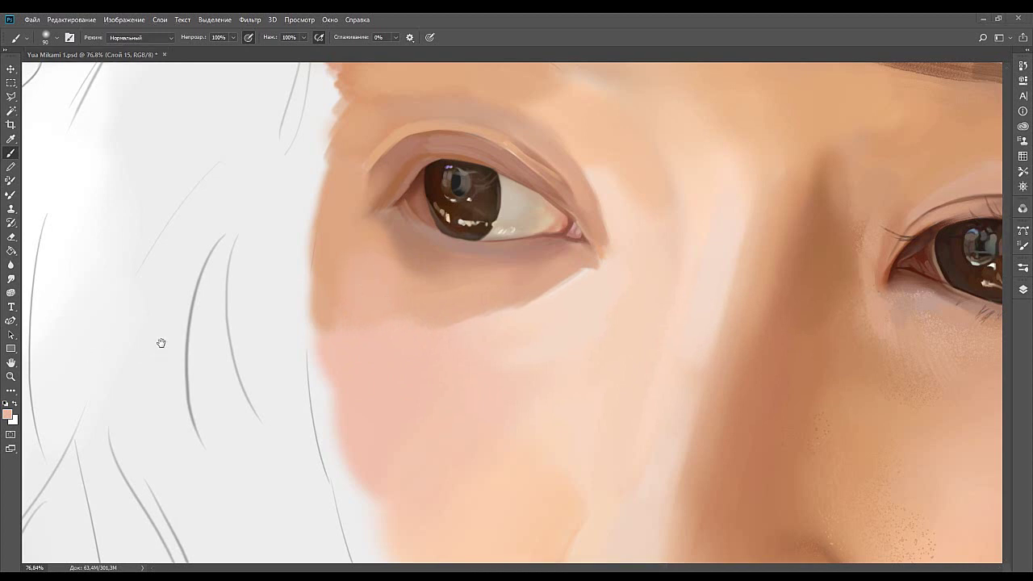
pyautogui.moveTo(377, 279); pyautogui.dragTo(369, 304)
# Reduce the brush to 60 px and shade the skin just below the outer eye corner with a sampled deeper brown tone.
pyautogui.keyDown('alt'); pyautogui.click(390, 302); pyautogui.keyUp('alt')
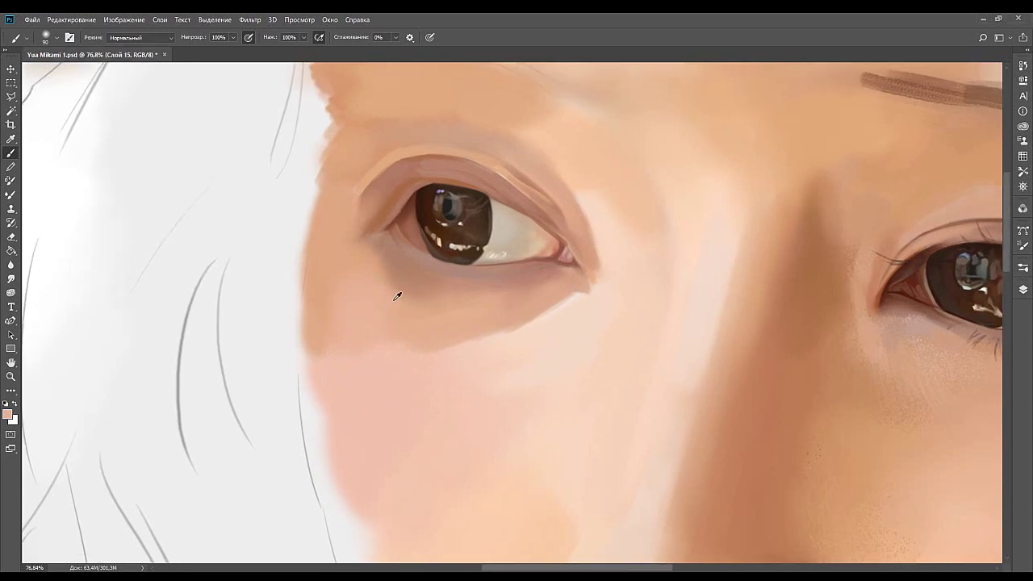
pyautogui.keyDown('alt'); pyautogui.click(409, 266); pyautogui.keyUp('alt')
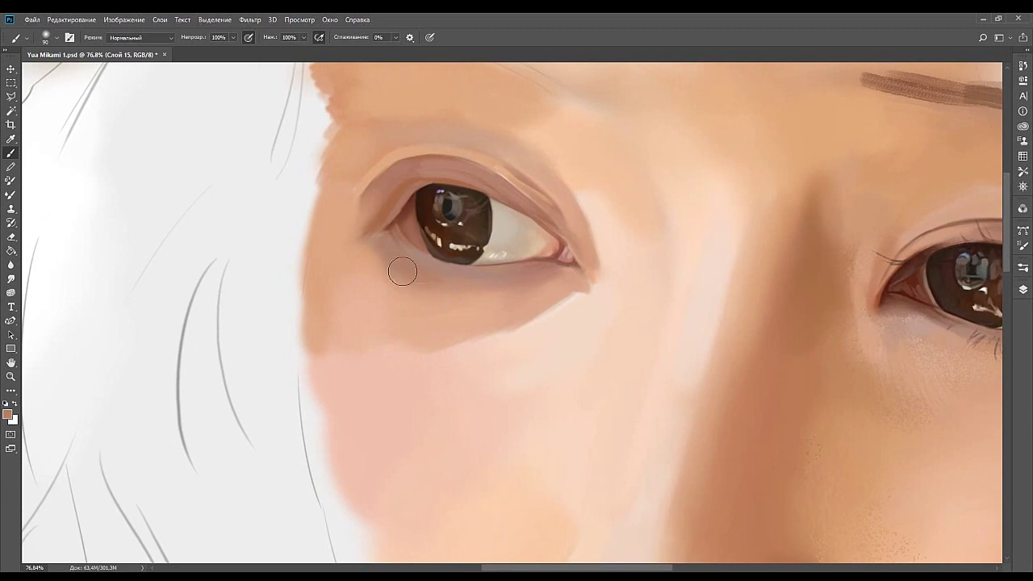
pyautogui.press('[')
pyautogui.press('[')
pyautogui.press('[')
pyautogui.moveTo(387, 235); pyautogui.dragTo(379, 271)
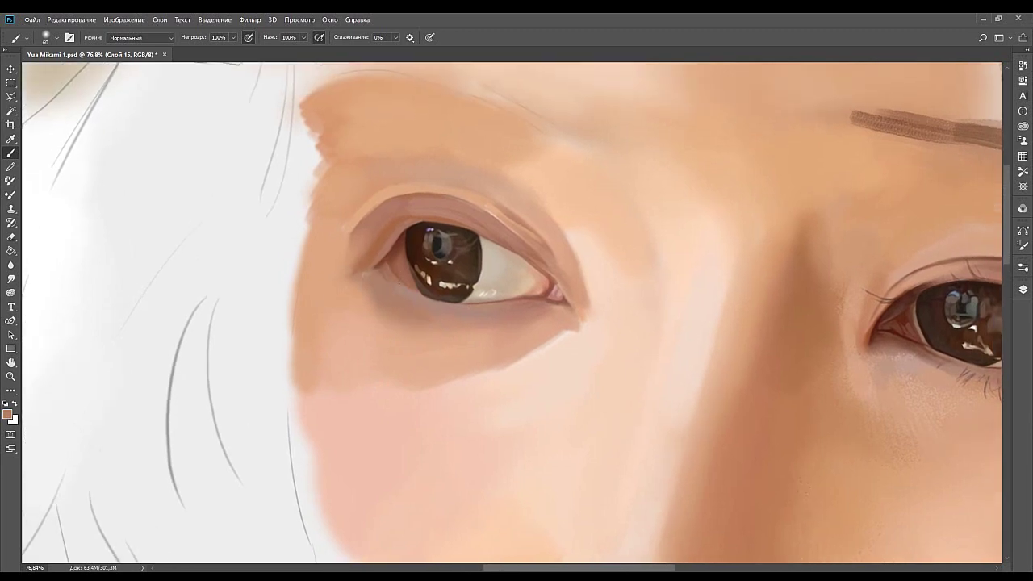
# Blend the shadow around the outer eye corner into the surrounding skin with sampled tones, reducing the brush to 50 px.
pyautogui.moveTo(417, 320); pyautogui.dragTo(406, 265)
pyautogui.moveTo(348, 279); pyautogui.dragTo(396, 309)
pyautogui.press('[')
pyautogui.press('[')
pyautogui.keyDown('alt'); pyautogui.click(443, 280); pyautogui.keyUp('alt')
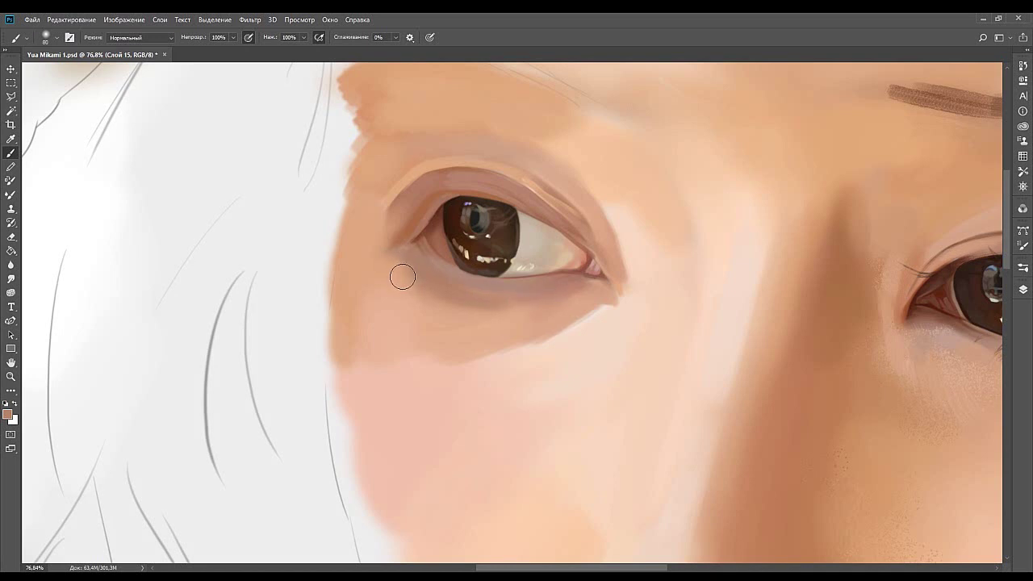
pyautogui.keyDown('alt'); pyautogui.click(400, 242); pyautogui.keyUp('alt')
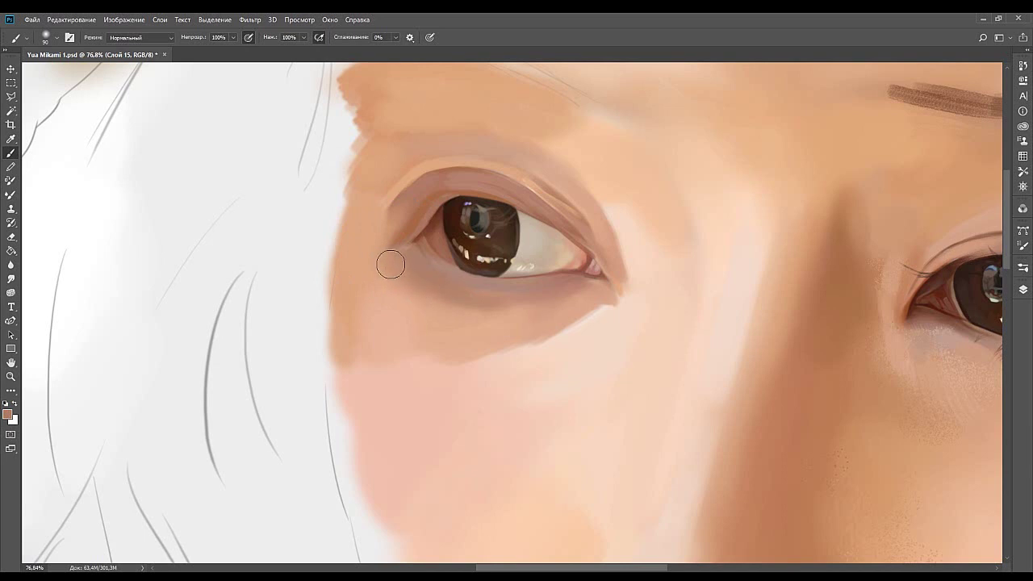
pyautogui.keyDown('alt'); pyautogui.click(406, 295); pyautogui.keyUp('alt')
pyautogui.press('[')
pyautogui.press('[')
pyautogui.press('[')
pyautogui.press('[')
pyautogui.moveTo(318, 382); pyautogui.dragTo(271, 348)
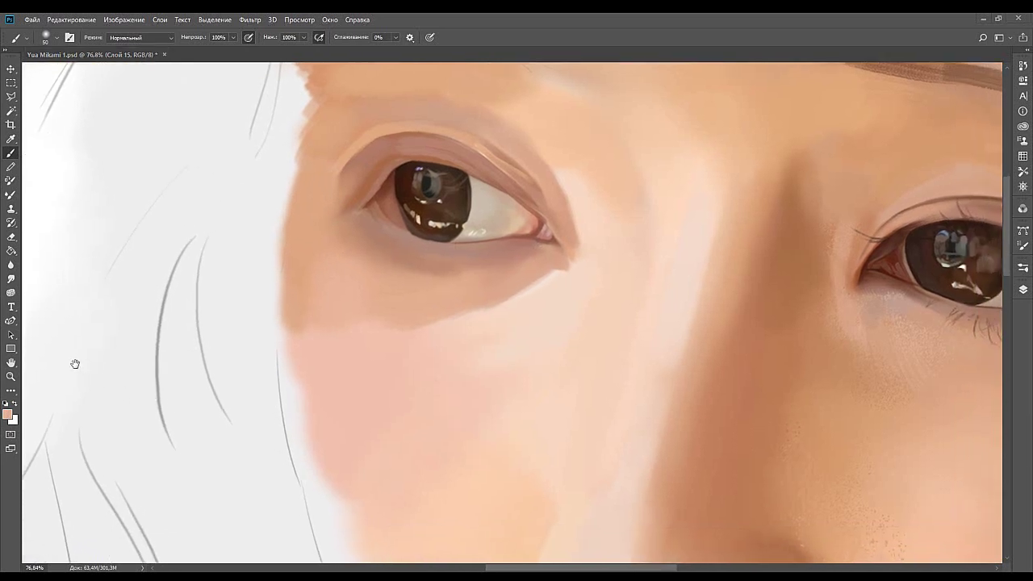
# Soften the hard lower edge of the under-eye shadow with sampled light skin tones, enlarging the brush from 70 to 100 px.
pyautogui.press(']')
pyautogui.press(']')
pyautogui.press(']')
pyautogui.press(']')
pyautogui.press(']')
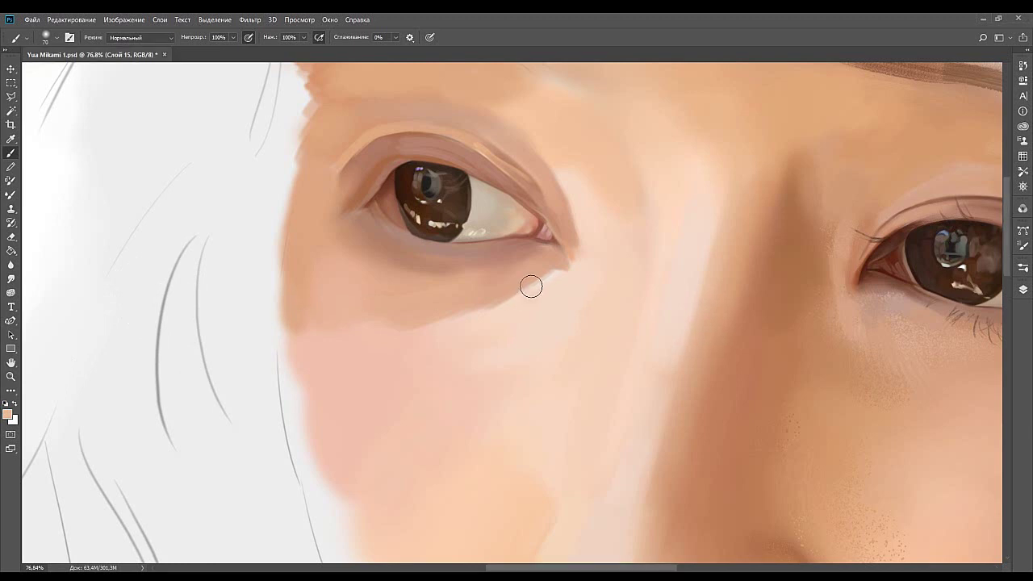
pyautogui.moveTo(540, 282); pyautogui.dragTo(478, 318)
pyautogui.moveTo(516, 285); pyautogui.dragTo(415, 331)
pyautogui.moveTo(495, 305); pyautogui.dragTo(401, 331)
pyautogui.moveTo(520, 298); pyautogui.dragTo(395, 325)
pyautogui.keyDown('alt'); pyautogui.click(465, 309); pyautogui.keyUp('alt')
pyautogui.moveTo(461, 305); pyautogui.dragTo(403, 318)
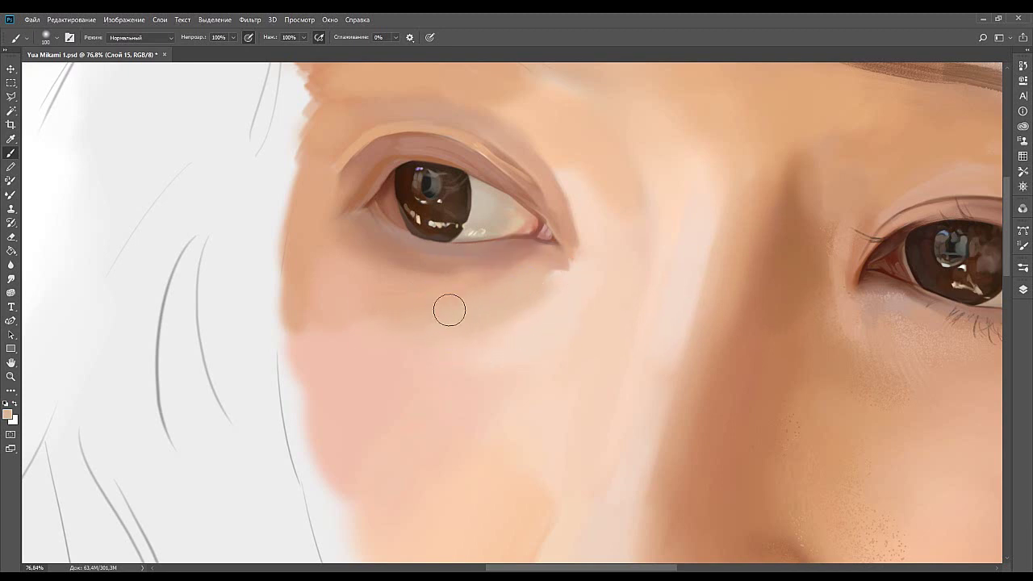
# Spread a sampled beige tone over the upper cheek below the eye, enlarging the brush to 150 px.
pyautogui.keyDown('alt'); pyautogui.click(482, 301); pyautogui.keyUp('alt')
pyautogui.press(']')
pyautogui.press(']')
pyautogui.keyDown('alt'); pyautogui.click(359, 311); pyautogui.keyUp('alt')
pyautogui.moveTo(474, 296); pyautogui.dragTo(443, 321)
pyautogui.moveTo(511, 306)
pyautogui.mouseDown()
pyautogui.moveTo(536, 295)
pyautogui.moveTo(519, 307)
pyautogui.mouseUp()
pyautogui.keyDown('alt'); pyautogui.click(354, 311); pyautogui.keyUp('alt')
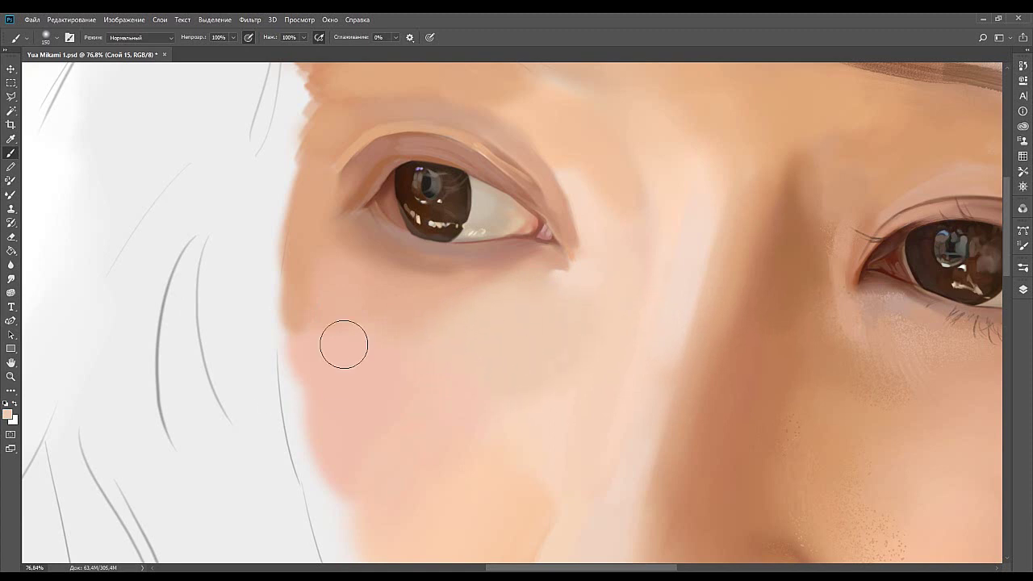
# Blend the beige area into the pink cheek with a sampled tone, then reduce the brush to 70 px.
pyautogui.keyDown('alt'); pyautogui.click(416, 311); pyautogui.keyUp('alt')
pyautogui.moveTo(513, 275); pyautogui.dragTo(389, 363)
pyautogui.press('[')
pyautogui.press('[')
pyautogui.press('[')
pyautogui.press('[')
pyautogui.press('[')
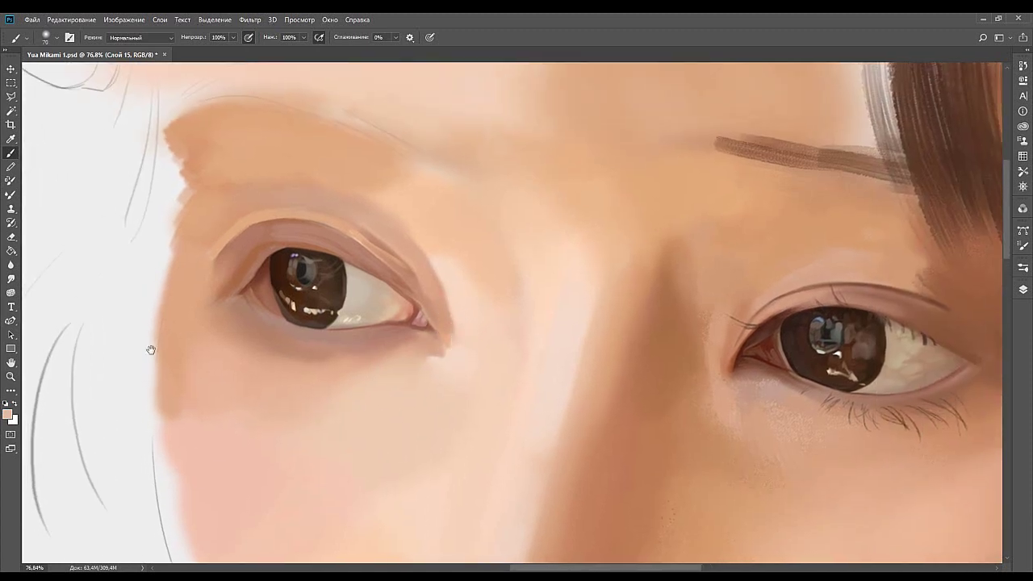
pyautogui.moveTo(510, 347); pyautogui.dragTo(492, 374)
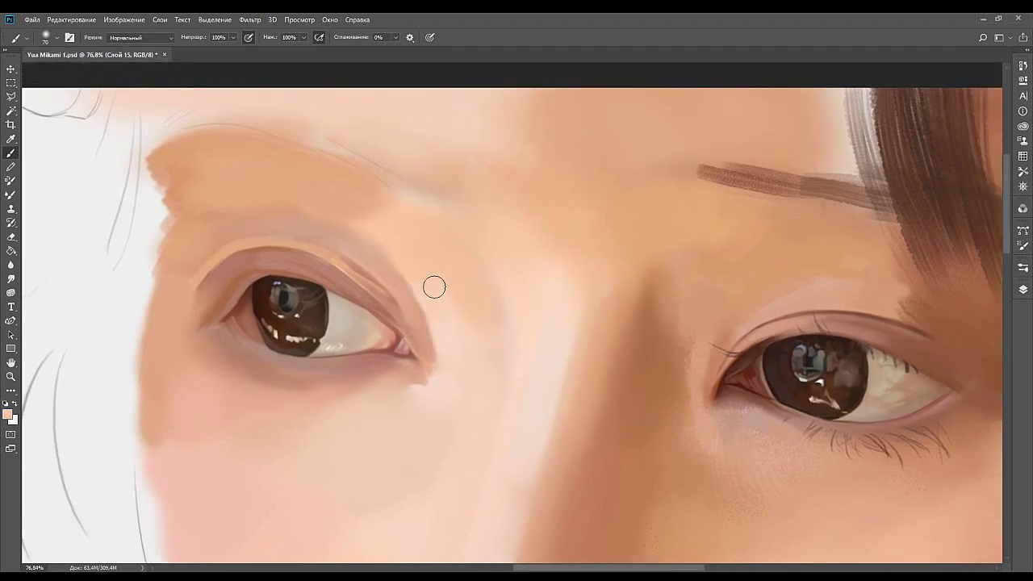
# Smooth the skin between the inner eye corner and the nose with sampled light tones at 45 px.
pyautogui.press('p')
pyautogui.click(10, 153)
pyautogui.press('[')
pyautogui.press('[')
pyautogui.press('[')
pyautogui.moveTo(446, 359)
pyautogui.mouseDown()
pyautogui.moveTo(484, 313)
pyautogui.moveTo(486, 302)
pyautogui.moveTo(462, 299)
pyautogui.mouseUp()
pyautogui.keyDown('alt'); pyautogui.click(492, 269); pyautogui.keyUp('alt')
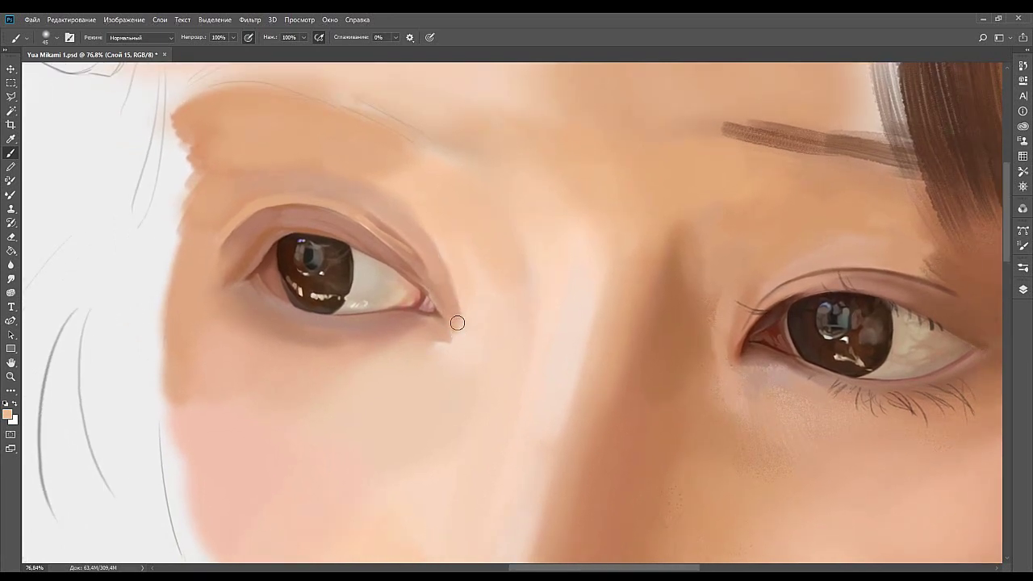
pyautogui.moveTo(456, 313); pyautogui.dragTo(465, 338)
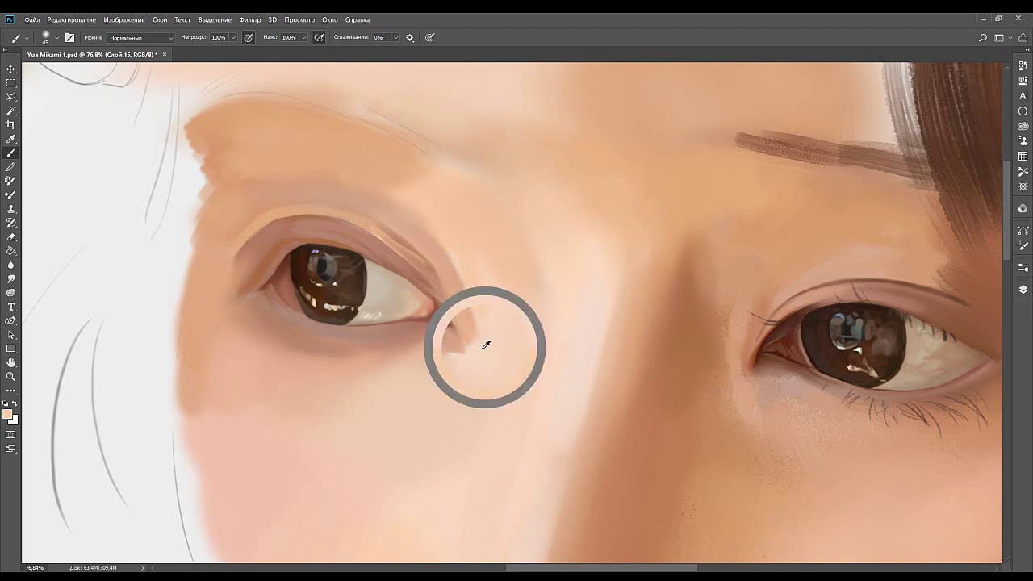
# Enlarge the brush to 60 px and blend a soft beige shade below the inner eye corner with sampled tones.
pyautogui.moveTo(470, 380); pyautogui.dragTo(604, 255)
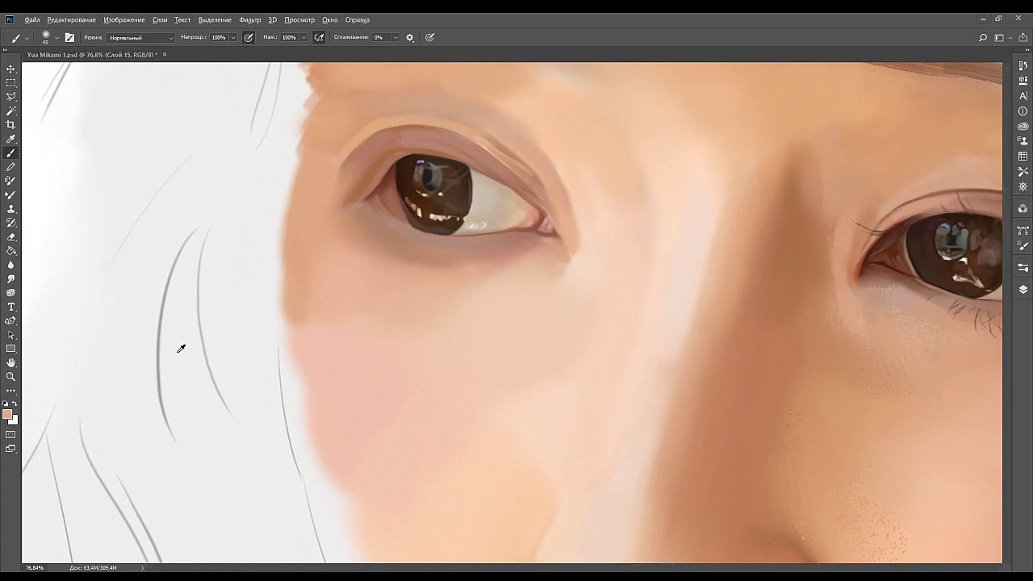
pyautogui.moveTo(554, 279)
pyautogui.mouseDown()
pyautogui.moveTo(567, 265)
pyautogui.moveTo(551, 279)
pyautogui.mouseUp()
pyautogui.press(']')
pyautogui.press(']')
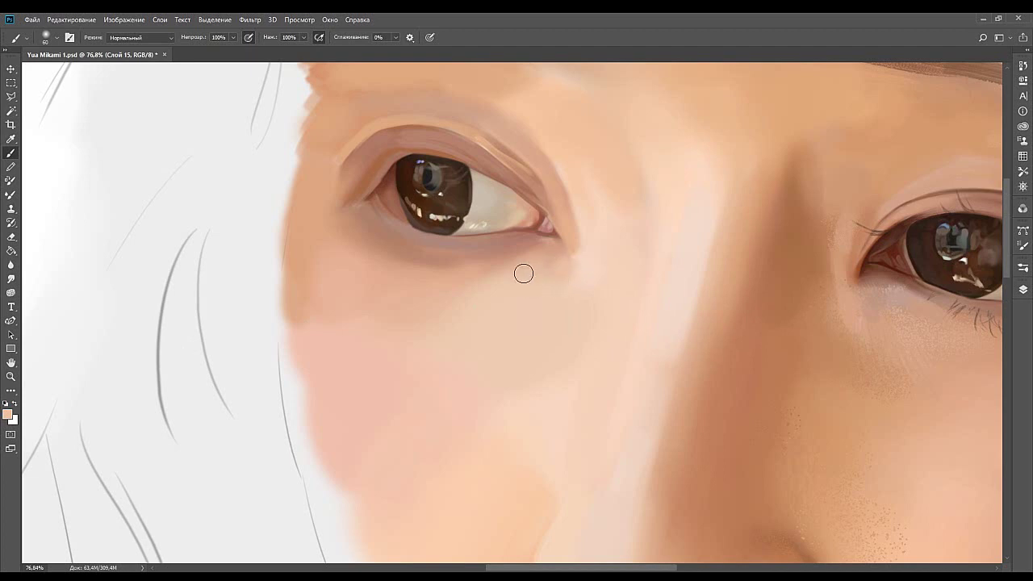
pyautogui.keyDown('alt'); pyautogui.click(553, 253); pyautogui.keyUp('alt')
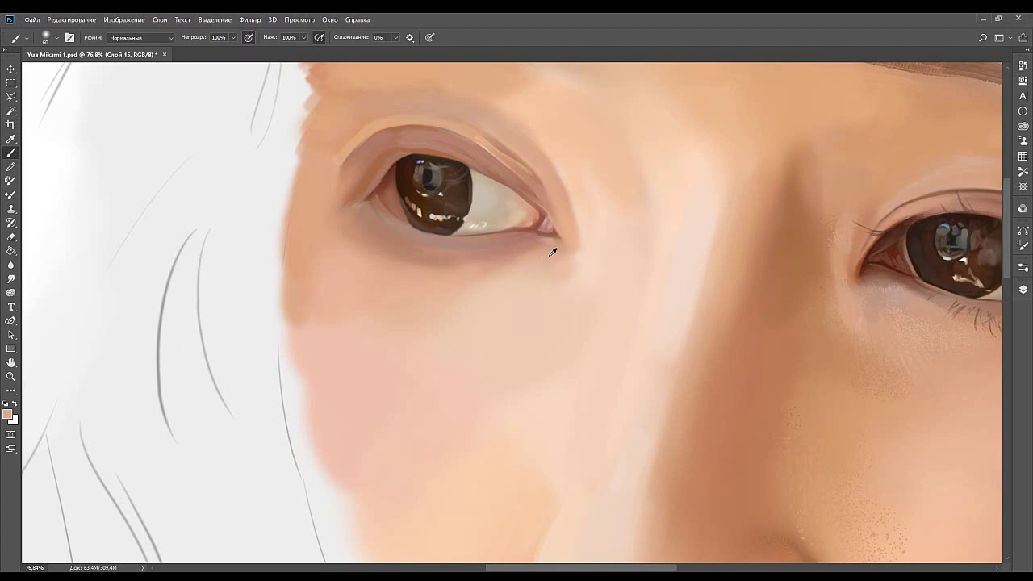
pyautogui.keyDown('alt'); pyautogui.click(509, 285); pyautogui.keyUp('alt')
pyautogui.keyDown('alt'); pyautogui.click(549, 265); pyautogui.keyUp('alt')
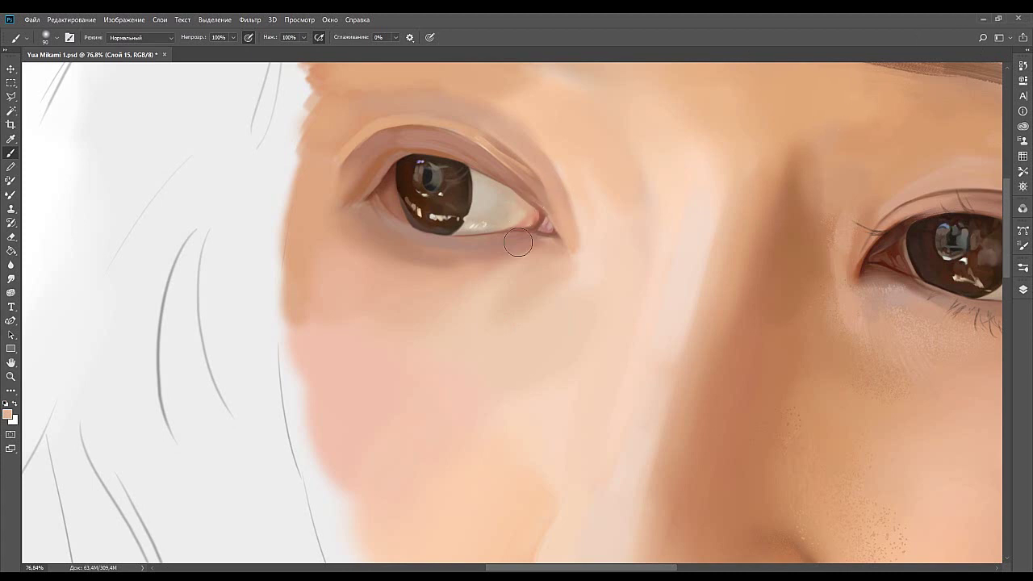
# Smooth the skin below the inner eye corner and across the upper cheek at 90 px.
pyautogui.moveTo(580, 306); pyautogui.dragTo(497, 215)
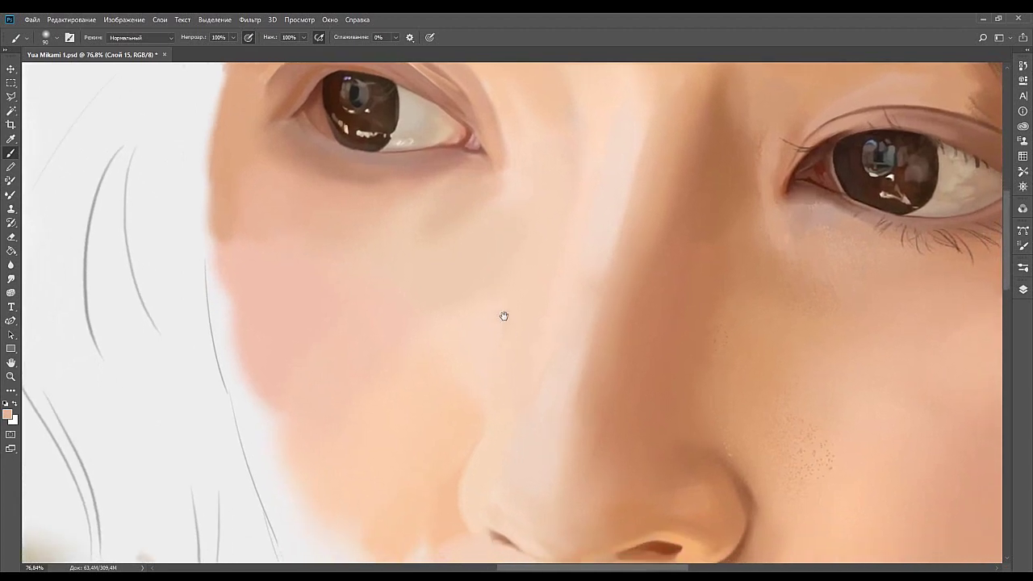
pyautogui.moveTo(510, 296); pyautogui.dragTo(518, 229)
pyautogui.moveTo(457, 249); pyautogui.dragTo(539, 277)
pyautogui.moveTo(461, 185); pyautogui.dragTo(522, 277)
pyautogui.moveTo(432, 234); pyautogui.dragTo(455, 316)
pyautogui.moveTo(459, 264); pyautogui.dragTo(434, 274)
pyautogui.moveTo(411, 196); pyautogui.dragTo(412, 283)
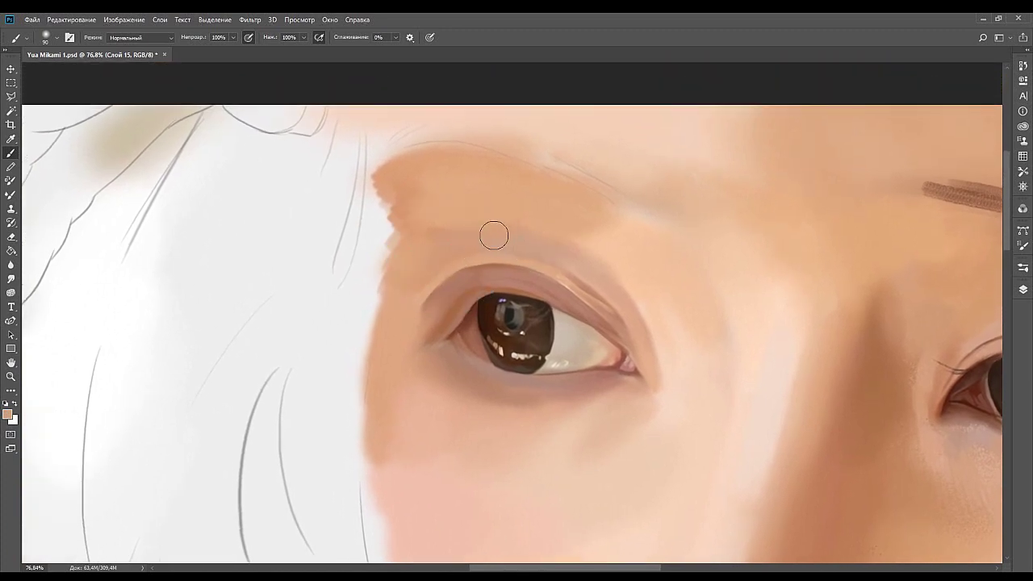
# Add a soft brownish shadow above the outer lid crease at 60 px and blend the outer eye corner with sampled skin tones.
pyautogui.moveTo(140, 181); pyautogui.dragTo(164, 226)
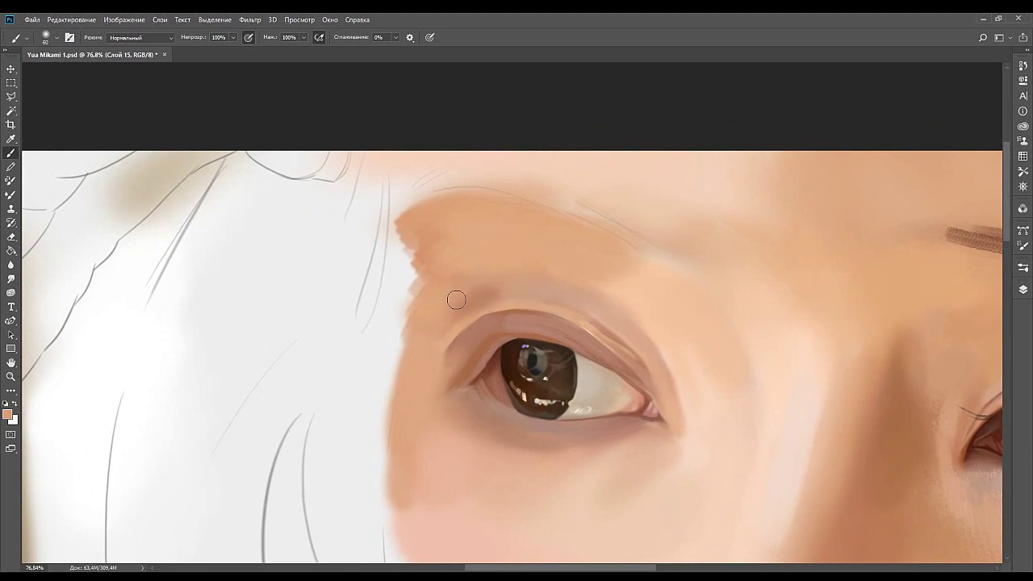
pyautogui.scroll(-4, 410, 334)
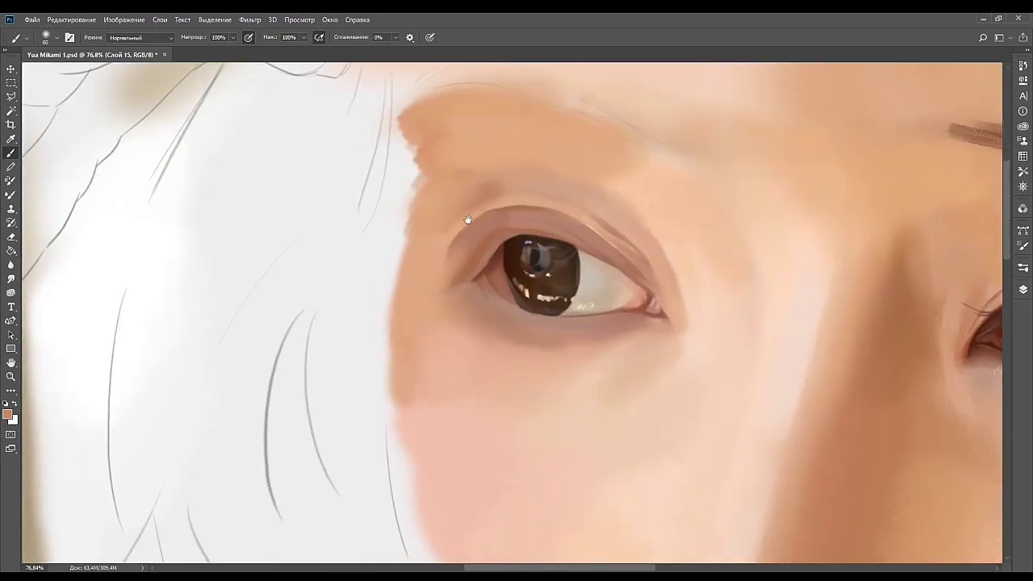
pyautogui.hscroll(-3, 436, 326)
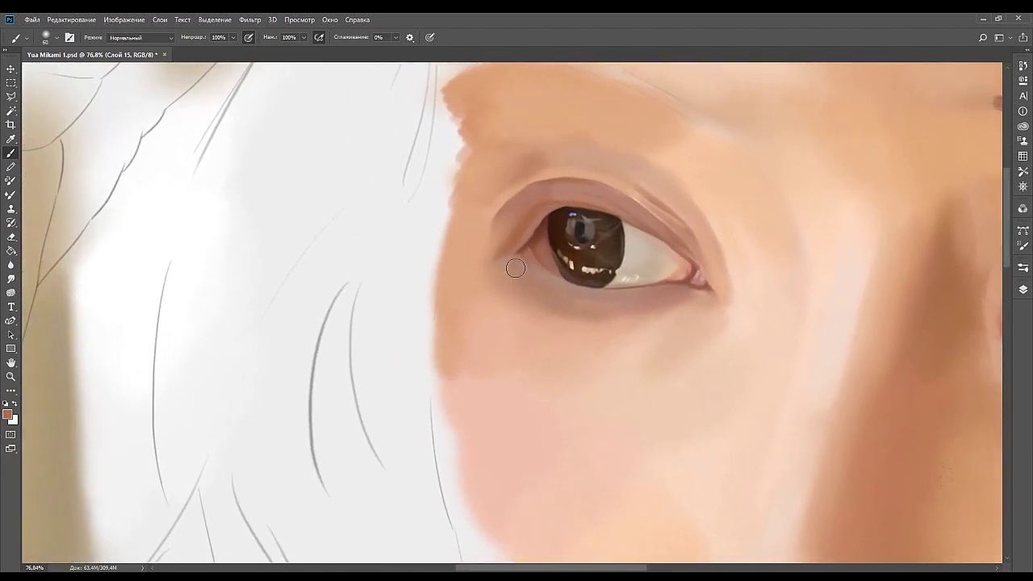
pyautogui.keyDown('alt'); pyautogui.click(489, 281); pyautogui.keyUp('alt')
pyautogui.moveTo(471, 307); pyautogui.dragTo(436, 230)
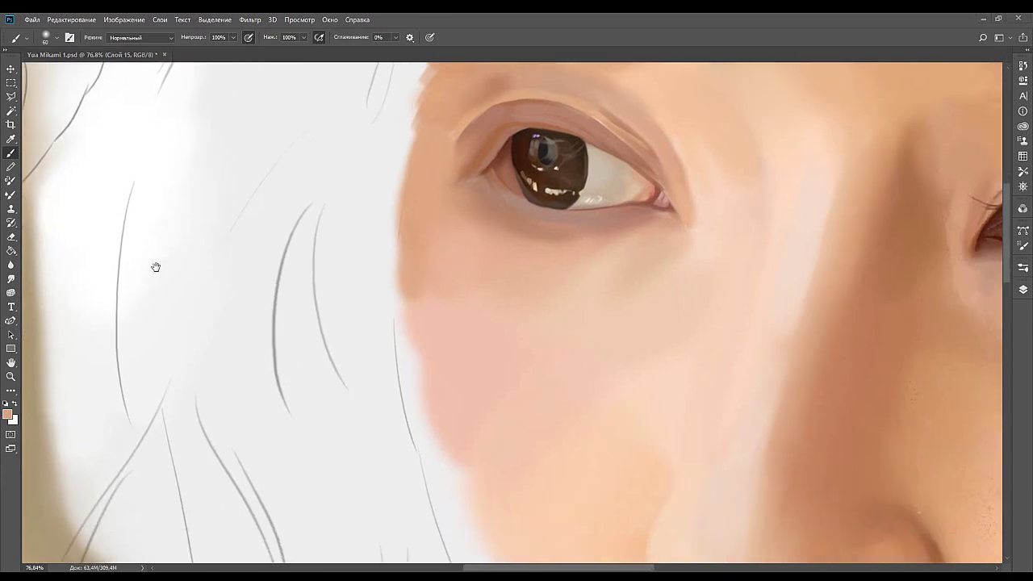
# Paint a near-black hair strand along the cheek's outer edge with a 40 px brush, redoing the first stroke.
pyautogui.scroll(-5, 350, 249)
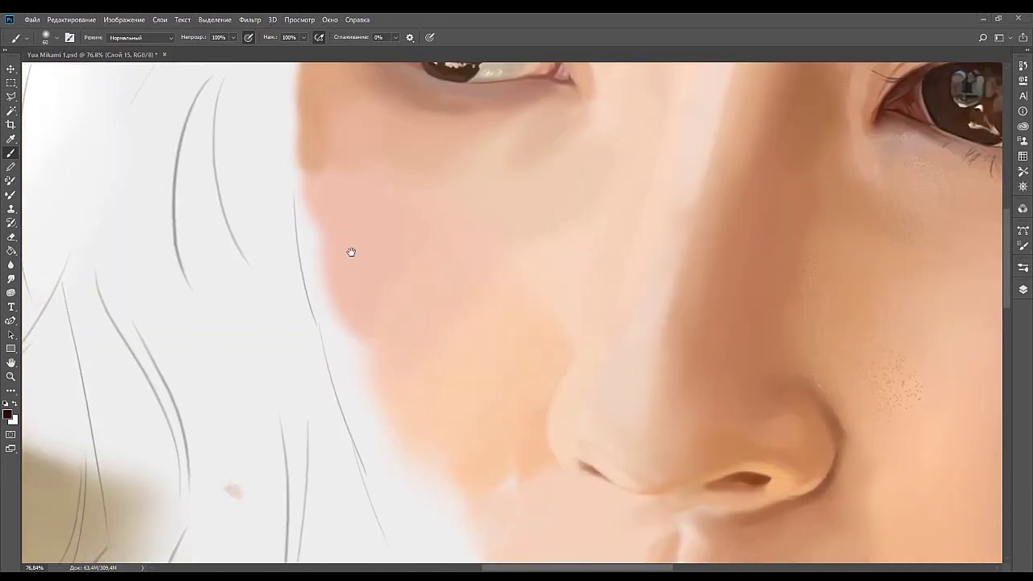
pyautogui.moveTo(345, 320); pyautogui.dragTo(367, 390)
pyautogui.hotkey('ctrl', 'z')
pyautogui.moveTo(334, 301); pyautogui.dragTo(367, 392)
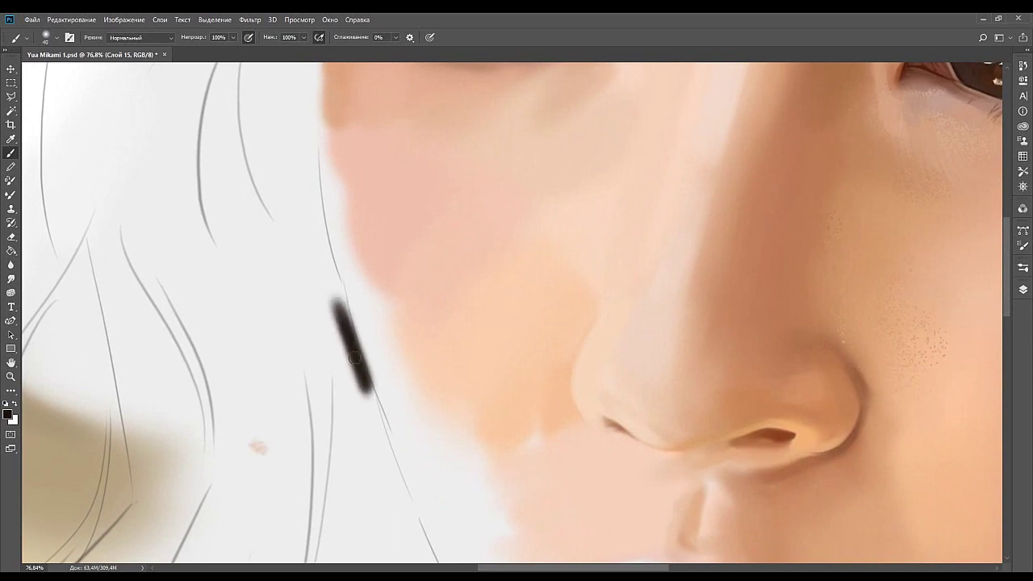
pyautogui.scroll(2, 353, 341)
pyautogui.moveTo(355, 332); pyautogui.dragTo(374, 393)
pyautogui.moveTo(352, 321); pyautogui.dragTo(372, 392)
pyautogui.moveTo(349, 314)
pyautogui.mouseDown()
pyautogui.moveTo(369, 390)
pyautogui.moveTo(359, 351)
pyautogui.moveTo(367, 381)
pyautogui.mouseUp()
pyautogui.moveTo(345, 291)
pyautogui.mouseDown()
pyautogui.moveTo(362, 363)
pyautogui.moveTo(334, 242)
pyautogui.moveTo(343, 290)
pyautogui.moveTo(337, 202)
pyautogui.moveTo(346, 290)
pyautogui.moveTo(338, 175)
pyautogui.mouseUp()
pyautogui.scroll(5, 389, 301)
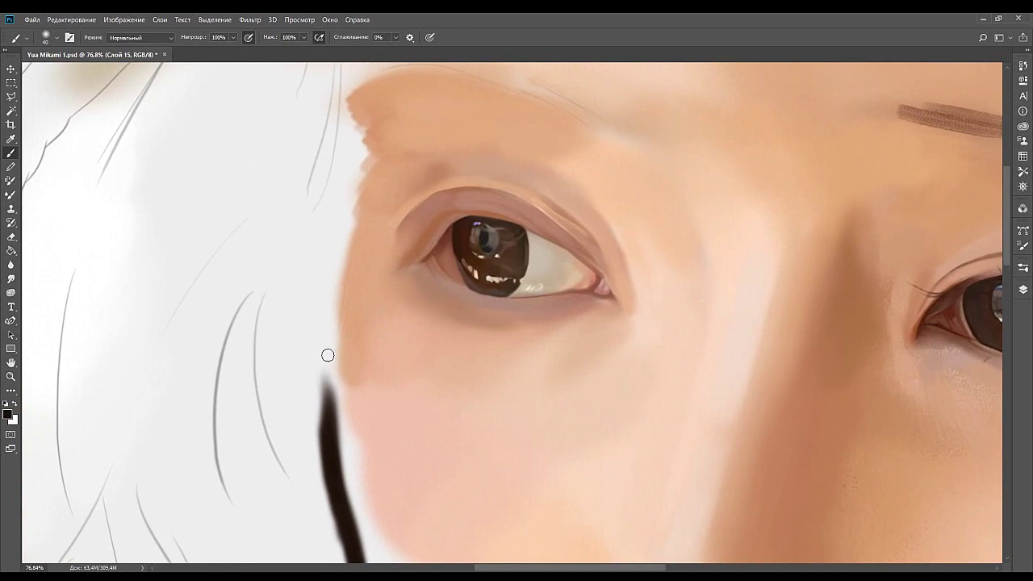
pyautogui.moveTo(328, 380)
pyautogui.mouseDown()
pyautogui.moveTo(327, 300)
pyautogui.moveTo(325, 393)
pyautogui.mouseUp()
pyautogui.hotkey('ctrl', 'z')
pyautogui.hotkey('ctrl', 'z')
pyautogui.moveTo(336, 261); pyautogui.dragTo(327, 405)
pyautogui.hotkey('ctrl', 'z')
pyautogui.moveTo(334, 262); pyautogui.dragTo(327, 403)
pyautogui.hotkey('ctrl', 'z')
pyautogui.hotkey('ctrl', 'z')
pyautogui.moveTo(338, 255)
pyautogui.mouseDown()
pyautogui.moveTo(325, 405)
pyautogui.moveTo(332, 280)
pyautogui.moveTo(327, 396)
pyautogui.mouseUp()
pyautogui.hotkey('ctrl', 'z')
# Extend the dark hair strand up along the face edge to the temple and add a short stroke beside it.
pyautogui.moveTo(331, 305); pyautogui.dragTo(330, 410)
pyautogui.moveTo(331, 285)
pyautogui.mouseDown()
pyautogui.moveTo(328, 384)
pyautogui.moveTo(328, 353)
pyautogui.mouseUp()
pyautogui.moveTo(333, 268); pyautogui.dragTo(332, 318)
pyautogui.moveTo(330, 416)
pyautogui.mouseDown()
pyautogui.moveTo(325, 378)
pyautogui.moveTo(311, 429)
pyautogui.mouseUp()
pyautogui.moveTo(330, 289)
pyautogui.mouseDown()
pyautogui.moveTo(314, 400)
pyautogui.moveTo(336, 274)
pyautogui.mouseUp()
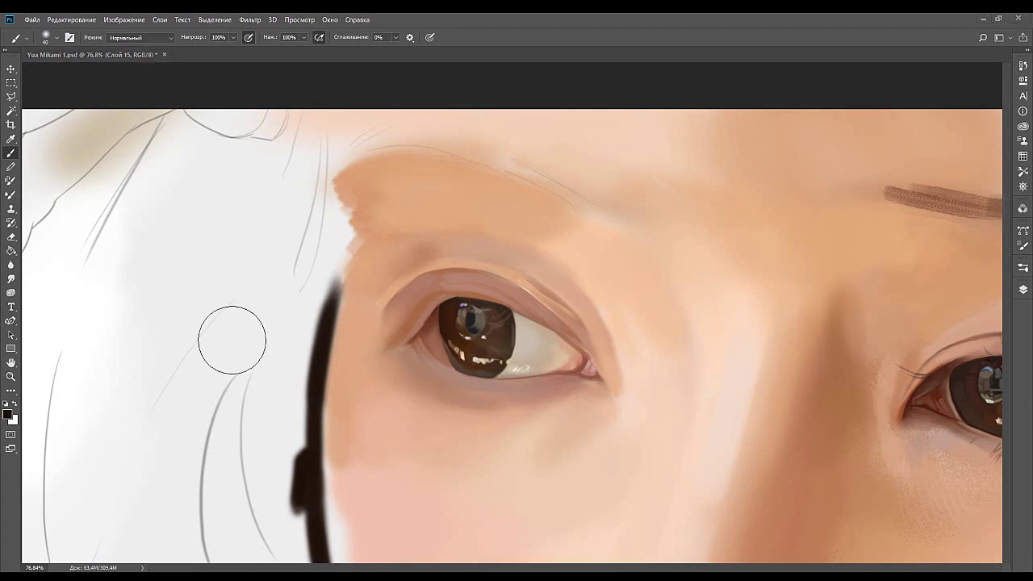
# Thicken the outer side of the hair strand beside the cheek with dark brown strokes.
pyautogui.moveTo(351, 314); pyautogui.dragTo(358, 246)
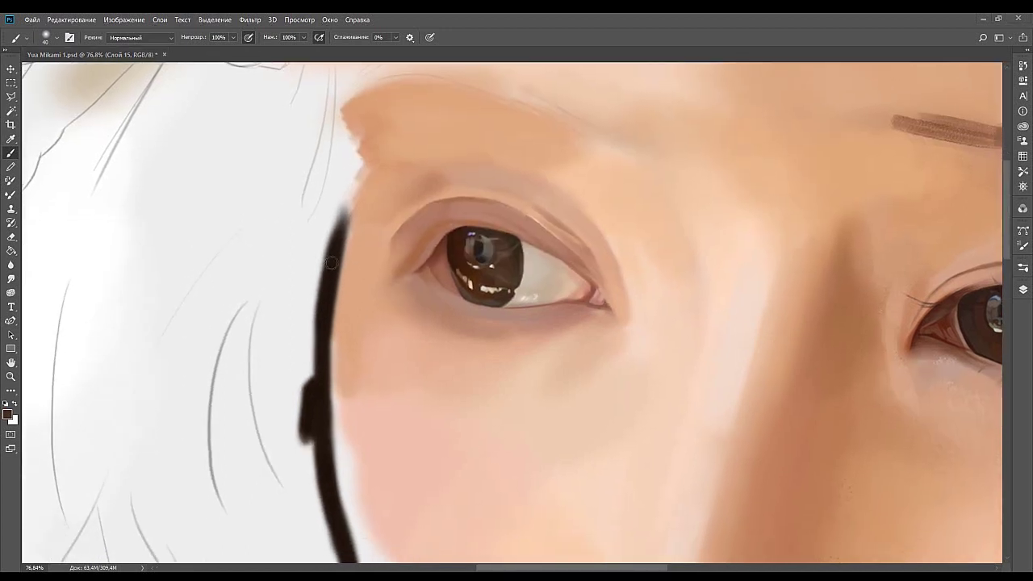
pyautogui.moveTo(321, 353)
pyautogui.mouseDown()
pyautogui.moveTo(317, 391)
pyautogui.moveTo(338, 222)
pyautogui.moveTo(304, 425)
pyautogui.moveTo(310, 240)
pyautogui.moveTo(334, 397)
pyautogui.moveTo(306, 353)
pyautogui.moveTo(314, 225)
pyautogui.moveTo(310, 348)
pyautogui.moveTo(310, 299)
pyautogui.moveTo(317, 379)
pyautogui.moveTo(335, 415)
pyautogui.mouseUp()
pyautogui.moveTo(324, 331)
pyautogui.mouseDown()
pyautogui.moveTo(330, 436)
pyautogui.moveTo(295, 279)
pyautogui.moveTo(323, 271)
pyautogui.moveTo(327, 253)
pyautogui.mouseUp()
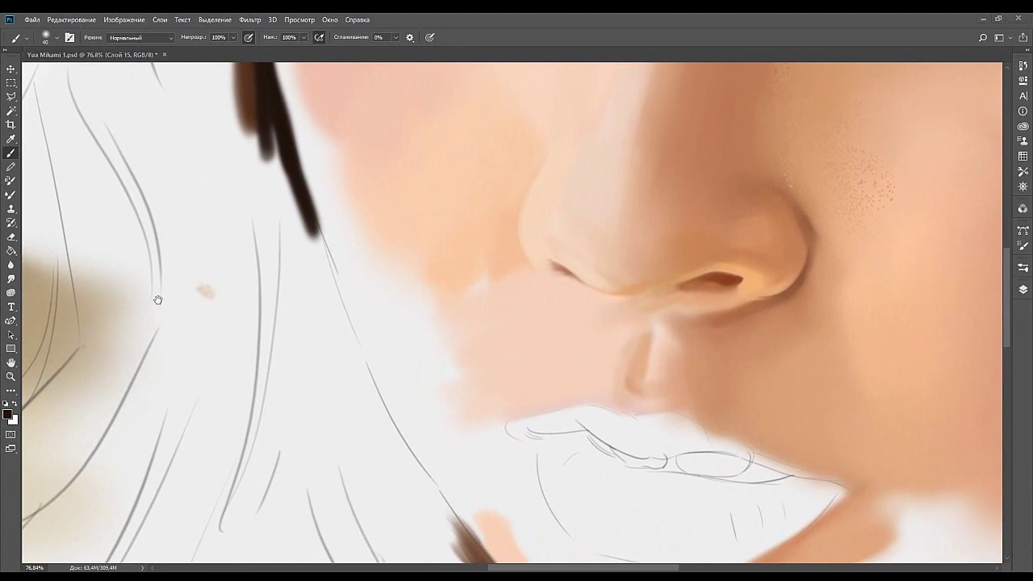
pyautogui.moveTo(369, 275); pyautogui.dragTo(385, 297)
pyautogui.moveTo(329, 254)
pyautogui.mouseDown()
pyautogui.moveTo(364, 342)
pyautogui.moveTo(351, 335)
pyautogui.mouseUp()
pyautogui.hotkey('ctrl', 'z')
pyautogui.hotkey('ctrl', 'z')
# Extend the near-black hair strand from its lower tip down along the sketched cheek line with a 40 px brush.
pyautogui.moveTo(325, 245); pyautogui.dragTo(357, 345)
pyautogui.moveTo(324, 246)
pyautogui.mouseDown()
pyautogui.moveTo(359, 348)
pyautogui.moveTo(335, 262)
pyautogui.moveTo(356, 335)
pyautogui.mouseUp()
pyautogui.moveTo(329, 278)
pyautogui.mouseDown()
pyautogui.moveTo(355, 342)
pyautogui.moveTo(325, 283)
pyautogui.mouseUp()
pyautogui.moveTo(312, 245); pyautogui.dragTo(350, 342)
pyautogui.moveTo(317, 260); pyautogui.dragTo(351, 342)
pyautogui.moveTo(325, 254); pyautogui.dragTo(353, 342)
pyautogui.moveTo(330, 260); pyautogui.dragTo(363, 359)
pyautogui.moveTo(336, 295); pyautogui.dragTo(369, 366)
# Carry the dark strand further down the face contour to the dark neck area beside the jaw.
pyautogui.moveTo(348, 326)
pyautogui.mouseDown()
pyautogui.moveTo(373, 373)
pyautogui.moveTo(331, 302)
pyautogui.mouseUp()
pyautogui.moveTo(312, 266); pyautogui.dragTo(367, 360)
pyautogui.moveTo(346, 324)
pyautogui.mouseDown()
pyautogui.moveTo(324, 275)
pyautogui.moveTo(347, 325)
pyautogui.moveTo(327, 302)
pyautogui.moveTo(403, 411)
pyautogui.moveTo(387, 393)
pyautogui.mouseUp()
pyautogui.moveTo(361, 347)
pyautogui.mouseDown()
pyautogui.moveTo(339, 307)
pyautogui.moveTo(398, 402)
pyautogui.mouseUp()
pyautogui.moveTo(442, 446)
pyautogui.mouseDown()
pyautogui.moveTo(353, 335)
pyautogui.moveTo(343, 358)
pyautogui.mouseUp()
pyautogui.moveTo(365, 399); pyautogui.dragTo(445, 428)
pyautogui.moveTo(515, 135)
pyautogui.mouseDown()
pyautogui.moveTo(496, 258)
pyautogui.moveTo(460, 362)
pyautogui.moveTo(405, 301)
pyautogui.moveTo(408, 244)
pyautogui.mouseUp()
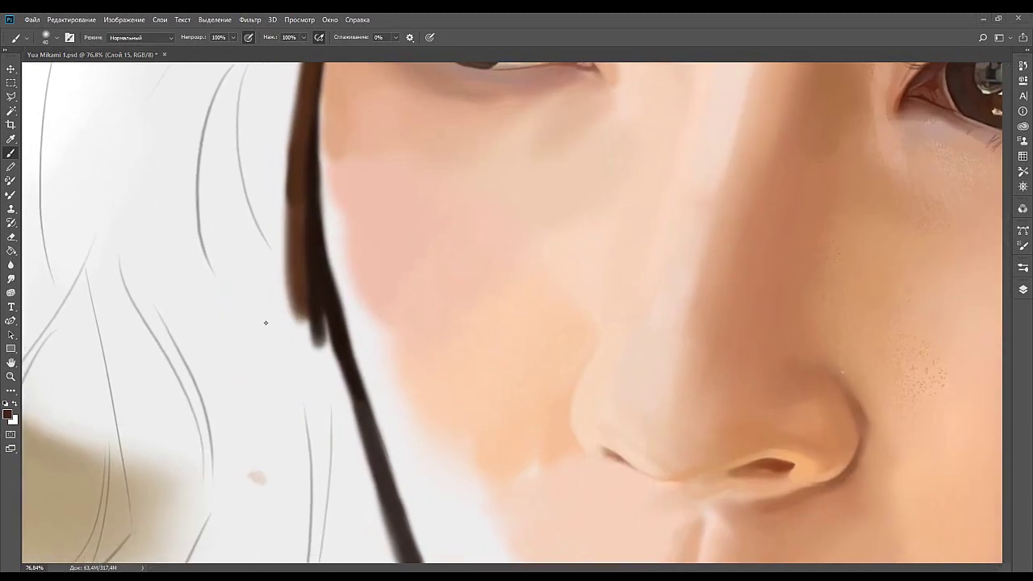
# Fill part of the white gap between the upper hair strand and the cheek with sampled skin tone.
pyautogui.moveTo(364, 297); pyautogui.dragTo(348, 402)
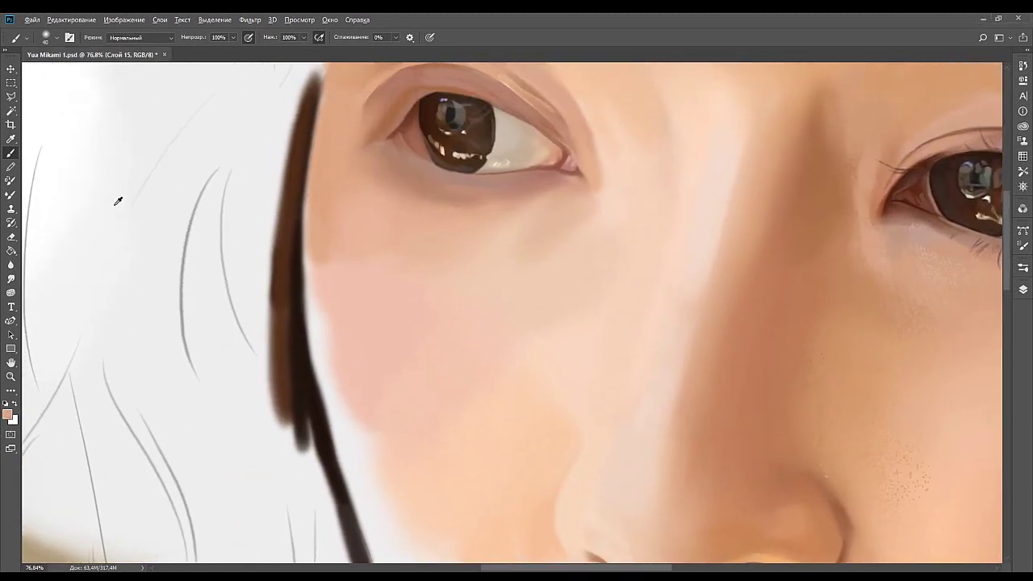
pyautogui.moveTo(328, 237); pyautogui.dragTo(327, 259)
pyautogui.moveTo(334, 304)
pyautogui.mouseDown()
pyautogui.moveTo(301, 164)
pyautogui.moveTo(293, 215)
pyautogui.mouseUp()
pyautogui.keyDown('alt'); pyautogui.click(311, 210); pyautogui.keyUp('alt')
pyautogui.moveTo(299, 175); pyautogui.dragTo(289, 251)
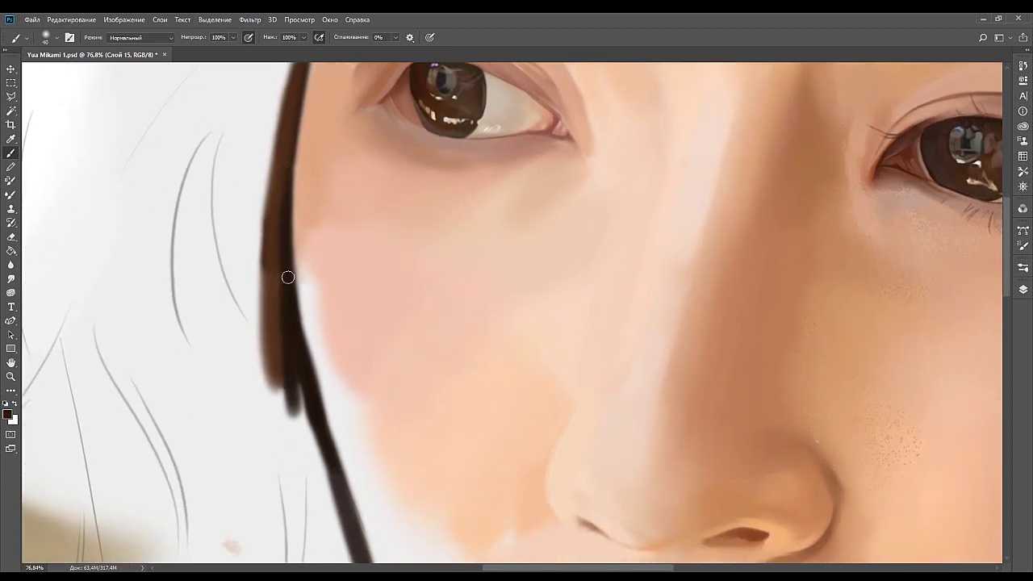
pyautogui.keyDown('alt'); pyautogui.click(305, 208); pyautogui.keyUp('alt')
pyautogui.moveTo(307, 300)
pyautogui.mouseDown()
pyautogui.moveTo(302, 259)
pyautogui.moveTo(314, 336)
pyautogui.mouseUp()
pyautogui.moveTo(313, 269)
pyautogui.mouseDown()
pyautogui.moveTo(315, 314)
pyautogui.moveTo(299, 234)
pyautogui.moveTo(313, 355)
pyautogui.moveTo(303, 352)
pyautogui.mouseUp()
pyautogui.moveTo(283, 233); pyautogui.dragTo(316, 311)
# Darken and even out the hair strand between temple and cheek with sampled dark brown at 70 px.
pyautogui.keyDown('alt'); pyautogui.click(307, 334); pyautogui.keyUp('alt')
pyautogui.keyDown('alt'); pyautogui.click(302, 337); pyautogui.keyUp('alt')
pyautogui.press(']')
pyautogui.press(']')
pyautogui.press(']')
pyautogui.moveTo(294, 299); pyautogui.dragTo(302, 375)
pyautogui.moveTo(288, 234); pyautogui.dragTo(308, 383)
pyautogui.moveTo(300, 331)
pyautogui.mouseDown()
pyautogui.moveTo(282, 237)
pyautogui.moveTo(289, 322)
pyautogui.mouseUp()
pyautogui.moveTo(284, 221); pyautogui.dragTo(301, 300)
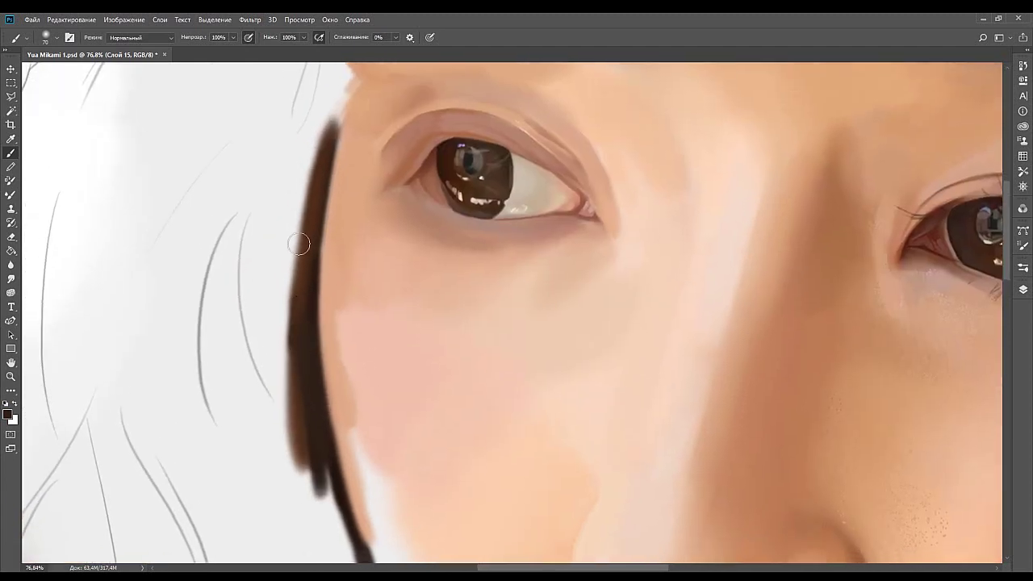
pyautogui.moveTo(313, 213)
pyautogui.mouseDown()
pyautogui.moveTo(307, 346)
pyautogui.moveTo(321, 165)
pyautogui.moveTo(308, 287)
pyautogui.moveTo(306, 231)
pyautogui.mouseUp()
pyautogui.scroll(-5, 311, 209)
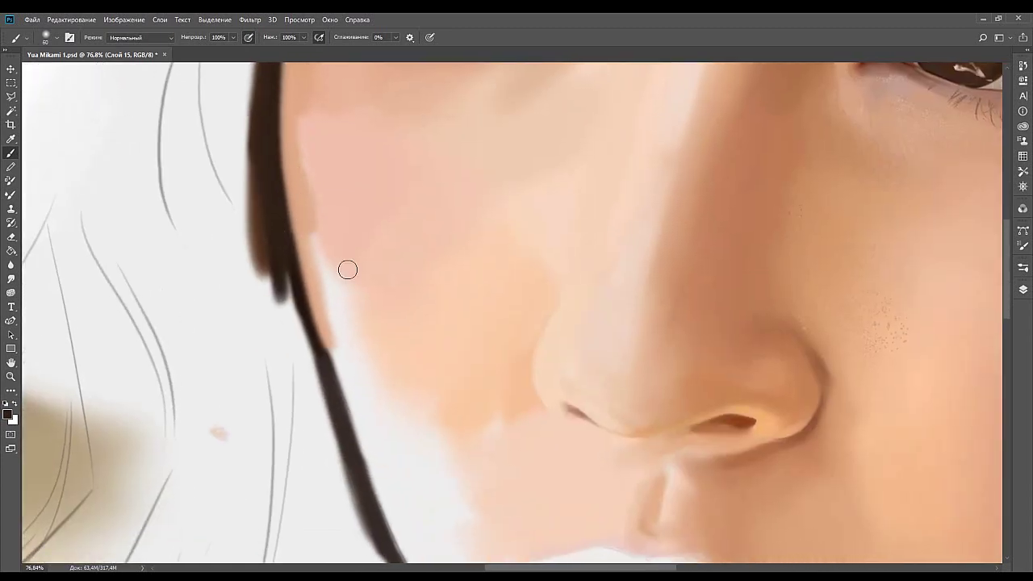
pyautogui.moveTo(374, 403)
pyautogui.mouseDown()
pyautogui.moveTo(346, 302)
pyautogui.moveTo(380, 367)
pyautogui.mouseUp()
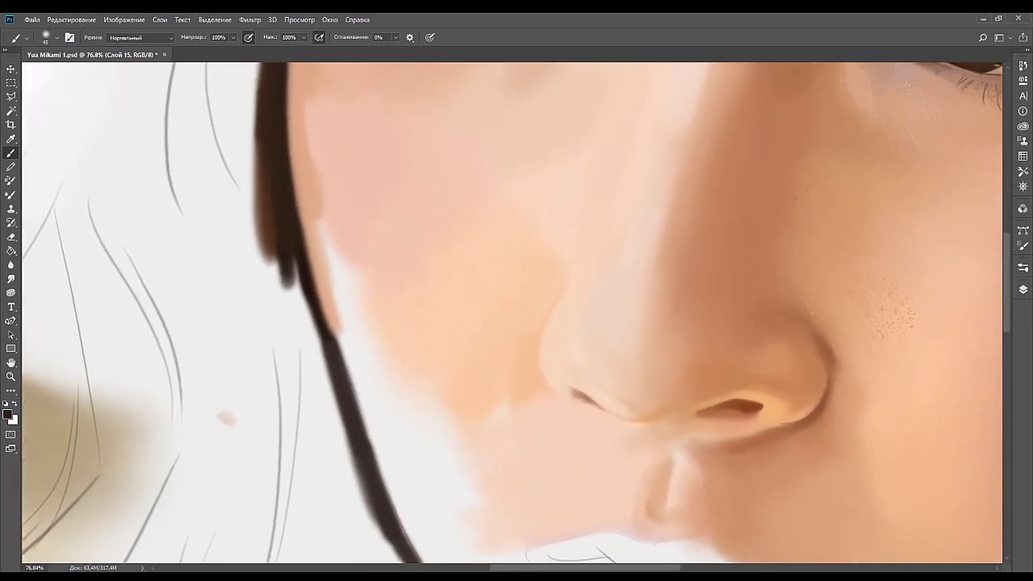
# Examine the painted face and the strand's contour from the eyes down to the chin at 42.93% zoom.
pyautogui.moveTo(561, 167); pyautogui.dragTo(541, 327)
pyautogui.moveTo(501, 198)
pyautogui.mouseDown()
pyautogui.moveTo(465, 361)
pyautogui.moveTo(568, 231)
pyautogui.moveTo(517, 285)
pyautogui.mouseUp()
pyautogui.click(11, 377)
pyautogui.moveTo(621, 267); pyautogui.dragTo(474, 301)
pyautogui.moveTo(571, 312); pyautogui.dragTo(487, 235)
pyautogui.moveTo(526, 286); pyautogui.dragTo(574, 297)
pyautogui.moveTo(568, 252); pyautogui.dragTo(406, 284)
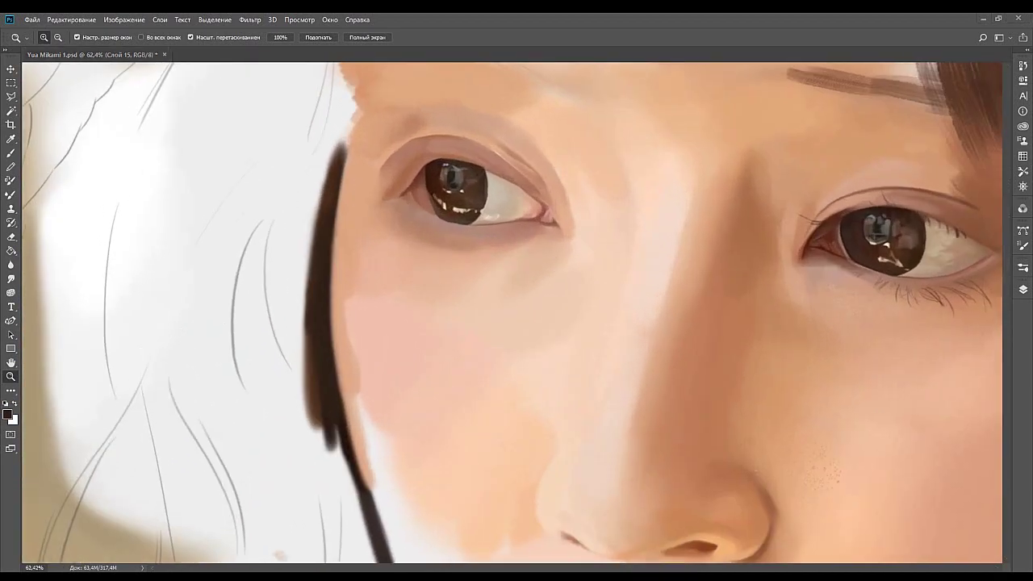
pyautogui.moveTo(498, 247)
pyautogui.mouseDown()
pyautogui.moveTo(481, 278)
pyautogui.moveTo(505, 265)
pyautogui.moveTo(495, 247)
pyautogui.mouseUp()
pyautogui.moveTo(539, 335); pyautogui.dragTo(485, 281)
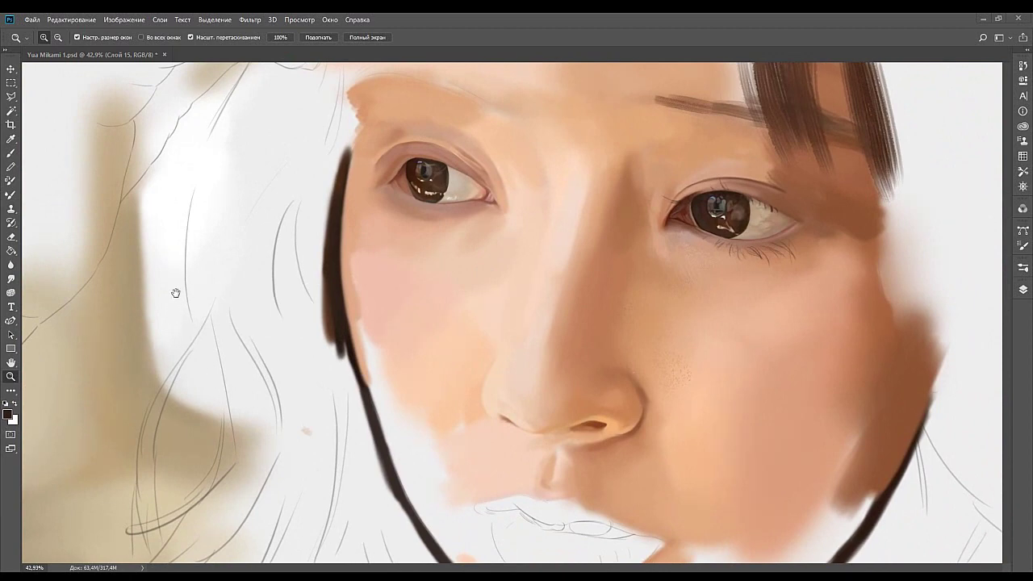
pyautogui.moveTo(471, 364); pyautogui.dragTo(463, 233)
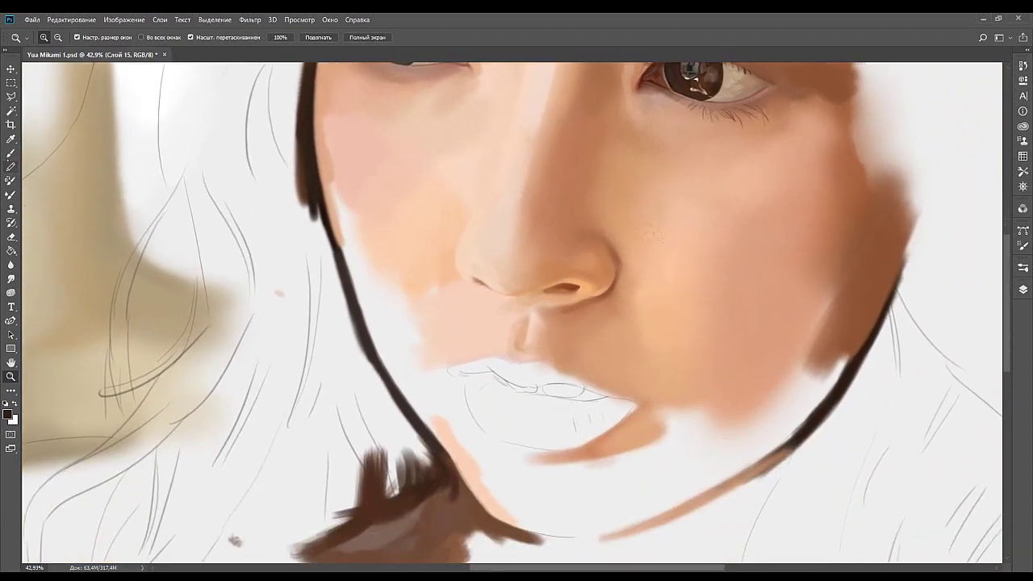
# Fill the white area of the lower cheek beside the nose with a sampled peach tone at 125 px.
pyautogui.press('b')
pyautogui.hotkey('shift', 'b')
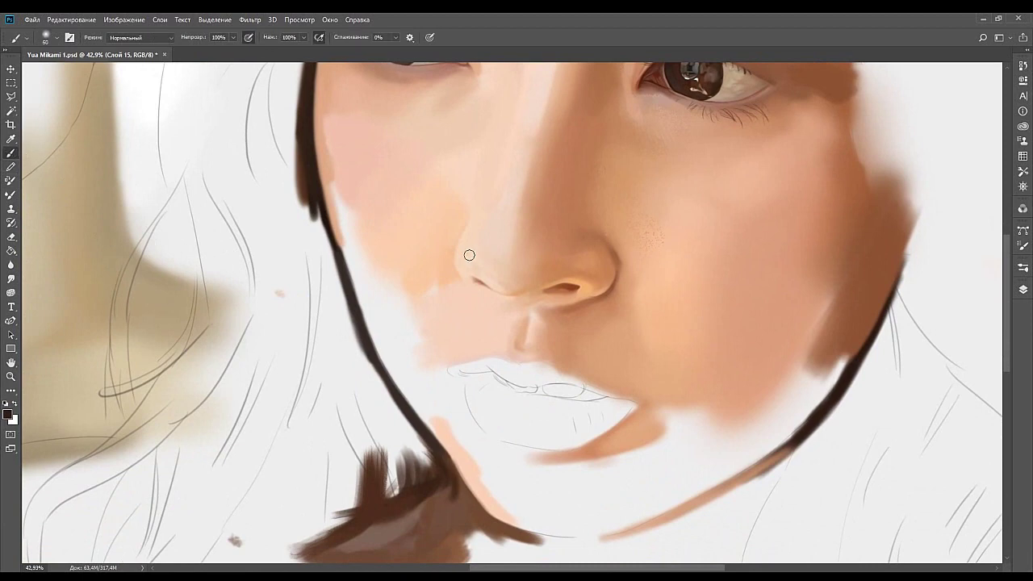
pyautogui.moveTo(450, 237); pyautogui.dragTo(458, 274)
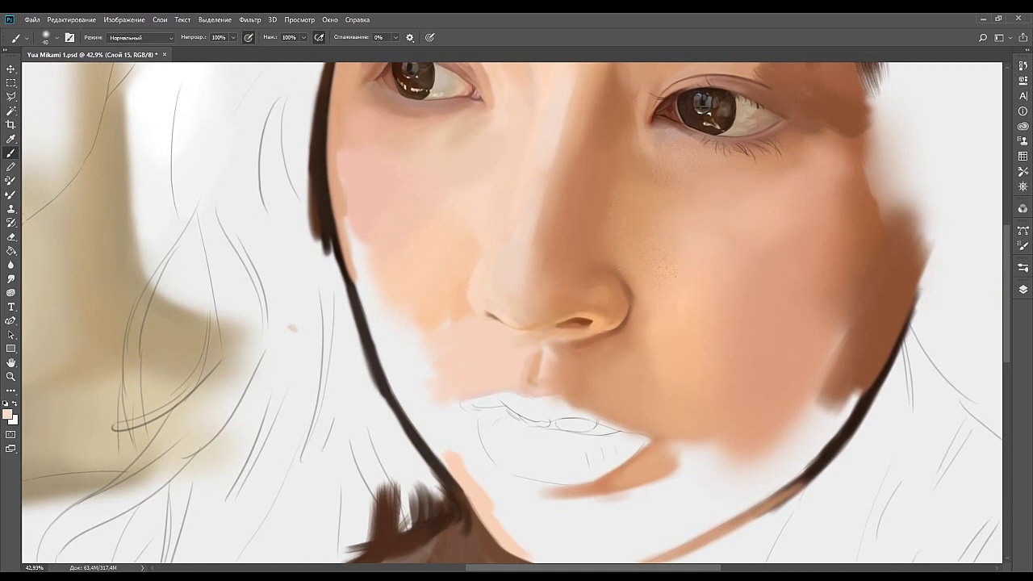
pyautogui.moveTo(503, 259); pyautogui.dragTo(523, 272)
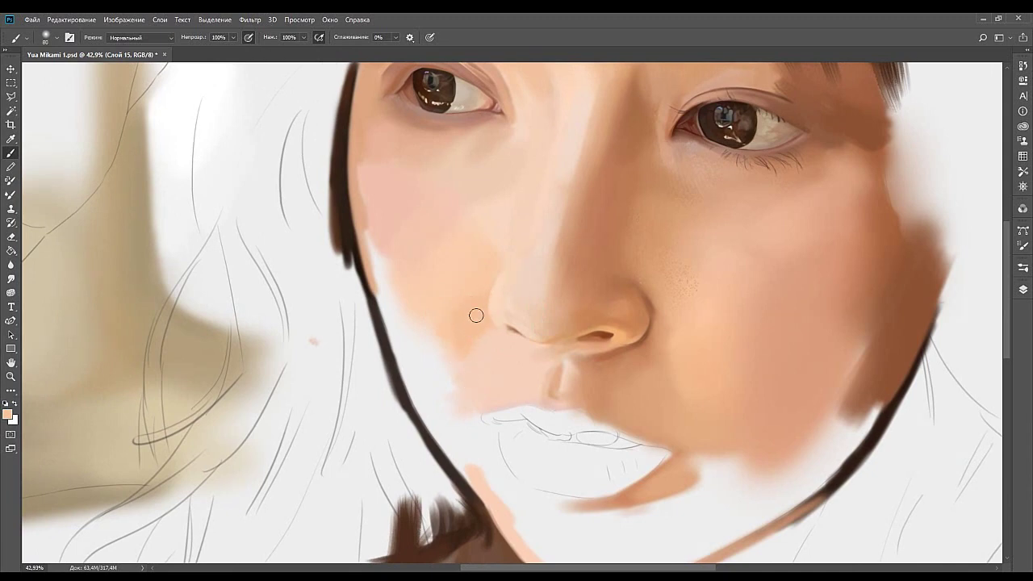
pyautogui.press(']')
pyautogui.press(']')
pyautogui.press(']')
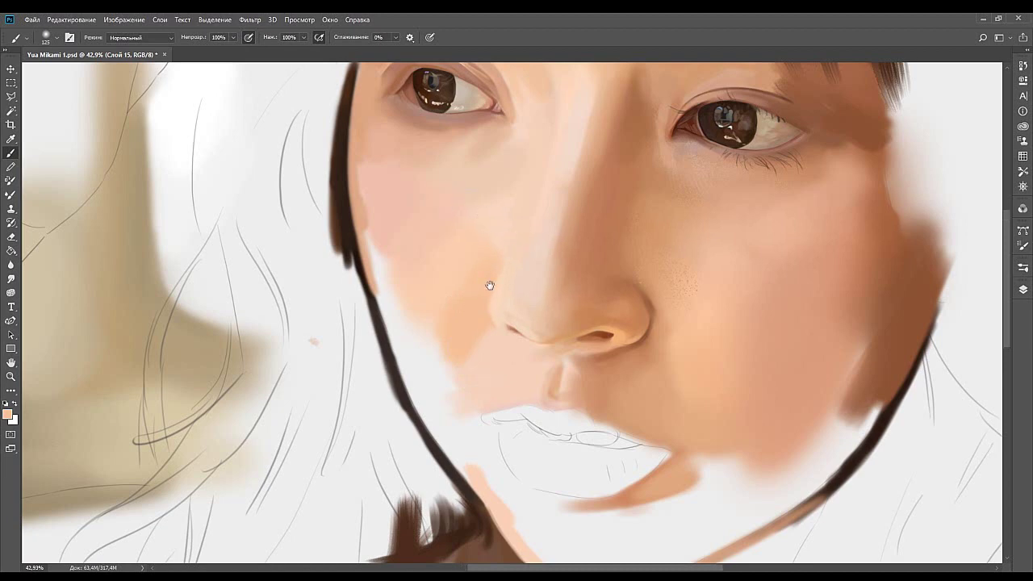
pyautogui.moveTo(505, 253); pyautogui.dragTo(477, 314)
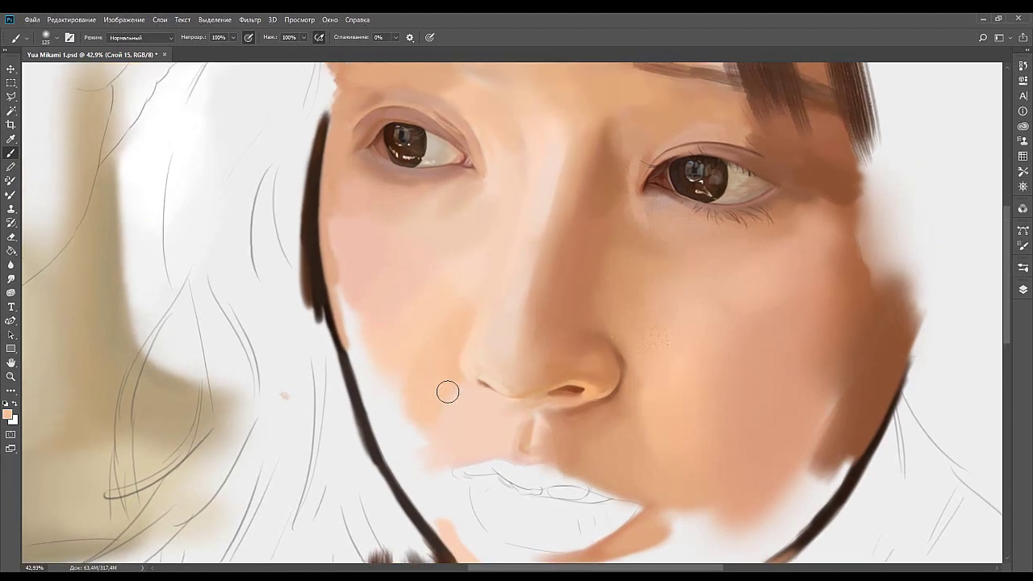
pyautogui.moveTo(421, 392)
pyautogui.mouseDown()
pyautogui.moveTo(411, 366)
pyautogui.moveTo(398, 396)
pyautogui.moveTo(412, 349)
pyautogui.moveTo(378, 369)
pyautogui.moveTo(366, 350)
pyautogui.moveTo(375, 309)
pyautogui.mouseUp()
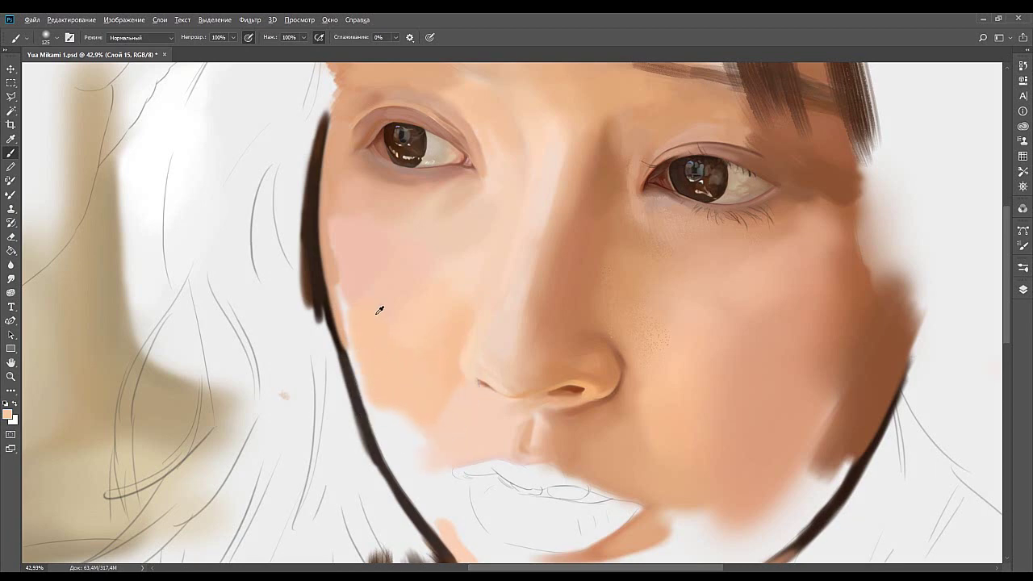
# Blend the pink cheek patch into the surrounding peach skin with a brush larger than 125 px.
pyautogui.press(']')
pyautogui.press(']')
pyautogui.press(']')
pyautogui.press(']')
pyautogui.moveTo(450, 249)
pyautogui.mouseDown()
pyautogui.moveTo(438, 300)
pyautogui.moveTo(470, 364)
pyautogui.mouseUp()
# Cover the remaining white gap between the cheek edge and the hair strand with skin tone at 125 px.
pyautogui.press('[')
pyautogui.press('[')
pyautogui.press('[')
pyautogui.press('[')
pyautogui.moveTo(378, 301); pyautogui.dragTo(385, 344)
pyautogui.moveTo(89, 308); pyautogui.dragTo(119, 379)
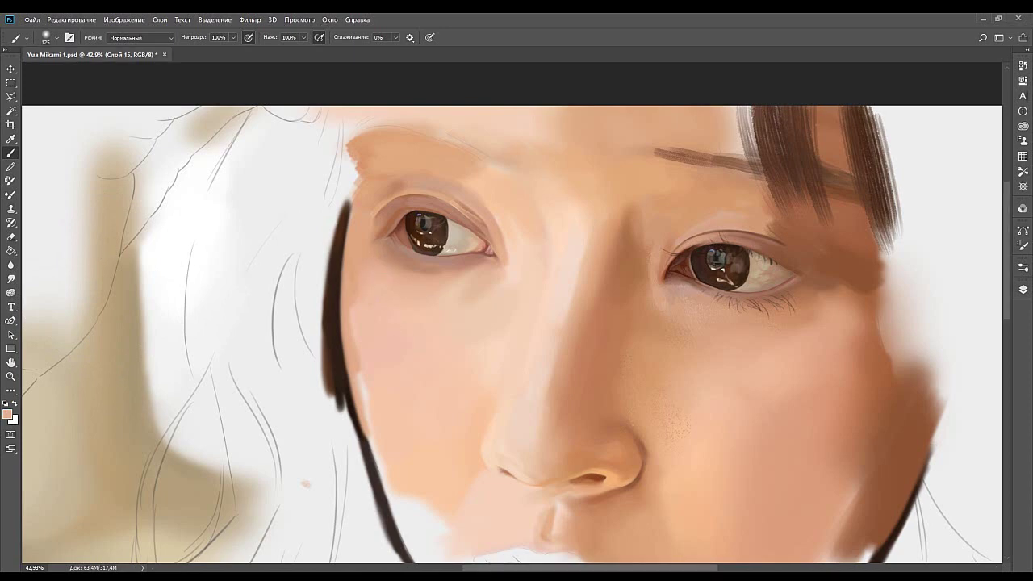
pyautogui.moveTo(347, 321)
pyautogui.mouseDown()
pyautogui.moveTo(355, 384)
pyautogui.moveTo(378, 424)
pyautogui.mouseUp()
pyautogui.moveTo(491, 261); pyautogui.dragTo(429, 290)
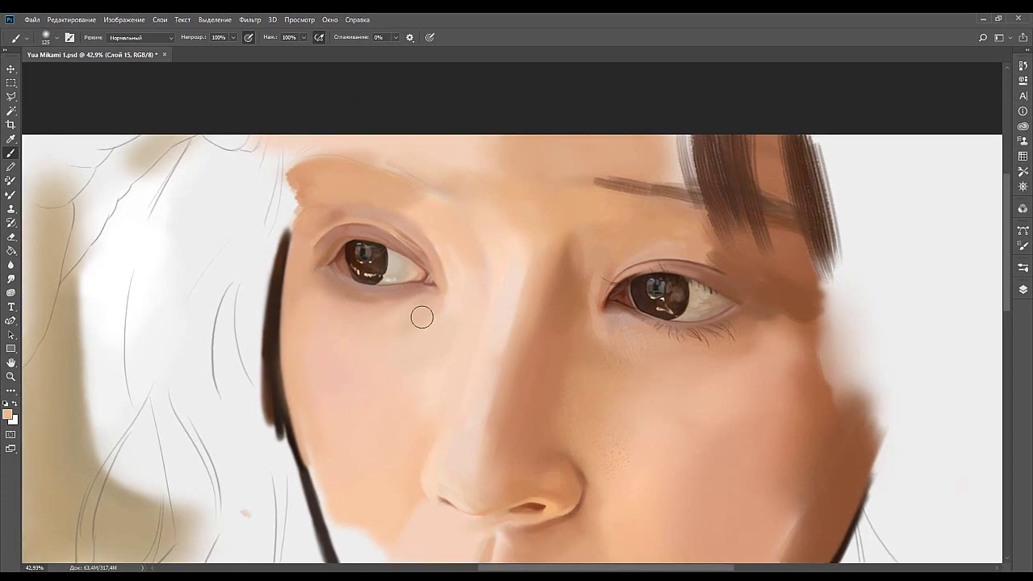
# Smooth the skin below the eye beside the hair strand with sampled peach tones and a smaller brush.
pyautogui.keyDown('alt'); pyautogui.click(370, 337); pyautogui.keyUp('alt')
pyautogui.keyDown('alt'); pyautogui.click(422, 318); pyautogui.keyUp('alt')
pyautogui.press('[')
pyautogui.press('[')
pyautogui.press('[')
pyautogui.press('[')
pyautogui.moveTo(362, 304); pyautogui.dragTo(371, 347)
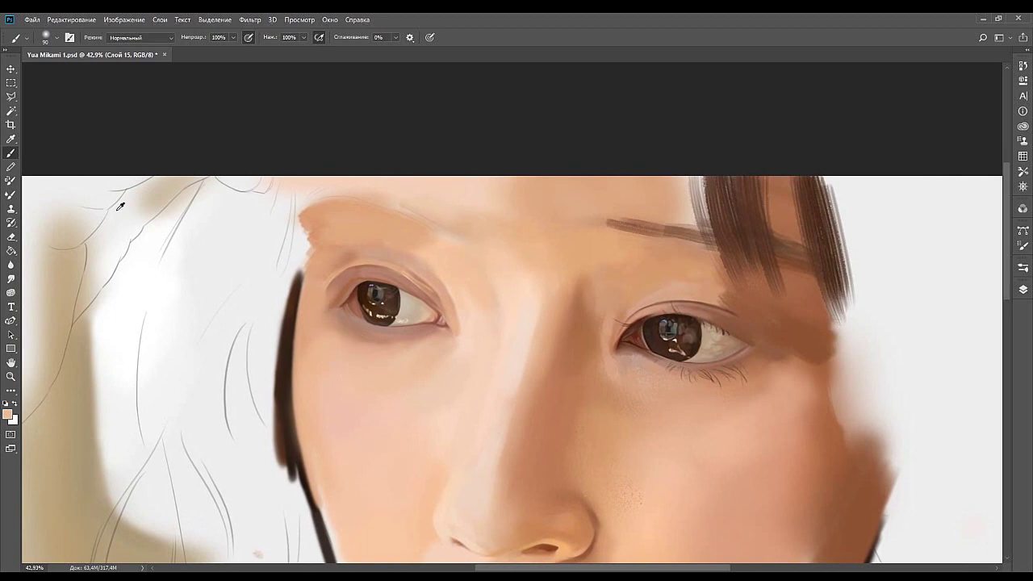
# Retouch the skin around the same eye's outer corner with sampled brown and peach tones at 90 px.
pyautogui.keyDown('alt'); pyautogui.click(295, 274); pyautogui.keyUp('alt')
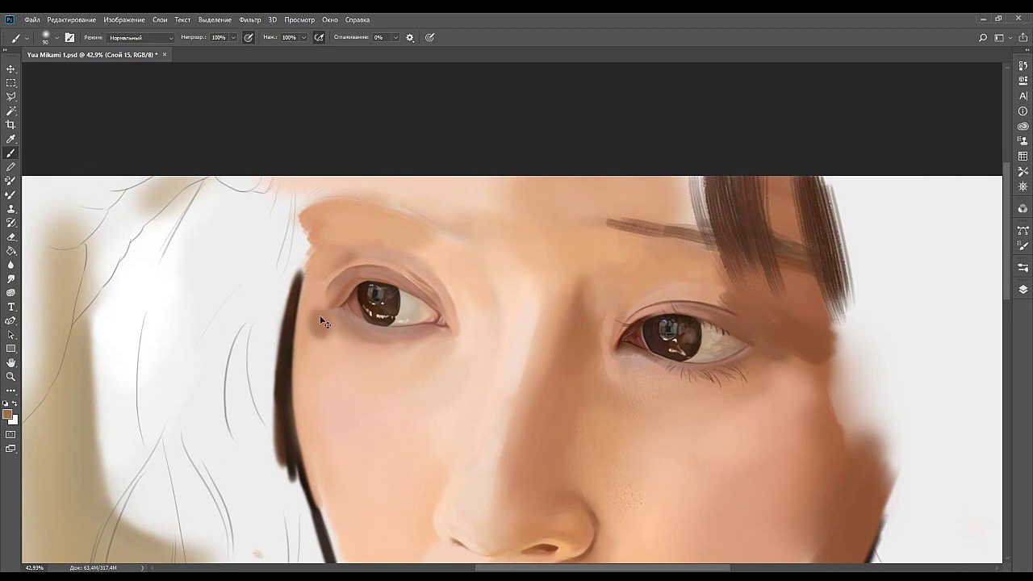
pyautogui.moveTo(394, 243); pyautogui.dragTo(353, 269)
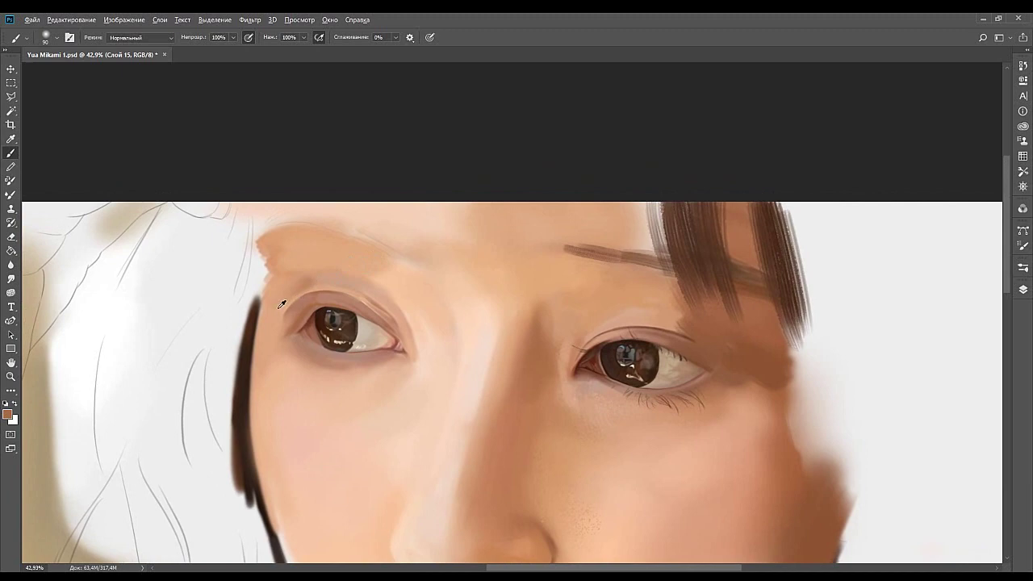
pyautogui.moveTo(379, 294)
pyautogui.mouseDown()
pyautogui.moveTo(401, 288)
pyautogui.moveTo(369, 306)
pyautogui.moveTo(430, 265)
pyautogui.mouseUp()
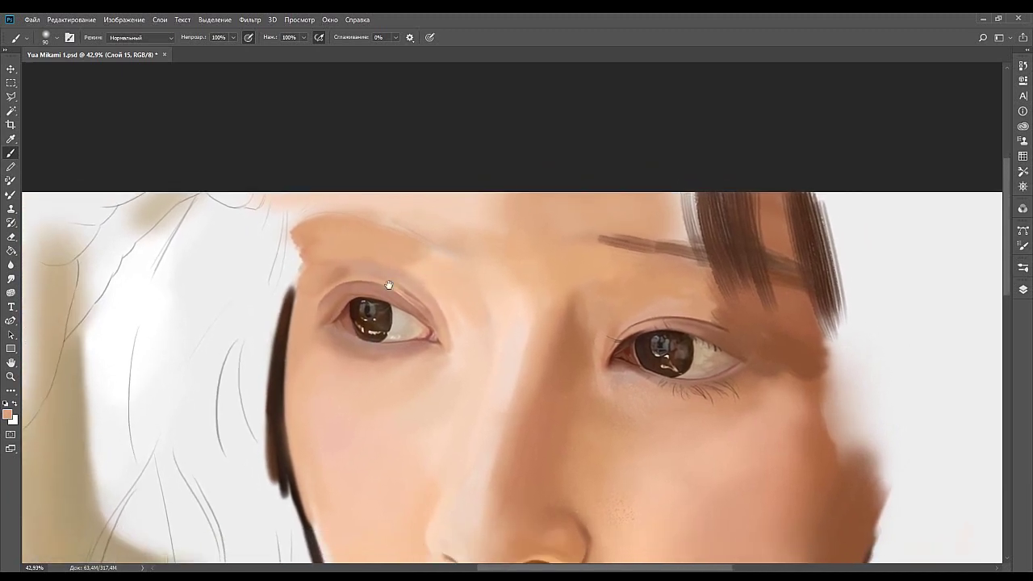
pyautogui.moveTo(466, 296)
pyautogui.mouseDown()
pyautogui.moveTo(451, 321)
pyautogui.moveTo(515, 327)
pyautogui.mouseUp()
pyautogui.keyDown('alt'); pyautogui.click(150, 229); pyautogui.keyUp('alt')
pyautogui.keyDown('alt'); pyautogui.click(312, 297); pyautogui.keyUp('alt')
# Blend the greyish patch between the brow and inner eye corner with sampled peach tones at 100 and 150 px.
pyautogui.press(']')
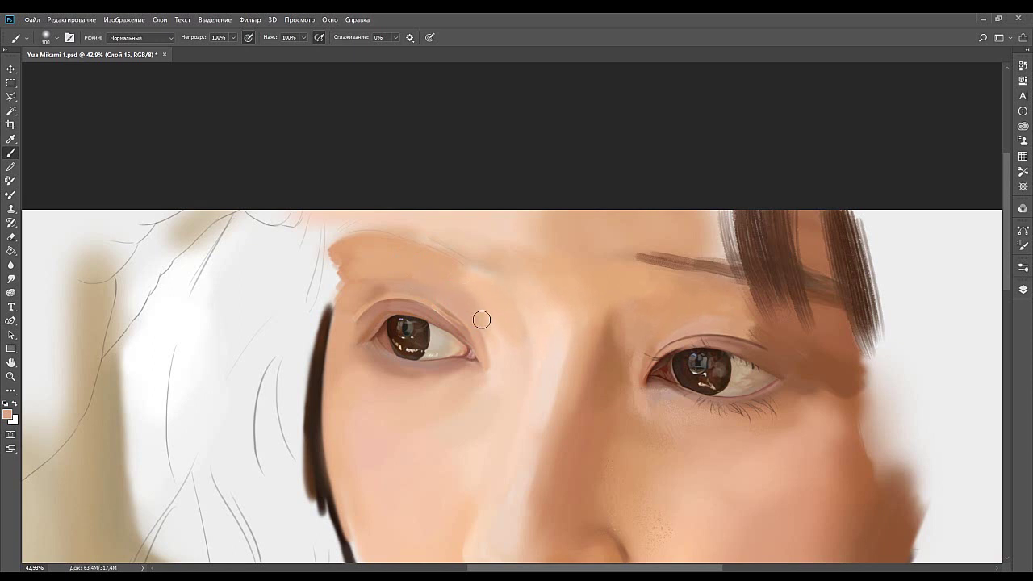
pyautogui.keyDown('alt'); pyautogui.click(463, 290); pyautogui.keyUp('alt')
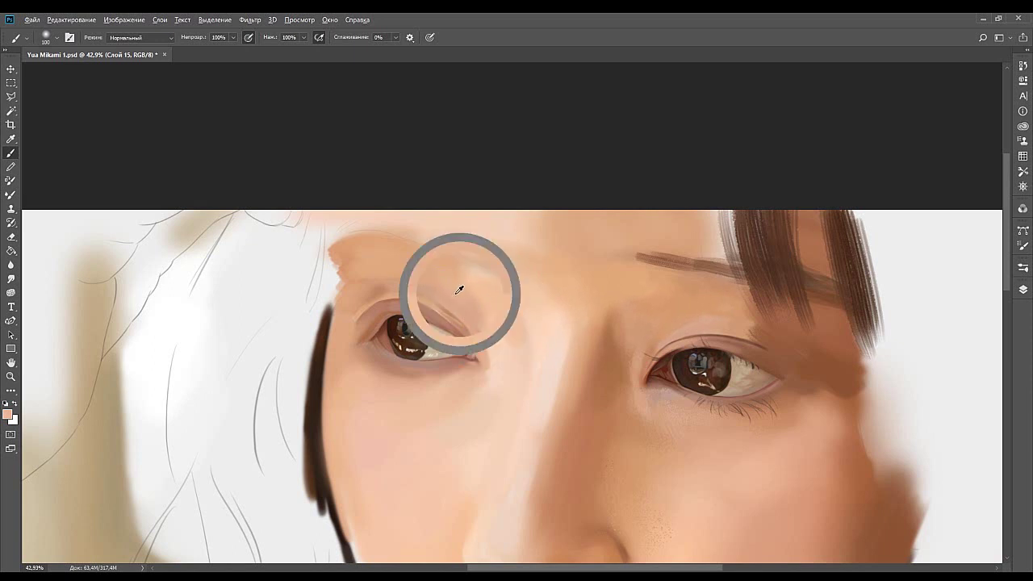
pyautogui.keyDown('alt'); pyautogui.click(441, 267); pyautogui.keyUp('alt')
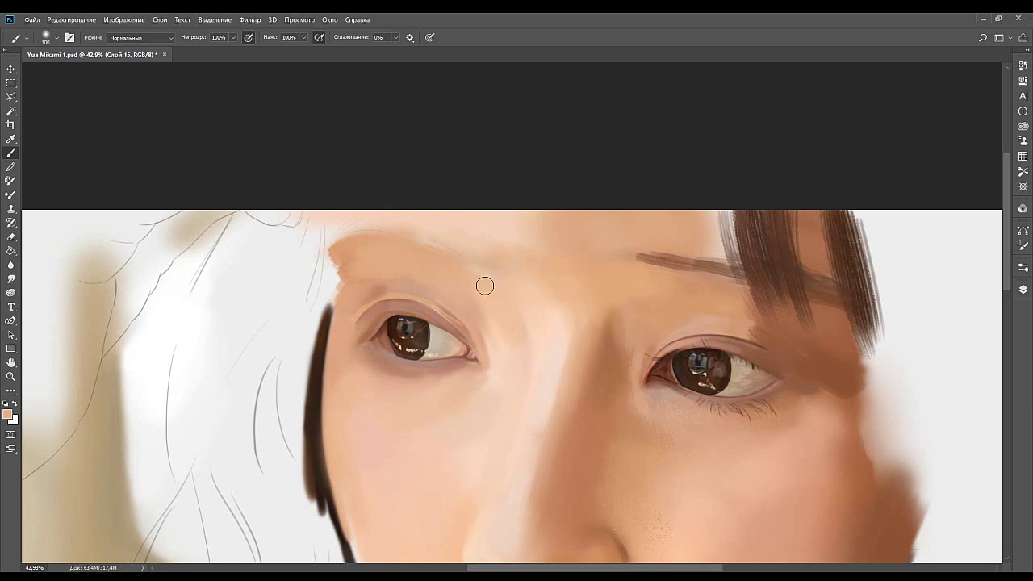
pyautogui.press(']')
pyautogui.press(']')
pyautogui.keyDown('alt'); pyautogui.click(436, 260); pyautogui.keyUp('alt')
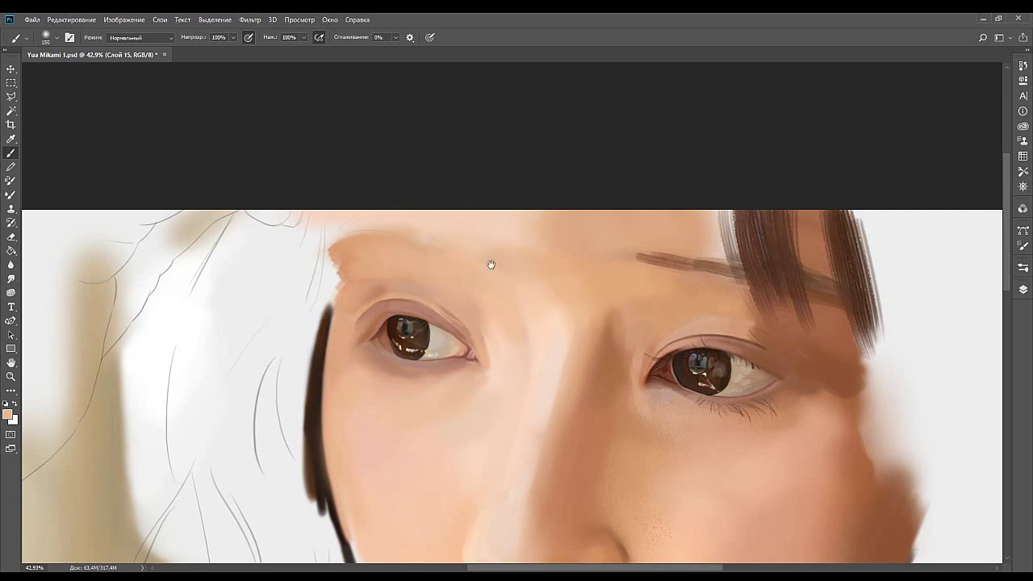
pyautogui.moveTo(480, 267); pyautogui.dragTo(422, 289)
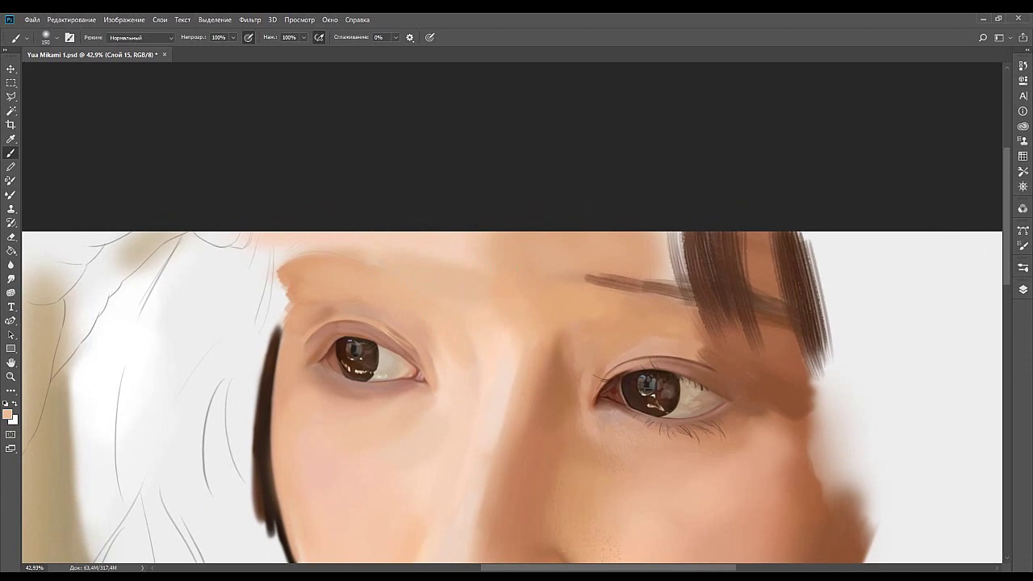
# Smooth the skin between the inner eye corner and the nose bridge with sampled light tones at 100 px.
pyautogui.moveTo(463, 312); pyautogui.dragTo(414, 258)
pyautogui.press('[')
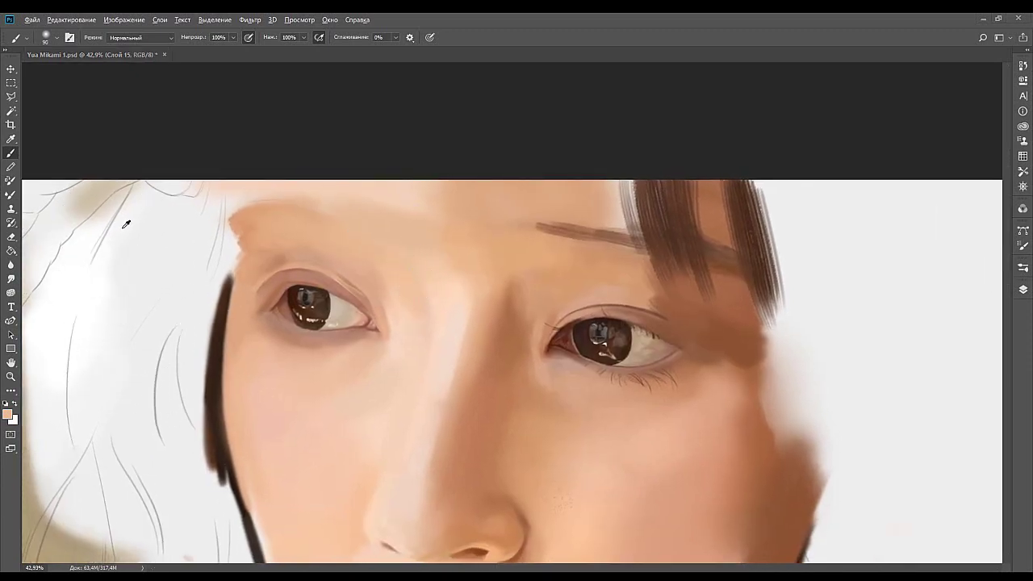
pyautogui.press(']')
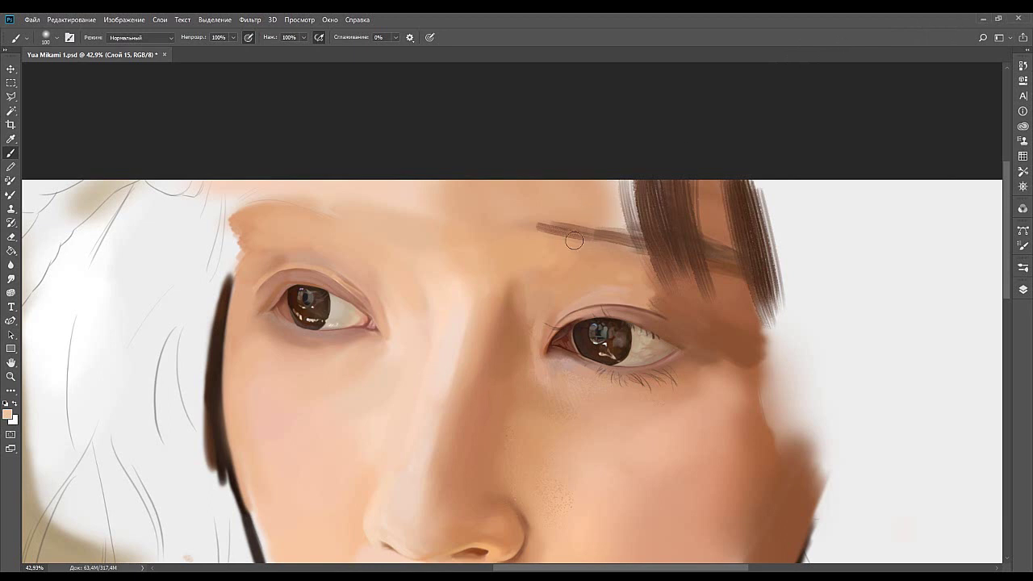
pyautogui.moveTo(392, 324); pyautogui.dragTo(468, 281)
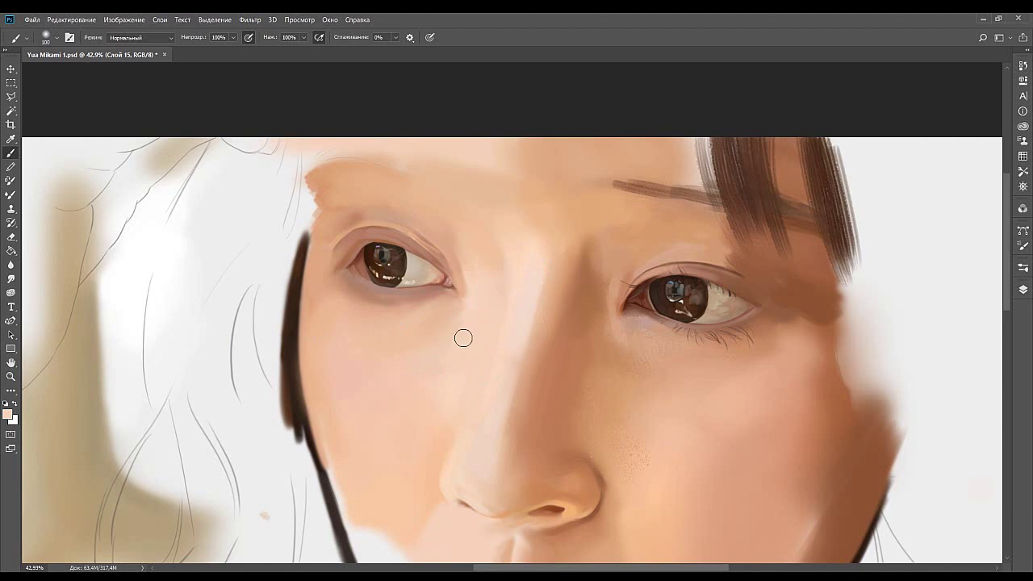
pyautogui.keyDown('alt'); pyautogui.click(499, 281); pyautogui.keyUp('alt')
pyautogui.keyDown('alt'); pyautogui.click(496, 281); pyautogui.keyUp('alt')
pyautogui.keyDown('alt'); pyautogui.click(502, 285); pyautogui.keyUp('alt')
pyautogui.moveTo(505, 239); pyautogui.dragTo(475, 274)
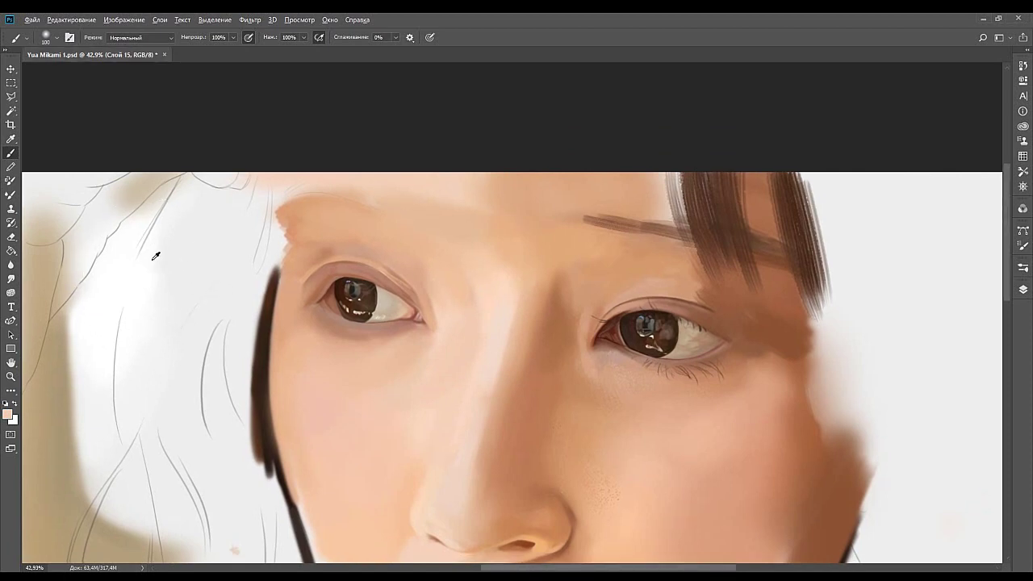
pyautogui.keyDown('alt'); pyautogui.click(473, 303); pyautogui.keyUp('alt')
pyautogui.moveTo(455, 309)
pyautogui.mouseDown()
pyautogui.moveTo(534, 225)
pyautogui.moveTo(525, 279)
pyautogui.mouseUp()
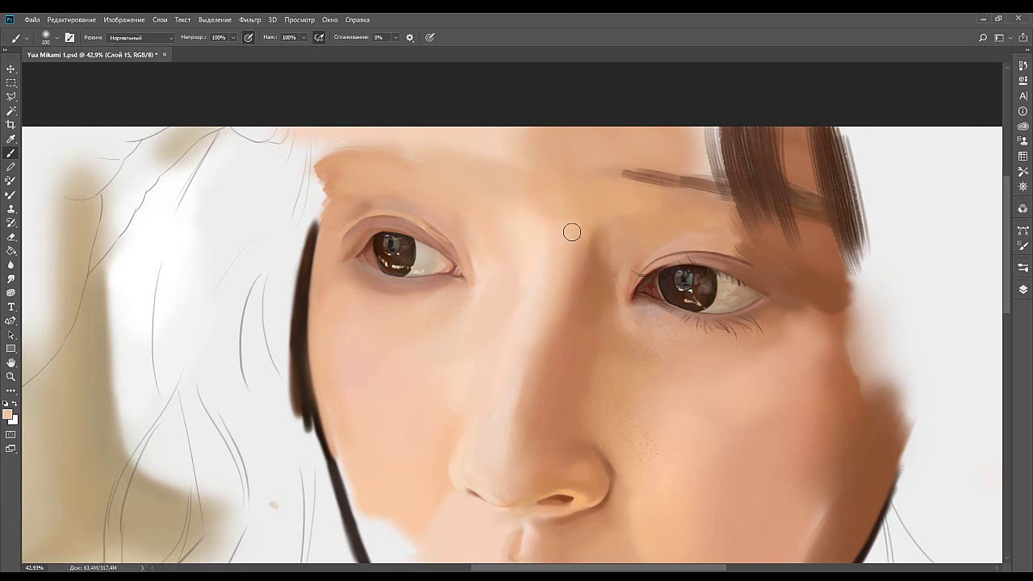
# Blend the upper nose bridge into the skin between the brows with sampled light peach tones.
pyautogui.moveTo(584, 233)
pyautogui.mouseDown()
pyautogui.moveTo(527, 247)
pyautogui.moveTo(502, 294)
pyautogui.mouseUp()
pyautogui.keyDown('alt'); pyautogui.click(497, 296); pyautogui.keyUp('alt')
pyautogui.keyDown('alt'); pyautogui.click(478, 299); pyautogui.keyUp('alt')
pyautogui.moveTo(457, 354)
pyautogui.mouseDown()
pyautogui.moveTo(521, 231)
pyautogui.moveTo(498, 253)
pyautogui.mouseUp()
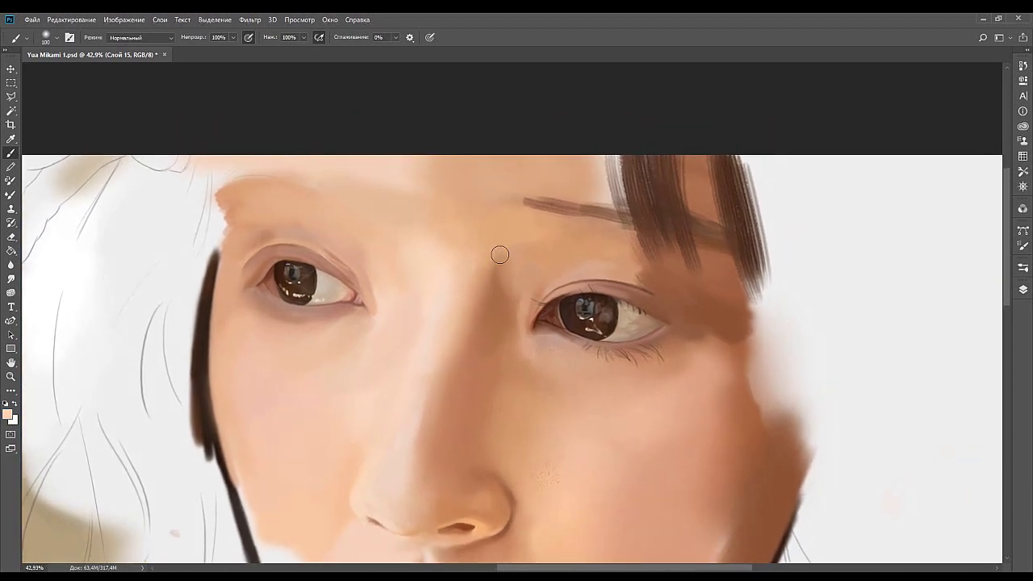
pyautogui.keyDown('alt'); pyautogui.click(458, 327); pyautogui.keyUp('alt')
pyautogui.moveTo(441, 376); pyautogui.dragTo(503, 245)
# Soften the transition between the nose ridge highlight and its side shadow with sampled skin tones at 150 px.
pyautogui.keyDown('alt'); pyautogui.click(495, 273); pyautogui.keyUp('alt')
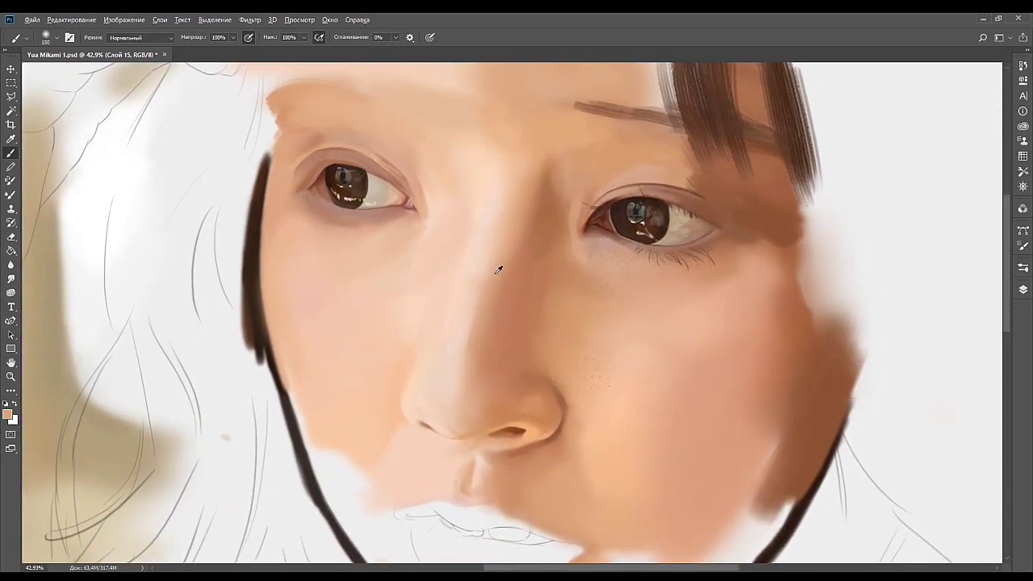
pyautogui.keyDown('alt'); pyautogui.click(479, 329); pyautogui.keyUp('alt')
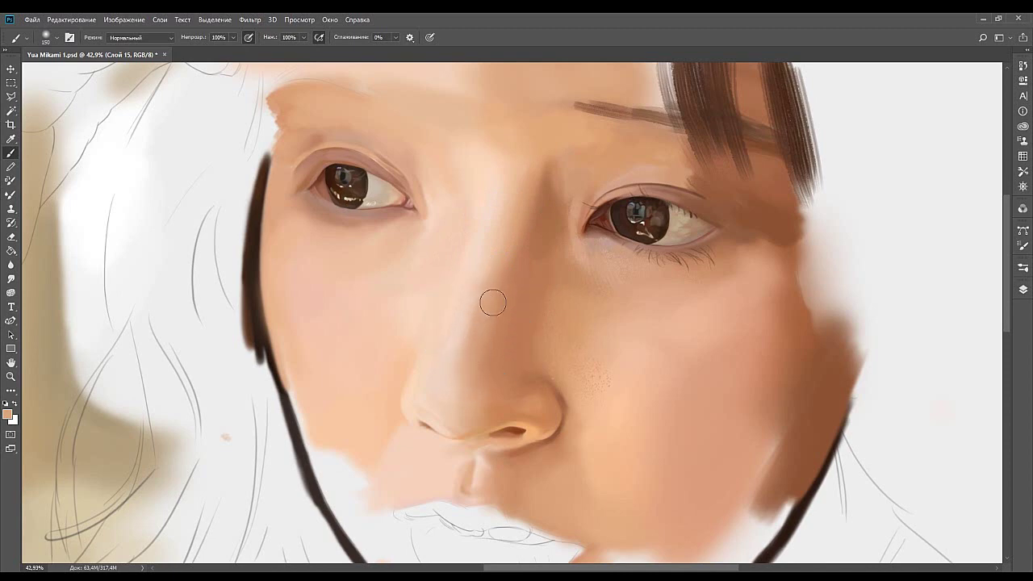
pyautogui.keyDown('alt'); pyautogui.click(478, 340); pyautogui.keyUp('alt')
pyautogui.keyDown('alt'); pyautogui.click(463, 344); pyautogui.keyUp('alt')
pyautogui.keyDown('alt'); pyautogui.click(477, 308); pyautogui.keyUp('alt')
pyautogui.keyDown('alt'); pyautogui.click(481, 284); pyautogui.keyUp('alt')
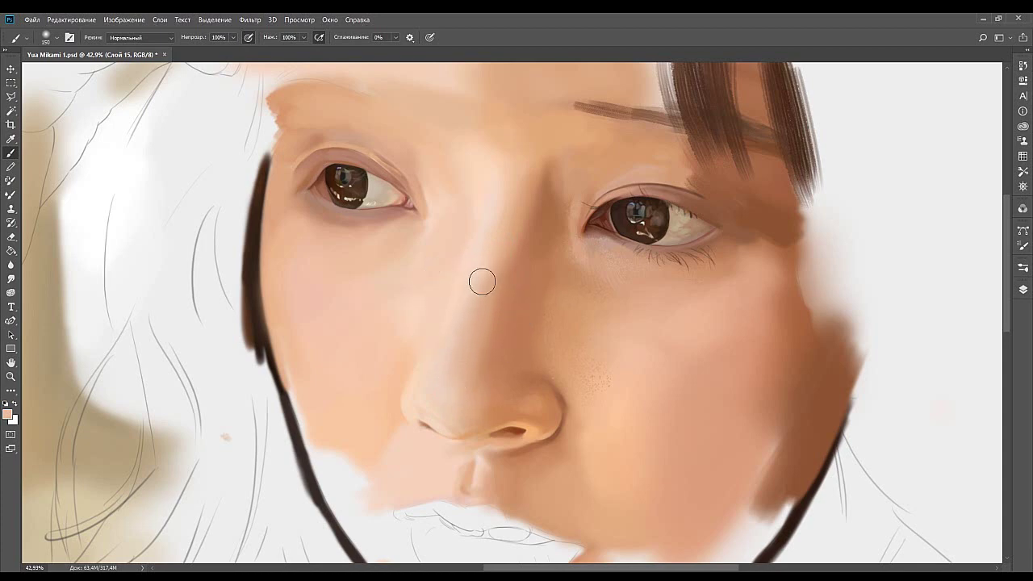
# Soften the cheek side of the nose ridge with a sampled peach tone at 90 px.
pyautogui.moveTo(478, 318); pyautogui.dragTo(543, 290)
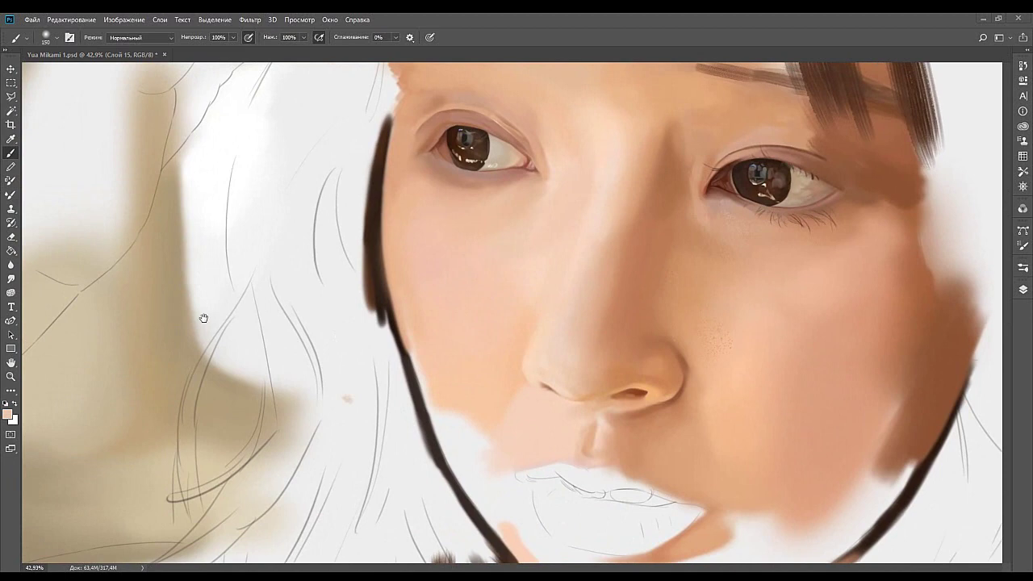
pyautogui.moveTo(503, 296)
pyautogui.mouseDown()
pyautogui.moveTo(514, 321)
pyautogui.moveTo(483, 316)
pyautogui.mouseUp()
pyautogui.press('[')
pyautogui.press('[')
pyautogui.press('[')
pyautogui.press('[')
pyautogui.press('[')
pyautogui.press('[')
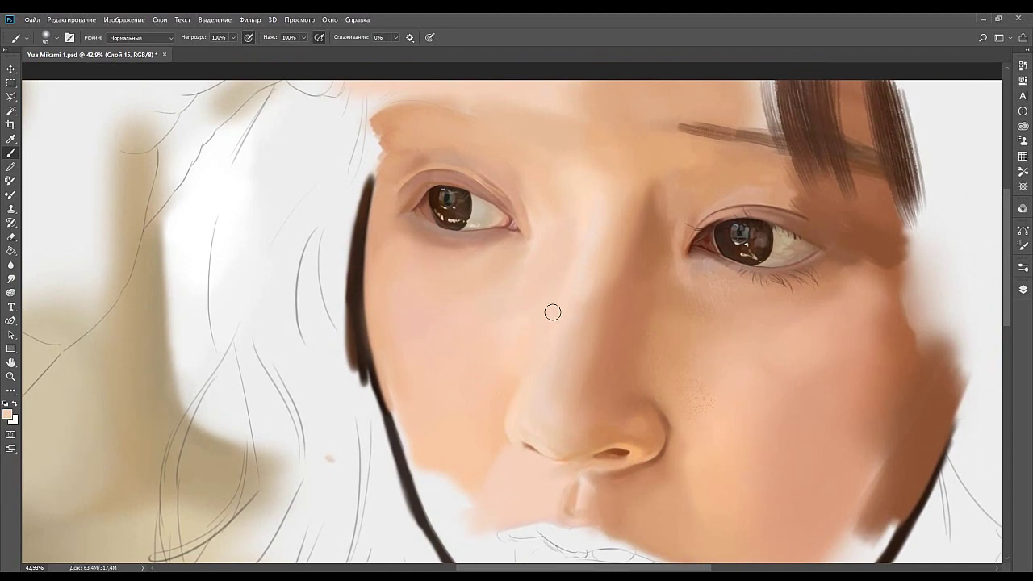
pyautogui.keyDown('alt'); pyautogui.click(493, 371); pyautogui.keyUp('alt')
# Blend the skin between the inner eye corner and the upper nose bridge with a sampled light peach at 150 px.
pyautogui.press(']')
pyautogui.press(']')
pyautogui.press(']')
pyautogui.keyDown('alt'); pyautogui.click(549, 300); pyautogui.keyUp('alt')
pyautogui.moveTo(509, 304); pyautogui.dragTo(545, 329)
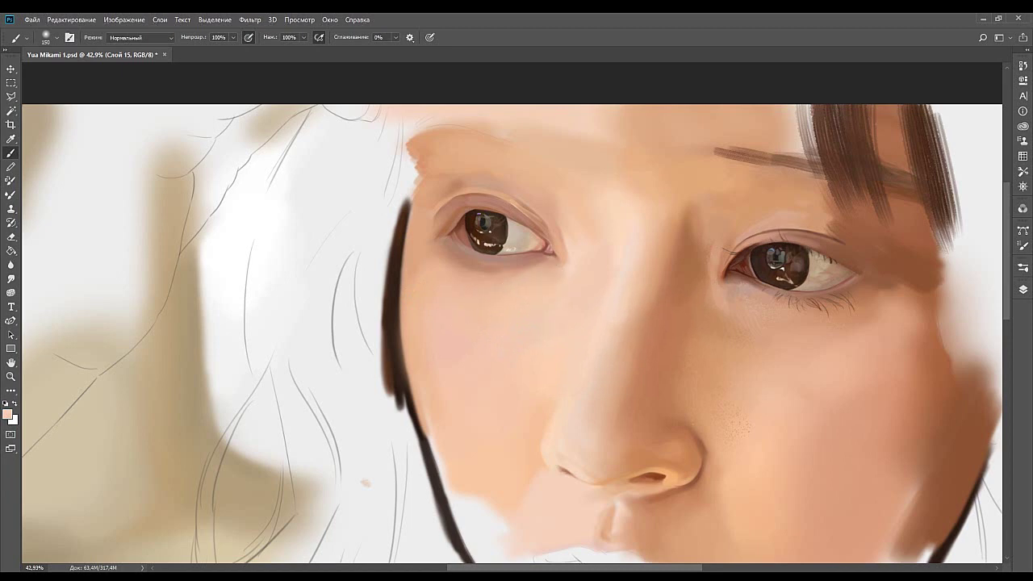
pyautogui.moveTo(579, 266); pyautogui.dragTo(518, 338)
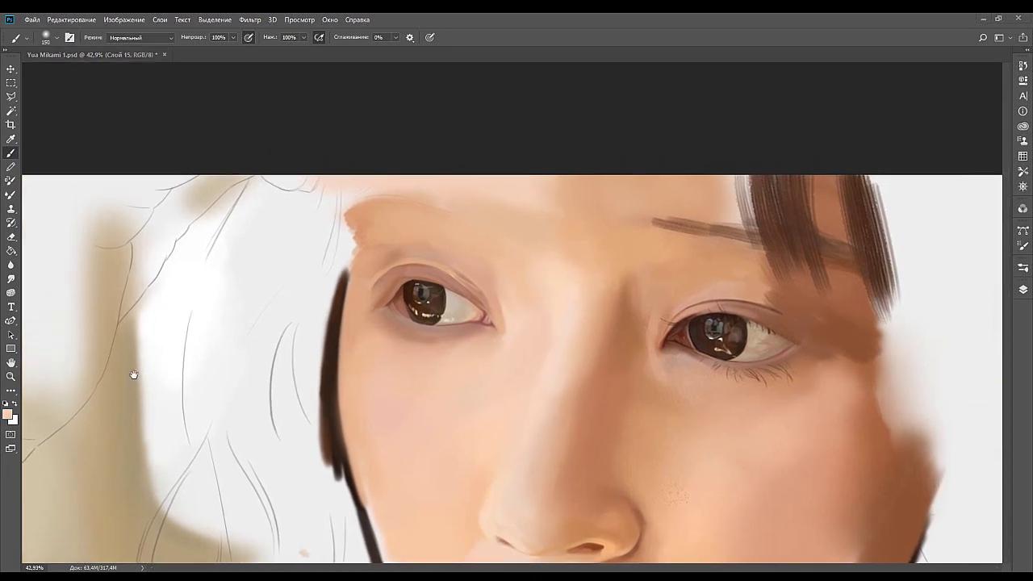
pyautogui.click(515, 328)
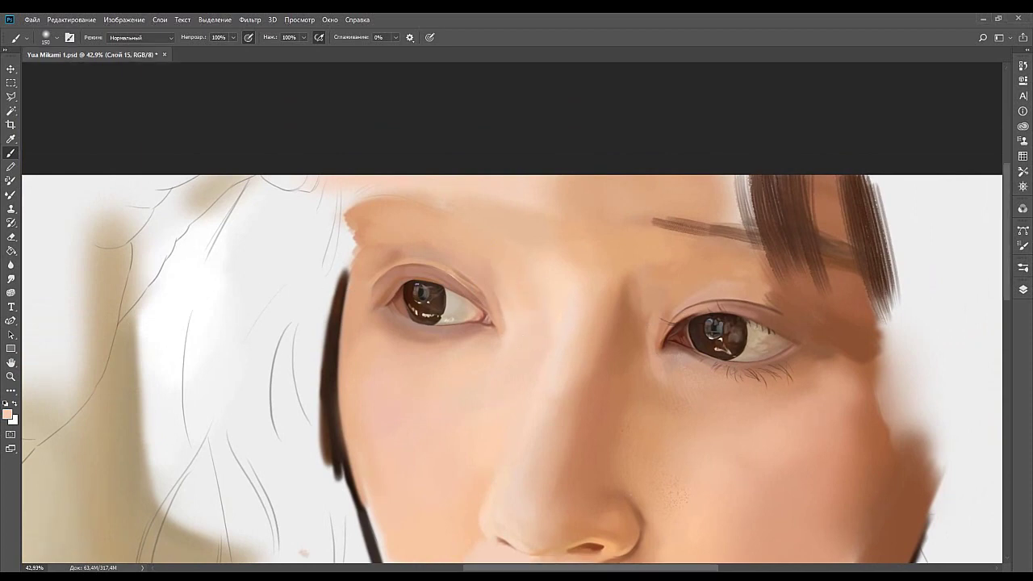
pyautogui.moveTo(535, 332)
pyautogui.mouseDown()
pyautogui.moveTo(511, 285)
pyautogui.moveTo(541, 281)
pyautogui.moveTo(580, 245)
pyautogui.moveTo(689, 247)
pyautogui.moveTo(613, 215)
pyautogui.moveTo(537, 309)
pyautogui.moveTo(540, 301)
pyautogui.mouseUp()
# Strengthen the shadow along the far side of the upper nose bridge with a sampled reddish brown at 150 px.
pyautogui.keyDown('alt'); pyautogui.click(597, 323); pyautogui.keyUp('alt')
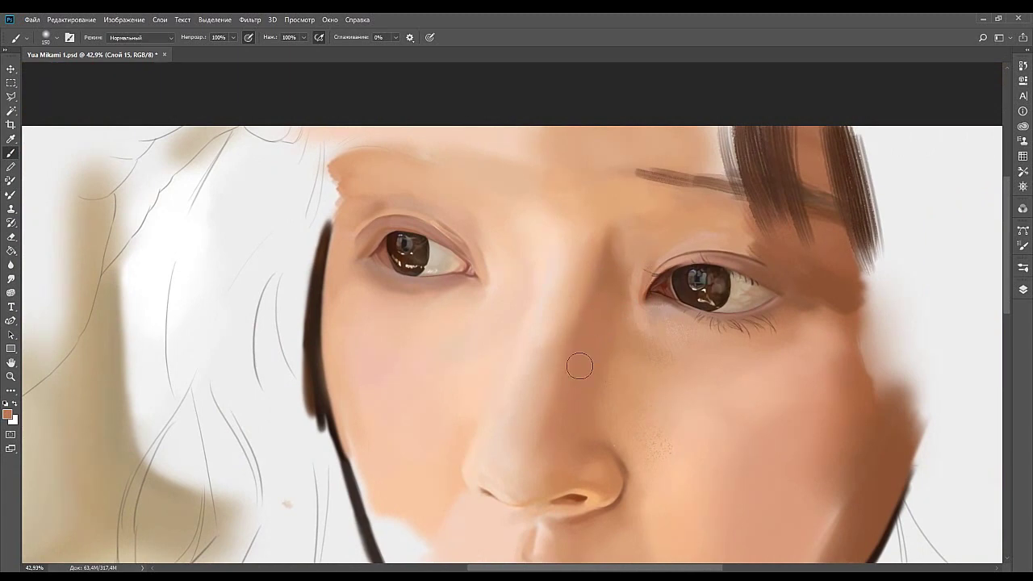
pyautogui.moveTo(613, 260); pyautogui.dragTo(569, 338)
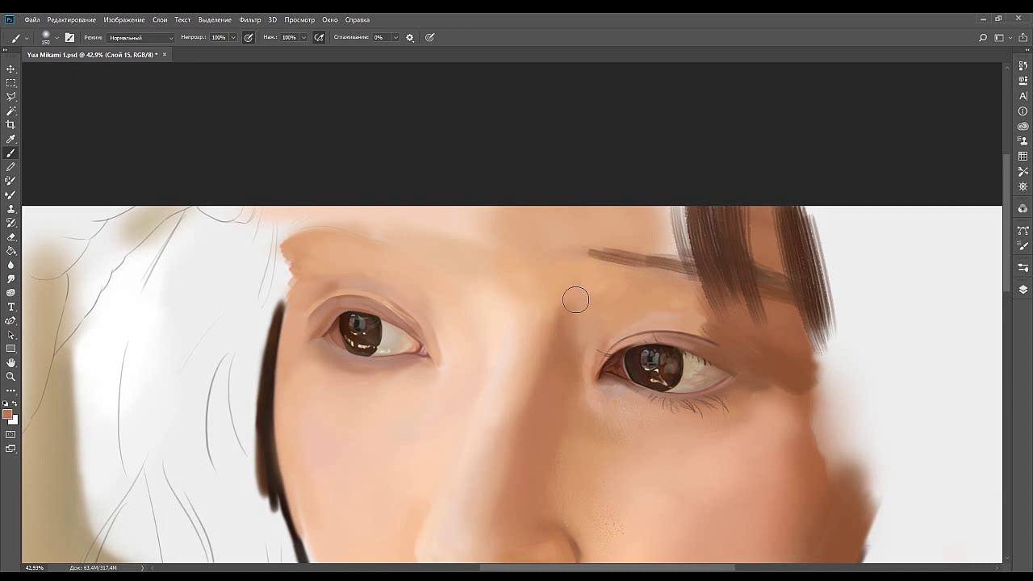
pyautogui.moveTo(593, 333); pyautogui.dragTo(558, 285)
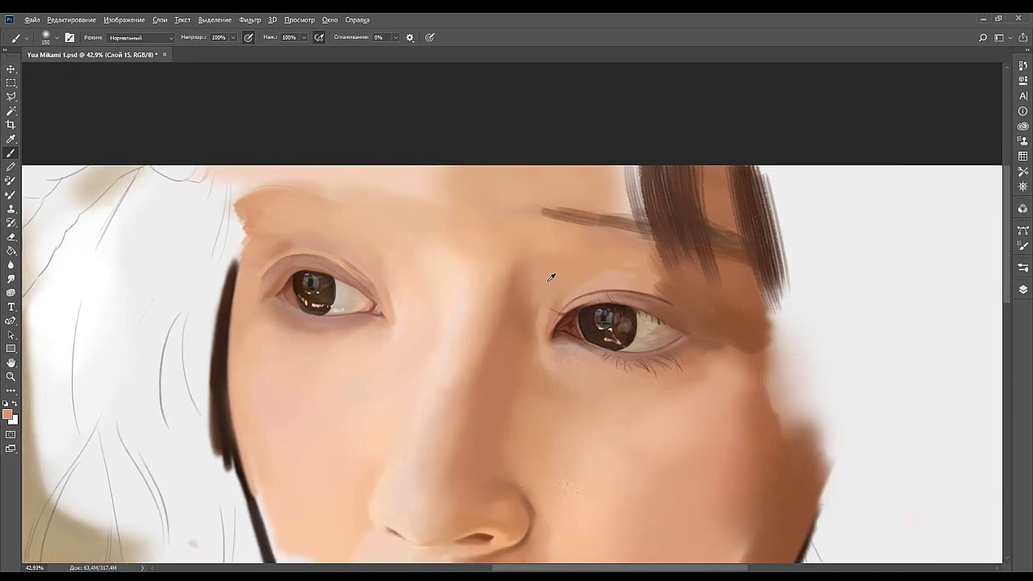
# Blend the upper nose shadow into the skin above the inner eye corner with sampled tones at 80 px.
pyautogui.press('[')
pyautogui.press('[')
pyautogui.keyDown('alt'); pyautogui.click(536, 315); pyautogui.keyUp('alt')
pyautogui.moveTo(589, 246); pyautogui.dragTo(543, 274)
pyautogui.keyDown('alt'); pyautogui.click(570, 299); pyautogui.keyUp('alt')
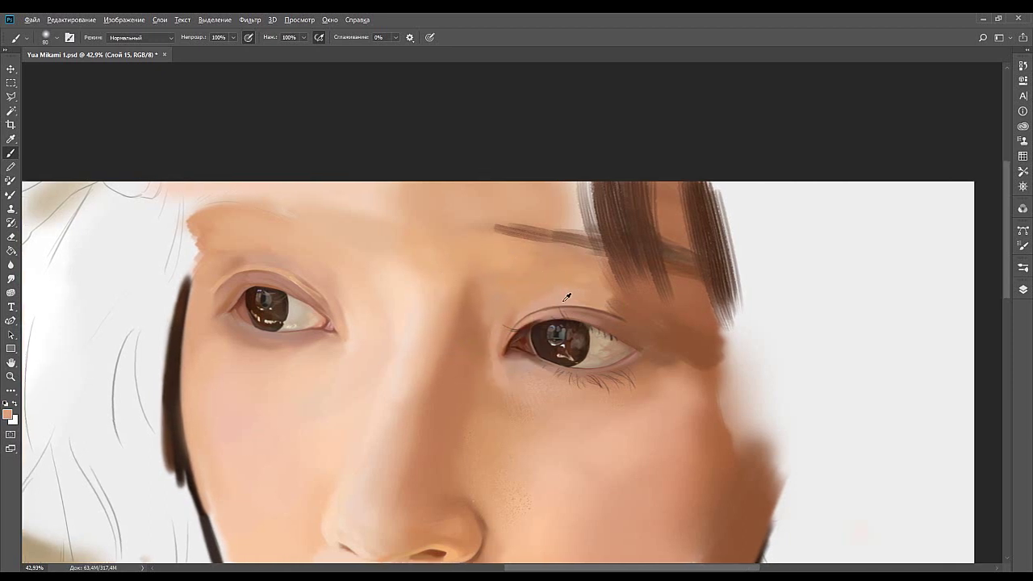
# Smooth the skin between the partly hair-covered brow and the upper eyelid with sampled orange-peach tones, enlarging the brush to 175 px.
pyautogui.keyDown('alt'); pyautogui.click(624, 300); pyautogui.keyUp('alt')
pyautogui.press(']')
pyautogui.keyDown('alt'); pyautogui.click(517, 294); pyautogui.keyUp('alt')
pyautogui.press(']')
pyautogui.moveTo(510, 267)
pyautogui.mouseDown()
pyautogui.moveTo(573, 265)
pyautogui.moveTo(659, 301)
pyautogui.mouseUp()
pyautogui.keyDown('alt'); pyautogui.click(495, 259); pyautogui.keyUp('alt')
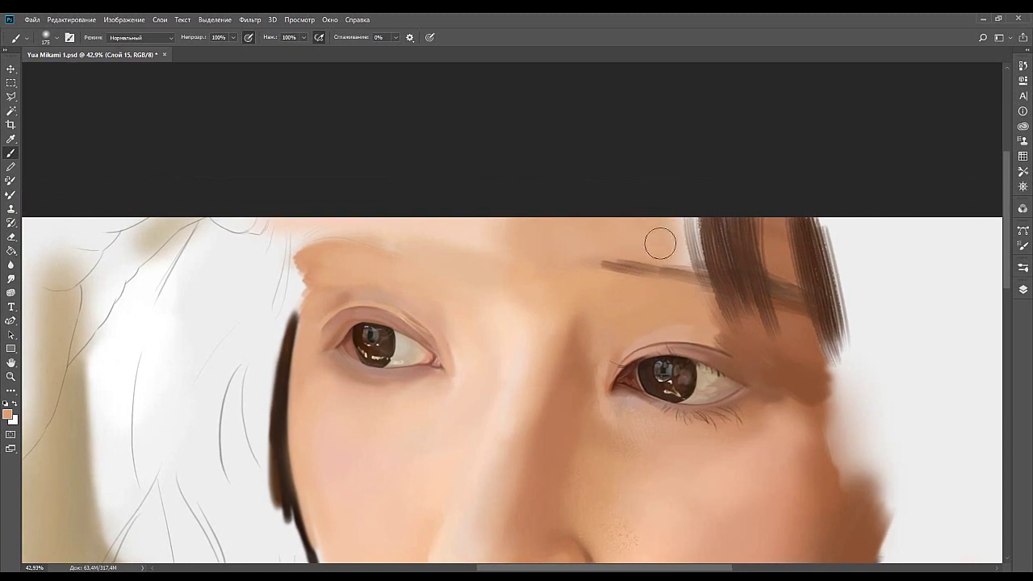
# Paint peach skin along the outer cheek edge beside the dark face outline at 50 px.
pyautogui.moveTo(589, 347)
pyautogui.mouseDown()
pyautogui.moveTo(623, 234)
pyautogui.moveTo(659, 215)
pyautogui.moveTo(609, 261)
pyautogui.mouseUp()
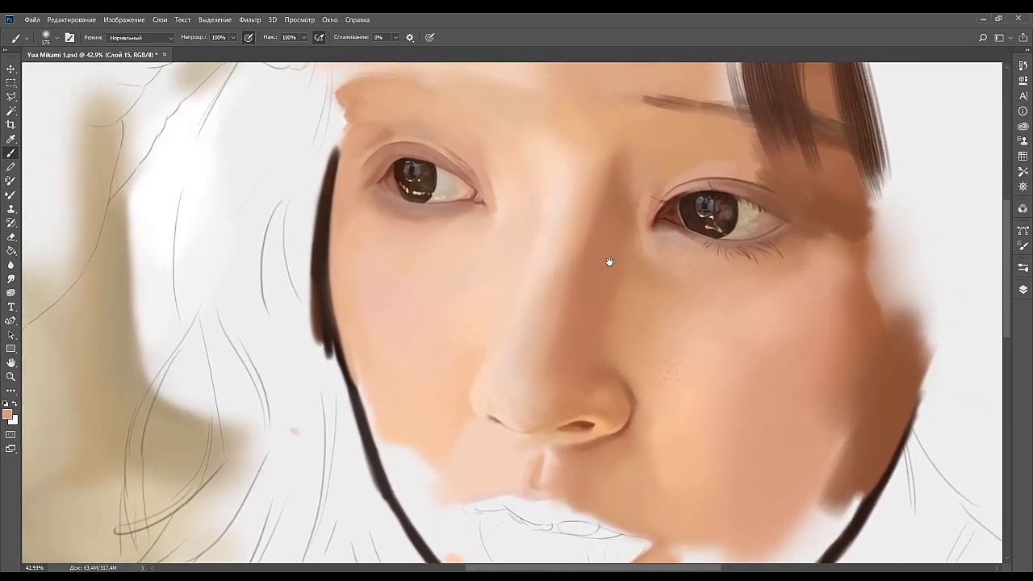
pyautogui.press('[')
pyautogui.press('[')
pyautogui.press('[')
pyautogui.press('[')
pyautogui.press('[')
pyautogui.moveTo(507, 377); pyautogui.dragTo(562, 306)
pyautogui.click(187, 357)
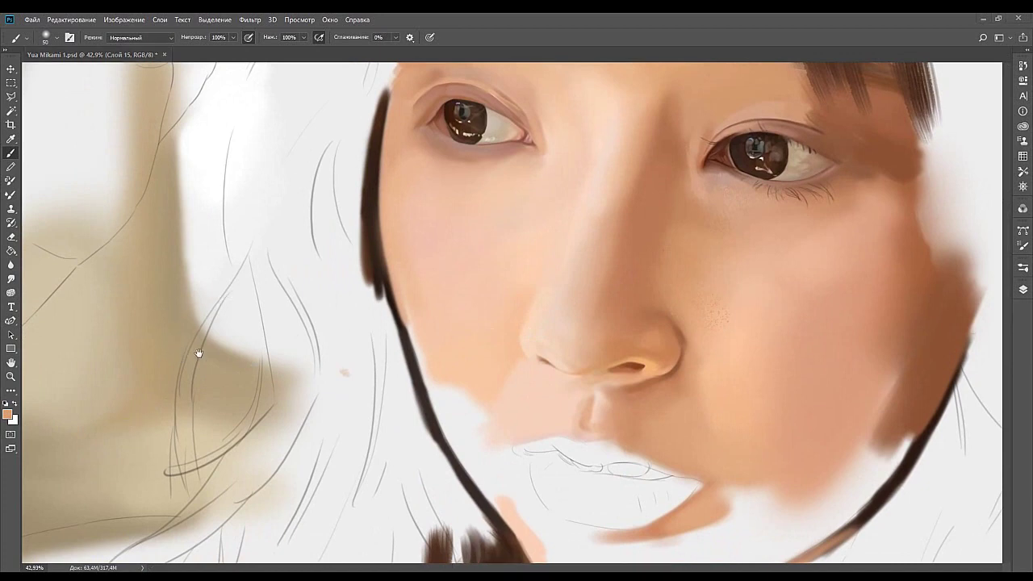
pyautogui.moveTo(470, 423)
pyautogui.mouseDown()
pyautogui.moveTo(445, 322)
pyautogui.moveTo(405, 315)
pyautogui.moveTo(406, 328)
pyautogui.mouseUp()
pyautogui.moveTo(349, 225); pyautogui.dragTo(371, 299)
pyautogui.moveTo(342, 205); pyautogui.dragTo(353, 243)
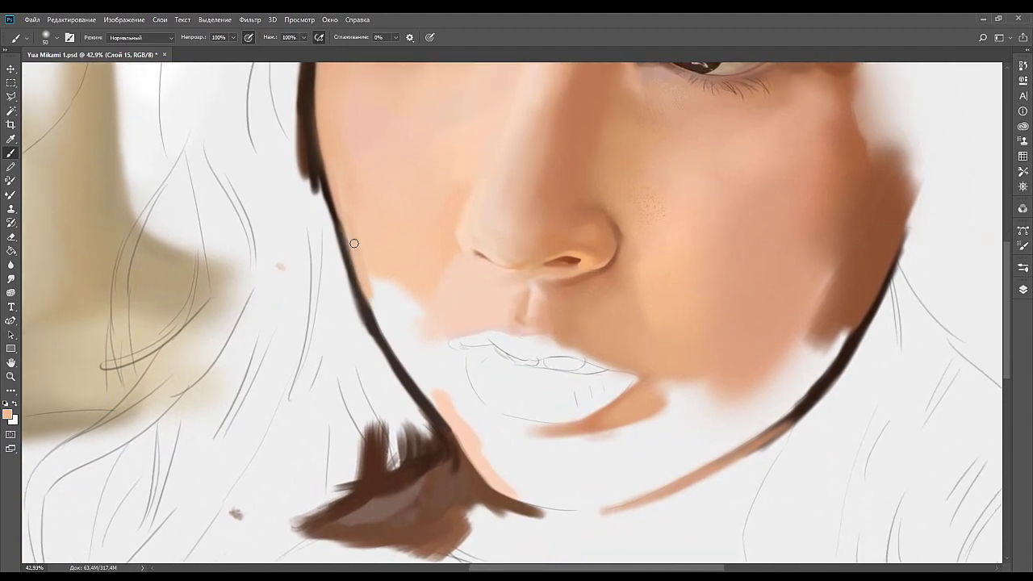
# Extend the peach skin from the cheek down along the jaw outline to the chin patch at 100 px.
pyautogui.press(']')
pyautogui.press(']')
pyautogui.press(']')
pyautogui.press(']')
pyautogui.moveTo(343, 199); pyautogui.dragTo(372, 312)
pyautogui.moveTo(410, 363)
pyautogui.mouseDown()
pyautogui.moveTo(374, 274)
pyautogui.moveTo(353, 274)
pyautogui.mouseUp()
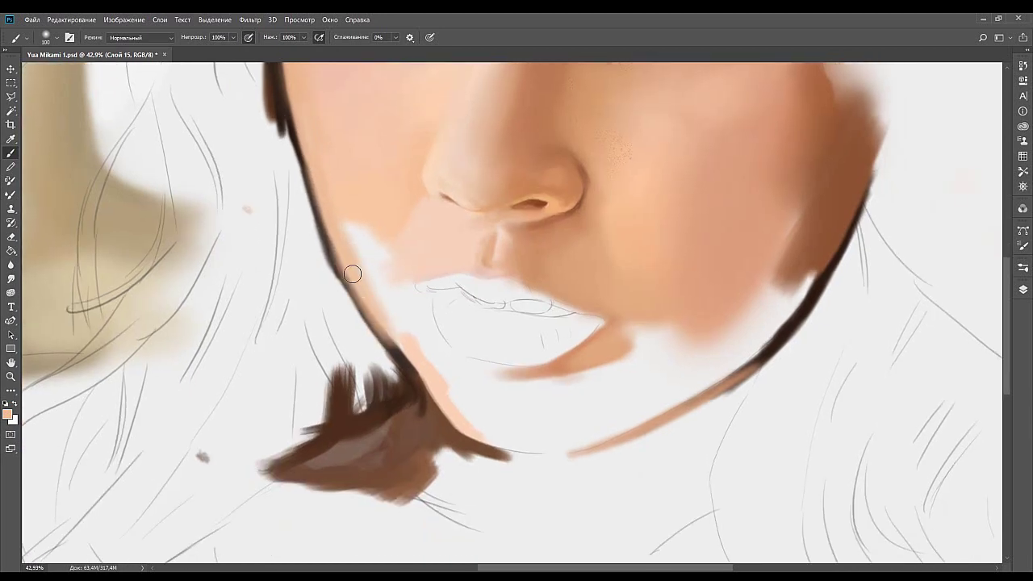
pyautogui.keyDown('alt'); pyautogui.click(407, 353); pyautogui.keyUp('alt')
pyautogui.moveTo(406, 362)
pyautogui.mouseDown()
pyautogui.moveTo(335, 265)
pyautogui.moveTo(397, 341)
pyautogui.mouseUp()
# Refine the skin edge along the jaw outline with a sampled tone at 60 px.
pyautogui.press('[')
pyautogui.press('[')
pyautogui.press('[')
pyautogui.press('[')
pyautogui.keyDown('alt'); pyautogui.click(352, 263); pyautogui.keyUp('alt')
pyautogui.moveTo(353, 261); pyautogui.dragTo(395, 337)
pyautogui.moveTo(358, 283); pyautogui.dragTo(399, 340)
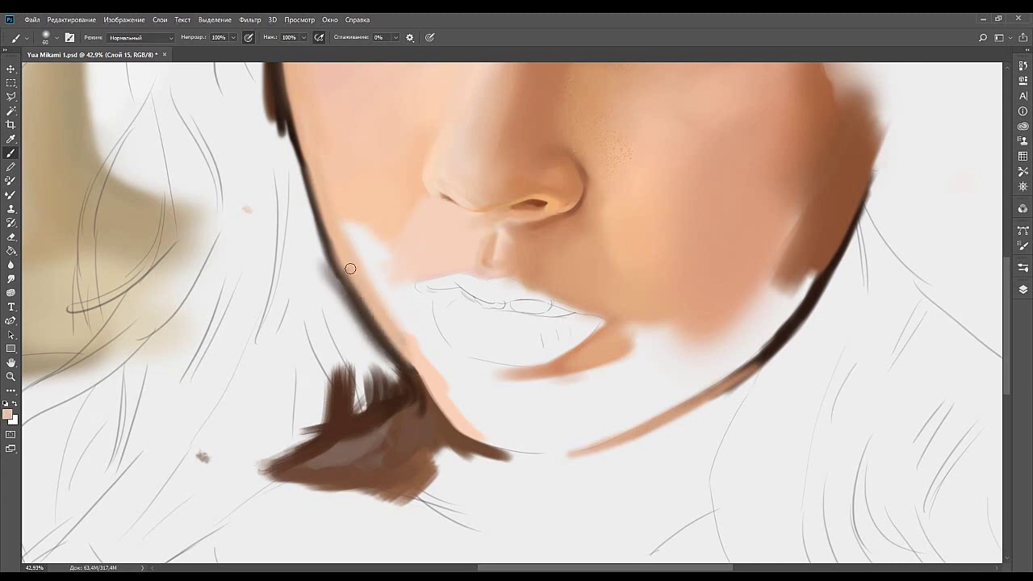
# Thicken the dark hair outside the jaw outline down to the brown hair patch with sampled dark brown at 60 px.
pyautogui.keyDown('alt'); pyautogui.click(364, 297); pyautogui.keyUp('alt')
pyautogui.moveTo(339, 258); pyautogui.dragTo(356, 306)
pyautogui.moveTo(329, 252)
pyautogui.mouseDown()
pyautogui.moveTo(402, 367)
pyautogui.moveTo(399, 385)
pyautogui.mouseUp()
pyautogui.keyDown('alt'); pyautogui.click(404, 391); pyautogui.keyUp('alt')
pyautogui.moveTo(371, 346)
pyautogui.mouseDown()
pyautogui.moveTo(401, 391)
pyautogui.moveTo(371, 349)
pyautogui.mouseUp()
pyautogui.keyDown('alt'); pyautogui.click(403, 397); pyautogui.keyUp('alt')
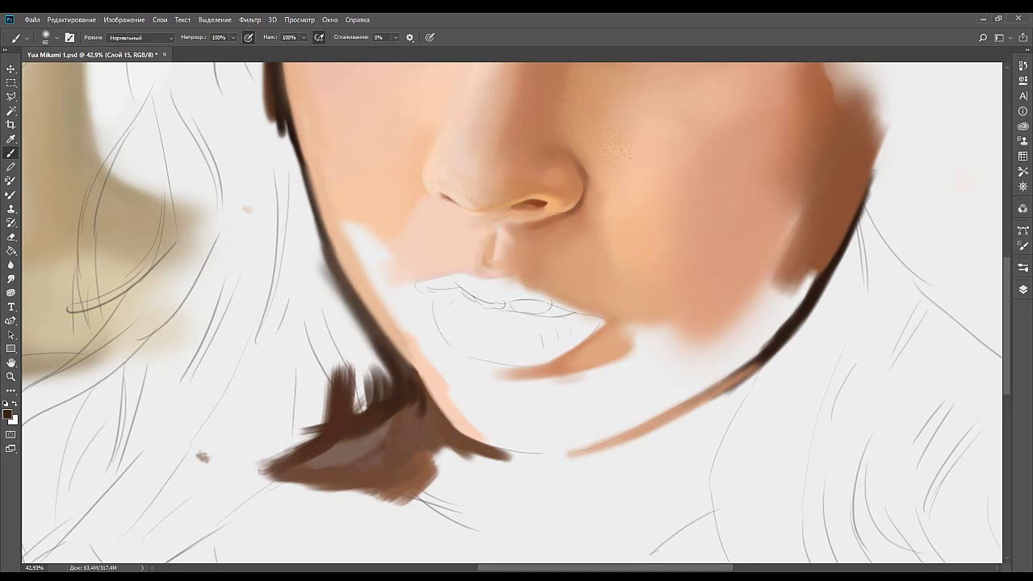
# Fill the white gap in the lower cheek beside the mouth with sampled peach at 125 px.
pyautogui.keyDown('alt'); pyautogui.click(367, 286); pyautogui.keyUp('alt')
pyautogui.press(']')
pyautogui.press(']')
pyautogui.press(']')
pyautogui.press(']')
pyautogui.press(']')
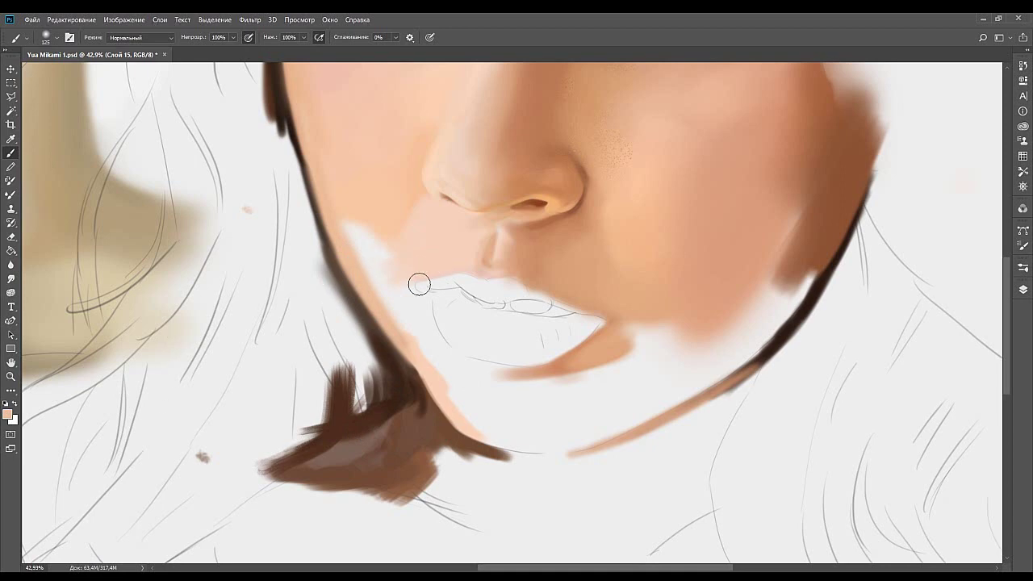
pyautogui.moveTo(350, 238)
pyautogui.mouseDown()
pyautogui.moveTo(373, 283)
pyautogui.moveTo(358, 187)
pyautogui.moveTo(369, 266)
pyautogui.mouseUp()
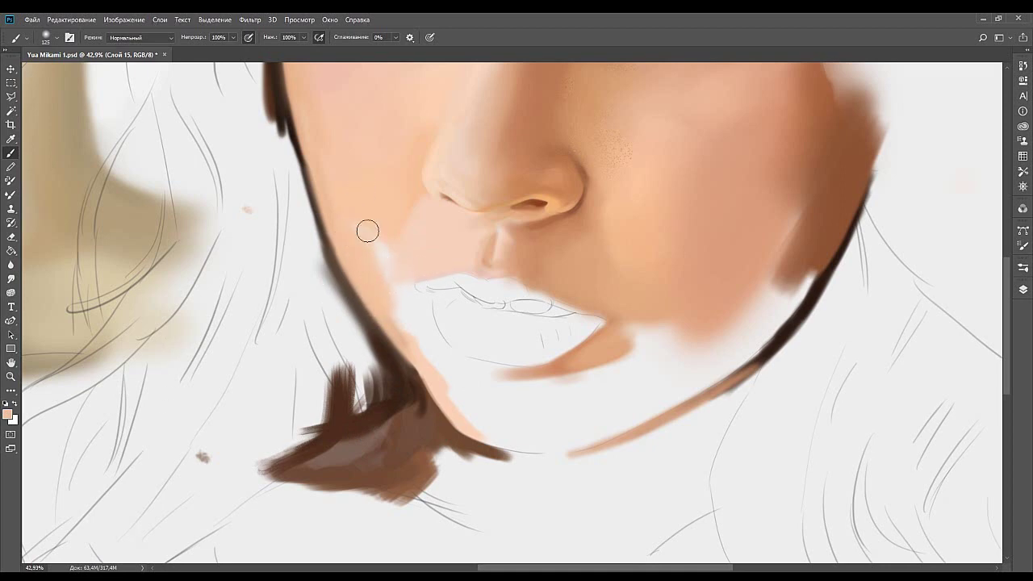
pyautogui.moveTo(348, 216); pyautogui.dragTo(363, 277)
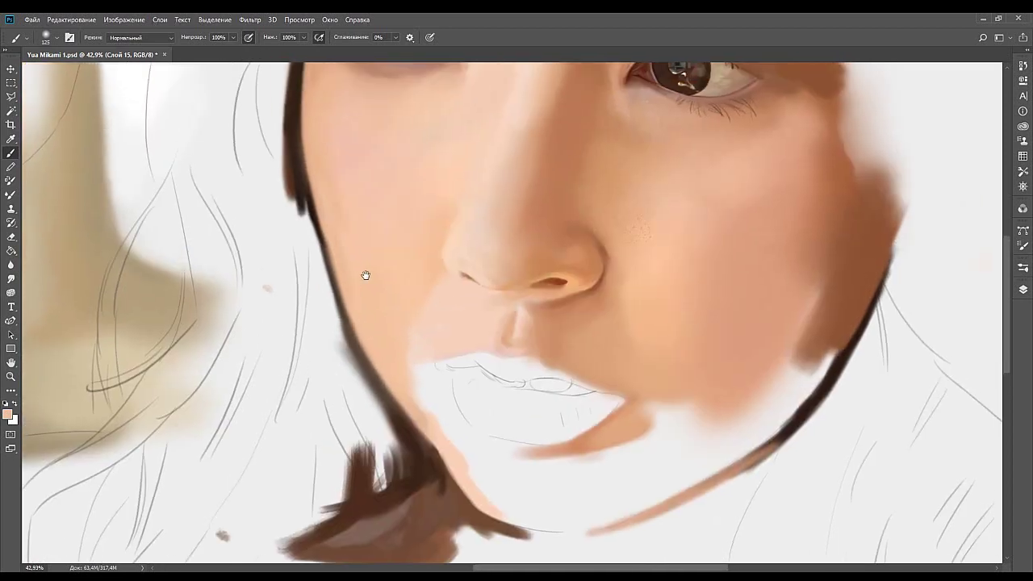
# Smooth the lower cheek between the nose and the jaw outline with a peach tone at 250 px.
pyautogui.press(']')
pyautogui.press(']')
pyautogui.press(']')
pyautogui.press(']')
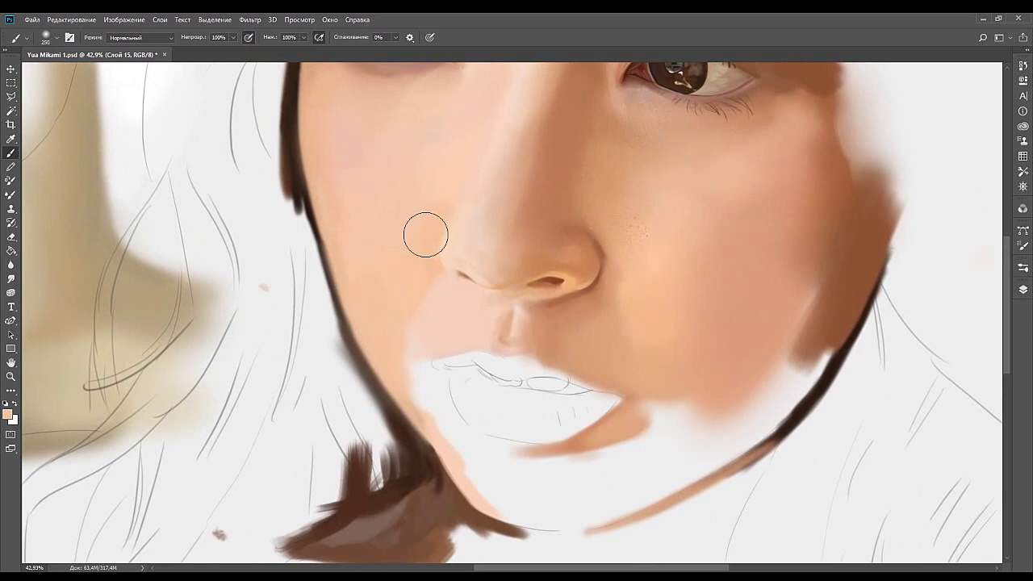
pyautogui.moveTo(447, 292); pyautogui.dragTo(435, 321)
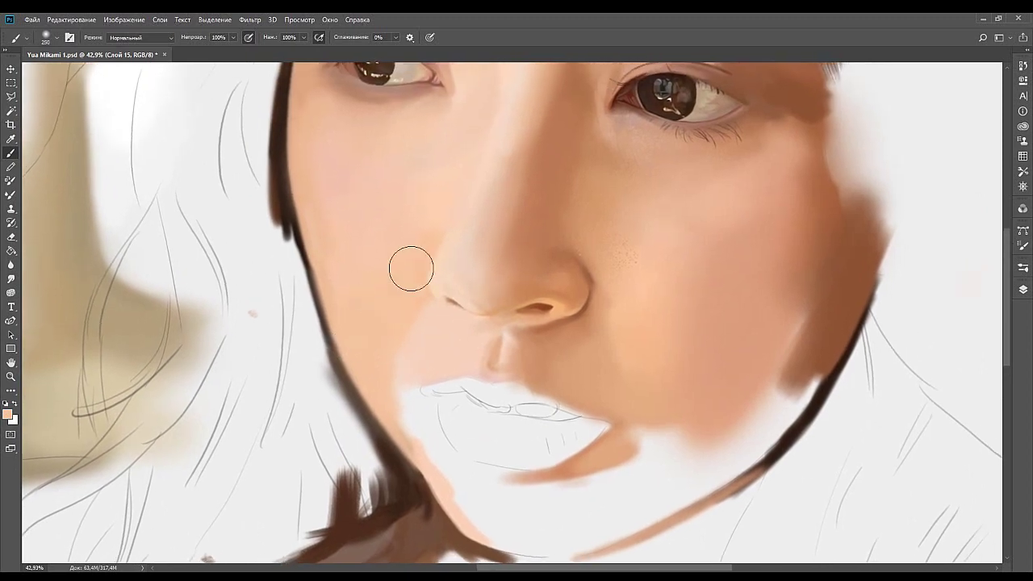
pyautogui.moveTo(371, 296); pyautogui.dragTo(377, 344)
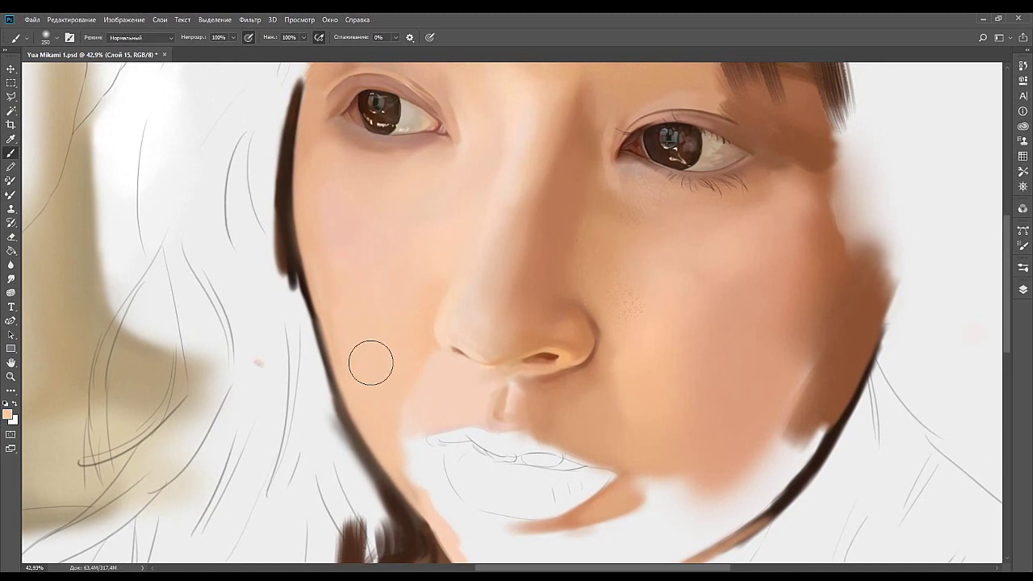
# Refine the transition between the cheek and the near nostril wing with light peach, reducing the brush to 25 px.
pyautogui.press('[')
pyautogui.press('[')
pyautogui.press('[')
pyautogui.press('[')
pyautogui.press('[')
pyautogui.press('[')
pyautogui.moveTo(444, 313); pyautogui.dragTo(450, 349)
pyautogui.press('[')
pyautogui.press('[')
pyautogui.press('[')
pyautogui.press('[')
pyautogui.press('[')
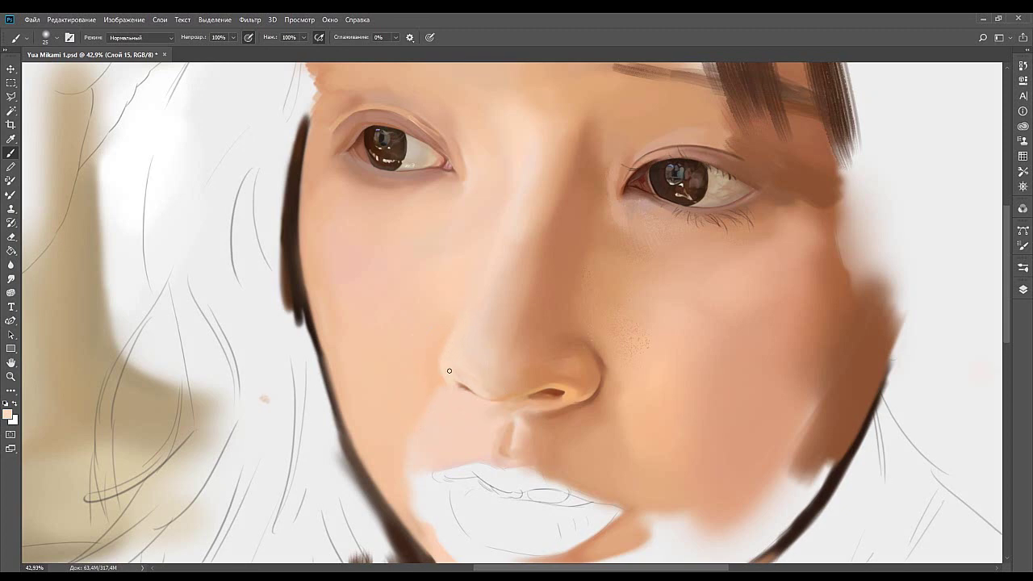
# Lighten the nose tip and the ridge above it with pale peach tones at 50 and 80 px.
pyautogui.scroll(-5, 454, 325)
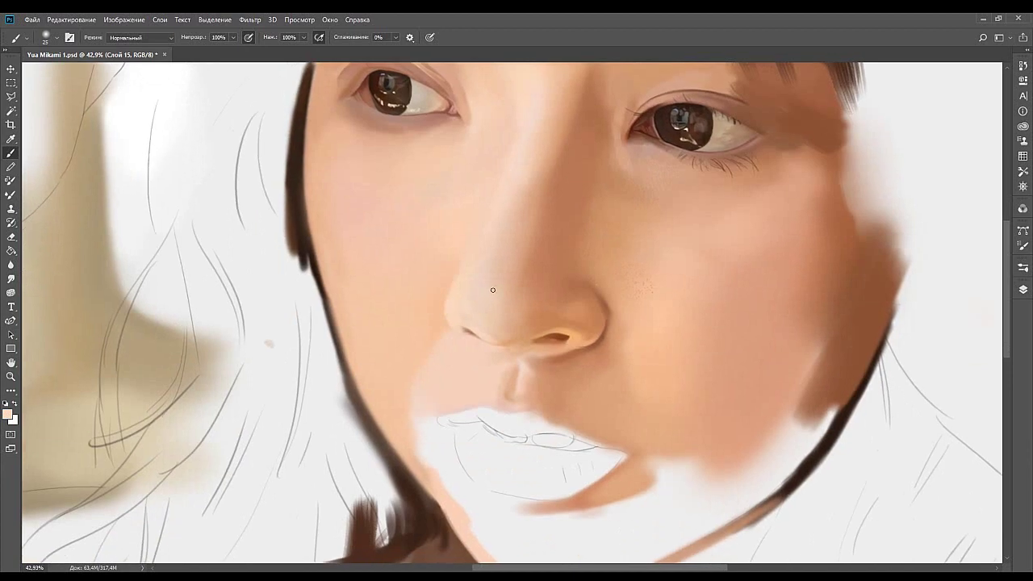
pyautogui.moveTo(494, 318)
pyautogui.mouseDown()
pyautogui.moveTo(454, 314)
pyautogui.moveTo(433, 334)
pyautogui.moveTo(507, 323)
pyautogui.mouseUp()
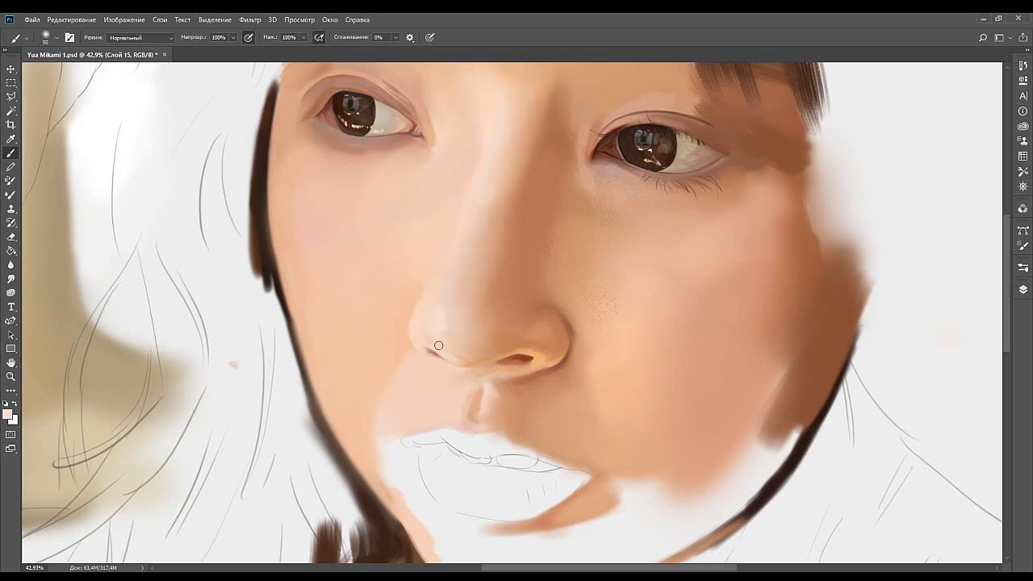
pyautogui.moveTo(464, 264)
pyautogui.mouseDown()
pyautogui.moveTo(429, 277)
pyautogui.moveTo(396, 339)
pyautogui.moveTo(383, 376)
pyautogui.moveTo(400, 400)
pyautogui.mouseUp()
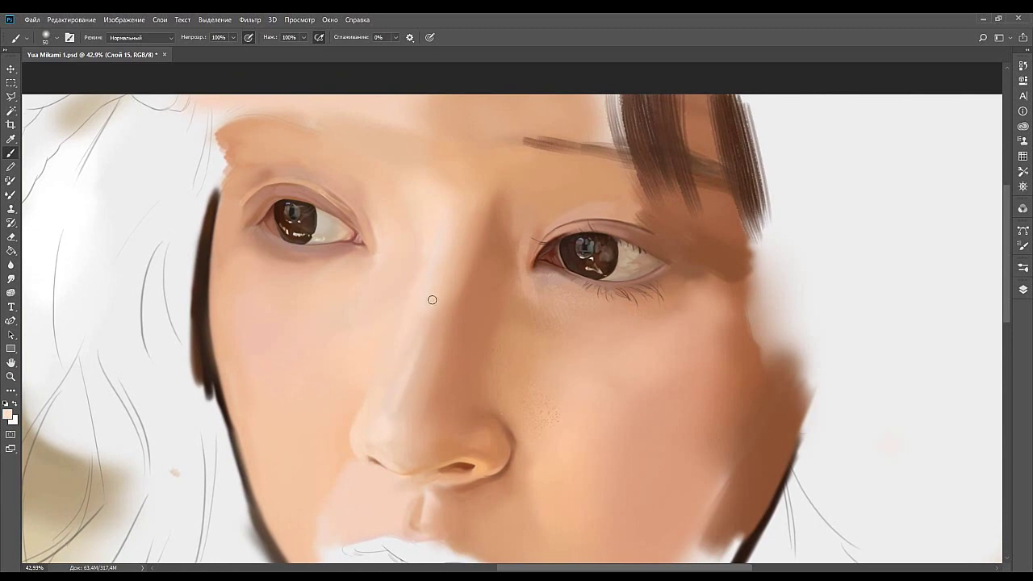
pyautogui.keyDown('alt'); pyautogui.click(421, 369); pyautogui.keyUp('alt')
pyautogui.keyDown('alt'); pyautogui.click(396, 391); pyautogui.keyUp('alt')
pyautogui.moveTo(429, 296); pyautogui.dragTo(406, 385)
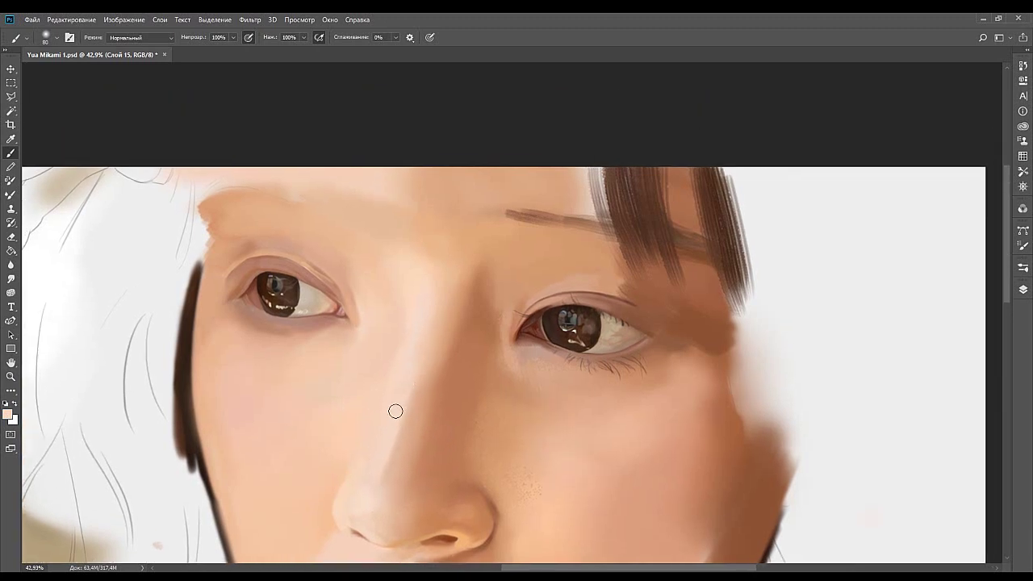
# Paint a pale pink highlight along the lower nose ridge toward the tip at 80 px.
pyautogui.keyDown('alt'); pyautogui.click(402, 406); pyautogui.keyUp('alt')
pyautogui.keyDown('alt'); pyautogui.click(170, 310); pyautogui.keyUp('alt')
pyautogui.moveTo(412, 384)
pyautogui.mouseDown()
pyautogui.moveTo(448, 313)
pyautogui.moveTo(456, 355)
pyautogui.mouseUp()
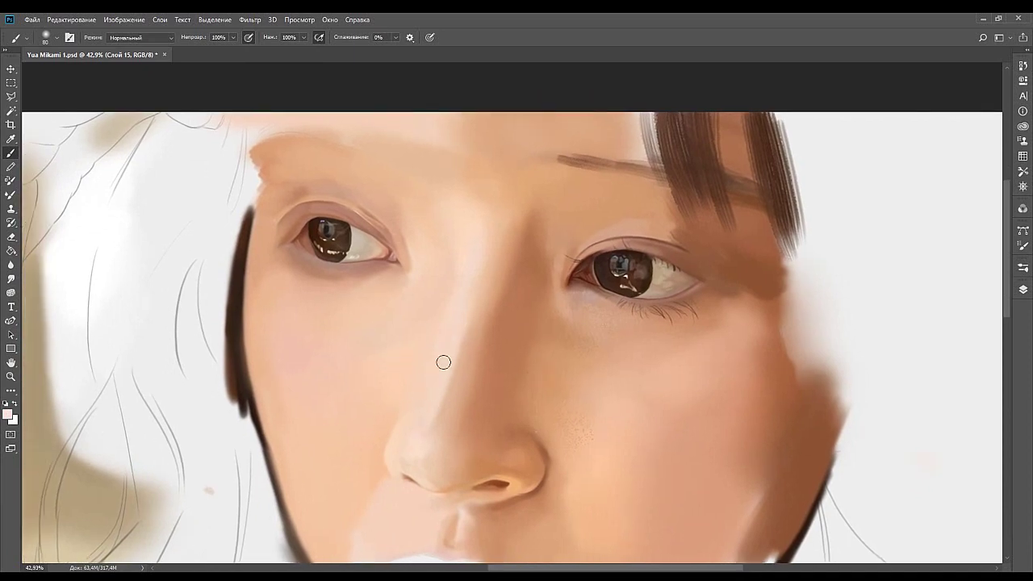
pyautogui.moveTo(437, 387); pyautogui.dragTo(496, 290)
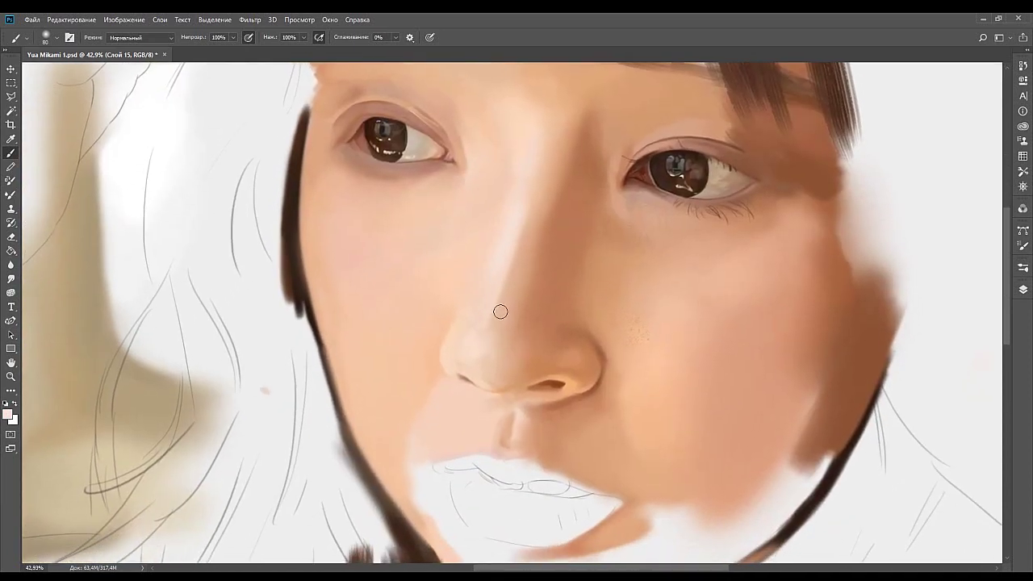
# Touch up the nostril opening with a dark red tone at 25 px.
pyautogui.hotkey('alt', 'Tab')
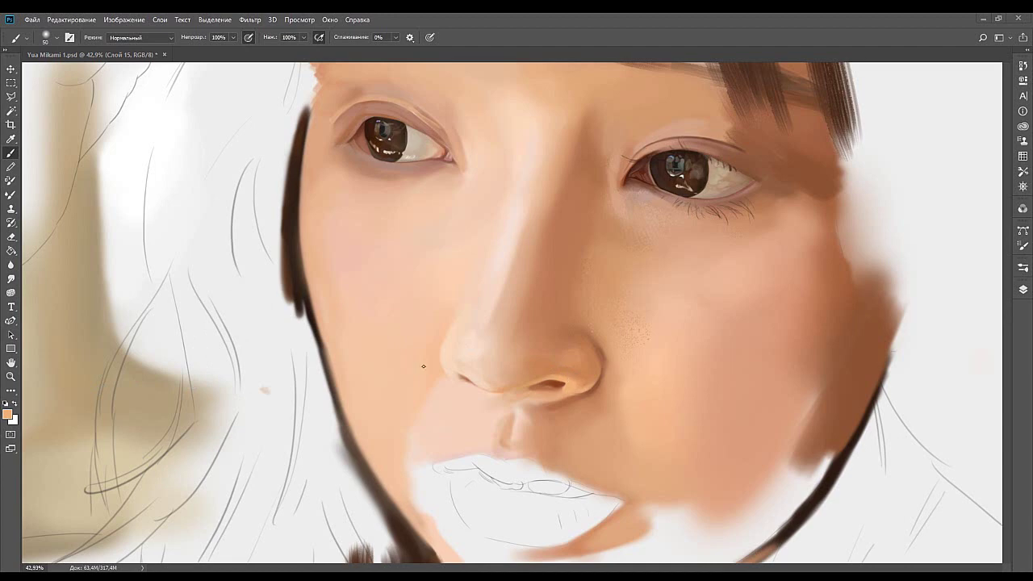
pyautogui.keyDown('alt'); pyautogui.click(159, 338); pyautogui.keyUp('alt')
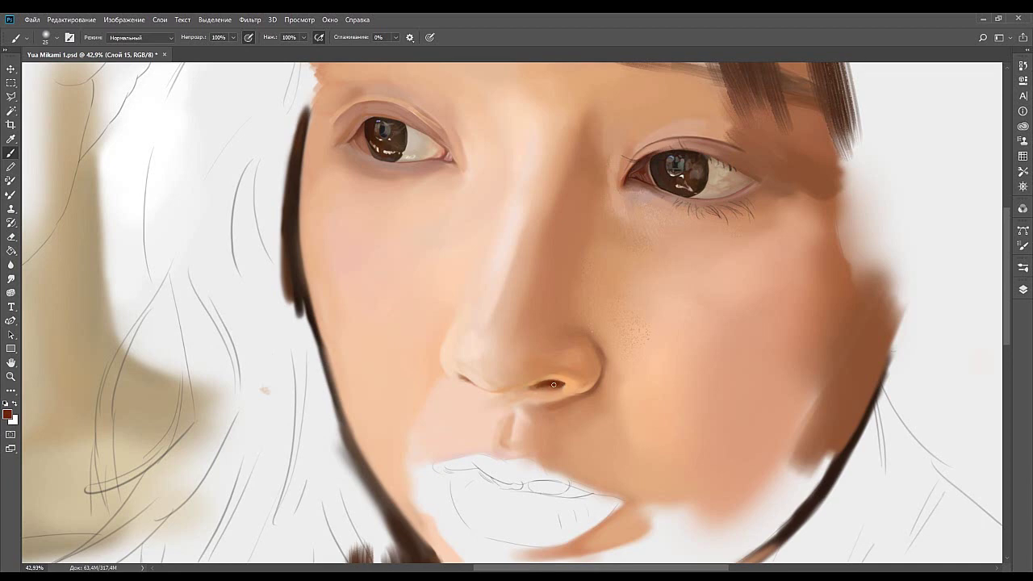
pyautogui.keyDown('alt'); pyautogui.click(536, 389); pyautogui.keyUp('alt')
# Warm and blend the underside of the nose around the nostrils with orange and sampled salmon tones.
pyautogui.press('i')
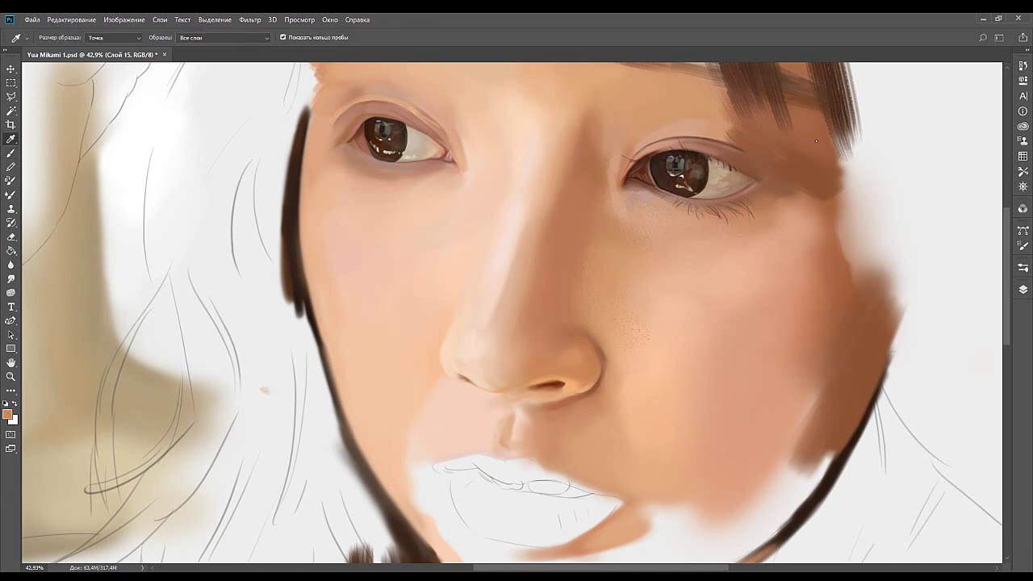
pyautogui.press('b')
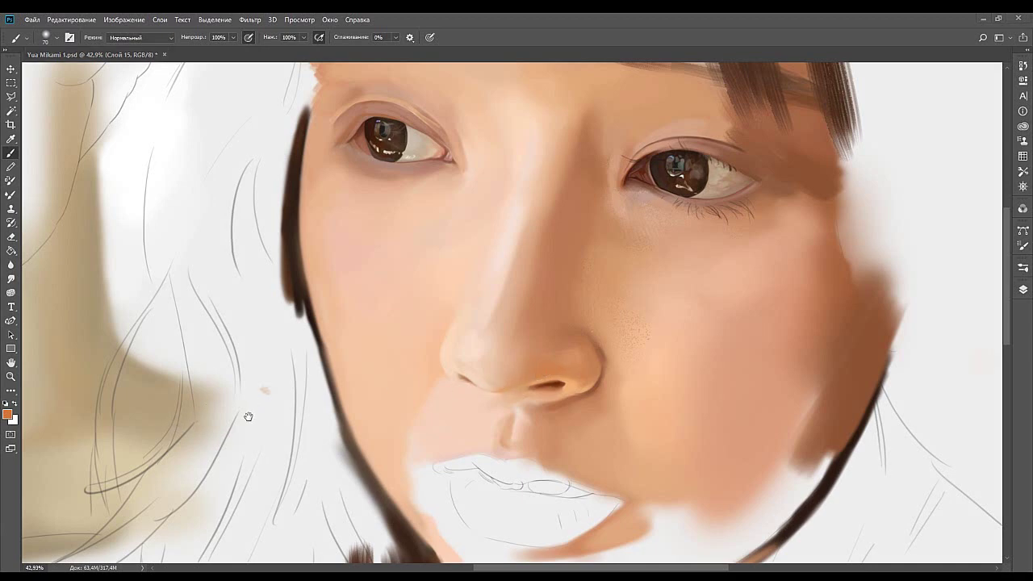
pyautogui.press('[')
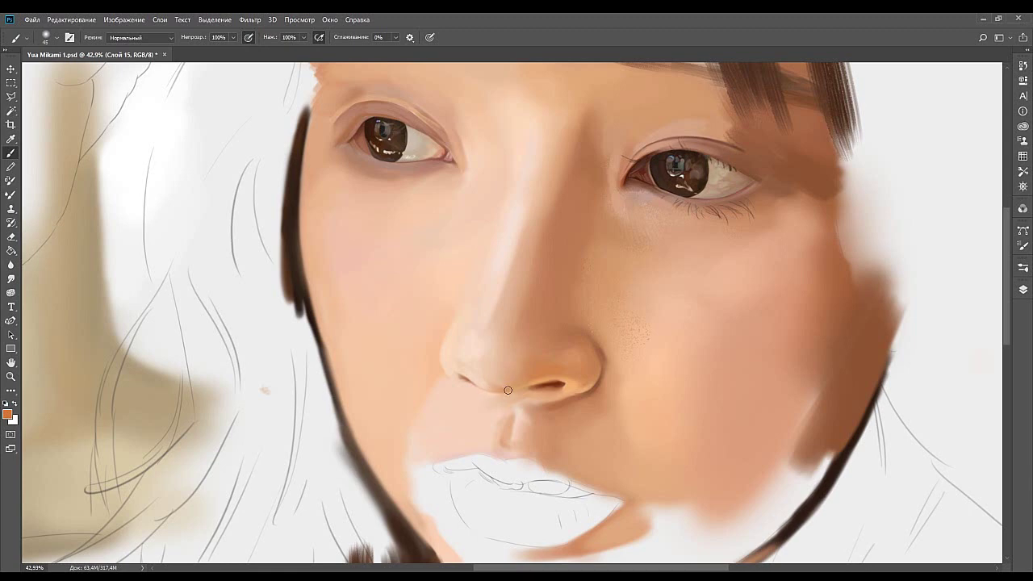
pyautogui.keyDown('alt'); pyautogui.click(472, 379); pyautogui.keyUp('alt')
pyautogui.keyDown('alt'); pyautogui.click(512, 378); pyautogui.keyUp('alt')
pyautogui.keyDown('alt'); pyautogui.click(480, 382); pyautogui.keyUp('alt')
pyautogui.moveTo(550, 357); pyautogui.dragTo(503, 362)
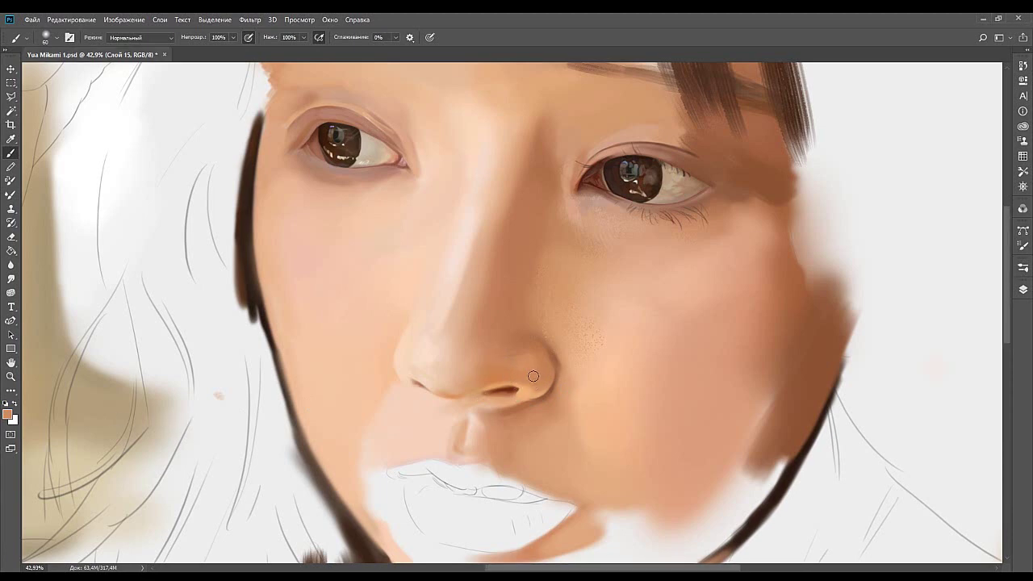
# Deepen and blend the shadow beneath the nostril and above the lip with sampled brown-orange tones at about 90 px.
pyautogui.press(']')
pyautogui.press(']')
pyautogui.press('[')
pyautogui.press('[')
pyautogui.press('[')
pyautogui.press('[')
pyautogui.keyDown('alt'); pyautogui.click(554, 393); pyautogui.keyUp('alt')
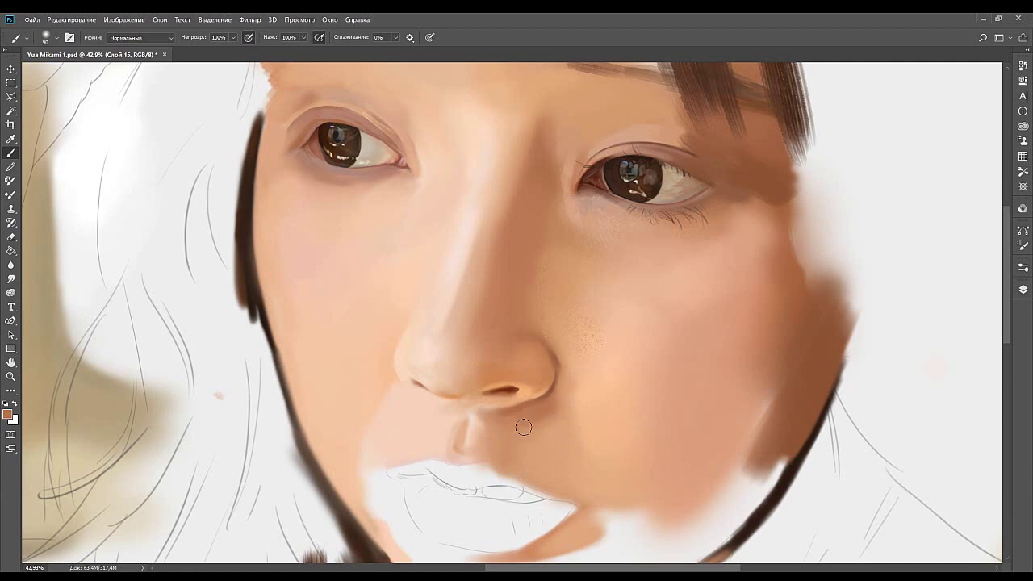
pyautogui.keyDown('alt'); pyautogui.click(516, 428); pyautogui.keyUp('alt')
pyautogui.keyDown('alt'); pyautogui.click(496, 432); pyautogui.keyUp('alt')
pyautogui.keyDown('alt'); pyautogui.click(576, 381); pyautogui.keyUp('alt')
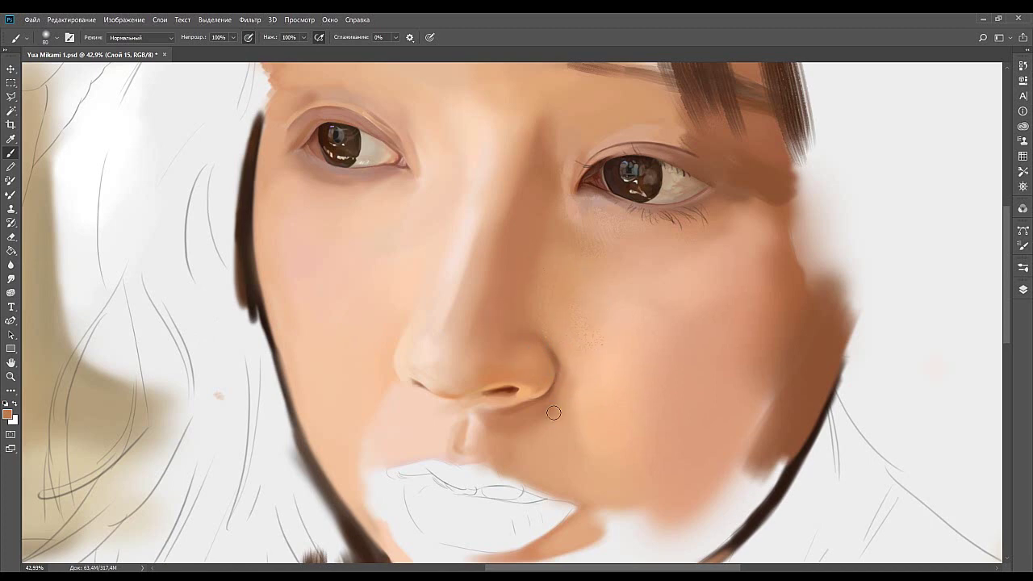
# Refine the crease around the outer nose wing with sampled brown tones, reducing the brush to 60 px.
pyautogui.press('[')
pyautogui.moveTo(564, 369)
pyautogui.mouseDown()
pyautogui.moveTo(583, 317)
pyautogui.moveTo(613, 346)
pyautogui.moveTo(544, 348)
pyautogui.moveTo(552, 362)
pyautogui.mouseUp()
pyautogui.keyDown('alt'); pyautogui.click(573, 381); pyautogui.keyUp('alt')
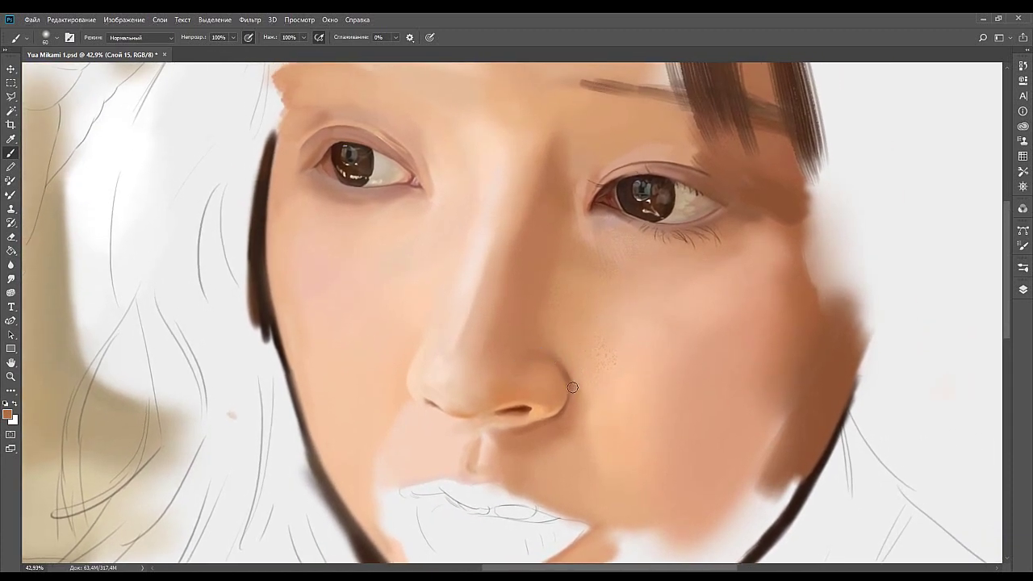
pyautogui.keyDown('alt'); pyautogui.click(569, 381); pyautogui.keyUp('alt')
pyautogui.keyDown('alt'); pyautogui.click(799, 395); pyautogui.keyUp('alt')
# Darken and blend the shadow above the nose wing with sampled brown-orange tones at 125 px.
pyautogui.press(']')
pyautogui.keyDown('alt'); pyautogui.click(529, 340); pyautogui.keyUp('alt')
pyautogui.keyDown('alt'); pyautogui.click(562, 358); pyautogui.keyUp('alt')
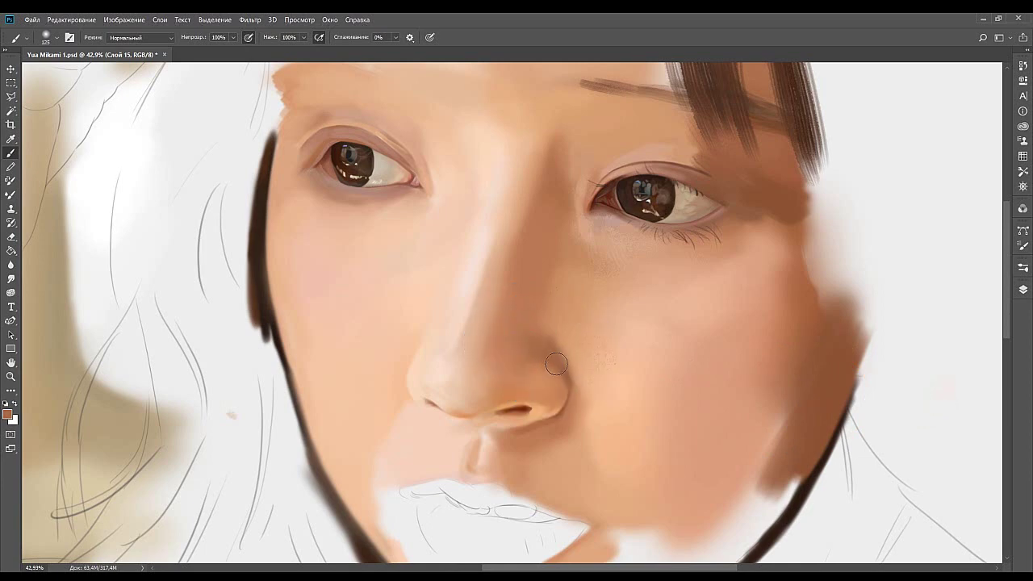
pyautogui.keyDown('alt'); pyautogui.click(541, 369); pyautogui.keyUp('alt')
pyautogui.keyDown('alt'); pyautogui.click(543, 352); pyautogui.keyUp('alt')
pyautogui.moveTo(509, 344); pyautogui.dragTo(572, 363)
pyautogui.keyDown('alt'); pyautogui.click(584, 300); pyautogui.keyUp('alt')
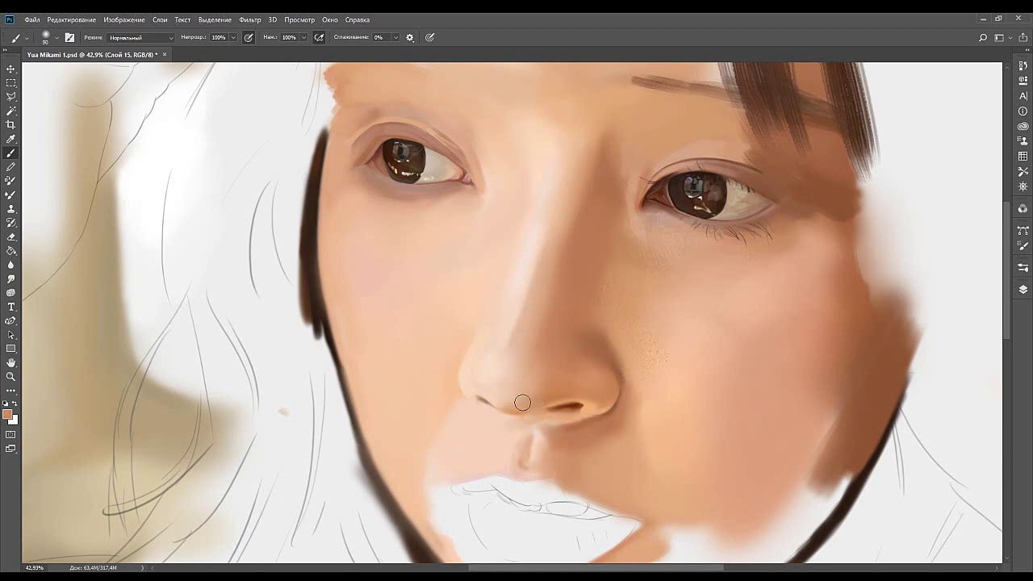
# Blend the underside of the nose tip with sampled orange tones at 90 px.
pyautogui.keyDown('alt'); pyautogui.click(507, 402); pyautogui.keyUp('alt')
pyautogui.keyDown('alt'); pyautogui.click(546, 394); pyautogui.keyUp('alt')
pyautogui.moveTo(569, 336); pyautogui.dragTo(526, 344)
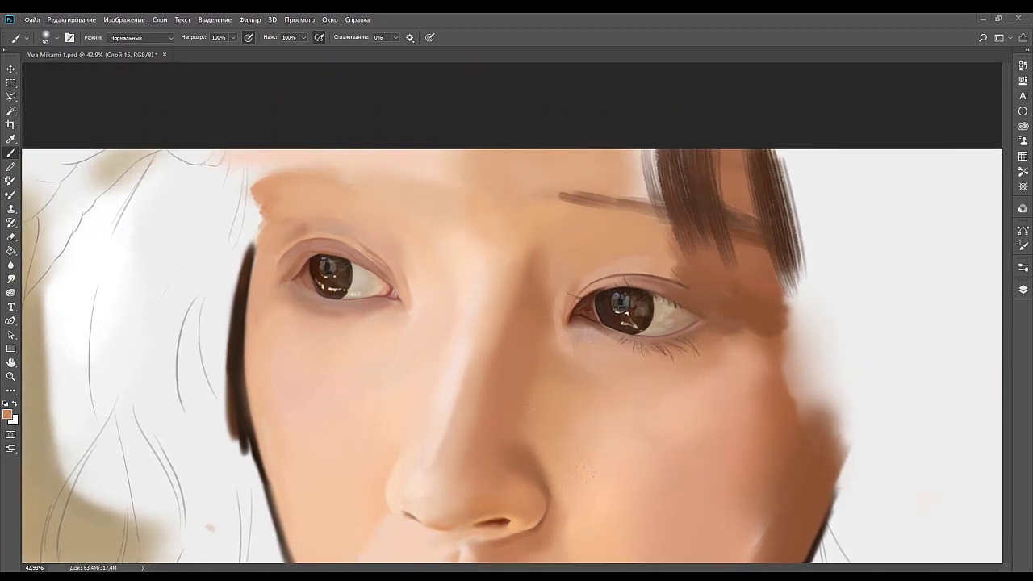
pyautogui.moveTo(493, 420); pyautogui.dragTo(484, 369)
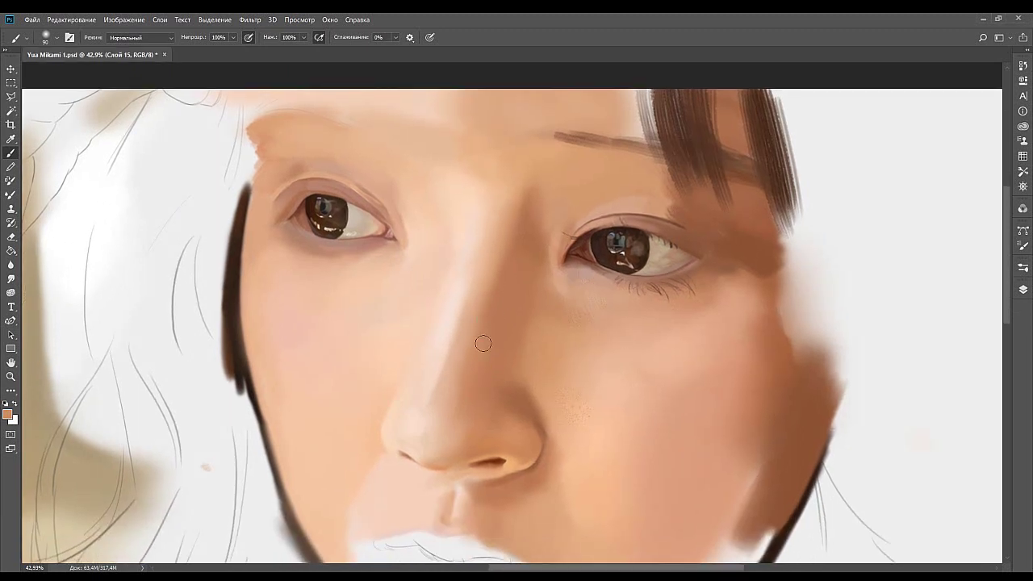
# Soften the transition between the nose ridge and its shaded side with sampled skin tones, finishing at 80 px.
pyautogui.keyDown('alt'); pyautogui.click(482, 369); pyautogui.keyUp('alt')
pyautogui.press(']')
pyautogui.press(']')
pyautogui.keyDown('alt'); pyautogui.click(453, 392); pyautogui.keyUp('alt')
pyautogui.keyDown('alt'); pyautogui.rightClick(478, 360); pyautogui.keyUp('alt')
pyautogui.press('[')
pyautogui.press('[')
pyautogui.moveTo(511, 259); pyautogui.dragTo(477, 341)
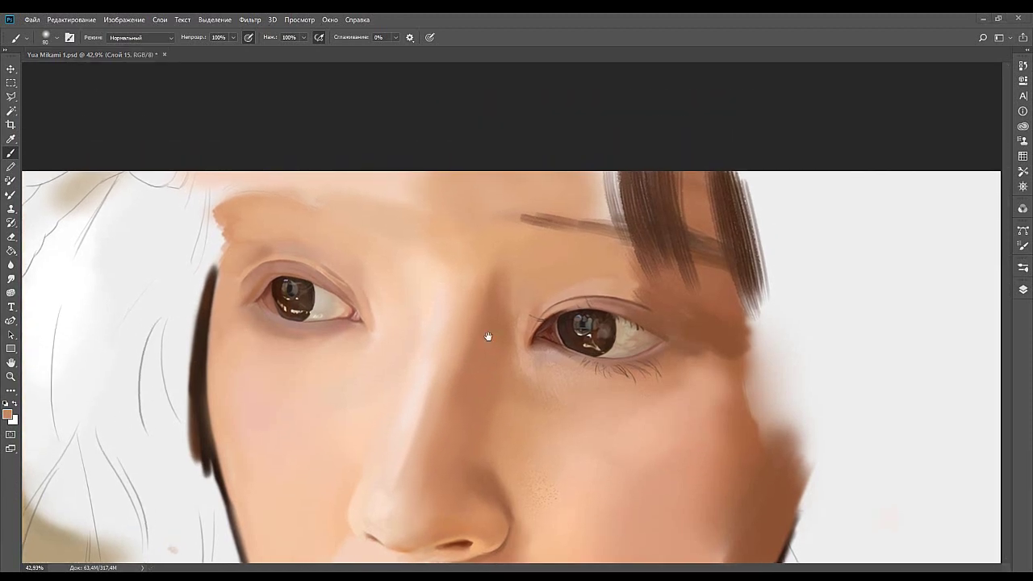
pyautogui.moveTo(489, 296); pyautogui.dragTo(483, 332)
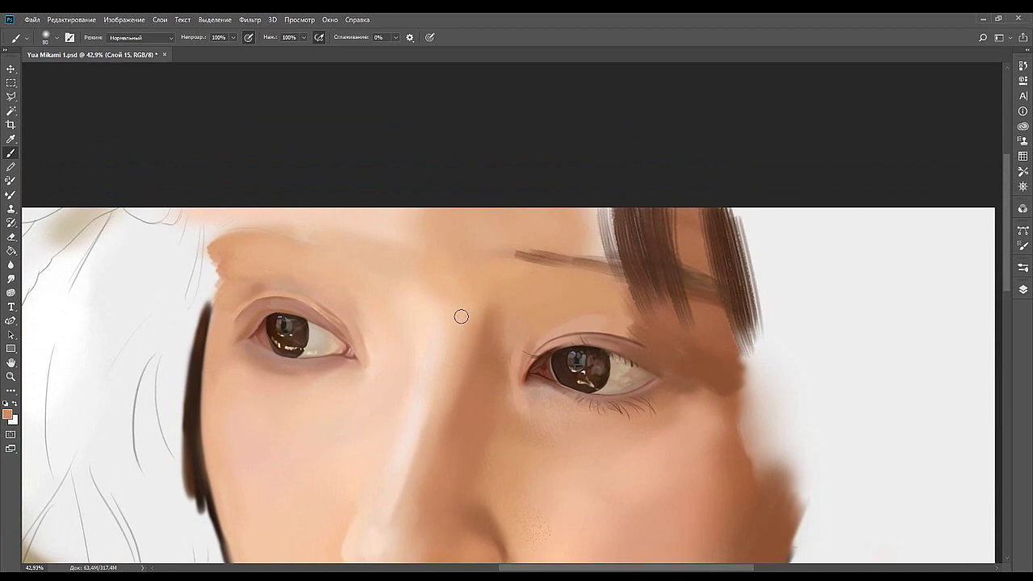
# Soften the shadow at the top of the nose bridge beside the eye with sampled orange tones at 150 px.
pyautogui.press(']')
pyautogui.press(']')
pyautogui.press(']')
pyautogui.press(']')
pyautogui.moveTo(500, 308); pyautogui.dragTo(528, 322)
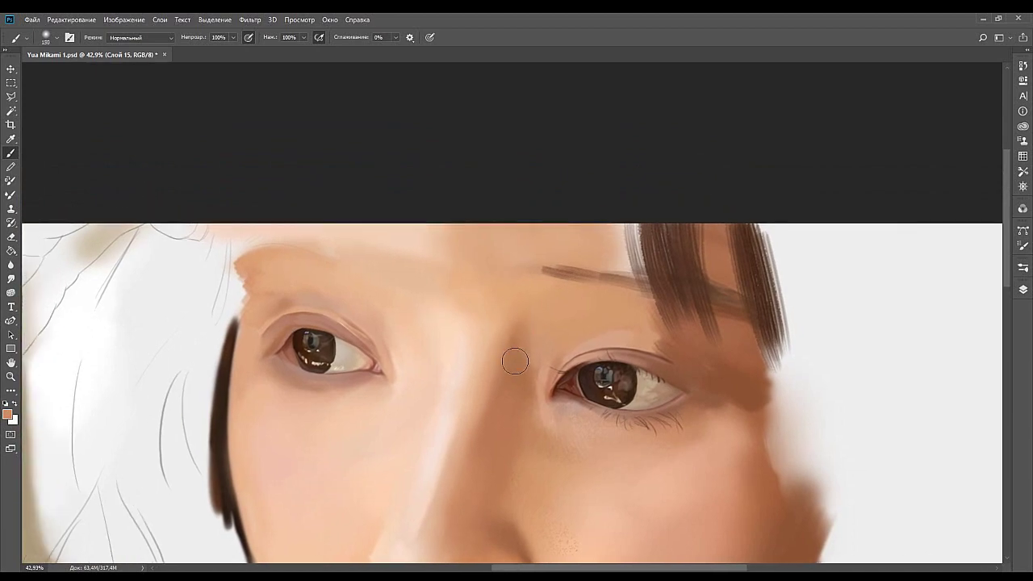
pyautogui.keyDown('alt'); pyautogui.click(523, 339); pyautogui.keyUp('alt')
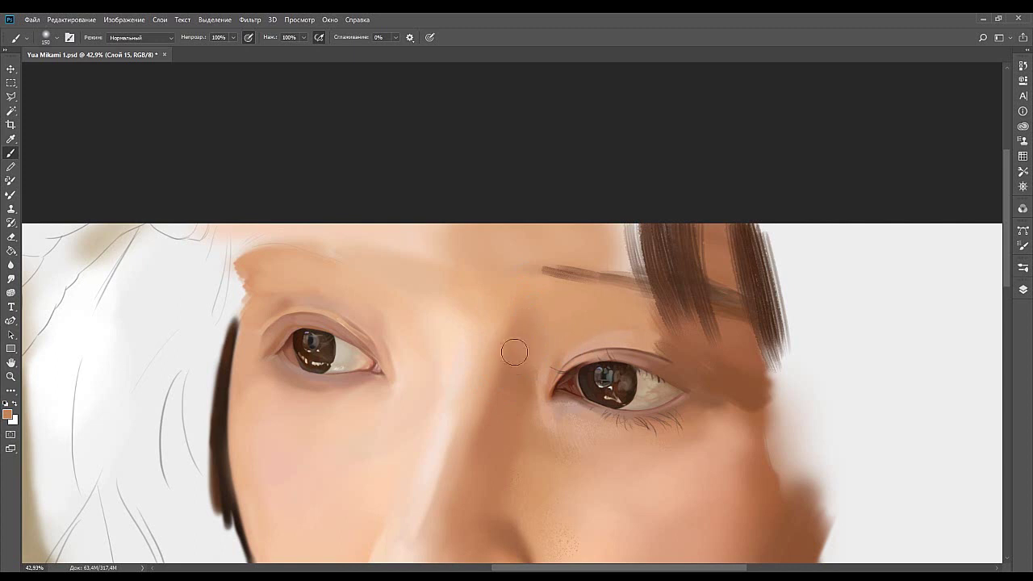
pyautogui.keyDown('alt'); pyautogui.click(523, 338); pyautogui.keyUp('alt')
pyautogui.moveTo(506, 348); pyautogui.dragTo(413, 225)
# Blend the shaded side of the nose into the skin below the inner eye corner with sampled tones at 150 px.
pyautogui.moveTo(502, 265)
pyautogui.mouseDown()
pyautogui.moveTo(472, 214)
pyautogui.moveTo(479, 226)
pyautogui.mouseUp()
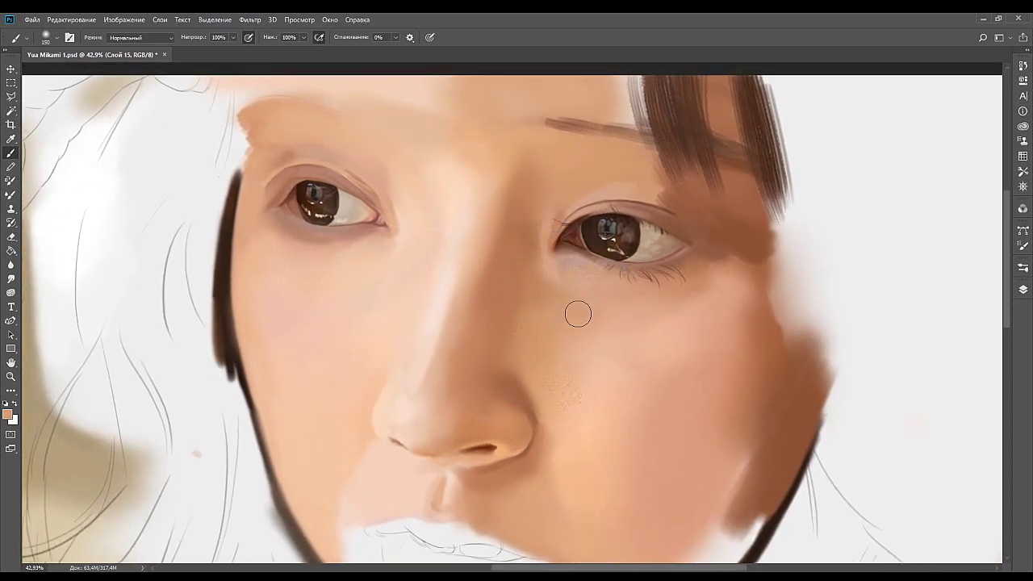
pyautogui.keyDown('alt'); pyautogui.click(517, 323); pyautogui.keyUp('alt')
pyautogui.keyDown('alt'); pyautogui.click(515, 337); pyautogui.keyUp('alt')
pyautogui.moveTo(438, 280); pyautogui.dragTo(521, 316)
pyautogui.moveTo(500, 268); pyautogui.dragTo(508, 311)
# Paint over the inner part of the dark eyebrow stroke with sampled orange skin tones at 150 px.
pyautogui.scroll(2, 564, 318)
pyautogui.hscroll(2, 565, 318)
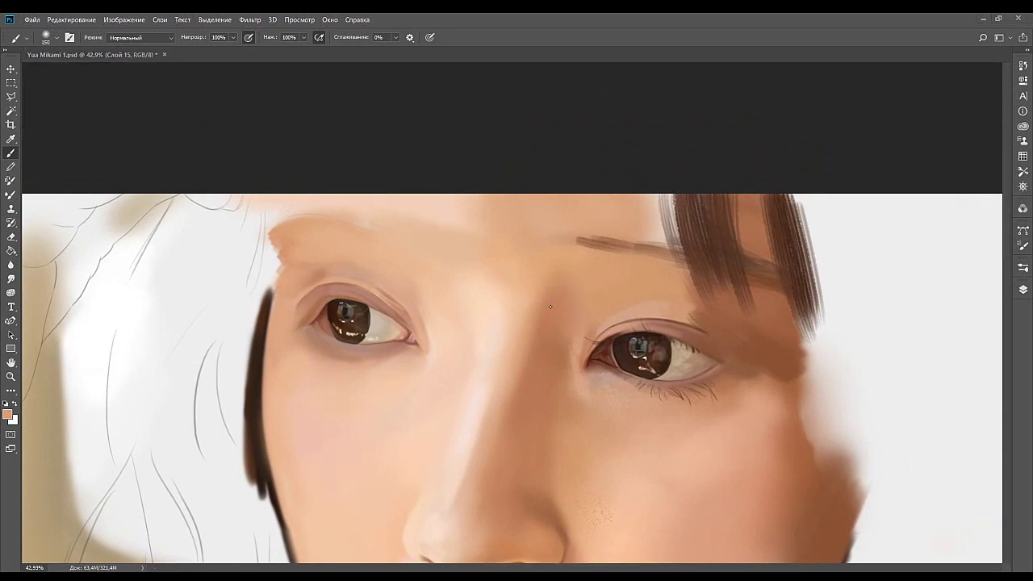
pyautogui.scroll(1, 548, 307)
pyautogui.hscroll(1, 549, 307)
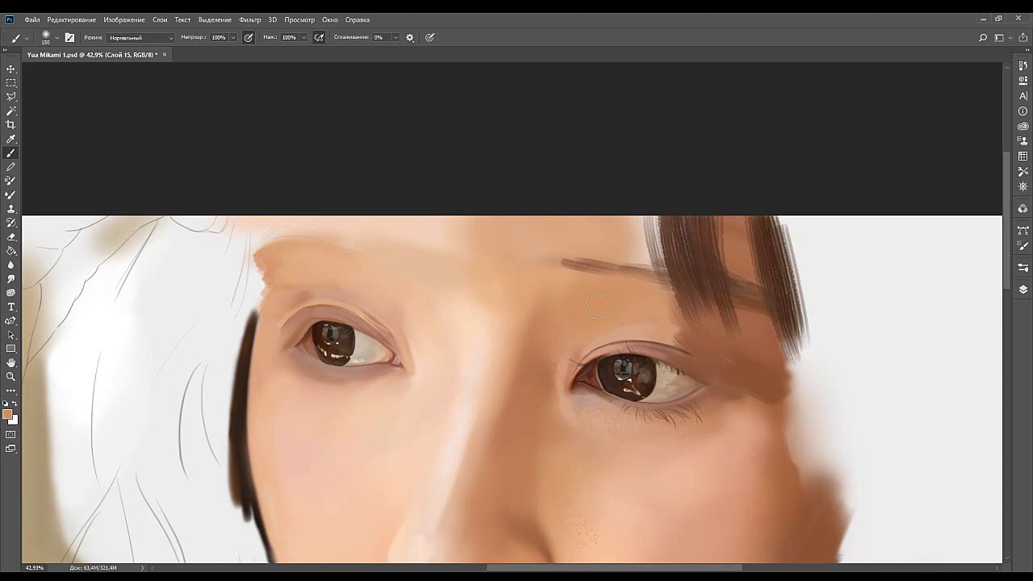
pyautogui.moveTo(593, 280)
pyautogui.mouseDown()
pyautogui.moveTo(618, 277)
pyautogui.moveTo(570, 273)
pyautogui.mouseUp()
pyautogui.keyDown('alt'); pyautogui.click(586, 295); pyautogui.keyUp('alt')
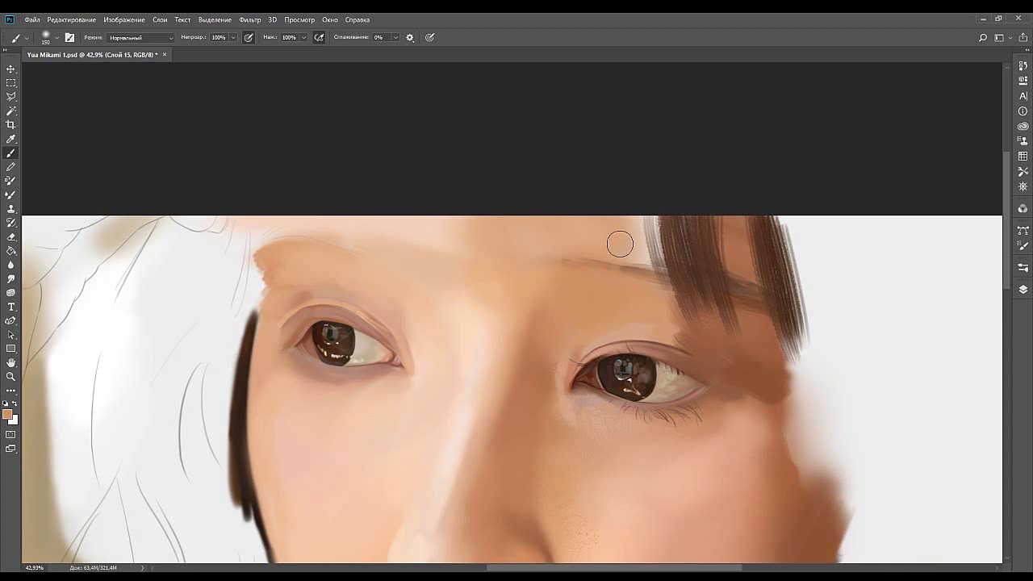
pyautogui.keyDown('alt'); pyautogui.click(553, 283); pyautogui.keyUp('alt')
pyautogui.moveTo(589, 267); pyautogui.dragTo(520, 279)
pyautogui.keyDown('alt'); pyautogui.click(575, 285); pyautogui.keyUp('alt')
# Smooth the skin between the eyebrow and the eye and along the upper nose side with an enlarged brush.
pyautogui.press(']')
pyautogui.press(']')
pyautogui.press(']')
pyautogui.press(']')
pyautogui.press(']')
pyautogui.moveTo(641, 278); pyautogui.dragTo(593, 290)
pyautogui.moveTo(595, 326); pyautogui.dragTo(559, 222)
pyautogui.moveTo(500, 397)
pyautogui.mouseDown()
pyautogui.moveTo(569, 346)
pyautogui.moveTo(569, 362)
pyautogui.mouseUp()
pyautogui.press('[')
pyautogui.press('[')
pyautogui.press('[')
pyautogui.press('[')
pyautogui.press('[')
pyautogui.press('[')
pyautogui.press('[')
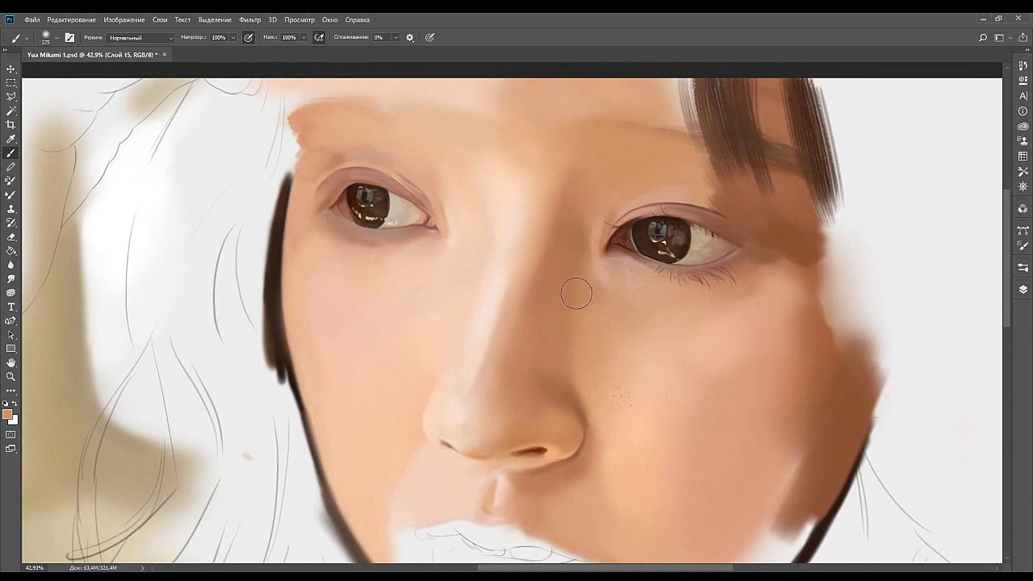
# Touch up the skin above the upper eyelids with a sampled peach tone, reducing the brush to 60 px.
pyautogui.press('[')
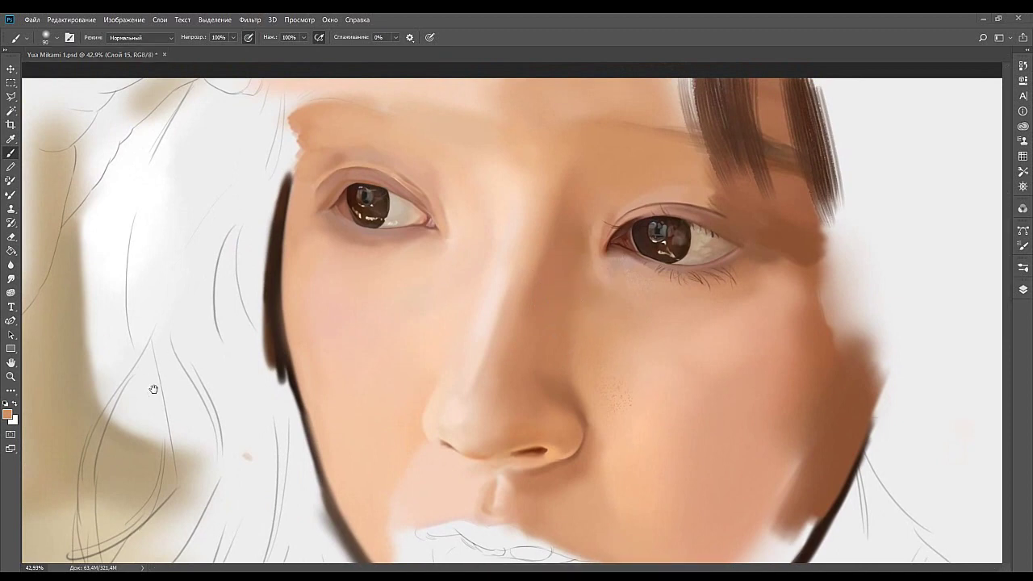
pyautogui.moveTo(630, 230); pyautogui.dragTo(616, 295)
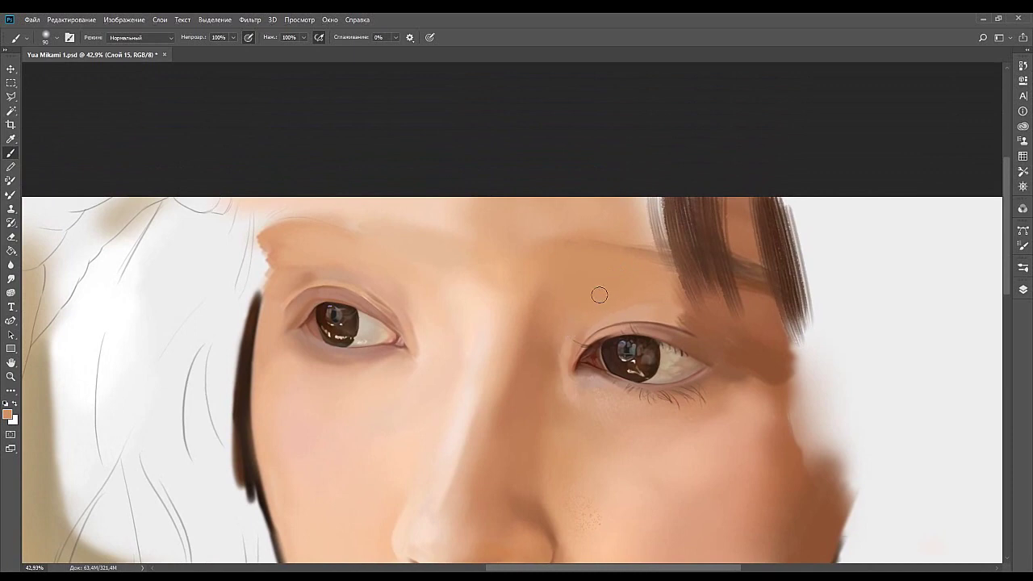
pyautogui.keyDown('alt'); pyautogui.click(625, 315); pyautogui.keyUp('alt')
pyautogui.press('[')
pyautogui.press('[')
pyautogui.moveTo(546, 356); pyautogui.dragTo(633, 271)
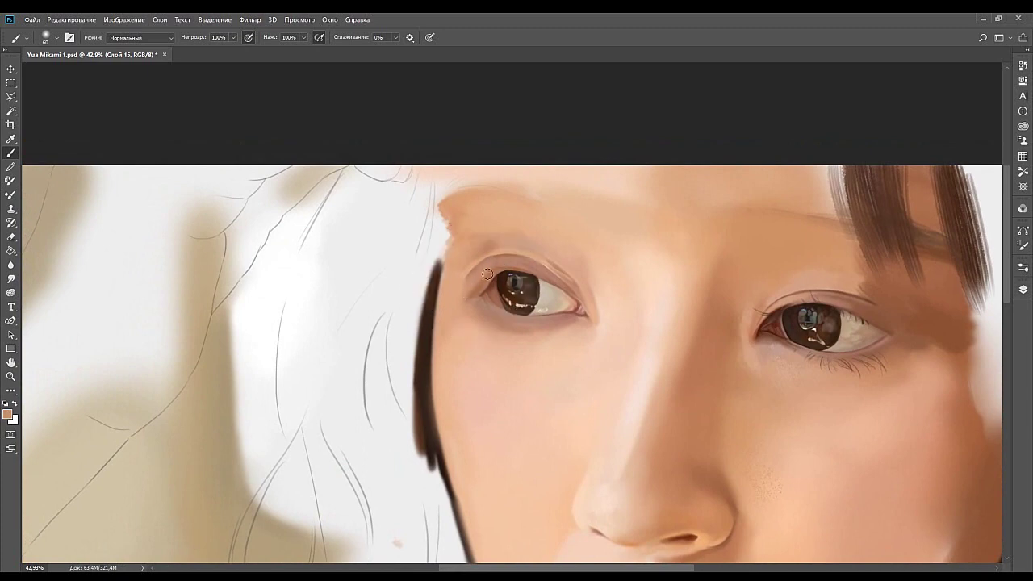
pyautogui.moveTo(481, 242); pyautogui.dragTo(449, 254)
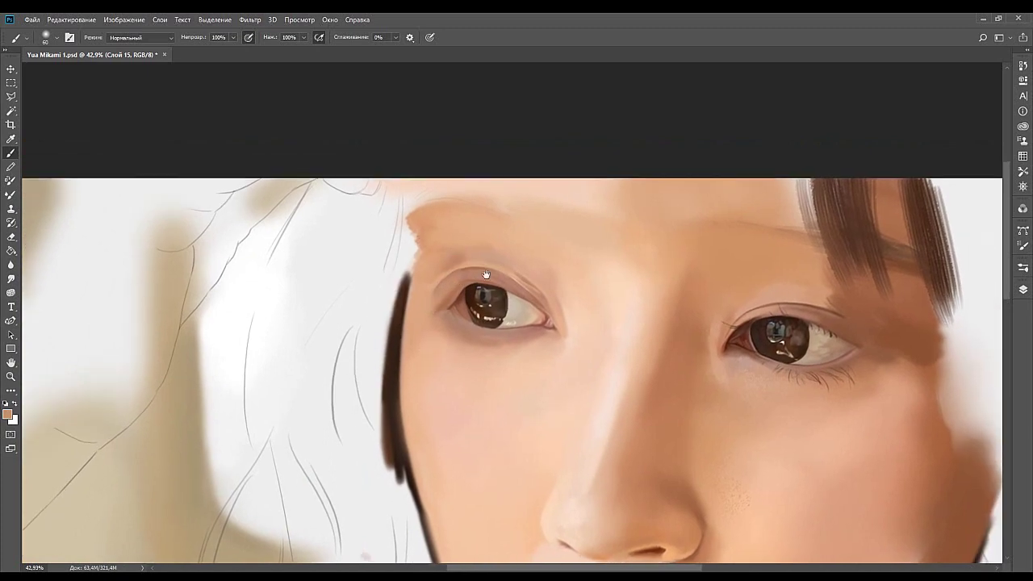
pyautogui.moveTo(527, 262); pyautogui.dragTo(487, 265)
pyautogui.moveTo(718, 258); pyautogui.dragTo(670, 240)
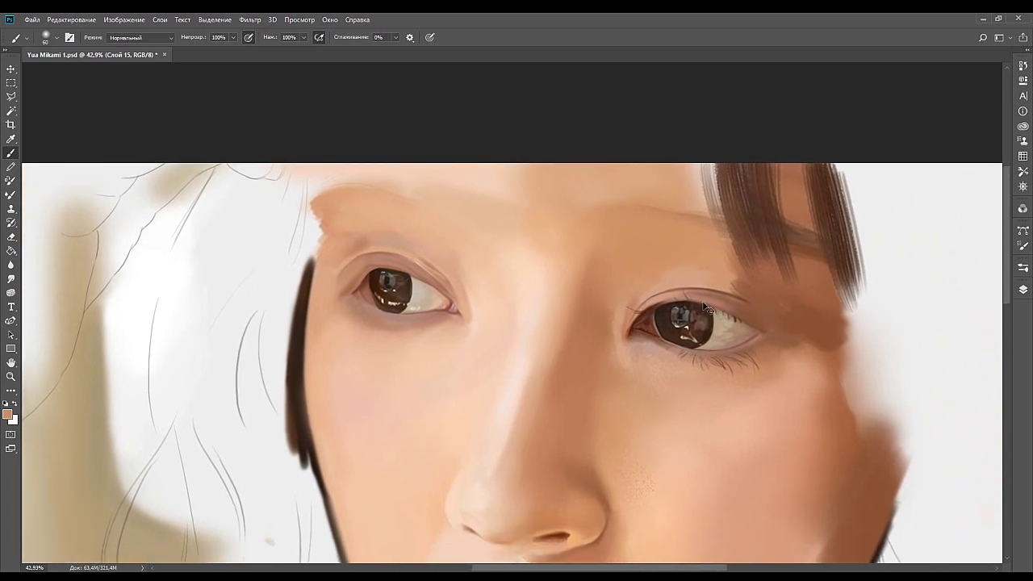
# Refine the skin along the upper eyelid crease with sampled pinkish tones at 30 px and save the document.
pyautogui.moveTo(680, 307); pyautogui.dragTo(695, 301)
pyautogui.keyDown('alt'); pyautogui.click(697, 289); pyautogui.keyUp('alt')
pyautogui.keyDown('alt'); pyautogui.click(663, 273); pyautogui.keyUp('alt')
pyautogui.moveTo(664, 260); pyautogui.dragTo(701, 172)
pyautogui.moveTo(582, 194); pyautogui.dragTo(588, 265)
pyautogui.moveTo(544, 314); pyautogui.dragTo(584, 291)
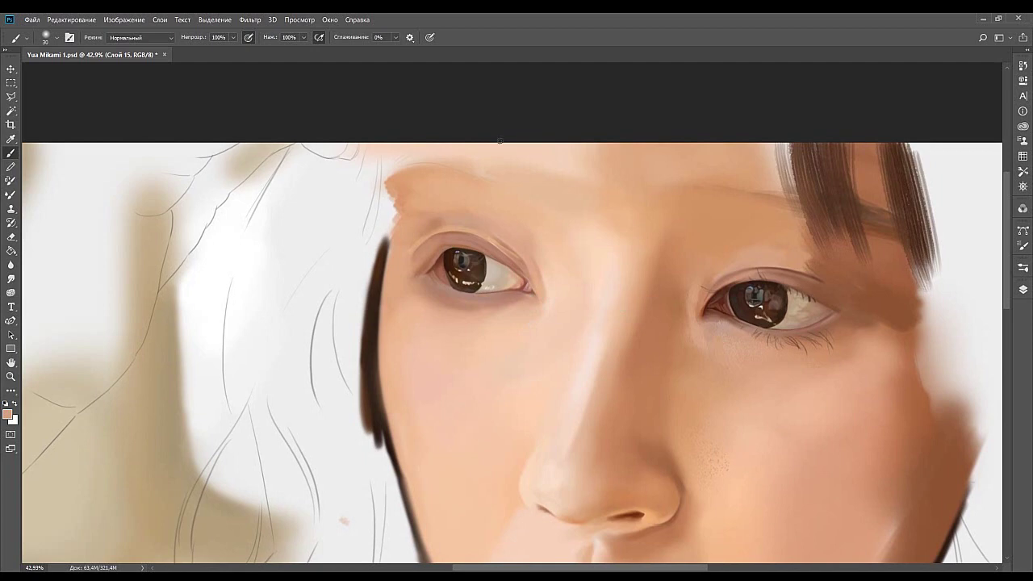
pyautogui.hotkey('ctrl', 's')
# Examine the blended face from the brow and eyes down to the nose, mouth and jaw.
pyautogui.moveTo(567, 326)
pyautogui.mouseDown()
pyautogui.moveTo(514, 211)
pyautogui.moveTo(535, 301)
pyautogui.mouseUp()
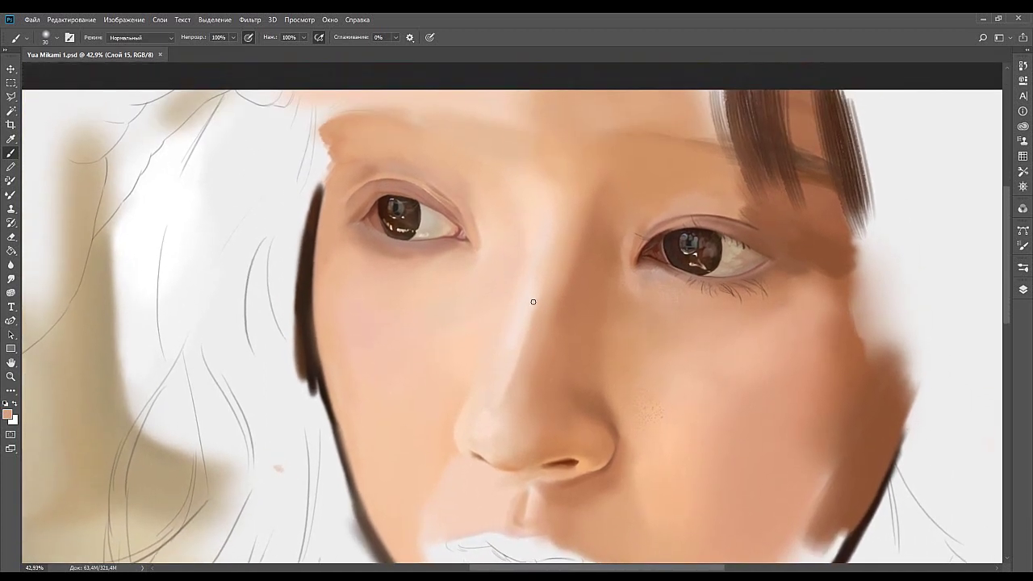
pyautogui.scroll(-6, 510, 300)
pyautogui.hscroll(2, 484, 341)
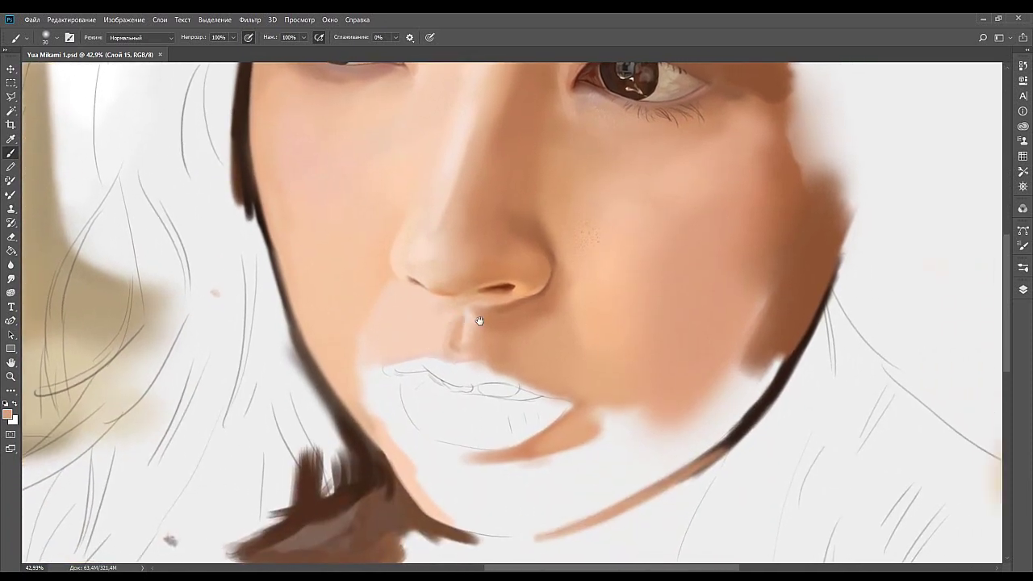
pyautogui.hscroll(4, 473, 321)
pyautogui.scroll(1, 535, 368)
pyautogui.scroll(-2, 516, 392)
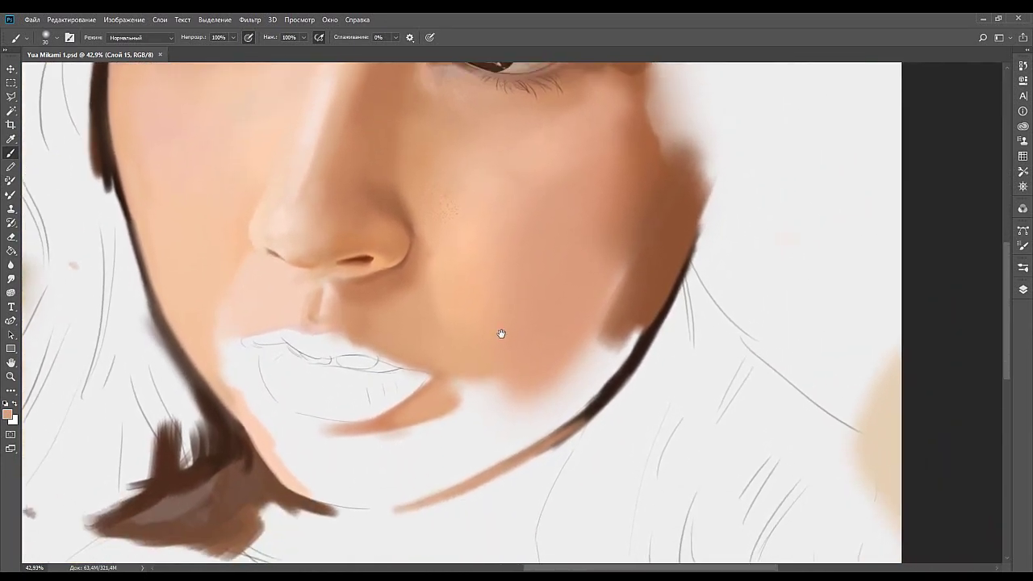
pyautogui.scroll(4, 509, 318)
pyautogui.moveTo(479, 294); pyautogui.dragTo(527, 336)
pyautogui.moveTo(425, 269); pyautogui.dragTo(516, 330)
pyautogui.hscroll(-1, 516, 330)
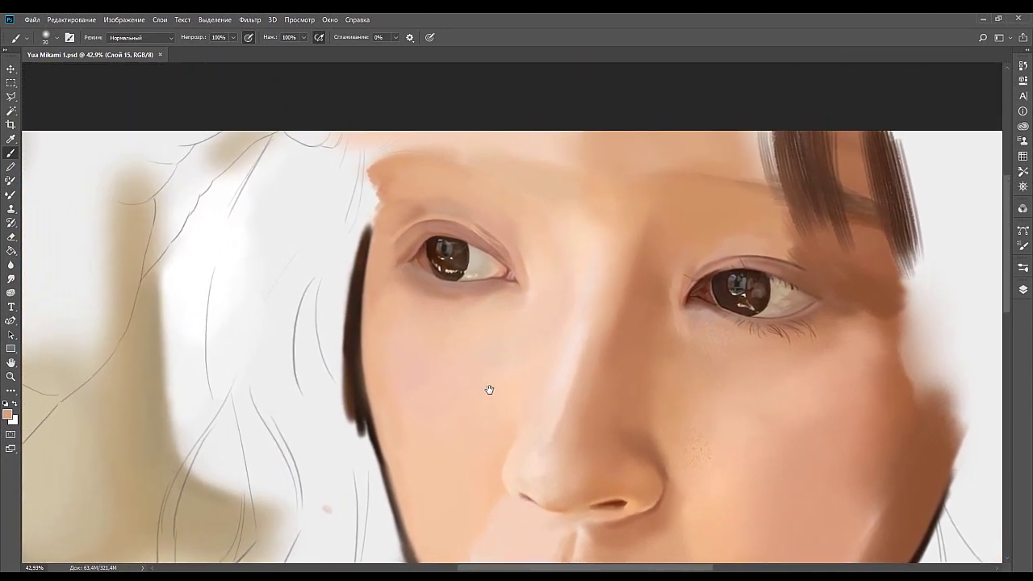
pyautogui.scroll(-5, 484, 383)
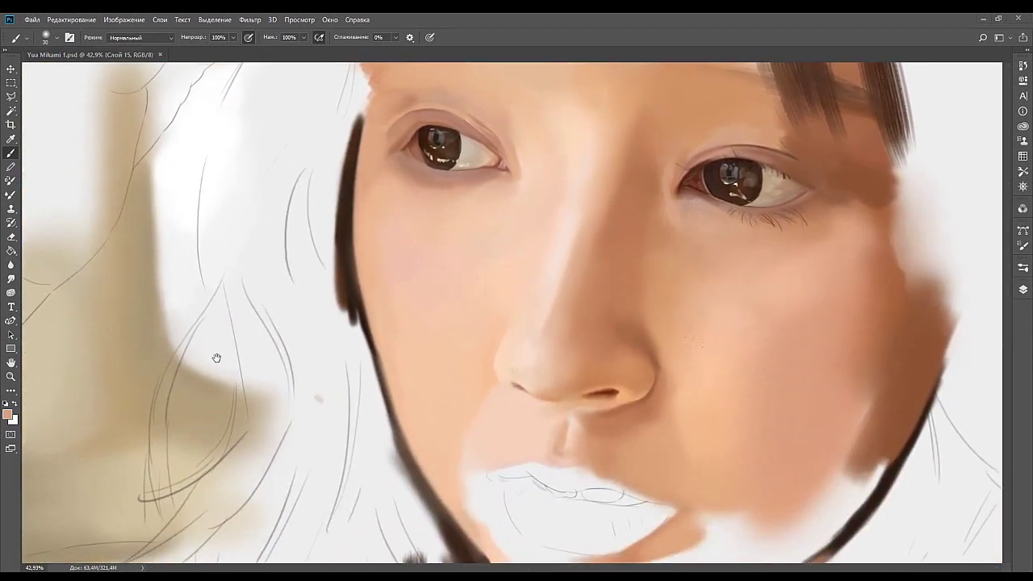
pyautogui.scroll(5, 493, 344)
pyautogui.hscroll(-1, 493, 344)
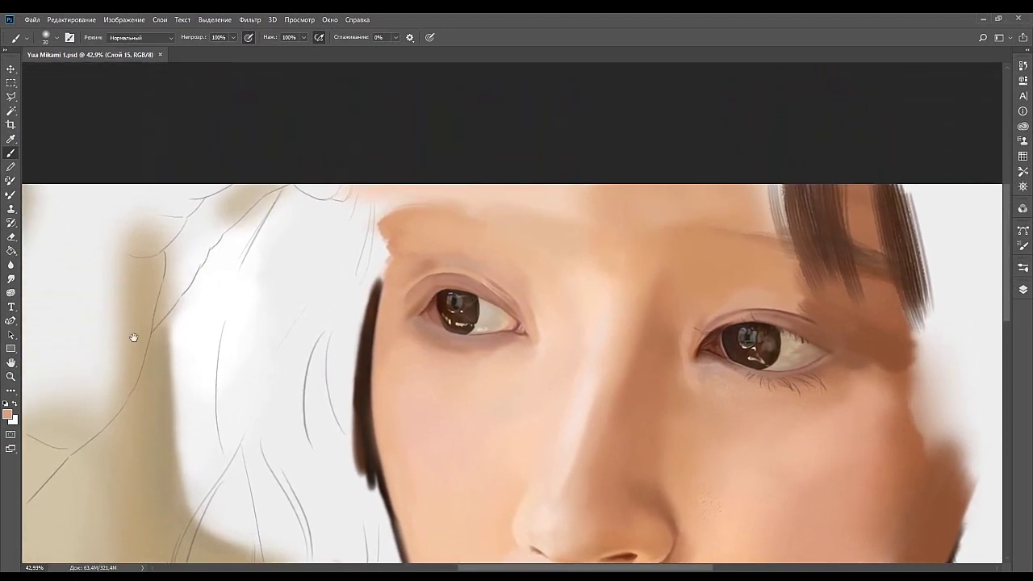
# Examine the whole portrait and its unpainted lower face and neck, and return to the Brush tool.
pyautogui.press('z')
pyautogui.moveTo(543, 317); pyautogui.dragTo(485, 365)
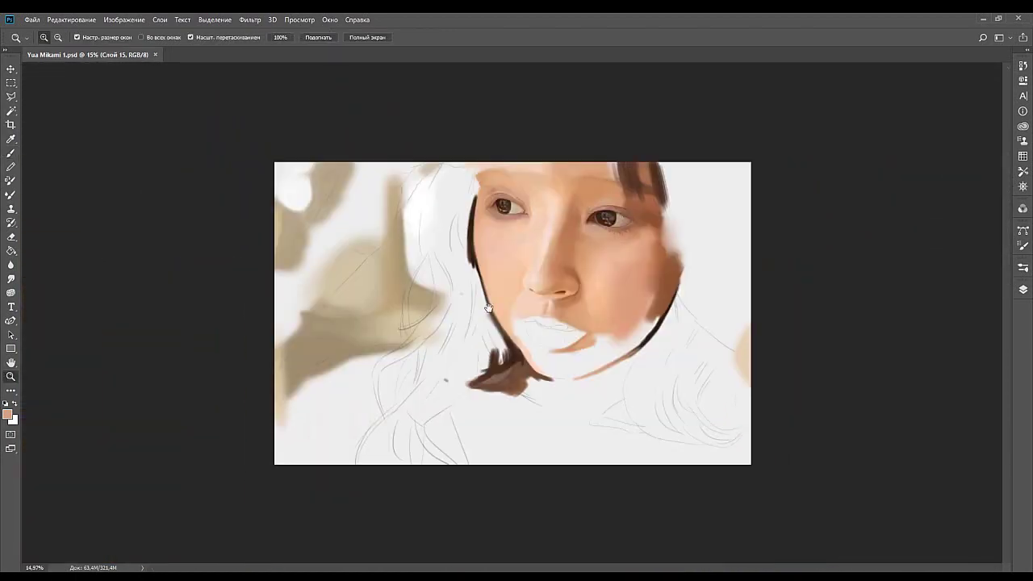
pyautogui.moveTo(505, 229)
pyautogui.mouseDown()
pyautogui.moveTo(552, 230)
pyautogui.moveTo(505, 249)
pyautogui.mouseUp()
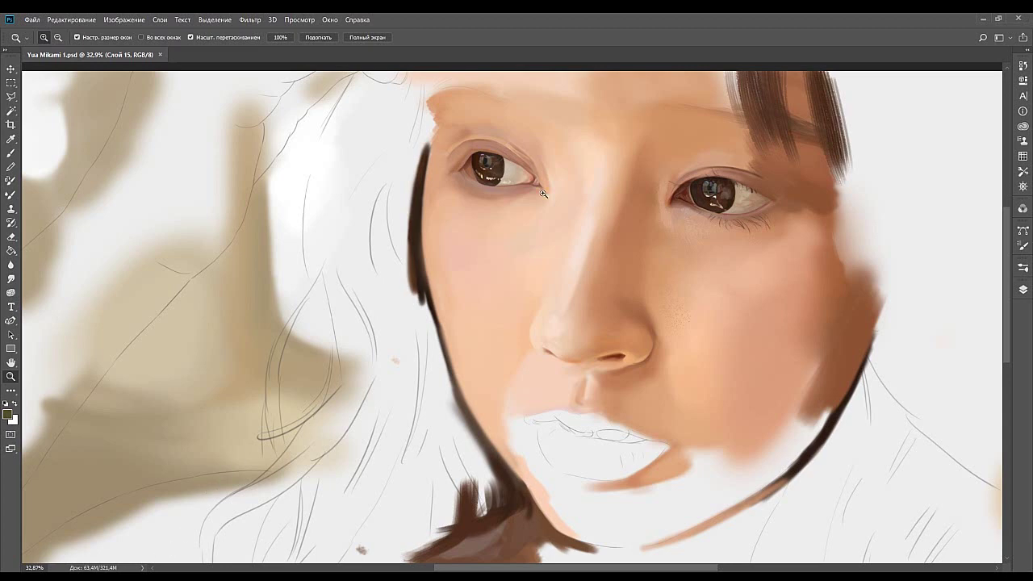
pyautogui.moveTo(521, 239); pyautogui.dragTo(496, 287)
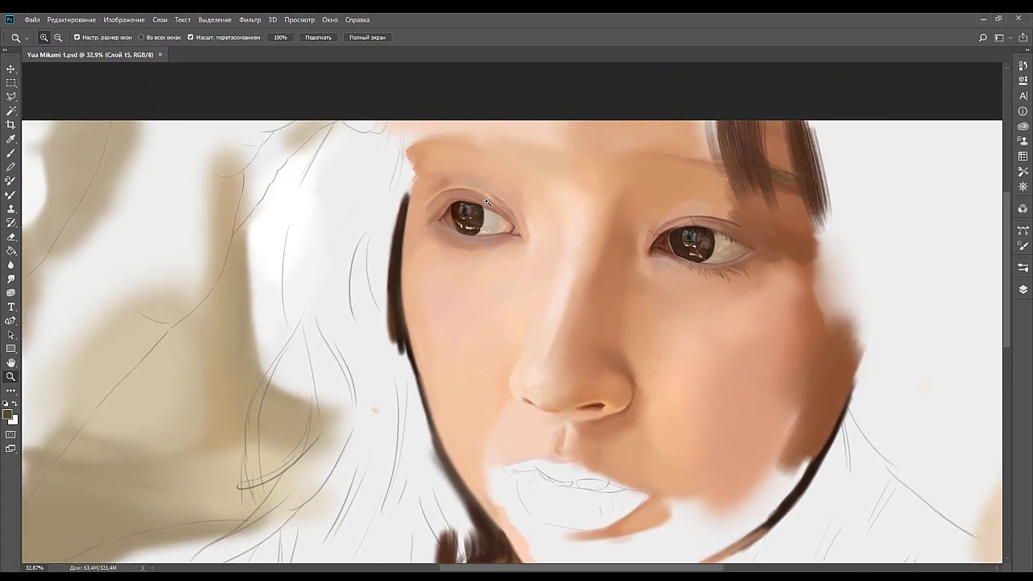
pyautogui.scroll(-5, 504, 314)
pyautogui.moveTo(516, 322); pyautogui.dragTo(466, 230)
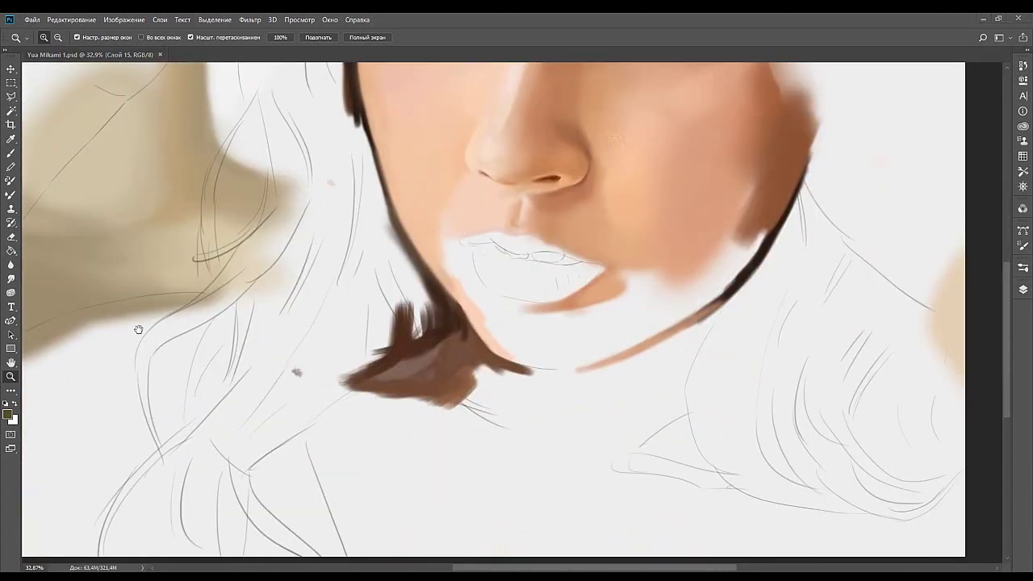
pyautogui.moveTo(493, 390); pyautogui.dragTo(590, 290)
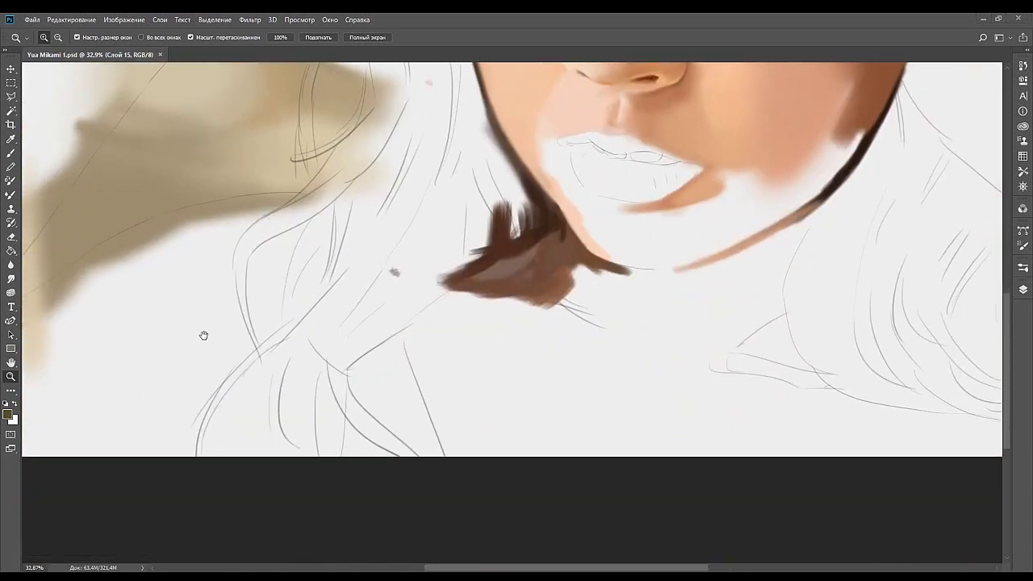
pyautogui.scroll(-2, 489, 288)
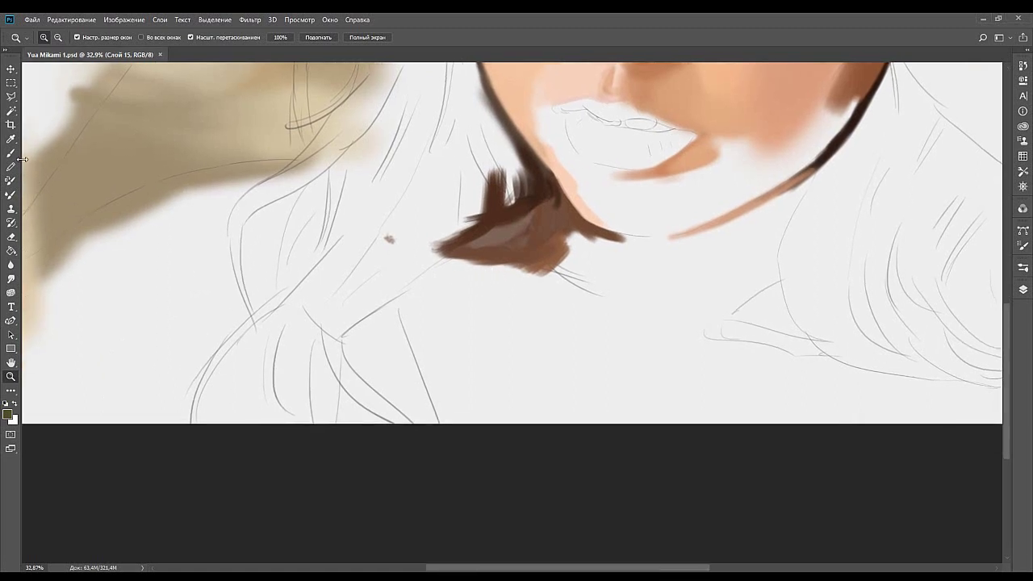
pyautogui.click(10, 152)
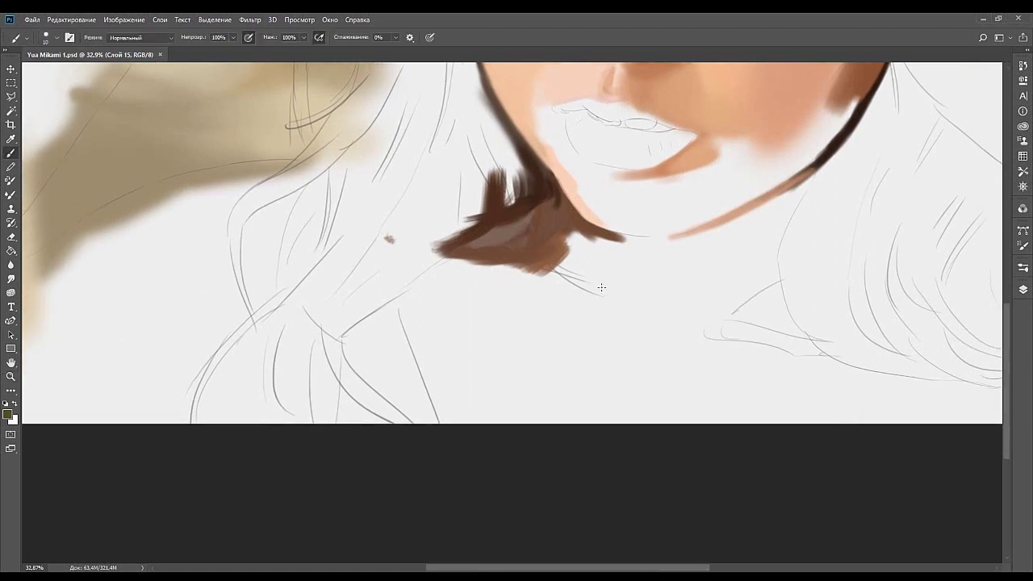
# Extend the brown neck shadow below the jaw with sampled browns and a 100 px brush.
pyautogui.moveTo(547, 273); pyautogui.dragTo(578, 288)
pyautogui.hotkey('ctrl', 'z')
pyautogui.click(941, 302)
pyautogui.keyDown('alt'); pyautogui.click(247, 343); pyautogui.keyUp('alt')
pyautogui.moveTo(550, 254)
pyautogui.mouseDown()
pyautogui.moveTo(575, 259)
pyautogui.moveTo(574, 272)
pyautogui.moveTo(563, 264)
pyautogui.moveTo(598, 285)
pyautogui.mouseUp()
pyautogui.keyDown('alt'); pyautogui.click(551, 246); pyautogui.keyUp('alt')
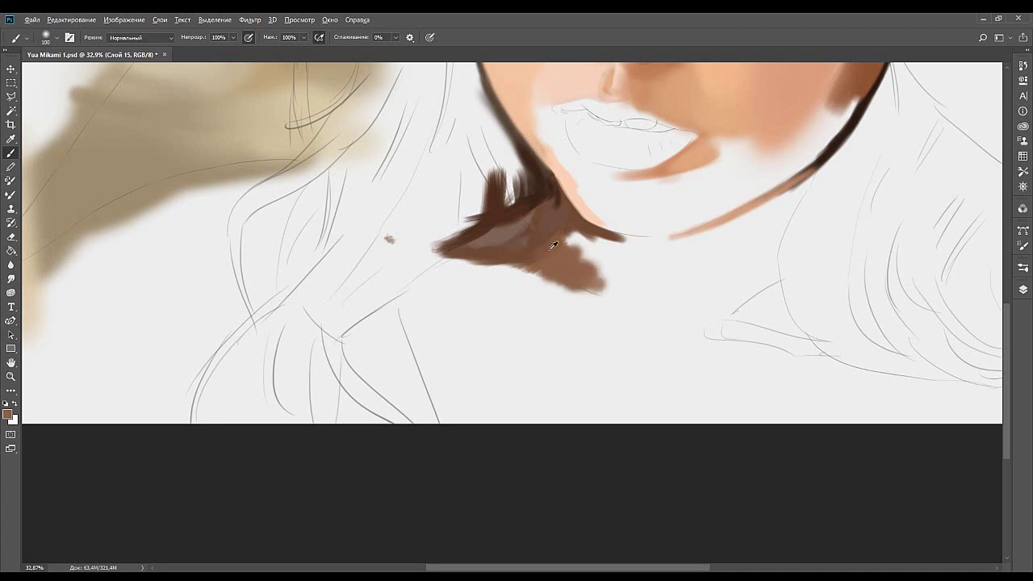
pyautogui.moveTo(487, 262)
pyautogui.mouseDown()
pyautogui.moveTo(578, 290)
pyautogui.moveTo(519, 277)
pyautogui.moveTo(504, 255)
pyautogui.mouseUp()
pyautogui.keyDown('alt'); pyautogui.click(487, 251); pyautogui.keyUp('alt')
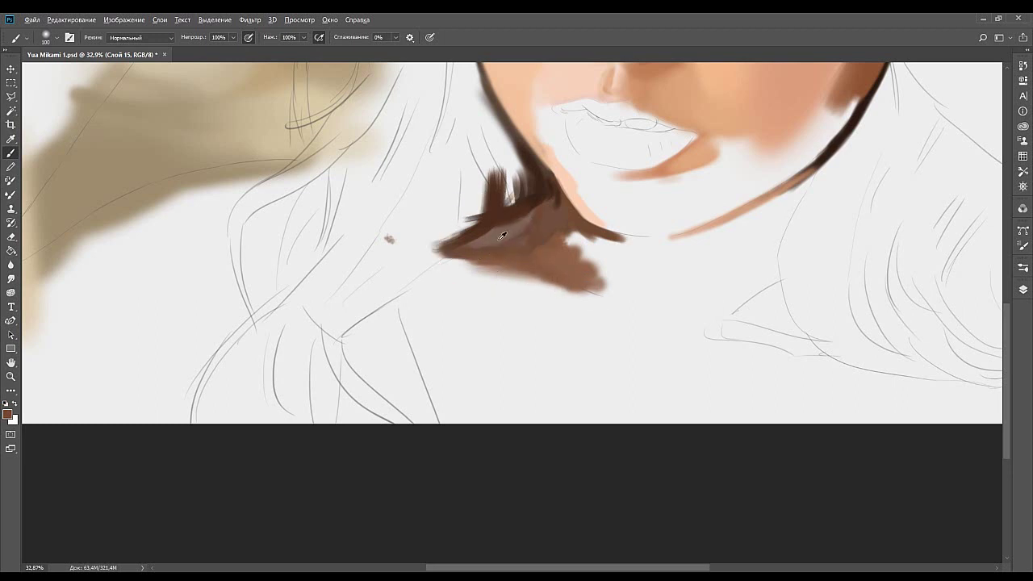
# Paint greyish-brown strokes along the neck-to-shoulder line and blend them into the shadow under the jaw.
pyautogui.moveTo(444, 273); pyautogui.dragTo(399, 301)
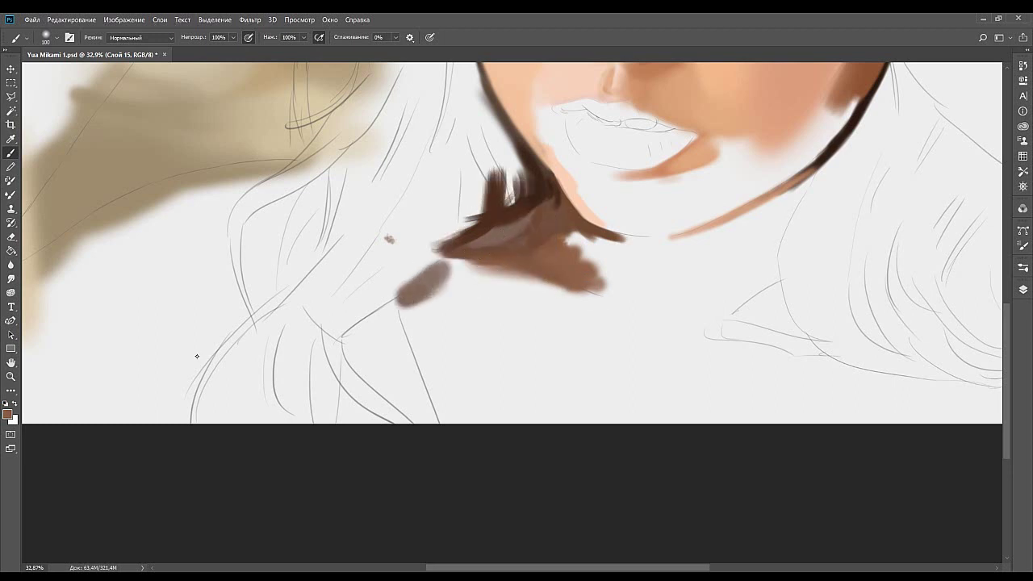
pyautogui.moveTo(231, 350); pyautogui.dragTo(243, 308)
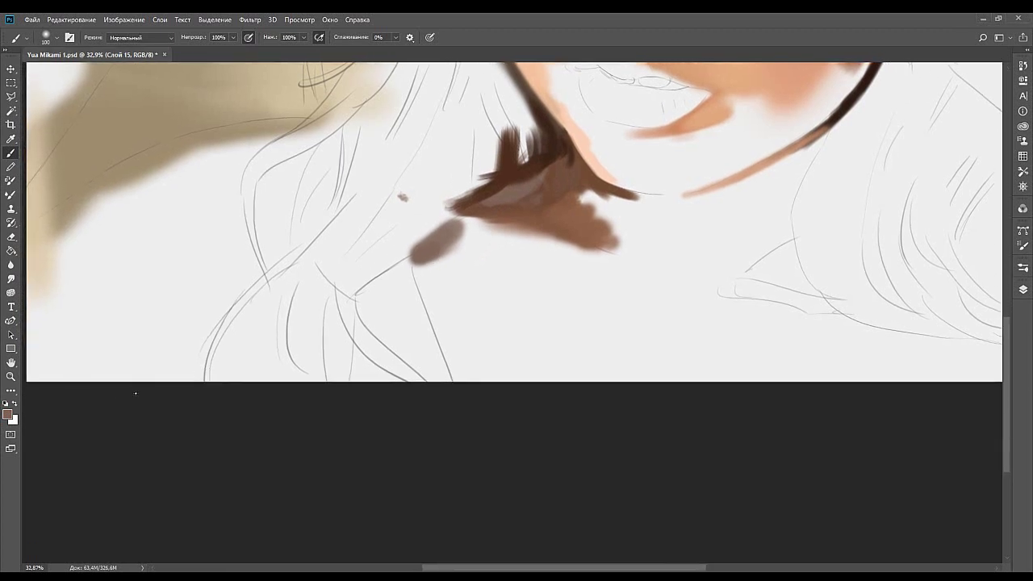
pyautogui.keyDown('alt'); pyautogui.click(451, 230); pyautogui.keyUp('alt')
pyautogui.moveTo(450, 229)
pyautogui.mouseDown()
pyautogui.moveTo(461, 219)
pyautogui.moveTo(512, 229)
pyautogui.mouseUp()
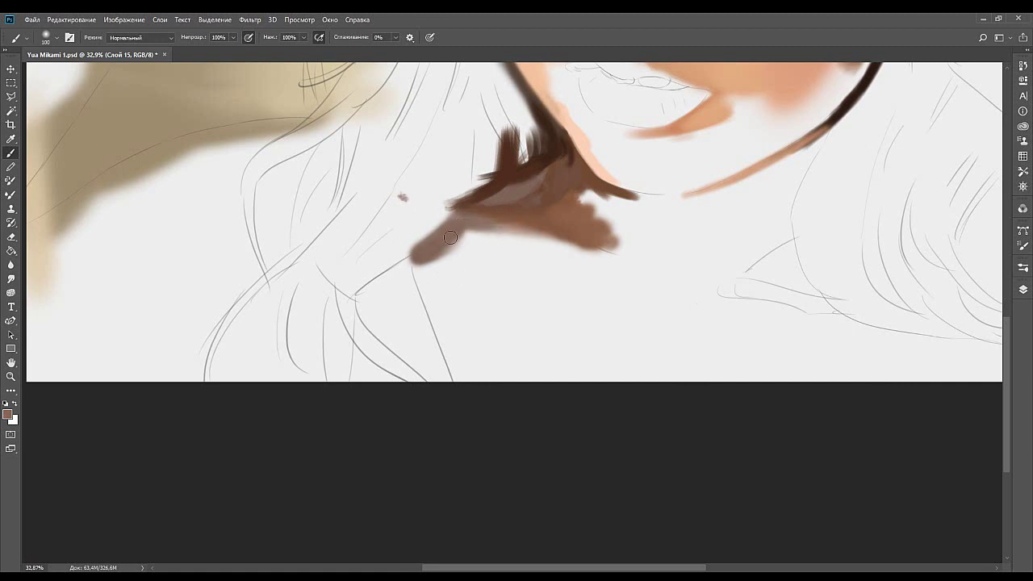
pyautogui.keyDown('alt'); pyautogui.click(500, 195); pyautogui.keyUp('alt')
pyautogui.moveTo(433, 258)
pyautogui.mouseDown()
pyautogui.moveTo(410, 261)
pyautogui.moveTo(412, 277)
pyautogui.moveTo(463, 232)
pyautogui.mouseUp()
# Fill the neck down to the canvas edge with brown and a lighter tan area using a 175 px brush.
pyautogui.press(']')
pyautogui.press(']')
pyautogui.press(']')
pyautogui.click(165, 418)
pyautogui.moveTo(440, 277)
pyautogui.mouseDown()
pyautogui.moveTo(494, 234)
pyautogui.moveTo(595, 250)
pyautogui.moveTo(493, 256)
pyautogui.moveTo(472, 290)
pyautogui.moveTo(434, 314)
pyautogui.moveTo(452, 379)
pyautogui.mouseUp()
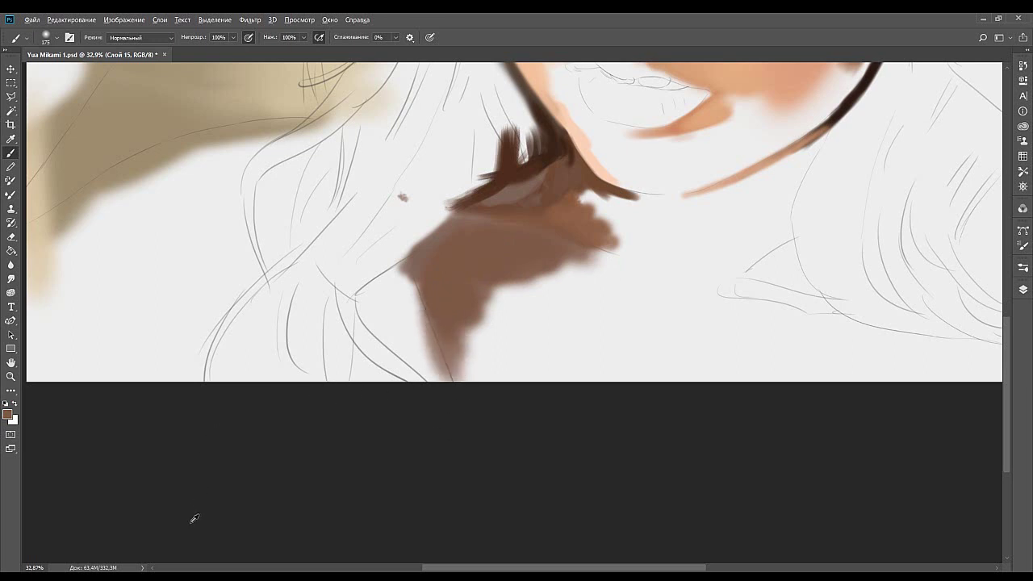
pyautogui.moveTo(484, 328)
pyautogui.mouseDown()
pyautogui.moveTo(465, 366)
pyautogui.moveTo(468, 303)
pyautogui.moveTo(452, 341)
pyautogui.moveTo(499, 269)
pyautogui.moveTo(494, 307)
pyautogui.moveTo(502, 288)
pyautogui.moveTo(473, 336)
pyautogui.moveTo(497, 357)
pyautogui.moveTo(497, 388)
pyautogui.mouseUp()
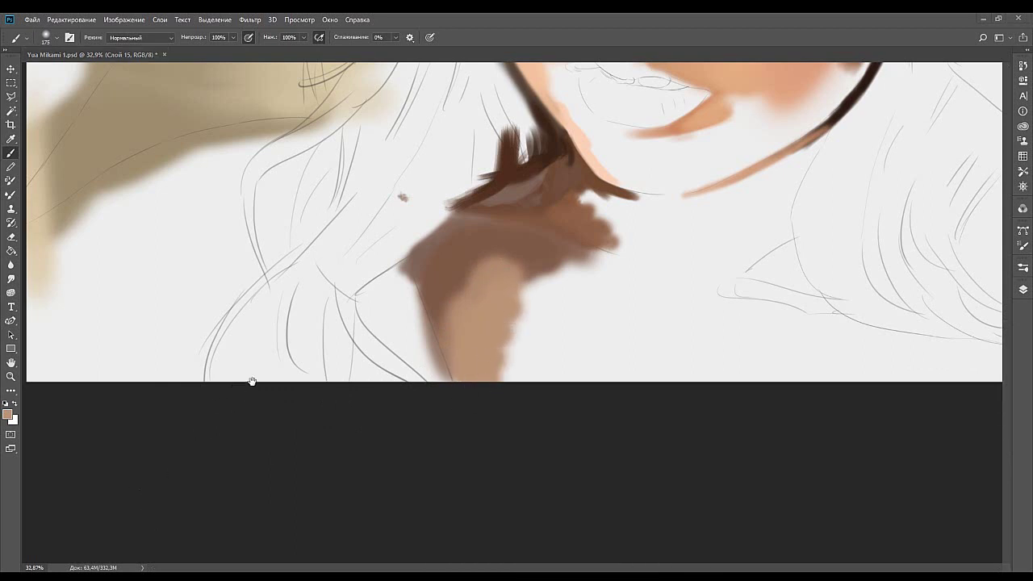
pyautogui.moveTo(449, 301)
pyautogui.mouseDown()
pyautogui.moveTo(573, 233)
pyautogui.moveTo(520, 236)
pyautogui.moveTo(492, 293)
pyautogui.mouseUp()
# Reduce the brush to 100 px and paint a pale peach stroke along the shoulder's upper contour.
pyautogui.press('[')
pyautogui.press('[')
pyautogui.press('[')
pyautogui.moveTo(415, 271)
pyautogui.mouseDown()
pyautogui.moveTo(441, 298)
pyautogui.moveTo(419, 308)
pyautogui.mouseUp()
pyautogui.keyDown('alt'); pyautogui.click(102, 295); pyautogui.keyUp('alt')
pyautogui.moveTo(362, 341)
pyautogui.mouseDown()
pyautogui.moveTo(438, 264)
pyautogui.moveTo(365, 310)
pyautogui.moveTo(406, 279)
pyautogui.moveTo(373, 301)
pyautogui.moveTo(516, 243)
pyautogui.moveTo(491, 246)
pyautogui.moveTo(451, 263)
pyautogui.moveTo(508, 245)
pyautogui.moveTo(413, 278)
pyautogui.moveTo(481, 252)
pyautogui.moveTo(420, 274)
pyautogui.moveTo(586, 234)
pyautogui.moveTo(510, 240)
pyautogui.moveTo(596, 229)
pyautogui.moveTo(459, 257)
pyautogui.moveTo(608, 224)
pyautogui.moveTo(600, 229)
pyautogui.moveTo(576, 232)
pyautogui.moveTo(603, 218)
pyautogui.mouseUp()
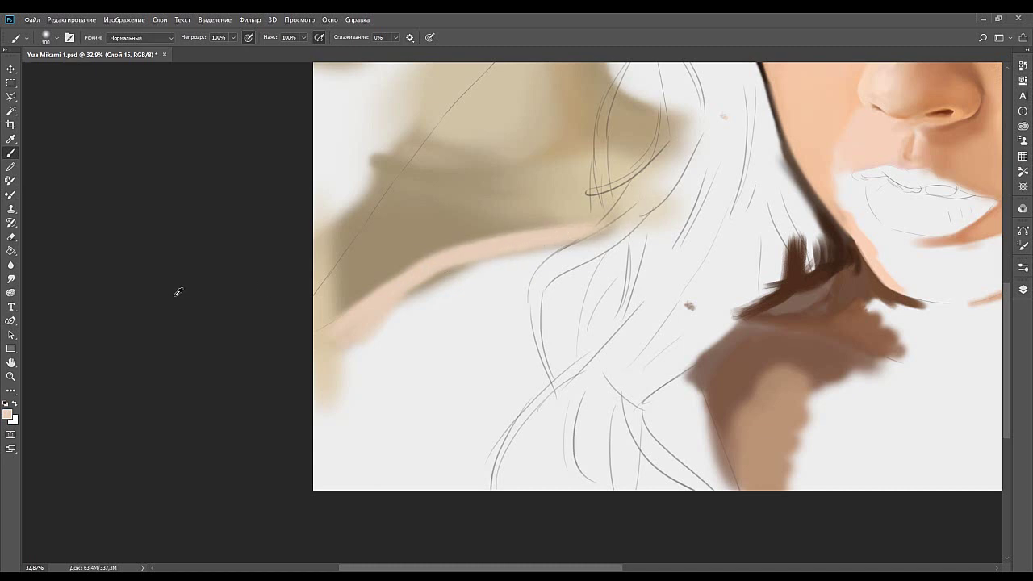
# Widen the pale peach highlight along the shoulder with a 175 px brush.
pyautogui.moveTo(457, 271); pyautogui.dragTo(490, 266)
pyautogui.press(']')
pyautogui.press(']')
pyautogui.press(']')
pyautogui.moveTo(572, 244); pyautogui.dragTo(396, 304)
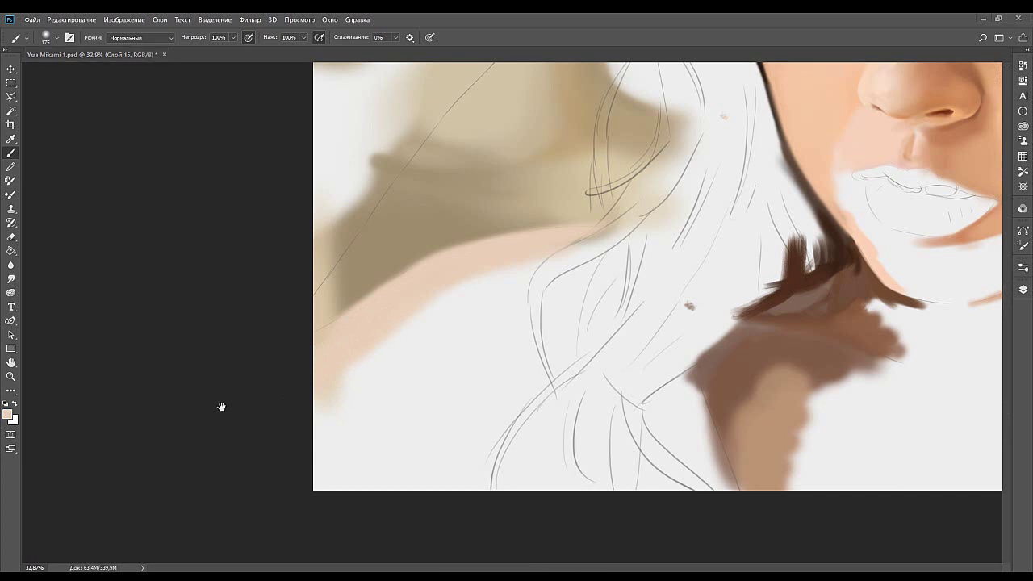
pyautogui.moveTo(469, 324); pyautogui.dragTo(450, 316)
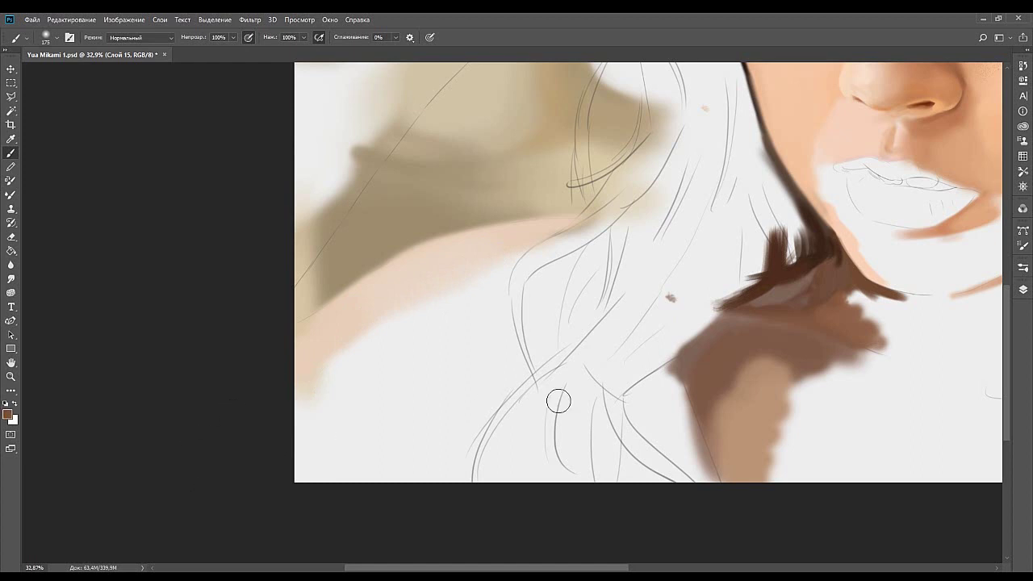
# Block in the reddish-brown shadow on the lower part of the shoulder, up toward the hair strands.
pyautogui.rightClick(135, 471)
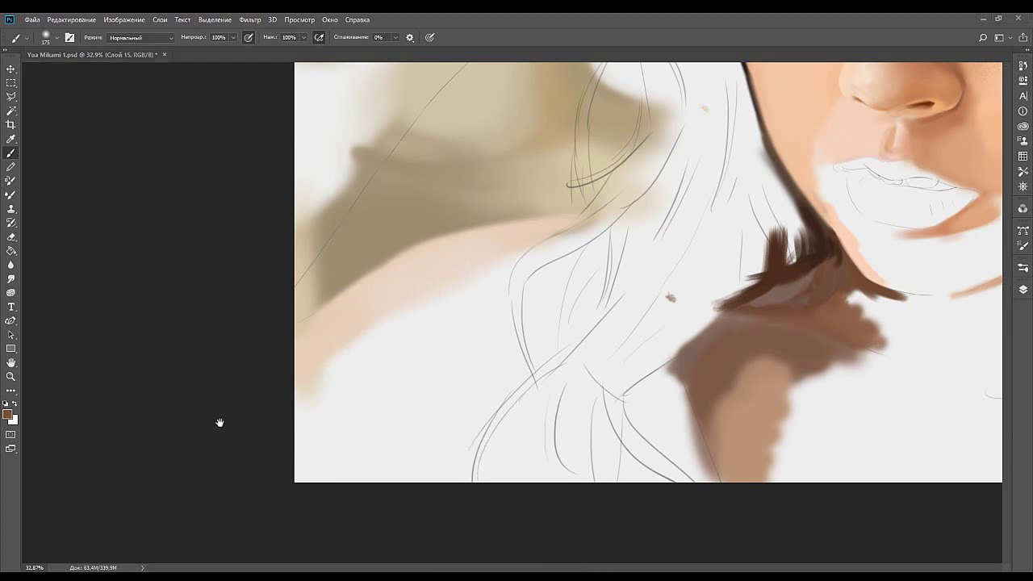
pyautogui.moveTo(553, 456)
pyautogui.mouseDown()
pyautogui.moveTo(530, 422)
pyautogui.moveTo(546, 403)
pyautogui.moveTo(572, 416)
pyautogui.moveTo(481, 458)
pyautogui.mouseUp()
pyautogui.hotkey('ctrl', 'z')
pyautogui.moveTo(560, 401)
pyautogui.mouseDown()
pyautogui.moveTo(494, 457)
pyautogui.moveTo(501, 427)
pyautogui.moveTo(526, 417)
pyautogui.moveTo(516, 398)
pyautogui.moveTo(484, 412)
pyautogui.mouseUp()
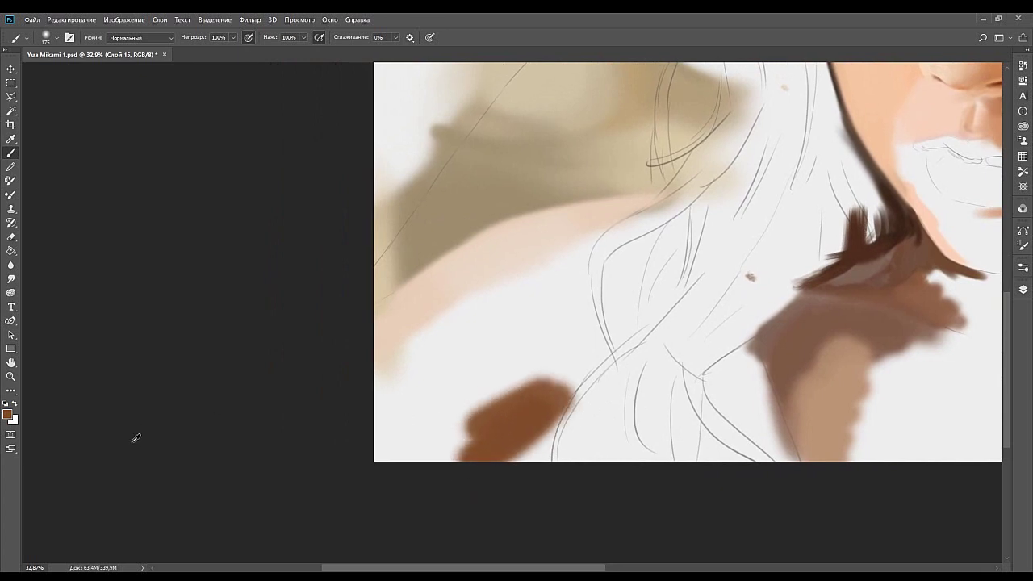
pyautogui.moveTo(552, 350)
pyautogui.mouseDown()
pyautogui.moveTo(585, 359)
pyautogui.moveTo(545, 397)
pyautogui.moveTo(529, 374)
pyautogui.moveTo(534, 384)
pyautogui.moveTo(504, 382)
pyautogui.moveTo(562, 337)
pyautogui.moveTo(513, 377)
pyautogui.moveTo(530, 378)
pyautogui.moveTo(560, 327)
pyautogui.moveTo(545, 345)
pyautogui.moveTo(581, 363)
pyautogui.moveTo(605, 345)
pyautogui.moveTo(552, 335)
pyautogui.mouseUp()
pyautogui.keyDown('alt'); pyautogui.click(539, 396); pyautogui.keyUp('alt')
pyautogui.moveTo(552, 378)
pyautogui.mouseDown()
pyautogui.moveTo(582, 345)
pyautogui.moveTo(592, 288)
pyautogui.moveTo(602, 334)
pyautogui.moveTo(622, 277)
pyautogui.moveTo(626, 288)
pyautogui.moveTo(613, 287)
pyautogui.moveTo(626, 258)
pyautogui.moveTo(618, 323)
pyautogui.moveTo(560, 312)
pyautogui.moveTo(575, 266)
pyautogui.moveTo(547, 294)
pyautogui.moveTo(579, 280)
pyautogui.moveTo(544, 310)
pyautogui.moveTo(505, 322)
pyautogui.moveTo(574, 277)
pyautogui.moveTo(473, 309)
pyautogui.moveTo(555, 264)
pyautogui.mouseUp()
# Lay in the shoulder's pinkish mid-tone and extend the brown shadow to the canvas corner with a 300 px brush.
pyautogui.press(']')
pyautogui.press(']')
pyautogui.press(']')
pyautogui.keyDown('alt'); pyautogui.click(537, 266); pyautogui.keyUp('alt')
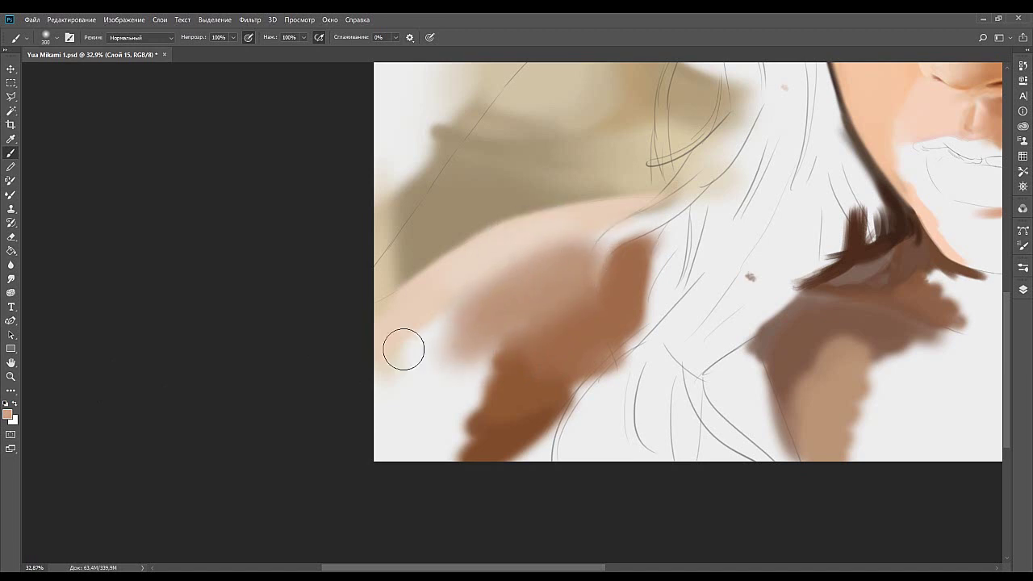
pyautogui.moveTo(474, 440); pyautogui.dragTo(524, 386)
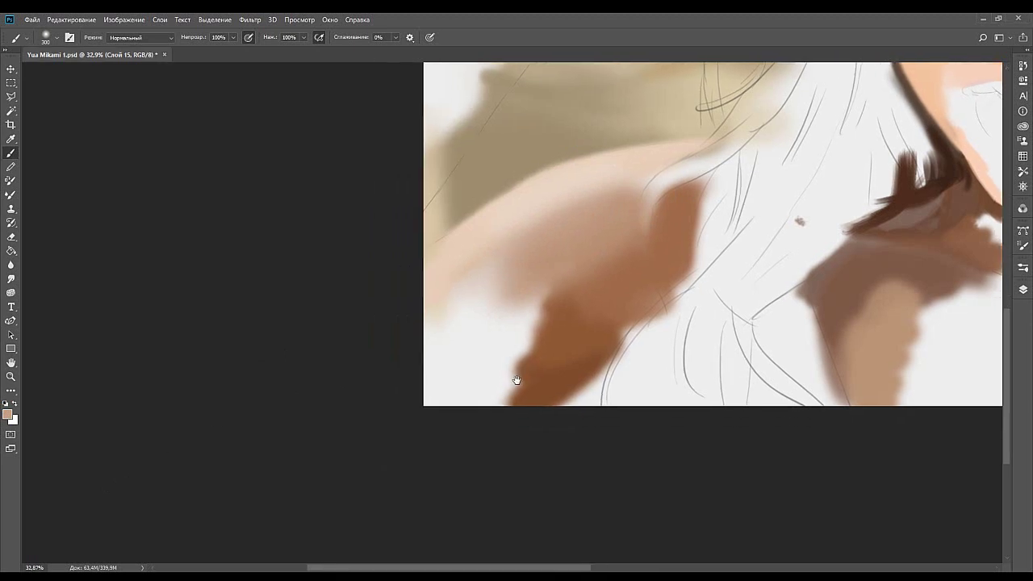
pyautogui.moveTo(473, 415); pyautogui.dragTo(544, 371)
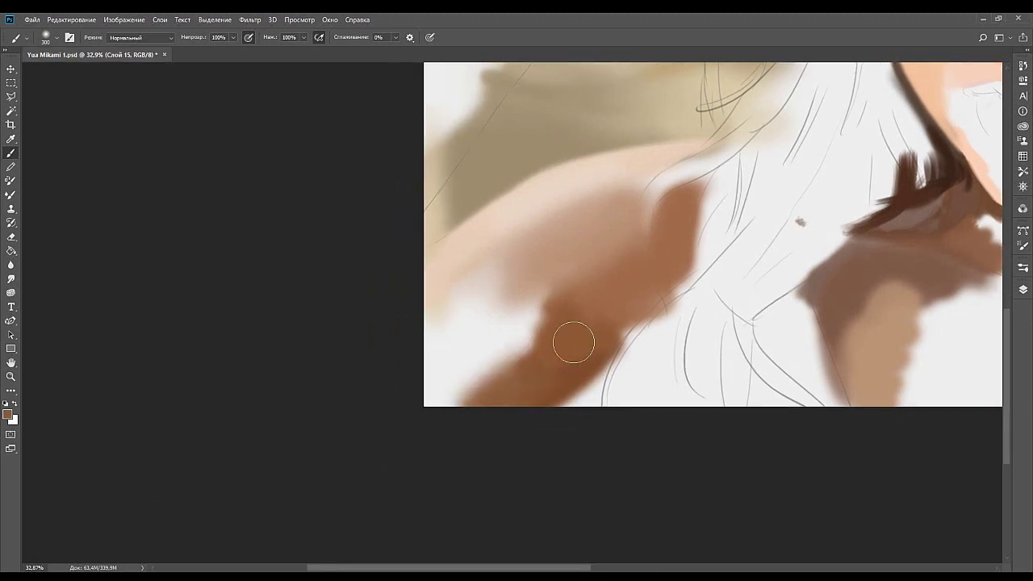
pyautogui.moveTo(495, 403)
pyautogui.mouseDown()
pyautogui.moveTo(516, 367)
pyautogui.moveTo(396, 417)
pyautogui.mouseUp()
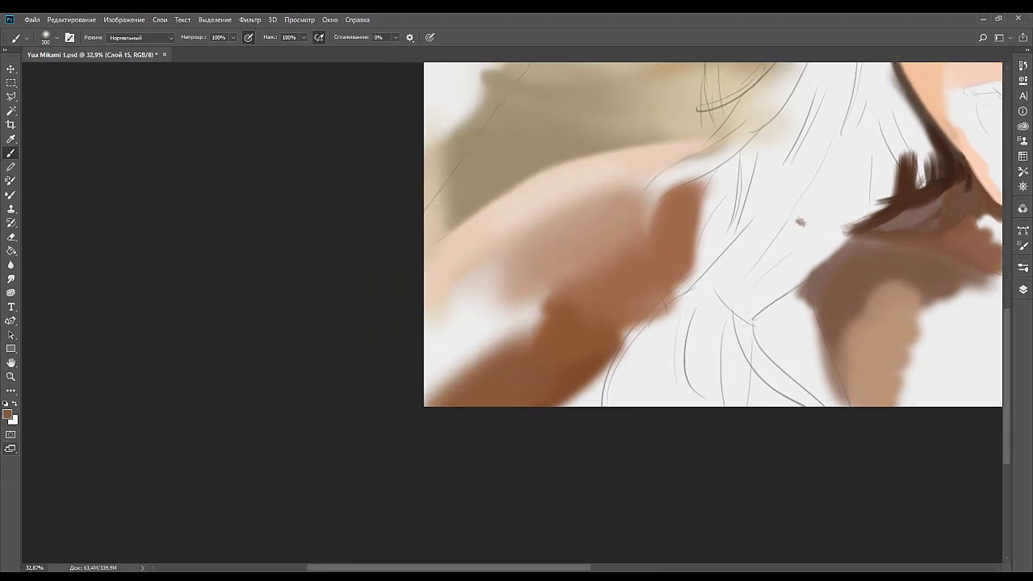
# Pick a redder brown and paint it over the shadow at the bottom of the arm.
pyautogui.press('i')
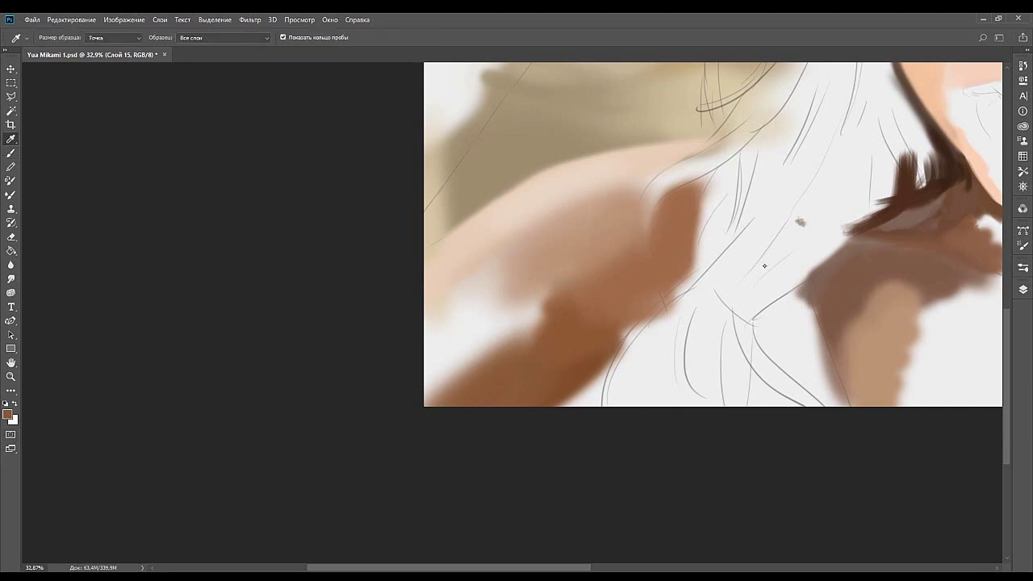
pyautogui.press('b')
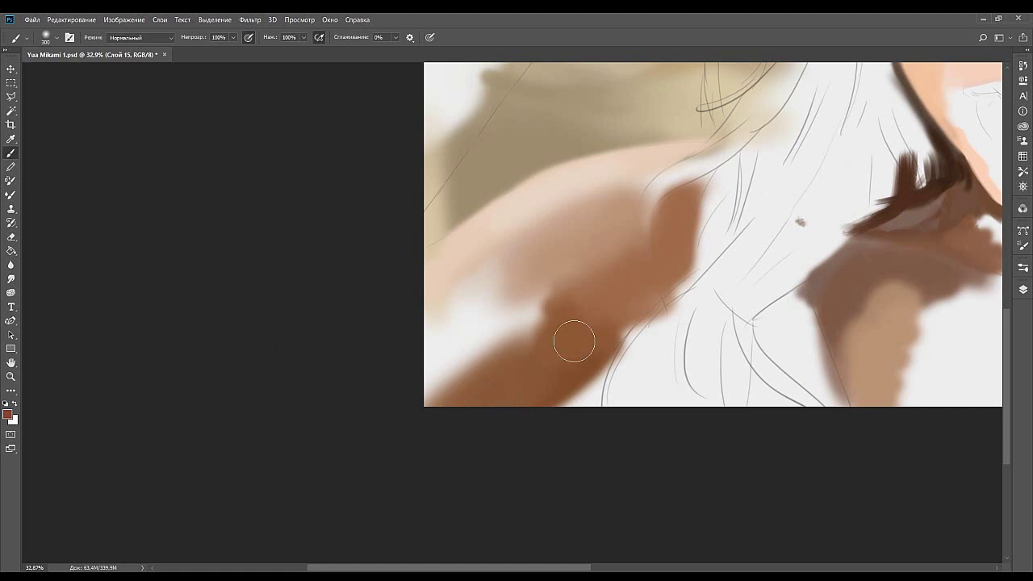
pyautogui.moveTo(517, 371); pyautogui.dragTo(512, 309)
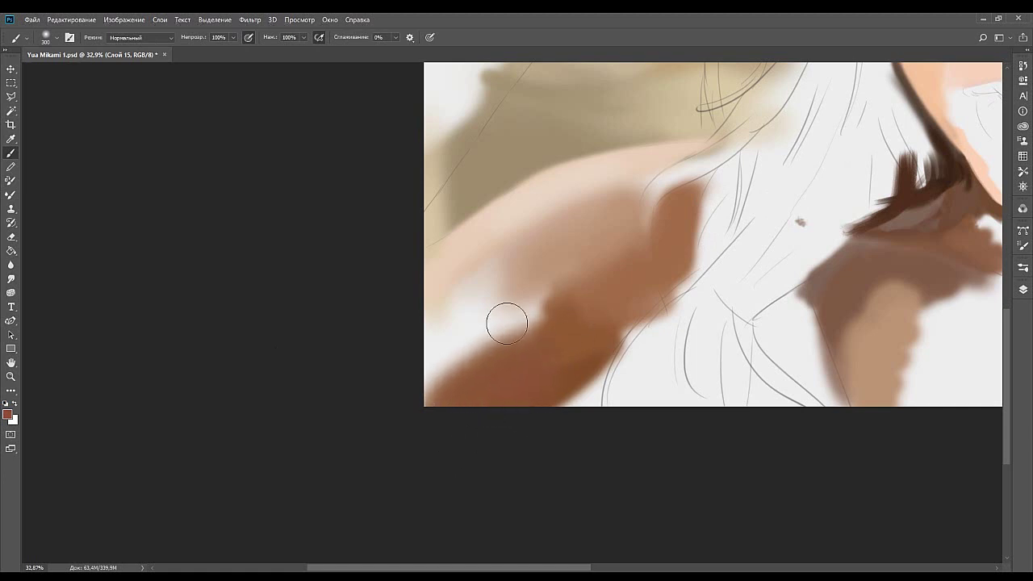
pyautogui.moveTo(452, 398); pyautogui.dragTo(408, 415)
# Cover the unpainted gap between the arm's highlight and shadow with sampled mid-tones.
pyautogui.moveTo(427, 367); pyautogui.dragTo(489, 276)
pyautogui.keyDown('alt'); pyautogui.click(467, 279); pyautogui.keyUp('alt')
pyautogui.moveTo(414, 338); pyautogui.dragTo(444, 280)
pyautogui.moveTo(539, 303)
pyautogui.mouseDown()
pyautogui.moveTo(465, 369)
pyautogui.moveTo(484, 334)
pyautogui.moveTo(551, 284)
pyautogui.mouseUp()
pyautogui.keyDown('alt'); pyautogui.click(473, 326); pyautogui.keyUp('alt')
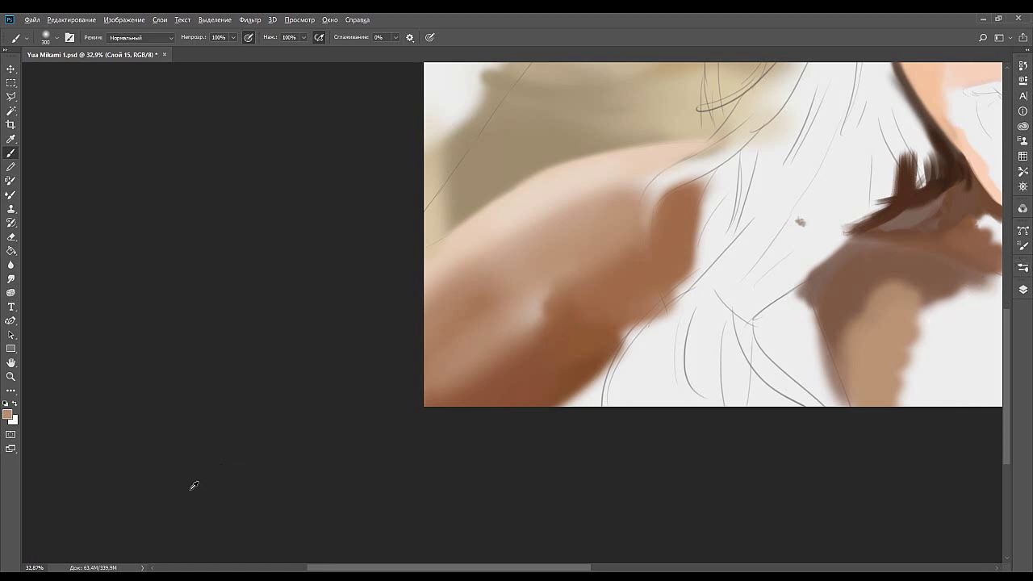
pyautogui.moveTo(524, 323)
pyautogui.mouseDown()
pyautogui.moveTo(530, 333)
pyautogui.moveTo(444, 396)
pyautogui.moveTo(527, 386)
pyautogui.moveTo(517, 343)
pyautogui.moveTo(479, 358)
pyautogui.mouseUp()
# Blend the arm's mid-tones smoothly into its reddish-brown shadow with a larger brush, finishing at 250 px.
pyautogui.keyDown('alt'); pyautogui.click(517, 397); pyautogui.keyUp('alt')
pyautogui.moveTo(547, 296)
pyautogui.mouseDown()
pyautogui.moveTo(429, 383)
pyautogui.moveTo(439, 353)
pyautogui.moveTo(494, 323)
pyautogui.moveTo(442, 362)
pyautogui.moveTo(609, 262)
pyautogui.moveTo(565, 295)
pyautogui.moveTo(521, 299)
pyautogui.moveTo(475, 323)
pyautogui.moveTo(608, 253)
pyautogui.mouseUp()
pyautogui.press(']')
pyautogui.press(']')
pyautogui.press(']')
pyautogui.keyDown('alt'); pyautogui.click(496, 299); pyautogui.keyUp('alt')
pyautogui.press('[')
pyautogui.press('[')
pyautogui.press('[')
pyautogui.press('[')
pyautogui.hotkey('alt', 'Tab')
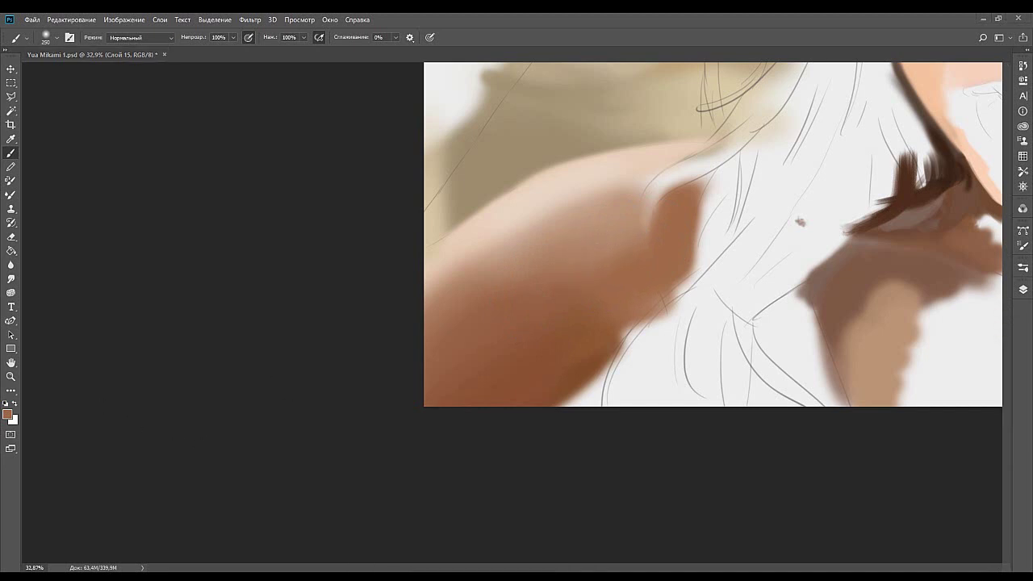
# Paint orange-brown skin between the arm and the hair strands, down to the canvas edge, at 200 px.
pyautogui.moveTo(676, 367); pyautogui.dragTo(625, 369)
pyautogui.keyDown('alt'); pyautogui.click(454, 377); pyautogui.keyUp('alt')
pyautogui.moveTo(524, 395); pyautogui.dragTo(530, 399)
pyautogui.press('[')
pyautogui.press('[')
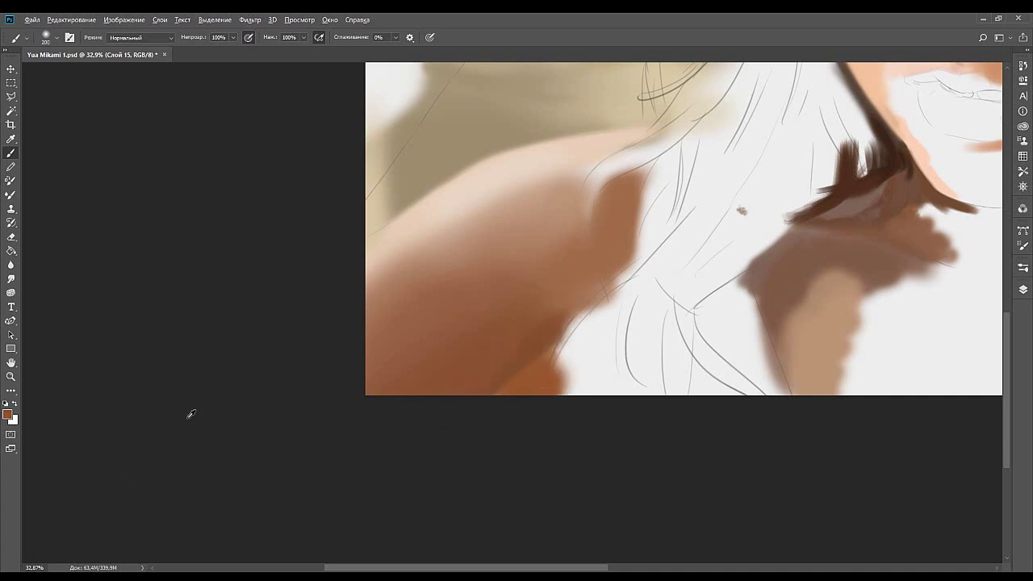
pyautogui.moveTo(602, 295)
pyautogui.mouseDown()
pyautogui.moveTo(591, 329)
pyautogui.moveTo(605, 262)
pyautogui.moveTo(592, 307)
pyautogui.moveTo(597, 316)
pyautogui.moveTo(607, 292)
pyautogui.moveTo(621, 348)
pyautogui.moveTo(619, 312)
pyautogui.moveTo(638, 309)
pyautogui.moveTo(647, 396)
pyautogui.moveTo(602, 358)
pyautogui.moveTo(601, 336)
pyautogui.moveTo(597, 382)
pyautogui.moveTo(585, 348)
pyautogui.moveTo(573, 378)
pyautogui.moveTo(583, 412)
pyautogui.moveTo(596, 263)
pyautogui.moveTo(591, 310)
pyautogui.mouseUp()
pyautogui.moveTo(549, 371); pyautogui.dragTo(595, 254)
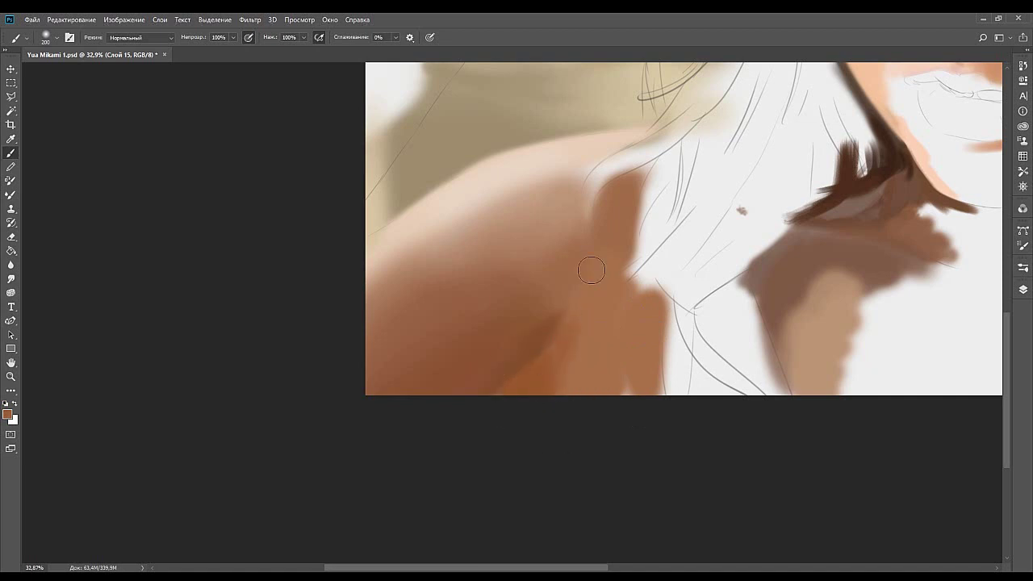
# Cover the brown patch at the shoulder's inner end with a sampled pinkish brown.
pyautogui.keyDown('alt'); pyautogui.click(588, 342); pyautogui.keyUp('alt')
pyautogui.keyDown('alt'); pyautogui.click(590, 202); pyautogui.keyUp('alt')
pyautogui.moveTo(606, 203)
pyautogui.mouseDown()
pyautogui.moveTo(607, 239)
pyautogui.moveTo(627, 274)
pyautogui.moveTo(627, 217)
pyautogui.moveTo(606, 231)
pyautogui.moveTo(619, 184)
pyautogui.moveTo(617, 248)
pyautogui.moveTo(641, 189)
pyautogui.moveTo(647, 230)
pyautogui.moveTo(625, 236)
pyautogui.moveTo(599, 205)
pyautogui.moveTo(578, 219)
pyautogui.moveTo(576, 206)
pyautogui.moveTo(548, 241)
pyautogui.moveTo(565, 259)
pyautogui.moveTo(629, 245)
pyautogui.mouseUp()
pyautogui.keyDown('alt'); pyautogui.click(618, 218); pyautogui.keyUp('alt')
pyautogui.press(']')
pyautogui.press(']')
pyautogui.press(']')
# Blend sampled browns and light peach into the upper shoulder near the hair with a 200 px brush.
pyautogui.keyDown('alt'); pyautogui.click(591, 242); pyautogui.keyUp('alt')
pyautogui.press('[')
pyautogui.press('[')
pyautogui.press('[')
pyautogui.keyDown('alt'); pyautogui.click(589, 202); pyautogui.keyUp('alt')
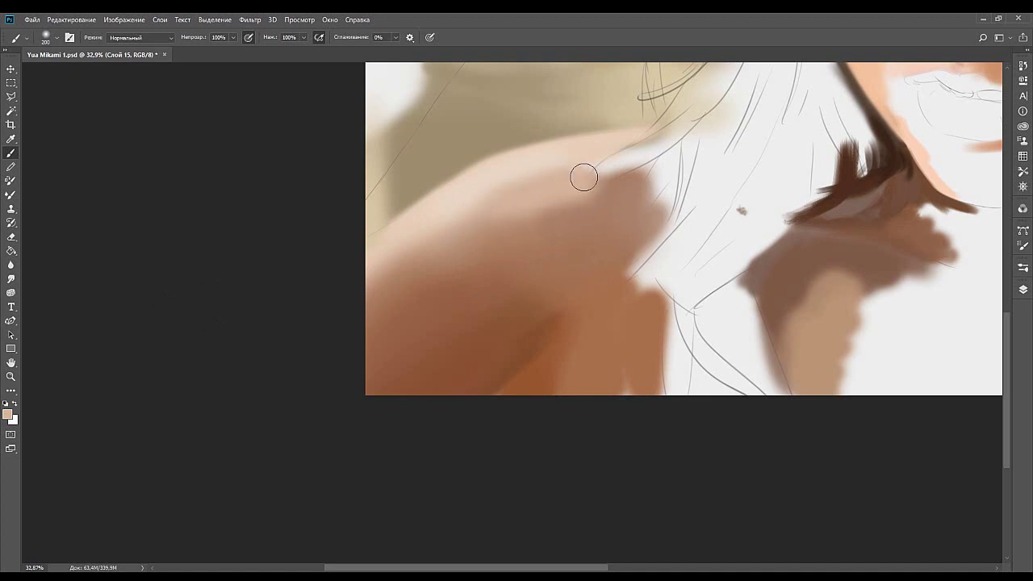
pyautogui.keyDown('alt'); pyautogui.click(474, 195); pyautogui.keyUp('alt')
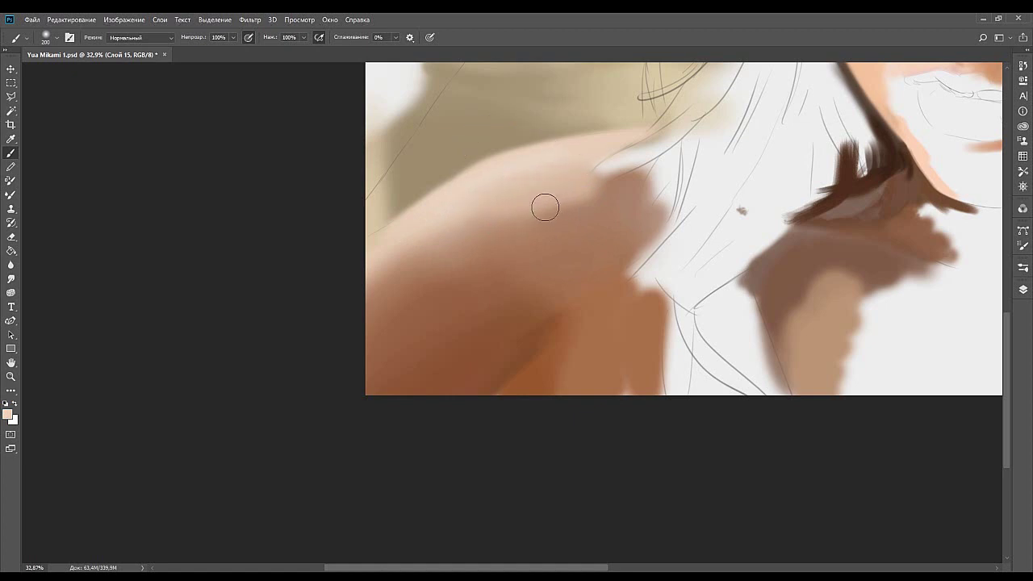
# Soften the transition from the shoulder's highlight to its brown mid-tone with an enlarged brush.
pyautogui.press(']')
pyautogui.press(']')
pyautogui.press(']')
pyautogui.keyDown('alt'); pyautogui.click(545, 233); pyautogui.keyUp('alt')
pyautogui.moveTo(545, 233)
pyautogui.mouseDown()
pyautogui.moveTo(578, 216)
pyautogui.moveTo(563, 254)
pyautogui.moveTo(565, 231)
pyautogui.moveTo(579, 229)
pyautogui.moveTo(566, 221)
pyautogui.moveTo(570, 239)
pyautogui.moveTo(589, 243)
pyautogui.moveTo(585, 255)
pyautogui.moveTo(527, 233)
pyautogui.moveTo(589, 251)
pyautogui.moveTo(529, 201)
pyautogui.moveTo(528, 188)
pyautogui.moveTo(565, 169)
pyautogui.mouseUp()
# Extend the shoulder's skin toward the hair strands with tan-brown strokes at 200 px.
pyautogui.press('[')
pyautogui.press('[')
pyautogui.press('[')
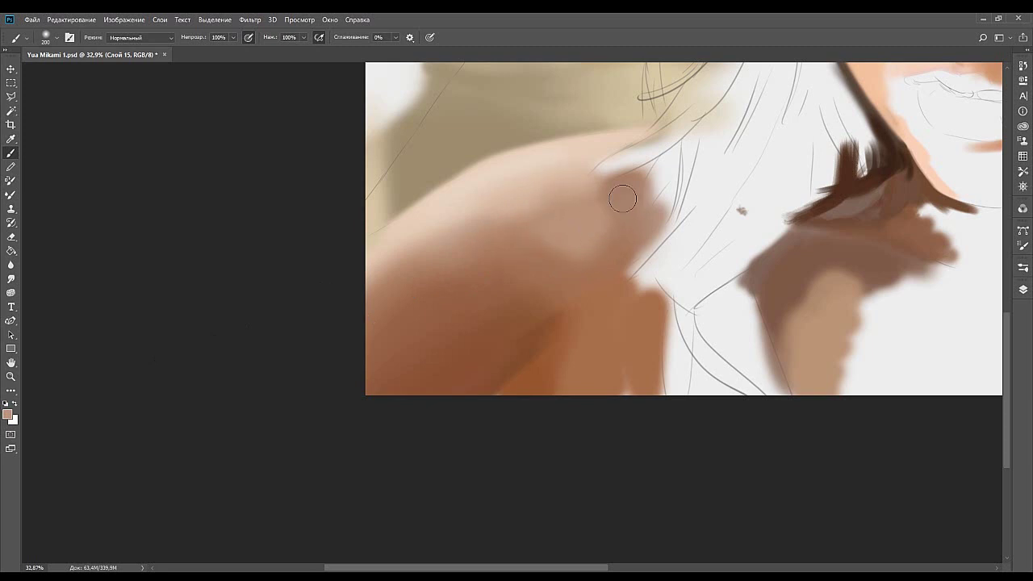
pyautogui.moveTo(650, 217)
pyautogui.mouseDown()
pyautogui.moveTo(652, 192)
pyautogui.moveTo(674, 195)
pyautogui.moveTo(603, 277)
pyautogui.mouseUp()
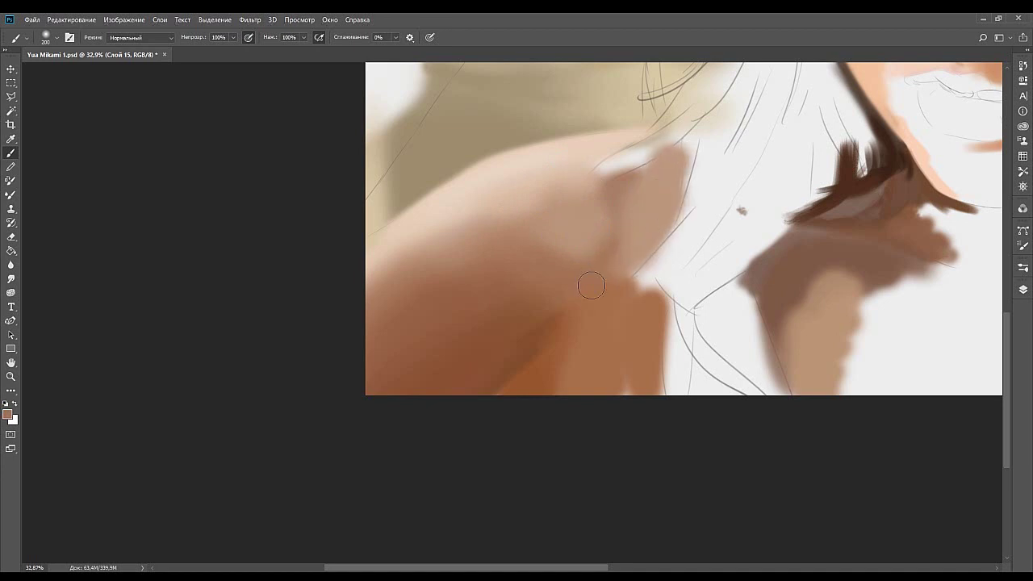
pyautogui.moveTo(545, 264); pyautogui.dragTo(595, 312)
pyautogui.moveTo(514, 321)
pyautogui.mouseDown()
pyautogui.moveTo(532, 295)
pyautogui.moveTo(529, 308)
pyautogui.mouseUp()
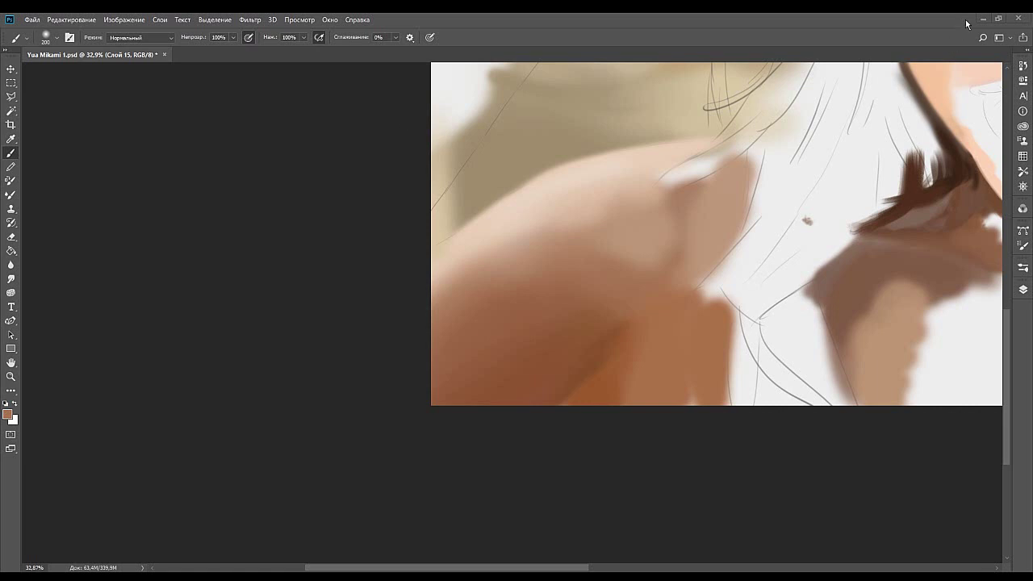
# Examine the neck, the unpainted chest and hair, the face, and the painted shoulder.
pyautogui.moveTo(834, 328); pyautogui.dragTo(694, 328)
pyautogui.moveTo(986, 353); pyautogui.dragTo(697, 297)
pyautogui.moveTo(912, 288); pyautogui.dragTo(577, 321)
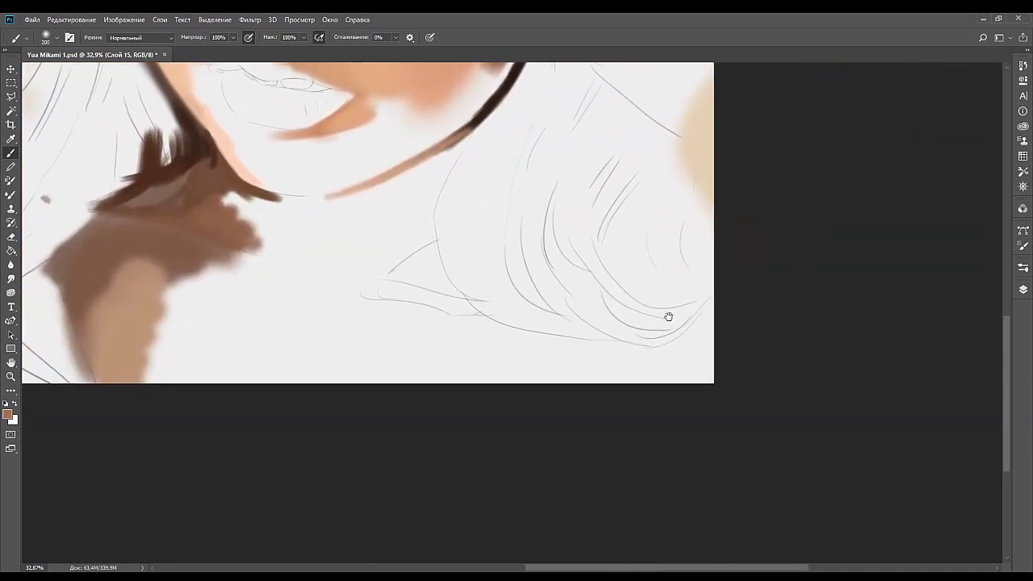
pyautogui.moveTo(541, 232); pyautogui.dragTo(699, 293)
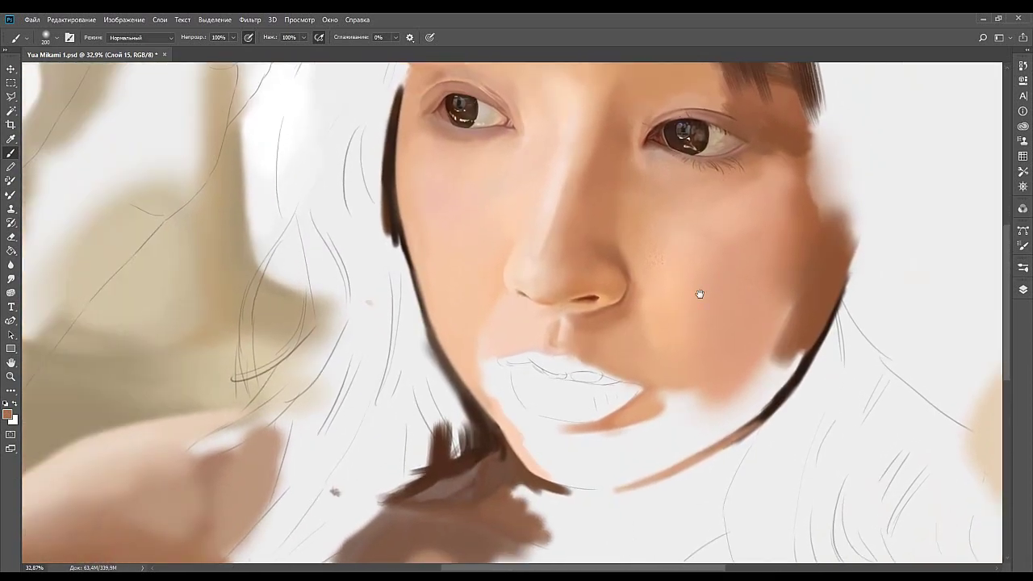
pyautogui.moveTo(597, 369); pyautogui.dragTo(560, 284)
pyautogui.moveTo(349, 369); pyautogui.dragTo(705, 271)
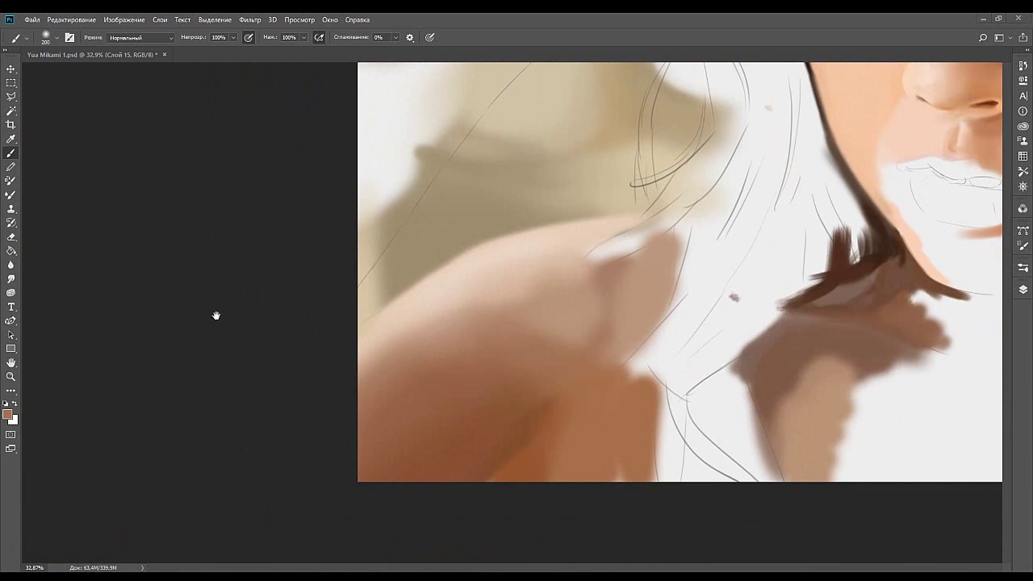
pyautogui.moveTo(569, 365); pyautogui.dragTo(574, 291)
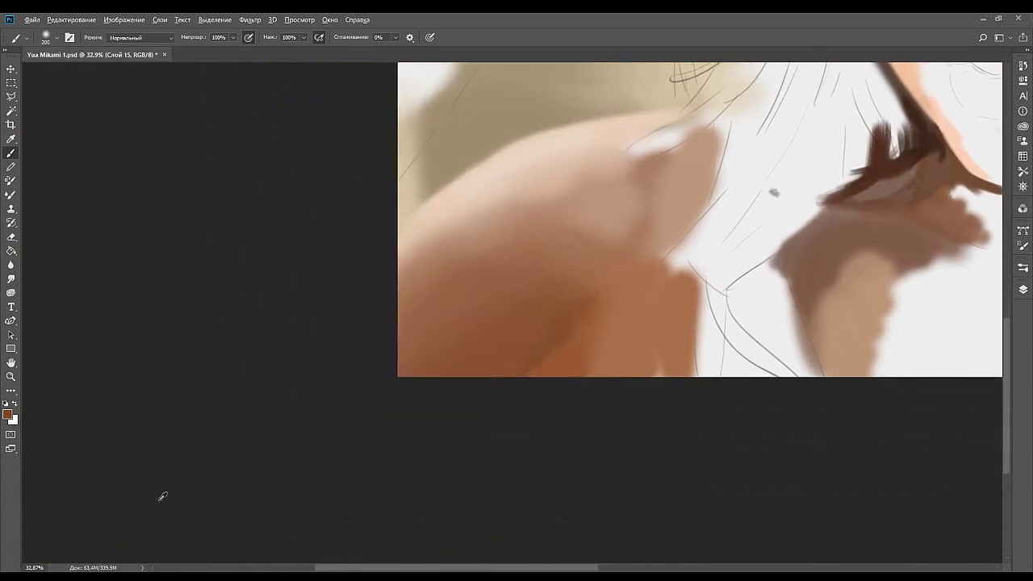
# Deepen the lower arm's shadow with sampled dark browns and spread it over the adjoining orange-brown skin.
pyautogui.moveTo(657, 330); pyautogui.dragTo(590, 304)
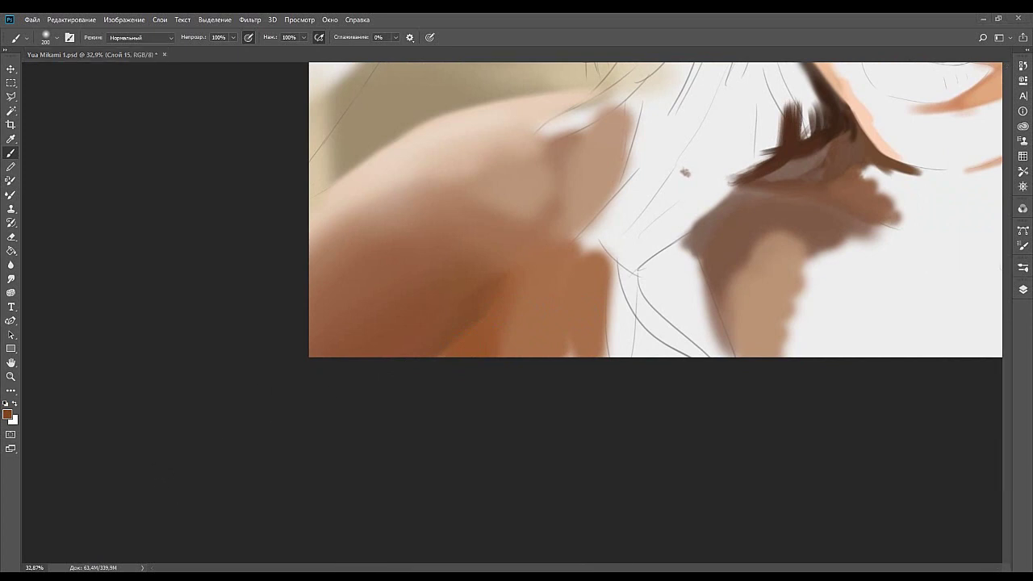
pyautogui.keyDown('alt'); pyautogui.click(450, 304); pyautogui.keyUp('alt')
pyautogui.moveTo(489, 297)
pyautogui.mouseDown()
pyautogui.moveTo(449, 334)
pyautogui.moveTo(573, 275)
pyautogui.moveTo(411, 337)
pyautogui.moveTo(500, 284)
pyautogui.moveTo(425, 357)
pyautogui.mouseUp()
pyautogui.keyDown('alt'); pyautogui.click(449, 287); pyautogui.keyUp('alt')
pyautogui.keyDown('alt'); pyautogui.click(446, 283); pyautogui.keyUp('alt')
pyautogui.moveTo(417, 293)
pyautogui.mouseDown()
pyautogui.moveTo(419, 321)
pyautogui.moveTo(511, 298)
pyautogui.mouseUp()
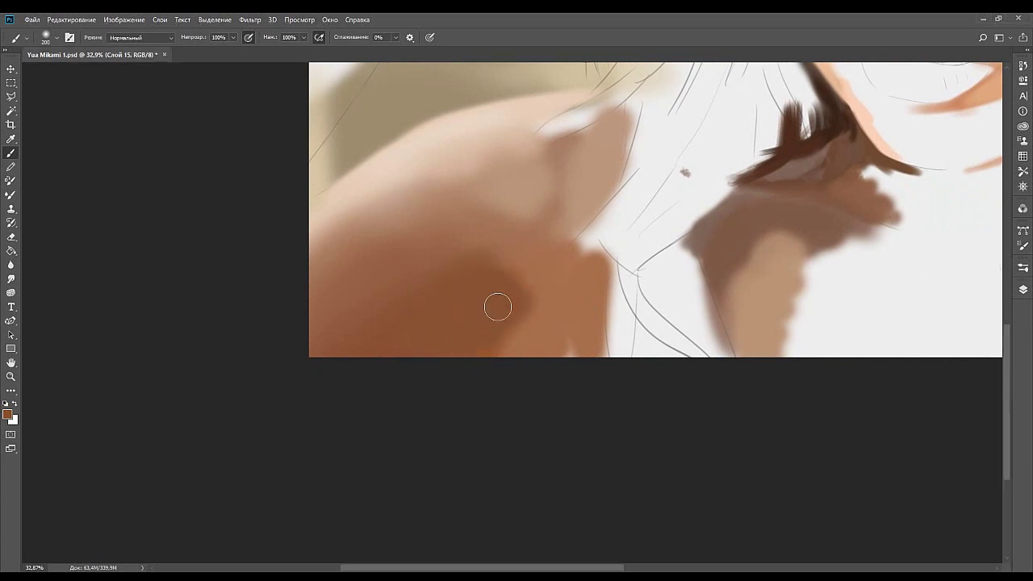
pyautogui.moveTo(463, 358)
pyautogui.mouseDown()
pyautogui.moveTo(576, 299)
pyautogui.moveTo(510, 264)
pyautogui.mouseUp()
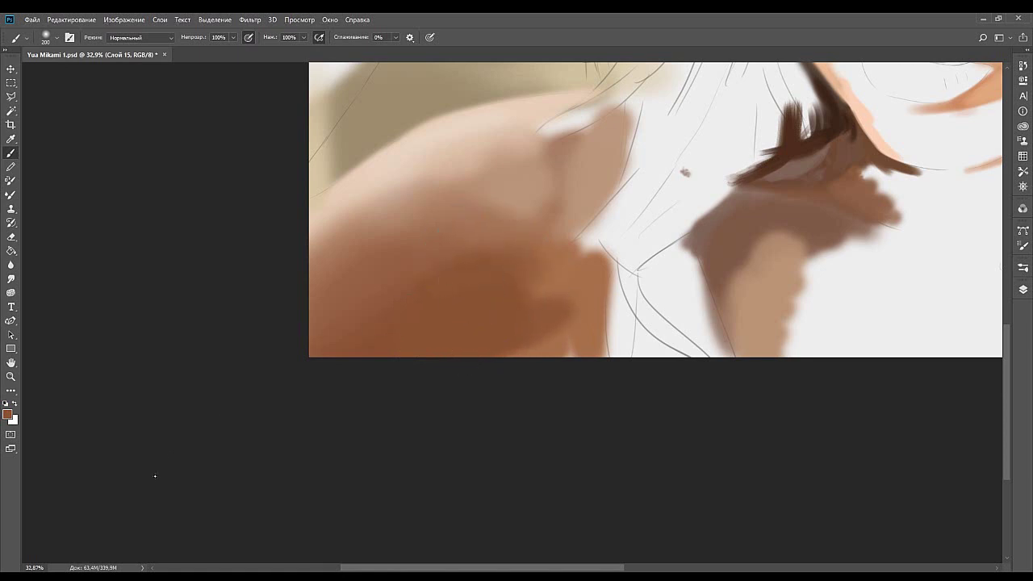
# Extend the arm's orange-brown skin toward the hair strands and chest edge with 200 px strokes, undoing the last change.
pyautogui.press('z')
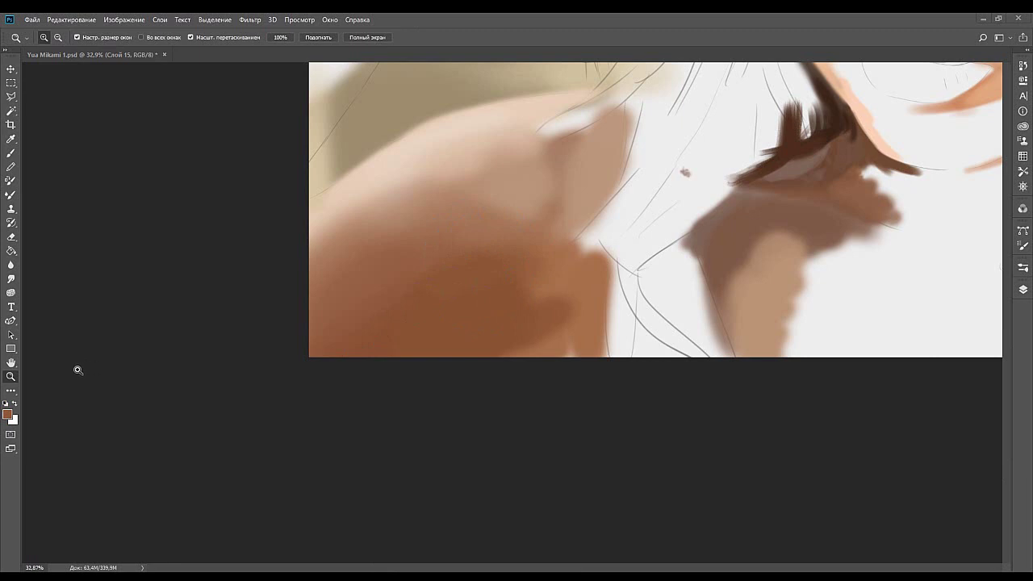
pyautogui.moveTo(586, 350); pyautogui.dragTo(508, 312)
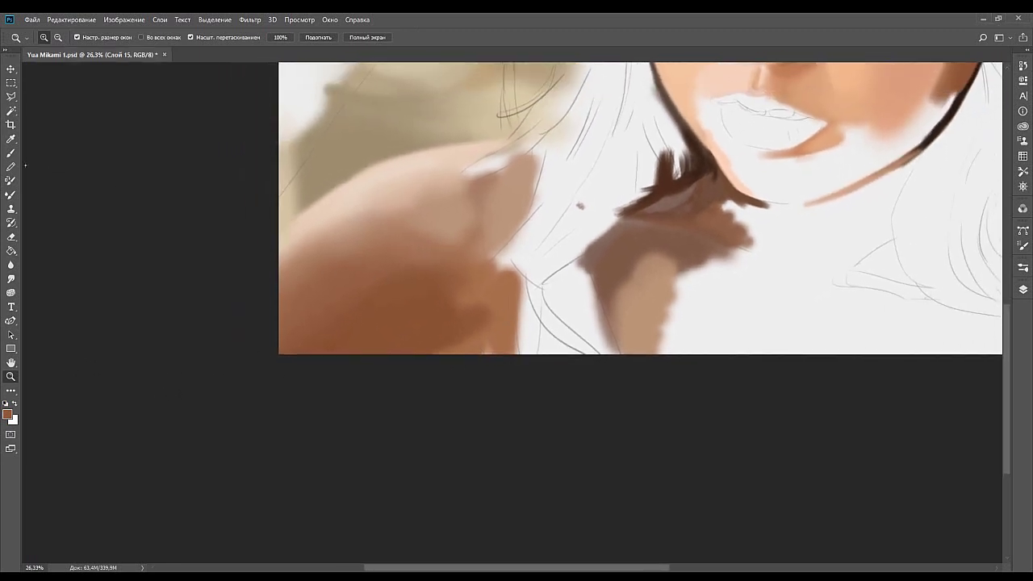
pyautogui.press('b')
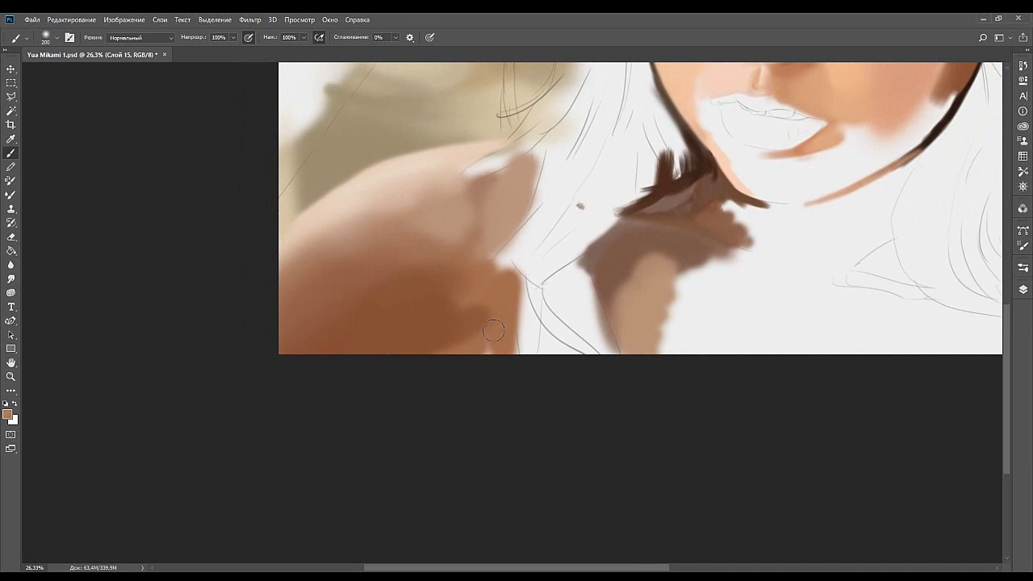
pyautogui.moveTo(513, 319); pyautogui.dragTo(529, 376)
pyautogui.moveTo(522, 313)
pyautogui.mouseDown()
pyautogui.moveTo(535, 385)
pyautogui.moveTo(514, 367)
pyautogui.moveTo(531, 363)
pyautogui.moveTo(518, 318)
pyautogui.moveTo(573, 373)
pyautogui.moveTo(543, 332)
pyautogui.mouseUp()
pyautogui.moveTo(535, 262)
pyautogui.mouseDown()
pyautogui.moveTo(516, 304)
pyautogui.moveTo(558, 234)
pyautogui.mouseUp()
pyautogui.moveTo(585, 286)
pyautogui.mouseDown()
pyautogui.moveTo(566, 312)
pyautogui.moveTo(613, 360)
pyautogui.moveTo(612, 331)
pyautogui.moveTo(607, 351)
pyautogui.moveTo(578, 320)
pyautogui.moveTo(582, 289)
pyautogui.moveTo(587, 337)
pyautogui.moveTo(576, 343)
pyautogui.moveTo(572, 281)
pyautogui.mouseUp()
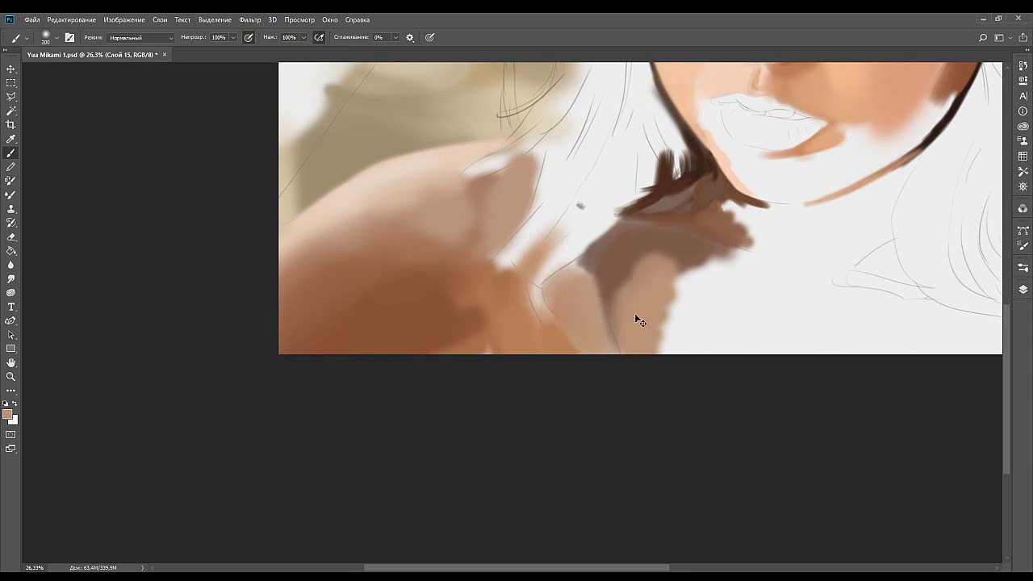
pyautogui.hotkey('ctrl', 'z')
# Paint brown skin and a near-black brown shadow stripe along the chest edge beside the arm, using sampled colors.
pyautogui.keyDown('alt'); pyautogui.click(611, 280); pyautogui.keyUp('alt')
pyautogui.moveTo(559, 275); pyautogui.dragTo(585, 378)
pyautogui.moveTo(581, 299)
pyautogui.mouseDown()
pyautogui.moveTo(543, 276)
pyautogui.moveTo(556, 355)
pyautogui.moveTo(563, 321)
pyautogui.moveTo(578, 382)
pyautogui.mouseUp()
pyautogui.keyDown('alt'); pyautogui.click(234, 491); pyautogui.keyUp('alt')
pyautogui.moveTo(570, 281); pyautogui.dragTo(594, 351)
# Fill the gap between the arm and the hair strands with sampled orange-brown skin, using a larger soft brush.
pyautogui.keyDown('alt'); pyautogui.click(625, 325); pyautogui.keyUp('alt')
pyautogui.keyDown('alt'); pyautogui.click(508, 341); pyautogui.keyUp('alt')
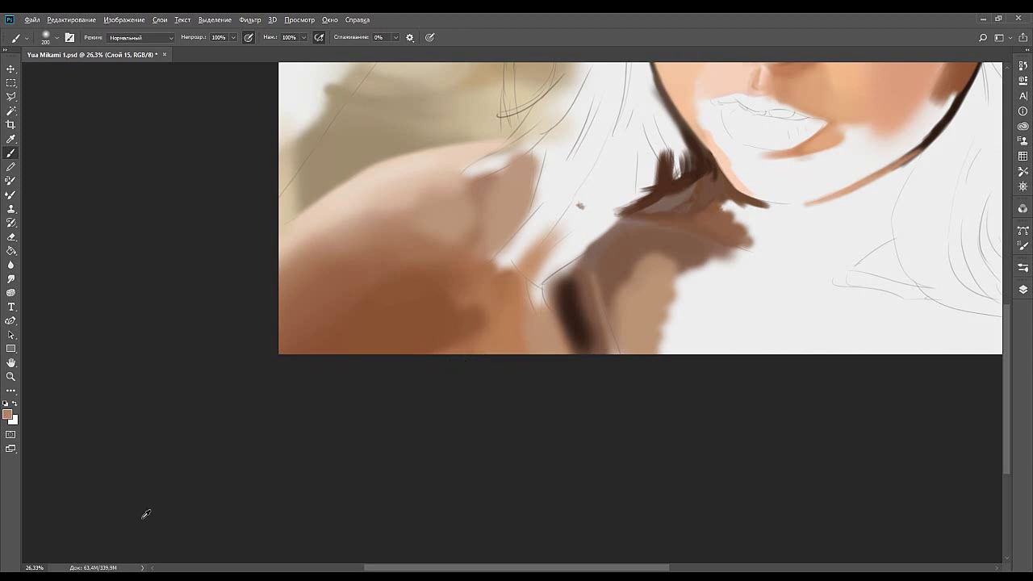
pyautogui.moveTo(519, 352)
pyautogui.mouseDown()
pyautogui.moveTo(536, 324)
pyautogui.moveTo(530, 355)
pyautogui.moveTo(503, 297)
pyautogui.moveTo(519, 250)
pyautogui.moveTo(537, 328)
pyautogui.moveTo(517, 258)
pyautogui.moveTo(502, 272)
pyautogui.moveTo(511, 256)
pyautogui.moveTo(492, 257)
pyautogui.moveTo(520, 217)
pyautogui.moveTo(509, 254)
pyautogui.moveTo(557, 178)
pyautogui.moveTo(490, 259)
pyautogui.moveTo(527, 223)
pyautogui.mouseUp()
pyautogui.keyDown('alt'); pyautogui.click(491, 259); pyautogui.keyUp('alt')
pyautogui.press(']')
pyautogui.press(']')
# Blend the arm's dark brown shadow into the adjoining orange-brown skin with sampled brown, enlarging the brush from 300 px.
pyautogui.keyDown('alt'); pyautogui.click(465, 296); pyautogui.keyUp('alt')
pyautogui.press('[')
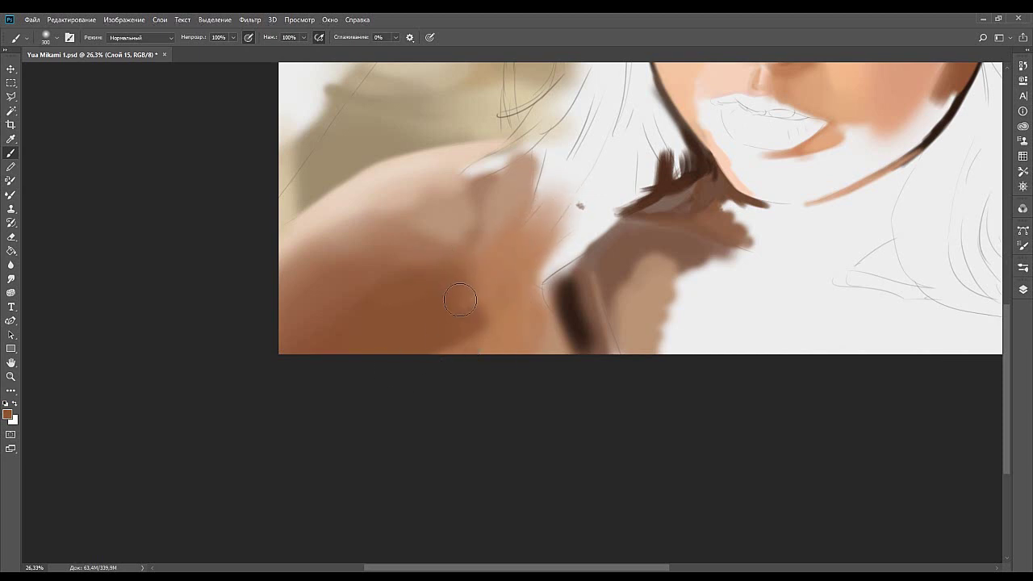
pyautogui.moveTo(449, 272); pyautogui.dragTo(474, 311)
pyautogui.press(']')
pyautogui.press(']')
pyautogui.press(']')
pyautogui.press(']')
pyautogui.press(']')
pyautogui.press(']')
pyautogui.moveTo(463, 309); pyautogui.dragTo(581, 309)
pyautogui.moveTo(183, 342); pyautogui.dragTo(192, 390)
pyautogui.press('alt')
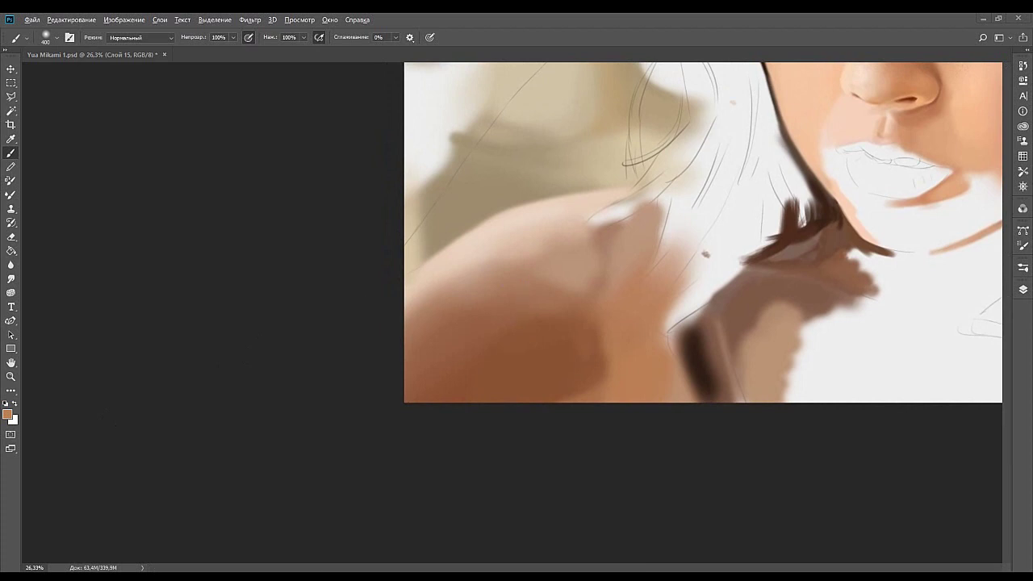
# Soften the upper edge of the arm's shadow into the shoulder's mid-tone with sampled reddish brown and tan at 300 px.
pyautogui.press('[')
pyautogui.press('[')
pyautogui.press('[')
pyautogui.press(']')
pyautogui.keyDown('alt'); pyautogui.click(474, 335); pyautogui.keyUp('alt')
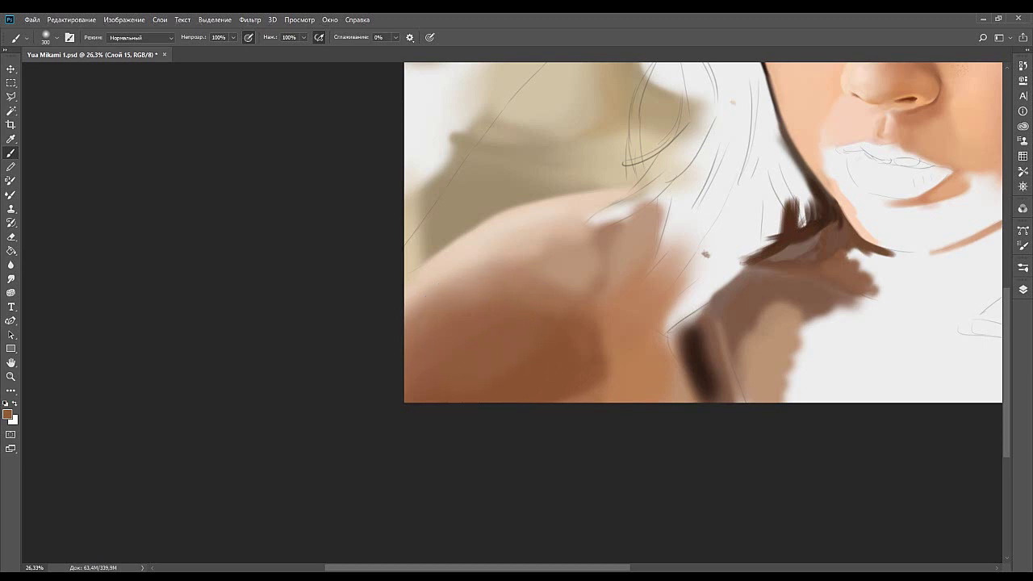
pyautogui.keyDown('alt'); pyautogui.click(484, 289); pyautogui.keyUp('alt')
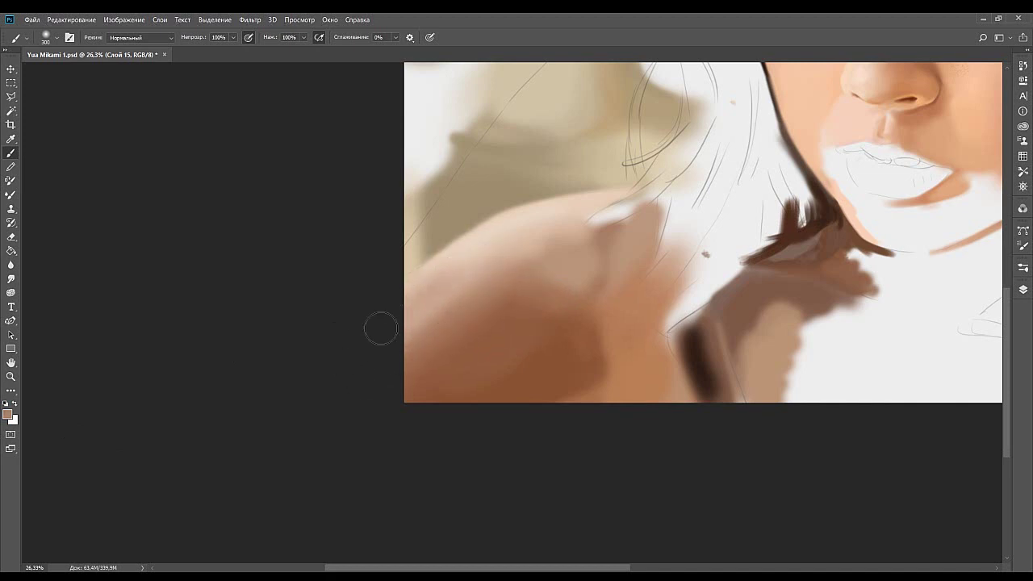
# Sample a light pinkish skin tone, enlarge the brush and blend it over the middle of the blurred shoulder.
pyautogui.keyDown('alt'); pyautogui.click(481, 263); pyautogui.keyUp('alt')
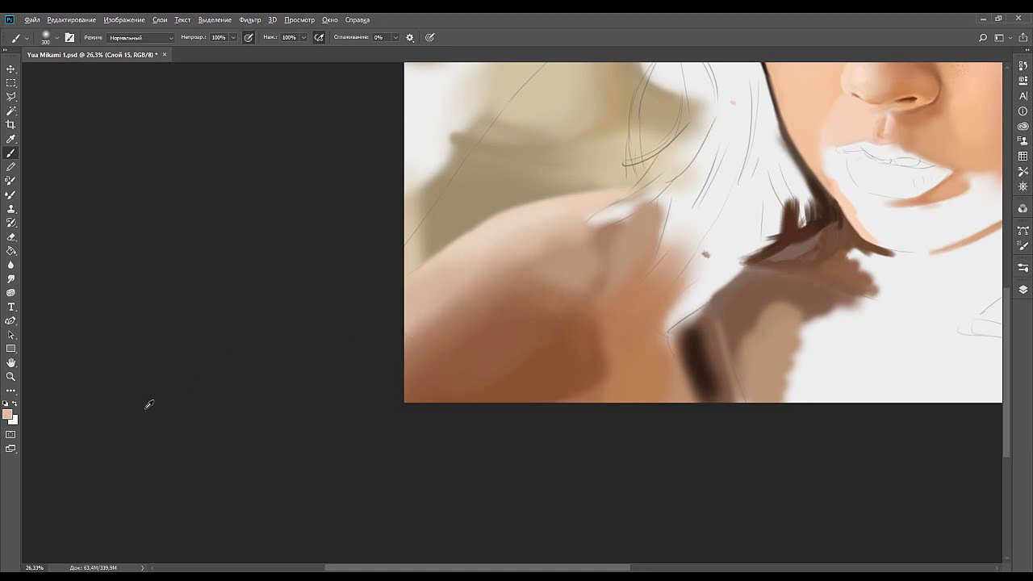
pyautogui.press(']')
pyautogui.press(']')
pyautogui.press(']')
pyautogui.press(']')
pyautogui.moveTo(520, 262)
pyautogui.mouseDown()
pyautogui.moveTo(620, 247)
pyautogui.moveTo(477, 294)
pyautogui.moveTo(614, 277)
pyautogui.moveTo(493, 275)
pyautogui.moveTo(610, 246)
pyautogui.mouseUp()
# Reduce the brush to 125 px and smooth the skin beside the white hair strand on the shoulder.
pyautogui.press('[')
pyautogui.press('[')
pyautogui.press('[')
pyautogui.press('[')
pyautogui.press('[')
pyautogui.press('[')
pyautogui.press('[')
pyautogui.press('[')
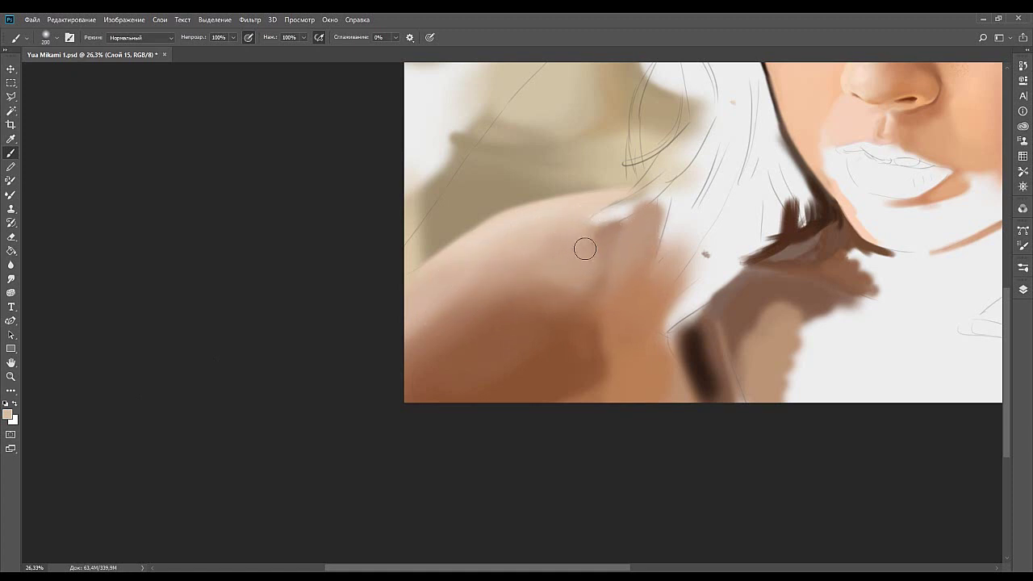
pyautogui.press('[')
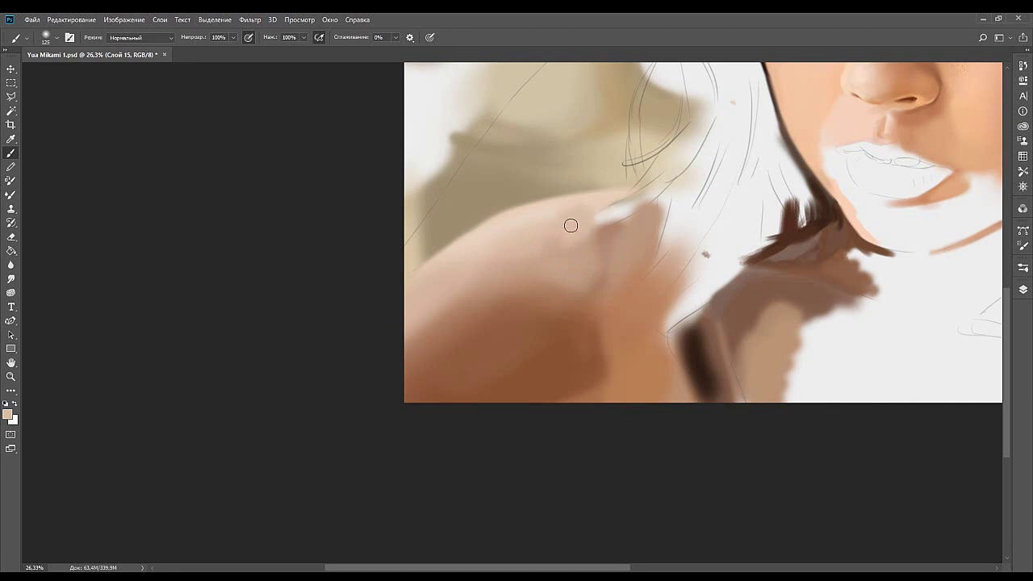
# Enlarge the brush to 250 px and soften the shoulder fold below the white strand with sampled skin tones.
pyautogui.press(']')
pyautogui.press(']')
pyautogui.press(']')
pyautogui.press(']')
pyautogui.press(']')
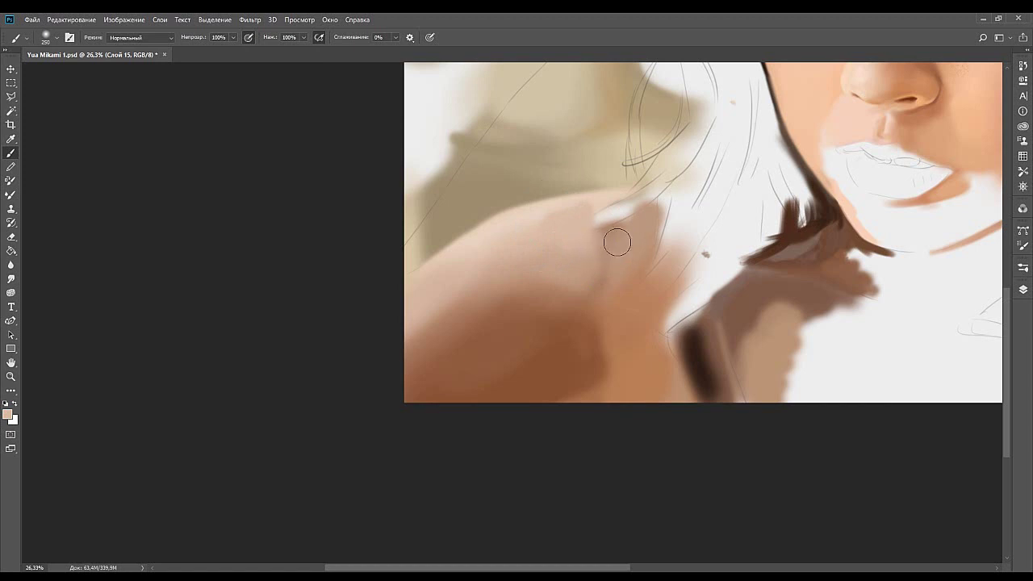
pyautogui.keyDown('alt'); pyautogui.click(615, 302); pyautogui.keyUp('alt')
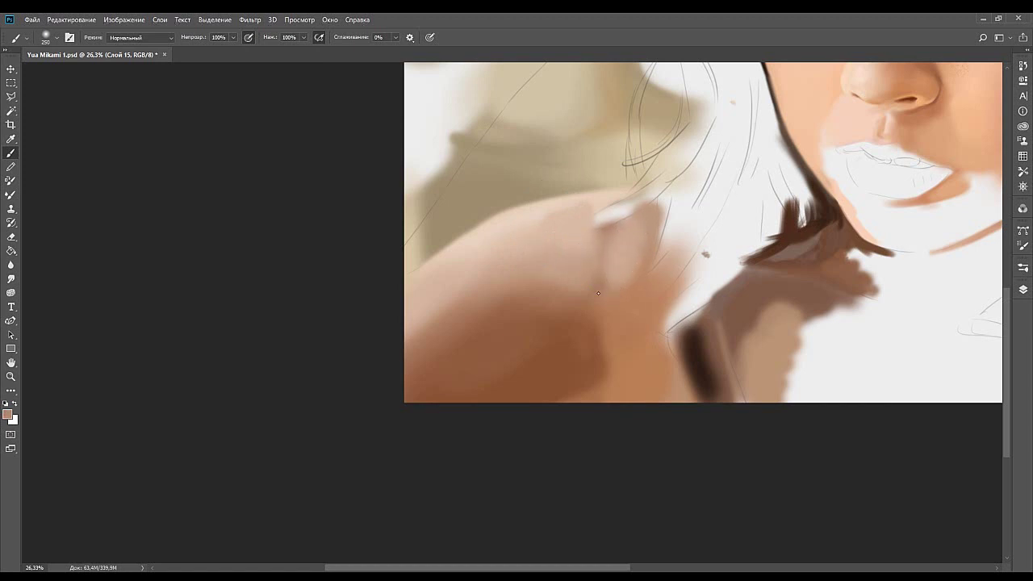
pyautogui.keyDown('alt'); pyautogui.click(627, 258); pyautogui.keyUp('alt')
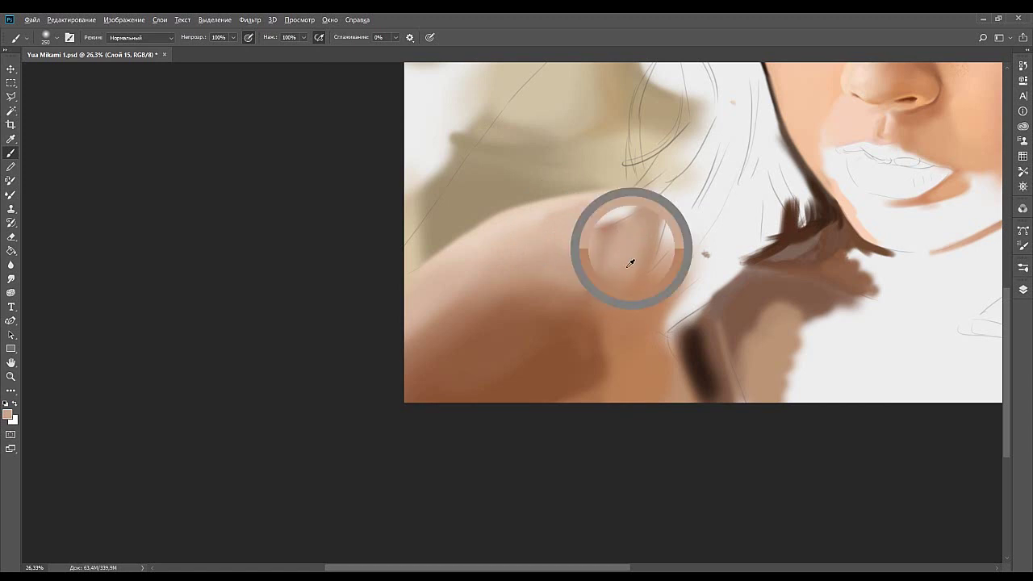
# Even out the light upper area of the shoulder using beige and pink tones sampled from it.
pyautogui.keyDown('alt'); pyautogui.click(566, 258); pyautogui.keyUp('alt')
pyautogui.moveTo(584, 253)
pyautogui.mouseDown()
pyautogui.moveTo(550, 232)
pyautogui.moveTo(523, 249)
pyautogui.moveTo(555, 215)
pyautogui.mouseUp()
pyautogui.keyDown('alt'); pyautogui.click(534, 253); pyautogui.keyUp('alt')
pyautogui.keyDown('alt'); pyautogui.click(546, 230); pyautogui.keyUp('alt')
pyautogui.keyDown('alt'); pyautogui.click(513, 227); pyautogui.keyUp('alt')
pyautogui.keyDown('alt'); pyautogui.click(498, 231); pyautogui.keyUp('alt')
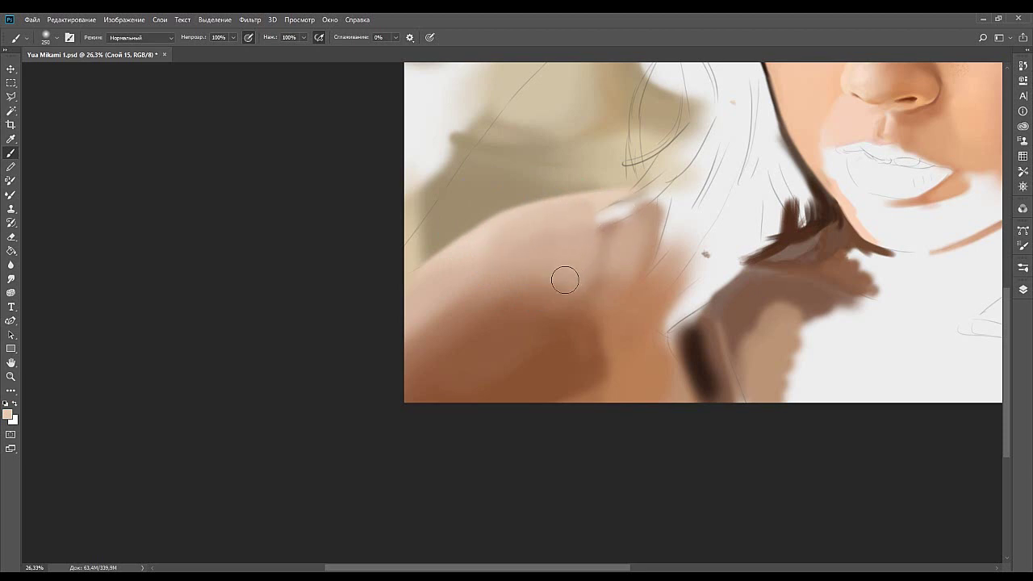
# Blend the light-to-shadow transition along the shoulder's outer side with sampled tones and a 500 px brush.
pyautogui.keyDown('alt'); pyautogui.click(486, 359); pyautogui.keyUp('alt')
pyautogui.moveTo(490, 410)
pyautogui.mouseDown()
pyautogui.moveTo(449, 424)
pyautogui.moveTo(449, 347)
pyautogui.moveTo(415, 329)
pyautogui.mouseUp()
pyautogui.keyDown('alt'); pyautogui.click(427, 325); pyautogui.keyUp('alt')
pyautogui.press(']')
pyautogui.press(']')
pyautogui.press(']')
pyautogui.keyDown('alt'); pyautogui.click(427, 306); pyautogui.keyUp('alt')
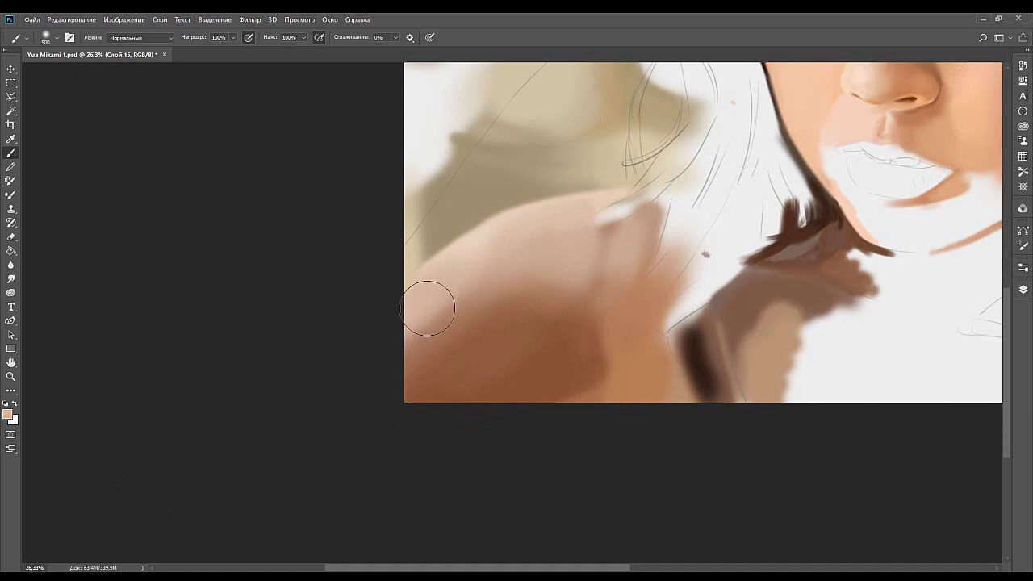
pyautogui.moveTo(513, 292); pyautogui.dragTo(412, 342)
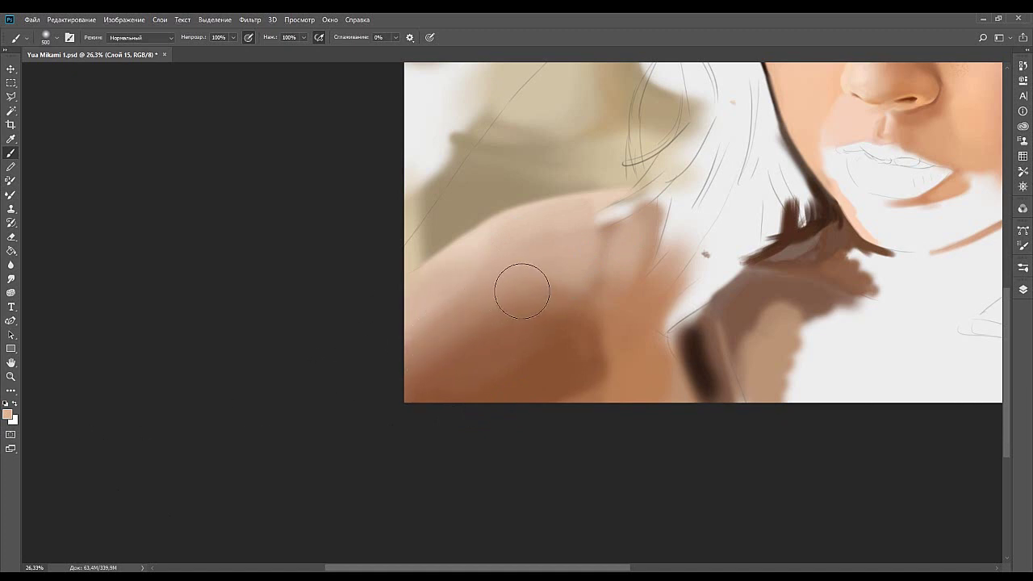
# Reduce the brush to 175 px and refine the edge of the brown shadow on the upper arm.
pyautogui.press('[')
pyautogui.press('[')
pyautogui.press('[')
pyautogui.press('[')
pyautogui.press('[')
pyautogui.moveTo(526, 292); pyautogui.dragTo(513, 369)
pyautogui.moveTo(465, 263)
pyautogui.mouseDown()
pyautogui.moveTo(455, 349)
pyautogui.moveTo(473, 350)
pyautogui.moveTo(474, 262)
pyautogui.moveTo(473, 295)
pyautogui.mouseUp()
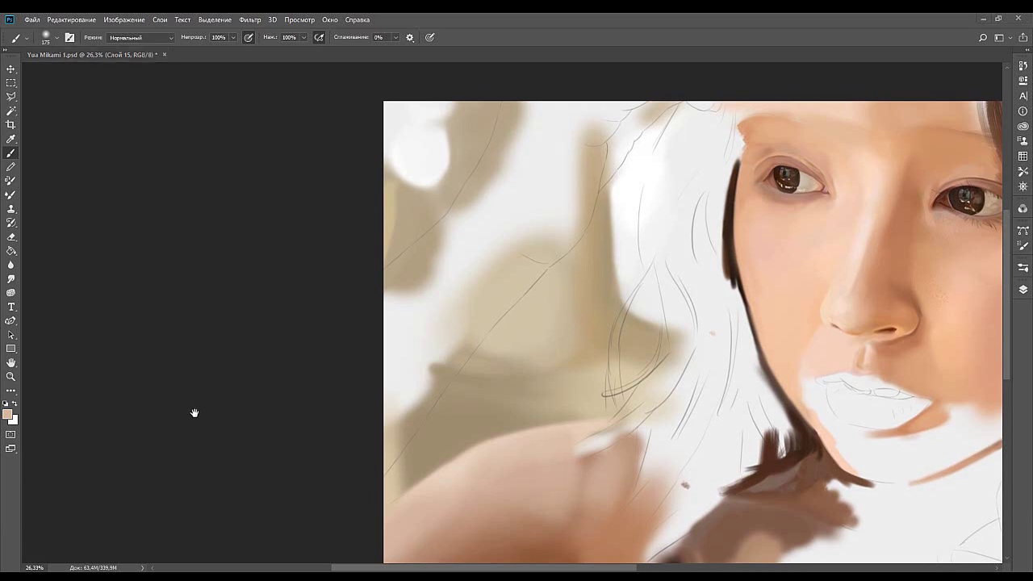
# Paint a reddish-brown hair patch at the canvas's upper edge beside the background using a 60 px brush.
pyautogui.moveTo(590, 209)
pyautogui.mouseDown()
pyautogui.moveTo(541, 191)
pyautogui.moveTo(519, 224)
pyautogui.mouseUp()
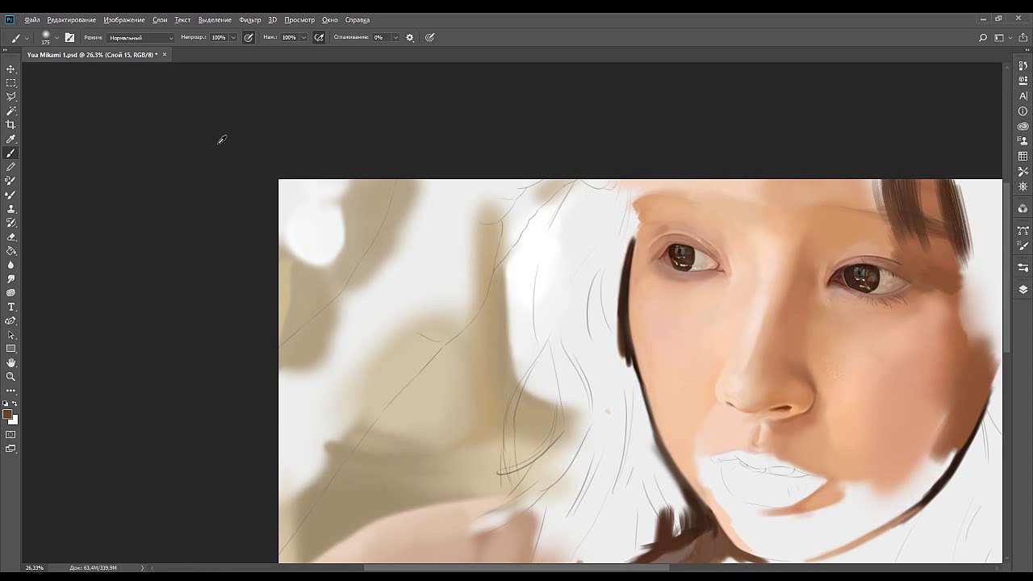
pyautogui.moveTo(543, 206); pyautogui.dragTo(521, 219)
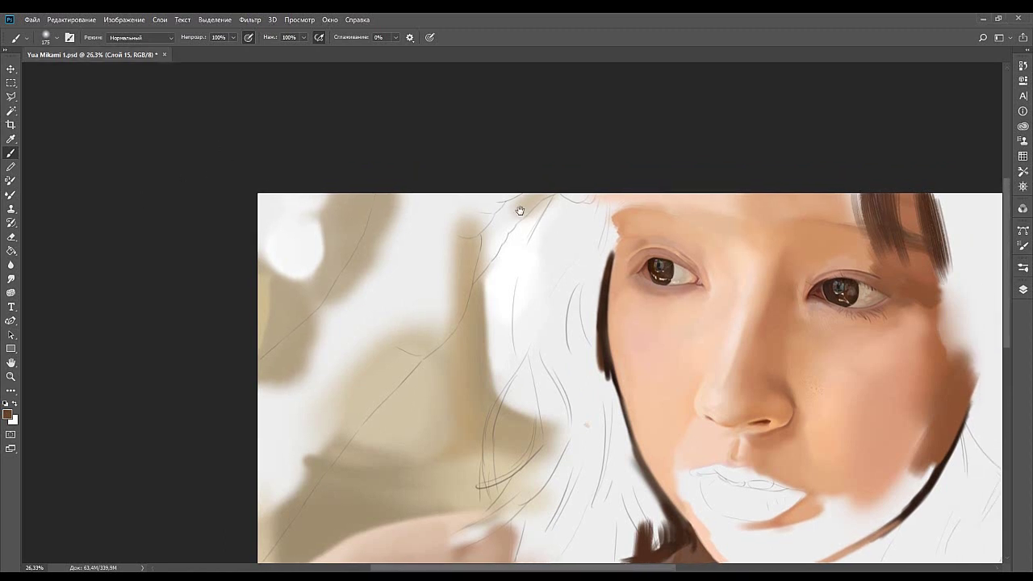
pyautogui.press('[')
pyautogui.press('[')
pyautogui.press('[')
pyautogui.moveTo(477, 273)
pyautogui.mouseDown()
pyautogui.moveTo(501, 205)
pyautogui.moveTo(531, 193)
pyautogui.moveTo(518, 207)
pyautogui.moveTo(536, 200)
pyautogui.moveTo(472, 281)
pyautogui.moveTo(496, 246)
pyautogui.moveTo(480, 272)
pyautogui.mouseUp()
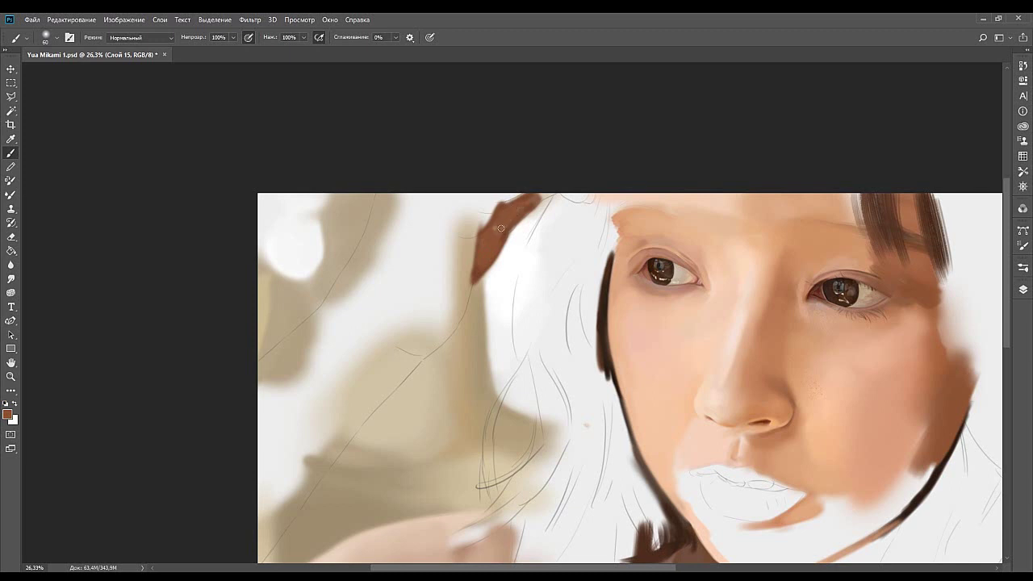
pyautogui.keyDown('alt'); pyautogui.click(485, 231); pyautogui.keyUp('alt')
pyautogui.keyDown('alt'); pyautogui.click(505, 239); pyautogui.keyUp('alt')
# Zoom in on the chin and neck and extend the brown shadow beneath the chin with the Brush tool.
pyautogui.moveTo(466, 236); pyautogui.dragTo(521, 224)
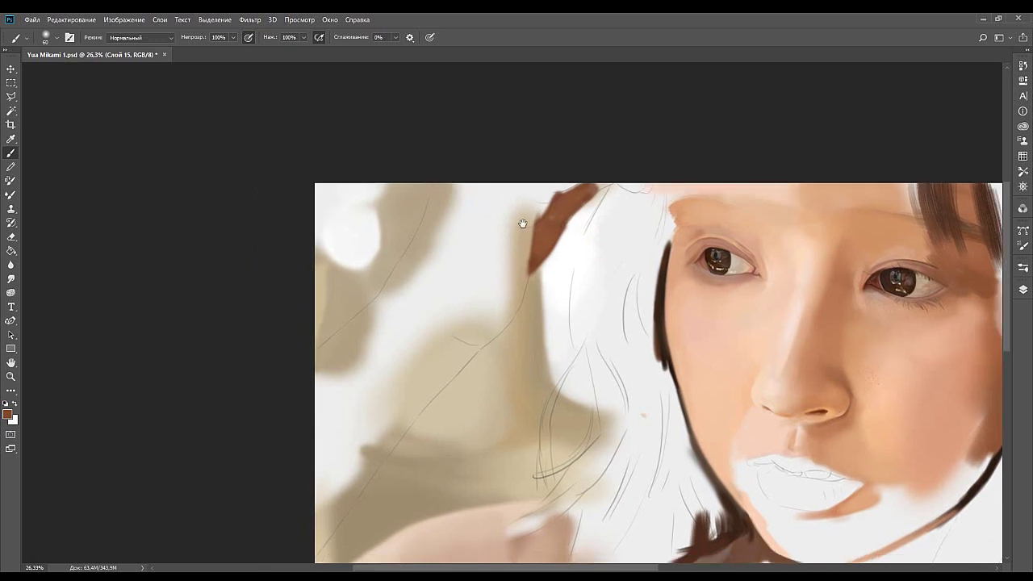
pyautogui.moveTo(508, 330); pyautogui.dragTo(521, 193)
pyautogui.moveTo(624, 197); pyautogui.dragTo(481, 224)
pyautogui.moveTo(536, 338); pyautogui.dragTo(501, 250)
pyautogui.moveTo(588, 159)
pyautogui.mouseDown()
pyautogui.moveTo(555, 229)
pyautogui.moveTo(484, 266)
pyautogui.moveTo(456, 296)
pyautogui.mouseUp()
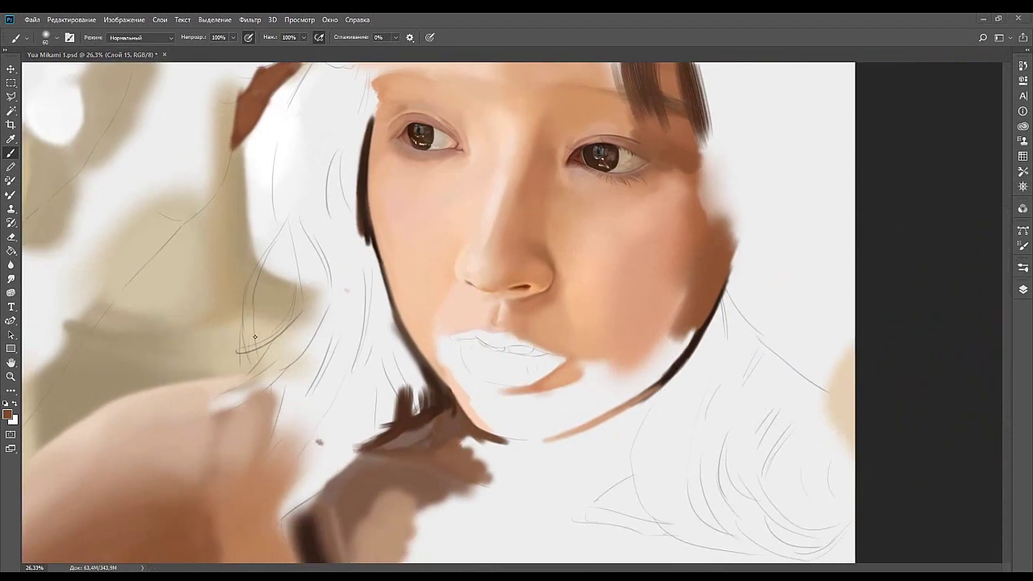
pyautogui.scroll(-2, 510, 339)
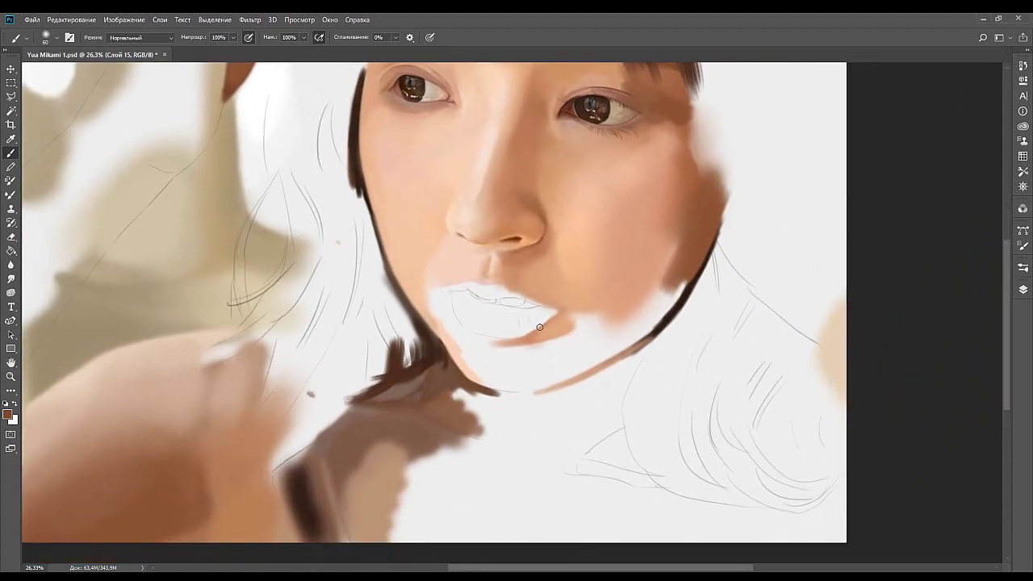
pyautogui.click(11, 377)
pyautogui.moveTo(502, 356); pyautogui.dragTo(471, 289)
pyautogui.press('b')
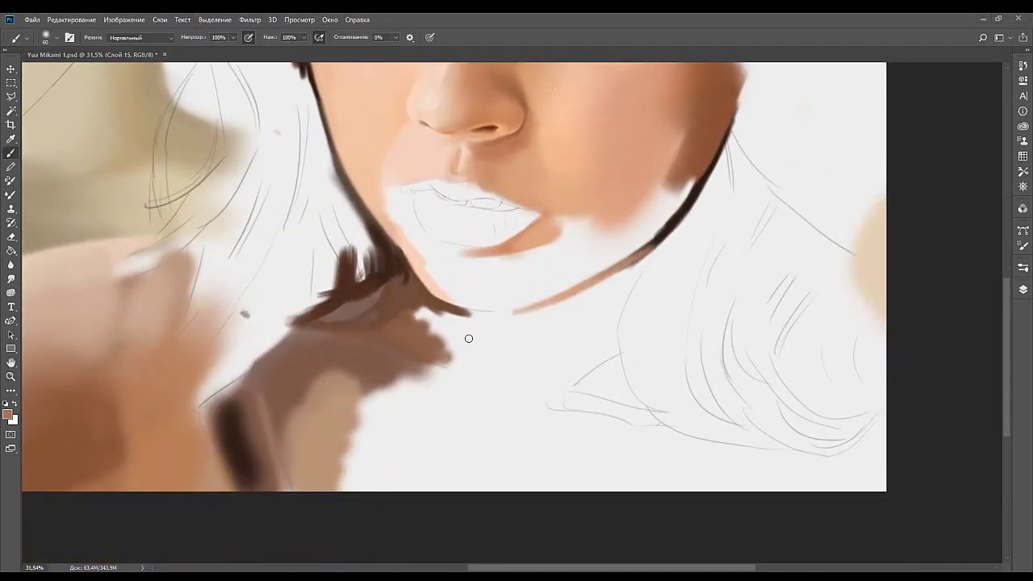
pyautogui.moveTo(443, 314)
pyautogui.mouseDown()
pyautogui.moveTo(497, 322)
pyautogui.moveTo(443, 311)
pyautogui.mouseUp()
pyautogui.keyDown('alt'); pyautogui.click(448, 295); pyautogui.keyUp('alt')
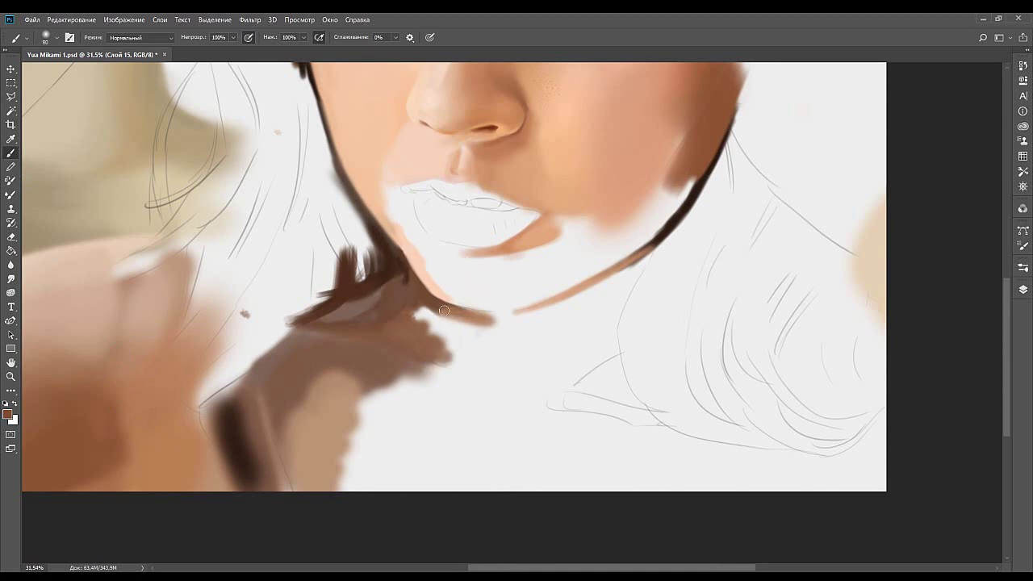
# Fill the neck below the chin with sampled reddish brown using a 125 px brush.
pyautogui.moveTo(481, 319); pyautogui.dragTo(462, 330)
pyautogui.press(']')
pyautogui.press(']')
pyautogui.moveTo(479, 332)
pyautogui.mouseDown()
pyautogui.moveTo(412, 304)
pyautogui.moveTo(473, 334)
pyautogui.moveTo(410, 291)
pyautogui.moveTo(437, 323)
pyautogui.moveTo(468, 332)
pyautogui.moveTo(417, 317)
pyautogui.moveTo(436, 321)
pyautogui.moveTo(423, 322)
pyautogui.moveTo(449, 352)
pyautogui.moveTo(418, 322)
pyautogui.moveTo(434, 346)
pyautogui.moveTo(416, 324)
pyautogui.moveTo(507, 347)
pyautogui.mouseUp()
pyautogui.keyDown('alt'); pyautogui.click(436, 320); pyautogui.keyUp('alt')
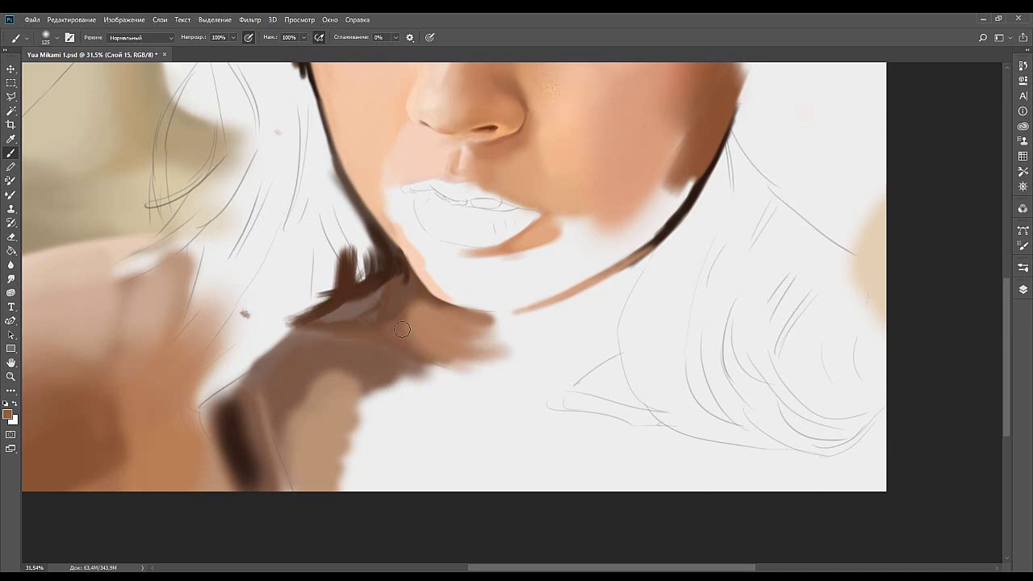
# Paint an orange-brown shadow under the jawline on the far side, undoing the first stroke and repainting it.
pyautogui.keyDown('alt'); pyautogui.click(468, 342); pyautogui.keyUp('alt')
pyautogui.moveTo(651, 252); pyautogui.dragTo(576, 311)
pyautogui.hotkey('ctrl', 'z')
pyautogui.moveTo(653, 254)
pyautogui.mouseDown()
pyautogui.moveTo(575, 309)
pyautogui.moveTo(648, 257)
pyautogui.moveTo(540, 309)
pyautogui.mouseUp()
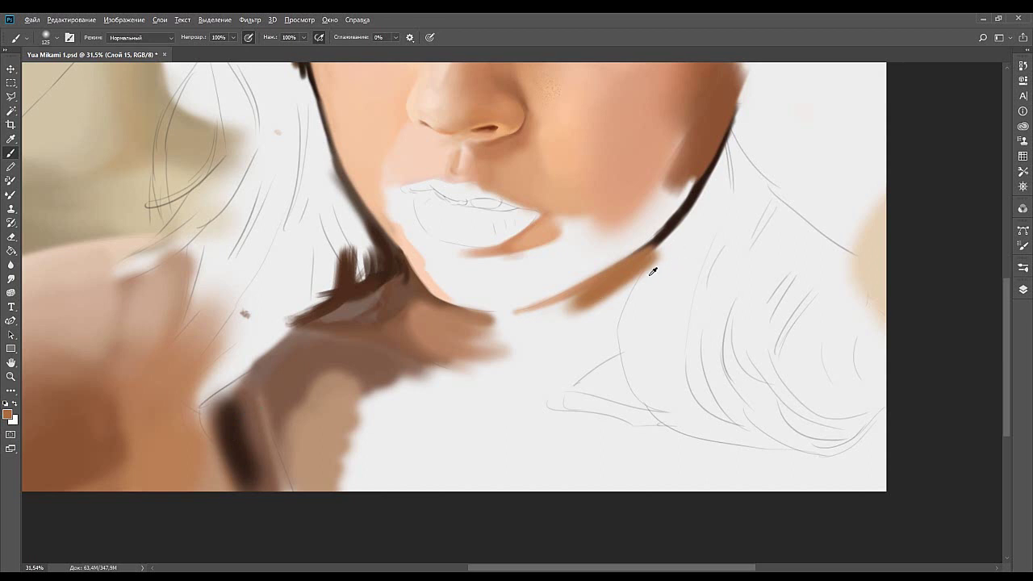
# Paint a soft dark brown shadow down the far edge of the neck from the jaw with a 200 px brush.
pyautogui.keyDown('alt'); pyautogui.click(656, 244); pyautogui.keyUp('alt')
pyautogui.moveTo(647, 260)
pyautogui.mouseDown()
pyautogui.moveTo(624, 349)
pyautogui.moveTo(629, 300)
pyautogui.moveTo(619, 347)
pyautogui.mouseUp()
pyautogui.press(']')
pyautogui.press(']')
pyautogui.press(']')
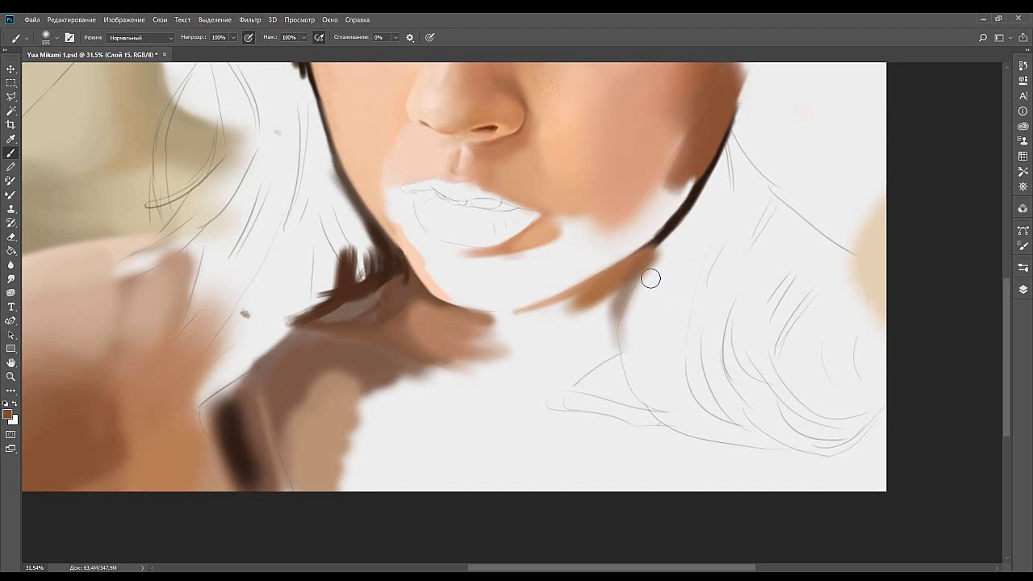
pyautogui.keyDown('alt'); pyautogui.click(650, 251); pyautogui.keyUp('alt')
pyautogui.moveTo(652, 258)
pyautogui.mouseDown()
pyautogui.moveTo(648, 379)
pyautogui.moveTo(664, 417)
pyautogui.mouseUp()
pyautogui.hotkey('ctrl', 'z')
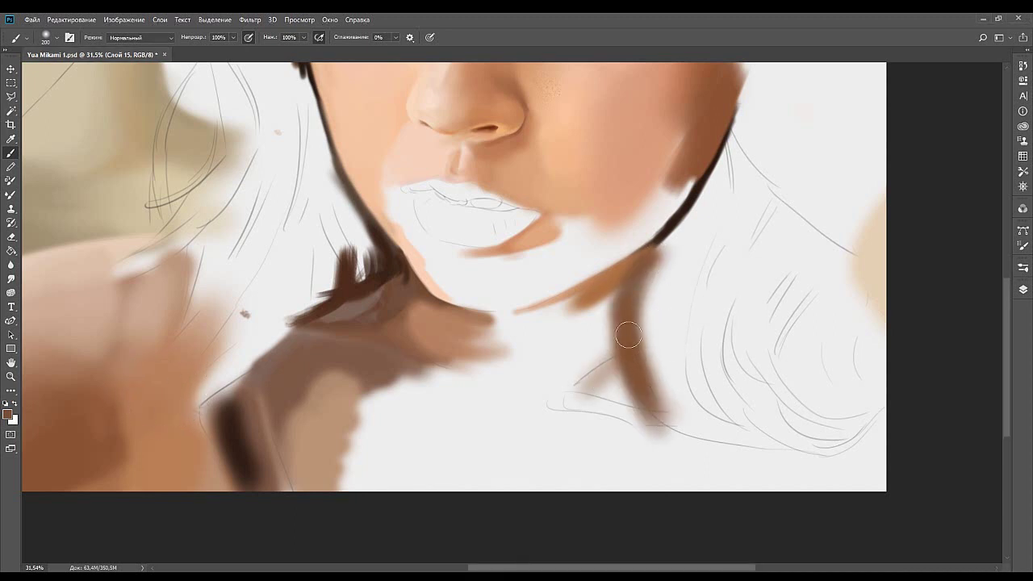
# Fill the neck between the chin and the dark edge shadow with orange skin tone using a 125 px brush.
pyautogui.keyDown('alt'); pyautogui.click(607, 287); pyautogui.keyUp('alt')
pyautogui.press('[')
pyautogui.press('[')
pyautogui.press('[')
pyautogui.keyDown('alt'); pyautogui.click(171, 416); pyautogui.keyUp('alt')
pyautogui.press(']')
pyautogui.moveTo(593, 317)
pyautogui.mouseDown()
pyautogui.moveTo(530, 388)
pyautogui.moveTo(567, 369)
pyautogui.mouseUp()
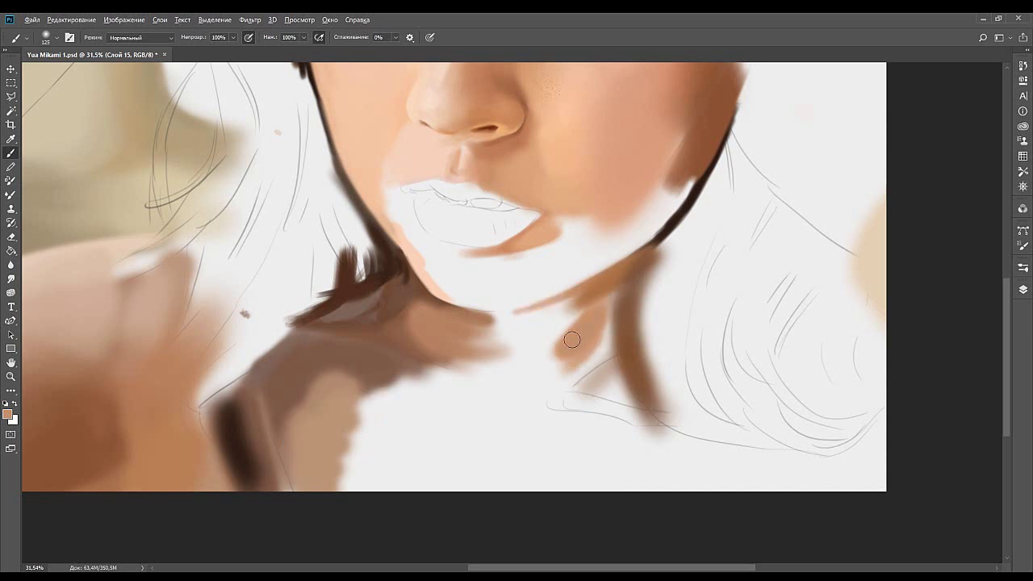
pyautogui.moveTo(571, 365)
pyautogui.mouseDown()
pyautogui.moveTo(553, 394)
pyautogui.moveTo(582, 328)
pyautogui.moveTo(530, 385)
pyautogui.moveTo(577, 337)
pyautogui.moveTo(541, 389)
pyautogui.moveTo(570, 358)
pyautogui.moveTo(572, 338)
pyautogui.moveTo(529, 367)
pyautogui.moveTo(590, 307)
pyautogui.moveTo(539, 340)
pyautogui.moveTo(533, 321)
pyautogui.moveTo(569, 315)
pyautogui.moveTo(509, 333)
pyautogui.moveTo(573, 299)
pyautogui.moveTo(475, 328)
pyautogui.moveTo(530, 311)
pyautogui.mouseUp()
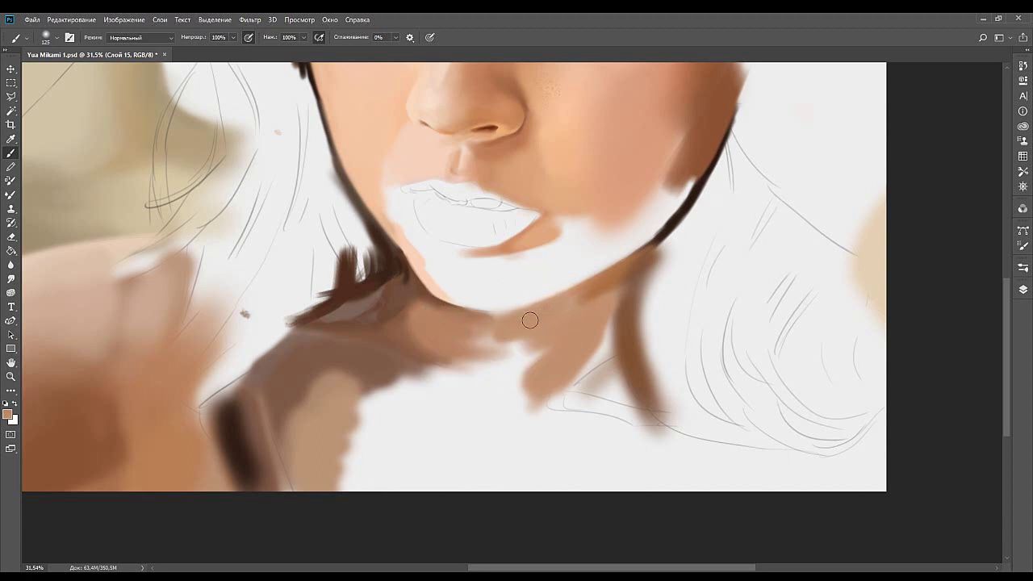
# Lighten the lower front of the neck with a peach tone using a 175 px brush and blend it upward.
pyautogui.moveTo(523, 334); pyautogui.dragTo(577, 273)
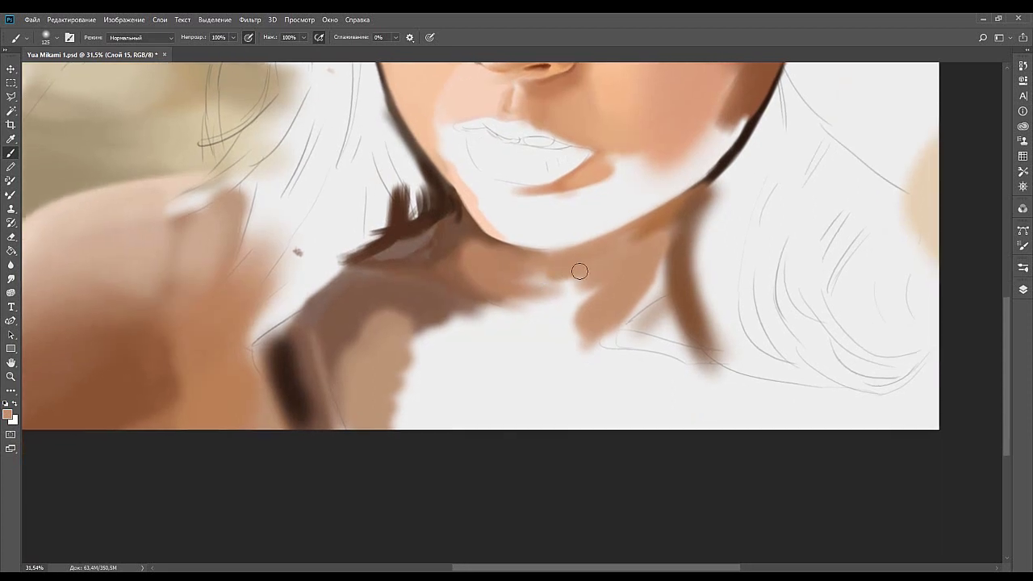
pyautogui.press(']')
pyautogui.press(']')
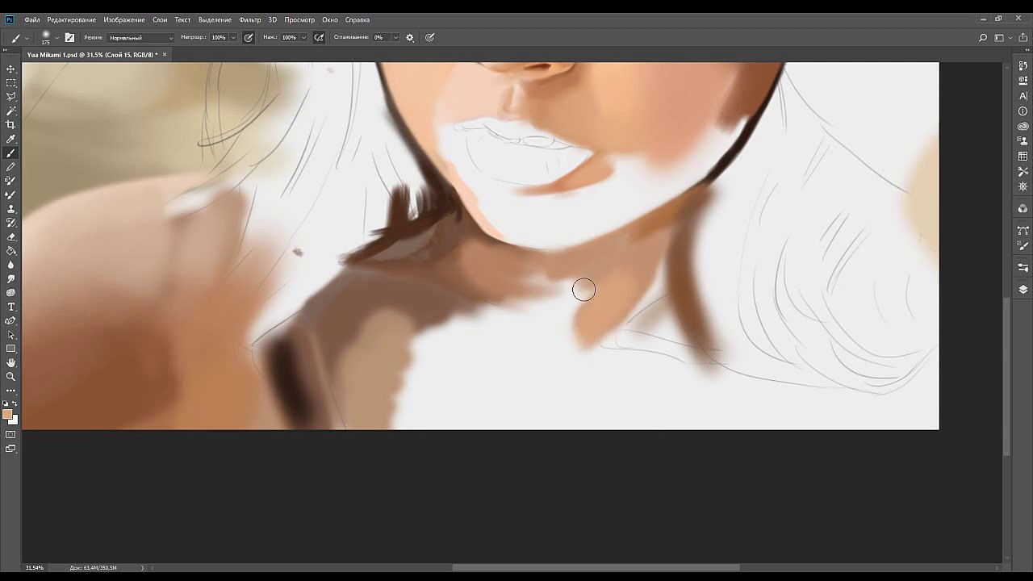
pyautogui.keyDown('alt'); pyautogui.click(599, 272); pyautogui.keyUp('alt')
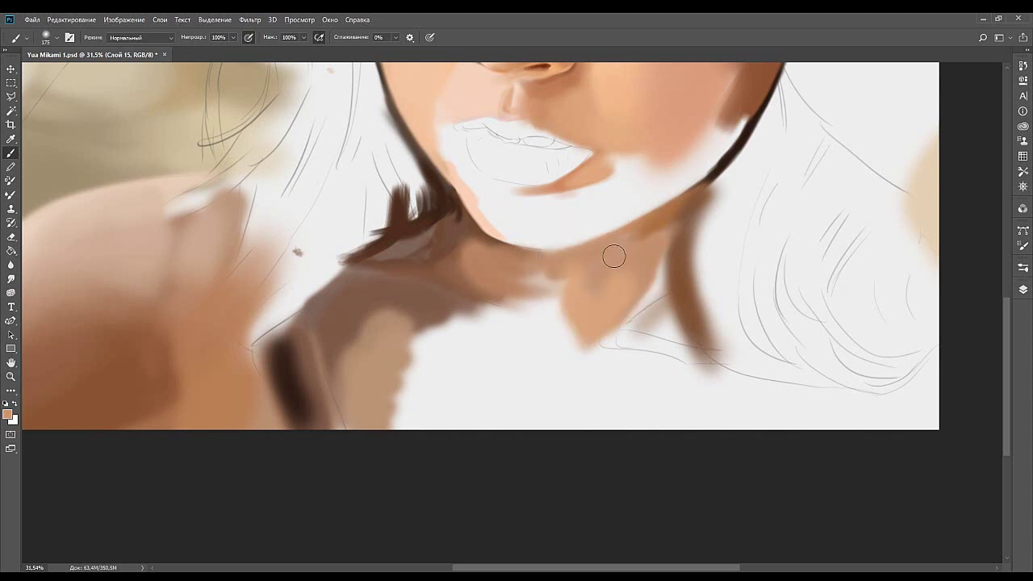
# Reduce the brush to 90 px and smooth the shadow directly under the jaw with sampled browns.
pyautogui.press('[')
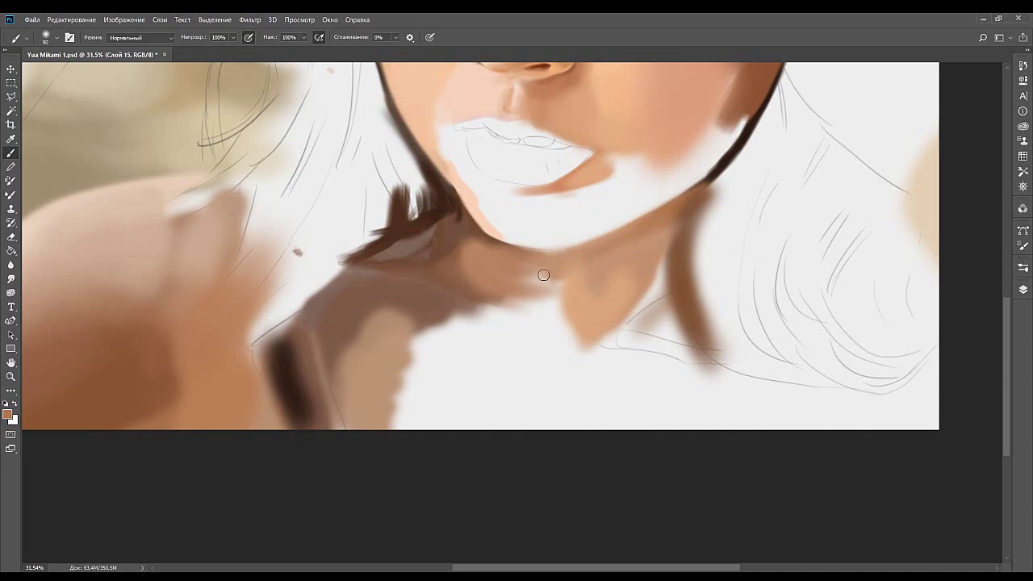
pyautogui.keyDown('alt'); pyautogui.click(676, 207); pyautogui.keyUp('alt')
pyautogui.keyDown('alt'); pyautogui.click(699, 192); pyautogui.keyUp('alt')
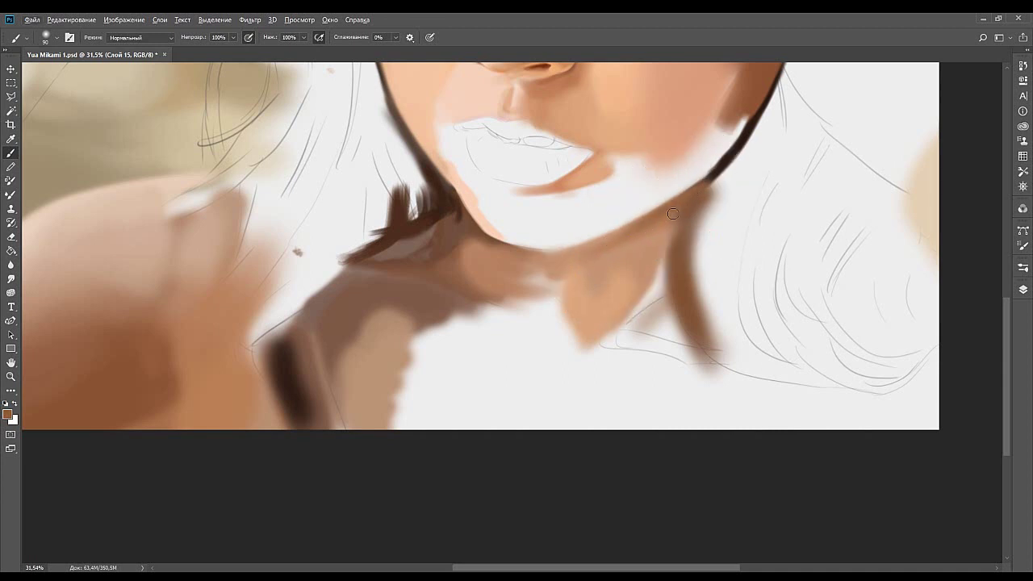
pyautogui.keyDown('alt'); pyautogui.click(601, 264); pyautogui.keyUp('alt')
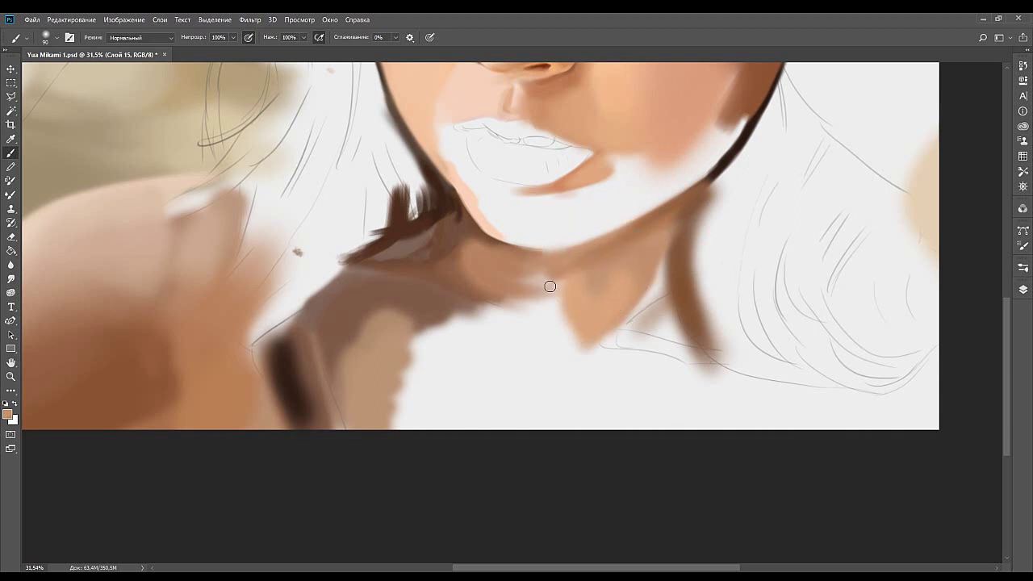
# Cover the white gap in the middle of the neck with sampled skin tones using a 125 px brush.
pyautogui.moveTo(558, 298)
pyautogui.mouseDown()
pyautogui.moveTo(513, 283)
pyautogui.moveTo(524, 295)
pyautogui.mouseUp()
pyautogui.scroll(-2, 534, 265)
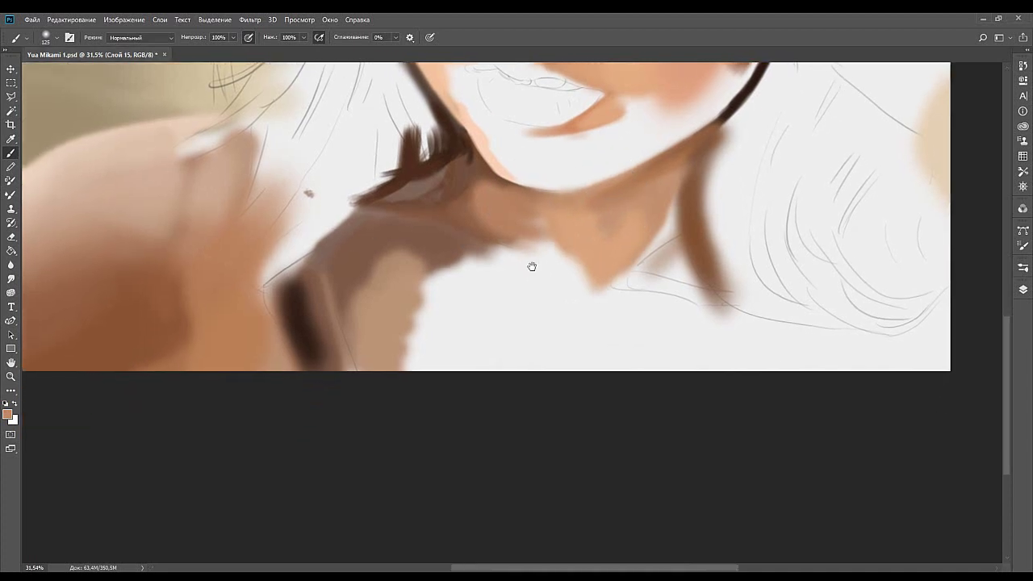
pyautogui.moveTo(535, 234)
pyautogui.mouseDown()
pyautogui.moveTo(552, 255)
pyautogui.moveTo(530, 219)
pyautogui.mouseUp()
pyautogui.keyDown('alt'); pyautogui.click(506, 225); pyautogui.keyUp('alt')
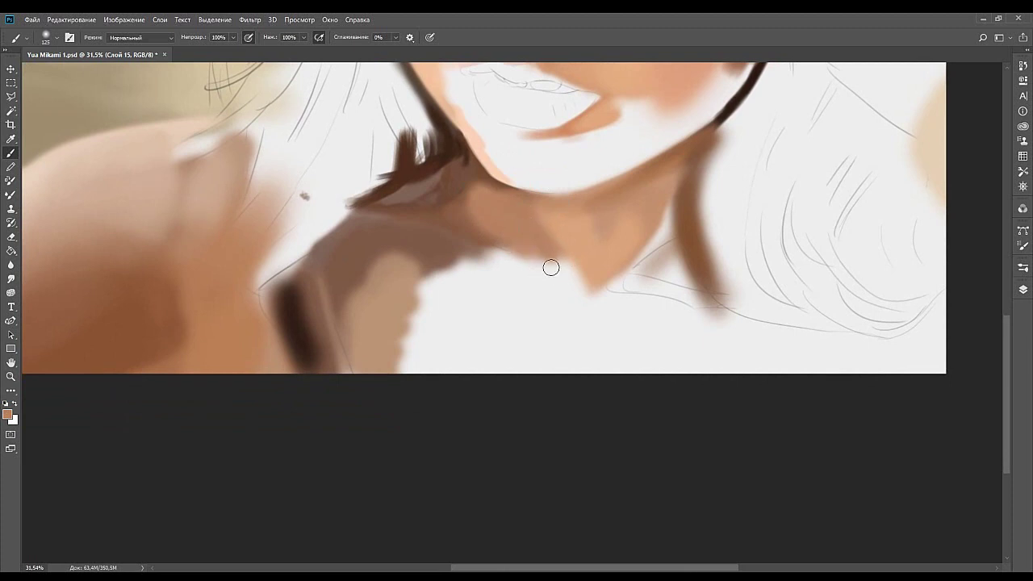
# Paint a beige area across the collarbone at the base of the neck.
pyautogui.moveTo(552, 277); pyautogui.dragTo(542, 240)
pyautogui.moveTo(509, 318)
pyautogui.mouseDown()
pyautogui.moveTo(588, 290)
pyautogui.moveTo(528, 283)
pyautogui.moveTo(573, 288)
pyautogui.moveTo(520, 265)
pyautogui.moveTo(557, 267)
pyautogui.moveTo(560, 287)
pyautogui.moveTo(522, 275)
pyautogui.moveTo(501, 290)
pyautogui.moveTo(507, 268)
pyautogui.moveTo(480, 275)
pyautogui.moveTo(539, 281)
pyautogui.moveTo(488, 280)
pyautogui.moveTo(508, 267)
pyautogui.moveTo(484, 259)
pyautogui.moveTo(457, 273)
pyautogui.moveTo(511, 265)
pyautogui.moveTo(484, 255)
pyautogui.moveTo(434, 353)
pyautogui.moveTo(545, 250)
pyautogui.mouseUp()
pyautogui.press('space')
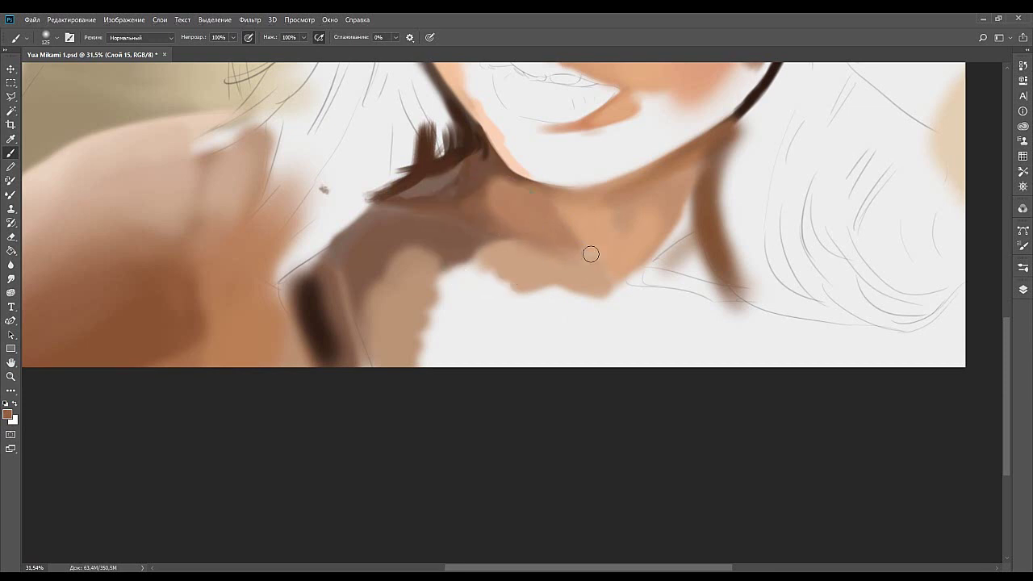
# Paint a soft reddish-brown stroke along the sketched far shoulder line below the hair.
pyautogui.press('space')
pyautogui.moveTo(616, 275)
pyautogui.mouseDown()
pyautogui.moveTo(560, 263)
pyautogui.moveTo(591, 278)
pyautogui.mouseUp()
pyautogui.moveTo(517, 266)
pyautogui.mouseDown()
pyautogui.moveTo(558, 267)
pyautogui.moveTo(668, 293)
pyautogui.mouseUp()
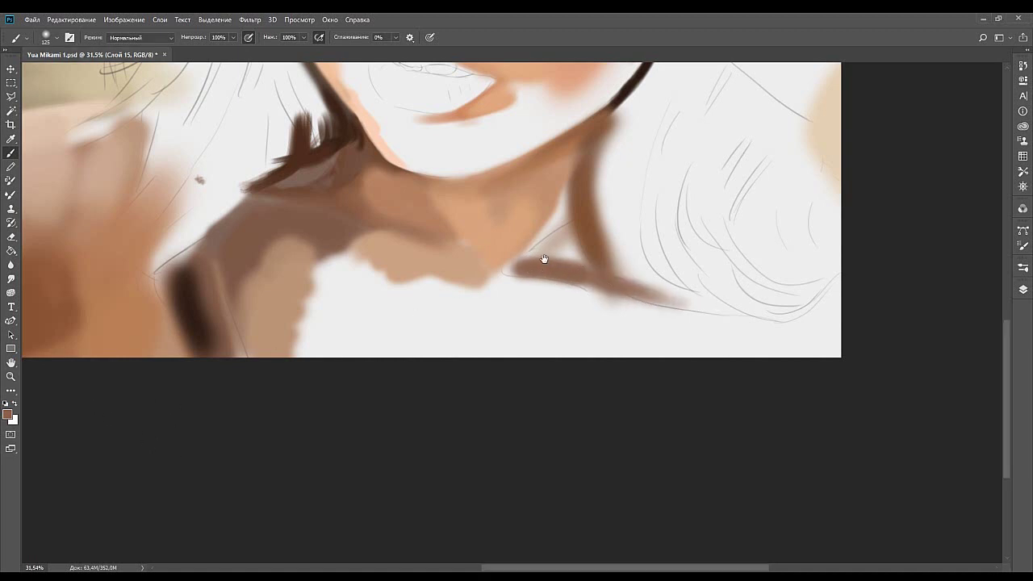
pyautogui.moveTo(551, 249); pyautogui.dragTo(514, 291)
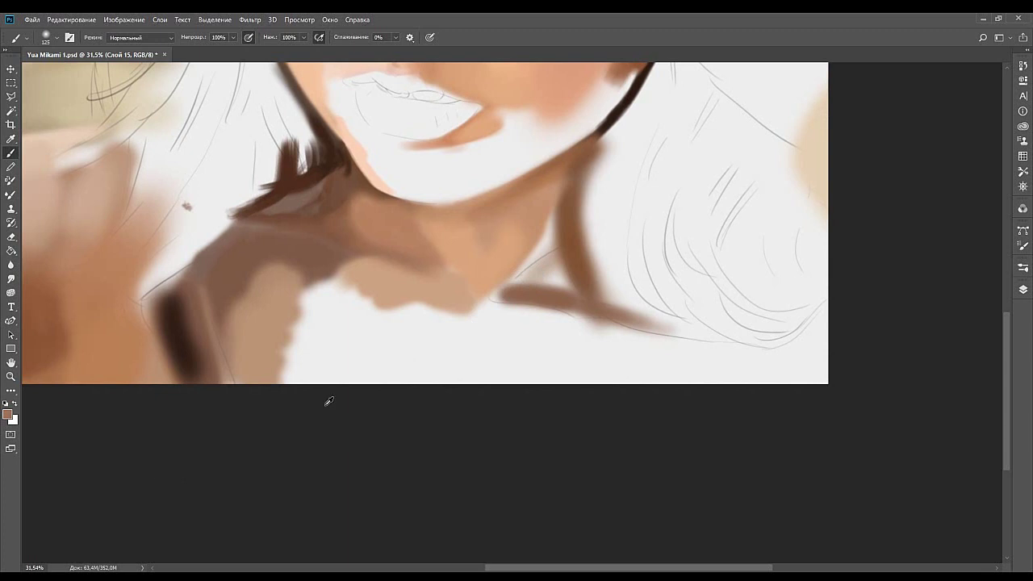
# Soften the reddish-brown far shoulder line and paint a sampled tan patch at the pit of the neck.
pyautogui.moveTo(522, 300)
pyautogui.mouseDown()
pyautogui.moveTo(556, 315)
pyautogui.moveTo(523, 316)
pyautogui.moveTo(641, 331)
pyautogui.mouseUp()
pyautogui.keyDown('alt'); pyautogui.click(465, 300); pyautogui.keyUp('alt')
pyautogui.moveTo(468, 305)
pyautogui.mouseDown()
pyautogui.moveTo(460, 328)
pyautogui.moveTo(515, 322)
pyautogui.moveTo(483, 304)
pyautogui.moveTo(463, 315)
pyautogui.moveTo(492, 330)
pyautogui.moveTo(514, 292)
pyautogui.moveTo(493, 328)
pyautogui.moveTo(493, 311)
pyautogui.moveTo(472, 322)
pyautogui.moveTo(514, 318)
pyautogui.moveTo(529, 337)
pyautogui.mouseUp()
# Fill the white gap between the neck and its dark far edge with sampled reddish and tan skin tones.
pyautogui.keyDown('alt'); pyautogui.click(562, 254); pyautogui.keyUp('alt')
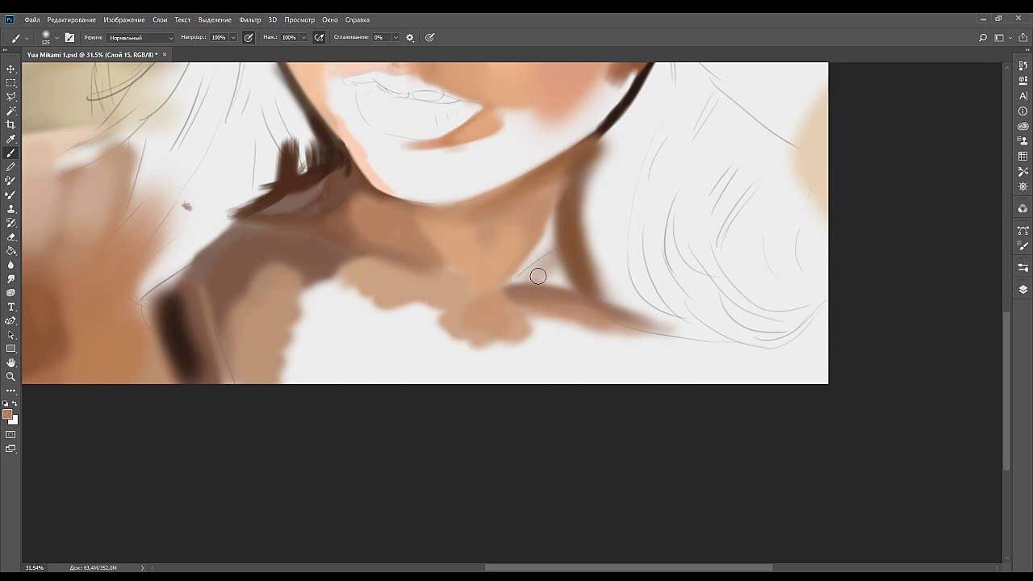
pyautogui.moveTo(519, 297); pyautogui.dragTo(579, 224)
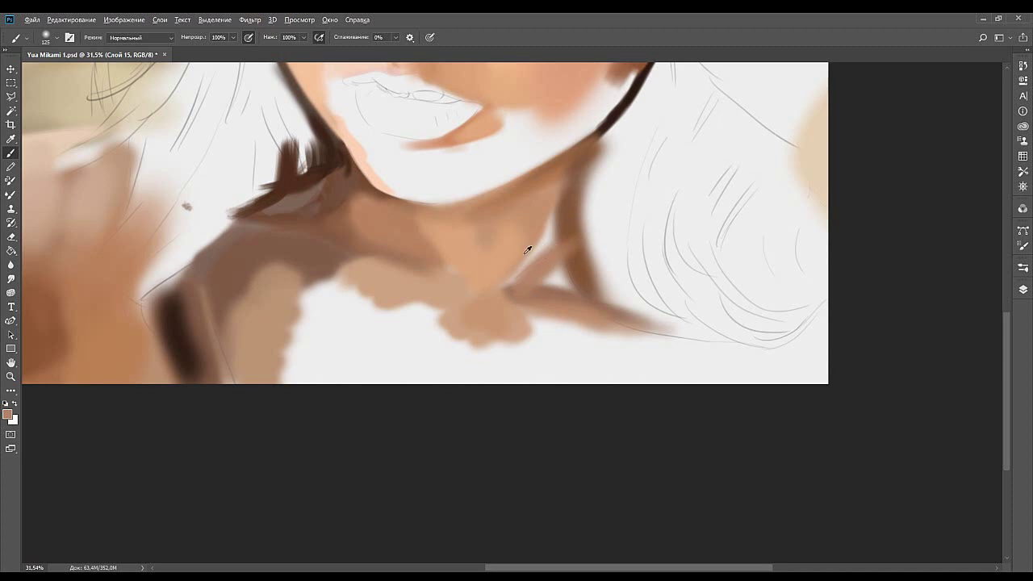
pyautogui.keyDown('alt'); pyautogui.click(535, 235); pyautogui.keyUp('alt')
pyautogui.moveTo(517, 275); pyautogui.dragTo(543, 245)
pyautogui.keyDown('alt'); pyautogui.click(544, 219); pyautogui.keyUp('alt')
pyautogui.keyDown('alt'); pyautogui.click(501, 273); pyautogui.keyUp('alt')
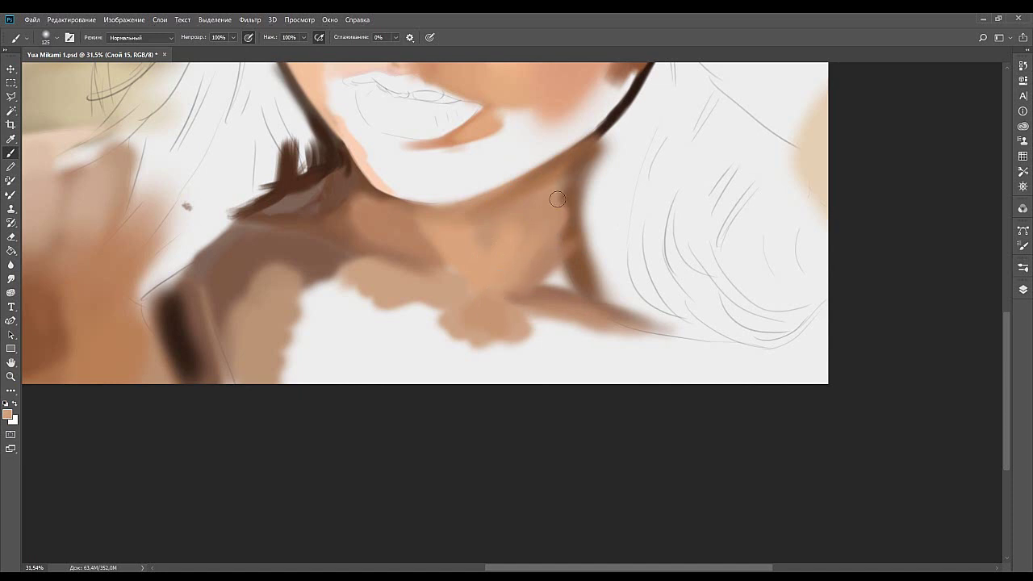
pyautogui.keyDown('alt'); pyautogui.click(494, 233); pyautogui.keyUp('alt')
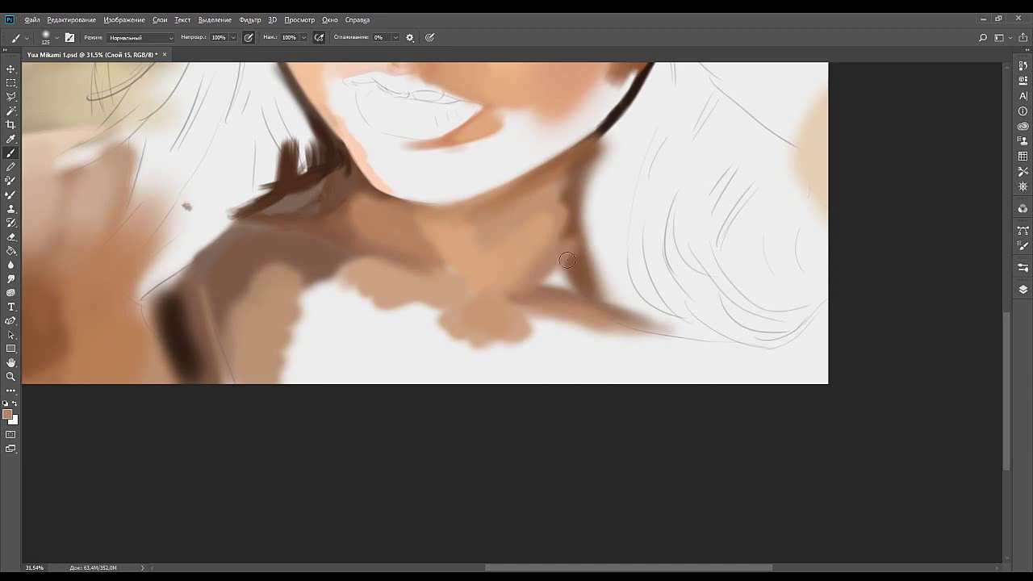
pyautogui.keyDown('alt'); pyautogui.click(555, 279); pyautogui.keyUp('alt')
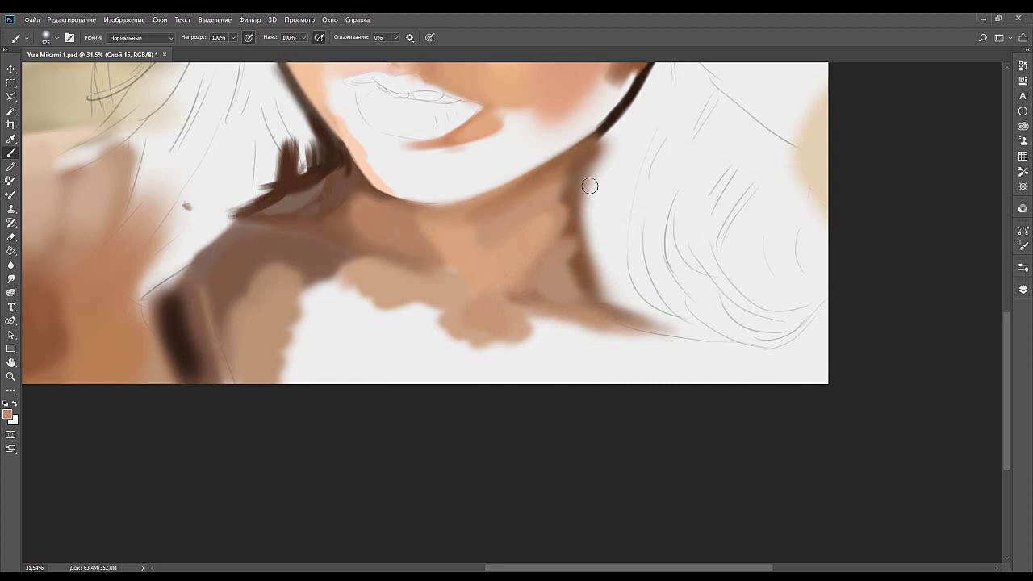
# Enlarge the brush to 175 px and block in light beige skin on the upper chest below the neck.
pyautogui.moveTo(484, 328); pyautogui.dragTo(504, 262)
pyautogui.press(']')
pyautogui.press(']')
pyautogui.moveTo(429, 262)
pyautogui.mouseDown()
pyautogui.moveTo(441, 258)
pyautogui.moveTo(456, 288)
pyautogui.mouseUp()
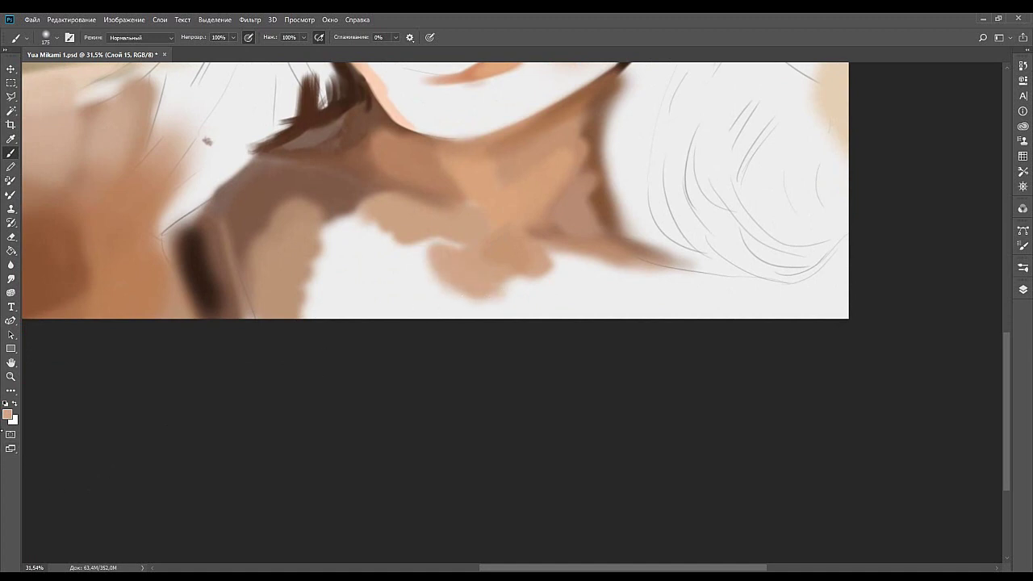
pyautogui.press('i')
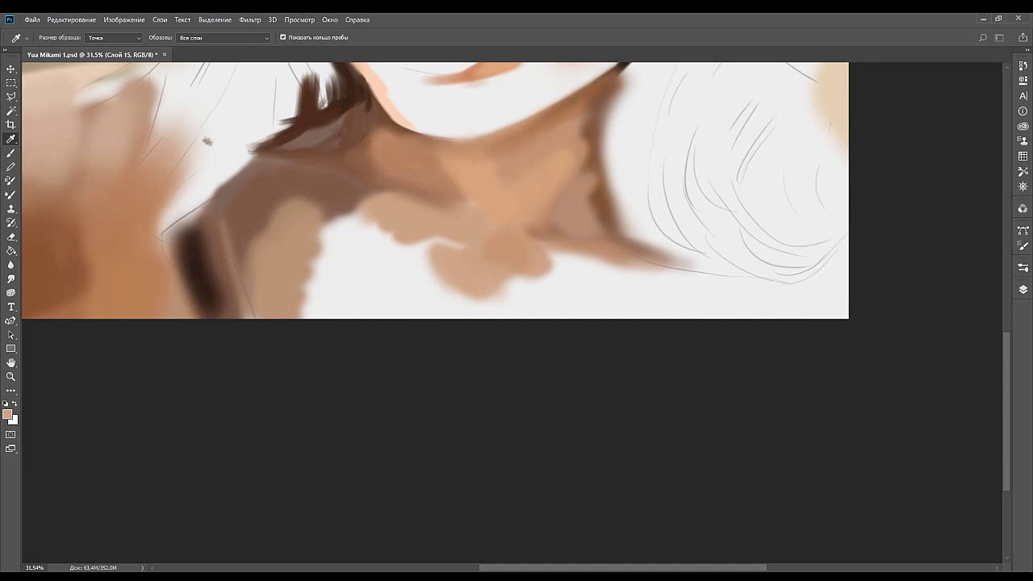
pyautogui.press('b')
pyautogui.moveTo(449, 272)
pyautogui.mouseDown()
pyautogui.moveTo(465, 292)
pyautogui.moveTo(468, 263)
pyautogui.moveTo(527, 285)
pyautogui.mouseUp()
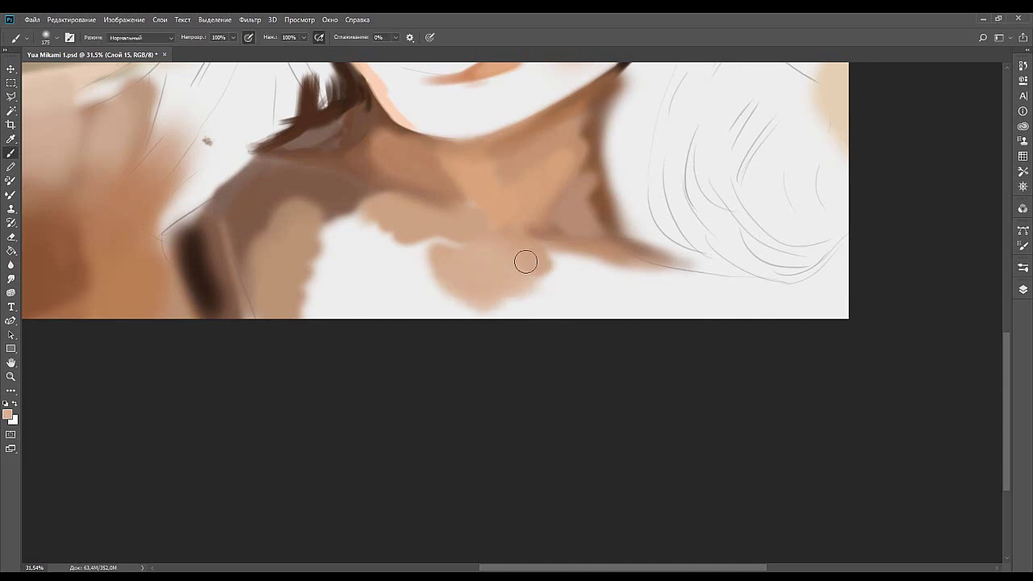
pyautogui.moveTo(627, 312)
pyautogui.mouseDown()
pyautogui.moveTo(573, 293)
pyautogui.moveTo(559, 298)
pyautogui.moveTo(574, 325)
pyautogui.mouseUp()
pyautogui.moveTo(594, 190)
pyautogui.mouseDown()
pyautogui.moveTo(571, 223)
pyautogui.moveTo(574, 213)
pyautogui.mouseUp()
pyautogui.press('[')
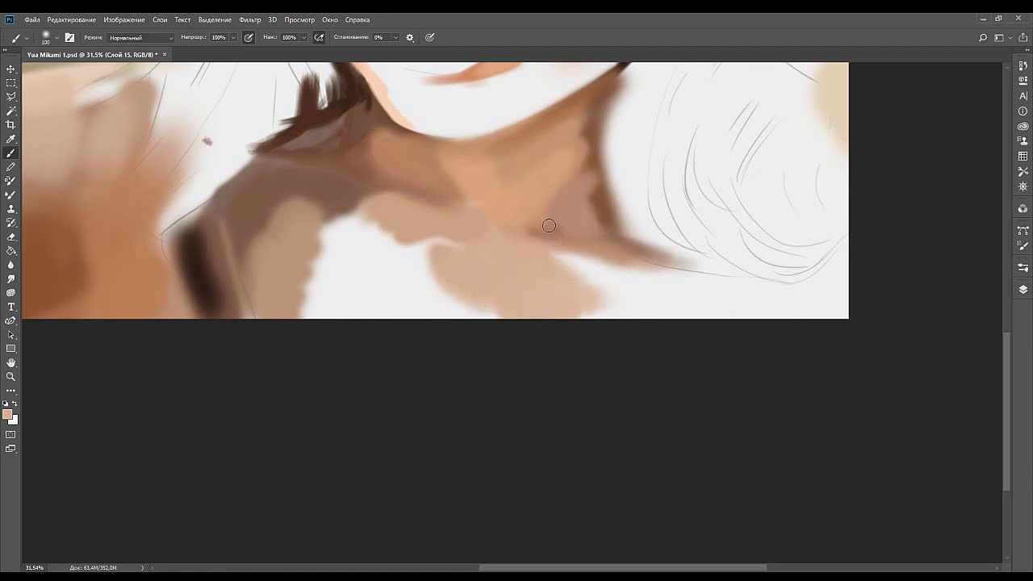
pyautogui.keyDown('alt'); pyautogui.click(547, 230); pyautogui.keyUp('alt')
pyautogui.moveTo(549, 242)
pyautogui.mouseDown()
pyautogui.moveTo(630, 253)
pyautogui.moveTo(562, 286)
pyautogui.moveTo(583, 324)
pyautogui.mouseUp()
pyautogui.hotkey('ctrl', 'z')
pyautogui.hotkey('ctrl', 'z')
# Extend the light beige chest area outward beneath the far shoulder line with sampled skin tones.
pyautogui.keyDown('alt'); pyautogui.click(555, 274); pyautogui.keyUp('alt')
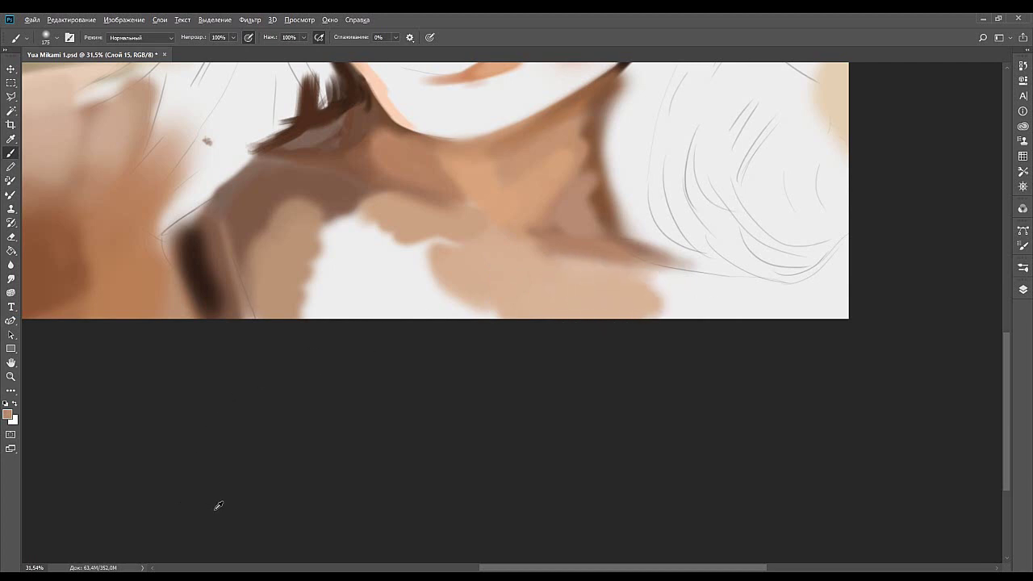
pyautogui.keyDown('alt'); pyautogui.click(597, 286); pyautogui.keyUp('alt')
pyautogui.moveTo(664, 277)
pyautogui.mouseDown()
pyautogui.moveTo(634, 297)
pyautogui.moveTo(734, 302)
pyautogui.moveTo(685, 318)
pyautogui.mouseUp()
pyautogui.moveTo(481, 320)
pyautogui.mouseDown()
pyautogui.moveTo(776, 265)
pyautogui.moveTo(737, 254)
pyautogui.moveTo(743, 280)
pyautogui.moveTo(675, 295)
pyautogui.moveTo(597, 268)
pyautogui.moveTo(564, 269)
pyautogui.moveTo(598, 291)
pyautogui.moveTo(566, 311)
pyautogui.moveTo(646, 287)
pyautogui.moveTo(585, 290)
pyautogui.moveTo(535, 250)
pyautogui.moveTo(579, 220)
pyautogui.moveTo(586, 241)
pyautogui.moveTo(536, 226)
pyautogui.moveTo(488, 232)
pyautogui.mouseUp()
pyautogui.keyDown('alt'); pyautogui.click(630, 275); pyautogui.keyUp('alt')
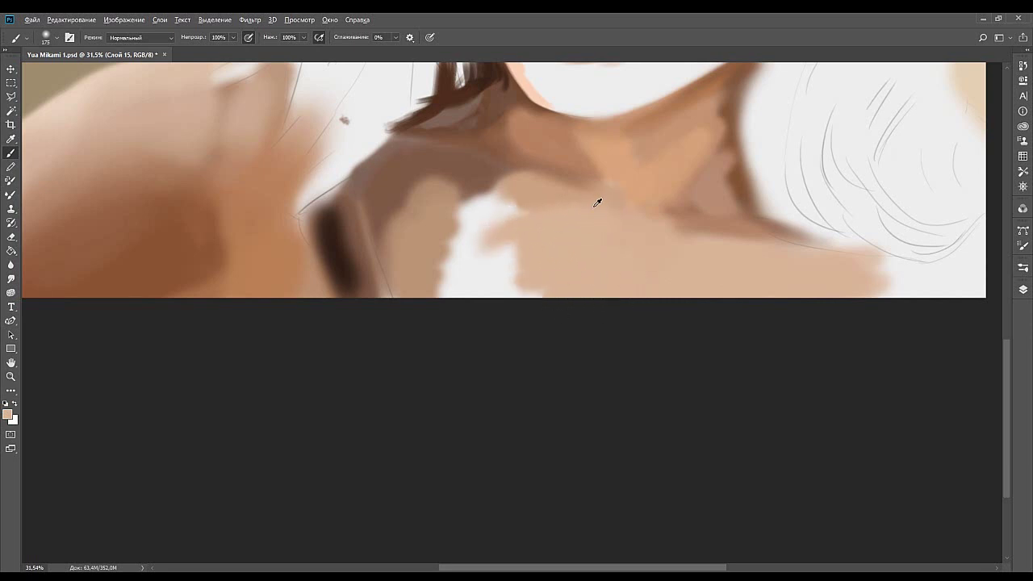
# Enlarge the brush to 300 px and cover the white gap between the near shoulder and the chest with beige.
pyautogui.moveTo(581, 202); pyautogui.dragTo(535, 286)
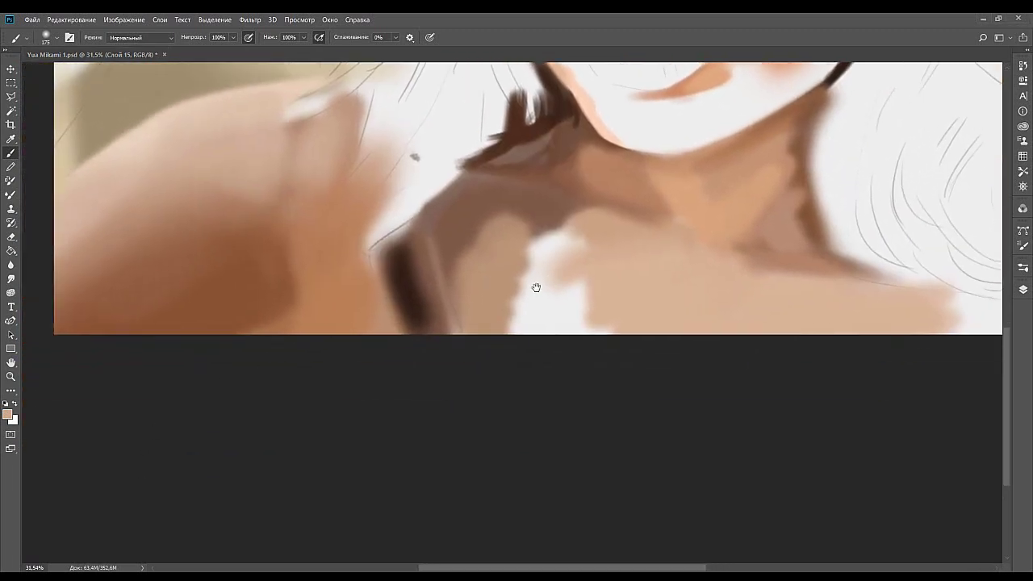
pyautogui.press(']')
pyautogui.moveTo(558, 299)
pyautogui.mouseDown()
pyautogui.moveTo(607, 289)
pyautogui.moveTo(610, 323)
pyautogui.moveTo(529, 330)
pyautogui.moveTo(609, 287)
pyautogui.moveTo(514, 291)
pyautogui.moveTo(576, 260)
pyautogui.mouseUp()
pyautogui.press(']')
pyautogui.press(']')
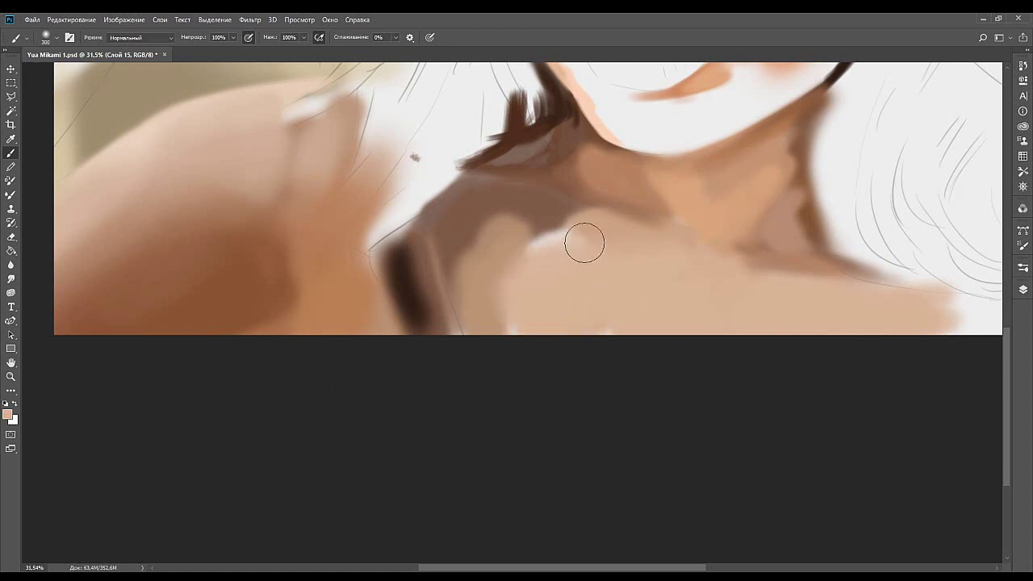
# Blend the beige chest into the brown near-shoulder shadow with sampled intermediate skin tones.
pyautogui.keyDown('alt'); pyautogui.click(552, 224); pyautogui.keyUp('alt')
pyautogui.keyDown('alt'); pyautogui.click(614, 193); pyautogui.keyUp('alt')
pyautogui.keyDown('alt'); pyautogui.click(539, 232); pyautogui.keyUp('alt')
pyautogui.moveTo(491, 304)
pyautogui.mouseDown()
pyautogui.moveTo(547, 240)
pyautogui.moveTo(479, 281)
pyautogui.moveTo(542, 231)
pyautogui.moveTo(568, 237)
pyautogui.moveTo(545, 236)
pyautogui.mouseUp()
pyautogui.keyDown('alt'); pyautogui.click(550, 243); pyautogui.keyUp('alt')
pyautogui.keyDown('alt'); pyautogui.click(559, 230); pyautogui.keyUp('alt')
pyautogui.keyDown('alt'); pyautogui.click(569, 237); pyautogui.keyUp('alt')
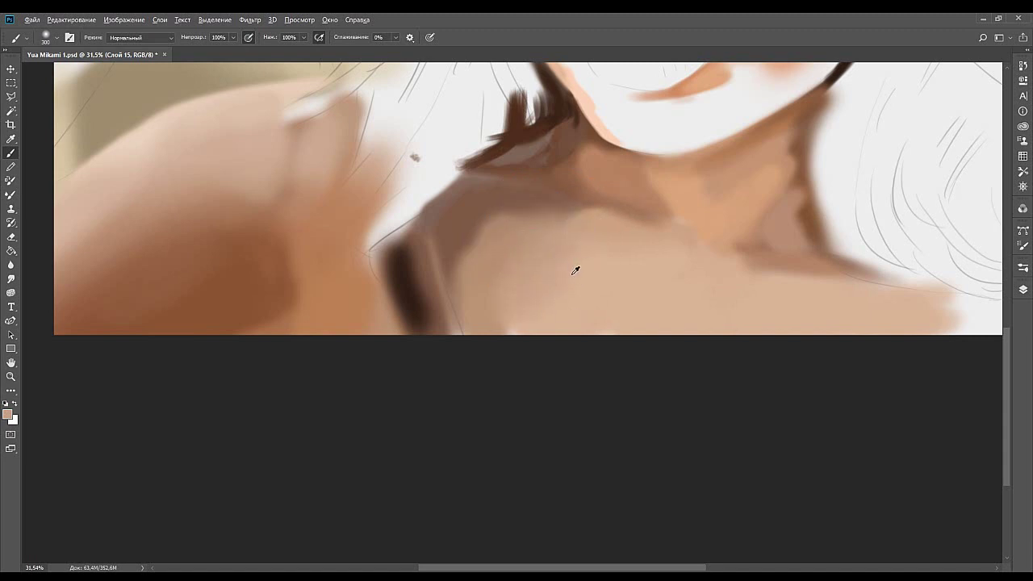
pyautogui.keyDown('alt'); pyautogui.click(495, 301); pyautogui.keyUp('alt')
pyautogui.moveTo(438, 278); pyautogui.dragTo(480, 238)
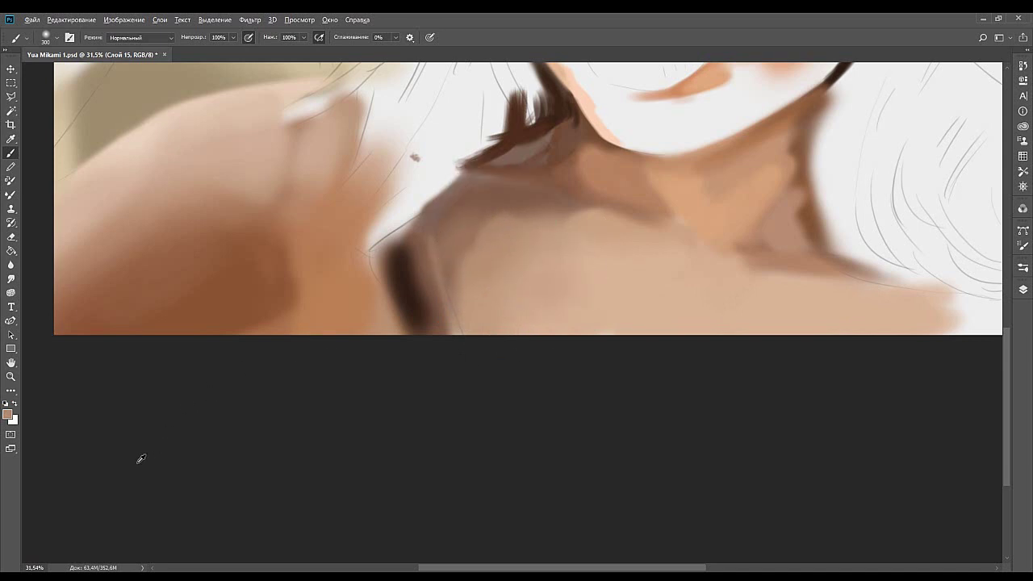
# Reduce the brush to 175 px and smooth the shadow and outer edge of the near shoulder with sampled browns.
pyautogui.press('[')
pyautogui.press('[')
pyautogui.press('[')
pyautogui.moveTo(457, 210); pyautogui.dragTo(454, 245)
pyautogui.moveTo(451, 254)
pyautogui.mouseDown()
pyautogui.moveTo(460, 219)
pyautogui.moveTo(473, 229)
pyautogui.moveTo(471, 205)
pyautogui.moveTo(479, 225)
pyautogui.mouseUp()
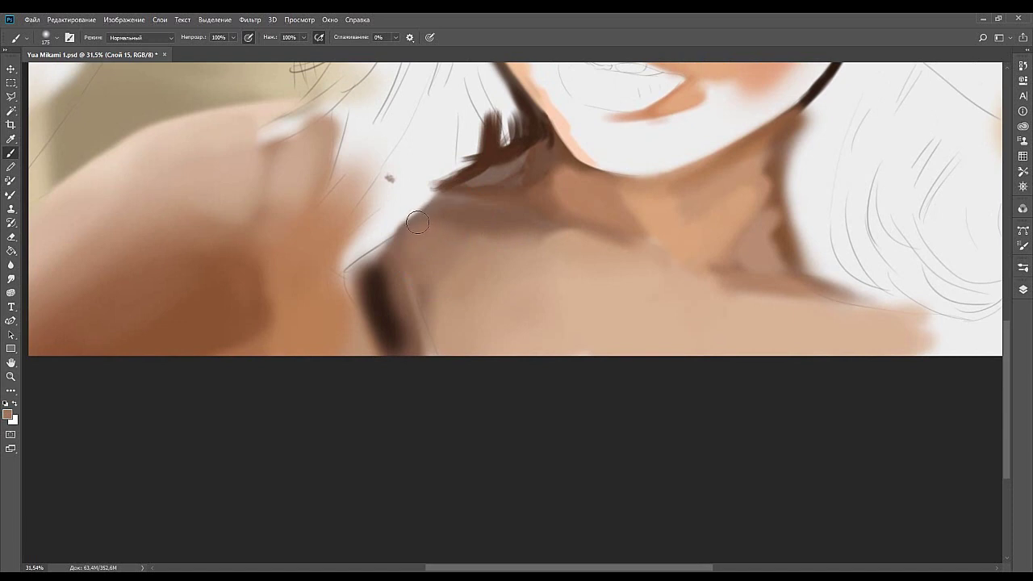
pyautogui.moveTo(412, 224); pyautogui.dragTo(364, 267)
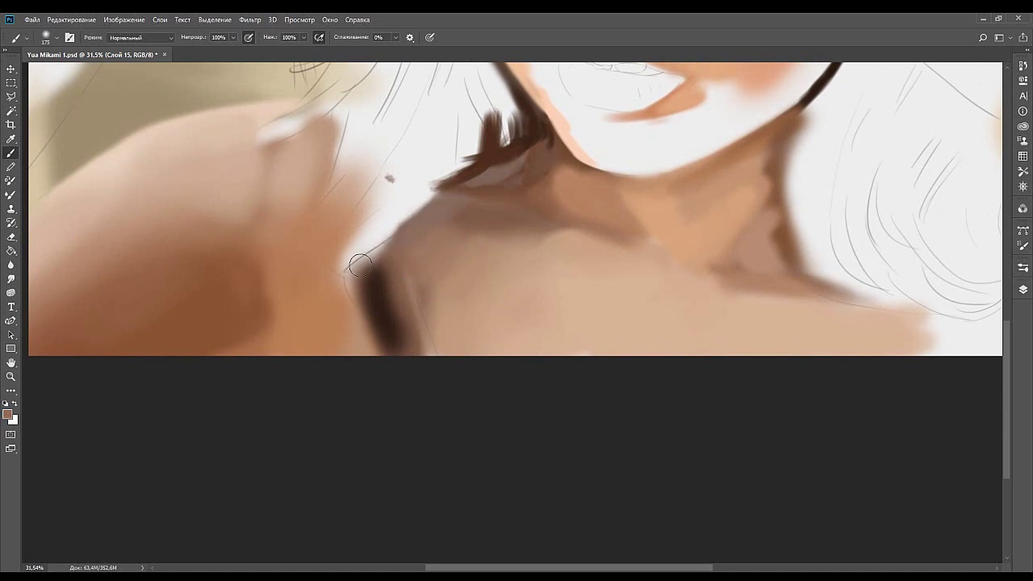
pyautogui.keyDown('alt'); pyautogui.click(485, 238); pyautogui.keyUp('alt')
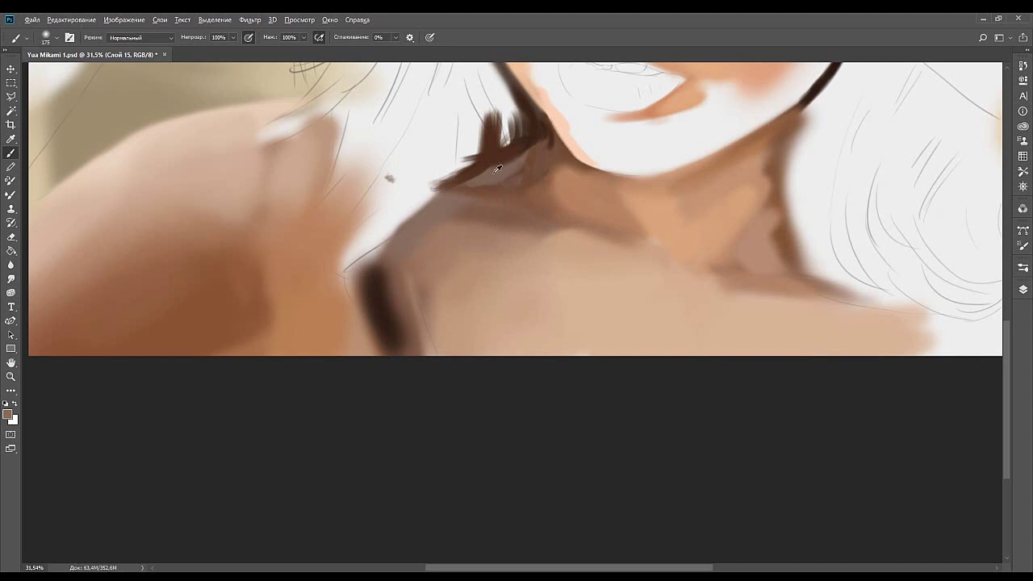
pyautogui.moveTo(547, 171); pyautogui.dragTo(426, 218)
# Even out the chest with sampled beige tones at 300 px, and reduce the brush to 175 px.
pyautogui.moveTo(488, 288)
pyautogui.mouseDown()
pyautogui.moveTo(533, 235)
pyautogui.moveTo(466, 260)
pyautogui.moveTo(537, 255)
pyautogui.moveTo(473, 301)
pyautogui.moveTo(355, 360)
pyautogui.moveTo(394, 286)
pyautogui.moveTo(364, 279)
pyautogui.moveTo(374, 285)
pyautogui.moveTo(378, 272)
pyautogui.moveTo(358, 331)
pyautogui.mouseUp()
pyautogui.keyDown('alt'); pyautogui.click(348, 274); pyautogui.keyUp('alt')
pyautogui.keyDown('alt'); pyautogui.click(401, 271); pyautogui.keyUp('alt')
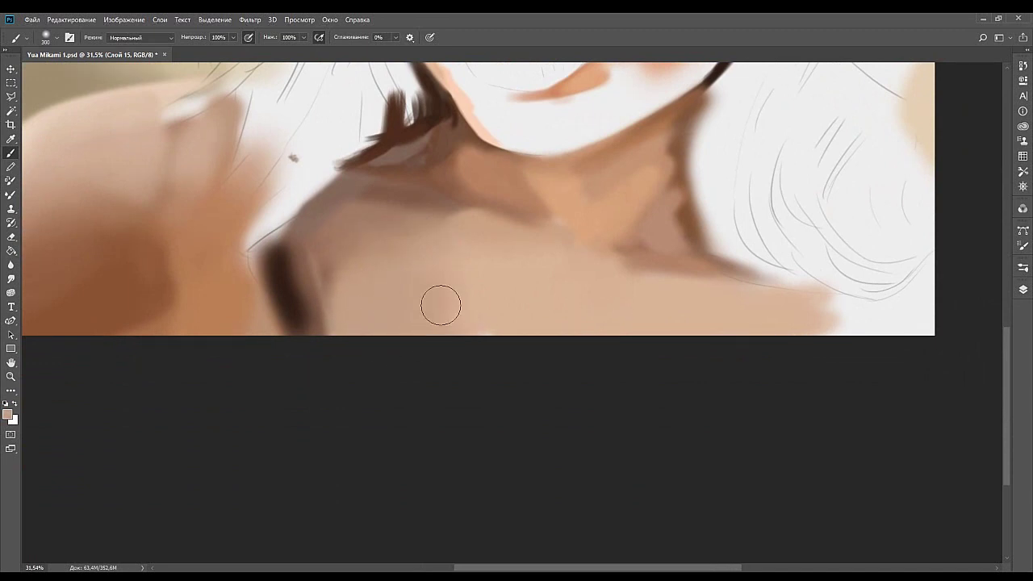
pyautogui.moveTo(526, 318); pyautogui.dragTo(454, 306)
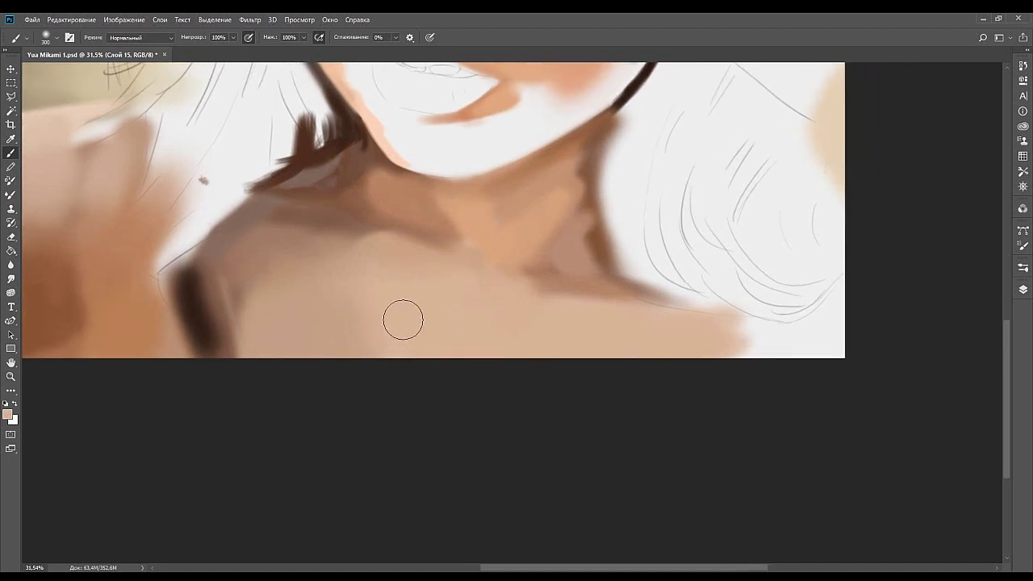
pyautogui.moveTo(599, 349); pyautogui.dragTo(525, 338)
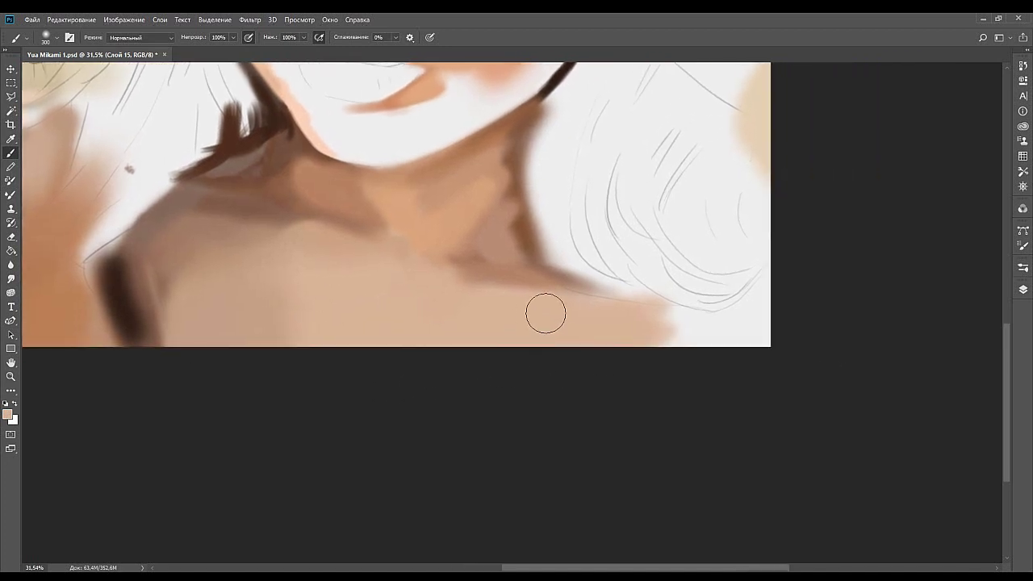
pyautogui.press('[')
pyautogui.press('[')
pyautogui.press('[')
pyautogui.keyDown('alt'); pyautogui.click(474, 283); pyautogui.keyUp('alt')
pyautogui.keyDown('alt'); pyautogui.click(256, 435); pyautogui.keyUp('alt')
pyautogui.moveTo(584, 285); pyautogui.dragTo(498, 283)
pyautogui.hotkey('ctrl', 'z')
# Soften the shadow under the far collarbone into the chest with sampled pinkish-brown tones.
pyautogui.press('i')
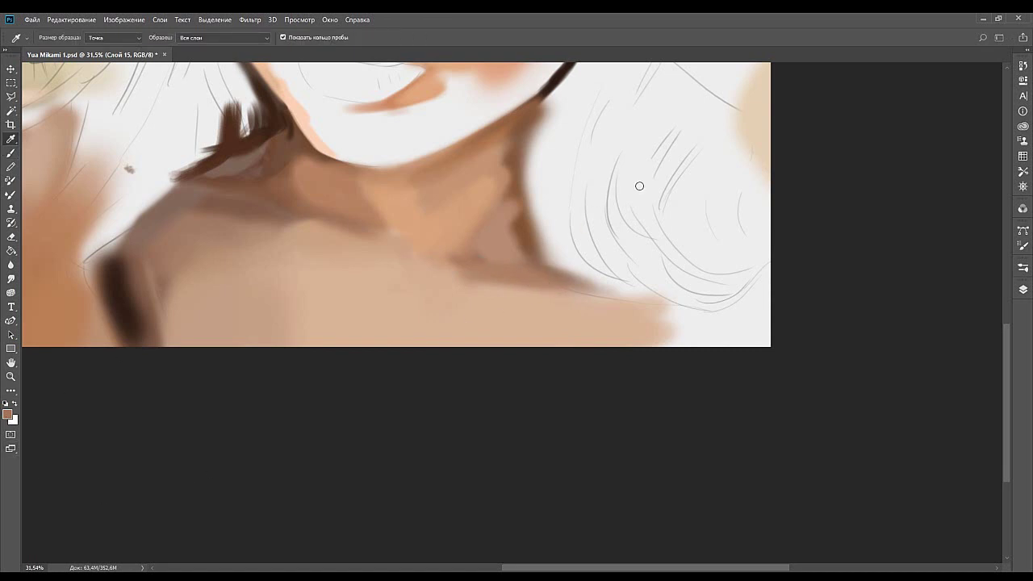
pyautogui.press('b')
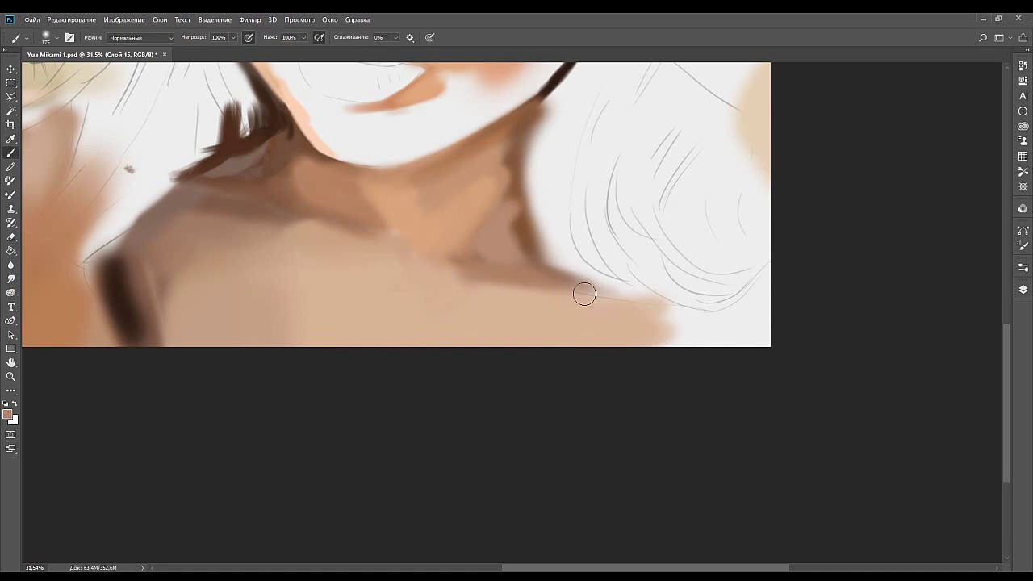
pyautogui.moveTo(493, 286)
pyautogui.mouseDown()
pyautogui.moveTo(466, 283)
pyautogui.moveTo(564, 286)
pyautogui.moveTo(502, 298)
pyautogui.moveTo(532, 301)
pyautogui.mouseUp()
pyautogui.keyDown('alt'); pyautogui.click(474, 272); pyautogui.keyUp('alt')
pyautogui.keyDown('alt'); pyautogui.click(516, 317); pyautogui.keyUp('alt')
pyautogui.keyDown('alt'); pyautogui.click(518, 312); pyautogui.keyUp('alt')
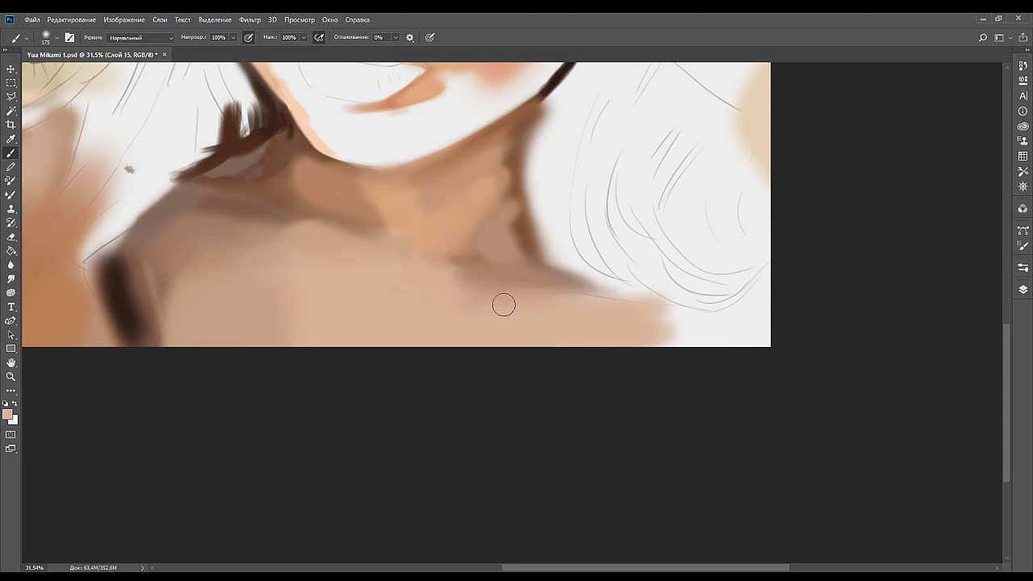
pyautogui.keyDown('alt'); pyautogui.click(477, 270); pyautogui.keyUp('alt')
pyautogui.keyDown('alt'); pyautogui.click(461, 265); pyautogui.keyUp('alt')
# Smooth the brown shadow along the neck's far edge with sampled browns, enlarging the brush to 200 px.
pyautogui.moveTo(470, 253); pyautogui.dragTo(451, 310)
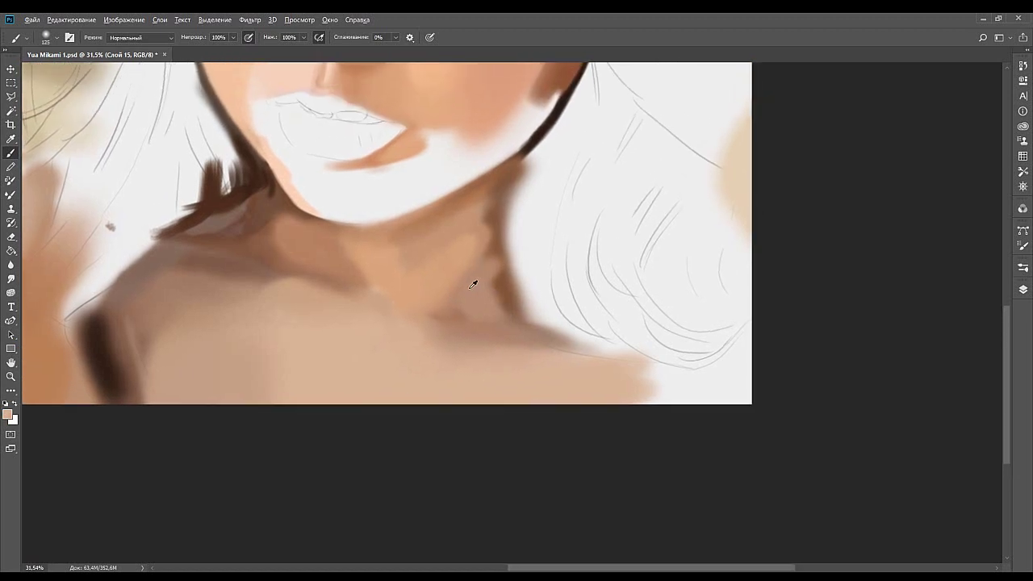
pyautogui.keyDown('alt'); pyautogui.click(493, 247); pyautogui.keyUp('alt')
pyautogui.keyDown('alt'); pyautogui.click(490, 185); pyautogui.keyUp('alt')
pyautogui.moveTo(486, 234); pyautogui.dragTo(492, 199)
pyautogui.press(']')
pyautogui.press(']')
pyautogui.press(']')
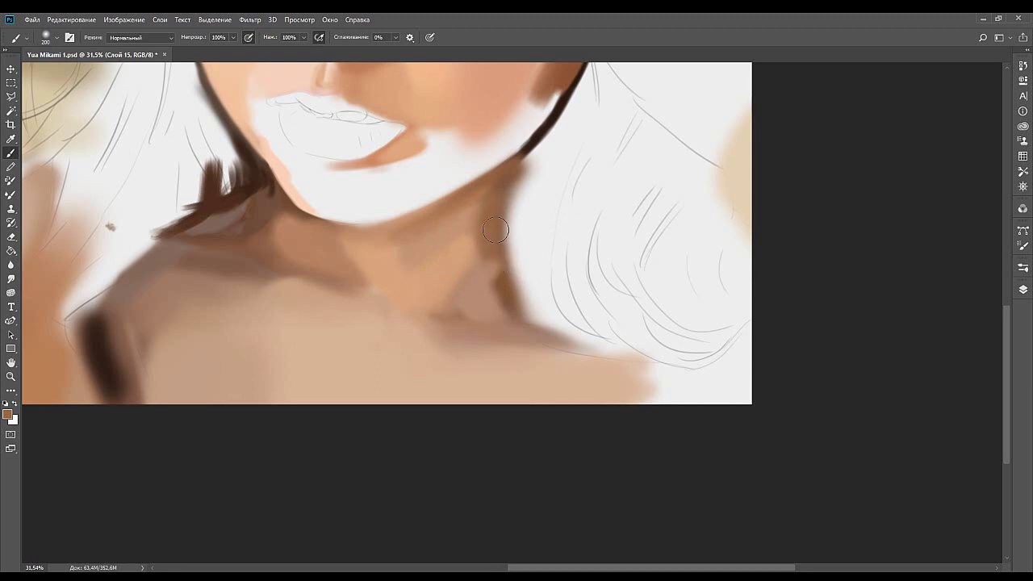
pyautogui.moveTo(465, 220); pyautogui.dragTo(525, 234)
# Reduce the brush to 125 px and soften the shading in the middle of the neck.
pyautogui.press('[')
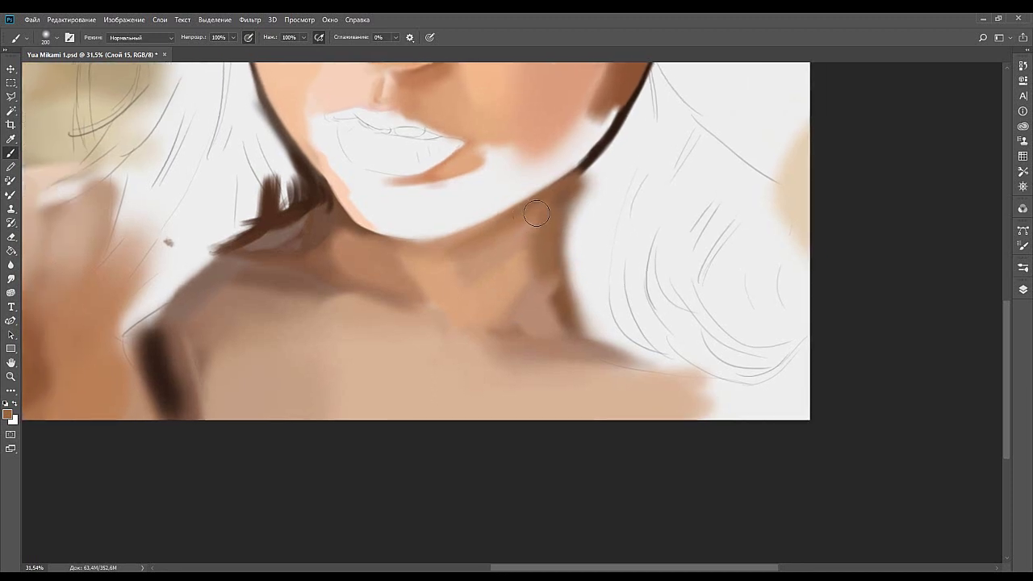
pyautogui.press('[')
pyautogui.press('[')
pyautogui.press('[')
pyautogui.moveTo(449, 253)
pyautogui.mouseDown()
pyautogui.moveTo(495, 229)
pyautogui.moveTo(512, 267)
pyautogui.moveTo(459, 291)
pyautogui.moveTo(429, 282)
pyautogui.moveTo(432, 291)
pyautogui.mouseUp()
pyautogui.keyDown('alt'); pyautogui.click(139, 425); pyautogui.keyUp('alt')
pyautogui.keyDown('alt'); pyautogui.click(146, 428); pyautogui.keyUp('alt')
pyautogui.press(']')
pyautogui.moveTo(437, 310); pyautogui.dragTo(439, 292)
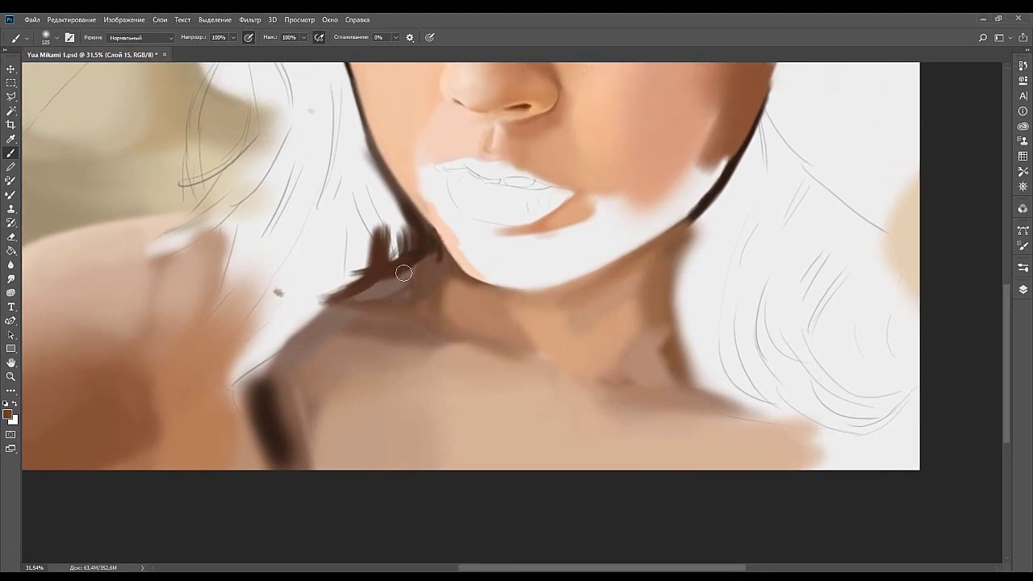
# Blend the near-shoulder shadow beneath the dark hair ends with sampled greyish browns.
pyautogui.keyDown('alt'); pyautogui.click(407, 280); pyautogui.keyUp('alt')
pyautogui.press('[')
pyautogui.press('[')
pyautogui.press('[')
pyautogui.keyDown('alt'); pyautogui.click(395, 297); pyautogui.keyUp('alt')
pyautogui.press(']')
pyautogui.press(']')
pyautogui.keyDown('alt'); pyautogui.click(417, 287); pyautogui.keyUp('alt')
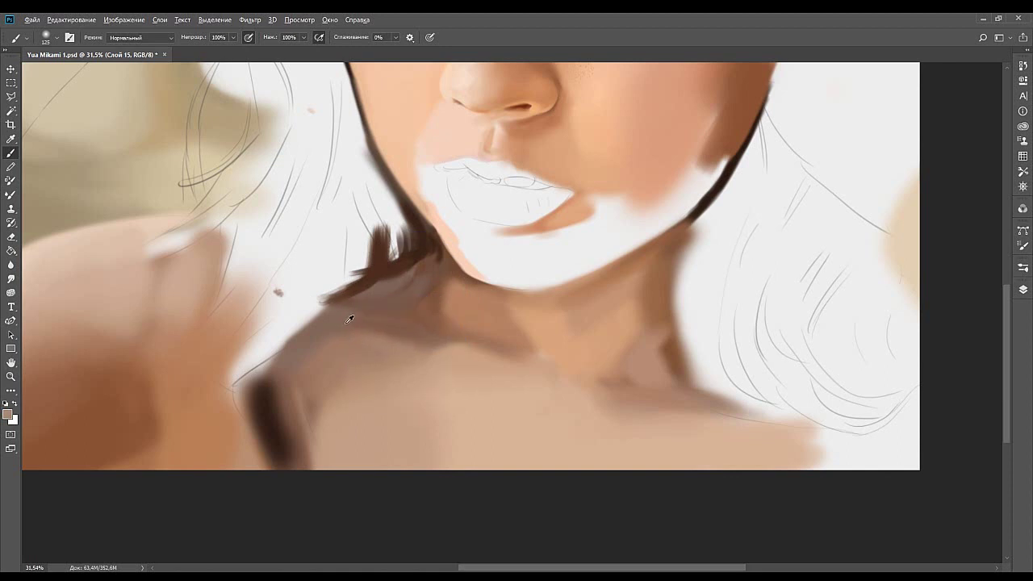
# Examine the whole portrait, and inspect the painted neck, shoulder and chest up close.
pyautogui.moveTo(444, 281); pyautogui.dragTo(391, 357)
pyautogui.moveTo(457, 195)
pyautogui.mouseDown()
pyautogui.moveTo(438, 261)
pyautogui.moveTo(393, 218)
pyautogui.mouseUp()
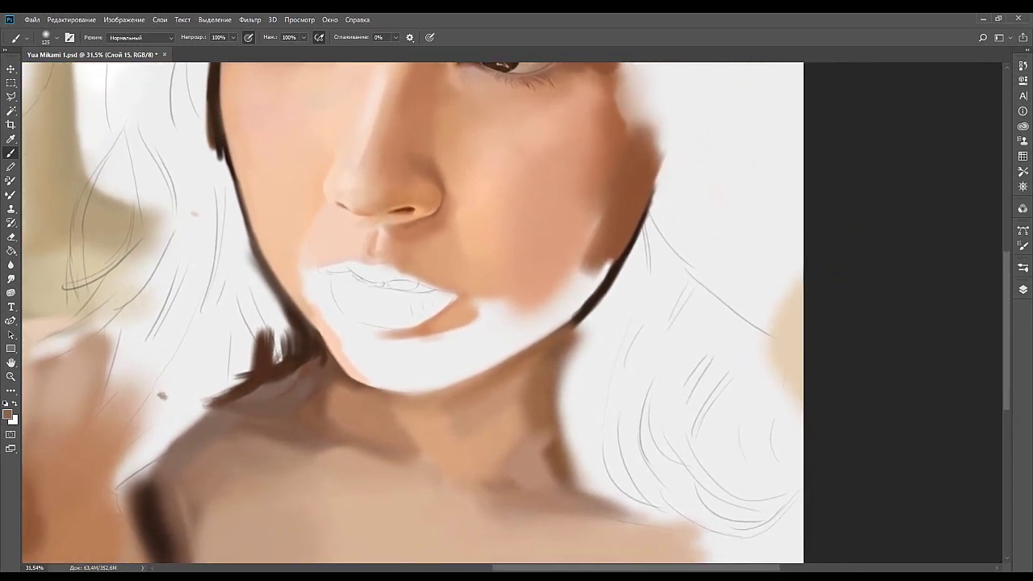
pyautogui.press('z')
pyautogui.scroll(-5, 478, 287)
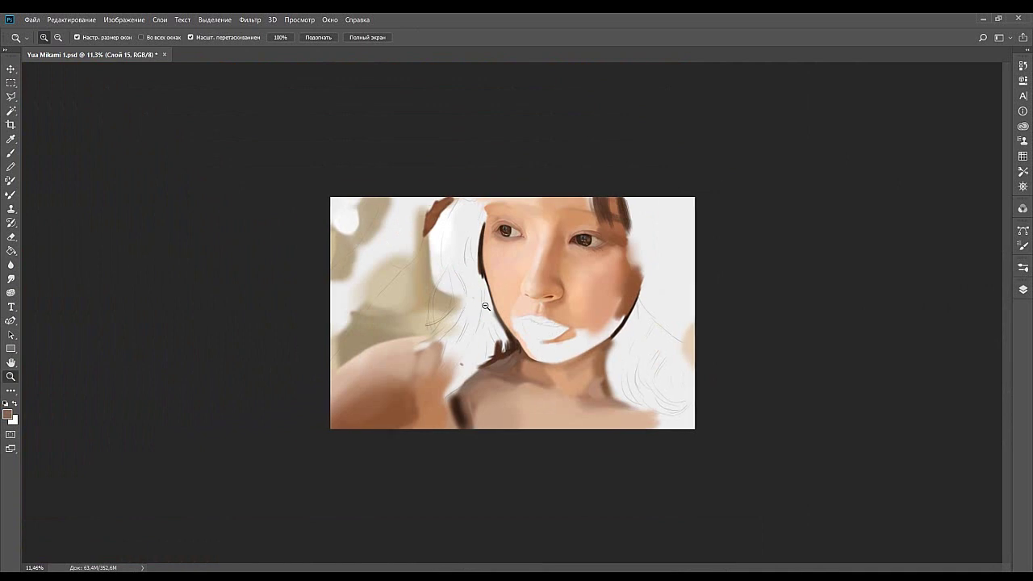
pyautogui.scroll(2, 485, 305)
pyautogui.scroll(6, 503, 265)
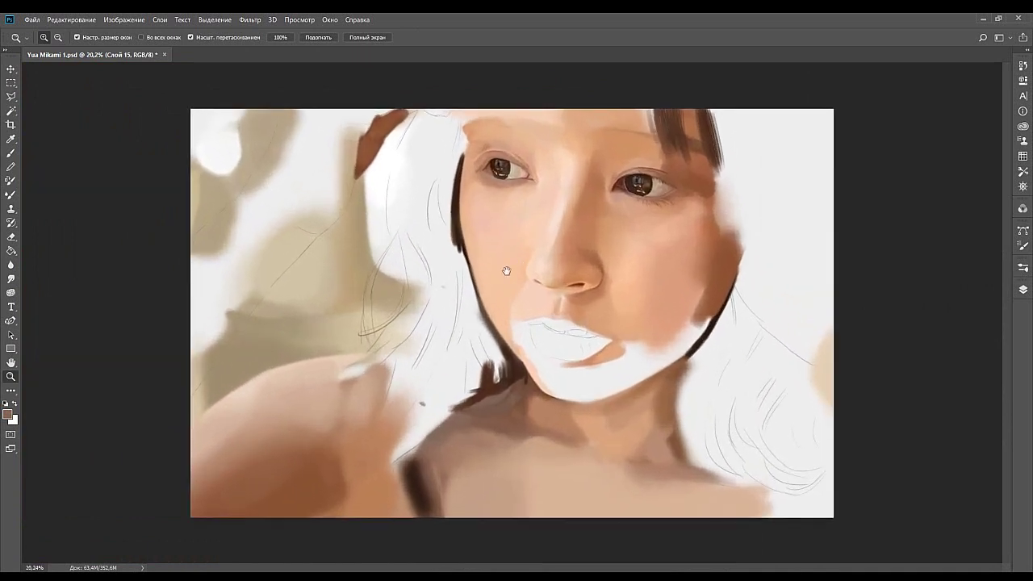
pyautogui.scroll(1, 522, 270)
pyautogui.scroll(-3, 488, 290)
pyautogui.scroll(4, 496, 259)
pyautogui.moveTo(522, 263)
pyautogui.mouseDown()
pyautogui.moveTo(546, 251)
pyautogui.moveTo(363, 238)
pyautogui.mouseUp()
pyautogui.moveTo(456, 428); pyautogui.dragTo(477, 331)
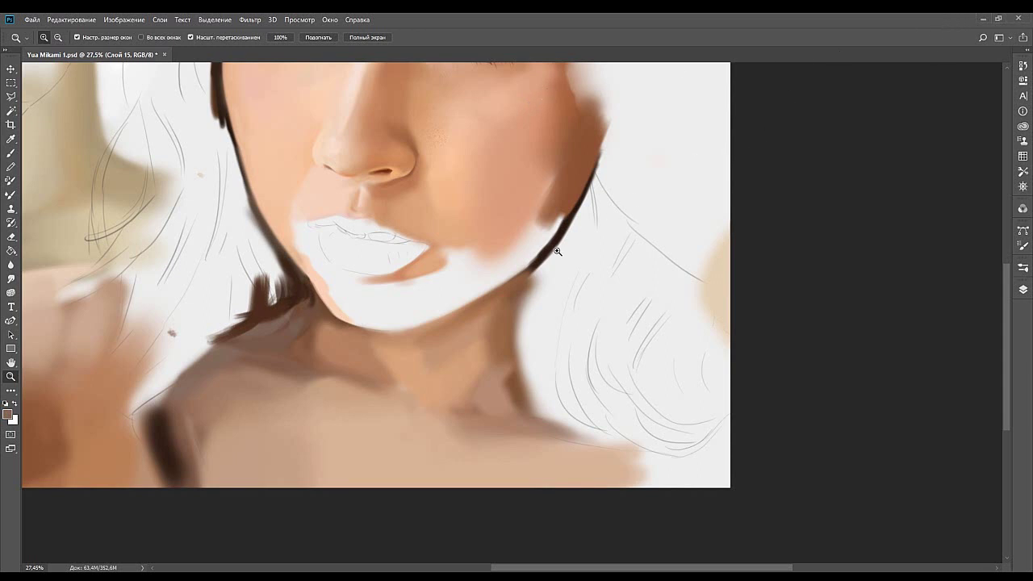
pyautogui.moveTo(480, 346); pyautogui.dragTo(512, 304)
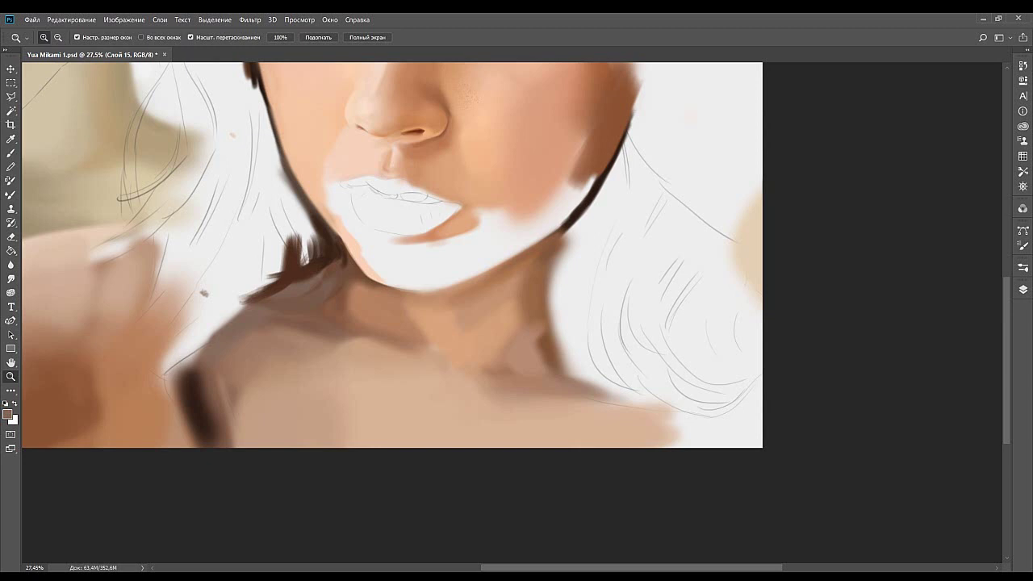
pyautogui.scroll(-3, 534, 229)
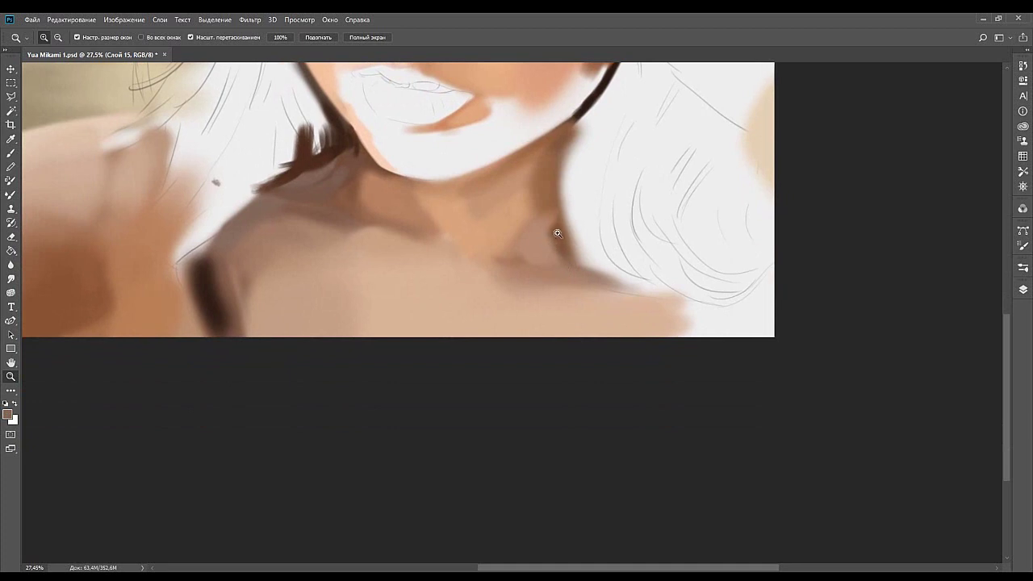
# Enlarge the brush to 200 px and blend the shadow at the neck's far base with sampled reddish browns.
pyautogui.click(11, 153)
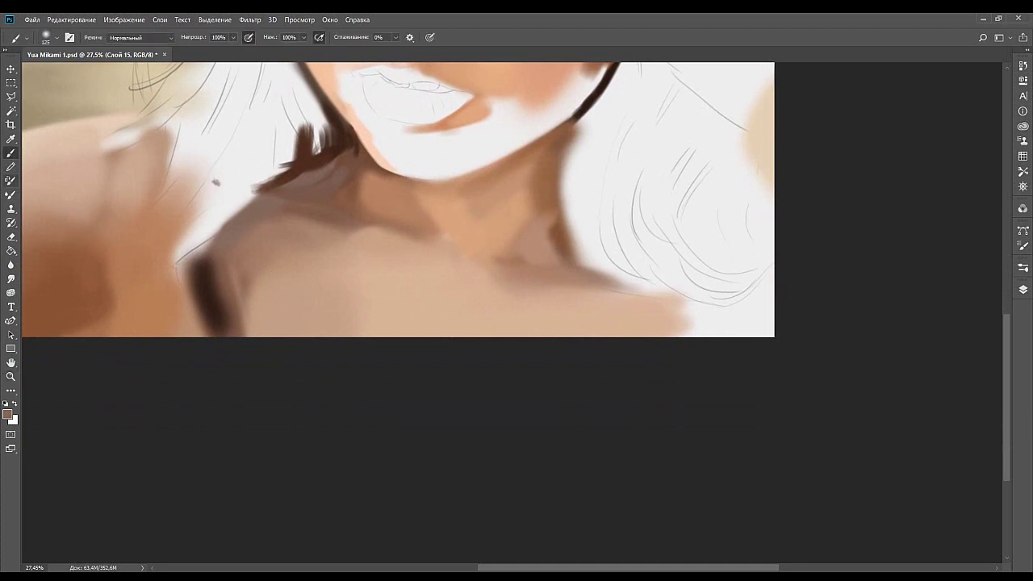
pyautogui.moveTo(581, 189); pyautogui.dragTo(624, 183)
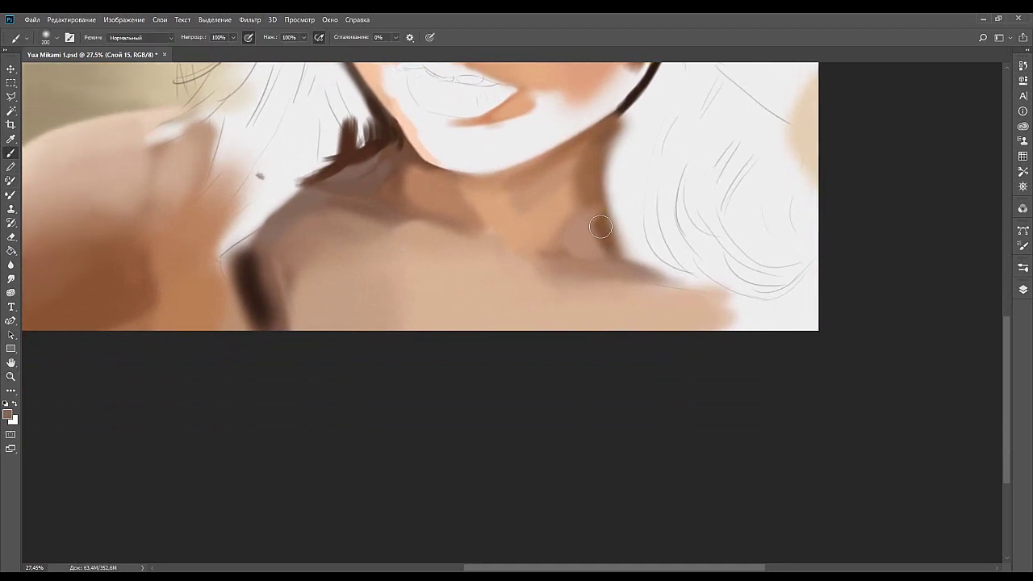
pyautogui.press(']')
pyautogui.press(']')
pyautogui.press(']')
pyautogui.moveTo(589, 220); pyautogui.dragTo(574, 231)
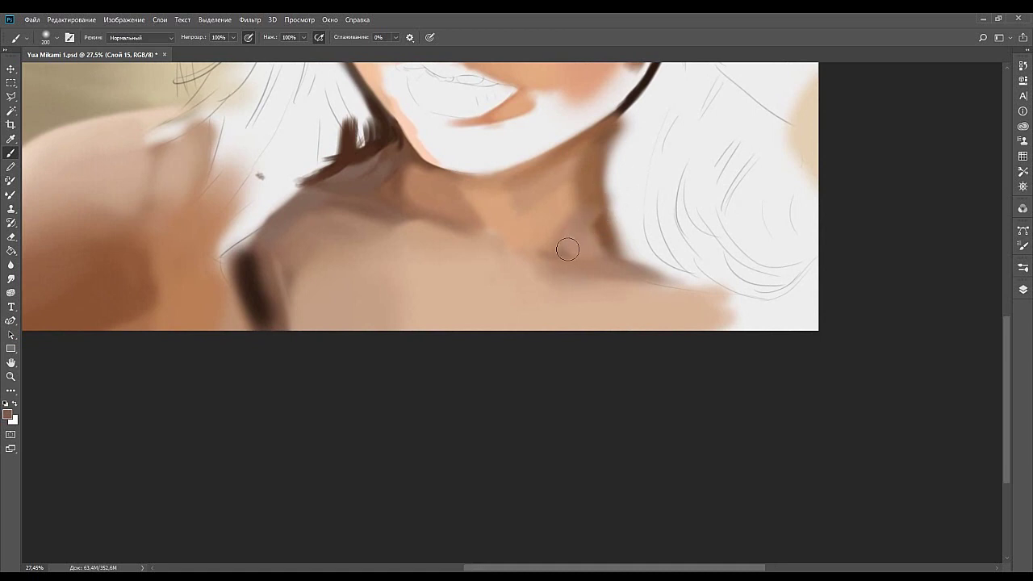
pyautogui.keyDown('alt'); pyautogui.click(580, 232); pyautogui.keyUp('alt')
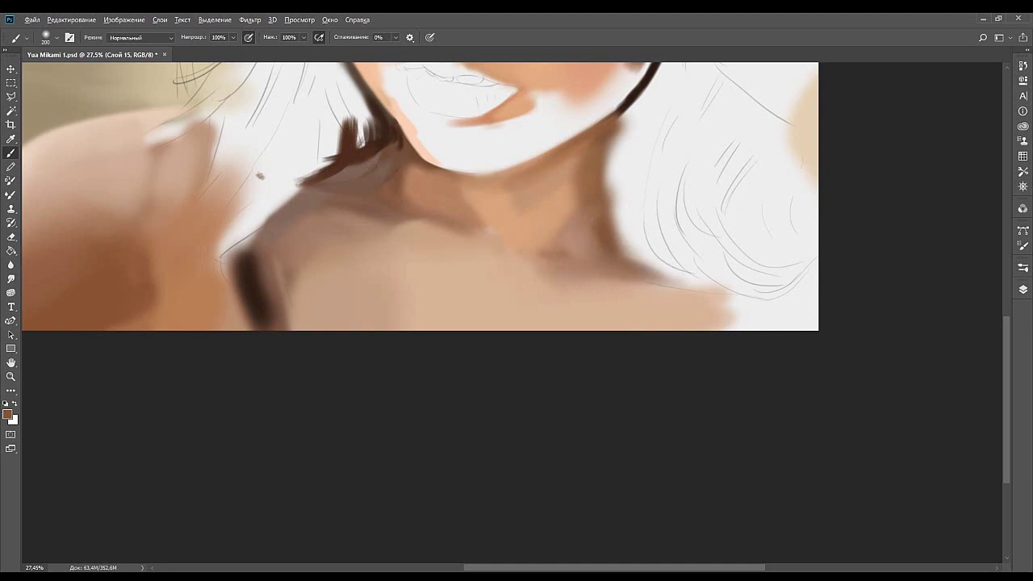
pyautogui.moveTo(551, 248)
pyautogui.mouseDown()
pyautogui.moveTo(571, 216)
pyautogui.moveTo(570, 229)
pyautogui.mouseUp()
pyautogui.moveTo(617, 153)
pyautogui.mouseDown()
pyautogui.moveTo(573, 228)
pyautogui.moveTo(591, 137)
pyautogui.mouseUp()
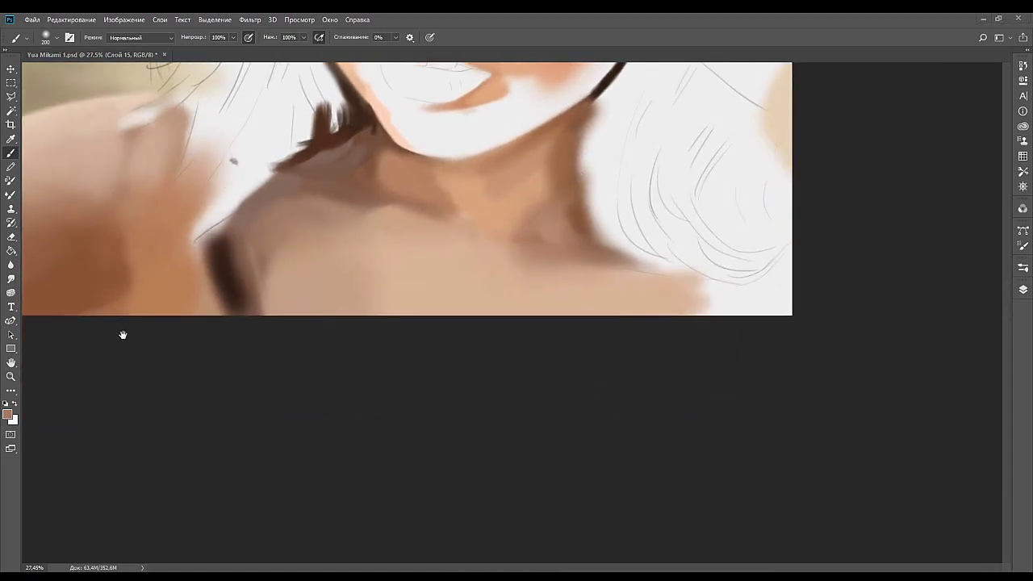
# Extend the chest towards the far shoulder with sampled beige, and try a pinker skin tone over it.
pyautogui.moveTo(740, 265)
pyautogui.mouseDown()
pyautogui.moveTo(683, 300)
pyautogui.moveTo(629, 300)
pyautogui.mouseUp()
pyautogui.keyDown('alt'); pyautogui.click(631, 330); pyautogui.keyUp('alt')
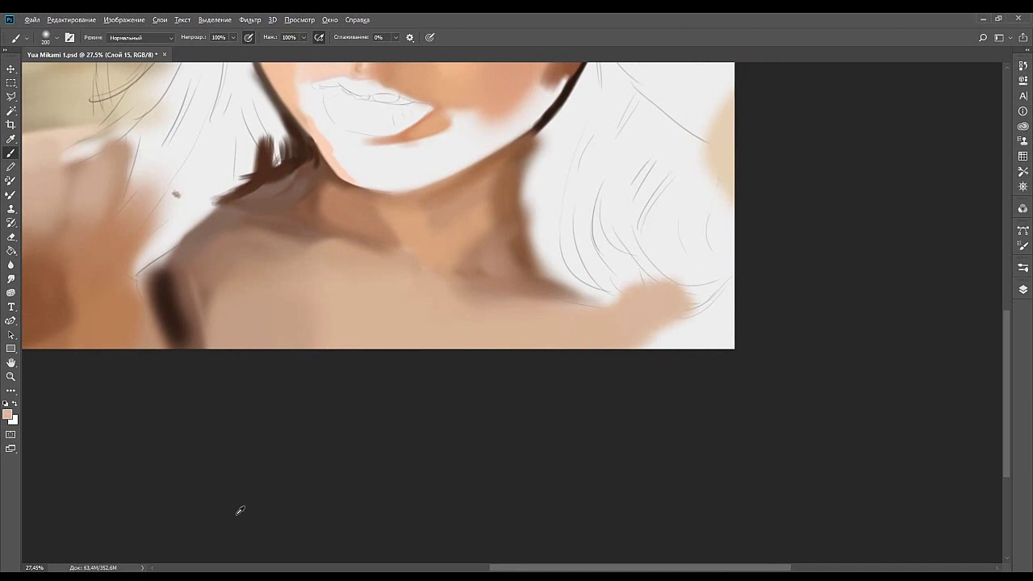
pyautogui.moveTo(693, 315); pyautogui.dragTo(637, 292)
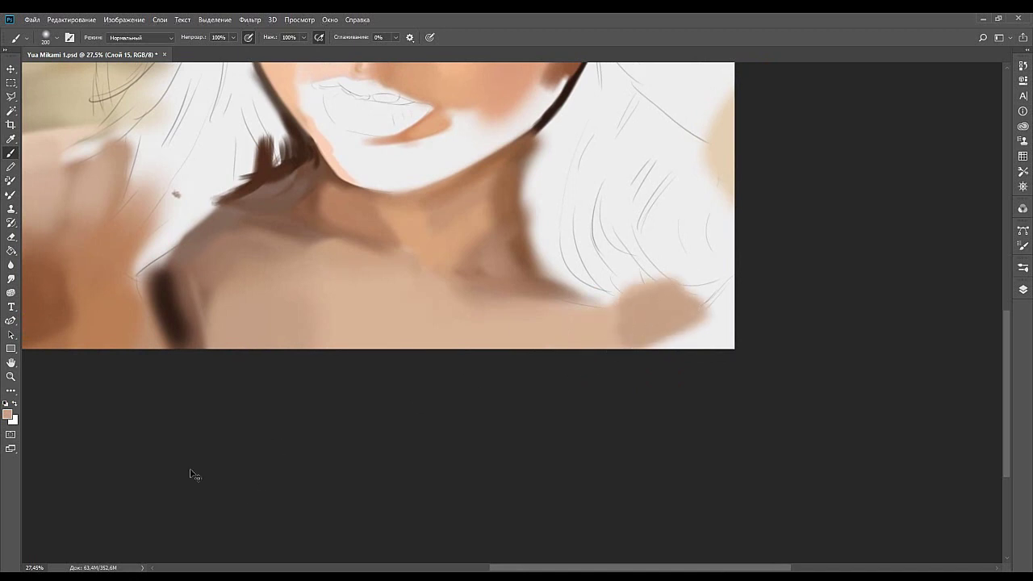
pyautogui.press('i')
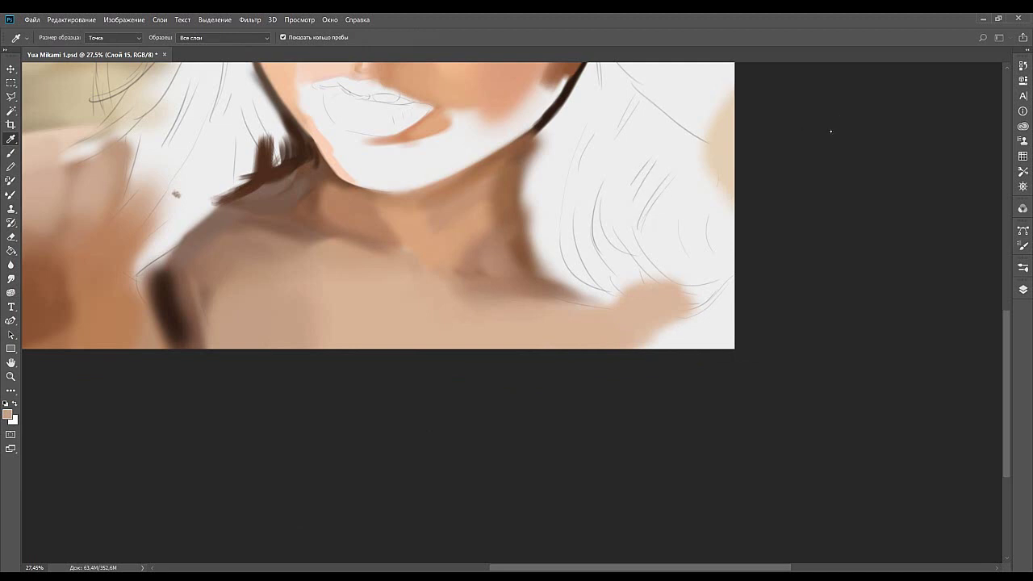
pyautogui.press('b')
# Block in the far shoulder out to the canvas edge with a soft greyish beige.
pyautogui.moveTo(637, 347)
pyautogui.mouseDown()
pyautogui.moveTo(668, 339)
pyautogui.moveTo(664, 293)
pyautogui.moveTo(703, 364)
pyautogui.moveTo(652, 320)
pyautogui.moveTo(705, 323)
pyautogui.mouseUp()
pyautogui.press(']')
pyautogui.press(']')
pyautogui.press(']')
pyautogui.press(']')
pyautogui.press(']')
pyautogui.press('[')
pyautogui.press('[')
pyautogui.press('[')
pyautogui.press('[')
pyautogui.moveTo(685, 278)
pyautogui.mouseDown()
pyautogui.moveTo(681, 270)
pyautogui.moveTo(725, 306)
pyautogui.mouseUp()
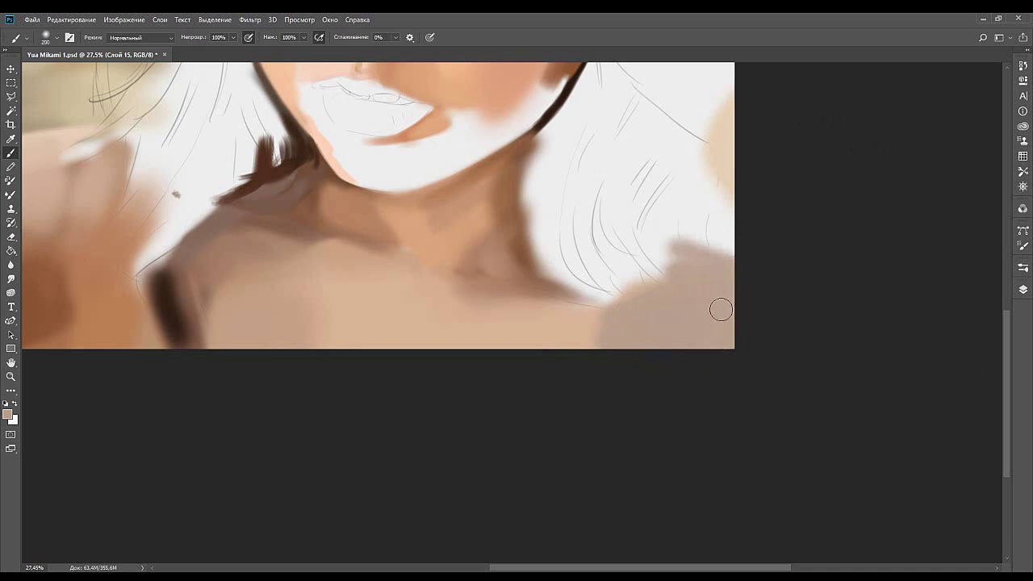
pyautogui.moveTo(704, 257)
pyautogui.mouseDown()
pyautogui.moveTo(718, 280)
pyautogui.moveTo(687, 431)
pyautogui.moveTo(735, 297)
pyautogui.mouseUp()
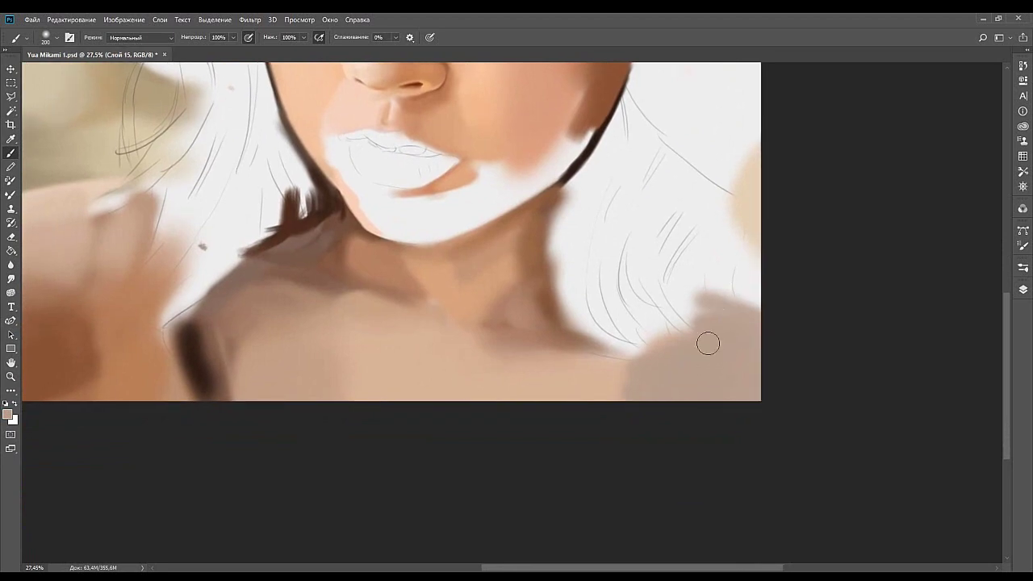
# Shape the far shoulder and blend it into the chest with sampled skin tones and a 400 px brush.
pyautogui.moveTo(703, 331); pyautogui.dragTo(650, 346)
pyautogui.keyDown('alt'); pyautogui.click(622, 391); pyautogui.keyUp('alt')
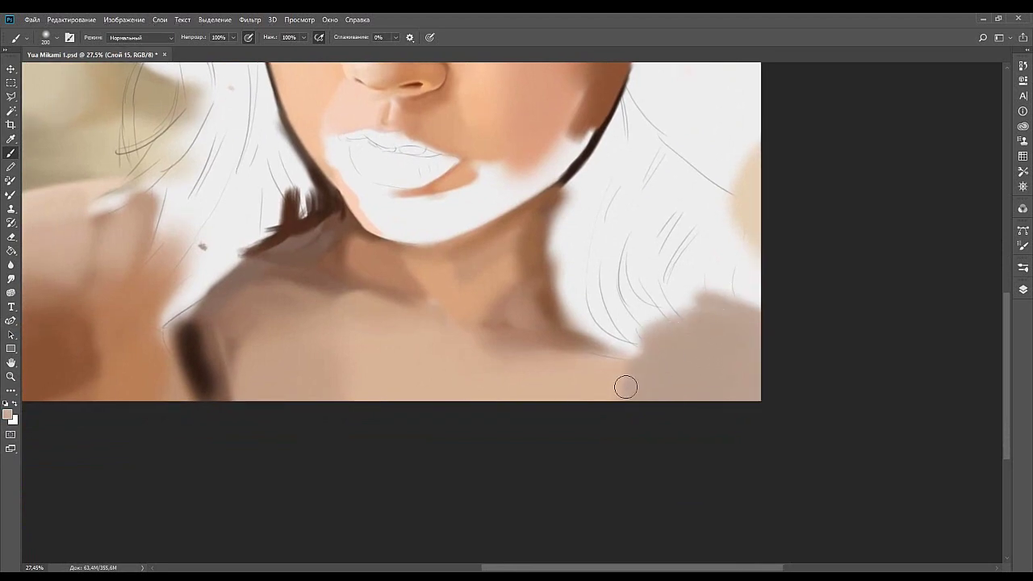
pyautogui.press(']')
pyautogui.press(']')
pyautogui.moveTo(628, 363)
pyautogui.mouseDown()
pyautogui.moveTo(513, 412)
pyautogui.moveTo(640, 388)
pyautogui.moveTo(603, 376)
pyautogui.moveTo(738, 375)
pyautogui.moveTo(753, 391)
pyautogui.moveTo(607, 400)
pyautogui.moveTo(724, 366)
pyautogui.moveTo(656, 354)
pyautogui.moveTo(659, 321)
pyautogui.mouseUp()
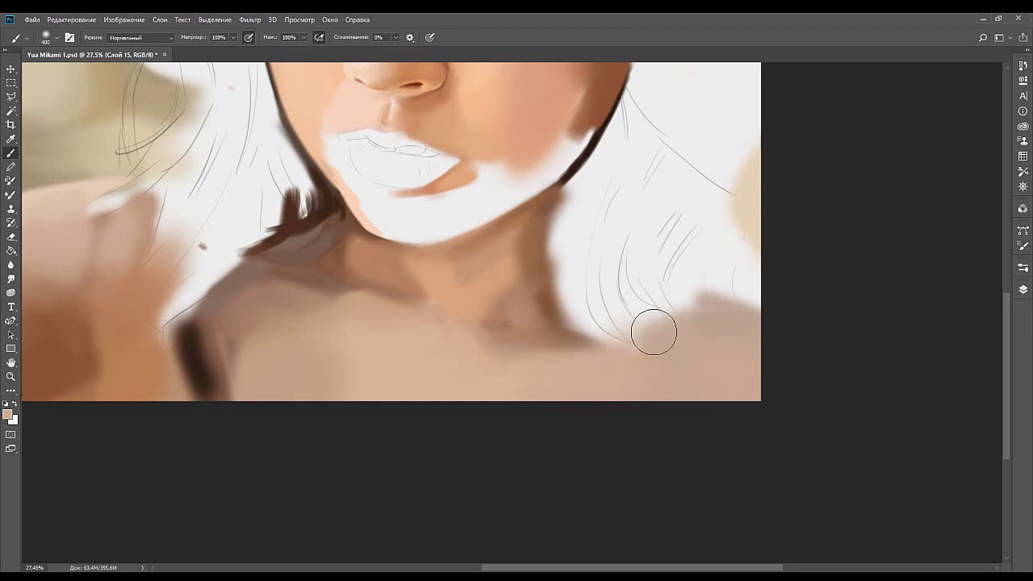
# Examine the painted shoulder, chest and face, and inspect the near eye and cheek up close.
pyautogui.moveTo(492, 232)
pyautogui.mouseDown()
pyautogui.moveTo(598, 313)
pyautogui.moveTo(640, 376)
pyautogui.moveTo(696, 290)
pyautogui.moveTo(590, 395)
pyautogui.moveTo(561, 391)
pyautogui.mouseUp()
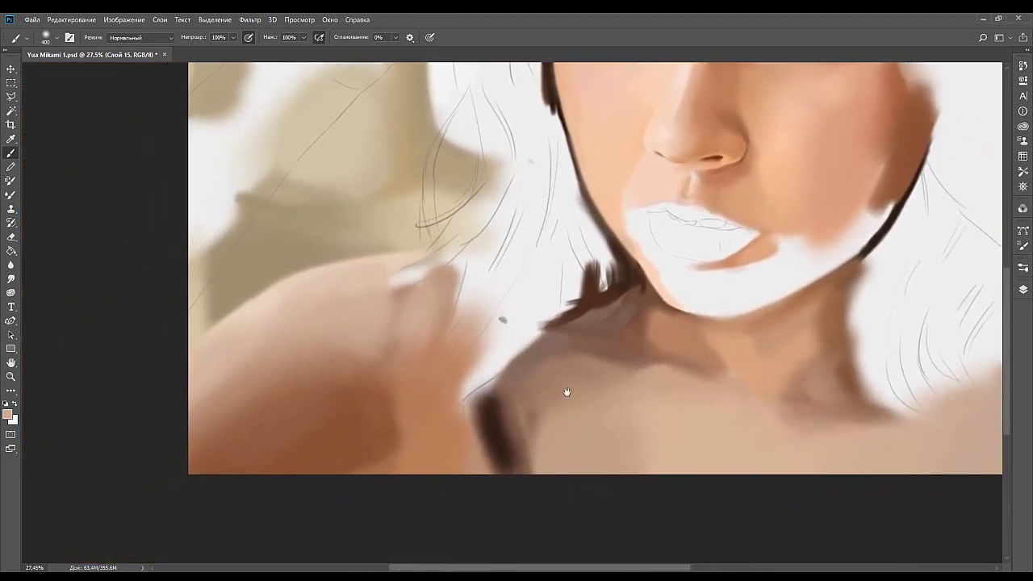
pyautogui.moveTo(447, 230); pyautogui.dragTo(675, 230)
pyautogui.moveTo(530, 257); pyautogui.dragTo(479, 355)
pyautogui.moveTo(542, 303)
pyautogui.mouseDown()
pyautogui.moveTo(447, 392)
pyautogui.moveTo(411, 412)
pyautogui.mouseUp()
pyautogui.moveTo(555, 274)
pyautogui.mouseDown()
pyautogui.moveTo(536, 286)
pyautogui.moveTo(479, 255)
pyautogui.mouseUp()
pyautogui.moveTo(537, 286); pyautogui.dragTo(543, 317)
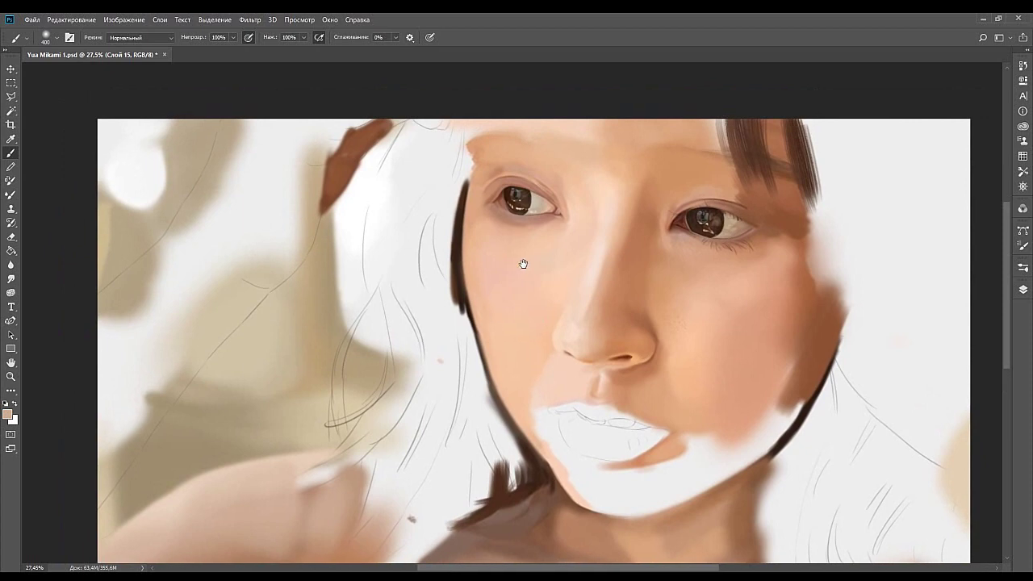
pyautogui.moveTo(611, 323); pyautogui.dragTo(576, 339)
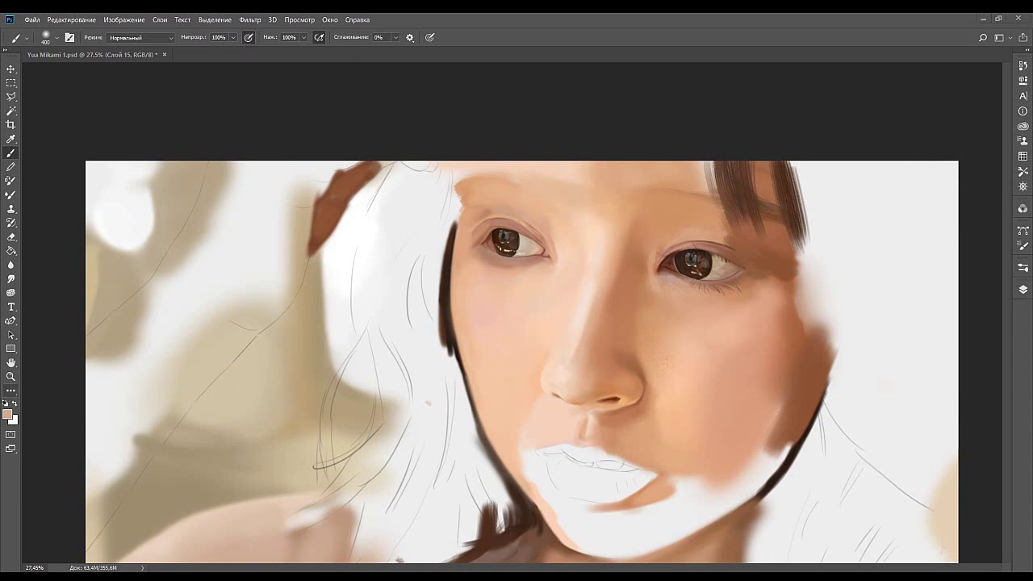
pyautogui.press('z')
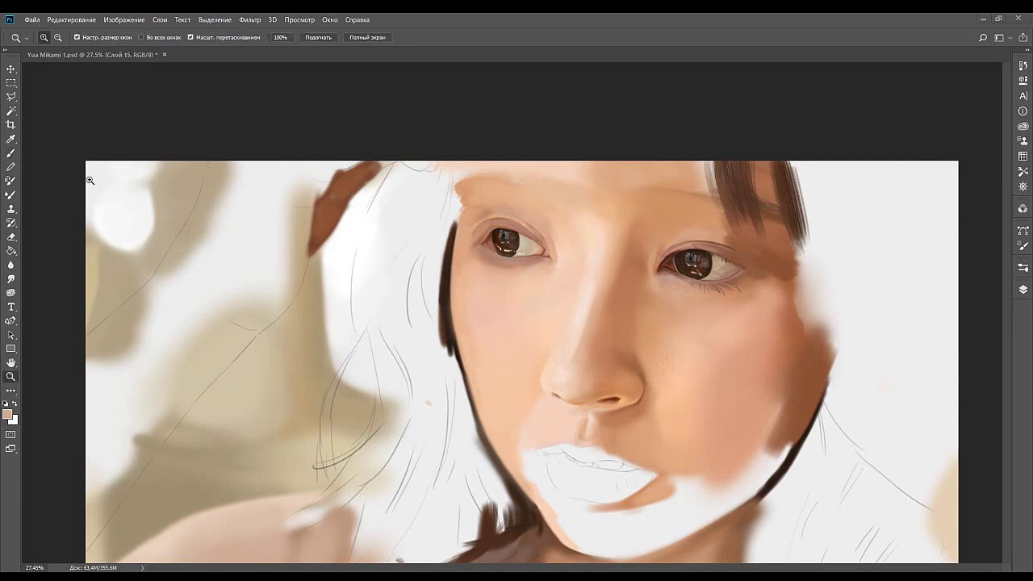
pyautogui.moveTo(501, 225); pyautogui.dragTo(516, 273)
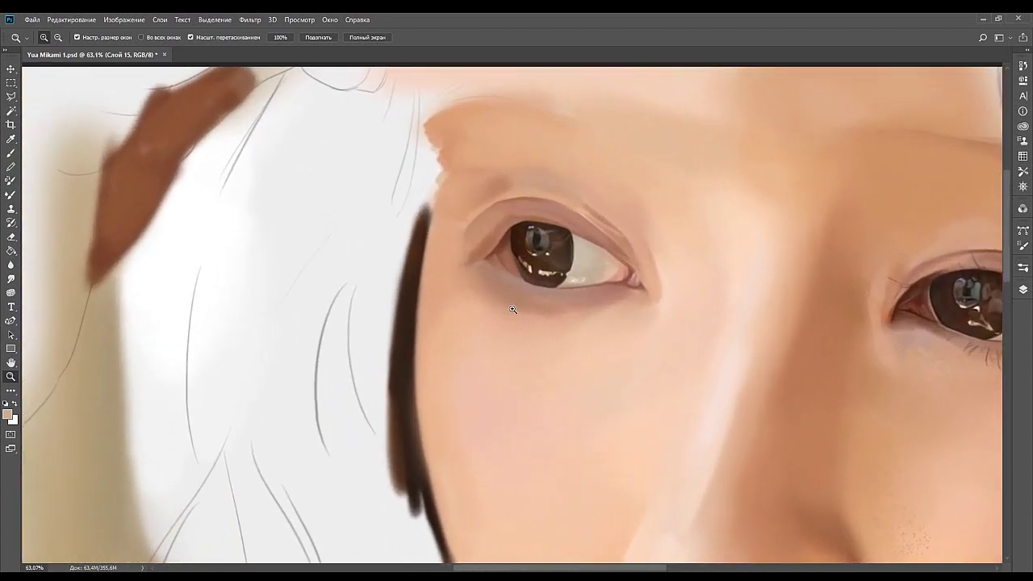
# Reduce the brush to 60 px and soften the skin around the near eye with a sampled peach tone.
pyautogui.press('b')
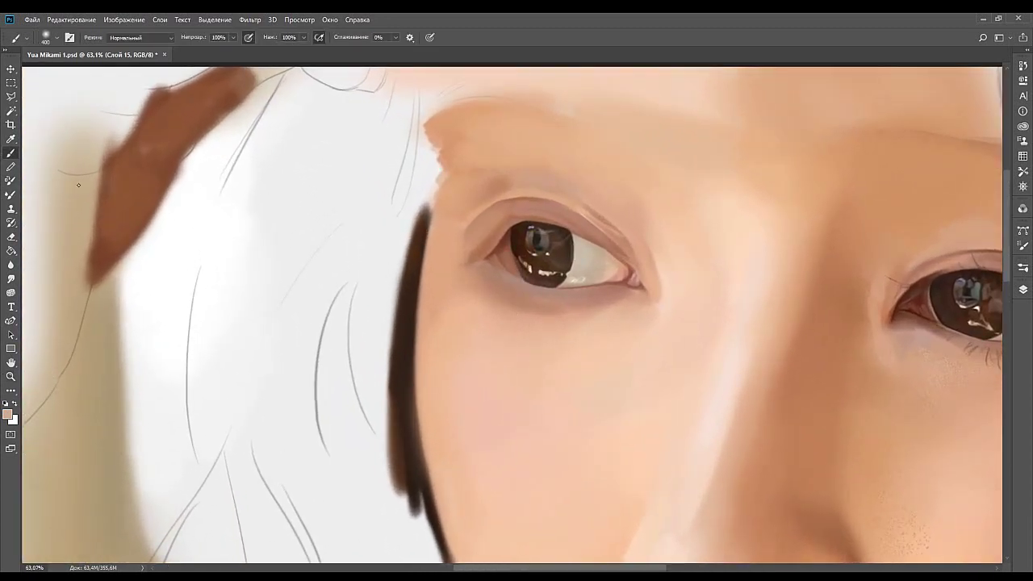
pyautogui.press('[')
pyautogui.press('[')
pyautogui.press('[')
pyautogui.press('[')
pyautogui.press('[')
pyautogui.moveTo(530, 325)
pyautogui.mouseDown()
pyautogui.moveTo(552, 281)
pyautogui.moveTo(496, 286)
pyautogui.mouseUp()
pyautogui.keyDown('alt'); pyautogui.click(530, 283); pyautogui.keyUp('alt')
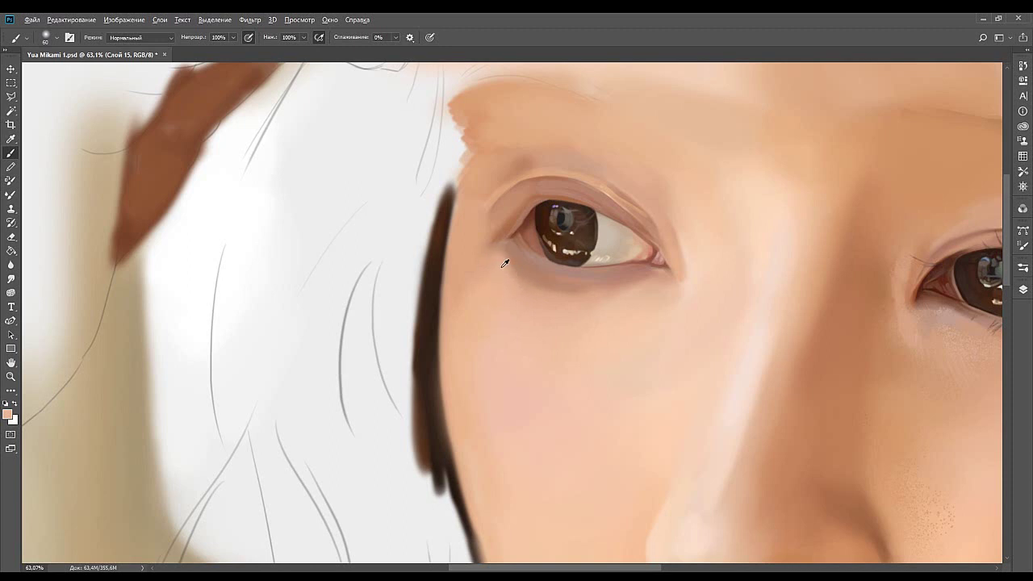
pyautogui.moveTo(482, 332)
pyautogui.mouseDown()
pyautogui.moveTo(498, 290)
pyautogui.moveTo(494, 301)
pyautogui.moveTo(458, 279)
pyautogui.mouseUp()
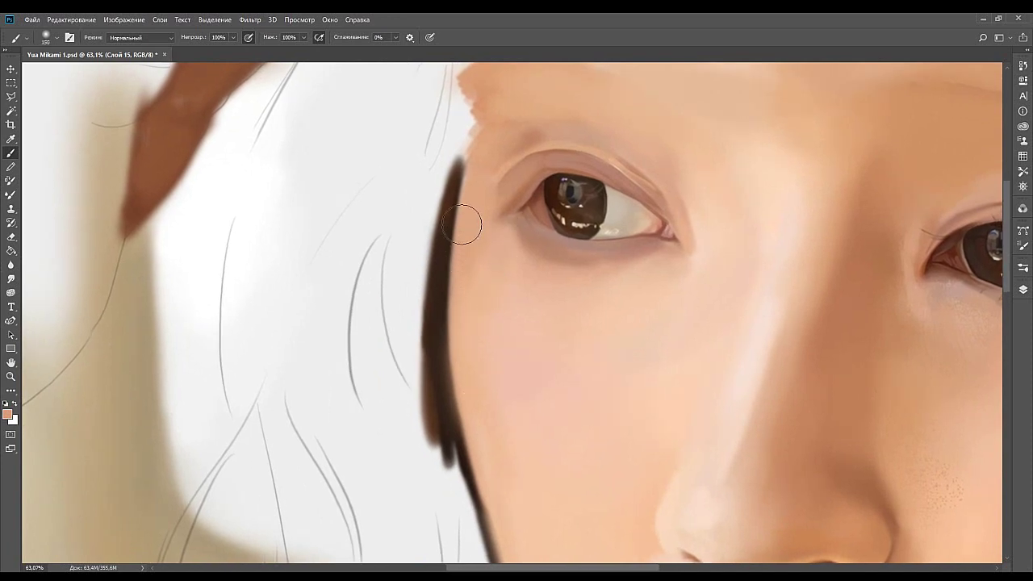
pyautogui.hotkey('ctrl', 'z')
pyautogui.hotkey('ctrl', 'z')
pyautogui.moveTo(455, 228); pyautogui.dragTo(472, 383)
pyautogui.hotkey('ctrl', 'z')
pyautogui.moveTo(454, 226); pyautogui.dragTo(475, 400)
pyautogui.moveTo(453, 198); pyautogui.dragTo(478, 395)
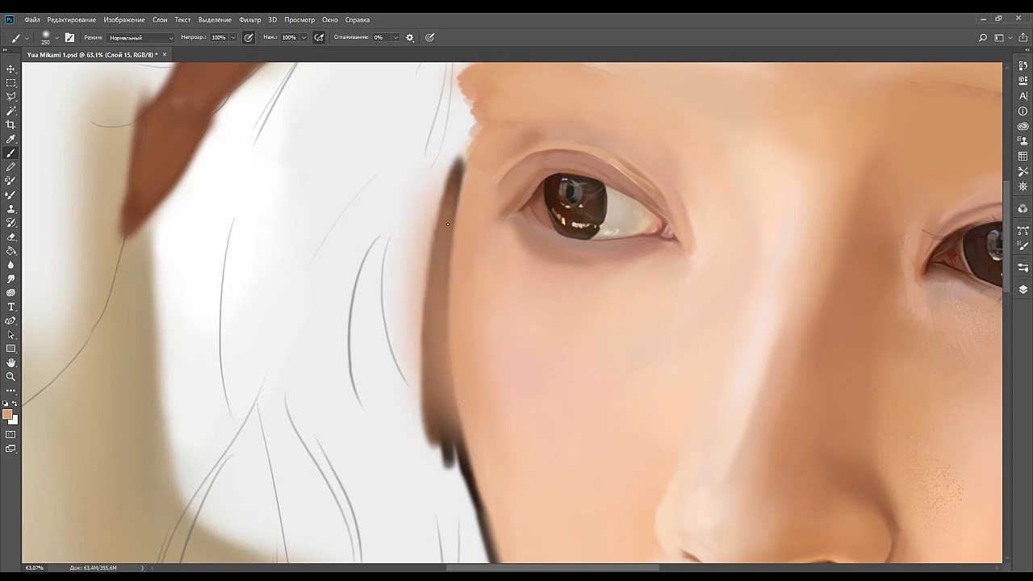
pyautogui.hotkey('ctrl', 'z')
pyautogui.hotkey('ctrl', 'z')
pyautogui.hotkey('ctrl', 'z')
# Glaze a soft warm orange along the near cheek and jaw edge with a 250 px brush.
pyautogui.moveTo(463, 199); pyautogui.dragTo(492, 446)
pyautogui.moveTo(477, 401); pyautogui.dragTo(452, 234)
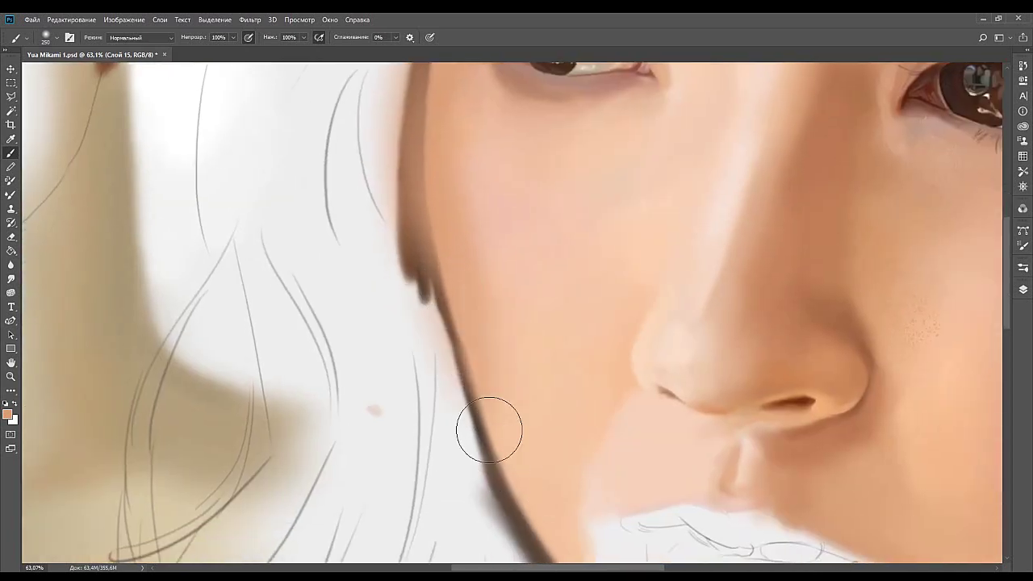
pyautogui.moveTo(484, 484)
pyautogui.mouseDown()
pyautogui.moveTo(438, 379)
pyautogui.moveTo(501, 479)
pyautogui.mouseUp()
pyautogui.moveTo(474, 445); pyautogui.dragTo(438, 387)
pyautogui.moveTo(420, 326)
pyautogui.mouseDown()
pyautogui.moveTo(462, 419)
pyautogui.moveTo(520, 480)
pyautogui.mouseUp()
pyautogui.moveTo(449, 350); pyautogui.dragTo(449, 449)
# Blend the near cheek and the skin below the eye with sampled peach tones, adjusting the brush size.
pyautogui.moveTo(441, 216)
pyautogui.mouseDown()
pyautogui.moveTo(445, 399)
pyautogui.moveTo(416, 278)
pyautogui.mouseUp()
pyautogui.keyDown('alt'); pyautogui.click(428, 253); pyautogui.keyUp('alt')
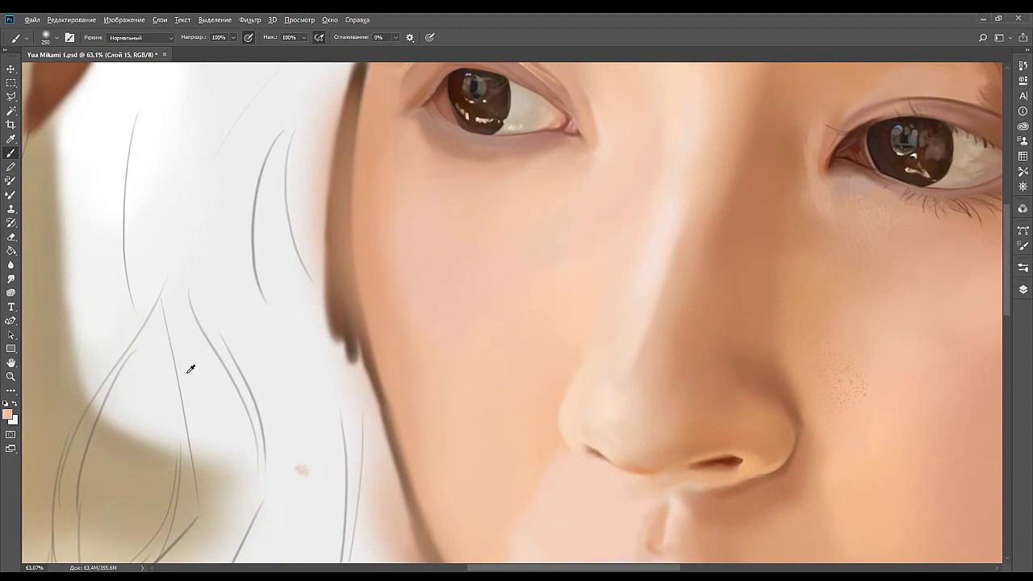
pyautogui.scroll(1, 525, 198)
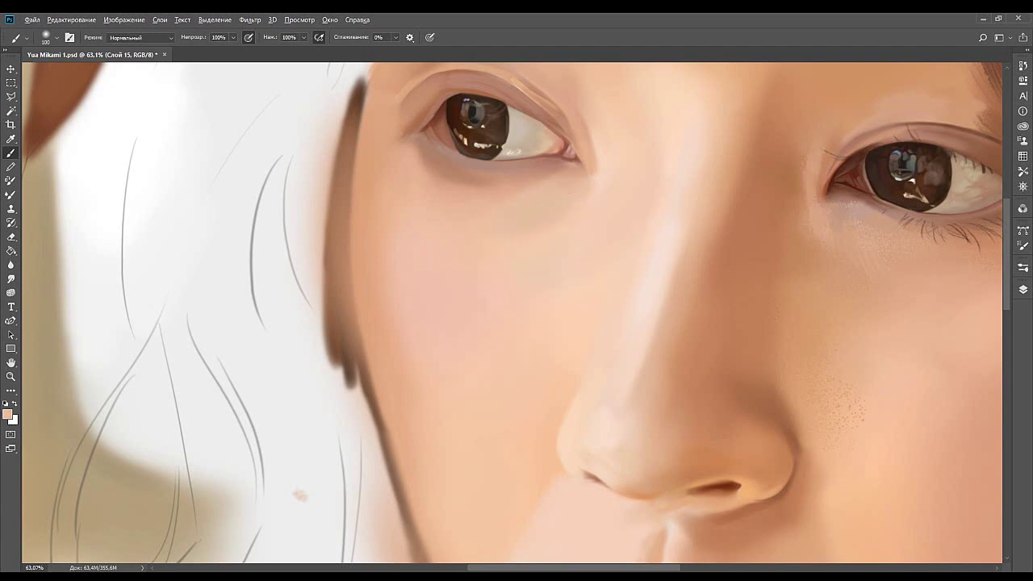
pyautogui.press(']')
pyautogui.press(']')
pyautogui.press(']')
pyautogui.press('[')
pyautogui.press('[')
pyautogui.press('[')
pyautogui.press('[')
pyautogui.press('[')
pyautogui.press('[')
pyautogui.moveTo(579, 193); pyautogui.dragTo(633, 207)
# Choose a bristle brush at 70 px and refine the nose bridge highlight with a sampled pale pink.
pyautogui.keyDown('alt'); pyautogui.click(652, 204); pyautogui.keyUp('alt')
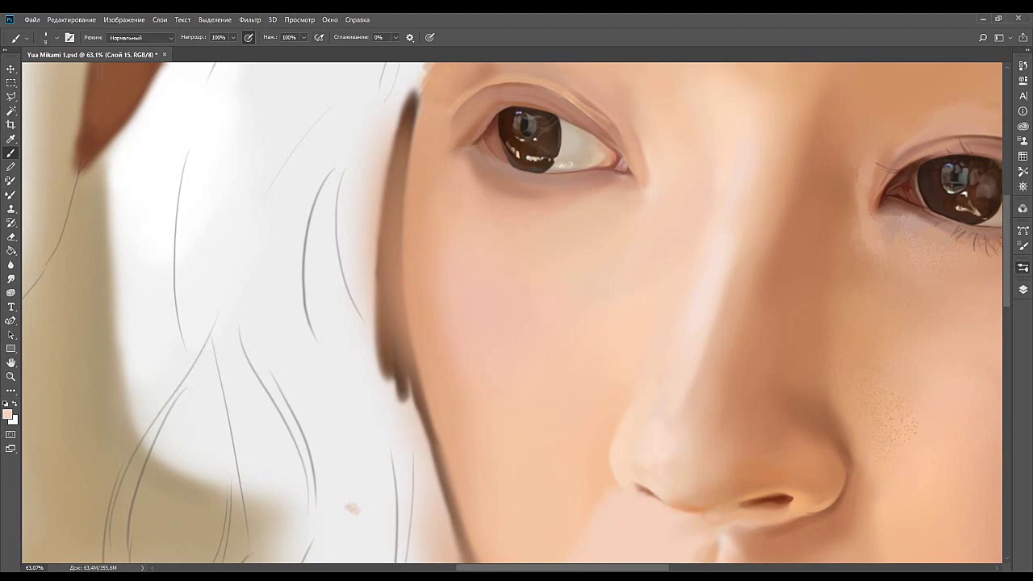
pyautogui.click(824, 274)
pyautogui.click(824, 283)
pyautogui.press('space')
pyautogui.press('.')
pyautogui.press('[')
pyautogui.press('[')
pyautogui.press('[')
pyautogui.press('[')
pyautogui.press('[')
pyautogui.press('[')
pyautogui.press('[')
pyautogui.moveTo(632, 249); pyautogui.dragTo(627, 274)
pyautogui.moveTo(720, 294); pyautogui.dragTo(677, 337)
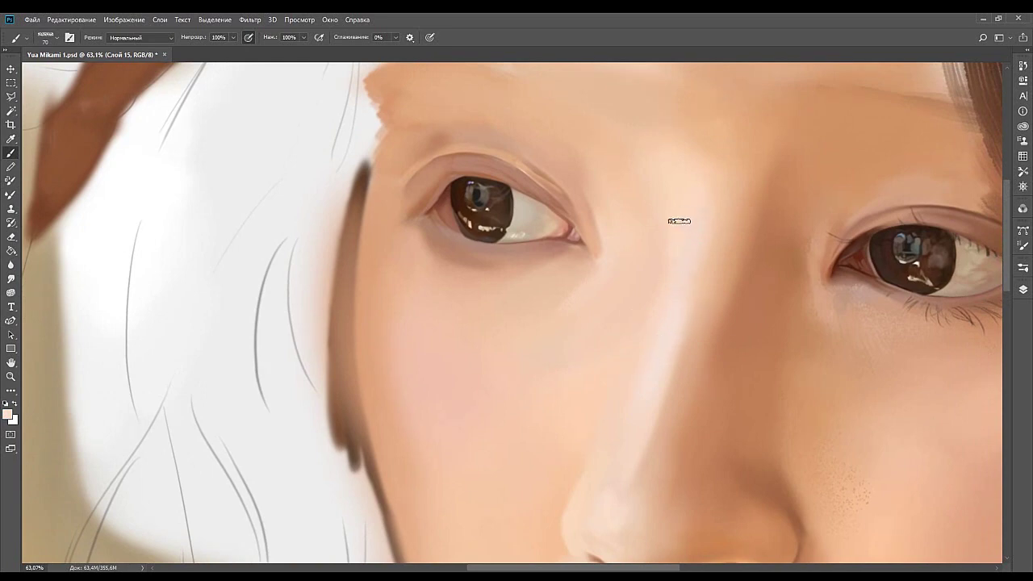
pyautogui.moveTo(629, 379); pyautogui.dragTo(692, 250)
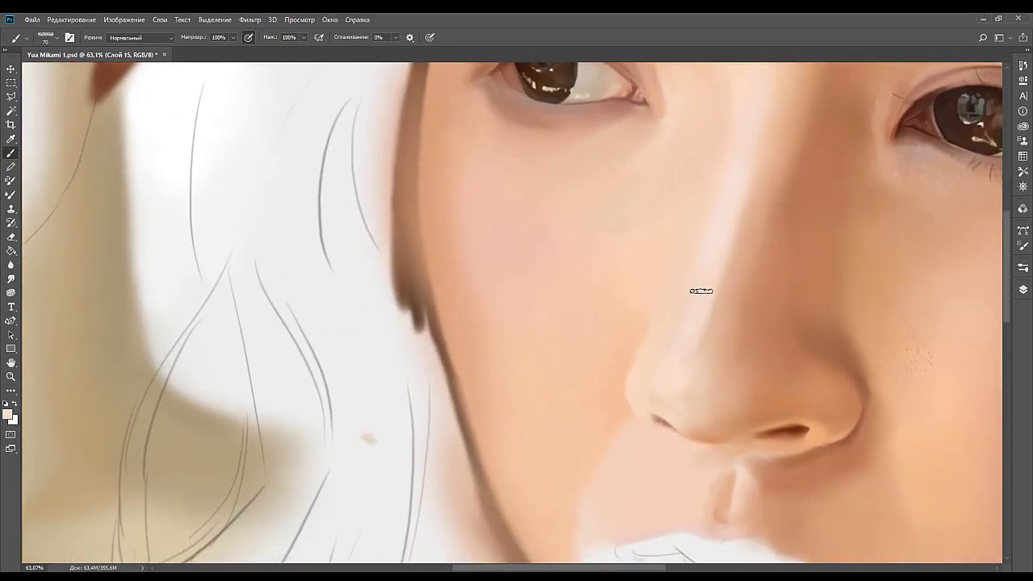
# Reduce the bristle brush to 40 px and refine the nose tip and near nostril wing with sampled light tones.
pyautogui.moveTo(695, 341); pyautogui.dragTo(592, 297)
pyautogui.moveTo(666, 362); pyautogui.dragTo(716, 327)
pyautogui.moveTo(627, 309)
pyautogui.mouseDown()
pyautogui.moveTo(636, 350)
pyautogui.moveTo(579, 380)
pyautogui.mouseUp()
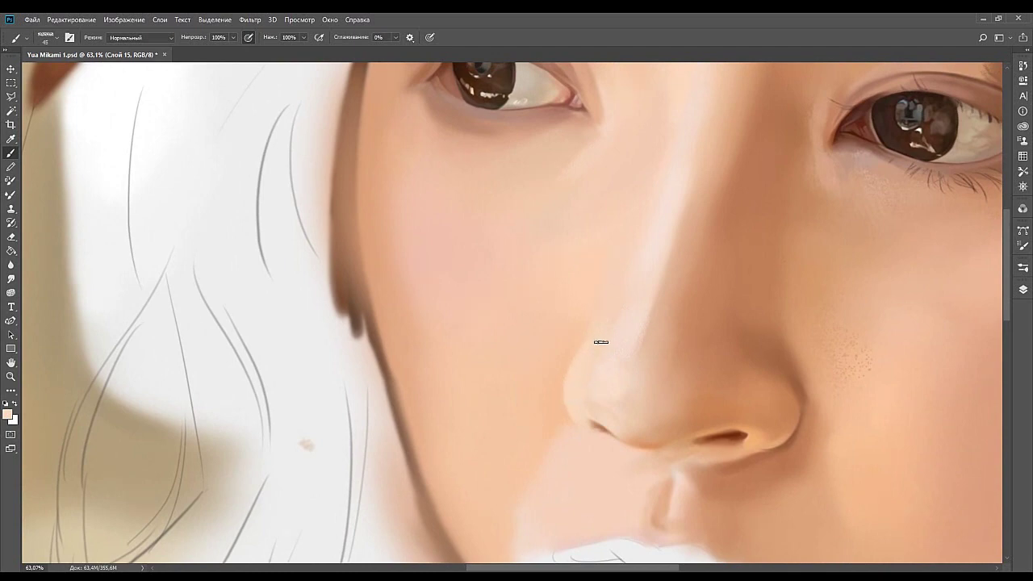
pyautogui.moveTo(570, 354); pyautogui.dragTo(534, 351)
pyautogui.moveTo(567, 434); pyautogui.dragTo(584, 352)
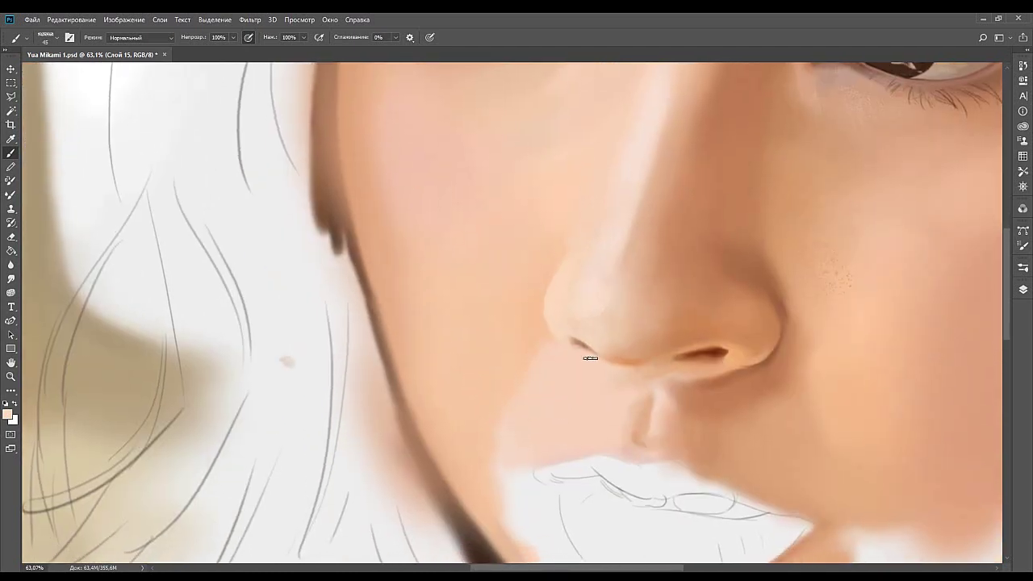
pyautogui.keyDown('alt'); pyautogui.click(590, 348); pyautogui.keyUp('alt')
pyautogui.keyDown('alt'); pyautogui.click(600, 345); pyautogui.keyUp('alt')
pyautogui.moveTo(566, 280); pyautogui.dragTo(547, 357)
# Soften the skin below the near eye's inner corner with the bristle brush at 30 px.
pyautogui.moveTo(580, 113)
pyautogui.mouseDown()
pyautogui.moveTo(567, 253)
pyautogui.moveTo(594, 249)
pyautogui.mouseUp()
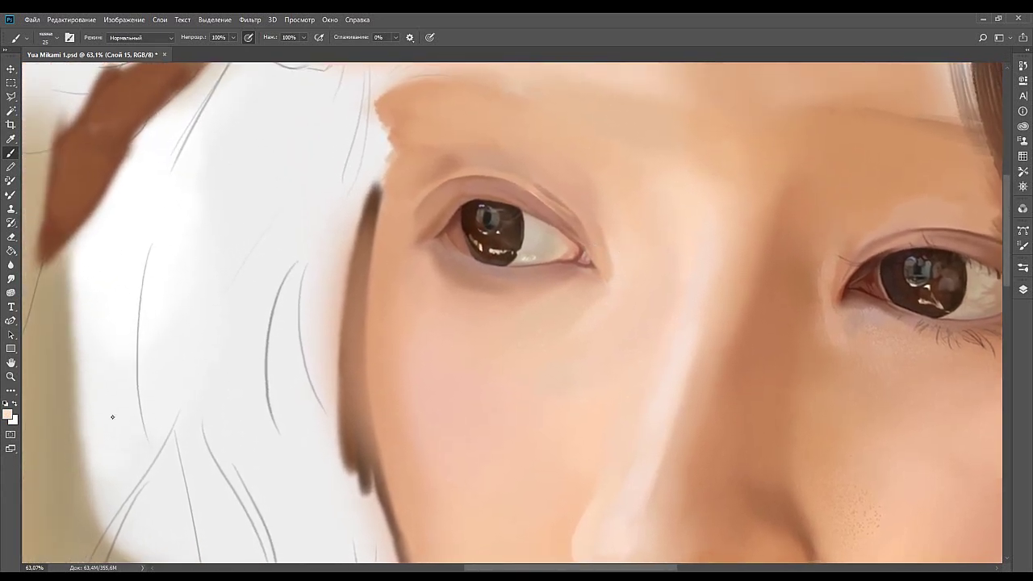
pyautogui.moveTo(563, 283); pyautogui.dragTo(583, 298)
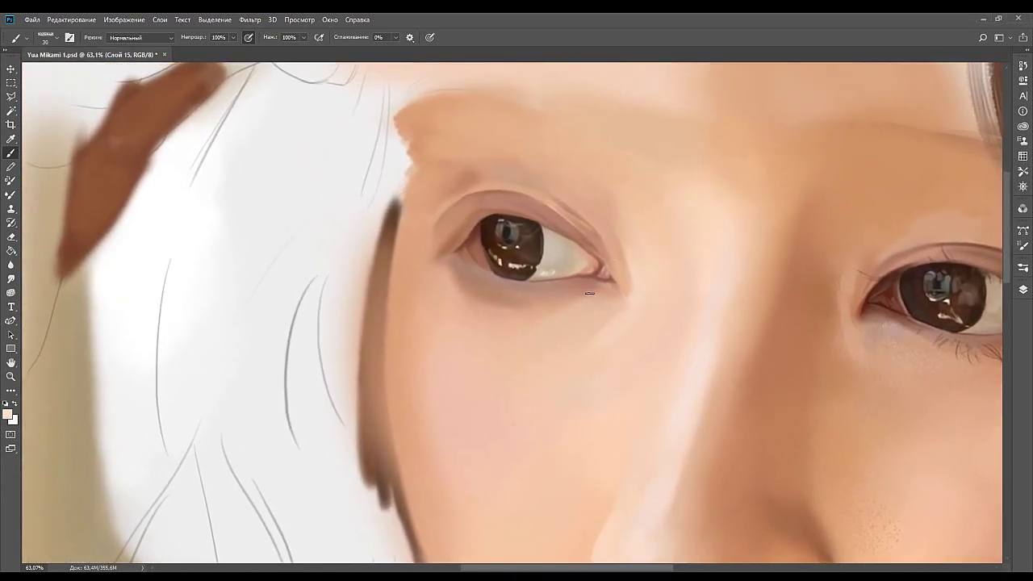
pyautogui.moveTo(613, 334); pyautogui.dragTo(574, 311)
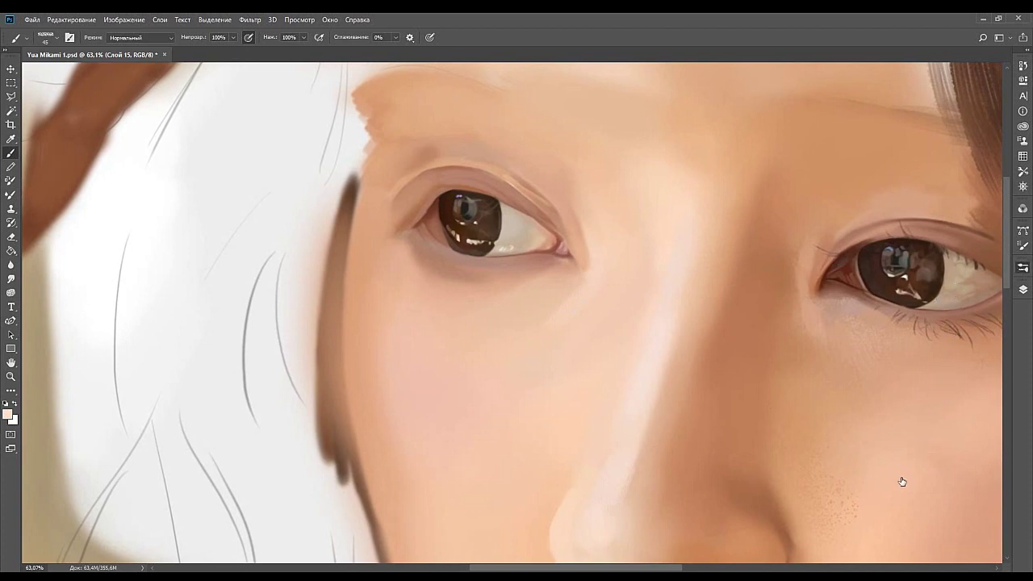
# Choose a speckle brush at 70 px and add pale pink skin texture along the nose bridge highlight.
pyautogui.click(868, 535)
pyautogui.click(616, 386)
pyautogui.hotkey('ctrl', 'z')
pyautogui.press('[')
pyautogui.press('[')
pyautogui.press('[')
pyautogui.press('[')
pyautogui.press('[')
pyautogui.press('[')
pyautogui.press('[')
pyautogui.press('[')
pyautogui.press('[')
pyautogui.press('[')
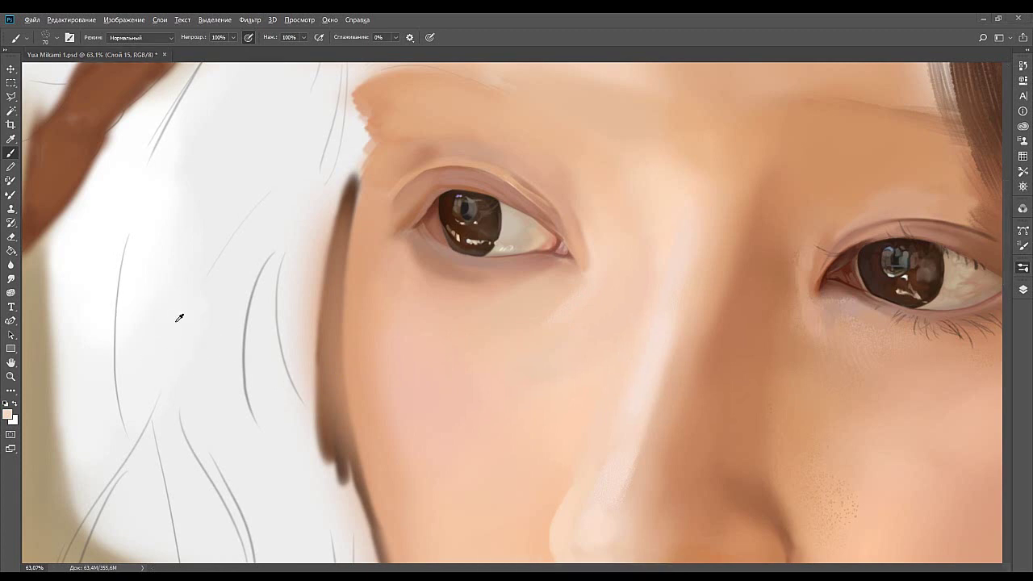
pyautogui.moveTo(520, 341); pyautogui.dragTo(492, 296)
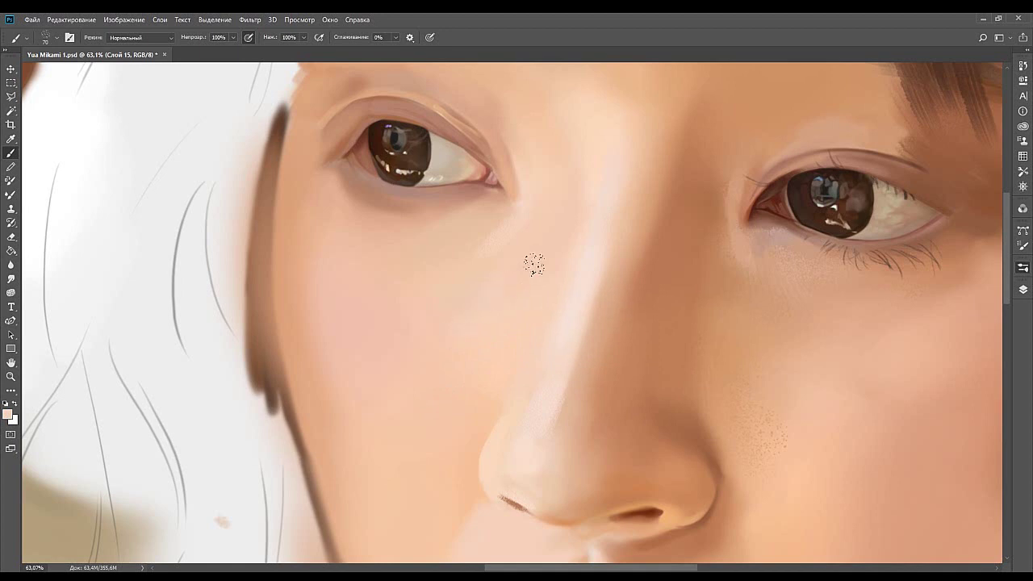
pyautogui.scroll(2, 508, 297)
pyautogui.hscroll(-1, 541, 257)
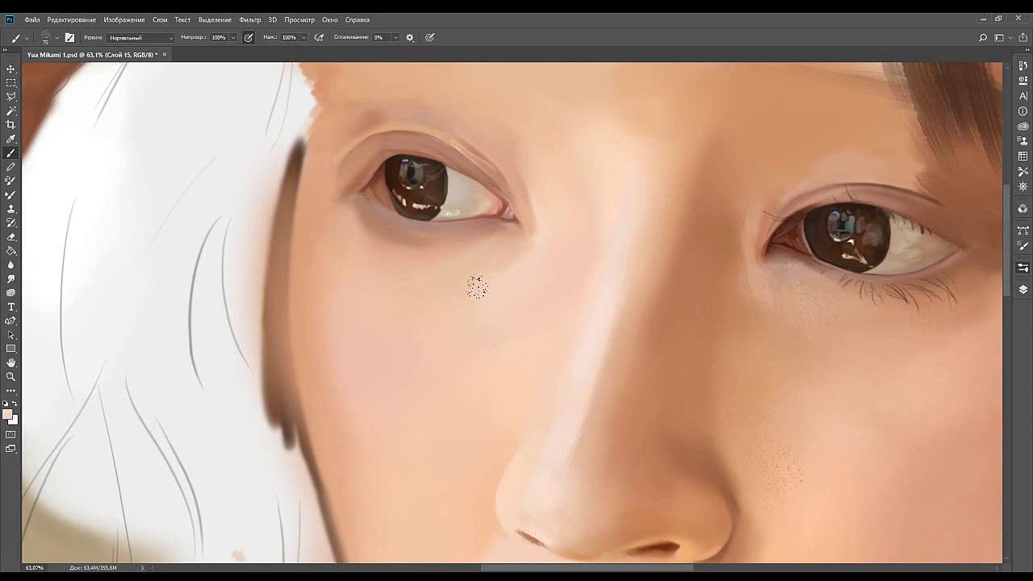
# Enlarge the speckle brush to 100 px and texture the light skin below the left-hand eye.
pyautogui.press(']')
pyautogui.press(']')
pyautogui.press(']')
pyautogui.moveTo(460, 308); pyautogui.dragTo(420, 394)
pyautogui.moveTo(505, 269); pyautogui.dragTo(581, 297)
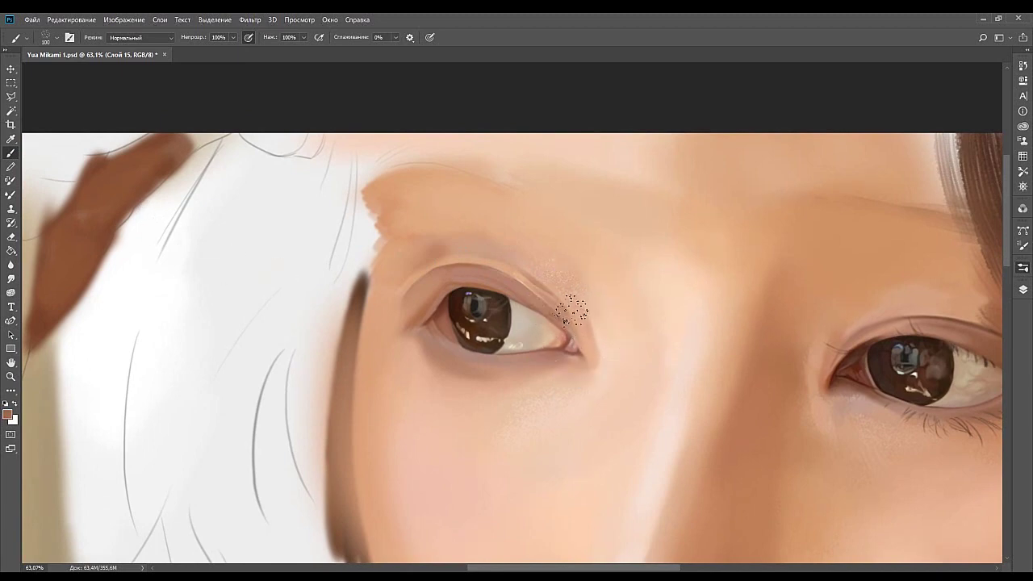
# Add fine pinkish-brown speckles above the left-hand eye's inner corner with the speckle brush at 70 px and 45 px.
pyautogui.moveTo(463, 297); pyautogui.dragTo(479, 294)
pyautogui.moveTo(457, 353); pyautogui.dragTo(488, 320)
pyautogui.press('[')
pyautogui.press('[')
pyautogui.press('[')
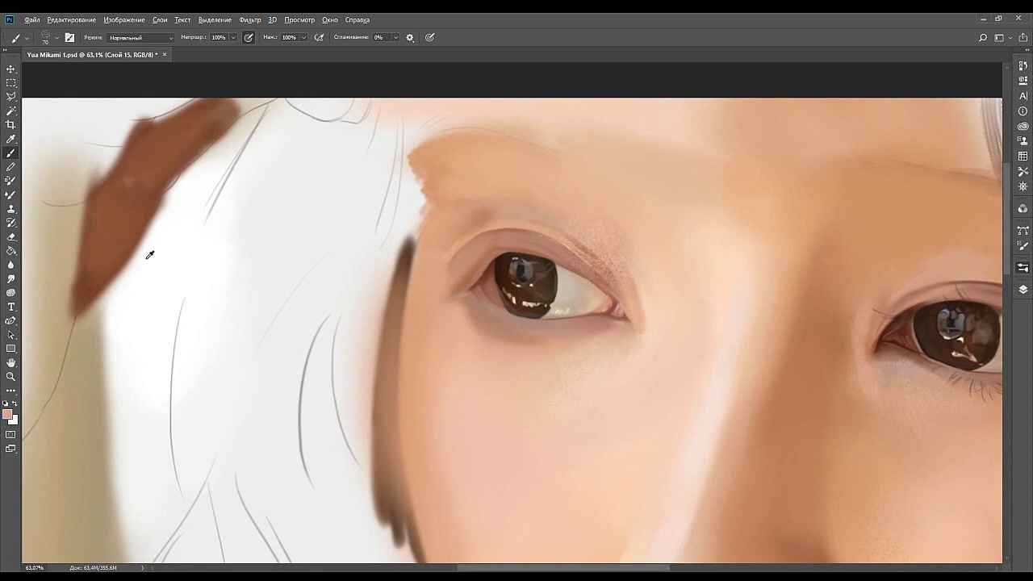
pyautogui.moveTo(473, 359); pyautogui.dragTo(480, 314)
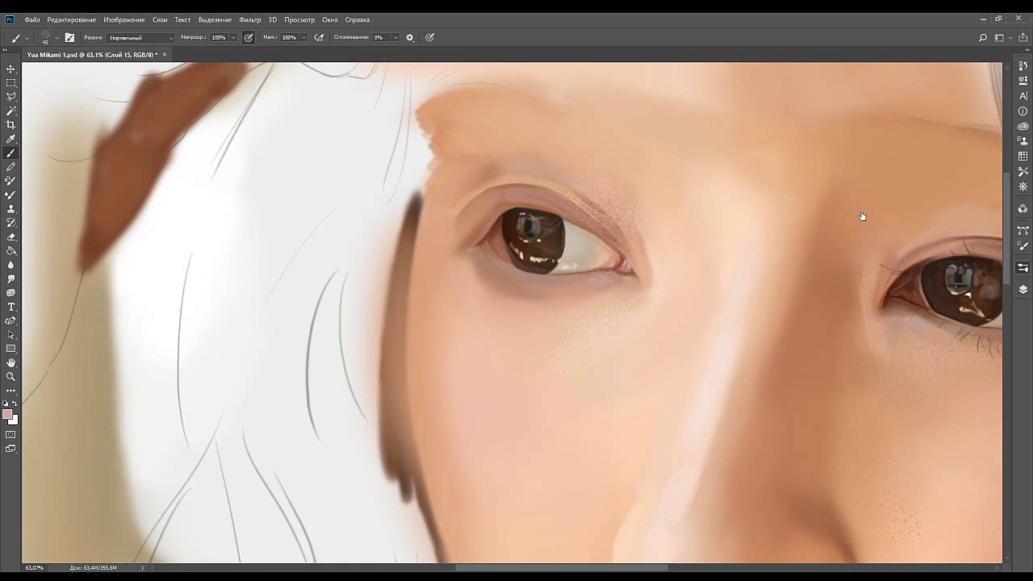
# Choose a soft round brush at 15 px and paint pale pink highlights on the left-hand eye's lower lid near the inner corner.
pyautogui.click(678, 299)
pyautogui.press('.')
pyautogui.click(826, 234)
pyautogui.press('[')
pyautogui.press('[')
pyautogui.press('[')
pyautogui.press('[')
pyautogui.press('[')
pyautogui.press('[')
pyautogui.press('[')
pyautogui.press('[')
pyautogui.press('[')
pyautogui.press('[')
pyautogui.press('i')
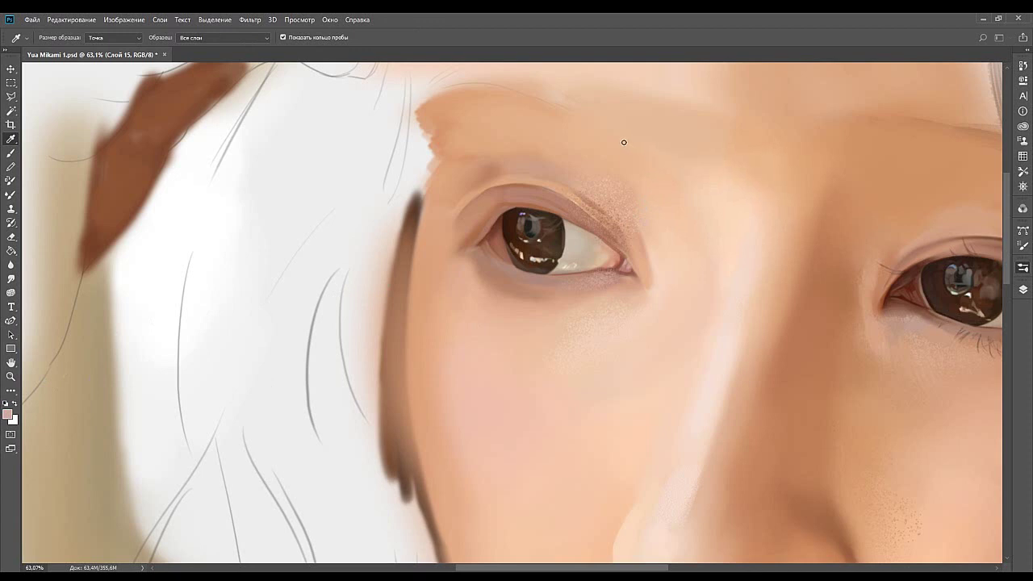
pyautogui.press('b')
pyautogui.moveTo(583, 296); pyautogui.dragTo(611, 303)
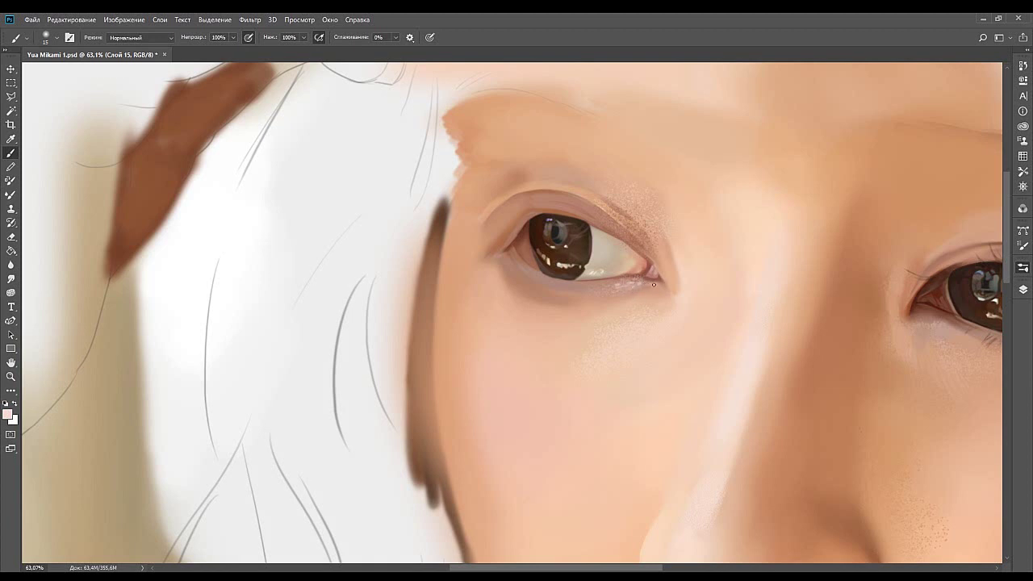
# Refine the left-hand eye's lower lid rim with sampled skin tones, enlarging the soft brush to 25 px.
pyautogui.keyDown('alt'); pyautogui.click(651, 283); pyautogui.keyUp('alt')
pyautogui.keyDown('alt'); pyautogui.click(632, 281); pyautogui.keyUp('alt')
pyautogui.press(']')
pyautogui.moveTo(558, 300); pyautogui.dragTo(591, 305)
pyautogui.press('[')
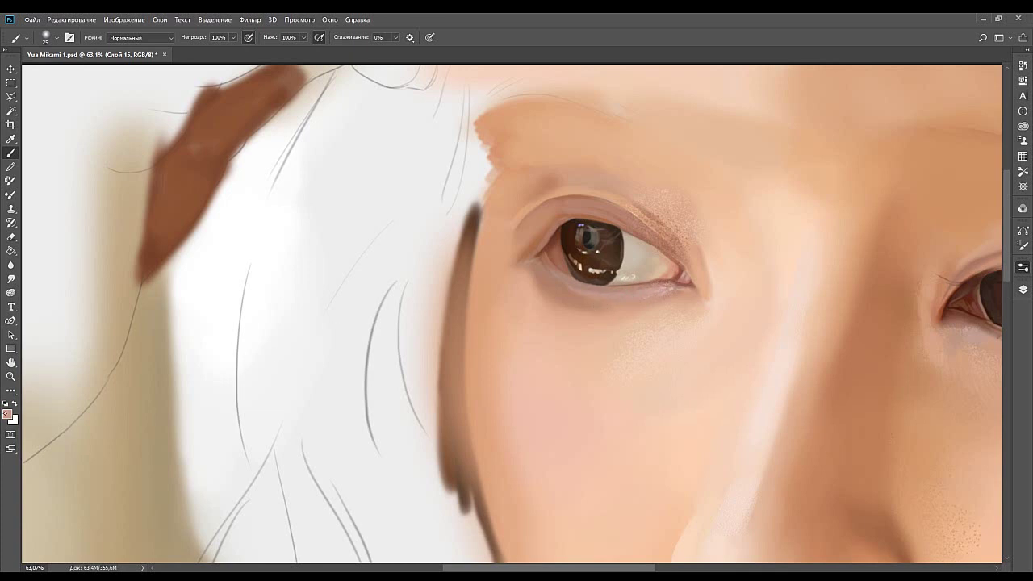
pyautogui.press('i')
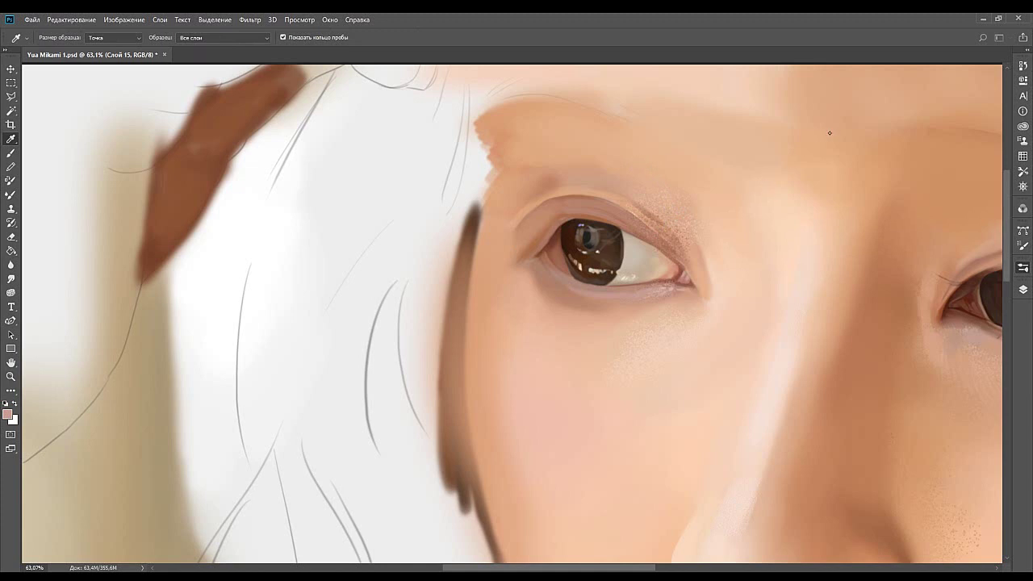
pyautogui.press('b')
pyautogui.keyDown('alt'); pyautogui.click(624, 314); pyautogui.keyUp('alt')
pyautogui.moveTo(625, 314); pyautogui.dragTo(652, 301)
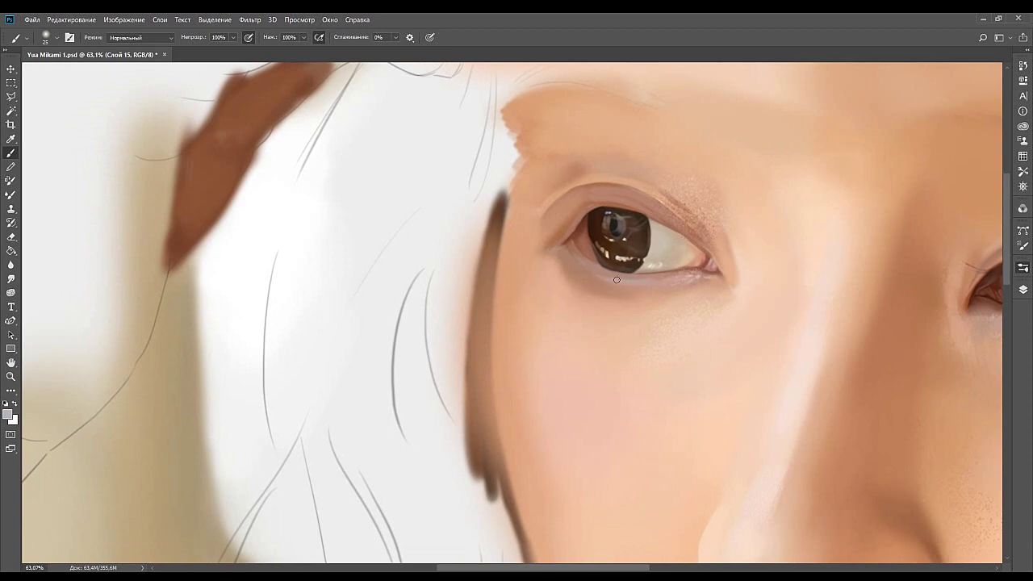
# Choose a blotchy texture brush at 60 px and blend the shadow under the left-hand eye with sampled peach tones.
pyautogui.keyDown('alt'); pyautogui.click(651, 276); pyautogui.keyUp('alt')
pyautogui.press(']')
pyautogui.press(']')
pyautogui.press(']')
pyautogui.keyDown('alt'); pyautogui.click(601, 282); pyautogui.keyUp('alt')
pyautogui.click(7, 414)
pyautogui.keyDown('alt'); pyautogui.click(639, 290); pyautogui.keyUp('alt')
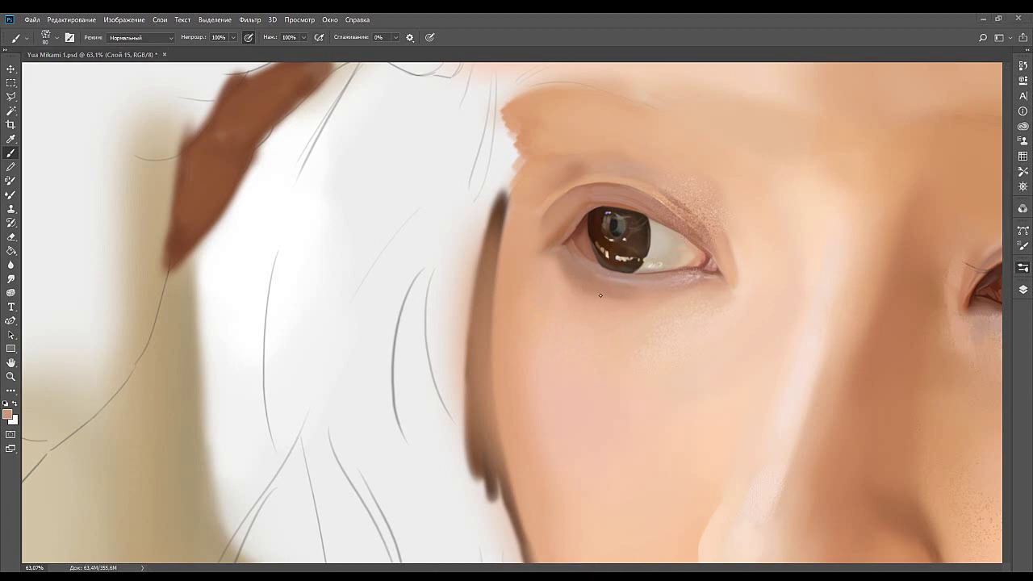
pyautogui.press('[')
pyautogui.press('[')
pyautogui.press('[')
pyautogui.press('[')
pyautogui.press('[')
pyautogui.press('[')
pyautogui.press('[')
pyautogui.press('[')
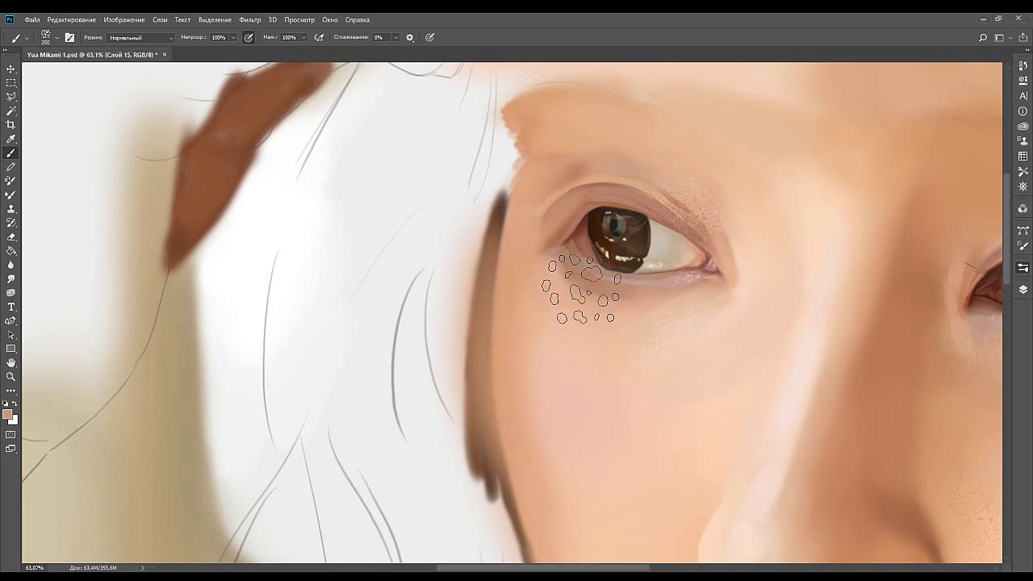
pyautogui.press('[')
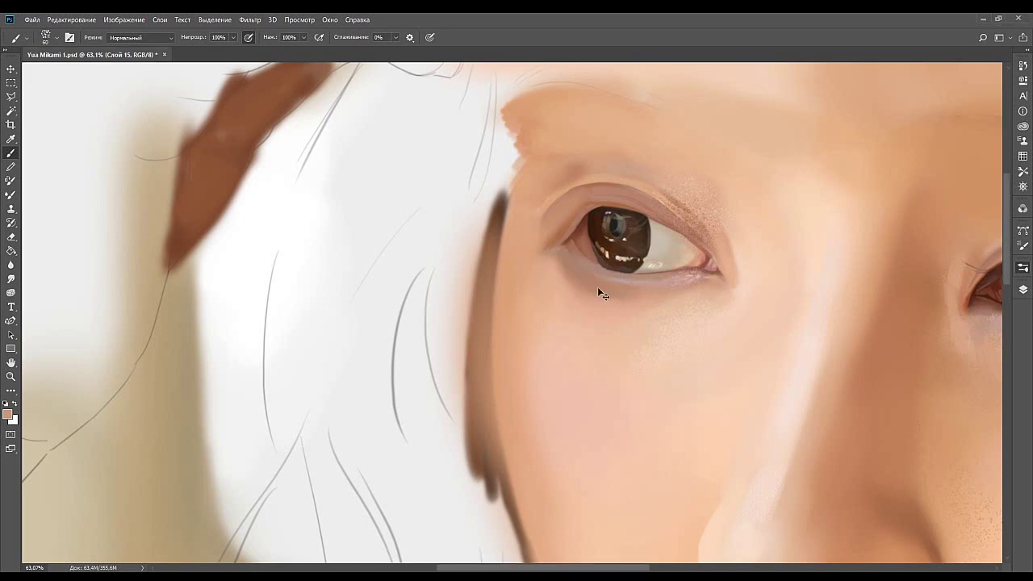
pyautogui.keyDown('alt'); pyautogui.click(569, 288); pyautogui.keyUp('alt')
pyautogui.moveTo(694, 271); pyautogui.dragTo(646, 283)
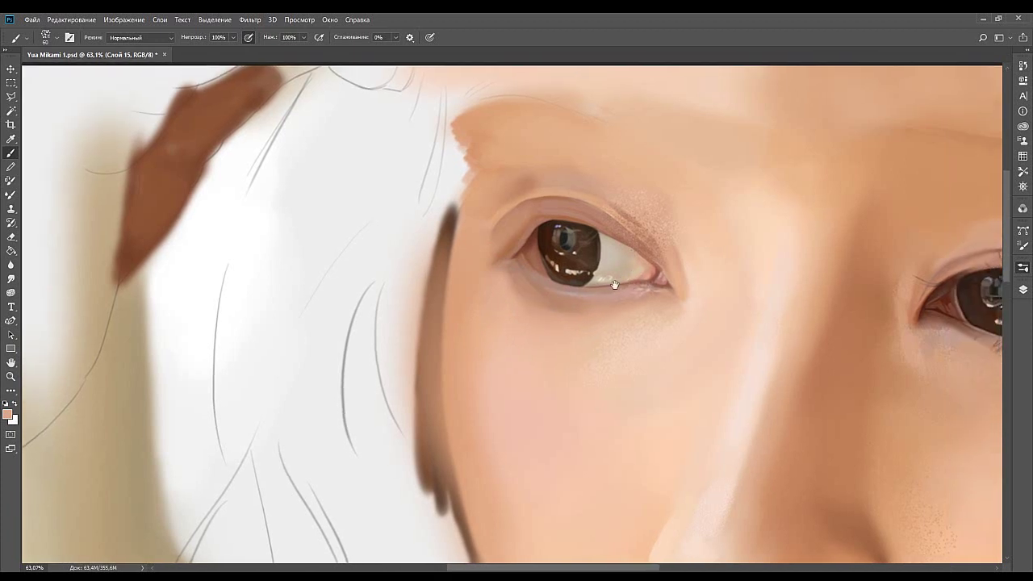
pyautogui.moveTo(705, 234); pyautogui.dragTo(662, 249)
pyautogui.moveTo(606, 272); pyautogui.dragTo(618, 267)
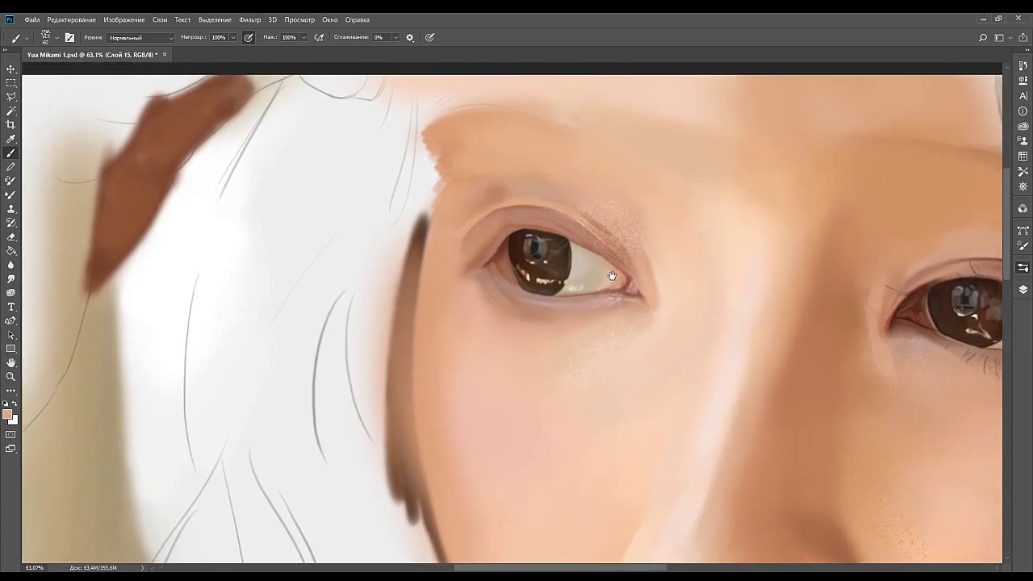
pyautogui.moveTo(624, 310); pyautogui.dragTo(622, 322)
pyautogui.moveTo(664, 352)
pyautogui.mouseDown()
pyautogui.moveTo(606, 315)
pyautogui.moveTo(608, 325)
pyautogui.mouseUp()
pyautogui.moveTo(549, 276); pyautogui.dragTo(578, 309)
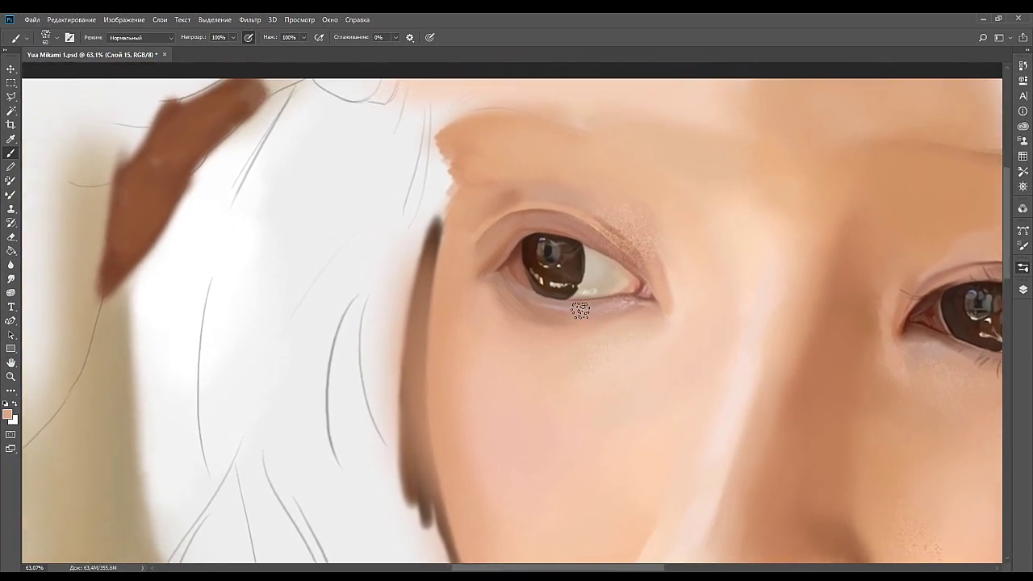
pyautogui.moveTo(493, 317); pyautogui.dragTo(532, 326)
# Add a new layer and try dark brown strokes along the left-hand eye's outer upper lid with a round brush at 15 px.
pyautogui.click(10, 376)
pyautogui.moveTo(463, 300); pyautogui.dragTo(479, 313)
pyautogui.moveTo(514, 298); pyautogui.dragTo(482, 309)
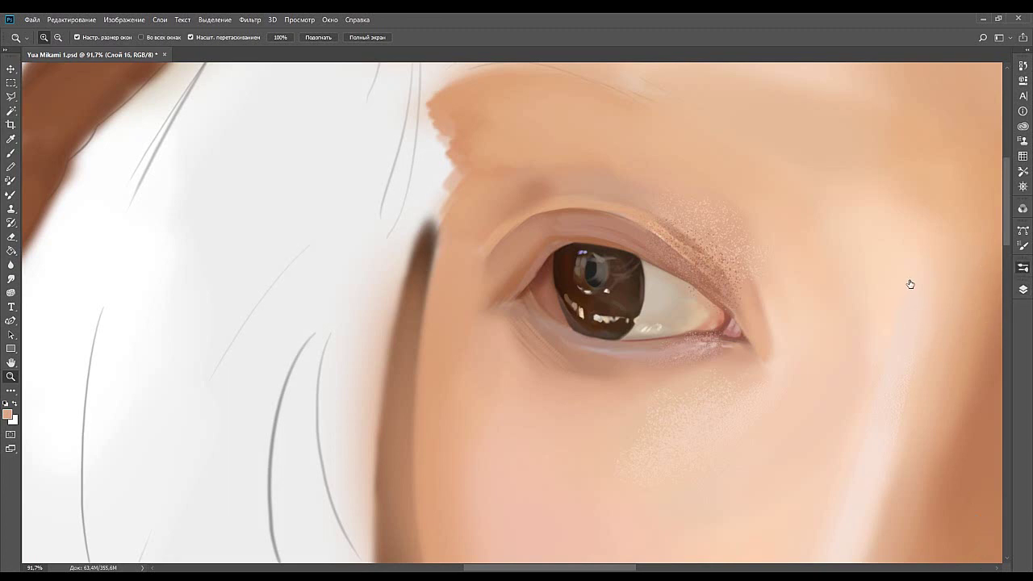
pyautogui.press('b')
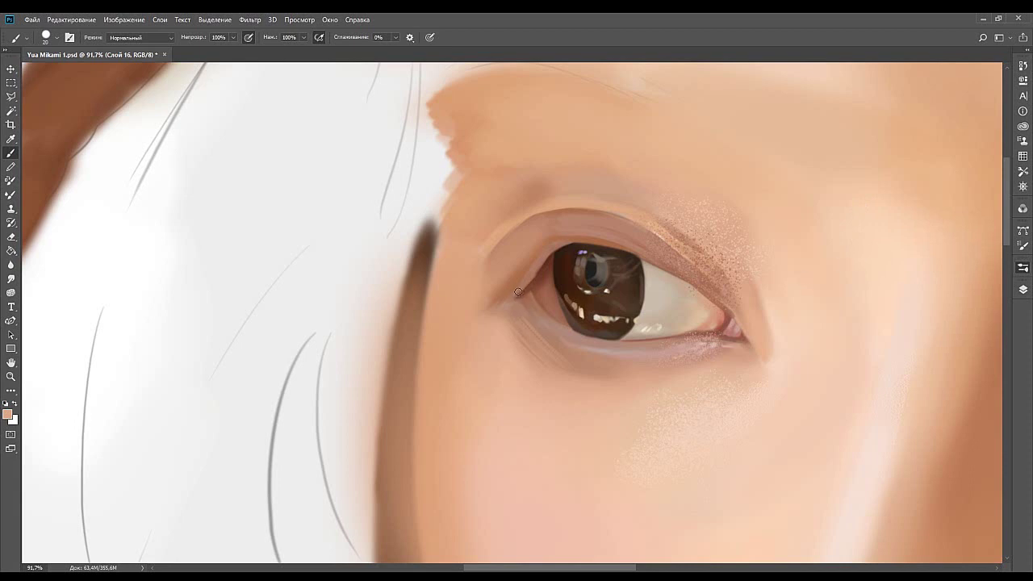
pyautogui.keyDown('alt'); pyautogui.click(74, 166); pyautogui.keyUp('alt')
pyautogui.moveTo(519, 253); pyautogui.dragTo(516, 266)
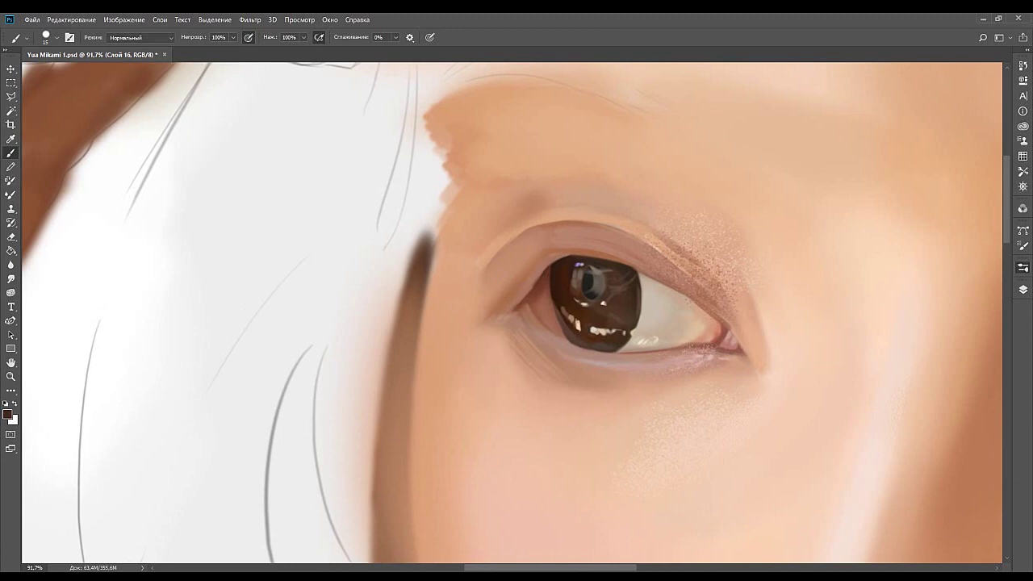
pyautogui.moveTo(503, 304); pyautogui.dragTo(534, 267)
pyautogui.moveTo(505, 304); pyautogui.dragTo(535, 266)
pyautogui.press(']')
pyautogui.press(']')
pyautogui.moveTo(506, 302); pyautogui.dragTo(537, 261)
pyautogui.hotkey('ctrl', 'z')
# Switch to a textured brush at 30 px and paint a dark brown stroke at the upper lid's outer corner.
pyautogui.click(850, 326)
pyautogui.press('[')
pyautogui.press('[')
pyautogui.press('[')
pyautogui.press('[')
pyautogui.moveTo(509, 298); pyautogui.dragTo(537, 252)
pyautogui.moveTo(510, 300); pyautogui.dragTo(541, 252)
pyautogui.hotkey('ctrl', 'z')
pyautogui.moveTo(509, 299)
pyautogui.mouseDown()
pyautogui.moveTo(535, 291)
pyautogui.moveTo(502, 288)
pyautogui.mouseUp()
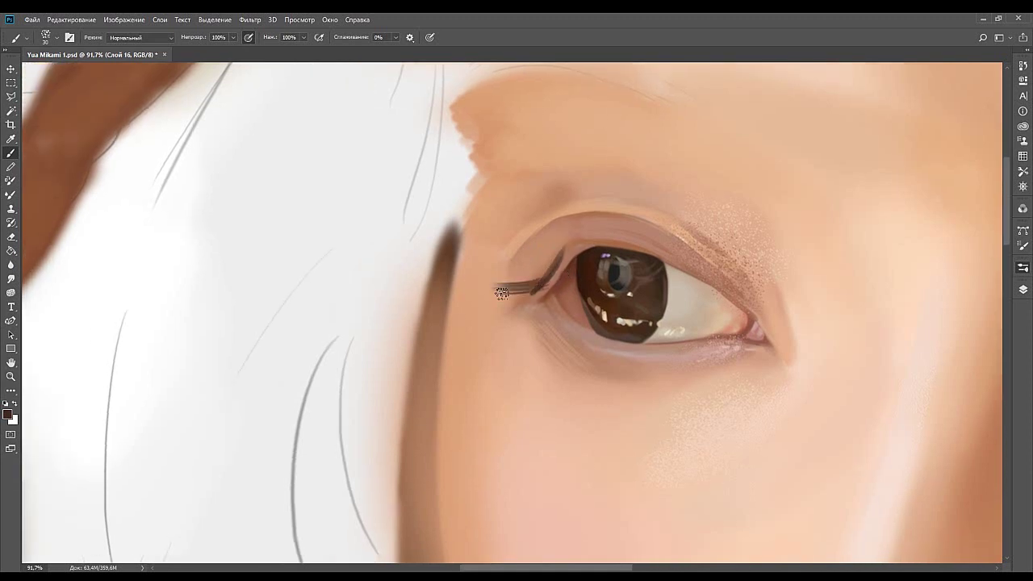
# Paint the dark upper lash line from the outer corner across the iris with a bristle brush at 25 px.
pyautogui.moveTo(628, 314); pyautogui.dragTo(586, 314)
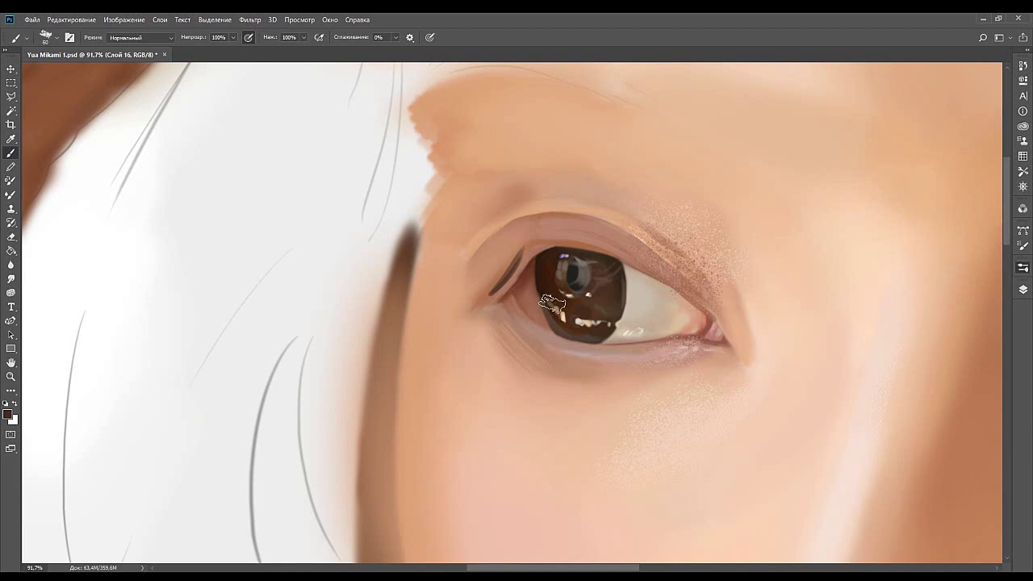
pyautogui.press('[')
pyautogui.press('[')
pyautogui.press('[')
pyautogui.moveTo(492, 290)
pyautogui.mouseDown()
pyautogui.moveTo(460, 319)
pyautogui.moveTo(517, 262)
pyautogui.moveTo(497, 279)
pyautogui.moveTo(512, 271)
pyautogui.moveTo(497, 282)
pyautogui.moveTo(535, 229)
pyautogui.moveTo(489, 263)
pyautogui.mouseUp()
pyautogui.hotkey('ctrl', 'z')
pyautogui.moveTo(552, 253)
pyautogui.mouseDown()
pyautogui.moveTo(483, 261)
pyautogui.moveTo(566, 255)
pyautogui.mouseUp()
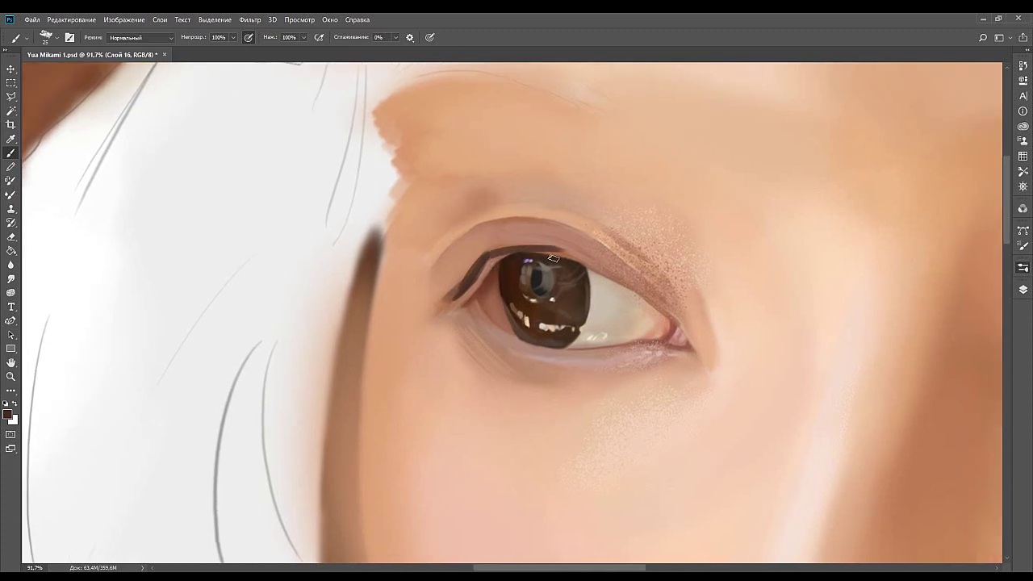
pyautogui.hotkey('ctrl', 'z')
pyautogui.moveTo(486, 258); pyautogui.dragTo(585, 257)
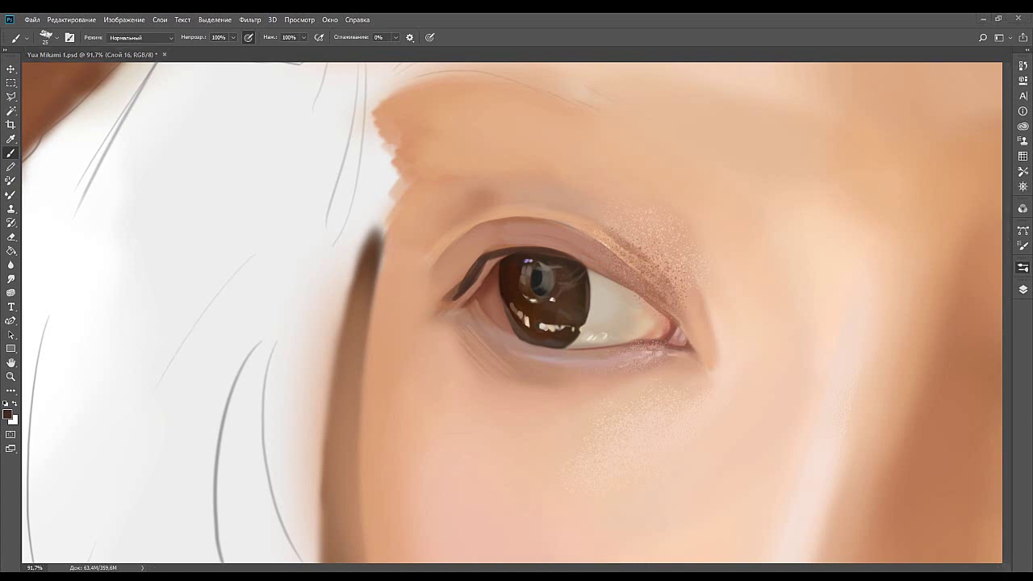
pyautogui.moveTo(488, 297); pyautogui.dragTo(589, 308)
# Extend the upper lash line toward the inner corner with a sampled reddish-brown tone, redoing the stroke until it fits.
pyautogui.keyDown('alt'); pyautogui.click(671, 256); pyautogui.keyUp('alt')
pyautogui.moveTo(604, 259)
pyautogui.mouseDown()
pyautogui.moveTo(690, 261)
pyautogui.moveTo(642, 259)
pyautogui.moveTo(681, 265)
pyautogui.mouseUp()
pyautogui.hotkey('ctrl', 'z')
pyautogui.hotkey('ctrl', 'z')
pyautogui.moveTo(609, 258); pyautogui.dragTo(694, 278)
pyautogui.hotkey('ctrl', 'z')
pyautogui.moveTo(615, 256); pyautogui.dragTo(687, 275)
pyautogui.moveTo(607, 257); pyautogui.dragTo(684, 274)
pyautogui.hotkey('ctrl', 'z')
pyautogui.moveTo(623, 257); pyautogui.dragTo(690, 278)
pyautogui.moveTo(638, 315); pyautogui.dragTo(615, 271)
pyautogui.moveTo(459, 331); pyautogui.dragTo(491, 332)
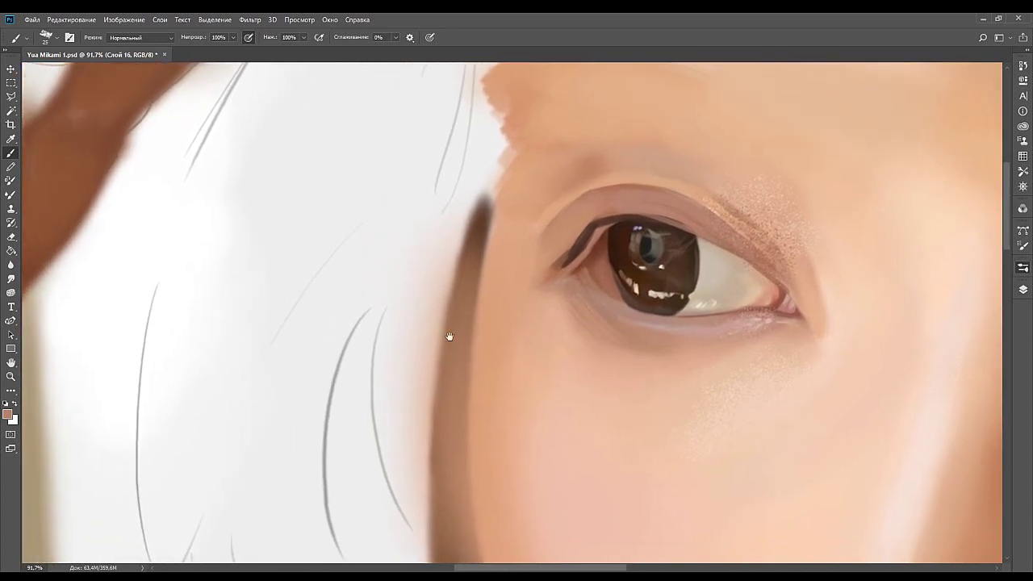
# Sample tones around the lid and paint dark upper lashes at the outer corner with the bristle brush at 45 px.
pyautogui.moveTo(574, 232); pyautogui.dragTo(604, 269)
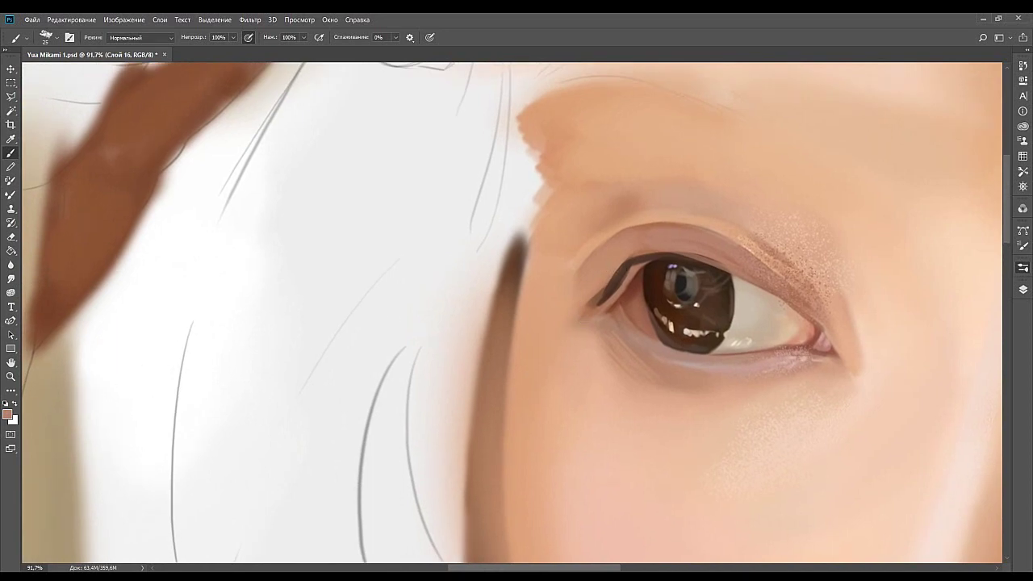
pyautogui.moveTo(564, 322); pyautogui.dragTo(570, 347)
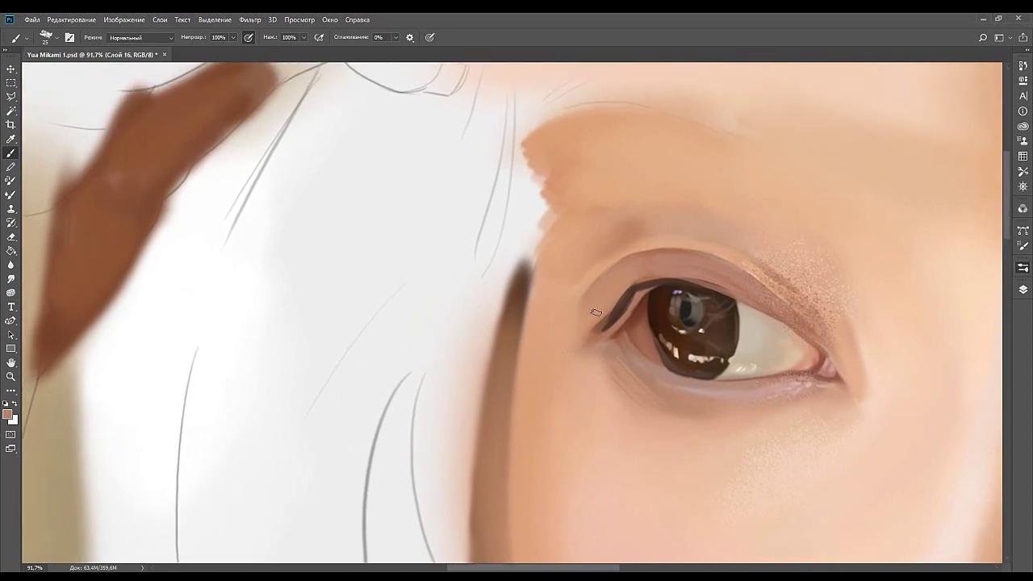
pyautogui.keyDown('alt'); pyautogui.click(621, 310); pyautogui.keyUp('alt')
pyautogui.moveTo(615, 319)
pyautogui.mouseDown()
pyautogui.moveTo(553, 310)
pyautogui.moveTo(590, 328)
pyautogui.moveTo(613, 318)
pyautogui.moveTo(593, 329)
pyautogui.moveTo(583, 329)
pyautogui.moveTo(611, 323)
pyautogui.moveTo(574, 324)
pyautogui.moveTo(611, 316)
pyautogui.moveTo(590, 328)
pyautogui.moveTo(605, 314)
pyautogui.moveTo(576, 311)
pyautogui.moveTo(608, 318)
pyautogui.moveTo(625, 292)
pyautogui.moveTo(619, 309)
pyautogui.moveTo(583, 306)
pyautogui.moveTo(616, 311)
pyautogui.moveTo(601, 303)
pyautogui.moveTo(641, 297)
pyautogui.moveTo(616, 304)
pyautogui.moveTo(634, 288)
pyautogui.moveTo(580, 338)
pyautogui.moveTo(605, 303)
pyautogui.mouseUp()
pyautogui.hotkey('ctrl', 'z')
pyautogui.keyDown('alt'); pyautogui.click(599, 319); pyautogui.keyUp('alt')
pyautogui.keyDown('alt'); pyautogui.click(614, 316); pyautogui.keyUp('alt')
pyautogui.keyDown('alt'); pyautogui.click(641, 297); pyautogui.keyUp('alt')
pyautogui.moveTo(625, 379); pyautogui.dragTo(598, 335)
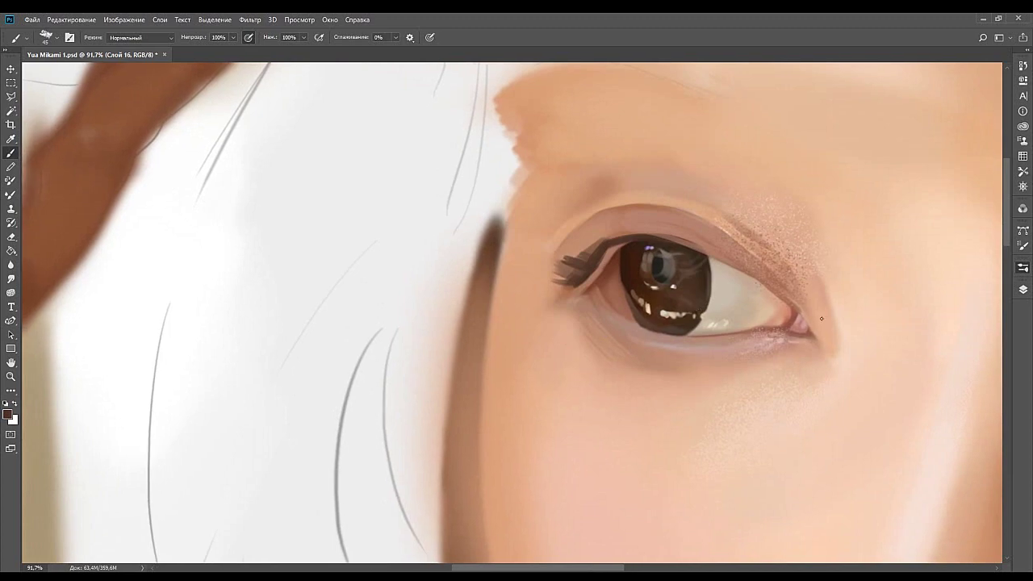
# Choose a soft round brush at 15 px, sample a brown tone and try thin lower lashes at the outer corner.
pyautogui.click(868, 228)
pyautogui.press('[')
pyautogui.press('[')
pyautogui.press('[')
pyautogui.press('[')
pyautogui.press('[')
pyautogui.press('[')
pyautogui.press('[')
pyautogui.press('[')
pyautogui.press('[')
pyautogui.press('[')
pyautogui.press('[')
pyautogui.press('[')
pyautogui.press('[')
pyautogui.press('[')
pyautogui.press('[')
pyautogui.moveTo(583, 296)
pyautogui.mouseDown()
pyautogui.moveTo(552, 318)
pyautogui.moveTo(561, 314)
pyautogui.mouseUp()
pyautogui.hotkey('ctrl', 'z')
pyautogui.keyDown('alt'); pyautogui.click(92, 244); pyautogui.keyUp('alt')
pyautogui.moveTo(579, 291); pyautogui.dragTo(553, 315)
pyautogui.moveTo(574, 303)
pyautogui.mouseDown()
pyautogui.moveTo(547, 322)
pyautogui.moveTo(556, 307)
pyautogui.mouseUp()
pyautogui.hotkey('ctrl', 'z')
pyautogui.hotkey('ctrl', 'z')
pyautogui.hotkey('ctrl', 'z')
pyautogui.hotkey('ctrl', 'z')
pyautogui.press('space')
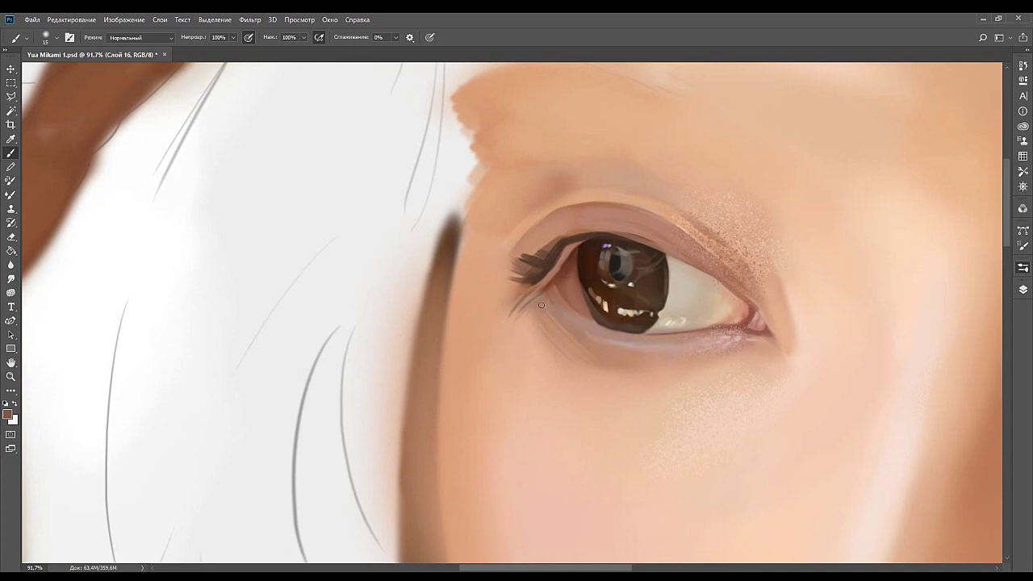
# Sample a darker brown near the upper lashes and paint thin lower lashes below the outer corner at 15 px.
pyautogui.moveTo(535, 299); pyautogui.dragTo(512, 318)
pyautogui.keyDown('alt'); pyautogui.click(539, 282); pyautogui.keyUp('alt')
pyautogui.moveTo(553, 306); pyautogui.dragTo(520, 321)
pyautogui.moveTo(564, 315); pyautogui.dragTo(532, 302)
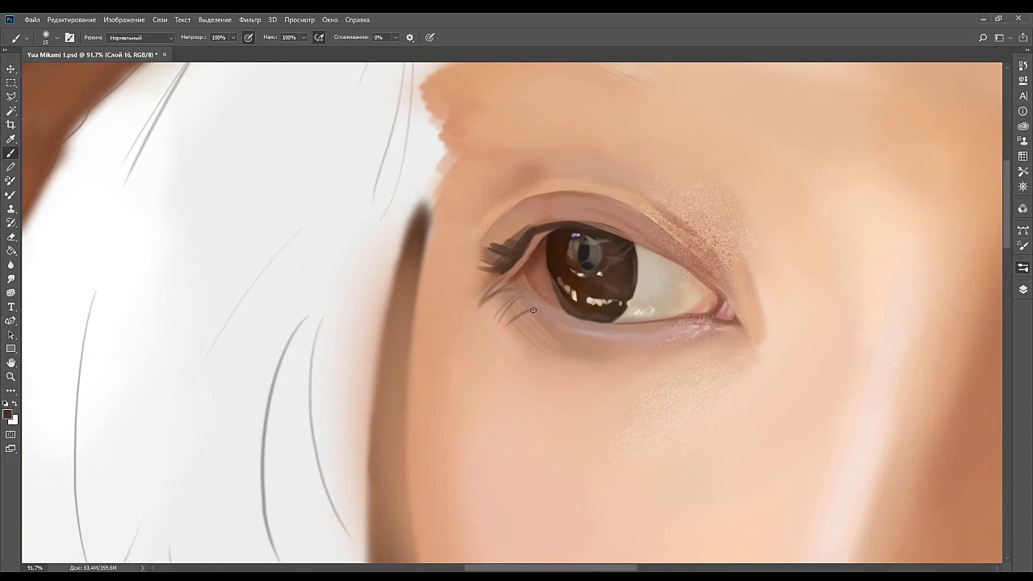
# Try longer lower lashes below the outer edge of the iris with a smaller brush, undoing each attempt.
pyautogui.moveTo(535, 309); pyautogui.dragTo(493, 349)
pyautogui.moveTo(534, 307)
pyautogui.mouseDown()
pyautogui.moveTo(501, 331)
pyautogui.moveTo(521, 302)
pyautogui.moveTo(495, 331)
pyautogui.moveTo(516, 333)
pyautogui.moveTo(497, 364)
pyautogui.mouseUp()
pyautogui.hotkey('ctrl', 'z')
pyautogui.press('[')
pyautogui.press('[')
pyautogui.hotkey('ctrl', 'z')
pyautogui.hotkey('ctrl', 'z')
pyautogui.hotkey('ctrl', 'z')
# Paint longer, spaced lower lashes below the outer edge of the iris, varying the brush size and redoing strokes that do not fit.
pyautogui.moveTo(534, 317); pyautogui.dragTo(505, 348)
pyautogui.moveTo(535, 317); pyautogui.dragTo(504, 359)
pyautogui.hotkey('ctrl', 'z')
pyautogui.moveTo(534, 317); pyautogui.dragTo(494, 365)
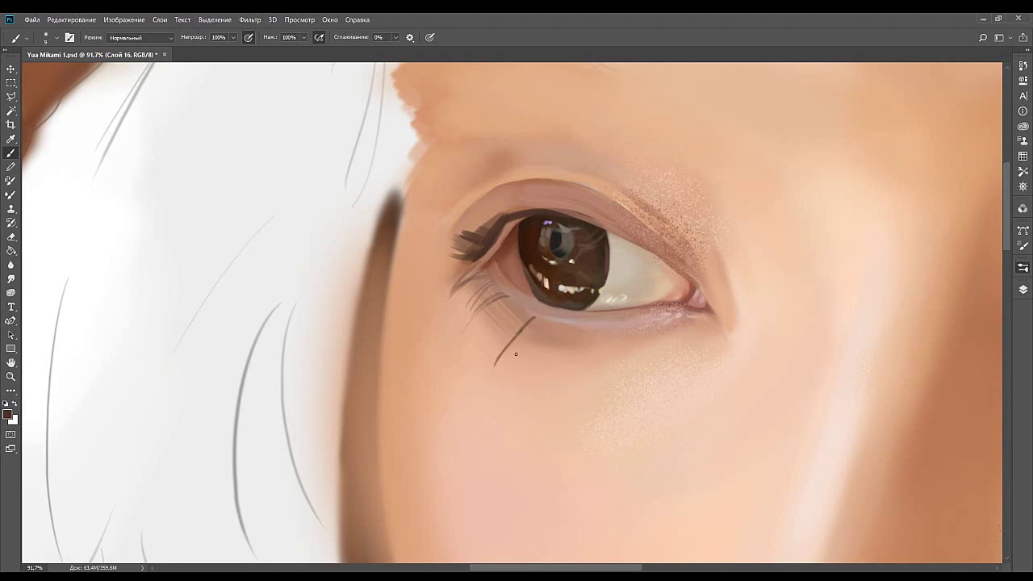
pyautogui.hotkey('ctrl', 'z')
pyautogui.moveTo(534, 315); pyautogui.dragTo(501, 359)
pyautogui.moveTo(535, 317); pyautogui.dragTo(502, 365)
pyautogui.hotkey('ctrl', 'z')
pyautogui.hotkey('ctrl', 'z')
pyautogui.press(']')
pyautogui.press(']')
pyautogui.hotkey('ctrl', 'z')
pyautogui.moveTo(534, 317)
pyautogui.mouseDown()
pyautogui.moveTo(522, 355)
pyautogui.moveTo(527, 319)
pyautogui.moveTo(506, 354)
pyautogui.moveTo(524, 309)
pyautogui.moveTo(531, 313)
pyautogui.moveTo(519, 312)
pyautogui.moveTo(485, 363)
pyautogui.mouseUp()
pyautogui.hotkey('ctrl', 'z')
pyautogui.moveTo(512, 310); pyautogui.dragTo(480, 342)
# Pick a darker reddish brown and reinforce the lower lashes between the outer corner and the iris at 15 px.
pyautogui.press('i')
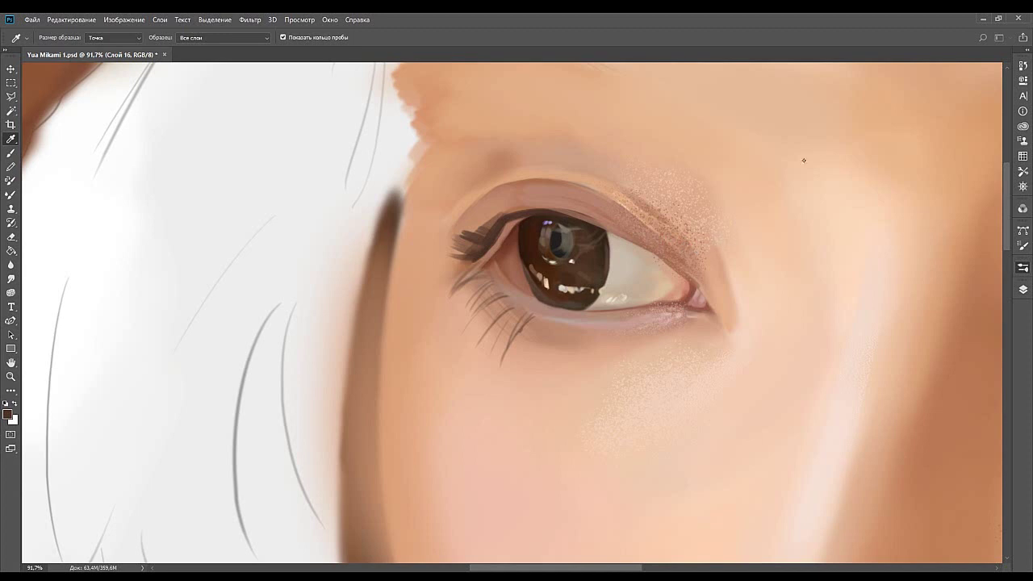
pyautogui.press('b')
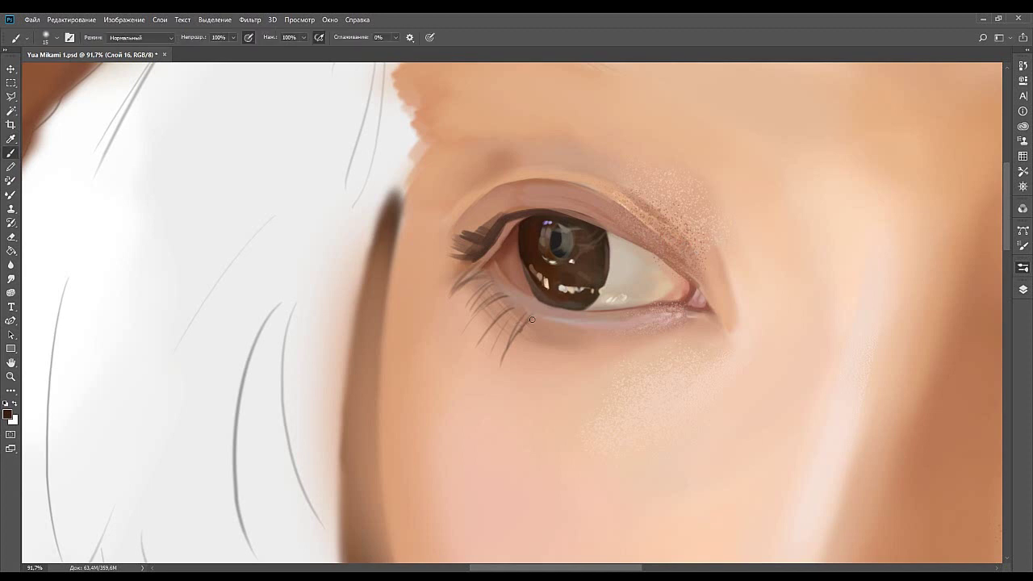
pyautogui.moveTo(532, 318); pyautogui.dragTo(498, 362)
pyautogui.moveTo(512, 307); pyautogui.dragTo(482, 333)
pyautogui.hotkey('ctrl', 'z')
pyautogui.moveTo(504, 298); pyautogui.dragTo(474, 320)
# Paint thin curved lower lashes directly beneath the iris at 10 px, redoing the strokes until they fit.
pyautogui.moveTo(597, 315)
pyautogui.mouseDown()
pyautogui.moveTo(545, 321)
pyautogui.moveTo(503, 368)
pyautogui.mouseUp()
pyautogui.hotkey('ctrl', 'z')
pyautogui.moveTo(501, 326)
pyautogui.mouseDown()
pyautogui.moveTo(492, 364)
pyautogui.moveTo(507, 383)
pyautogui.moveTo(499, 379)
pyautogui.mouseUp()
pyautogui.hotkey('ctrl', 'z')
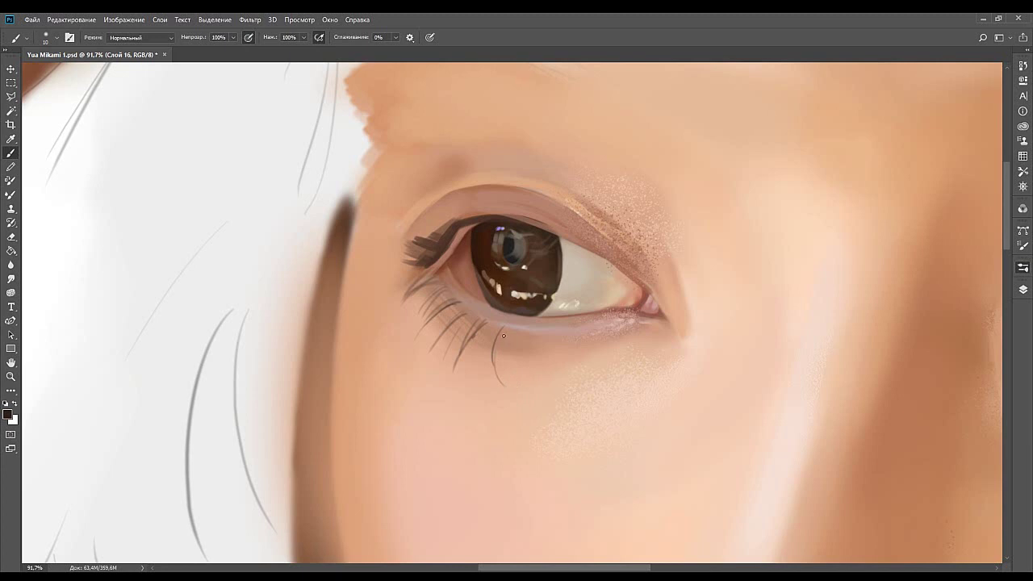
pyautogui.hotkey('ctrl', 'z')
pyautogui.moveTo(493, 360); pyautogui.dragTo(504, 386)
pyautogui.moveTo(523, 334)
pyautogui.mouseDown()
pyautogui.moveTo(477, 338)
pyautogui.moveTo(458, 359)
pyautogui.moveTo(461, 383)
pyautogui.mouseUp()
pyautogui.hotkey('ctrl', 'z')
pyautogui.hotkey('ctrl', 'z')
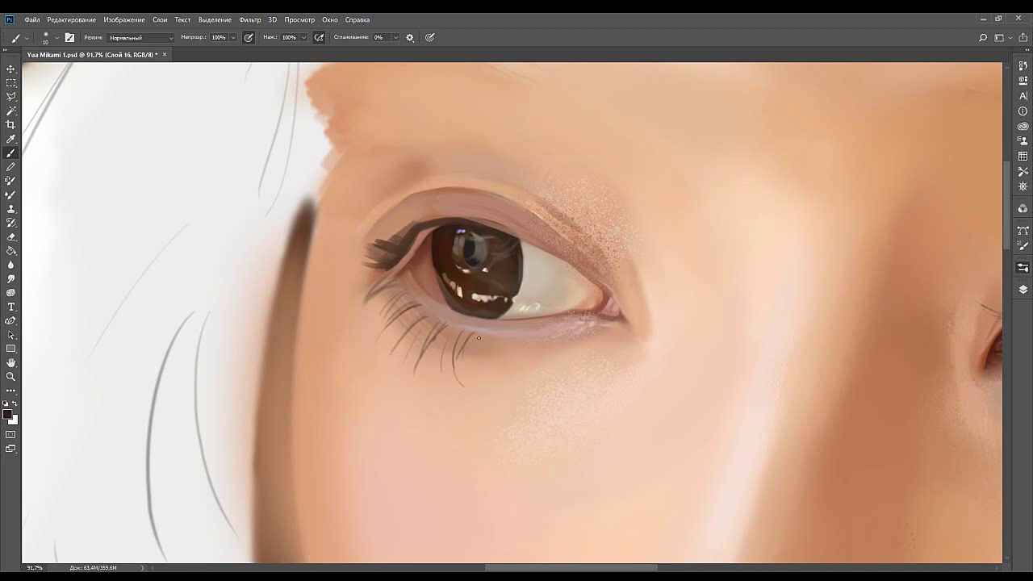
# Continue the lower lashes under the iris and add short, fine ones toward the inner corner.
pyautogui.moveTo(486, 345)
pyautogui.mouseDown()
pyautogui.moveTo(466, 338)
pyautogui.moveTo(462, 321)
pyautogui.mouseUp()
pyautogui.moveTo(544, 329)
pyautogui.mouseDown()
pyautogui.moveTo(587, 313)
pyautogui.moveTo(557, 328)
pyautogui.mouseUp()
pyautogui.hotkey('ctrl', 'alt', 'z')
pyautogui.hotkey('ctrl', 'alt', 'z')
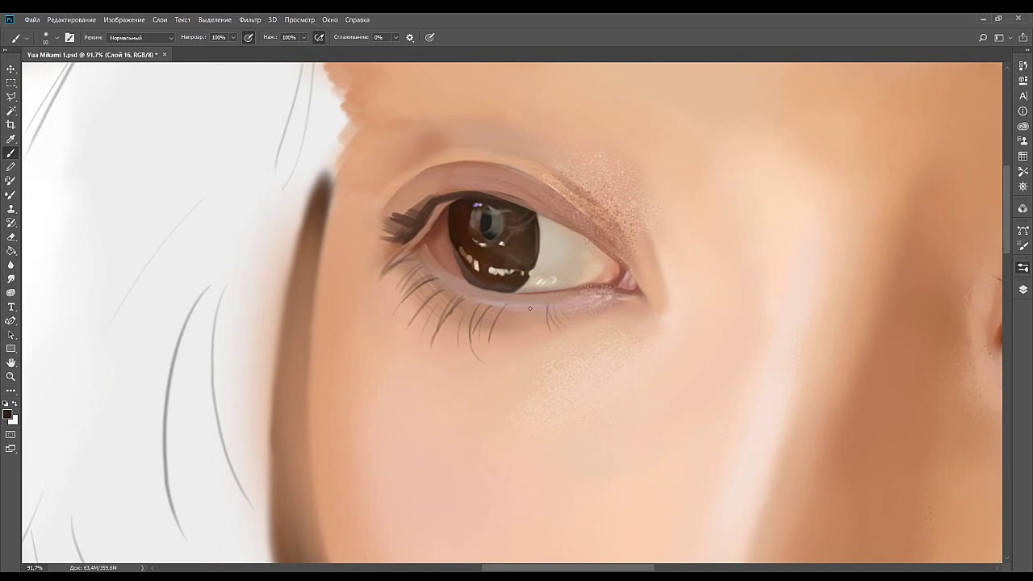
pyautogui.moveTo(535, 304)
pyautogui.mouseDown()
pyautogui.moveTo(538, 318)
pyautogui.moveTo(576, 318)
pyautogui.mouseUp()
# Paint fine upper lashes hanging over the eye white near the inner corner, redoing strokes that do not fit.
pyautogui.moveTo(607, 264); pyautogui.dragTo(619, 309)
pyautogui.hotkey('ctrl', 'z')
pyautogui.hotkey('ctrl', 'z')
pyautogui.hotkey('ctrl', 'z')
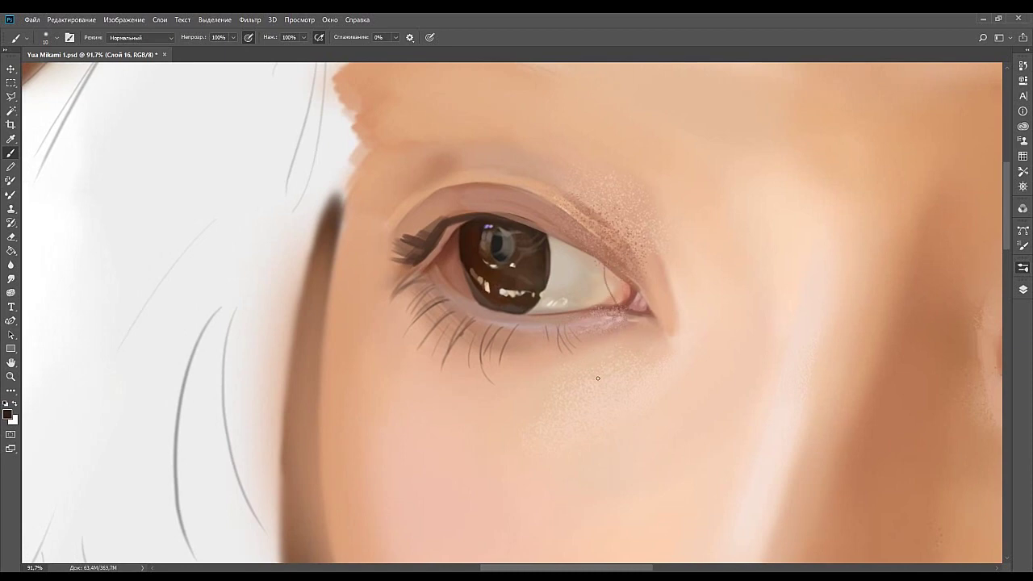
pyautogui.moveTo(608, 270); pyautogui.dragTo(615, 318)
pyautogui.moveTo(620, 277); pyautogui.dragTo(617, 312)
pyautogui.moveTo(580, 346); pyautogui.dragTo(609, 353)
pyautogui.moveTo(624, 309)
pyautogui.mouseDown()
pyautogui.moveTo(627, 284)
pyautogui.moveTo(610, 279)
pyautogui.moveTo(613, 289)
pyautogui.moveTo(620, 281)
pyautogui.moveTo(618, 307)
pyautogui.mouseUp()
pyautogui.hotkey('ctrl', 'z')
pyautogui.hotkey('ctrl', 'z')
pyautogui.hotkey('ctrl', 'z')
pyautogui.moveTo(630, 266)
pyautogui.mouseDown()
pyautogui.moveTo(626, 295)
pyautogui.moveTo(626, 280)
pyautogui.mouseUp()
pyautogui.moveTo(633, 337); pyautogui.dragTo(591, 309)
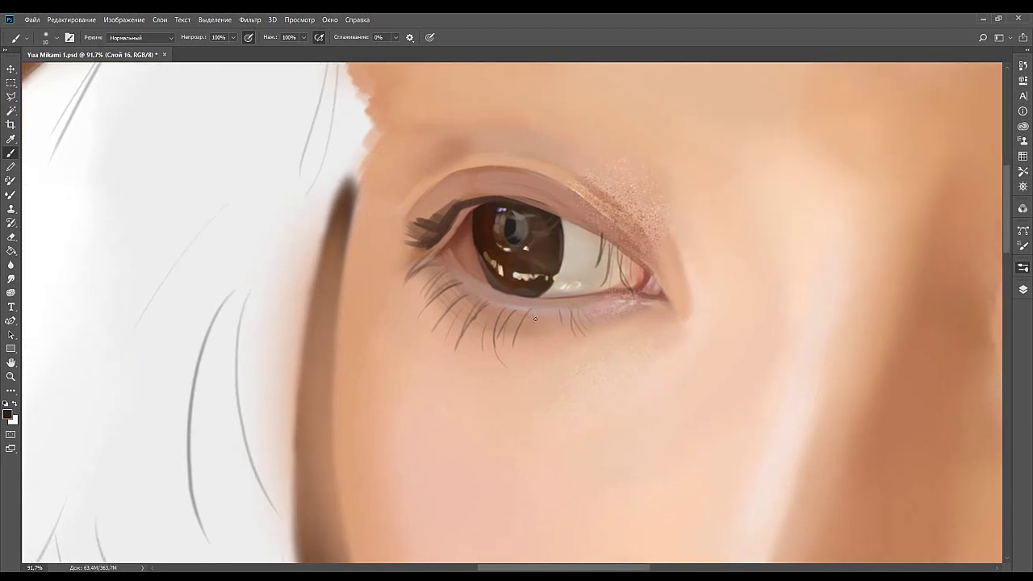
# Fill the gap in the lower lashes beneath the inner half of the iris with thin curved strokes, redoing several.
pyautogui.moveTo(535, 312); pyautogui.dragTo(520, 348)
pyautogui.hotkey('ctrl', 'z')
pyautogui.moveTo(544, 312); pyautogui.dragTo(508, 354)
pyautogui.hotkey('ctrl', 'z')
pyautogui.moveTo(537, 319); pyautogui.dragTo(516, 350)
pyautogui.moveTo(543, 312); pyautogui.dragTo(537, 347)
pyautogui.hotkey('ctrl', 'z')
pyautogui.hotkey('ctrl', 'z')
pyautogui.moveTo(547, 313); pyautogui.dragTo(537, 348)
pyautogui.hotkey('ctrl', 'z')
pyautogui.moveTo(548, 314); pyautogui.dragTo(539, 356)
pyautogui.moveTo(552, 320); pyautogui.dragTo(549, 338)
# Try longer, darker strokes on the lower lashes below the outer edge of the iris, undoing each one.
pyautogui.moveTo(495, 339)
pyautogui.mouseDown()
pyautogui.moveTo(502, 353)
pyautogui.moveTo(457, 385)
pyautogui.mouseUp()
pyautogui.hotkey('ctrl', 'z')
pyautogui.moveTo(488, 321); pyautogui.dragTo(460, 374)
pyautogui.hotkey('ctrl', 'z')
pyautogui.moveTo(486, 327); pyautogui.dragTo(458, 376)
pyautogui.hotkey('ctrl', 'z')
pyautogui.moveTo(486, 326); pyautogui.dragTo(458, 385)
pyautogui.hotkey('ctrl', 'z')
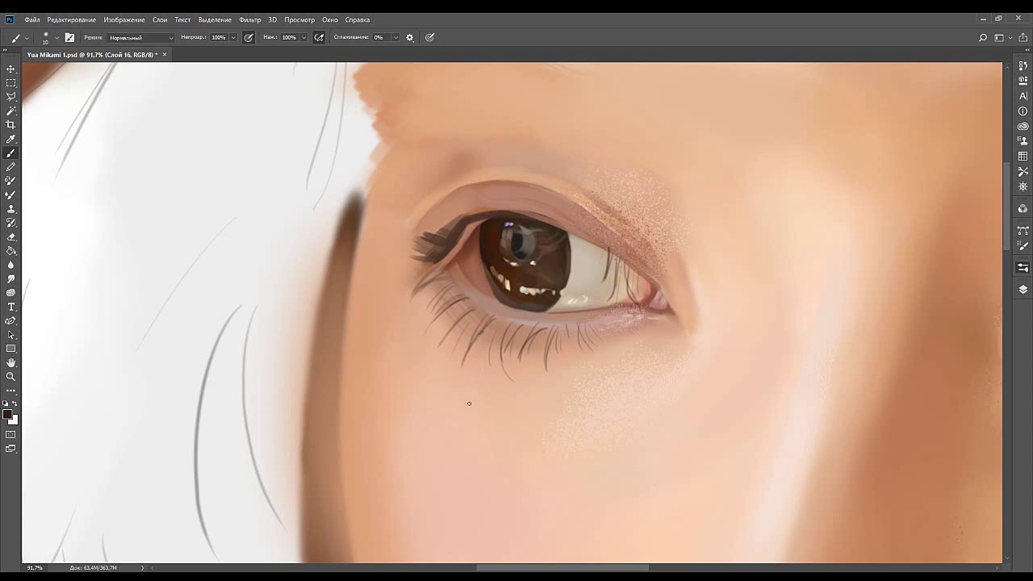
pyautogui.hotkey('ctrl', 'z')
pyautogui.moveTo(486, 325); pyautogui.dragTo(463, 365)
pyautogui.hotkey('ctrl', 'z')
# Rework the lower lashes at the outer corner with thin strokes, undoing those that do not fit.
pyautogui.moveTo(457, 307); pyautogui.dragTo(477, 301)
pyautogui.hotkey('ctrl', 'z')
pyautogui.moveTo(473, 304); pyautogui.dragTo(435, 327)
pyautogui.moveTo(446, 281); pyautogui.dragTo(392, 317)
pyautogui.hotkey('ctrl', 'z')
pyautogui.hotkey('ctrl', 'z')
pyautogui.moveTo(439, 280); pyautogui.dragTo(408, 298)
pyautogui.hotkey('ctrl', 'z')
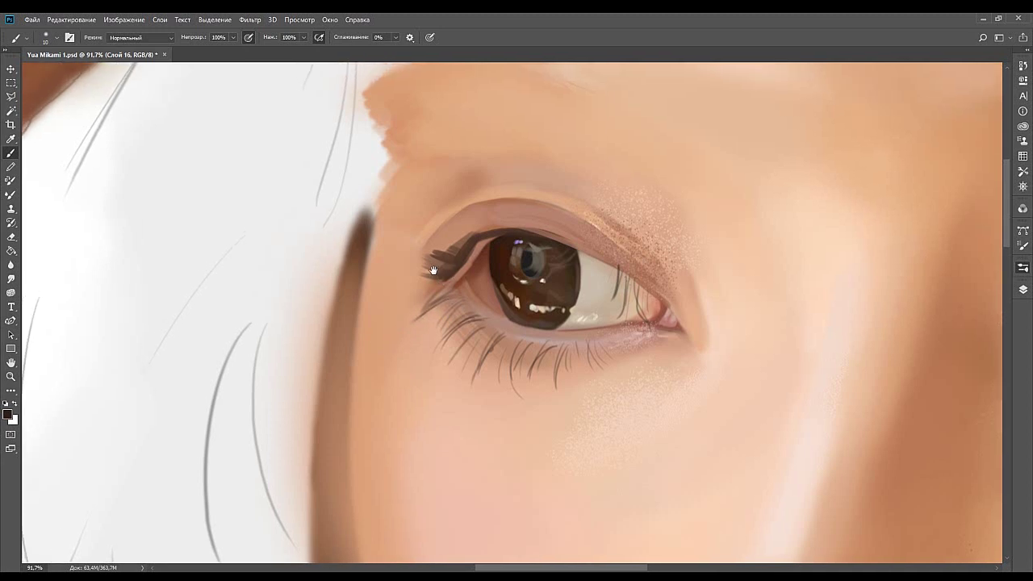
# Sample a dark tone from the upper lash line and paint short upper lashes over the eye white beside the iris.
pyautogui.moveTo(574, 293); pyautogui.dragTo(517, 337)
pyautogui.moveTo(357, 329); pyautogui.dragTo(318, 341)
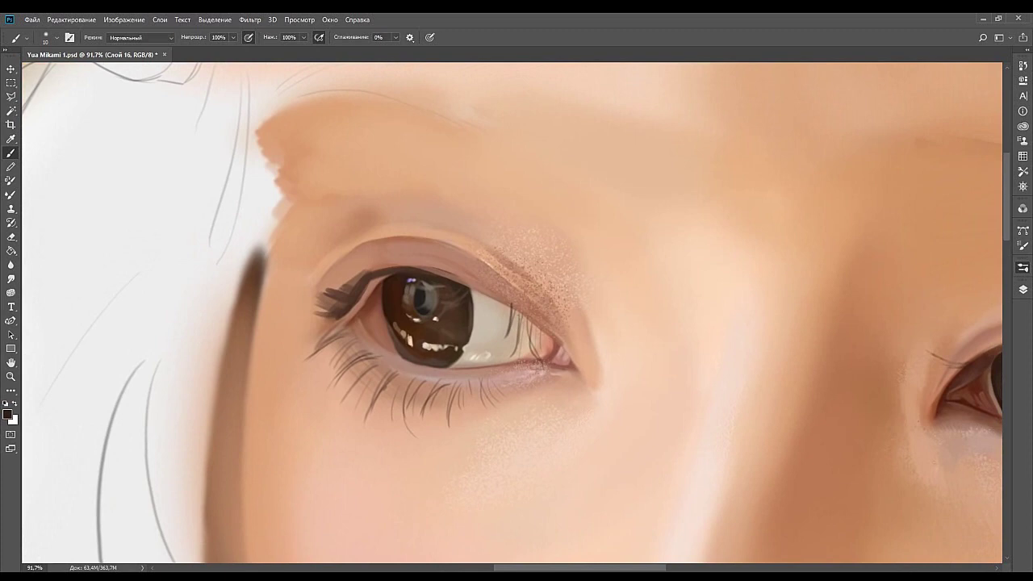
pyautogui.moveTo(453, 320)
pyautogui.mouseDown()
pyautogui.moveTo(460, 328)
pyautogui.moveTo(501, 318)
pyautogui.moveTo(491, 322)
pyautogui.mouseUp()
pyautogui.hotkey('ctrl', 'z')
pyautogui.hotkey('ctrl', 'z')
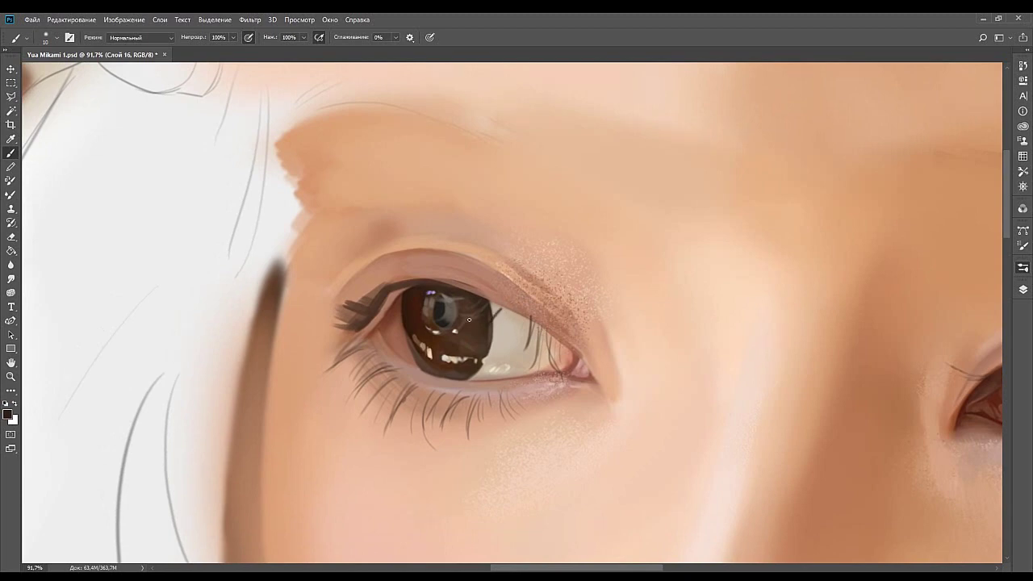
pyautogui.keyDown('alt'); pyautogui.click(501, 308); pyautogui.keyUp('alt')
pyautogui.moveTo(502, 311); pyautogui.dragTo(492, 326)
pyautogui.moveTo(493, 340); pyautogui.dragTo(497, 320)
pyautogui.hotkey('ctrl', 'z')
pyautogui.moveTo(517, 310); pyautogui.dragTo(497, 336)
# Pick a near-black tone and paint upper lashes over the middle of the eye white, repeatedly undoing poor strokes.
pyautogui.press('i')
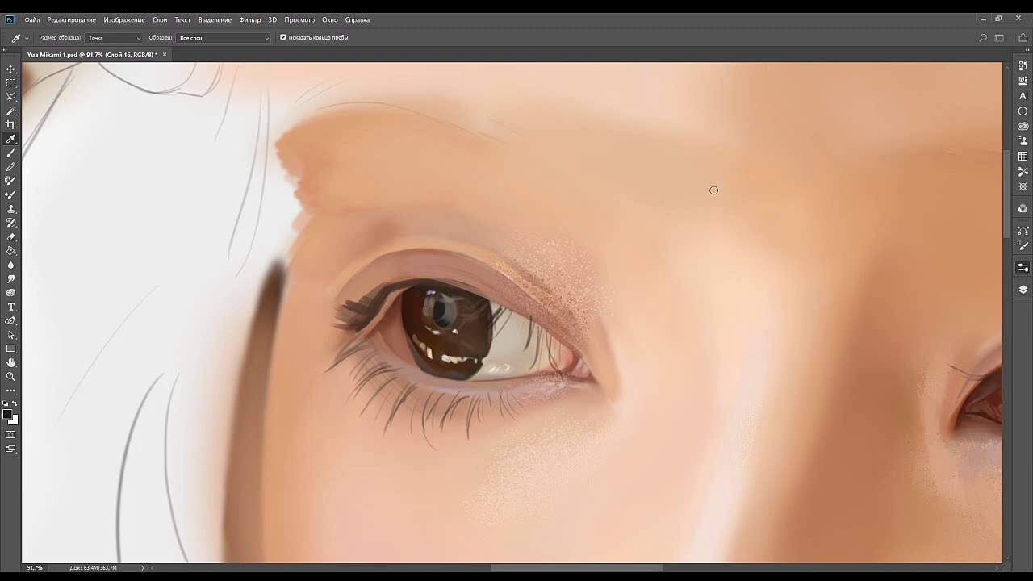
pyautogui.press('b')
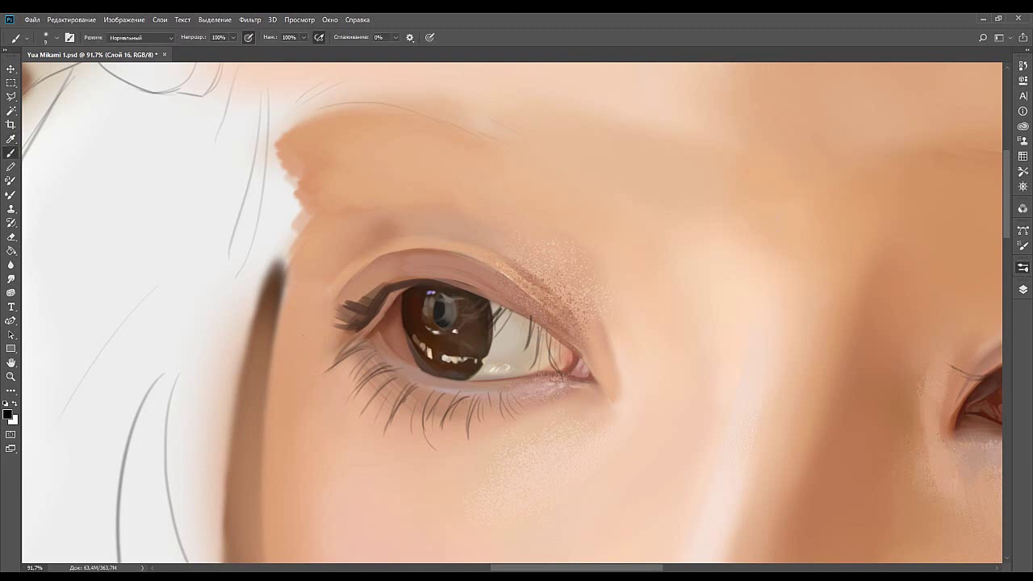
pyautogui.moveTo(156, 378); pyautogui.dragTo(168, 392)
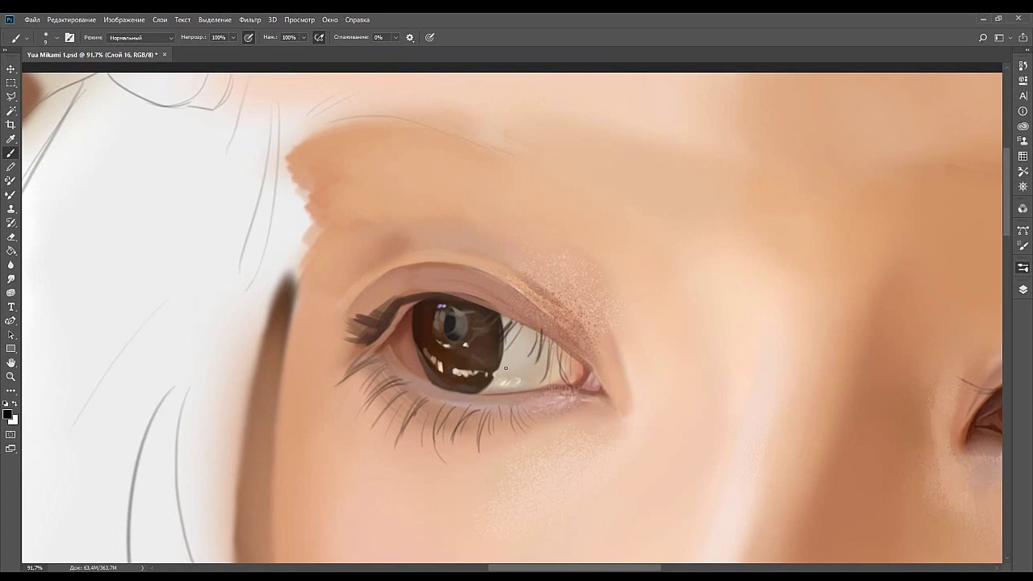
pyautogui.moveTo(539, 334); pyautogui.dragTo(530, 355)
pyautogui.hotkey('ctrl', 'z')
pyautogui.hotkey('ctrl', 'z')
pyautogui.hotkey('ctrl', 'z')
pyautogui.moveTo(524, 326)
pyautogui.mouseDown()
pyautogui.moveTo(504, 356)
pyautogui.moveTo(523, 350)
pyautogui.moveTo(505, 366)
pyautogui.mouseUp()
pyautogui.hotkey('ctrl', 'z')
pyautogui.hotkey('ctrl', 'z')
pyautogui.hotkey('ctrl', 'z')
pyautogui.hotkey('ctrl', 'z')
pyautogui.hotkey('ctrl', 'z')
pyautogui.hotkey('ctrl', 'z')
pyautogui.hotkey('ctrl', 'z')
pyautogui.hotkey('ctrl', 'z')
pyautogui.hotkey('ctrl', 'z')
pyautogui.hotkey('ctrl', 'z')
# Add denser dark upper lashes over the eye white between the iris and the inner corner.
pyautogui.moveTo(526, 325)
pyautogui.mouseDown()
pyautogui.moveTo(511, 352)
pyautogui.moveTo(525, 348)
pyautogui.mouseUp()
pyautogui.hotkey('ctrl', 'z')
pyautogui.moveTo(527, 326); pyautogui.dragTo(519, 357)
pyautogui.hotkey('ctrl', 'z')
pyautogui.moveTo(504, 342)
pyautogui.mouseDown()
pyautogui.moveTo(577, 310)
pyautogui.moveTo(564, 314)
pyautogui.moveTo(569, 326)
pyautogui.moveTo(590, 288)
pyautogui.moveTo(574, 322)
pyautogui.mouseUp()
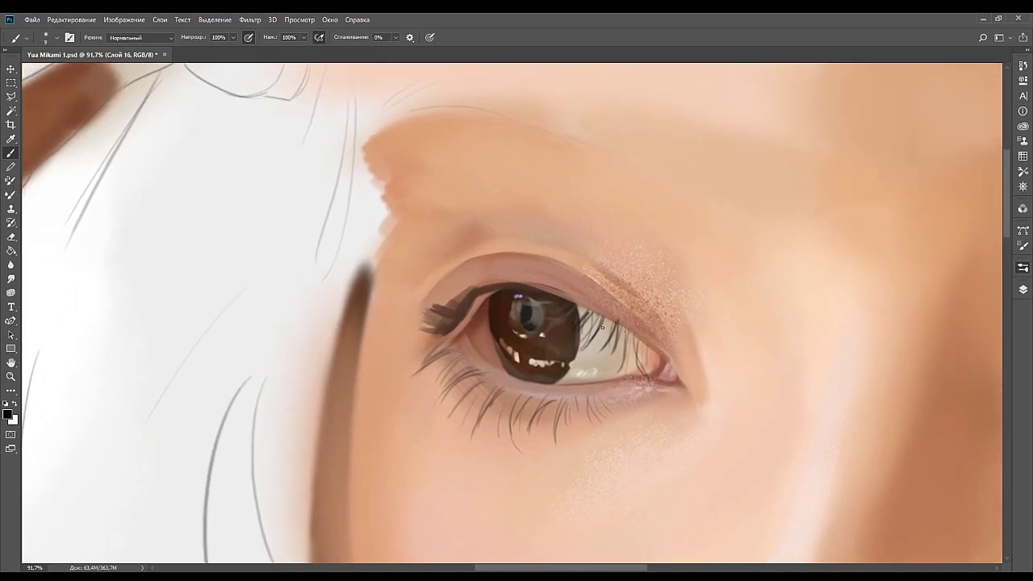
pyautogui.moveTo(648, 250); pyautogui.dragTo(616, 258)
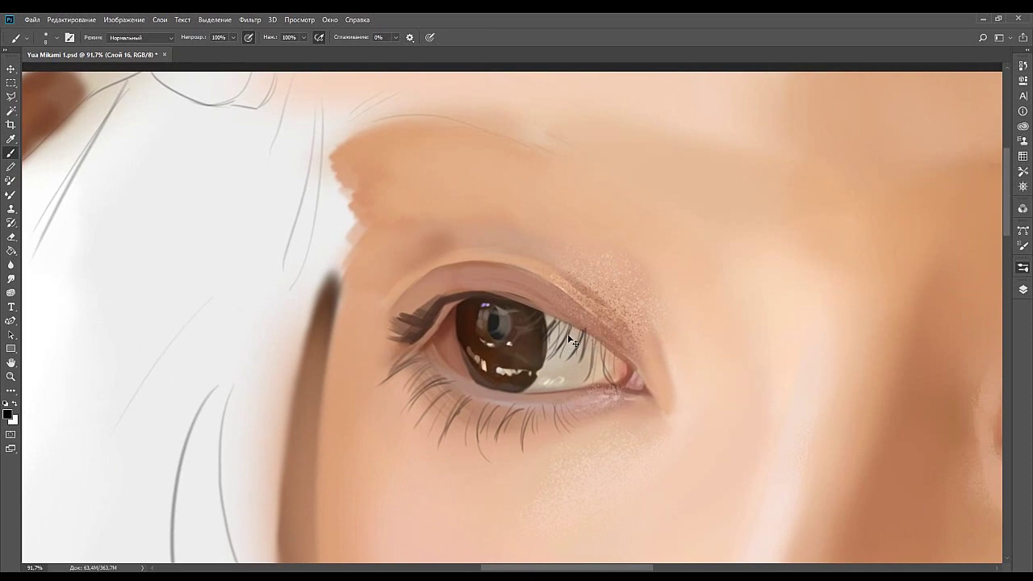
pyautogui.moveTo(560, 340)
pyautogui.mouseDown()
pyautogui.moveTo(585, 356)
pyautogui.moveTo(591, 348)
pyautogui.mouseUp()
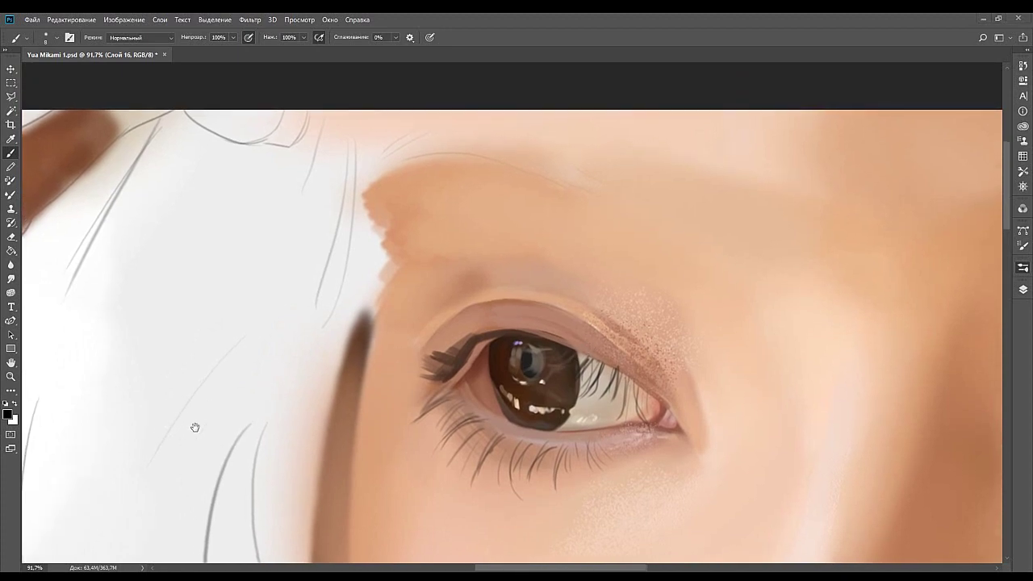
pyautogui.moveTo(503, 347); pyautogui.dragTo(532, 356)
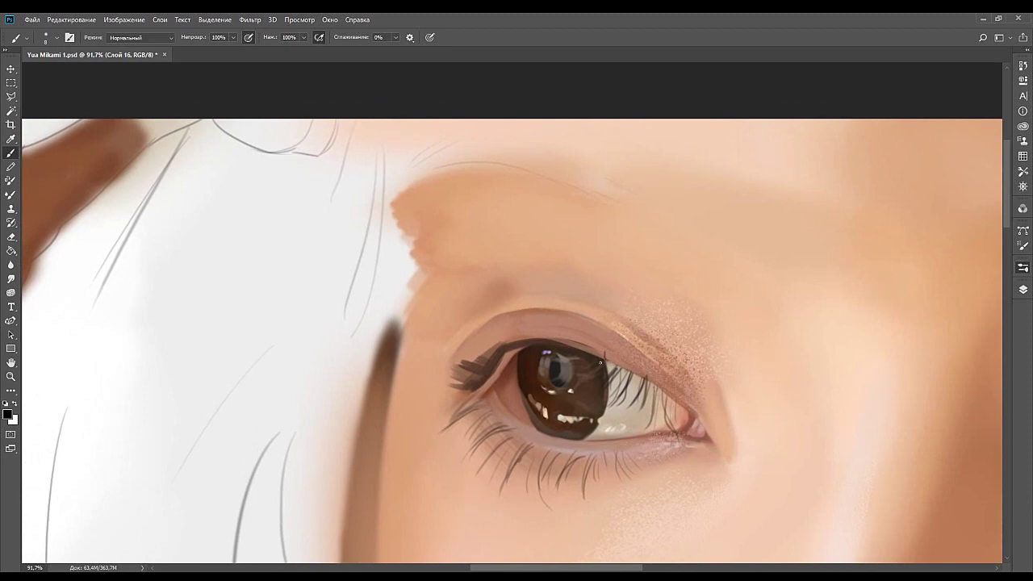
# Sample dark browns around the iris and paint short upturned lashes on the upper lid above it.
pyautogui.keyDown('alt'); pyautogui.click(600, 363); pyautogui.keyUp('alt')
pyautogui.keyDown('alt'); pyautogui.click(569, 372); pyautogui.keyUp('alt')
pyautogui.press('d')
pyautogui.rightClick(88, 380)
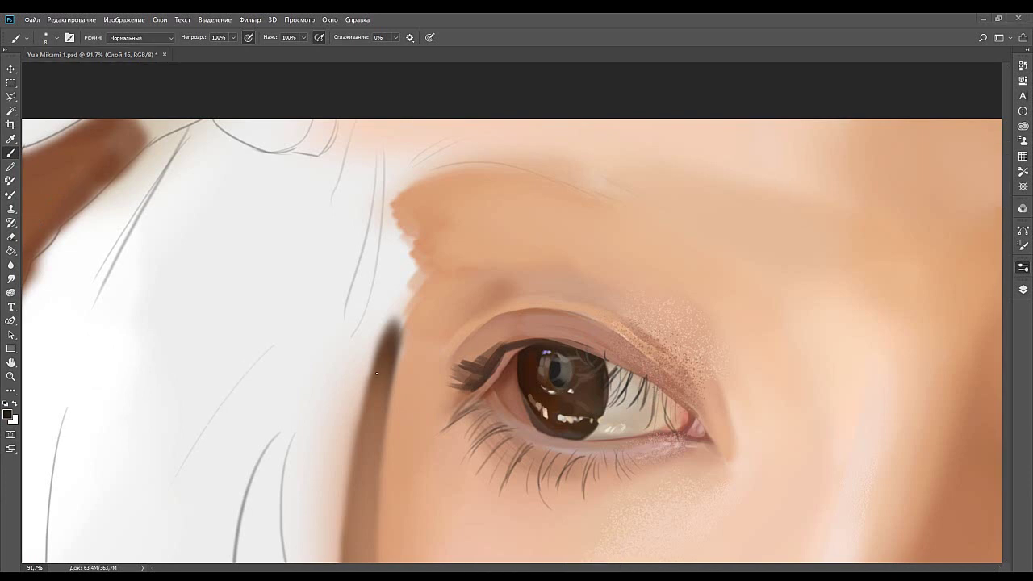
pyautogui.moveTo(528, 339); pyautogui.dragTo(531, 324)
pyautogui.moveTo(596, 348); pyautogui.dragTo(583, 326)
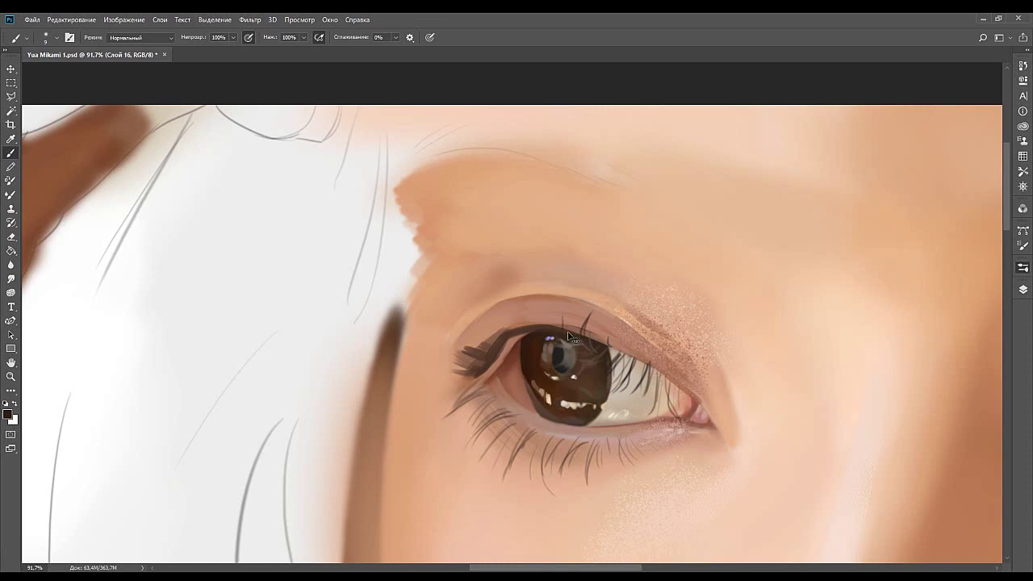
pyautogui.hotkey('ctrl', 'z')
pyautogui.moveTo(561, 327)
pyautogui.mouseDown()
pyautogui.moveTo(557, 297)
pyautogui.moveTo(613, 320)
pyautogui.moveTo(568, 298)
pyautogui.mouseUp()
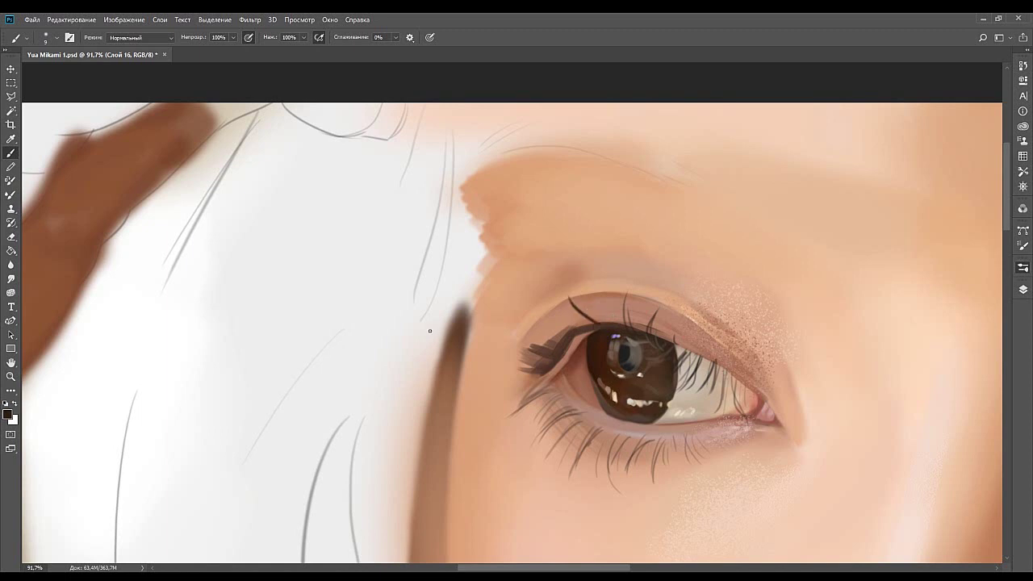
# Replace the outer lid stroke with a long curved lash sweeping up and outward, and darken it with a resampled tone.
pyautogui.hotkey('ctrl', 'z')
pyautogui.moveTo(581, 323); pyautogui.dragTo(537, 287)
pyautogui.press('i')
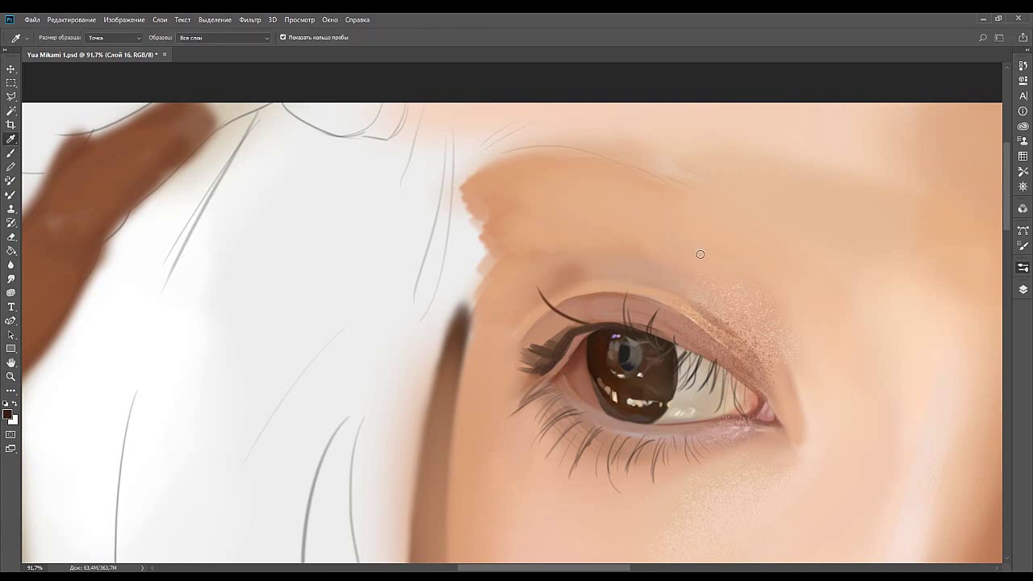
pyautogui.press('b')
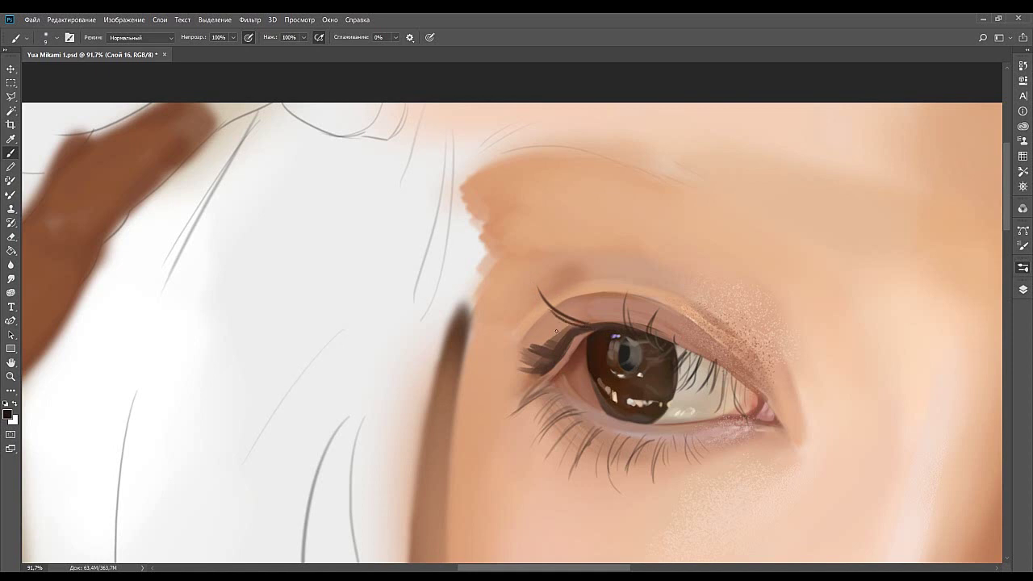
pyautogui.moveTo(583, 326)
pyautogui.mouseDown()
pyautogui.moveTo(556, 308)
pyautogui.moveTo(601, 327)
pyautogui.mouseUp()
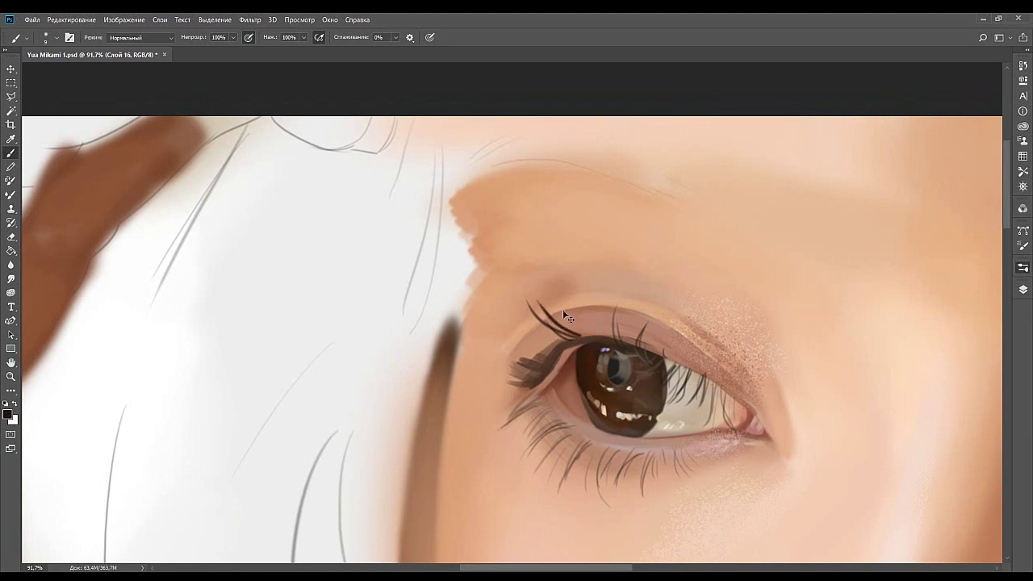
# Sample a darker tone and fan out long upturned upper lashes beside the outermost one, redoing strokes until they curve well.
pyautogui.press('i')
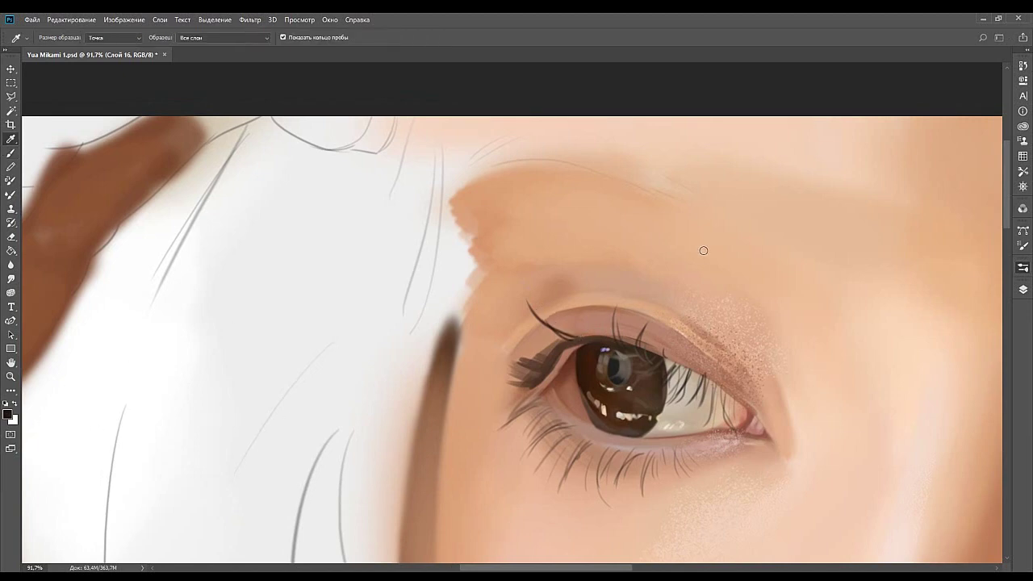
pyautogui.press('b')
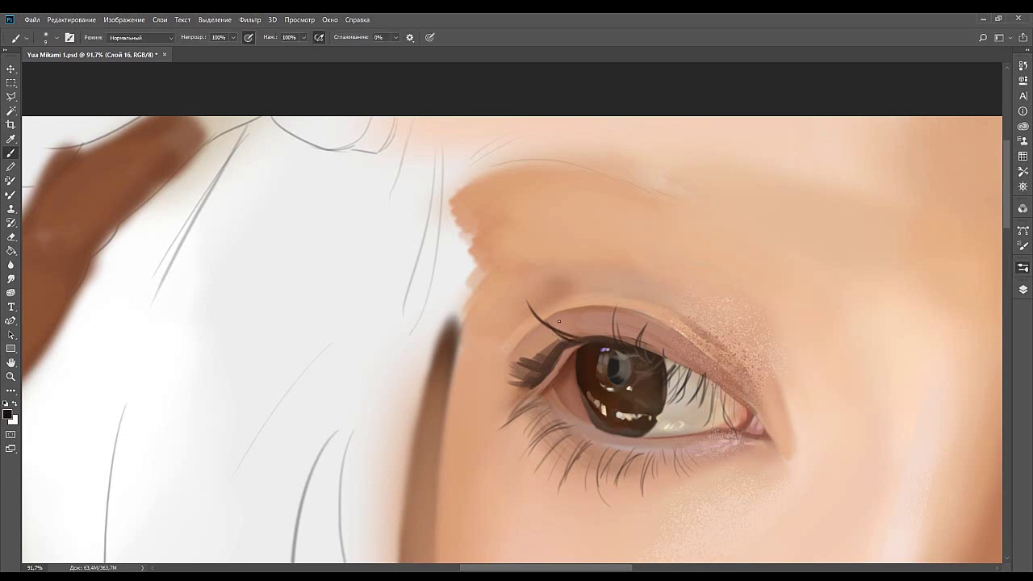
pyautogui.moveTo(588, 336); pyautogui.dragTo(559, 306)
pyautogui.hotkey('ctrl', 'z')
pyautogui.moveTo(586, 338); pyautogui.dragTo(560, 307)
pyautogui.hotkey('ctrl', 'z')
pyautogui.moveTo(580, 340); pyautogui.dragTo(547, 295)
pyautogui.moveTo(588, 334); pyautogui.dragTo(563, 292)
pyautogui.hotkey('ctrl', 'z')
pyautogui.hotkey('ctrl', 'z')
pyautogui.hotkey('ctrl', 'z')
pyautogui.moveTo(585, 340); pyautogui.dragTo(571, 300)
pyautogui.hotkey('ctrl', 'z')
pyautogui.moveTo(585, 340); pyautogui.dragTo(569, 298)
pyautogui.moveTo(595, 340); pyautogui.dragTo(574, 316)
pyautogui.moveTo(598, 337); pyautogui.dragTo(591, 310)
pyautogui.hotkey('ctrl', 'z')
# Add upturned lashes along the upper lid and extend long lashes outward at the eye's outer corner, undoing stray strokes.
pyautogui.moveTo(564, 374); pyautogui.dragTo(615, 337)
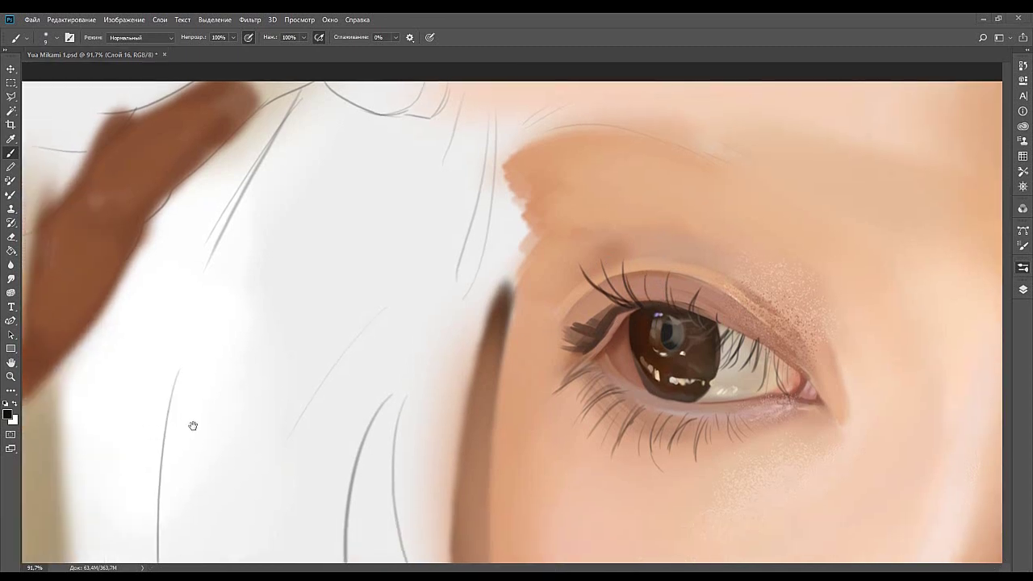
pyautogui.moveTo(188, 433); pyautogui.dragTo(200, 446)
pyautogui.press(']')
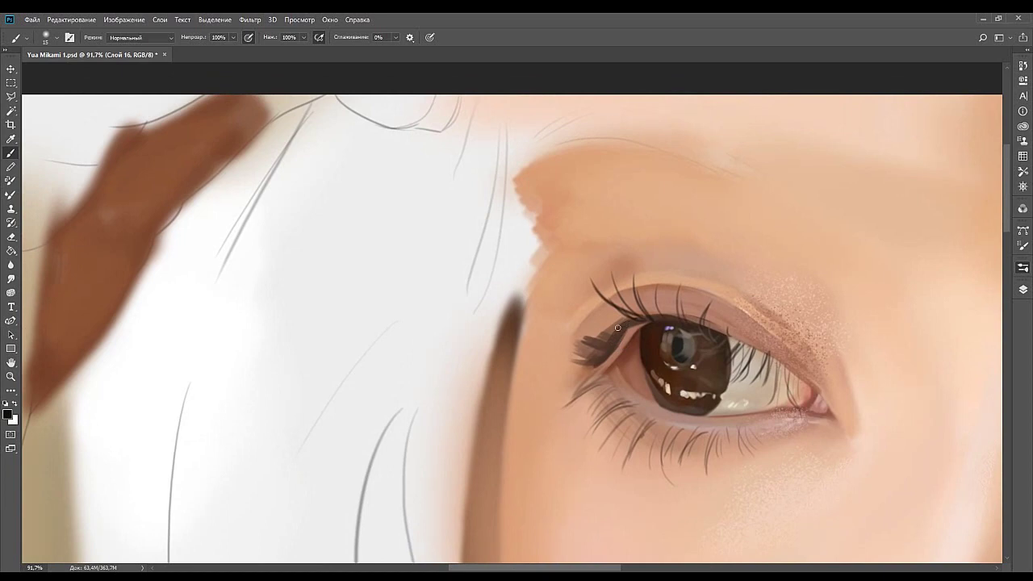
pyautogui.moveTo(627, 323); pyautogui.dragTo(528, 305)
pyautogui.hotkey('ctrl', 'z')
pyautogui.moveTo(628, 325); pyautogui.dragTo(547, 312)
pyautogui.moveTo(627, 325); pyautogui.dragTo(557, 320)
pyautogui.moveTo(615, 333); pyautogui.dragTo(558, 317)
pyautogui.hotkey('ctrl', 'z')
pyautogui.moveTo(618, 336); pyautogui.dragTo(552, 324)
pyautogui.hotkey('ctrl', 'z')
# Sample a brown at the outer corner and layer long outward-sweeping lashes over the dark patch, redoing strokes until they curve well.
pyautogui.keyDown('alt'); pyautogui.click(608, 342); pyautogui.keyUp('alt')
pyautogui.moveTo(606, 343); pyautogui.dragTo(541, 323)
pyautogui.hotkey('ctrl', 'z')
pyautogui.moveTo(604, 342); pyautogui.dragTo(540, 326)
pyautogui.hotkey('ctrl', 'z')
pyautogui.moveTo(600, 345); pyautogui.dragTo(532, 318)
pyautogui.hotkey('ctrl', 'z')
pyautogui.moveTo(591, 344); pyautogui.dragTo(538, 326)
pyautogui.moveTo(600, 345); pyautogui.dragTo(543, 325)
pyautogui.moveTo(606, 347); pyautogui.dragTo(555, 331)
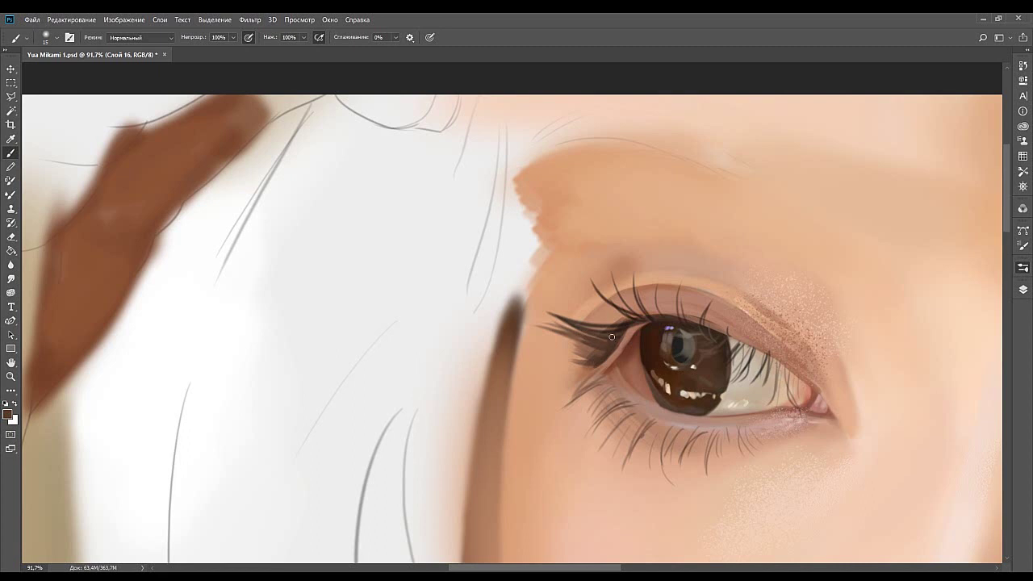
pyautogui.moveTo(598, 356); pyautogui.dragTo(542, 347)
pyautogui.moveTo(589, 367); pyautogui.dragTo(573, 339)
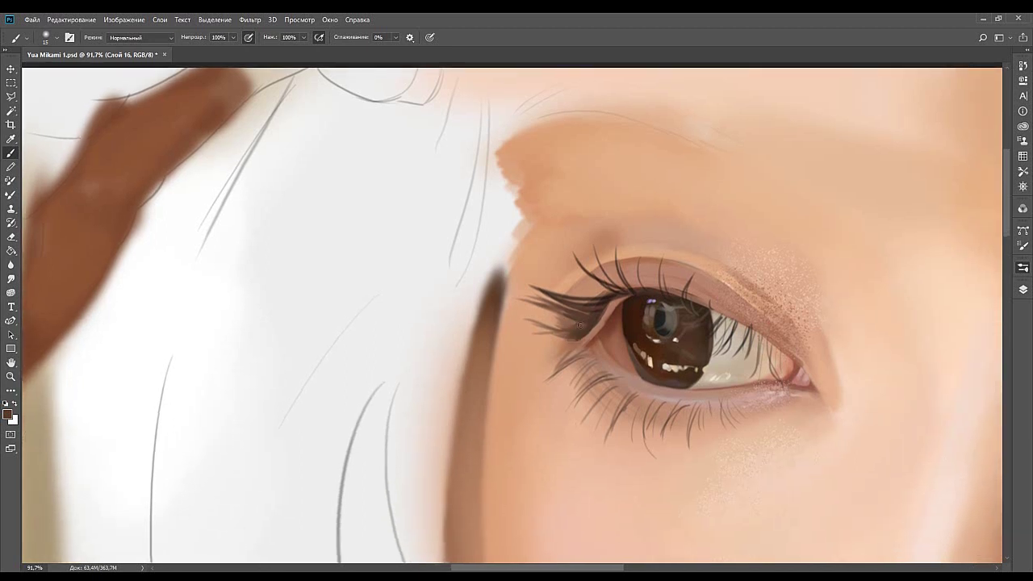
# Examine the finished lashes up close and against the whole face, including the other eye, nose and unpainted mouth.
pyautogui.press(']')
pyautogui.press(']')
pyautogui.moveTo(588, 318)
pyautogui.mouseDown()
pyautogui.moveTo(544, 342)
pyautogui.moveTo(528, 300)
pyautogui.moveTo(467, 291)
pyautogui.moveTo(443, 309)
pyautogui.mouseUp()
pyautogui.click(11, 376)
pyautogui.moveTo(600, 335); pyautogui.dragTo(530, 295)
pyautogui.moveTo(511, 331); pyautogui.dragTo(544, 331)
pyautogui.moveTo(599, 306); pyautogui.dragTo(532, 291)
pyautogui.moveTo(493, 320); pyautogui.dragTo(485, 349)
pyautogui.moveTo(555, 341); pyautogui.dragTo(493, 350)
pyautogui.moveTo(427, 232); pyautogui.dragTo(486, 234)
pyautogui.moveTo(406, 297); pyautogui.dragTo(417, 324)
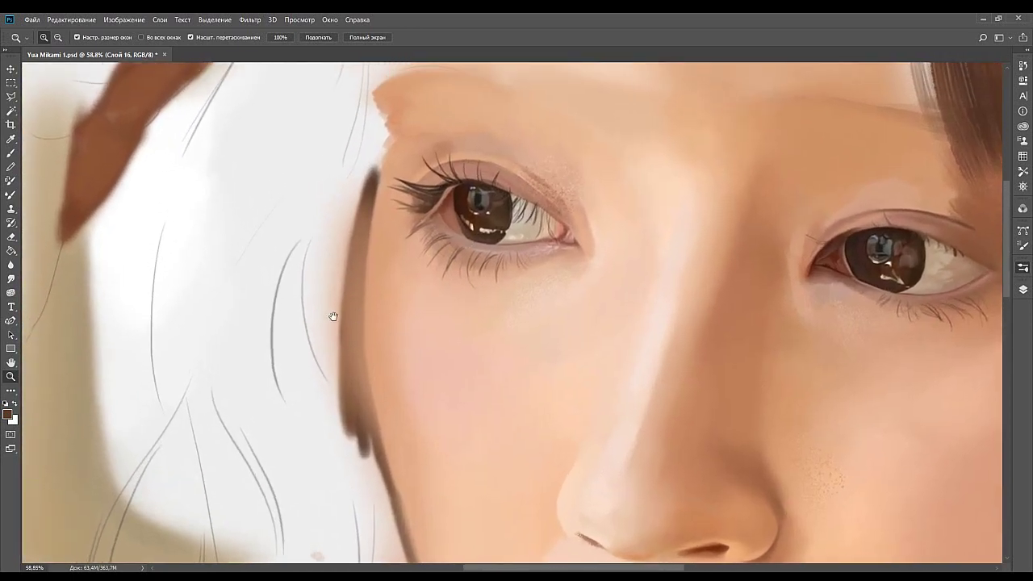
pyautogui.scroll(3, 458, 301)
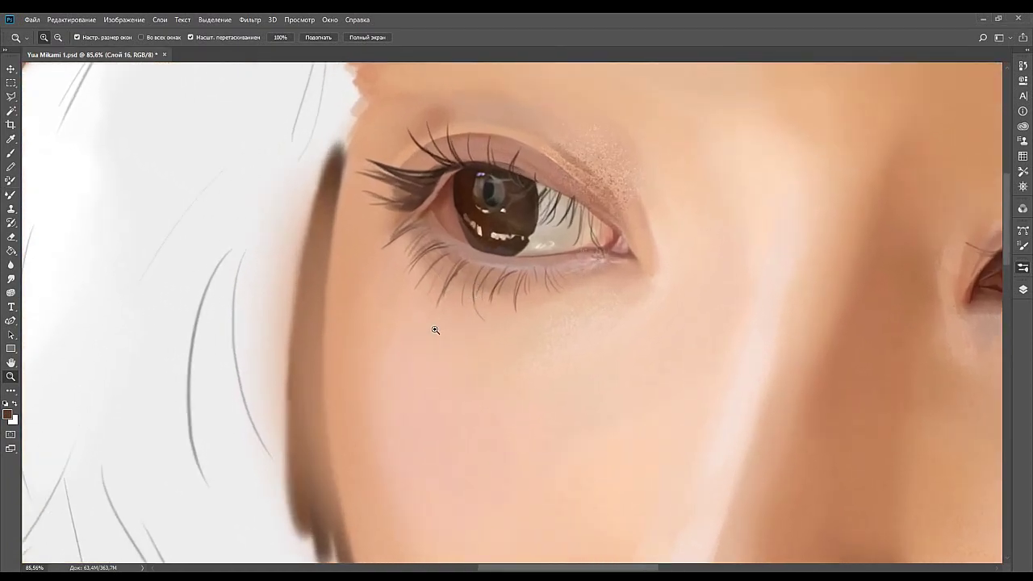
pyautogui.scroll(-5, 380, 333)
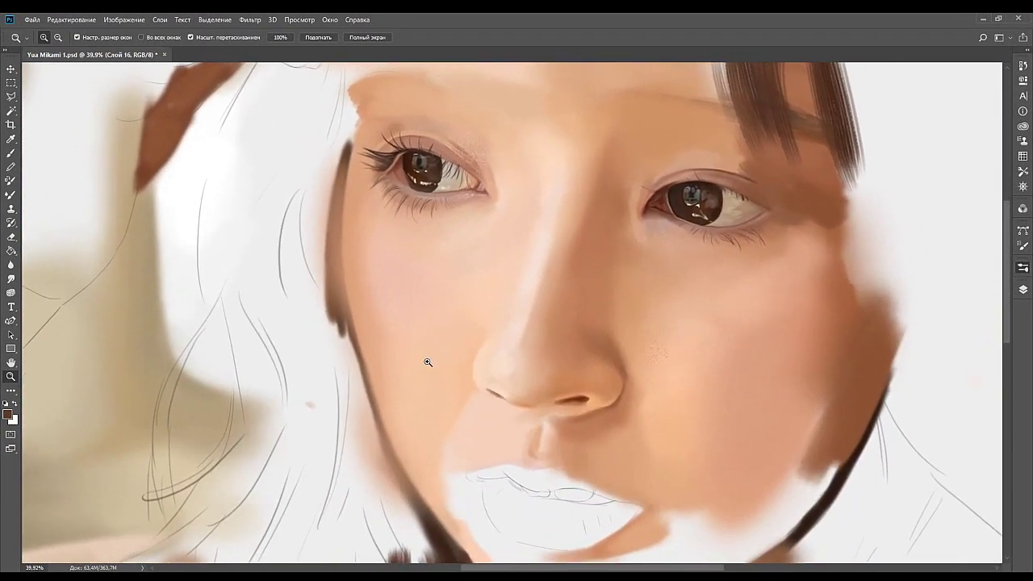
pyautogui.moveTo(432, 508); pyautogui.dragTo(419, 334)
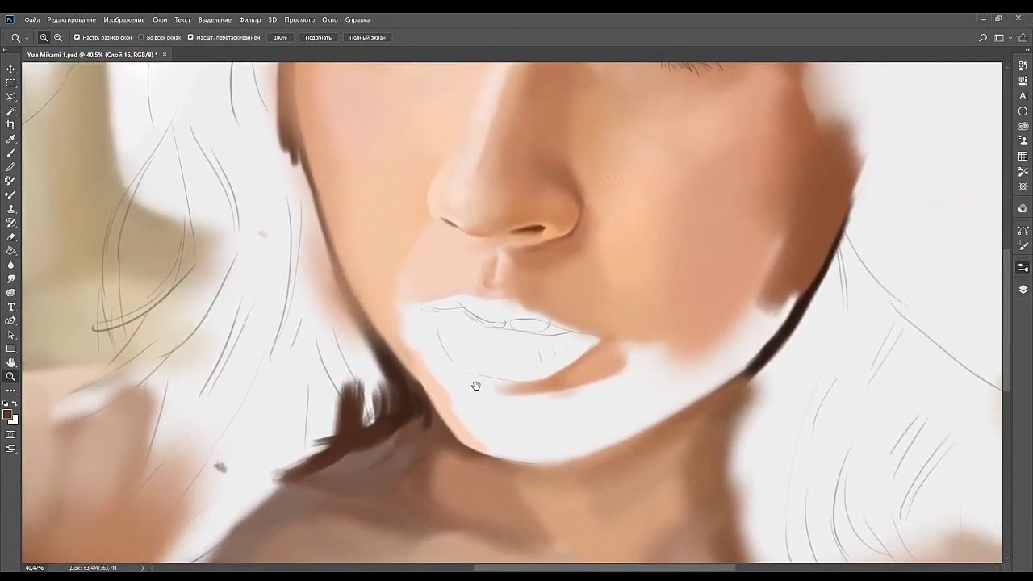
pyautogui.moveTo(454, 373); pyautogui.dragTo(421, 335)
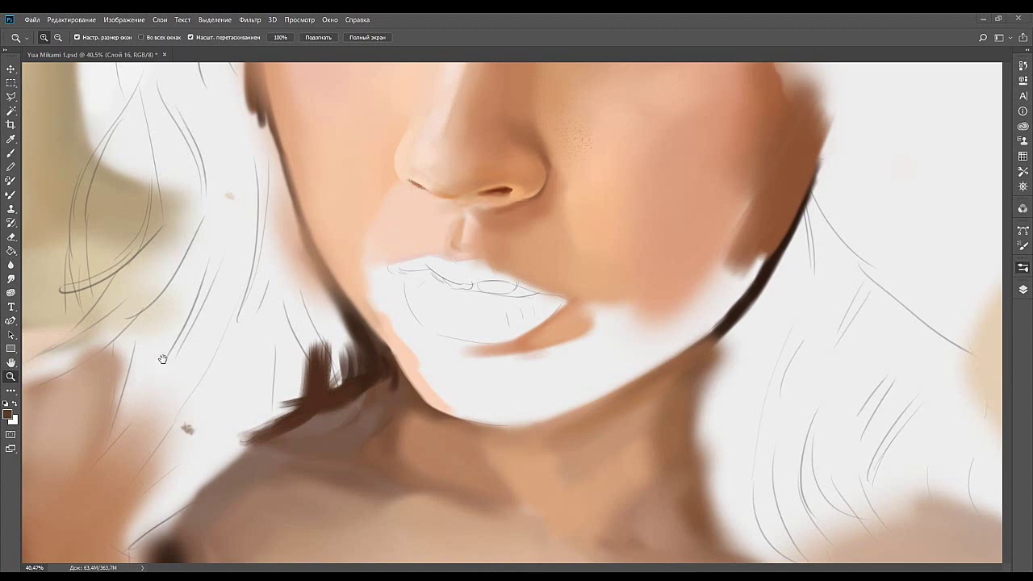
pyautogui.scroll(2, 420, 231)
pyautogui.scroll(2, 420, 231)
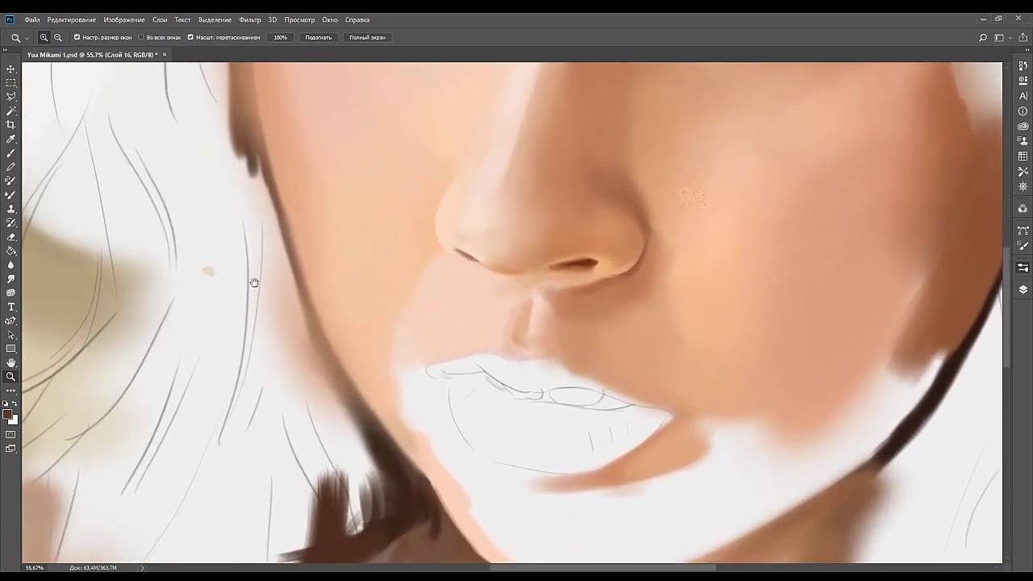
pyautogui.press('b')
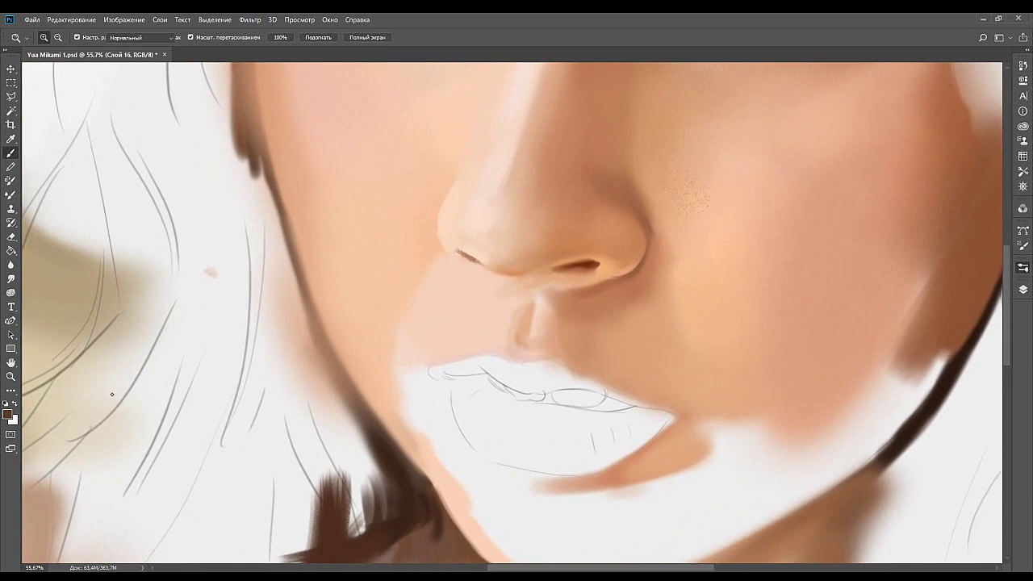
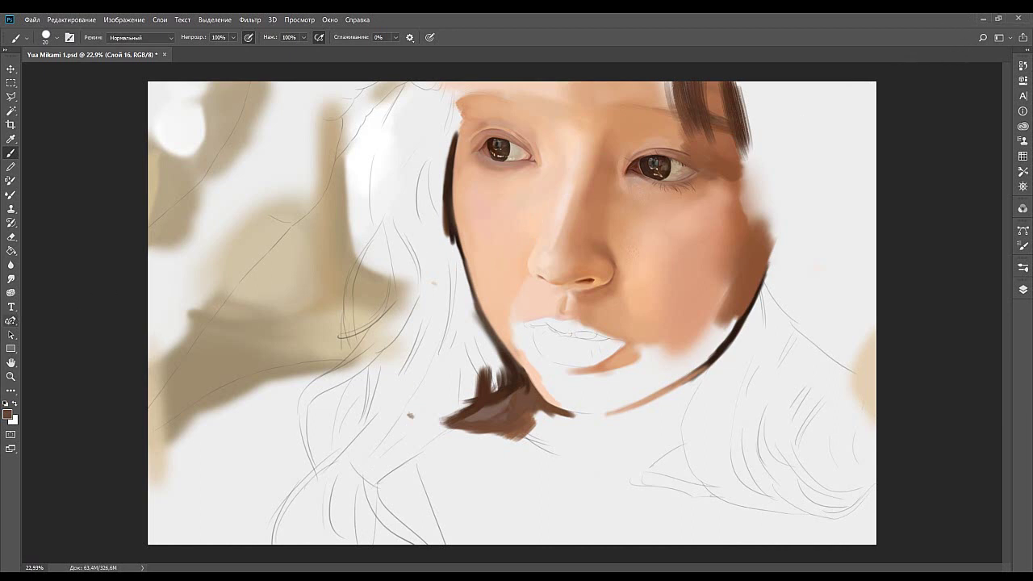
# Choose a speckled texture brush at size 60 and sample a skin tone below the outer corner of the eye.
pyautogui.click(10, 376)
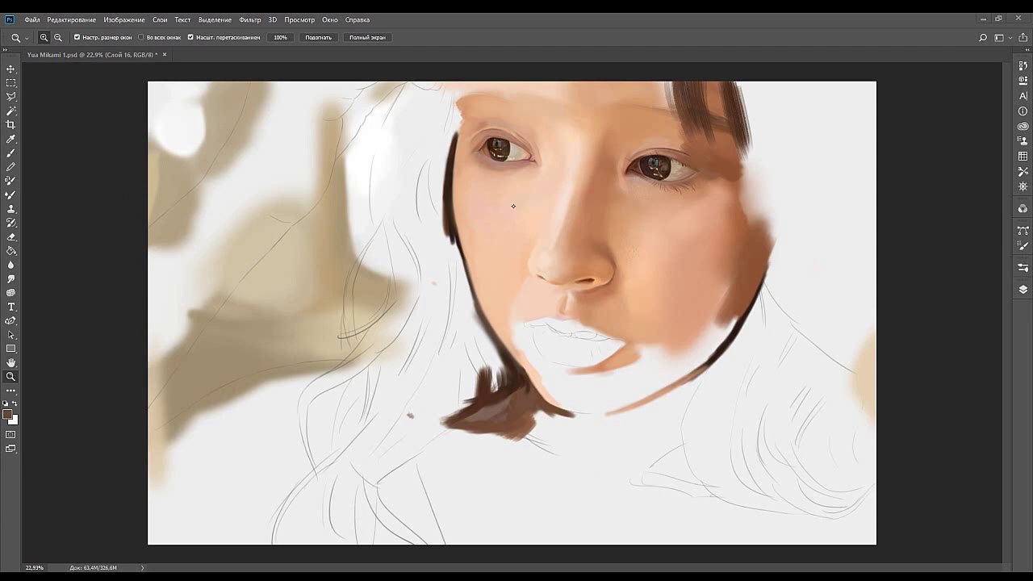
pyautogui.moveTo(502, 185); pyautogui.dragTo(570, 158)
pyautogui.moveTo(491, 187); pyautogui.dragTo(479, 240)
pyautogui.moveTo(434, 208); pyautogui.dragTo(420, 239)
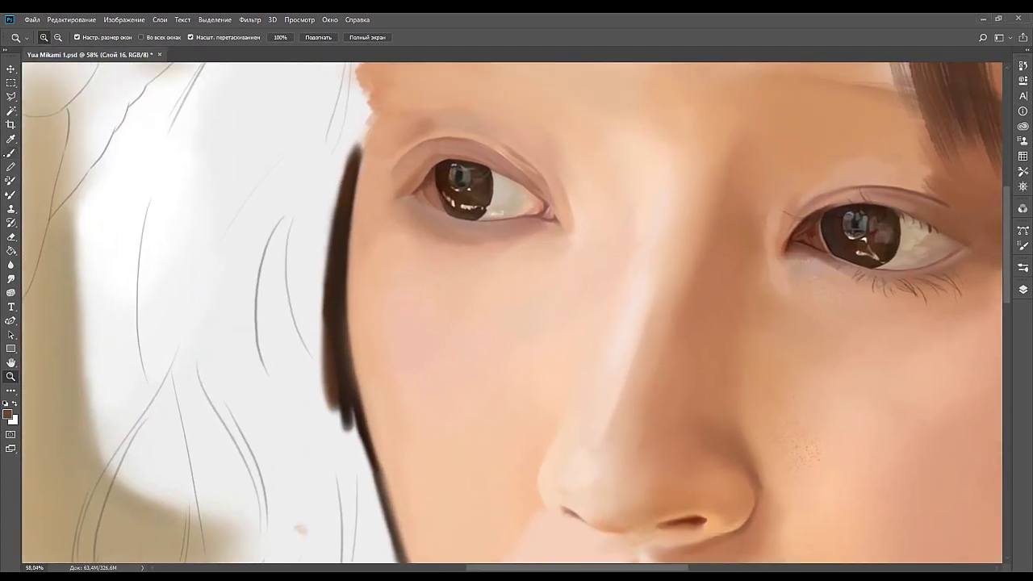
pyautogui.press('b')
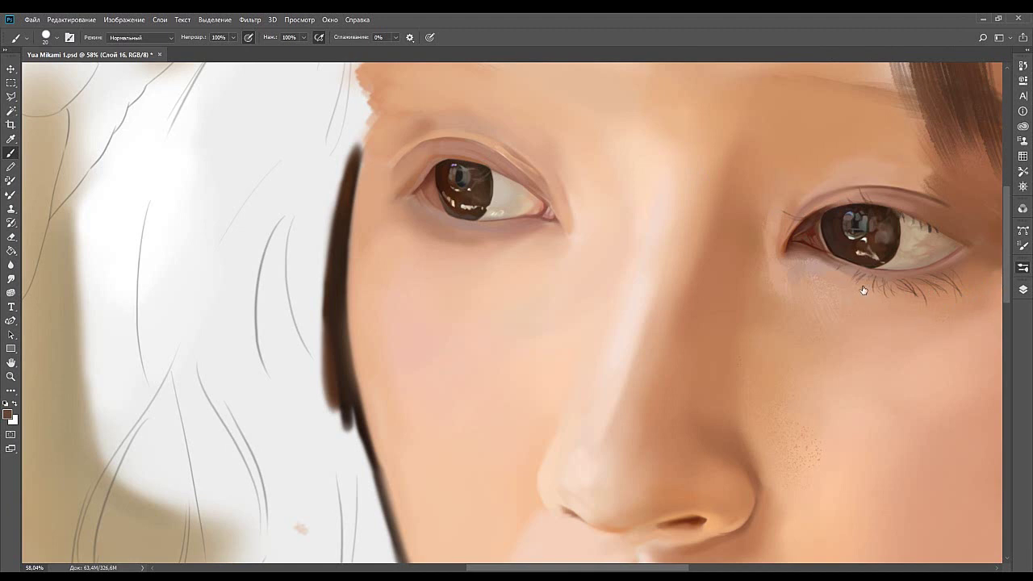
pyautogui.click(839, 355)
pyautogui.click(834, 525)
pyautogui.click(1023, 267)
pyautogui.press('[')
pyautogui.press('[')
pyautogui.press('[')
pyautogui.press('[')
pyautogui.press('[')
pyautogui.press('[')
pyautogui.press('[')
pyautogui.press('[')
pyautogui.press('[')
pyautogui.press('[')
pyautogui.keyDown('alt'); pyautogui.click(415, 242); pyautogui.keyUp('alt')
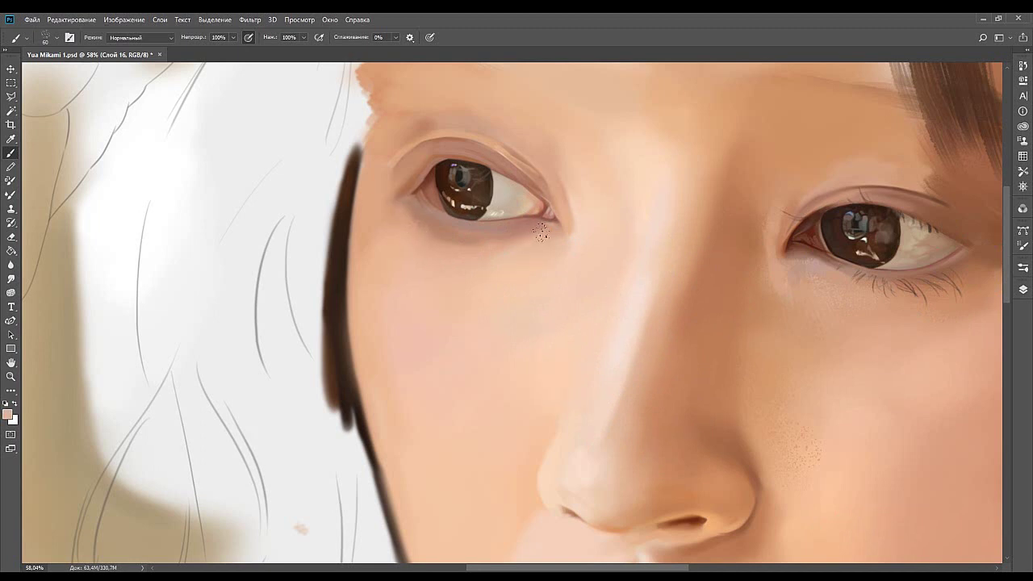
# Sample the upper lid's tone and stipple fine speckles along its inner crease with the texture brush at size 70.
pyautogui.keyDown('alt'); pyautogui.click(534, 182); pyautogui.keyUp('alt')
pyautogui.press(']')
pyautogui.moveTo(489, 143)
pyautogui.mouseDown()
pyautogui.moveTo(517, 179)
pyautogui.moveTo(542, 192)
pyautogui.moveTo(478, 148)
pyautogui.moveTo(531, 158)
pyautogui.mouseUp()
pyautogui.hotkey('ctrl', 'z')
# Sample light skin tones and stipple skin texture below the eye's inner corner, undoing the last smaller stroke.
pyautogui.keyDown('alt'); pyautogui.click(585, 208); pyautogui.keyUp('alt')
pyautogui.moveTo(572, 253); pyautogui.dragTo(527, 272)
pyautogui.keyDown('alt'); pyautogui.click(541, 288); pyautogui.keyUp('alt')
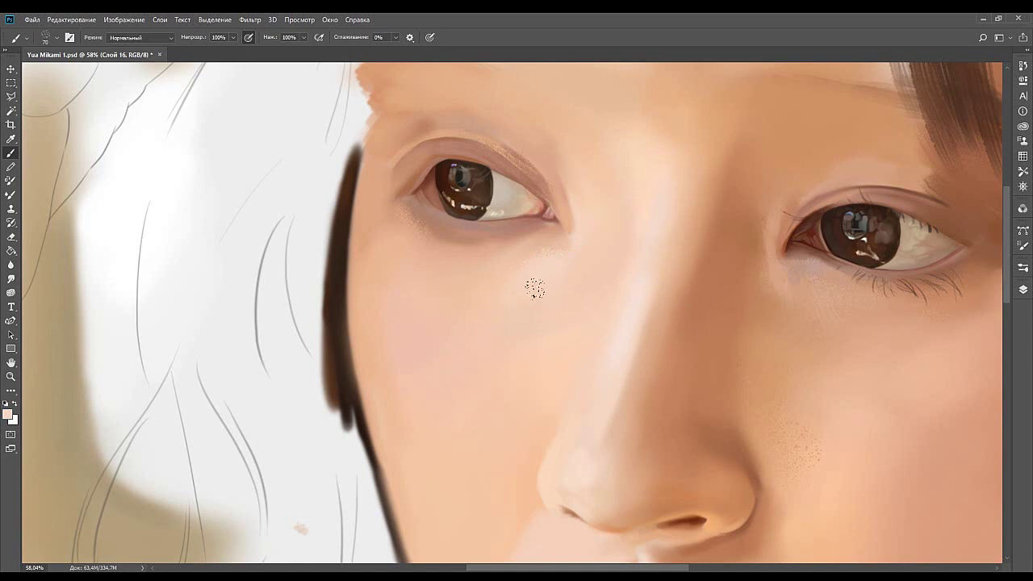
pyautogui.keyDown('alt'); pyautogui.click(538, 270); pyautogui.keyUp('alt')
pyautogui.moveTo(504, 268); pyautogui.dragTo(558, 283)
pyautogui.press('[')
pyautogui.press('[')
pyautogui.press('[')
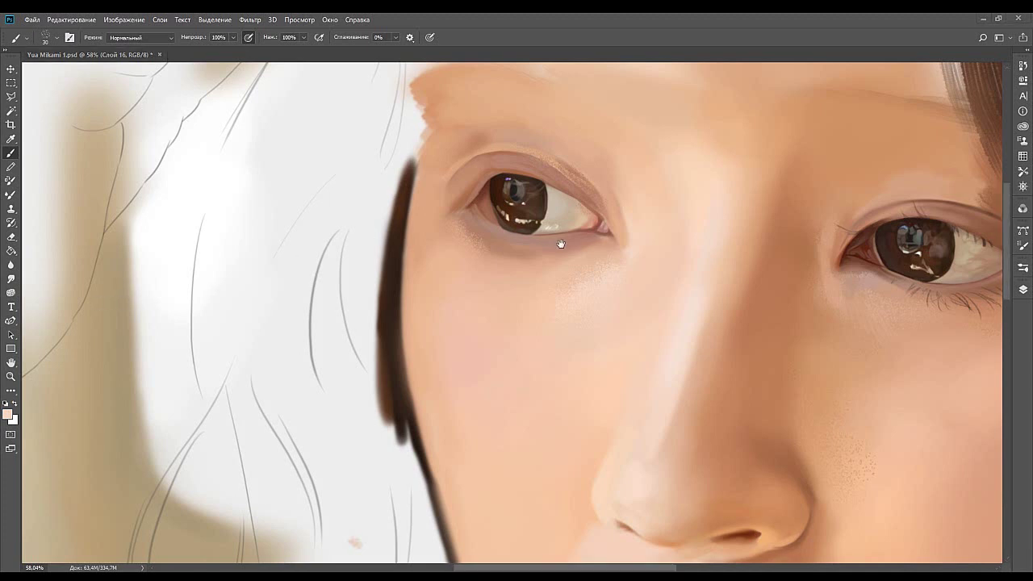
pyautogui.moveTo(602, 244)
pyautogui.mouseDown()
pyautogui.moveTo(533, 247)
pyautogui.moveTo(576, 237)
pyautogui.mouseUp()
pyautogui.hotkey('ctrl', 'z')
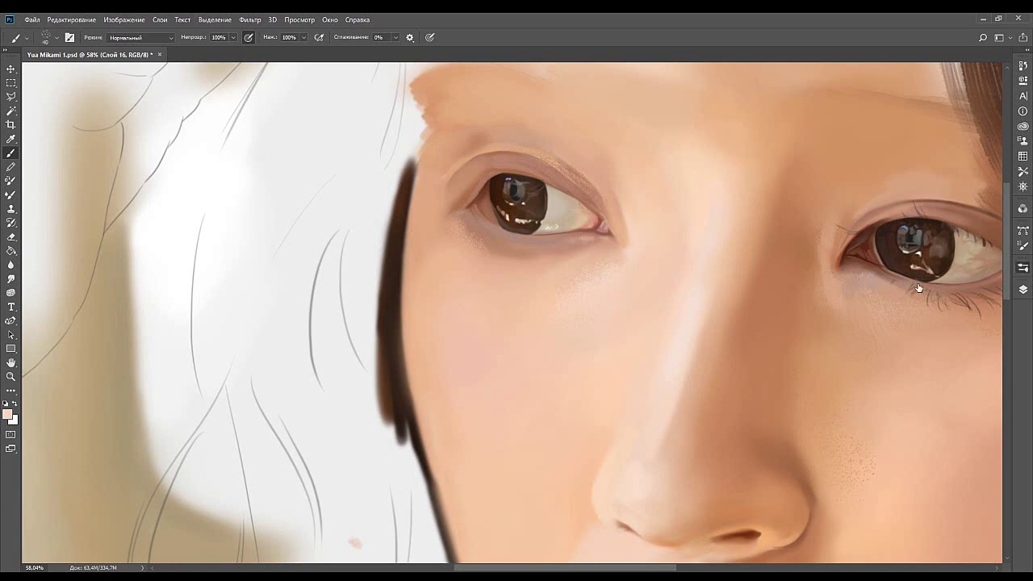
# Switch to a soft brush at size 20, sample a pinkish tone under the eye, and blend the lower lid toward the inner corner.
pyautogui.click(855, 214)
pyautogui.press('[')
pyautogui.press('[')
pyautogui.press('[')
pyautogui.press('[')
pyautogui.press('[')
pyautogui.press('[')
pyautogui.press('[')
pyautogui.press('[')
pyautogui.press('[')
pyautogui.press('[')
pyautogui.press('[')
pyautogui.press('[')
pyautogui.press('[')
pyautogui.press('[')
pyautogui.press('[')
pyautogui.press('[')
pyautogui.press('[')
pyautogui.keyDown('alt'); pyautogui.click(522, 255); pyautogui.keyUp('alt')
pyautogui.moveTo(579, 243); pyautogui.dragTo(603, 243)
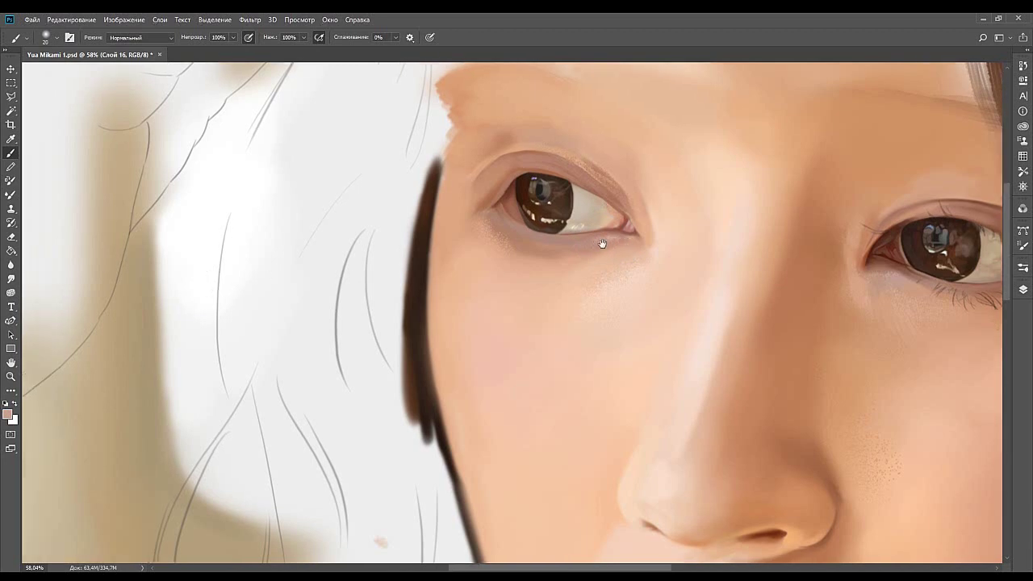
# Sample pale pink tones and paint small highlights on the lower lid near the inner corner with the brush at size 15.
pyautogui.keyDown('alt'); pyautogui.click(609, 251); pyautogui.keyUp('alt')
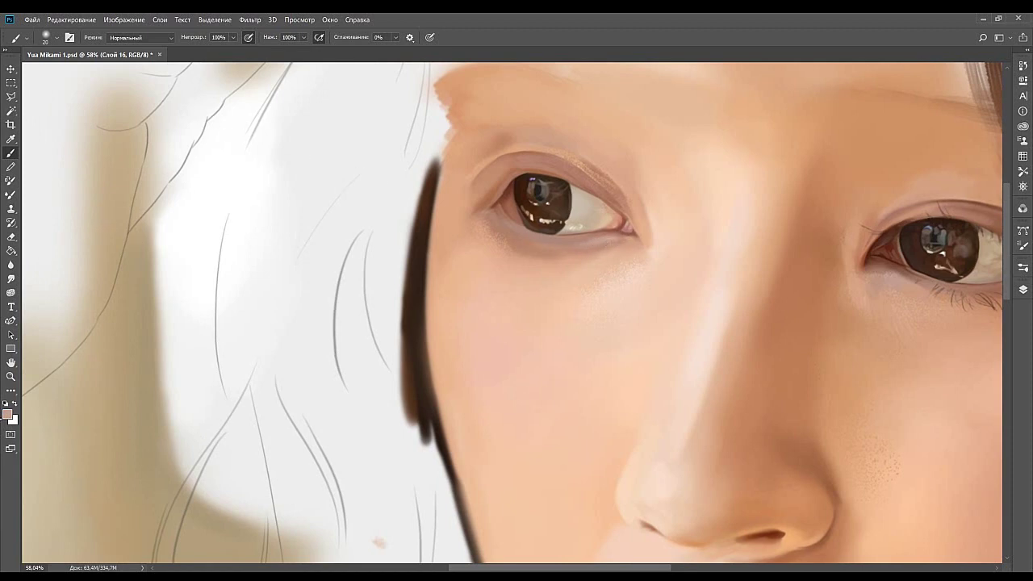
pyautogui.press('i')
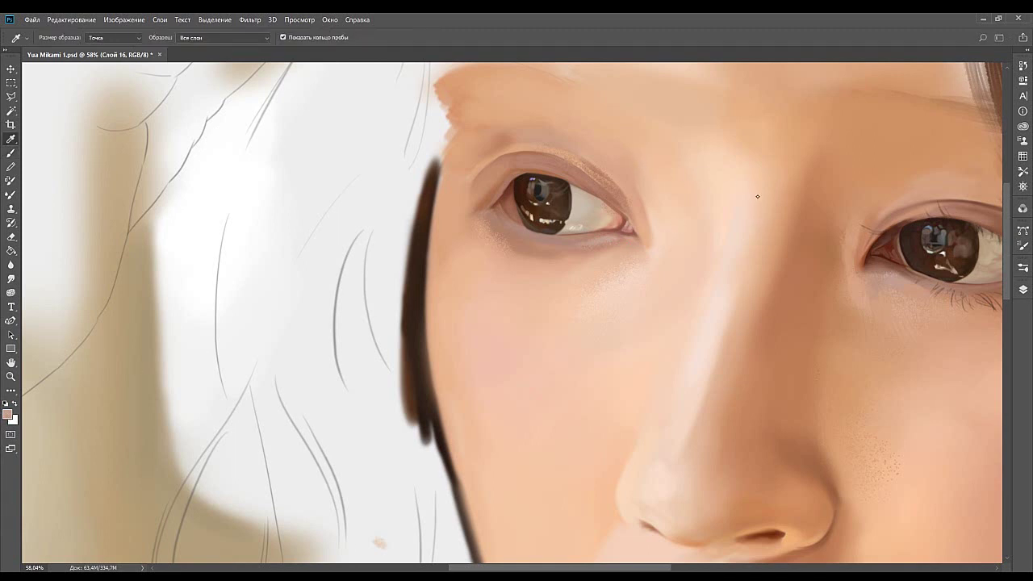
pyautogui.press('b')
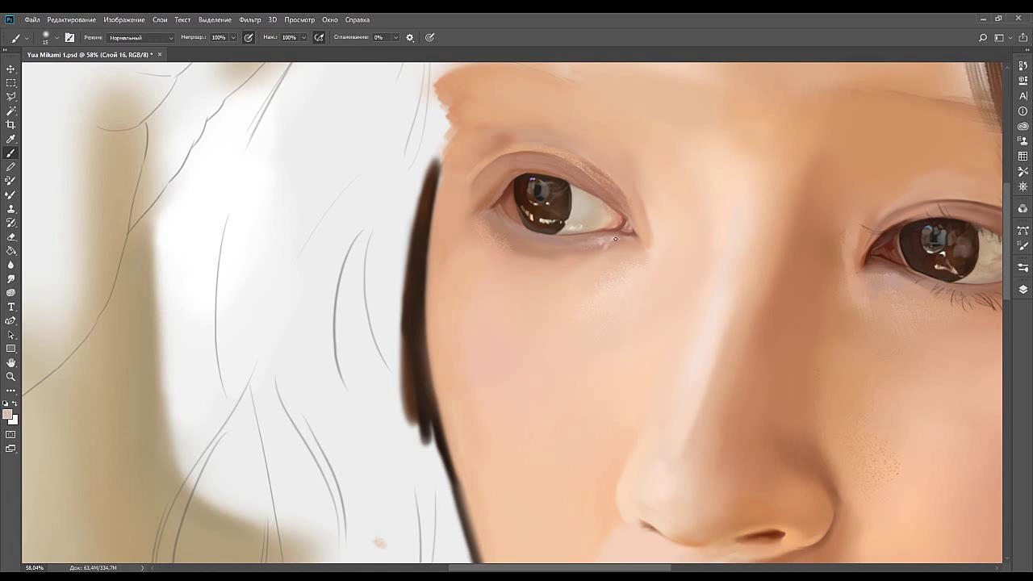
pyautogui.keyDown('alt'); pyautogui.click(612, 245); pyautogui.keyUp('alt')
# Sample orange and peach skin tones and soften the skin below the eye and beside the nose with the brush at size 40.
pyautogui.keyDown('alt'); pyautogui.click(551, 252); pyautogui.keyUp('alt')
pyautogui.press(']')
pyautogui.press(']')
pyautogui.keyDown('alt'); pyautogui.click(79, 291); pyautogui.keyUp('alt')
pyautogui.moveTo(528, 177); pyautogui.dragTo(554, 218)
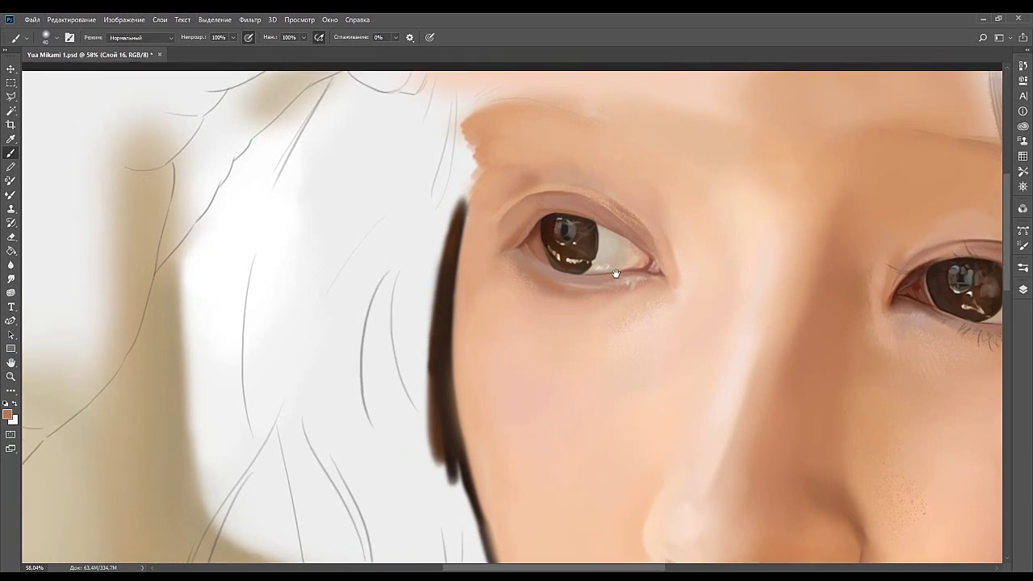
pyautogui.moveTo(626, 270); pyautogui.dragTo(576, 231)
pyautogui.keyDown('alt'); pyautogui.click(635, 256); pyautogui.keyUp('alt')
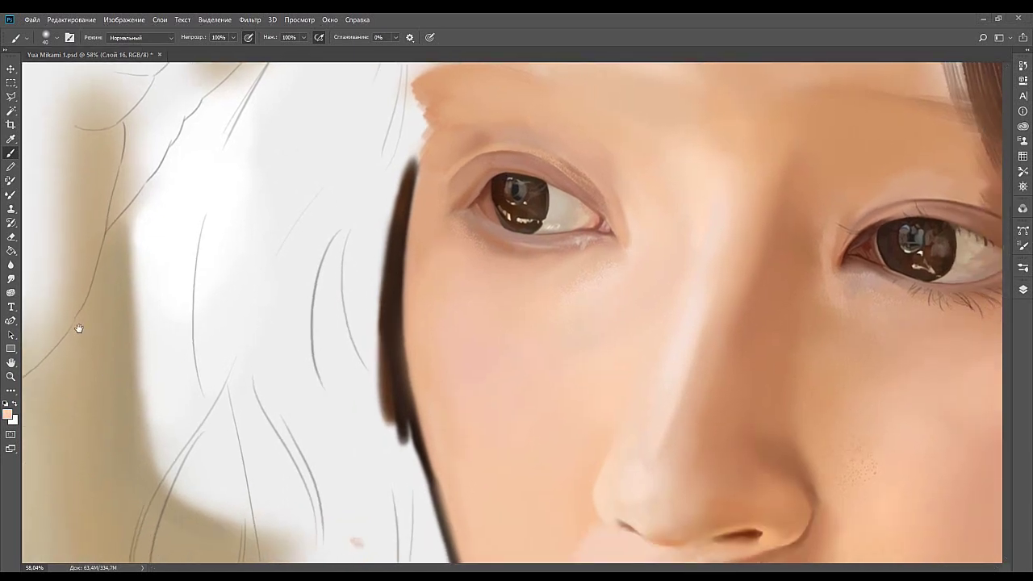
pyautogui.moveTo(637, 265); pyautogui.dragTo(594, 238)
pyautogui.keyDown('alt'); pyautogui.click(578, 277); pyautogui.keyUp('alt')
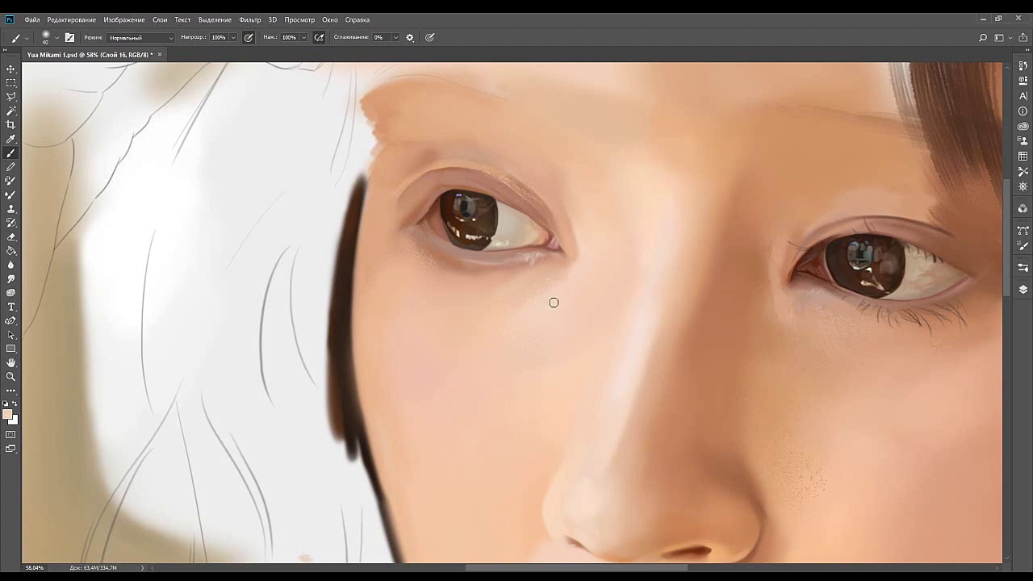
pyautogui.moveTo(567, 300); pyautogui.dragTo(680, 154)
pyautogui.moveTo(633, 276); pyautogui.dragTo(508, 203)
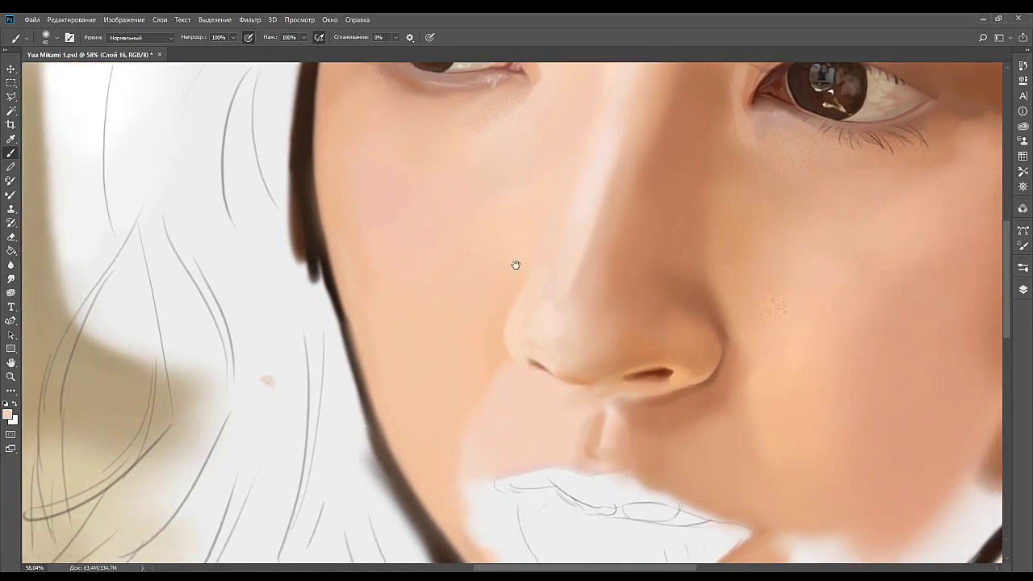
pyautogui.keyDown('alt'); pyautogui.click(513, 332); pyautogui.keyUp('alt')
pyautogui.scroll(4, 543, 244)
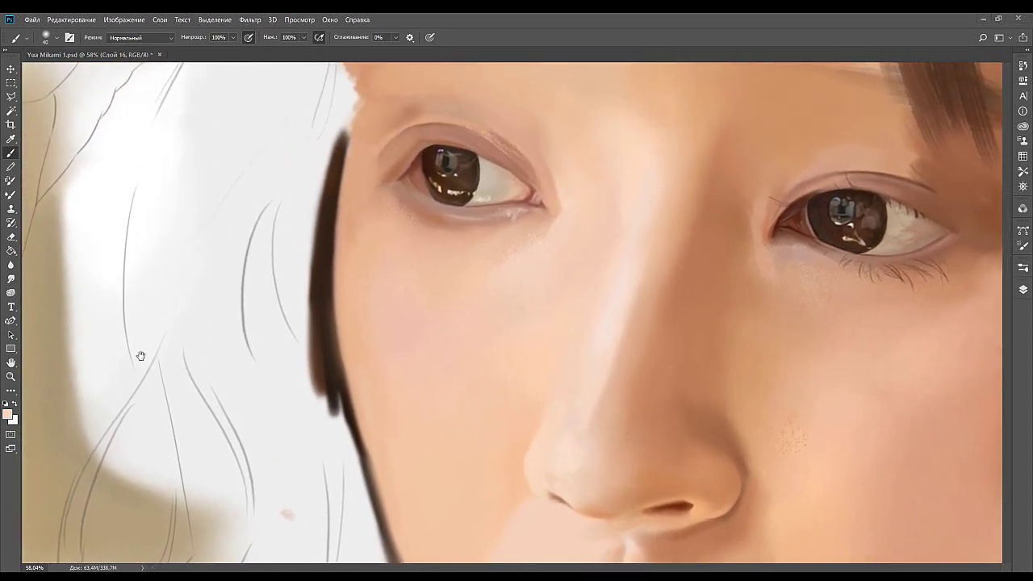
# Sample an orange skin tone and glaze it over the dark strip along the face's outer edge with a soft size 250 brush.
pyautogui.keyDown('alt'); pyautogui.click(94, 247); pyautogui.keyUp('alt')
pyautogui.keyDown('alt'); pyautogui.click(951, 337); pyautogui.keyUp('alt')
pyautogui.press(']')
pyautogui.press(']')
pyautogui.press(']')
pyautogui.press(']')
pyautogui.press(']')
pyautogui.press(']')
pyautogui.click(354, 274)
pyautogui.press(']')
pyautogui.press(']')
pyautogui.press(']')
pyautogui.press(']')
pyautogui.press(']')
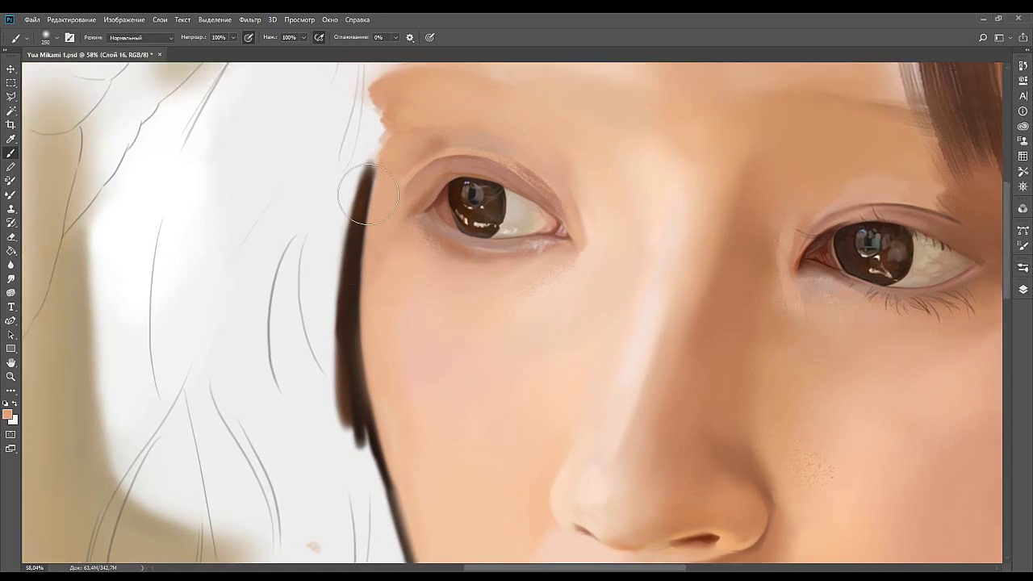
pyautogui.moveTo(359, 192); pyautogui.dragTo(333, 329)
pyautogui.moveTo(362, 174); pyautogui.dragTo(336, 416)
pyautogui.moveTo(359, 222)
pyautogui.mouseDown()
pyautogui.moveTo(346, 367)
pyautogui.moveTo(331, 357)
pyautogui.mouseUp()
pyautogui.moveTo(342, 267); pyautogui.dragTo(331, 302)
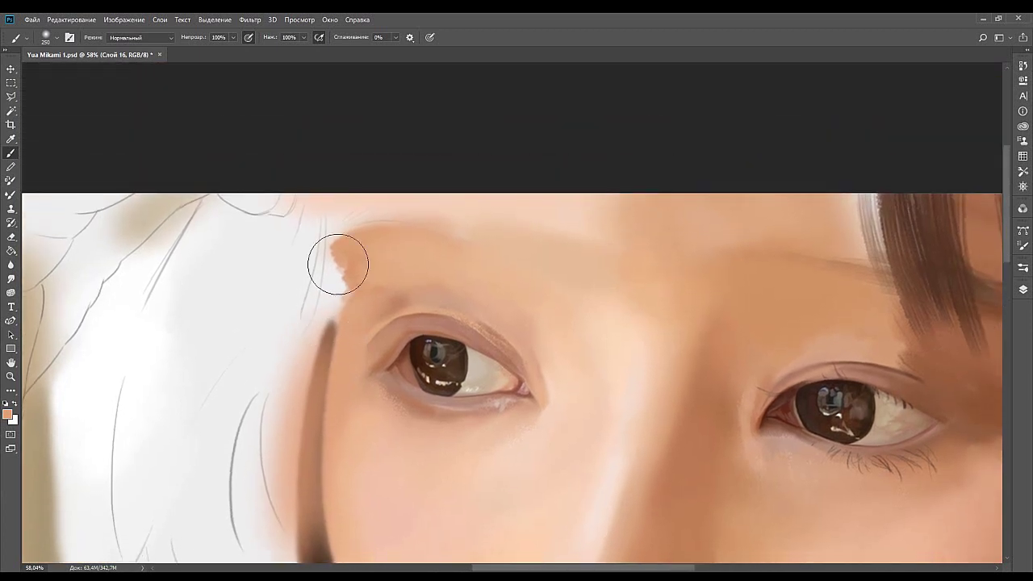
# Spread the soft orange tint over the temple, the outer forehead and down along the dark jaw contour.
pyautogui.moveTo(362, 244)
pyautogui.mouseDown()
pyautogui.moveTo(342, 271)
pyautogui.moveTo(361, 272)
pyautogui.moveTo(327, 302)
pyautogui.moveTo(363, 228)
pyautogui.moveTo(327, 247)
pyautogui.moveTo(360, 241)
pyautogui.mouseUp()
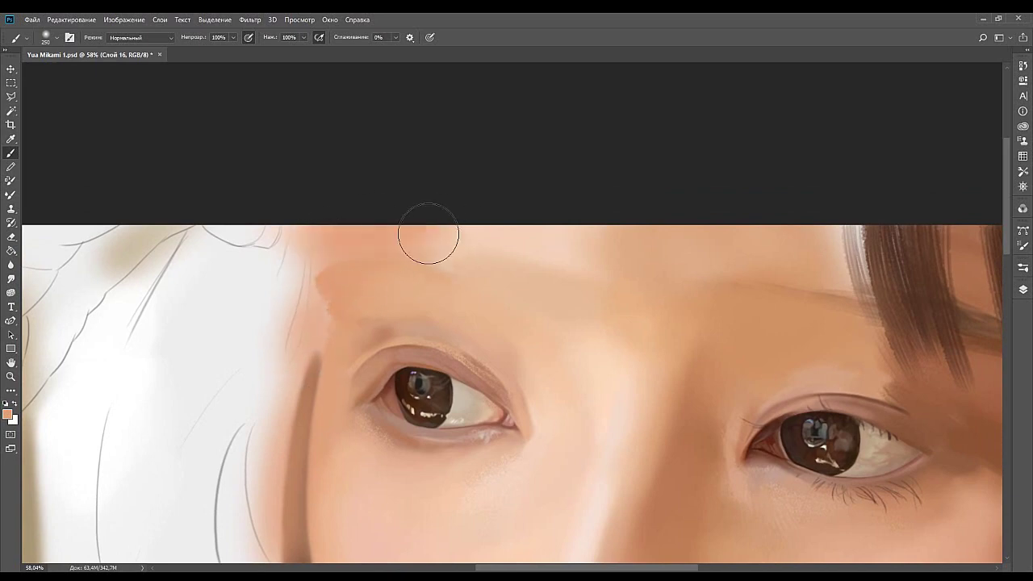
pyautogui.moveTo(325, 302)
pyautogui.mouseDown()
pyautogui.moveTo(341, 203)
pyautogui.moveTo(318, 205)
pyautogui.moveTo(372, 482)
pyautogui.moveTo(377, 447)
pyautogui.moveTo(359, 391)
pyautogui.mouseUp()
pyautogui.moveTo(385, 501); pyautogui.dragTo(345, 274)
pyautogui.moveTo(342, 236); pyautogui.dragTo(415, 401)
pyautogui.moveTo(481, 480); pyautogui.dragTo(461, 330)
# Sample a dark brown and paint a short line along the outer corner of the upper lid on a new layer, brush size 30.
pyautogui.keyDown('alt'); pyautogui.click(445, 320); pyautogui.keyUp('alt')
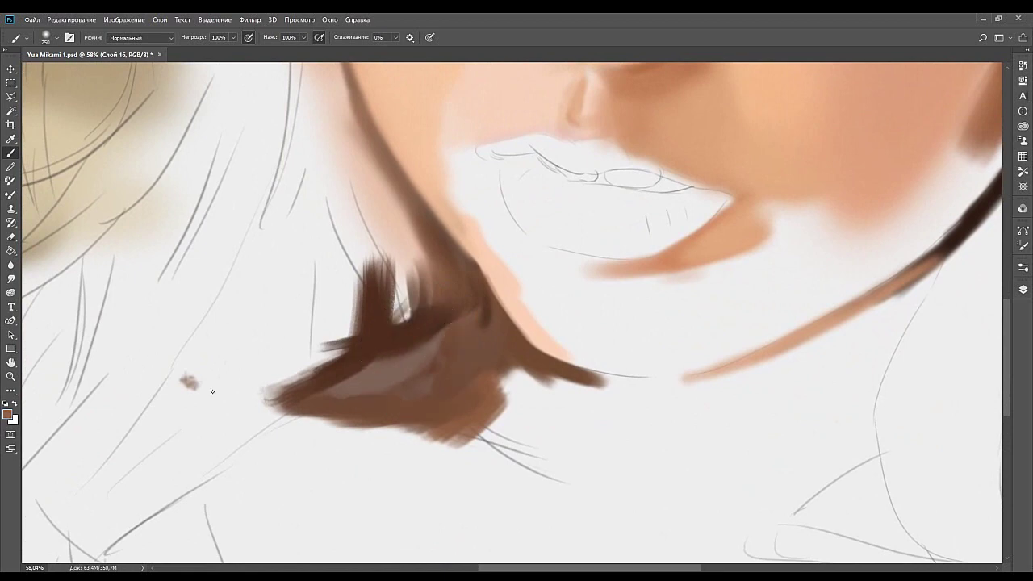
pyautogui.click(10, 377)
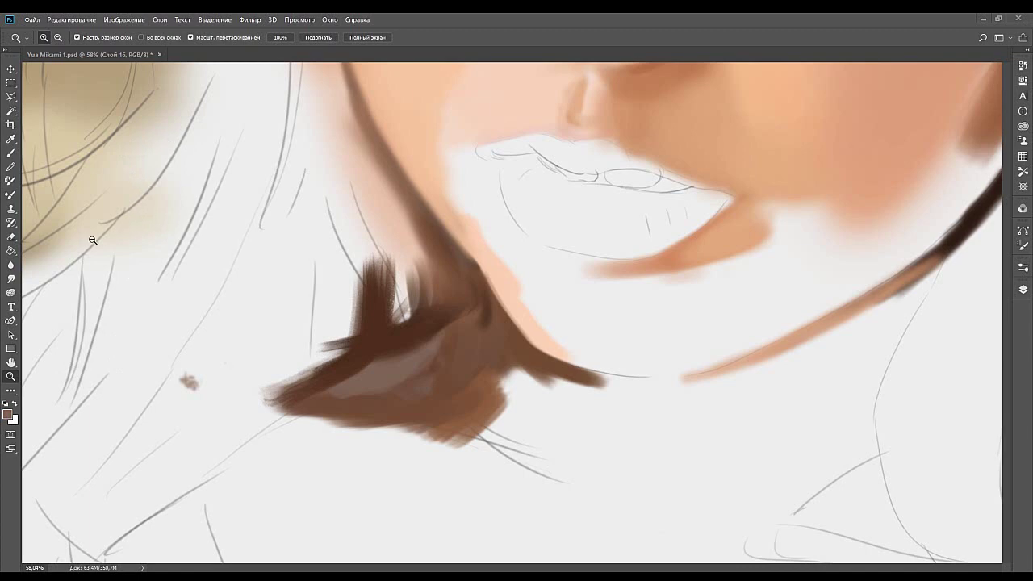
pyautogui.moveTo(468, 166); pyautogui.dragTo(433, 417)
pyautogui.moveTo(411, 207); pyautogui.dragTo(480, 534)
pyautogui.moveTo(395, 258); pyautogui.dragTo(414, 256)
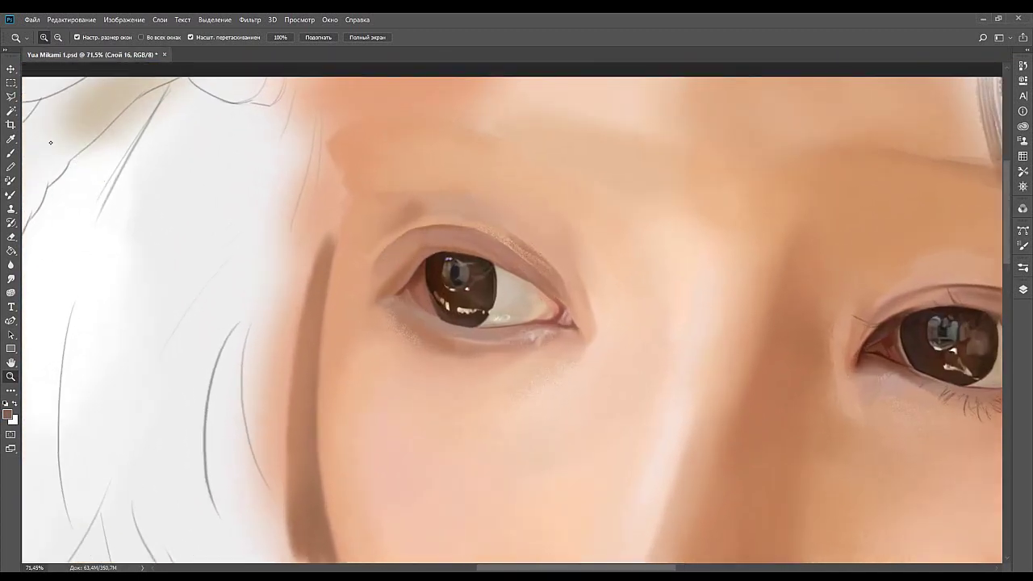
pyautogui.click(11, 153)
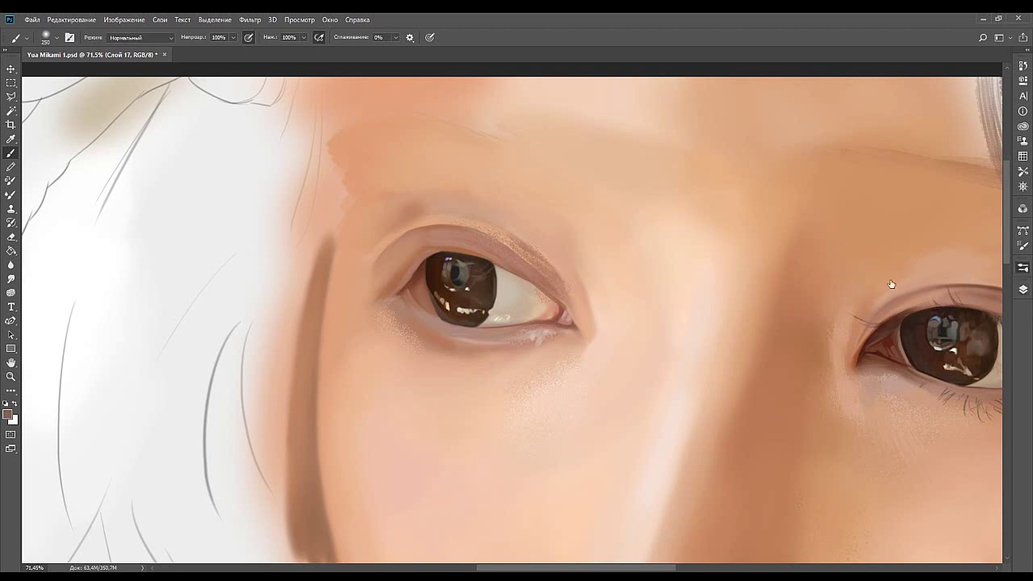
pyautogui.click(950, 258)
pyautogui.keyDown('alt'); pyautogui.click(72, 234); pyautogui.keyUp('alt')
pyautogui.moveTo(384, 287); pyautogui.dragTo(418, 248)
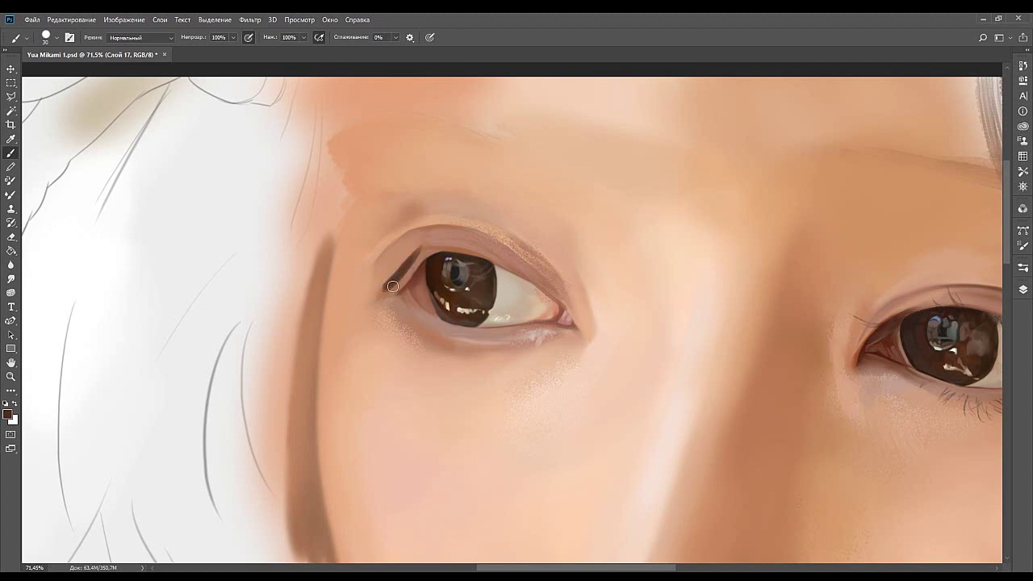
# Paint two curved brown lashes sweeping outward from the line at the eye's outer corner.
pyautogui.moveTo(391, 282)
pyautogui.mouseDown()
pyautogui.moveTo(340, 279)
pyautogui.moveTo(355, 273)
pyautogui.mouseUp()
pyautogui.moveTo(420, 250); pyautogui.dragTo(365, 244)
pyautogui.hotkey('ctrl', 'z')
pyautogui.moveTo(418, 256); pyautogui.dragTo(347, 233)
pyautogui.hotkey('ctrl', 'z')
pyautogui.moveTo(408, 260)
pyautogui.mouseDown()
pyautogui.moveTo(365, 246)
pyautogui.moveTo(363, 228)
pyautogui.mouseUp()
pyautogui.hotkey('ctrl', 'z')
# Add thinner brown lashes between the first two at the outer corner, reducing the brush down to size 15.
pyautogui.press('p')
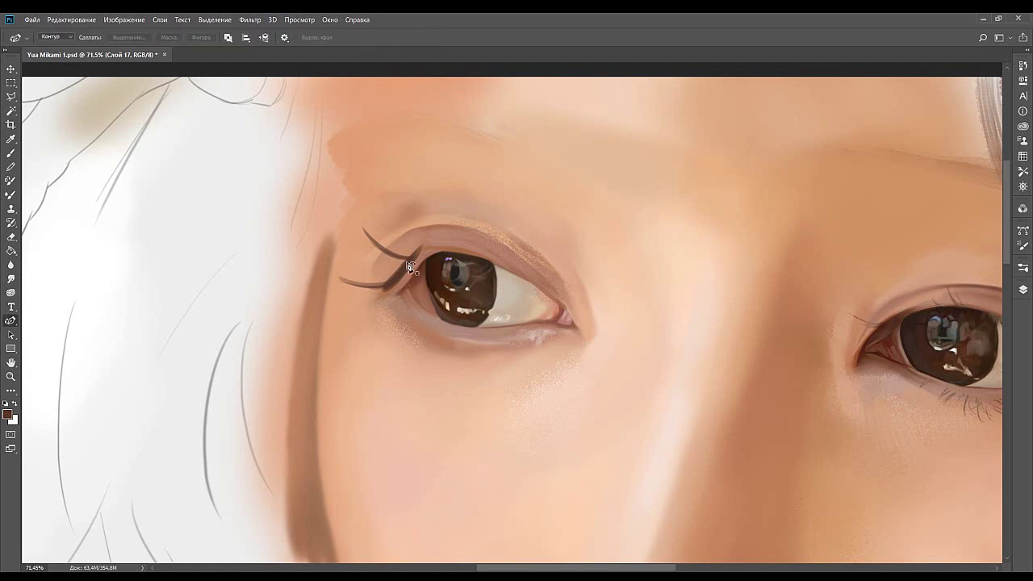
pyautogui.click(10, 153)
pyautogui.press('[')
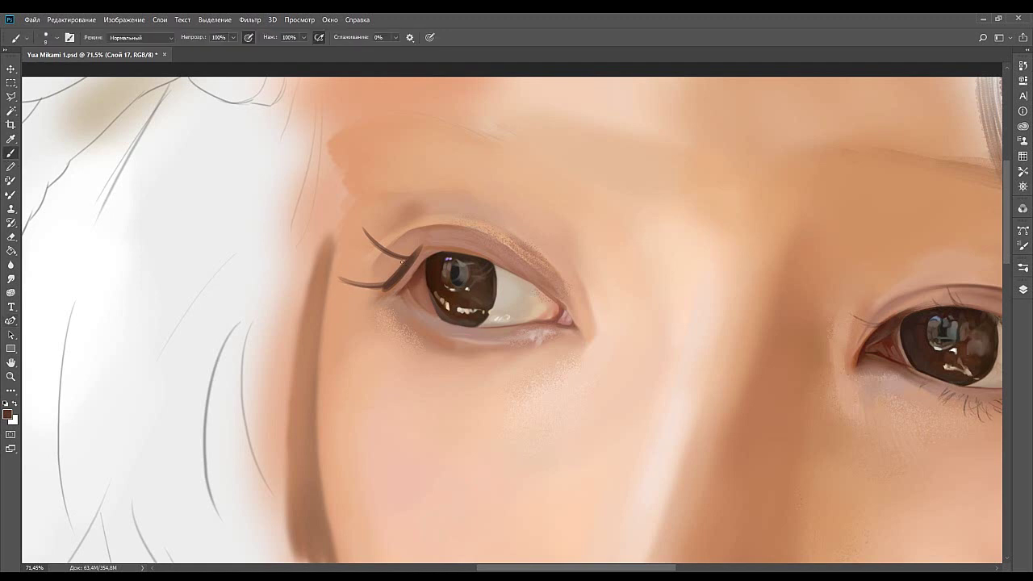
pyautogui.hotkey('ctrl', 'z')
pyautogui.moveTo(409, 261)
pyautogui.mouseDown()
pyautogui.moveTo(363, 247)
pyautogui.moveTo(372, 250)
pyautogui.mouseUp()
pyautogui.hotkey('ctrl', 'z')
pyautogui.hotkey('ctrl', 'z')
pyautogui.moveTo(403, 270); pyautogui.dragTo(340, 259)
pyautogui.hotkey('ctrl', 'z')
pyautogui.hotkey('ctrl', 'z')
pyautogui.hotkey('ctrl', 'z')
pyautogui.press('[')
pyautogui.moveTo(431, 265)
pyautogui.mouseDown()
pyautogui.moveTo(413, 239)
pyautogui.moveTo(428, 240)
pyautogui.moveTo(399, 239)
pyautogui.moveTo(469, 245)
pyautogui.moveTo(433, 242)
pyautogui.moveTo(495, 262)
pyautogui.mouseUp()
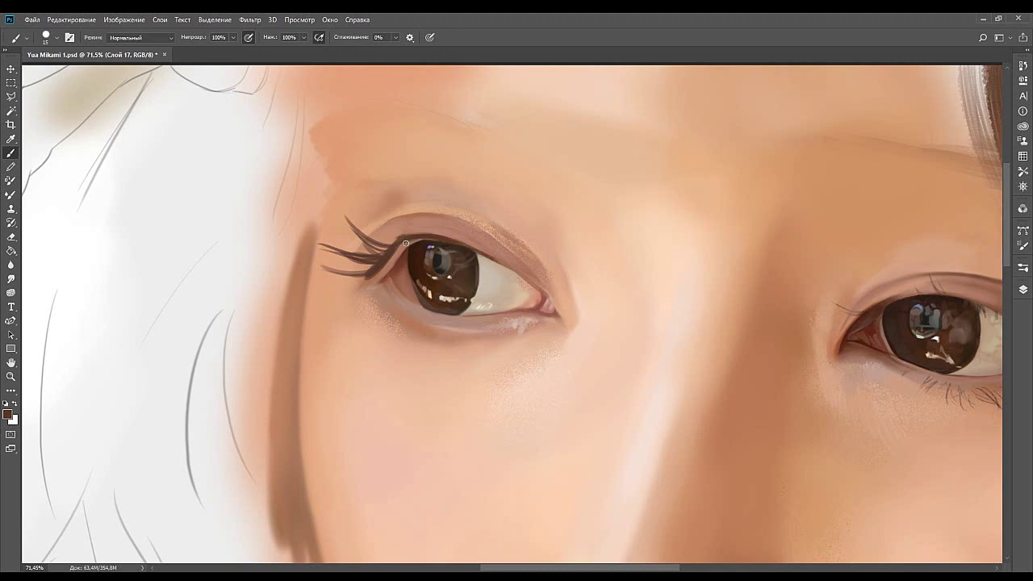
# Sample a near-black tone and paint a long thin lash from the outer end of the upper lid with the brush at size 10.
pyautogui.press(']')
pyautogui.keyDown('alt'); pyautogui.click(402, 237); pyautogui.keyUp('alt')
pyautogui.keyDown('alt'); pyautogui.click(85, 218); pyautogui.keyUp('alt')
pyautogui.moveTo(385, 251); pyautogui.dragTo(421, 261)
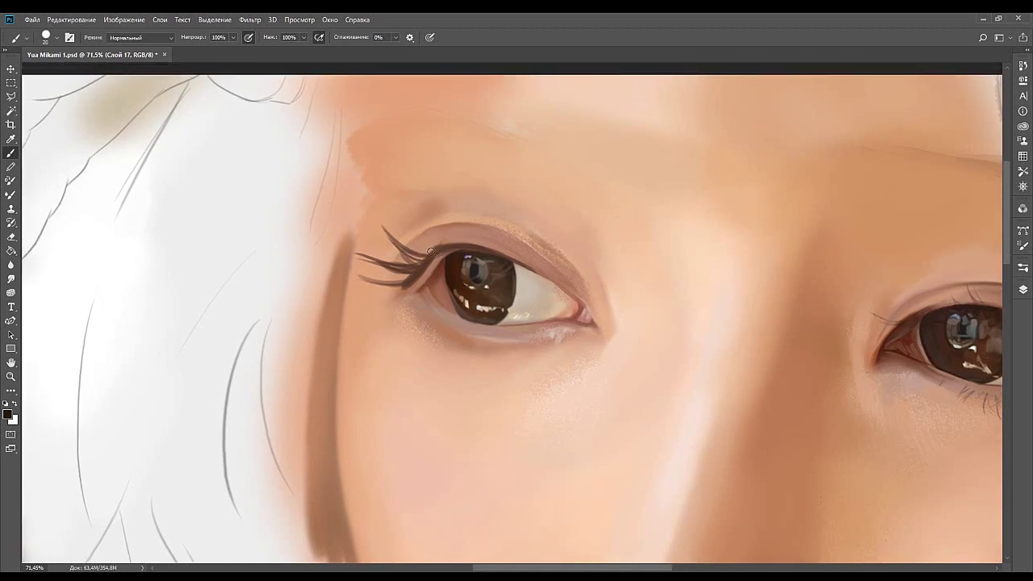
pyautogui.press('[')
pyautogui.moveTo(355, 234)
pyautogui.mouseDown()
pyautogui.moveTo(434, 250)
pyautogui.moveTo(374, 245)
pyautogui.moveTo(352, 225)
pyautogui.mouseUp()
pyautogui.hotkey('ctrl', 'z')
pyautogui.hotkey('ctrl', 'z')
pyautogui.moveTo(440, 250); pyautogui.dragTo(390, 246)
pyautogui.hotkey('ctrl', 'z')
pyautogui.press('i')
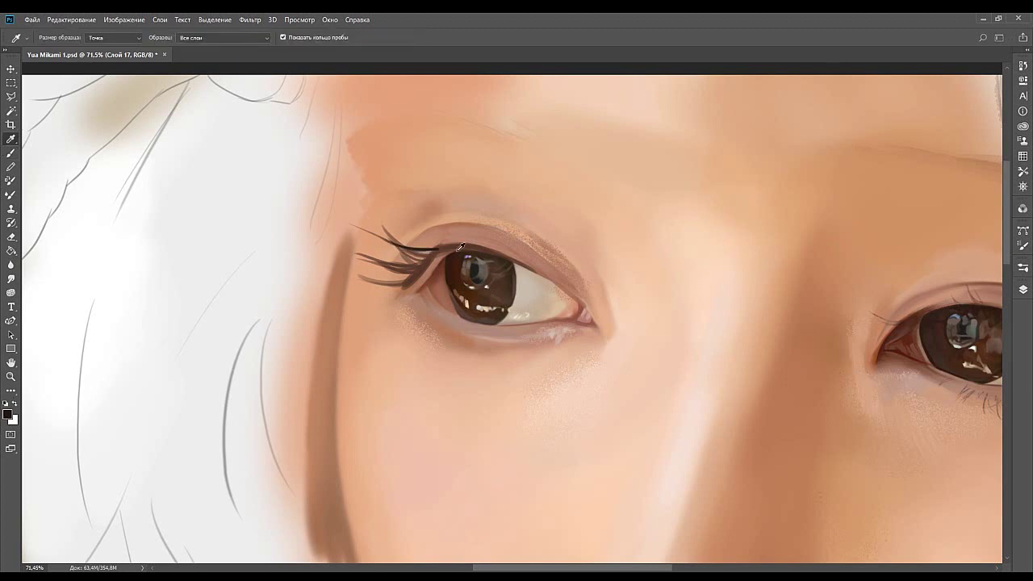
pyautogui.press('b')
pyautogui.hscroll(-2, 499, 257)
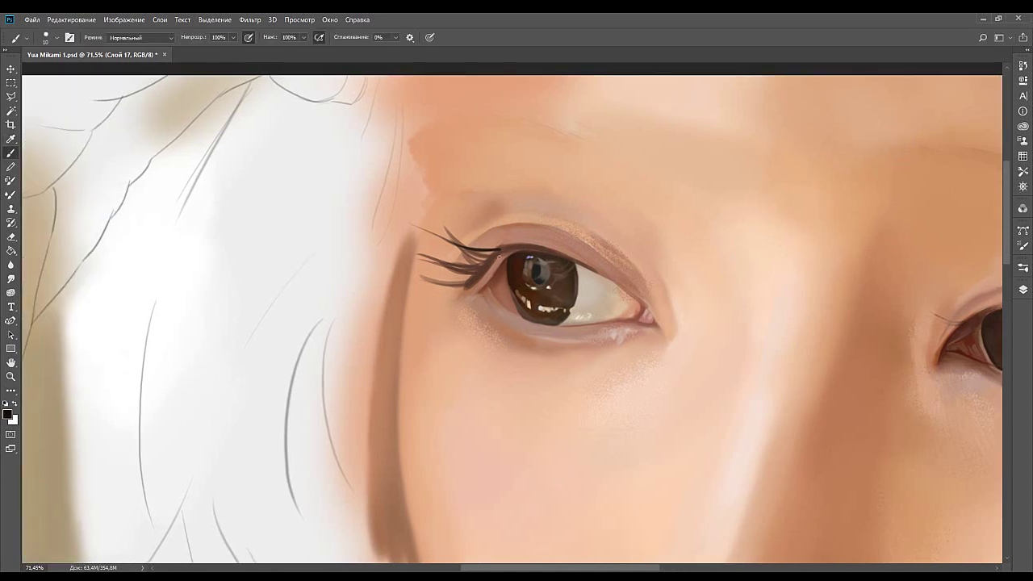
# Add more fine near-black lashes fanning outward from the upper lid's outer corner.
pyautogui.hotkey('ctrl', 'z')
pyautogui.moveTo(501, 250)
pyautogui.mouseDown()
pyautogui.moveTo(455, 245)
pyautogui.moveTo(465, 242)
pyautogui.mouseUp()
pyautogui.hotkey('ctrl', 'z')
pyautogui.hotkey('ctrl', 'z')
pyautogui.hotkey('ctrl', 'z')
pyautogui.moveTo(472, 291)
pyautogui.mouseDown()
pyautogui.moveTo(507, 279)
pyautogui.moveTo(462, 262)
pyautogui.mouseUp()
pyautogui.hotkey('ctrl', 'z')
pyautogui.hotkey('ctrl', 'z')
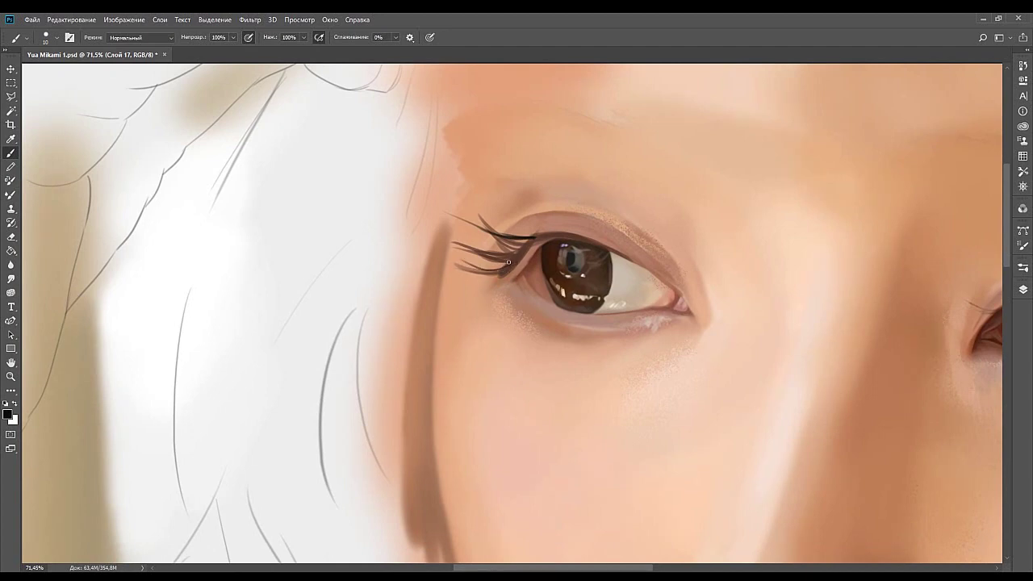
# Thicken the outer-corner lash cluster by filling the gaps near the roots with dense near-black strokes.
pyautogui.press(']')
pyautogui.press(']')
pyautogui.press(']')
pyautogui.moveTo(507, 266)
pyautogui.mouseDown()
pyautogui.moveTo(467, 255)
pyautogui.moveTo(479, 264)
pyautogui.mouseUp()
pyautogui.hotkey('ctrl', 'z')
pyautogui.hotkey('ctrl', 'z')
pyautogui.hotkey('ctrl', 'z')
pyautogui.press('[')
pyautogui.press('[')
pyautogui.hotkey('ctrl', 'z')
pyautogui.moveTo(509, 265)
pyautogui.mouseDown()
pyautogui.moveTo(459, 254)
pyautogui.moveTo(473, 264)
pyautogui.moveTo(450, 287)
pyautogui.moveTo(475, 263)
pyautogui.mouseUp()
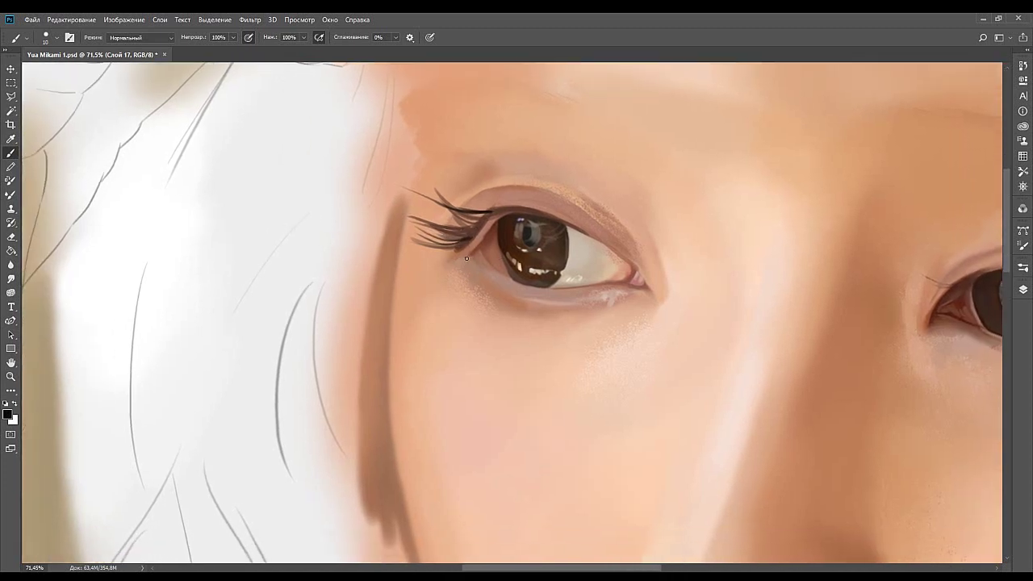
# Sample dark browns from the lashes and add a short lash just below the eye's outer corner.
pyautogui.keyDown('alt'); pyautogui.click(467, 241); pyautogui.keyUp('alt')
pyautogui.keyDown('alt'); pyautogui.click(462, 236); pyautogui.keyUp('alt')
pyautogui.press(']')
pyautogui.press(']')
pyautogui.moveTo(461, 244); pyautogui.dragTo(474, 240)
pyautogui.press('[')
pyautogui.press('[')
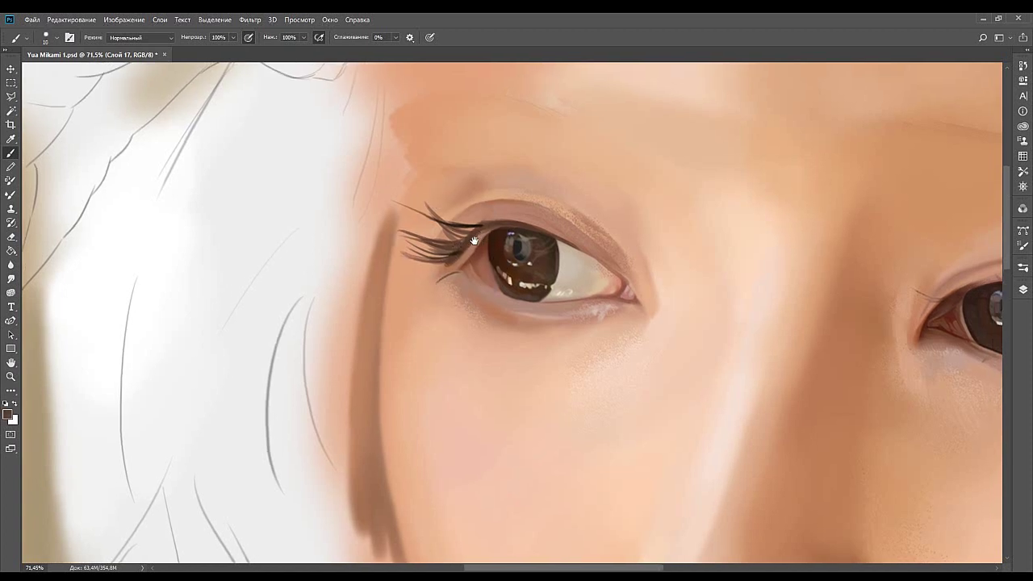
pyautogui.keyDown('alt'); pyautogui.click(457, 251); pyautogui.keyUp('alt')
pyautogui.moveTo(482, 226); pyautogui.dragTo(450, 240)
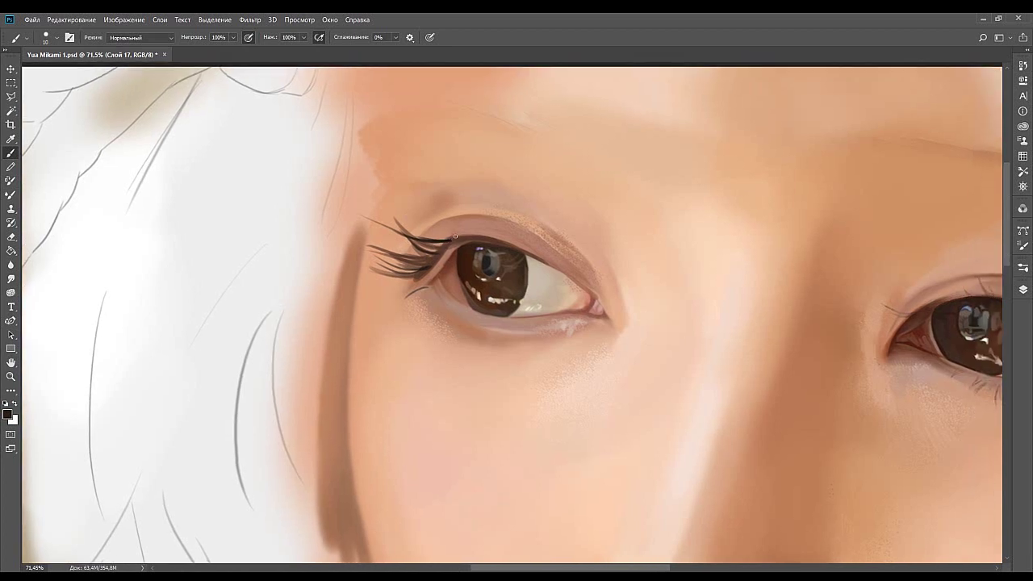
pyautogui.hotkey('ctrl', 'z')
pyautogui.moveTo(450, 239); pyautogui.dragTo(429, 200)
pyautogui.hotkey('ctrl', 'z')
pyautogui.hscroll(2, 466, 226)
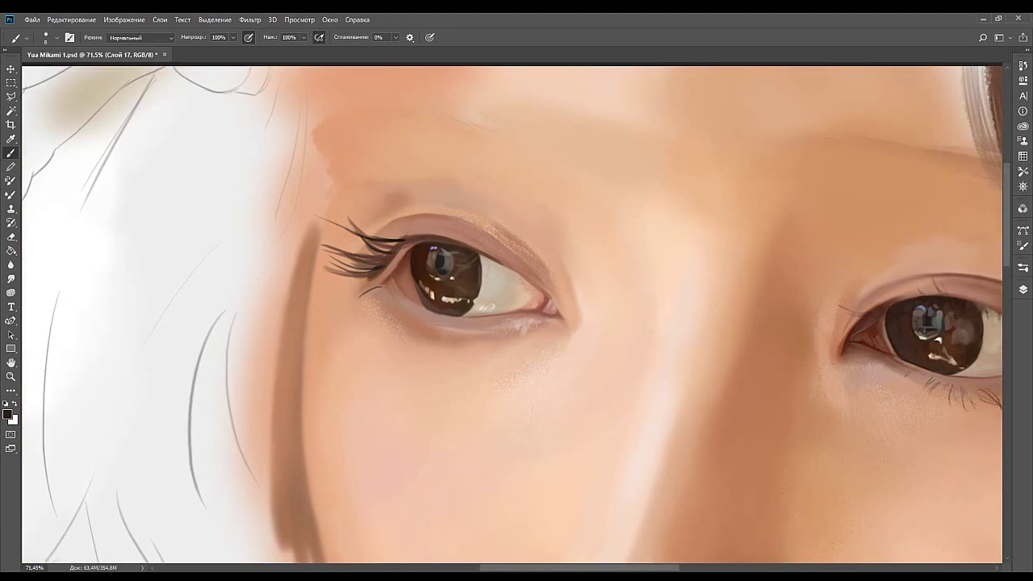
# Paint thin dark lashes hanging from the upper lid over the white of the eye beside the iris.
pyautogui.moveTo(487, 256)
pyautogui.mouseDown()
pyautogui.moveTo(482, 272)
pyautogui.moveTo(488, 258)
pyautogui.mouseUp()
pyautogui.hotkey('ctrl', 'z')
pyautogui.hotkey('ctrl', 'z')
pyautogui.hotkey('ctrl', 'z')
pyautogui.moveTo(494, 263)
pyautogui.mouseDown()
pyautogui.moveTo(490, 281)
pyautogui.moveTo(498, 276)
pyautogui.moveTo(503, 291)
pyautogui.mouseUp()
pyautogui.hotkey('ctrl', 'z')
pyautogui.hotkey('ctrl', 'z')
pyautogui.hotkey('ctrl', 'z')
pyautogui.hotkey('ctrl', 'z')
pyautogui.hotkey('ctrl', 'z')
pyautogui.hotkey('ctrl', 'z')
pyautogui.hotkey('ctrl', 'z')
pyautogui.hotkey('ctrl', 'z')
pyautogui.hotkey('ctrl', 'z')
pyautogui.hotkey('ctrl', 'z')
pyautogui.hotkey('ctrl', 'z')
# Continue the fine lashes from the upper lid over the eye white toward the inner corner with a very small brush.
pyautogui.click(6, 414)
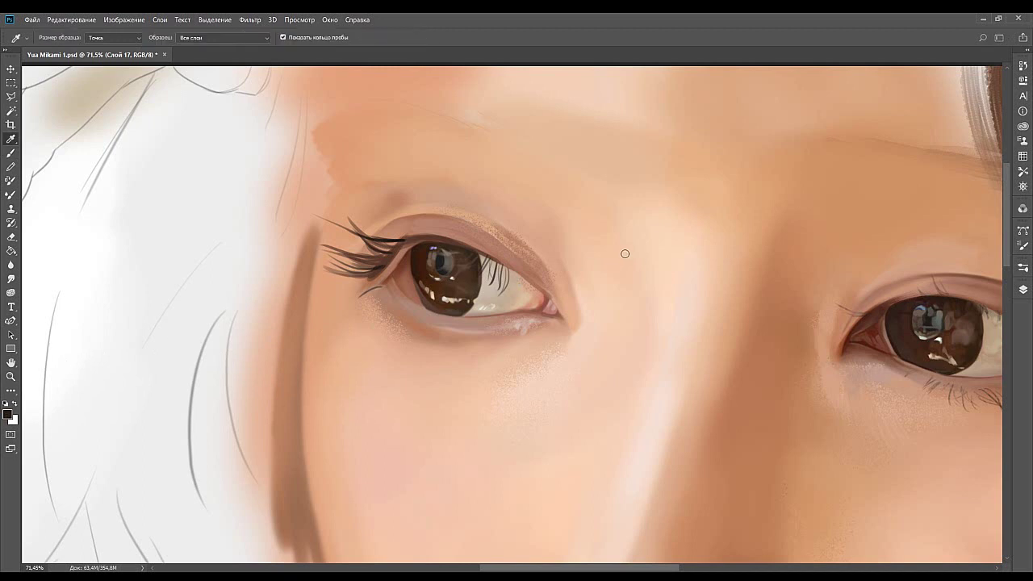
pyautogui.press('b')
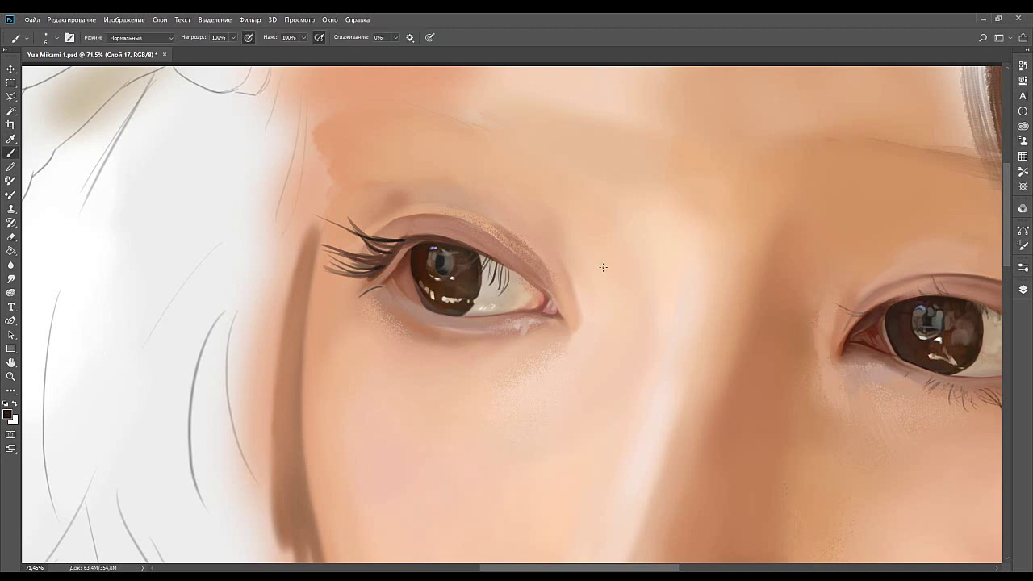
pyautogui.hotkey('ctrl', 'z')
pyautogui.moveTo(533, 280)
pyautogui.mouseDown()
pyautogui.moveTo(529, 309)
pyautogui.moveTo(538, 311)
pyautogui.mouseUp()
pyautogui.hotkey('ctrl', 'z')
pyautogui.hotkey('ctrl', 'z')
pyautogui.hotkey('ctrl', 'z')
pyautogui.hotkey('ctrl', 'z')
pyautogui.hotkey('ctrl', 'z')
pyautogui.hotkey('ctrl', 'z')
pyautogui.moveTo(516, 272); pyautogui.dragTo(514, 295)
pyautogui.hotkey('ctrl', 'z')
pyautogui.hotkey('ctrl', 'z')
# Paint short dark lashes below the lower lid, from near the inner corner outward to beneath the iris, with the brush at size 5.
pyautogui.moveTo(485, 283)
pyautogui.mouseDown()
pyautogui.moveTo(527, 289)
pyautogui.moveTo(510, 266)
pyautogui.mouseUp()
pyautogui.moveTo(530, 308); pyautogui.dragTo(525, 323)
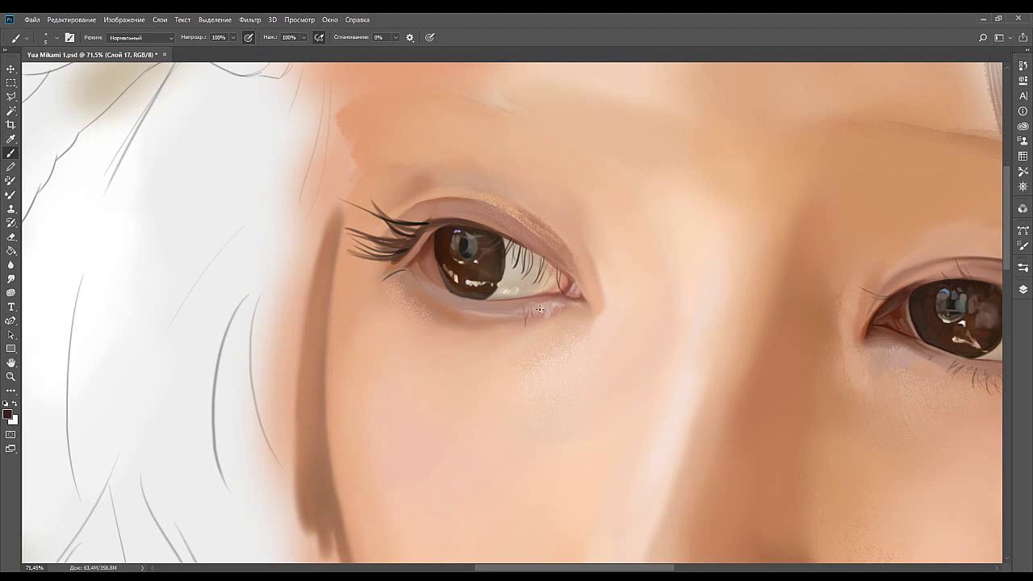
pyautogui.moveTo(544, 308); pyautogui.dragTo(552, 322)
pyautogui.moveTo(544, 306); pyautogui.dragTo(546, 320)
pyautogui.moveTo(505, 312); pyautogui.dragTo(499, 325)
pyautogui.moveTo(482, 315); pyautogui.dragTo(475, 340)
pyautogui.moveTo(476, 314); pyautogui.dragTo(468, 332)
pyautogui.moveTo(466, 312); pyautogui.dragTo(443, 336)
pyautogui.hotkey('ctrl', 'z')
pyautogui.hotkey('ctrl', 'z')
pyautogui.moveTo(446, 324); pyautogui.dragTo(438, 350)
# Darken and fill the upper outer lash cluster with additional strokes, reducing the brush to size 10.
pyautogui.moveTo(436, 217); pyautogui.dragTo(441, 242)
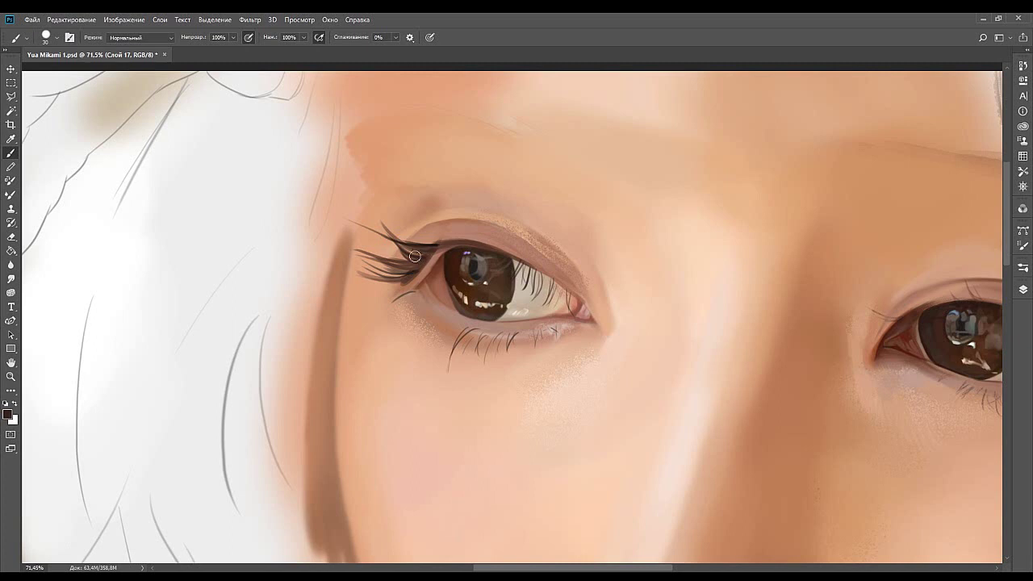
pyautogui.press('[')
pyautogui.press('[')
pyautogui.press('[')
pyautogui.press('[')
pyautogui.moveTo(409, 257); pyautogui.dragTo(368, 246)
pyautogui.hotkey('ctrl', 'z')
pyautogui.hotkey('ctrl', 'z')
pyautogui.hotkey('ctrl', 'z')
pyautogui.hotkey('ctrl', 'z')
# Sample a reddish brown and paint thin curved lashes along the outer end of the lower lid with the brush at size 15.
pyautogui.moveTo(411, 288); pyautogui.dragTo(430, 261)
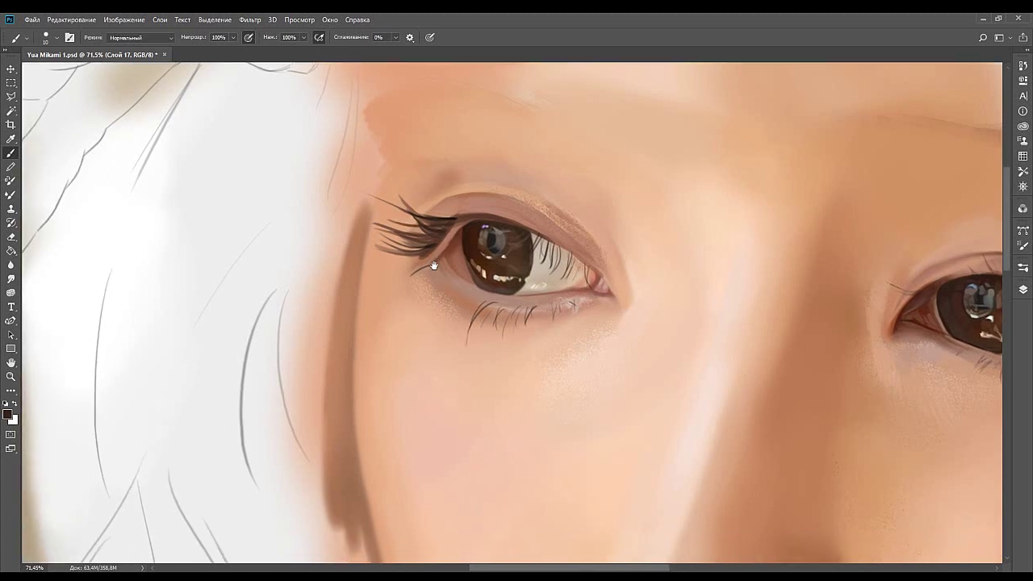
pyautogui.keyDown('alt'); pyautogui.click(67, 258); pyautogui.keyUp('alt')
pyautogui.press(']')
pyautogui.moveTo(430, 266); pyautogui.dragTo(404, 277)
pyautogui.hotkey('ctrl', 'z')
pyautogui.keyDown('alt'); pyautogui.click(434, 260); pyautogui.keyUp('alt')
pyautogui.moveTo(427, 263)
pyautogui.mouseDown()
pyautogui.moveTo(400, 287)
pyautogui.moveTo(402, 267)
pyautogui.moveTo(428, 261)
pyautogui.mouseUp()
pyautogui.hotkey('ctrl', 'z')
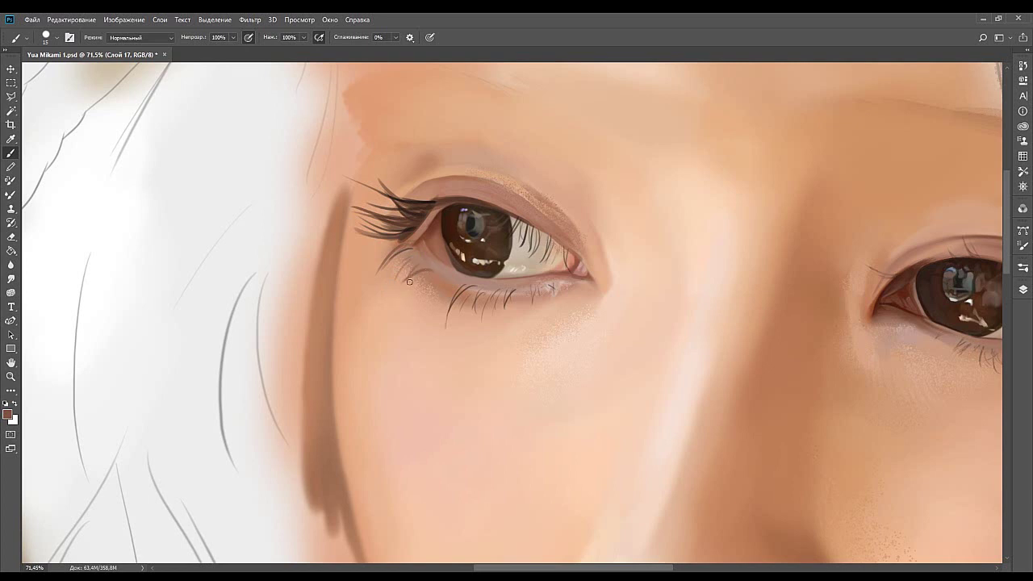
# Fill the lower lash line below the iris with more fine reddish-brown lashes using a smaller brush.
pyautogui.press('[')
pyautogui.press('[')
pyautogui.moveTo(462, 297); pyautogui.dragTo(440, 320)
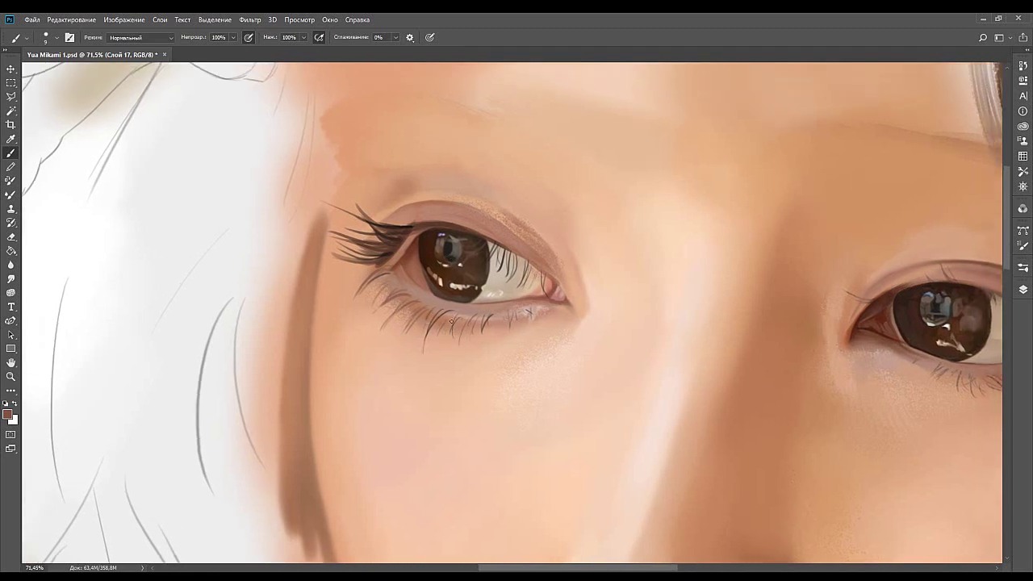
pyautogui.moveTo(449, 323); pyautogui.dragTo(446, 343)
# Paint fine brown lashes rising from the upper lid edge across the lid crease above the iris.
pyautogui.moveTo(429, 234); pyautogui.dragTo(442, 287)
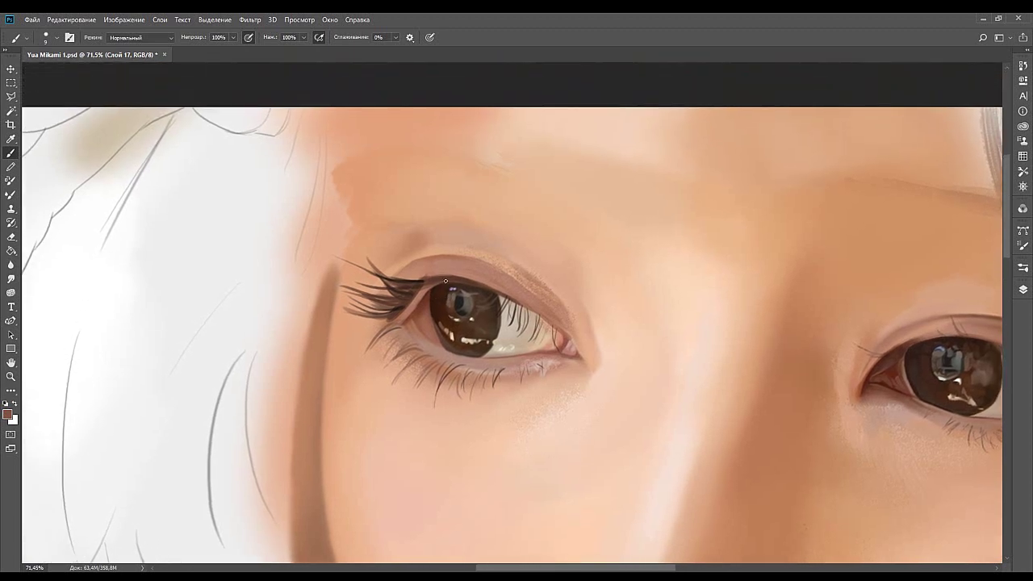
pyautogui.press(']')
pyautogui.press(']')
pyautogui.press('[')
pyautogui.moveTo(421, 279); pyautogui.dragTo(405, 241)
pyautogui.moveTo(441, 275); pyautogui.dragTo(411, 242)
pyautogui.hotkey('ctrl', 'z')
pyautogui.hotkey('ctrl', 'z')
pyautogui.hotkey('ctrl', 'z')
pyautogui.moveTo(436, 278); pyautogui.dragTo(421, 253)
pyautogui.hotkey('ctrl', 'z')
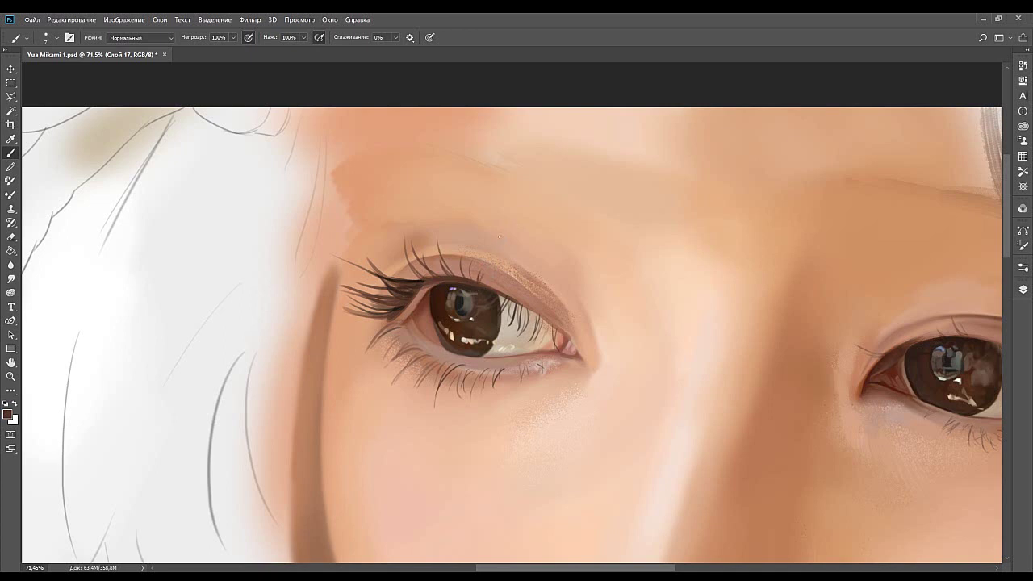
# Review the whole portrait at a reduced zoom, from the eyes down to the mouth, chin and neck area.
pyautogui.moveTo(501, 278)
pyautogui.mouseDown()
pyautogui.moveTo(466, 242)
pyautogui.moveTo(497, 166)
pyautogui.mouseUp()
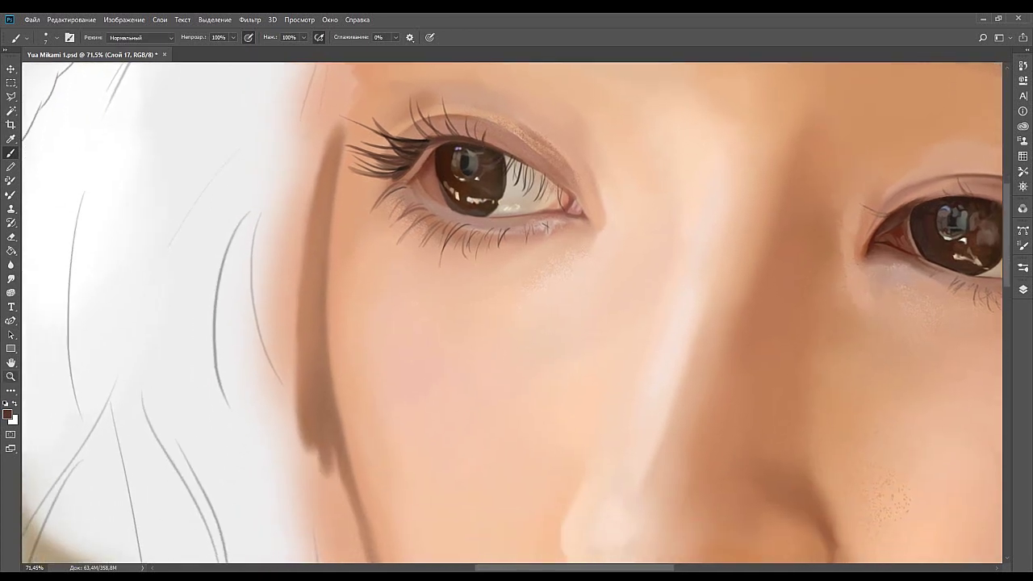
pyautogui.press('z')
pyautogui.moveTo(570, 328); pyautogui.dragTo(471, 279)
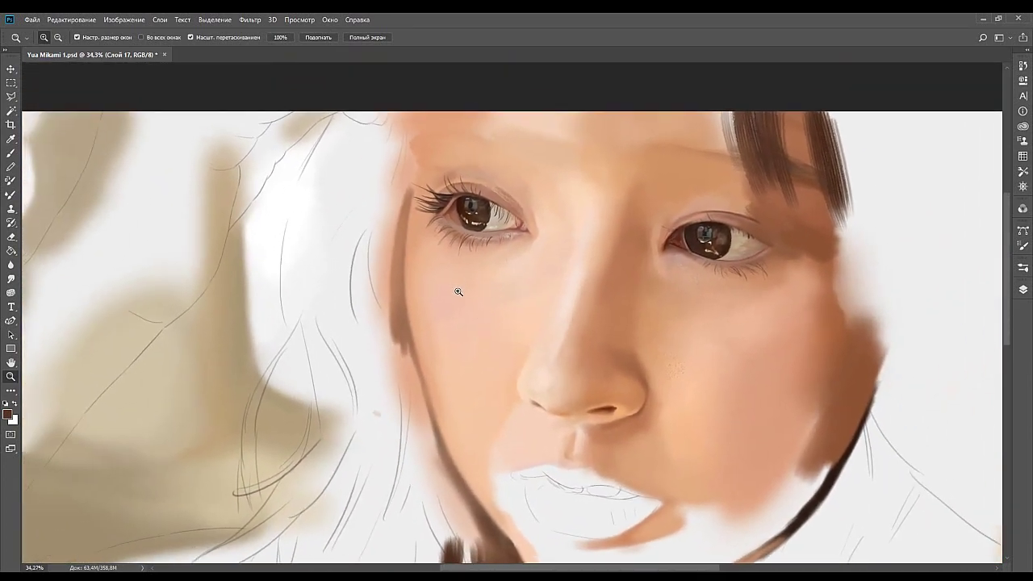
pyautogui.moveTo(463, 327); pyautogui.dragTo(522, 127)
pyautogui.moveTo(537, 342); pyautogui.dragTo(531, 309)
pyautogui.moveTo(424, 420); pyautogui.dragTo(492, 317)
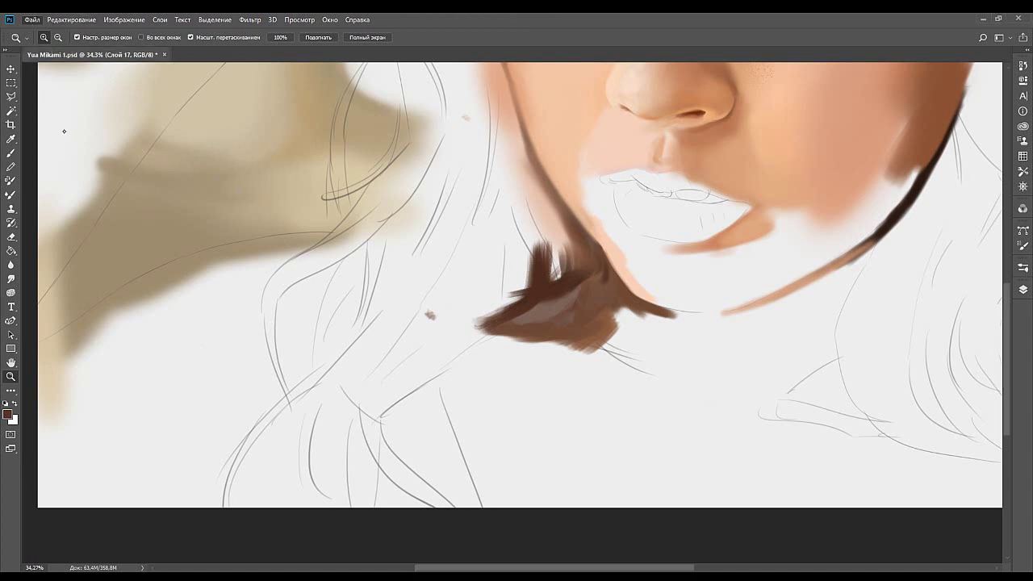
# Save the portrait document and look over the whole painting down to the unpainted shoulder sketch in the lower left.
pyautogui.hotkey('ctrl', 's')
pyautogui.moveTo(468, 294); pyautogui.dragTo(457, 309)
pyautogui.moveTo(540, 311); pyautogui.dragTo(498, 312)
pyautogui.scroll(-1, 509, 311)
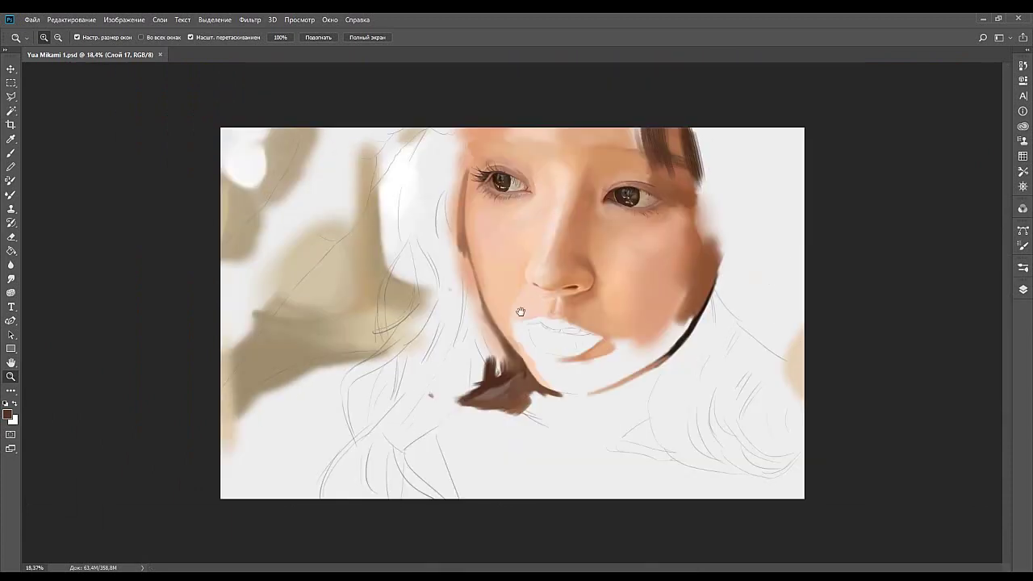
pyautogui.scroll(1, 504, 330)
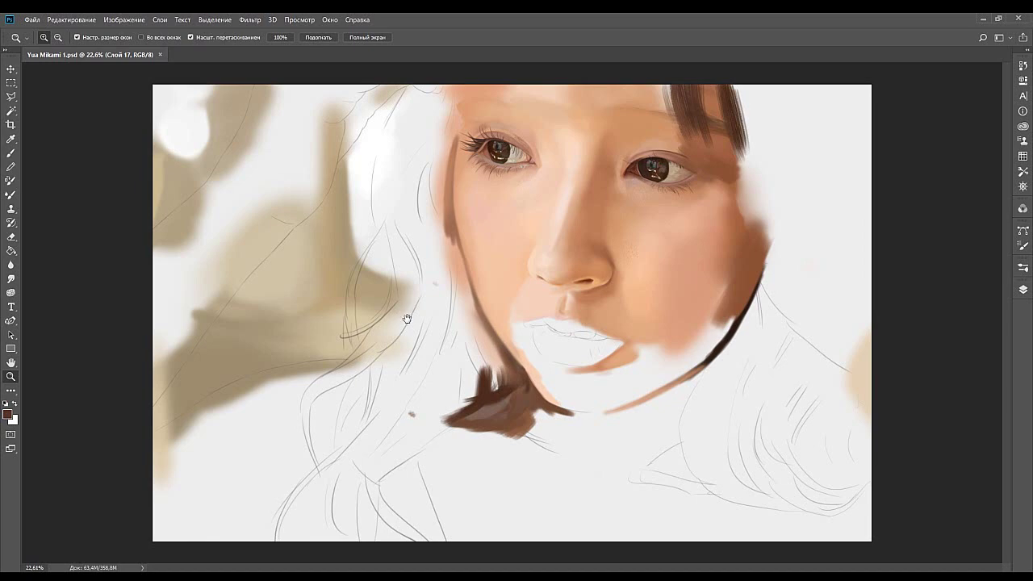
pyautogui.moveTo(493, 286); pyautogui.dragTo(565, 266)
pyautogui.moveTo(428, 475); pyautogui.dragTo(451, 326)
pyautogui.moveTo(279, 371); pyautogui.dragTo(541, 281)
pyautogui.moveTo(504, 250); pyautogui.dragTo(509, 276)
pyautogui.moveTo(441, 248)
pyautogui.mouseDown()
pyautogui.moveTo(489, 234)
pyautogui.moveTo(491, 208)
pyautogui.moveTo(443, 253)
pyautogui.moveTo(426, 253)
pyautogui.mouseUp()
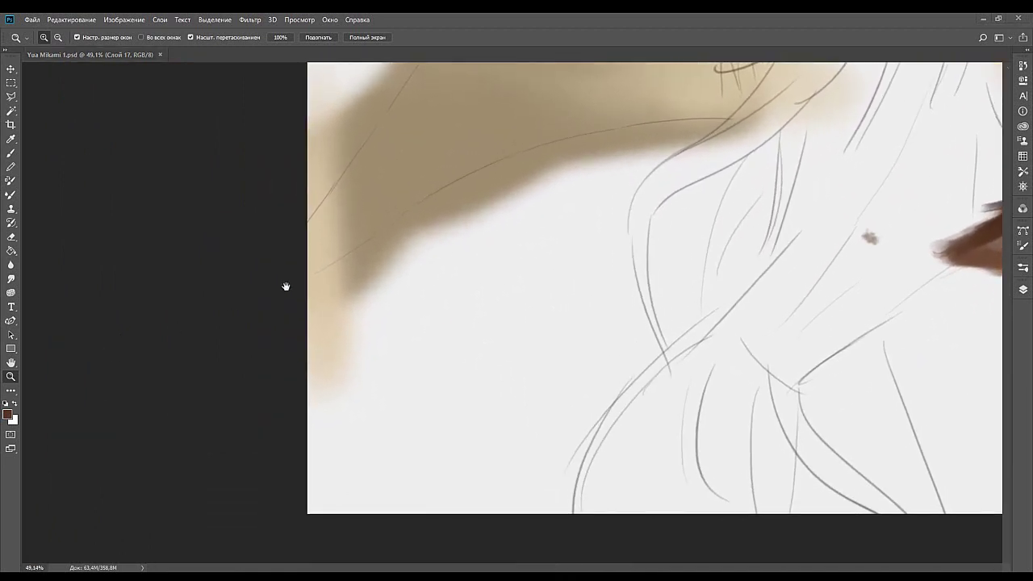
# Block in the upper shoulder and the area inside the hair loop in pale peach with a soft brush at size 150.
pyautogui.click(8, 153)
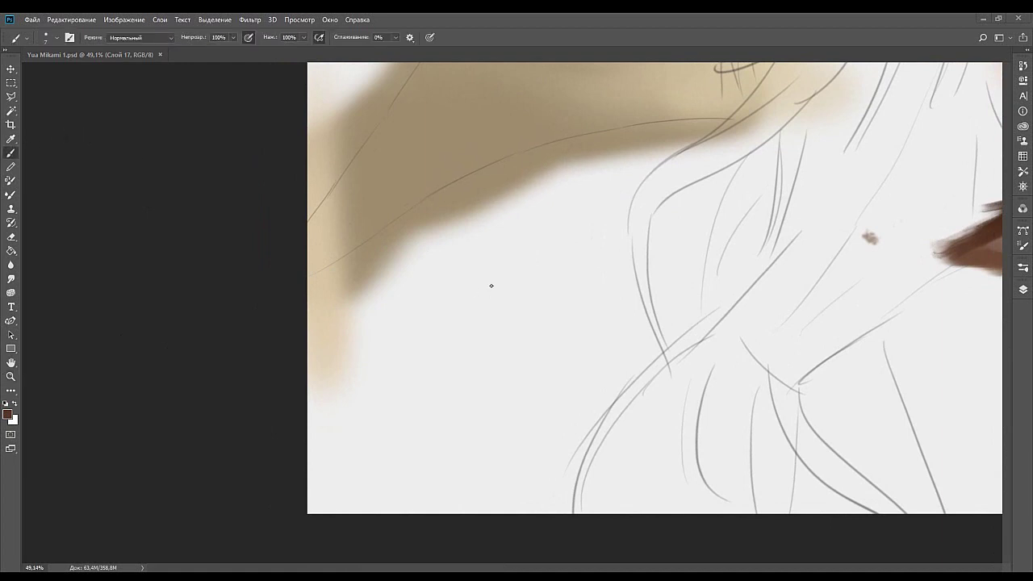
pyautogui.click(1022, 269)
pyautogui.click(982, 304)
pyautogui.press('[')
pyautogui.press('[')
pyautogui.press('[')
pyautogui.moveTo(440, 264); pyautogui.dragTo(430, 297)
pyautogui.moveTo(114, 383); pyautogui.dragTo(120, 394)
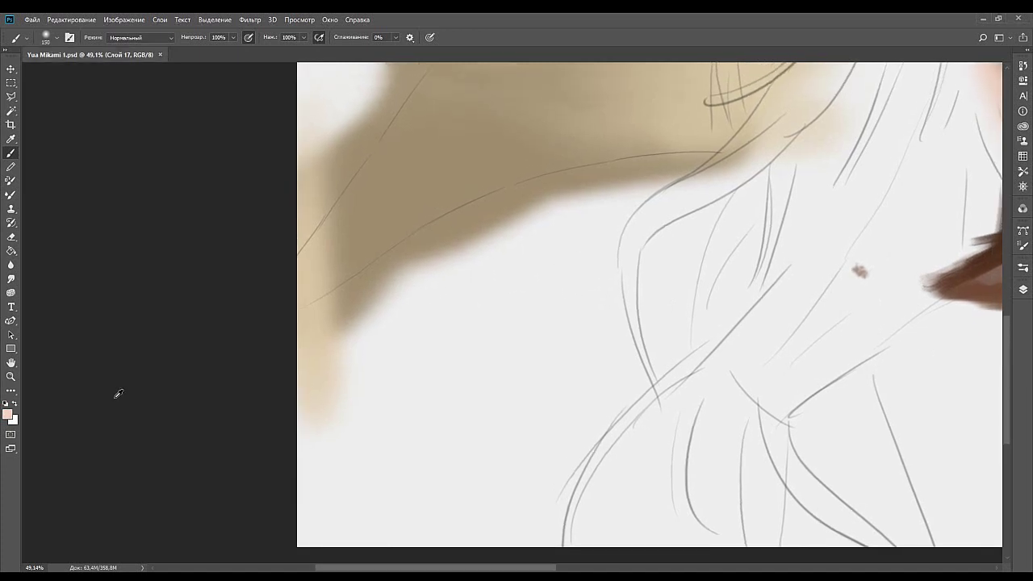
pyautogui.moveTo(467, 304)
pyautogui.mouseDown()
pyautogui.moveTo(431, 277)
pyautogui.moveTo(307, 341)
pyautogui.moveTo(421, 263)
pyautogui.moveTo(301, 344)
pyautogui.moveTo(479, 216)
pyautogui.moveTo(404, 259)
pyautogui.moveTo(514, 213)
pyautogui.moveTo(464, 228)
pyautogui.moveTo(317, 329)
pyautogui.moveTo(383, 279)
pyautogui.moveTo(524, 225)
pyautogui.moveTo(435, 238)
pyautogui.moveTo(495, 212)
pyautogui.moveTo(424, 249)
pyautogui.moveTo(611, 184)
pyautogui.moveTo(485, 214)
pyautogui.moveTo(648, 175)
pyautogui.mouseUp()
pyautogui.moveTo(501, 209)
pyautogui.mouseDown()
pyautogui.moveTo(651, 176)
pyautogui.moveTo(587, 202)
pyautogui.moveTo(504, 209)
pyautogui.moveTo(665, 174)
pyautogui.moveTo(496, 211)
pyautogui.moveTo(706, 168)
pyautogui.mouseUp()
pyautogui.moveTo(434, 251)
pyautogui.mouseDown()
pyautogui.moveTo(454, 265)
pyautogui.moveTo(535, 240)
pyautogui.moveTo(501, 280)
pyautogui.mouseUp()
pyautogui.moveTo(566, 272)
pyautogui.mouseDown()
pyautogui.moveTo(505, 233)
pyautogui.moveTo(523, 230)
pyautogui.moveTo(476, 305)
pyautogui.moveTo(559, 209)
pyautogui.moveTo(628, 213)
pyautogui.moveTo(583, 243)
pyautogui.moveTo(627, 209)
pyautogui.moveTo(557, 291)
pyautogui.moveTo(564, 265)
pyautogui.moveTo(574, 272)
pyautogui.moveTo(567, 319)
pyautogui.moveTo(598, 243)
pyautogui.moveTo(598, 314)
pyautogui.mouseUp()
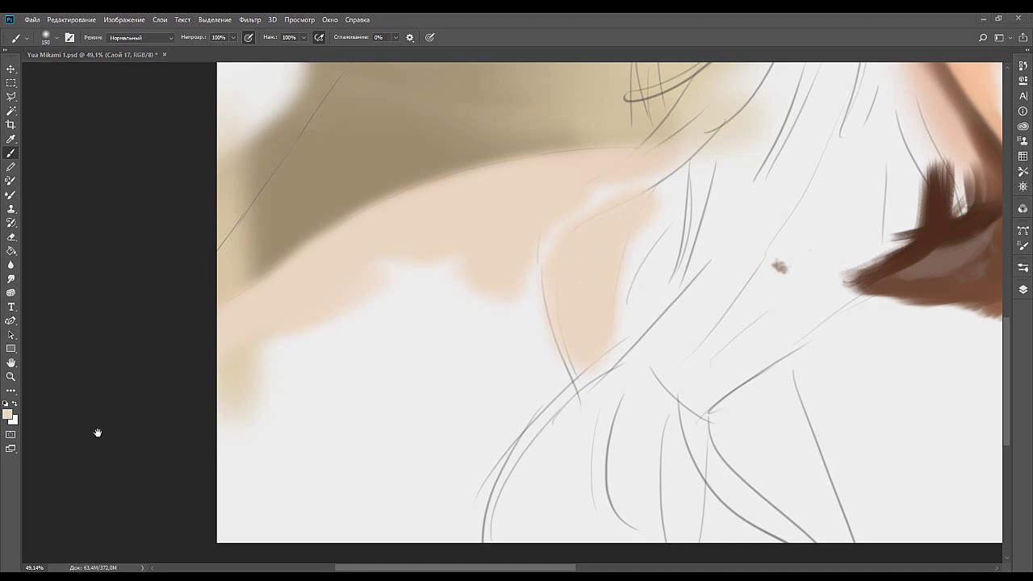
# Extend the pale peach skin tone down the shoulder to the canvas edge and toward the hair with the brush at size 300.
pyautogui.moveTo(693, 267); pyautogui.dragTo(619, 332)
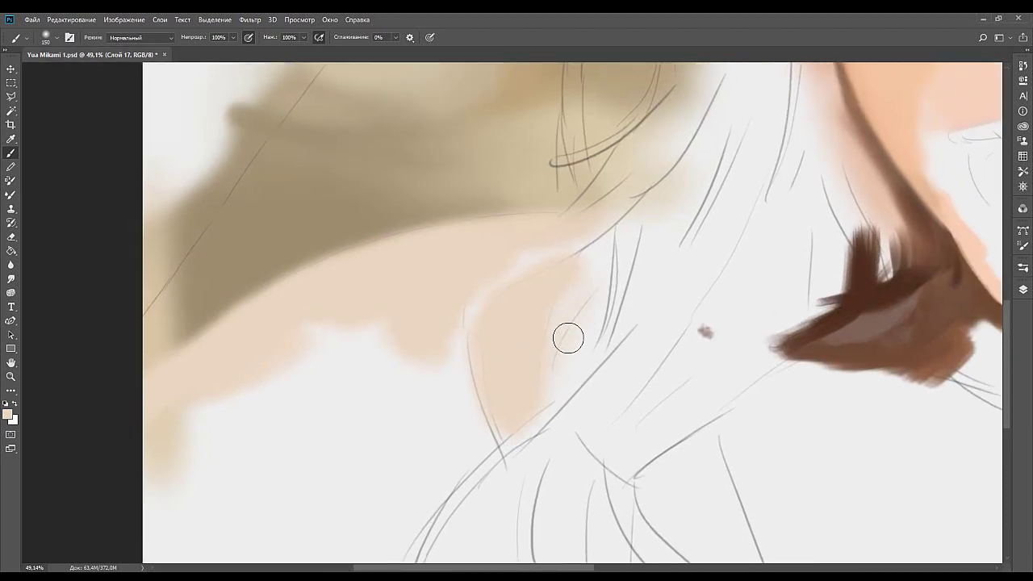
pyautogui.press(']')
pyautogui.press(']')
pyautogui.press(']')
pyautogui.moveTo(604, 261)
pyautogui.mouseDown()
pyautogui.moveTo(524, 440)
pyautogui.moveTo(618, 240)
pyautogui.moveTo(567, 212)
pyautogui.moveTo(509, 155)
pyautogui.mouseUp()
pyautogui.moveTo(478, 206); pyautogui.dragTo(573, 269)
pyautogui.moveTo(564, 178); pyautogui.dragTo(331, 305)
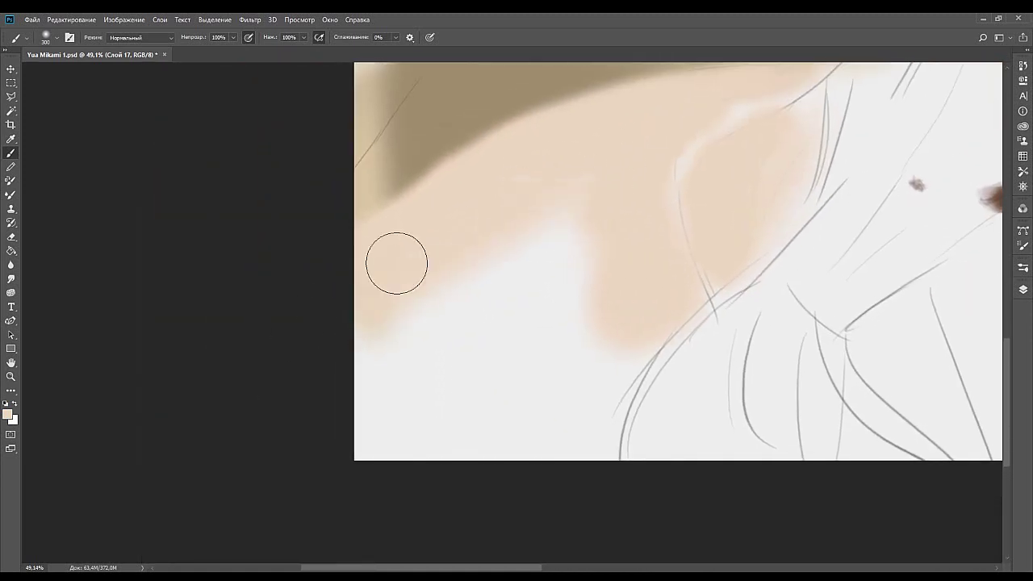
pyautogui.moveTo(441, 265); pyautogui.dragTo(279, 343)
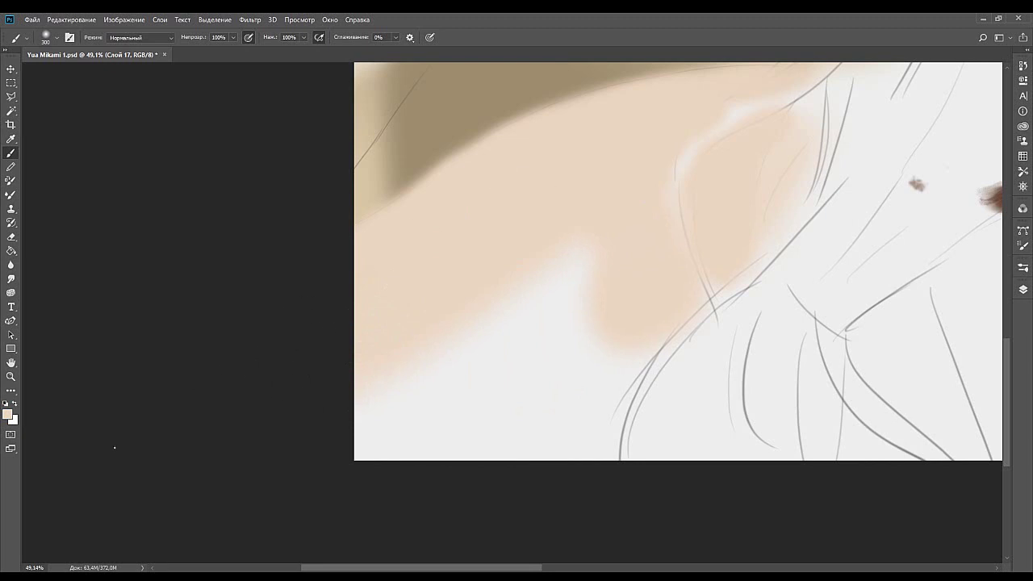
# Sample a reddish brown and paint a diagonal shadow beside the lower hair outline with the brush at size 175.
pyautogui.keyDown('alt'); pyautogui.click(120, 487); pyautogui.keyUp('alt')
pyautogui.moveTo(635, 438); pyautogui.dragTo(589, 325)
pyautogui.moveTo(561, 297)
pyautogui.mouseDown()
pyautogui.moveTo(436, 403)
pyautogui.moveTo(565, 304)
pyautogui.mouseUp()
pyautogui.press('[')
pyautogui.press('[')
pyautogui.press('[')
pyautogui.moveTo(482, 400); pyautogui.dragTo(563, 310)
pyautogui.moveTo(524, 365)
pyautogui.mouseDown()
pyautogui.moveTo(550, 322)
pyautogui.moveTo(447, 415)
pyautogui.mouseUp()
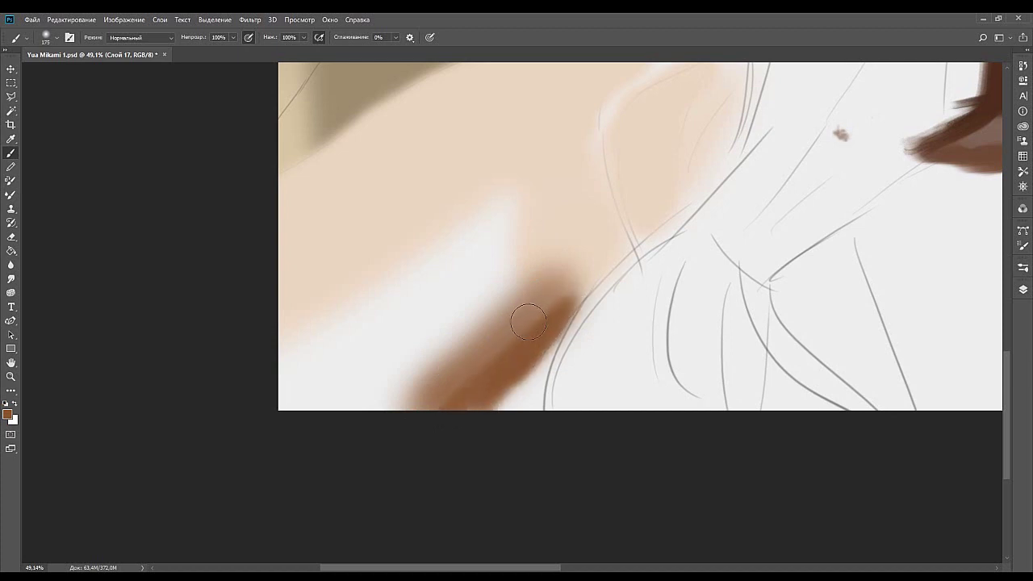
# Widen the diagonal brown shadow at brush size 300 and soften its upper end with a lighter brown.
pyautogui.press(']')
pyautogui.moveTo(556, 295); pyautogui.dragTo(446, 405)
pyautogui.moveTo(529, 305); pyautogui.dragTo(476, 347)
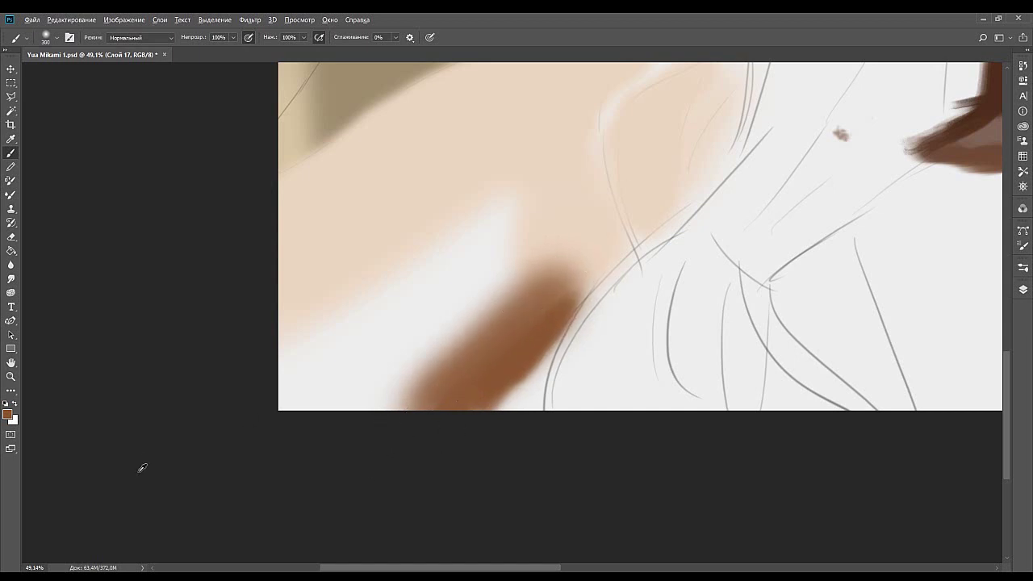
pyautogui.moveTo(557, 271)
pyautogui.mouseDown()
pyautogui.moveTo(465, 357)
pyautogui.moveTo(577, 254)
pyautogui.mouseUp()
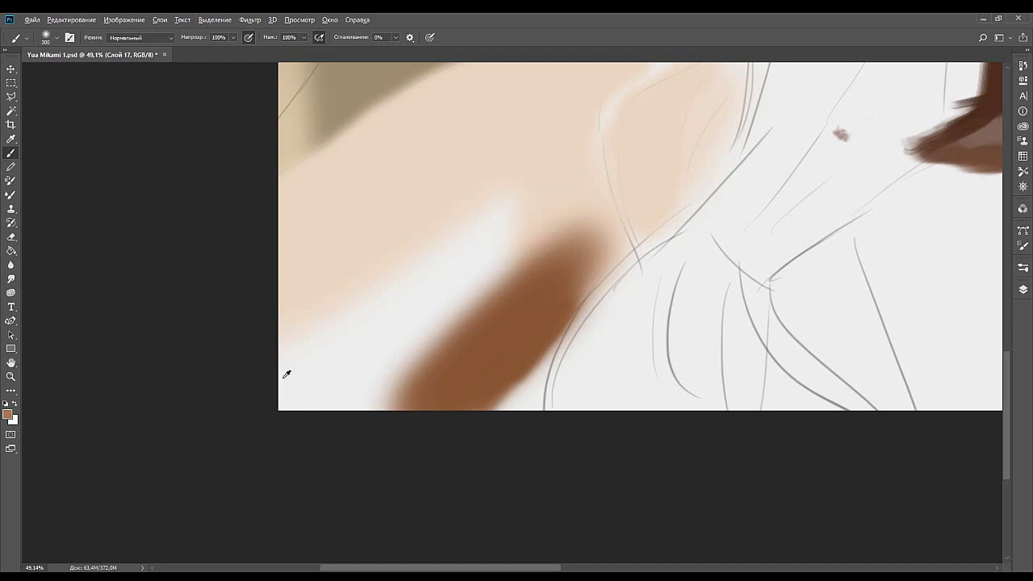
pyautogui.moveTo(517, 303)
pyautogui.mouseDown()
pyautogui.moveTo(592, 223)
pyautogui.moveTo(506, 245)
pyautogui.mouseUp()
pyautogui.press('space')
pyautogui.moveTo(567, 230); pyautogui.dragTo(509, 303)
pyautogui.moveTo(509, 304)
pyautogui.mouseDown()
pyautogui.moveTo(498, 339)
pyautogui.moveTo(524, 304)
pyautogui.moveTo(525, 316)
pyautogui.moveTo(460, 308)
pyautogui.mouseUp()
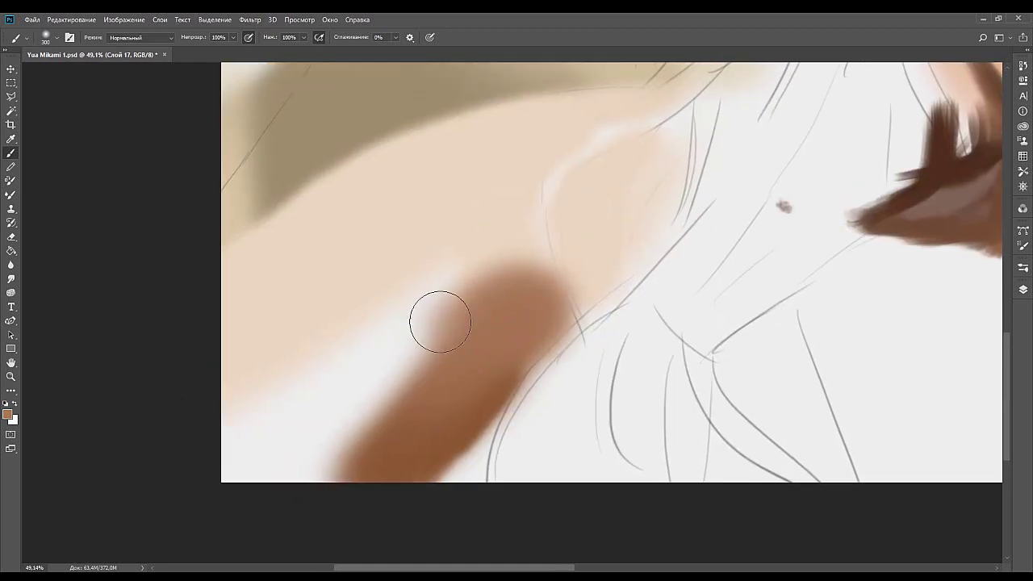
# Try a narrow pale peach stroke down through the upper end of the brown shadow with the brush at size 90.
pyautogui.keyDown('alt'); pyautogui.click(597, 269); pyautogui.keyUp('alt')
pyautogui.moveTo(547, 352)
pyautogui.mouseDown()
pyautogui.moveTo(524, 230)
pyautogui.moveTo(548, 351)
pyautogui.moveTo(515, 360)
pyautogui.mouseUp()
pyautogui.press('[')
pyautogui.press('[')
pyautogui.press('[')
pyautogui.press('[')
pyautogui.press('[')
pyautogui.press('[')
pyautogui.press('[')
pyautogui.press('[')
pyautogui.press('[')
pyautogui.moveTo(523, 278); pyautogui.dragTo(523, 448)
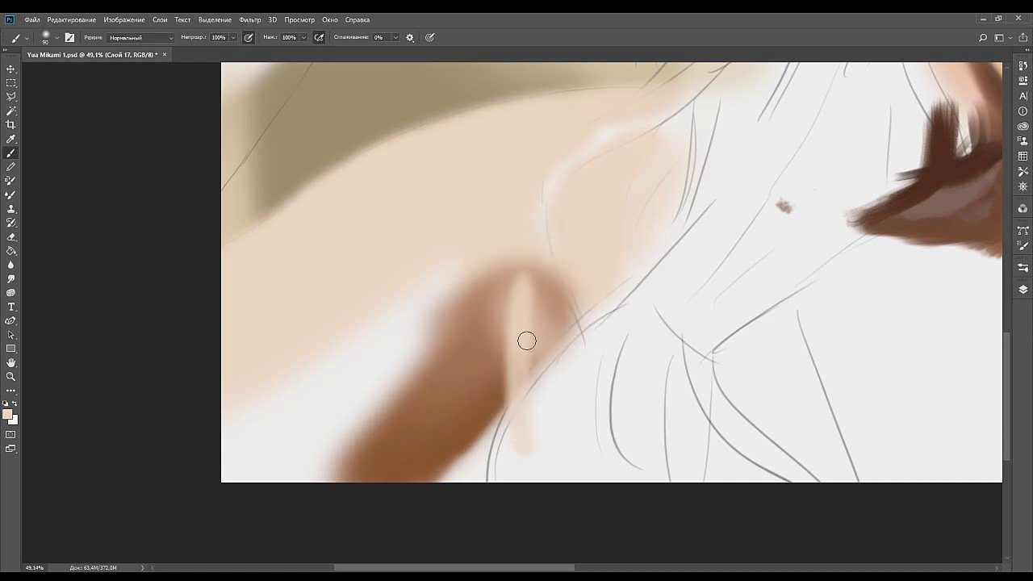
pyautogui.hotkey('ctrl', 'z')
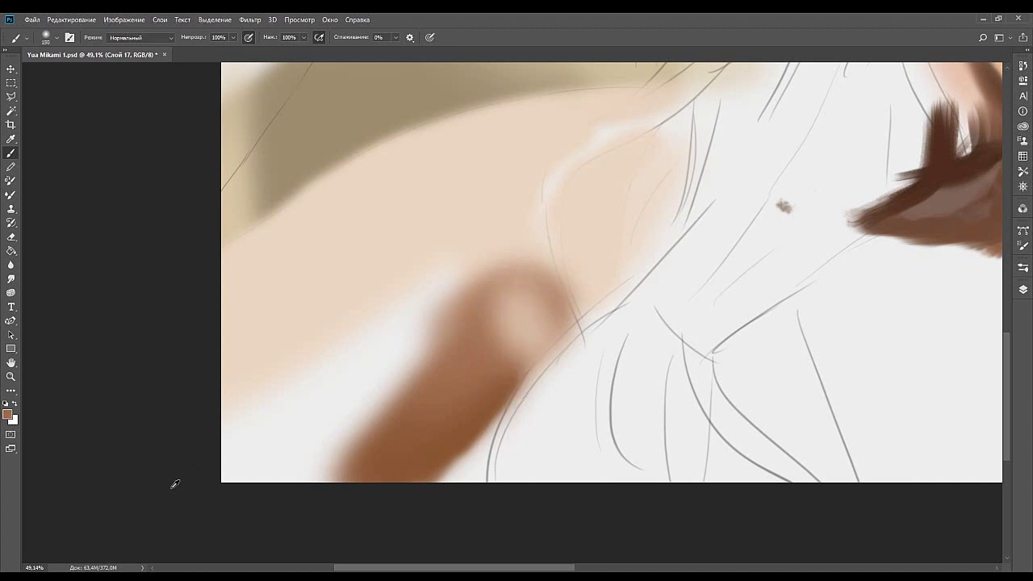
# Paint vertical brown strokes beside the hair at brush size 150, and fill the lower shoulder with broad brown strokes at size 300.
pyautogui.moveTo(522, 311)
pyautogui.mouseDown()
pyautogui.moveTo(521, 433)
pyautogui.moveTo(524, 420)
pyautogui.mouseUp()
pyautogui.moveTo(529, 287); pyautogui.dragTo(536, 416)
pyautogui.moveTo(541, 302)
pyautogui.mouseDown()
pyautogui.moveTo(551, 407)
pyautogui.moveTo(578, 336)
pyautogui.mouseUp()
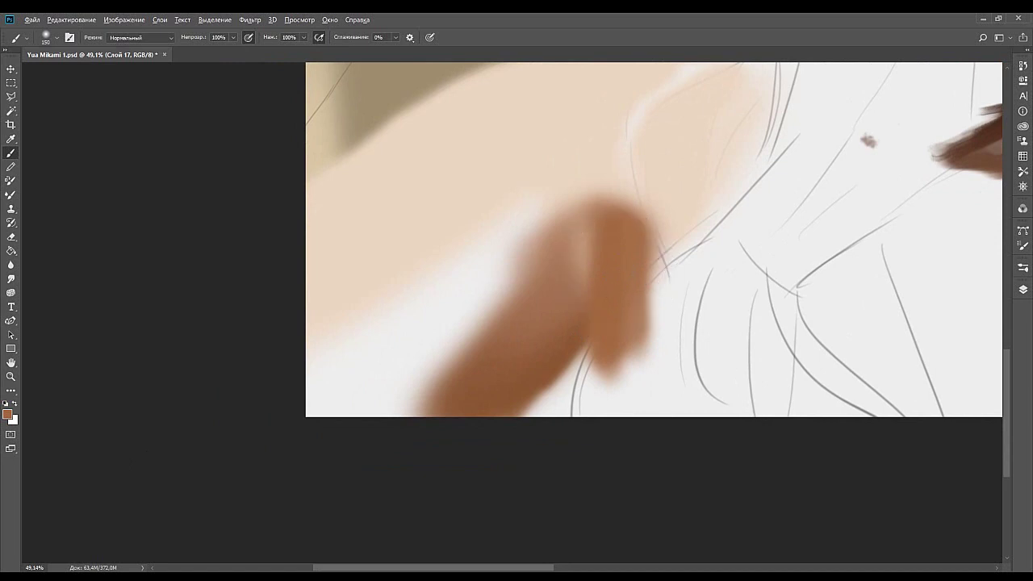
pyautogui.keyDown('alt'); pyautogui.click(560, 338); pyautogui.keyUp('alt')
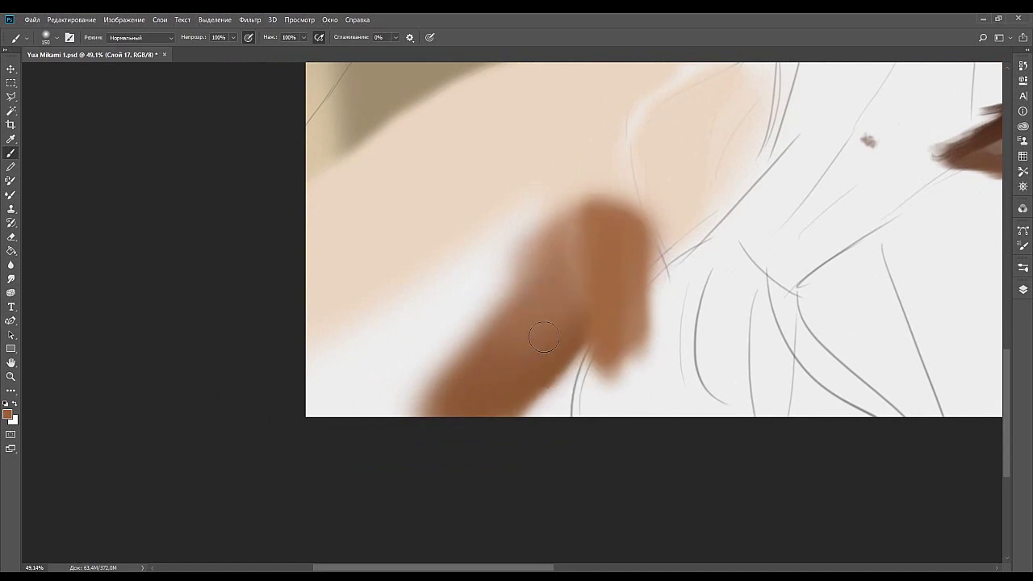
pyautogui.moveTo(478, 370)
pyautogui.mouseDown()
pyautogui.moveTo(418, 401)
pyautogui.moveTo(380, 415)
pyautogui.moveTo(462, 356)
pyautogui.moveTo(332, 419)
pyautogui.moveTo(365, 397)
pyautogui.moveTo(339, 396)
pyautogui.moveTo(483, 347)
pyautogui.mouseUp()
pyautogui.moveTo(420, 387); pyautogui.dragTo(591, 282)
pyautogui.moveTo(479, 371)
pyautogui.mouseDown()
pyautogui.moveTo(597, 286)
pyautogui.moveTo(478, 318)
pyautogui.mouseUp()
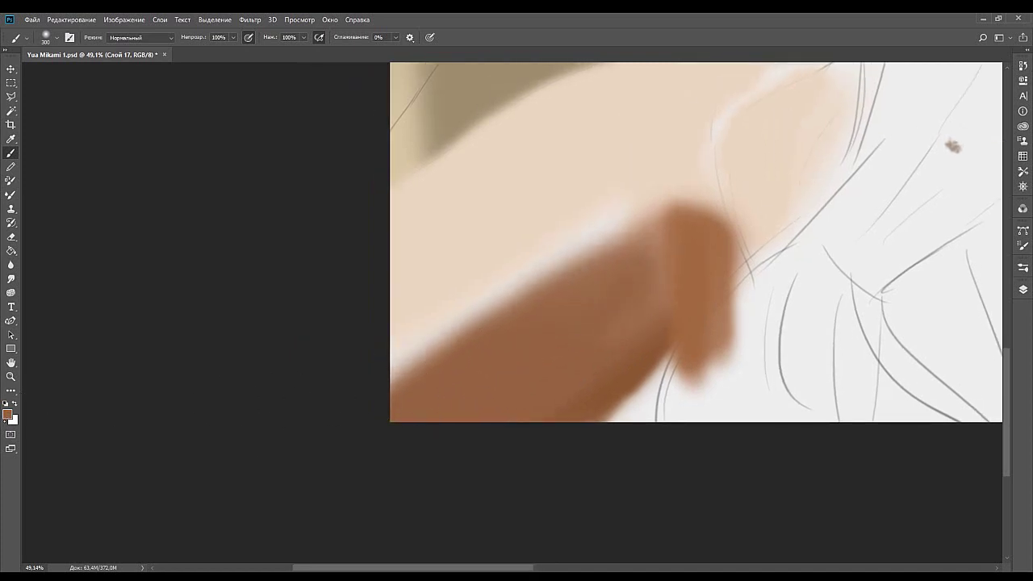
# Blend the brown shadow into the peach shoulder with a lighter brown, using broad soft strokes at brush sizes 700 and 400.
pyautogui.press('alt')
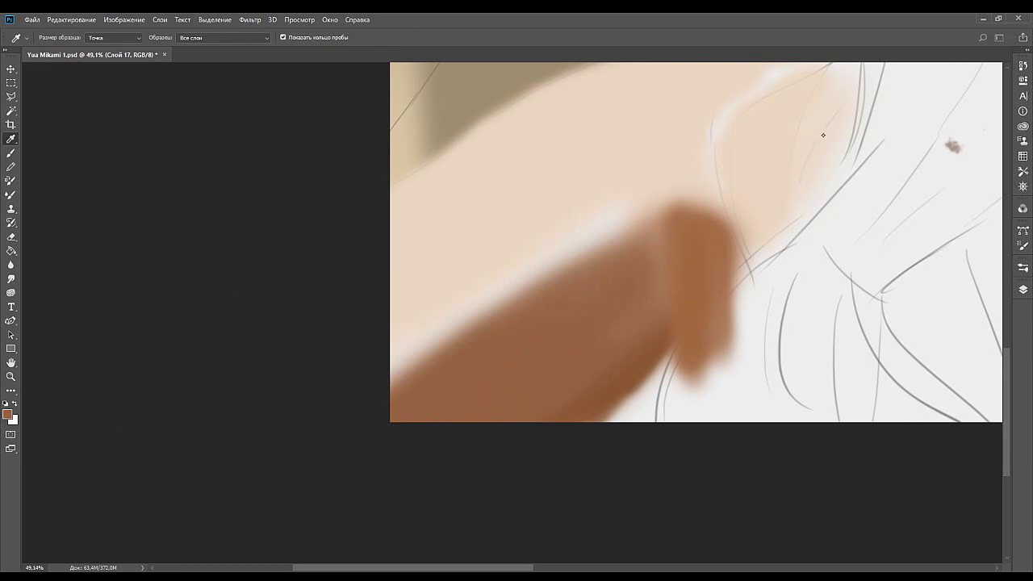
pyautogui.moveTo(392, 396)
pyautogui.mouseDown()
pyautogui.moveTo(564, 260)
pyautogui.moveTo(494, 298)
pyautogui.moveTo(467, 341)
pyautogui.moveTo(380, 395)
pyautogui.moveTo(586, 194)
pyautogui.moveTo(406, 332)
pyautogui.moveTo(401, 340)
pyautogui.moveTo(572, 182)
pyautogui.mouseUp()
pyautogui.press(']')
pyautogui.press(']')
pyautogui.moveTo(424, 332); pyautogui.dragTo(615, 179)
pyautogui.moveTo(454, 299)
pyautogui.mouseDown()
pyautogui.moveTo(554, 238)
pyautogui.moveTo(383, 393)
pyautogui.moveTo(431, 365)
pyautogui.moveTo(357, 457)
pyautogui.moveTo(472, 304)
pyautogui.moveTo(406, 322)
pyautogui.moveTo(538, 239)
pyautogui.moveTo(492, 287)
pyautogui.moveTo(564, 243)
pyautogui.moveTo(451, 340)
pyautogui.mouseUp()
pyautogui.press(']')
pyautogui.press(']')
pyautogui.moveTo(523, 307); pyautogui.dragTo(634, 287)
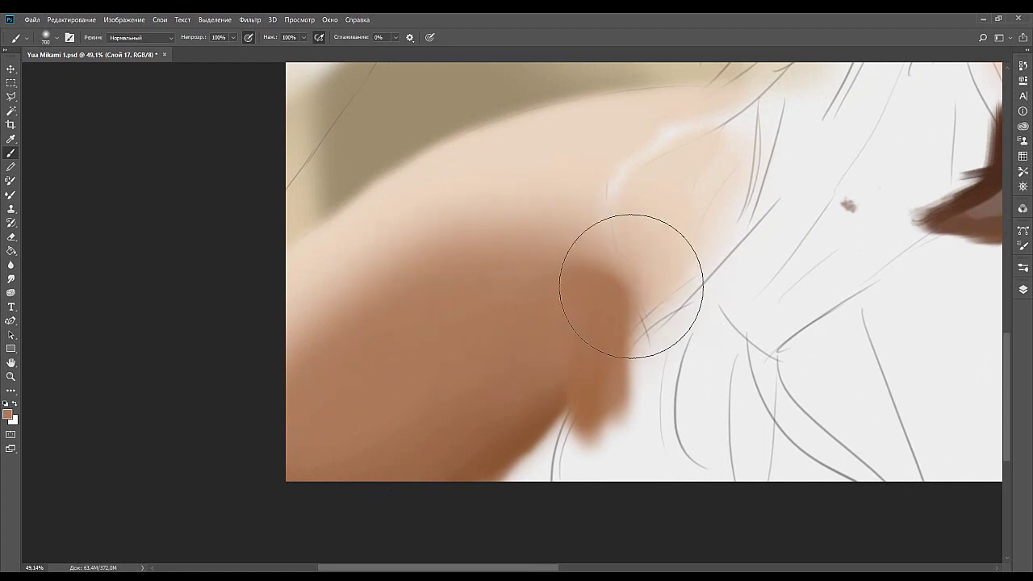
pyautogui.press('[')
pyautogui.press('[')
pyautogui.press('[')
pyautogui.moveTo(414, 353); pyautogui.dragTo(526, 320)
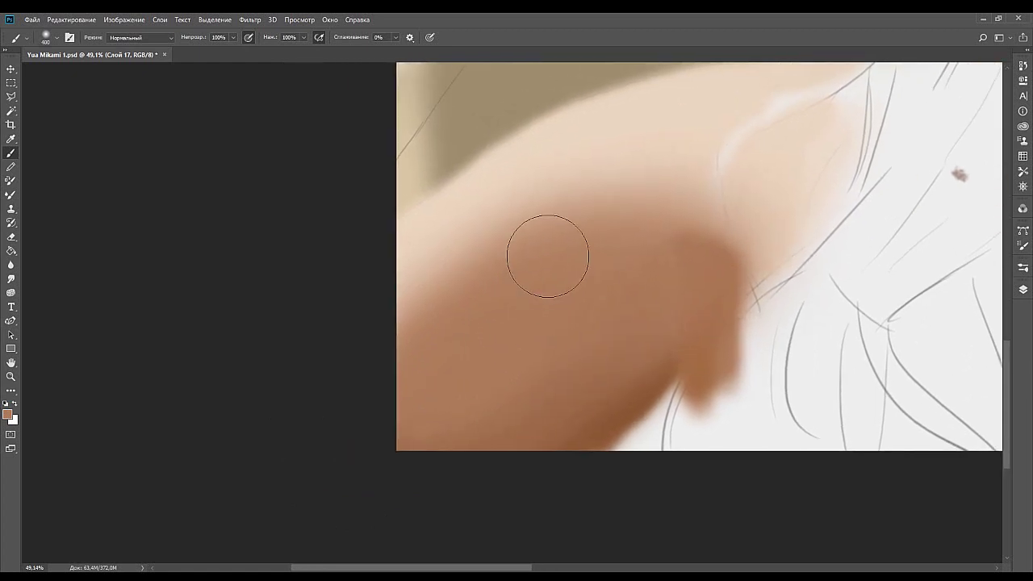
# Sample a pale peach from the shoulder and lighten the skin above the brown shadow, reducing the brush to size 125.
pyautogui.keyDown('alt'); pyautogui.click(589, 168); pyautogui.keyUp('alt')
pyautogui.moveTo(544, 207); pyautogui.dragTo(415, 331)
pyautogui.press('[')
pyautogui.press('[')
pyautogui.press('[')
pyautogui.press('[')
pyautogui.press('[')
pyautogui.press('[')
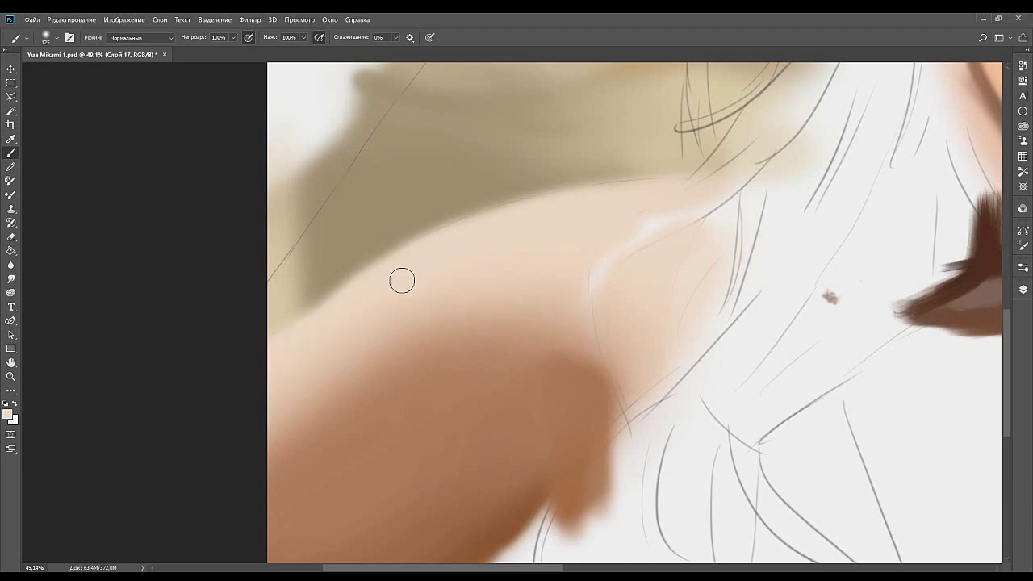
# Brighten the upper edge of the shoulder with a pale pinkish beige, enlarging the brush to size 250.
pyautogui.press(']')
pyautogui.press(']')
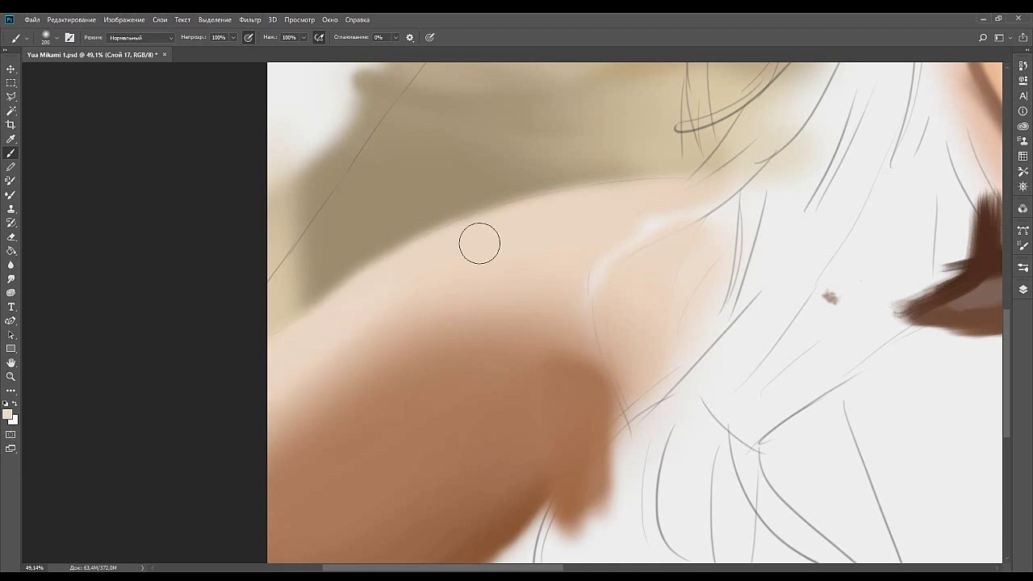
pyautogui.press(']')
pyautogui.press(']')
pyautogui.press('[')
pyautogui.press('[')
pyautogui.press('[')
pyautogui.press('[')
pyautogui.press('[')
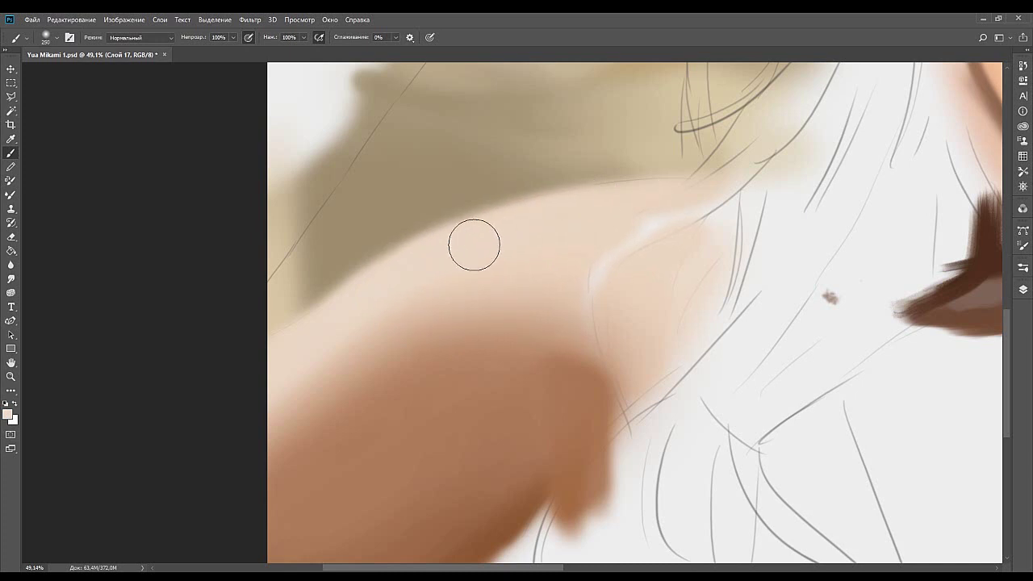
# Paint an orange-brown patch at the bottom canvas edge beside the shoulder shadow with the brush at size 150.
pyautogui.moveTo(559, 262); pyautogui.dragTo(560, 170)
pyautogui.moveTo(610, 280); pyautogui.dragTo(591, 195)
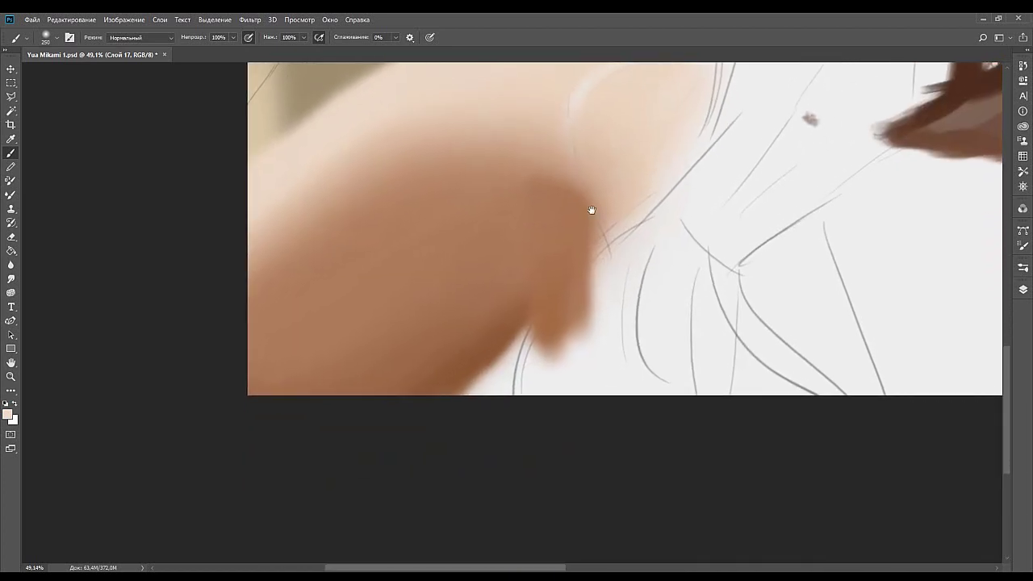
pyautogui.scroll(-2, 591, 195)
pyautogui.click(146, 545)
pyautogui.press('[')
pyautogui.press('[')
pyautogui.press('[')
pyautogui.moveTo(498, 343); pyautogui.dragTo(469, 360)
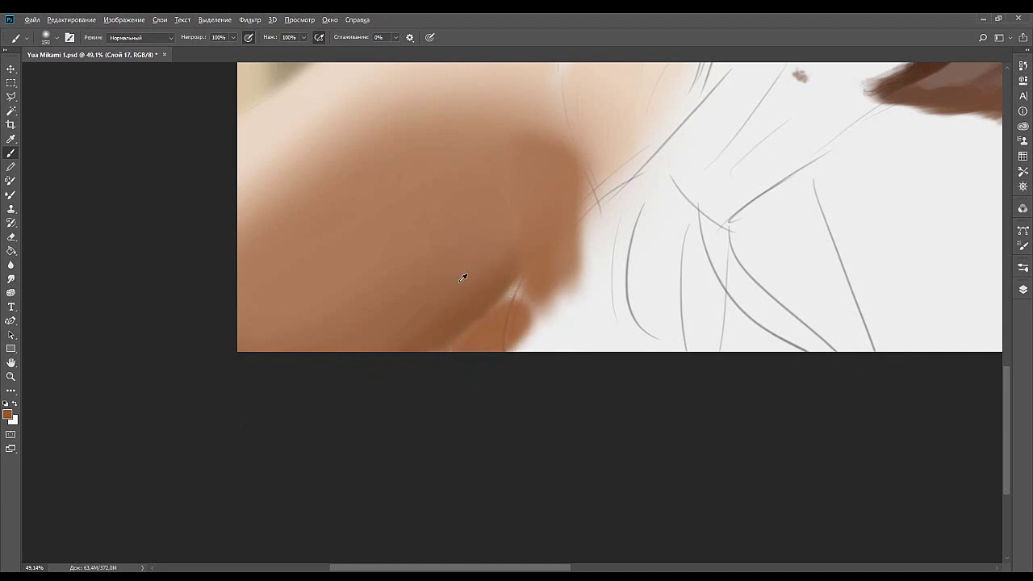
# Soften the orange-brown patch with sampled lighter browns and close the white gap between it and the vertical strokes.
pyautogui.moveTo(511, 330); pyautogui.dragTo(502, 318)
pyautogui.keyDown('alt'); pyautogui.click(518, 328); pyautogui.keyUp('alt')
pyautogui.moveTo(502, 324); pyautogui.dragTo(501, 316)
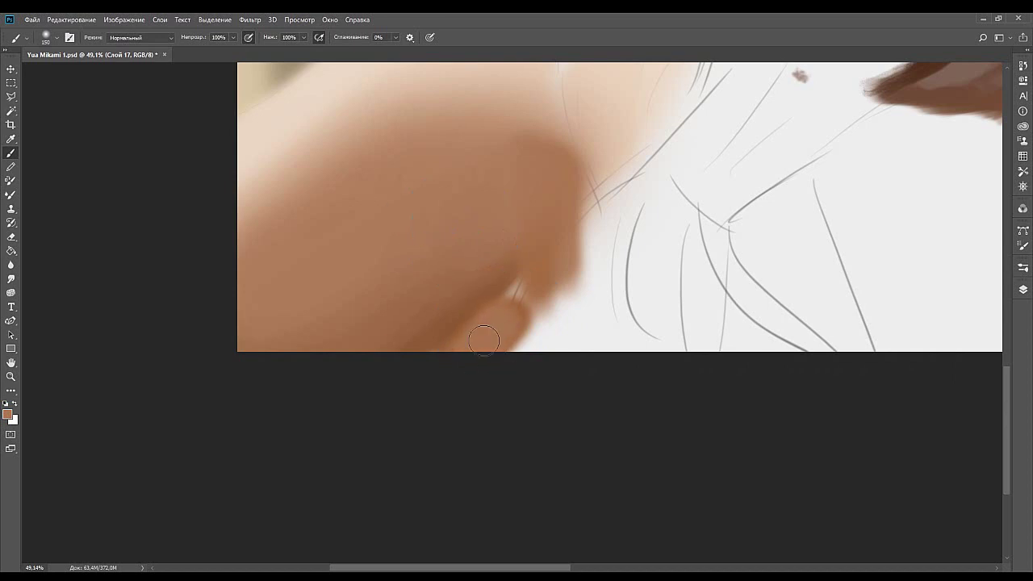
pyautogui.keyDown('alt'); pyautogui.click(495, 276); pyautogui.keyUp('alt')
pyautogui.keyDown('alt'); pyautogui.click(539, 272); pyautogui.keyUp('alt')
pyautogui.moveTo(546, 277)
pyautogui.mouseDown()
pyautogui.moveTo(526, 266)
pyautogui.moveTo(549, 314)
pyautogui.moveTo(536, 306)
pyautogui.mouseUp()
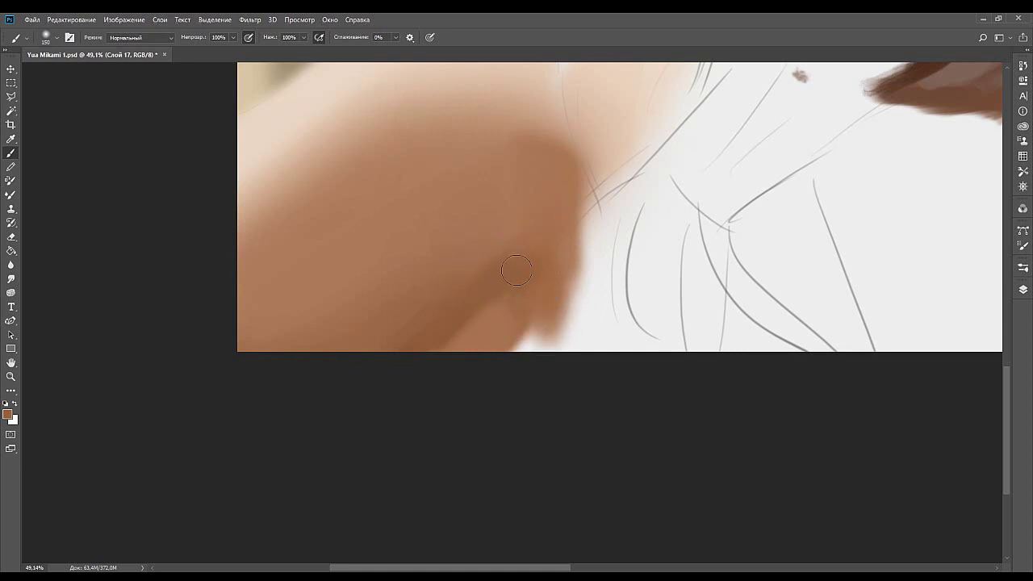
# Sample the brown at the shadow's inner edge and extend the lower part outward with the brush at size 250.
pyautogui.keyDown('alt'); pyautogui.click(557, 275); pyautogui.keyUp('alt')
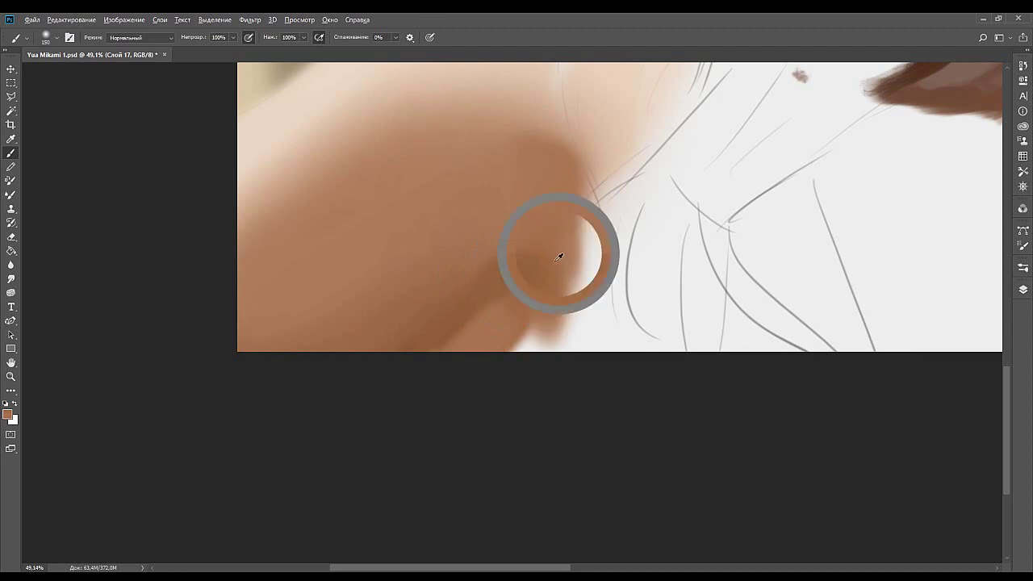
pyautogui.press(']')
pyautogui.press(']')
pyautogui.press(']')
pyautogui.moveTo(570, 253)
pyautogui.mouseDown()
pyautogui.moveTo(577, 321)
pyautogui.moveTo(563, 300)
pyautogui.mouseUp()
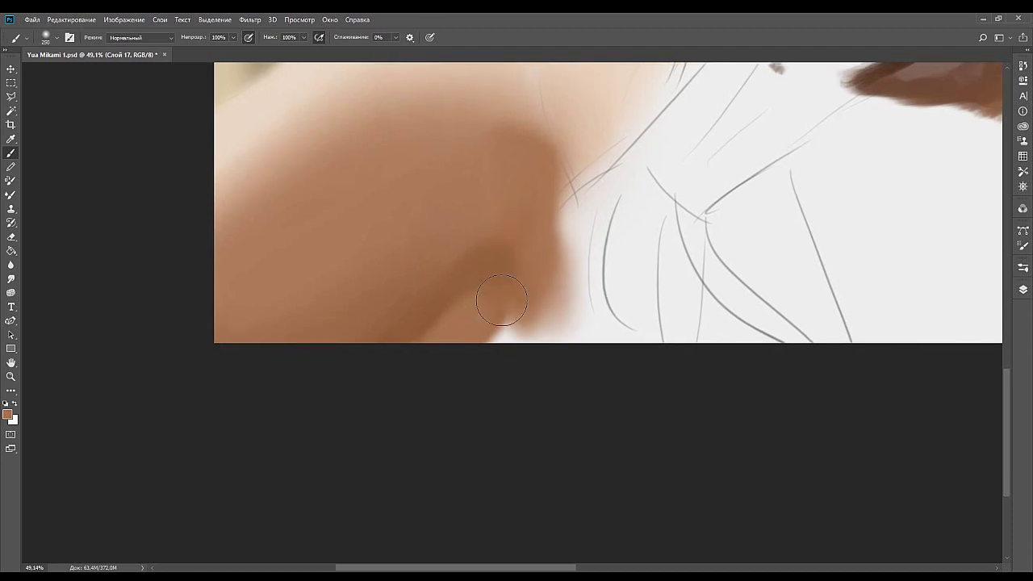
pyautogui.moveTo(500, 343)
pyautogui.mouseDown()
pyautogui.moveTo(467, 343)
pyautogui.moveTo(508, 373)
pyautogui.moveTo(510, 339)
pyautogui.mouseUp()
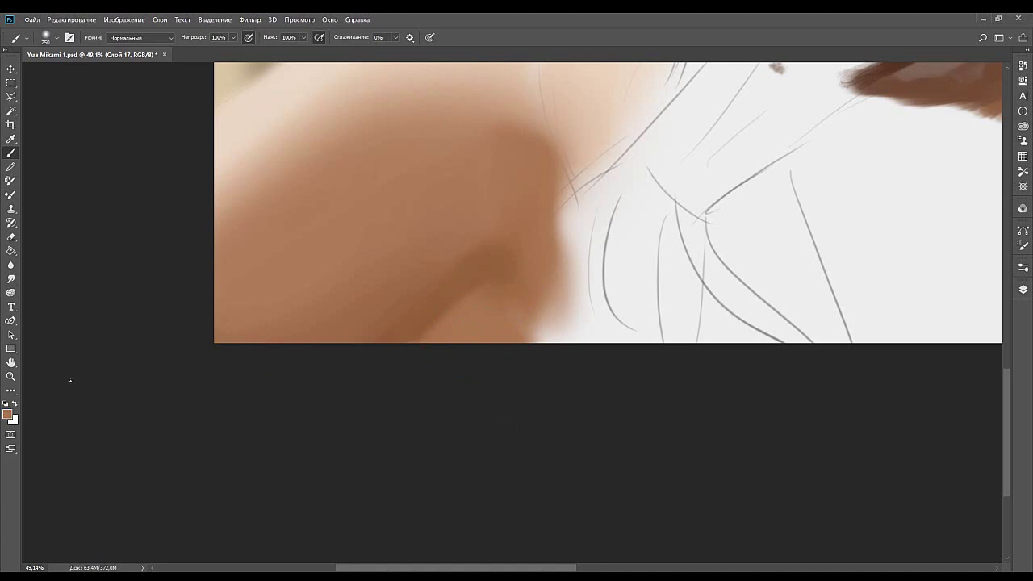
# Pick a lighter tan and paint a vertical band along the shadow's inner edge beside the hair sketch.
pyautogui.press('i')
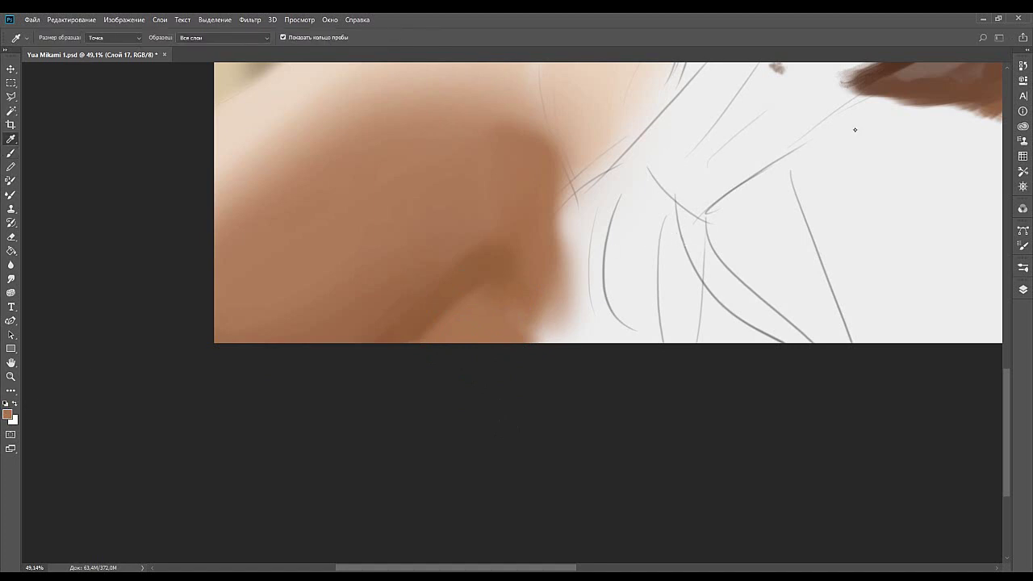
pyautogui.press('b')
pyautogui.scroll(5, 597, 288)
pyautogui.moveTo(530, 272)
pyautogui.mouseDown()
pyautogui.moveTo(520, 372)
pyautogui.moveTo(543, 268)
pyautogui.moveTo(535, 399)
pyautogui.moveTo(550, 383)
pyautogui.moveTo(539, 280)
pyautogui.moveTo(553, 345)
pyautogui.moveTo(535, 396)
pyautogui.mouseUp()
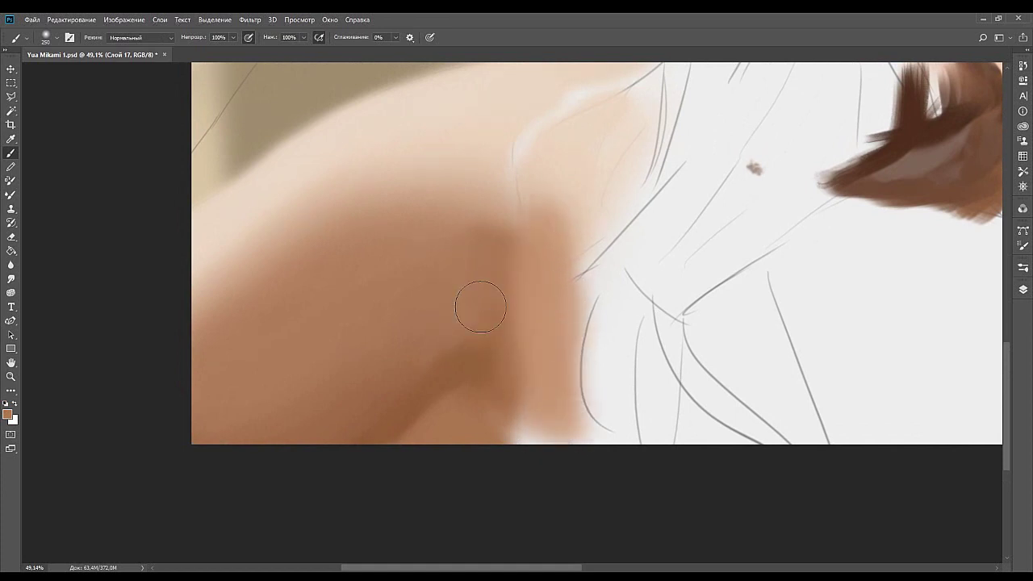
# Sample a darker brown and deepen the shadow next to the tan band, enlarging the brush to size 500.
pyautogui.keyDown('alt'); pyautogui.click(457, 369); pyautogui.keyUp('alt')
pyautogui.moveTo(493, 251); pyautogui.dragTo(454, 368)
pyautogui.press(']')
pyautogui.press(']')
pyautogui.press(']')
pyautogui.moveTo(482, 307); pyautogui.dragTo(441, 382)
# Reduce the brush to size 125 and blend sampled brown around the rounded patch at the bottom of the shadow.
pyautogui.press('[')
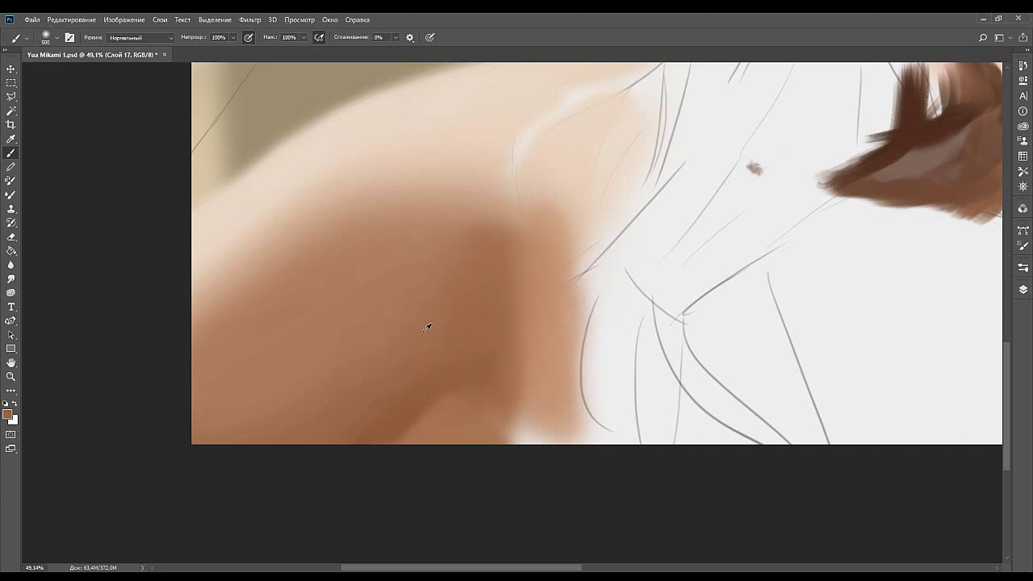
pyautogui.press('[')
pyautogui.press('[')
pyautogui.press('[')
pyautogui.keyDown('alt'); pyautogui.click(479, 396); pyautogui.keyUp('alt')
pyautogui.moveTo(418, 412); pyautogui.dragTo(486, 325)
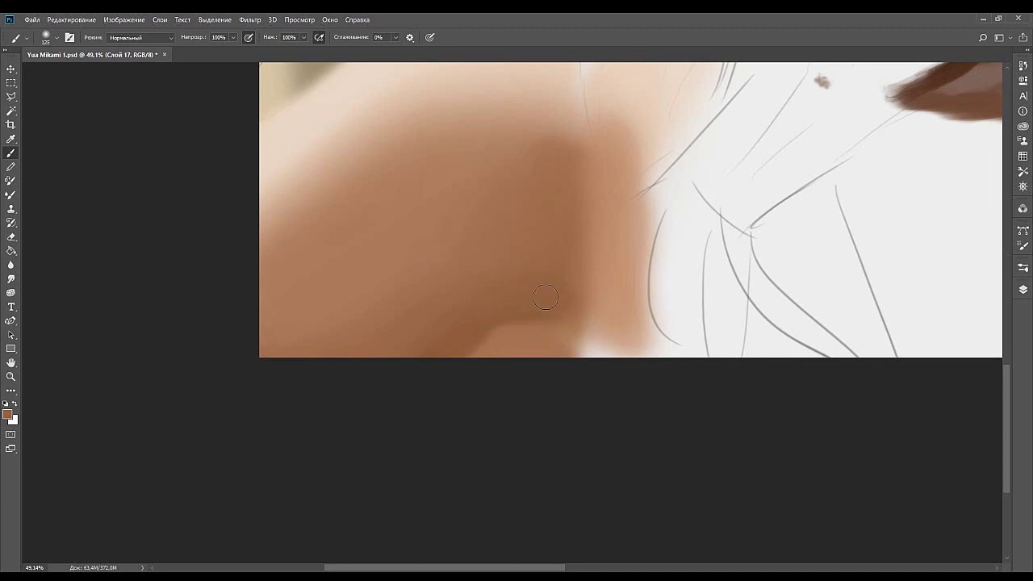
# Try a reddish-brown accent along the edge of the rounded patch below the shoulder shadow with the brush at size 50.
pyautogui.moveTo(546, 297); pyautogui.dragTo(518, 276)
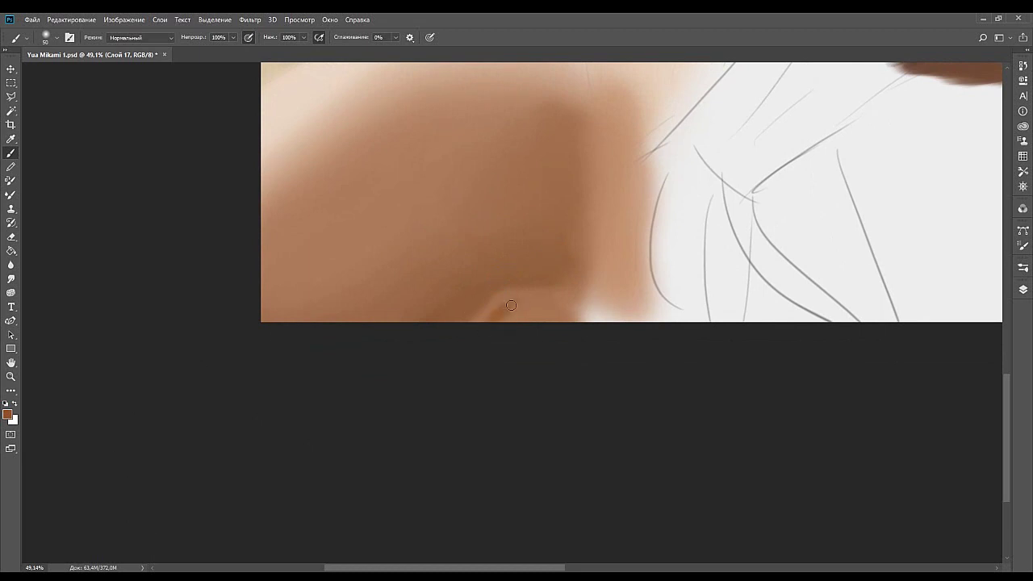
pyautogui.moveTo(495, 311)
pyautogui.mouseDown()
pyautogui.moveTo(509, 304)
pyautogui.moveTo(497, 424)
pyautogui.moveTo(539, 328)
pyautogui.moveTo(468, 344)
pyautogui.moveTo(427, 459)
pyautogui.moveTo(445, 468)
pyautogui.moveTo(396, 314)
pyautogui.moveTo(430, 334)
pyautogui.mouseUp()
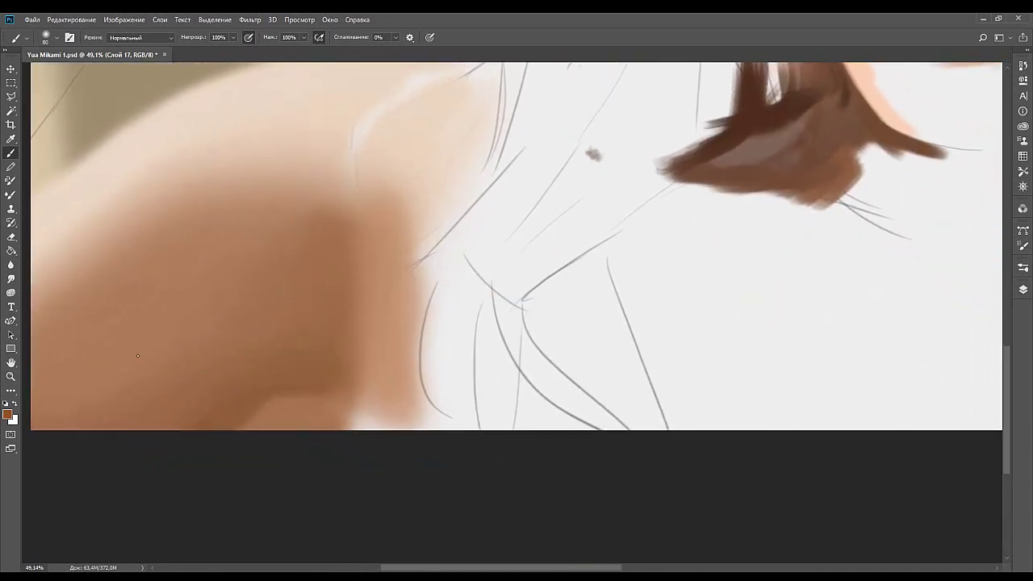
# Sample the mauve-brown of the neck shadow and extend it diagonally toward the shoulder with the brush at size 125.
pyautogui.moveTo(596, 304); pyautogui.dragTo(536, 309)
pyautogui.moveTo(518, 366); pyautogui.dragTo(526, 367)
pyautogui.moveTo(567, 445); pyautogui.dragTo(533, 313)
pyautogui.moveTo(577, 330); pyautogui.dragTo(547, 305)
pyautogui.moveTo(508, 332); pyautogui.dragTo(545, 356)
pyautogui.moveTo(499, 308); pyautogui.dragTo(532, 300)
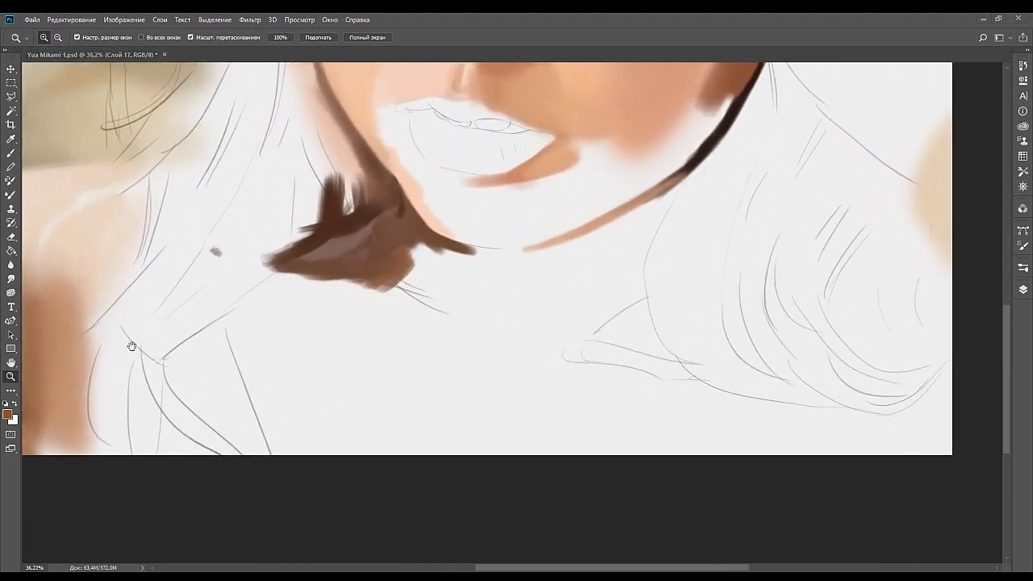
pyautogui.moveTo(370, 278); pyautogui.dragTo(411, 295)
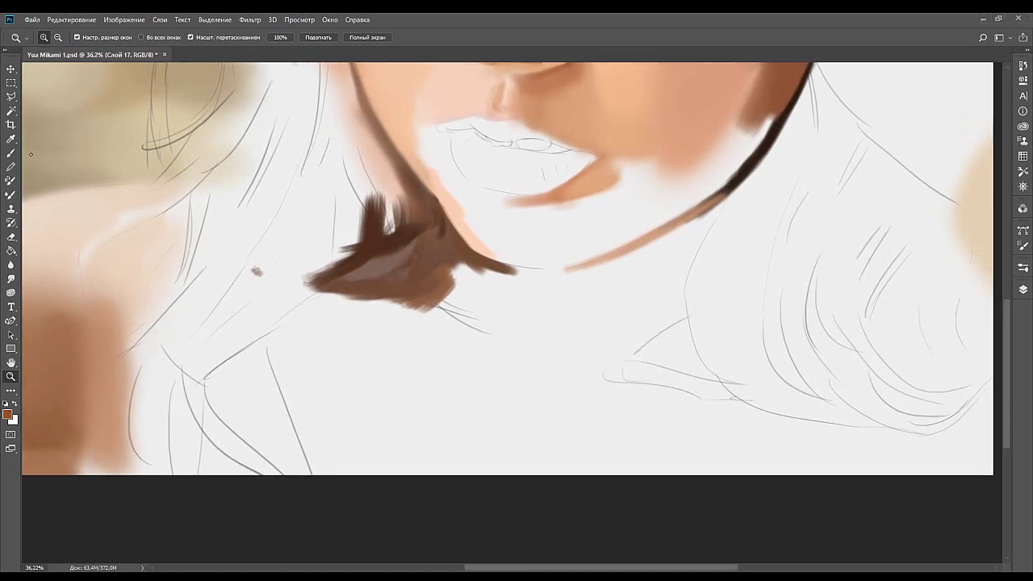
pyautogui.press('b')
pyautogui.moveTo(341, 299); pyautogui.dragTo(549, 261)
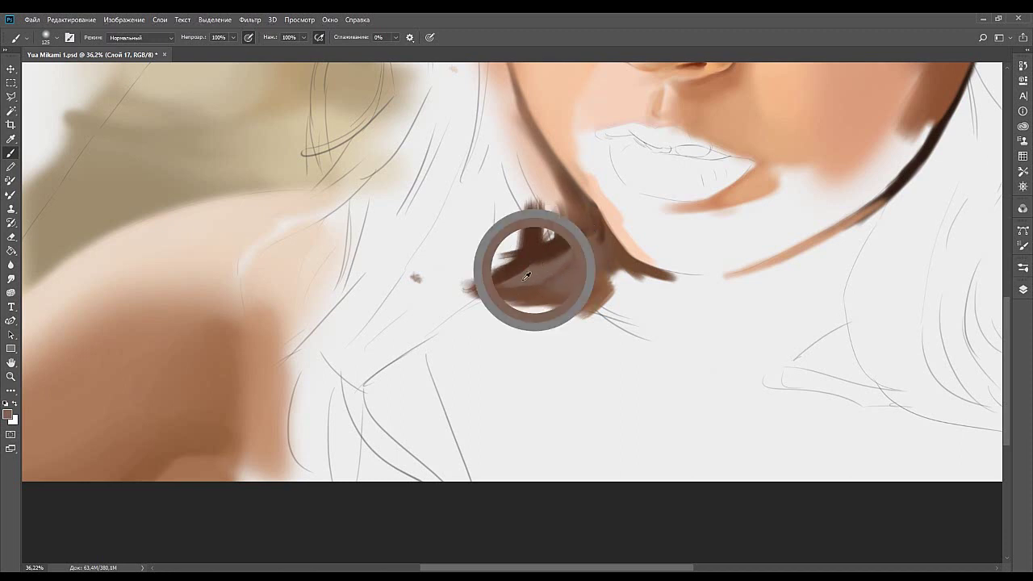
pyautogui.moveTo(496, 294); pyautogui.dragTo(422, 347)
pyautogui.moveTo(460, 313)
pyautogui.mouseDown()
pyautogui.moveTo(421, 347)
pyautogui.moveTo(466, 285)
pyautogui.moveTo(446, 312)
pyautogui.mouseUp()
pyautogui.moveTo(493, 274); pyautogui.dragTo(435, 319)
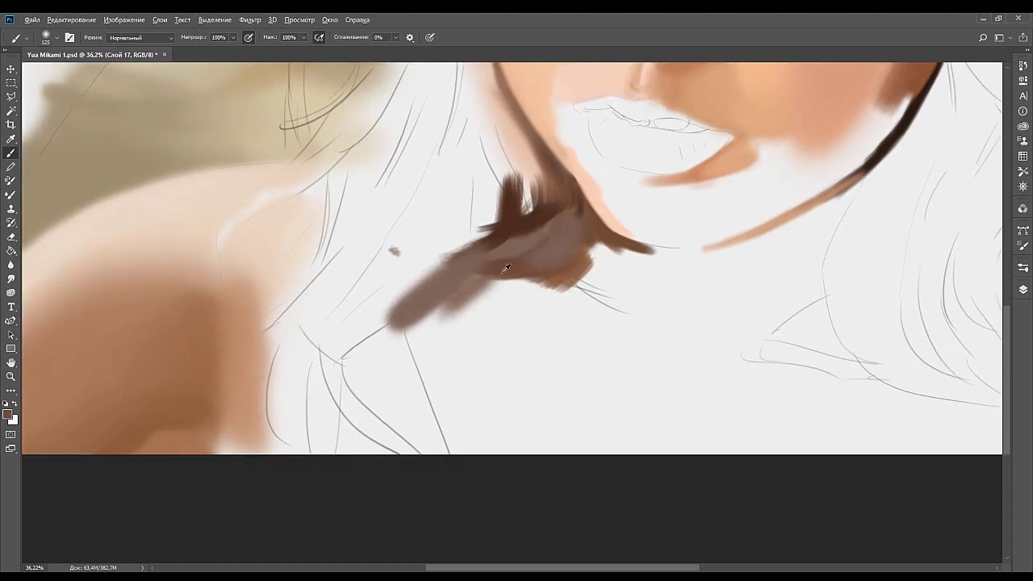
# Sample nearby browns and fill the underside of the neck shadow, extending it below the chin and at its shoulder end.
pyautogui.moveTo(489, 275)
pyautogui.mouseDown()
pyautogui.moveTo(439, 313)
pyautogui.moveTo(494, 281)
pyautogui.moveTo(601, 305)
pyautogui.moveTo(559, 285)
pyautogui.moveTo(597, 297)
pyautogui.moveTo(575, 292)
pyautogui.moveTo(573, 259)
pyautogui.moveTo(589, 304)
pyautogui.moveTo(610, 299)
pyautogui.moveTo(621, 311)
pyautogui.mouseUp()
pyautogui.keyDown('alt'); pyautogui.click(595, 256); pyautogui.keyUp('alt')
pyautogui.keyDown('alt'); pyautogui.click(570, 278); pyautogui.keyUp('alt')
pyautogui.keyDown('alt'); pyautogui.click(582, 275); pyautogui.keyUp('alt')
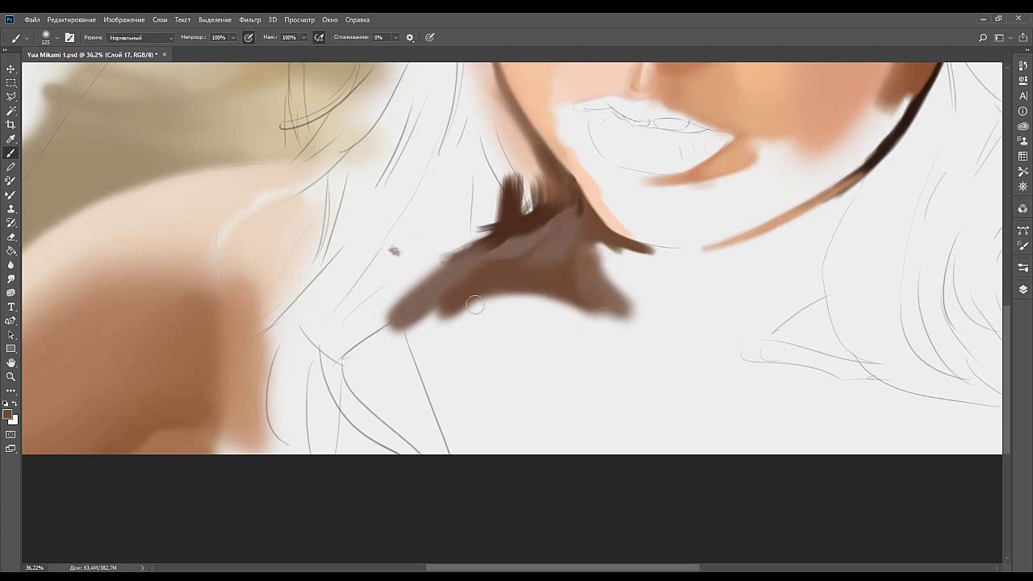
pyautogui.moveTo(438, 311)
pyautogui.mouseDown()
pyautogui.moveTo(440, 339)
pyautogui.moveTo(381, 332)
pyautogui.moveTo(473, 318)
pyautogui.moveTo(434, 331)
pyautogui.moveTo(496, 305)
pyautogui.moveTo(428, 318)
pyautogui.moveTo(491, 301)
pyautogui.mouseUp()
pyautogui.moveTo(393, 304); pyautogui.dragTo(415, 328)
# Block in a tan skin patch on the chest below the neck shadow with the brush at size 200.
pyautogui.moveTo(347, 387); pyautogui.dragTo(301, 355)
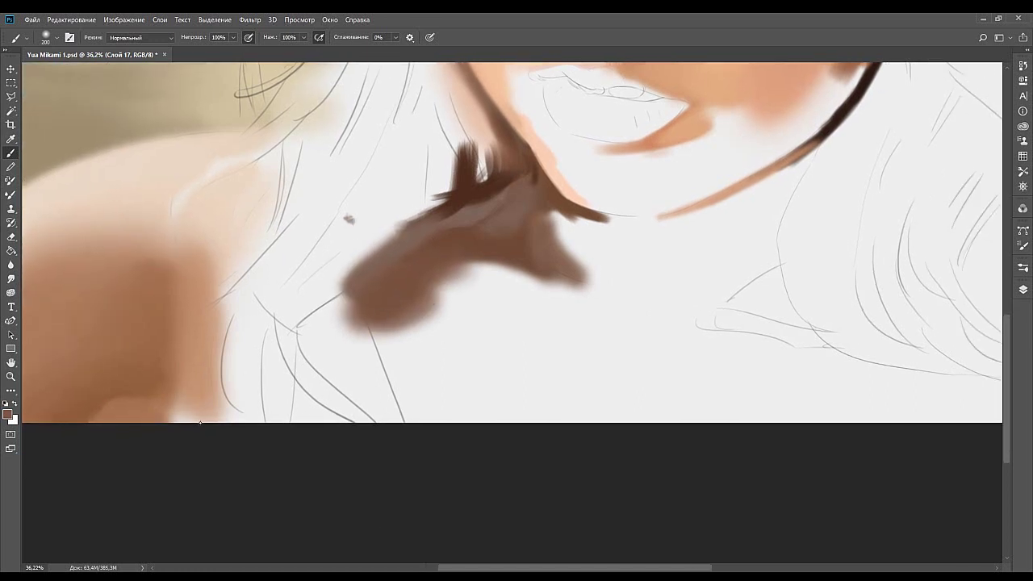
pyautogui.moveTo(473, 346)
pyautogui.mouseDown()
pyautogui.moveTo(434, 342)
pyautogui.moveTo(419, 362)
pyautogui.moveTo(461, 327)
pyautogui.moveTo(478, 385)
pyautogui.mouseUp()
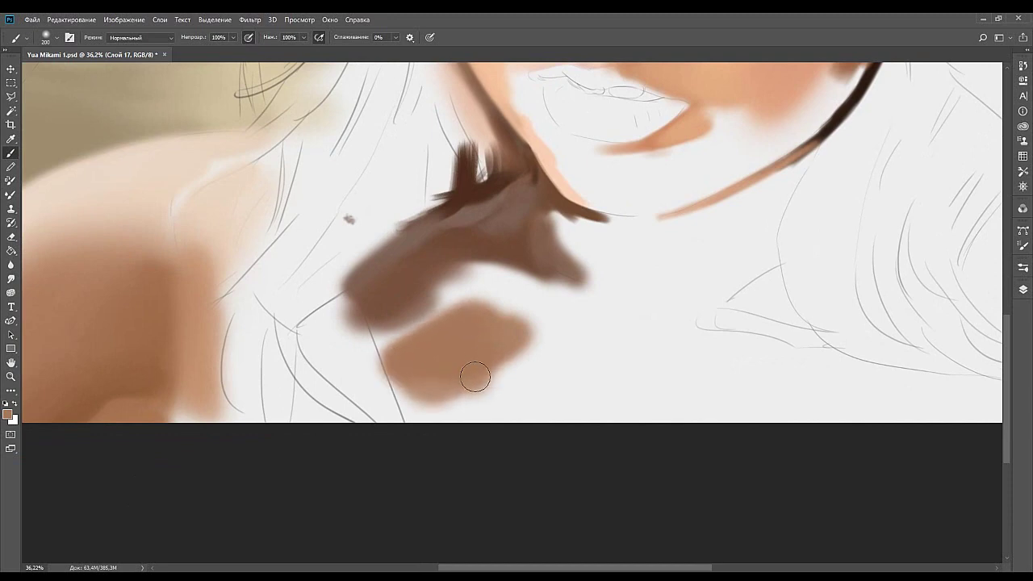
pyautogui.press('i')
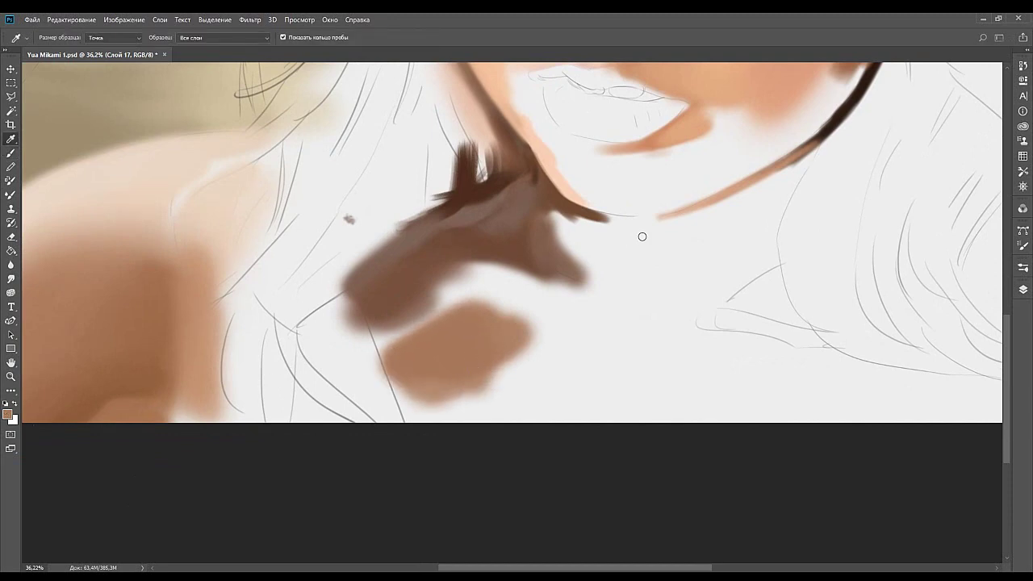
pyautogui.press('b')
pyautogui.moveTo(488, 364)
pyautogui.mouseDown()
pyautogui.moveTo(434, 369)
pyautogui.moveTo(470, 393)
pyautogui.mouseUp()
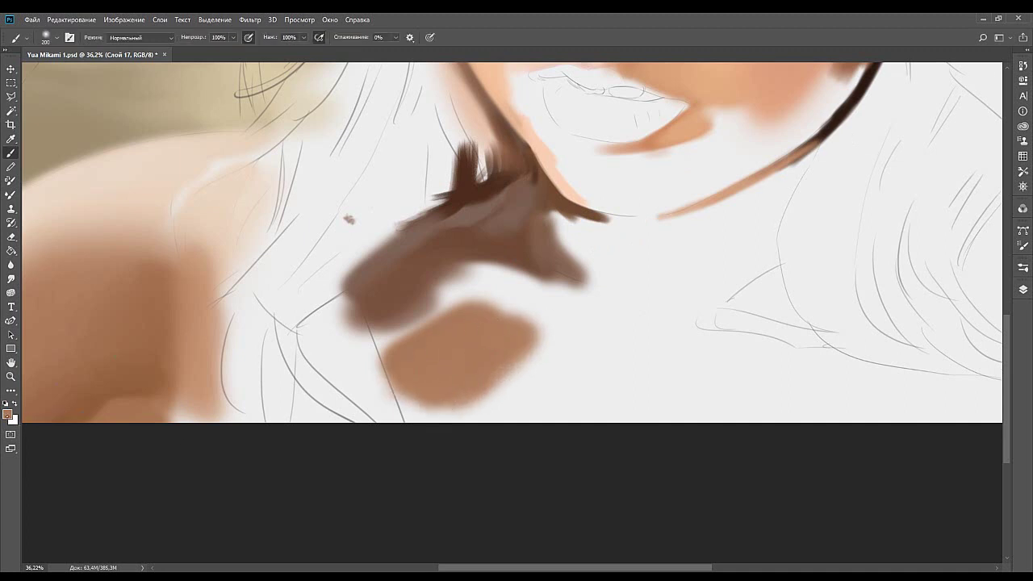
# Pick a lighter tan and expand the chest patch down to the canvas edge and up toward the neck shadow.
pyautogui.press('i')
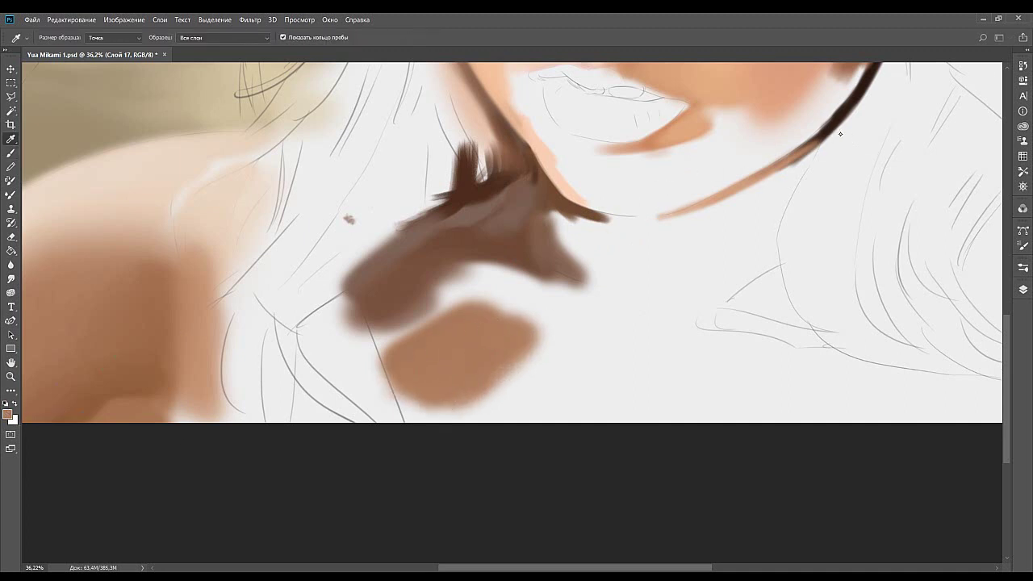
pyautogui.press('b')
pyautogui.moveTo(489, 358)
pyautogui.mouseDown()
pyautogui.moveTo(477, 342)
pyautogui.moveTo(473, 360)
pyautogui.moveTo(502, 339)
pyautogui.moveTo(463, 399)
pyautogui.moveTo(417, 399)
pyautogui.moveTo(533, 383)
pyautogui.moveTo(507, 347)
pyautogui.moveTo(540, 396)
pyautogui.moveTo(581, 424)
pyautogui.mouseUp()
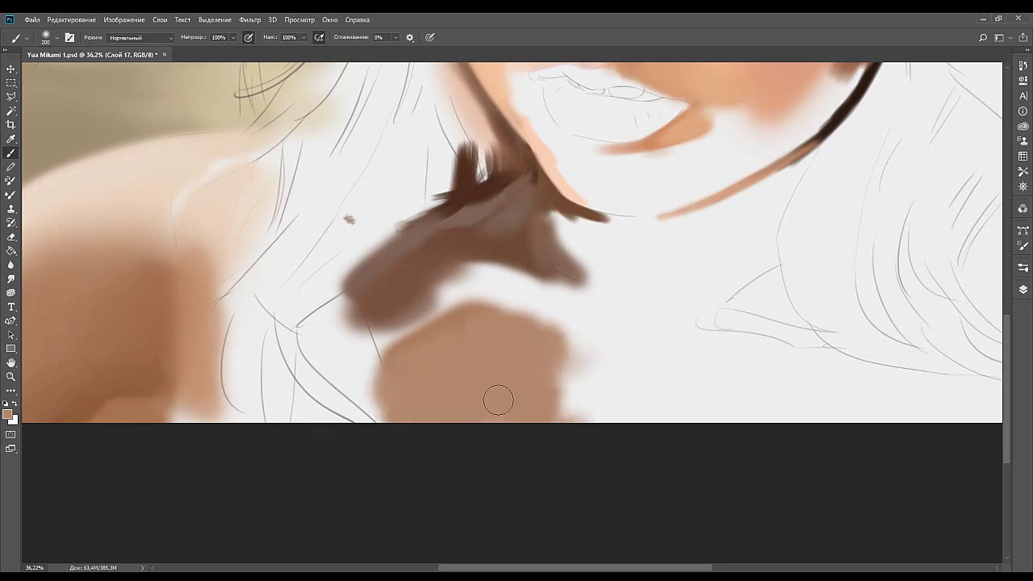
pyautogui.moveTo(546, 311)
pyautogui.mouseDown()
pyautogui.moveTo(583, 340)
pyautogui.moveTo(541, 296)
pyautogui.moveTo(583, 298)
pyautogui.moveTo(530, 293)
pyautogui.moveTo(610, 314)
pyautogui.moveTo(589, 327)
pyautogui.moveTo(535, 288)
pyautogui.mouseUp()
pyautogui.moveTo(503, 332)
pyautogui.mouseDown()
pyautogui.moveTo(551, 318)
pyautogui.moveTo(530, 295)
pyautogui.moveTo(549, 315)
pyautogui.moveTo(548, 276)
pyautogui.moveTo(496, 292)
pyautogui.mouseUp()
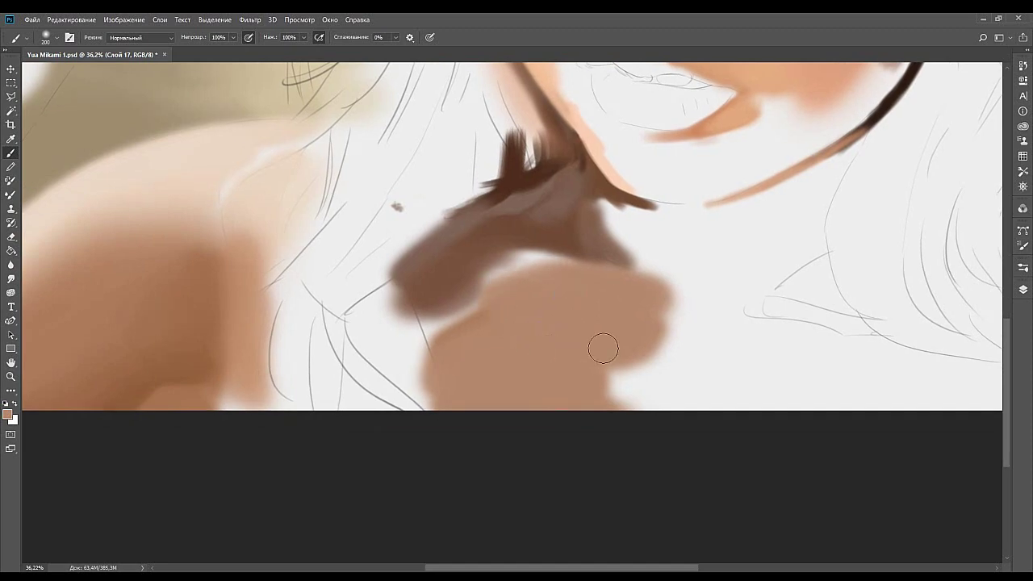
pyautogui.moveTo(558, 244); pyautogui.dragTo(607, 246)
# Enlarge the brush to size 300 and blend sampled tan and brown across the gap between the neck shadow and chest.
pyautogui.moveTo(71, 434); pyautogui.dragTo(128, 451)
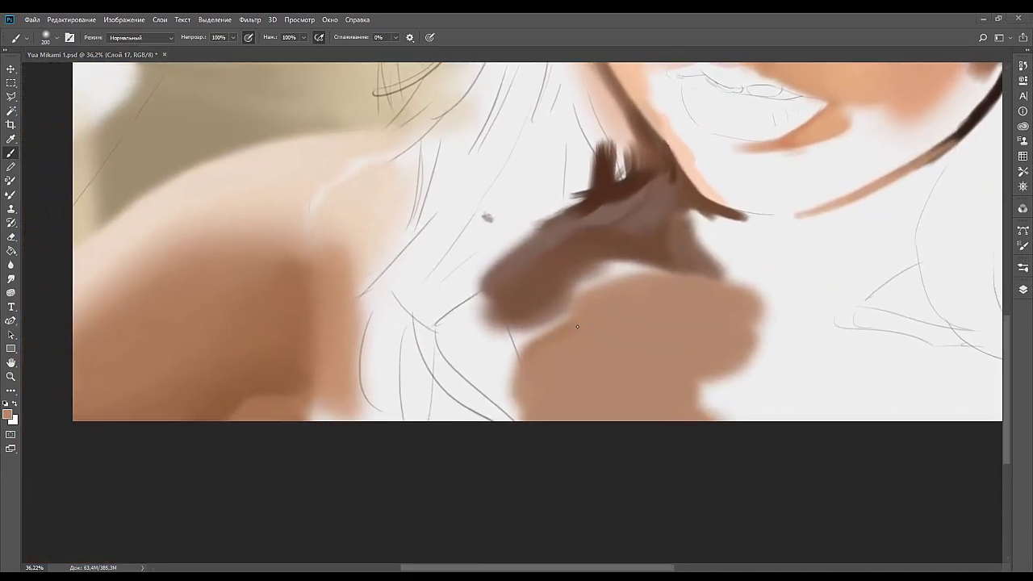
pyautogui.keyDown('alt'); pyautogui.click(581, 348); pyautogui.keyUp('alt')
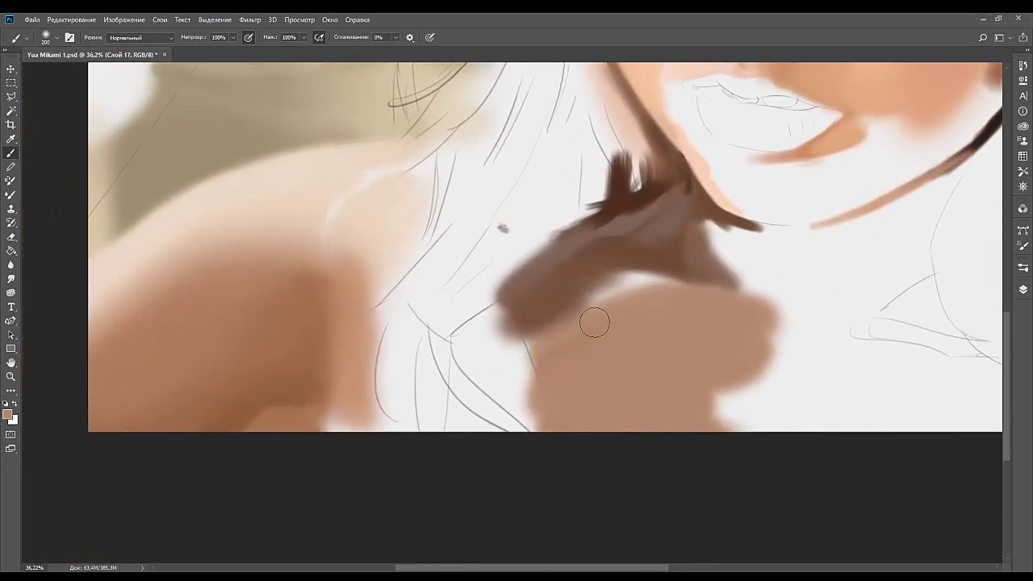
pyautogui.press(']')
pyautogui.press(']')
pyautogui.moveTo(578, 321)
pyautogui.mouseDown()
pyautogui.moveTo(646, 299)
pyautogui.moveTo(606, 296)
pyautogui.mouseUp()
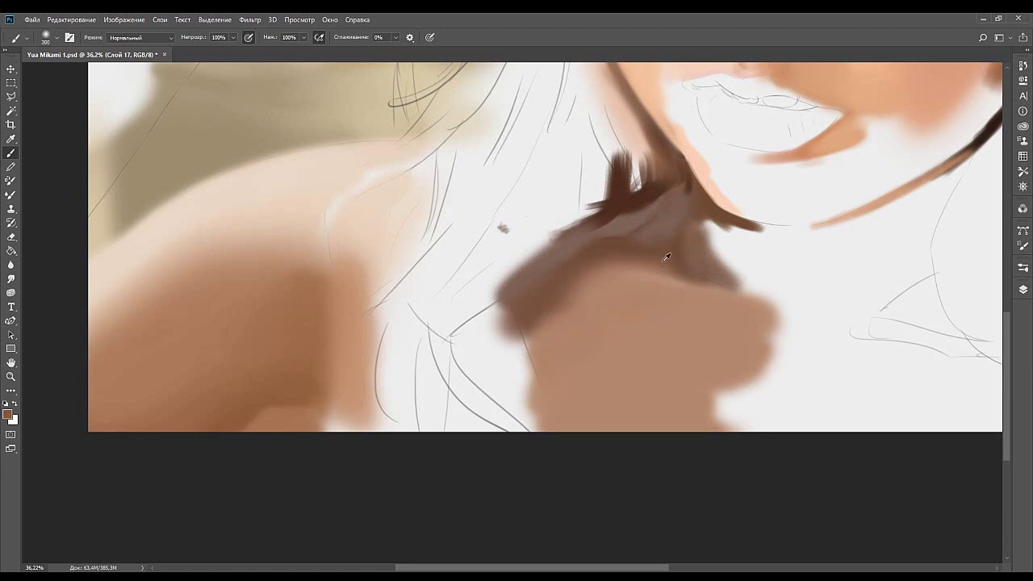
pyautogui.keyDown('alt'); pyautogui.click(575, 297); pyautogui.keyUp('alt')
pyautogui.moveTo(528, 334)
pyautogui.mouseDown()
pyautogui.moveTo(605, 293)
pyautogui.moveTo(622, 298)
pyautogui.moveTo(581, 323)
pyautogui.moveTo(568, 294)
pyautogui.mouseUp()
# Sample greyish browns and soften the hair-side edges of the neck shadow and chest patch.
pyautogui.keyDown('alt'); pyautogui.click(558, 283); pyautogui.keyUp('alt')
pyautogui.keyDown('alt'); pyautogui.click(550, 264); pyautogui.keyUp('alt')
pyautogui.moveTo(499, 295)
pyautogui.mouseDown()
pyautogui.moveTo(580, 238)
pyautogui.moveTo(547, 258)
pyautogui.mouseUp()
pyautogui.keyDown('alt'); pyautogui.click(558, 314); pyautogui.keyUp('alt')
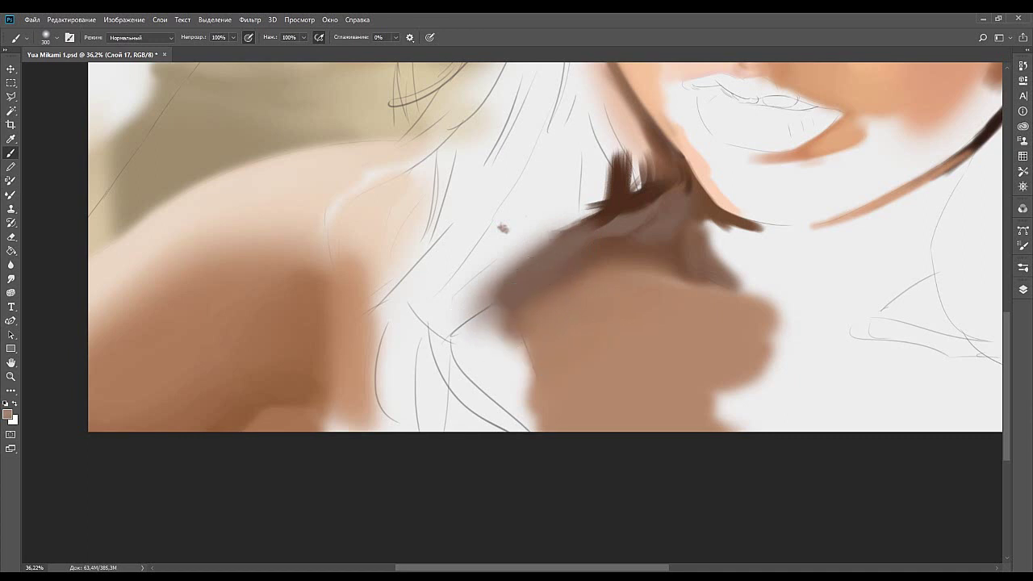
pyautogui.keyDown('alt'); pyautogui.click(514, 294); pyautogui.keyUp('alt')
pyautogui.moveTo(532, 371); pyautogui.dragTo(536, 403)
pyautogui.keyDown('alt'); pyautogui.click(569, 386); pyautogui.keyUp('alt')
# Reduce the brush to size 200 and blend sampled brown along the chest's upper edge below the chin.
pyautogui.moveTo(616, 338)
pyautogui.mouseDown()
pyautogui.moveTo(505, 393)
pyautogui.moveTo(483, 306)
pyautogui.mouseUp()
pyautogui.press('[')
pyautogui.press('[')
pyautogui.press('[')
pyautogui.press('[')
pyautogui.keyDown('alt'); pyautogui.click(527, 229); pyautogui.keyUp('alt')
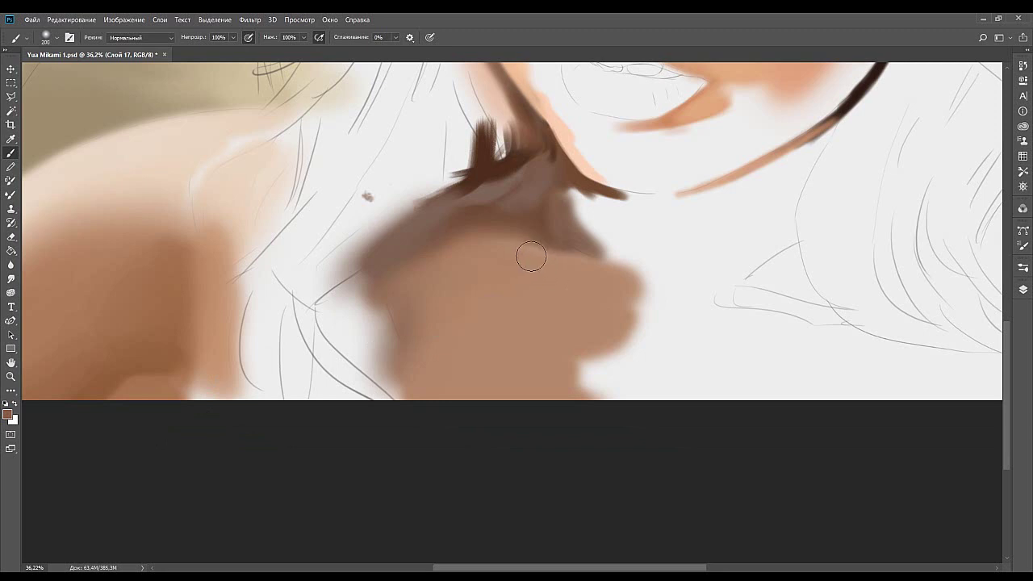
pyautogui.press(']')
pyautogui.press(']')
pyautogui.moveTo(500, 239)
pyautogui.mouseDown()
pyautogui.moveTo(478, 242)
pyautogui.moveTo(645, 269)
pyautogui.mouseUp()
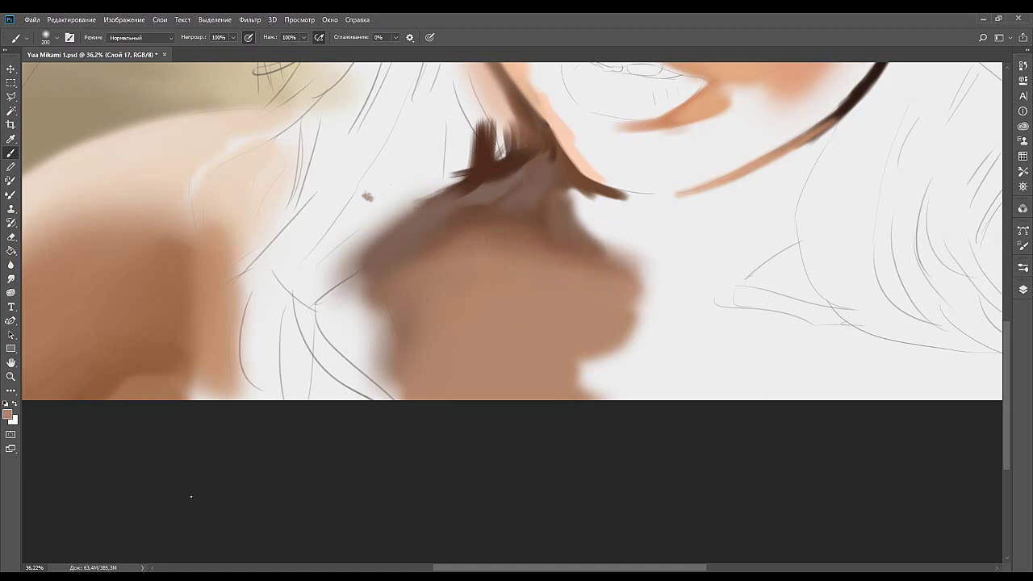
# Pick a light peach tone and brush a soft highlight across the lower chest with the brush at size 400.
pyautogui.click(166, 538)
pyautogui.moveTo(506, 396)
pyautogui.mouseDown()
pyautogui.moveTo(490, 370)
pyautogui.moveTo(506, 376)
pyautogui.moveTo(452, 364)
pyautogui.mouseUp()
pyautogui.press(']')
pyautogui.press(']')
pyautogui.press(']')
pyautogui.hotkey('ctrl', 'z')
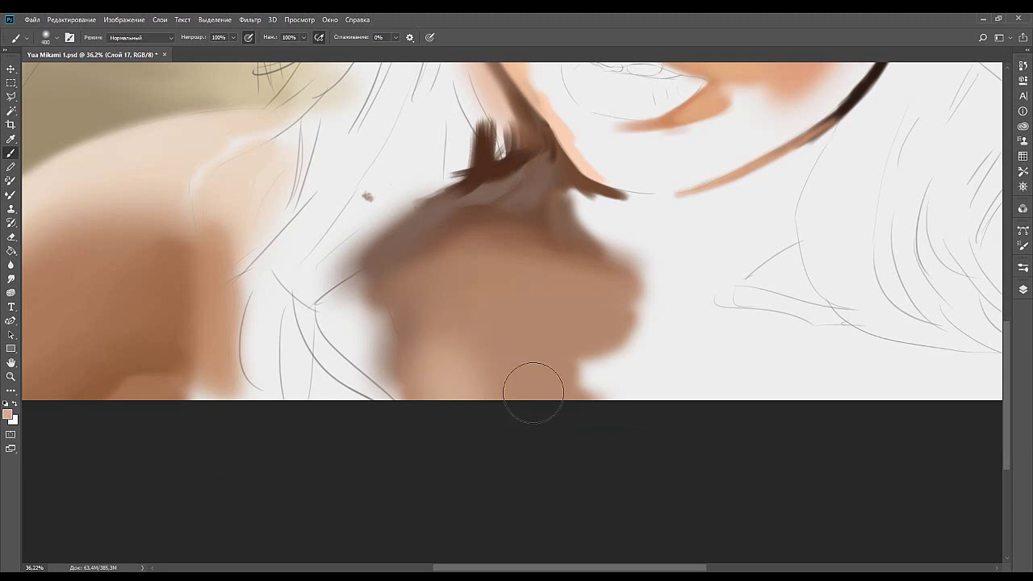
pyautogui.moveTo(479, 401); pyautogui.dragTo(481, 371)
pyautogui.moveTo(540, 401)
pyautogui.mouseDown()
pyautogui.moveTo(508, 324)
pyautogui.moveTo(562, 407)
pyautogui.moveTo(576, 405)
pyautogui.moveTo(536, 343)
pyautogui.mouseUp()
pyautogui.moveTo(582, 417)
pyautogui.mouseDown()
pyautogui.moveTo(530, 338)
pyautogui.moveTo(636, 396)
pyautogui.moveTo(666, 431)
pyautogui.moveTo(677, 355)
pyautogui.mouseUp()
pyautogui.keyDown('alt'); pyautogui.click(531, 304); pyautogui.keyUp('alt')
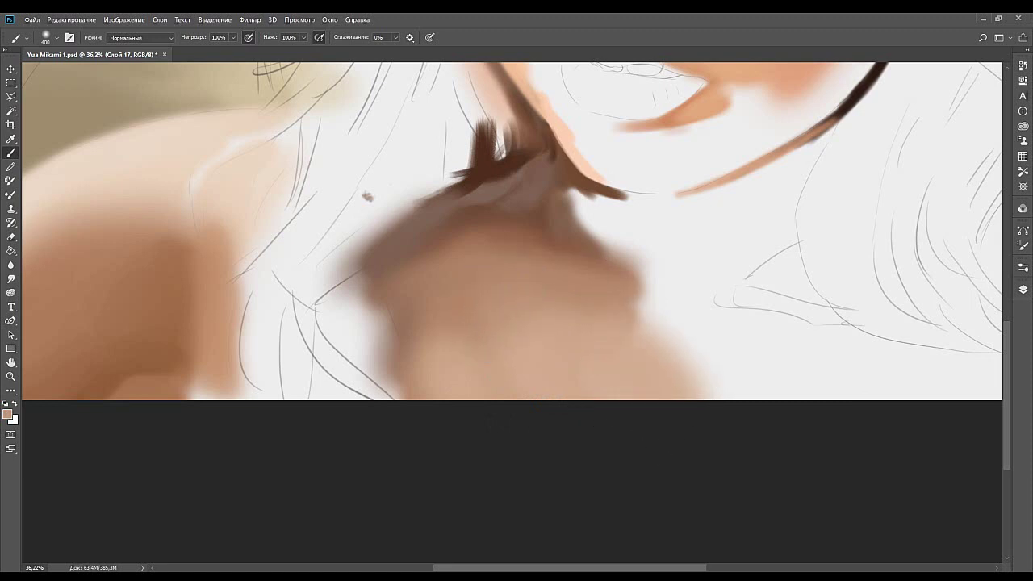
# Try a stroke of sampled brown on the neck shadow with the brush reduced to size 150.
pyautogui.moveTo(455, 354); pyautogui.dragTo(432, 450)
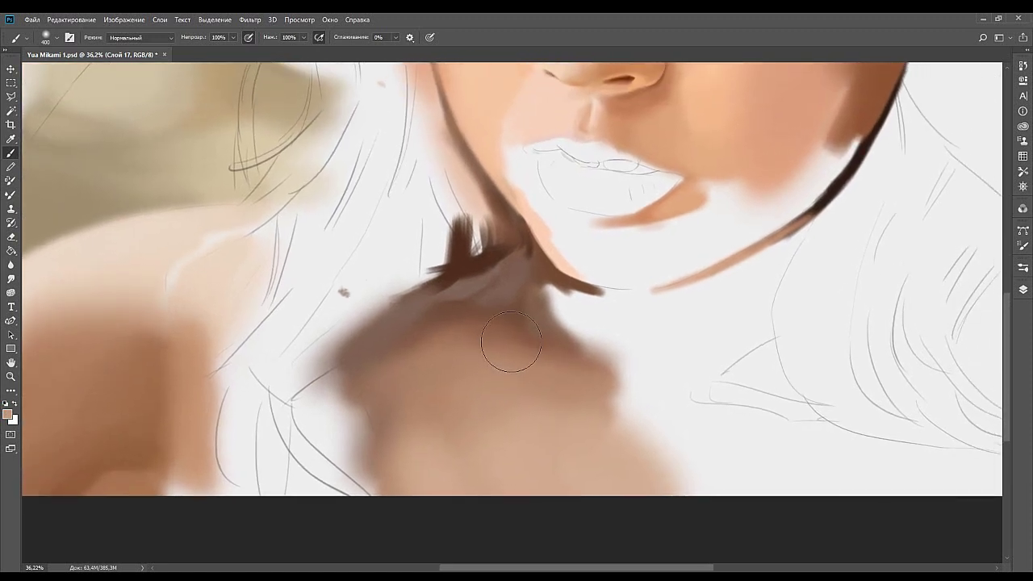
pyautogui.moveTo(525, 362); pyautogui.dragTo(501, 411)
pyautogui.press('[')
pyautogui.press('[')
pyautogui.press('[')
pyautogui.press('[')
pyautogui.press('[')
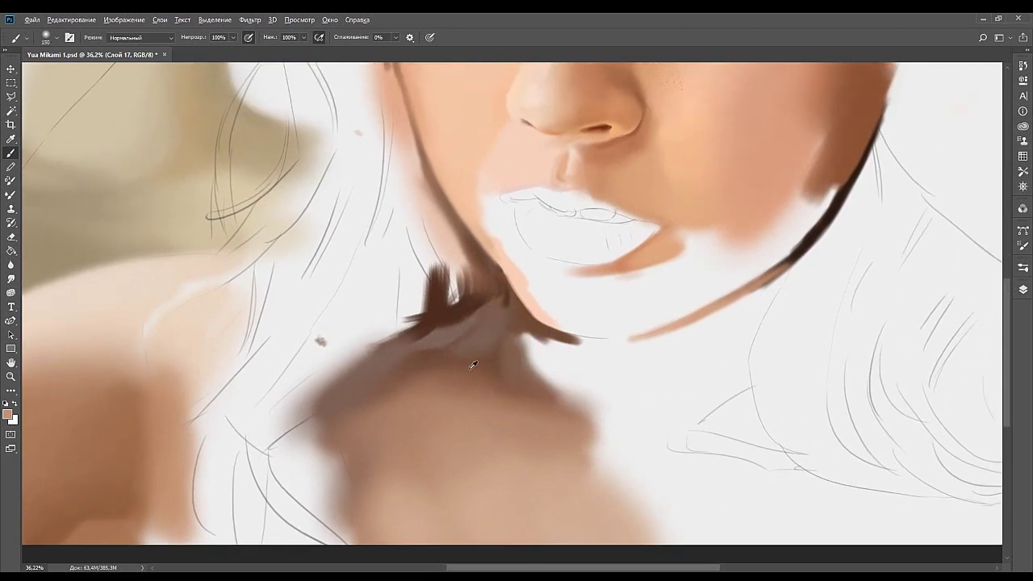
pyautogui.keyDown('alt'); pyautogui.click(438, 355); pyautogui.keyUp('alt')
pyautogui.moveTo(440, 355); pyautogui.dragTo(403, 334)
pyautogui.hotkey('ctrl', 'z')
# Reduce the brush to size 70 and blend sampled mauve and reddish browns into the upper neck shadow.
pyautogui.press('[')
pyautogui.press('[')
pyautogui.keyDown('alt'); pyautogui.click(432, 348); pyautogui.keyUp('alt')
pyautogui.keyDown('alt'); pyautogui.click(432, 322); pyautogui.keyUp('alt')
pyautogui.press('[')
pyautogui.moveTo(459, 346); pyautogui.dragTo(513, 333)
pyautogui.keyDown('alt'); pyautogui.click(509, 319); pyautogui.keyUp('alt')
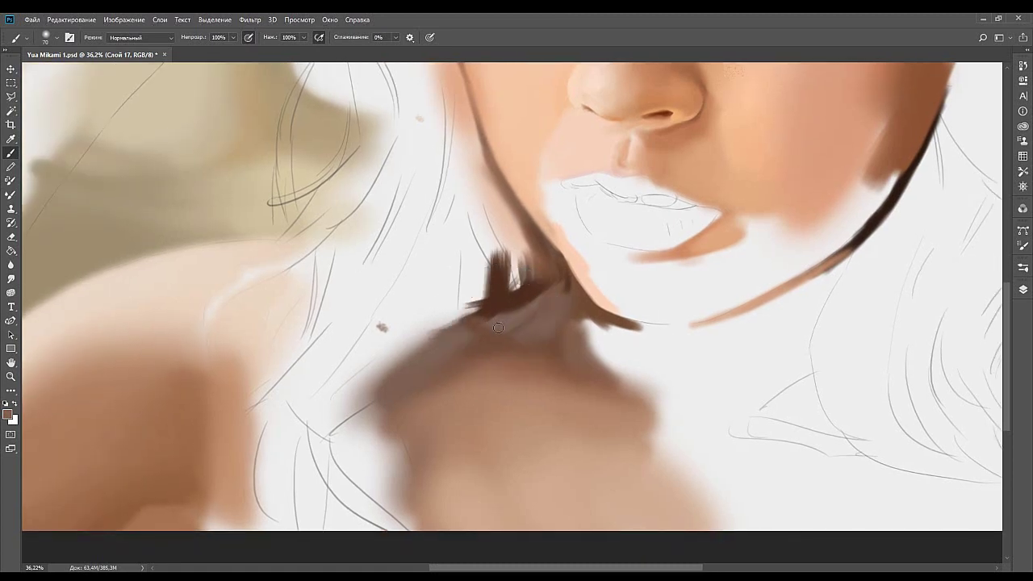
pyautogui.keyDown('alt'); pyautogui.click(508, 335); pyautogui.keyUp('alt')
pyautogui.moveTo(509, 343)
pyautogui.mouseDown()
pyautogui.moveTo(448, 325)
pyautogui.moveTo(457, 328)
pyautogui.mouseUp()
# Sample darker browns from the neck and smooth the transition between its mauve shadow and the lighter chest.
pyautogui.keyDown('alt'); pyautogui.click(487, 336); pyautogui.keyUp('alt')
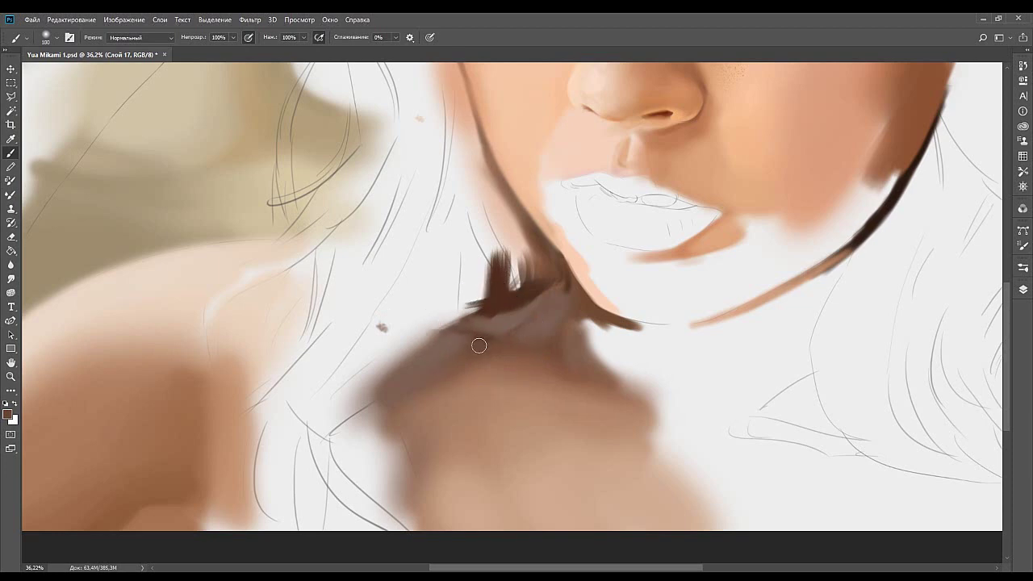
pyautogui.moveTo(465, 338); pyautogui.dragTo(447, 329)
pyautogui.moveTo(541, 347); pyautogui.dragTo(492, 318)
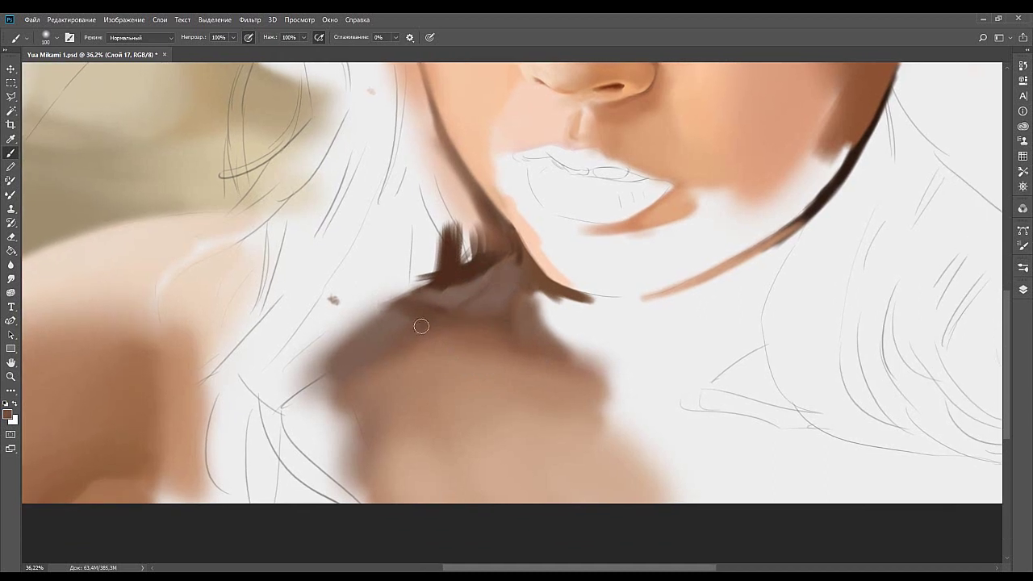
pyautogui.press('[')
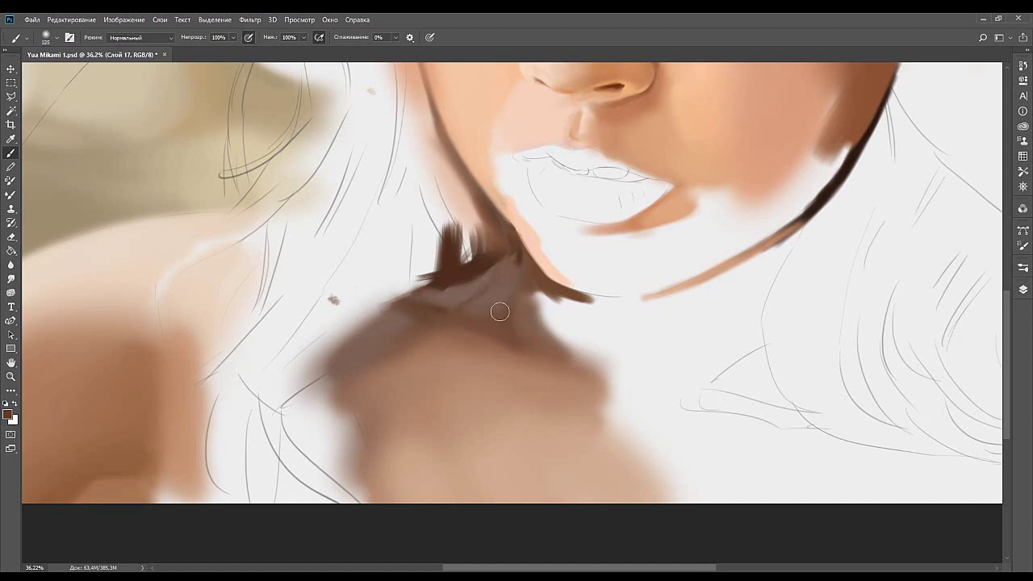
pyautogui.keyDown('alt'); pyautogui.click(500, 297); pyautogui.keyUp('alt')
pyautogui.press(']')
# Pick a very dark brown and deepen the neck shadow directly beneath the jaw with the brush at size 70.
pyautogui.moveTo(485, 276); pyautogui.dragTo(524, 336)
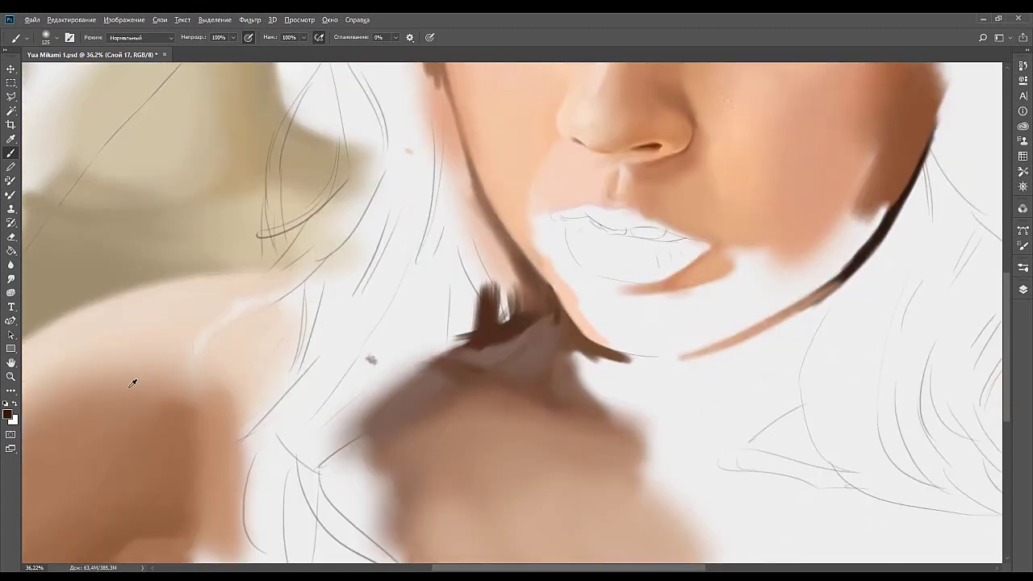
pyautogui.press('[')
pyautogui.press('[')
pyautogui.press('[')
pyautogui.press('[')
pyautogui.moveTo(533, 317)
pyautogui.mouseDown()
pyautogui.moveTo(514, 353)
pyautogui.moveTo(511, 311)
pyautogui.mouseUp()
pyautogui.hotkey('ctrl', 'z')
pyautogui.moveTo(516, 355)
pyautogui.mouseDown()
pyautogui.moveTo(509, 310)
pyautogui.moveTo(525, 347)
pyautogui.mouseUp()
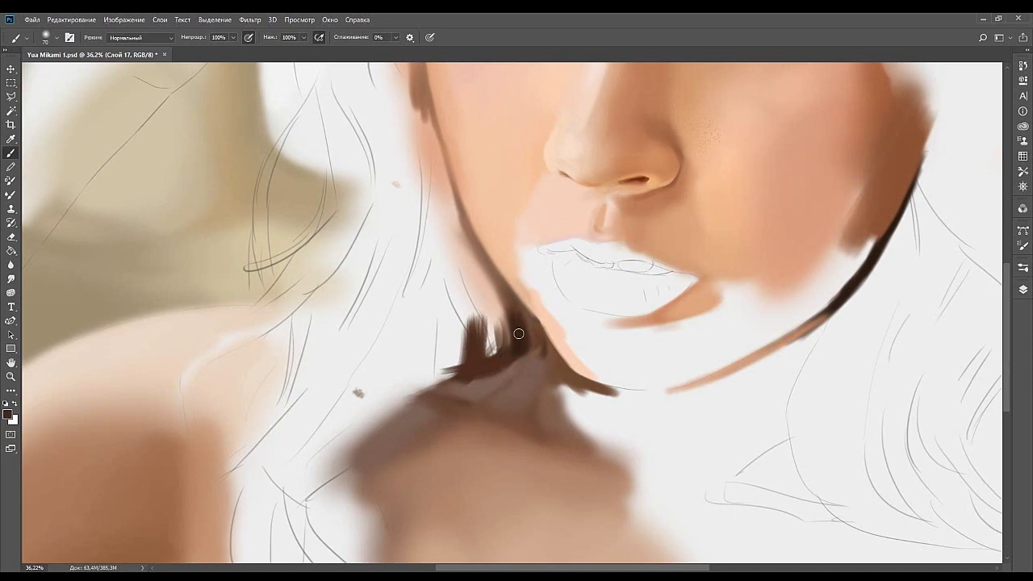
# Sample a dark reddish brown and paint over the top of the neck shadow between the jaw and hair strands.
pyautogui.keyDown('alt'); pyautogui.click(508, 360); pyautogui.keyUp('alt')
pyautogui.moveTo(474, 379); pyautogui.dragTo(522, 358)
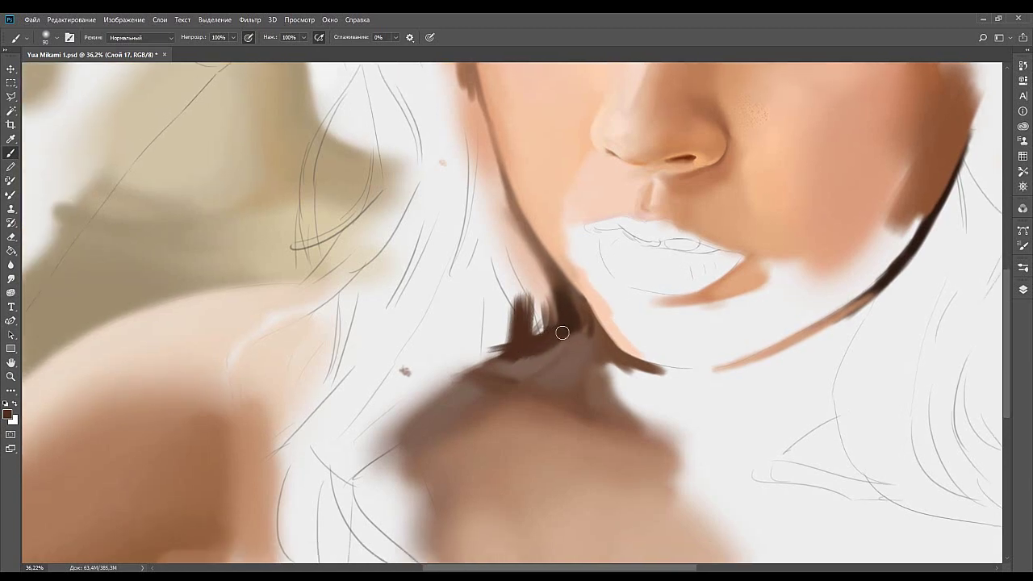
pyautogui.moveTo(540, 352); pyautogui.dragTo(487, 349)
pyautogui.moveTo(559, 336)
pyautogui.mouseDown()
pyautogui.moveTo(477, 351)
pyautogui.moveTo(509, 356)
pyautogui.moveTo(424, 399)
pyautogui.mouseUp()
# Sample dark browns and extend the neck shadow's dark upper edge toward the shoulder with the brush at size 60.
pyautogui.keyDown('alt'); pyautogui.click(520, 346); pyautogui.keyUp('alt')
pyautogui.moveTo(520, 371); pyautogui.dragTo(450, 390)
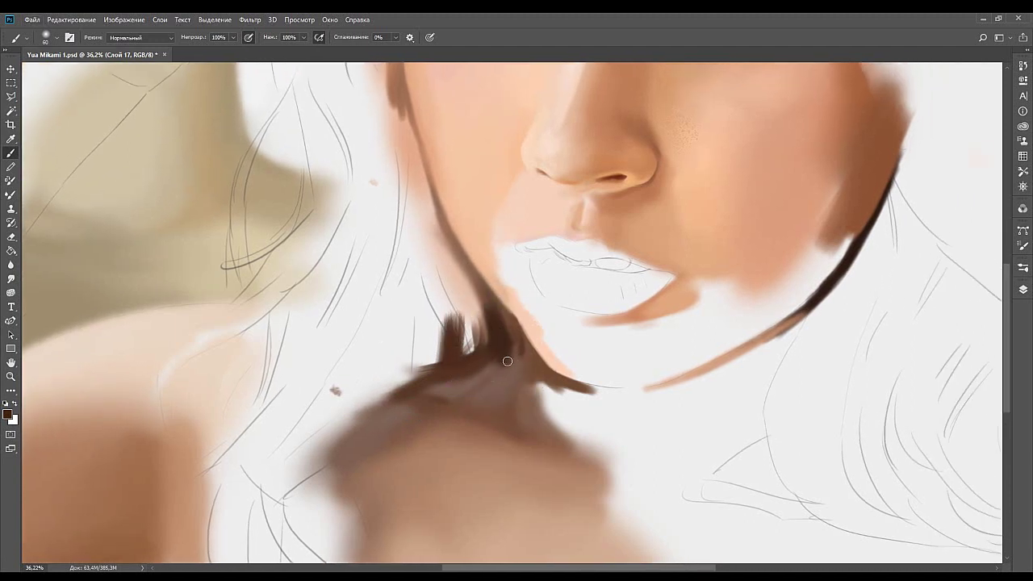
pyautogui.keyDown('alt'); pyautogui.click(502, 359); pyautogui.keyUp('alt')
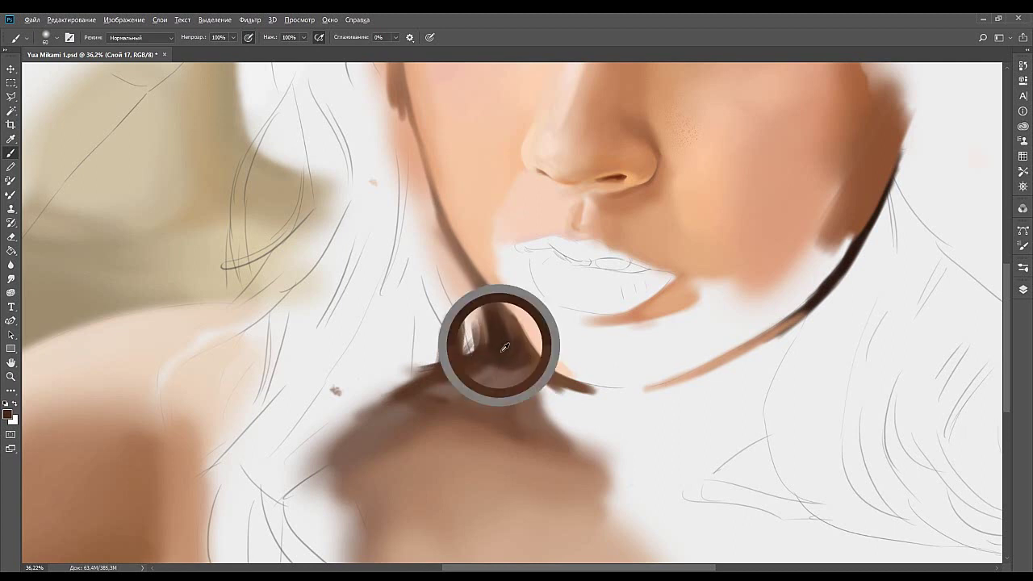
pyautogui.scroll(1, 500, 342)
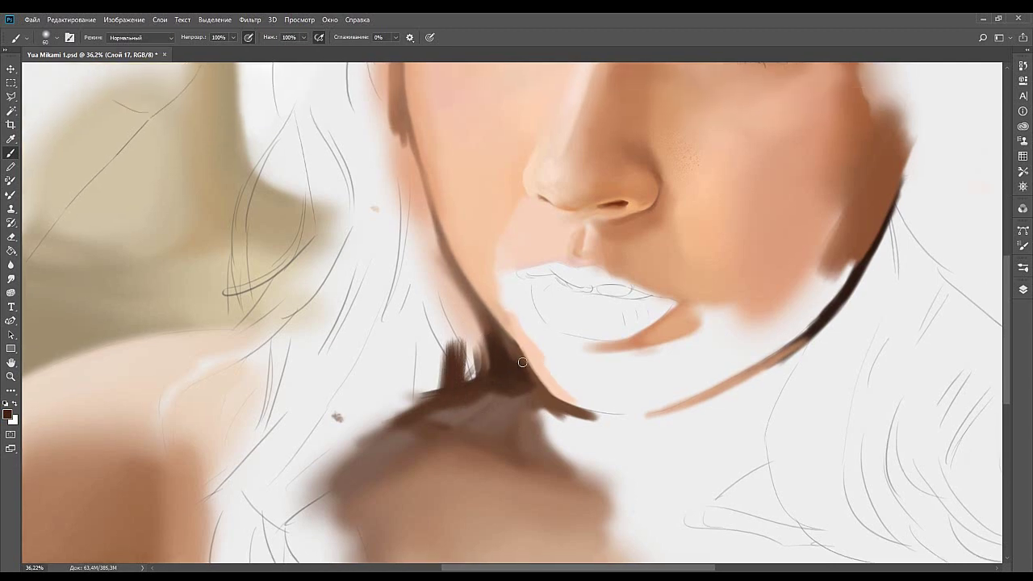
pyautogui.scroll(1, 495, 366)
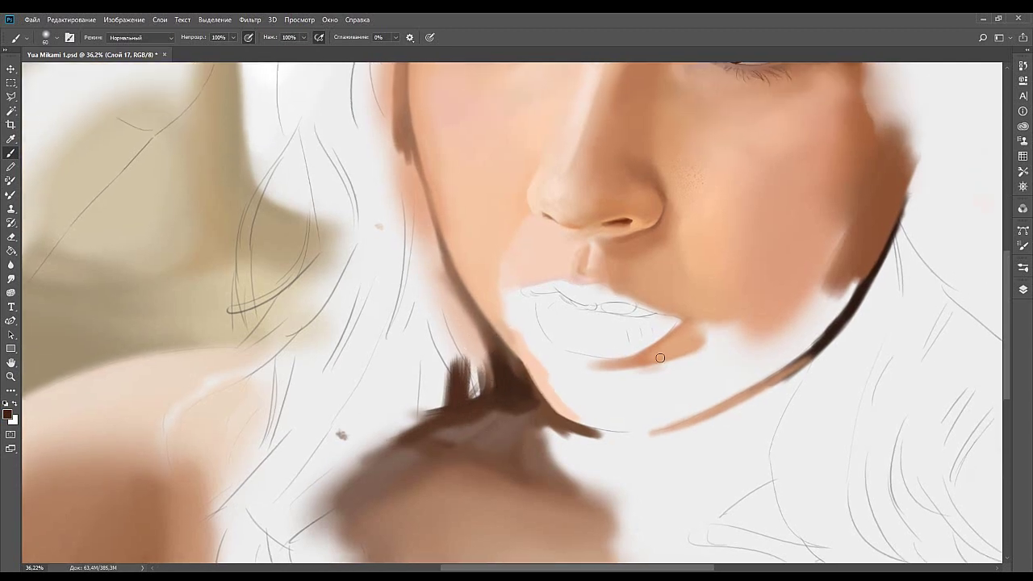
# Paint a dark brown contour along the upper edge of the cheek on the hair strand side of the face.
pyautogui.scroll(4, 468, 334)
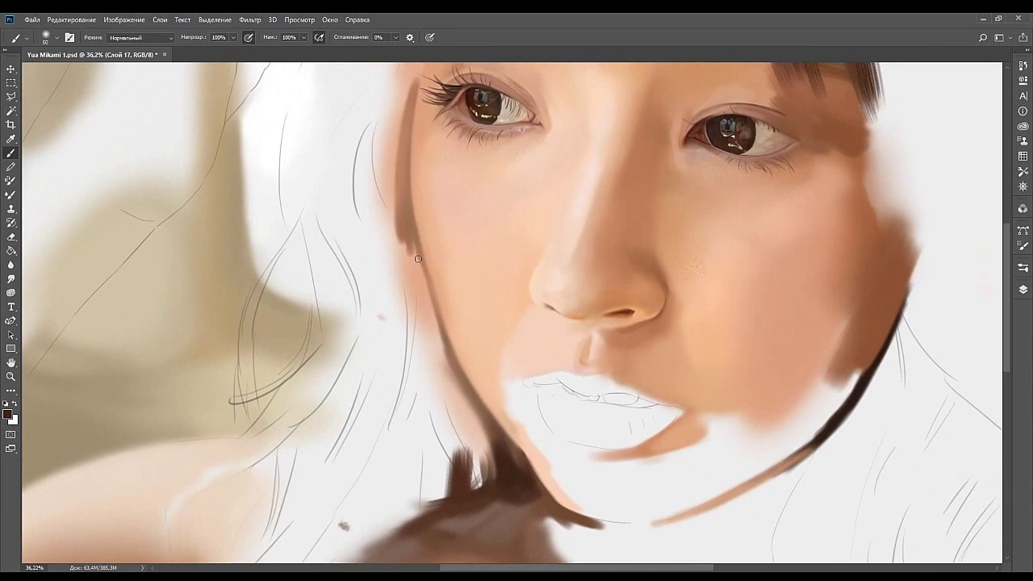
pyautogui.moveTo(426, 270)
pyautogui.mouseDown()
pyautogui.moveTo(405, 229)
pyautogui.moveTo(424, 318)
pyautogui.mouseUp()
pyautogui.hotkey('ctrl', 'z')
pyautogui.moveTo(397, 210); pyautogui.dragTo(424, 313)
pyautogui.moveTo(399, 207); pyautogui.dragTo(428, 323)
pyautogui.moveTo(396, 206); pyautogui.dragTo(417, 295)
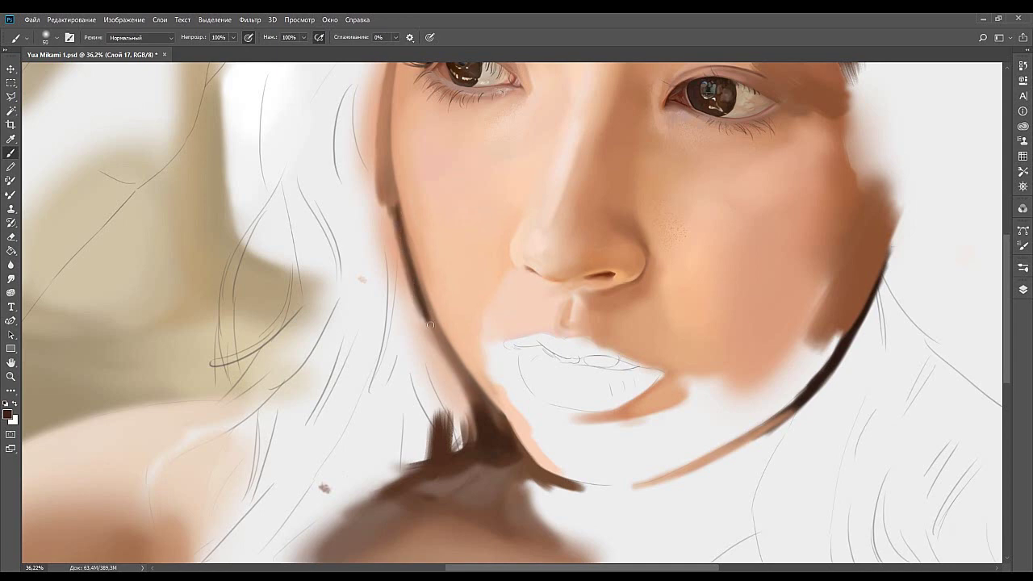
# Darken and thicken the cheek contour down along the jaw to meet the dark neck shadow.
pyautogui.moveTo(395, 216); pyautogui.dragTo(426, 316)
pyautogui.moveTo(407, 254); pyautogui.dragTo(438, 342)
pyautogui.moveTo(416, 292); pyautogui.dragTo(443, 346)
pyautogui.moveTo(460, 367)
pyautogui.mouseDown()
pyautogui.moveTo(392, 276)
pyautogui.moveTo(440, 340)
pyautogui.mouseUp()
pyautogui.moveTo(391, 273); pyautogui.dragTo(455, 364)
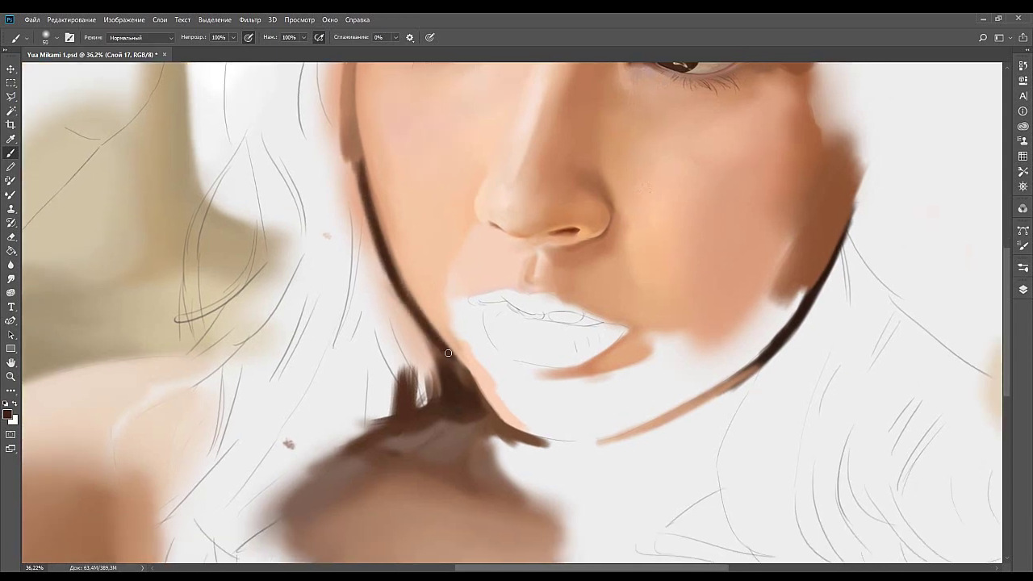
pyautogui.moveTo(407, 309)
pyautogui.mouseDown()
pyautogui.moveTo(465, 379)
pyautogui.moveTo(462, 368)
pyautogui.mouseUp()
pyautogui.moveTo(366, 222)
pyautogui.mouseDown()
pyautogui.moveTo(412, 295)
pyautogui.moveTo(395, 281)
pyautogui.moveTo(409, 333)
pyautogui.mouseUp()
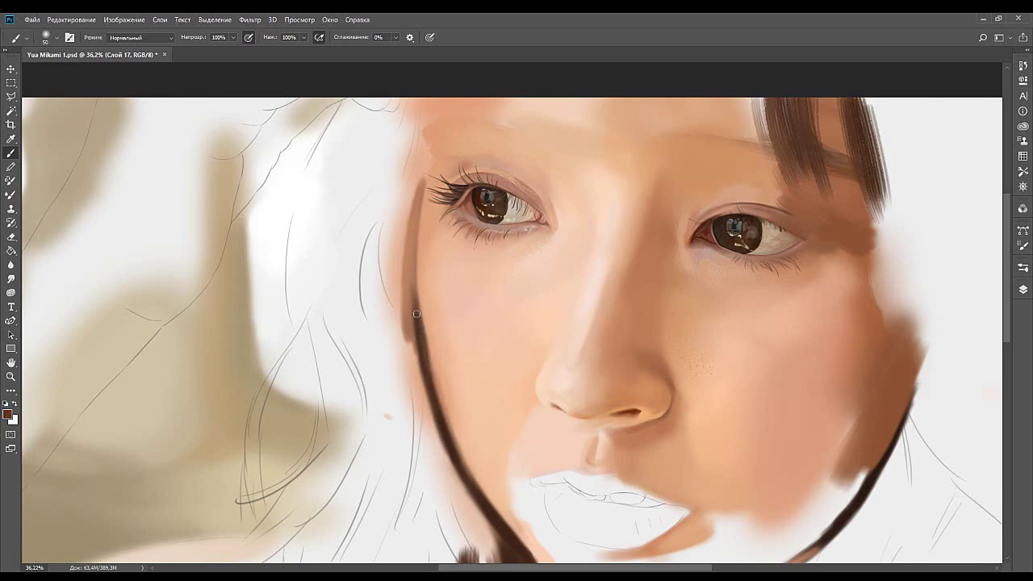
# Sample a reddish brown, extend the cheek contour upward toward the outer corner of the eye, and save the document.
pyautogui.keyDown('alt'); pyautogui.click(434, 383); pyautogui.keyUp('alt')
pyautogui.scroll(2, 416, 322)
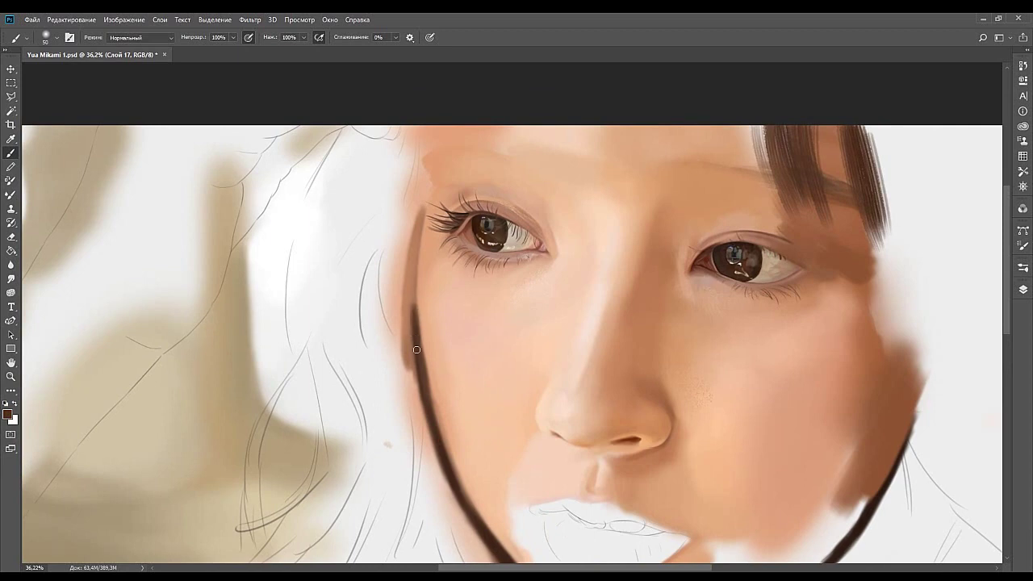
pyautogui.moveTo(413, 347)
pyautogui.mouseDown()
pyautogui.moveTo(412, 254)
pyautogui.moveTo(413, 309)
pyautogui.moveTo(412, 262)
pyautogui.mouseUp()
pyautogui.moveTo(422, 199); pyautogui.dragTo(437, 144)
pyautogui.moveTo(493, 391); pyautogui.dragTo(517, 249)
pyautogui.moveTo(503, 304); pyautogui.dragTo(461, 447)
pyautogui.moveTo(385, 435)
pyautogui.mouseDown()
pyautogui.moveTo(416, 393)
pyautogui.moveTo(474, 161)
pyautogui.moveTo(521, 192)
pyautogui.mouseUp()
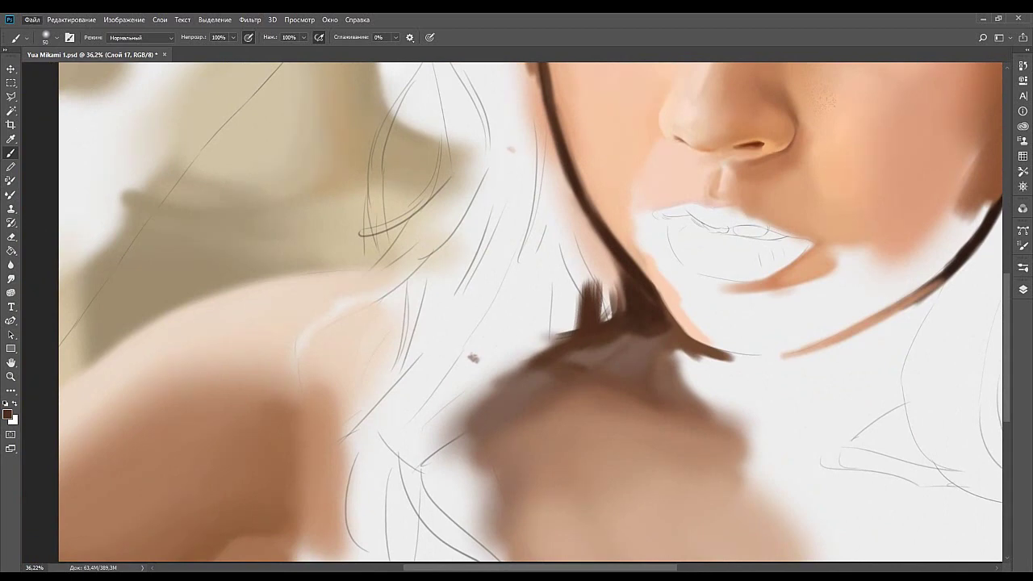
pyautogui.hotkey('ctrl', 's')
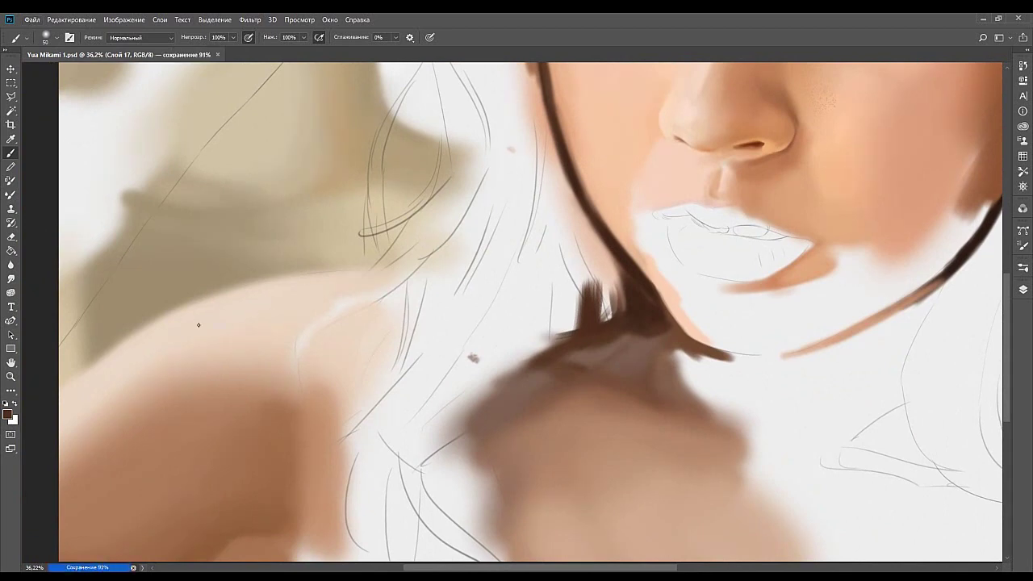
# Sample a tan from the skin and paint the area between the shoulder crease and the hair strands, enlarging the brush to size 500.
pyautogui.press('z')
pyautogui.moveTo(555, 323)
pyautogui.mouseDown()
pyautogui.moveTo(521, 328)
pyautogui.moveTo(540, 322)
pyautogui.mouseUp()
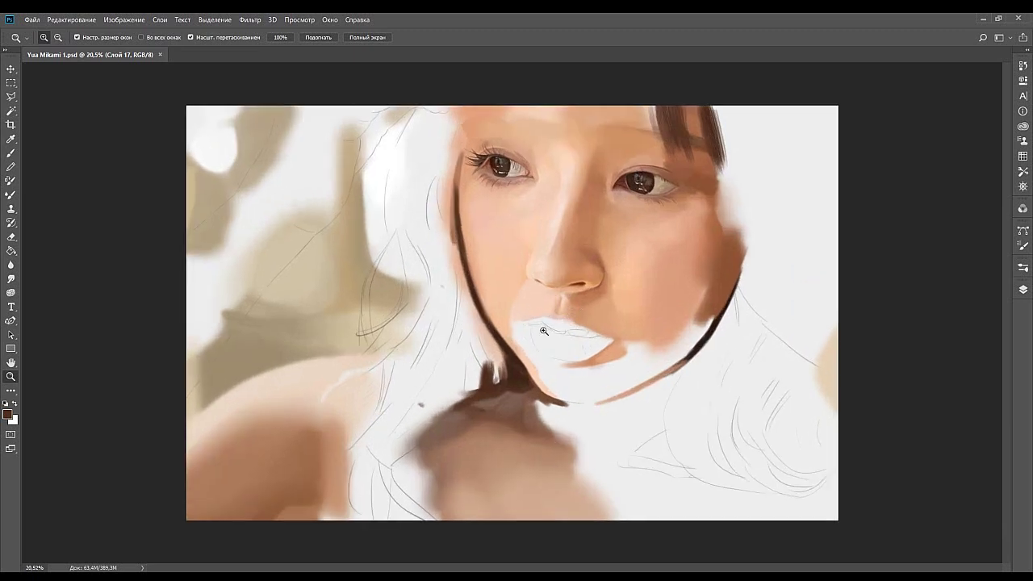
pyautogui.moveTo(430, 419)
pyautogui.mouseDown()
pyautogui.moveTo(416, 473)
pyautogui.moveTo(552, 296)
pyautogui.mouseUp()
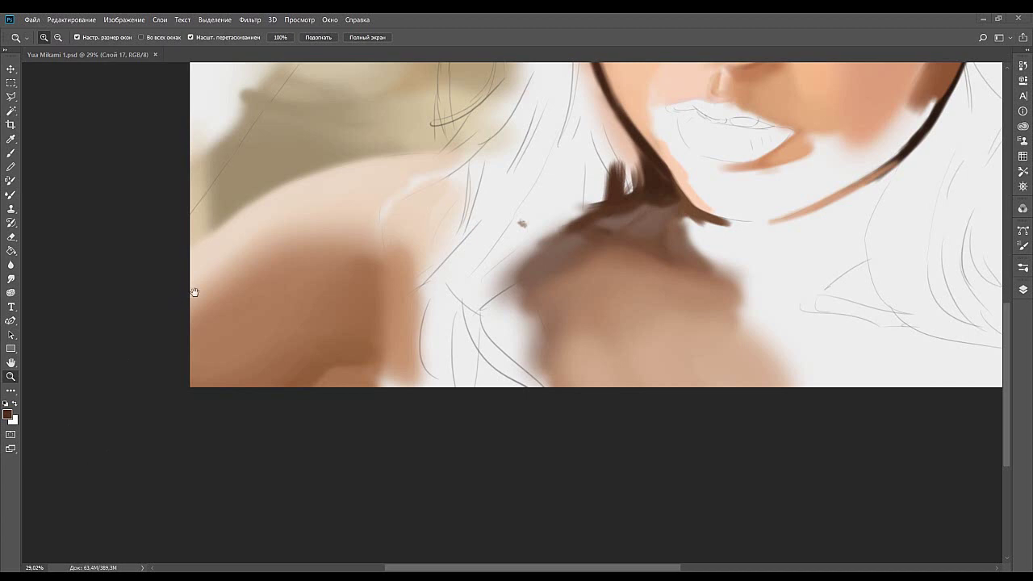
pyautogui.moveTo(420, 347); pyautogui.dragTo(472, 349)
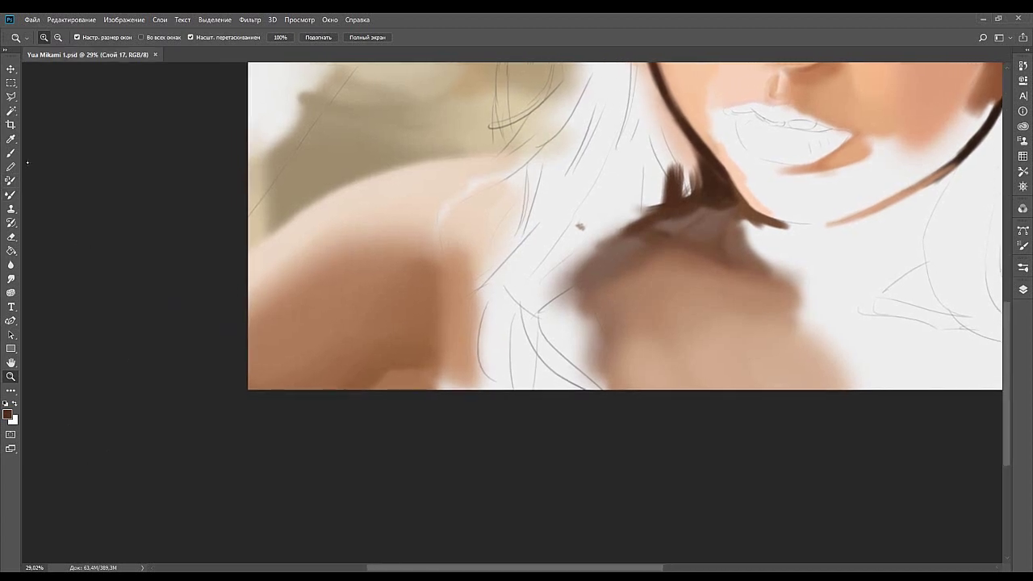
pyautogui.press('b')
pyautogui.press(']')
pyautogui.press(']')
pyautogui.press(']')
pyautogui.keyDown('alt'); pyautogui.click(471, 325); pyautogui.keyUp('alt')
pyautogui.moveTo(476, 282); pyautogui.dragTo(553, 200)
pyautogui.press(']')
pyautogui.press(']')
pyautogui.press(']')
pyautogui.press(']')
pyautogui.moveTo(457, 281); pyautogui.dragTo(533, 204)
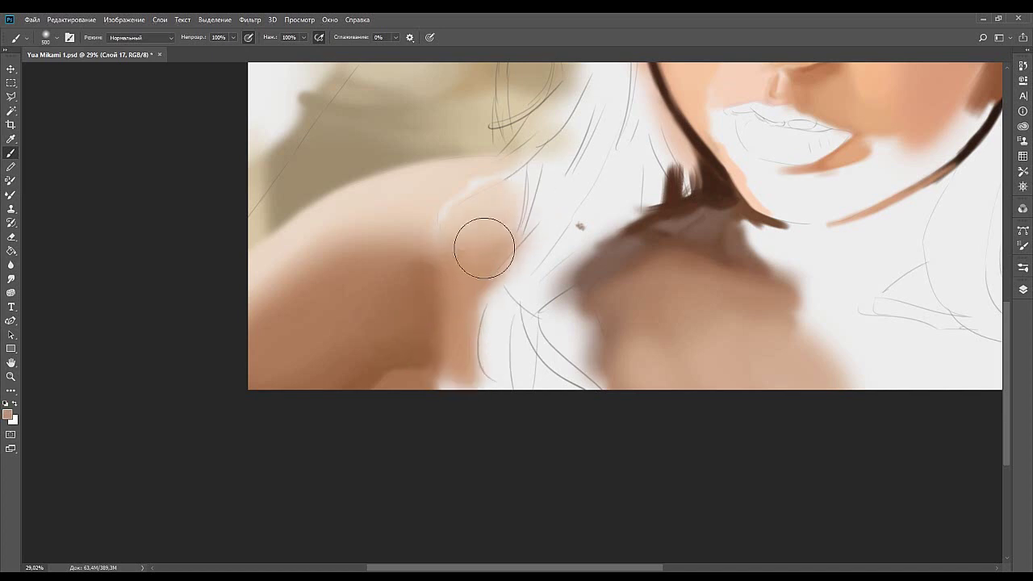
pyautogui.moveTo(454, 272); pyautogui.dragTo(468, 247)
# Sample a reddish brown and soften the inner edge of the arm shadow near the canvas's lower edge with a brush around size 125.
pyautogui.press('[')
pyautogui.press('[')
pyautogui.press('[')
pyautogui.press('[')
pyautogui.press('[')
pyautogui.press('[')
pyautogui.press('[')
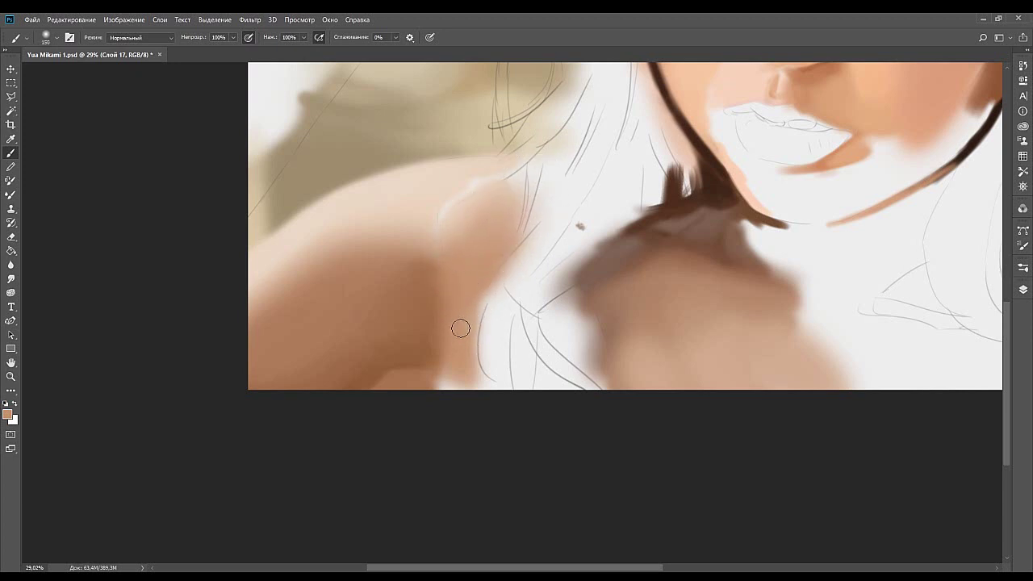
pyautogui.keyDown('alt'); pyautogui.click(439, 352); pyautogui.keyUp('alt')
pyautogui.moveTo(439, 355); pyautogui.dragTo(437, 393)
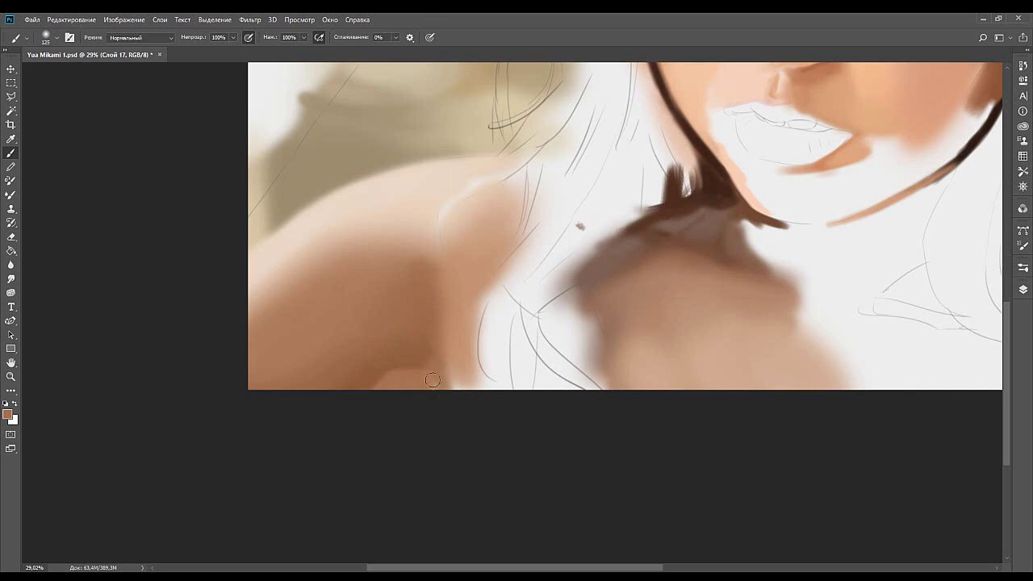
pyautogui.press(']')
pyautogui.press(']')
pyautogui.moveTo(447, 372)
pyautogui.mouseDown()
pyautogui.moveTo(459, 377)
pyautogui.moveTo(457, 342)
pyautogui.mouseUp()
# Sample a lighter tan and fill out the skin strip beside the arm shadow down to the canvas's lower edge.
pyautogui.keyDown('alt'); pyautogui.click(456, 374); pyautogui.keyUp('alt')
pyautogui.press(']')
pyautogui.press(']')
pyautogui.press(']')
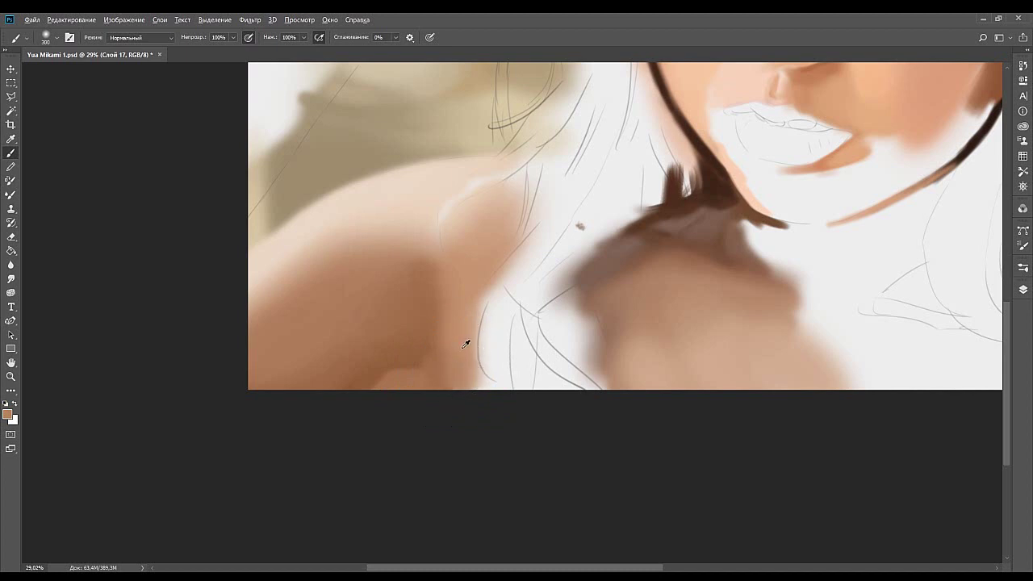
pyautogui.press('[')
pyautogui.press('[')
pyautogui.press('[')
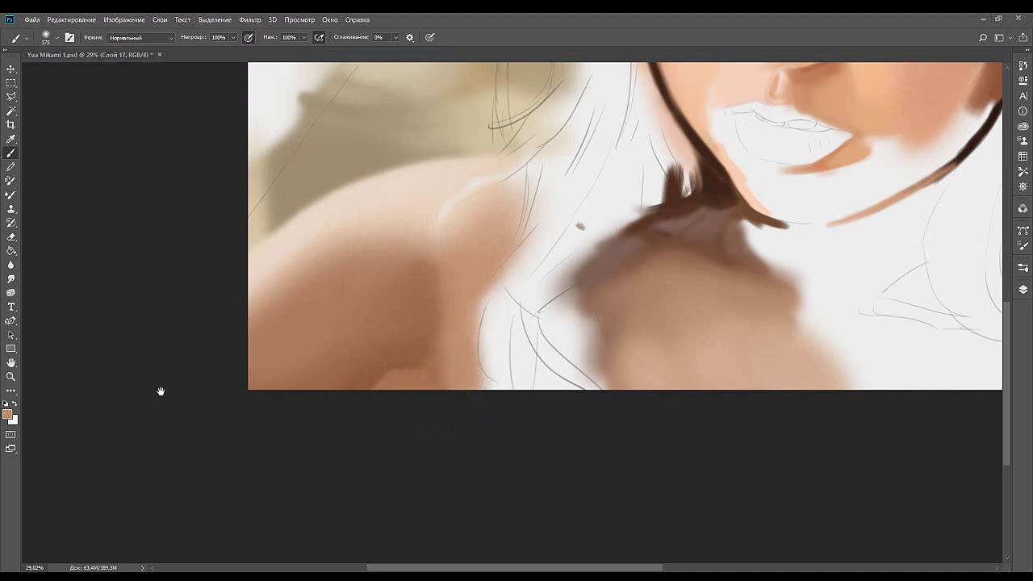
# Sample a tan and extend the chest skin beneath the hair strands beside the arm with the brush at size 300.
pyautogui.scroll(1, 460, 335)
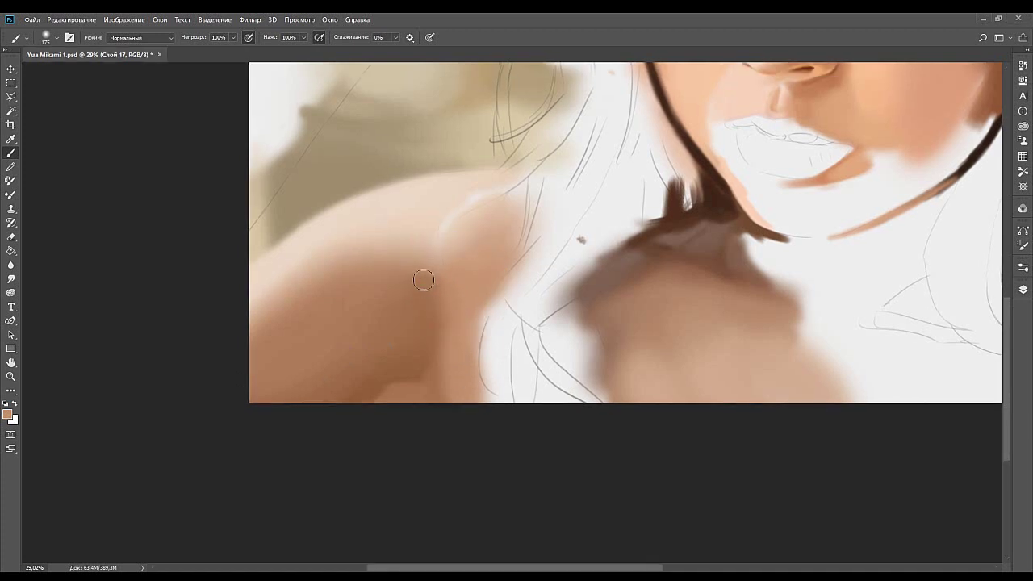
pyautogui.press(']')
pyautogui.press(']')
pyautogui.press(']')
pyautogui.keyDown('alt'); pyautogui.click(420, 300); pyautogui.keyUp('alt')
pyautogui.moveTo(607, 369)
pyautogui.mouseDown()
pyautogui.moveTo(576, 350)
pyautogui.moveTo(558, 355)
pyautogui.mouseUp()
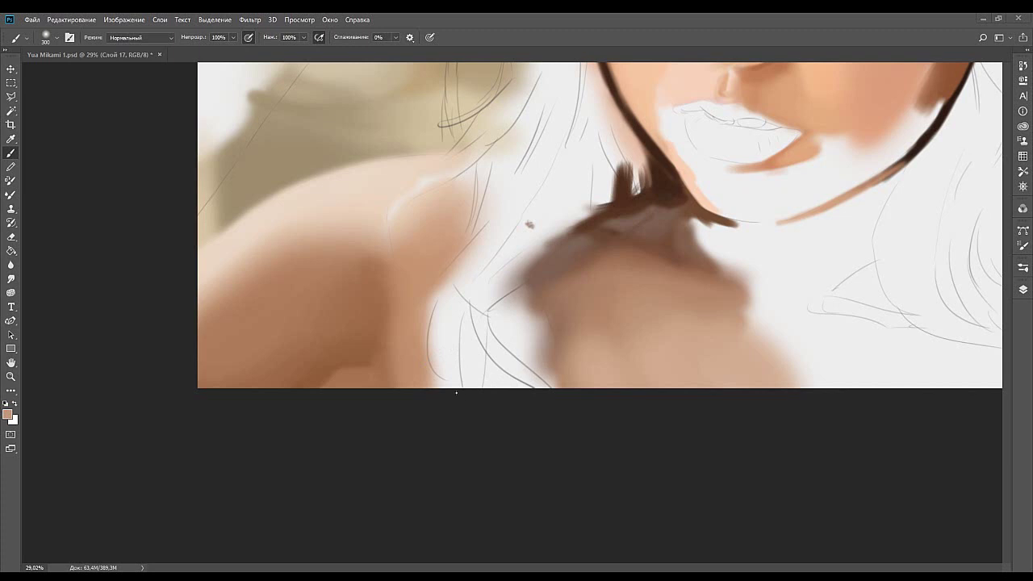
pyautogui.moveTo(445, 378)
pyautogui.mouseDown()
pyautogui.moveTo(446, 334)
pyautogui.moveTo(434, 364)
pyautogui.moveTo(454, 334)
pyautogui.moveTo(433, 373)
pyautogui.moveTo(443, 313)
pyautogui.moveTo(447, 416)
pyautogui.mouseUp()
pyautogui.hotkey('ctrl', 'z')
pyautogui.moveTo(442, 323); pyautogui.dragTo(460, 414)
pyautogui.moveTo(447, 362); pyautogui.dragTo(505, 467)
pyautogui.moveTo(516, 406)
pyautogui.mouseDown()
pyautogui.moveTo(492, 350)
pyautogui.moveTo(486, 367)
pyautogui.moveTo(510, 397)
pyautogui.moveTo(461, 329)
pyautogui.moveTo(491, 375)
pyautogui.moveTo(518, 326)
pyautogui.mouseUp()
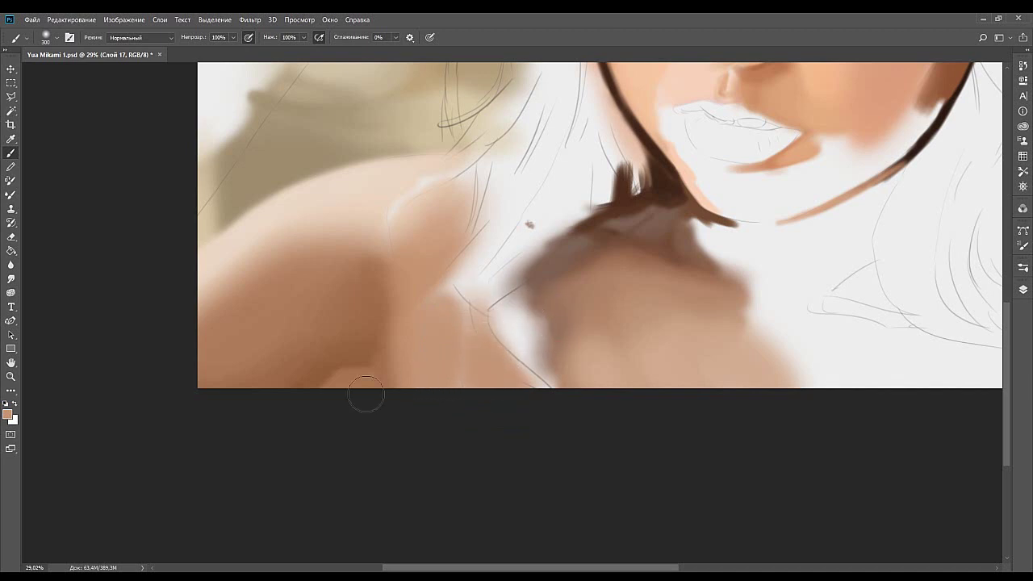
# Sample warmer orange tones and paint them over the new chest patch at the canvas's lower edge.
pyautogui.keyDown('alt'); pyautogui.click(457, 377); pyautogui.keyUp('alt')
pyautogui.moveTo(466, 380)
pyautogui.mouseDown()
pyautogui.moveTo(446, 376)
pyautogui.moveTo(455, 381)
pyautogui.moveTo(446, 344)
pyautogui.mouseUp()
pyautogui.keyDown('alt'); pyautogui.click(453, 355); pyautogui.keyUp('alt')
pyautogui.press('i')
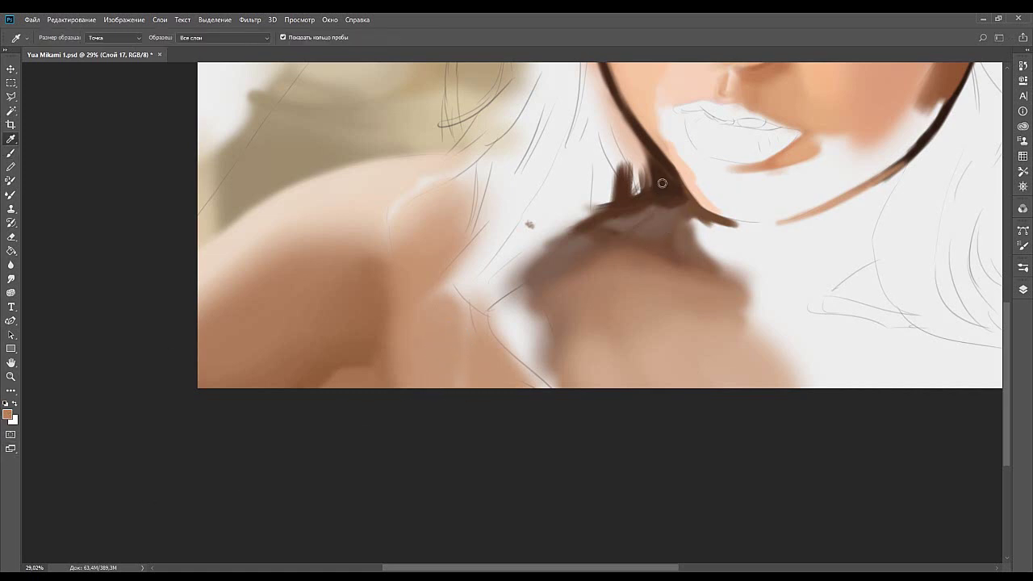
pyautogui.press('b')
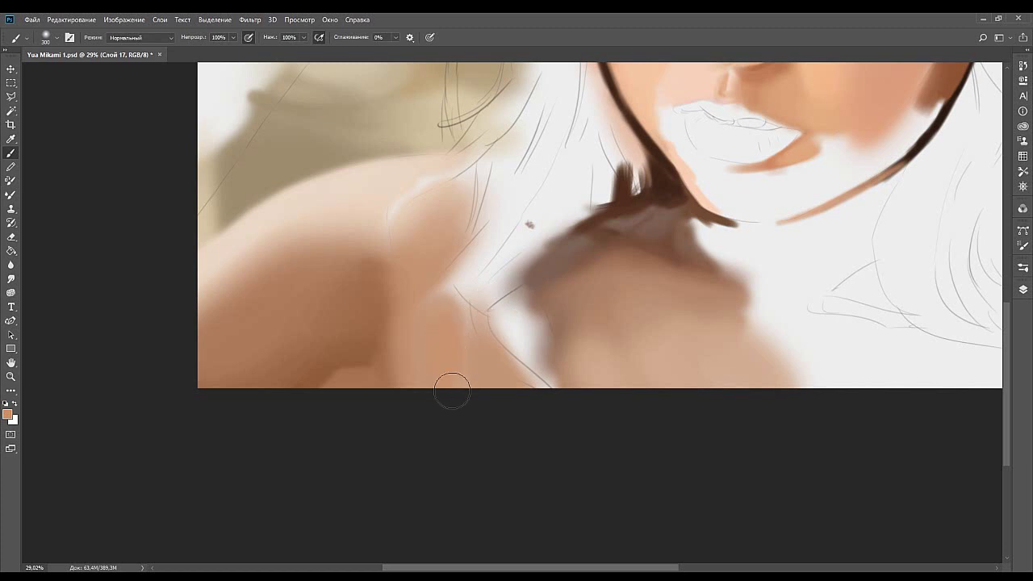
pyautogui.press(']')
pyautogui.press(']')
pyautogui.press(']')
pyautogui.moveTo(434, 340)
pyautogui.mouseDown()
pyautogui.moveTo(427, 365)
pyautogui.moveTo(449, 403)
pyautogui.moveTo(450, 379)
pyautogui.moveTo(496, 363)
pyautogui.mouseUp()
# Sample the orange skin tone and blend the chest patch into the surrounding tan with the brush at size 200.
pyautogui.press('[')
pyautogui.press('[')
pyautogui.press('[')
pyautogui.press('[')
pyautogui.moveTo(415, 320); pyautogui.dragTo(435, 333)
pyautogui.keyDown('alt'); pyautogui.click(433, 315); pyautogui.keyUp('alt')
pyautogui.moveTo(415, 297); pyautogui.dragTo(419, 336)
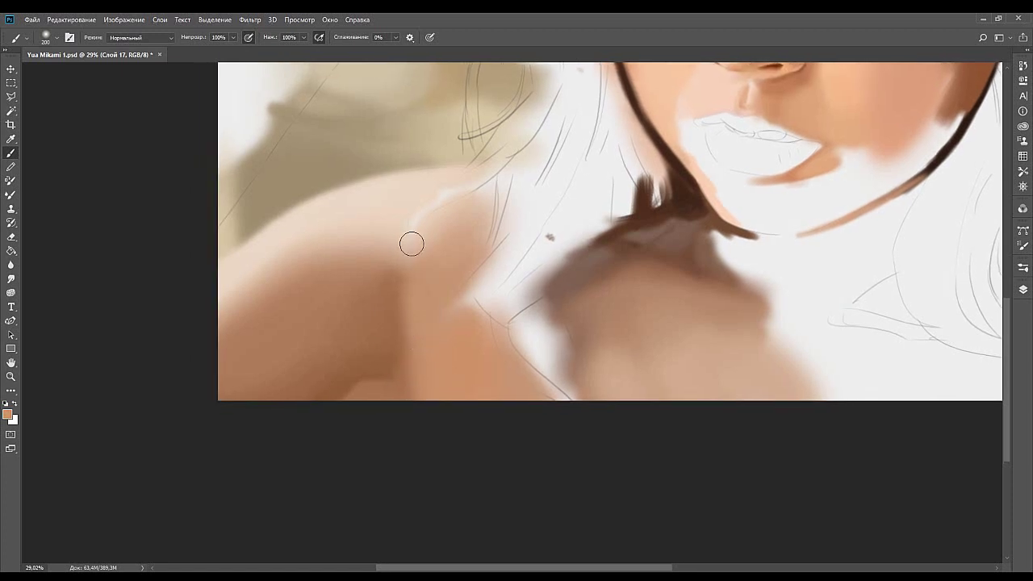
# Sample light pink and tan tones and soften the skin around the shoulder crease with the brush at size 400.
pyautogui.moveTo(442, 279)
pyautogui.mouseDown()
pyautogui.moveTo(569, 327)
pyautogui.moveTo(562, 366)
pyautogui.mouseUp()
pyautogui.moveTo(480, 301); pyautogui.dragTo(442, 275)
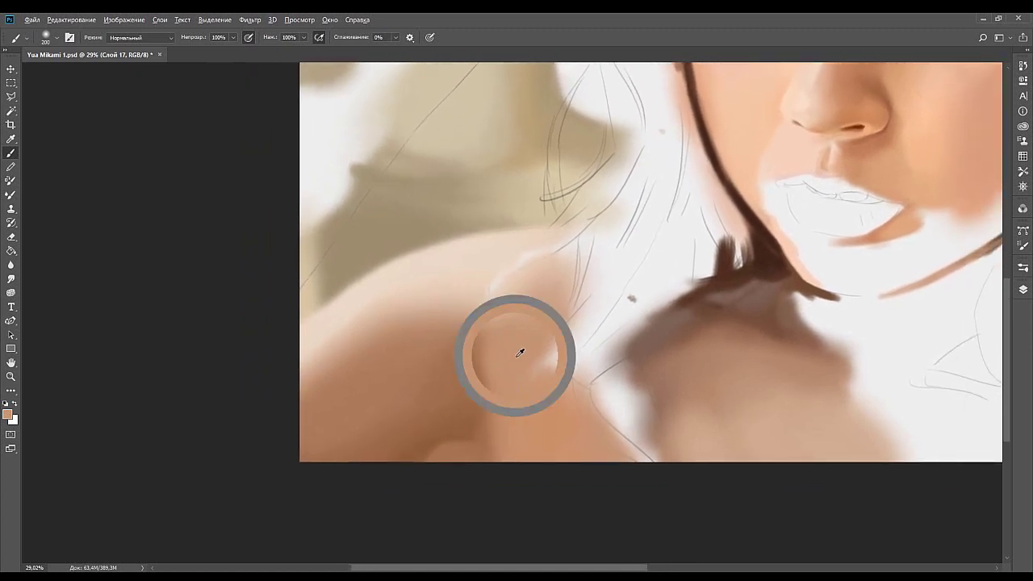
pyautogui.keyDown('alt'); pyautogui.click(516, 292); pyautogui.keyUp('alt')
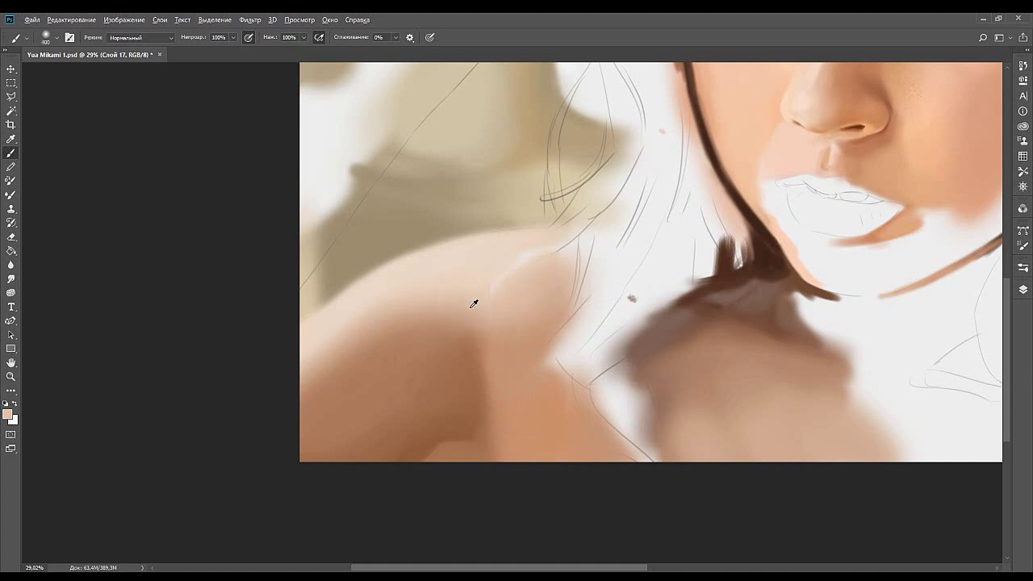
pyautogui.keyDown('alt'); pyautogui.click(445, 317); pyautogui.keyUp('alt')
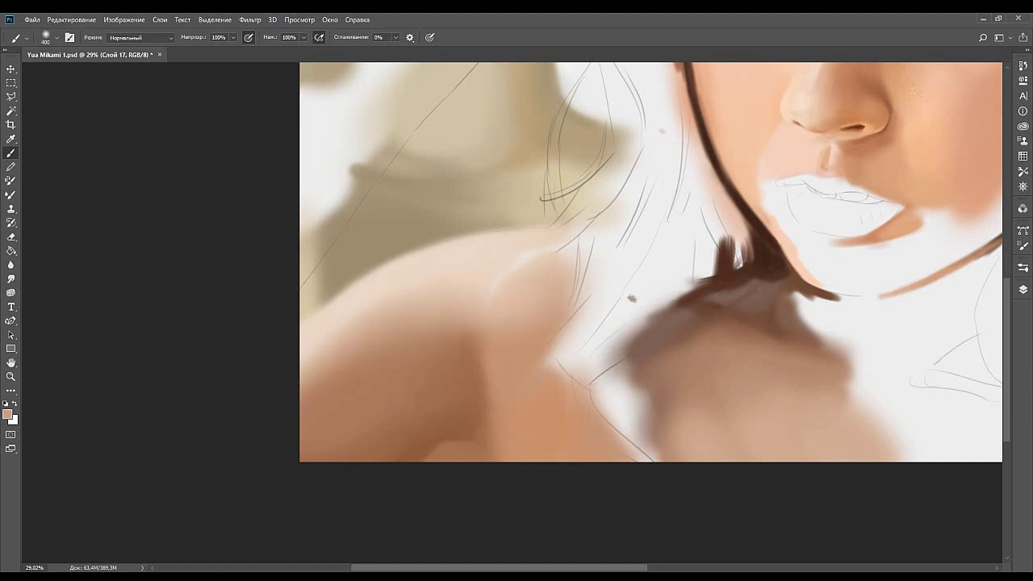
pyautogui.moveTo(444, 322); pyautogui.dragTo(380, 307)
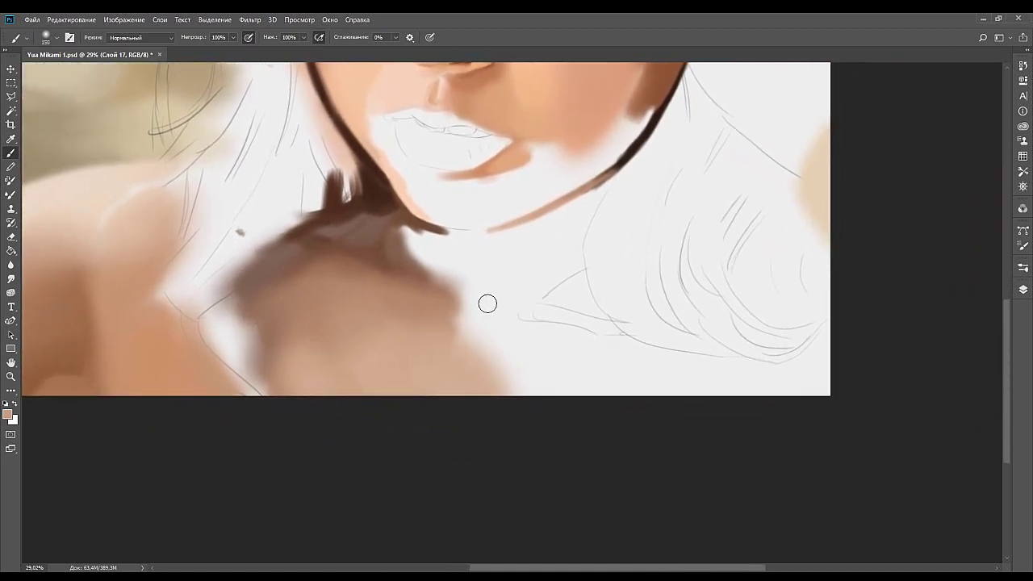
# Sample an orange skin tone and fill the shaded side of the chin below the mouth corner with the brush at size 150.
pyautogui.moveTo(495, 279); pyautogui.dragTo(491, 314)
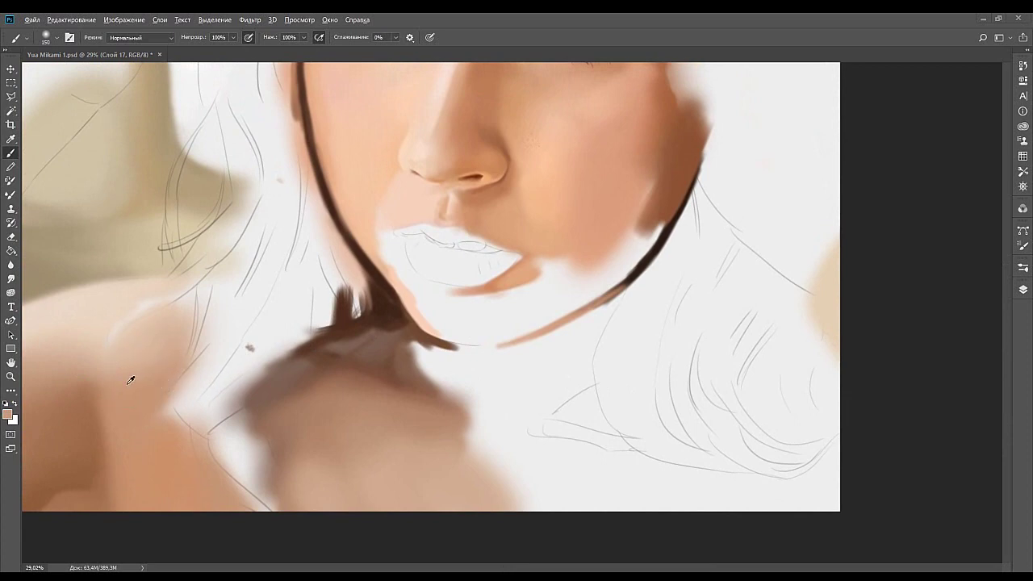
pyautogui.moveTo(524, 295)
pyautogui.mouseDown()
pyautogui.moveTo(517, 322)
pyautogui.moveTo(569, 308)
pyautogui.moveTo(528, 325)
pyautogui.moveTo(606, 280)
pyautogui.moveTo(583, 300)
pyautogui.moveTo(538, 316)
pyautogui.moveTo(591, 290)
pyautogui.moveTo(529, 311)
pyautogui.moveTo(573, 291)
pyautogui.moveTo(540, 270)
pyautogui.moveTo(569, 249)
pyautogui.mouseUp()
pyautogui.keyDown('alt'); pyautogui.click(555, 252); pyautogui.keyUp('alt')
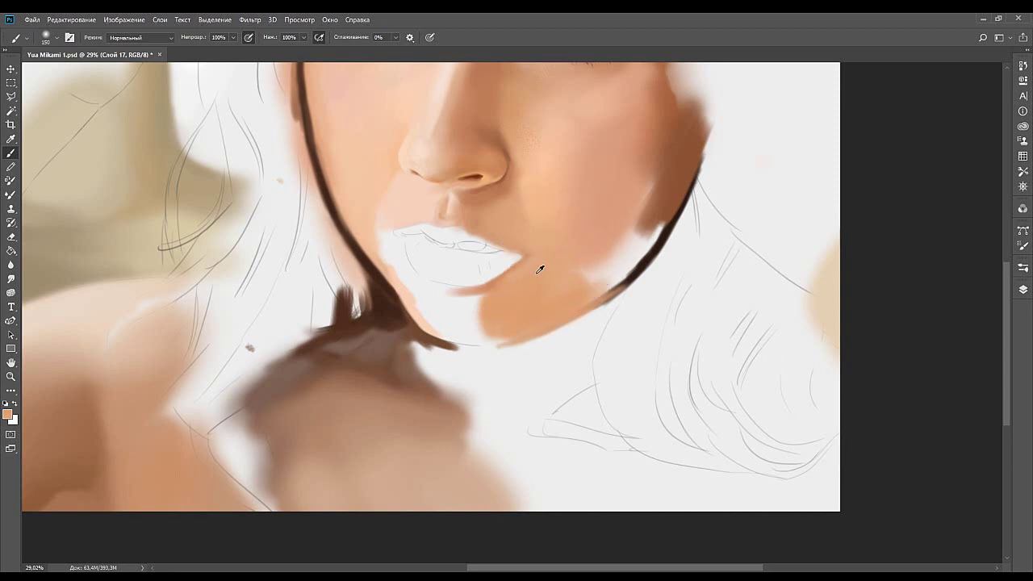
pyautogui.moveTo(528, 266); pyautogui.dragTo(503, 316)
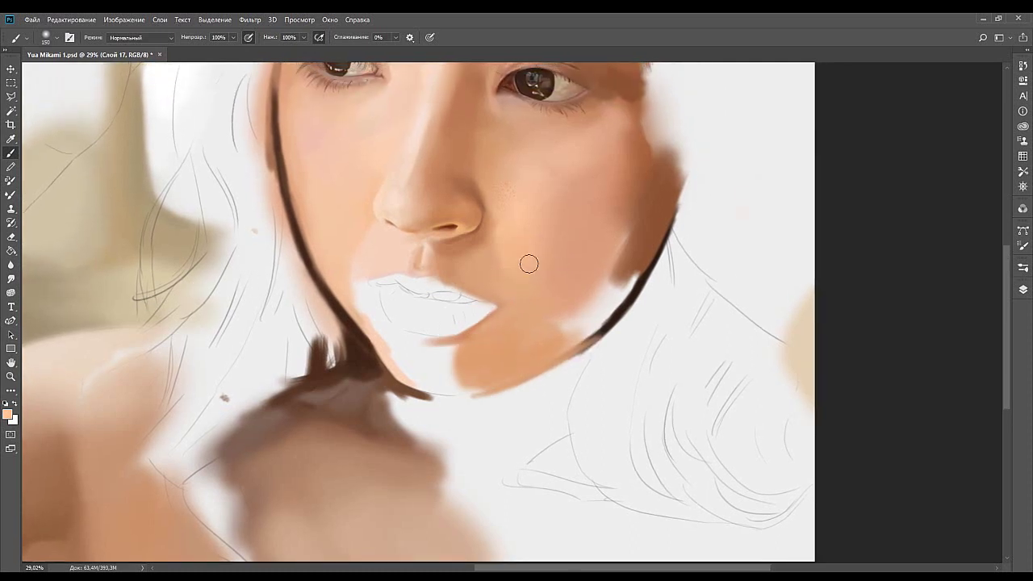
# Sample peach and orange tones and blend the cheek beside the nose with the brush at size 300.
pyautogui.press(']')
pyautogui.press(']')
pyautogui.press(']')
pyautogui.moveTo(530, 258)
pyautogui.mouseDown()
pyautogui.moveTo(553, 294)
pyautogui.moveTo(517, 240)
pyautogui.moveTo(541, 288)
pyautogui.moveTo(557, 266)
pyautogui.moveTo(531, 227)
pyautogui.moveTo(533, 272)
pyautogui.mouseUp()
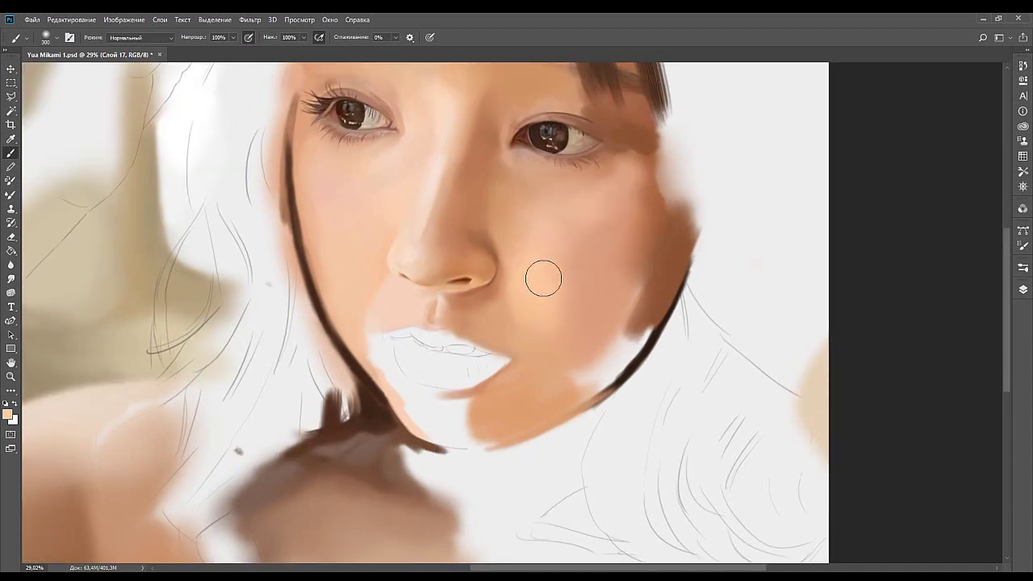
pyautogui.keyDown('alt'); pyautogui.click(562, 283); pyautogui.keyUp('alt')
pyautogui.keyDown('alt'); pyautogui.click(548, 332); pyautogui.keyUp('alt')
pyautogui.keyDown('alt'); pyautogui.click(544, 309); pyautogui.keyUp('alt')
pyautogui.keyDown('alt'); pyautogui.click(578, 284); pyautogui.keyUp('alt')
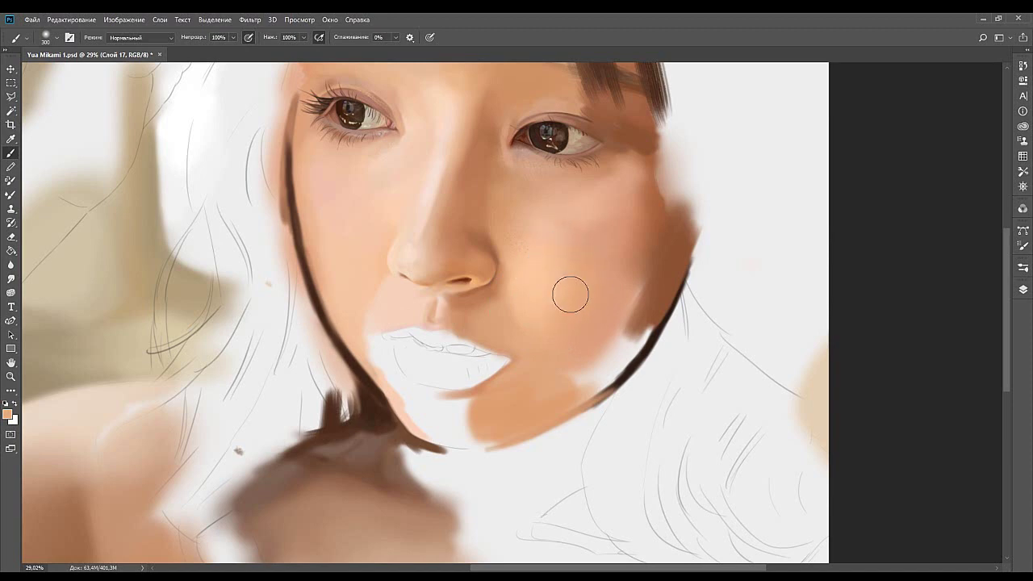
pyautogui.moveTo(604, 215); pyautogui.dragTo(555, 242)
# Pick a light peach and brighten the upper cheek below the eye on the shaded side.
pyautogui.click(7, 414)
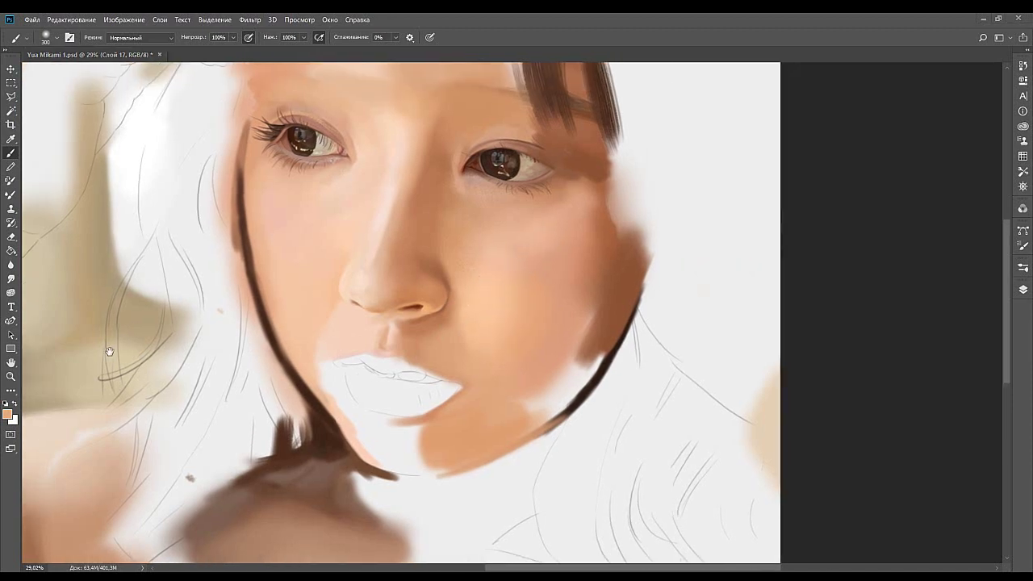
pyautogui.keyDown('alt'); pyautogui.click(588, 292); pyautogui.keyUp('alt')
pyautogui.keyDown('alt'); pyautogui.click(513, 279); pyautogui.keyUp('alt')
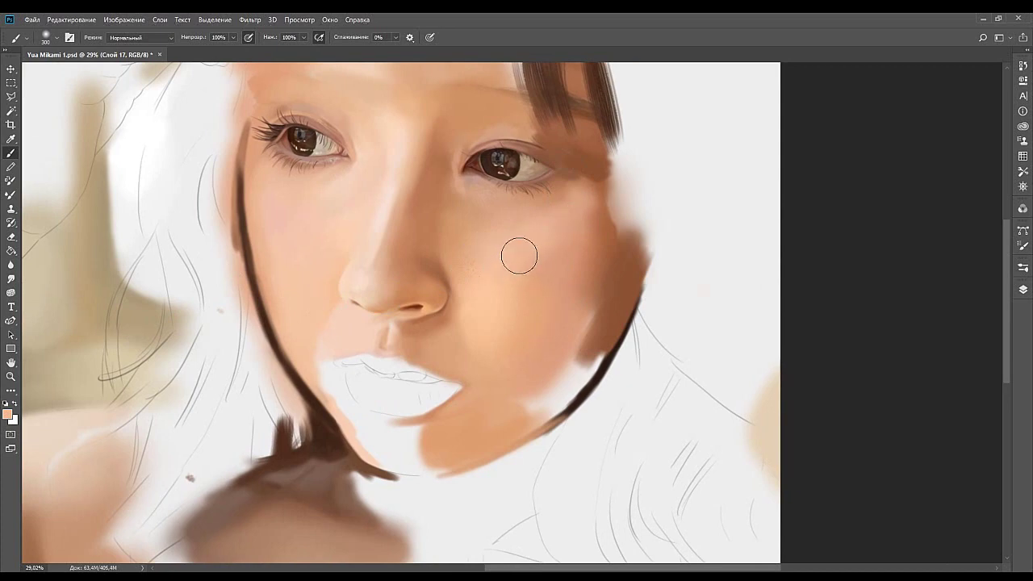
pyautogui.moveTo(499, 254); pyautogui.dragTo(546, 272)
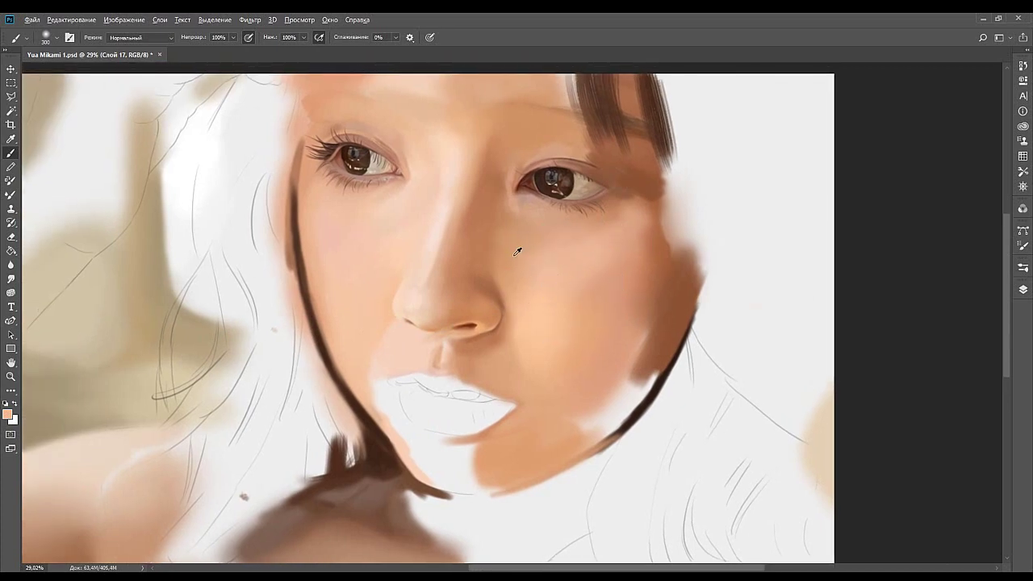
# Sample darker orange-brown tones and blend the skin between the nose bridge and the inner eye corner with the brush around size 150.
pyautogui.press('[')
pyautogui.moveTo(505, 250); pyautogui.dragTo(507, 278)
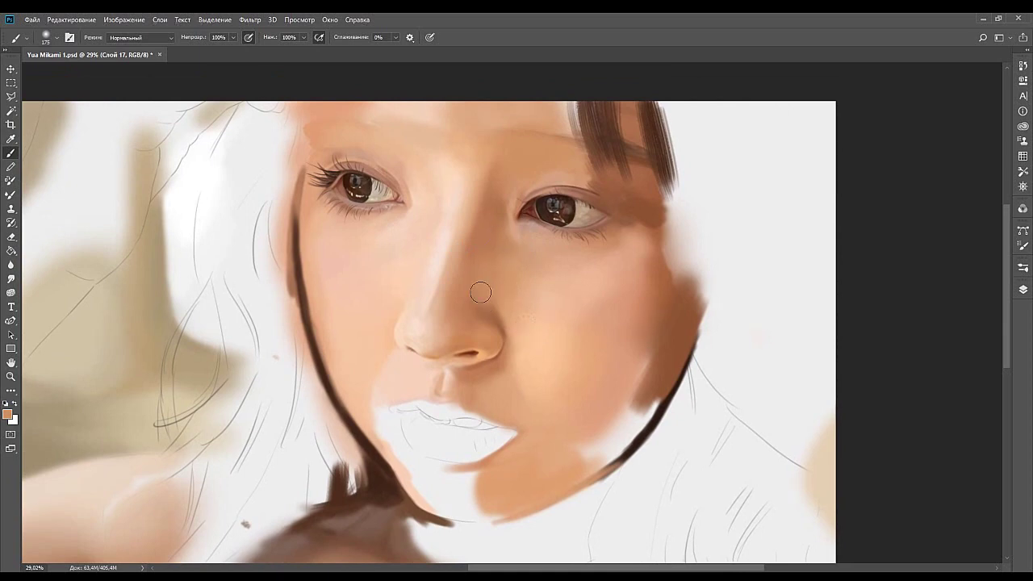
pyautogui.keyDown('alt'); pyautogui.click(499, 235); pyautogui.keyUp('alt')
pyautogui.press('[')
pyautogui.press(']')
pyautogui.moveTo(522, 187); pyautogui.dragTo(530, 229)
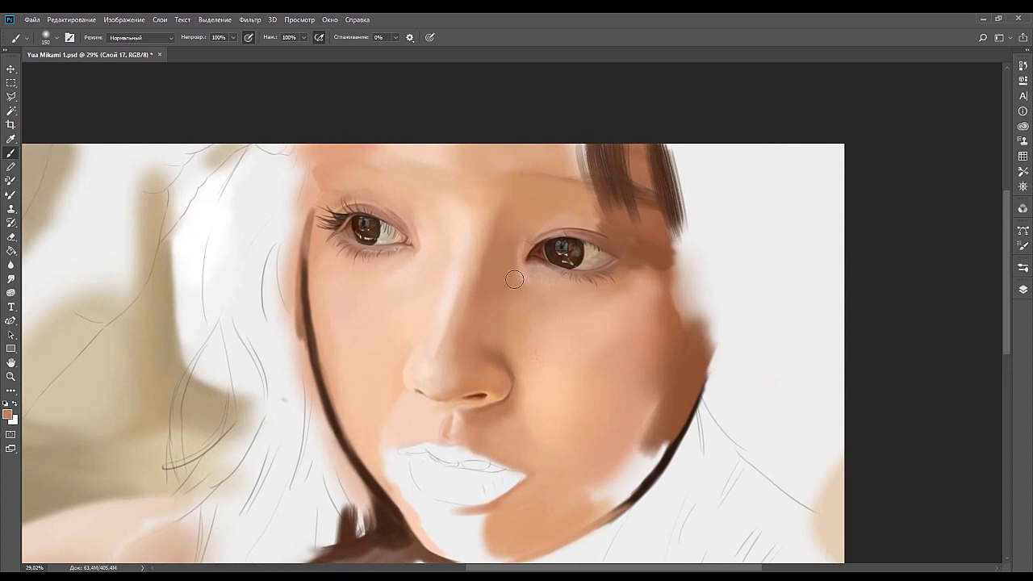
# Sample warm skin tones and blend the shaded side of the nose bridge with the brush at sizes 125 to 175.
pyautogui.moveTo(549, 304); pyautogui.dragTo(525, 254)
pyautogui.keyDown('alt'); pyautogui.click(474, 244); pyautogui.keyUp('alt')
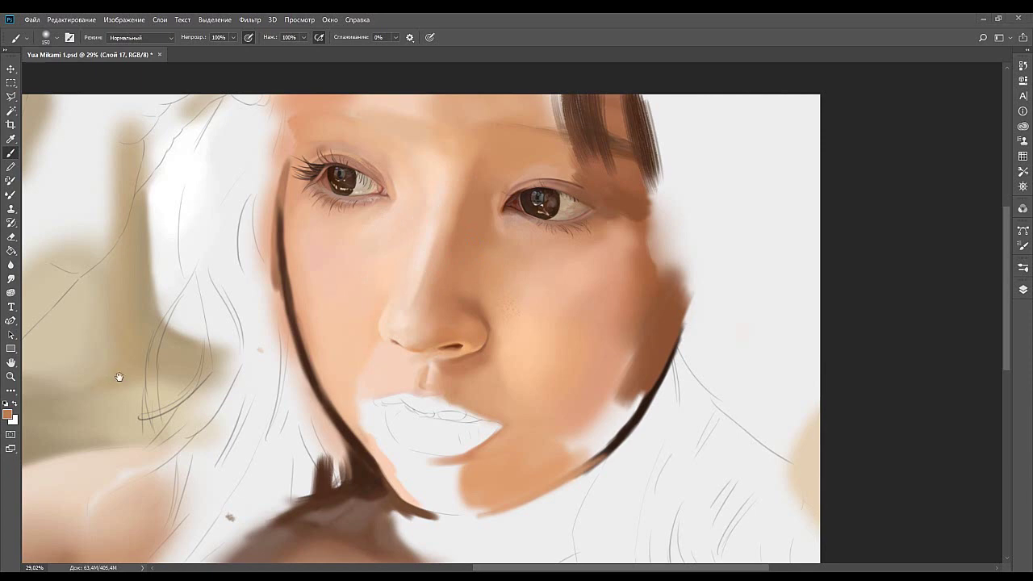
pyautogui.moveTo(484, 258); pyautogui.dragTo(486, 276)
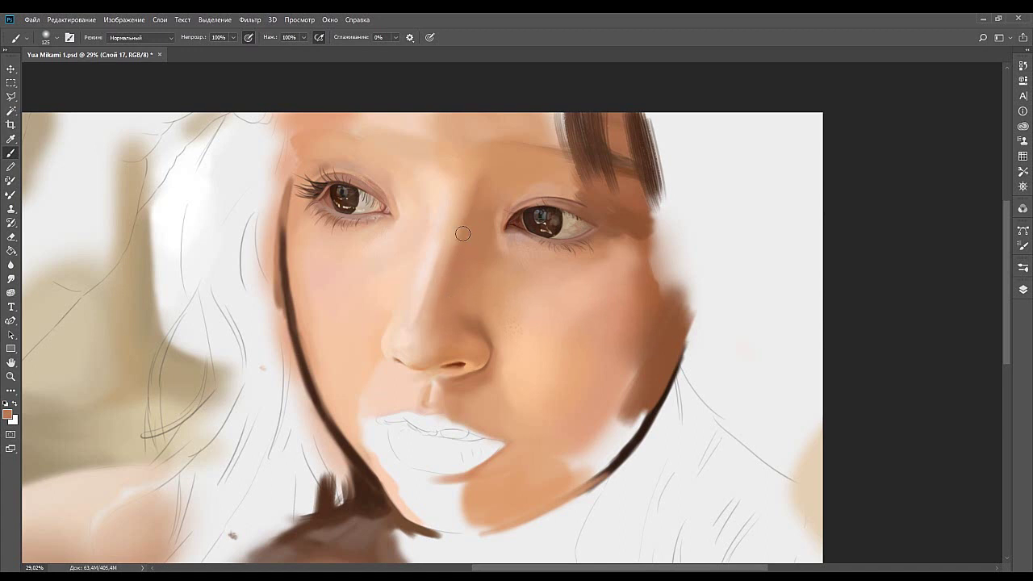
pyautogui.press(']')
pyautogui.press(']')
pyautogui.moveTo(452, 229)
pyautogui.mouseDown()
pyautogui.moveTo(473, 239)
pyautogui.moveTo(473, 289)
pyautogui.mouseUp()
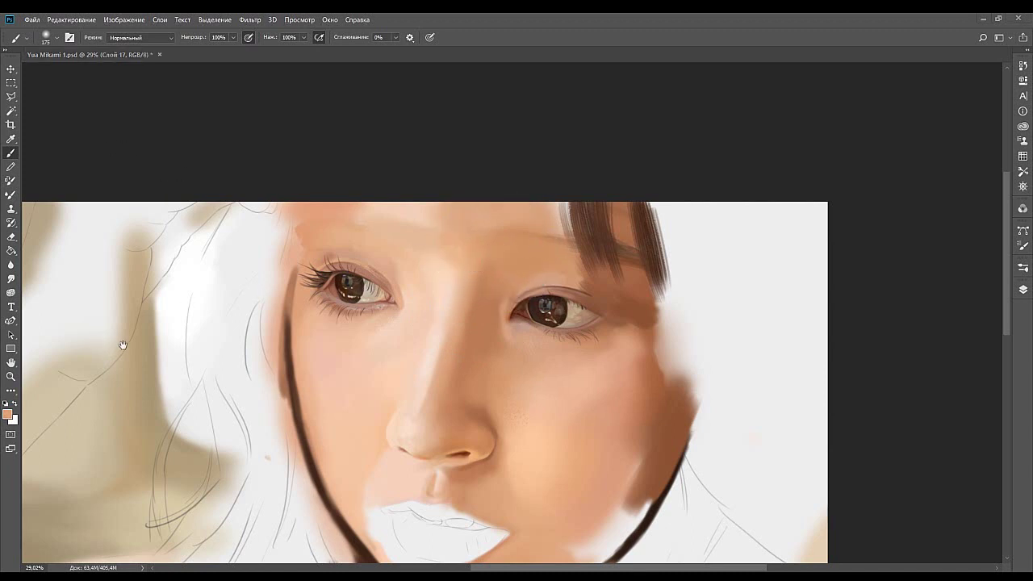
pyautogui.moveTo(479, 281)
pyautogui.mouseDown()
pyautogui.moveTo(521, 271)
pyautogui.moveTo(546, 288)
pyautogui.mouseUp()
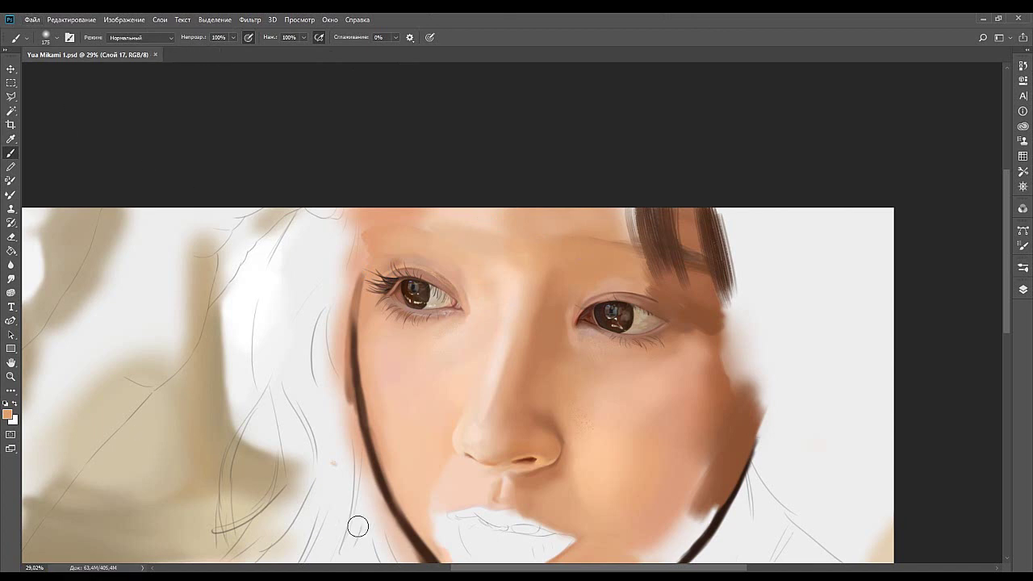
pyautogui.moveTo(606, 339); pyautogui.dragTo(630, 300)
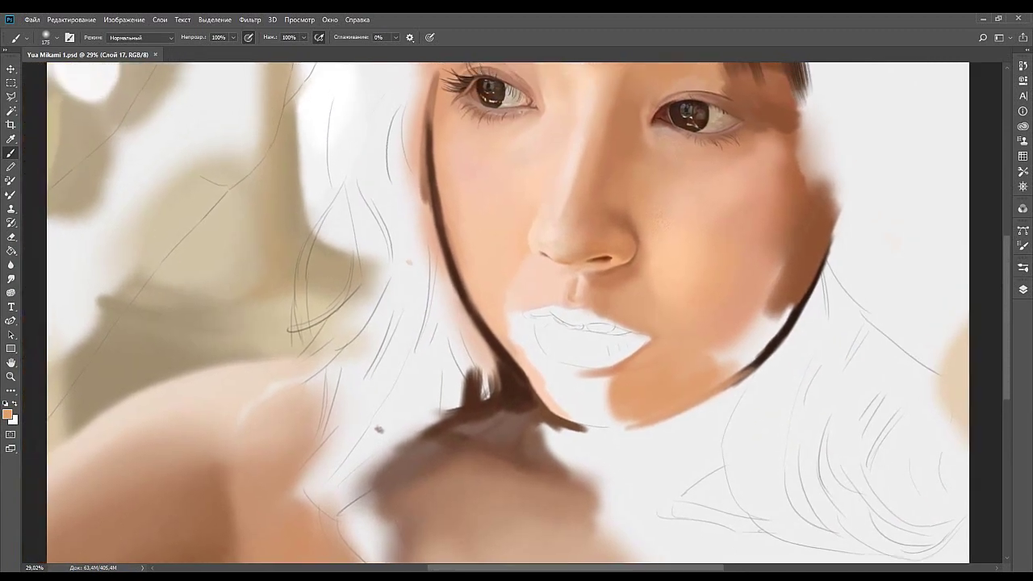
# Sample a pale pink skin tone and refine the highlight along the nose ridge with the brush between sizes 200 and 80.
pyautogui.moveTo(715, 244); pyautogui.dragTo(548, 265)
pyautogui.press(']')
pyautogui.moveTo(535, 251)
pyautogui.mouseDown()
pyautogui.moveTo(548, 253)
pyautogui.moveTo(465, 339)
pyautogui.mouseUp()
pyautogui.hotkey('ctrl', 'alt', 'z')
pyautogui.moveTo(494, 249); pyautogui.dragTo(484, 270)
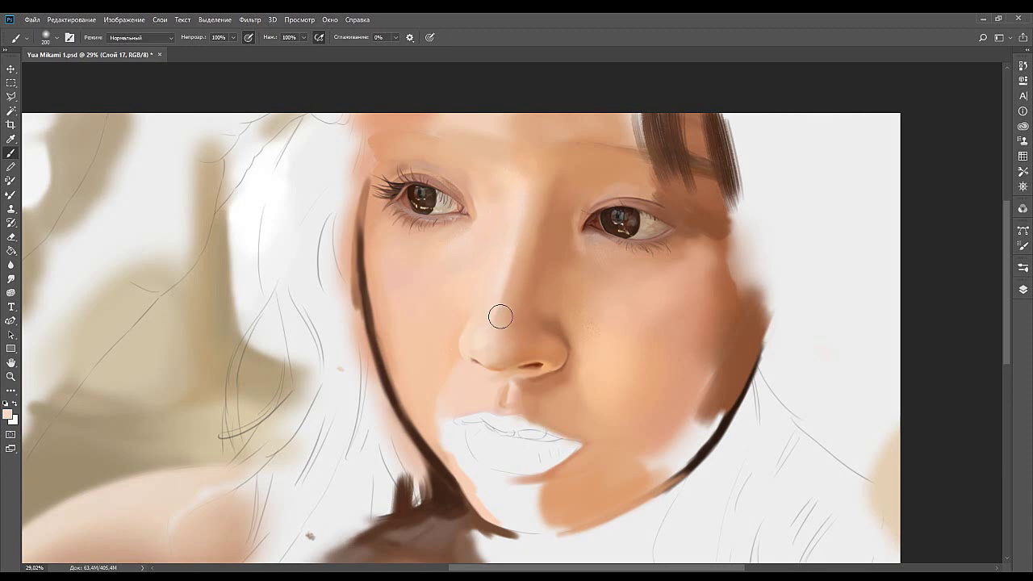
pyautogui.press('[')
pyautogui.press('[')
pyautogui.press('[')
pyautogui.press('[')
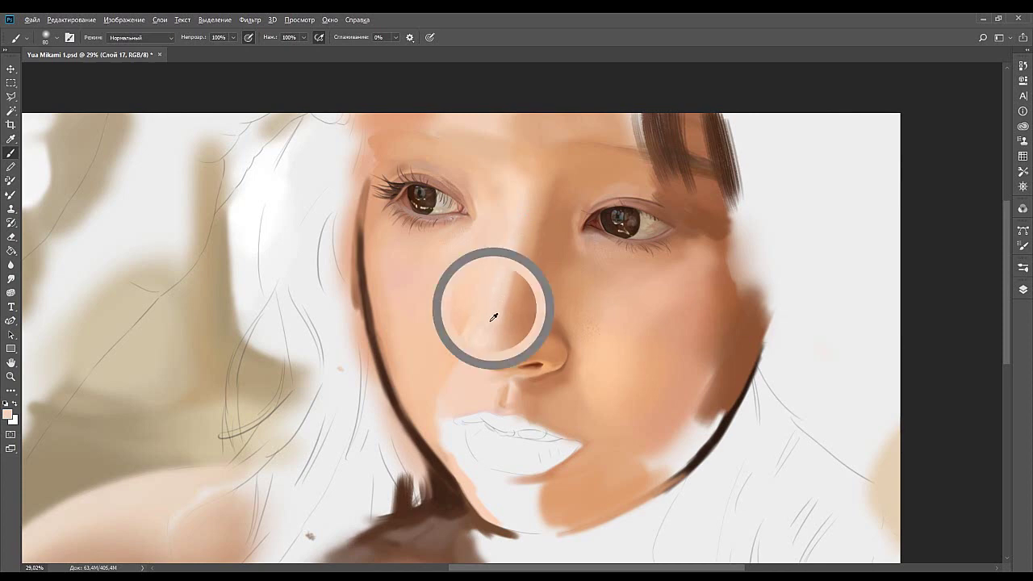
pyautogui.keyDown('alt'); pyautogui.click(493, 328); pyautogui.keyUp('alt')
pyautogui.moveTo(532, 359)
pyautogui.mouseDown()
pyautogui.moveTo(532, 295)
pyautogui.moveTo(556, 263)
pyautogui.moveTo(551, 254)
pyautogui.moveTo(542, 272)
pyautogui.mouseUp()
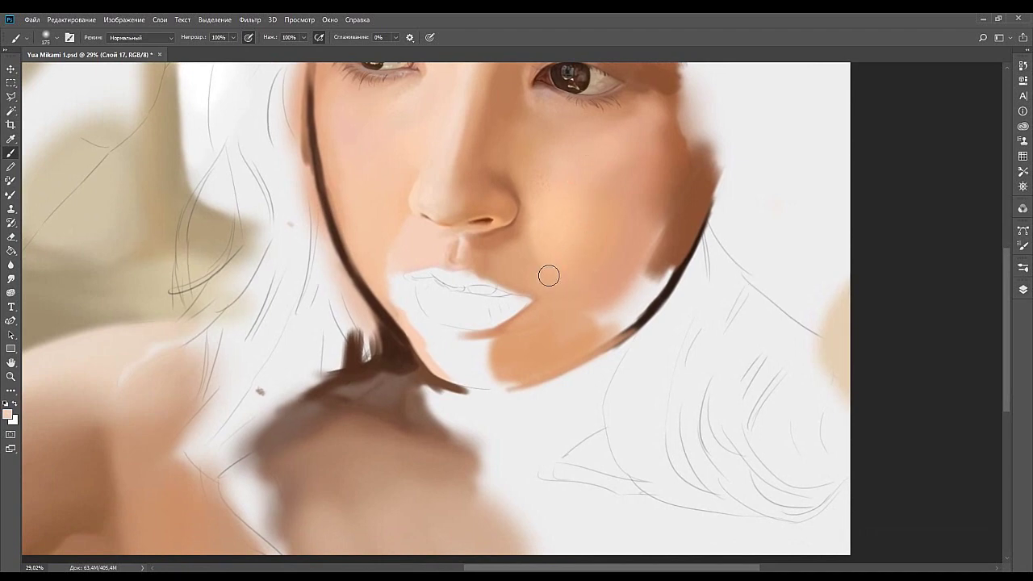
pyautogui.moveTo(598, 224); pyautogui.dragTo(535, 235)
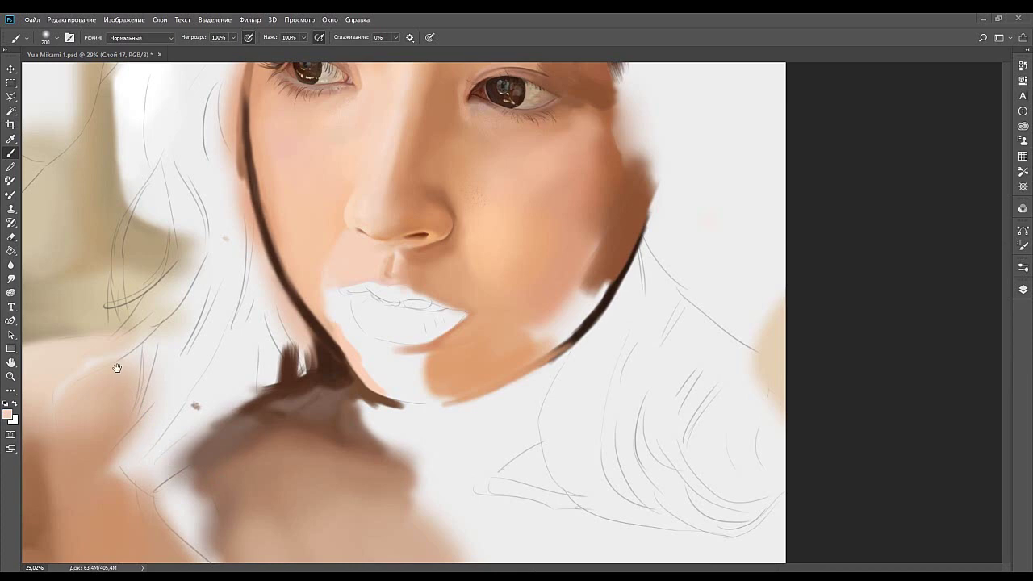
# Paint light peach skin beside the mouth corner and below the lower lip on the lit side with the brush at size 150.
pyautogui.moveTo(502, 369); pyautogui.dragTo(604, 270)
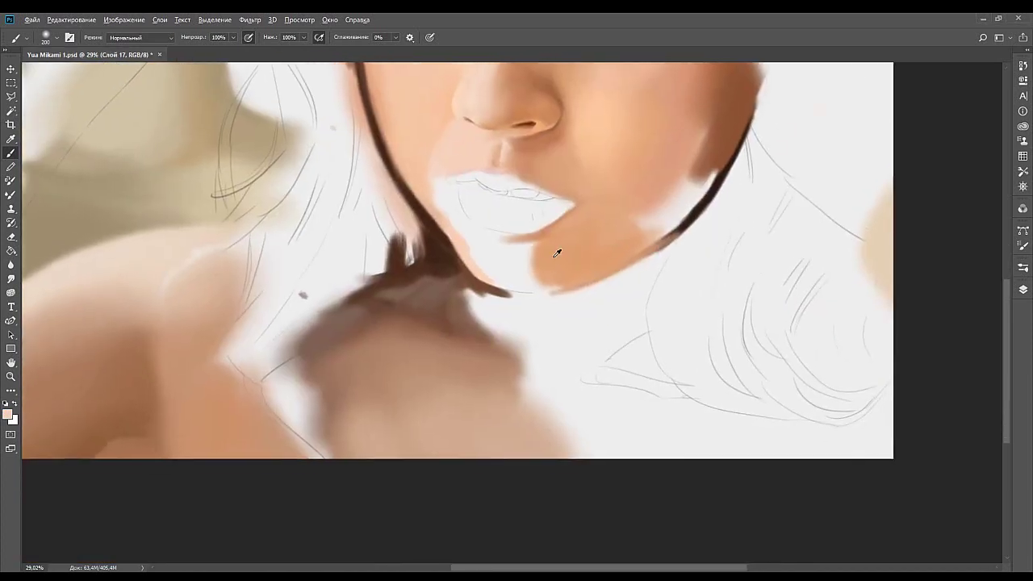
pyautogui.moveTo(534, 256)
pyautogui.mouseDown()
pyautogui.moveTo(607, 268)
pyautogui.moveTo(625, 256)
pyautogui.moveTo(542, 266)
pyautogui.moveTo(592, 258)
pyautogui.moveTo(542, 240)
pyautogui.moveTo(574, 264)
pyautogui.moveTo(546, 261)
pyautogui.moveTo(510, 212)
pyautogui.moveTo(550, 250)
pyautogui.moveTo(525, 224)
pyautogui.mouseUp()
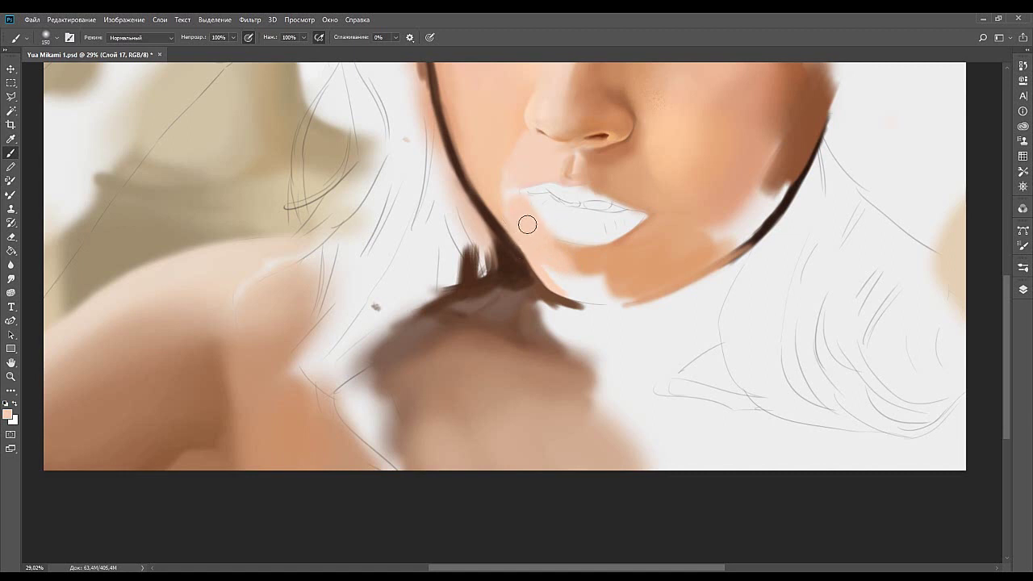
pyautogui.moveTo(520, 196)
pyautogui.mouseDown()
pyautogui.moveTo(494, 184)
pyautogui.moveTo(526, 175)
pyautogui.mouseUp()
pyautogui.keyDown('alt'); pyautogui.click(494, 191); pyautogui.keyUp('alt')
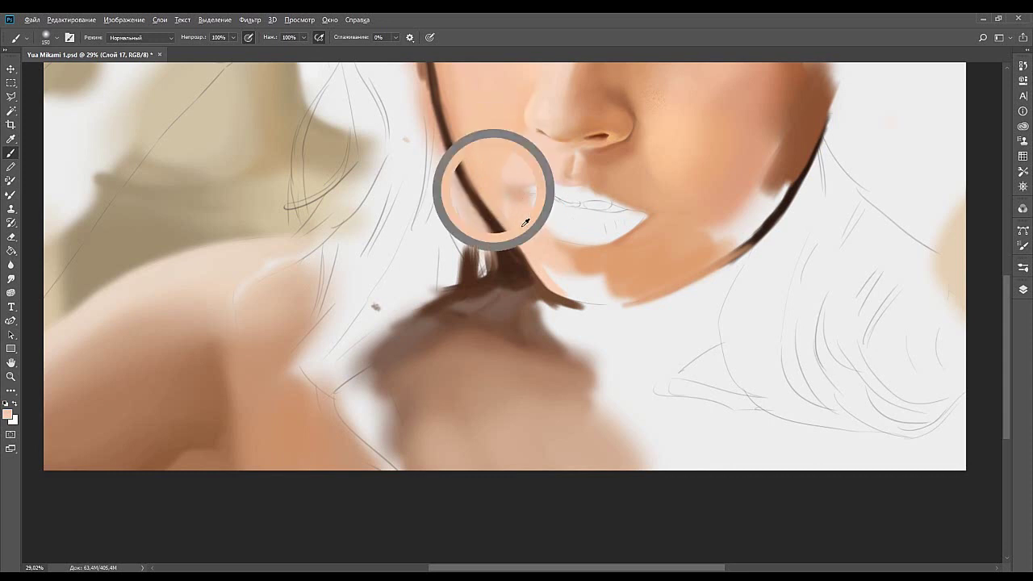
pyautogui.keyDown('alt'); pyautogui.click(501, 195); pyautogui.keyUp('alt')
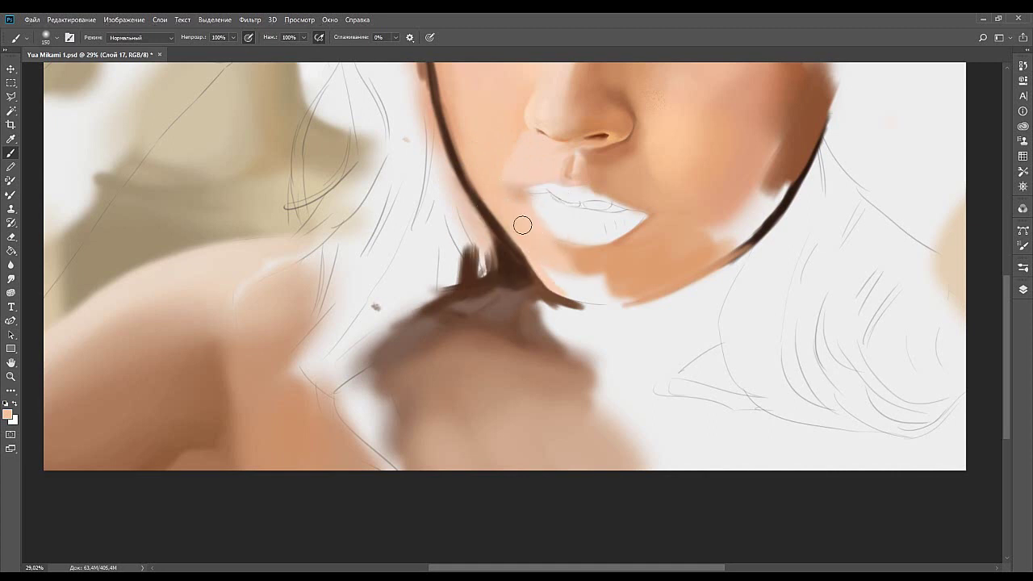
# Fill the remaining unpainted chin down to the jawline with light peach and run it into the orange shaded side.
pyautogui.press(']')
pyautogui.press(']')
pyautogui.moveTo(571, 291)
pyautogui.mouseDown()
pyautogui.moveTo(597, 289)
pyautogui.moveTo(572, 297)
pyautogui.moveTo(599, 304)
pyautogui.moveTo(595, 315)
pyautogui.moveTo(586, 306)
pyautogui.moveTo(597, 283)
pyautogui.moveTo(567, 258)
pyautogui.mouseUp()
pyautogui.keyDown('alt'); pyautogui.click(597, 282); pyautogui.keyUp('alt')
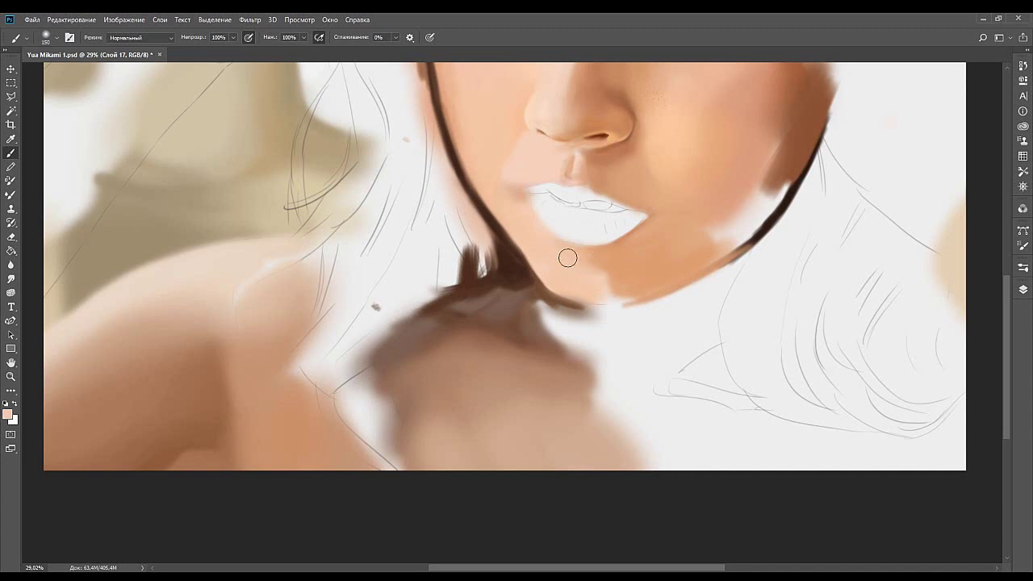
pyautogui.moveTo(636, 274); pyautogui.dragTo(576, 268)
# Sample an orange-peach tone and blend the middle of the chin into the shaded jaw with the brush at size 250.
pyautogui.press(']')
pyautogui.press(']')
pyautogui.press(']')
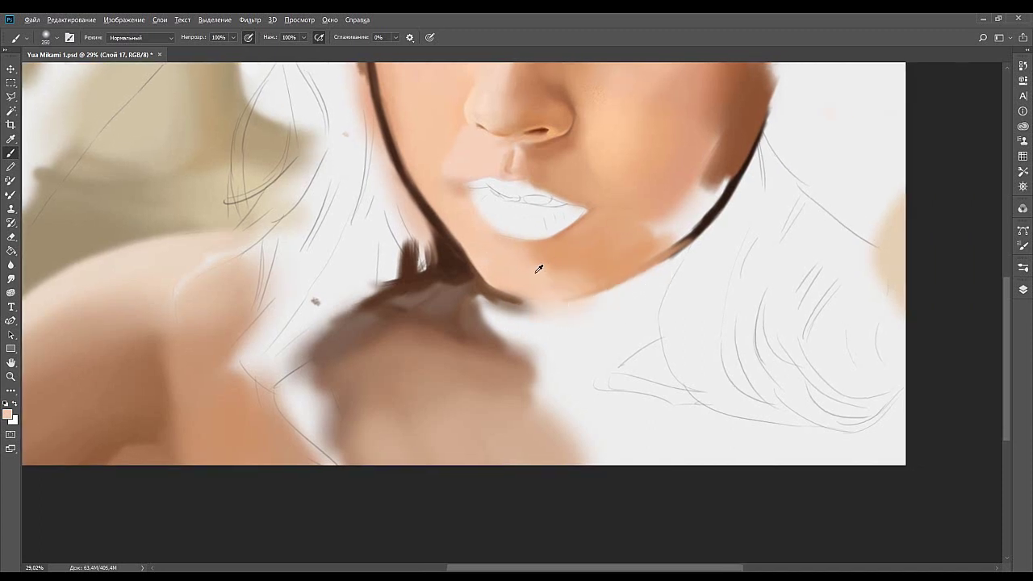
pyautogui.keyDown('alt'); pyautogui.click(550, 279); pyautogui.keyUp('alt')
pyautogui.moveTo(618, 264); pyautogui.dragTo(571, 287)
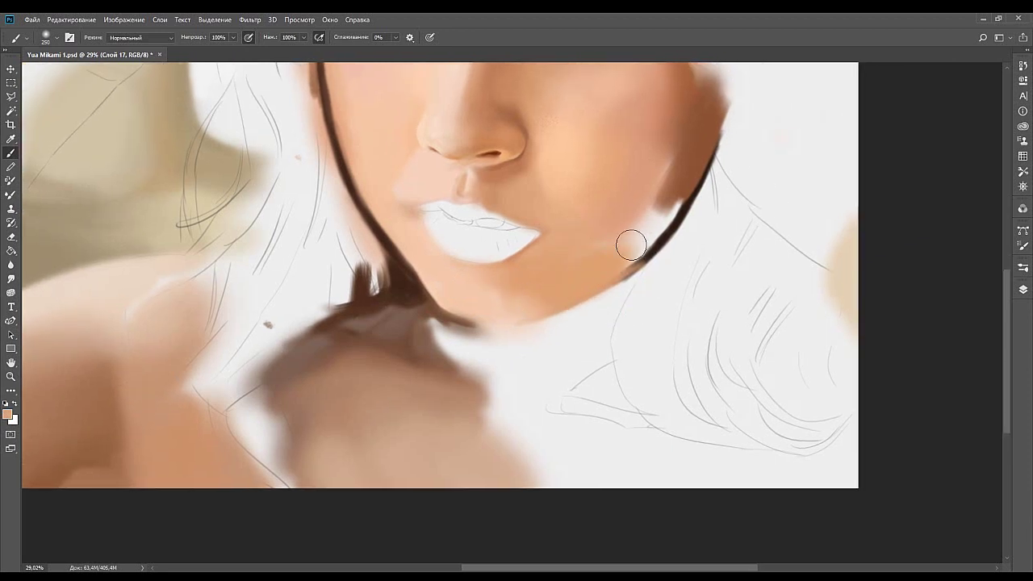
# Sample a peach tone and smooth the skin beneath the lower lip with the brush at sizes 150 to 200.
pyautogui.press('[')
pyautogui.press('[')
pyautogui.press('[')
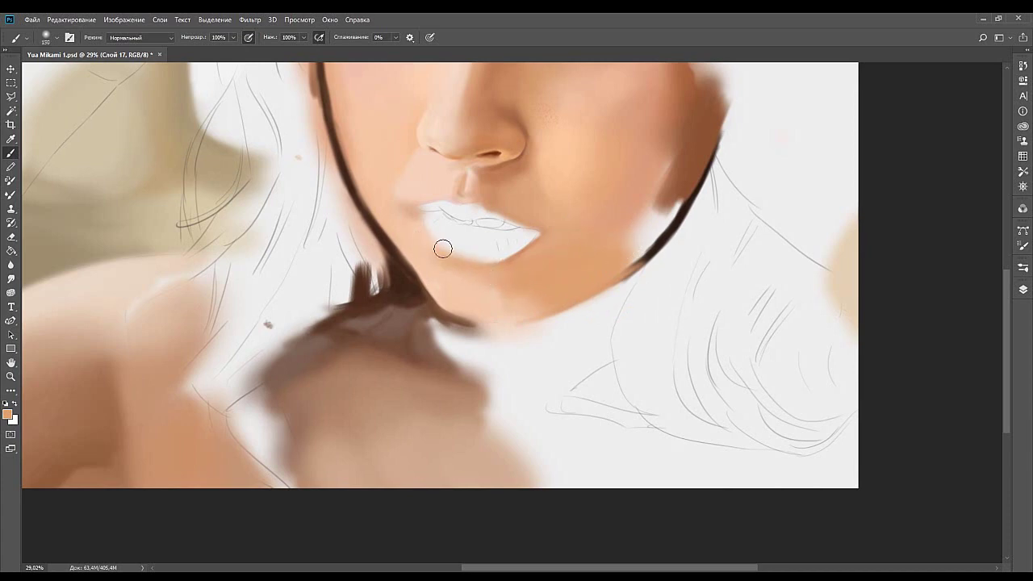
pyautogui.keyDown('alt'); pyautogui.click(444, 280); pyautogui.keyUp('alt')
pyautogui.moveTo(448, 271); pyautogui.dragTo(542, 298)
pyautogui.press(']')
pyautogui.press(']')
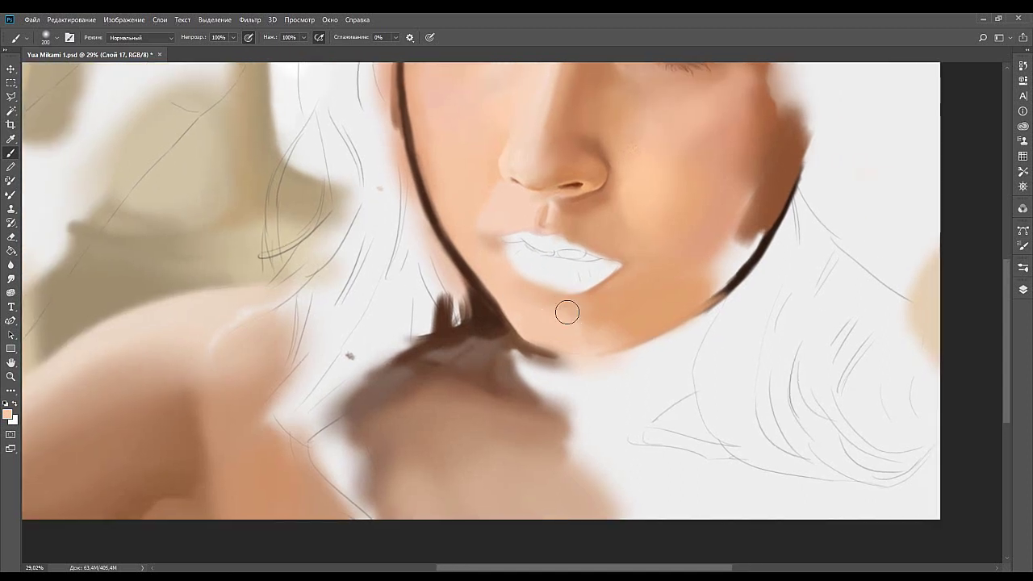
# Sample a light peach from the chin and touch up the chin centre with a smaller brush.
pyautogui.keyDown('alt'); pyautogui.click(573, 328); pyautogui.keyUp('alt')
pyautogui.press('[')
pyautogui.press('[')
pyautogui.press('[')
pyautogui.press('[')
pyautogui.press('[')
pyautogui.moveTo(585, 330); pyautogui.dragTo(512, 295)
# Sample a pinkish orange from the cheek and brush it softly along the chin's lower edge at size 250.
pyautogui.press(']')
pyautogui.press(']')
pyautogui.press(']')
pyautogui.press(']')
pyautogui.press(']')
pyautogui.press(']')
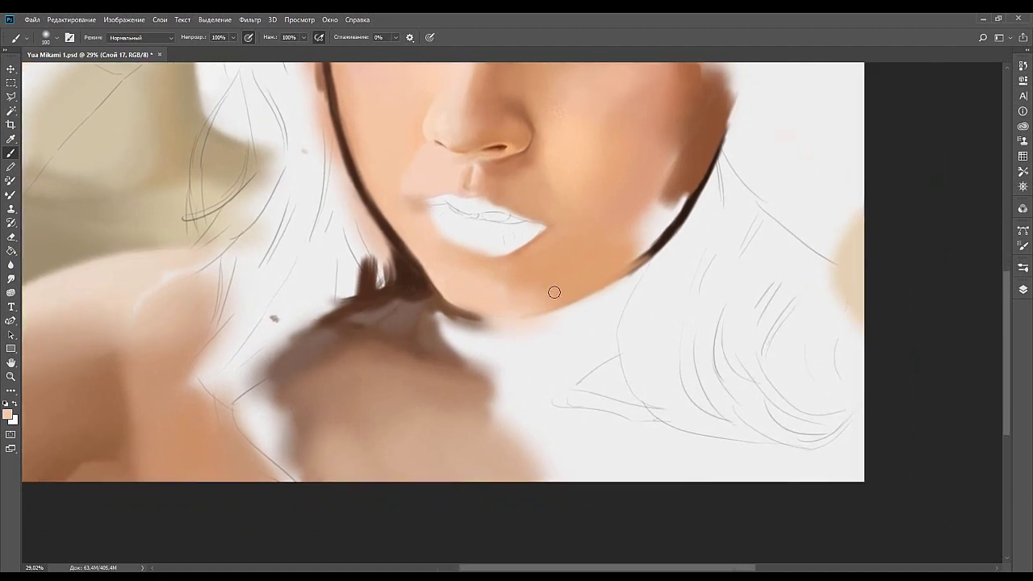
pyautogui.keyDown('alt'); pyautogui.click(626, 203); pyautogui.keyUp('alt')
pyautogui.moveTo(437, 300)
pyautogui.mouseDown()
pyautogui.moveTo(549, 317)
pyautogui.moveTo(494, 318)
pyautogui.moveTo(554, 313)
pyautogui.moveTo(620, 287)
pyautogui.mouseUp()
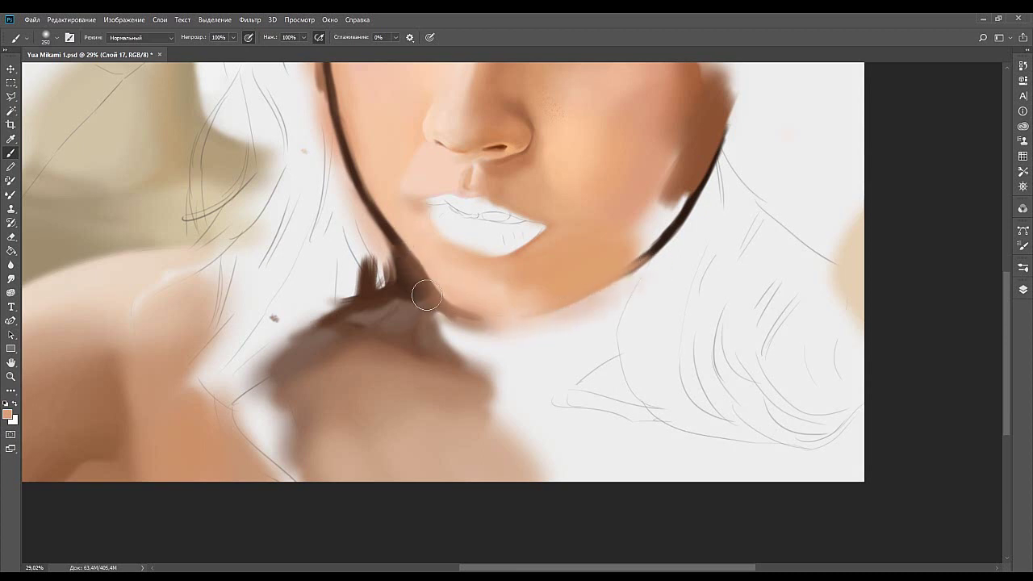
# Sample dark brown from the neck and deepen the shadow beside the jaw and under the chin, reducing the brush to 100.
pyautogui.keyDown('alt'); pyautogui.click(412, 279); pyautogui.keyUp('alt')
pyautogui.moveTo(409, 262)
pyautogui.mouseDown()
pyautogui.moveTo(417, 283)
pyautogui.moveTo(405, 293)
pyautogui.mouseUp()
pyautogui.press('[')
pyautogui.press('[')
pyautogui.press('[')
pyautogui.press('[')
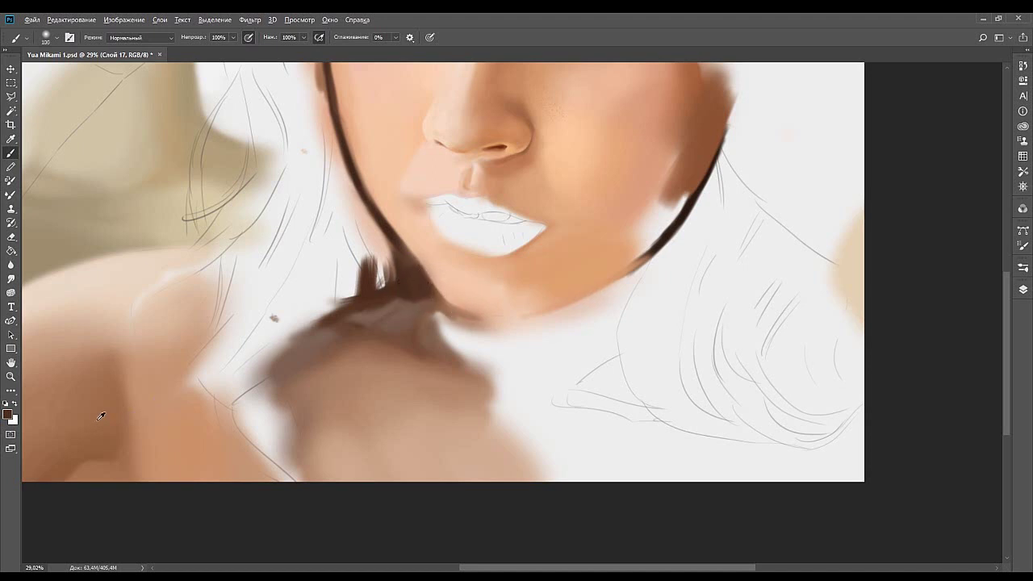
pyautogui.moveTo(479, 329)
pyautogui.mouseDown()
pyautogui.moveTo(432, 303)
pyautogui.moveTo(521, 326)
pyautogui.moveTo(480, 323)
pyautogui.moveTo(518, 325)
pyautogui.moveTo(494, 330)
pyautogui.mouseUp()
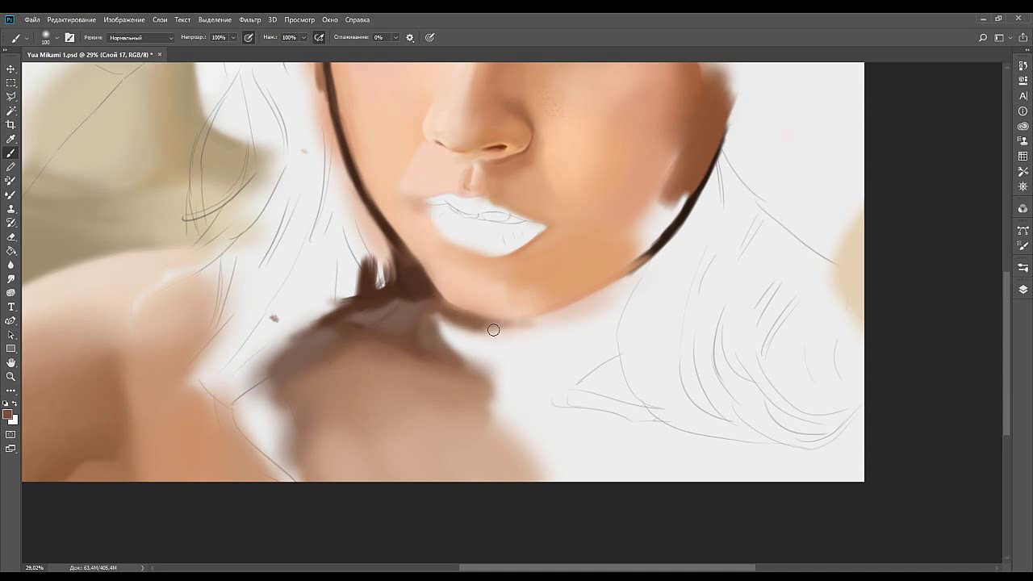
# Paint an orange-brown shadow along the underside of the chin and shaded jaw at size 80, undoing the last stroke.
pyautogui.moveTo(616, 313)
pyautogui.mouseDown()
pyautogui.moveTo(563, 319)
pyautogui.moveTo(555, 302)
pyautogui.moveTo(568, 291)
pyautogui.moveTo(539, 305)
pyautogui.mouseUp()
pyautogui.moveTo(576, 275)
pyautogui.mouseDown()
pyautogui.moveTo(339, 332)
pyautogui.moveTo(600, 297)
pyautogui.moveTo(570, 293)
pyautogui.moveTo(577, 288)
pyautogui.moveTo(518, 322)
pyautogui.mouseUp()
pyautogui.moveTo(565, 292); pyautogui.dragTo(496, 326)
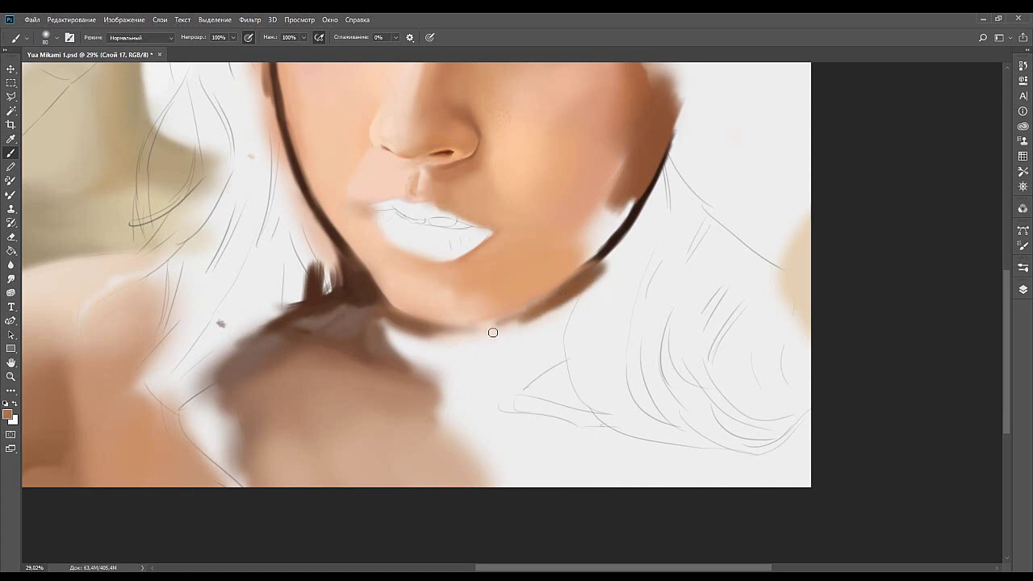
pyautogui.moveTo(470, 332)
pyautogui.mouseDown()
pyautogui.moveTo(511, 325)
pyautogui.moveTo(442, 332)
pyautogui.moveTo(547, 304)
pyautogui.moveTo(480, 333)
pyautogui.moveTo(567, 293)
pyautogui.mouseUp()
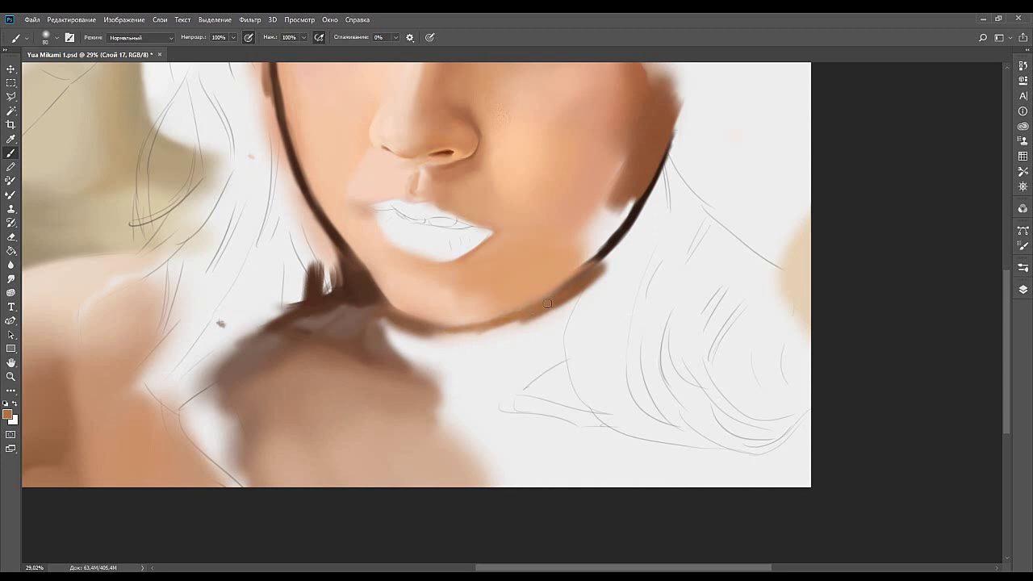
pyautogui.keyDown('alt'); pyautogui.click(568, 296); pyautogui.keyUp('alt')
pyautogui.moveTo(494, 327); pyautogui.dragTo(533, 308)
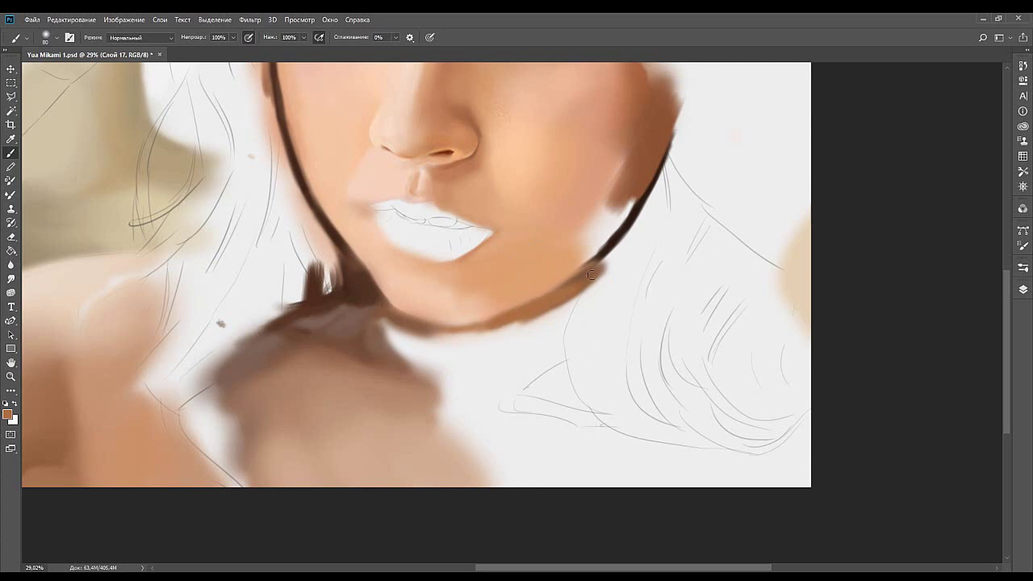
pyautogui.moveTo(593, 266)
pyautogui.mouseDown()
pyautogui.moveTo(504, 328)
pyautogui.moveTo(551, 294)
pyautogui.mouseUp()
pyautogui.hotkey('ctrl', 'z')
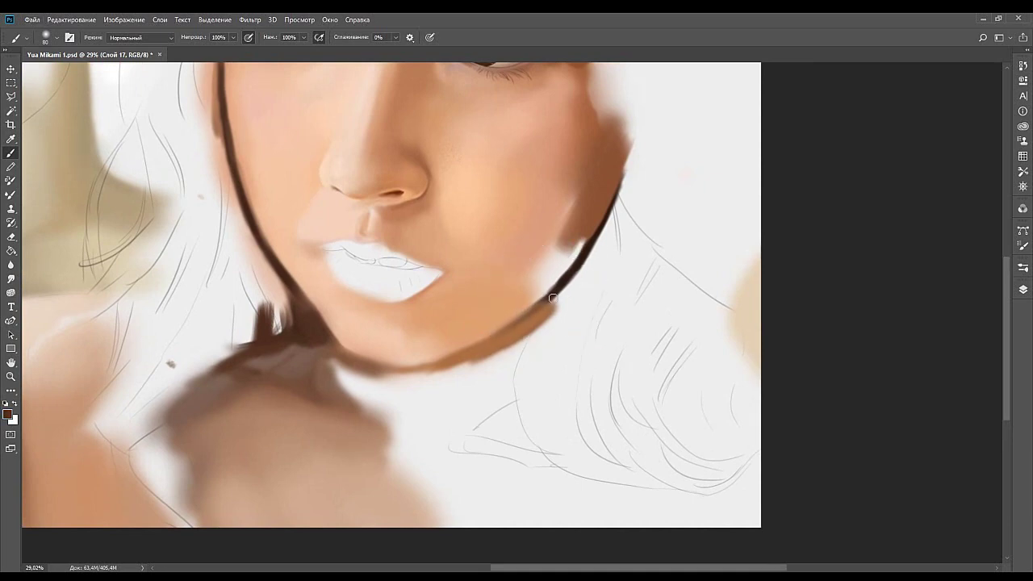
# Sample an orange-brown and block in the neck patch below the shaded side of the jaw with the brush at size 150.
pyautogui.keyDown('alt'); pyautogui.click(501, 334); pyautogui.keyUp('alt')
pyautogui.press(']')
pyautogui.moveTo(486, 351)
pyautogui.mouseDown()
pyautogui.moveTo(459, 367)
pyautogui.moveTo(522, 353)
pyautogui.moveTo(497, 356)
pyautogui.moveTo(510, 342)
pyautogui.moveTo(524, 357)
pyautogui.moveTo(499, 355)
pyautogui.moveTo(510, 378)
pyautogui.moveTo(513, 366)
pyautogui.moveTo(498, 393)
pyautogui.moveTo(534, 385)
pyautogui.moveTo(491, 377)
pyautogui.moveTo(534, 328)
pyautogui.mouseUp()
pyautogui.moveTo(560, 286); pyautogui.dragTo(589, 274)
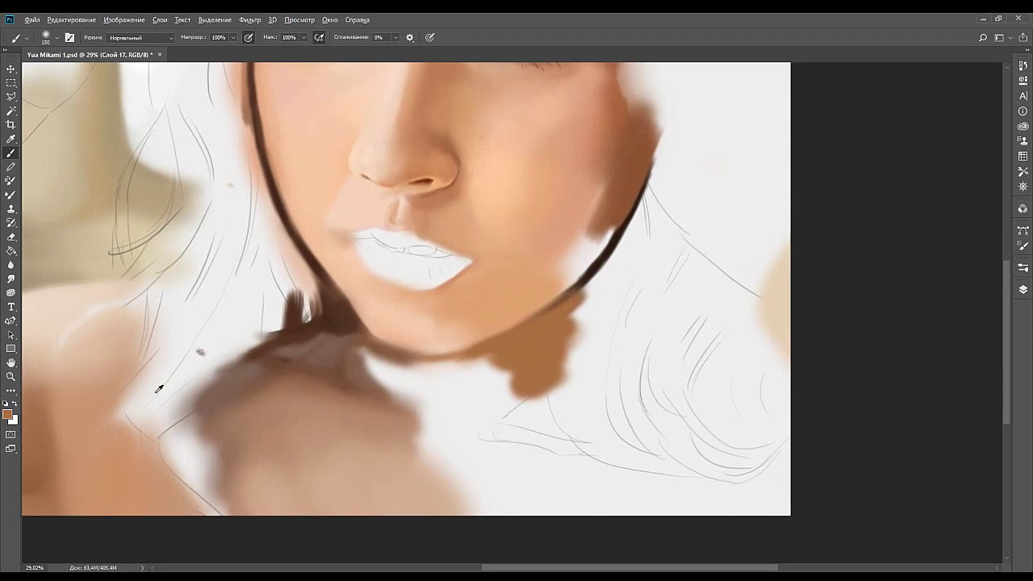
pyautogui.moveTo(556, 334); pyautogui.dragTo(514, 346)
pyautogui.moveTo(584, 291)
pyautogui.mouseDown()
pyautogui.moveTo(509, 331)
pyautogui.moveTo(506, 351)
pyautogui.mouseUp()
# Undo the last stroke and paint orange-brown skin tones inside the dark outline of the shaded jaw at size 125.
pyautogui.press('[')
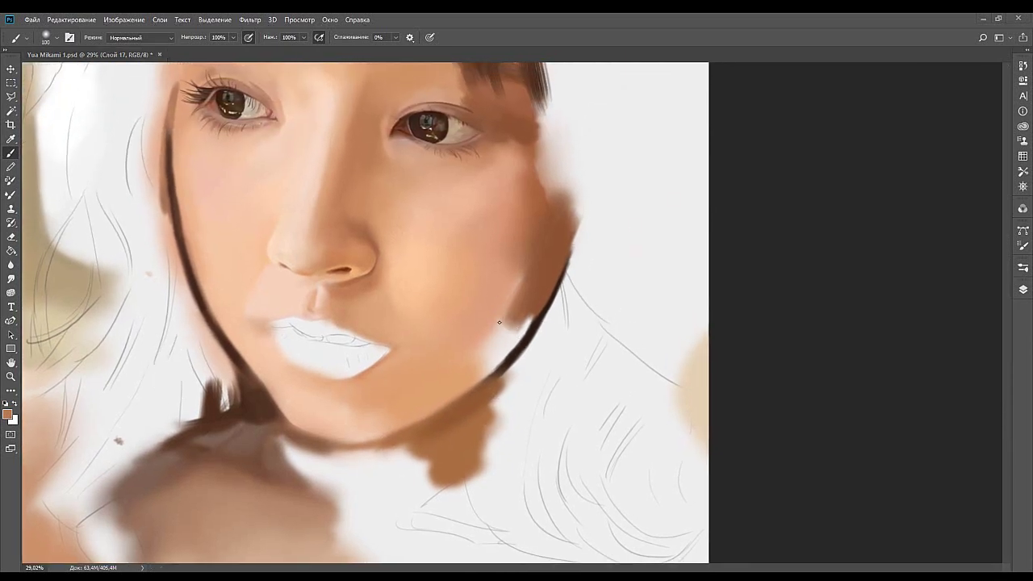
pyautogui.hotkey('ctrl', 'z')
pyautogui.moveTo(511, 341)
pyautogui.mouseDown()
pyautogui.moveTo(479, 375)
pyautogui.moveTo(533, 317)
pyautogui.moveTo(500, 350)
pyautogui.moveTo(525, 327)
pyautogui.mouseUp()
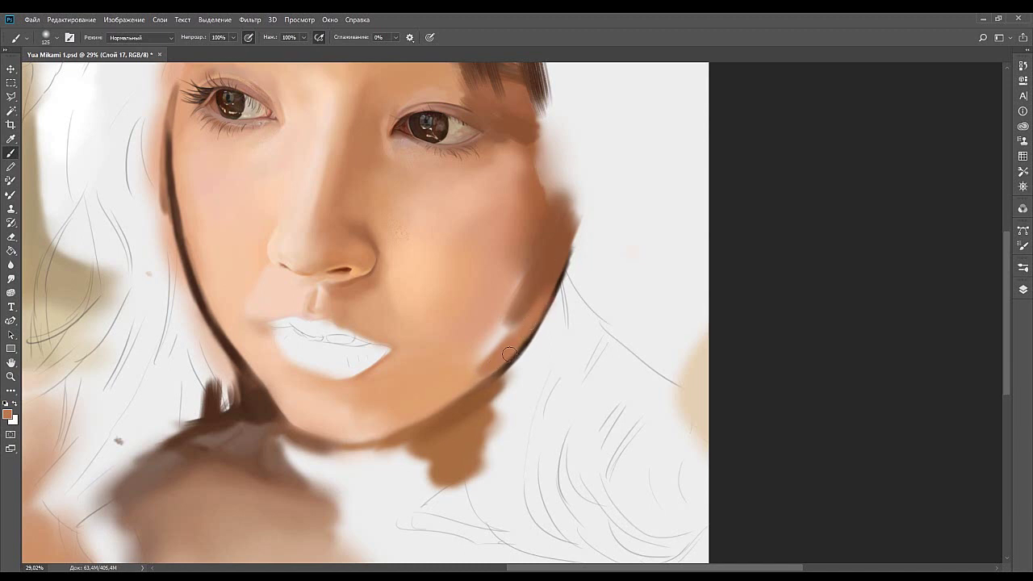
pyautogui.keyDown('alt'); pyautogui.click(480, 396); pyautogui.keyUp('alt')
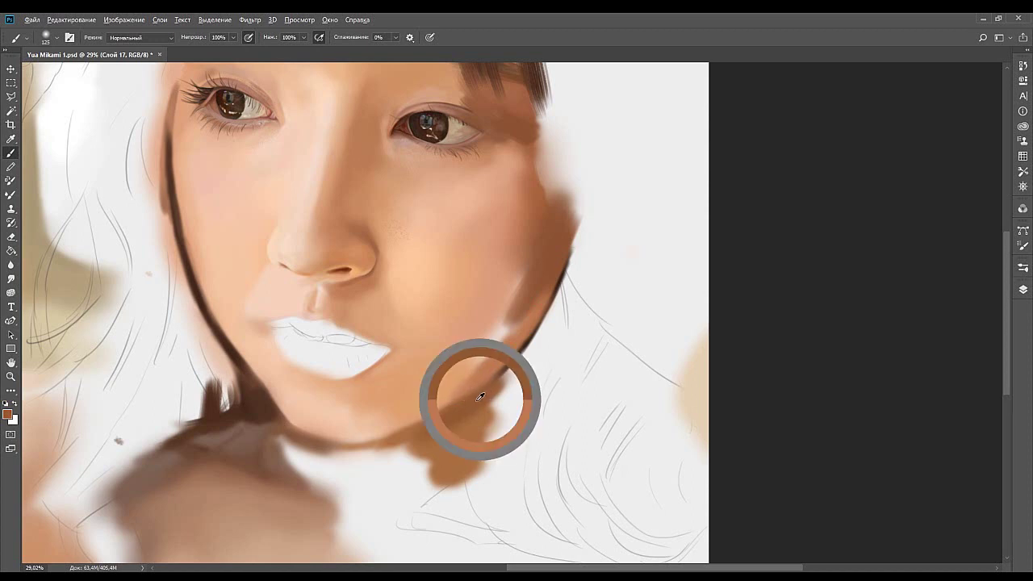
pyautogui.keyDown('alt'); pyautogui.click(473, 378); pyautogui.keyUp('alt')
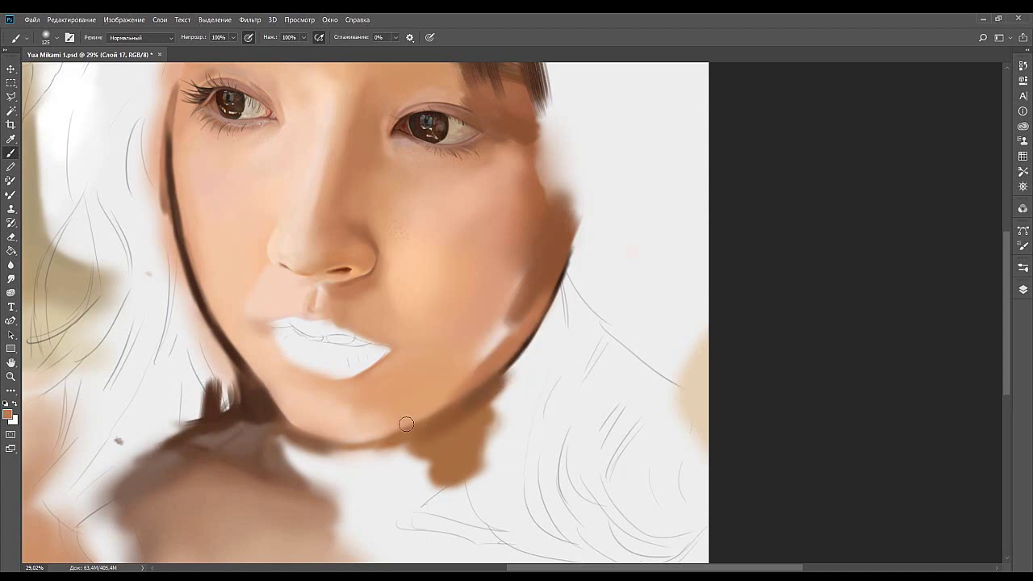
pyautogui.moveTo(414, 415); pyautogui.dragTo(531, 323)
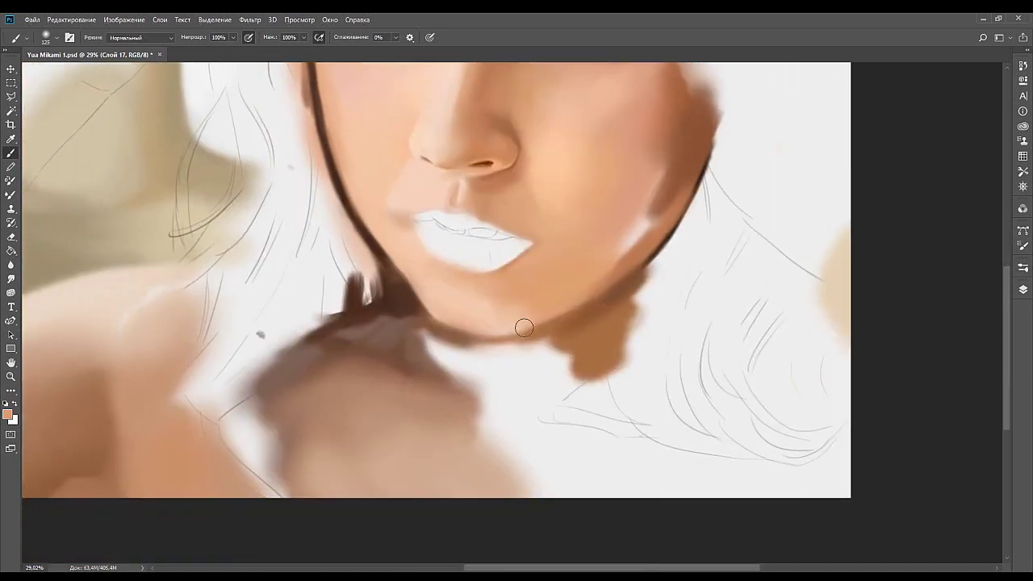
# Reduce the brush to about 90, sample a muted pink-brown and refine the edge between the chin and its shadow.
pyautogui.press('[')
pyautogui.press('[')
pyautogui.press('[')
pyautogui.press('[')
pyautogui.press('[')
pyautogui.moveTo(524, 322)
pyautogui.mouseDown()
pyautogui.moveTo(584, 318)
pyautogui.moveTo(568, 340)
pyautogui.mouseUp()
pyautogui.keyDown('alt'); pyautogui.click(537, 341); pyautogui.keyUp('alt')
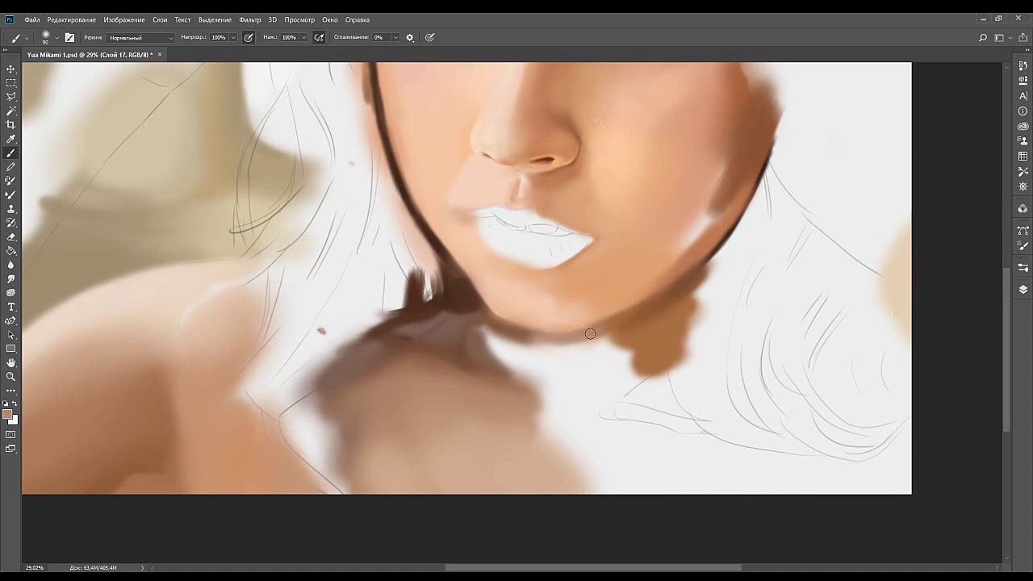
pyautogui.moveTo(661, 282); pyautogui.dragTo(569, 336)
pyautogui.moveTo(583, 265)
pyautogui.mouseDown()
pyautogui.moveTo(565, 330)
pyautogui.moveTo(643, 277)
pyautogui.moveTo(595, 357)
pyautogui.moveTo(579, 346)
pyautogui.moveTo(622, 265)
pyautogui.moveTo(579, 262)
pyautogui.moveTo(554, 299)
pyautogui.moveTo(510, 314)
pyautogui.mouseUp()
# Sample peach tones and cover the white gap on the lower cheek beside the shaded jaw with the brush around size 150.
pyautogui.press(']')
pyautogui.press(']')
pyautogui.press(']')
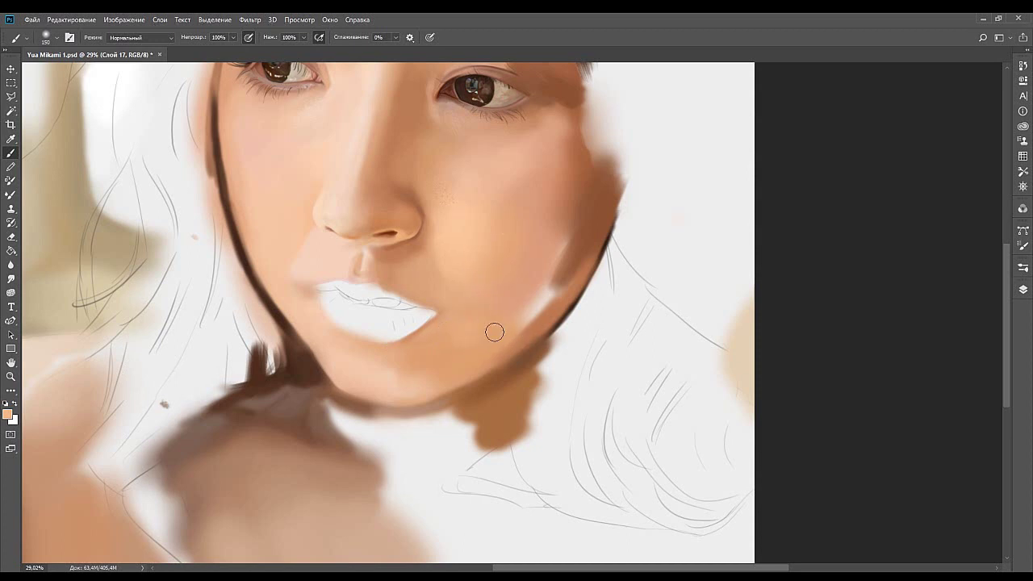
pyautogui.press(']')
pyautogui.keyDown('alt'); pyautogui.click(449, 345); pyautogui.keyUp('alt')
pyautogui.keyDown('alt'); pyautogui.click(478, 327); pyautogui.keyUp('alt')
pyautogui.press('[')
pyautogui.moveTo(549, 291); pyautogui.dragTo(496, 334)
# Enlarge the brush to 300, sample orange tones and blend the lower cheek into the shaded jaw.
pyautogui.press(']')
pyautogui.keyDown('alt'); pyautogui.click(171, 360); pyautogui.keyUp('alt')
pyautogui.press(']')
pyautogui.moveTo(503, 329); pyautogui.dragTo(470, 377)
pyautogui.keyDown('alt'); pyautogui.click(474, 378); pyautogui.keyUp('alt')
pyautogui.moveTo(519, 292); pyautogui.dragTo(468, 378)
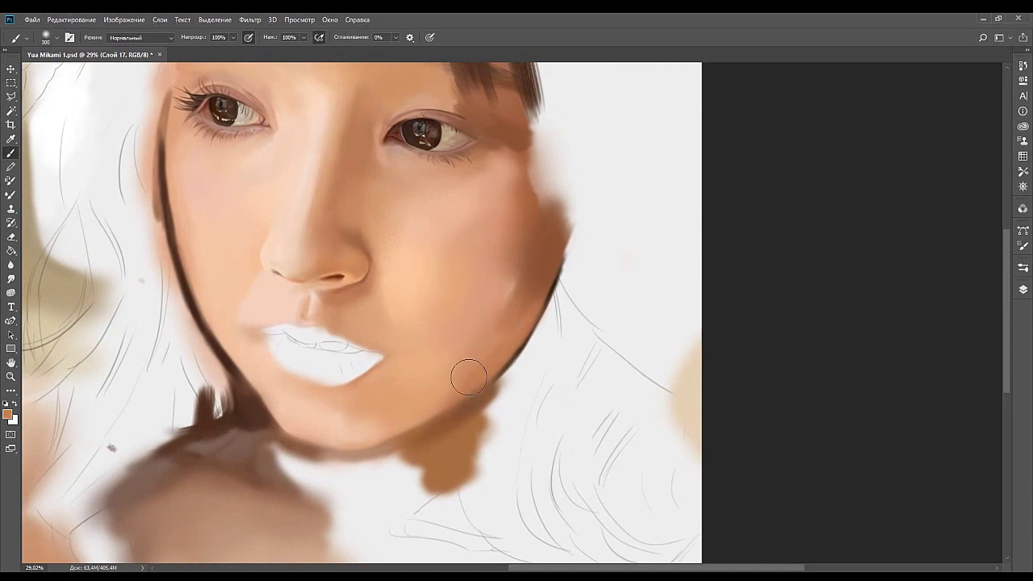
# Sample orange-pink tones and blend the upper outer cheek into the brown shadow with the brush at size 300.
pyautogui.moveTo(520, 265); pyautogui.dragTo(484, 334)
pyautogui.keyDown('alt'); pyautogui.click(470, 335); pyautogui.keyUp('alt')
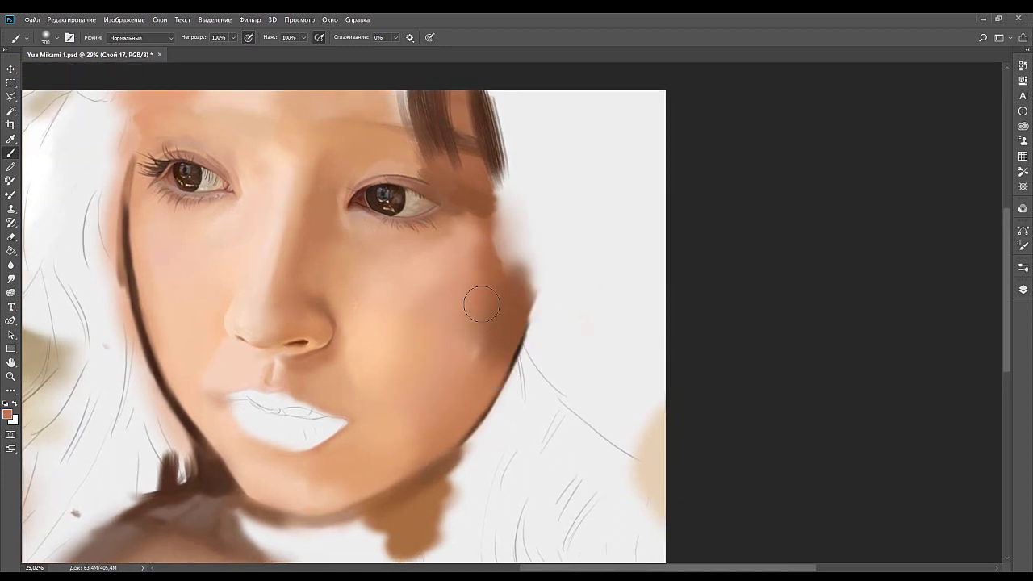
pyautogui.moveTo(493, 276); pyautogui.dragTo(510, 240)
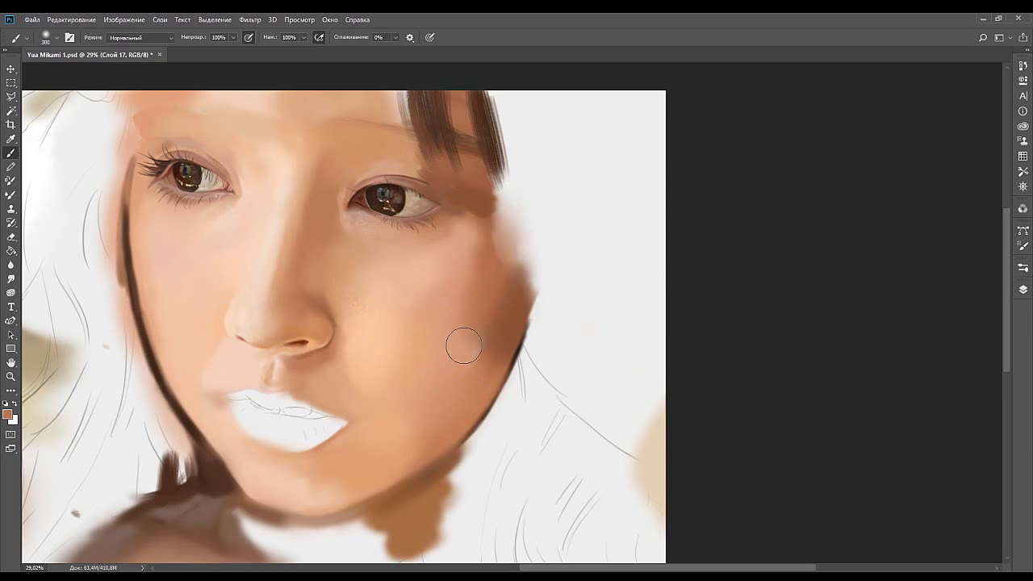
pyautogui.keyDown('alt'); pyautogui.click(435, 309); pyautogui.keyUp('alt')
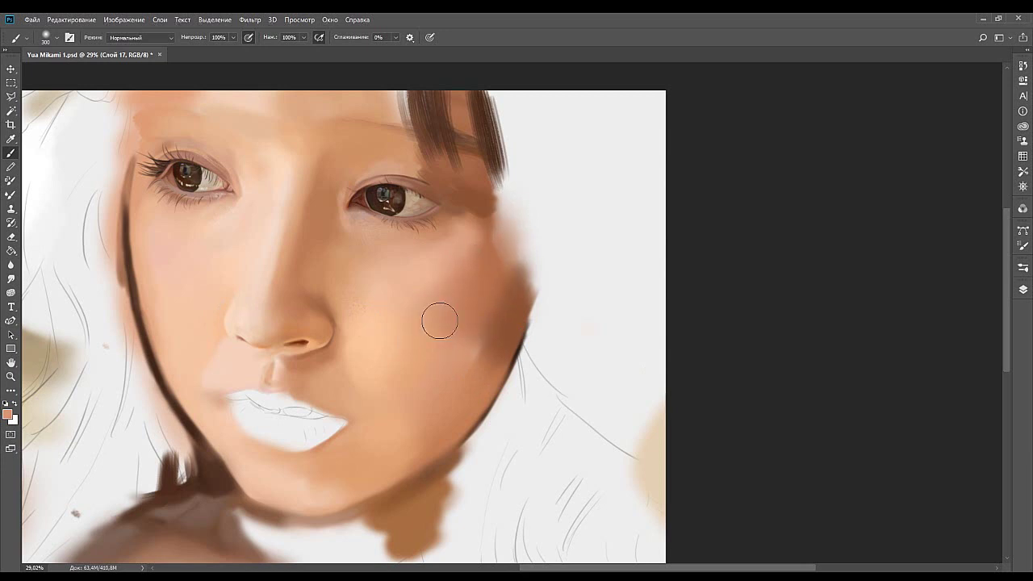
pyautogui.moveTo(491, 249)
pyautogui.mouseDown()
pyautogui.moveTo(442, 331)
pyautogui.moveTo(490, 332)
pyautogui.moveTo(511, 279)
pyautogui.moveTo(493, 295)
pyautogui.mouseUp()
# Sample brown and orange tones from the cheek and smooth the shaded outer cheek down toward the jaw.
pyautogui.keyDown('alt'); pyautogui.click(465, 315); pyautogui.keyUp('alt')
pyautogui.keyDown('alt'); pyautogui.click(480, 293); pyautogui.keyUp('alt')
pyautogui.moveTo(468, 345); pyautogui.dragTo(497, 328)
pyautogui.keyDown('alt'); pyautogui.click(523, 282); pyautogui.keyUp('alt')
pyautogui.moveTo(526, 279); pyautogui.dragTo(511, 297)
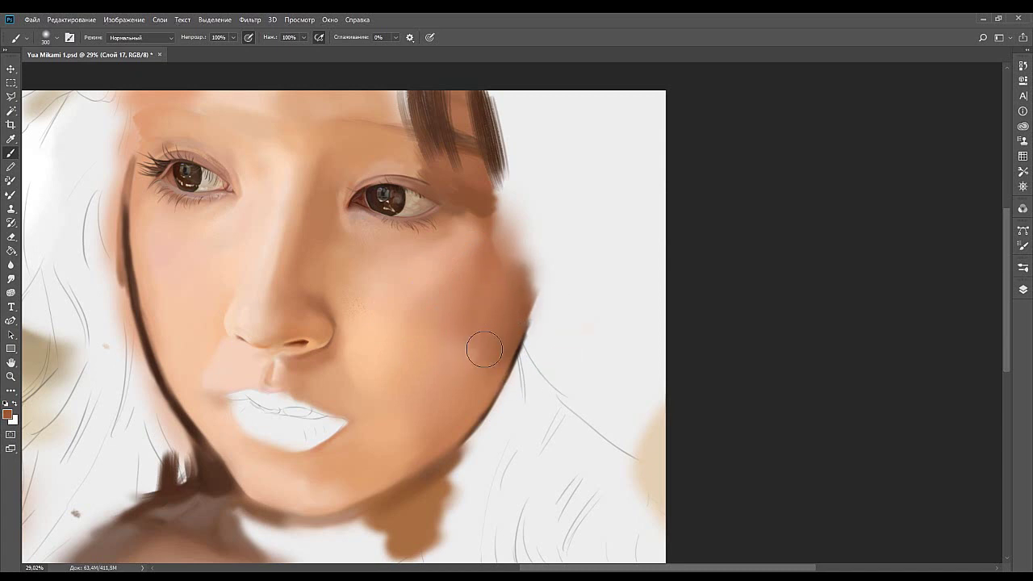
pyautogui.keyDown('alt'); pyautogui.click(479, 355); pyautogui.keyUp('alt')
pyautogui.moveTo(473, 355); pyautogui.dragTo(436, 395)
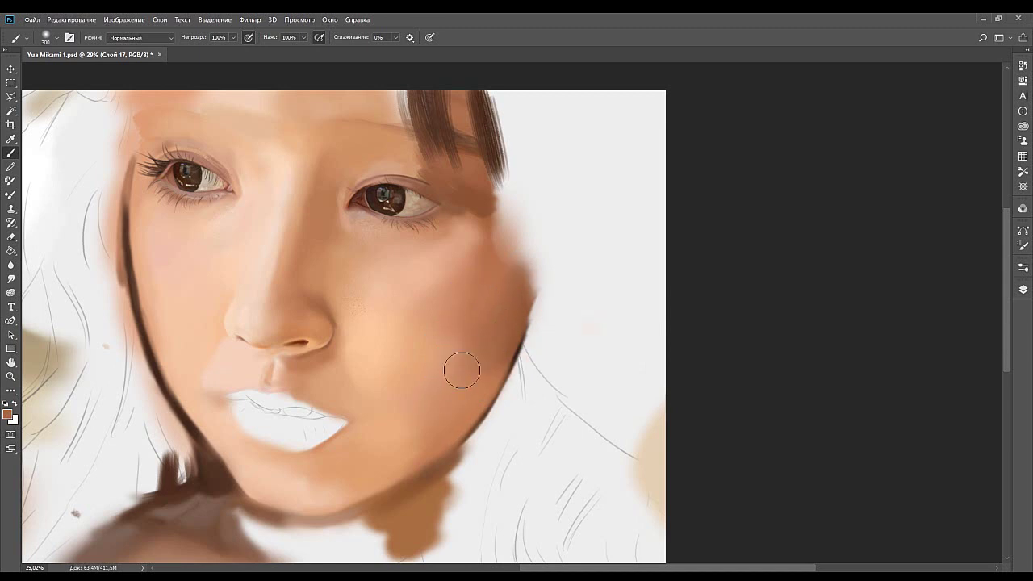
# Enlarge the brush to 500, resample the cheek tones and soften the transition across the shaded cheek.
pyautogui.keyDown('alt'); pyautogui.click(475, 332); pyautogui.keyUp('alt')
pyautogui.press(']')
pyautogui.press(']')
pyautogui.moveTo(466, 337)
pyautogui.mouseDown()
pyautogui.moveTo(433, 337)
pyautogui.moveTo(419, 362)
pyautogui.moveTo(452, 347)
pyautogui.mouseUp()
pyautogui.keyDown('alt'); pyautogui.click(418, 364); pyautogui.keyUp('alt')
pyautogui.keyDown('alt'); pyautogui.click(484, 309); pyautogui.keyUp('alt')
pyautogui.moveTo(499, 288); pyautogui.dragTo(454, 328)
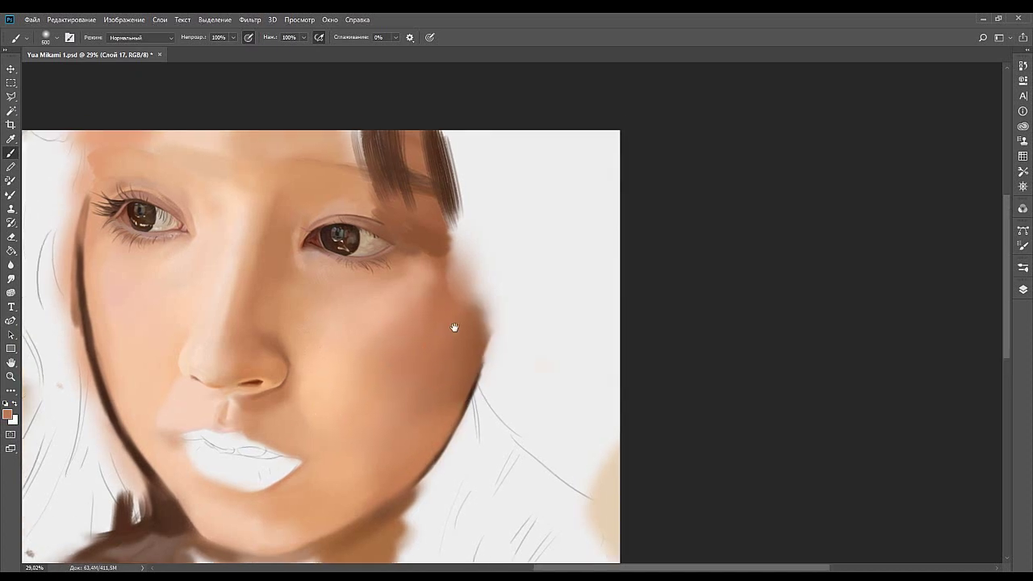
# Sample orange-brown tones and softly blend the lower cheek and jaw edge while enlarging the brush up to 900.
pyautogui.keyDown('alt'); pyautogui.click(458, 382); pyautogui.keyUp('alt')
pyautogui.press(']')
pyautogui.moveTo(436, 413); pyautogui.dragTo(460, 395)
pyautogui.keyDown('alt'); pyautogui.click(476, 347); pyautogui.keyUp('alt')
pyautogui.moveTo(459, 348); pyautogui.dragTo(535, 272)
pyautogui.press(']')
pyautogui.press(']')
pyautogui.press(']')
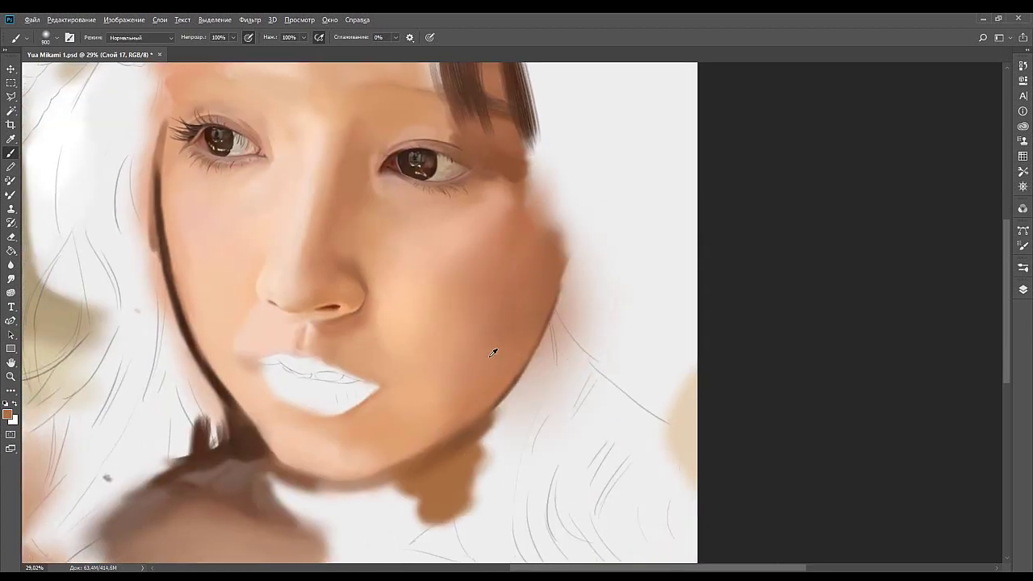
pyautogui.moveTo(490, 269)
pyautogui.mouseDown()
pyautogui.moveTo(594, 270)
pyautogui.moveTo(655, 238)
pyautogui.moveTo(653, 246)
pyautogui.mouseUp()
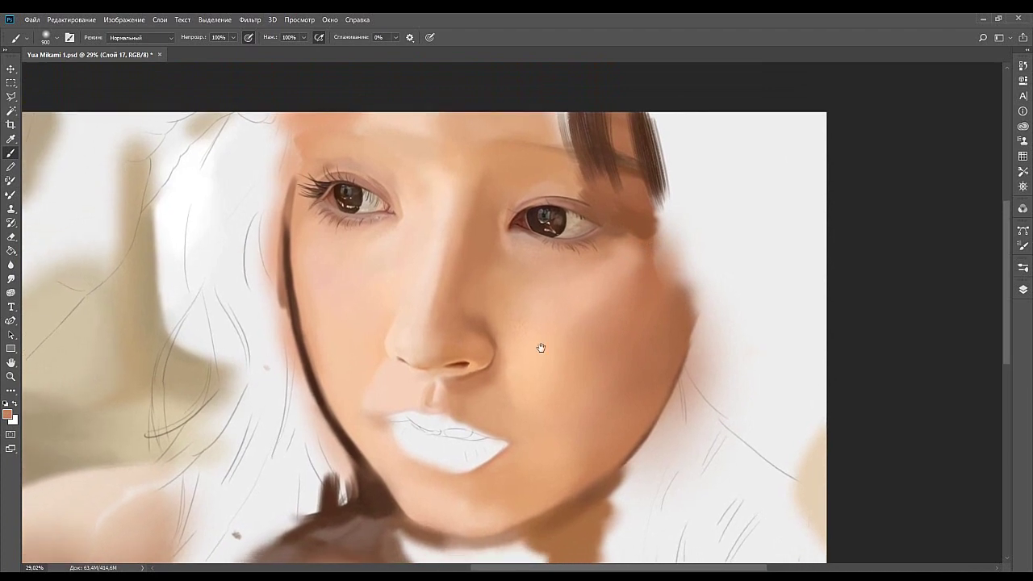
# Check the blended cheek, jaw and neck up close and save the portrait document.
pyautogui.moveTo(535, 376); pyautogui.dragTo(630, 255)
pyautogui.moveTo(534, 298); pyautogui.dragTo(551, 367)
pyautogui.click(10, 376)
pyautogui.keyDown('alt'); pyautogui.click(531, 266); pyautogui.keyUp('alt')
pyautogui.moveTo(531, 267); pyautogui.dragTo(537, 270)
pyautogui.moveTo(497, 317); pyautogui.dragTo(529, 304)
pyautogui.moveTo(479, 313)
pyautogui.mouseDown()
pyautogui.moveTo(576, 273)
pyautogui.moveTo(488, 307)
pyautogui.moveTo(564, 330)
pyautogui.mouseUp()
pyautogui.moveTo(539, 370); pyautogui.dragTo(533, 337)
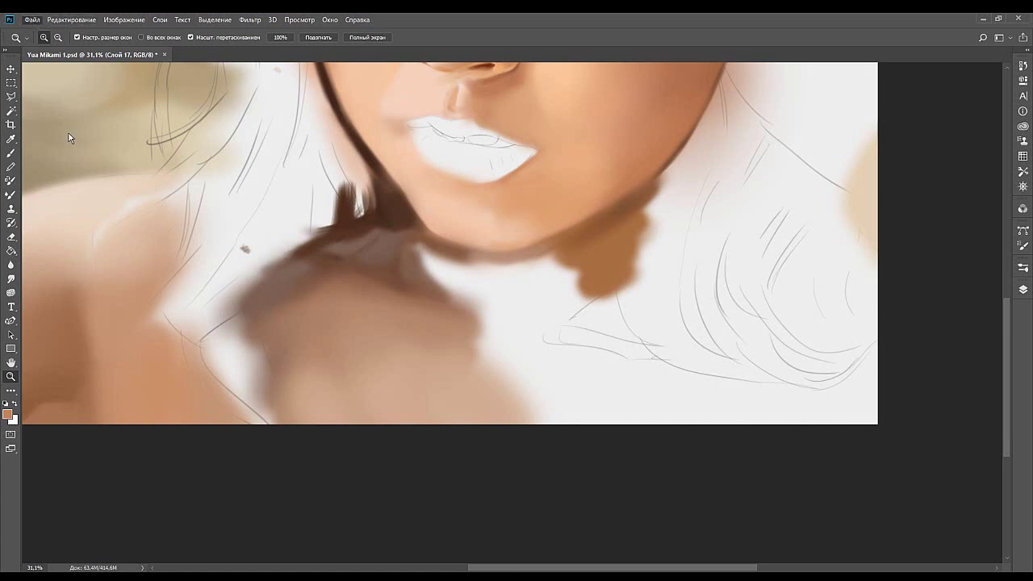
pyautogui.hotkey('ctrl', 's')
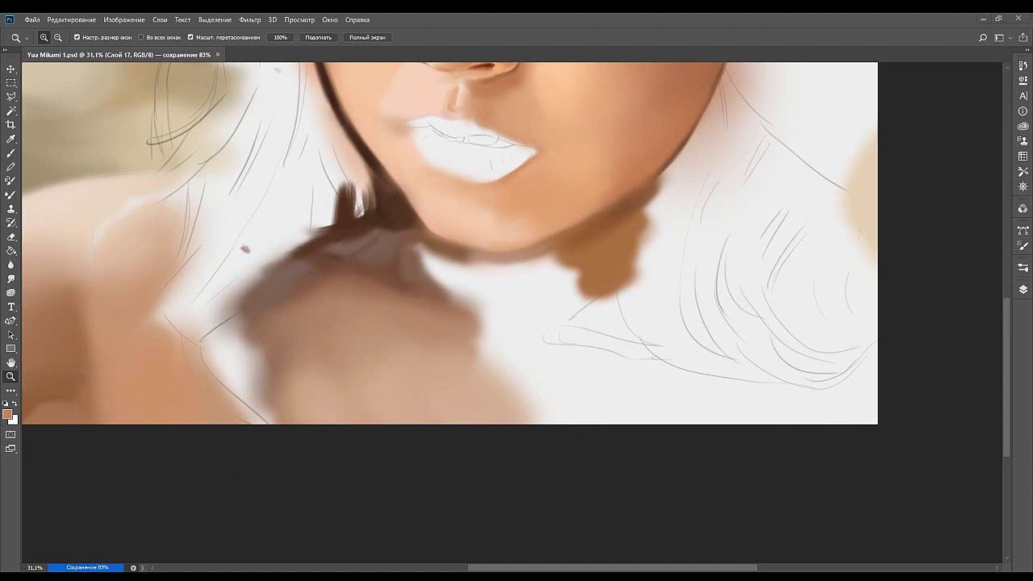
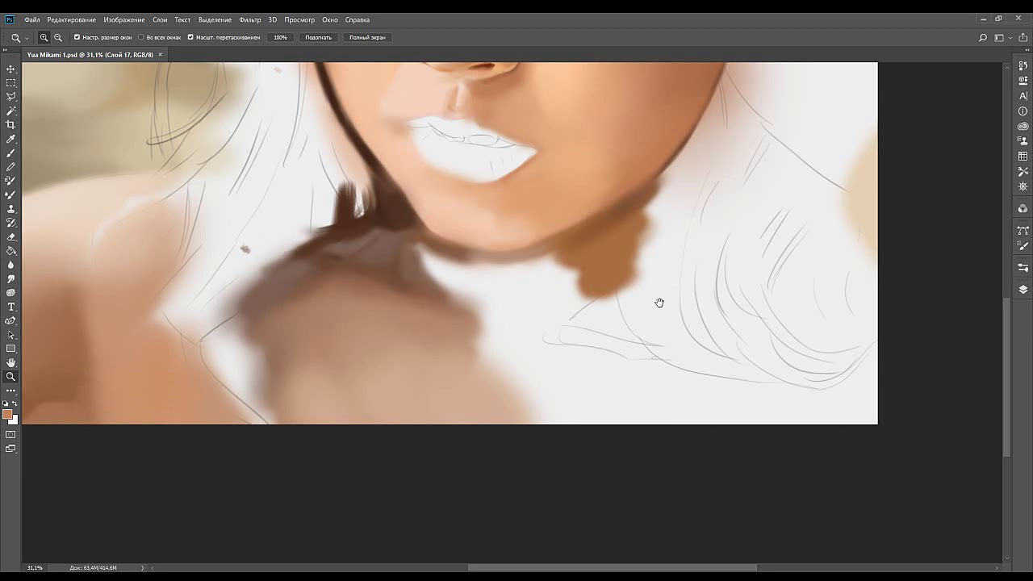
# Look over the face, shoulder and the unpainted neck area below the chin.
pyautogui.moveTo(669, 293); pyautogui.dragTo(707, 253)
pyautogui.moveTo(606, 192); pyautogui.dragTo(589, 383)
pyautogui.moveTo(612, 211); pyautogui.dragTo(608, 268)
pyautogui.scroll(-3, 608, 268)
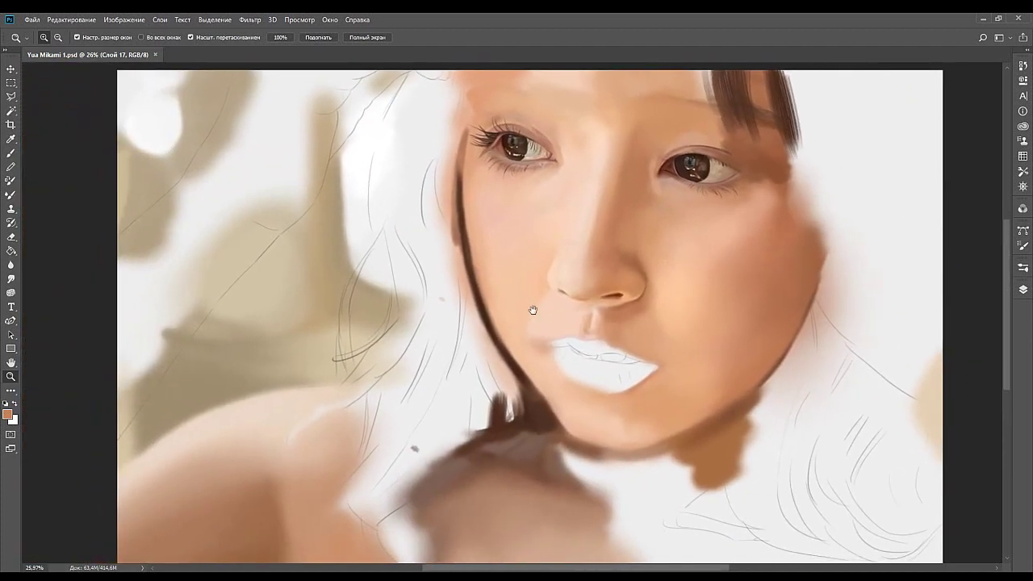
pyautogui.moveTo(497, 350); pyautogui.dragTo(600, 213)
pyautogui.moveTo(525, 299); pyautogui.dragTo(557, 228)
pyautogui.moveTo(683, 298); pyautogui.dragTo(525, 232)
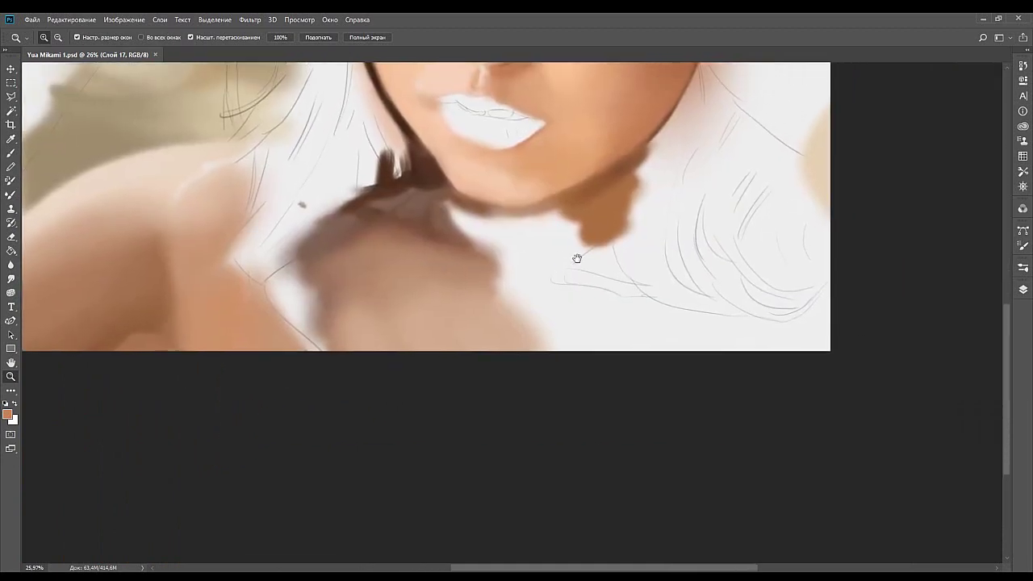
pyautogui.scroll(2, 511, 239)
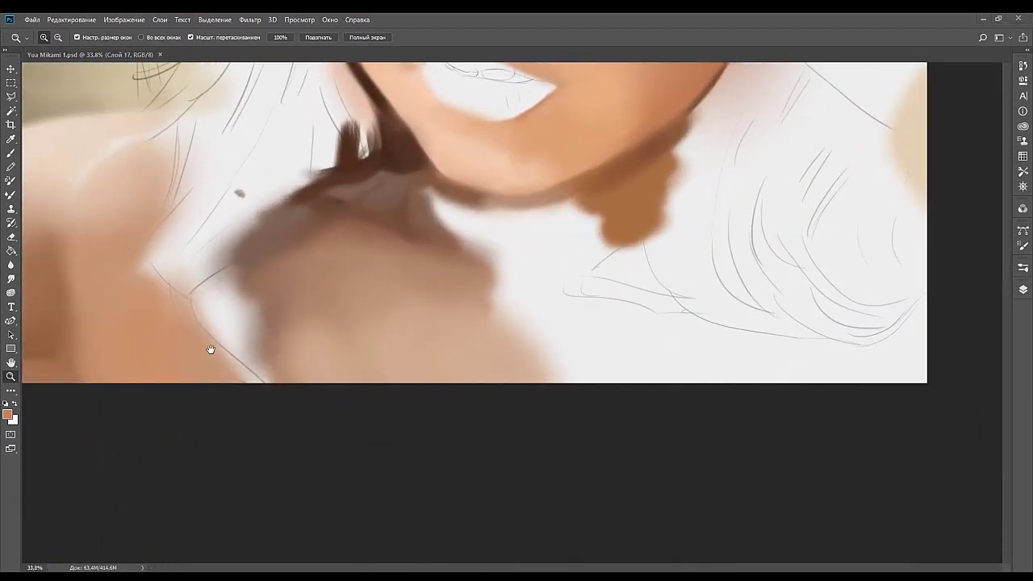
# Reduce the brush to about 90–150 and paint an orange-tan patch on the neck below the chin beside the dark shadow.
pyautogui.click(11, 152)
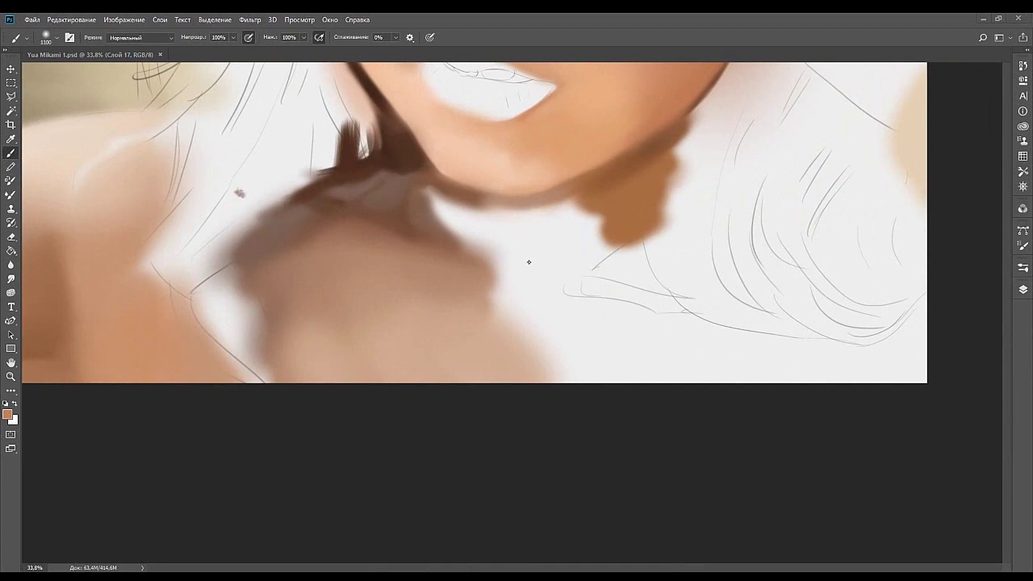
pyautogui.press('[')
pyautogui.press('[')
pyautogui.press('[')
pyautogui.press('[')
pyautogui.press('[')
pyautogui.press('[')
pyautogui.press('[')
pyautogui.press('[')
pyautogui.press('[')
pyautogui.press('[')
pyautogui.press('[')
pyautogui.press('[')
pyautogui.press('[')
pyautogui.press('[')
pyautogui.press('[')
pyautogui.moveTo(478, 280); pyautogui.dragTo(512, 296)
pyautogui.press(']')
pyautogui.moveTo(474, 245)
pyautogui.mouseDown()
pyautogui.moveTo(541, 274)
pyautogui.moveTo(469, 242)
pyautogui.moveTo(526, 276)
pyautogui.moveTo(478, 229)
pyautogui.moveTo(460, 236)
pyautogui.moveTo(537, 256)
pyautogui.mouseUp()
pyautogui.press(']')
pyautogui.press(']')
pyautogui.moveTo(481, 223); pyautogui.dragTo(541, 240)
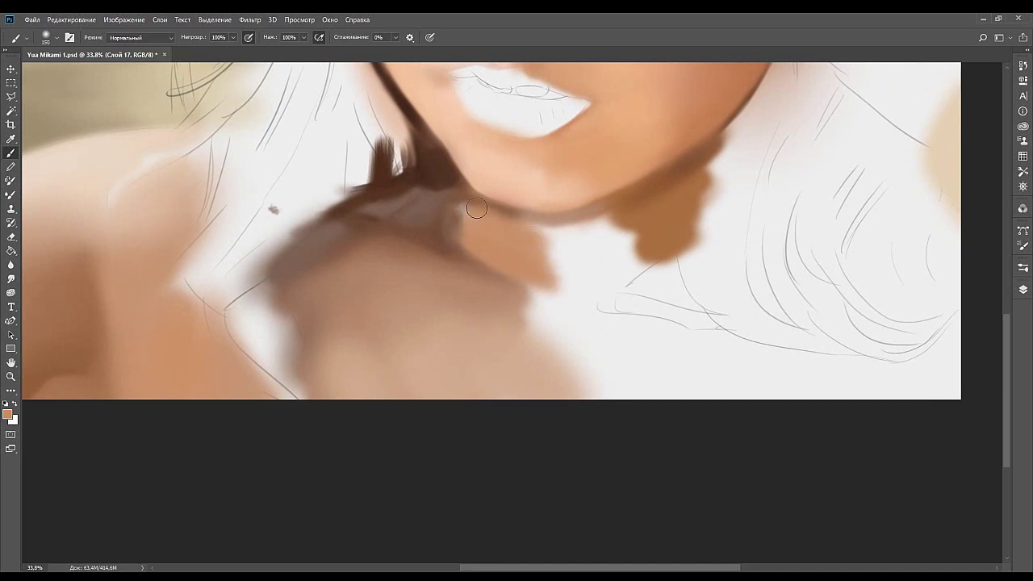
# Sample brown and tan tones, enlarge the brush to 250 and blend the new neck patch into the dark neck shadow.
pyautogui.keyDown('alt'); pyautogui.click(468, 195); pyautogui.keyUp('alt')
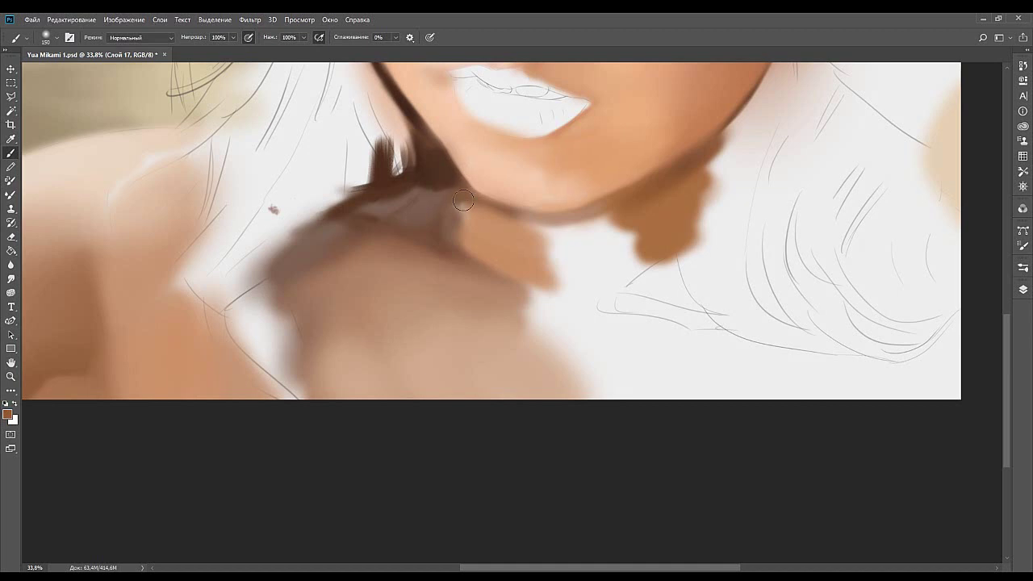
pyautogui.moveTo(456, 240)
pyautogui.mouseDown()
pyautogui.moveTo(507, 281)
pyautogui.moveTo(470, 236)
pyautogui.mouseUp()
pyautogui.keyDown('alt'); pyautogui.click(479, 242); pyautogui.keyUp('alt')
pyautogui.press(']')
pyautogui.press(']')
pyautogui.press(']')
pyautogui.moveTo(505, 274); pyautogui.dragTo(509, 263)
pyautogui.keyDown('alt'); pyautogui.click(511, 256); pyautogui.keyUp('alt')
pyautogui.moveTo(460, 234); pyautogui.dragTo(469, 244)
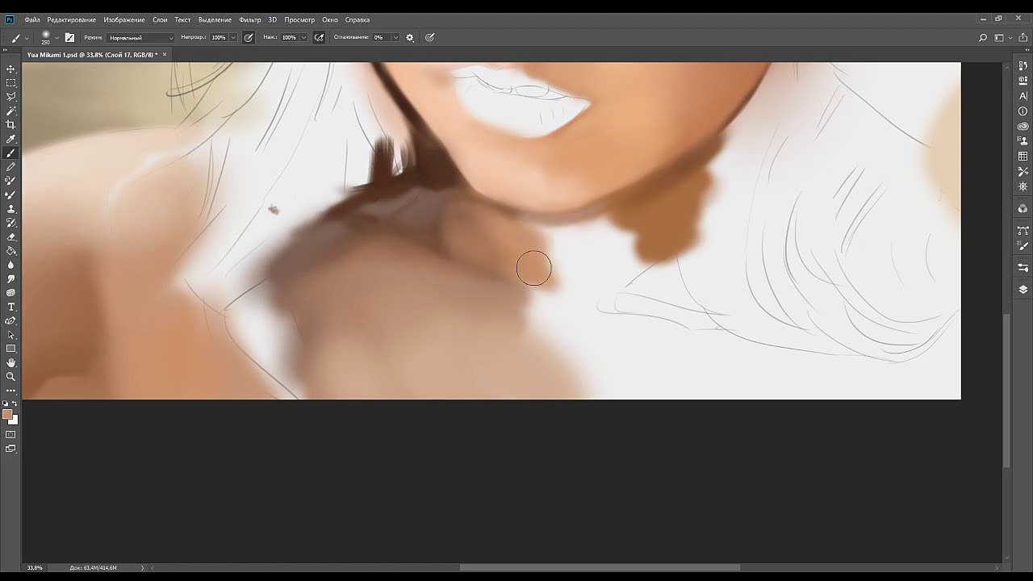
# Reduce the brush to 150 and extend the tan tone beneath the chin and below the orange-brown neck patch.
pyautogui.press('[')
pyautogui.press('[')
pyautogui.press('[')
pyautogui.moveTo(545, 234)
pyautogui.mouseDown()
pyautogui.moveTo(588, 224)
pyautogui.moveTo(512, 232)
pyautogui.mouseUp()
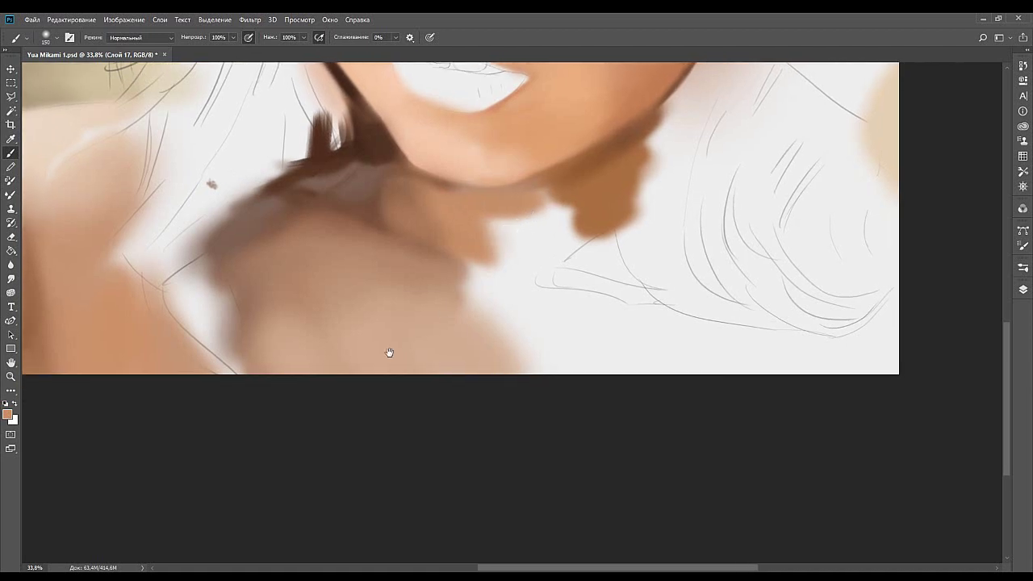
pyautogui.moveTo(496, 295)
pyautogui.mouseDown()
pyautogui.moveTo(592, 224)
pyautogui.moveTo(538, 251)
pyautogui.moveTo(495, 250)
pyautogui.moveTo(469, 277)
pyautogui.moveTo(484, 288)
pyautogui.moveTo(457, 315)
pyautogui.moveTo(519, 269)
pyautogui.moveTo(500, 293)
pyautogui.mouseUp()
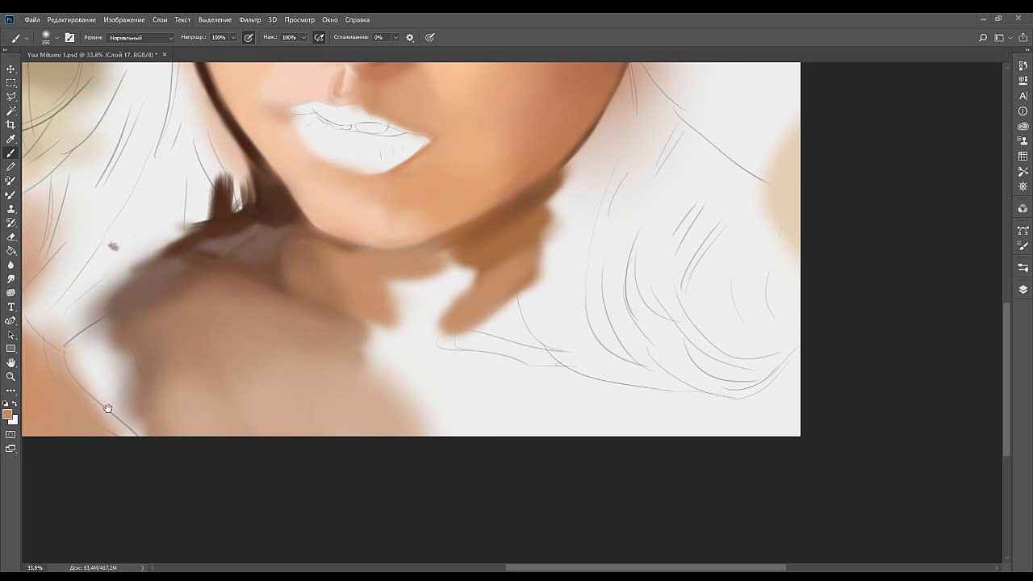
# Paint a pinkish-brown patch at the base of the neck beside the tan stroke and even out its tone.
pyautogui.moveTo(488, 335)
pyautogui.mouseDown()
pyautogui.moveTo(527, 303)
pyautogui.moveTo(495, 321)
pyautogui.moveTo(534, 302)
pyautogui.moveTo(487, 329)
pyautogui.moveTo(530, 305)
pyautogui.moveTo(567, 314)
pyautogui.moveTo(515, 308)
pyautogui.moveTo(528, 303)
pyautogui.moveTo(549, 326)
pyautogui.moveTo(508, 316)
pyautogui.moveTo(494, 327)
pyautogui.moveTo(516, 314)
pyautogui.mouseUp()
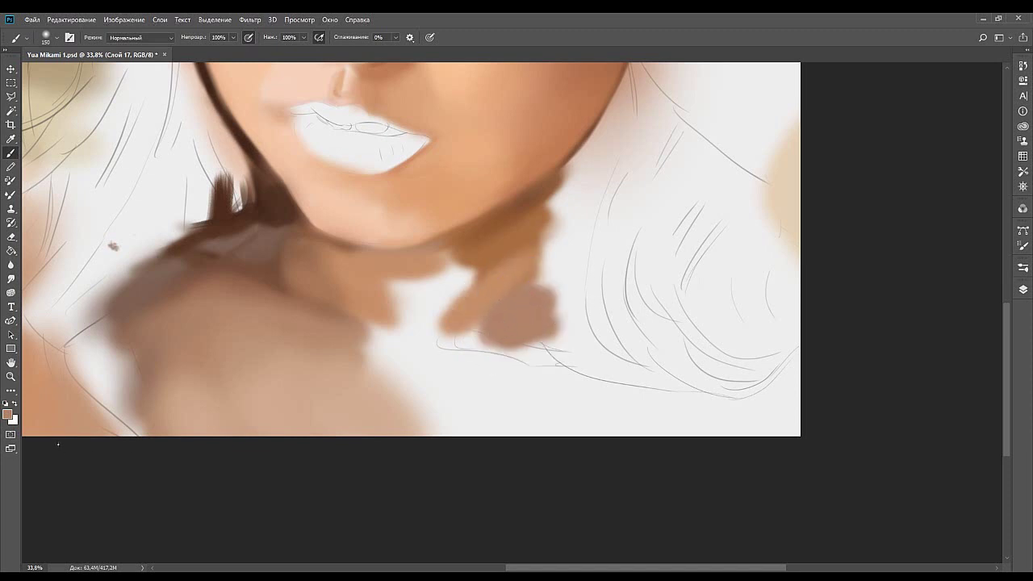
pyautogui.press('i')
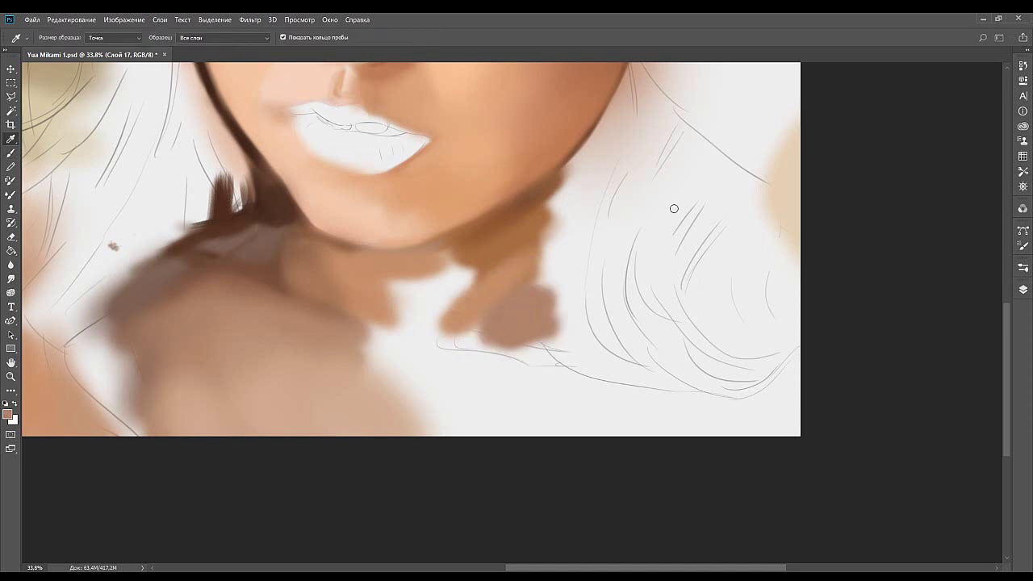
pyautogui.press('b')
pyautogui.moveTo(627, 270)
pyautogui.mouseDown()
pyautogui.moveTo(620, 263)
pyautogui.moveTo(655, 267)
pyautogui.mouseUp()
pyautogui.hotkey('ctrl', 'z')
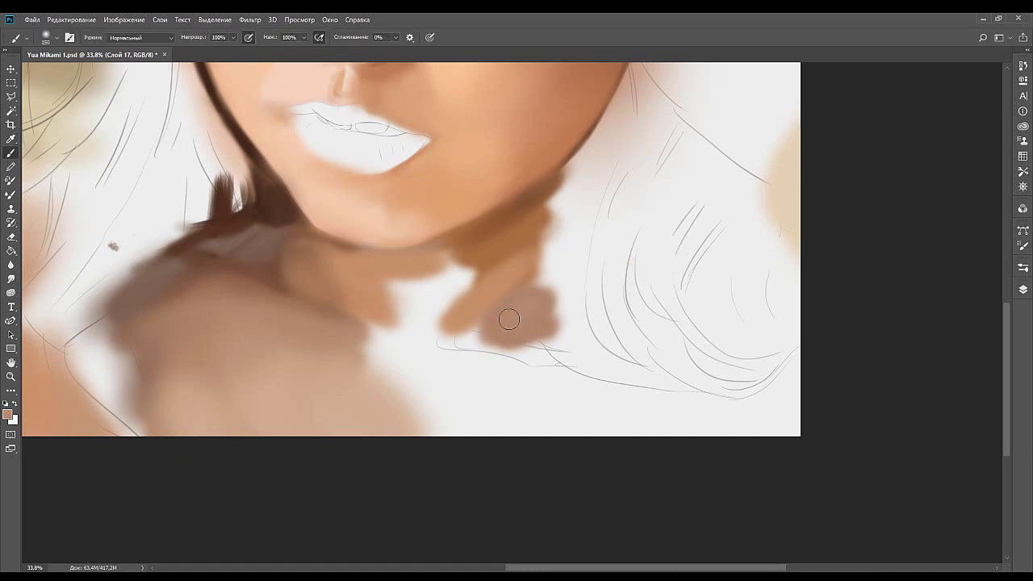
pyautogui.moveTo(520, 334); pyautogui.dragTo(507, 300)
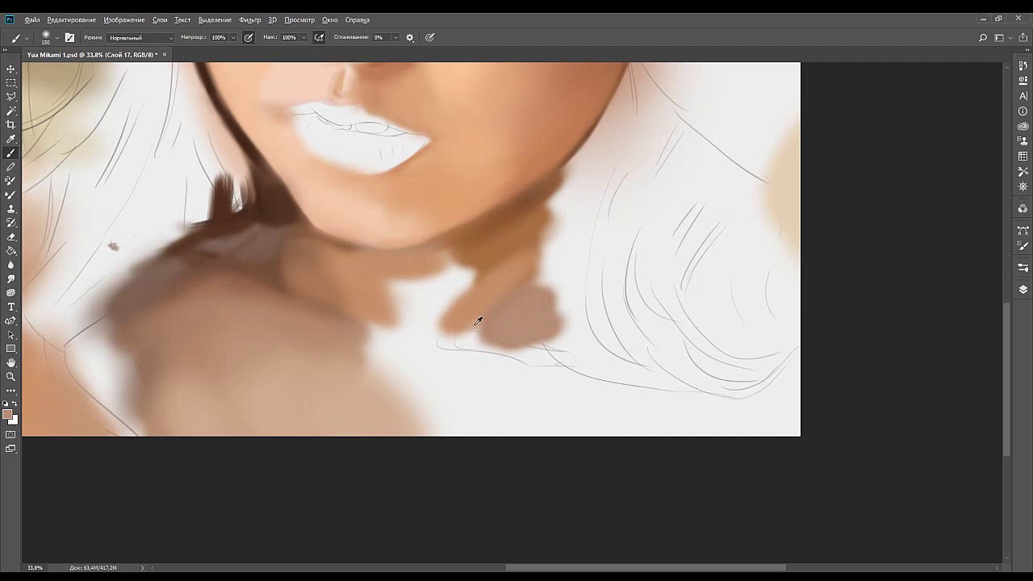
# Sample brown, paint a dark band along the sketched collarbone line and refine its inner end, reducing the brush to 100.
pyautogui.keyDown('alt'); pyautogui.click(510, 248); pyautogui.keyUp('alt')
pyautogui.moveTo(491, 348)
pyautogui.mouseDown()
pyautogui.moveTo(645, 370)
pyautogui.moveTo(527, 353)
pyautogui.moveTo(634, 341)
pyautogui.moveTo(479, 350)
pyautogui.moveTo(589, 377)
pyautogui.moveTo(470, 353)
pyautogui.moveTo(532, 345)
pyautogui.moveTo(636, 371)
pyautogui.mouseUp()
pyautogui.keyDown('alt'); pyautogui.click(539, 368); pyautogui.keyUp('alt')
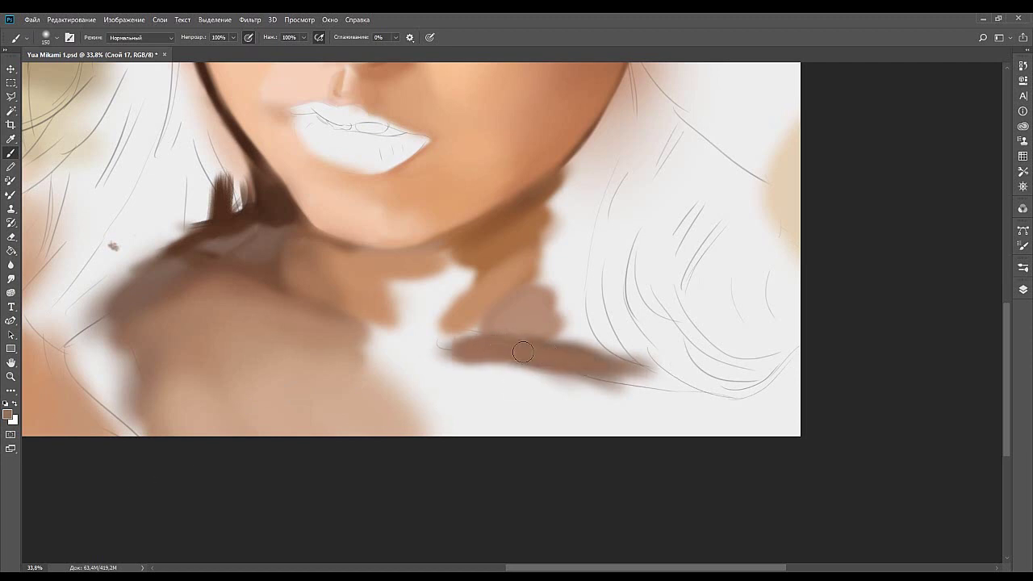
pyautogui.moveTo(460, 349)
pyautogui.mouseDown()
pyautogui.moveTo(479, 326)
pyautogui.moveTo(469, 339)
pyautogui.mouseUp()
pyautogui.press('[')
pyautogui.press('[')
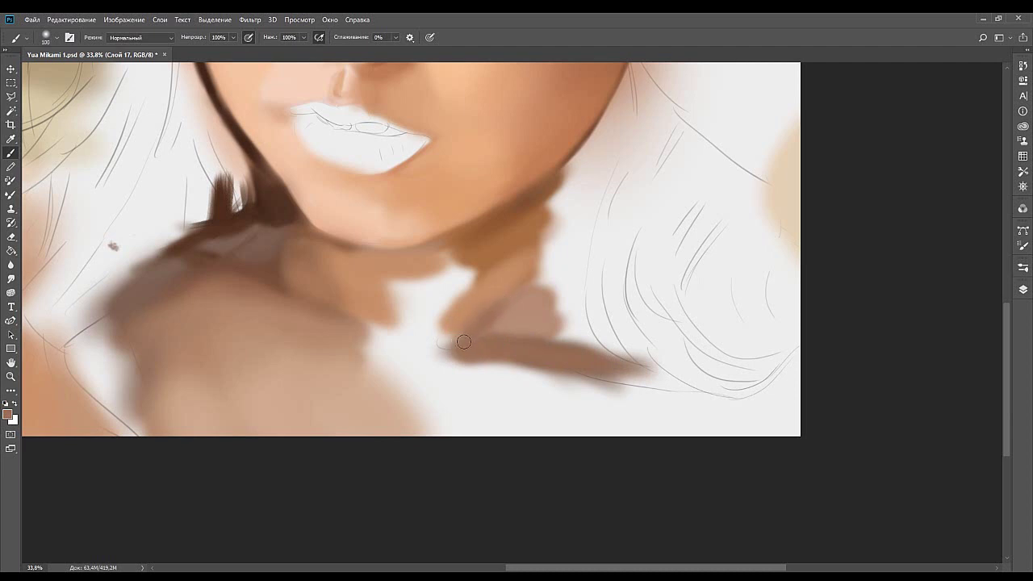
# Enlarge the brush to 175, sample pinkish tones and paint reddish-brown patches beneath the inner end of the collarbone band.
pyautogui.keyDown('alt'); pyautogui.click(470, 316); pyautogui.keyUp('alt')
pyautogui.press(']')
pyautogui.press(']')
pyautogui.press(']')
pyautogui.moveTo(458, 325); pyautogui.dragTo(453, 333)
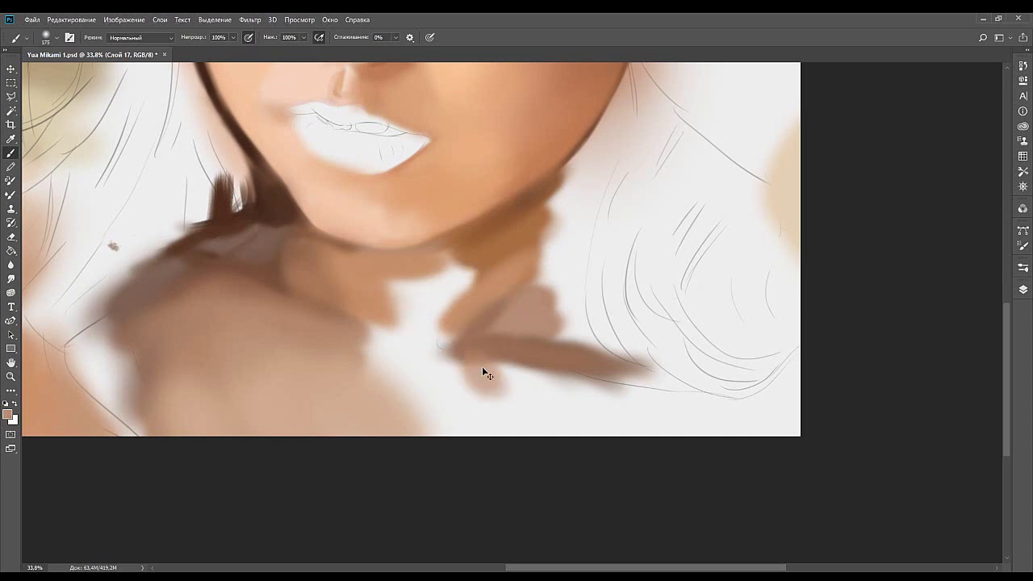
pyautogui.moveTo(471, 363); pyautogui.dragTo(502, 385)
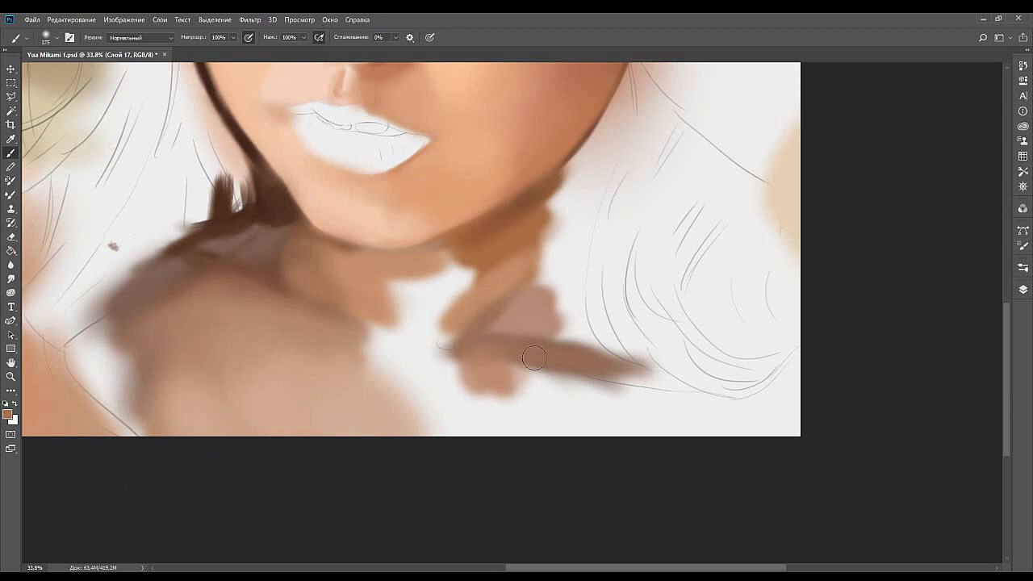
pyautogui.moveTo(499, 377)
pyautogui.mouseDown()
pyautogui.moveTo(519, 397)
pyautogui.moveTo(484, 385)
pyautogui.mouseUp()
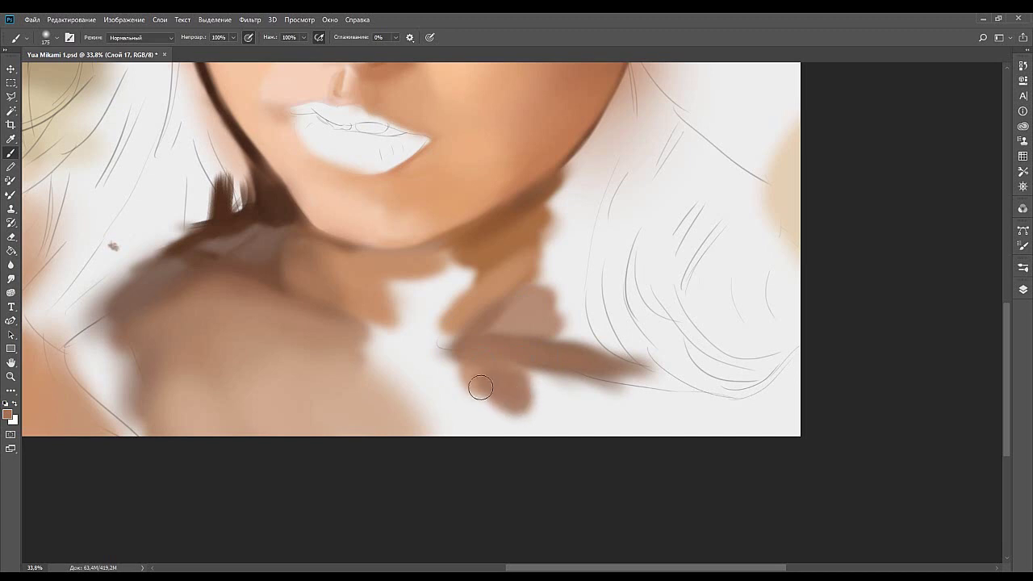
pyautogui.keyDown('alt'); pyautogui.click(487, 376); pyautogui.keyUp('alt')
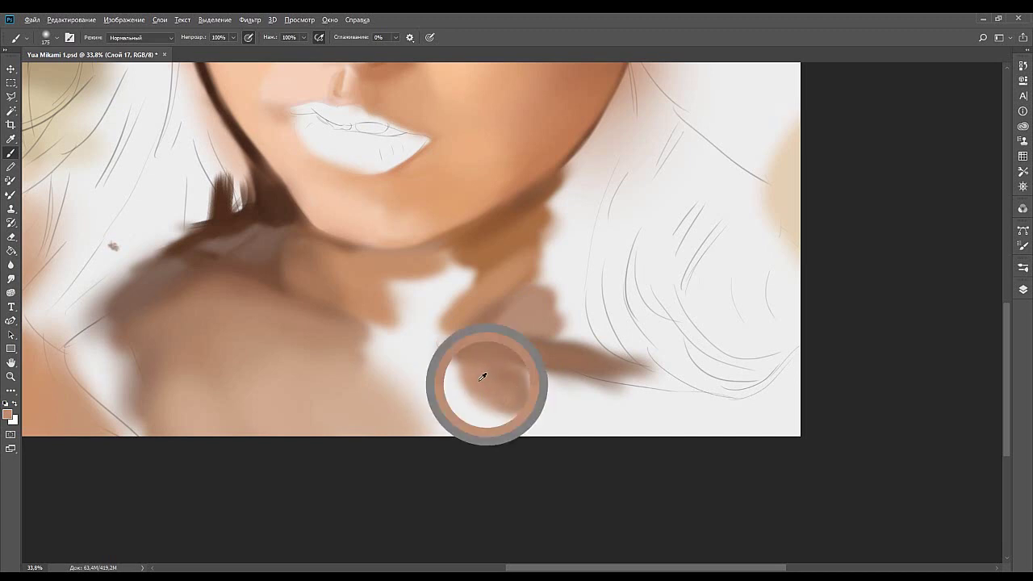
# Paint the inner end of the collarbone and the lower end of the neck tendon in skin tones, redoing the first tendon stroke.
pyautogui.moveTo(475, 382); pyautogui.dragTo(442, 362)
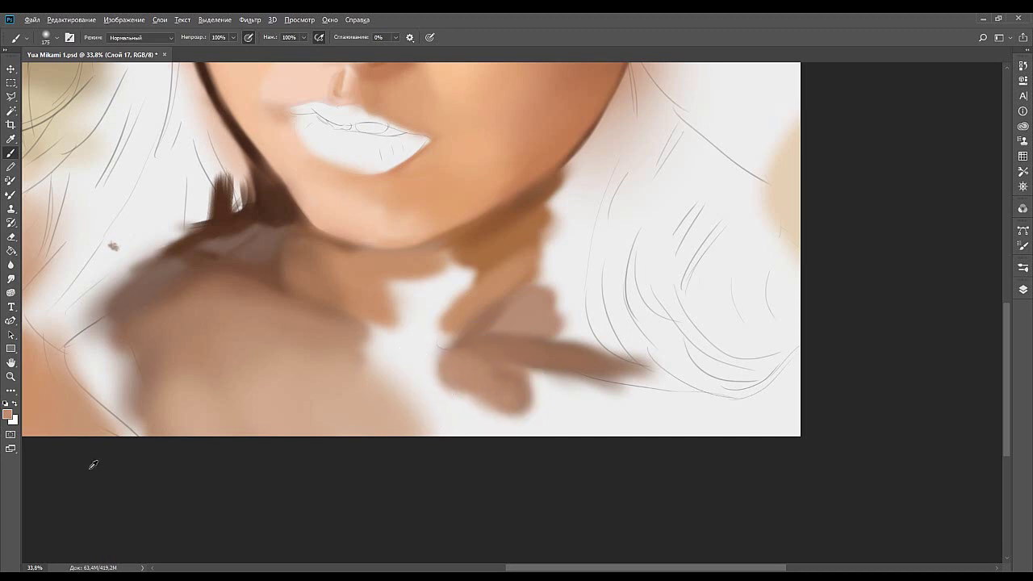
pyautogui.moveTo(465, 318); pyautogui.dragTo(426, 355)
pyautogui.hotkey('ctrl', 'z')
pyautogui.moveTo(468, 318); pyautogui.dragTo(437, 344)
pyautogui.keyDown('alt'); pyautogui.click(442, 343); pyautogui.keyUp('alt')
pyautogui.press('[')
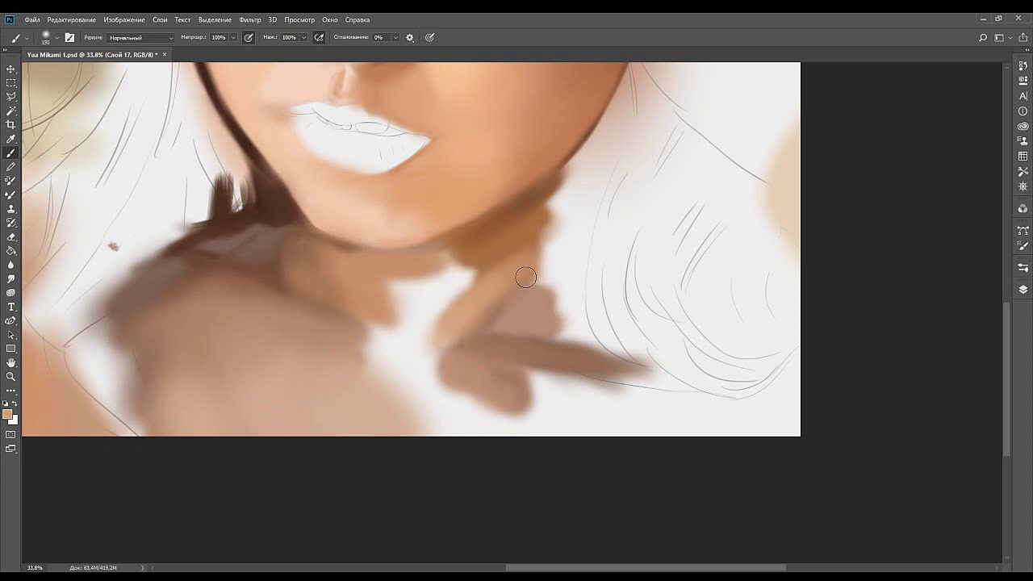
# Blend the orange-brown tones on the right side of the neck with sampled colours, enlarging the brush to 400 px.
pyautogui.keyDown('alt'); pyautogui.click(473, 330); pyautogui.keyUp('alt')
pyautogui.keyDown('alt'); pyautogui.click(489, 295); pyautogui.keyUp('alt')
pyautogui.keyDown('alt'); pyautogui.click(527, 241); pyautogui.keyUp('alt')
pyautogui.press(']')
pyautogui.press(']')
pyautogui.keyDown('alt'); pyautogui.click(520, 245); pyautogui.keyUp('alt')
pyautogui.press(']')
pyautogui.press(']')
pyautogui.press(']')
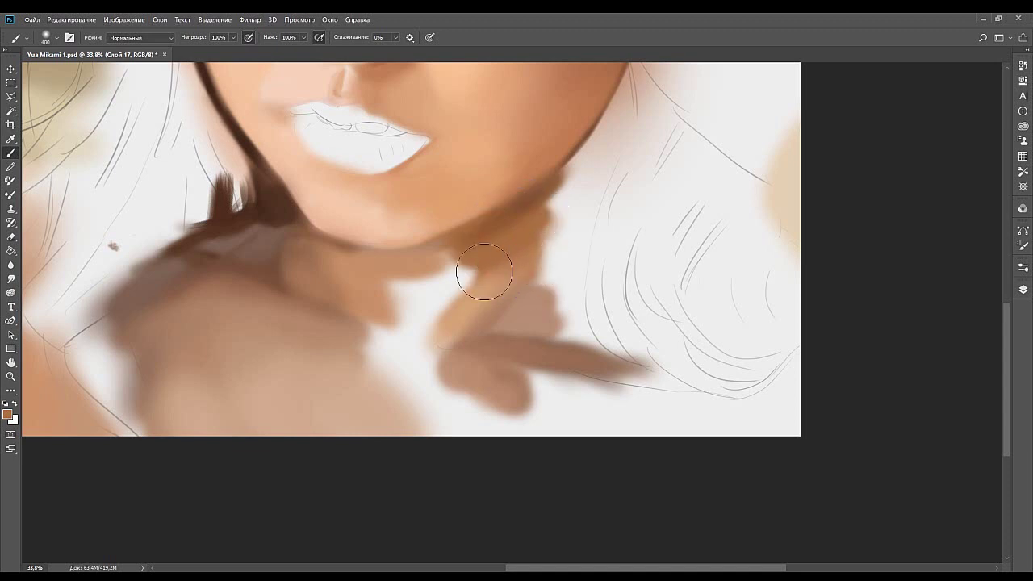
# Soften and widen the neck's outer edge below the jaw in sampled brown with a 175 px brush.
pyautogui.press('[')
pyautogui.press('[')
pyautogui.press('[')
pyautogui.press('[')
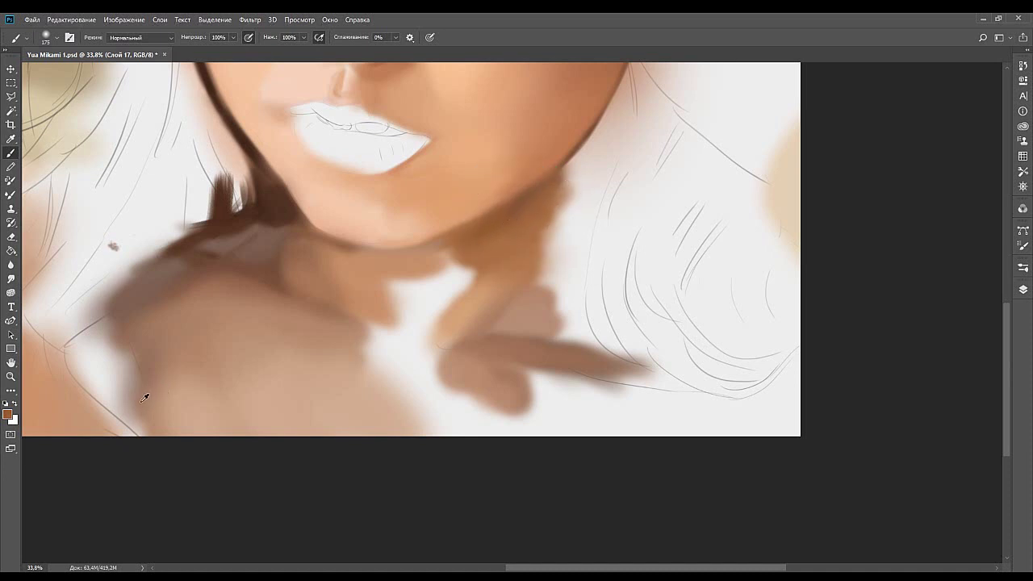
pyautogui.keyDown('alt'); pyautogui.click(530, 200); pyautogui.keyUp('alt')
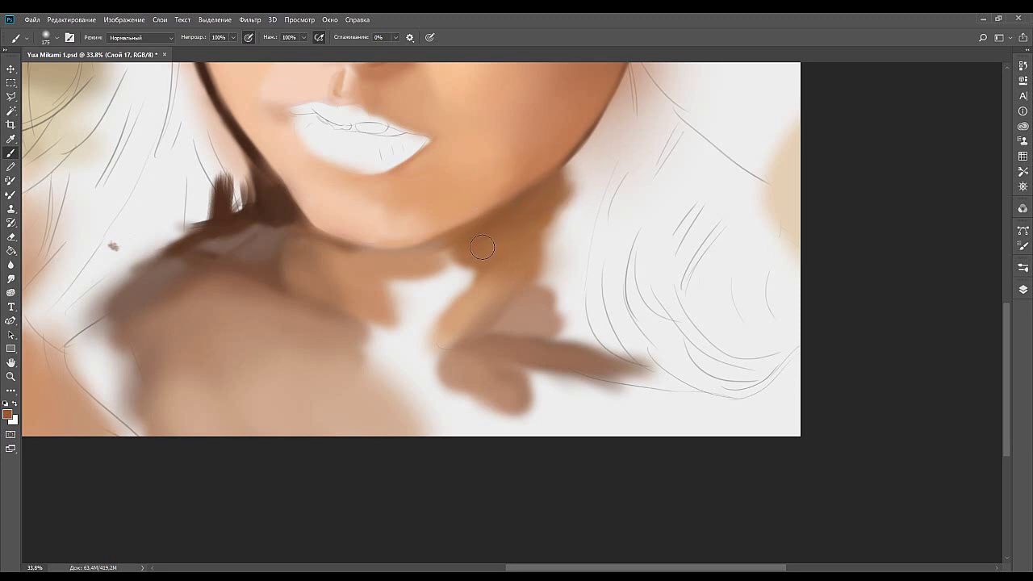
# Fill in the brown shadow beneath the chin with sampled tones, using brush sizes between 100 and 175 px.
pyautogui.press(']')
pyautogui.keyDown('alt'); pyautogui.click(113, 425); pyautogui.keyUp('alt')
pyautogui.moveTo(404, 275)
pyautogui.mouseDown()
pyautogui.moveTo(509, 224)
pyautogui.moveTo(405, 282)
pyautogui.moveTo(500, 226)
pyautogui.moveTo(403, 276)
pyautogui.moveTo(438, 259)
pyautogui.mouseUp()
pyautogui.keyDown('alt'); pyautogui.click(500, 230); pyautogui.keyUp('alt')
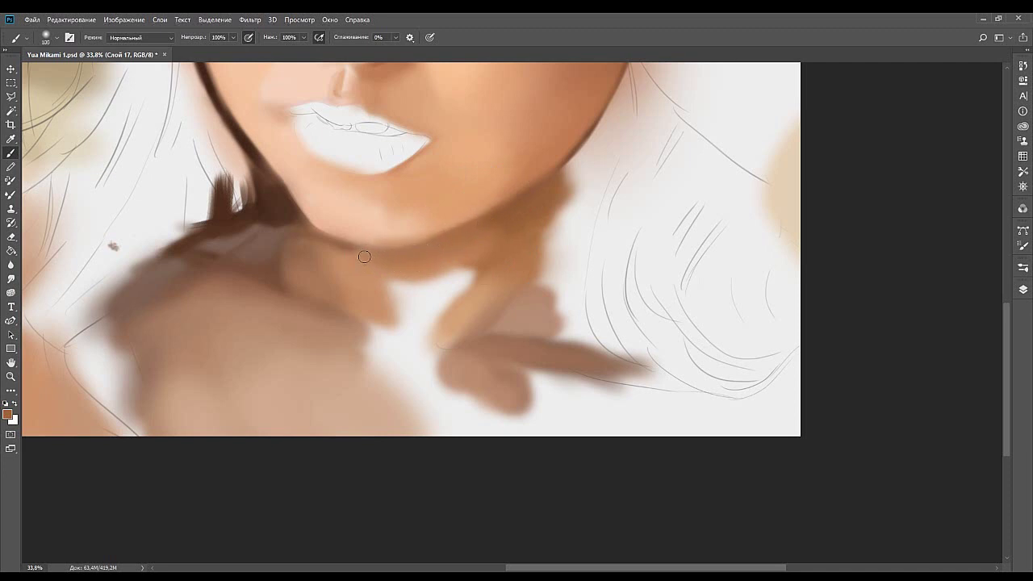
pyautogui.keyDown('alt'); pyautogui.click(349, 244); pyautogui.keyUp('alt')
pyautogui.press(']')
pyautogui.press(']')
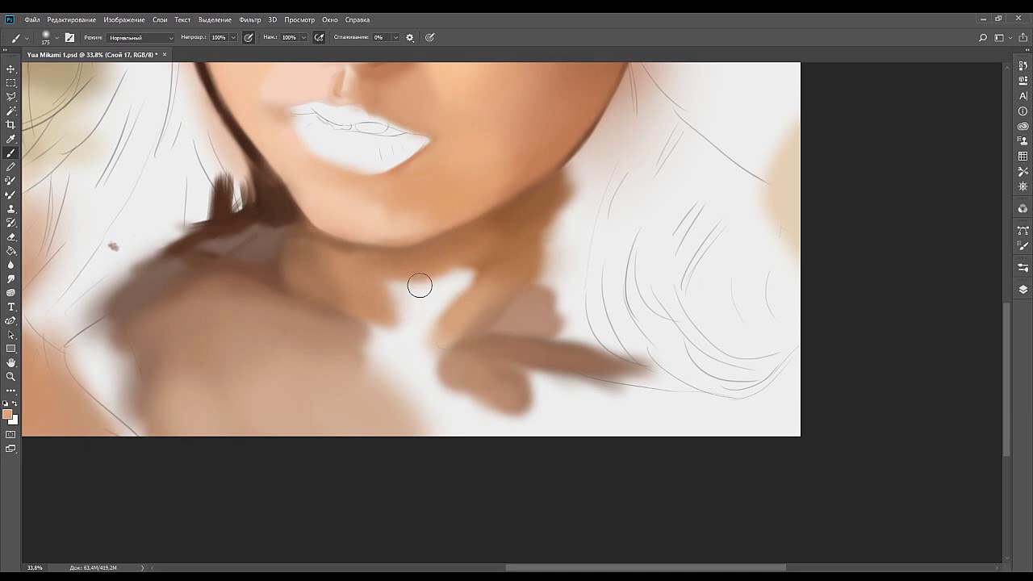
# Paint lighter skin tones in the upper middle of the throat with a 125 px brush.
pyautogui.press('[')
pyautogui.press('[')
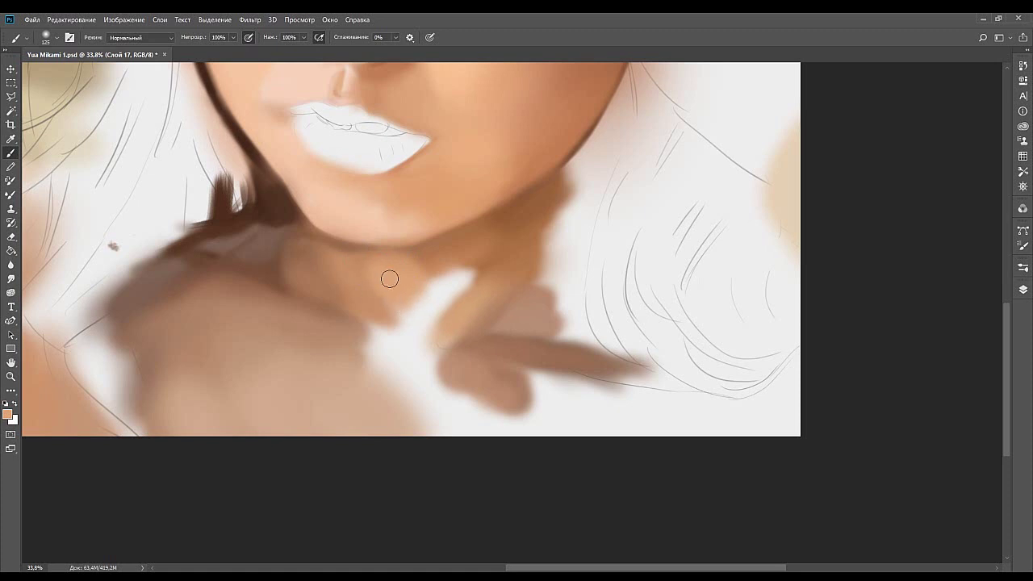
pyautogui.keyDown('alt'); pyautogui.click(438, 258); pyautogui.keyUp('alt')
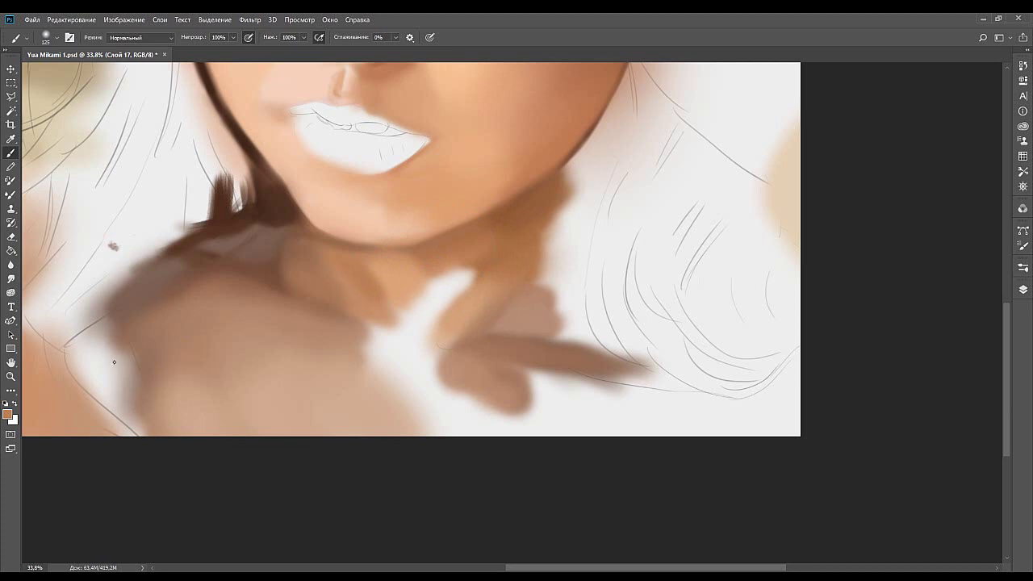
pyautogui.moveTo(388, 278); pyautogui.dragTo(373, 274)
# Blend the lower left part of the throat in a sampled orange skin tone with a 175 px brush.
pyautogui.keyDown('alt'); pyautogui.click(357, 300); pyautogui.keyUp('alt')
pyautogui.press(']')
pyautogui.press(']')
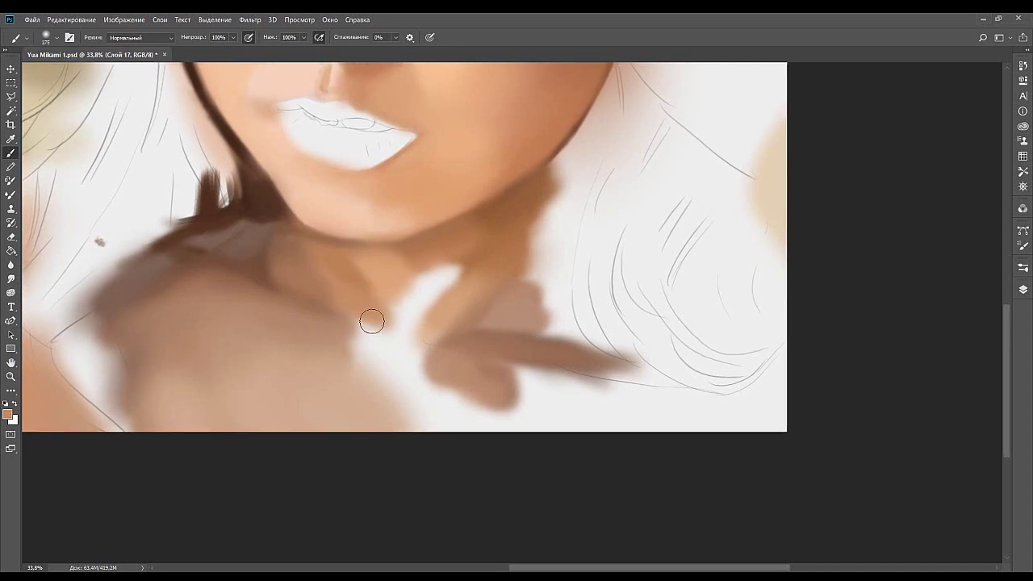
pyautogui.moveTo(362, 324)
pyautogui.mouseDown()
pyautogui.moveTo(371, 335)
pyautogui.moveTo(396, 323)
pyautogui.moveTo(409, 296)
pyautogui.moveTo(370, 300)
pyautogui.moveTo(387, 288)
pyautogui.moveTo(376, 293)
pyautogui.moveTo(363, 325)
pyautogui.mouseUp()
pyautogui.moveTo(379, 283)
pyautogui.mouseDown()
pyautogui.moveTo(400, 267)
pyautogui.moveTo(378, 286)
pyautogui.moveTo(423, 256)
pyautogui.moveTo(373, 292)
pyautogui.moveTo(411, 270)
pyautogui.moveTo(383, 297)
pyautogui.moveTo(431, 248)
pyautogui.moveTo(409, 260)
pyautogui.moveTo(452, 239)
pyautogui.moveTo(392, 301)
pyautogui.mouseUp()
# Fill the remaining white gap in the middle of the throat with sampled skin tones.
pyautogui.keyDown('alt'); pyautogui.click(461, 235); pyautogui.keyUp('alt')
pyautogui.moveTo(447, 237); pyautogui.dragTo(406, 268)
pyautogui.keyDown('alt'); pyautogui.click(403, 263); pyautogui.keyUp('alt')
pyautogui.moveTo(356, 328)
pyautogui.mouseDown()
pyautogui.moveTo(406, 254)
pyautogui.moveTo(408, 288)
pyautogui.moveTo(379, 295)
pyautogui.moveTo(380, 265)
pyautogui.moveTo(379, 295)
pyautogui.moveTo(390, 270)
pyautogui.moveTo(372, 309)
pyautogui.mouseUp()
pyautogui.keyDown('alt'); pyautogui.click(341, 312); pyautogui.keyUp('alt')
# Paint pale skin tone around the inner end of the right collarbone and the throat hollow with a 125 px brush.
pyautogui.press('[')
pyautogui.press('[')
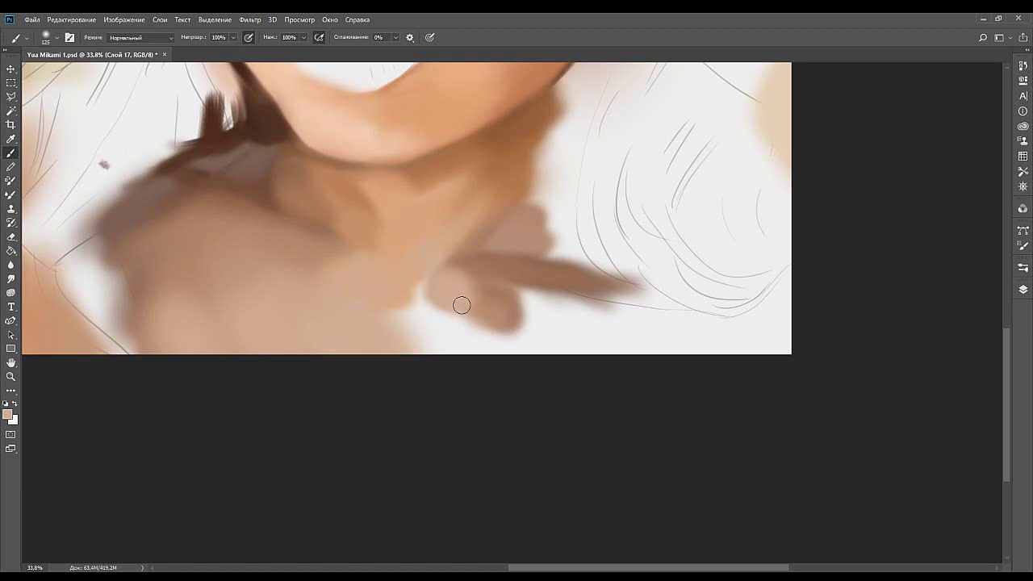
pyautogui.keyDown('alt'); pyautogui.click(458, 243); pyautogui.keyUp('alt')
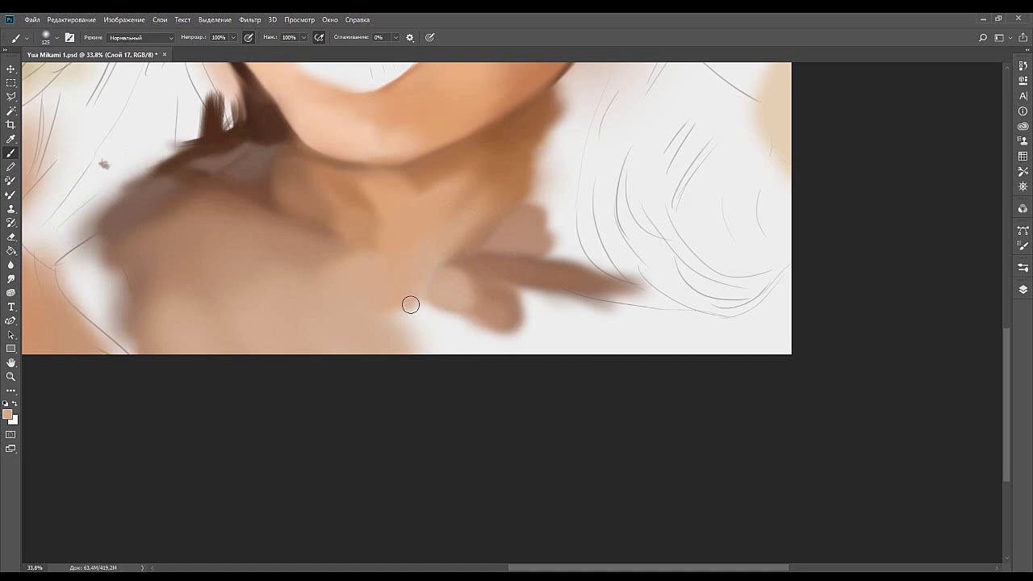
pyautogui.moveTo(420, 272); pyautogui.dragTo(408, 314)
# Cover the white area below the throat hollow with light skin tone, enlarging the brush to 175 px.
pyautogui.press(']')
pyautogui.press(']')
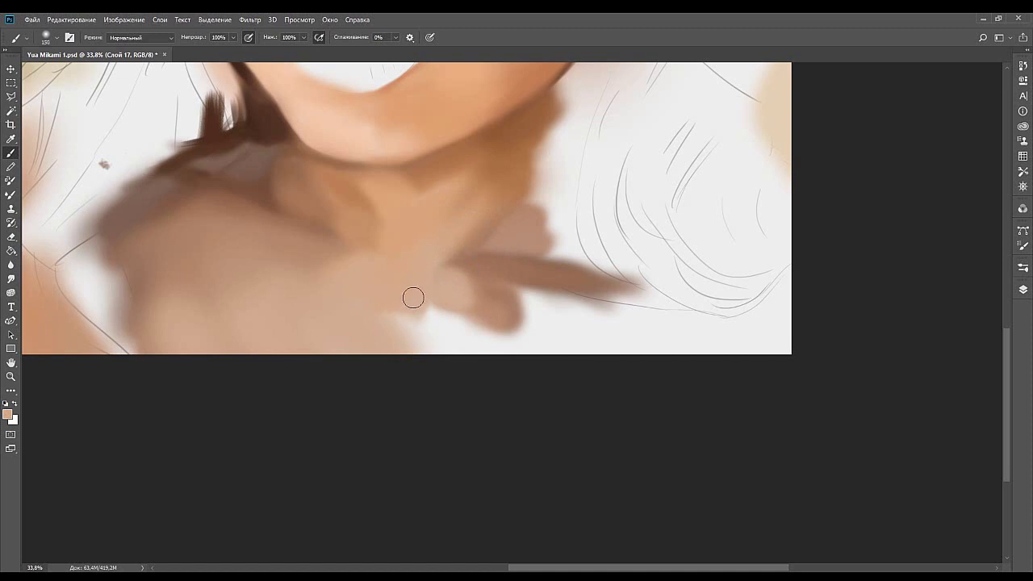
pyautogui.moveTo(420, 277)
pyautogui.mouseDown()
pyautogui.moveTo(376, 326)
pyautogui.moveTo(393, 330)
pyautogui.moveTo(391, 349)
pyautogui.moveTo(435, 321)
pyautogui.moveTo(477, 333)
pyautogui.moveTo(436, 321)
pyautogui.mouseUp()
pyautogui.keyDown('alt'); pyautogui.click(397, 299); pyautogui.keyUp('alt')
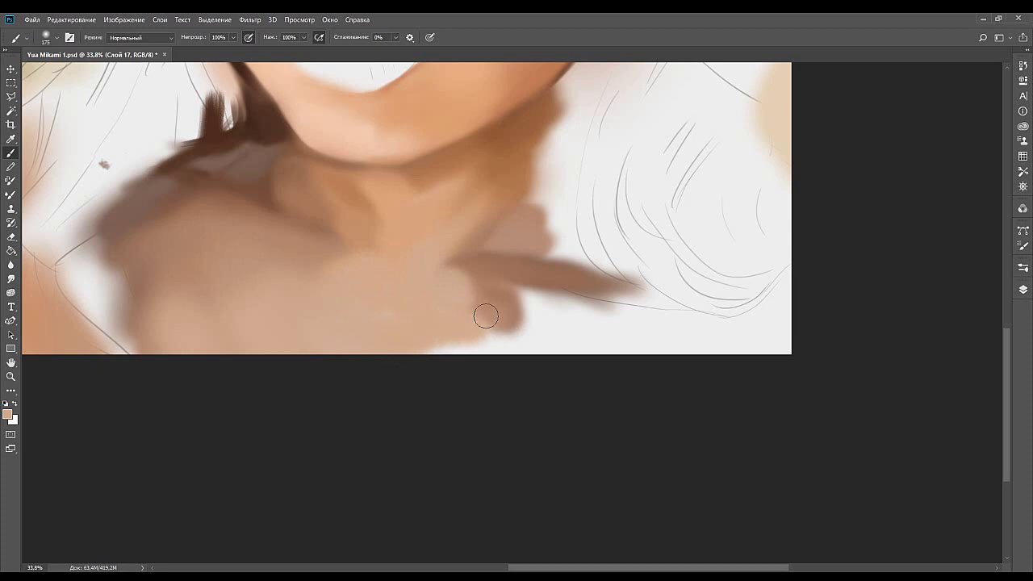
# Paint skin tone along the bottom edge of the chest with a 300 px brush.
pyautogui.press(']')
pyautogui.press(']')
pyautogui.press(']')
pyautogui.moveTo(425, 363)
pyautogui.mouseDown()
pyautogui.moveTo(495, 350)
pyautogui.moveTo(523, 376)
pyautogui.moveTo(473, 370)
pyautogui.mouseUp()
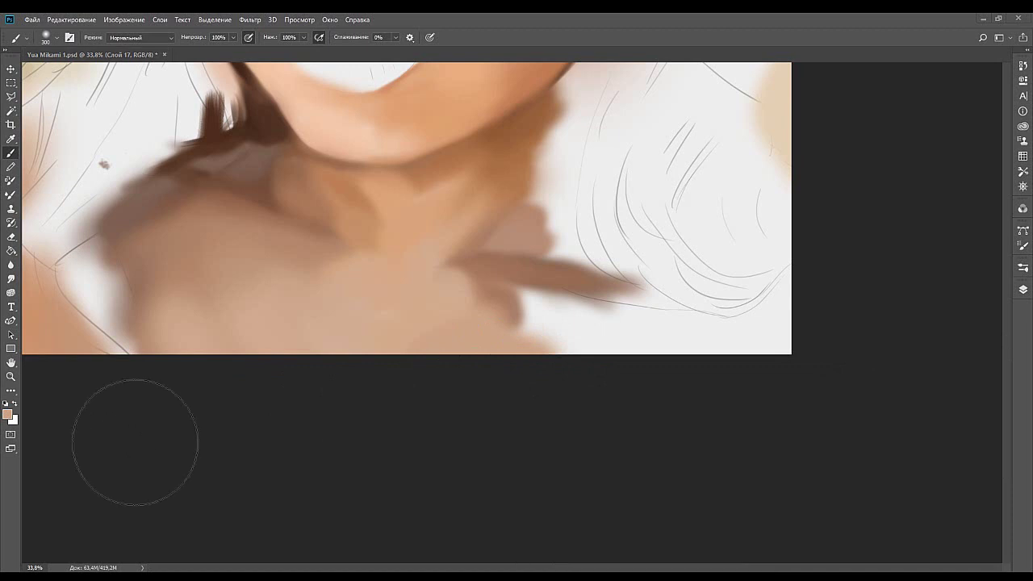
# Fill the right side of the chest below the collarbone with pinkish skin tone using the 300 px brush.
pyautogui.moveTo(509, 340)
pyautogui.mouseDown()
pyautogui.moveTo(468, 318)
pyautogui.moveTo(528, 330)
pyautogui.moveTo(468, 293)
pyautogui.moveTo(478, 278)
pyautogui.moveTo(618, 304)
pyautogui.mouseUp()
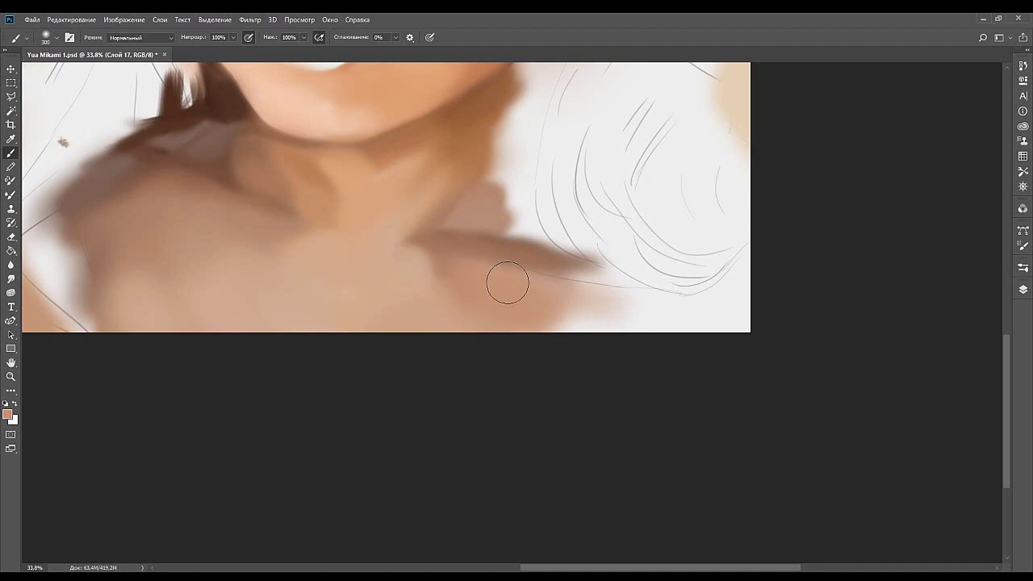
pyautogui.moveTo(606, 296)
pyautogui.mouseDown()
pyautogui.moveTo(547, 304)
pyautogui.moveTo(601, 291)
pyautogui.moveTo(546, 328)
pyautogui.moveTo(609, 334)
pyautogui.mouseUp()
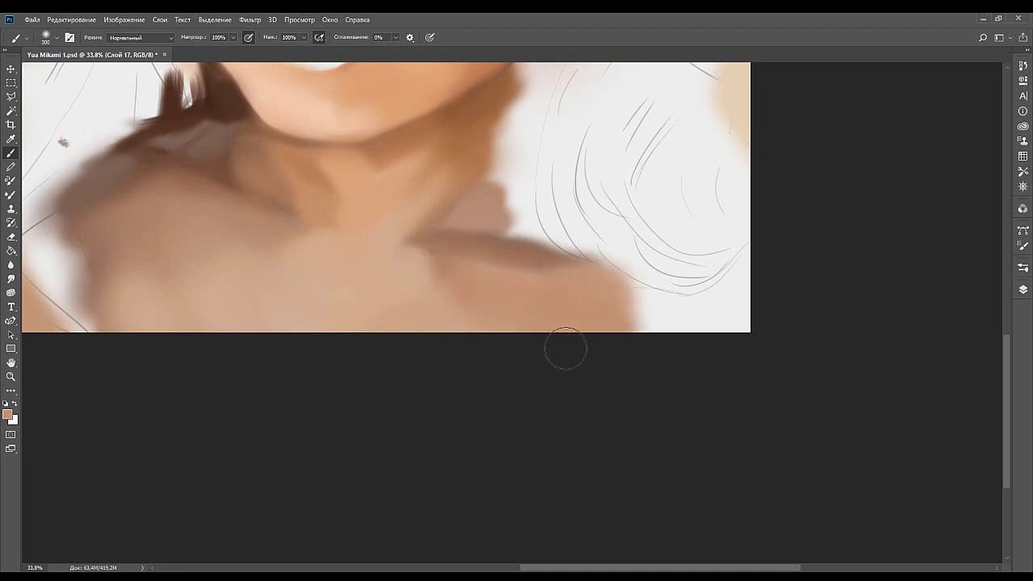
pyautogui.moveTo(478, 306)
pyautogui.mouseDown()
pyautogui.moveTo(515, 314)
pyautogui.moveTo(504, 300)
pyautogui.moveTo(574, 325)
pyautogui.moveTo(652, 332)
pyautogui.moveTo(539, 328)
pyautogui.mouseUp()
pyautogui.moveTo(566, 323)
pyautogui.mouseDown()
pyautogui.moveTo(590, 322)
pyautogui.moveTo(586, 357)
pyautogui.moveTo(670, 327)
pyautogui.moveTo(645, 258)
pyautogui.moveTo(683, 247)
pyautogui.moveTo(622, 295)
pyautogui.mouseUp()
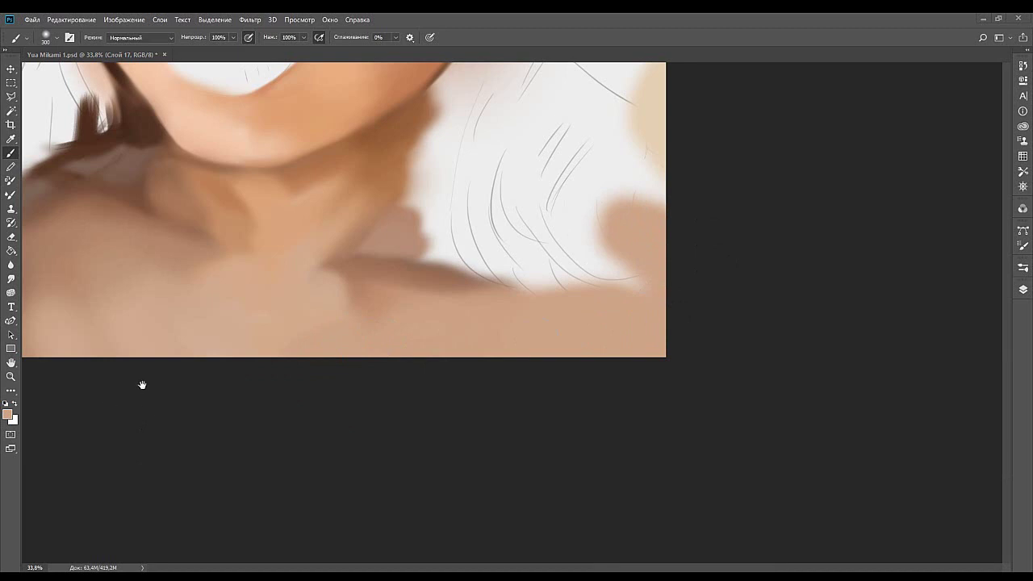
# Extend the skin tone over the shoulder at the canvas's right edge, enlarging the brush to 600 px.
pyautogui.moveTo(602, 276)
pyautogui.mouseDown()
pyautogui.moveTo(581, 317)
pyautogui.moveTo(608, 288)
pyautogui.mouseUp()
pyautogui.moveTo(581, 233)
pyautogui.mouseDown()
pyautogui.moveTo(641, 293)
pyautogui.moveTo(609, 234)
pyautogui.moveTo(576, 267)
pyautogui.moveTo(597, 295)
pyautogui.moveTo(624, 296)
pyautogui.mouseUp()
pyautogui.moveTo(558, 345)
pyautogui.mouseDown()
pyautogui.moveTo(587, 350)
pyautogui.moveTo(604, 385)
pyautogui.mouseUp()
pyautogui.press(']')
pyautogui.press(']')
pyautogui.press(']')
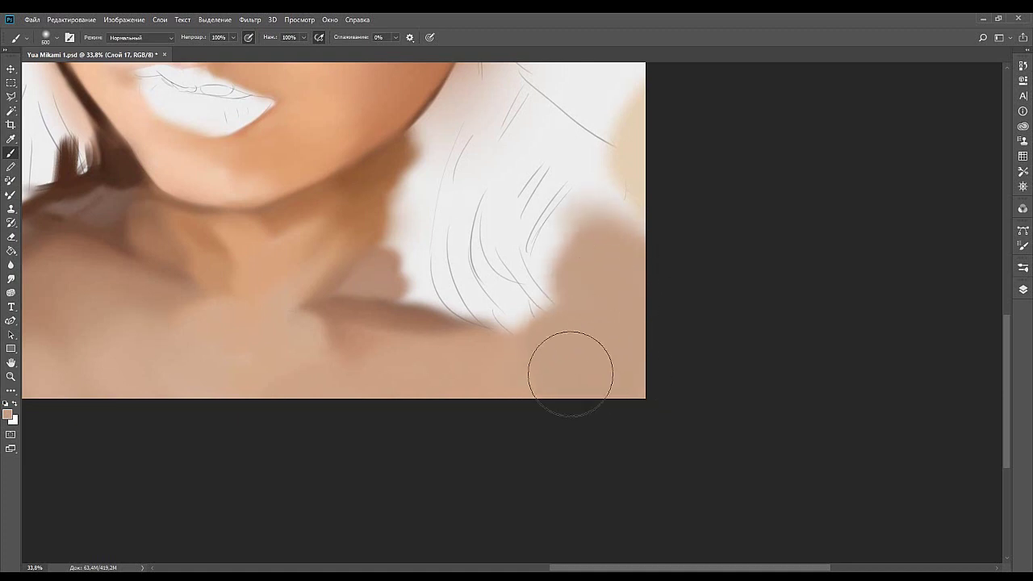
pyautogui.moveTo(507, 353); pyautogui.dragTo(522, 369)
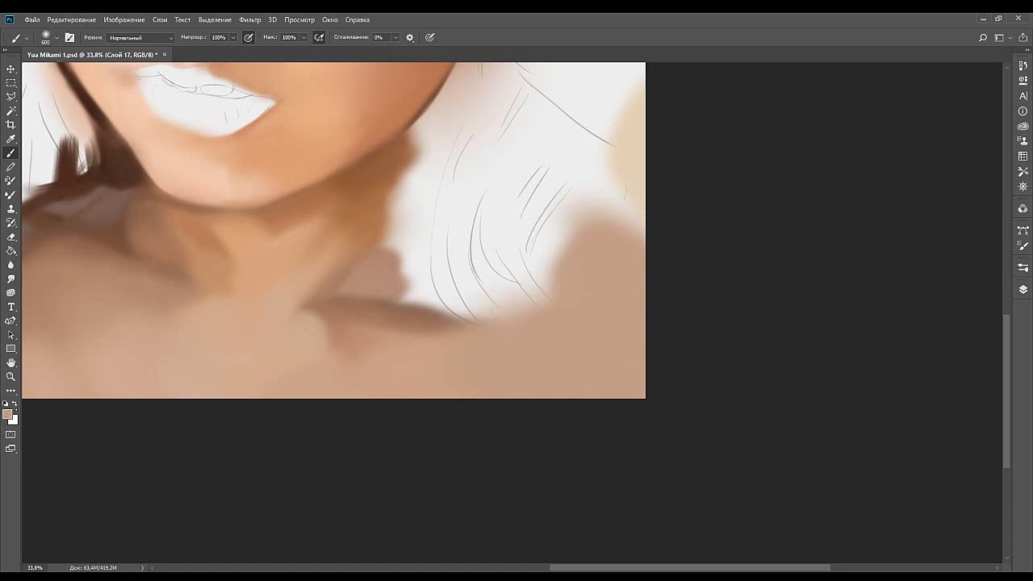
# Lighten the right shoulder and chest with a paler pink skin tone, reducing the brush to 200 px.
pyautogui.press('i')
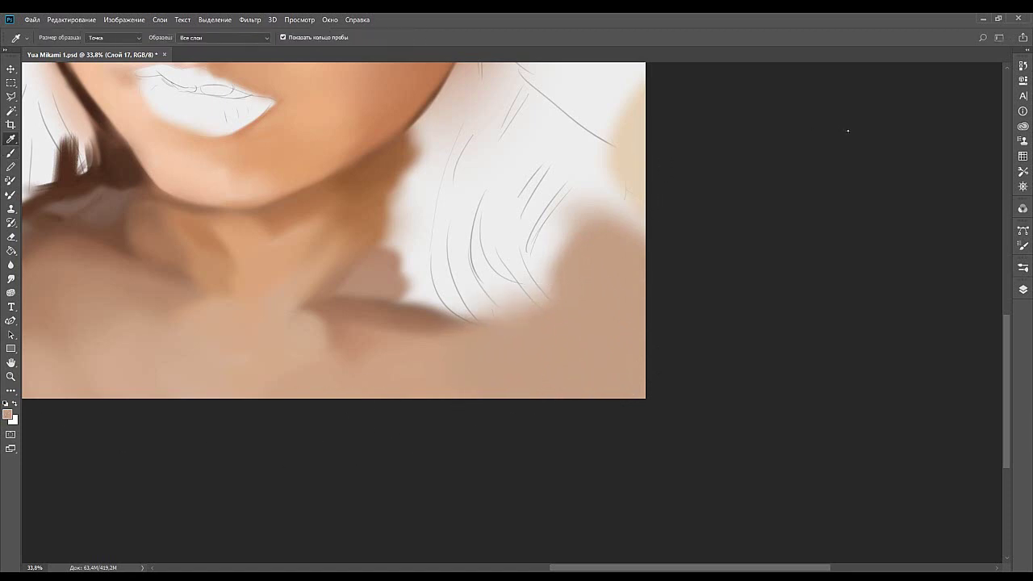
pyautogui.press('b')
pyautogui.press('[')
pyautogui.press('[')
pyautogui.press('[')
pyautogui.moveTo(399, 352)
pyautogui.mouseDown()
pyautogui.moveTo(531, 336)
pyautogui.moveTo(558, 284)
pyautogui.mouseUp()
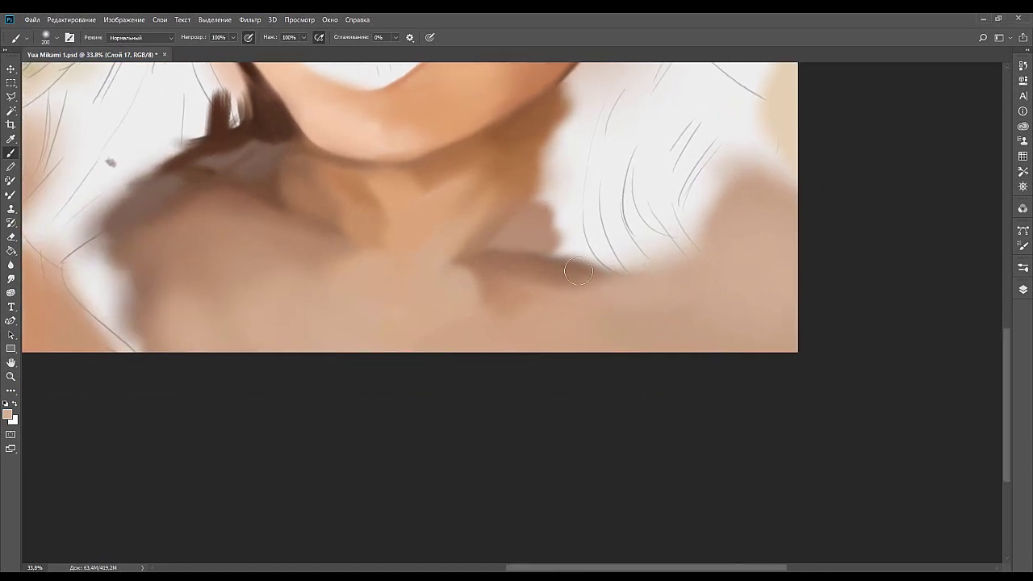
# Extend the soft shadow along the right collarbone toward the shoulder in a sampled brown with a 500 px brush.
pyautogui.keyDown('alt'); pyautogui.click(590, 269); pyautogui.keyUp('alt')
pyautogui.press(']')
pyautogui.press(']')
pyautogui.press(']')
pyautogui.press(']')
pyautogui.moveTo(634, 272)
pyautogui.mouseDown()
pyautogui.moveTo(682, 248)
pyautogui.moveTo(583, 266)
pyautogui.moveTo(627, 263)
pyautogui.moveTo(558, 256)
pyautogui.moveTo(627, 291)
pyautogui.moveTo(532, 288)
pyautogui.moveTo(669, 279)
pyautogui.moveTo(605, 282)
pyautogui.moveTo(597, 302)
pyautogui.mouseUp()
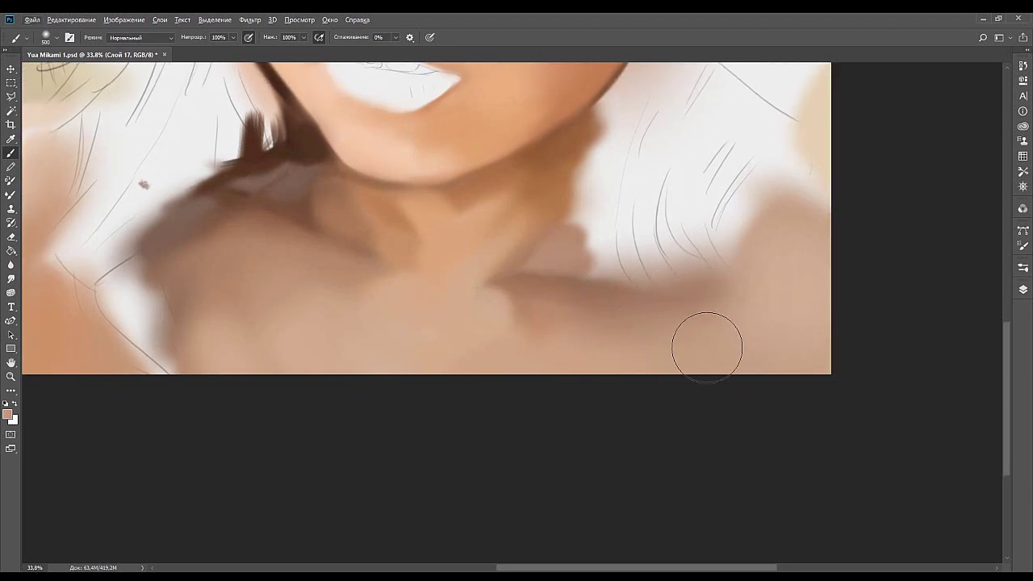
# Blend the lower edge of the right collarbone shadow into the chest with a 175 px brush.
pyautogui.press('[')
pyautogui.press('[')
pyautogui.press('[')
pyautogui.press('[')
pyautogui.press('[')
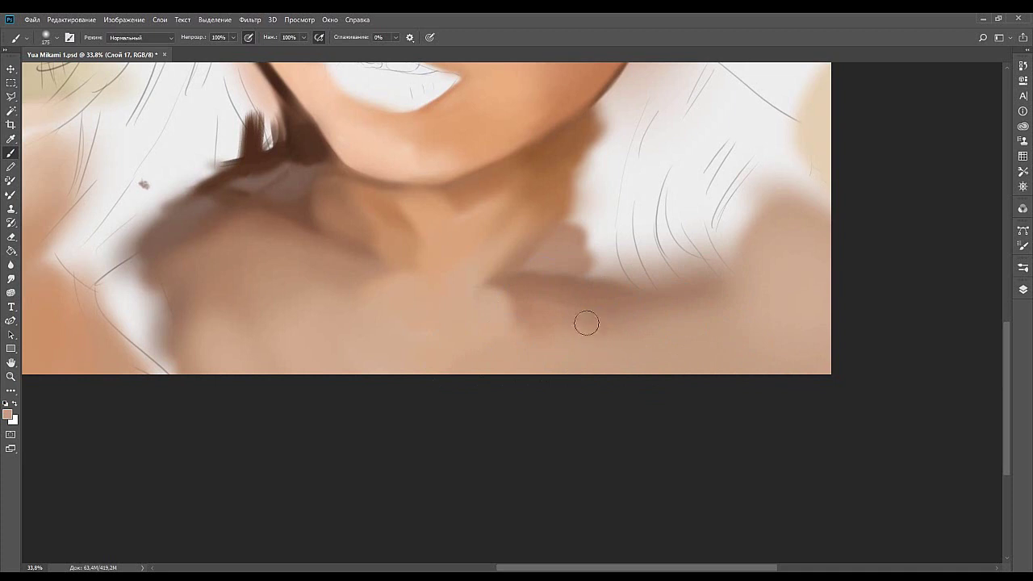
pyautogui.moveTo(548, 258); pyautogui.dragTo(538, 282)
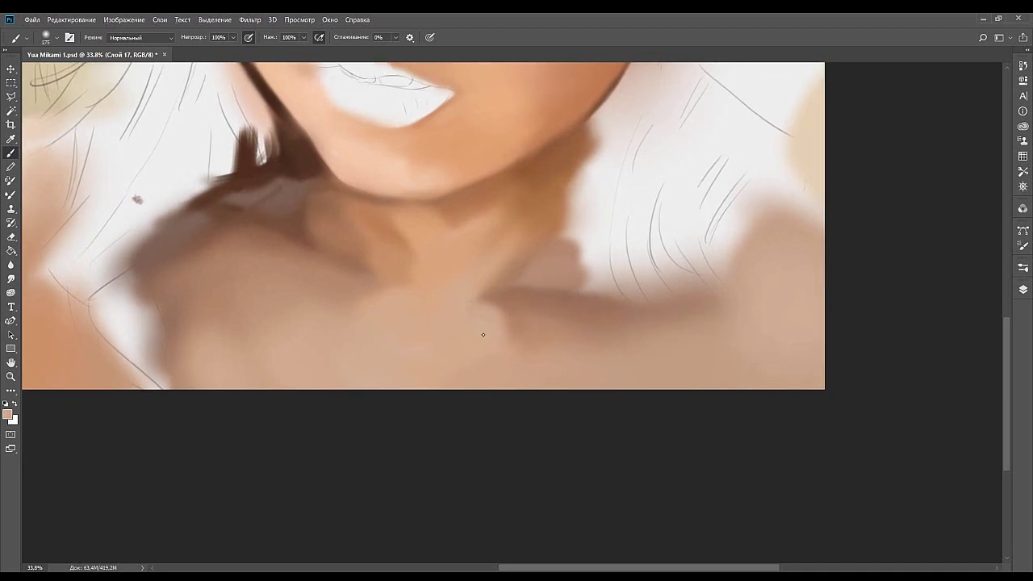
# Connect the inner end of the right collarbone to the neck tendon with sampled skin tones.
pyautogui.keyDown('alt'); pyautogui.click(467, 369); pyautogui.keyUp('alt')
pyautogui.keyDown('alt'); pyautogui.click(492, 293); pyautogui.keyUp('alt')
pyautogui.moveTo(445, 325); pyautogui.dragTo(491, 290)
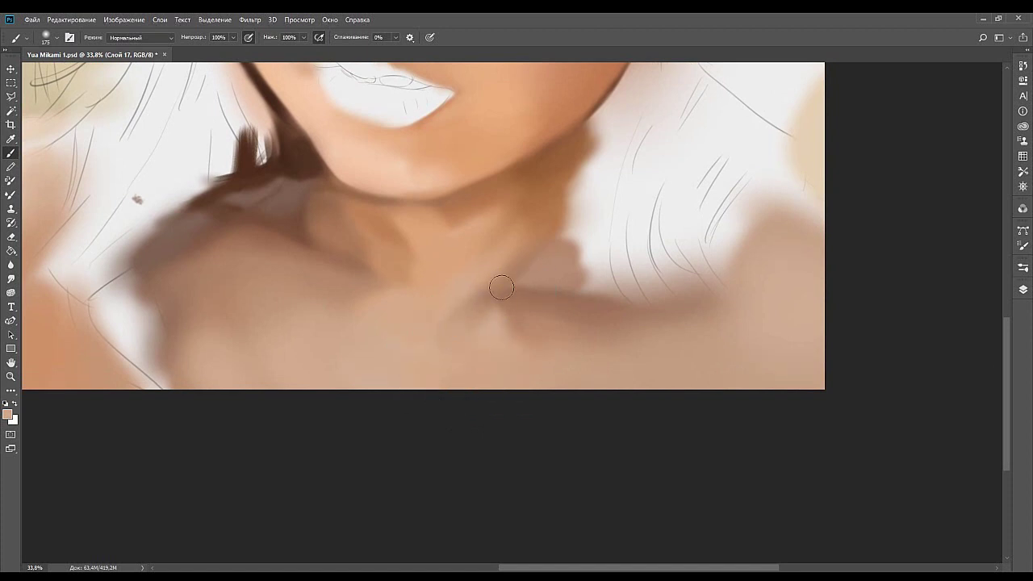
pyautogui.moveTo(523, 250); pyautogui.dragTo(493, 291)
# Smooth the neck tendon into the throat with sampled tones, using brush sizes from 100 to 200 px.
pyautogui.press('[')
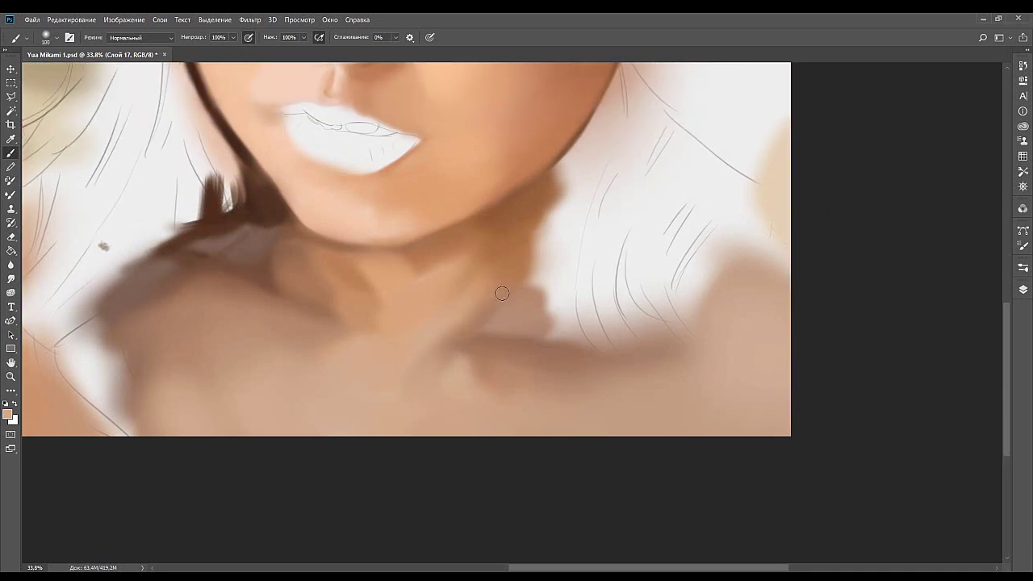
pyautogui.keyDown('alt'); pyautogui.click(495, 302); pyautogui.keyUp('alt')
pyautogui.keyDown('alt'); pyautogui.click(453, 316); pyautogui.keyUp('alt')
pyautogui.press(']')
pyautogui.press(']')
pyautogui.moveTo(427, 326); pyautogui.dragTo(441, 314)
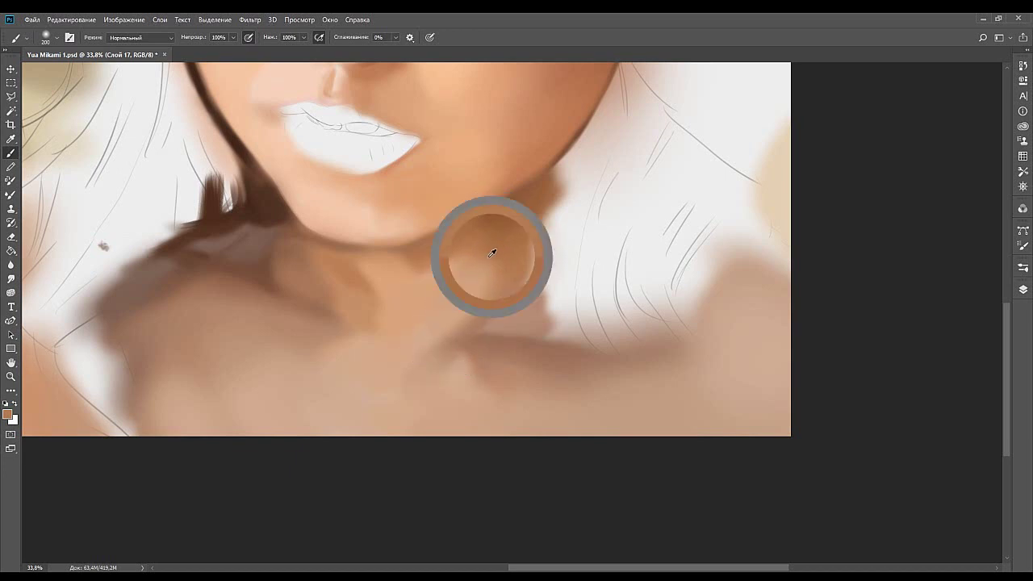
# Blend the middle of the throat in sampled orange skin tones with a 250 px brush.
pyautogui.keyDown('alt'); pyautogui.click(438, 276); pyautogui.keyUp('alt')
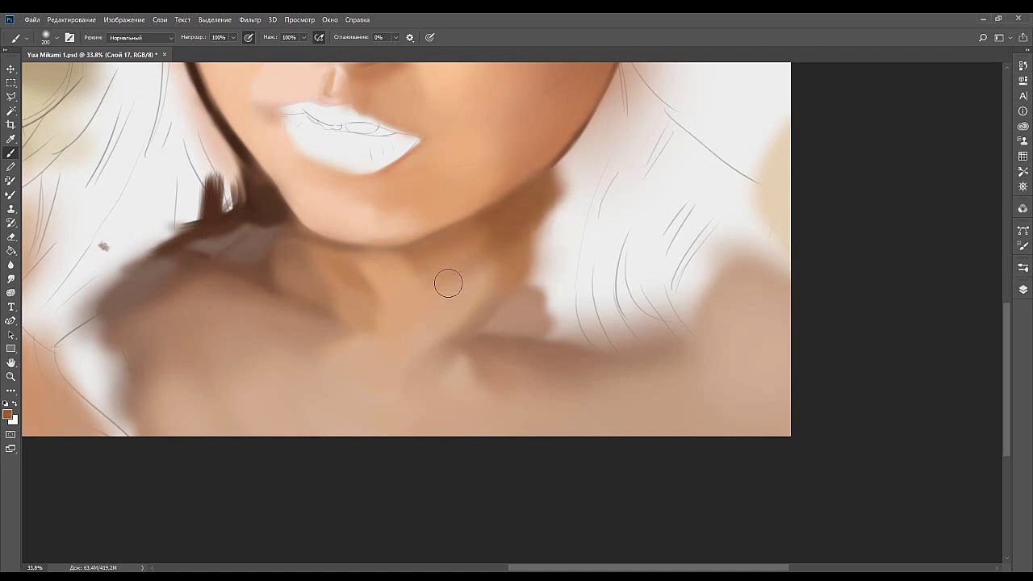
pyautogui.moveTo(434, 309); pyautogui.dragTo(522, 266)
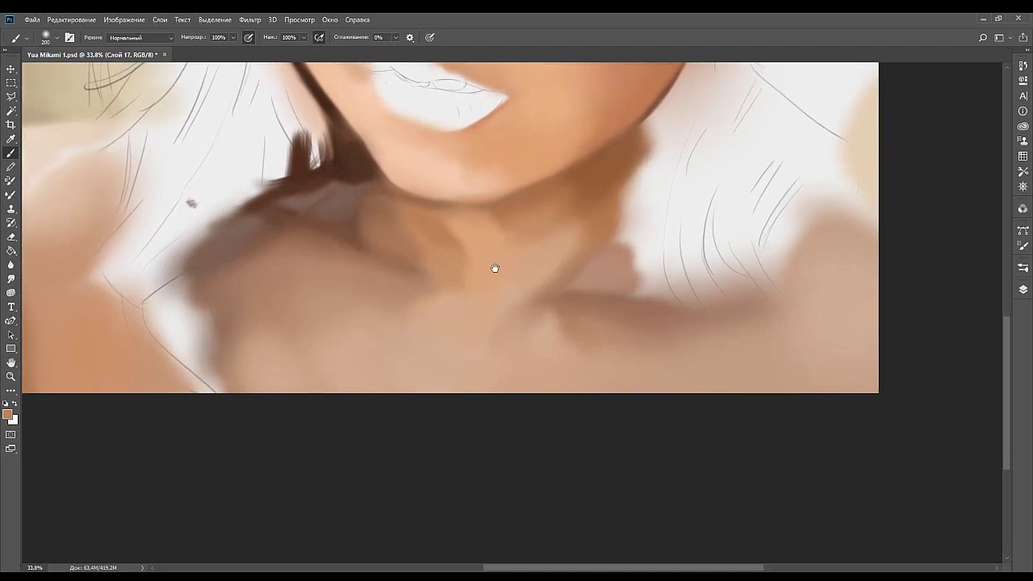
pyautogui.moveTo(331, 285); pyautogui.dragTo(409, 285)
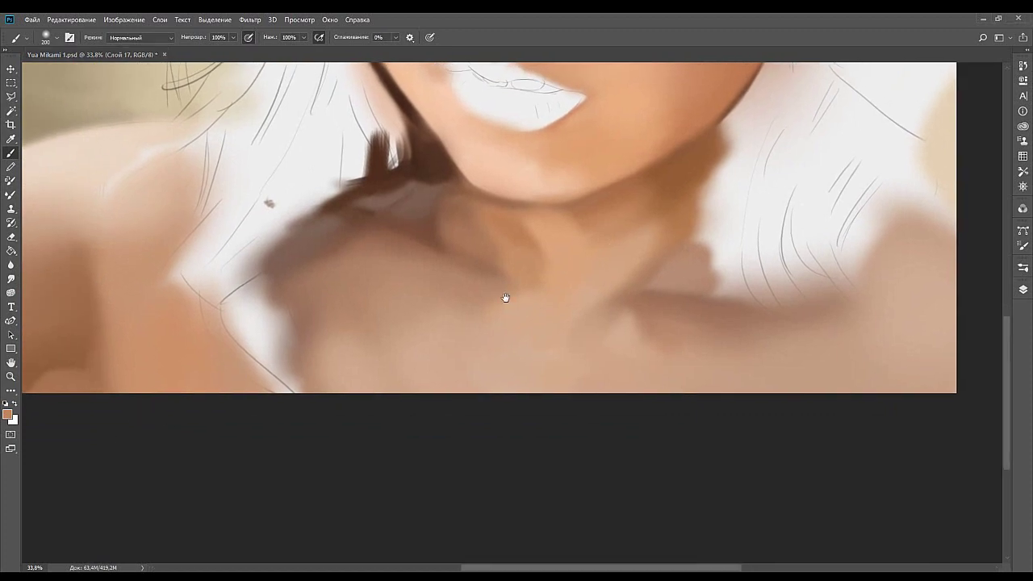
pyautogui.moveTo(507, 307); pyautogui.dragTo(493, 317)
pyautogui.keyDown('alt'); pyautogui.click(542, 281); pyautogui.keyUp('alt')
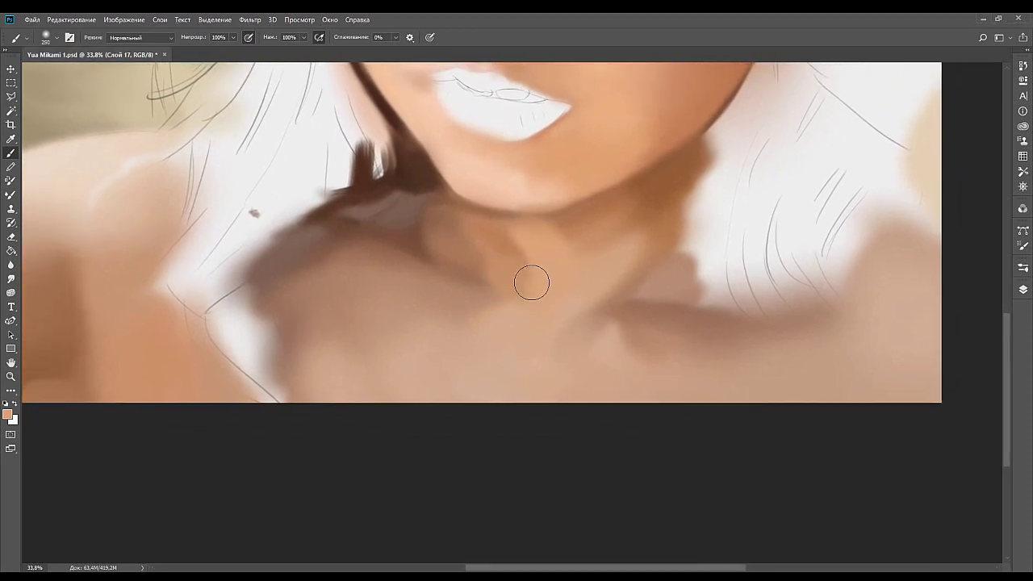
pyautogui.moveTo(539, 284)
pyautogui.mouseDown()
pyautogui.moveTo(537, 255)
pyautogui.moveTo(521, 263)
pyautogui.mouseUp()
# Add a light skin tone patch on the throat just below the chin with a 125 px brush.
pyautogui.keyDown('alt'); pyautogui.click(527, 291); pyautogui.keyUp('alt')
pyautogui.press('[')
pyautogui.press('[')
pyautogui.press('[')
pyautogui.press('[')
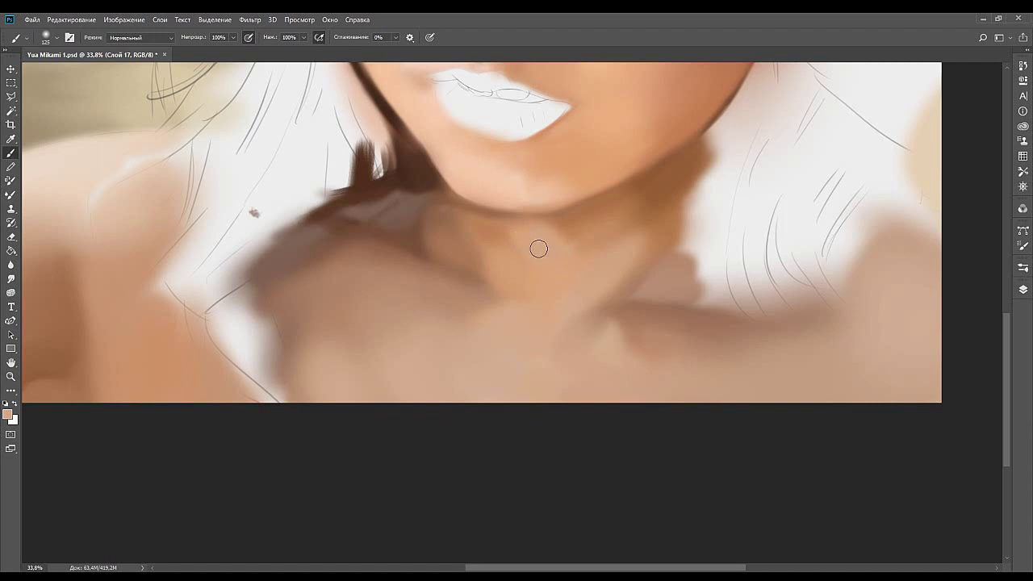
# Blend the area between the throat and the jaw shadow with a sampled tone and a 175 px brush.
pyautogui.keyDown('alt'); pyautogui.click(557, 235); pyautogui.keyUp('alt')
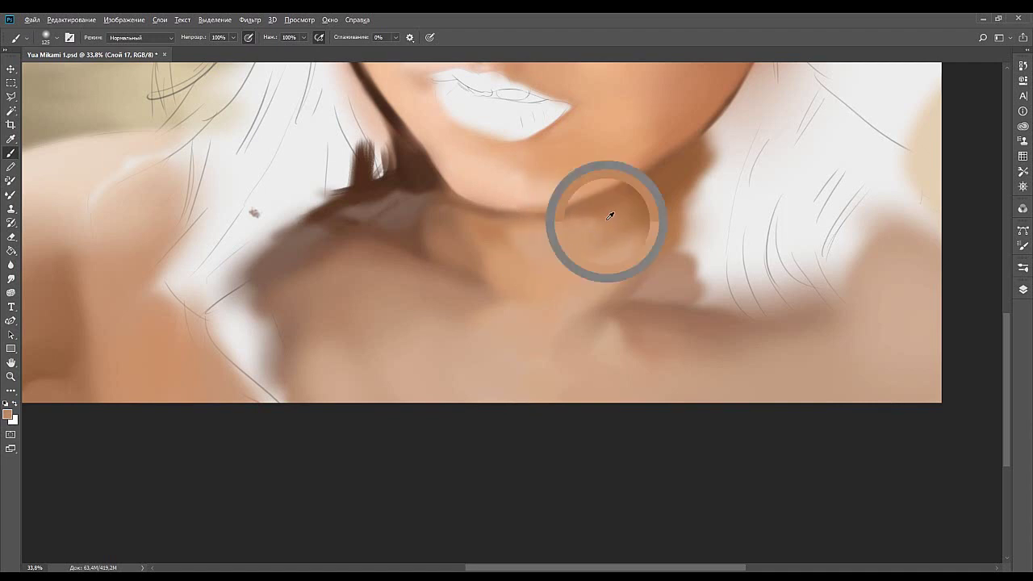
pyautogui.press(']')
pyautogui.press(']')
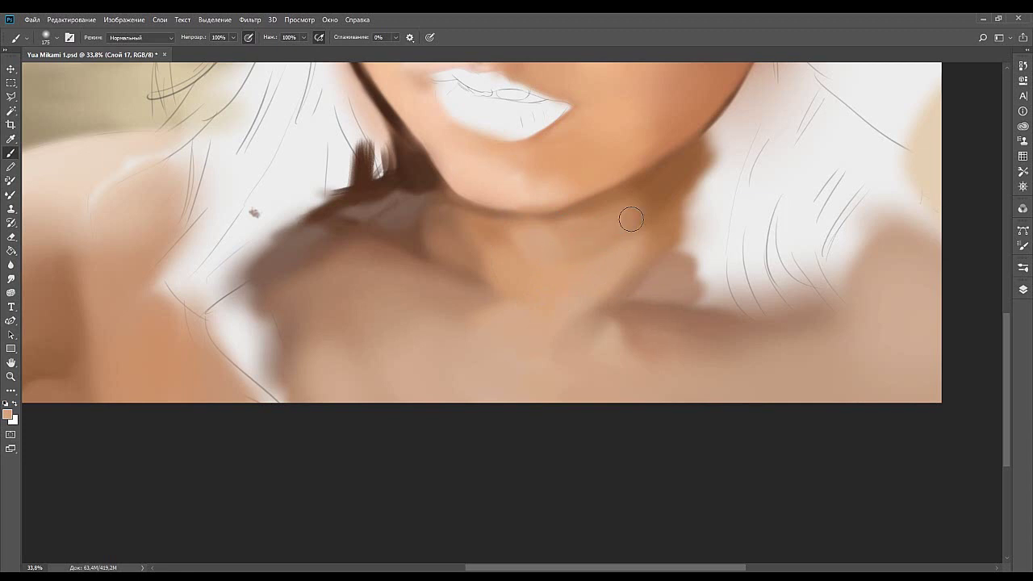
# Blend a sampled orange skin tone into the throat just below the chin.
pyautogui.keyDown('alt'); pyautogui.click(611, 196); pyautogui.keyUp('alt')
pyautogui.moveTo(512, 255)
pyautogui.mouseDown()
pyautogui.moveTo(571, 214)
pyautogui.moveTo(551, 218)
pyautogui.moveTo(603, 233)
pyautogui.mouseUp()
pyautogui.press(']')
pyautogui.press(']')
pyautogui.keyDown('alt'); pyautogui.click(576, 209); pyautogui.keyUp('alt')
# Refine the transition between the left neck tendon and the throat with sampled tones and a 100 px brush.
pyautogui.press('[')
pyautogui.press('[')
pyautogui.press('[')
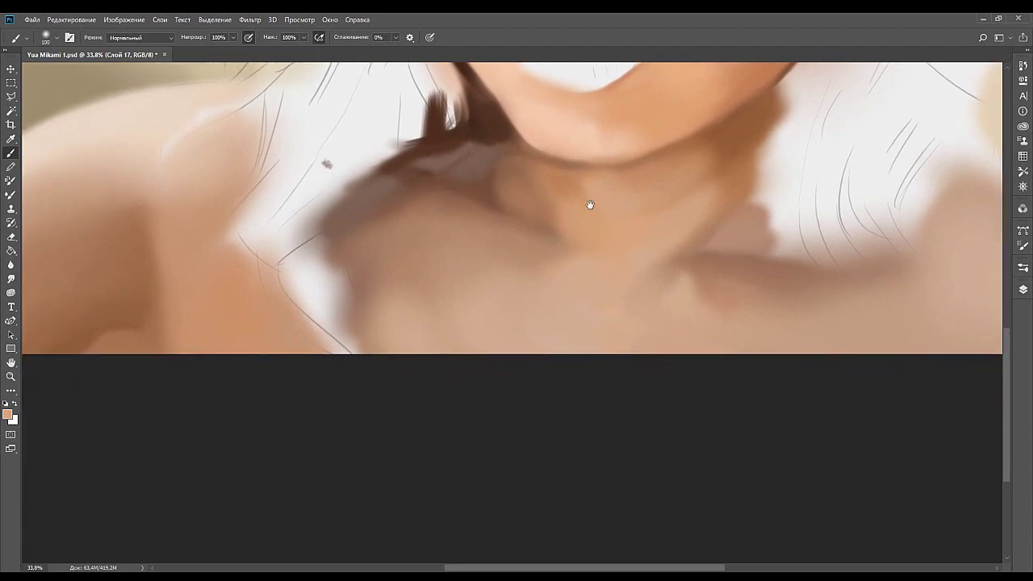
pyautogui.scroll(2, 398, 302)
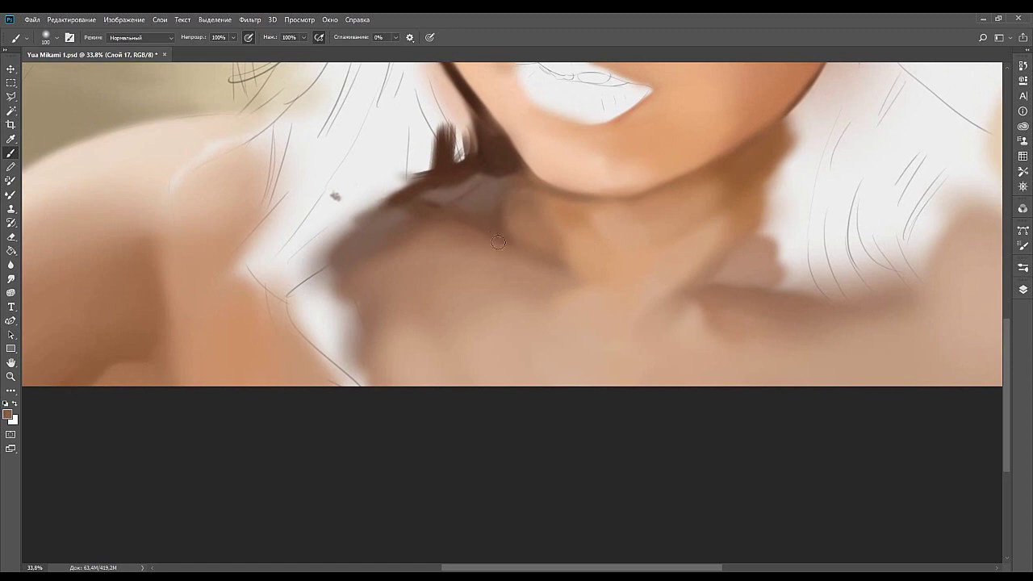
pyautogui.scroll(1, 510, 237)
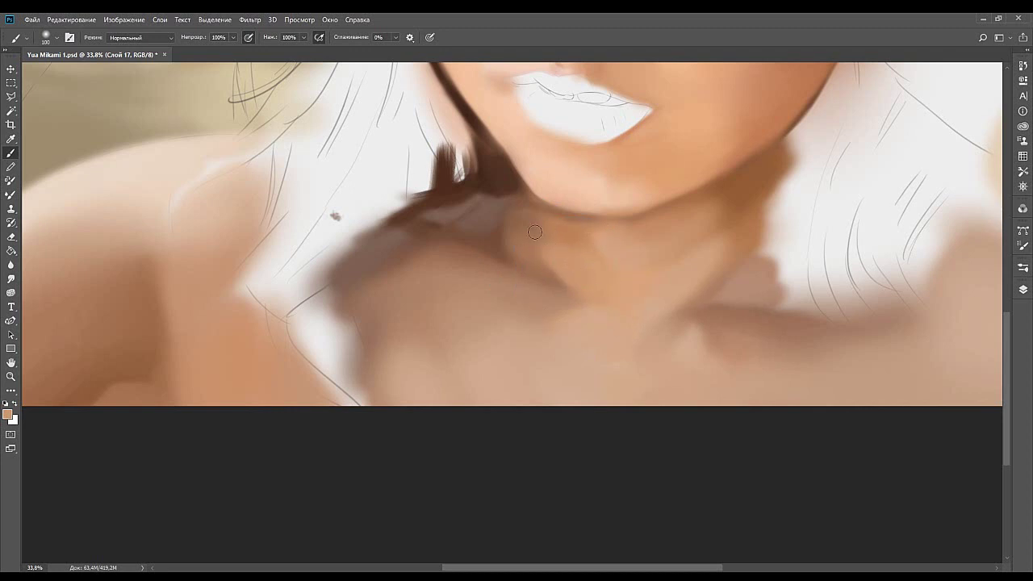
pyautogui.keyDown('alt'); pyautogui.click(500, 292); pyautogui.keyUp('alt')
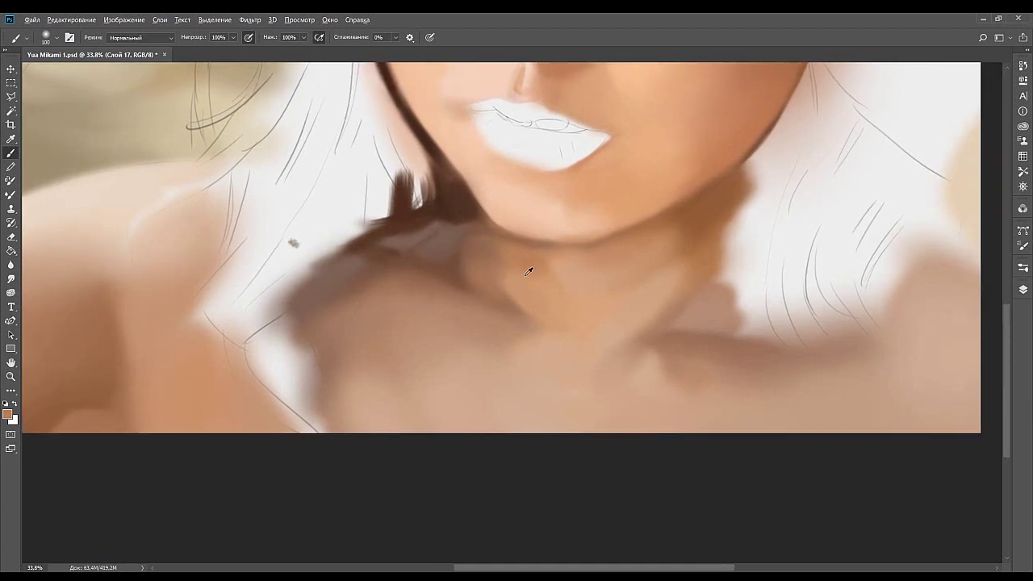
# Soften the orange patch beside the left neck tendon with tones sampled from the surrounding throat.
pyautogui.press(']')
pyautogui.press(']')
pyautogui.keyDown('alt'); pyautogui.click(506, 296); pyautogui.keyUp('alt')
pyautogui.keyDown('alt'); pyautogui.click(520, 275); pyautogui.keyUp('alt')
pyautogui.moveTo(515, 268)
pyautogui.mouseDown()
pyautogui.moveTo(531, 283)
pyautogui.moveTo(511, 247)
pyautogui.mouseUp()
# Smooth the lower throat and the base of the left neck tendon with sampled skin tones, enlarging the brush to 250 px.
pyautogui.press(']')
pyautogui.press(']')
pyautogui.press(']')
pyautogui.moveTo(514, 295)
pyautogui.mouseDown()
pyautogui.moveTo(470, 311)
pyautogui.moveTo(485, 310)
pyautogui.mouseUp()
pyautogui.keyDown('alt'); pyautogui.click(492, 219); pyautogui.keyUp('alt')
pyautogui.moveTo(484, 227); pyautogui.dragTo(443, 261)
pyautogui.moveTo(557, 262); pyautogui.dragTo(544, 275)
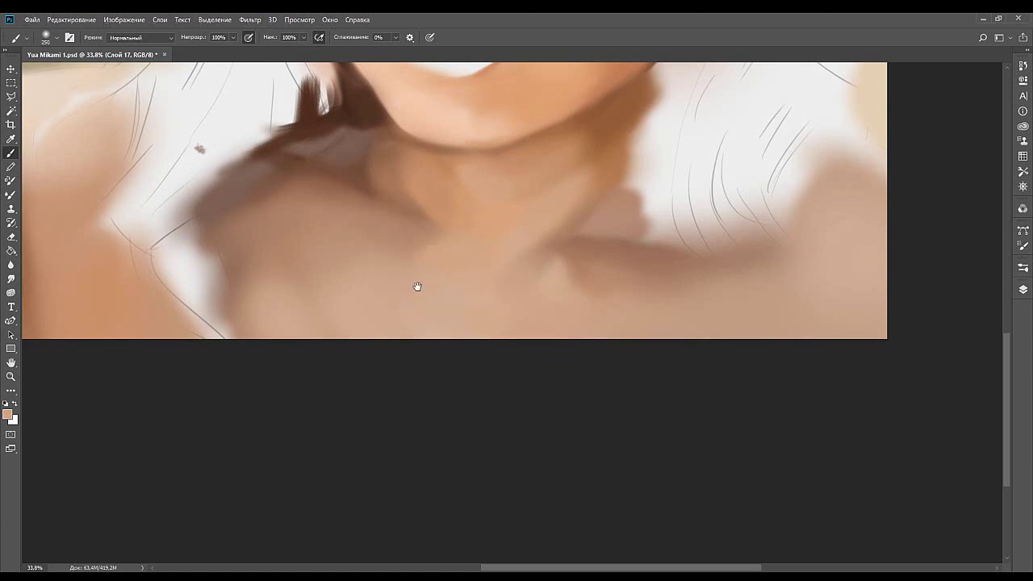
pyautogui.moveTo(403, 293); pyautogui.dragTo(541, 243)
pyautogui.moveTo(333, 326)
pyautogui.mouseDown()
pyautogui.moveTo(507, 308)
pyautogui.moveTo(608, 341)
pyautogui.moveTo(527, 357)
pyautogui.moveTo(495, 338)
pyautogui.moveTo(356, 383)
pyautogui.mouseUp()
# Select the multi-bristle brush preset for painting the left eyebrow.
pyautogui.click(11, 377)
pyautogui.moveTo(602, 274); pyautogui.dragTo(541, 259)
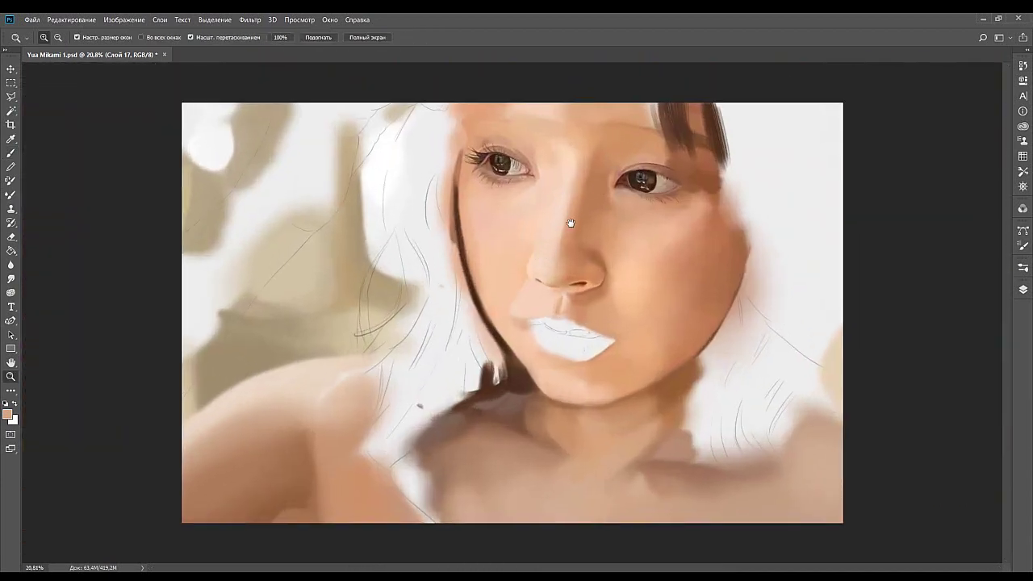
pyautogui.moveTo(586, 205); pyautogui.dragTo(502, 331)
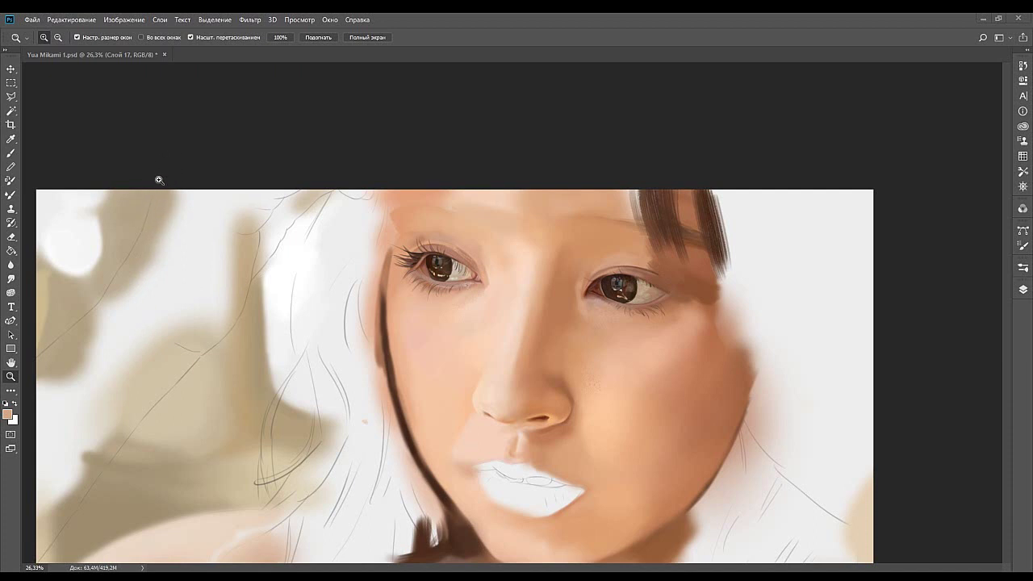
pyautogui.moveTo(457, 242); pyautogui.dragTo(482, 231)
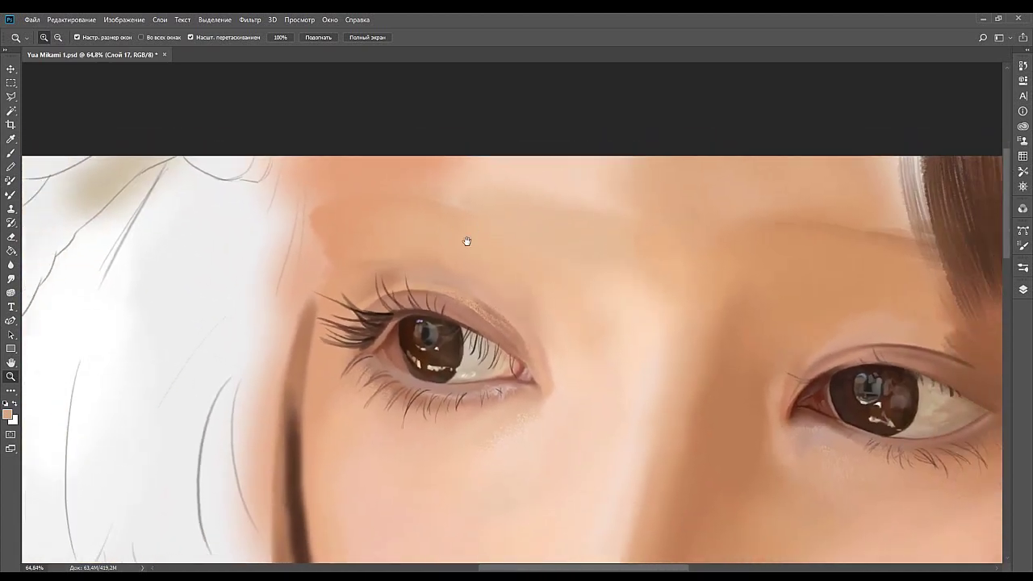
pyautogui.moveTo(257, 212); pyautogui.dragTo(324, 232)
pyautogui.click(11, 153)
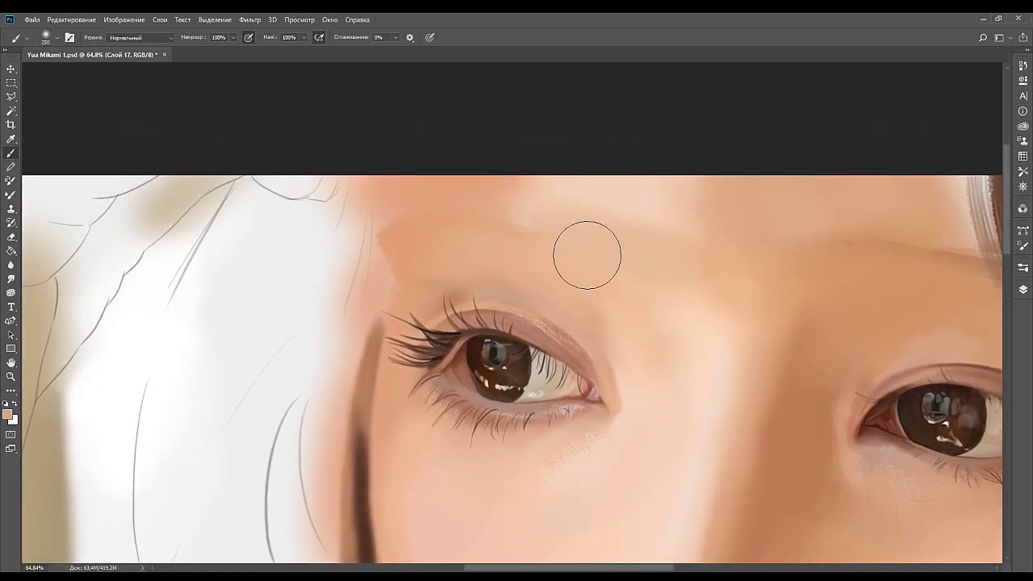
pyautogui.press('[')
pyautogui.press('[')
pyautogui.press('[')
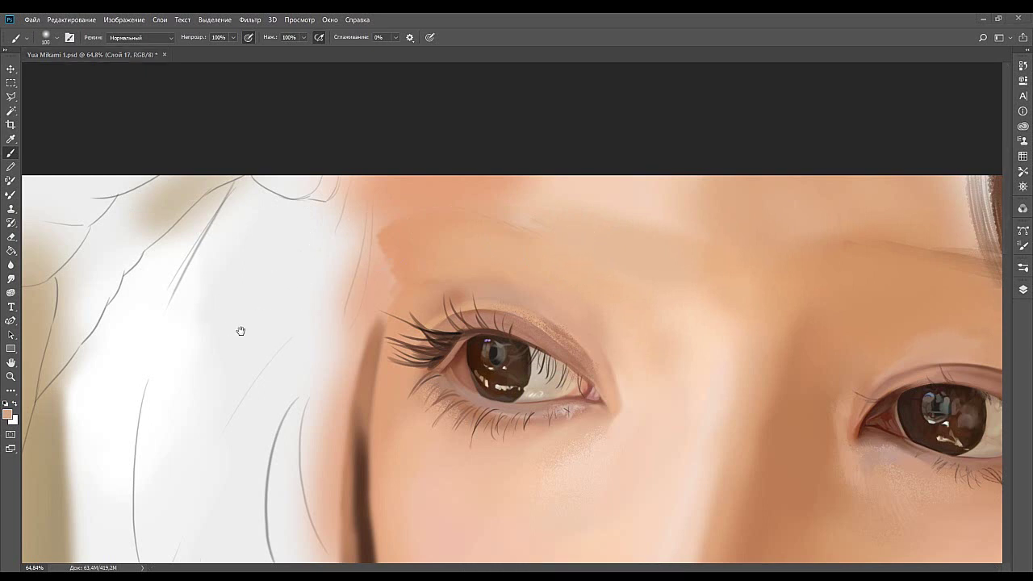
pyautogui.moveTo(551, 290); pyautogui.dragTo(570, 299)
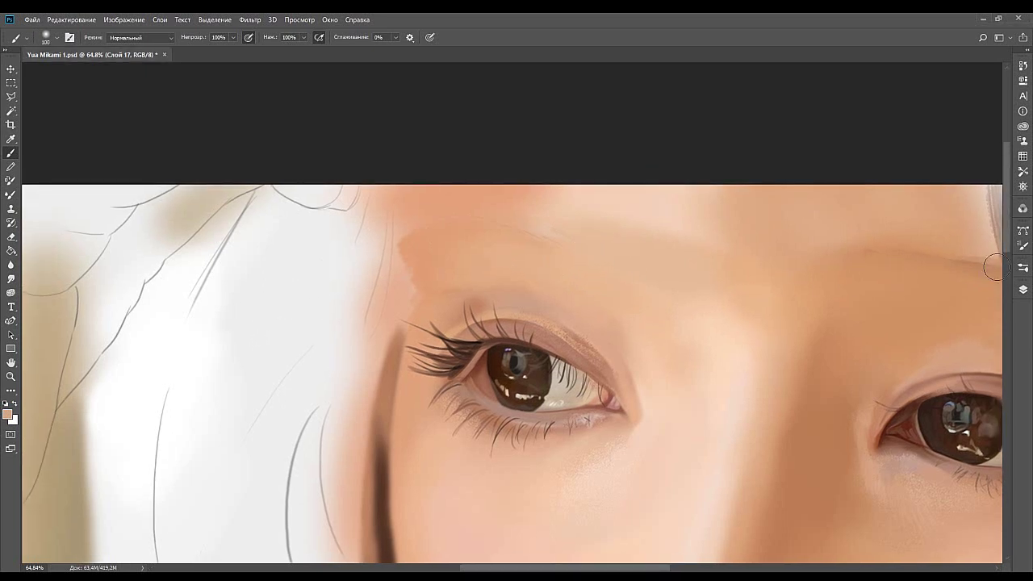
pyautogui.click(1022, 267)
pyautogui.click(952, 326)
# Reduce the bristle brush to 25 px and lay a first stroke at the left eyebrow's inner end.
pyautogui.press('[')
pyautogui.press('[')
pyautogui.press('[')
pyautogui.press('[')
pyautogui.press('[')
pyautogui.press('[')
pyautogui.press('[')
pyautogui.press('[')
pyautogui.press('[')
pyautogui.press('[')
pyautogui.press('[')
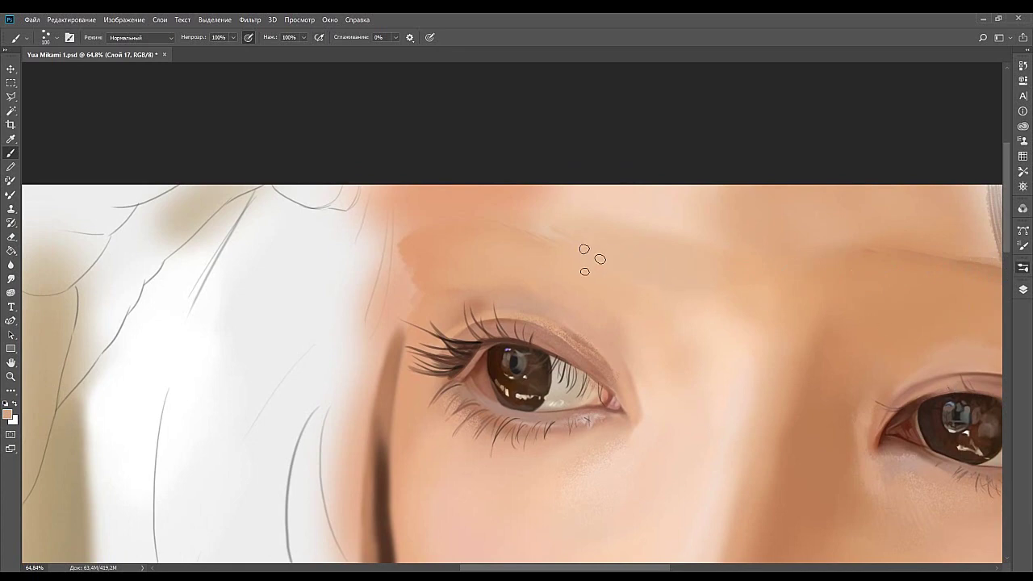
pyautogui.moveTo(592, 262); pyautogui.dragTo(548, 245)
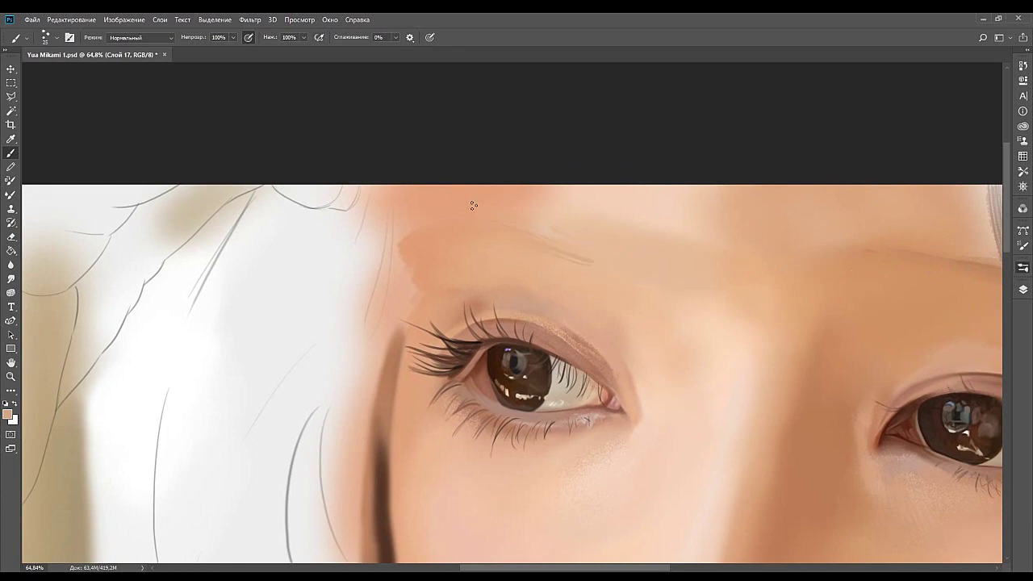
# Draw brown hair strokes along the inner half of the left eyebrow with the 25 px bristle brush.
pyautogui.keyDown('alt'); pyautogui.click(184, 144); pyautogui.keyUp('alt')
pyautogui.moveTo(618, 267)
pyautogui.mouseDown()
pyautogui.moveTo(535, 225)
pyautogui.moveTo(568, 241)
pyautogui.mouseUp()
pyautogui.hotkey('ctrl', 'z')
pyautogui.moveTo(516, 217); pyautogui.dragTo(565, 241)
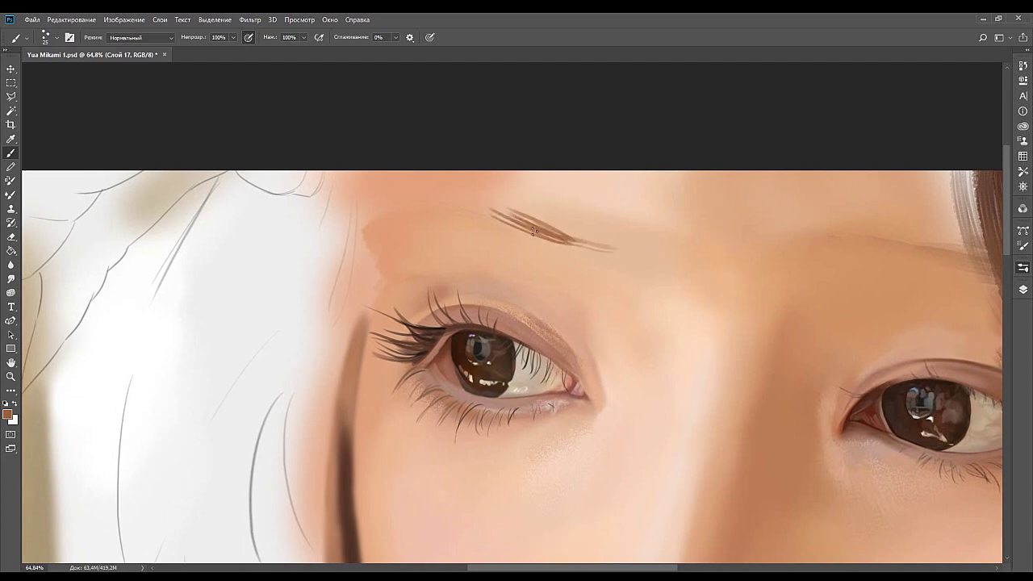
pyautogui.moveTo(476, 205)
pyautogui.mouseDown()
pyautogui.moveTo(511, 229)
pyautogui.moveTo(416, 207)
pyautogui.mouseUp()
pyautogui.moveTo(505, 222); pyautogui.dragTo(411, 199)
pyautogui.moveTo(529, 241)
pyautogui.mouseDown()
pyautogui.moveTo(485, 218)
pyautogui.moveTo(539, 240)
pyautogui.moveTo(503, 226)
pyautogui.moveTo(511, 214)
pyautogui.mouseUp()
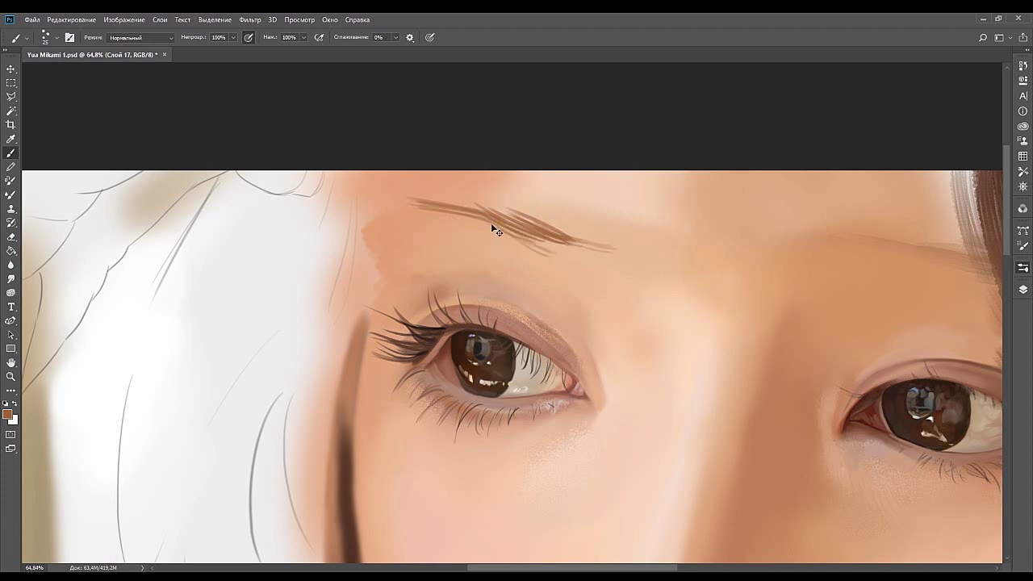
# Extend the left eyebrow to its outer end with brown strokes, using the bristle brush at about 15 px.
pyautogui.moveTo(565, 243); pyautogui.dragTo(526, 234)
pyautogui.press('[')
pyautogui.press(']')
pyautogui.moveTo(519, 212)
pyautogui.mouseDown()
pyautogui.moveTo(442, 195)
pyautogui.moveTo(353, 207)
pyautogui.mouseUp()
pyautogui.moveTo(353, 212)
pyautogui.mouseDown()
pyautogui.moveTo(442, 198)
pyautogui.moveTo(355, 211)
pyautogui.mouseUp()
pyautogui.moveTo(467, 208)
pyautogui.mouseDown()
pyautogui.moveTo(355, 214)
pyautogui.moveTo(438, 212)
pyautogui.moveTo(401, 214)
pyautogui.mouseUp()
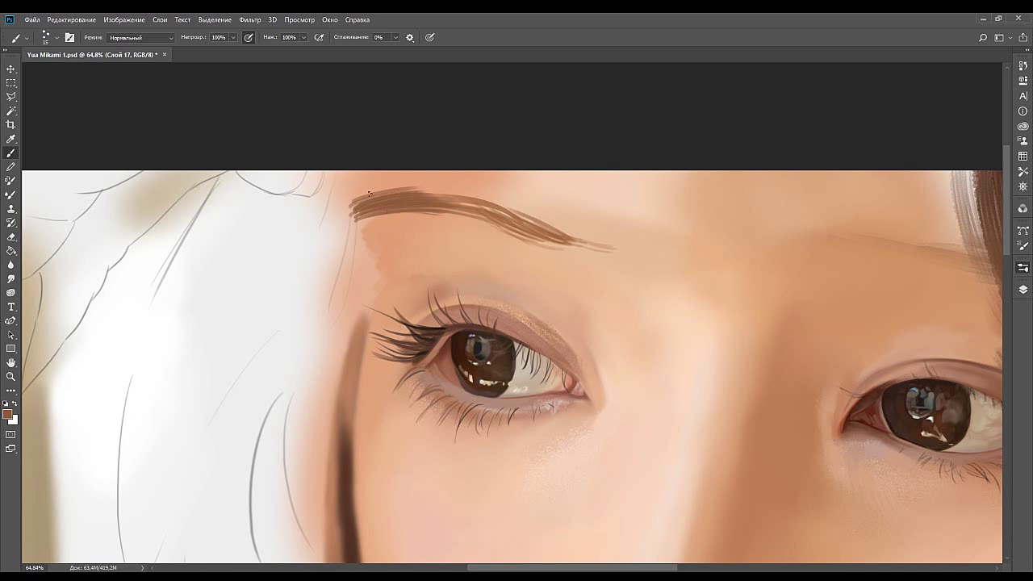
# Thicken the upper edge of the left eyebrow's outer half with brown strokes from the 20 px bristle brush.
pyautogui.moveTo(366, 198); pyautogui.dragTo(456, 199)
pyautogui.moveTo(379, 195); pyautogui.dragTo(494, 202)
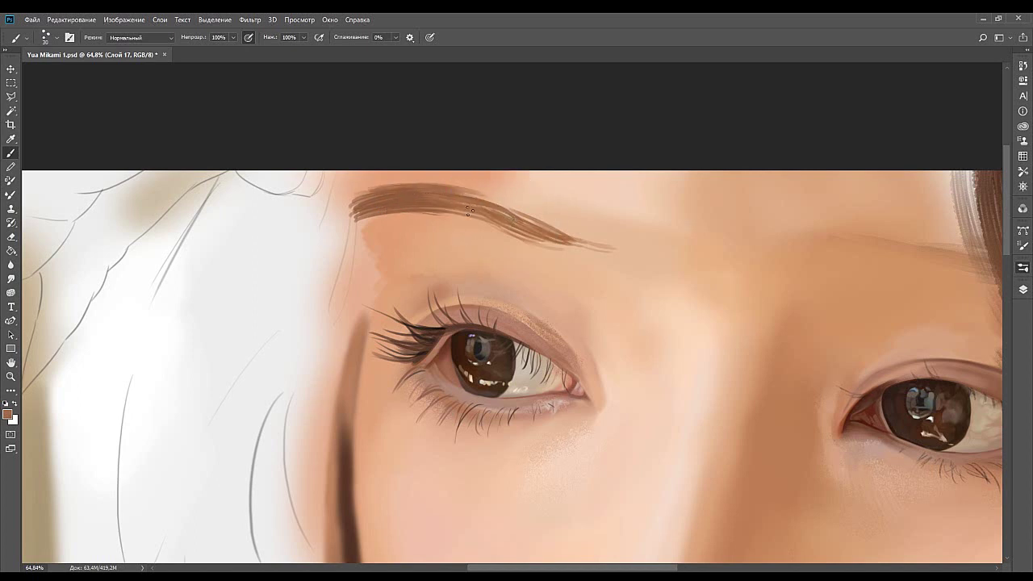
pyautogui.moveTo(350, 190)
pyautogui.mouseDown()
pyautogui.moveTo(376, 187)
pyautogui.moveTo(368, 194)
pyautogui.mouseUp()
# Switch to a small soft round brush and draw fine hairs in sampled brown along the left eyebrow's lower outer edge.
pyautogui.click(857, 224)
pyautogui.press('[')
pyautogui.press('[')
pyautogui.press('[')
pyautogui.press('[')
pyautogui.press('[')
pyautogui.press('[')
pyautogui.press('[')
pyautogui.press('[')
pyautogui.press('[')
pyautogui.press('[')
pyautogui.press('[')
pyautogui.press('[')
pyautogui.press('[')
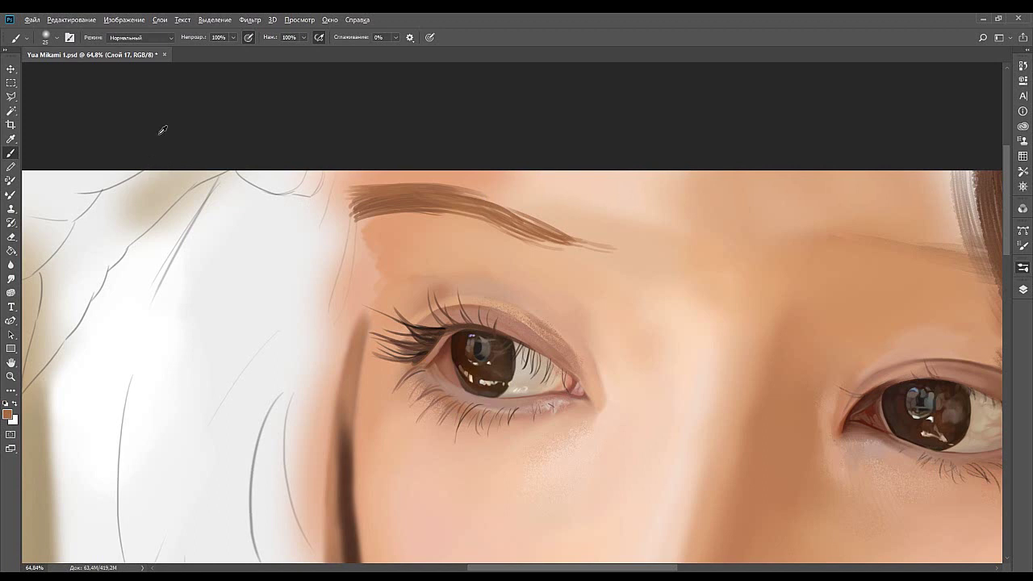
pyautogui.keyDown('alt'); pyautogui.click(433, 195); pyautogui.keyUp('alt')
pyautogui.moveTo(403, 217); pyautogui.dragTo(359, 219)
pyautogui.hotkey('ctrl', 'z')
pyautogui.press('[')
pyautogui.moveTo(373, 223); pyautogui.dragTo(428, 222)
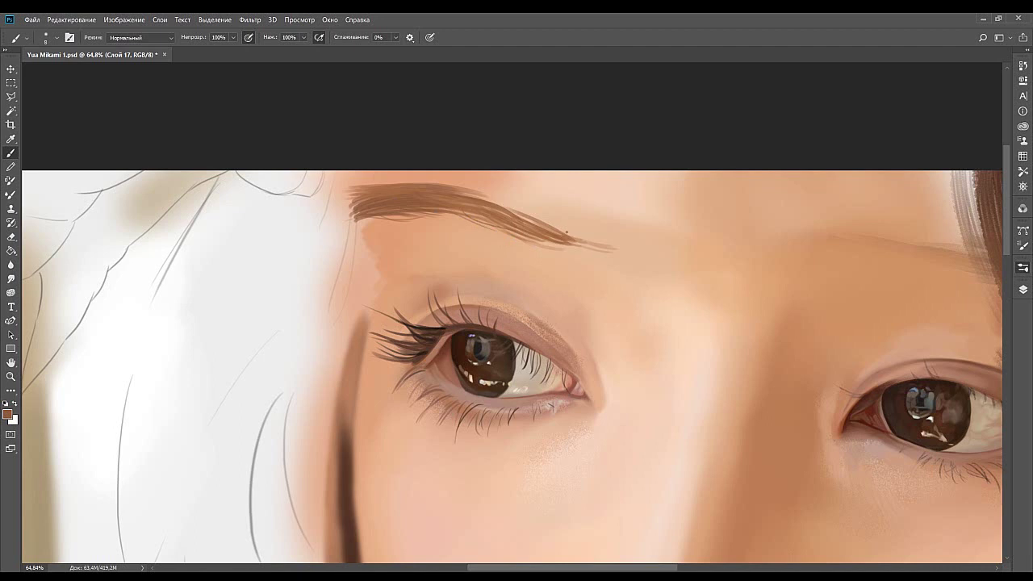
# Add fine brown hairs along the upper edge of the left eyebrow toward its inner end.
pyautogui.hotkey('ctrl', 'z')
pyautogui.moveTo(533, 217); pyautogui.dragTo(568, 223)
pyautogui.keyDown('alt'); pyautogui.click(516, 215); pyautogui.keyUp('alt')
pyautogui.moveTo(490, 197); pyautogui.dragTo(553, 214)
pyautogui.hotkey('ctrl', 'z')
pyautogui.moveTo(491, 199)
pyautogui.mouseDown()
pyautogui.moveTo(540, 213)
pyautogui.moveTo(466, 195)
pyautogui.moveTo(509, 206)
pyautogui.mouseUp()
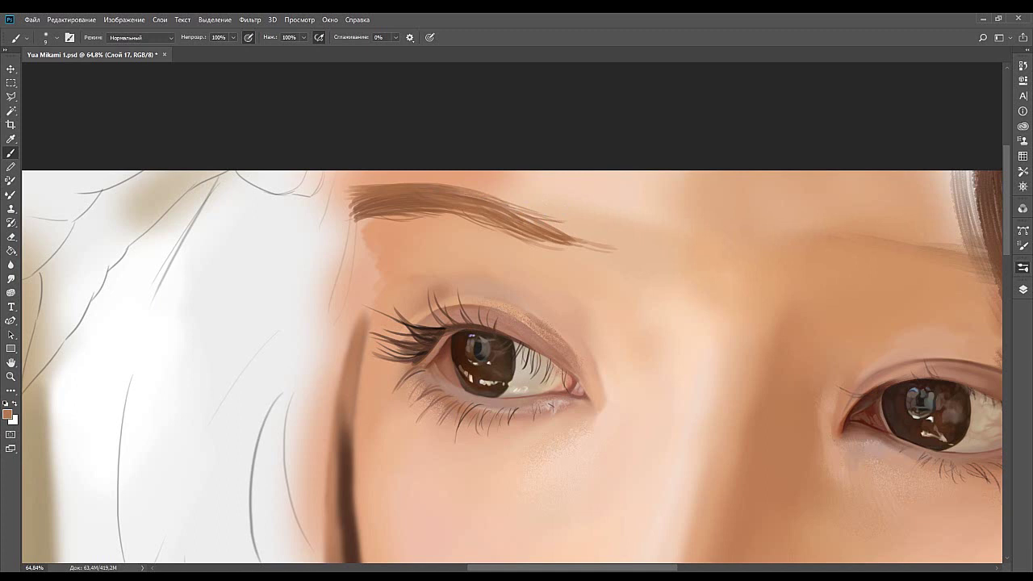
# Soften the outer end of the left eyebrow with a sampled brown and a 25 px soft round brush.
pyautogui.keyDown('alt'); pyautogui.click(429, 212); pyautogui.keyUp('alt')
pyautogui.press(']')
pyautogui.press(']')
pyautogui.moveTo(344, 190)
pyautogui.mouseDown()
pyautogui.moveTo(440, 183)
pyautogui.moveTo(403, 183)
pyautogui.moveTo(495, 205)
pyautogui.moveTo(378, 204)
pyautogui.moveTo(304, 224)
pyautogui.moveTo(386, 94)
pyautogui.mouseUp()
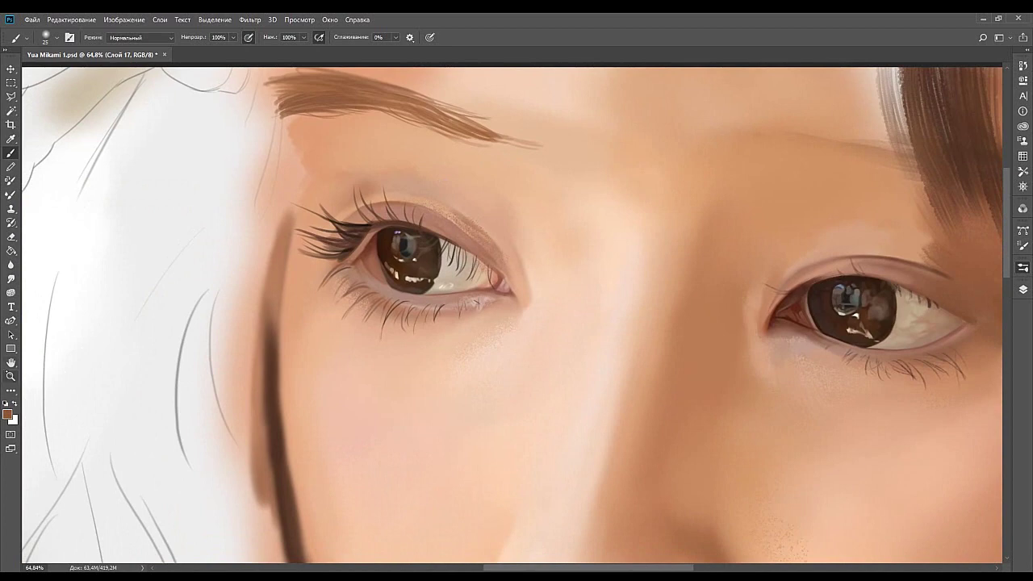
# Review the eyebrow against the whole face and choose a textured bristle brush preset for it.
pyautogui.moveTo(525, 253); pyautogui.dragTo(486, 288)
pyautogui.moveTo(558, 276); pyautogui.dragTo(566, 185)
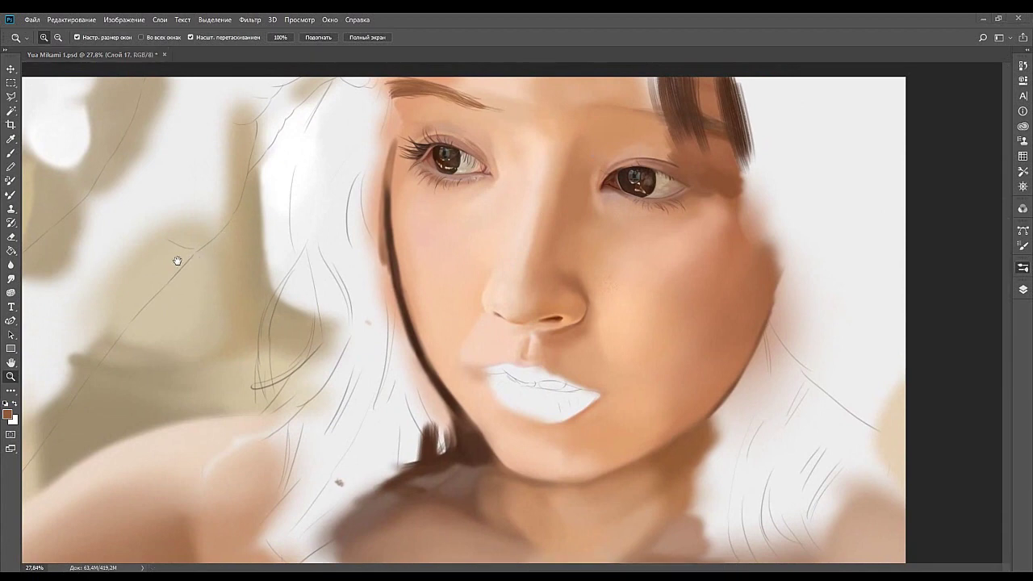
pyautogui.moveTo(465, 95); pyautogui.dragTo(475, 153)
pyautogui.moveTo(482, 153); pyautogui.dragTo(506, 159)
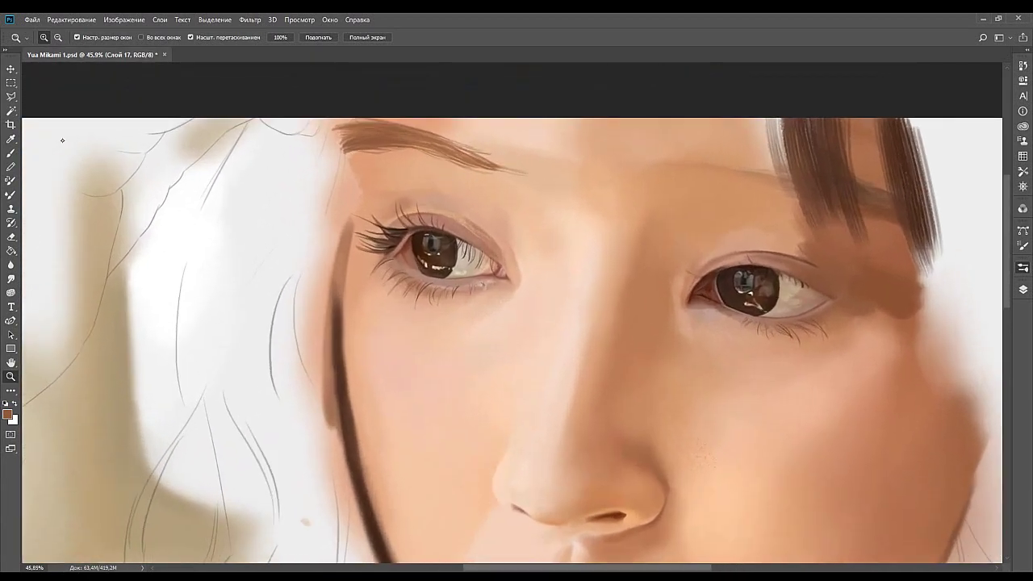
pyautogui.click(11, 153)
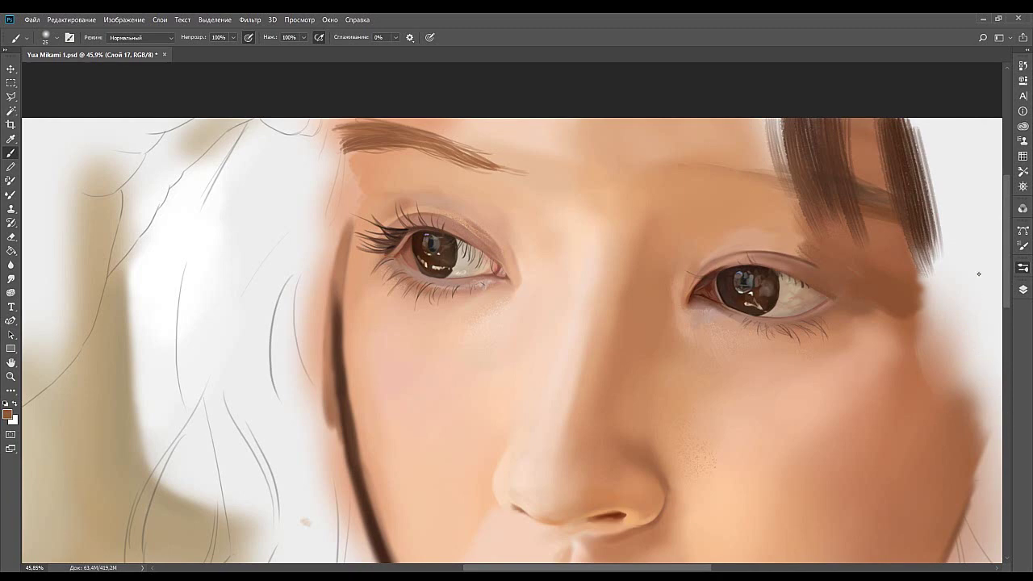
pyautogui.click(844, 343)
pyautogui.press('.')
pyautogui.click(953, 367)
pyautogui.press('.')
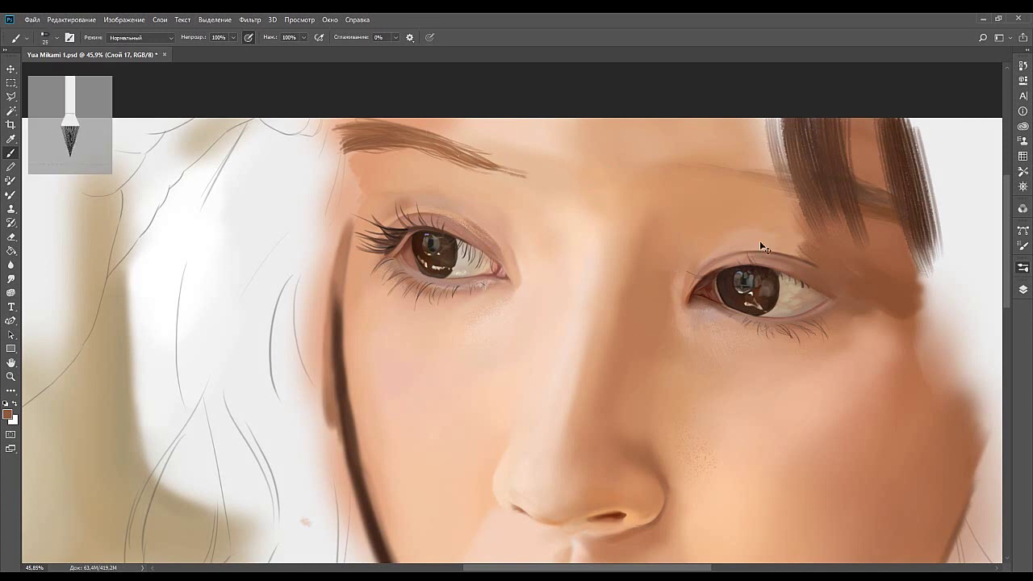
pyautogui.press('.')
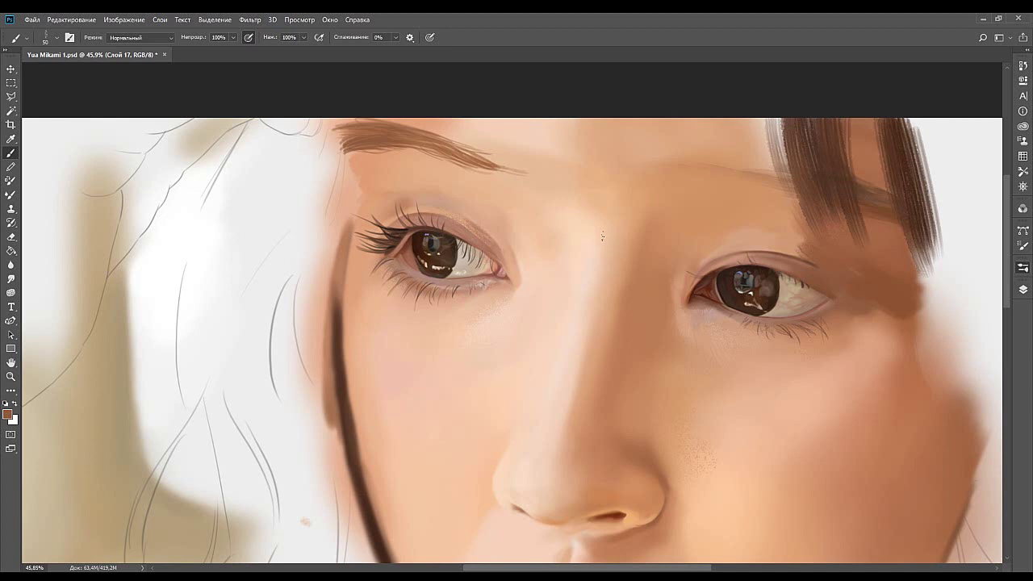
# Texture the outer half of the left eyebrow in a sampled dark brown with the 50 px bristle brush.
pyautogui.moveTo(476, 158)
pyautogui.mouseDown()
pyautogui.moveTo(527, 179)
pyautogui.moveTo(517, 175)
pyautogui.mouseUp()
pyautogui.hotkey('ctrl', 'z')
pyautogui.keyDown('alt'); pyautogui.click(103, 108); pyautogui.keyUp('alt')
pyautogui.press(']')
pyautogui.press(']')
pyautogui.press(']')
pyautogui.moveTo(362, 121); pyautogui.dragTo(405, 123)
pyautogui.hotkey('ctrl', 'z')
pyautogui.moveTo(337, 132); pyautogui.dragTo(415, 129)
pyautogui.moveTo(344, 143); pyautogui.dragTo(429, 142)
# Fill in the body of the left eyebrow with further dark brown textured strokes.
pyautogui.moveTo(353, 130)
pyautogui.mouseDown()
pyautogui.moveTo(397, 128)
pyautogui.moveTo(432, 147)
pyautogui.mouseUp()
pyautogui.moveTo(353, 146); pyautogui.dragTo(437, 133)
pyautogui.hotkey('ctrl', 'z')
pyautogui.moveTo(337, 133); pyautogui.dragTo(413, 132)
pyautogui.hotkey('ctrl', 'z')
pyautogui.moveTo(344, 141)
pyautogui.mouseDown()
pyautogui.moveTo(426, 126)
pyautogui.moveTo(365, 129)
pyautogui.mouseUp()
pyautogui.moveTo(411, 137)
pyautogui.mouseDown()
pyautogui.moveTo(444, 151)
pyautogui.moveTo(396, 153)
pyautogui.moveTo(379, 166)
pyautogui.mouseUp()
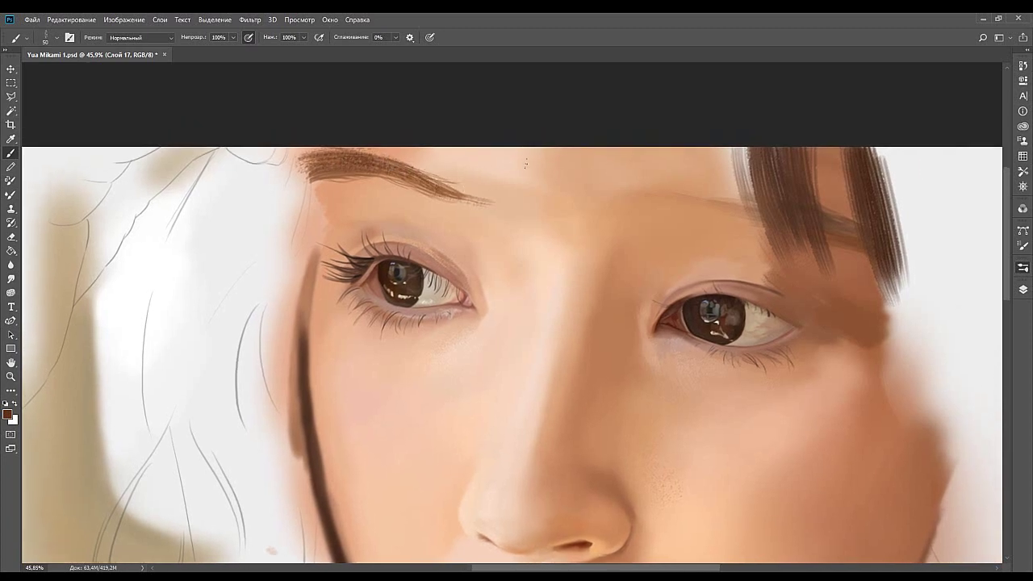
pyautogui.click(859, 386)
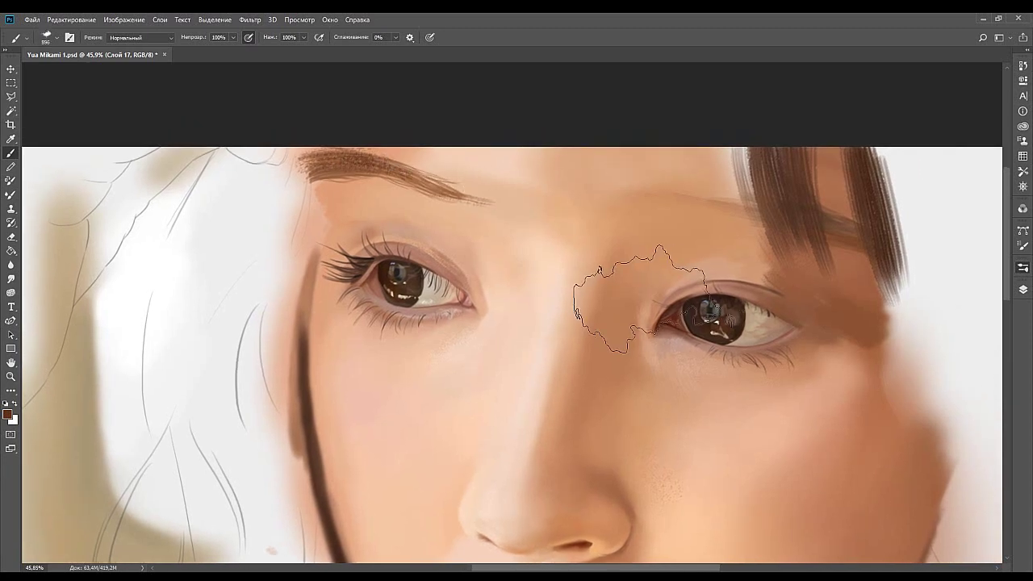
pyautogui.click(939, 300)
pyautogui.moveTo(553, 205); pyautogui.dragTo(484, 202)
pyautogui.hotkey('ctrl', 'z')
pyautogui.press(']')
pyautogui.press(']')
pyautogui.press(']')
pyautogui.press(']')
pyautogui.press(']')
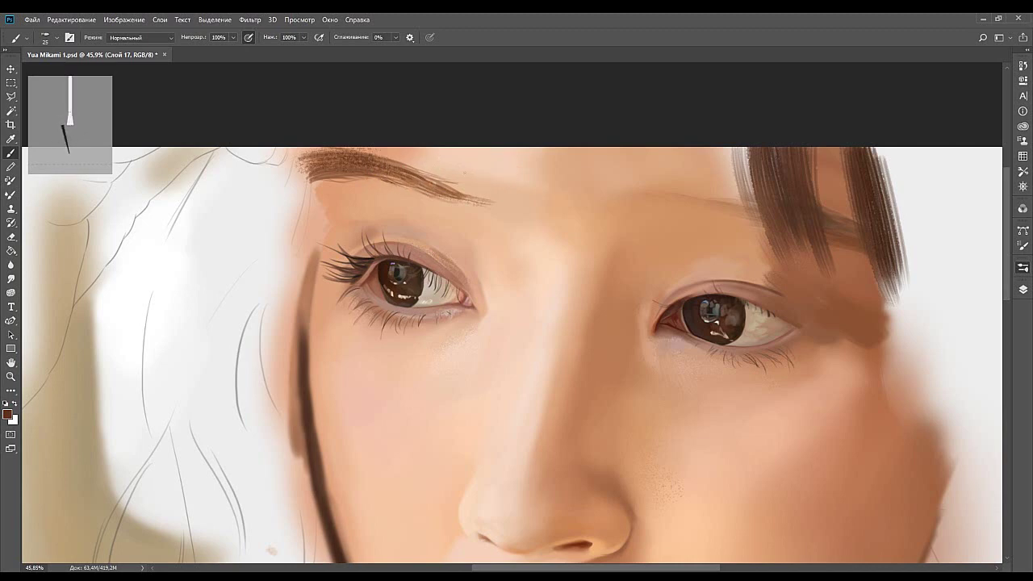
pyautogui.click(945, 245)
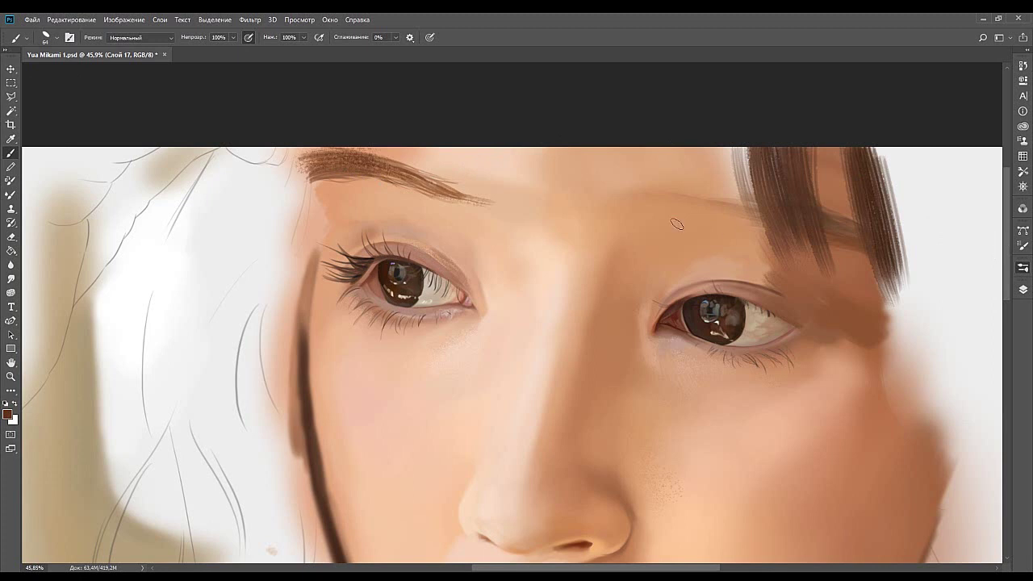
pyautogui.moveTo(303, 162); pyautogui.dragTo(387, 167)
pyautogui.hotkey('ctrl', 'z')
pyautogui.moveTo(308, 166); pyautogui.dragTo(379, 173)
pyautogui.hotkey('ctrl', 'z')
# Switch to a scattered-bristle brush at 80 px and paint dark brown hairs along the left eyebrow to its inner end.
pyautogui.click(864, 278)
pyautogui.click(846, 307)
pyautogui.press('[')
pyautogui.press('[')
pyautogui.press('[')
pyautogui.moveTo(381, 167)
pyautogui.mouseDown()
pyautogui.moveTo(311, 164)
pyautogui.moveTo(365, 154)
pyautogui.moveTo(308, 176)
pyautogui.moveTo(411, 189)
pyautogui.mouseUp()
pyautogui.hotkey('ctrl', 'z')
pyautogui.hotkey('ctrl', 'z')
pyautogui.moveTo(318, 174); pyautogui.dragTo(463, 198)
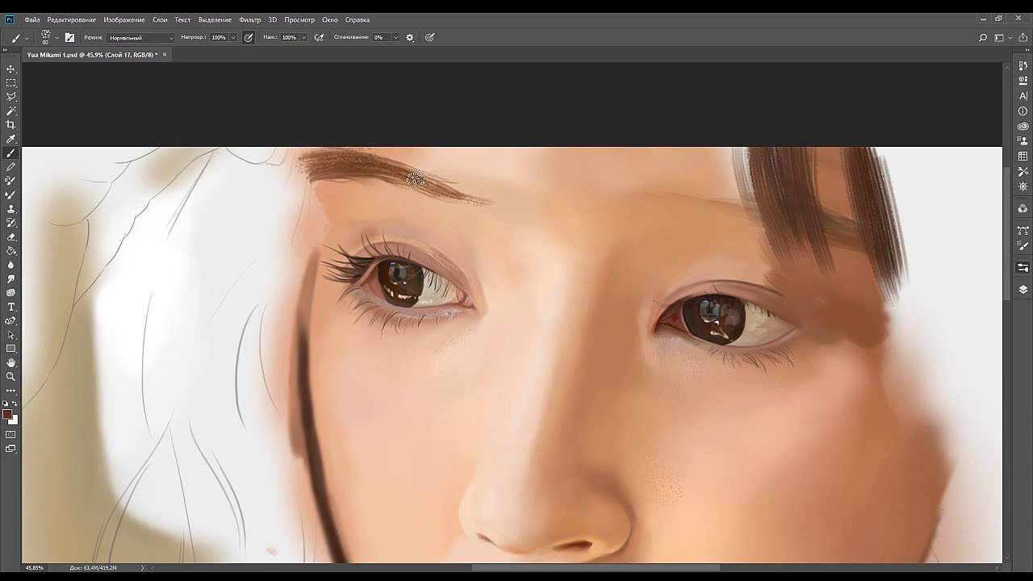
pyautogui.moveTo(394, 179); pyautogui.dragTo(478, 199)
# Paint the right eyebrow in dark brown from its inner end to beneath the hair strands with the scattered-bristle brush.
pyautogui.moveTo(687, 215)
pyautogui.mouseDown()
pyautogui.moveTo(653, 215)
pyautogui.moveTo(713, 199)
pyautogui.mouseUp()
pyautogui.press(']')
pyautogui.moveTo(620, 190)
pyautogui.mouseDown()
pyautogui.moveTo(784, 207)
pyautogui.moveTo(662, 195)
pyautogui.moveTo(807, 197)
pyautogui.moveTo(713, 199)
pyautogui.mouseUp()
pyautogui.hotkey('ctrl', 'z')
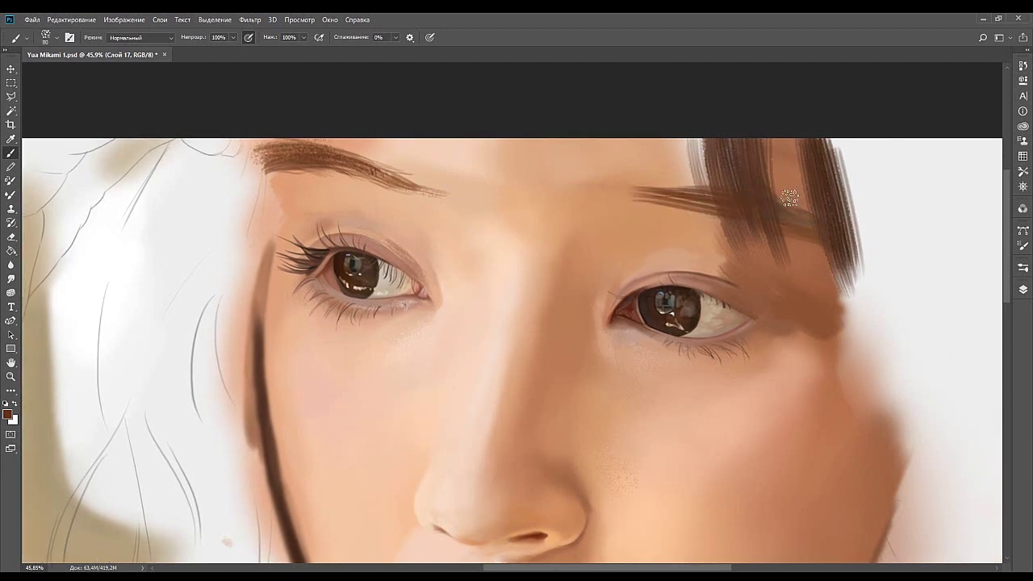
pyautogui.moveTo(777, 221)
pyautogui.mouseDown()
pyautogui.moveTo(779, 240)
pyautogui.moveTo(718, 214)
pyautogui.mouseUp()
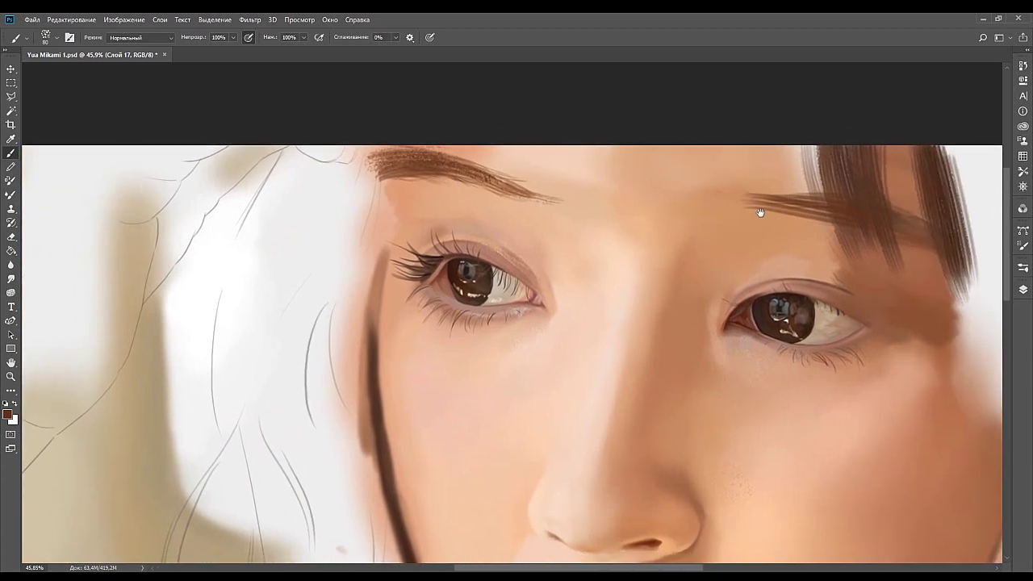
# Refine the left eyebrow's lower edge and outer end with sampled skin and brown tones using the 80 px scattered-bristle brush.
pyautogui.moveTo(511, 195)
pyautogui.mouseDown()
pyautogui.moveTo(589, 197)
pyautogui.moveTo(473, 172)
pyautogui.mouseUp()
pyautogui.keyDown('alt'); pyautogui.click(486, 195); pyautogui.keyUp('alt')
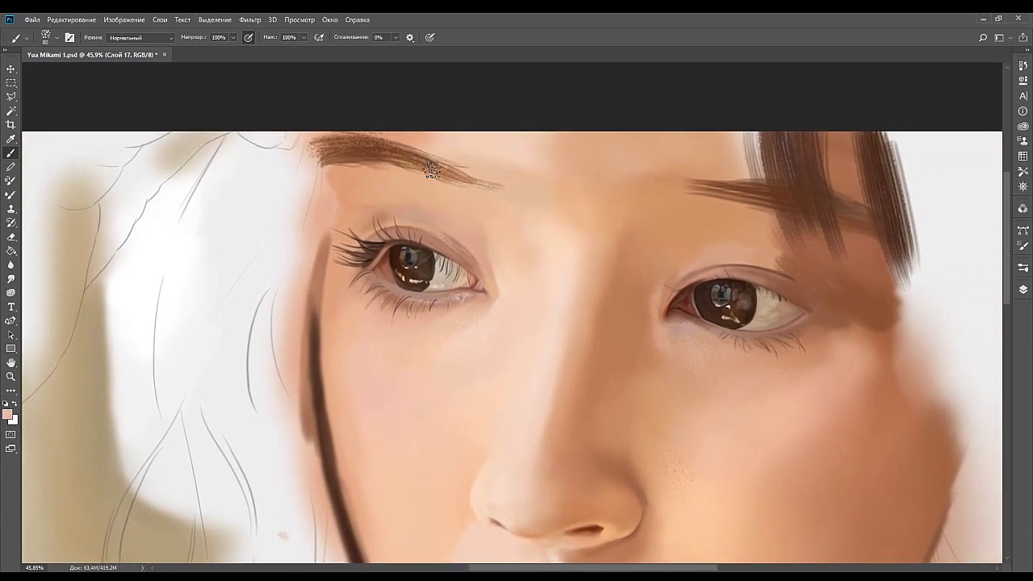
pyautogui.moveTo(486, 184); pyautogui.dragTo(583, 200)
pyautogui.keyDown('alt'); pyautogui.click(495, 173); pyautogui.keyUp('alt')
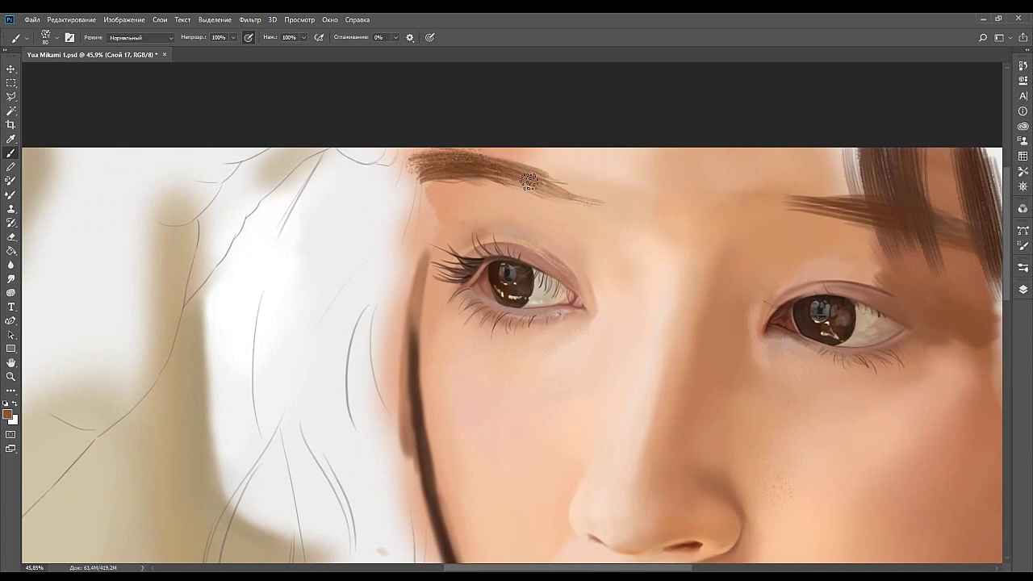
pyautogui.hotkey('ctrl', 'z')
pyautogui.moveTo(494, 238)
pyautogui.mouseDown()
pyautogui.moveTo(468, 160)
pyautogui.moveTo(440, 128)
pyautogui.mouseUp()
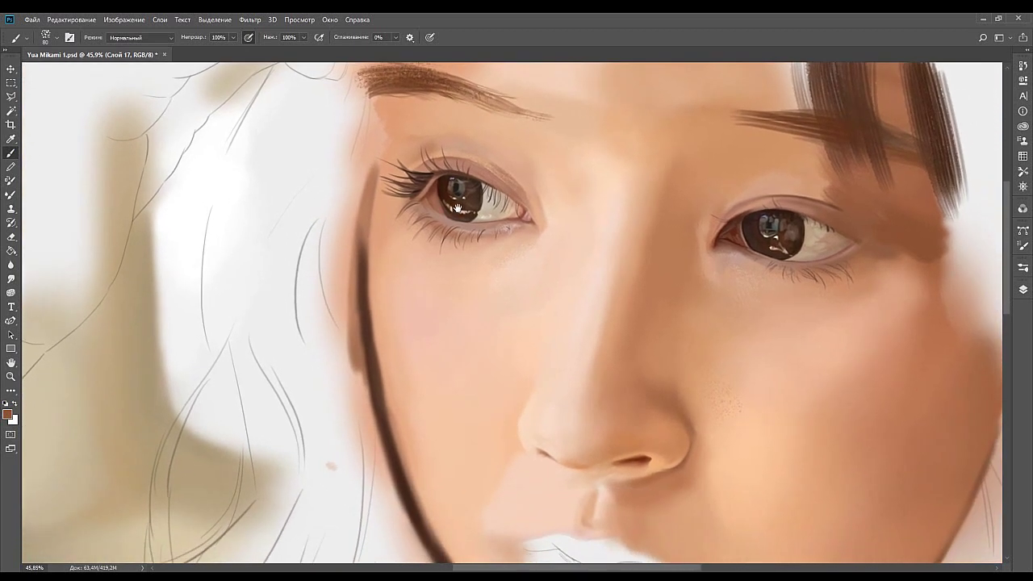
pyautogui.moveTo(457, 208); pyautogui.dragTo(514, 227)
pyautogui.moveTo(465, 168); pyautogui.dragTo(530, 212)
pyautogui.keyDown('alt'); pyautogui.click(507, 153); pyautogui.keyUp('alt')
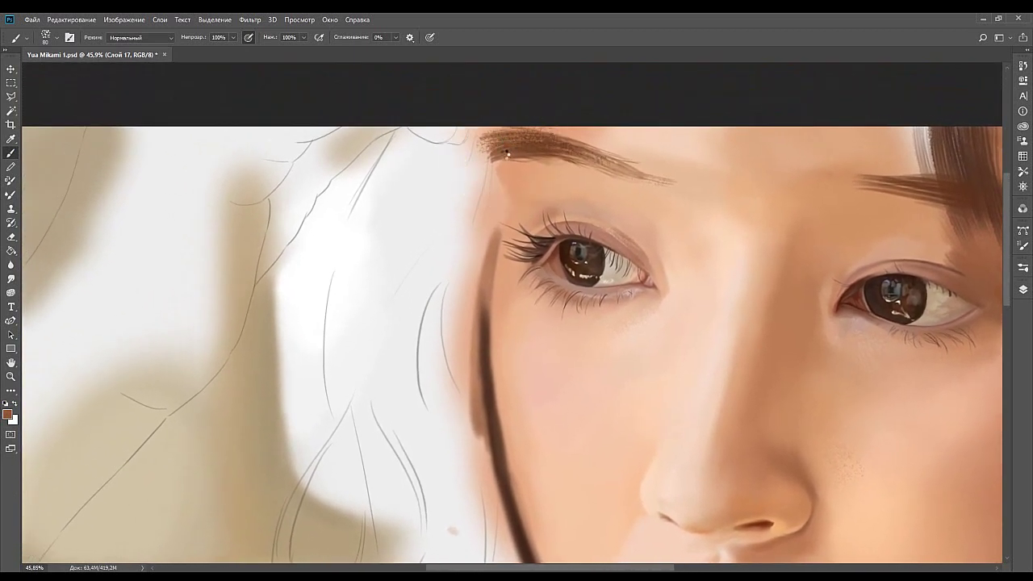
pyautogui.moveTo(476, 168)
pyautogui.mouseDown()
pyautogui.moveTo(512, 153)
pyautogui.moveTo(534, 162)
pyautogui.mouseUp()
pyautogui.hotkey('ctrl', 'z')
# Examine the painted face from the eyebrows down to the lips and neck.
pyautogui.moveTo(578, 220)
pyautogui.mouseDown()
pyautogui.moveTo(454, 170)
pyautogui.moveTo(647, 98)
pyautogui.mouseUp()
pyautogui.moveTo(570, 263); pyautogui.dragTo(574, 157)
pyautogui.moveTo(546, 231); pyautogui.dragTo(528, 88)
pyautogui.moveTo(503, 292); pyautogui.dragTo(463, 282)
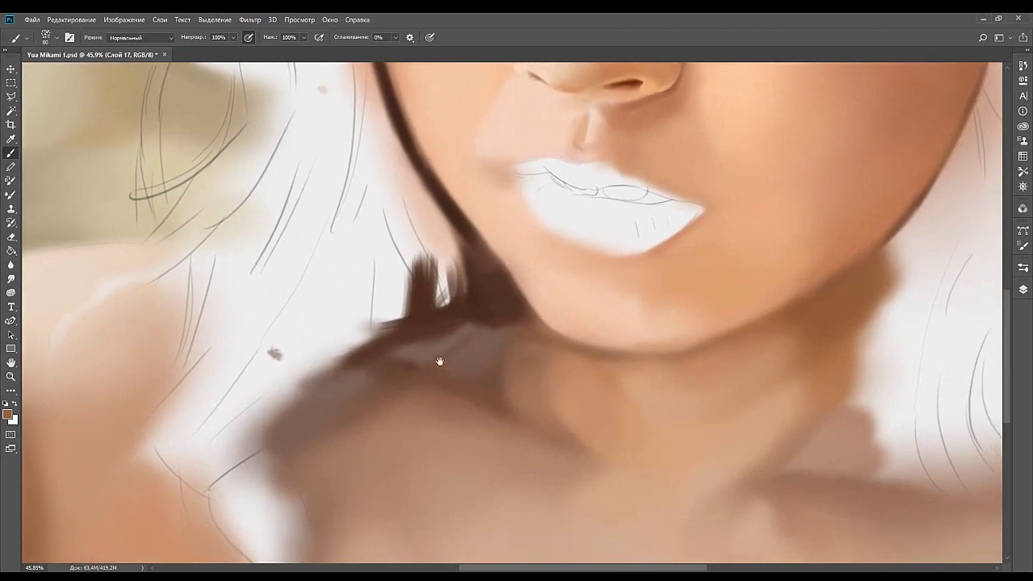
pyautogui.click(11, 375)
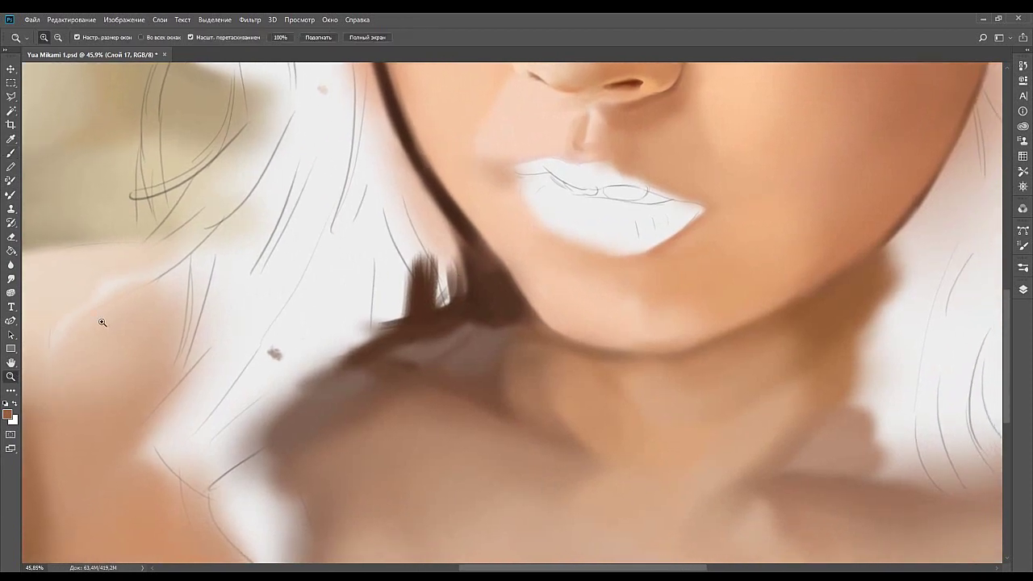
pyautogui.scroll(10, 554, 203)
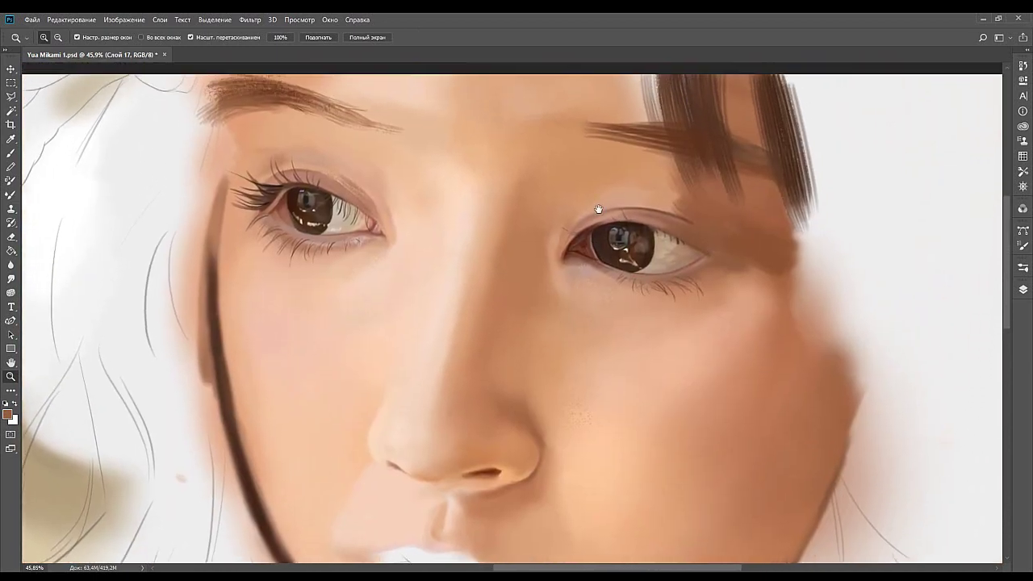
pyautogui.moveTo(598, 209); pyautogui.dragTo(622, 233)
pyautogui.press('b')
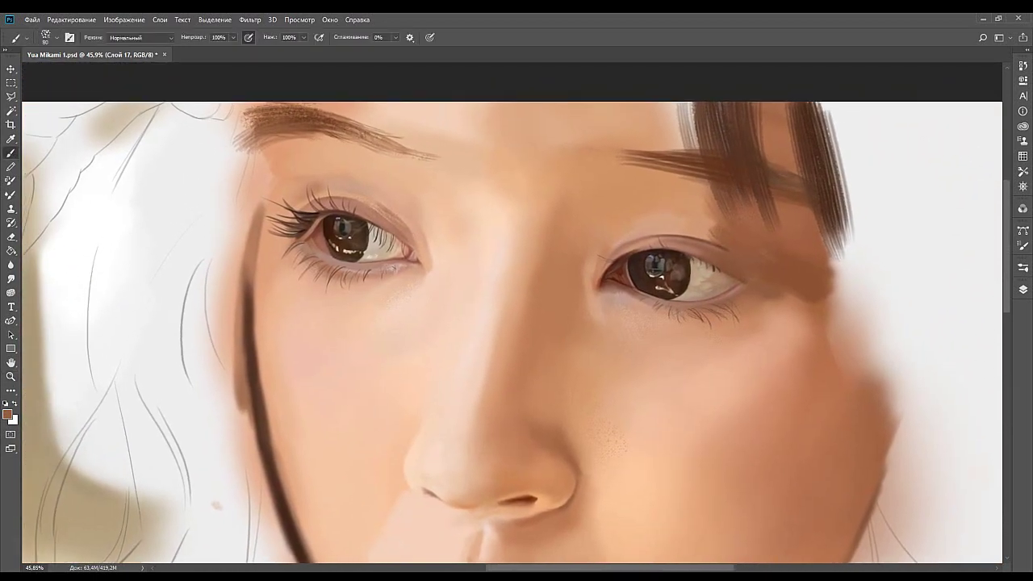
# Extend the right eyebrow's inner end with thin hairs and blend it using sampled skin and brown tones.
pyautogui.moveTo(584, 148)
pyautogui.mouseDown()
pyautogui.moveTo(630, 160)
pyautogui.moveTo(580, 141)
pyautogui.moveTo(642, 159)
pyautogui.mouseUp()
pyautogui.keyDown('alt'); pyautogui.click(605, 169); pyautogui.keyUp('alt')
pyautogui.keyDown('alt'); pyautogui.click(622, 146); pyautogui.keyUp('alt')
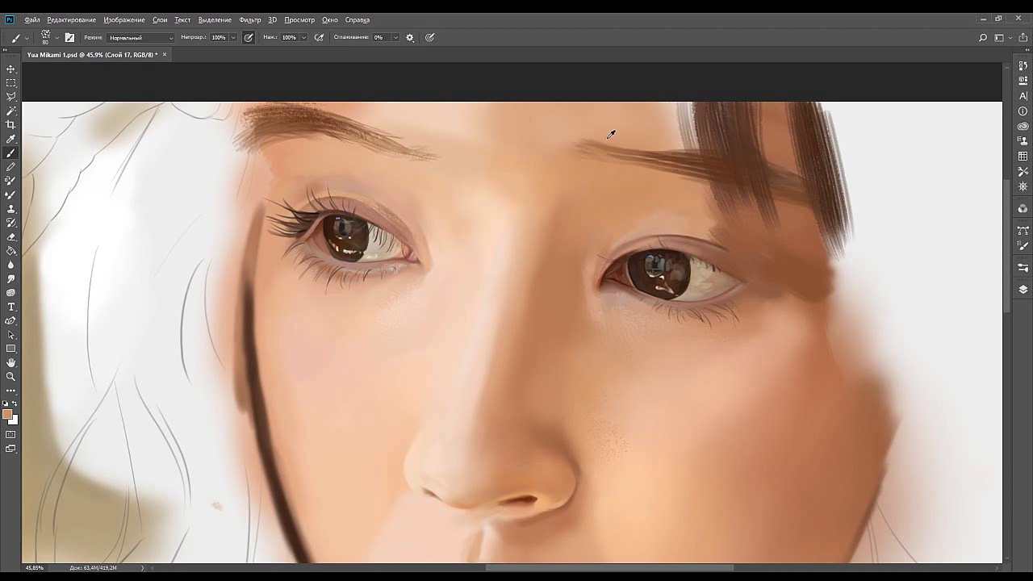
pyautogui.keyDown('alt'); pyautogui.click(691, 156); pyautogui.keyUp('alt')
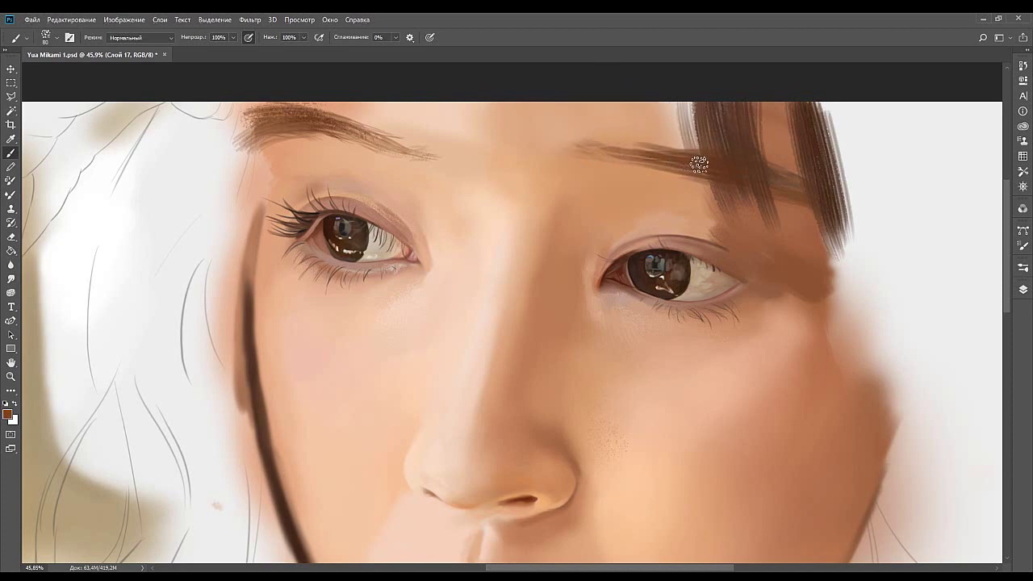
pyautogui.keyDown('alt'); pyautogui.click(682, 165); pyautogui.keyUp('alt')
pyautogui.moveTo(641, 150); pyautogui.dragTo(700, 165)
# Examine the eyebrows, nose and cheeks up close, and view the face as a whole at 26.7%.
pyautogui.moveTo(747, 183); pyautogui.dragTo(682, 129)
pyautogui.moveTo(630, 202); pyautogui.dragTo(668, 160)
pyautogui.moveTo(605, 163); pyautogui.dragTo(637, 268)
pyautogui.moveTo(588, 358); pyautogui.dragTo(590, 208)
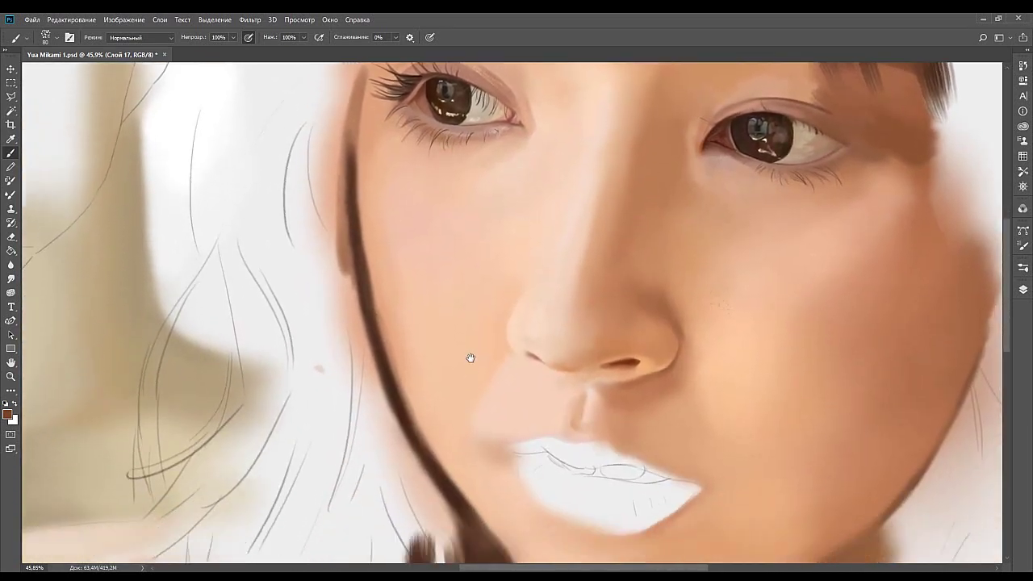
pyautogui.moveTo(470, 400); pyautogui.dragTo(449, 375)
pyautogui.moveTo(548, 219); pyautogui.dragTo(446, 257)
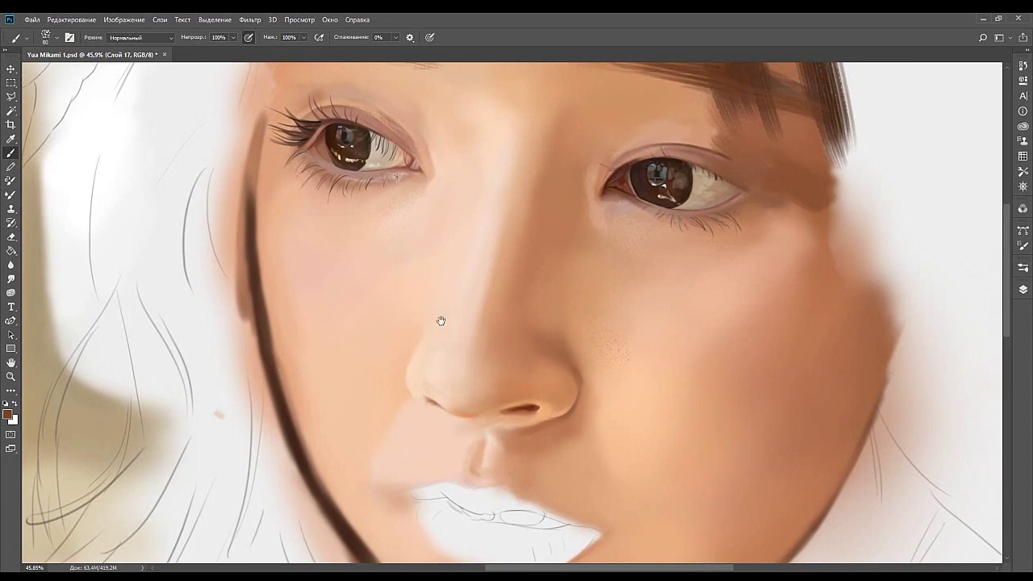
pyautogui.moveTo(296, 319); pyautogui.dragTo(313, 330)
pyautogui.moveTo(459, 347); pyautogui.dragTo(157, 380)
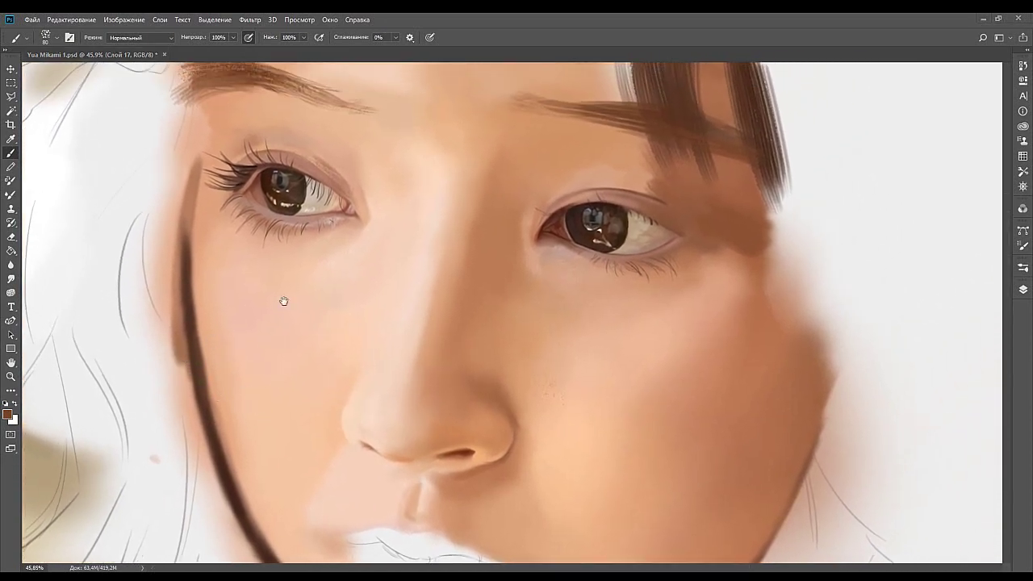
pyautogui.moveTo(308, 226); pyautogui.dragTo(293, 303)
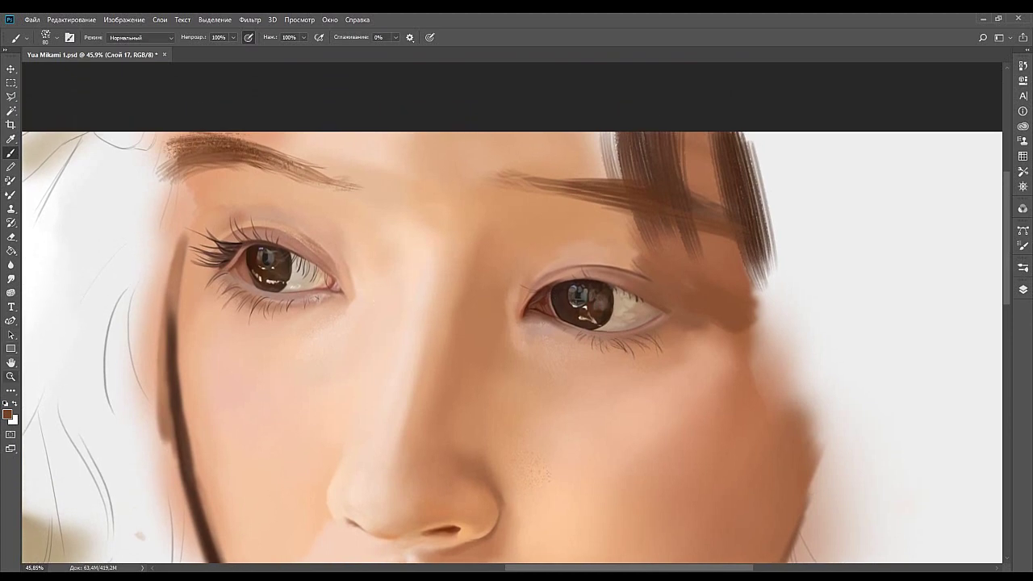
pyautogui.click(11, 376)
pyautogui.moveTo(593, 285); pyautogui.dragTo(549, 277)
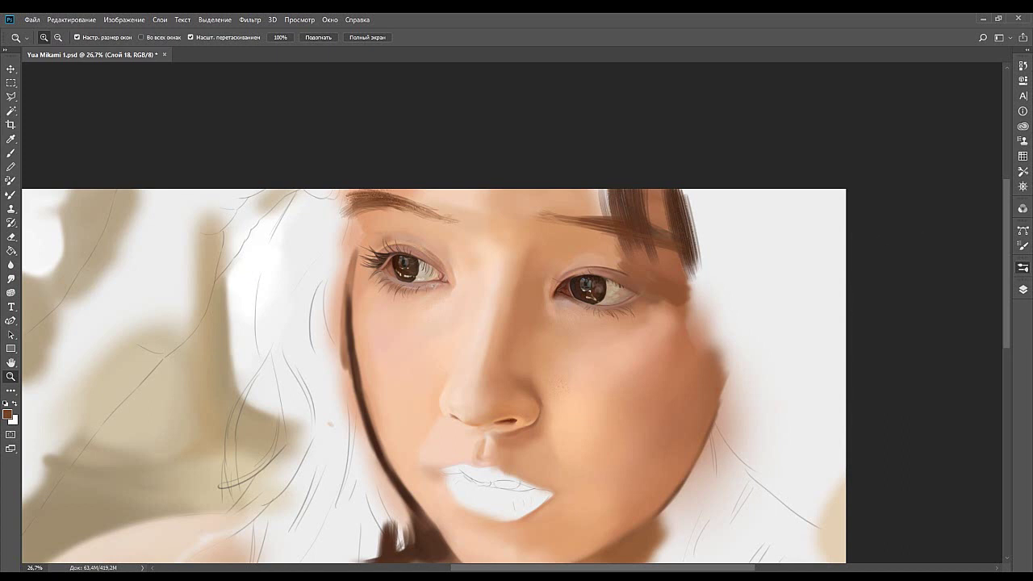
# Test several bristle brush presets with brown hair strokes beside the right eye and cheek.
pyautogui.press('b')
pyautogui.press('z')
pyautogui.click(931, 272)
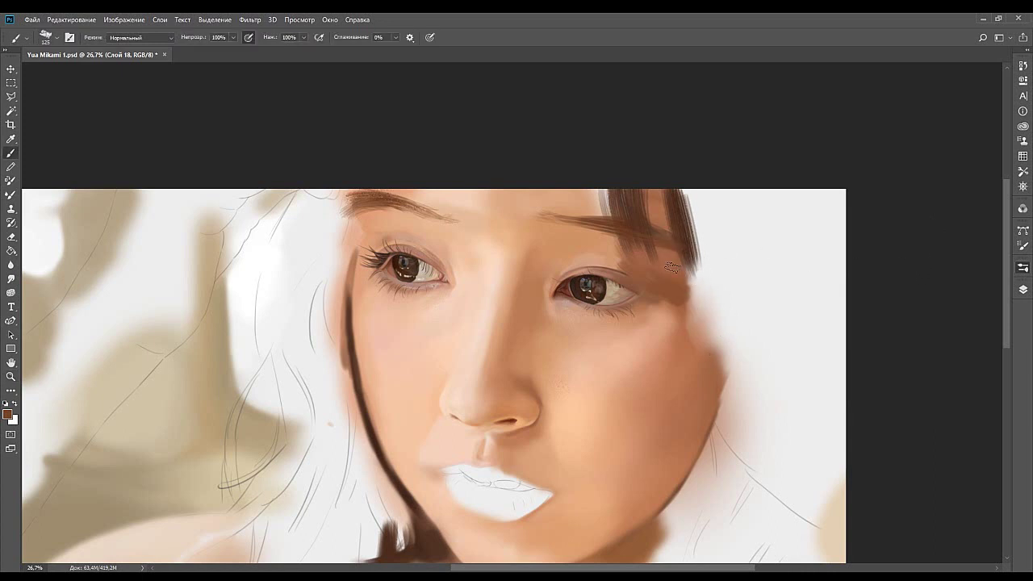
pyautogui.click(860, 355)
pyautogui.moveTo(688, 276)
pyautogui.mouseDown()
pyautogui.moveTo(740, 377)
pyautogui.moveTo(666, 250)
pyautogui.mouseUp()
pyautogui.hotkey('ctrl', 'z')
pyautogui.hotkey('ctrl', 'z')
pyautogui.moveTo(718, 363); pyautogui.dragTo(647, 251)
pyautogui.hotkey('ctrl', 'z')
pyautogui.click(920, 251)
pyautogui.moveTo(709, 235); pyautogui.dragTo(754, 315)
pyautogui.hotkey('ctrl', 'z')
pyautogui.moveTo(705, 259); pyautogui.dragTo(765, 346)
pyautogui.hotkey('ctrl', 'z')
pyautogui.click(848, 267)
pyautogui.moveTo(694, 276); pyautogui.dragTo(735, 355)
pyautogui.hotkey('ctrl', 'z')
pyautogui.press('Return')
pyautogui.moveTo(699, 276); pyautogui.dragTo(719, 363)
pyautogui.hotkey('ctrl', 'z')
pyautogui.moveTo(699, 280); pyautogui.dragTo(735, 372)
pyautogui.hotkey('ctrl', 'z')
# Switch to the 125 px scattered-bristle brush and try dark brown strokes along the hair strand beside the right eye.
pyautogui.click(864, 268)
pyautogui.moveTo(685, 267); pyautogui.dragTo(712, 338)
pyautogui.hotkey('ctrl', 'z')
pyautogui.moveTo(699, 260); pyautogui.dragTo(731, 352)
pyautogui.hotkey('ctrl', 'z')
pyautogui.moveTo(673, 273); pyautogui.dragTo(647, 263)
pyautogui.moveTo(622, 206)
pyautogui.mouseDown()
pyautogui.moveTo(649, 309)
pyautogui.moveTo(619, 198)
pyautogui.moveTo(652, 302)
pyautogui.mouseUp()
pyautogui.hotkey('ctrl', 'z')
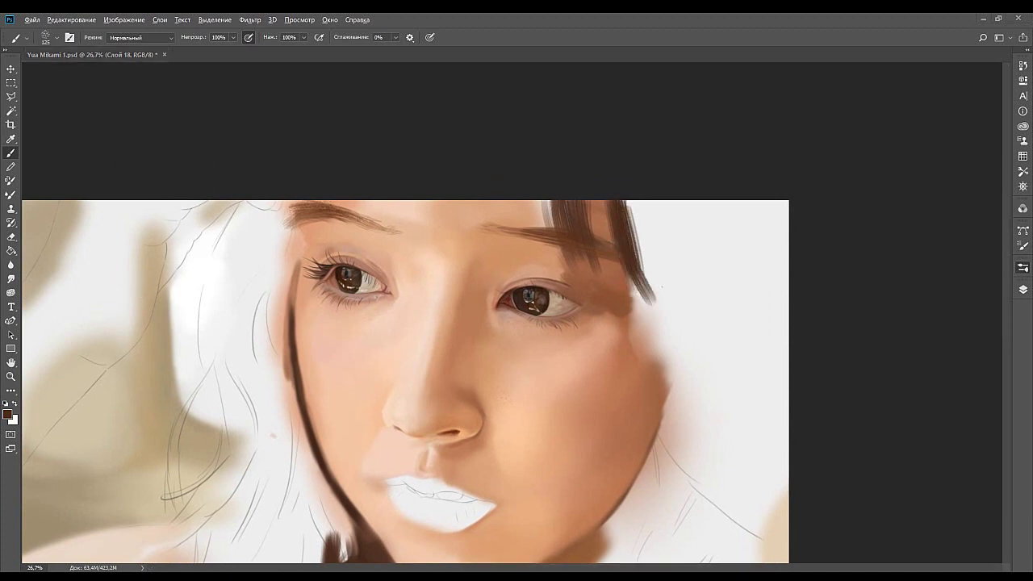
# Enlarge the scattered-bristle brush to 250 px and paint a broad near-black hair strand from the forehead past the right eye.
pyautogui.moveTo(705, 229); pyautogui.dragTo(657, 230)
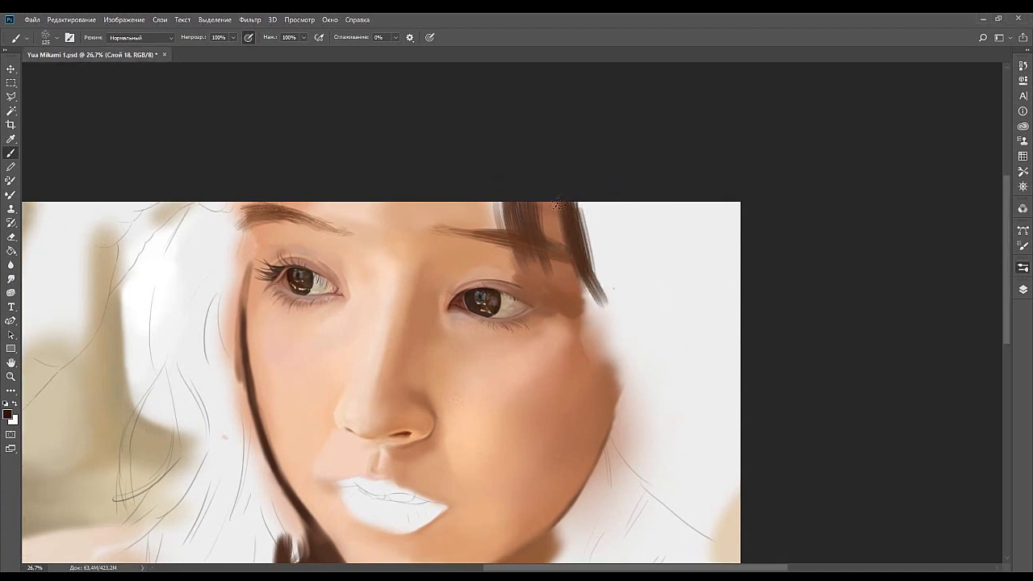
pyautogui.moveTo(570, 202)
pyautogui.mouseDown()
pyautogui.moveTo(580, 266)
pyautogui.moveTo(625, 375)
pyautogui.mouseUp()
pyautogui.hotkey('ctrl', 'z')
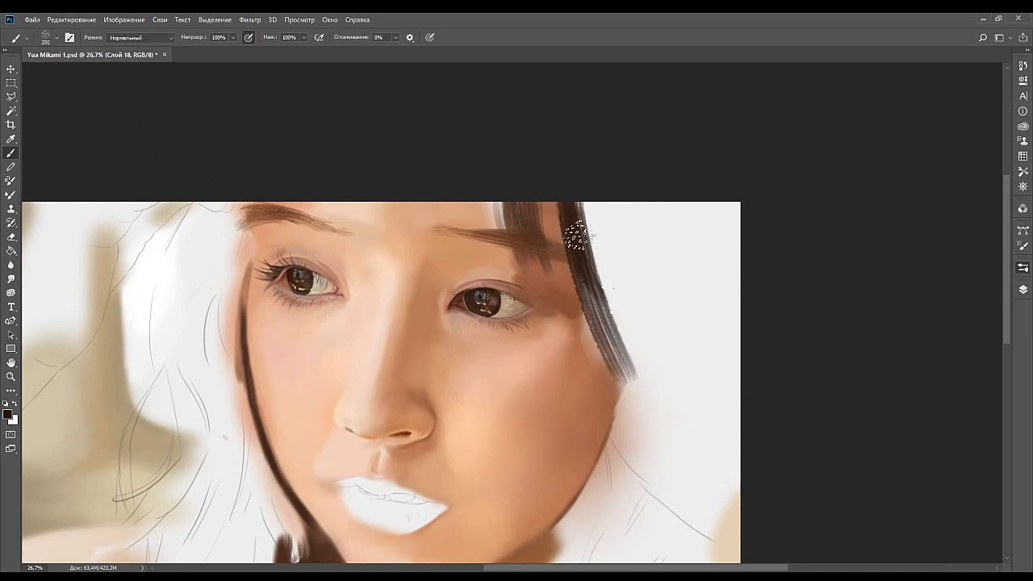
pyautogui.moveTo(584, 205); pyautogui.dragTo(611, 314)
pyautogui.moveTo(594, 208); pyautogui.dragTo(643, 358)
pyautogui.moveTo(601, 228); pyautogui.dragTo(653, 363)
pyautogui.moveTo(592, 184)
pyautogui.mouseDown()
pyautogui.moveTo(623, 306)
pyautogui.moveTo(653, 339)
pyautogui.moveTo(651, 379)
pyautogui.mouseUp()
# Thicken the dark hair strand and sweep its lower end outward beside the right cheek.
pyautogui.moveTo(597, 301); pyautogui.dragTo(626, 281)
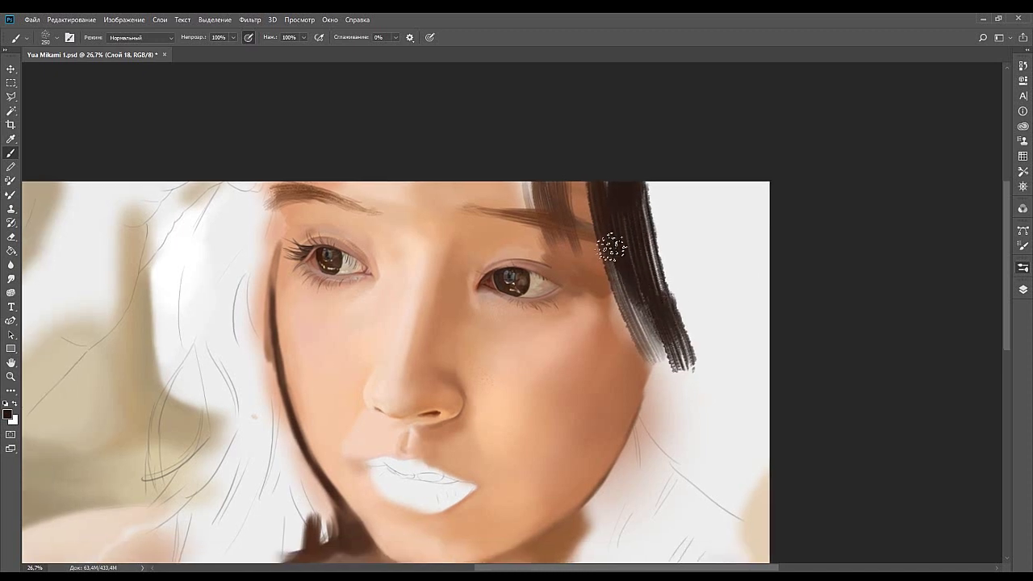
pyautogui.moveTo(595, 180)
pyautogui.mouseDown()
pyautogui.moveTo(613, 268)
pyautogui.moveTo(695, 415)
pyautogui.mouseUp()
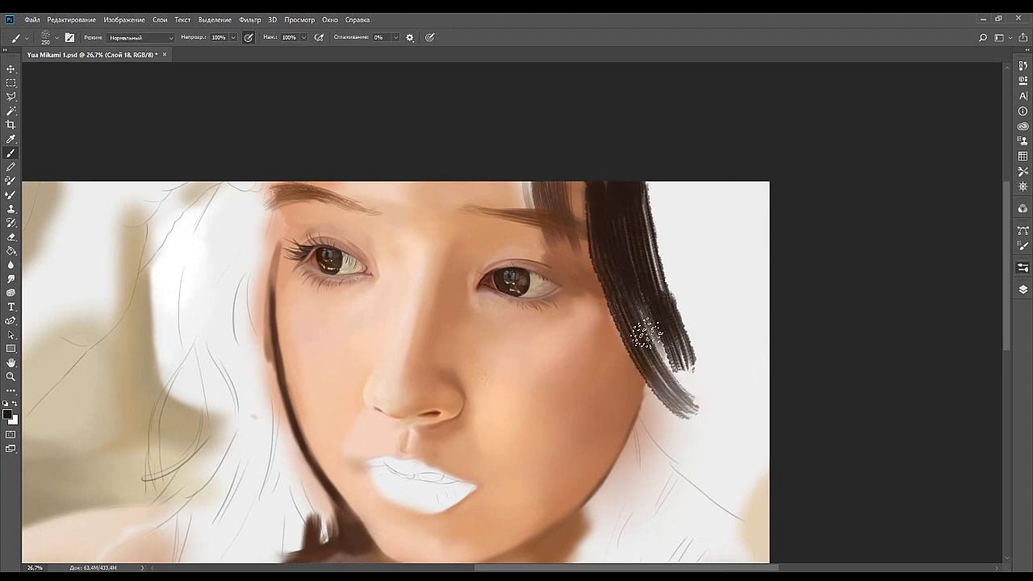
pyautogui.moveTo(677, 365)
pyautogui.mouseDown()
pyautogui.moveTo(625, 285)
pyautogui.moveTo(656, 330)
pyautogui.mouseUp()
pyautogui.moveTo(642, 287); pyautogui.dragTo(675, 331)
pyautogui.moveTo(634, 259); pyautogui.dragTo(682, 330)
pyautogui.moveTo(616, 228); pyautogui.dragTo(764, 352)
# Switch to a soft round brush and sample the pale skin tone above the upper lip.
pyautogui.moveTo(540, 325)
pyautogui.mouseDown()
pyautogui.moveTo(580, 230)
pyautogui.moveTo(566, 193)
pyautogui.mouseUp()
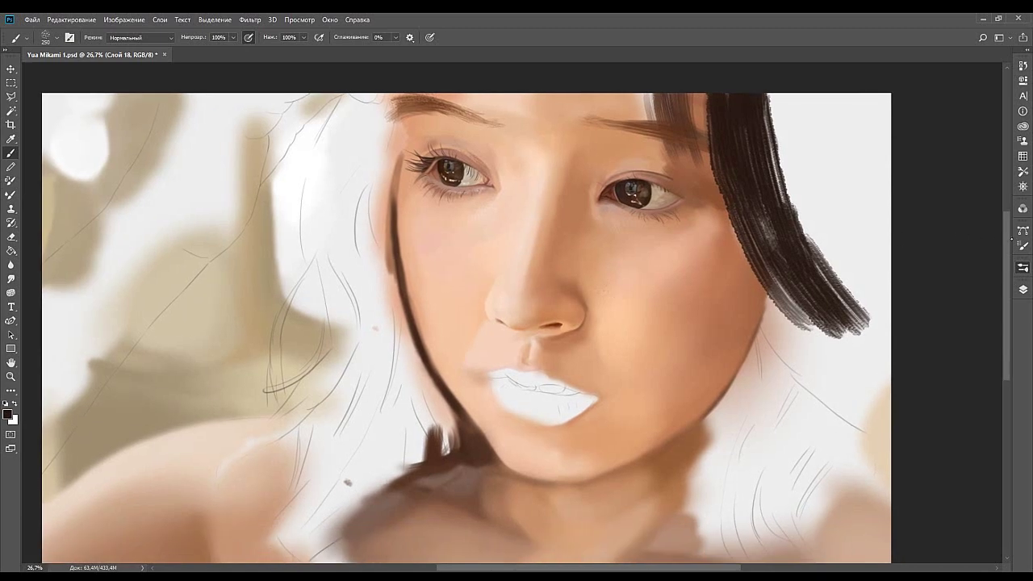
pyautogui.moveTo(714, 272); pyautogui.dragTo(726, 310)
pyautogui.moveTo(490, 458)
pyautogui.mouseDown()
pyautogui.moveTo(668, 271)
pyautogui.moveTo(584, 426)
pyautogui.mouseUp()
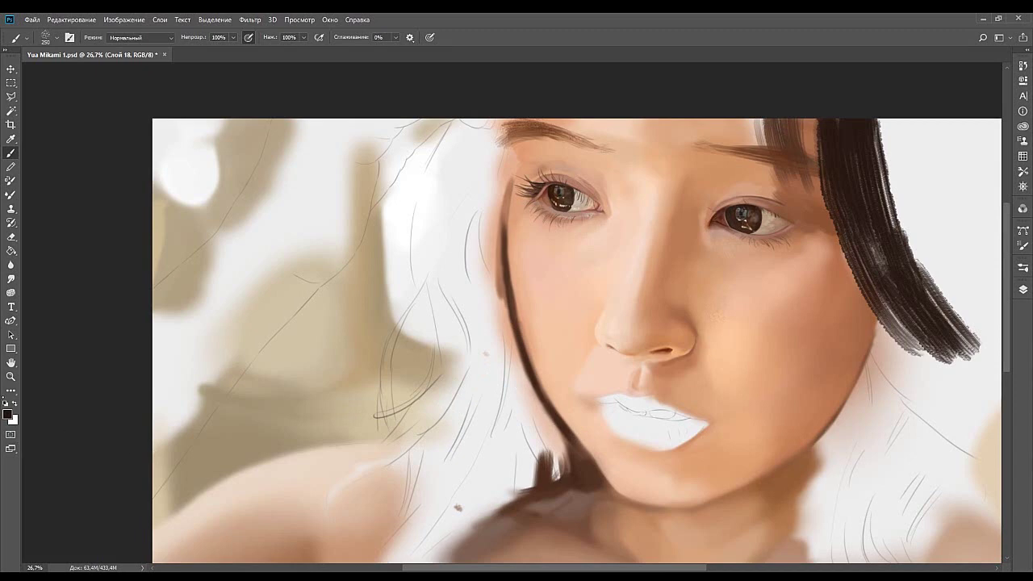
pyautogui.click(11, 376)
pyautogui.moveTo(655, 424); pyautogui.dragTo(710, 408)
pyautogui.moveTo(640, 447); pyautogui.dragTo(667, 369)
pyautogui.moveTo(616, 346); pyautogui.dragTo(646, 346)
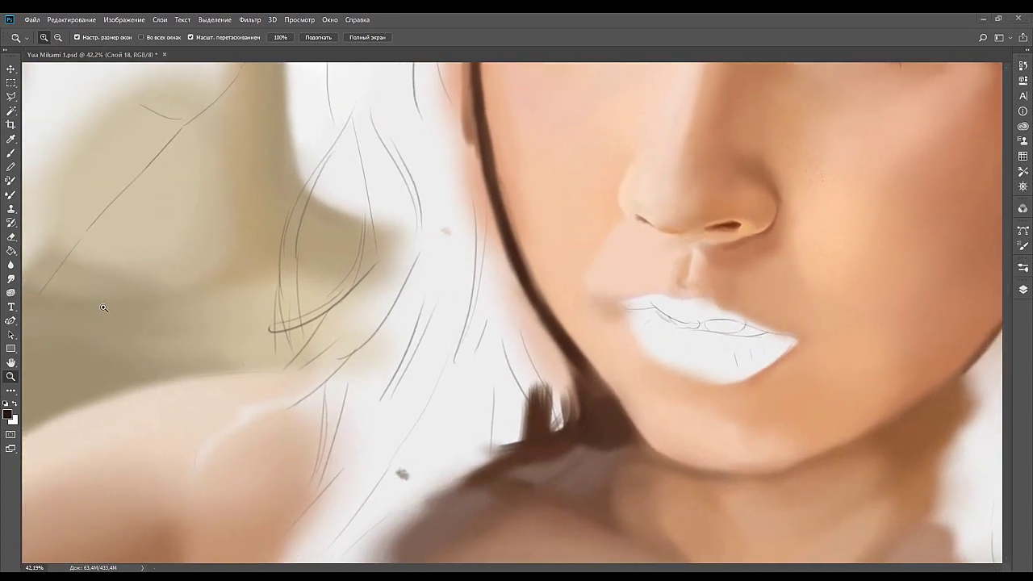
pyautogui.scroll(3, 637, 323)
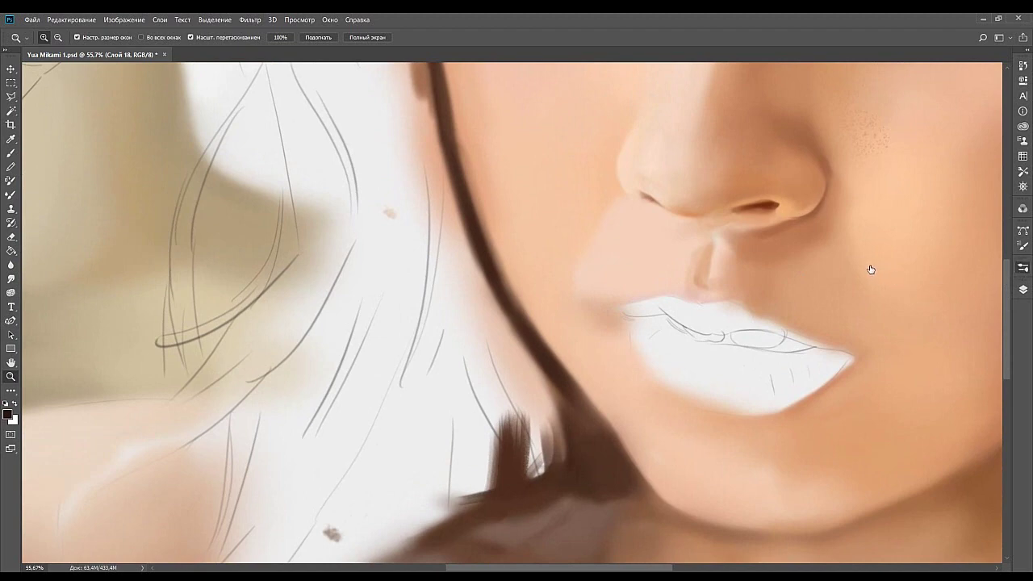
pyautogui.press('b')
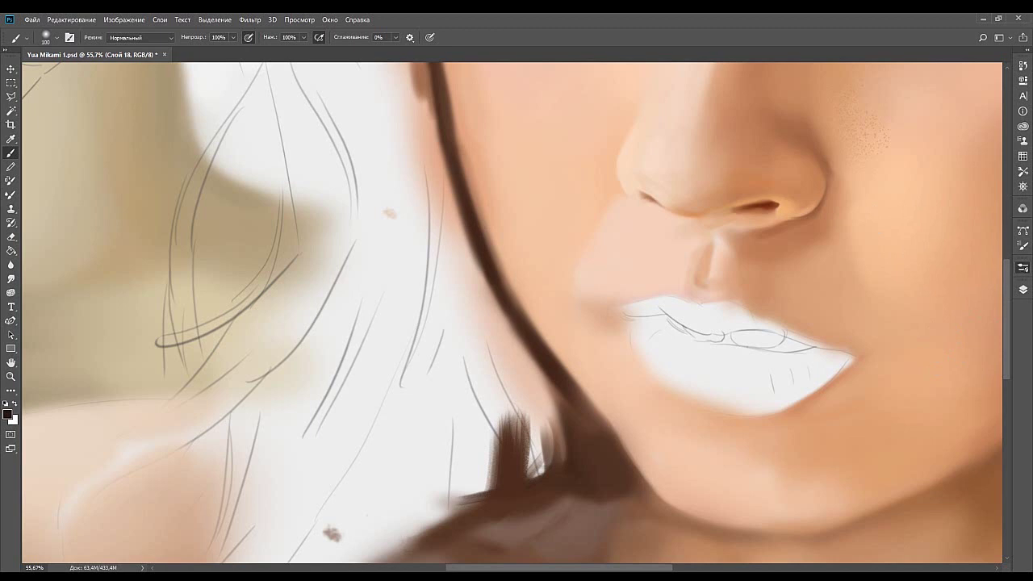
pyautogui.press('[')
pyautogui.keyDown('alt'); pyautogui.click(58, 285); pyautogui.keyUp('alt')
pyautogui.keyDown('alt'); pyautogui.click(602, 264); pyautogui.keyUp('alt')
# Blend the skin between the nose and upper lip in sampled pale pink, reducing the soft brush to 50 px.
pyautogui.press(']')
pyautogui.press(']')
pyautogui.press(']')
pyautogui.keyDown('alt'); pyautogui.click(651, 267); pyautogui.keyUp('alt')
pyautogui.moveTo(639, 279); pyautogui.dragTo(640, 261)
pyautogui.press('[')
pyautogui.press('[')
pyautogui.press('[')
pyautogui.moveTo(747, 264); pyautogui.dragTo(680, 260)
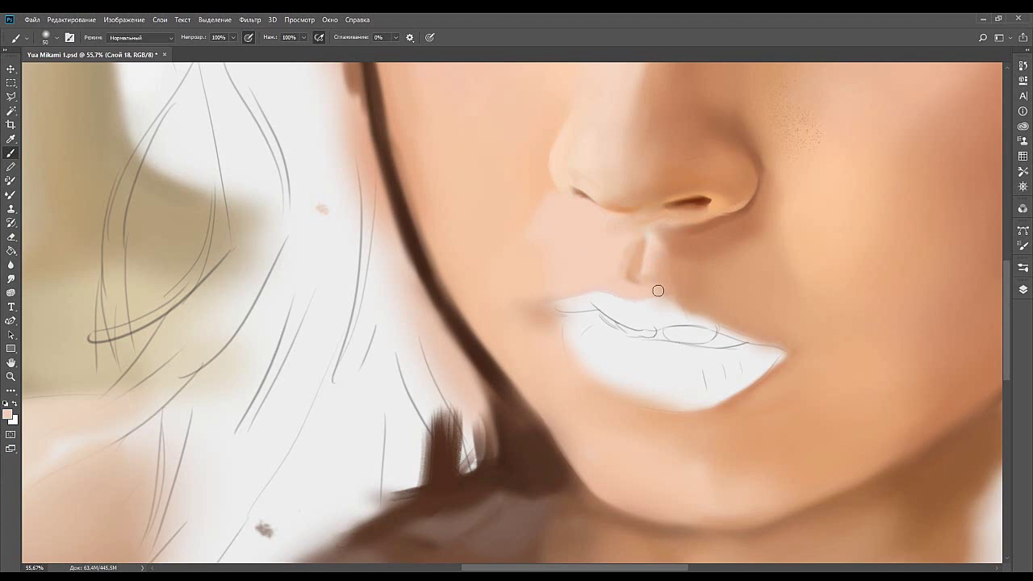
# Soften the groove above the upper lip with sampled peach tones and enlarge the soft brush to 90 px.
pyautogui.keyDown('alt'); pyautogui.click(658, 289); pyautogui.keyUp('alt')
pyautogui.keyDown('alt'); pyautogui.click(653, 265); pyautogui.keyUp('alt')
pyautogui.keyDown('alt'); pyautogui.click(676, 230); pyautogui.keyUp('alt')
pyautogui.moveTo(641, 265); pyautogui.dragTo(632, 276)
pyautogui.press(']')
pyautogui.press(']')
pyautogui.press(']')
pyautogui.press(']')
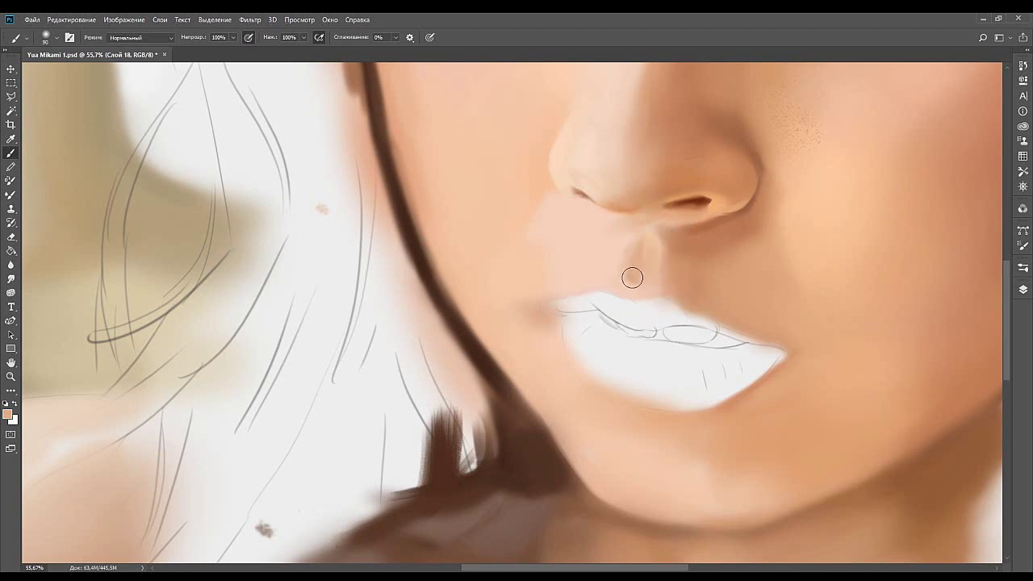
# Blend the shadow between the right nostril and the groove above the lip with neighbouring sampled skin tones.
pyautogui.keyDown('alt'); pyautogui.click(669, 235); pyautogui.keyUp('alt')
pyautogui.moveTo(660, 231)
pyautogui.mouseDown()
pyautogui.moveTo(695, 251)
pyautogui.moveTo(682, 249)
pyautogui.mouseUp()
pyautogui.keyDown('alt'); pyautogui.click(663, 245); pyautogui.keyUp('alt')
pyautogui.keyDown('alt'); pyautogui.click(690, 258); pyautogui.keyUp('alt')
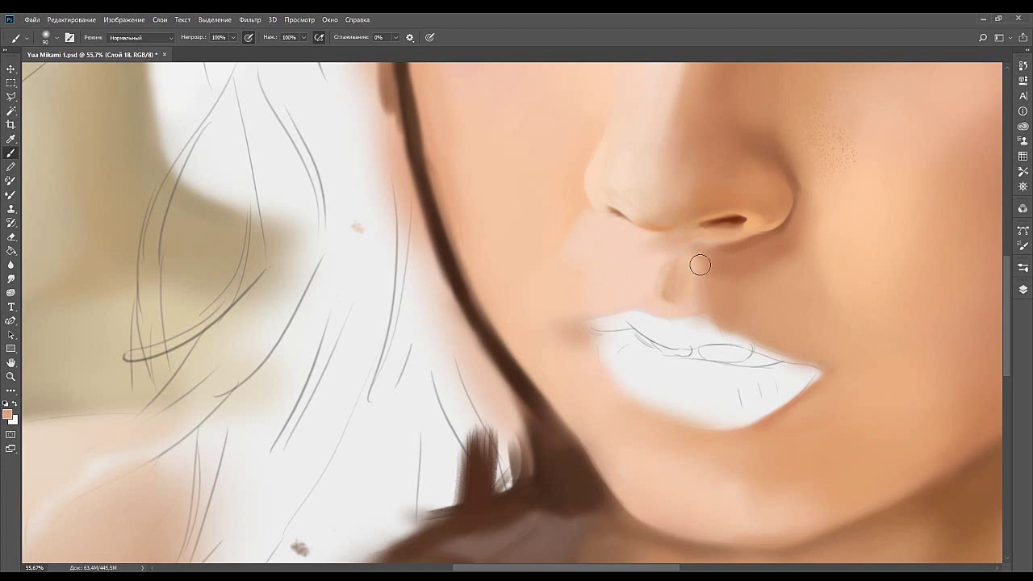
pyautogui.keyDown('alt'); pyautogui.click(716, 269); pyautogui.keyUp('alt')
pyautogui.keyDown('alt'); pyautogui.click(692, 297); pyautogui.keyUp('alt')
pyautogui.moveTo(687, 230)
pyautogui.mouseDown()
pyautogui.moveTo(630, 311)
pyautogui.moveTo(652, 228)
pyautogui.mouseUp()
pyautogui.press(']')
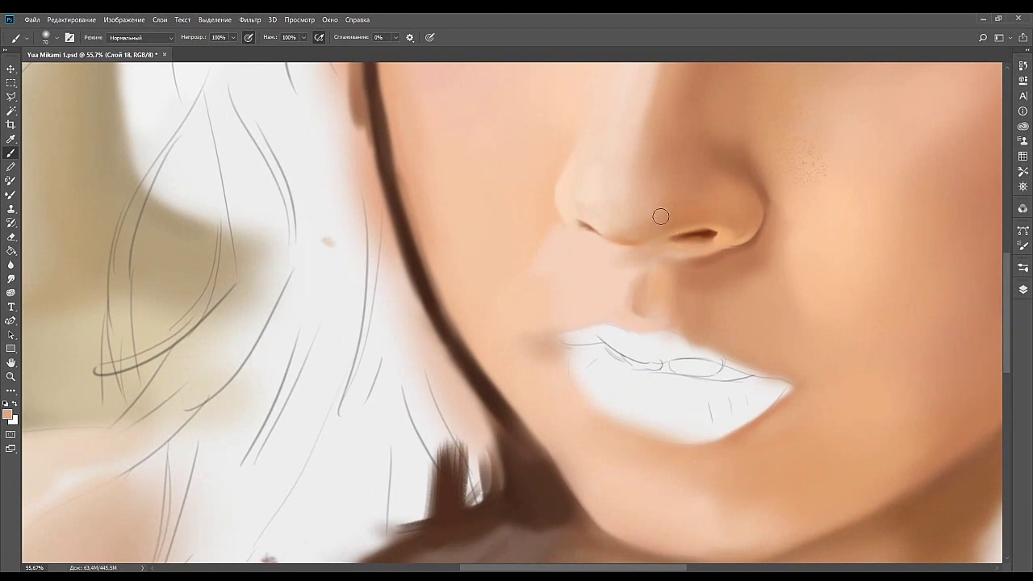
# Enlarge the soft brush to 100 px and smooth the underside of the nose tip in light peach.
pyautogui.scroll(2, 634, 223)
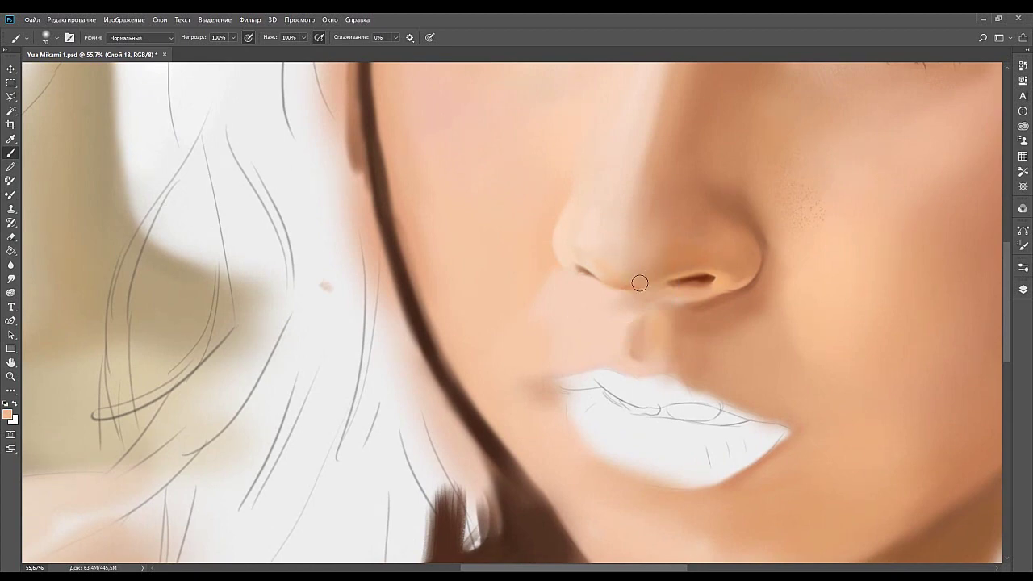
pyautogui.press(']')
pyautogui.press(']')
pyautogui.press(']')
pyautogui.moveTo(633, 278); pyautogui.dragTo(667, 263)
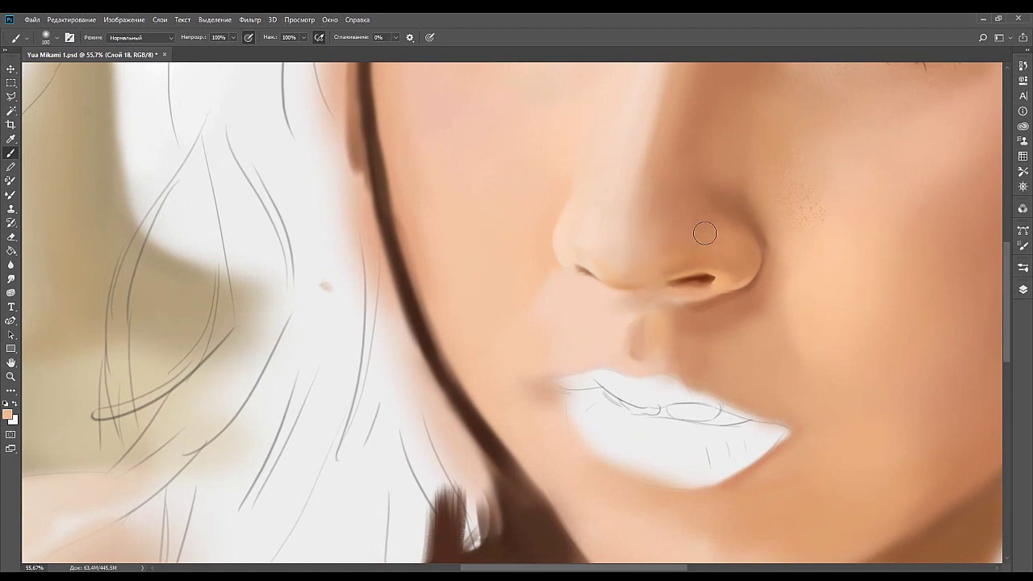
# Smooth the shading above the right nostril in sampled orange tones at 150 px, and reduce the soft brush to 80 px.
pyautogui.keyDown('alt'); pyautogui.click(683, 259); pyautogui.keyUp('alt')
pyautogui.press(']')
pyautogui.press(']')
pyautogui.keyDown('alt'); pyautogui.click(680, 254); pyautogui.keyUp('alt')
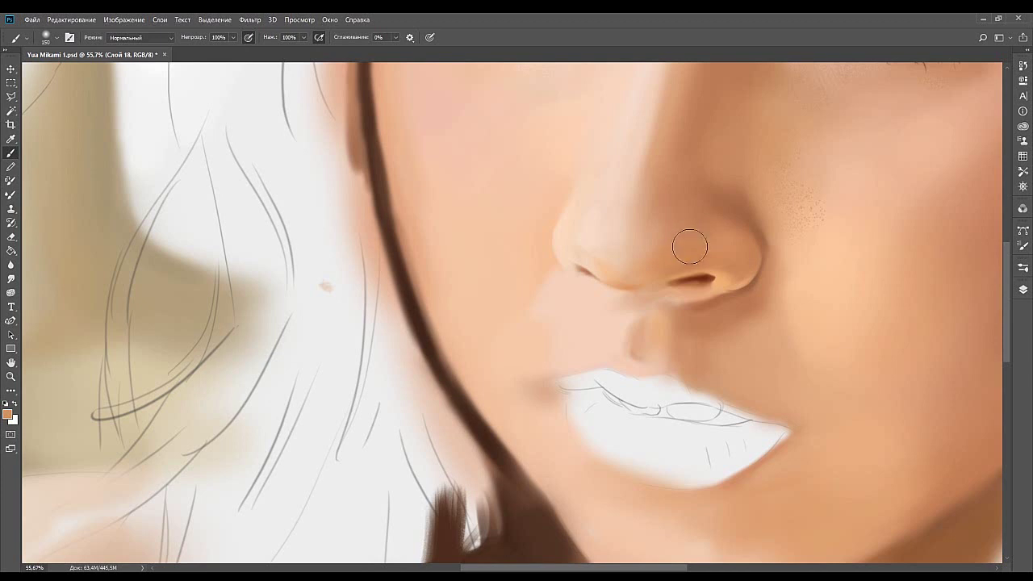
pyautogui.press('[')
pyautogui.press('[')
pyautogui.press('[')
pyautogui.press('[')
pyautogui.moveTo(663, 367); pyautogui.dragTo(679, 261)
pyautogui.moveTo(678, 296); pyautogui.dragTo(664, 265)
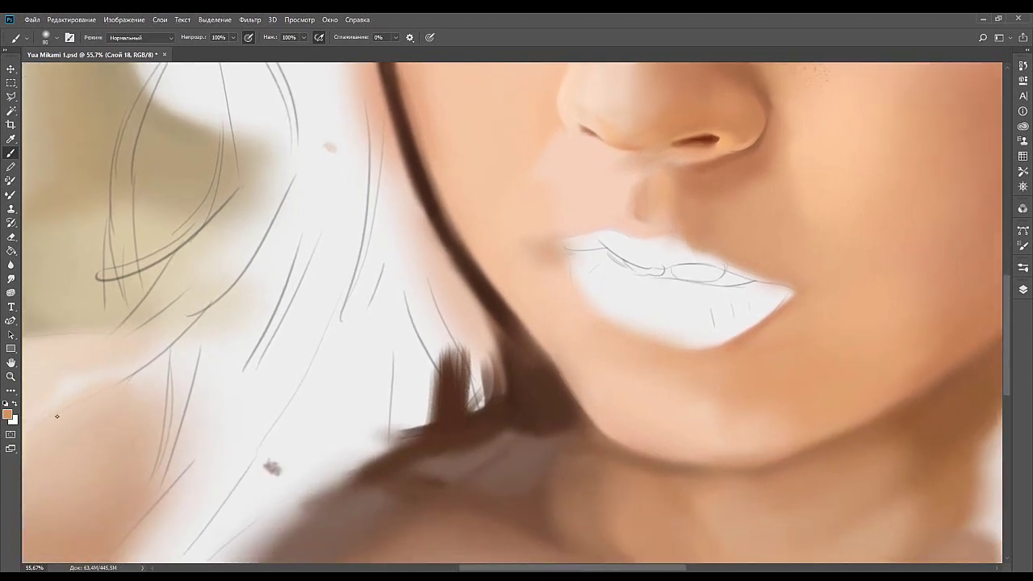
pyautogui.click(11, 376)
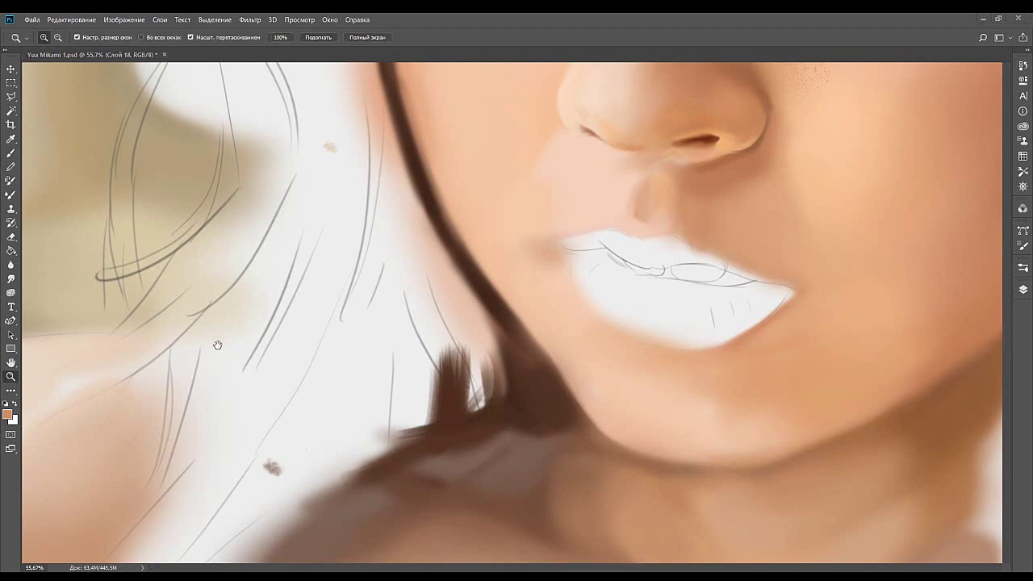
# Sample a dark reddish brown and block in the right end of the mouth opening with a 15 px soft brush.
pyautogui.moveTo(740, 285); pyautogui.dragTo(766, 286)
pyautogui.press('b')
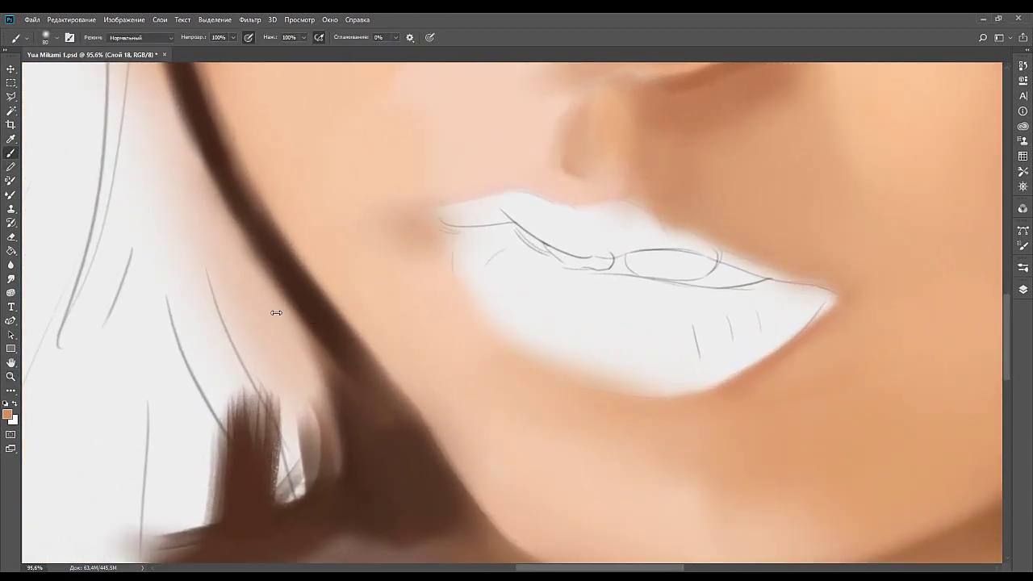
pyautogui.keyDown('alt'); pyautogui.click(249, 452); pyautogui.keyUp('alt')
pyautogui.press(']')
pyautogui.press(']')
pyautogui.press('[')
pyautogui.press('[')
pyautogui.press('[')
pyautogui.press('[')
pyautogui.press('[')
pyautogui.press('[')
pyautogui.press('[')
pyautogui.press('[')
pyautogui.press('[')
pyautogui.press('[')
pyautogui.moveTo(743, 277); pyautogui.dragTo(700, 283)
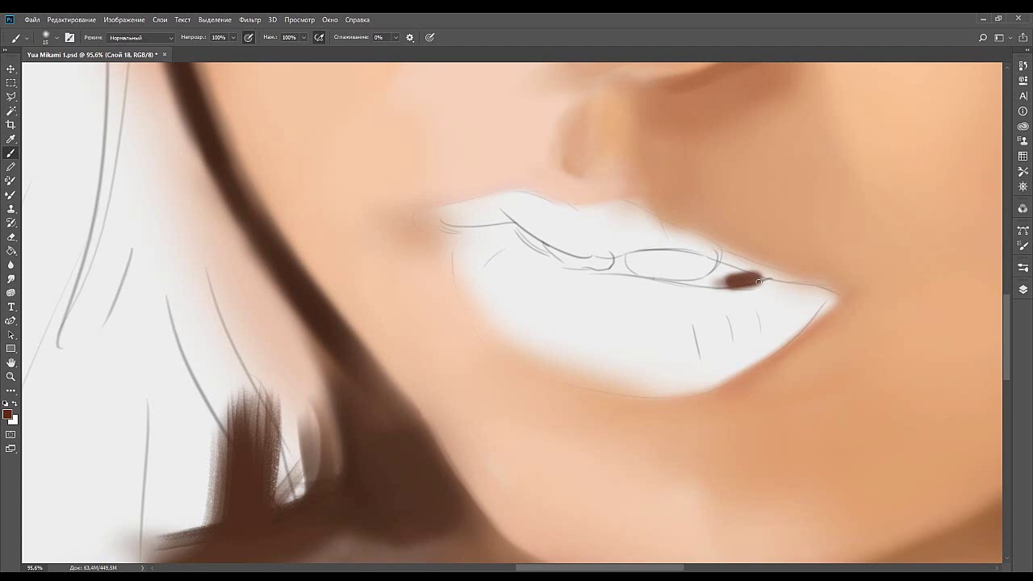
pyautogui.moveTo(766, 280); pyautogui.dragTo(694, 281)
# Paint the dark gap beneath the upper teeth in brown, including the space between two teeth and the filled right corner.
pyautogui.moveTo(706, 281); pyautogui.dragTo(596, 273)
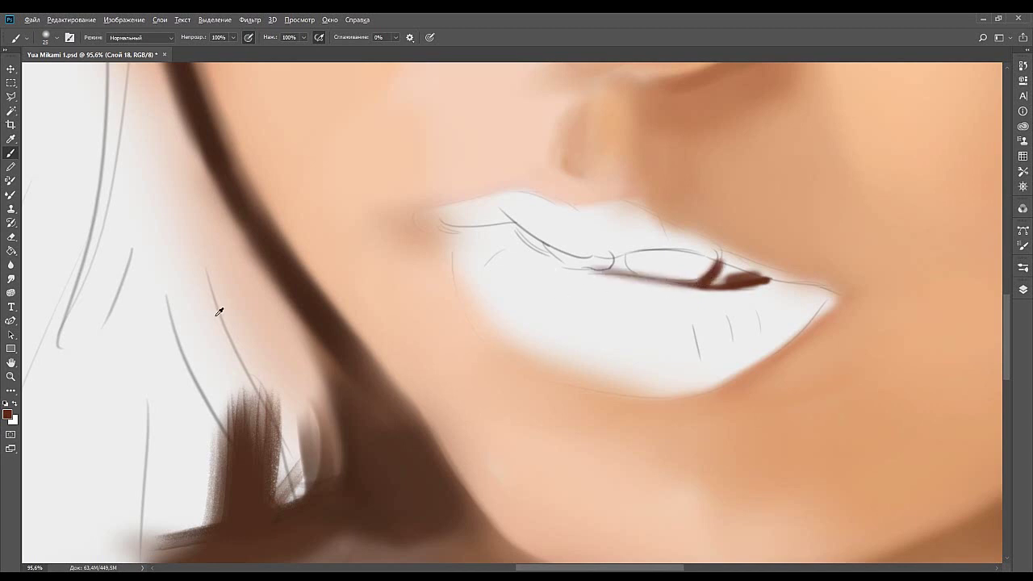
pyautogui.moveTo(727, 270)
pyautogui.mouseDown()
pyautogui.moveTo(760, 275)
pyautogui.moveTo(676, 290)
pyautogui.mouseUp()
pyautogui.keyDown('alt'); pyautogui.click(706, 279); pyautogui.keyUp('alt')
pyautogui.keyDown('alt'); pyautogui.click(750, 286); pyautogui.keyUp('alt')
pyautogui.moveTo(660, 281)
pyautogui.mouseDown()
pyautogui.moveTo(740, 282)
pyautogui.moveTo(696, 258)
pyautogui.moveTo(719, 279)
pyautogui.moveTo(708, 276)
pyautogui.moveTo(755, 284)
pyautogui.moveTo(639, 269)
pyautogui.moveTo(694, 272)
pyautogui.mouseUp()
pyautogui.keyDown('alt'); pyautogui.click(699, 268); pyautogui.keyUp('alt')
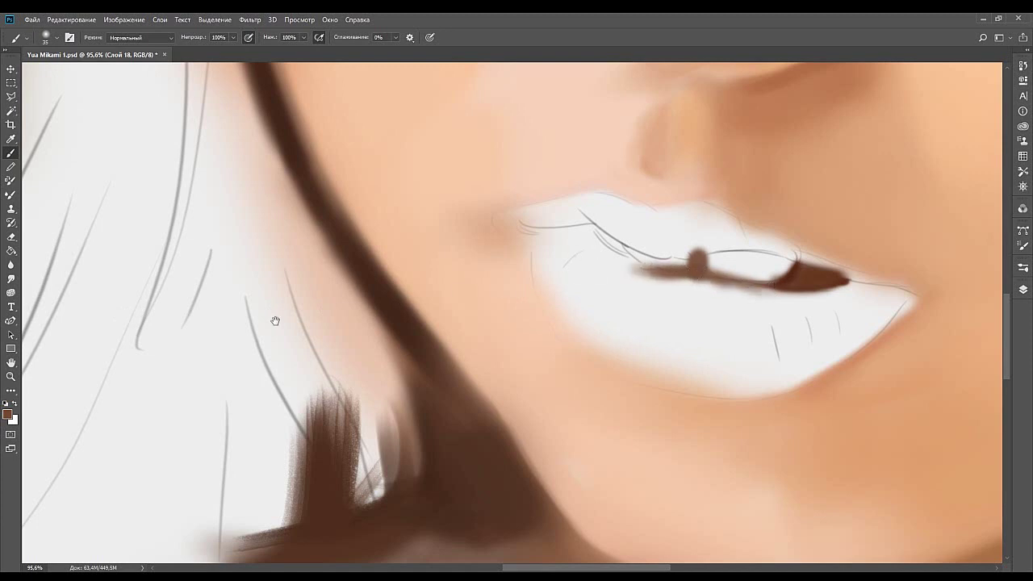
# Fill the left corner of the mouth opening with a dark red spot.
pyautogui.moveTo(618, 253)
pyautogui.mouseDown()
pyautogui.moveTo(589, 223)
pyautogui.moveTo(614, 249)
pyautogui.moveTo(602, 230)
pyautogui.mouseUp()
pyautogui.click(132, 304)
pyautogui.press(']')
pyautogui.press(']')
pyautogui.press(']')
pyautogui.press(']')
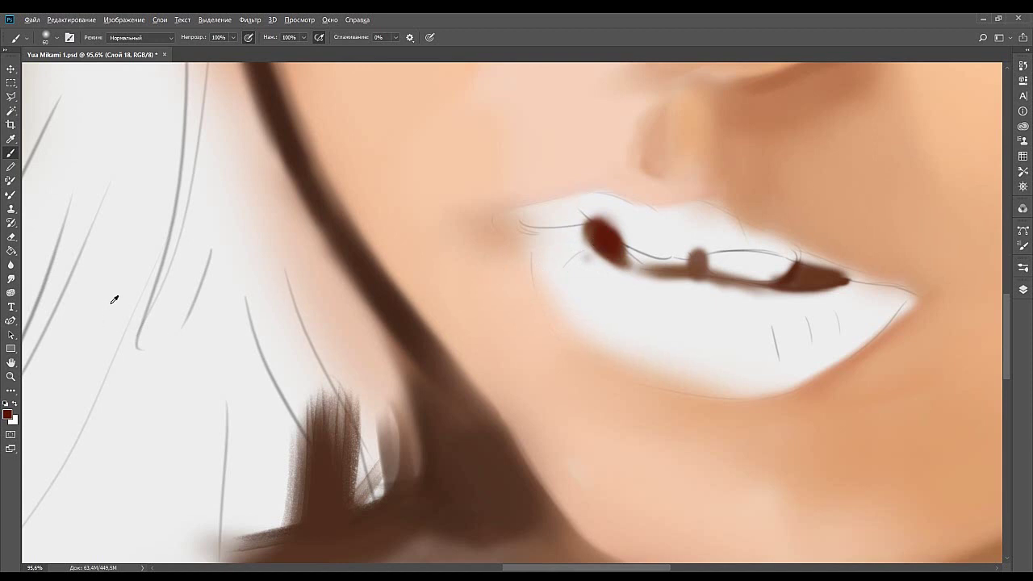
pyautogui.moveTo(610, 246); pyautogui.dragTo(597, 234)
pyautogui.moveTo(736, 263)
pyautogui.mouseDown()
pyautogui.moveTo(659, 243)
pyautogui.moveTo(752, 257)
pyautogui.mouseUp()
# Reduce the brush to 10 px and check the mouth's dark shapes against the whole portrait.
pyautogui.press('[')
pyautogui.press('[')
pyautogui.press('[')
pyautogui.press('[')
pyautogui.press('[')
pyautogui.moveTo(627, 241); pyautogui.dragTo(590, 302)
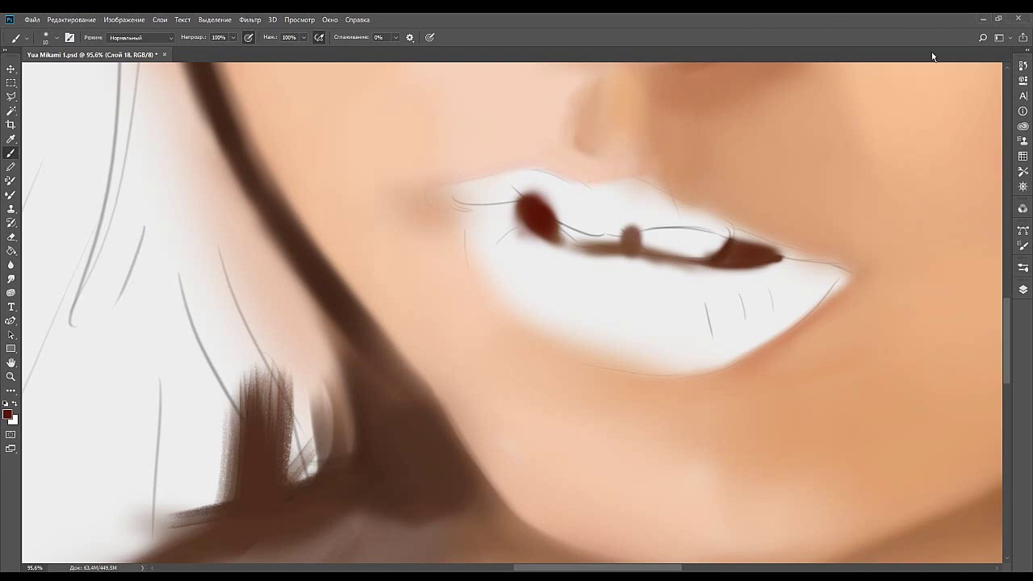
pyautogui.scroll(-10, 765, 249)
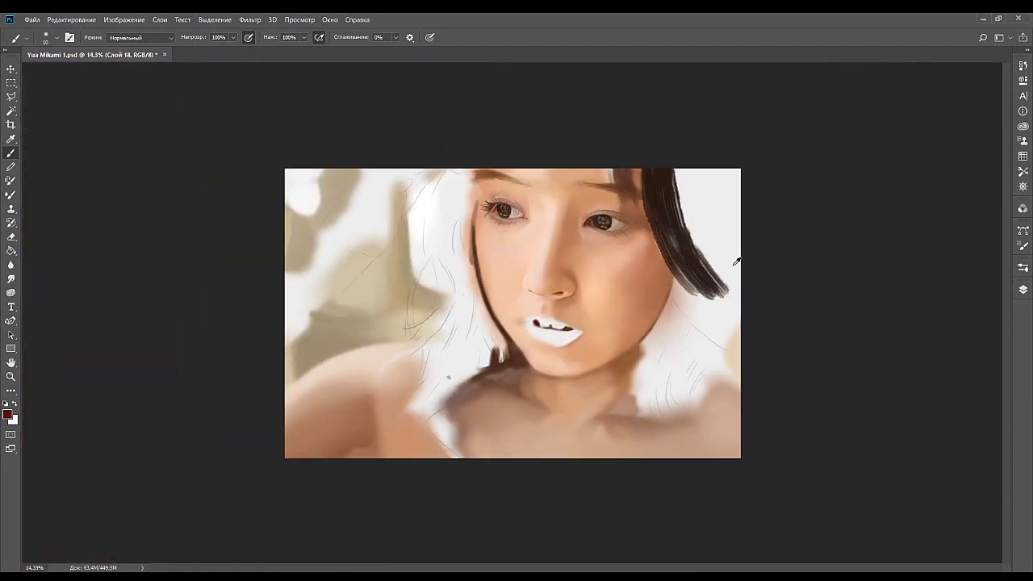
pyautogui.scroll(1, 544, 304)
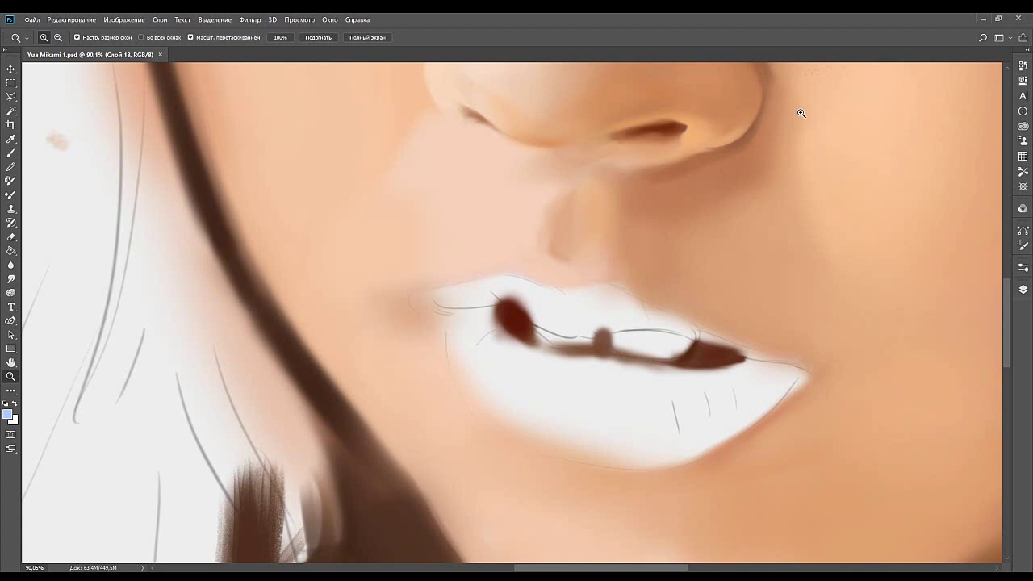
# Accent the edge of the dark right mouth corner beside the front tooth with a sampled dark red.
pyautogui.moveTo(631, 334); pyautogui.dragTo(584, 296)
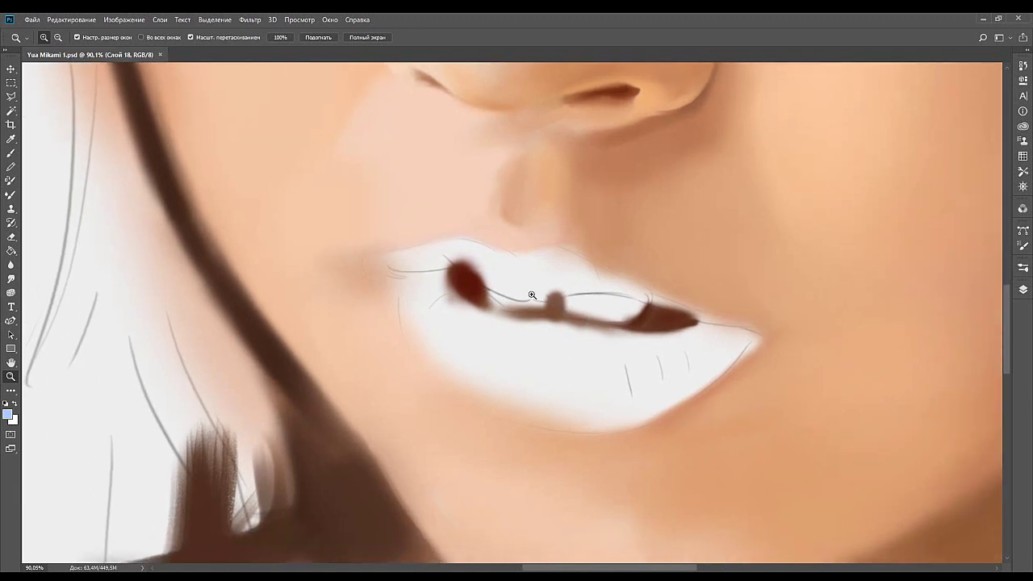
pyautogui.click(10, 153)
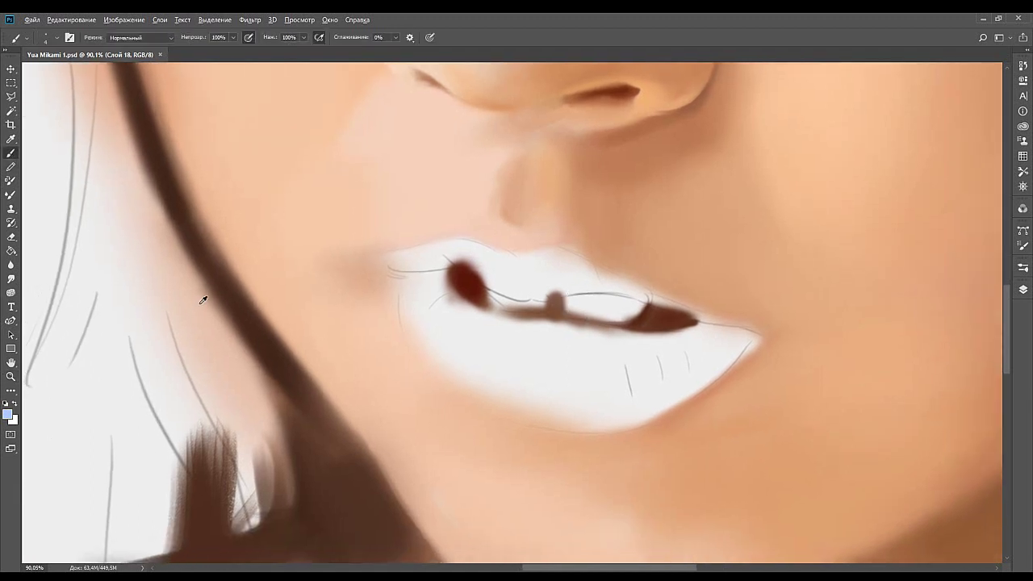
pyautogui.keyDown('alt'); pyautogui.click(234, 302); pyautogui.keyUp('alt')
pyautogui.scroll(-1, 594, 290)
pyautogui.hscroll(1, 595, 290)
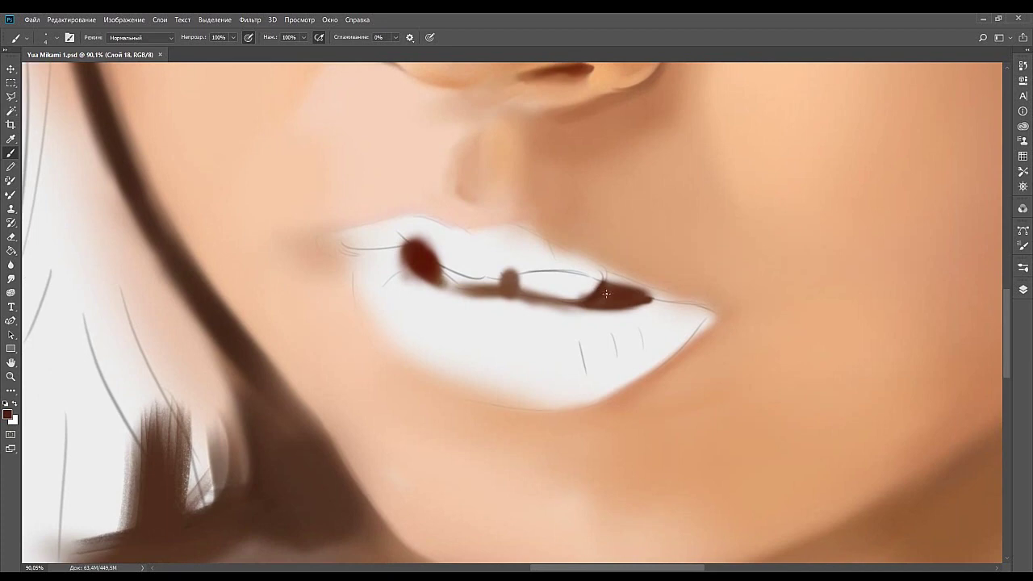
pyautogui.moveTo(603, 291); pyautogui.dragTo(601, 296)
# Set a soft brush to 20 px and fill the inside of the right mouth corner with muted grey-brown.
pyautogui.click(868, 243)
pyautogui.click(894, 257)
pyautogui.press('[')
pyautogui.press('[')
pyautogui.press('[')
pyautogui.press('[')
pyautogui.press('[')
pyautogui.press('[')
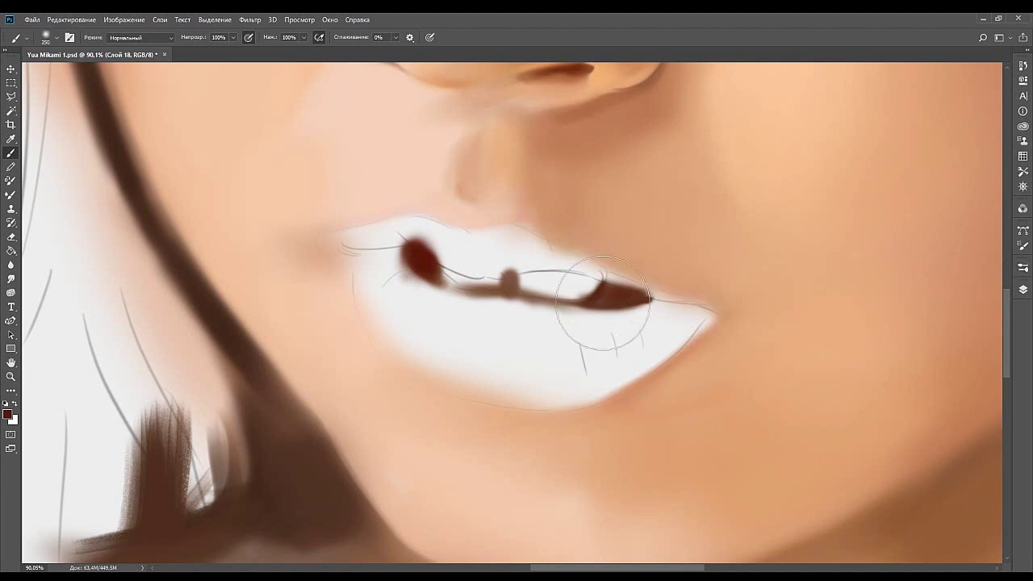
pyautogui.press('[')
pyautogui.press('[')
pyautogui.keyDown('alt'); pyautogui.click(210, 294); pyautogui.keyUp('alt')
pyautogui.press('i')
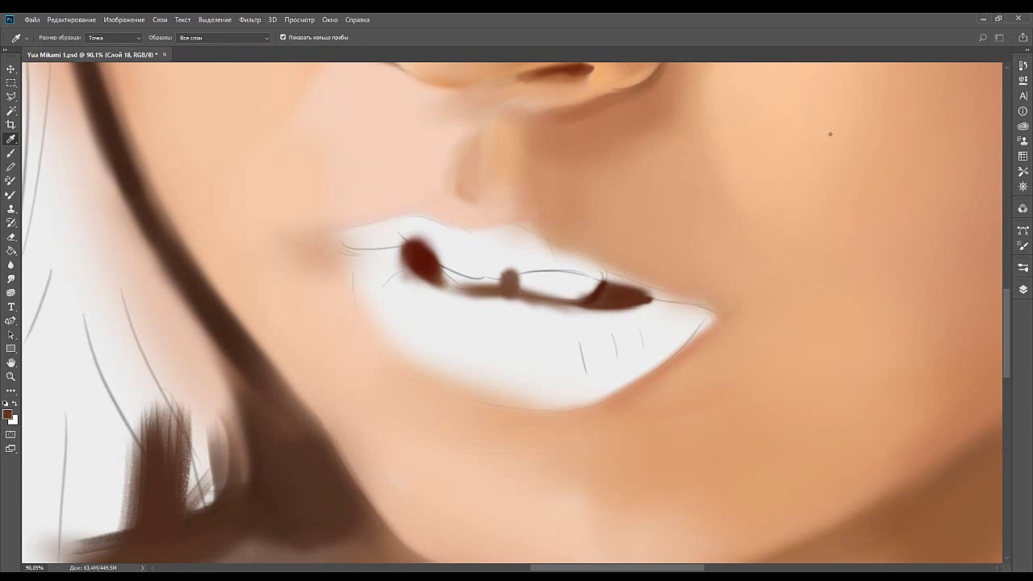
pyautogui.press('b')
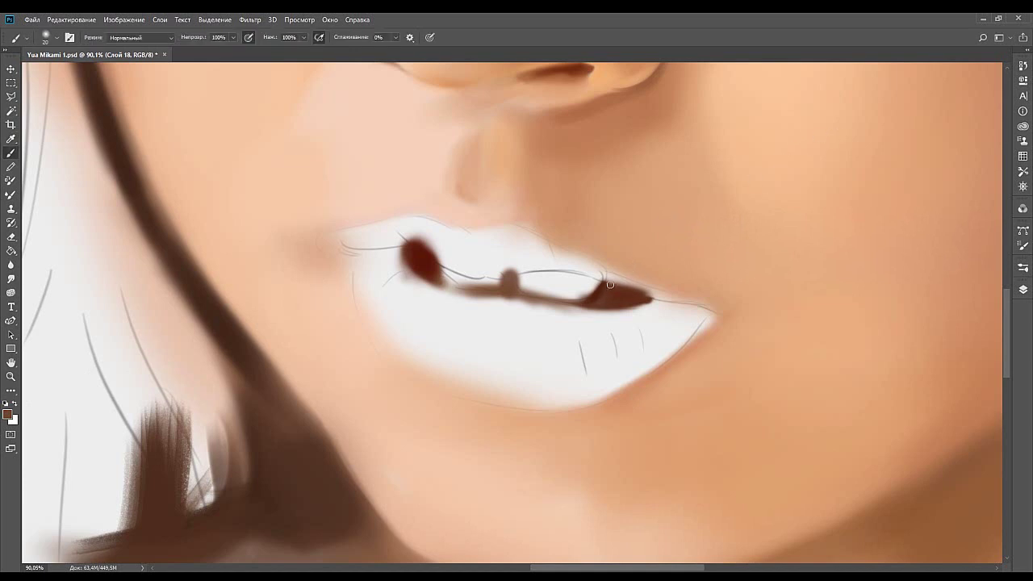
pyautogui.moveTo(627, 296)
pyautogui.mouseDown()
pyautogui.moveTo(617, 292)
pyautogui.moveTo(637, 298)
pyautogui.moveTo(607, 295)
pyautogui.moveTo(630, 305)
pyautogui.moveTo(656, 293)
pyautogui.mouseUp()
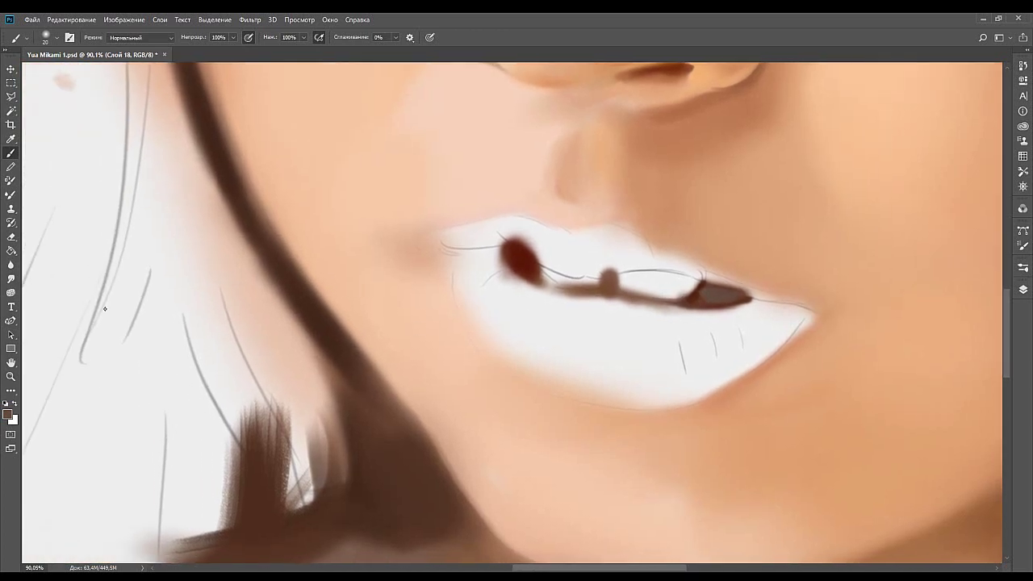
# Darken the gap at the left side of the large front tooth and its lower edge with reddish brown.
pyautogui.moveTo(628, 304); pyautogui.dragTo(592, 306)
pyautogui.hotkey('ctrl', 'z')
pyautogui.hotkey('ctrl', 'z')
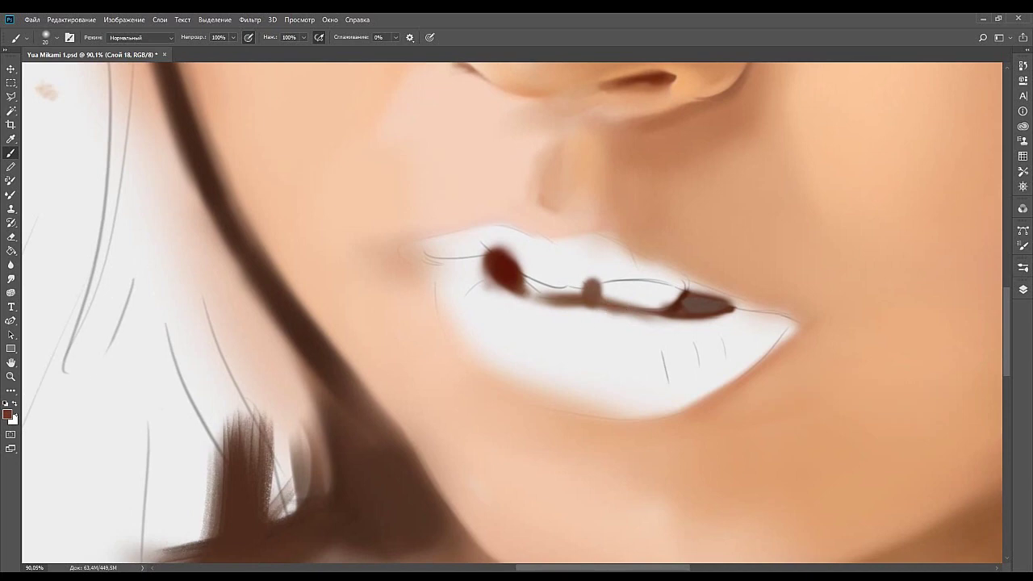
pyautogui.press('i')
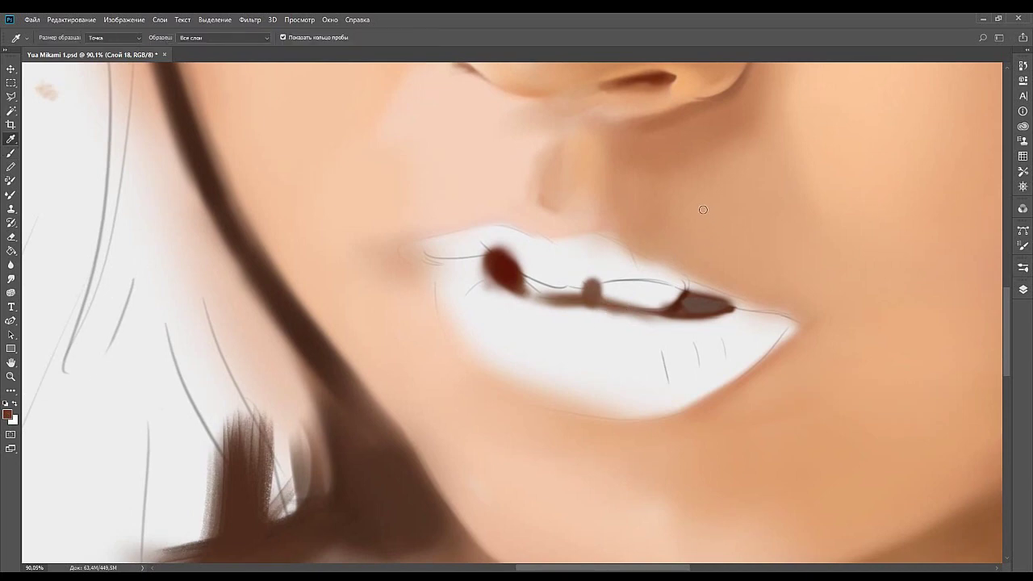
pyautogui.press('b')
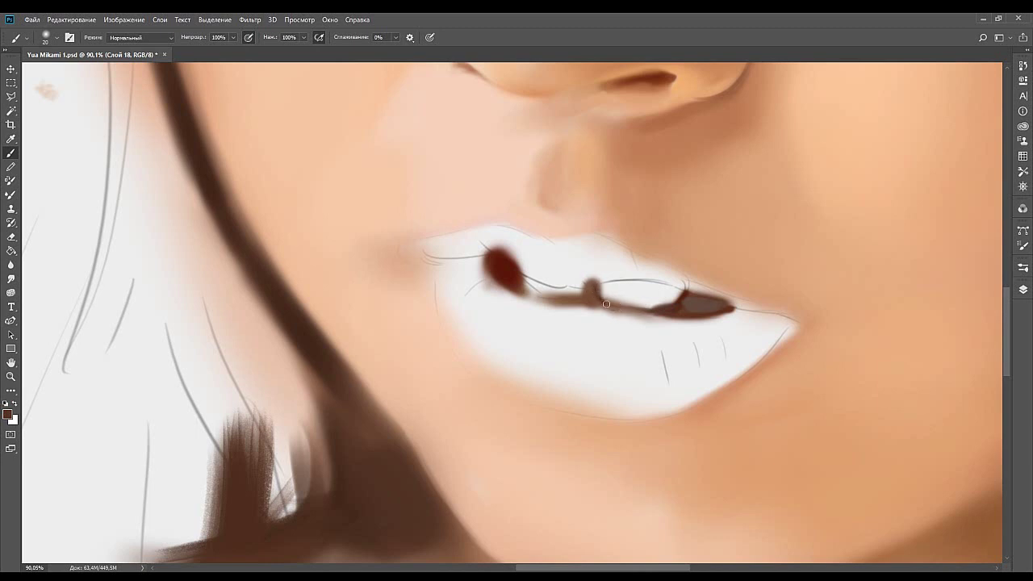
# Fill the large front tooth with greyish pink and beige tones using the 20 px brush.
pyautogui.keyDown('alt'); pyautogui.click(110, 283); pyautogui.keyUp('alt')
pyautogui.moveTo(619, 290); pyautogui.dragTo(609, 292)
pyautogui.press('i')
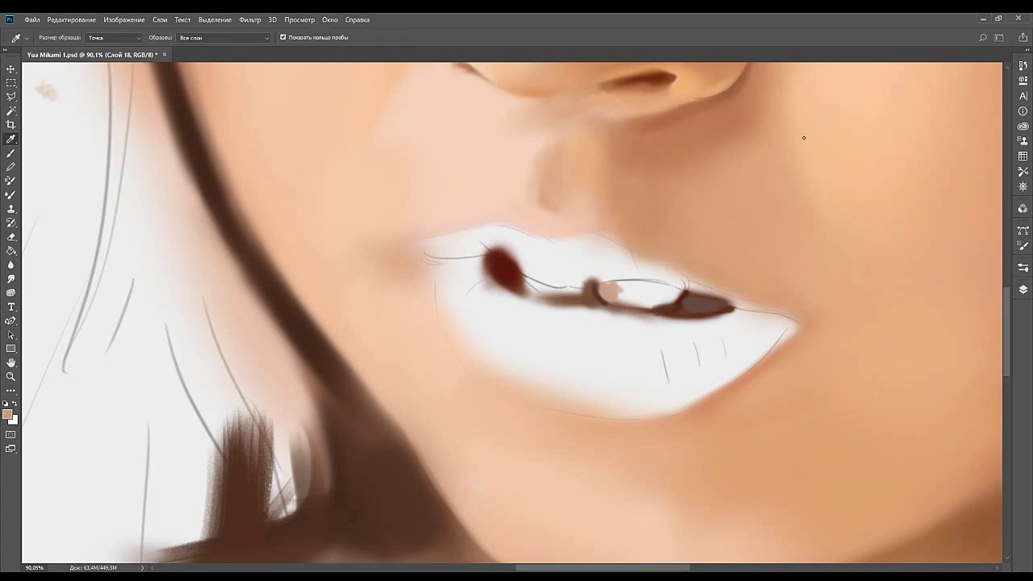
pyautogui.press('b')
pyautogui.moveTo(648, 296)
pyautogui.mouseDown()
pyautogui.moveTo(623, 296)
pyautogui.moveTo(612, 286)
pyautogui.moveTo(639, 283)
pyautogui.moveTo(616, 281)
pyautogui.moveTo(622, 296)
pyautogui.mouseUp()
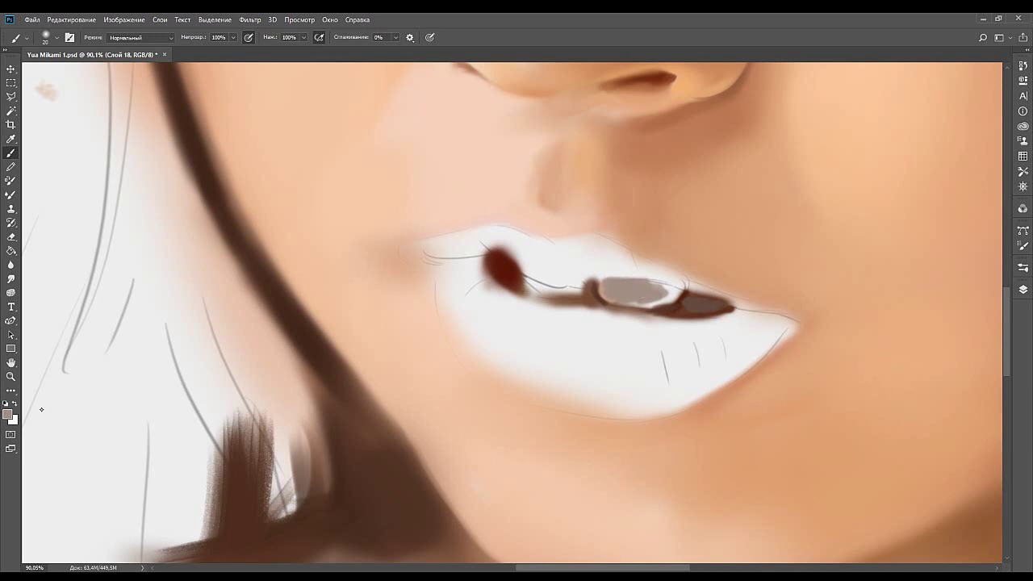
pyautogui.press('i')
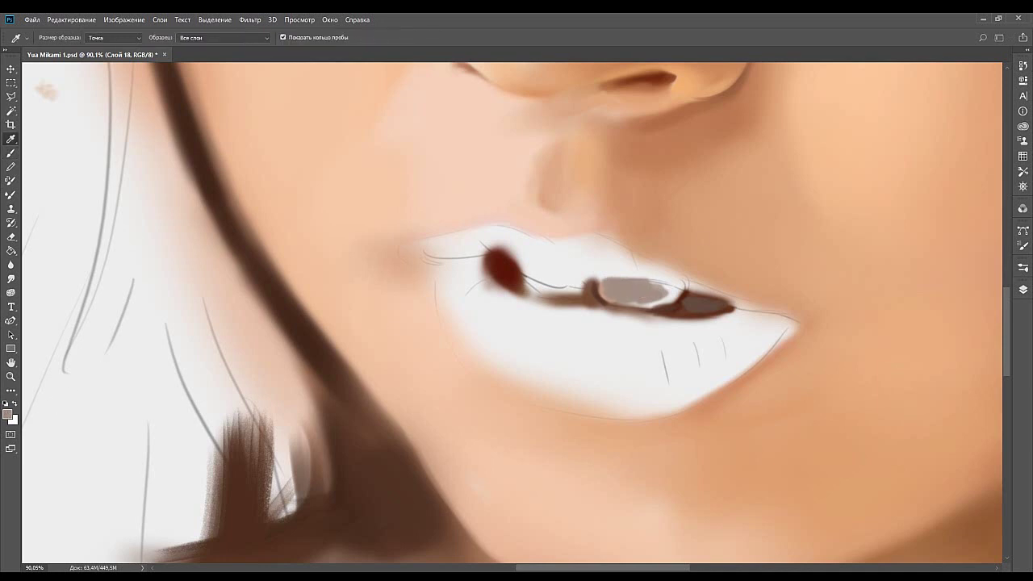
pyautogui.press('b')
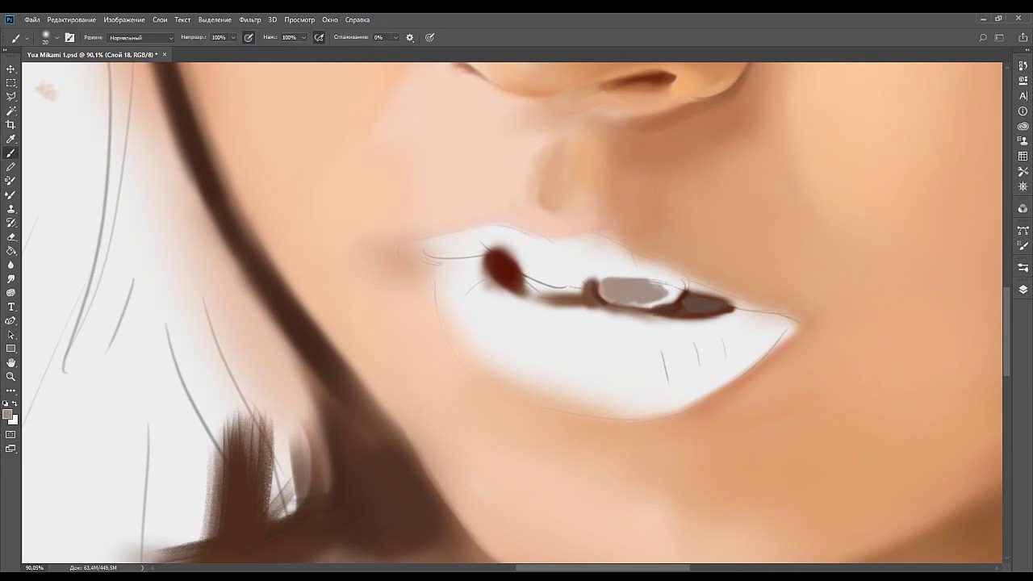
pyautogui.moveTo(632, 292)
pyautogui.mouseDown()
pyautogui.moveTo(643, 294)
pyautogui.moveTo(632, 306)
pyautogui.moveTo(660, 309)
pyautogui.mouseUp()
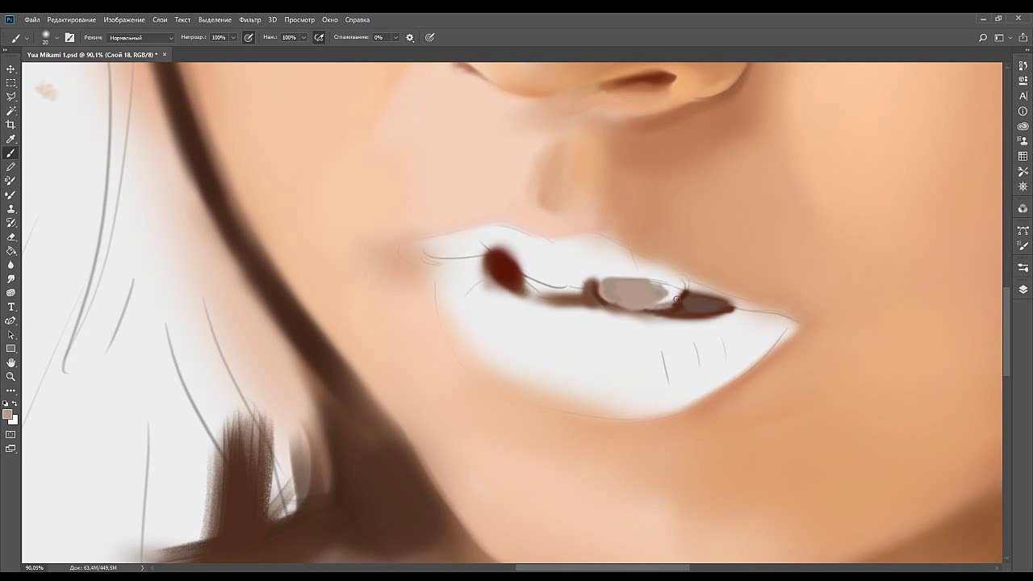
# Extend the large front tooth's beige fill toward the dark right mouth corner and along its upper edge.
pyautogui.moveTo(668, 306)
pyautogui.mouseDown()
pyautogui.moveTo(682, 290)
pyautogui.moveTo(678, 302)
pyautogui.moveTo(676, 289)
pyautogui.moveTo(658, 292)
pyautogui.mouseUp()
pyautogui.keyDown('alt'); pyautogui.click(680, 312); pyautogui.keyUp('alt')
pyautogui.keyDown('alt'); pyautogui.click(650, 292); pyautogui.keyUp('alt')
pyautogui.moveTo(661, 280); pyautogui.dragTo(645, 280)
# Refine the shading and lower edge of the large front tooth with sampled pale pink and greyish tones.
pyautogui.press('i')
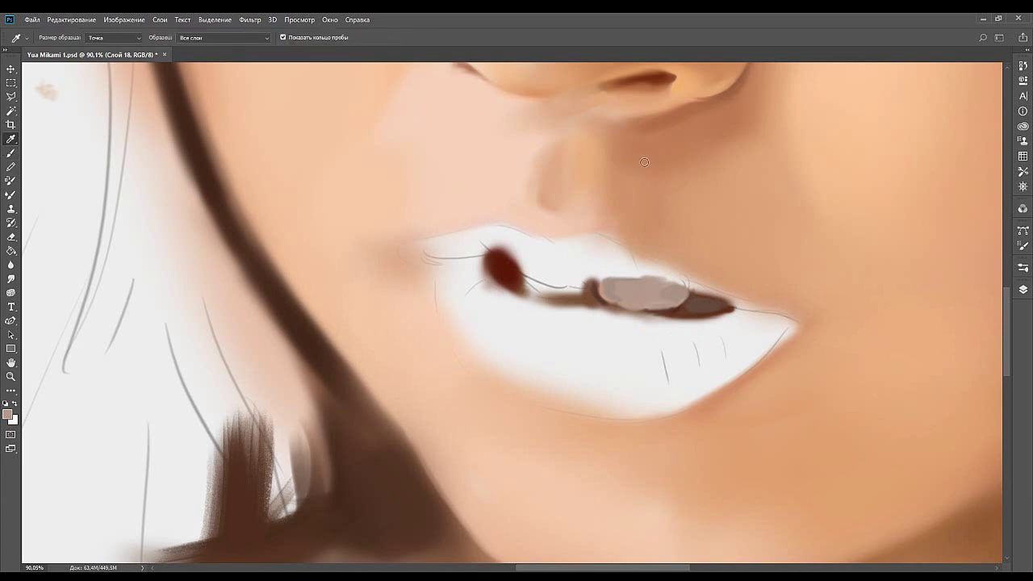
pyautogui.click(500, 169)
pyautogui.press('b')
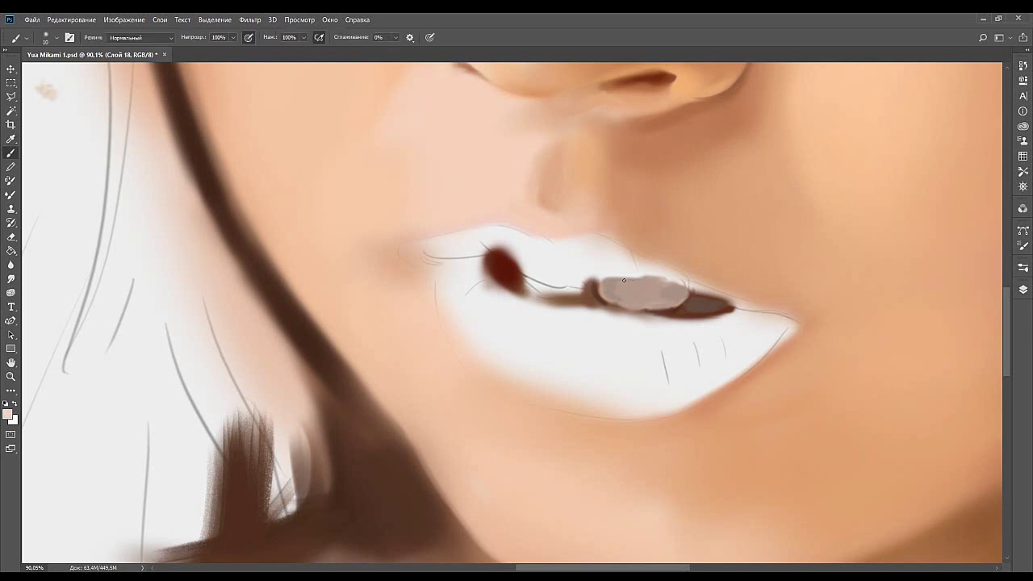
pyautogui.press(']')
pyautogui.keyDown('alt'); pyautogui.click(633, 289); pyautogui.keyUp('alt')
pyautogui.keyDown('alt'); pyautogui.click(648, 299); pyautogui.keyUp('alt')
pyautogui.keyDown('alt'); pyautogui.click(660, 313); pyautogui.keyUp('alt')
# Add a dark brown accent below the right end of the large front tooth and set the brush to 20 px.
pyautogui.press('[')
pyautogui.press('[')
pyautogui.press('[')
pyautogui.keyDown('alt'); pyautogui.click(177, 304); pyautogui.keyUp('alt')
pyautogui.press('i')
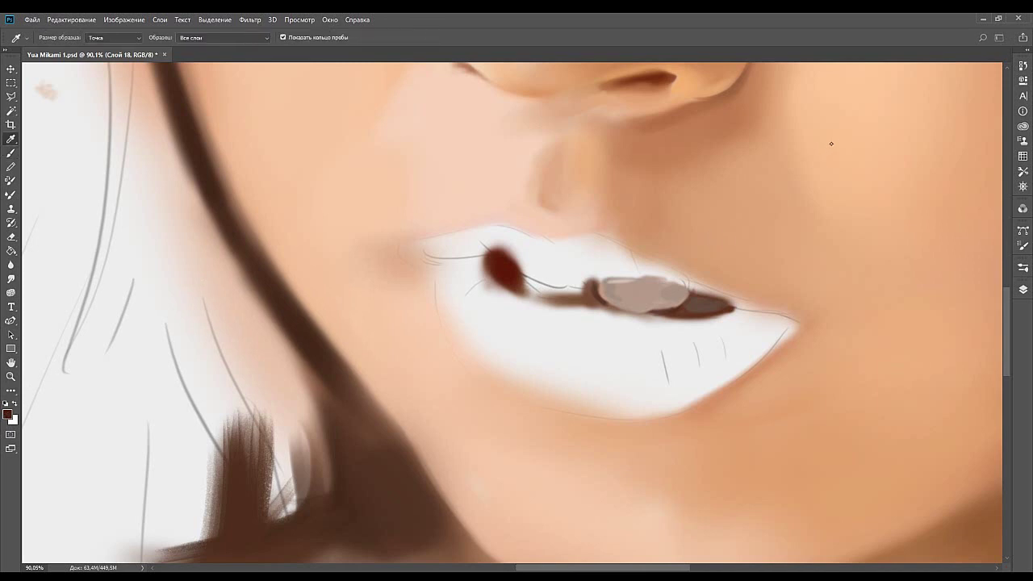
pyautogui.press('b')
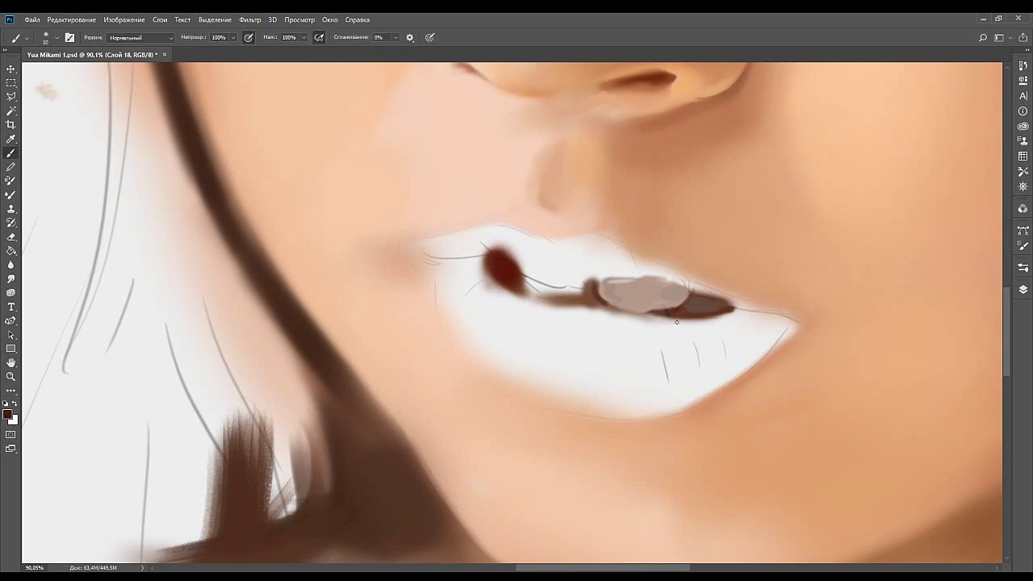
pyautogui.press(']')
pyautogui.click(667, 310)
pyautogui.press('[')
pyautogui.press(']')
pyautogui.press(']')
pyautogui.press('[')
pyautogui.moveTo(596, 296); pyautogui.dragTo(646, 299)
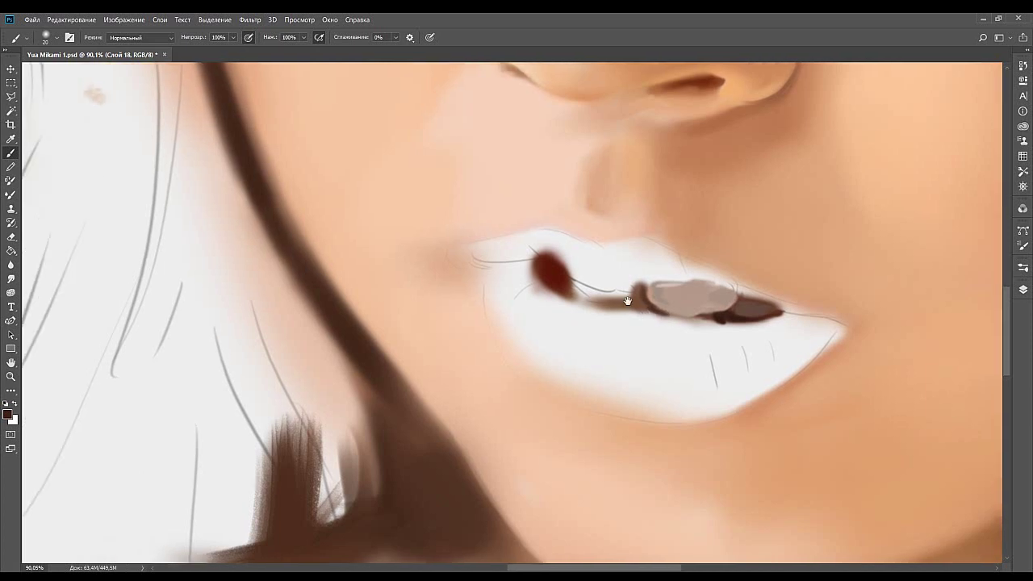
# Block in the smaller tooth left of the dark gap with sampled greyish beige tones.
pyautogui.moveTo(116, 362); pyautogui.dragTo(172, 362)
pyautogui.keyDown('alt'); pyautogui.click(155, 282); pyautogui.keyUp('alt')
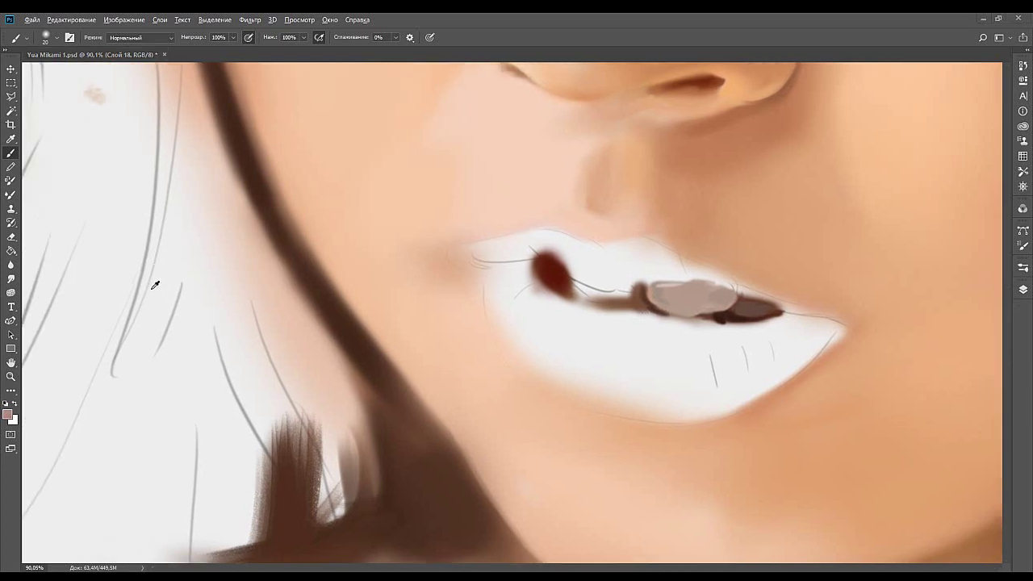
pyautogui.keyDown('alt'); pyautogui.click(657, 298); pyautogui.keyUp('alt')
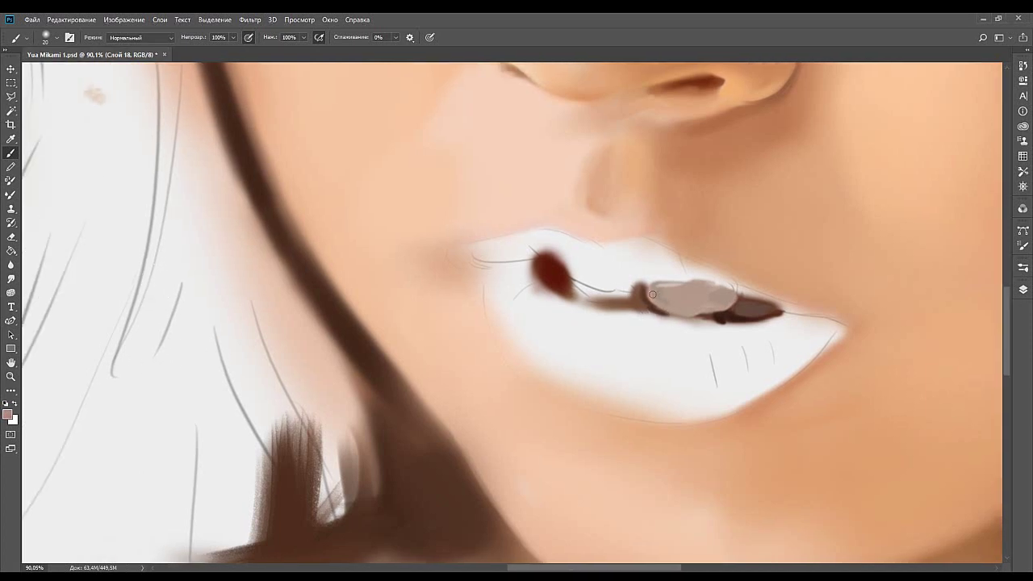
pyautogui.moveTo(649, 288); pyautogui.dragTo(681, 300)
pyautogui.moveTo(604, 287)
pyautogui.mouseDown()
pyautogui.moveTo(656, 283)
pyautogui.moveTo(653, 291)
pyautogui.moveTo(665, 288)
pyautogui.moveTo(622, 290)
pyautogui.moveTo(668, 297)
pyautogui.moveTo(635, 298)
pyautogui.mouseUp()
pyautogui.keyDown('alt'); pyautogui.click(660, 304); pyautogui.keyUp('alt')
pyautogui.keyDown('alt'); pyautogui.click(633, 300); pyautogui.keyUp('alt')
pyautogui.keyDown('alt'); pyautogui.click(659, 292); pyautogui.keyUp('alt')
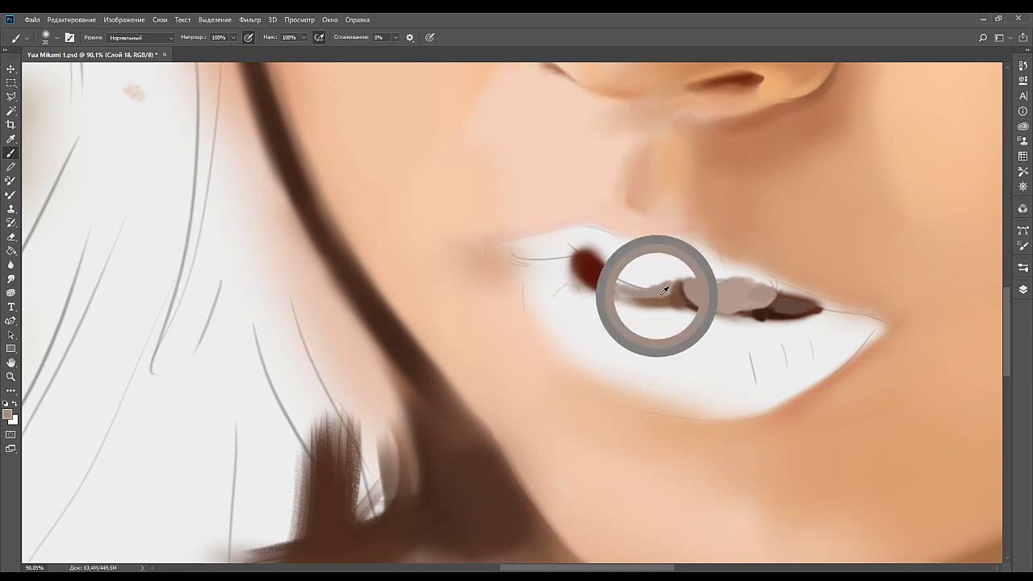
# Extend the smaller tooth's grey fill to the dark red left mouth corner, resampling neighbouring tones.
pyautogui.moveTo(652, 291)
pyautogui.mouseDown()
pyautogui.moveTo(618, 281)
pyautogui.moveTo(611, 289)
pyautogui.moveTo(606, 276)
pyautogui.mouseUp()
pyautogui.keyDown('alt'); pyautogui.click(621, 286); pyautogui.keyUp('alt')
pyautogui.keyDown('alt'); pyautogui.click(651, 289); pyautogui.keyUp('alt')
pyautogui.keyDown('alt'); pyautogui.click(606, 278); pyautogui.keyUp('alt')
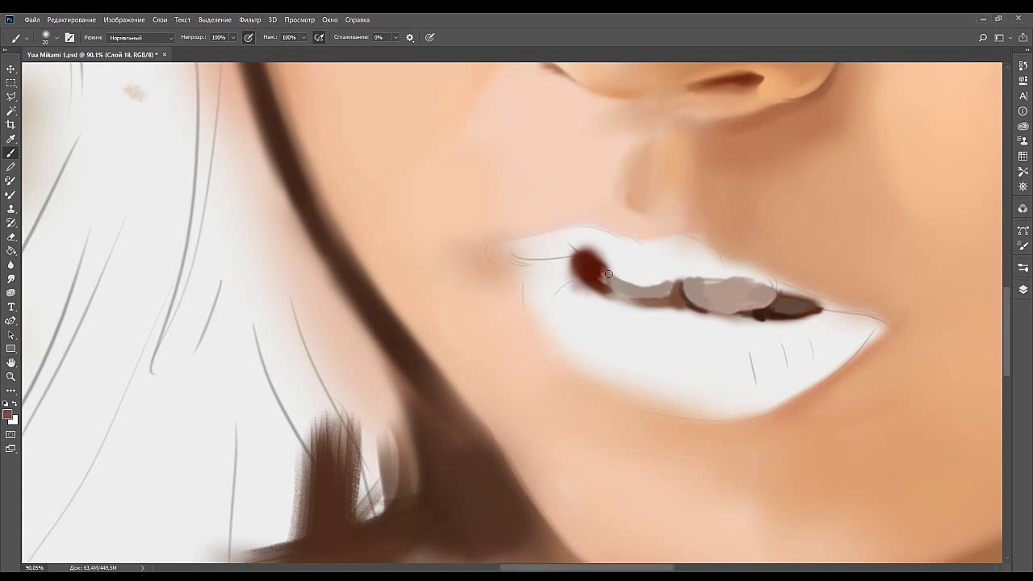
# Deepen the left mouth corner in very dark red and taper it beneath the smaller tooth.
pyautogui.moveTo(599, 278); pyautogui.dragTo(602, 290)
pyautogui.keyDown('alt'); pyautogui.click(115, 280); pyautogui.keyUp('alt')
pyautogui.moveTo(602, 277); pyautogui.dragTo(605, 272)
pyautogui.hotkey('ctrl', 'z')
pyautogui.moveTo(603, 279)
pyautogui.mouseDown()
pyautogui.moveTo(624, 300)
pyautogui.moveTo(607, 286)
pyautogui.moveTo(633, 287)
pyautogui.moveTo(606, 284)
pyautogui.moveTo(630, 286)
pyautogui.moveTo(608, 284)
pyautogui.moveTo(624, 299)
pyautogui.moveTo(595, 282)
pyautogui.mouseUp()
pyautogui.keyDown('alt'); pyautogui.click(604, 279); pyautogui.keyUp('alt')
pyautogui.moveTo(590, 264); pyautogui.dragTo(602, 275)
pyautogui.moveTo(664, 300); pyautogui.dragTo(601, 284)
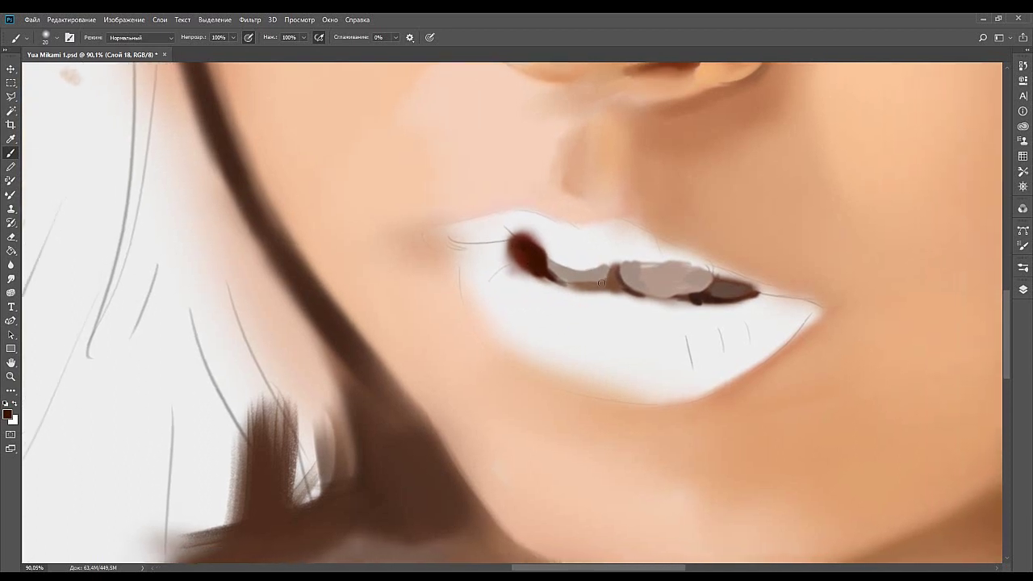
# Sharpen the dark gap between the two teeth with repeatedly sampled brown and grey tones.
pyautogui.keyDown('alt'); pyautogui.click(603, 273); pyautogui.keyUp('alt')
pyautogui.keyDown('alt'); pyautogui.click(614, 276); pyautogui.keyUp('alt')
pyautogui.keyDown('alt'); pyautogui.click(614, 274); pyautogui.keyUp('alt')
pyautogui.keyDown('alt'); pyautogui.click(543, 270); pyautogui.keyUp('alt')
pyautogui.keyDown('alt'); pyautogui.click(623, 271); pyautogui.keyUp('alt')
pyautogui.keyDown('alt'); pyautogui.click(602, 275); pyautogui.keyUp('alt')
pyautogui.keyDown('alt'); pyautogui.click(606, 282); pyautogui.keyUp('alt')
# Blend the lower edge of the smaller tooth into the dark line below it with sampled brown tones.
pyautogui.press('[')
pyautogui.press(']')
pyautogui.keyDown('alt'); pyautogui.click(574, 284); pyautogui.keyUp('alt')
pyautogui.keyDown('alt'); pyautogui.click(551, 279); pyautogui.keyUp('alt')
pyautogui.moveTo(726, 147); pyautogui.dragTo(652, 156)
pyautogui.moveTo(608, 276)
pyautogui.mouseDown()
pyautogui.moveTo(581, 306)
pyautogui.moveTo(574, 364)
pyautogui.moveTo(604, 304)
pyautogui.moveTo(583, 276)
pyautogui.moveTo(592, 297)
pyautogui.mouseUp()
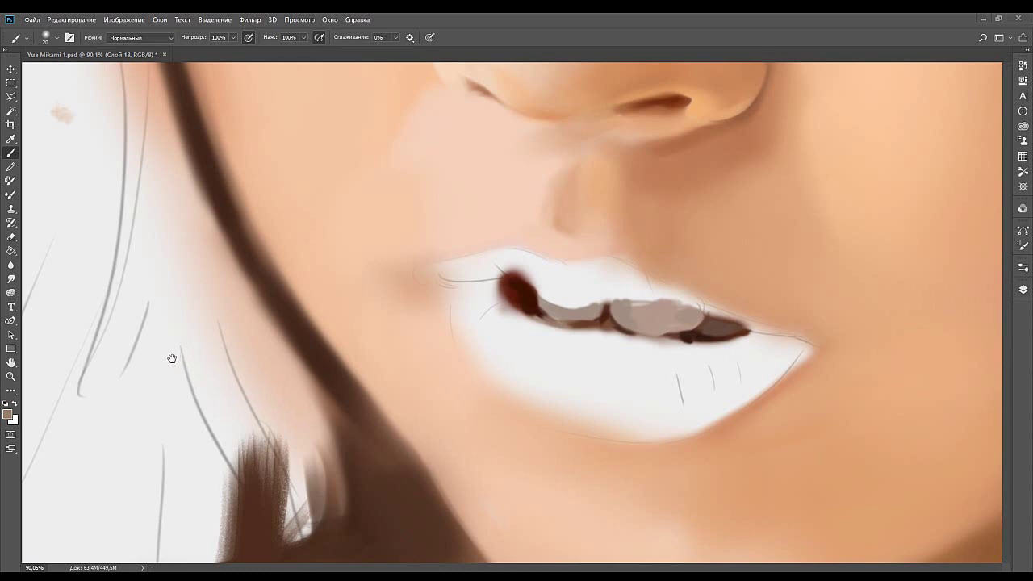
pyautogui.moveTo(452, 305); pyautogui.dragTo(461, 321)
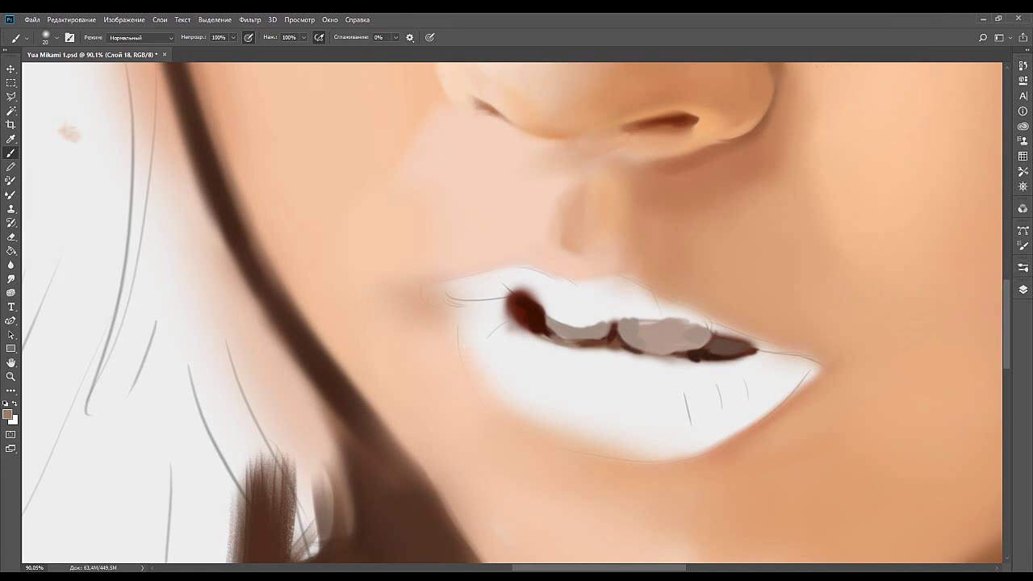
# Draw a thin dark red lip line from the dark mouth opening out to the left mouth corner.
pyautogui.keyDown('alt'); pyautogui.click(194, 256); pyautogui.keyUp('alt')
pyautogui.moveTo(519, 300); pyautogui.dragTo(477, 300)
pyautogui.moveTo(442, 295); pyautogui.dragTo(503, 300)
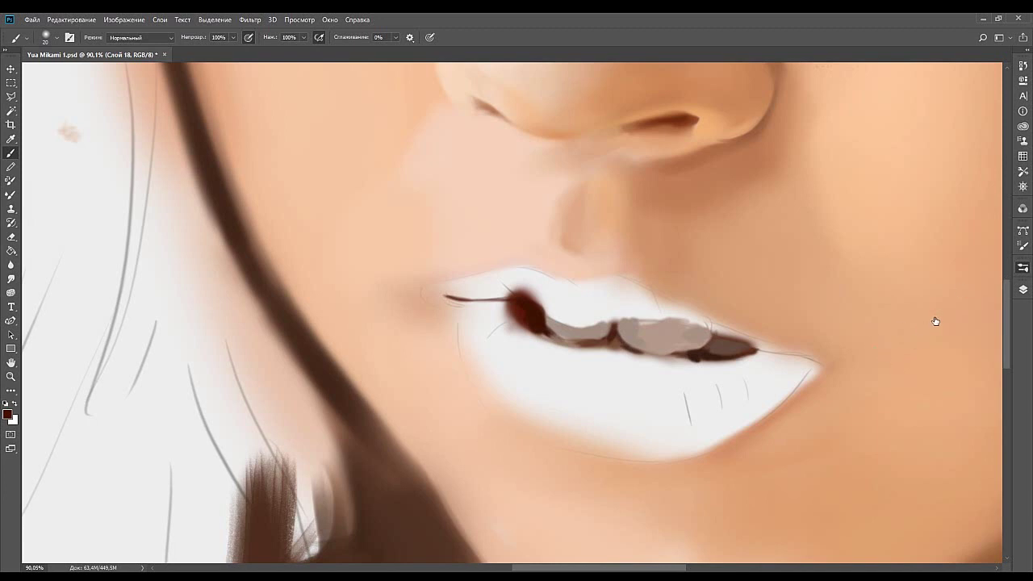
pyautogui.press(']')
pyautogui.press(']')
pyautogui.press(']')
pyautogui.press(']')
pyautogui.press(']')
pyautogui.press(']')
pyautogui.press(']')
pyautogui.press(']')
pyautogui.moveTo(492, 316); pyautogui.dragTo(517, 307)
# Paint the left mouth corner in reddish brown with a small brush, covering the outer end of the lip line.
pyautogui.press('[')
pyautogui.press('[')
pyautogui.press('[')
pyautogui.press('[')
pyautogui.press('[')
pyautogui.press('[')
pyautogui.press('[')
pyautogui.press('[')
pyautogui.press('[')
pyautogui.press('[')
pyautogui.keyDown('alt'); pyautogui.click(100, 256); pyautogui.keyUp('alt')
pyautogui.moveTo(444, 301)
pyautogui.mouseDown()
pyautogui.moveTo(464, 286)
pyautogui.moveTo(421, 294)
pyautogui.moveTo(436, 283)
pyautogui.moveTo(451, 288)
pyautogui.moveTo(429, 299)
pyautogui.moveTo(454, 289)
pyautogui.moveTo(427, 297)
pyautogui.moveTo(483, 299)
pyautogui.moveTo(448, 300)
pyautogui.mouseUp()
pyautogui.click(119, 268)
pyautogui.click(136, 266)
# Soften the reddish-brown left mouth corner into the cheek with sampled skin tones and a larger brush.
pyautogui.keyDown('alt'); pyautogui.click(503, 306); pyautogui.keyUp('alt')
pyautogui.keyDown('alt'); pyautogui.click(434, 290); pyautogui.keyUp('alt')
pyautogui.press(']')
pyautogui.press(']')
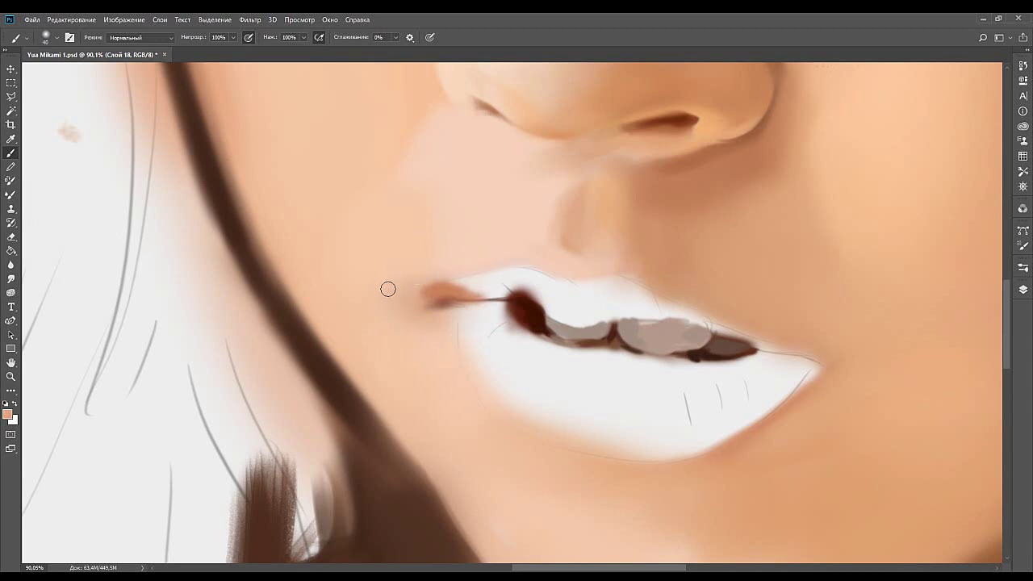
pyautogui.moveTo(433, 289); pyautogui.dragTo(420, 291)
pyautogui.keyDown('alt'); pyautogui.click(436, 289); pyautogui.keyUp('alt')
pyautogui.press(']')
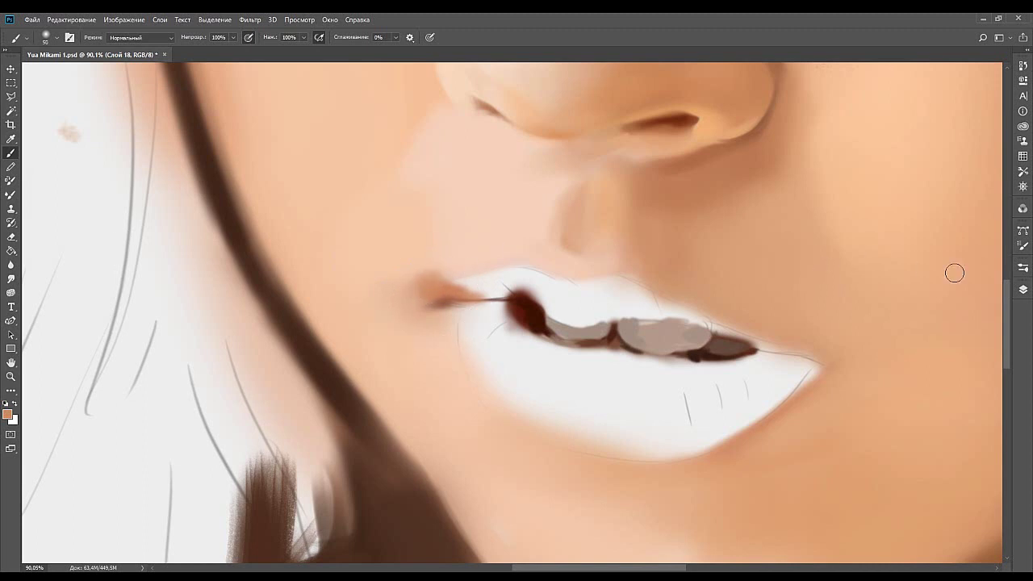
pyautogui.keyDown('alt'); pyautogui.click(431, 280); pyautogui.keyUp('alt')
pyautogui.moveTo(438, 272); pyautogui.dragTo(408, 288)
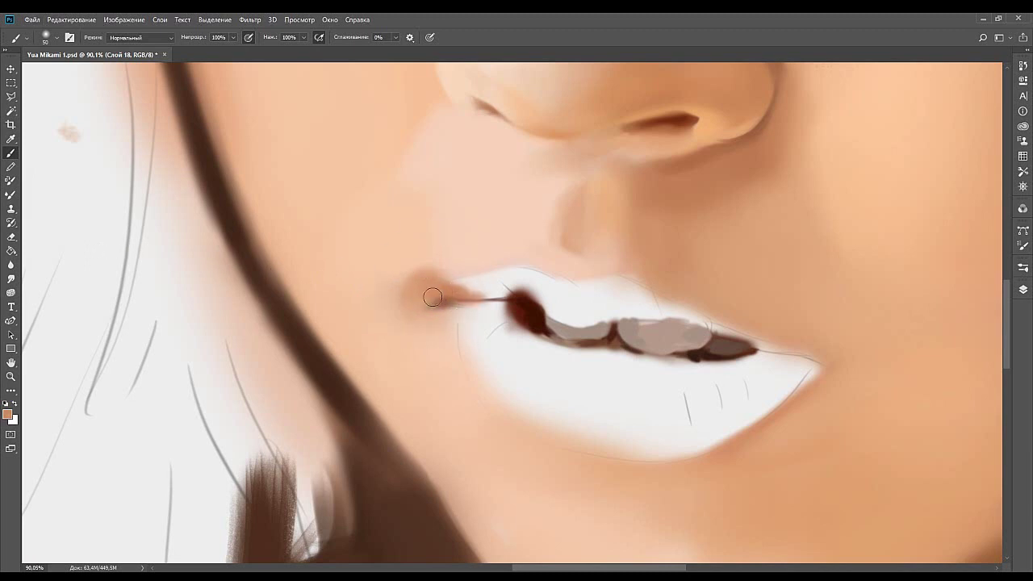
# Build a soft tan shadow above and beside the left mouth corner, blending it upward into the pink skin.
pyautogui.keyDown('alt'); pyautogui.click(428, 266); pyautogui.keyUp('alt')
pyautogui.press(']')
pyautogui.press(']')
pyautogui.moveTo(438, 278); pyautogui.dragTo(463, 258)
pyautogui.keyDown('alt'); pyautogui.click(422, 287); pyautogui.keyUp('alt')
pyautogui.keyDown('alt'); pyautogui.click(470, 260); pyautogui.keyUp('alt')
pyautogui.keyDown('alt'); pyautogui.click(428, 268); pyautogui.keyUp('alt')
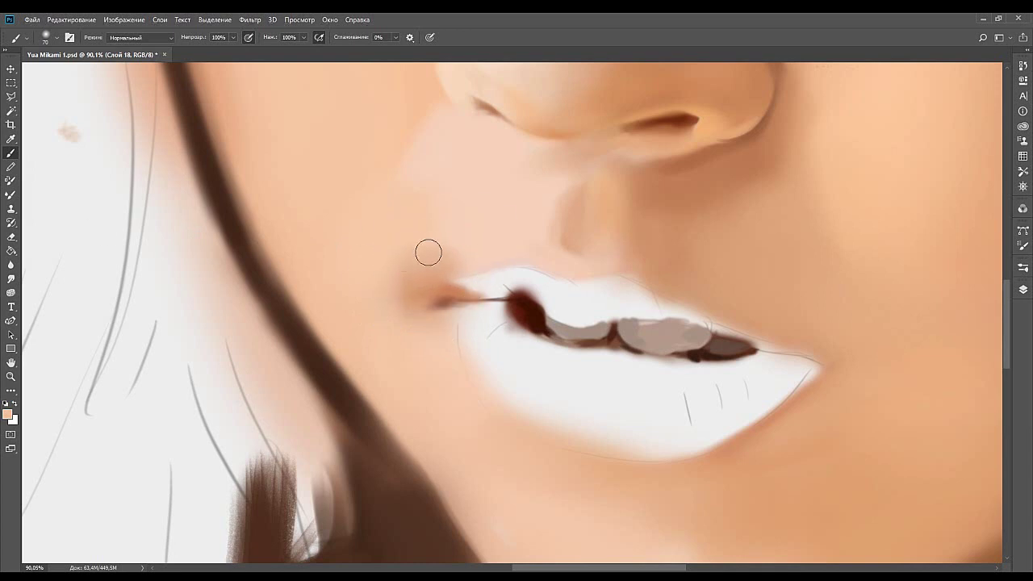
pyautogui.keyDown('alt'); pyautogui.click(421, 290); pyautogui.keyUp('alt')
pyautogui.moveTo(456, 256)
pyautogui.mouseDown()
pyautogui.moveTo(410, 281)
pyautogui.moveTo(418, 276)
pyautogui.mouseUp()
pyautogui.keyDown('alt'); pyautogui.click(398, 280); pyautogui.keyUp('alt')
pyautogui.click(926, 430)
# Shade the skin above the upper lip and along the philtrum's left side with sampled pinkish-beige tones.
pyautogui.press('[')
pyautogui.press('[')
pyautogui.press('[')
pyautogui.press('[')
pyautogui.press('[')
pyautogui.press('[')
pyautogui.press('[')
pyautogui.press('[')
pyautogui.press('[')
pyautogui.press('[')
pyautogui.keyDown('alt'); pyautogui.click(460, 271); pyautogui.keyUp('alt')
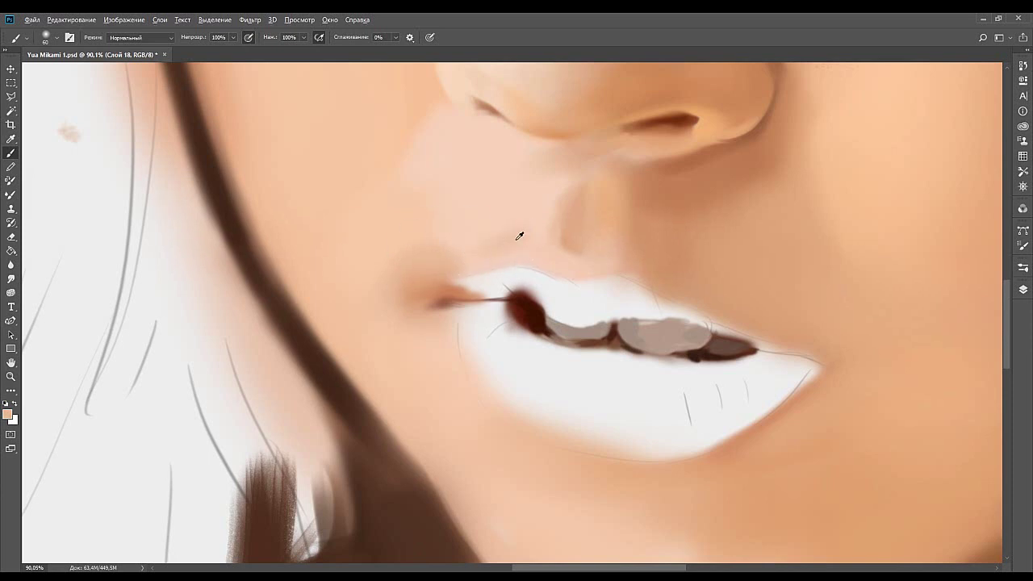
pyautogui.keyDown('alt'); pyautogui.click(515, 240); pyautogui.keyUp('alt')
pyautogui.keyDown('alt'); pyautogui.click(509, 240); pyautogui.keyUp('alt')
pyautogui.moveTo(543, 213)
pyautogui.mouseDown()
pyautogui.moveTo(521, 212)
pyautogui.moveTo(576, 213)
pyautogui.moveTo(567, 192)
pyautogui.mouseUp()
pyautogui.keyDown('alt'); pyautogui.click(511, 230); pyautogui.keyUp('alt')
pyautogui.keyDown('alt'); pyautogui.click(582, 198); pyautogui.keyUp('alt')
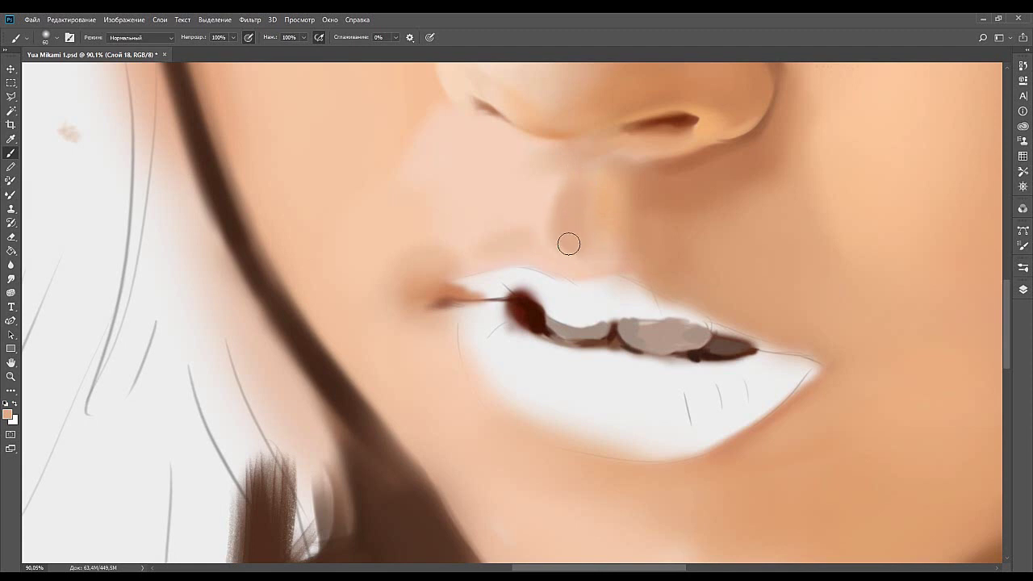
pyautogui.keyDown('alt'); pyautogui.click(526, 236); pyautogui.keyUp('alt')
pyautogui.keyDown('alt'); pyautogui.click(445, 256); pyautogui.keyUp('alt')
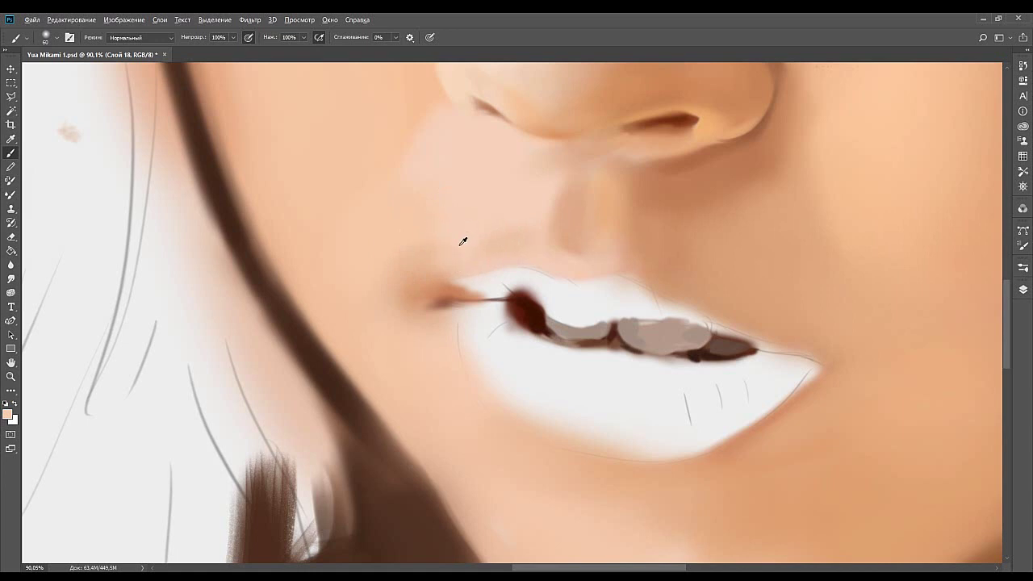
# Blend the left mouth corner's inner tones and thicken the lip line toward the mouth opening in red.
pyautogui.keyDown('alt'); pyautogui.click(430, 271); pyautogui.keyUp('alt')
pyautogui.keyDown('alt'); pyautogui.click(455, 288); pyautogui.keyUp('alt')
pyautogui.keyDown('alt'); pyautogui.click(473, 292); pyautogui.keyUp('alt')
pyautogui.moveTo(463, 313)
pyautogui.mouseDown()
pyautogui.moveTo(450, 314)
pyautogui.moveTo(449, 295)
pyautogui.mouseUp()
pyautogui.press('[')
pyautogui.press('[')
pyautogui.press('[')
pyautogui.press('[')
pyautogui.keyDown('alt'); pyautogui.click(170, 254); pyautogui.keyUp('alt')
pyautogui.moveTo(469, 298); pyautogui.dragTo(505, 298)
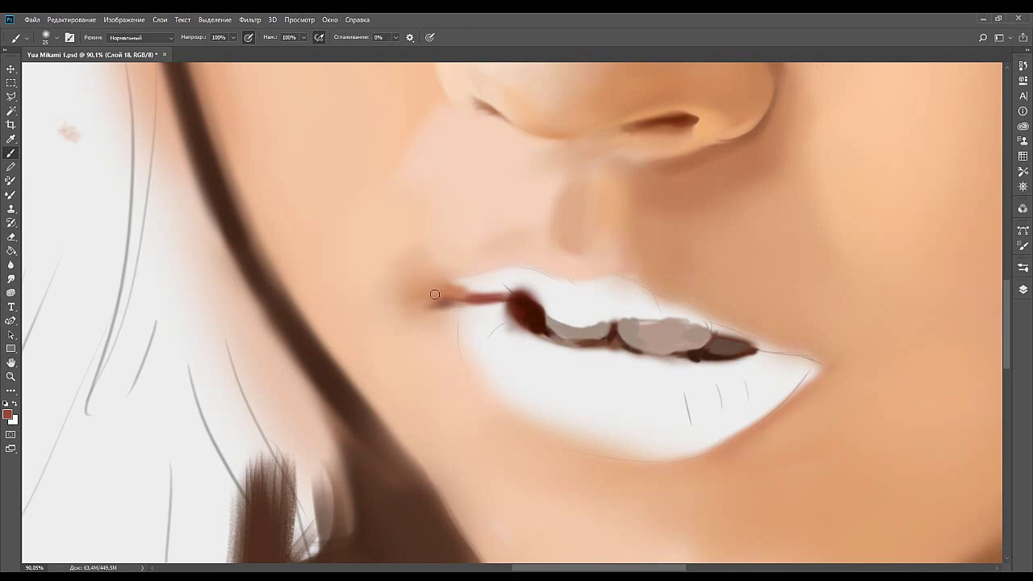
# Lighten the top of the left lip line with salmon pink and darken the mouth corner with sampled dark red.
pyautogui.click(151, 250)
pyautogui.moveTo(509, 292)
pyautogui.mouseDown()
pyautogui.moveTo(464, 291)
pyautogui.moveTo(506, 296)
pyautogui.moveTo(491, 294)
pyautogui.mouseUp()
pyautogui.keyDown('alt'); pyautogui.click(517, 301); pyautogui.keyUp('alt')
pyautogui.press(']')
pyautogui.press(']')
pyautogui.press(']')
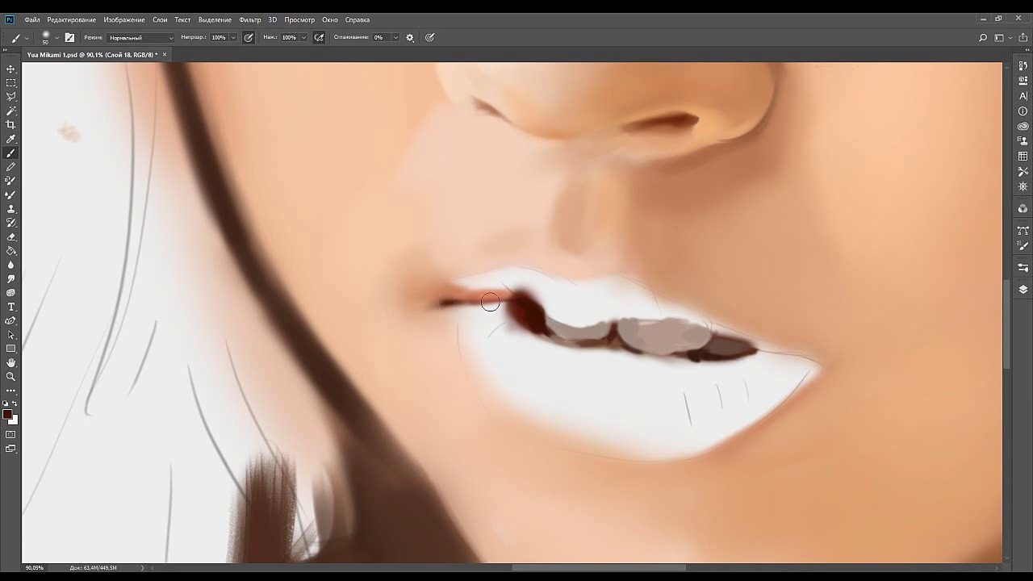
pyautogui.moveTo(445, 308)
pyautogui.mouseDown()
pyautogui.moveTo(489, 299)
pyautogui.moveTo(473, 294)
pyautogui.mouseUp()
pyautogui.keyDown('alt'); pyautogui.click(127, 268); pyautogui.keyUp('alt')
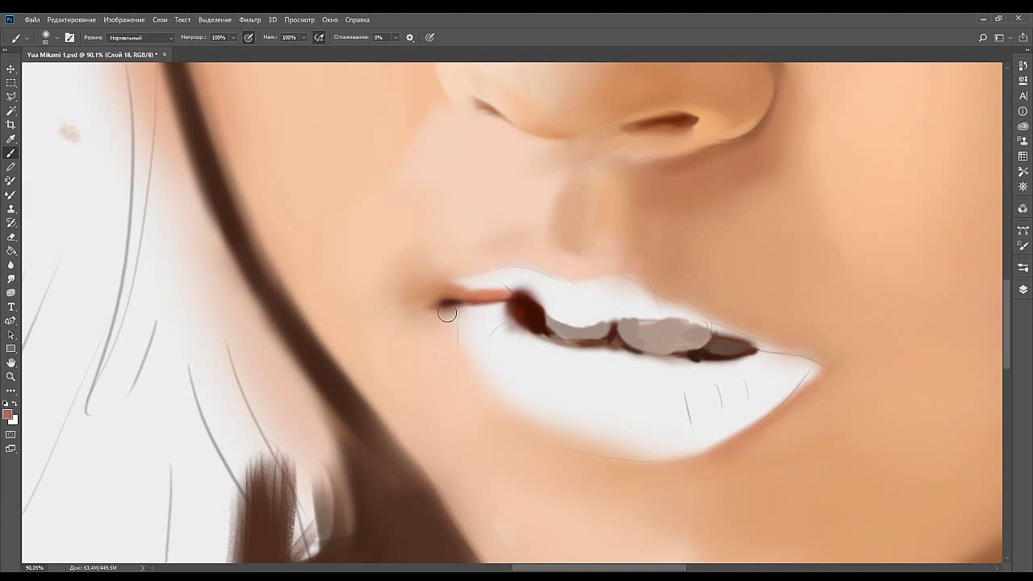
# Block in the left part of the upper lip in coral, above the lip line.
pyautogui.press('[')
pyautogui.keyDown('alt'); pyautogui.click(162, 245); pyautogui.keyUp('alt')
pyautogui.moveTo(478, 277)
pyautogui.mouseDown()
pyautogui.moveTo(524, 284)
pyautogui.moveTo(486, 288)
pyautogui.moveTo(521, 280)
pyautogui.moveTo(477, 282)
pyautogui.moveTo(525, 272)
pyautogui.moveTo(537, 285)
pyautogui.moveTo(488, 294)
pyautogui.moveTo(537, 288)
pyautogui.mouseUp()
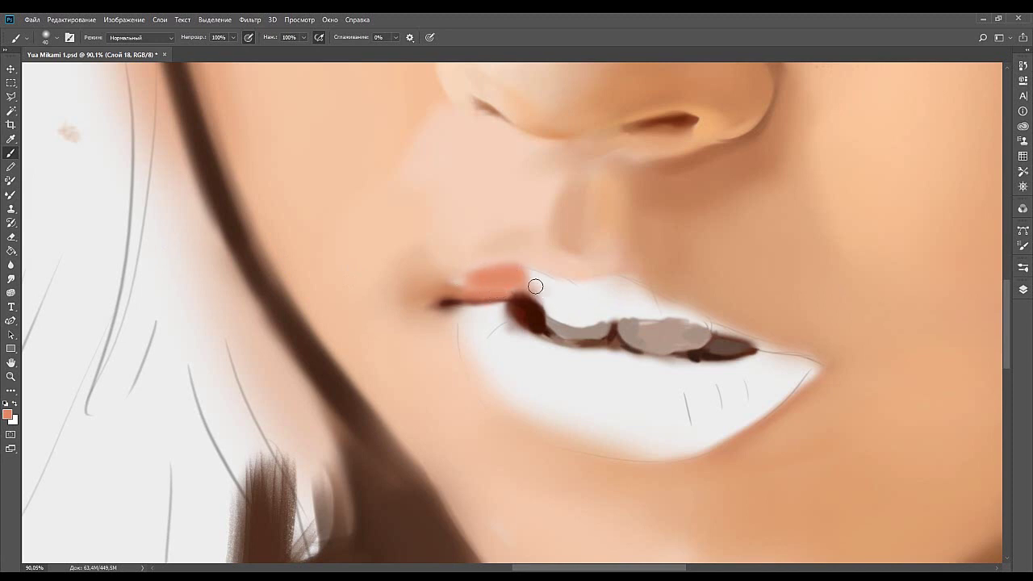
pyautogui.press('[')
pyautogui.press('[')
pyautogui.press('[')
pyautogui.click(104, 303)
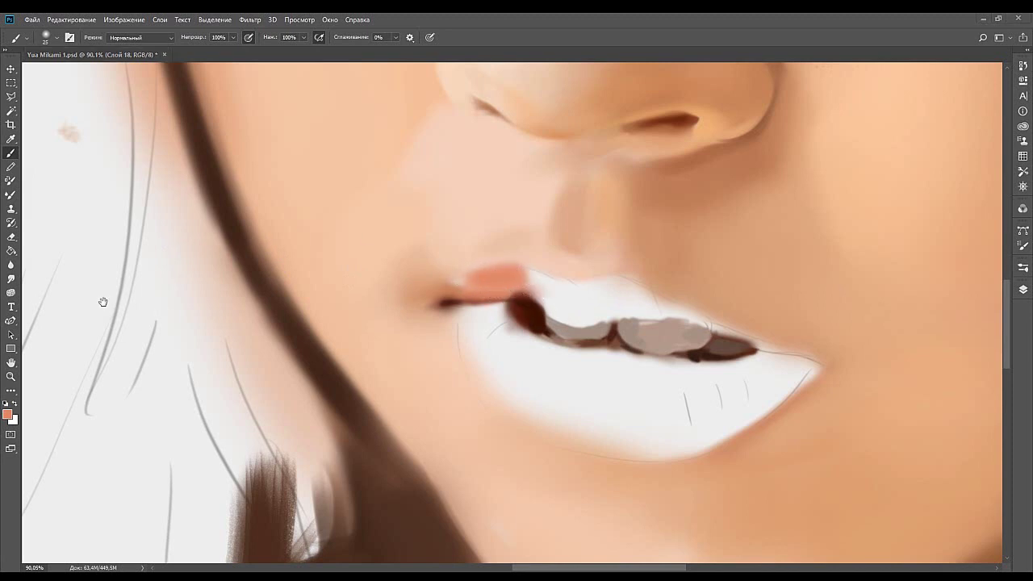
# Extend the upper lip in peachy orange down over the dark opening toward the smaller tooth.
pyautogui.keyDown('alt'); pyautogui.click(160, 252); pyautogui.keyUp('alt')
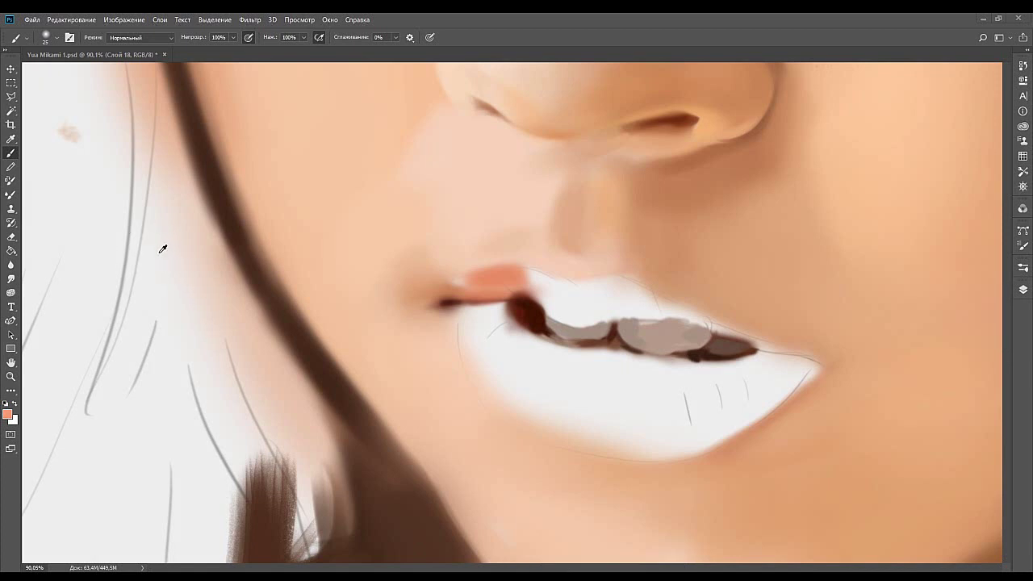
pyautogui.click(561, 314)
pyautogui.moveTo(562, 317)
pyautogui.mouseDown()
pyautogui.moveTo(522, 290)
pyautogui.moveTo(537, 307)
pyautogui.moveTo(509, 296)
pyautogui.moveTo(548, 295)
pyautogui.moveTo(537, 301)
pyautogui.mouseUp()
pyautogui.keyDown('alt'); pyautogui.click(526, 305); pyautogui.keyUp('alt')
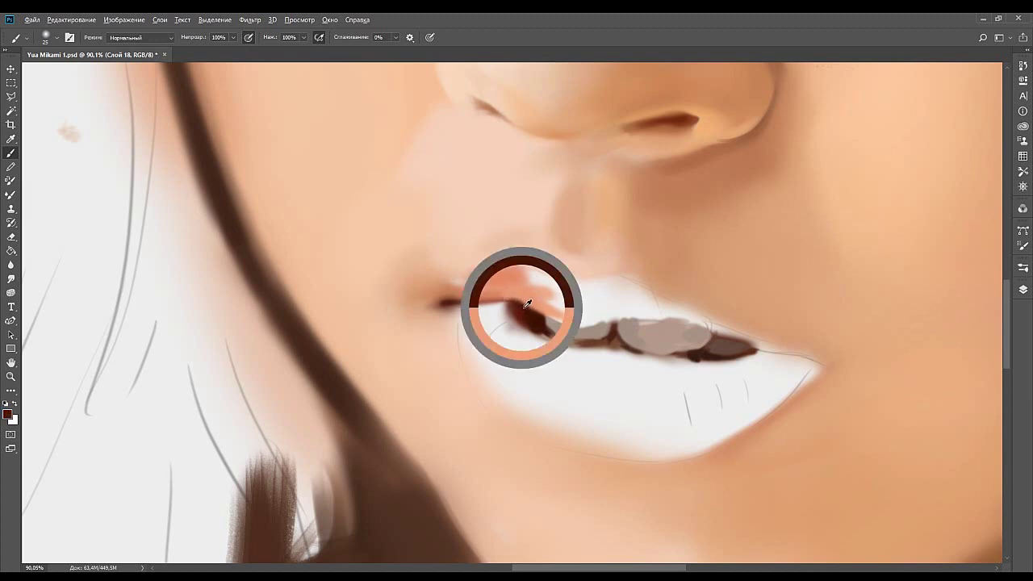
pyautogui.keyDown('alt'); pyautogui.click(531, 300); pyautogui.keyUp('alt')
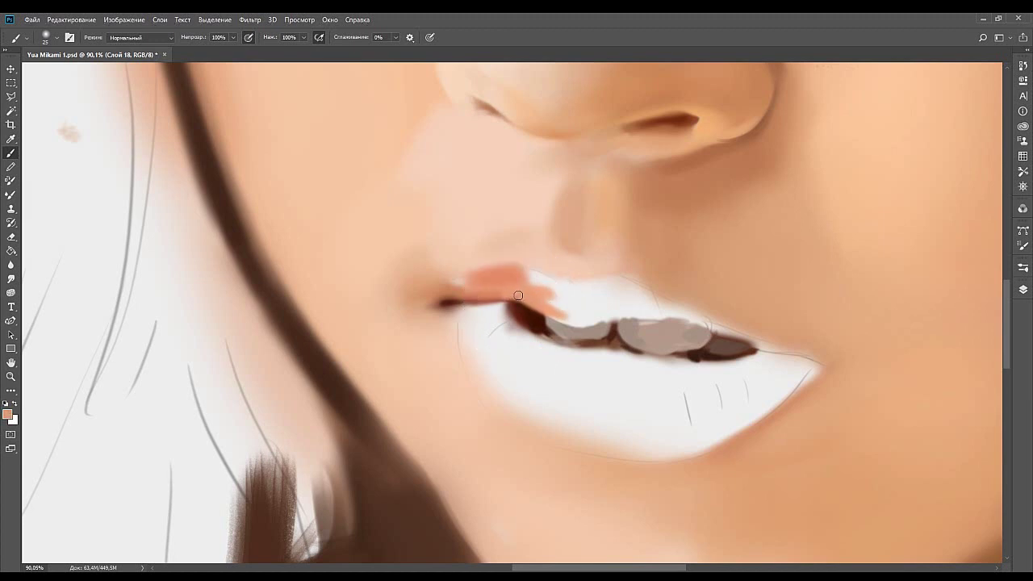
pyautogui.moveTo(586, 296); pyautogui.dragTo(544, 293)
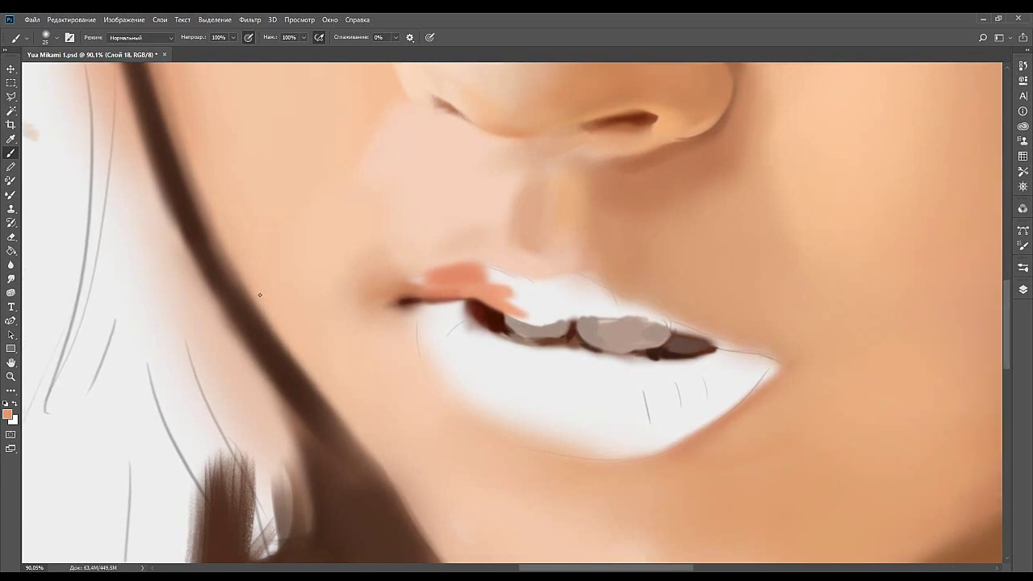
# Paint the upper lip's lower edge in bright red-orange over the smaller tooth and touch up the tooth in light grey.
pyautogui.keyDown('alt'); pyautogui.click(167, 254); pyautogui.keyUp('alt')
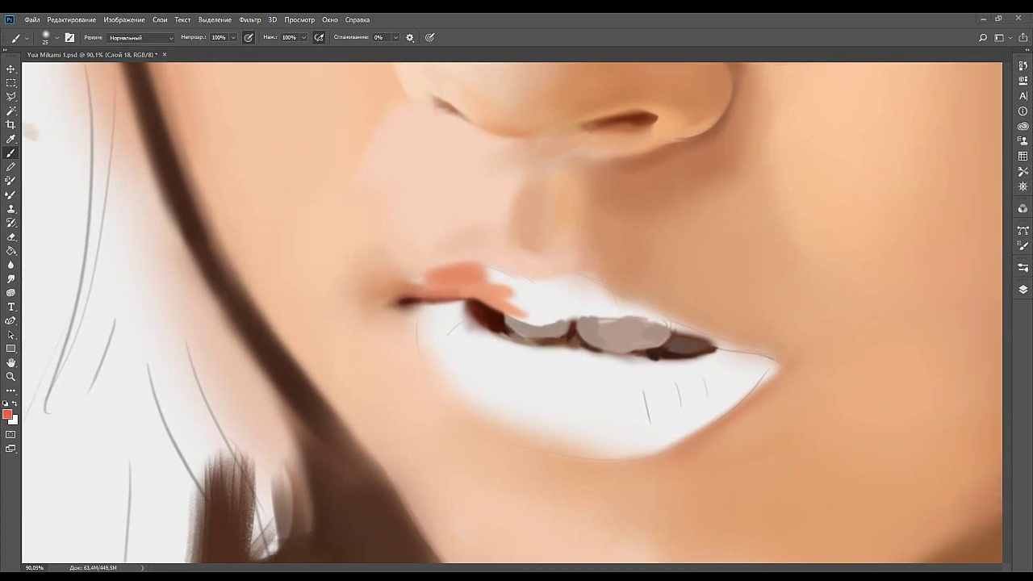
pyautogui.press('[')
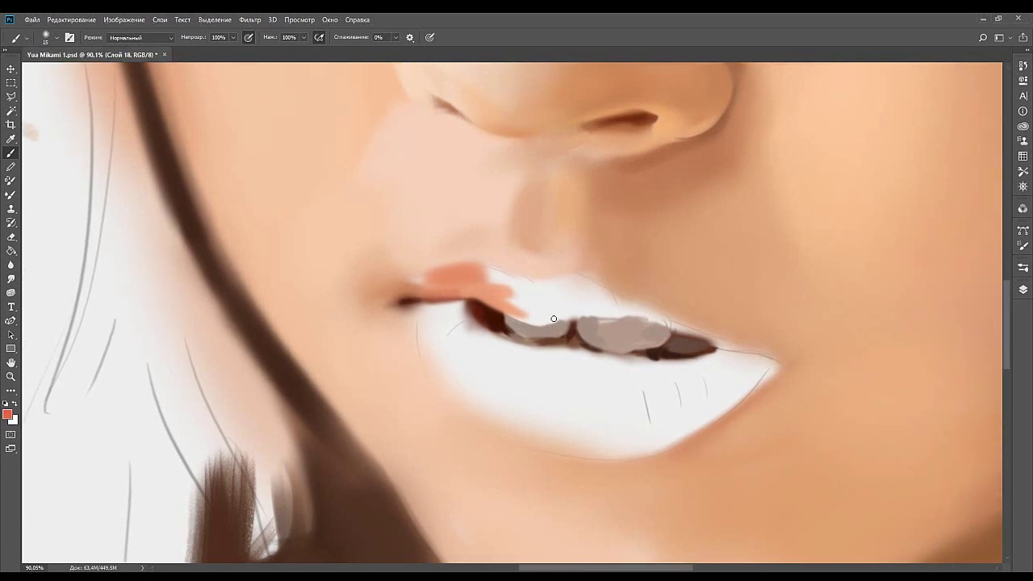
pyautogui.moveTo(565, 318)
pyautogui.mouseDown()
pyautogui.moveTo(506, 313)
pyautogui.moveTo(540, 325)
pyautogui.mouseUp()
pyautogui.keyDown('alt'); pyautogui.click(542, 330); pyautogui.keyUp('alt')
pyautogui.press('i')
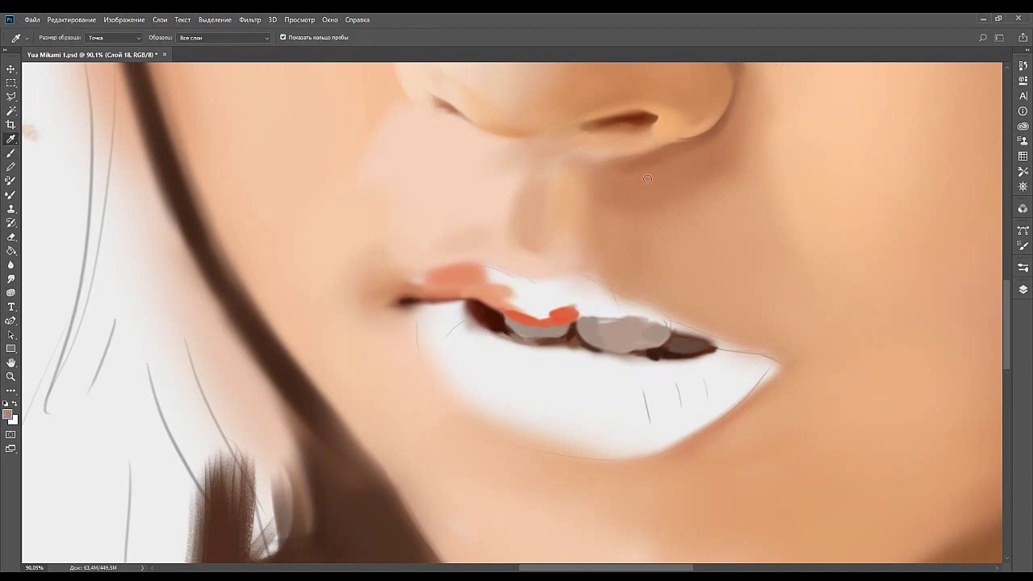
pyautogui.press('b')
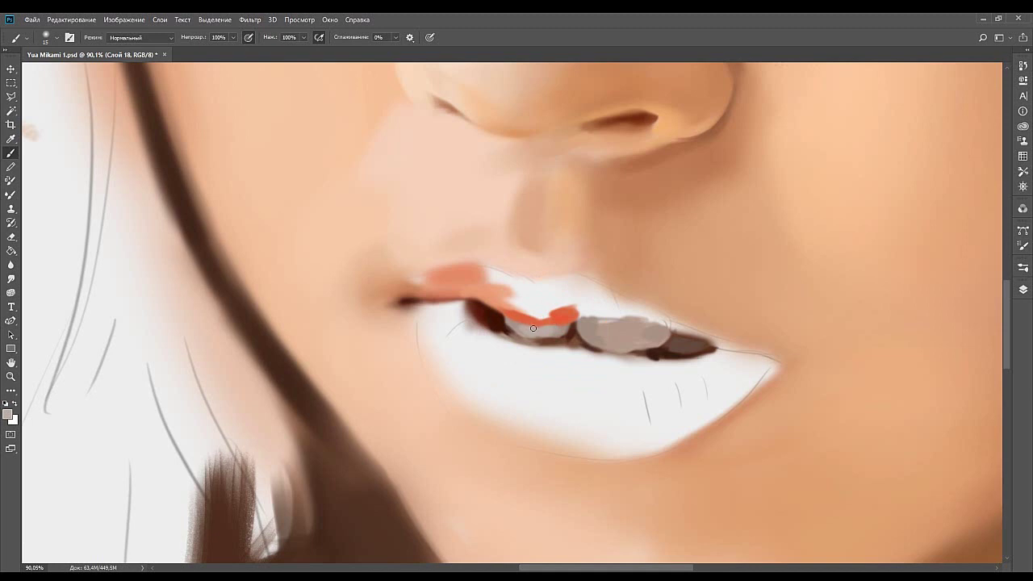
# Thicken and even out the red-orange lip edge above the smaller tooth with adjusted reds.
pyautogui.keyDown('alt'); pyautogui.click(556, 317); pyautogui.keyUp('alt')
pyautogui.moveTo(595, 316); pyautogui.dragTo(499, 319)
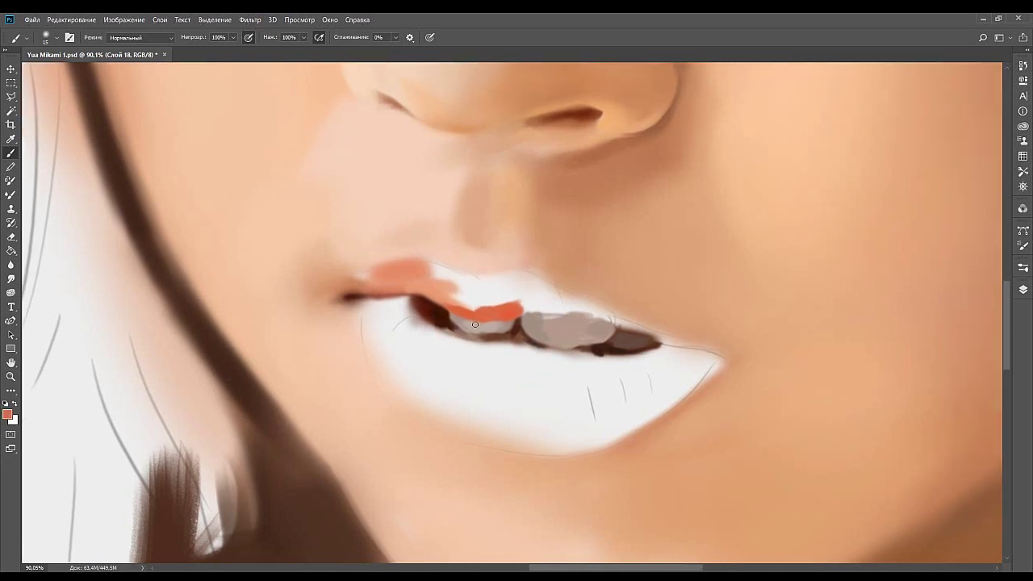
pyautogui.press('i')
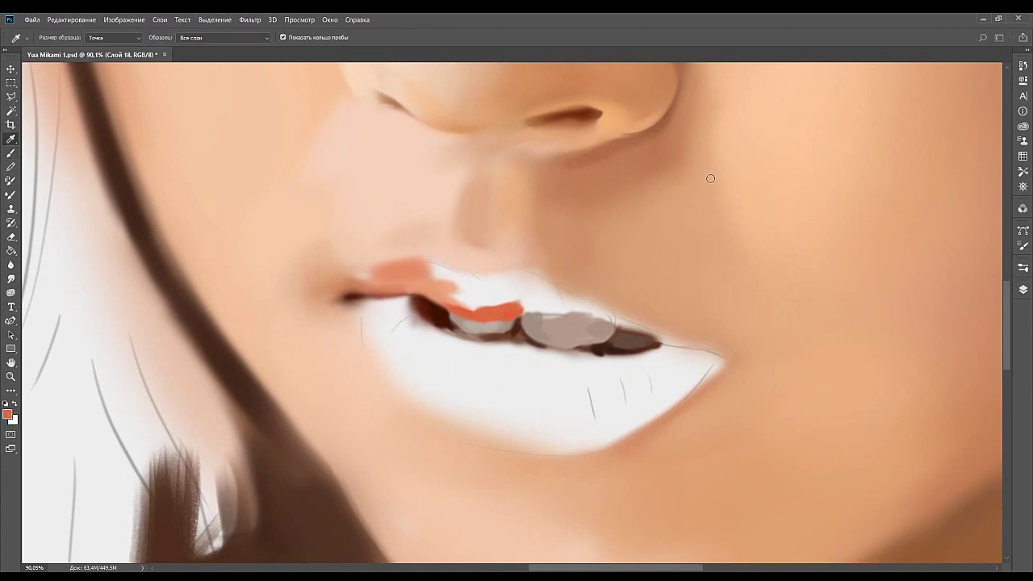
pyautogui.press('b')
pyautogui.moveTo(488, 288); pyautogui.dragTo(546, 277)
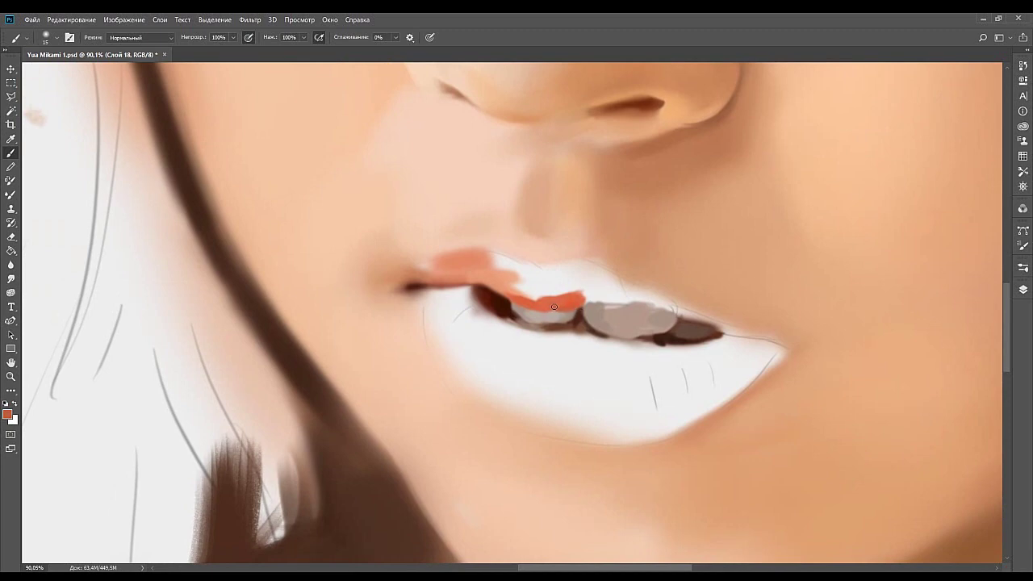
pyautogui.press('i')
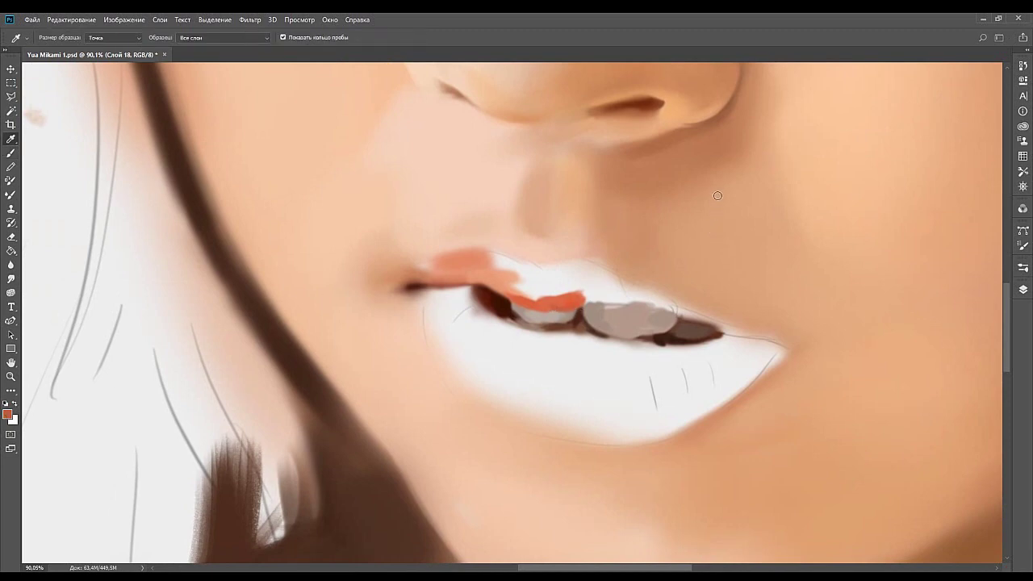
pyautogui.press('b')
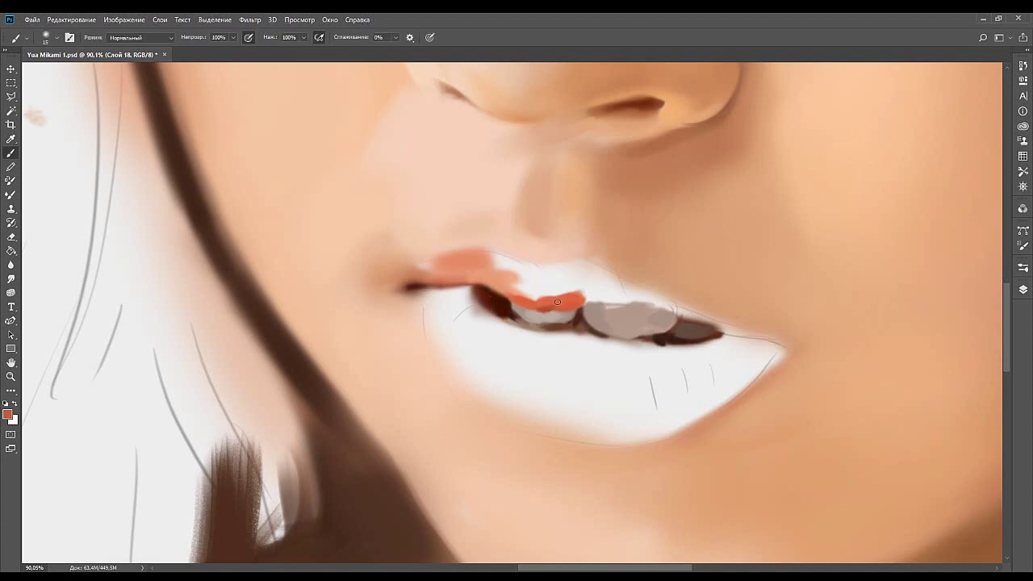
# Continue the upper lip's lower edge as a thin dark red line above the larger tooth.
pyautogui.keyDown('alt'); pyautogui.click(550, 309); pyautogui.keyUp('alt')
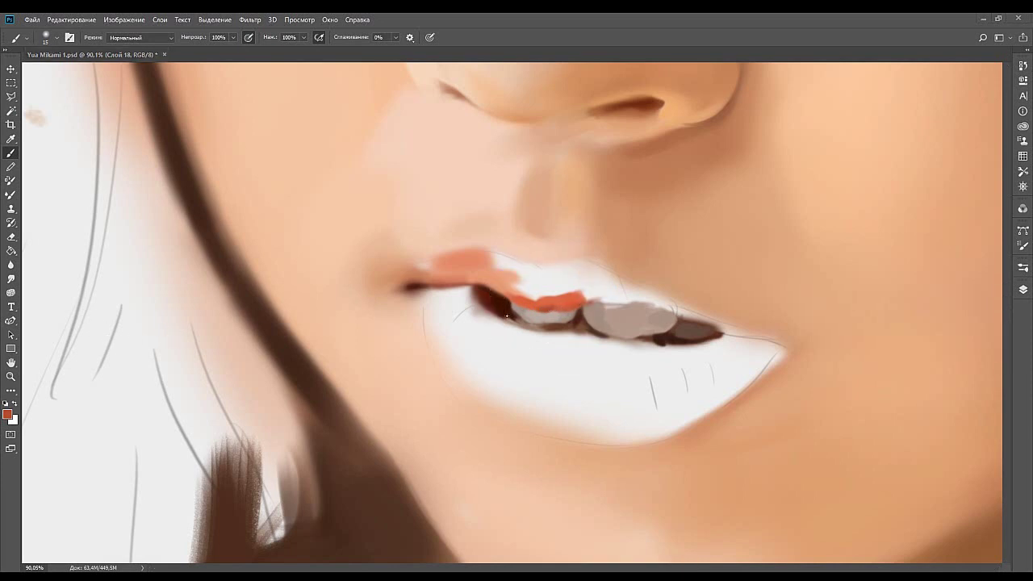
pyautogui.moveTo(587, 310)
pyautogui.mouseDown()
pyautogui.moveTo(556, 297)
pyautogui.moveTo(634, 303)
pyautogui.moveTo(572, 310)
pyautogui.mouseUp()
pyautogui.hotkey('ctrl', 'z')
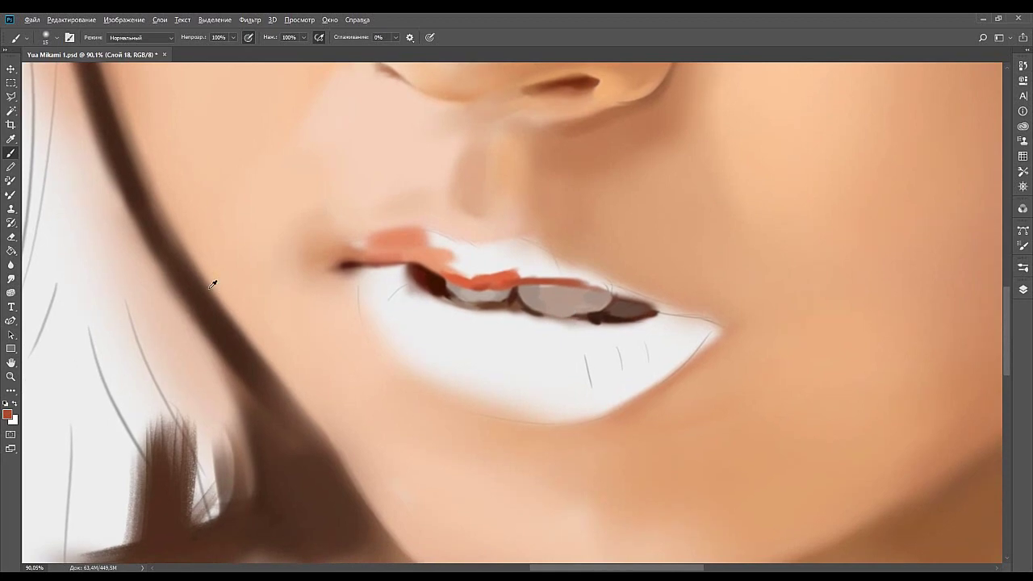
# Carry the lip line in dark wine red from the last tooth to the right mouth corner and round off the corner.
pyautogui.keyDown('alt'); pyautogui.click(202, 283); pyautogui.keyUp('alt')
pyautogui.moveTo(658, 316)
pyautogui.mouseDown()
pyautogui.moveTo(718, 326)
pyautogui.moveTo(668, 324)
pyautogui.mouseUp()
pyautogui.moveTo(695, 328); pyautogui.dragTo(714, 334)
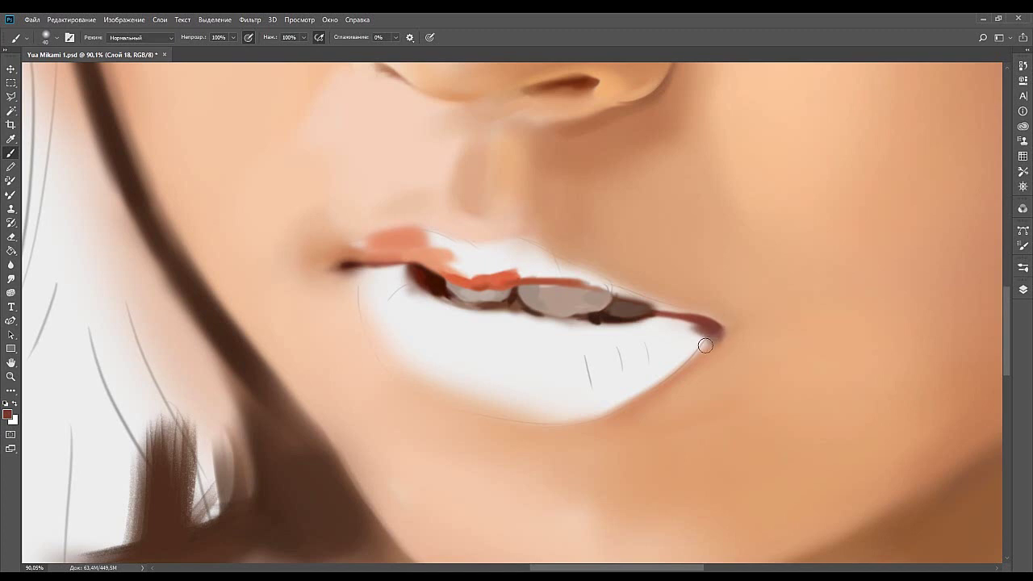
pyautogui.keyDown('alt'); pyautogui.click(713, 337); pyautogui.keyUp('alt')
pyautogui.keyDown('alt'); pyautogui.click(722, 334); pyautogui.keyUp('alt')
pyautogui.moveTo(706, 351); pyautogui.dragTo(703, 344)
pyautogui.keyDown('alt'); pyautogui.click(705, 327); pyautogui.keyUp('alt')
# Soften and reshape the wine-red right mouth corner where it meets the skin and lower lip.
pyautogui.press(']')
pyautogui.press('[')
pyautogui.press('[')
pyautogui.press('[')
pyautogui.moveTo(653, 304); pyautogui.dragTo(690, 306)
pyautogui.moveTo(740, 334)
pyautogui.mouseDown()
pyautogui.moveTo(710, 327)
pyautogui.moveTo(735, 332)
pyautogui.mouseUp()
pyautogui.moveTo(730, 328)
pyautogui.mouseDown()
pyautogui.moveTo(696, 326)
pyautogui.moveTo(627, 348)
pyautogui.mouseUp()
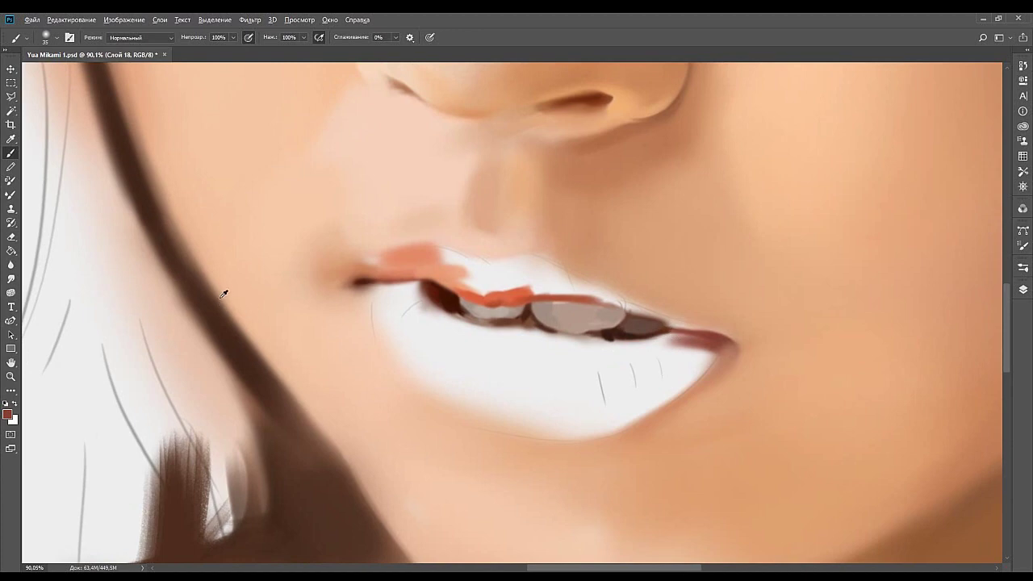
# Fill the upper lip's narrow right side in muted red and taper it with a dark red edge into the corner.
pyautogui.keyDown('alt'); pyautogui.click(203, 275); pyautogui.keyUp('alt')
pyautogui.keyDown('alt'); pyautogui.click(595, 298); pyautogui.keyUp('alt')
pyautogui.moveTo(602, 300); pyautogui.dragTo(703, 329)
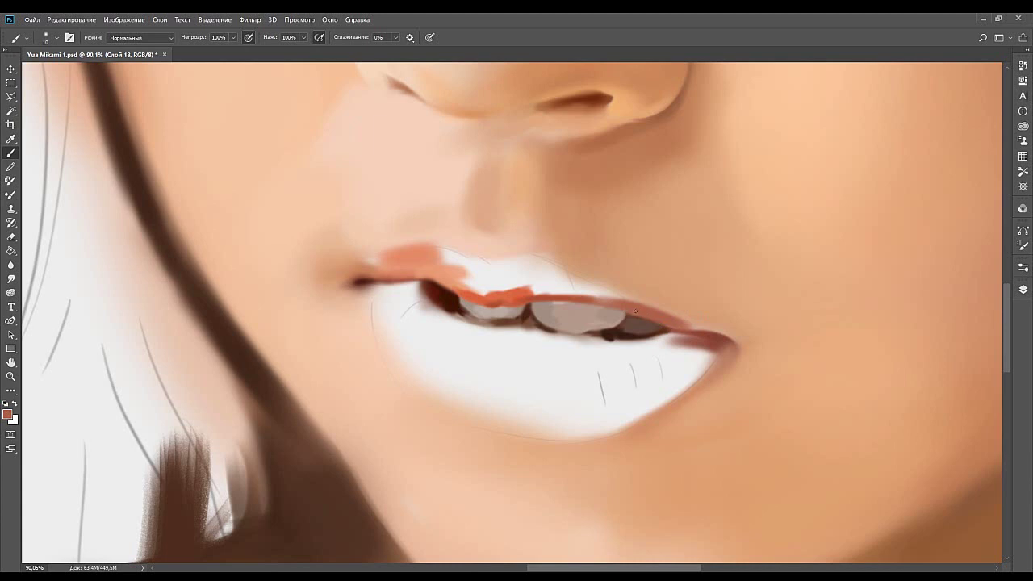
pyautogui.keyDown('alt'); pyautogui.click(179, 277); pyautogui.keyUp('alt')
pyautogui.moveTo(710, 329)
pyautogui.mouseDown()
pyautogui.moveTo(664, 326)
pyautogui.moveTo(718, 334)
pyautogui.mouseUp()
pyautogui.keyDown('alt'); pyautogui.click(713, 330); pyautogui.keyUp('alt')
# Clean up the outer edge of the right mouth corner with sampled orange-tan skin tones.
pyautogui.keyDown('alt'); pyautogui.click(301, 265); pyautogui.keyUp('alt')
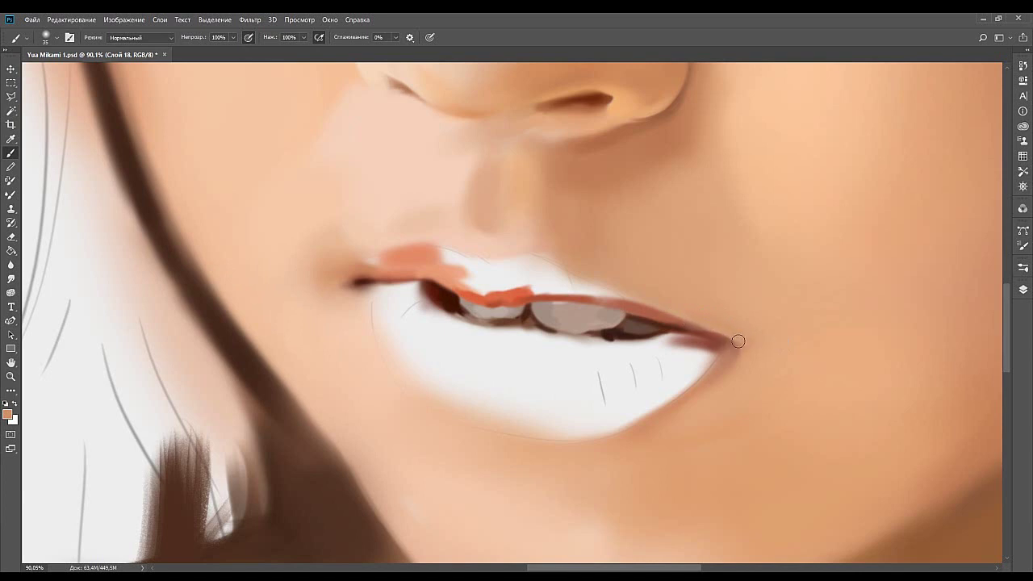
pyautogui.press(']')
pyautogui.press(']')
pyautogui.press(']')
pyautogui.moveTo(676, 301); pyautogui.dragTo(756, 348)
pyautogui.keyDown('alt'); pyautogui.click(761, 346); pyautogui.keyUp('alt')
pyautogui.keyDown('alt'); pyautogui.click(743, 355); pyautogui.keyUp('alt')
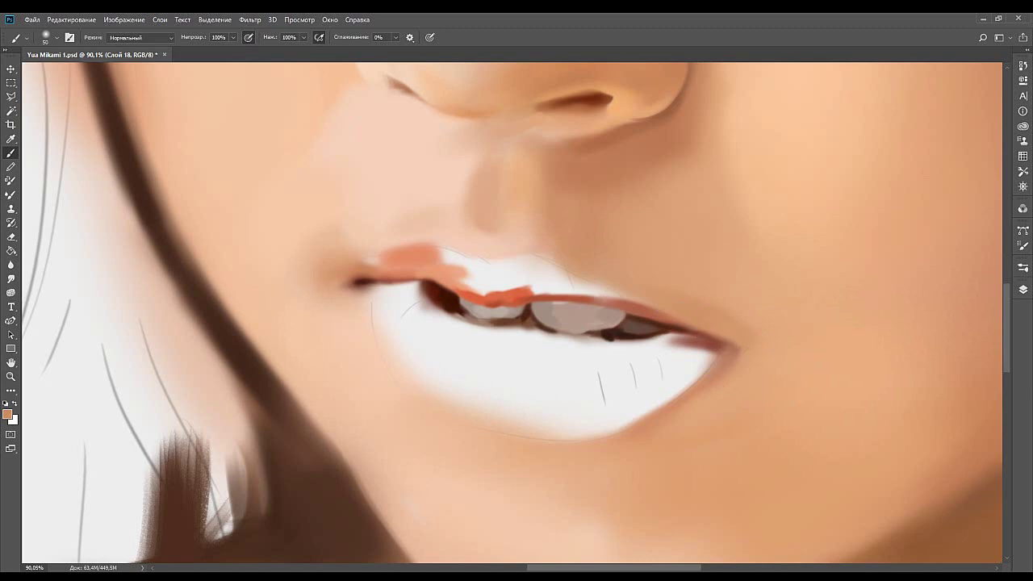
# Smooth the skin along the upper lip's right slope and past the mouth corner with a larger brush.
pyautogui.press(']')
pyautogui.press(']')
pyautogui.keyDown('alt'); pyautogui.click(751, 349); pyautogui.keyUp('alt')
pyautogui.moveTo(685, 292); pyautogui.dragTo(722, 335)
pyautogui.press(']')
pyautogui.press(']')
pyautogui.press(']')
pyautogui.keyDown('alt'); pyautogui.click(759, 338); pyautogui.keyUp('alt')
# Trim the upper lip's outer contour beside the philtrum with skin tone, covering the sketch line, and undo the last stroke.
pyautogui.press('[')
pyautogui.press('[')
pyautogui.press('[')
pyautogui.press('[')
pyautogui.press('[')
pyautogui.press('[')
pyautogui.moveTo(576, 295); pyautogui.dragTo(570, 325)
pyautogui.keyDown('alt'); pyautogui.click(138, 245); pyautogui.keyUp('alt')
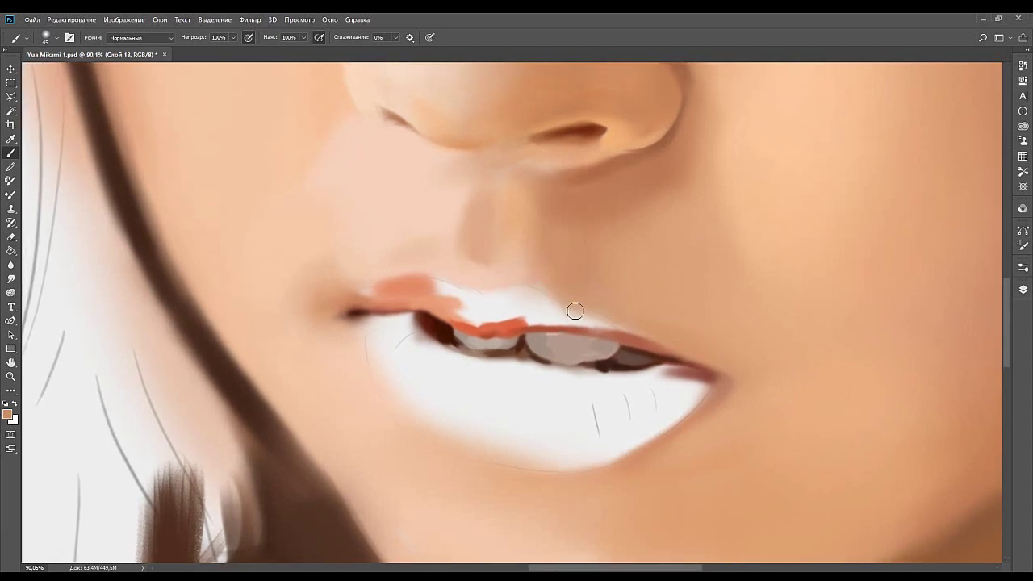
pyautogui.moveTo(550, 285)
pyautogui.mouseDown()
pyautogui.moveTo(584, 304)
pyautogui.moveTo(558, 293)
pyautogui.moveTo(575, 285)
pyautogui.moveTo(555, 281)
pyautogui.moveTo(582, 311)
pyautogui.mouseUp()
pyautogui.hotkey('ctrl', 'z')
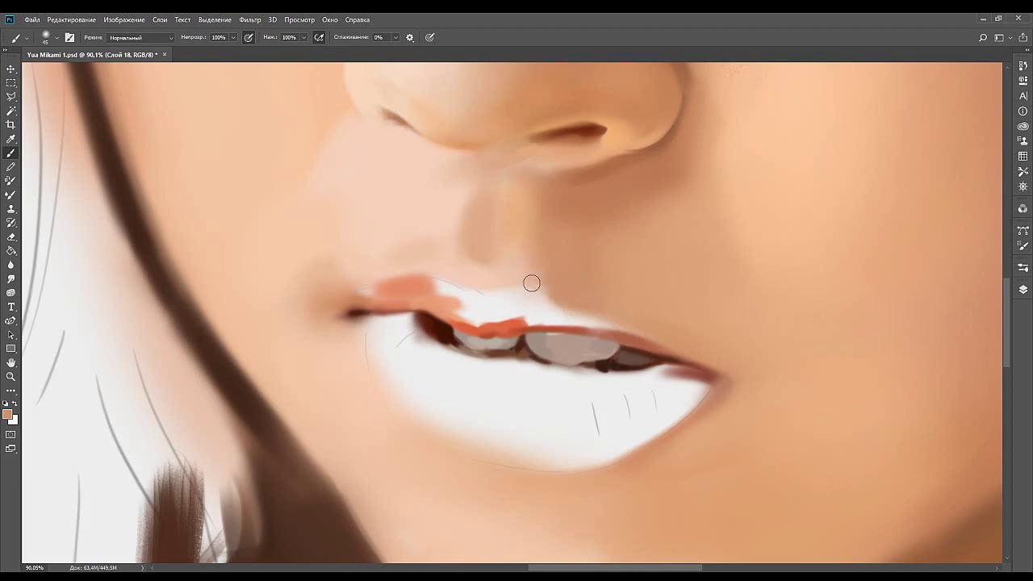
# Cover the white area just below the philtrum with sampled skin tones, redoing the first stroke with a larger brush.
pyautogui.moveTo(522, 267)
pyautogui.mouseDown()
pyautogui.moveTo(567, 278)
pyautogui.moveTo(546, 285)
pyautogui.moveTo(554, 239)
pyautogui.moveTo(549, 295)
pyautogui.mouseUp()
pyautogui.hotkey('ctrl', 'z')
pyautogui.keyDown('alt'); pyautogui.click(557, 264); pyautogui.keyUp('alt')
pyautogui.keyDown('alt'); pyautogui.click(539, 276); pyautogui.keyUp('alt')
pyautogui.press(']')
pyautogui.press(']')
pyautogui.press(']')
pyautogui.press(']')
pyautogui.press('[')
pyautogui.press('[')
pyautogui.press('[')
pyautogui.press('[')
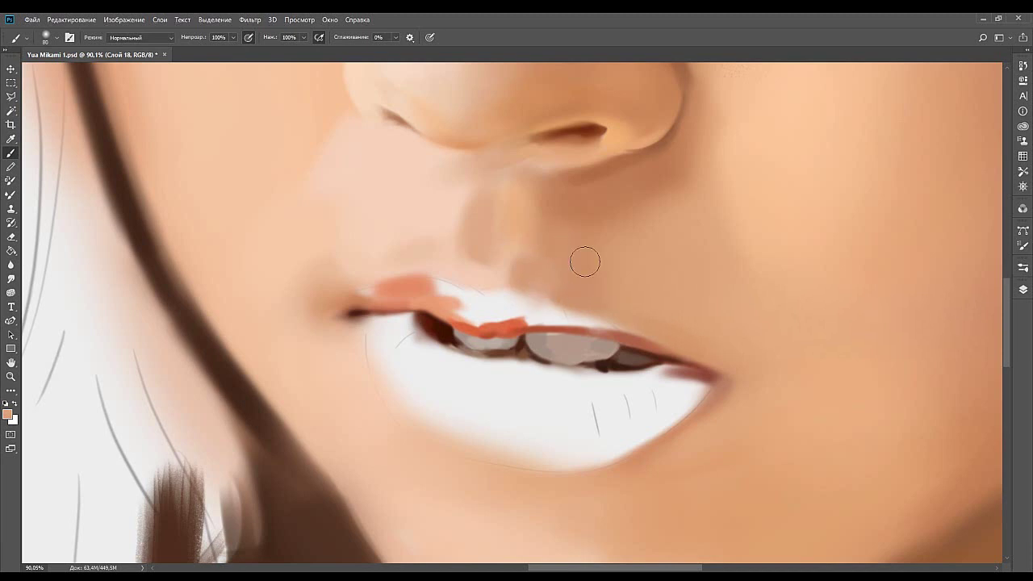
# Block in the upper lip's centre with saturated orange-red and outline its top contour toward the right.
pyautogui.keyDown('alt'); pyautogui.click(79, 298); pyautogui.keyUp('alt')
pyautogui.moveTo(507, 321)
pyautogui.mouseDown()
pyautogui.moveTo(558, 310)
pyautogui.moveTo(510, 318)
pyautogui.moveTo(528, 312)
pyautogui.moveTo(506, 306)
pyautogui.moveTo(524, 301)
pyautogui.moveTo(492, 298)
pyautogui.moveTo(532, 304)
pyautogui.moveTo(510, 293)
pyautogui.moveTo(607, 328)
pyautogui.moveTo(528, 297)
pyautogui.moveTo(600, 325)
pyautogui.mouseUp()
pyautogui.moveTo(506, 298); pyautogui.dragTo(590, 321)
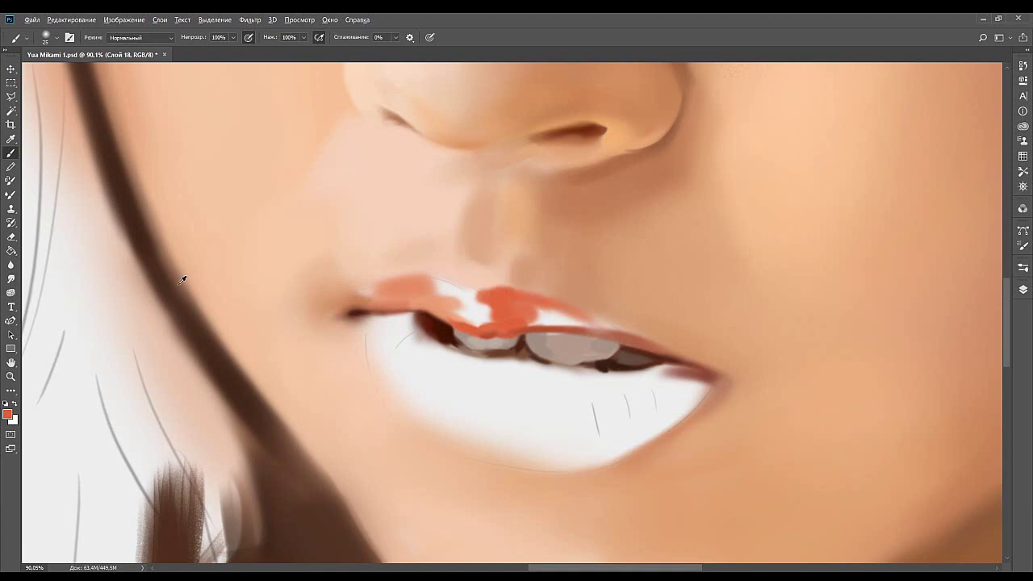
# Fill the remaining white of the upper lip with sampled coral reds, tapering the colour into the right corner.
pyautogui.keyDown('alt'); pyautogui.click(420, 293); pyautogui.keyUp('alt')
pyautogui.keyDown('alt'); pyautogui.click(521, 304); pyautogui.keyUp('alt')
pyautogui.moveTo(516, 313); pyautogui.dragTo(622, 327)
pyautogui.moveTo(539, 293); pyautogui.dragTo(680, 350)
pyautogui.moveTo(606, 322); pyautogui.dragTo(683, 347)
pyautogui.keyDown('alt'); pyautogui.click(668, 329); pyautogui.keyUp('alt')
pyautogui.moveTo(473, 291)
pyautogui.mouseDown()
pyautogui.moveTo(561, 300)
pyautogui.moveTo(581, 329)
pyautogui.moveTo(577, 349)
pyautogui.moveTo(569, 332)
pyautogui.moveTo(556, 342)
pyautogui.moveTo(585, 325)
pyautogui.moveTo(511, 309)
pyautogui.mouseUp()
pyautogui.keyDown('alt'); pyautogui.click(595, 347); pyautogui.keyUp('alt')
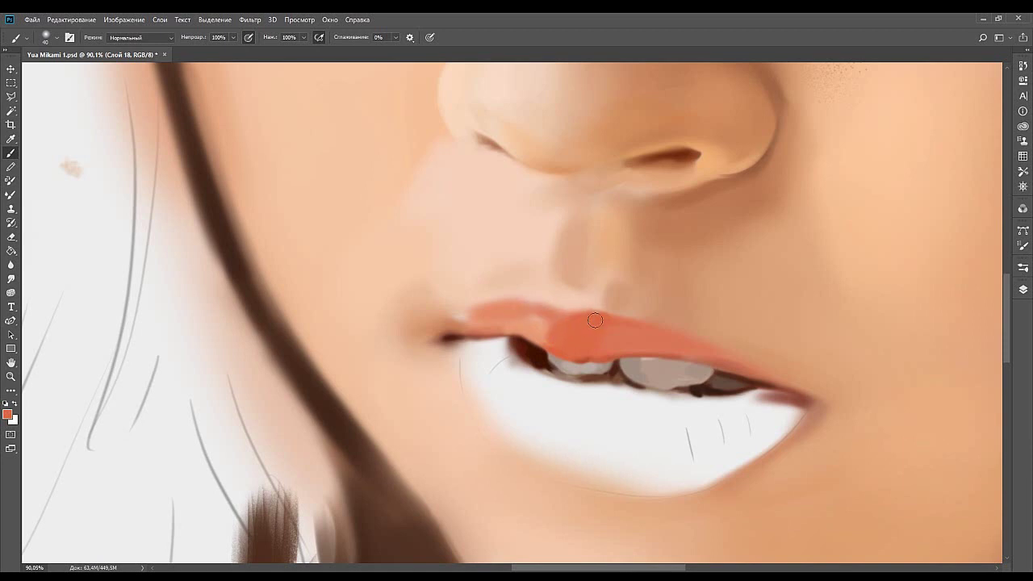
# Even out the upper lip's left side with sampled coral and peach tones, softening it toward the left mouth corner.
pyautogui.moveTo(550, 310)
pyautogui.mouseDown()
pyautogui.moveTo(472, 319)
pyautogui.moveTo(536, 312)
pyautogui.moveTo(486, 315)
pyautogui.mouseUp()
pyautogui.keyDown('alt'); pyautogui.click(482, 324); pyautogui.keyUp('alt')
pyautogui.press('[')
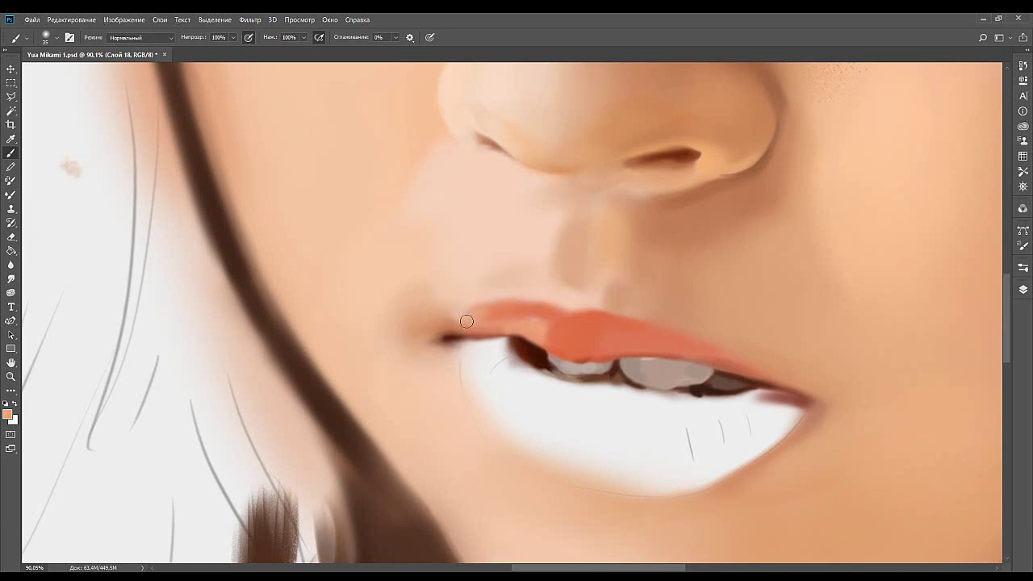
pyautogui.moveTo(451, 326)
pyautogui.mouseDown()
pyautogui.moveTo(491, 306)
pyautogui.moveTo(455, 326)
pyautogui.moveTo(538, 321)
pyautogui.moveTo(528, 326)
pyautogui.moveTo(553, 330)
pyautogui.moveTo(560, 353)
pyautogui.moveTo(531, 340)
pyautogui.mouseUp()
pyautogui.keyDown('alt'); pyautogui.click(448, 317); pyautogui.keyUp('alt')
pyautogui.keyDown('alt'); pyautogui.click(464, 321); pyautogui.keyUp('alt')
pyautogui.keyDown('alt'); pyautogui.click(509, 313); pyautogui.keyUp('alt')
pyautogui.keyDown('alt'); pyautogui.click(539, 352); pyautogui.keyUp('alt')
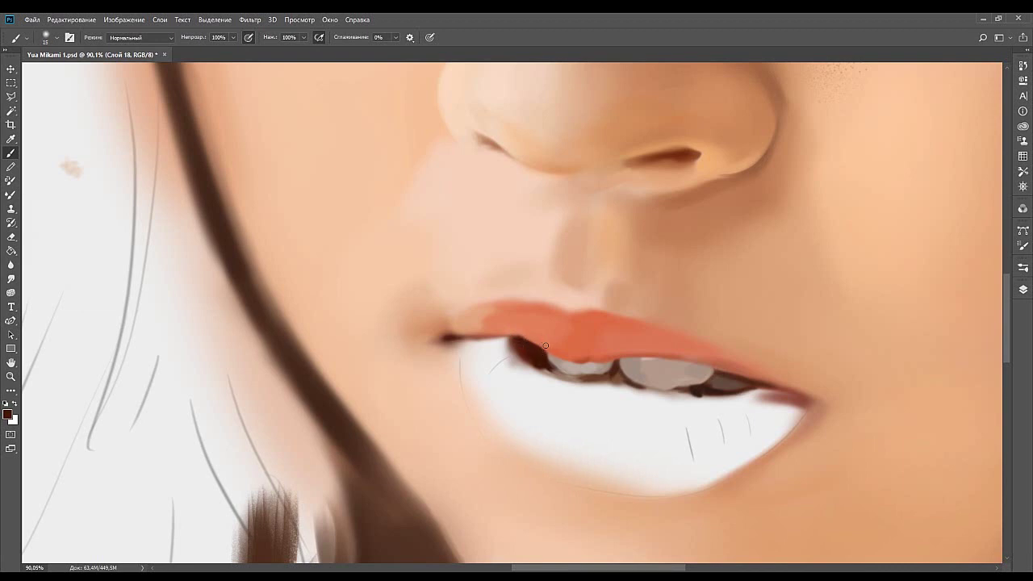
# Place four test colour patches across the white lower lip, from coral red at the centre to muted mauve near the left corner.
pyautogui.moveTo(588, 337); pyautogui.dragTo(535, 321)
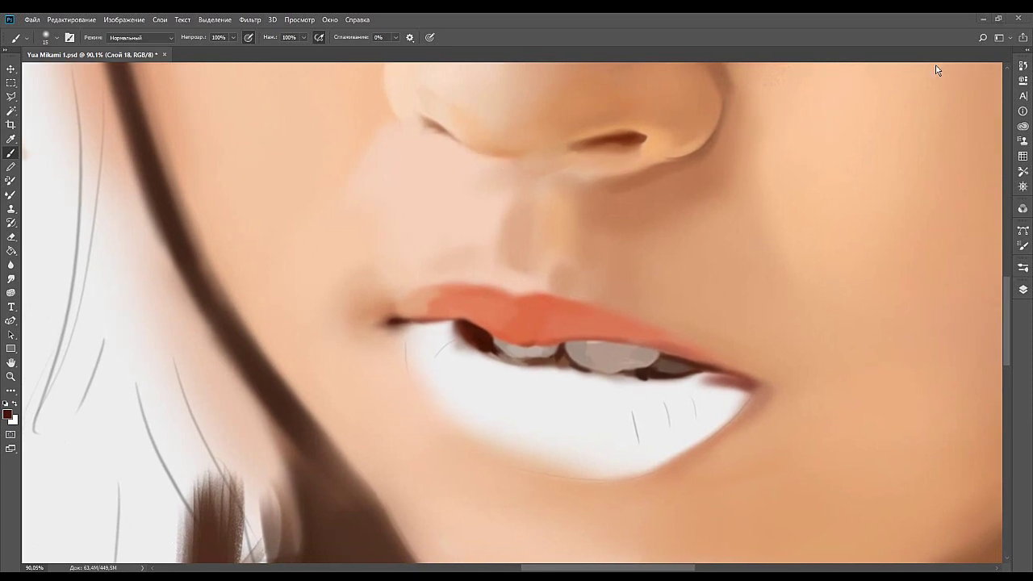
pyautogui.moveTo(597, 337)
pyautogui.mouseDown()
pyautogui.moveTo(626, 289)
pyautogui.moveTo(587, 329)
pyautogui.mouseUp()
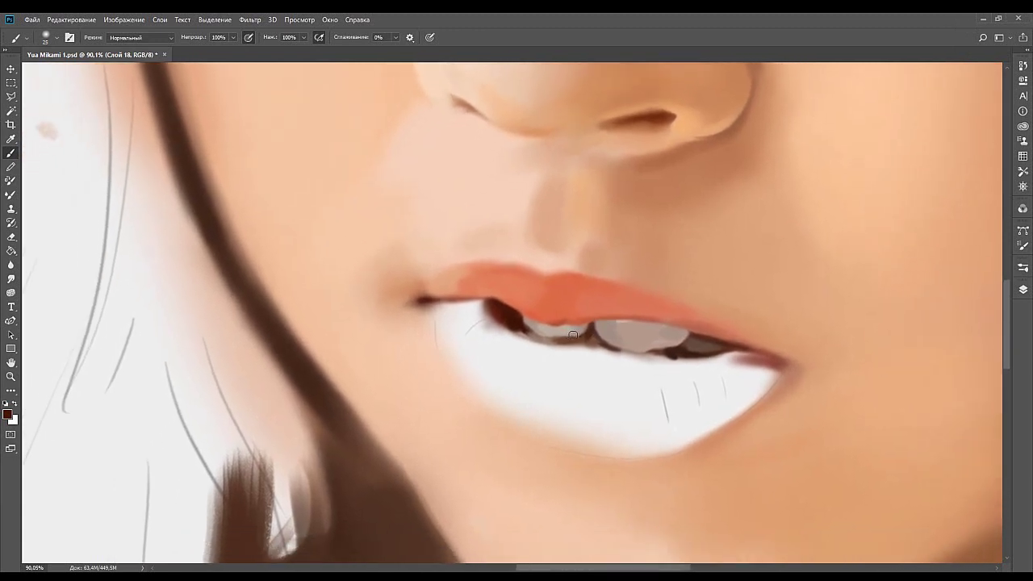
pyautogui.moveTo(604, 380)
pyautogui.mouseDown()
pyautogui.moveTo(591, 376)
pyautogui.moveTo(574, 403)
pyautogui.mouseUp()
pyautogui.moveTo(534, 372)
pyautogui.mouseDown()
pyautogui.moveTo(505, 376)
pyautogui.moveTo(510, 359)
pyautogui.moveTo(480, 336)
pyautogui.moveTo(471, 350)
pyautogui.moveTo(480, 343)
pyautogui.moveTo(469, 337)
pyautogui.moveTo(481, 334)
pyautogui.moveTo(418, 346)
pyautogui.moveTo(511, 313)
pyautogui.moveTo(464, 302)
pyautogui.mouseUp()
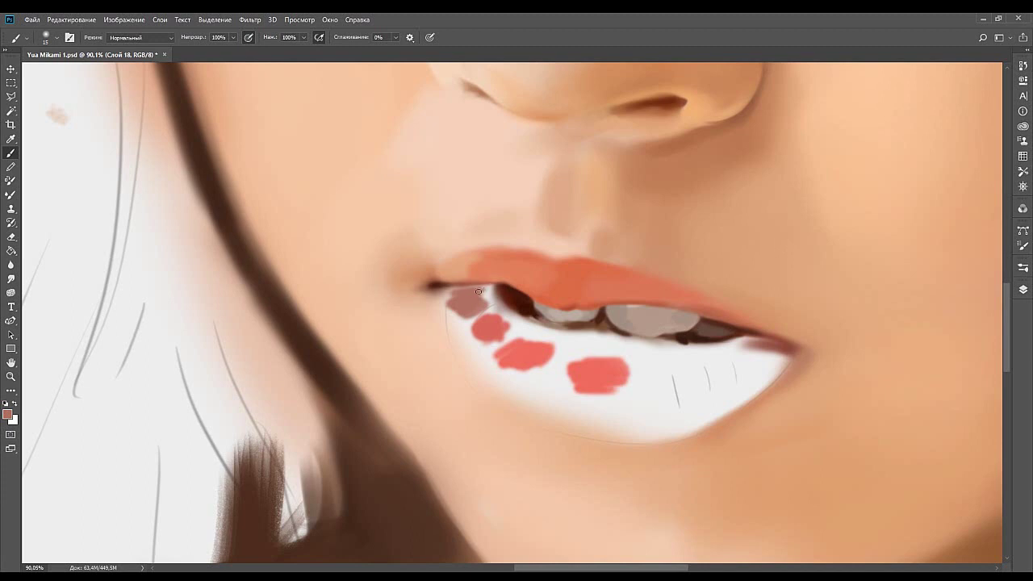
# Lighten the philtrum's right ridge and blend it up toward the nose base with sampled peach tones.
pyautogui.moveTo(568, 273); pyautogui.dragTo(506, 305)
pyautogui.moveTo(521, 244)
pyautogui.mouseDown()
pyautogui.moveTo(562, 239)
pyautogui.moveTo(566, 227)
pyautogui.mouseUp()
pyautogui.moveTo(534, 297); pyautogui.dragTo(524, 306)
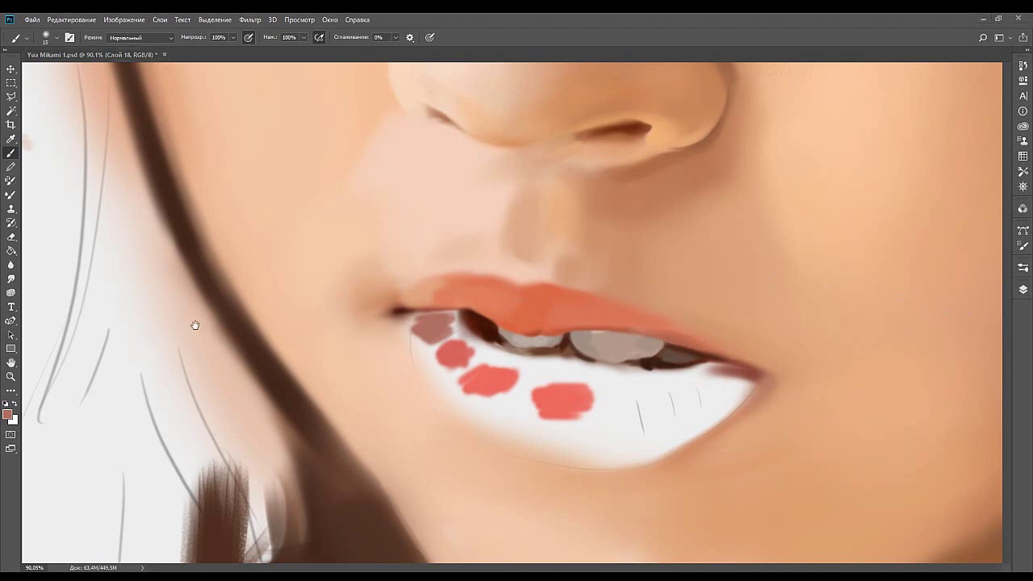
pyautogui.moveTo(547, 228); pyautogui.dragTo(516, 294)
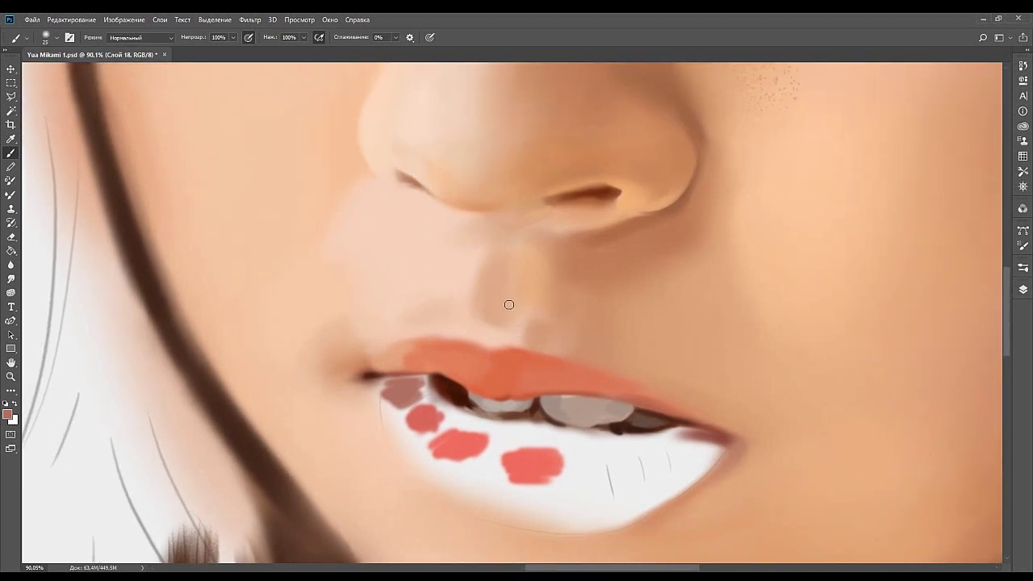
pyautogui.keyDown('alt'); pyautogui.click(178, 292); pyautogui.keyUp('alt')
pyautogui.keyDown('alt'); pyautogui.click(529, 275); pyautogui.keyUp('alt')
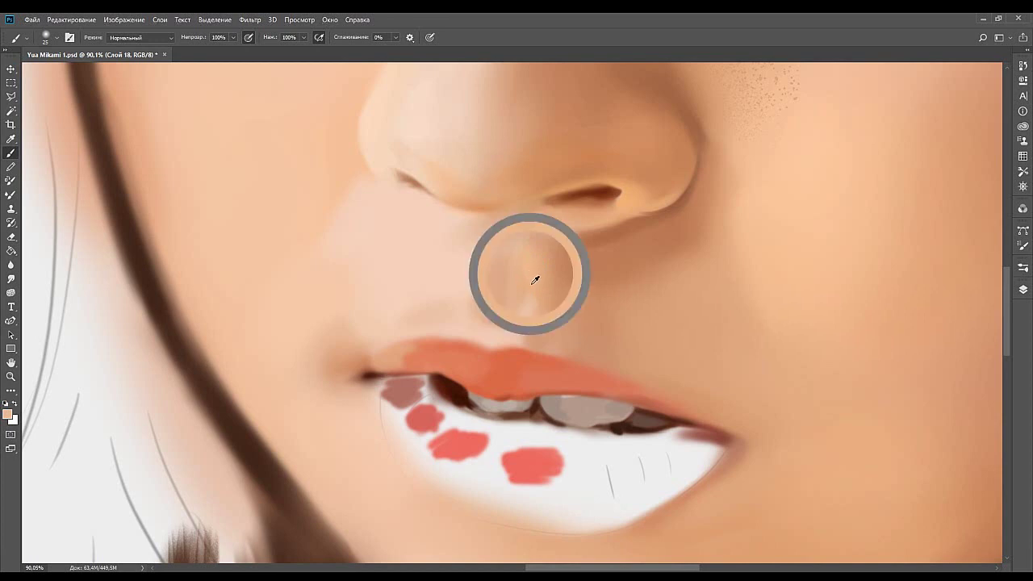
pyautogui.keyDown('alt'); pyautogui.click(515, 243); pyautogui.keyUp('alt')
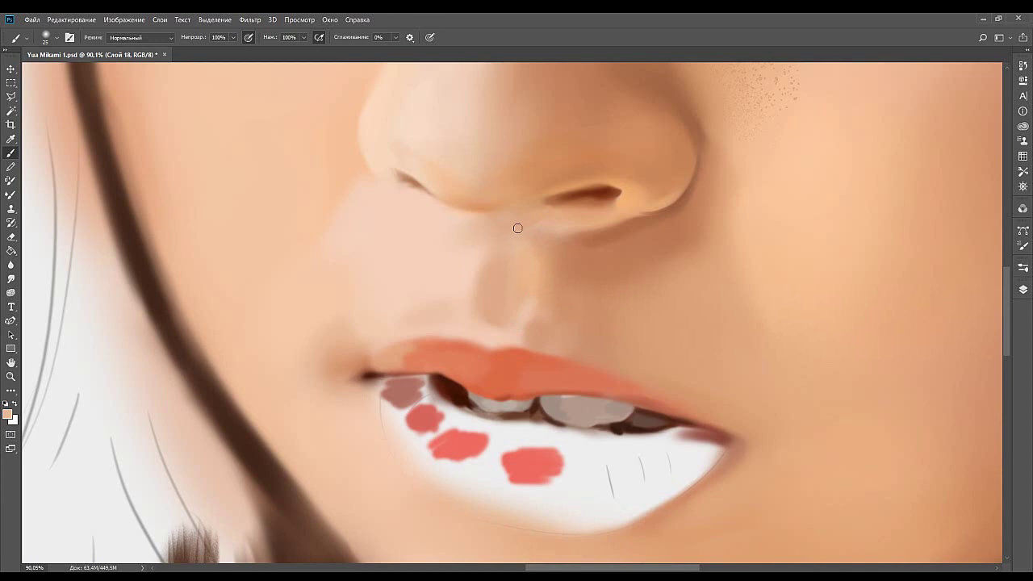
pyautogui.moveTo(528, 256); pyautogui.dragTo(526, 238)
pyautogui.moveTo(463, 212); pyautogui.dragTo(479, 257)
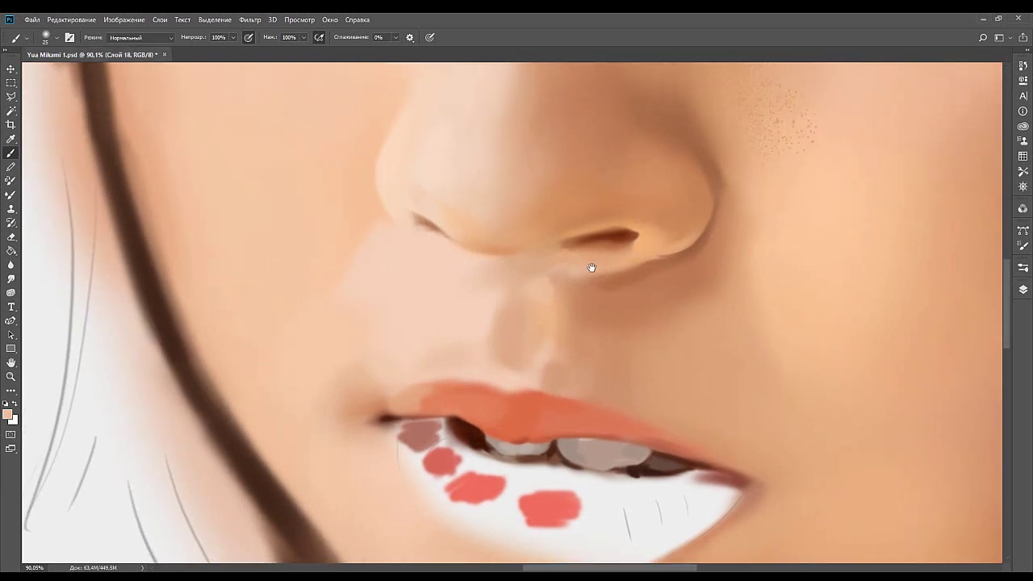
# Darken the skin beneath the right nostril with sampled brown using a brush enlarged to about 80.
pyautogui.moveTo(582, 232); pyautogui.dragTo(579, 263)
pyautogui.keyDown('alt'); pyautogui.click(563, 279); pyautogui.keyUp('alt')
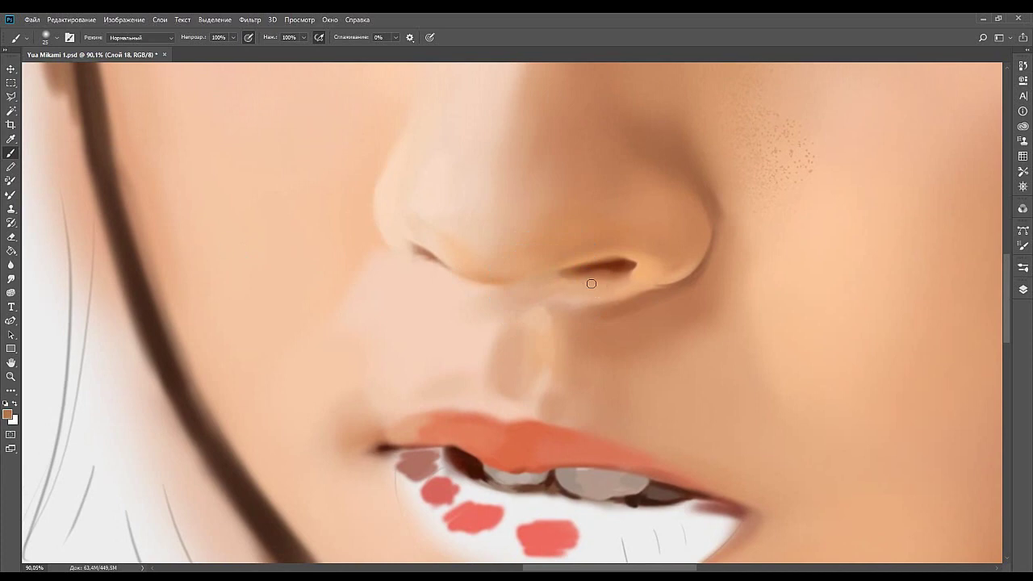
pyautogui.press(']')
pyautogui.press(']')
pyautogui.press(']')
pyautogui.press(']')
pyautogui.press(']')
pyautogui.press(']')
pyautogui.moveTo(601, 292); pyautogui.dragTo(554, 293)
pyautogui.keyDown('alt'); pyautogui.click(617, 280); pyautogui.keyUp('alt')
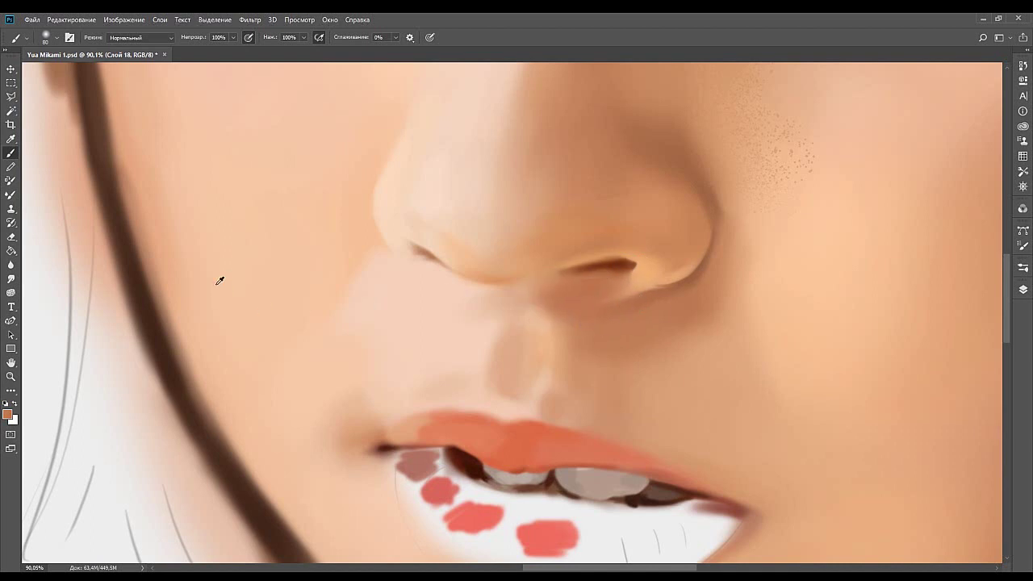
# Refine the right nostril's outer edge and rim with sampled brown and golden-orange tones, varying the brush size.
pyautogui.press('[')
pyautogui.press('[')
pyautogui.press('[')
pyautogui.press('[')
pyautogui.press('[')
pyautogui.hscroll(-2, 641, 291)
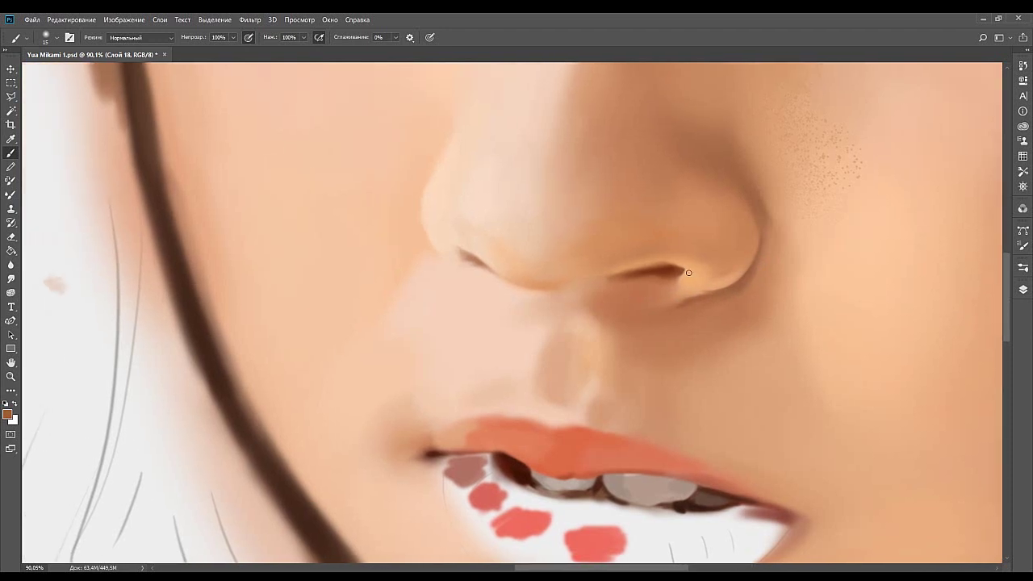
pyautogui.keyDown('alt'); pyautogui.click(685, 280); pyautogui.keyUp('alt')
pyautogui.press(']')
pyautogui.press(']')
pyautogui.press(']')
pyautogui.keyDown('alt'); pyautogui.click(689, 279); pyautogui.keyUp('alt')
pyautogui.moveTo(690, 280); pyautogui.dragTo(703, 270)
pyautogui.keyDown('alt'); pyautogui.click(659, 294); pyautogui.keyUp('alt')
pyautogui.keyDown('alt'); pyautogui.click(697, 276); pyautogui.keyUp('alt')
pyautogui.press('[')
pyautogui.press('[')
pyautogui.press('[')
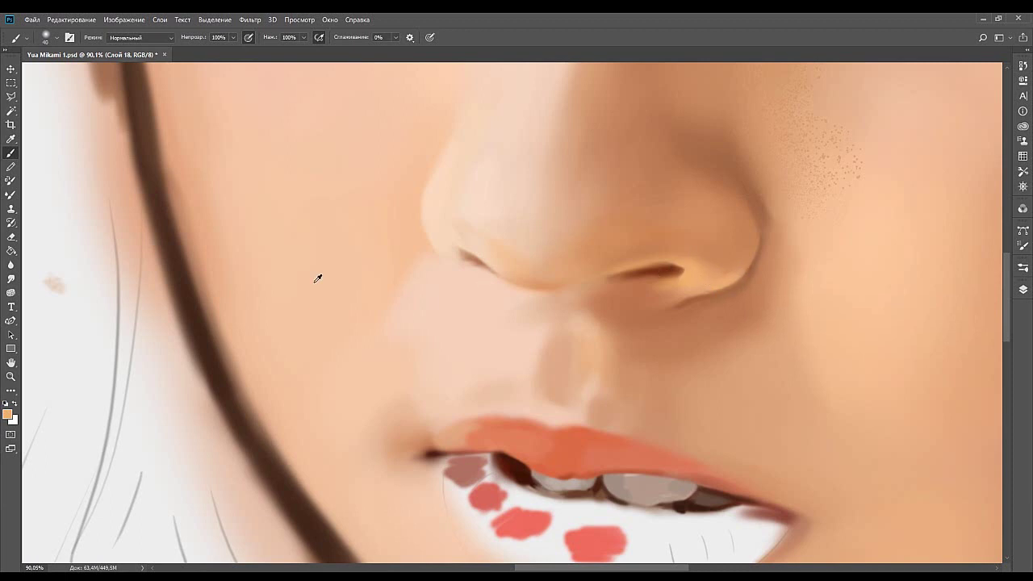
# Smooth the nose wing and the crease above the right nostril with sampled orange-brown tones.
pyautogui.moveTo(674, 217); pyautogui.dragTo(719, 234)
pyautogui.keyDown('alt'); pyautogui.click(711, 237); pyautogui.keyUp('alt')
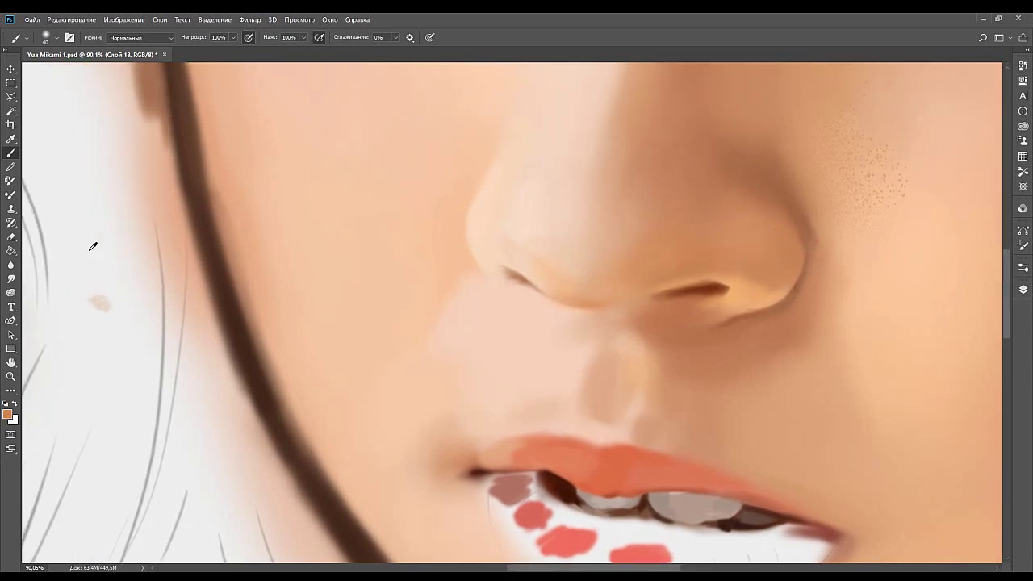
pyautogui.press('i')
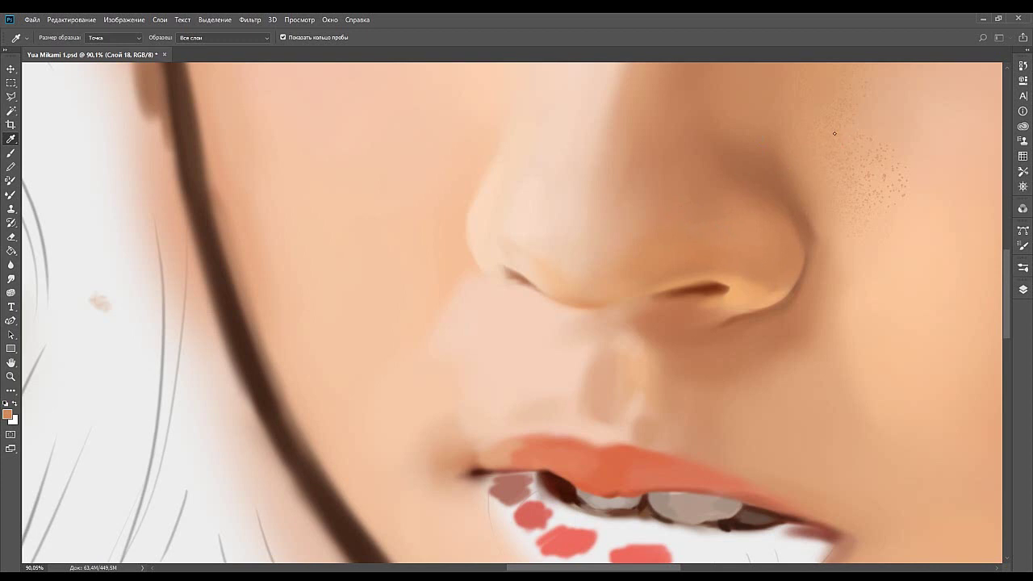
pyautogui.press('b')
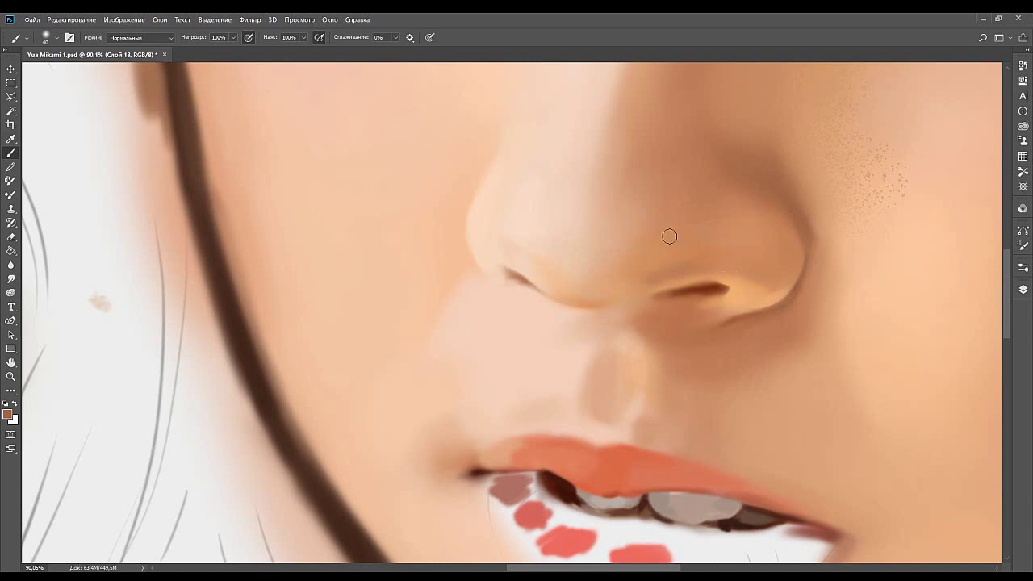
pyautogui.keyDown('alt'); pyautogui.click(653, 280); pyautogui.keyUp('alt')
pyautogui.moveTo(600, 312)
pyautogui.mouseDown()
pyautogui.moveTo(620, 326)
pyautogui.moveTo(597, 312)
pyautogui.mouseUp()
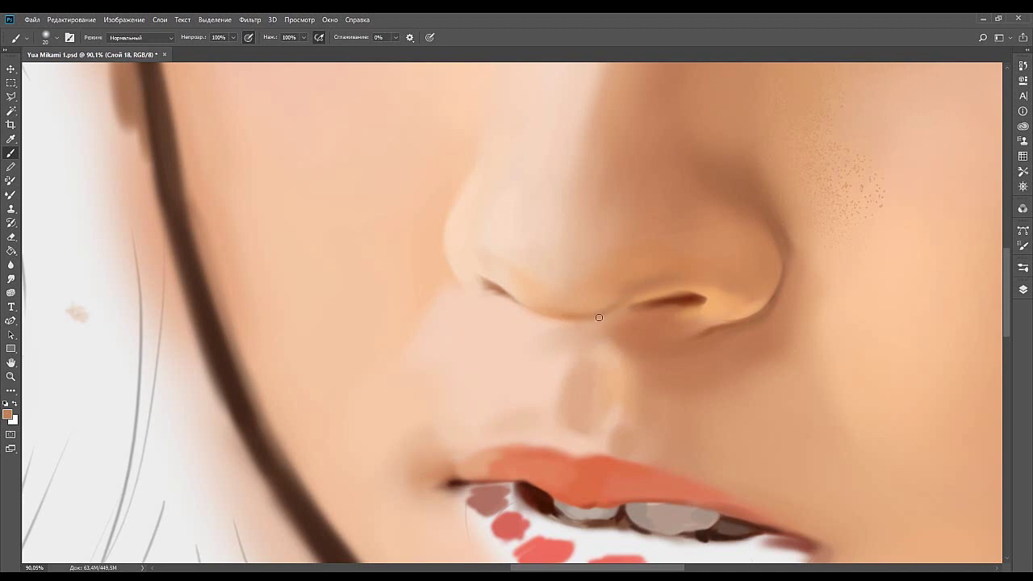
# Blend the underside of the nose tip into the right nostril area with sampled peach and tan tones.
pyautogui.press(']')
pyautogui.press(']')
pyautogui.press(']')
pyautogui.press(']')
pyautogui.press(']')
pyautogui.keyDown('alt'); pyautogui.click(548, 298); pyautogui.keyUp('alt')
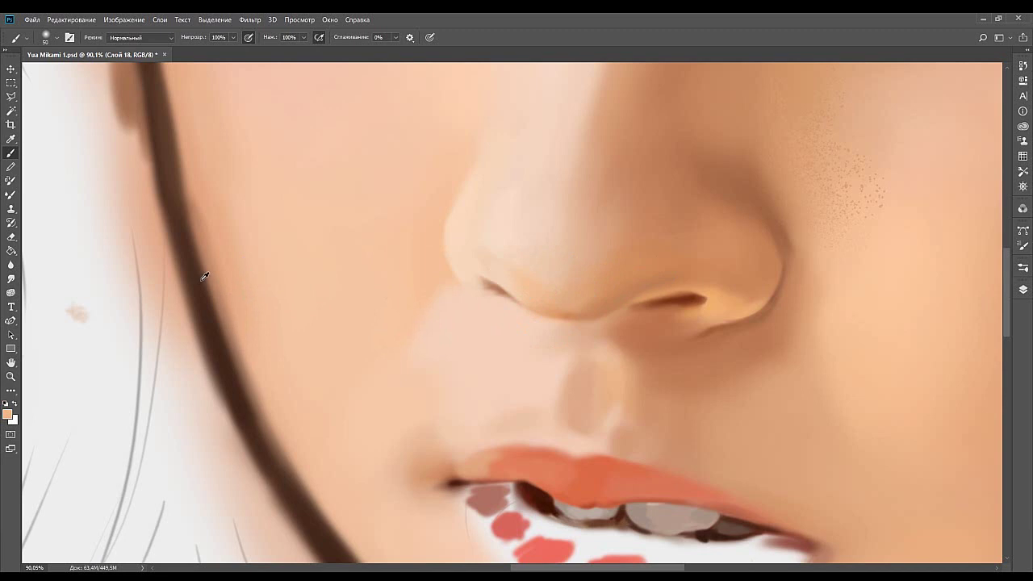
pyautogui.keyDown('alt'); pyautogui.click(602, 305); pyautogui.keyUp('alt')
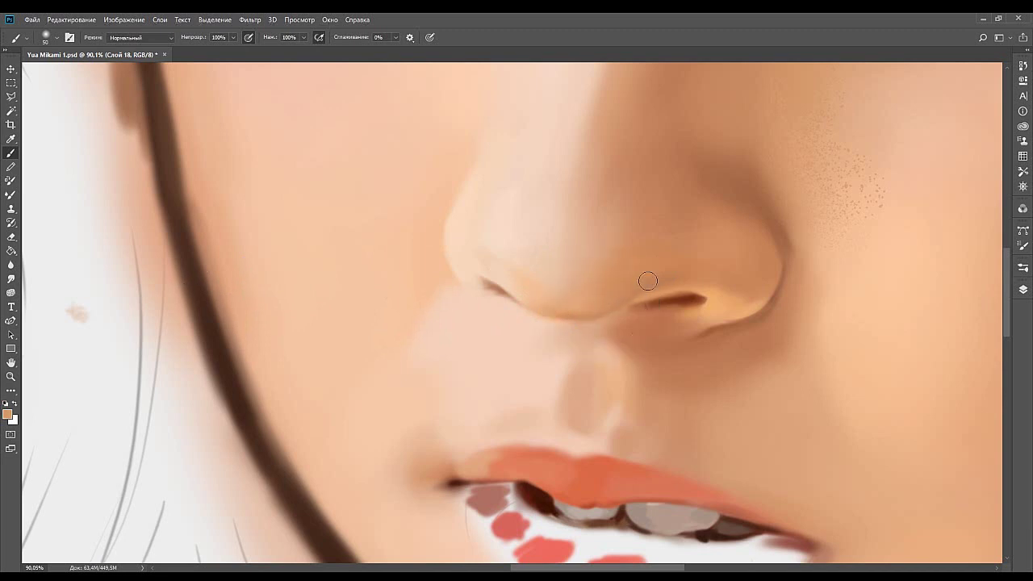
pyautogui.keyDown('alt'); pyautogui.click(663, 277); pyautogui.keyUp('alt')
pyautogui.keyDown('alt'); pyautogui.click(622, 279); pyautogui.keyUp('alt')
pyautogui.press('[')
pyautogui.press('[')
pyautogui.press('[')
pyautogui.keyDown('alt'); pyautogui.click(183, 306); pyautogui.keyUp('alt')
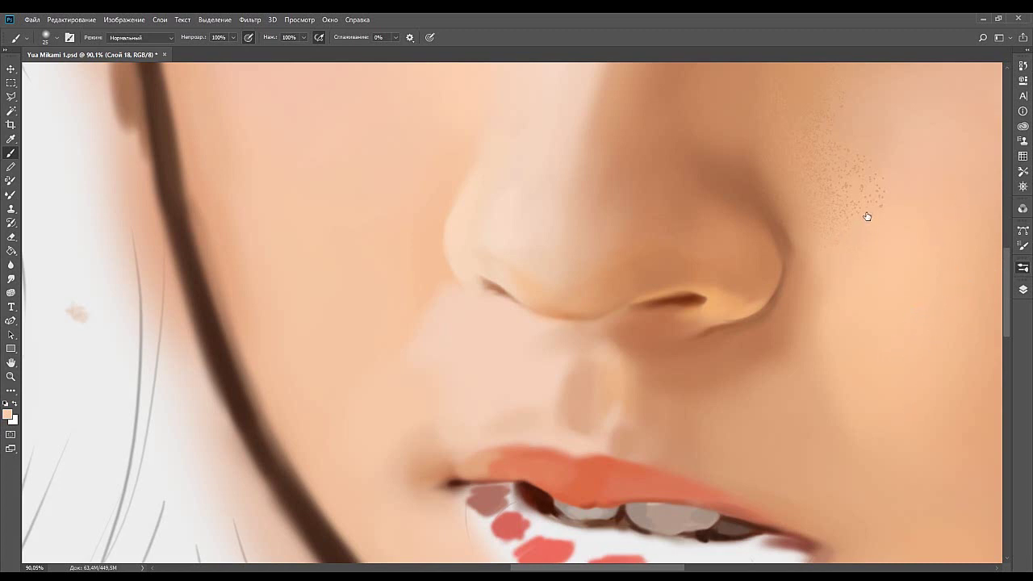
# Stipple pale pink skin texture along the lip edge beneath the philtrum with a speckled brush at size 45.
pyautogui.press(']')
pyautogui.press(']')
pyautogui.press(']')
pyautogui.press(']')
pyautogui.press(']')
pyautogui.press(']')
pyautogui.press(']')
pyautogui.press(']')
pyautogui.press(']')
pyautogui.press(']')
pyautogui.press(']')
pyautogui.press(']')
pyautogui.press(']')
pyautogui.press(']')
pyautogui.press(']')
pyautogui.press(']')
pyautogui.press(']')
pyautogui.press(']')
pyautogui.press(']')
pyautogui.press(']')
pyautogui.press(']')
pyautogui.press(']')
pyautogui.press(']')
pyautogui.press(']')
pyautogui.press('[')
pyautogui.press('[')
pyautogui.press('[')
pyautogui.press('[')
pyautogui.press('[')
pyautogui.press('[')
pyautogui.press('[')
pyautogui.press('[')
pyautogui.press('[')
pyautogui.press('[')
pyautogui.press('[')
pyautogui.press('[')
pyautogui.press('[')
pyautogui.press('[')
pyautogui.click(845, 367)
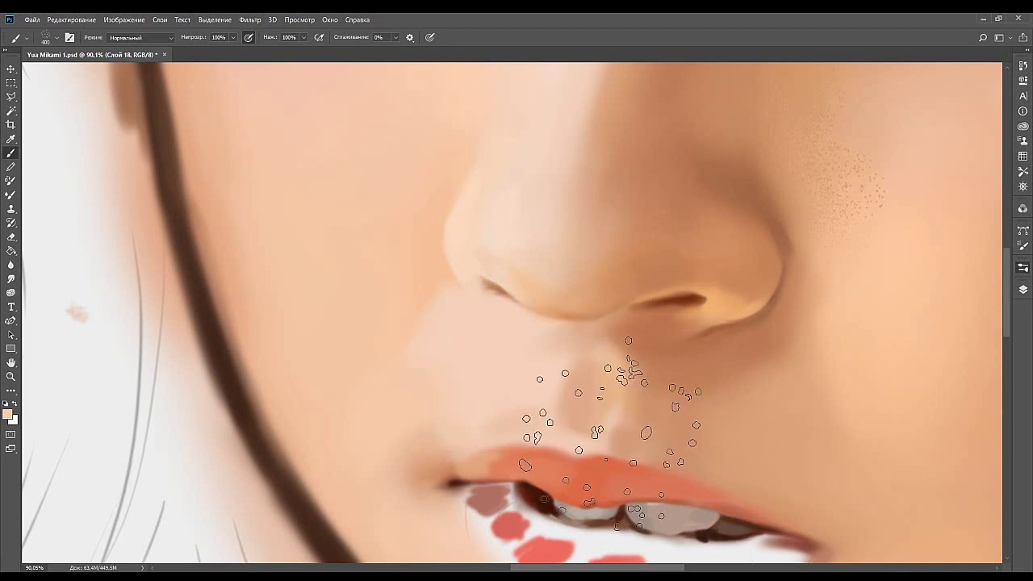
pyautogui.press('[')
pyautogui.press('[')
pyautogui.press('[')
pyautogui.press('[')
pyautogui.press('[')
pyautogui.press('[')
pyautogui.press('[')
pyautogui.press('[')
pyautogui.press('[')
pyautogui.press('[')
pyautogui.press('[')
pyautogui.press('[')
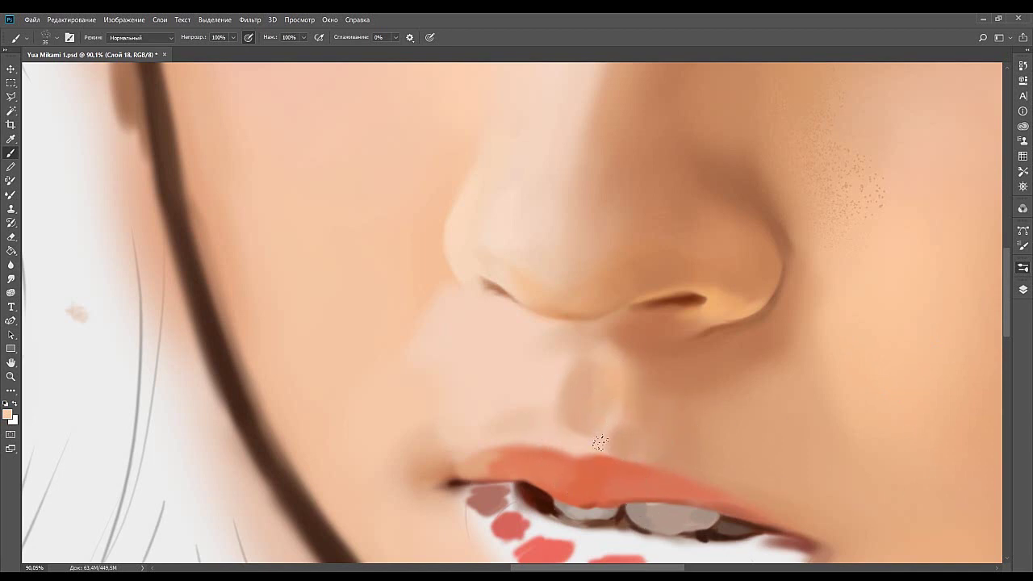
pyautogui.moveTo(567, 465); pyautogui.dragTo(500, 412)
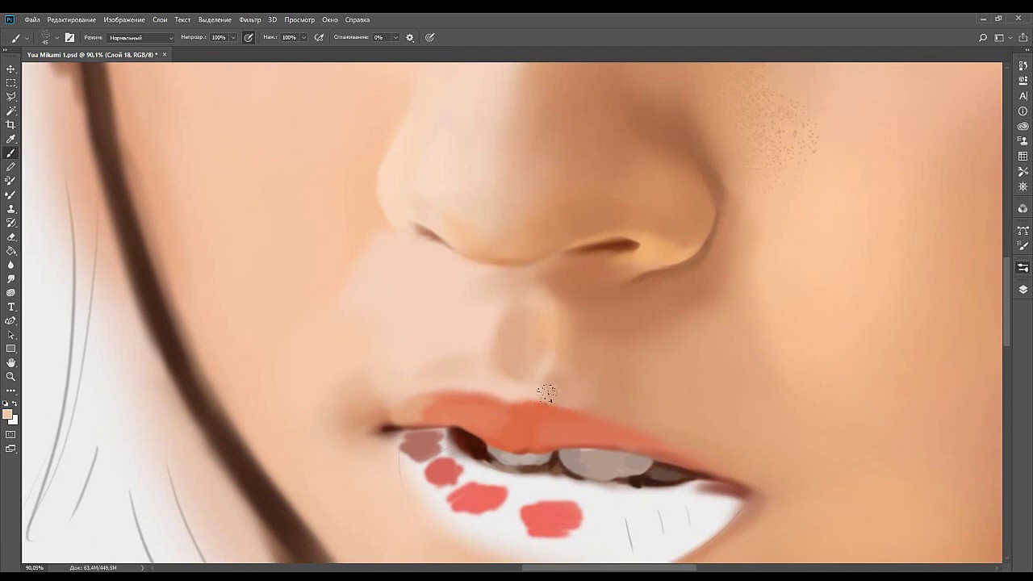
pyautogui.moveTo(530, 396); pyautogui.dragTo(554, 392)
pyautogui.moveTo(462, 391)
pyautogui.mouseDown()
pyautogui.moveTo(542, 364)
pyautogui.moveTo(548, 380)
pyautogui.mouseUp()
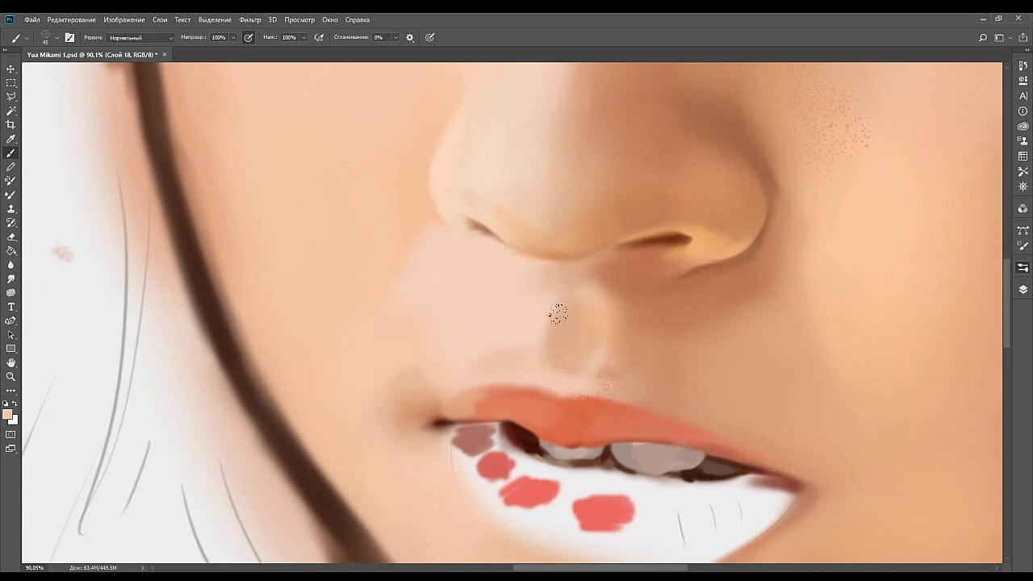
# Add pale pink speckles over the shaded lower left part of the philtrum.
pyautogui.press(']')
pyautogui.moveTo(569, 351); pyautogui.dragTo(569, 360)
pyautogui.press('[')
pyautogui.press('[')
pyautogui.press('[')
pyautogui.moveTo(494, 349); pyautogui.dragTo(527, 337)
# Enlarge the speckled brush to size 80 and stipple pale pink texture over the lower left of the philtrum.
pyautogui.press(']')
pyautogui.press(']')
pyautogui.press(']')
pyautogui.press(']')
pyautogui.press(']')
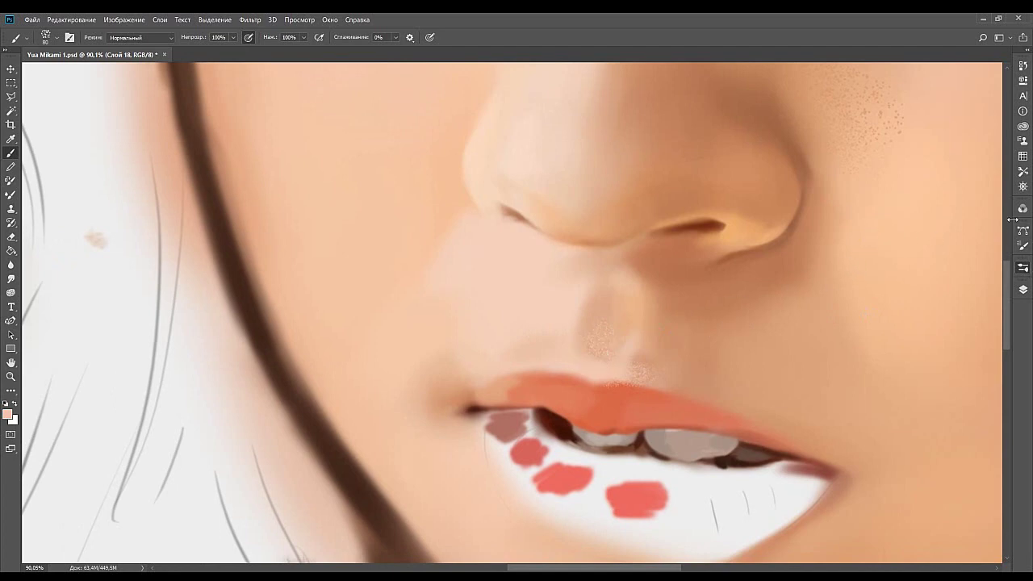
# Switch from the speckled brush to the irregular-edged painting brush and set its size to 50.
pyautogui.click(948, 280)
pyautogui.click(942, 361)
pyautogui.click(929, 412)
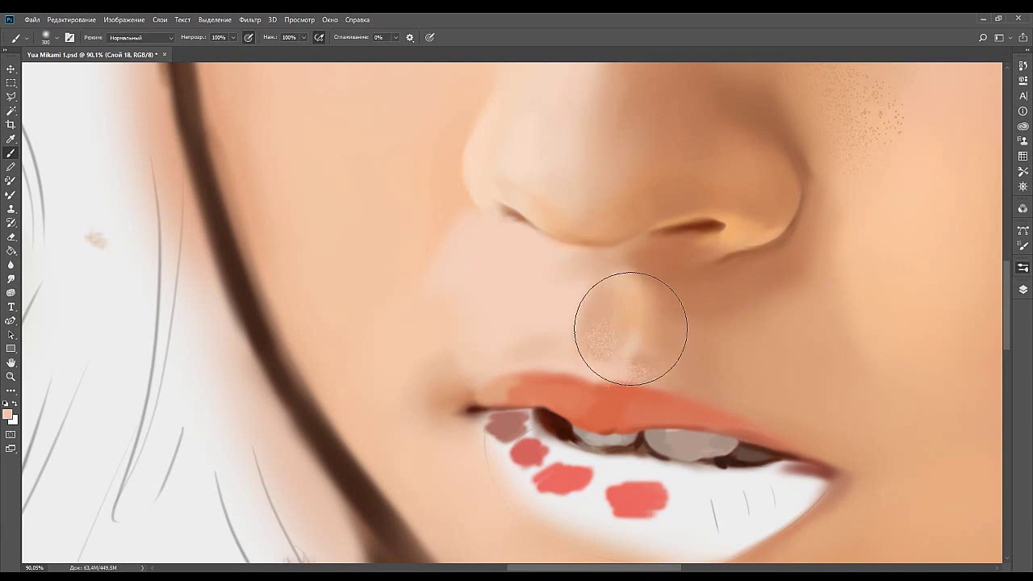
pyautogui.click(939, 255)
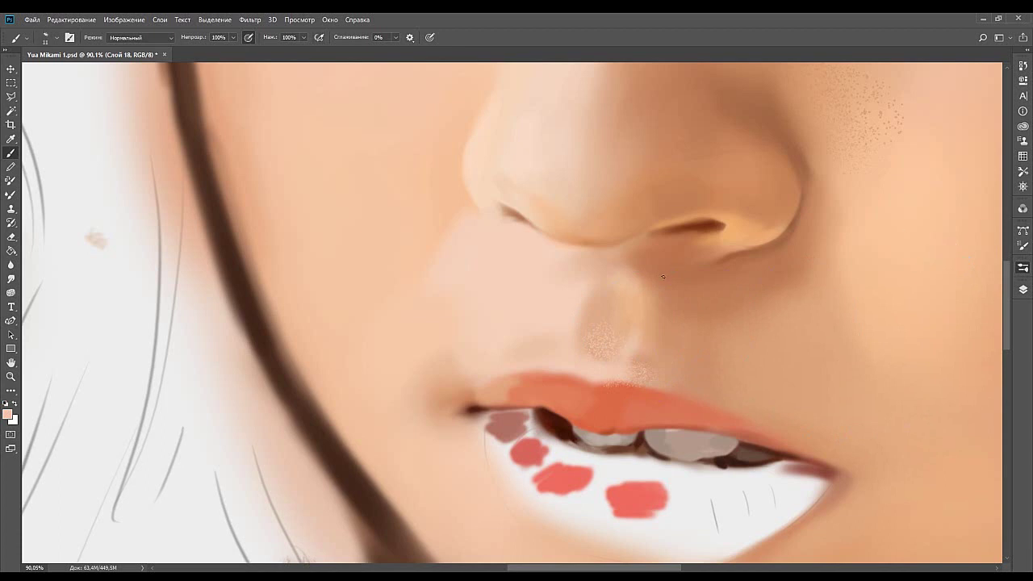
pyautogui.press(']')
pyautogui.press(']')
pyautogui.press(']')
pyautogui.press(']')
pyautogui.press(']')
pyautogui.press(']')
pyautogui.press(']')
pyautogui.press(']')
pyautogui.press(']')
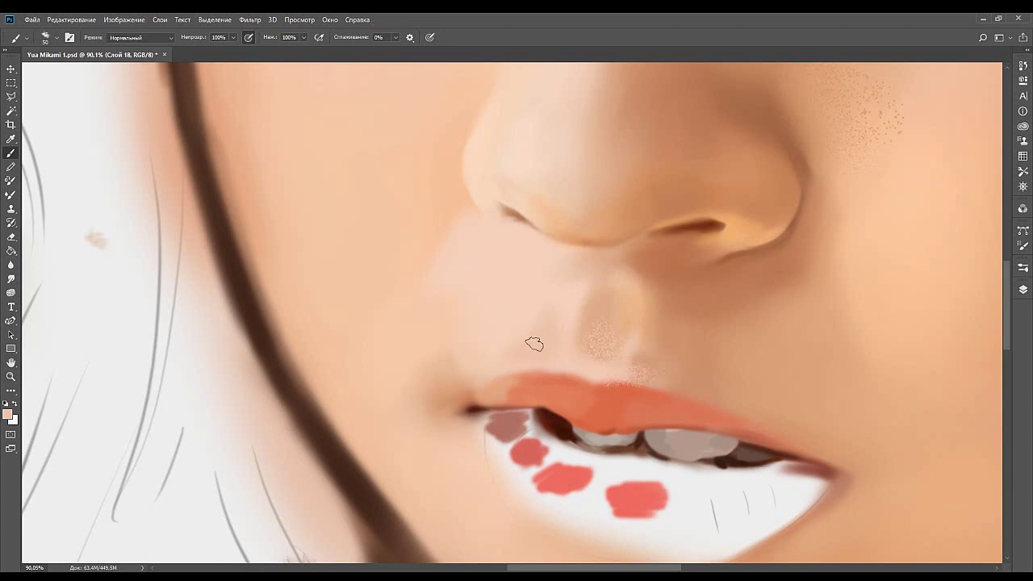
# Paint a light peach highlight above the left nostril with a sampled skin tone at brush size 40.
pyautogui.keyDown('alt'); pyautogui.click(563, 302); pyautogui.keyUp('alt')
pyautogui.moveTo(564, 258); pyautogui.dragTo(582, 286)
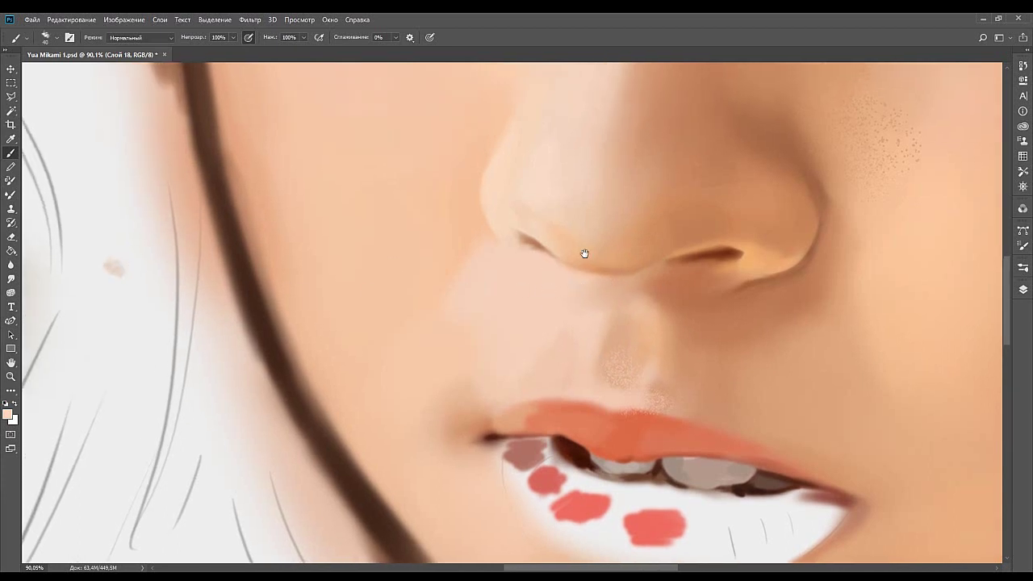
pyautogui.moveTo(582, 250); pyautogui.dragTo(611, 276)
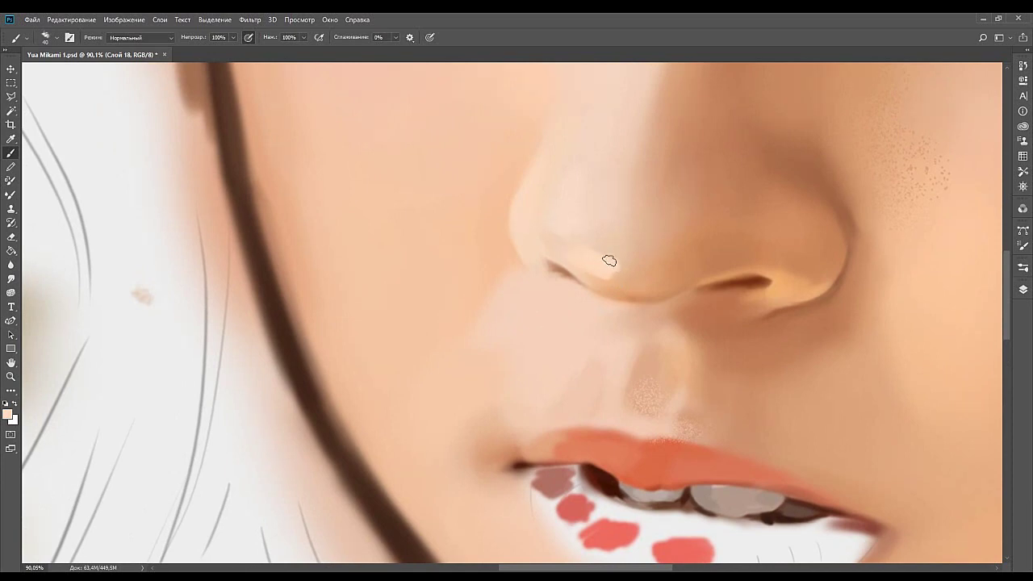
pyautogui.moveTo(715, 281); pyautogui.dragTo(688, 284)
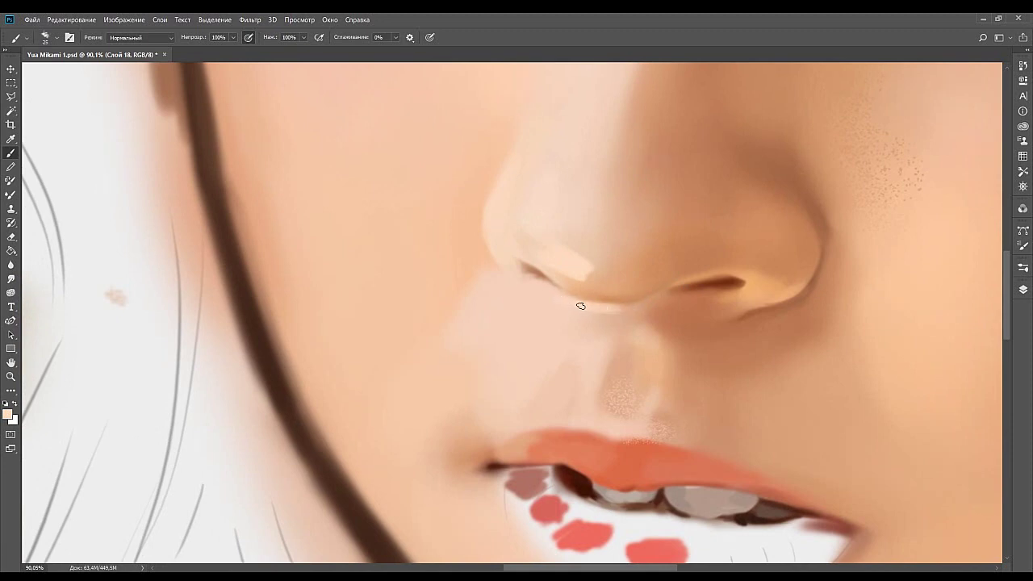
# Paint and blend a light rim along the underside of the nose tip with sampled peach and tan tones.
pyautogui.keyDown('alt'); pyautogui.click(655, 299); pyautogui.keyUp('alt')
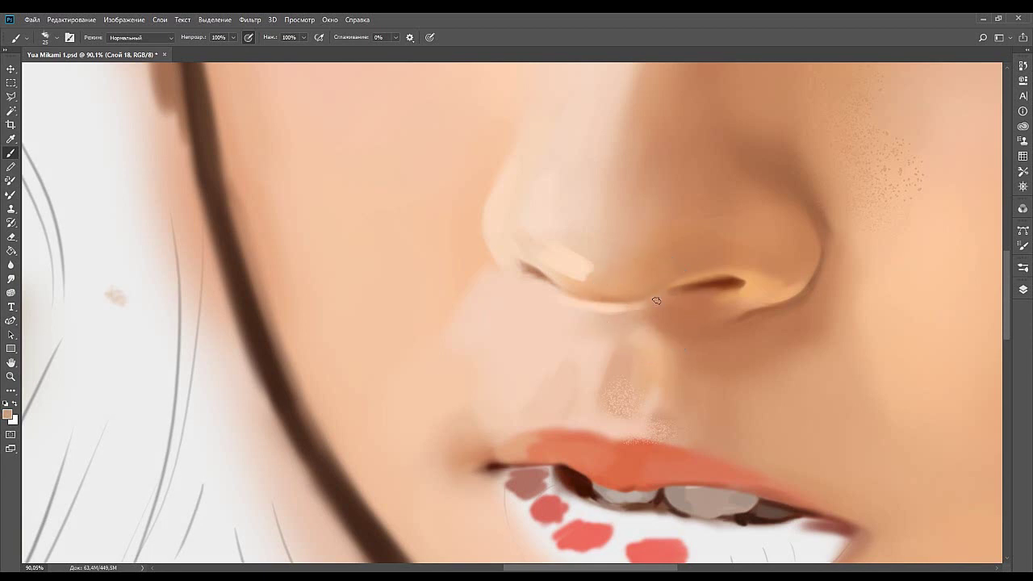
pyautogui.keyDown('alt'); pyautogui.click(599, 305); pyautogui.keyUp('alt')
pyautogui.moveTo(588, 312); pyautogui.dragTo(655, 300)
pyautogui.keyDown('alt'); pyautogui.click(647, 299); pyautogui.keyUp('alt')
pyautogui.keyDown('alt'); pyautogui.click(663, 308); pyautogui.keyUp('alt')
pyautogui.moveTo(658, 309); pyautogui.dragTo(621, 315)
pyautogui.keyDown('alt'); pyautogui.click(601, 323); pyautogui.keyUp('alt')
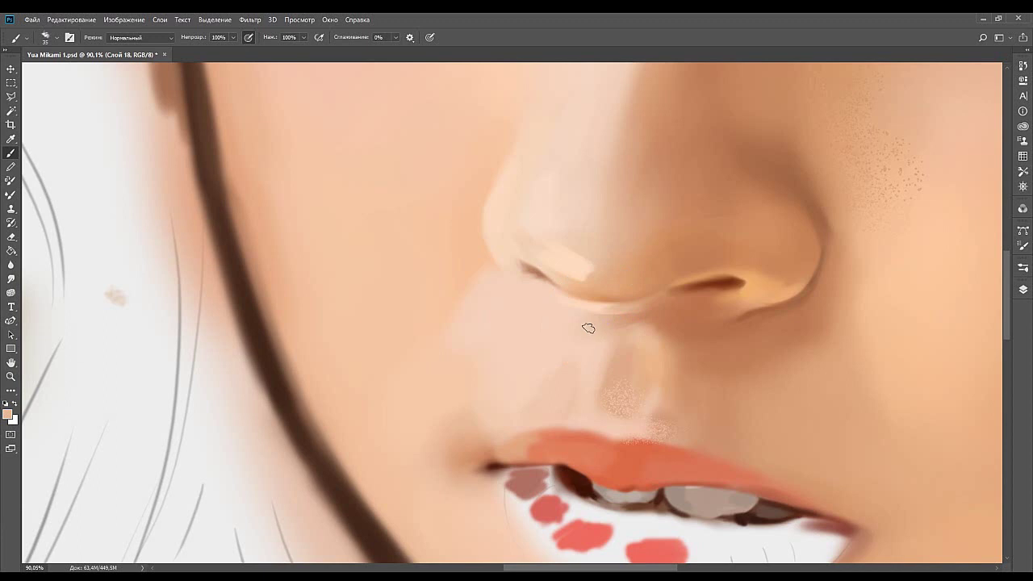
# Blend the skin between the nose tip and the top of the philtrum with sampled tones at 63% opacity.
pyautogui.keyDown('alt'); pyautogui.click(669, 302); pyautogui.keyUp('alt')
pyautogui.keyDown('alt'); pyautogui.click(654, 323); pyautogui.keyUp('alt')
pyautogui.keyDown('alt'); pyautogui.click(667, 314); pyautogui.keyUp('alt')
pyautogui.moveTo(644, 317); pyautogui.dragTo(666, 313)
pyautogui.keyDown('alt'); pyautogui.click(659, 314); pyautogui.keyUp('alt')
pyautogui.moveTo(553, 309); pyautogui.dragTo(588, 341)
pyautogui.keyDown('alt'); pyautogui.click(638, 385); pyautogui.keyUp('alt')
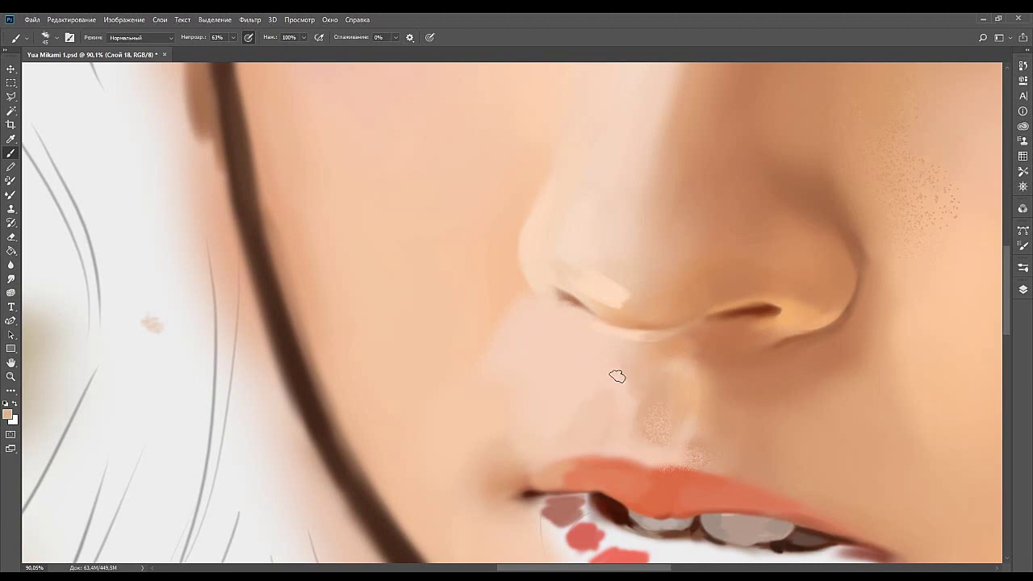
pyautogui.keyDown('alt'); pyautogui.click(626, 349); pyautogui.keyUp('alt')
pyautogui.moveTo(598, 326); pyautogui.dragTo(643, 350)
# Refine the rim around the left nostril and the highlight above it with sampled light peach tones.
pyautogui.moveTo(672, 288); pyautogui.dragTo(601, 315)
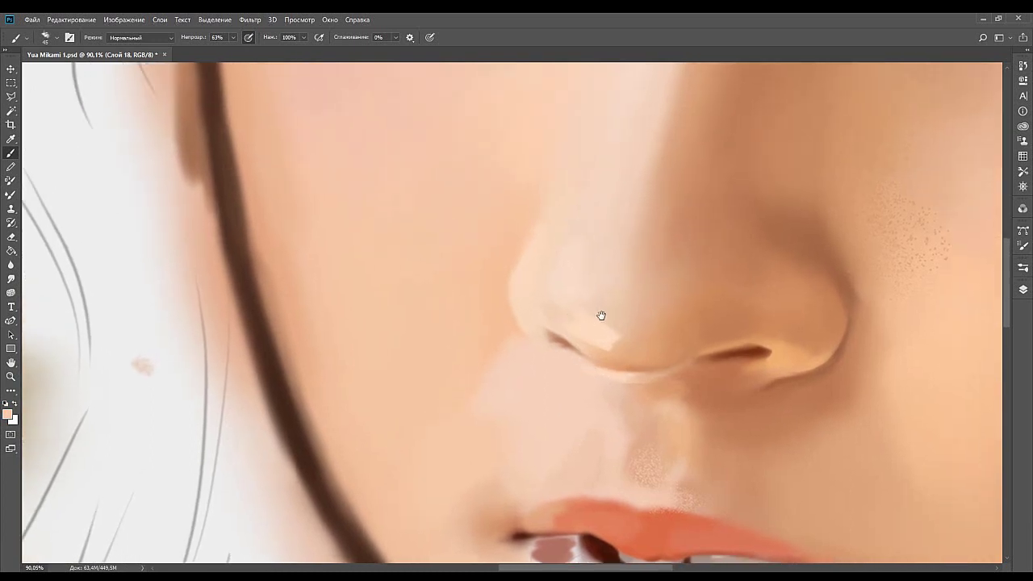
pyautogui.moveTo(552, 340)
pyautogui.mouseDown()
pyautogui.moveTo(562, 333)
pyautogui.moveTo(568, 342)
pyautogui.mouseUp()
pyautogui.keyDown('alt'); pyautogui.click(131, 310); pyautogui.keyUp('alt')
pyautogui.moveTo(542, 291)
pyautogui.mouseDown()
pyautogui.moveTo(559, 342)
pyautogui.moveTo(575, 341)
pyautogui.moveTo(564, 333)
pyautogui.moveTo(586, 323)
pyautogui.moveTo(537, 304)
pyautogui.mouseUp()
pyautogui.keyDown('alt'); pyautogui.click(565, 342); pyautogui.keyUp('alt')
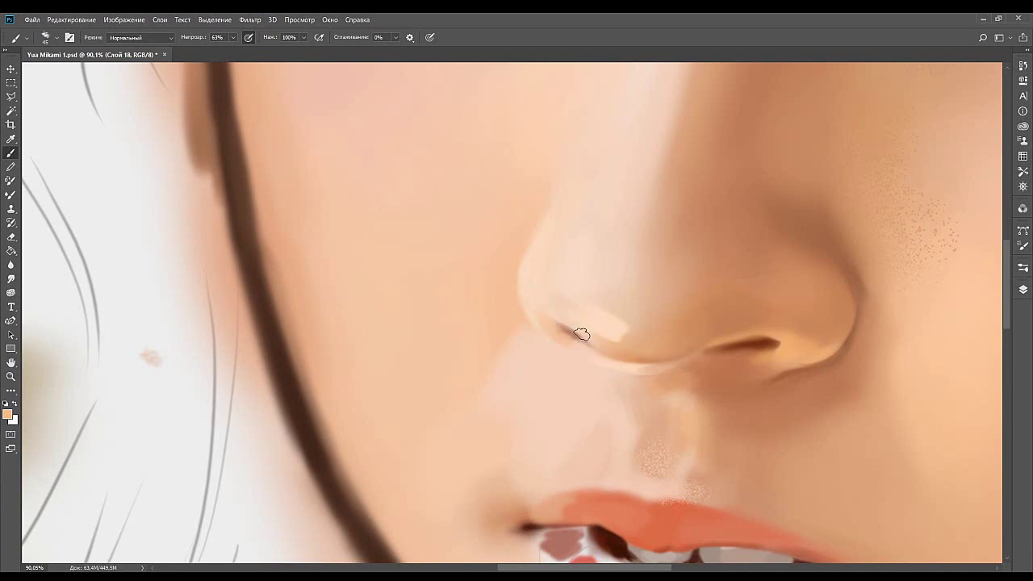
pyautogui.keyDown('alt'); pyautogui.click(616, 329); pyautogui.keyUp('alt')
pyautogui.moveTo(606, 340); pyautogui.dragTo(578, 317)
# Brighten and redefine the outer contour of the left nose wing with sampled peach tones at brush size 30.
pyautogui.moveTo(549, 265); pyautogui.dragTo(555, 282)
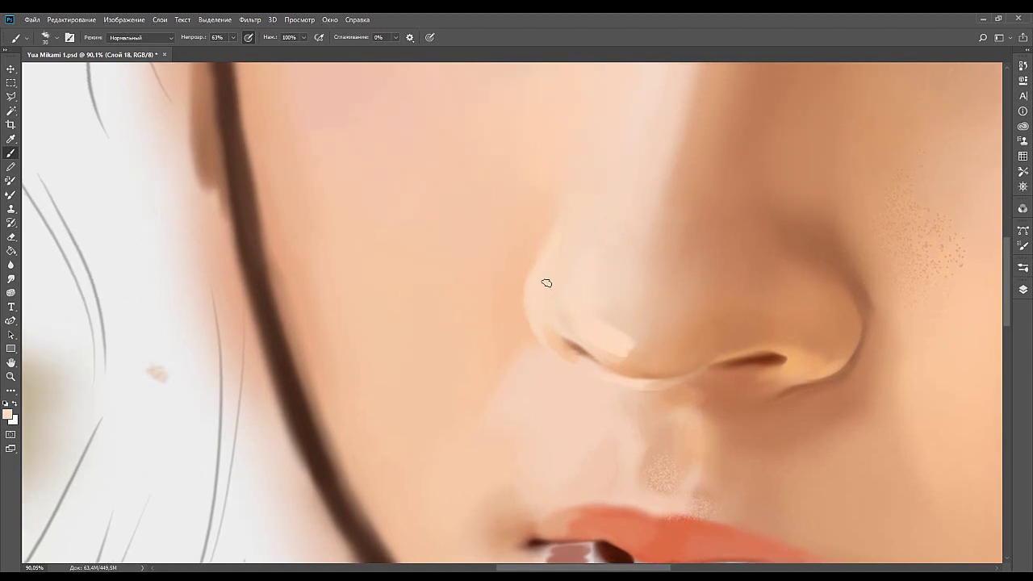
pyautogui.moveTo(534, 279); pyautogui.dragTo(525, 317)
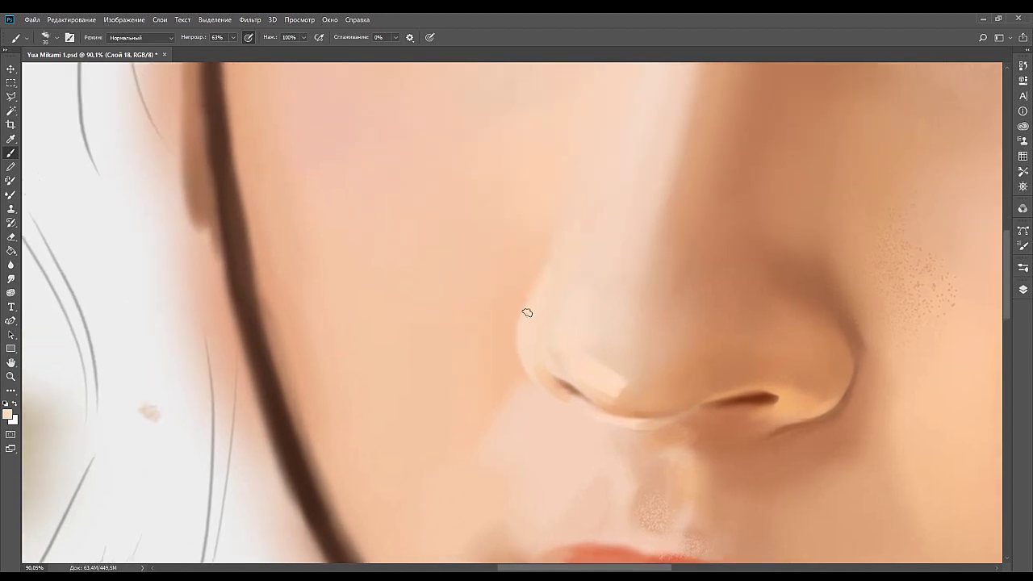
pyautogui.keyDown('alt'); pyautogui.click(512, 358); pyautogui.keyUp('alt')
pyautogui.moveTo(526, 324)
pyautogui.mouseDown()
pyautogui.moveTo(504, 301)
pyautogui.moveTo(504, 276)
pyautogui.mouseUp()
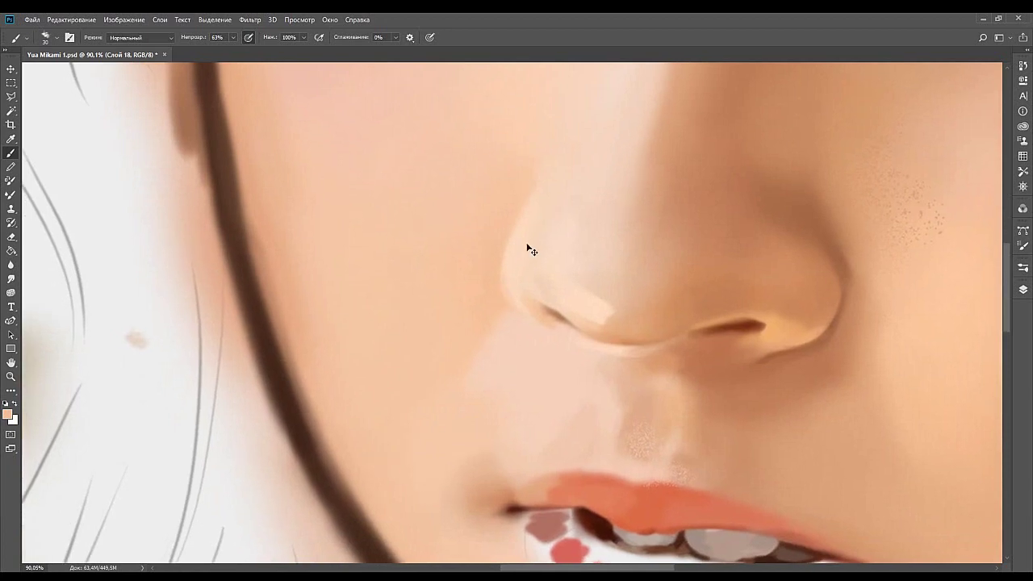
# Shade the cheek skin beside the left nose wing with a sampled darker peach, raising the brush size to 45.
pyautogui.moveTo(493, 239); pyautogui.dragTo(476, 257)
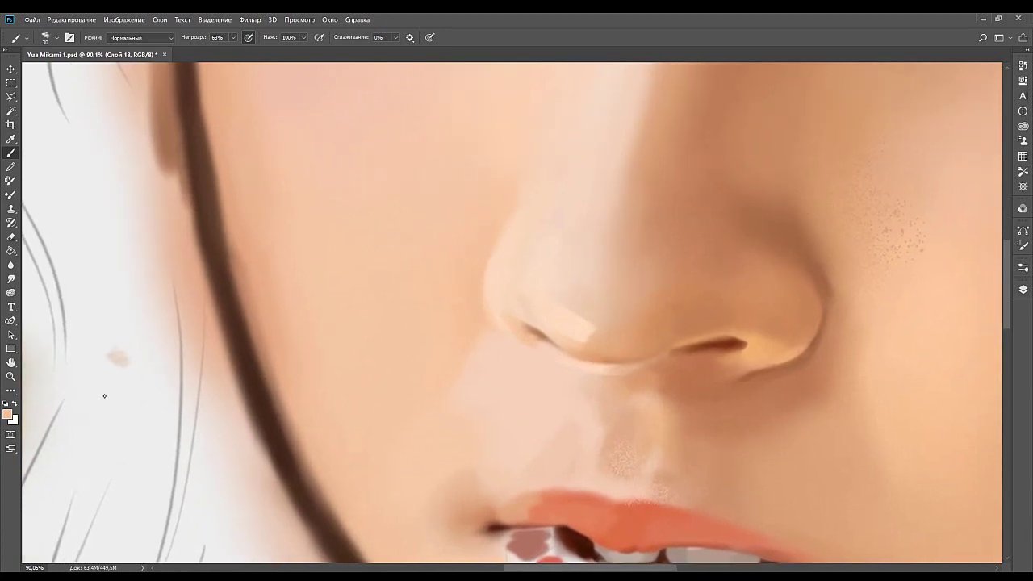
pyautogui.press('i')
pyautogui.press('b')
pyautogui.moveTo(472, 306); pyautogui.dragTo(465, 347)
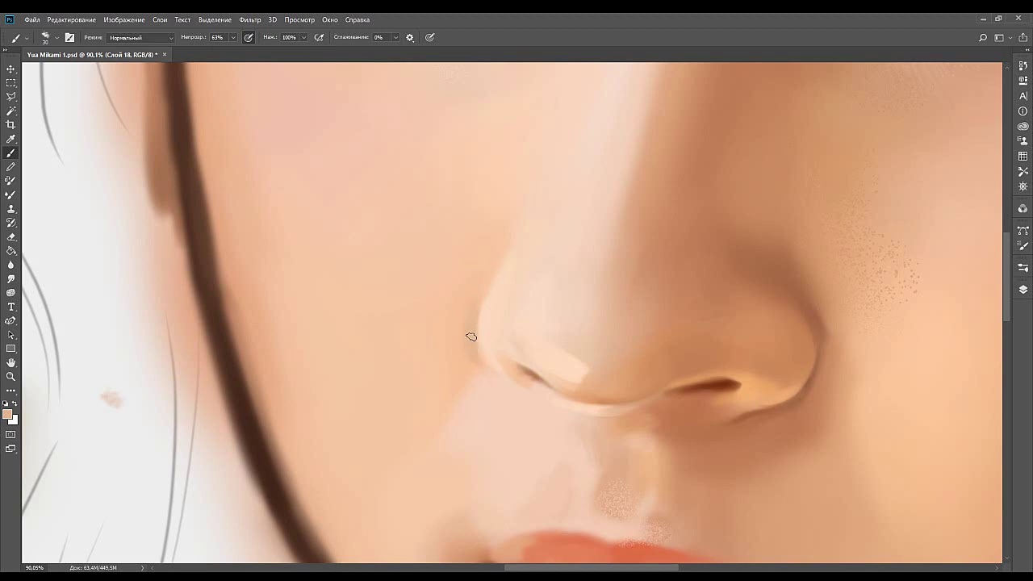
pyautogui.press(']')
pyautogui.press(']')
pyautogui.press(']')
pyautogui.moveTo(518, 369); pyautogui.dragTo(602, 253)
pyautogui.moveTo(658, 228); pyautogui.dragTo(530, 297)
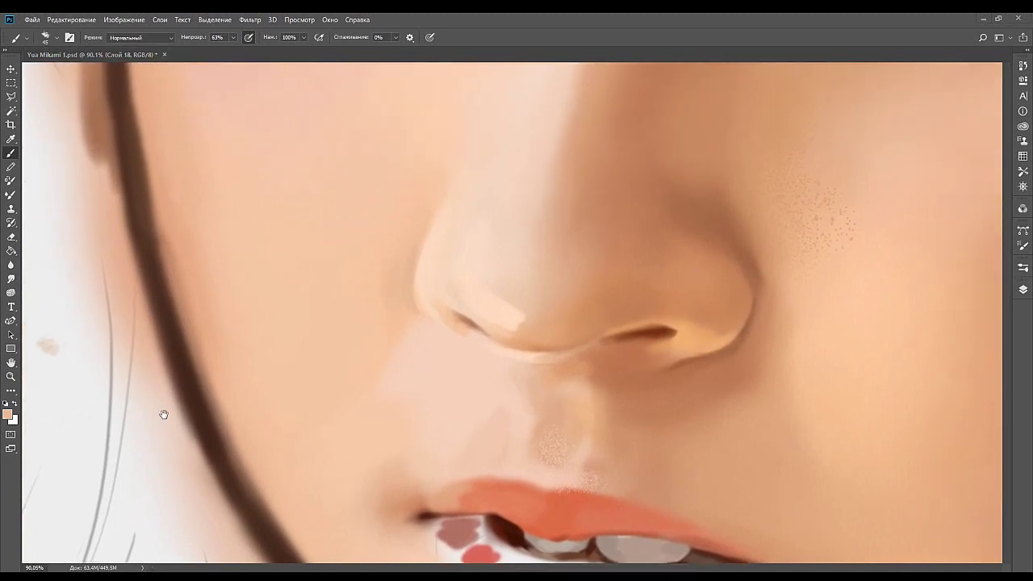
# Block in more red patches across the middle of the lower lip with a sampled red at brush size 35.
pyautogui.moveTo(514, 469); pyautogui.dragTo(542, 247)
pyautogui.moveTo(542, 386); pyautogui.dragTo(534, 339)
pyautogui.keyDown('alt'); pyautogui.click(200, 347); pyautogui.keyUp('alt')
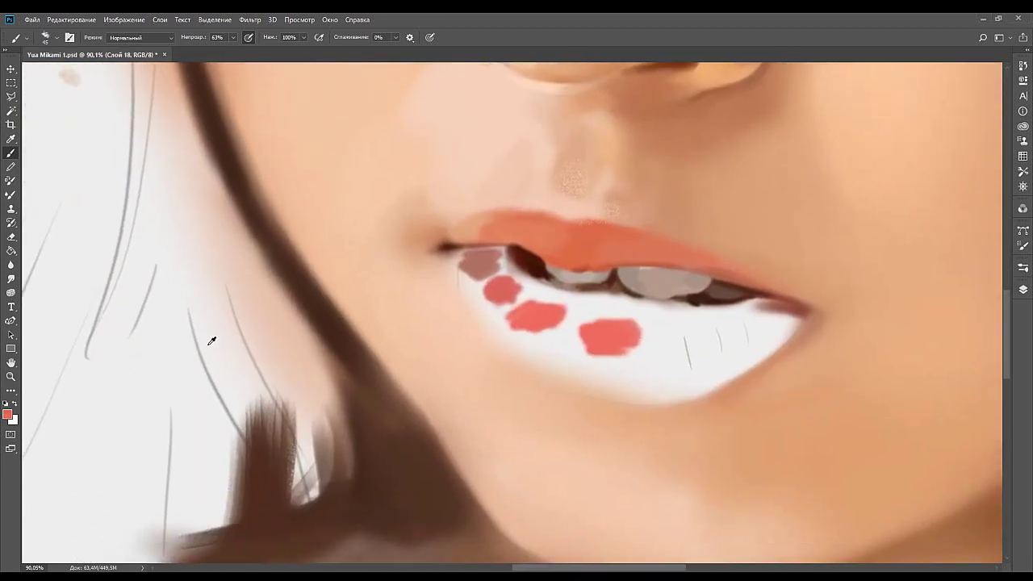
pyautogui.press('[')
pyautogui.press('[')
pyautogui.moveTo(622, 347)
pyautogui.mouseDown()
pyautogui.moveTo(587, 351)
pyautogui.moveTo(549, 333)
pyautogui.moveTo(547, 320)
pyautogui.moveTo(563, 327)
pyautogui.moveTo(554, 328)
pyautogui.moveTo(558, 302)
pyautogui.moveTo(536, 327)
pyautogui.moveTo(547, 325)
pyautogui.moveTo(549, 305)
pyautogui.moveTo(527, 313)
pyautogui.moveTo(548, 319)
pyautogui.moveTo(544, 332)
pyautogui.moveTo(577, 310)
pyautogui.moveTo(612, 338)
pyautogui.moveTo(576, 325)
pyautogui.moveTo(592, 350)
pyautogui.moveTo(616, 338)
pyautogui.mouseUp()
pyautogui.hotkey('ctrl', 'z')
pyautogui.moveTo(583, 290); pyautogui.dragTo(565, 323)
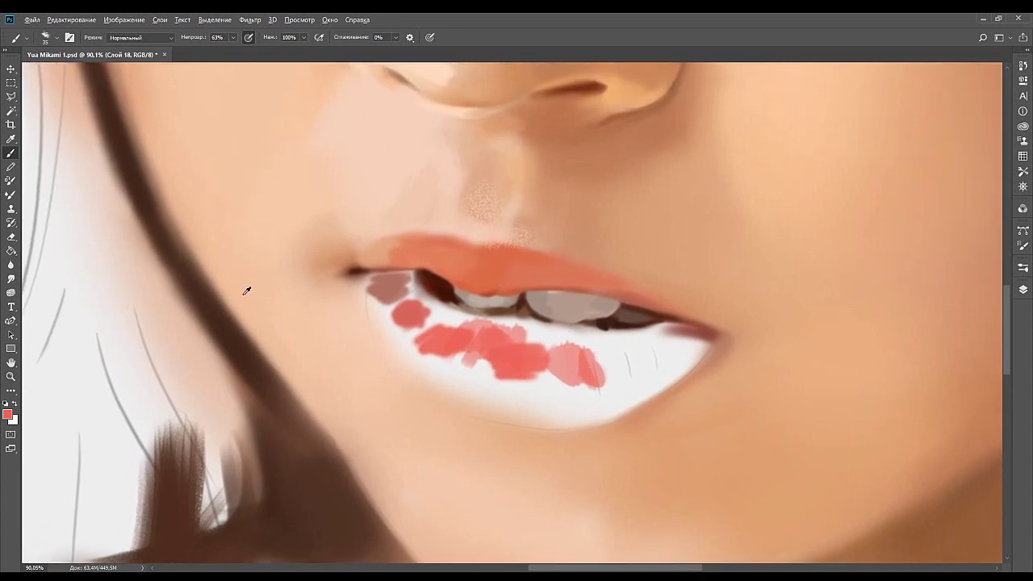
# Paint a light vertical streak on the left peak of the upper lip with a sampled pale tone.
pyautogui.moveTo(450, 266); pyautogui.dragTo(468, 288)
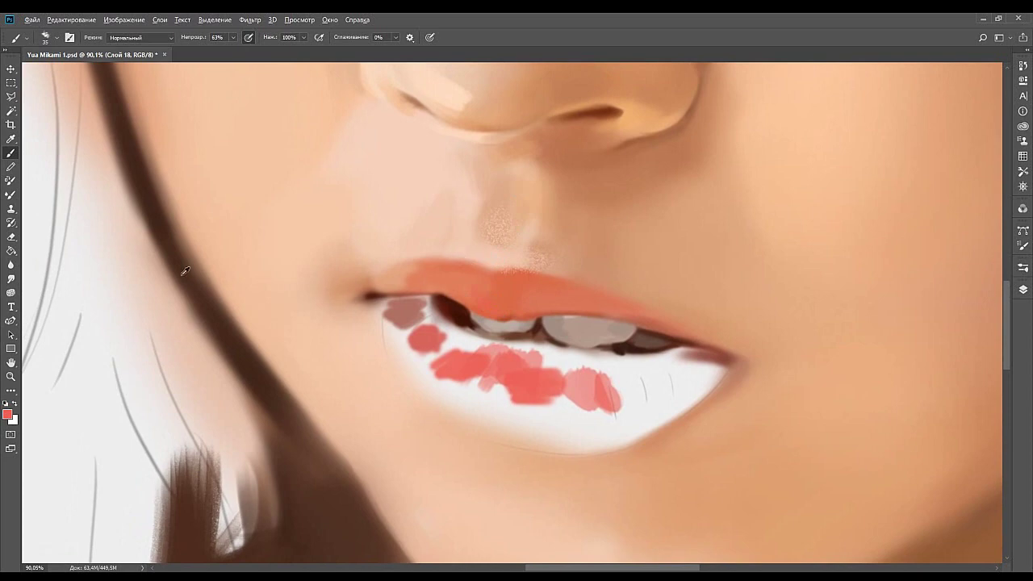
pyautogui.keyDown('alt'); pyautogui.click(464, 264); pyautogui.keyUp('alt')
pyautogui.moveTo(483, 304); pyautogui.dragTo(484, 285)
pyautogui.hotkey('ctrl', 'z')
pyautogui.moveTo(476, 270)
pyautogui.mouseDown()
pyautogui.moveTo(517, 309)
pyautogui.moveTo(496, 295)
pyautogui.mouseUp()
pyautogui.hotkey('ctrl', 'z')
pyautogui.moveTo(465, 271); pyautogui.dragTo(473, 301)
# Add fine vertical creases across the centre of the upper lip with sampled peach and salmon tones.
pyautogui.keyDown('alt'); pyautogui.click(137, 229); pyautogui.keyUp('alt')
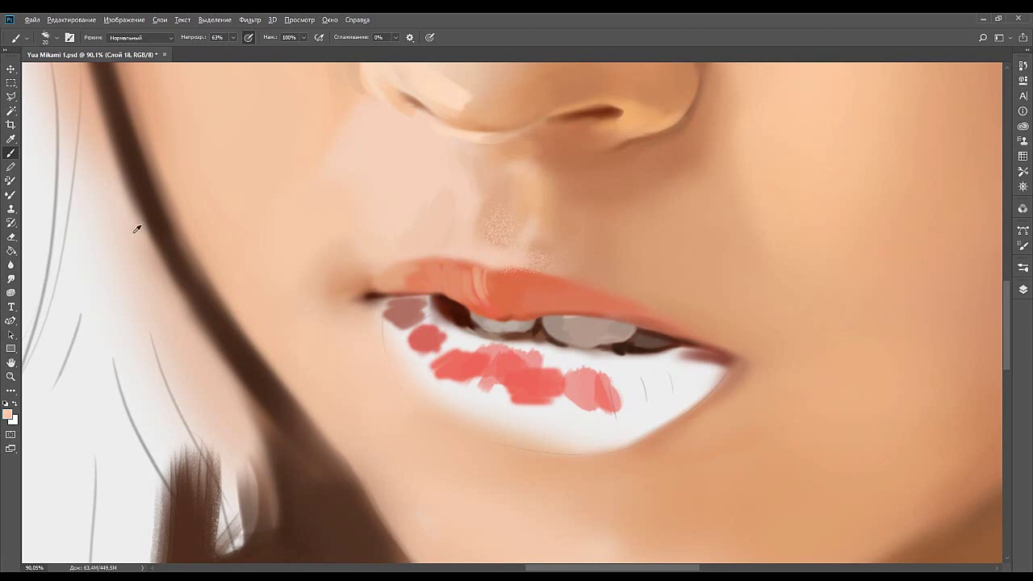
pyautogui.keyDown('alt'); pyautogui.click(483, 272); pyautogui.keyUp('alt')
pyautogui.keyDown('alt'); pyautogui.click(483, 275); pyautogui.keyUp('alt')
pyautogui.moveTo(474, 271)
pyautogui.mouseDown()
pyautogui.moveTo(482, 298)
pyautogui.moveTo(473, 288)
pyautogui.mouseUp()
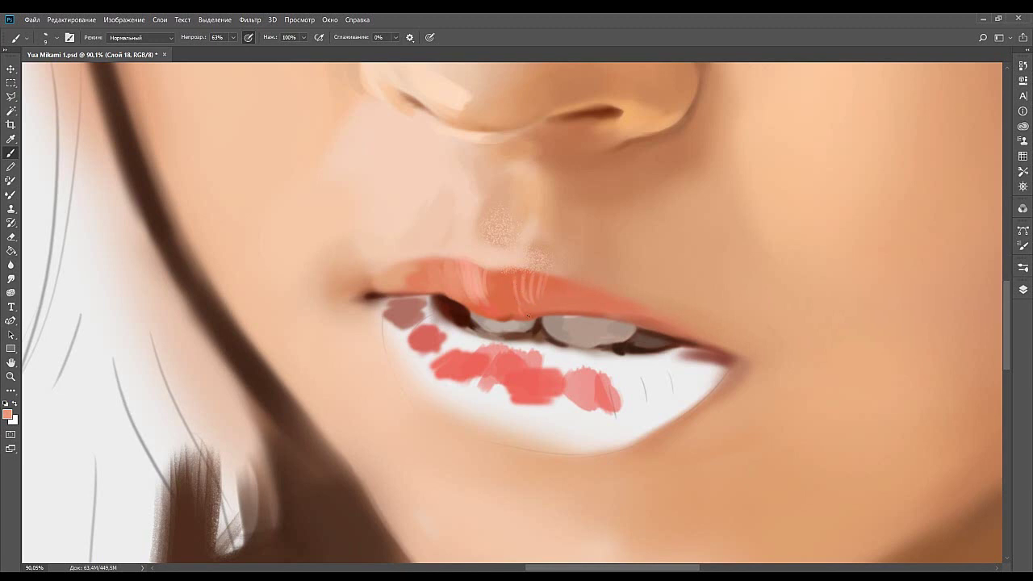
pyautogui.press(']')
pyautogui.keyDown('alt'); pyautogui.click(514, 291); pyautogui.keyUp('alt')
pyautogui.click(106, 346)
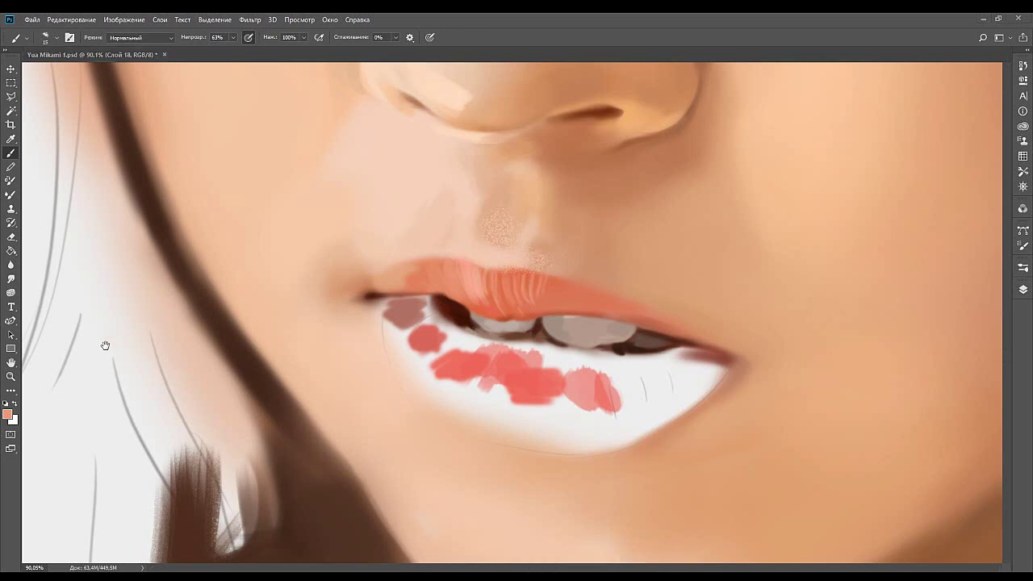
# Blend the skin between the philtrum's right edge and the upper lip with sampled tan tones.
pyautogui.press(']')
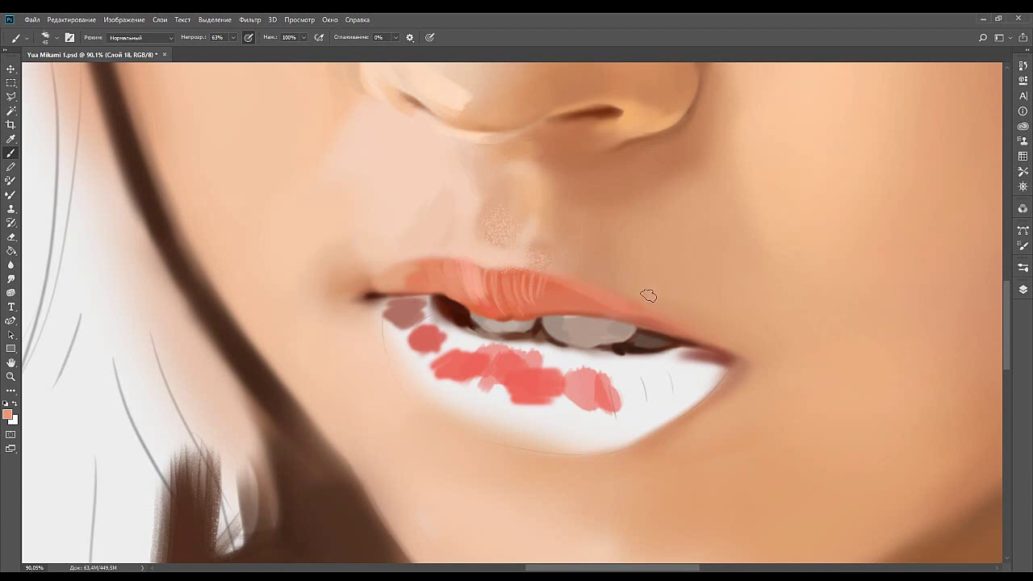
pyautogui.keyDown('alt'); pyautogui.click(518, 260); pyautogui.keyUp('alt')
pyautogui.moveTo(519, 257); pyautogui.dragTo(584, 267)
pyautogui.keyDown('alt'); pyautogui.click(617, 256); pyautogui.keyUp('alt')
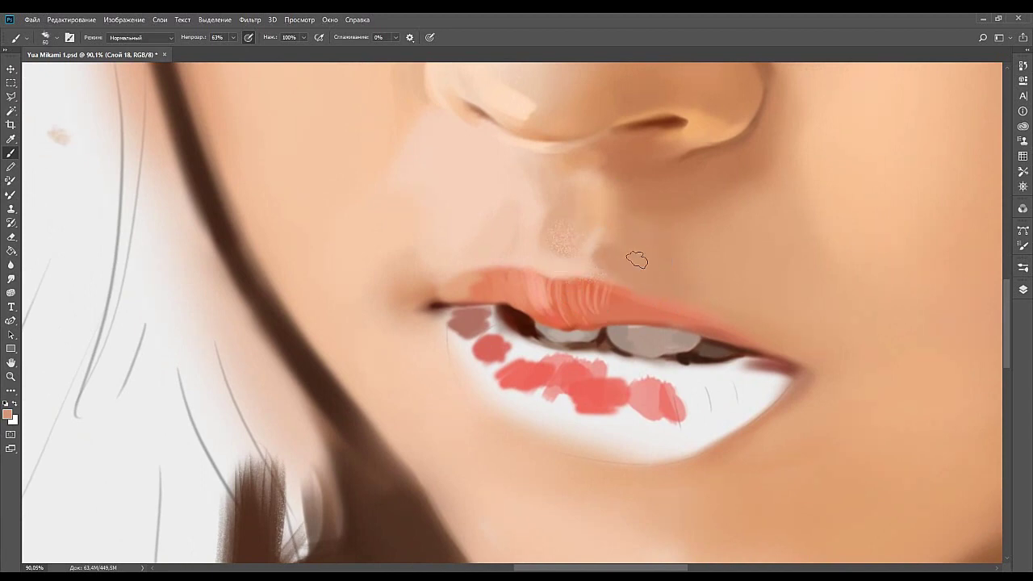
# Deepen the cast shadow beneath the right nose wing with a reddish brown tone, reducing the brush to size 15.
pyautogui.moveTo(622, 251); pyautogui.dragTo(624, 320)
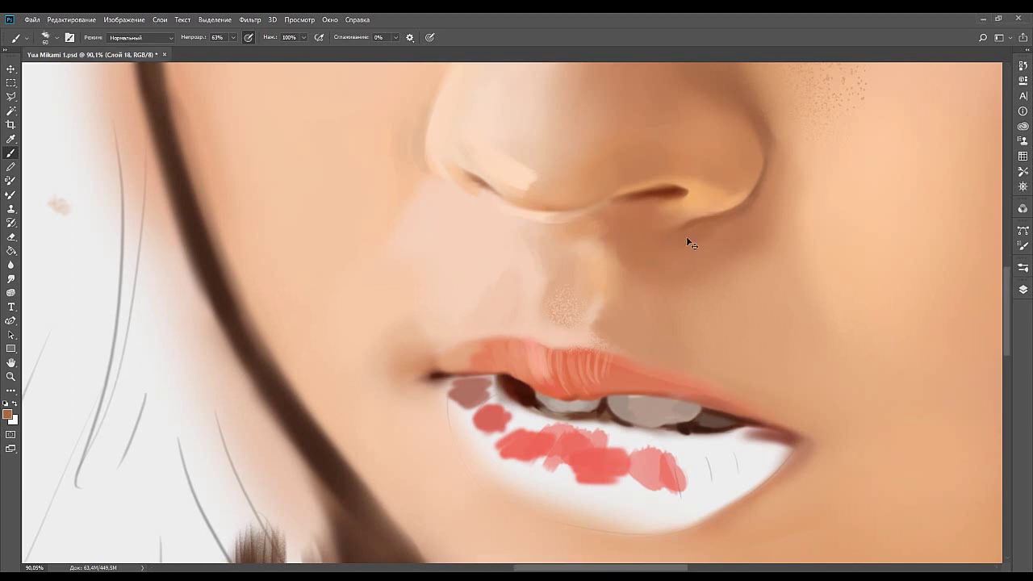
pyautogui.moveTo(715, 221); pyautogui.dragTo(610, 291)
pyautogui.press('[')
pyautogui.press('[')
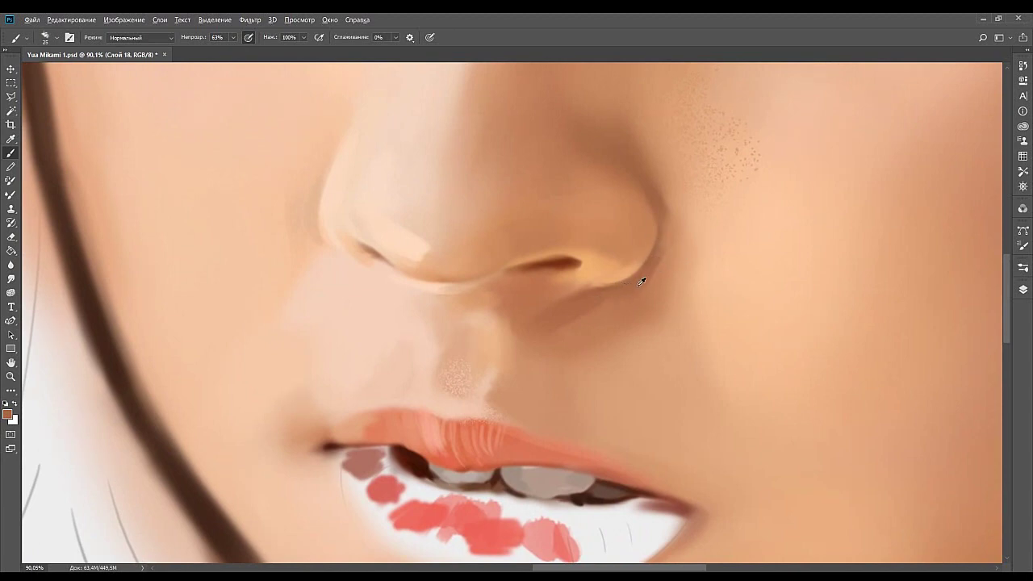
pyautogui.moveTo(577, 301); pyautogui.dragTo(712, 293)
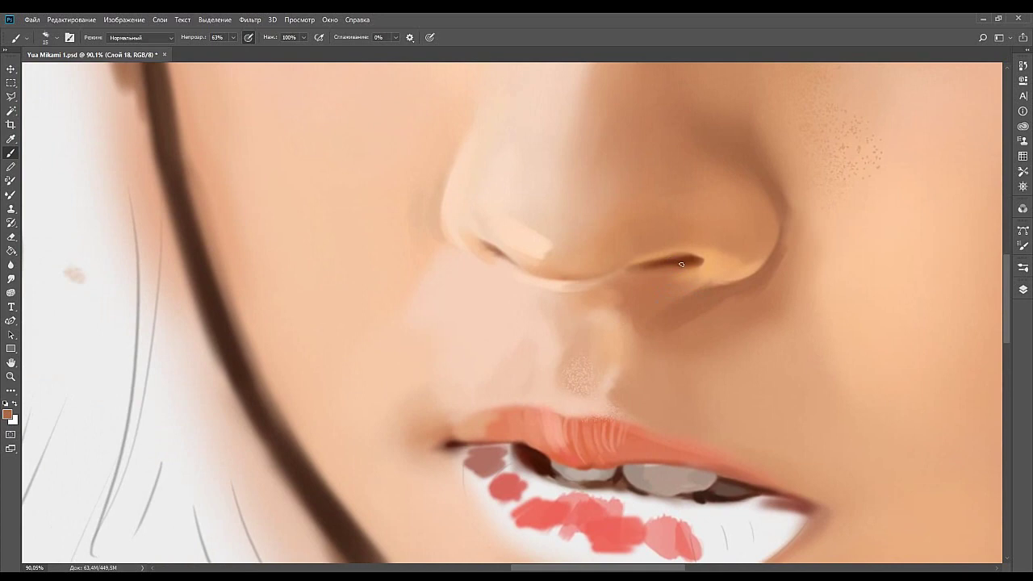
# Darken and reshape the right nostril opening, blending its rim with sampled brown and orange tones.
pyautogui.click(113, 191)
pyautogui.moveTo(681, 262); pyautogui.dragTo(697, 258)
pyautogui.keyDown('alt'); pyautogui.click(640, 272); pyautogui.keyUp('alt')
pyautogui.moveTo(626, 281); pyautogui.dragTo(690, 253)
pyautogui.keyDown('alt'); pyautogui.click(693, 257); pyautogui.keyUp('alt')
pyautogui.keyDown('alt'); pyautogui.click(644, 261); pyautogui.keyUp('alt')
pyautogui.moveTo(606, 258); pyautogui.dragTo(601, 267)
# Repaint the left end of the upper lip near the mouth corner with sampled red-brown and peach tones.
pyautogui.moveTo(689, 272); pyautogui.dragTo(664, 235)
pyautogui.moveTo(643, 329); pyautogui.dragTo(676, 254)
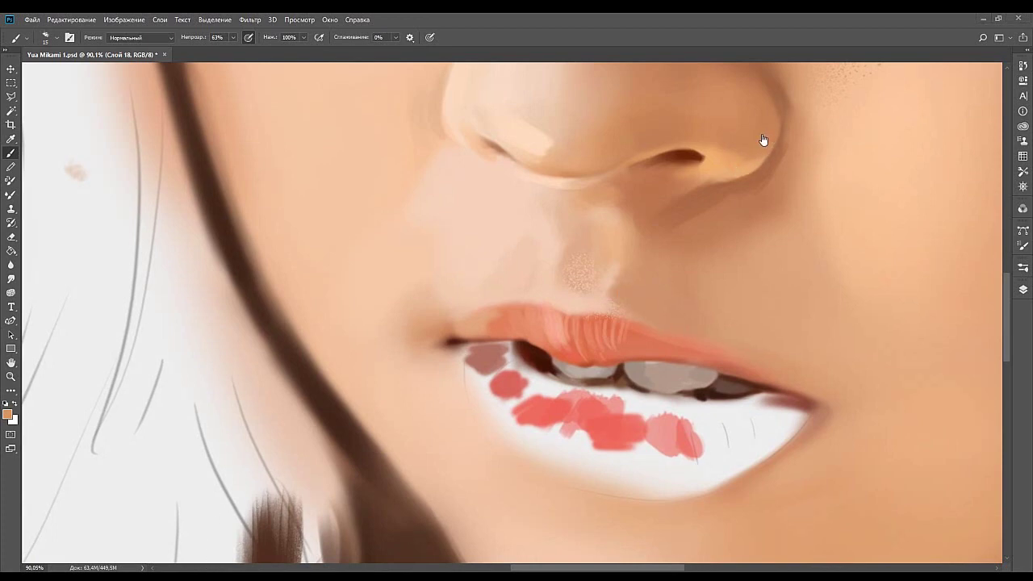
pyautogui.moveTo(606, 346); pyautogui.dragTo(562, 304)
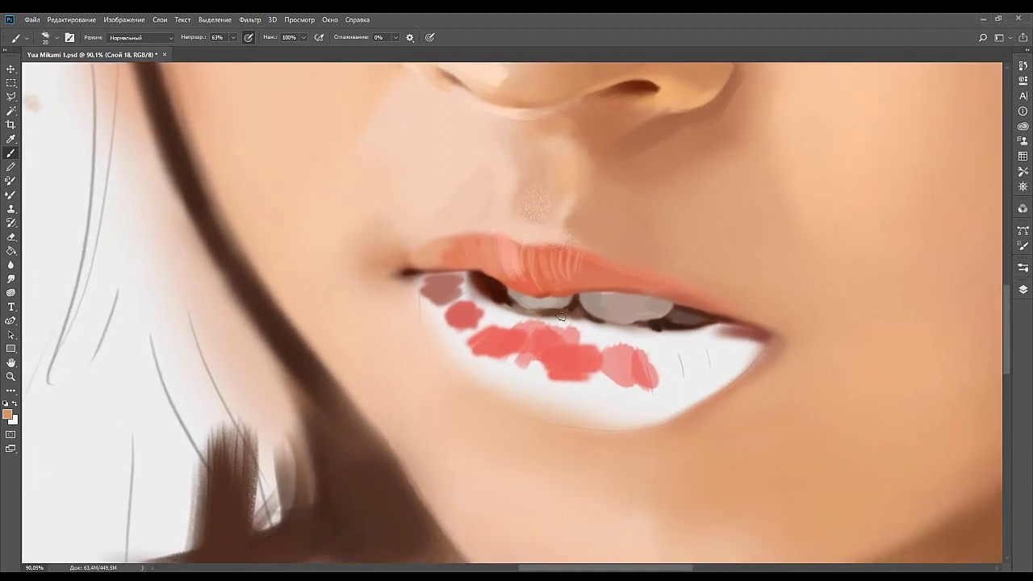
pyautogui.moveTo(396, 280)
pyautogui.mouseDown()
pyautogui.moveTo(440, 300)
pyautogui.moveTo(513, 296)
pyautogui.mouseUp()
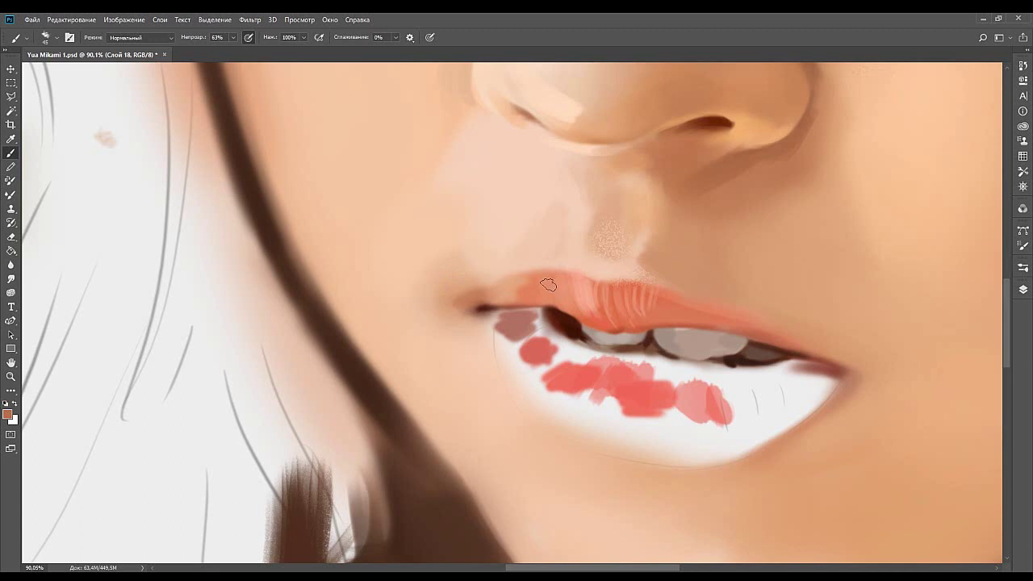
pyautogui.moveTo(447, 299)
pyautogui.mouseDown()
pyautogui.moveTo(516, 276)
pyautogui.moveTo(444, 299)
pyautogui.moveTo(490, 272)
pyautogui.moveTo(446, 300)
pyautogui.moveTo(520, 269)
pyautogui.moveTo(449, 301)
pyautogui.moveTo(479, 297)
pyautogui.mouseUp()
pyautogui.hotkey('ctrl', 'z')
pyautogui.keyDown('alt'); pyautogui.click(463, 300); pyautogui.keyUp('alt')
# Extend the dark mouth line into the right corner of the lips with a sampled dark reddish brown at size 25.
pyautogui.moveTo(517, 243); pyautogui.dragTo(473, 229)
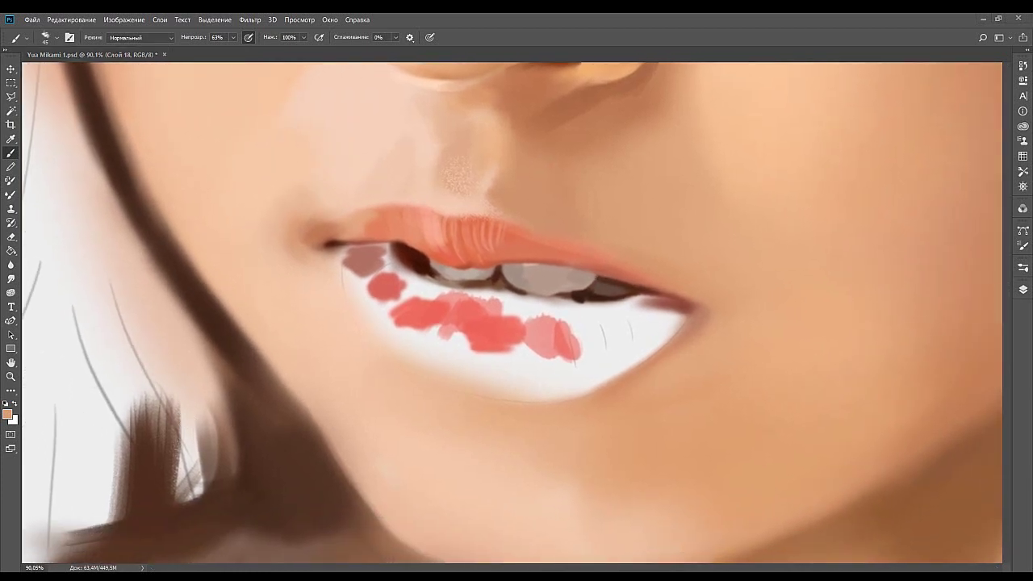
pyautogui.keyDown('alt'); pyautogui.click(699, 303); pyautogui.keyUp('alt')
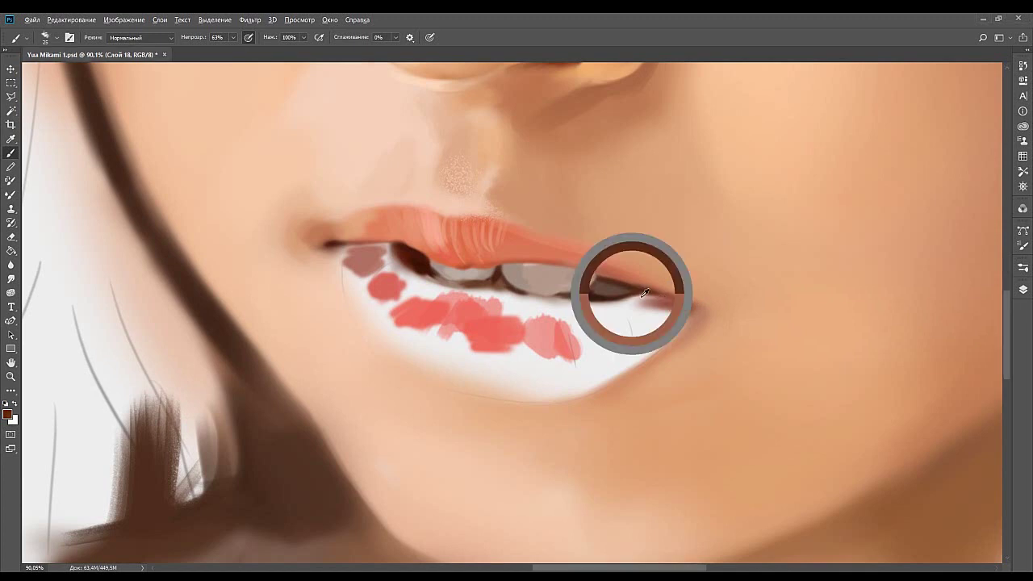
pyautogui.moveTo(662, 298); pyautogui.dragTo(696, 307)
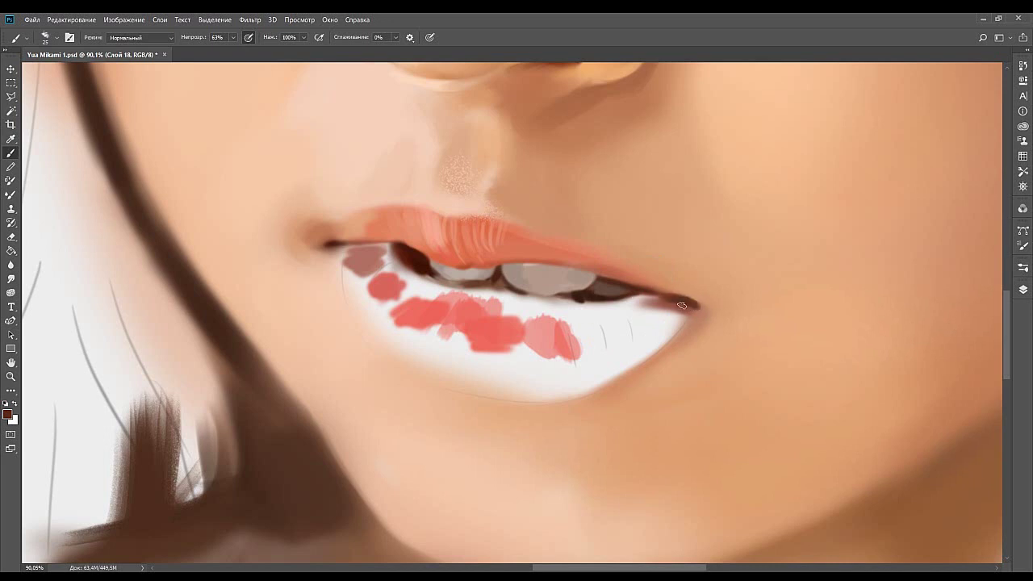
# Finish the dark right mouth corner and soften the skin between philtrum and upper lip with sampled peach tones.
pyautogui.moveTo(684, 302); pyautogui.dragTo(699, 306)
pyautogui.moveTo(489, 250); pyautogui.dragTo(616, 274)
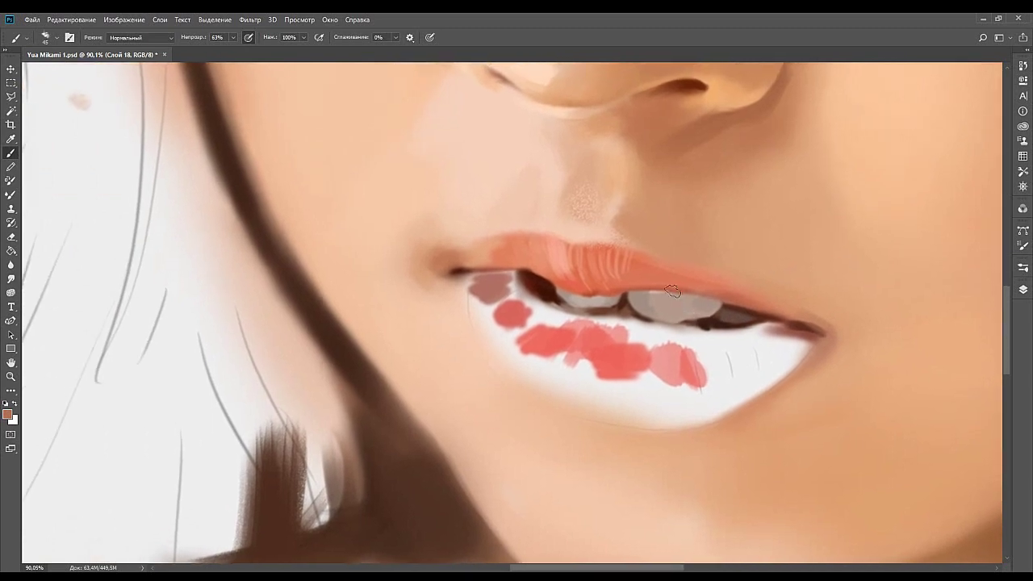
pyautogui.keyDown('alt'); pyautogui.click(567, 263); pyautogui.keyUp('alt')
pyautogui.moveTo(601, 201); pyautogui.dragTo(567, 263)
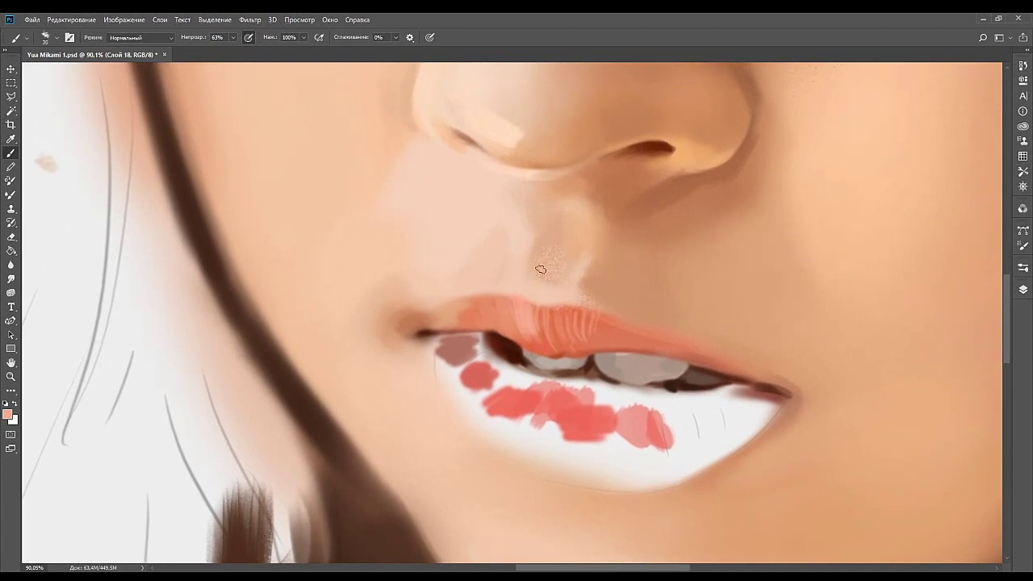
pyautogui.keyDown('alt'); pyautogui.click(555, 233); pyautogui.keyUp('alt')
pyautogui.keyDown('alt'); pyautogui.click(523, 267); pyautogui.keyUp('alt')
pyautogui.moveTo(569, 238)
pyautogui.mouseDown()
pyautogui.moveTo(593, 274)
pyautogui.moveTo(563, 316)
pyautogui.mouseUp()
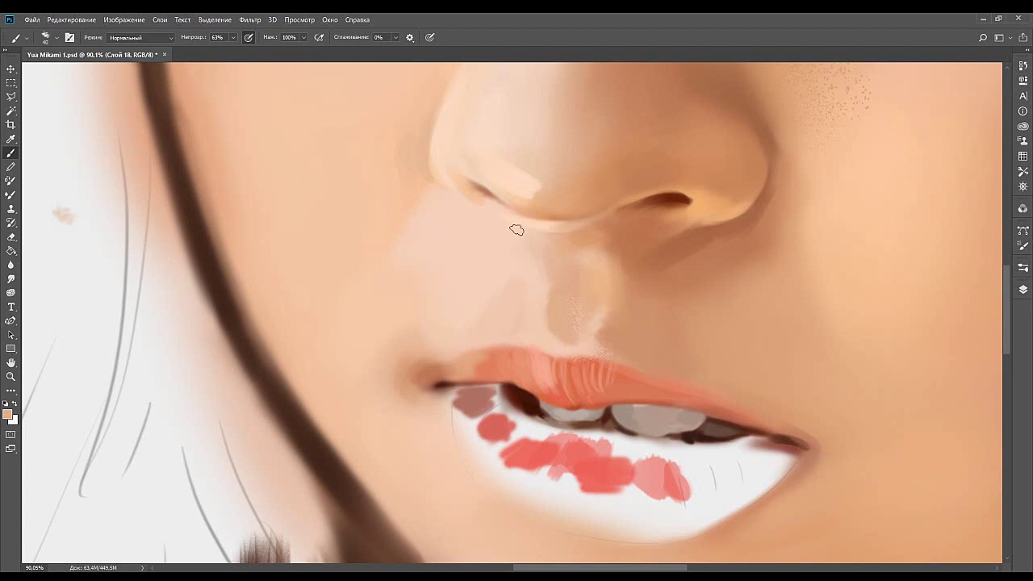
# Refine the philtrum groove shading with sampled brown and peach tones, undoing a stray stroke.
pyautogui.keyDown('alt'); pyautogui.click(620, 232); pyautogui.keyUp('alt')
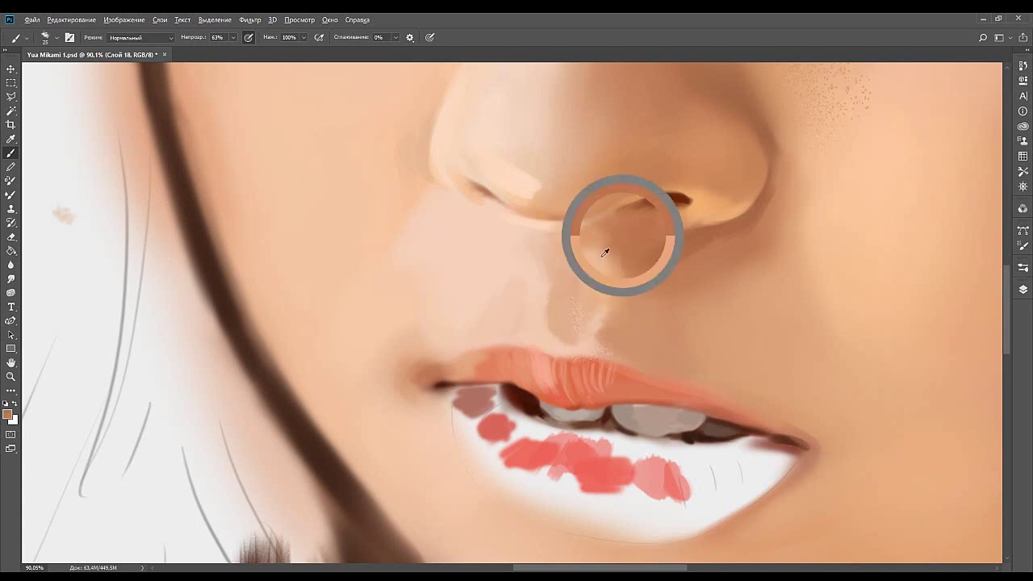
pyautogui.moveTo(567, 269)
pyautogui.mouseDown()
pyautogui.moveTo(558, 305)
pyautogui.moveTo(563, 296)
pyautogui.mouseUp()
pyautogui.hotkey('ctrl', 'z')
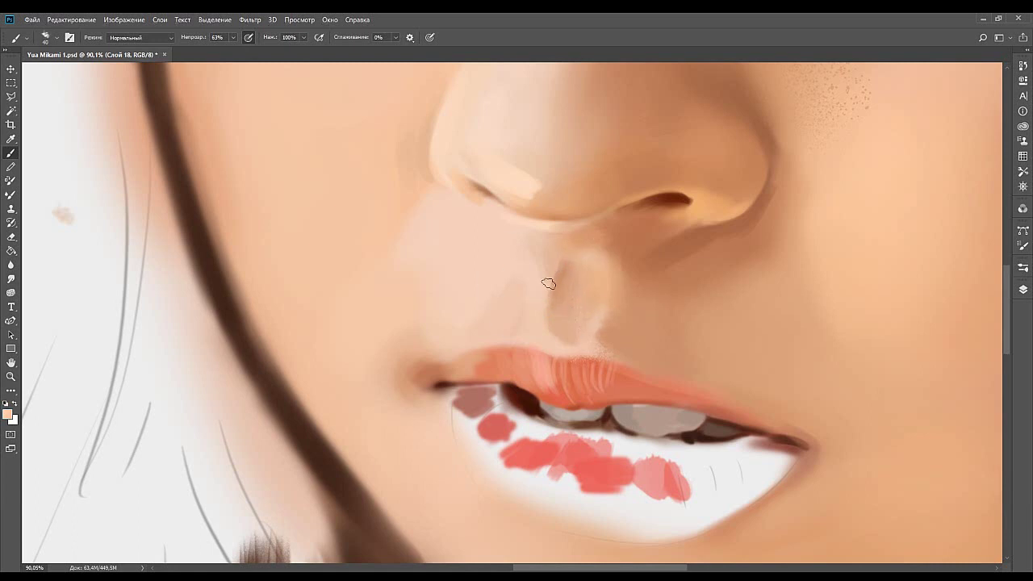
pyautogui.keyDown('alt'); pyautogui.click(567, 269); pyautogui.keyUp('alt')
pyautogui.keyDown('alt'); pyautogui.click(571, 327); pyautogui.keyUp('alt')
pyautogui.keyDown('alt'); pyautogui.click(592, 335); pyautogui.keyUp('alt')
pyautogui.keyDown('alt'); pyautogui.click(610, 315); pyautogui.keyUp('alt')
# Switch to a soft round brush, reduce its size, and smooth the right side of the philtrum with sampled skin tones.
pyautogui.click(934, 414)
pyautogui.press('[')
pyautogui.press('[')
pyautogui.press('[')
pyautogui.press('[')
pyautogui.press('[')
pyautogui.press('[')
pyautogui.press('[')
pyautogui.press('[')
pyautogui.keyDown('alt'); pyautogui.click(186, 332); pyautogui.keyUp('alt')
pyautogui.moveTo(573, 313); pyautogui.dragTo(600, 347)
pyautogui.keyDown('alt'); pyautogui.click(613, 334); pyautogui.keyUp('alt')
pyautogui.moveTo(598, 288)
pyautogui.mouseDown()
pyautogui.moveTo(625, 280)
pyautogui.moveTo(607, 257)
pyautogui.moveTo(615, 288)
pyautogui.mouseUp()
# Blend the shadow between the nose base and the top of the philtrum with sampled orange-brown tones.
pyautogui.keyDown('alt'); pyautogui.click(645, 296); pyautogui.keyUp('alt')
pyautogui.keyDown('alt'); pyautogui.click(632, 292); pyautogui.keyUp('alt')
pyautogui.keyDown('alt'); pyautogui.click(593, 259); pyautogui.keyUp('alt')
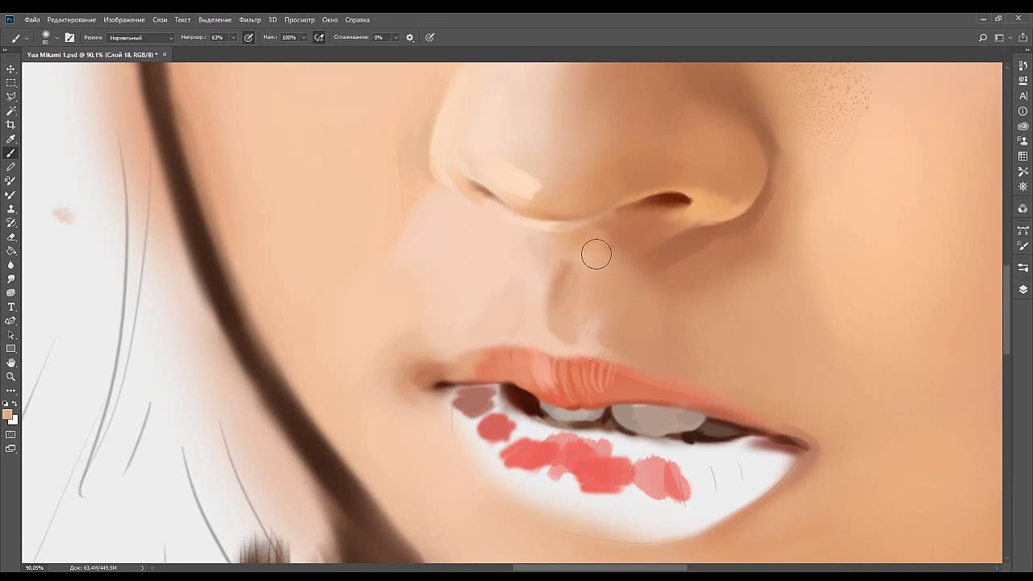
pyautogui.keyDown('alt'); pyautogui.click(618, 266); pyautogui.keyUp('alt')
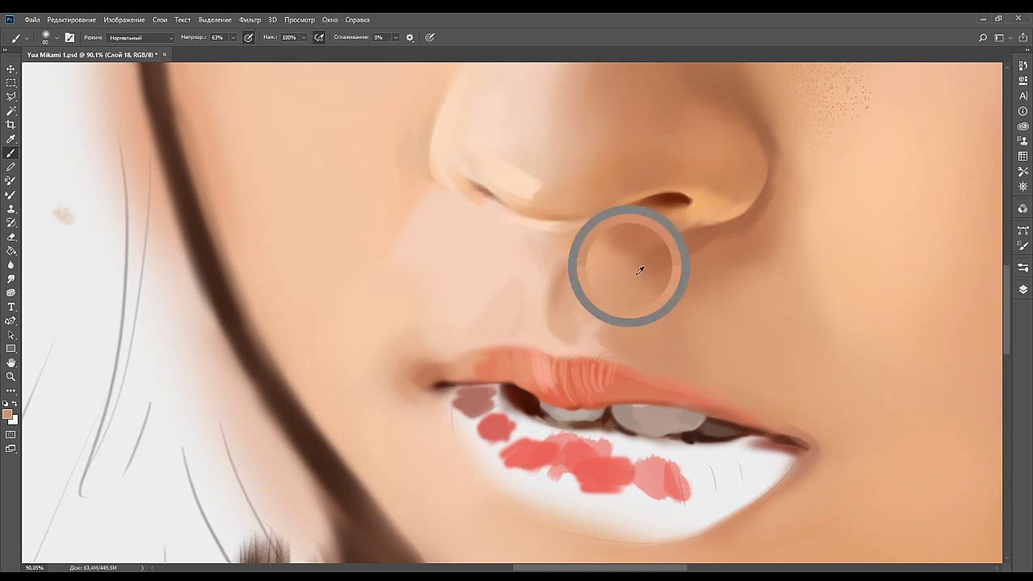
pyautogui.keyDown('alt'); pyautogui.click(611, 248); pyautogui.keyUp('alt')
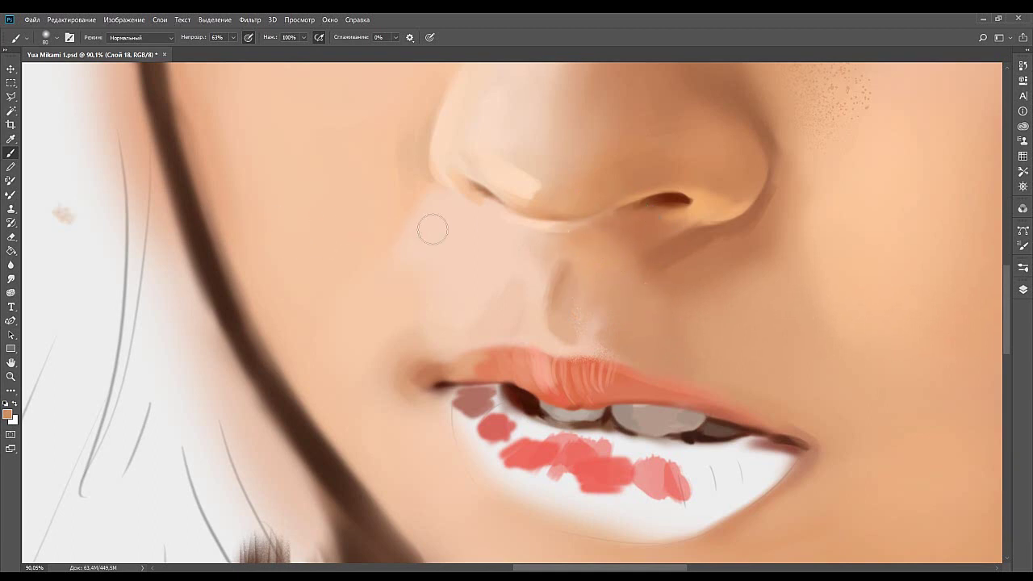
pyautogui.keyDown('alt'); pyautogui.click(611, 249); pyautogui.keyUp('alt')
pyautogui.moveTo(533, 262); pyautogui.dragTo(564, 253)
# Soften the philtrum groove with a sampled skin tone and an enlarged soft brush, reducing the brush to size 40.
pyautogui.keyDown('alt'); pyautogui.click(564, 317); pyautogui.keyUp('alt')
pyautogui.press(']')
pyautogui.press(']')
pyautogui.press(']')
pyautogui.moveTo(574, 268); pyautogui.dragTo(564, 291)
pyautogui.moveTo(566, 229); pyautogui.dragTo(566, 321)
pyautogui.press('[')
pyautogui.press('[')
pyautogui.press('[')
pyautogui.press('[')
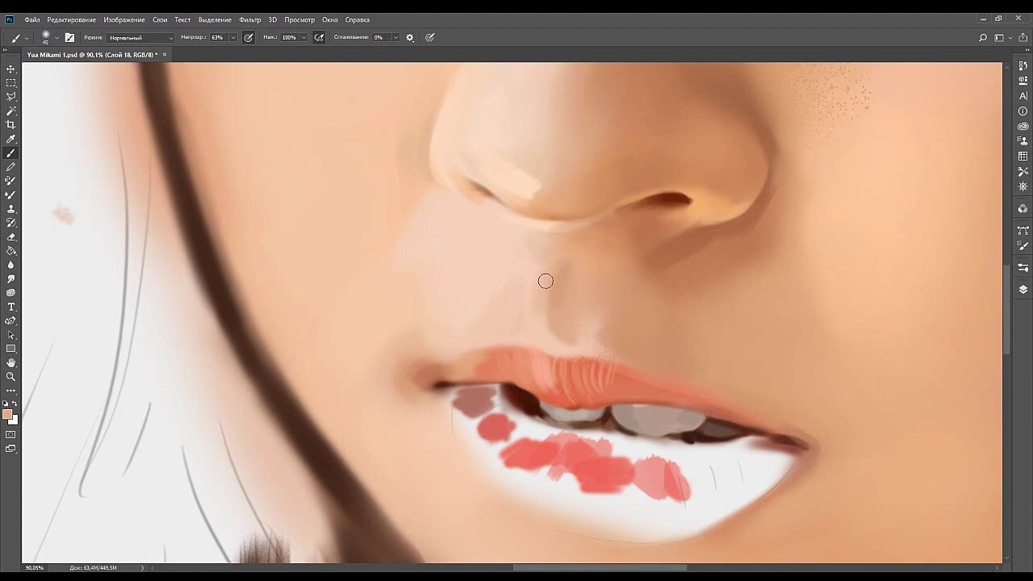
# Smooth the light skin left of the philtrum with sampled pinkish peach tones at brush size 70.
pyautogui.keyDown('alt'); pyautogui.click(541, 289); pyautogui.keyUp('alt')
pyautogui.press(']')
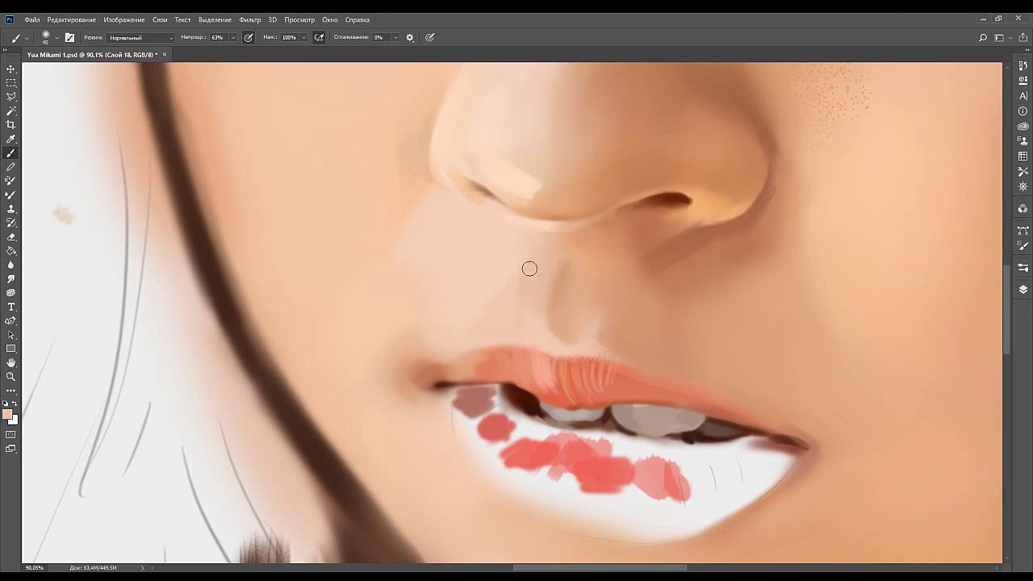
pyautogui.press(']')
pyautogui.press(']')
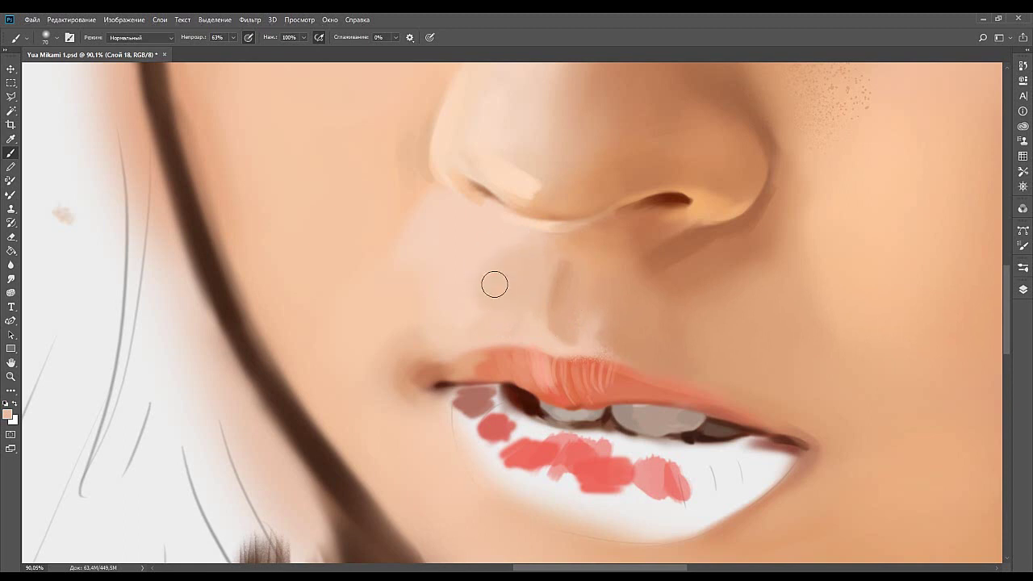
pyautogui.keyDown('alt'); pyautogui.click(478, 262); pyautogui.keyUp('alt')
pyautogui.moveTo(489, 272); pyautogui.dragTo(487, 303)
pyautogui.moveTo(534, 278)
pyautogui.mouseDown()
pyautogui.moveTo(530, 291)
pyautogui.moveTo(581, 321)
pyautogui.moveTo(593, 292)
pyautogui.moveTo(587, 327)
pyautogui.moveTo(593, 300)
pyautogui.mouseUp()
pyautogui.keyDown('alt'); pyautogui.click(584, 317); pyautogui.keyUp('alt')
pyautogui.keyDown('alt'); pyautogui.click(589, 302); pyautogui.keyUp('alt')
pyautogui.moveTo(516, 315)
pyautogui.mouseDown()
pyautogui.moveTo(597, 326)
pyautogui.moveTo(566, 284)
pyautogui.moveTo(587, 303)
pyautogui.mouseUp()
# Even out the skin above the left end of the upper lip with sampled peach tones and a smaller brush.
pyautogui.keyDown('alt'); pyautogui.click(283, 246); pyautogui.keyUp('alt')
pyautogui.keyDown('alt'); pyautogui.click(145, 243); pyautogui.keyUp('alt')
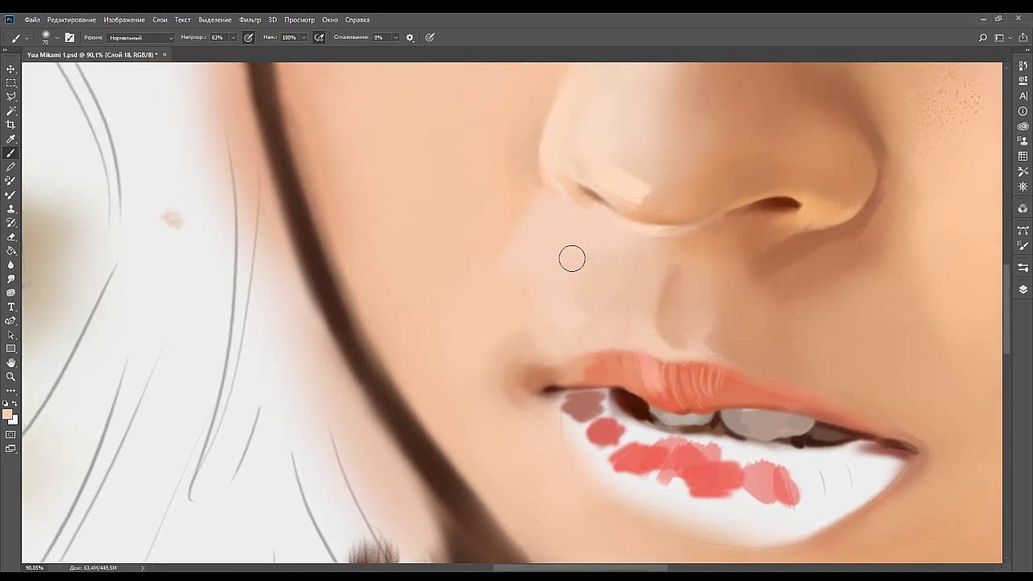
pyautogui.keyDown('alt'); pyautogui.click(565, 327); pyautogui.keyUp('alt')
pyautogui.press('[')
pyautogui.press('[')
pyautogui.press('[')
pyautogui.keyDown('alt'); pyautogui.click(616, 303); pyautogui.keyUp('alt')
pyautogui.keyDown('alt'); pyautogui.click(624, 302); pyautogui.keyUp('alt')
pyautogui.keyDown('alt'); pyautogui.click(570, 325); pyautogui.keyUp('alt')
pyautogui.moveTo(553, 324)
pyautogui.mouseDown()
pyautogui.moveTo(622, 309)
pyautogui.moveTo(597, 294)
pyautogui.mouseUp()
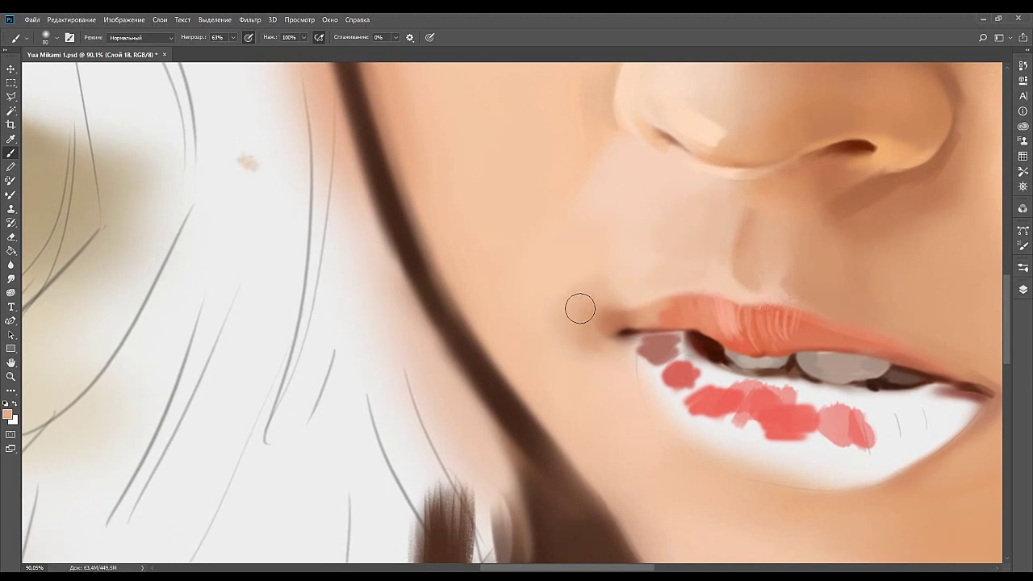
# Soften the shadow and skin around the left mouth corner with sampled peach tones, enlarging the brush to size 100.
pyautogui.keyDown('alt'); pyautogui.click(613, 363); pyautogui.keyUp('alt')
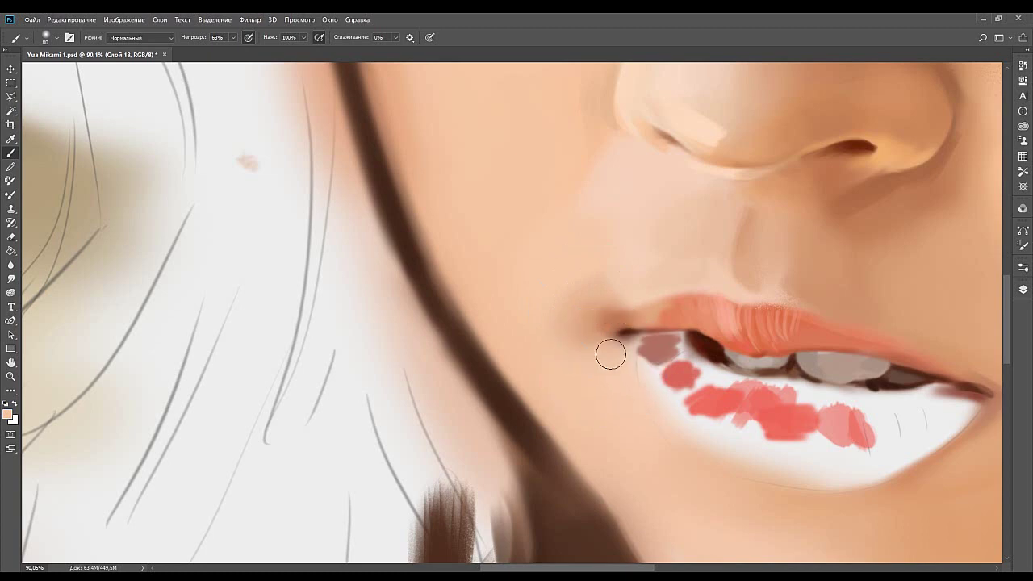
pyautogui.moveTo(591, 244); pyautogui.dragTo(579, 313)
pyautogui.keyDown('alt'); pyautogui.click(569, 380); pyautogui.keyUp('alt')
pyautogui.press(']')
pyautogui.press(']')
pyautogui.moveTo(568, 365); pyautogui.dragTo(538, 395)
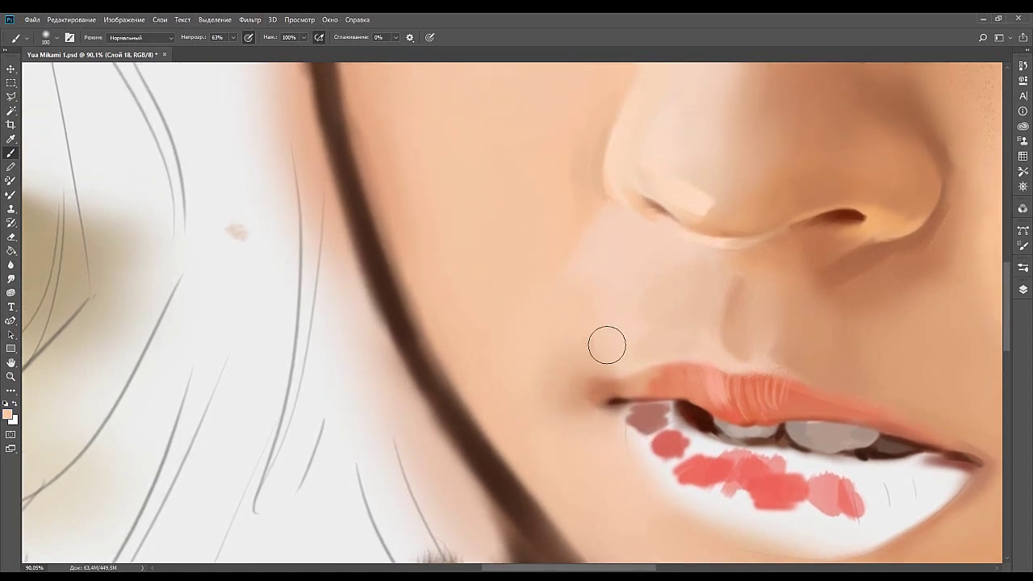
pyautogui.keyDown('alt'); pyautogui.click(564, 362); pyautogui.keyUp('alt')
pyautogui.keyDown('alt'); pyautogui.click(600, 309); pyautogui.keyUp('alt')
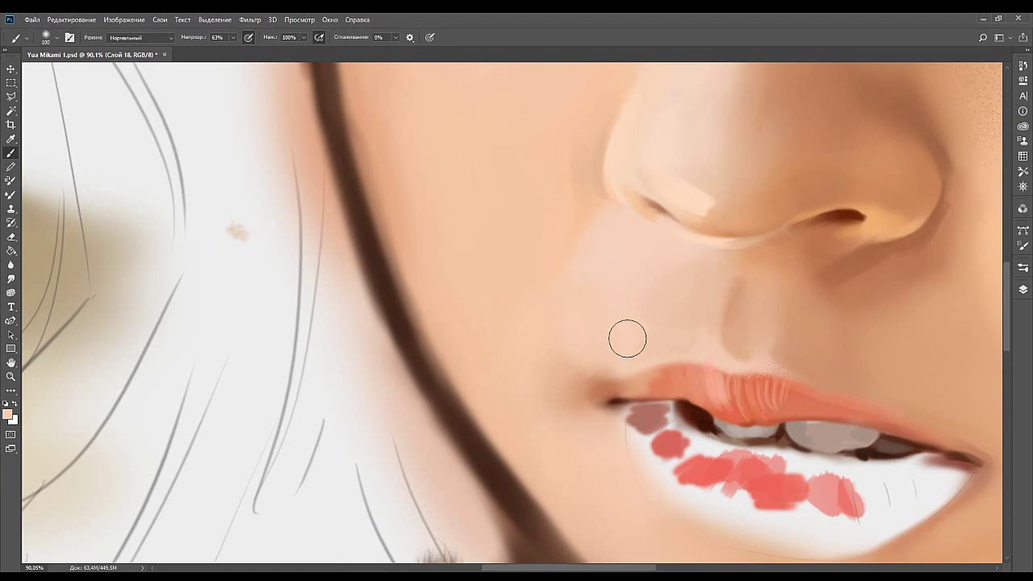
# Blend the edge of the light area between the left mouth corner and nose wing, reducing the brush to size 70.
pyautogui.moveTo(561, 324); pyautogui.dragTo(511, 303)
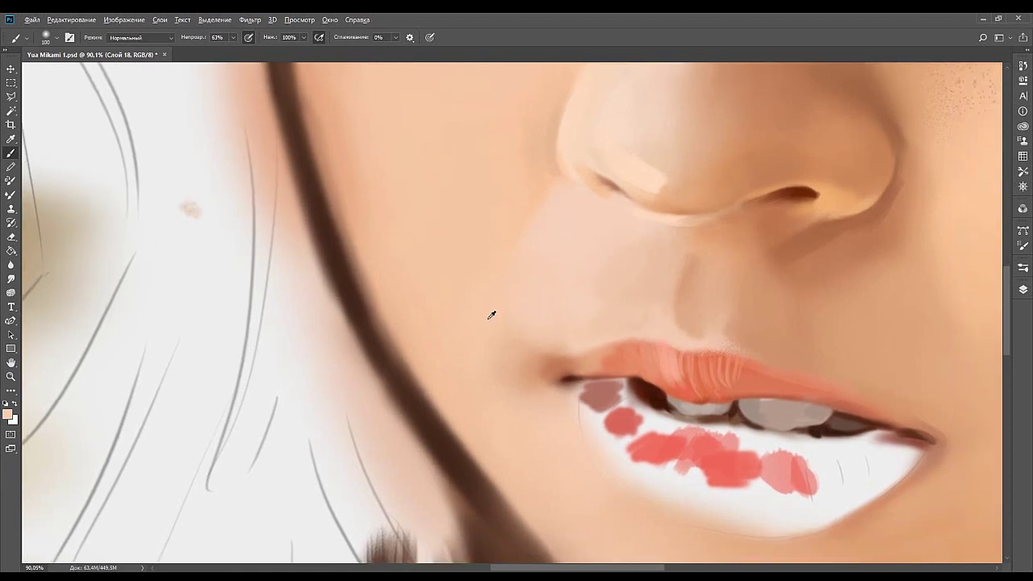
pyautogui.press('[')
pyautogui.press('[')
pyautogui.press('[')
pyautogui.moveTo(539, 222); pyautogui.dragTo(514, 359)
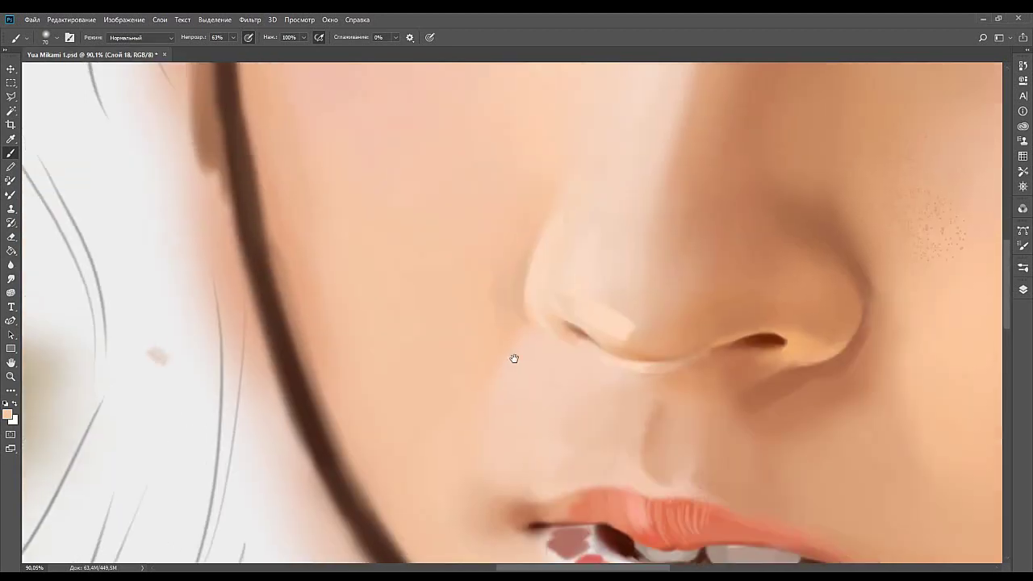
# Blend the cheek beside the left nose wing with a sampled peach tone at brush size 125.
pyautogui.keyDown('alt'); pyautogui.click(462, 350); pyautogui.keyUp('alt')
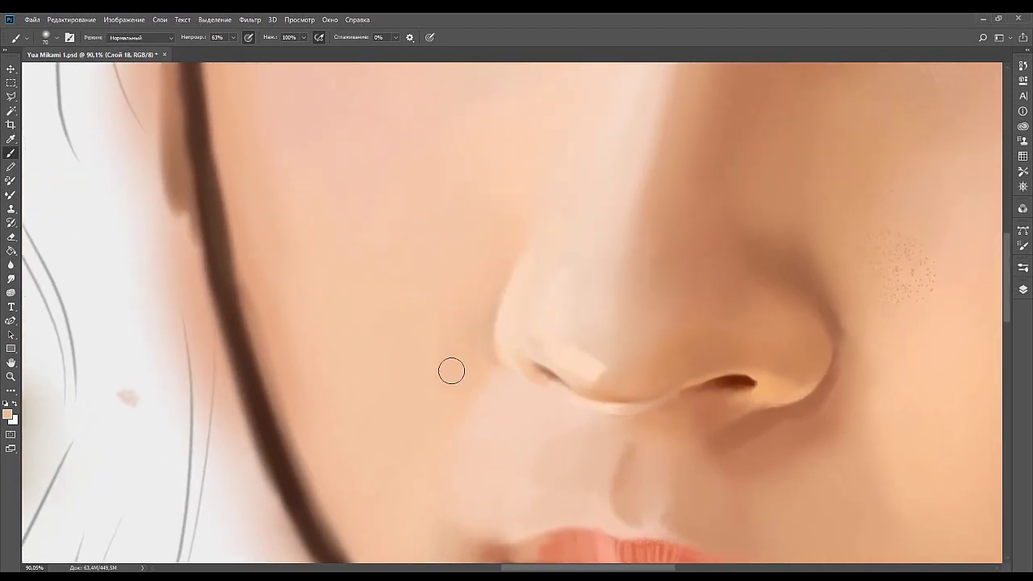
pyautogui.press(']')
pyautogui.press(']')
pyautogui.press(']')
pyautogui.press(']')
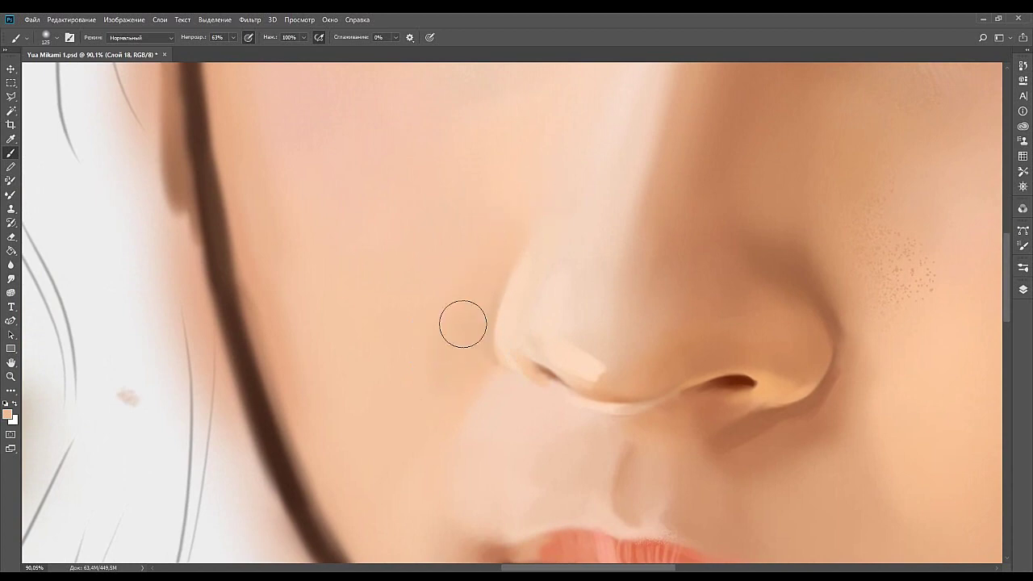
pyautogui.moveTo(510, 263)
pyautogui.mouseDown()
pyautogui.moveTo(526, 284)
pyautogui.moveTo(546, 284)
pyautogui.mouseUp()
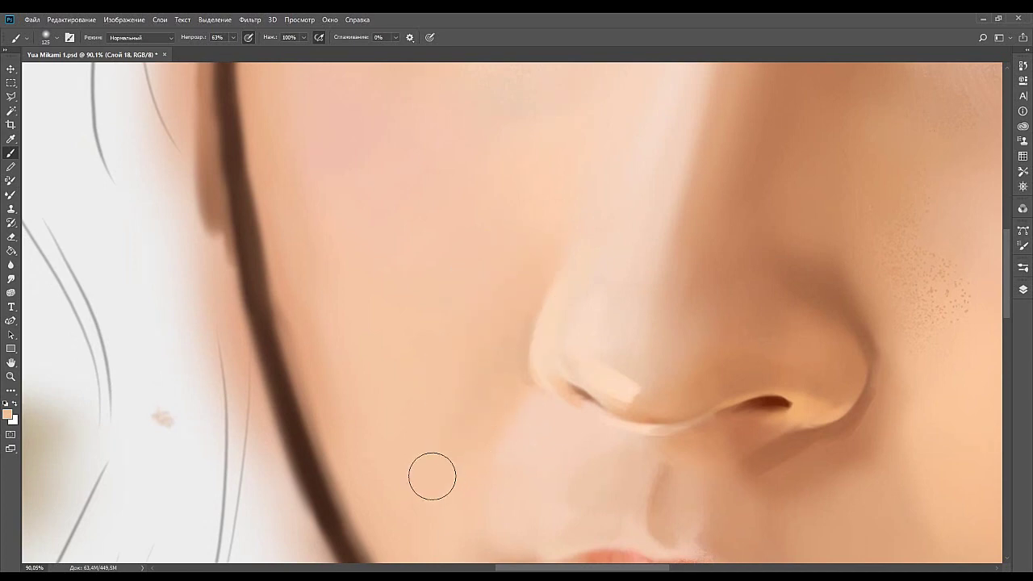
pyautogui.moveTo(527, 267); pyautogui.dragTo(520, 352)
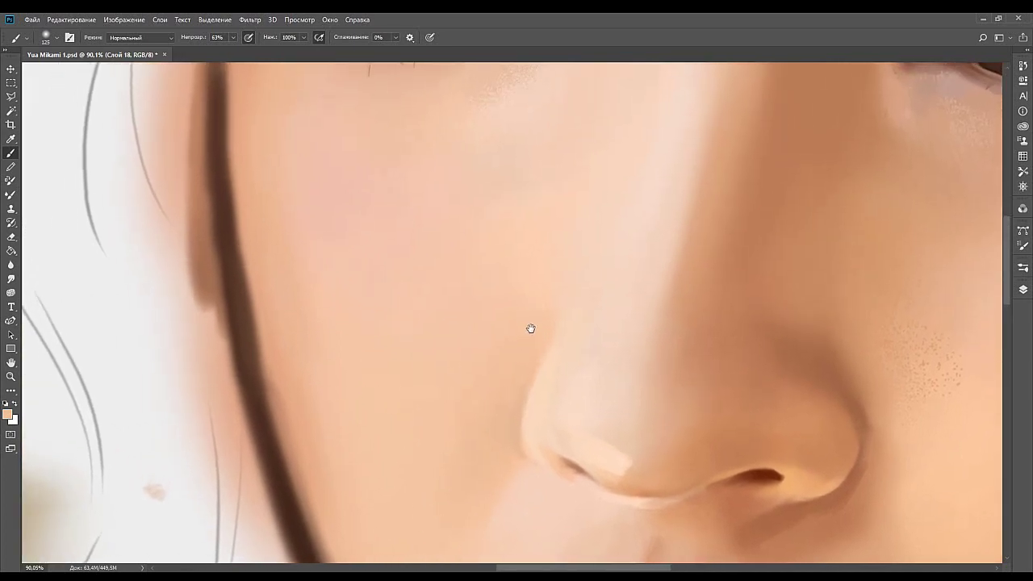
pyautogui.moveTo(536, 293); pyautogui.dragTo(496, 345)
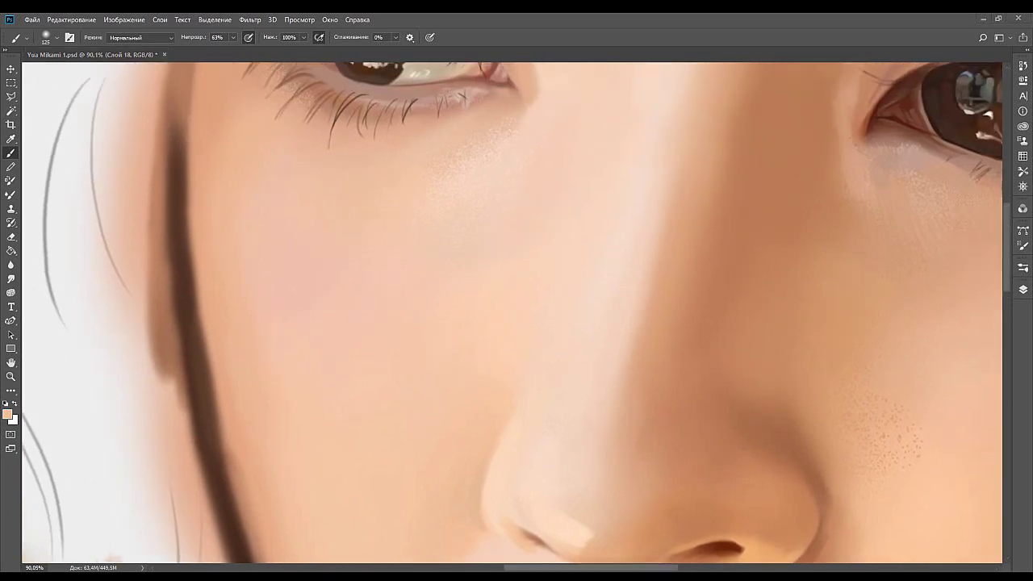
# Switch to a fine brush and dot pale pink highlights under the inner corner of the left eye.
pyautogui.moveTo(468, 249); pyautogui.dragTo(549, 270)
pyautogui.keyDown('alt'); pyautogui.click(566, 228); pyautogui.keyUp('alt')
pyautogui.press('[')
pyautogui.press('[')
pyautogui.press('[')
pyautogui.press('[')
pyautogui.press('[')
pyautogui.press('[')
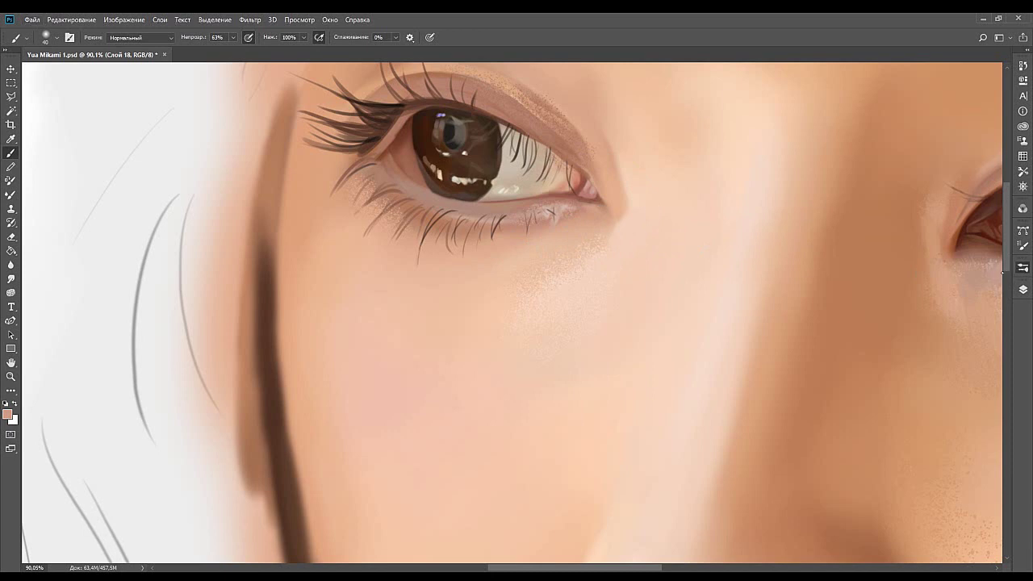
pyautogui.click(861, 191)
pyautogui.press('.')
pyautogui.keyDown('alt'); pyautogui.click(228, 266); pyautogui.keyUp('alt')
pyautogui.moveTo(603, 218); pyautogui.dragTo(597, 220)
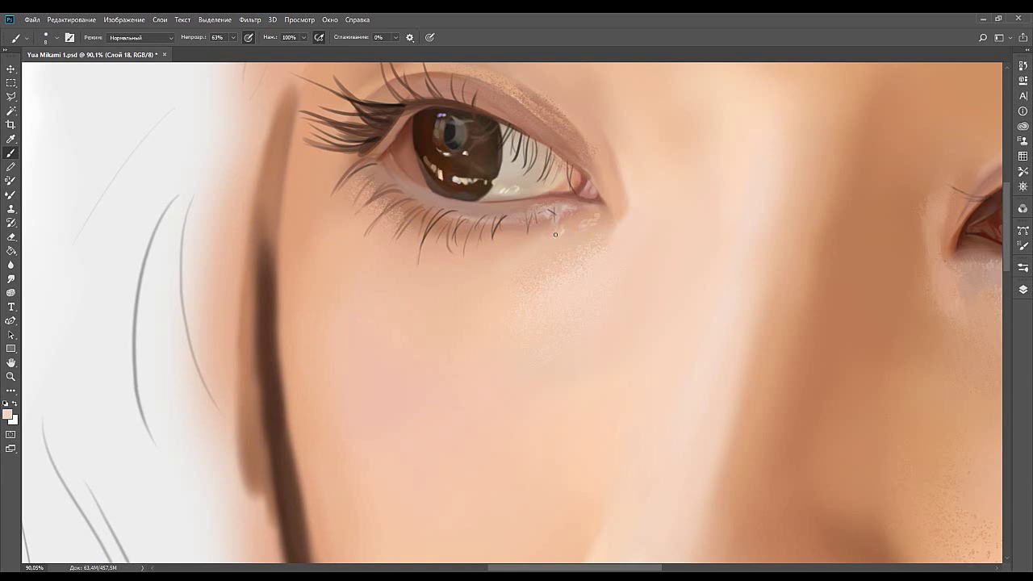
pyautogui.click(561, 233)
# Add small moist highlights and skin texture along the left eye's lower lid with sampled light and muted pink tones.
pyautogui.keyDown('alt'); pyautogui.click(520, 229); pyautogui.keyUp('alt')
pyautogui.moveTo(542, 219); pyautogui.dragTo(557, 237)
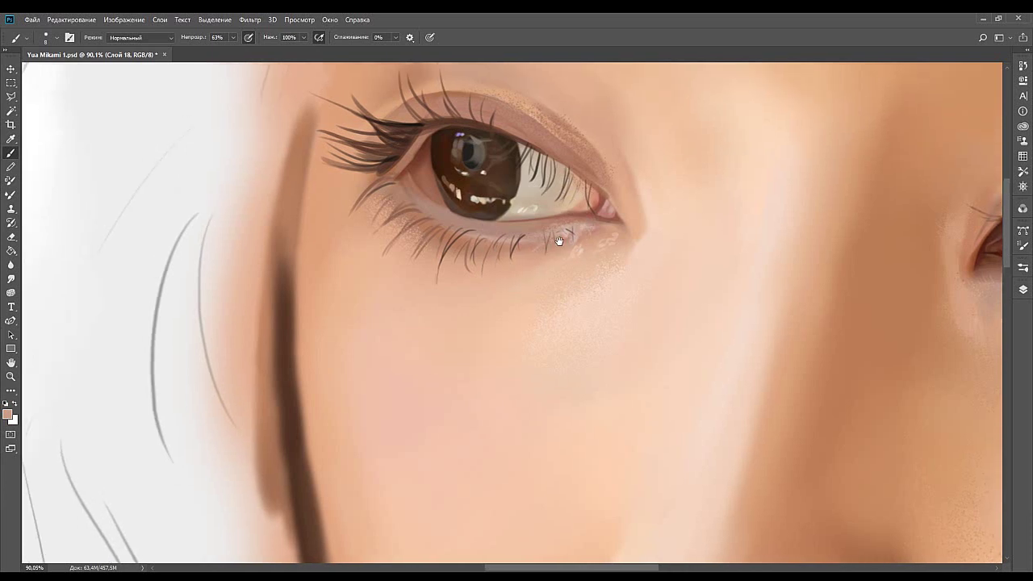
pyautogui.keyDown('alt'); pyautogui.click(515, 214); pyautogui.keyUp('alt')
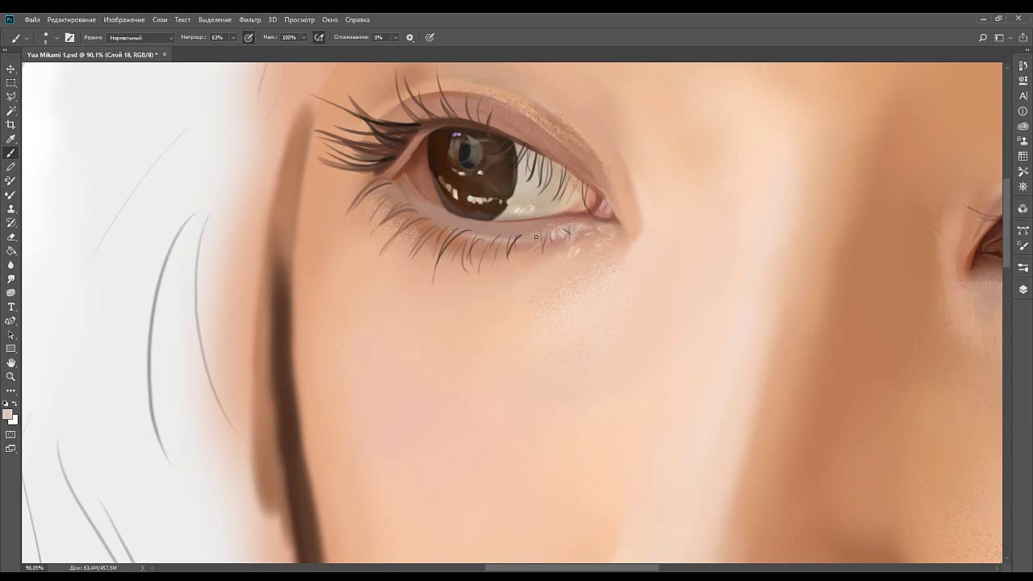
pyautogui.moveTo(596, 227)
pyautogui.mouseDown()
pyautogui.moveTo(582, 227)
pyautogui.moveTo(597, 239)
pyautogui.mouseUp()
pyautogui.keyDown('alt'); pyautogui.click(173, 201); pyautogui.keyUp('alt')
pyautogui.moveTo(579, 220); pyautogui.dragTo(563, 220)
pyautogui.keyDown('alt'); pyautogui.click(522, 229); pyautogui.keyUp('alt')
pyautogui.keyDown('alt'); pyautogui.click(513, 232); pyautogui.keyUp('alt')
# Define the left eye's upper eyelid crease with a thin reddish brown line.
pyautogui.moveTo(647, 192); pyautogui.dragTo(642, 265)
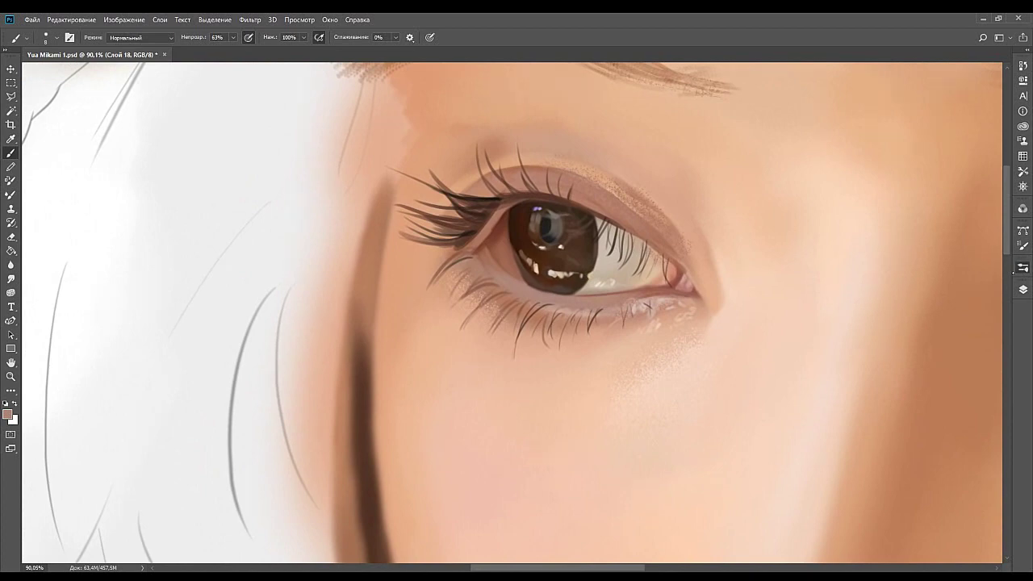
pyautogui.moveTo(661, 267); pyautogui.dragTo(678, 297)
pyautogui.keyDown('alt'); pyautogui.click(168, 98); pyautogui.keyUp('alt')
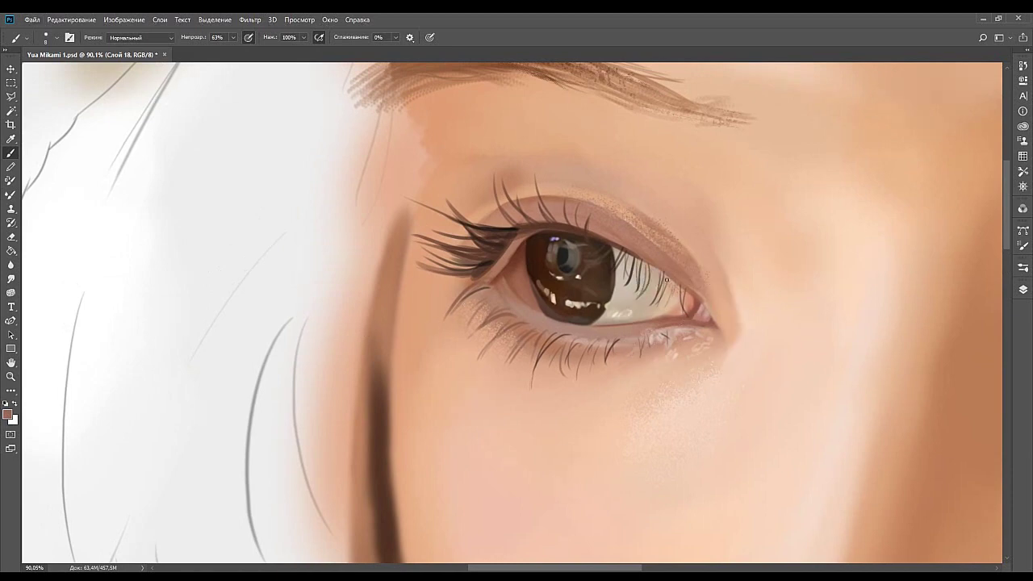
pyautogui.moveTo(642, 244); pyautogui.dragTo(664, 260)
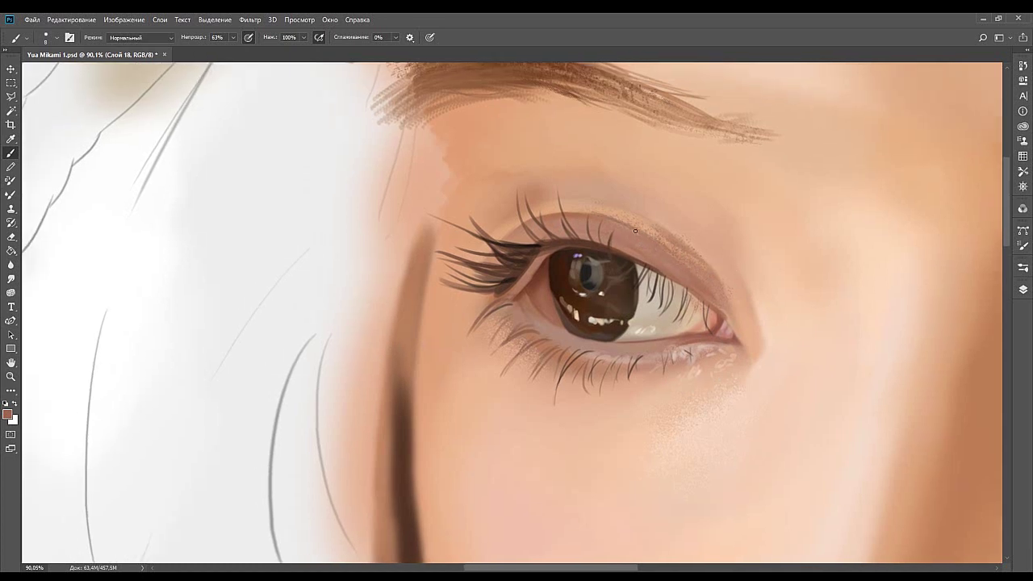
pyautogui.moveTo(599, 217); pyautogui.dragTo(710, 293)
pyautogui.keyDown('alt'); pyautogui.click(671, 205); pyautogui.keyUp('alt')
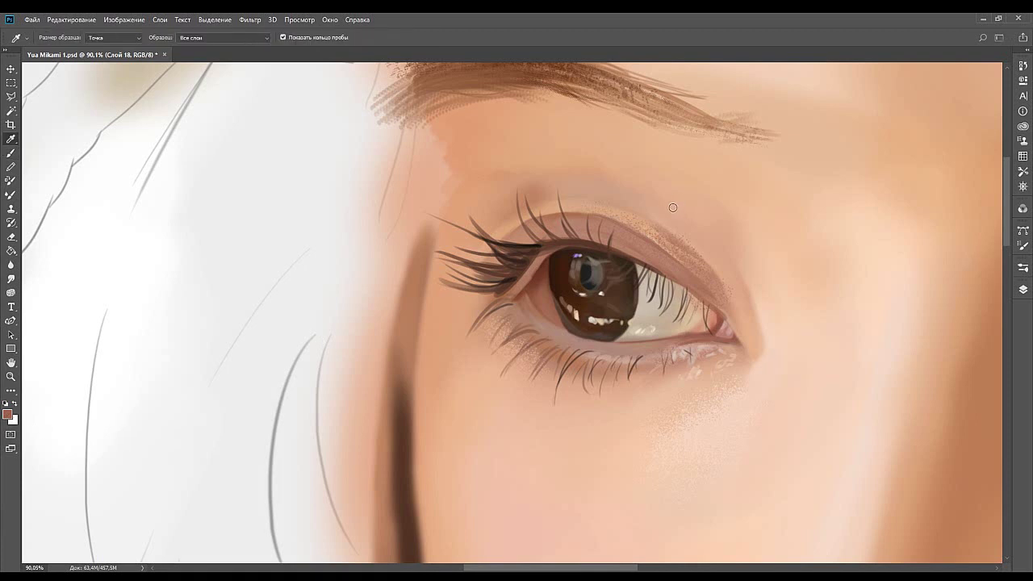
pyautogui.moveTo(680, 249); pyautogui.dragTo(701, 230)
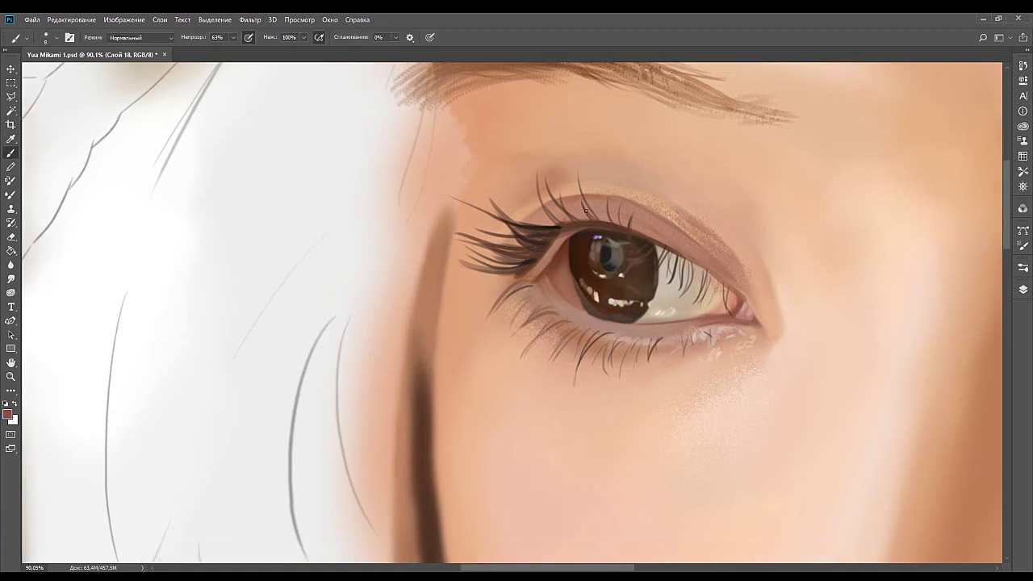
pyautogui.moveTo(595, 201)
pyautogui.mouseDown()
pyautogui.moveTo(680, 227)
pyautogui.moveTo(613, 217)
pyautogui.moveTo(654, 273)
pyautogui.mouseUp()
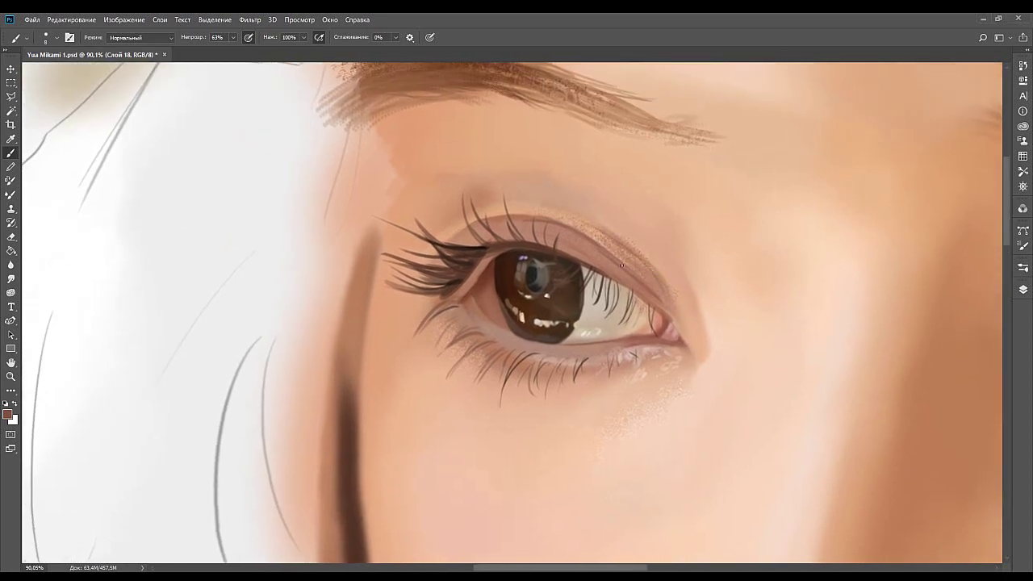
# Try additional dark red strokes along the left eye's upper eyelid crease.
pyautogui.moveTo(576, 222); pyautogui.dragTo(665, 297)
pyautogui.hotkey('ctrl', 'z')
pyautogui.moveTo(523, 204); pyautogui.dragTo(623, 258)
pyautogui.hotkey('ctrl', 'z')
pyautogui.moveTo(641, 274)
pyautogui.mouseDown()
pyautogui.moveTo(582, 267)
pyautogui.moveTo(561, 242)
pyautogui.mouseUp()
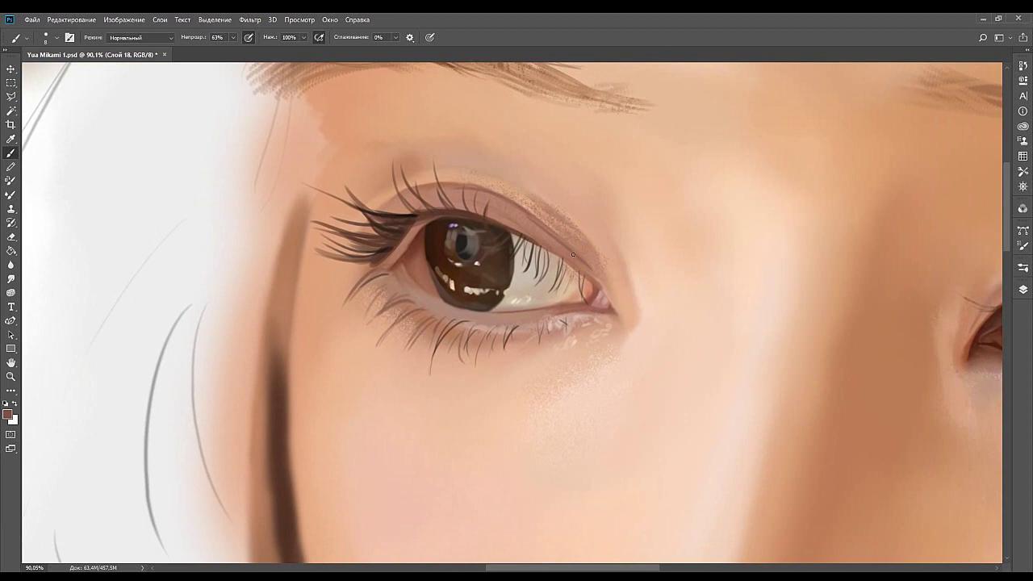
pyautogui.moveTo(579, 314)
pyautogui.mouseDown()
pyautogui.moveTo(549, 213)
pyautogui.moveTo(560, 199)
pyautogui.moveTo(478, 256)
pyautogui.mouseUp()
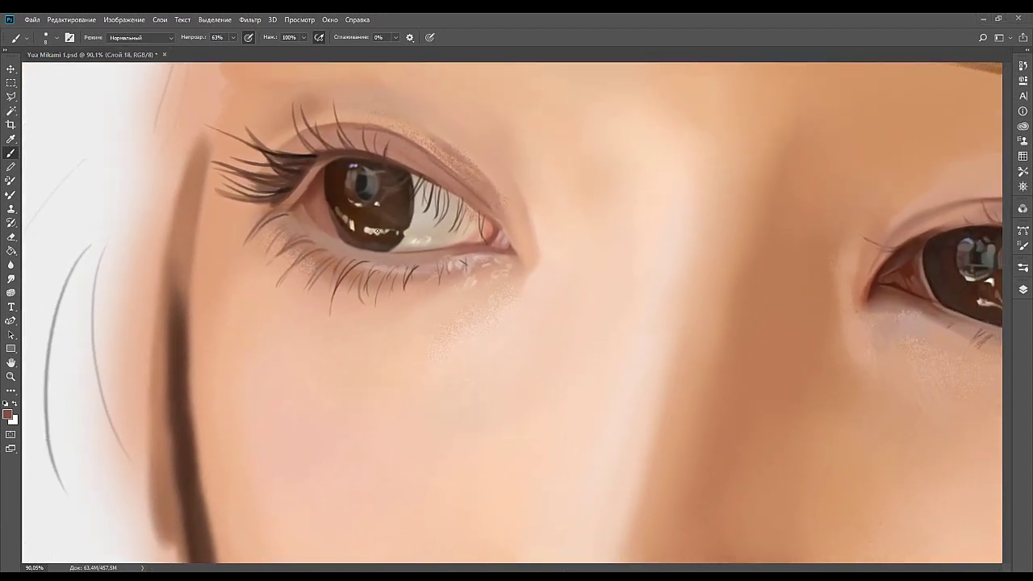
# Reinforce the right eye's upper eyelid crease with a thin dark red stroke.
pyautogui.moveTo(707, 168); pyautogui.dragTo(728, 225)
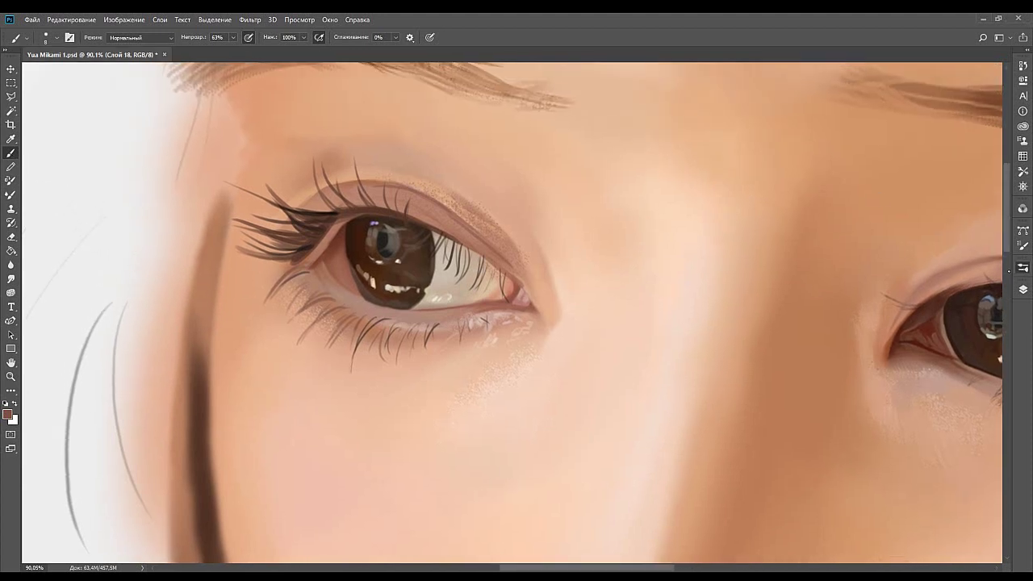
pyautogui.moveTo(987, 286); pyautogui.dragTo(717, 222)
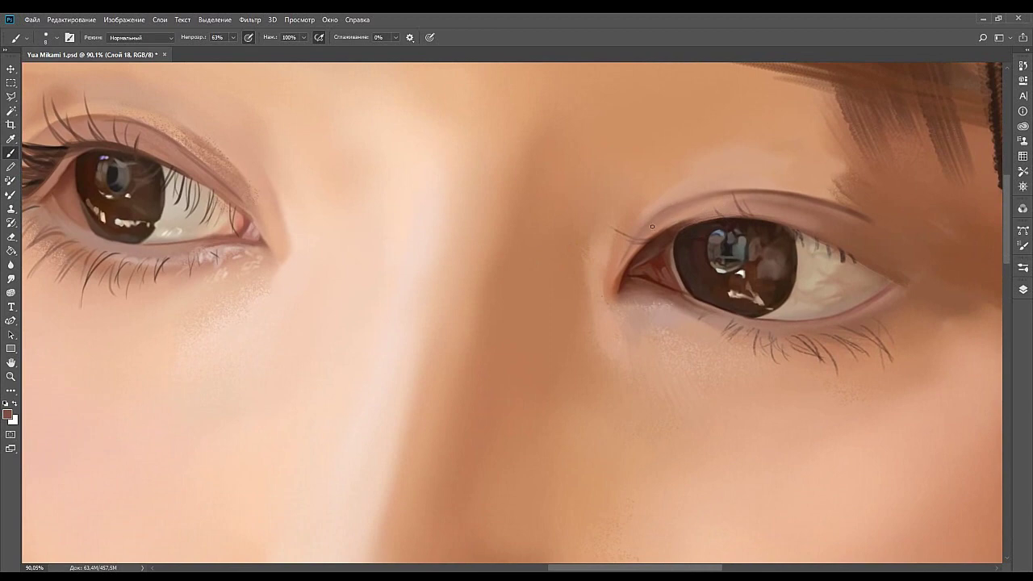
pyautogui.moveTo(717, 199); pyautogui.dragTo(770, 203)
pyautogui.moveTo(597, 300); pyautogui.dragTo(666, 201)
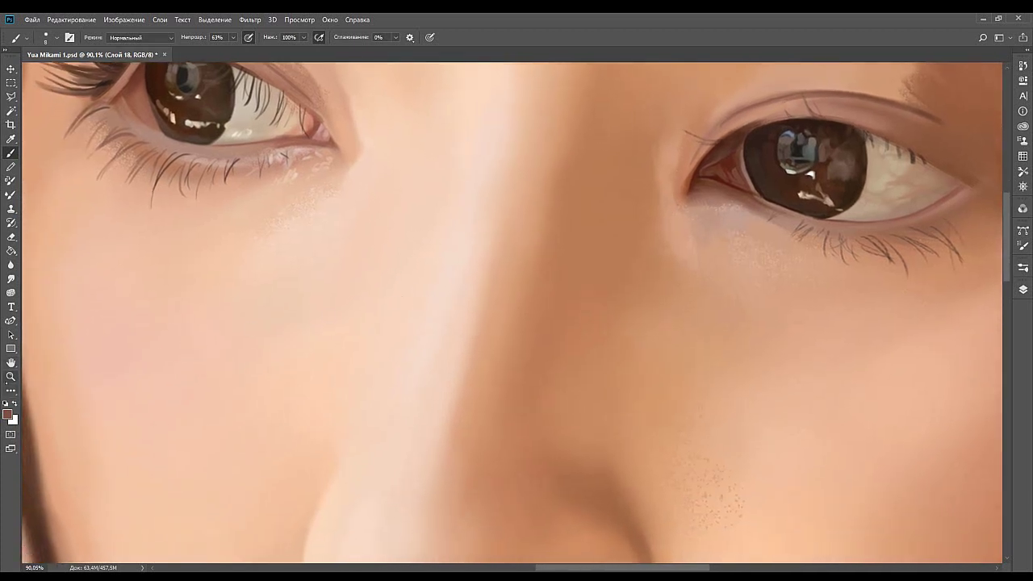
# Paint fine light pink strokes over the centre of the upper lip with a sampled color.
pyautogui.press('z')
pyautogui.hotkey('alt', 'Tab')
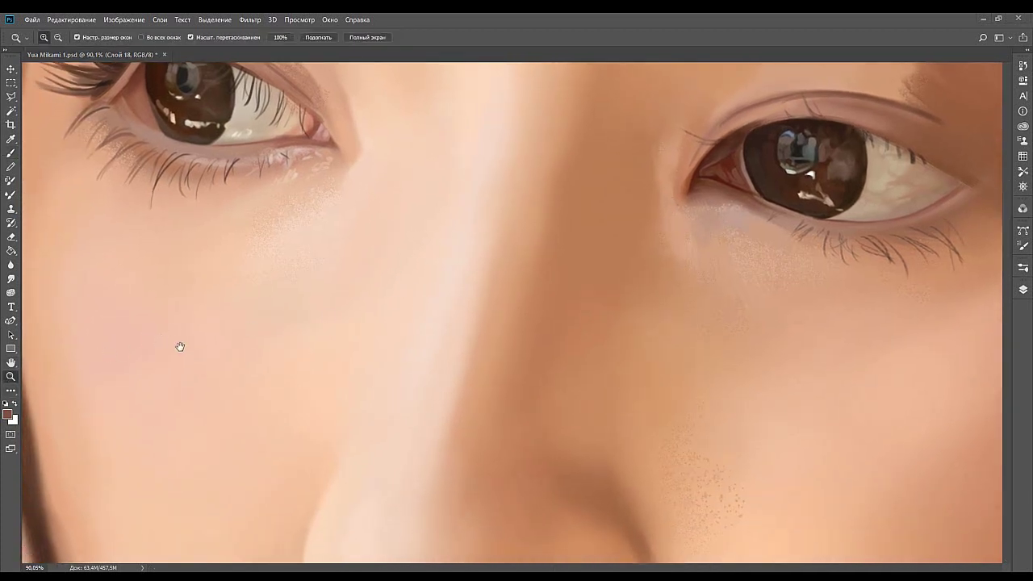
pyautogui.moveTo(655, 273); pyautogui.dragTo(560, 288)
pyautogui.moveTo(561, 330); pyautogui.dragTo(571, 170)
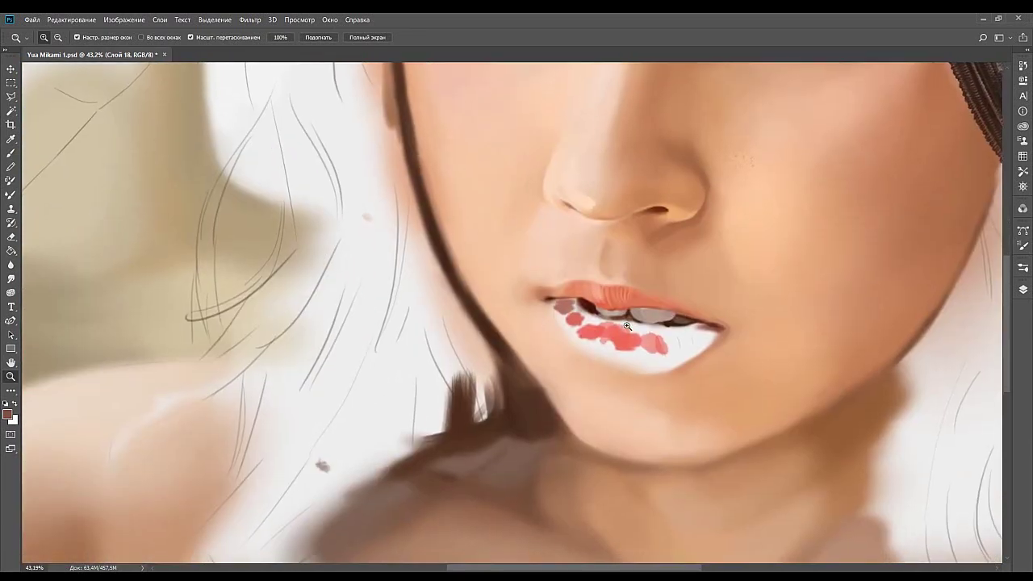
pyautogui.moveTo(620, 325); pyautogui.dragTo(671, 326)
pyautogui.moveTo(636, 382); pyautogui.dragTo(620, 323)
pyautogui.scroll(1, 621, 323)
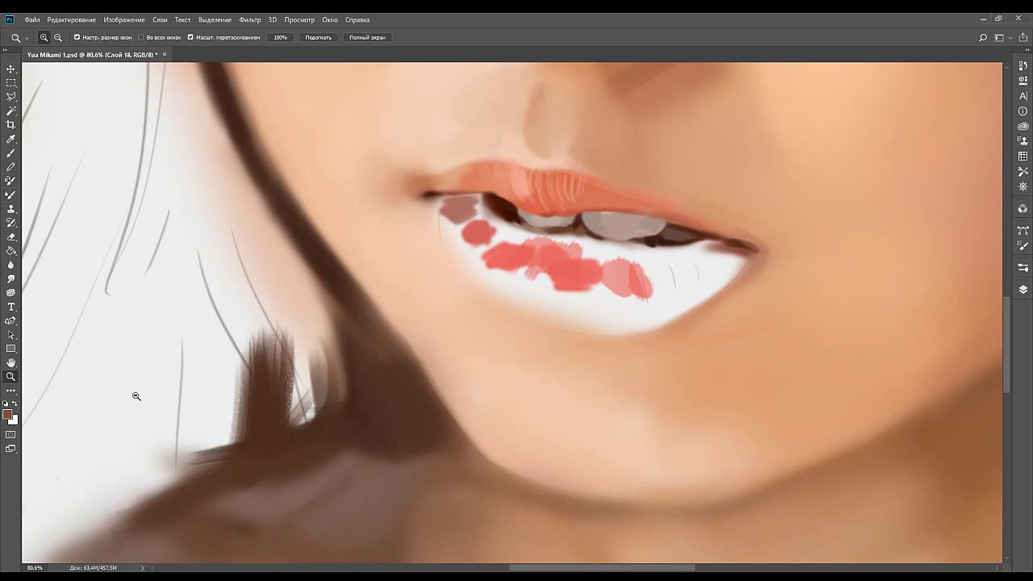
pyautogui.hotkey('ctrl', 'k')
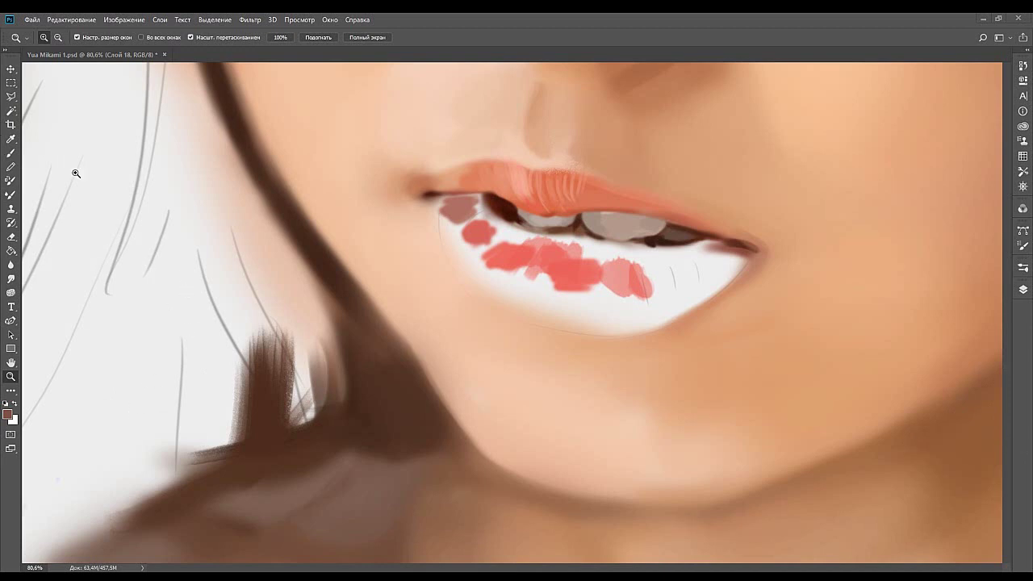
pyautogui.click(10, 154)
pyautogui.moveTo(379, 237); pyautogui.dragTo(425, 287)
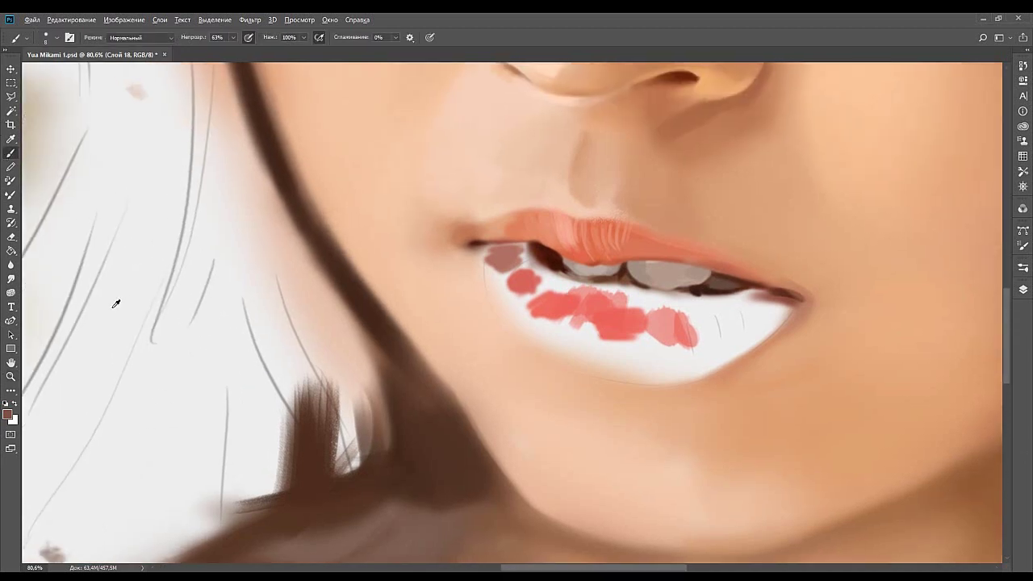
pyautogui.keyDown('alt'); pyautogui.click(177, 303); pyautogui.keyUp('alt')
pyautogui.moveTo(572, 290); pyautogui.dragTo(566, 307)
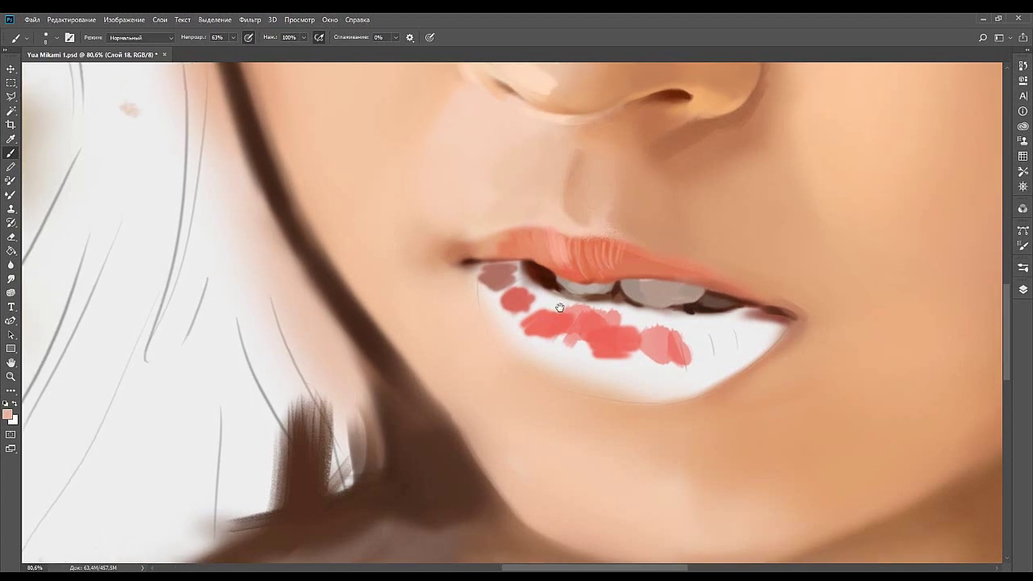
pyautogui.moveTo(578, 251); pyautogui.dragTo(573, 272)
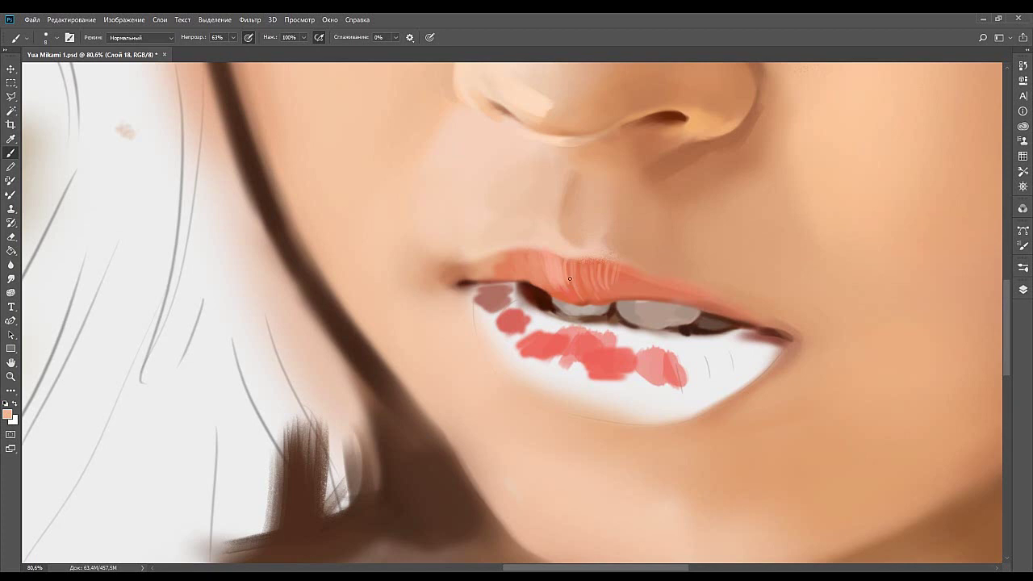
pyautogui.moveTo(564, 262); pyautogui.dragTo(567, 289)
# Refine the upper lip's vertical creases and lower edge with resampled salmon, pale pink and coral tones.
pyautogui.keyDown('alt'); pyautogui.click(554, 275); pyautogui.keyUp('alt')
pyautogui.keyDown('alt'); pyautogui.click(538, 273); pyautogui.keyUp('alt')
pyautogui.keyDown('alt'); pyautogui.click(557, 271); pyautogui.keyUp('alt')
pyautogui.moveTo(557, 270); pyautogui.dragTo(511, 267)
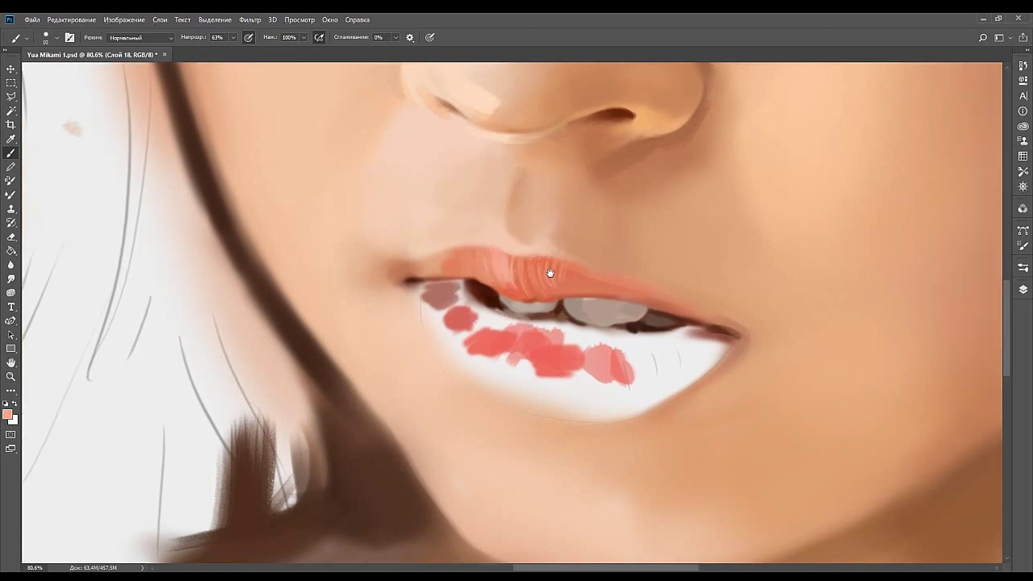
pyautogui.keyDown('alt'); pyautogui.click(178, 302); pyautogui.keyUp('alt')
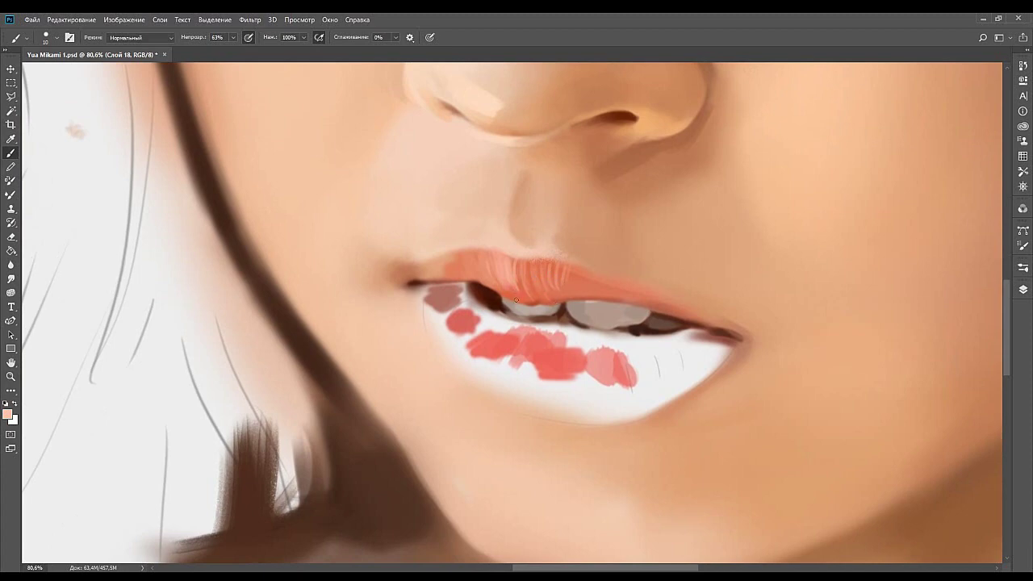
pyautogui.moveTo(508, 286); pyautogui.dragTo(518, 302)
pyautogui.keyDown('alt'); pyautogui.click(513, 281); pyautogui.keyUp('alt')
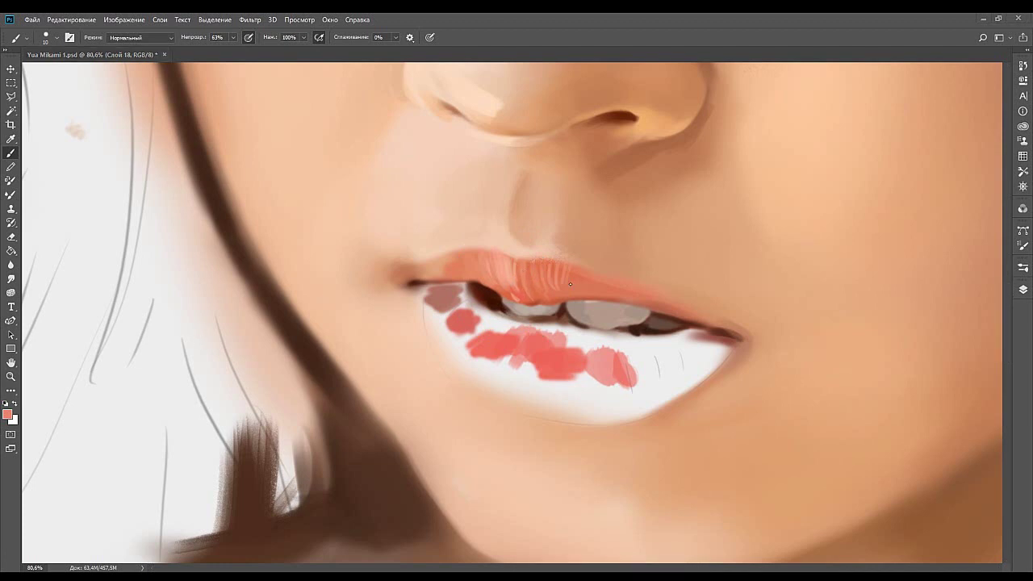
pyautogui.moveTo(602, 263); pyautogui.dragTo(559, 288)
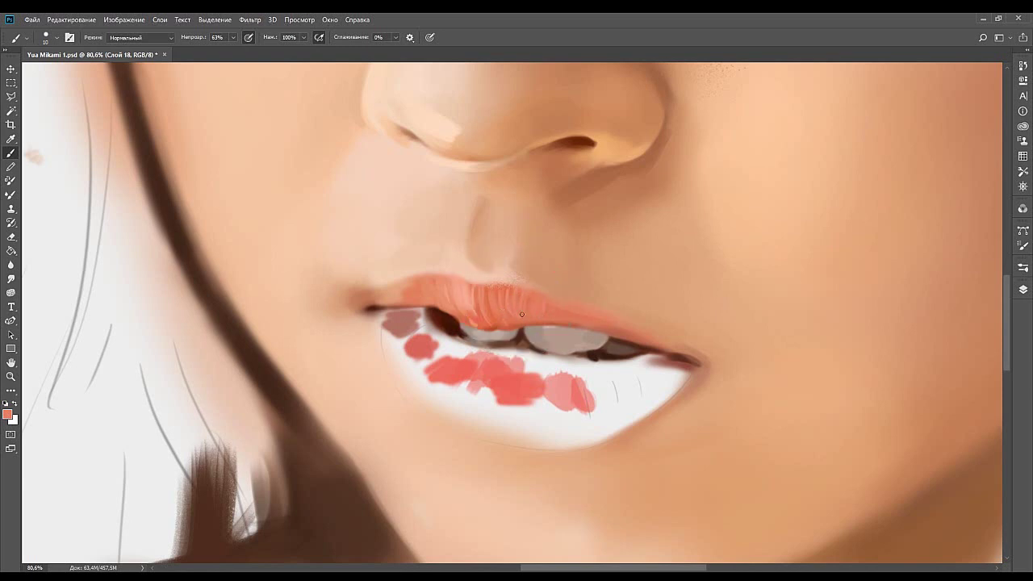
pyautogui.moveTo(505, 295); pyautogui.dragTo(555, 269)
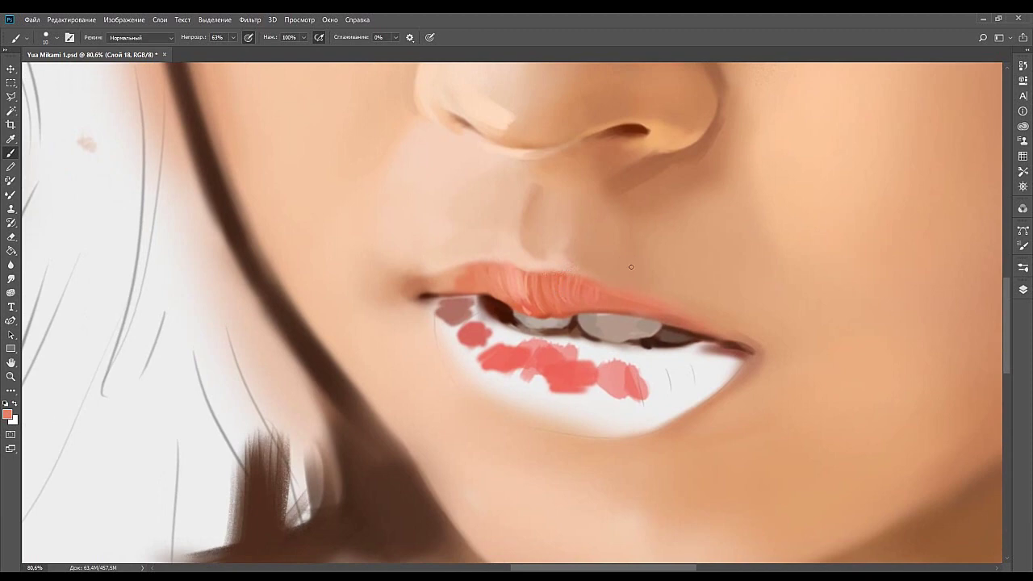
# Darken the gap between the upper lip and the teeth with sampled dark brown, using a small brush.
pyautogui.keyDown('alt'); pyautogui.click(658, 340); pyautogui.keyUp('alt')
pyautogui.press(']')
pyautogui.moveTo(606, 344); pyautogui.dragTo(627, 343)
pyautogui.press('[')
pyautogui.press('[')
pyautogui.moveTo(578, 301); pyautogui.dragTo(572, 329)
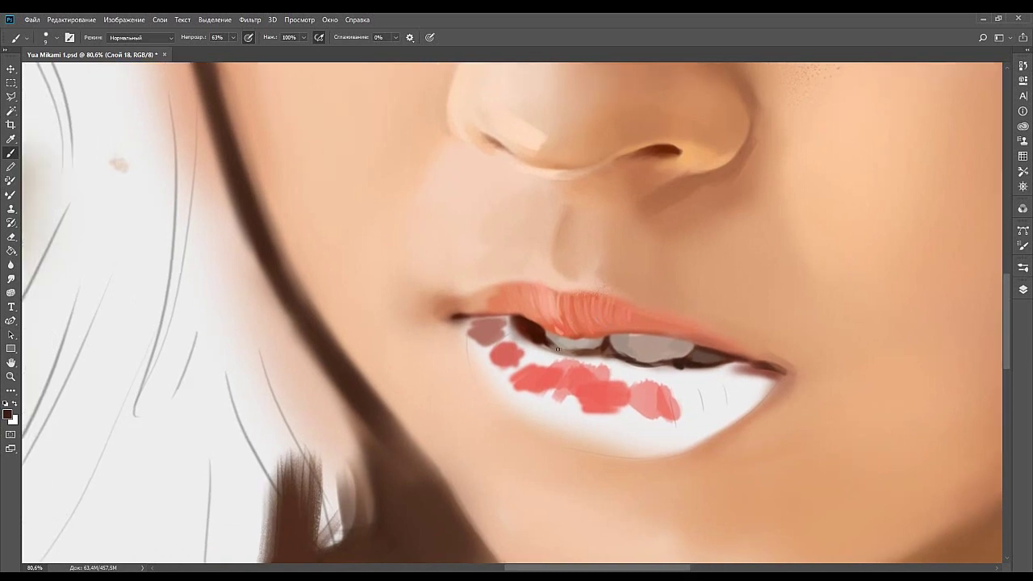
pyautogui.scroll(1, 554, 332)
pyautogui.hscroll(1, 553, 332)
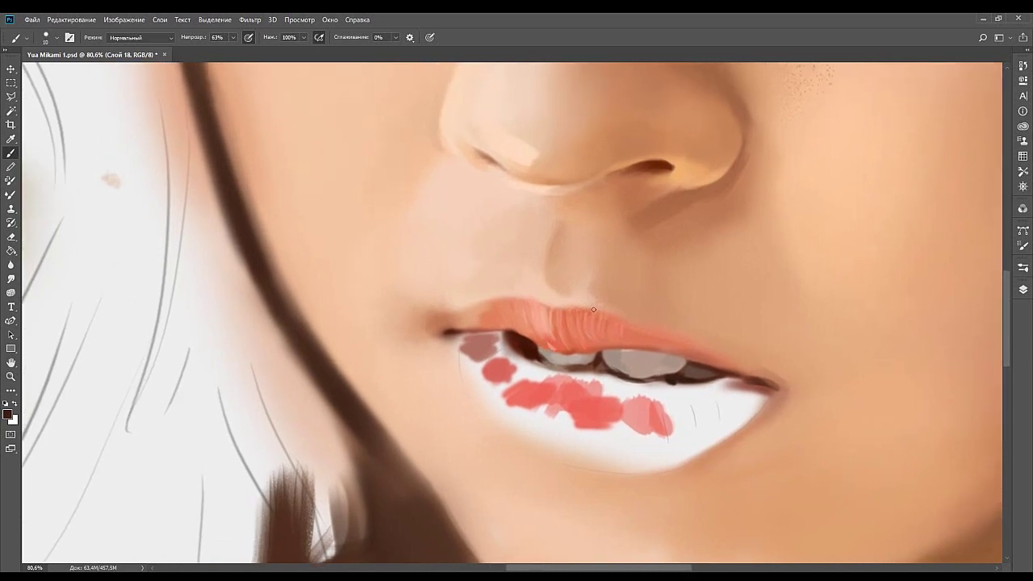
# Dot pale pink and peach highlights above the upper lip's edge and on the philtrum, switching to a diamond-shaped brush.
pyautogui.keyDown('alt'); pyautogui.click(143, 250); pyautogui.keyUp('alt')
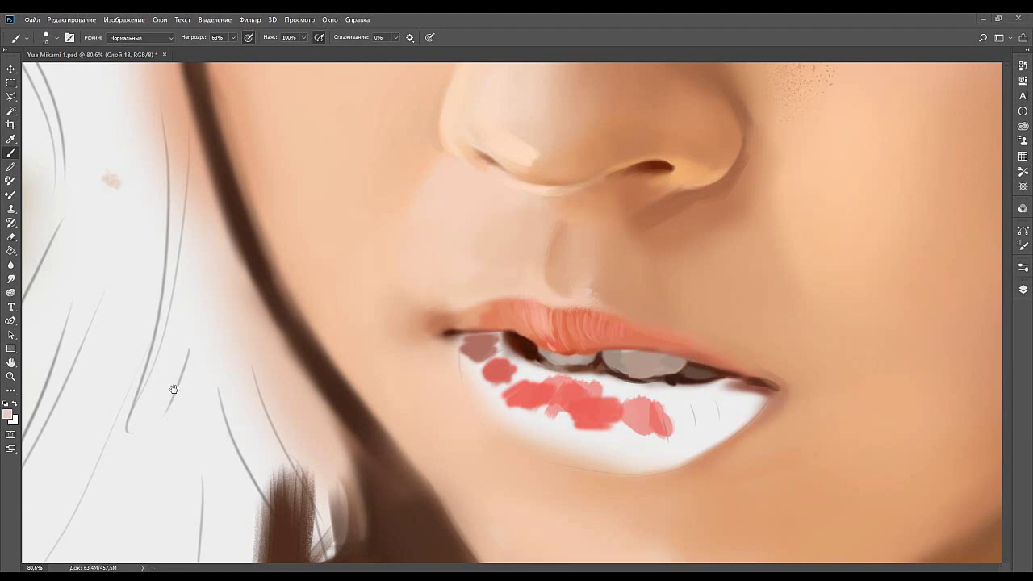
pyautogui.moveTo(516, 310); pyautogui.dragTo(535, 322)
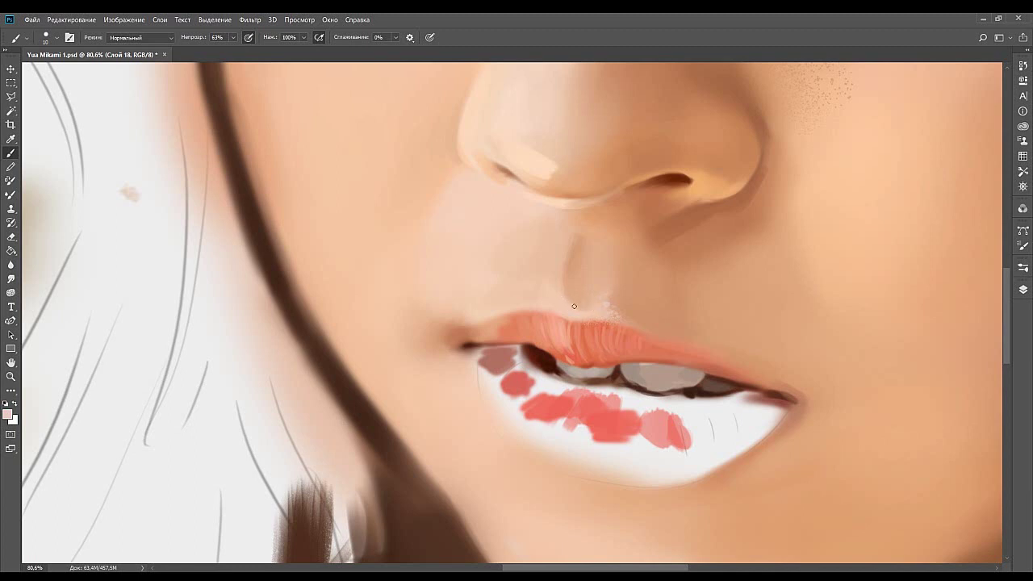
pyautogui.keyDown('alt'); pyautogui.click(590, 309); pyautogui.keyUp('alt')
pyautogui.click(801, 327)
pyautogui.moveTo(609, 248); pyautogui.dragTo(617, 269)
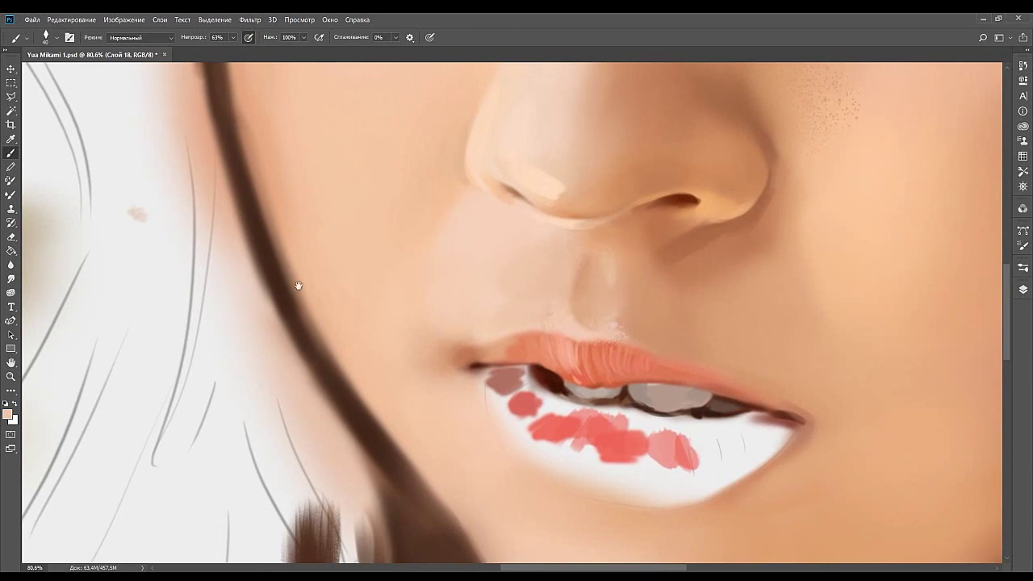
pyautogui.moveTo(610, 277); pyautogui.dragTo(596, 294)
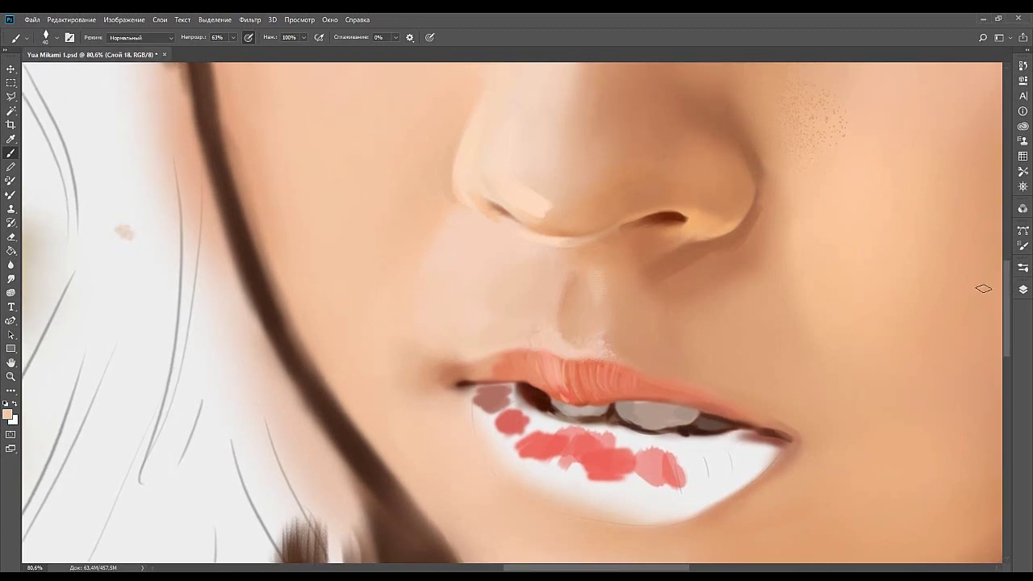
# Choose the irregular skin-texture brush and reduce its size to 45.
pyautogui.click(860, 401)
pyautogui.press('[')
pyautogui.press('[')
pyautogui.press('[')
pyautogui.press('[')
pyautogui.press('[')
pyautogui.press('[')
pyautogui.press('[')
pyautogui.press('[')
pyautogui.press('[')
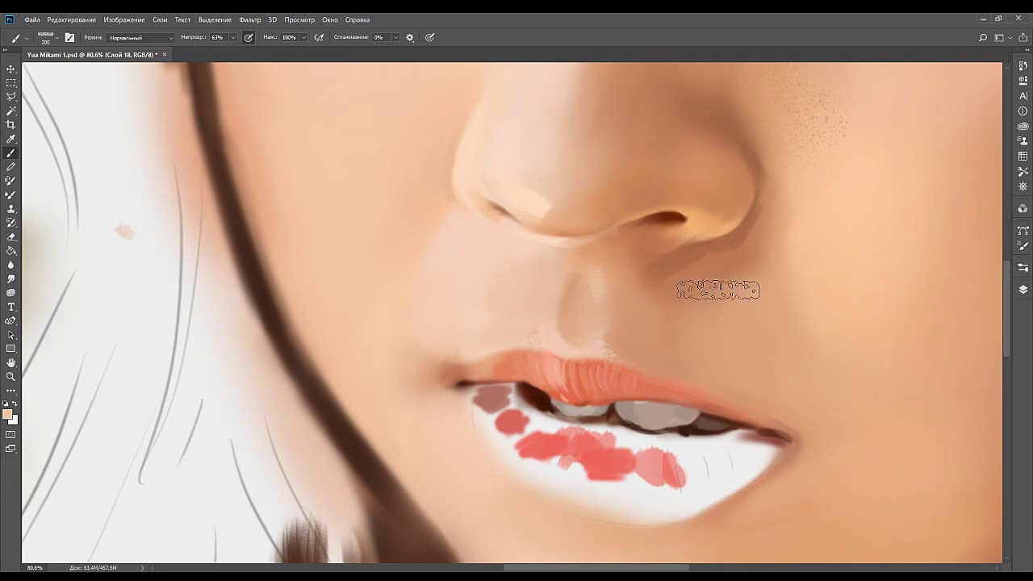
pyautogui.press('[')
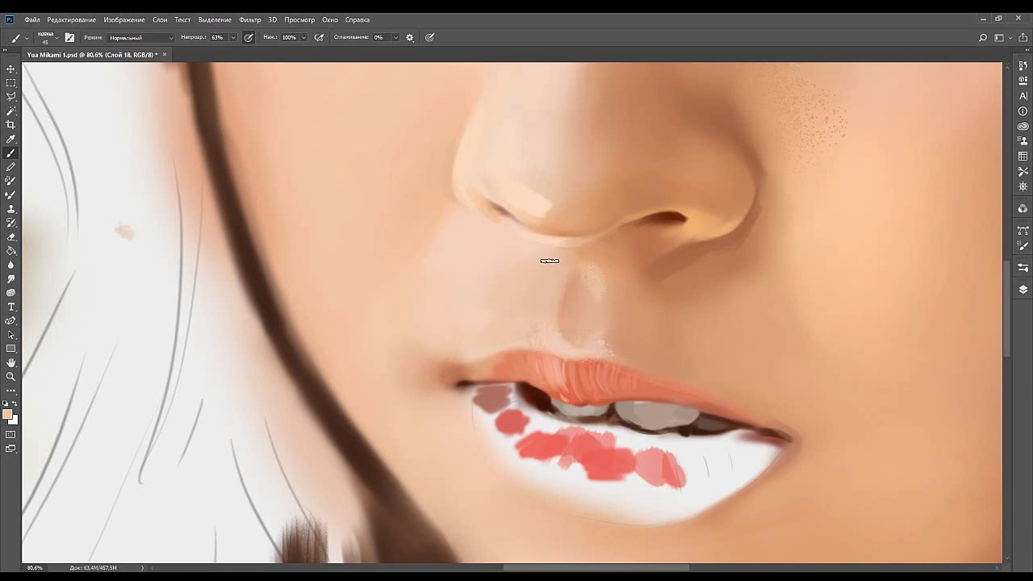
# Stipple skin texture over the philtrum and its ridges down to the upper lip with sampled skin tones.
pyautogui.keyDown('alt'); pyautogui.click(117, 231); pyautogui.keyUp('alt')
pyautogui.moveTo(542, 264); pyautogui.dragTo(539, 297)
pyautogui.keyDown('alt'); pyautogui.click(533, 286); pyautogui.keyUp('alt')
pyautogui.keyDown('alt'); pyautogui.click(521, 354); pyautogui.keyUp('alt')
pyautogui.keyDown('alt'); pyautogui.click(589, 351); pyautogui.keyUp('alt')
pyautogui.moveTo(580, 350); pyautogui.dragTo(587, 284)
pyautogui.moveTo(580, 349); pyautogui.dragTo(604, 295)
pyautogui.keyDown('alt'); pyautogui.click(568, 310); pyautogui.keyUp('alt')
pyautogui.keyDown('alt'); pyautogui.click(600, 347); pyautogui.keyUp('alt')
pyautogui.moveTo(612, 351); pyautogui.dragTo(610, 360)
pyautogui.moveTo(544, 368)
pyautogui.mouseDown()
pyautogui.moveTo(537, 334)
pyautogui.moveTo(600, 344)
pyautogui.mouseUp()
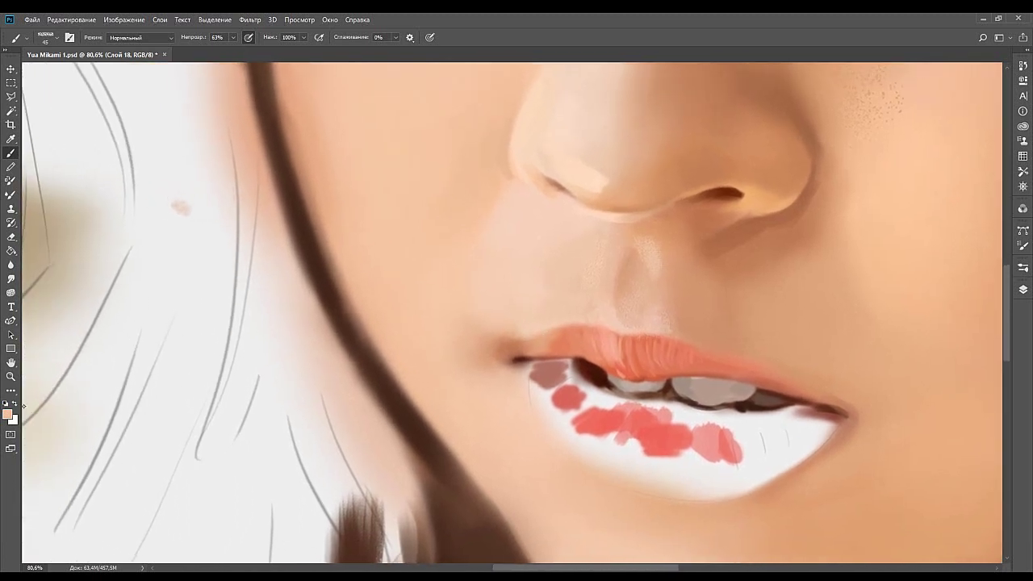
# Stipple a pale pink highlight along the skin bordering the upper lip's centre, with the texture brush reduced to size 35.
pyautogui.press('i')
pyautogui.click(665, 243)
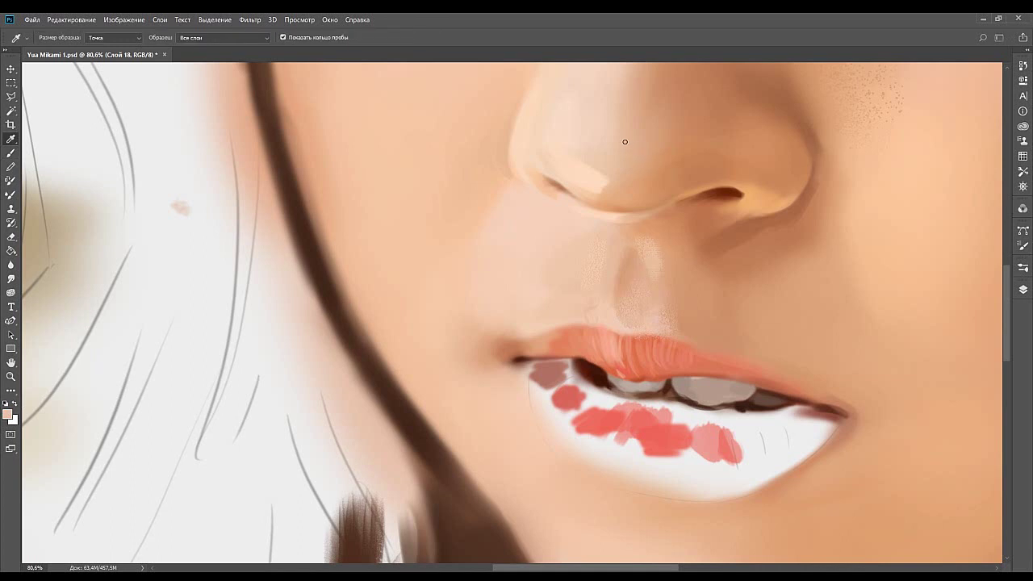
pyautogui.press('b')
pyautogui.keyDown('alt'); pyautogui.click(691, 306); pyautogui.keyUp('alt')
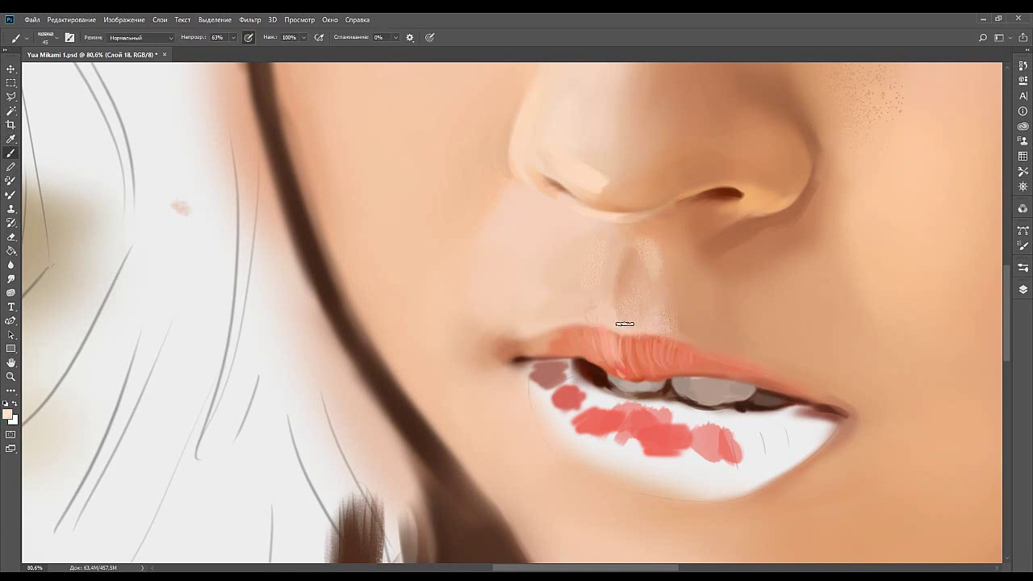
pyautogui.moveTo(618, 326)
pyautogui.mouseDown()
pyautogui.moveTo(590, 330)
pyautogui.moveTo(620, 324)
pyautogui.mouseUp()
pyautogui.hotkey('ctrl', 'z')
pyautogui.keyDown('alt'); pyautogui.click(615, 326); pyautogui.keyUp('alt')
pyautogui.press('[')
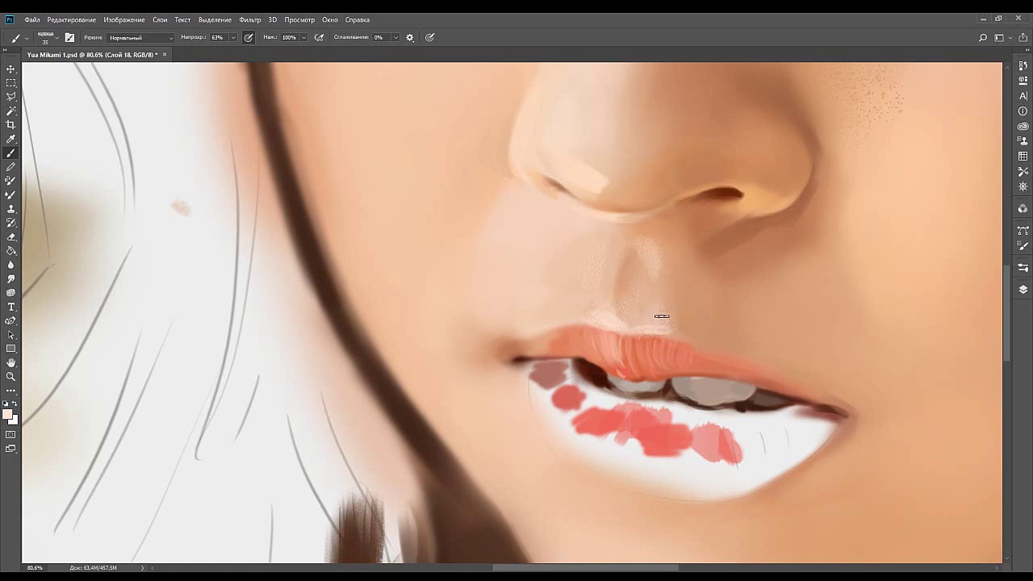
# Extend the light peach skin texture along the philtrum's right ridge, enlarging the texture brush to size 60.
pyautogui.moveTo(675, 289)
pyautogui.mouseDown()
pyautogui.moveTo(631, 251)
pyautogui.moveTo(641, 293)
pyautogui.moveTo(627, 289)
pyautogui.mouseUp()
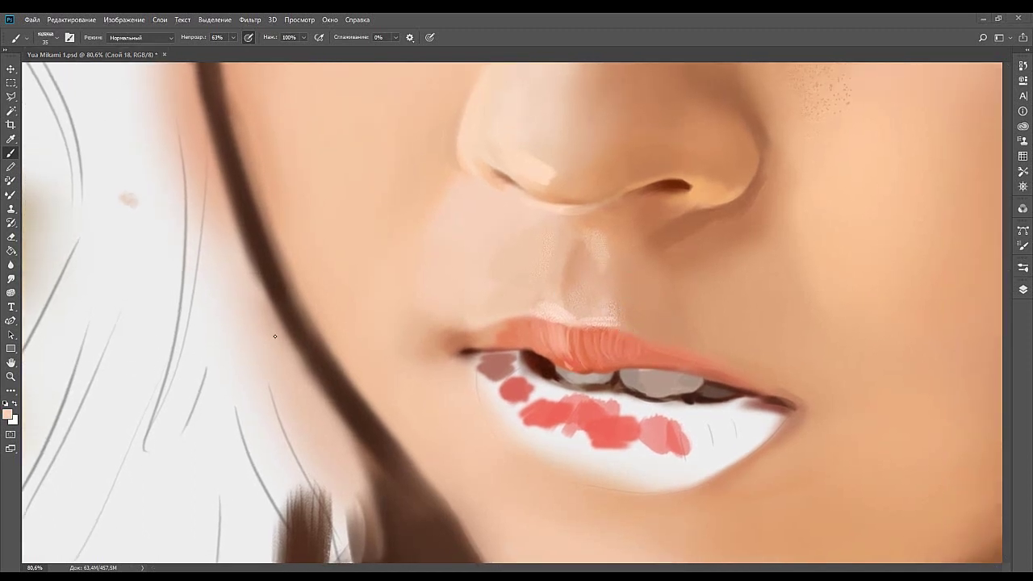
pyautogui.moveTo(621, 311); pyautogui.dragTo(588, 328)
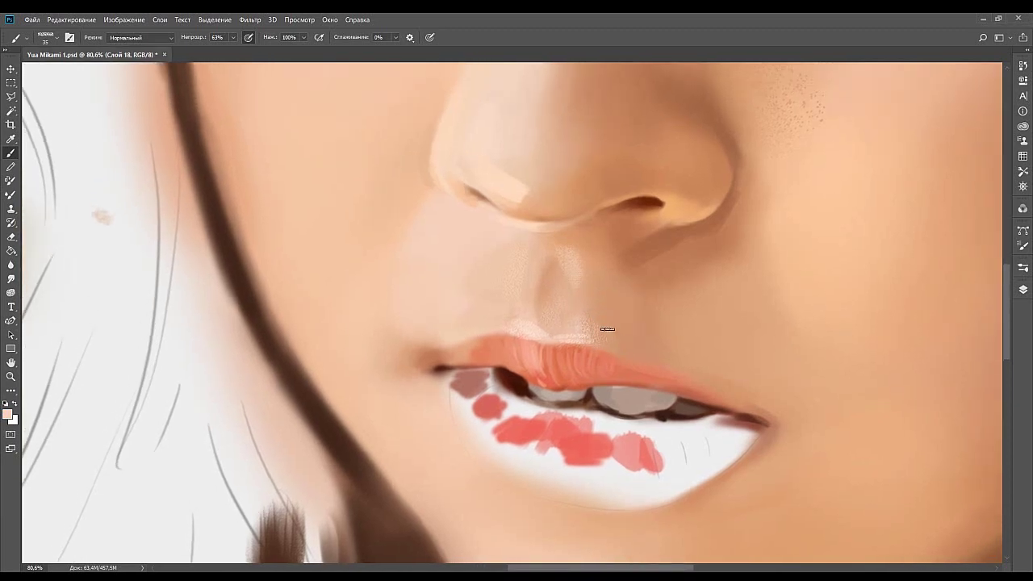
pyautogui.moveTo(608, 292); pyautogui.dragTo(592, 315)
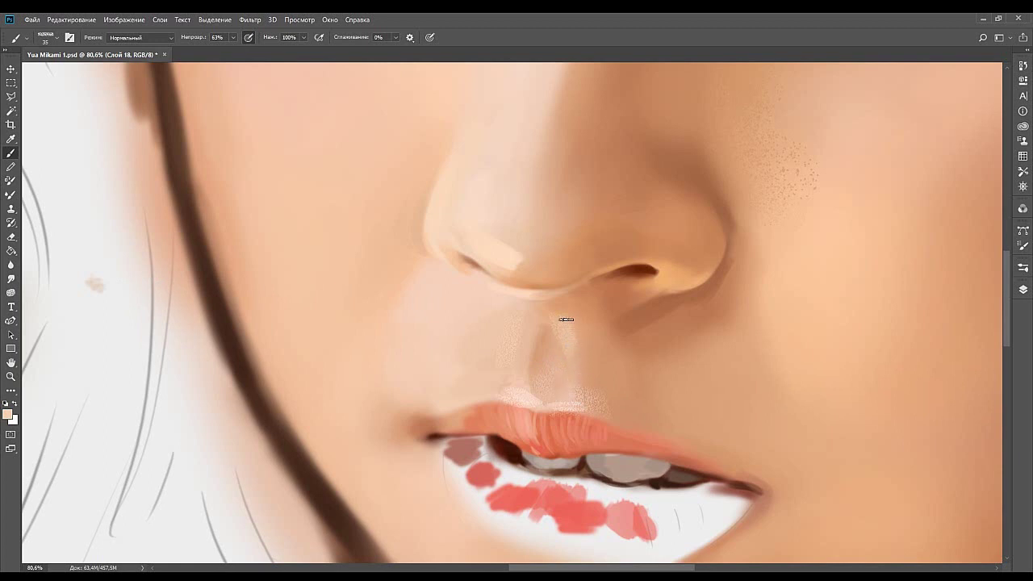
pyautogui.press(']')
pyautogui.press(']')
pyautogui.moveTo(581, 341); pyautogui.dragTo(594, 405)
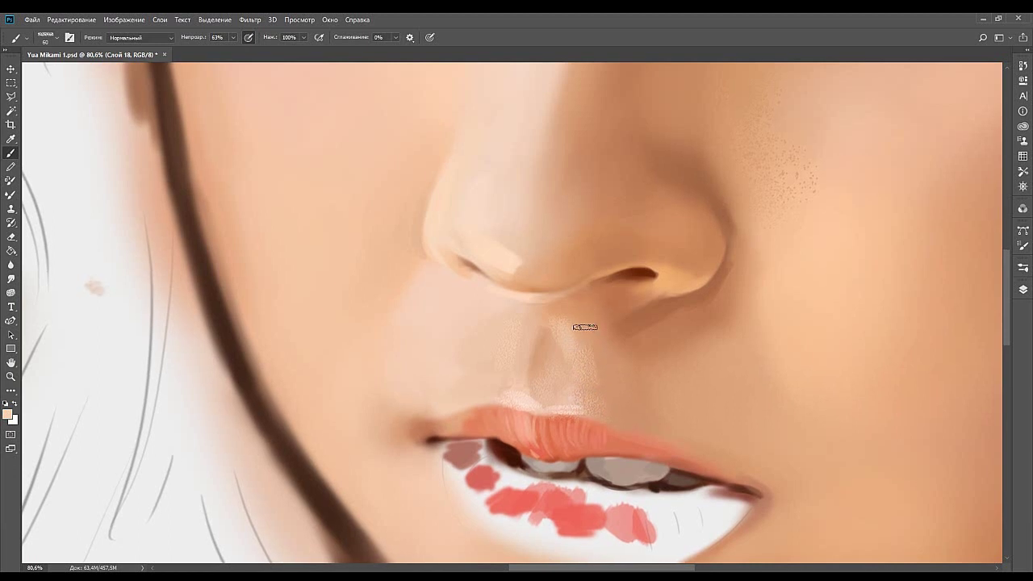
# Texture the skin to the right of the philtrum above the upper lip with sampled warm peach tones.
pyautogui.keyDown('alt'); pyautogui.click(621, 324); pyautogui.keyUp('alt')
pyautogui.scroll(-1, 594, 337)
pyautogui.keyDown('alt'); pyautogui.click(591, 368); pyautogui.keyUp('alt')
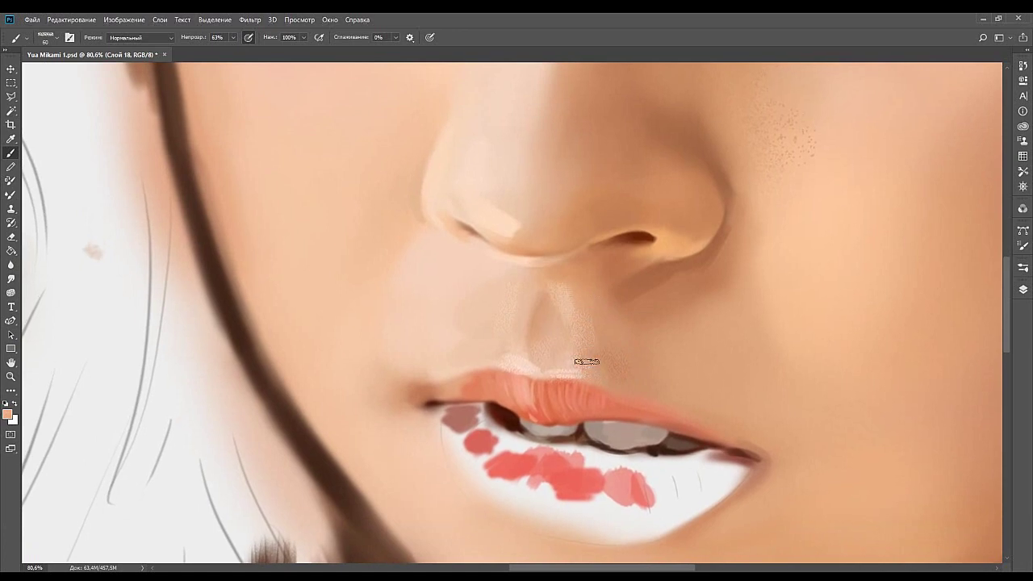
pyautogui.moveTo(569, 309); pyautogui.dragTo(614, 311)
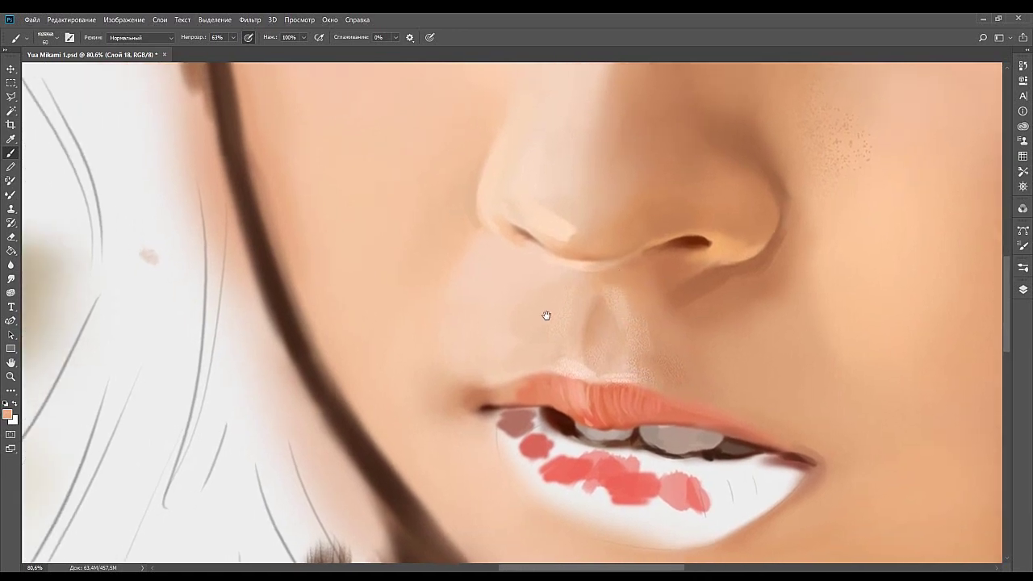
pyautogui.moveTo(522, 307); pyautogui.dragTo(575, 299)
pyautogui.moveTo(439, 289); pyautogui.dragTo(433, 313)
pyautogui.moveTo(479, 290)
pyautogui.mouseDown()
pyautogui.moveTo(451, 313)
pyautogui.moveTo(452, 296)
pyautogui.moveTo(471, 281)
pyautogui.mouseUp()
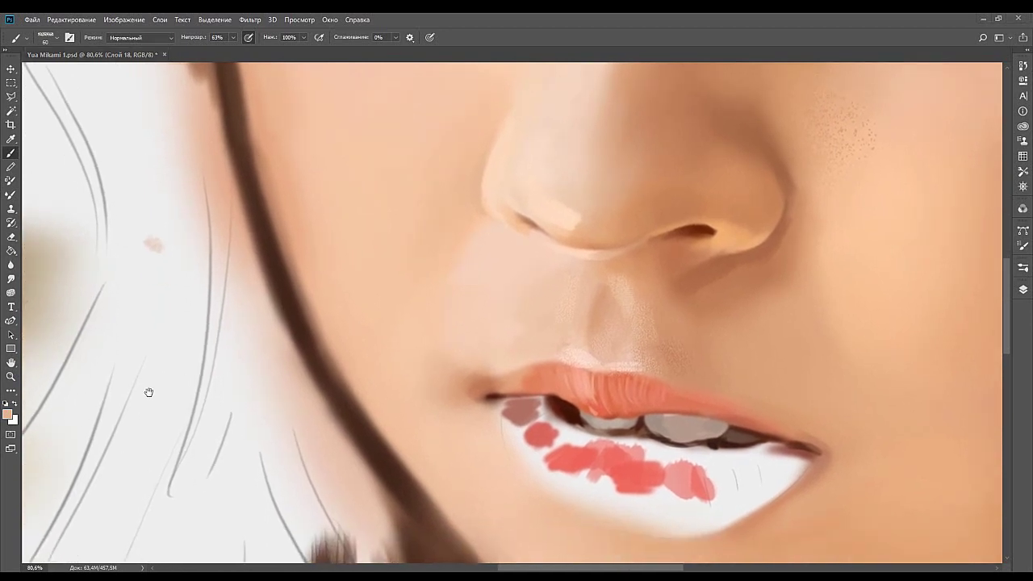
pyautogui.moveTo(535, 357); pyautogui.dragTo(557, 390)
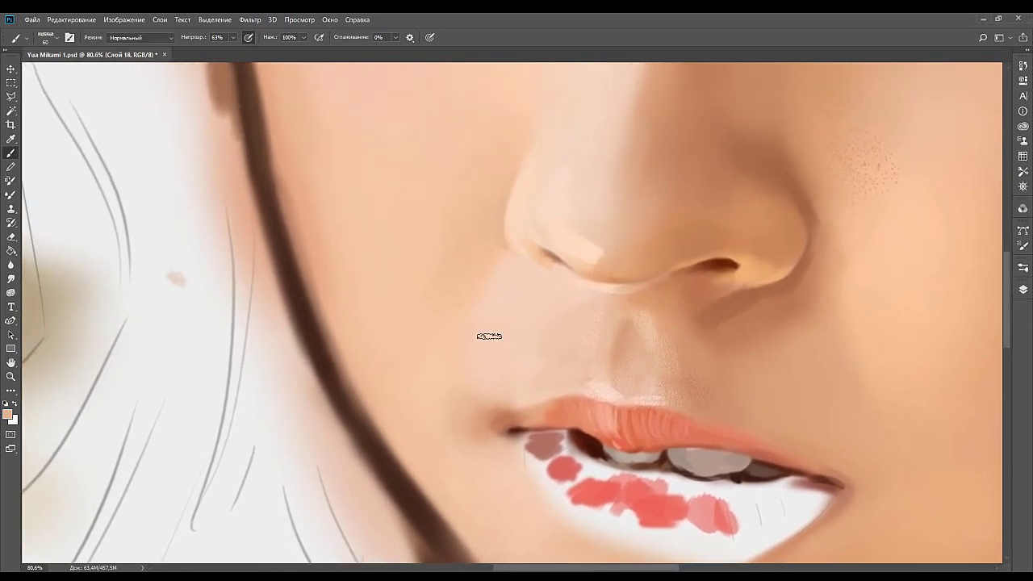
# Stipple sampled peach skin tones beneath the nose, left of the philtrum, undoing the unwanted strokes.
pyautogui.moveTo(514, 252); pyautogui.dragTo(522, 272)
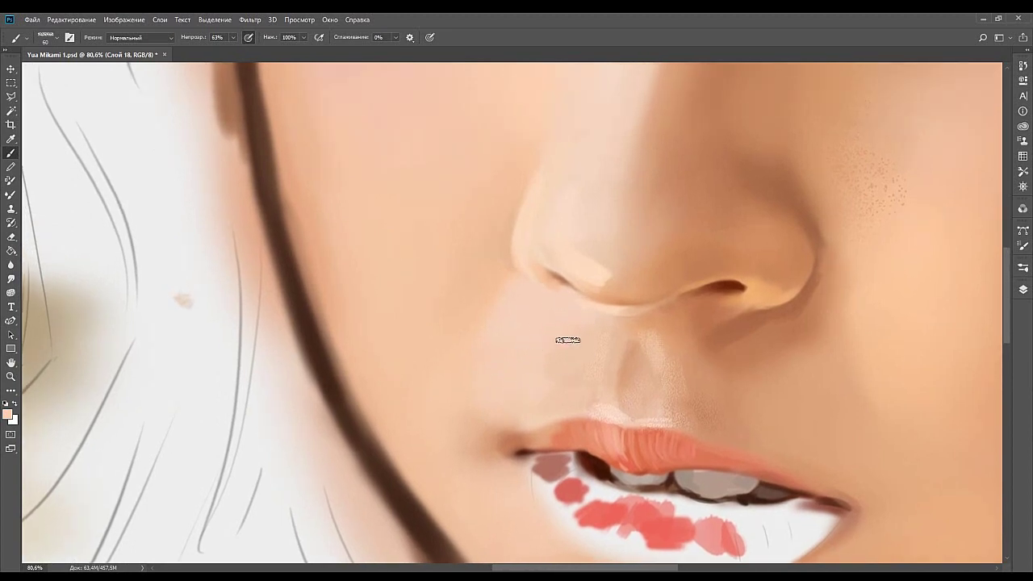
pyautogui.keyDown('alt'); pyautogui.click(579, 300); pyautogui.keyUp('alt')
pyautogui.moveTo(566, 317); pyautogui.dragTo(592, 309)
pyautogui.moveTo(566, 500)
pyautogui.mouseDown()
pyautogui.moveTo(493, 291)
pyautogui.moveTo(454, 310)
pyautogui.mouseUp()
pyautogui.keyDown('alt'); pyautogui.click(466, 288); pyautogui.keyUp('alt')
pyautogui.hotkey('ctrl', 'z')
pyautogui.moveTo(443, 270); pyautogui.dragTo(448, 297)
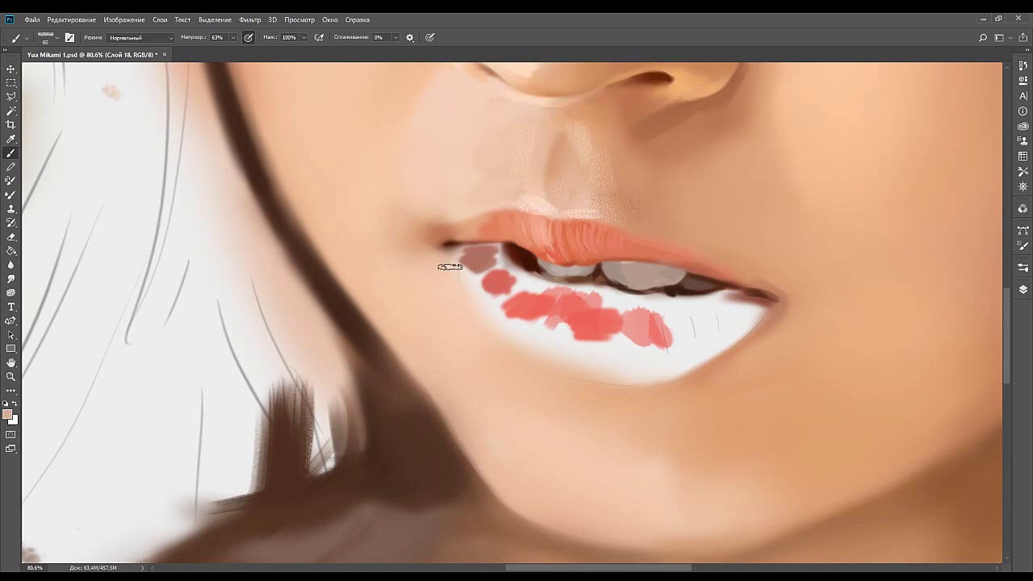
pyautogui.hotkey('ctrl', 'z')
pyautogui.hotkey('ctrl', 'z')
# Stipple a salmon pink texture over the left half of the upper lip with the texture brush at size 60.
pyautogui.keyDown('alt'); pyautogui.click(704, 249); pyautogui.keyUp('alt')
pyautogui.moveTo(672, 332); pyautogui.dragTo(615, 299)
pyautogui.moveTo(570, 246); pyautogui.dragTo(609, 297)
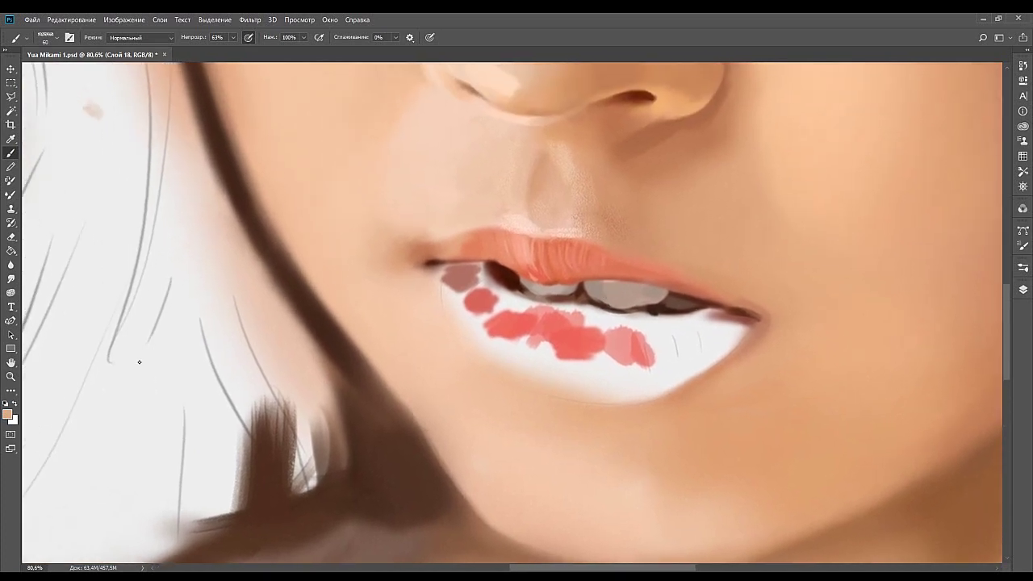
pyautogui.moveTo(229, 311); pyautogui.dragTo(216, 336)
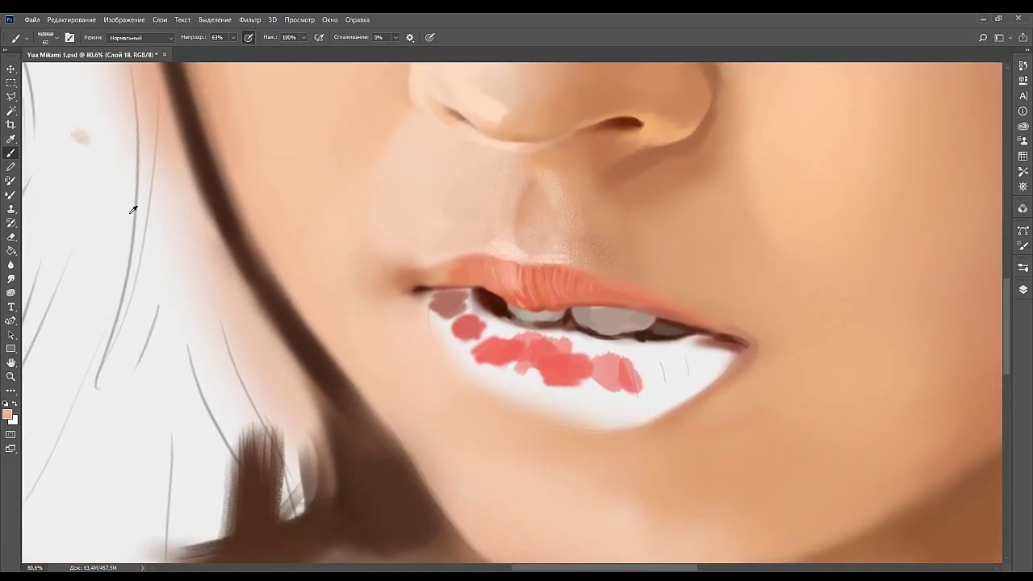
pyautogui.moveTo(469, 289); pyautogui.dragTo(495, 307)
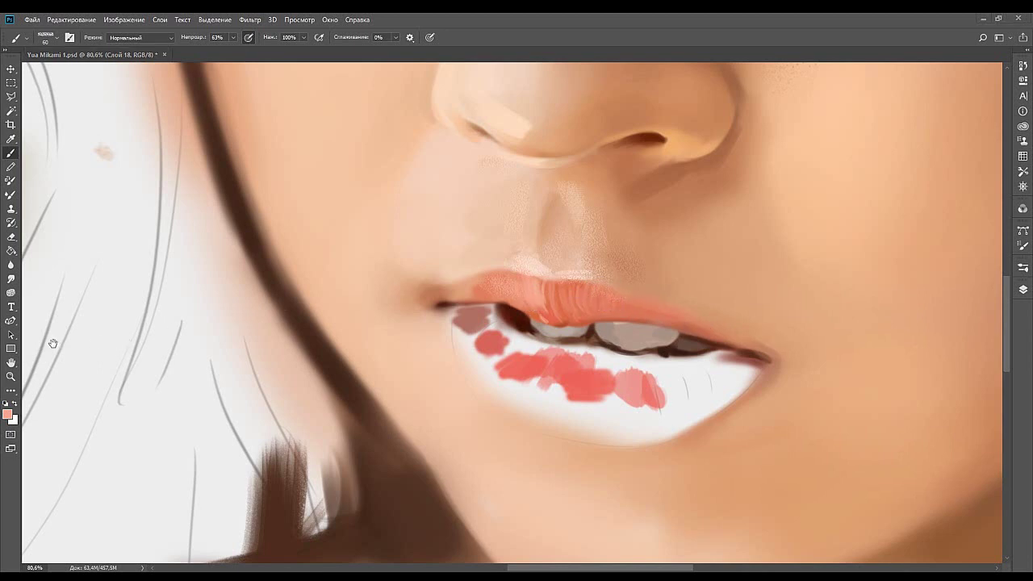
# Stipple sampled salmon and skin tones along the upper lip's right side and edge, with the texture brush reduced to size 40.
pyautogui.hscroll(2, 565, 295)
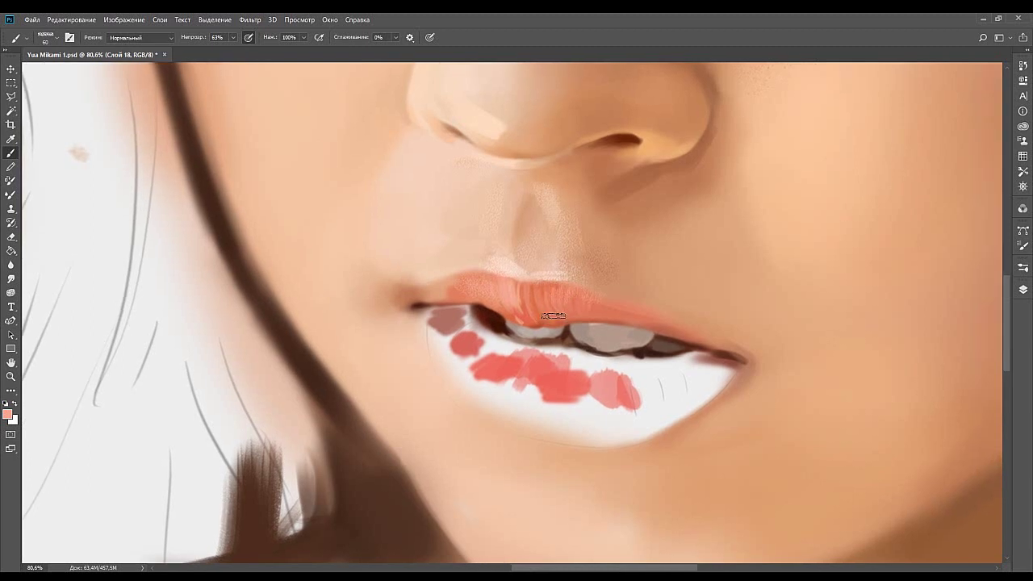
pyautogui.press('[')
pyautogui.press('[')
pyautogui.moveTo(667, 327); pyautogui.dragTo(631, 310)
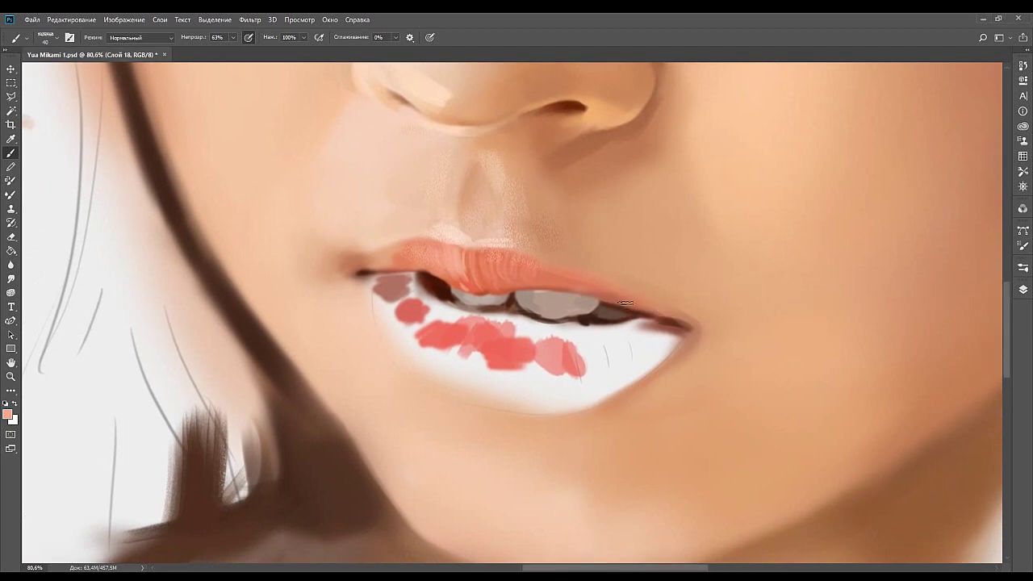
pyautogui.moveTo(686, 320); pyautogui.dragTo(600, 282)
pyautogui.moveTo(646, 307); pyautogui.dragTo(603, 289)
pyautogui.keyDown('alt'); pyautogui.click(584, 281); pyautogui.keyUp('alt')
pyautogui.keyDown('alt'); pyautogui.click(582, 283); pyautogui.keyUp('alt')
pyautogui.moveTo(631, 304); pyautogui.dragTo(584, 282)
pyautogui.hotkey('ctrl', 'z')
pyautogui.moveTo(656, 305); pyautogui.dragTo(627, 288)
pyautogui.moveTo(520, 278); pyautogui.dragTo(600, 284)
pyautogui.moveTo(555, 420); pyautogui.dragTo(546, 334)
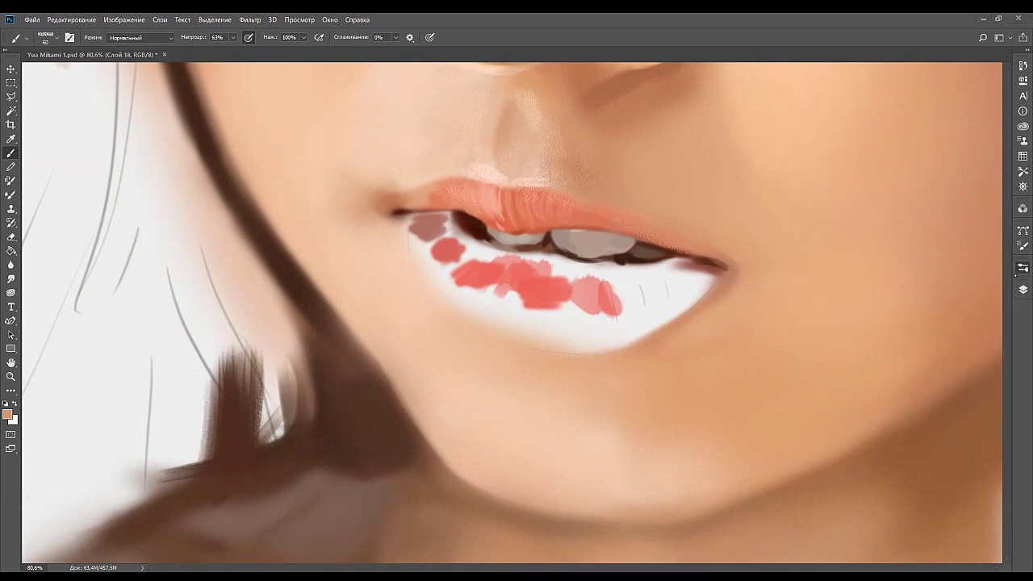
# Switch to a soft round brush, reduce it to size 90, and blend the skin around the lower lip's outer edge with sampled skin tones.
pyautogui.click(989, 316)
pyautogui.press('[')
pyautogui.press('[')
pyautogui.press('[')
pyautogui.press('[')
pyautogui.press('[')
pyautogui.press('[')
pyautogui.press('[')
pyautogui.press('[')
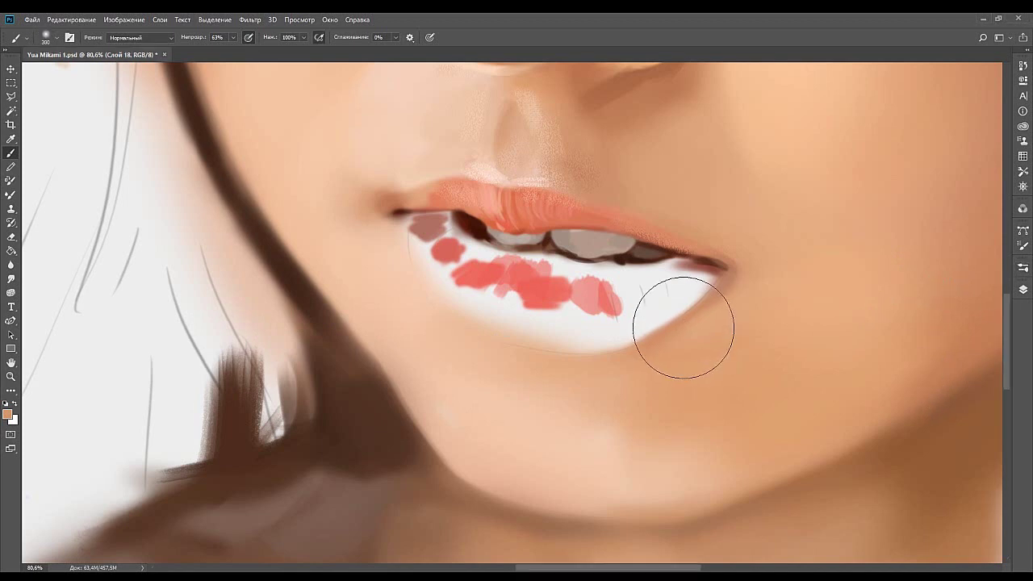
pyautogui.press(']')
pyautogui.press(']')
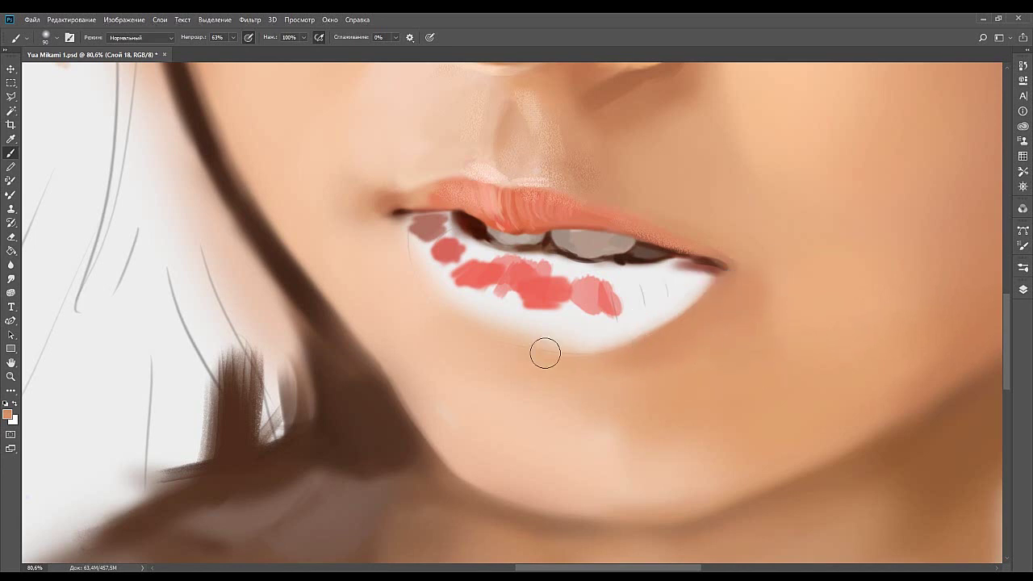
pyautogui.moveTo(307, 386); pyautogui.dragTo(350, 363)
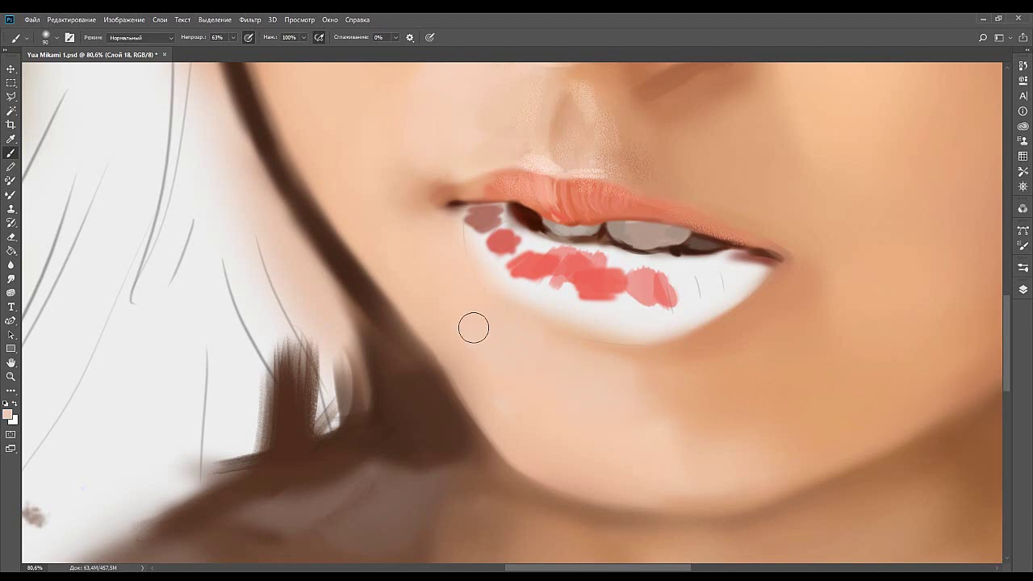
pyautogui.moveTo(489, 290)
pyautogui.mouseDown()
pyautogui.moveTo(498, 381)
pyautogui.moveTo(526, 409)
pyautogui.mouseUp()
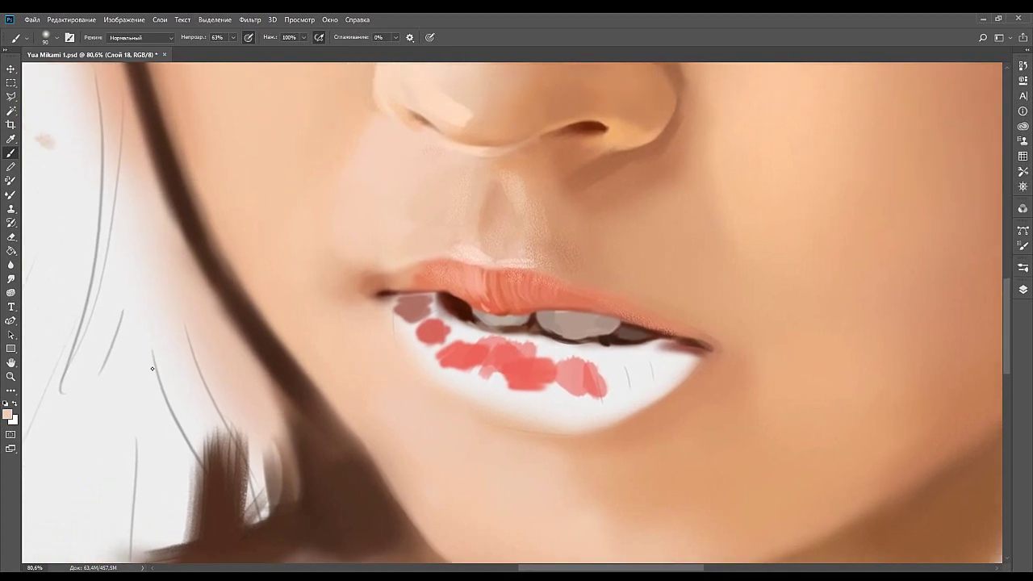
# Smooth the skin beside the mouth's right corner with sampled peach tones, using the soft brush at size 150.
pyautogui.click(10, 376)
pyautogui.moveTo(590, 301); pyautogui.dragTo(547, 371)
pyautogui.moveTo(547, 371)
pyautogui.mouseDown()
pyautogui.moveTo(512, 351)
pyautogui.moveTo(482, 352)
pyautogui.moveTo(557, 385)
pyautogui.mouseUp()
pyautogui.moveTo(557, 385); pyautogui.dragTo(503, 296)
pyautogui.moveTo(539, 333); pyautogui.dragTo(558, 333)
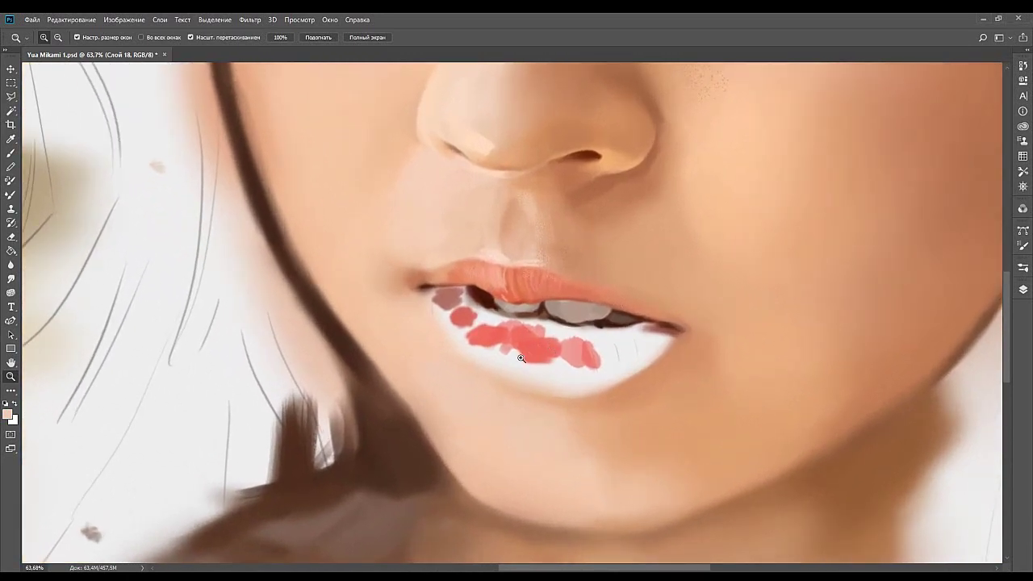
pyautogui.moveTo(523, 363); pyautogui.dragTo(484, 347)
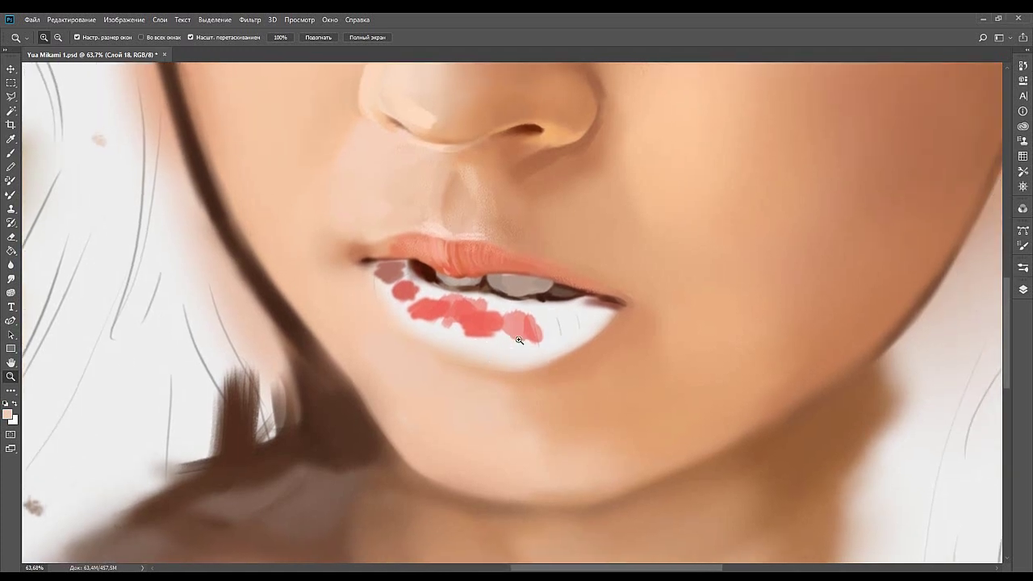
pyautogui.scroll(2, 519, 339)
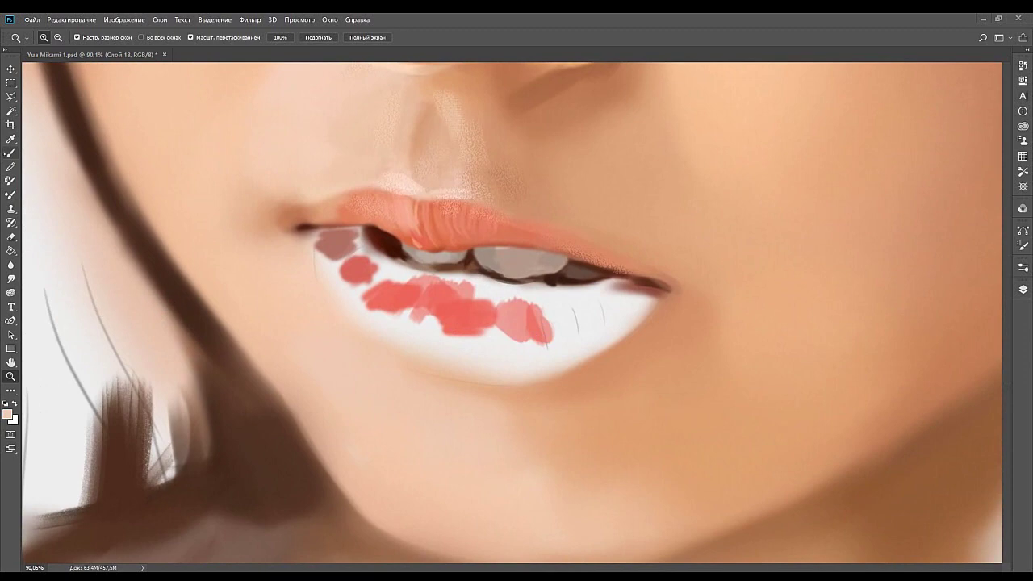
pyautogui.press('b')
pyautogui.moveTo(713, 354)
pyautogui.mouseDown()
pyautogui.moveTo(705, 348)
pyautogui.moveTo(636, 366)
pyautogui.mouseUp()
pyautogui.press(']')
pyautogui.press(']')
pyautogui.press(']')
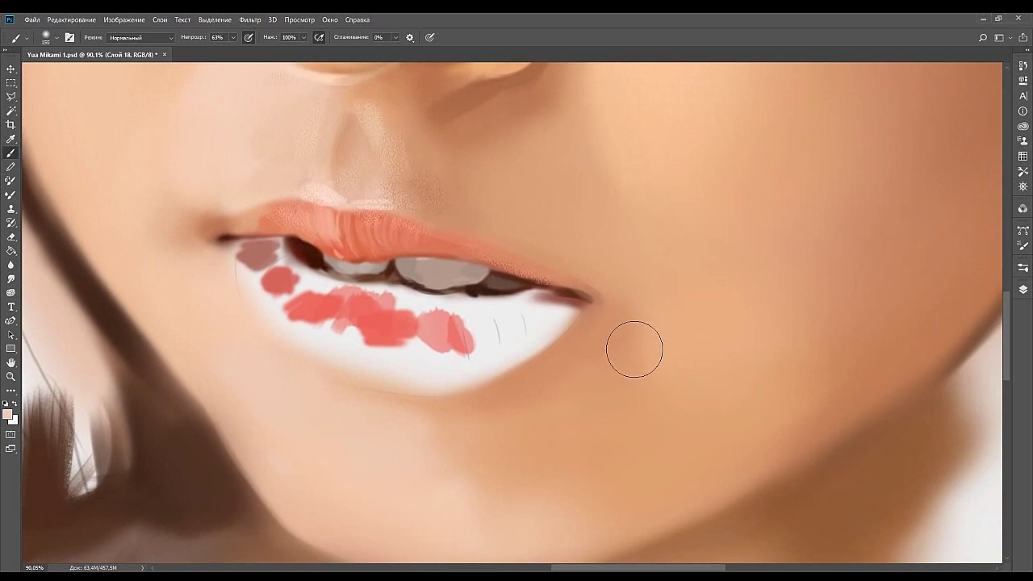
pyautogui.keyDown('alt'); pyautogui.click(655, 334); pyautogui.keyUp('alt')
pyautogui.keyDown('alt'); pyautogui.click(617, 318); pyautogui.keyUp('alt')
pyautogui.moveTo(629, 302)
pyautogui.mouseDown()
pyautogui.moveTo(682, 351)
pyautogui.moveTo(635, 314)
pyautogui.moveTo(640, 351)
pyautogui.moveTo(687, 399)
pyautogui.mouseUp()
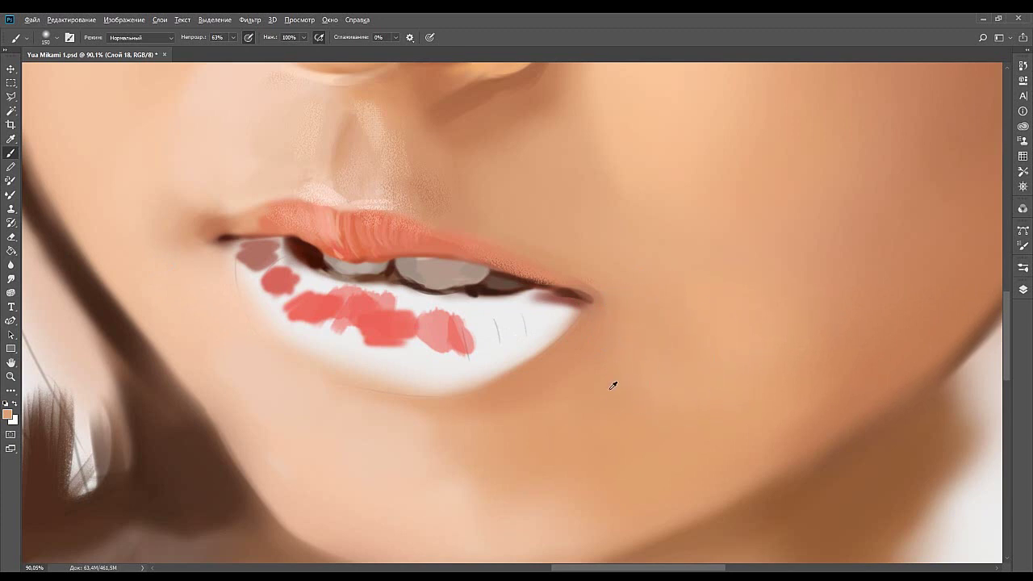
# Soften the shading along the chin's lower edge and jawline with sampled skin tones, varying the soft brush between sizes 70 and 150.
pyautogui.moveTo(544, 447); pyautogui.dragTo(625, 332)
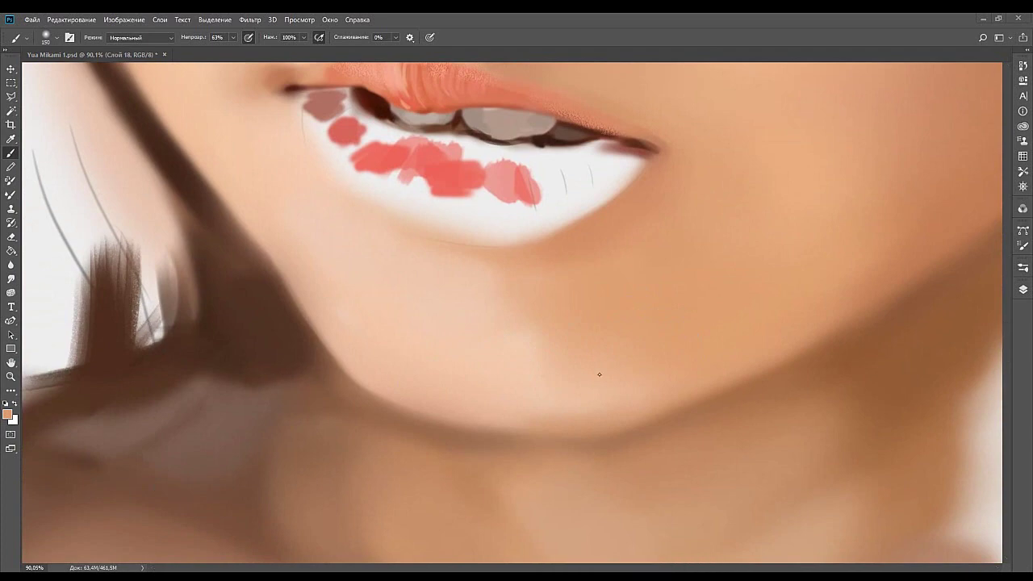
pyautogui.moveTo(560, 369); pyautogui.dragTo(613, 309)
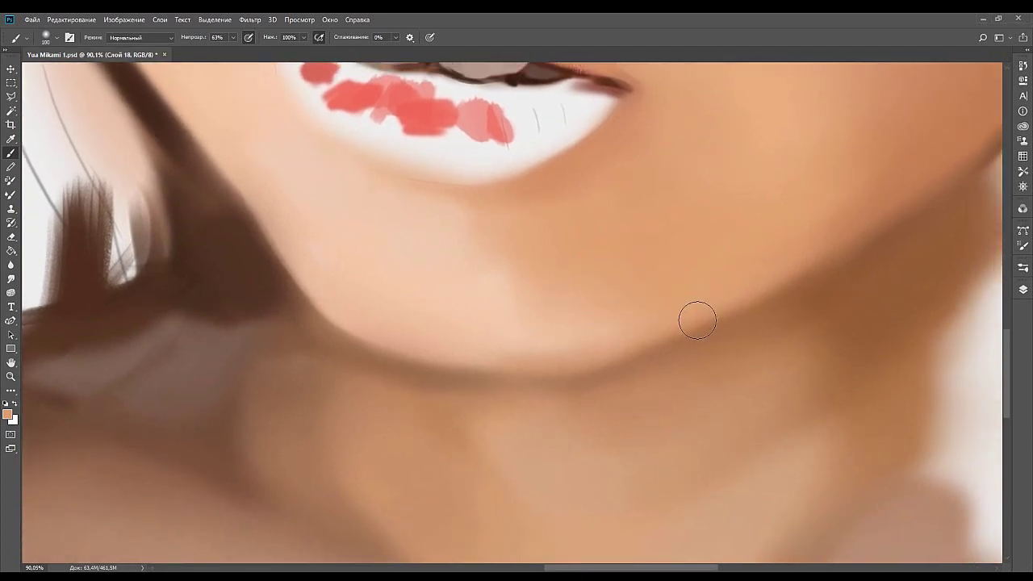
pyautogui.press(']')
pyautogui.press(']')
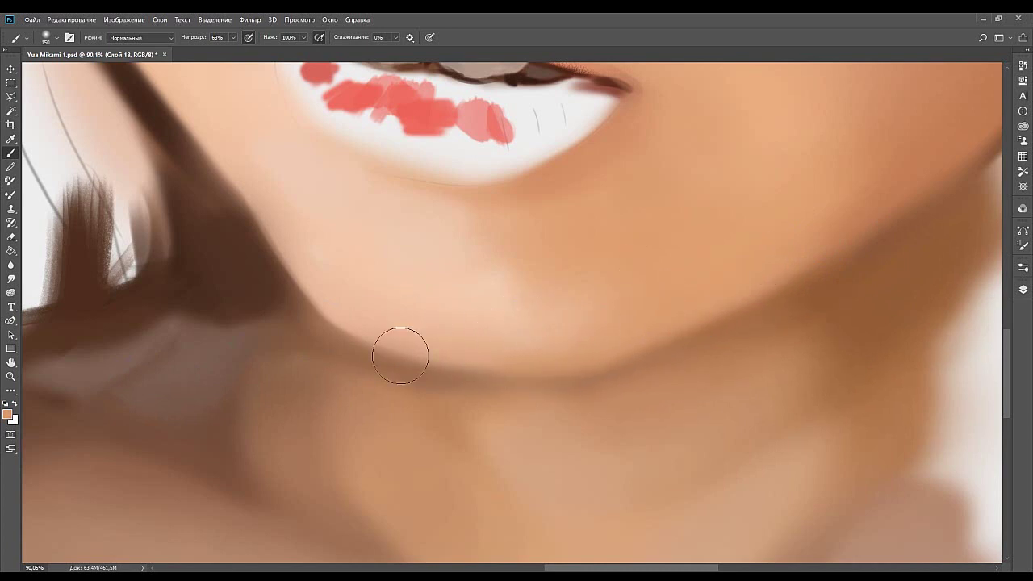
pyautogui.press('[')
pyautogui.press('[')
pyautogui.press('[')
pyautogui.press('[')
pyautogui.press('[')
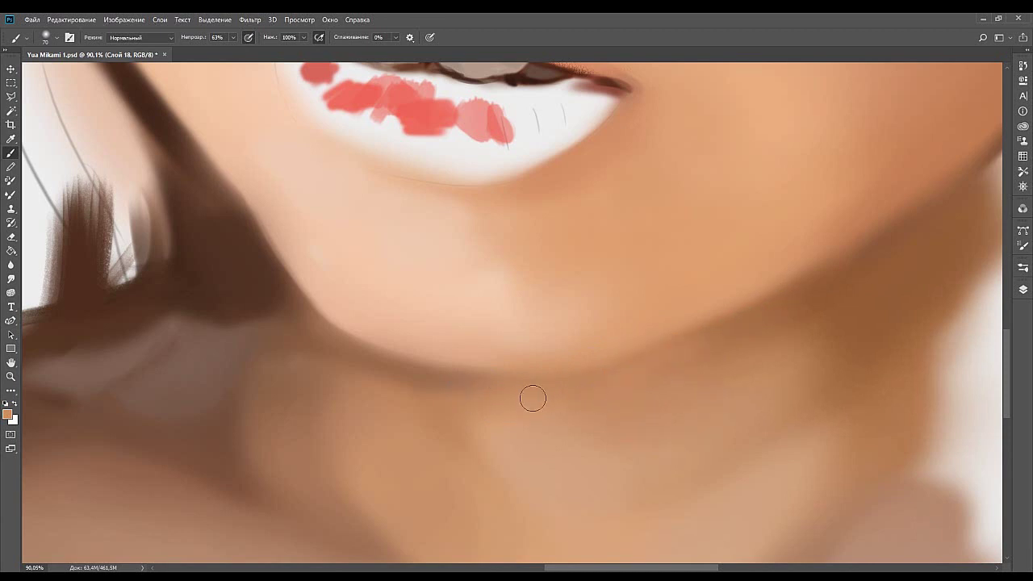
# Paint a dark reddish-brown strip along the lower lip's inner edge beneath the teeth, raising the brush opacity to 100%.
pyautogui.moveTo(589, 335)
pyautogui.mouseDown()
pyautogui.moveTo(625, 380)
pyautogui.moveTo(576, 369)
pyautogui.moveTo(581, 282)
pyautogui.moveTo(564, 266)
pyautogui.moveTo(482, 322)
pyautogui.moveTo(491, 333)
pyautogui.mouseUp()
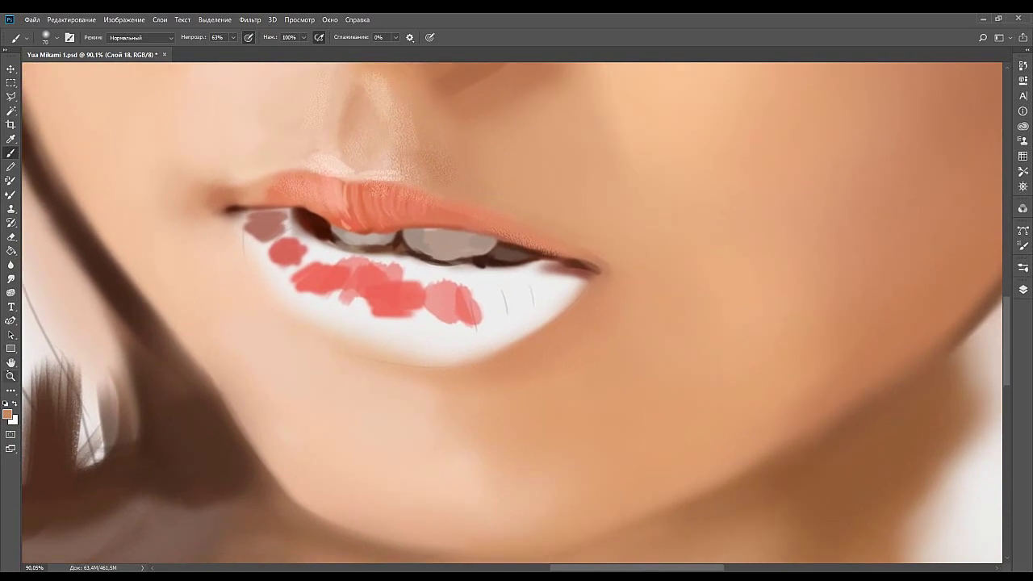
pyautogui.press('z')
pyautogui.moveTo(539, 282)
pyautogui.mouseDown()
pyautogui.moveTo(488, 297)
pyautogui.moveTo(500, 295)
pyautogui.mouseUp()
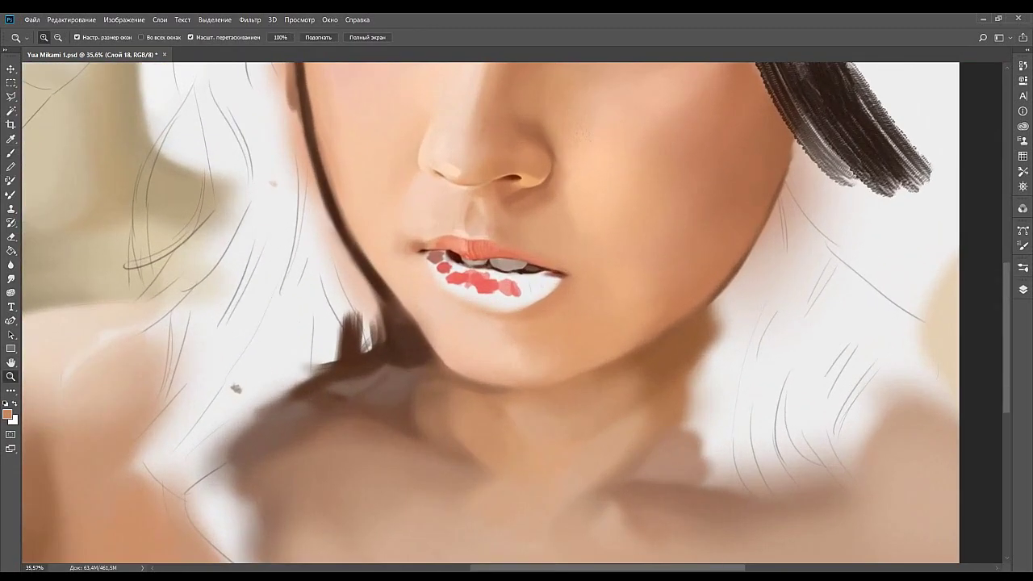
pyautogui.moveTo(619, 308)
pyautogui.mouseDown()
pyautogui.moveTo(553, 302)
pyautogui.moveTo(583, 265)
pyautogui.moveTo(556, 338)
pyautogui.moveTo(503, 368)
pyautogui.moveTo(565, 334)
pyautogui.moveTo(591, 388)
pyautogui.moveTo(575, 444)
pyautogui.moveTo(556, 390)
pyautogui.mouseUp()
pyautogui.scroll(8, 556, 391)
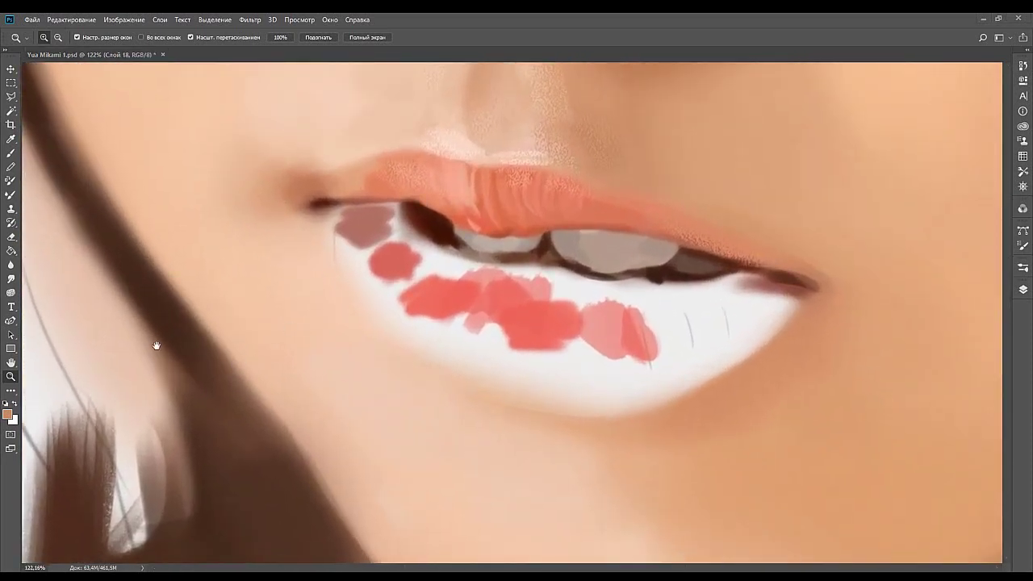
pyautogui.moveTo(661, 317)
pyautogui.mouseDown()
pyautogui.moveTo(624, 330)
pyautogui.moveTo(660, 320)
pyautogui.mouseUp()
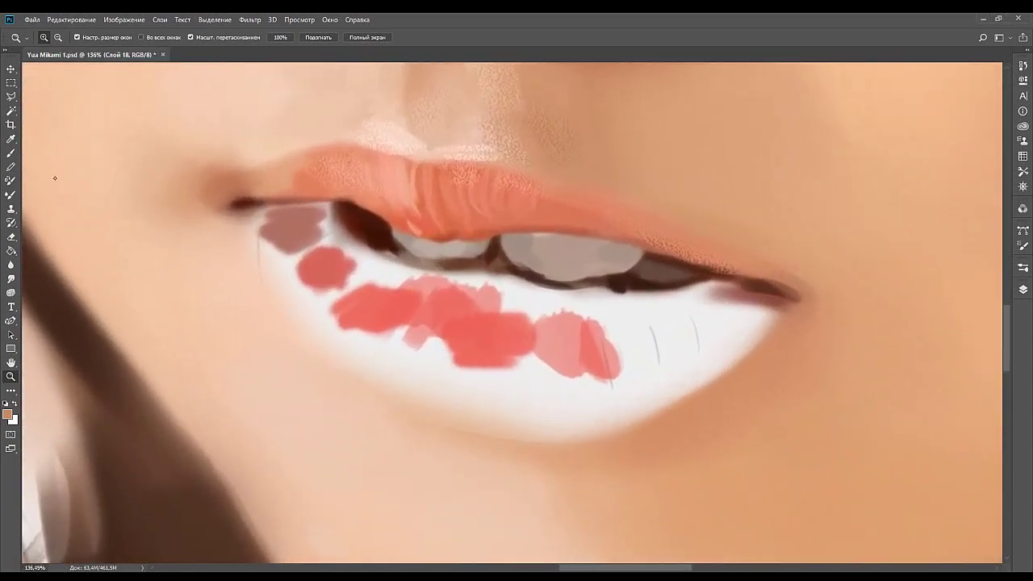
pyautogui.press('b')
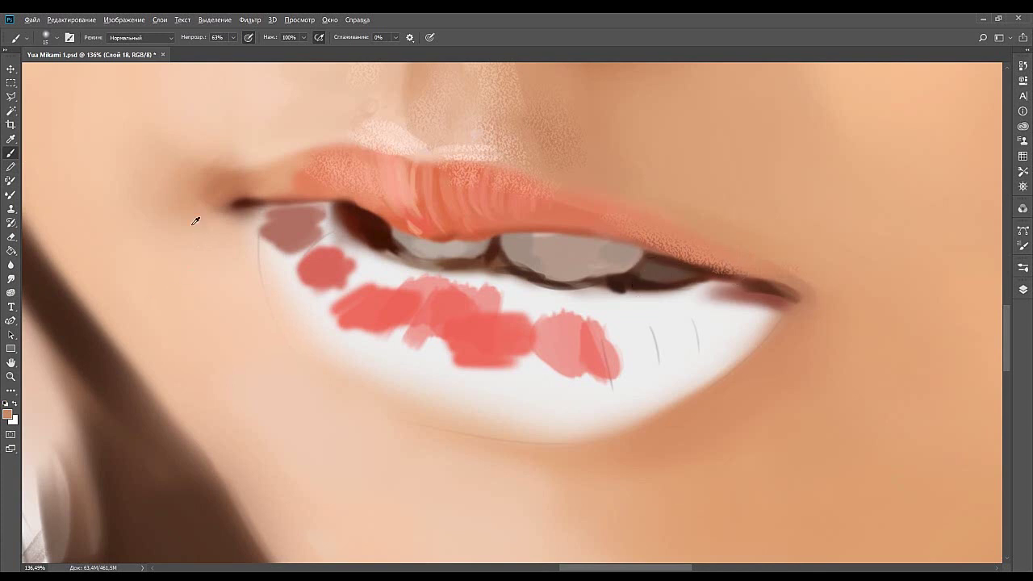
pyautogui.moveTo(707, 294)
pyautogui.mouseDown()
pyautogui.moveTo(714, 288)
pyautogui.moveTo(663, 303)
pyautogui.mouseUp()
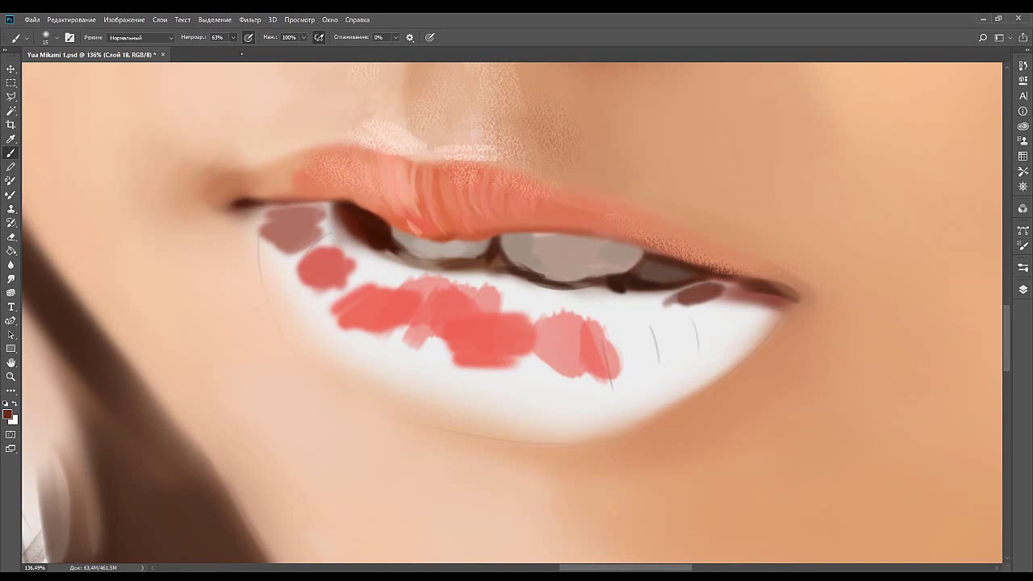
pyautogui.moveTo(670, 317); pyautogui.dragTo(699, 299)
pyautogui.hotkey('ctrl', 'z')
pyautogui.moveTo(697, 296)
pyautogui.mouseDown()
pyautogui.moveTo(532, 292)
pyautogui.moveTo(617, 291)
pyautogui.moveTo(583, 293)
pyautogui.mouseUp()
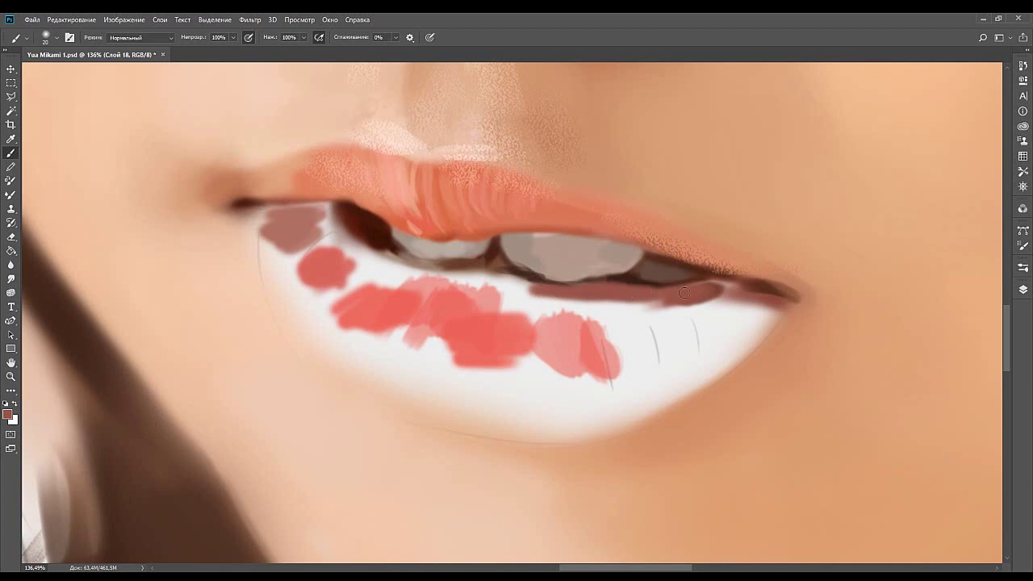
# Block in a brownish-red patch on the lower lip's right part, extending down from the dark inner strip.
pyautogui.keyDown('alt'); pyautogui.click(656, 282); pyautogui.keyUp('alt')
pyautogui.moveTo(669, 296)
pyautogui.mouseDown()
pyautogui.moveTo(697, 304)
pyautogui.moveTo(651, 310)
pyautogui.moveTo(693, 316)
pyautogui.moveTo(675, 299)
pyautogui.moveTo(700, 339)
pyautogui.mouseUp()
pyautogui.moveTo(729, 307); pyautogui.dragTo(634, 307)
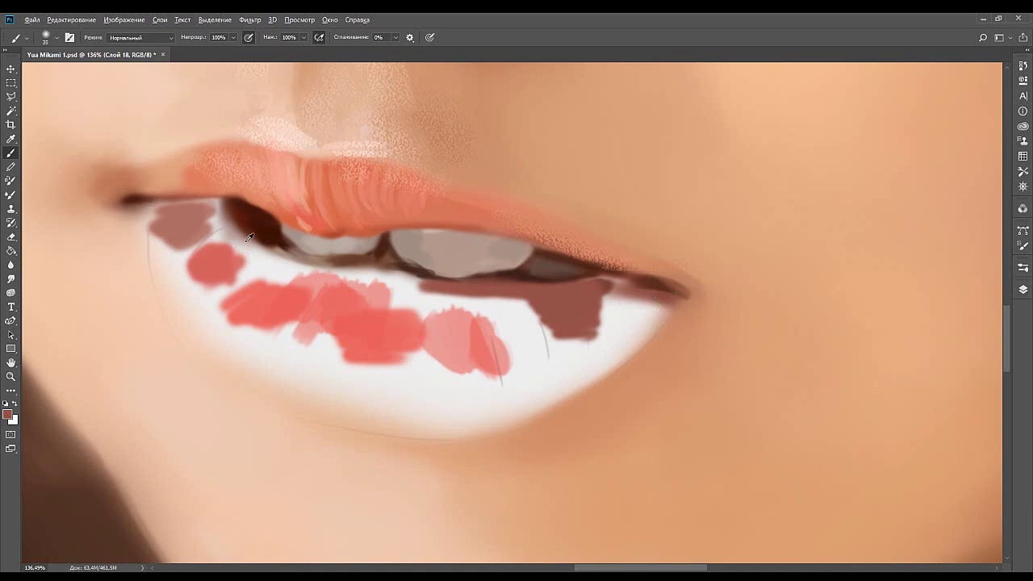
# Shade the mouth's right corner and blend the surrounding skin with sampled tones, enlarging the soft brush to size 60.
pyautogui.keyDown('alt'); pyautogui.click(662, 335); pyautogui.keyUp('alt')
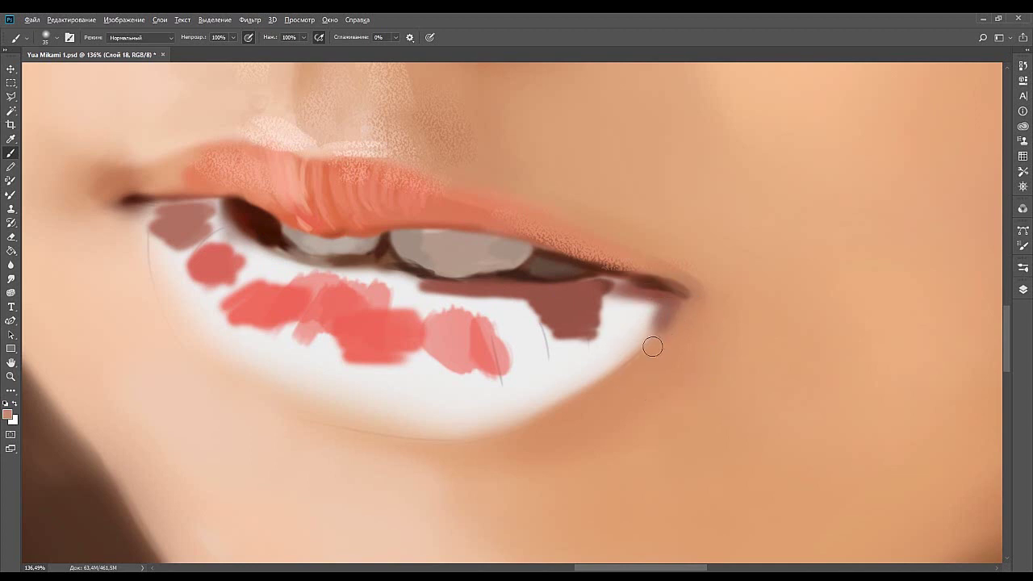
pyautogui.keyDown('alt'); pyautogui.click(705, 297); pyautogui.keyUp('alt')
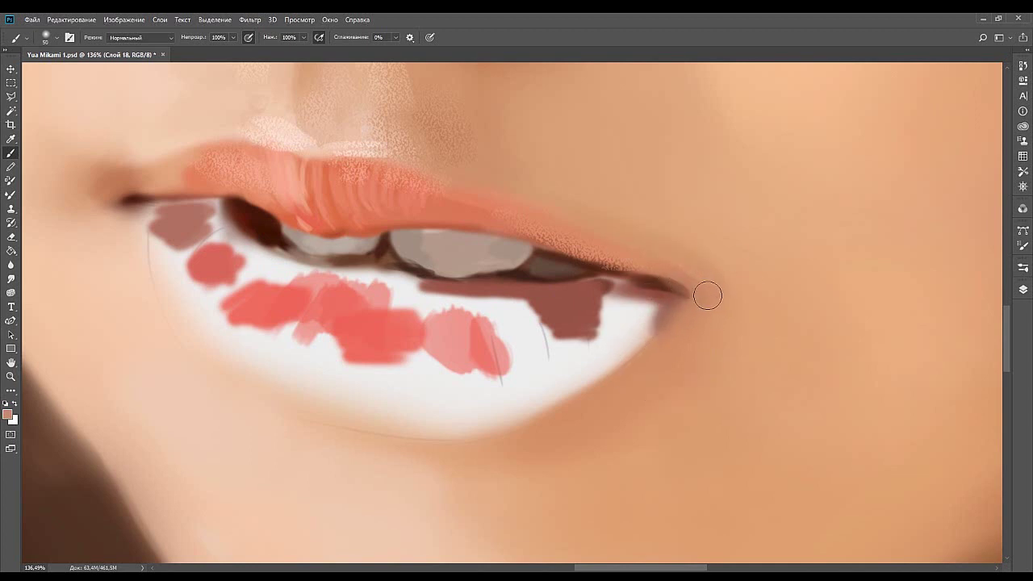
pyautogui.keyDown('alt'); pyautogui.click(683, 240); pyautogui.keyUp('alt')
pyautogui.keyDown('alt'); pyautogui.click(722, 312); pyautogui.keyUp('alt')
pyautogui.press('p')
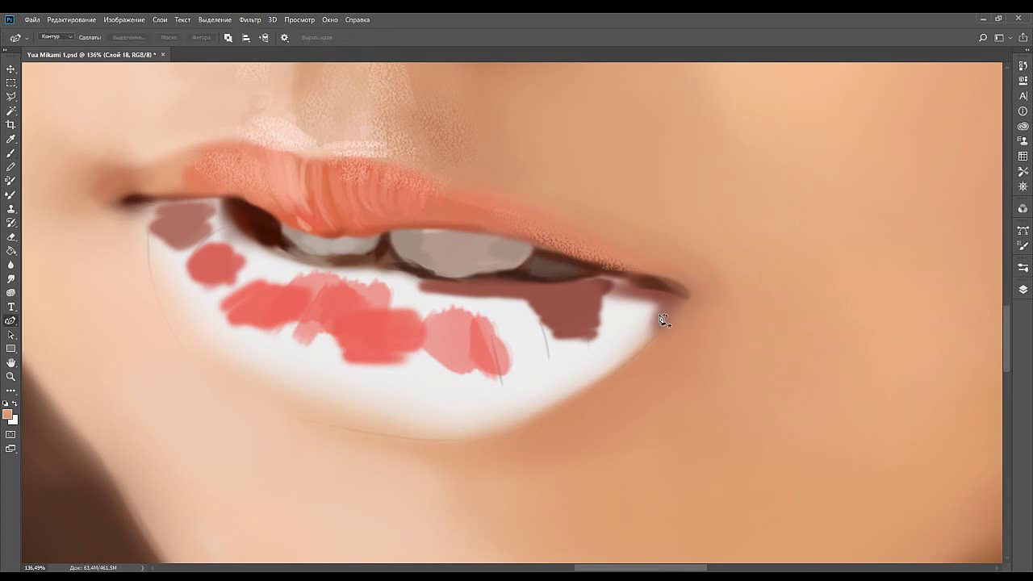
pyautogui.press('b')
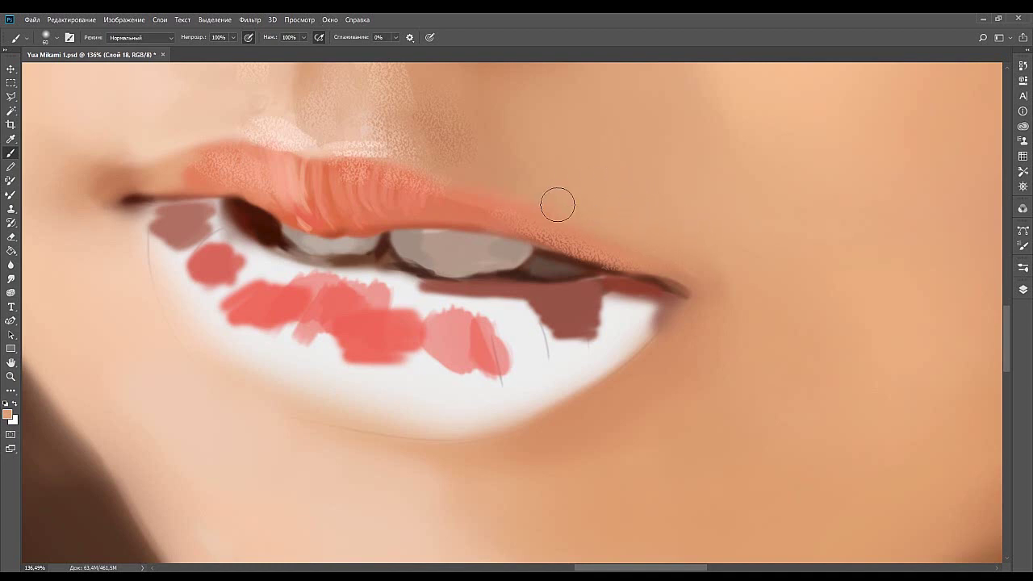
# Fill the lower lip's right end and trace its lower contour in muted reddish brown, starting with the brush reduced to size 15.
pyautogui.press('[')
pyautogui.press('[')
pyautogui.press('[')
pyautogui.press('[')
pyautogui.moveTo(559, 323); pyautogui.dragTo(573, 284)
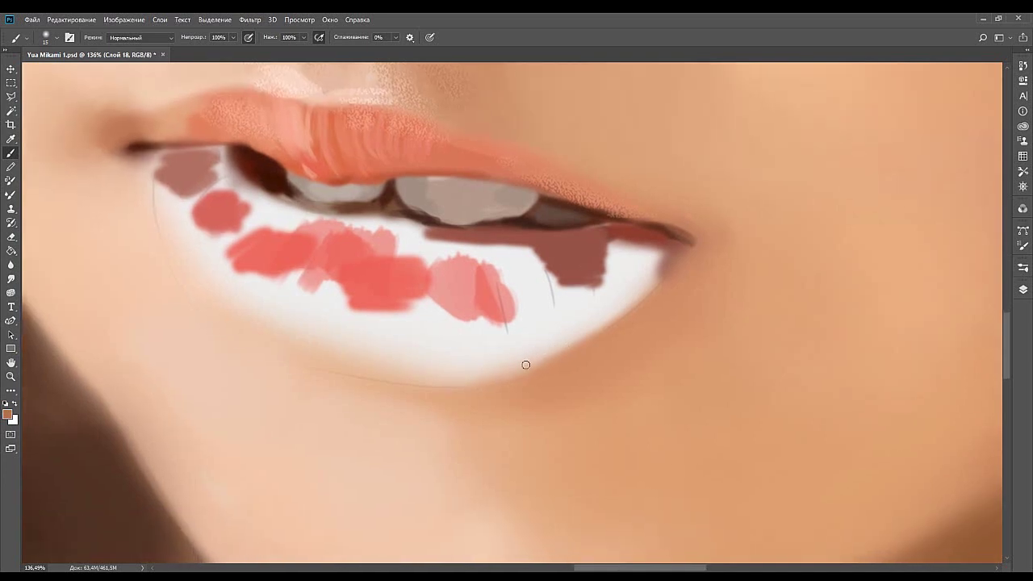
pyautogui.moveTo(555, 348)
pyautogui.mouseDown()
pyautogui.moveTo(584, 335)
pyautogui.moveTo(524, 368)
pyautogui.moveTo(661, 277)
pyautogui.moveTo(601, 321)
pyautogui.mouseUp()
pyautogui.moveTo(681, 253)
pyautogui.mouseDown()
pyautogui.moveTo(597, 310)
pyautogui.moveTo(588, 303)
pyautogui.moveTo(604, 295)
pyautogui.moveTo(537, 300)
pyautogui.moveTo(650, 288)
pyautogui.moveTo(618, 256)
pyautogui.moveTo(627, 277)
pyautogui.moveTo(613, 247)
pyautogui.mouseUp()
pyautogui.moveTo(451, 336)
pyautogui.mouseDown()
pyautogui.moveTo(627, 286)
pyautogui.moveTo(611, 329)
pyautogui.moveTo(565, 332)
pyautogui.moveTo(632, 338)
pyautogui.moveTo(629, 315)
pyautogui.moveTo(620, 325)
pyautogui.moveTo(724, 306)
pyautogui.moveTo(643, 335)
pyautogui.mouseUp()
pyautogui.hotkey('ctrl', 'z')
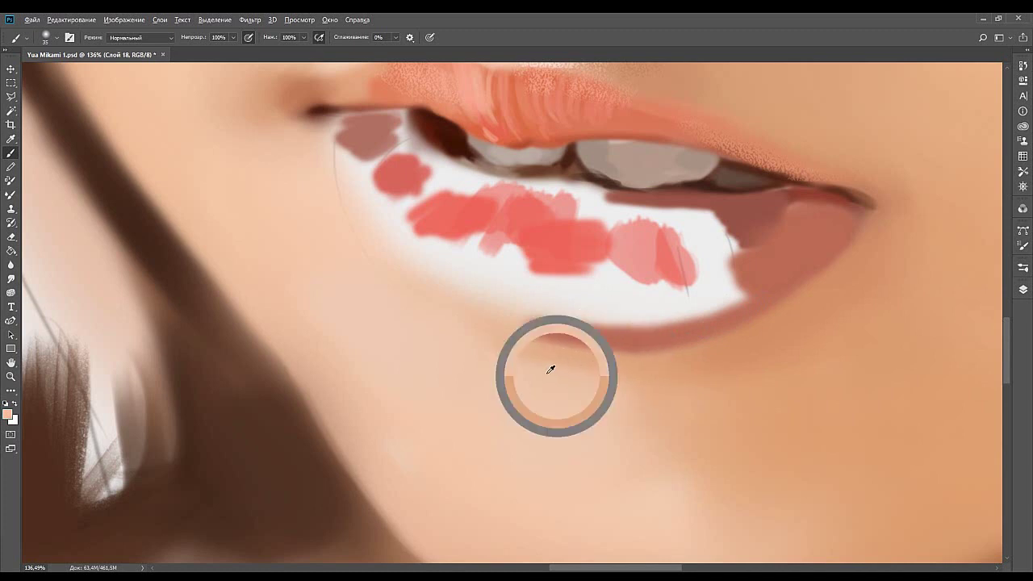
# Extend the lower lip's bottom contour toward its left end with sampled reddish brown.
pyautogui.keyDown('alt'); pyautogui.click(617, 342); pyautogui.keyUp('alt')
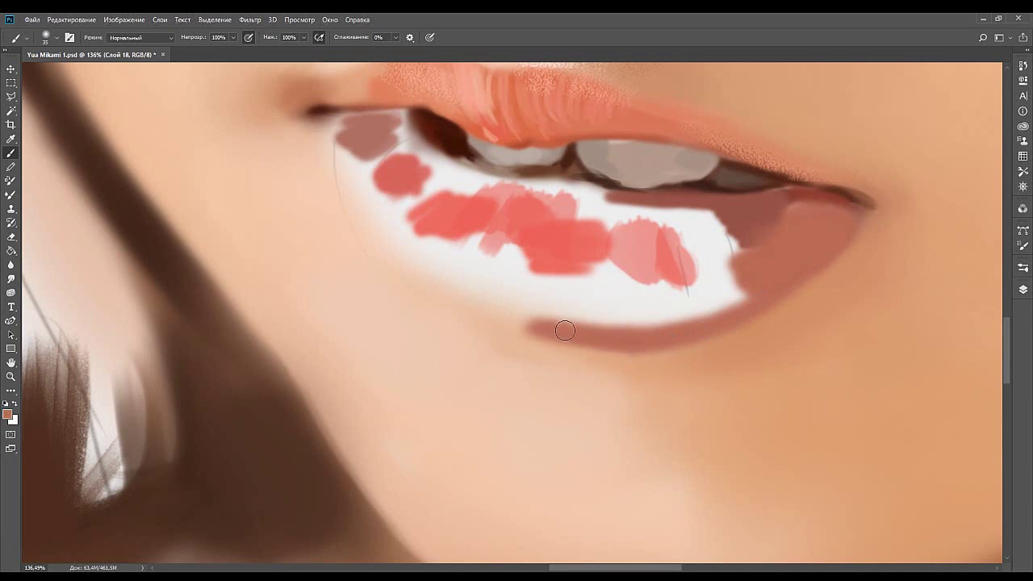
pyautogui.moveTo(467, 273)
pyautogui.mouseDown()
pyautogui.moveTo(508, 286)
pyautogui.moveTo(551, 328)
pyautogui.moveTo(618, 323)
pyautogui.mouseUp()
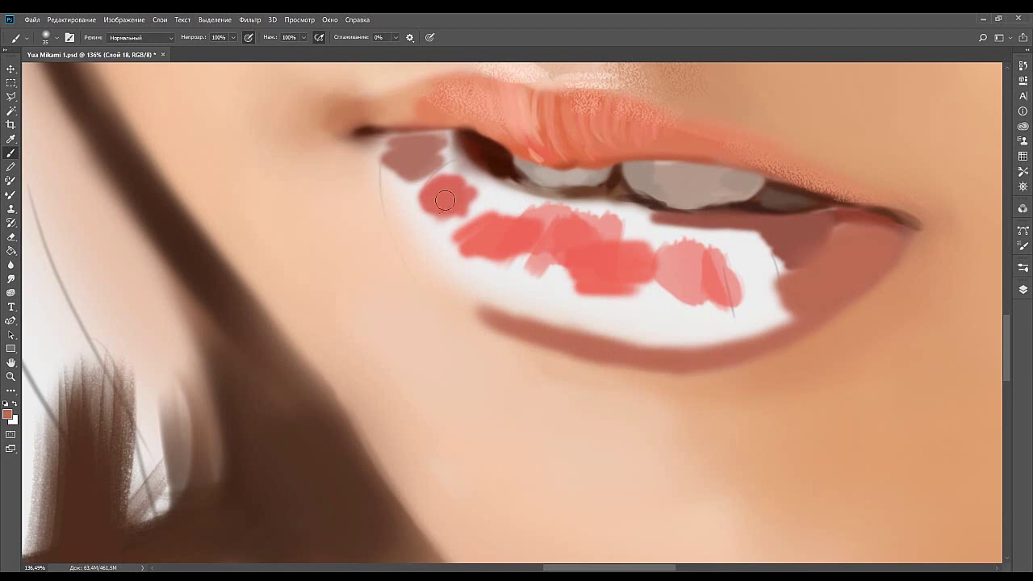
pyautogui.moveTo(400, 152)
pyautogui.mouseDown()
pyautogui.moveTo(382, 184)
pyautogui.moveTo(389, 171)
pyautogui.mouseUp()
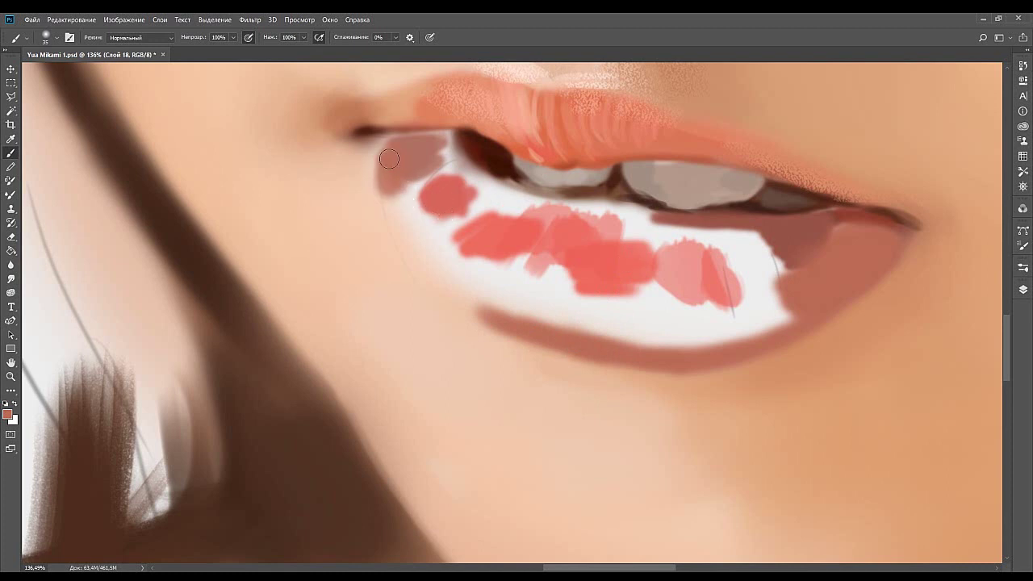
pyautogui.press('p')
pyautogui.press('i')
pyautogui.press('b')
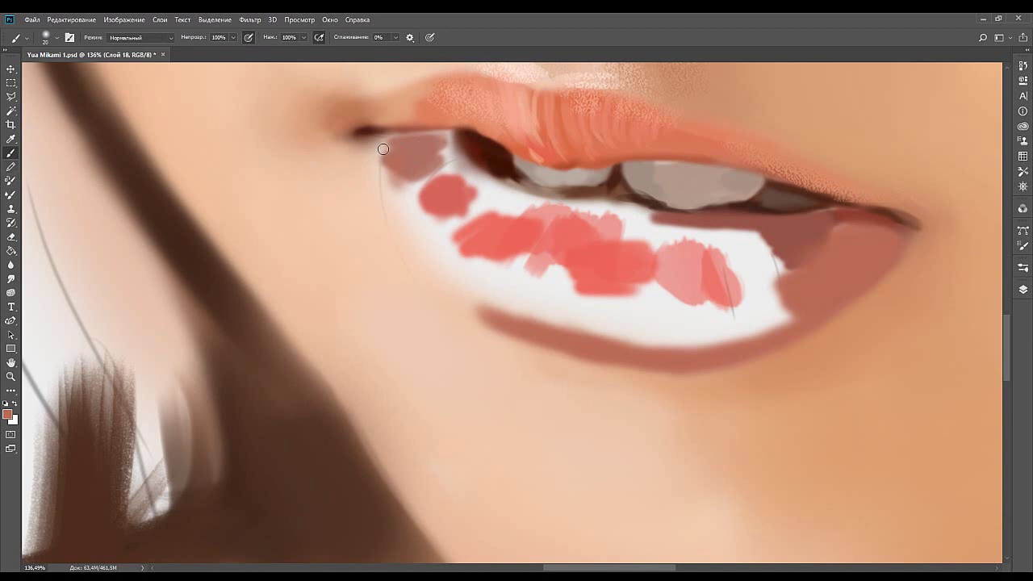
# Retouch the mouth's left corner and the skin around it with sampled tones, enlarging the soft brush to size 50.
pyautogui.press(']')
pyautogui.press(']')
pyautogui.press(']')
pyautogui.press(']')
pyautogui.press(']')
pyautogui.moveTo(361, 141); pyautogui.dragTo(342, 151)
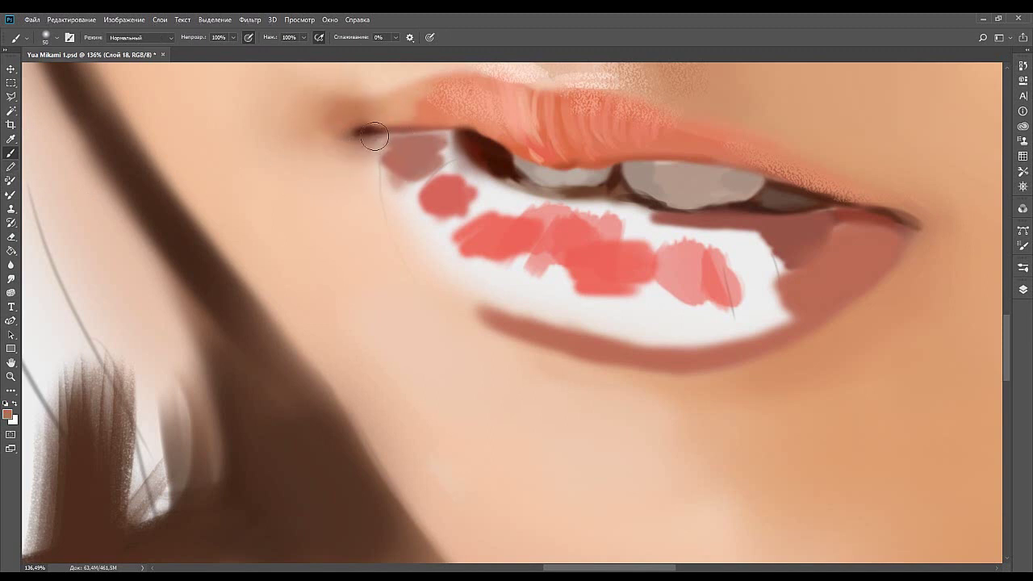
pyautogui.keyDown('alt'); pyautogui.click(337, 132); pyautogui.keyUp('alt')
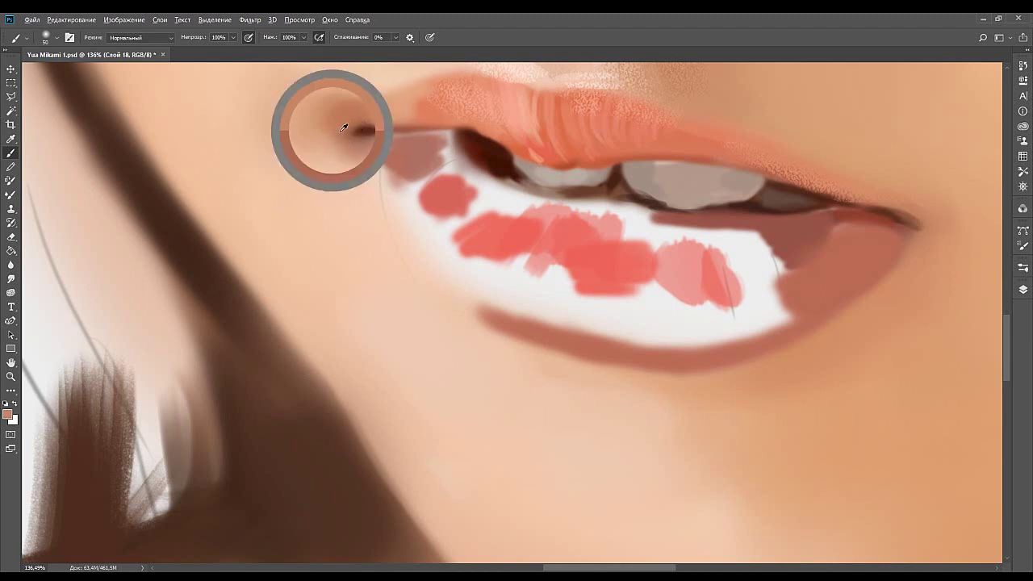
pyautogui.keyDown('alt'); pyautogui.click(352, 145); pyautogui.keyUp('alt')
pyautogui.moveTo(311, 144)
pyautogui.mouseDown()
pyautogui.moveTo(322, 108)
pyautogui.moveTo(403, 161)
pyautogui.mouseUp()
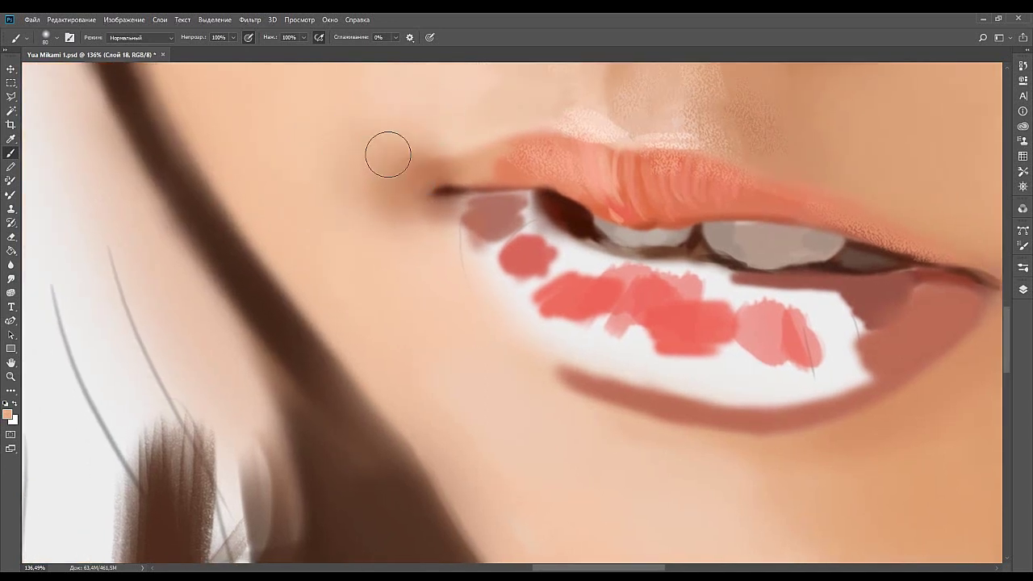
# Blend the shadow on the cheek beside the mouth's left corner with sampled skin tones and an even larger soft brush.
pyautogui.keyDown('alt'); pyautogui.click(373, 193); pyautogui.keyUp('alt')
pyautogui.press(']')
pyautogui.press(']')
pyautogui.press(']')
pyautogui.moveTo(394, 225); pyautogui.dragTo(372, 163)
pyautogui.keyDown('alt'); pyautogui.click(394, 203); pyautogui.keyUp('alt')
# Paint skin tone below the mouth's left corner up to the lower lip's edge, reducing the brush to size 45.
pyautogui.press('[')
pyautogui.press('[')
pyautogui.press('[')
pyautogui.press('[')
pyautogui.press('[')
pyautogui.press('[')
pyautogui.press('[')
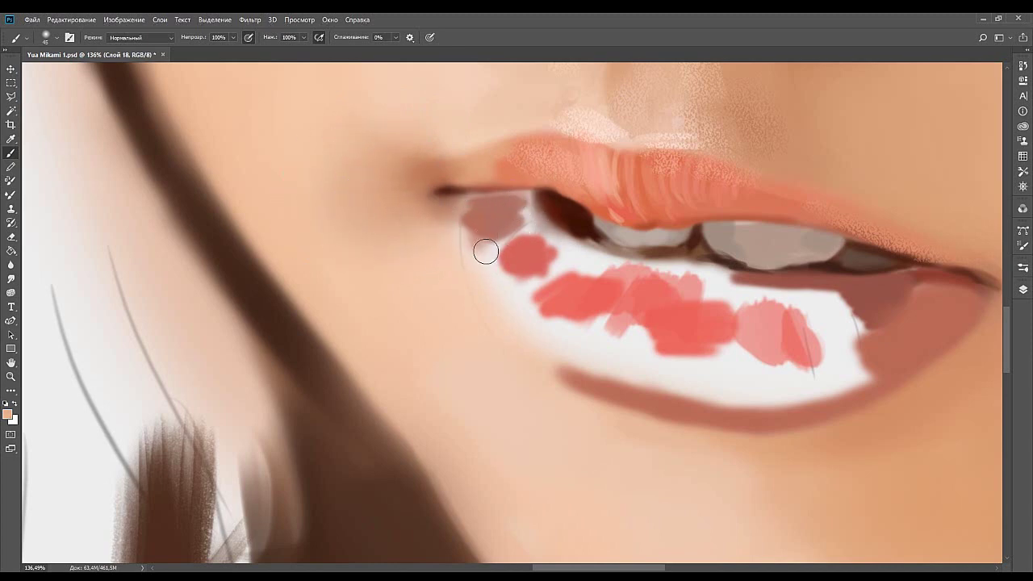
pyautogui.moveTo(485, 248); pyautogui.dragTo(430, 241)
# Extend the lower lip's left end outward in sampled brownish red, starting with the brush reduced to size 30.
pyautogui.press('[')
pyautogui.press('[')
pyautogui.press('[')
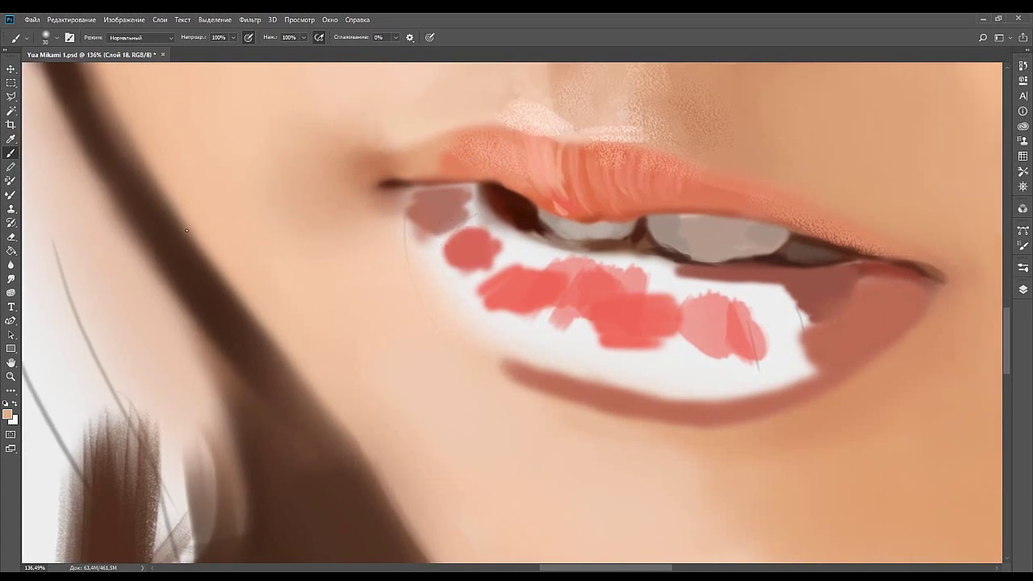
pyautogui.keyDown('alt'); pyautogui.click(420, 206); pyautogui.keyUp('alt')
pyautogui.moveTo(409, 196); pyautogui.dragTo(407, 232)
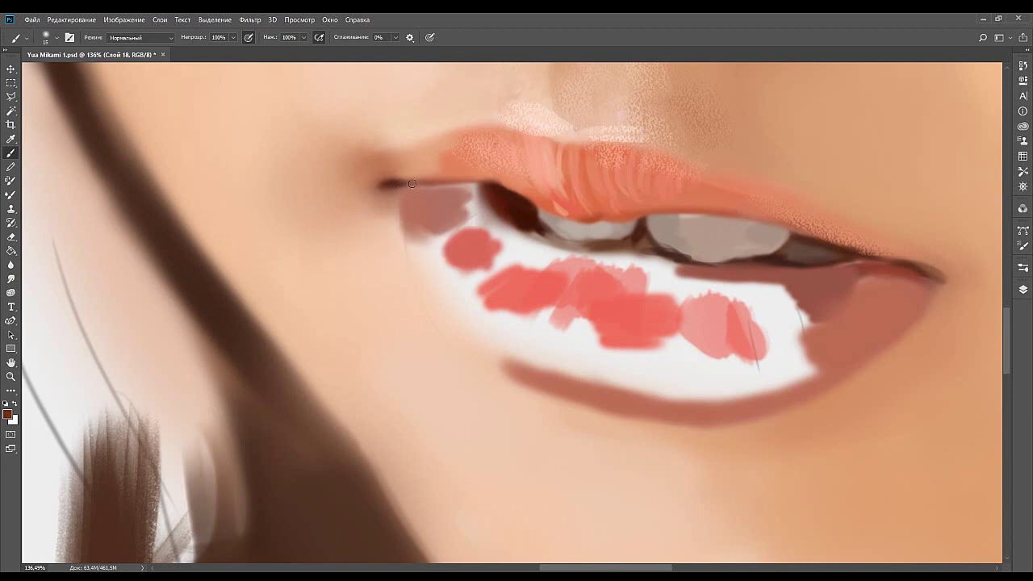
pyautogui.moveTo(406, 196); pyautogui.dragTo(409, 255)
pyautogui.hotkey('ctrl', 'z')
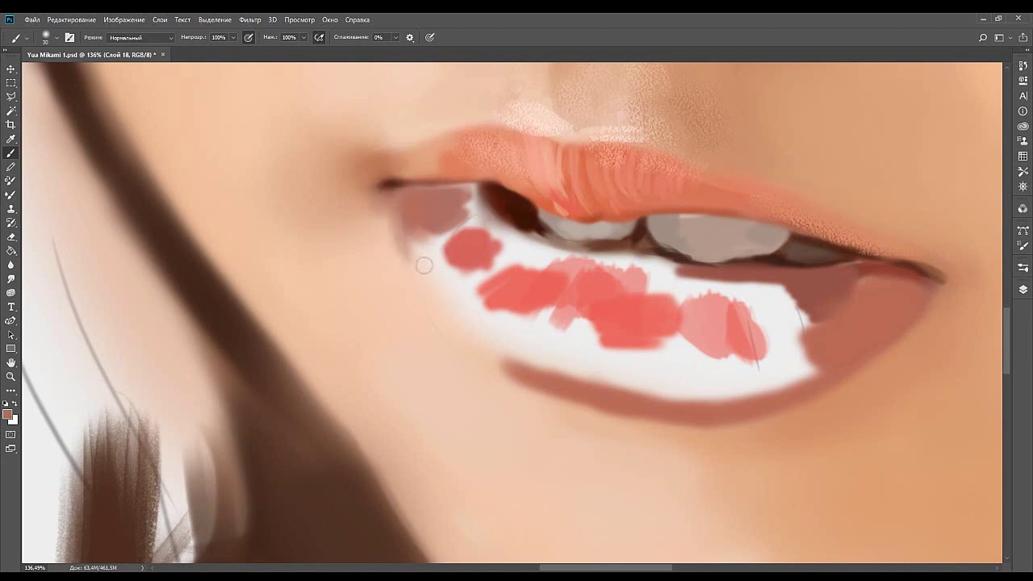
# Refine the lower lip's left edge by blending sampled skin tones beside it, enlarging the brush to size 35.
pyautogui.keyDown('alt'); pyautogui.click(377, 235); pyautogui.keyUp('alt')
pyautogui.moveTo(380, 220); pyautogui.dragTo(389, 268)
pyautogui.keyDown('alt'); pyautogui.click(367, 228); pyautogui.keyUp('alt')
pyautogui.moveTo(379, 212); pyautogui.dragTo(385, 272)
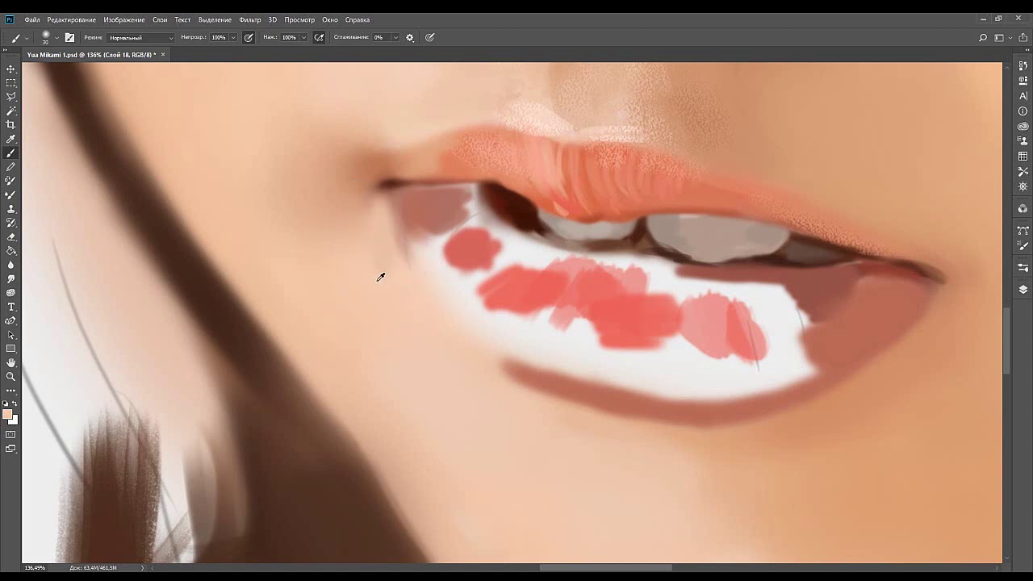
pyautogui.keyDown('alt'); pyautogui.click(363, 199); pyautogui.keyUp('alt')
pyautogui.moveTo(377, 201); pyautogui.dragTo(379, 234)
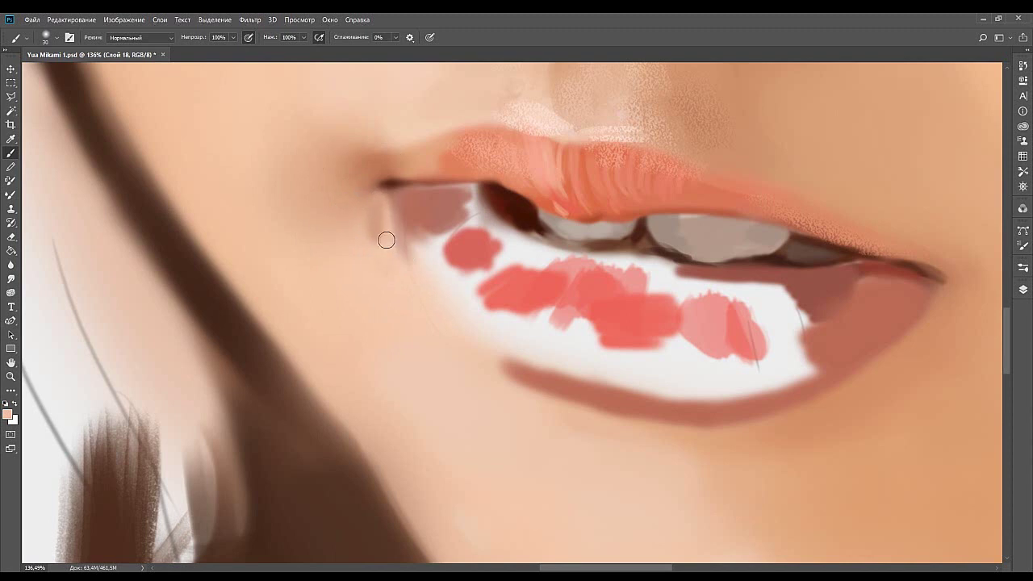
pyautogui.press(']')
pyautogui.moveTo(370, 213); pyautogui.dragTo(377, 241)
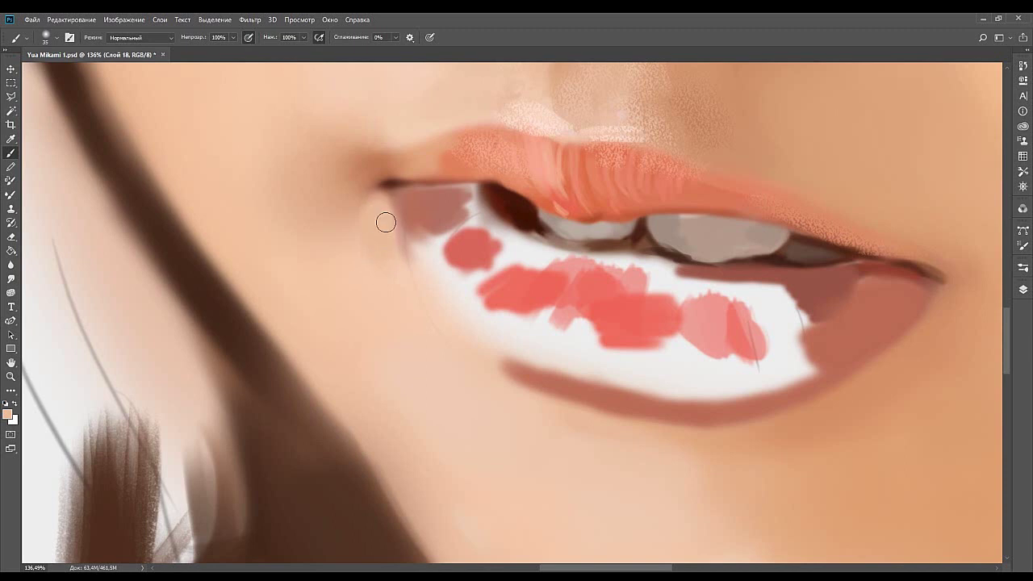
pyautogui.keyDown('alt'); pyautogui.click(410, 211); pyautogui.keyUp('alt')
pyautogui.moveTo(403, 246); pyautogui.dragTo(396, 214)
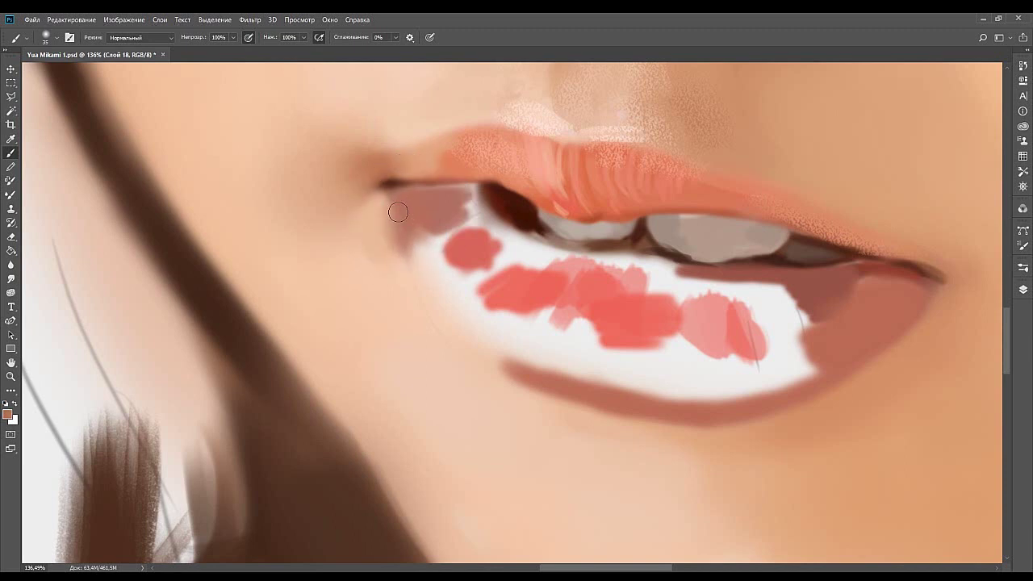
pyautogui.hotkey('ctrl', 'z')
# Smooth the skin just below the mouth's left corner with sampled light tones, switching between brush sizes 50 and 35.
pyautogui.keyDown('alt'); pyautogui.click(360, 262); pyautogui.keyUp('alt')
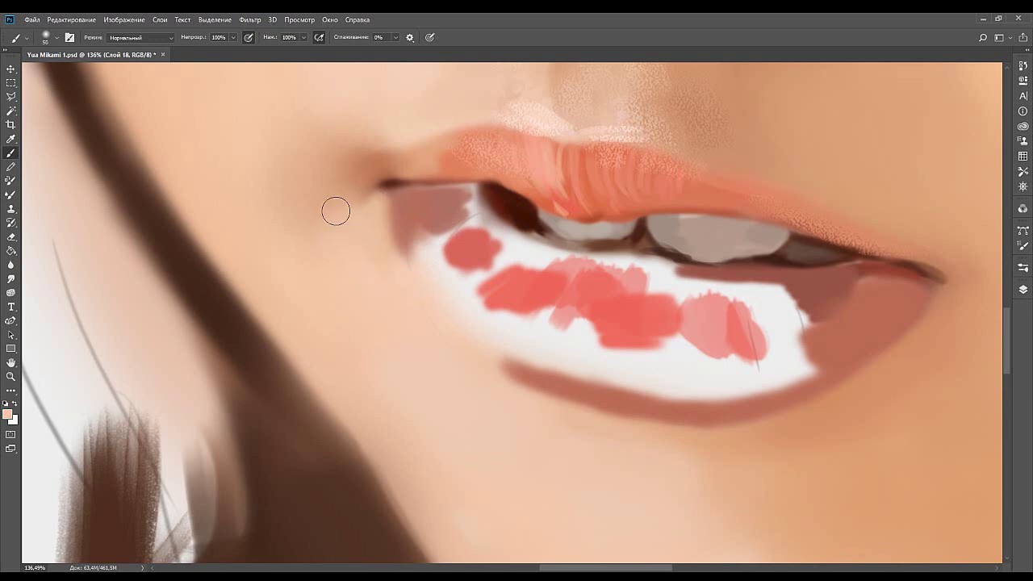
pyautogui.keyDown('alt'); pyautogui.click(359, 197); pyautogui.keyUp('alt')
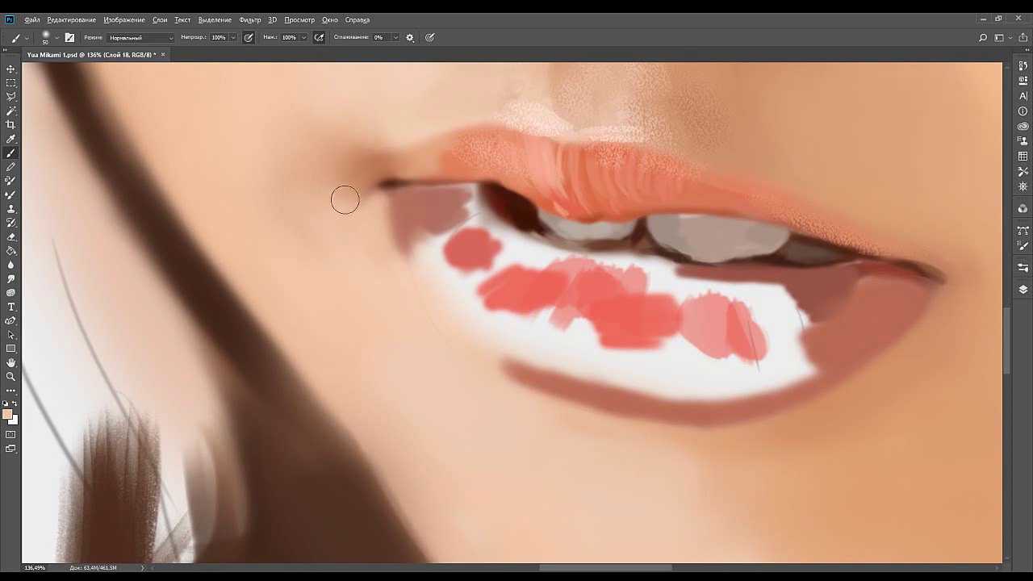
pyautogui.keyDown('alt'); pyautogui.click(363, 187); pyautogui.keyUp('alt')
pyautogui.press('[')
pyautogui.press('[')
pyautogui.press('[')
pyautogui.press('alt')
pyautogui.keyDown('alt'); pyautogui.click(359, 220); pyautogui.keyUp('alt')
pyautogui.moveTo(319, 233); pyautogui.dragTo(434, 250)
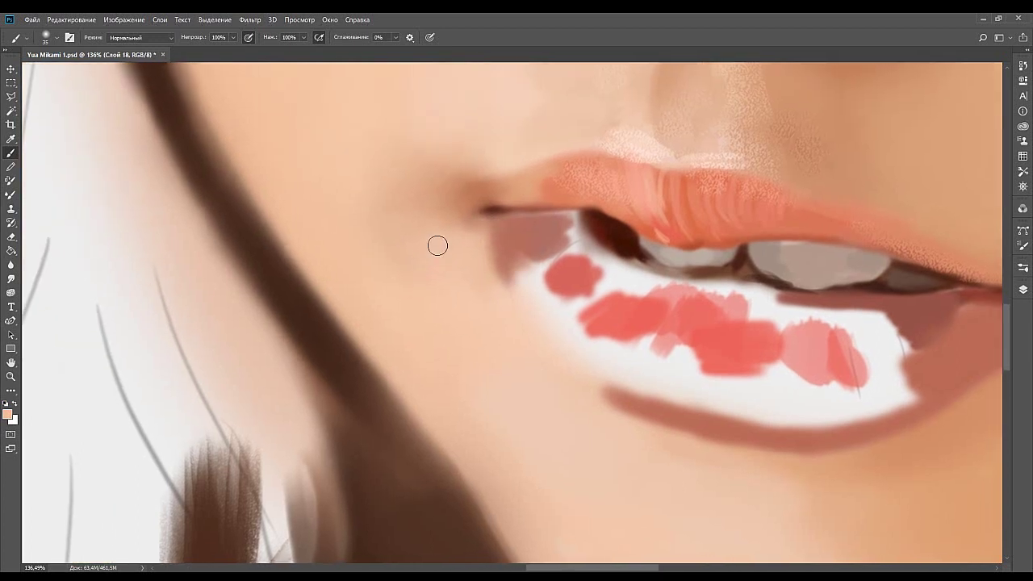
# Soften the cheek skin left of the lower lip with an enlarged soft brush.
pyautogui.press(']')
pyautogui.press(']')
pyautogui.press(']')
pyautogui.moveTo(459, 283)
pyautogui.mouseDown()
pyautogui.moveTo(433, 256)
pyautogui.moveTo(355, 230)
pyautogui.moveTo(370, 247)
pyautogui.mouseUp()
# Trace the lower lip's left contour in muted reddish brown down to the existing bottom contour, using brush size 35.
pyautogui.press('[')
pyautogui.press('[')
pyautogui.press('[')
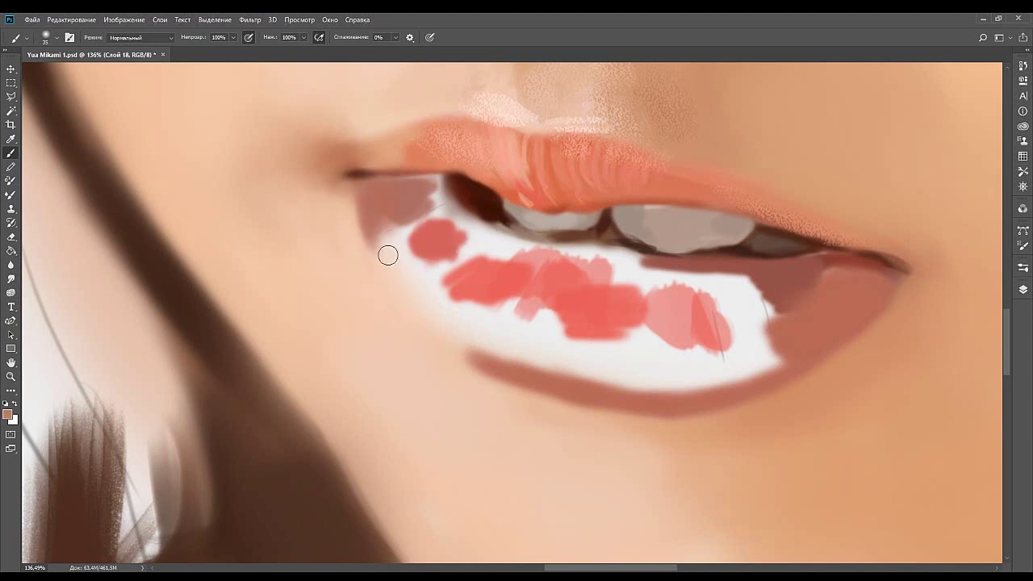
pyautogui.moveTo(369, 238); pyautogui.dragTo(469, 356)
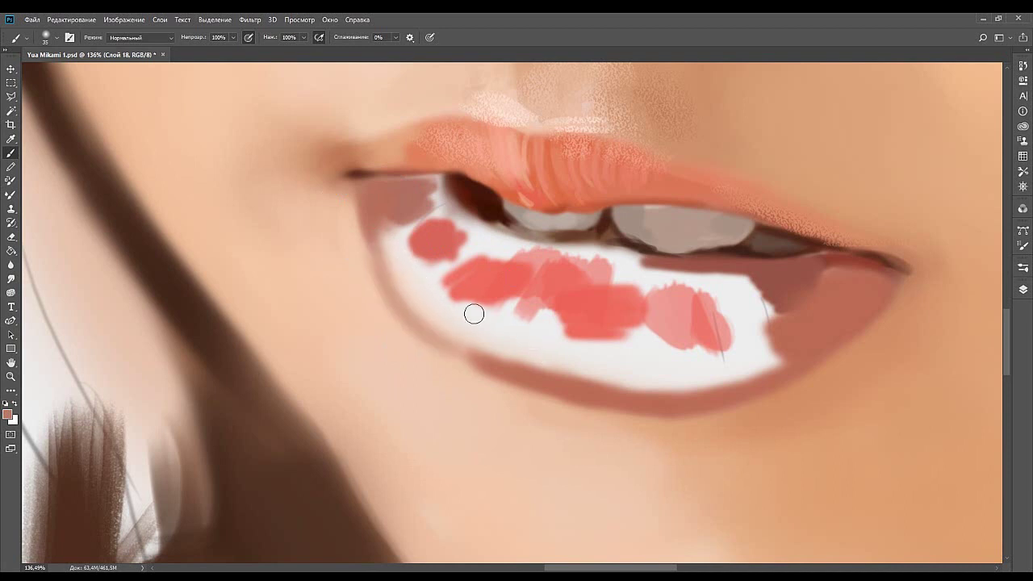
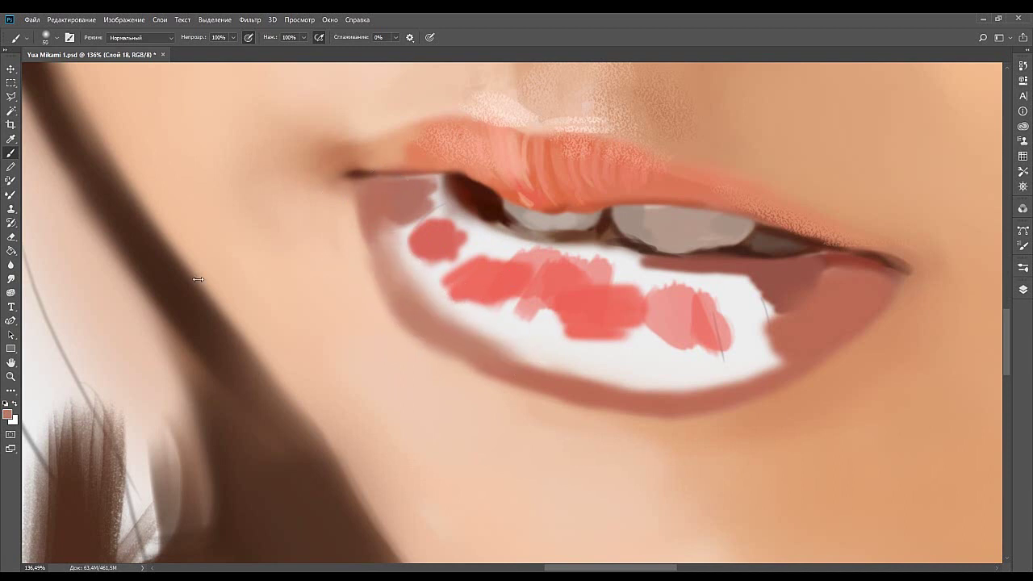
# Fill the lower lip's left part inside the contour with soft pink.
pyautogui.keyDown('alt'); pyautogui.click(122, 261); pyautogui.keyUp('alt')
pyautogui.moveTo(435, 290)
pyautogui.mouseDown()
pyautogui.moveTo(437, 265)
pyautogui.moveTo(406, 263)
pyautogui.moveTo(480, 321)
pyautogui.moveTo(497, 355)
pyautogui.moveTo(466, 315)
pyautogui.moveTo(420, 298)
pyautogui.moveTo(461, 295)
pyautogui.moveTo(419, 291)
pyautogui.moveTo(440, 253)
pyautogui.moveTo(396, 247)
pyautogui.moveTo(405, 225)
pyautogui.moveTo(409, 233)
pyautogui.moveTo(391, 225)
pyautogui.moveTo(418, 187)
pyautogui.moveTo(400, 195)
pyautogui.moveTo(422, 238)
pyautogui.mouseUp()
pyautogui.keyDown('alt'); pyautogui.click(423, 262); pyautogui.keyUp('alt')
pyautogui.keyDown('alt'); pyautogui.click(410, 256); pyautogui.keyUp('alt')
pyautogui.keyDown('alt'); pyautogui.click(401, 201); pyautogui.keyUp('alt')
# Paint a dark red strip from the lip's left inner edge to the existing strip beneath the teeth, reducing the brush to size 15.
pyautogui.press('[')
pyautogui.press('[')
pyautogui.keyDown('alt'); pyautogui.click(462, 182); pyautogui.keyUp('alt')
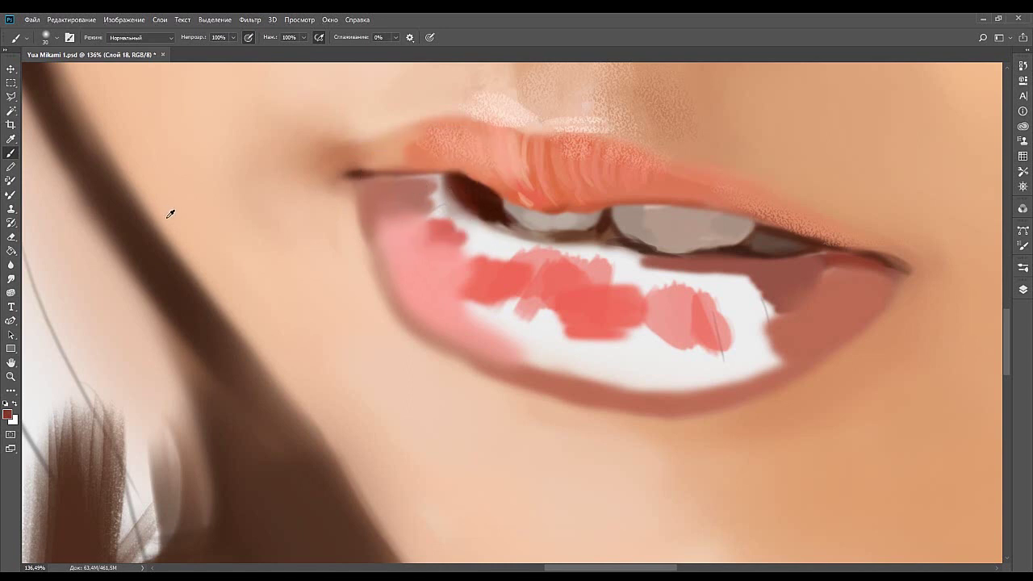
pyautogui.moveTo(493, 238)
pyautogui.mouseDown()
pyautogui.moveTo(464, 227)
pyautogui.moveTo(493, 236)
pyautogui.mouseUp()
pyautogui.press('[')
pyautogui.press('[')
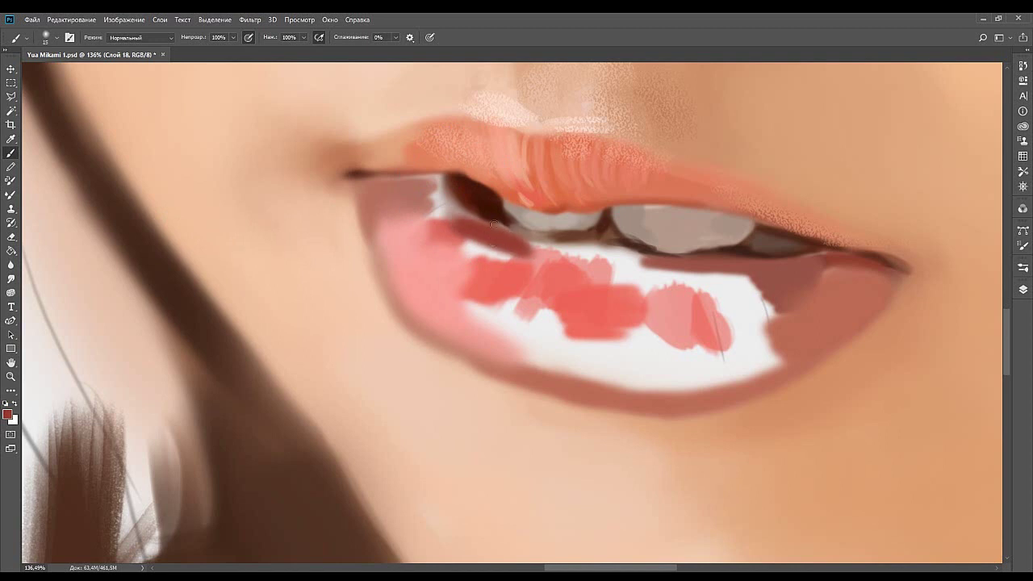
pyautogui.moveTo(523, 240)
pyautogui.mouseDown()
pyautogui.moveTo(579, 251)
pyautogui.moveTo(567, 247)
pyautogui.mouseUp()
pyautogui.moveTo(648, 261)
pyautogui.mouseDown()
pyautogui.moveTo(578, 247)
pyautogui.moveTo(640, 258)
pyautogui.mouseUp()
pyautogui.keyDown('alt'); pyautogui.click(660, 259); pyautogui.keyUp('alt')
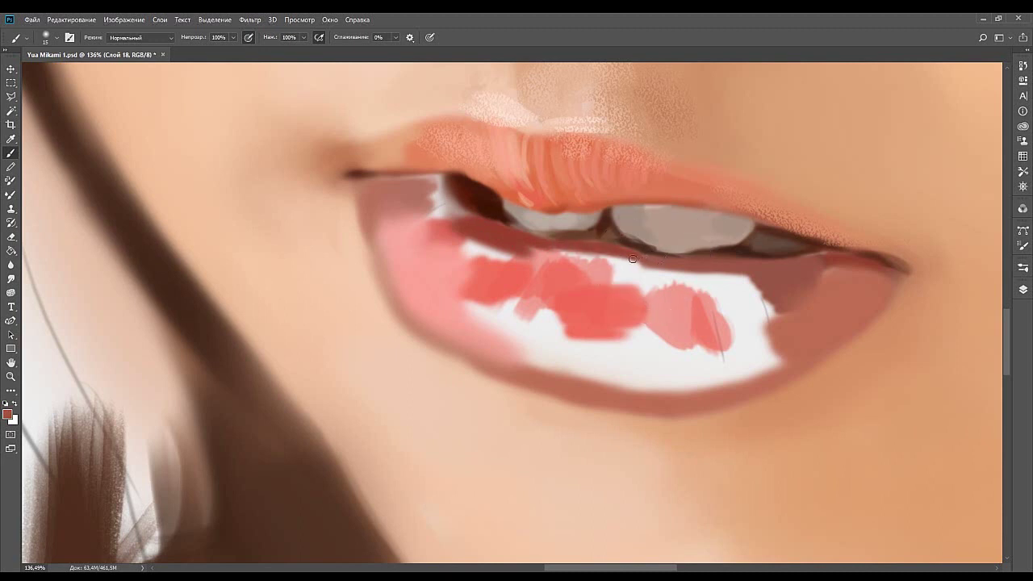
# Touch up the dark strip beneath the teeth with sampled reddish tones, enlarging the brush to size 20.
pyautogui.keyDown('alt'); pyautogui.click(632, 245); pyautogui.keyUp('alt')
pyautogui.keyDown('alt'); pyautogui.click(612, 249); pyautogui.keyUp('alt')
pyautogui.press(']')
pyautogui.press(']')
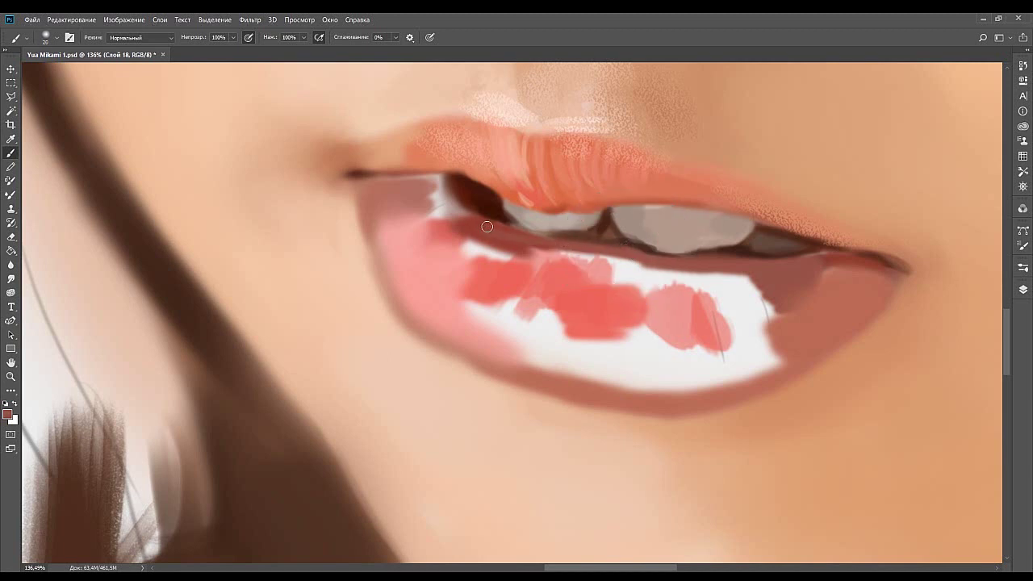
pyautogui.press('[')
pyautogui.press('[')
# Fill the light gap at the lower lip's upper left with sampled muted reds, using brush size 30.
pyautogui.press(']')
pyautogui.press(']')
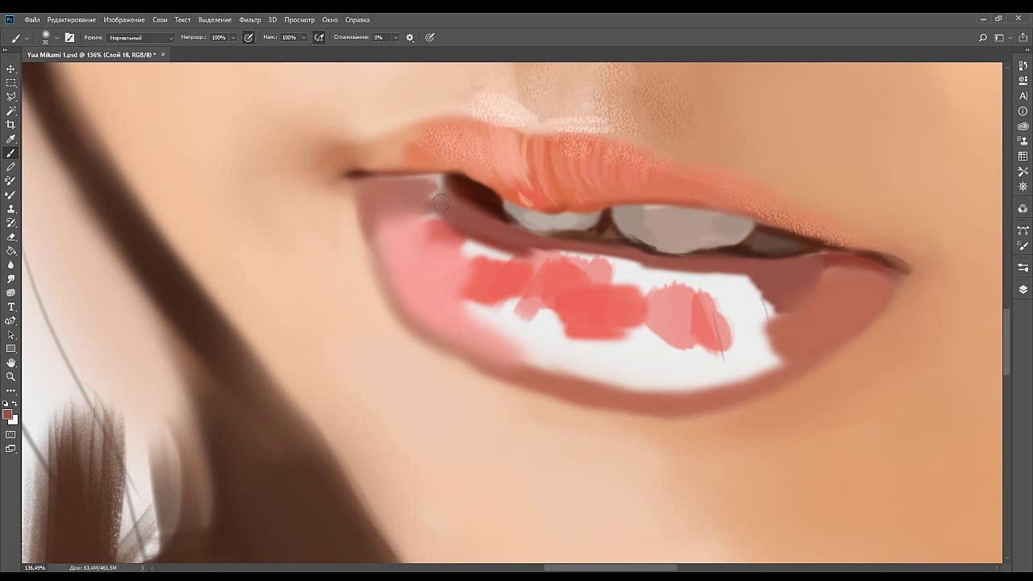
pyautogui.keyDown('alt'); pyautogui.click(454, 190); pyautogui.keyUp('alt')
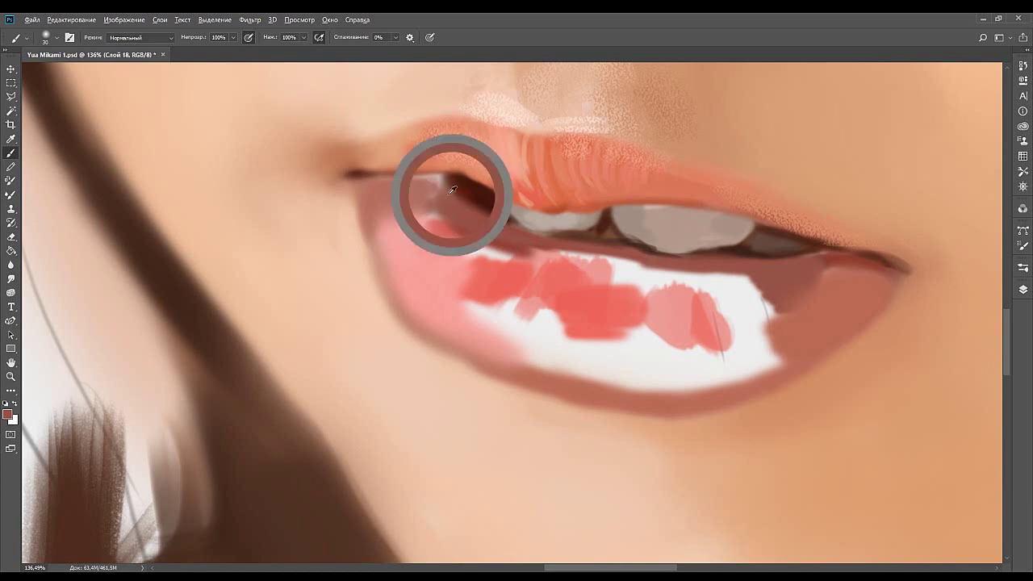
pyautogui.moveTo(442, 191)
pyautogui.mouseDown()
pyautogui.moveTo(405, 181)
pyautogui.moveTo(450, 190)
pyautogui.moveTo(436, 182)
pyautogui.moveTo(452, 180)
pyautogui.moveTo(408, 175)
pyautogui.moveTo(413, 184)
pyautogui.mouseUp()
pyautogui.keyDown('alt'); pyautogui.click(464, 184); pyautogui.keyUp('alt')
pyautogui.keyDown('alt'); pyautogui.click(449, 195); pyautogui.keyUp('alt')
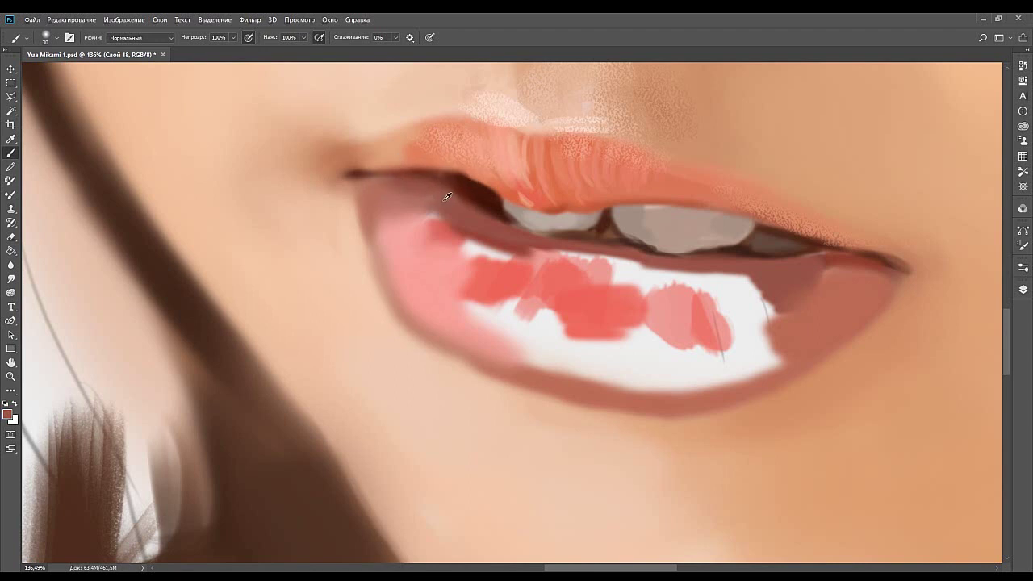
# Paint a muted rose-red area under the inner strip on the lower lip's left half and blend it into the pink.
pyautogui.moveTo(493, 253); pyautogui.dragTo(453, 286)
pyautogui.moveTo(436, 338)
pyautogui.mouseDown()
pyautogui.moveTo(477, 286)
pyautogui.moveTo(443, 302)
pyautogui.mouseUp()
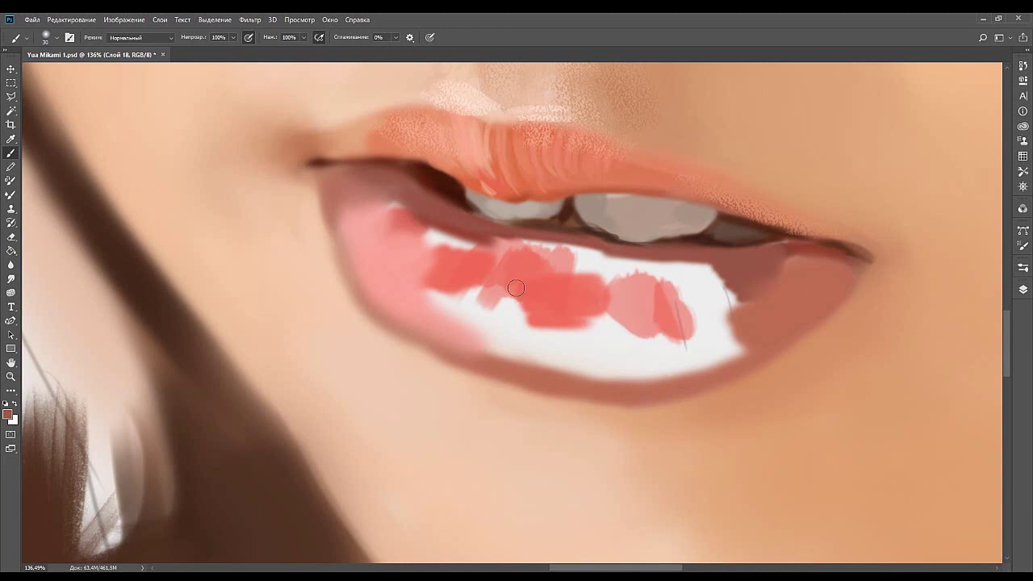
pyautogui.keyDown('alt'); pyautogui.click(193, 247); pyautogui.keyUp('alt')
pyautogui.moveTo(480, 255)
pyautogui.mouseDown()
pyautogui.moveTo(445, 252)
pyautogui.moveTo(463, 239)
pyautogui.moveTo(444, 242)
pyautogui.moveTo(449, 233)
pyautogui.moveTo(442, 238)
pyautogui.moveTo(483, 243)
pyautogui.moveTo(440, 250)
pyautogui.moveTo(462, 231)
pyautogui.moveTo(435, 239)
pyautogui.moveTo(454, 247)
pyautogui.moveTo(507, 229)
pyautogui.mouseUp()
pyautogui.keyDown('alt'); pyautogui.click(519, 231); pyautogui.keyUp('alt')
pyautogui.keyDown('alt'); pyautogui.click(515, 233); pyautogui.keyUp('alt')
pyautogui.keyDown('alt'); pyautogui.click(495, 238); pyautogui.keyUp('alt')
pyautogui.keyDown('alt'); pyautogui.click(442, 233); pyautogui.keyUp('alt')
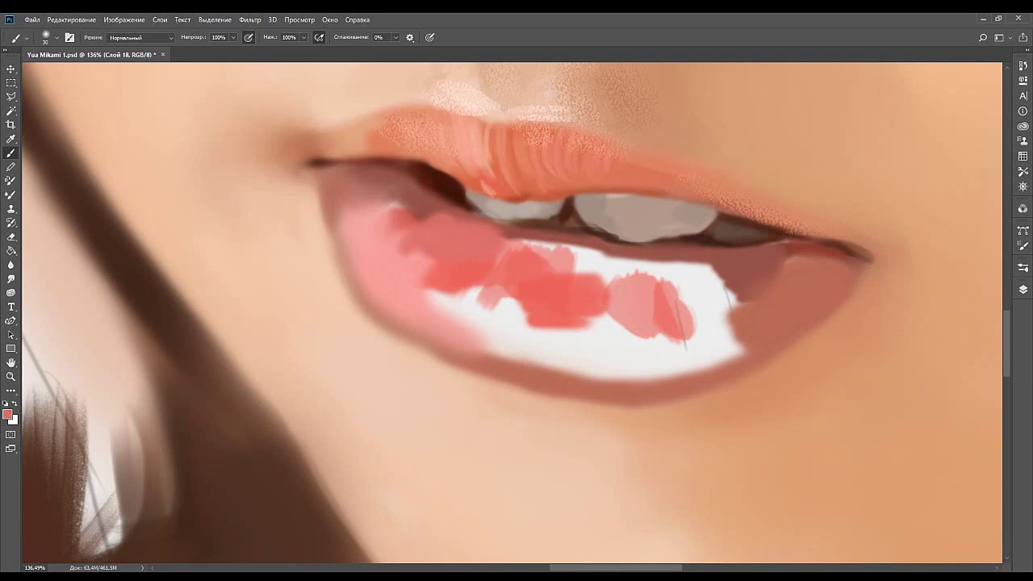
pyautogui.moveTo(400, 235)
pyautogui.mouseDown()
pyautogui.moveTo(408, 223)
pyautogui.moveTo(381, 210)
pyautogui.moveTo(403, 202)
pyautogui.mouseUp()
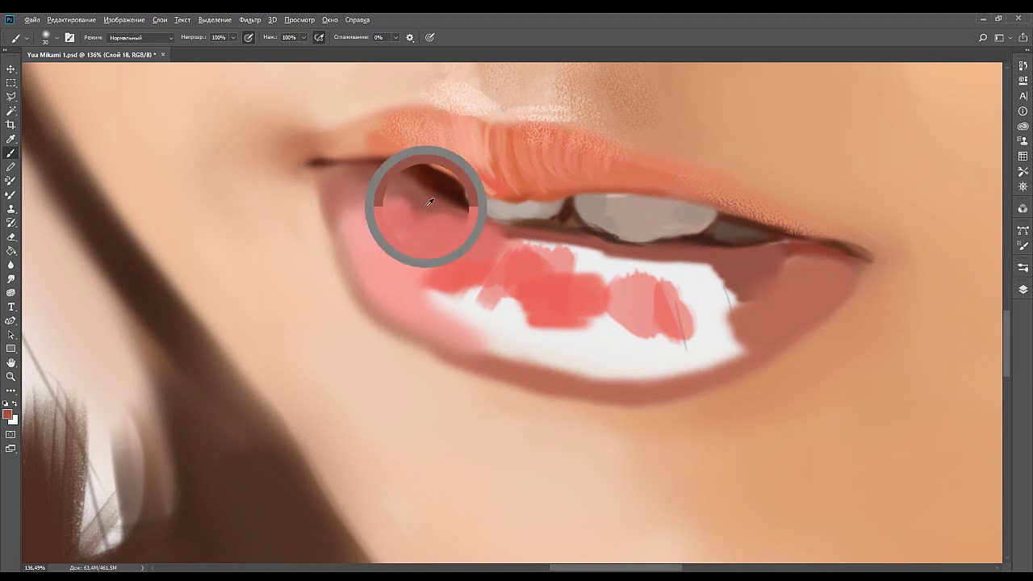
pyautogui.keyDown('alt'); pyautogui.click(401, 230); pyautogui.keyUp('alt')
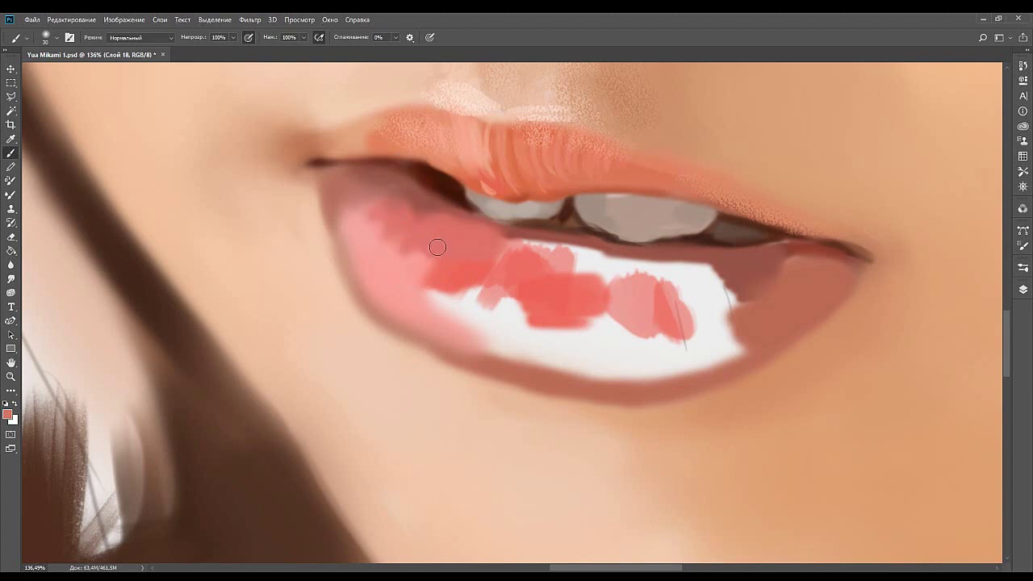
# Cover the lower lip's lower left area with peach-orange above the bottom contour.
pyautogui.keyDown('alt'); pyautogui.click(467, 296); pyautogui.keyUp('alt')
pyautogui.moveTo(444, 299)
pyautogui.mouseDown()
pyautogui.moveTo(494, 339)
pyautogui.moveTo(478, 292)
pyautogui.moveTo(456, 313)
pyautogui.moveTo(454, 292)
pyautogui.moveTo(433, 302)
pyautogui.moveTo(451, 286)
pyautogui.moveTo(492, 326)
pyautogui.moveTo(440, 305)
pyautogui.moveTo(428, 281)
pyautogui.moveTo(413, 288)
pyautogui.moveTo(412, 266)
pyautogui.moveTo(391, 257)
pyautogui.moveTo(391, 285)
pyautogui.moveTo(365, 242)
pyautogui.moveTo(367, 264)
pyautogui.moveTo(421, 310)
pyautogui.moveTo(368, 284)
pyautogui.moveTo(389, 306)
pyautogui.moveTo(359, 250)
pyautogui.moveTo(377, 303)
pyautogui.moveTo(356, 276)
pyautogui.moveTo(360, 268)
pyautogui.moveTo(461, 328)
pyautogui.moveTo(397, 309)
pyautogui.moveTo(501, 349)
pyautogui.moveTo(428, 260)
pyautogui.mouseUp()
pyautogui.keyDown('alt'); pyautogui.click(227, 333); pyautogui.keyUp('alt')
pyautogui.keyDown('alt'); pyautogui.click(357, 325); pyautogui.keyUp('alt')
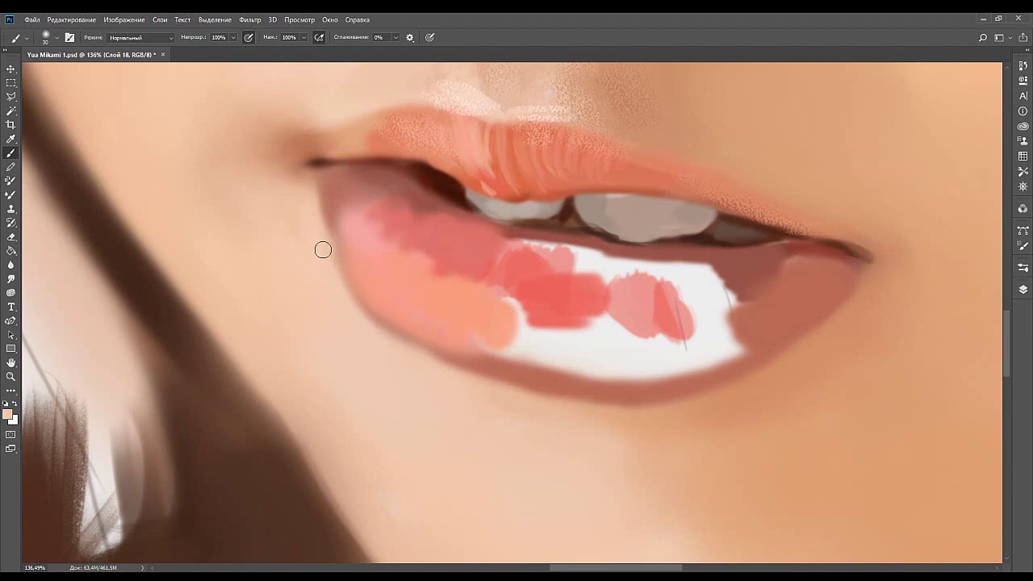
pyautogui.moveTo(570, 362); pyautogui.dragTo(475, 338)
# Fill the white gap beneath the red patches at the lower lip's centre with sampled peach, using brush size 50.
pyautogui.keyDown('alt'); pyautogui.click(201, 323); pyautogui.keyUp('alt')
pyautogui.keyDown('alt'); pyautogui.click(412, 306); pyautogui.keyUp('alt')
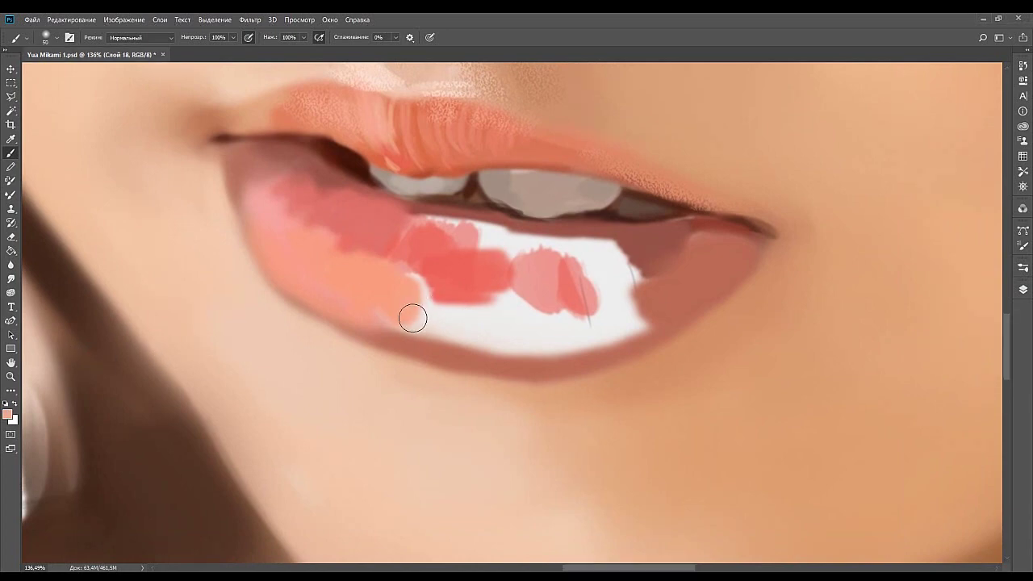
pyautogui.moveTo(387, 320)
pyautogui.mouseDown()
pyautogui.moveTo(497, 351)
pyautogui.moveTo(381, 307)
pyautogui.moveTo(421, 303)
pyautogui.moveTo(526, 323)
pyautogui.moveTo(415, 287)
pyautogui.moveTo(497, 261)
pyautogui.moveTo(463, 283)
pyautogui.moveTo(496, 284)
pyautogui.moveTo(450, 233)
pyautogui.moveTo(375, 246)
pyautogui.moveTo(515, 270)
pyautogui.moveTo(478, 244)
pyautogui.mouseUp()
pyautogui.keyDown('alt'); pyautogui.click(446, 265); pyautogui.keyUp('alt')
# Blend sampled reds along the lower lip's inner edge and extend the pinkish red across the white gap toward the right corner.
pyautogui.keyDown('alt'); pyautogui.click(434, 212); pyautogui.keyUp('alt')
pyautogui.keyDown('alt'); pyautogui.click(492, 211); pyautogui.keyUp('alt')
pyautogui.keyDown('alt'); pyautogui.click(449, 214); pyautogui.keyUp('alt')
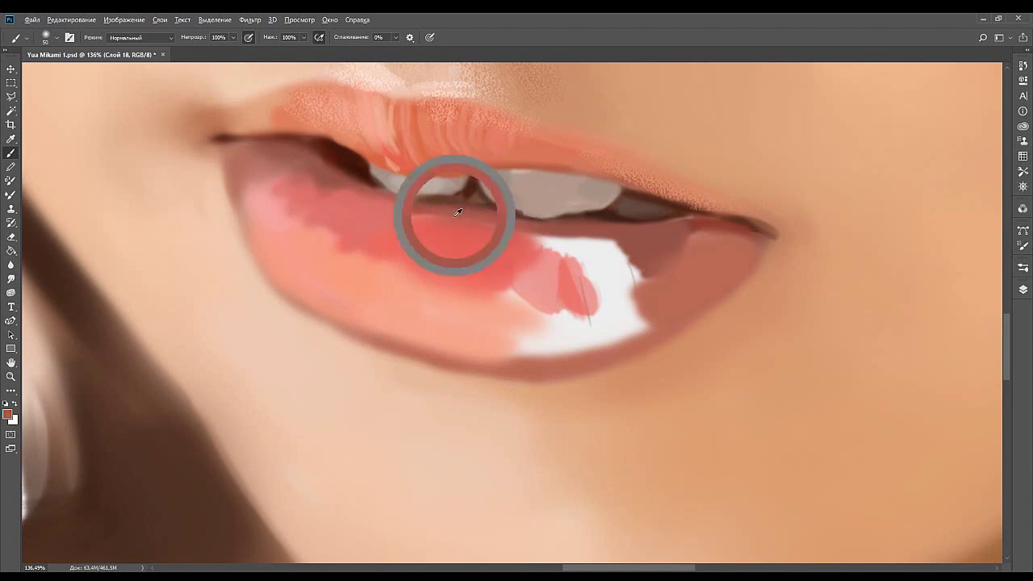
pyautogui.keyDown('alt'); pyautogui.click(362, 203); pyautogui.keyUp('alt')
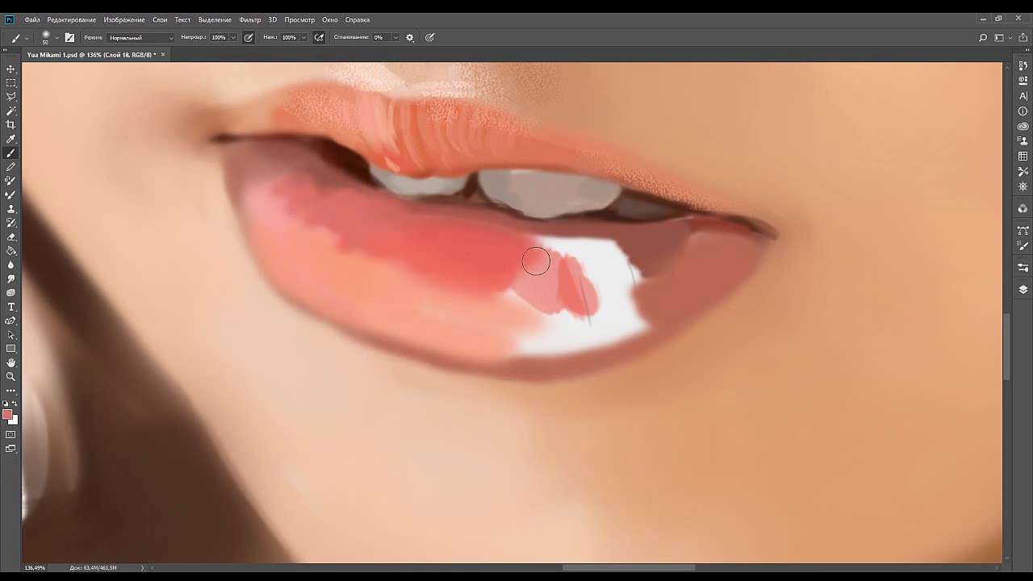
pyautogui.moveTo(593, 255); pyautogui.dragTo(621, 257)
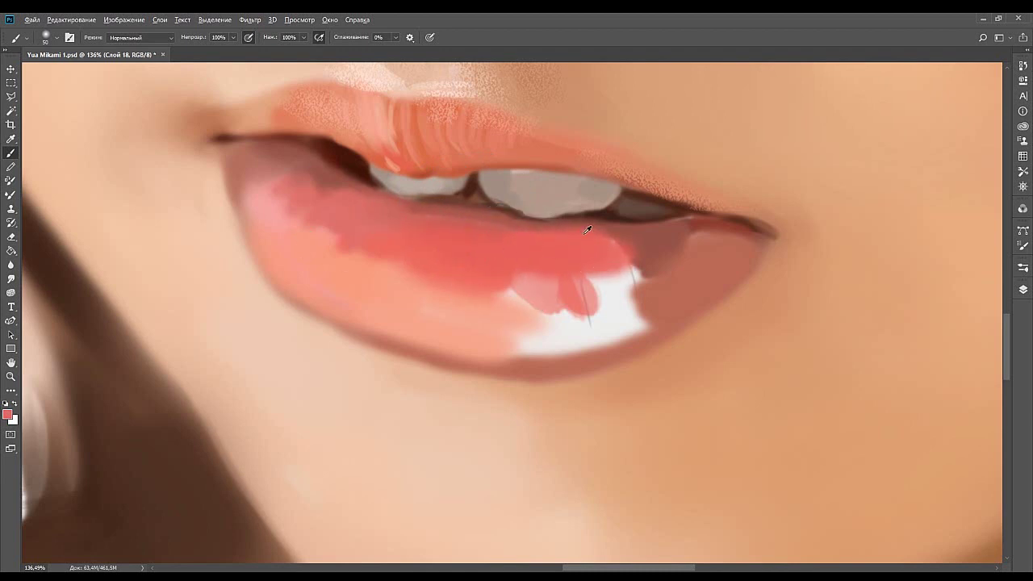
# Cover the lower lip's lower centre with coral-orange and blend it into the neighbouring peach.
pyautogui.keyDown('alt'); pyautogui.click(238, 337); pyautogui.keyUp('alt')
pyautogui.moveTo(576, 327)
pyautogui.mouseDown()
pyautogui.moveTo(512, 325)
pyautogui.moveTo(475, 301)
pyautogui.mouseUp()
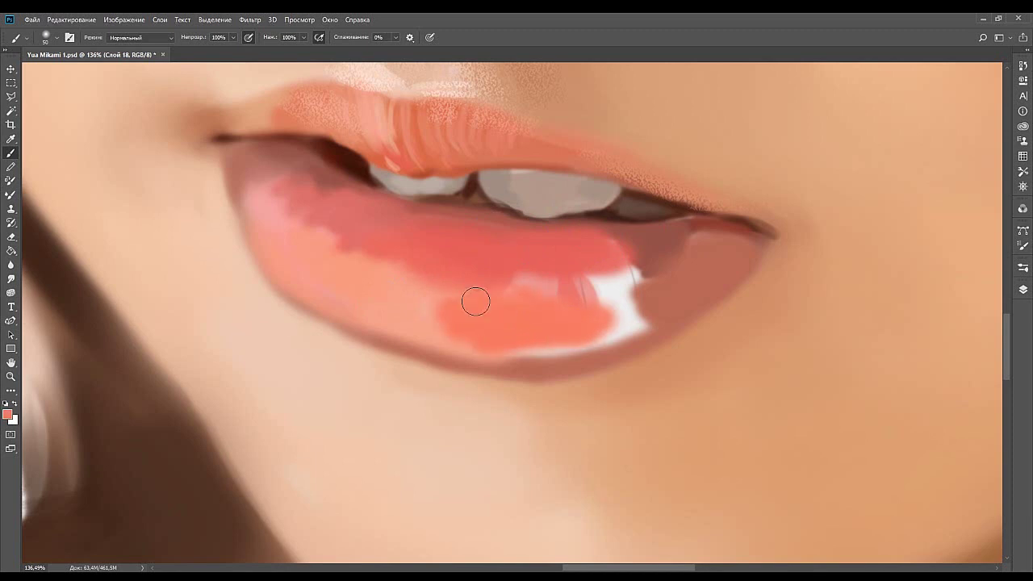
pyautogui.keyDown('alt'); pyautogui.click(407, 304); pyautogui.keyUp('alt')
pyautogui.keyDown('alt'); pyautogui.click(495, 358); pyautogui.keyUp('alt')
pyautogui.moveTo(382, 327)
pyautogui.mouseDown()
pyautogui.moveTo(488, 356)
pyautogui.moveTo(550, 353)
pyautogui.mouseUp()
pyautogui.hotkey('ctrl', 'z')
pyautogui.hotkey('alt', 'Tab')
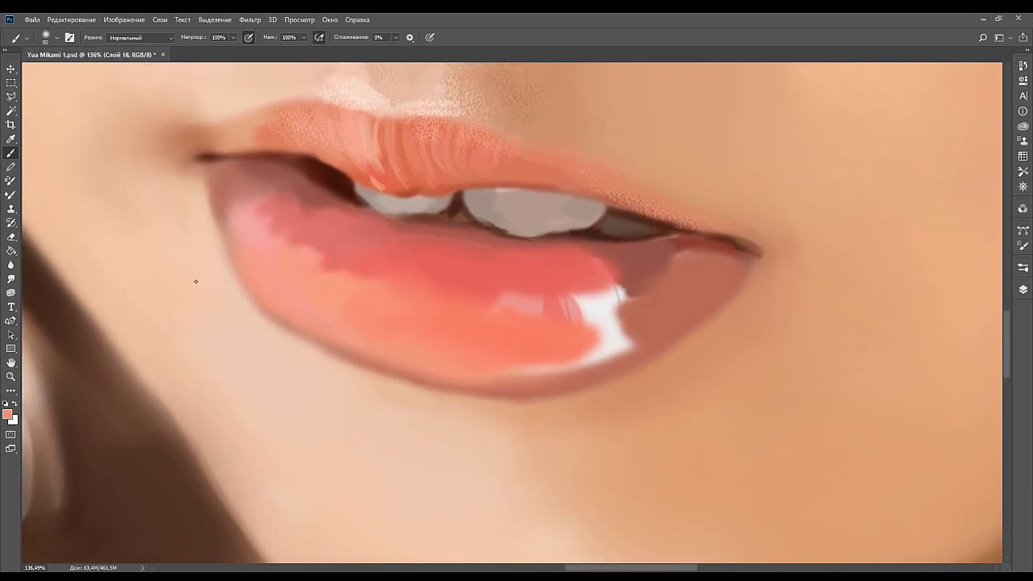
# Deepen the lower lip's inner area beneath the right tooth with saturated red, reducing the brush to size 40.
pyautogui.moveTo(595, 287)
pyautogui.mouseDown()
pyautogui.moveTo(574, 282)
pyautogui.moveTo(610, 277)
pyautogui.moveTo(591, 266)
pyautogui.moveTo(607, 262)
pyautogui.moveTo(522, 250)
pyautogui.mouseUp()
pyautogui.keyDown('alt'); pyautogui.click(648, 253); pyautogui.keyUp('alt')
pyautogui.keyDown('alt'); pyautogui.click(595, 262); pyautogui.keyUp('alt')
pyautogui.moveTo(599, 254); pyautogui.dragTo(606, 256)
pyautogui.press('[')
pyautogui.keyDown('alt'); pyautogui.click(645, 250); pyautogui.keyUp('alt')
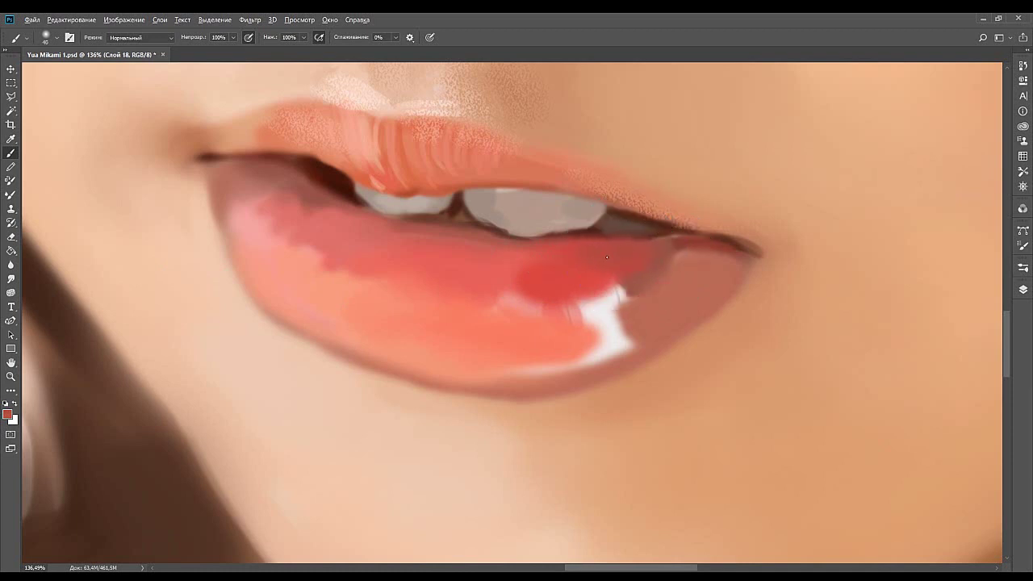
# Blend sampled reds and corals over the lower lip's centre, covering the pale patch and the upper white gap.
pyautogui.keyDown('alt'); pyautogui.click(546, 253); pyautogui.keyUp('alt')
pyautogui.moveTo(557, 282)
pyautogui.mouseDown()
pyautogui.moveTo(490, 288)
pyautogui.moveTo(533, 310)
pyautogui.moveTo(511, 300)
pyautogui.moveTo(551, 284)
pyautogui.mouseUp()
pyautogui.keyDown('alt'); pyautogui.click(521, 332); pyautogui.keyUp('alt')
pyautogui.moveTo(500, 325); pyautogui.dragTo(549, 334)
pyautogui.keyDown('alt'); pyautogui.click(498, 311); pyautogui.keyUp('alt')
pyautogui.moveTo(498, 312); pyautogui.dragTo(483, 314)
pyautogui.moveTo(565, 303)
pyautogui.mouseDown()
pyautogui.moveTo(617, 321)
pyautogui.moveTo(620, 284)
pyautogui.moveTo(599, 309)
pyautogui.mouseUp()
pyautogui.keyDown('alt'); pyautogui.click(577, 273); pyautogui.keyUp('alt')
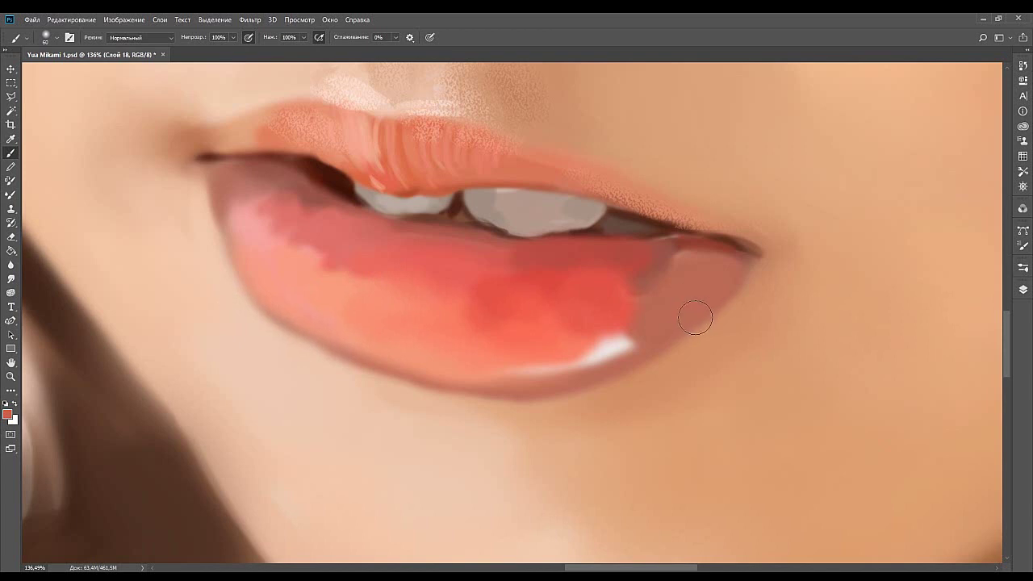
# Cover the remaining white gap above the lower lip's bottom contour with muted coral using brush size 60, and save the document.
pyautogui.moveTo(680, 307)
pyautogui.mouseDown()
pyautogui.moveTo(555, 371)
pyautogui.moveTo(670, 312)
pyautogui.moveTo(646, 338)
pyautogui.moveTo(543, 368)
pyautogui.moveTo(643, 338)
pyautogui.moveTo(565, 362)
pyautogui.moveTo(572, 366)
pyautogui.moveTo(477, 371)
pyautogui.mouseUp()
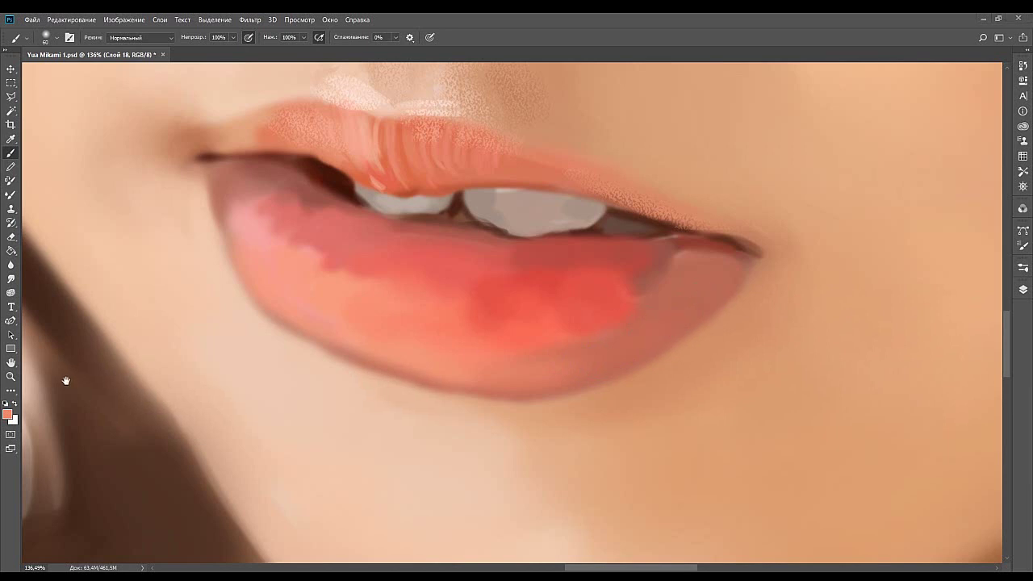
pyautogui.hotkey('ctrl', 's')
# Darken the lower lip's right corner with sampled brownish reds and soften its edge against the skin.
pyautogui.keyDown('alt'); pyautogui.click(368, 264); pyautogui.keyUp('alt')
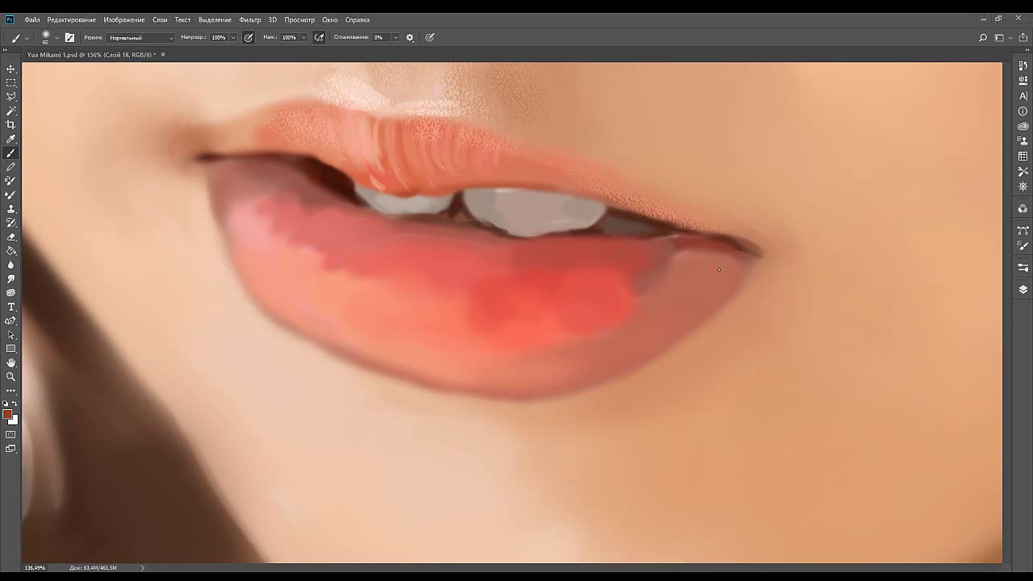
pyautogui.moveTo(670, 260); pyautogui.dragTo(698, 264)
pyautogui.keyDown('alt'); pyautogui.click(671, 264); pyautogui.keyUp('alt')
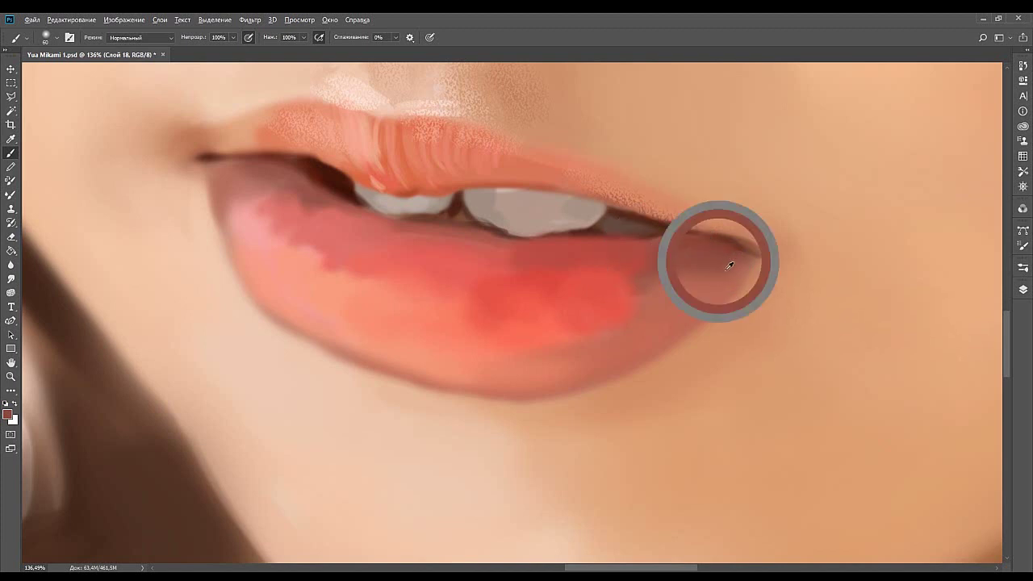
pyautogui.keyDown('alt'); pyautogui.click(758, 287); pyautogui.keyUp('alt')
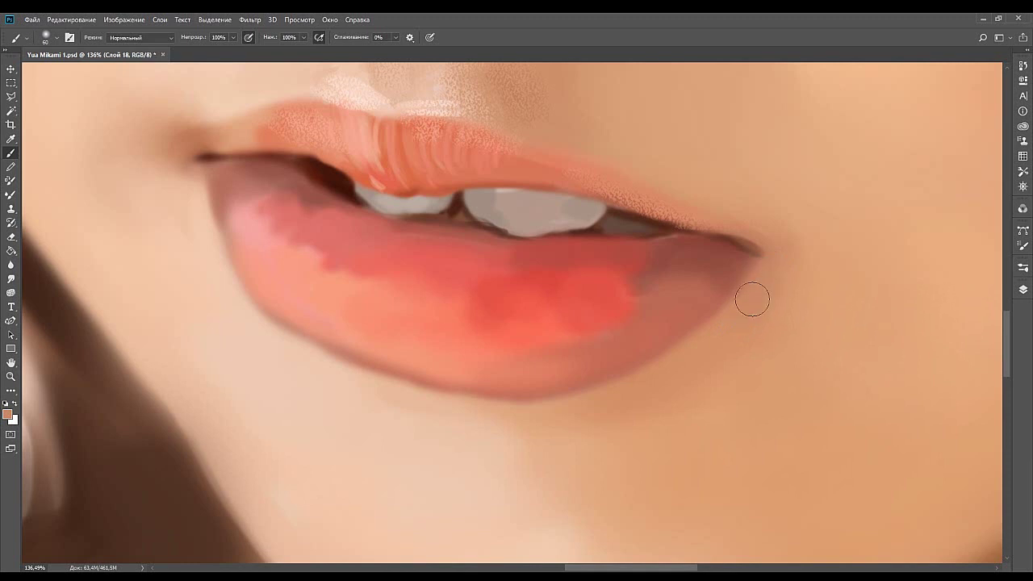
# Blend the lower lip's dark right corner into the bright red centre with sampled tones and a smaller brush.
pyautogui.keyDown('alt'); pyautogui.click(754, 260); pyautogui.keyUp('alt')
pyautogui.press('[')
pyautogui.press('[')
pyautogui.press('[')
pyautogui.press('[')
pyautogui.keyDown('alt'); pyautogui.click(660, 257); pyautogui.keyUp('alt')
pyautogui.keyDown('alt'); pyautogui.click(627, 287); pyautogui.keyUp('alt')
pyautogui.moveTo(551, 312)
pyautogui.mouseDown()
pyautogui.moveTo(641, 319)
pyautogui.moveTo(568, 350)
pyautogui.moveTo(566, 272)
pyautogui.moveTo(555, 311)
pyautogui.moveTo(568, 305)
pyautogui.mouseUp()
pyautogui.keyDown('alt'); pyautogui.click(576, 282); pyautogui.keyUp('alt')
pyautogui.keyDown('alt'); pyautogui.click(588, 290); pyautogui.keyUp('alt')
# Enlarge the brush to size 100 and blend the lower lip's lower centre and left side with sampled coral and salmon pink.
pyautogui.press(']')
pyautogui.press(']')
pyautogui.press(']')
pyautogui.press(']')
pyautogui.press(']')
pyautogui.press(']')
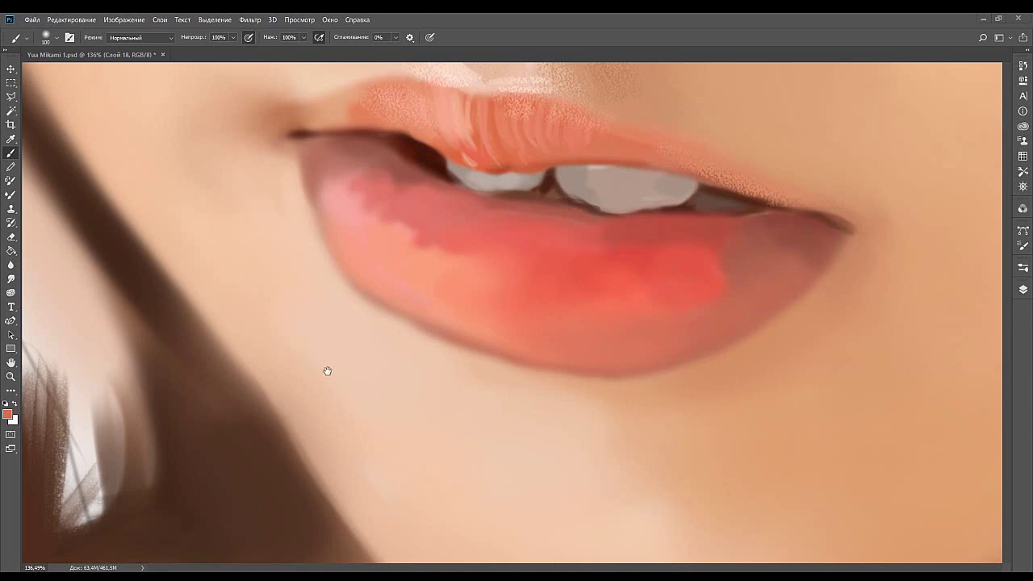
pyautogui.moveTo(470, 309); pyautogui.dragTo(476, 339)
pyautogui.keyDown('alt'); pyautogui.click(155, 284); pyautogui.keyUp('alt')
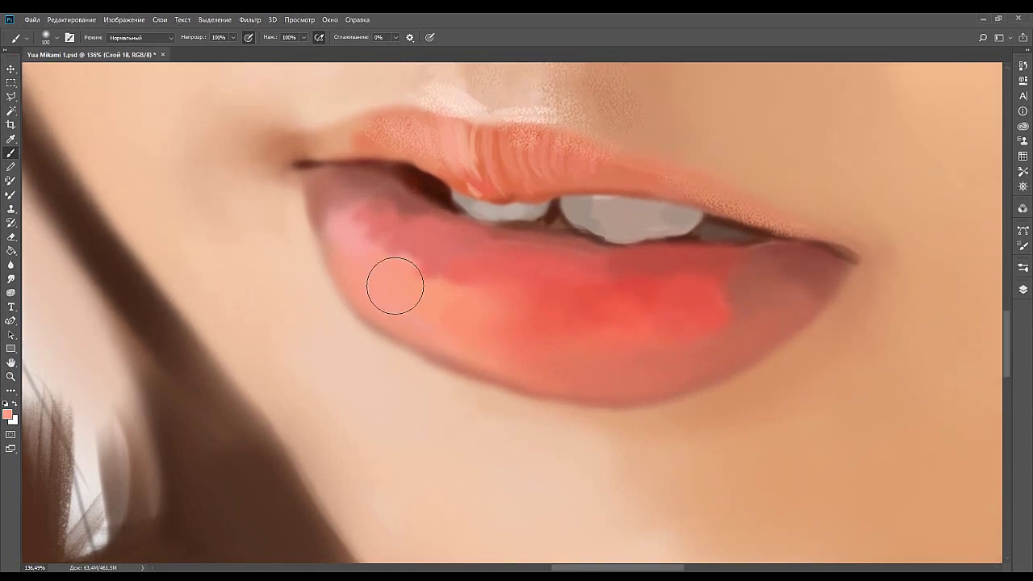
# Reduce the brush from 100 to 30 px and refine the lower lip's left edge with sampled skin and lip tones.
pyautogui.keyDown('alt'); pyautogui.click(319, 313); pyautogui.keyUp('alt')
pyautogui.moveTo(353, 356); pyautogui.dragTo(452, 358)
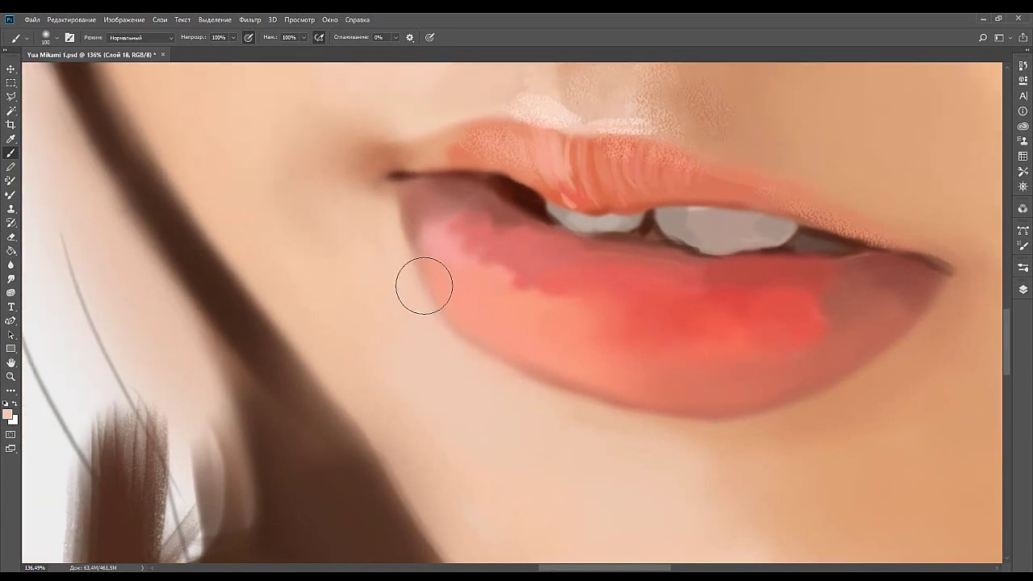
pyautogui.press('[')
pyautogui.press('[')
pyautogui.press('[')
pyautogui.press('[')
pyautogui.press('[')
pyautogui.press('[')
pyautogui.press('[')
pyautogui.press('[')
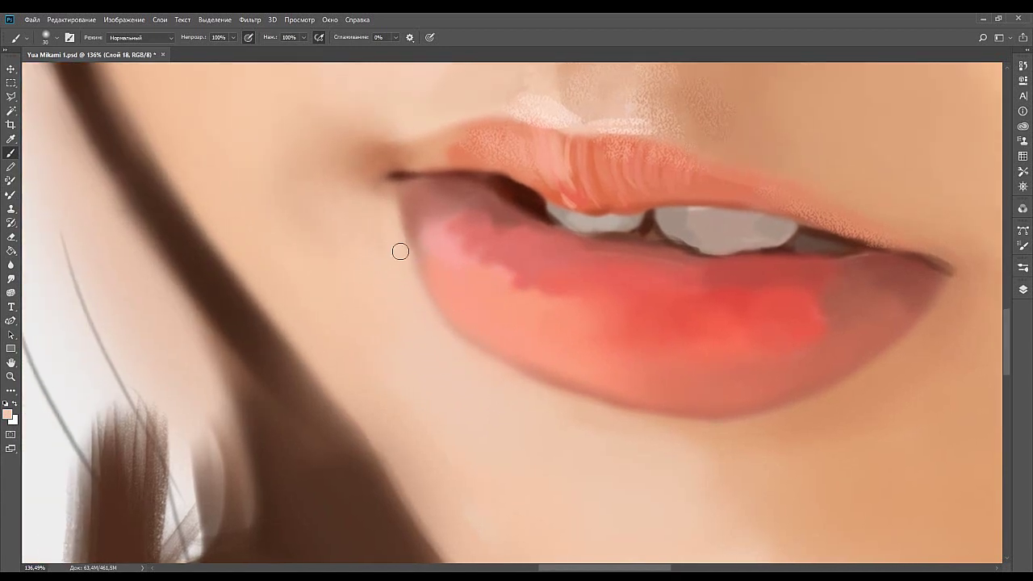
pyautogui.keyDown('alt'); pyautogui.click(115, 212); pyautogui.keyUp('alt')
pyautogui.keyDown('alt'); pyautogui.click(421, 250); pyautogui.keyUp('alt')
pyautogui.keyDown('alt'); pyautogui.click(395, 243); pyautogui.keyUp('alt')
pyautogui.moveTo(453, 227); pyautogui.dragTo(427, 265)
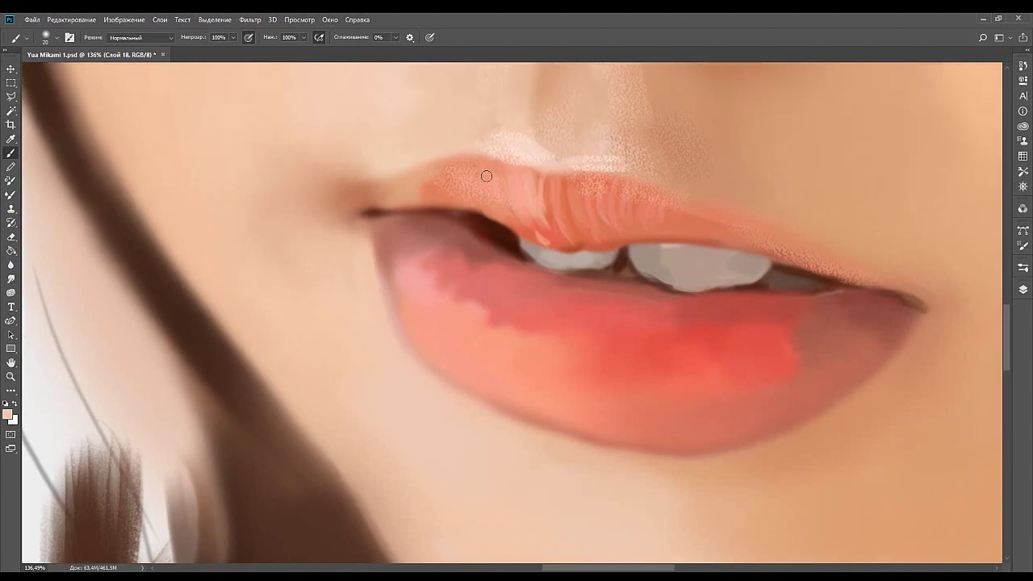
# Check the lips at the scale of the whole portrait and save the document.
pyautogui.moveTo(567, 238); pyautogui.dragTo(496, 240)
pyautogui.press('z')
pyautogui.moveTo(583, 289); pyautogui.dragTo(493, 298)
pyautogui.moveTo(612, 305); pyautogui.dragTo(560, 302)
pyautogui.scroll(-3, 560, 301)
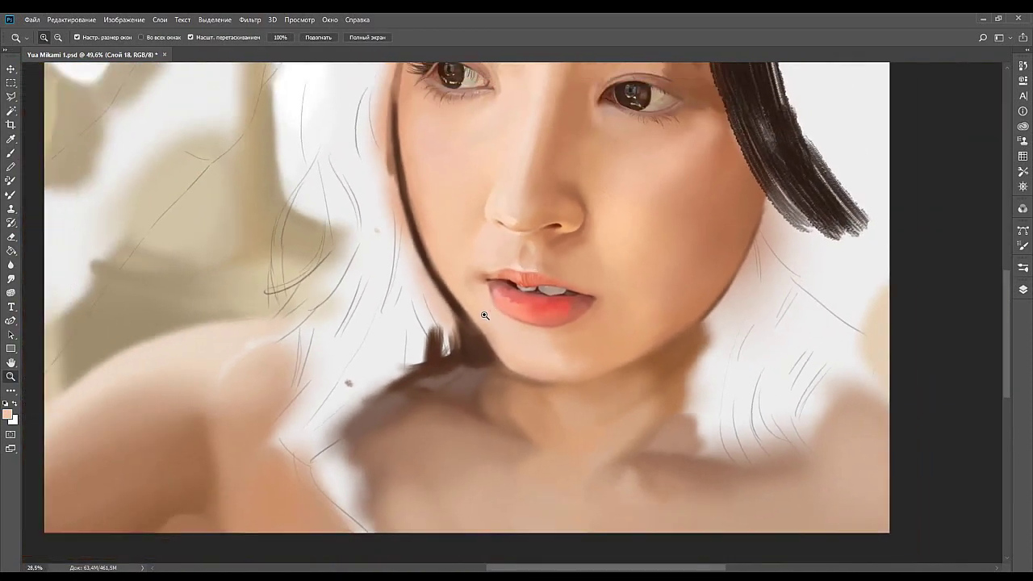
pyautogui.scroll(2, 484, 318)
pyautogui.scroll(4, 569, 325)
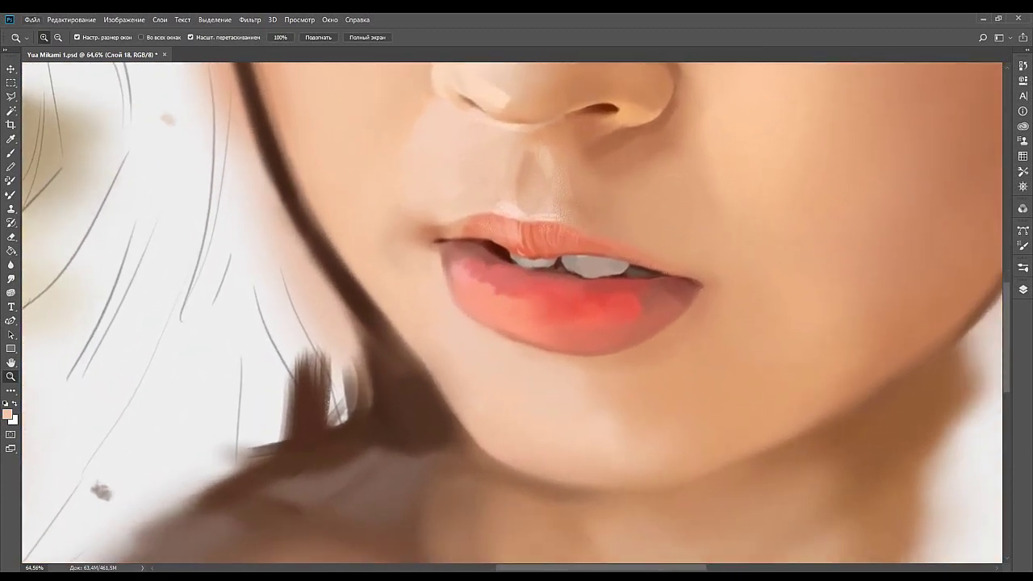
pyautogui.hotkey('ctrl', 's')
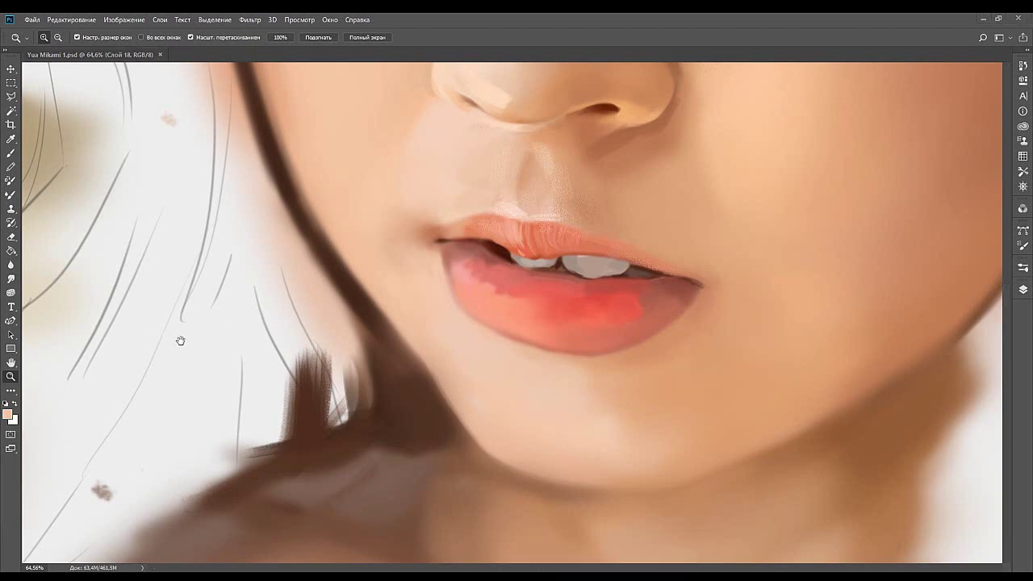
# Try fine strokes at the lower lip's left corner with a 15 px brush and sampled tones, undoing unwanted ones.
pyautogui.moveTo(457, 287); pyautogui.dragTo(419, 261)
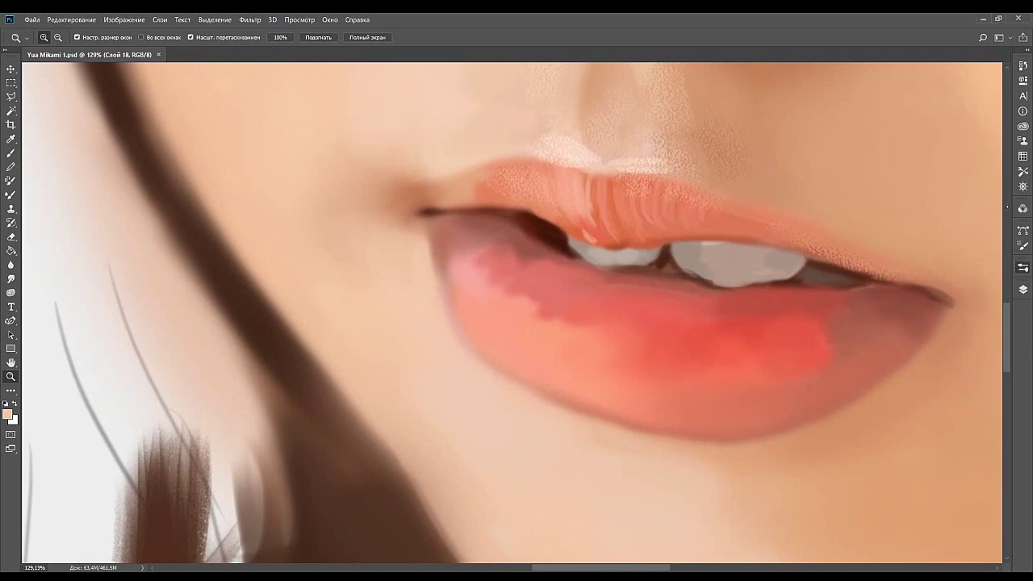
pyautogui.press('b')
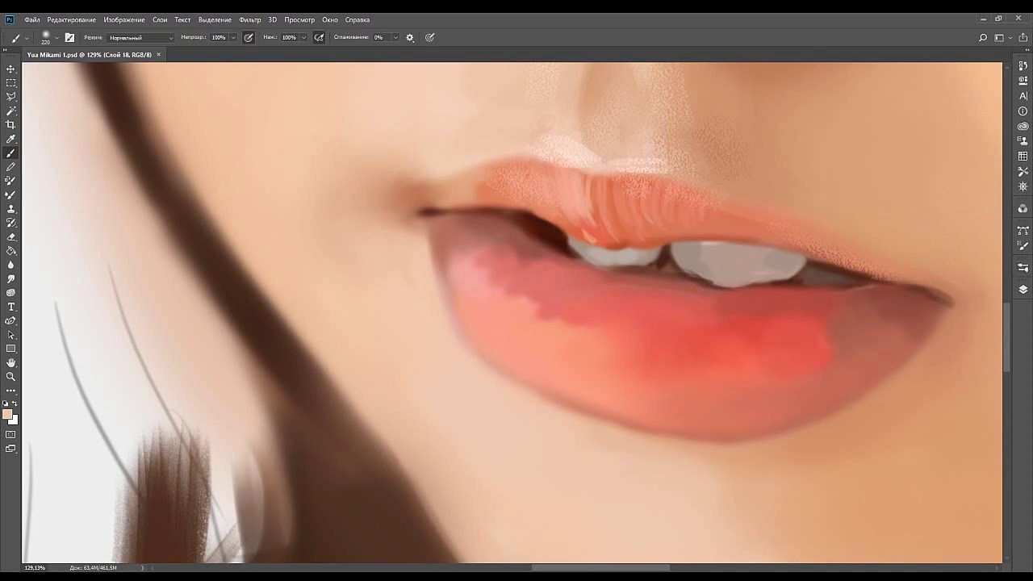
pyautogui.moveTo(542, 280); pyautogui.dragTo(508, 274)
pyautogui.press('[')
pyautogui.press('[')
pyautogui.press('[')
pyautogui.press('[')
pyautogui.press('[')
pyautogui.press('[')
pyautogui.press('[')
pyautogui.press('[')
pyautogui.press('[')
pyautogui.press('[')
pyautogui.press('[')
pyautogui.press('[')
pyautogui.press('[')
pyautogui.press('[')
pyautogui.press('[')
pyautogui.press('[')
pyautogui.press(']')
pyautogui.press(']')
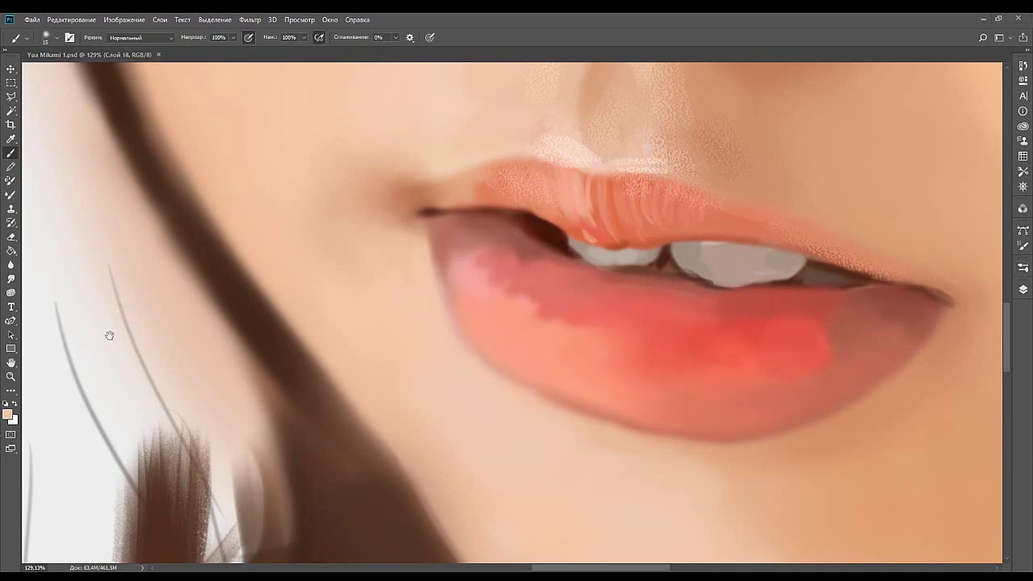
pyautogui.keyDown('alt'); pyautogui.click(116, 220); pyautogui.keyUp('alt')
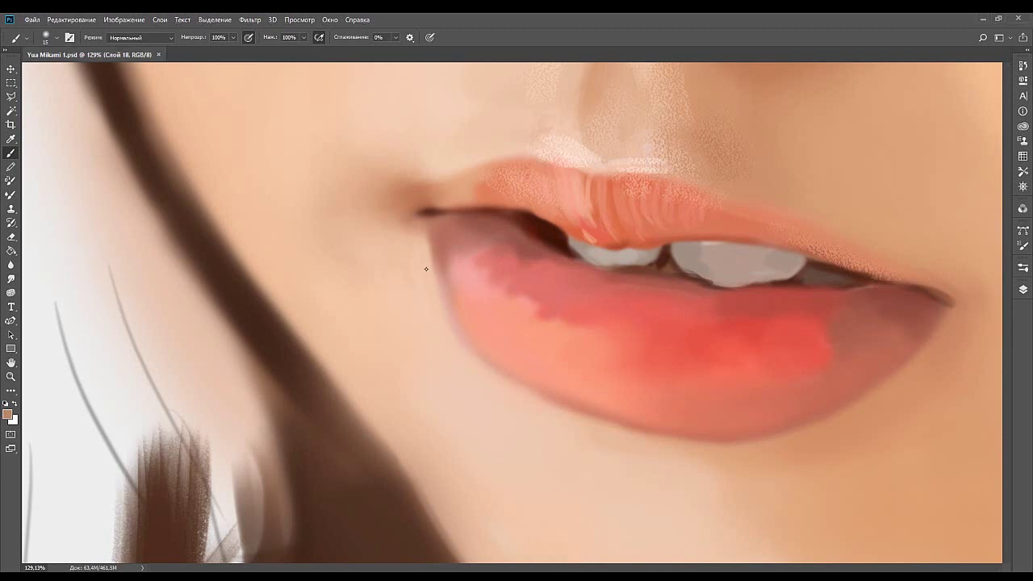
pyautogui.hotkey('ctrl', 'z')
pyautogui.moveTo(461, 221); pyautogui.dragTo(445, 237)
pyautogui.hotkey('ctrl', 'z')
pyautogui.hotkey('ctrl', 'z')
pyautogui.hotkey('ctrl', 'z')
pyautogui.hotkey('ctrl', 'z')
pyautogui.hotkey('ctrl', 'z')
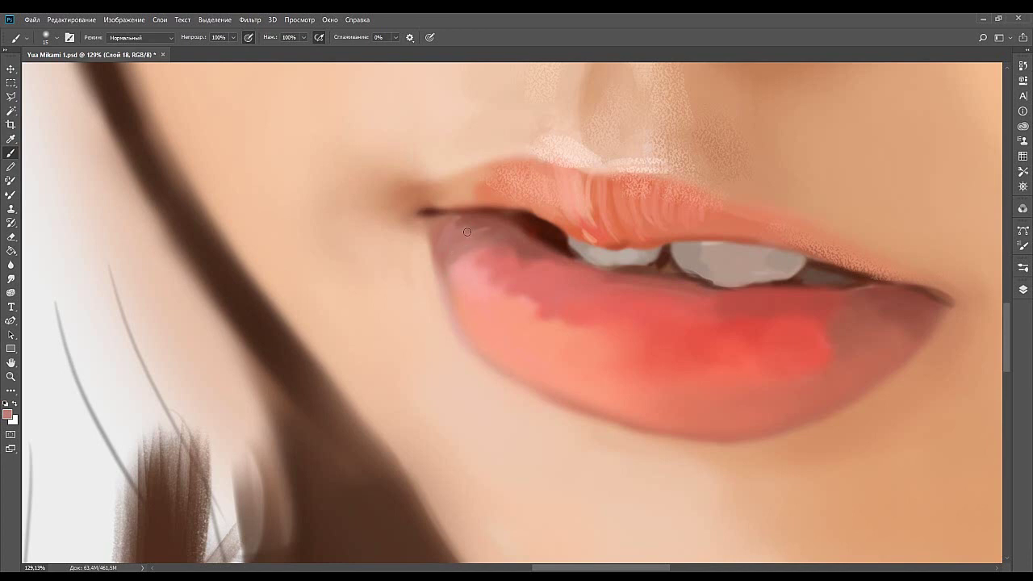
# Paint short pink crease strokes at the left corner of the lower lip with a 25 px brush.
pyautogui.keyDown('alt'); pyautogui.click(466, 234); pyautogui.keyUp('alt')
pyautogui.keyDown('alt'); pyautogui.click(99, 241); pyautogui.keyUp('alt')
pyautogui.press(']')
pyautogui.moveTo(463, 247)
pyautogui.mouseDown()
pyautogui.moveTo(449, 260)
pyautogui.moveTo(469, 249)
pyautogui.mouseUp()
pyautogui.moveTo(460, 227); pyautogui.dragTo(447, 240)
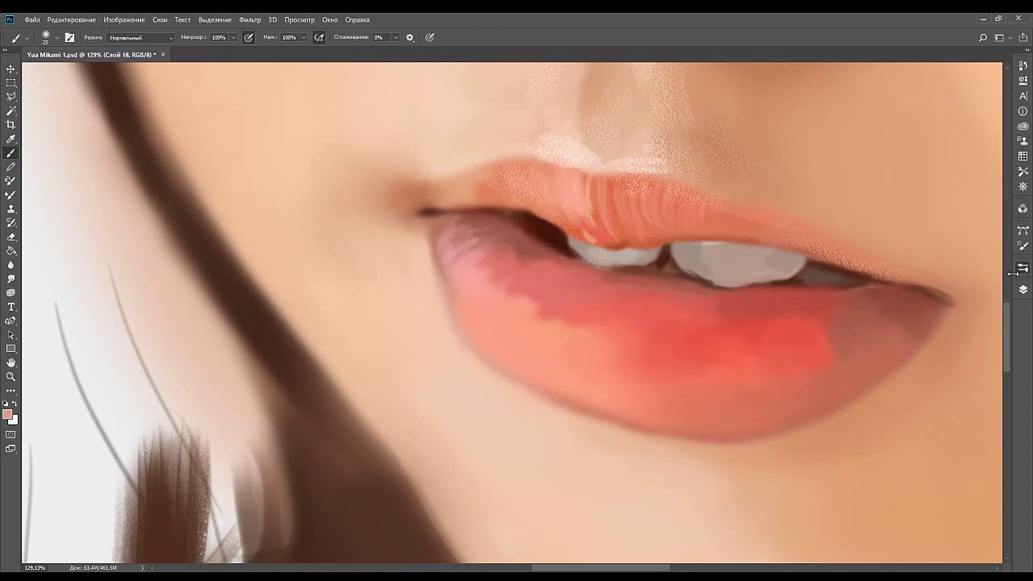
# Switch to a brush preset with an irregular tip and blend the creases at the lower lip's left corner with sampled mauve tones.
pyautogui.click(927, 275)
pyautogui.press(']')
pyautogui.press(']')
pyautogui.press(']')
pyautogui.keyDown('alt'); pyautogui.click(454, 250); pyautogui.keyUp('alt')
pyautogui.moveTo(450, 251)
pyautogui.mouseDown()
pyautogui.moveTo(476, 234)
pyautogui.moveTo(440, 238)
pyautogui.moveTo(465, 235)
pyautogui.moveTo(440, 227)
pyautogui.mouseUp()
pyautogui.keyDown('alt'); pyautogui.click(485, 223); pyautogui.keyUp('alt')
pyautogui.keyDown('alt'); pyautogui.click(445, 231); pyautogui.keyUp('alt')
pyautogui.keyDown('alt'); pyautogui.click(470, 210); pyautogui.keyUp('alt')
pyautogui.keyDown('alt'); pyautogui.click(439, 230); pyautogui.keyUp('alt')
pyautogui.moveTo(505, 265); pyautogui.dragTo(455, 225)
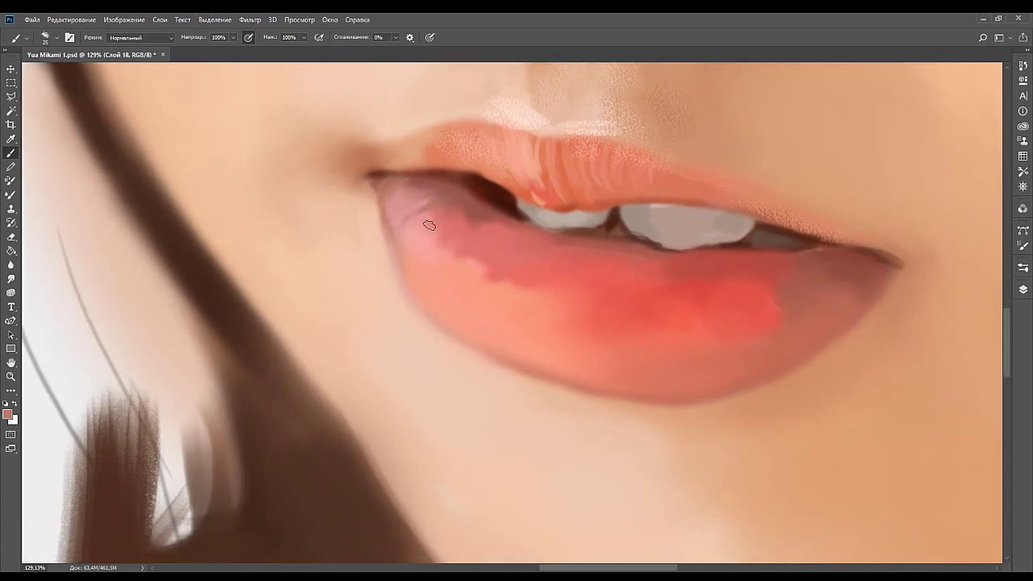
# Paint short light-pink highlight strokes across the left half of the lower lip with a 15 px brush.
pyautogui.keyDown('alt'); pyautogui.click(143, 258); pyautogui.keyUp('alt')
pyautogui.keyDown('alt'); pyautogui.click(428, 254); pyautogui.keyUp('alt')
pyautogui.moveTo(441, 242); pyautogui.dragTo(448, 233)
pyautogui.keyDown('alt'); pyautogui.click(454, 245); pyautogui.keyUp('alt')
pyautogui.keyDown('alt'); pyautogui.click(450, 256); pyautogui.keyUp('alt')
pyautogui.moveTo(557, 280); pyautogui.dragTo(556, 306)
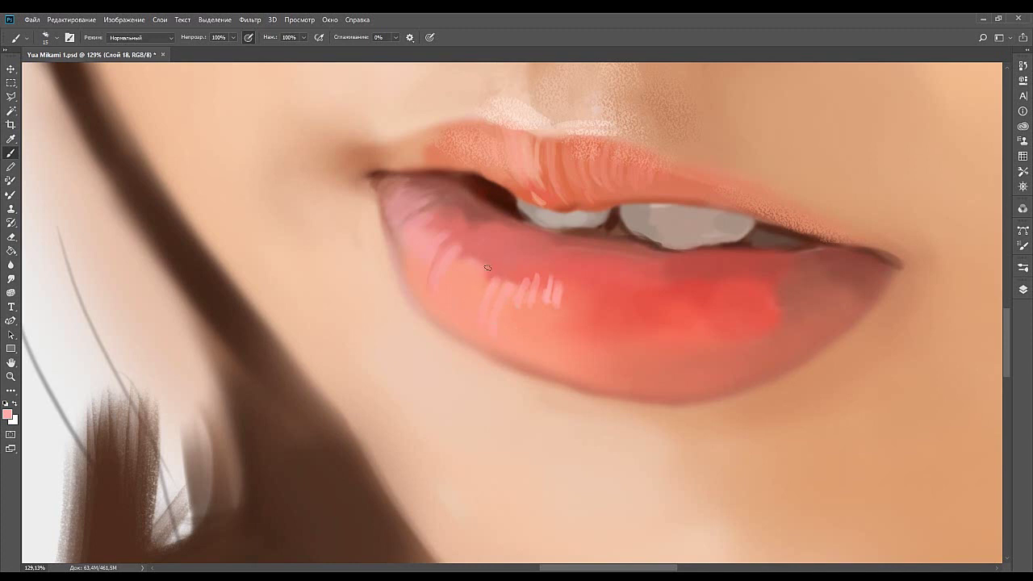
# Sample neighbouring pink and peach tones and blend the highlight strokes into the left half of the lower lip.
pyautogui.keyDown('alt'); pyautogui.click(485, 287); pyautogui.keyUp('alt')
pyautogui.keyDown('alt'); pyautogui.click(494, 243); pyautogui.keyUp('alt')
pyautogui.keyDown('alt'); pyautogui.click(494, 255); pyautogui.keyUp('alt')
pyautogui.keyDown('alt'); pyautogui.click(492, 261); pyautogui.keyUp('alt')
pyautogui.keyDown('alt'); pyautogui.click(472, 269); pyautogui.keyUp('alt')
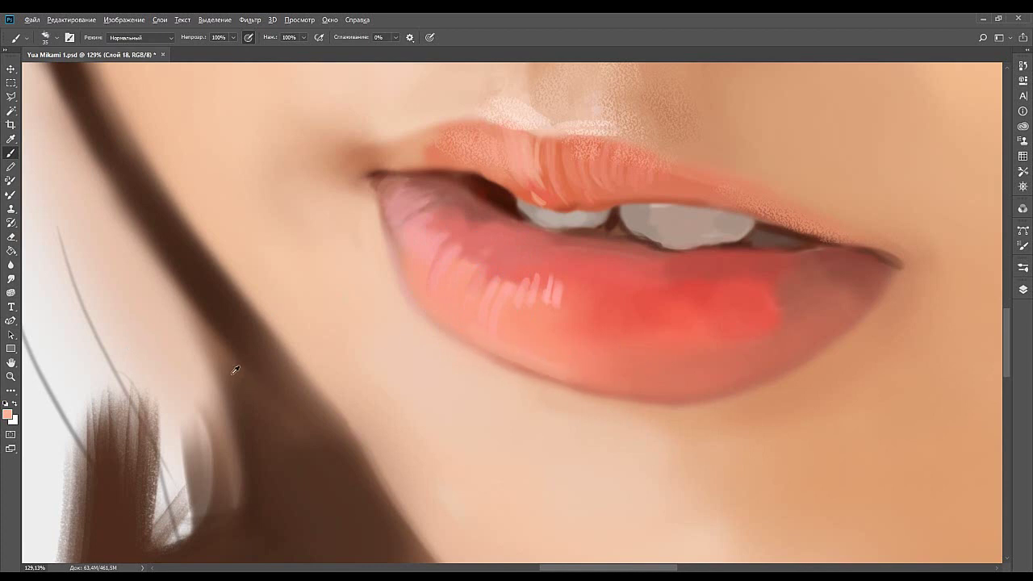
# Soften the lower lip's bottom contour with sampled skin tones, enlarging the brush to 60 px.
pyautogui.moveTo(656, 376); pyautogui.dragTo(589, 351)
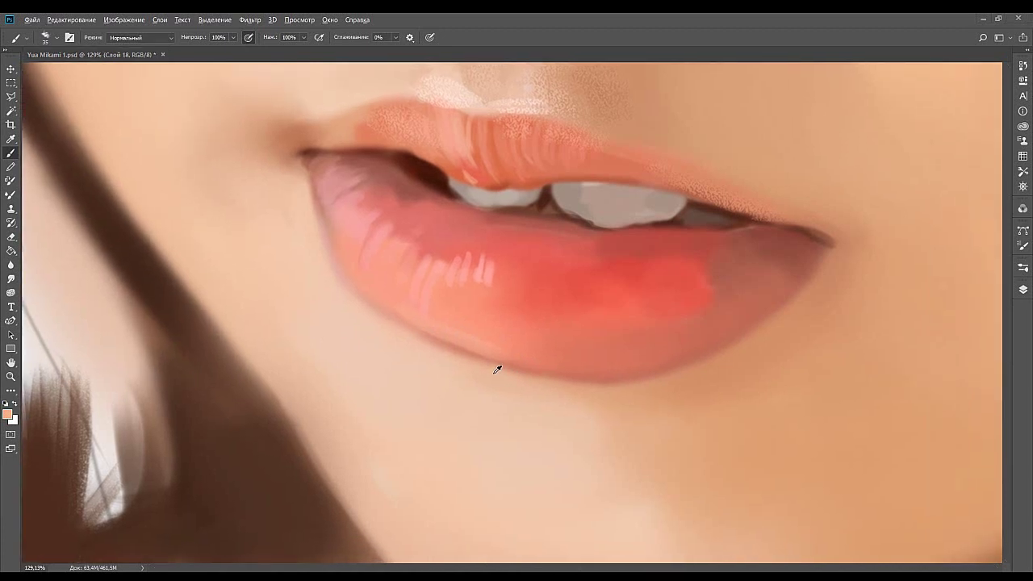
pyautogui.keyDown('alt'); pyautogui.click(613, 392); pyautogui.keyUp('alt')
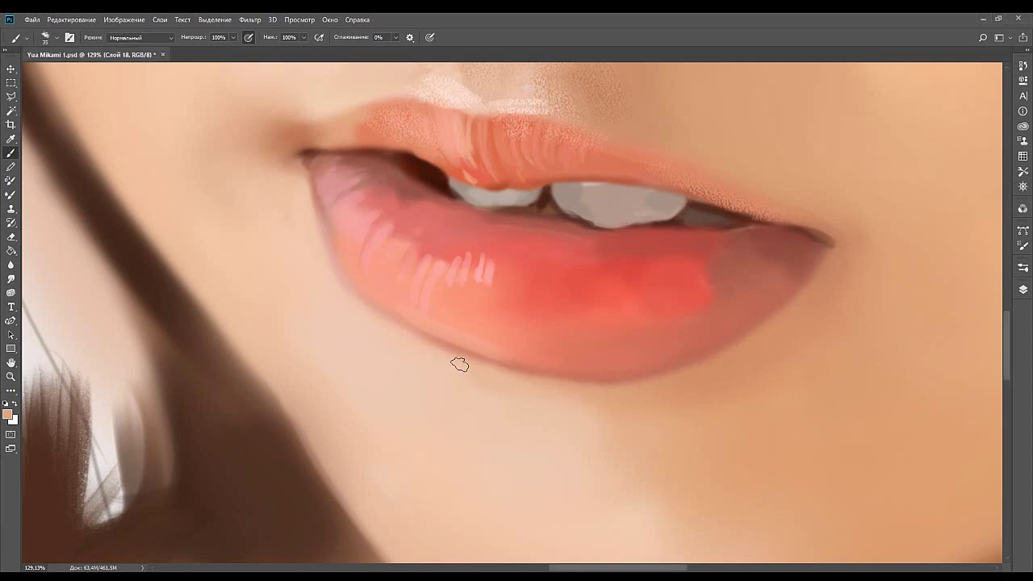
pyautogui.moveTo(454, 357)
pyautogui.mouseDown()
pyautogui.moveTo(616, 393)
pyautogui.moveTo(527, 396)
pyautogui.moveTo(681, 384)
pyautogui.mouseUp()
pyautogui.keyDown('alt'); pyautogui.click(534, 388); pyautogui.keyUp('alt')
pyautogui.press(']')
pyautogui.press(']')
pyautogui.press(']')
pyautogui.press(']')
pyautogui.keyDown('alt'); pyautogui.click(506, 405); pyautogui.keyUp('alt')
pyautogui.keyDown('alt'); pyautogui.click(593, 391); pyautogui.keyUp('alt')
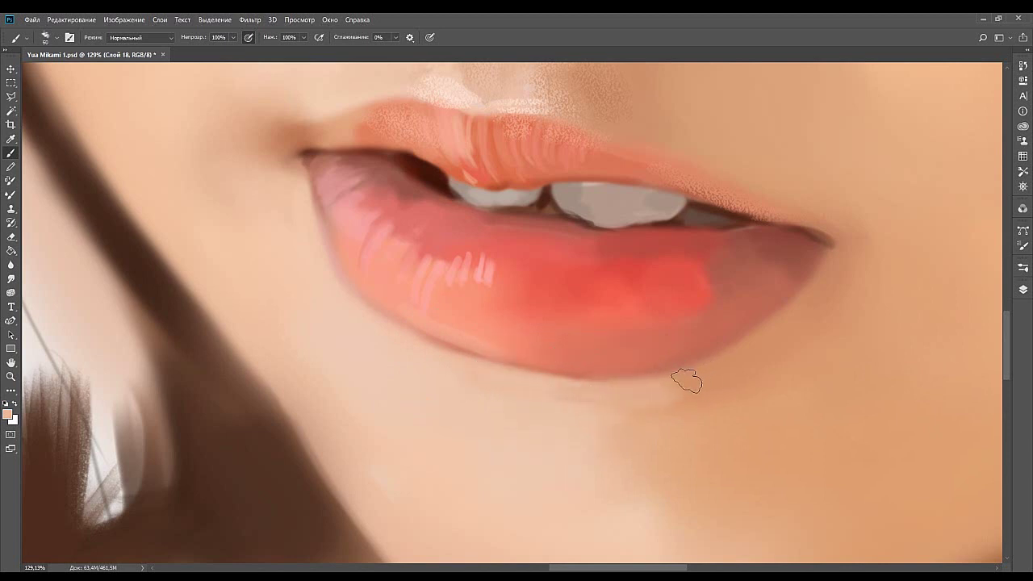
pyautogui.press(']')
# Paint short pink highlight strokes at the centre of the lower lip with a 25 px brush, undoing unwanted strokes.
pyautogui.keyDown('alt'); pyautogui.click(487, 268); pyautogui.keyUp('alt')
pyautogui.press('[')
pyautogui.press('[')
pyautogui.press('[')
pyautogui.moveTo(548, 294); pyautogui.dragTo(550, 282)
pyautogui.moveTo(567, 298)
pyautogui.mouseDown()
pyautogui.moveTo(546, 269)
pyautogui.moveTo(557, 287)
pyautogui.moveTo(568, 272)
pyautogui.moveTo(560, 292)
pyautogui.moveTo(585, 272)
pyautogui.moveTo(576, 277)
pyautogui.moveTo(581, 251)
pyautogui.moveTo(586, 296)
pyautogui.moveTo(570, 267)
pyautogui.moveTo(576, 308)
pyautogui.moveTo(544, 307)
pyautogui.moveTo(534, 285)
pyautogui.moveTo(543, 246)
pyautogui.moveTo(538, 280)
pyautogui.mouseUp()
pyautogui.keyDown('alt'); pyautogui.click(192, 281); pyautogui.keyUp('alt')
pyautogui.press(']')
pyautogui.press(']')
pyautogui.hotkey('ctrl', 'z')
pyautogui.hotkey('ctrl', 'z')
pyautogui.click(576, 306)
pyautogui.keyDown('alt'); pyautogui.click(539, 269); pyautogui.keyUp('alt')
pyautogui.keyDown('alt'); pyautogui.click(540, 252); pyautogui.keyUp('alt')
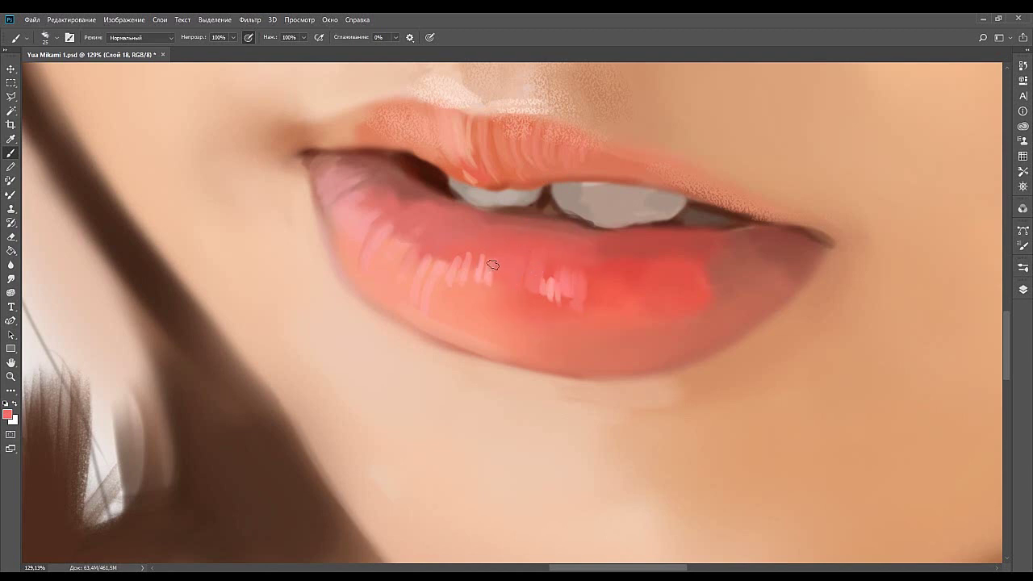
# Extend the left highlights upward and blend them into the lower lip with sampled pink tones.
pyautogui.keyDown('alt'); pyautogui.click(487, 275); pyautogui.keyUp('alt')
pyautogui.moveTo(486, 268); pyautogui.dragTo(494, 251)
pyautogui.keyDown('alt'); pyautogui.click(505, 258); pyautogui.keyUp('alt')
pyautogui.keyDown('alt'); pyautogui.click(464, 219); pyautogui.keyUp('alt')
pyautogui.moveTo(462, 245); pyautogui.dragTo(470, 271)
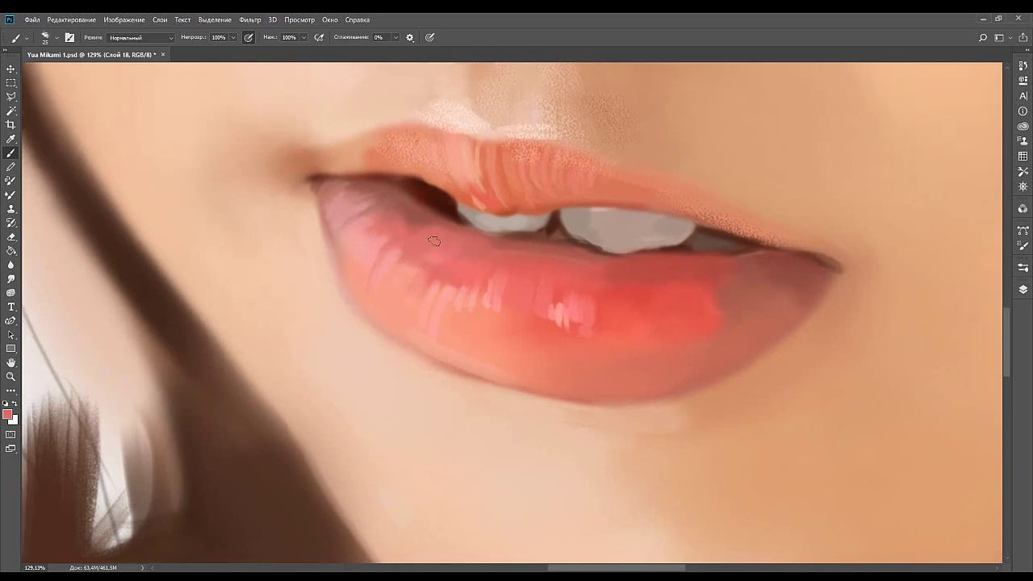
# Blend the lower lip's upper edge beneath the teeth with sampled darker and lighter red tones.
pyautogui.moveTo(455, 233); pyautogui.dragTo(426, 218)
pyautogui.keyDown('alt'); pyautogui.click(424, 220); pyautogui.keyUp('alt')
pyautogui.moveTo(560, 250); pyautogui.dragTo(523, 251)
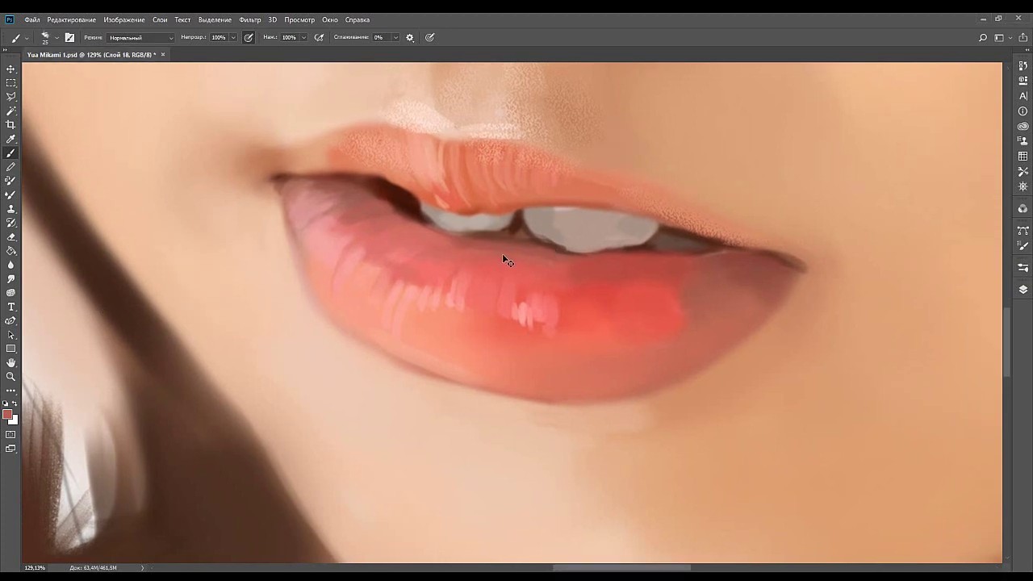
pyautogui.keyDown('alt'); pyautogui.click(473, 281); pyautogui.keyUp('alt')
pyautogui.keyDown('alt'); pyautogui.click(501, 254); pyautogui.keyUp('alt')
pyautogui.moveTo(590, 260); pyautogui.dragTo(536, 256)
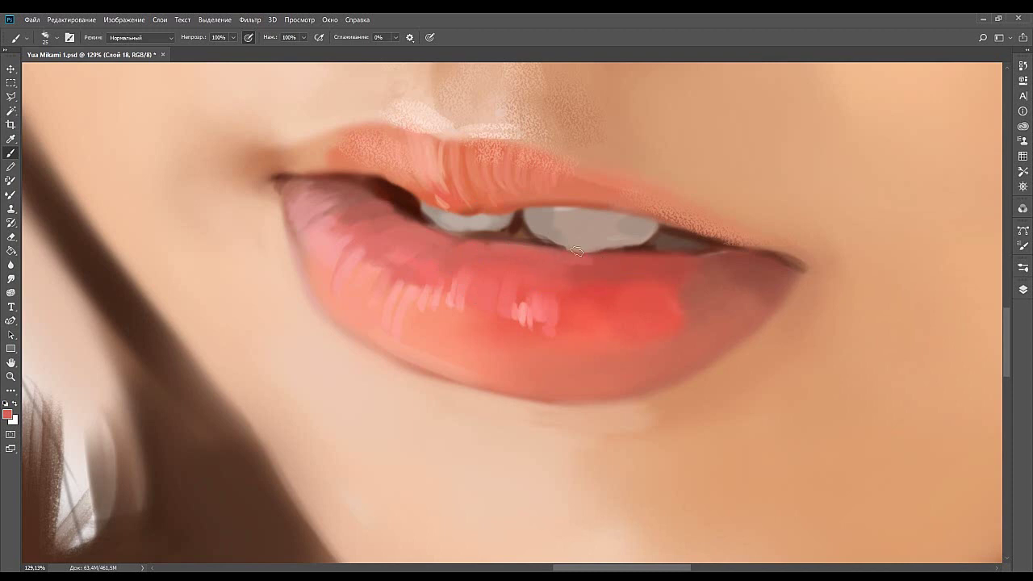
# Paint a lighter red line along the right part of the lower lip's upper edge with a 15 px brush.
pyautogui.moveTo(648, 283); pyautogui.dragTo(593, 275)
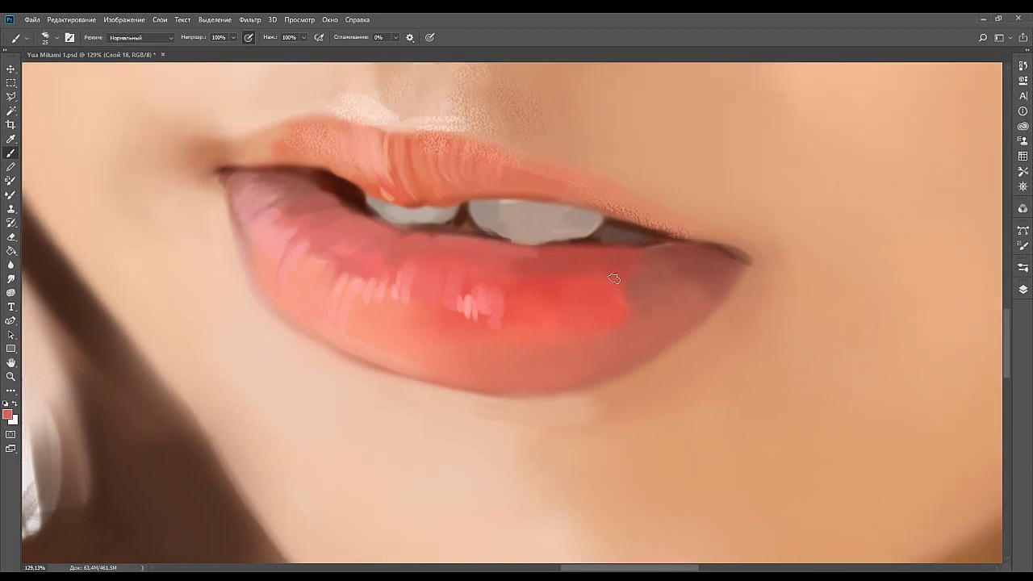
pyautogui.press('[')
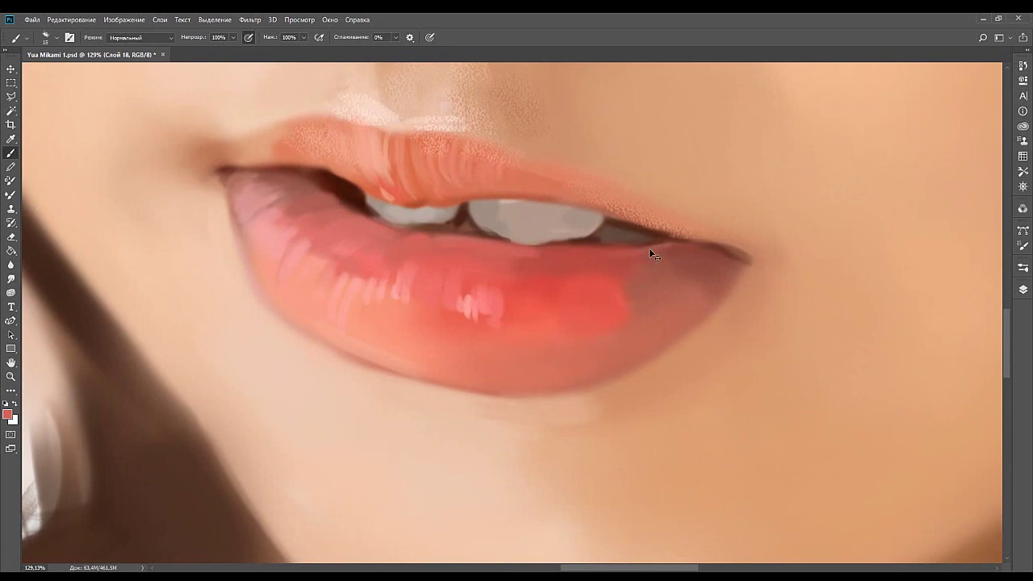
pyautogui.moveTo(555, 264); pyautogui.dragTo(641, 257)
# Paint thin vertical peach creases at the bottom centre of the lower lip with sampled tones, varying the brush size.
pyautogui.press(']')
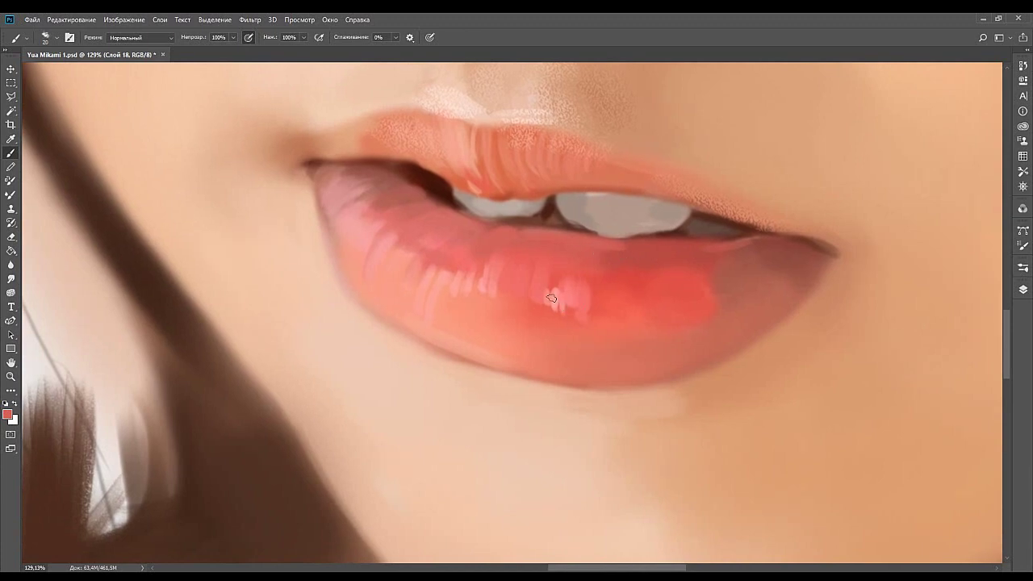
pyautogui.keyDown('alt'); pyautogui.click(542, 329); pyautogui.keyUp('alt')
pyautogui.press(']')
pyautogui.moveTo(563, 375)
pyautogui.mouseDown()
pyautogui.moveTo(560, 345)
pyautogui.moveTo(543, 339)
pyautogui.mouseUp()
pyautogui.keyDown('alt'); pyautogui.click(567, 377); pyautogui.keyUp('alt')
pyautogui.keyDown('alt'); pyautogui.click(553, 369); pyautogui.keyUp('alt')
pyautogui.moveTo(572, 376); pyautogui.dragTo(569, 338)
pyautogui.press('[')
pyautogui.moveTo(574, 381); pyautogui.dragTo(577, 309)
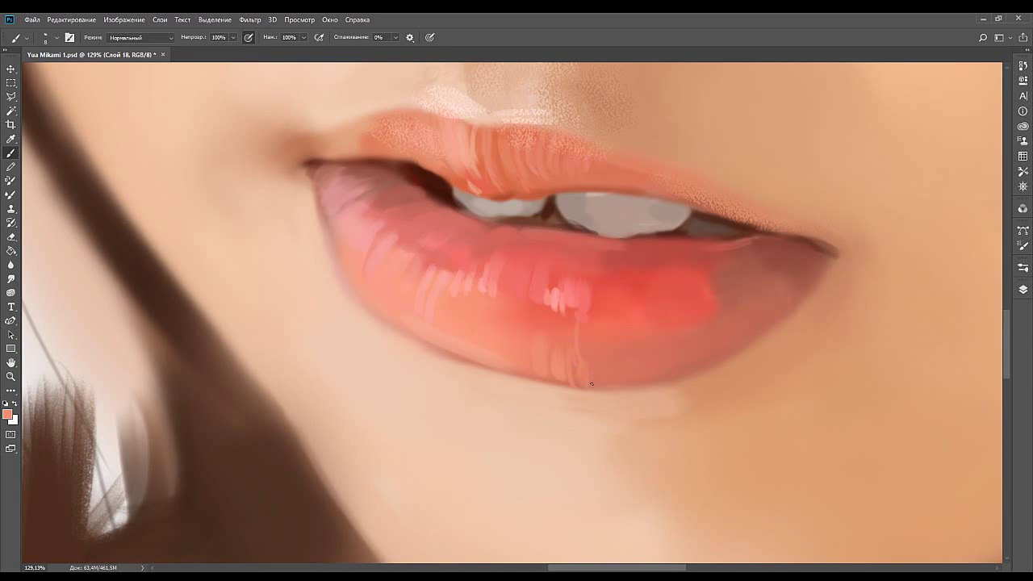
pyautogui.moveTo(594, 388); pyautogui.dragTo(593, 336)
# Paint two dark red vertical creases on the bright red area of the lower lip with a 25 px brush.
pyautogui.keyDown('alt'); pyautogui.click(585, 325); pyautogui.keyUp('alt')
pyautogui.keyDown('alt'); pyautogui.click(717, 296); pyautogui.keyUp('alt')
pyautogui.keyDown('alt'); pyautogui.click(672, 263); pyautogui.keyUp('alt')
pyautogui.moveTo(666, 279); pyautogui.dragTo(675, 322)
pyautogui.hotkey('ctrl', 'z')
pyautogui.moveTo(668, 274); pyautogui.dragTo(681, 327)
pyautogui.moveTo(626, 284)
pyautogui.mouseDown()
pyautogui.moveTo(632, 339)
pyautogui.moveTo(643, 344)
pyautogui.mouseUp()
pyautogui.hotkey('ctrl', 'z')
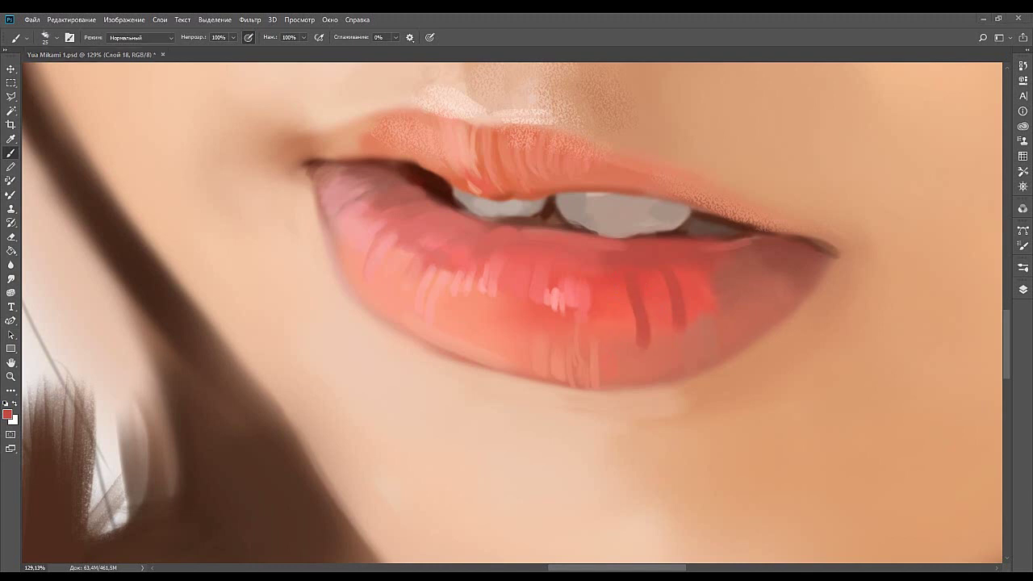
# Paint short dark creases at the right corner of the lower lip with sampled tones, undoing unwanted strokes.
pyautogui.moveTo(790, 288); pyautogui.dragTo(783, 302)
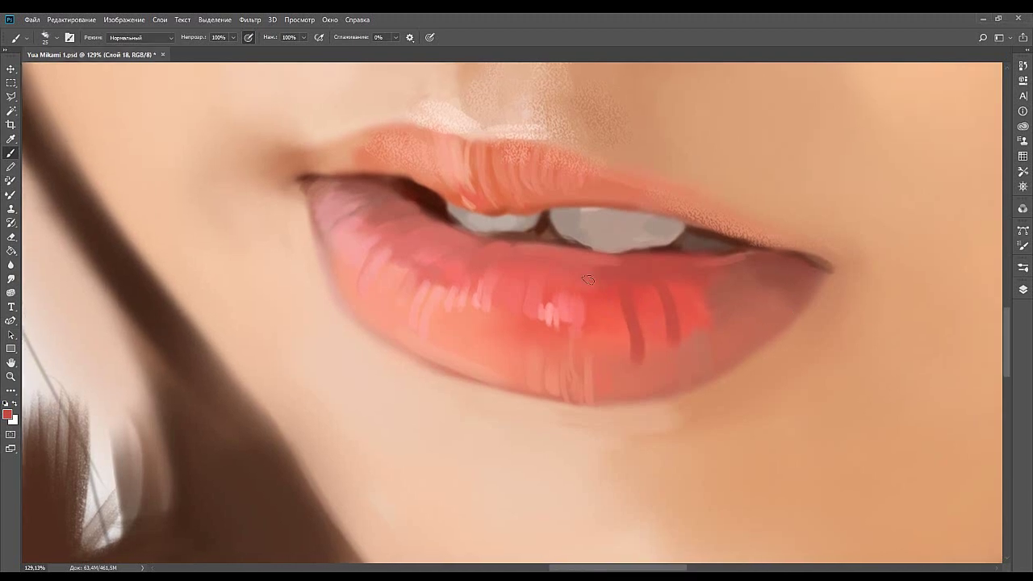
pyautogui.keyDown('alt'); pyautogui.click(374, 277); pyautogui.keyUp('alt')
pyautogui.keyDown('alt'); pyautogui.click(785, 255); pyautogui.keyUp('alt')
pyautogui.moveTo(776, 269); pyautogui.dragTo(786, 296)
pyautogui.hotkey('ctrl', 'z')
pyautogui.keyDown('alt'); pyautogui.click(774, 247); pyautogui.keyUp('alt')
pyautogui.hotkey('ctrl', 'z')
pyautogui.moveTo(772, 260); pyautogui.dragTo(787, 294)
pyautogui.keyDown('alt'); pyautogui.click(797, 297); pyautogui.keyUp('alt')
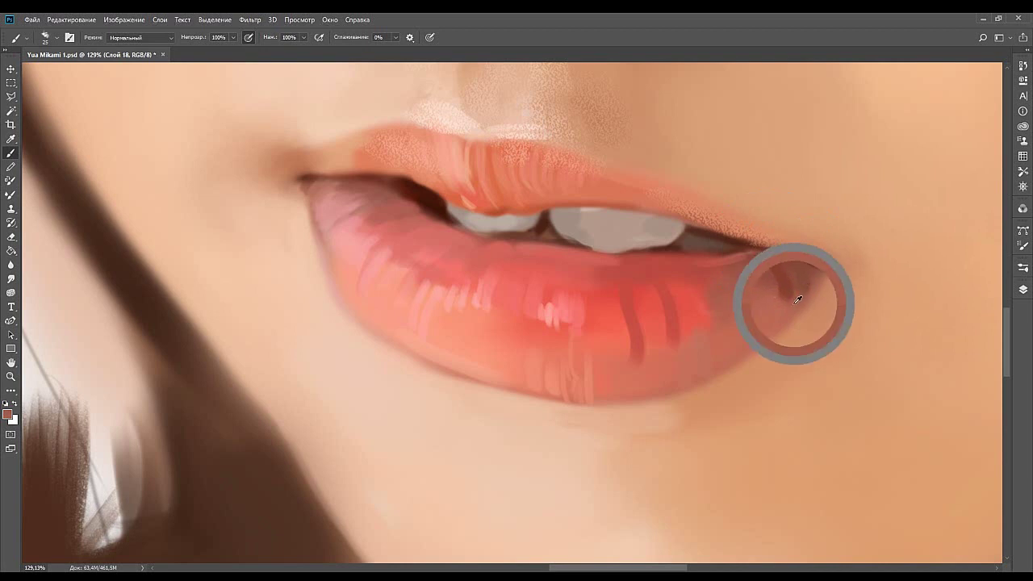
pyautogui.moveTo(793, 276)
pyautogui.mouseDown()
pyautogui.moveTo(788, 301)
pyautogui.moveTo(747, 273)
pyautogui.moveTo(793, 302)
pyautogui.mouseUp()
pyautogui.hotkey('ctrl', 'z')
pyautogui.hotkey('ctrl', 'z')
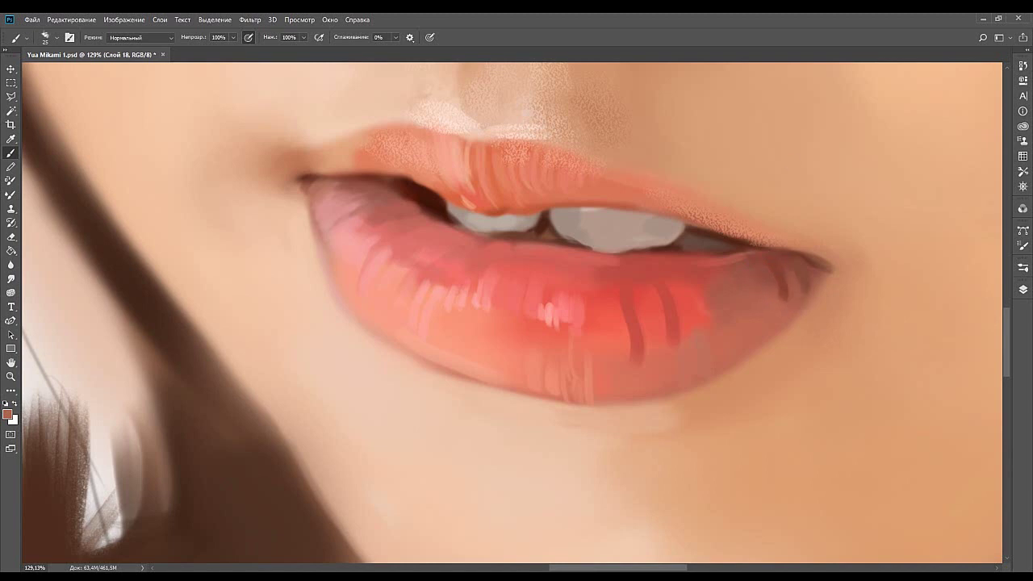
# Paint a lighter mauve-pink crease beside the dark creases near the lower lip's right corner, undoing failed strokes.
pyautogui.keyDown('alt'); pyautogui.click(772, 305); pyautogui.keyUp('alt')
pyautogui.moveTo(771, 280); pyautogui.dragTo(780, 300)
pyautogui.keyDown('alt'); pyautogui.click(184, 313); pyautogui.keyUp('alt')
pyautogui.moveTo(756, 336)
pyautogui.mouseDown()
pyautogui.moveTo(762, 305)
pyautogui.moveTo(749, 281)
pyautogui.mouseUp()
pyautogui.hotkey('ctrl', 'z')
pyautogui.hotkey('ctrl', 'z')
pyautogui.moveTo(760, 329); pyautogui.dragTo(752, 277)
pyautogui.keyDown('alt'); pyautogui.click(211, 303); pyautogui.keyUp('alt')
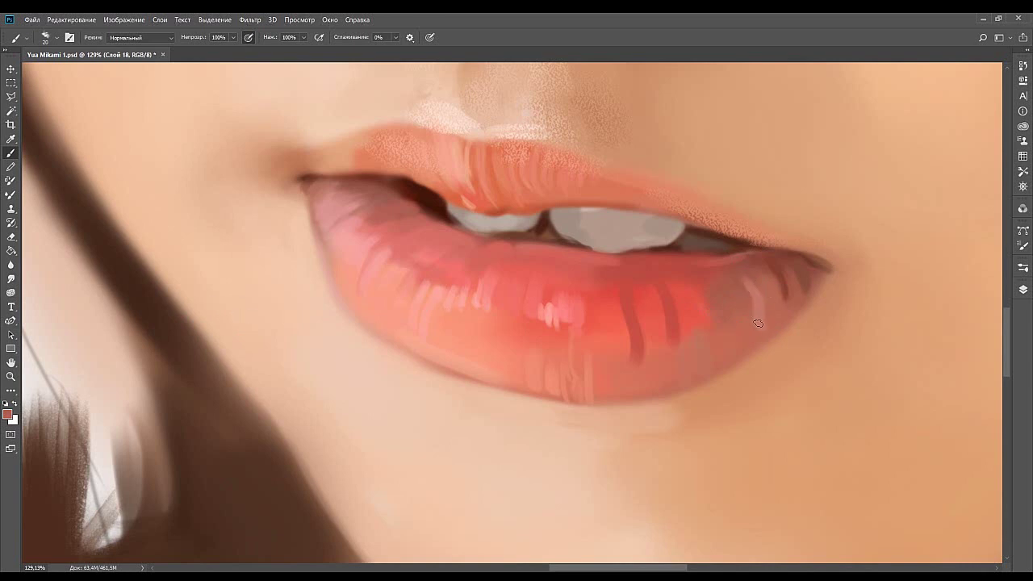
# Paint a light mauve-pink crease low on the lower lip's right corner with an enlarged brush.
pyautogui.press(']')
pyautogui.press(']')
pyautogui.moveTo(769, 325)
pyautogui.mouseDown()
pyautogui.moveTo(761, 271)
pyautogui.moveTo(772, 334)
pyautogui.mouseUp()
pyautogui.keyDown('alt'); pyautogui.click(770, 324); pyautogui.keyUp('alt')
# Paint a dark crease where the bright red area meets the mauve right corner, undoing unwanted strokes.
pyautogui.keyDown('alt'); pyautogui.click(787, 273); pyautogui.keyUp('alt')
pyautogui.moveTo(709, 290); pyautogui.dragTo(715, 312)
pyautogui.moveTo(708, 289)
pyautogui.mouseDown()
pyautogui.moveTo(712, 347)
pyautogui.moveTo(725, 323)
pyautogui.mouseUp()
pyautogui.hotkey('ctrl', 'z')
pyautogui.hotkey('ctrl', 'z')
pyautogui.hotkey('ctrl', 'z')
pyautogui.moveTo(712, 296); pyautogui.dragTo(716, 333)
# Add a reddish stroke among the light creases at the lower lip's right corner with sampled tones.
pyautogui.moveTo(750, 297); pyautogui.dragTo(754, 319)
pyautogui.keyDown('alt'); pyautogui.click(721, 272); pyautogui.keyUp('alt')
pyautogui.keyDown('alt'); pyautogui.click(719, 300); pyautogui.keyUp('alt')
pyautogui.moveTo(706, 284)
pyautogui.mouseDown()
pyautogui.moveTo(711, 295)
pyautogui.moveTo(726, 285)
pyautogui.mouseUp()
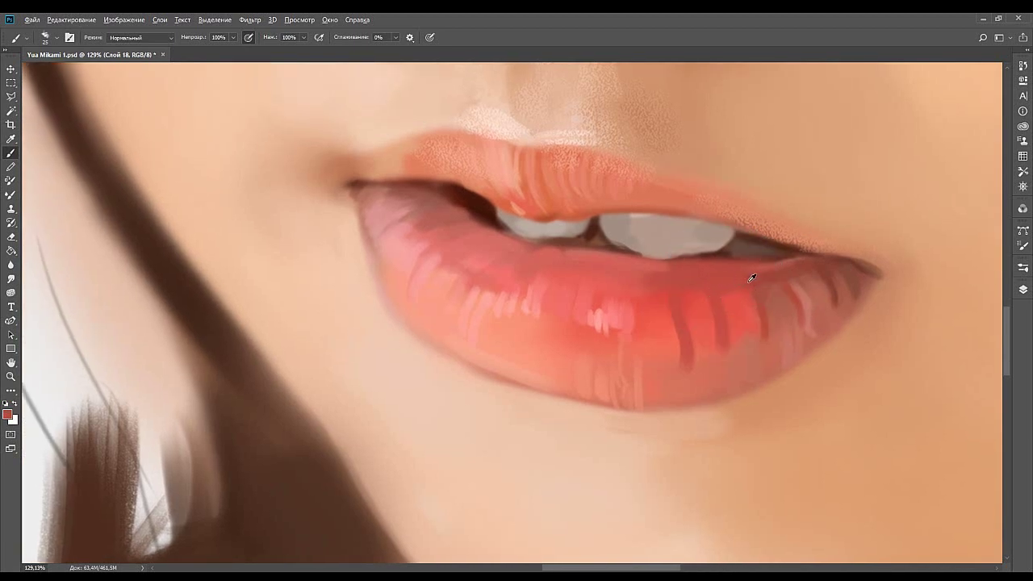
# Paint a sampled red crease just left of the dark creases in the bright red area, undoing the failed stroke.
pyautogui.keyDown('alt'); pyautogui.click(763, 266); pyautogui.keyUp('alt')
pyautogui.moveTo(634, 309); pyautogui.dragTo(634, 320)
pyautogui.keyDown('alt'); pyautogui.click(677, 332); pyautogui.keyUp('alt')
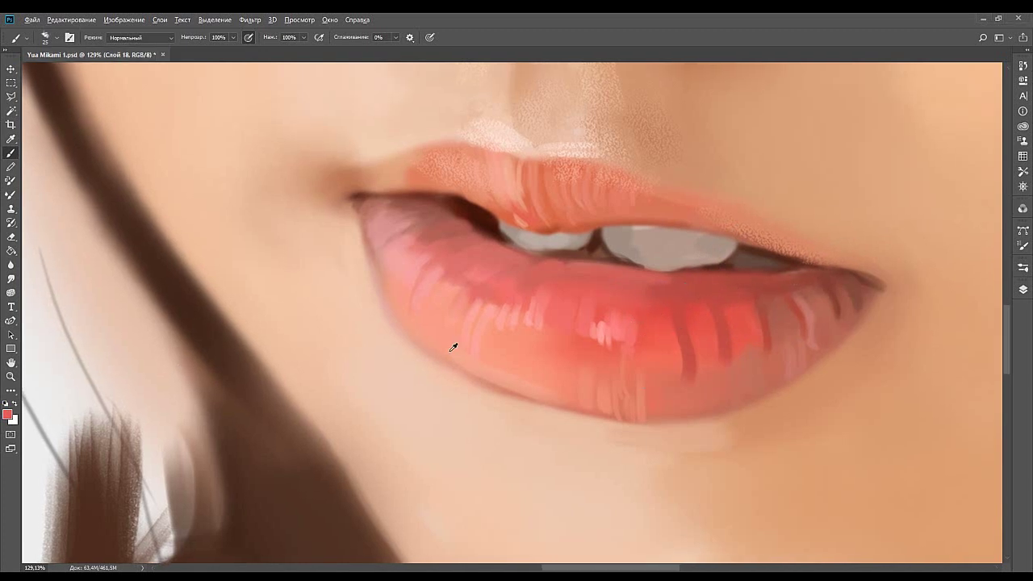
pyautogui.hotkey('ctrl', 'z')
pyautogui.keyDown('alt'); pyautogui.click(675, 304); pyautogui.keyUp('alt')
pyautogui.moveTo(673, 322); pyautogui.dragTo(674, 347)
# Paint thin pink highlights beside the two dark creases in the bright red area with sampled pinks, undoing unwanted strokes.
pyautogui.keyDown('alt'); pyautogui.click(631, 340); pyautogui.keyUp('alt')
pyautogui.moveTo(692, 381)
pyautogui.mouseDown()
pyautogui.moveTo(673, 333)
pyautogui.moveTo(691, 374)
pyautogui.mouseUp()
pyautogui.hotkey('ctrl', 'z')
pyautogui.keyDown('alt'); pyautogui.click(621, 331); pyautogui.keyUp('alt')
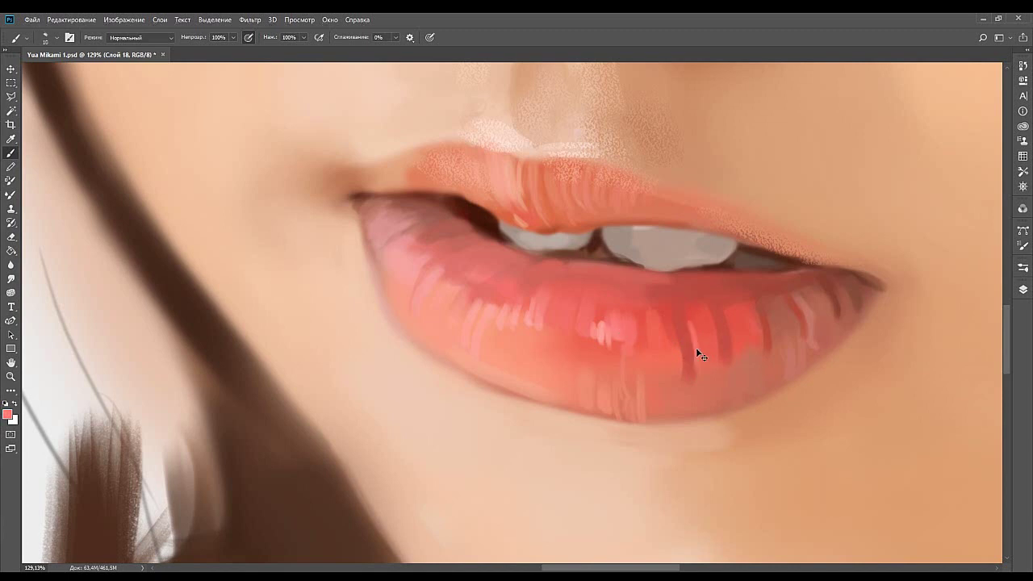
pyautogui.hotkey('ctrl', 'z')
pyautogui.moveTo(693, 347); pyautogui.dragTo(693, 371)
pyautogui.press(']')
pyautogui.keyDown('alt'); pyautogui.click(607, 337); pyautogui.keyUp('alt')
pyautogui.moveTo(723, 309); pyautogui.dragTo(727, 367)
pyautogui.keyDown('alt'); pyautogui.click(728, 377); pyautogui.keyUp('alt')
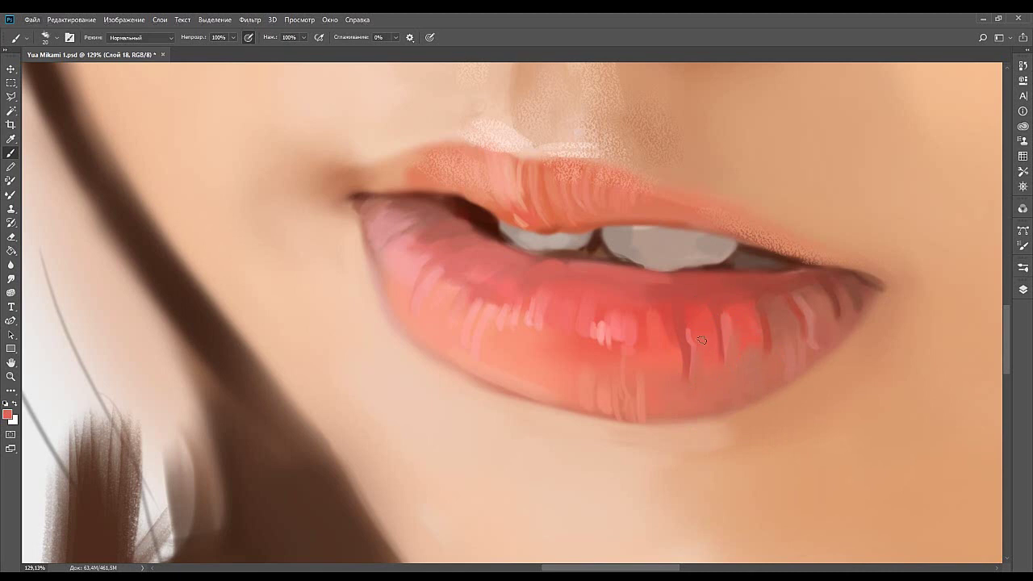
# Blend the bright red area around the dark creases with sampled red and mauve tones and a larger brush.
pyautogui.keyDown('alt'); pyautogui.click(737, 321); pyautogui.keyUp('alt')
pyautogui.keyDown('alt'); pyautogui.click(551, 283); pyautogui.keyUp('alt')
pyautogui.keyDown('alt'); pyautogui.click(778, 297); pyautogui.keyUp('alt')
pyautogui.keyDown('alt'); pyautogui.click(738, 308); pyautogui.keyUp('alt')
pyautogui.keyDown('alt'); pyautogui.click(742, 345); pyautogui.keyUp('alt')
pyautogui.press(']')
pyautogui.press(']')
pyautogui.moveTo(735, 351); pyautogui.dragTo(738, 340)
# Paint short vertical pink highlights from the centre to the left of the lower lip with a small brush and sampled tones.
pyautogui.keyDown('alt'); pyautogui.click(643, 403); pyautogui.keyUp('alt')
pyautogui.press('[')
pyautogui.press('[')
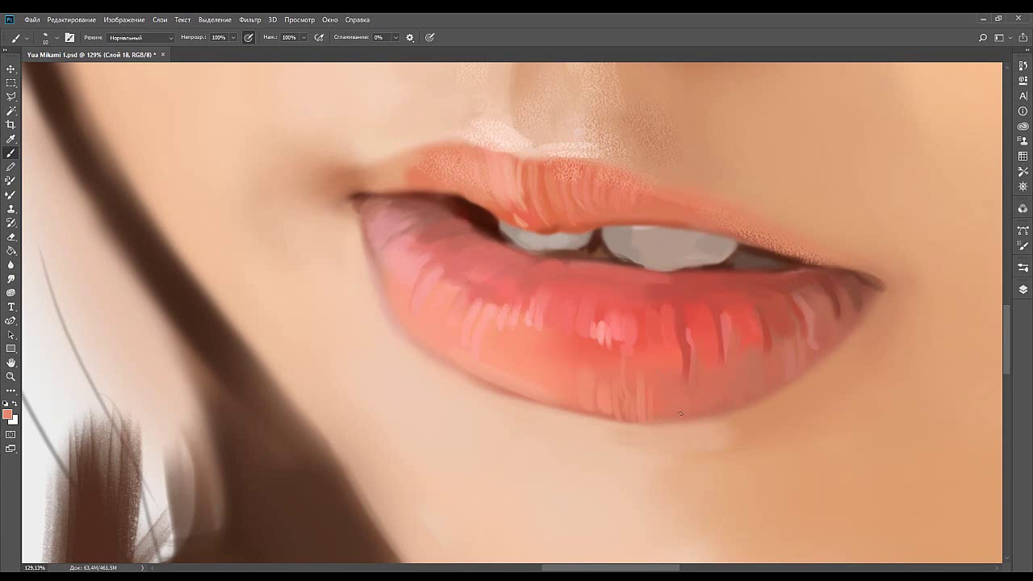
pyautogui.moveTo(647, 314); pyautogui.dragTo(647, 337)
pyautogui.keyDown('alt'); pyautogui.click(655, 334); pyautogui.keyUp('alt')
pyautogui.moveTo(580, 332)
pyautogui.mouseDown()
pyautogui.moveTo(622, 330)
pyautogui.moveTo(644, 342)
pyautogui.mouseUp()
pyautogui.keyDown('alt'); pyautogui.click(669, 340); pyautogui.keyUp('alt')
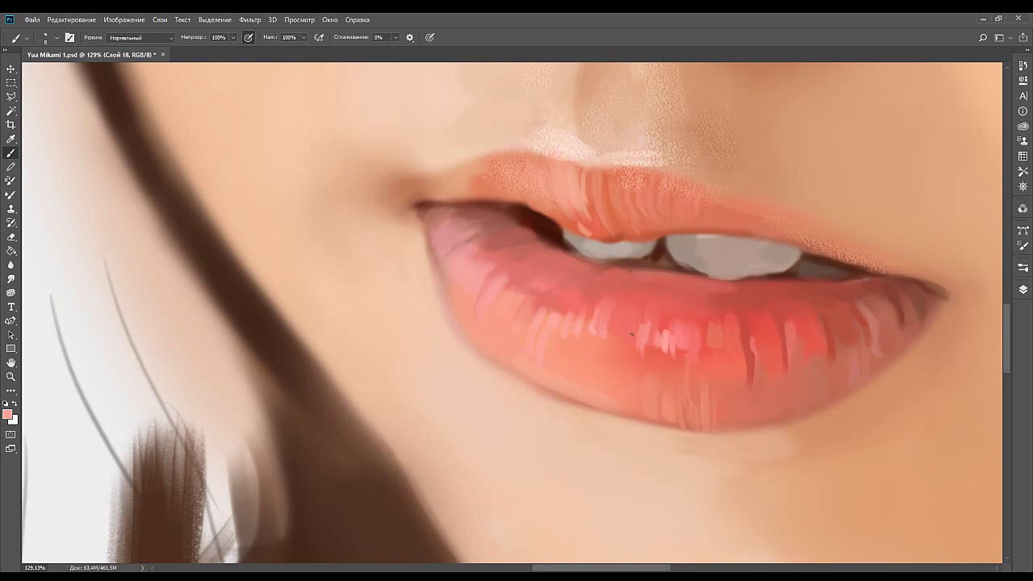
pyautogui.moveTo(635, 313); pyautogui.dragTo(617, 332)
pyautogui.keyDown('alt'); pyautogui.click(628, 333); pyautogui.keyUp('alt')
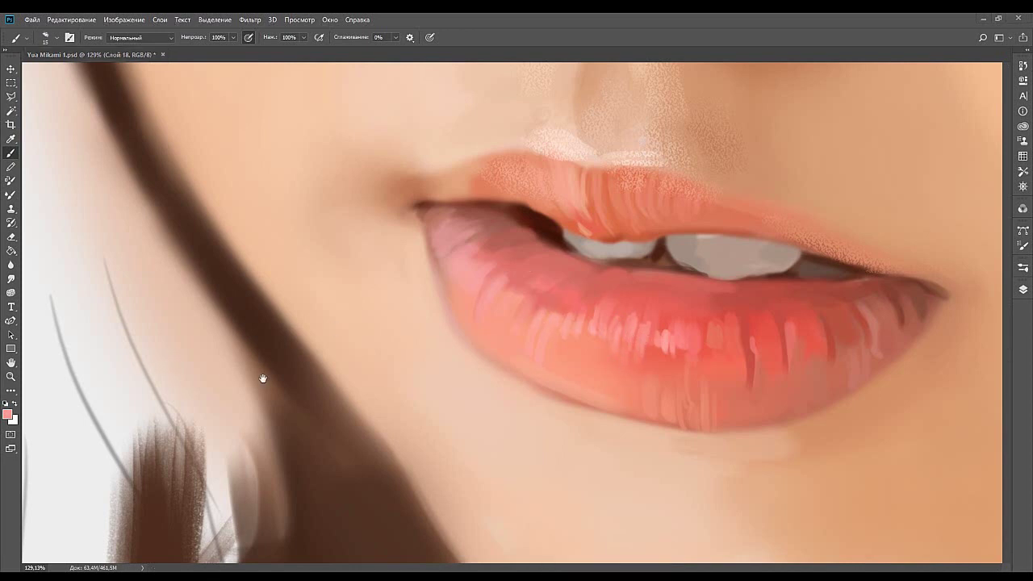
pyautogui.moveTo(502, 315); pyautogui.dragTo(534, 334)
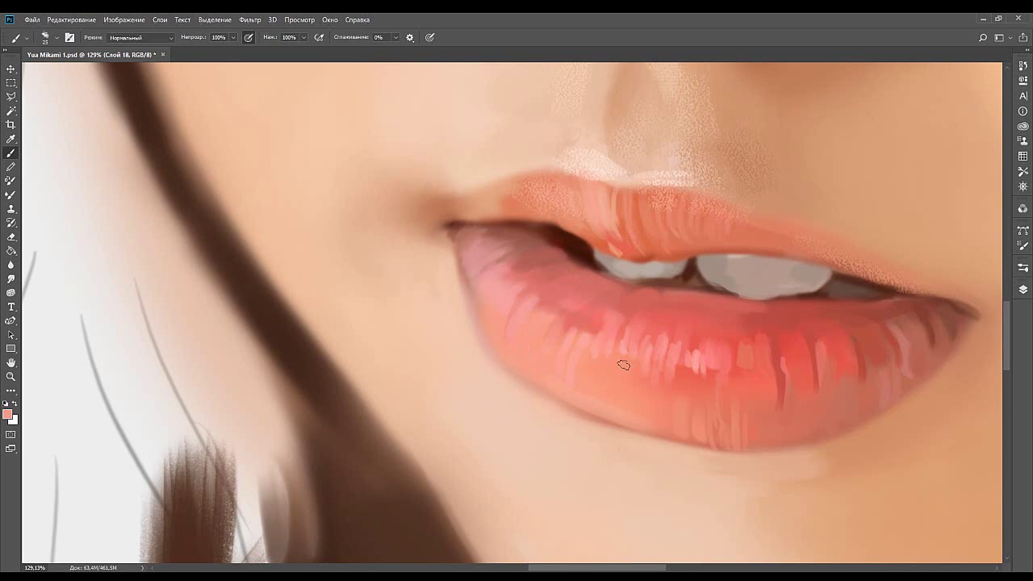
# Paint soft pink and red patches across the upper left of the lower lip with sampled tones, undoing the edge stroke.
pyautogui.keyDown('alt'); pyautogui.click(598, 298); pyautogui.keyUp('alt')
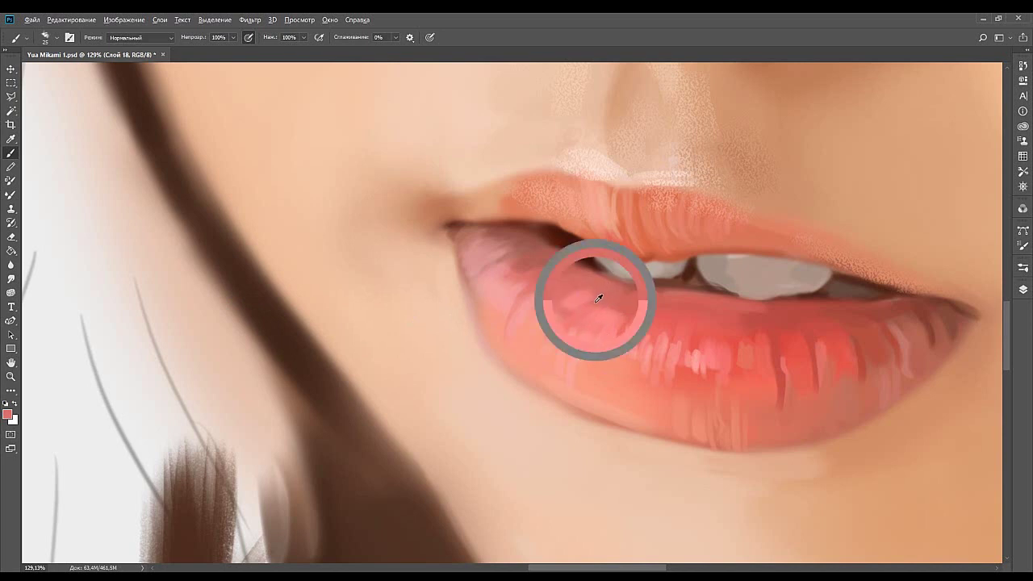
pyautogui.keyDown('alt'); pyautogui.click(627, 313); pyautogui.keyUp('alt')
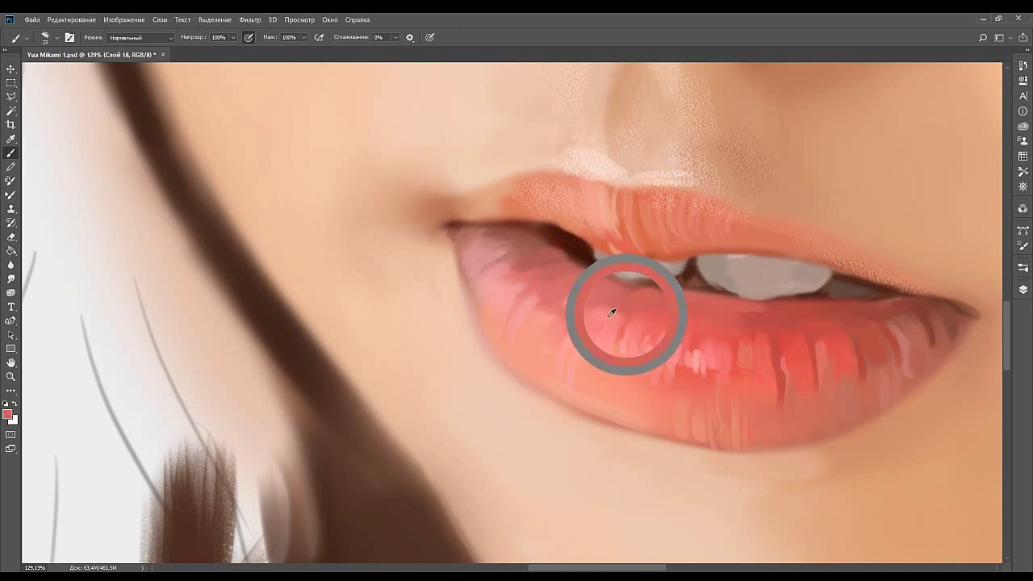
pyautogui.keyDown('alt'); pyautogui.click(571, 299); pyautogui.keyUp('alt')
pyautogui.keyDown('alt'); pyautogui.click(544, 319); pyautogui.keyUp('alt')
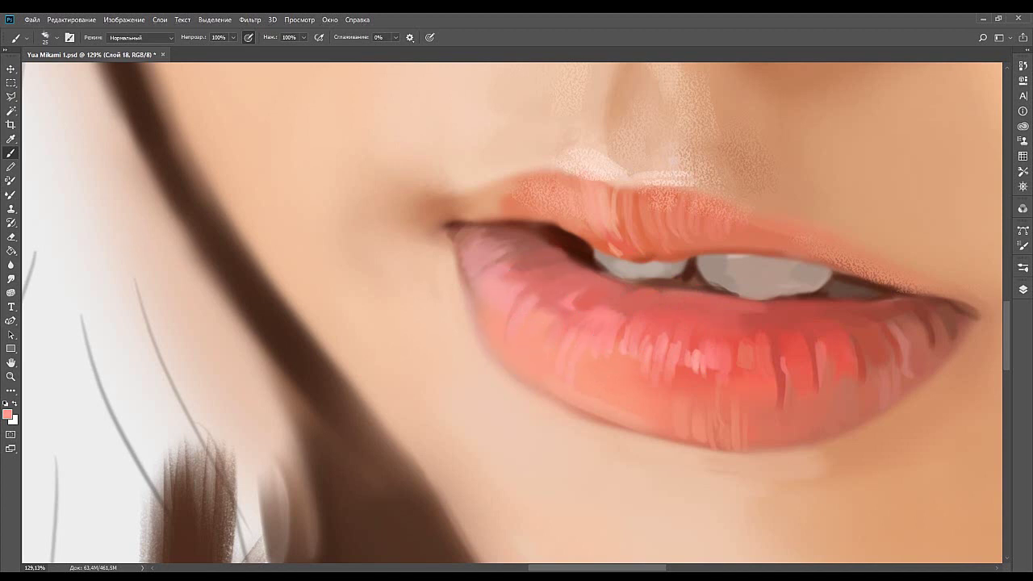
pyautogui.moveTo(479, 347); pyautogui.dragTo(476, 328)
pyautogui.hotkey('ctrl', 'z')
# Refine the lower lip's left corner and the dark mouth line with sampled pink and reddish-brown tones.
pyautogui.moveTo(495, 291)
pyautogui.mouseDown()
pyautogui.moveTo(467, 269)
pyautogui.moveTo(483, 288)
pyautogui.mouseUp()
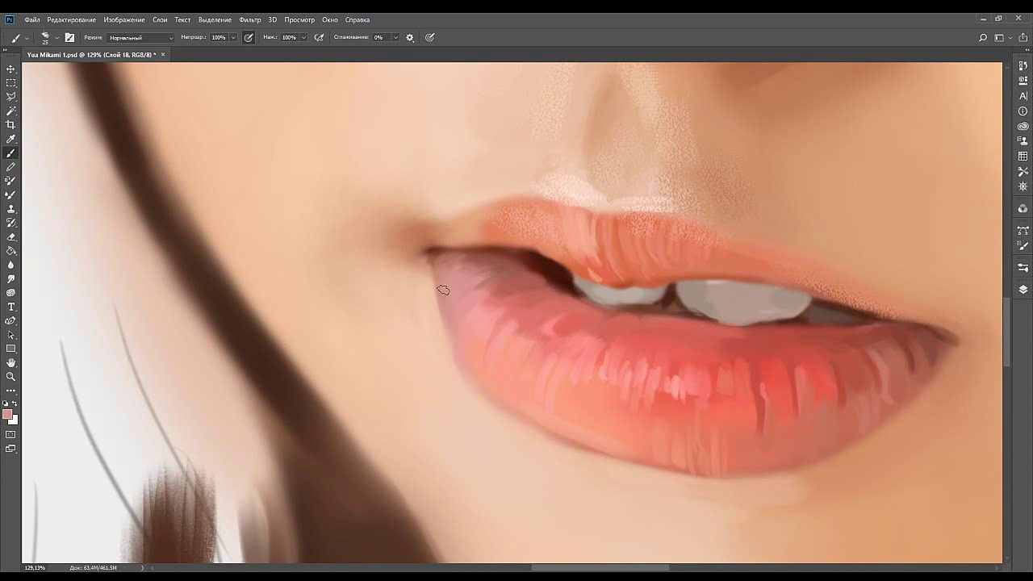
pyautogui.moveTo(463, 318)
pyautogui.mouseDown()
pyautogui.moveTo(516, 161)
pyautogui.moveTo(465, 277)
pyautogui.mouseUp()
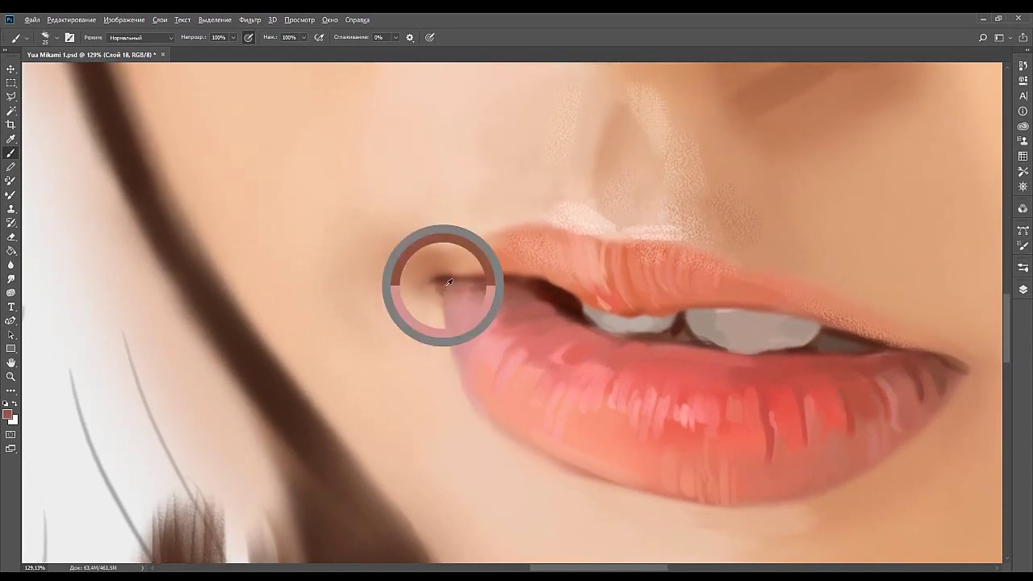
pyautogui.moveTo(488, 286); pyautogui.dragTo(540, 266)
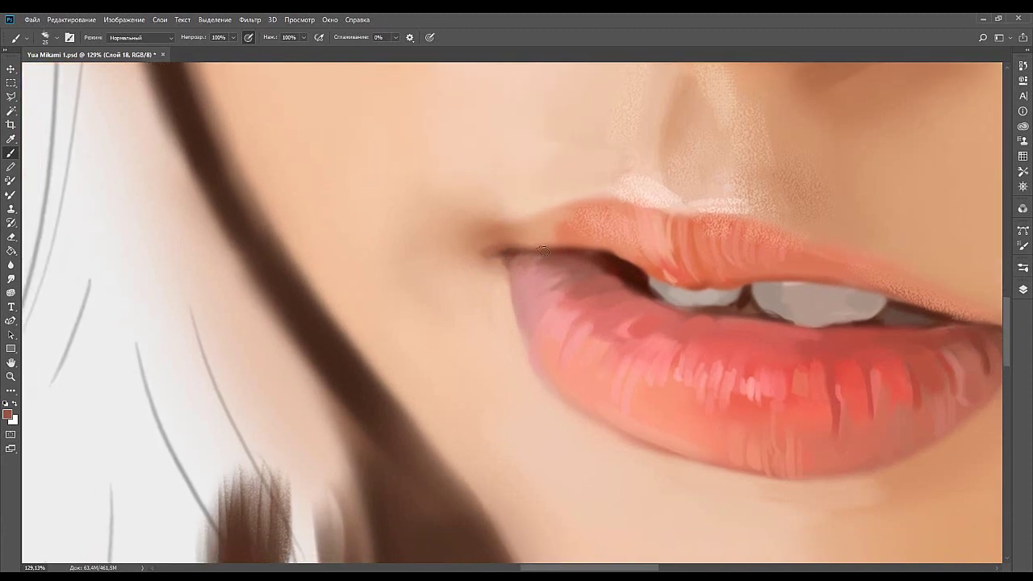
pyautogui.moveTo(514, 252); pyautogui.dragTo(496, 254)
pyautogui.moveTo(567, 261)
pyautogui.mouseDown()
pyautogui.moveTo(546, 253)
pyautogui.moveTo(574, 269)
pyautogui.moveTo(551, 264)
pyautogui.mouseUp()
pyautogui.keyDown('alt'); pyautogui.click(595, 265); pyautogui.keyUp('alt')
pyautogui.keyDown('alt'); pyautogui.click(593, 261); pyautogui.keyUp('alt')
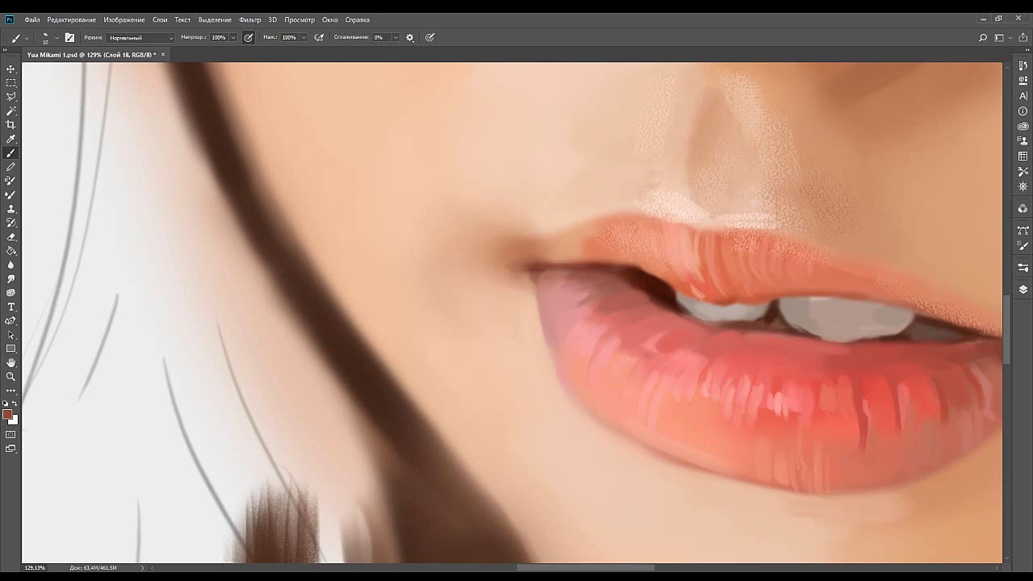
pyautogui.keyDown('alt'); pyautogui.click(615, 272); pyautogui.keyUp('alt')
# Switch to a soft round 40 px brush and blend the skin around the left mouth corner with sampled tones.
pyautogui.press(']')
pyautogui.press(']')
pyautogui.press(']')
pyautogui.click(870, 424)
pyautogui.press('[')
pyautogui.press('[')
pyautogui.press('[')
pyautogui.press('[')
pyautogui.press('[')
pyautogui.press('[')
pyautogui.press('[')
pyautogui.press('[')
pyautogui.press('[')
pyautogui.press('[')
pyautogui.click(943, 300)
pyautogui.press('[')
pyautogui.press('[')
pyautogui.press('[')
pyautogui.press('[')
pyautogui.press('[')
pyautogui.press('[')
pyautogui.keyDown('alt'); pyautogui.click(509, 262); pyautogui.keyUp('alt')
pyautogui.keyDown('alt'); pyautogui.click(563, 246); pyautogui.keyUp('alt')
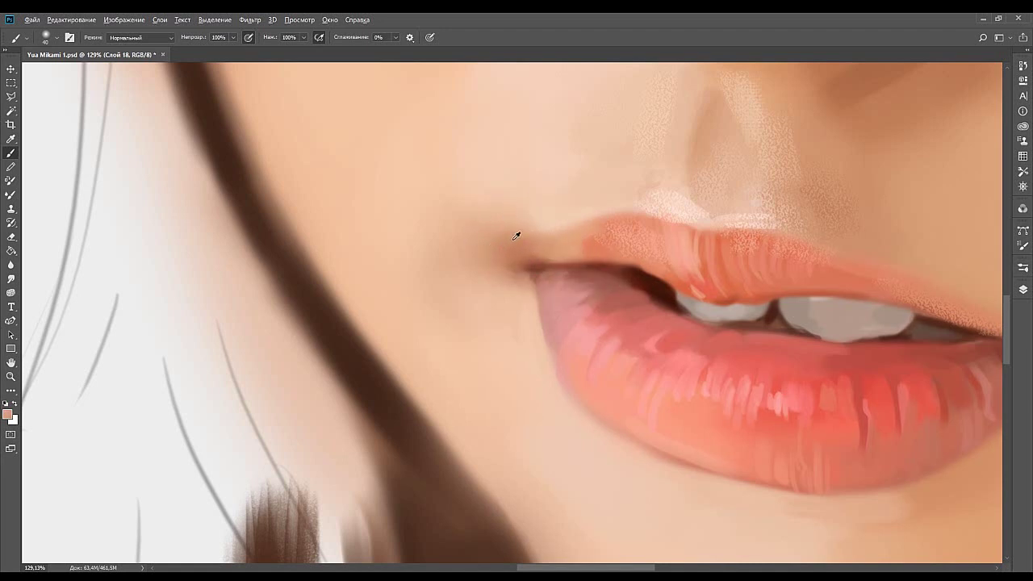
pyautogui.keyDown('alt'); pyautogui.click(504, 232); pyautogui.keyUp('alt')
pyautogui.keyDown('alt'); pyautogui.click(510, 256); pyautogui.keyUp('alt')
pyautogui.moveTo(504, 259)
pyautogui.mouseDown()
pyautogui.moveTo(517, 266)
pyautogui.moveTo(495, 267)
pyautogui.moveTo(491, 246)
pyautogui.mouseUp()
pyautogui.keyDown('alt'); pyautogui.click(489, 269); pyautogui.keyUp('alt')
pyautogui.keyDown('alt'); pyautogui.click(485, 232); pyautogui.keyUp('alt')
# Soften the cheek shadow beside the left mouth corner with a 150 px soft brush.
pyautogui.press(']')
pyautogui.press(']')
pyautogui.press(']')
pyautogui.press(']')
pyautogui.press(']')
pyautogui.press(']')
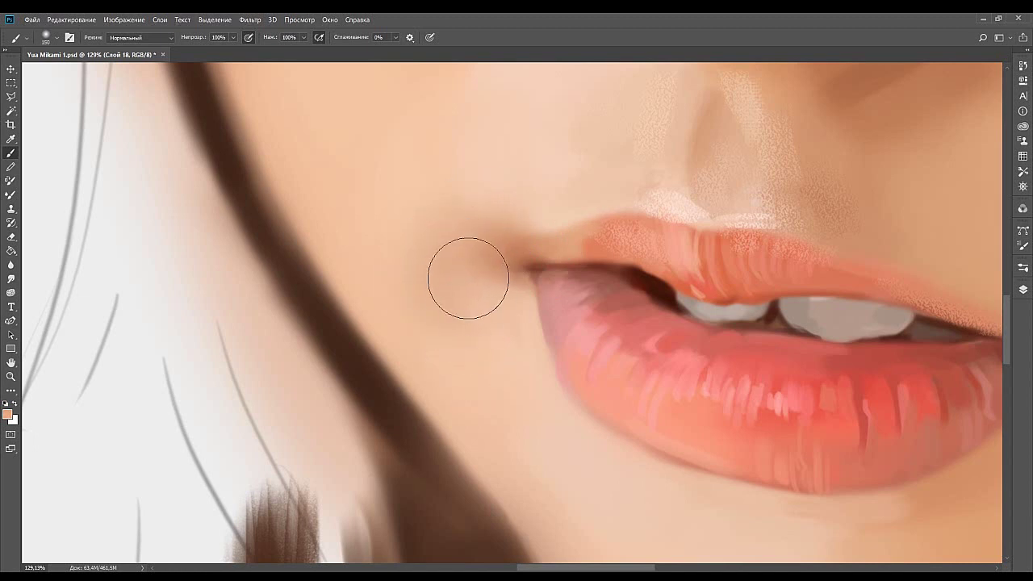
pyautogui.moveTo(524, 345); pyautogui.dragTo(396, 267)
# Glaze sampled pink over the left side of the lower lip with a soft brush reduced to 35 px, refining at 15 px.
pyautogui.press('[')
pyautogui.press('[')
pyautogui.press('[')
pyautogui.press('[')
pyautogui.press('[')
pyautogui.press('[')
pyautogui.press('[')
pyautogui.press('[')
pyautogui.press('[')
pyautogui.press('[')
pyautogui.press('[')
pyautogui.press('[')
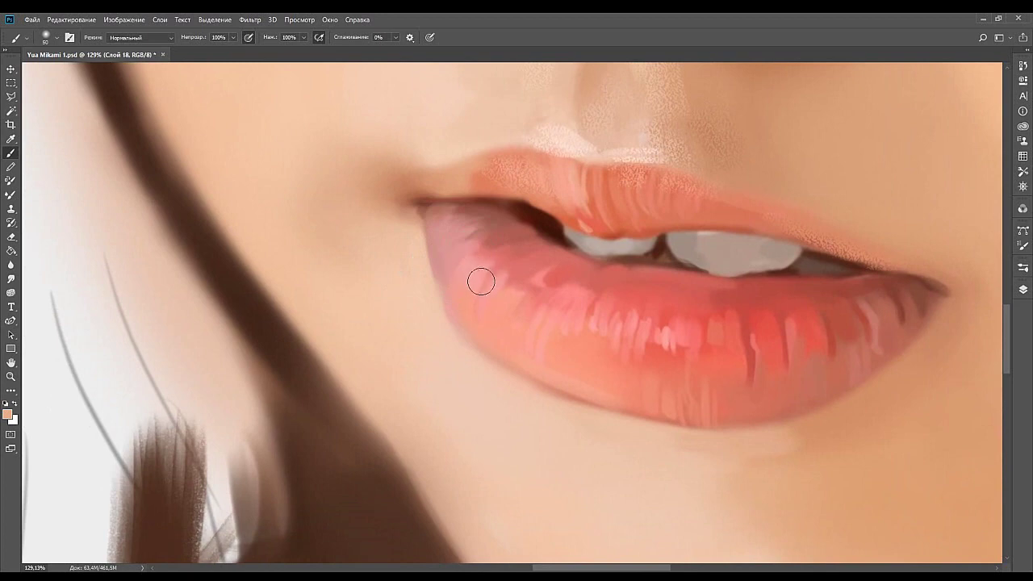
pyautogui.keyDown('alt'); pyautogui.click(478, 272); pyautogui.keyUp('alt')
pyautogui.moveTo(472, 279)
pyautogui.mouseDown()
pyautogui.moveTo(468, 316)
pyautogui.moveTo(492, 314)
pyautogui.moveTo(502, 328)
pyautogui.mouseUp()
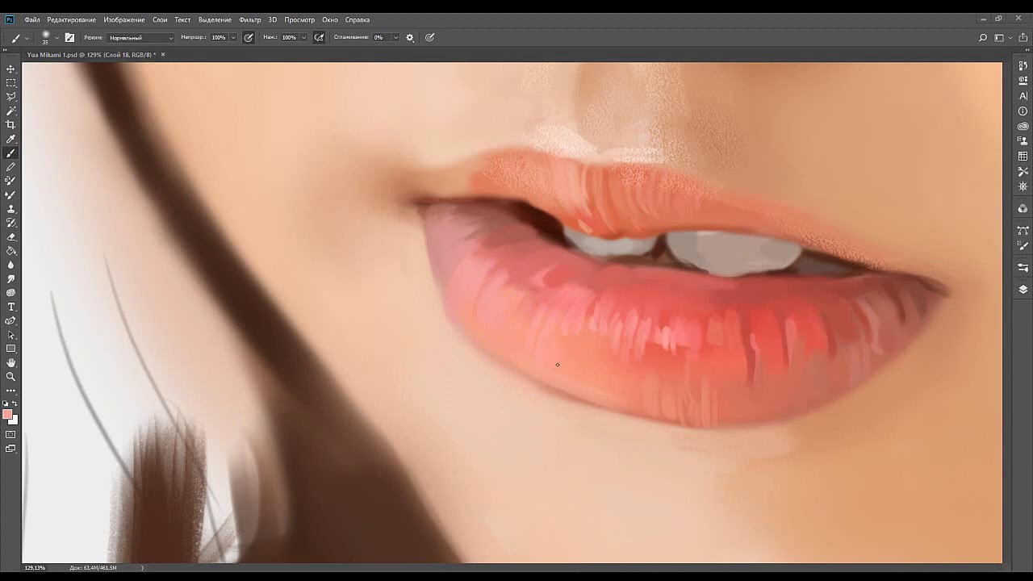
pyautogui.press('[')
pyautogui.press('[')
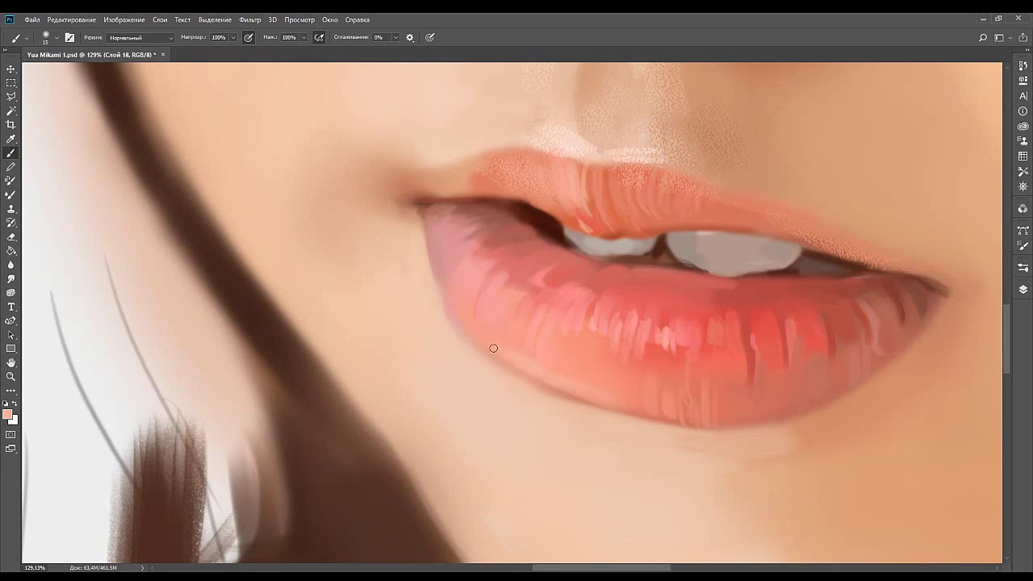
# Paint soft pink and peach vertical streaks below the highlights on the lower lip's left half with sampled tones.
pyautogui.keyDown('alt'); pyautogui.click(570, 325); pyautogui.keyUp('alt')
pyautogui.press(']')
pyautogui.keyDown('alt'); pyautogui.click(562, 362); pyautogui.keyUp('alt')
pyautogui.keyDown('alt'); pyautogui.click(578, 327); pyautogui.keyUp('alt')
pyautogui.press(']')
pyautogui.keyDown('alt'); pyautogui.click(629, 347); pyautogui.keyUp('alt')
pyautogui.moveTo(649, 369); pyautogui.dragTo(579, 350)
# Paint peach vertical streaks at the bottom centre of the lower lip with a 15 px soft brush.
pyautogui.keyDown('alt'); pyautogui.click(533, 357); pyautogui.keyUp('alt')
pyautogui.press('[')
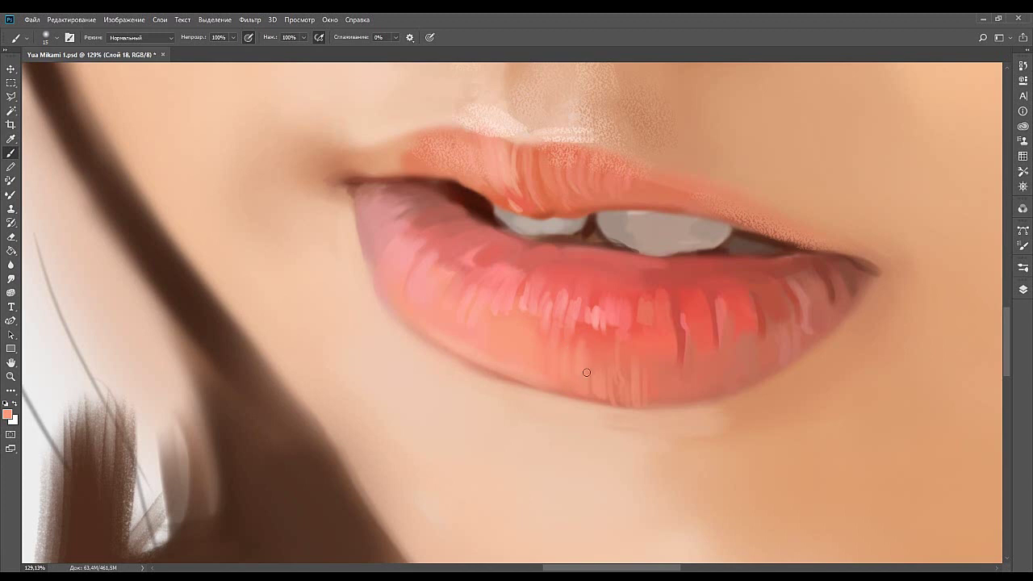
pyautogui.keyDown('alt'); pyautogui.click(584, 392); pyautogui.keyUp('alt')
pyautogui.keyDown('alt'); pyautogui.click(581, 359); pyautogui.keyUp('alt')
pyautogui.keyDown('alt'); pyautogui.click(575, 362); pyautogui.keyUp('alt')
pyautogui.moveTo(622, 352)
pyautogui.mouseDown()
pyautogui.moveTo(555, 353)
pyautogui.moveTo(561, 362)
pyautogui.mouseUp()
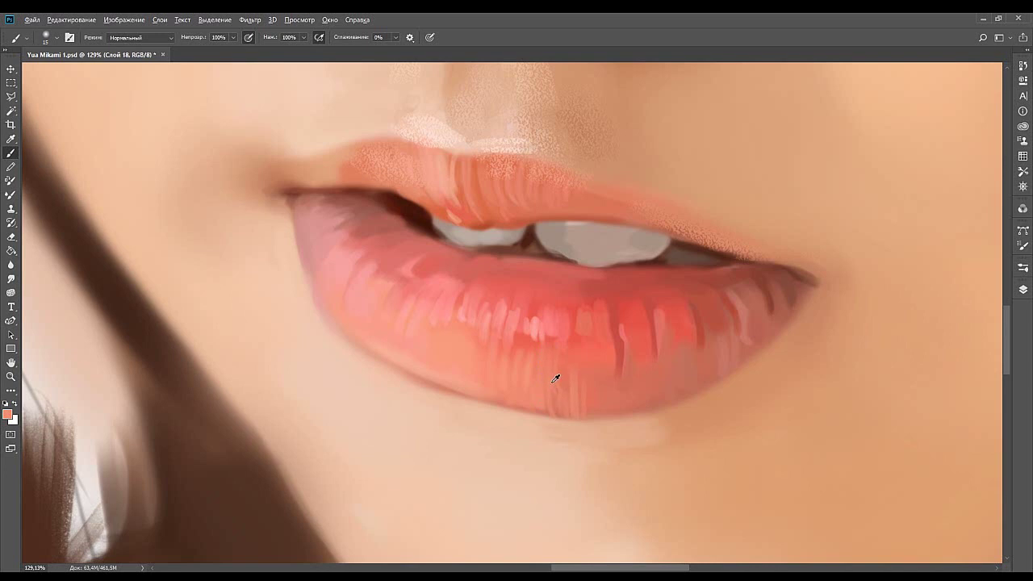
# Add finer pink and peach streaks under the central highlights with a smaller brush and sampled tones.
pyautogui.keyDown('alt'); pyautogui.click(525, 337); pyautogui.keyUp('alt')
pyautogui.keyDown('alt'); pyautogui.click(500, 373); pyautogui.keyUp('alt')
pyautogui.press('[')
pyautogui.keyDown('alt'); pyautogui.click(456, 313); pyautogui.keyUp('alt')
pyautogui.keyDown('alt'); pyautogui.click(475, 339); pyautogui.keyUp('alt')
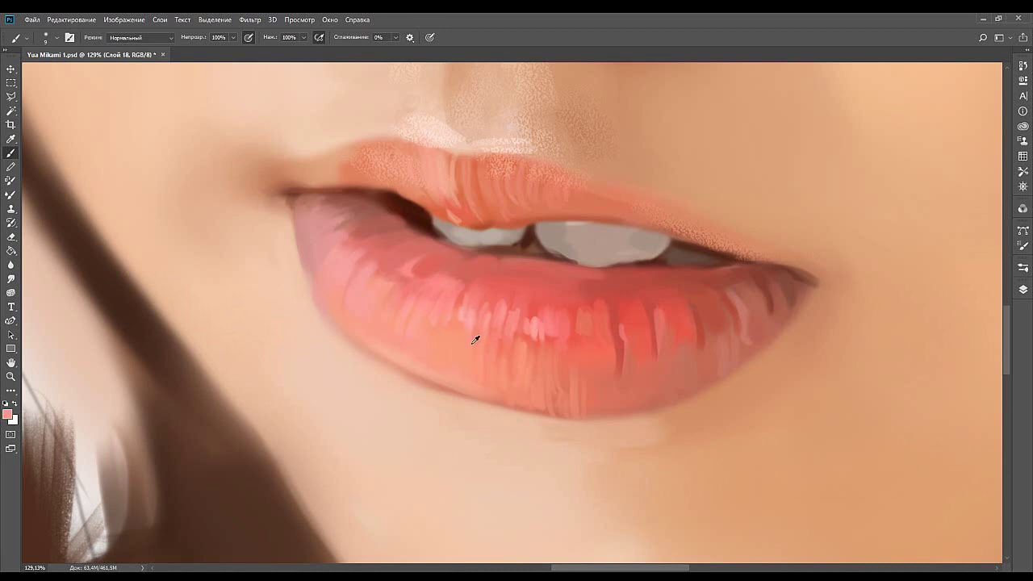
# Blend the highlights on the lower lip's left half with sampled pinks and reds, using a larger soft brush.
pyautogui.keyDown('alt'); pyautogui.click(133, 333); pyautogui.keyUp('alt')
pyautogui.press(']')
pyautogui.press(']')
pyautogui.keyDown('alt'); pyautogui.click(446, 310); pyautogui.keyUp('alt')
pyautogui.keyDown('alt'); pyautogui.click(397, 317); pyautogui.keyUp('alt')
pyautogui.keyDown('alt'); pyautogui.click(457, 317); pyautogui.keyUp('alt')
pyautogui.keyDown('alt'); pyautogui.click(465, 321); pyautogui.keyUp('alt')
pyautogui.keyDown('alt'); pyautogui.click(440, 291); pyautogui.keyUp('alt')
pyautogui.press(']')
pyautogui.press(']')
pyautogui.keyDown('alt'); pyautogui.click(426, 271); pyautogui.keyUp('alt')
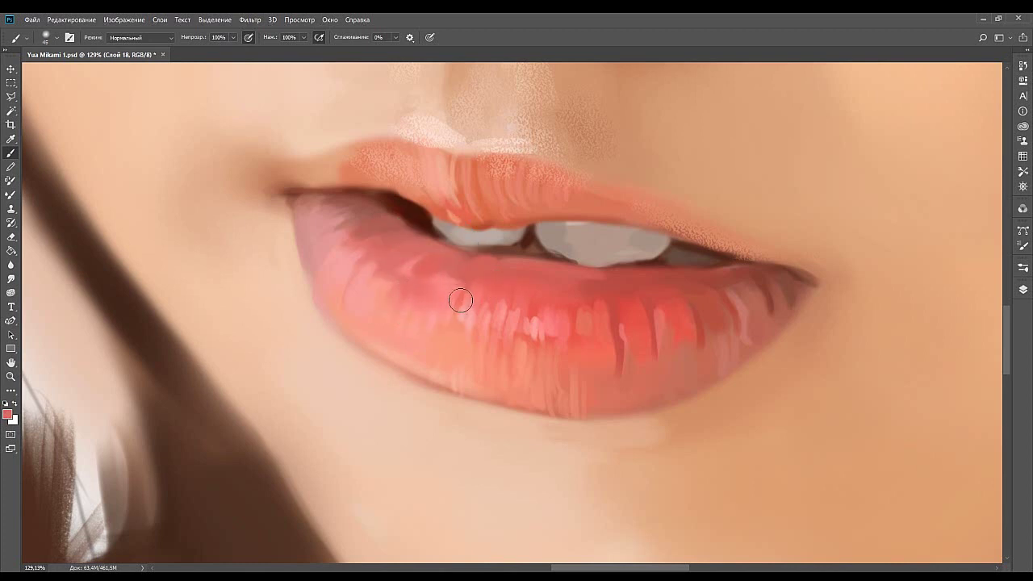
pyautogui.keyDown('alt'); pyautogui.click(422, 334); pyautogui.keyUp('alt')
pyautogui.moveTo(547, 308); pyautogui.dragTo(482, 301)
pyautogui.moveTo(509, 336); pyautogui.dragTo(534, 307)
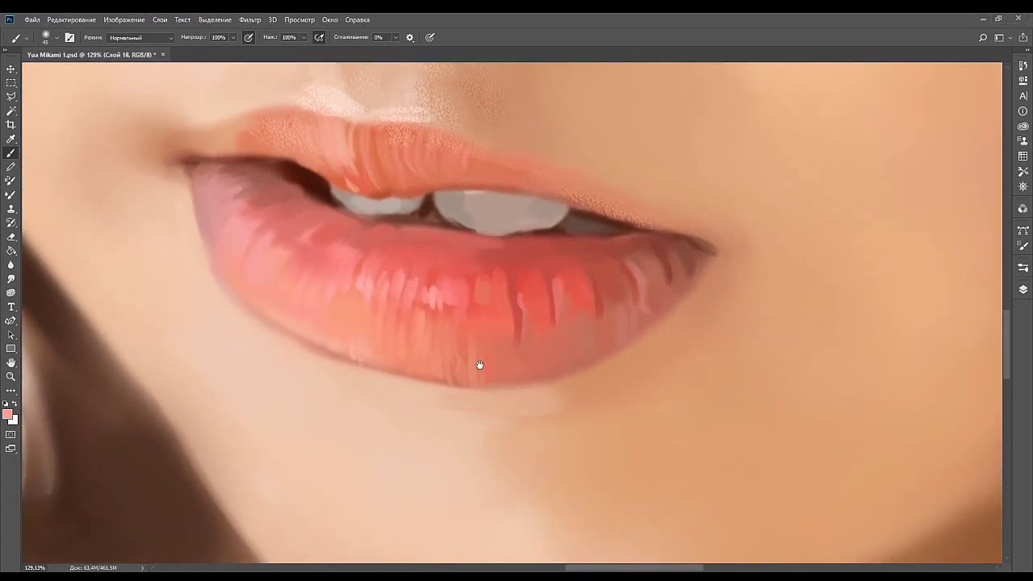
# Paint thin peach vertical streaks along the bottom right of centre of the lower lip with a small brush.
pyautogui.moveTo(482, 329); pyautogui.dragTo(477, 339)
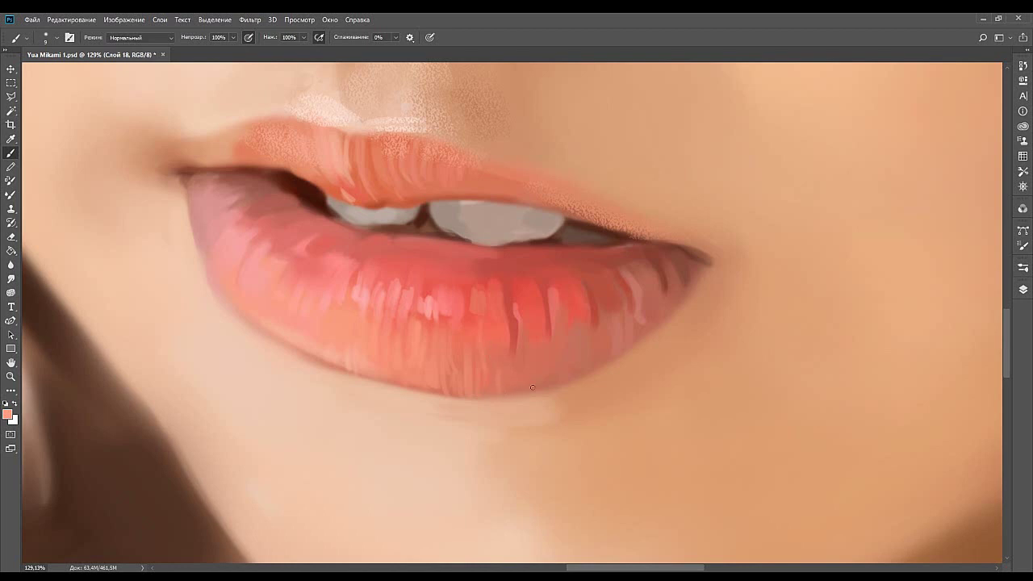
pyautogui.moveTo(489, 347); pyautogui.dragTo(527, 339)
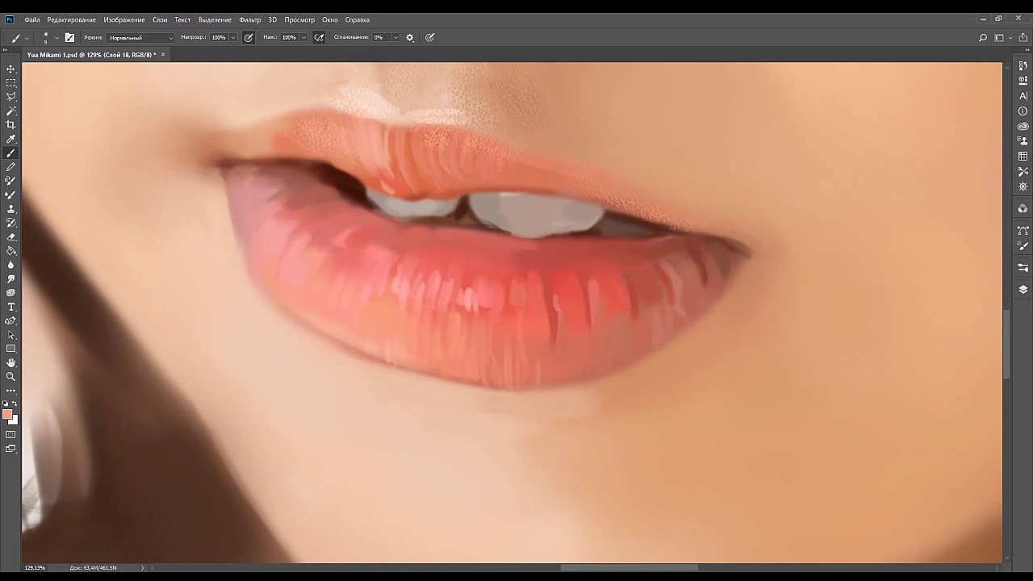
pyautogui.keyDown('alt'); pyautogui.click(518, 354); pyautogui.keyUp('alt')
pyautogui.moveTo(521, 330); pyautogui.dragTo(480, 353)
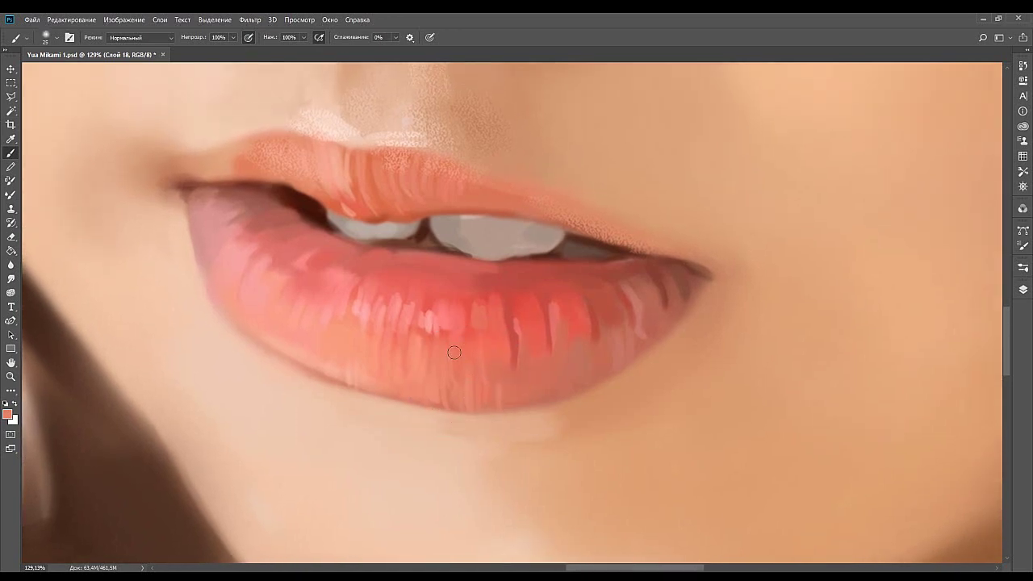
# Soften the dark creases in the bright red area with sampled red and peach tones and a 25 px soft brush.
pyautogui.press('[')
pyautogui.press('[')
pyautogui.press(']')
pyautogui.keyDown('alt'); pyautogui.click(526, 370); pyautogui.keyUp('alt')
pyautogui.keyDown('alt'); pyautogui.click(501, 314); pyautogui.keyUp('alt')
pyautogui.keyDown('alt'); pyautogui.click(505, 352); pyautogui.keyUp('alt')
pyautogui.keyDown('alt'); pyautogui.click(510, 311); pyautogui.keyUp('alt')
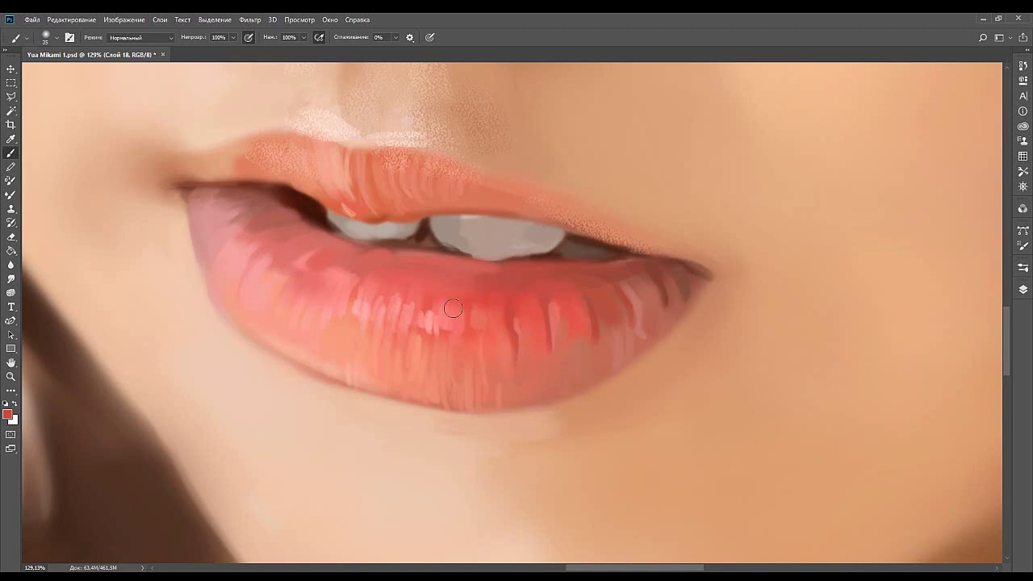
# Smooth the bright red area along the lower lip's upper centre with sampled reds and a 50 px soft brush.
pyautogui.moveTo(487, 301)
pyautogui.mouseDown()
pyautogui.moveTo(490, 314)
pyautogui.moveTo(433, 310)
pyautogui.moveTo(433, 323)
pyautogui.mouseUp()
pyautogui.press(']')
pyautogui.moveTo(466, 293); pyautogui.dragTo(568, 298)
pyautogui.keyDown('alt'); pyautogui.click(606, 287); pyautogui.keyUp('alt')
pyautogui.moveTo(493, 275); pyautogui.dragTo(506, 274)
pyautogui.keyDown('alt'); pyautogui.click(542, 299); pyautogui.keyUp('alt')
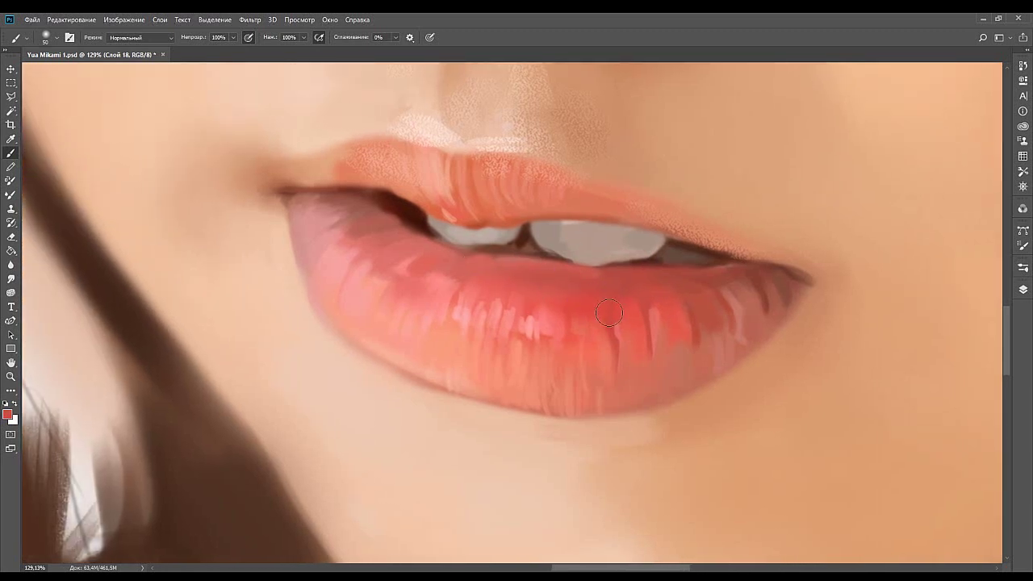
pyautogui.moveTo(646, 303); pyautogui.dragTo(565, 295)
pyautogui.keyDown('alt'); pyautogui.click(560, 321); pyautogui.keyUp('alt')
# Refine the streaks and creases right of centre on the lower lip with a small brush and sampled coral and red tones.
pyautogui.press('[')
pyautogui.press('[')
pyautogui.keyDown('alt'); pyautogui.click(577, 319); pyautogui.keyUp('alt')
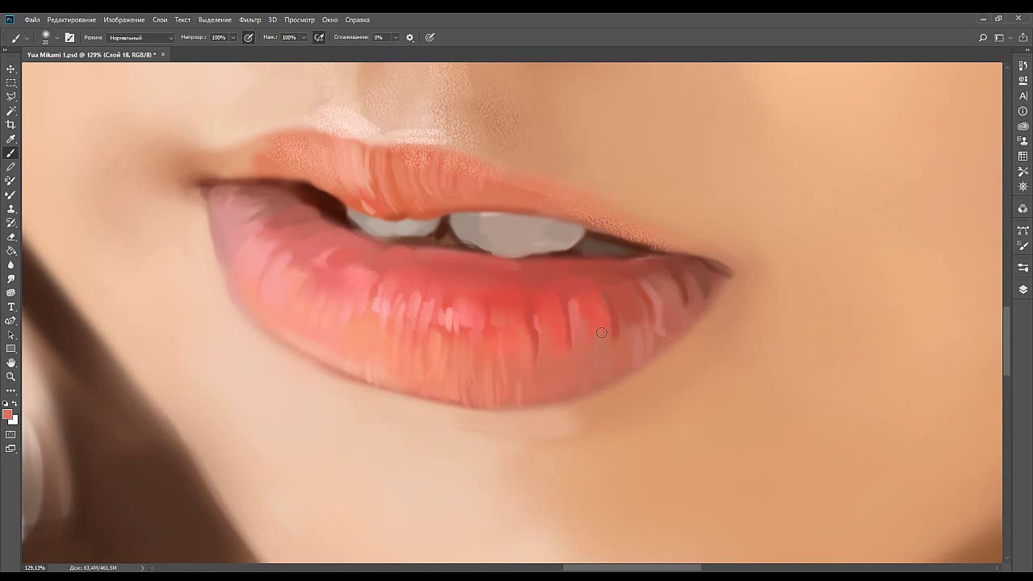
pyautogui.press('[')
pyautogui.press('[')
pyautogui.press('[')
pyautogui.keyDown('alt'); pyautogui.click(601, 326); pyautogui.keyUp('alt')
pyautogui.keyDown('alt'); pyautogui.click(598, 287); pyautogui.keyUp('alt')
pyautogui.moveTo(561, 369); pyautogui.dragTo(641, 328)
pyautogui.moveTo(562, 173); pyautogui.dragTo(542, 241)
pyautogui.moveTo(495, 346); pyautogui.dragTo(511, 286)
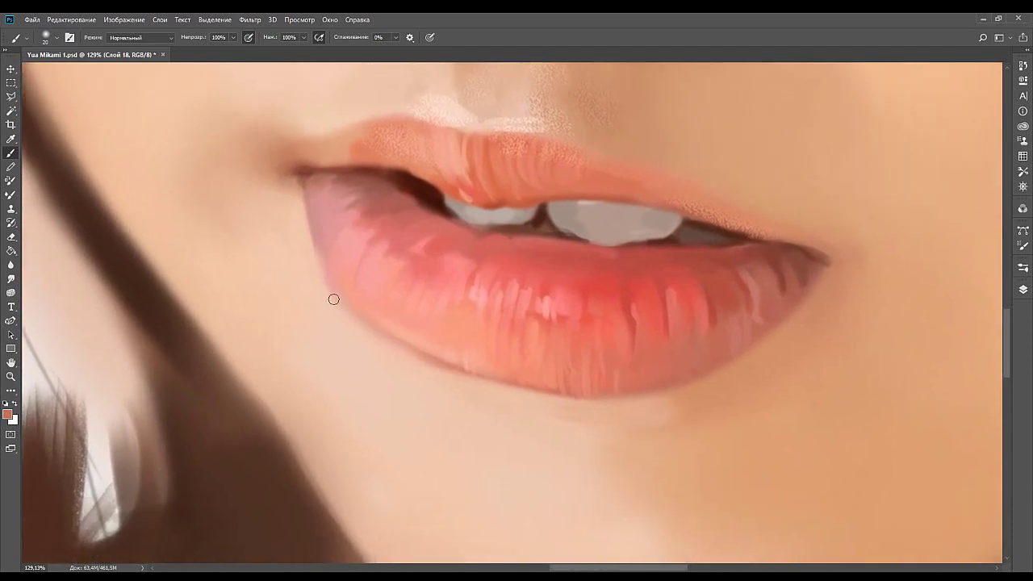
# Save the portrait file with the finished lower lip details.
pyautogui.press('z')
pyautogui.moveTo(620, 289); pyautogui.dragTo(546, 330)
pyautogui.moveTo(556, 333); pyautogui.dragTo(515, 394)
pyautogui.moveTo(696, 137); pyautogui.dragTo(688, 125)
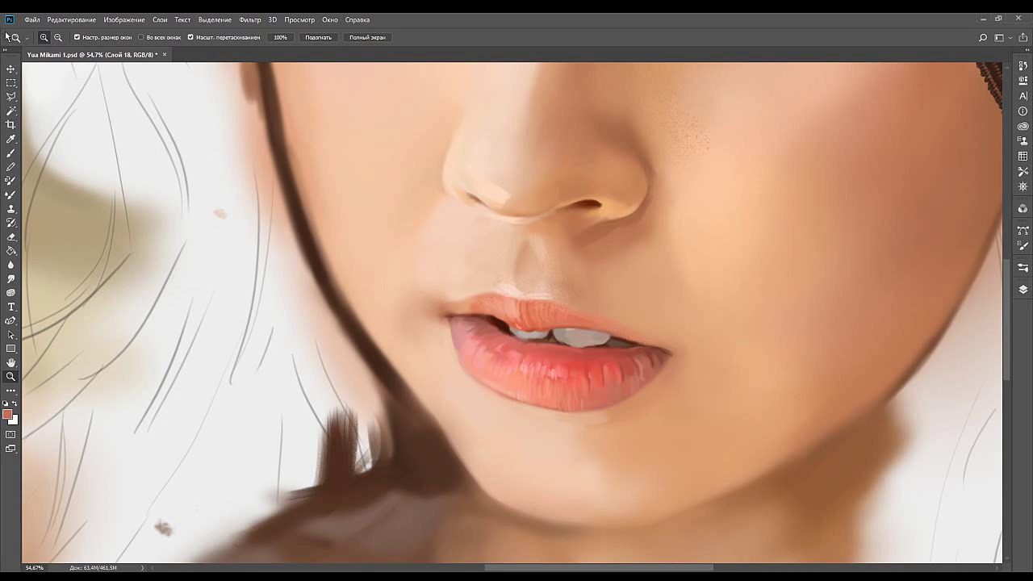
pyautogui.hotkey('ctrl', 's')
# Examine the whole face, comparing the painted lips with the nose, eyes and eyebrows.
pyautogui.moveTo(648, 267); pyautogui.dragTo(597, 361)
pyautogui.scroll(5, 592, 296)
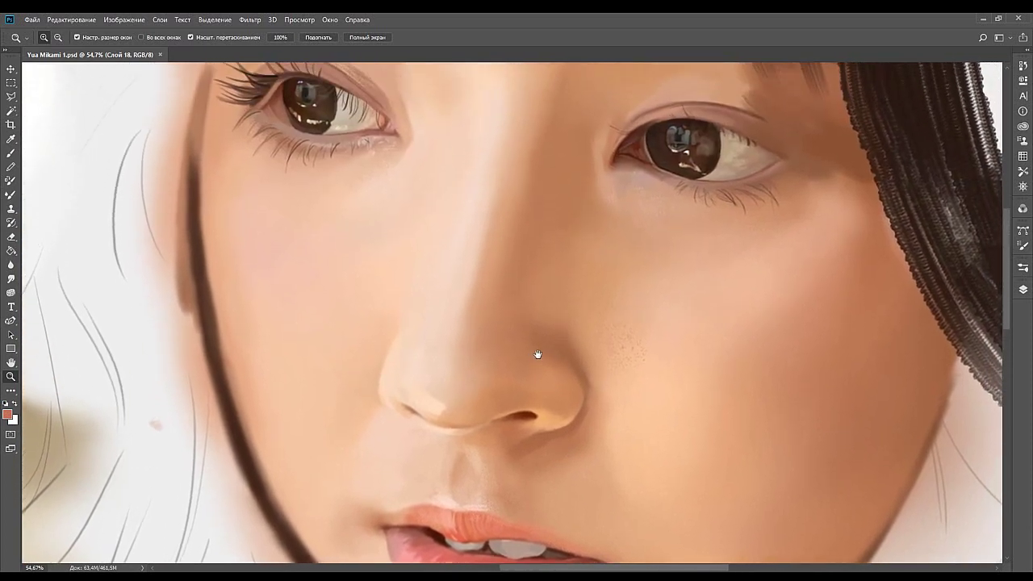
pyautogui.scroll(-5, 532, 339)
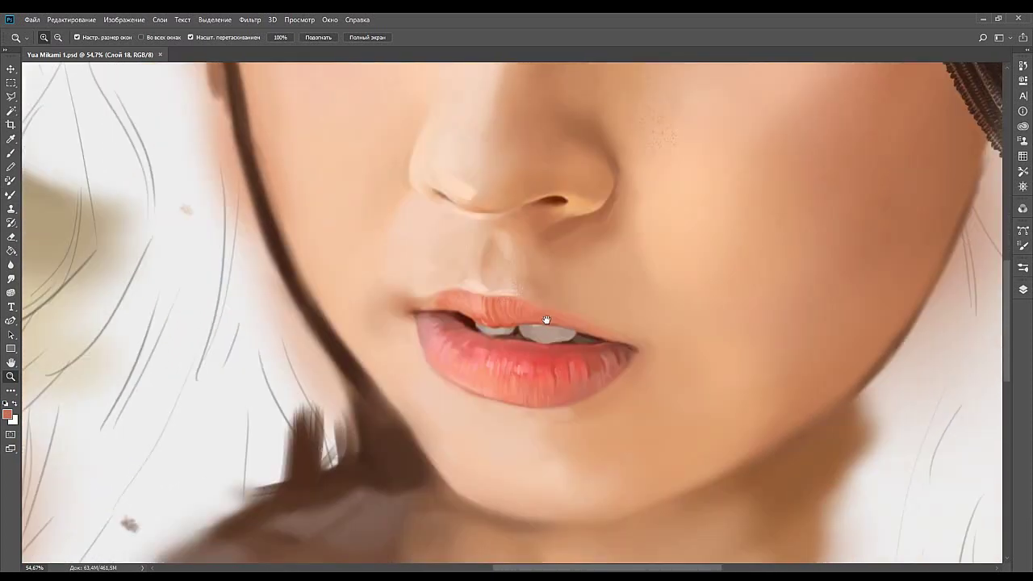
pyautogui.scroll(-5, 532, 354)
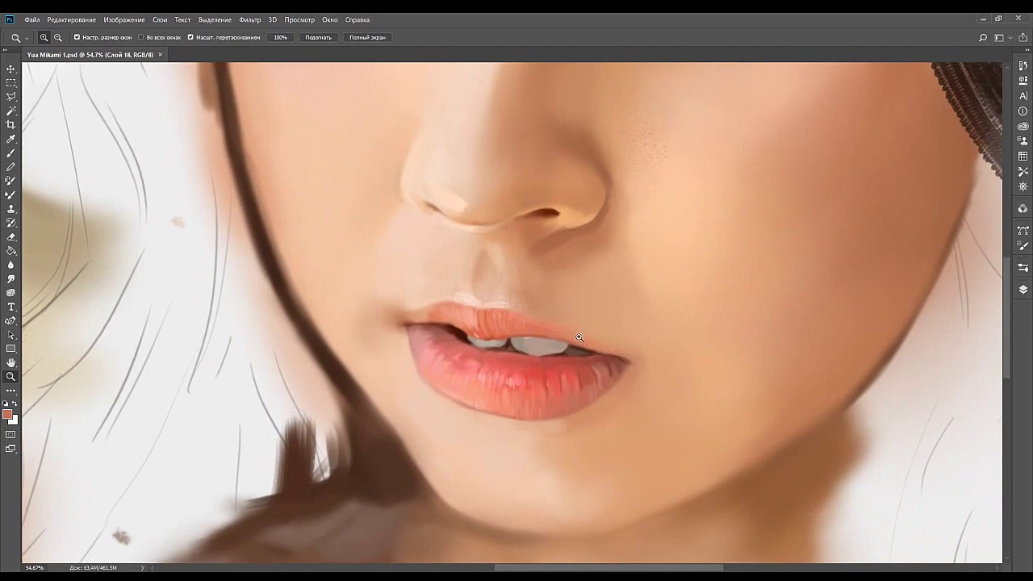
pyautogui.moveTo(519, 321); pyautogui.dragTo(505, 340)
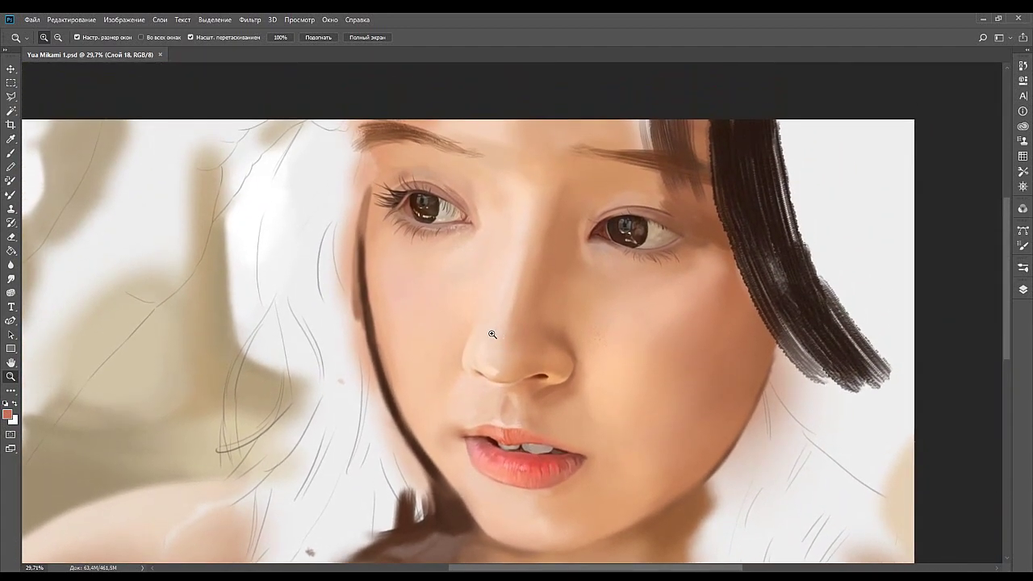
pyautogui.moveTo(524, 270)
pyautogui.mouseDown()
pyautogui.moveTo(533, 293)
pyautogui.moveTo(519, 278)
pyautogui.mouseUp()
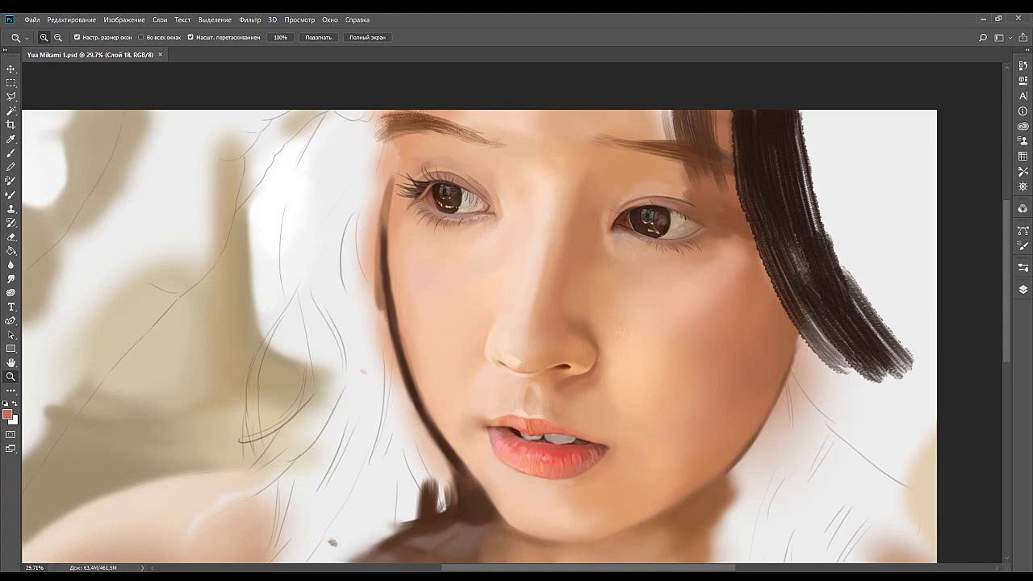
pyautogui.moveTo(521, 247); pyautogui.dragTo(482, 344)
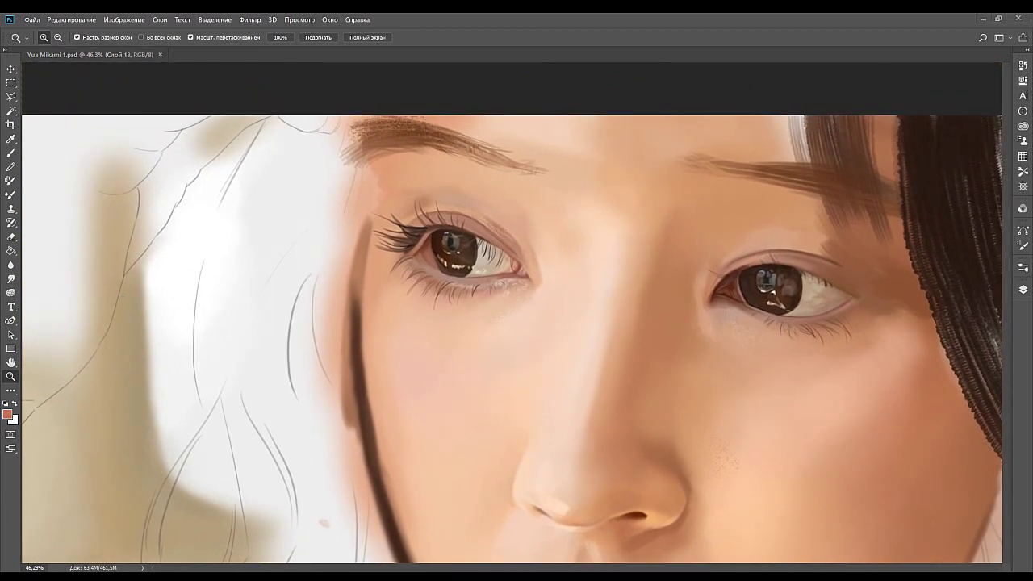
pyautogui.moveTo(529, 296); pyautogui.dragTo(497, 319)
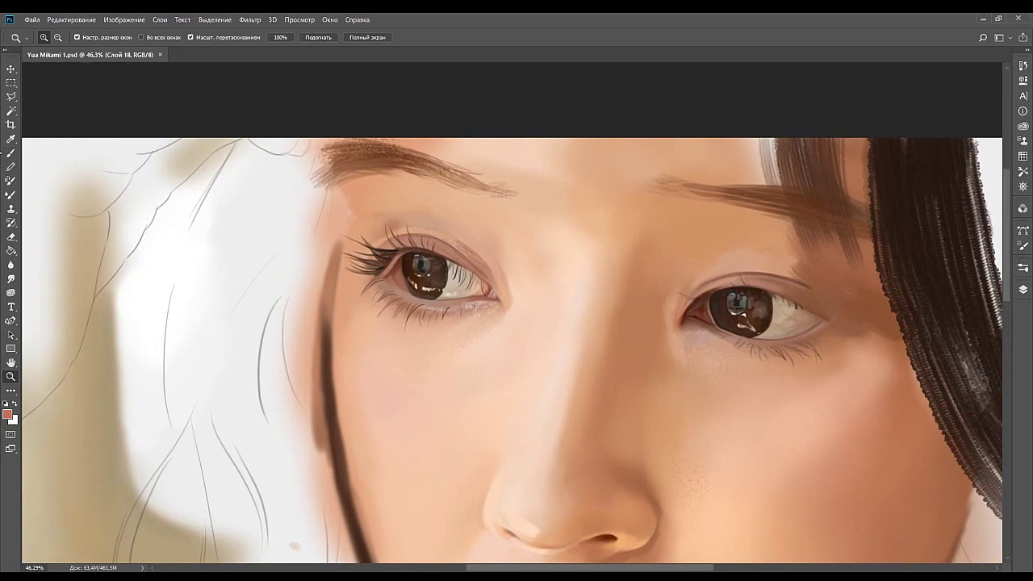
# Try a soft stroke beside the inner corner of the left eye, undo it and sample the light skin tone.
pyautogui.press('b')
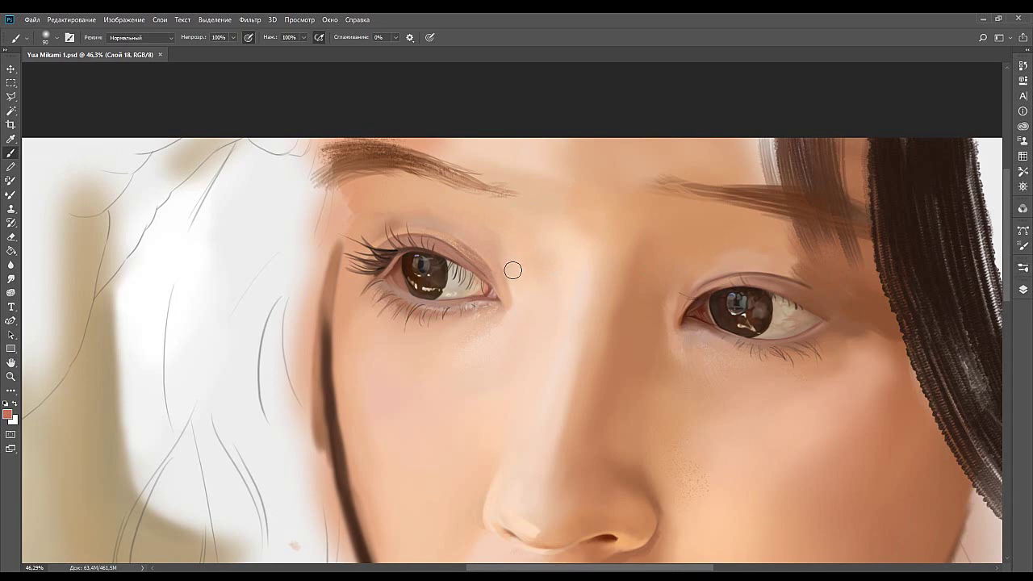
pyautogui.keyDown('alt'); pyautogui.click(376, 286); pyautogui.keyUp('alt')
pyautogui.moveTo(505, 306)
pyautogui.mouseDown()
pyautogui.moveTo(494, 255)
pyautogui.moveTo(506, 291)
pyautogui.mouseUp()
pyautogui.hotkey('ctrl', 'z')
pyautogui.keyDown('alt'); pyautogui.click(526, 287); pyautogui.keyUp('alt')
pyautogui.moveTo(553, 223); pyautogui.dragTo(664, 262)
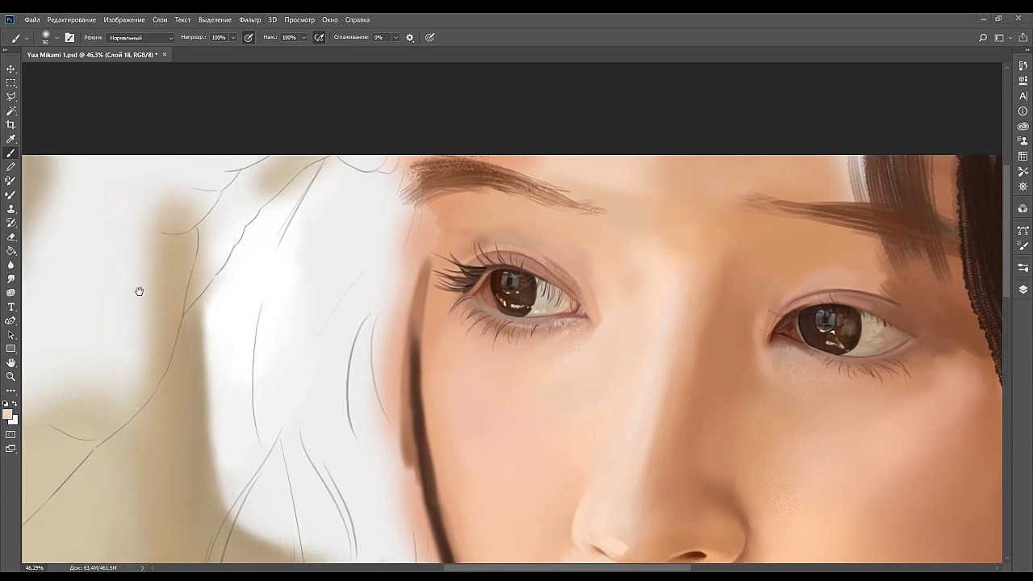
pyautogui.moveTo(593, 242); pyautogui.dragTo(584, 276)
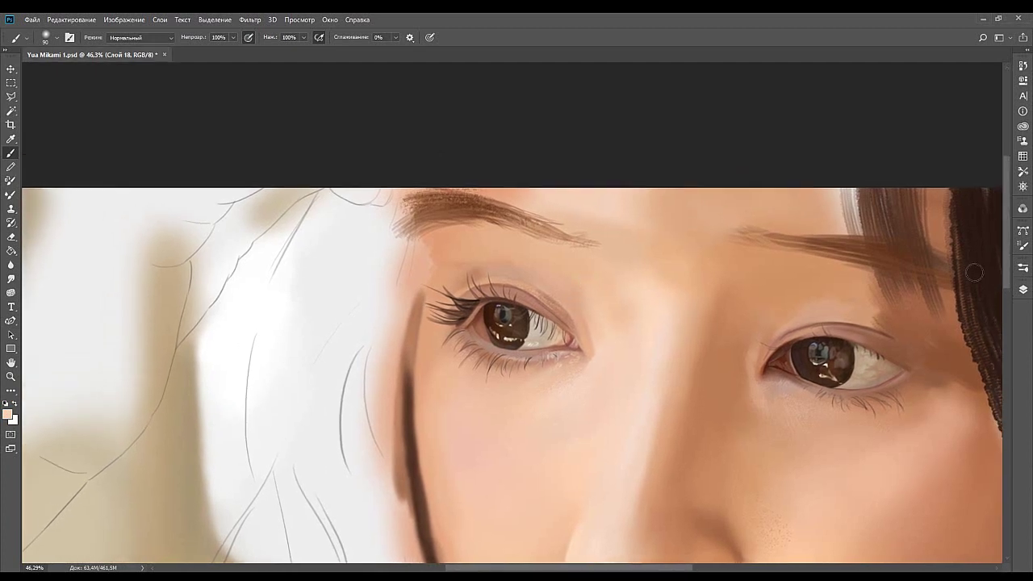
# Create a new layer for the eyebrow details.
pyautogui.click(1022, 267)
pyautogui.click(863, 234)
pyautogui.hotkey('ctrl', 'shift', 'alt', 'n')
# Paint fine dark brown hairs along the inner half of the left eyebrow with a 20 px brush.
pyautogui.press('[')
pyautogui.press('[')
pyautogui.press('[')
pyautogui.press('[')
pyautogui.press('[')
pyautogui.press('[')
pyautogui.press('[')
pyautogui.press('[')
pyautogui.press('[')
pyautogui.press('[')
pyautogui.press('[')
pyautogui.press('[')
pyautogui.press('[')
pyautogui.press('[')
pyautogui.keyDown('alt'); pyautogui.click(82, 110); pyautogui.keyUp('alt')
pyautogui.moveTo(526, 226); pyautogui.dragTo(554, 244)
pyautogui.moveTo(510, 226); pyautogui.dragTo(551, 241)
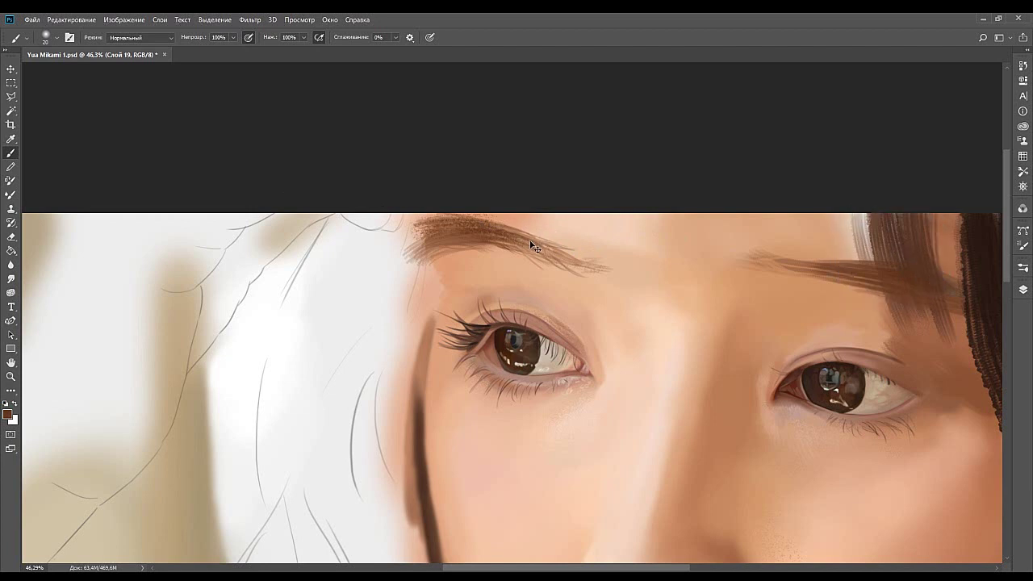
pyautogui.moveTo(540, 240)
pyautogui.mouseDown()
pyautogui.moveTo(594, 229)
pyautogui.moveTo(493, 233)
pyautogui.moveTo(577, 233)
pyautogui.moveTo(505, 230)
pyautogui.moveTo(554, 239)
pyautogui.mouseUp()
# Extend the left eyebrow's tip toward the nose bridge with lighter reddish-brown hairs and sampled tones.
pyautogui.keyDown('alt'); pyautogui.click(110, 117); pyautogui.keyUp('alt')
pyautogui.press('i')
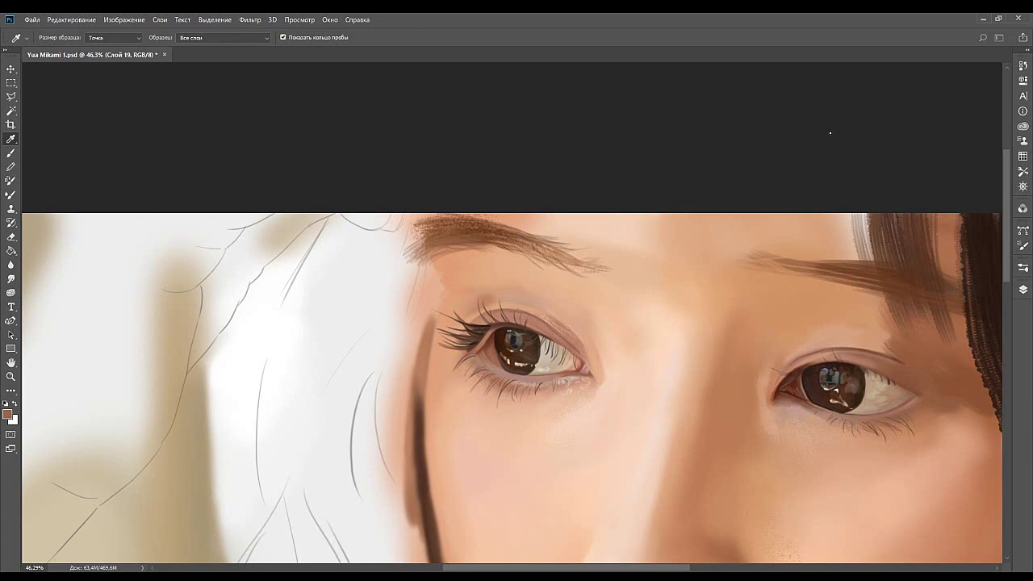
pyautogui.press('b')
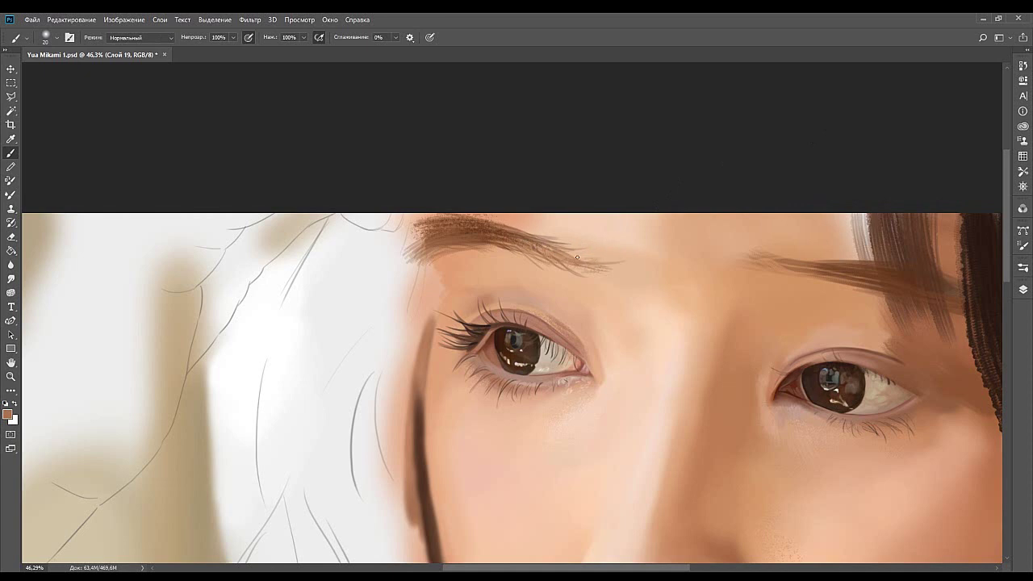
pyautogui.keyDown('alt'); pyautogui.click(617, 265); pyautogui.keyUp('alt')
pyautogui.keyDown('alt'); pyautogui.click(612, 264); pyautogui.keyUp('alt')
pyautogui.keyDown('alt'); pyautogui.click(570, 258); pyautogui.keyUp('alt')
# Add brown hairs and lighter sampled-tone strokes through the middle of the left eyebrow.
pyautogui.keyDown('alt'); pyautogui.click(113, 116); pyautogui.keyUp('alt')
pyautogui.press('i')
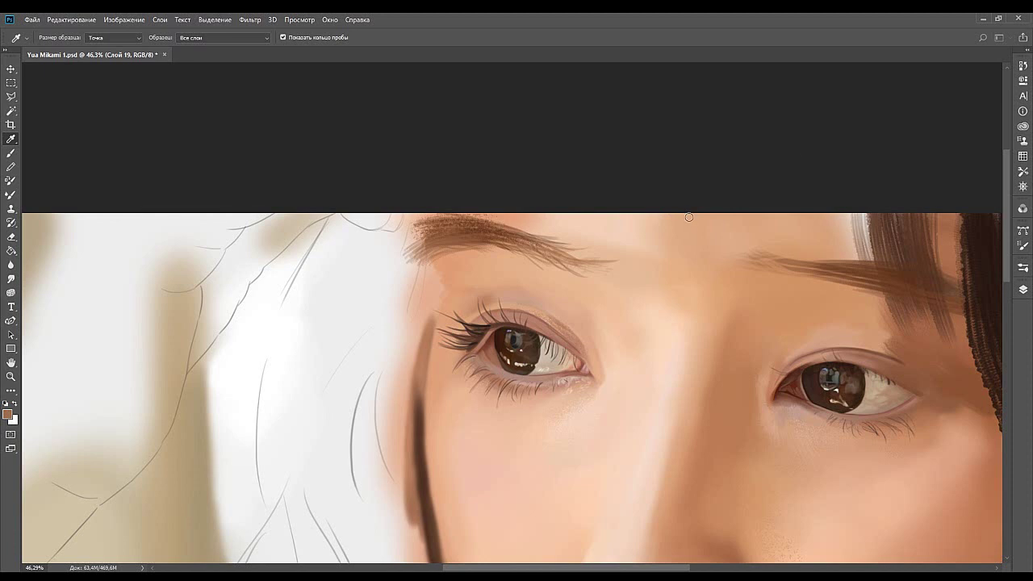
pyautogui.press('b')
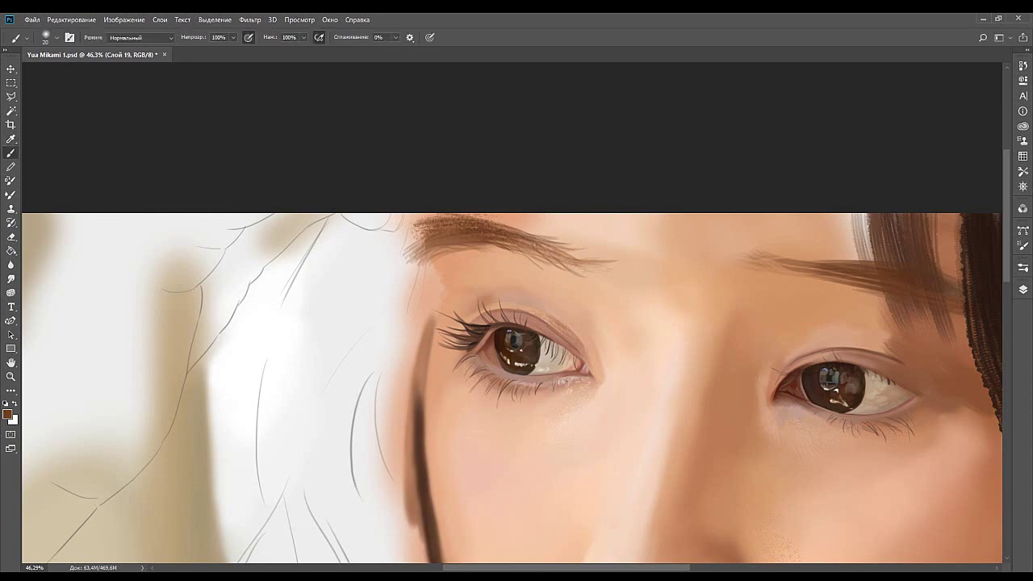
pyautogui.keyDown('alt'); pyautogui.click(535, 254); pyautogui.keyUp('alt')
pyautogui.keyDown('alt'); pyautogui.click(534, 254); pyautogui.keyUp('alt')
pyautogui.moveTo(468, 225); pyautogui.dragTo(502, 233)
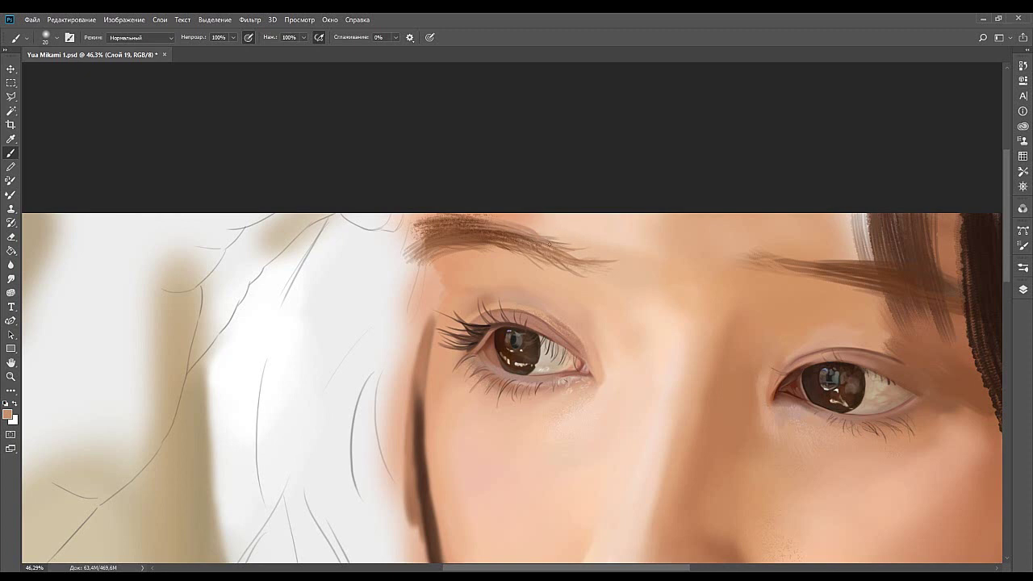
# Paint reddish-brown hairs along the lower edge of the left eyebrow's middle.
pyautogui.press('i')
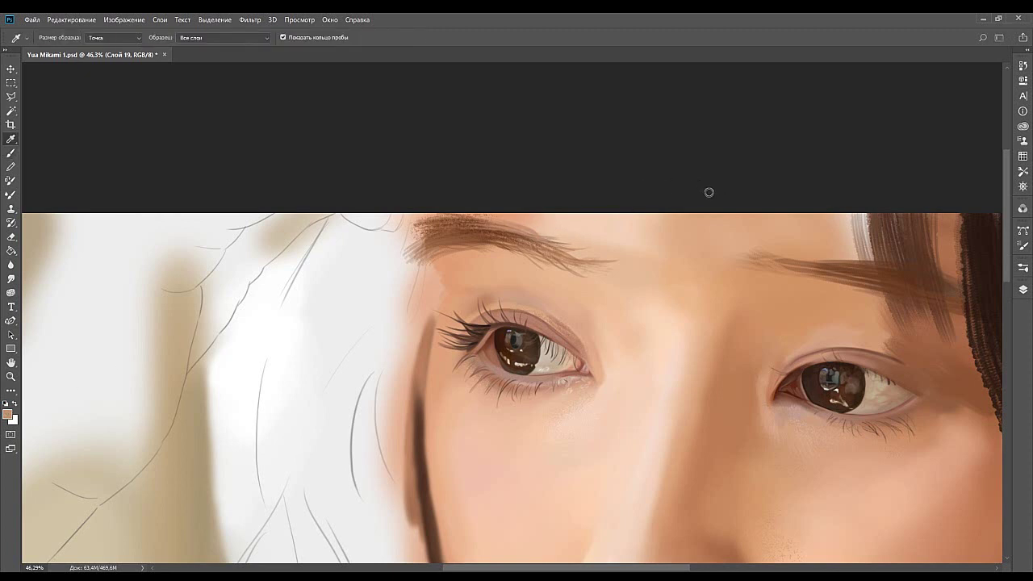
pyautogui.press('b')
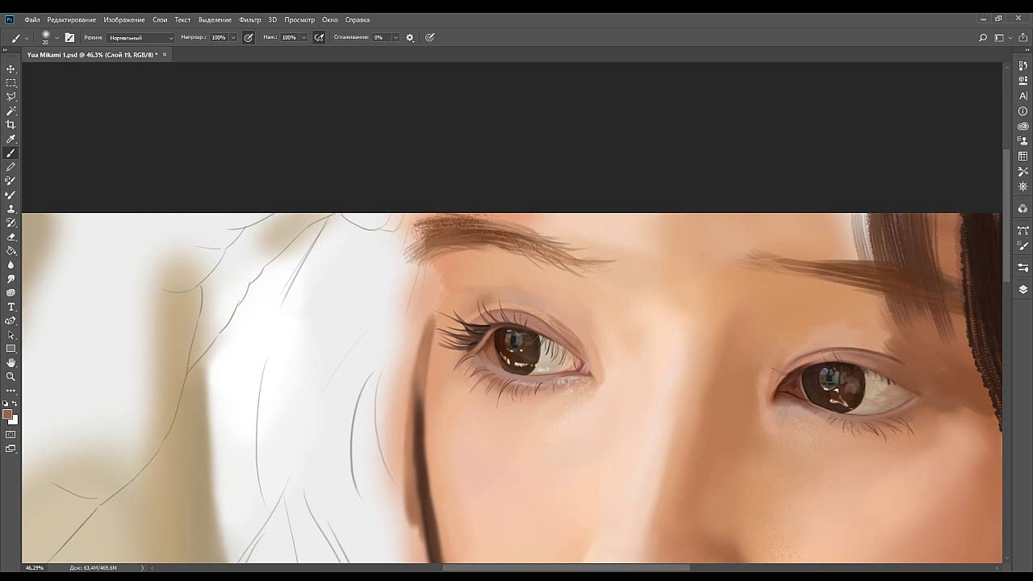
pyautogui.moveTo(496, 250)
pyautogui.mouseDown()
pyautogui.moveTo(538, 255)
pyautogui.moveTo(518, 252)
pyautogui.mouseUp()
# Draw thin dark red-brown hairs along the left eyebrow's upper edge and outer part with a 10 px brush.
pyautogui.press('[')
pyautogui.press('i')
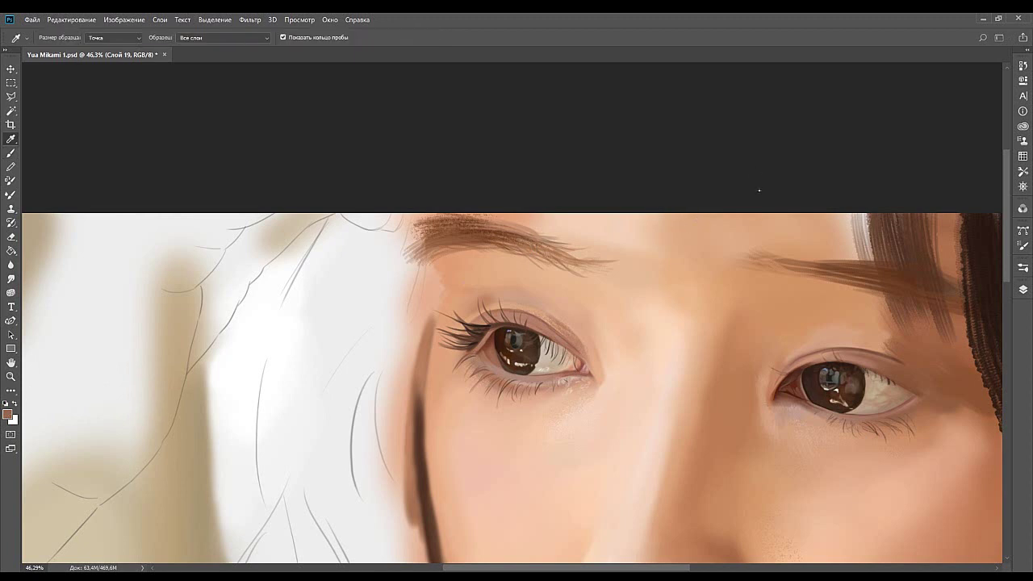
pyautogui.click(545, 242)
pyautogui.press('b')
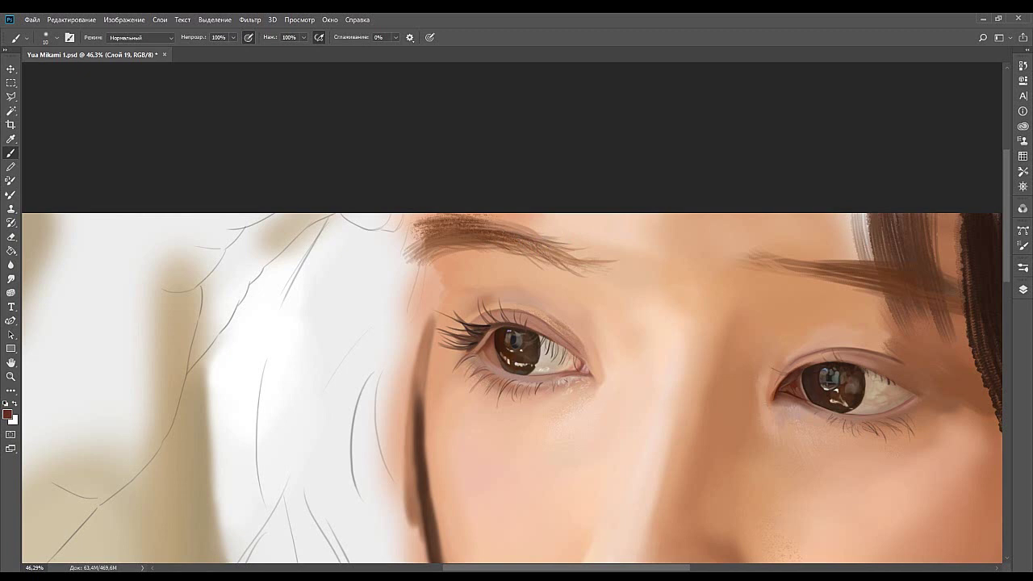
pyautogui.click(11, 278)
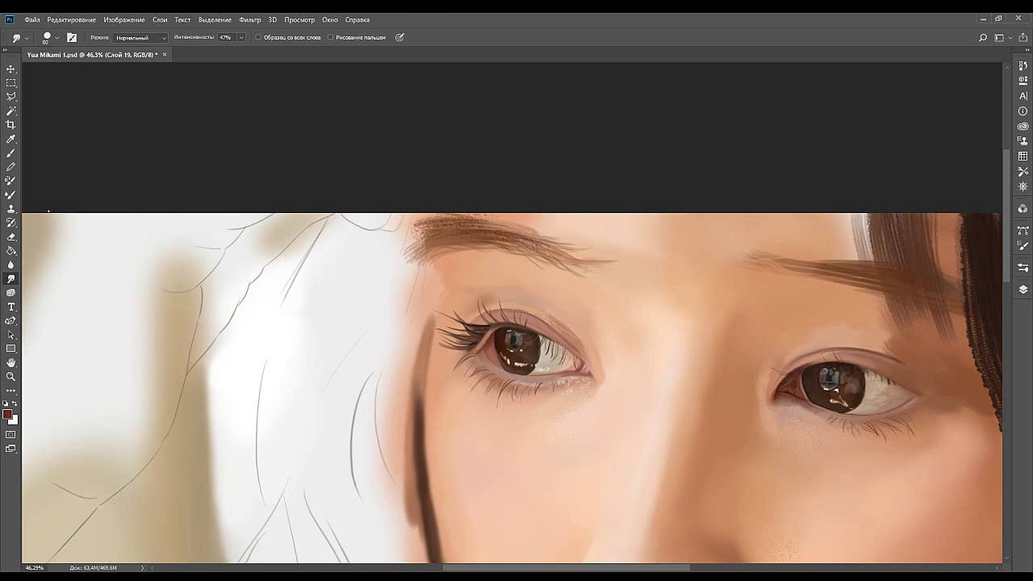
pyautogui.press('b')
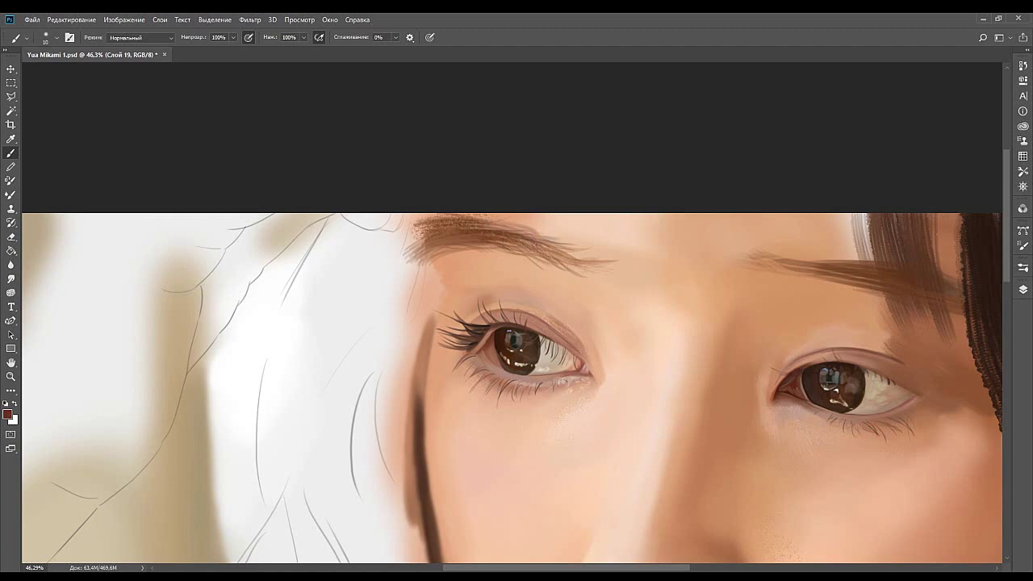
pyautogui.moveTo(496, 224); pyautogui.dragTo(523, 221)
pyautogui.moveTo(484, 229); pyautogui.dragTo(517, 224)
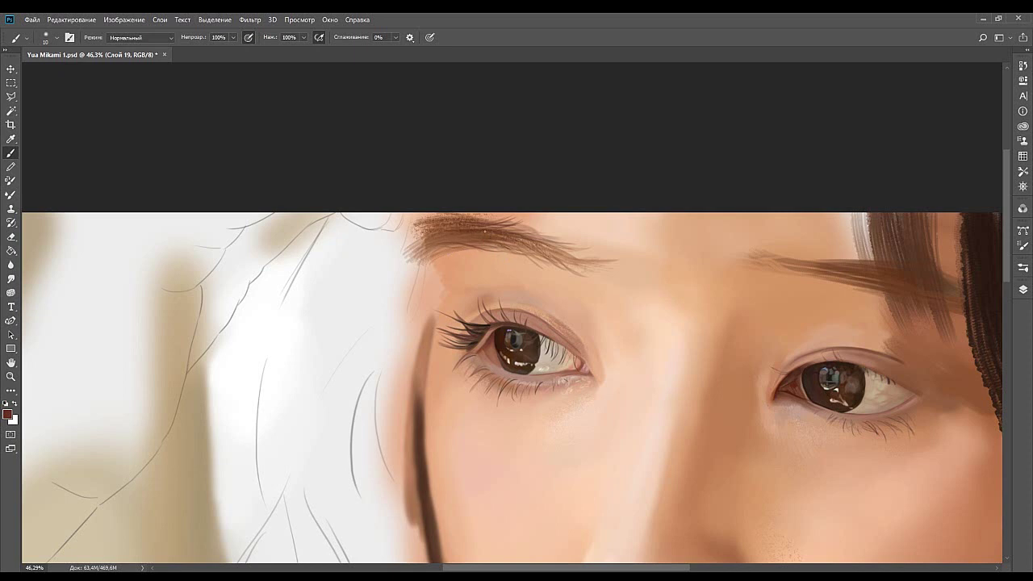
pyautogui.moveTo(475, 236); pyautogui.dragTo(413, 238)
# Add muted reddish-brown hairs to the left eyebrow's upper middle and soften them with the Smudge tool at 47% strength.
pyautogui.press('i')
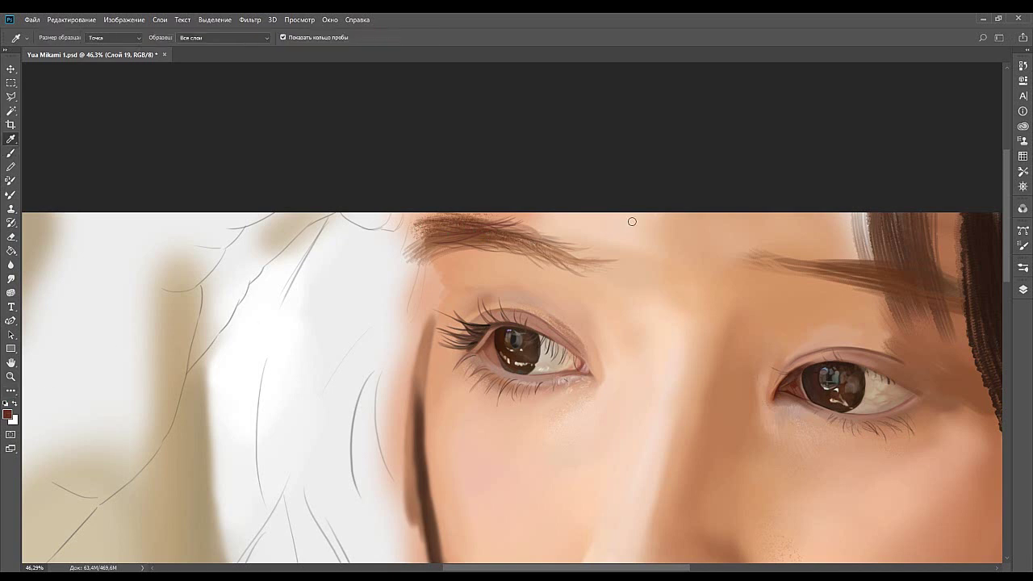
pyautogui.press('b')
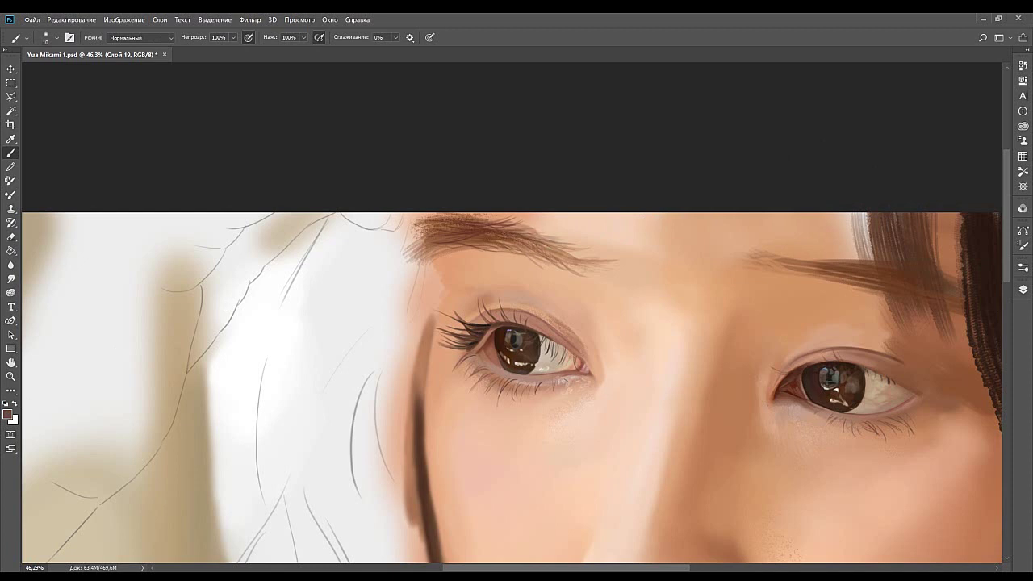
pyautogui.moveTo(504, 227); pyautogui.dragTo(542, 235)
pyautogui.click(10, 279)
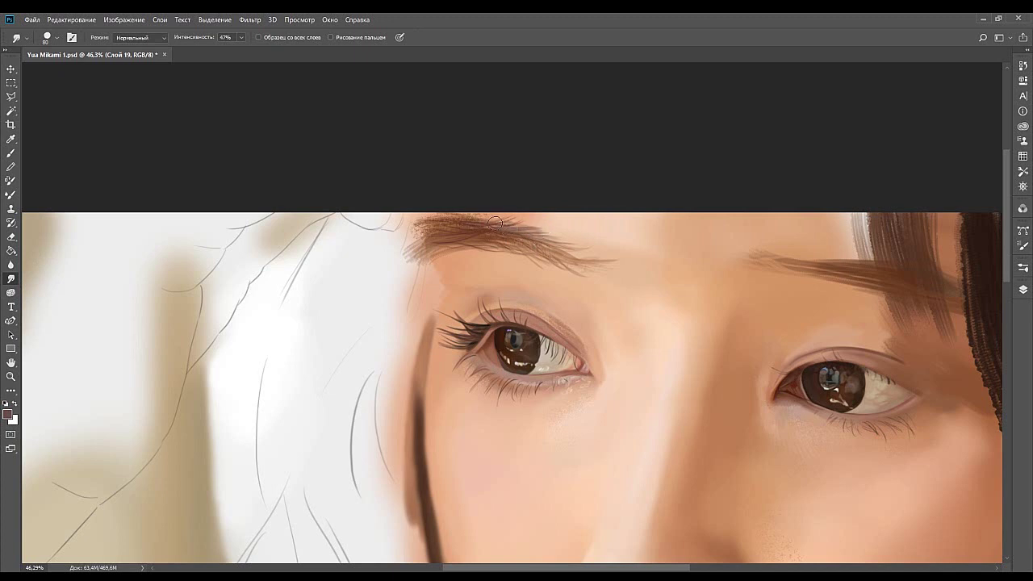
# Refine the left eyebrow's edges using a small brush and a sampled peach skin tone.
pyautogui.press('b')
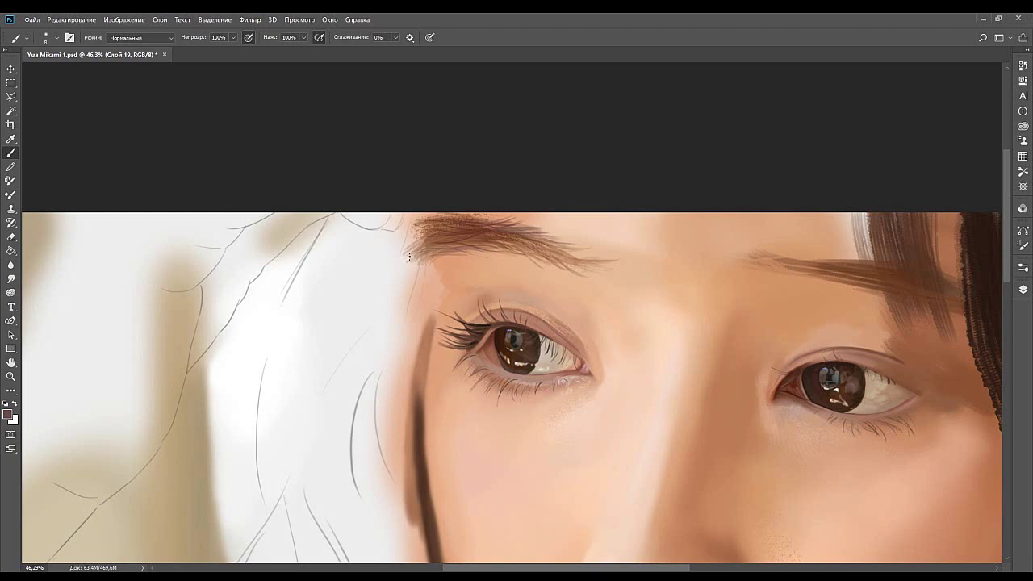
pyautogui.keyDown('alt'); pyautogui.click(464, 261); pyautogui.keyUp('alt')
pyautogui.moveTo(484, 287); pyautogui.dragTo(455, 149)
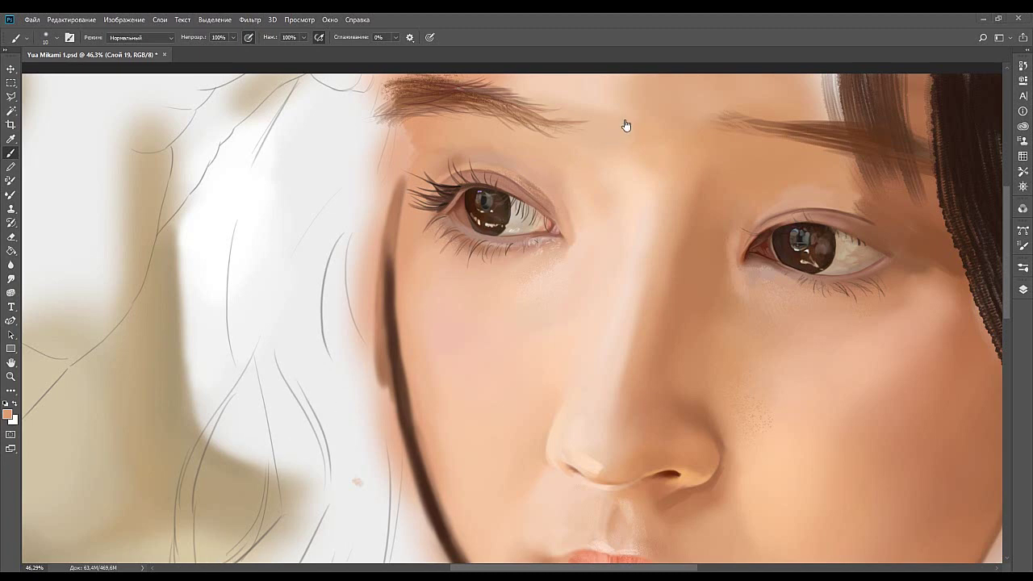
pyautogui.moveTo(582, 380)
pyautogui.mouseDown()
pyautogui.moveTo(572, 339)
pyautogui.moveTo(508, 266)
pyautogui.mouseUp()
pyautogui.moveTo(559, 290); pyautogui.dragTo(556, 323)
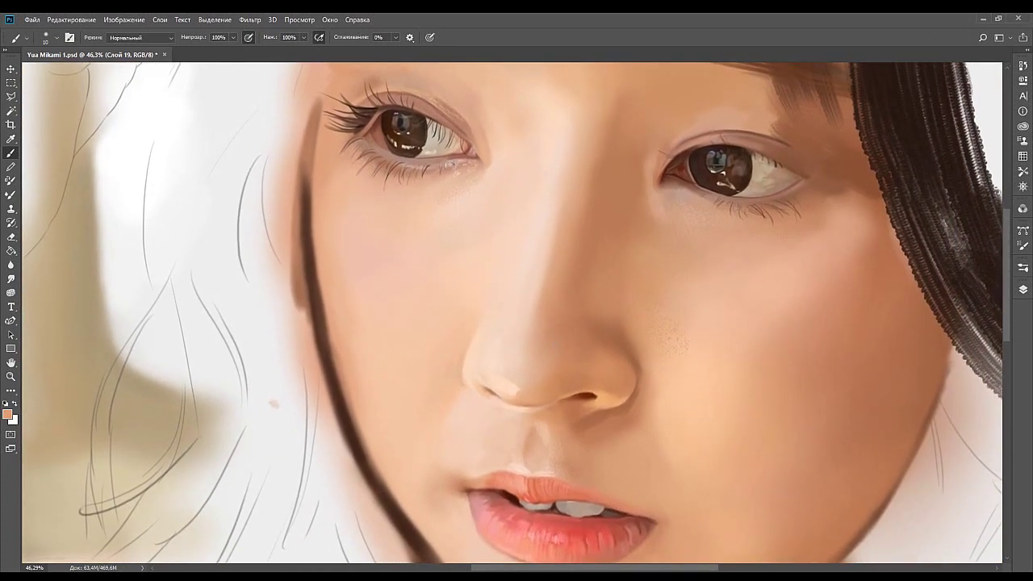
pyautogui.scroll(1, 555, 323)
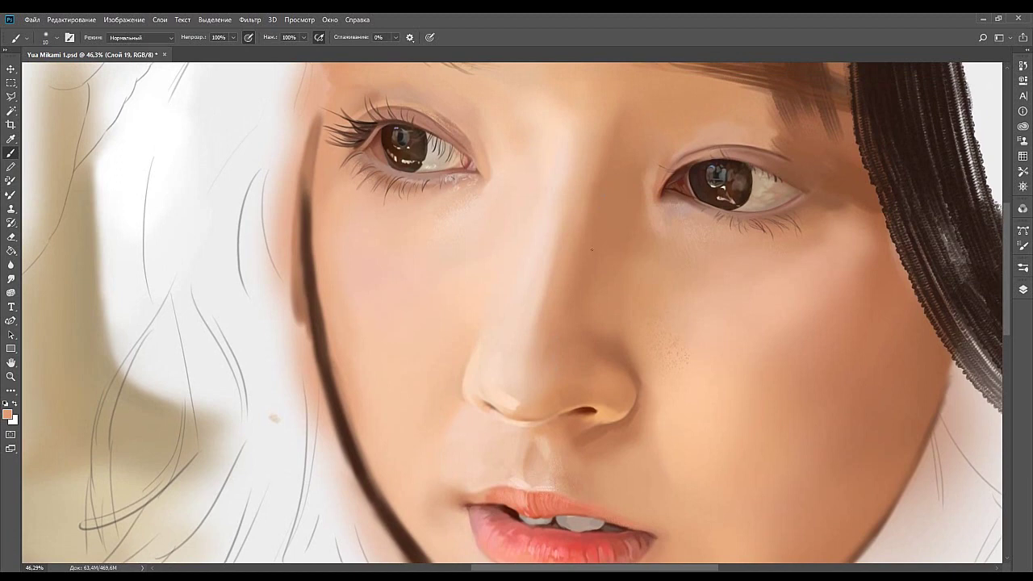
pyautogui.hscroll(-2, 643, 293)
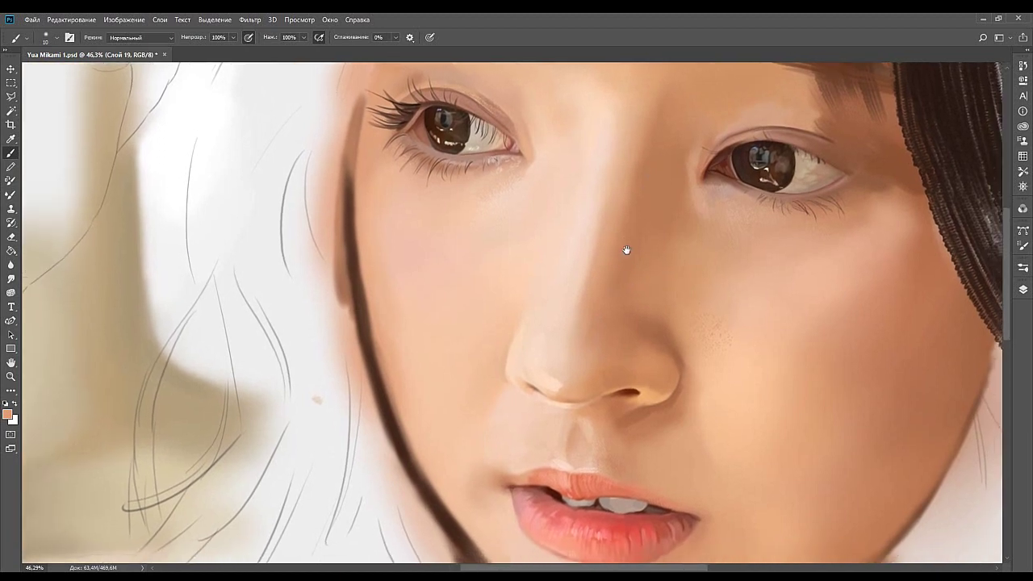
# Sample a reddish brown from the right eyebrow and add a new layer above the current one.
pyautogui.scroll(8, 699, 215)
pyautogui.hscroll(2, 674, 221)
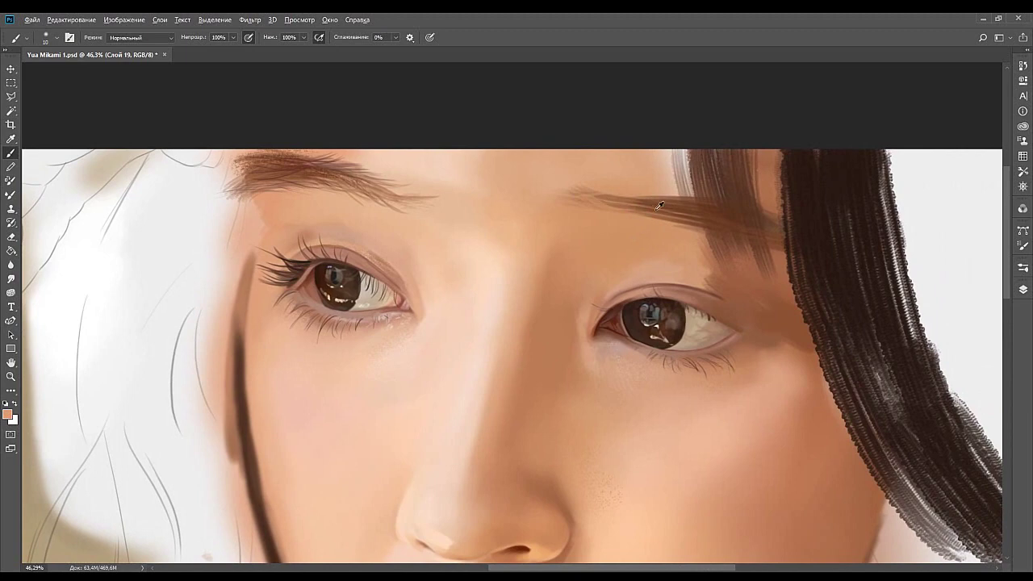
pyautogui.keyDown('alt'); pyautogui.click(671, 200); pyautogui.keyUp('alt')
pyautogui.moveTo(621, 224); pyautogui.dragTo(754, 254)
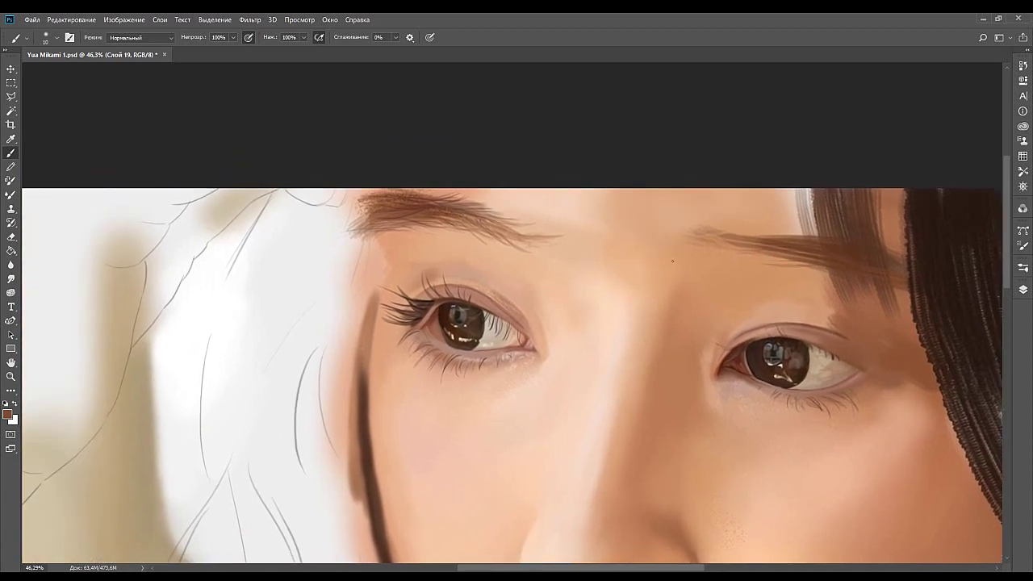
pyautogui.scroll(-5, 609, 244)
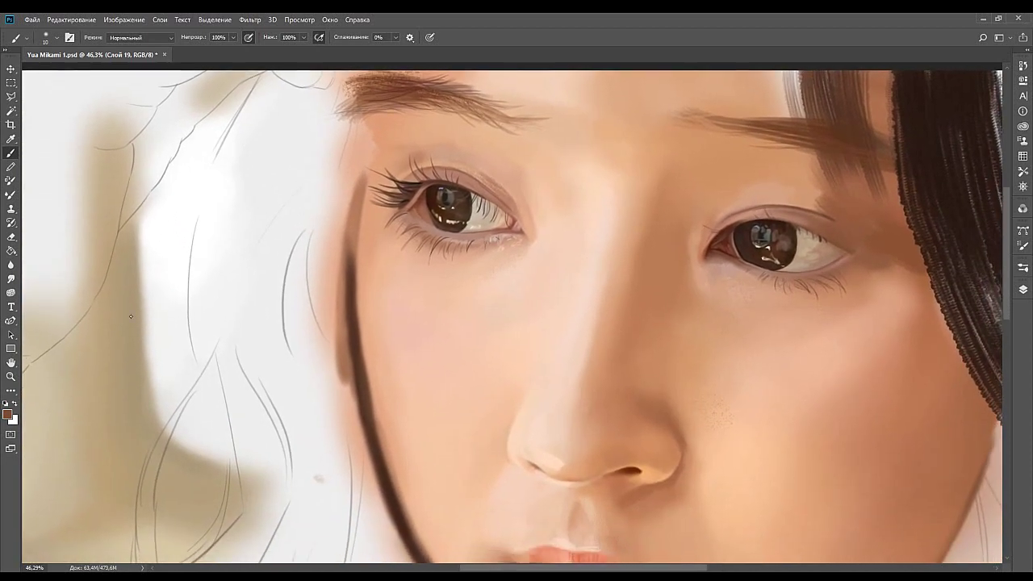
pyautogui.moveTo(477, 241); pyautogui.dragTo(523, 286)
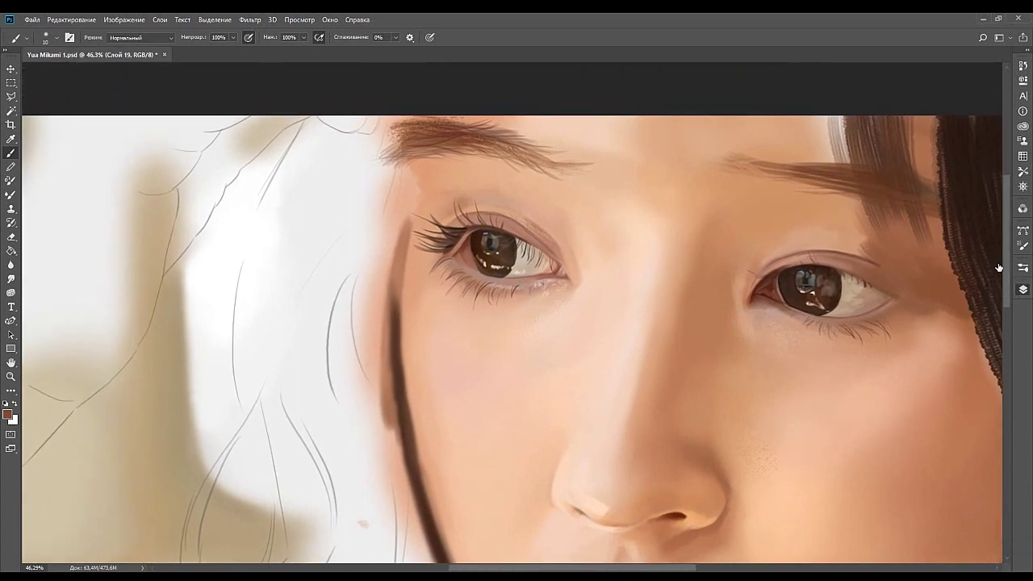
pyautogui.hotkey('ctrl', 'shift', 'alt', 'n')
# Fill out the left eyebrow's outer end and upper edge with reddish-brown strokes using a different, 100 px textured brush.
pyautogui.click(867, 305)
pyautogui.click(602, 256)
pyautogui.hotkey('ctrl', 'z')
pyautogui.hotkey('ctrl', 'z')
pyautogui.press('[')
pyautogui.press('[')
pyautogui.press('[')
pyautogui.press('[')
pyautogui.press('[')
pyautogui.moveTo(445, 133); pyautogui.dragTo(441, 142)
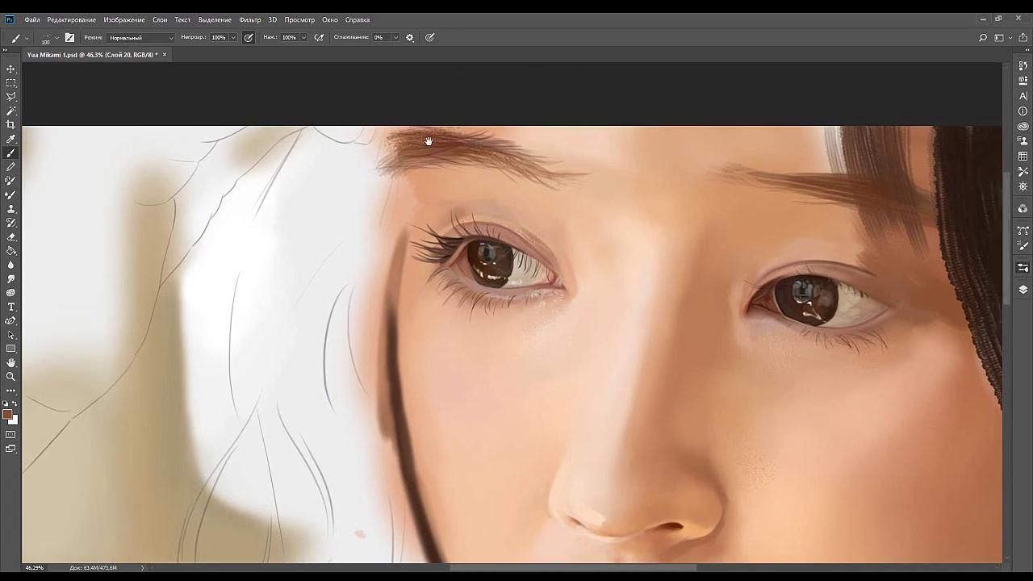
pyautogui.moveTo(396, 143); pyautogui.dragTo(454, 127)
pyautogui.moveTo(383, 135)
pyautogui.mouseDown()
pyautogui.moveTo(416, 128)
pyautogui.moveTo(356, 140)
pyautogui.moveTo(366, 143)
pyautogui.mouseUp()
pyautogui.keyDown('alt'); pyautogui.click(430, 167); pyautogui.keyUp('alt')
pyautogui.keyDown('alt'); pyautogui.click(426, 142); pyautogui.keyUp('alt')
pyautogui.moveTo(393, 160); pyautogui.dragTo(371, 154)
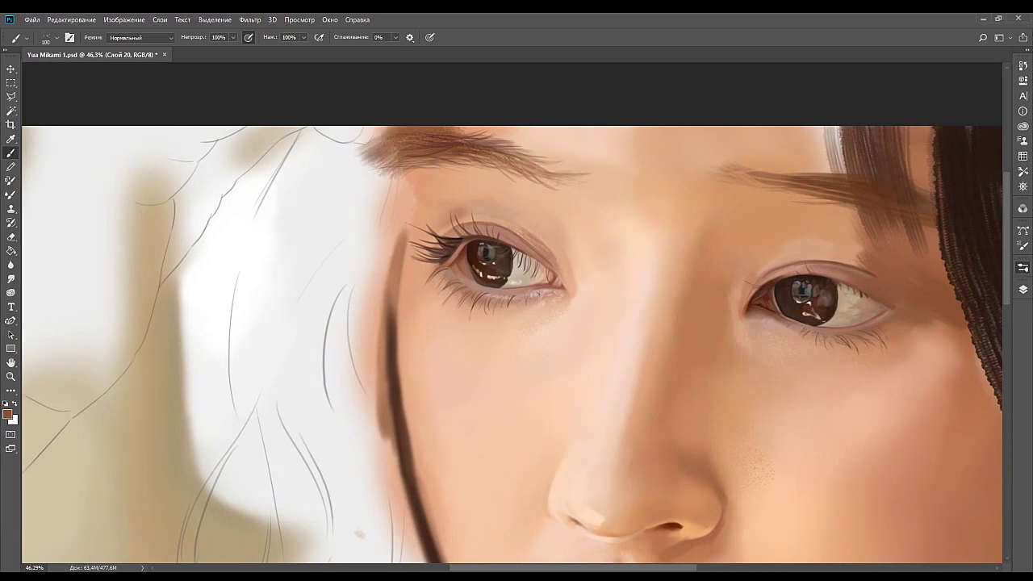
# Soften the upper edge of the left eyebrow's inner half with peach tones sampled from the forehead skin.
pyautogui.moveTo(499, 127); pyautogui.dragTo(450, 144)
pyautogui.keyDown('alt'); pyautogui.click(466, 145); pyautogui.keyUp('alt')
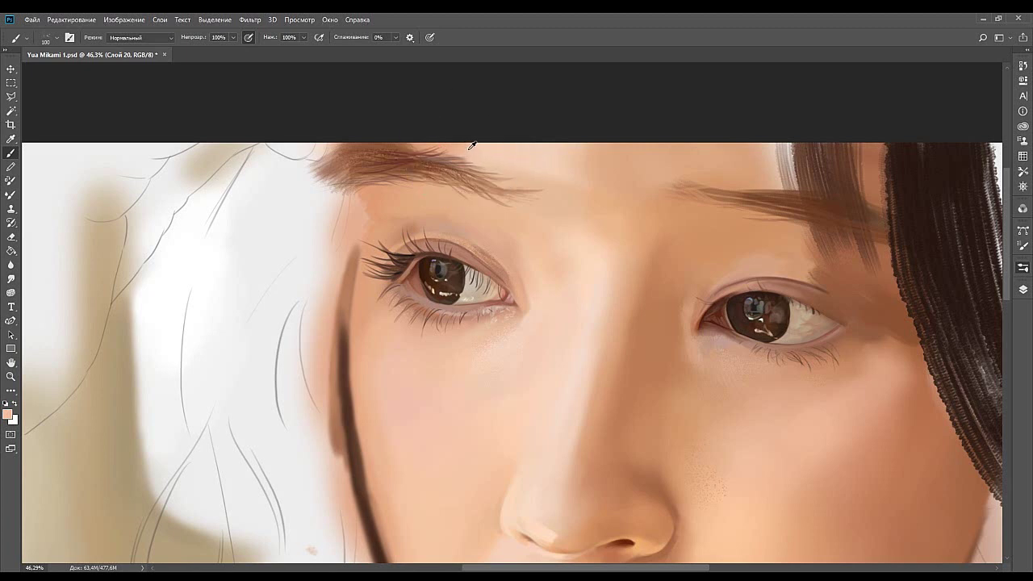
pyautogui.keyDown('alt'); pyautogui.click(403, 147); pyautogui.keyUp('alt')
pyautogui.keyDown('alt'); pyautogui.click(475, 150); pyautogui.keyUp('alt')
pyautogui.moveTo(510, 152); pyautogui.dragTo(461, 142)
pyautogui.moveTo(548, 164); pyautogui.dragTo(504, 159)
pyautogui.moveTo(561, 263); pyautogui.dragTo(566, 229)
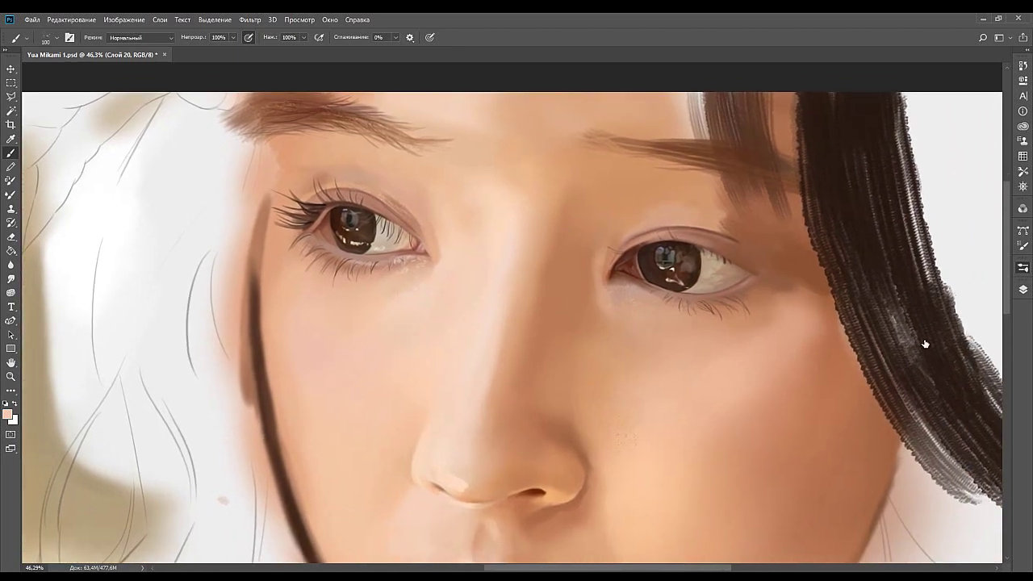
# Switch to the scattered speckle brush and reduce its size to 80 px.
pyautogui.click(849, 539)
pyautogui.click(858, 512)
pyautogui.press('[')
pyautogui.press('[')
pyautogui.press('[')
pyautogui.press('[')
pyautogui.press('[')
pyautogui.press('[')
pyautogui.press('[')
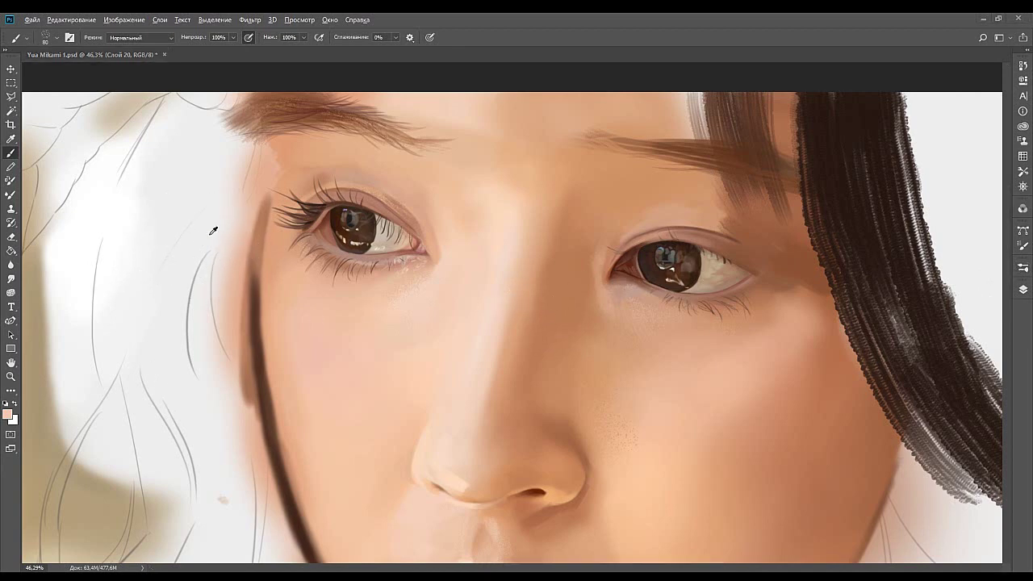
pyautogui.moveTo(474, 272); pyautogui.dragTo(540, 243)
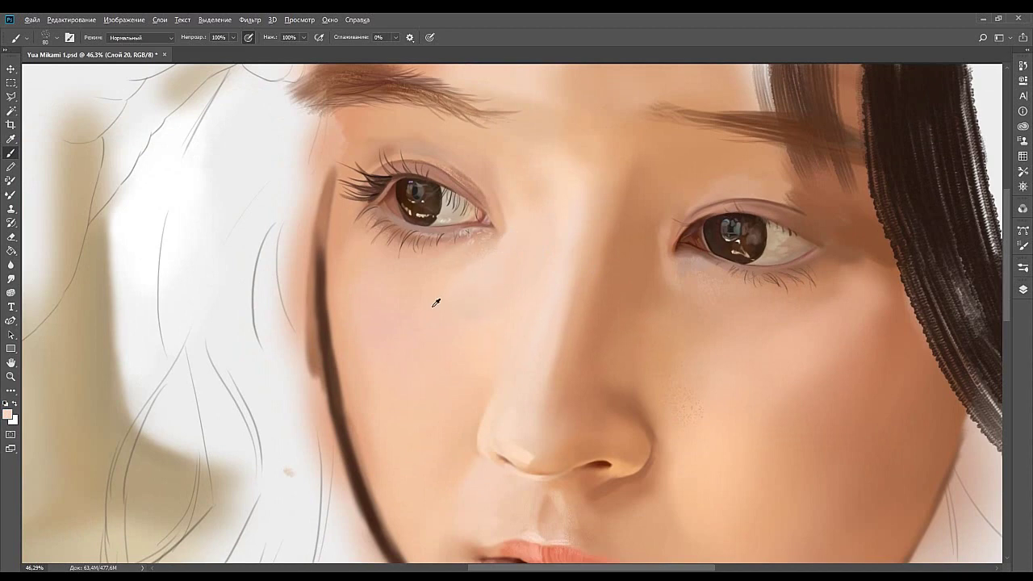
# Stipple fine skin texture below the left eye's inner corner using sampled skin tones.
pyautogui.press(']')
pyautogui.press(']')
pyautogui.keyDown('alt'); pyautogui.click(457, 257); pyautogui.keyUp('alt')
pyautogui.press('i')
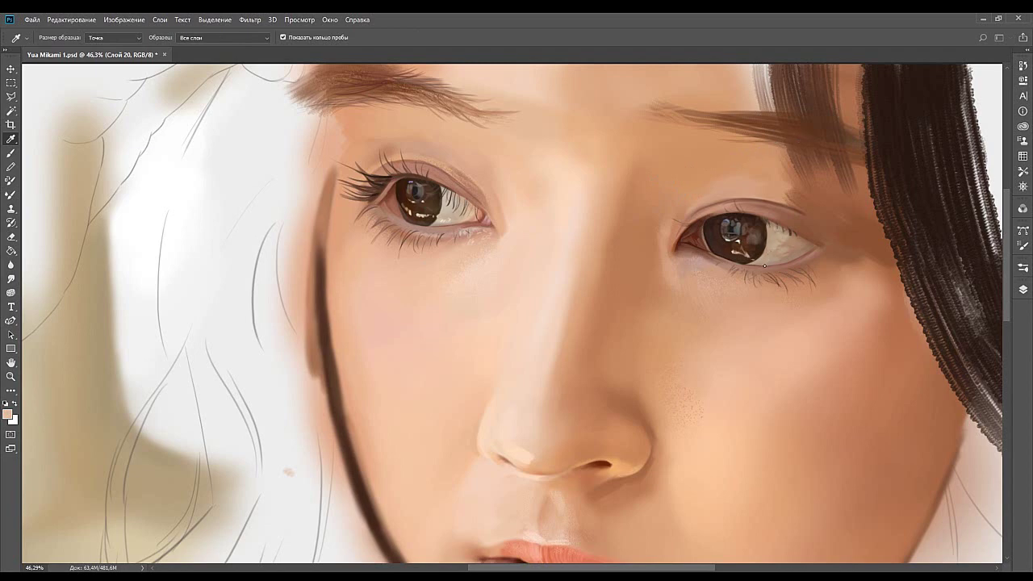
pyautogui.press('b')
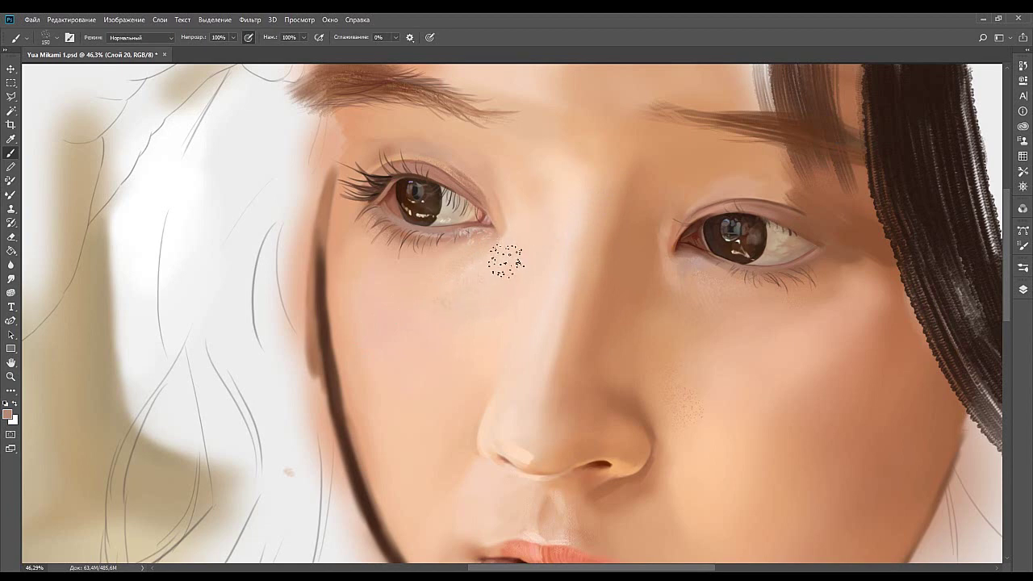
pyautogui.moveTo(475, 286)
pyautogui.mouseDown()
pyautogui.moveTo(451, 283)
pyautogui.moveTo(415, 325)
pyautogui.moveTo(479, 283)
pyautogui.moveTo(444, 328)
pyautogui.moveTo(428, 298)
pyautogui.mouseUp()
pyautogui.moveTo(496, 191)
pyautogui.mouseDown()
pyautogui.moveTo(549, 223)
pyautogui.moveTo(519, 212)
pyautogui.moveTo(500, 234)
pyautogui.moveTo(512, 260)
pyautogui.moveTo(488, 266)
pyautogui.mouseUp()
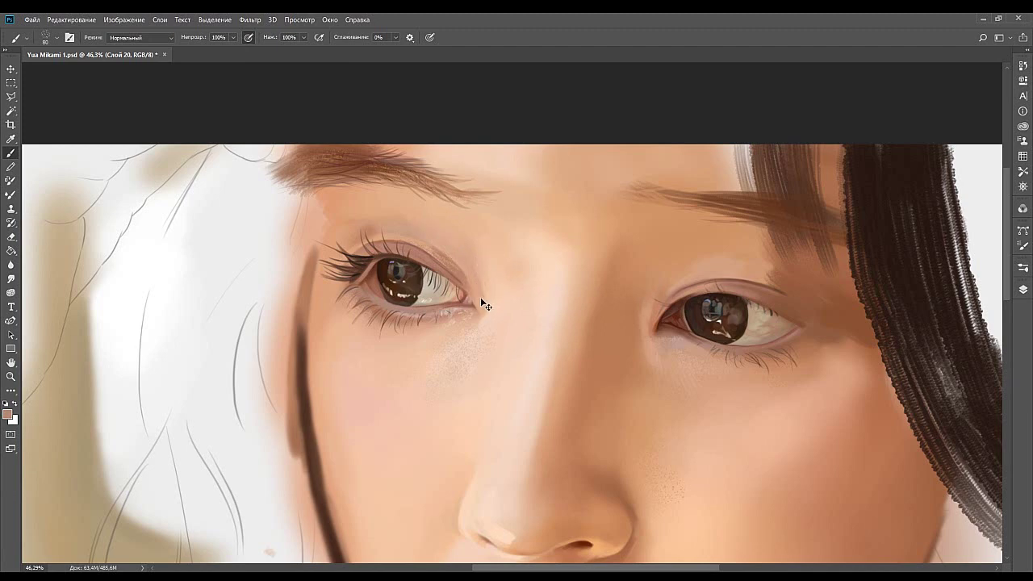
# Stipple light peach speckles on the forehead and between the eyebrows with the speckle brush enlarged to 200 px.
pyautogui.press(']')
pyautogui.press(']')
pyautogui.click(70, 345)
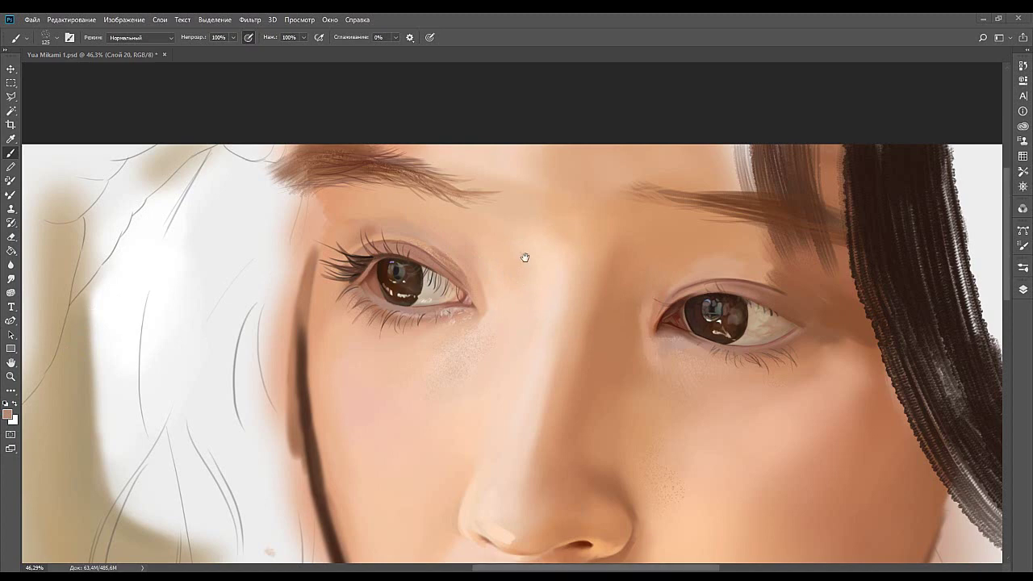
pyautogui.moveTo(523, 262); pyautogui.dragTo(526, 292)
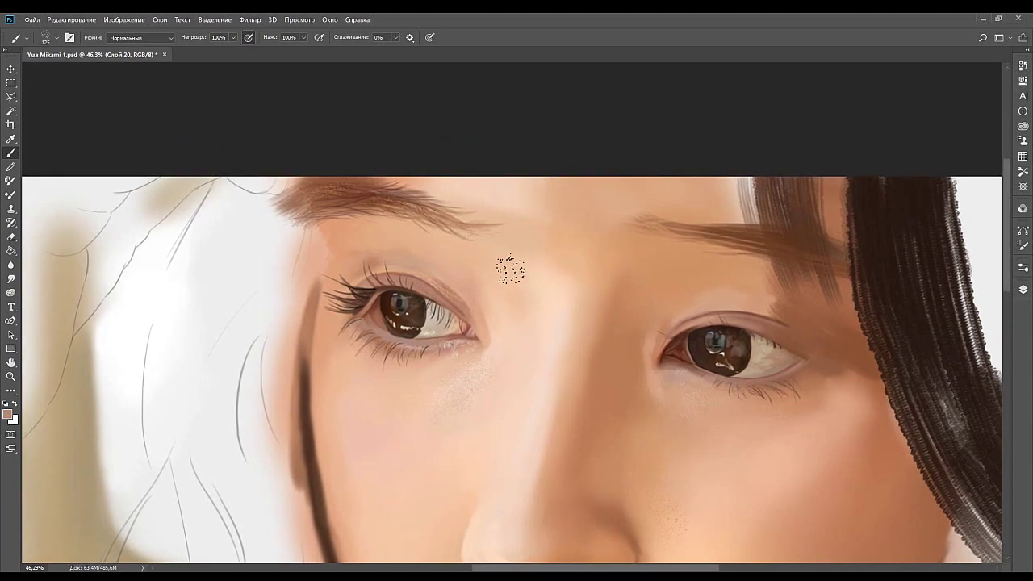
pyautogui.press(']')
pyautogui.keyDown('alt'); pyautogui.click(508, 262); pyautogui.keyUp('alt')
pyautogui.press(']')
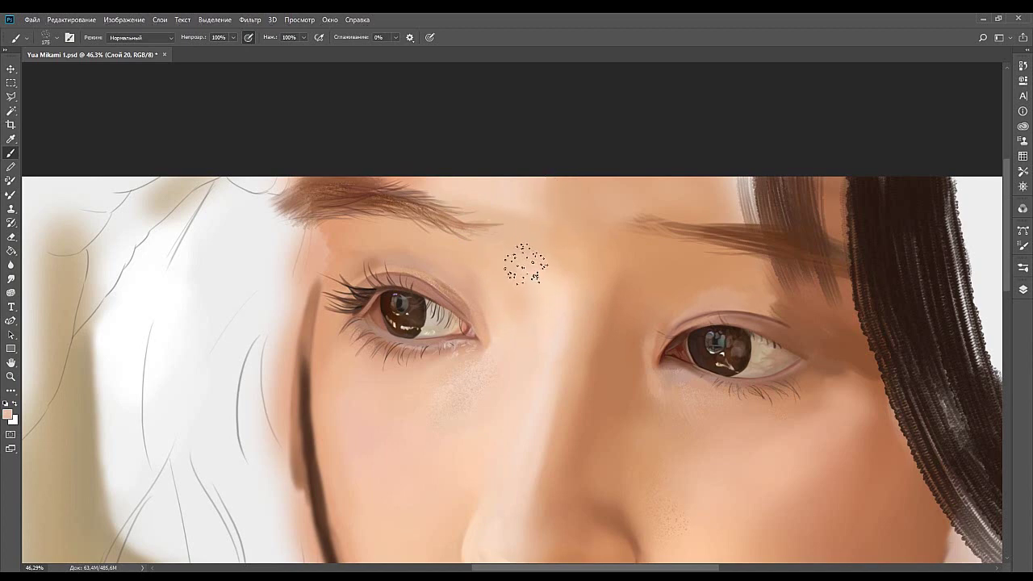
pyautogui.press(']')
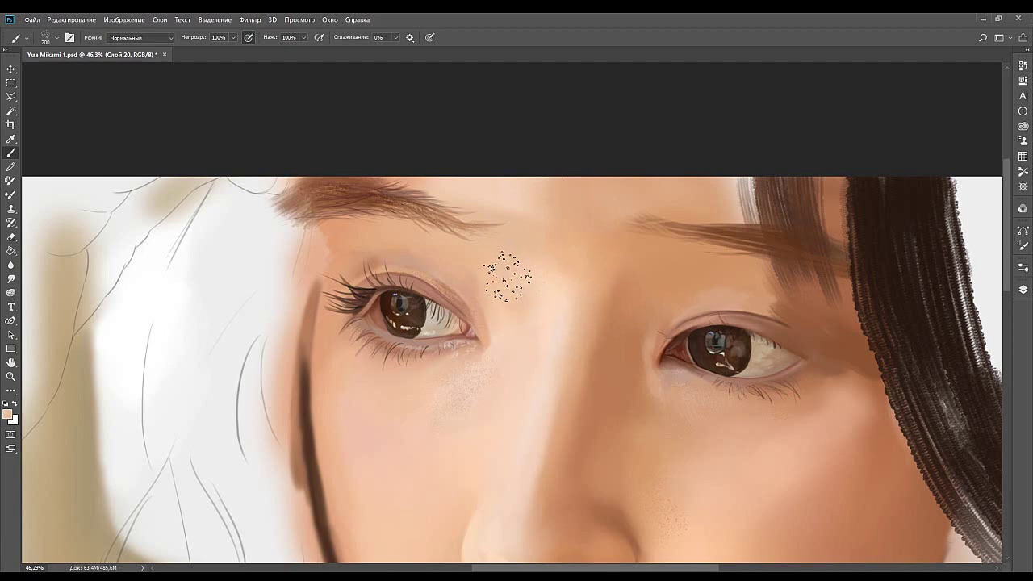
pyautogui.moveTo(611, 203); pyautogui.dragTo(555, 211)
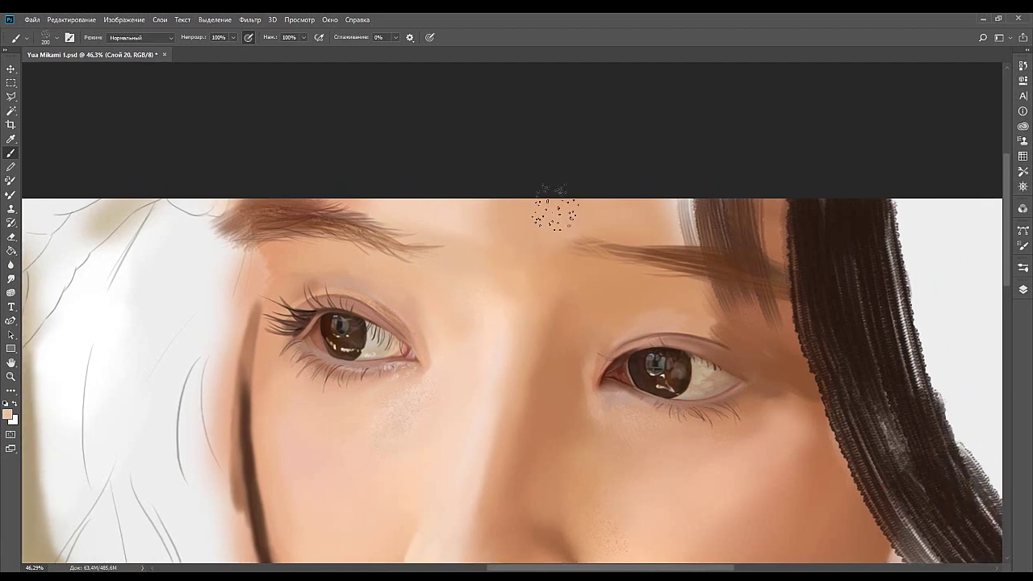
pyautogui.moveTo(478, 208)
pyautogui.mouseDown()
pyautogui.moveTo(545, 230)
pyautogui.moveTo(565, 259)
pyautogui.mouseUp()
# Stipple orange-brown skin texture down the shaded side of the nose with the speckle brush at 200 and 125 px.
pyautogui.keyDown('alt'); pyautogui.click(594, 292); pyautogui.keyUp('alt')
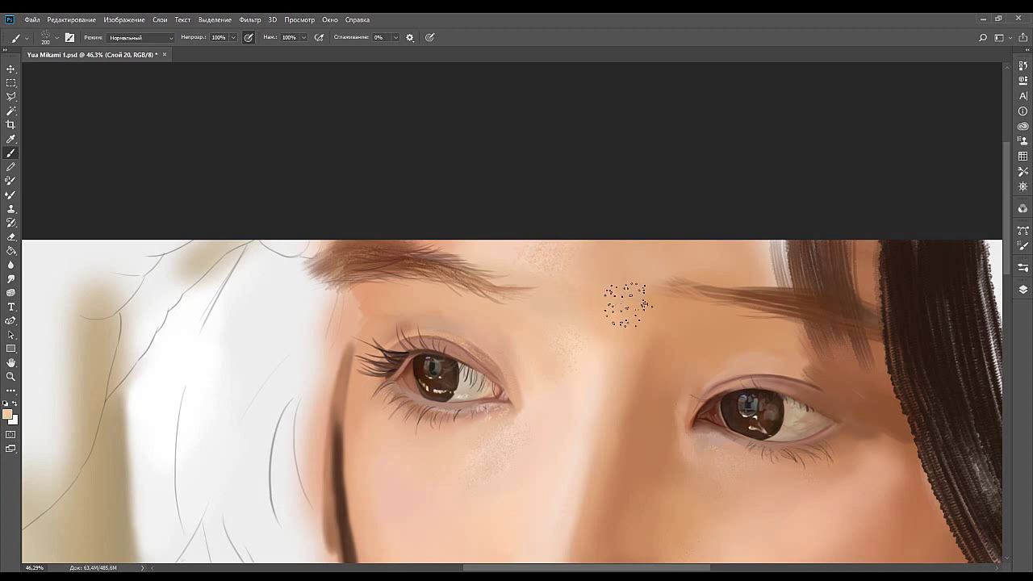
pyautogui.moveTo(592, 364)
pyautogui.mouseDown()
pyautogui.moveTo(524, 343)
pyautogui.moveTo(500, 269)
pyautogui.moveTo(490, 310)
pyautogui.moveTo(462, 306)
pyautogui.mouseUp()
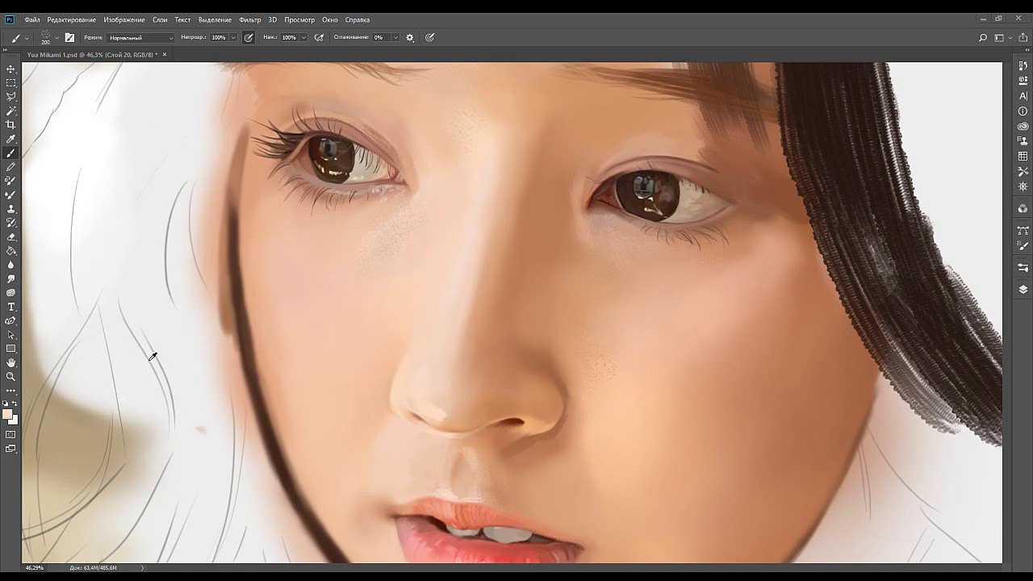
pyautogui.moveTo(551, 288); pyautogui.dragTo(489, 322)
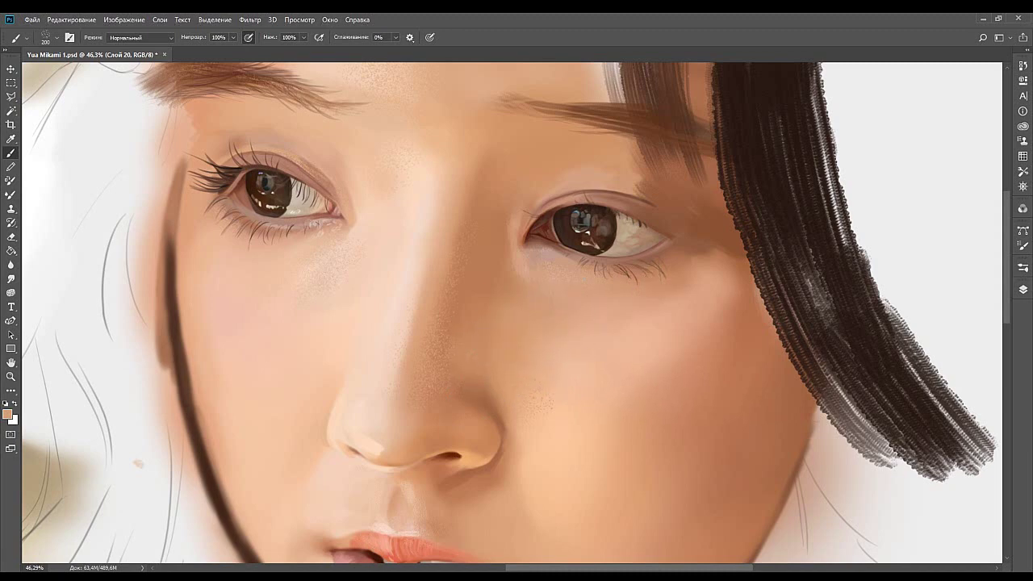
pyautogui.press('[')
pyautogui.press('[')
pyautogui.press('[')
pyautogui.moveTo(526, 295); pyautogui.dragTo(601, 325)
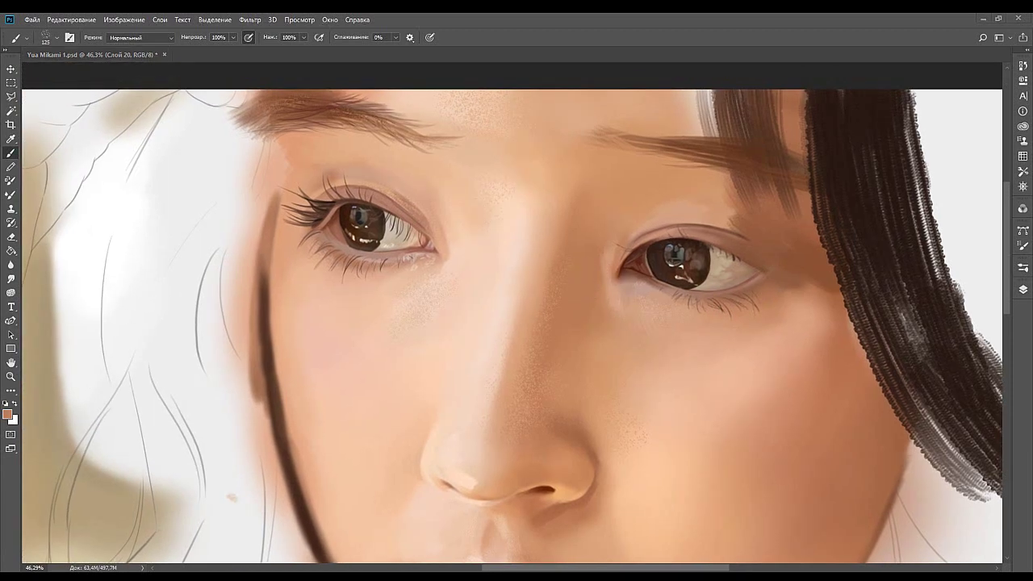
pyautogui.moveTo(634, 241); pyautogui.dragTo(565, 269)
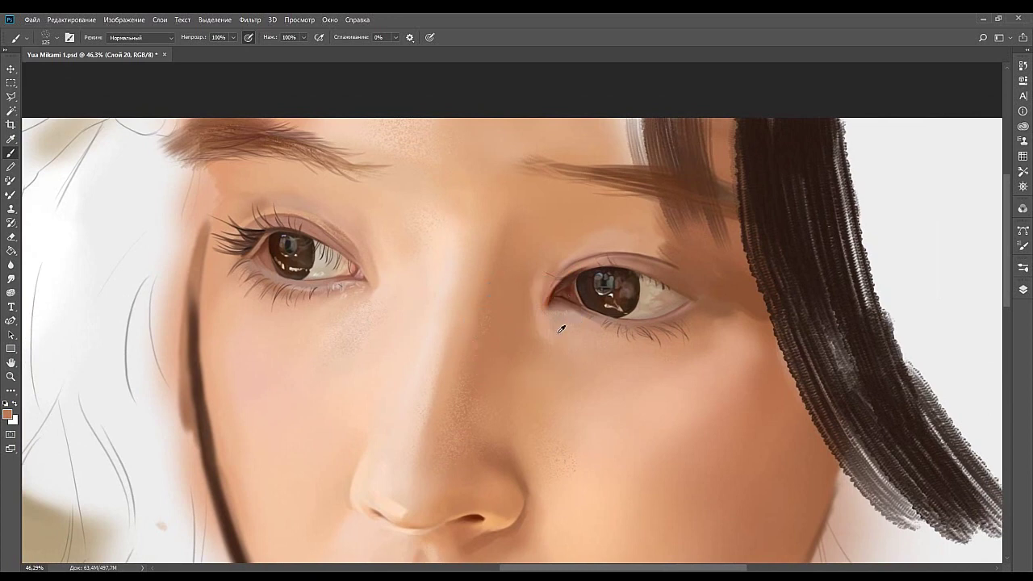
# Stipple pale peach skin texture below the right eye's inner corner with sampled tones and a brush up to 150 px.
pyautogui.keyDown('alt'); pyautogui.click(377, 311); pyautogui.keyUp('alt')
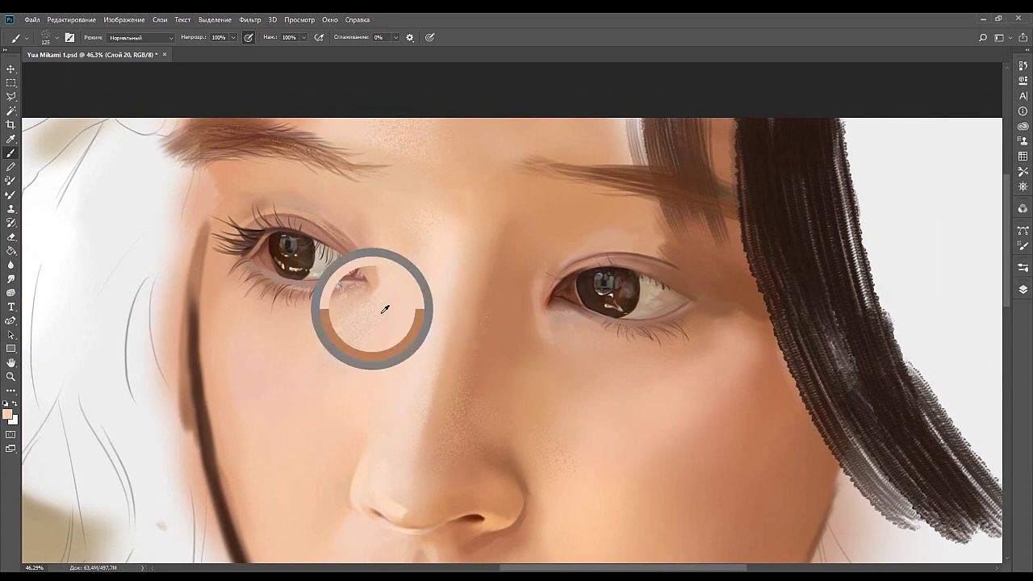
pyautogui.keyDown('alt'); pyautogui.click(547, 341); pyautogui.keyUp('alt')
pyautogui.press('[')
pyautogui.moveTo(551, 345); pyautogui.dragTo(536, 320)
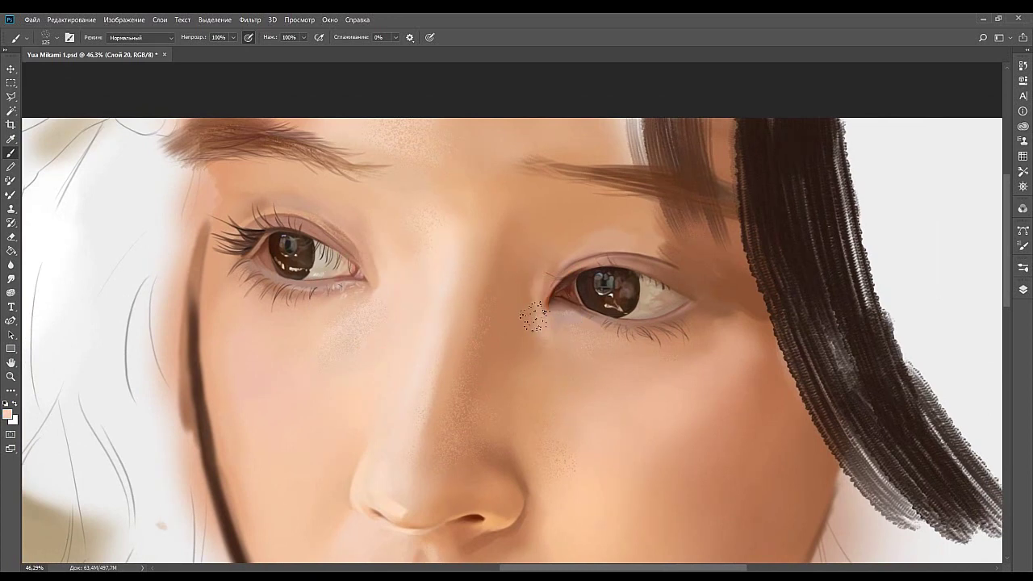
pyautogui.press(']')
pyautogui.press(']')
pyautogui.press(']')
pyautogui.moveTo(572, 367); pyautogui.dragTo(587, 315)
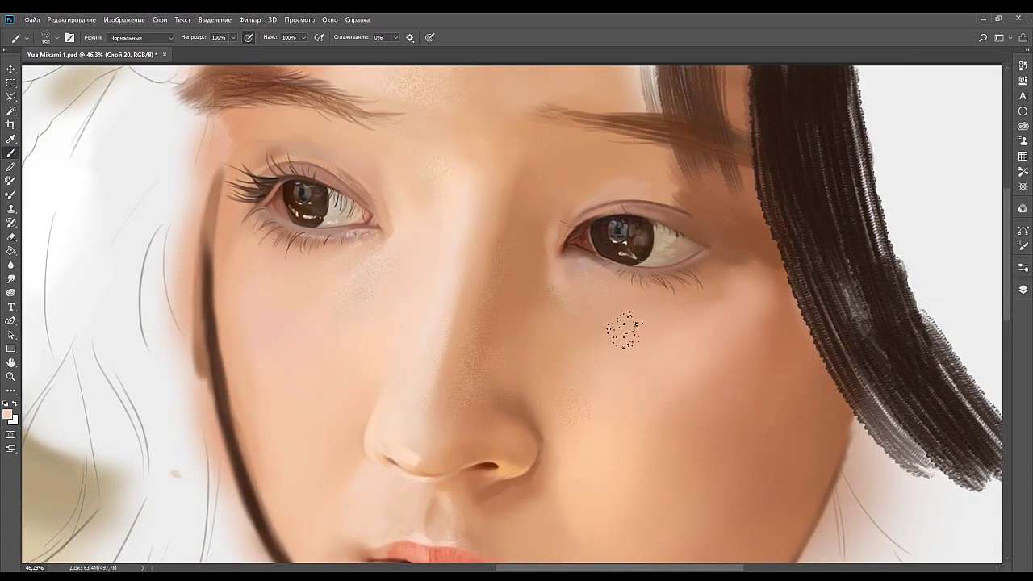
pyautogui.keyDown('alt'); pyautogui.click(595, 297); pyautogui.keyUp('alt')
pyautogui.moveTo(534, 293); pyautogui.dragTo(562, 346)
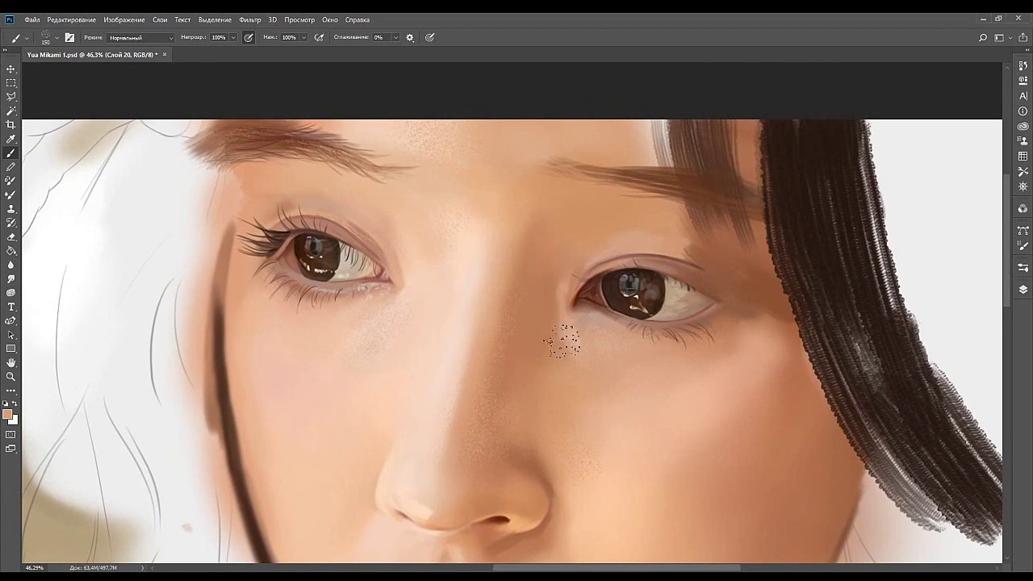
# Extend the orange-brown speckles along the upper shaded side of the nose bridge with a 200 px brush.
pyautogui.press(']')
pyautogui.moveTo(507, 278); pyautogui.dragTo(534, 227)
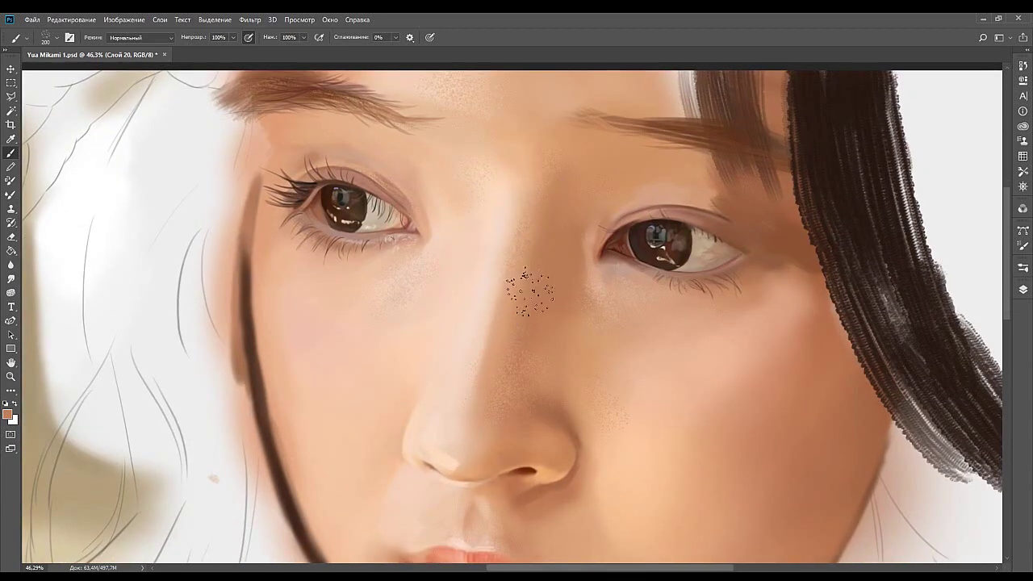
pyautogui.moveTo(507, 388)
pyautogui.mouseDown()
pyautogui.moveTo(567, 262)
pyautogui.moveTo(558, 318)
pyautogui.mouseUp()
pyautogui.keyDown('alt'); pyautogui.click(585, 280); pyautogui.keyUp('alt')
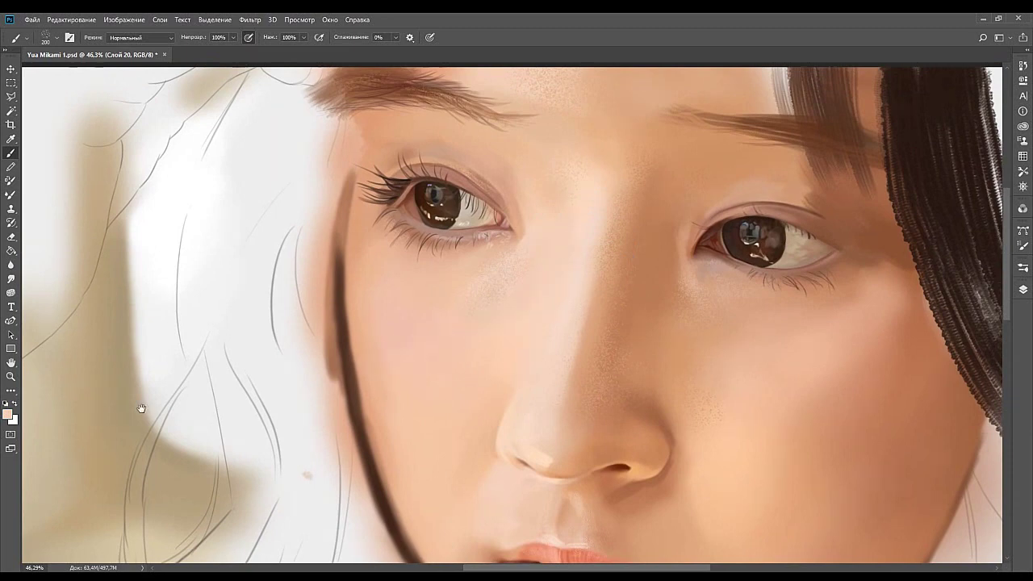
# Stipple pale pink skin texture between the nose and upper lip with the speckle brush reduced to 80 px.
pyautogui.moveTo(543, 232); pyautogui.dragTo(606, 120)
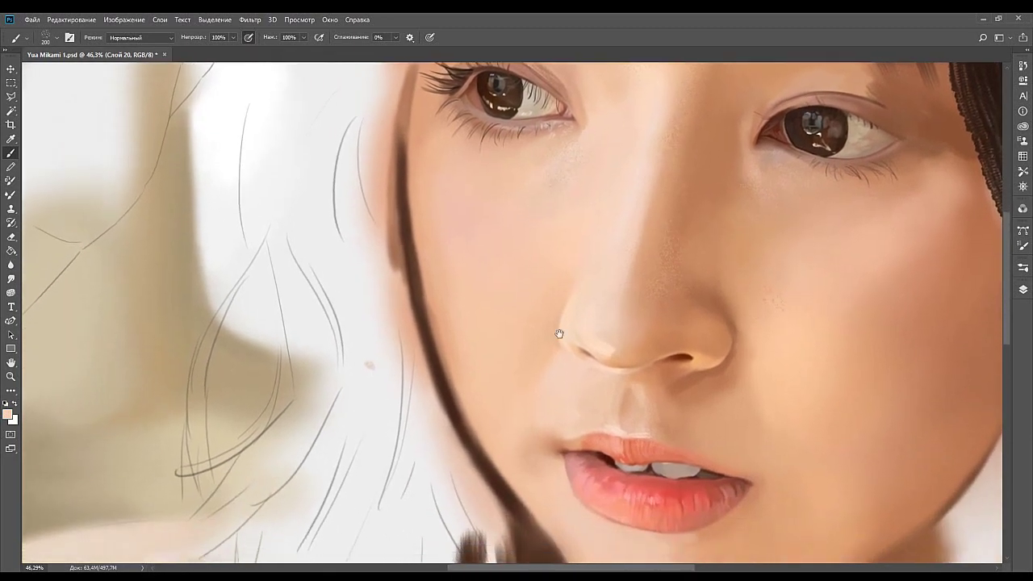
pyautogui.moveTo(603, 384); pyautogui.dragTo(569, 232)
pyautogui.moveTo(593, 291); pyautogui.dragTo(506, 233)
pyautogui.moveTo(561, 253); pyautogui.dragTo(528, 307)
pyautogui.press('[')
pyautogui.press('[')
pyautogui.press('[')
pyautogui.press('[')
pyautogui.press('[')
pyautogui.keyDown('alt'); pyautogui.click(450, 299); pyautogui.keyUp('alt')
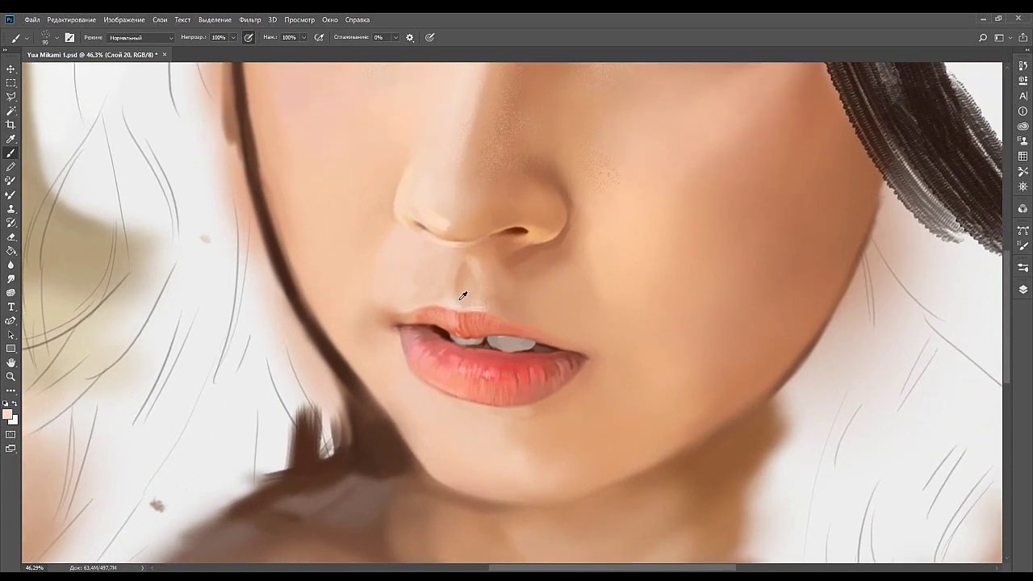
pyautogui.press('[')
pyautogui.hotkey('ctrl', 'b')
pyautogui.moveTo(552, 260); pyautogui.dragTo(533, 291)
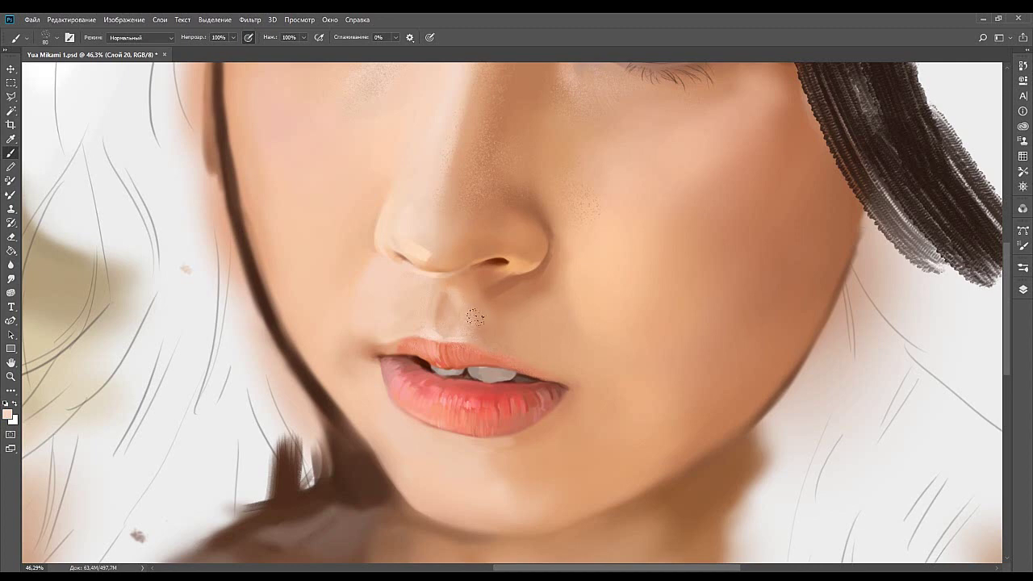
# Stipple sampled orange and peach skin texture on the cheek beside the right mouth corner and nostril, enlarging the brush to 175 px.
pyautogui.moveTo(511, 323); pyautogui.dragTo(458, 295)
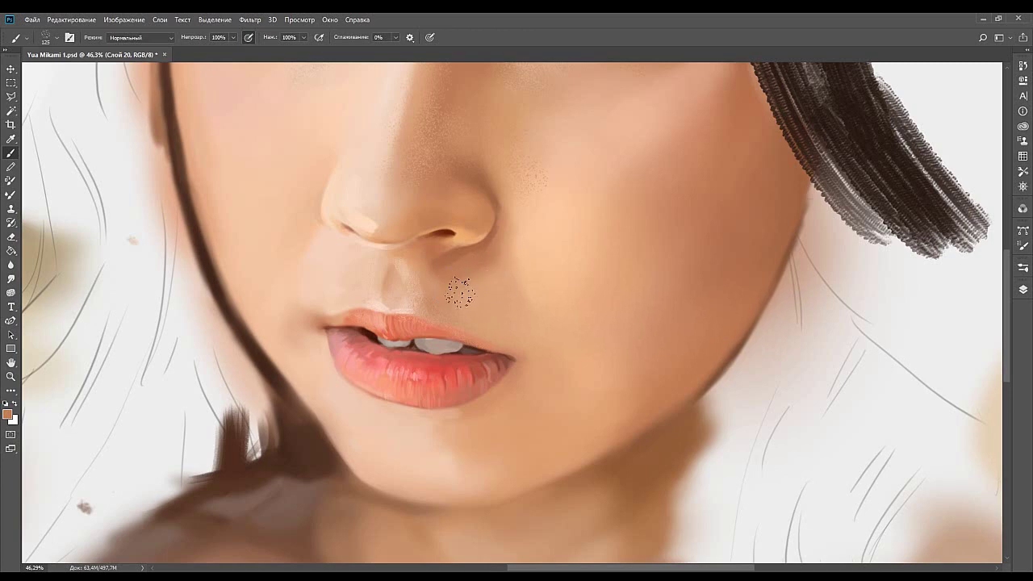
pyautogui.keyDown('alt'); pyautogui.click(479, 245); pyautogui.keyUp('alt')
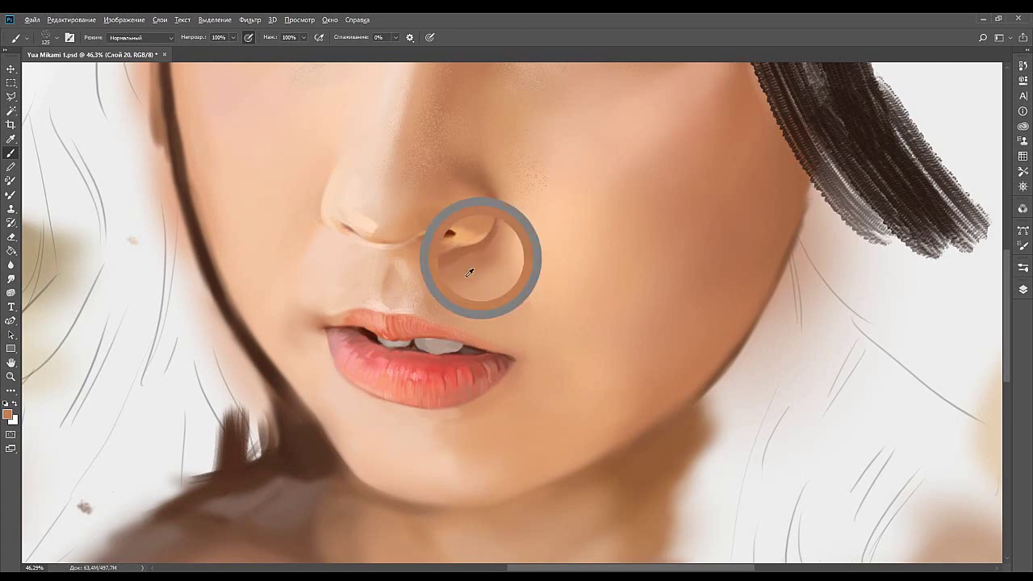
pyautogui.keyDown('alt'); pyautogui.click(492, 300); pyautogui.keyUp('alt')
pyautogui.press(']')
pyautogui.press(']')
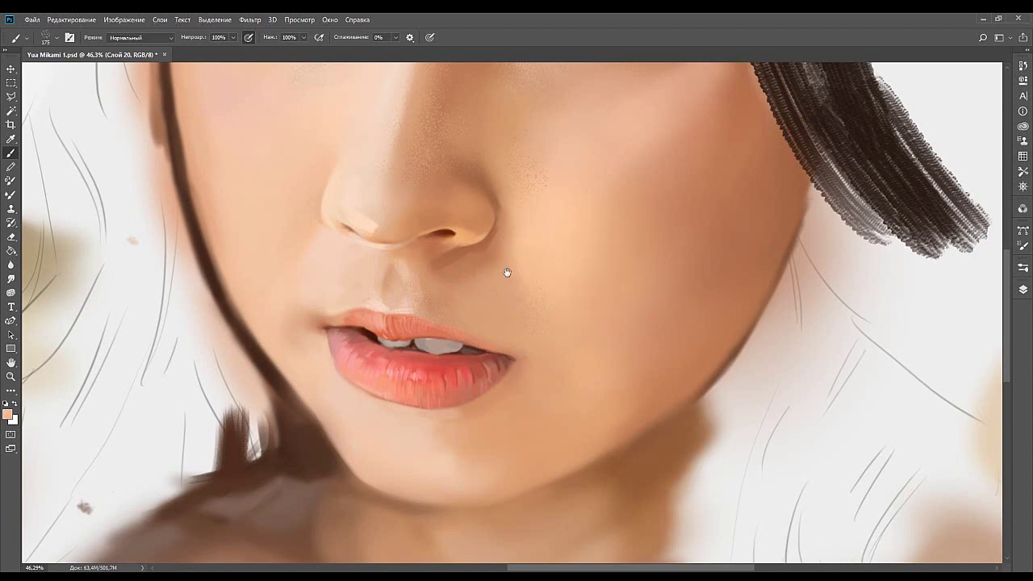
# Stipple sampled pink skin texture over the cheek below the right eye, reducing the speckle brush from 175 to 100 px.
pyautogui.moveTo(533, 253); pyautogui.dragTo(495, 293)
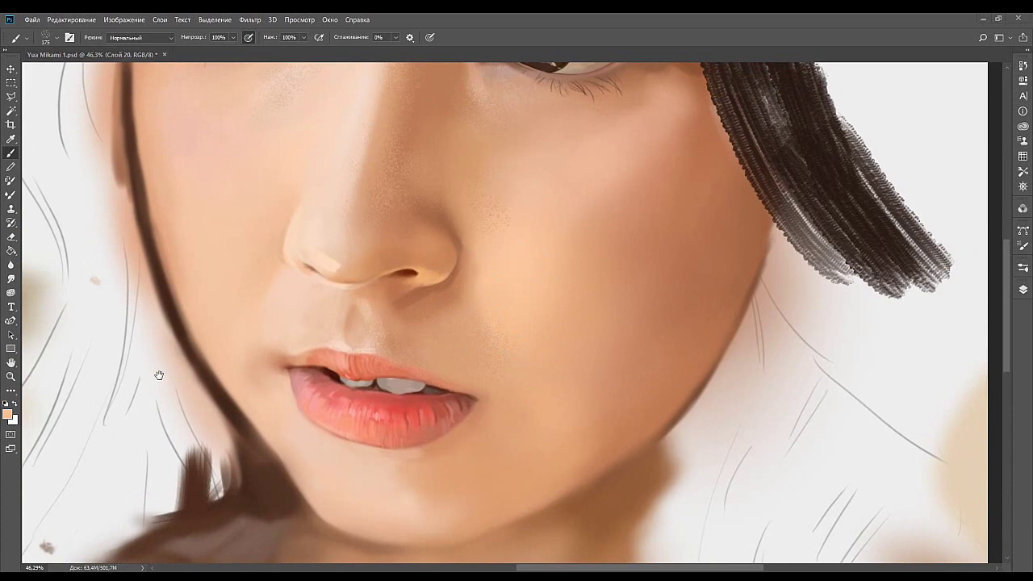
pyautogui.moveTo(572, 349); pyautogui.dragTo(526, 347)
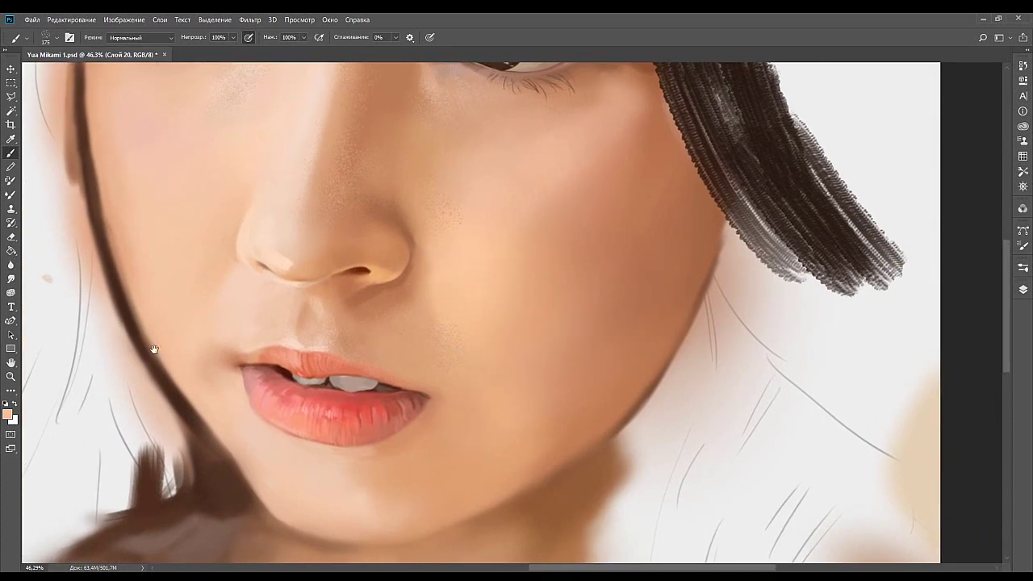
pyautogui.moveTo(537, 225)
pyautogui.mouseDown()
pyautogui.moveTo(507, 267)
pyautogui.moveTo(569, 211)
pyautogui.mouseUp()
pyautogui.hotkey('ctrl', 'z')
pyautogui.moveTo(507, 265)
pyautogui.mouseDown()
pyautogui.moveTo(553, 208)
pyautogui.moveTo(579, 280)
pyautogui.mouseUp()
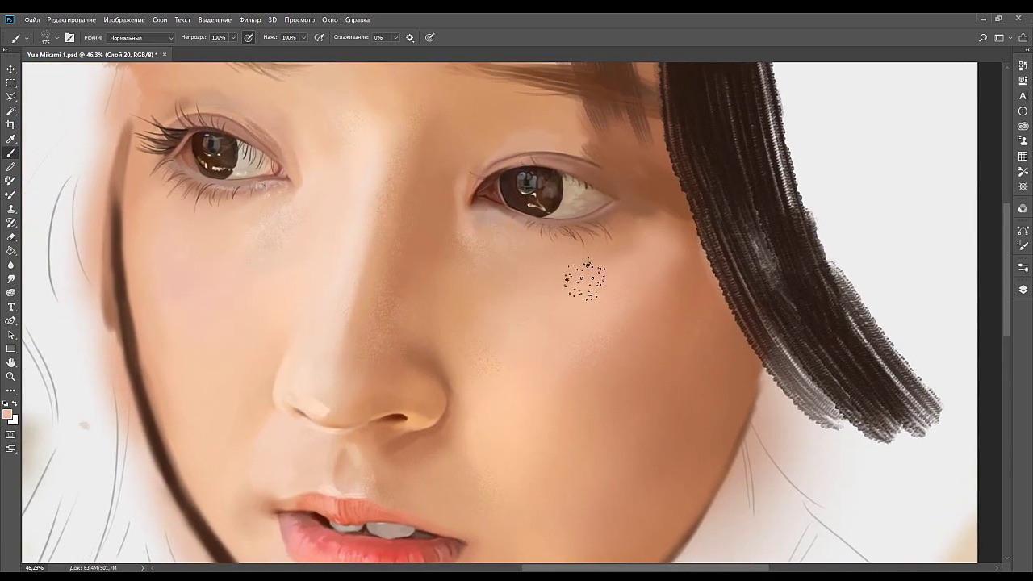
pyautogui.press('[')
pyautogui.press('[')
pyautogui.press('[')
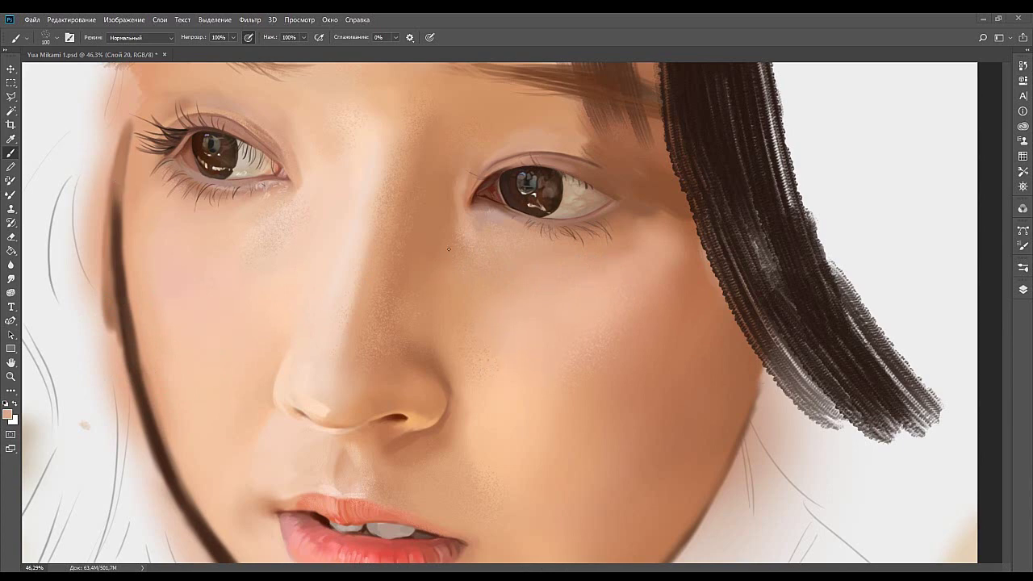
# Set a paler peach foreground colour and stipple fine texture under the right eye's inner corner with a 70 px brush.
pyautogui.press('[')
pyautogui.press('[')
pyautogui.press('[')
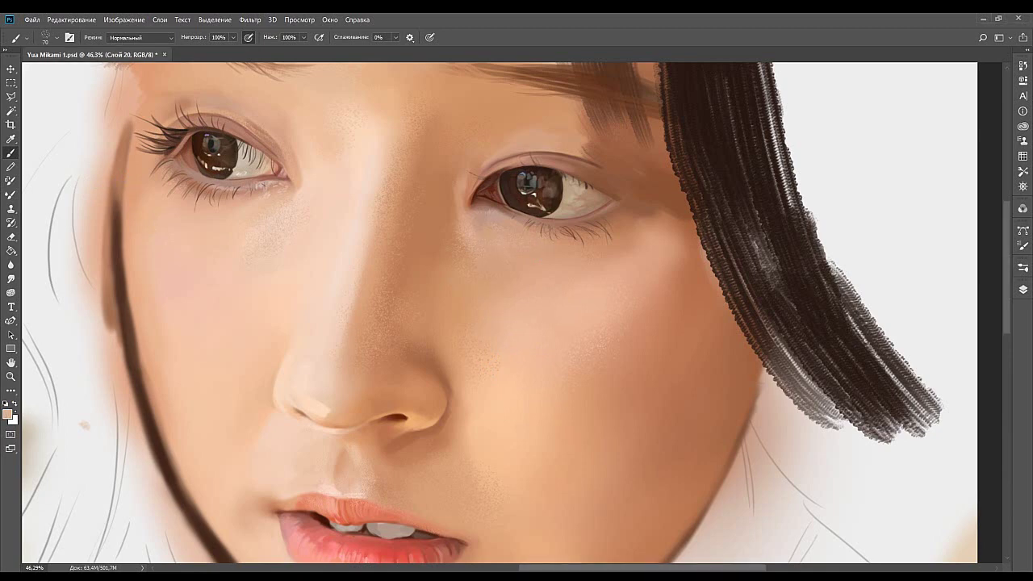
pyautogui.click(9, 415)
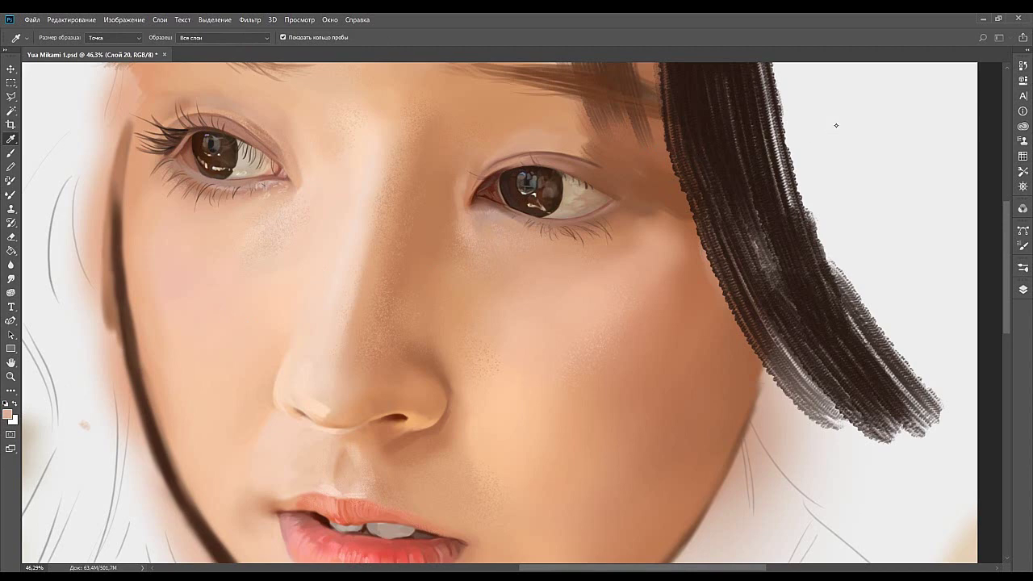
pyautogui.press('Return')
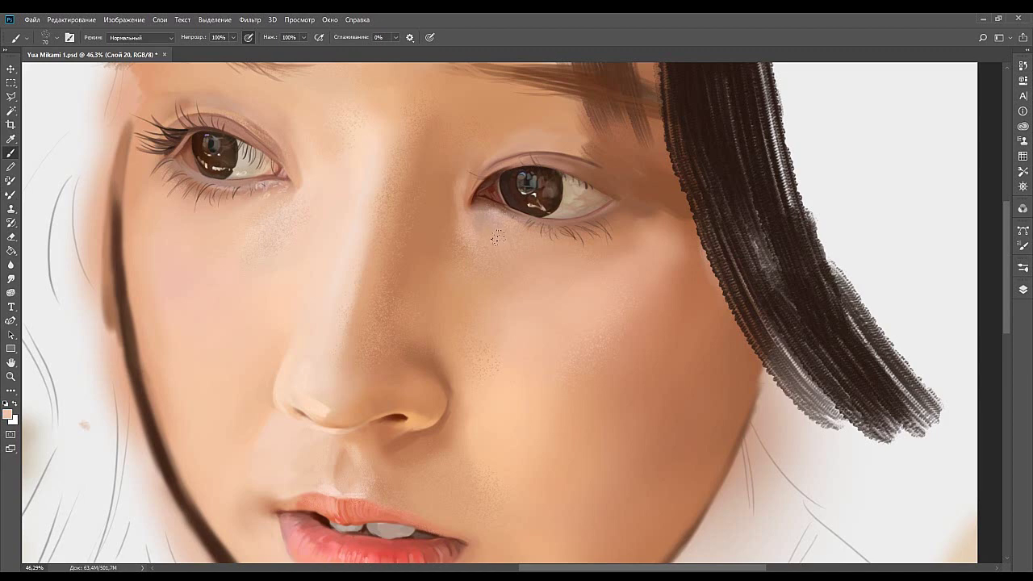
pyautogui.press(']')
pyautogui.click(489, 232)
# Enlarge the speckle brush to 200 px and stipple pink texture between the right eye's inner corner and the cheek.
pyautogui.press(']')
pyautogui.press(']')
pyautogui.press(']')
pyautogui.moveTo(498, 238); pyautogui.dragTo(519, 281)
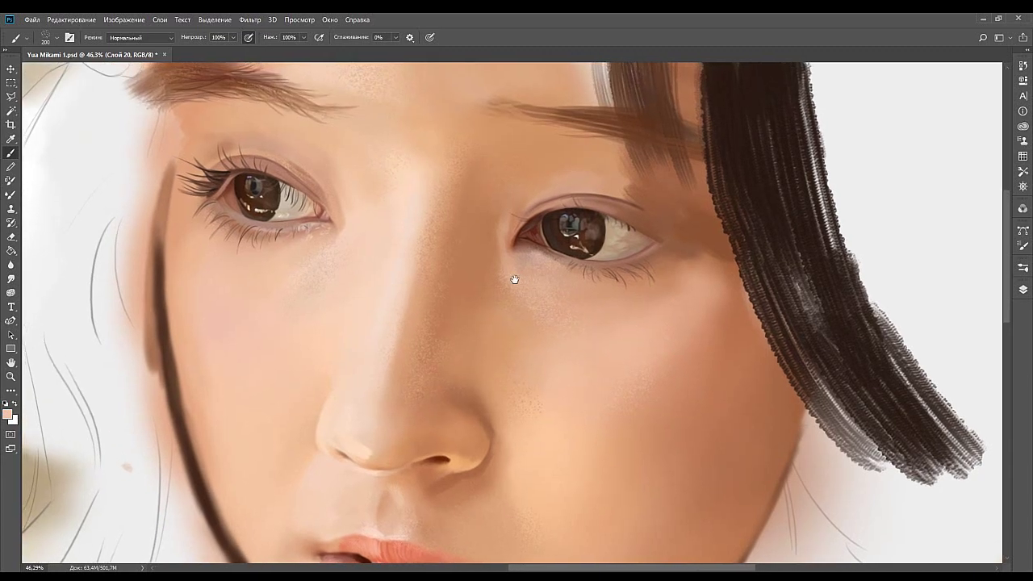
# Stipple sampled orange skin texture between the right eye's inner corner and eyebrow, reducing the speckle brush from 125 to 90 px.
pyautogui.keyDown('alt'); pyautogui.click(139, 228); pyautogui.keyUp('alt')
pyautogui.moveTo(508, 284)
pyautogui.mouseDown()
pyautogui.moveTo(495, 300)
pyautogui.moveTo(502, 282)
pyautogui.moveTo(507, 292)
pyautogui.mouseUp()
pyautogui.moveTo(519, 288); pyautogui.dragTo(551, 235)
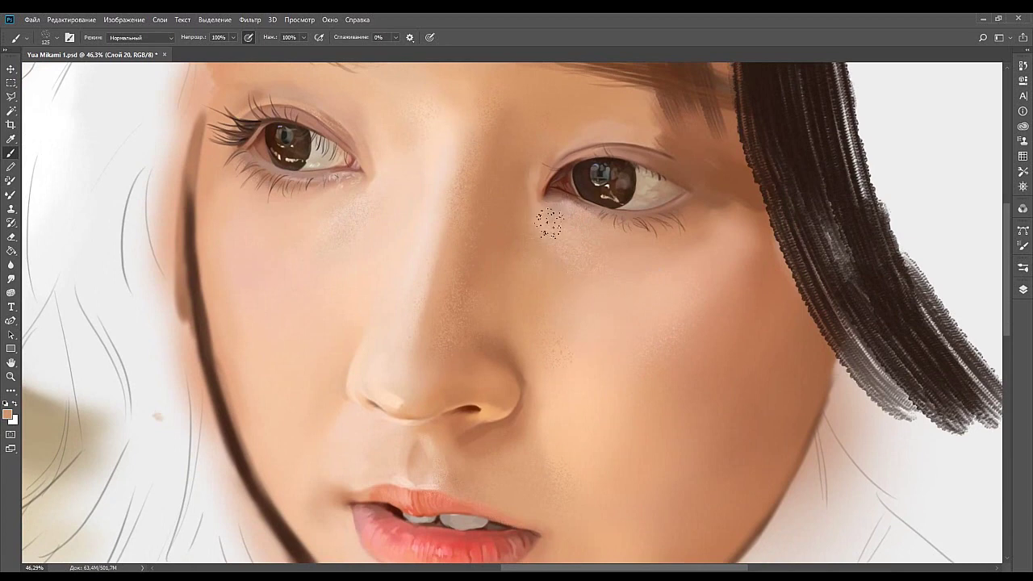
pyautogui.moveTo(665, 156); pyautogui.dragTo(508, 260)
pyautogui.press('p')
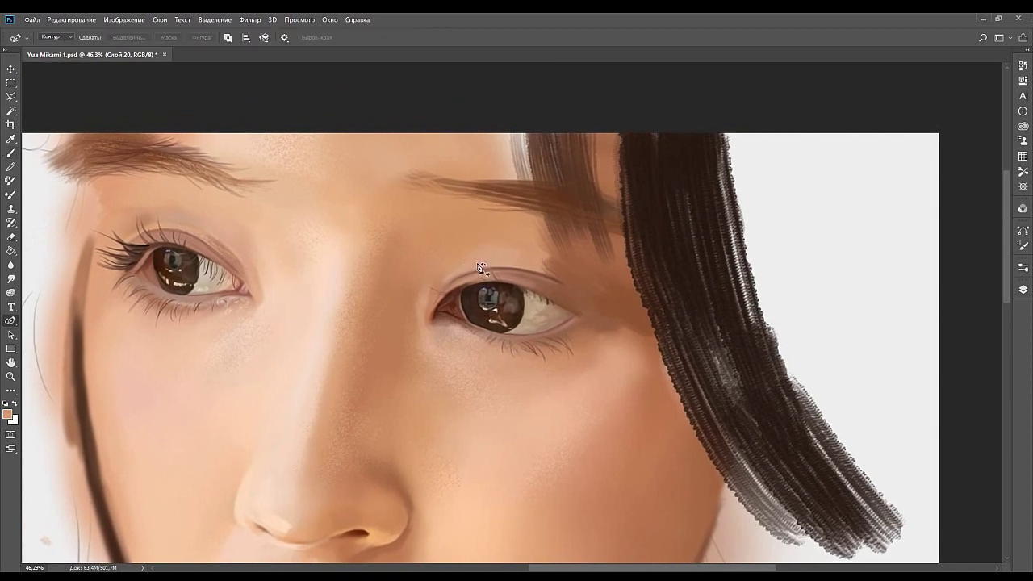
pyautogui.press('b')
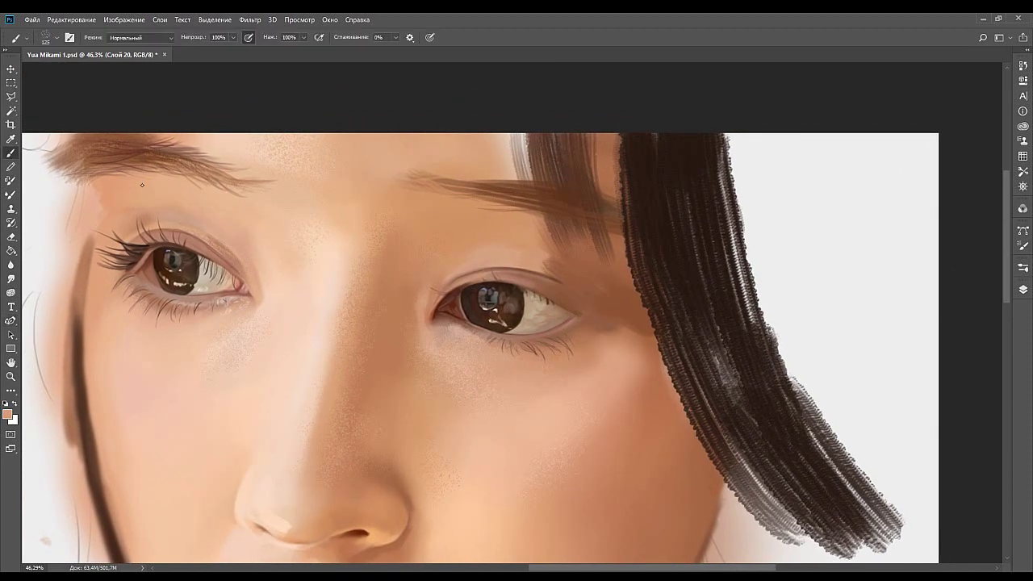
pyautogui.moveTo(510, 231); pyautogui.dragTo(528, 247)
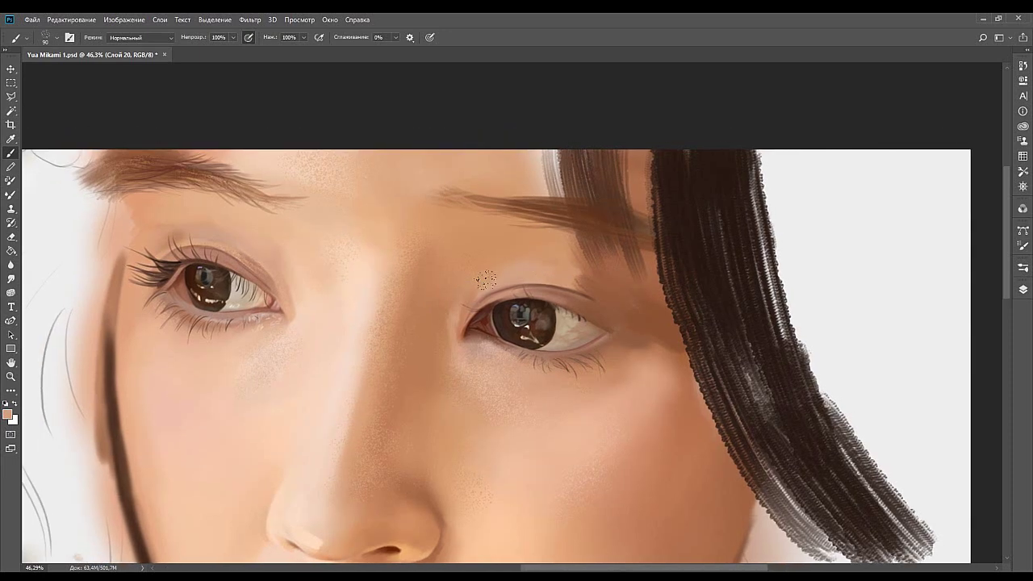
pyautogui.moveTo(480, 338)
pyautogui.mouseDown()
pyautogui.moveTo(543, 233)
pyautogui.moveTo(561, 277)
pyautogui.mouseUp()
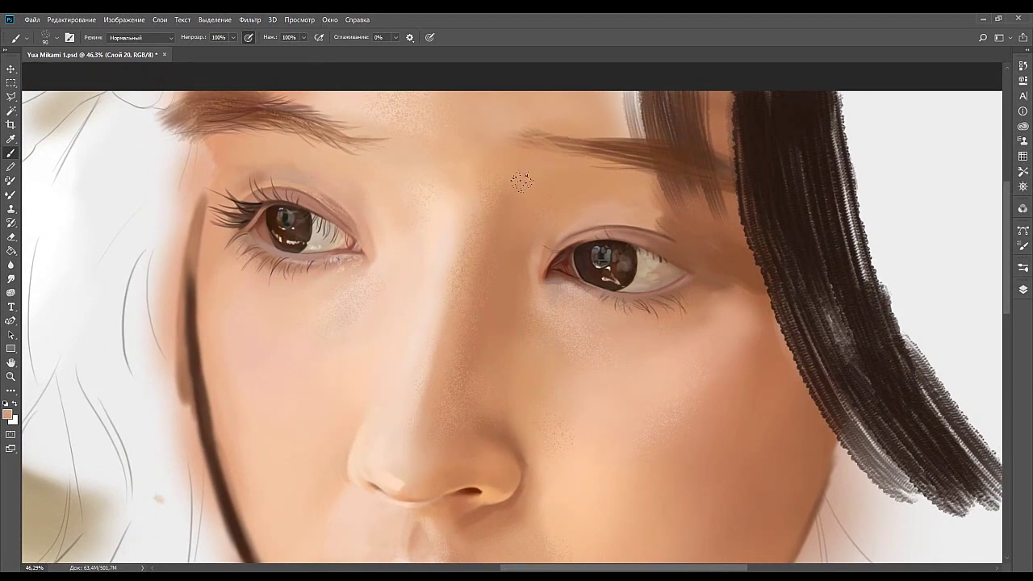
# Enlarge the speckle brush to 125 px and stipple deeper orange texture on the shaded side of the nose.
pyautogui.press(']')
pyautogui.press(']')
pyautogui.moveTo(522, 327); pyautogui.dragTo(650, 177)
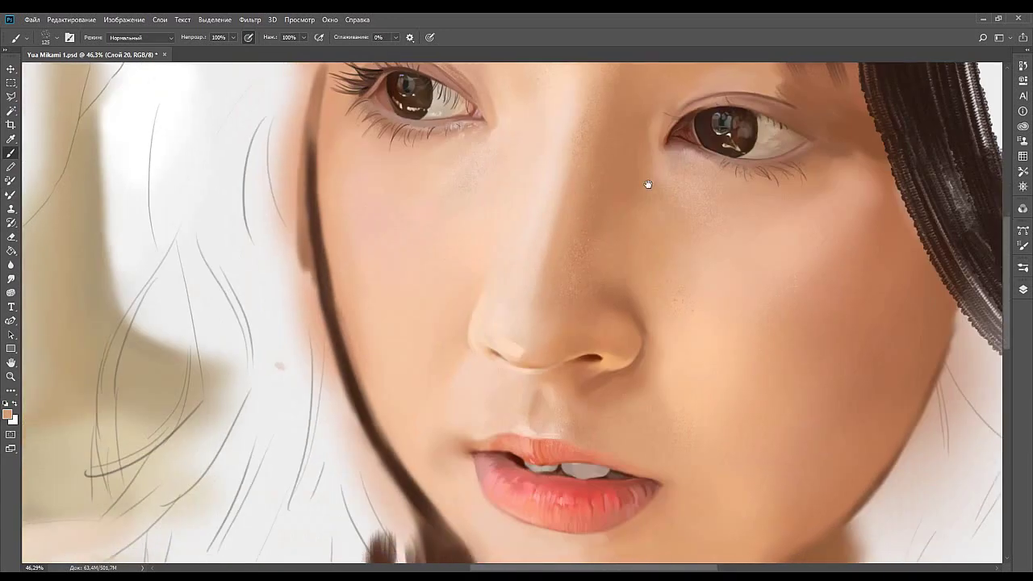
pyautogui.moveTo(637, 348)
pyautogui.mouseDown()
pyautogui.moveTo(604, 316)
pyautogui.moveTo(539, 283)
pyautogui.moveTo(520, 334)
pyautogui.mouseUp()
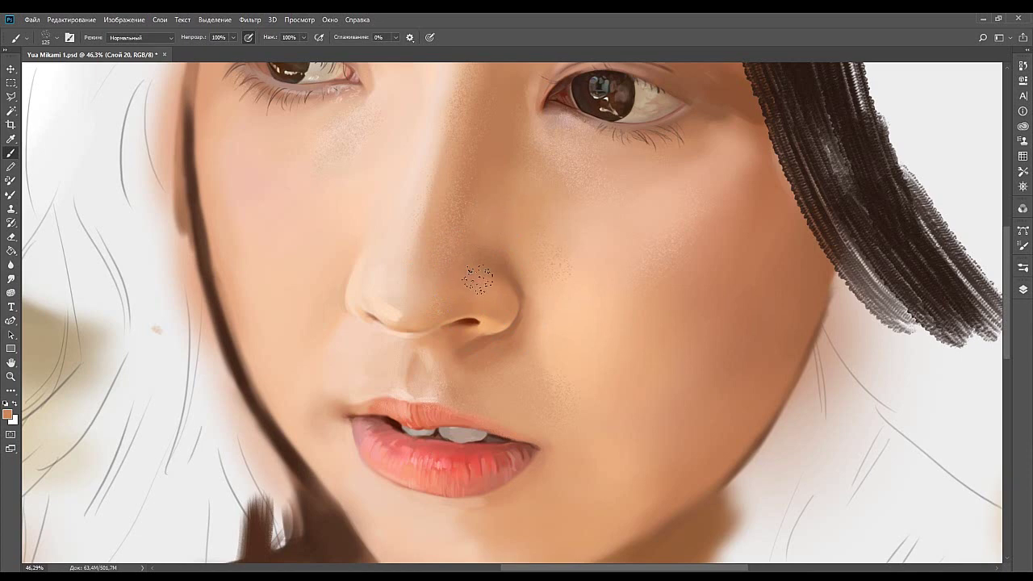
pyautogui.moveTo(438, 242); pyautogui.dragTo(508, 277)
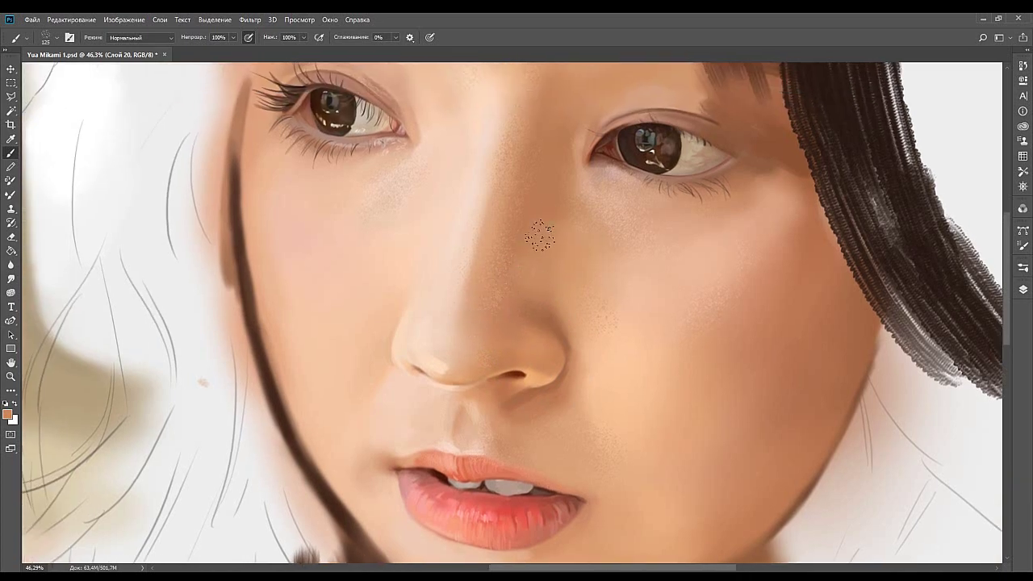
# Sample a pale pink tone and stipple light skin texture around the nose with a 175 px brush.
pyautogui.keyDown('alt'); pyautogui.click(447, 341); pyautogui.keyUp('alt')
pyautogui.keyDown('alt'); pyautogui.click(447, 340); pyautogui.keyUp('alt')
pyautogui.press(']')
pyautogui.press(']')
pyautogui.moveTo(500, 226)
pyautogui.mouseDown()
pyautogui.moveTo(503, 295)
pyautogui.moveTo(566, 214)
pyautogui.mouseUp()
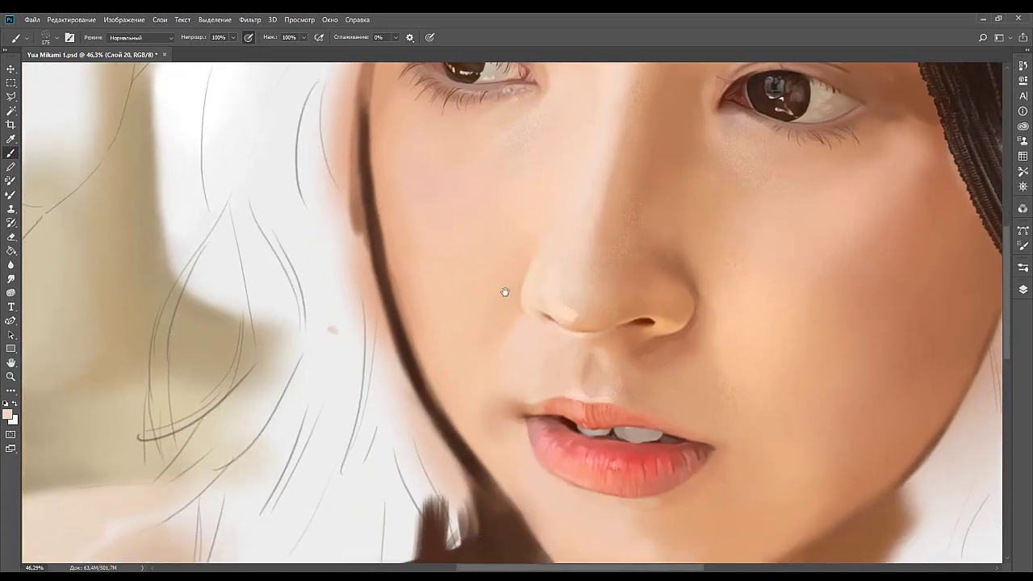
pyautogui.moveTo(508, 290); pyautogui.dragTo(480, 300)
# Stipple salmon skin texture just below the lower lip with a reduced speckle brush.
pyautogui.moveTo(444, 342); pyautogui.dragTo(404, 256)
pyautogui.moveTo(442, 332); pyautogui.dragTo(386, 241)
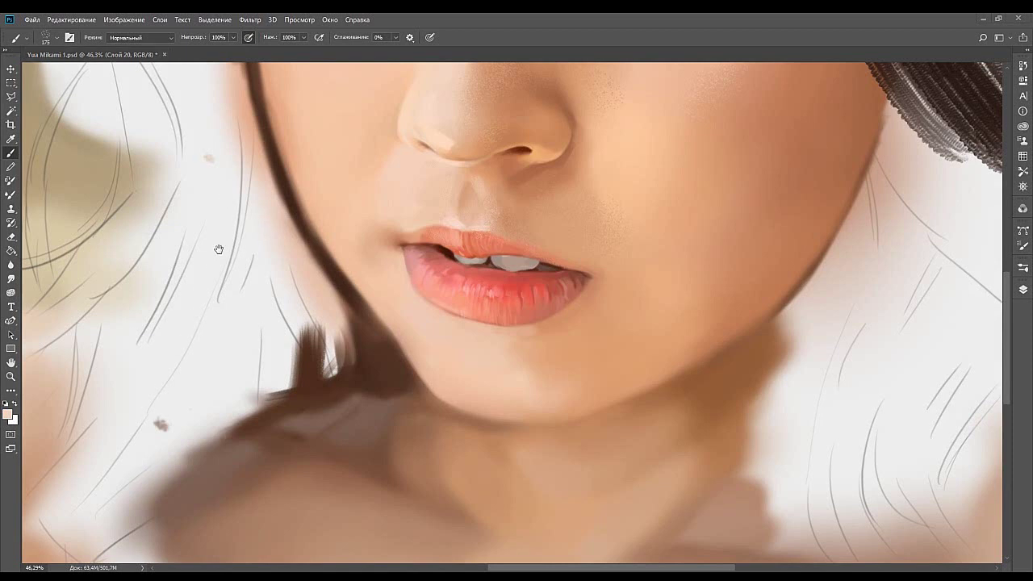
pyautogui.moveTo(476, 351); pyautogui.dragTo(576, 327)
pyautogui.press('[')
pyautogui.press('[')
pyautogui.press('[')
pyautogui.press('[')
pyautogui.click(601, 339)
# Enlarge the speckle brush to 150 px and stipple paler peach texture over the chin.
pyautogui.press(']')
pyautogui.press(']')
pyautogui.press(']')
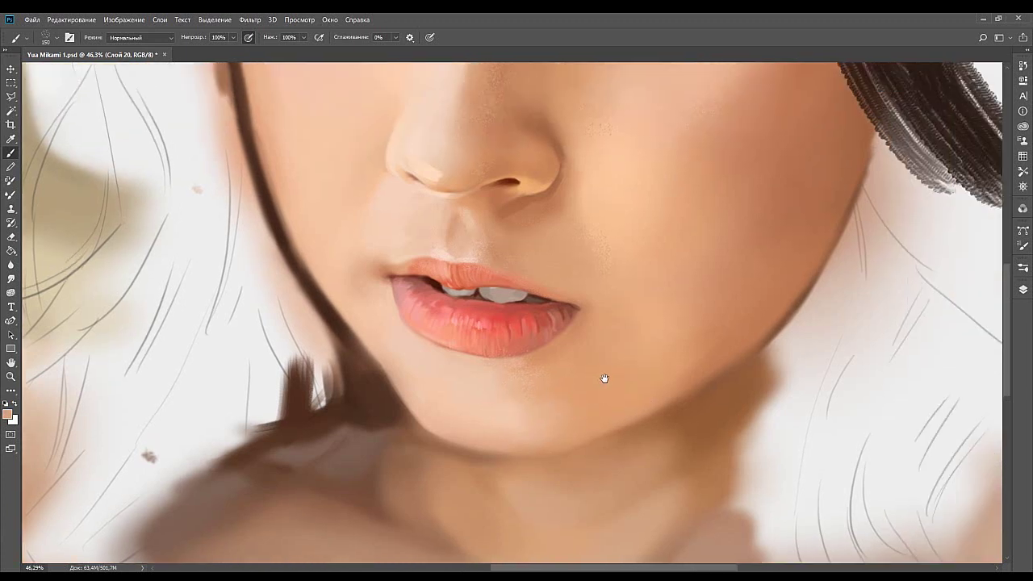
pyautogui.moveTo(686, 346); pyautogui.dragTo(604, 376)
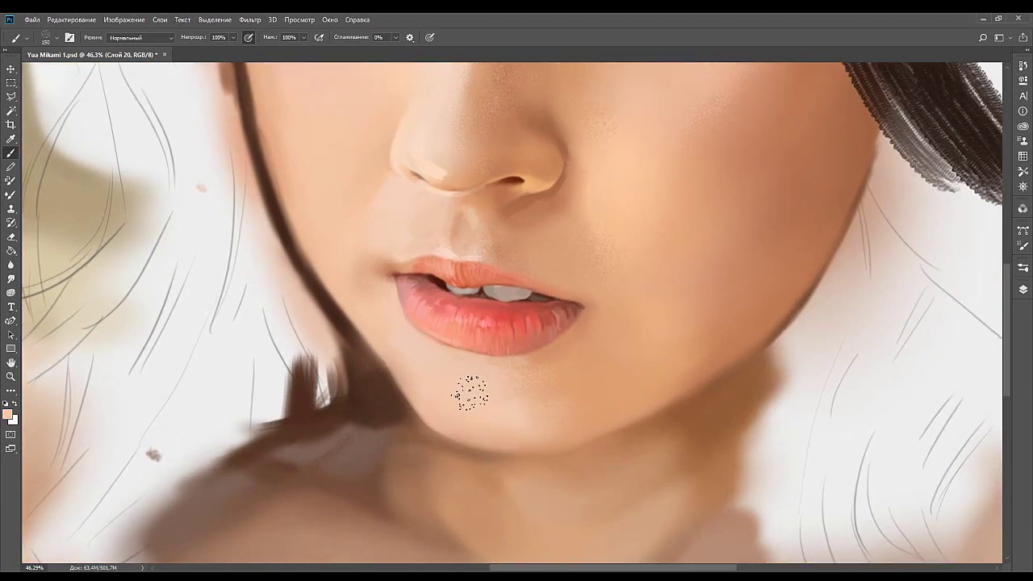
pyautogui.moveTo(565, 322); pyautogui.dragTo(541, 316)
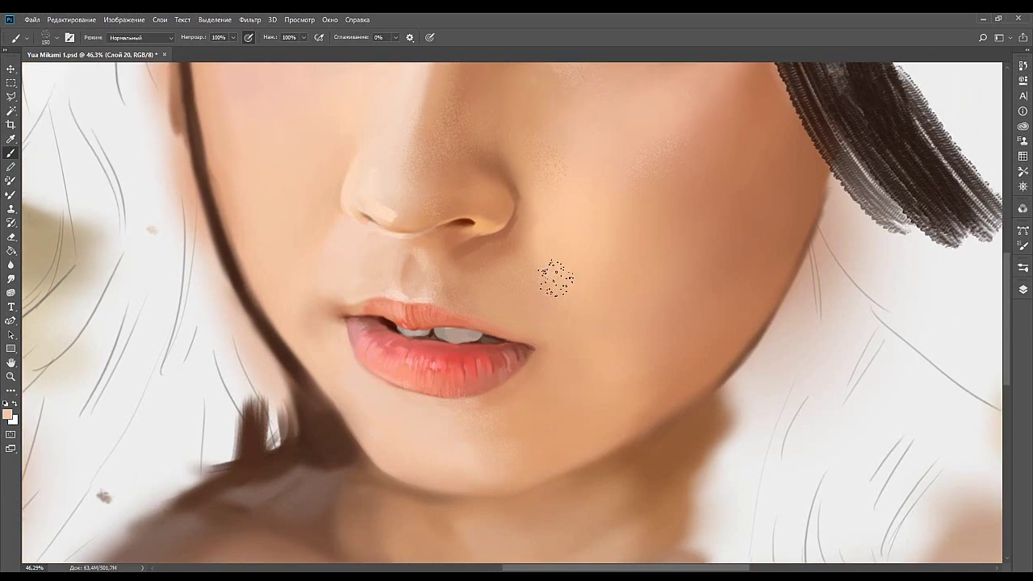
# Reduce the speckle brush to 60 px and stipple sampled pale pink texture above the upper lip.
pyautogui.press('[')
pyautogui.press('[')
pyautogui.press('[')
pyautogui.press('[')
pyautogui.press('[')
pyautogui.press('[')
pyautogui.keyDown('alt'); pyautogui.click(139, 172); pyautogui.keyUp('alt')
pyautogui.moveTo(395, 270); pyautogui.dragTo(397, 359)
# Check the whole portrait zoomed out and save the document.
pyautogui.click(11, 377)
pyautogui.moveTo(653, 261); pyautogui.dragTo(553, 291)
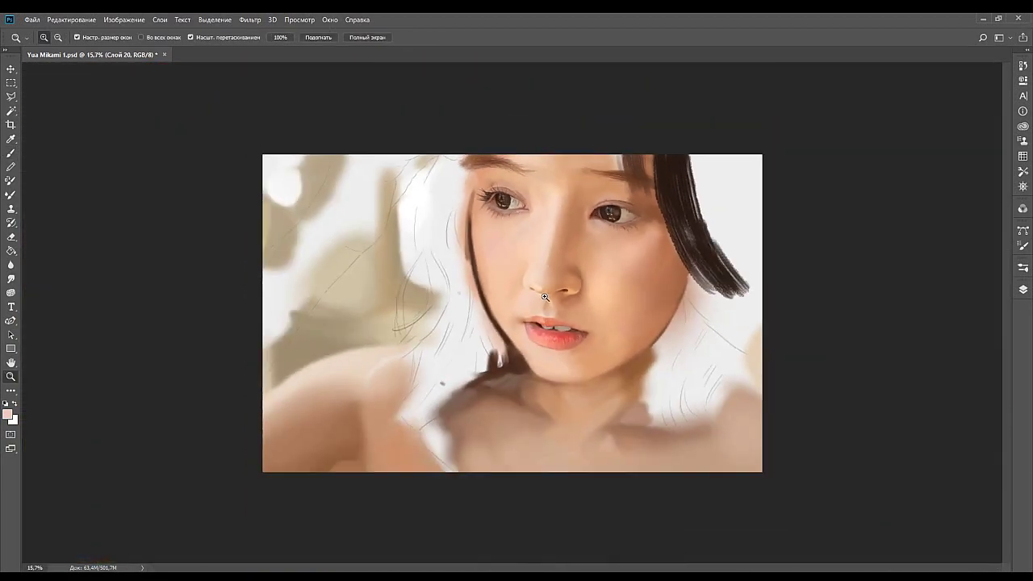
pyautogui.moveTo(540, 255)
pyautogui.mouseDown()
pyautogui.moveTo(567, 253)
pyautogui.moveTo(556, 258)
pyautogui.mouseUp()
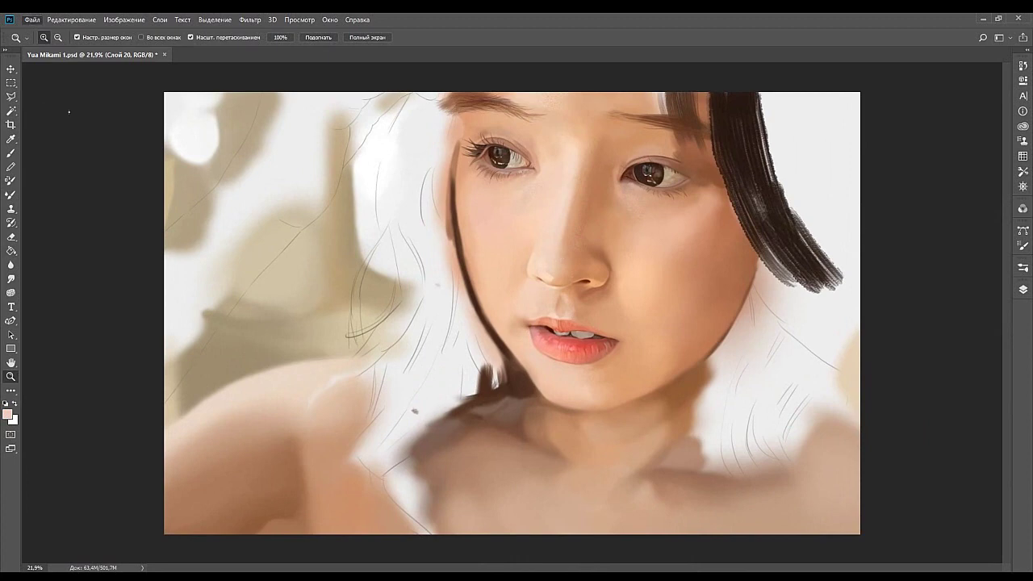
pyautogui.hotkey('ctrl', 's')
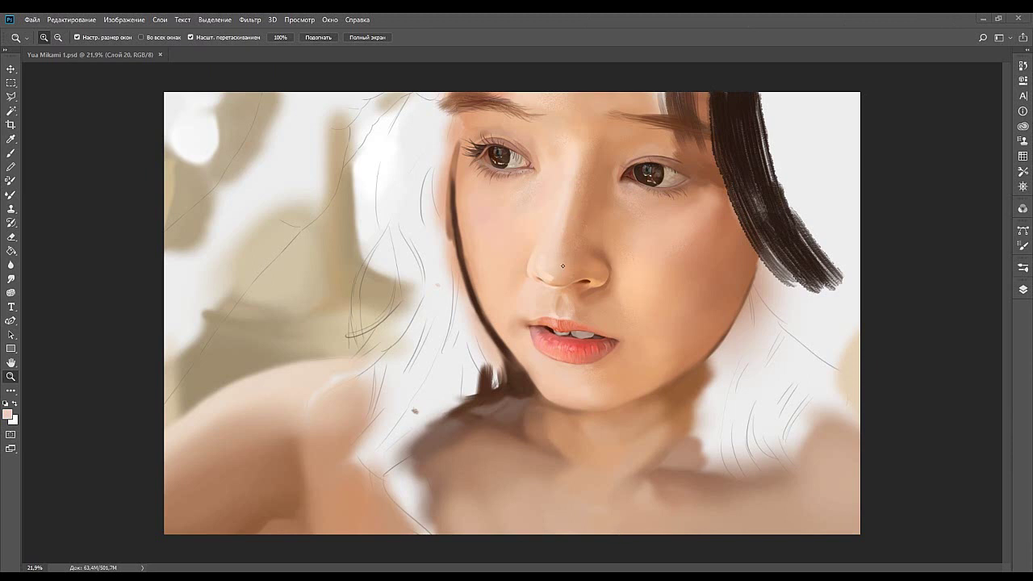
pyautogui.moveTo(426, 253); pyautogui.dragTo(450, 210)
pyautogui.moveTo(479, 299); pyautogui.dragTo(433, 303)
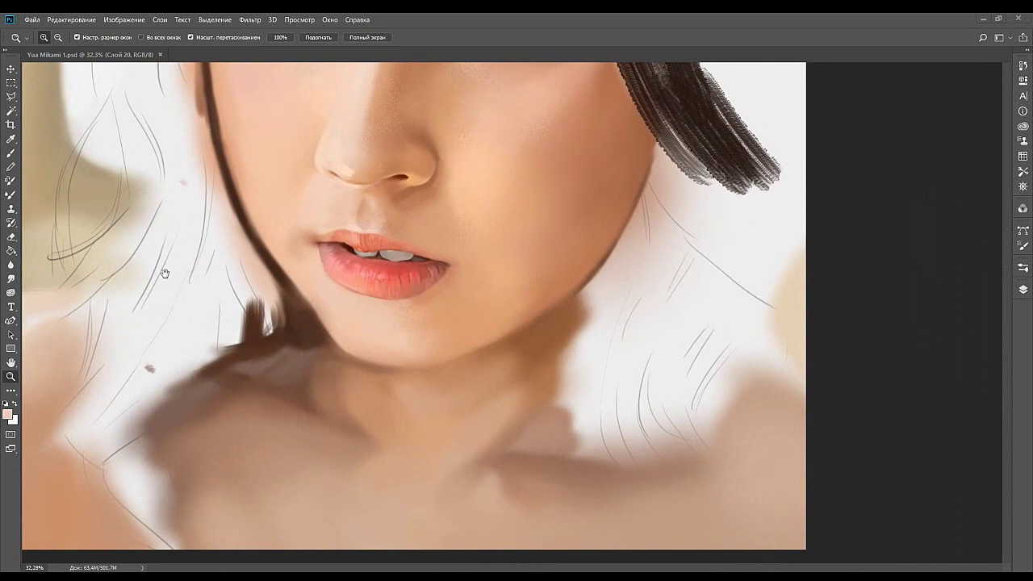
pyautogui.moveTo(427, 216); pyautogui.dragTo(525, 420)
pyautogui.moveTo(456, 149); pyautogui.dragTo(521, 250)
pyautogui.press('b')
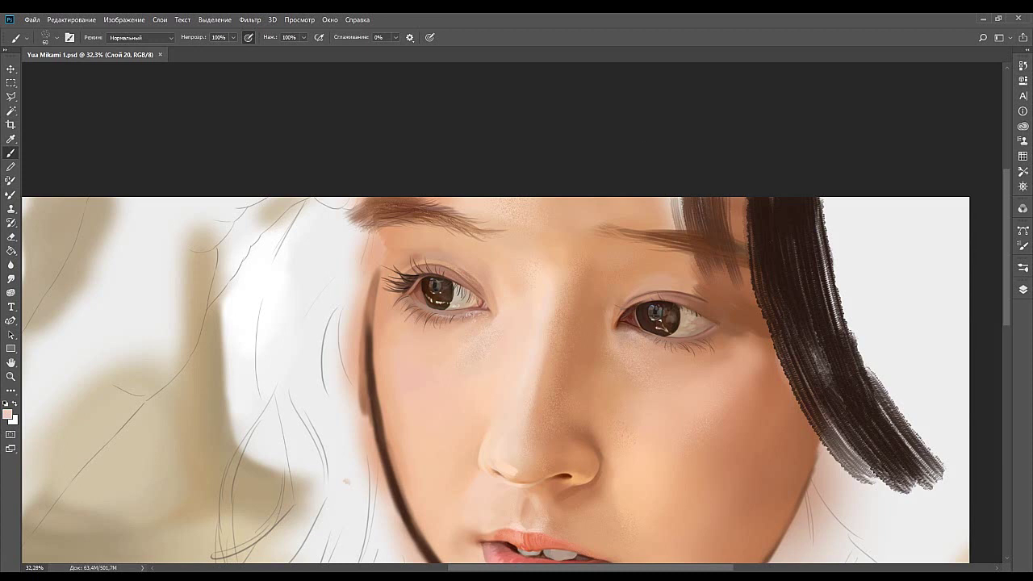
pyautogui.click(297, 564)
pyautogui.moveTo(717, 345); pyautogui.dragTo(684, 284)
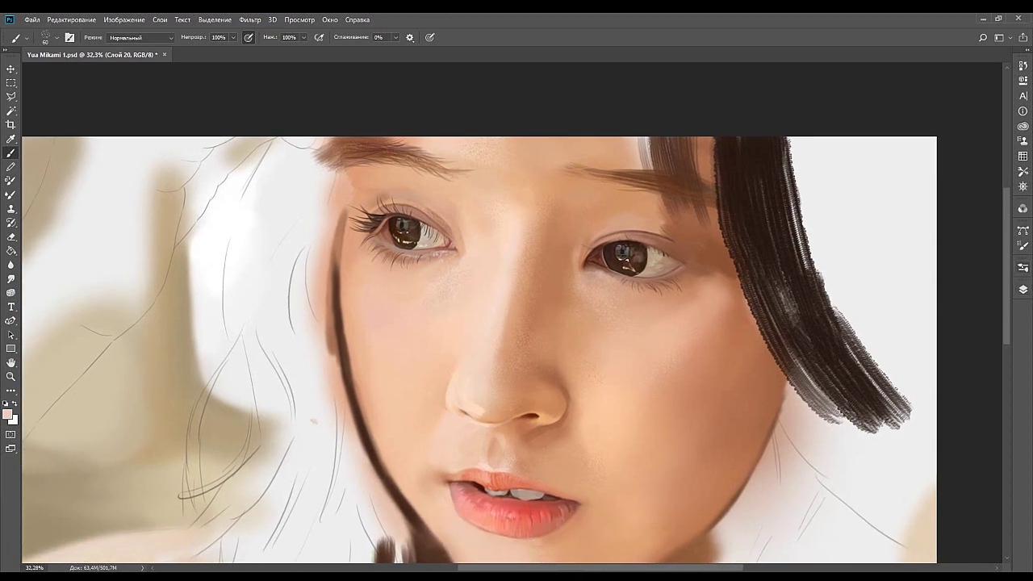
pyautogui.click(863, 286)
pyautogui.moveTo(663, 115); pyautogui.dragTo(699, 210)
pyautogui.hotkey('ctrl', 'z')
# Try painting dark brown hair strands across the left eyebrow and forehead with a 125 px bristle brush preset.
pyautogui.click(745, 252)
pyautogui.click(904, 462)
pyautogui.click(773, 282)
pyautogui.press('.')
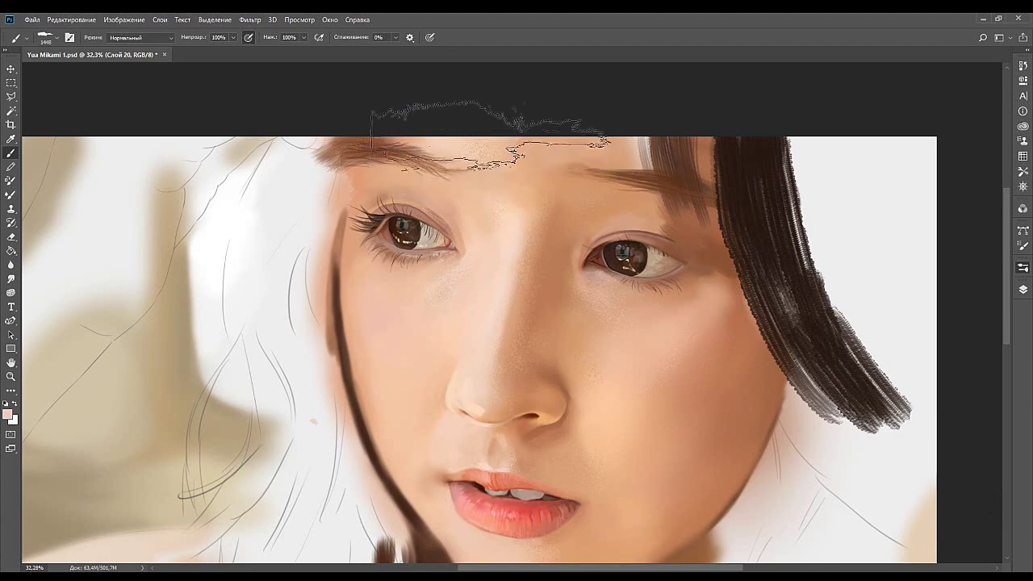
pyautogui.press('.')
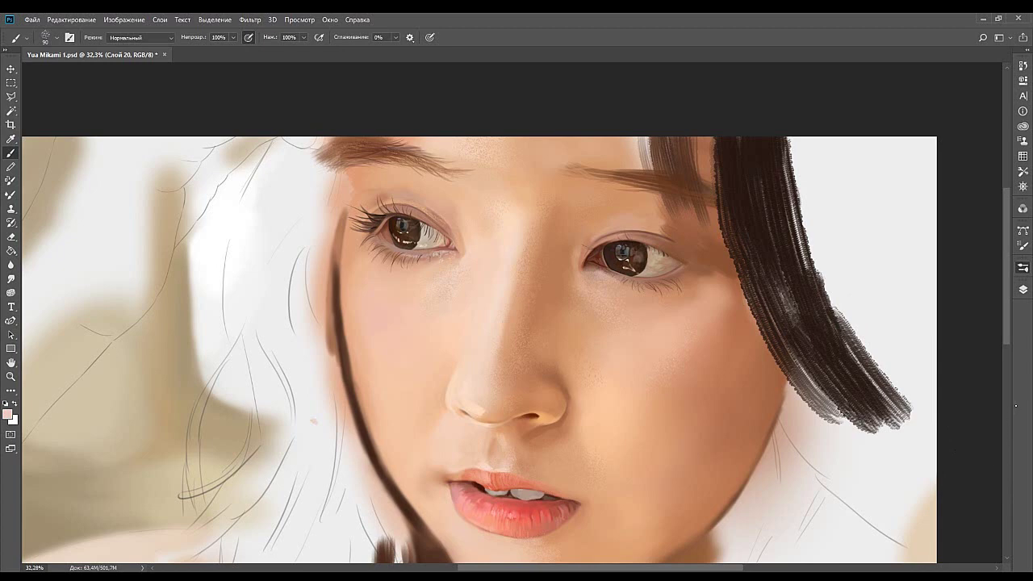
pyautogui.click(874, 414)
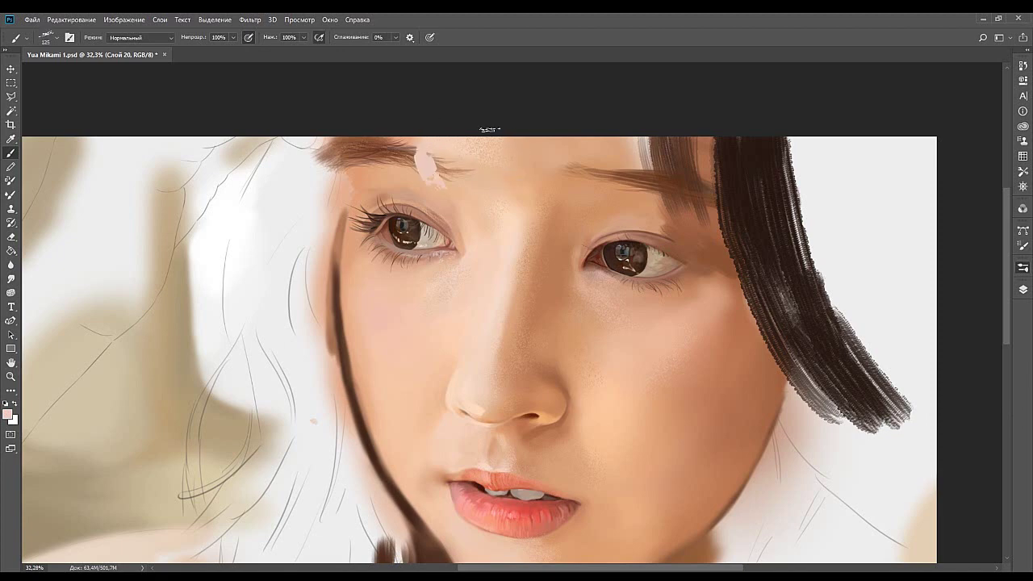
pyautogui.moveTo(668, 184); pyautogui.dragTo(584, 205)
pyautogui.keyDown('alt'); pyautogui.click(636, 195); pyautogui.keyUp('alt')
pyautogui.moveTo(326, 144)
pyautogui.mouseDown()
pyautogui.moveTo(502, 191)
pyautogui.moveTo(551, 248)
pyautogui.mouseUp()
pyautogui.hotkey('ctrl', 'z')
pyautogui.moveTo(499, 207); pyautogui.dragTo(534, 240)
pyautogui.hotkey('ctrl', 'z')
# Try sampled reddish-brown hair strands down the forehead between the eyebrows with a smaller bristle brush.
pyautogui.press('[')
pyautogui.press('[')
pyautogui.press('[')
pyautogui.press('[')
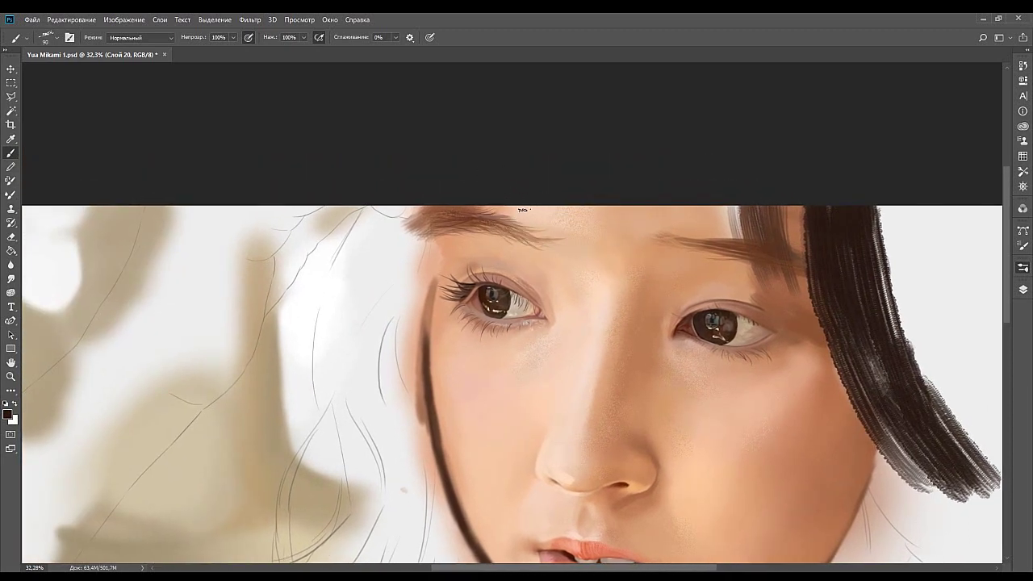
pyautogui.keyDown('alt'); pyautogui.click(544, 224); pyautogui.keyUp('alt')
pyautogui.hotkey('ctrl', 'z')
pyautogui.moveTo(642, 280); pyautogui.dragTo(552, 267)
pyautogui.moveTo(652, 199); pyautogui.dragTo(728, 338)
pyautogui.hotkey('ctrl', 'z')
pyautogui.moveTo(643, 198)
pyautogui.mouseDown()
pyautogui.moveTo(660, 244)
pyautogui.moveTo(725, 337)
pyautogui.mouseUp()
pyautogui.hotkey('ctrl', 'z')
# Try reddish-brown strands falling from the canvas's upper edge past the left eyebrow with a 70 px bristle brush.
pyautogui.moveTo(485, 261); pyautogui.dragTo(553, 259)
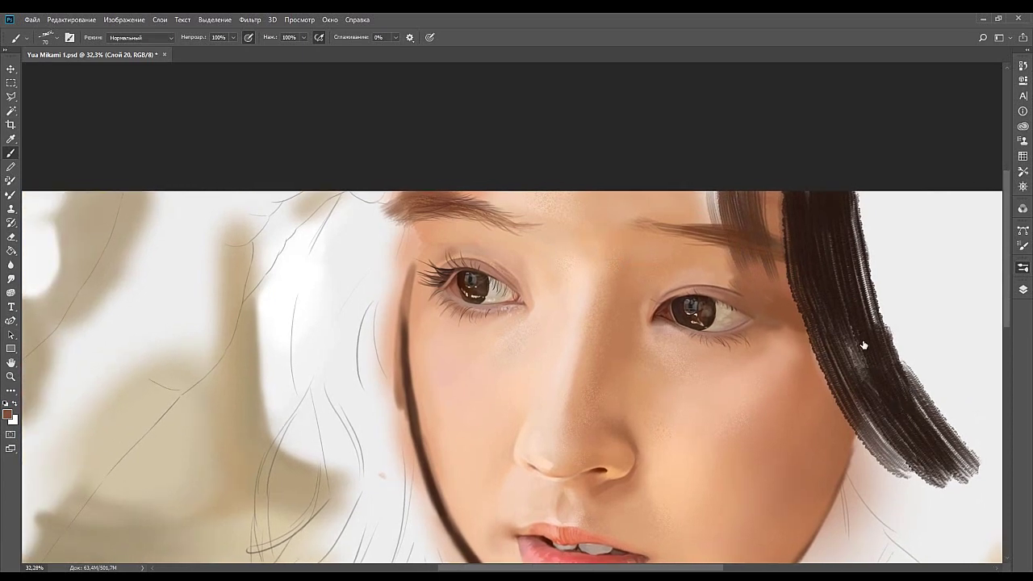
pyautogui.moveTo(495, 177); pyautogui.dragTo(652, 274)
pyautogui.hotkey('ctrl', 'z')
pyautogui.moveTo(539, 246); pyautogui.dragTo(601, 357)
pyautogui.hotkey('ctrl', 'z')
pyautogui.moveTo(462, 207); pyautogui.dragTo(524, 247)
pyautogui.hotkey('ctrl', 'z')
# Paint a thin reddish-brown hair strand curving past the left eyebrow's inner end with a 20 px brush, undoing poor strokes.
pyautogui.press('[')
pyautogui.press('[')
pyautogui.press('[')
pyautogui.hotkey('ctrl', 'shift', 'z')
pyautogui.hotkey('ctrl', 'z')
pyautogui.hotkey('ctrl', 'shift', 'z')
pyautogui.hotkey('ctrl', 'z')
pyautogui.moveTo(482, 169); pyautogui.dragTo(532, 238)
pyautogui.hotkey('ctrl', 'z')
pyautogui.hotkey('ctrl', 'z')
pyautogui.moveTo(481, 184); pyautogui.dragTo(556, 246)
pyautogui.hotkey('ctrl', 'z')
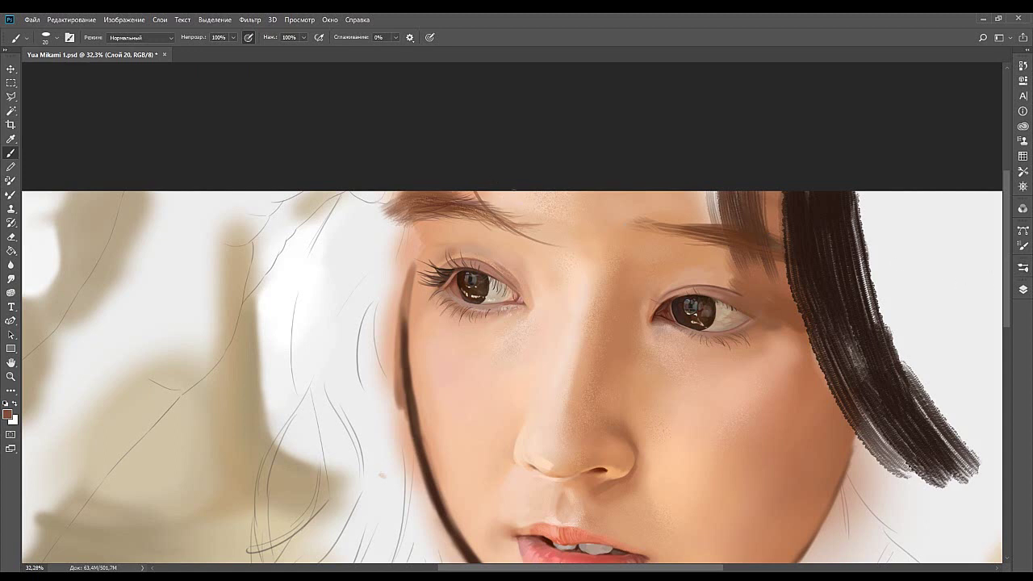
# Rework the fine reddish-brown strand from the canvas's upper edge across the left eyebrow, undoing poor strokes.
pyautogui.moveTo(487, 188); pyautogui.dragTo(517, 238)
pyautogui.hotkey('ctrl', 'z')
pyautogui.hotkey('ctrl', 'z')
pyautogui.moveTo(484, 188)
pyautogui.mouseDown()
pyautogui.moveTo(504, 221)
pyautogui.moveTo(494, 214)
pyautogui.moveTo(532, 233)
pyautogui.mouseUp()
pyautogui.hotkey('ctrl', 'z')
pyautogui.hotkey('ctrl', 'z')
# Draw a very thin hair from the left eyebrow's outer end down past the eye's outer corner with a 6 px brush.
pyautogui.press('[')
pyautogui.press('[')
pyautogui.moveTo(431, 216); pyautogui.dragTo(468, 229)
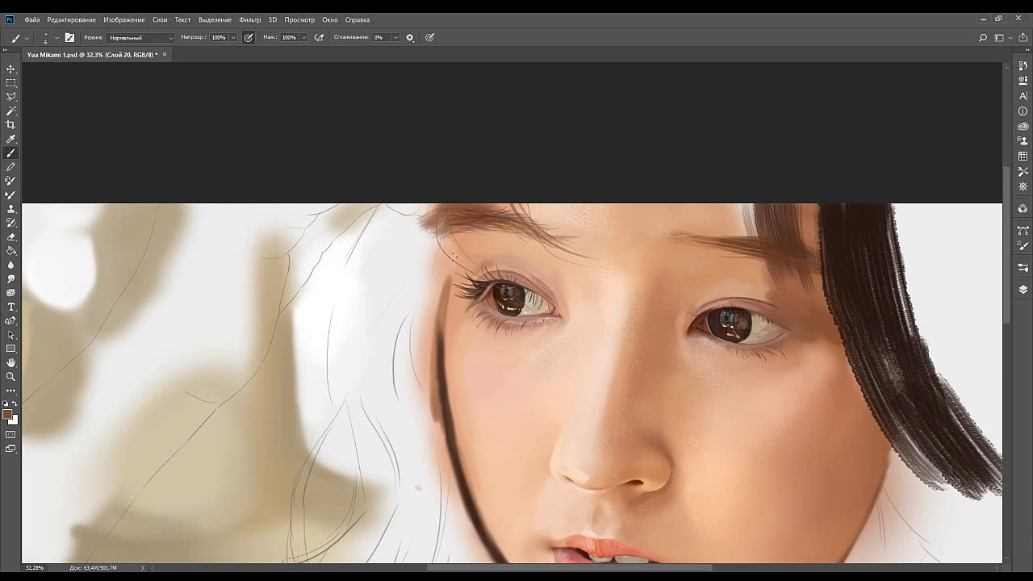
pyautogui.moveTo(464, 317)
pyautogui.mouseDown()
pyautogui.moveTo(514, 251)
pyautogui.moveTo(487, 274)
pyautogui.moveTo(492, 266)
pyautogui.mouseUp()
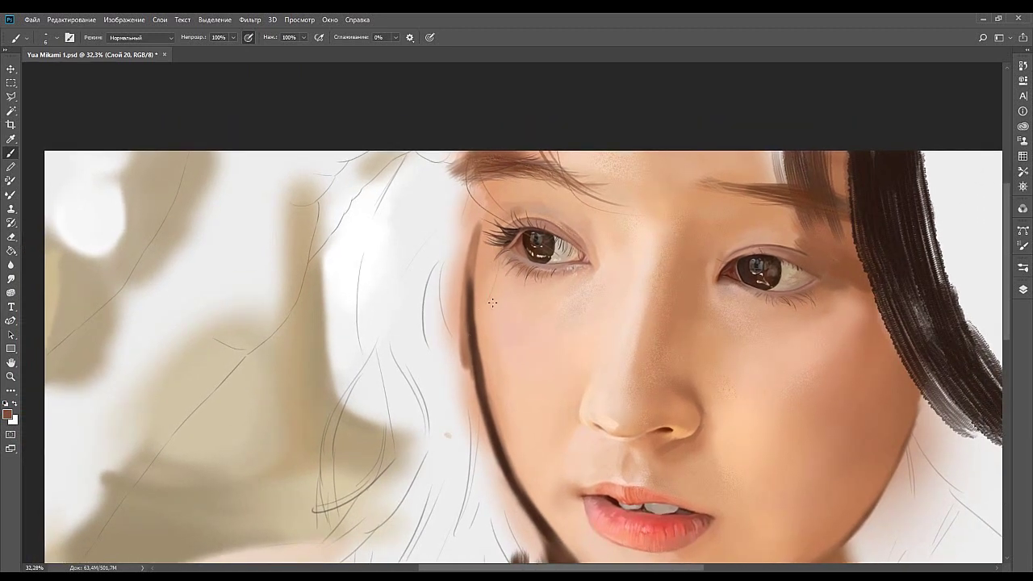
# Try a reddish-brown strand from the left eyebrow down past the eye's outer corner with a 25 px brush.
pyautogui.click(512, 250)
pyautogui.moveTo(494, 256); pyautogui.dragTo(498, 297)
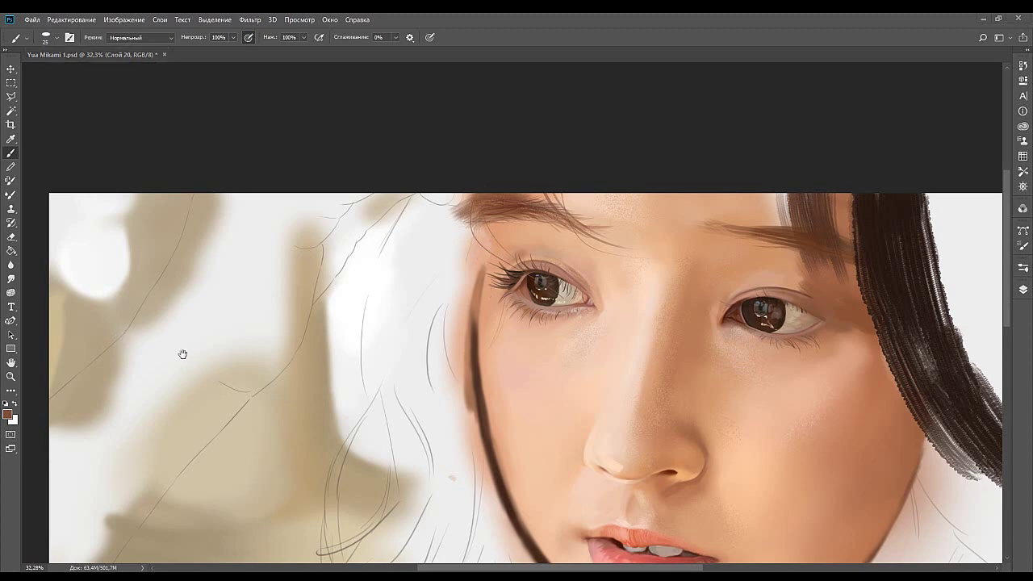
pyautogui.moveTo(513, 193)
pyautogui.mouseDown()
pyautogui.moveTo(489, 251)
pyautogui.moveTo(410, 222)
pyautogui.moveTo(430, 348)
pyautogui.mouseUp()
pyautogui.hotkey('ctrl', 'z')
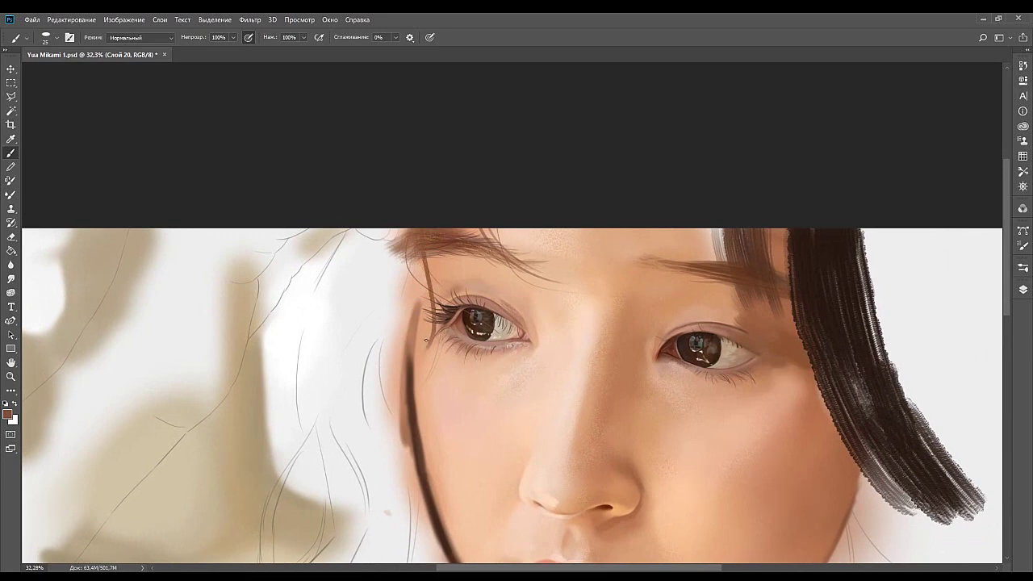
pyautogui.hotkey('ctrl', 'z')
pyautogui.moveTo(421, 259); pyautogui.dragTo(426, 415)
pyautogui.hotkey('ctrl', 'z')
# Draw thin reddish-brown hairs from the left eyebrow's outer end down past the eye's outer corner with a smaller brush.
pyautogui.press('[')
pyautogui.press('[')
pyautogui.moveTo(427, 359); pyautogui.dragTo(420, 339)
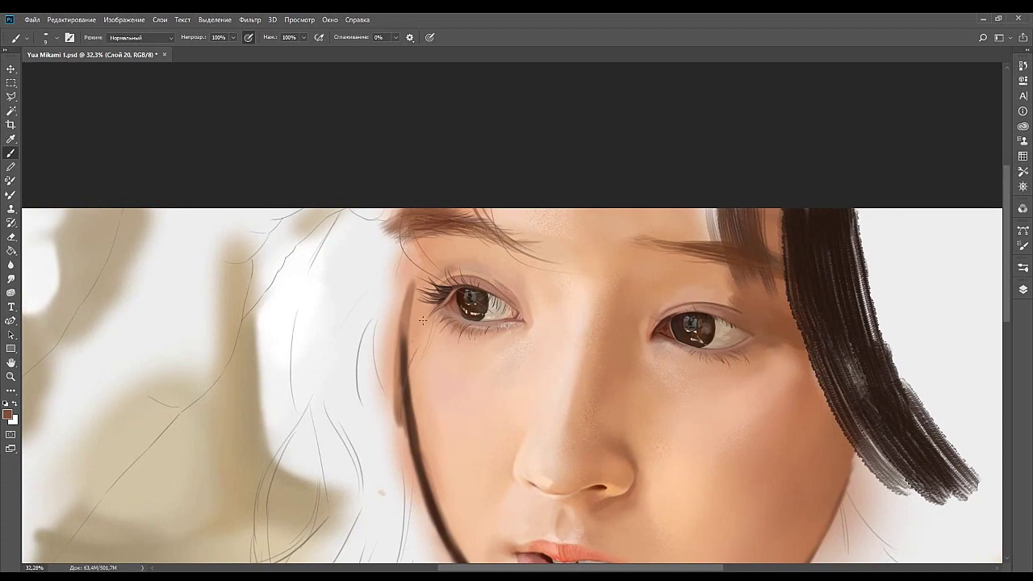
pyautogui.click(68, 234)
pyautogui.moveTo(413, 350)
pyautogui.mouseDown()
pyautogui.moveTo(423, 285)
pyautogui.moveTo(413, 319)
pyautogui.mouseUp()
pyautogui.moveTo(405, 365); pyautogui.dragTo(408, 271)
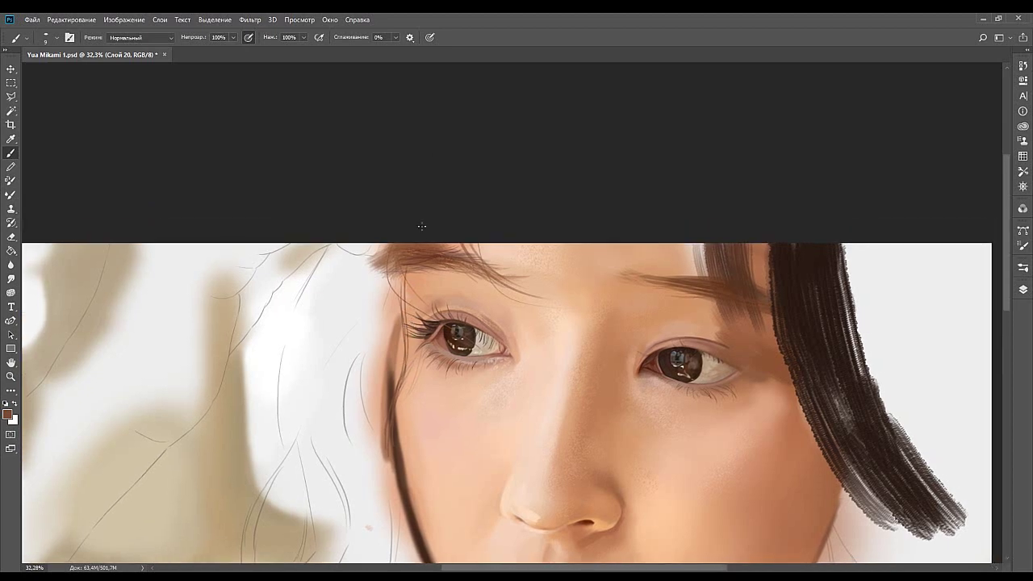
pyautogui.moveTo(424, 352); pyautogui.dragTo(414, 284)
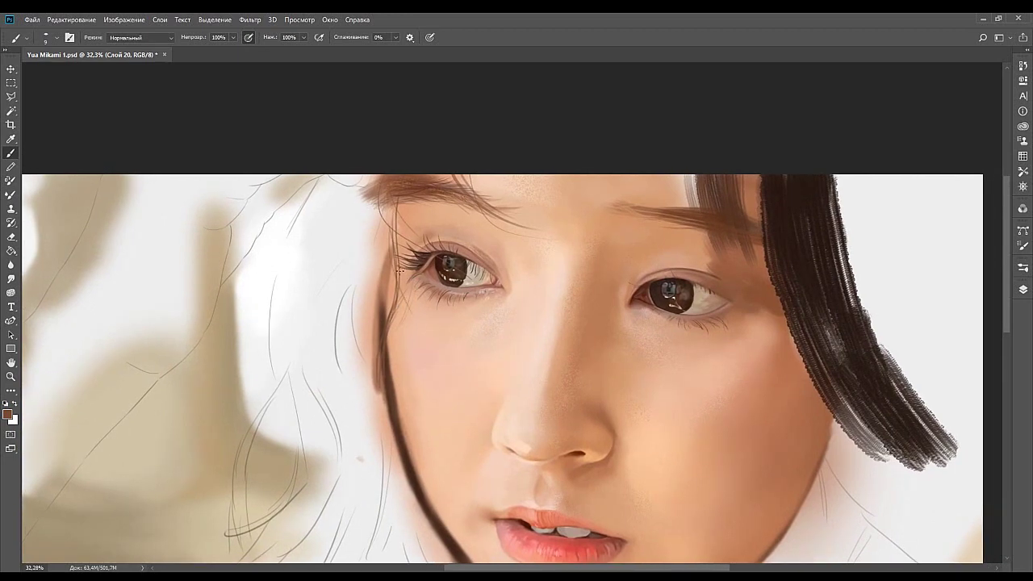
# Try extra thin hairs running down beside the left eye's outer corner, undoing each stroke.
pyautogui.moveTo(400, 259); pyautogui.dragTo(410, 348)
pyautogui.hotkey('ctrl', 'z')
pyautogui.moveTo(401, 266); pyautogui.dragTo(411, 334)
pyautogui.hotkey('ctrl', 'z')
pyautogui.moveTo(406, 284); pyautogui.dragTo(405, 337)
pyautogui.hotkey('ctrl', 'z')
pyautogui.moveTo(399, 271); pyautogui.dragTo(407, 340)
pyautogui.hotkey('ctrl', 'z')
pyautogui.moveTo(403, 292); pyautogui.dragTo(396, 360)
pyautogui.hotkey('ctrl', 'z')
pyautogui.hotkey('ctrl', 'z')
pyautogui.moveTo(397, 304)
pyautogui.mouseDown()
pyautogui.moveTo(370, 354)
pyautogui.moveTo(394, 360)
pyautogui.mouseUp()
pyautogui.hotkey('ctrl', 'z')
# Paint fine curved hairs from beside the left eye's outer corner down onto the cheek, undoing poor strokes.
pyautogui.moveTo(403, 311); pyautogui.dragTo(396, 364)
pyautogui.moveTo(404, 312); pyautogui.dragTo(395, 367)
pyautogui.hotkey('ctrl', 'z')
pyautogui.moveTo(401, 305)
pyautogui.mouseDown()
pyautogui.moveTo(406, 364)
pyautogui.moveTo(397, 372)
pyautogui.mouseUp()
pyautogui.hotkey('ctrl', 'z')
pyautogui.hotkey('ctrl', 'z')
pyautogui.moveTo(400, 304); pyautogui.dragTo(395, 373)
pyautogui.hotkey('ctrl', 'z')
pyautogui.moveTo(406, 329); pyautogui.dragTo(400, 359)
pyautogui.moveTo(395, 298); pyautogui.dragTo(401, 374)
pyautogui.moveTo(403, 321); pyautogui.dragTo(405, 401)
pyautogui.moveTo(389, 345); pyautogui.dragTo(412, 348)
pyautogui.moveTo(409, 266); pyautogui.dragTo(398, 289)
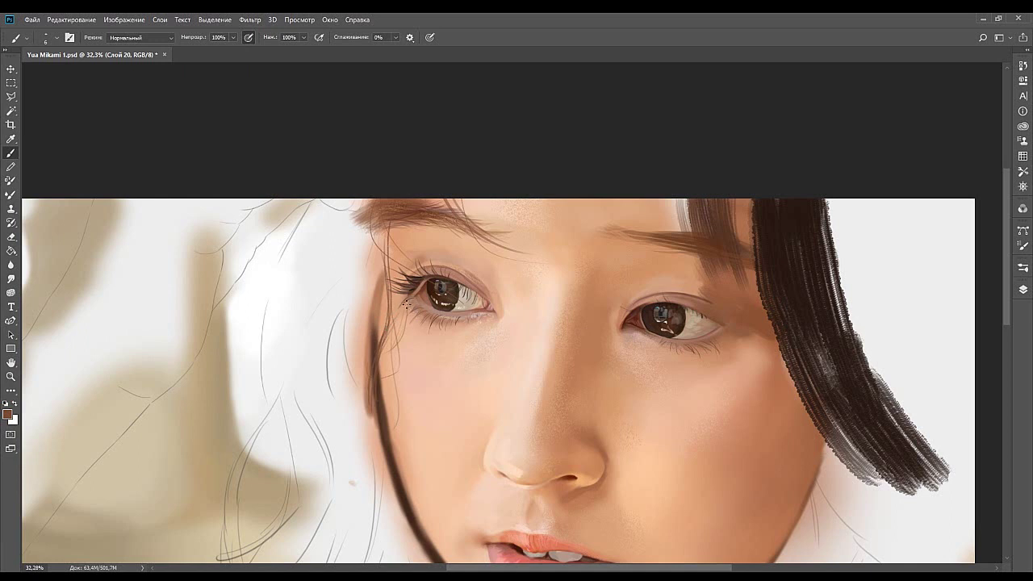
# Add very fine hairs curving from the left eyebrow's outer end toward the upper eyelashes, undoing poor strokes.
pyautogui.scroll(3, 406, 302)
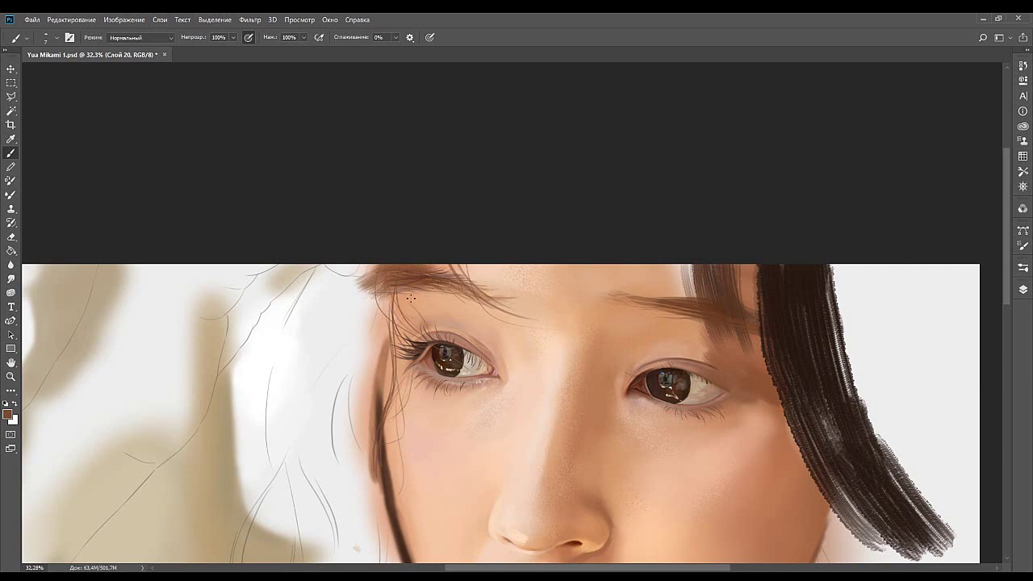
pyautogui.moveTo(424, 331)
pyautogui.mouseDown()
pyautogui.moveTo(455, 294)
pyautogui.moveTo(442, 323)
pyautogui.mouseUp()
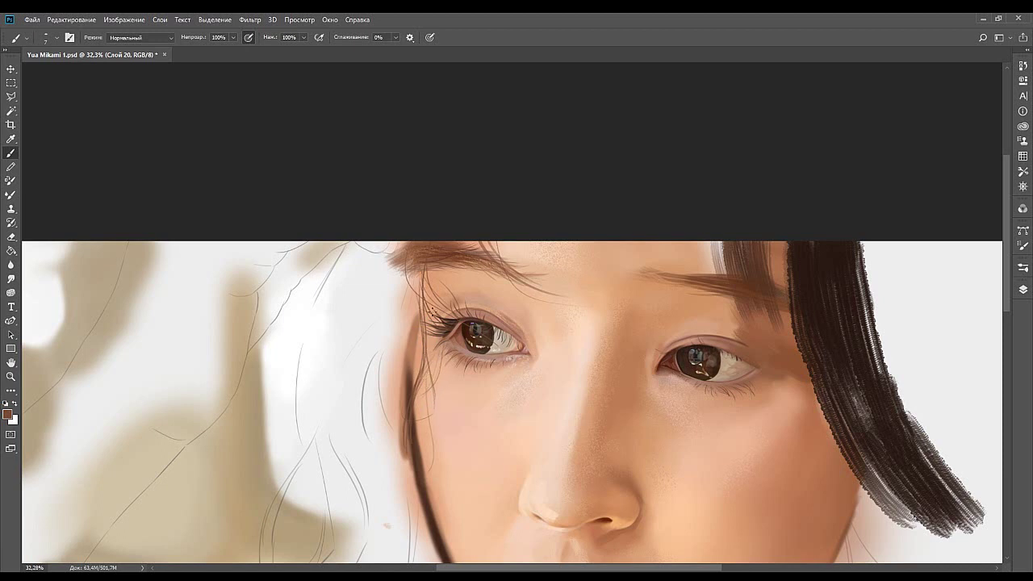
pyautogui.moveTo(433, 312); pyautogui.dragTo(428, 329)
pyautogui.press(']')
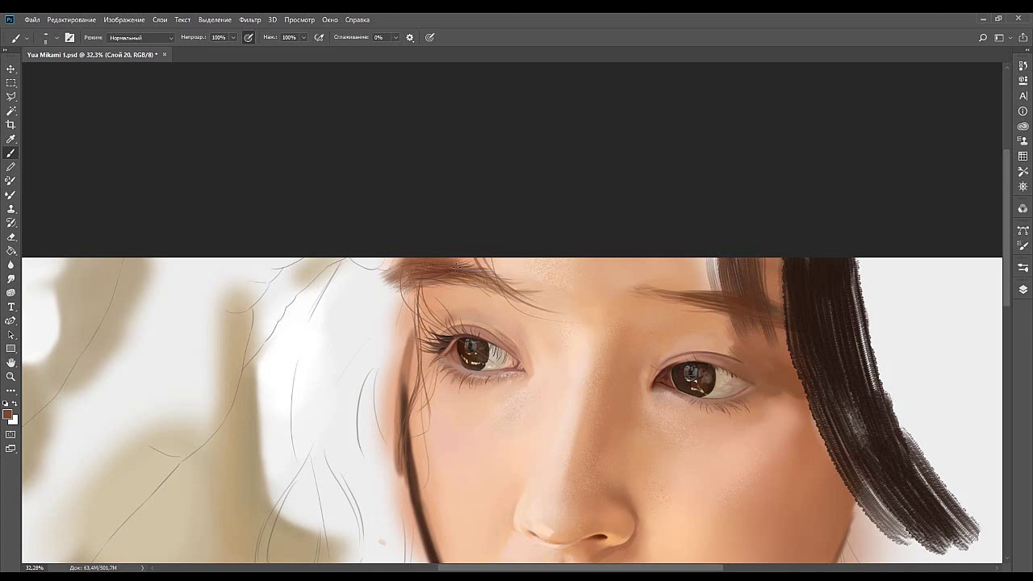
pyautogui.moveTo(444, 287); pyautogui.dragTo(432, 319)
pyautogui.moveTo(420, 284); pyautogui.dragTo(434, 322)
pyautogui.hotkey('ctrl', 'z')
pyautogui.hotkey('ctrl', 'z')
pyautogui.moveTo(421, 282); pyautogui.dragTo(439, 327)
pyautogui.moveTo(418, 295); pyautogui.dragTo(438, 323)
# Add a few fine hairs falling from the canvas's upper edge over the left eyebrow's inner part and the adjoining forehead.
pyautogui.moveTo(513, 210); pyautogui.dragTo(457, 189)
pyautogui.moveTo(417, 305)
pyautogui.mouseDown()
pyautogui.moveTo(417, 251)
pyautogui.moveTo(438, 196)
pyautogui.mouseUp()
pyautogui.moveTo(405, 243); pyautogui.dragTo(429, 286)
pyautogui.moveTo(445, 203); pyautogui.dragTo(412, 263)
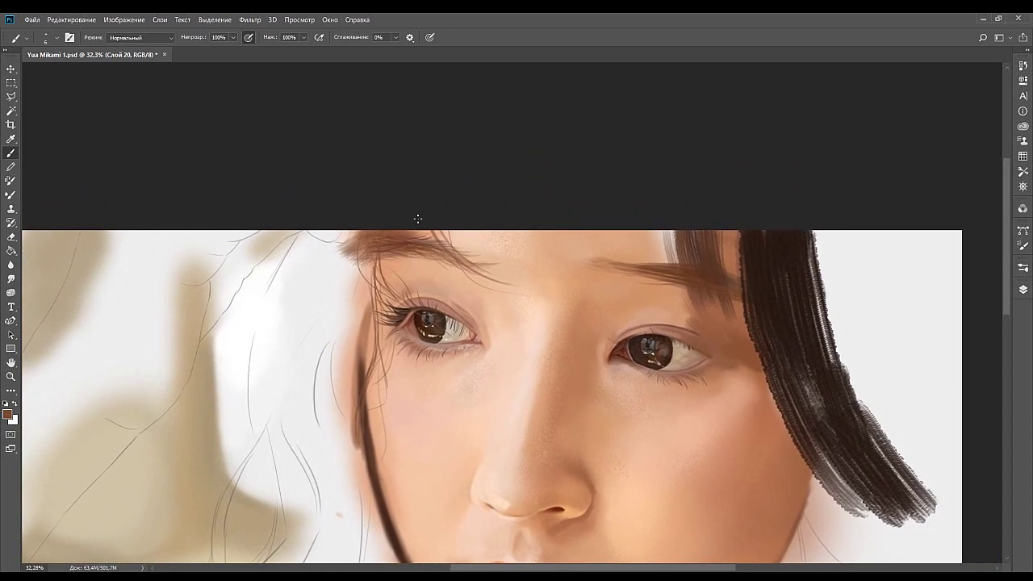
pyautogui.moveTo(501, 255)
pyautogui.mouseDown()
pyautogui.moveTo(442, 254)
pyautogui.moveTo(484, 252)
pyautogui.mouseUp()
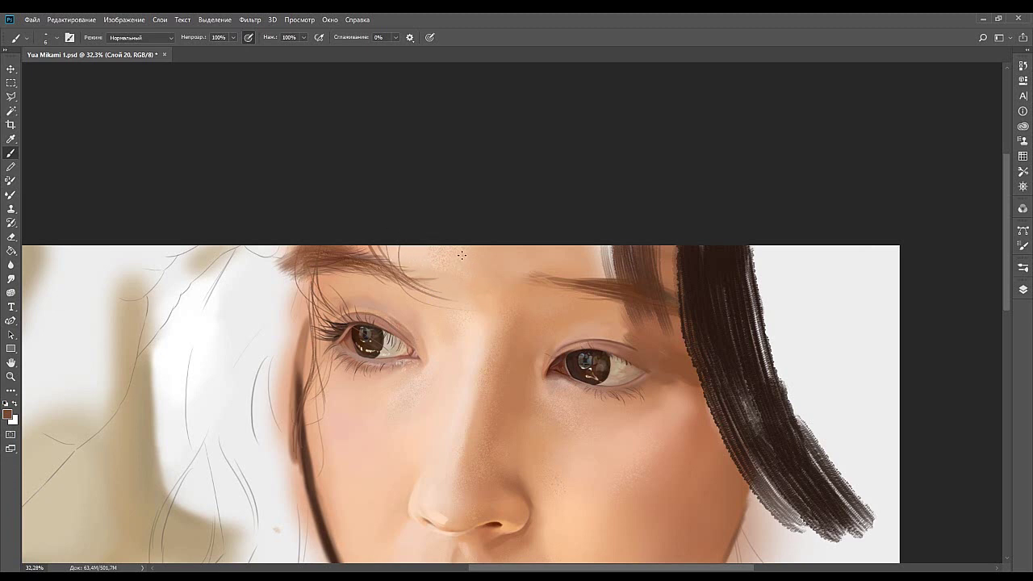
pyautogui.moveTo(450, 233)
pyautogui.mouseDown()
pyautogui.moveTo(423, 250)
pyautogui.moveTo(438, 272)
pyautogui.mouseUp()
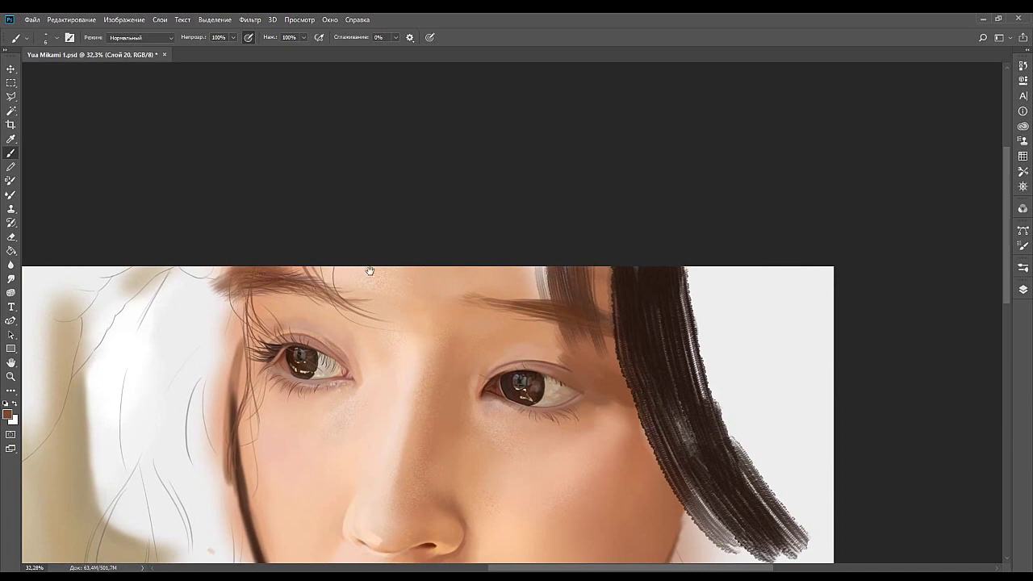
pyautogui.moveTo(364, 269); pyautogui.dragTo(371, 252)
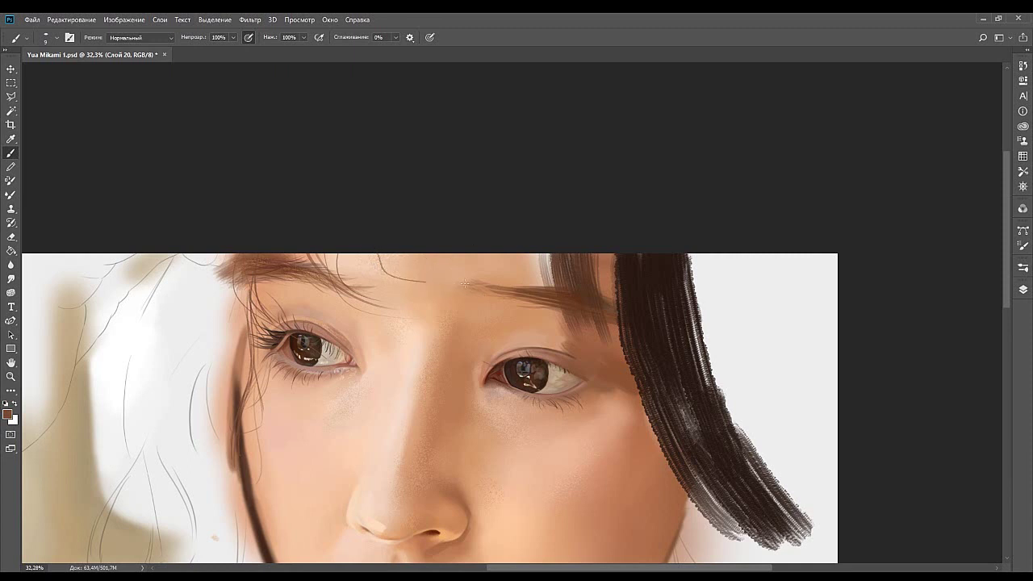
# Try a long thin strand curving from the canvas's upper edge across the forehead toward the right eyebrow.
pyautogui.moveTo(377, 257); pyautogui.dragTo(459, 300)
pyautogui.hotkey('ctrl', 'z')
pyautogui.moveTo(378, 256)
pyautogui.mouseDown()
pyautogui.moveTo(478, 300)
pyautogui.moveTo(429, 293)
pyautogui.moveTo(471, 299)
pyautogui.mouseUp()
pyautogui.hotkey('ctrl', 'z')
pyautogui.hotkey('ctrl', 'z')
pyautogui.press(']')
pyautogui.moveTo(372, 254); pyautogui.dragTo(441, 294)
pyautogui.hotkey('ctrl', 'z')
pyautogui.moveTo(371, 254); pyautogui.dragTo(444, 296)
pyautogui.hotkey('ctrl', 'z')
# Paint the long strand curving across the middle of the forehead with a 20 px brush.
pyautogui.moveTo(371, 254); pyautogui.dragTo(434, 298)
pyautogui.moveTo(369, 254); pyautogui.dragTo(482, 296)
pyautogui.hotkey('ctrl', 'z')
pyautogui.moveTo(372, 255); pyautogui.dragTo(440, 295)
pyautogui.moveTo(375, 255); pyautogui.dragTo(413, 288)
pyautogui.hotkey('ctrl', 'shift', 'z')
pyautogui.hotkey('ctrl', 'z')
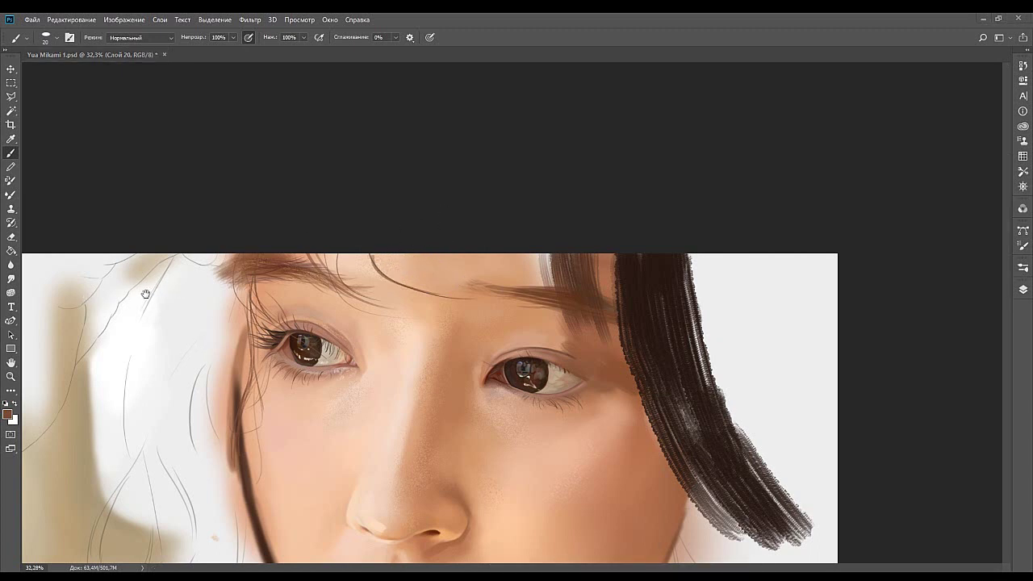
# Try a short curved strand over the inner end of the right eyebrow.
pyautogui.moveTo(499, 258)
pyautogui.mouseDown()
pyautogui.moveTo(479, 260)
pyautogui.moveTo(498, 272)
pyautogui.mouseUp()
pyautogui.moveTo(467, 264); pyautogui.dragTo(500, 300)
pyautogui.hotkey('ctrl', 'z')
pyautogui.moveTo(467, 262); pyautogui.dragTo(508, 303)
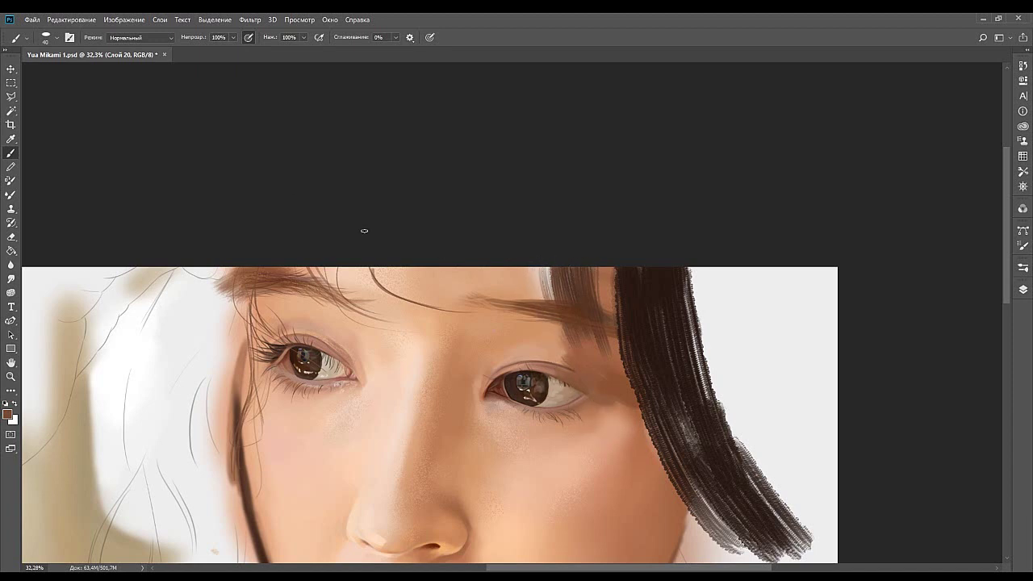
# Paint a long brown strand from the canvas's upper edge across the right eye onto the cheek with a 40 px brush, undoing poor strokes.
pyautogui.moveTo(533, 264)
pyautogui.mouseDown()
pyautogui.moveTo(565, 342)
pyautogui.moveTo(625, 401)
pyautogui.mouseUp()
pyautogui.hotkey('ctrl', 'z')
pyautogui.hotkey('ctrl', 'z')
pyautogui.moveTo(525, 267); pyautogui.dragTo(629, 406)
pyautogui.hotkey('ctrl', 'z')
pyautogui.moveTo(532, 270); pyautogui.dragTo(618, 445)
pyautogui.hotkey('ctrl', 'z')
pyautogui.moveTo(520, 266); pyautogui.dragTo(633, 431)
pyautogui.hotkey('ctrl', 'z')
pyautogui.moveTo(523, 268); pyautogui.dragTo(593, 395)
pyautogui.hotkey('ctrl', 'z')
pyautogui.moveTo(520, 268); pyautogui.dragTo(619, 441)
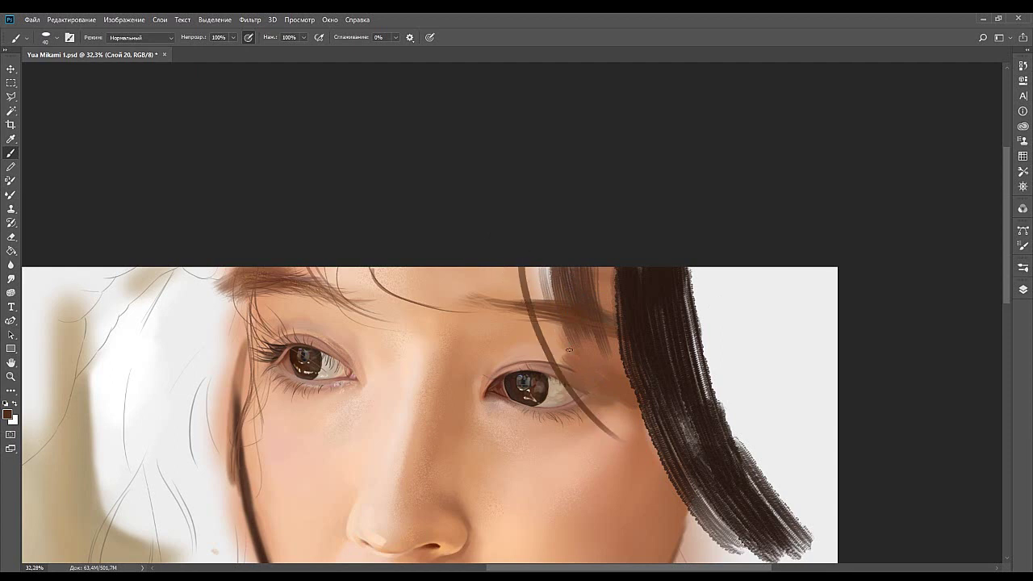
# Thicken the long strand between the canvas's upper edge and the right eye with overlapping dark brown strokes, undoing poor ones.
pyautogui.moveTo(593, 413); pyautogui.dragTo(556, 361)
pyautogui.moveTo(541, 311); pyautogui.dragTo(569, 374)
pyautogui.hotkey('ctrl', 'z')
pyautogui.hotkey('ctrl', 'z')
pyautogui.moveTo(526, 267); pyautogui.dragTo(553, 361)
pyautogui.hotkey('ctrl', 'z')
pyautogui.moveTo(531, 268)
pyautogui.mouseDown()
pyautogui.moveTo(545, 346)
pyautogui.moveTo(562, 368)
pyautogui.mouseUp()
pyautogui.hotkey('ctrl', 'z')
pyautogui.moveTo(528, 267); pyautogui.dragTo(574, 400)
# Add shorter strands beside the long strand above the right eyebrow, undoing poor strokes.
pyautogui.moveTo(501, 268); pyautogui.dragTo(525, 328)
pyautogui.hotkey('ctrl', 'z')
pyautogui.hotkey('ctrl', 'z')
pyautogui.moveTo(509, 268)
pyautogui.mouseDown()
pyautogui.moveTo(530, 335)
pyautogui.moveTo(540, 335)
pyautogui.mouseUp()
pyautogui.hotkey('ctrl', 'z')
pyautogui.moveTo(516, 265); pyautogui.dragTo(528, 341)
pyautogui.hotkey('ctrl', 'z')
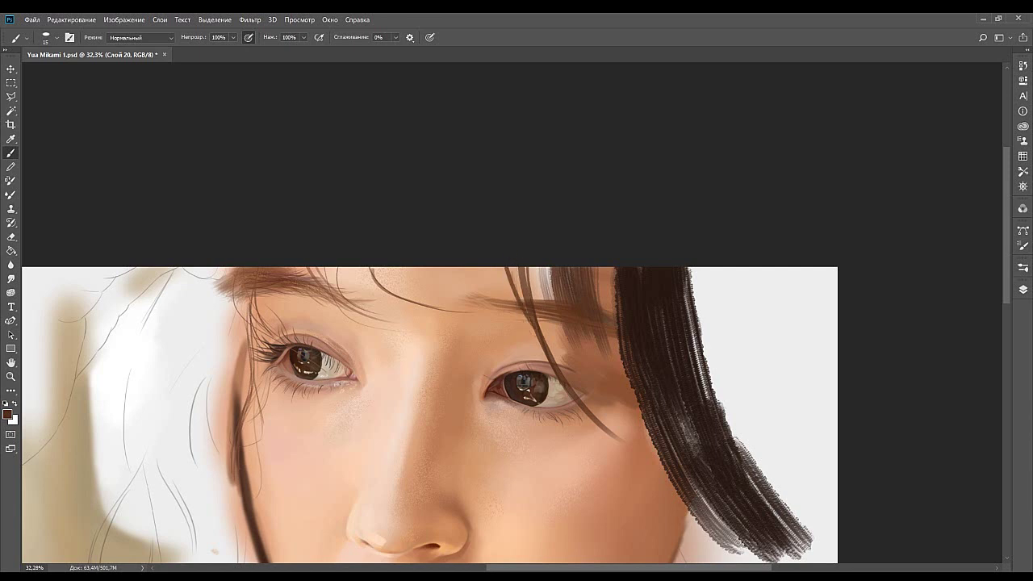
# Paint thin brown strands curving from the canvas's upper edge toward the right eyebrow's inner end with a 15 px brush.
pyautogui.hotkey('ctrl', 'z')
pyautogui.hotkey('ctrl', 'z')
pyautogui.moveTo(438, 265); pyautogui.dragTo(501, 313)
pyautogui.hotkey('ctrl', 'z')
pyautogui.hotkey('ctrl', 'z')
pyautogui.moveTo(449, 266); pyautogui.dragTo(492, 312)
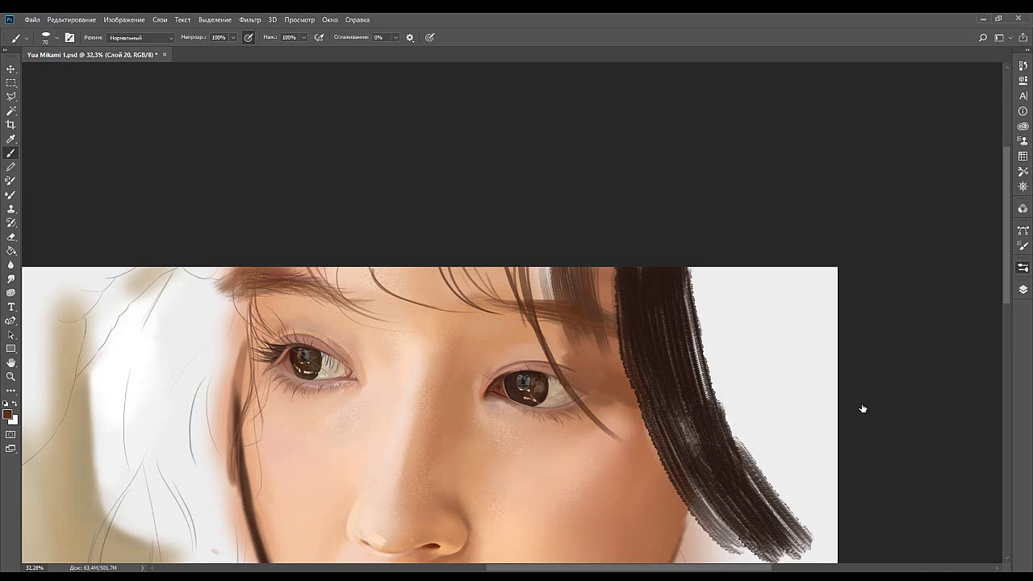
# Try a different brush preset on the fringe above the right eyebrow, changing its size several times.
pyautogui.click(804, 382)
pyautogui.moveTo(535, 291); pyautogui.dragTo(541, 232)
pyautogui.hotkey('ctrl', 'z')
pyautogui.press(']')
pyautogui.press(']')
pyautogui.press('[')
pyautogui.press('[')
pyautogui.press('[')
pyautogui.press('[')
pyautogui.press('[')
pyautogui.press('[')
pyautogui.press('[')
pyautogui.press('[')
# Choose a speckled bristle brush preset and enlarge it to 150 px, undoing the test strokes beside the right eye.
pyautogui.click(855, 285)
pyautogui.moveTo(641, 256); pyautogui.dragTo(670, 394)
pyautogui.hotkey('ctrl', 'z')
pyautogui.moveTo(590, 325); pyautogui.dragTo(639, 437)
pyautogui.hotkey('ctrl', 'z')
pyautogui.press(']')
pyautogui.press(']')
pyautogui.press(']')
# Cover the light gaps in the fringe above the right eyebrow with brown tones sampled from the painting.
pyautogui.keyDown('alt'); pyautogui.click(605, 283); pyautogui.keyUp('alt')
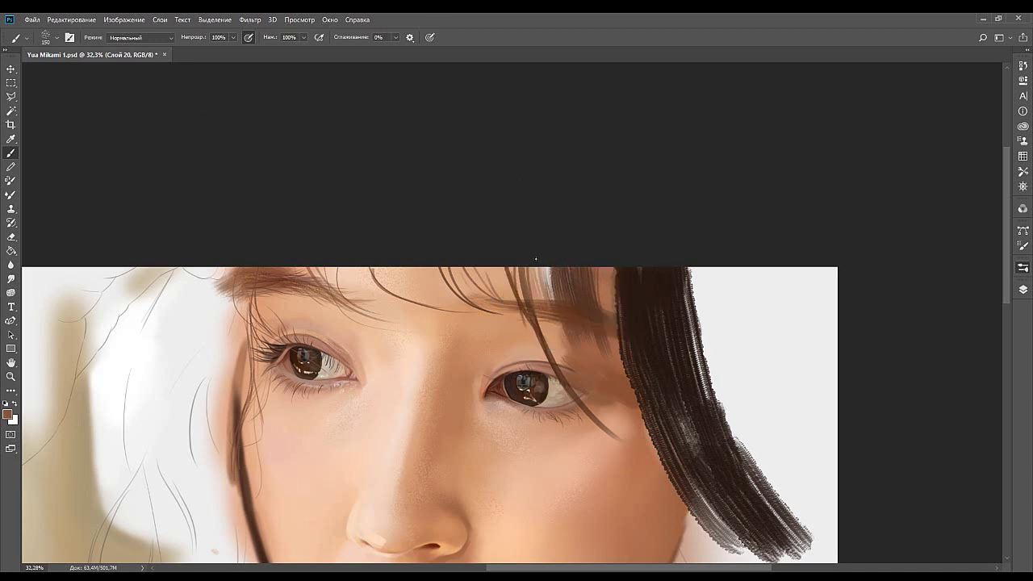
pyautogui.keyDown('alt'); pyautogui.click(588, 304); pyautogui.keyUp('alt')
pyautogui.keyDown('alt'); pyautogui.click(589, 290); pyautogui.keyUp('alt')
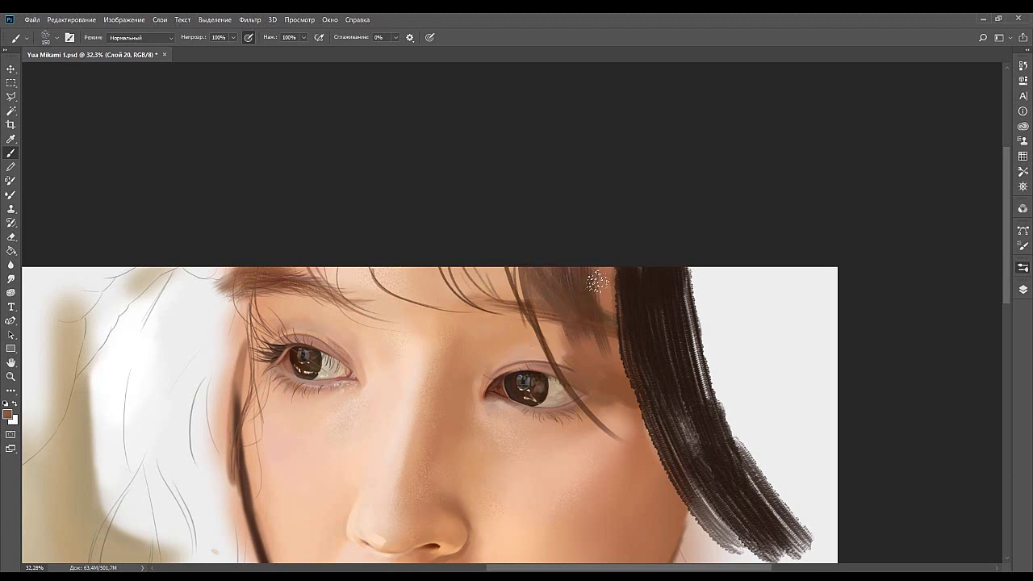
pyautogui.keyDown('alt'); pyautogui.click(530, 283); pyautogui.keyUp('alt')
pyautogui.click(8, 414)
pyautogui.moveTo(569, 290); pyautogui.dragTo(589, 307)
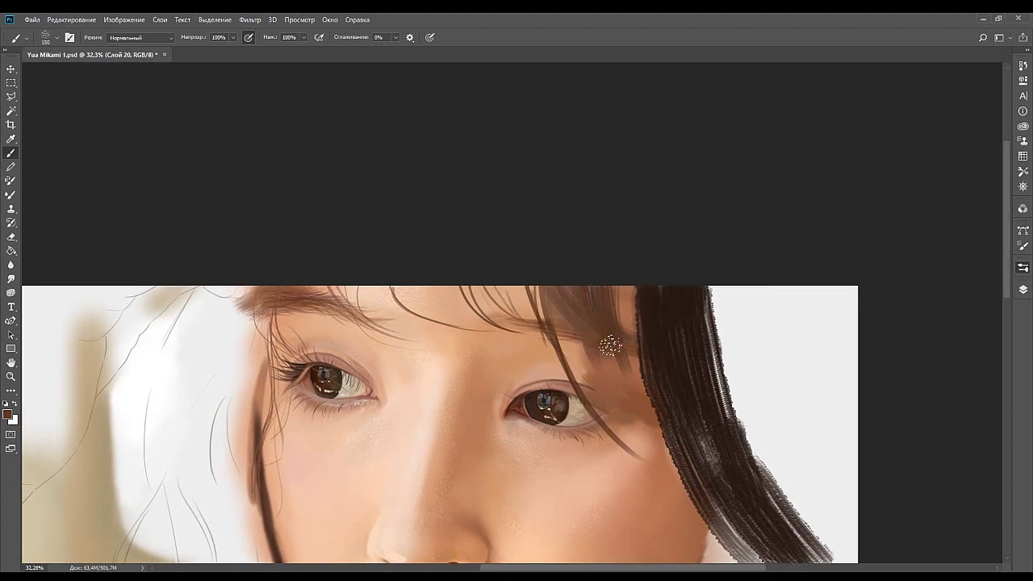
# Blend the fringe's lower edge into the skin at the right eyebrow's outer end with sampled brown and skin tones.
pyautogui.keyDown('alt'); pyautogui.click(636, 383); pyautogui.keyUp('alt')
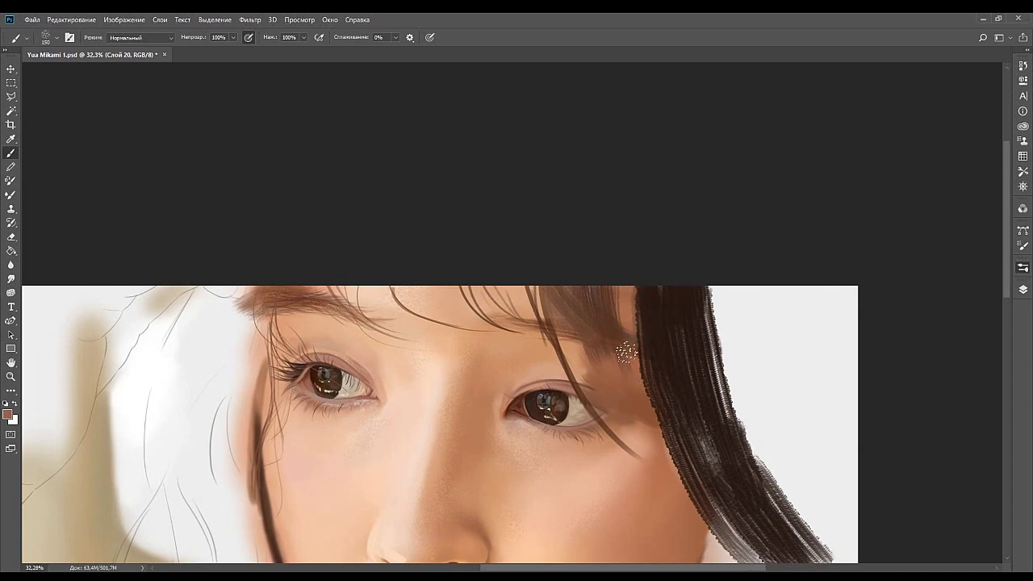
pyautogui.keyDown('alt'); pyautogui.click(619, 339); pyautogui.keyUp('alt')
pyautogui.keyDown('alt'); pyautogui.click(635, 385); pyautogui.keyUp('alt')
pyautogui.moveTo(627, 362); pyautogui.dragTo(633, 328)
pyautogui.moveTo(576, 301); pyautogui.dragTo(676, 292)
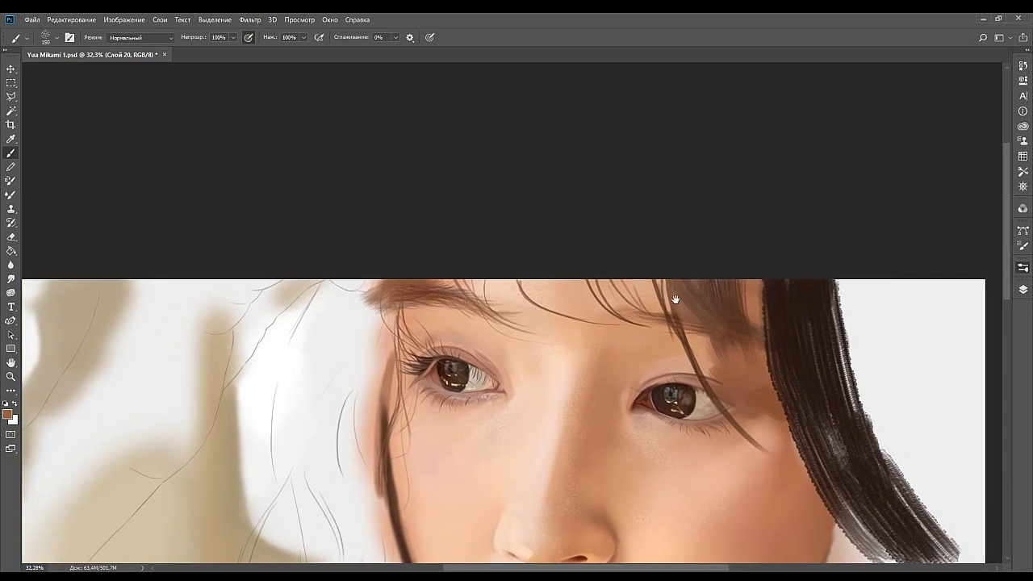
# Extend the soft brown fringe shading behind the thin strands along the canvas's upper edge, using a sampled brown.
pyautogui.keyDown('alt'); pyautogui.click(667, 287); pyautogui.keyUp('alt')
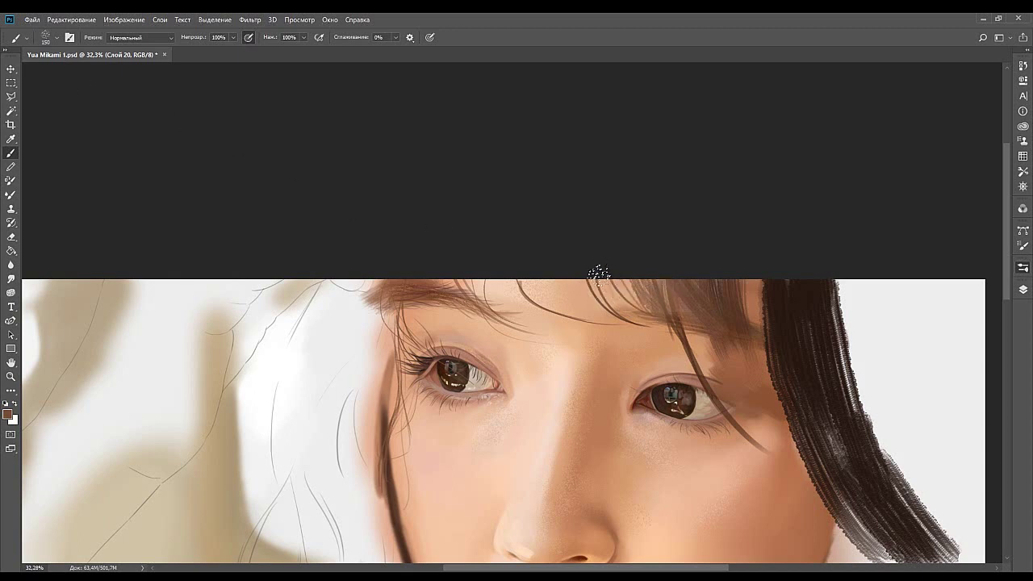
pyautogui.moveTo(581, 278); pyautogui.dragTo(593, 217)
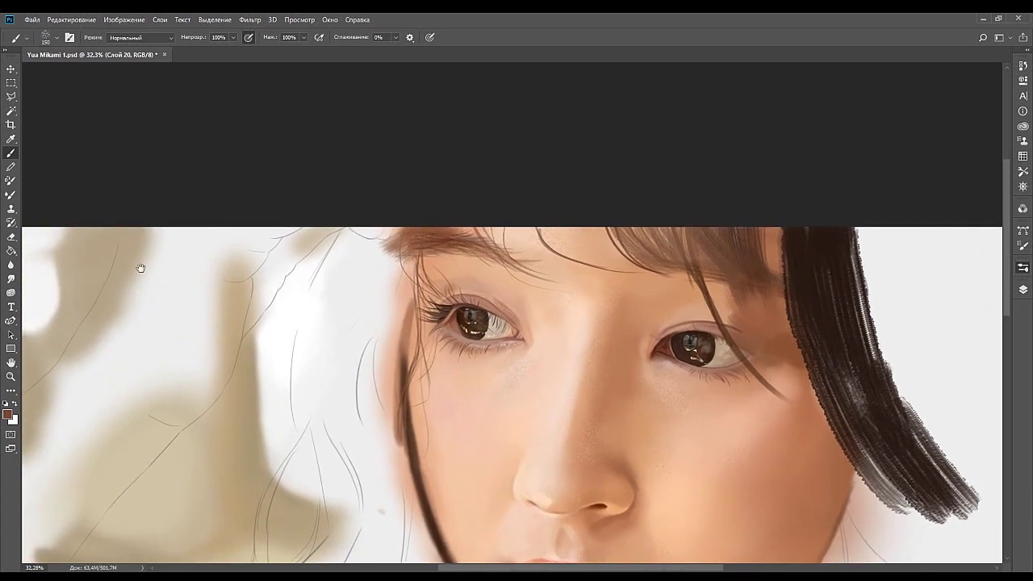
pyautogui.moveTo(594, 281); pyautogui.dragTo(546, 266)
pyautogui.moveTo(468, 270)
pyautogui.mouseDown()
pyautogui.moveTo(438, 299)
pyautogui.moveTo(419, 342)
pyautogui.moveTo(454, 293)
pyautogui.moveTo(442, 295)
pyautogui.mouseUp()
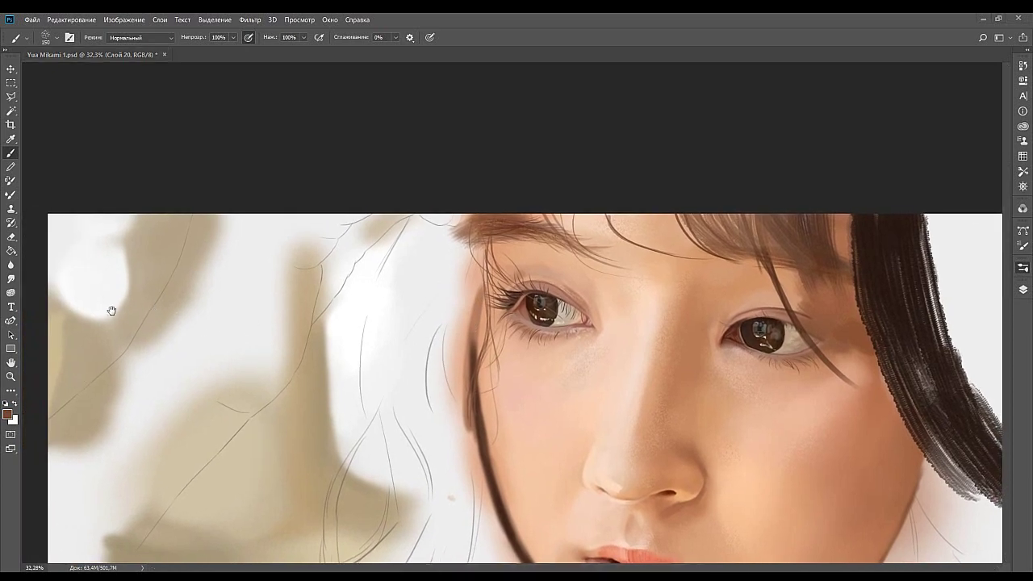
# Paint dense dark brown hair strokes beside the face's left edge at eye level with the 150 px bristle brush.
pyautogui.moveTo(426, 411)
pyautogui.mouseDown()
pyautogui.moveTo(373, 299)
pyautogui.moveTo(369, 369)
pyautogui.mouseUp()
pyautogui.moveTo(359, 290); pyautogui.dragTo(386, 383)
pyautogui.hotkey('ctrl', 'z')
pyautogui.moveTo(374, 348); pyautogui.dragTo(381, 394)
pyautogui.moveTo(369, 292); pyautogui.dragTo(381, 392)
pyautogui.moveTo(352, 358); pyautogui.dragTo(380, 392)
pyautogui.moveTo(343, 286); pyautogui.dragTo(368, 373)
pyautogui.moveTo(339, 268)
pyautogui.mouseDown()
pyautogui.moveTo(350, 347)
pyautogui.moveTo(331, 359)
pyautogui.mouseUp()
pyautogui.moveTo(355, 239); pyautogui.dragTo(322, 353)
pyautogui.moveTo(345, 304)
pyautogui.mouseDown()
pyautogui.moveTo(323, 345)
pyautogui.moveTo(329, 381)
pyautogui.mouseUp()
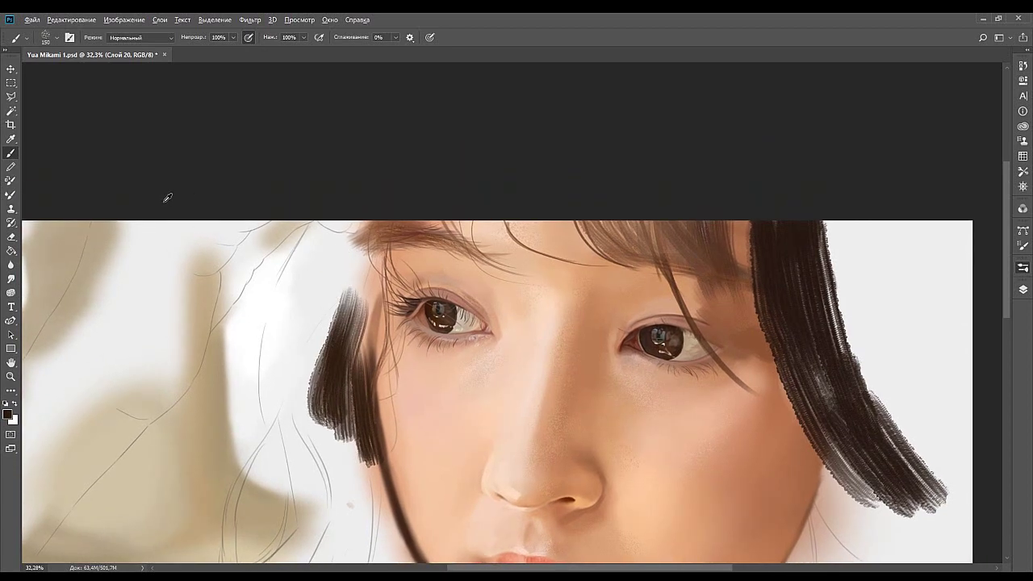
# Extend the dark bristle strokes beside the face's left edge up to the canvas's upper edge.
pyautogui.moveTo(372, 286); pyautogui.dragTo(358, 334)
pyautogui.moveTo(376, 250); pyautogui.dragTo(352, 365)
pyautogui.moveTo(364, 311); pyautogui.dragTo(345, 373)
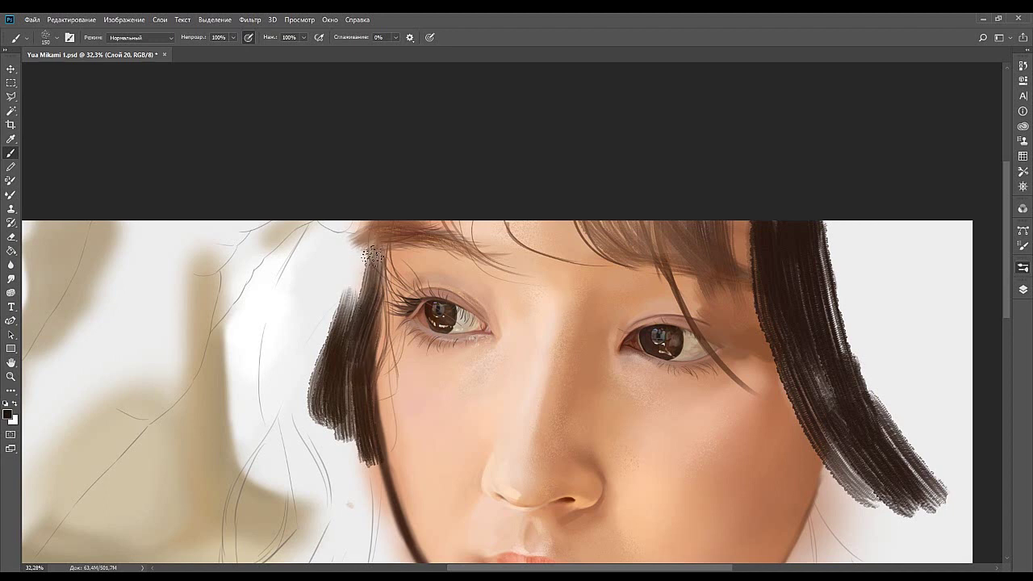
pyautogui.moveTo(372, 278); pyautogui.dragTo(368, 223)
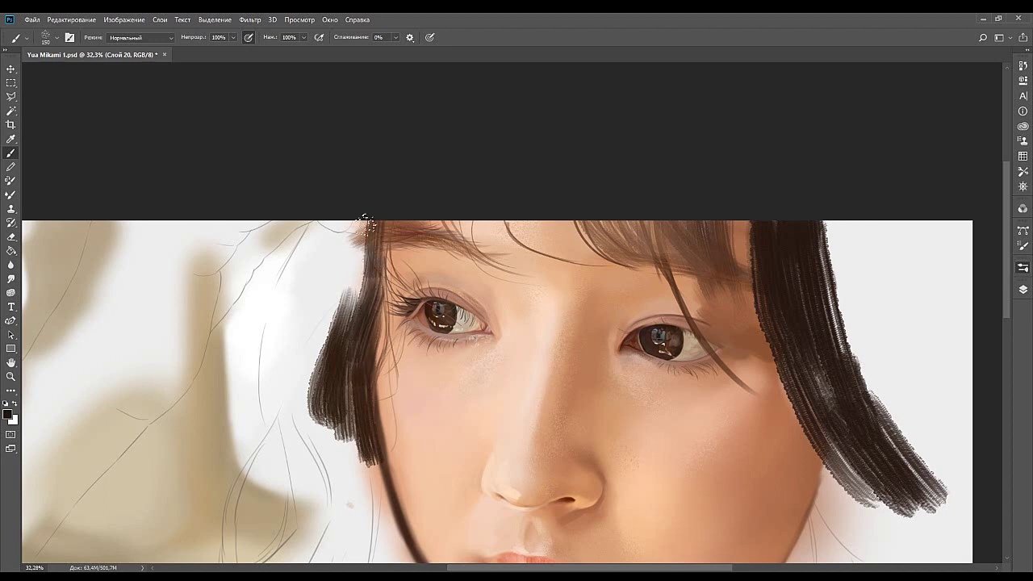
pyautogui.moveTo(342, 312); pyautogui.dragTo(361, 234)
pyautogui.moveTo(356, 282); pyautogui.dragTo(367, 223)
pyautogui.moveTo(346, 312); pyautogui.dragTo(368, 175)
pyautogui.moveTo(555, 279); pyautogui.dragTo(363, 345)
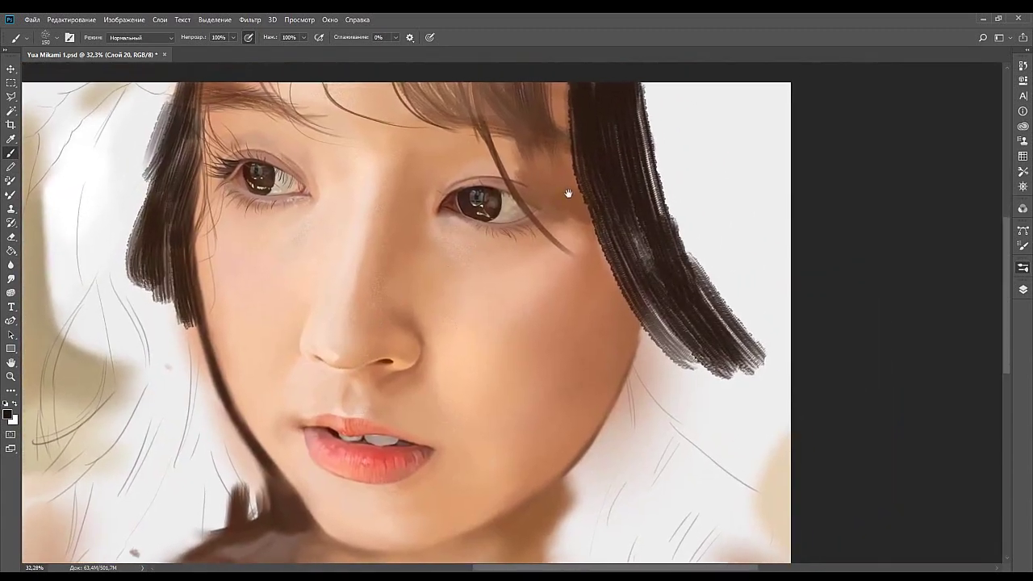
# Paint short dark bristle strokes for the hair ends over the chest below the left shoulder.
pyautogui.moveTo(532, 310); pyautogui.dragTo(488, 277)
pyautogui.moveTo(457, 344); pyautogui.dragTo(516, 226)
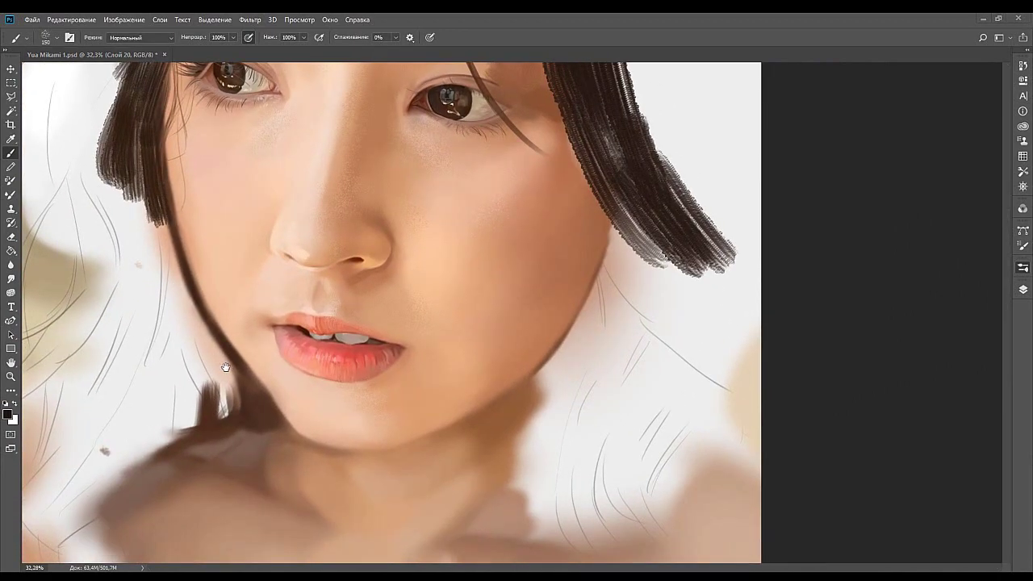
pyautogui.moveTo(426, 430); pyautogui.dragTo(466, 326)
pyautogui.moveTo(457, 396)
pyautogui.mouseDown()
pyautogui.moveTo(445, 325)
pyautogui.moveTo(443, 426)
pyautogui.mouseUp()
pyautogui.hotkey('ctrl', 'z')
pyautogui.moveTo(416, 352); pyautogui.dragTo(437, 413)
pyautogui.hotkey('ctrl', 'z')
pyautogui.moveTo(409, 362)
pyautogui.mouseDown()
pyautogui.moveTo(440, 414)
pyautogui.moveTo(450, 406)
pyautogui.mouseUp()
pyautogui.moveTo(456, 318)
pyautogui.mouseDown()
pyautogui.moveTo(433, 358)
pyautogui.moveTo(431, 436)
pyautogui.mouseUp()
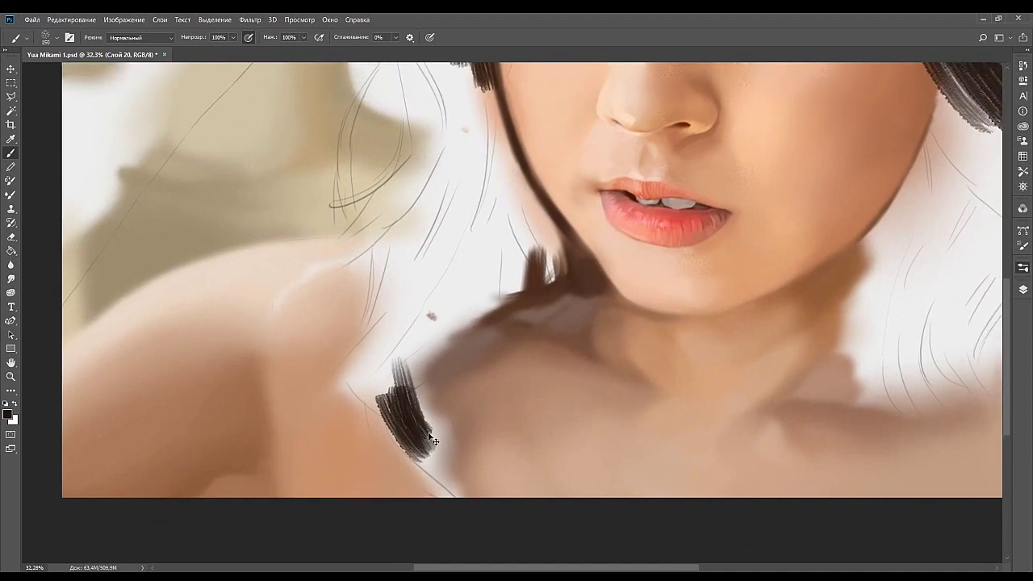
pyautogui.hotkey('ctrl', 'z')
pyautogui.moveTo(410, 352); pyautogui.dragTo(436, 437)
pyautogui.moveTo(454, 304); pyautogui.dragTo(387, 407)
pyautogui.moveTo(490, 290); pyautogui.dragTo(431, 355)
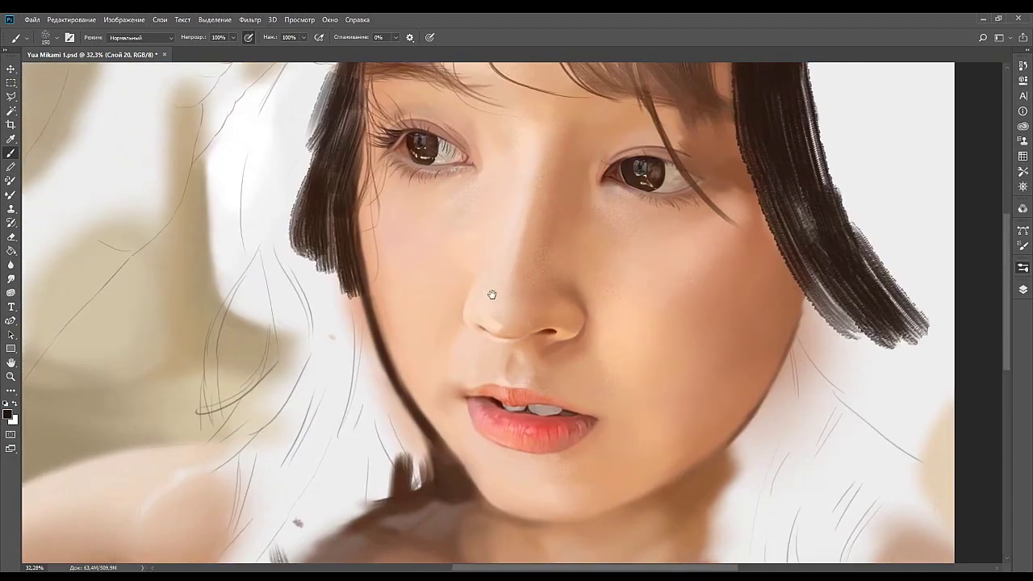
# Paint dark reddish-brown bristle strokes beside the left side of the chin and neck, using a newly sampled colour.
pyautogui.scroll(-4, 517, 174)
pyautogui.hscroll(-3, 516, 174)
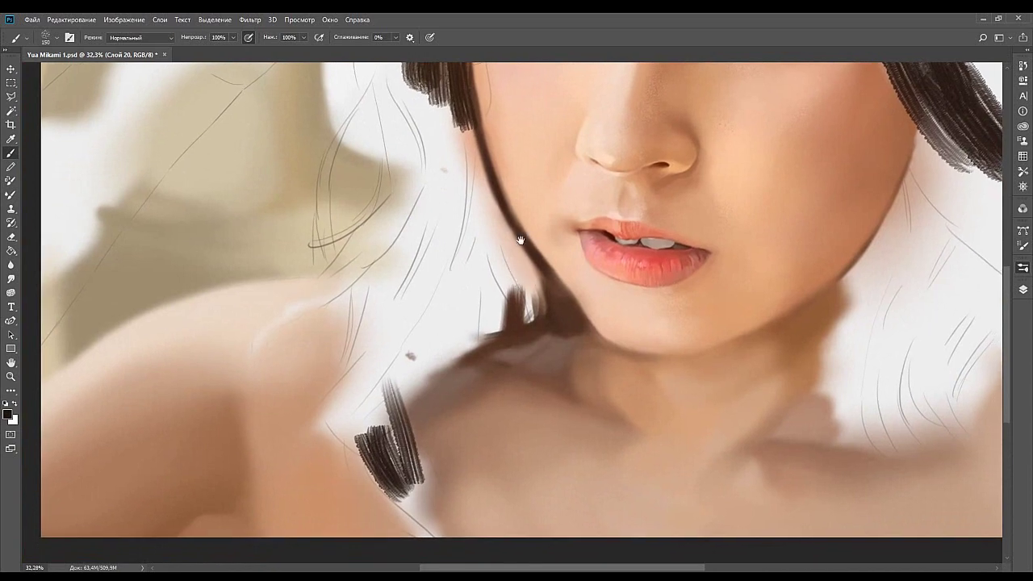
pyautogui.scroll(1, 526, 237)
pyautogui.moveTo(518, 323)
pyautogui.mouseDown()
pyautogui.moveTo(518, 333)
pyautogui.moveTo(517, 292)
pyautogui.mouseUp()
pyautogui.hotkey('ctrl', 'z')
pyautogui.moveTo(526, 367)
pyautogui.mouseDown()
pyautogui.moveTo(546, 328)
pyautogui.moveTo(516, 292)
pyautogui.moveTo(526, 283)
pyautogui.mouseUp()
pyautogui.keyDown('alt'); pyautogui.click(171, 305); pyautogui.keyUp('alt')
pyautogui.moveTo(519, 363)
pyautogui.mouseDown()
pyautogui.moveTo(489, 299)
pyautogui.moveTo(525, 323)
pyautogui.moveTo(498, 280)
pyautogui.moveTo(515, 345)
pyautogui.mouseUp()
pyautogui.moveTo(464, 287); pyautogui.dragTo(545, 372)
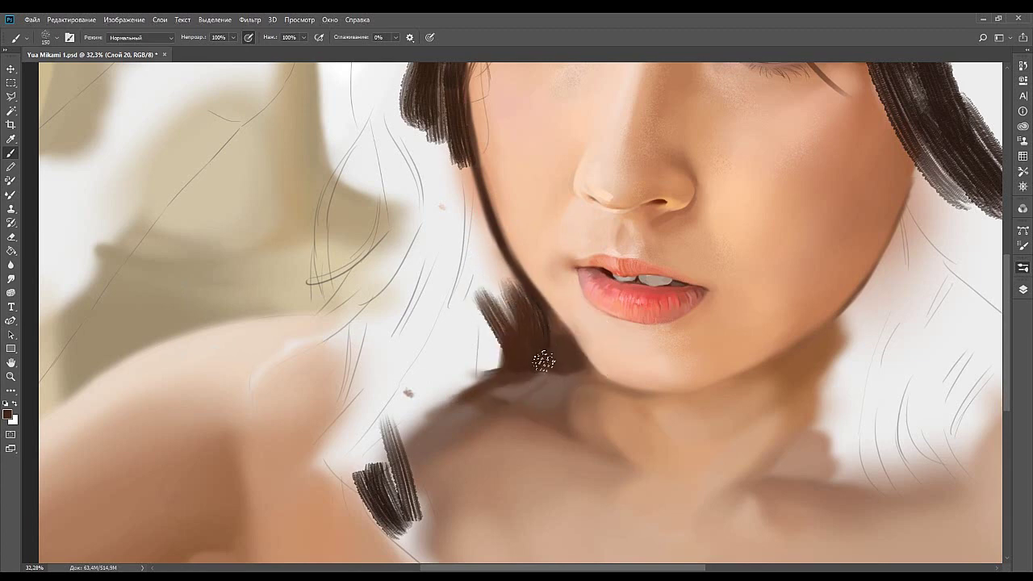
pyautogui.moveTo(662, 180); pyautogui.dragTo(478, 341)
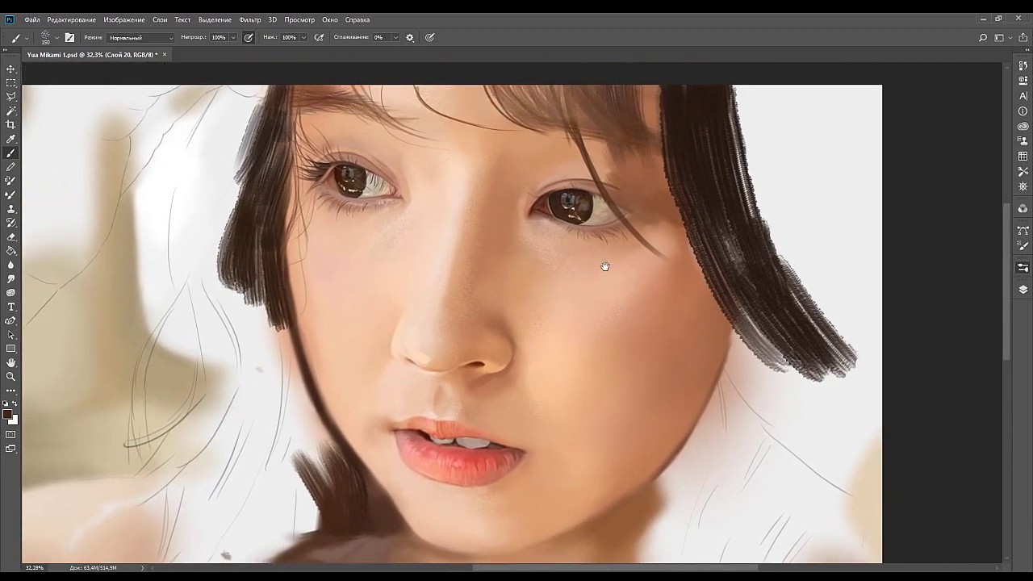
pyautogui.moveTo(604, 265); pyautogui.dragTo(612, 270)
pyautogui.moveTo(481, 261); pyautogui.dragTo(554, 295)
pyautogui.moveTo(438, 387); pyautogui.dragTo(540, 312)
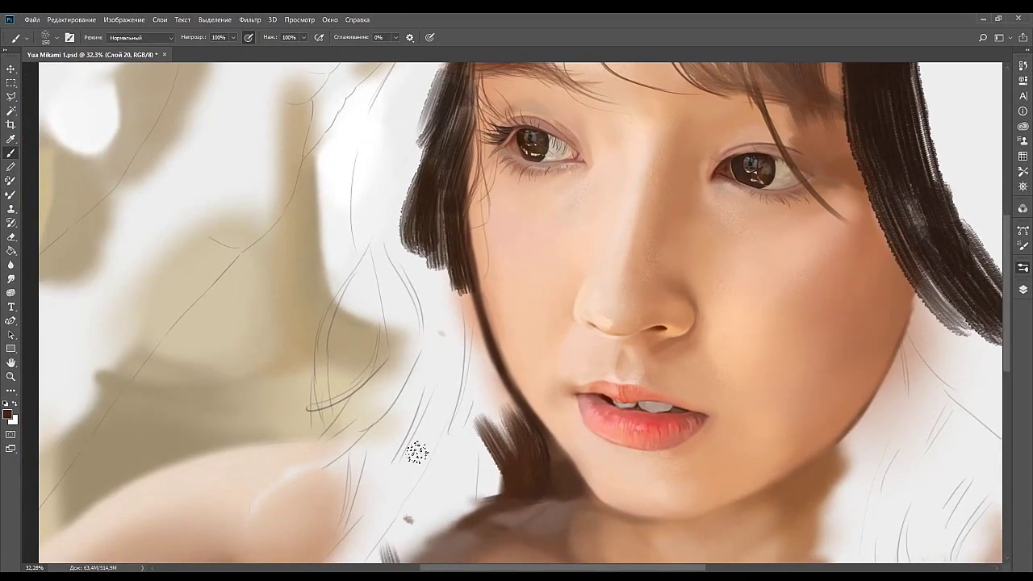
pyautogui.moveTo(454, 435)
pyautogui.mouseDown()
pyautogui.moveTo(473, 364)
pyautogui.moveTo(476, 379)
pyautogui.mouseUp()
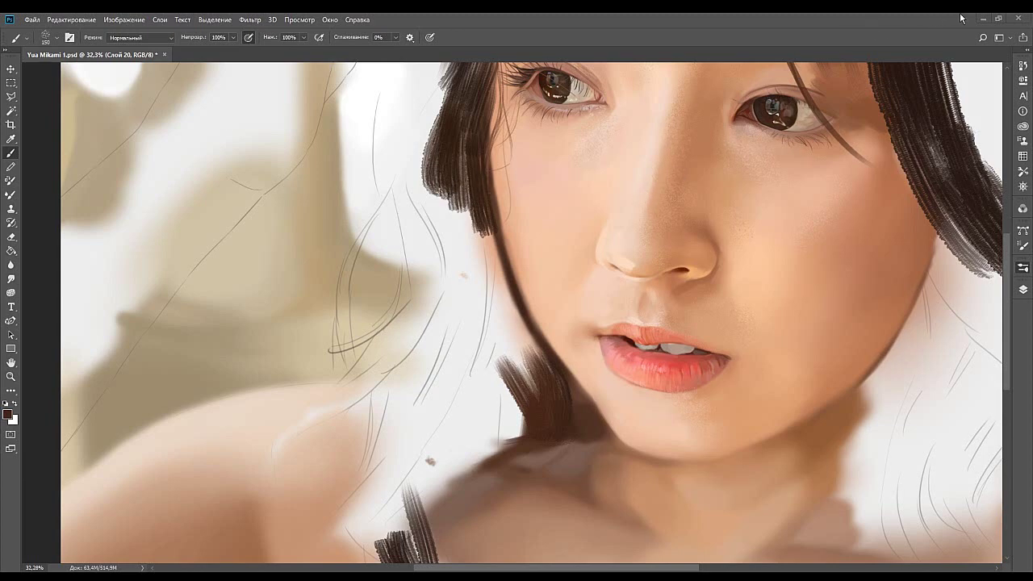
pyautogui.moveTo(893, 228); pyautogui.dragTo(856, 262)
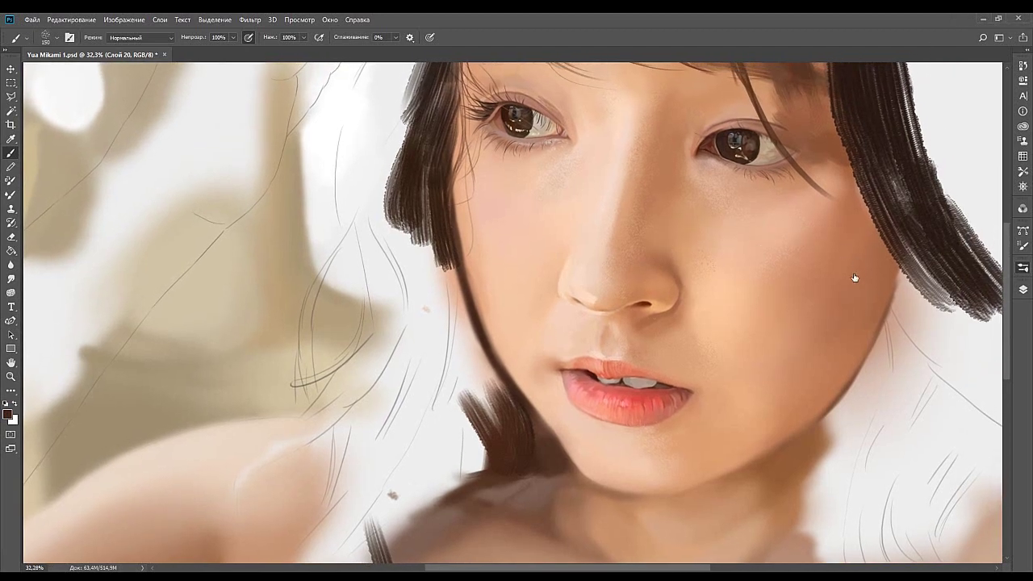
pyautogui.moveTo(404, 260); pyautogui.dragTo(426, 293)
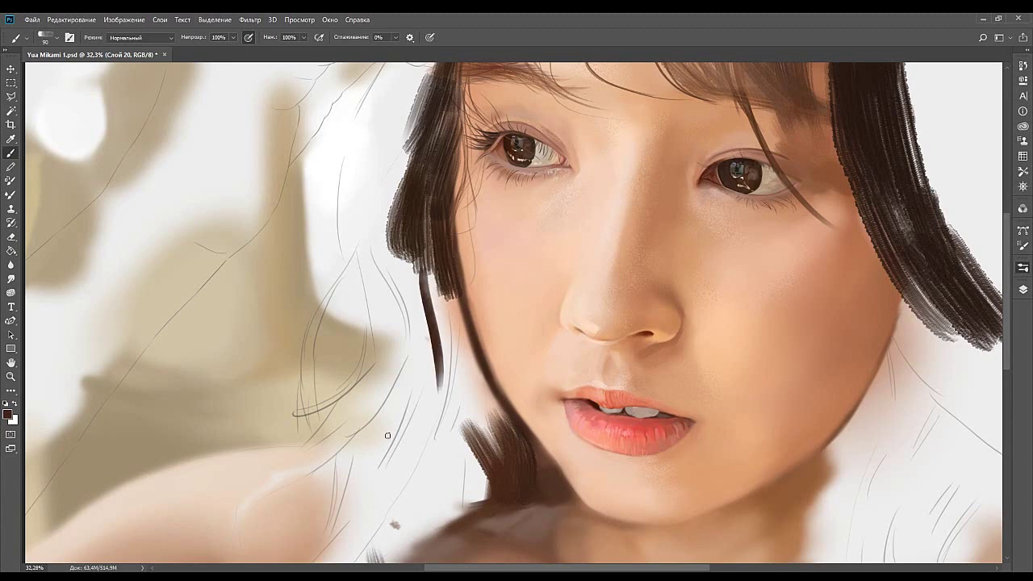
pyautogui.moveTo(422, 271); pyautogui.dragTo(425, 433)
pyautogui.hotkey('ctrl', 'z')
pyautogui.moveTo(421, 363)
pyautogui.mouseDown()
pyautogui.moveTo(392, 382)
pyautogui.moveTo(387, 374)
pyautogui.mouseUp()
pyautogui.moveTo(401, 308); pyautogui.dragTo(381, 450)
pyautogui.hotkey('ctrl', 'z')
pyautogui.moveTo(398, 292)
pyautogui.mouseDown()
pyautogui.moveTo(389, 451)
pyautogui.moveTo(375, 452)
pyautogui.mouseUp()
pyautogui.hotkey('ctrl', 'z')
pyautogui.hotkey('ctrl', 'z')
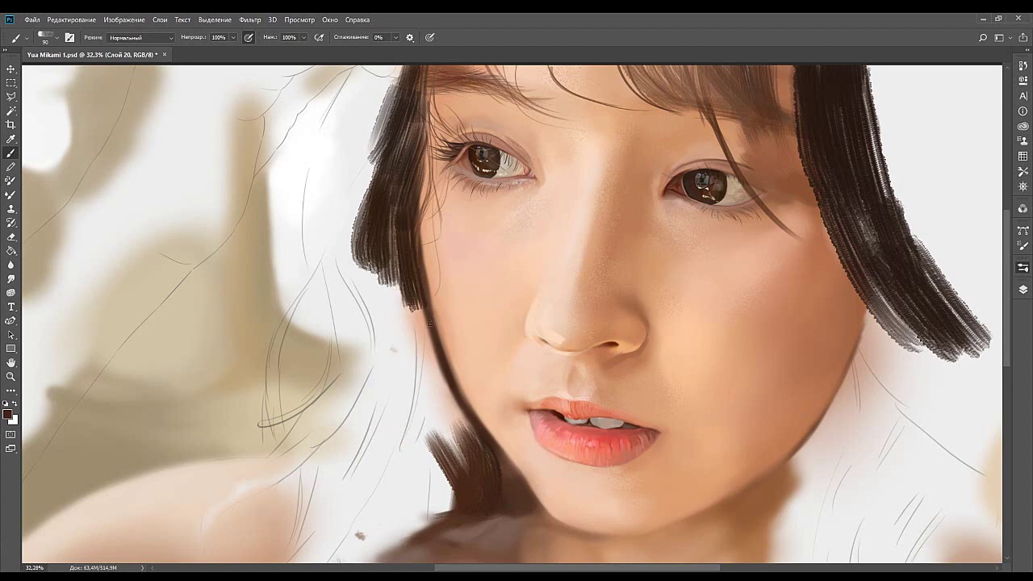
# Paint a smooth dark brown strand down the face's left edge to the cheek with the brush at 150 px.
pyautogui.moveTo(415, 356); pyautogui.dragTo(401, 366)
pyautogui.press(']')
pyautogui.press(']')
pyautogui.press(']')
pyautogui.moveTo(399, 329); pyautogui.dragTo(417, 413)
pyautogui.hotkey('ctrl', 'z')
pyautogui.moveTo(391, 311)
pyautogui.mouseDown()
pyautogui.moveTo(417, 411)
pyautogui.moveTo(403, 400)
pyautogui.mouseUp()
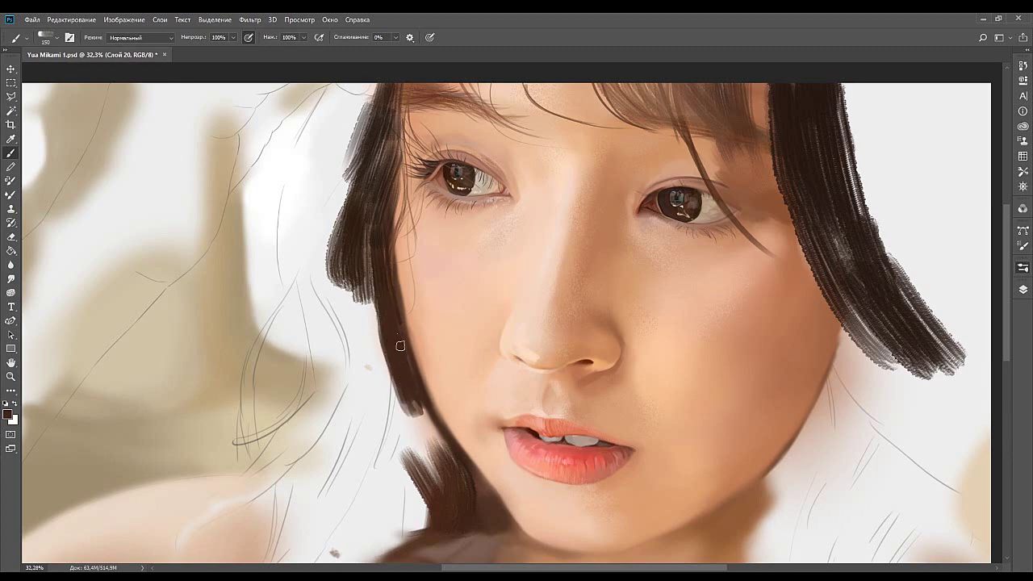
pyautogui.moveTo(418, 235)
pyautogui.mouseDown()
pyautogui.moveTo(400, 299)
pyautogui.moveTo(376, 299)
pyautogui.moveTo(363, 358)
pyautogui.mouseUp()
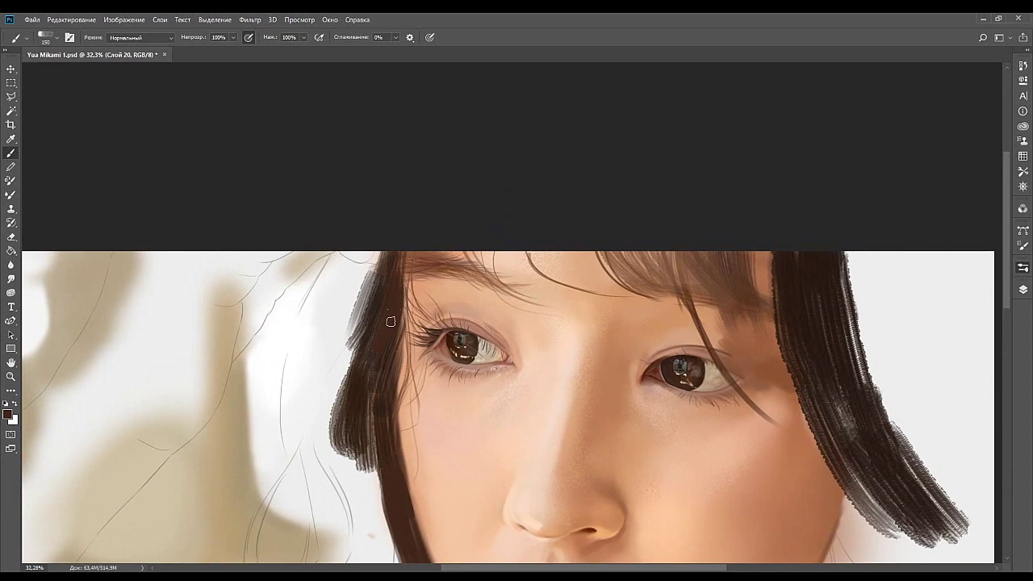
# Paint a slim dark strand alongside the one crossing the right eye, using a smaller smooth brush.
pyautogui.moveTo(497, 290); pyautogui.dragTo(425, 286)
pyautogui.moveTo(601, 298); pyautogui.dragTo(518, 287)
pyautogui.press('[')
pyautogui.press('[')
pyautogui.press('[')
pyautogui.press('[')
pyautogui.press('[')
pyautogui.press('[')
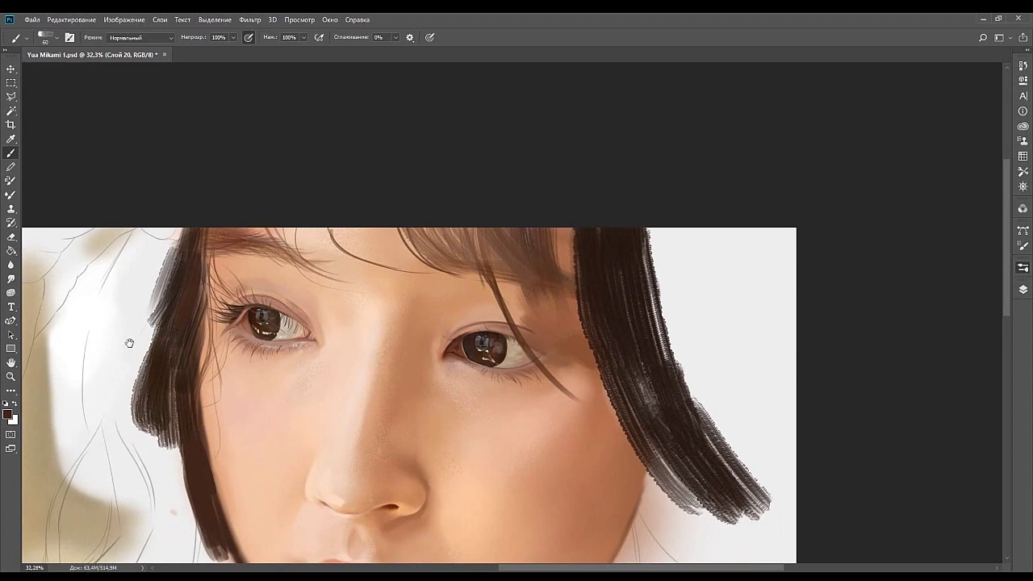
pyautogui.moveTo(621, 343)
pyautogui.mouseDown()
pyautogui.moveTo(572, 306)
pyautogui.moveTo(564, 316)
pyautogui.mouseUp()
pyautogui.press(']')
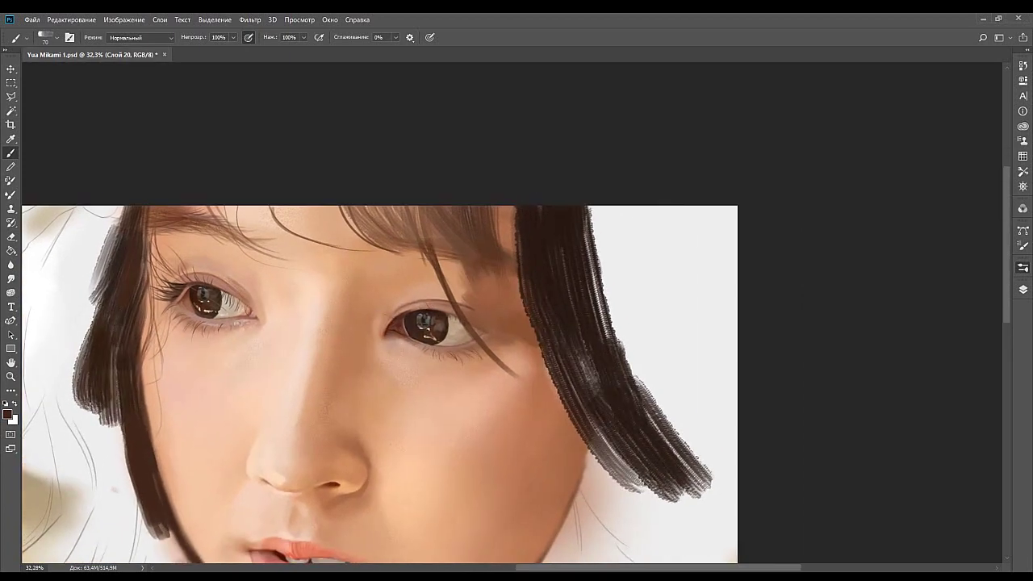
pyautogui.moveTo(467, 299); pyautogui.dragTo(447, 320)
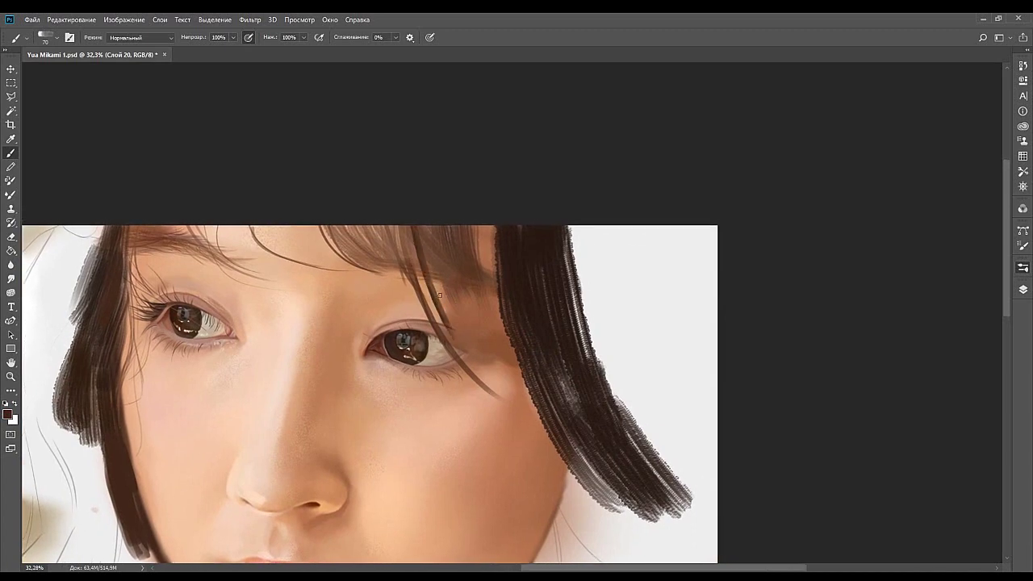
pyautogui.moveTo(418, 222); pyautogui.dragTo(443, 324)
pyautogui.moveTo(421, 215); pyautogui.dragTo(442, 318)
pyautogui.hotkey('ctrl', 'z')
pyautogui.hotkey('ctrl', 'shift', 'z')
pyautogui.hotkey('ctrl', 'z')
pyautogui.moveTo(400, 238)
pyautogui.mouseDown()
pyautogui.moveTo(432, 313)
pyautogui.moveTo(433, 299)
pyautogui.mouseUp()
pyautogui.hotkey('ctrl', 'z')
pyautogui.hotkey('ctrl', 'z')
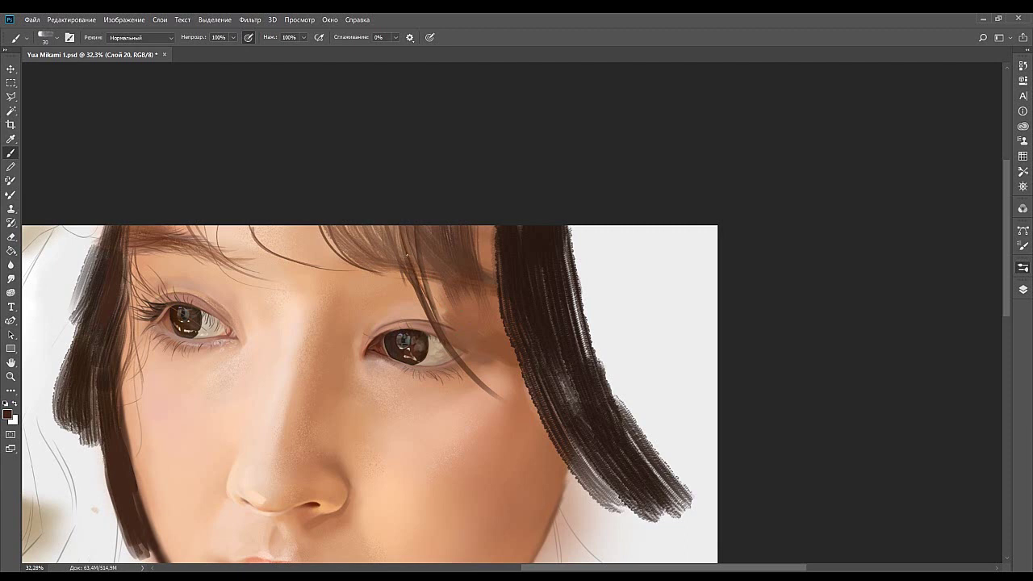
pyautogui.moveTo(378, 226)
pyautogui.mouseDown()
pyautogui.moveTo(396, 279)
pyautogui.moveTo(416, 296)
pyautogui.mouseUp()
pyautogui.hotkey('ctrl', 'z')
pyautogui.hotkey('ctrl', 'z')
pyautogui.moveTo(387, 226)
pyautogui.mouseDown()
pyautogui.moveTo(415, 292)
pyautogui.moveTo(402, 285)
pyautogui.mouseUp()
pyautogui.hotkey('ctrl', 'z')
pyautogui.hotkey('ctrl', 'z')
pyautogui.moveTo(372, 234)
pyautogui.mouseDown()
pyautogui.moveTo(409, 283)
pyautogui.moveTo(420, 320)
pyautogui.mouseUp()
pyautogui.hotkey('ctrl', 'z')
pyautogui.moveTo(379, 272)
pyautogui.mouseDown()
pyautogui.moveTo(433, 327)
pyautogui.moveTo(423, 321)
pyautogui.mouseUp()
pyautogui.hotkey('ctrl', 'z')
pyautogui.hotkey('ctrl', 'z')
pyautogui.hotkey('ctrl', 'shift', 'z')
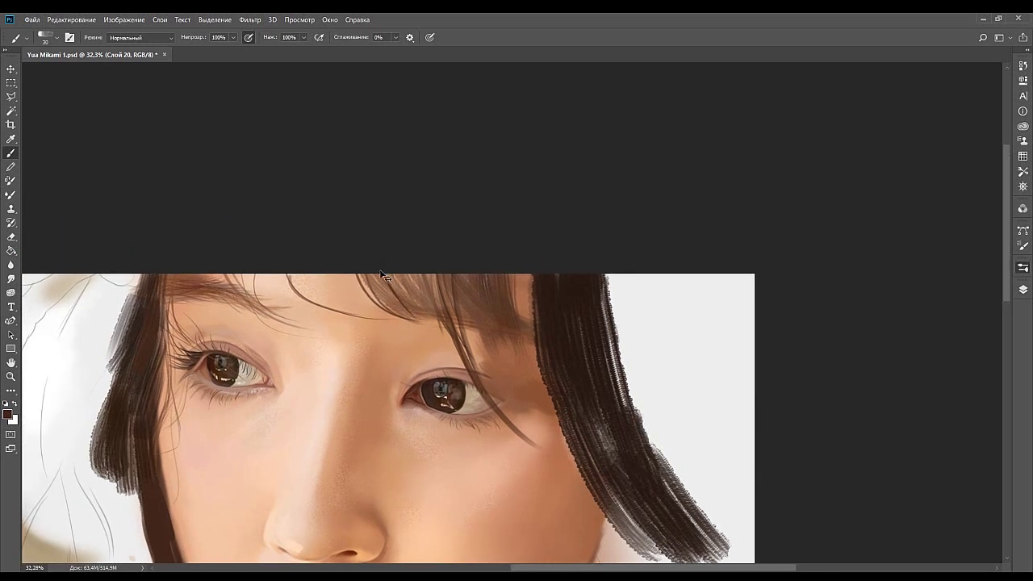
pyautogui.moveTo(415, 338); pyautogui.dragTo(463, 321)
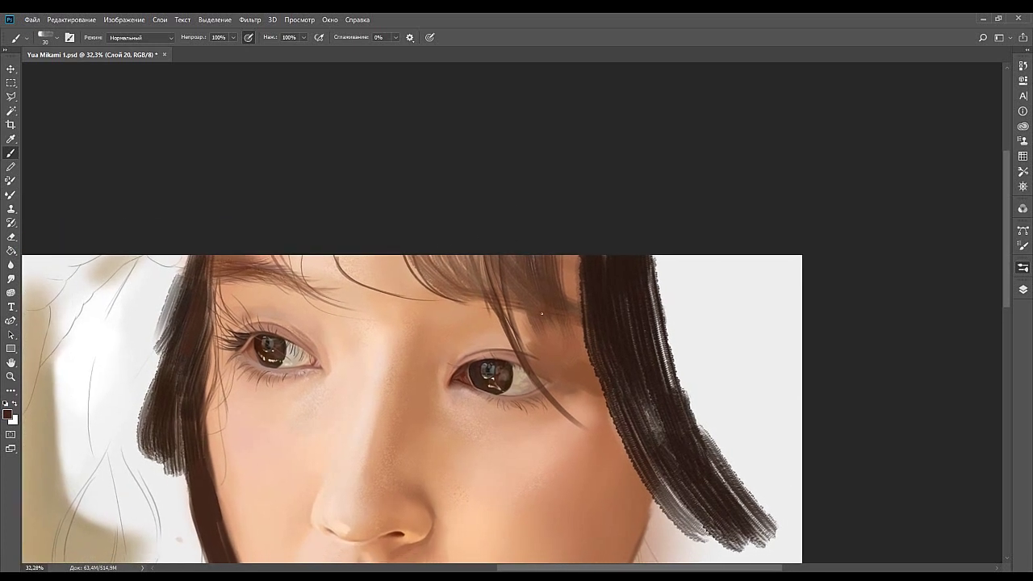
pyautogui.click(928, 305)
pyautogui.moveTo(401, 258); pyautogui.dragTo(444, 310)
pyautogui.hotkey('ctrl', 'z')
# Switch to a fine bristle brush and add thin hair strands falling over the left eyebrow's inner end.
pyautogui.press('[')
pyautogui.rightClick(134, 289)
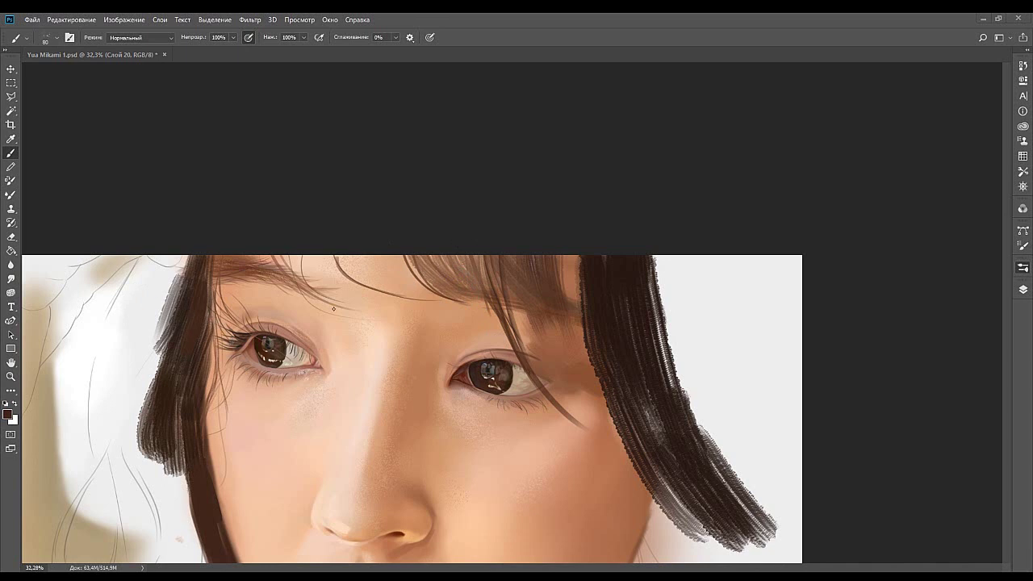
pyautogui.moveTo(392, 278)
pyautogui.mouseDown()
pyautogui.moveTo(443, 298)
pyautogui.moveTo(401, 292)
pyautogui.mouseUp()
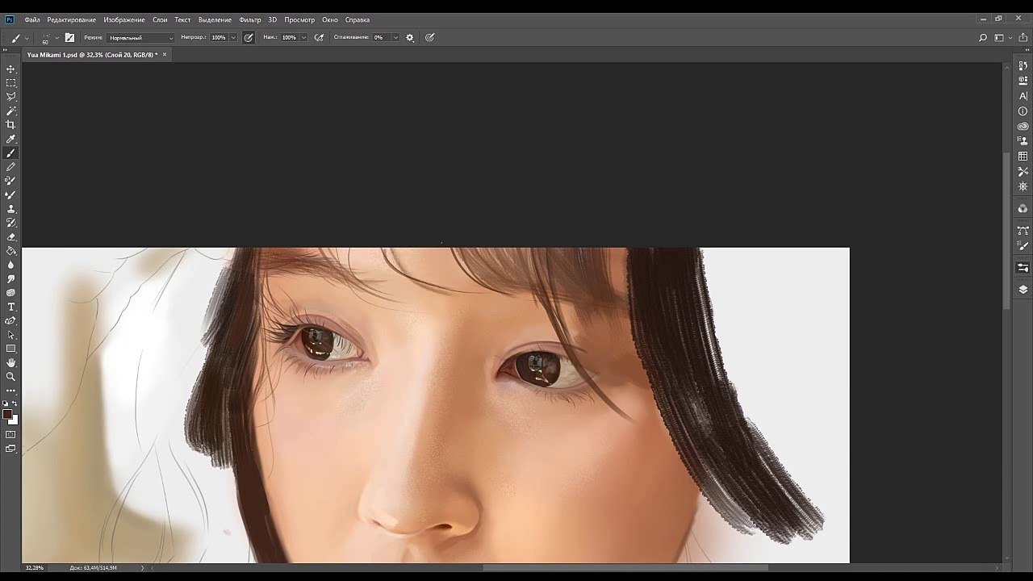
pyautogui.moveTo(408, 263); pyautogui.dragTo(454, 271)
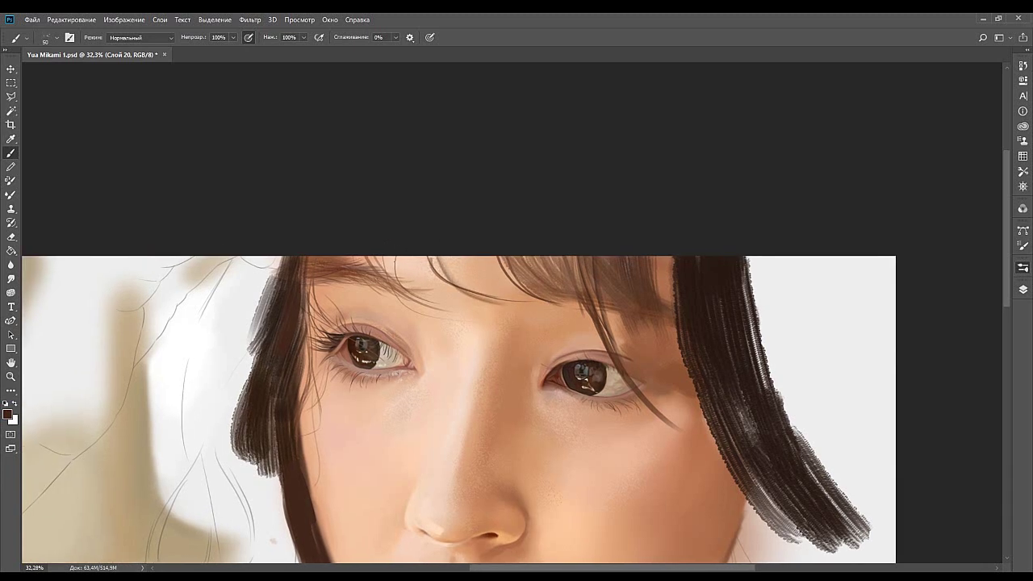
pyautogui.moveTo(382, 252); pyautogui.dragTo(401, 297)
pyautogui.moveTo(391, 254); pyautogui.dragTo(410, 299)
pyautogui.hotkey('ctrl', 'z')
pyautogui.moveTo(481, 266); pyautogui.dragTo(505, 259)
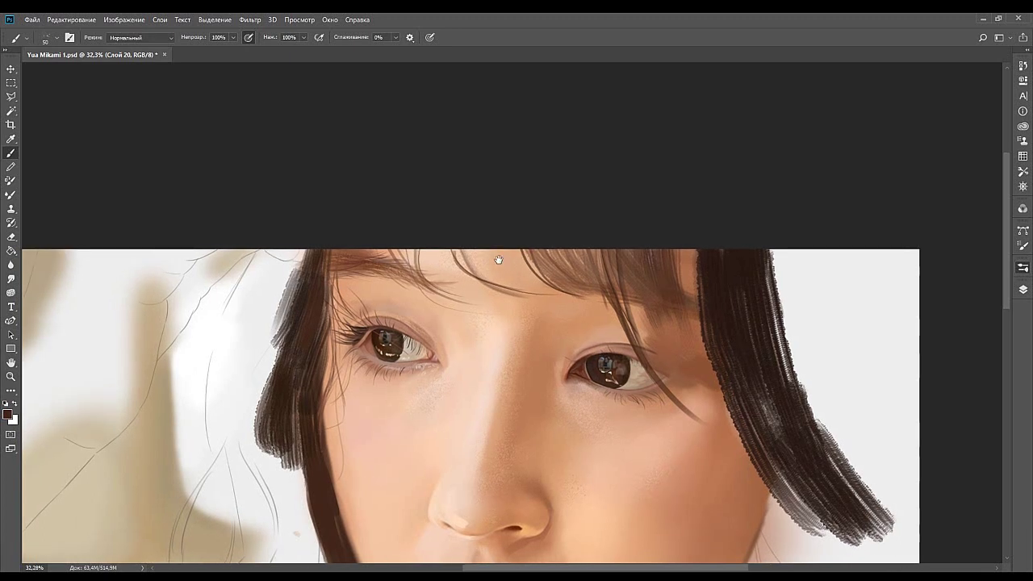
pyautogui.moveTo(385, 252); pyautogui.dragTo(414, 276)
pyautogui.hotkey('ctrl', 'z')
pyautogui.moveTo(381, 251); pyautogui.dragTo(417, 277)
pyautogui.hotkey('ctrl', 'z')
pyautogui.moveTo(550, 244); pyautogui.dragTo(486, 241)
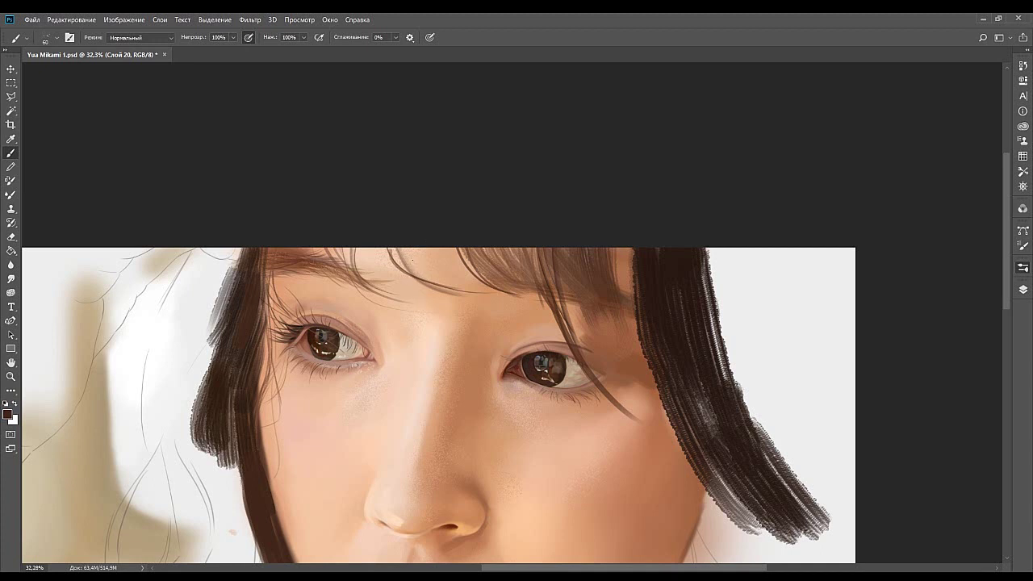
# Paint fine curved brown strands in the fringe above the nose bridge with a reduced bristle brush.
pyautogui.press('[')
pyautogui.press('[')
pyautogui.press('[')
pyautogui.press('[')
pyautogui.press('[')
pyautogui.moveTo(560, 241)
pyautogui.mouseDown()
pyautogui.moveTo(565, 191)
pyautogui.moveTo(575, 202)
pyautogui.mouseUp()
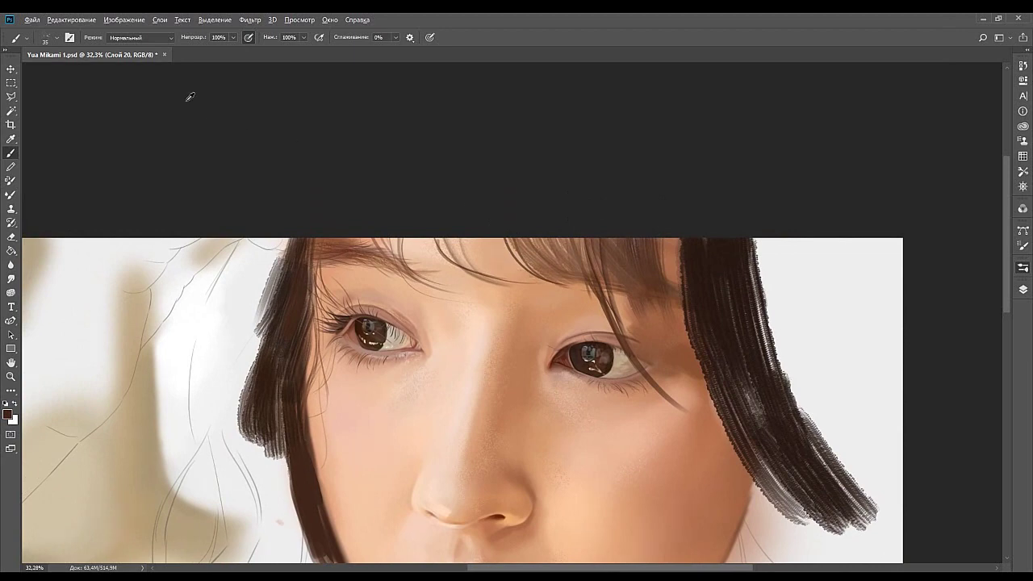
pyautogui.moveTo(637, 294); pyautogui.dragTo(595, 283)
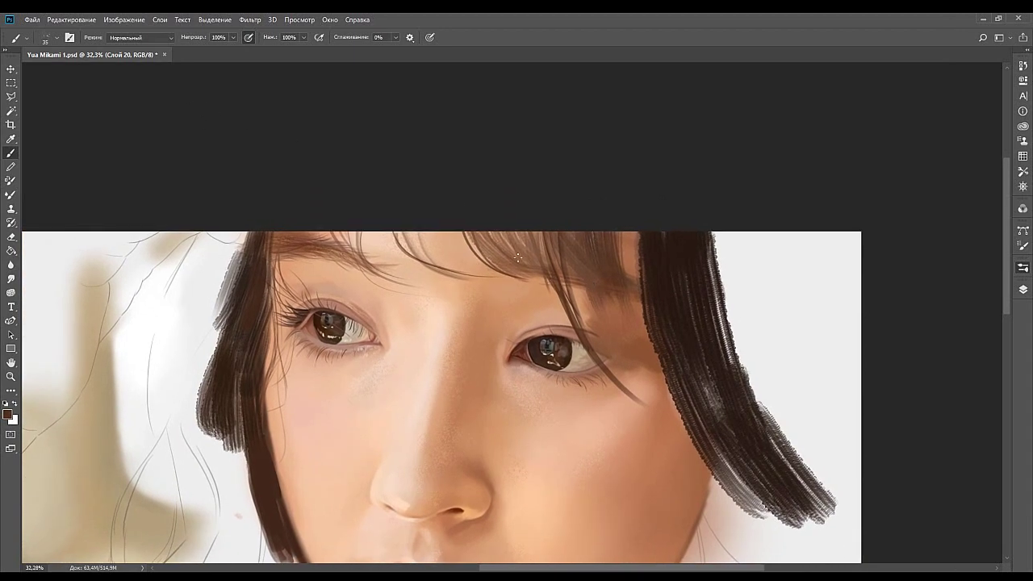
pyautogui.press(']')
pyautogui.moveTo(463, 233); pyautogui.dragTo(543, 277)
pyautogui.hotkey('ctrl', 'z')
pyautogui.moveTo(477, 233)
pyautogui.mouseDown()
pyautogui.moveTo(558, 283)
pyautogui.moveTo(548, 282)
pyautogui.mouseUp()
pyautogui.hotkey('ctrl', 'z')
# Darken the fringe above the right eye's inner corner with curved strokes in a dark brown sampled from the hair.
pyautogui.keyDown('alt'); pyautogui.click(664, 285); pyautogui.keyUp('alt')
pyautogui.press(']')
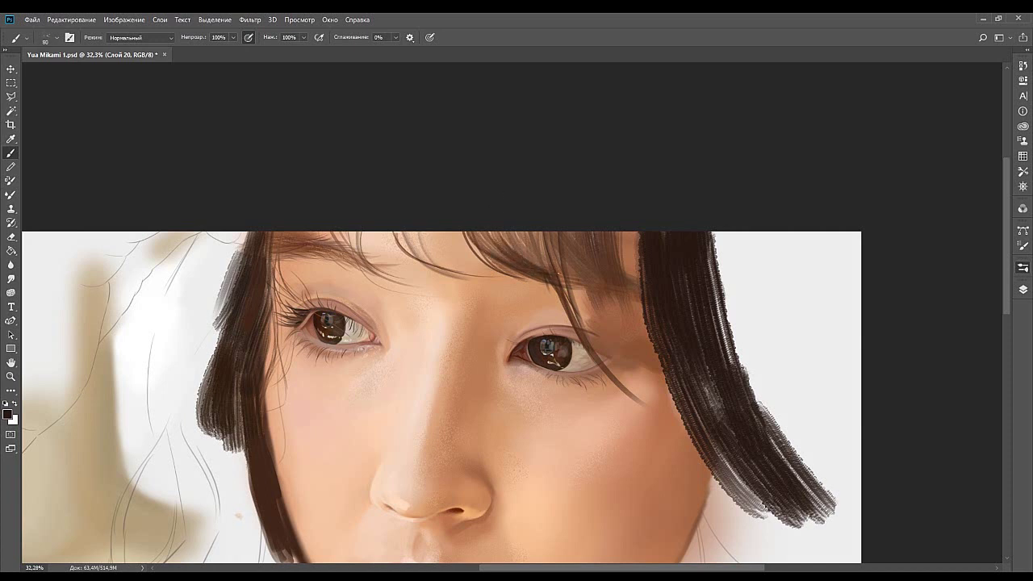
pyautogui.moveTo(552, 273); pyautogui.dragTo(511, 232)
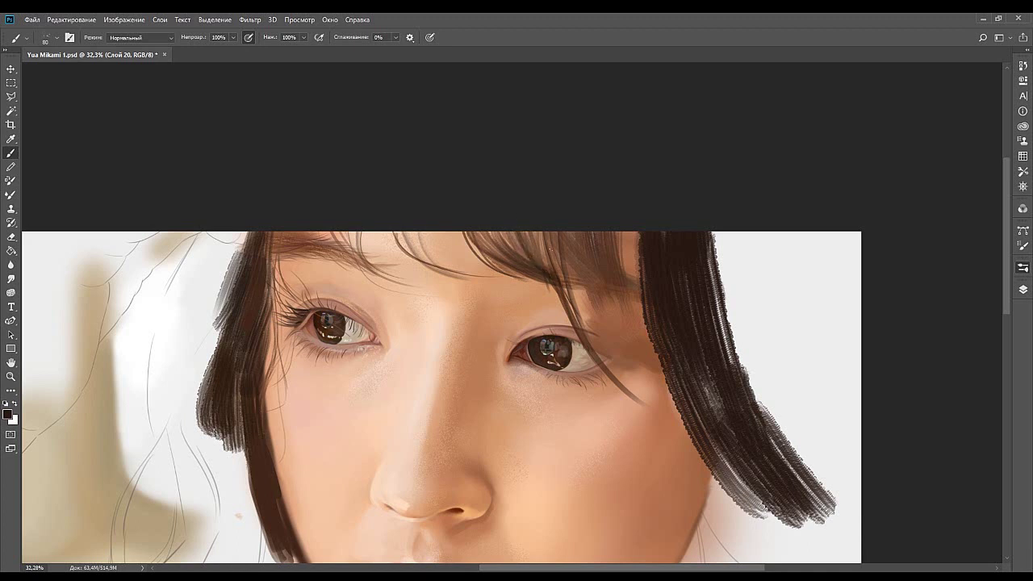
pyautogui.moveTo(518, 229); pyautogui.dragTo(546, 270)
pyautogui.moveTo(502, 185); pyautogui.dragTo(505, 276)
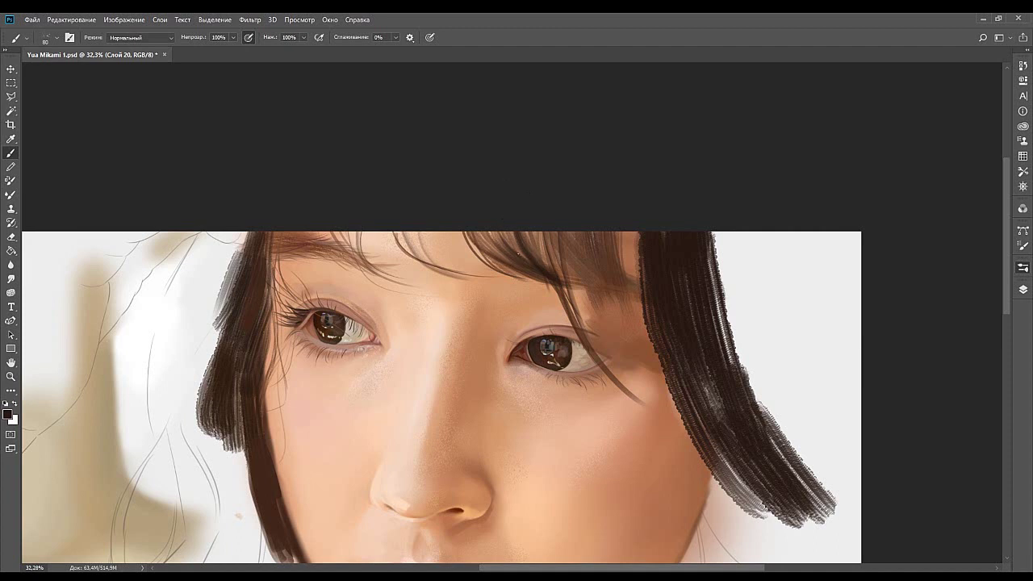
# Paint long thin curved strands across the forehead, joining the separate lock between the eyebrows to the main fringe.
pyautogui.moveTo(440, 230); pyautogui.dragTo(481, 264)
pyautogui.hotkey('ctrl', 'z')
pyautogui.moveTo(435, 229)
pyautogui.mouseDown()
pyautogui.moveTo(502, 276)
pyautogui.moveTo(533, 279)
pyautogui.mouseUp()
pyautogui.hotkey('ctrl', 'z')
pyautogui.hotkey('ctrl', 'z')
pyautogui.moveTo(440, 229); pyautogui.dragTo(540, 283)
pyautogui.hotkey('ctrl', 'z')
pyautogui.moveTo(433, 229); pyautogui.dragTo(529, 278)
pyautogui.hotkey('ctrl', 'z')
pyautogui.hotkey('ctrl', 'shift', 'z')
pyautogui.hotkey('ctrl', 'z')
pyautogui.hotkey('ctrl', 'shift', 'z')
pyautogui.hotkey('ctrl', 'z')
pyautogui.hotkey('ctrl', 'shift', 'z')
pyautogui.hotkey('ctrl', 'z')
pyautogui.hotkey('ctrl', 'shift', 'z')
pyautogui.hotkey('ctrl', 'z')
pyautogui.moveTo(425, 231); pyautogui.dragTo(551, 287)
pyautogui.hotkey('ctrl', 'z')
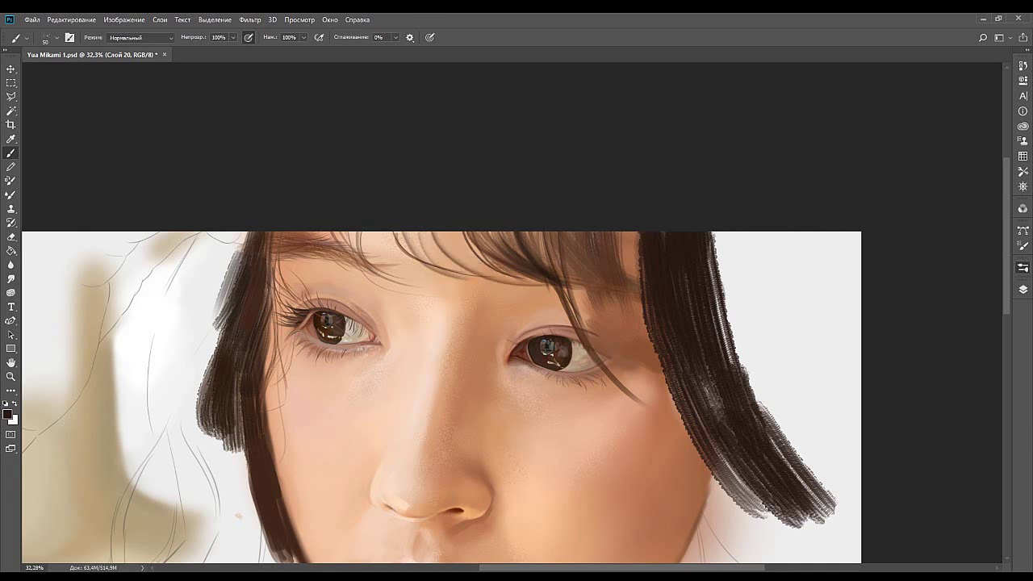
pyautogui.moveTo(490, 243)
pyautogui.mouseDown()
pyautogui.moveTo(414, 223)
pyautogui.moveTo(443, 258)
pyautogui.moveTo(439, 282)
pyautogui.mouseUp()
pyautogui.hotkey('ctrl', 'z')
# Add finer strands to the forehead part of the fringe in a sampled reddish brown, reducing the brush to 20 px.
pyautogui.keyDown('alt'); pyautogui.click(200, 115); pyautogui.keyUp('alt')
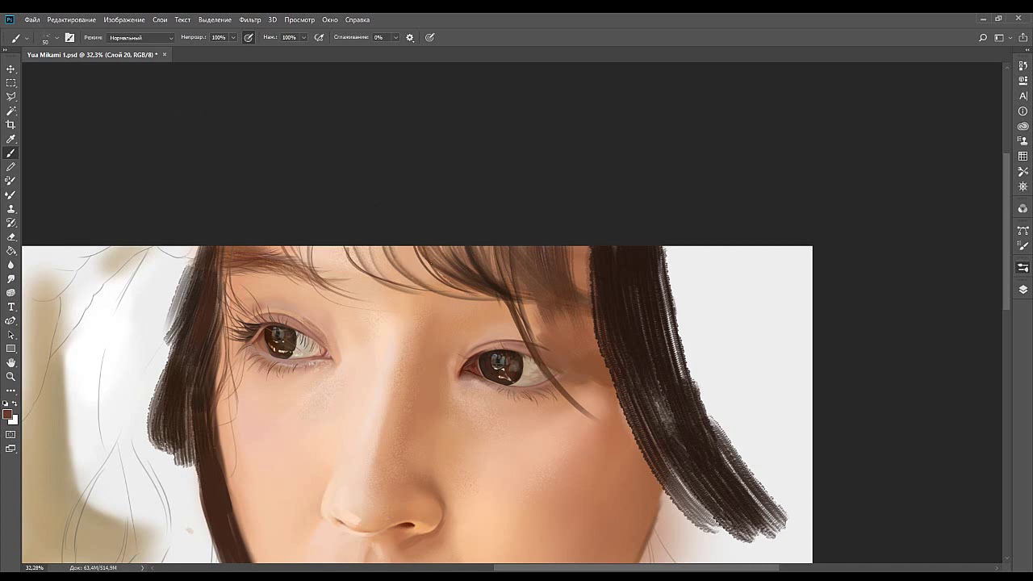
pyautogui.moveTo(398, 247); pyautogui.dragTo(457, 301)
pyautogui.moveTo(397, 247); pyautogui.dragTo(436, 289)
pyautogui.press('[')
pyautogui.press('[')
pyautogui.press('[')
pyautogui.moveTo(396, 247); pyautogui.dragTo(409, 276)
pyautogui.moveTo(397, 248)
pyautogui.mouseDown()
pyautogui.moveTo(480, 243)
pyautogui.moveTo(472, 253)
pyautogui.mouseUp()
pyautogui.press('[')
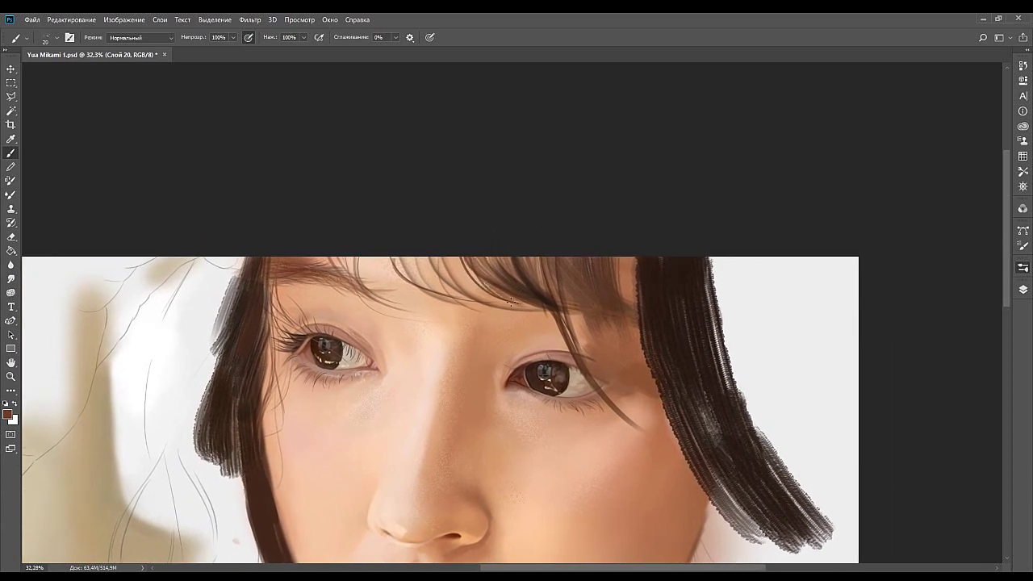
# Paint more fine curved reddish-brown strands in the fringe above the nose bridge with the bristle brush at 20 to 25 px.
pyautogui.moveTo(536, 308)
pyautogui.mouseDown()
pyautogui.moveTo(498, 272)
pyautogui.moveTo(426, 277)
pyautogui.mouseUp()
pyautogui.moveTo(491, 259); pyautogui.dragTo(515, 294)
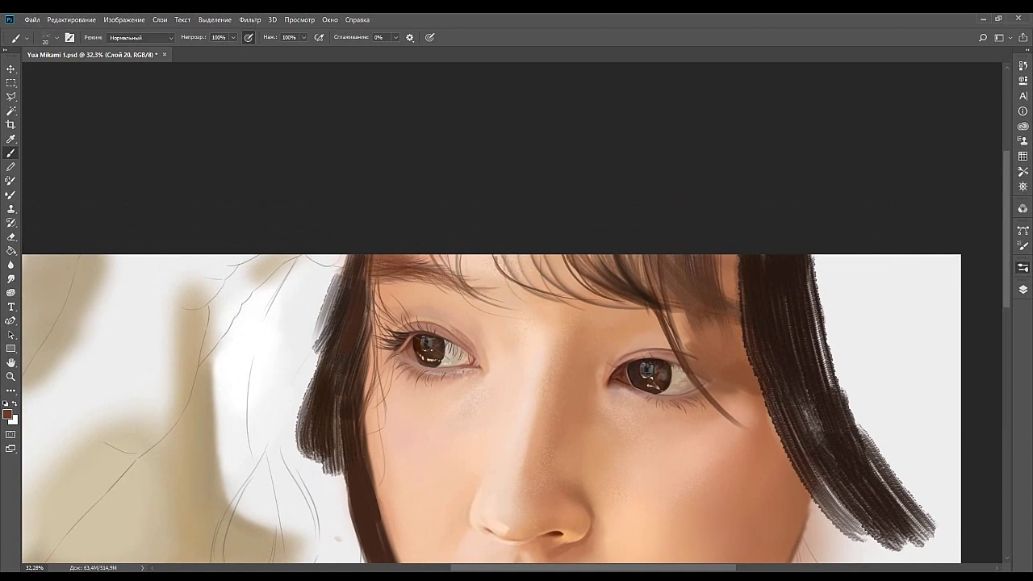
pyautogui.moveTo(555, 265); pyautogui.dragTo(492, 257)
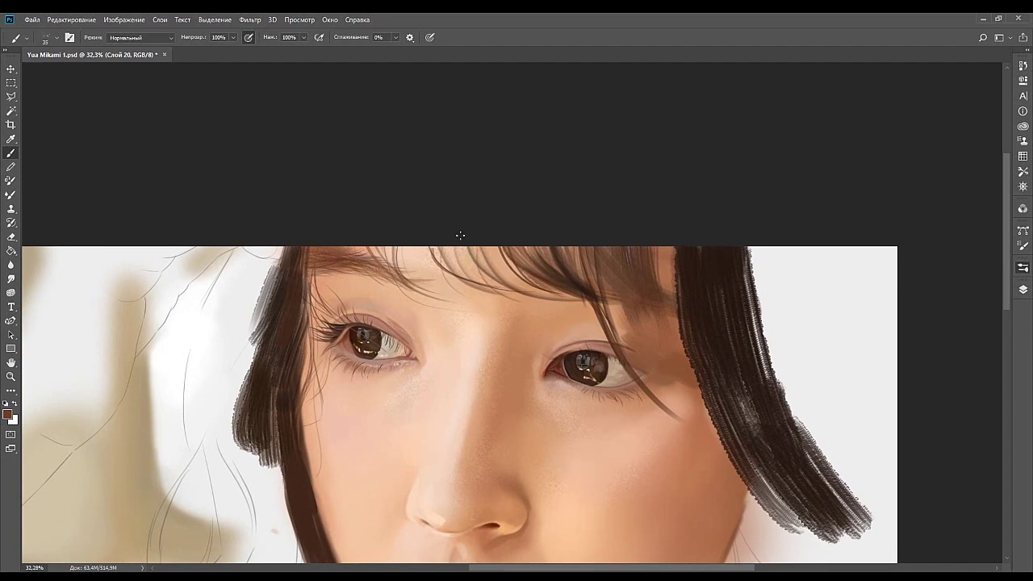
pyautogui.hotkey('ctrl', 'z')
pyautogui.moveTo(455, 242); pyautogui.dragTo(491, 285)
pyautogui.moveTo(557, 239)
pyautogui.mouseDown()
pyautogui.moveTo(476, 260)
pyautogui.moveTo(459, 282)
pyautogui.moveTo(499, 277)
pyautogui.moveTo(427, 269)
pyautogui.mouseUp()
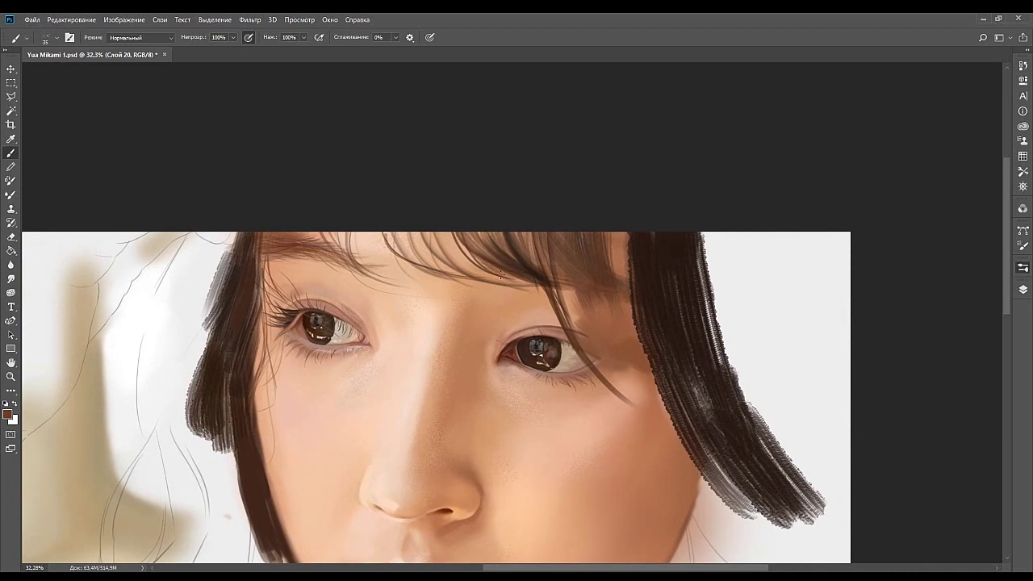
pyautogui.moveTo(527, 253); pyautogui.dragTo(469, 256)
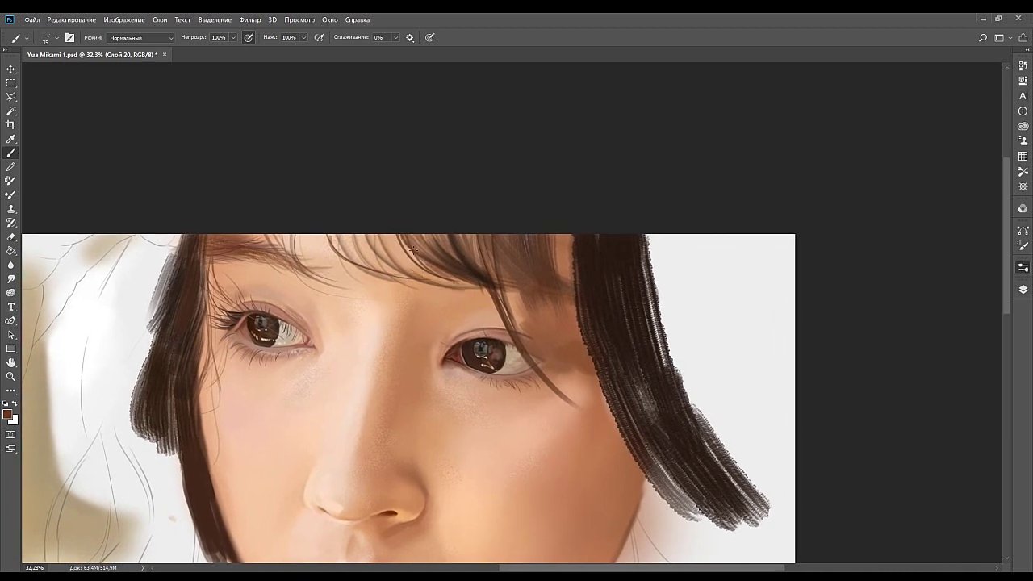
pyautogui.moveTo(456, 282); pyautogui.dragTo(436, 279)
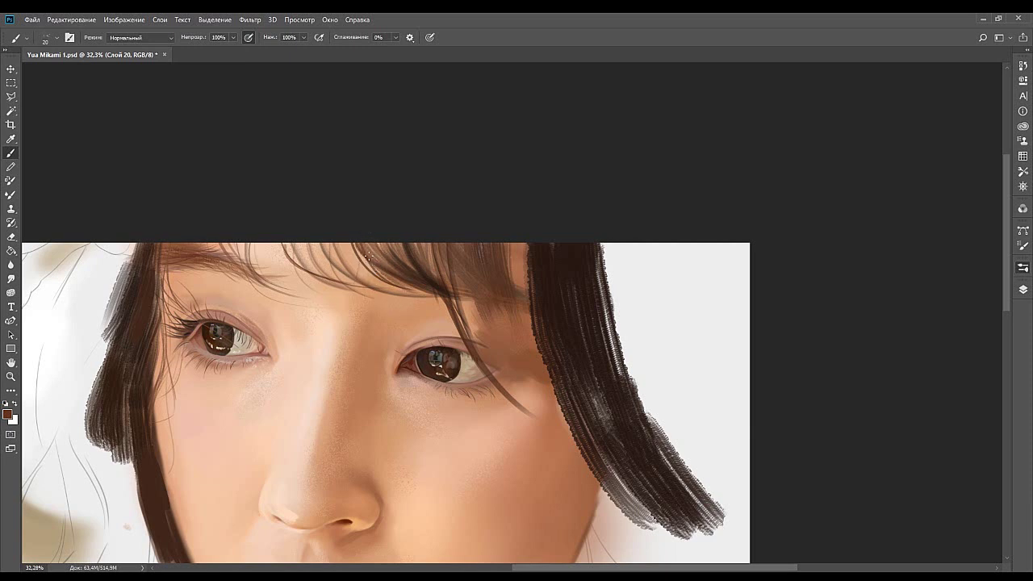
pyautogui.hscroll(-1, 472, 234)
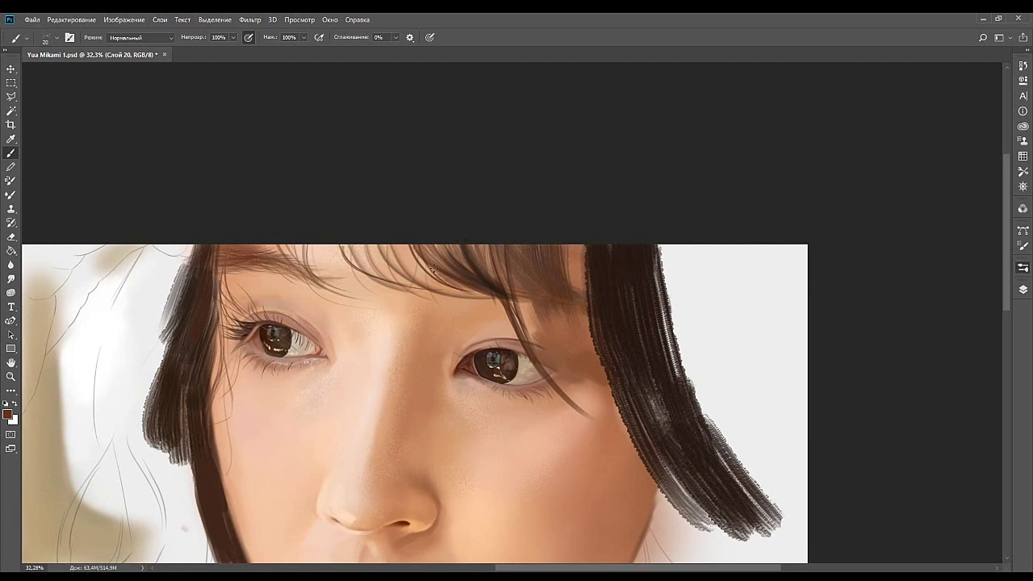
pyautogui.hscroll(1, 493, 286)
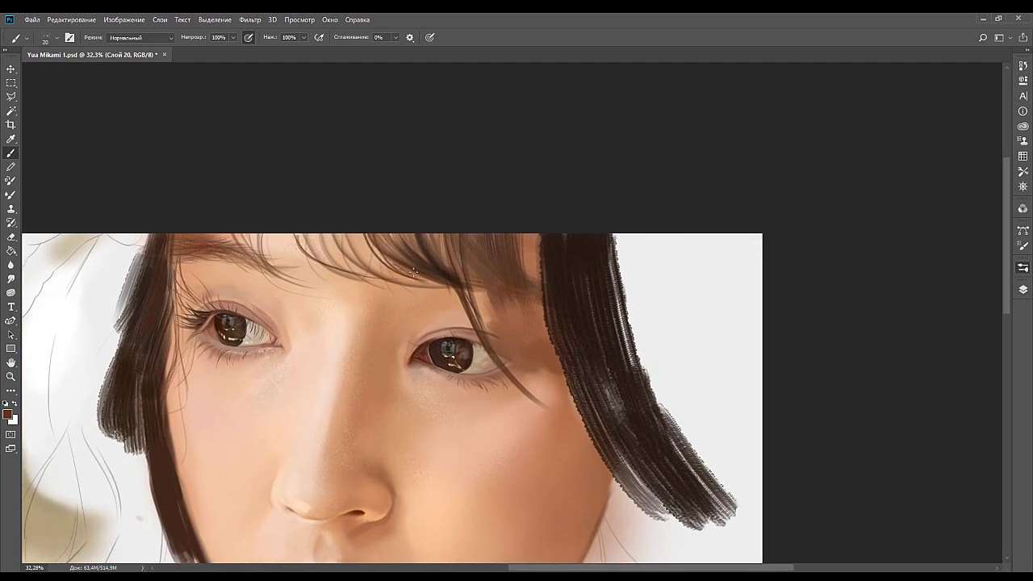
# Try to paint dark brown strands down from the fringe with a textured bristle brush, sampling colour from the side hair.
pyautogui.click(924, 404)
pyautogui.click(851, 345)
pyautogui.press('.')
pyautogui.press(']')
pyautogui.press(']')
pyautogui.moveTo(502, 305); pyautogui.dragTo(543, 337)
pyautogui.hotkey('ctrl', 'z')
pyautogui.keyDown('alt'); pyautogui.click(568, 303); pyautogui.keyUp('alt')
pyautogui.moveTo(520, 236); pyautogui.dragTo(549, 356)
pyautogui.keyDown('alt'); pyautogui.click(565, 313); pyautogui.keyUp('alt')
pyautogui.hotkey('ctrl', 'z')
pyautogui.moveTo(484, 240); pyautogui.dragTo(517, 353)
pyautogui.hotkey('ctrl', 'z')
pyautogui.press('[')
pyautogui.press('[')
pyautogui.press('[')
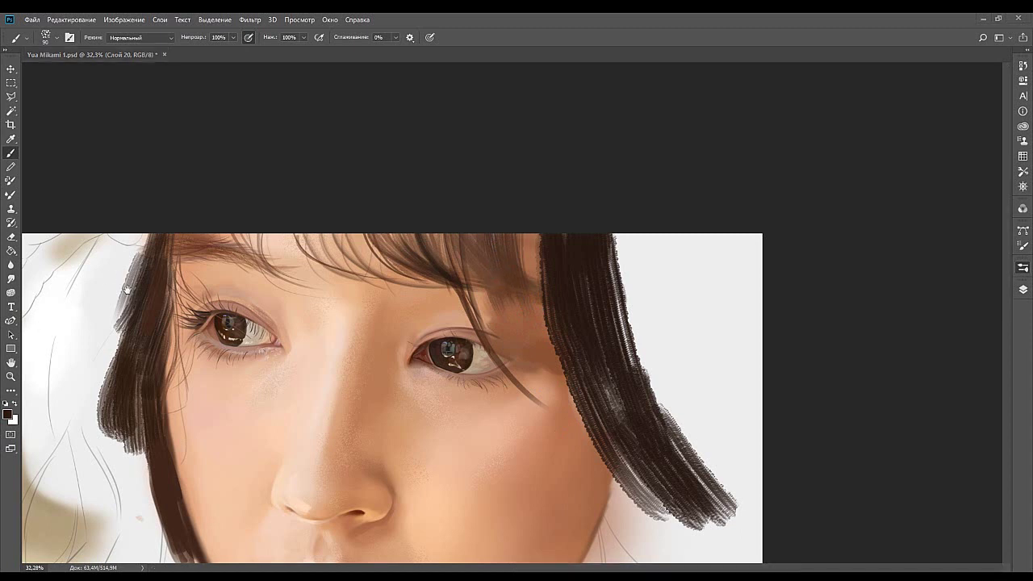
# Try to paint long thin dark strands falling from the fringe beside the nose bridge.
pyautogui.moveTo(573, 276); pyautogui.dragTo(576, 242)
pyautogui.moveTo(555, 298); pyautogui.dragTo(553, 329)
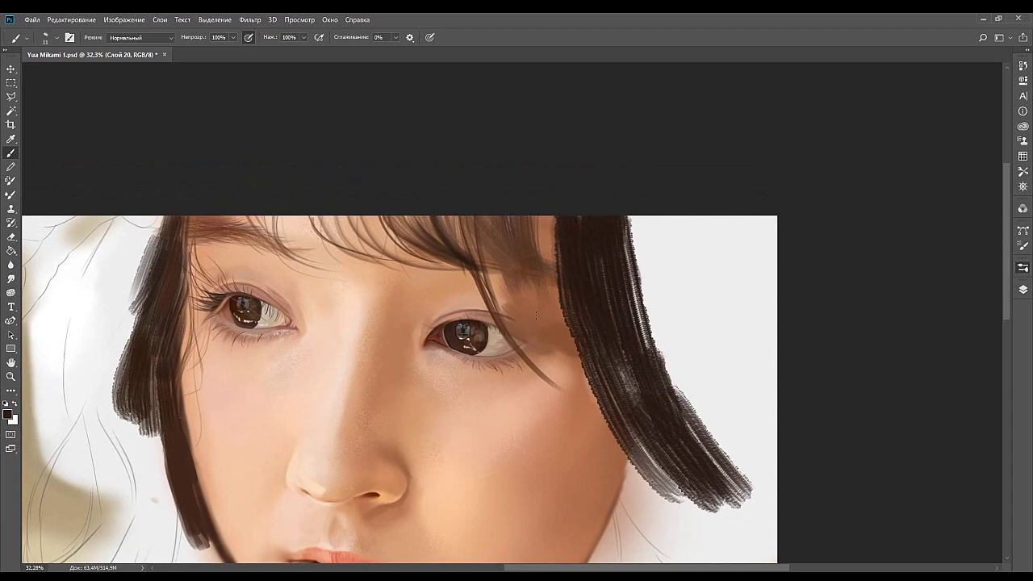
pyautogui.moveTo(388, 344); pyautogui.dragTo(455, 429)
pyautogui.hotkey('ctrl', 'z')
pyautogui.moveTo(441, 282); pyautogui.dragTo(468, 397)
pyautogui.hotkey('ctrl', 'z')
pyautogui.click(935, 283)
pyautogui.moveTo(450, 217); pyautogui.dragTo(476, 308)
pyautogui.hotkey('ctrl', 'z')
# Paint softer strands in the fringe above the right eye's inner corner in a sampled reddish brown, enlarging the brush to 60 px.
pyautogui.keyDown('alt'); pyautogui.click(478, 257); pyautogui.keyUp('alt')
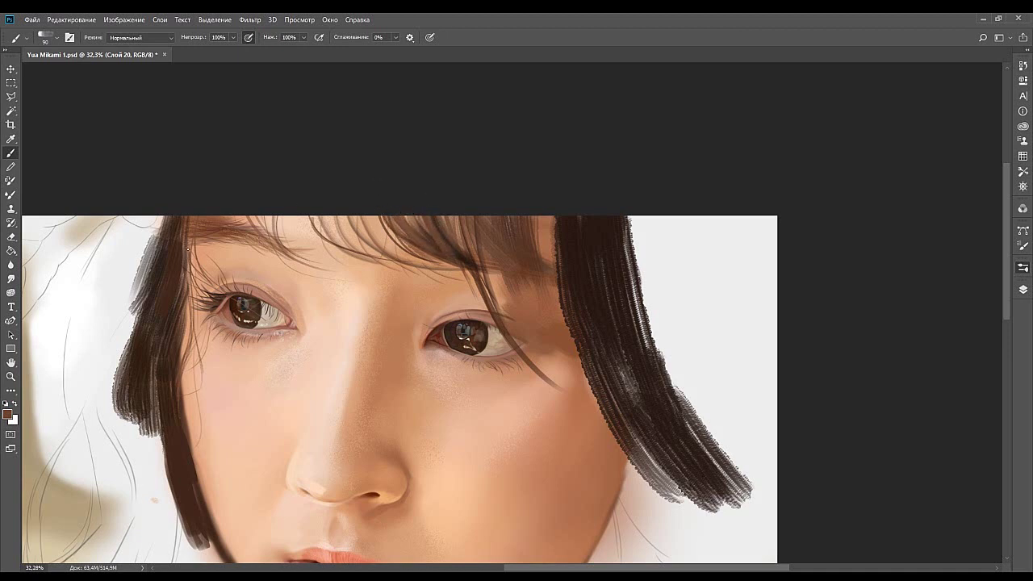
pyautogui.moveTo(424, 181); pyautogui.dragTo(430, 197)
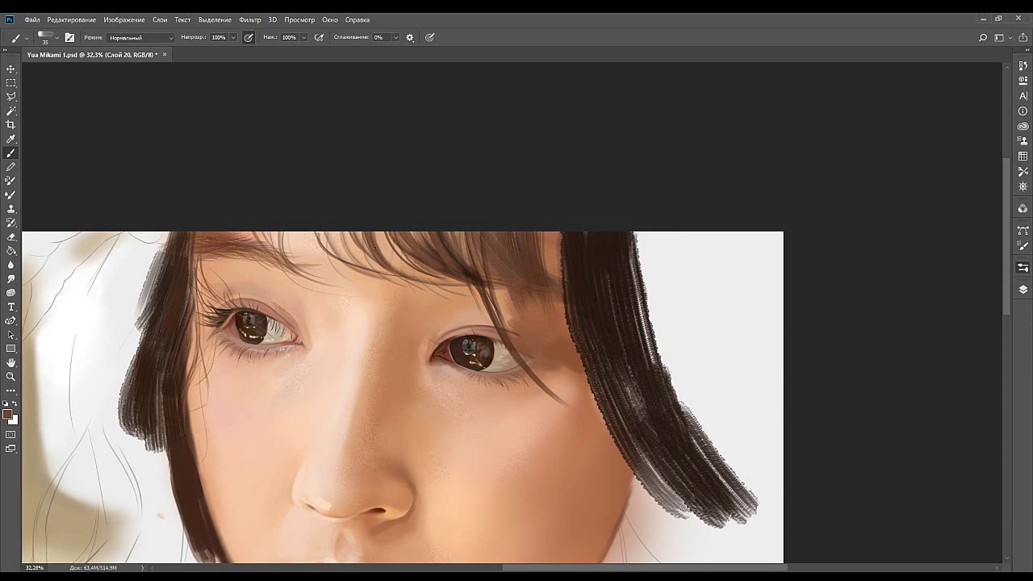
pyautogui.moveTo(444, 230); pyautogui.dragTo(502, 171)
pyautogui.moveTo(539, 246)
pyautogui.mouseDown()
pyautogui.moveTo(525, 288)
pyautogui.moveTo(486, 272)
pyautogui.mouseUp()
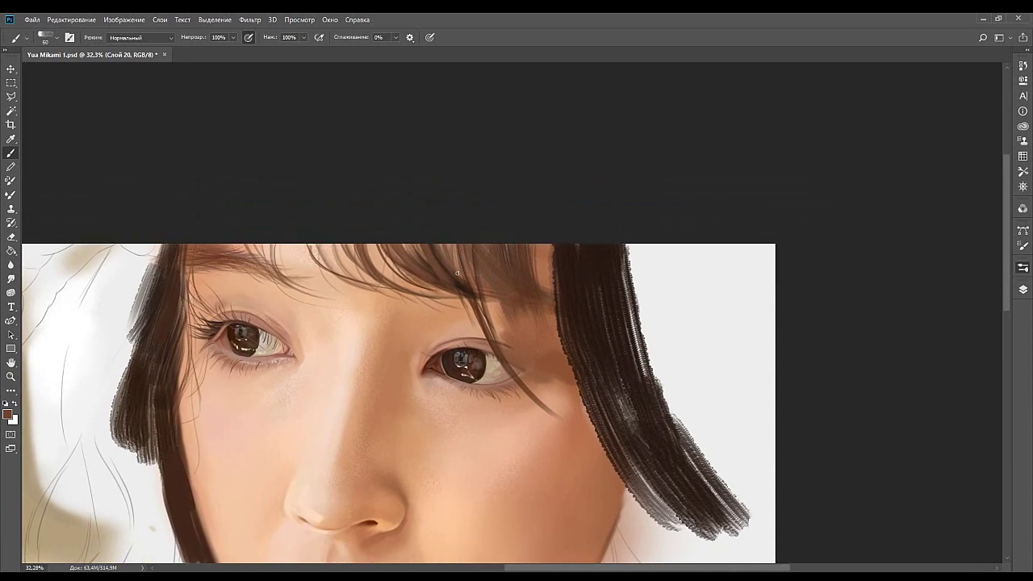
pyautogui.moveTo(428, 263); pyautogui.dragTo(421, 254)
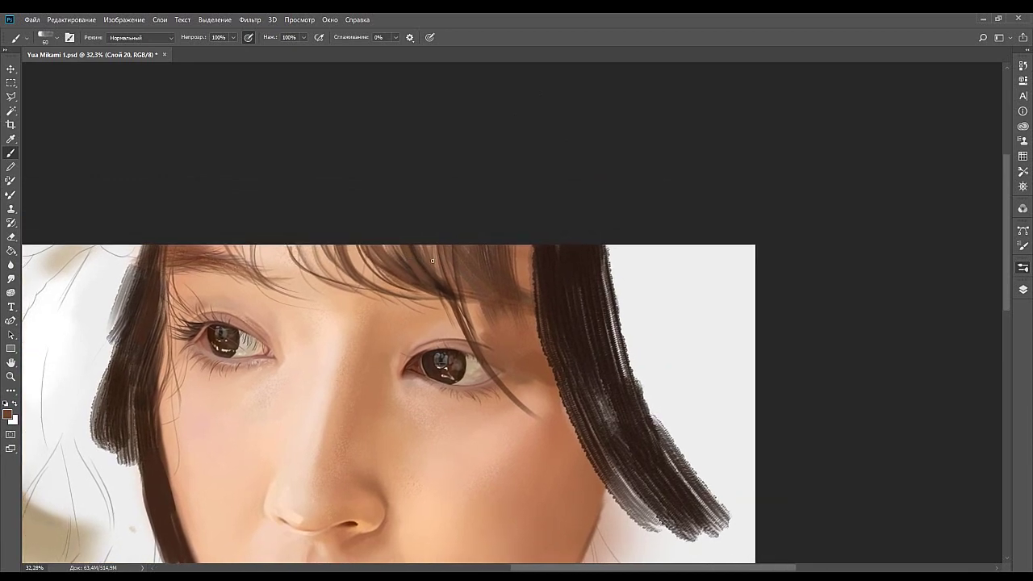
pyautogui.keyDown('alt'); pyautogui.click(440, 286); pyautogui.keyUp('alt')
pyautogui.moveTo(219, 406)
pyautogui.mouseDown()
pyautogui.moveTo(397, 288)
pyautogui.moveTo(419, 353)
pyautogui.moveTo(427, 267)
pyautogui.moveTo(452, 276)
pyautogui.moveTo(415, 272)
pyautogui.moveTo(429, 269)
pyautogui.mouseUp()
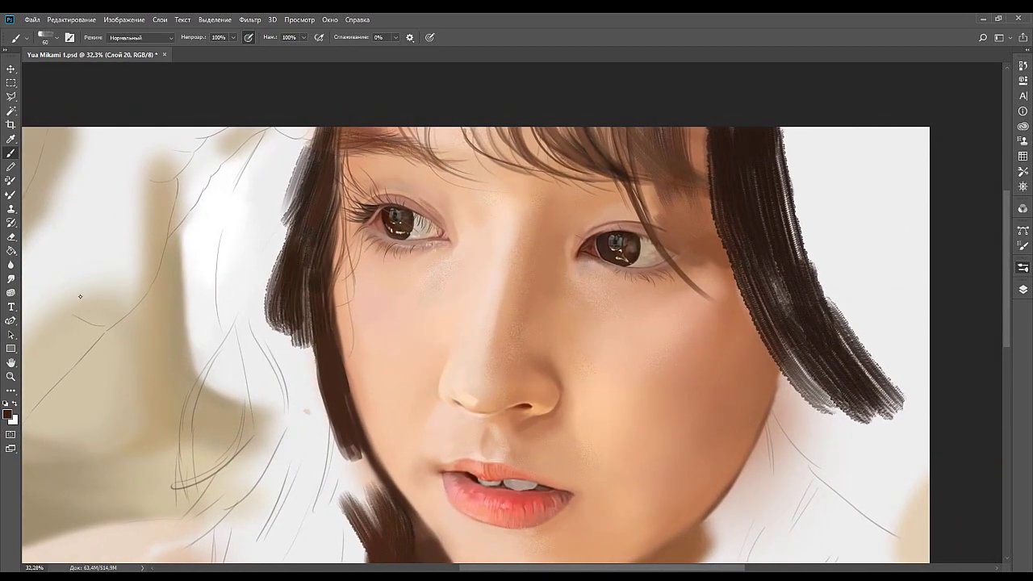
# Smudge the fringe strands above the nose bridge and right eye at 47% strength, enlarging the smudge brush to 150 px.
pyautogui.click(11, 278)
pyautogui.moveTo(550, 202); pyautogui.dragTo(528, 249)
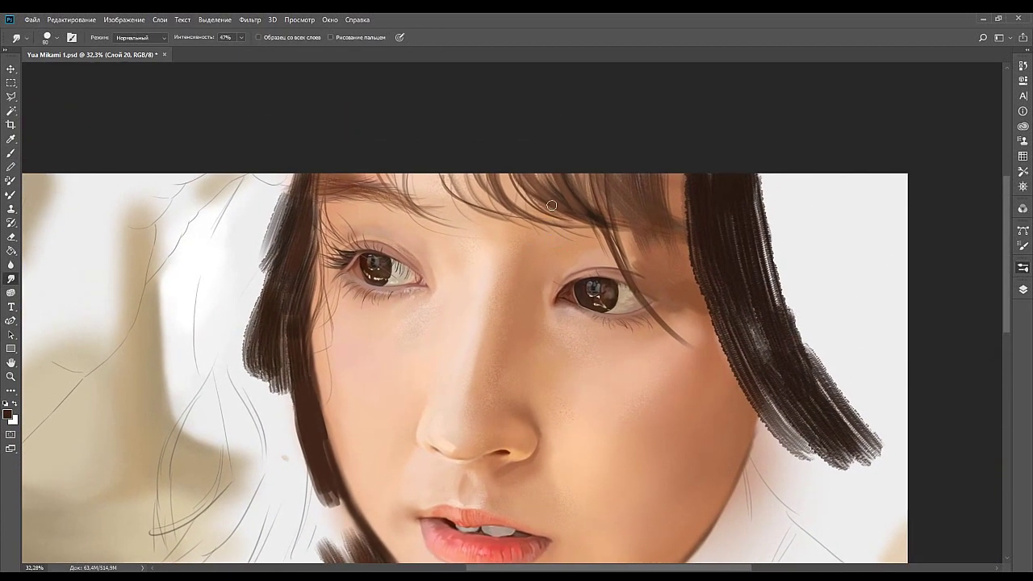
pyautogui.moveTo(529, 195); pyautogui.dragTo(510, 236)
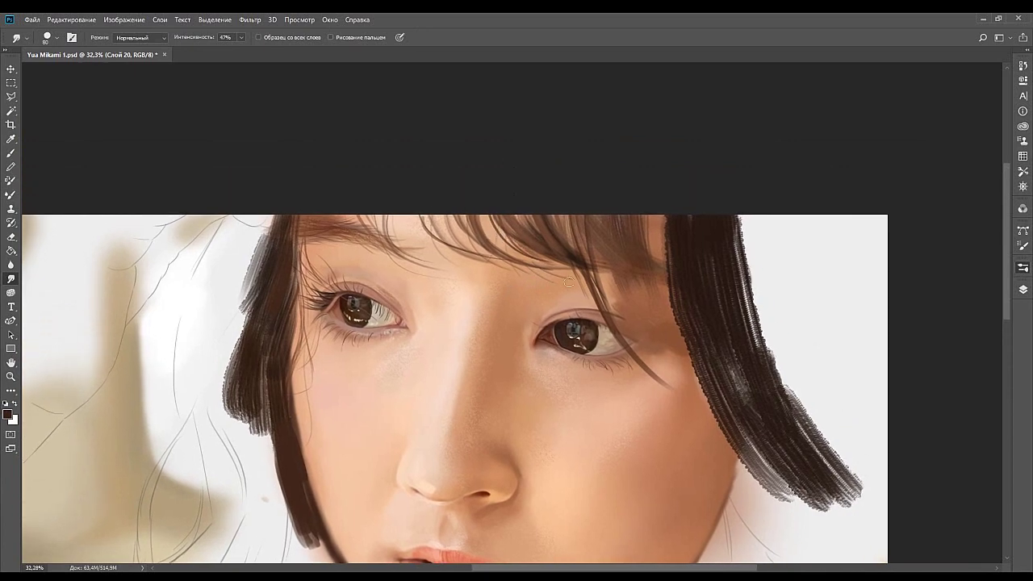
pyautogui.press(']')
pyautogui.press(']')
pyautogui.press(']')
pyautogui.press(']')
pyautogui.moveTo(516, 270); pyautogui.dragTo(497, 295)
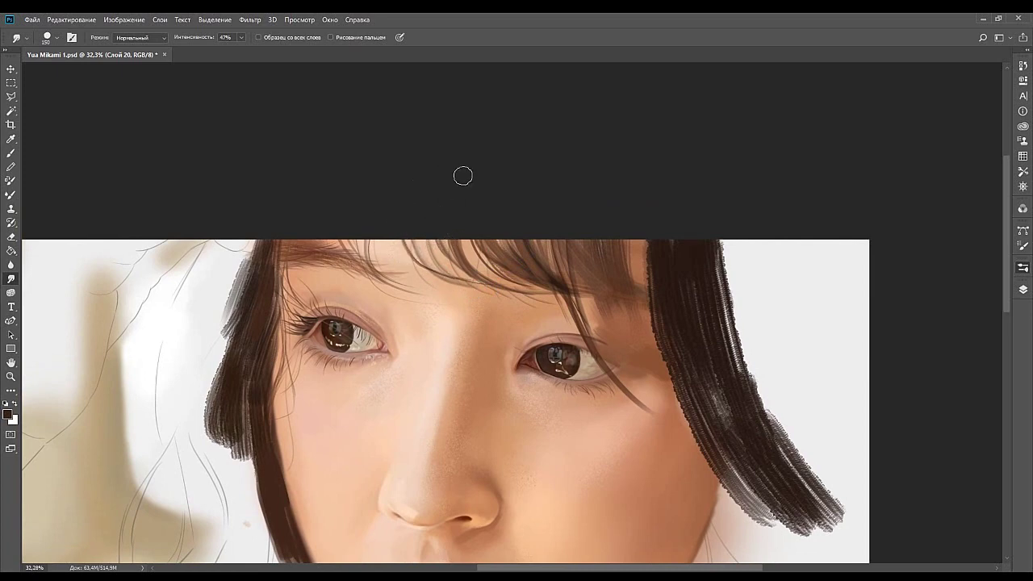
pyautogui.moveTo(472, 210); pyautogui.dragTo(402, 237)
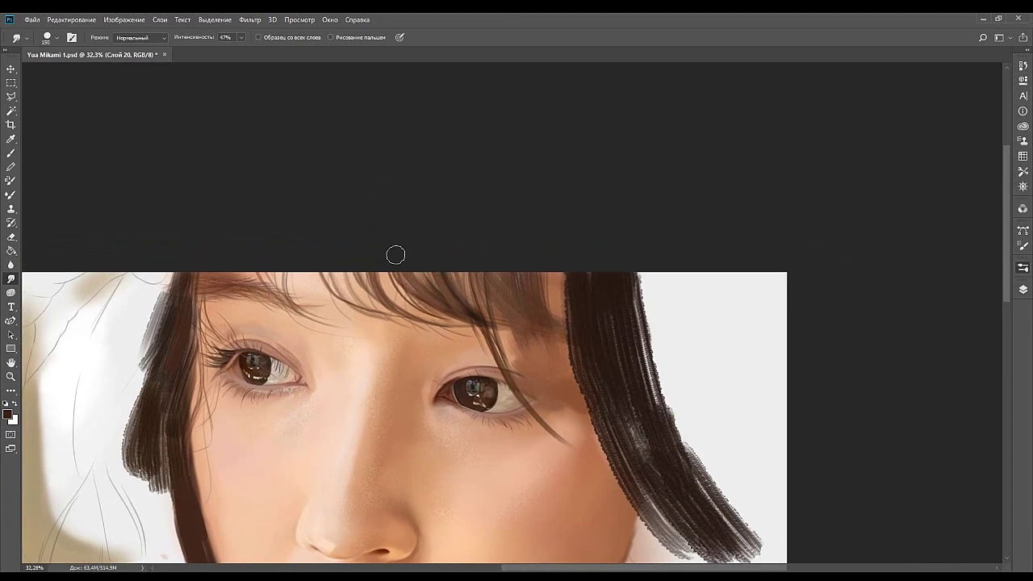
# Try to paint a dark strand down the fringe above the right eye with the soft brush, then enlarge the brush to 70 px.
pyautogui.press('b')
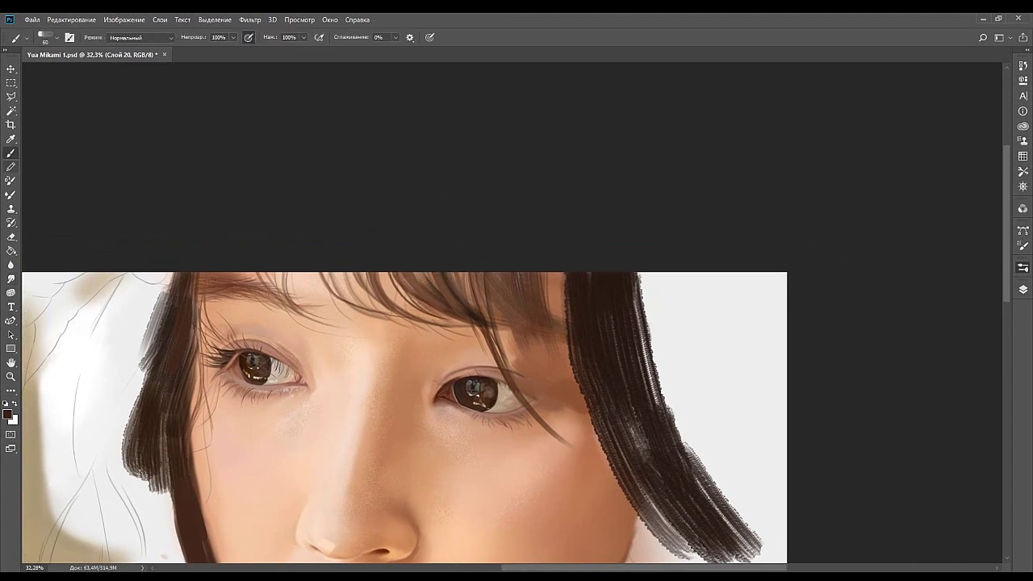
pyautogui.moveTo(526, 235); pyautogui.dragTo(465, 239)
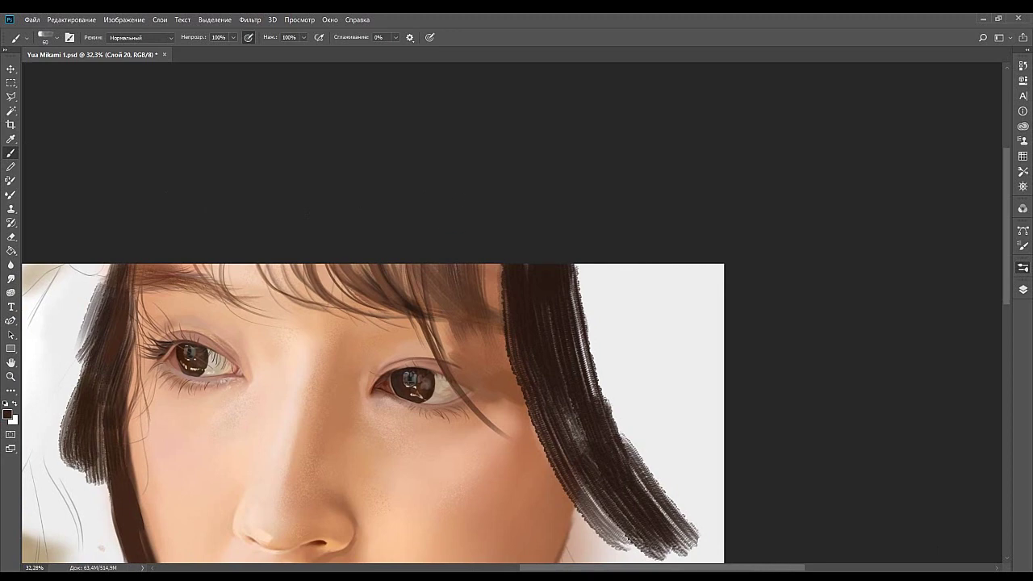
pyautogui.moveTo(415, 267); pyautogui.dragTo(318, 267)
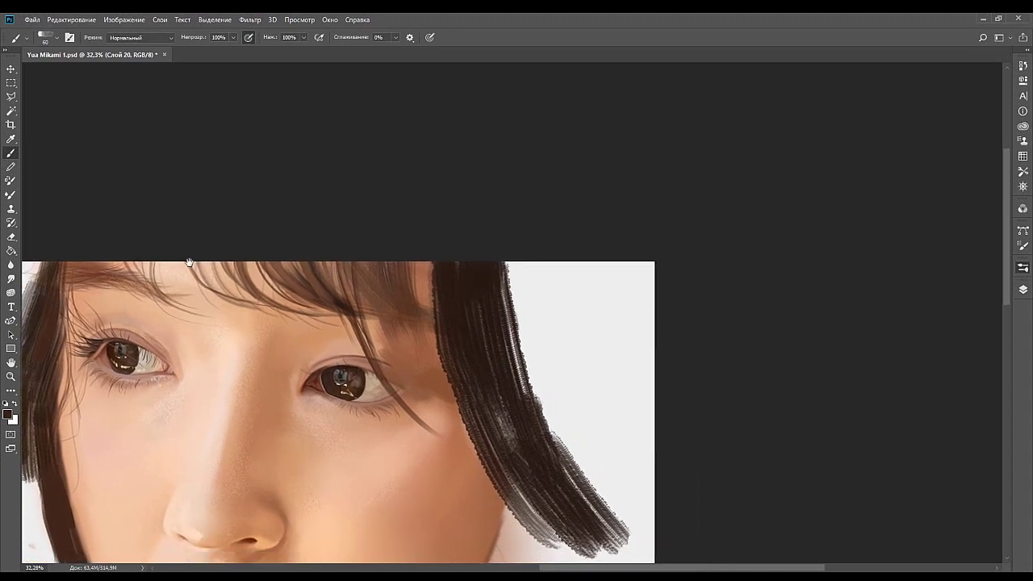
pyautogui.moveTo(389, 346); pyautogui.dragTo(413, 280)
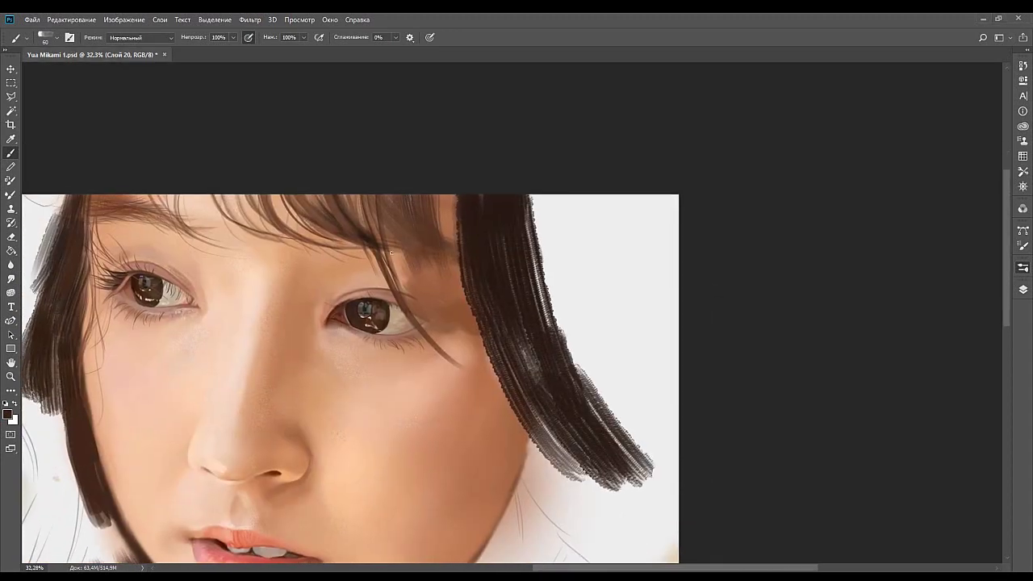
pyautogui.moveTo(407, 241)
pyautogui.mouseDown()
pyautogui.moveTo(406, 212)
pyautogui.moveTo(401, 231)
pyautogui.mouseUp()
pyautogui.moveTo(361, 194); pyautogui.dragTo(386, 259)
pyautogui.hotkey('ctrl', 'z')
pyautogui.press(']')
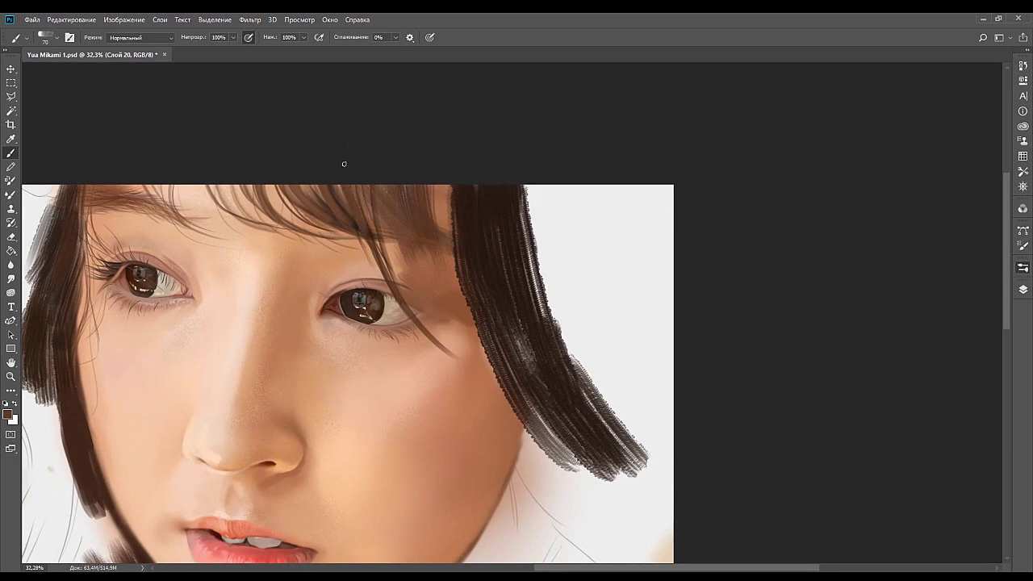
# Darken the lock falling from the fringe across the right eye with long curved strokes in a sampled dark brown at 50 px.
pyautogui.keyDown('alt'); pyautogui.click(463, 268); pyautogui.keyUp('alt')
pyautogui.hotkey('ctrl', 'z')
pyautogui.moveTo(327, 150); pyautogui.dragTo(372, 260)
pyautogui.hotkey('ctrl', 'z')
pyautogui.moveTo(336, 183); pyautogui.dragTo(406, 307)
pyautogui.moveTo(425, 255); pyautogui.dragTo(354, 236)
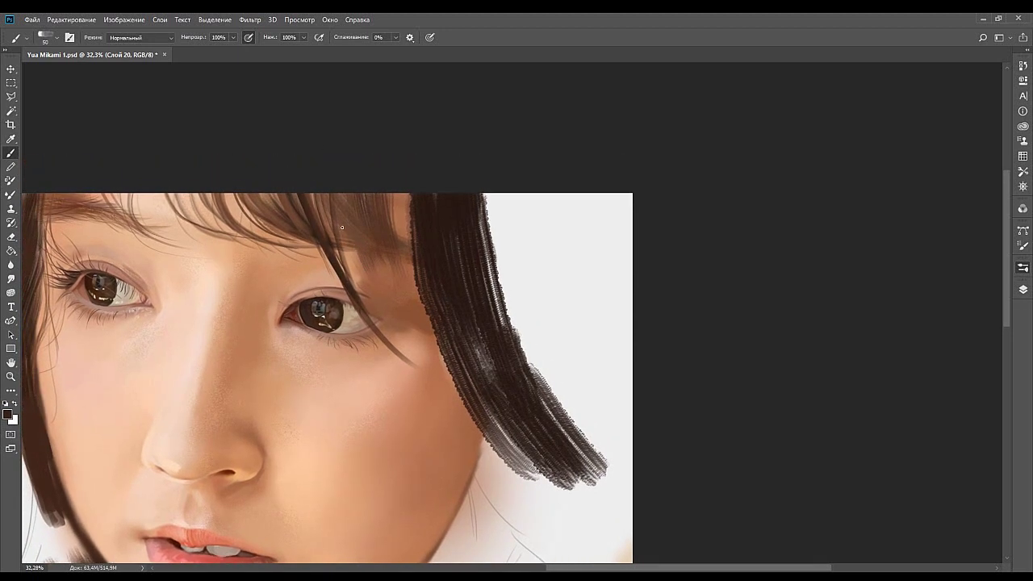
pyautogui.moveTo(369, 272); pyautogui.dragTo(346, 240)
pyautogui.moveTo(384, 296); pyautogui.dragTo(394, 301)
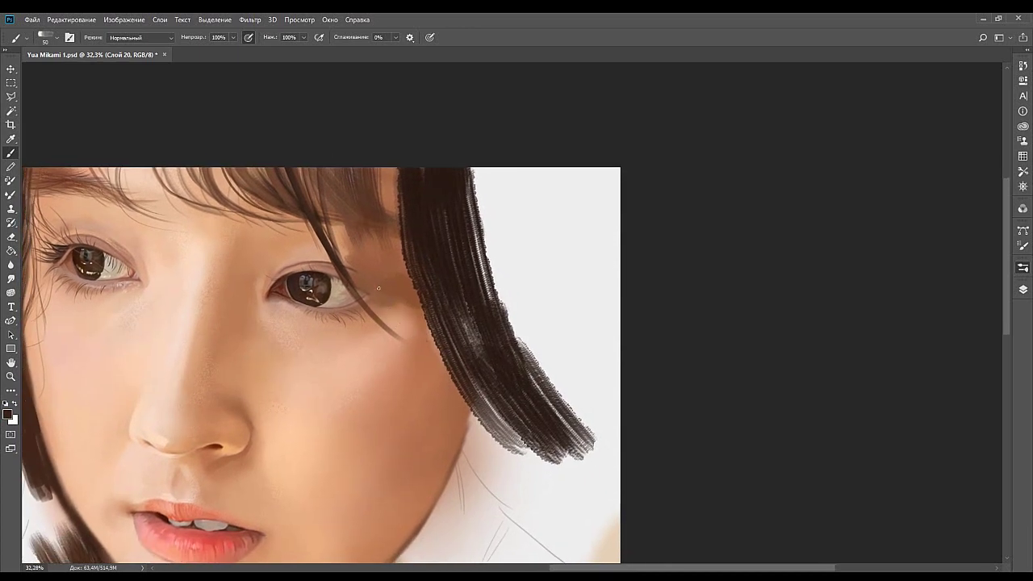
pyautogui.moveTo(397, 341); pyautogui.dragTo(451, 354)
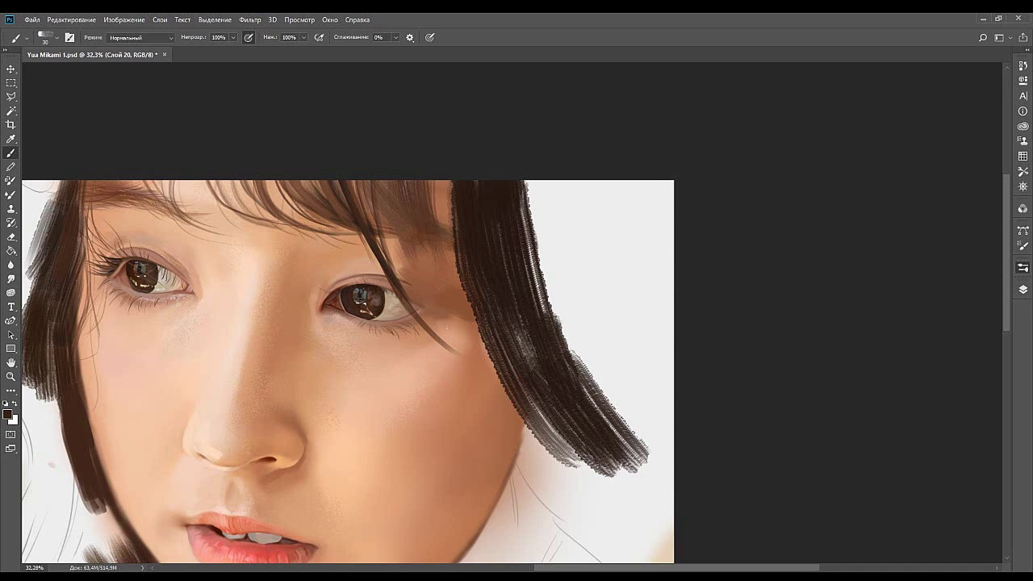
# Add thin loose hairs at the tip of the lock below the right eye's outer corner with a 20 px brush.
pyautogui.moveTo(443, 315); pyautogui.dragTo(435, 358)
pyautogui.moveTo(444, 313); pyautogui.dragTo(432, 366)
pyautogui.hotkey('ctrl', 'z')
pyautogui.hotkey('ctrl', 'z')
pyautogui.press('[')
pyautogui.press('[')
pyautogui.moveTo(445, 320); pyautogui.dragTo(436, 366)
pyautogui.hotkey('ctrl', 'z')
pyautogui.hotkey('ctrl', 'z')
pyautogui.hotkey('ctrl', 'z')
pyautogui.moveTo(459, 313); pyautogui.dragTo(455, 358)
pyautogui.hotkey('ctrl', 'z')
pyautogui.moveTo(458, 323); pyautogui.dragTo(456, 358)
pyautogui.hotkey('ctrl', 'z')
pyautogui.hotkey('ctrl', 'z')
pyautogui.moveTo(458, 318)
pyautogui.mouseDown()
pyautogui.moveTo(451, 342)
pyautogui.moveTo(521, 320)
pyautogui.moveTo(525, 330)
pyautogui.mouseUp()
pyautogui.hotkey('ctrl', 'z')
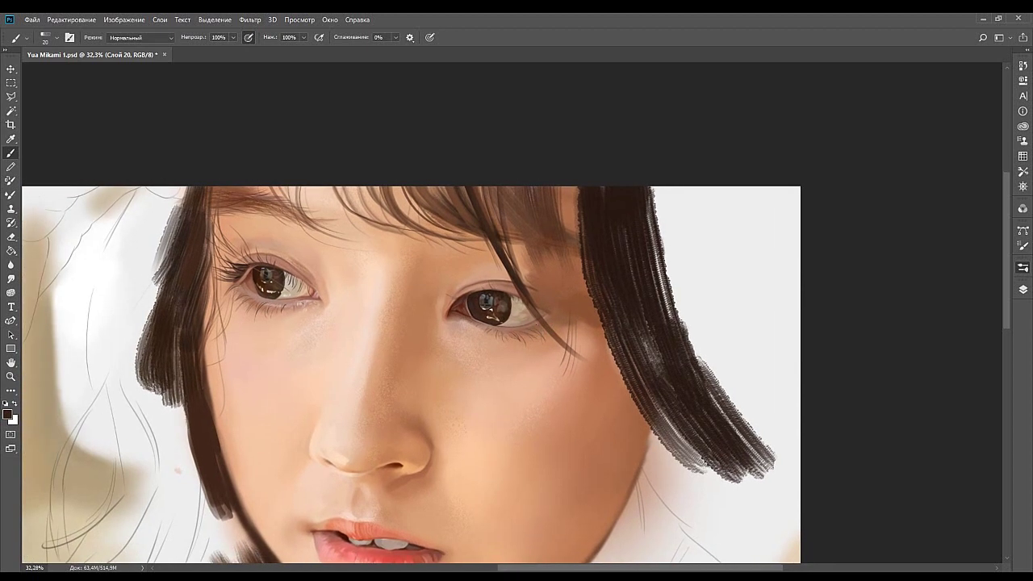
# Paint dark curved strands along the fringe's lower edge above the right eye towards the side hair with a 50 px brush.
pyautogui.moveTo(504, 258); pyautogui.dragTo(464, 251)
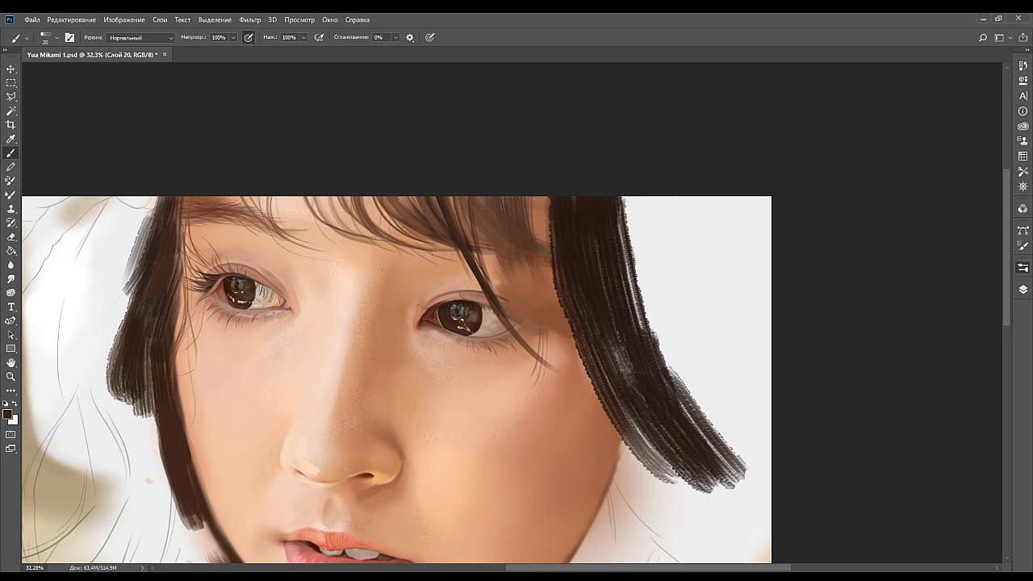
pyautogui.moveTo(470, 257)
pyautogui.mouseDown()
pyautogui.moveTo(450, 208)
pyautogui.moveTo(475, 218)
pyautogui.moveTo(488, 246)
pyautogui.moveTo(519, 270)
pyautogui.moveTo(540, 259)
pyautogui.mouseUp()
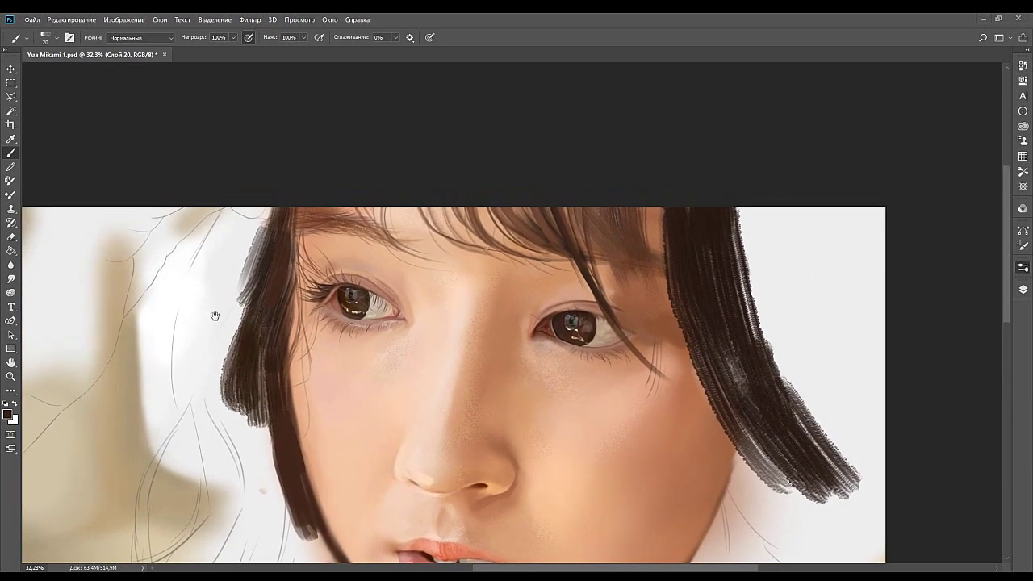
pyautogui.moveTo(601, 289); pyautogui.dragTo(592, 280)
pyautogui.press(']')
pyautogui.press(']')
pyautogui.press(']')
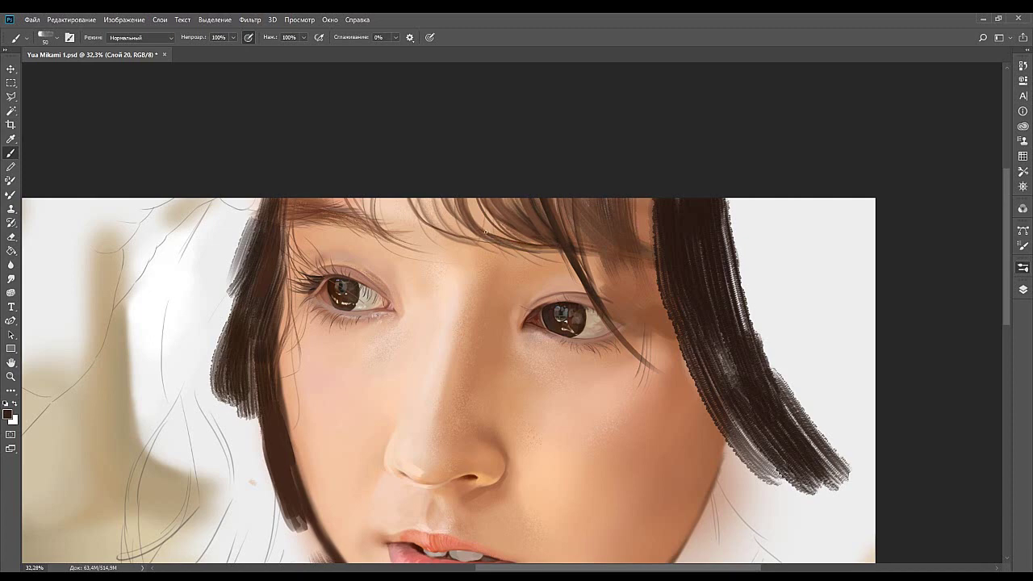
pyautogui.moveTo(579, 255); pyautogui.dragTo(533, 240)
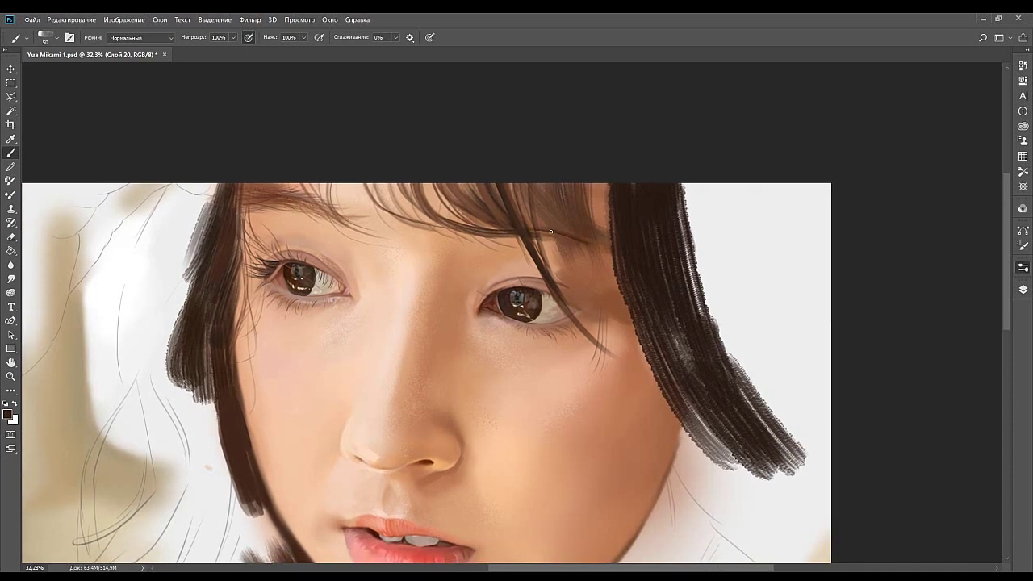
pyautogui.hotkey('ctrl', 'z')
pyautogui.moveTo(539, 232); pyautogui.dragTo(640, 254)
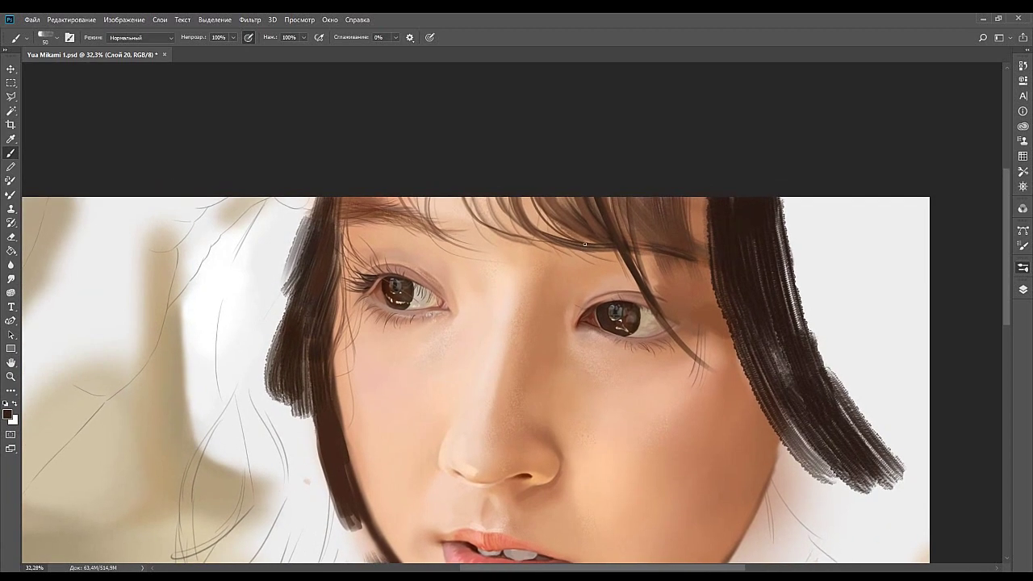
pyautogui.hotkey('ctrl', 'z')
pyautogui.moveTo(557, 231); pyautogui.dragTo(586, 242)
pyautogui.scroll(-1, 606, 245)
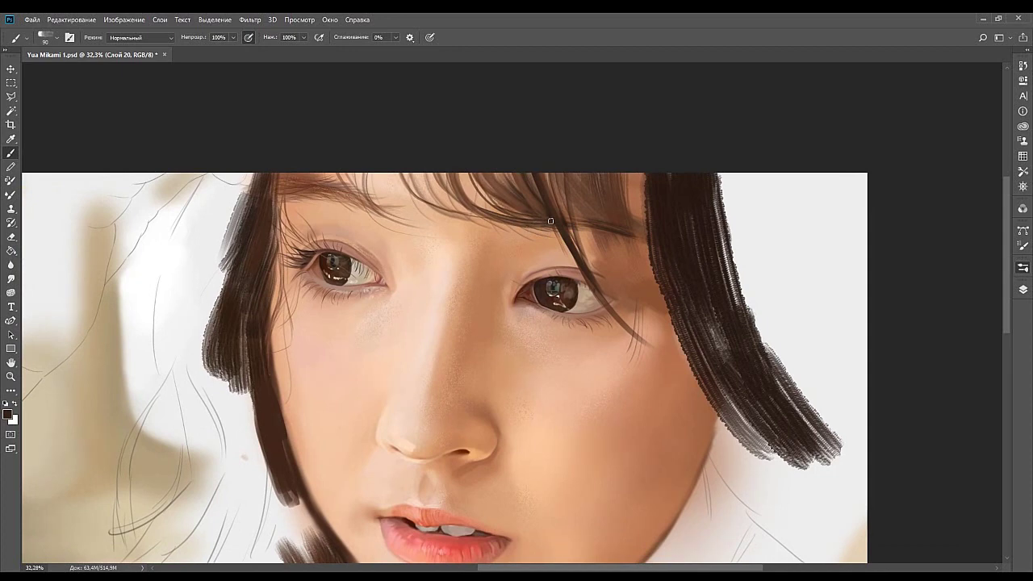
# Try to thicken the fringe's lower edge above the nose bridge with dark brown strokes, reducing the brush to 60 px.
pyautogui.moveTo(553, 207); pyautogui.dragTo(532, 217)
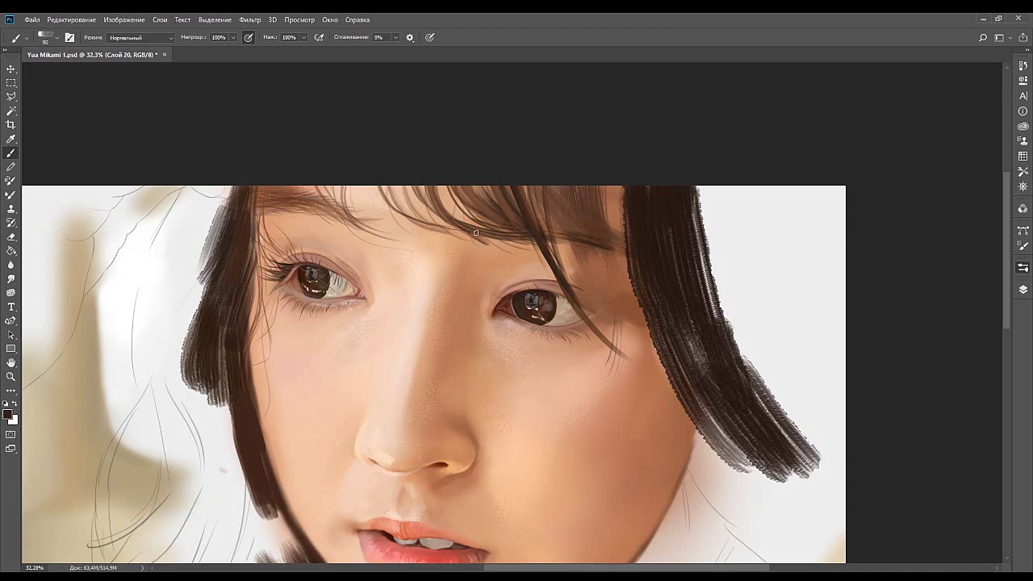
pyautogui.hotkey('ctrl', 'z')
pyautogui.press('[')
pyautogui.press('[')
pyautogui.press('[')
pyautogui.moveTo(454, 222); pyautogui.dragTo(489, 237)
pyautogui.hotkey('ctrl', 'z')
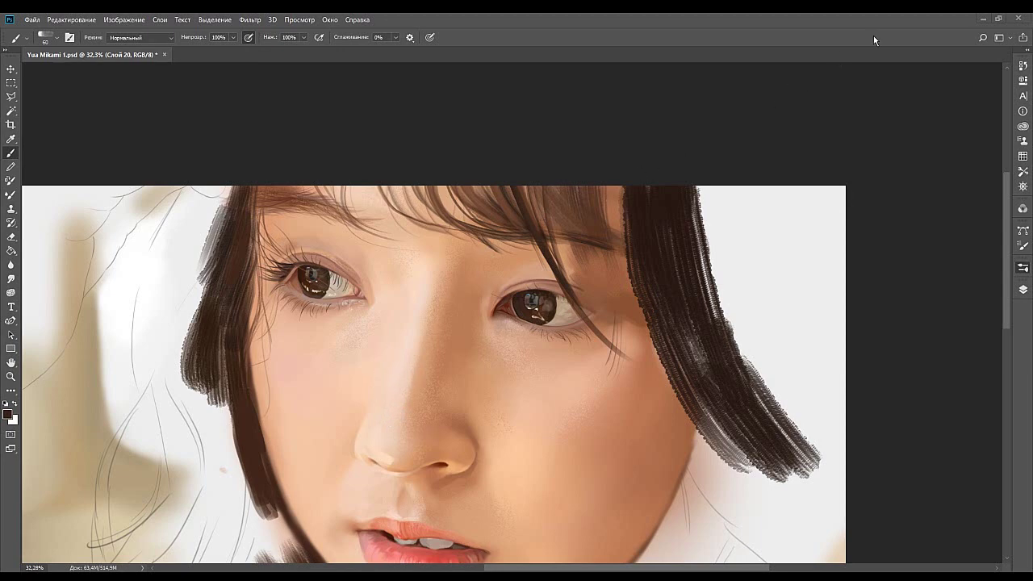
# Try curved strands from the fringe towards the right eye's outer corner, reducing the brush to 45 px.
pyautogui.moveTo(508, 237)
pyautogui.mouseDown()
pyautogui.moveTo(476, 226)
pyautogui.moveTo(484, 218)
pyautogui.moveTo(416, 280)
pyautogui.mouseUp()
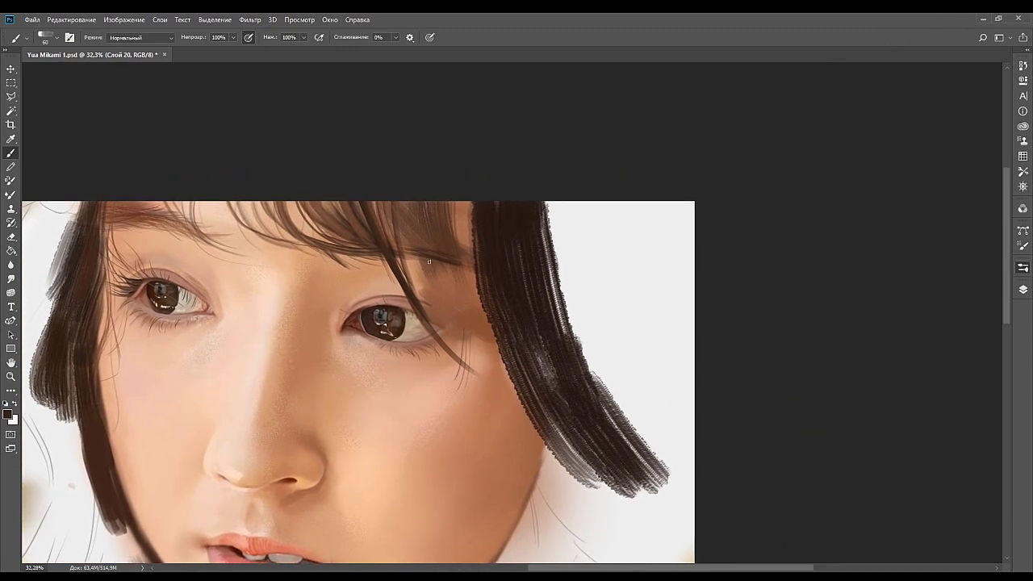
pyautogui.hotkey('ctrl', 'u')
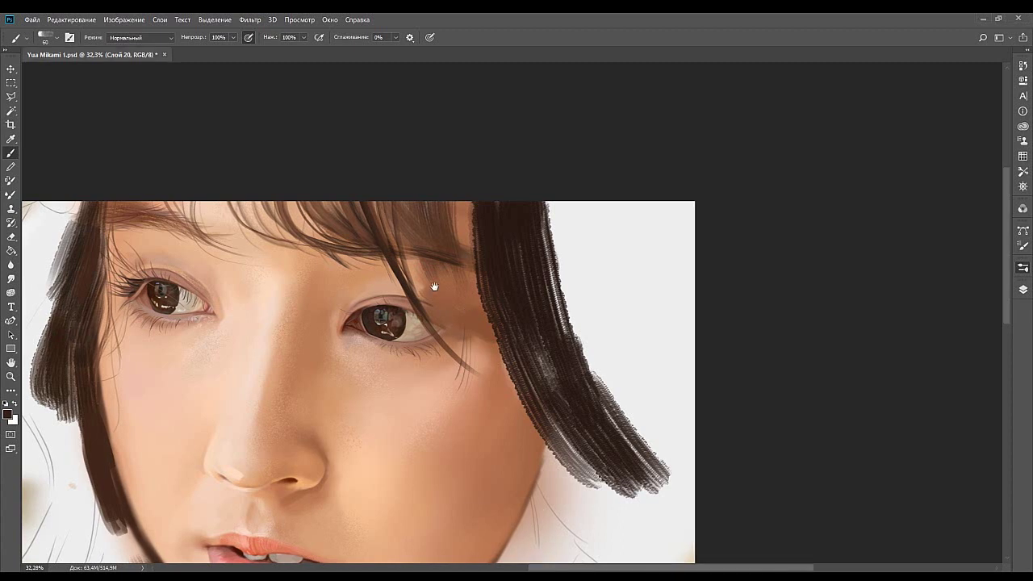
pyautogui.press('Return')
pyautogui.moveTo(388, 230); pyautogui.dragTo(404, 257)
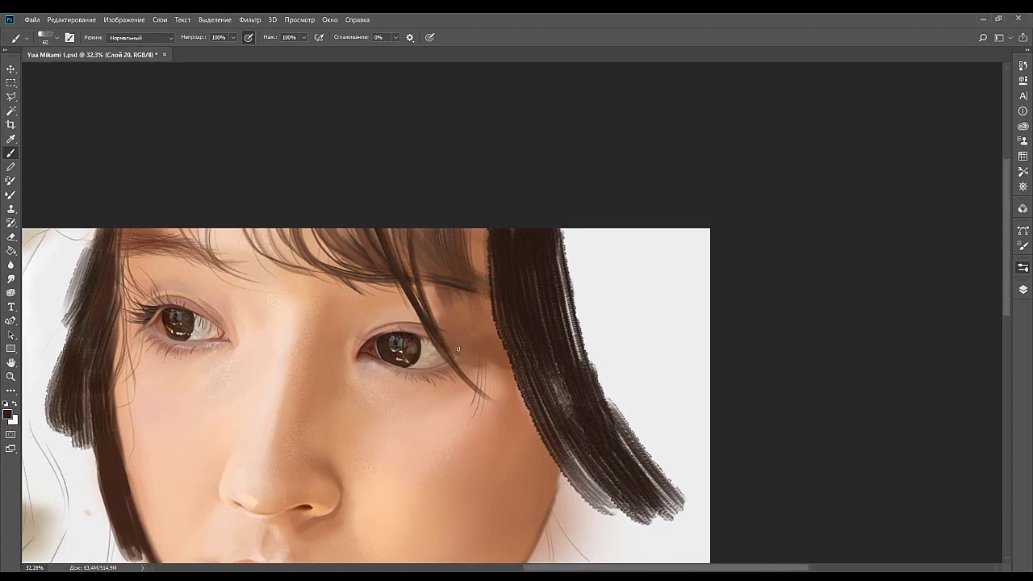
pyautogui.hotkey('ctrl', 'z')
pyautogui.press('[')
pyautogui.press('[')
pyautogui.hotkey('ctrl', 'z')
pyautogui.moveTo(422, 230); pyautogui.dragTo(460, 374)
pyautogui.hotkey('ctrl', 'z')
pyautogui.moveTo(416, 226); pyautogui.dragTo(459, 366)
pyautogui.moveTo(421, 239); pyautogui.dragTo(462, 333)
pyautogui.hotkey('ctrl', 'z')
# Paint a long curved dark strand from the fringe past the right eye's outer corner to the side hair at 45 px.
pyautogui.moveTo(420, 242); pyautogui.dragTo(511, 385)
pyautogui.hotkey('ctrl', 'z')
pyautogui.hotkey('ctrl', 'z')
pyautogui.hotkey('ctrl', 'z')
pyautogui.hotkey('ctrl', 'z')
pyautogui.hotkey('ctrl', 'z')
pyautogui.hotkey('ctrl', 'z')
pyautogui.hotkey('ctrl', 'z')
pyautogui.hotkey('ctrl', 'z')
pyautogui.hotkey('ctrl', 'z')
pyautogui.moveTo(420, 238)
pyautogui.mouseDown()
pyautogui.moveTo(496, 391)
pyautogui.moveTo(424, 244)
pyautogui.moveTo(480, 347)
pyautogui.moveTo(463, 342)
pyautogui.moveTo(520, 391)
pyautogui.mouseUp()
pyautogui.hotkey('ctrl', 'z')
pyautogui.hotkey('ctrl', 'z')
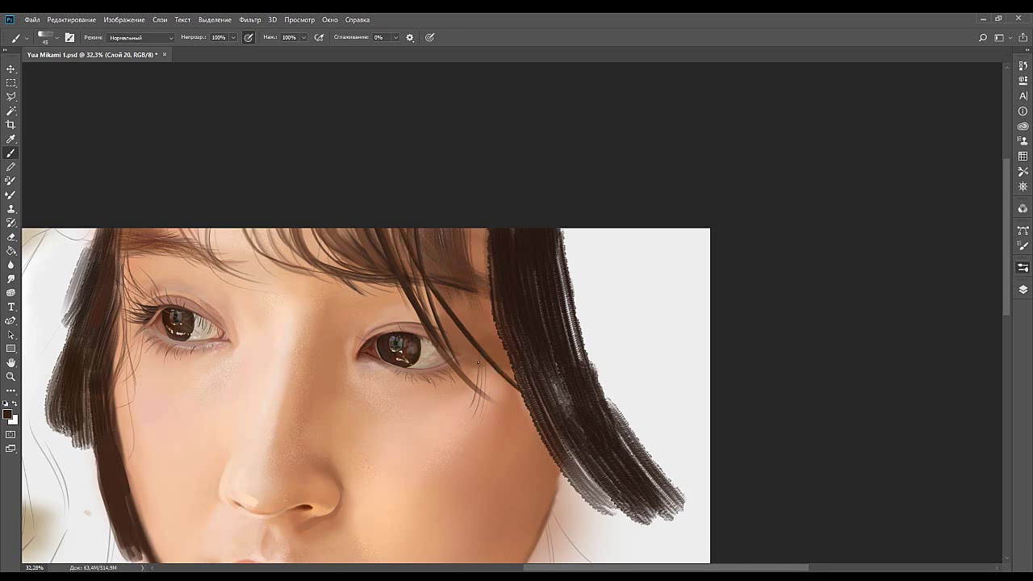
# Add thin parallel strands beside the long strand above the right eye's outer corner, enlarging the brush to 70 px with a multi-point tip.
pyautogui.hotkey('ctrl', 'z')
pyautogui.hotkey('ctrl', 'z')
pyautogui.hotkey('ctrl', 'z')
pyautogui.hotkey('ctrl', 'z')
pyautogui.hotkey('ctrl', 'z')
pyautogui.hotkey('ctrl', 'z')
pyautogui.hotkey('ctrl', 'z')
pyautogui.hotkey('ctrl', 'z')
pyautogui.hotkey('ctrl', 'z')
pyautogui.hotkey('ctrl', 'z')
pyautogui.hotkey('ctrl', 'z')
pyautogui.hotkey('ctrl', 'z')
pyautogui.hotkey('ctrl', 'z')
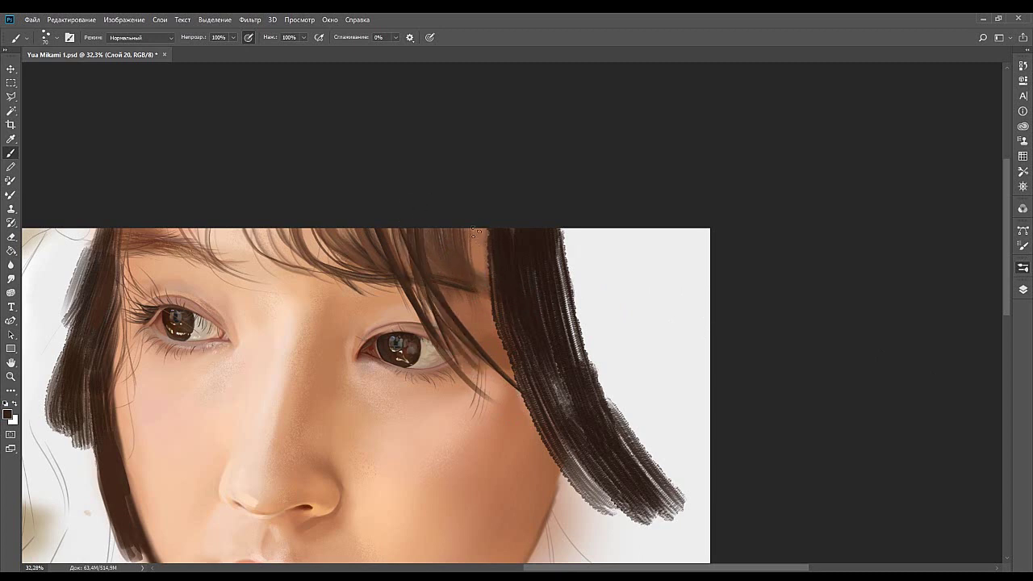
pyautogui.hotkey('ctrl', 'z')
# Add a multi-hair stroke down through the fringe above the right eye and compare the result with and without it.
pyautogui.moveTo(434, 223); pyautogui.dragTo(473, 334)
pyautogui.hotkey('ctrl', 'z')
pyautogui.hotkey('ctrl', 'shift', 'z')
pyautogui.hotkey('ctrl', 'z')
pyautogui.hotkey('ctrl', 'shift', 'z')
pyautogui.hotkey('ctrl', 'z')
pyautogui.hotkey('ctrl', 'shift', 'z')
pyautogui.hotkey('ctrl', 'z')
pyautogui.hotkey('ctrl', 'shift', 'z')
pyautogui.hotkey('ctrl', 'z')
pyautogui.hotkey('ctrl', 'shift', 'z')
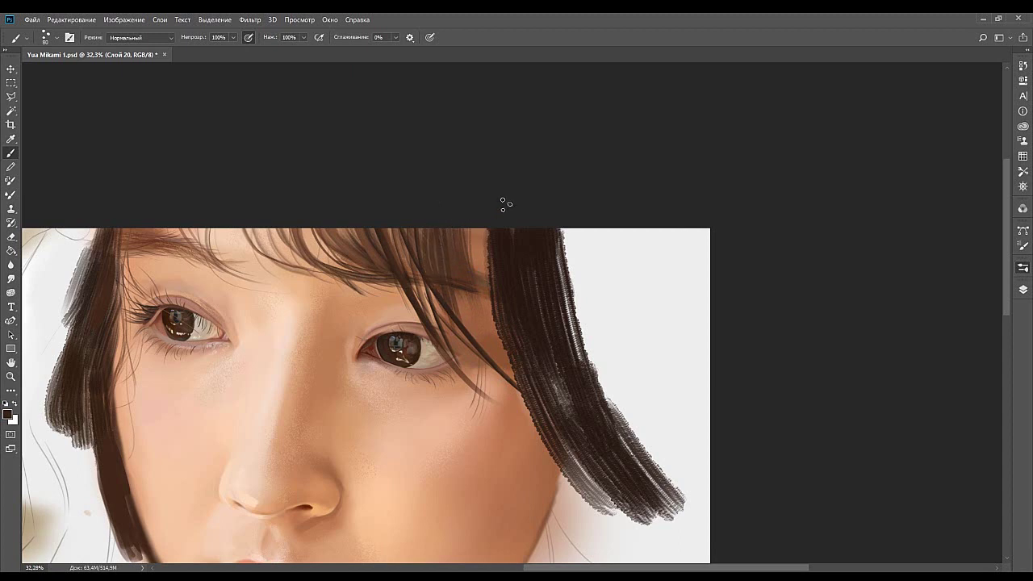
# Fill the gap at the temple between the fringe and the side hair with long downward multi-hair strokes.
pyautogui.moveTo(482, 233); pyautogui.dragTo(520, 399)
pyautogui.hotkey('ctrl', 'z')
pyautogui.moveTo(470, 235)
pyautogui.mouseDown()
pyautogui.moveTo(479, 270)
pyautogui.moveTo(471, 215)
pyautogui.moveTo(526, 354)
pyautogui.moveTo(466, 252)
pyautogui.moveTo(522, 408)
pyautogui.mouseUp()
pyautogui.hotkey('ctrl', 'z')
pyautogui.hotkey('ctrl', 'z')
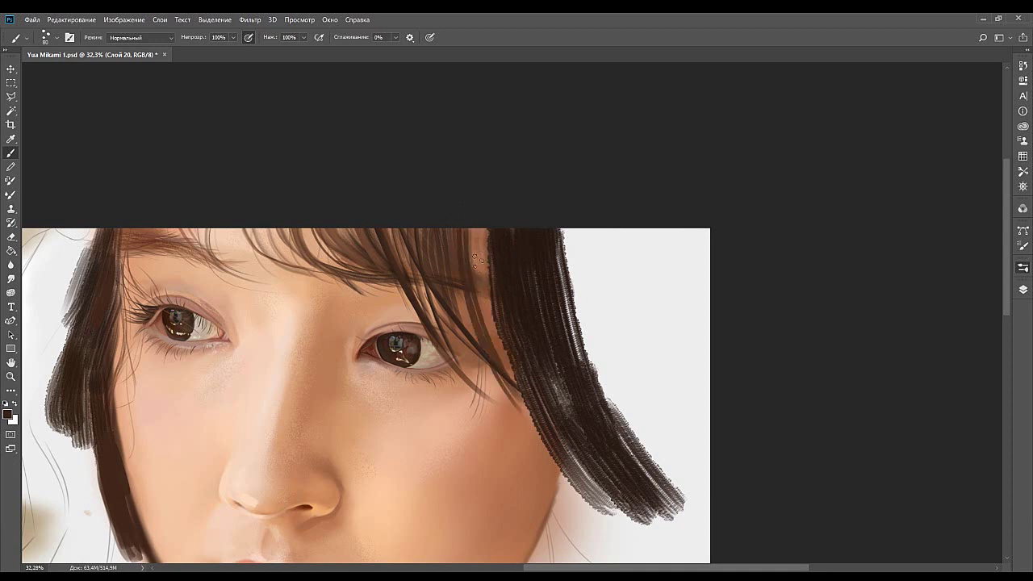
pyautogui.hotkey('ctrl', 'z')
pyautogui.moveTo(473, 233); pyautogui.dragTo(527, 398)
pyautogui.hotkey('ctrl', 'z')
pyautogui.moveTo(471, 231); pyautogui.dragTo(525, 409)
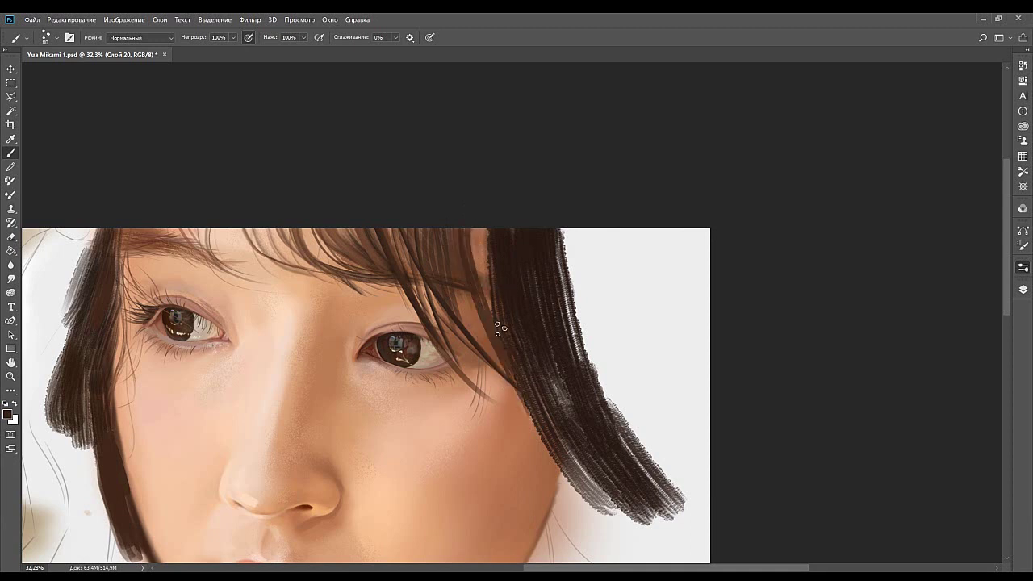
pyautogui.moveTo(482, 230); pyautogui.dragTo(492, 332)
# Paint loose tapering strands from the side hair's inner edge down over the right cheek and jawline.
pyautogui.moveTo(512, 382)
pyautogui.mouseDown()
pyautogui.moveTo(569, 256)
pyautogui.moveTo(555, 272)
pyautogui.moveTo(595, 309)
pyautogui.moveTo(571, 313)
pyautogui.moveTo(634, 482)
pyautogui.mouseUp()
pyautogui.hotkey('ctrl', 'z')
pyautogui.moveTo(580, 345); pyautogui.dragTo(664, 492)
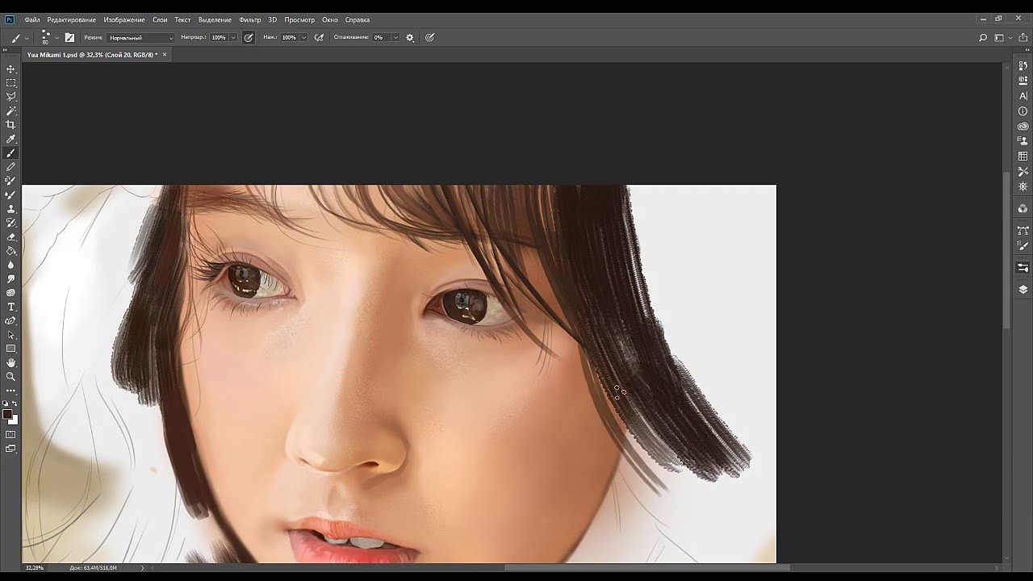
pyautogui.moveTo(626, 305); pyautogui.dragTo(547, 281)
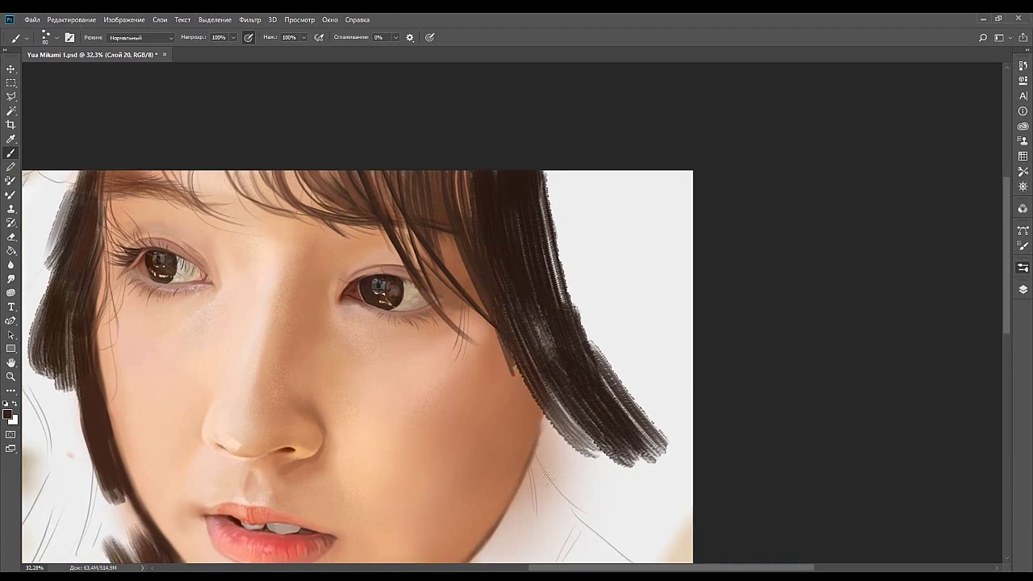
pyautogui.moveTo(485, 295); pyautogui.dragTo(552, 511)
pyautogui.moveTo(519, 352)
pyautogui.mouseDown()
pyautogui.moveTo(454, 259)
pyautogui.moveTo(509, 388)
pyautogui.moveTo(652, 350)
pyautogui.mouseUp()
pyautogui.moveTo(569, 242)
pyautogui.mouseDown()
pyautogui.moveTo(627, 339)
pyautogui.moveTo(554, 342)
pyautogui.moveTo(599, 281)
pyautogui.moveTo(560, 323)
pyautogui.moveTo(574, 328)
pyautogui.moveTo(551, 301)
pyautogui.mouseUp()
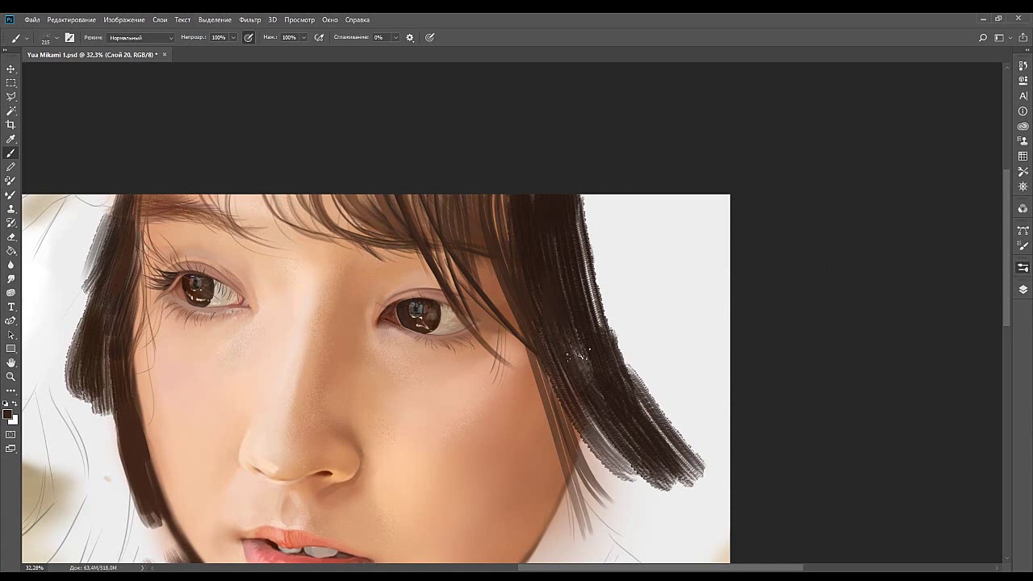
# Darken the middle of the side hair beside the right cheek with a sampled near-black colour and a 215 px brush.
pyautogui.keyDown('alt'); pyautogui.click(285, 246); pyautogui.keyUp('alt')
pyautogui.moveTo(550, 290); pyautogui.dragTo(591, 448)
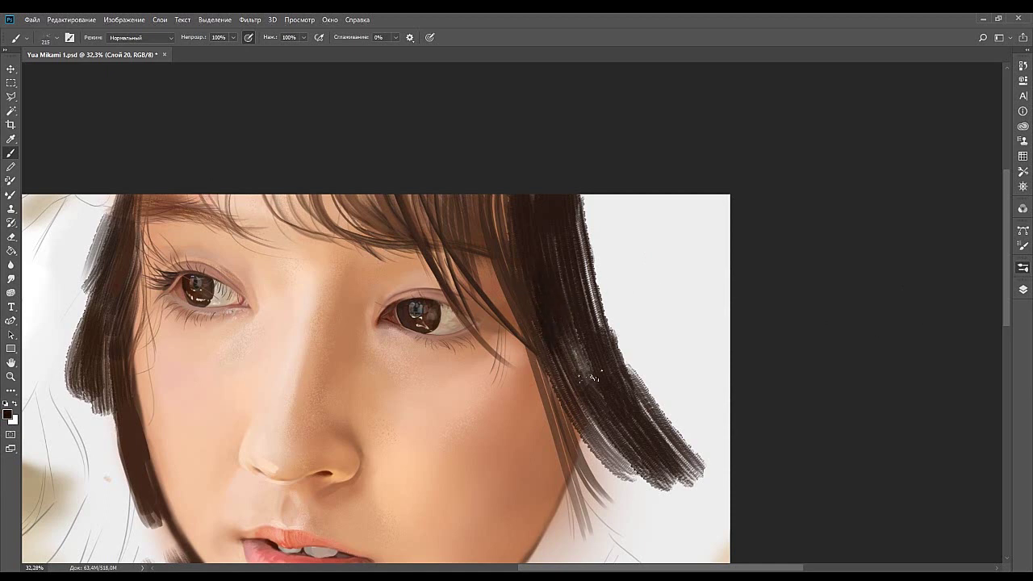
pyautogui.moveTo(573, 332); pyautogui.dragTo(636, 468)
pyautogui.scroll(2, 562, 343)
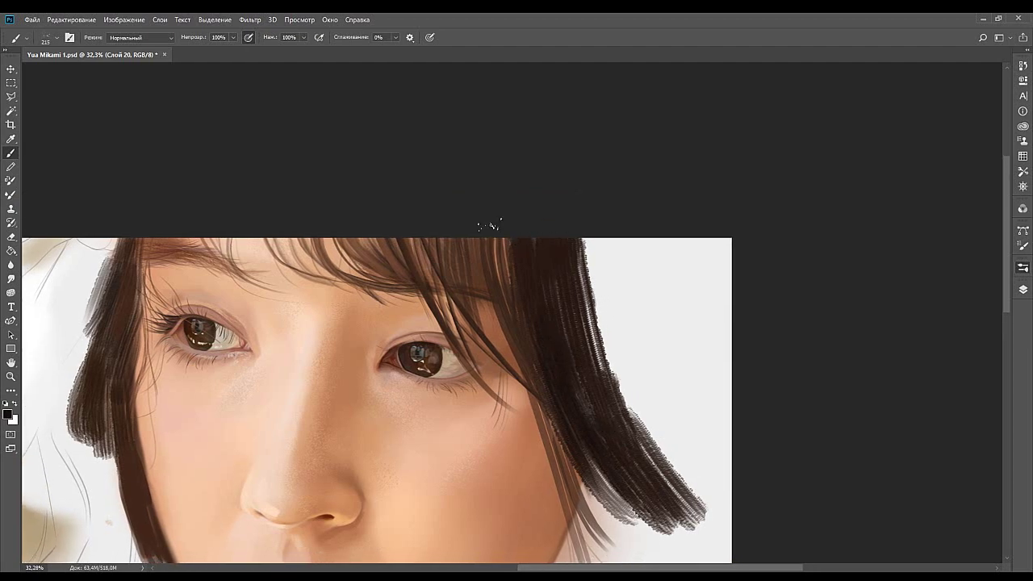
pyautogui.press('space')
pyautogui.hotkey('ctrl', 'z')
# Deepen the hair between the fringe and the side hair with sampled dark browns, reducing the brush to 70 px.
pyautogui.moveTo(513, 349); pyautogui.dragTo(447, 288)
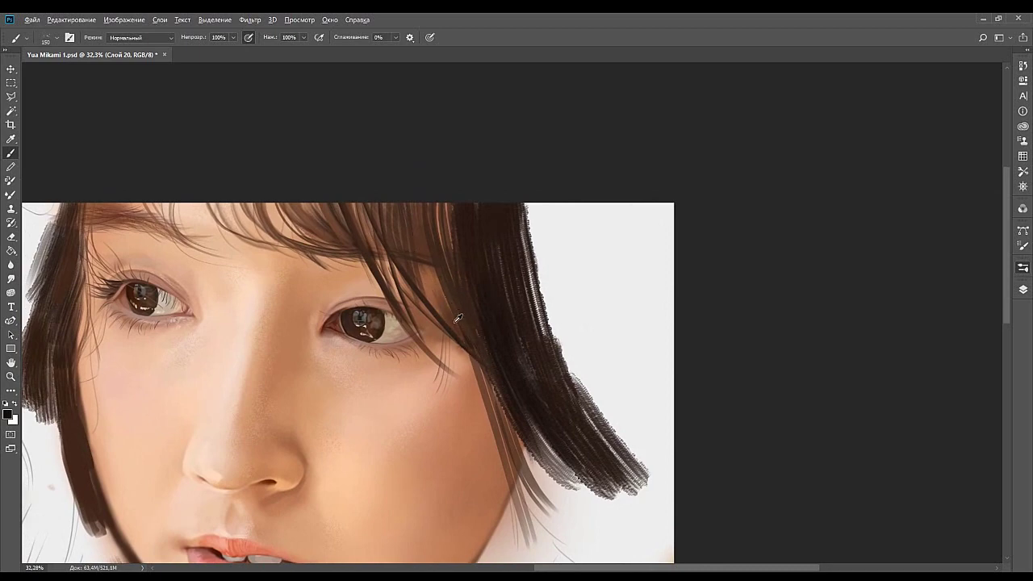
pyautogui.keyDown('alt'); pyautogui.click(190, 212); pyautogui.keyUp('alt')
pyautogui.keyDown('alt'); pyautogui.click(453, 356); pyautogui.keyUp('alt')
pyautogui.moveTo(472, 383)
pyautogui.mouseDown()
pyautogui.moveTo(433, 308)
pyautogui.moveTo(459, 363)
pyautogui.mouseUp()
pyautogui.keyDown('alt'); pyautogui.click(446, 292); pyautogui.keyUp('alt')
pyautogui.keyDown('alt'); pyautogui.click(398, 250); pyautogui.keyUp('alt')
pyautogui.moveTo(392, 225); pyautogui.dragTo(412, 242)
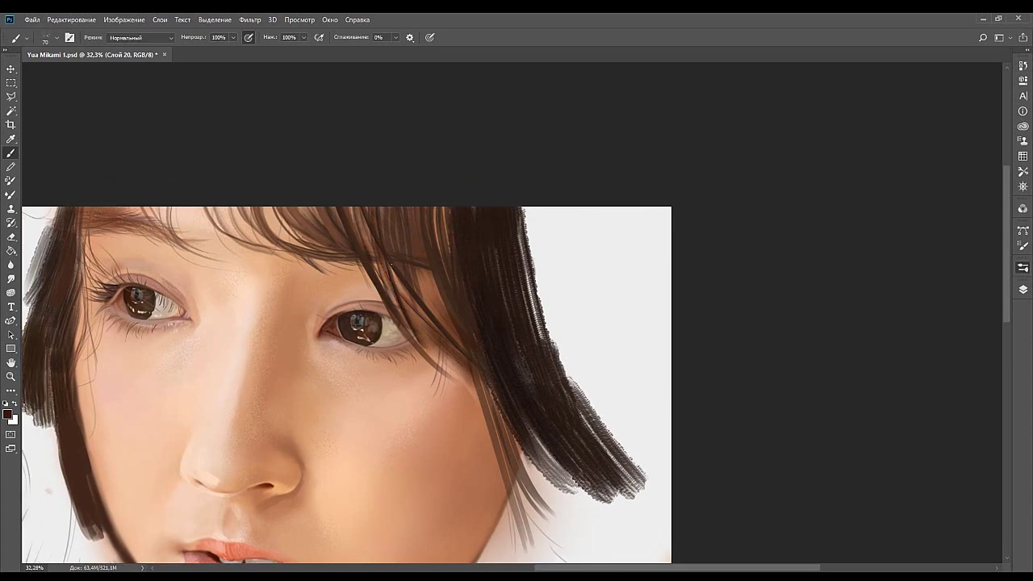
# Thicken the lock falling from the fringe past the right eye's outer corner with dark brown strokes at 70 px.
pyautogui.hotkey('ctrl', 'z')
pyautogui.moveTo(363, 209); pyautogui.dragTo(398, 330)
pyautogui.moveTo(382, 267); pyautogui.dragTo(446, 380)
pyautogui.hotkey('ctrl', 'z')
pyautogui.moveTo(415, 326); pyautogui.dragTo(466, 392)
pyautogui.moveTo(485, 332); pyautogui.dragTo(450, 342)
pyautogui.moveTo(388, 300); pyautogui.dragTo(397, 325)
# Paint curved strands along the lock's inner edge beside the right eye with the 70 px brush.
pyautogui.moveTo(332, 297)
pyautogui.mouseDown()
pyautogui.moveTo(411, 379)
pyautogui.moveTo(408, 355)
pyautogui.mouseUp()
pyautogui.hotkey('ctrl', 'z')
pyautogui.moveTo(360, 305); pyautogui.dragTo(440, 403)
pyautogui.hotkey('ctrl', 'z')
pyautogui.moveTo(351, 299); pyautogui.dragTo(418, 384)
pyautogui.moveTo(360, 293); pyautogui.dragTo(406, 360)
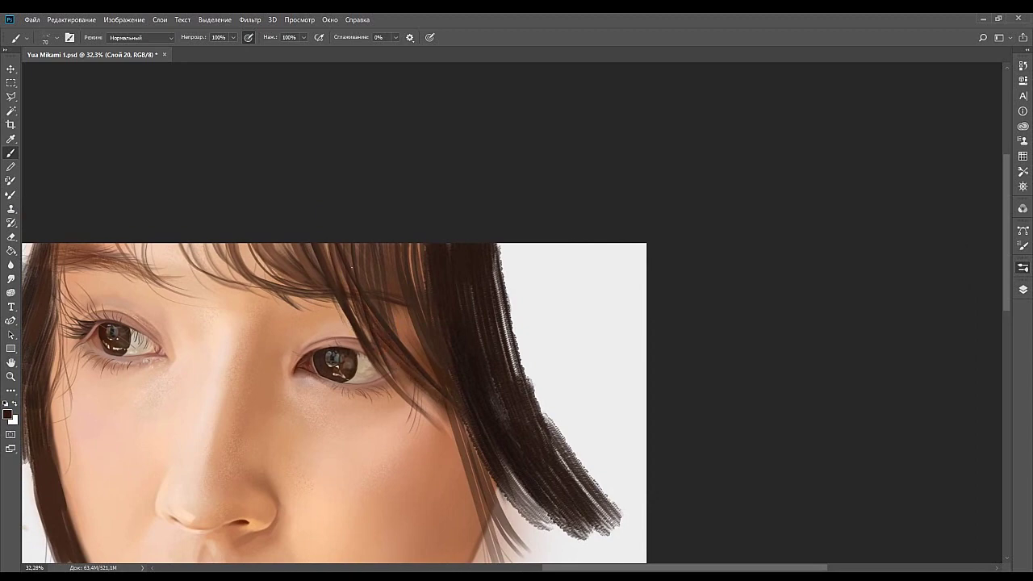
# Refine the hair between the falling lock and the side hair with fine dark strands, reducing the brush to 25 px.
pyautogui.moveTo(380, 302); pyautogui.dragTo(425, 384)
pyautogui.hotkey('ctrl', 'z')
pyautogui.moveTo(385, 305); pyautogui.dragTo(429, 382)
pyautogui.hotkey('ctrl', 'z')
pyautogui.moveTo(394, 335); pyautogui.dragTo(431, 295)
pyautogui.moveTo(511, 331); pyautogui.dragTo(614, 254)
pyautogui.click(927, 280)
pyautogui.moveTo(659, 307)
pyautogui.mouseDown()
pyautogui.moveTo(532, 267)
pyautogui.moveTo(417, 288)
pyautogui.mouseUp()
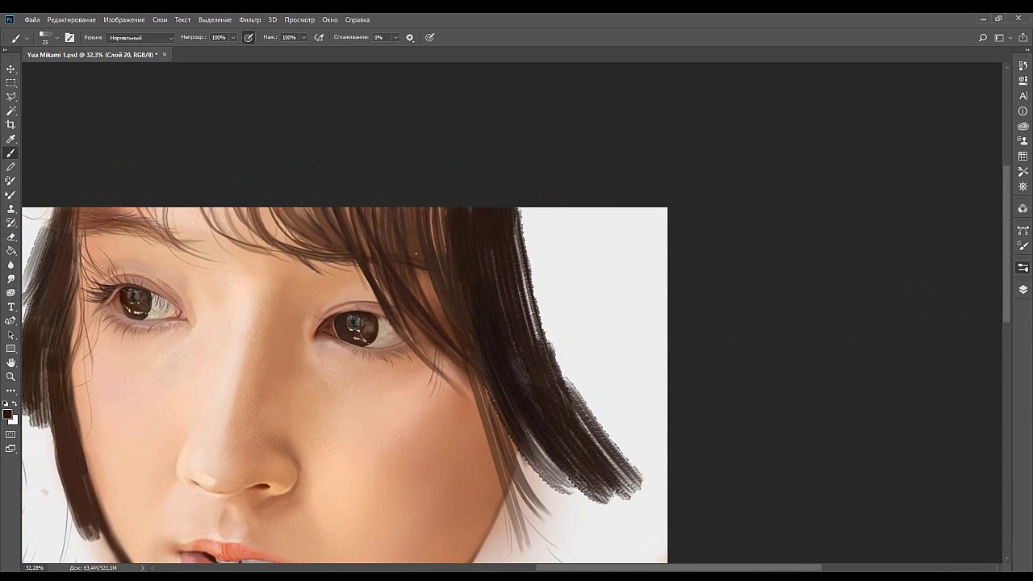
pyautogui.moveTo(418, 216); pyautogui.dragTo(468, 354)
pyautogui.moveTo(405, 283); pyautogui.dragTo(422, 226)
pyautogui.moveTo(448, 272)
pyautogui.mouseDown()
pyautogui.moveTo(414, 259)
pyautogui.moveTo(417, 295)
pyautogui.mouseUp()
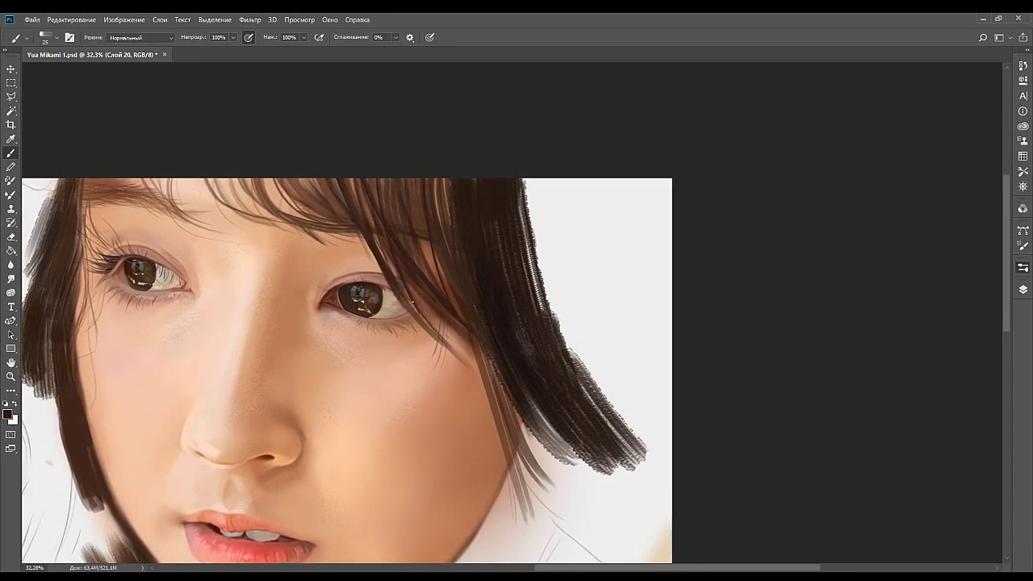
pyautogui.moveTo(410, 256)
pyautogui.mouseDown()
pyautogui.moveTo(438, 271)
pyautogui.moveTo(421, 207)
pyautogui.moveTo(445, 248)
pyautogui.moveTo(495, 291)
pyautogui.mouseUp()
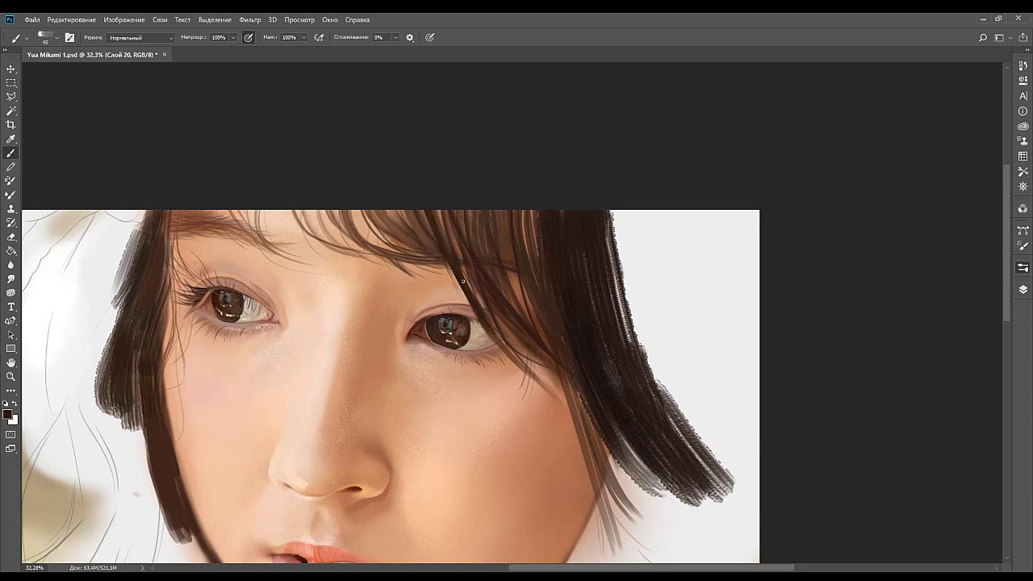
# Try additional dark strands down through the fringe above the right eye, enlarging the brush to 50 px.
pyautogui.moveTo(467, 238)
pyautogui.mouseDown()
pyautogui.moveTo(364, 263)
pyautogui.moveTo(377, 322)
pyautogui.mouseUp()
pyautogui.hotkey('ctrl', 'z')
pyautogui.moveTo(350, 227)
pyautogui.mouseDown()
pyautogui.moveTo(372, 320)
pyautogui.moveTo(366, 299)
pyautogui.mouseUp()
pyautogui.hotkey('ctrl', 'z')
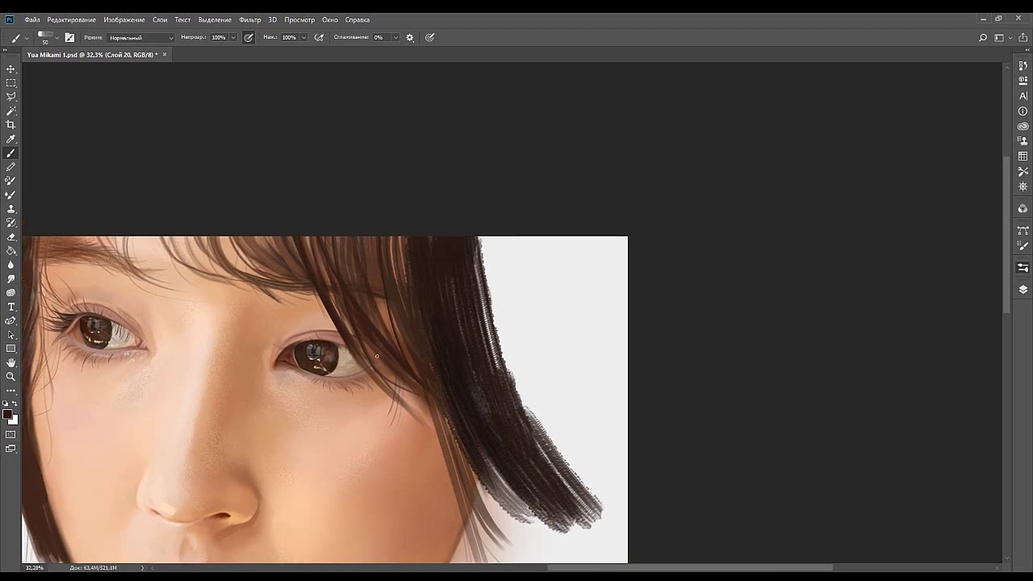
pyautogui.moveTo(351, 239); pyautogui.dragTo(374, 350)
pyautogui.hotkey('ctrl', 'z')
pyautogui.moveTo(356, 232)
pyautogui.mouseDown()
pyautogui.moveTo(364, 315)
pyautogui.moveTo(406, 285)
pyautogui.moveTo(430, 331)
pyautogui.moveTo(551, 262)
pyautogui.mouseUp()
pyautogui.hotkey('ctrl', 'z')
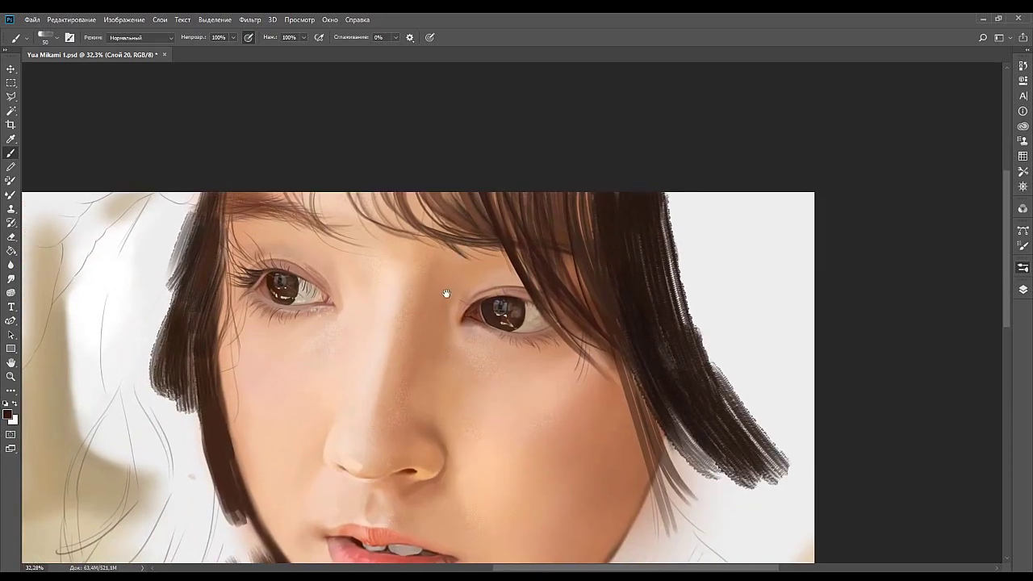
# Paint a single thin curved dark brown strand over the neck, from below the right jawline to the collarbone, with the 50 px brush.
pyautogui.moveTo(452, 283); pyautogui.dragTo(556, 256)
pyautogui.moveTo(748, 251); pyautogui.dragTo(634, 226)
pyautogui.moveTo(641, 431); pyautogui.dragTo(676, 270)
pyautogui.scroll(-1, 634, 342)
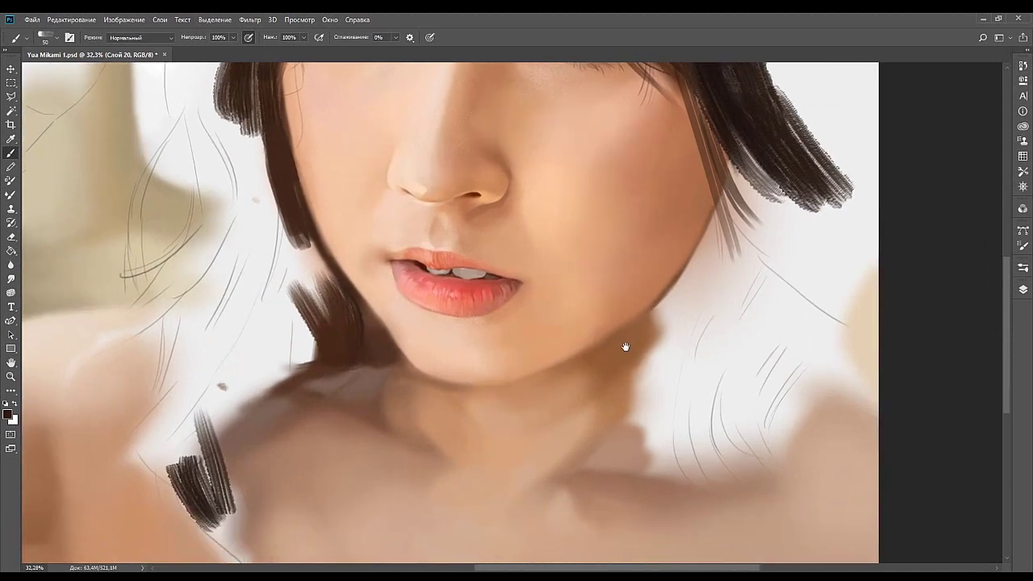
pyautogui.moveTo(648, 326); pyautogui.dragTo(565, 281)
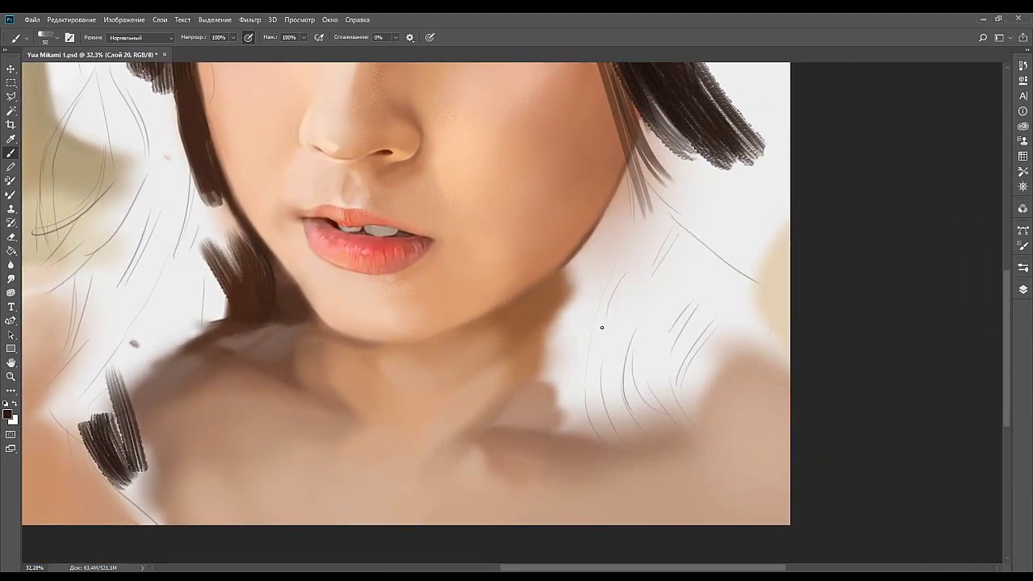
pyautogui.scroll(1, 572, 344)
pyautogui.moveTo(588, 326)
pyautogui.mouseDown()
pyautogui.moveTo(602, 303)
pyautogui.moveTo(594, 319)
pyautogui.mouseUp()
pyautogui.moveTo(546, 377); pyautogui.dragTo(559, 470)
pyautogui.hotkey('ctrl', 'z')
pyautogui.moveTo(547, 354); pyautogui.dragTo(553, 484)
pyautogui.hotkey('ctrl', 'z')
pyautogui.moveTo(544, 351); pyautogui.dragTo(557, 483)
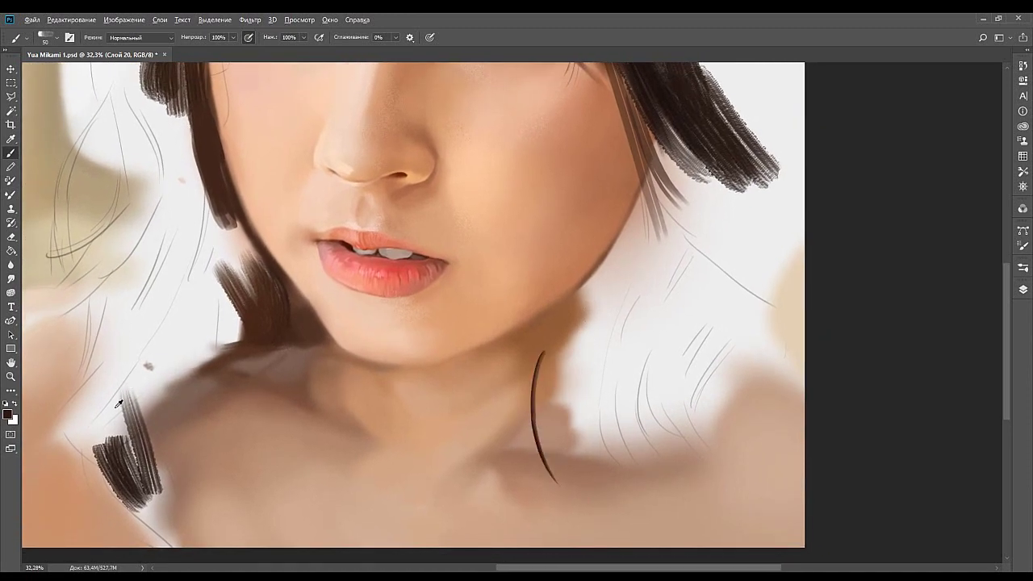
pyautogui.moveTo(521, 354)
pyautogui.mouseDown()
pyautogui.moveTo(502, 364)
pyautogui.moveTo(543, 496)
pyautogui.mouseUp()
pyautogui.hotkey('ctrl', 'z')
pyautogui.hotkey('ctrl', 'z')
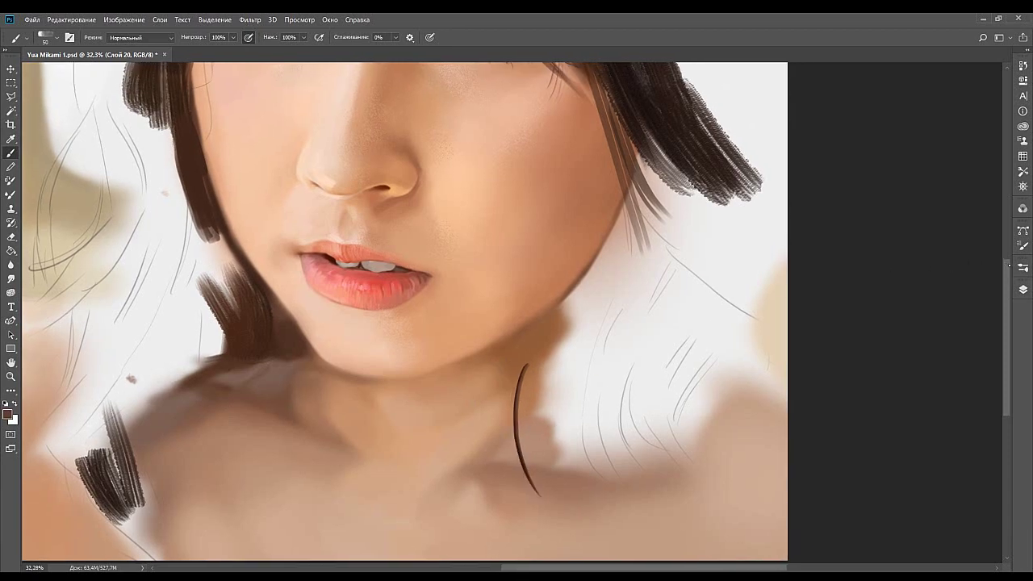
# Try several thin curved strands from the right jawline down over the neck, undoing them and enlarging the brush between attempts.
pyautogui.click(852, 359)
pyautogui.moveTo(531, 456); pyautogui.dragTo(587, 319)
pyautogui.hotkey('ctrl', 'z')
pyautogui.moveTo(533, 353)
pyautogui.mouseDown()
pyautogui.moveTo(537, 494)
pyautogui.moveTo(555, 502)
pyautogui.mouseUp()
pyautogui.hotkey('ctrl', 'z')
pyautogui.hotkey('ctrl', 'z')
pyautogui.click(944, 331)
pyautogui.moveTo(524, 403); pyautogui.dragTo(570, 309)
pyautogui.hotkey('ctrl', 'z')
pyautogui.moveTo(530, 375); pyautogui.dragTo(580, 305)
pyautogui.hotkey('ctrl', 'z')
pyautogui.moveTo(540, 386); pyautogui.dragTo(593, 317)
pyautogui.hotkey('ctrl', 'z')
pyautogui.press(']')
pyautogui.moveTo(528, 378)
pyautogui.mouseDown()
pyautogui.moveTo(591, 283)
pyautogui.moveTo(568, 320)
pyautogui.mouseUp()
pyautogui.hotkey('ctrl', 'z')
pyautogui.hotkey('ctrl', 'shift', 'z')
pyautogui.hotkey('ctrl', 'z')
pyautogui.hotkey('ctrl', 'shift', 'z')
pyautogui.hotkey('ctrl', 'z')
# Block in dark hair strokes beside the right jawline, enlarging the brush to 150 px.
pyautogui.moveTo(530, 356)
pyautogui.mouseDown()
pyautogui.moveTo(597, 279)
pyautogui.moveTo(534, 356)
pyautogui.mouseUp()
pyautogui.moveTo(594, 289); pyautogui.dragTo(546, 355)
pyautogui.press(']')
pyautogui.press(']')
pyautogui.press(']')
pyautogui.moveTo(510, 414); pyautogui.dragTo(600, 293)
pyautogui.hotkey('ctrl', 'z')
pyautogui.moveTo(524, 432); pyautogui.dragTo(593, 301)
pyautogui.moveTo(538, 371); pyautogui.dragTo(577, 319)
pyautogui.moveTo(510, 409); pyautogui.dragTo(573, 331)
pyautogui.moveTo(541, 371)
pyautogui.mouseDown()
pyautogui.moveTo(573, 317)
pyautogui.moveTo(536, 424)
pyautogui.mouseUp()
pyautogui.hotkey('ctrl', 'z')
# Build the jawline strokes into a curved dark lock running from the side hair down over the neck.
pyautogui.moveTo(567, 317)
pyautogui.mouseDown()
pyautogui.moveTo(536, 442)
pyautogui.moveTo(551, 324)
pyautogui.moveTo(534, 447)
pyautogui.mouseUp()
pyautogui.hotkey('ctrl', 'z')
pyautogui.hotkey('ctrl', 'z')
pyautogui.moveTo(564, 314); pyautogui.dragTo(555, 476)
pyautogui.moveTo(550, 328); pyautogui.dragTo(538, 431)
pyautogui.moveTo(623, 286); pyautogui.dragTo(554, 346)
pyautogui.moveTo(566, 305)
pyautogui.mouseDown()
pyautogui.moveTo(537, 350)
pyautogui.moveTo(489, 376)
pyautogui.mouseUp()
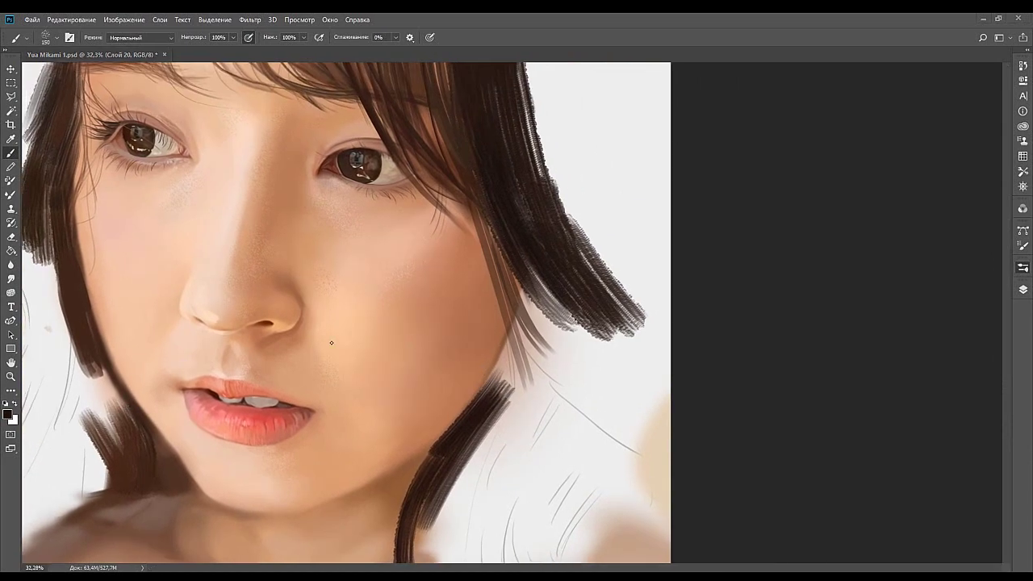
pyautogui.moveTo(526, 331)
pyautogui.mouseDown()
pyautogui.moveTo(461, 443)
pyautogui.moveTo(488, 402)
pyautogui.moveTo(464, 456)
pyautogui.mouseUp()
pyautogui.moveTo(516, 436); pyautogui.dragTo(542, 307)
# Fill and smooth the lock's inner edge along the right jaw with dark strokes of a soft round brush.
pyautogui.click(861, 326)
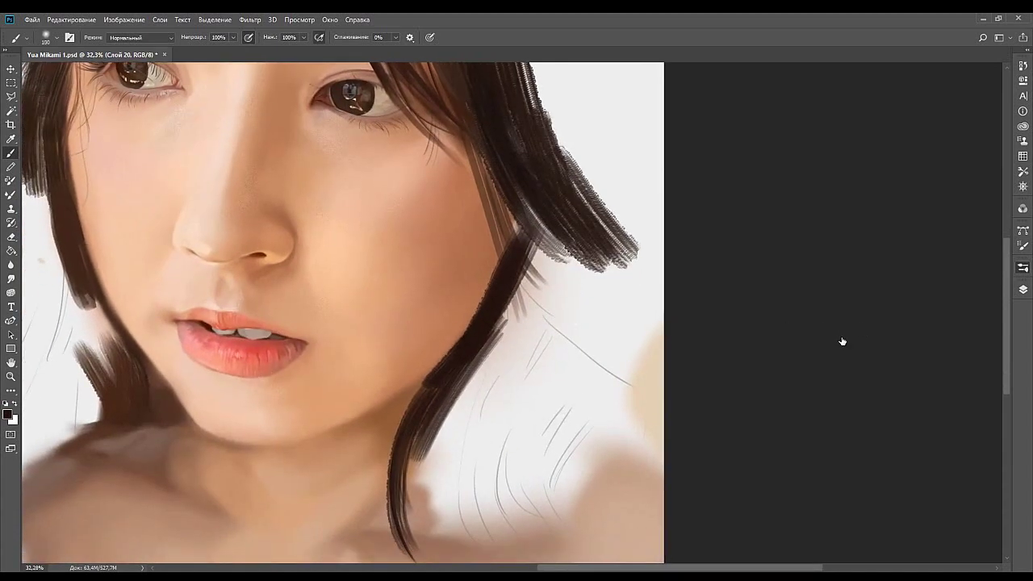
pyautogui.press('[')
pyautogui.moveTo(492, 306); pyautogui.dragTo(466, 357)
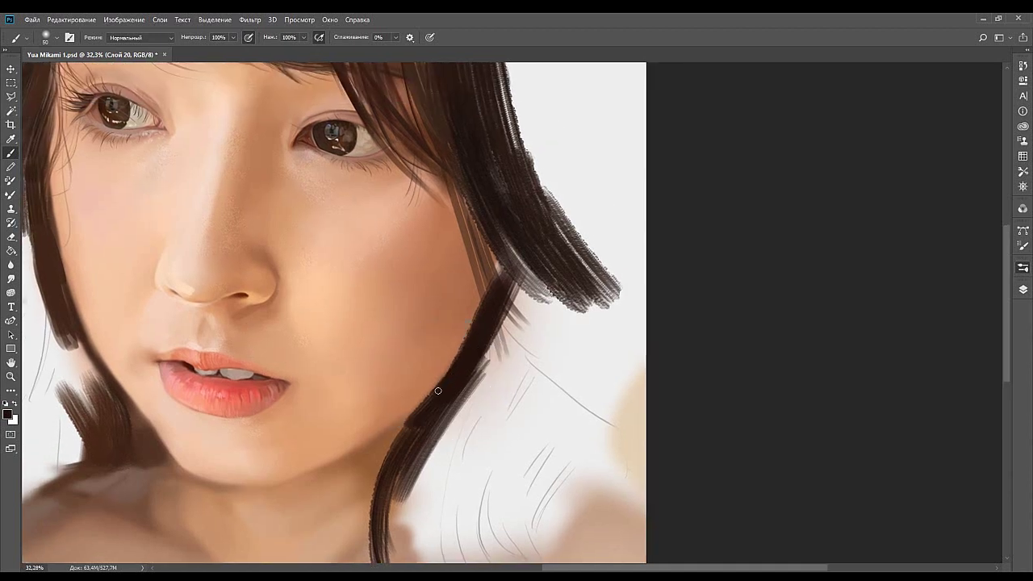
pyautogui.press(']')
pyautogui.press(']')
pyautogui.moveTo(443, 392)
pyautogui.mouseDown()
pyautogui.moveTo(504, 271)
pyautogui.moveTo(460, 366)
pyautogui.moveTo(476, 352)
pyautogui.mouseUp()
pyautogui.moveTo(423, 418); pyautogui.dragTo(459, 358)
pyautogui.moveTo(429, 402); pyautogui.dragTo(471, 337)
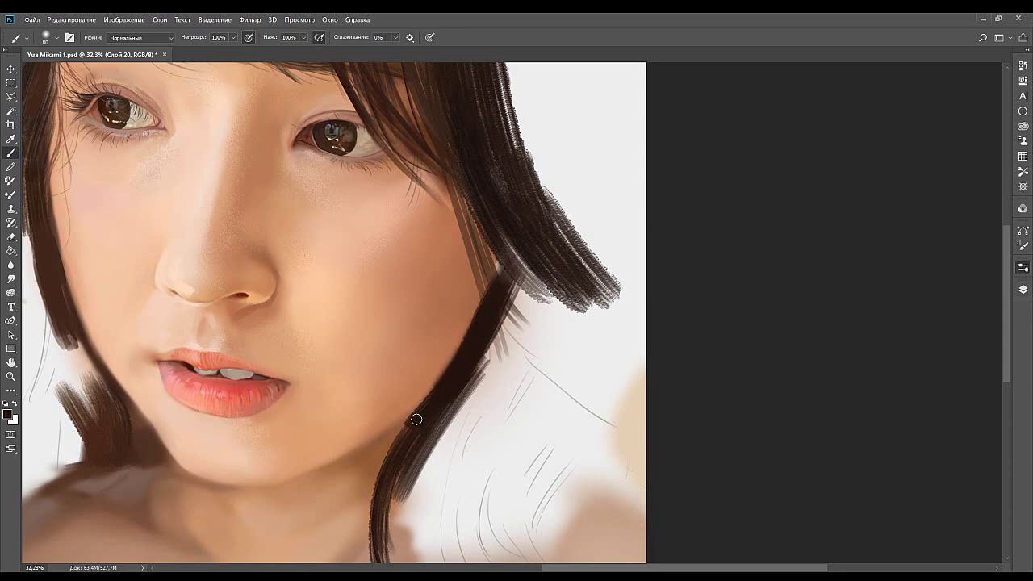
pyautogui.moveTo(416, 424); pyautogui.dragTo(468, 300)
pyautogui.moveTo(448, 313); pyautogui.dragTo(493, 280)
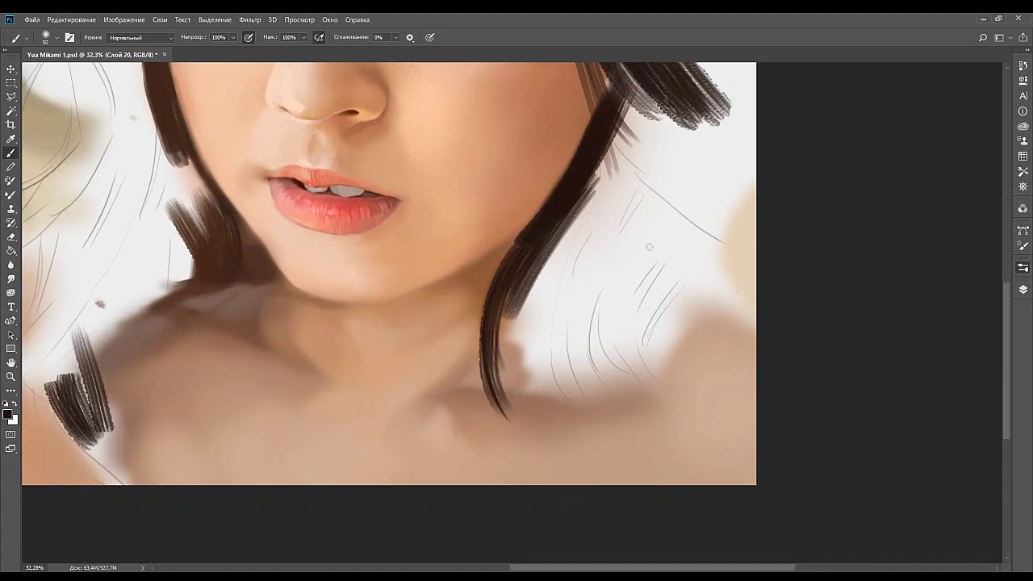
# Extend the neck lock's tip in a dark outward curve over the collarbone with the 215 px bristle brush.
pyautogui.click(842, 295)
pyautogui.moveTo(485, 304)
pyautogui.mouseDown()
pyautogui.moveTo(478, 369)
pyautogui.moveTo(502, 429)
pyautogui.moveTo(521, 418)
pyautogui.mouseUp()
pyautogui.hotkey('ctrl', 'z')
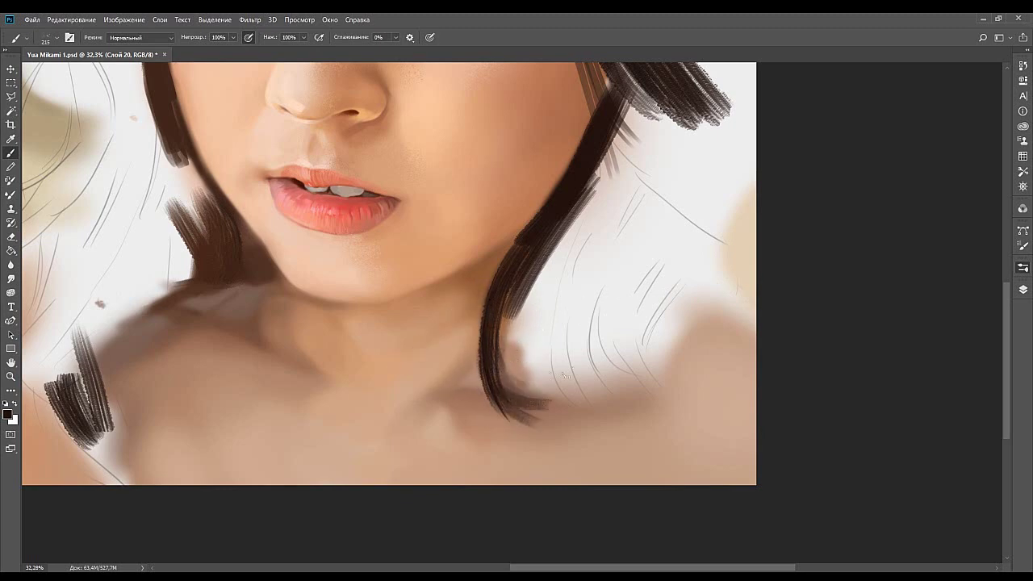
pyautogui.moveTo(499, 306)
pyautogui.mouseDown()
pyautogui.moveTo(508, 387)
pyautogui.moveTo(552, 423)
pyautogui.mouseUp()
# Paint muted brown strokes along the neck lock's outer curve in sampled colours, and add a thin strand over the neck with the 25 px brush.
pyautogui.keyDown('alt'); pyautogui.click(509, 360); pyautogui.keyUp('alt')
pyautogui.moveTo(493, 307); pyautogui.dragTo(530, 414)
pyautogui.hotkey('ctrl', 'z')
pyautogui.moveTo(503, 305); pyautogui.dragTo(530, 413)
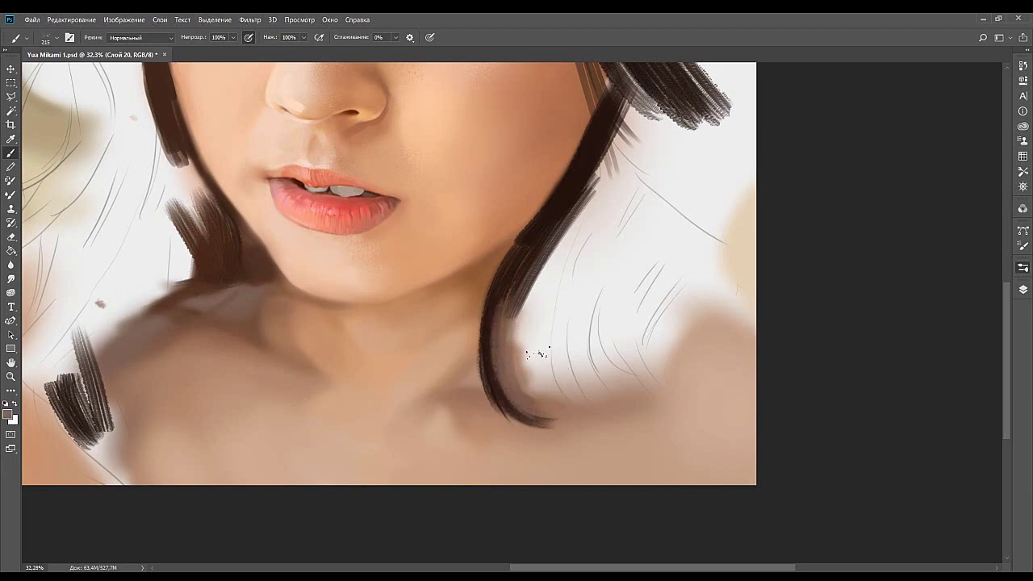
pyautogui.keyDown('alt'); pyautogui.click(517, 294); pyautogui.keyUp('alt')
pyautogui.moveTo(525, 295); pyautogui.dragTo(549, 405)
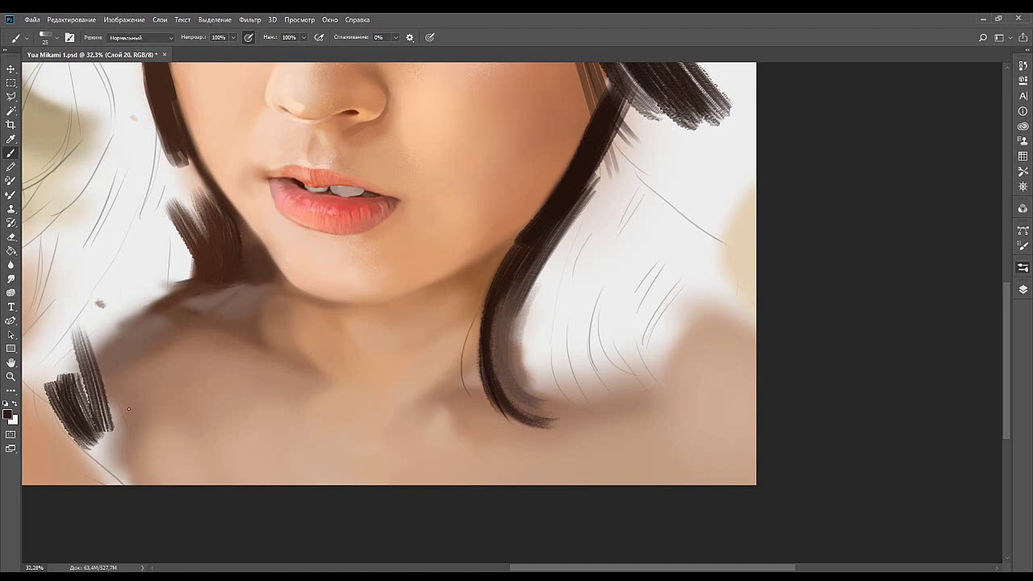
pyautogui.moveTo(495, 296); pyautogui.dragTo(512, 321)
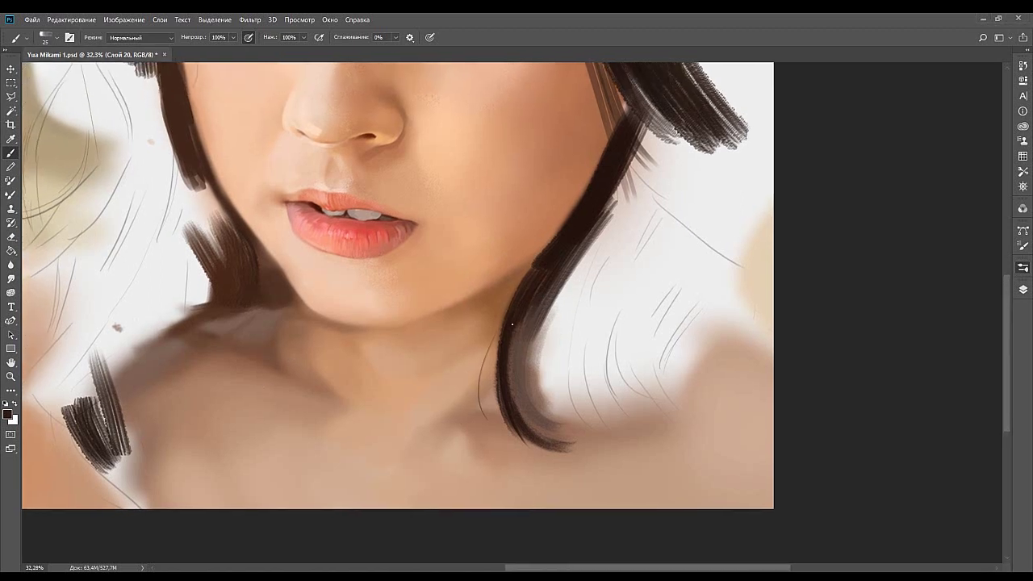
# Paint sampled reddish-brown strands down the neck lock's inner curve to its tip with the 125 px brush.
pyautogui.keyDown('alt'); pyautogui.click(520, 300); pyautogui.keyUp('alt')
pyautogui.moveTo(526, 333); pyautogui.dragTo(451, 282)
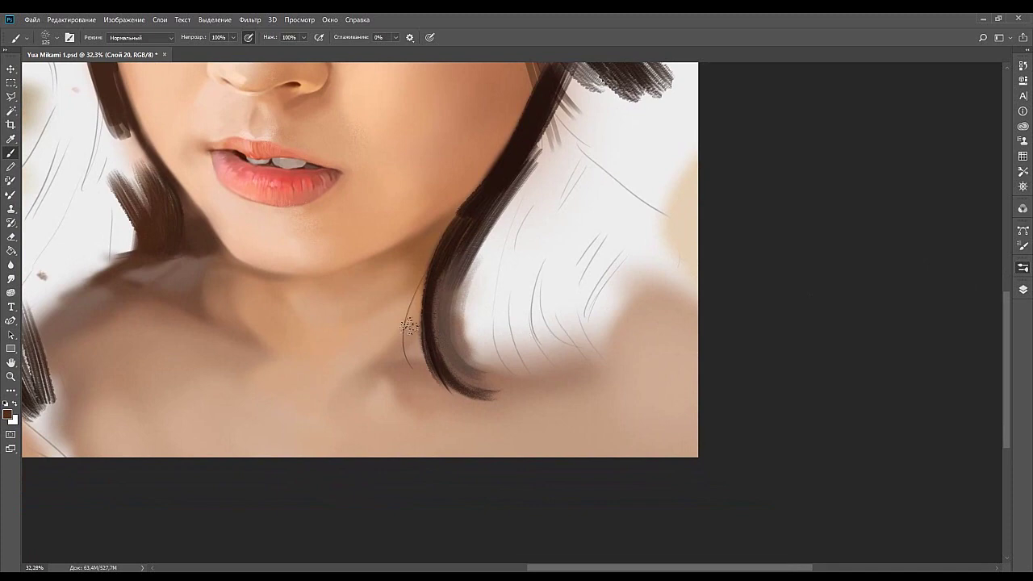
pyautogui.moveTo(426, 323); pyautogui.dragTo(502, 392)
pyautogui.moveTo(443, 360); pyautogui.dragTo(510, 405)
pyautogui.hotkey('ctrl', 'z')
pyautogui.moveTo(432, 323); pyautogui.dragTo(515, 409)
pyautogui.moveTo(429, 303)
pyautogui.mouseDown()
pyautogui.moveTo(481, 383)
pyautogui.moveTo(475, 399)
pyautogui.mouseUp()
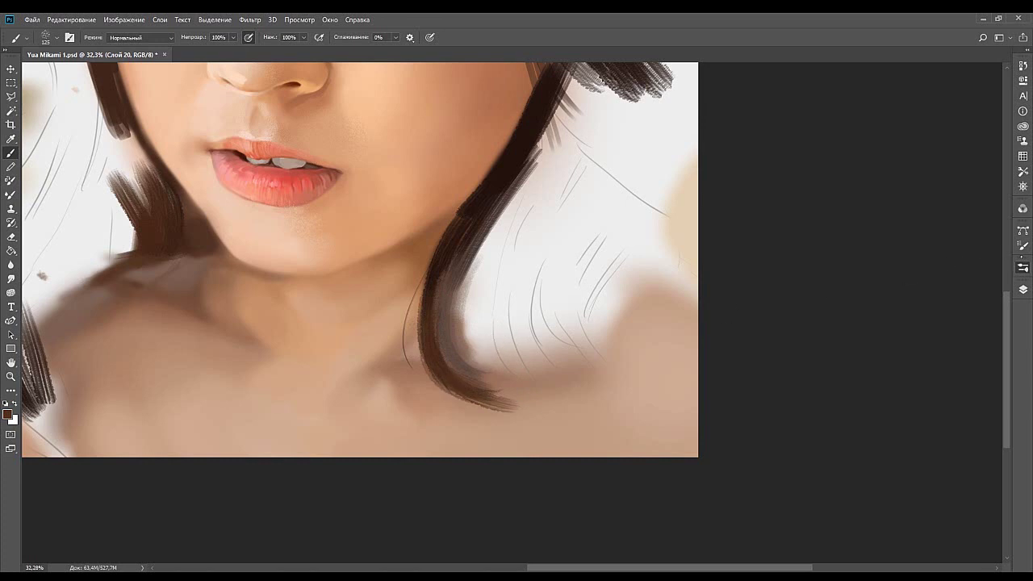
# Paint a short vertical dark stroke in the white gap beside the neck lock, undoing the misplaced strokes.
pyautogui.moveTo(473, 321); pyautogui.dragTo(505, 326)
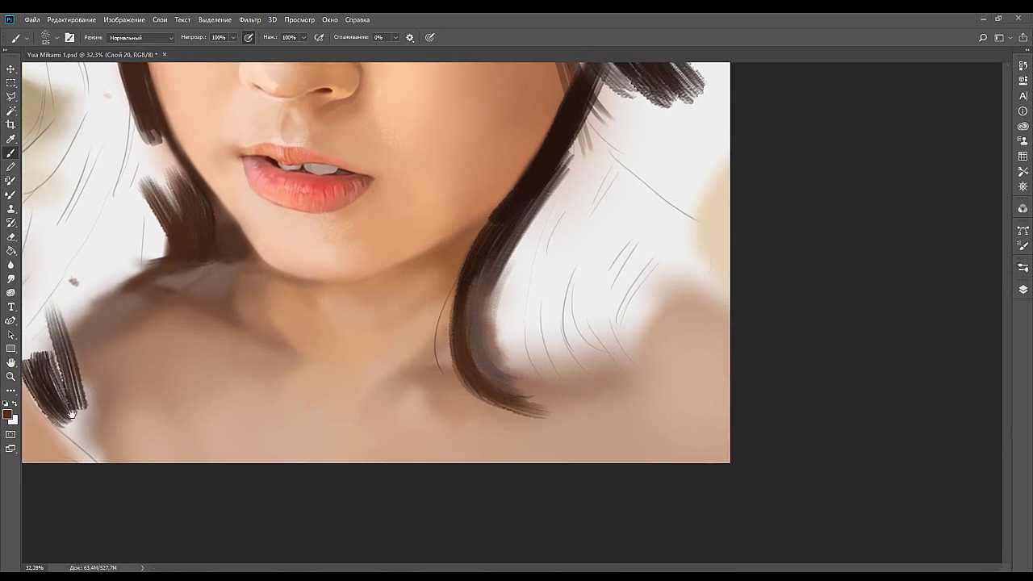
pyautogui.moveTo(578, 374); pyautogui.dragTo(494, 346)
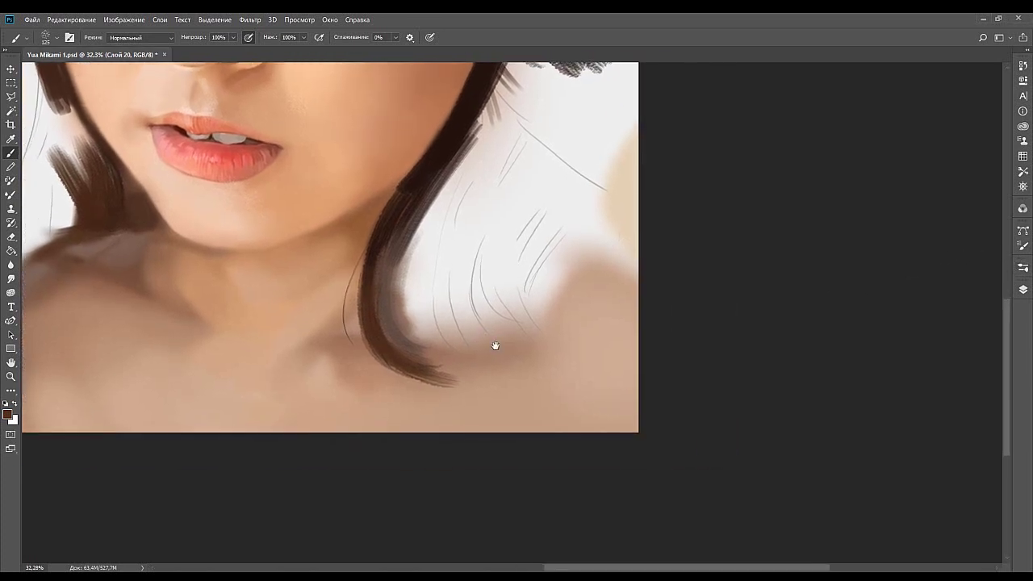
pyautogui.moveTo(544, 295)
pyautogui.mouseDown()
pyautogui.moveTo(525, 352)
pyautogui.moveTo(542, 369)
pyautogui.mouseUp()
pyautogui.moveTo(480, 339)
pyautogui.mouseDown()
pyautogui.moveTo(525, 426)
pyautogui.moveTo(515, 404)
pyautogui.mouseUp()
pyautogui.hotkey('ctrl', 'z')
pyautogui.hotkey('ctrl', 'z')
pyautogui.moveTo(481, 315); pyautogui.dragTo(495, 404)
pyautogui.hotkey('ctrl', 'z')
pyautogui.moveTo(482, 296); pyautogui.dragTo(482, 348)
pyautogui.moveTo(478, 259); pyautogui.dragTo(562, 344)
pyautogui.moveTo(466, 279)
pyautogui.mouseDown()
pyautogui.moveTo(560, 343)
pyautogui.moveTo(575, 375)
pyautogui.mouseUp()
pyautogui.moveTo(545, 271); pyautogui.dragTo(452, 311)
# Join the side hair to the jawline lock with sampled near-black strokes using the 125 px brush.
pyautogui.keyDown('alt'); pyautogui.click(541, 438); pyautogui.keyUp('alt')
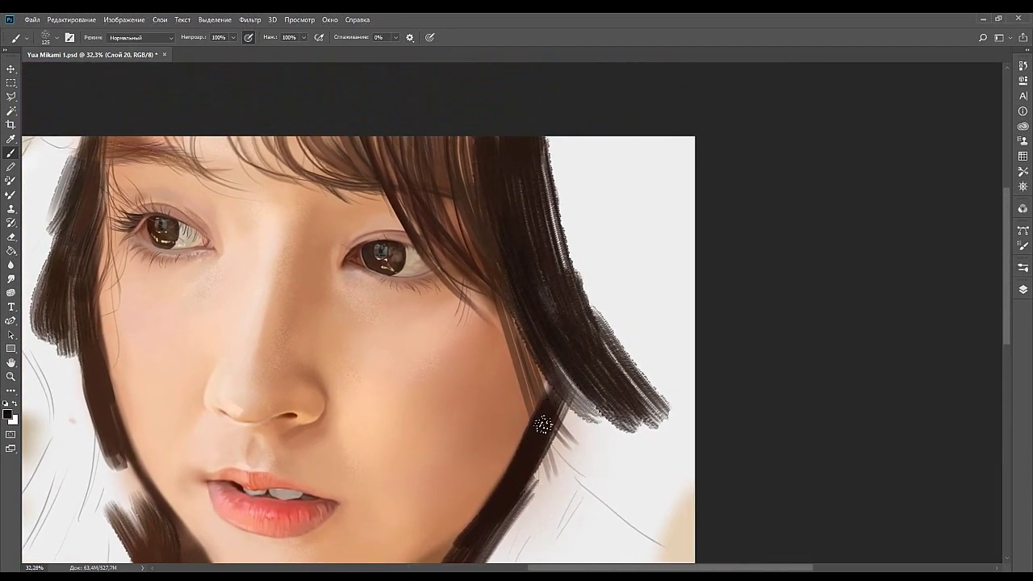
pyautogui.moveTo(567, 328); pyautogui.dragTo(541, 438)
pyautogui.moveTo(554, 358); pyautogui.dragTo(546, 426)
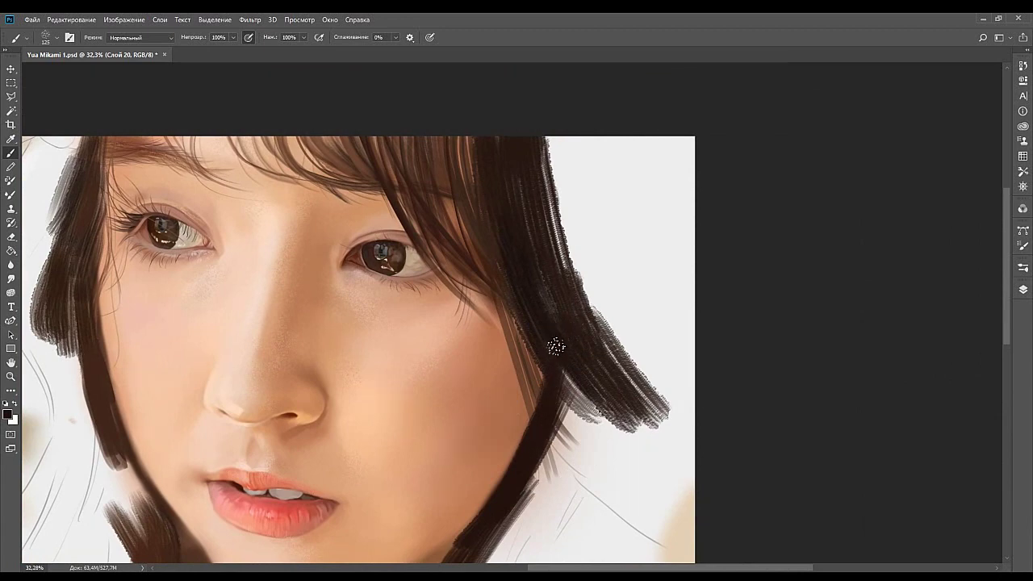
pyautogui.moveTo(553, 346); pyautogui.dragTo(537, 325)
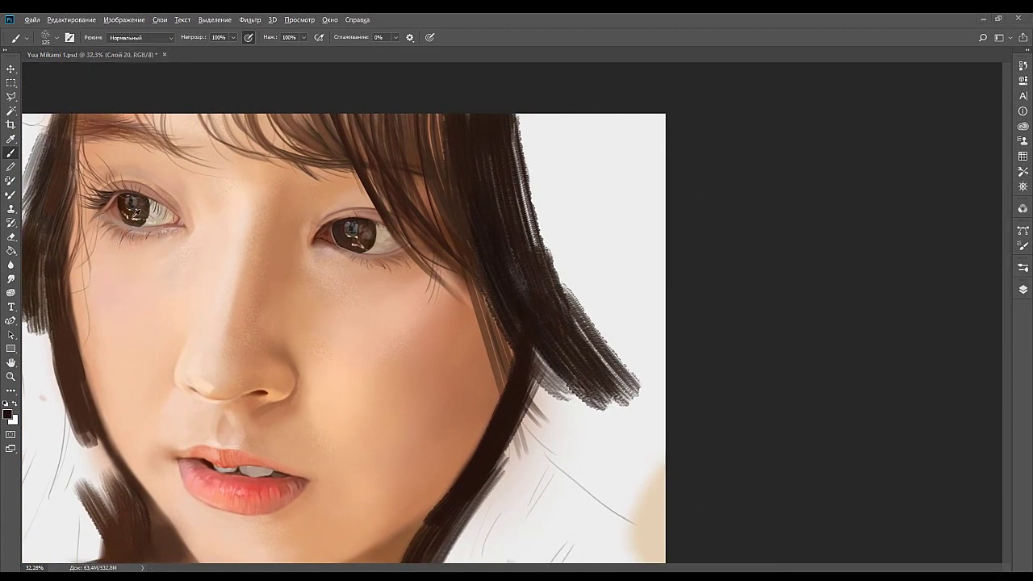
pyautogui.moveTo(525, 277); pyautogui.dragTo(477, 188)
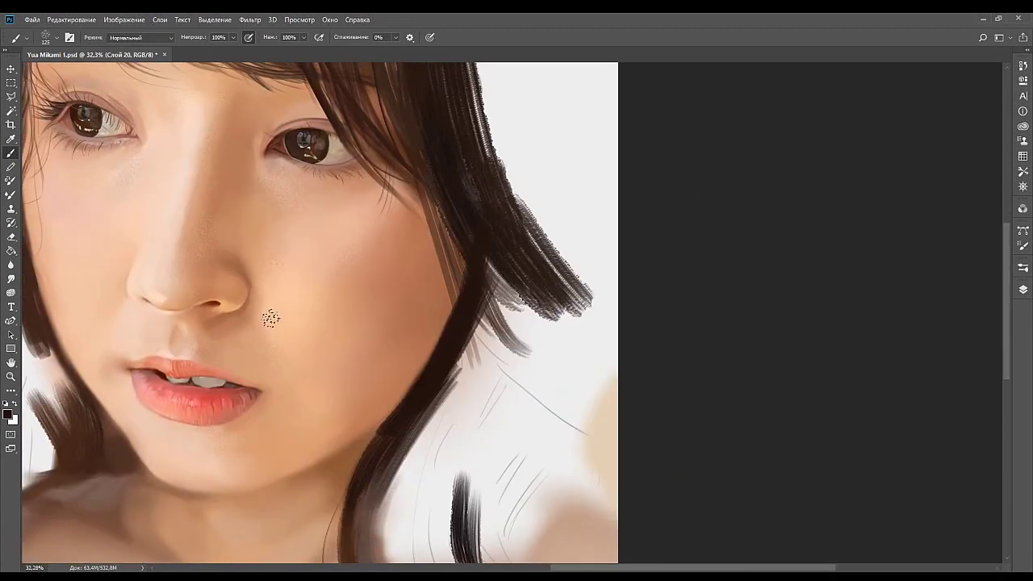
# Block in the outer part of the upper side hair with broad dark strokes, enlarging the brush to 400 px.
pyautogui.click(11, 376)
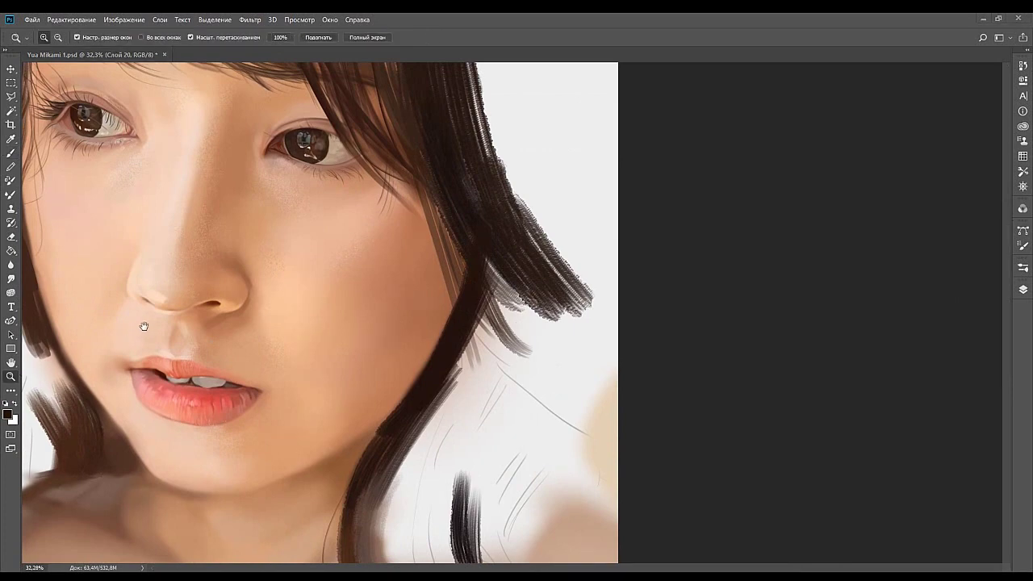
pyautogui.moveTo(575, 303); pyautogui.dragTo(498, 330)
pyautogui.scroll(2, 621, 266)
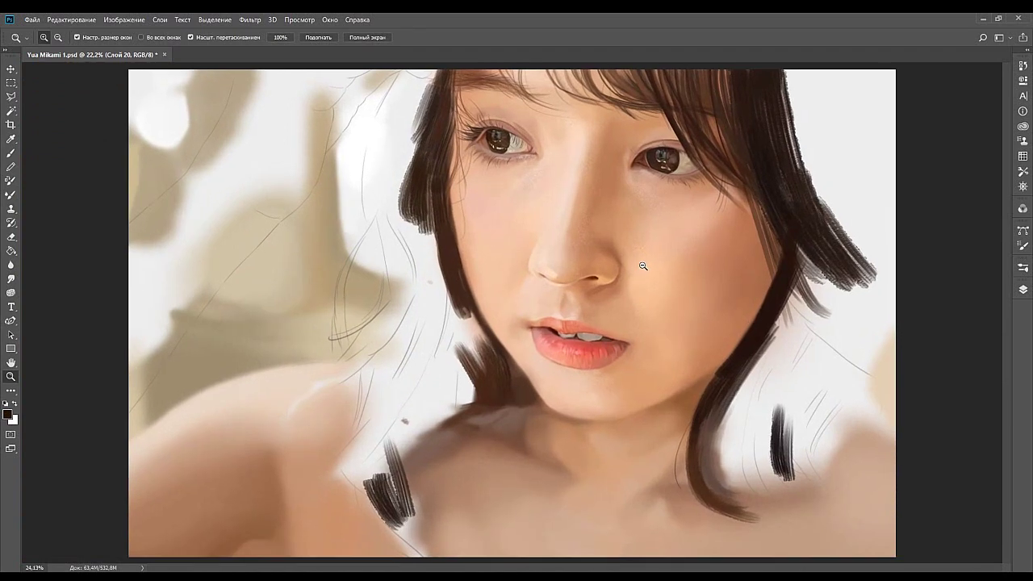
pyautogui.scroll(1, 611, 276)
pyautogui.moveTo(630, 249)
pyautogui.mouseDown()
pyautogui.moveTo(507, 281)
pyautogui.moveTo(488, 266)
pyautogui.mouseUp()
pyautogui.press('b')
pyautogui.moveTo(710, 218); pyautogui.dragTo(687, 284)
pyautogui.press(']')
pyautogui.press(']')
pyautogui.press(']')
pyautogui.press(']')
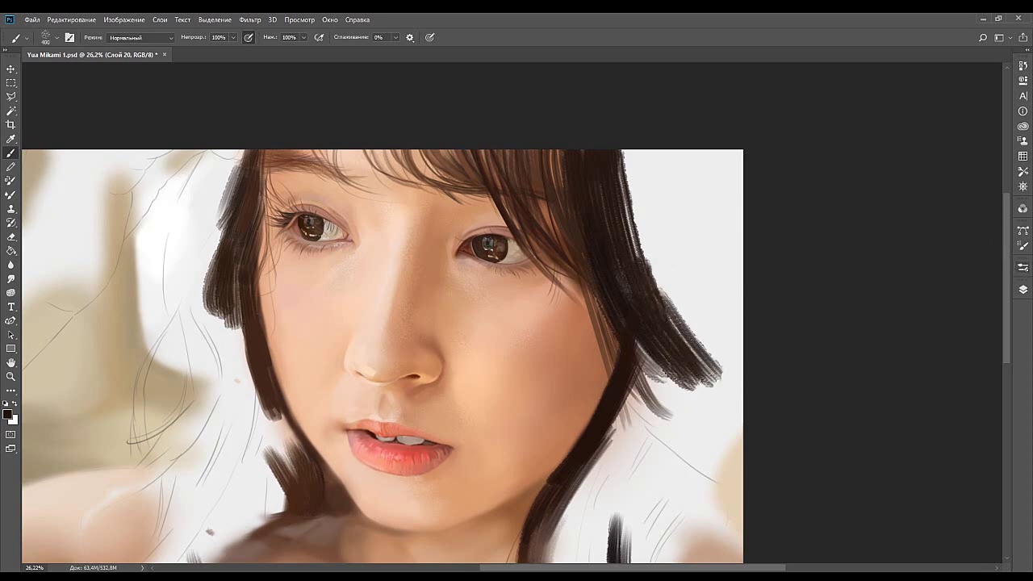
pyautogui.moveTo(660, 222)
pyautogui.mouseDown()
pyautogui.moveTo(669, 272)
pyautogui.moveTo(610, 173)
pyautogui.moveTo(661, 266)
pyautogui.moveTo(668, 185)
pyautogui.moveTo(676, 289)
pyautogui.mouseUp()
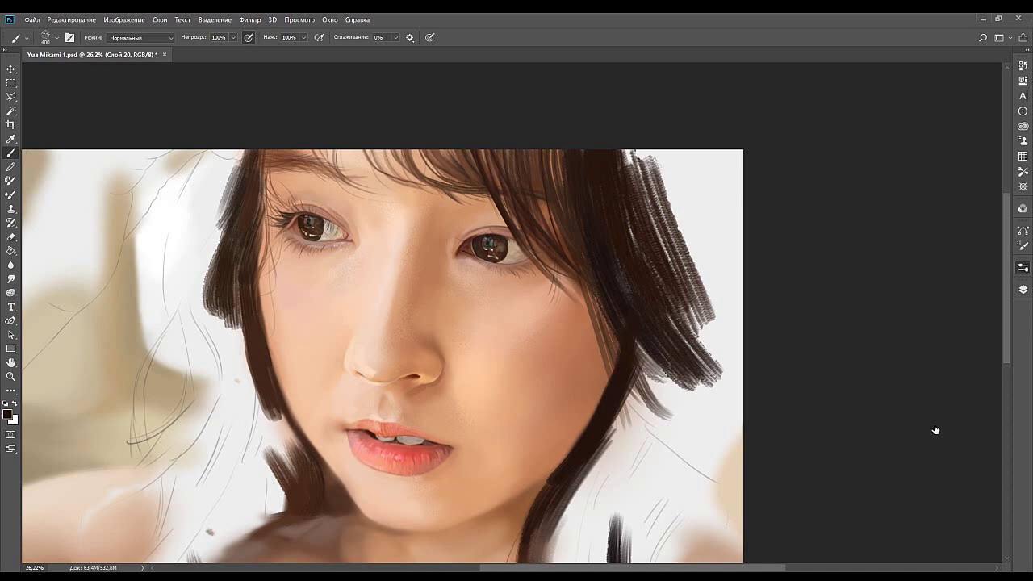
# Fill the upper side hair out to the canvas edge with dark strokes of the 200 px flat brush.
pyautogui.click(831, 374)
pyautogui.moveTo(699, 313)
pyautogui.mouseDown()
pyautogui.moveTo(721, 368)
pyautogui.moveTo(721, 353)
pyautogui.mouseUp()
pyautogui.hotkey('ctrl', 'z')
pyautogui.moveTo(725, 153)
pyautogui.mouseDown()
pyautogui.moveTo(729, 201)
pyautogui.moveTo(737, 135)
pyautogui.moveTo(717, 236)
pyautogui.moveTo(740, 303)
pyautogui.moveTo(710, 307)
pyautogui.mouseUp()
pyautogui.hotkey('ctrl', 'z')
pyautogui.moveTo(635, 205)
pyautogui.mouseDown()
pyautogui.moveTo(678, 195)
pyautogui.moveTo(667, 167)
pyautogui.moveTo(658, 181)
pyautogui.moveTo(686, 285)
pyautogui.moveTo(697, 234)
pyautogui.moveTo(659, 126)
pyautogui.moveTo(639, 218)
pyautogui.moveTo(688, 317)
pyautogui.moveTo(635, 231)
pyautogui.moveTo(703, 336)
pyautogui.mouseUp()
pyautogui.scroll(-1, 698, 306)
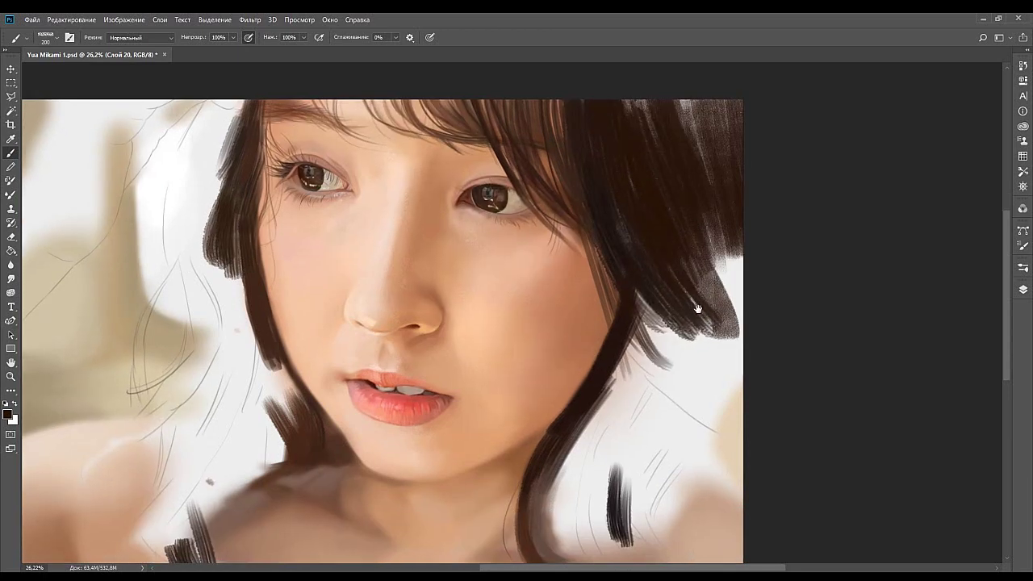
pyautogui.moveTo(729, 294)
pyautogui.mouseDown()
pyautogui.moveTo(710, 395)
pyautogui.moveTo(734, 327)
pyautogui.mouseUp()
# Block in the lower hair beside the cheek and widen the neck lock with broad dark 200 px strokes.
pyautogui.moveTo(685, 410)
pyautogui.mouseDown()
pyautogui.moveTo(722, 335)
pyautogui.moveTo(692, 408)
pyautogui.moveTo(721, 380)
pyautogui.moveTo(724, 284)
pyautogui.moveTo(657, 363)
pyautogui.moveTo(686, 387)
pyautogui.moveTo(708, 353)
pyautogui.moveTo(669, 401)
pyautogui.moveTo(680, 416)
pyautogui.mouseUp()
pyautogui.moveTo(648, 305); pyautogui.dragTo(673, 377)
pyautogui.moveTo(687, 435); pyautogui.dragTo(673, 451)
pyautogui.moveTo(645, 439)
pyautogui.mouseDown()
pyautogui.moveTo(679, 327)
pyautogui.moveTo(668, 276)
pyautogui.moveTo(624, 295)
pyautogui.moveTo(576, 295)
pyautogui.moveTo(632, 217)
pyautogui.moveTo(659, 266)
pyautogui.moveTo(554, 309)
pyautogui.moveTo(593, 438)
pyautogui.mouseUp()
pyautogui.press('space')
pyautogui.moveTo(582, 334)
pyautogui.mouseDown()
pyautogui.moveTo(590, 438)
pyautogui.moveTo(579, 444)
pyautogui.mouseUp()
pyautogui.moveTo(589, 399); pyautogui.dragTo(544, 376)
pyautogui.moveTo(580, 331); pyautogui.dragTo(556, 460)
pyautogui.moveTo(638, 298); pyautogui.dragTo(557, 363)
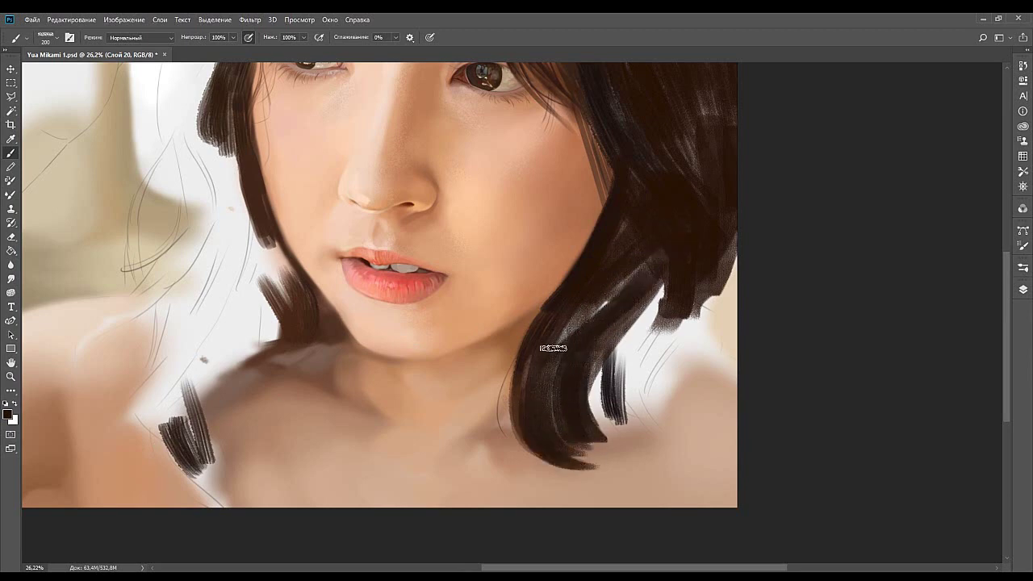
pyautogui.moveTo(661, 258); pyautogui.dragTo(565, 347)
# Paint dark outer strokes over the shoulder and a curved lower contour from the canvas edge to the neck lock's tip.
pyautogui.moveTo(651, 378); pyautogui.dragTo(608, 305)
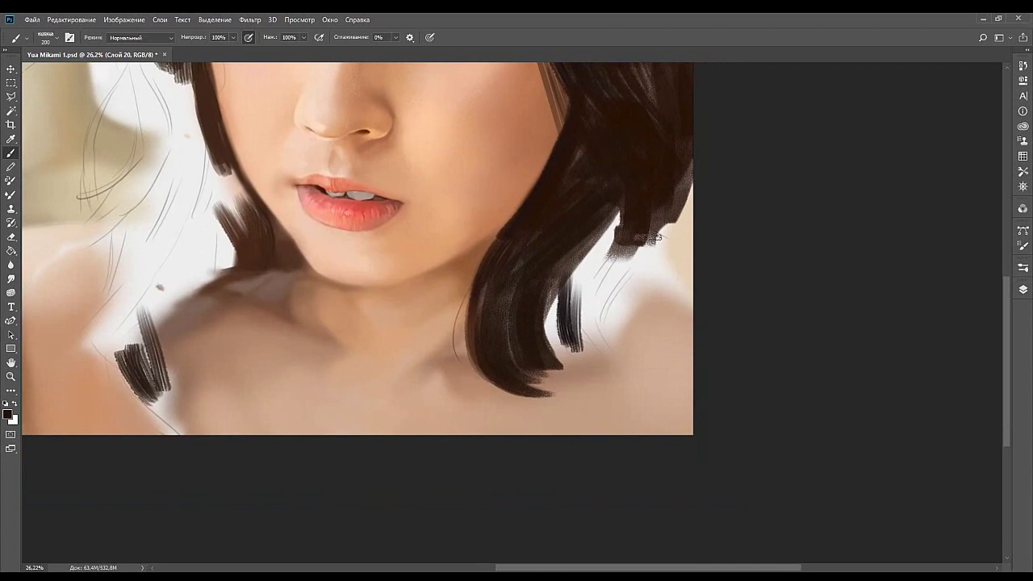
pyautogui.moveTo(655, 230); pyautogui.dragTo(595, 317)
pyautogui.moveTo(659, 231); pyautogui.dragTo(610, 331)
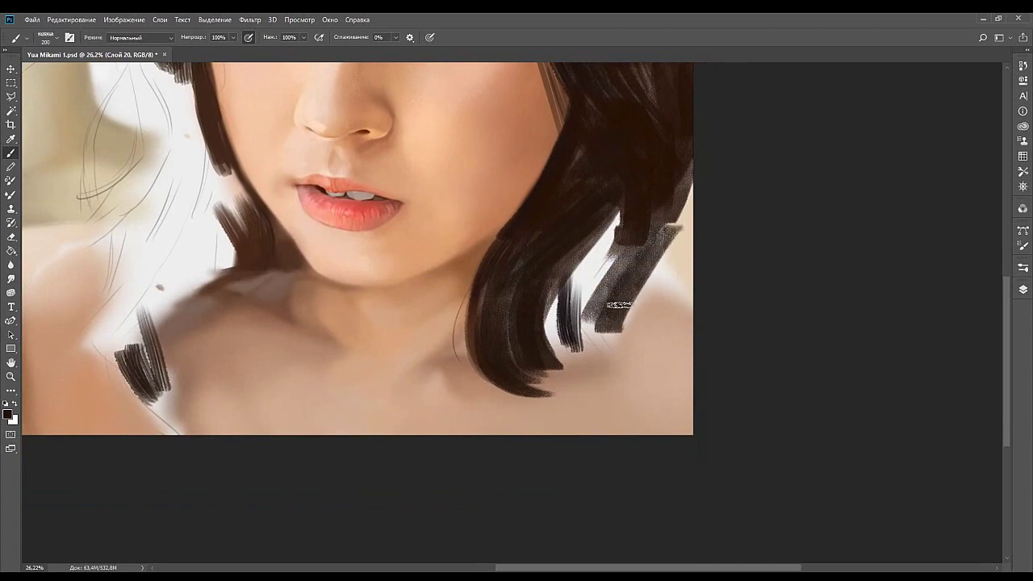
pyautogui.moveTo(683, 300)
pyautogui.mouseDown()
pyautogui.moveTo(651, 338)
pyautogui.moveTo(620, 312)
pyautogui.moveTo(655, 345)
pyautogui.moveTo(611, 295)
pyautogui.mouseUp()
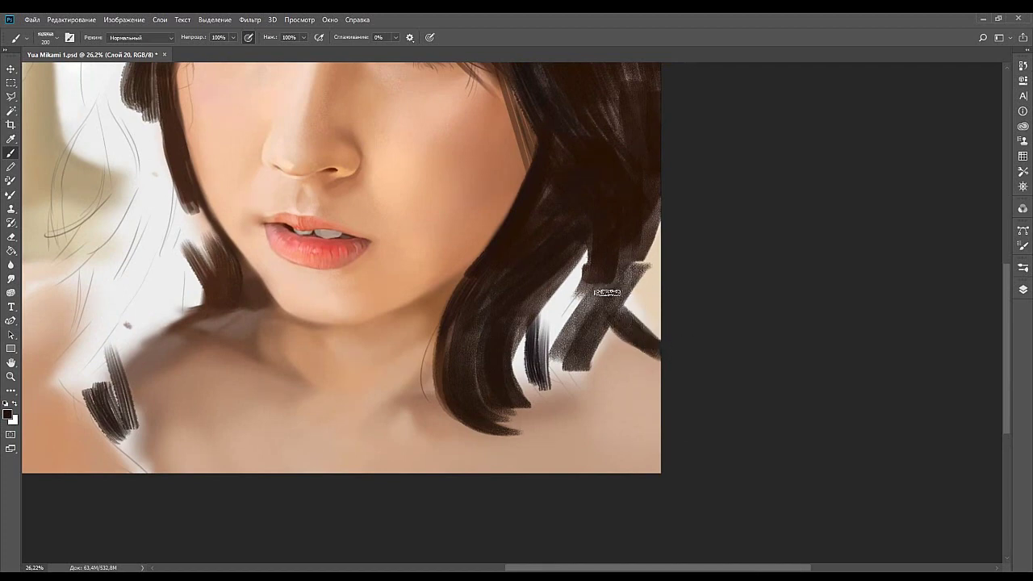
pyautogui.moveTo(650, 376)
pyautogui.mouseDown()
pyautogui.moveTo(625, 402)
pyautogui.moveTo(488, 434)
pyautogui.mouseUp()
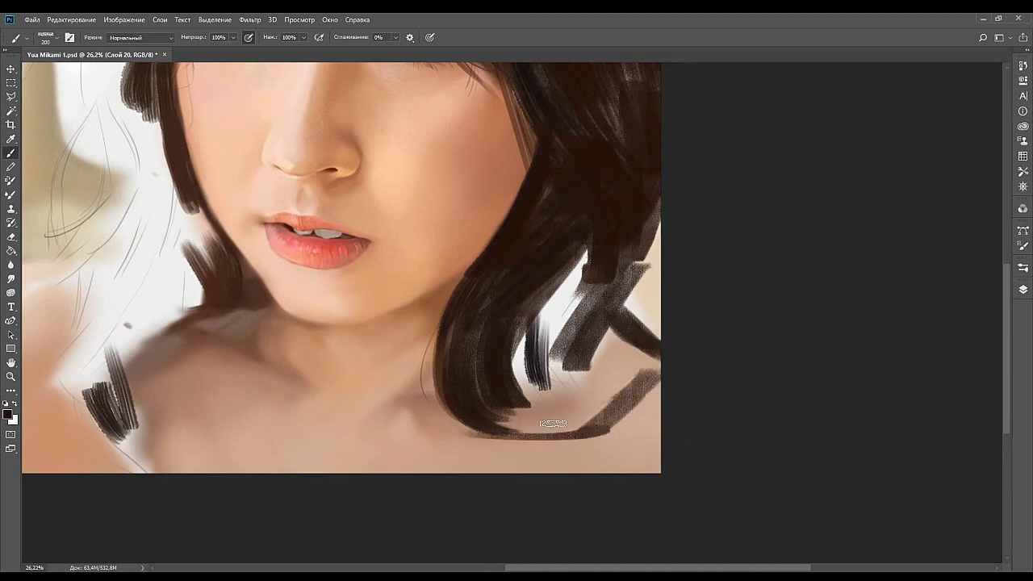
# Fill the enclosed lower hair mass with dense dark strokes and cover the background gaps near the canvas edge.
pyautogui.moveTo(624, 379)
pyautogui.mouseDown()
pyautogui.moveTo(552, 430)
pyautogui.moveTo(560, 402)
pyautogui.moveTo(502, 336)
pyautogui.moveTo(516, 303)
pyautogui.moveTo(602, 289)
pyautogui.mouseUp()
pyautogui.moveTo(556, 328)
pyautogui.mouseDown()
pyautogui.moveTo(607, 379)
pyautogui.moveTo(627, 361)
pyautogui.moveTo(606, 396)
pyautogui.mouseUp()
pyautogui.moveTo(611, 346); pyautogui.dragTo(617, 383)
pyautogui.moveTo(630, 325); pyautogui.dragTo(645, 327)
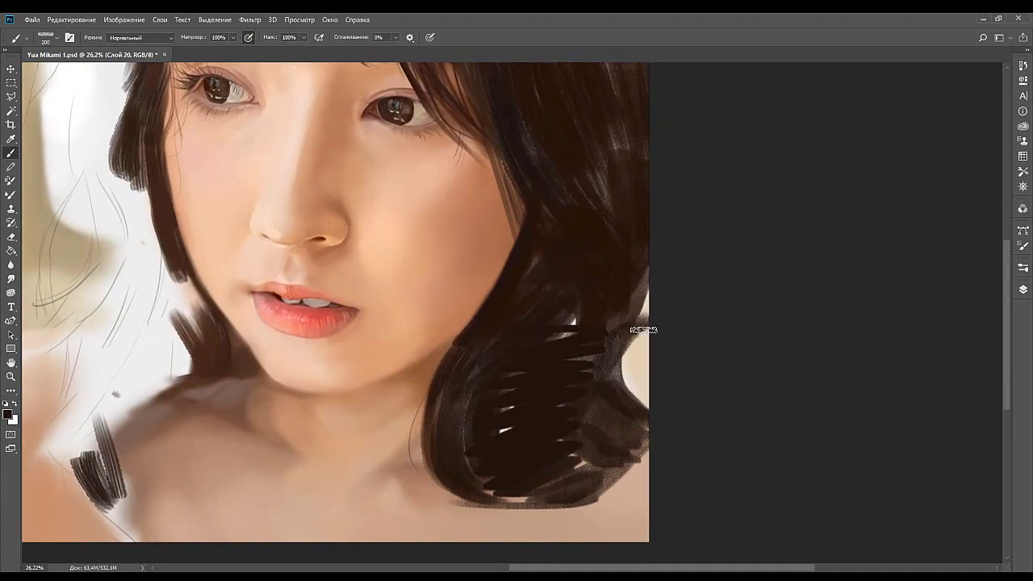
pyautogui.moveTo(553, 330)
pyautogui.mouseDown()
pyautogui.moveTo(625, 405)
pyautogui.moveTo(719, 245)
pyautogui.mouseUp()
pyautogui.moveTo(656, 269); pyautogui.dragTo(730, 371)
pyautogui.moveTo(504, 305)
pyautogui.mouseDown()
pyautogui.moveTo(605, 213)
pyautogui.moveTo(637, 238)
pyautogui.moveTo(572, 270)
pyautogui.moveTo(642, 360)
pyautogui.moveTo(653, 299)
pyautogui.moveTo(669, 293)
pyautogui.moveTo(632, 238)
pyautogui.moveTo(578, 197)
pyautogui.moveTo(597, 200)
pyautogui.mouseUp()
pyautogui.moveTo(662, 295); pyautogui.dragTo(567, 223)
pyautogui.moveTo(629, 293); pyautogui.dragTo(594, 324)
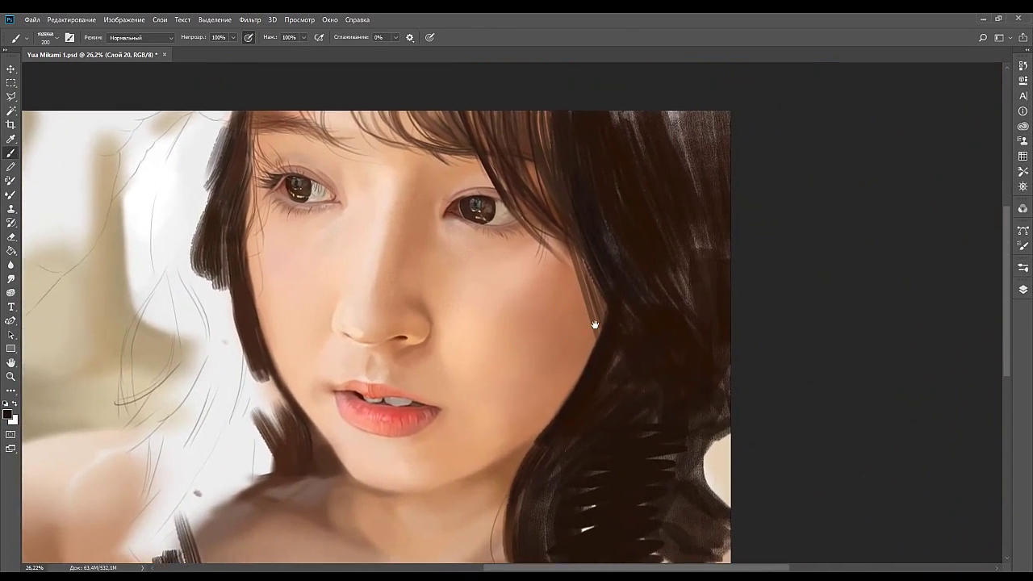
# Save the portrait file after zooming out to check the blocked-in hair.
pyautogui.moveTo(374, 401)
pyautogui.mouseDown()
pyautogui.moveTo(456, 322)
pyautogui.moveTo(487, 361)
pyautogui.mouseUp()
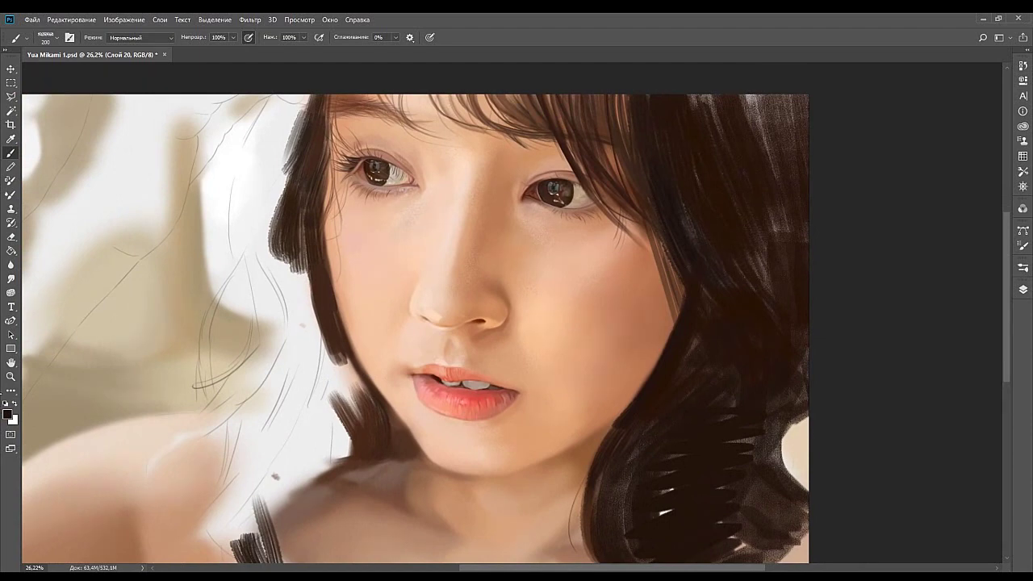
pyautogui.click(10, 377)
pyautogui.moveTo(637, 309)
pyautogui.mouseDown()
pyautogui.moveTo(524, 321)
pyautogui.moveTo(583, 321)
pyautogui.moveTo(617, 306)
pyautogui.mouseUp()
pyautogui.moveTo(509, 265); pyautogui.dragTo(592, 312)
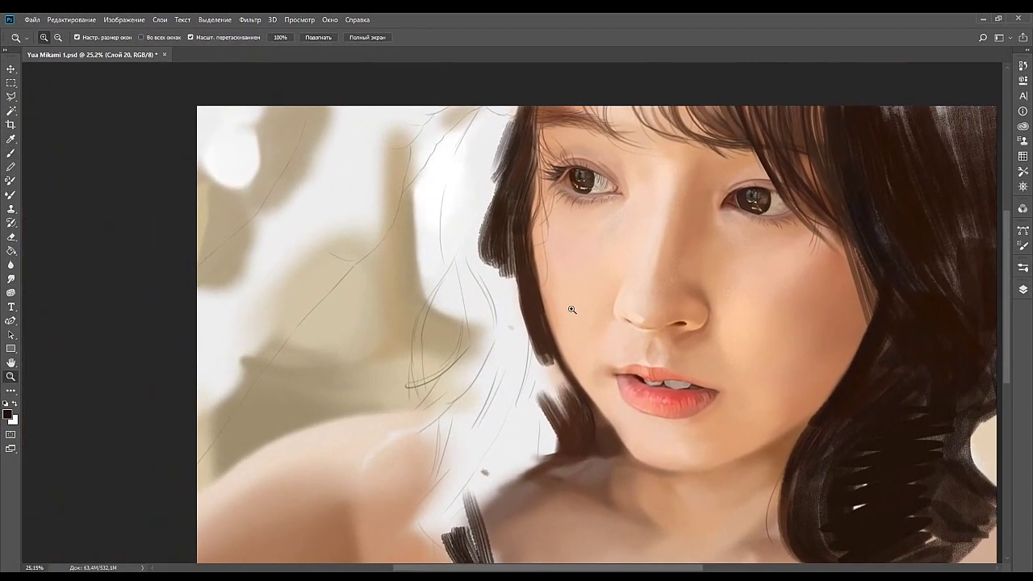
pyautogui.moveTo(253, 151); pyautogui.dragTo(265, 201)
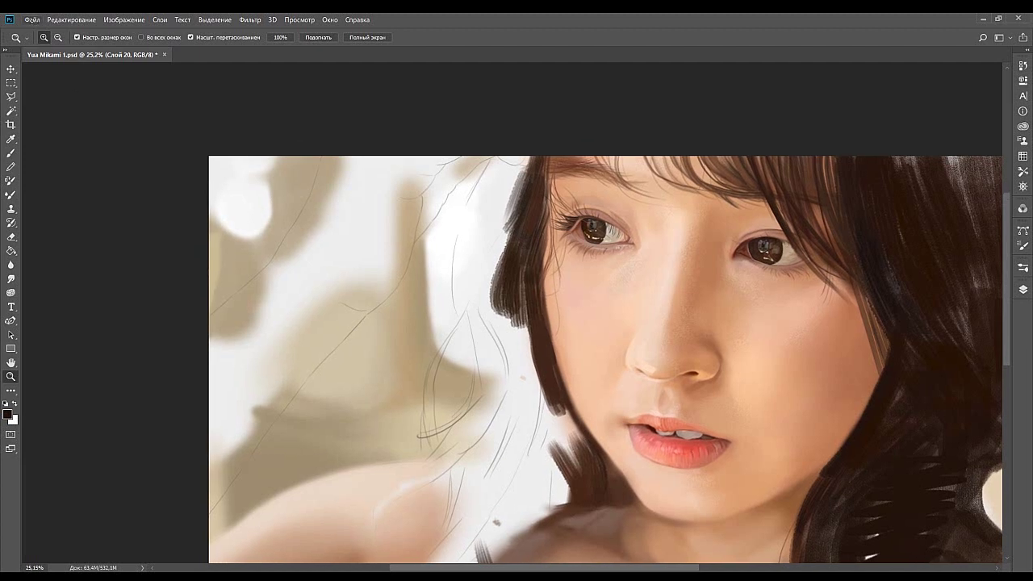
pyautogui.hotkey('ctrl', 's')
# Examine the unpainted area beside the face, from the sketched hair strands to the raised arm and shoulder.
pyautogui.moveTo(508, 242); pyautogui.dragTo(460, 247)
pyautogui.moveTo(520, 286); pyautogui.dragTo(522, 248)
pyautogui.moveTo(448, 251)
pyautogui.mouseDown()
pyautogui.moveTo(539, 240)
pyautogui.moveTo(528, 262)
pyautogui.moveTo(460, 214)
pyautogui.moveTo(455, 125)
pyautogui.mouseUp()
pyautogui.moveTo(592, 272); pyautogui.dragTo(477, 223)
pyautogui.moveTo(679, 212)
pyautogui.mouseDown()
pyautogui.moveTo(563, 243)
pyautogui.moveTo(673, 256)
pyautogui.mouseUp()
pyautogui.moveTo(512, 276); pyautogui.dragTo(607, 282)
pyautogui.moveTo(443, 298)
pyautogui.mouseDown()
pyautogui.moveTo(543, 286)
pyautogui.moveTo(542, 339)
pyautogui.mouseUp()
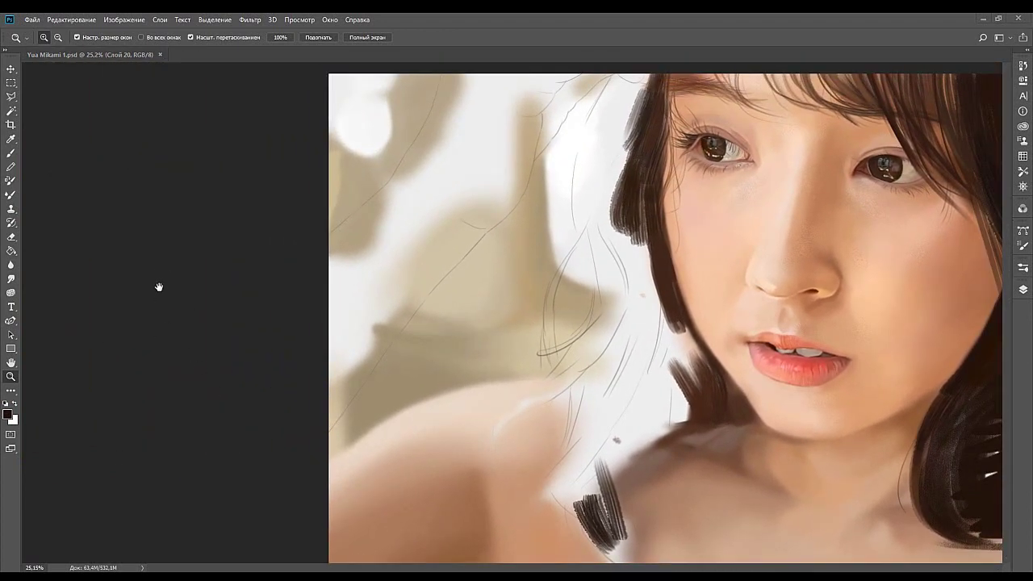
pyautogui.moveTo(534, 201); pyautogui.dragTo(540, 246)
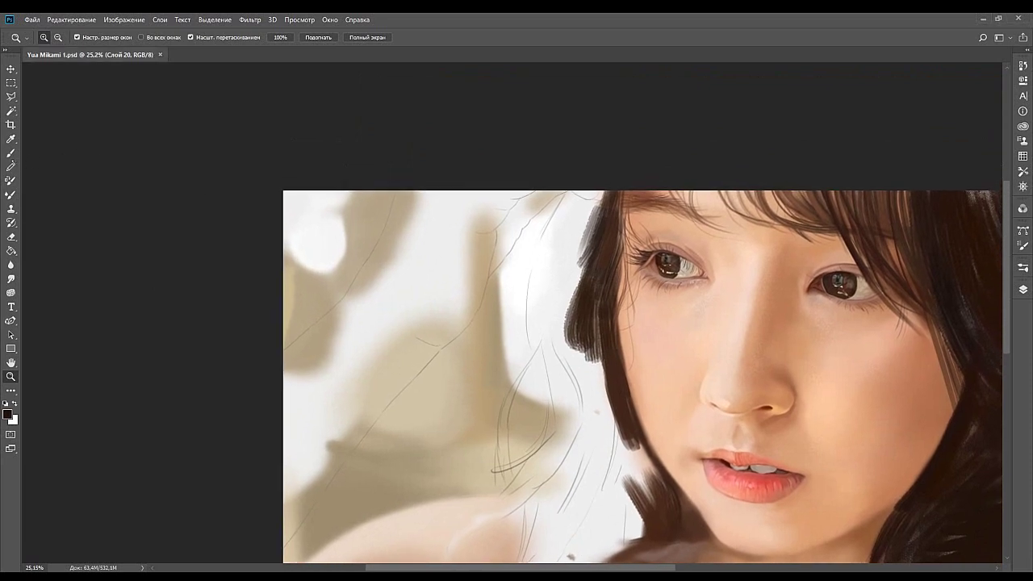
# Paint a broad dark hair lock beside the temple with the 200 px Brush, redoing strokes that miss the sketched curve.
pyautogui.press('b')
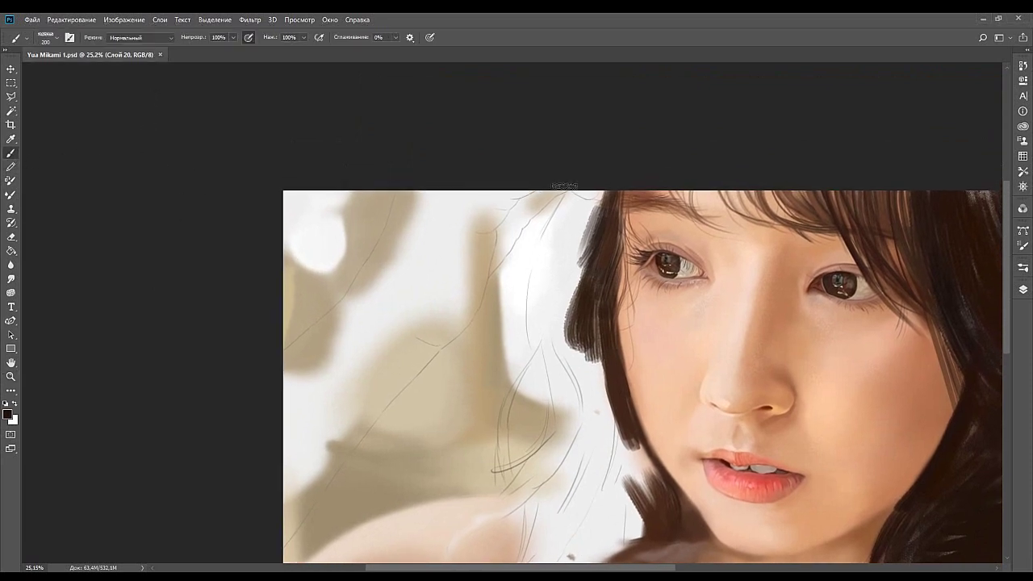
pyautogui.moveTo(603, 214)
pyautogui.mouseDown()
pyautogui.moveTo(583, 248)
pyautogui.moveTo(589, 217)
pyautogui.moveTo(569, 197)
pyautogui.moveTo(585, 219)
pyautogui.moveTo(581, 204)
pyautogui.moveTo(567, 234)
pyautogui.moveTo(574, 207)
pyautogui.moveTo(555, 271)
pyautogui.moveTo(580, 209)
pyautogui.moveTo(575, 258)
pyautogui.mouseUp()
pyautogui.hotkey('ctrl', 'z')
pyautogui.hotkey('ctrl', 'z')
pyautogui.moveTo(569, 221); pyautogui.dragTo(545, 303)
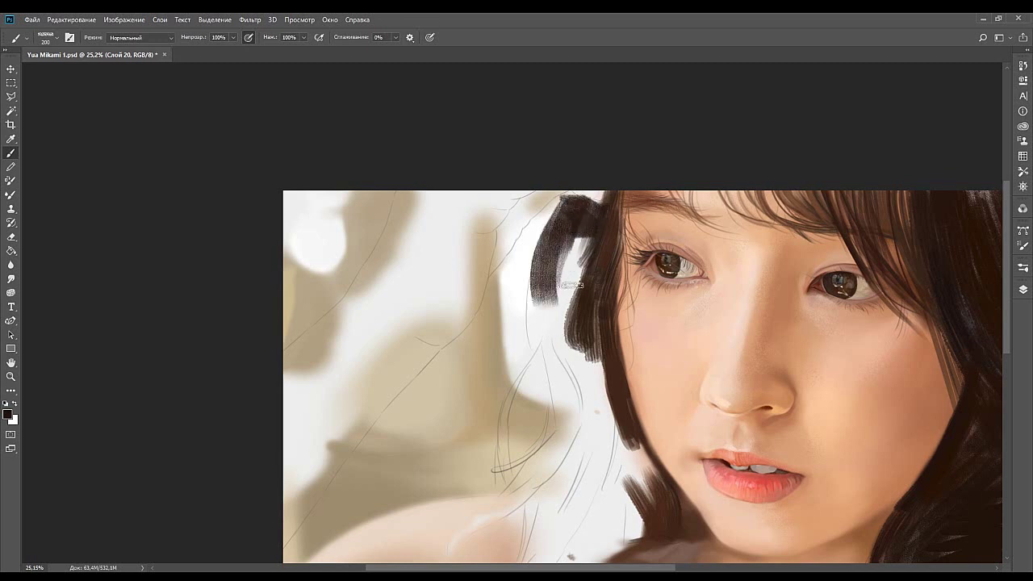
pyautogui.moveTo(569, 220); pyautogui.dragTo(541, 332)
pyautogui.hotkey('ctrl', 'z')
pyautogui.moveTo(584, 225)
pyautogui.mouseDown()
pyautogui.moveTo(566, 271)
pyautogui.moveTo(576, 261)
pyautogui.moveTo(569, 227)
pyautogui.moveTo(583, 234)
pyautogui.moveTo(563, 276)
pyautogui.moveTo(582, 209)
pyautogui.mouseUp()
# Sample an orange-brown skin tone and paint the raised forearm's lower edge with a broad diagonal 200 px stroke.
pyautogui.moveTo(544, 282); pyautogui.dragTo(666, 129)
pyautogui.moveTo(489, 261); pyautogui.dragTo(503, 227)
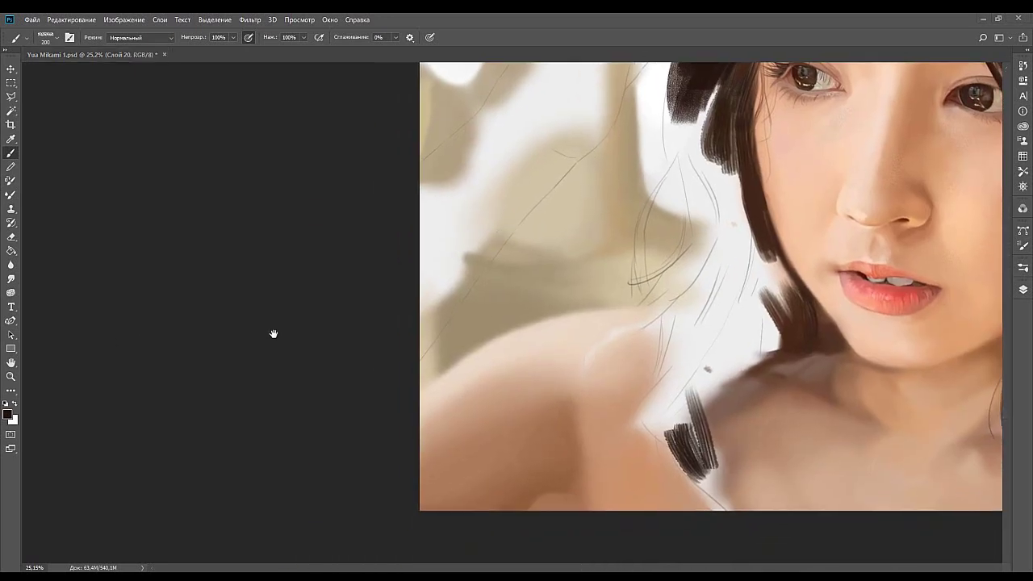
pyautogui.moveTo(466, 297); pyautogui.dragTo(454, 347)
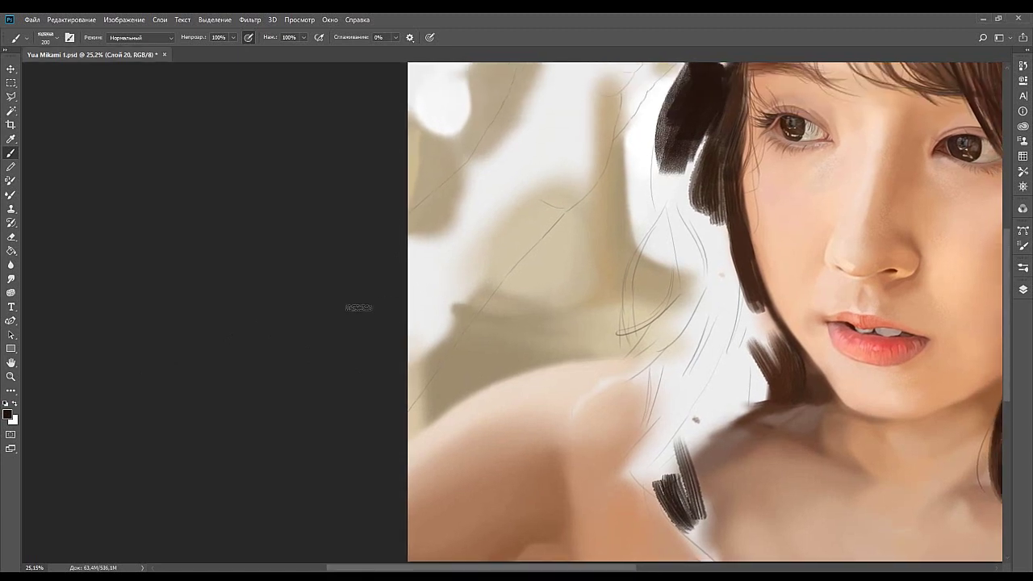
pyautogui.keyDown('alt'); pyautogui.click(50, 359); pyautogui.keyUp('alt')
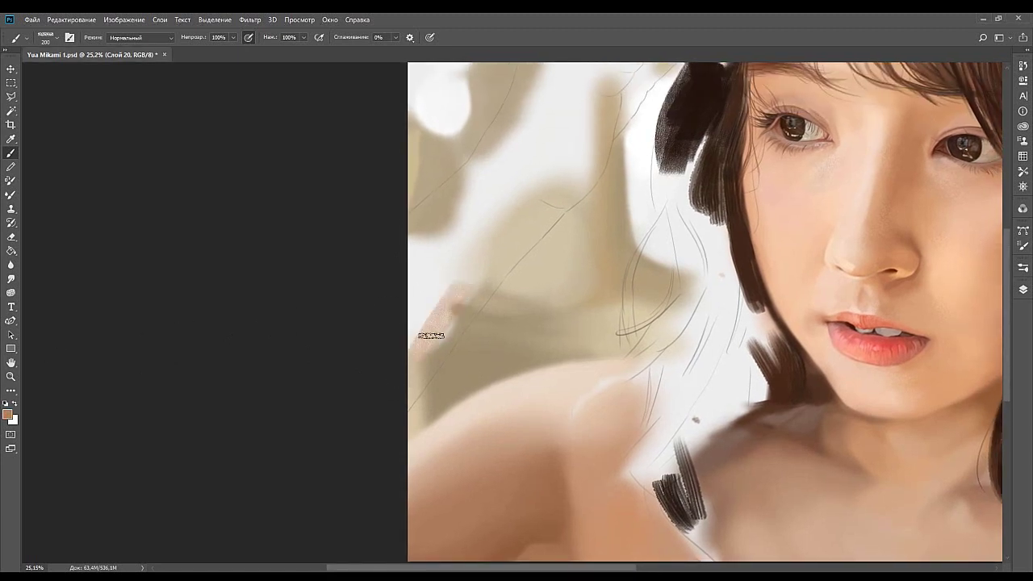
pyautogui.moveTo(496, 273)
pyautogui.mouseDown()
pyautogui.moveTo(427, 343)
pyautogui.moveTo(412, 384)
pyautogui.mouseUp()
pyautogui.hotkey('ctrl', 'z')
pyautogui.moveTo(386, 420)
pyautogui.mouseDown()
pyautogui.moveTo(491, 263)
pyautogui.moveTo(489, 279)
pyautogui.mouseUp()
pyautogui.hotkey('ctrl', 'z')
pyautogui.hotkey('ctrl', 'z')
pyautogui.moveTo(402, 406); pyautogui.dragTo(506, 249)
pyautogui.moveTo(457, 321)
pyautogui.mouseDown()
pyautogui.moveTo(521, 242)
pyautogui.moveTo(445, 332)
pyautogui.moveTo(491, 274)
pyautogui.moveTo(461, 311)
pyautogui.mouseUp()
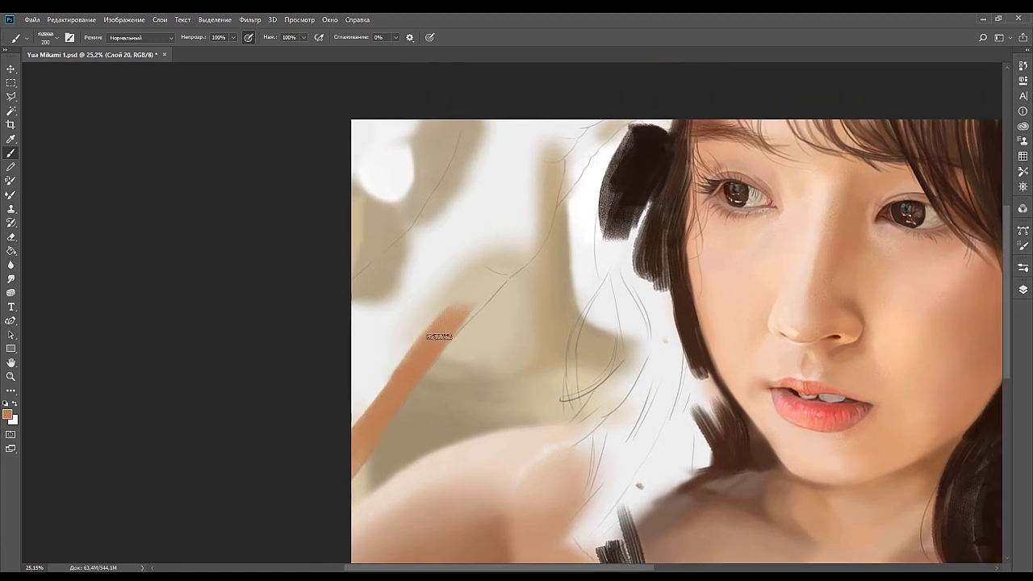
# Fill the raised forearm with broad orange-brown strokes from its lower edge out to the canvas edge.
pyautogui.moveTo(419, 365); pyautogui.dragTo(522, 251)
pyautogui.moveTo(487, 286); pyautogui.dragTo(526, 249)
pyautogui.moveTo(449, 319); pyautogui.dragTo(496, 277)
pyautogui.moveTo(413, 330)
pyautogui.mouseDown()
pyautogui.moveTo(358, 383)
pyautogui.moveTo(376, 397)
pyautogui.moveTo(385, 380)
pyautogui.moveTo(323, 412)
pyautogui.moveTo(408, 302)
pyautogui.moveTo(352, 337)
pyautogui.moveTo(419, 275)
pyautogui.moveTo(414, 318)
pyautogui.moveTo(407, 311)
pyautogui.moveTo(374, 346)
pyautogui.moveTo(488, 238)
pyautogui.mouseUp()
pyautogui.moveTo(402, 307)
pyautogui.mouseDown()
pyautogui.moveTo(373, 329)
pyautogui.moveTo(399, 317)
pyautogui.moveTo(475, 226)
pyautogui.moveTo(361, 334)
pyautogui.moveTo(455, 237)
pyautogui.moveTo(369, 331)
pyautogui.mouseUp()
pyautogui.moveTo(518, 164)
pyautogui.mouseDown()
pyautogui.moveTo(410, 335)
pyautogui.moveTo(434, 376)
pyautogui.mouseUp()
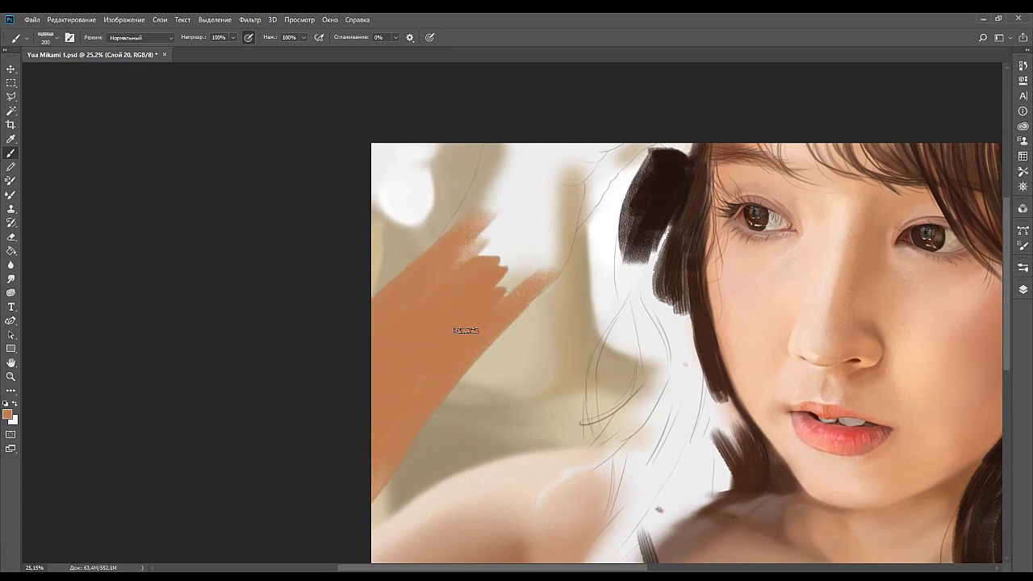
# Extend the orange-brown inner contour of the wrist and hand up to the canvas edge beside the hair.
pyautogui.moveTo(403, 431); pyautogui.dragTo(441, 278)
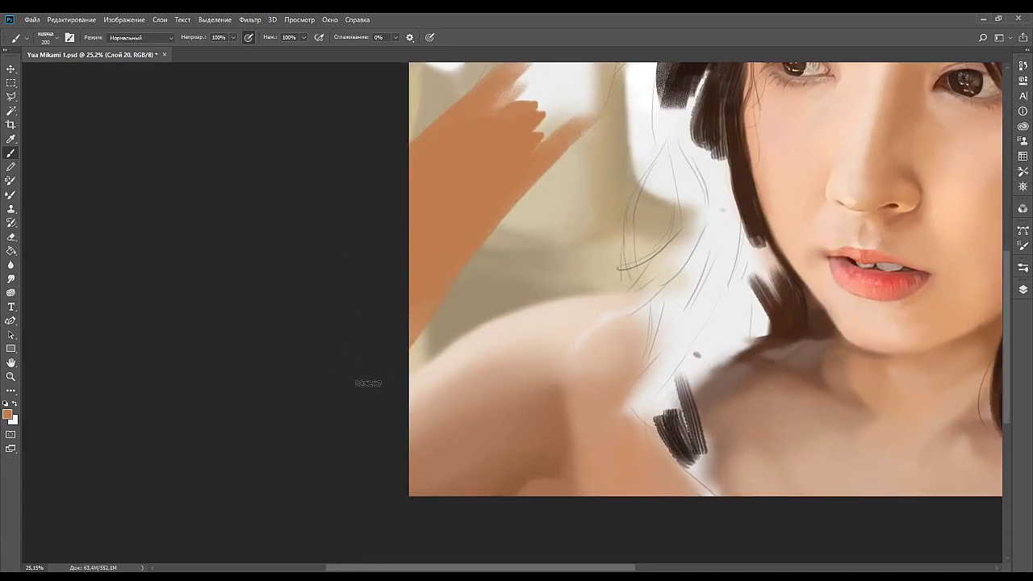
pyautogui.moveTo(522, 156); pyautogui.dragTo(380, 335)
pyautogui.moveTo(410, 298); pyautogui.dragTo(413, 312)
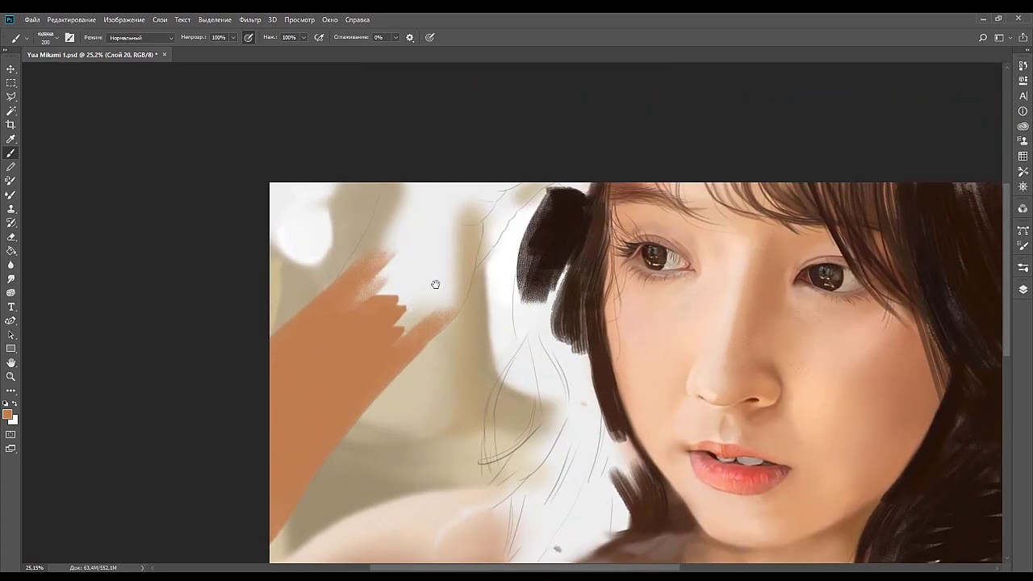
pyautogui.moveTo(441, 261); pyautogui.dragTo(432, 287)
pyautogui.moveTo(424, 332); pyautogui.dragTo(450, 277)
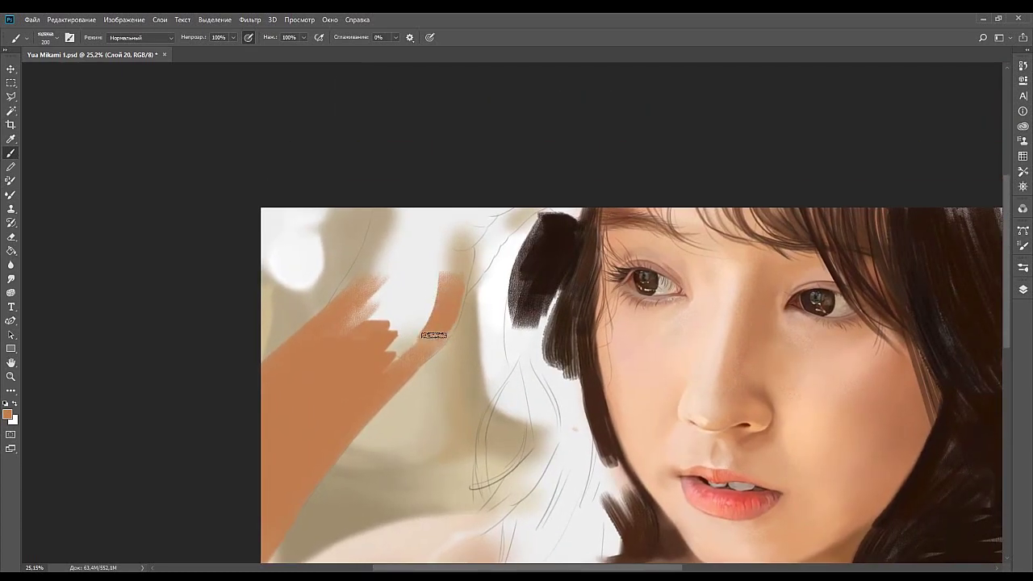
pyautogui.moveTo(438, 320)
pyautogui.mouseDown()
pyautogui.moveTo(467, 202)
pyautogui.moveTo(488, 212)
pyautogui.moveTo(462, 239)
pyautogui.moveTo(499, 192)
pyautogui.moveTo(479, 218)
pyautogui.mouseUp()
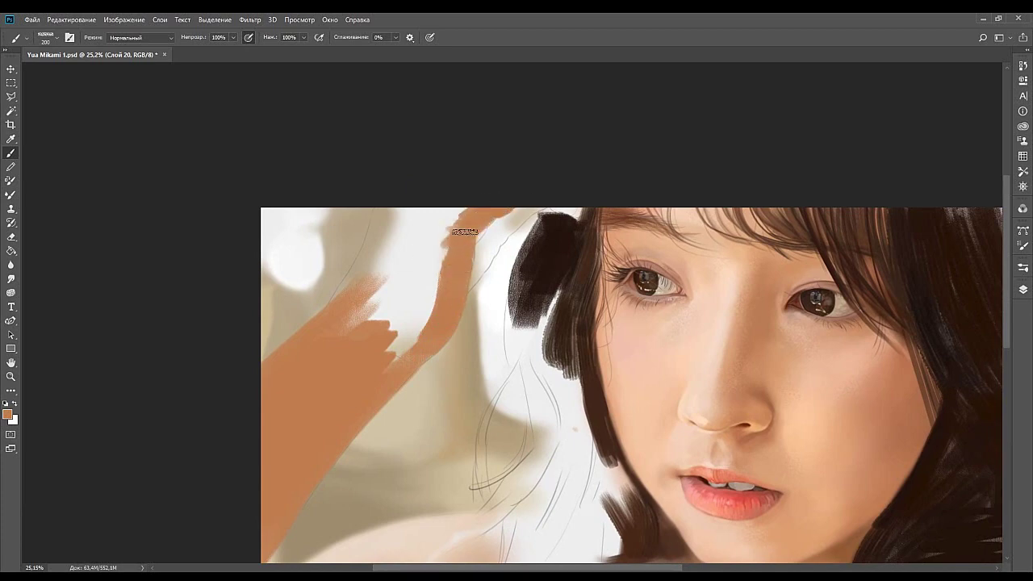
# Block in the hand's outer side and fill the remaining background gap inside the wrist with orange-brown.
pyautogui.moveTo(429, 250)
pyautogui.mouseDown()
pyautogui.moveTo(471, 198)
pyautogui.moveTo(423, 194)
pyautogui.moveTo(389, 242)
pyautogui.moveTo(379, 236)
pyautogui.moveTo(352, 314)
pyautogui.moveTo(369, 269)
pyautogui.mouseUp()
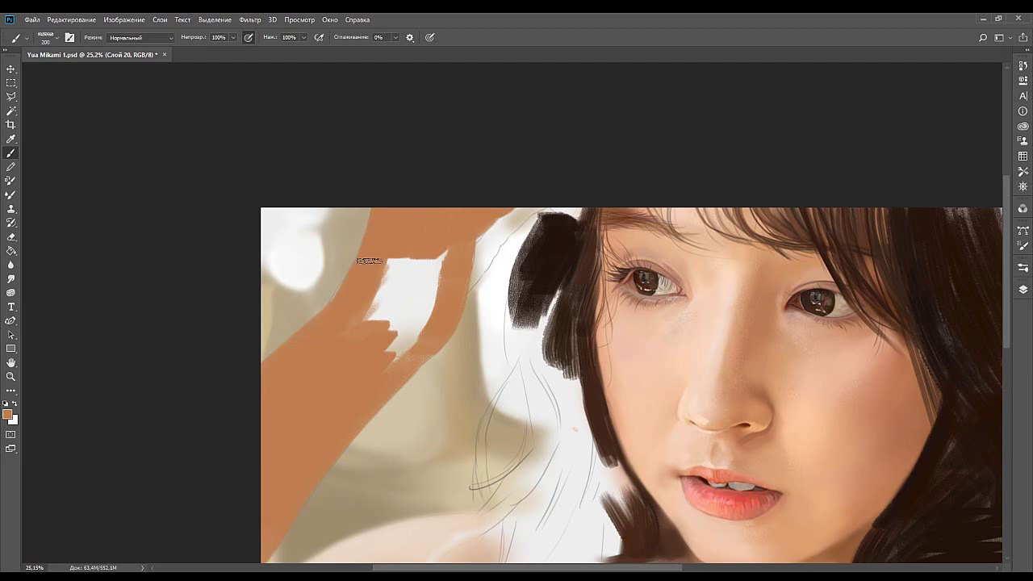
pyautogui.moveTo(355, 327)
pyautogui.mouseDown()
pyautogui.moveTo(378, 315)
pyautogui.moveTo(382, 363)
pyautogui.moveTo(367, 393)
pyautogui.moveTo(396, 346)
pyautogui.mouseUp()
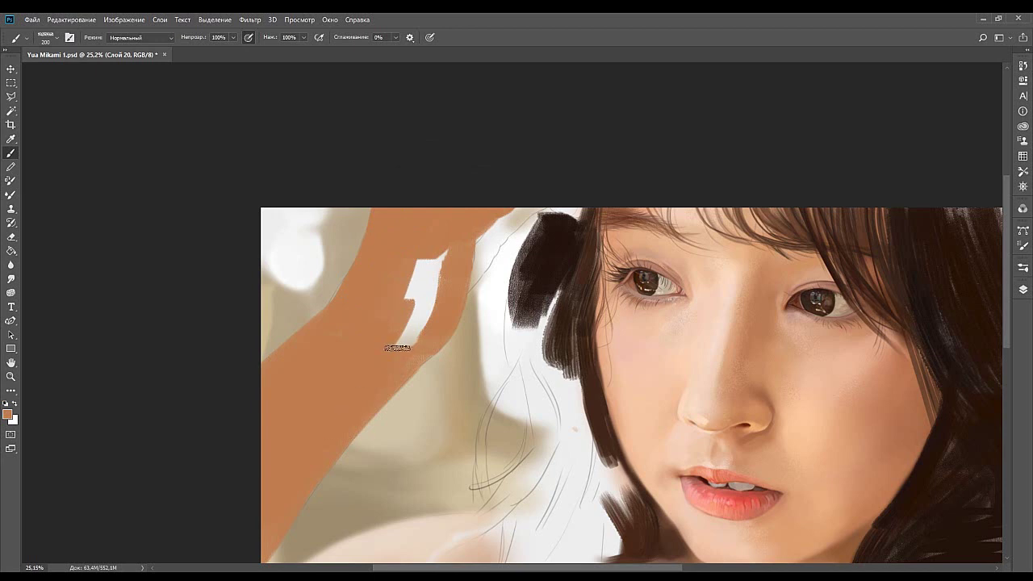
pyautogui.moveTo(400, 287)
pyautogui.mouseDown()
pyautogui.moveTo(374, 347)
pyautogui.moveTo(425, 333)
pyautogui.moveTo(411, 336)
pyautogui.moveTo(405, 316)
pyautogui.moveTo(444, 252)
pyautogui.mouseUp()
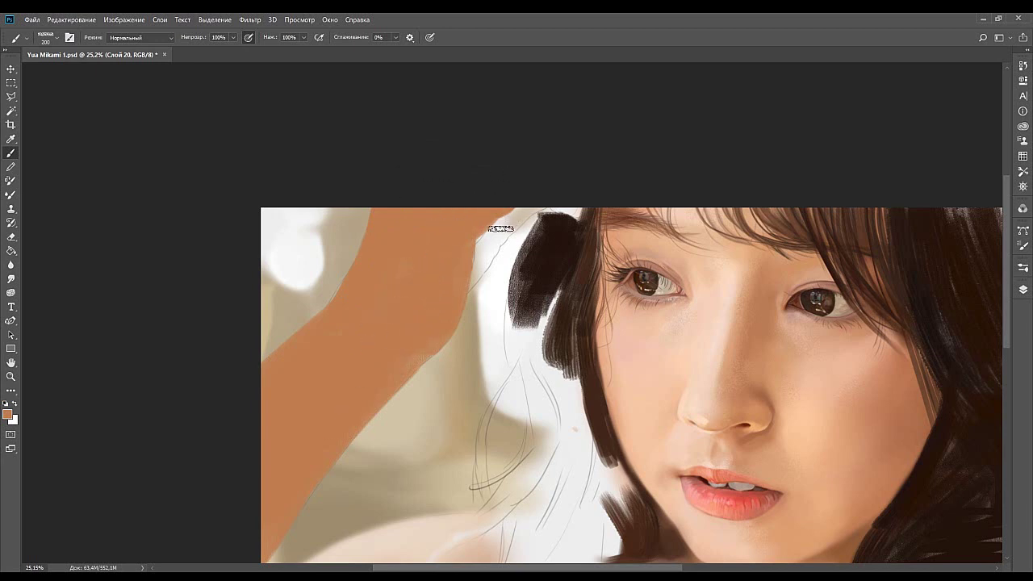
# Paint a reddish-brown shadow along the hand's inner edge and over the fingers touching the hair with a 70 px brush.
pyautogui.press('[')
pyautogui.press('[')
pyautogui.press('[')
pyautogui.press('[')
pyautogui.keyDown('alt'); pyautogui.click(236, 109); pyautogui.keyUp('alt')
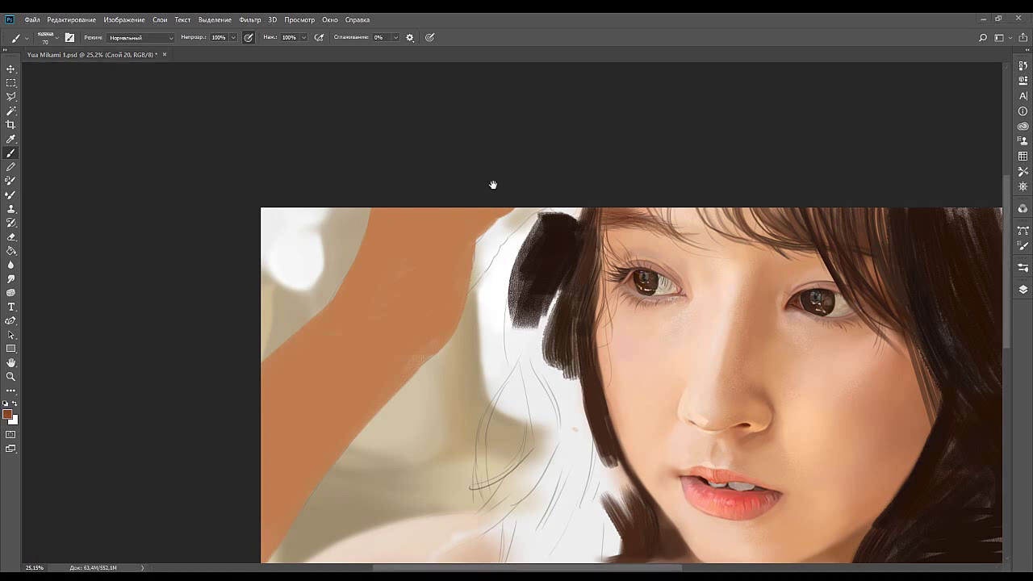
pyautogui.moveTo(486, 194); pyautogui.dragTo(466, 251)
pyautogui.hotkey('ctrl', 'z')
pyautogui.moveTo(448, 317); pyautogui.dragTo(459, 250)
pyautogui.hotkey('ctrl', 'z')
pyautogui.moveTo(448, 318); pyautogui.dragTo(491, 233)
pyautogui.moveTo(452, 276); pyautogui.dragTo(490, 250)
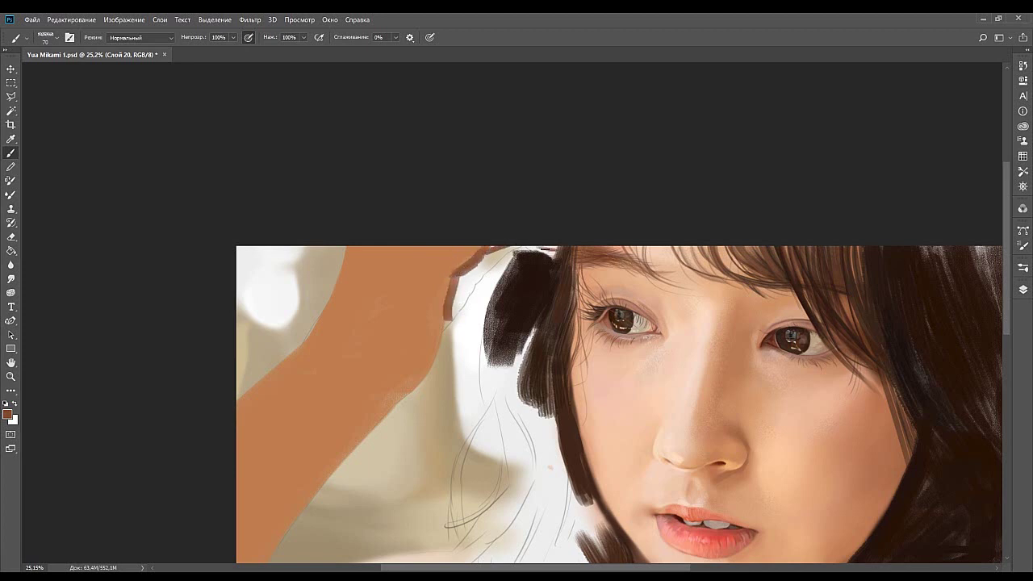
pyautogui.moveTo(556, 250); pyautogui.dragTo(512, 252)
pyautogui.moveTo(516, 250)
pyautogui.mouseDown()
pyautogui.moveTo(485, 252)
pyautogui.moveTo(471, 267)
pyautogui.moveTo(506, 249)
pyautogui.moveTo(456, 299)
pyautogui.moveTo(473, 265)
pyautogui.moveTo(469, 296)
pyautogui.moveTo(432, 335)
pyautogui.moveTo(495, 245)
pyautogui.moveTo(451, 297)
pyautogui.mouseUp()
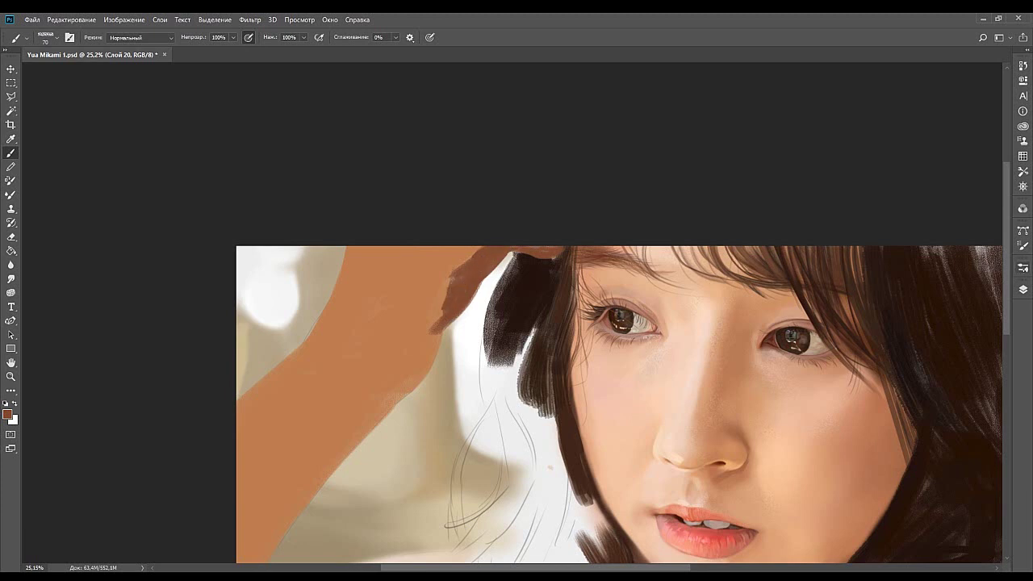
# Switch to a soft round brush and blend darker reddish-brown tones into the hand's inner shadow.
pyautogui.click(874, 330)
pyautogui.moveTo(452, 289)
pyautogui.mouseDown()
pyautogui.moveTo(492, 240)
pyautogui.moveTo(465, 266)
pyautogui.mouseUp()
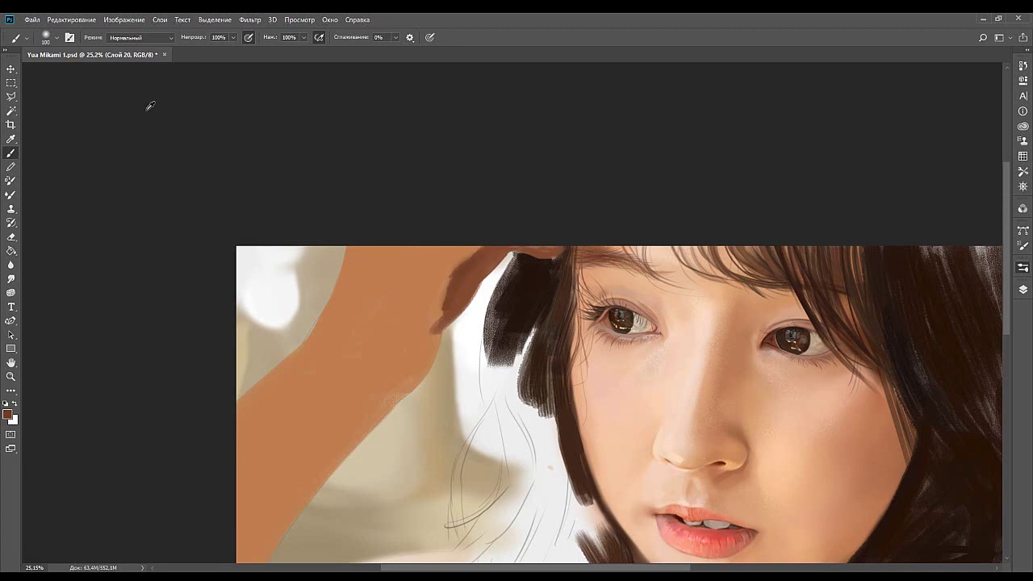
pyautogui.press(']')
pyautogui.press(']')
pyautogui.press(']')
pyautogui.press(']')
pyautogui.press(']')
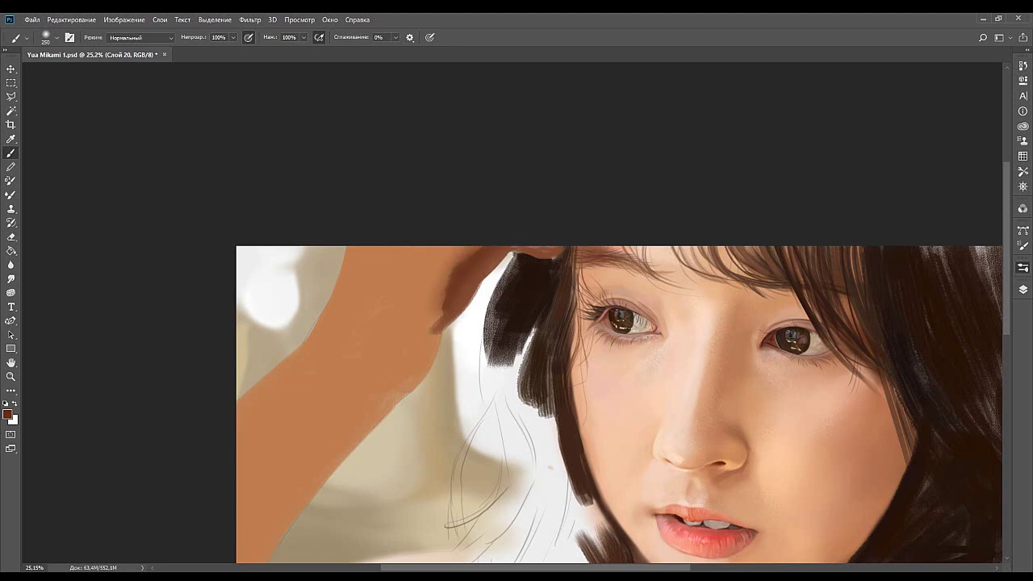
pyautogui.press('[')
pyautogui.press('[')
pyautogui.press('[')
pyautogui.press('[')
pyautogui.press('[')
pyautogui.moveTo(123, 136); pyautogui.dragTo(0, 345)
pyautogui.press('i')
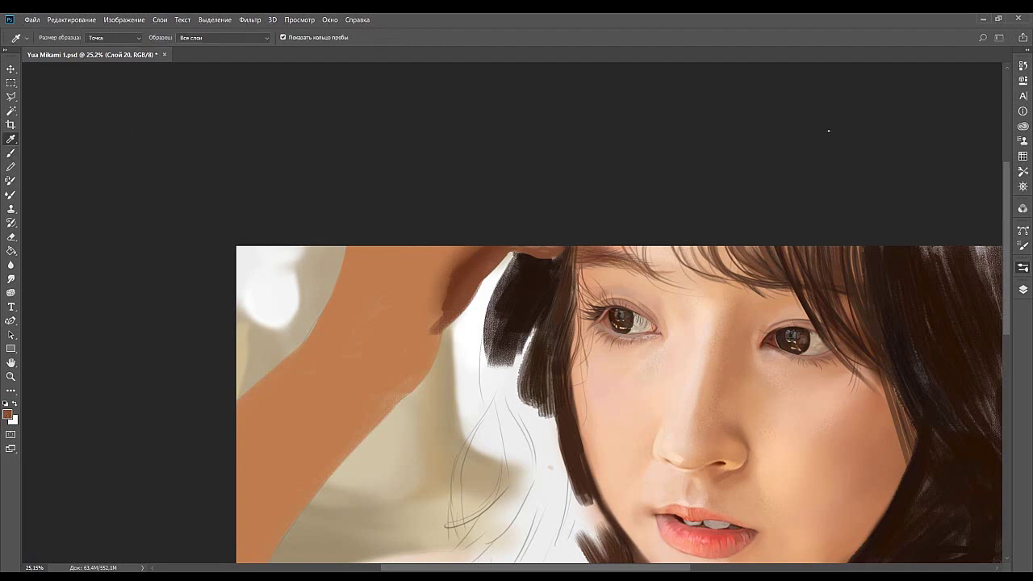
pyautogui.press('b')
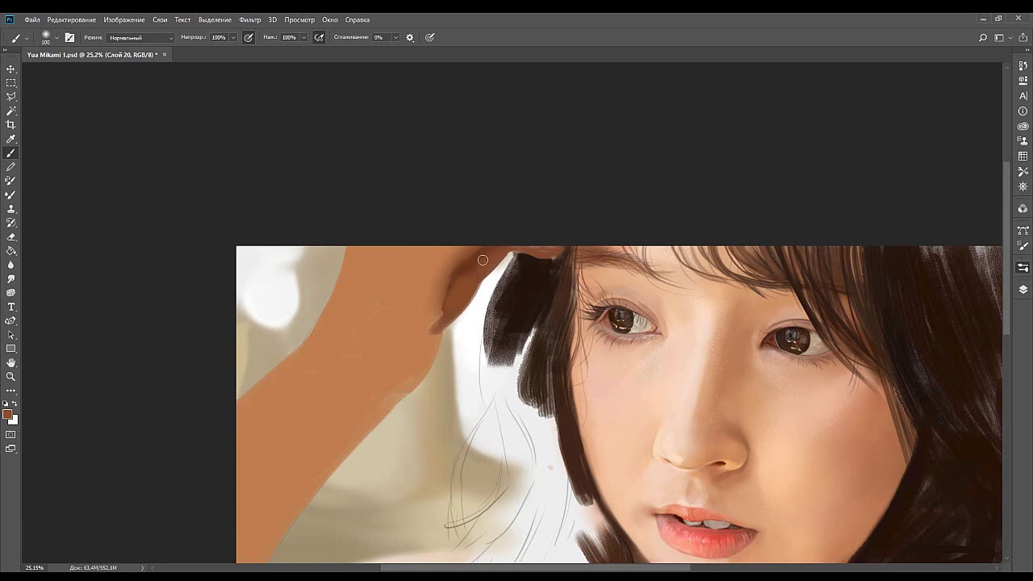
# Paint a dark crease where the hand's inner shadow meets the wrist, undoing strokes that do not fit.
pyautogui.keyDown('alt'); pyautogui.click(523, 298); pyautogui.keyUp('alt')
pyautogui.moveTo(453, 282); pyautogui.dragTo(444, 338)
pyautogui.moveTo(448, 289); pyautogui.dragTo(443, 334)
pyautogui.hotkey('ctrl', 'z')
pyautogui.hotkey('ctrl', 'z')
pyautogui.moveTo(448, 289)
pyautogui.mouseDown()
pyautogui.moveTo(439, 342)
pyautogui.moveTo(457, 292)
pyautogui.moveTo(444, 319)
pyautogui.mouseUp()
pyautogui.moveTo(457, 273)
pyautogui.mouseDown()
pyautogui.moveTo(496, 227)
pyautogui.moveTo(453, 278)
pyautogui.mouseUp()
pyautogui.hotkey('ctrl', 'z')
pyautogui.hotkey('ctrl', 'z')
pyautogui.hotkey('ctrl', 'z')
# Try to shade the forearm's underside below the wrist with sampled skin and shadow tones, undoing the strokes.
pyautogui.keyDown('alt'); pyautogui.click(554, 253); pyautogui.keyUp('alt')
pyautogui.keyDown('alt'); pyautogui.click(429, 309); pyautogui.keyUp('alt')
pyautogui.press(']')
pyautogui.press(']')
pyautogui.press(']')
pyautogui.press(']')
pyautogui.press(']')
pyautogui.press(']')
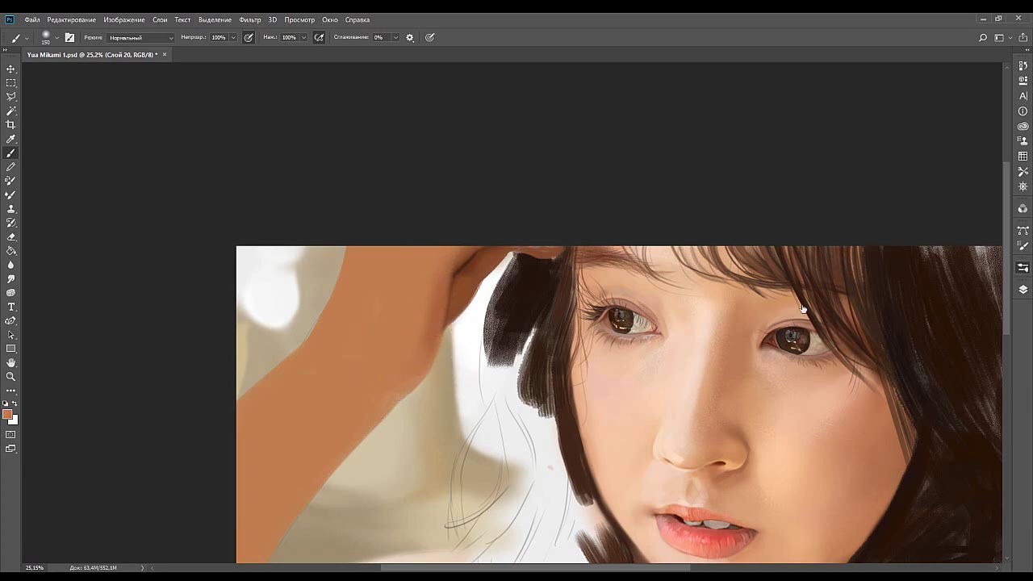
pyautogui.press('[')
pyautogui.moveTo(433, 353); pyautogui.dragTo(396, 392)
pyautogui.hotkey('ctrl', 'z')
pyautogui.keyDown('alt'); pyautogui.click(455, 293); pyautogui.keyUp('alt')
pyautogui.keyDown('alt'); pyautogui.click(462, 269); pyautogui.keyUp('alt')
pyautogui.moveTo(446, 324); pyautogui.dragTo(415, 384)
pyautogui.hotkey('ctrl', 'z')
pyautogui.hotkey('ctrl', 'z')
pyautogui.moveTo(444, 326); pyautogui.dragTo(416, 384)
pyautogui.hotkey('ctrl', 'z')
# Choose a dark reddish brown and outline the wrist's underside with a hard 40 px brush.
pyautogui.press('i')
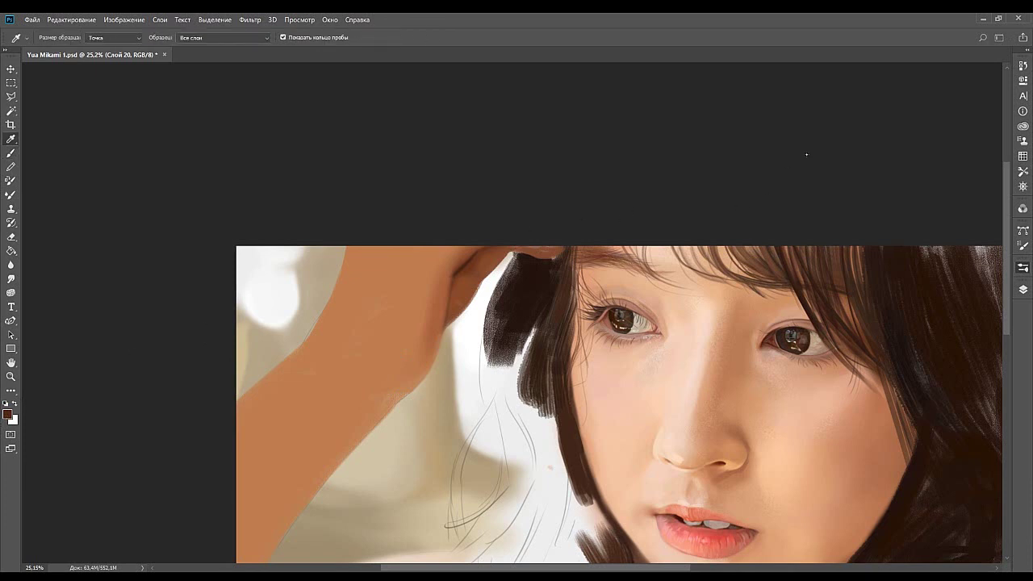
pyautogui.press('b')
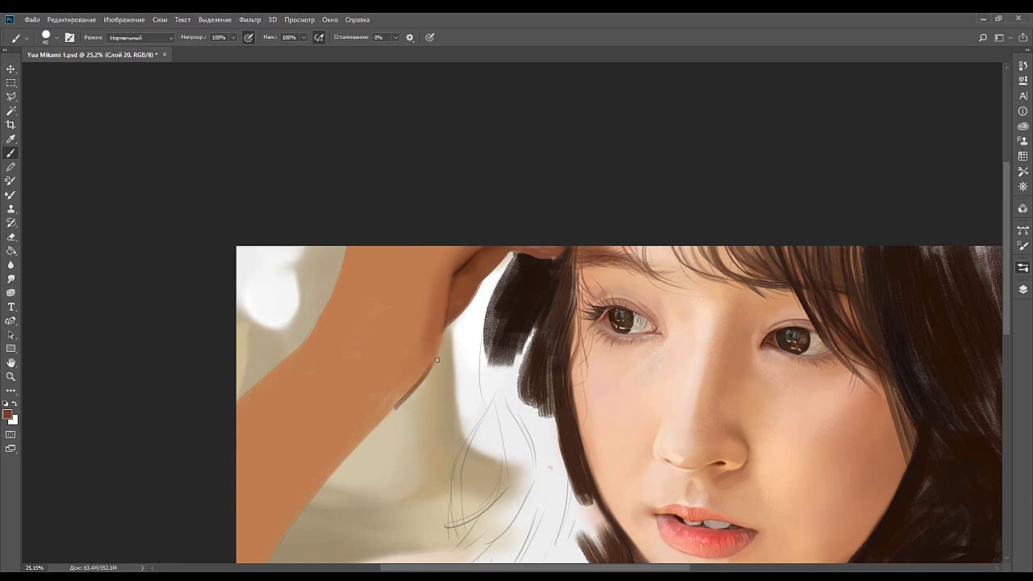
pyautogui.moveTo(387, 408)
pyautogui.mouseDown()
pyautogui.moveTo(435, 358)
pyautogui.moveTo(423, 380)
pyautogui.moveTo(446, 282)
pyautogui.mouseUp()
pyautogui.moveTo(424, 377); pyautogui.dragTo(445, 334)
# Continue the brown shadow contour along the forearm's lower edge with a sampled tone and a 60 px brush.
pyautogui.keyDown('alt'); pyautogui.click(427, 350); pyautogui.keyUp('alt')
pyautogui.moveTo(325, 430); pyautogui.dragTo(406, 339)
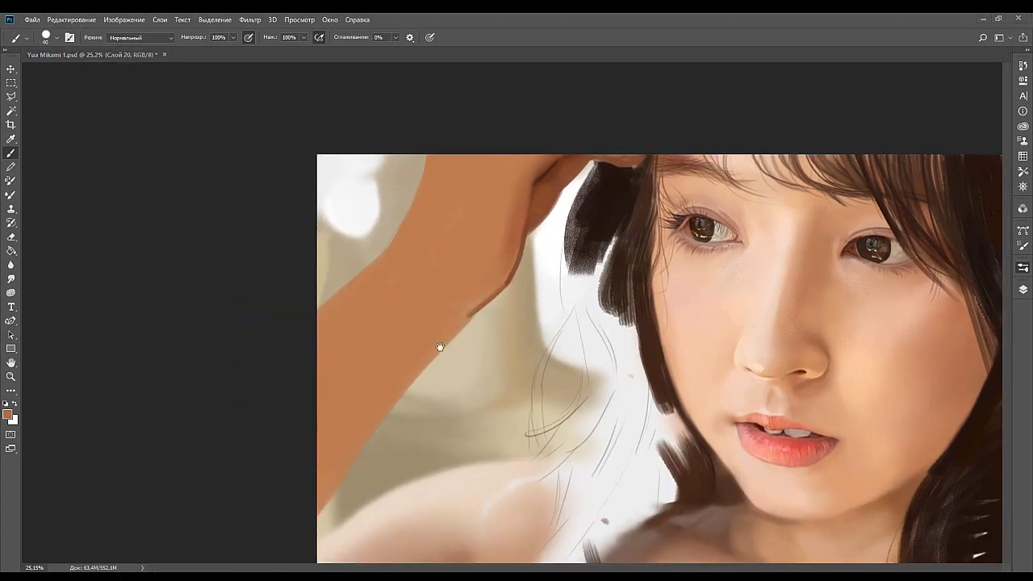
pyautogui.moveTo(424, 376); pyautogui.dragTo(476, 296)
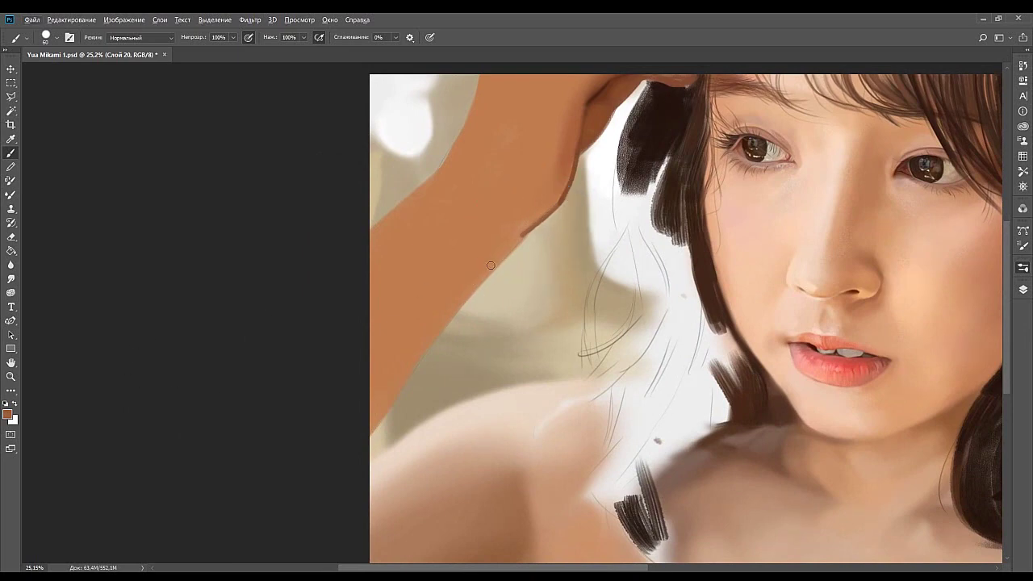
pyautogui.moveTo(533, 231); pyautogui.dragTo(460, 296)
pyautogui.hotkey('ctrl', 'z')
pyautogui.moveTo(513, 245); pyautogui.dragTo(451, 313)
pyautogui.hotkey('ctrl', 'z')
pyautogui.moveTo(525, 234); pyautogui.dragTo(432, 330)
pyautogui.moveTo(514, 225)
pyautogui.mouseDown()
pyautogui.moveTo(458, 303)
pyautogui.moveTo(466, 317)
pyautogui.moveTo(455, 334)
pyautogui.mouseUp()
pyautogui.moveTo(506, 254); pyautogui.dragTo(472, 318)
# Choose a pale pinkish skin tone and paint a highlight along the forearm's outer edge with a soft 150 px brush.
pyautogui.scroll(2, 472, 277)
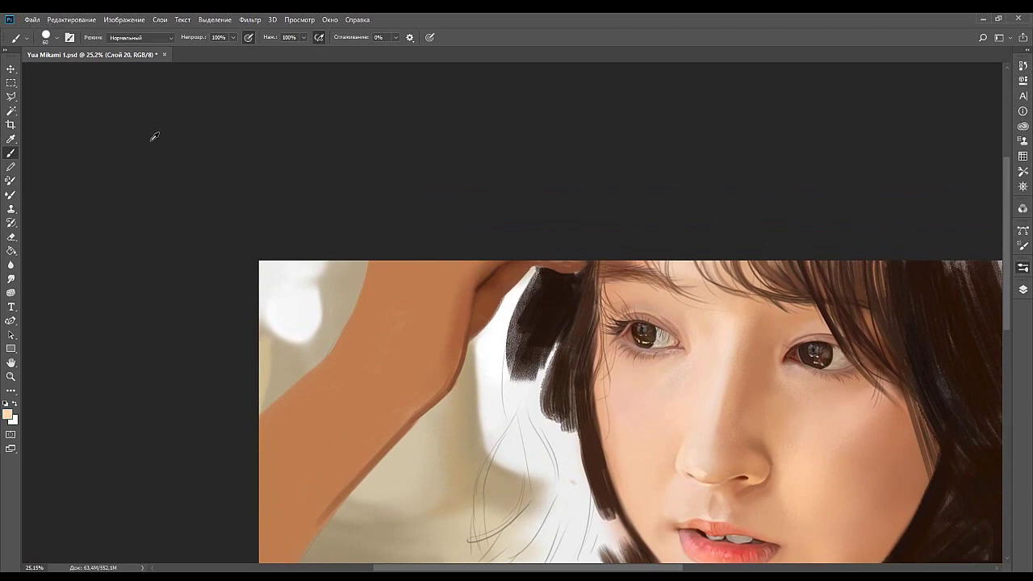
pyautogui.moveTo(370, 384)
pyautogui.mouseDown()
pyautogui.moveTo(447, 283)
pyautogui.moveTo(442, 301)
pyautogui.moveTo(457, 303)
pyautogui.mouseUp()
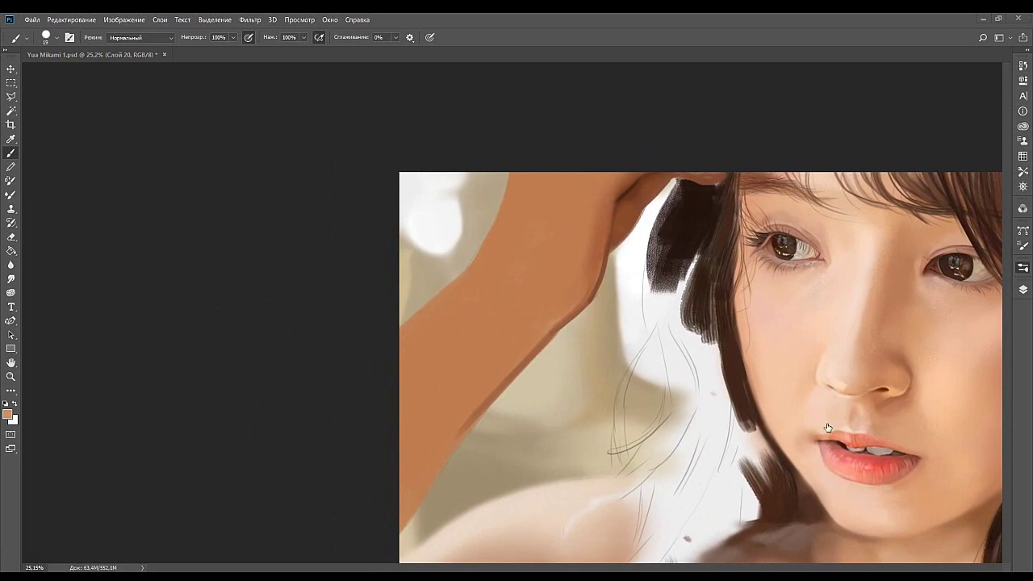
pyautogui.press(',')
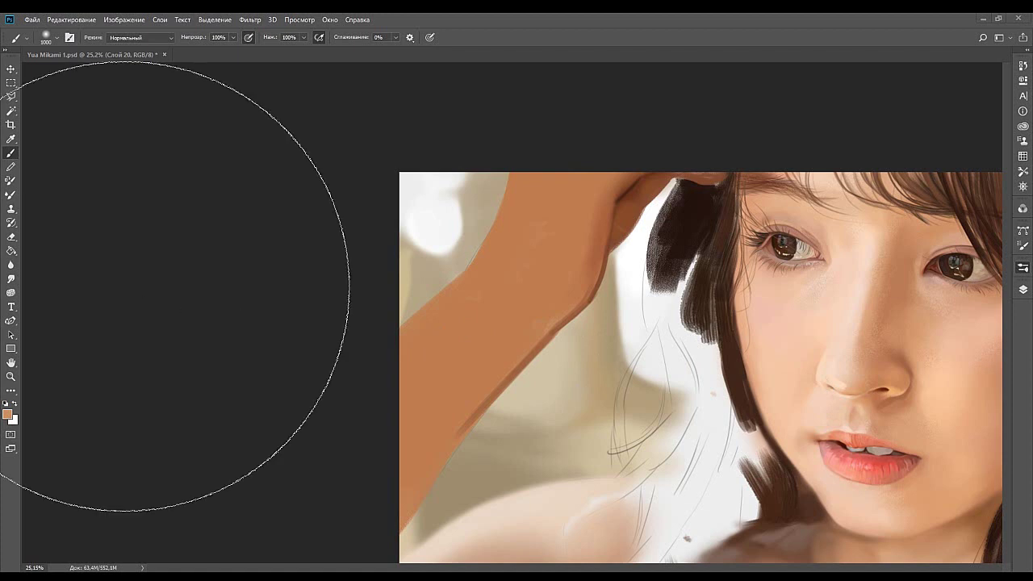
pyautogui.keyDown('alt'); pyautogui.click(78, 237); pyautogui.keyUp('alt')
pyautogui.click(487, 324)
pyautogui.press('[')
pyautogui.press('[')
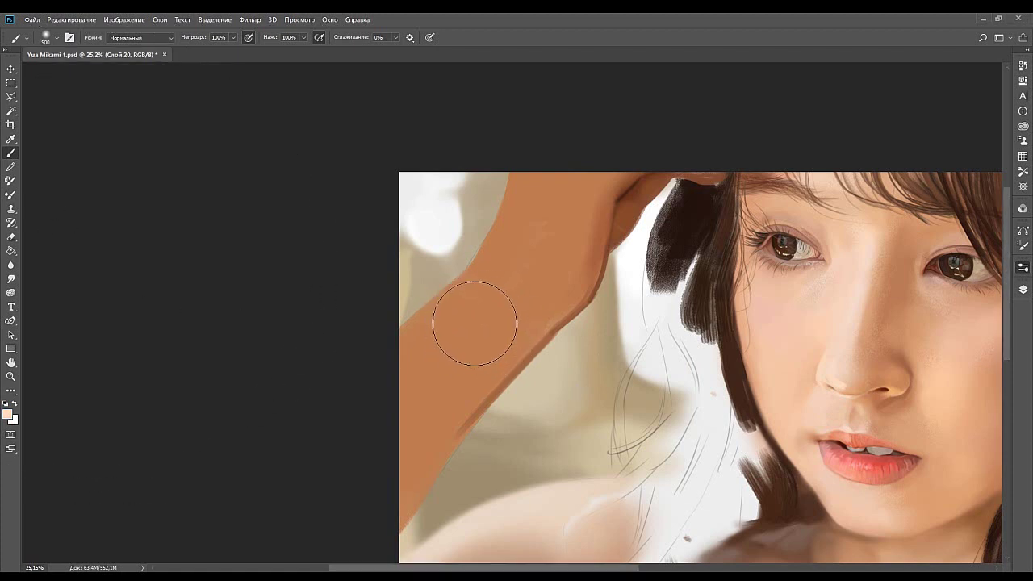
pyautogui.press('[')
pyautogui.press('[')
pyautogui.press('[')
pyautogui.press('[')
pyautogui.press(']')
pyautogui.press(']')
pyautogui.moveTo(401, 337); pyautogui.dragTo(478, 267)
pyautogui.hotkey('ctrl', 'z')
pyautogui.hotkey('ctrl', 'z')
pyautogui.moveTo(397, 342); pyautogui.dragTo(481, 269)
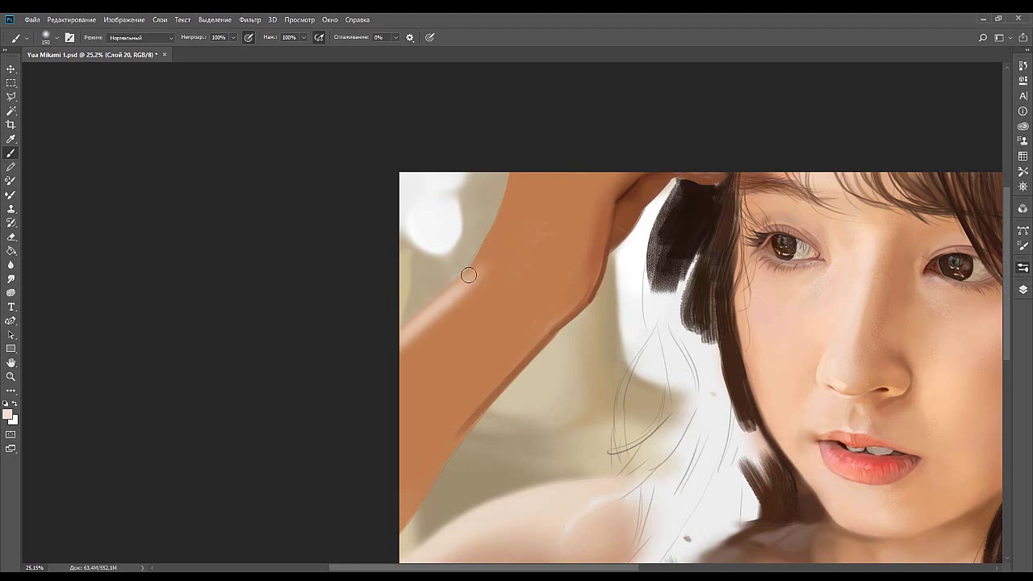
# Refine the forearm's outer highlight with sampled light tones and carry it up along the hand's outer edge.
pyautogui.scroll(2, 469, 274)
pyautogui.hscroll(1, 469, 275)
pyautogui.moveTo(448, 336)
pyautogui.mouseDown()
pyautogui.moveTo(463, 318)
pyautogui.moveTo(423, 360)
pyautogui.mouseUp()
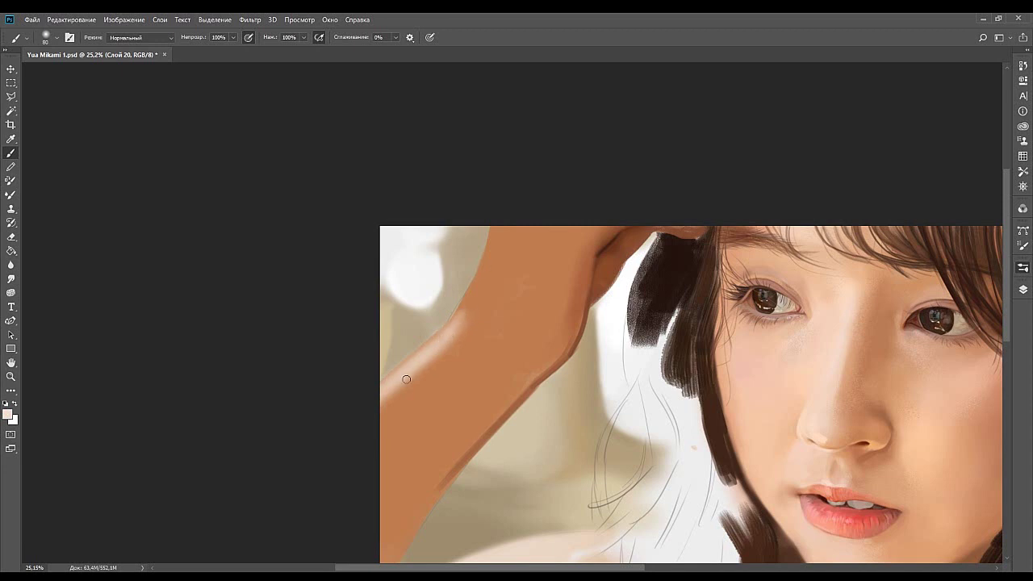
pyautogui.keyDown('alt'); pyautogui.click(441, 343); pyautogui.keyUp('alt')
pyautogui.moveTo(499, 221)
pyautogui.mouseDown()
pyautogui.moveTo(467, 310)
pyautogui.moveTo(477, 269)
pyautogui.moveTo(463, 308)
pyautogui.moveTo(475, 293)
pyautogui.mouseUp()
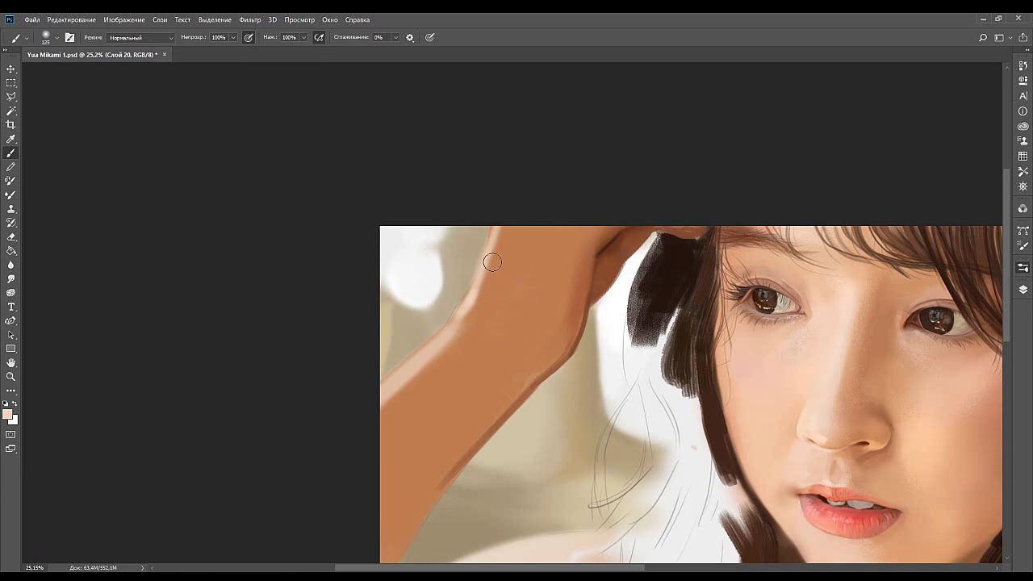
# Paint a pale highlight along the hand's outer edge above the wrist, adjusting the soft brush to 150 px.
pyautogui.moveTo(499, 234); pyautogui.dragTo(459, 317)
pyautogui.press(']')
pyautogui.press(']')
pyautogui.press(']')
pyautogui.press(']')
pyautogui.press(']')
pyautogui.press(']')
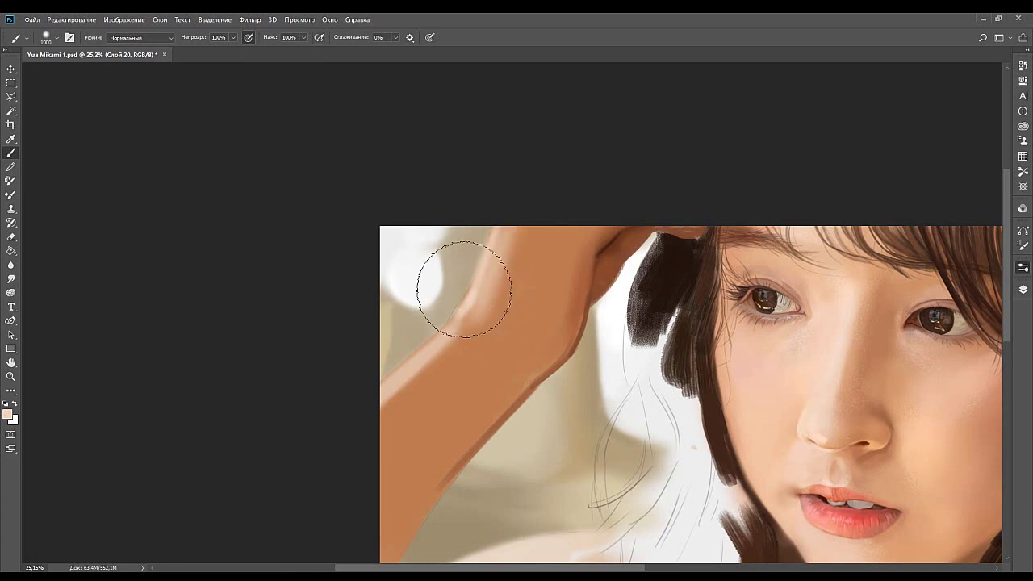
pyautogui.press('[')
pyautogui.press('[')
pyautogui.press(']')
pyautogui.press(']')
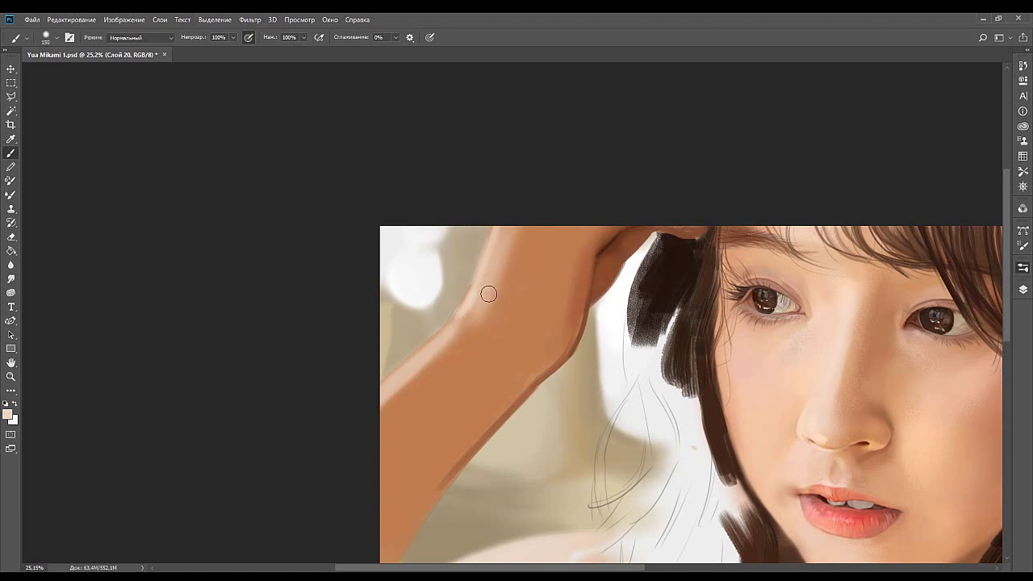
# Undo the last stroke and paint a light skin patch across the wrist with a soft 200 px brush and sampled tones.
pyautogui.hotkey('ctrl', 'z')
pyautogui.moveTo(457, 356)
pyautogui.mouseDown()
pyautogui.moveTo(486, 303)
pyautogui.moveTo(482, 315)
pyautogui.mouseUp()
pyautogui.keyDown('alt'); pyautogui.click(484, 311); pyautogui.keyUp('alt')
pyautogui.moveTo(452, 352)
pyautogui.mouseDown()
pyautogui.moveTo(474, 320)
pyautogui.moveTo(455, 356)
pyautogui.moveTo(527, 230)
pyautogui.moveTo(552, 239)
pyautogui.moveTo(511, 244)
pyautogui.moveTo(483, 335)
pyautogui.mouseUp()
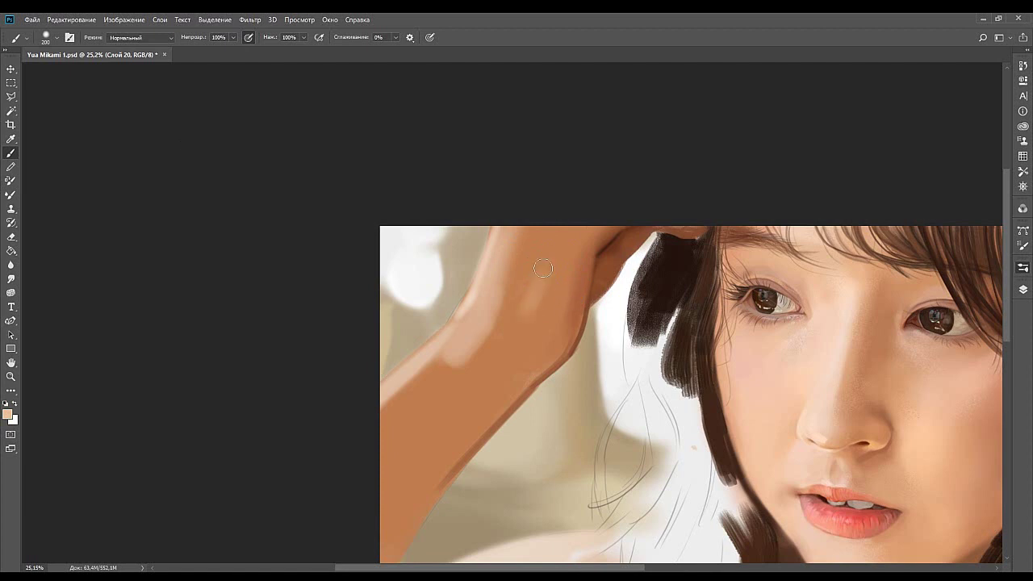
# Paint a light band up the hand's inner side with the 200 px brush and resample nearby skin tones.
pyautogui.moveTo(548, 330); pyautogui.dragTo(556, 268)
pyautogui.hotkey('ctrl', 'z')
pyautogui.moveTo(549, 326); pyautogui.dragTo(571, 229)
pyautogui.keyDown('alt'); pyautogui.click(558, 296); pyautogui.keyUp('alt')
pyautogui.keyDown('alt'); pyautogui.click(560, 274); pyautogui.keyUp('alt')
pyautogui.moveTo(561, 263); pyautogui.dragTo(570, 226)
pyautogui.keyDown('alt'); pyautogui.click(565, 290); pyautogui.keyUp('alt')
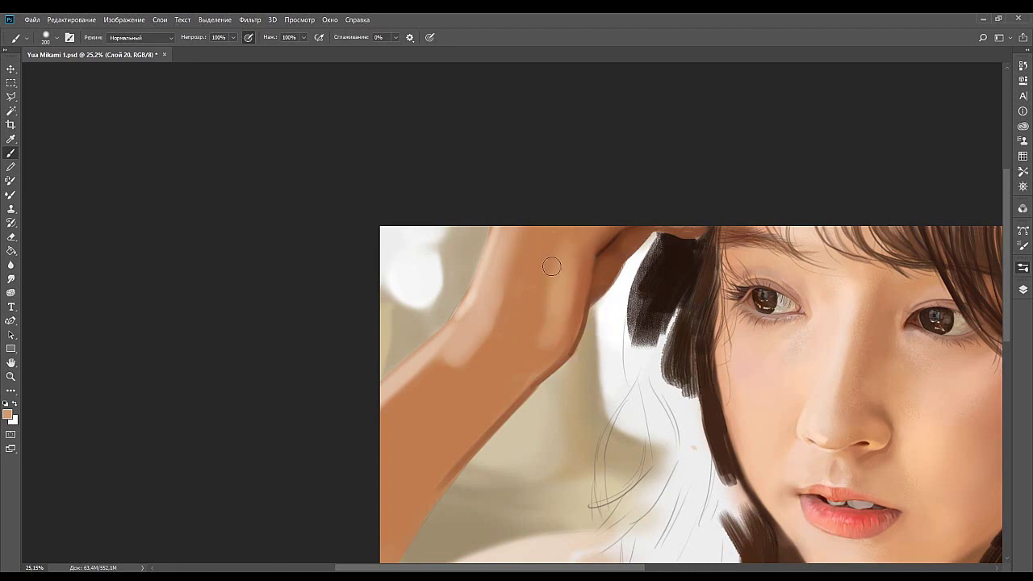
# Soften the shading along the inner edge of the hand and wrist with sampled orange-brown tones.
pyautogui.keyDown('alt'); pyautogui.click(573, 317); pyautogui.keyUp('alt')
pyautogui.moveTo(572, 282); pyautogui.dragTo(558, 355)
pyautogui.keyDown('alt'); pyautogui.click(530, 374); pyautogui.keyUp('alt')
pyautogui.moveTo(500, 396); pyautogui.dragTo(584, 295)
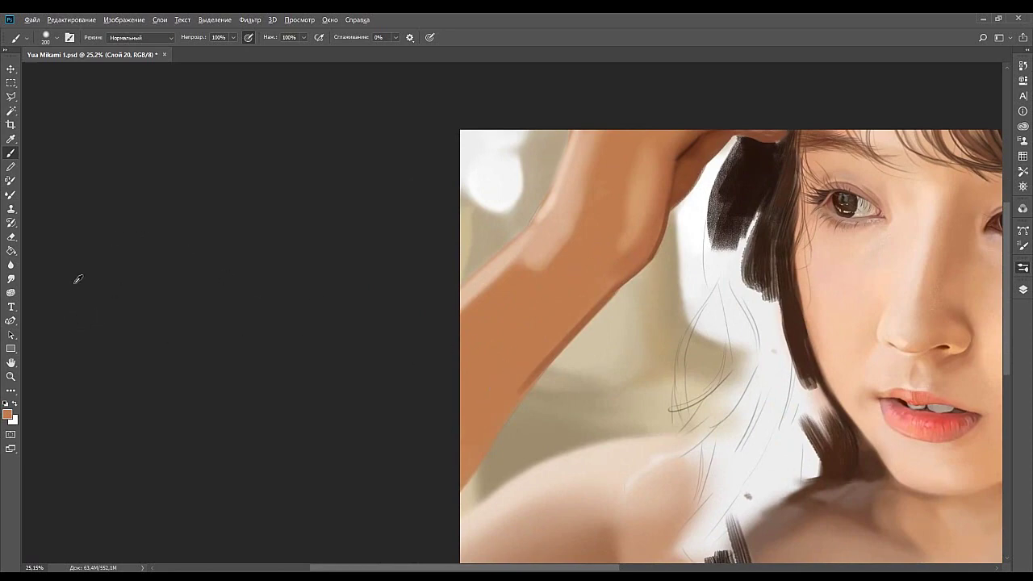
# Add a light skin patch on the inner forearm just below the wrist with the 200 px brush.
pyautogui.moveTo(555, 266)
pyautogui.mouseDown()
pyautogui.moveTo(570, 283)
pyautogui.moveTo(569, 272)
pyautogui.moveTo(543, 306)
pyautogui.moveTo(574, 301)
pyautogui.moveTo(549, 296)
pyautogui.mouseUp()
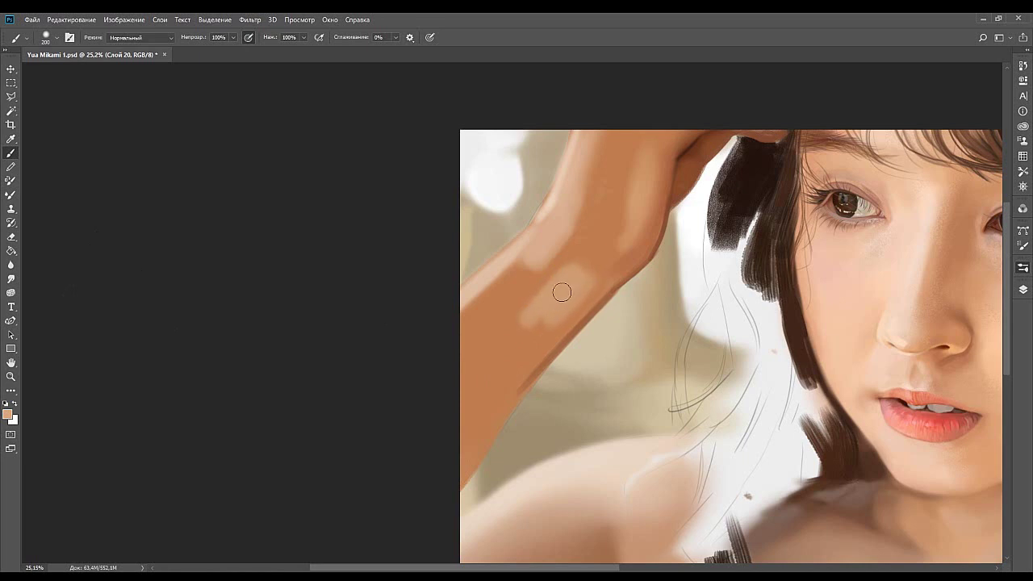
pyautogui.moveTo(582, 241)
pyautogui.mouseDown()
pyautogui.moveTo(550, 235)
pyautogui.moveTo(583, 241)
pyautogui.mouseUp()
pyautogui.keyDown('alt'); pyautogui.click(558, 239); pyautogui.keyUp('alt')
pyautogui.moveTo(526, 277)
pyautogui.mouseDown()
pyautogui.moveTo(481, 326)
pyautogui.moveTo(527, 262)
pyautogui.mouseUp()
# Enlarge the soft brush to 500 px and lighten the upper side of the forearm with a sampled tone.
pyautogui.press(']')
pyautogui.press(']')
pyautogui.press(']')
pyautogui.press(']')
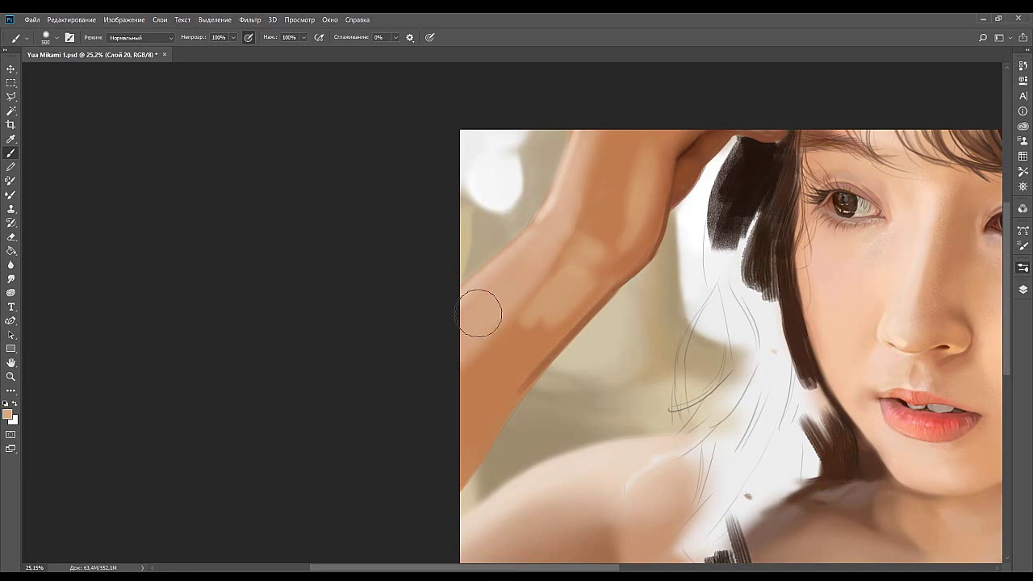
pyautogui.keyDown('alt'); pyautogui.click(523, 259); pyautogui.keyUp('alt')
pyautogui.moveTo(549, 274)
pyautogui.mouseDown()
pyautogui.moveTo(537, 293)
pyautogui.moveTo(513, 299)
pyautogui.mouseUp()
# Reduce the soft brush to 200 px and define the edge of the light patch on the inner forearm.
pyautogui.press('[')
pyautogui.press('[')
pyautogui.press('[')
pyautogui.press('[')
pyautogui.press('[')
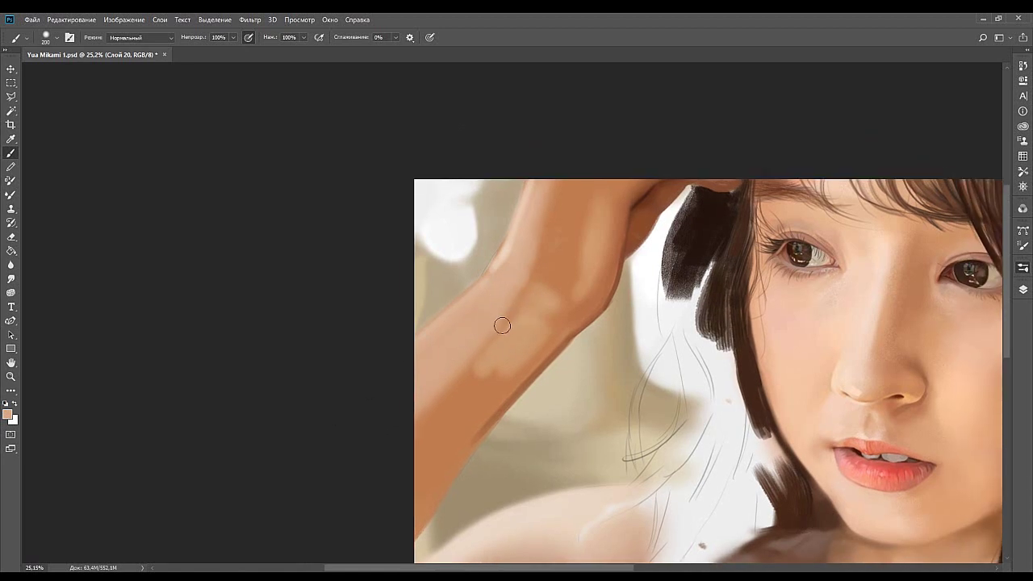
pyautogui.moveTo(472, 407); pyautogui.dragTo(523, 301)
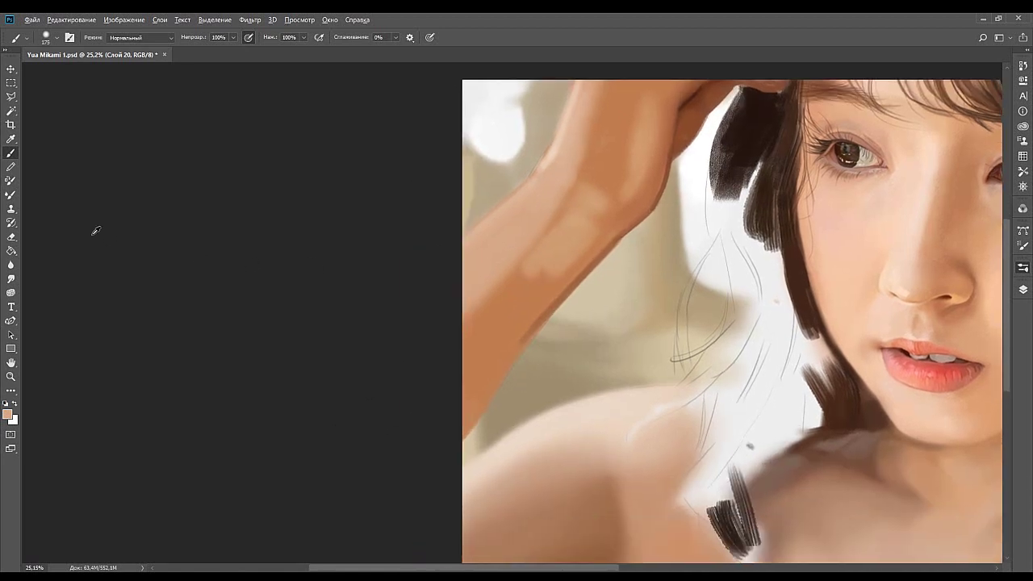
# Enlarge the soft brush to 300 px and spread the light skin tone across the middle of the forearm.
pyautogui.press(']')
pyautogui.press(']')
pyautogui.press(']')
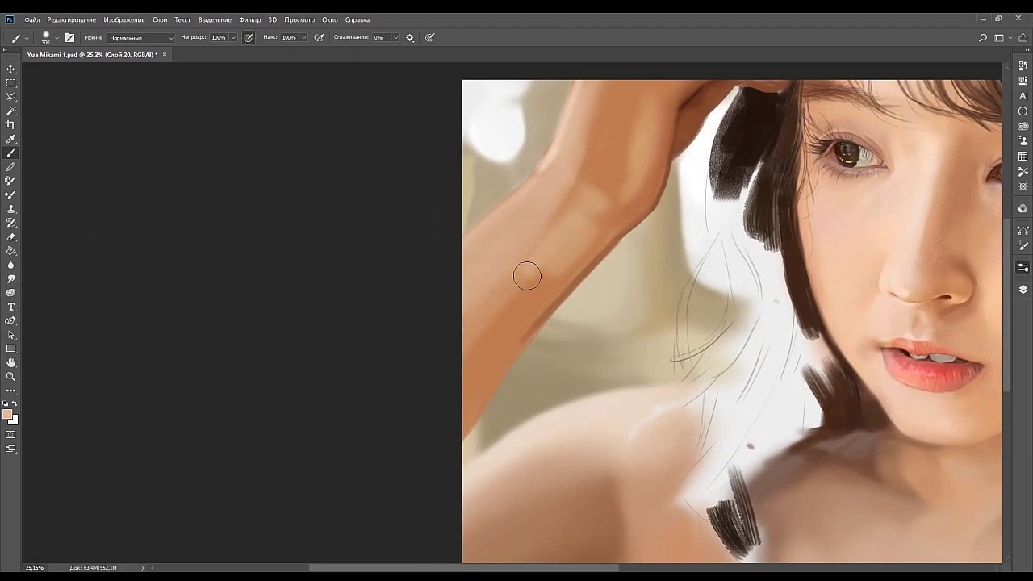
pyautogui.moveTo(471, 325); pyautogui.dragTo(557, 235)
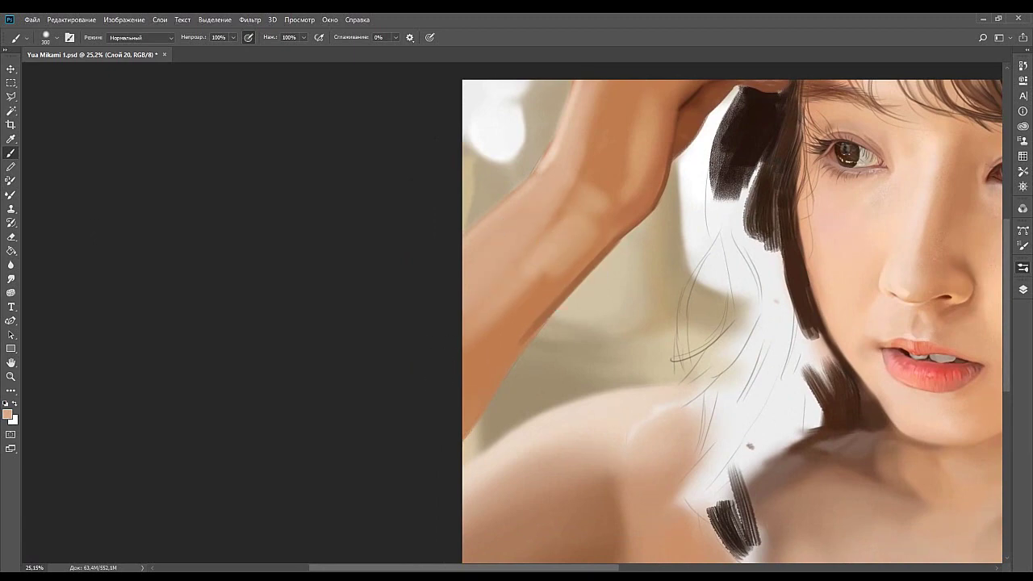
# Blend the forearm's midtones toward its lower edge and up into the wrist with sampled tones at 300 px.
pyautogui.keyDown('alt'); pyautogui.click(521, 281); pyautogui.keyUp('alt')
pyautogui.moveTo(517, 290); pyautogui.dragTo(433, 389)
pyautogui.keyDown('alt'); pyautogui.click(530, 305); pyautogui.keyUp('alt')
pyautogui.moveTo(526, 308); pyautogui.dragTo(450, 394)
pyautogui.keyDown('alt'); pyautogui.click(531, 313); pyautogui.keyUp('alt')
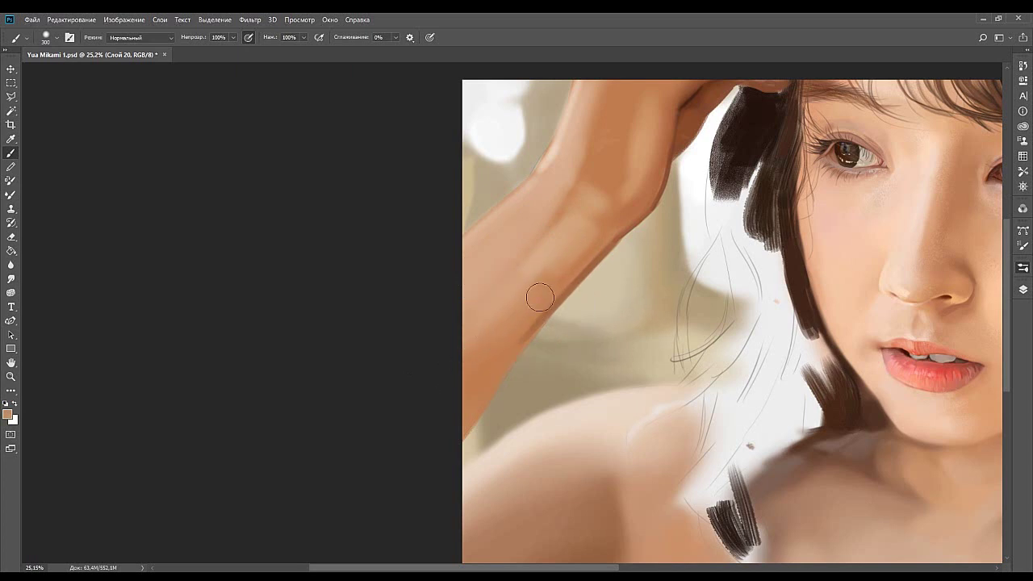
pyautogui.moveTo(625, 202); pyautogui.dragTo(551, 272)
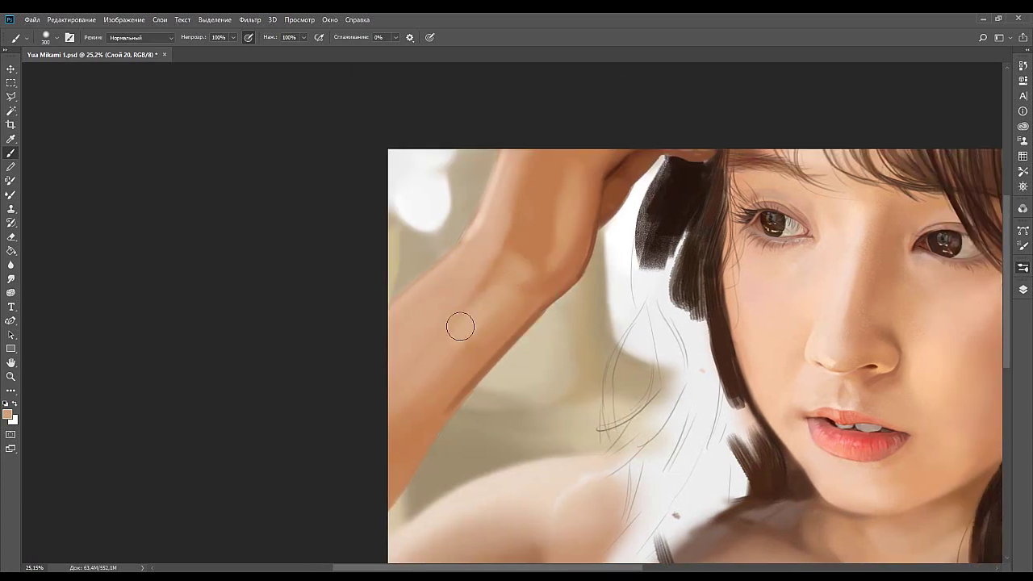
pyautogui.moveTo(519, 248); pyautogui.dragTo(460, 338)
# Sample a pale peach tone and softly lighten the hand above the wrist, redoing the stroke until it blends.
pyautogui.keyDown('alt'); pyautogui.click(151, 141); pyautogui.keyUp('alt')
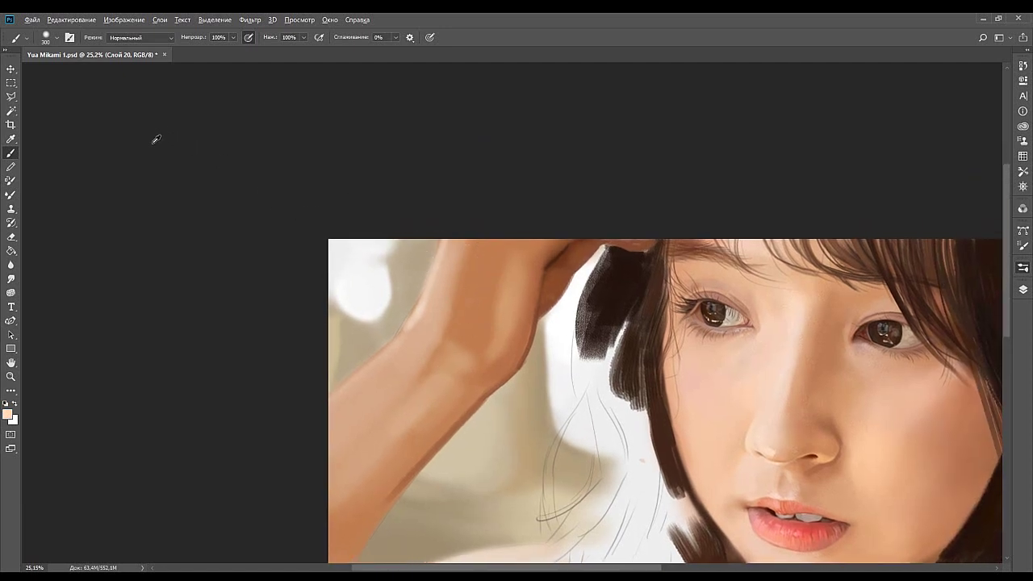
pyautogui.moveTo(475, 354); pyautogui.dragTo(493, 270)
pyautogui.keyDown('alt'); pyautogui.click(490, 309); pyautogui.keyUp('alt')
pyautogui.hotkey('ctrl', 'z')
pyautogui.moveTo(485, 349); pyautogui.dragTo(502, 269)
pyautogui.hotkey('ctrl', 'z')
pyautogui.moveTo(491, 322); pyautogui.dragTo(501, 260)
pyautogui.keyDown('alt'); pyautogui.click(492, 310); pyautogui.keyUp('alt')
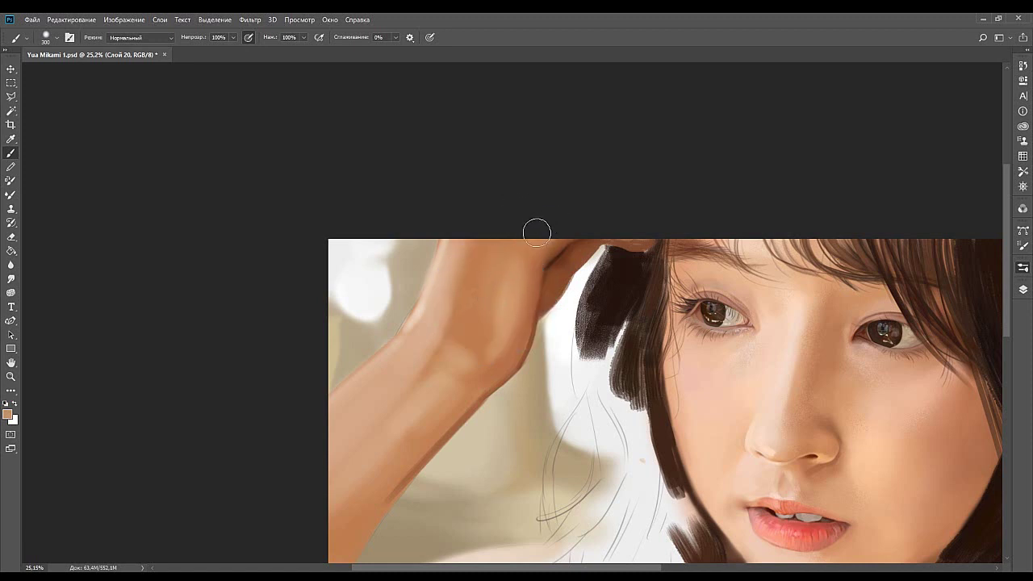
# Reduce the brush to 125 px and paint a dark crease at the thumb's base and shading along the hand's inner edge.
pyautogui.press('[')
pyautogui.press('[')
pyautogui.press('[')
pyautogui.keyDown('alt'); pyautogui.click(551, 266); pyautogui.keyUp('alt')
pyautogui.hotkey('ctrl', 'z')
pyautogui.hotkey('ctrl', 'z')
pyautogui.keyDown('alt'); pyautogui.click(533, 276); pyautogui.keyUp('alt')
pyautogui.keyDown('alt'); pyautogui.click(547, 258); pyautogui.keyUp('alt')
pyautogui.keyDown('alt'); pyautogui.click(534, 325); pyautogui.keyUp('alt')
pyautogui.moveTo(537, 309)
pyautogui.mouseDown()
pyautogui.moveTo(520, 350)
pyautogui.moveTo(525, 340)
pyautogui.mouseUp()
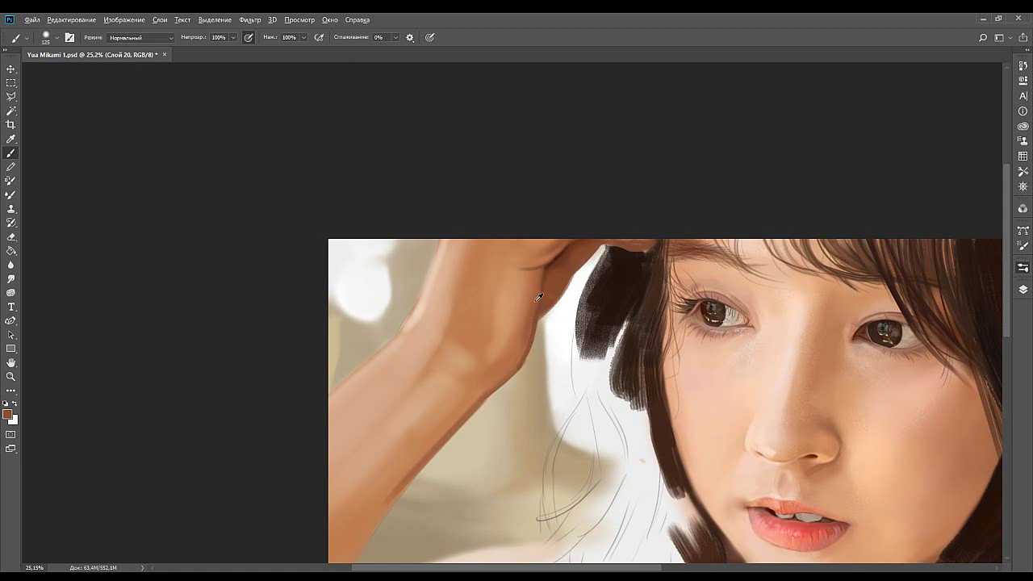
# Refine the shadow on the inner bend of the wrist with sampled brown and orange tones.
pyautogui.keyDown('alt'); pyautogui.click(527, 330); pyautogui.keyUp('alt')
pyautogui.keyDown('alt'); pyautogui.click(509, 363); pyautogui.keyUp('alt')
pyautogui.moveTo(524, 344); pyautogui.dragTo(524, 355)
pyautogui.keyDown('alt'); pyautogui.click(523, 351); pyautogui.keyUp('alt')
pyautogui.keyDown('alt'); pyautogui.click(526, 347); pyautogui.keyUp('alt')
pyautogui.keyDown('alt'); pyautogui.click(535, 290); pyautogui.keyUp('alt')
pyautogui.keyDown('alt'); pyautogui.click(500, 365); pyautogui.keyUp('alt')
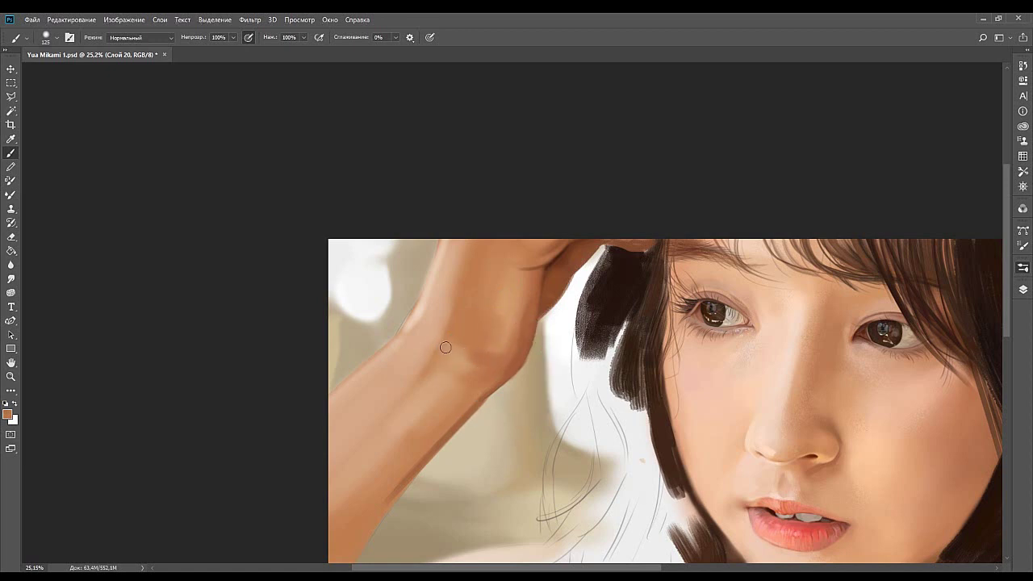
# Smooth the transitions across the wrist and hand with sampled skin tones and a soft 300 px brush.
pyautogui.keyDown('alt'); pyautogui.click(479, 369); pyautogui.keyUp('alt')
pyautogui.keyDown('alt'); pyautogui.click(502, 347); pyautogui.keyUp('alt')
pyautogui.press(']')
pyautogui.press(']')
pyautogui.press(']')
pyautogui.press(']')
pyautogui.press(']')
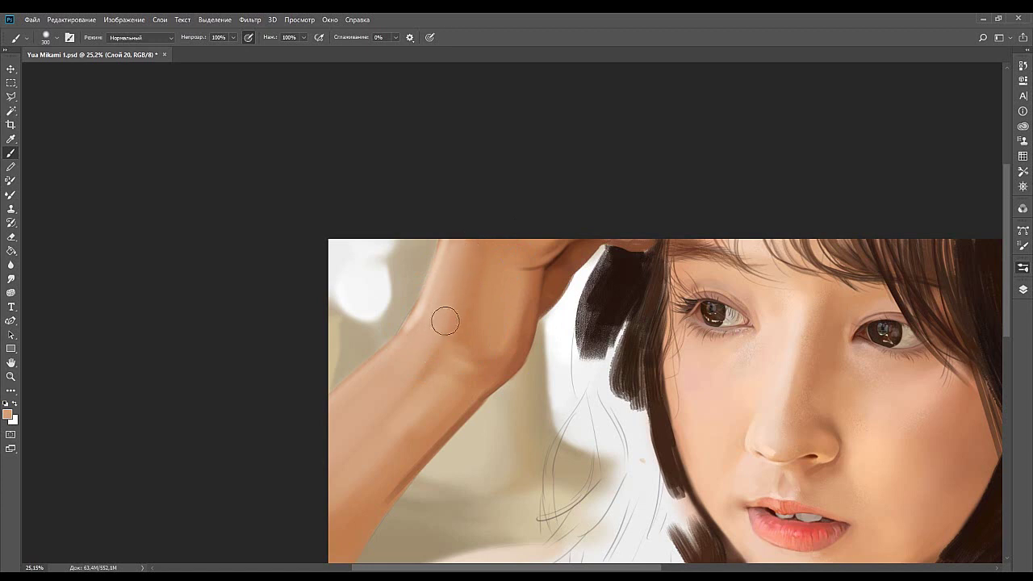
pyautogui.keyDown('alt'); pyautogui.click(484, 288); pyautogui.keyUp('alt')
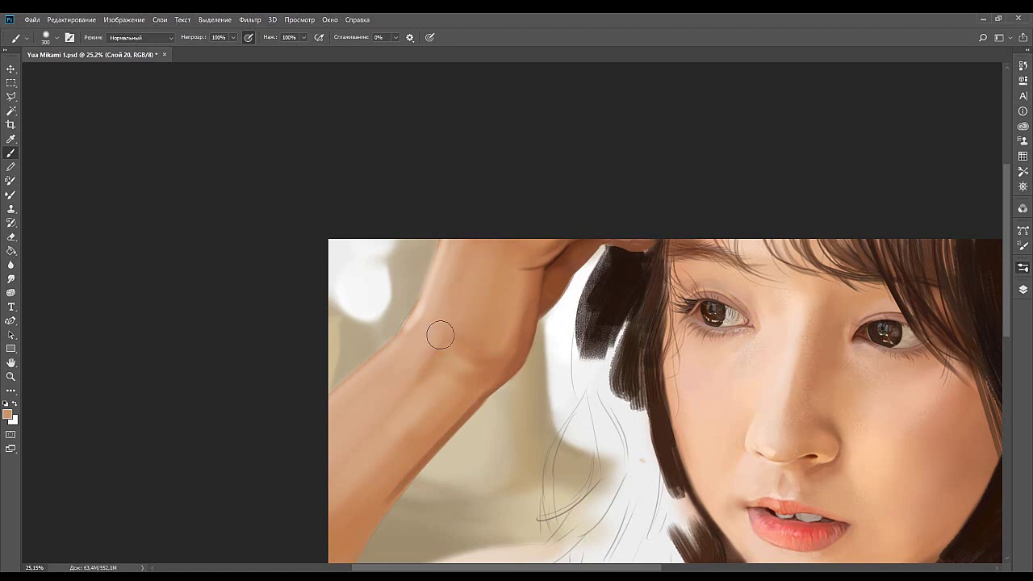
# Switch to a hard 150 px brush and paint pale highlight strokes from the wrist up the middle of the hand.
pyautogui.click(859, 407)
pyautogui.press(',')
pyautogui.press(',')
pyautogui.press(',')
pyautogui.press(',')
pyautogui.keyDown('alt'); pyautogui.click(145, 138); pyautogui.keyUp('alt')
pyautogui.moveTo(455, 315)
pyautogui.mouseDown()
pyautogui.moveTo(485, 288)
pyautogui.moveTo(474, 281)
pyautogui.mouseUp()
pyautogui.hotkey('ctrl', 'z')
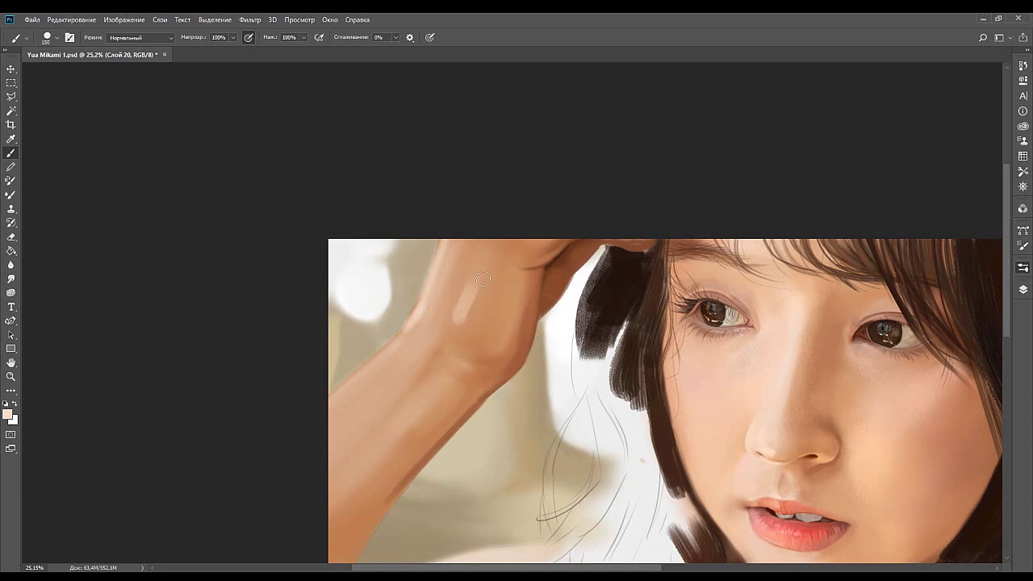
pyautogui.keyDown('alt'); pyautogui.click(450, 314); pyautogui.keyUp('alt')
pyautogui.click(451, 321)
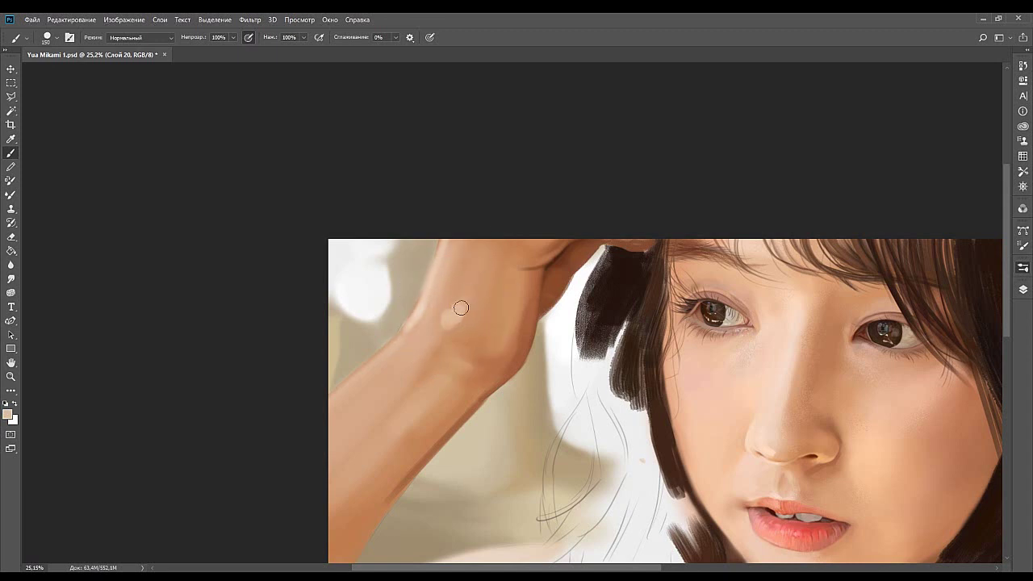
pyautogui.moveTo(489, 244)
pyautogui.mouseDown()
pyautogui.moveTo(521, 224)
pyautogui.moveTo(483, 271)
pyautogui.mouseUp()
pyautogui.moveTo(462, 315); pyautogui.dragTo(481, 233)
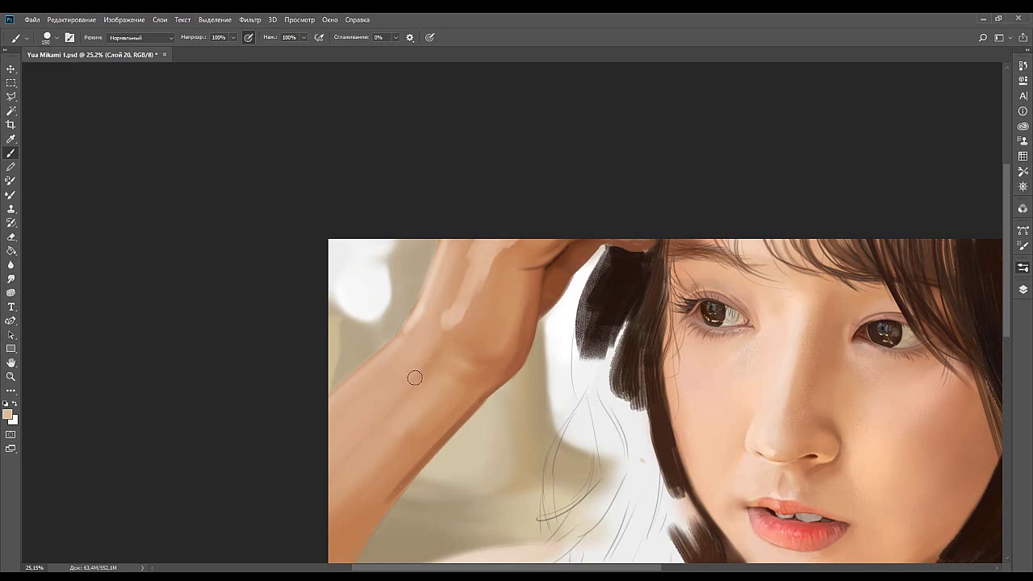
# Dab a pale highlight on the wrist bone and paint a light strip down the forearm with the hard brush.
pyautogui.press('[')
pyautogui.press('[')
pyautogui.click(431, 345)
pyautogui.click(433, 348)
pyautogui.press(']')
pyautogui.press(']')
pyautogui.moveTo(405, 378); pyautogui.dragTo(337, 441)
pyautogui.moveTo(376, 403); pyautogui.dragTo(336, 430)
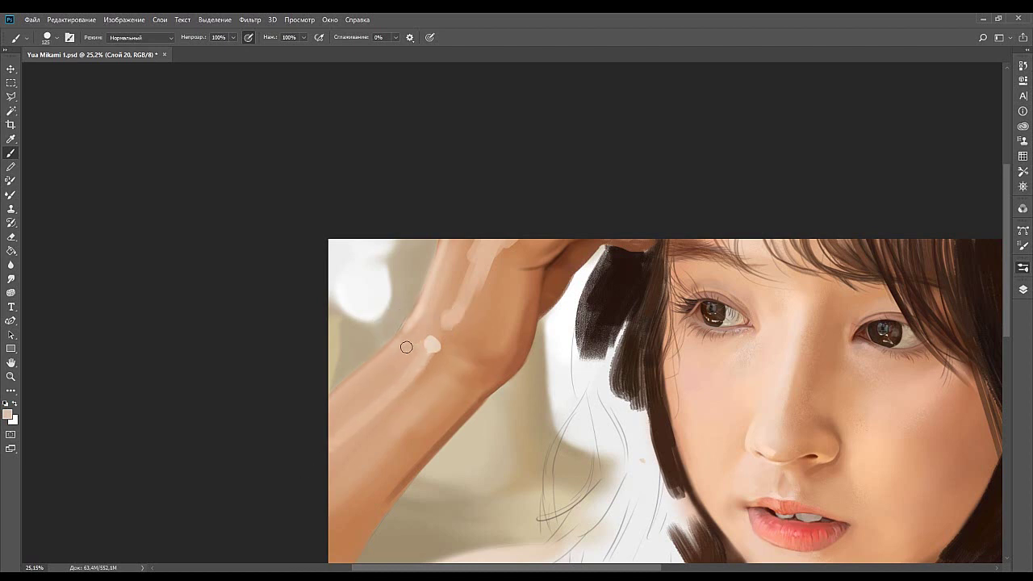
# Paint a light pinkish strip along the forearm's outer side and more highlight on the hand with the hard 150 px brush.
pyautogui.press(']')
pyautogui.moveTo(417, 334); pyautogui.dragTo(332, 418)
pyautogui.hotkey('ctrl', 'z')
pyautogui.keyDown('alt'); pyautogui.click(396, 340); pyautogui.keyUp('alt')
pyautogui.moveTo(423, 331); pyautogui.dragTo(334, 410)
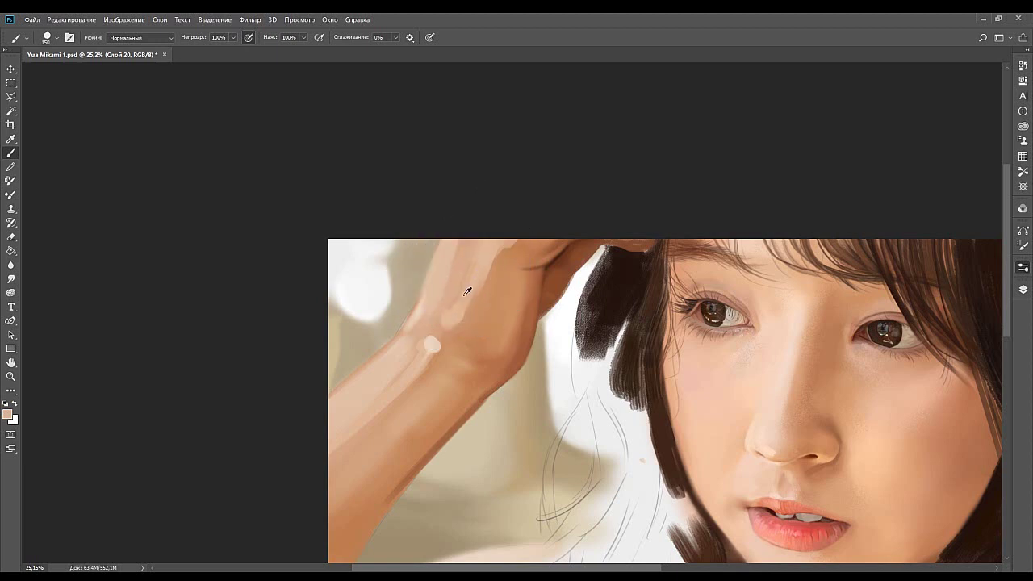
pyautogui.keyDown('alt'); pyautogui.click(159, 121); pyautogui.keyUp('alt')
pyautogui.moveTo(478, 286); pyautogui.dragTo(460, 310)
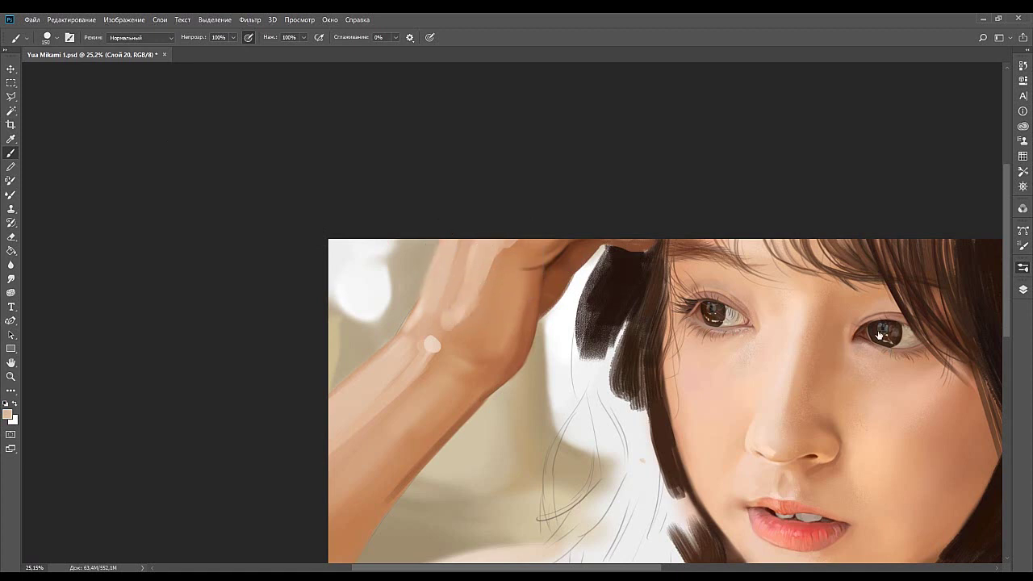
# Switch to a soft 250 px brush and blend the wrist and inner forearm with sampled skin tones.
pyautogui.press('.')
pyautogui.keyDown('alt'); pyautogui.click(487, 319); pyautogui.keyUp('alt')
pyautogui.press(']')
pyautogui.press(']')
pyautogui.press(']')
pyautogui.press(']')
pyautogui.press(']')
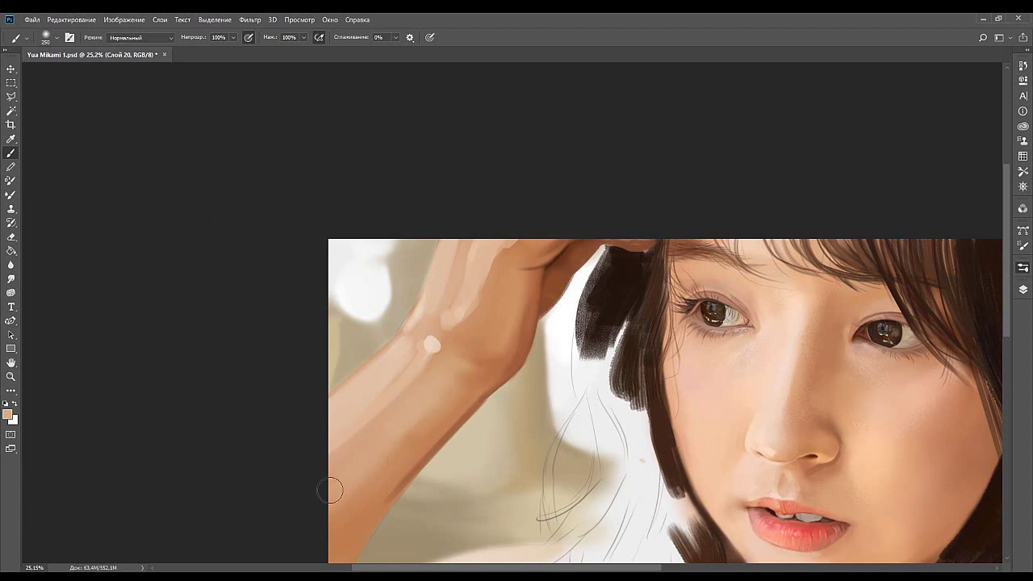
pyautogui.press('i')
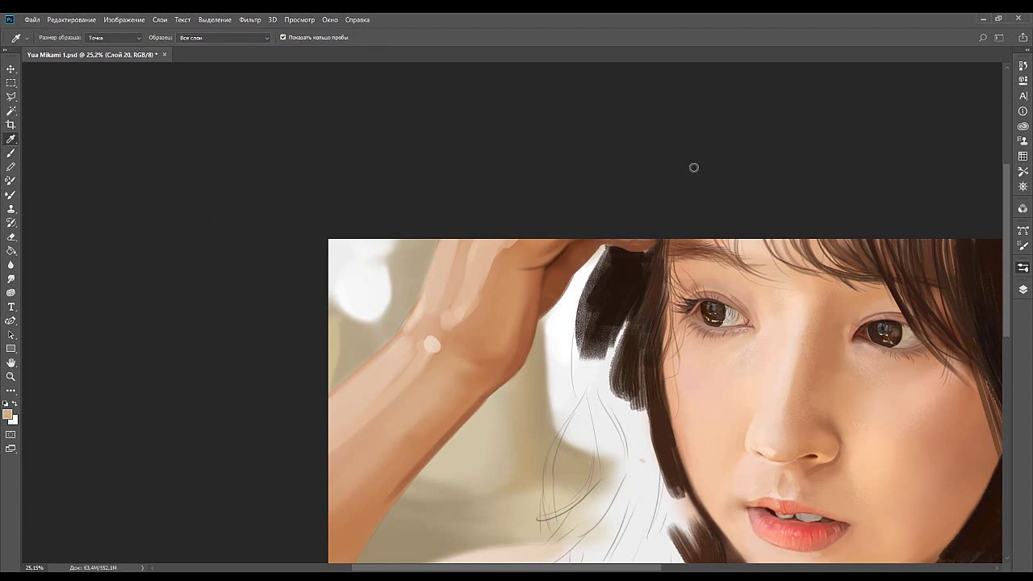
pyautogui.press('b')
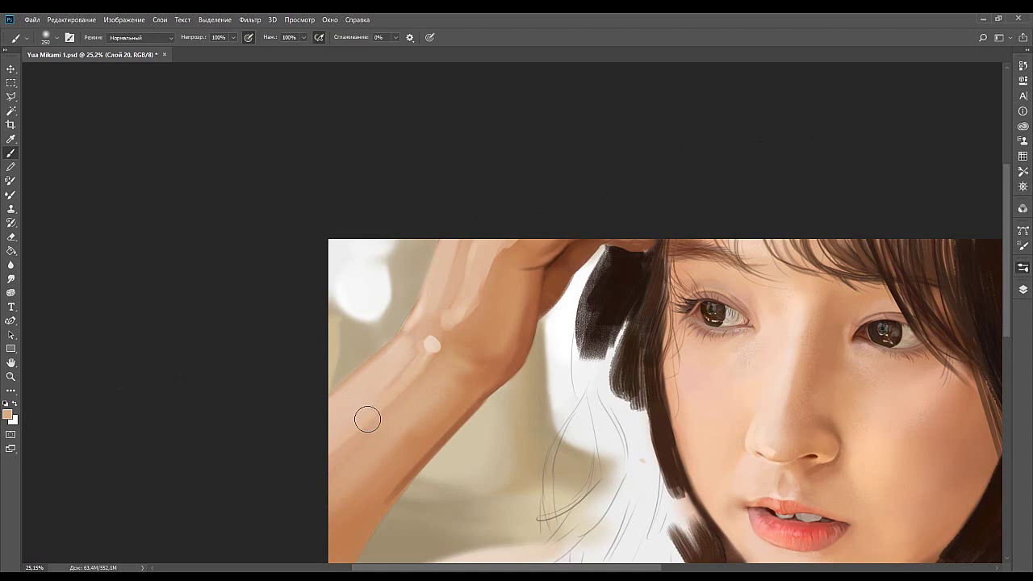
pyautogui.keyDown('alt'); pyautogui.click(458, 391); pyautogui.keyUp('alt')
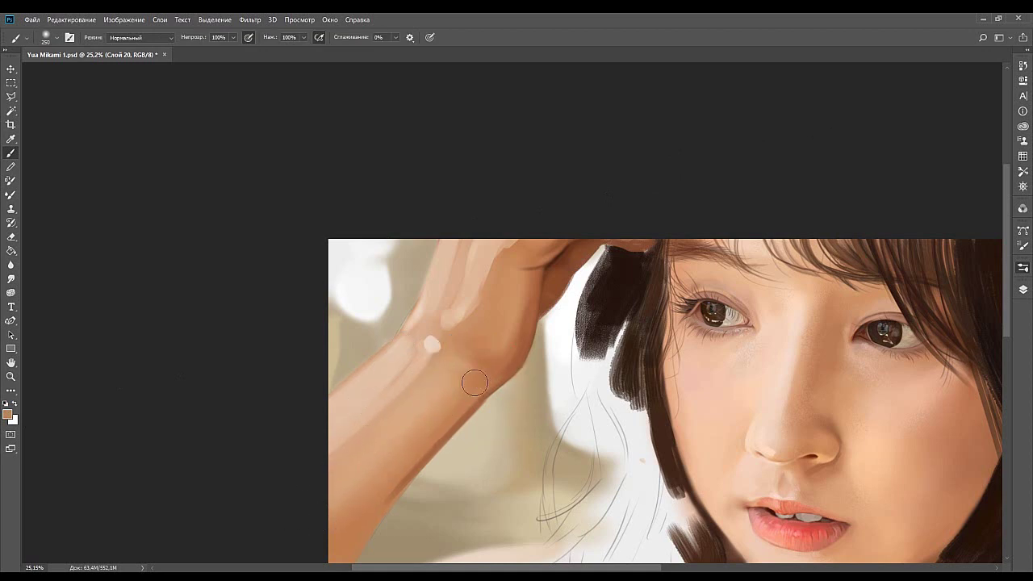
# Reduce the brush to 60 px and refine the forearm's lower edge with a reddish-brown tone.
pyautogui.moveTo(362, 477); pyautogui.dragTo(369, 382)
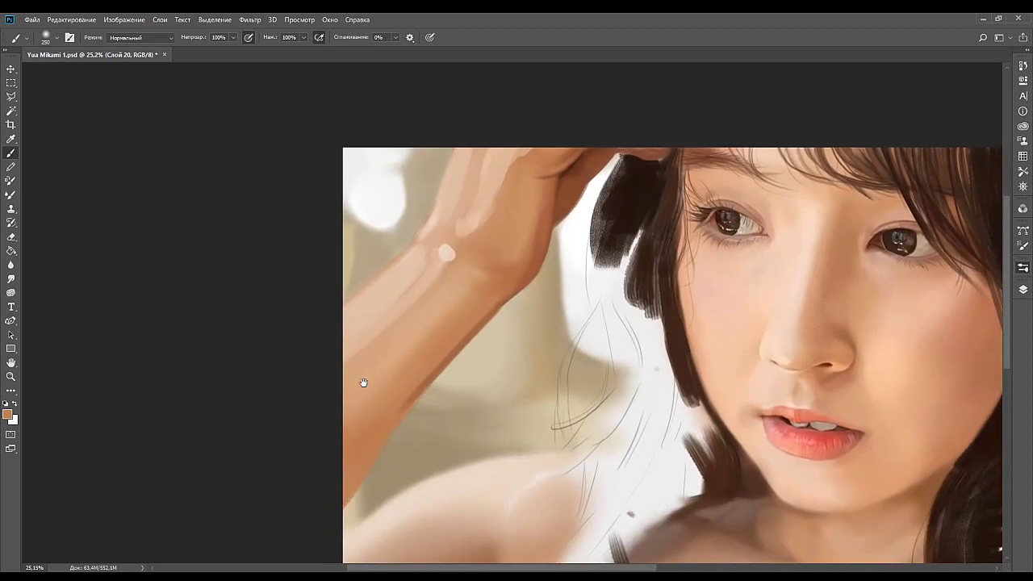
pyautogui.press('[')
pyautogui.press('[')
pyautogui.press('[')
pyautogui.press('[')
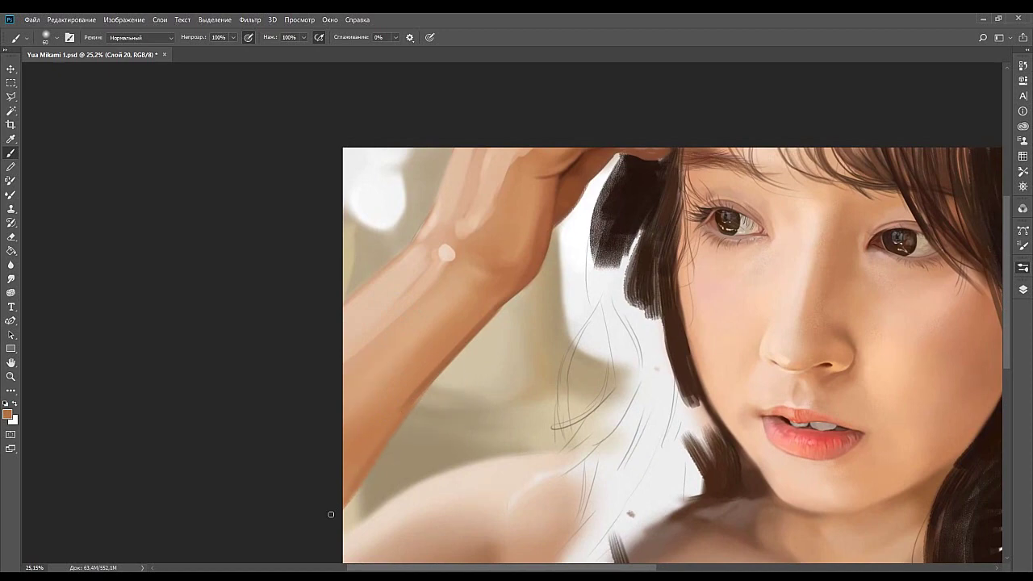
pyautogui.moveTo(455, 346); pyautogui.dragTo(455, 372)
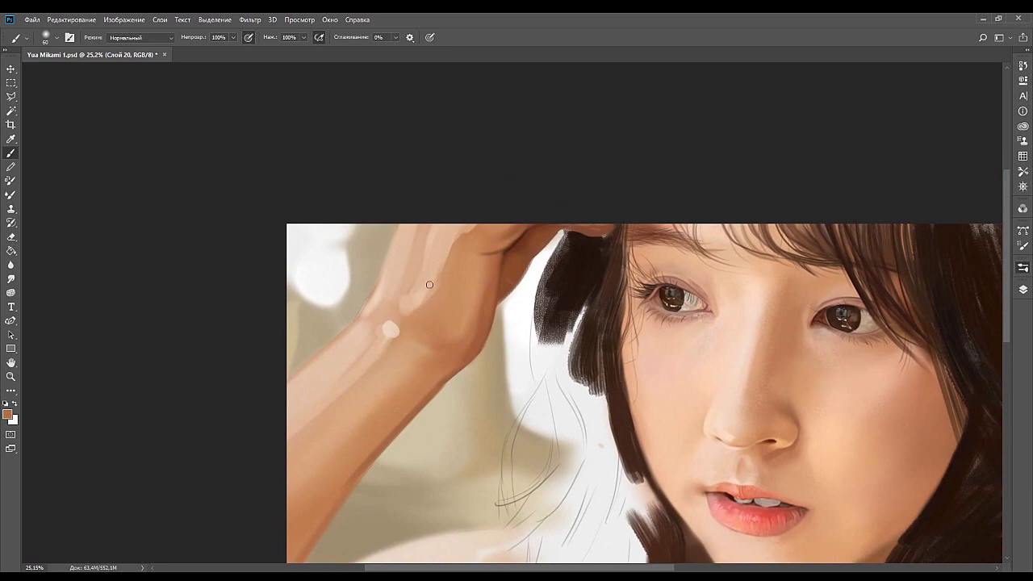
# Soften the forearm highlight strips and wrist shading with sampled skin tones, varying the soft brush size.
pyautogui.press(']')
pyautogui.press(']')
pyautogui.press(']')
pyautogui.press(']')
pyautogui.press(']')
pyautogui.press(']')
pyautogui.keyDown('alt'); pyautogui.click(427, 346); pyautogui.keyUp('alt')
pyautogui.press('[')
pyautogui.press('[')
pyautogui.press('[')
pyautogui.press('[')
pyautogui.press(']')
pyautogui.press(']')
pyautogui.press(']')
pyautogui.press(']')
pyautogui.keyDown('alt'); pyautogui.click(433, 363); pyautogui.keyUp('alt')
pyautogui.keyDown('alt'); pyautogui.click(319, 448); pyautogui.keyUp('alt')
pyautogui.keyDown('alt'); pyautogui.click(316, 396); pyautogui.keyUp('alt')
# Set the soft brush to 125 px and touch up the wrist bone's highlight with a pale pinkish tone.
pyautogui.press(']')
pyautogui.press(']')
pyautogui.press(']')
pyautogui.press(']')
pyautogui.press(']')
pyautogui.press('[')
pyautogui.press('[')
pyautogui.press('[')
pyautogui.press('[')
pyautogui.press('[')
pyautogui.press('[')
pyautogui.press('[')
pyautogui.click(389, 327)
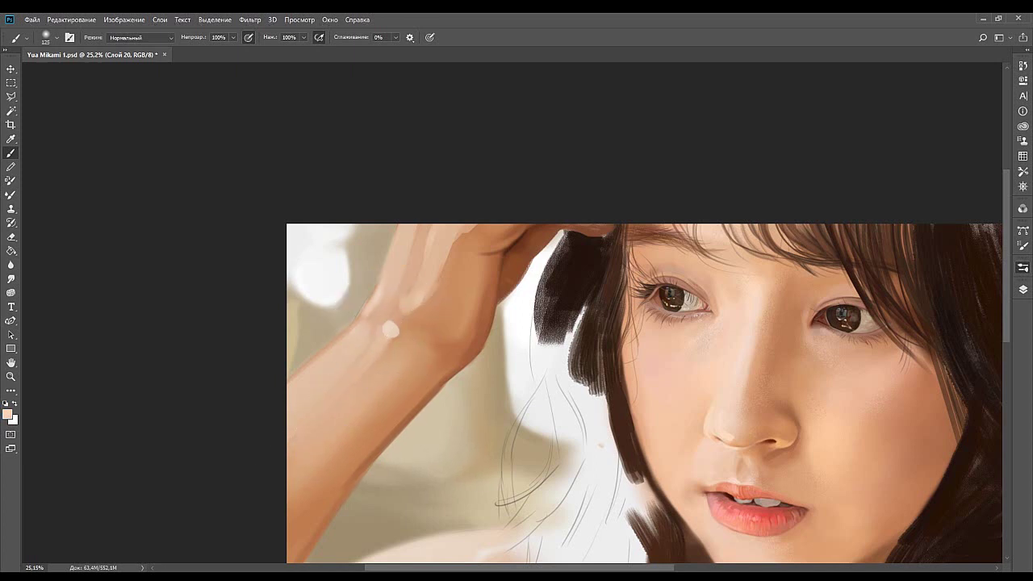
# Sample the pale skin tone at the edge of the wrist bone's highlight as the brush colour.
pyautogui.keyDown('alt'); pyautogui.click(398, 329); pyautogui.keyUp('alt')
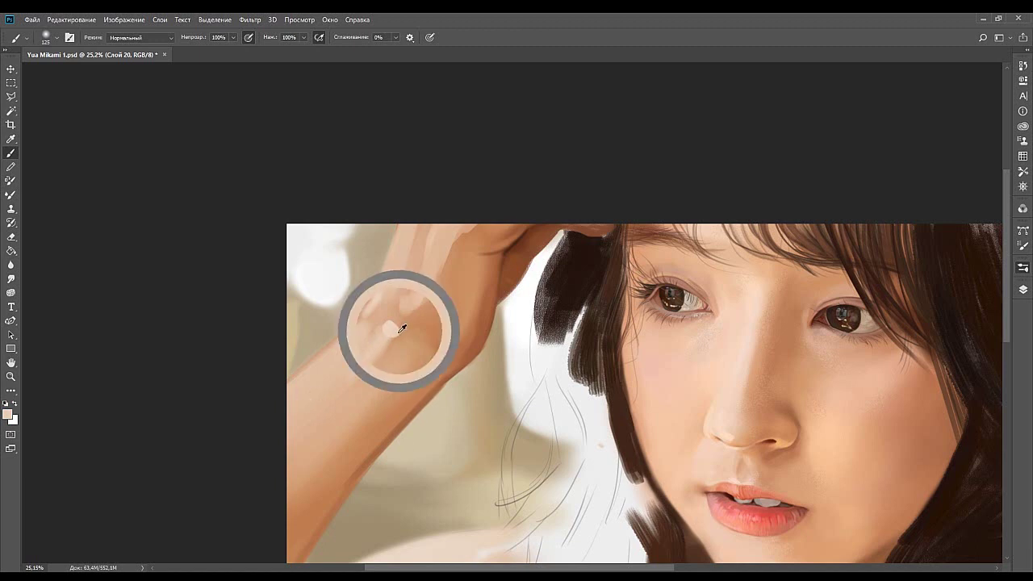
# Paint and blend the light knuckle highlights above the wrist of the raised hand with sampled skin tones.
pyautogui.keyDown('alt'); pyautogui.click(395, 284); pyautogui.keyUp('alt')
pyautogui.moveTo(391, 327); pyautogui.dragTo(404, 319)
pyautogui.keyDown('alt'); pyautogui.click(413, 324); pyautogui.keyUp('alt')
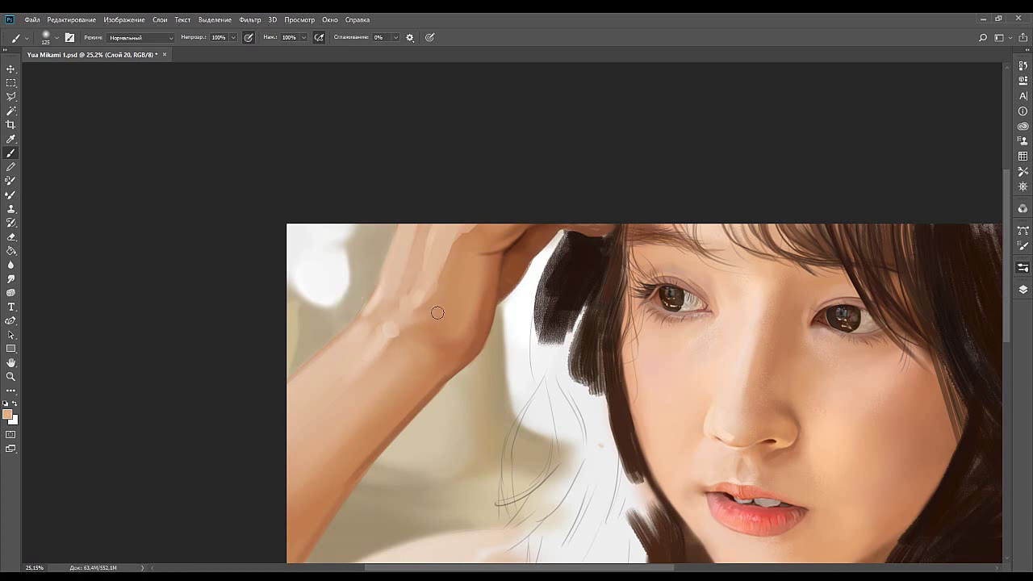
pyautogui.moveTo(429, 289); pyautogui.dragTo(408, 329)
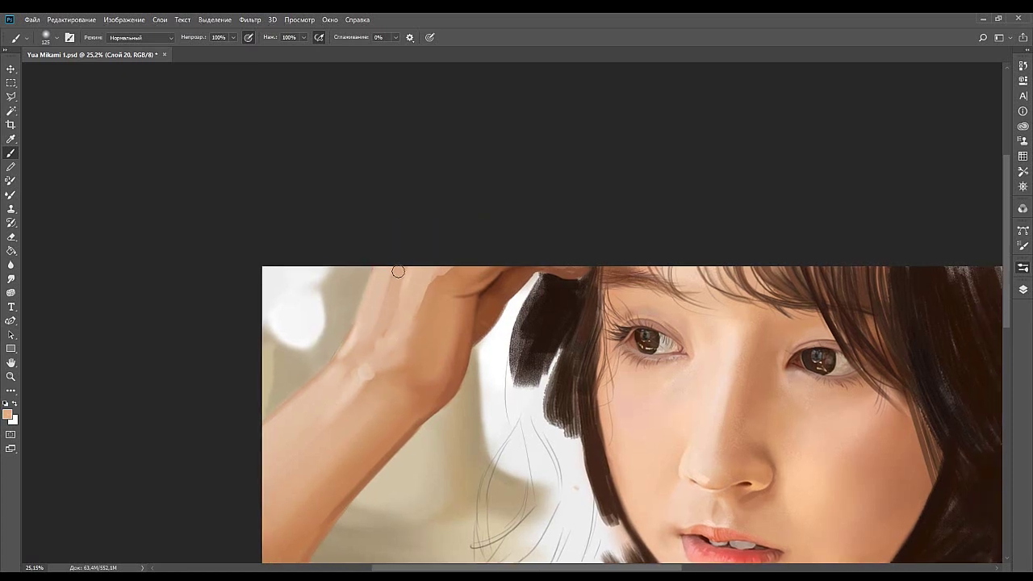
# Enlarge the brush to 200 and smooth the light streaks on the back of the raised hand with sampled skin tones.
pyautogui.keyDown('alt'); pyautogui.click(139, 159); pyautogui.keyUp('alt')
pyautogui.press(']')
pyautogui.press(']')
pyautogui.press(']')
pyautogui.moveTo(405, 316); pyautogui.dragTo(386, 349)
pyautogui.hotkey('ctrl', 'z')
pyautogui.press('i')
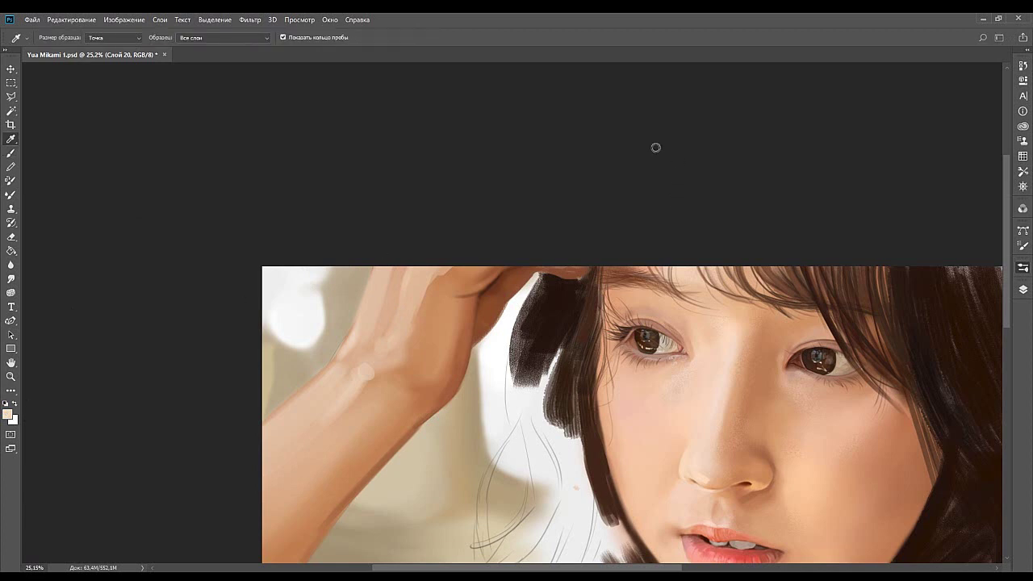
pyautogui.press('b')
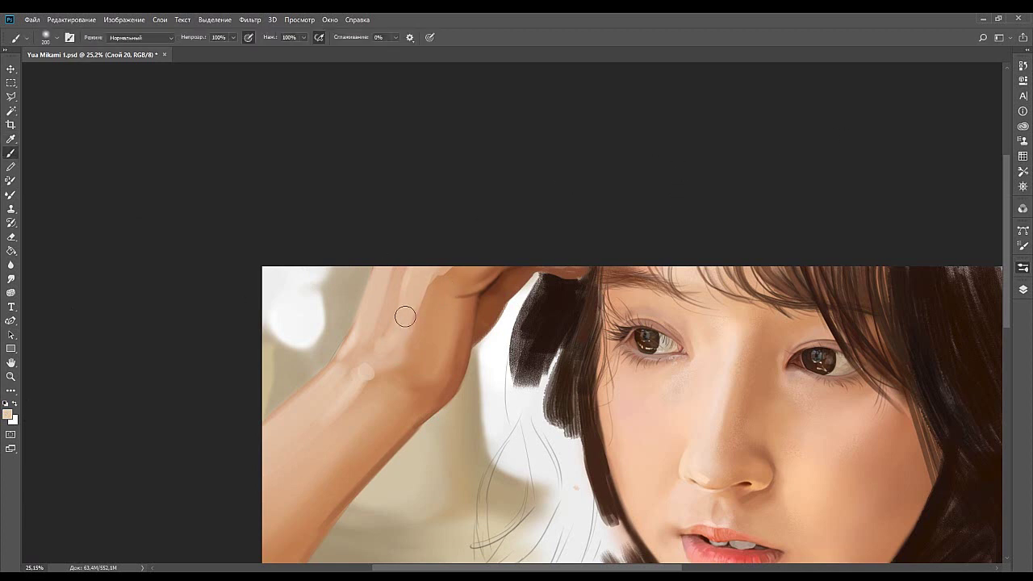
pyautogui.keyDown('alt'); pyautogui.click(395, 329); pyautogui.keyUp('alt')
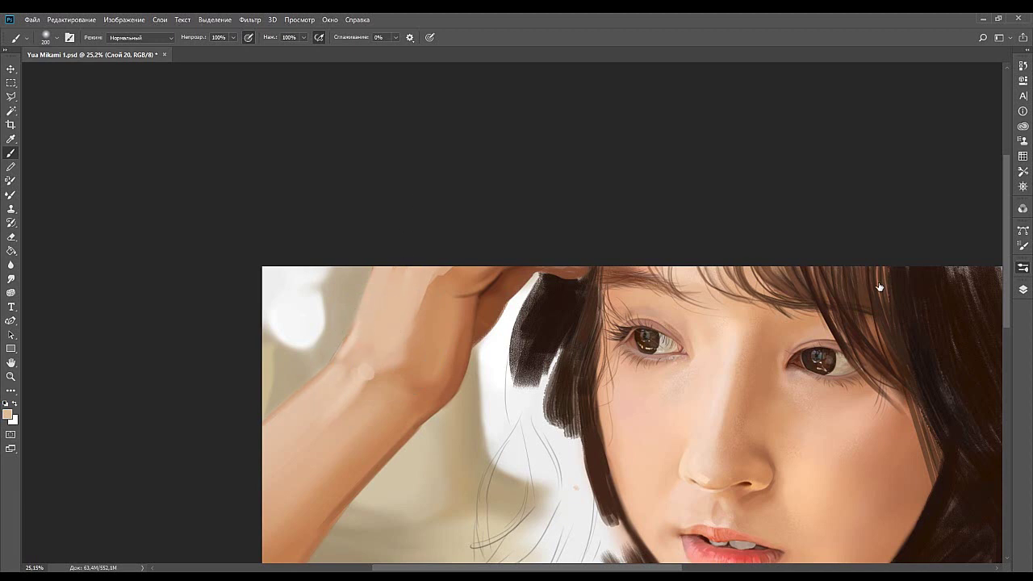
# Reduce the brush to 90 and refine the shading of the wrist and hand with sampled skin tones.
pyautogui.press('[')
pyautogui.press('[')
pyautogui.press('[')
pyautogui.press('[')
pyautogui.keyDown('alt'); pyautogui.click(378, 358); pyautogui.keyUp('alt')
pyautogui.keyDown('alt'); pyautogui.click(345, 378); pyautogui.keyUp('alt')
pyautogui.moveTo(436, 325); pyautogui.dragTo(368, 345)
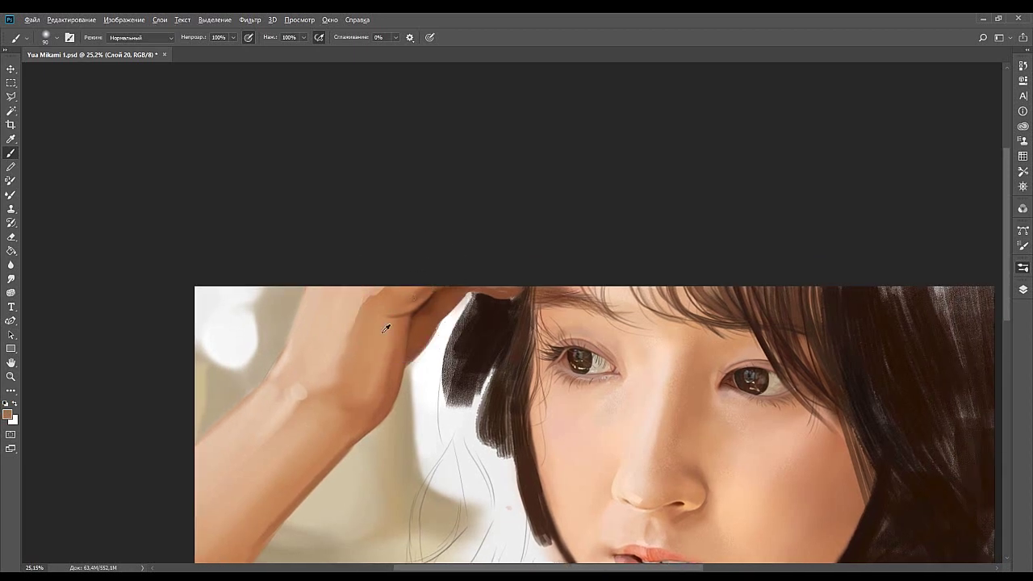
pyautogui.moveTo(373, 421)
pyautogui.mouseDown()
pyautogui.moveTo(445, 321)
pyautogui.moveTo(448, 334)
pyautogui.mouseUp()
pyautogui.moveTo(396, 387)
pyautogui.mouseDown()
pyautogui.moveTo(428, 284)
pyautogui.moveTo(350, 382)
pyautogui.mouseUp()
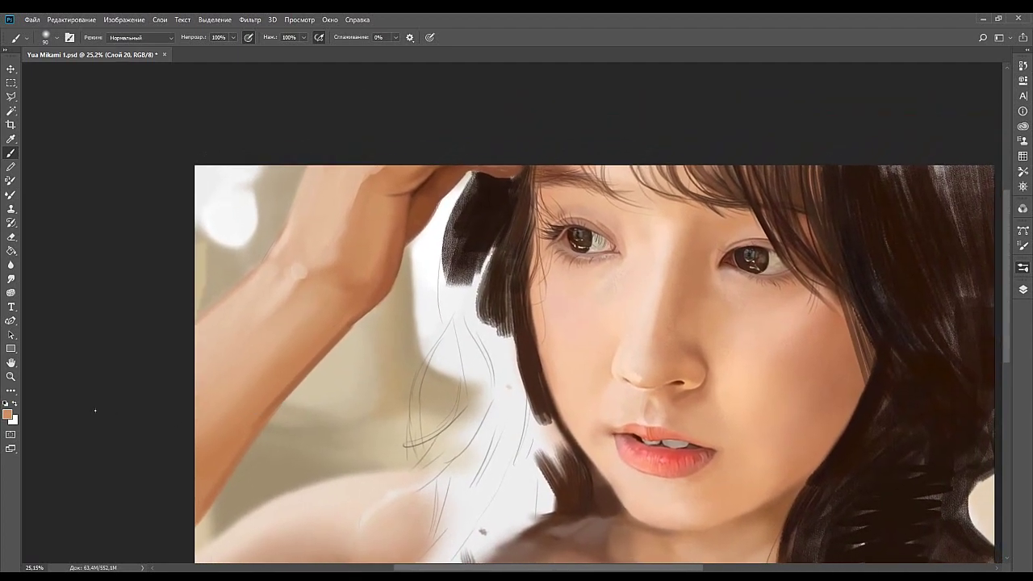
# View the whole portrait and save the document.
pyautogui.click(10, 377)
pyautogui.moveTo(568, 289); pyautogui.dragTo(547, 317)
pyautogui.moveTo(488, 343); pyautogui.dragTo(407, 329)
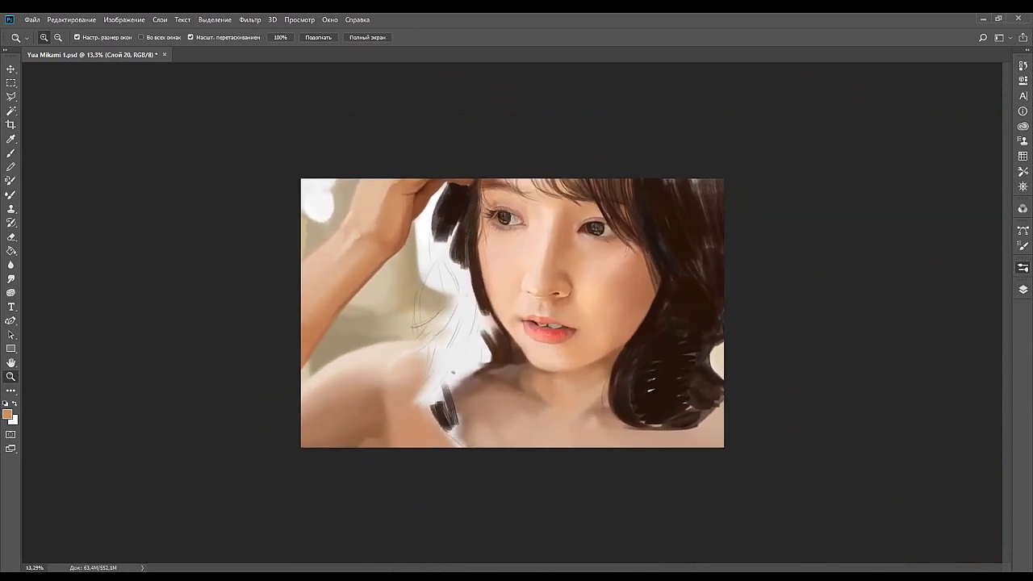
pyautogui.moveTo(598, 240); pyautogui.dragTo(628, 238)
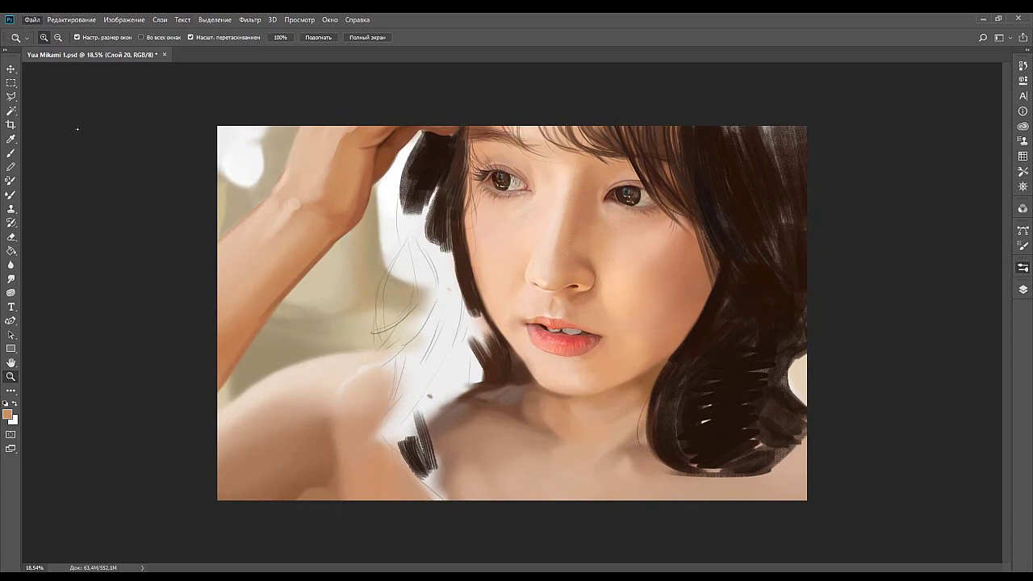
pyautogui.hotkey('ctrl', 's')
# Add a new layer and choose a different brush preset for painting the hair.
pyautogui.moveTo(410, 275); pyautogui.dragTo(435, 268)
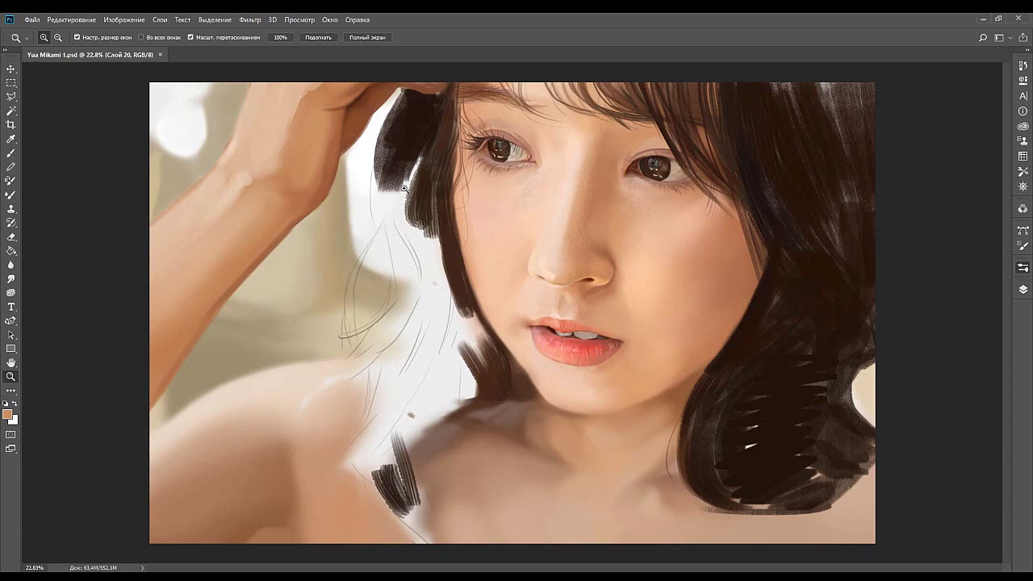
pyautogui.press('b')
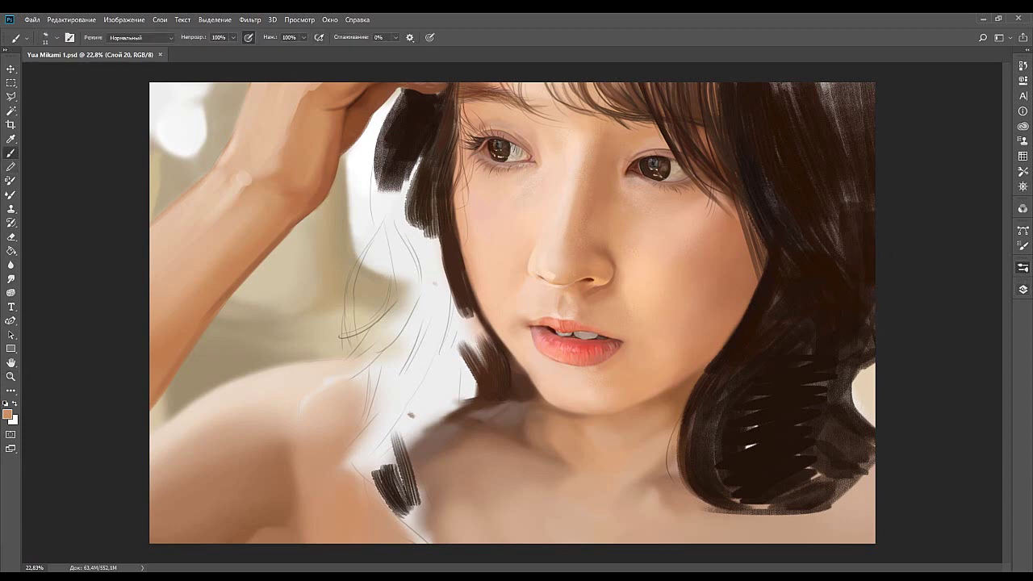
pyautogui.hotkey('ctrl', 'shift', 'alt', 'n')
pyautogui.click(1020, 268)
pyautogui.click(934, 284)
# Paint a thin curved strand in sampled dark brown along the outer edge of the hair below the raised hand.
pyautogui.keyDown('alt'); pyautogui.click(405, 134); pyautogui.keyUp('alt')
pyautogui.moveTo(377, 139); pyautogui.dragTo(398, 279)
pyautogui.hotkey('ctrl', 'z')
pyautogui.moveTo(377, 143); pyautogui.dragTo(397, 276)
pyautogui.hotkey('ctrl', 'z')
pyautogui.moveTo(374, 173); pyautogui.dragTo(395, 276)
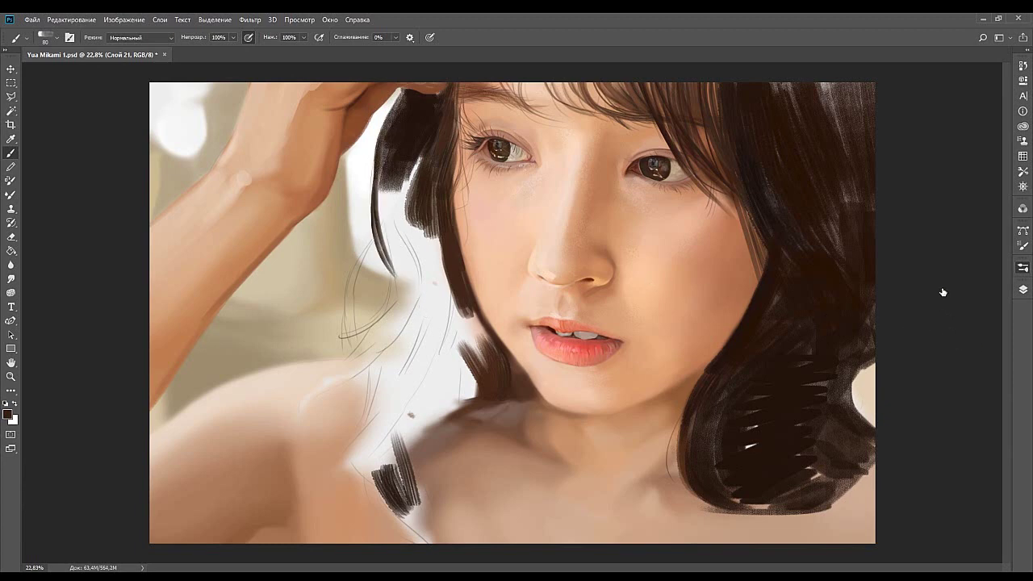
pyautogui.moveTo(405, 373); pyautogui.dragTo(430, 297)
pyautogui.hotkey('ctrl', 'z')
pyautogui.moveTo(386, 368); pyautogui.dragTo(409, 270)
pyautogui.hotkey('ctrl', 'z')
# Switch to a multi-bristle brush of size 114 and extend the outer hair strand downward with parallel dark strokes.
pyautogui.click(850, 355)
pyautogui.moveTo(401, 267); pyautogui.dragTo(404, 305)
pyautogui.hotkey('ctrl', 'z')
pyautogui.moveTo(382, 232)
pyautogui.mouseDown()
pyautogui.moveTo(385, 334)
pyautogui.moveTo(397, 250)
pyautogui.mouseUp()
pyautogui.hotkey('ctrl', 'z')
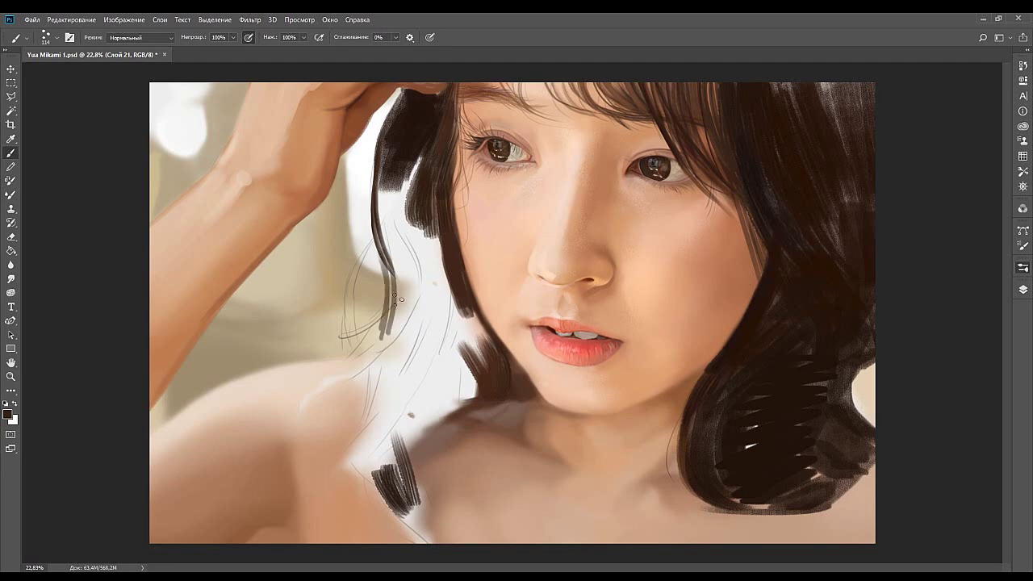
pyautogui.moveTo(391, 339); pyautogui.dragTo(405, 256)
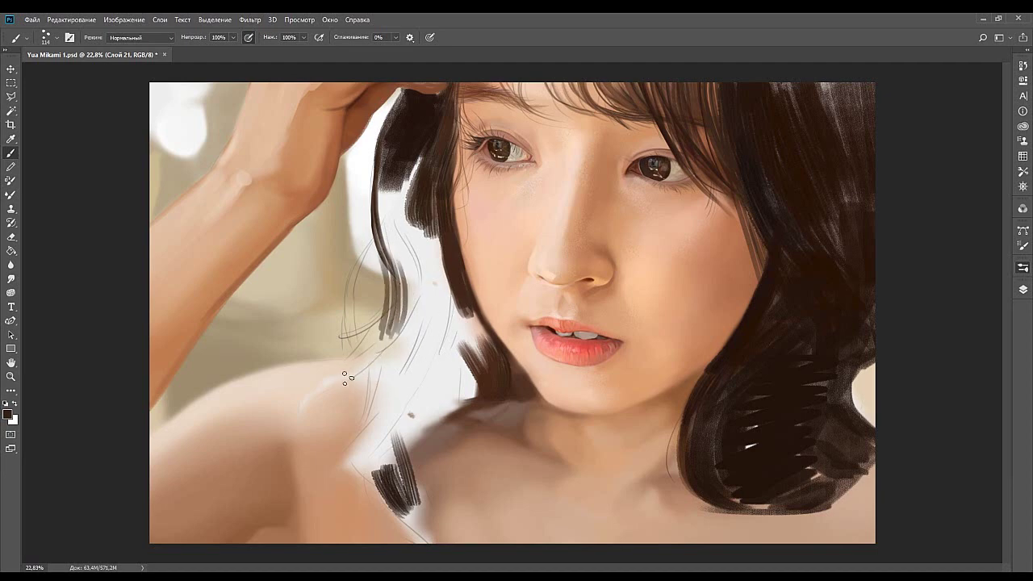
# Paint diagonal multi-line dark hair strands sweeping from beside the jaw toward the shoulder.
pyautogui.moveTo(352, 371)
pyautogui.mouseDown()
pyautogui.moveTo(427, 308)
pyautogui.moveTo(430, 293)
pyautogui.mouseUp()
pyautogui.hotkey('ctrl', 'z')
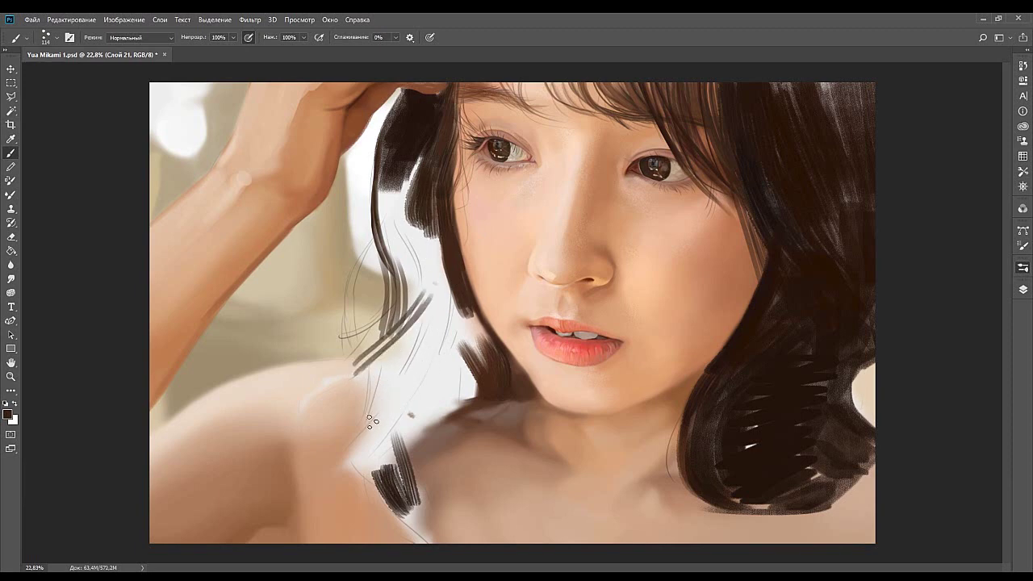
pyautogui.moveTo(441, 331); pyautogui.dragTo(346, 440)
pyautogui.moveTo(436, 334); pyautogui.dragTo(369, 436)
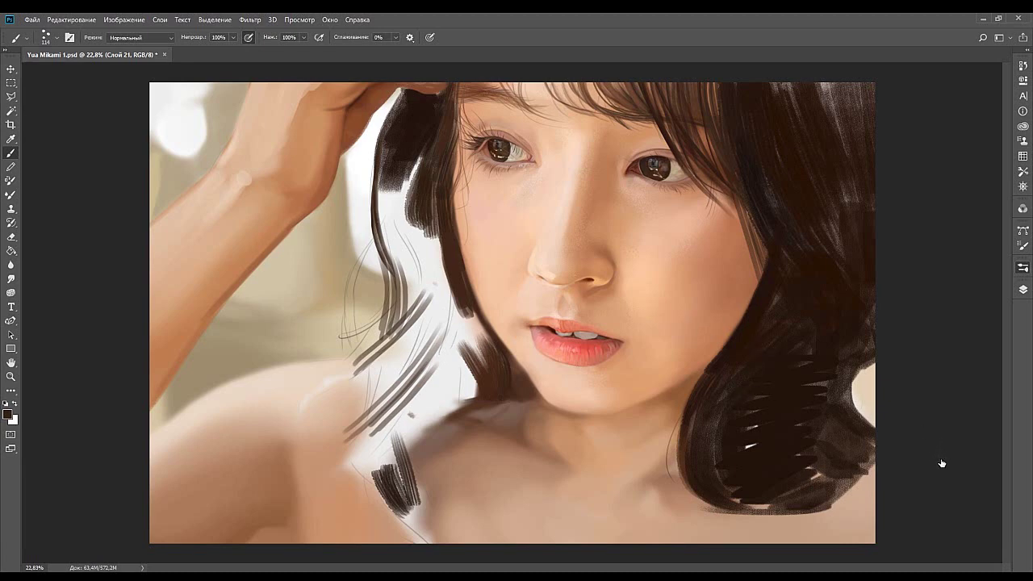
# Switch to a textured brush of size 200 and fill in the dark hair mass beside the cheek.
pyautogui.click(883, 397)
pyautogui.moveTo(432, 324); pyautogui.dragTo(374, 413)
pyautogui.hotkey('ctrl', 'z')
pyautogui.moveTo(412, 381); pyautogui.dragTo(432, 274)
pyautogui.hotkey('ctrl', 'z')
pyautogui.moveTo(438, 365); pyautogui.dragTo(424, 232)
pyautogui.hotkey('ctrl', 'z')
pyautogui.moveTo(443, 349); pyautogui.dragTo(422, 231)
pyautogui.hotkey('ctrl', 'z')
pyautogui.moveTo(426, 270); pyautogui.dragTo(429, 231)
pyautogui.hotkey('ctrl', 'z')
pyautogui.moveTo(411, 321)
pyautogui.mouseDown()
pyautogui.moveTo(401, 200)
pyautogui.moveTo(418, 311)
pyautogui.moveTo(419, 229)
pyautogui.mouseUp()
pyautogui.moveTo(440, 311)
pyautogui.mouseDown()
pyautogui.moveTo(432, 225)
pyautogui.moveTo(441, 241)
pyautogui.mouseUp()
pyautogui.moveTo(439, 303); pyautogui.dragTo(429, 212)
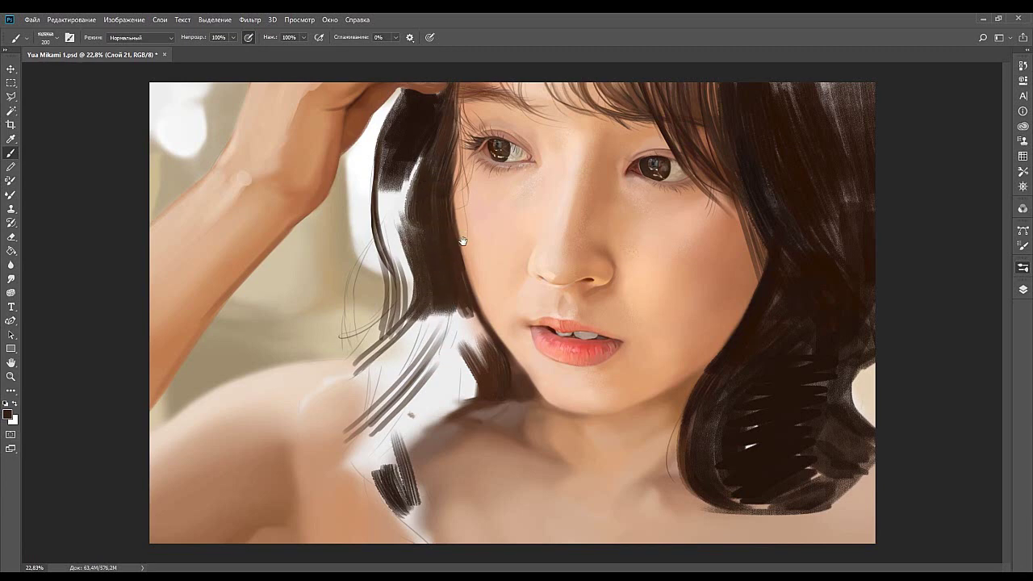
# Darken the gap between the outer strand and the hair beside the cheek with long vertical strokes.
pyautogui.moveTo(421, 161)
pyautogui.mouseDown()
pyautogui.moveTo(408, 254)
pyautogui.moveTo(419, 267)
pyautogui.mouseUp()
pyautogui.hotkey('ctrl', 'z')
pyautogui.hotkey('ctrl', 'z')
pyautogui.moveTo(409, 162); pyautogui.dragTo(409, 279)
pyautogui.moveTo(400, 197)
pyautogui.mouseDown()
pyautogui.moveTo(417, 155)
pyautogui.moveTo(413, 216)
pyautogui.moveTo(411, 148)
pyautogui.moveTo(402, 286)
pyautogui.mouseUp()
pyautogui.hotkey('ctrl', 'z')
pyautogui.moveTo(413, 178)
pyautogui.mouseDown()
pyautogui.moveTo(403, 236)
pyautogui.moveTo(413, 150)
pyautogui.moveTo(408, 257)
pyautogui.mouseUp()
pyautogui.moveTo(416, 154); pyautogui.dragTo(416, 259)
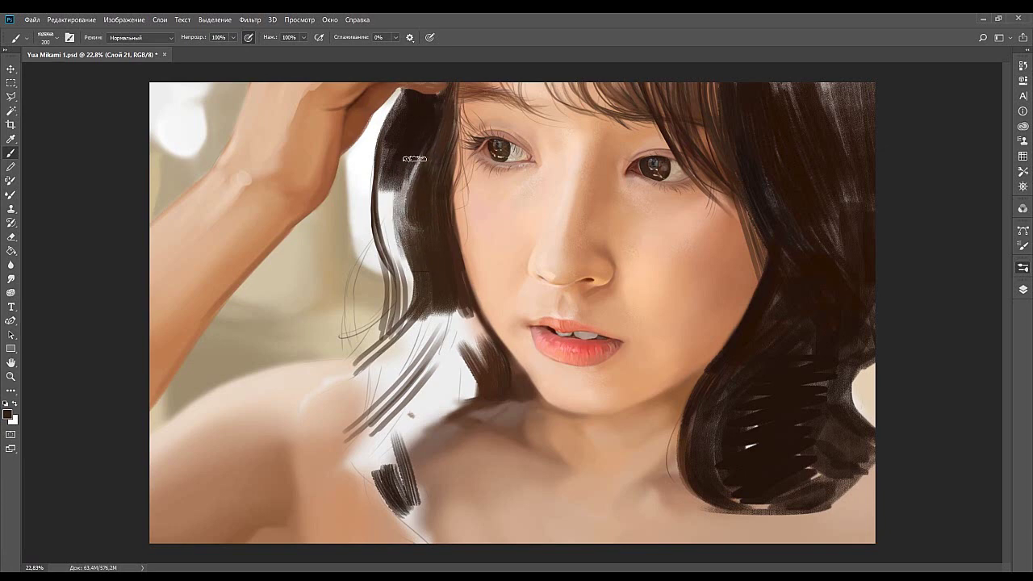
pyautogui.moveTo(395, 179); pyautogui.dragTo(410, 262)
pyautogui.hotkey('ctrl', 'z')
pyautogui.hotkey('ctrl', 'shift', 'z')
pyautogui.hotkey('ctrl', 'z')
pyautogui.moveTo(410, 168); pyautogui.dragTo(381, 311)
pyautogui.hotkey('ctrl', 'z')
# Reduce the brush to 90 and paint a dark strand crossing the outer hair edge diagonally.
pyautogui.press('[')
pyautogui.press('[')
pyautogui.press('[')
pyautogui.press('[')
pyautogui.press('[')
pyautogui.hotkey('ctrl', 'z')
pyautogui.moveTo(362, 263); pyautogui.dragTo(410, 175)
pyautogui.hotkey('ctrl', 'z')
pyautogui.moveTo(368, 252)
pyautogui.mouseDown()
pyautogui.moveTo(404, 187)
pyautogui.moveTo(404, 208)
pyautogui.moveTo(387, 235)
pyautogui.moveTo(413, 136)
pyautogui.mouseUp()
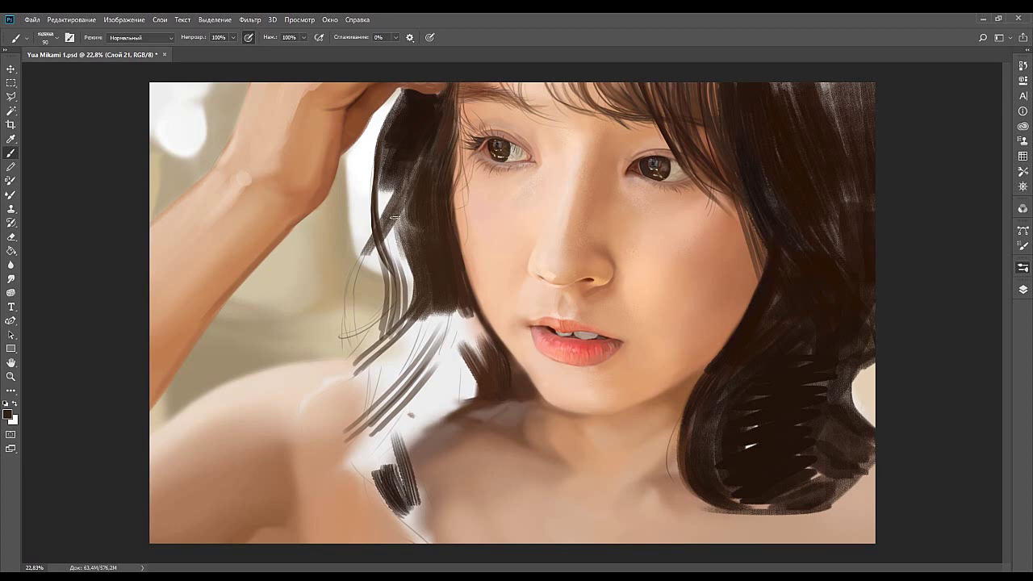
pyautogui.click(11, 237)
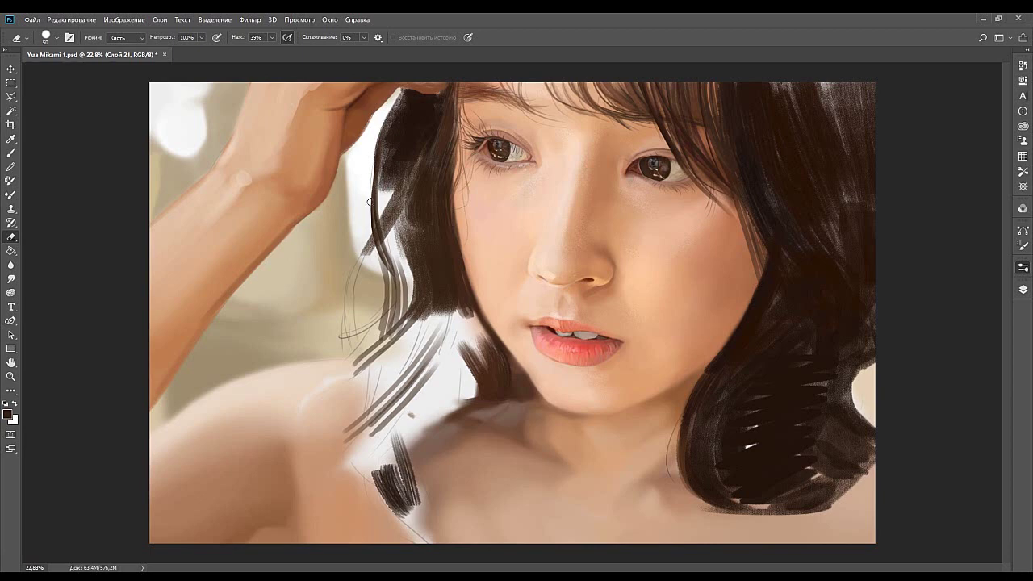
pyautogui.press(']')
pyautogui.press(']')
pyautogui.press(']')
pyautogui.click(10, 152)
# Enlarge the brush to 300 and lighten the upper outer hair below the hand with the sampled near-white background colour.
pyautogui.keyDown('alt'); pyautogui.click(386, 193); pyautogui.keyUp('alt')
pyautogui.press(']')
pyautogui.press(']')
pyautogui.press(']')
pyautogui.press(']')
pyautogui.press(']')
pyautogui.press(']')
pyautogui.moveTo(380, 200)
pyautogui.mouseDown()
pyautogui.moveTo(390, 148)
pyautogui.moveTo(376, 189)
pyautogui.mouseUp()
pyautogui.hotkey('ctrl', 'z')
pyautogui.keyDown('alt'); pyautogui.click(169, 172); pyautogui.keyUp('alt')
pyautogui.moveTo(399, 105); pyautogui.dragTo(369, 195)
pyautogui.hotkey('ctrl', 'z')
pyautogui.keyDown('alt'); pyautogui.click(368, 201); pyautogui.keyUp('alt')
pyautogui.moveTo(393, 122); pyautogui.dragTo(374, 207)
pyautogui.moveTo(382, 146)
pyautogui.mouseDown()
pyautogui.moveTo(384, 183)
pyautogui.moveTo(393, 136)
pyautogui.mouseUp()
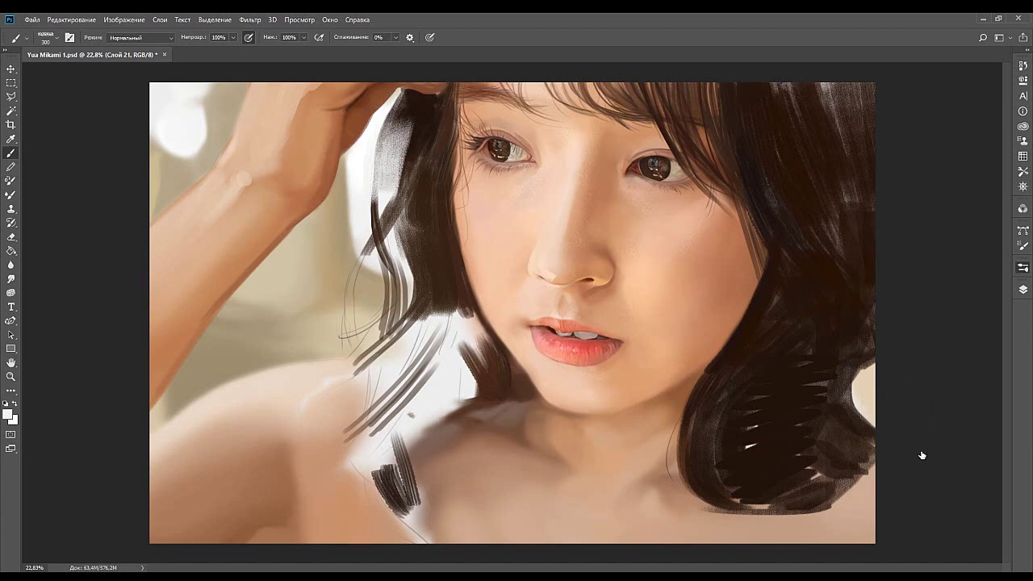
pyautogui.click(858, 310)
pyautogui.press(']')
pyautogui.press(']')
pyautogui.press(']')
pyautogui.press(']')
pyautogui.press(']')
pyautogui.press(']')
pyautogui.press(']')
pyautogui.press(']')
pyautogui.keyDown('alt'); pyautogui.click(412, 106); pyautogui.keyUp('alt')
pyautogui.moveTo(393, 117); pyautogui.dragTo(375, 234)
pyautogui.hotkey('ctrl', 'z')
pyautogui.hotkey('ctrl', 'z')
pyautogui.moveTo(398, 120); pyautogui.dragTo(377, 251)
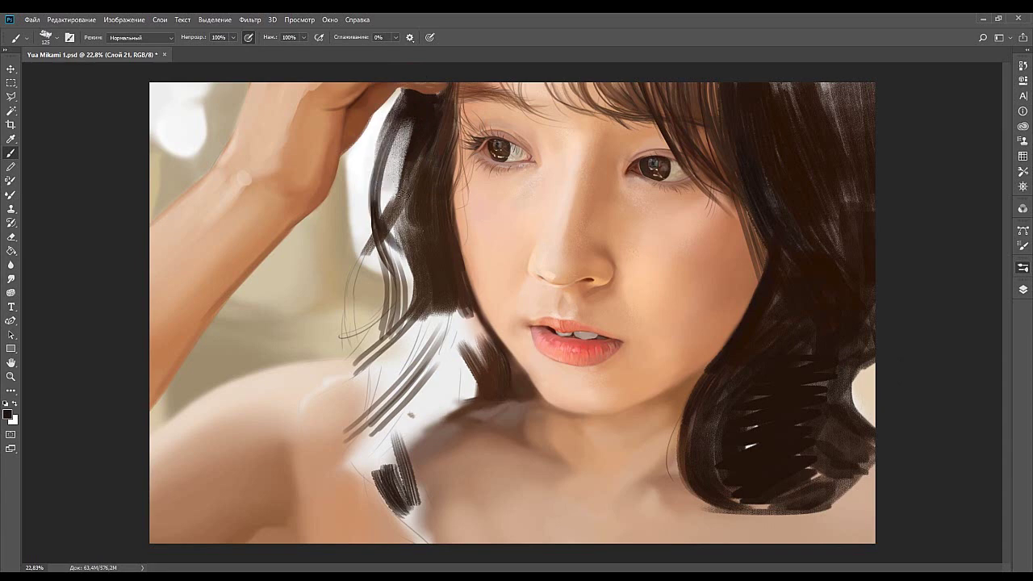
pyautogui.hotkey('ctrl', 'z')
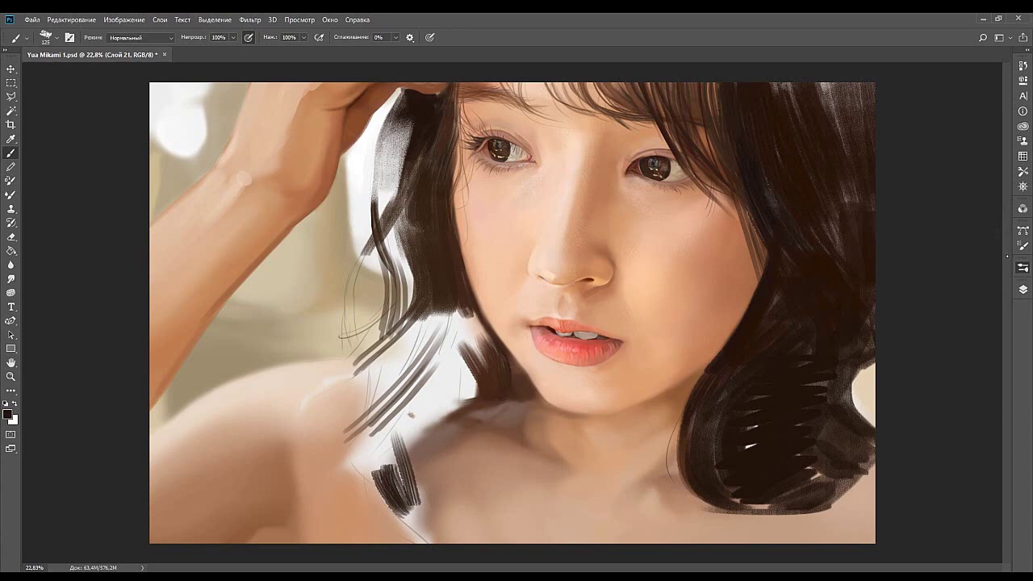
# Switch to a flat brush with a brown colour and try a hair strand falling from beside the cheek toward the shoulder.
pyautogui.click(917, 271)
pyautogui.moveTo(395, 159); pyautogui.dragTo(397, 237)
pyautogui.click(980, 376)
pyautogui.click(857, 223)
pyautogui.moveTo(418, 232)
pyautogui.mouseDown()
pyautogui.moveTo(426, 303)
pyautogui.moveTo(390, 389)
pyautogui.mouseUp()
pyautogui.hotkey('ctrl', 'z')
pyautogui.hotkey('ctrl', 'z')
pyautogui.moveTo(439, 308); pyautogui.dragTo(387, 392)
pyautogui.hotkey('ctrl', 'z')
pyautogui.moveTo(438, 310); pyautogui.dragTo(387, 389)
pyautogui.hotkey('ctrl', 'z')
# Paint a brown hair strand curving from the hair beside the jaw down onto the shoulder.
pyautogui.click(11, 376)
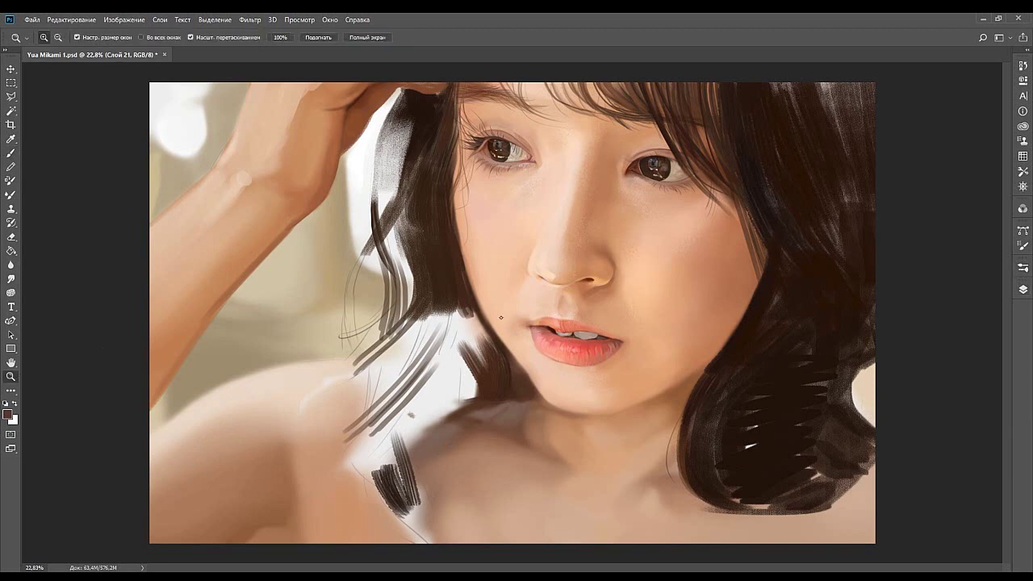
pyautogui.moveTo(516, 318); pyautogui.dragTo(529, 318)
pyautogui.moveTo(462, 388); pyautogui.dragTo(623, 224)
pyautogui.moveTo(230, 201); pyautogui.dragTo(170, 241)
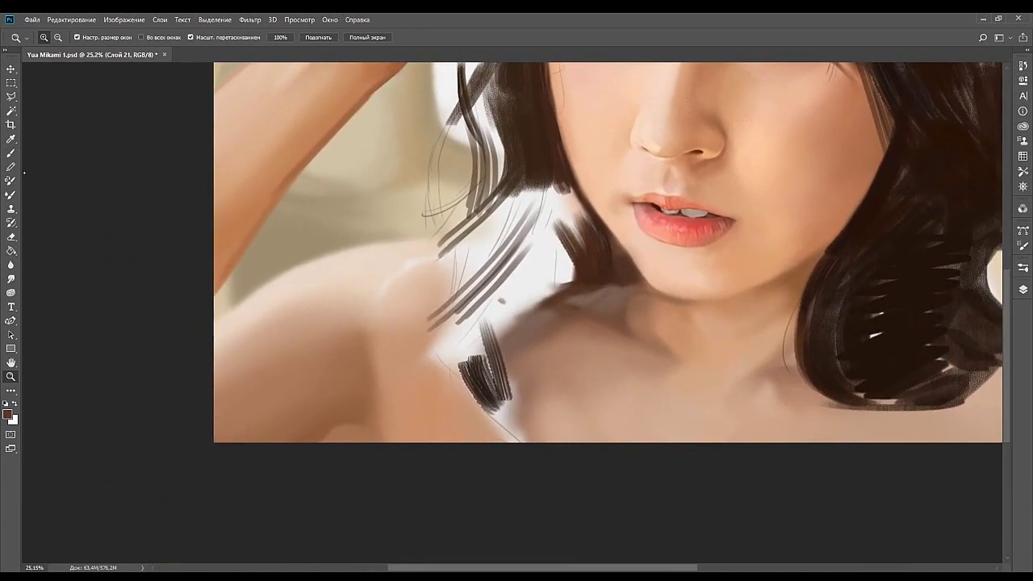
pyautogui.click(10, 153)
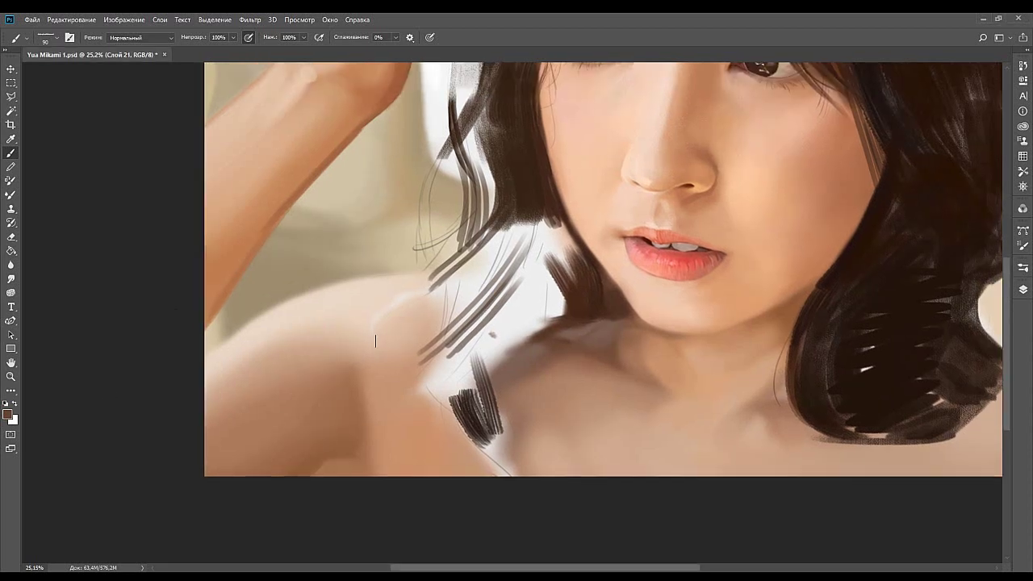
pyautogui.moveTo(376, 342); pyautogui.dragTo(413, 297)
pyautogui.moveTo(376, 341)
pyautogui.mouseDown()
pyautogui.moveTo(415, 295)
pyautogui.moveTo(454, 278)
pyautogui.mouseUp()
pyautogui.hotkey('ctrl', 'z')
pyautogui.moveTo(518, 223); pyautogui.dragTo(424, 294)
pyautogui.hotkey('ctrl', 'z')
pyautogui.moveTo(513, 214); pyautogui.dragTo(425, 294)
# Build up the curved shoulder strand and its root beside the jaw with additional strokes in sampled brown tones.
pyautogui.keyDown('alt'); pyautogui.click(516, 205); pyautogui.keyUp('alt')
pyautogui.keyDown('alt'); pyautogui.click(511, 208); pyautogui.keyUp('alt')
pyautogui.moveTo(513, 208)
pyautogui.mouseDown()
pyautogui.moveTo(423, 293)
pyautogui.moveTo(465, 283)
pyautogui.mouseUp()
pyautogui.hotkey('ctrl', 'z')
pyautogui.keyDown('alt'); pyautogui.click(413, 300); pyautogui.keyUp('alt')
pyautogui.moveTo(400, 311)
pyautogui.mouseDown()
pyautogui.moveTo(471, 278)
pyautogui.moveTo(449, 292)
pyautogui.mouseUp()
pyautogui.moveTo(519, 215); pyautogui.dragTo(467, 281)
pyautogui.moveTo(518, 216); pyautogui.dragTo(471, 280)
pyautogui.moveTo(511, 234)
pyautogui.mouseDown()
pyautogui.moveTo(474, 278)
pyautogui.moveTo(522, 279)
pyautogui.mouseUp()
pyautogui.moveTo(554, 314); pyautogui.dragTo(517, 291)
pyautogui.click(1023, 267)
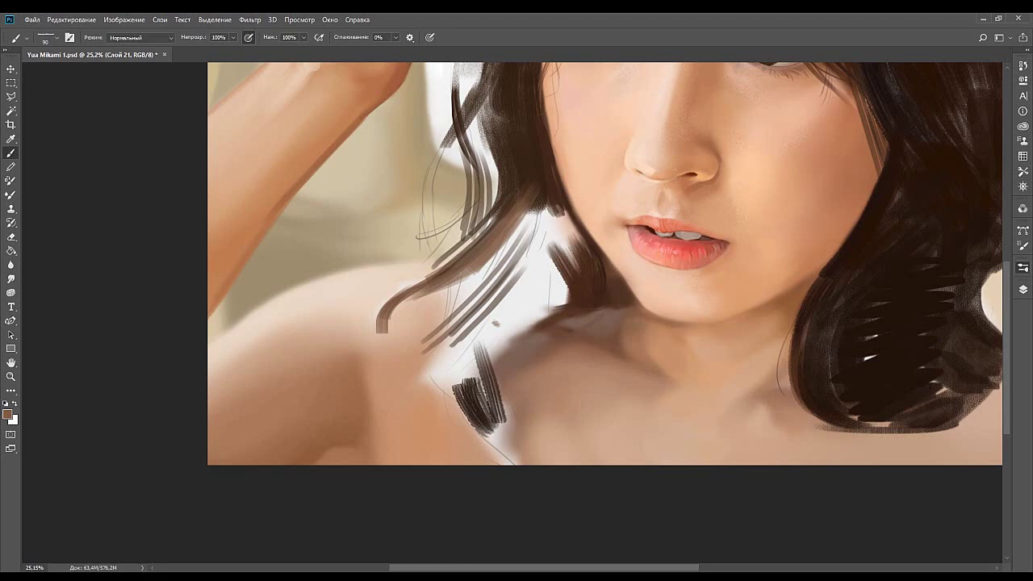
pyautogui.press('.')
pyautogui.press(',')
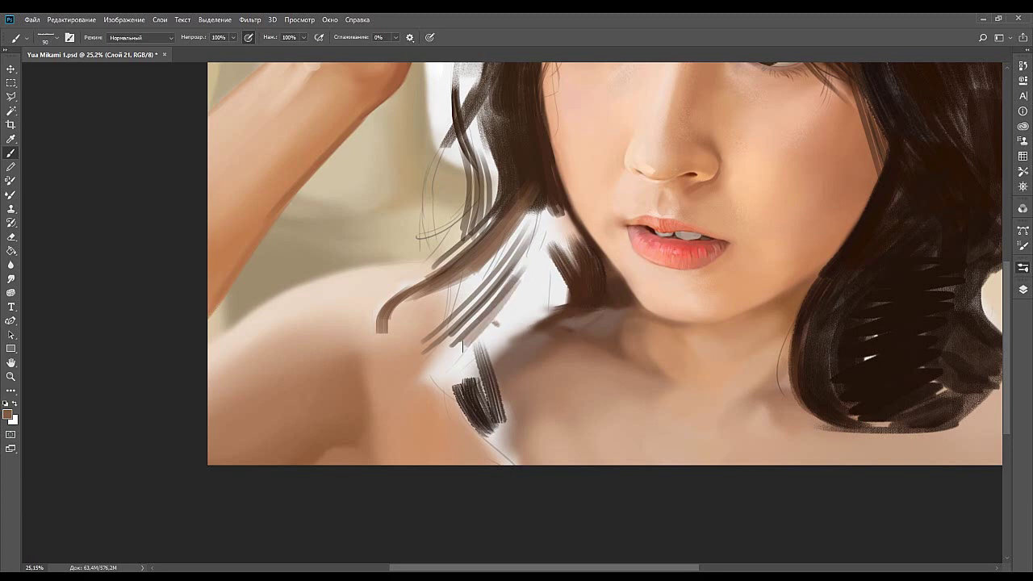
pyautogui.moveTo(526, 286); pyautogui.dragTo(428, 376)
pyautogui.hotkey('ctrl', 'z')
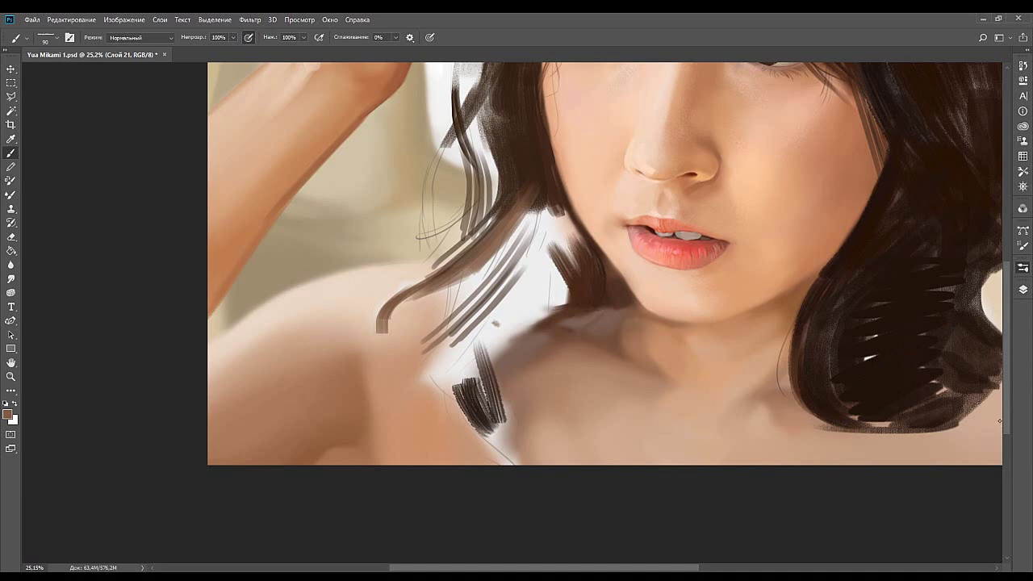
pyautogui.click(728, 279)
pyautogui.moveTo(469, 318); pyautogui.dragTo(442, 405)
pyautogui.hotkey('ctrl', 'z')
pyautogui.moveTo(476, 317); pyautogui.dragTo(441, 403)
pyautogui.hotkey('ctrl', 'z')
pyautogui.click(784, 395)
pyautogui.moveTo(511, 312); pyautogui.dragTo(469, 412)
pyautogui.hotkey('ctrl', 'z')
pyautogui.click(854, 360)
pyautogui.moveTo(512, 256); pyautogui.dragTo(431, 365)
pyautogui.hotkey('ctrl', 'z')
pyautogui.moveTo(468, 319); pyautogui.dragTo(445, 438)
pyautogui.hotkey('ctrl', 'z')
# Try extending the shoulder curl downward with a thin curved strand, using a size 45 brush.
pyautogui.moveTo(386, 329); pyautogui.dragTo(448, 408)
pyautogui.hotkey('ctrl', 'z')
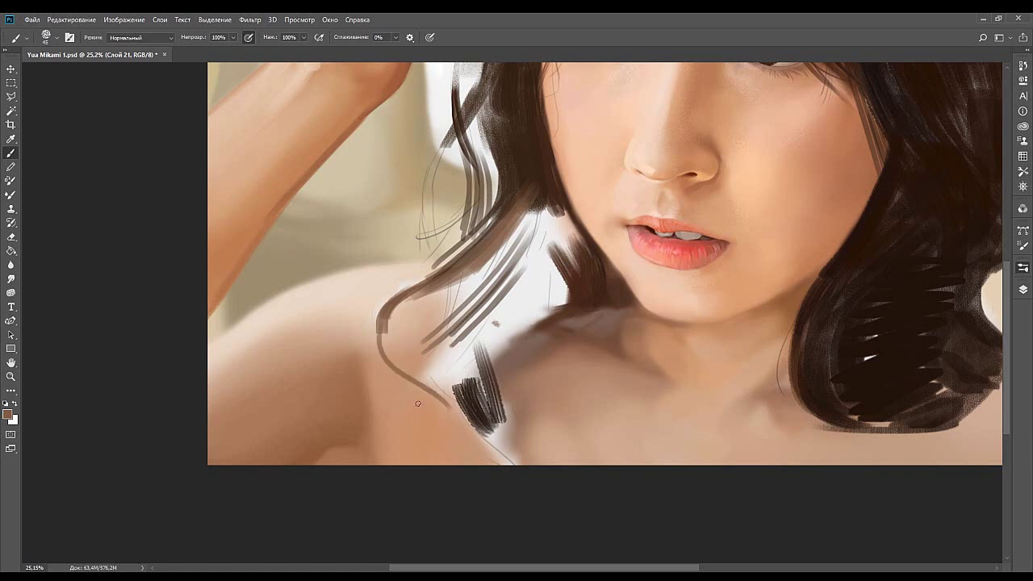
pyautogui.hotkey('ctrl', 'z')
pyautogui.moveTo(387, 321)
pyautogui.mouseDown()
pyautogui.moveTo(424, 401)
pyautogui.moveTo(409, 422)
pyautogui.mouseUp()
pyautogui.hotkey('ctrl', 'z')
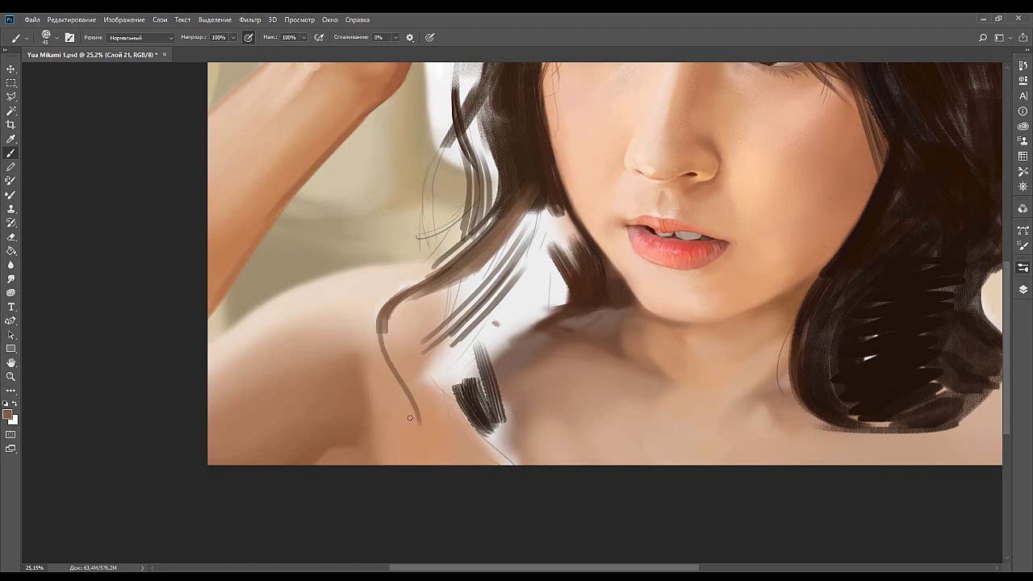
pyautogui.hotkey('ctrl', 'z')
pyautogui.moveTo(385, 326); pyautogui.dragTo(442, 463)
pyautogui.hotkey('ctrl', 'z')
pyautogui.moveTo(383, 326); pyautogui.dragTo(425, 463)
pyautogui.hotkey('ctrl', 'z')
# Switch to another brush and paint a translucent brown strand along the outer side of the small dark lock on the chest.
pyautogui.click(915, 364)
pyautogui.moveTo(448, 324); pyautogui.dragTo(468, 438)
pyautogui.hotkey('ctrl', 'z')
pyautogui.moveTo(454, 331); pyautogui.dragTo(489, 430)
# Paint a thin light-brown strand continuing from the end of the shoulder curl down to the canvas's lower edge.
pyautogui.moveTo(380, 319); pyautogui.dragTo(385, 399)
pyautogui.hotkey('ctrl', 'z')
pyautogui.hotkey('ctrl', 'z')
pyautogui.moveTo(380, 322)
pyautogui.mouseDown()
pyautogui.moveTo(390, 391)
pyautogui.moveTo(428, 431)
pyautogui.mouseUp()
pyautogui.hotkey('ctrl', 'z')
pyautogui.moveTo(380, 321); pyautogui.dragTo(434, 461)
pyautogui.hotkey('ctrl', 'z')
pyautogui.moveTo(384, 329); pyautogui.dragTo(440, 511)
pyautogui.hotkey('ctrl', 'z')
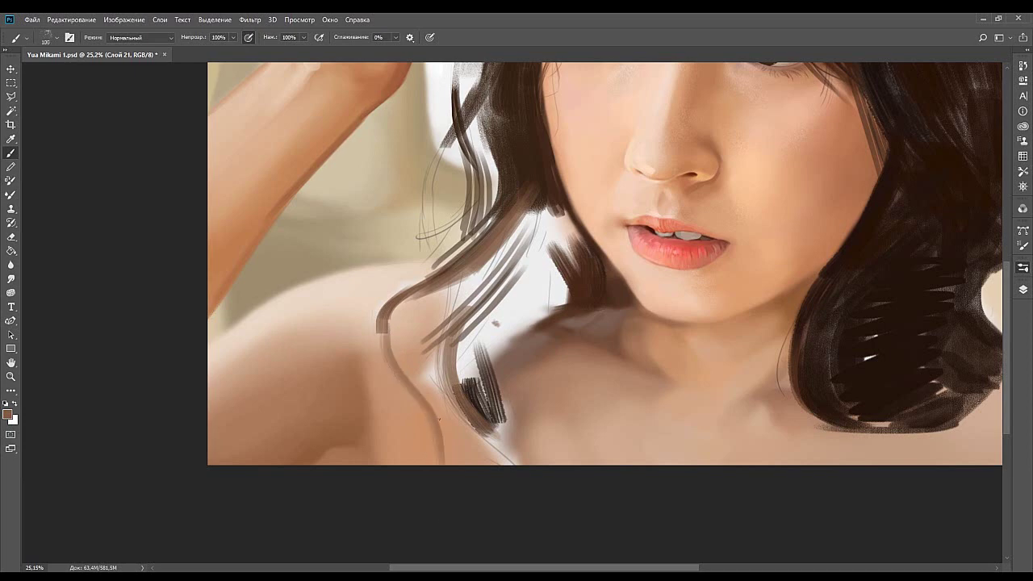
# Add a soft brown stroke from the shoulder curl across to the strands beside the jaw.
pyautogui.moveTo(429, 393); pyautogui.dragTo(437, 467)
pyautogui.hotkey('ctrl', 'z')
pyautogui.moveTo(451, 286); pyautogui.dragTo(383, 348)
pyautogui.hotkey('ctrl', 'z')
pyautogui.moveTo(409, 308); pyautogui.dragTo(527, 247)
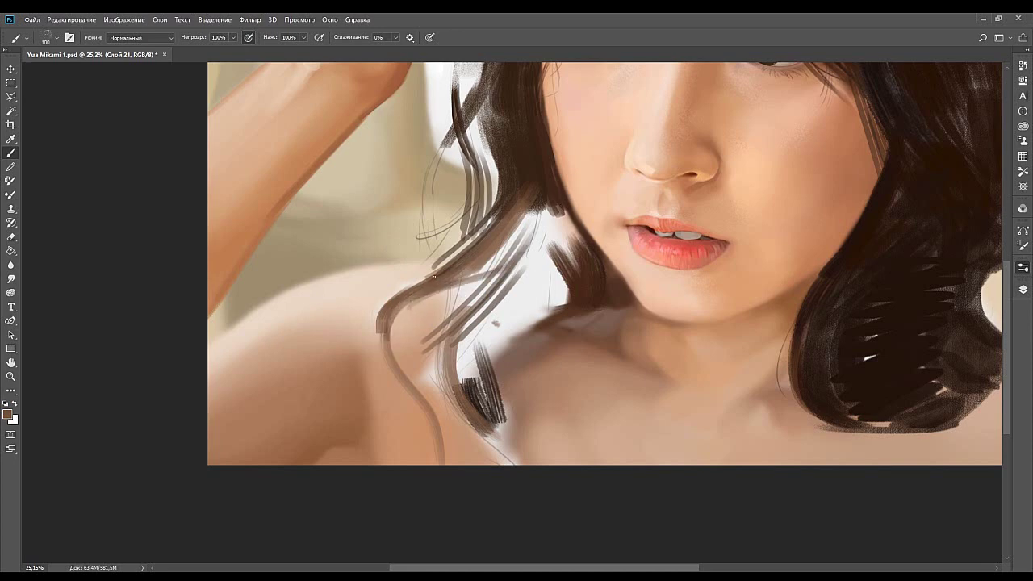
# Enlarge the brush to 200 and paint a dark brown lock from the hair under the jaw diagonally down toward the shoulder.
pyautogui.keyDown('alt'); pyautogui.click(209, 396); pyautogui.keyUp('alt')
pyautogui.moveTo(494, 334); pyautogui.dragTo(429, 314)
pyautogui.moveTo(500, 275)
pyautogui.mouseDown()
pyautogui.moveTo(516, 238)
pyautogui.moveTo(423, 320)
pyautogui.moveTo(530, 228)
pyautogui.mouseUp()
pyautogui.keyDown('alt'); pyautogui.click(521, 239); pyautogui.keyUp('alt')
pyautogui.hotkey('ctrl', 'z')
pyautogui.press(']')
pyautogui.press(']')
pyautogui.press(']')
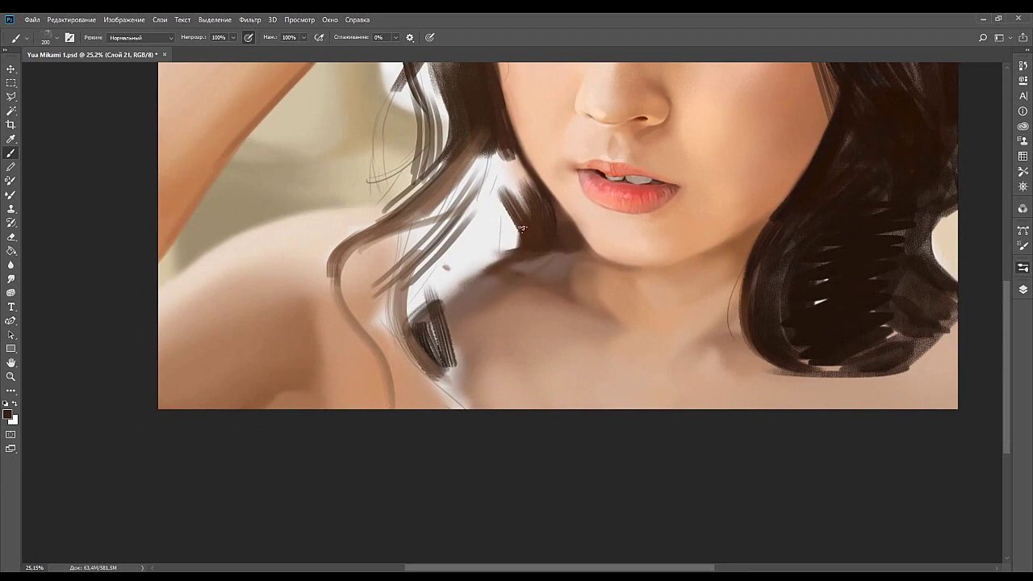
pyautogui.hotkey('ctrl', 'z')
pyautogui.moveTo(413, 320); pyautogui.dragTo(523, 246)
pyautogui.moveTo(383, 325); pyautogui.dragTo(480, 256)
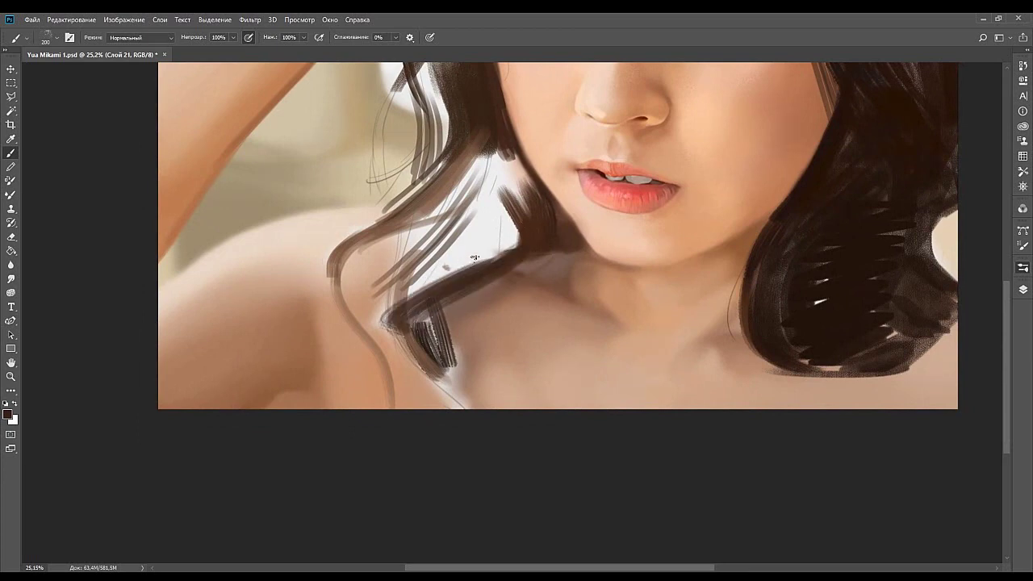
# Adjust the dark brown foreground colour and paint the outer edge of the lower lock down to the canvas edge.
pyautogui.click(8, 414)
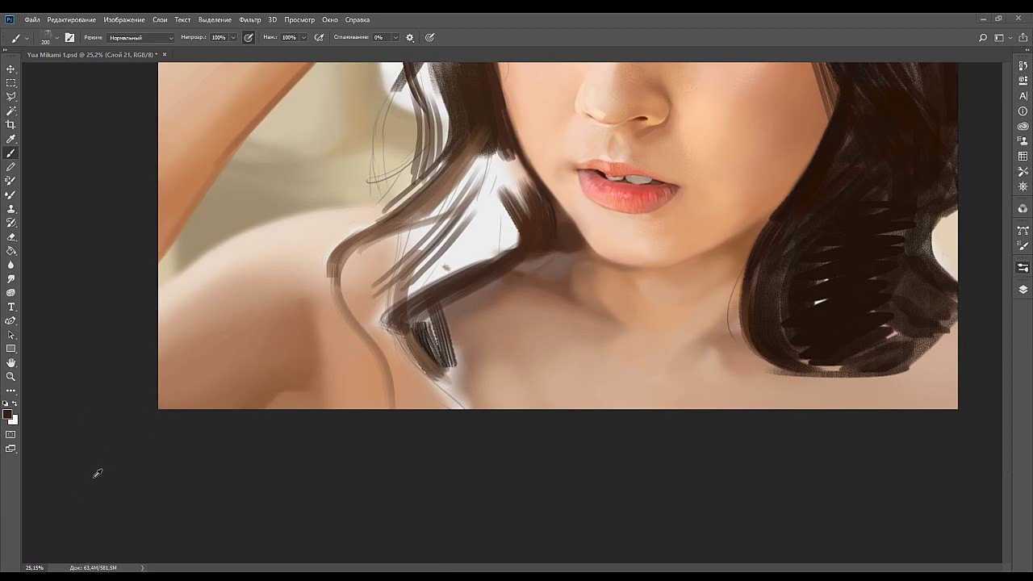
pyautogui.moveTo(415, 332); pyautogui.dragTo(483, 406)
pyautogui.hotkey('ctrl', 'z')
pyautogui.moveTo(421, 343)
pyautogui.mouseDown()
pyautogui.moveTo(480, 429)
pyautogui.moveTo(430, 353)
pyautogui.moveTo(476, 478)
pyautogui.mouseUp()
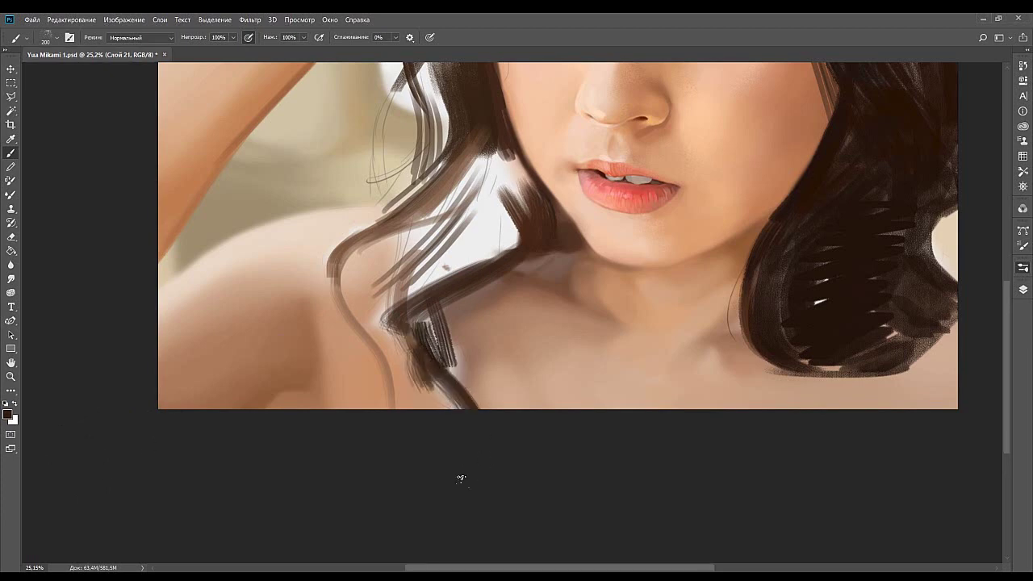
pyautogui.hotkey('ctrl', 'z')
pyautogui.moveTo(403, 333); pyautogui.dragTo(473, 418)
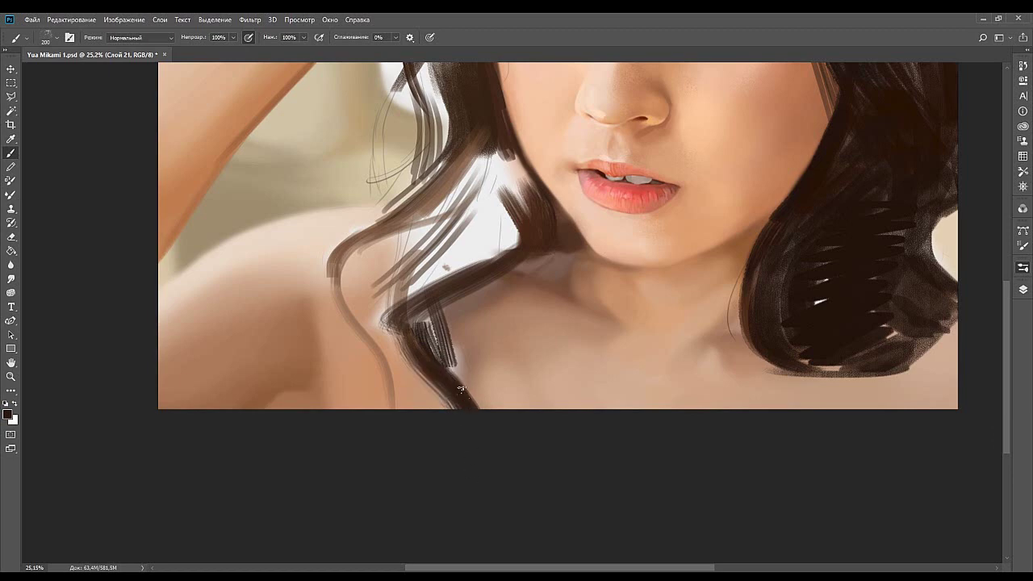
# Fill the inside of the lower lock with a long near-black stroke over the rough sketch marks.
pyautogui.moveTo(458, 363); pyautogui.dragTo(477, 427)
pyautogui.moveTo(418, 310); pyautogui.dragTo(455, 357)
pyautogui.hotkey('ctrl', 'alt', 'z')
pyautogui.hotkey('ctrl', 'alt', 'z')
pyautogui.moveTo(415, 316); pyautogui.dragTo(453, 377)
pyautogui.hotkey('ctrl', 'z')
pyautogui.moveTo(422, 315); pyautogui.dragTo(450, 387)
pyautogui.hotkey('ctrl', 'z')
pyautogui.moveTo(426, 321)
pyautogui.mouseDown()
pyautogui.moveTo(487, 420)
pyautogui.moveTo(480, 411)
pyautogui.mouseUp()
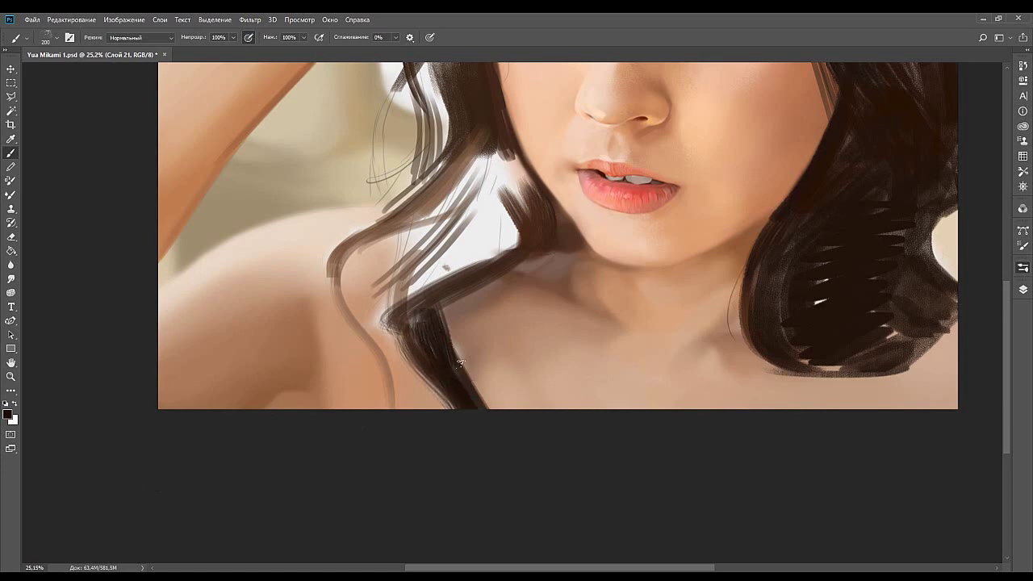
# Widen the inner edge of the lower dark lock where it runs over the chest to the canvas edge.
pyautogui.moveTo(436, 295)
pyautogui.mouseDown()
pyautogui.moveTo(485, 423)
pyautogui.moveTo(518, 437)
pyautogui.mouseUp()
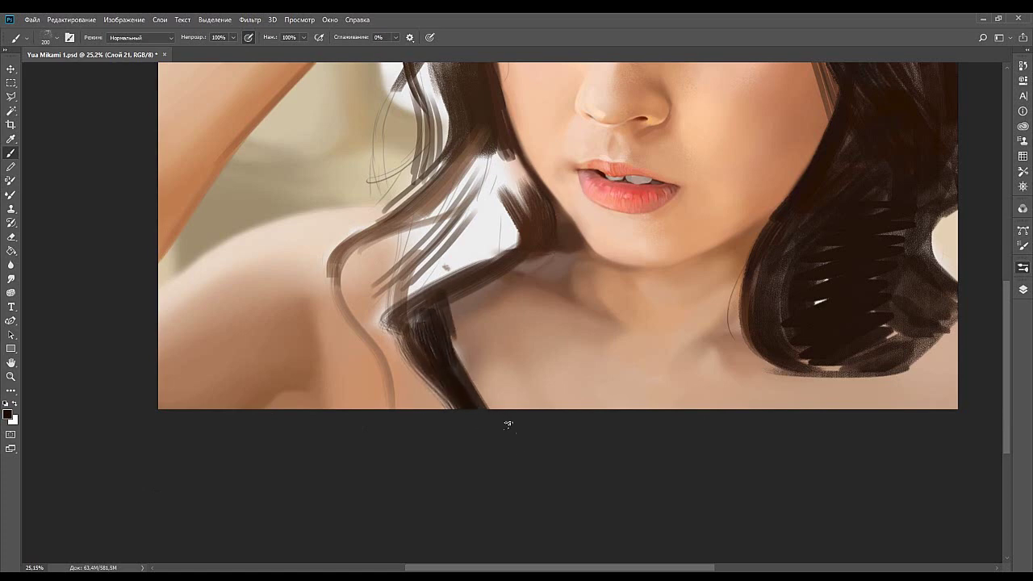
pyautogui.hotkey('ctrl', 'z')
pyautogui.moveTo(436, 304); pyautogui.dragTo(484, 443)
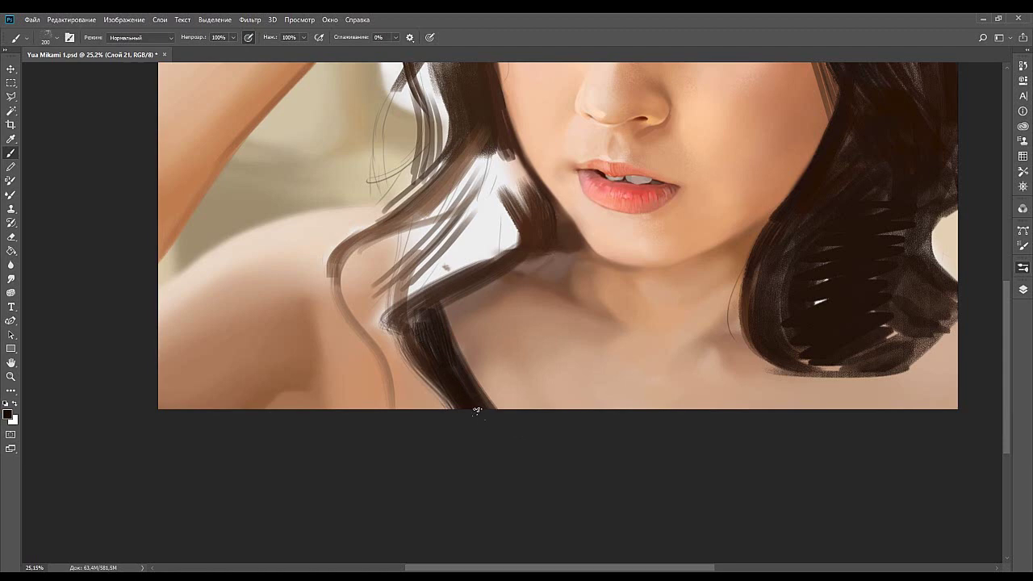
pyautogui.hotkey('ctrl', 'z')
pyautogui.moveTo(445, 333); pyautogui.dragTo(491, 421)
# Sample a warm brown and broaden the diagonal lock above the shoulder with strokes reaching into the white gap below the jaw.
pyautogui.moveTo(407, 306)
pyautogui.mouseDown()
pyautogui.moveTo(399, 345)
pyautogui.moveTo(425, 292)
pyautogui.mouseUp()
pyautogui.keyDown('alt'); pyautogui.click(404, 296); pyautogui.keyUp('alt')
pyautogui.moveTo(397, 332)
pyautogui.mouseDown()
pyautogui.moveTo(436, 282)
pyautogui.moveTo(430, 311)
pyautogui.moveTo(476, 276)
pyautogui.mouseUp()
pyautogui.hotkey('ctrl', 'z')
pyautogui.moveTo(411, 324); pyautogui.dragTo(494, 273)
pyautogui.moveTo(409, 332)
pyautogui.mouseDown()
pyautogui.moveTo(427, 346)
pyautogui.moveTo(444, 314)
pyautogui.moveTo(431, 327)
pyautogui.moveTo(497, 285)
pyautogui.mouseUp()
pyautogui.hotkey('ctrl', 'z')
pyautogui.moveTo(441, 319); pyautogui.dragTo(514, 263)
pyautogui.moveTo(471, 306)
pyautogui.mouseDown()
pyautogui.moveTo(526, 253)
pyautogui.moveTo(481, 298)
pyautogui.moveTo(539, 271)
pyautogui.moveTo(482, 282)
pyautogui.moveTo(484, 307)
pyautogui.mouseUp()
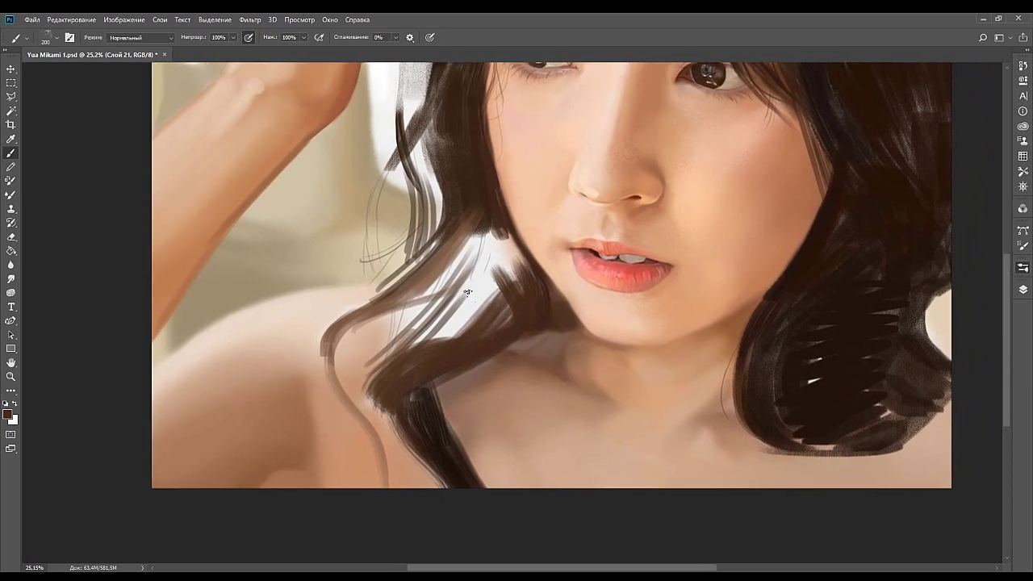
pyautogui.moveTo(425, 348)
pyautogui.mouseDown()
pyautogui.moveTo(476, 287)
pyautogui.moveTo(466, 305)
pyautogui.moveTo(487, 279)
pyautogui.mouseUp()
pyautogui.moveTo(449, 332)
pyautogui.mouseDown()
pyautogui.moveTo(477, 282)
pyautogui.moveTo(443, 325)
pyautogui.moveTo(476, 203)
pyautogui.moveTo(495, 210)
pyautogui.moveTo(457, 312)
pyautogui.moveTo(486, 216)
pyautogui.moveTo(453, 296)
pyautogui.mouseUp()
# Sample a dark brown from the hair and cover the remaining white area beside the jaw with downward strokes.
pyautogui.keyDown('alt'); pyautogui.click(488, 213); pyautogui.keyUp('alt')
pyautogui.moveTo(488, 215)
pyautogui.mouseDown()
pyautogui.moveTo(468, 284)
pyautogui.moveTo(487, 262)
pyautogui.moveTo(493, 225)
pyautogui.moveTo(484, 294)
pyautogui.moveTo(495, 241)
pyautogui.moveTo(492, 312)
pyautogui.mouseUp()
pyautogui.moveTo(510, 235); pyautogui.dragTo(494, 313)
pyautogui.moveTo(513, 226)
pyautogui.mouseDown()
pyautogui.moveTo(501, 315)
pyautogui.moveTo(506, 297)
pyautogui.mouseUp()
pyautogui.moveTo(523, 241); pyautogui.dragTo(525, 303)
pyautogui.moveTo(506, 234); pyautogui.dragTo(520, 280)
pyautogui.moveTo(504, 230)
pyautogui.mouseDown()
pyautogui.moveTo(504, 287)
pyautogui.moveTo(484, 336)
pyautogui.mouseUp()
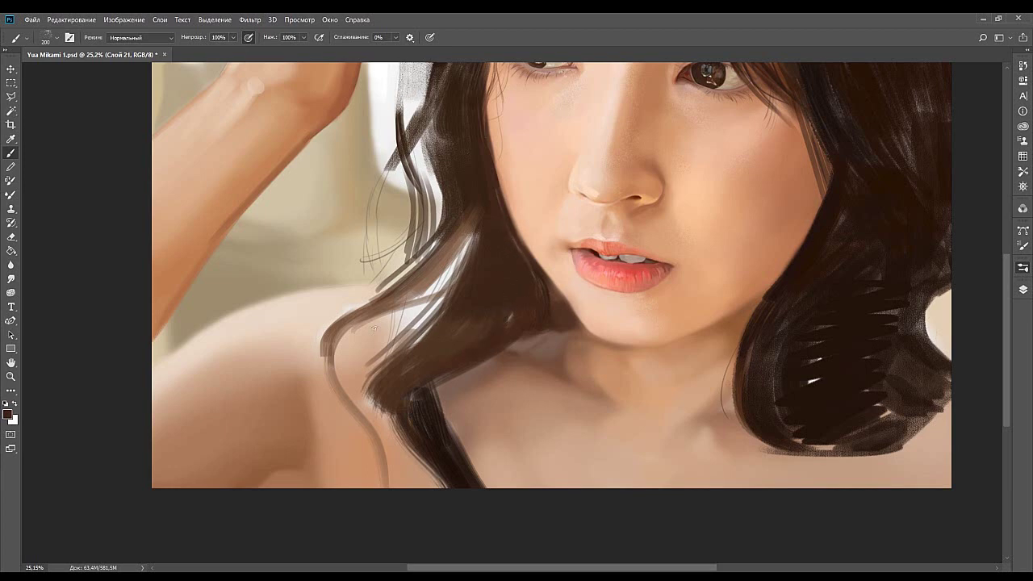
# Paint a near-black shadow strand curving down through the middle of the lock beside the jaw.
pyautogui.keyDown('alt'); pyautogui.click(403, 273); pyautogui.keyUp('alt')
pyautogui.moveTo(506, 234); pyautogui.dragTo(482, 334)
pyautogui.hotkey('ctrl', 'z')
pyautogui.moveTo(501, 231); pyautogui.dragTo(479, 331)
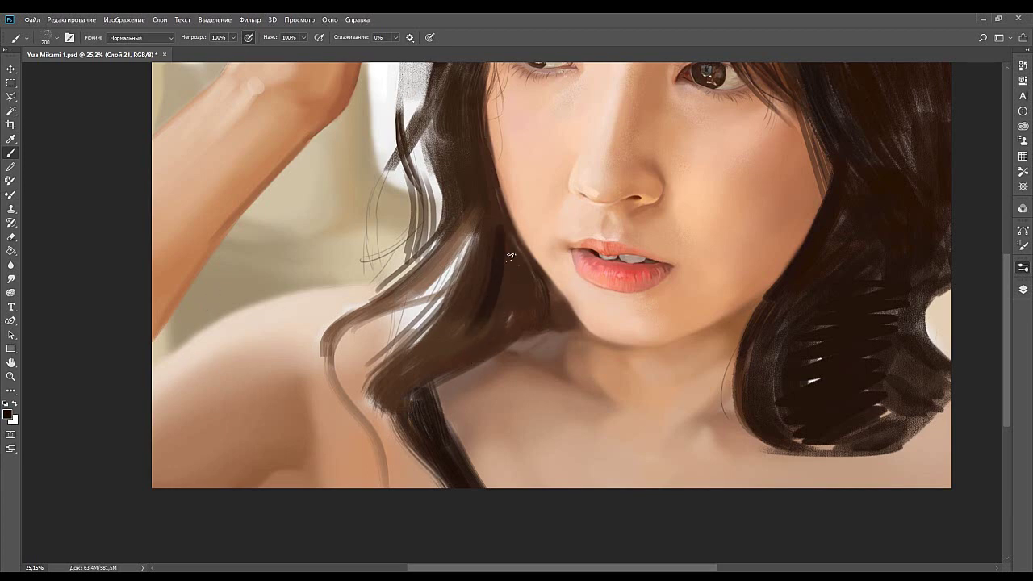
# Sample a mid brown and sweep long strokes through the wide lock to cover the light streaks between its strands.
pyautogui.moveTo(397, 368)
pyautogui.mouseDown()
pyautogui.moveTo(472, 325)
pyautogui.moveTo(437, 352)
pyautogui.mouseUp()
pyautogui.keyDown('alt'); pyautogui.click(452, 352); pyautogui.keyUp('alt')
pyautogui.moveTo(516, 277); pyautogui.dragTo(429, 341)
pyautogui.moveTo(487, 290)
pyautogui.mouseDown()
pyautogui.moveTo(456, 332)
pyautogui.moveTo(502, 241)
pyautogui.mouseUp()
pyautogui.moveTo(436, 345)
pyautogui.mouseDown()
pyautogui.moveTo(521, 227)
pyautogui.moveTo(458, 345)
pyautogui.moveTo(523, 238)
pyautogui.mouseUp()
# Paint a dark strand down the outer side of the wide lock and blend it with sampled brown.
pyautogui.click(114, 379)
pyautogui.moveTo(474, 274); pyautogui.dragTo(455, 338)
pyautogui.hotkey('ctrl', 'z')
pyautogui.moveTo(467, 276)
pyautogui.mouseDown()
pyautogui.moveTo(455, 336)
pyautogui.moveTo(481, 214)
pyautogui.moveTo(484, 251)
pyautogui.mouseUp()
pyautogui.hotkey('ctrl', 'z')
pyautogui.moveTo(453, 335); pyautogui.dragTo(497, 232)
pyautogui.keyDown('alt'); pyautogui.click(476, 328); pyautogui.keyUp('alt')
pyautogui.moveTo(485, 303); pyautogui.dragTo(436, 353)
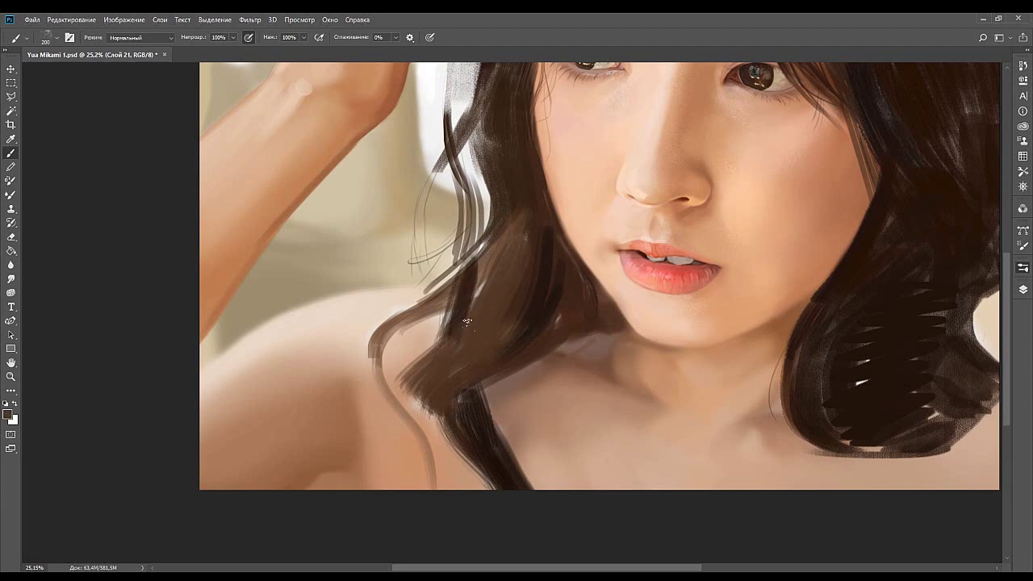
# Sample nearby hair tones and add strokes shaping the outer edge of the wide lock above the shoulder.
pyautogui.moveTo(487, 272); pyautogui.dragTo(467, 341)
pyautogui.keyDown('alt'); pyautogui.click(420, 342); pyautogui.keyUp('alt')
pyautogui.keyDown('alt'); pyautogui.click(454, 316); pyautogui.keyUp('alt')
pyautogui.moveTo(482, 307)
pyautogui.mouseDown()
pyautogui.moveTo(427, 353)
pyautogui.moveTo(444, 397)
pyautogui.moveTo(471, 352)
pyautogui.moveTo(460, 373)
pyautogui.mouseUp()
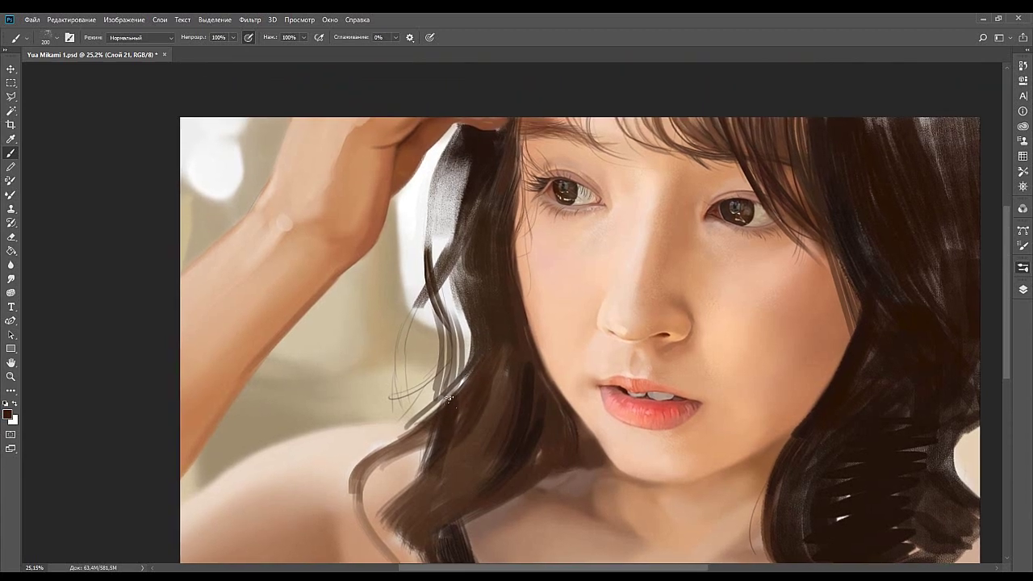
# Fill the light gaps between the wavy outer strands beside the cheek with dark brown strokes.
pyautogui.moveTo(476, 303); pyautogui.dragTo(453, 391)
pyautogui.hotkey('ctrl', 'z')
pyautogui.moveTo(463, 326); pyautogui.dragTo(443, 397)
pyautogui.moveTo(447, 263); pyautogui.dragTo(454, 386)
pyautogui.moveTo(455, 285); pyautogui.dragTo(444, 358)
pyautogui.moveTo(478, 304)
pyautogui.mouseDown()
pyautogui.moveTo(468, 383)
pyautogui.moveTo(441, 392)
pyautogui.mouseUp()
pyautogui.moveTo(444, 280); pyautogui.dragTo(432, 351)
pyautogui.moveTo(447, 276); pyautogui.dragTo(444, 363)
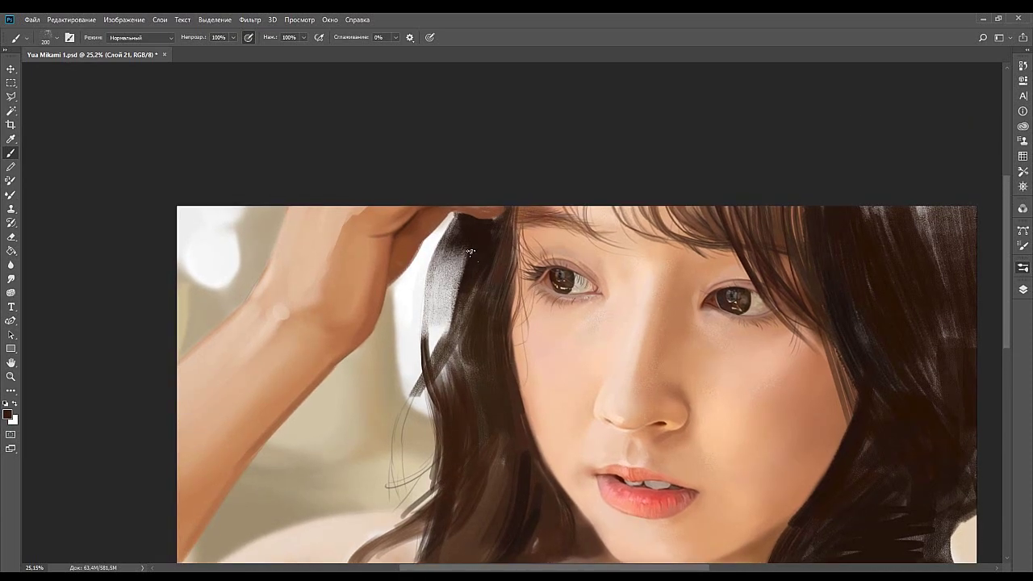
# Darken the pale patch in the upper hair just below the raised hand.
pyautogui.moveTo(462, 260); pyautogui.dragTo(454, 342)
pyautogui.hotkey('ctrl', 'z')
pyautogui.moveTo(459, 271)
pyautogui.mouseDown()
pyautogui.moveTo(444, 345)
pyautogui.moveTo(440, 331)
pyautogui.mouseUp()
pyautogui.hotkey('ctrl', 'z')
pyautogui.moveTo(454, 284)
pyautogui.mouseDown()
pyautogui.moveTo(439, 369)
pyautogui.moveTo(443, 239)
pyautogui.mouseUp()
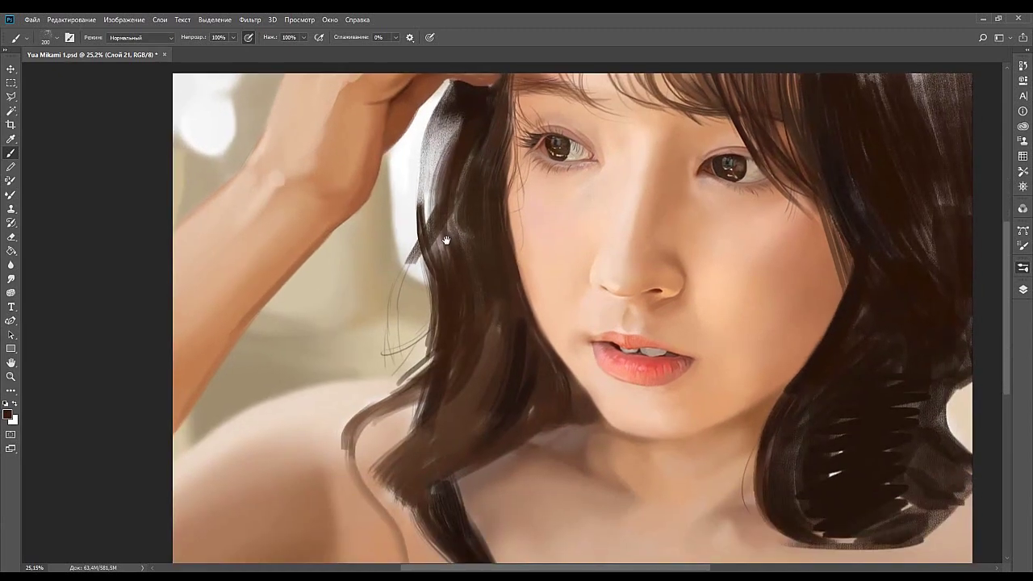
# Paint brown strands from the tip of the wide lock straight down to the canvas's lower edge.
pyautogui.moveTo(434, 380); pyautogui.dragTo(503, 252)
pyautogui.moveTo(490, 363)
pyautogui.mouseDown()
pyautogui.moveTo(443, 301)
pyautogui.moveTo(440, 396)
pyautogui.mouseUp()
pyautogui.hotkey('ctrl', 'z')
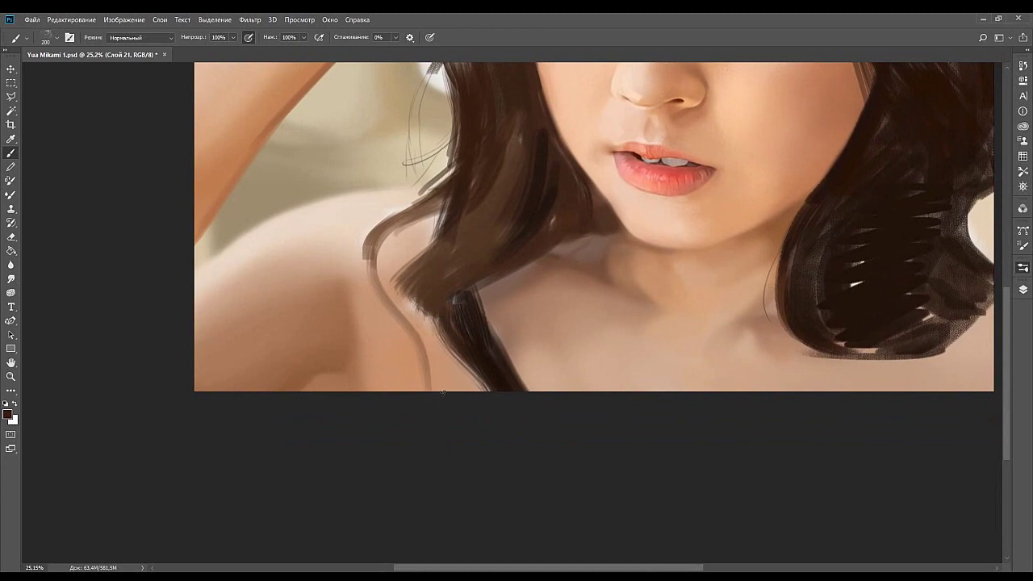
pyautogui.moveTo(427, 315); pyautogui.dragTo(443, 390)
pyautogui.moveTo(439, 341); pyautogui.dragTo(456, 391)
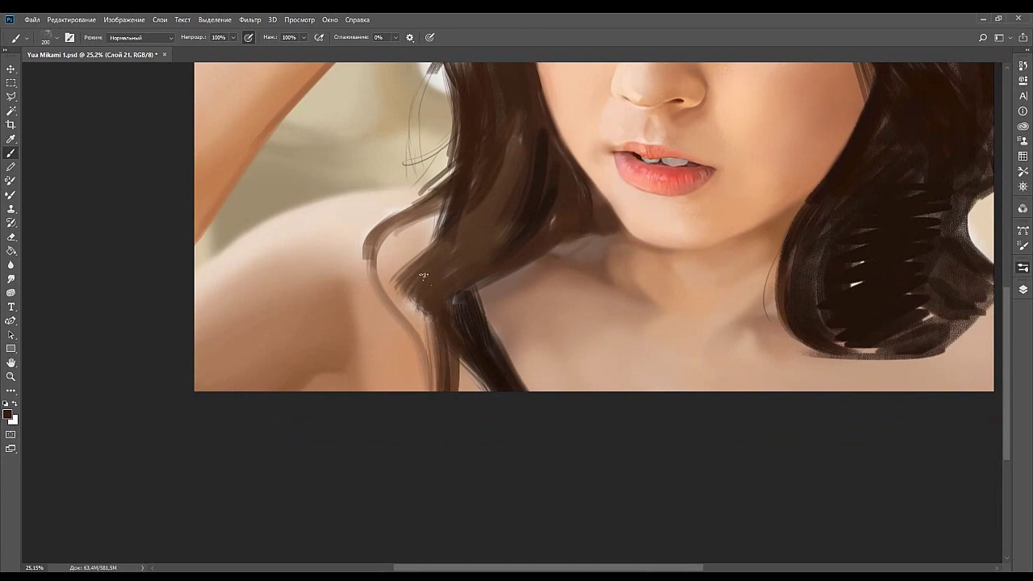
pyautogui.moveTo(430, 319); pyautogui.dragTo(447, 390)
pyautogui.moveTo(432, 324)
pyautogui.mouseDown()
pyautogui.moveTo(439, 393)
pyautogui.moveTo(434, 342)
pyautogui.moveTo(437, 355)
pyautogui.mouseUp()
# Paint a thin dark strand curving outward from the wide lock's tip across the upper arm to the canvas edge.
pyautogui.moveTo(407, 296); pyautogui.dragTo(333, 392)
pyautogui.hotkey('ctrl', 'z')
pyautogui.moveTo(418, 283); pyautogui.dragTo(344, 391)
pyautogui.hotkey('ctrl', 'z')
pyautogui.moveTo(420, 279)
pyautogui.mouseDown()
pyautogui.moveTo(334, 391)
pyautogui.moveTo(377, 320)
pyautogui.mouseUp()
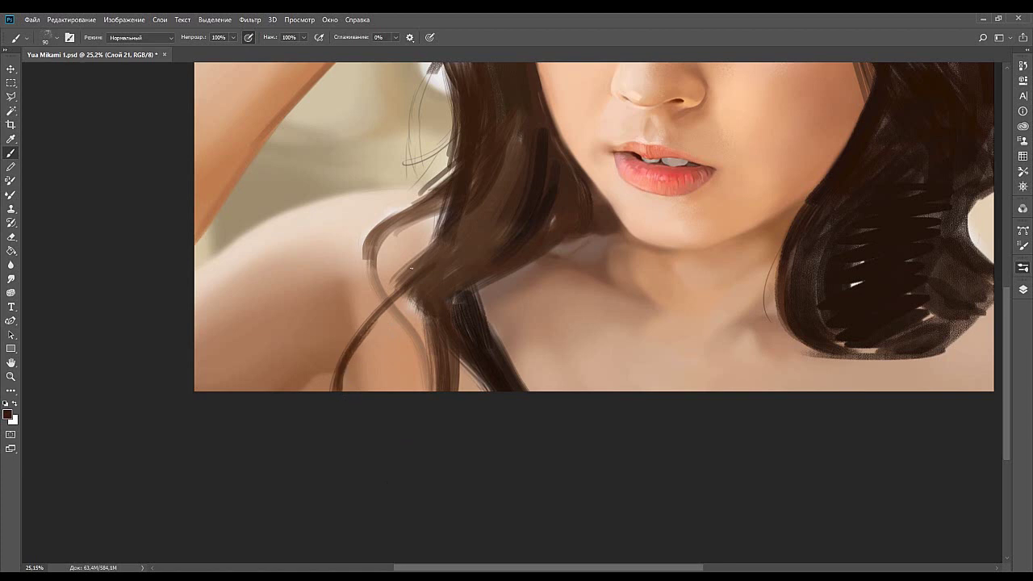
# Switch to a different bristle brush and try extra strokes along the outward-curving thin strand.
pyautogui.click(805, 404)
pyautogui.moveTo(354, 413); pyautogui.dragTo(418, 284)
pyautogui.hotkey('ctrl', 'z')
pyautogui.moveTo(346, 408)
pyautogui.mouseDown()
pyautogui.moveTo(418, 287)
pyautogui.moveTo(416, 332)
pyautogui.moveTo(419, 281)
pyautogui.mouseUp()
pyautogui.hotkey('ctrl', 'z')
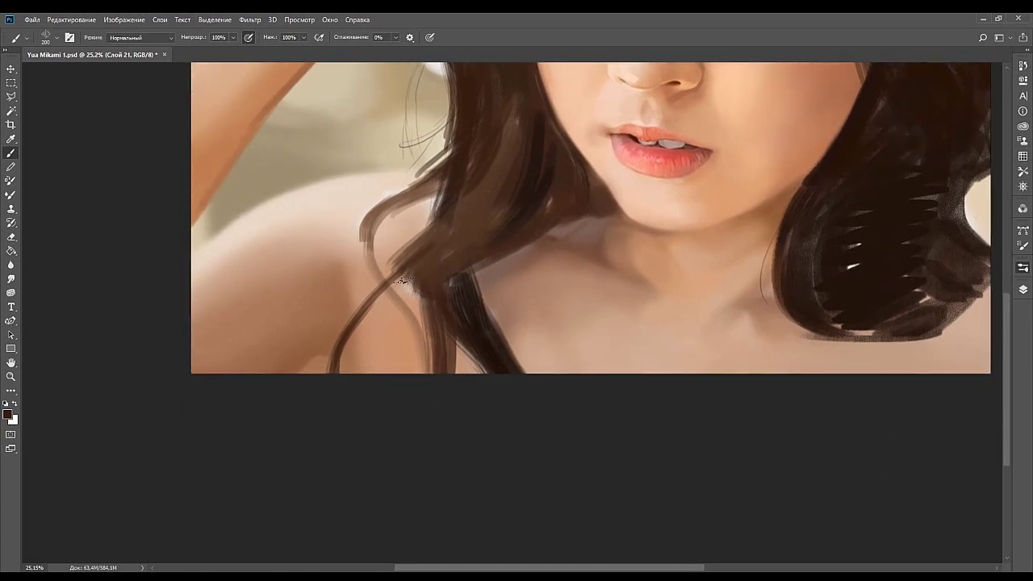
# Sample browns from the hair and smooth the wide lock above the shoulder with broad strokes at brush size 200.
pyautogui.moveTo(436, 241); pyautogui.dragTo(428, 290)
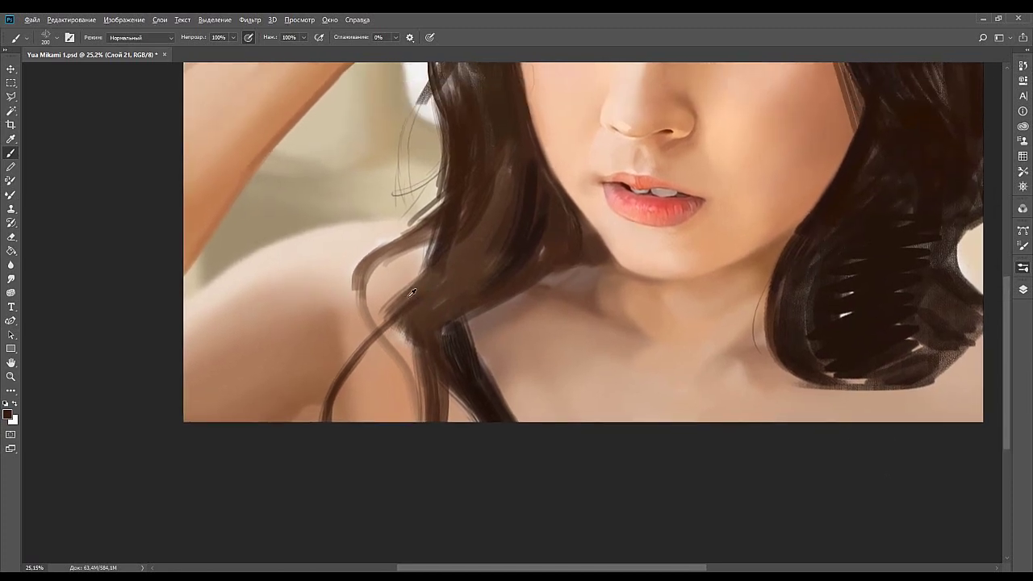
pyautogui.keyDown('alt'); pyautogui.click(438, 240); pyautogui.keyUp('alt')
pyautogui.keyDown('alt'); pyautogui.click(424, 243); pyautogui.keyUp('alt')
pyautogui.moveTo(433, 235)
pyautogui.mouseDown()
pyautogui.moveTo(415, 295)
pyautogui.moveTo(428, 300)
pyautogui.moveTo(408, 296)
pyautogui.mouseUp()
pyautogui.keyDown('alt'); pyautogui.click(448, 263); pyautogui.keyUp('alt')
pyautogui.keyDown('alt'); pyautogui.click(463, 233); pyautogui.keyUp('alt')
pyautogui.moveTo(461, 208)
pyautogui.mouseDown()
pyautogui.moveTo(422, 303)
pyautogui.moveTo(416, 342)
pyautogui.moveTo(435, 344)
pyautogui.mouseUp()
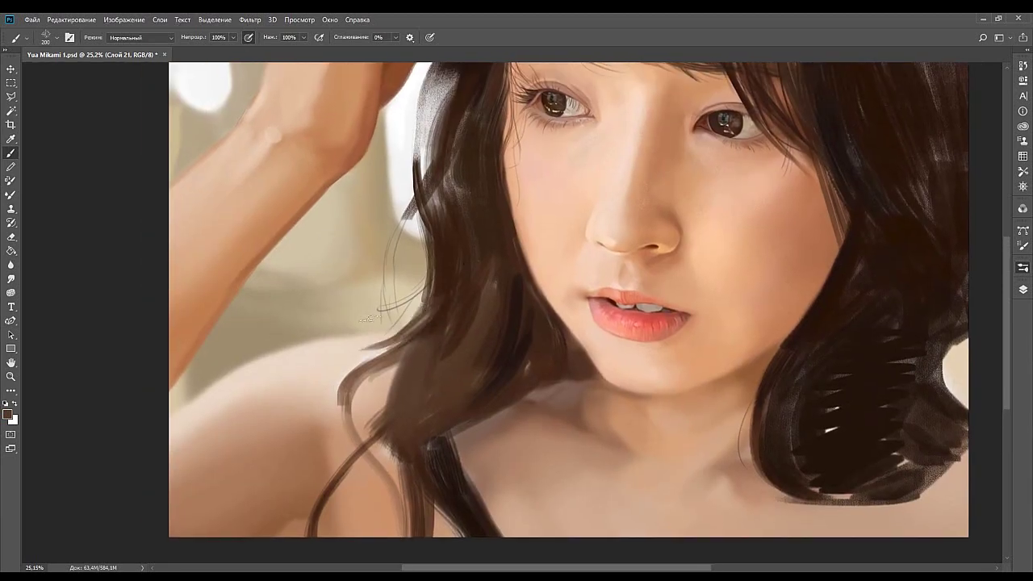
# Paint a pointed brown wisp flicking outward from the hair over the background above the shoulder.
pyautogui.moveTo(436, 294)
pyautogui.mouseDown()
pyautogui.moveTo(363, 338)
pyautogui.moveTo(369, 310)
pyautogui.mouseUp()
pyautogui.hotkey('ctrl', 'z')
pyautogui.hotkey('ctrl', 'z')
pyautogui.moveTo(430, 287); pyautogui.dragTo(362, 311)
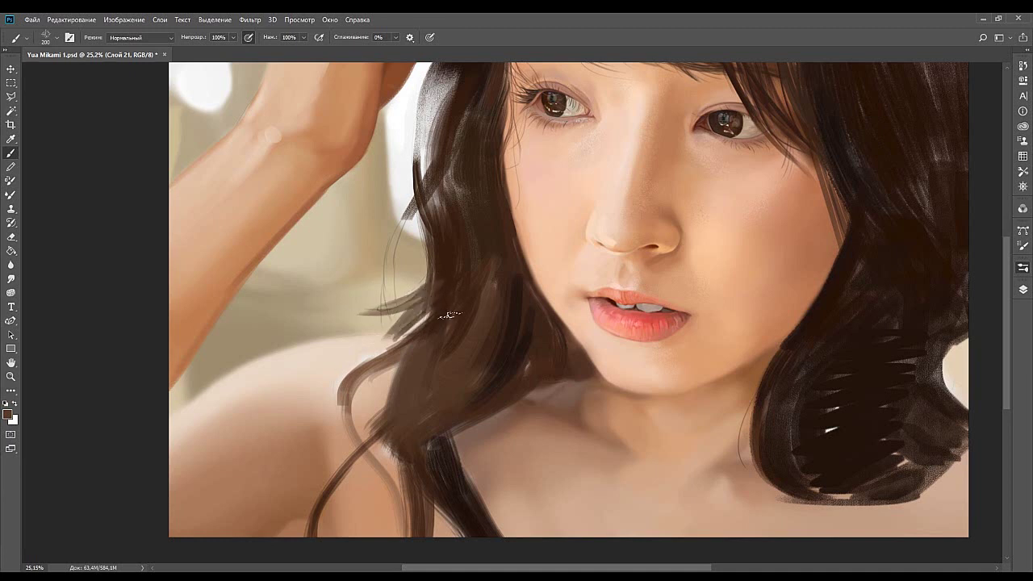
# Pick a warmer reddish brown and paint a lighter tuft below the outward-flicking wisp.
pyautogui.keyDown('alt'); pyautogui.click(206, 325); pyautogui.keyUp('alt')
pyautogui.moveTo(444, 302)
pyautogui.mouseDown()
pyautogui.moveTo(379, 349)
pyautogui.moveTo(416, 326)
pyautogui.moveTo(441, 275)
pyautogui.moveTo(427, 283)
pyautogui.mouseUp()
pyautogui.hotkey('ctrl', 'z')
pyautogui.keyDown('alt'); pyautogui.click(428, 298); pyautogui.keyUp('alt')
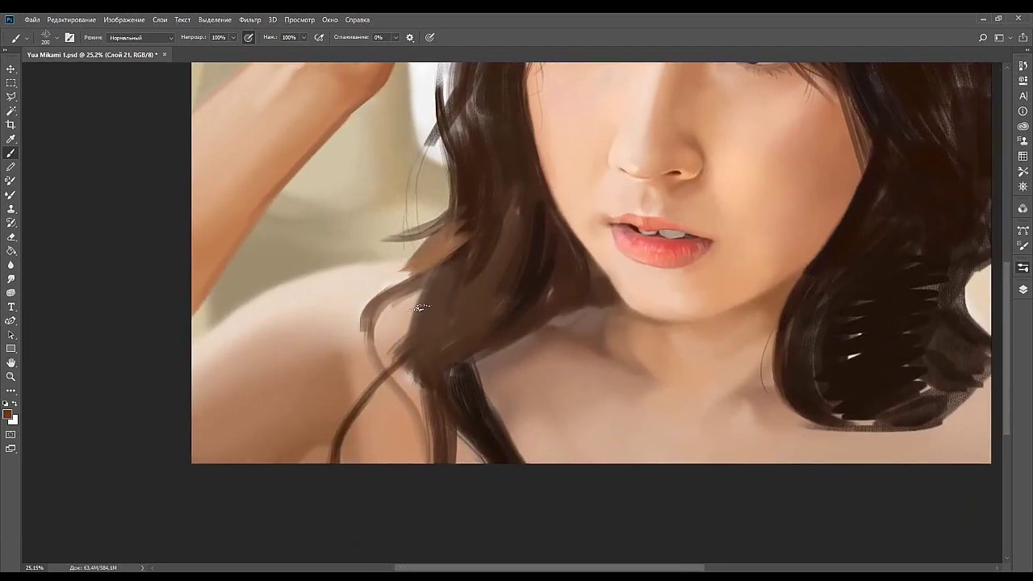
# Paint a thin curving brown strand over the shoulder beneath the lighter tuft, redoing the stroke until its curve fits.
pyautogui.moveTo(409, 290); pyautogui.dragTo(394, 355)
pyautogui.moveTo(415, 288); pyautogui.dragTo(403, 357)
pyautogui.hotkey('ctrl', 'z')
pyautogui.moveTo(416, 289)
pyautogui.mouseDown()
pyautogui.moveTo(374, 336)
pyautogui.moveTo(386, 347)
pyautogui.mouseUp()
pyautogui.hotkey('ctrl', 'z')
pyautogui.hotkey('ctrl', 'z')
pyautogui.moveTo(421, 286); pyautogui.dragTo(388, 353)
pyautogui.hotkey('ctrl', 'z')
pyautogui.moveTo(422, 289); pyautogui.dragTo(395, 358)
pyautogui.hotkey('ctrl', 'z')
pyautogui.moveTo(423, 288)
pyautogui.mouseDown()
pyautogui.moveTo(395, 354)
pyautogui.moveTo(396, 298)
pyautogui.moveTo(387, 392)
pyautogui.mouseUp()
pyautogui.hotkey('ctrl', 'z')
pyautogui.moveTo(403, 313); pyautogui.dragTo(395, 376)
pyautogui.hotkey('ctrl', 'z')
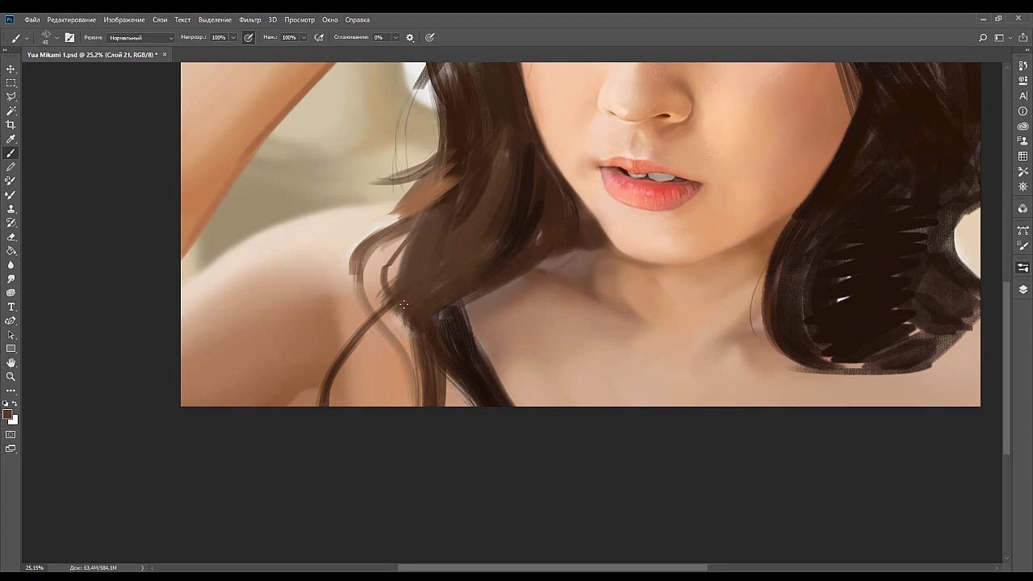
# Paint thin brown strands hanging from the wide lock down over the upper arm beside the existing long strand.
pyautogui.moveTo(394, 307); pyautogui.dragTo(373, 406)
pyautogui.hotkey('ctrl', 'z')
pyautogui.hotkey('ctrl', 'z')
pyautogui.moveTo(390, 309); pyautogui.dragTo(401, 369)
pyautogui.hotkey('ctrl', 'z')
pyautogui.moveTo(399, 304); pyautogui.dragTo(371, 399)
pyautogui.hotkey('ctrl', 'z')
pyautogui.moveTo(392, 308); pyautogui.dragTo(376, 402)
pyautogui.moveTo(396, 313); pyautogui.dragTo(374, 407)
pyautogui.hotkey('ctrl', 'z')
pyautogui.hotkey('ctrl', 'z')
pyautogui.moveTo(397, 313); pyautogui.dragTo(378, 404)
pyautogui.scroll(3, 388, 339)
pyautogui.moveTo(374, 476); pyautogui.dragTo(393, 437)
pyautogui.hotkey('ctrl', 'z')
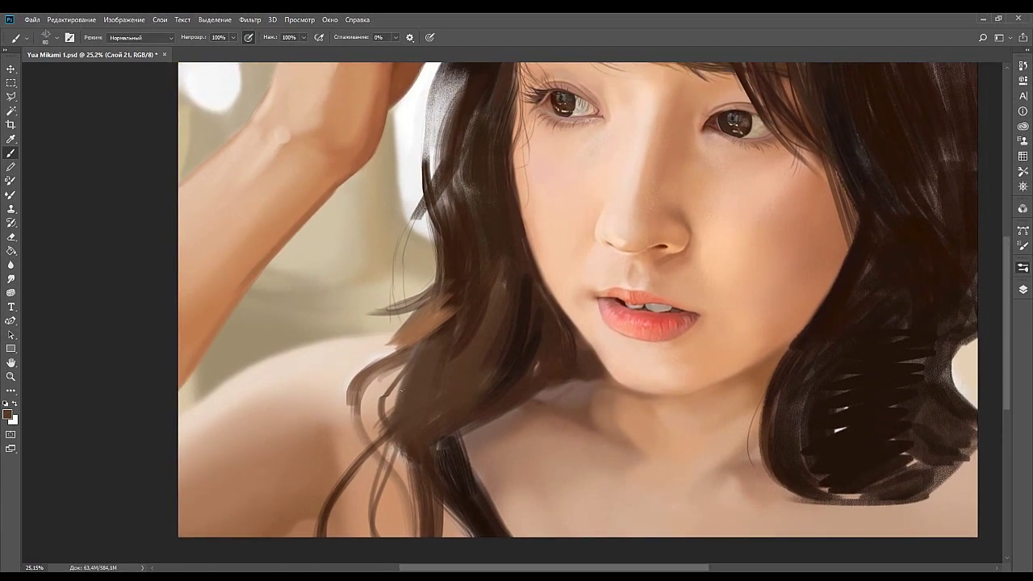
# Paint several outward-curving strands along the hair's outer edge above the pointed wisp at brush size 80.
pyautogui.scroll(1, 407, 371)
pyautogui.scroll(1, 399, 339)
pyautogui.moveTo(379, 353)
pyautogui.mouseDown()
pyautogui.moveTo(399, 291)
pyautogui.moveTo(401, 410)
pyautogui.mouseUp()
pyautogui.hotkey('ctrl', 'z')
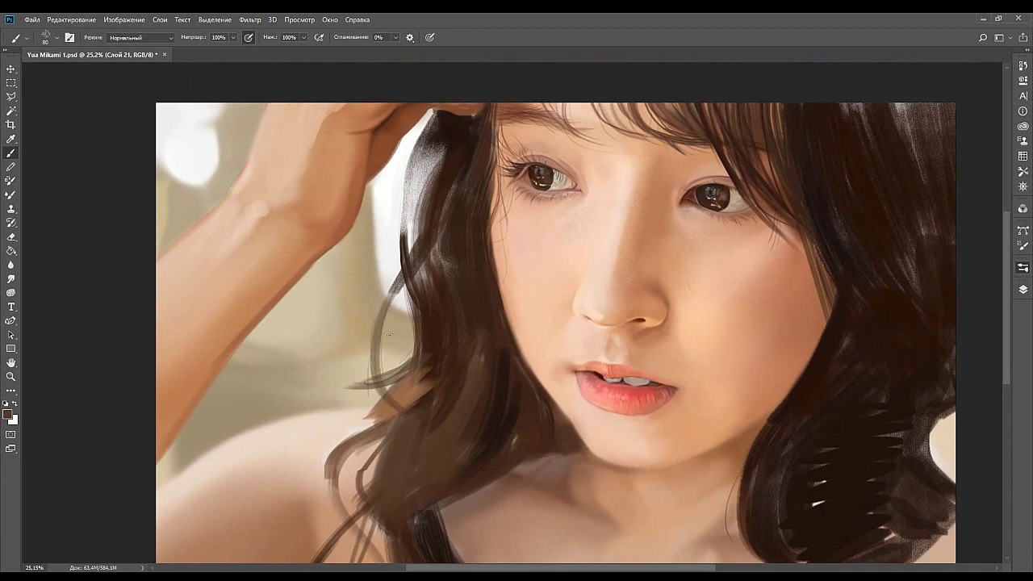
pyautogui.moveTo(394, 294); pyautogui.dragTo(398, 414)
pyautogui.hotkey('ctrl', 'z')
pyautogui.moveTo(395, 320); pyautogui.dragTo(405, 414)
pyautogui.moveTo(417, 316); pyautogui.dragTo(412, 375)
pyautogui.moveTo(402, 455)
pyautogui.mouseDown()
pyautogui.moveTo(390, 423)
pyautogui.moveTo(390, 355)
pyautogui.moveTo(405, 465)
pyautogui.mouseUp()
pyautogui.hotkey('ctrl', 'z')
pyautogui.hotkey('ctrl', 'z')
pyautogui.moveTo(403, 339)
pyautogui.mouseDown()
pyautogui.moveTo(397, 404)
pyautogui.moveTo(411, 461)
pyautogui.mouseUp()
pyautogui.moveTo(415, 283); pyautogui.dragTo(396, 368)
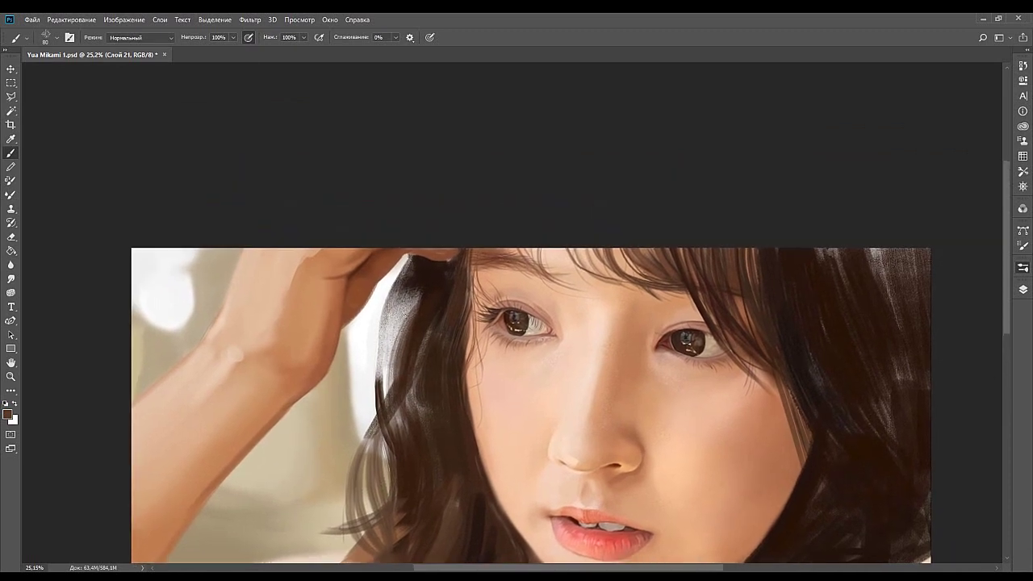
# Pick a darker brown and try curved strands along the hair's outer edge just below the raised hand.
pyautogui.keyDown('alt'); pyautogui.click(226, 99); pyautogui.keyUp('alt')
pyautogui.moveTo(399, 299); pyautogui.dragTo(371, 254)
pyautogui.moveTo(372, 245); pyautogui.dragTo(351, 356)
pyautogui.hotkey('ctrl', 'z')
pyautogui.moveTo(372, 247); pyautogui.dragTo(354, 372)
pyautogui.hotkey('ctrl', 'z')
pyautogui.hotkey('ctrl', 'z')
pyautogui.moveTo(374, 247); pyautogui.dragTo(365, 384)
pyautogui.moveTo(373, 245); pyautogui.dragTo(353, 352)
pyautogui.hotkey('ctrl', 'z')
pyautogui.moveTo(368, 246); pyautogui.dragTo(355, 360)
pyautogui.hotkey('ctrl', 'z')
pyautogui.press(']')
pyautogui.press(']')
pyautogui.hotkey('ctrl', 'shift', 'z')
pyautogui.hotkey('ctrl', 'z')
pyautogui.hotkey('ctrl', 'shift', 'z')
pyautogui.hotkey('ctrl', 'z')
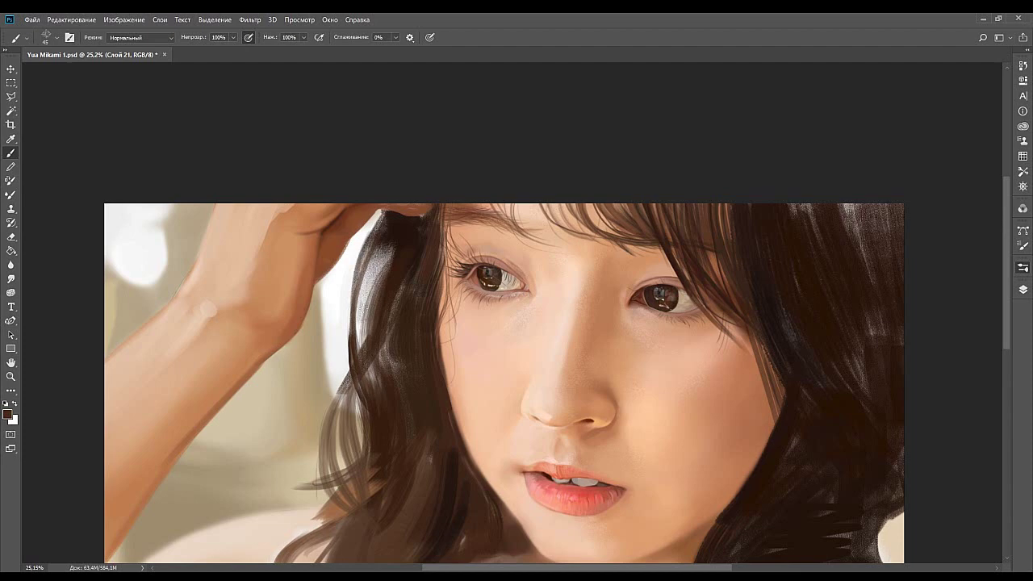
# Paint fine dark strands down the upper outer edge of the hair over the bright background gap beneath the hand.
pyautogui.moveTo(396, 233); pyautogui.dragTo(372, 254)
pyautogui.moveTo(366, 315)
pyautogui.mouseDown()
pyautogui.moveTo(361, 298)
pyautogui.moveTo(359, 308)
pyautogui.mouseUp()
pyautogui.moveTo(358, 241); pyautogui.dragTo(350, 298)
pyautogui.hotkey('ctrl', 'z')
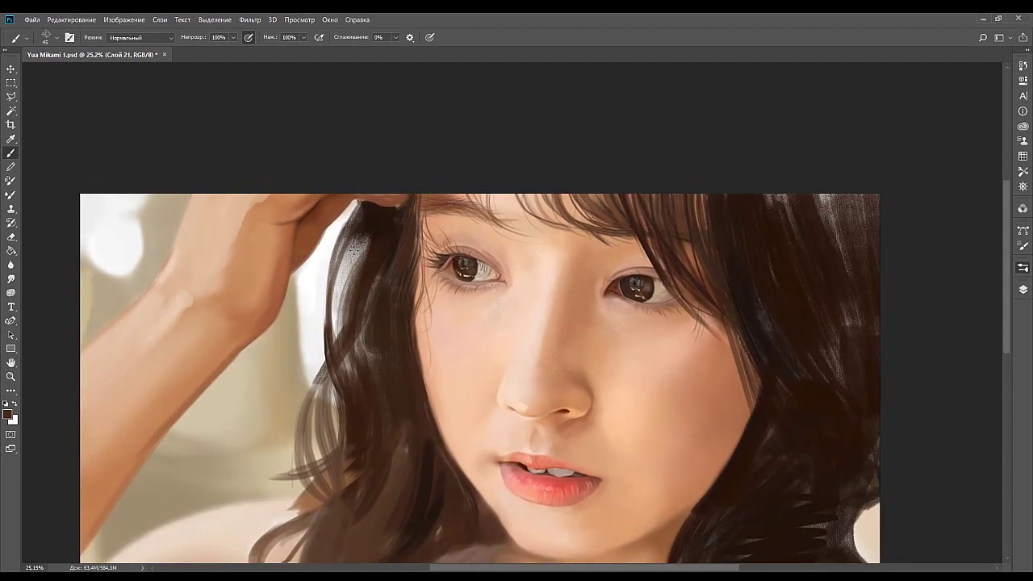
pyautogui.hotkey('ctrl', 'shift', 'z')
pyautogui.hotkey('ctrl', 'z')
pyautogui.moveTo(353, 236); pyautogui.dragTo(349, 289)
pyautogui.hotkey('ctrl', 'z')
pyautogui.hotkey('ctrl', 'shift', 'z')
pyautogui.hotkey('ctrl', 'z')
pyautogui.hotkey('ctrl', 'shift', 'z')
pyautogui.hotkey('ctrl', 'z')
pyautogui.hotkey('ctrl', 'shift', 'z')
pyautogui.hotkey('ctrl', 'z')
pyautogui.hotkey('ctrl', 'shift', 'z')
pyautogui.hotkey('ctrl', 'z')
pyautogui.hotkey('ctrl', 'shift', 'z')
pyautogui.moveTo(370, 335); pyautogui.dragTo(366, 212)
pyautogui.moveTo(404, 341)
pyautogui.mouseDown()
pyautogui.moveTo(468, 208)
pyautogui.moveTo(434, 279)
pyautogui.moveTo(463, 311)
pyautogui.moveTo(478, 427)
pyautogui.mouseUp()
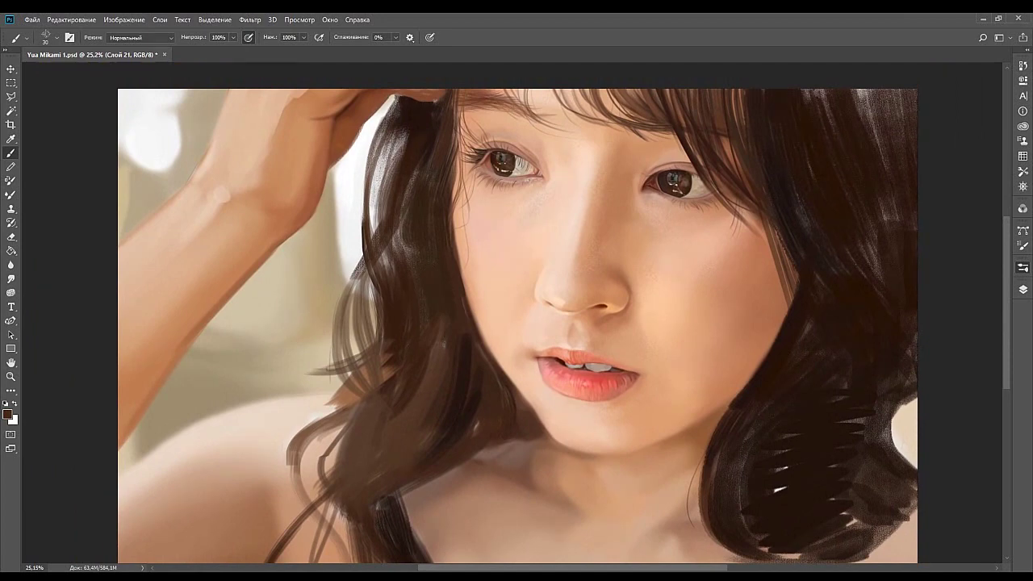
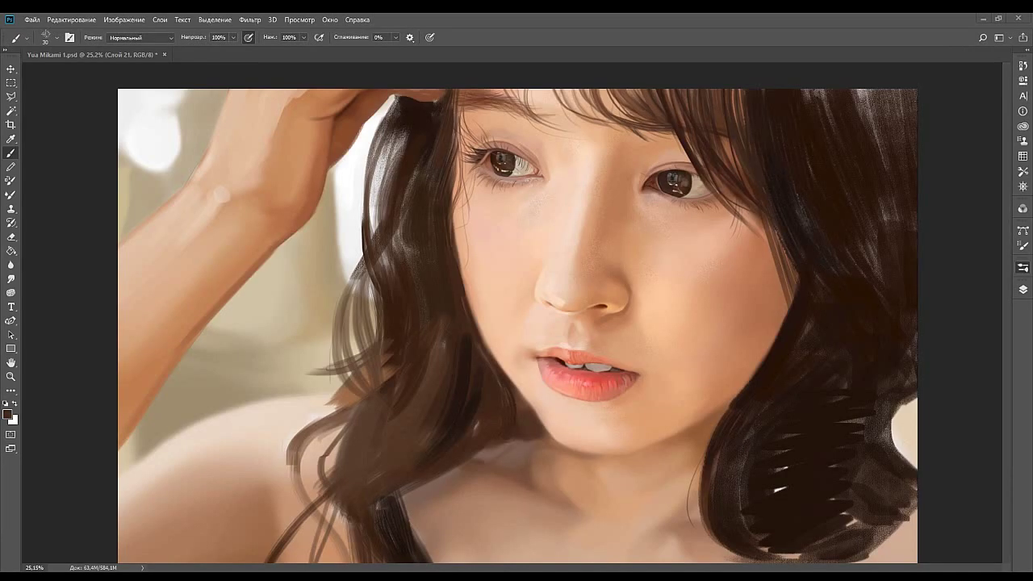
# Sample reddish browns from the hair and try thin strands hanging below the outward curl on the shoulder.
pyautogui.scroll(-5, 480, 224)
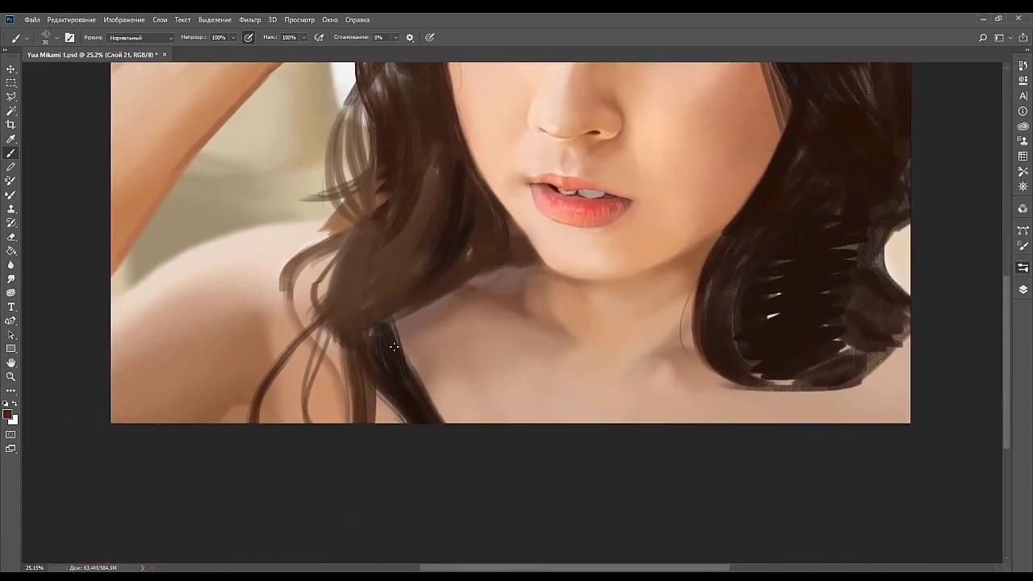
pyautogui.moveTo(383, 308)
pyautogui.mouseDown()
pyautogui.moveTo(435, 300)
pyautogui.moveTo(446, 279)
pyautogui.moveTo(447, 291)
pyautogui.mouseUp()
pyautogui.keyDown('alt'); pyautogui.click(445, 279); pyautogui.keyUp('alt')
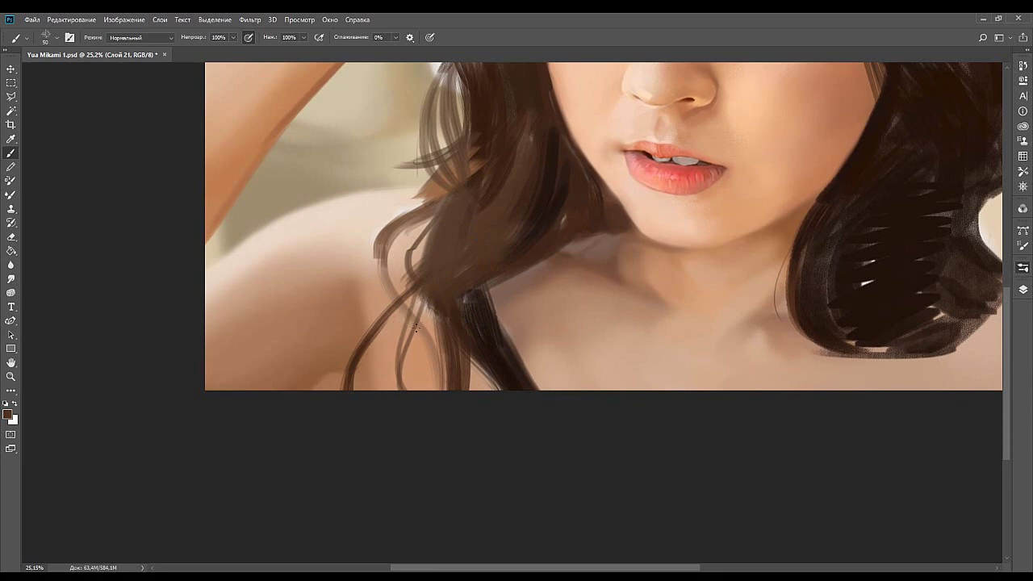
pyautogui.moveTo(348, 382)
pyautogui.mouseDown()
pyautogui.moveTo(409, 301)
pyautogui.moveTo(355, 384)
pyautogui.mouseUp()
pyautogui.keyDown('alt'); pyautogui.click(409, 303); pyautogui.keyUp('alt')
pyautogui.hotkey('ctrl', 'z')
pyautogui.hotkey('ctrl', 'z')
pyautogui.moveTo(380, 269); pyautogui.dragTo(383, 380)
pyautogui.hotkey('ctrl', 'z')
pyautogui.moveTo(385, 258); pyautogui.dragTo(393, 349)
pyautogui.hotkey('ctrl', 'z')
pyautogui.moveTo(385, 258); pyautogui.dragTo(369, 368)
pyautogui.moveTo(384, 251); pyautogui.dragTo(366, 381)
pyautogui.hotkey('ctrl', 'z')
pyautogui.moveTo(385, 265); pyautogui.dragTo(372, 369)
pyautogui.hotkey('ctrl', 'z')
# Paint a long thin strand falling from the outward curl's tip down across the shoulder.
pyautogui.moveTo(390, 281)
pyautogui.mouseDown()
pyautogui.moveTo(408, 268)
pyautogui.moveTo(402, 321)
pyautogui.mouseUp()
pyautogui.hotkey('ctrl', 'z')
pyautogui.moveTo(397, 235)
pyautogui.mouseDown()
pyautogui.moveTo(410, 340)
pyautogui.moveTo(393, 339)
pyautogui.mouseUp()
pyautogui.hotkey('ctrl', 'z')
pyautogui.hotkey('ctrl', 'z')
pyautogui.moveTo(396, 237); pyautogui.dragTo(400, 351)
pyautogui.hotkey('ctrl', 'z')
pyautogui.moveTo(396, 235); pyautogui.dragTo(413, 339)
pyautogui.hotkey('ctrl', 'z')
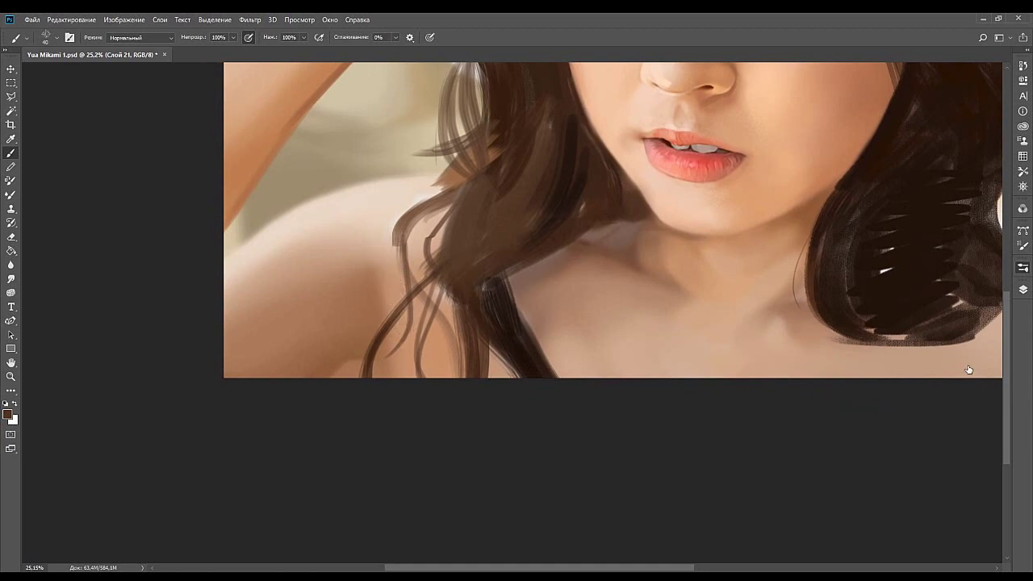
pyautogui.moveTo(416, 376)
pyautogui.mouseDown()
pyautogui.moveTo(452, 284)
pyautogui.moveTo(416, 348)
pyautogui.mouseUp()
pyautogui.hotkey('ctrl', 'z')
# Sample a lighter skin brown and brush soft highlight streaks down the wide lock above the shoulder.
pyautogui.moveTo(411, 293); pyautogui.dragTo(353, 333)
pyautogui.keyDown('alt'); pyautogui.click(194, 362); pyautogui.keyUp('alt')
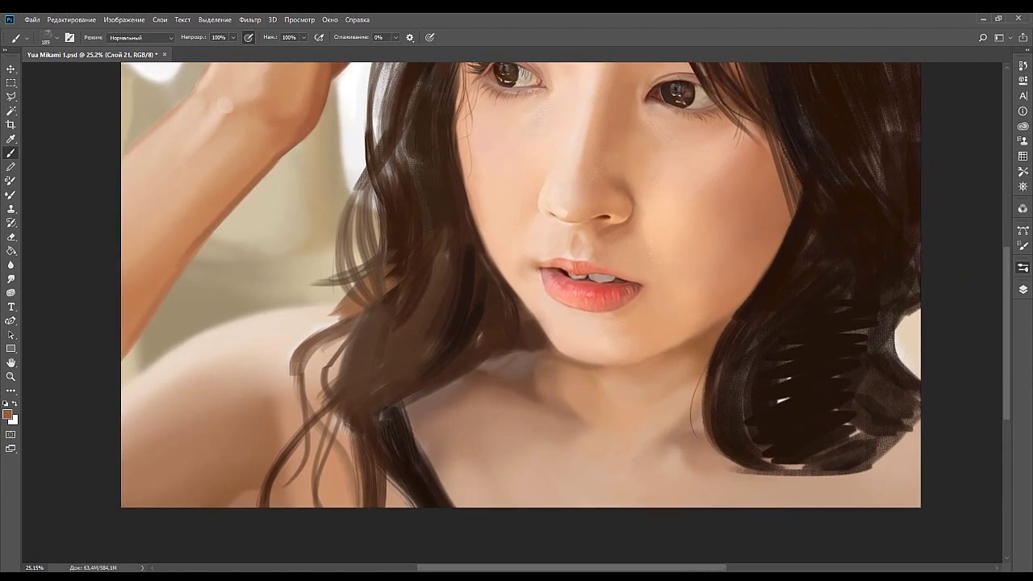
pyautogui.moveTo(411, 295); pyautogui.dragTo(357, 343)
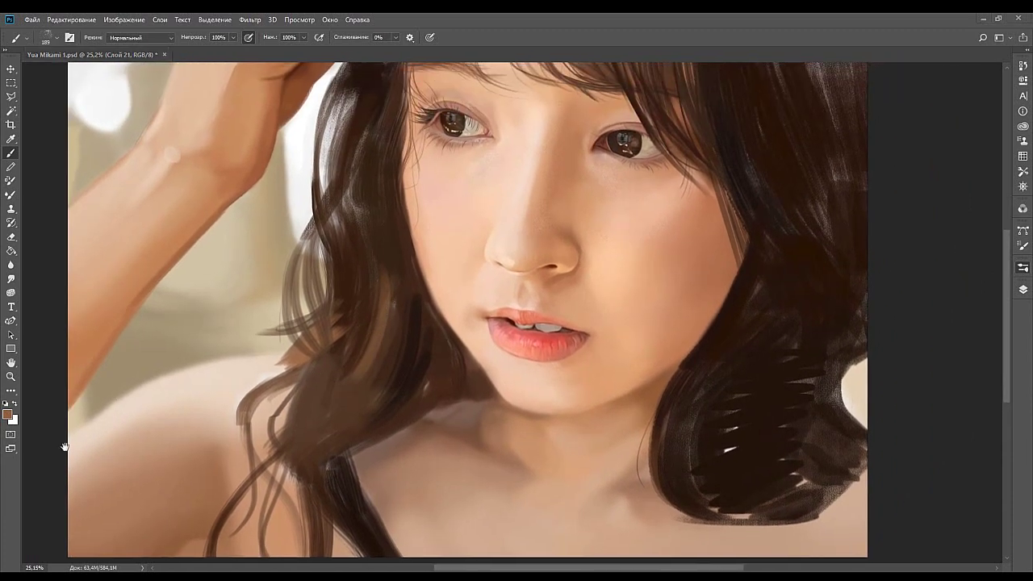
pyautogui.moveTo(400, 317); pyautogui.dragTo(402, 282)
# Switch to near-black and paint a broad shadow streak through the hair beside the cheek at brush size 300.
pyautogui.press('[')
pyautogui.press('d')
pyautogui.moveTo(402, 180); pyautogui.dragTo(393, 256)
pyautogui.press(']')
pyautogui.press(']')
pyautogui.press(']')
pyautogui.press(']')
pyautogui.press(']')
pyautogui.press(']')
pyautogui.moveTo(353, 203)
pyautogui.mouseDown()
pyautogui.moveTo(352, 303)
pyautogui.moveTo(379, 314)
pyautogui.mouseUp()
pyautogui.hotkey('ctrl', 'z')
pyautogui.hotkey('ctrl', 'z')
pyautogui.moveTo(369, 200); pyautogui.dragTo(371, 305)
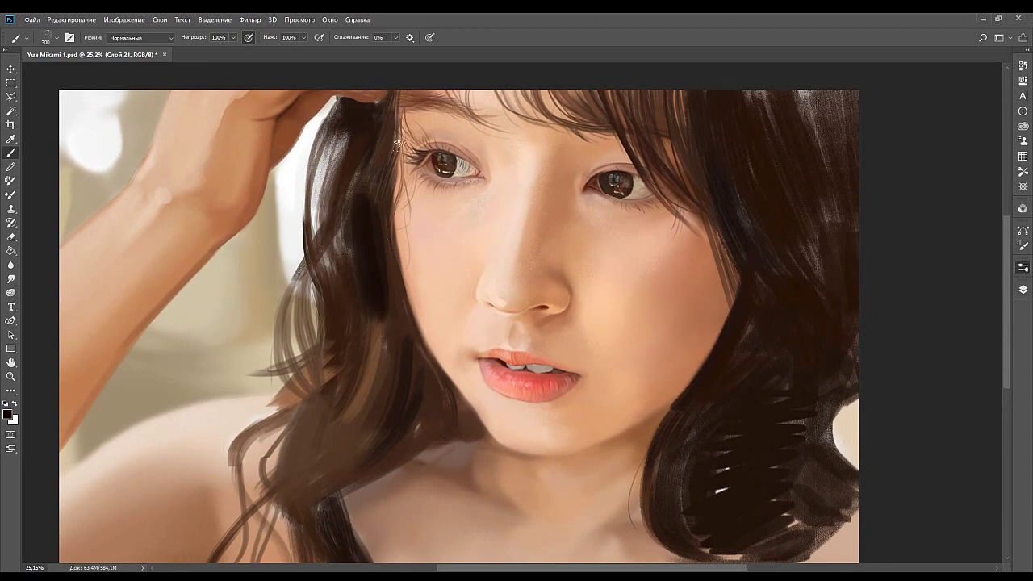
# Reduce the brush to size 125 and paint a dark strand sweeping out across the base of the lighter tuft.
pyautogui.press('[')
pyautogui.press('[')
pyautogui.press('[')
pyautogui.press('[')
pyautogui.press('[')
pyautogui.scroll(1, 346, 242)
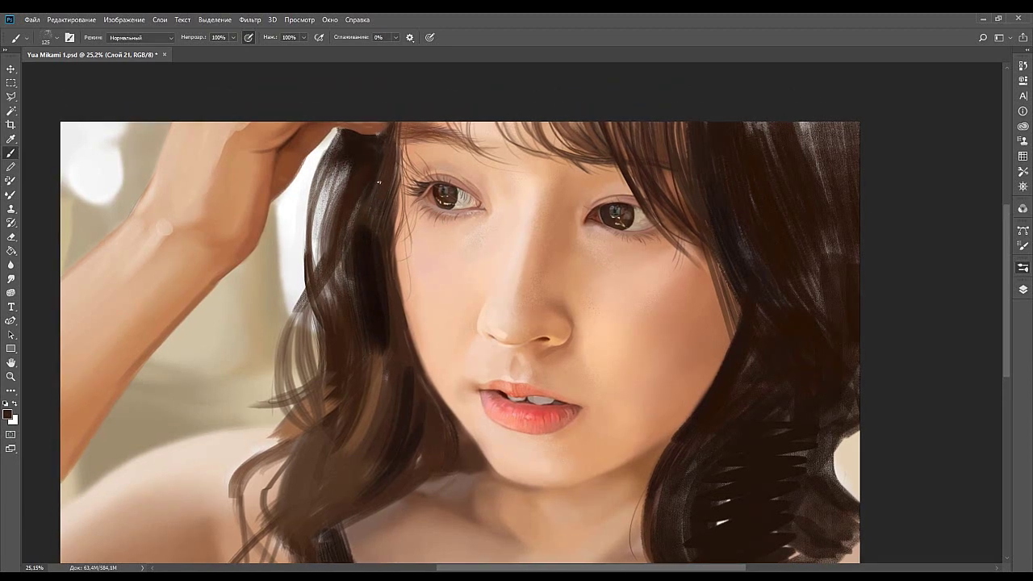
pyautogui.moveTo(374, 211); pyautogui.dragTo(331, 284)
pyautogui.moveTo(380, 333)
pyautogui.mouseDown()
pyautogui.moveTo(427, 341)
pyautogui.moveTo(409, 284)
pyautogui.moveTo(383, 254)
pyautogui.moveTo(446, 165)
pyautogui.mouseUp()
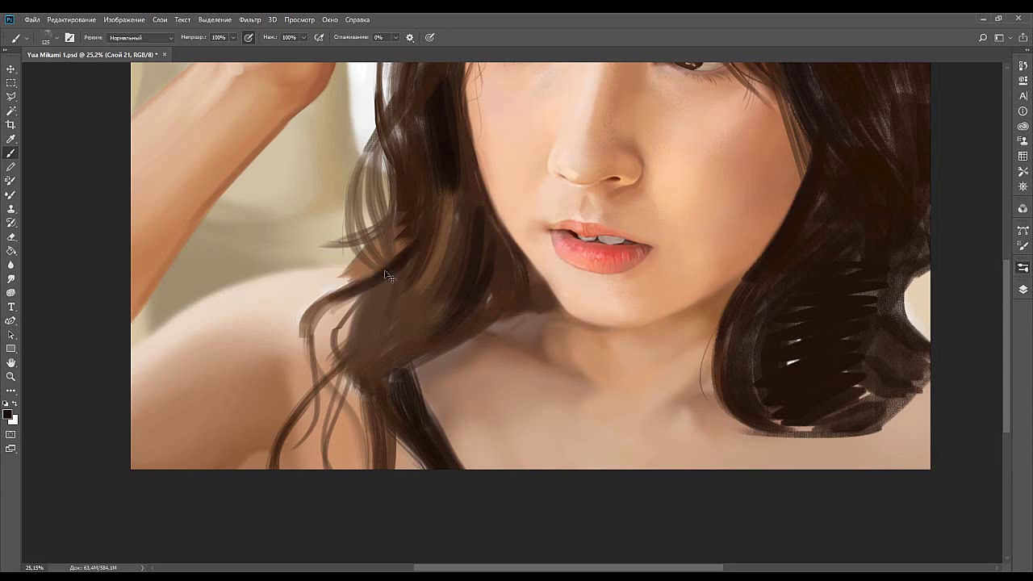
# Reduce the brush to size 80 and try dark strokes through the hair at the base of the outward wisps.
pyautogui.press('[')
pyautogui.press('[')
pyautogui.moveTo(389, 276); pyautogui.dragTo(404, 300)
pyautogui.moveTo(423, 262)
pyautogui.mouseDown()
pyautogui.moveTo(383, 300)
pyautogui.moveTo(416, 289)
pyautogui.moveTo(436, 221)
pyautogui.mouseUp()
pyautogui.hotkey('ctrl', 'z')
pyautogui.hotkey('ctrl', 'z')
pyautogui.moveTo(405, 301)
pyautogui.mouseDown()
pyautogui.moveTo(439, 210)
pyautogui.moveTo(409, 282)
pyautogui.moveTo(443, 242)
pyautogui.moveTo(429, 252)
pyautogui.mouseUp()
pyautogui.hotkey('ctrl', 'z')
pyautogui.hotkey('ctrl', 'z')
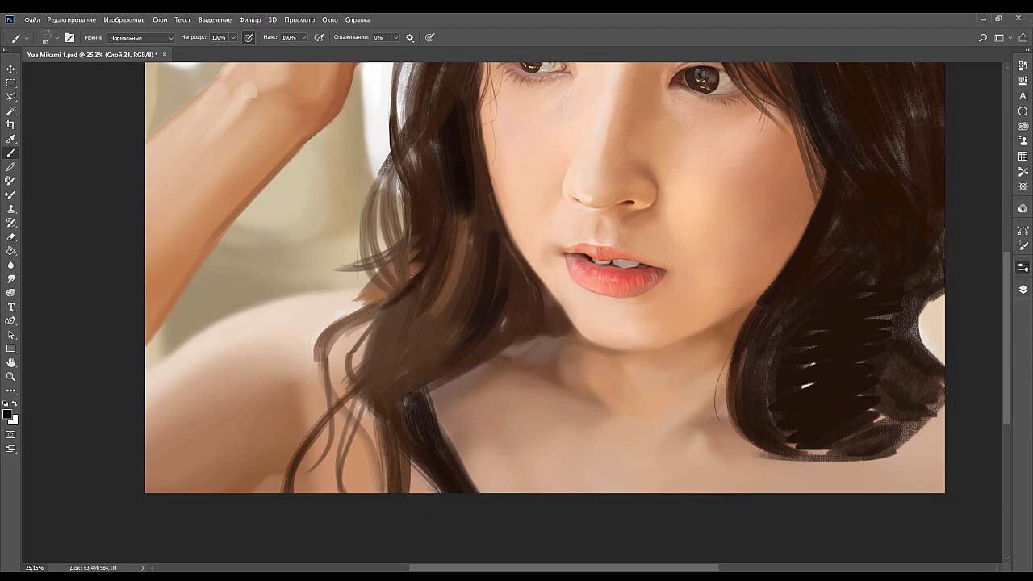
# Choose another brush preset and try dark strokes down the hair between the outer curls and the shadow streak.
pyautogui.click(941, 351)
pyautogui.moveTo(410, 345); pyautogui.dragTo(429, 295)
pyautogui.hotkey('ctrl', 'z')
pyautogui.moveTo(438, 280); pyautogui.dragTo(434, 305)
pyautogui.moveTo(458, 167)
pyautogui.mouseDown()
pyautogui.moveTo(454, 253)
pyautogui.moveTo(441, 298)
pyautogui.mouseUp()
pyautogui.hotkey('ctrl', 'z')
pyautogui.moveTo(443, 185); pyautogui.dragTo(438, 296)
pyautogui.hotkey('ctrl', 'z')
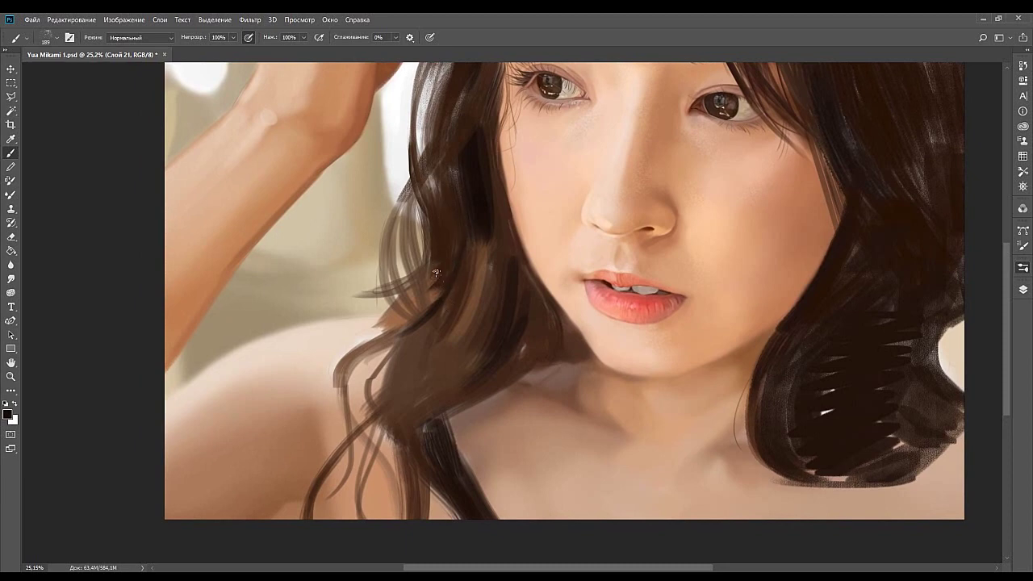
# Switch to a different bristle brush at size 90 and paint dark strands through the base of the outer curls.
pyautogui.click(952, 349)
pyautogui.click(869, 286)
pyautogui.moveTo(436, 239); pyautogui.dragTo(428, 302)
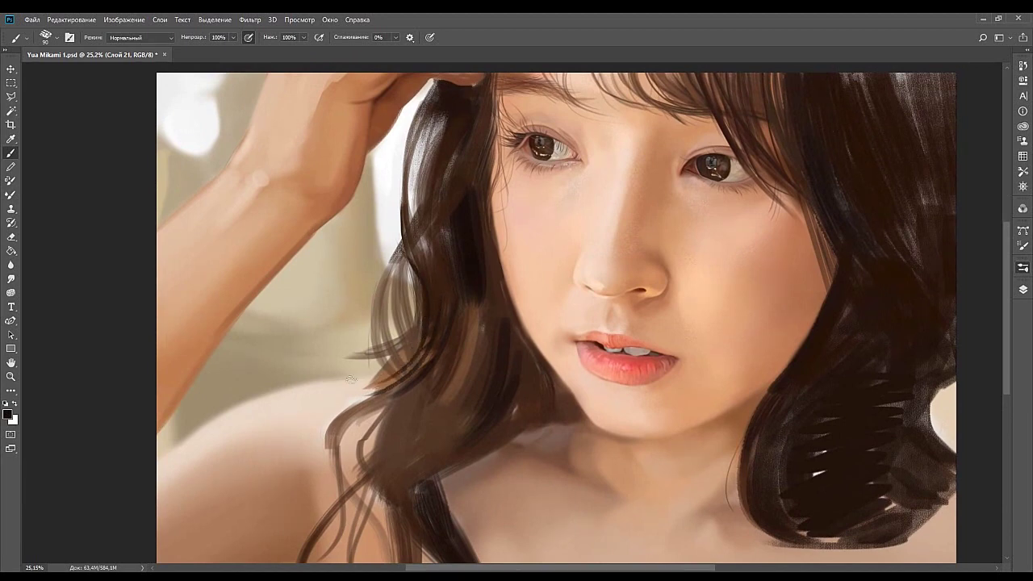
# Enlarge the brush to size 150 and try dark strokes down the outer curl beside the raised arm.
pyautogui.moveTo(398, 365)
pyautogui.mouseDown()
pyautogui.moveTo(426, 299)
pyautogui.moveTo(428, 257)
pyautogui.moveTo(388, 286)
pyautogui.moveTo(388, 339)
pyautogui.mouseUp()
pyautogui.press(']')
pyautogui.press(']')
pyautogui.press(']')
pyautogui.hotkey('ctrl', 'z')
pyautogui.moveTo(394, 270)
pyautogui.mouseDown()
pyautogui.moveTo(379, 299)
pyautogui.moveTo(405, 329)
pyautogui.moveTo(393, 300)
pyautogui.moveTo(411, 351)
pyautogui.moveTo(397, 293)
pyautogui.moveTo(401, 363)
pyautogui.mouseUp()
pyautogui.hotkey('ctrl', 'z')
pyautogui.hotkey('ctrl', 'z')
# Paint a textured dark strand curving down the outer edge of the curl beside the arm.
pyautogui.moveTo(408, 275); pyautogui.dragTo(394, 355)
pyautogui.moveTo(388, 320); pyautogui.dragTo(414, 274)
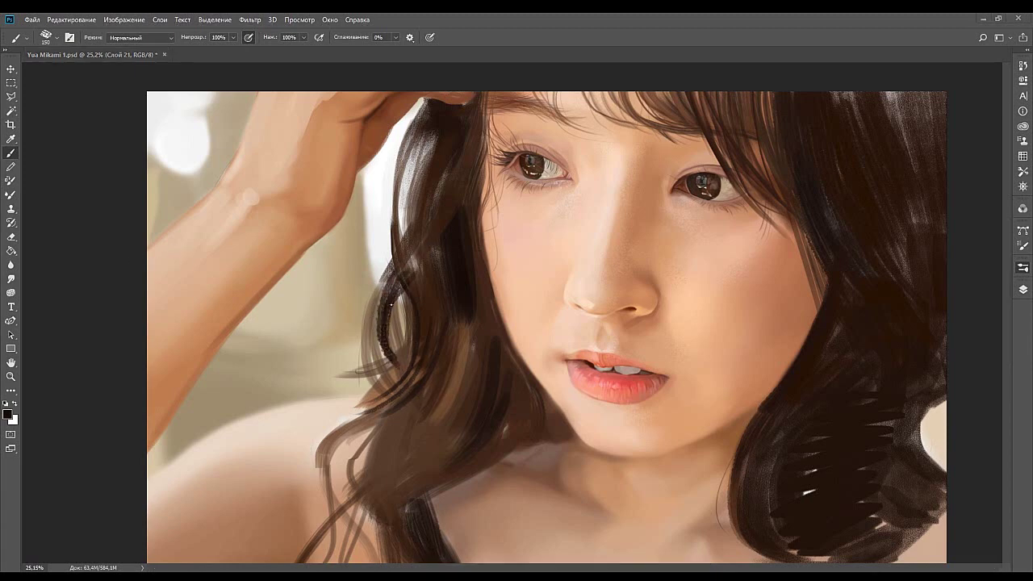
pyautogui.moveTo(384, 319); pyautogui.dragTo(405, 275)
pyautogui.moveTo(387, 309); pyautogui.dragTo(418, 258)
pyautogui.moveTo(386, 296)
pyautogui.mouseDown()
pyautogui.moveTo(423, 241)
pyautogui.moveTo(463, 240)
pyautogui.moveTo(463, 231)
pyautogui.mouseUp()
# Reduce the brush to size 70, sample a reddish brown from the hair and paint strands inside the outer curl.
pyautogui.press('[')
pyautogui.press('[')
pyautogui.press('[')
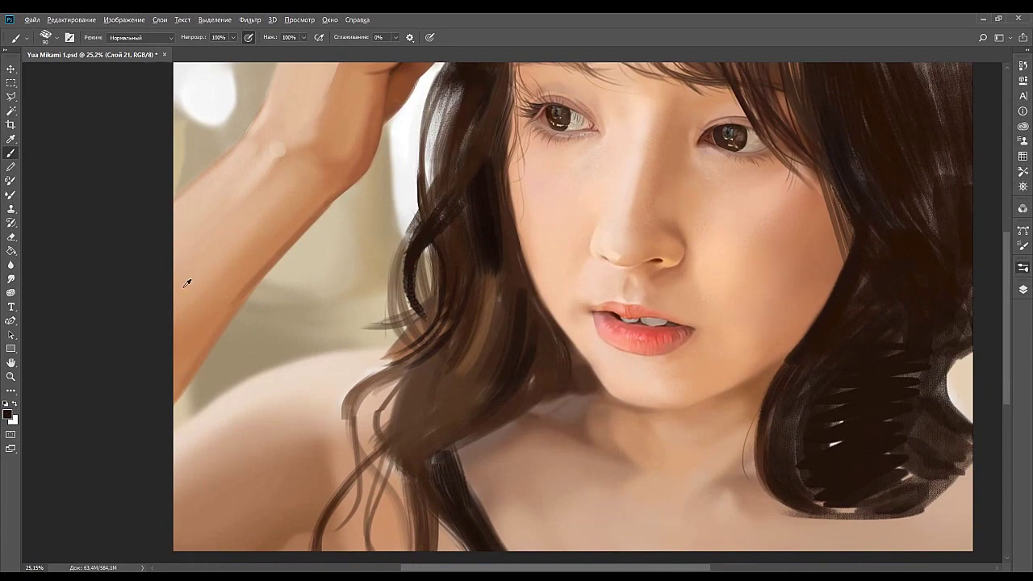
pyautogui.keyDown('alt'); pyautogui.click(440, 270); pyautogui.keyUp('alt')
pyautogui.moveTo(432, 251); pyautogui.dragTo(422, 303)
pyautogui.moveTo(448, 216); pyautogui.dragTo(422, 294)
pyautogui.moveTo(434, 237)
pyautogui.mouseDown()
pyautogui.moveTo(414, 299)
pyautogui.moveTo(421, 305)
pyautogui.moveTo(432, 280)
pyautogui.moveTo(422, 313)
pyautogui.moveTo(432, 289)
pyautogui.moveTo(424, 313)
pyautogui.moveTo(464, 281)
pyautogui.mouseUp()
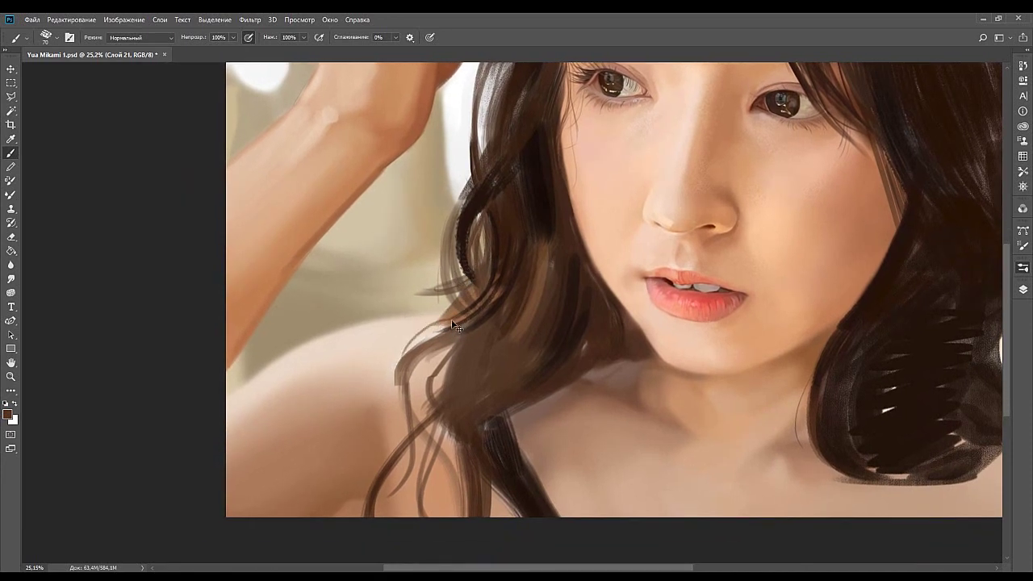
# Switch to a finer bristle brush and paint reddish-brown strands from the outer curl down towards the shoulder.
pyautogui.moveTo(449, 333); pyautogui.dragTo(477, 317)
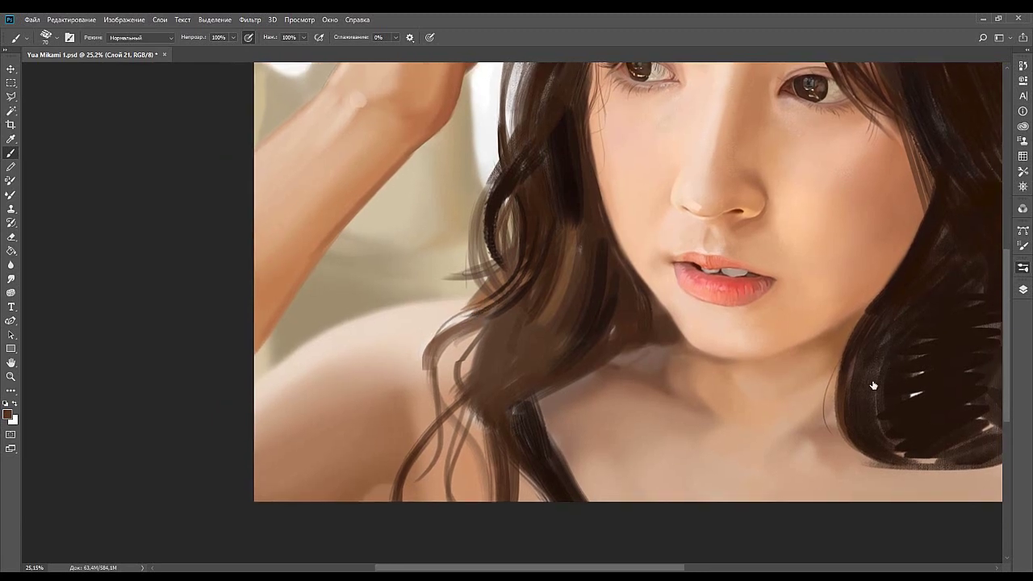
pyautogui.press('[')
pyautogui.press('[')
pyautogui.press('[')
pyautogui.press('[')
pyautogui.moveTo(515, 286); pyautogui.dragTo(427, 338)
pyautogui.hotkey('ctrl', 'z')
pyautogui.moveTo(508, 297); pyautogui.dragTo(427, 363)
pyautogui.moveTo(530, 250); pyautogui.dragTo(415, 295)
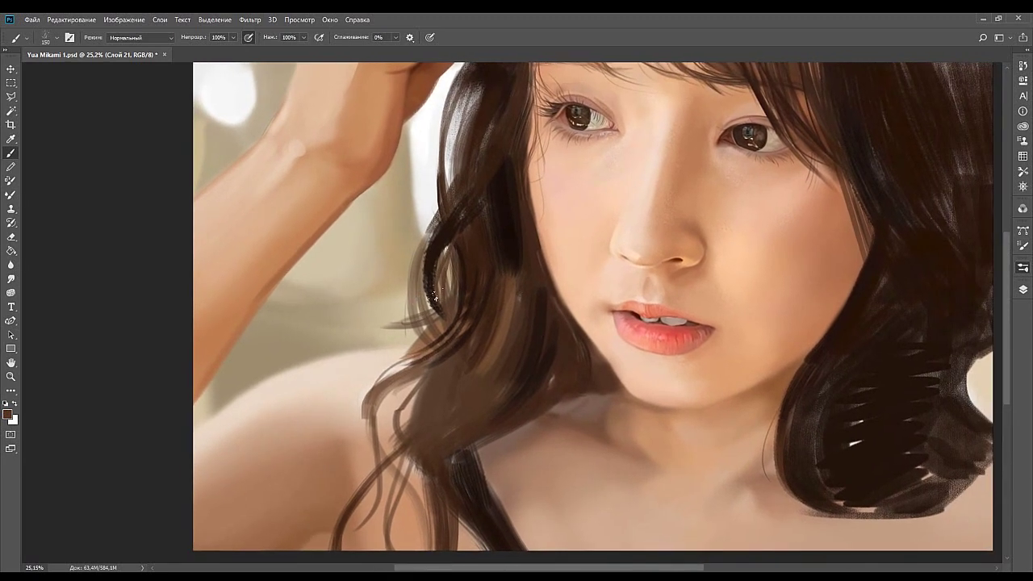
pyautogui.moveTo(460, 384); pyautogui.dragTo(413, 276)
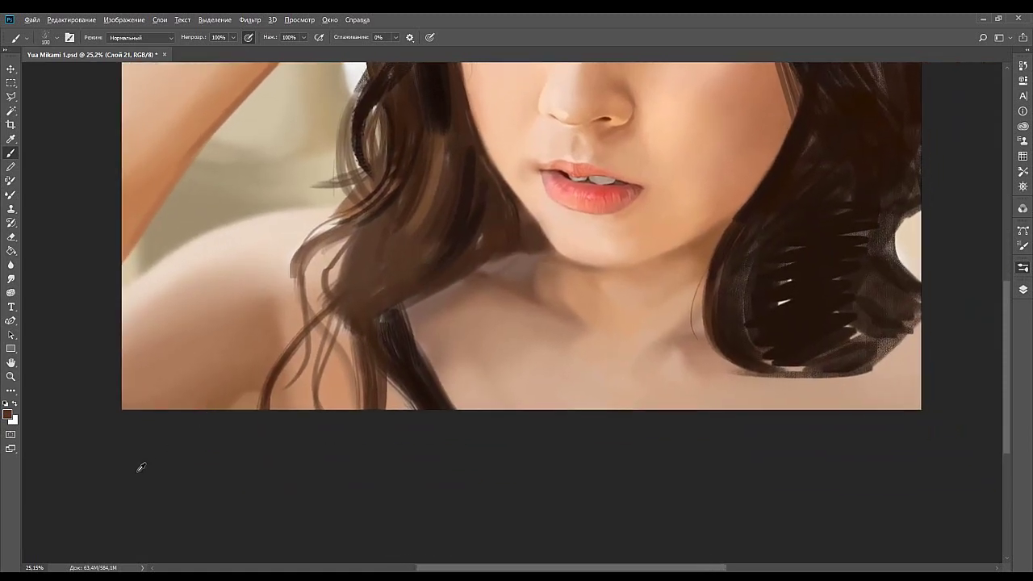
# Sample a lighter brown from the hair and paint a strand sweeping diagonally across the lower hair at size 100.
pyautogui.moveTo(424, 333); pyautogui.dragTo(435, 362)
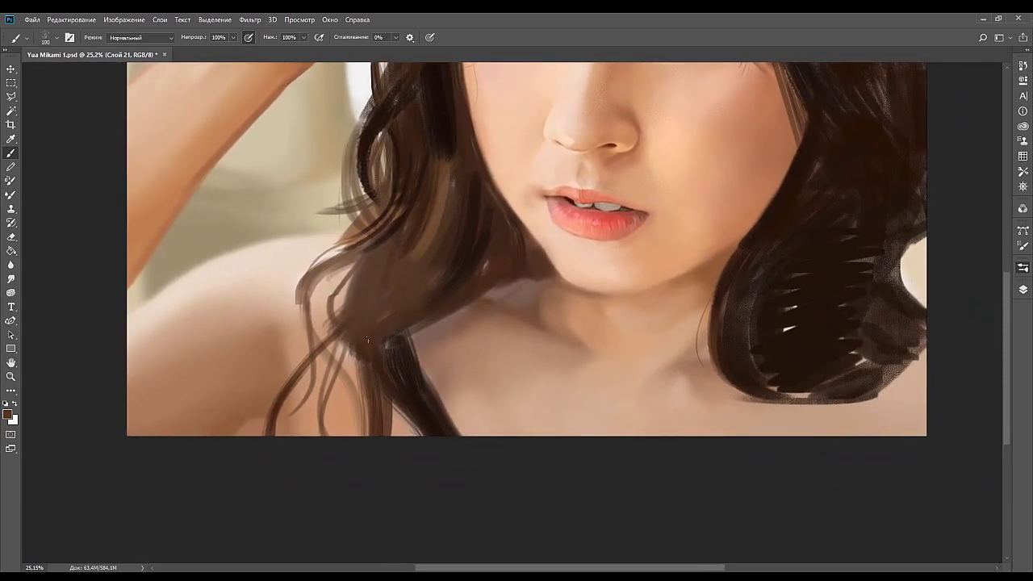
pyautogui.keyDown('alt'); pyautogui.click(422, 245); pyautogui.keyUp('alt')
pyautogui.moveTo(410, 247); pyautogui.dragTo(340, 306)
pyautogui.hotkey('ctrl', 'z')
pyautogui.moveTo(408, 266)
pyautogui.mouseDown()
pyautogui.moveTo(327, 335)
pyautogui.moveTo(489, 250)
pyautogui.mouseUp()
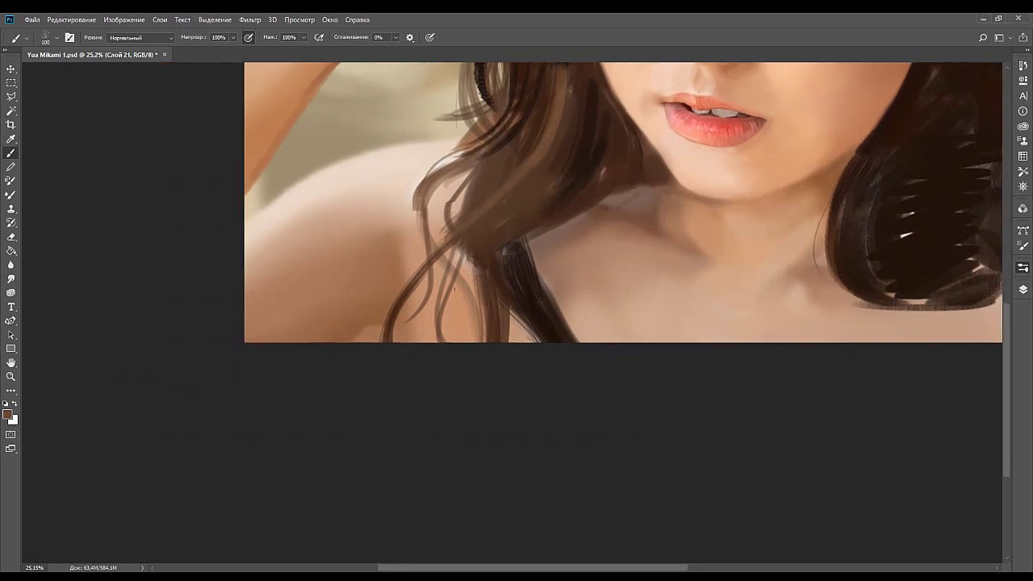
# Reduce the brush to size 70 and extend brown strands down over the shoulder among the loose wisps.
pyautogui.hscroll(3, 422, 293)
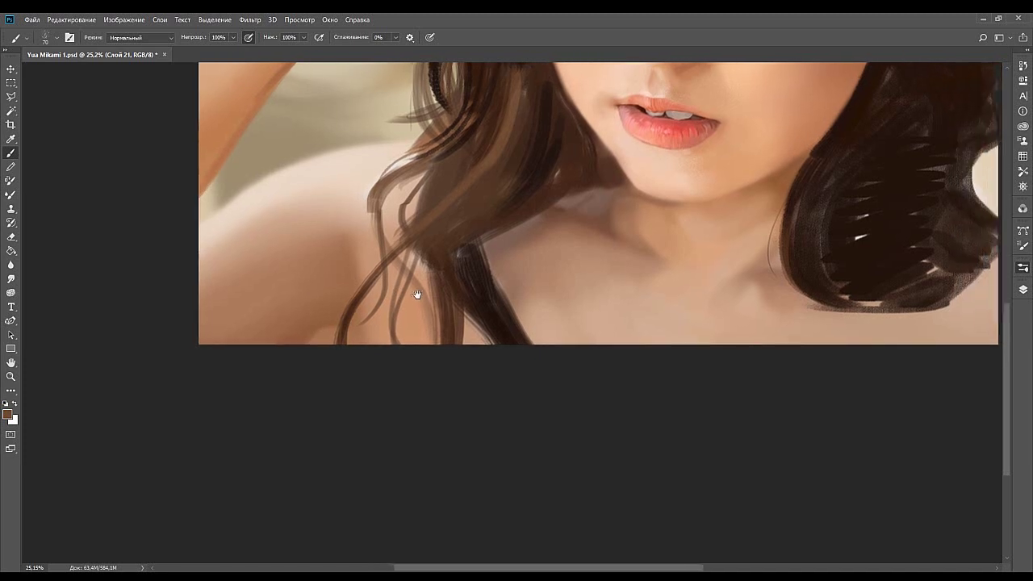
pyautogui.moveTo(406, 257); pyautogui.dragTo(386, 302)
pyautogui.moveTo(407, 257); pyautogui.dragTo(390, 304)
# Sample a dark brown and try strokes through the hair above the shoulder wisps.
pyautogui.keyDown('alt'); pyautogui.click(439, 275); pyautogui.keyUp('alt')
pyautogui.moveTo(410, 236)
pyautogui.mouseDown()
pyautogui.moveTo(383, 349)
pyautogui.moveTo(397, 288)
pyautogui.mouseUp()
pyautogui.hotkey('ctrl', 'z')
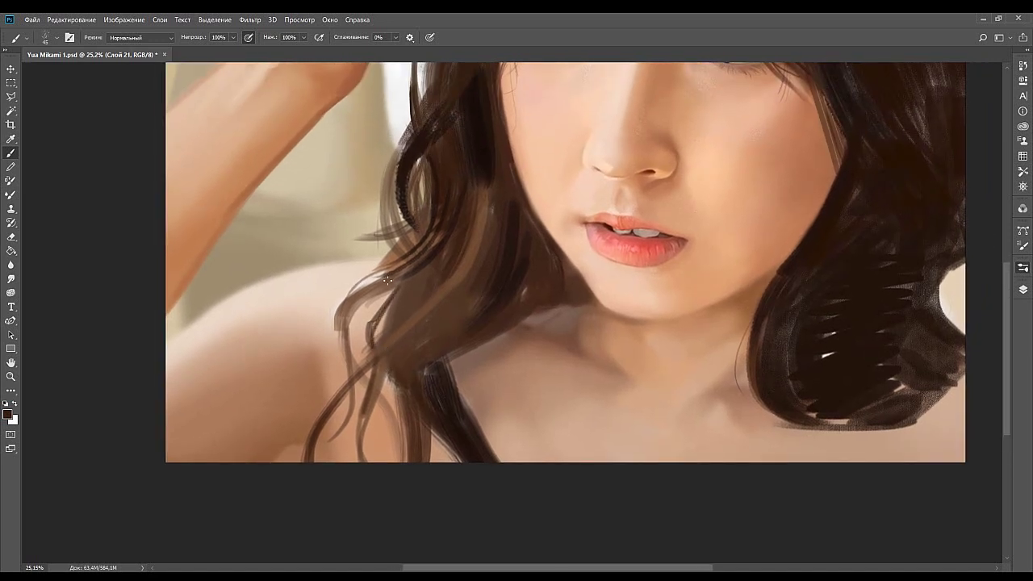
pyautogui.moveTo(368, 330); pyautogui.dragTo(393, 284)
pyautogui.hotkey('ctrl', 'z')
# Choose another brush preset and try dark strokes down the hair below the outer curls.
pyautogui.click(153, 377)
pyautogui.click(142, 401)
pyautogui.moveTo(430, 265); pyautogui.dragTo(413, 321)
pyautogui.hotkey('ctrl', 'z')
pyautogui.moveTo(428, 271); pyautogui.dragTo(418, 312)
pyautogui.press('.')
pyautogui.moveTo(412, 320); pyautogui.dragTo(391, 361)
pyautogui.hotkey('ctrl', 'z')
pyautogui.moveTo(429, 271); pyautogui.dragTo(409, 305)
pyautogui.hotkey('ctrl', 'z')
# Reduce the brush to size 70 and paint a dark shadow strand down the hair below the curls.
pyautogui.press('[')
pyautogui.press('[')
pyautogui.press('[')
pyautogui.moveTo(413, 252); pyautogui.dragTo(417, 312)
# Sample a reddish brown, reduce the brush to size 60 and paint a strand through the base of the curls.
pyautogui.keyDown('alt'); pyautogui.click(423, 304); pyautogui.keyUp('alt')
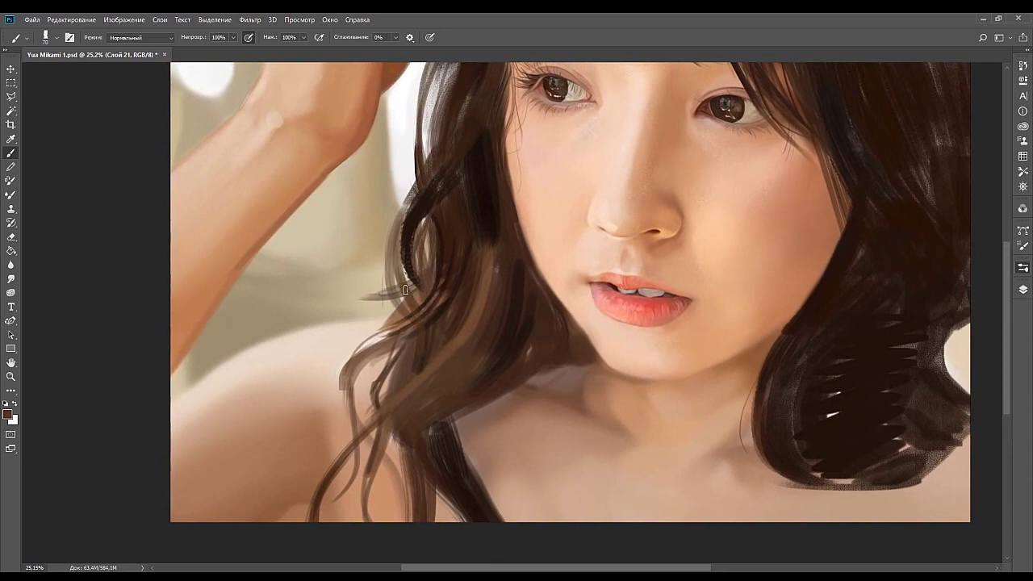
pyautogui.press('[')
pyautogui.press('[')
pyautogui.moveTo(426, 264); pyautogui.dragTo(391, 331)
# Pick a warm orange-brown, reduce the brush to size 40 and paint thin strands below the curls and through the mid hair.
pyautogui.keyDown('alt'); pyautogui.click(385, 272); pyautogui.keyUp('alt')
pyautogui.keyDown('alt'); pyautogui.click(126, 328); pyautogui.keyUp('alt')
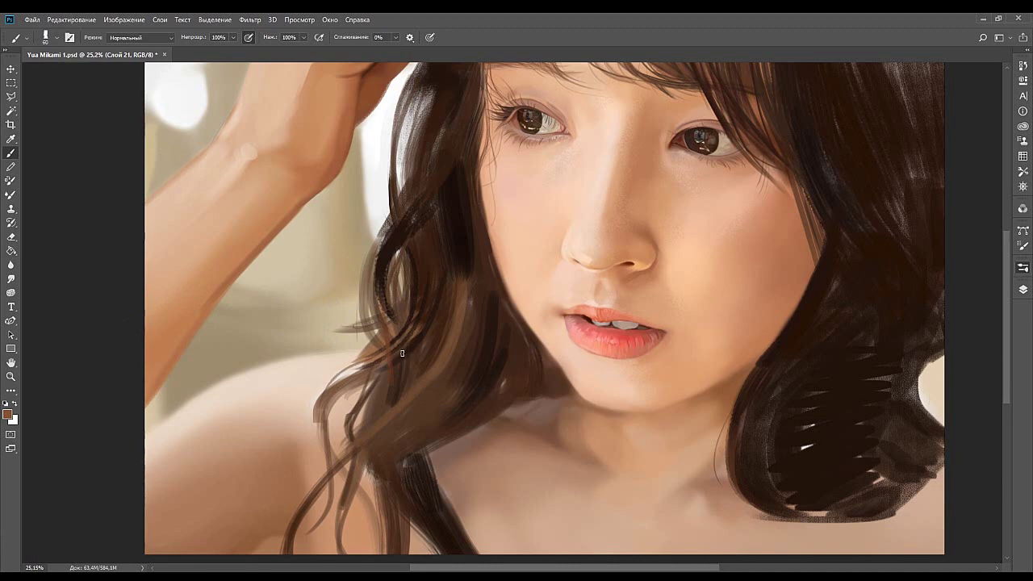
pyautogui.moveTo(393, 394); pyautogui.dragTo(422, 311)
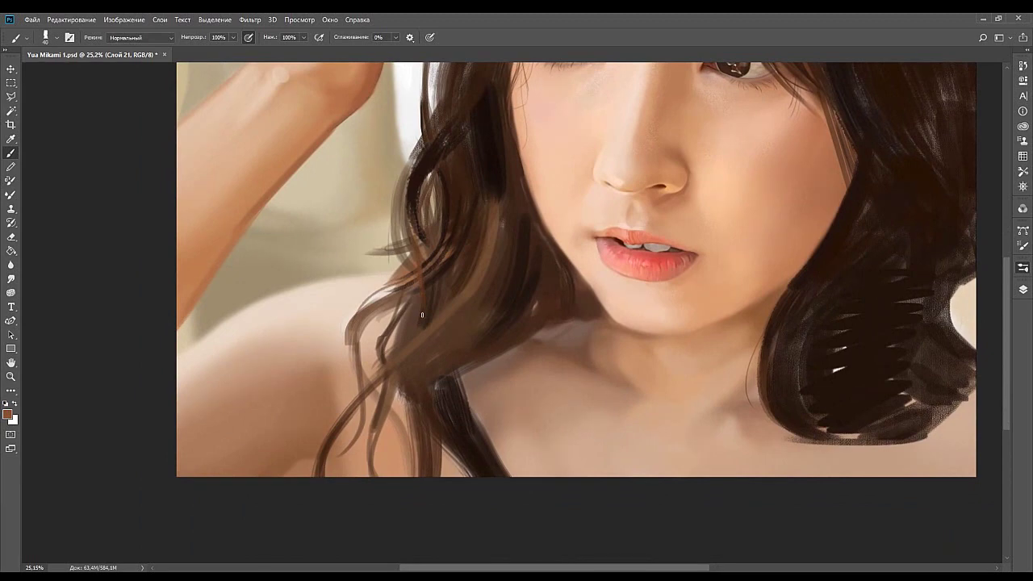
pyautogui.moveTo(417, 288)
pyautogui.mouseDown()
pyautogui.moveTo(427, 334)
pyautogui.moveTo(423, 326)
pyautogui.mouseUp()
pyautogui.moveTo(481, 257); pyautogui.dragTo(457, 293)
pyautogui.hotkey('ctrl', 'z')
pyautogui.moveTo(479, 255)
pyautogui.mouseDown()
pyautogui.moveTo(445, 308)
pyautogui.moveTo(461, 292)
pyautogui.mouseUp()
pyautogui.moveTo(473, 242)
pyautogui.mouseDown()
pyautogui.moveTo(432, 317)
pyautogui.moveTo(455, 289)
pyautogui.mouseUp()
# Sample a dark brown from the lower hair and paint strands running diagonally up through its middle.
pyautogui.keyDown('alt'); pyautogui.click(434, 310); pyautogui.keyUp('alt')
pyautogui.moveTo(431, 321); pyautogui.dragTo(482, 247)
pyautogui.moveTo(428, 319); pyautogui.dragTo(480, 249)
pyautogui.moveTo(461, 315)
pyautogui.mouseDown()
pyautogui.moveTo(528, 276)
pyautogui.moveTo(492, 256)
pyautogui.moveTo(456, 276)
pyautogui.mouseUp()
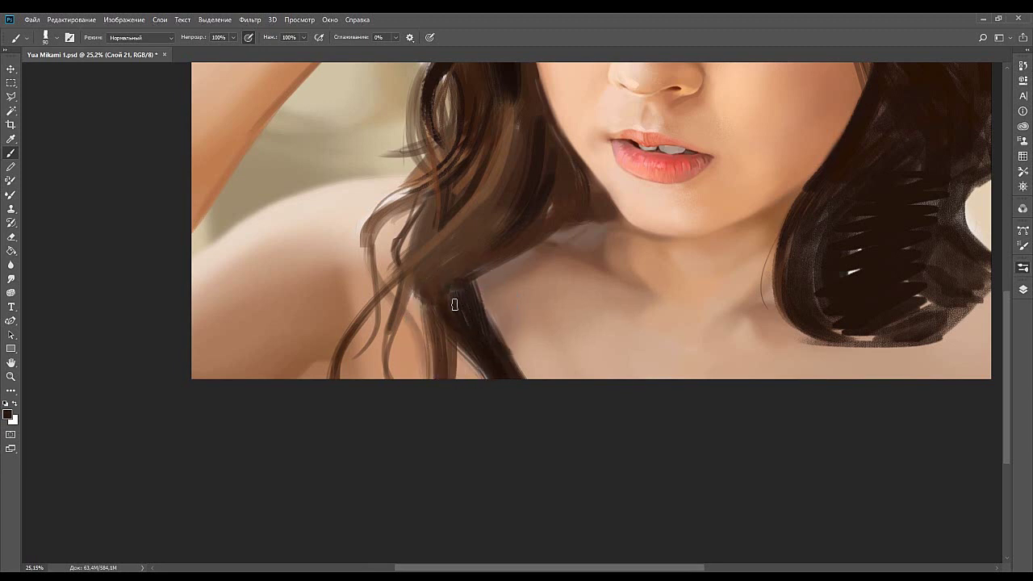
# Pick a reddish brown, reduce the brush to size 20 and draw thin loose strands from below the jaw across the collarbone.
pyautogui.keyDown('alt'); pyautogui.click(442, 288); pyautogui.keyUp('alt')
pyautogui.press('i')
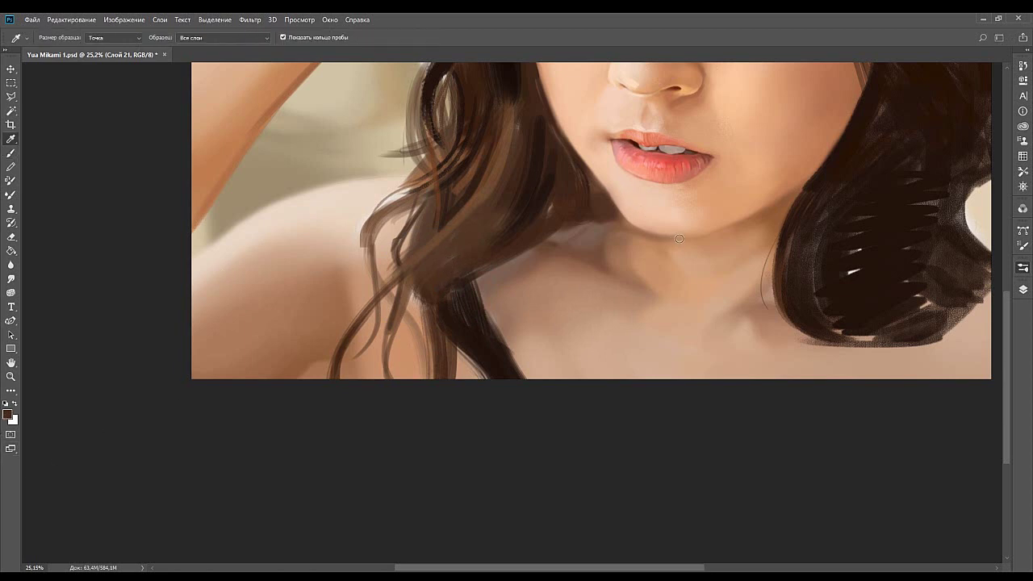
pyautogui.press('b')
pyautogui.moveTo(449, 260); pyautogui.dragTo(410, 284)
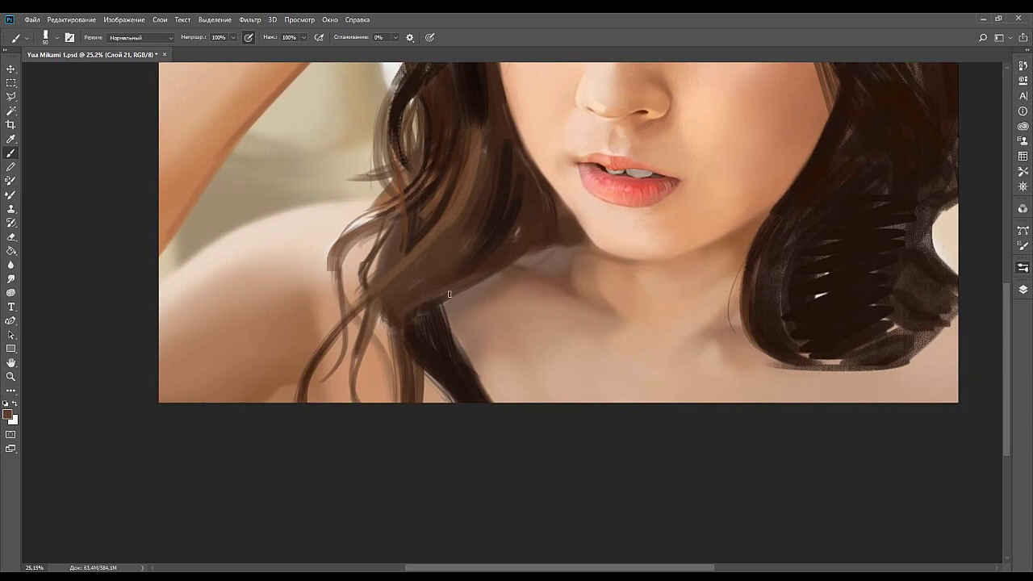
pyautogui.moveTo(541, 223); pyautogui.dragTo(458, 247)
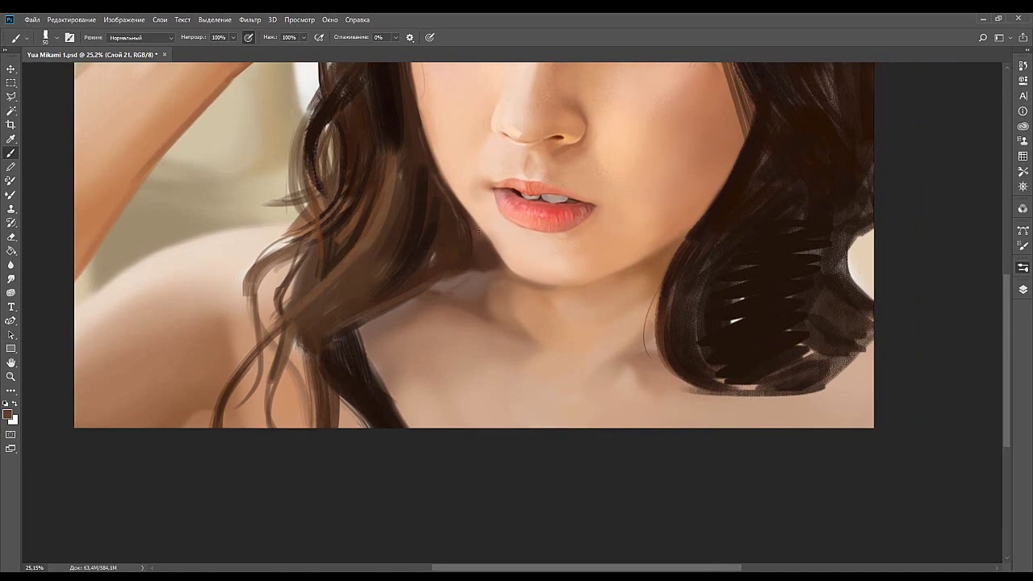
pyautogui.moveTo(535, 251); pyautogui.dragTo(531, 295)
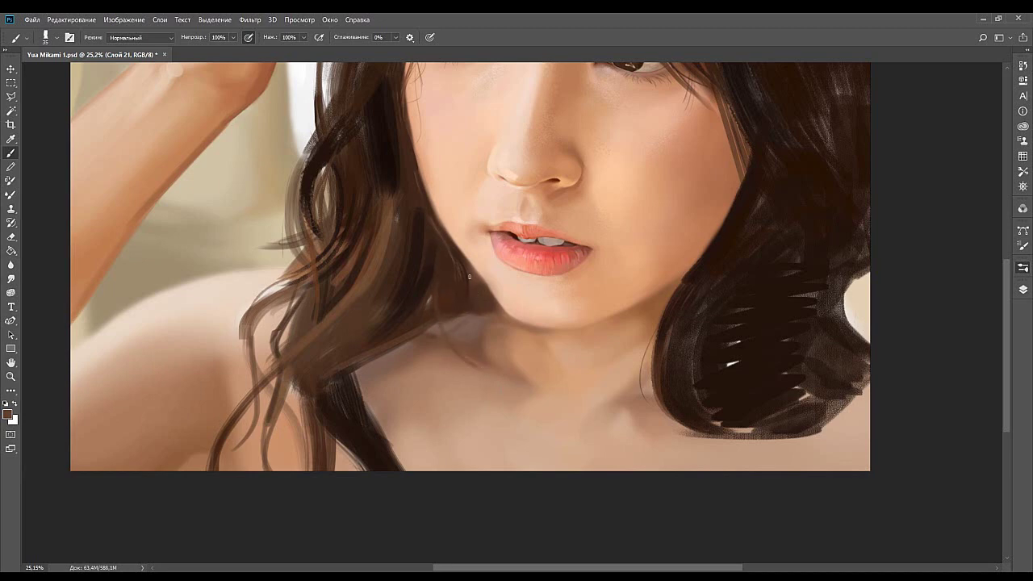
pyautogui.moveTo(489, 368); pyautogui.dragTo(558, 437)
pyautogui.moveTo(447, 264); pyautogui.dragTo(546, 245)
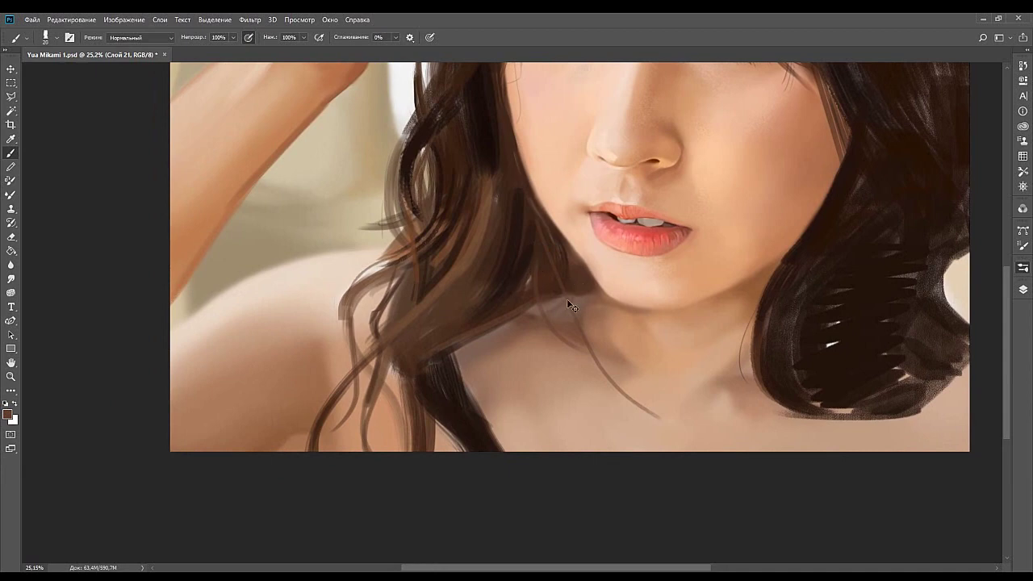
# Sample darker browns and paint fine strands through the hair beside the jaw and above the collarbone.
pyautogui.keyDown('alt'); pyautogui.click(581, 279); pyautogui.keyUp('alt')
pyautogui.moveTo(496, 260); pyautogui.dragTo(559, 249)
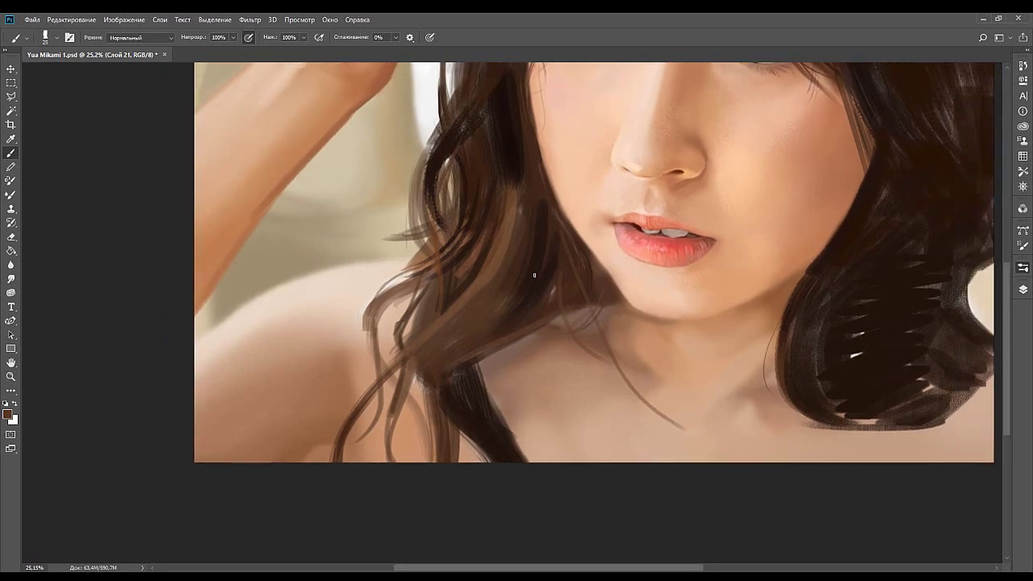
pyautogui.moveTo(530, 257); pyautogui.dragTo(490, 347)
pyautogui.keyDown('alt'); pyautogui.click(512, 371); pyautogui.keyUp('alt')
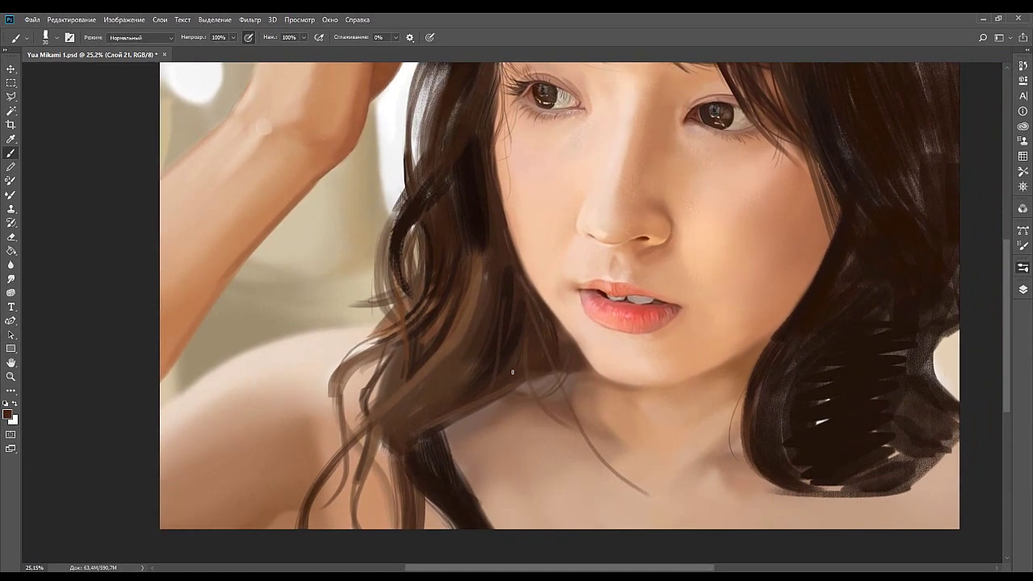
pyautogui.keyDown('alt'); pyautogui.click(514, 353); pyautogui.keyUp('alt')
pyautogui.keyDown('alt'); pyautogui.click(505, 362); pyautogui.keyUp('alt')
pyautogui.moveTo(507, 357)
pyautogui.mouseDown()
pyautogui.moveTo(541, 309)
pyautogui.moveTo(475, 304)
pyautogui.moveTo(463, 312)
pyautogui.moveTo(476, 326)
pyautogui.mouseUp()
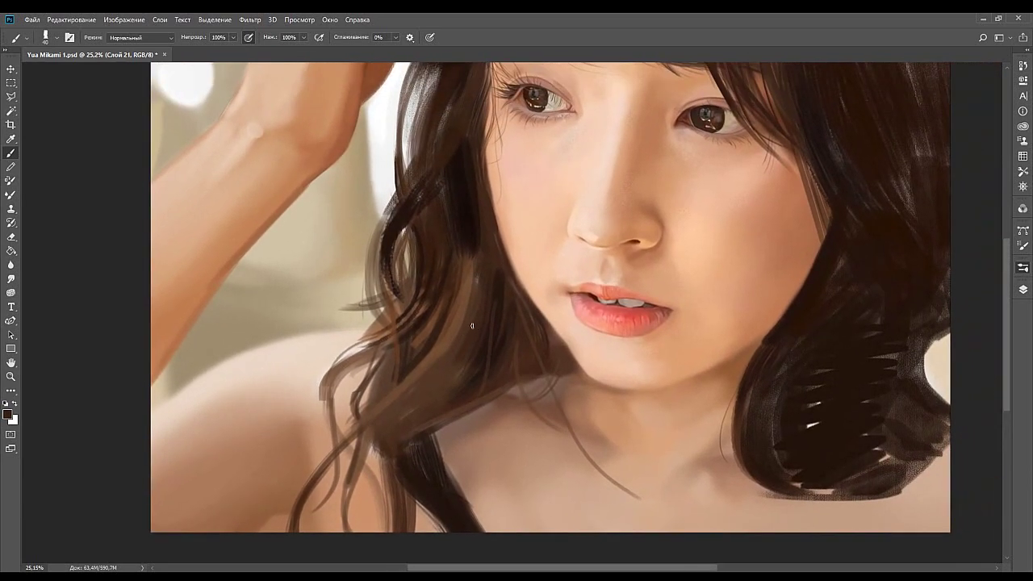
# Enlarge the brush to size 80 and paint a dark shadow strand along the hair edge beside the cheek and jaw.
pyautogui.press(']')
pyautogui.press(']')
pyautogui.press(']')
pyautogui.press(']')
pyautogui.press(']')
pyautogui.moveTo(563, 365)
pyautogui.mouseDown()
pyautogui.moveTo(532, 303)
pyautogui.moveTo(489, 344)
pyautogui.mouseUp()
pyautogui.hotkey('ctrl', 'z')
pyautogui.moveTo(505, 279)
pyautogui.mouseDown()
pyautogui.moveTo(492, 388)
pyautogui.moveTo(477, 335)
pyautogui.mouseUp()
pyautogui.hotkey('ctrl', 'z')
pyautogui.moveTo(510, 399); pyautogui.dragTo(480, 291)
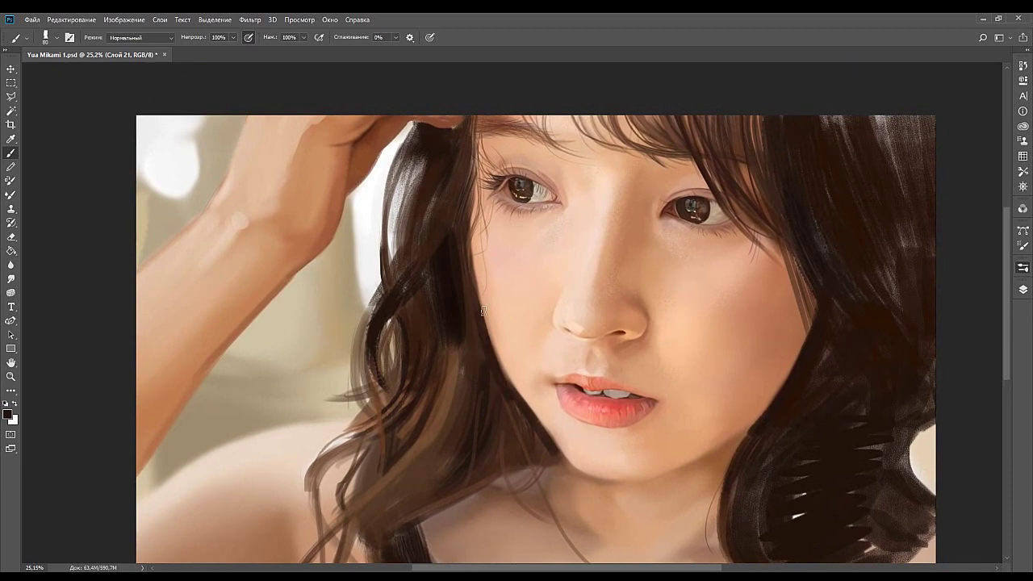
pyautogui.moveTo(495, 398)
pyautogui.mouseDown()
pyautogui.moveTo(535, 299)
pyautogui.moveTo(527, 320)
pyautogui.mouseUp()
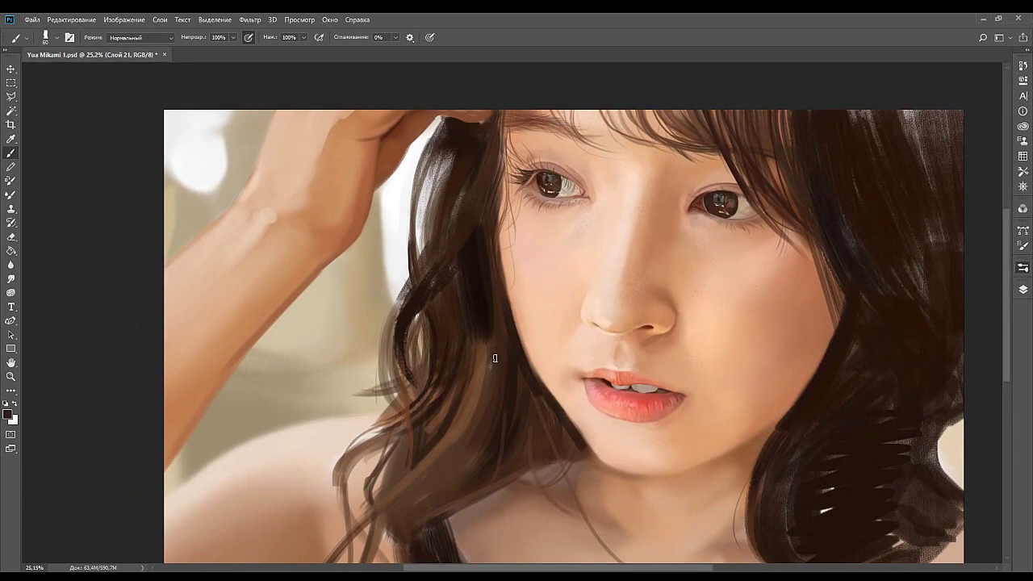
# Sample several browns from the hair and paint strands down its middle section between the curls and the face.
pyautogui.keyDown('alt'); pyautogui.click(465, 383); pyautogui.keyUp('alt')
pyautogui.moveTo(465, 379); pyautogui.dragTo(437, 441)
pyautogui.keyDown('alt'); pyautogui.click(468, 428); pyautogui.keyUp('alt')
pyautogui.moveTo(483, 352); pyautogui.dragTo(458, 426)
pyautogui.keyDown('alt'); pyautogui.click(488, 329); pyautogui.keyUp('alt')
pyautogui.moveTo(480, 340)
pyautogui.mouseDown()
pyautogui.moveTo(463, 419)
pyautogui.moveTo(462, 406)
pyautogui.mouseUp()
pyautogui.hotkey('ctrl', 'z')
pyautogui.hotkey('ctrl', 'z')
pyautogui.moveTo(485, 341); pyautogui.dragTo(465, 420)
pyautogui.keyDown('alt'); pyautogui.click(474, 419); pyautogui.keyUp('alt')
# Set the paint colour to a reddish orange and paint a thin highlight strand down the middle of the hair.
pyautogui.click(0, 421)
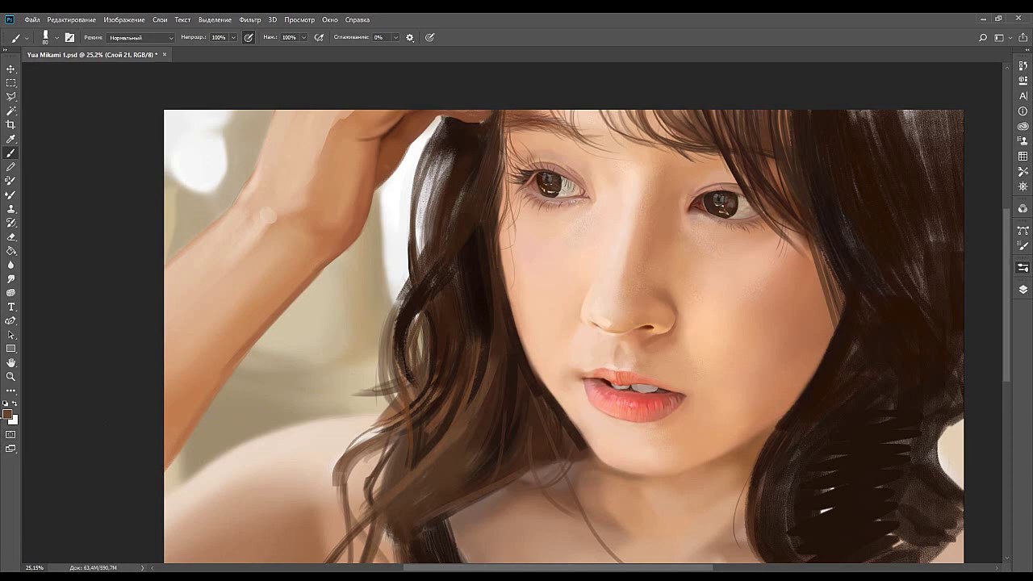
pyautogui.press('i')
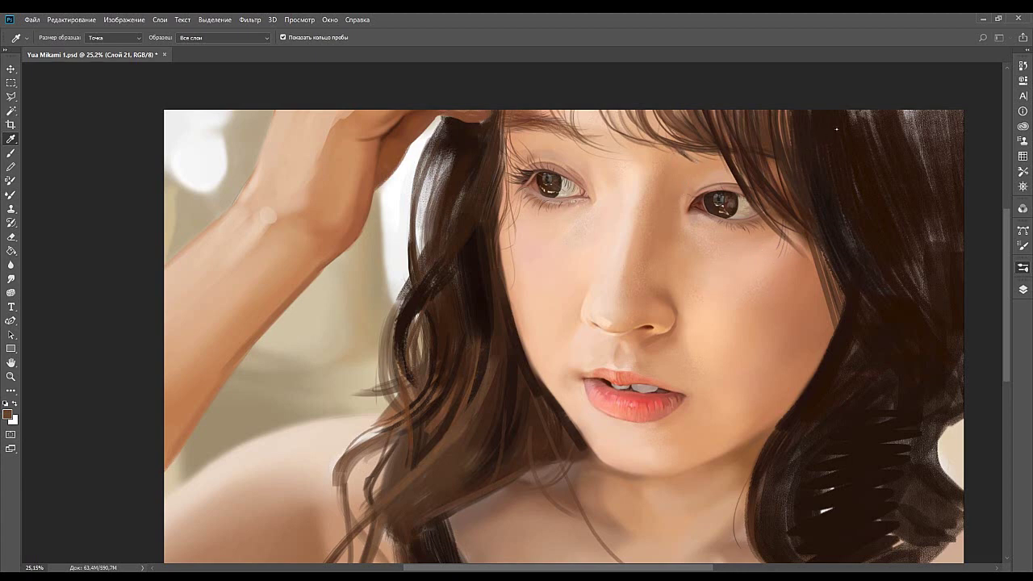
pyautogui.press('b')
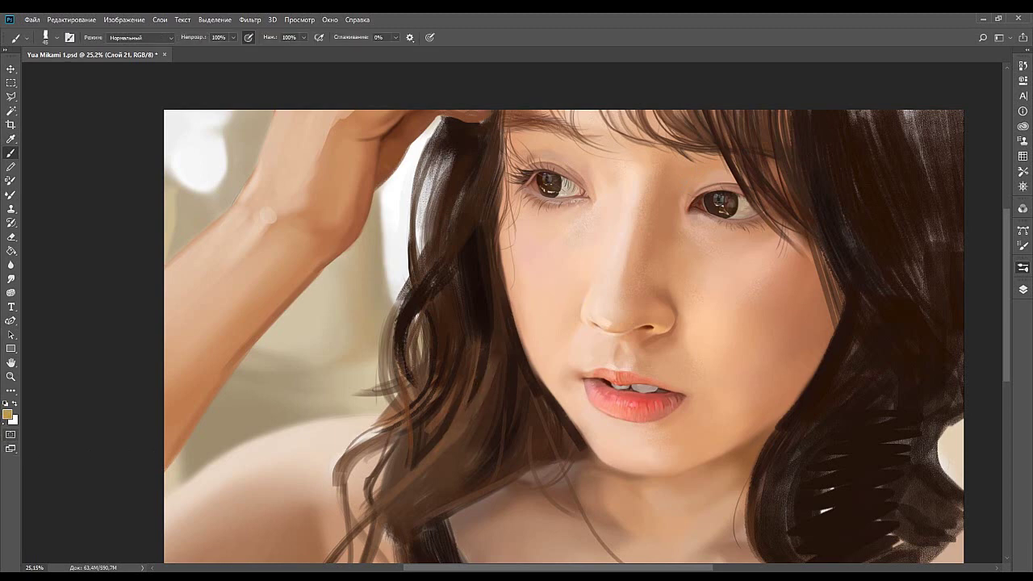
pyautogui.press('i')
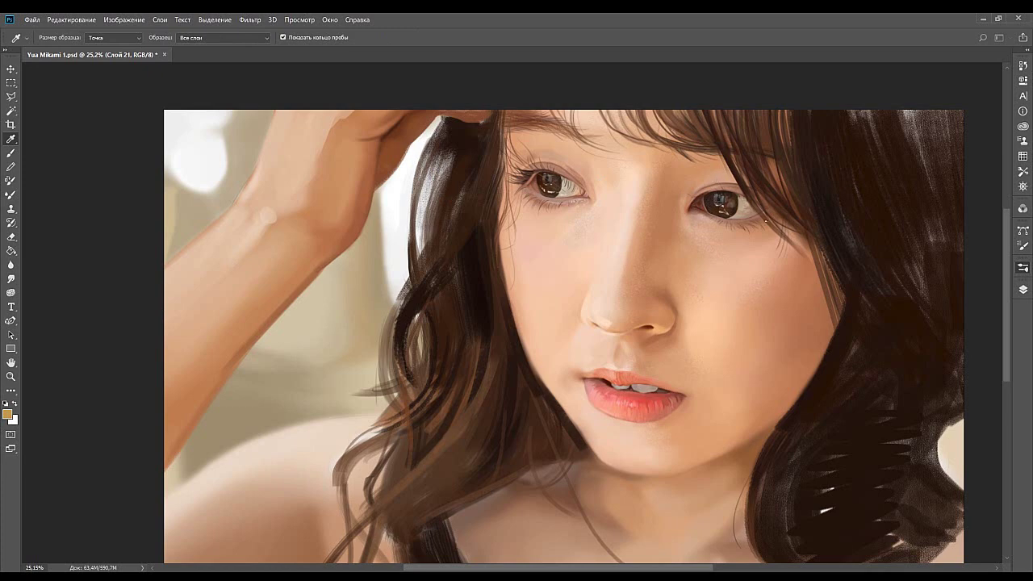
pyautogui.click(821, 140)
pyautogui.moveTo(449, 430)
pyautogui.mouseDown()
pyautogui.moveTo(489, 289)
pyautogui.moveTo(457, 417)
pyautogui.moveTo(484, 329)
pyautogui.mouseUp()
pyautogui.hotkey('ctrl', 'z')
pyautogui.hotkey('ctrl', 'z')
pyautogui.moveTo(460, 409)
pyautogui.mouseDown()
pyautogui.moveTo(481, 345)
pyautogui.moveTo(572, 288)
pyautogui.mouseUp()
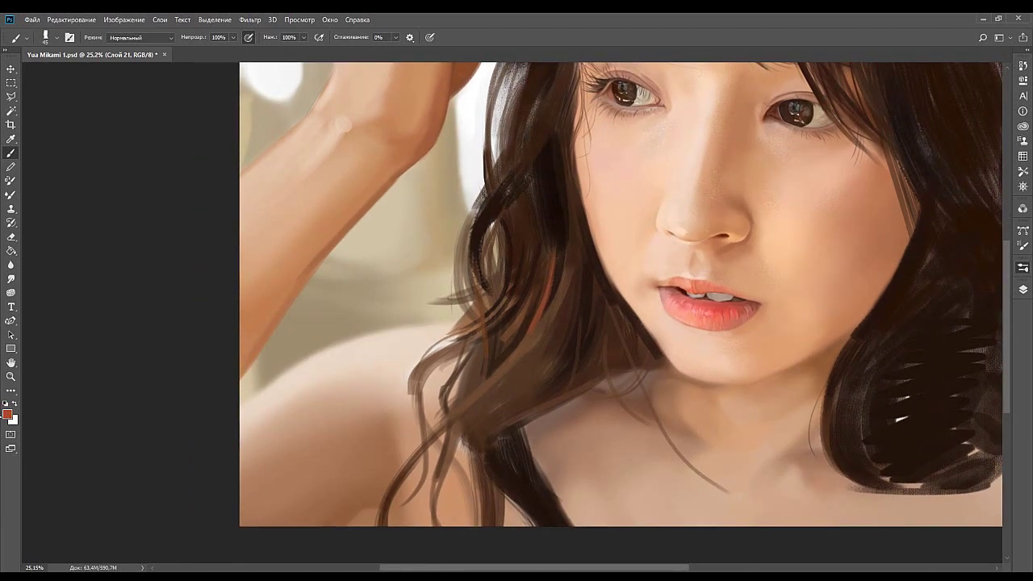
# Shift the paint colour towards orange, reduce the brush to size 35 and add strokes to the highlight strand.
pyautogui.press('i')
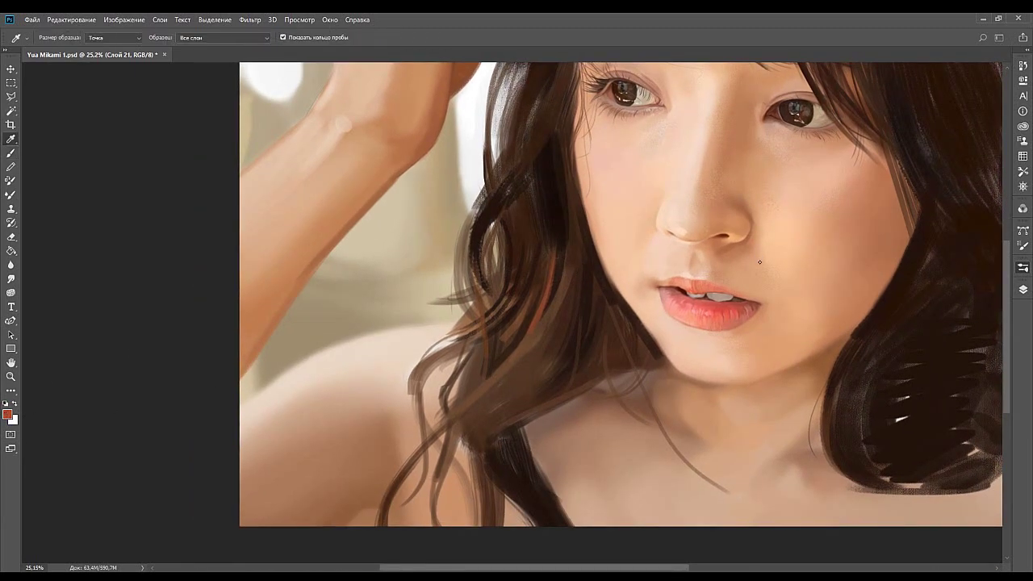
pyautogui.press('b')
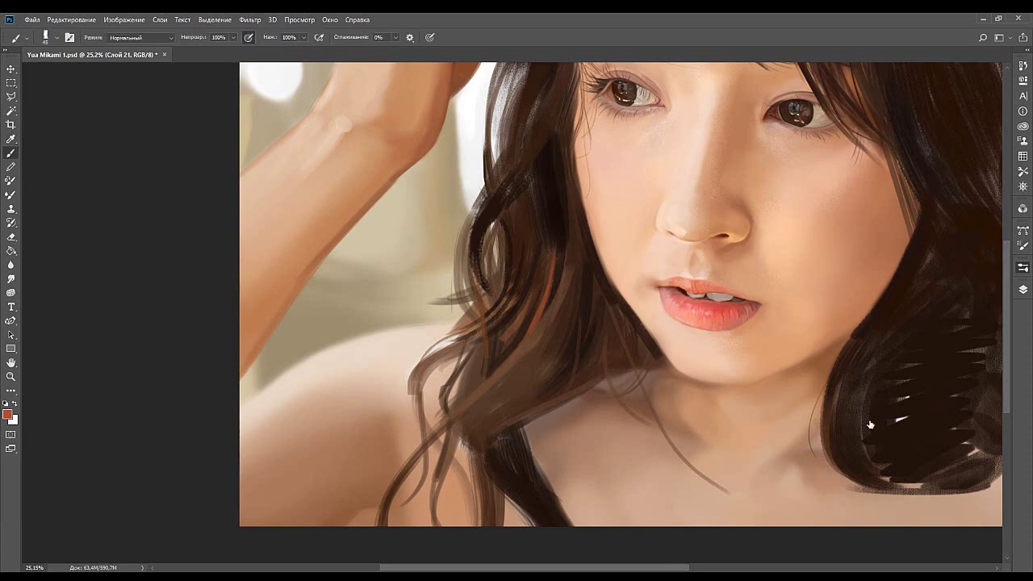
pyautogui.moveTo(543, 304); pyautogui.dragTo(526, 336)
pyautogui.moveTo(541, 292)
pyautogui.mouseDown()
pyautogui.moveTo(523, 347)
pyautogui.moveTo(567, 317)
pyautogui.mouseUp()
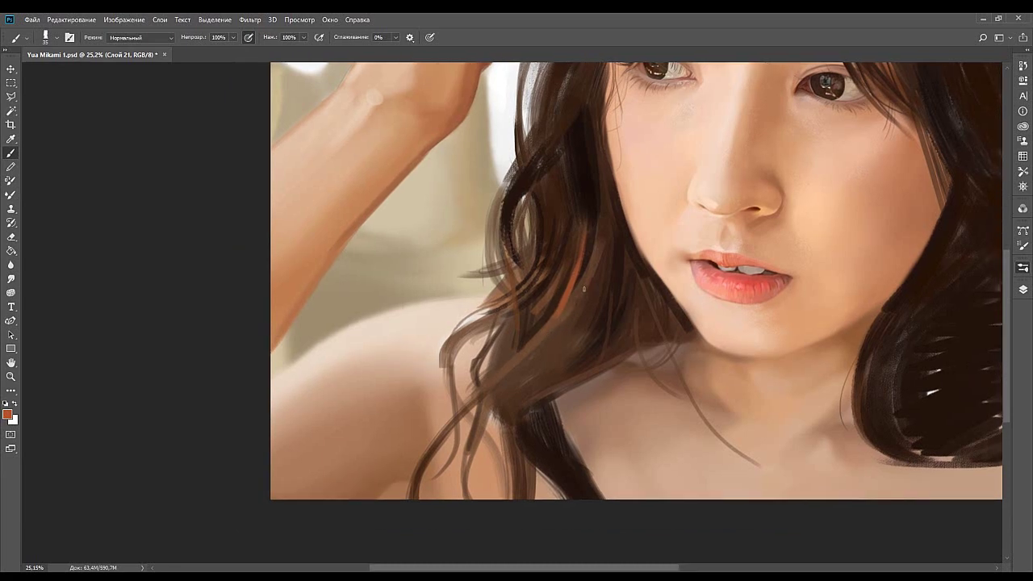
pyautogui.moveTo(588, 277); pyautogui.dragTo(524, 329)
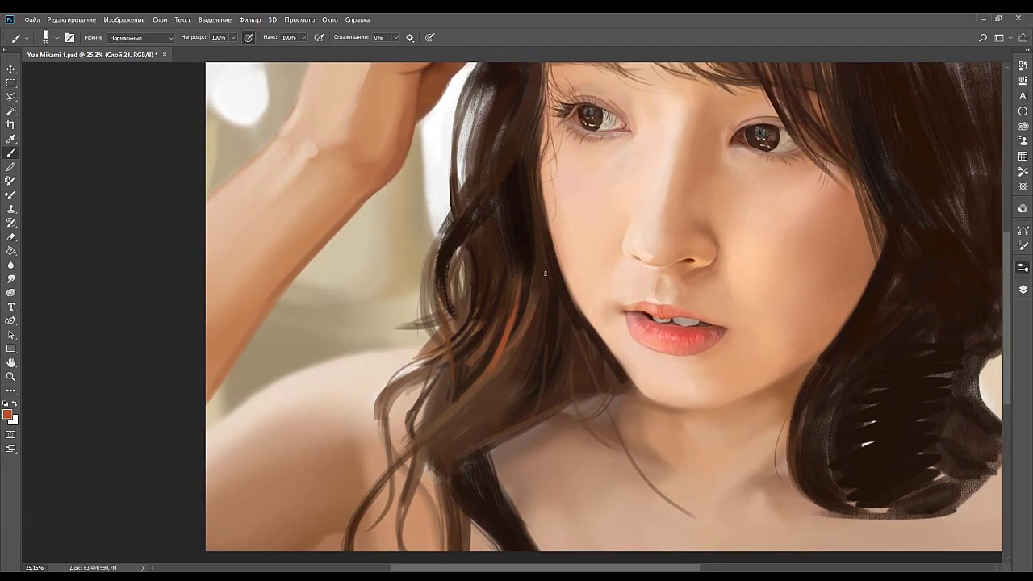
# Reduce the brush to size 25 and repaint the orange highlight stroke in the middle of the hair.
pyautogui.hotkey('ctrl', 'z')
pyautogui.moveTo(507, 344); pyautogui.dragTo(528, 304)
pyautogui.hotkey('ctrl', 'z')
pyautogui.hotkey('ctrl', 'z')
pyautogui.moveTo(507, 347); pyautogui.dragTo(526, 304)
pyautogui.moveTo(471, 406); pyautogui.dragTo(497, 355)
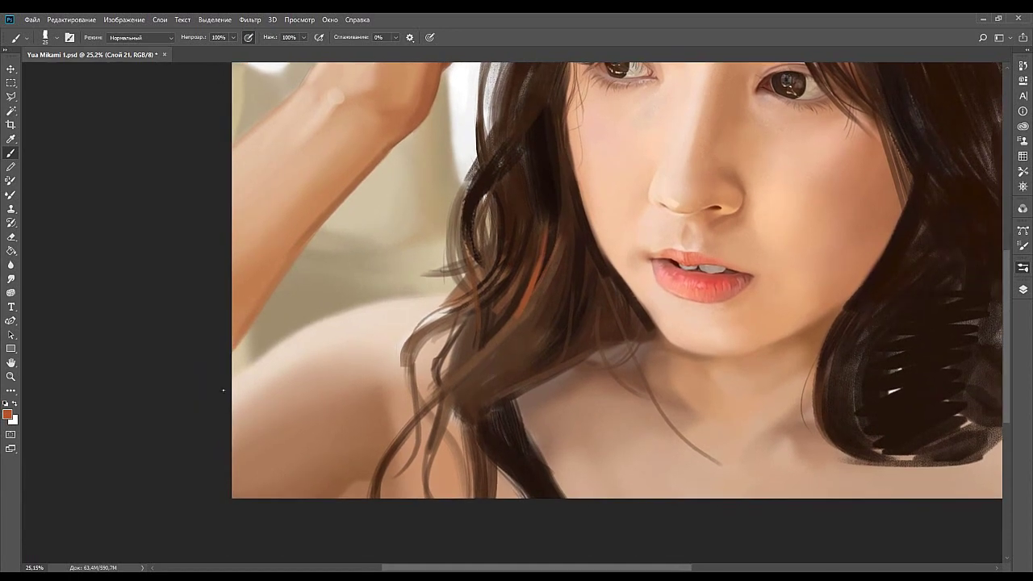
# Shift the paint colour to a yellower orange, enlarge the brush to size 35 and extend the highlight strand downward.
pyautogui.press('i')
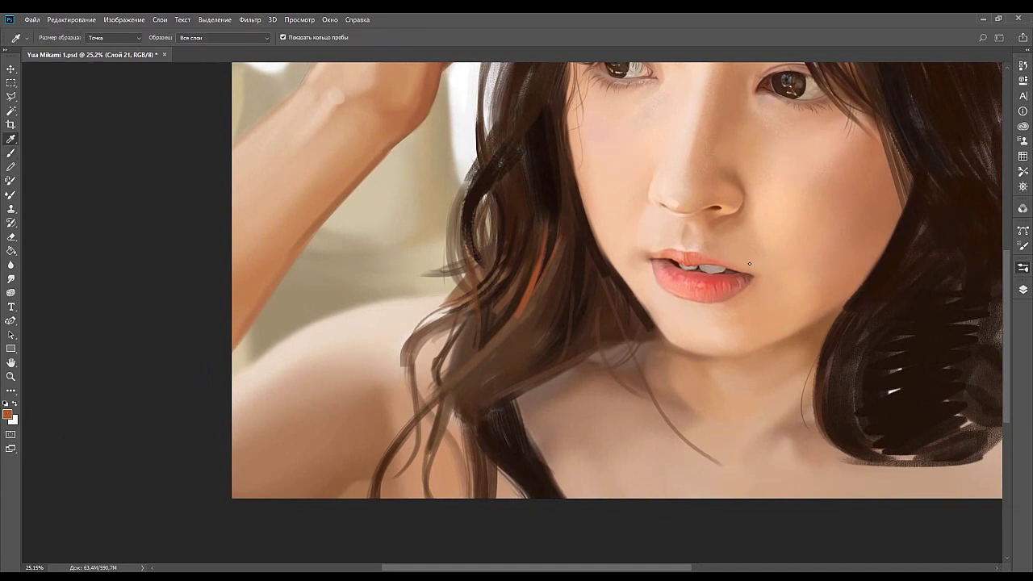
pyautogui.press('b')
pyautogui.press(']')
pyautogui.press(']')
pyautogui.moveTo(536, 264)
pyautogui.mouseDown()
pyautogui.moveTo(515, 320)
pyautogui.moveTo(498, 332)
pyautogui.moveTo(501, 352)
pyautogui.moveTo(472, 358)
pyautogui.mouseUp()
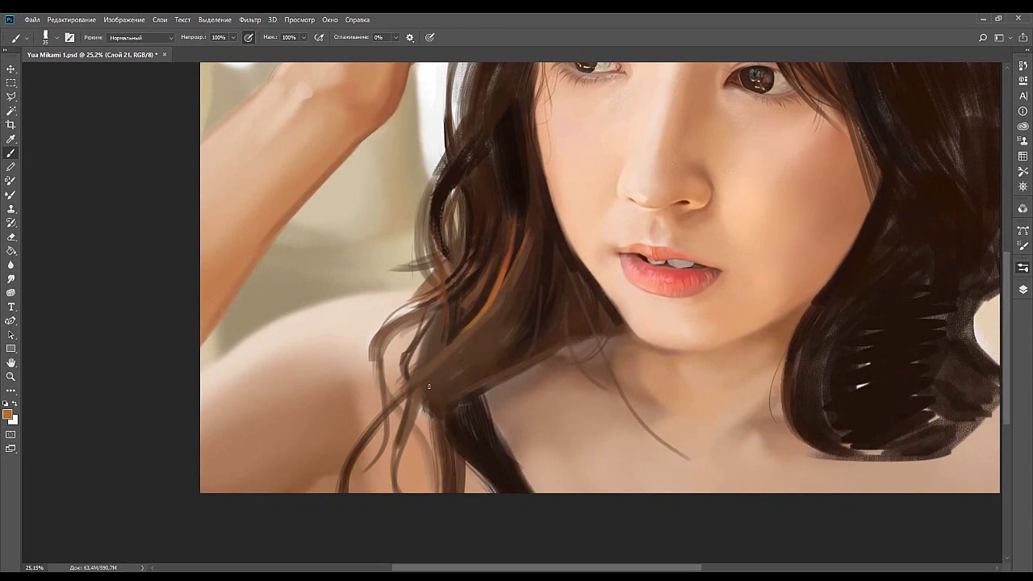
# Sample a brown from the hair, shift it towards red and paint a strand through the lower hair below the highlight.
pyautogui.keyDown('alt'); pyautogui.click(523, 259); pyautogui.keyUp('alt')
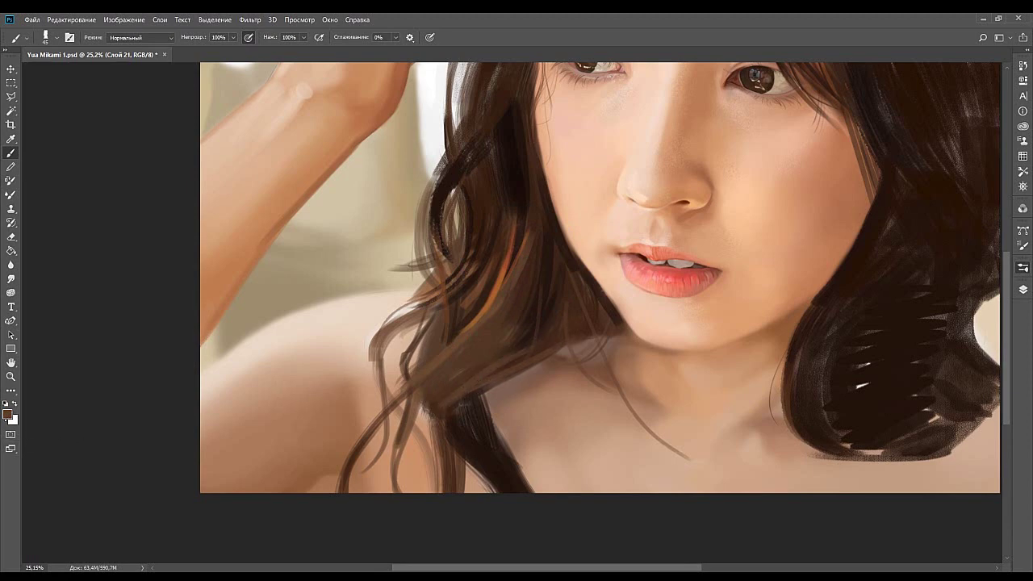
pyautogui.press('i')
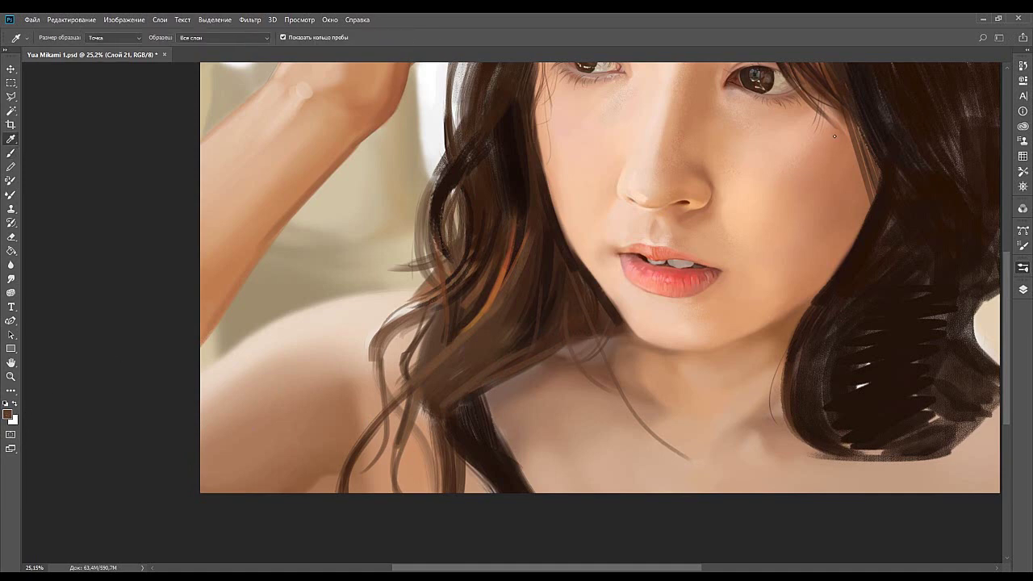
pyautogui.press('b')
pyautogui.moveTo(482, 405)
pyautogui.mouseDown()
pyautogui.moveTo(440, 400)
pyautogui.moveTo(501, 351)
pyautogui.mouseUp()
pyautogui.hotkey('ctrl', 'z')
pyautogui.moveTo(407, 409); pyautogui.dragTo(500, 351)
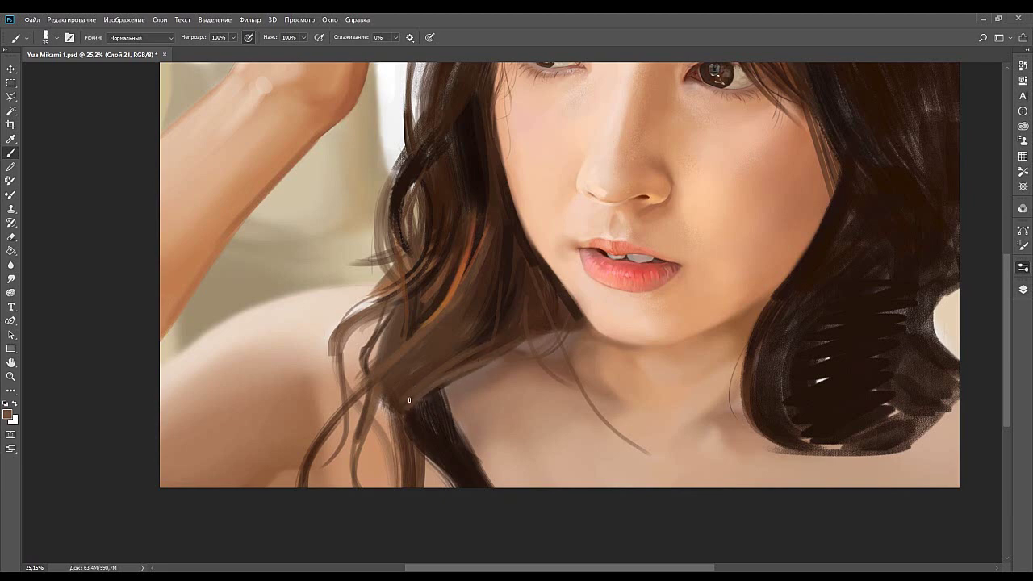
# Paint brown strands along the lower edge of the hair above the collarbone with a size 25 brush.
pyautogui.moveTo(431, 381); pyautogui.dragTo(469, 357)
pyautogui.hotkey('ctrl', 'z')
pyautogui.moveTo(429, 388); pyautogui.dragTo(475, 340)
pyautogui.moveTo(520, 311); pyautogui.dragTo(478, 338)
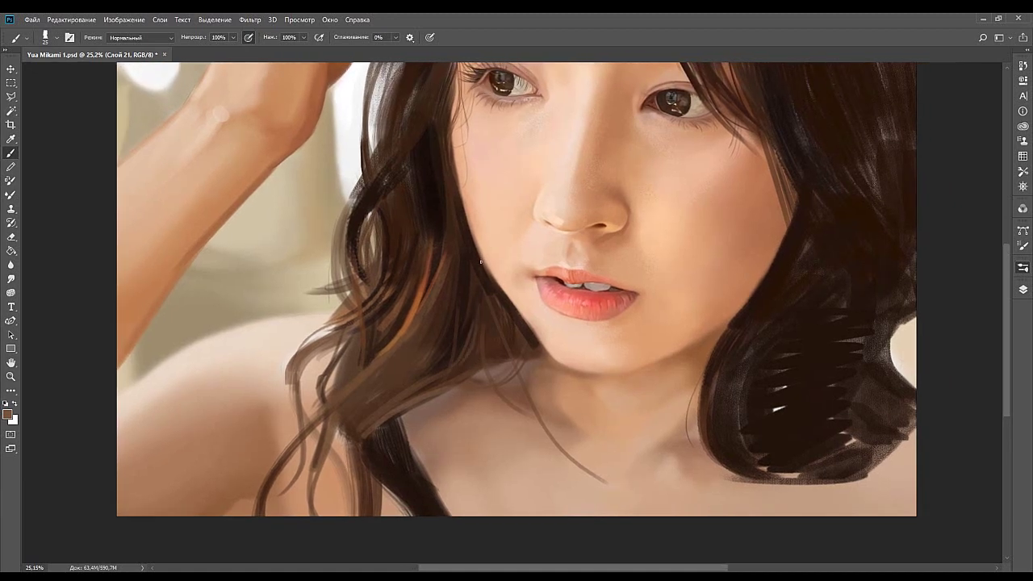
pyautogui.moveTo(453, 373)
pyautogui.mouseDown()
pyautogui.moveTo(505, 270)
pyautogui.moveTo(543, 278)
pyautogui.mouseUp()
pyautogui.moveTo(500, 317)
pyautogui.mouseDown()
pyautogui.moveTo(512, 293)
pyautogui.moveTo(483, 316)
pyautogui.mouseUp()
pyautogui.moveTo(367, 258); pyautogui.dragTo(432, 274)
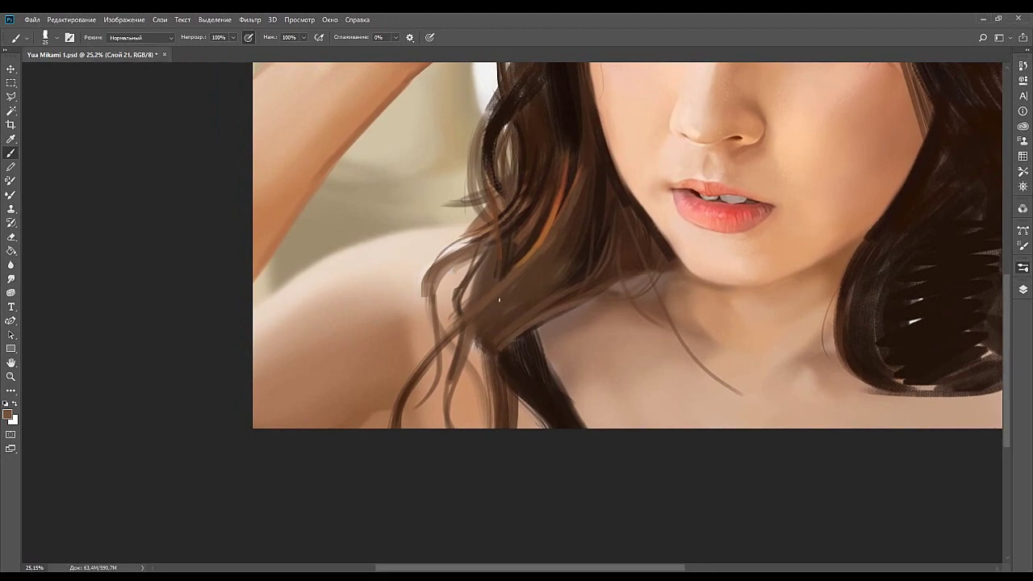
# Paint reddish-brown strands into the loose curls hanging over the shoulder.
pyautogui.moveTo(514, 311)
pyautogui.mouseDown()
pyautogui.moveTo(488, 317)
pyautogui.moveTo(472, 358)
pyautogui.mouseUp()
pyautogui.moveTo(380, 420)
pyautogui.mouseDown()
pyautogui.moveTo(405, 344)
pyautogui.moveTo(412, 358)
pyautogui.mouseUp()
pyautogui.moveTo(395, 299); pyautogui.dragTo(403, 348)
pyautogui.hotkey('ctrl', 'z')
pyautogui.moveTo(393, 299); pyautogui.dragTo(403, 359)
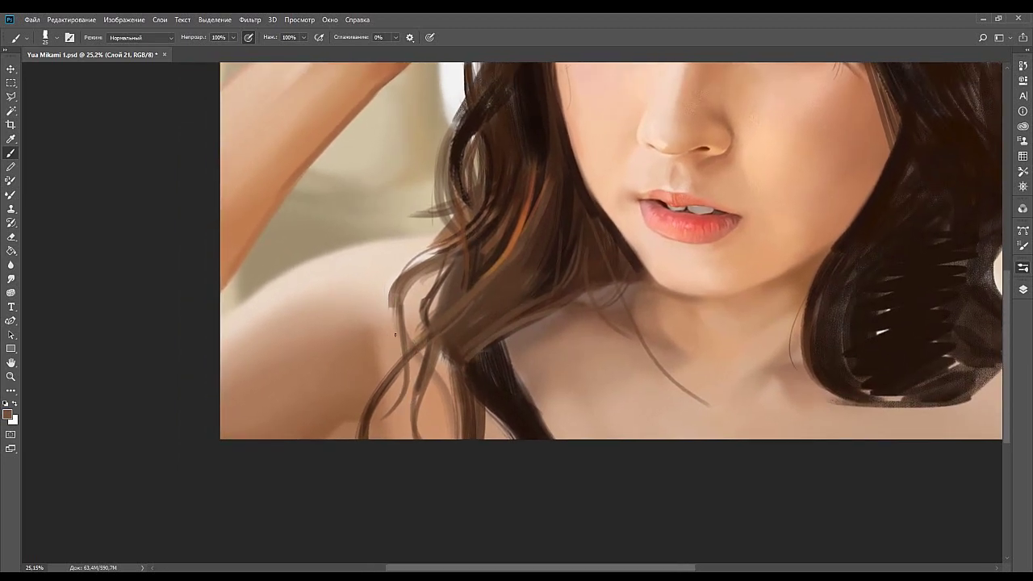
pyautogui.moveTo(401, 311); pyautogui.dragTo(404, 356)
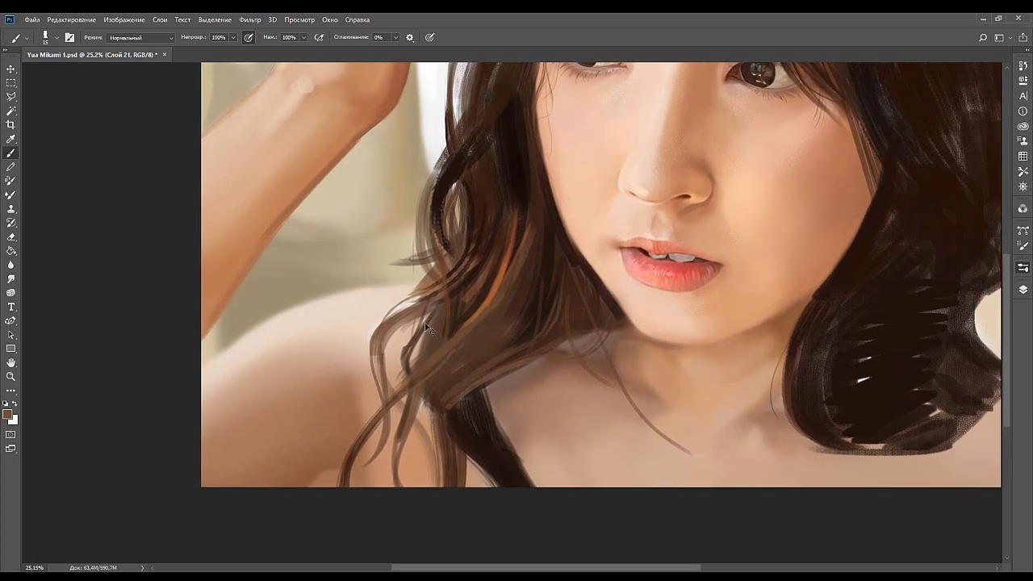
# Add thin brown strands between the shoulder curls and the hair mass, undoing the unwanted strokes.
pyautogui.moveTo(406, 322); pyautogui.dragTo(398, 356)
pyautogui.moveTo(442, 290); pyautogui.dragTo(409, 353)
pyautogui.moveTo(439, 254); pyautogui.dragTo(441, 296)
pyautogui.moveTo(438, 250); pyautogui.dragTo(411, 337)
pyautogui.moveTo(422, 212); pyautogui.dragTo(401, 296)
pyautogui.hotkey('ctrl', 'z')
pyautogui.moveTo(406, 255)
pyautogui.mouseDown()
pyautogui.moveTo(408, 318)
pyautogui.moveTo(398, 264)
pyautogui.mouseUp()
pyautogui.hotkey('ctrl', 'z')
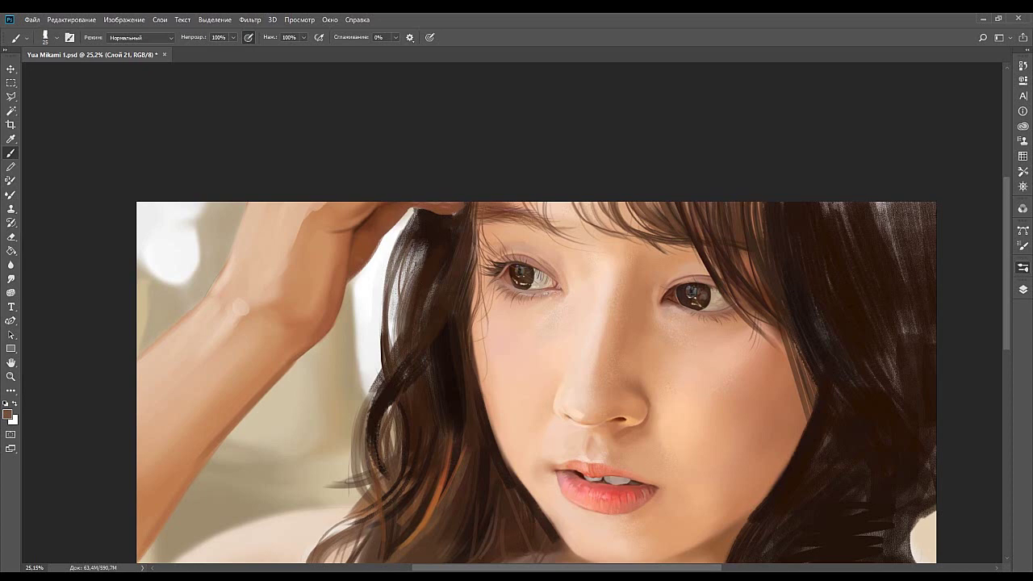
# Enlarge the brush to size 60, sample a dark brown and paint over the upper hair below the hand.
pyautogui.press(']')
pyautogui.press(']')
pyautogui.press(']')
pyautogui.press(']')
pyautogui.press(']')
pyautogui.moveTo(404, 305)
pyautogui.mouseDown()
pyautogui.moveTo(430, 252)
pyautogui.moveTo(408, 354)
pyautogui.moveTo(429, 242)
pyautogui.moveTo(414, 343)
pyautogui.moveTo(413, 289)
pyautogui.mouseUp()
pyautogui.keyDown('alt'); pyautogui.click(428, 276); pyautogui.keyUp('alt')
pyautogui.moveTo(416, 246); pyautogui.dragTo(401, 358)
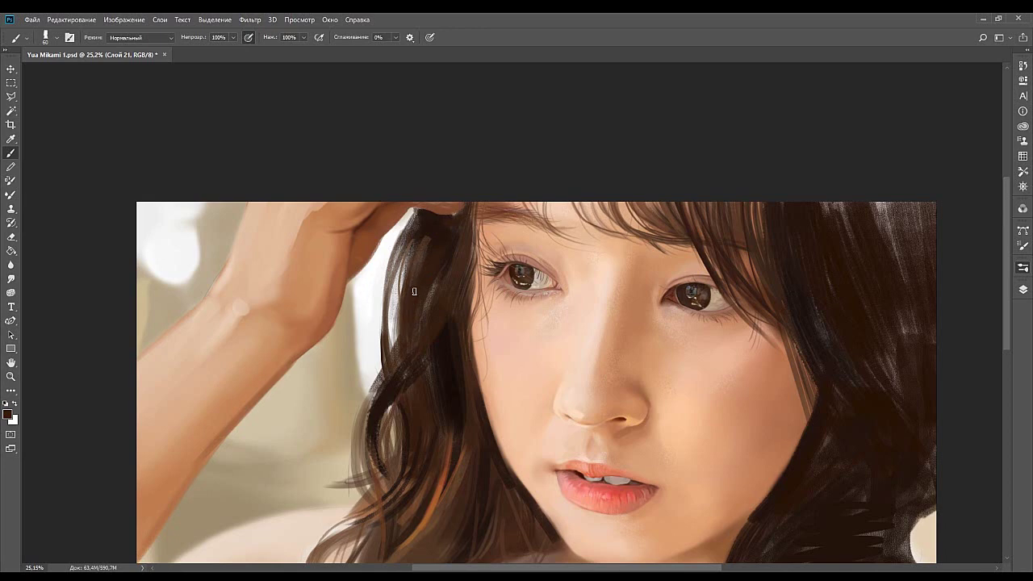
pyautogui.moveTo(420, 254)
pyautogui.mouseDown()
pyautogui.moveTo(406, 292)
pyautogui.moveTo(401, 359)
pyautogui.mouseUp()
# Sample the hair colour, reduce the brush to size 10 and paint fine strands at the outer side of the upper hair.
pyautogui.keyDown('alt'); pyautogui.click(403, 337); pyautogui.keyUp('alt')
pyautogui.press('[')
pyautogui.moveTo(394, 341); pyautogui.dragTo(397, 281)
pyautogui.moveTo(393, 342); pyautogui.dragTo(398, 290)
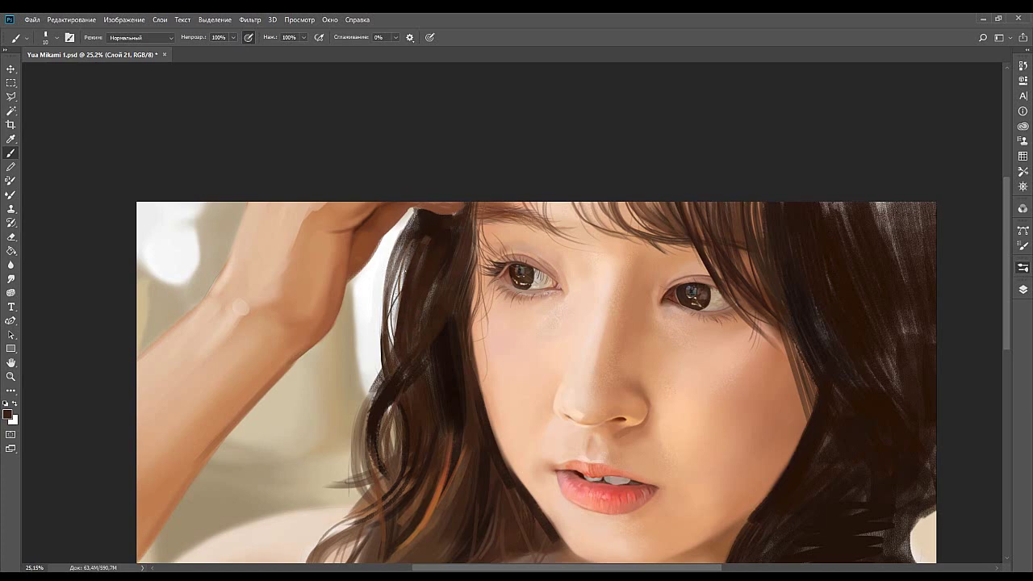
# Sample a dark brown and paint strands along the outer edge of the upper hair, starting just below the hand.
pyautogui.keyDown('alt'); pyautogui.click(431, 249); pyautogui.keyUp('alt')
pyautogui.moveTo(397, 256); pyautogui.dragTo(388, 313)
pyautogui.moveTo(386, 288)
pyautogui.mouseDown()
pyautogui.moveTo(415, 212)
pyautogui.moveTo(388, 265)
pyautogui.mouseUp()
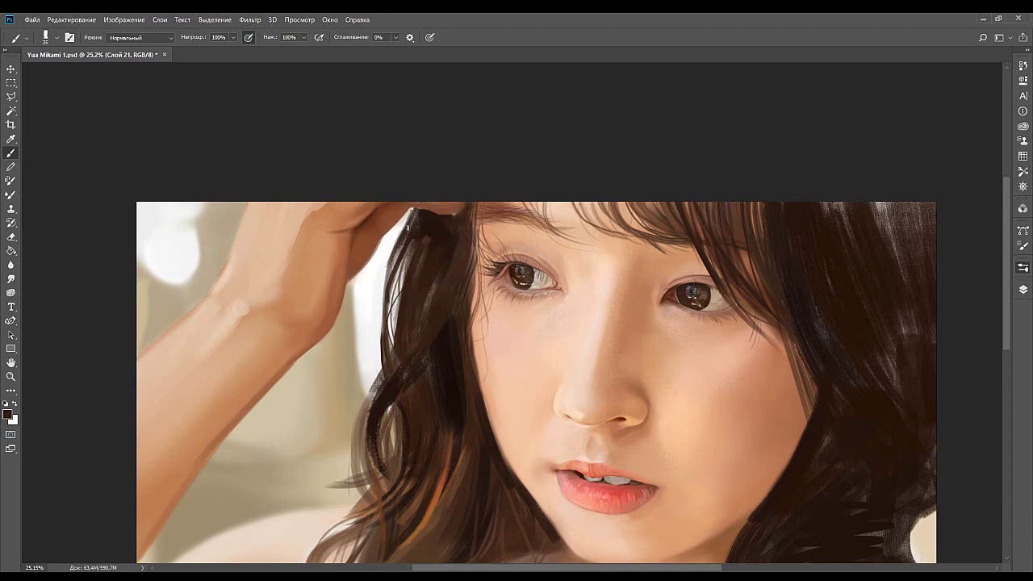
pyautogui.moveTo(414, 212)
pyautogui.mouseDown()
pyautogui.moveTo(386, 277)
pyautogui.moveTo(394, 266)
pyautogui.mouseUp()
pyautogui.moveTo(412, 313)
pyautogui.mouseDown()
pyautogui.moveTo(411, 275)
pyautogui.moveTo(384, 324)
pyautogui.mouseUp()
# Sample light background tones and paint thin streaks down the outer edge of the upper hair.
pyautogui.keyDown('alt'); pyautogui.click(167, 189); pyautogui.keyUp('alt')
pyautogui.moveTo(385, 286)
pyautogui.mouseDown()
pyautogui.moveTo(383, 320)
pyautogui.moveTo(409, 316)
pyautogui.moveTo(401, 262)
pyautogui.moveTo(406, 368)
pyautogui.moveTo(388, 384)
pyautogui.mouseUp()
pyautogui.keyDown('alt'); pyautogui.click(377, 283); pyautogui.keyUp('alt')
pyautogui.hotkey('ctrl', 'z')
pyautogui.moveTo(390, 305); pyautogui.dragTo(381, 379)
pyautogui.moveTo(389, 300); pyautogui.dragTo(386, 375)
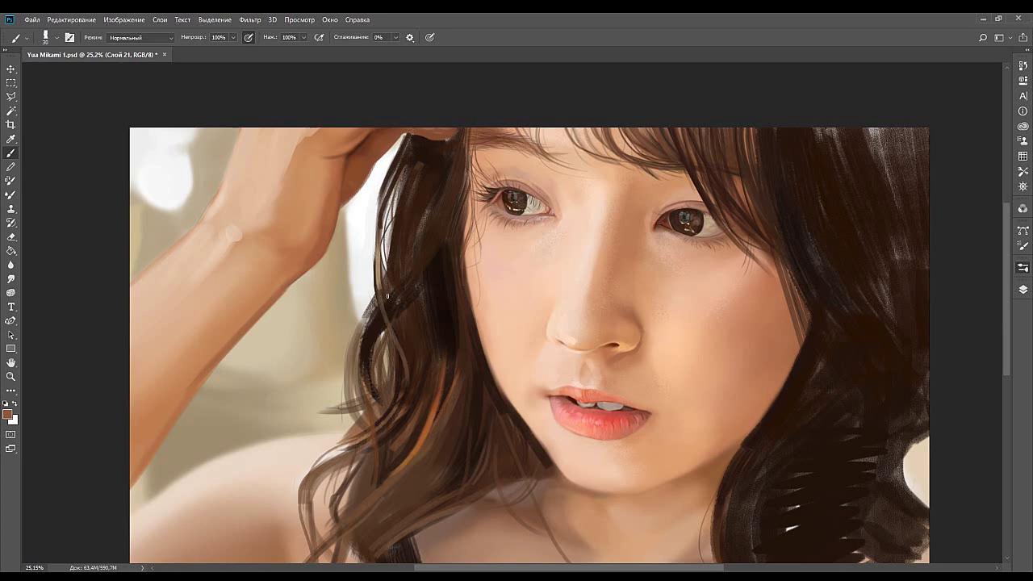
# Paint a thin curving orange-brown strand down the inner side of the outer curl with a size 30 brush.
pyautogui.moveTo(391, 296); pyautogui.dragTo(405, 332)
pyautogui.hotkey('ctrl', 'z')
pyautogui.hotkey('ctrl', 'z')
pyautogui.moveTo(383, 289); pyautogui.dragTo(412, 363)
pyautogui.hotkey('ctrl', 'z')
pyautogui.moveTo(381, 290); pyautogui.dragTo(410, 368)
pyautogui.hotkey('ctrl', 'z')
pyautogui.hotkey('ctrl', 'shift', 'z')
# Compare the hair with and without the new orange strand and try extending the strand downward.
pyautogui.hotkey('ctrl', 'z')
pyautogui.hotkey('ctrl', 'shift', 'z')
pyautogui.hotkey('ctrl', 'z')
pyautogui.hotkey('ctrl', 'shift', 'z')
pyautogui.hotkey('ctrl', 'z')
pyautogui.hotkey('ctrl', 'shift', 'z')
pyautogui.moveTo(405, 324); pyautogui.dragTo(414, 391)
pyautogui.hotkey('ctrl', 'z')
pyautogui.moveTo(411, 378); pyautogui.dragTo(473, 325)
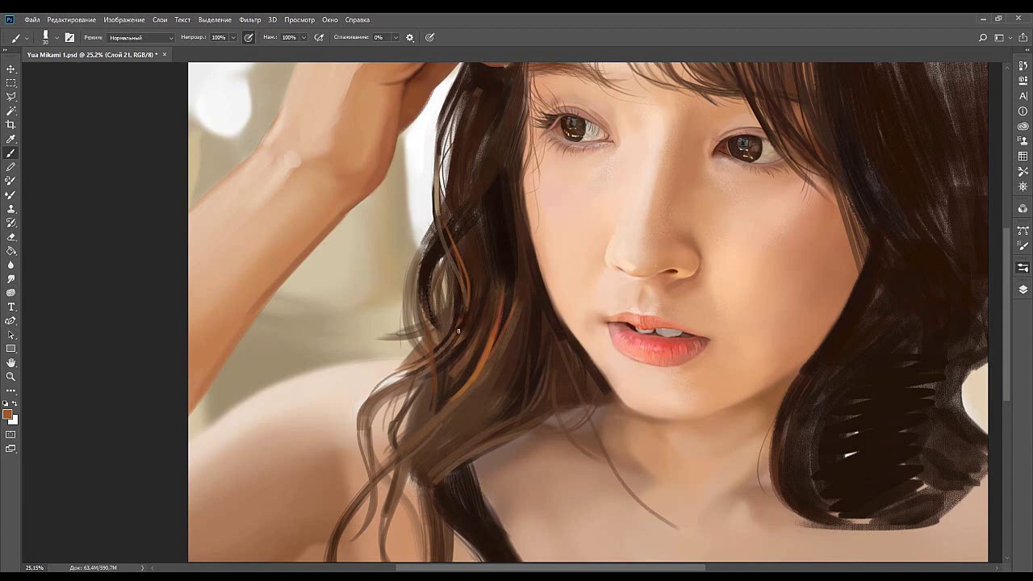
# Sample dark browns from the hair and paint shadow strokes in and below the outer curl.
pyautogui.keyDown('alt'); pyautogui.click(468, 364); pyautogui.keyUp('alt')
pyautogui.moveTo(454, 339)
pyautogui.mouseDown()
pyautogui.moveTo(439, 367)
pyautogui.moveTo(443, 359)
pyautogui.mouseUp()
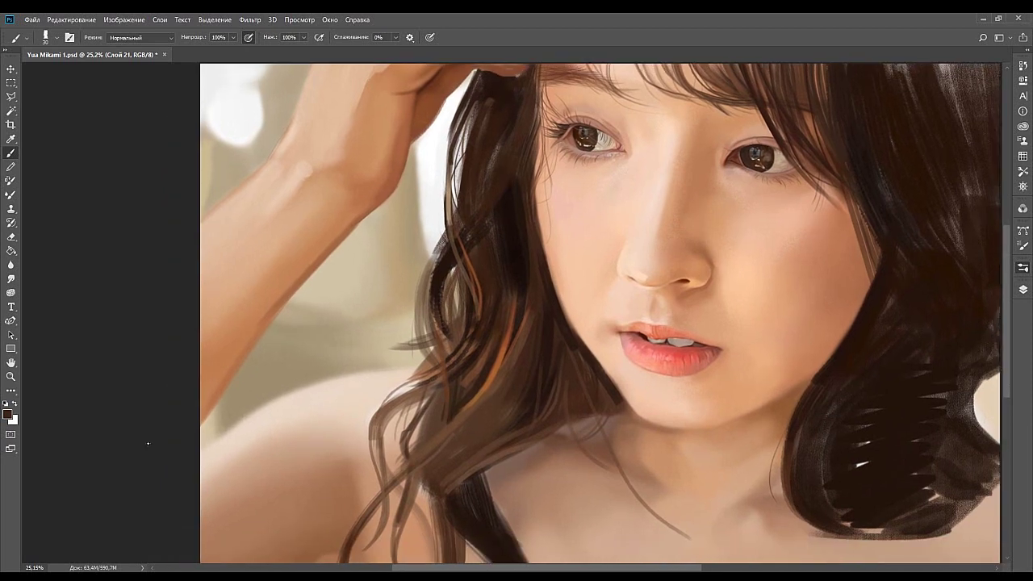
pyautogui.keyDown('alt'); pyautogui.click(423, 334); pyautogui.keyUp('alt')
pyautogui.hotkey('ctrl', 'z')
pyautogui.keyDown('alt'); pyautogui.click(427, 313); pyautogui.keyUp('alt')
pyautogui.moveTo(427, 286); pyautogui.dragTo(427, 342)
pyautogui.moveTo(419, 304)
pyautogui.mouseDown()
pyautogui.moveTo(435, 264)
pyautogui.moveTo(419, 302)
pyautogui.mouseUp()
# Reduce the brush to size 15 and paint fine dark strands around the outer edge of the curl.
pyautogui.keyDown('alt'); pyautogui.click(442, 256); pyautogui.keyUp('alt')
pyautogui.hotkey('ctrl', 'z')
pyautogui.press('[')
pyautogui.press('[')
pyautogui.moveTo(437, 256); pyautogui.dragTo(419, 302)
pyautogui.hotkey('ctrl', 'z')
pyautogui.moveTo(437, 256); pyautogui.dragTo(418, 331)
pyautogui.keyDown('alt'); pyautogui.click(440, 305); pyautogui.keyUp('alt')
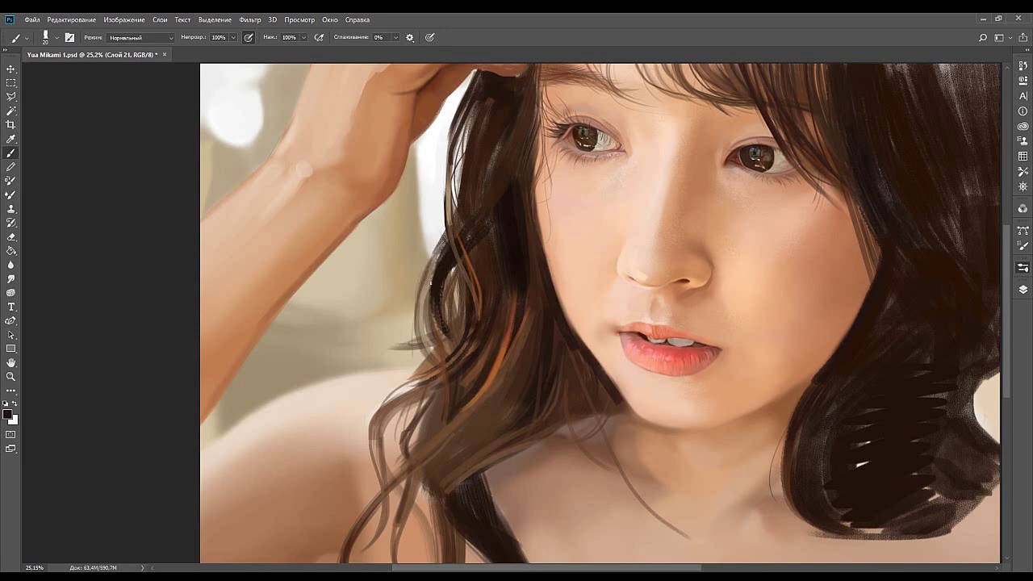
pyautogui.hotkey('ctrl', 'z')
pyautogui.moveTo(431, 267); pyautogui.dragTo(428, 310)
pyautogui.hotkey('ctrl', 'z')
pyautogui.moveTo(431, 260)
pyautogui.mouseDown()
pyautogui.moveTo(426, 318)
pyautogui.moveTo(437, 295)
pyautogui.mouseUp()
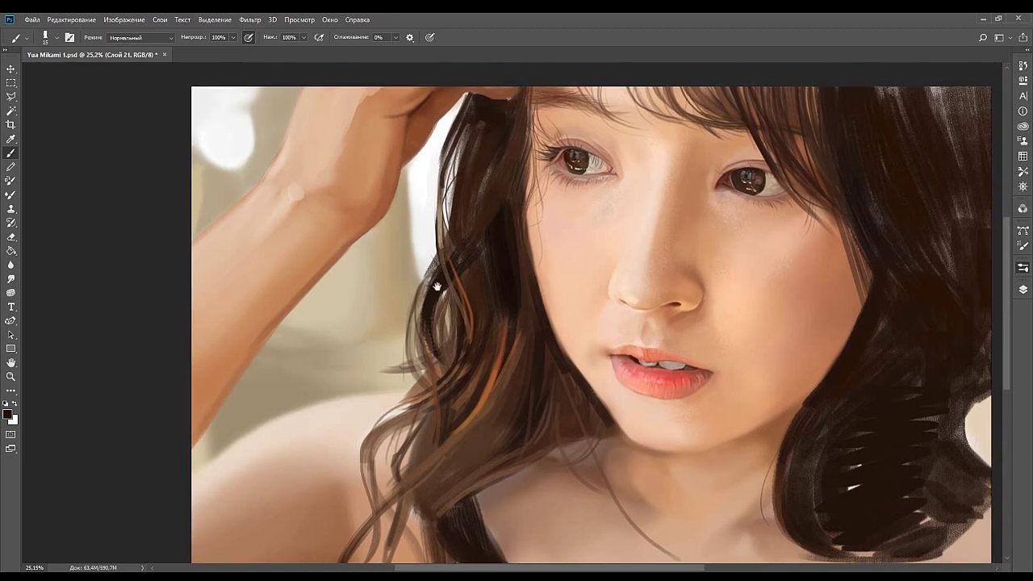
pyautogui.moveTo(429, 261)
pyautogui.mouseDown()
pyautogui.moveTo(441, 279)
pyautogui.moveTo(431, 227)
pyautogui.moveTo(421, 270)
pyautogui.mouseUp()
pyautogui.moveTo(454, 309)
pyautogui.mouseDown()
pyautogui.moveTo(418, 274)
pyautogui.moveTo(416, 307)
pyautogui.moveTo(428, 321)
pyautogui.mouseUp()
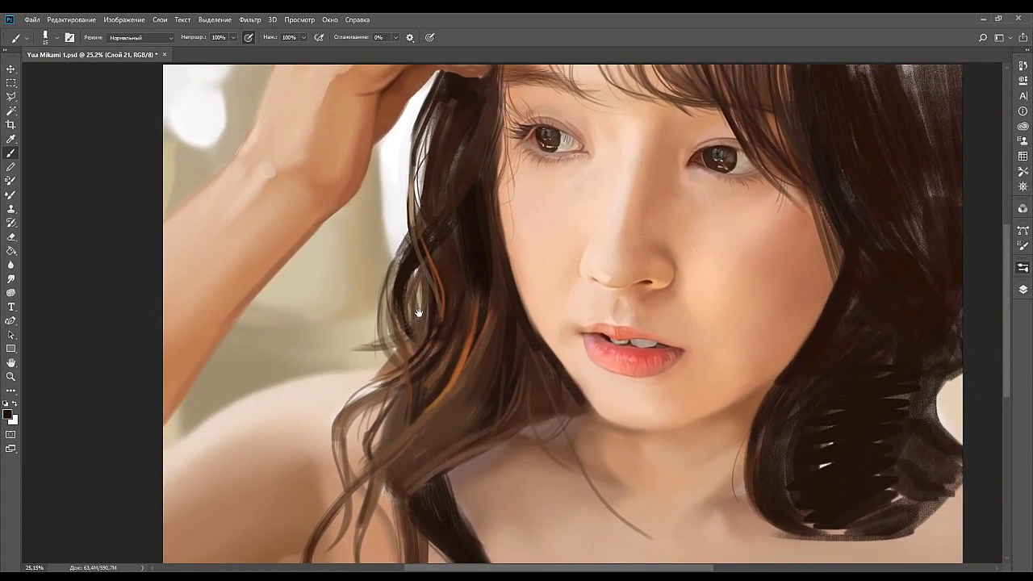
pyautogui.moveTo(403, 235); pyautogui.dragTo(439, 171)
# Sample a reddish brown and paint soft strands where the curls fall over the shoulder with a size 80 brush.
pyautogui.keyDown('alt'); pyautogui.click(440, 295); pyautogui.keyUp('alt')
pyautogui.moveTo(440, 296); pyautogui.dragTo(502, 244)
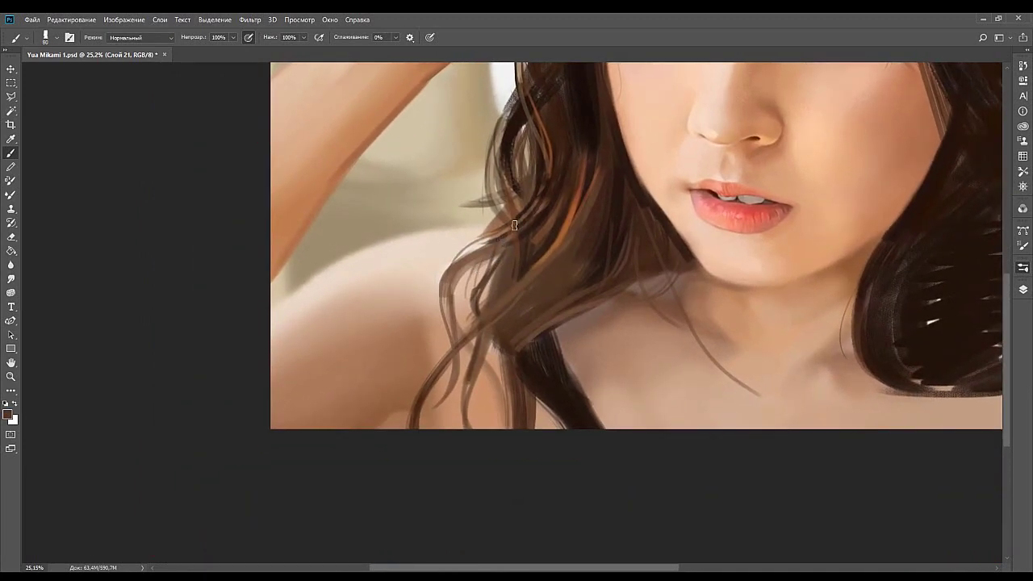
pyautogui.moveTo(504, 233); pyautogui.dragTo(451, 252)
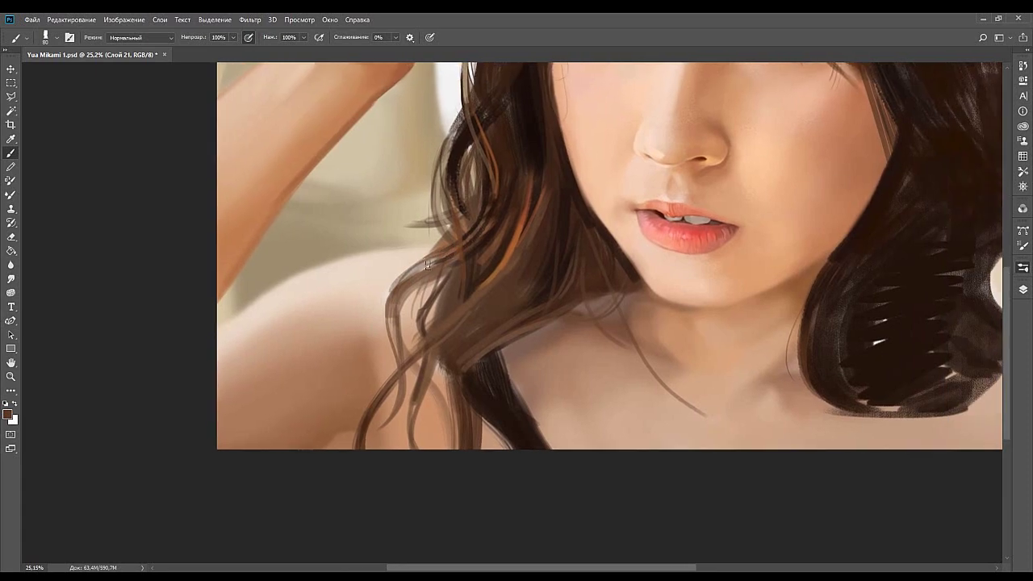
pyautogui.moveTo(401, 289); pyautogui.dragTo(382, 317)
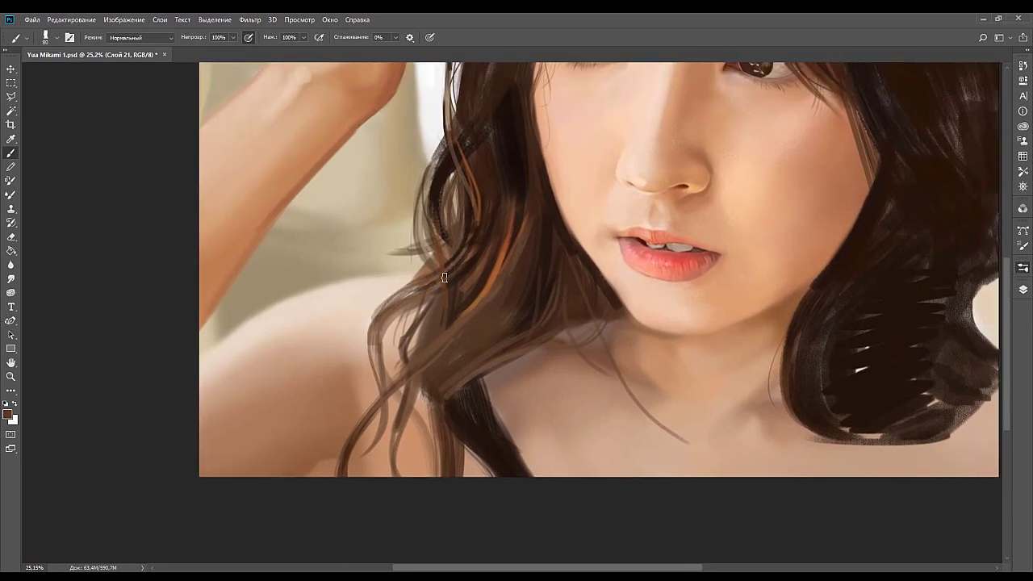
pyautogui.moveTo(446, 278); pyautogui.dragTo(451, 292)
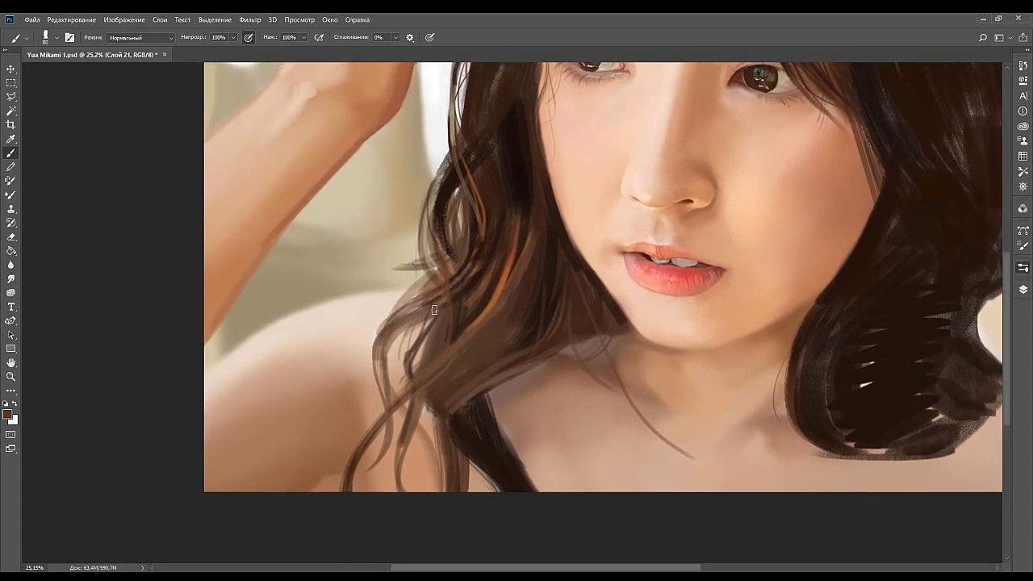
pyautogui.moveTo(436, 333); pyautogui.dragTo(426, 258)
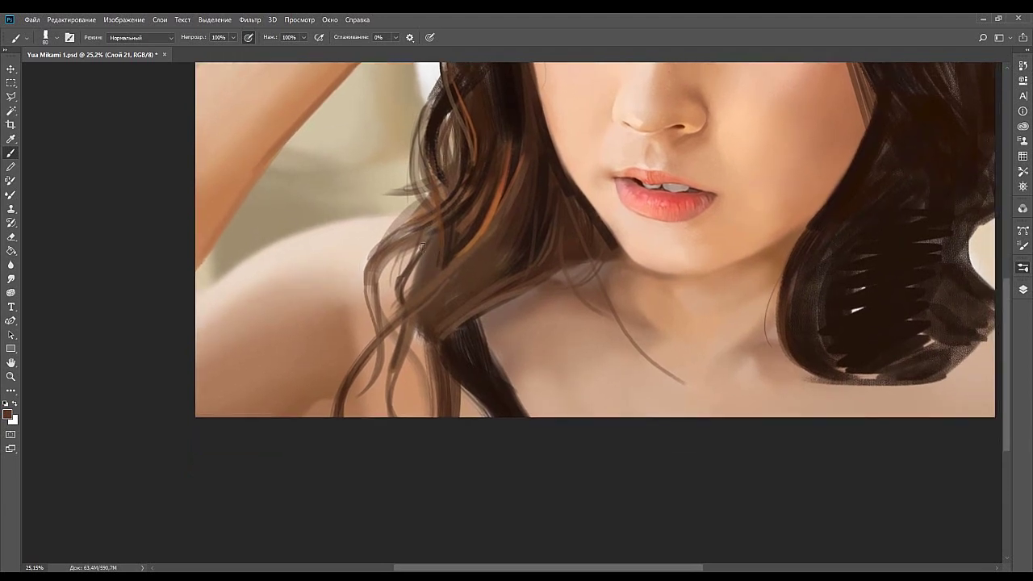
# Enlarge the brush to size 175 and try a broad brown stroke across the shoulder curls.
pyautogui.press(']')
pyautogui.press(']')
pyautogui.press(']')
pyautogui.press(']')
pyautogui.press(']')
pyautogui.hotkey('ctrl', 'z')
pyautogui.moveTo(418, 244); pyautogui.dragTo(381, 292)
pyautogui.hotkey('ctrl', 'z')
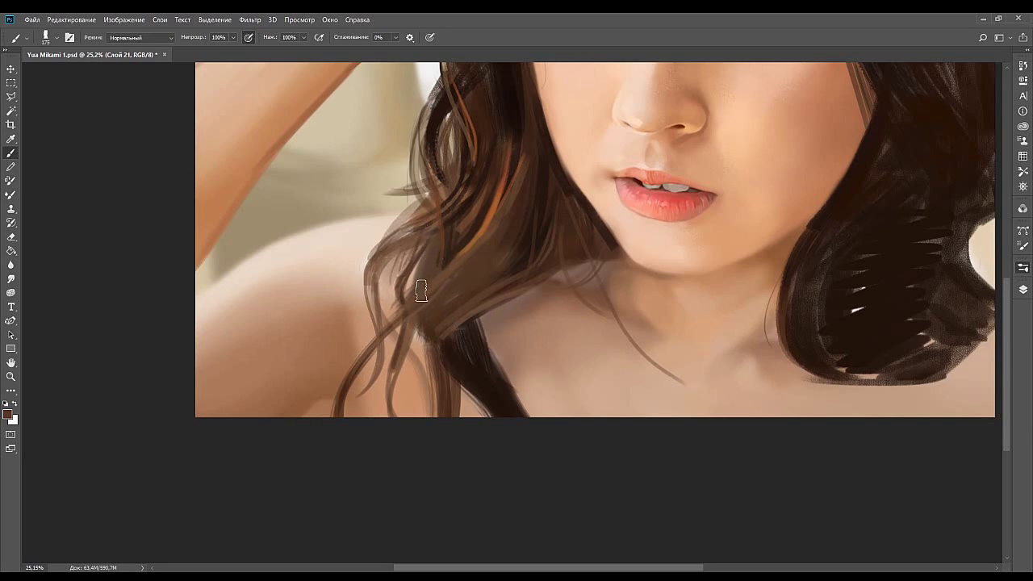
# Reduce the brush to size 25 and try thin brown strands hanging beside the dark shoulder strap.
pyautogui.press('[')
pyautogui.press('[')
pyautogui.press('[')
pyautogui.press('[')
pyautogui.press('[')
pyautogui.press('[')
pyautogui.press('[')
pyautogui.moveTo(423, 317); pyautogui.dragTo(408, 284)
pyautogui.press('[')
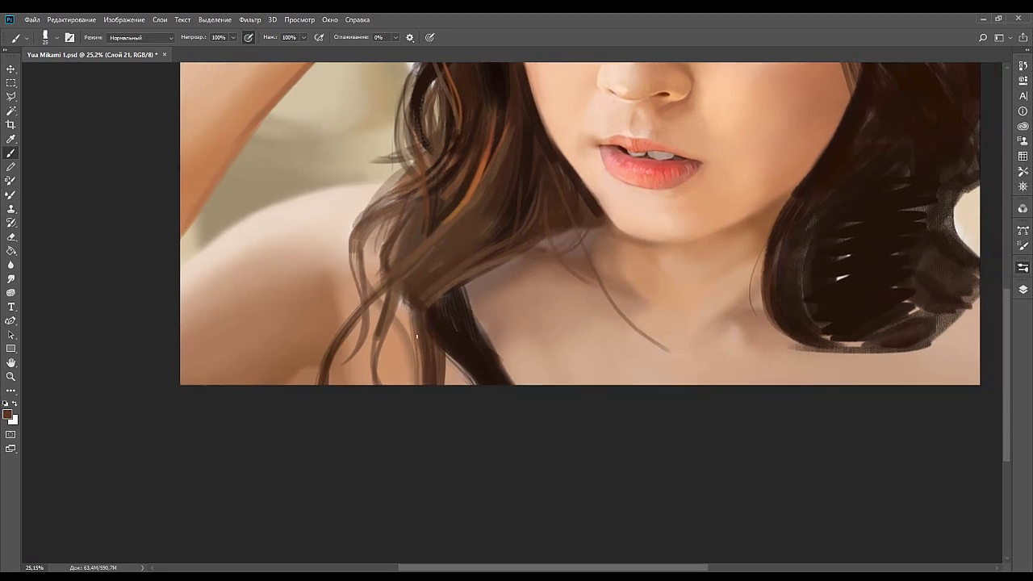
pyautogui.hotkey('ctrl', 'z')
pyautogui.moveTo(402, 302); pyautogui.dragTo(421, 370)
pyautogui.moveTo(405, 304); pyautogui.dragTo(421, 376)
pyautogui.hotkey('ctrl', 'z')
pyautogui.hotkey('ctrl', 'z')
pyautogui.moveTo(412, 307); pyautogui.dragTo(423, 363)
pyautogui.hotkey('ctrl', 'z')
pyautogui.hotkey('ctrl', 'z')
# Sample new tones, reduce the brush to size 9 and paint fine strands at the hair ends beside the shoulder strap.
pyautogui.keyDown('alt'); pyautogui.click(472, 349); pyautogui.keyUp('alt')
pyautogui.press('[')
pyautogui.press('[')
pyautogui.press('[')
pyautogui.press('[')
pyautogui.moveTo(401, 308)
pyautogui.mouseDown()
pyautogui.moveTo(425, 331)
pyautogui.moveTo(409, 308)
pyautogui.mouseUp()
pyautogui.keyDown('alt'); pyautogui.click(407, 300); pyautogui.keyUp('alt')
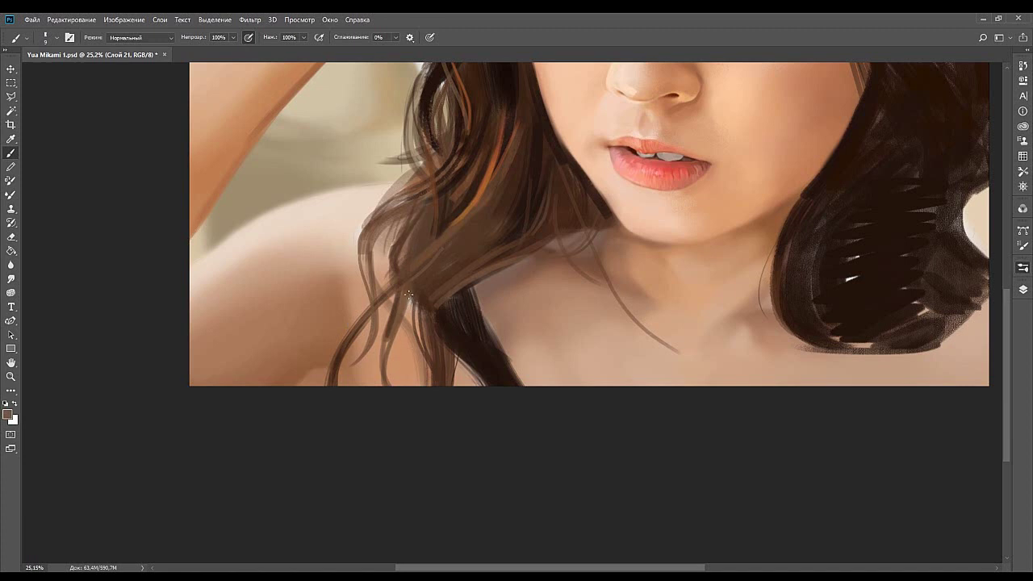
pyautogui.moveTo(410, 309); pyautogui.dragTo(401, 363)
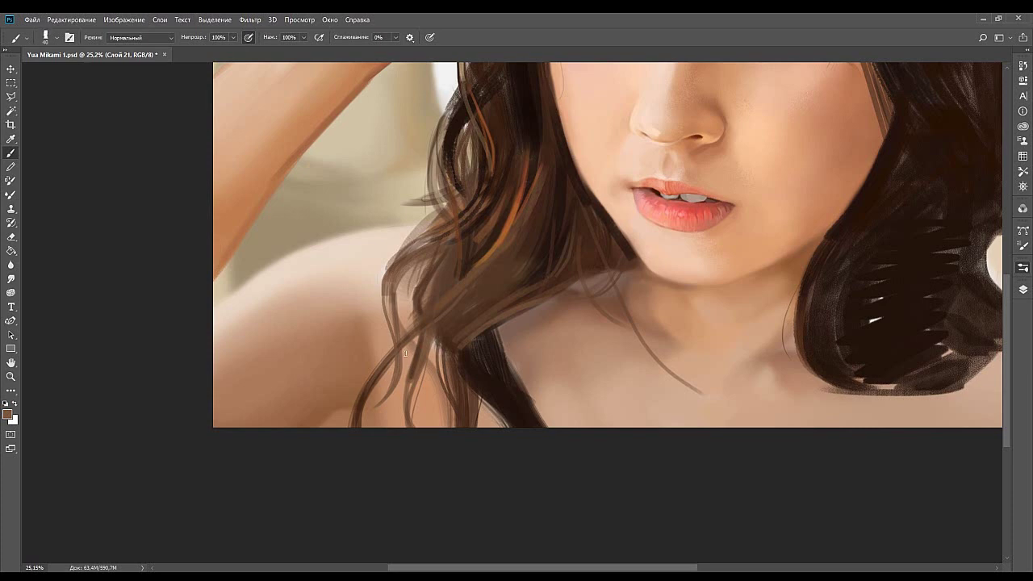
# Sample a reddish brown, enlarge the brush to size 175 and blend broad strokes into the lower hair ends over the shoulder.
pyautogui.press(']')
pyautogui.press(']')
pyautogui.press(']')
pyautogui.keyDown('alt'); pyautogui.click(426, 314); pyautogui.keyUp('alt')
pyautogui.press(']')
pyautogui.press(']')
pyautogui.press(']')
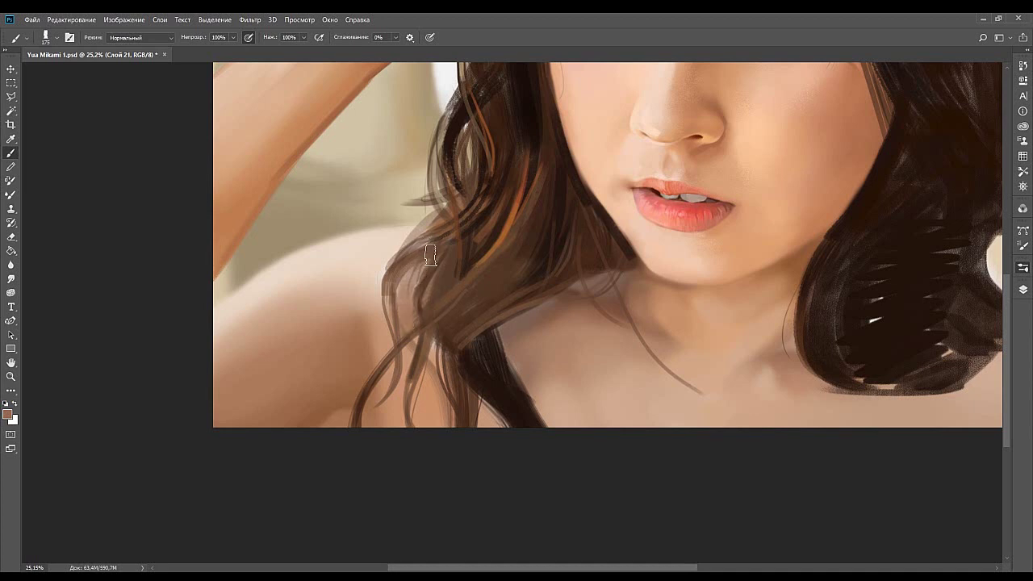
pyautogui.moveTo(436, 346); pyautogui.dragTo(425, 392)
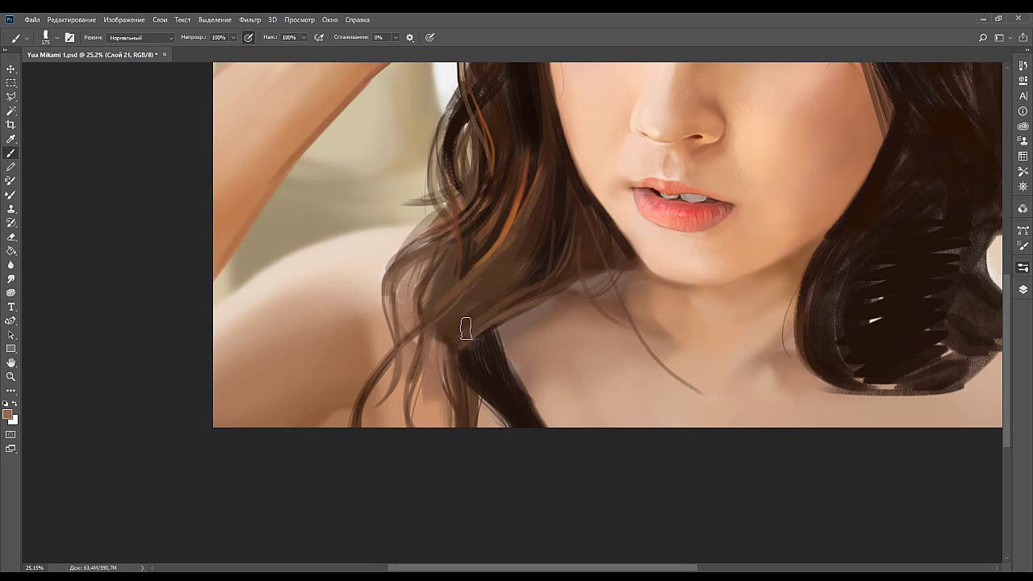
# Reduce the brush to size 70, sample a dark reddish brown and try a stroke down the hair ends beside the shoulder strap.
pyautogui.press('[')
pyautogui.press('[')
pyautogui.press('[')
pyautogui.press('[')
pyautogui.press('[')
pyautogui.press('[')
pyautogui.keyDown('alt'); pyautogui.click(433, 408); pyautogui.keyUp('alt')
pyautogui.keyDown('alt'); pyautogui.click(456, 344); pyautogui.keyUp('alt')
pyautogui.keyDown('alt'); pyautogui.click(462, 371); pyautogui.keyUp('alt')
pyautogui.moveTo(434, 351); pyautogui.dragTo(452, 422)
pyautogui.hotkey('ctrl', 'z')
pyautogui.moveTo(432, 350); pyautogui.dragTo(459, 415)
pyautogui.hotkey('ctrl', 'z')
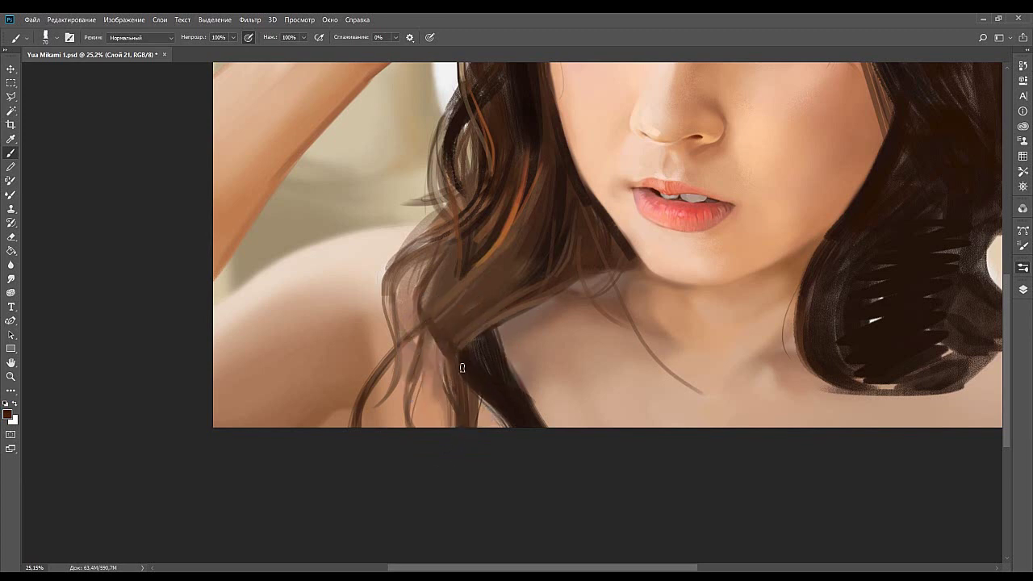
# Paint dark strands from the lower curls down beside the shoulder strap and along the curls' lower edge.
pyautogui.moveTo(438, 352); pyautogui.dragTo(476, 417)
pyautogui.moveTo(442, 344); pyautogui.dragTo(471, 424)
pyautogui.hotkey('ctrl', 'z')
pyautogui.moveTo(436, 341); pyautogui.dragTo(456, 396)
pyautogui.hotkey('ctrl', 'z')
pyautogui.moveTo(437, 339); pyautogui.dragTo(454, 425)
pyautogui.moveTo(469, 350); pyautogui.dragTo(438, 391)
pyautogui.moveTo(511, 307); pyautogui.dragTo(461, 373)
# Sample a reddish brown and paint thin strands with the size 20 brush through the curls over the shoulder.
pyautogui.scroll(-2, 451, 379)
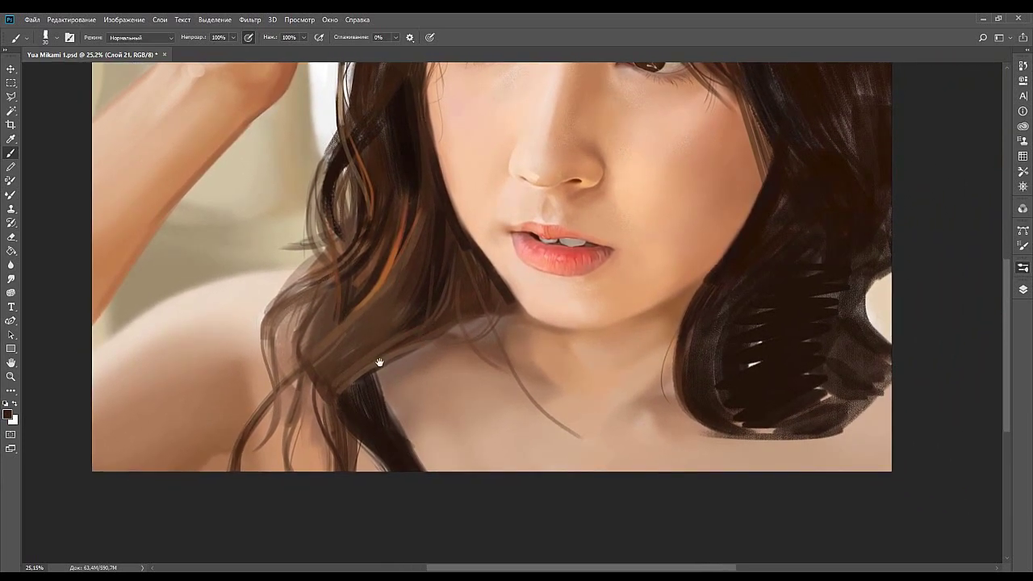
pyautogui.scroll(1, 239, 378)
pyautogui.hscroll(1, 238, 377)
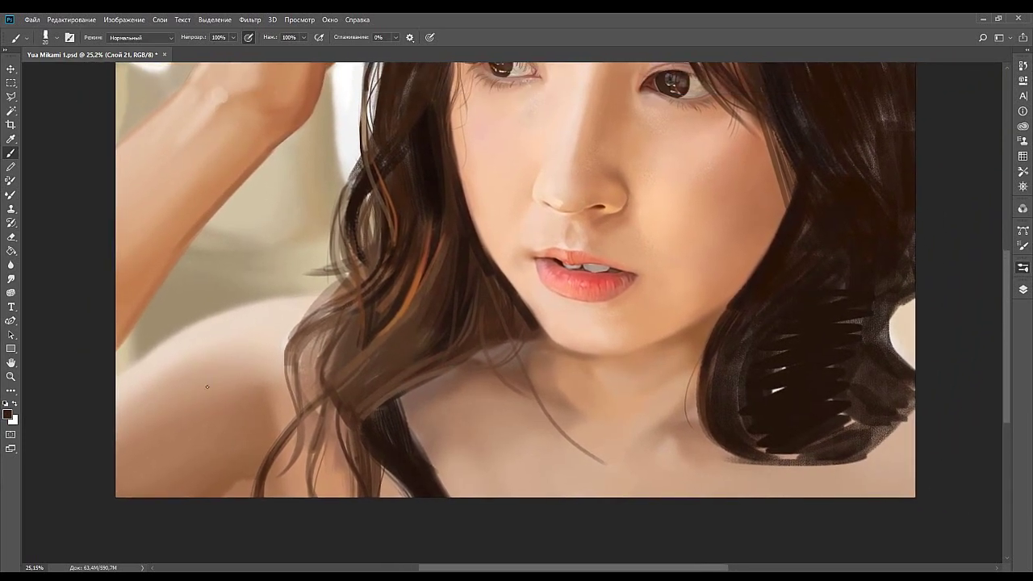
pyautogui.press('i')
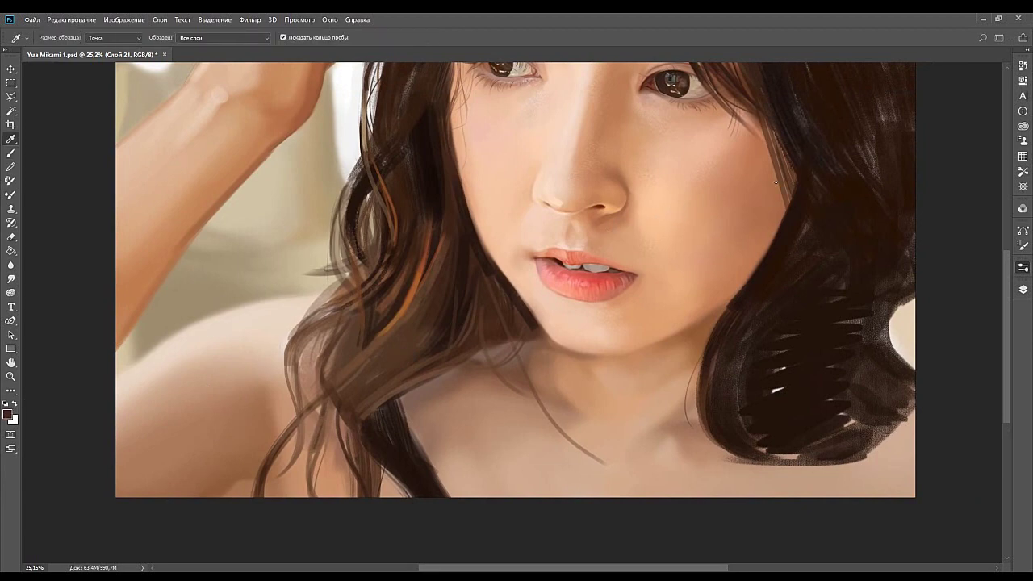
pyautogui.press('b')
pyautogui.moveTo(446, 291); pyautogui.dragTo(417, 325)
pyautogui.moveTo(362, 393)
pyautogui.mouseDown()
pyautogui.moveTo(409, 370)
pyautogui.moveTo(387, 387)
pyautogui.mouseUp()
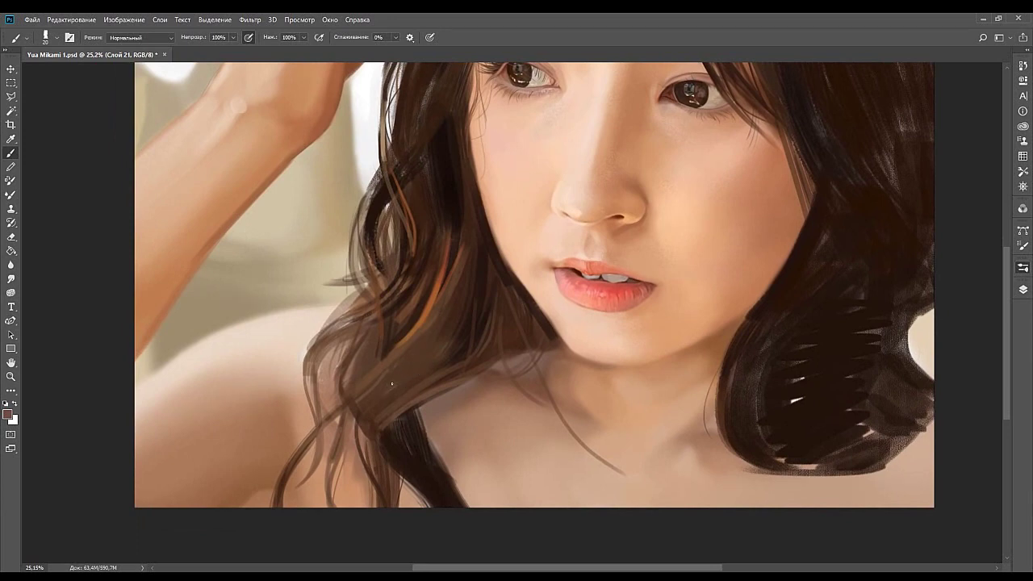
pyautogui.moveTo(417, 349); pyautogui.dragTo(370, 409)
pyautogui.moveTo(399, 397); pyautogui.dragTo(449, 302)
# Enlarge the brush to size 80, blend a reddish-brown stroke into the shoulder curls and sample a neighbouring tone.
pyautogui.press(']')
pyautogui.press(']')
pyautogui.press(']')
pyautogui.press(']')
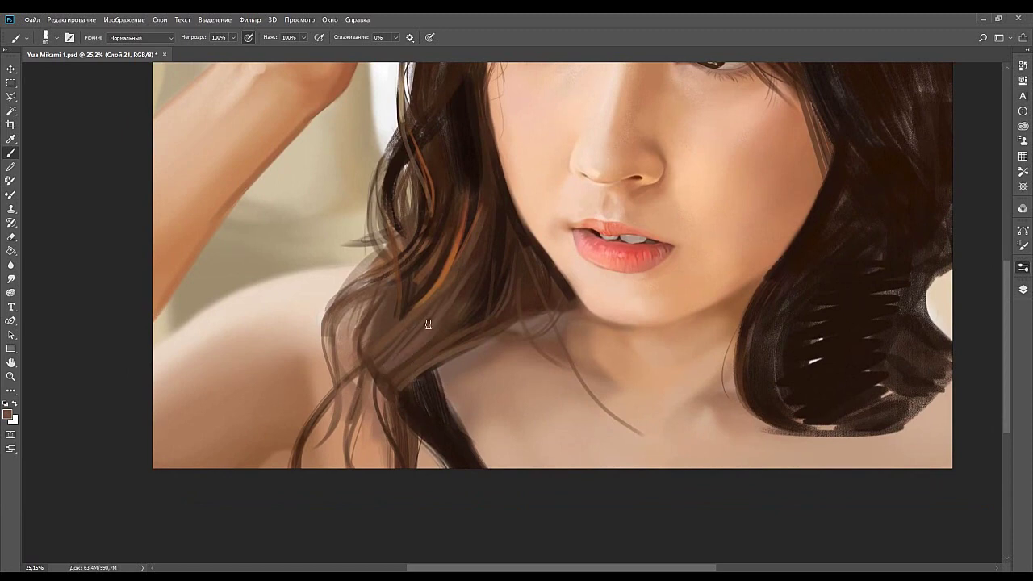
pyautogui.moveTo(413, 345)
pyautogui.mouseDown()
pyautogui.moveTo(442, 306)
pyautogui.moveTo(397, 353)
pyautogui.mouseUp()
pyautogui.keyDown('alt'); pyautogui.click(448, 326); pyautogui.keyUp('alt')
# Sample dark and mid brown hair tones and paint a strand beside the orange highlight in the curls.
pyautogui.scroll(3, 396, 373)
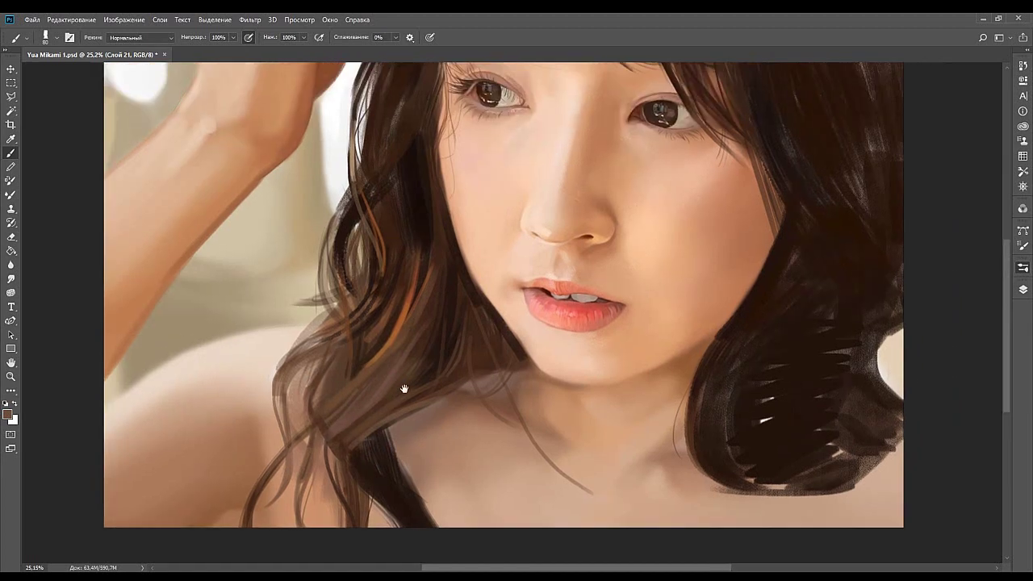
pyautogui.scroll(-2, 408, 350)
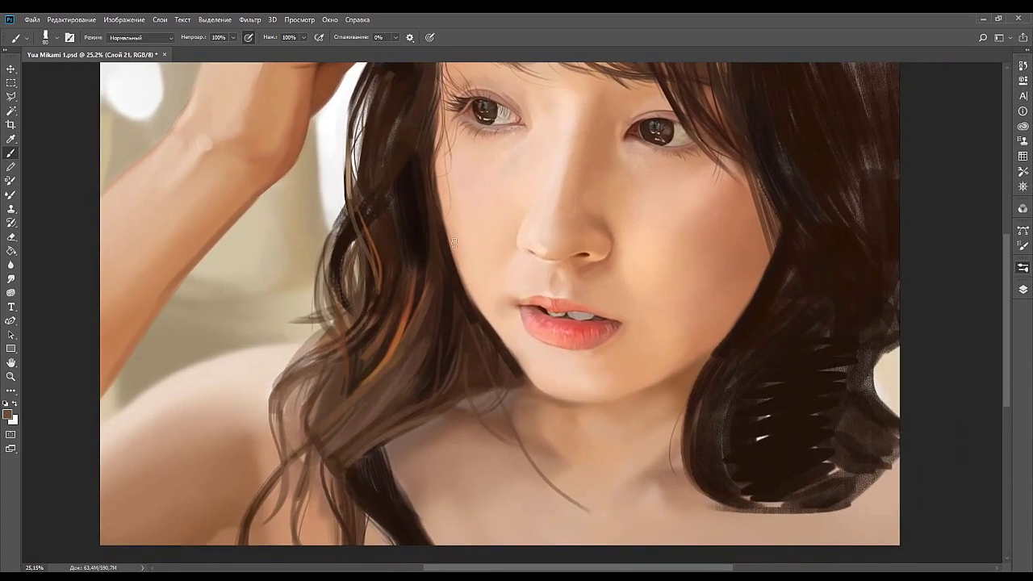
pyautogui.keyDown('alt'); pyautogui.click(433, 347); pyautogui.keyUp('alt')
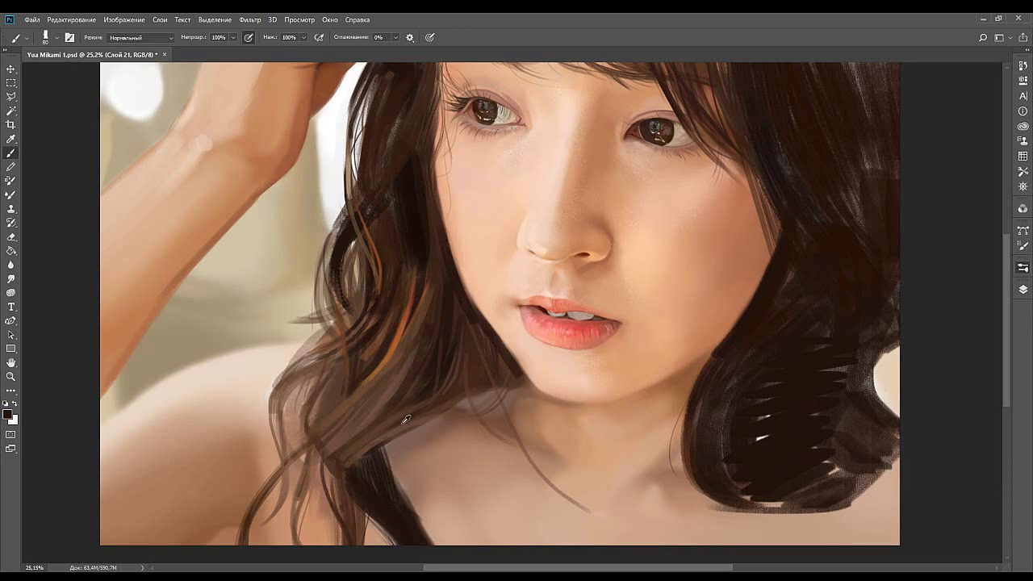
pyautogui.keyDown('alt'); pyautogui.click(395, 417); pyautogui.keyUp('alt')
pyautogui.keyDown('alt'); pyautogui.click(464, 364); pyautogui.keyUp('alt')
pyautogui.moveTo(448, 291); pyautogui.dragTo(409, 334)
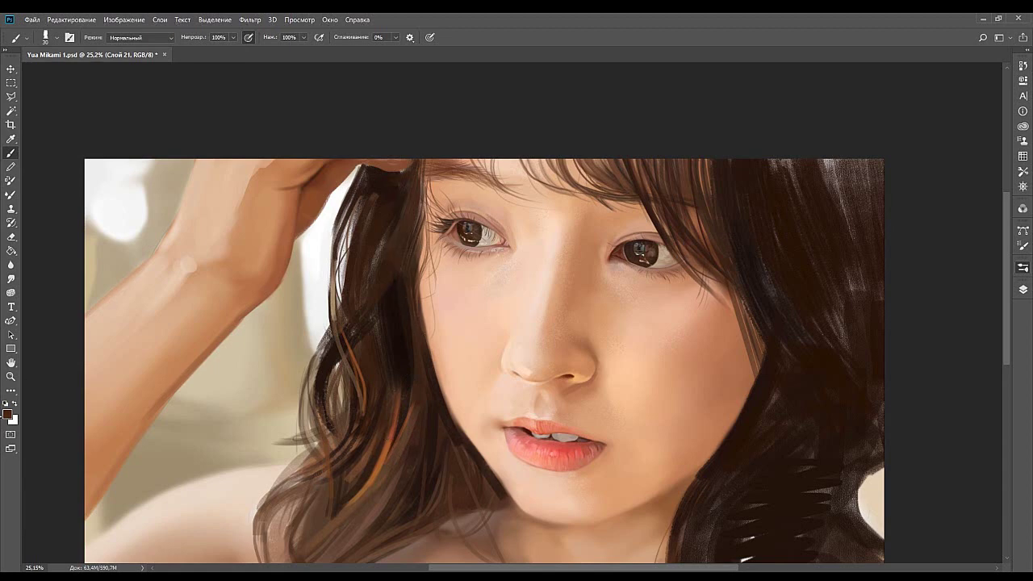
# Sample a warm brown and paint size 40 strands down the hair edge beside the temple and cheek.
pyautogui.press('i')
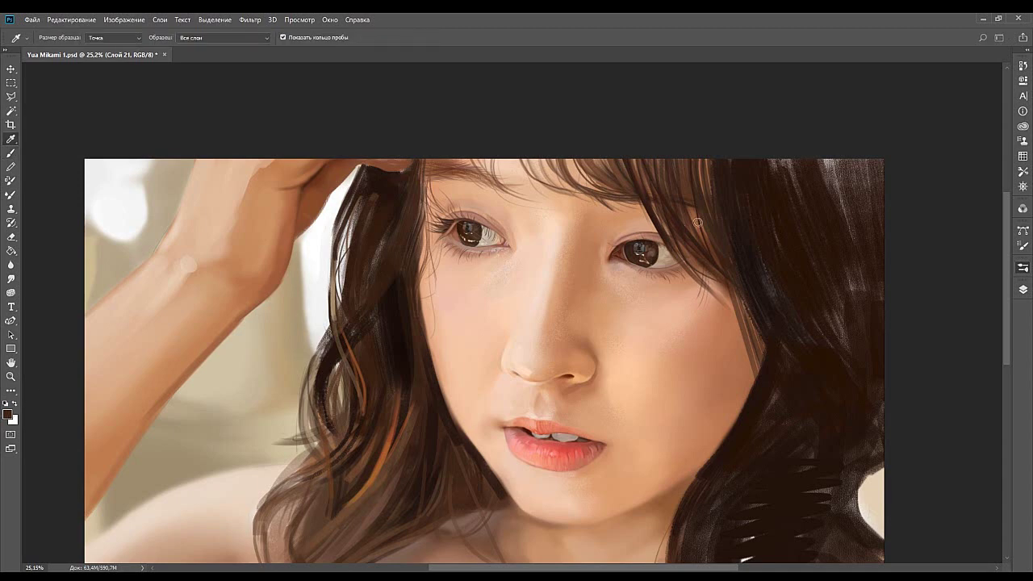
pyautogui.press('b')
pyautogui.moveTo(405, 244); pyautogui.dragTo(412, 350)
pyautogui.hotkey('ctrl', 'z')
pyautogui.hotkey('ctrl', 'z')
pyautogui.moveTo(399, 246)
pyautogui.mouseDown()
pyautogui.moveTo(415, 340)
pyautogui.moveTo(410, 327)
pyautogui.mouseUp()
pyautogui.hotkey('ctrl', 'z')
pyautogui.moveTo(406, 249); pyautogui.dragTo(410, 313)
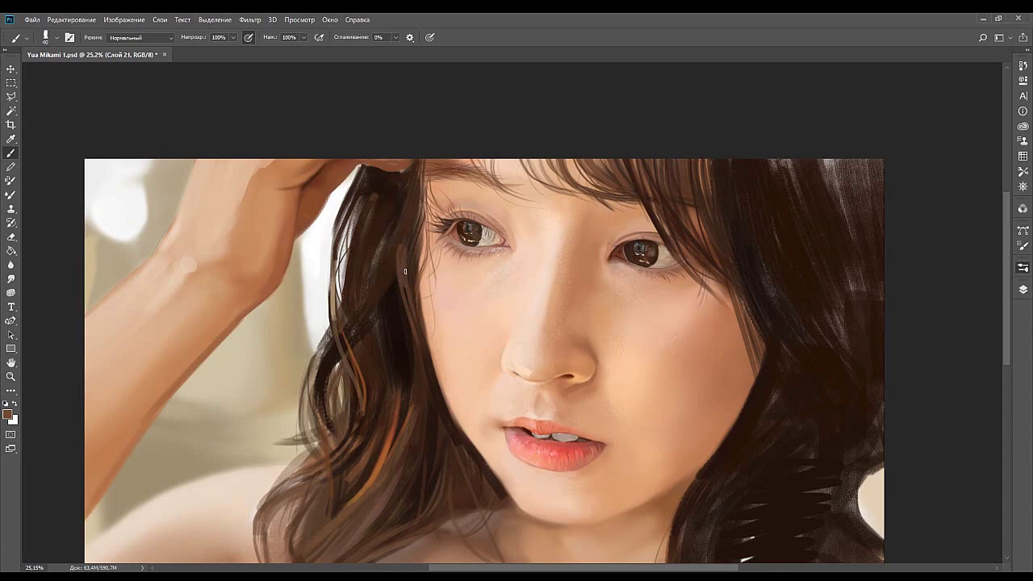
pyautogui.moveTo(407, 224); pyautogui.dragTo(404, 277)
# Reduce the brush to size 20 and paint a fine brown strand at the temple hairline.
pyautogui.press('[')
pyautogui.press('[')
pyautogui.moveTo(417, 264); pyautogui.dragTo(413, 279)
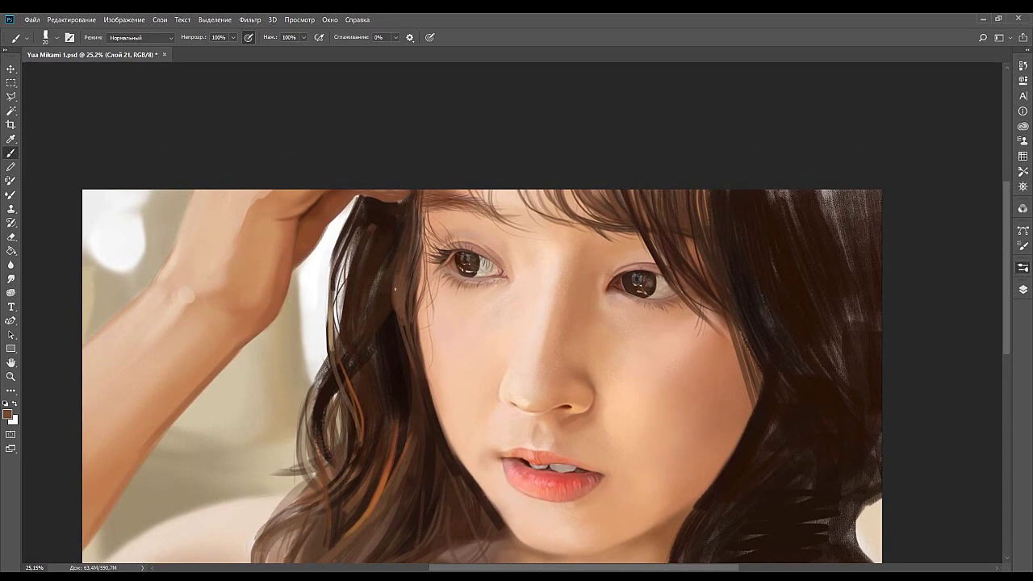
pyautogui.moveTo(416, 239); pyautogui.dragTo(452, 156)
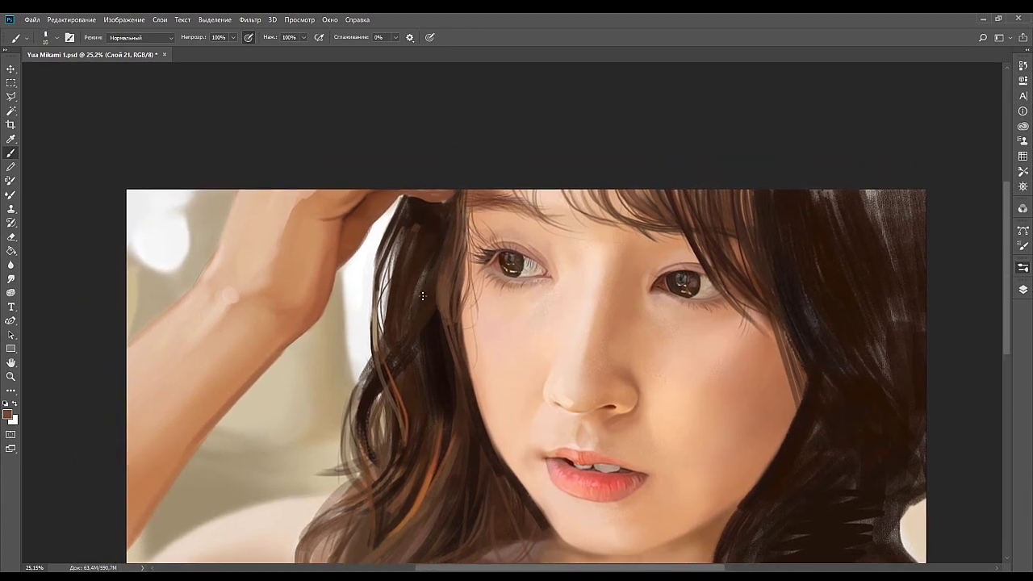
# Paint thin reddish-brown strands through the upper hair section between the raised hand and the face.
pyautogui.moveTo(412, 320); pyautogui.dragTo(405, 384)
pyautogui.moveTo(430, 311); pyautogui.dragTo(410, 387)
pyautogui.hotkey('ctrl', 'z')
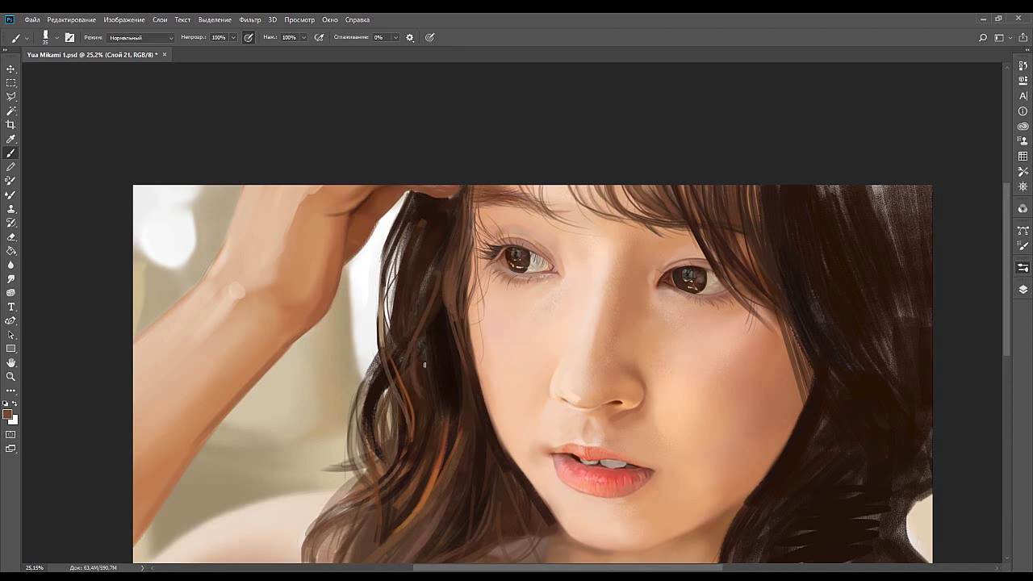
pyautogui.moveTo(422, 345)
pyautogui.mouseDown()
pyautogui.moveTo(443, 276)
pyautogui.moveTo(444, 302)
pyautogui.mouseUp()
pyautogui.moveTo(443, 297); pyautogui.dragTo(409, 344)
pyautogui.moveTo(420, 302); pyautogui.dragTo(402, 348)
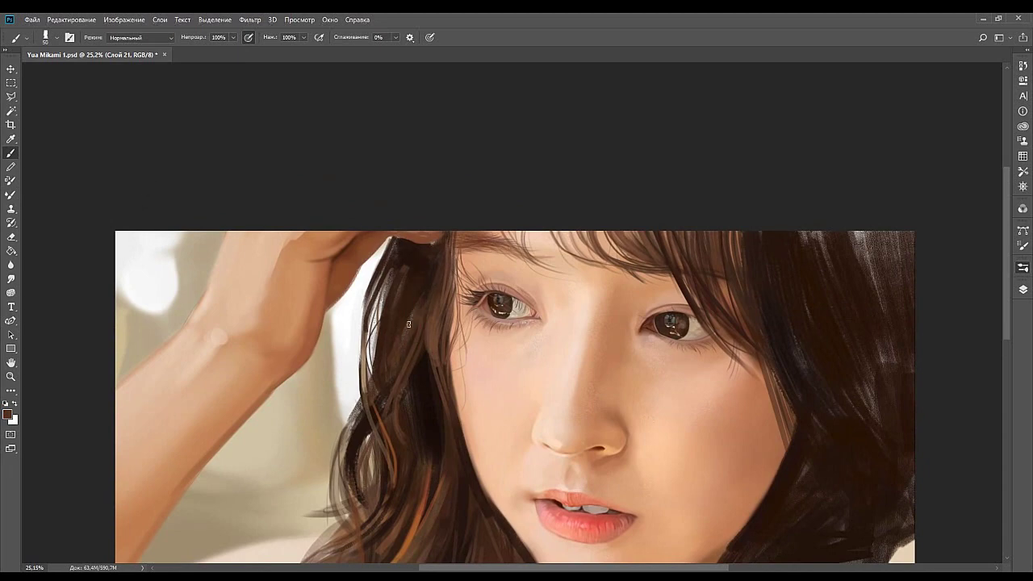
# Enlarge the brush to size 90, paint a broader stroke in the upper hair and sample the surrounding brown tones.
pyautogui.press(']')
pyautogui.press(']')
pyautogui.press(']')
pyautogui.moveTo(407, 297)
pyautogui.mouseDown()
pyautogui.moveTo(392, 339)
pyautogui.moveTo(385, 249)
pyautogui.moveTo(408, 360)
pyautogui.moveTo(385, 280)
pyautogui.moveTo(491, 247)
pyautogui.moveTo(473, 322)
pyautogui.moveTo(452, 329)
pyautogui.mouseUp()
pyautogui.keyDown('alt'); pyautogui.click(430, 260); pyautogui.keyUp('alt')
pyautogui.keyDown('alt'); pyautogui.click(412, 334); pyautogui.keyUp('alt')
pyautogui.keyDown('alt'); pyautogui.click(406, 354); pyautogui.keyUp('alt')
pyautogui.keyDown('alt'); pyautogui.click(460, 274); pyautogui.keyUp('alt')
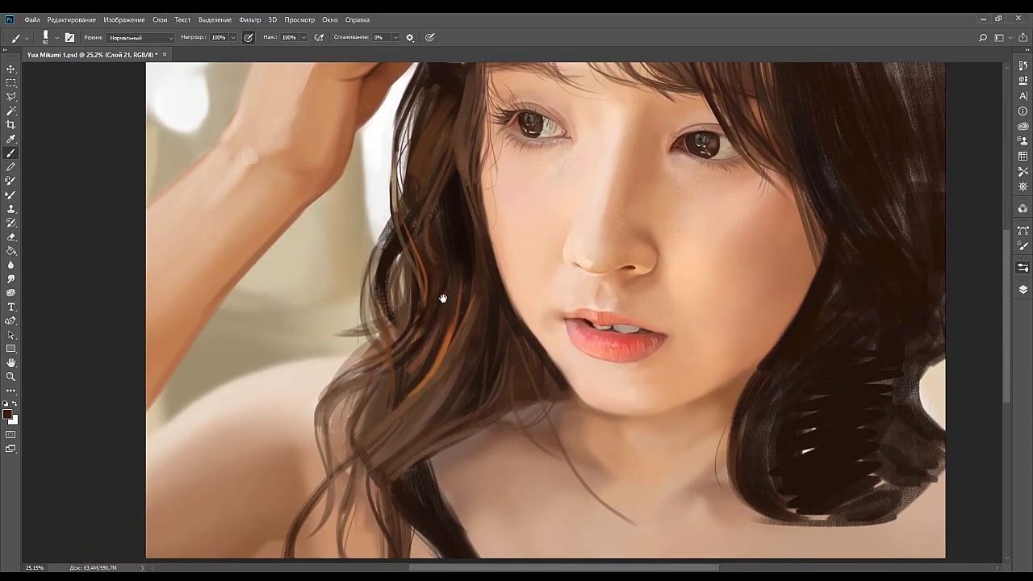
# Sample brown tones from the hair and paint strands over the dark section beside the cheek.
pyautogui.scroll(3, 444, 295)
pyautogui.keyDown('alt'); pyautogui.click(442, 237); pyautogui.keyUp('alt')
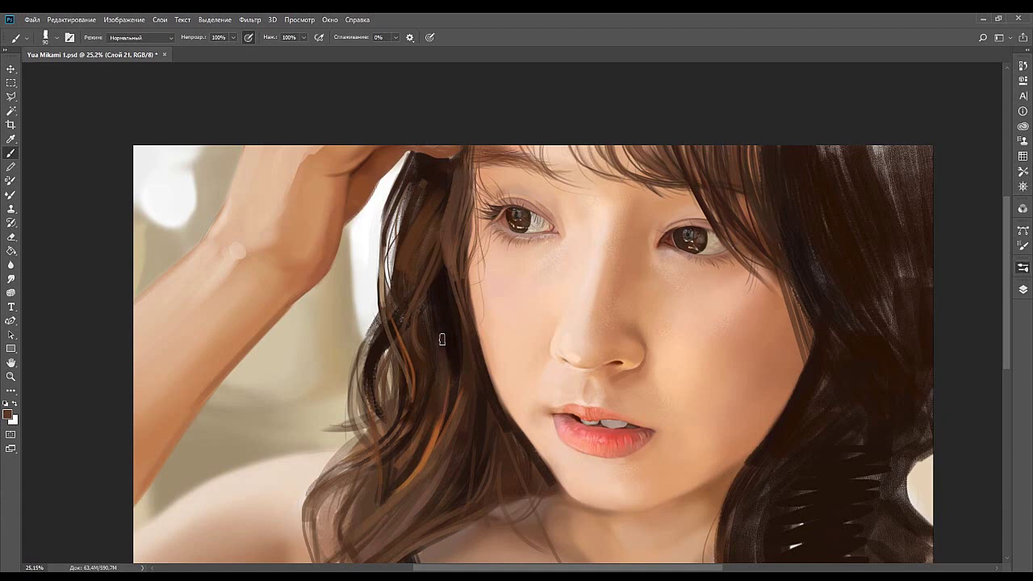
pyautogui.keyDown('alt'); pyautogui.click(442, 376); pyautogui.keyUp('alt')
pyautogui.keyDown('alt'); pyautogui.click(440, 378); pyautogui.keyUp('alt')
pyautogui.moveTo(462, 365)
pyautogui.mouseDown()
pyautogui.moveTo(493, 285)
pyautogui.moveTo(482, 360)
pyautogui.mouseUp()
pyautogui.moveTo(473, 292); pyautogui.dragTo(438, 313)
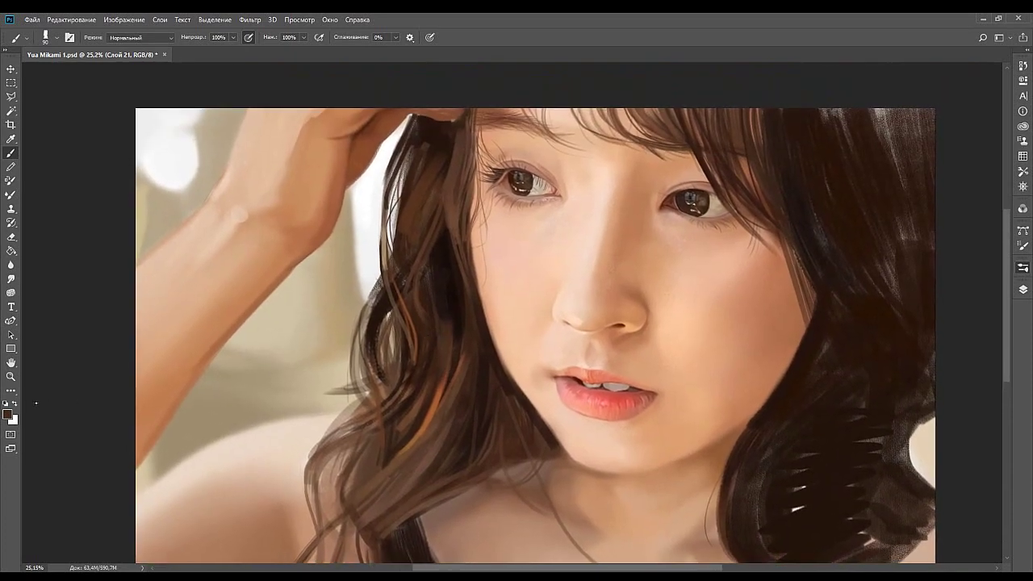
# Switch to a textured brush at size 125, sample brown hair tones and paint over the curls beside the orange highlight.
pyautogui.click(10, 377)
pyautogui.moveTo(538, 315); pyautogui.dragTo(483, 338)
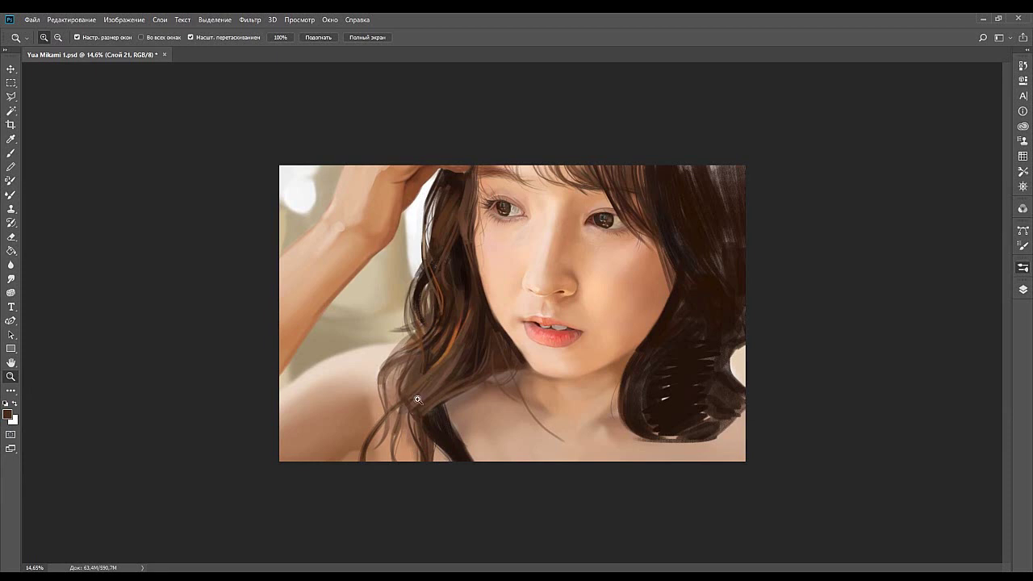
pyautogui.moveTo(403, 347); pyautogui.dragTo(452, 353)
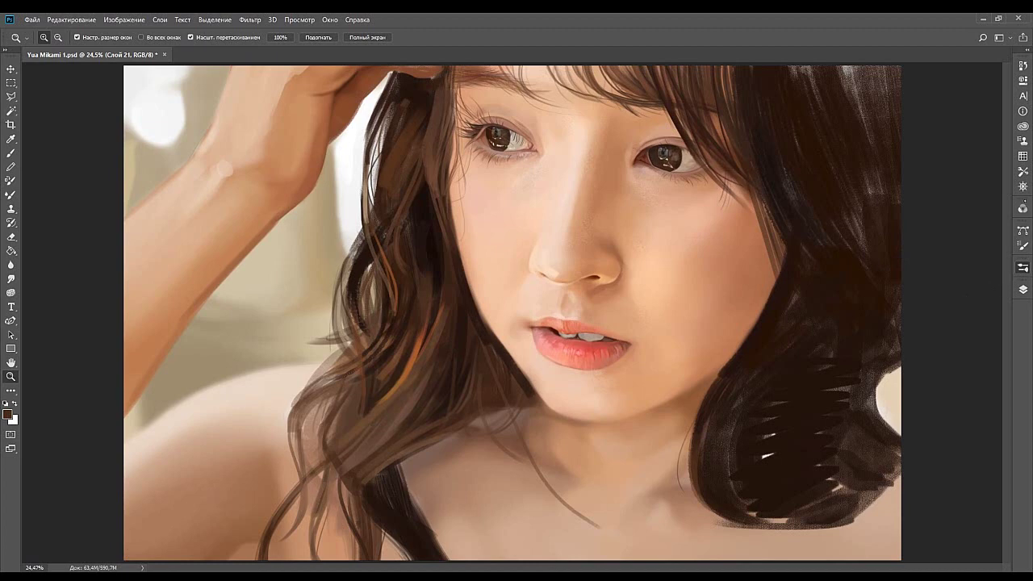
pyautogui.press('b')
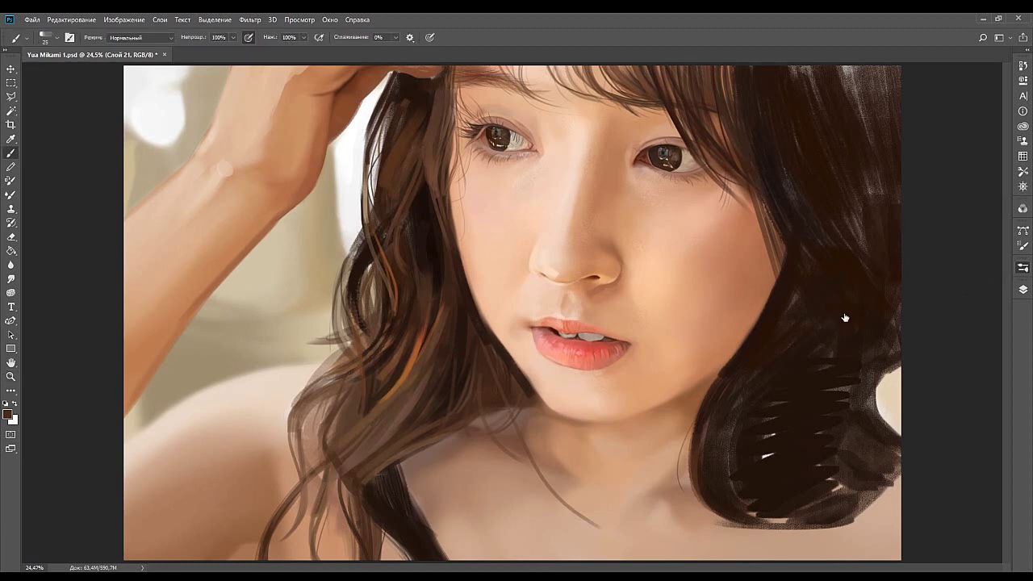
pyautogui.press('.')
pyautogui.keyDown('alt'); pyautogui.click(423, 353); pyautogui.keyUp('alt')
pyautogui.moveTo(435, 332); pyautogui.dragTo(393, 410)
pyautogui.keyDown('alt'); pyautogui.click(388, 425); pyautogui.keyUp('alt')
pyautogui.keyDown('alt'); pyautogui.click(338, 448); pyautogui.keyUp('alt')
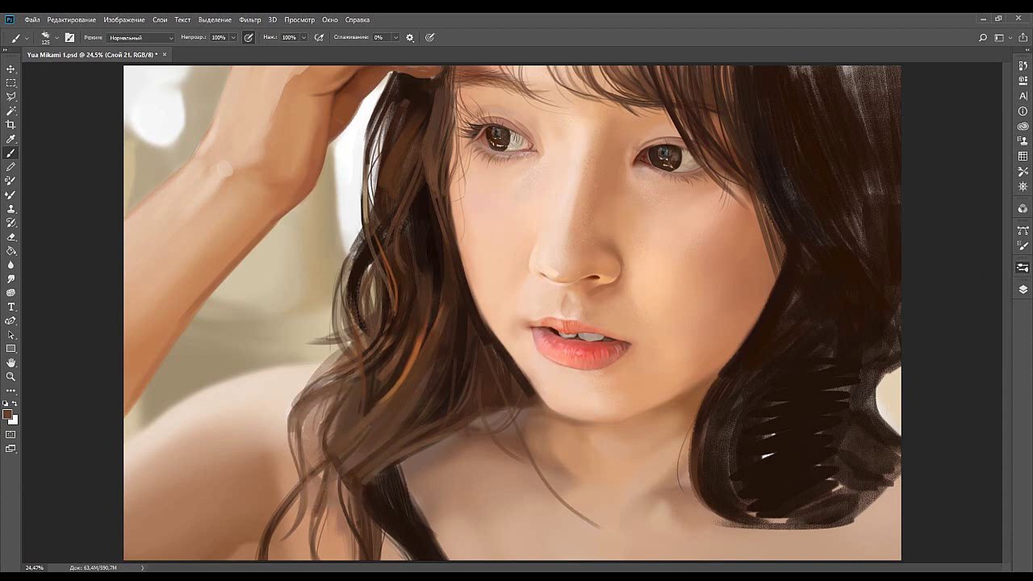
# Sample dark tones around the strap, reduce the brush to size 100 and paint a stroke from the strap into the lower curls.
pyautogui.keyDown('alt'); pyautogui.click(379, 491); pyautogui.keyUp('alt')
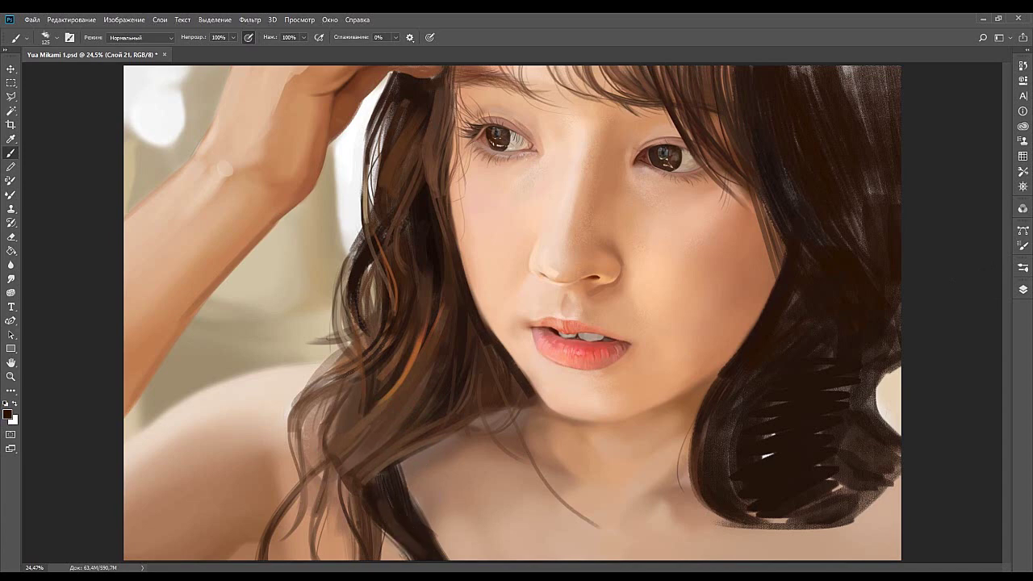
pyautogui.keyDown('alt'); pyautogui.click(390, 506); pyautogui.keyUp('alt')
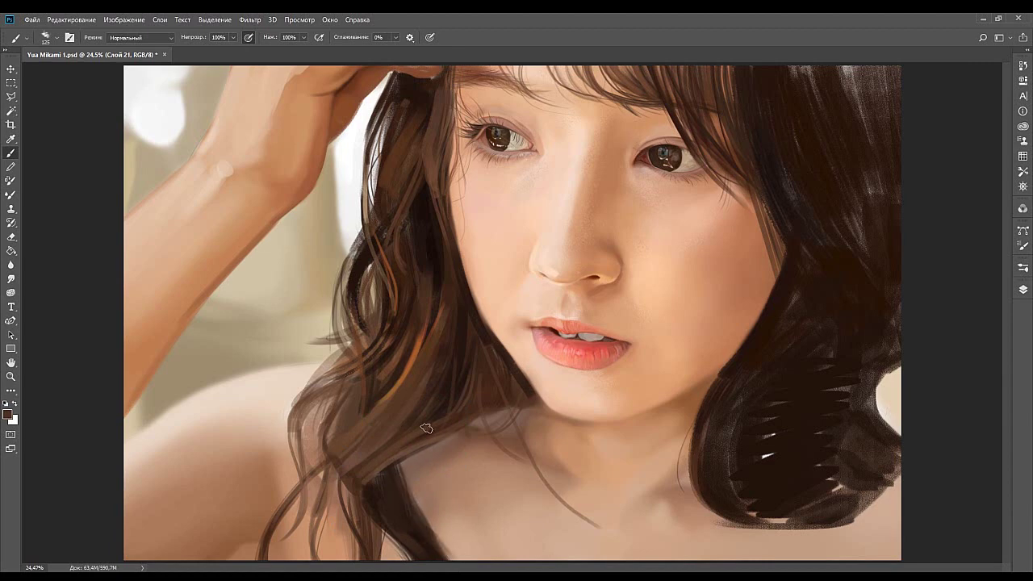
pyautogui.press('[')
pyautogui.press('[')
pyautogui.keyDown('alt'); pyautogui.click(371, 475); pyautogui.keyUp('alt')
pyautogui.keyDown('alt'); pyautogui.click(365, 491); pyautogui.keyUp('alt')
pyautogui.keyDown('alt'); pyautogui.click(348, 473); pyautogui.keyUp('alt')
pyautogui.keyDown('alt'); pyautogui.click(381, 498); pyautogui.keyUp('alt')
pyautogui.moveTo(356, 479); pyautogui.dragTo(394, 433)
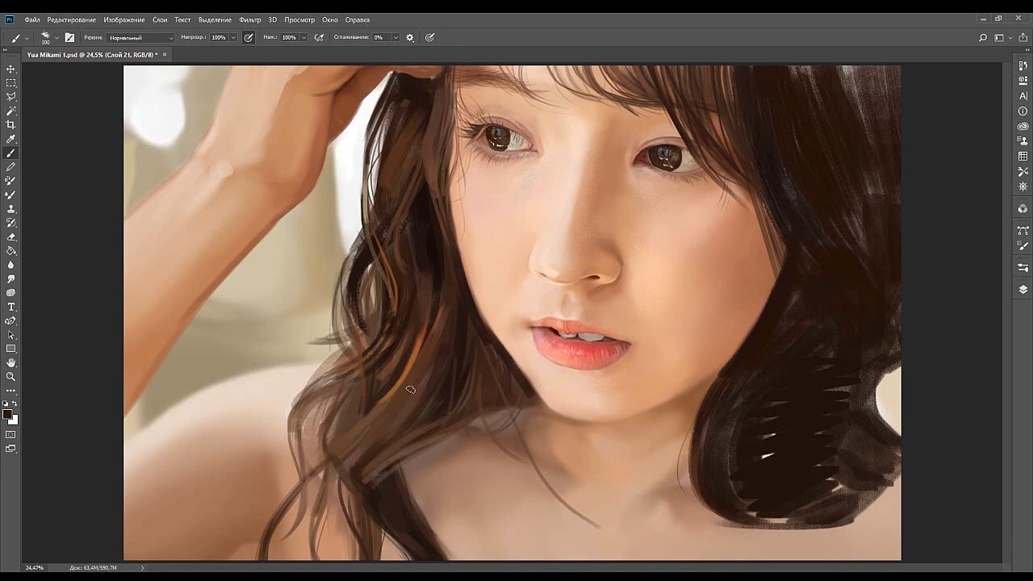
pyautogui.hotkey('ctrl', 'z')
pyautogui.moveTo(355, 484); pyautogui.dragTo(405, 436)
# Sample reddish and dark browns and paint strands along the lower curls above the shoulder strap.
pyautogui.keyDown('alt'); pyautogui.click(368, 444); pyautogui.keyUp('alt')
pyautogui.moveTo(372, 478)
pyautogui.mouseDown()
pyautogui.moveTo(391, 435)
pyautogui.moveTo(360, 486)
pyautogui.mouseUp()
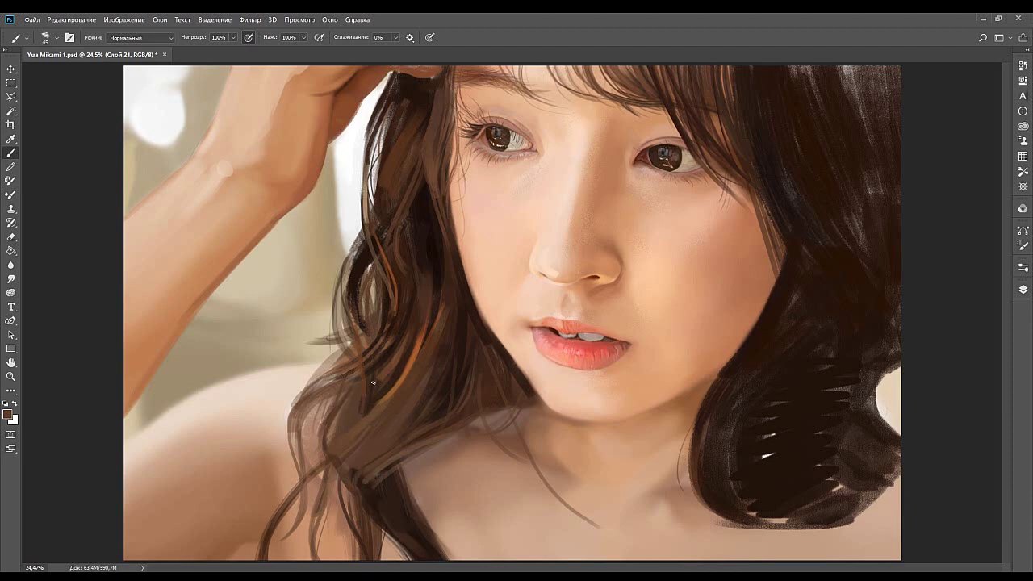
pyautogui.keyDown('alt'); pyautogui.click(350, 460); pyautogui.keyUp('alt')
pyautogui.keyDown('alt'); pyautogui.click(384, 401); pyautogui.keyUp('alt')
pyautogui.keyDown('alt'); pyautogui.click(442, 395); pyautogui.keyUp('alt')
pyautogui.moveTo(354, 452); pyautogui.dragTo(412, 374)
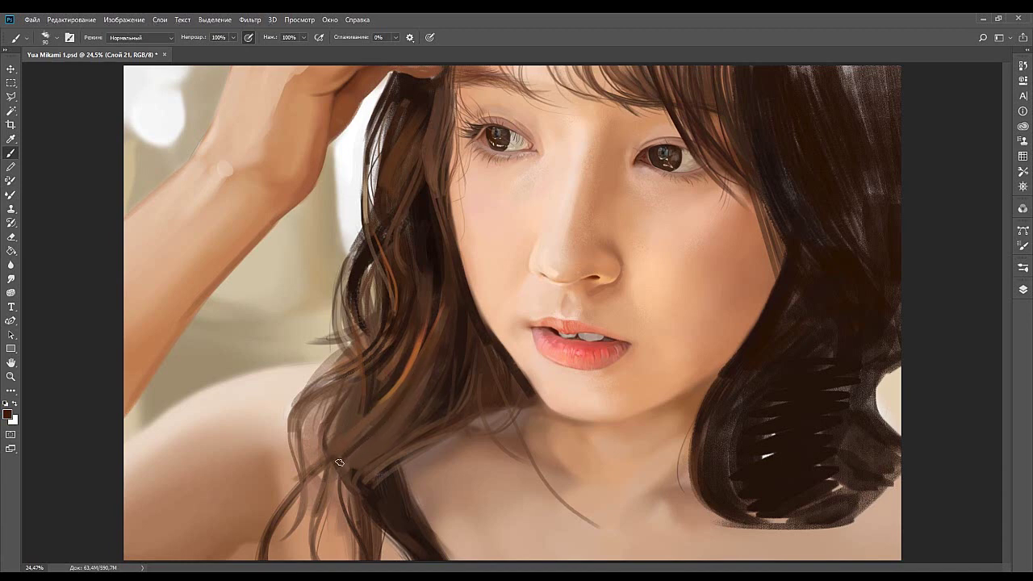
# Sample further curl tones and soften the lower edge of the curls above the strap with the size 90 brush.
pyautogui.keyDown('alt'); pyautogui.click(368, 441); pyautogui.keyUp('alt')
pyautogui.keyDown('alt'); pyautogui.click(360, 448); pyautogui.keyUp('alt')
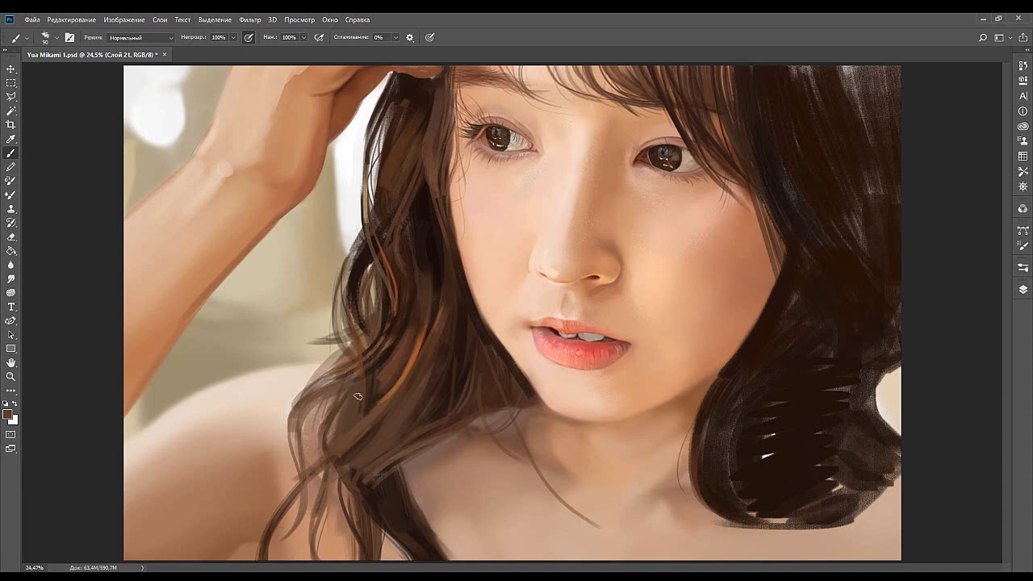
pyautogui.keyDown('alt'); pyautogui.click(469, 400); pyautogui.keyUp('alt')
pyautogui.keyDown('alt'); pyautogui.click(421, 432); pyautogui.keyUp('alt')
pyautogui.keyDown('alt'); pyautogui.click(391, 478); pyautogui.keyUp('alt')
pyautogui.moveTo(391, 478); pyautogui.dragTo(446, 441)
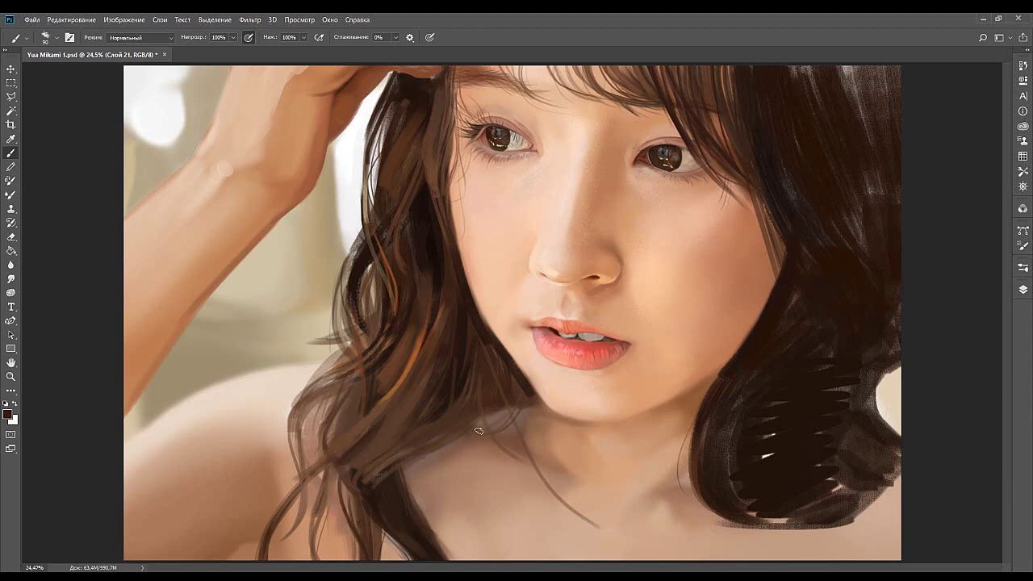
# Sample dark browns beneath the jaw and blend the hair's lower edge into the neck.
pyautogui.keyDown('alt'); pyautogui.click(501, 404); pyautogui.keyUp('alt')
pyautogui.press(']')
pyautogui.press(']')
pyautogui.moveTo(519, 404); pyautogui.dragTo(521, 402)
pyautogui.keyDown('alt'); pyautogui.click(528, 393); pyautogui.keyUp('alt')
pyautogui.keyDown('alt'); pyautogui.click(231, 361); pyautogui.keyUp('alt')
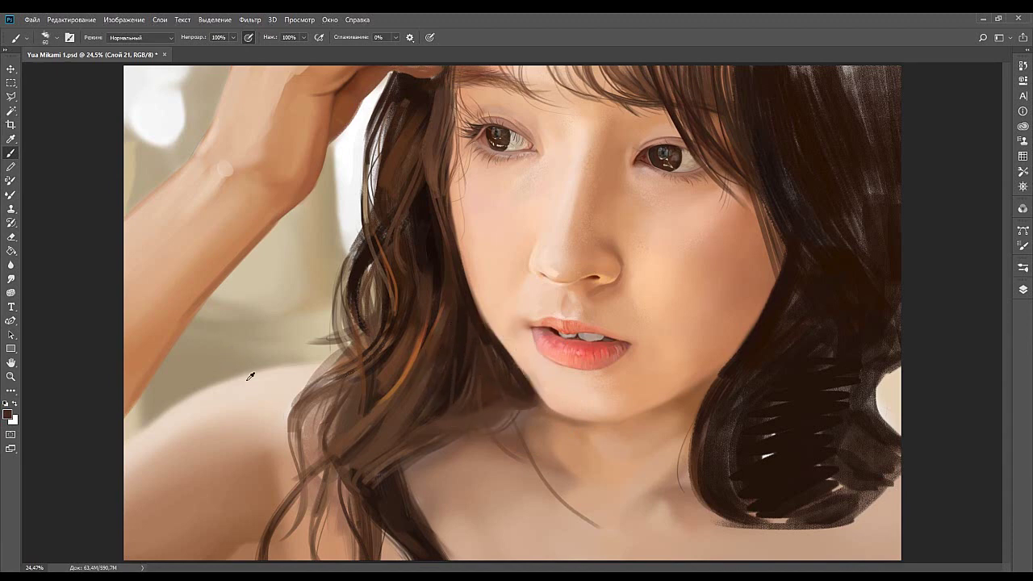
# Try a thin reddish-brown strand through the dark hair beside the jaw.
pyautogui.press('i')
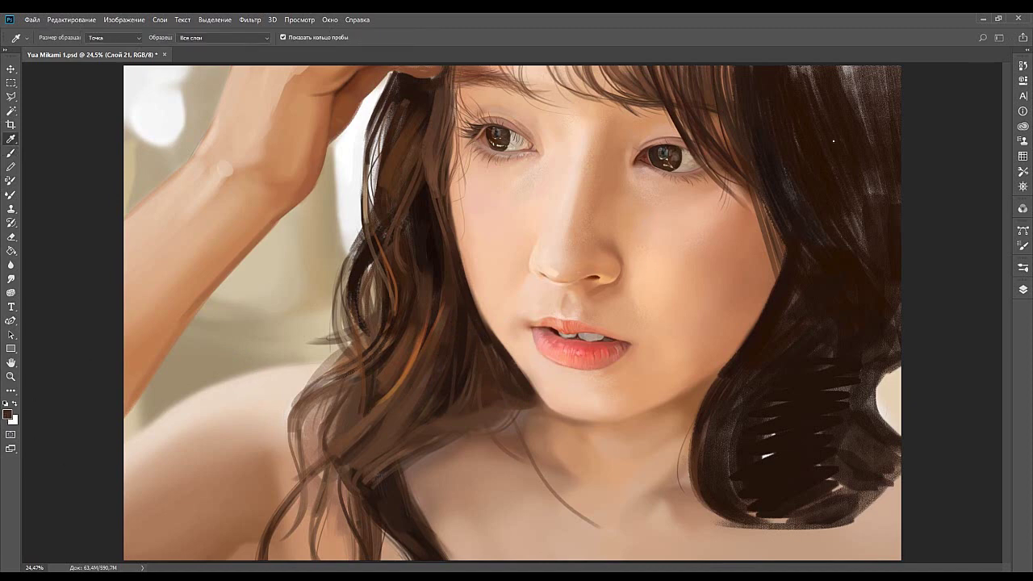
pyautogui.press('b')
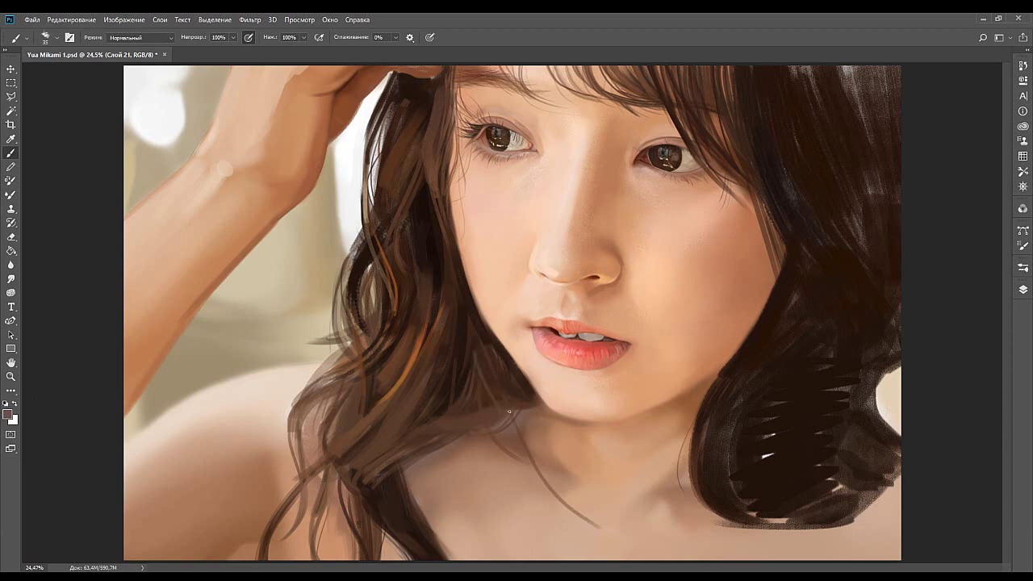
pyautogui.moveTo(479, 351); pyautogui.dragTo(494, 399)
pyautogui.hotkey('ctrl', 'z')
pyautogui.moveTo(484, 356); pyautogui.dragTo(500, 400)
pyautogui.hotkey('ctrl', 'z')
# Sample a near-black hair tone, enlarge the brush to size 200 and paint a broad shadow down the hair beside the jaw.
pyautogui.keyDown('alt'); pyautogui.click(469, 371); pyautogui.keyUp('alt')
pyautogui.keyDown('alt'); pyautogui.click(476, 394); pyautogui.keyUp('alt')
pyautogui.keyDown('alt'); pyautogui.click(472, 393); pyautogui.keyUp('alt')
pyautogui.keyDown('alt'); pyautogui.click(479, 406); pyautogui.keyUp('alt')
pyautogui.keyDown('alt'); pyautogui.click(486, 334); pyautogui.keyUp('alt')
pyautogui.click(164, 291)
pyautogui.keyDown('alt'); pyautogui.click(469, 310); pyautogui.keyUp('alt')
pyautogui.press(']')
pyautogui.press(']')
pyautogui.press(']')
pyautogui.press(']')
pyautogui.press(']')
pyautogui.press(']')
pyautogui.moveTo(470, 313); pyautogui.dragTo(500, 403)
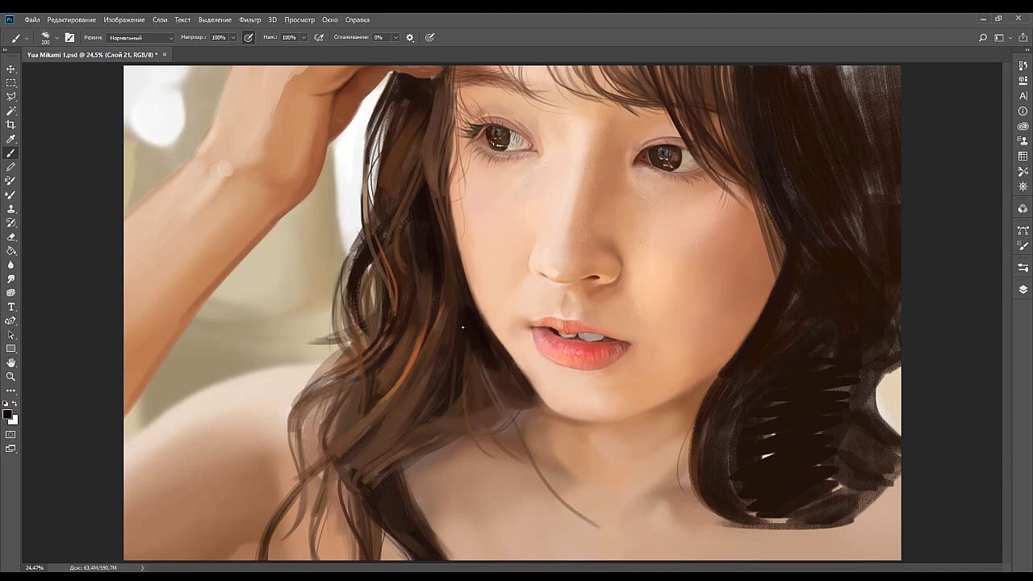
# Reduce the brush to size 150 for the dark hair beside the jaw.
pyautogui.press('[')
pyautogui.press('[')
pyautogui.press('[')
pyautogui.press('[')
pyautogui.press('[')
pyautogui.press('[')
pyautogui.press('[')
pyautogui.press(']')
pyautogui.press(']')
pyautogui.press(']')
pyautogui.press(']')
pyautogui.press(']')
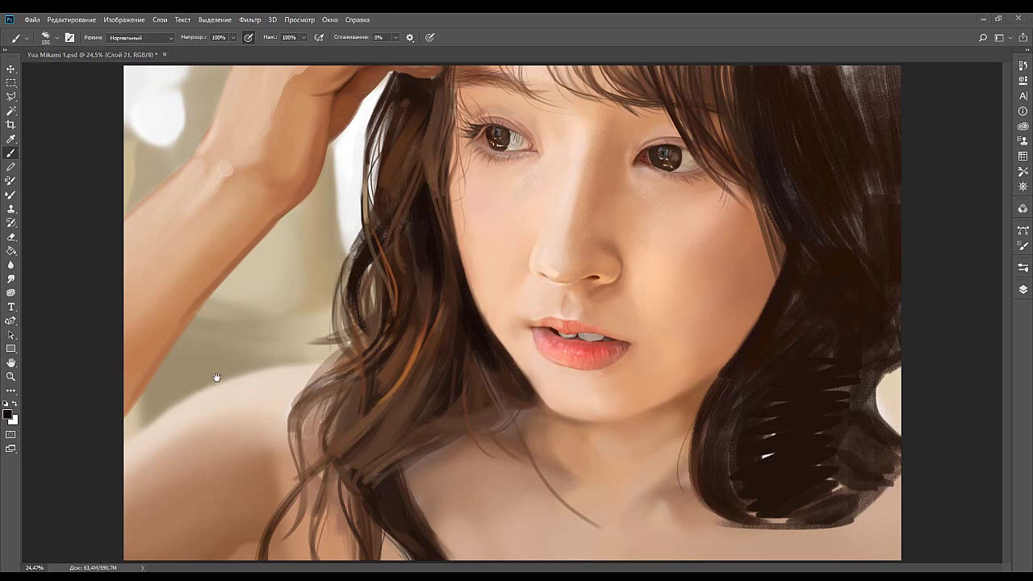
# Sample brown hair tones, reduce the brush to size 80 and refine the thin strands falling over the shoulder.
pyautogui.keyDown('alt'); pyautogui.click(349, 451); pyautogui.keyUp('alt')
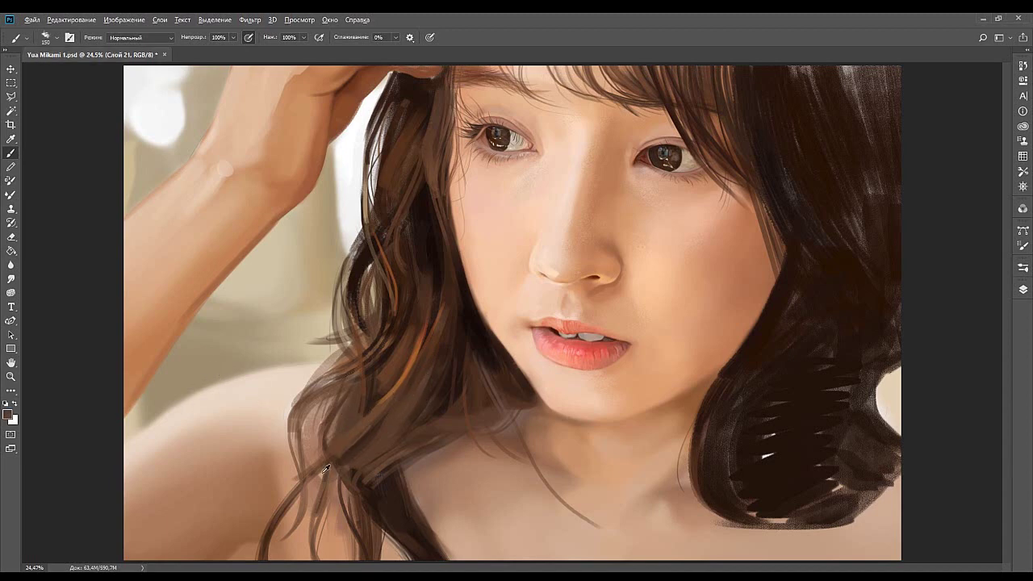
pyautogui.press('[')
pyautogui.press('[')
pyautogui.press('[')
pyautogui.press('[')
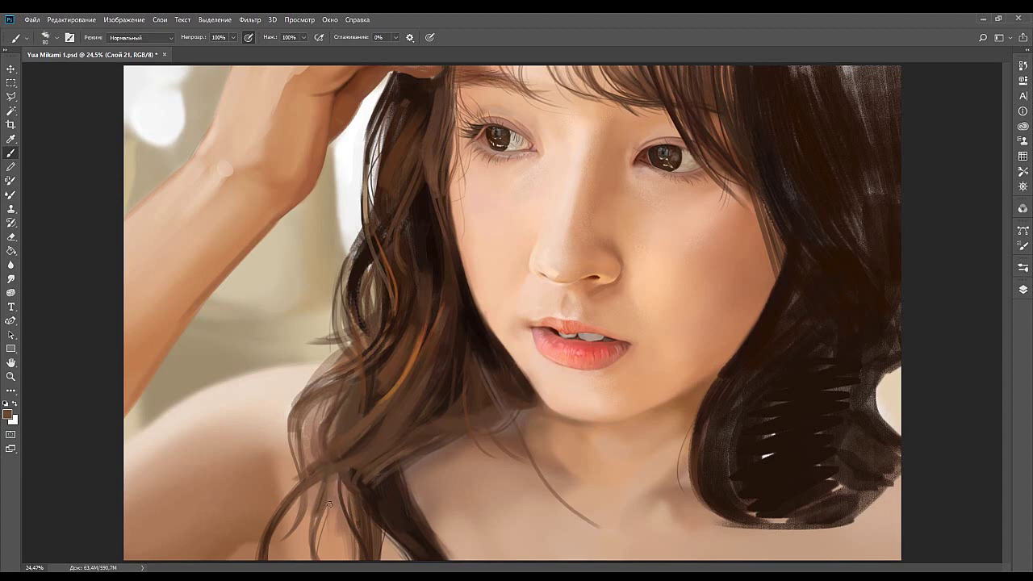
pyautogui.keyDown('alt'); pyautogui.click(372, 494); pyautogui.keyUp('alt')
pyautogui.moveTo(338, 468)
pyautogui.mouseDown()
pyautogui.moveTo(318, 510)
pyautogui.moveTo(325, 500)
pyautogui.mouseUp()
pyautogui.moveTo(320, 558); pyautogui.dragTo(315, 519)
pyautogui.moveTo(359, 521)
pyautogui.mouseDown()
pyautogui.moveTo(372, 560)
pyautogui.moveTo(364, 508)
pyautogui.mouseUp()
# Paint darker strokes through the lower lock on the shoulder and sample near-black browns to deepen where the curls meet.
pyautogui.press(']')
pyautogui.press(']')
pyautogui.moveTo(376, 549); pyautogui.dragTo(366, 509)
pyautogui.moveTo(379, 558); pyautogui.dragTo(368, 514)
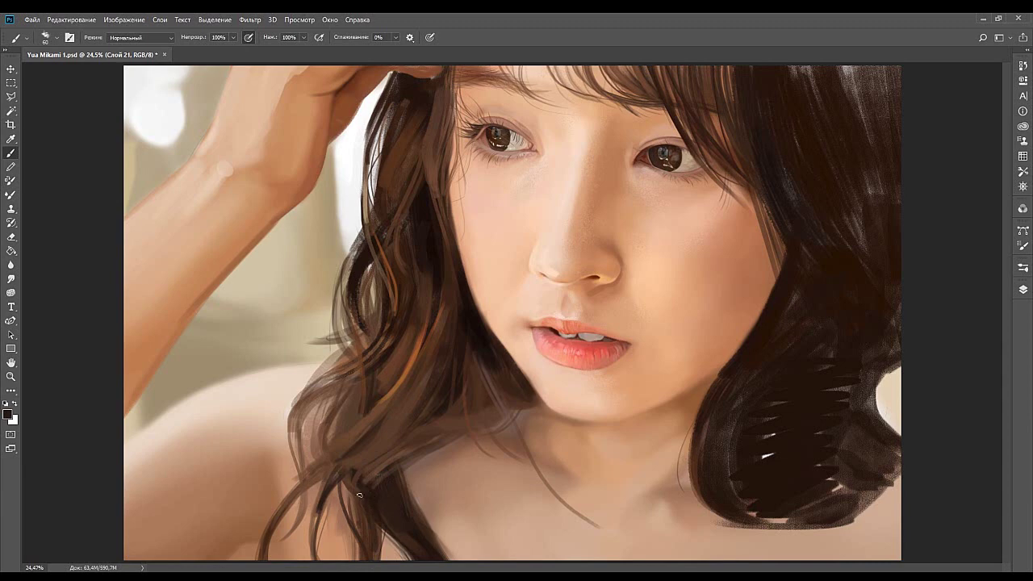
pyautogui.keyDown('alt'); pyautogui.click(371, 519); pyautogui.keyUp('alt')
pyautogui.keyDown('alt'); pyautogui.click(379, 494); pyautogui.keyUp('alt')
pyautogui.moveTo(369, 489); pyautogui.dragTo(344, 470)
# Try a thin strand rising along the lower shoulder curl with progressively smaller brush sizes.
pyautogui.keyDown('alt'); pyautogui.click(362, 463); pyautogui.keyUp('alt')
pyautogui.moveTo(323, 561); pyautogui.dragTo(332, 476)
pyautogui.hotkey('ctrl', 'z')
pyautogui.moveTo(321, 559); pyautogui.dragTo(336, 508)
pyautogui.hotkey('ctrl', 'z')
pyautogui.press('[')
pyautogui.press('[')
pyautogui.moveTo(320, 551); pyautogui.dragTo(341, 486)
pyautogui.hotkey('ctrl', 'z')
# Reduce the brush, sample browns from the lower lock and paint fine vertical strands through its ends over the shoulder.
pyautogui.keyDown('alt'); pyautogui.click(172, 392); pyautogui.keyUp('alt')
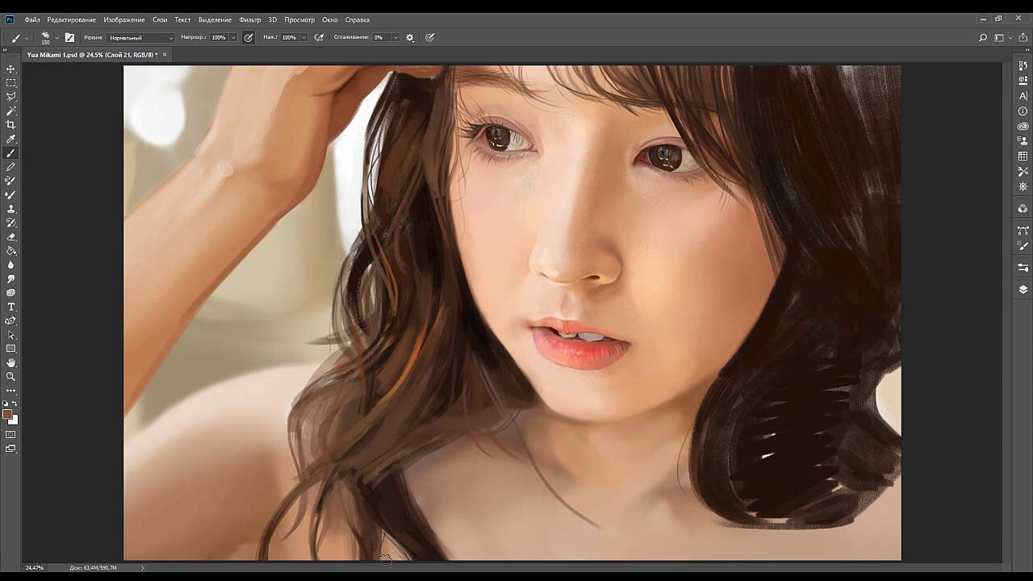
pyautogui.press('[')
pyautogui.press('[')
pyautogui.press('[')
pyautogui.press('[')
pyautogui.press('[')
pyautogui.press('[')
pyautogui.keyDown('alt'); pyautogui.click(377, 524); pyautogui.keyUp('alt')
pyautogui.keyDown('alt'); pyautogui.click(374, 516); pyautogui.keyUp('alt')
pyautogui.moveTo(377, 522); pyautogui.dragTo(372, 552)
pyautogui.moveTo(374, 502); pyautogui.dragTo(378, 553)
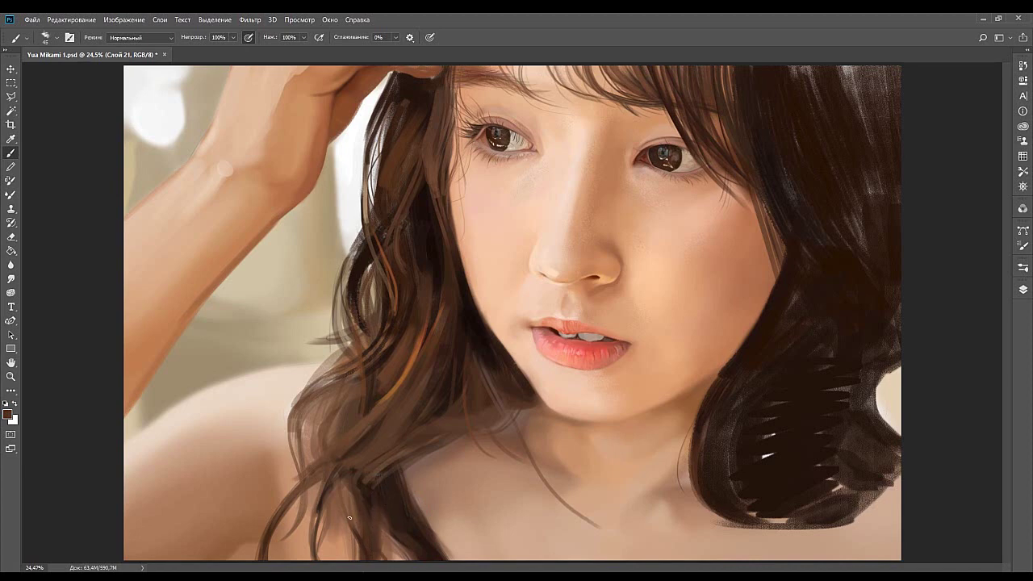
pyautogui.press('[')
pyautogui.moveTo(339, 487)
pyautogui.mouseDown()
pyautogui.moveTo(350, 528)
pyautogui.moveTo(345, 491)
pyautogui.mouseUp()
# Try another fine strand in the small curl hanging over the shoulder.
pyautogui.moveTo(321, 538); pyautogui.dragTo(332, 492)
pyautogui.hotkey('ctrl', 'z')
pyautogui.moveTo(326, 537); pyautogui.dragTo(330, 499)
pyautogui.hotkey('ctrl', 'z')
# Paint dark flowing strands through the wavy hair just above the shoulder, beside the orange highlight.
pyautogui.keyDown('alt'); pyautogui.click(226, 387); pyautogui.keyUp('alt')
pyautogui.moveTo(370, 376); pyautogui.dragTo(362, 414)
pyautogui.moveTo(365, 374); pyautogui.dragTo(361, 413)
pyautogui.moveTo(356, 345)
pyautogui.mouseDown()
pyautogui.moveTo(354, 420)
pyautogui.moveTo(400, 375)
pyautogui.mouseUp()
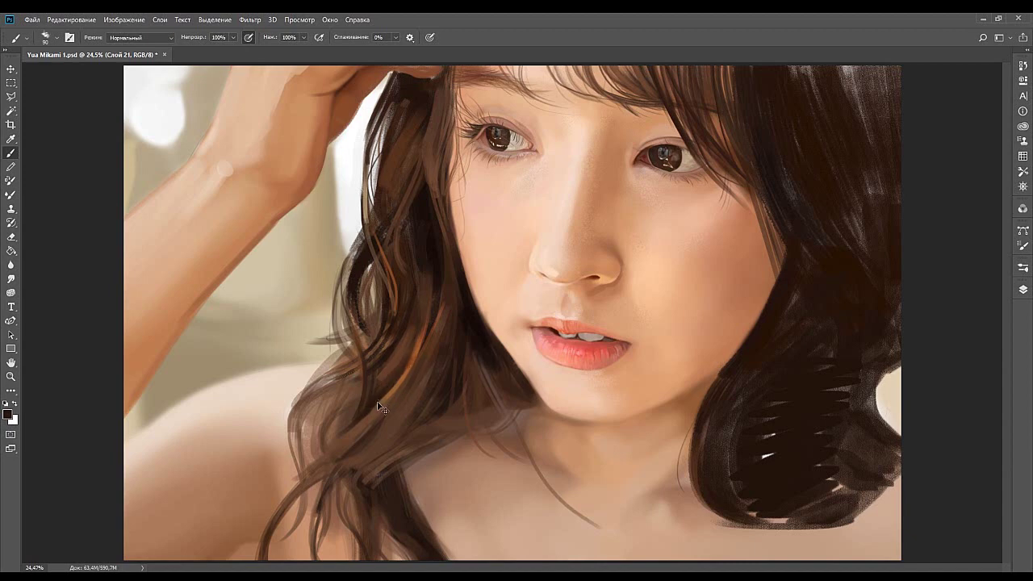
pyautogui.moveTo(361, 418); pyautogui.dragTo(400, 374)
# Sample several dark browns along the hair and try thin strands beside the cheek and in the outer waves.
pyautogui.keyDown('alt'); pyautogui.click(465, 403); pyautogui.keyUp('alt')
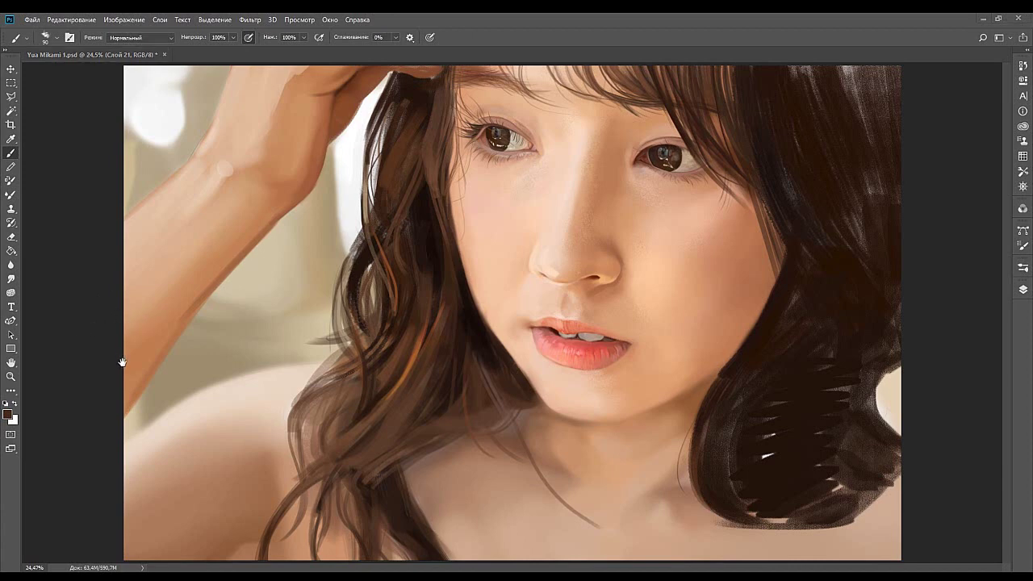
pyautogui.keyDown('alt'); pyautogui.click(440, 173); pyautogui.keyUp('alt')
pyautogui.keyDown('alt'); pyautogui.click(428, 267); pyautogui.keyUp('alt')
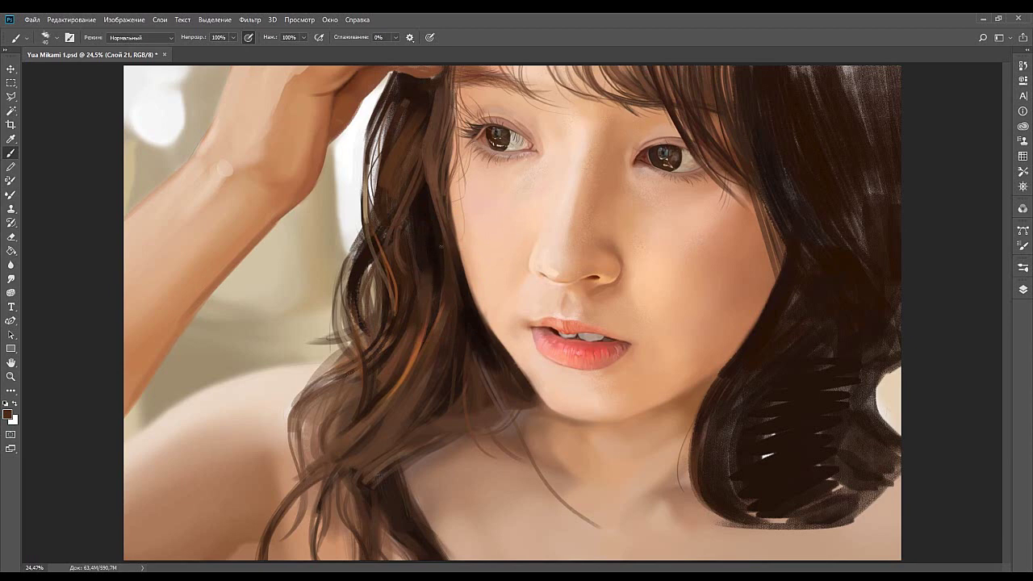
pyautogui.keyDown('alt'); pyautogui.click(436, 292); pyautogui.keyUp('alt')
pyautogui.keyDown('alt'); pyautogui.click(440, 315); pyautogui.keyUp('alt')
pyautogui.moveTo(439, 284); pyautogui.dragTo(437, 258)
pyautogui.hotkey('ctrl', 'z')
pyautogui.moveTo(389, 195); pyautogui.dragTo(385, 245)
pyautogui.hotkey('ctrl', 'z')
pyautogui.hotkey('ctrl', 'z')
# Paint fine reddish-brown strands down the hair beside the cheek, resampling browns from the upper hair.
pyautogui.moveTo(388, 192); pyautogui.dragTo(393, 257)
pyautogui.moveTo(391, 210); pyautogui.dragTo(393, 241)
pyautogui.moveTo(385, 205); pyautogui.dragTo(391, 229)
pyautogui.keyDown('alt'); pyautogui.click(404, 164); pyautogui.keyUp('alt')
pyautogui.keyDown('alt'); pyautogui.click(429, 141); pyautogui.keyUp('alt')
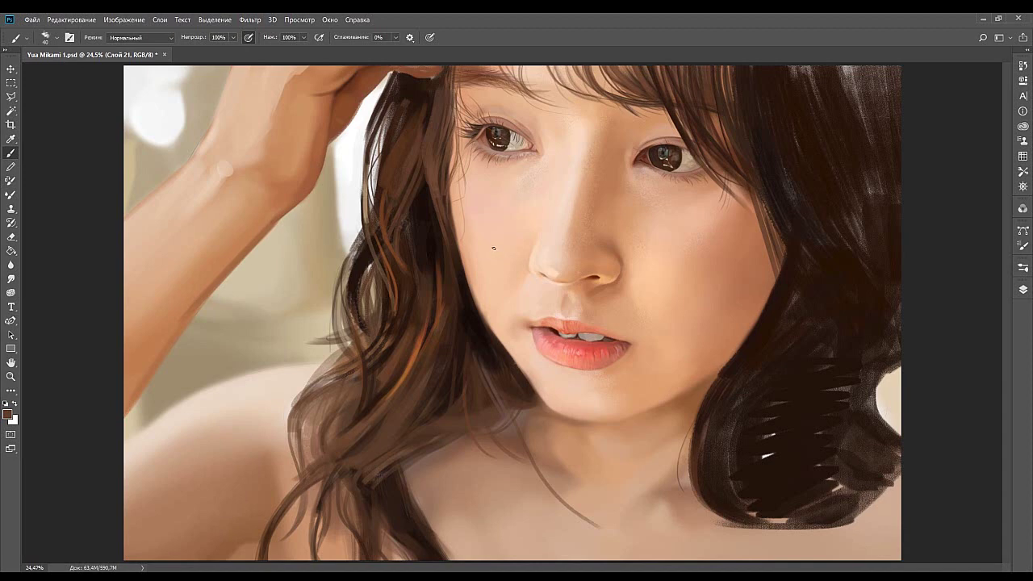
pyautogui.moveTo(409, 218); pyautogui.dragTo(412, 277)
pyautogui.moveTo(415, 239)
pyautogui.mouseDown()
pyautogui.moveTo(413, 263)
pyautogui.moveTo(439, 167)
pyautogui.moveTo(410, 262)
pyautogui.mouseUp()
pyautogui.moveTo(421, 217)
pyautogui.mouseDown()
pyautogui.moveTo(426, 265)
pyautogui.moveTo(424, 251)
pyautogui.mouseUp()
# Sample dark hair tones with a slightly larger brush and blend a vertical stroke into the hair beside the cheek.
pyautogui.keyDown('alt'); pyautogui.click(415, 266); pyautogui.keyUp('alt')
pyautogui.keyDown('alt'); pyautogui.click(444, 267); pyautogui.keyUp('alt')
pyautogui.press(']')
pyautogui.keyDown('alt'); pyautogui.click(431, 251); pyautogui.keyUp('alt')
pyautogui.moveTo(436, 260)
pyautogui.mouseDown()
pyautogui.moveTo(439, 319)
pyautogui.moveTo(425, 346)
pyautogui.moveTo(434, 268)
pyautogui.moveTo(436, 298)
pyautogui.mouseUp()
pyautogui.keyDown('alt'); pyautogui.click(437, 306); pyautogui.keyUp('alt')
pyautogui.keyDown('alt'); pyautogui.click(431, 257); pyautogui.keyUp('alt')
pyautogui.keyDown('alt'); pyautogui.click(431, 257); pyautogui.keyUp('alt')
# Reduce the brush, sample a hair tone at eye level and try a curved strand down beside the cheek.
pyautogui.press('[')
pyautogui.press('[')
pyautogui.press('[')
pyautogui.press('[')
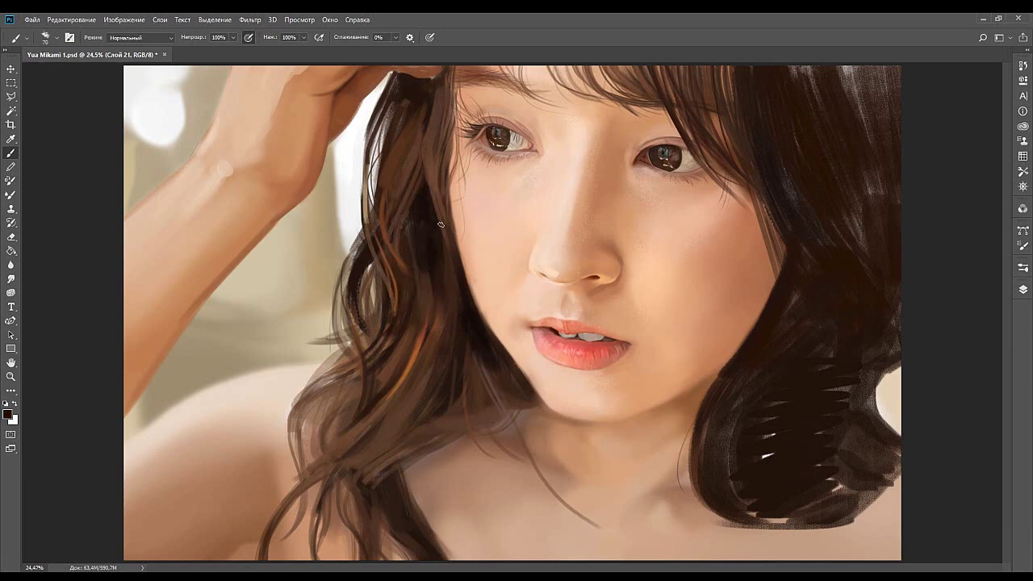
pyautogui.keyDown('alt'); pyautogui.click(425, 188); pyautogui.keyUp('alt')
pyautogui.moveTo(426, 177); pyautogui.dragTo(443, 248)
pyautogui.hotkey('ctrl', 'z')
pyautogui.hotkey('ctrl', 'z')
pyautogui.moveTo(425, 176); pyautogui.dragTo(434, 239)
pyautogui.keyDown('alt'); pyautogui.click(447, 195); pyautogui.keyUp('alt')
pyautogui.hotkey('ctrl', 'z')
# Try a thin loose strand along the hairline at the edge of the cheek.
pyautogui.moveTo(456, 163); pyautogui.dragTo(451, 205)
pyautogui.hotkey('ctrl', 'z')
pyautogui.hotkey('ctrl', 'z')
pyautogui.moveTo(456, 156); pyautogui.dragTo(451, 205)
pyautogui.hotkey('ctrl', 'z')
# Enlarge the brush to size 80, sample reddish browns and blend a short stroke into the middle of the waves.
pyautogui.keyDown('alt'); pyautogui.click(407, 264); pyautogui.keyUp('alt')
pyautogui.keyDown('alt'); pyautogui.click(390, 277); pyautogui.keyUp('alt')
pyautogui.press(']')
pyautogui.keyDown('alt'); pyautogui.click(396, 305); pyautogui.keyUp('alt')
pyautogui.keyDown('alt'); pyautogui.click(391, 244); pyautogui.keyUp('alt')
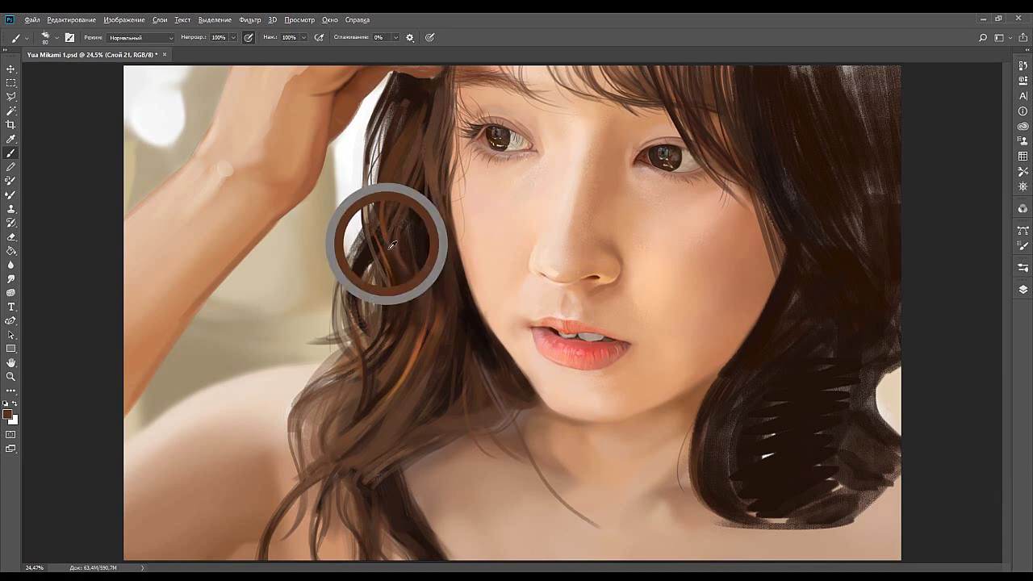
pyautogui.moveTo(394, 290)
pyautogui.mouseDown()
pyautogui.moveTo(405, 322)
pyautogui.moveTo(409, 283)
pyautogui.mouseUp()
# Sample dark browns around the curls and soften the strands in the middle of the hair with a short stroke.
pyautogui.keyDown('alt'); pyautogui.click(413, 302); pyautogui.keyUp('alt')
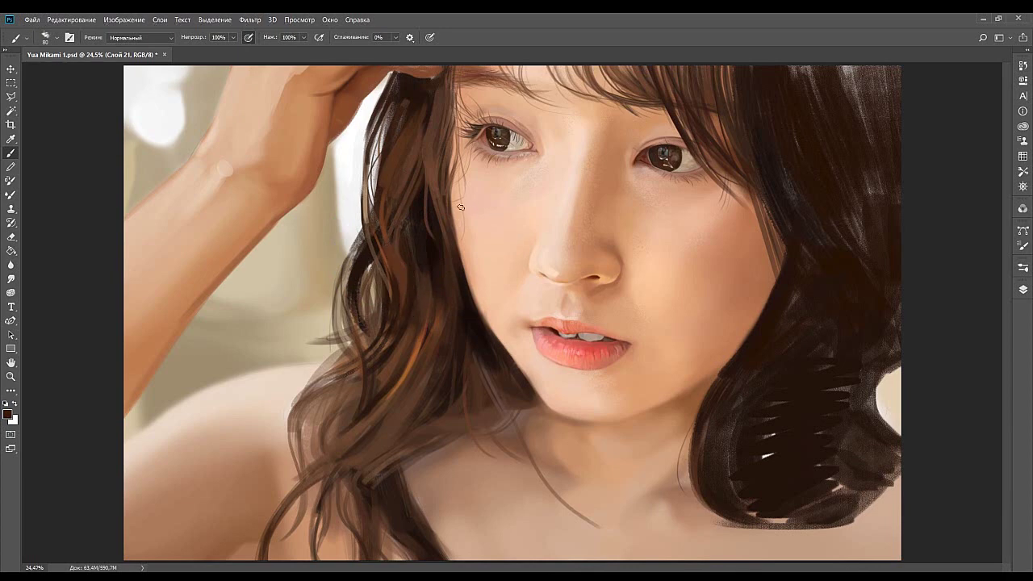
pyautogui.keyDown('alt'); pyautogui.click(393, 264); pyautogui.keyUp('alt')
pyautogui.keyDown('alt'); pyautogui.click(355, 276); pyautogui.keyUp('alt')
pyautogui.keyDown('alt'); pyautogui.click(393, 311); pyautogui.keyUp('alt')
pyautogui.keyDown('alt'); pyautogui.click(334, 398); pyautogui.keyUp('alt')
pyautogui.keyDown('alt'); pyautogui.click(406, 302); pyautogui.keyUp('alt')
pyautogui.moveTo(404, 303)
pyautogui.mouseDown()
pyautogui.moveTo(397, 276)
pyautogui.moveTo(402, 283)
pyautogui.mouseUp()
# Enlarge the brush to size 150, sample a dark hair tone and blend it into the hair at nose height.
pyautogui.press(']')
pyautogui.press(']')
pyautogui.press(']')
pyautogui.press(']')
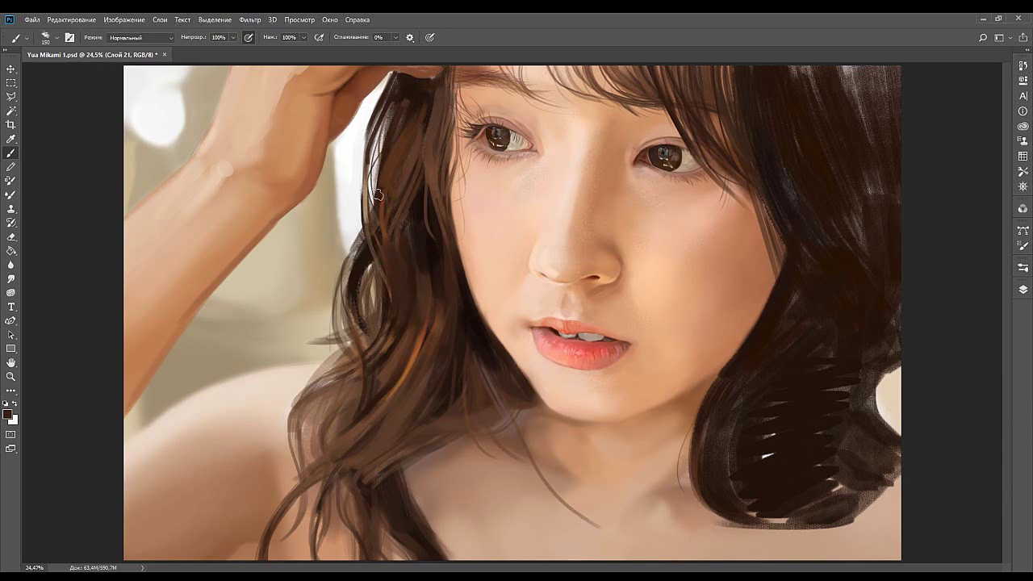
pyautogui.keyDown('alt'); pyautogui.click(406, 223); pyautogui.keyUp('alt')
pyautogui.moveTo(395, 227); pyautogui.dragTo(396, 252)
# Reduce the brush, sample a tone from the outer hair and try a long thin strand curving down through the waves.
pyautogui.keyDown('alt'); pyautogui.click(372, 225); pyautogui.keyUp('alt')
pyautogui.press('[')
pyautogui.press('[')
pyautogui.press('[')
pyautogui.press('[')
pyautogui.moveTo(371, 229); pyautogui.dragTo(388, 276)
pyautogui.hotkey('ctrl', 'z')
pyautogui.keyDown('alt'); pyautogui.click(372, 227); pyautogui.keyUp('alt')
pyautogui.moveTo(370, 229); pyautogui.dragTo(400, 300)
pyautogui.hotkey('ctrl', 'z')
pyautogui.hotkey('ctrl', 'z')
pyautogui.moveTo(372, 234); pyautogui.dragTo(395, 290)
pyautogui.hotkey('ctrl', 'z')
pyautogui.moveTo(369, 234); pyautogui.dragTo(398, 306)
pyautogui.hotkey('ctrl', 'z')
pyautogui.moveTo(371, 234); pyautogui.dragTo(382, 317)
pyautogui.hotkey('ctrl', 'z')
# Sample an orange-brown from the highlighted strand and paint thin warm strands down the outer waves.
pyautogui.keyDown('alt'); pyautogui.click(407, 354); pyautogui.keyUp('alt')
pyautogui.moveTo(370, 230); pyautogui.dragTo(385, 334)
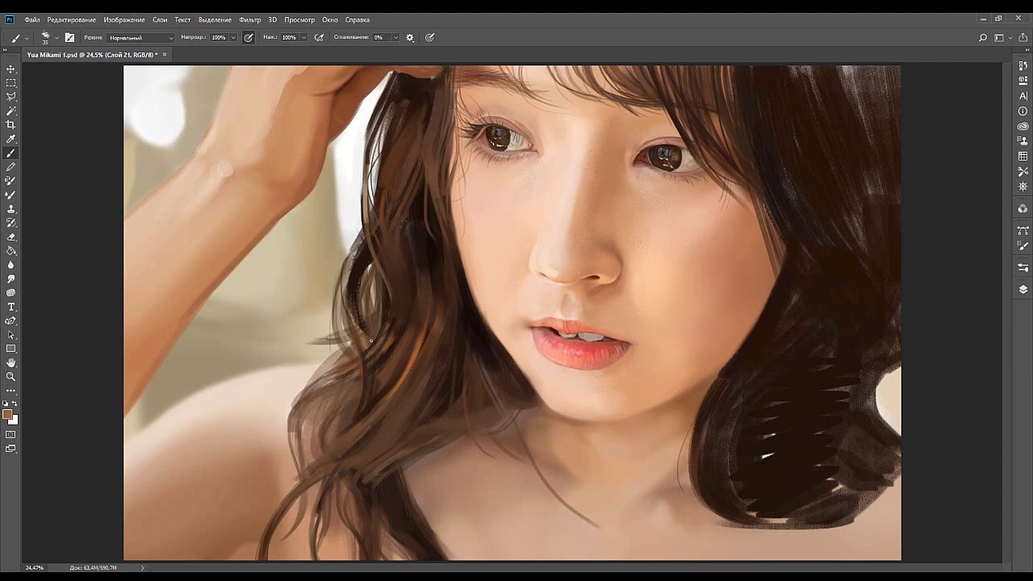
pyautogui.moveTo(369, 230); pyautogui.dragTo(396, 301)
pyautogui.hotkey('ctrl', 'z')
pyautogui.moveTo(369, 230); pyautogui.dragTo(400, 298)
pyautogui.hotkey('ctrl', 'z')
pyautogui.moveTo(375, 235); pyautogui.dragTo(378, 286)
# Sample darker browns from the mid-hair and blend the warm strands into the surrounding waves.
pyautogui.keyDown('alt'); pyautogui.click(400, 293); pyautogui.keyUp('alt')
pyautogui.keyDown('alt'); pyautogui.click(389, 285); pyautogui.keyUp('alt')
pyautogui.moveTo(373, 240); pyautogui.dragTo(392, 280)
pyautogui.keyDown('alt'); pyautogui.click(391, 296); pyautogui.keyUp('alt')
pyautogui.keyDown('alt'); pyautogui.click(391, 324); pyautogui.keyUp('alt')
pyautogui.moveTo(388, 297); pyautogui.dragTo(392, 313)
# Reduce the brush to size 50, sample reddish browns and add a short touch to the upper part of the outer wave.
pyautogui.press('[')
pyautogui.press('[')
pyautogui.keyDown('alt'); pyautogui.click(407, 347); pyautogui.keyUp('alt')
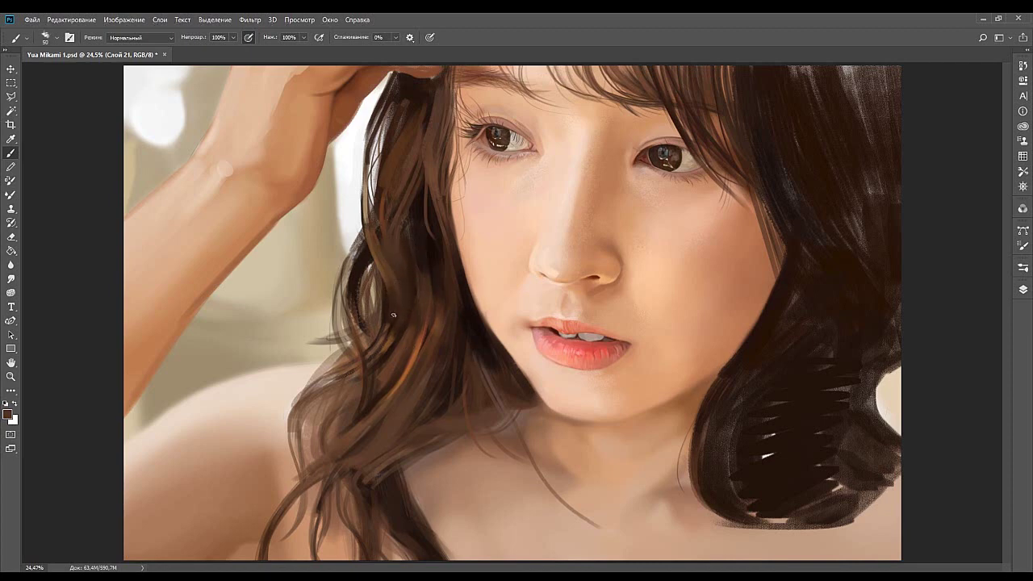
pyautogui.keyDown('alt'); pyautogui.click(385, 268); pyautogui.keyUp('alt')
pyautogui.moveTo(381, 253); pyautogui.dragTo(381, 259)
pyautogui.keyDown('alt'); pyautogui.click(395, 263); pyautogui.keyUp('alt')
# Sample a near-black tone, paint a dark strand across the curl over the shoulder, reduce the brush to size 50 and sample nearby browns.
pyautogui.keyDown('alt'); pyautogui.click(372, 294); pyautogui.keyUp('alt')
pyautogui.keyDown('alt'); pyautogui.click(402, 300); pyautogui.keyUp('alt')
pyautogui.press(']')
pyautogui.press(']')
pyautogui.moveTo(360, 373); pyautogui.dragTo(309, 407)
pyautogui.press('[')
pyautogui.press('[')
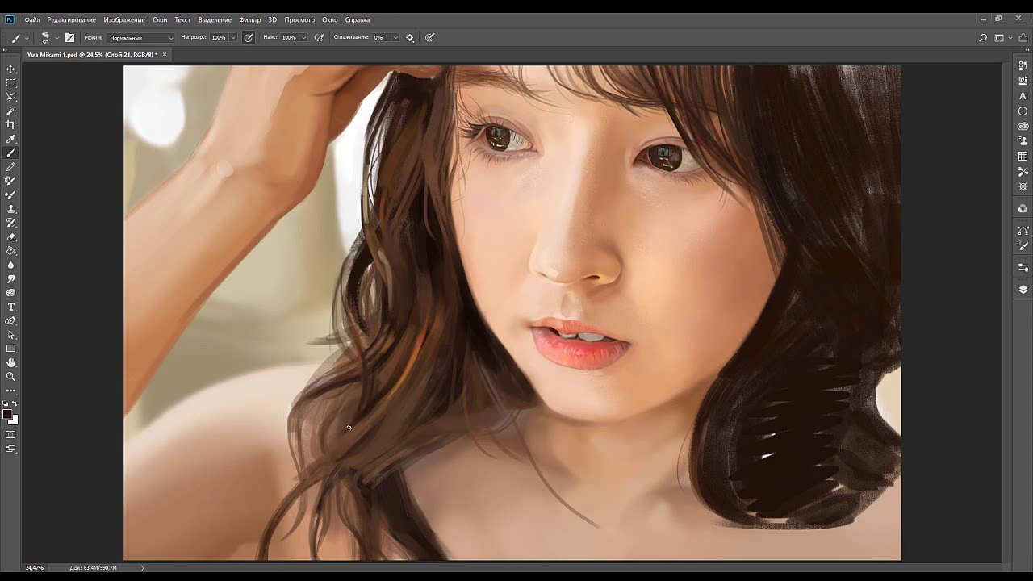
pyautogui.keyDown('alt'); pyautogui.click(340, 468); pyautogui.keyUp('alt')
pyautogui.keyDown('alt'); pyautogui.click(368, 457); pyautogui.keyUp('alt')
# Save the portrait document.
pyautogui.scroll(-5, 486, 327)
pyautogui.scroll(6, 484, 344)
pyautogui.moveTo(471, 308)
pyautogui.mouseDown()
pyautogui.moveTo(524, 358)
pyautogui.moveTo(467, 355)
pyautogui.mouseUp()
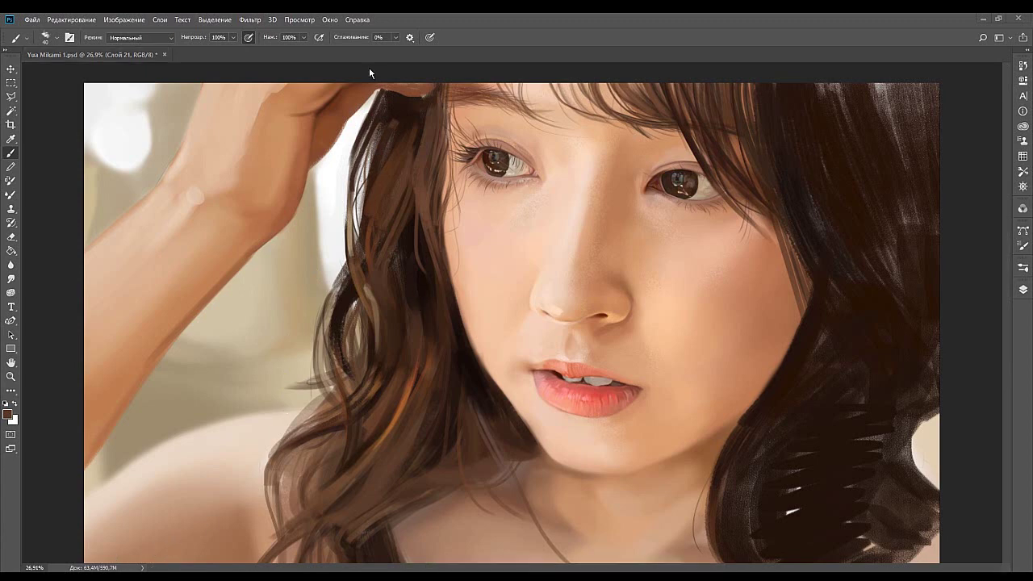
pyautogui.click(31, 17)
pyautogui.click(62, 134)
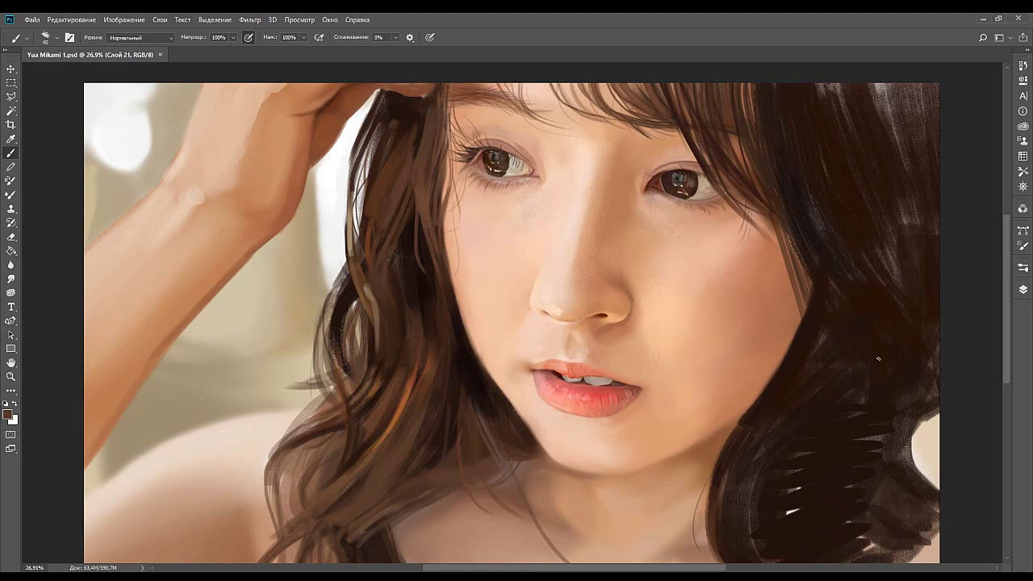
# Switch to a soft round brush preset at size 100, sample browns from the lower curls and blend them.
pyautogui.moveTo(354, 406); pyautogui.dragTo(325, 419)
pyautogui.keyDown('alt'); pyautogui.click(389, 410); pyautogui.keyUp('alt')
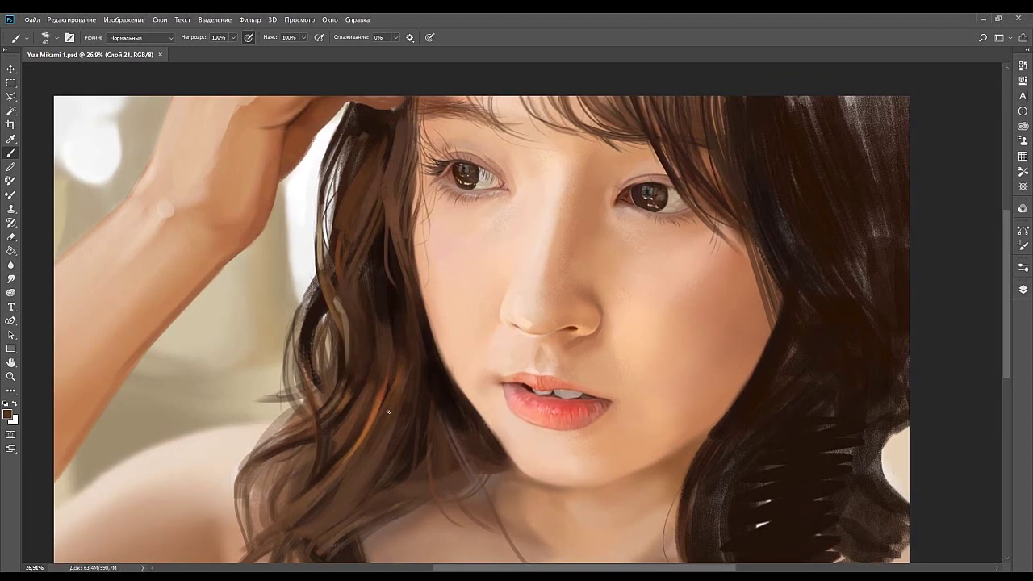
pyautogui.moveTo(393, 410); pyautogui.dragTo(546, 287)
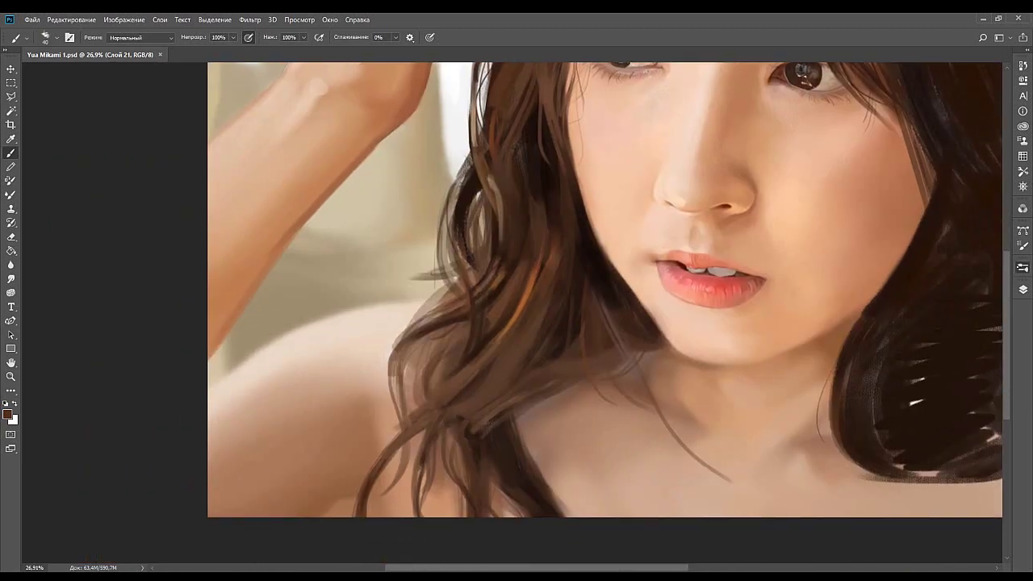
pyautogui.click(901, 250)
pyautogui.click(869, 339)
pyautogui.keyDown('alt'); pyautogui.click(483, 378); pyautogui.keyUp('alt')
pyautogui.moveTo(472, 391); pyautogui.dragTo(517, 305)
pyautogui.keyDown('alt'); pyautogui.click(484, 378); pyautogui.keyUp('alt')
pyautogui.moveTo(484, 378)
pyautogui.mouseDown()
pyautogui.moveTo(529, 313)
pyautogui.moveTo(525, 334)
pyautogui.mouseUp()
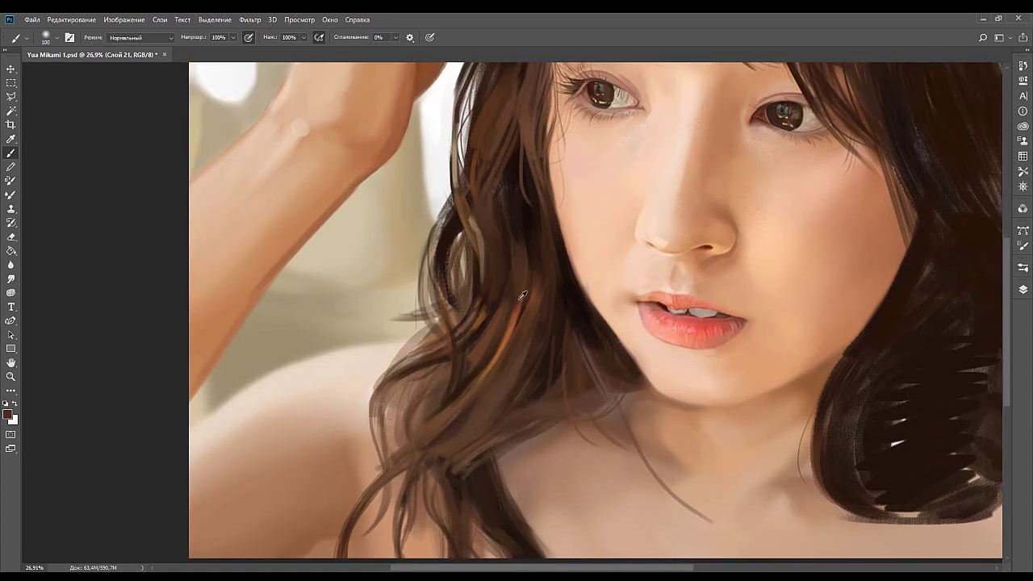
pyautogui.moveTo(520, 275); pyautogui.dragTo(533, 288)
# Sample a dark reddish brown, reduce the brush to size 45 and paint shadow strands down the middle of the waves beside the cheek.
pyautogui.keyDown('alt'); pyautogui.click(551, 273); pyautogui.keyUp('alt')
pyautogui.press('[')
pyautogui.press('[')
pyautogui.press('[')
pyautogui.press('[')
pyautogui.press('[')
pyautogui.press('[')
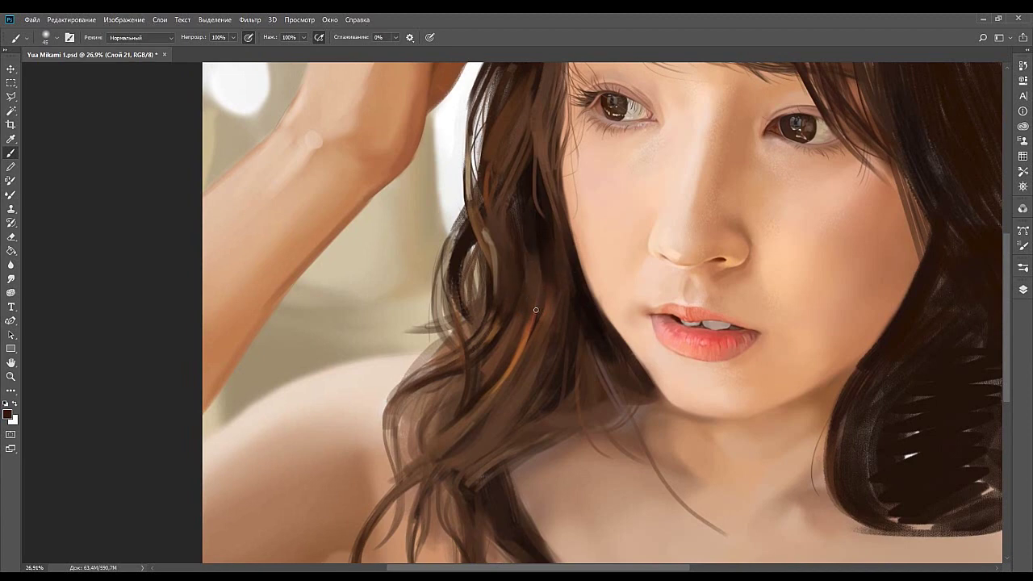
pyautogui.moveTo(535, 293)
pyautogui.mouseDown()
pyautogui.moveTo(540, 322)
pyautogui.moveTo(535, 237)
pyautogui.mouseUp()
pyautogui.moveTo(539, 348); pyautogui.dragTo(529, 226)
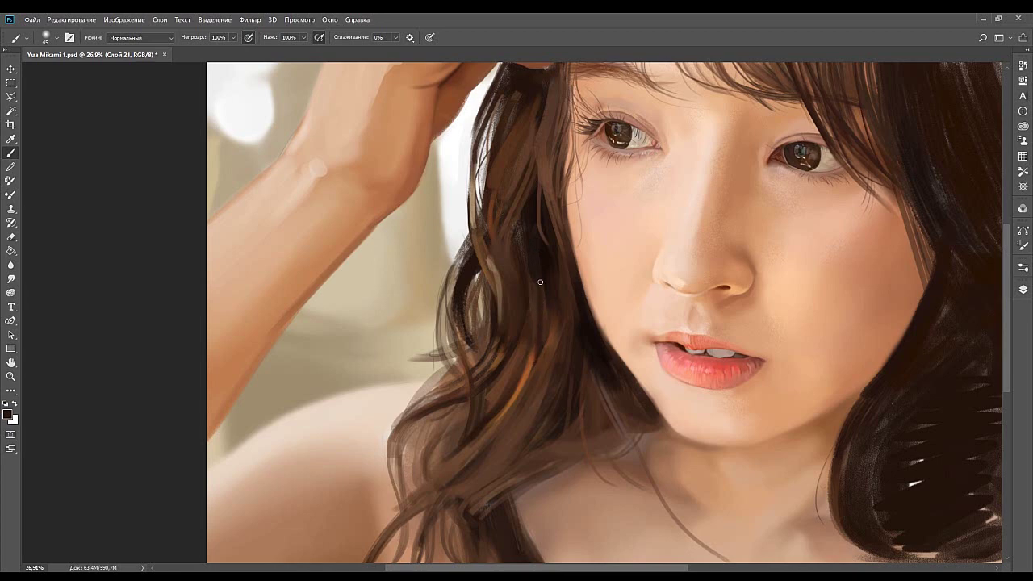
# Enlarge the brush to size 125 and softly shade the middle of the waves around the orange highlight.
pyautogui.press(']')
pyautogui.press(']')
pyautogui.press(']')
pyautogui.press(']')
pyautogui.press(']')
pyautogui.press(']')
pyautogui.press(']')
pyautogui.moveTo(530, 369); pyautogui.dragTo(494, 354)
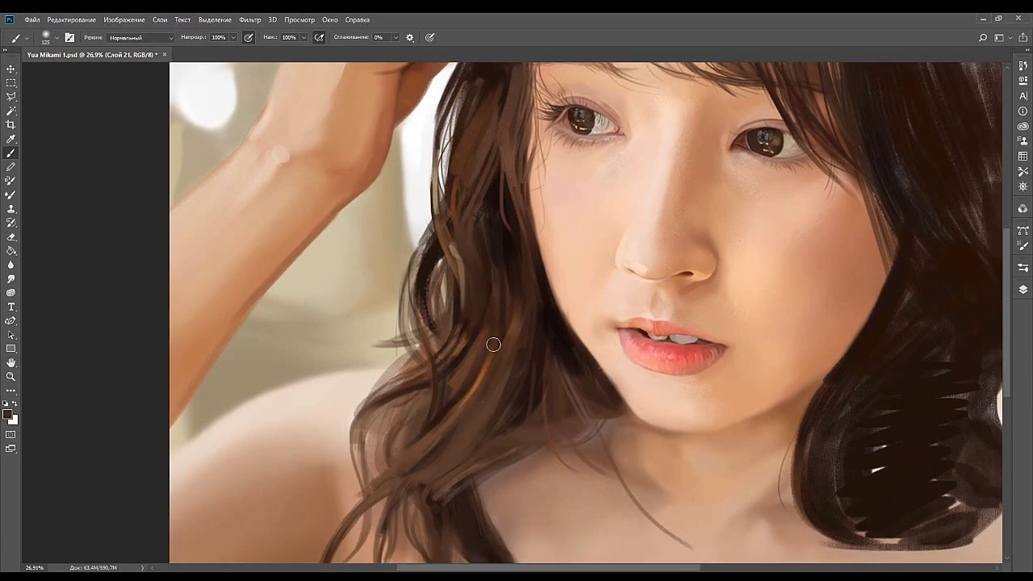
# Reduce the brush to size 30 and paint fine reddish-brown strands through the waves beside the jaw.
pyautogui.press('[')
pyautogui.press('[')
pyautogui.press('[')
pyautogui.press('[')
pyautogui.press('[')
pyautogui.press('[')
pyautogui.press('[')
pyautogui.press('[')
pyautogui.moveTo(511, 309); pyautogui.dragTo(498, 334)
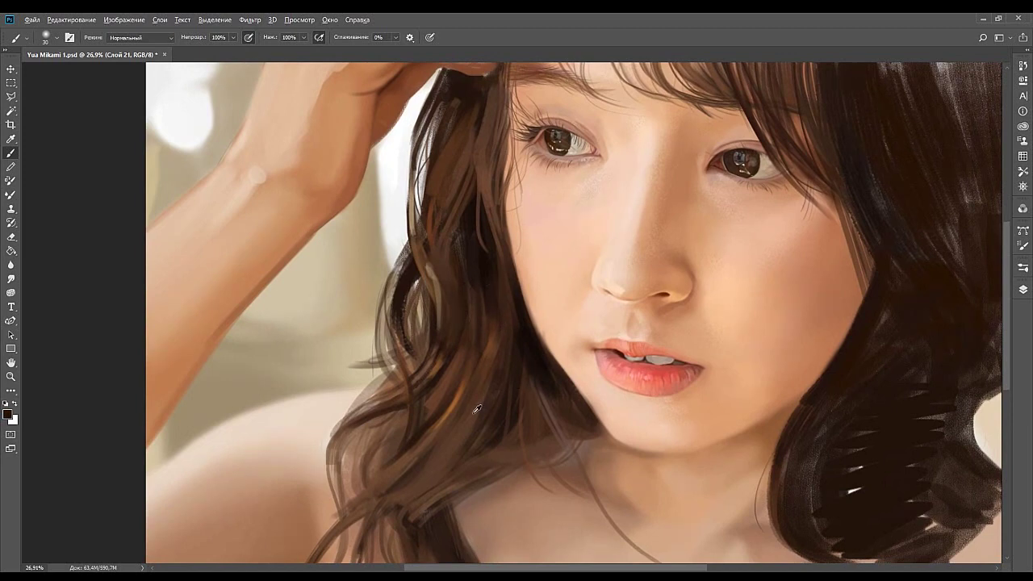
pyautogui.scroll(2, 475, 405)
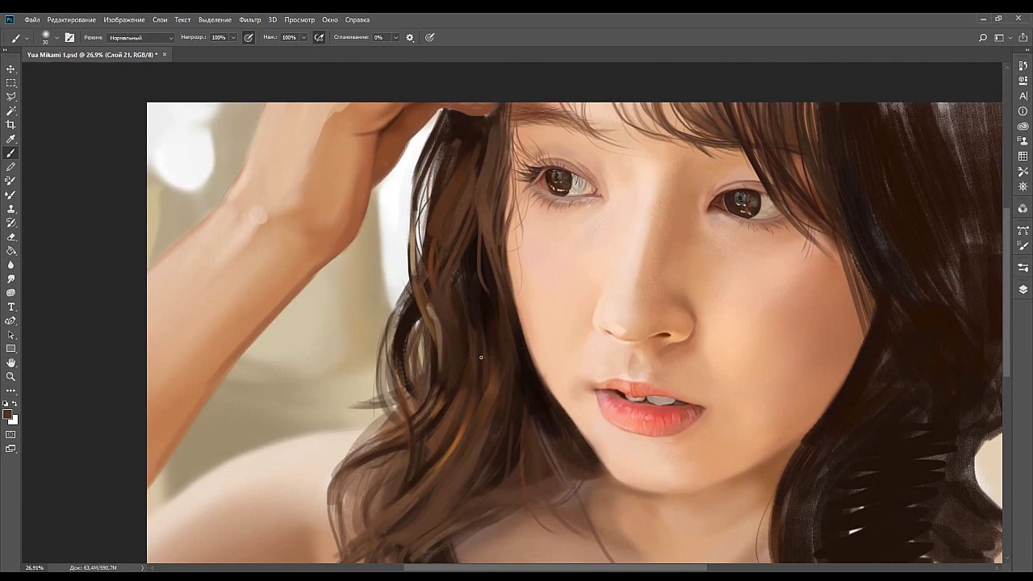
pyautogui.moveTo(489, 379); pyautogui.dragTo(521, 325)
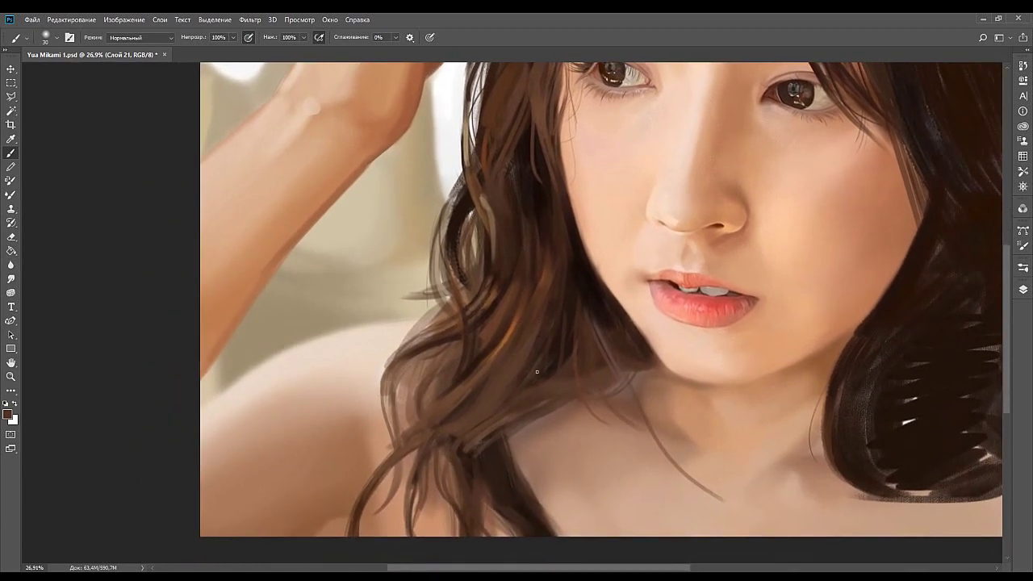
# Sample warm and dark browns and extend thin strands from the orange highlight toward the gathered hair above the shoulder.
pyautogui.moveTo(547, 394)
pyautogui.mouseDown()
pyautogui.moveTo(597, 338)
pyautogui.moveTo(566, 367)
pyautogui.moveTo(551, 319)
pyautogui.mouseUp()
pyautogui.keyDown('alt'); pyautogui.click(545, 335); pyautogui.keyUp('alt')
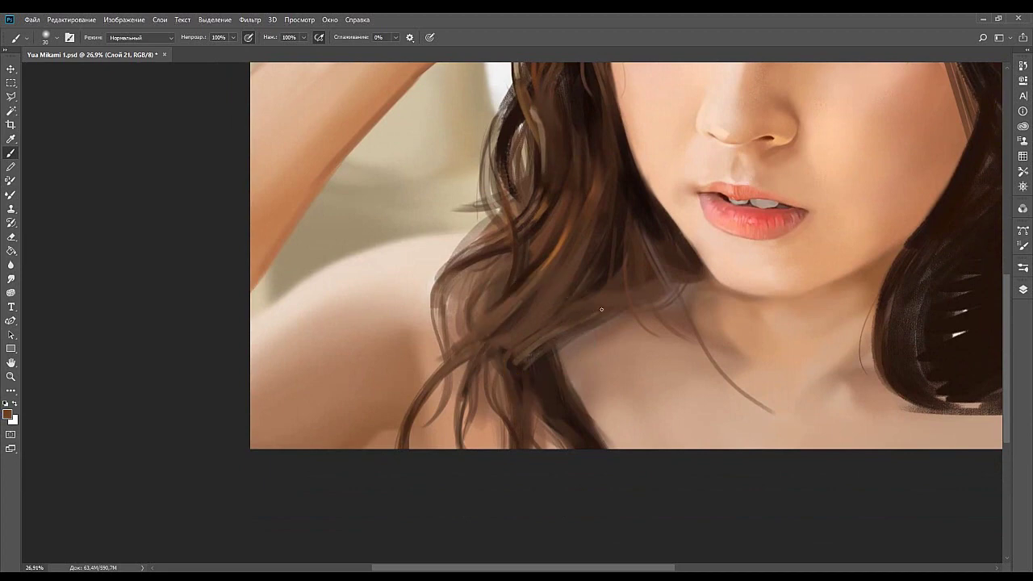
pyautogui.moveTo(527, 362); pyautogui.dragTo(518, 386)
pyautogui.keyDown('alt'); pyautogui.click(556, 324); pyautogui.keyUp('alt')
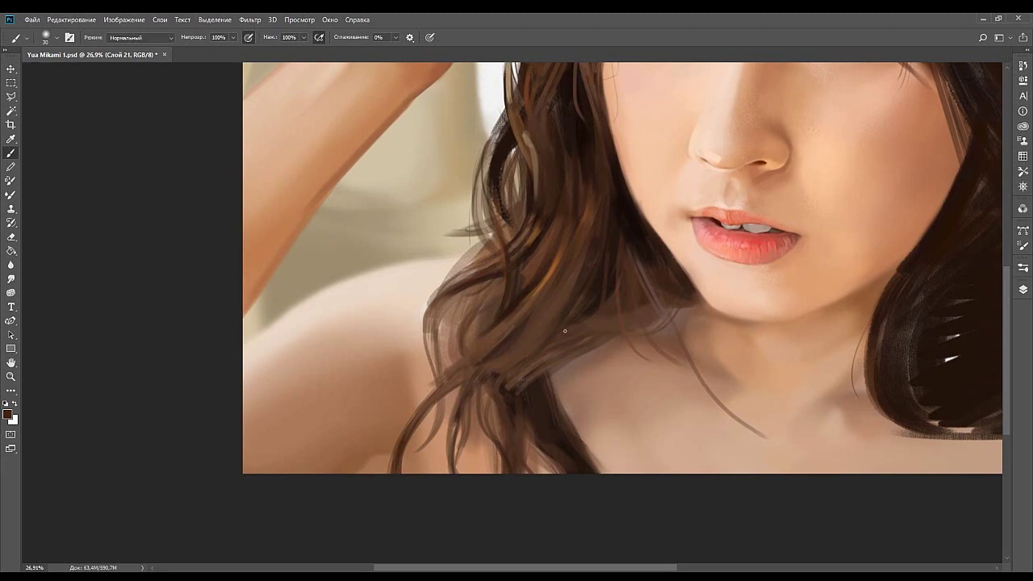
pyautogui.keyDown('alt'); pyautogui.click(543, 363); pyautogui.keyUp('alt')
pyautogui.moveTo(558, 273)
pyautogui.mouseDown()
pyautogui.moveTo(562, 312)
pyautogui.moveTo(521, 394)
pyautogui.moveTo(546, 341)
pyautogui.moveTo(528, 366)
pyautogui.mouseUp()
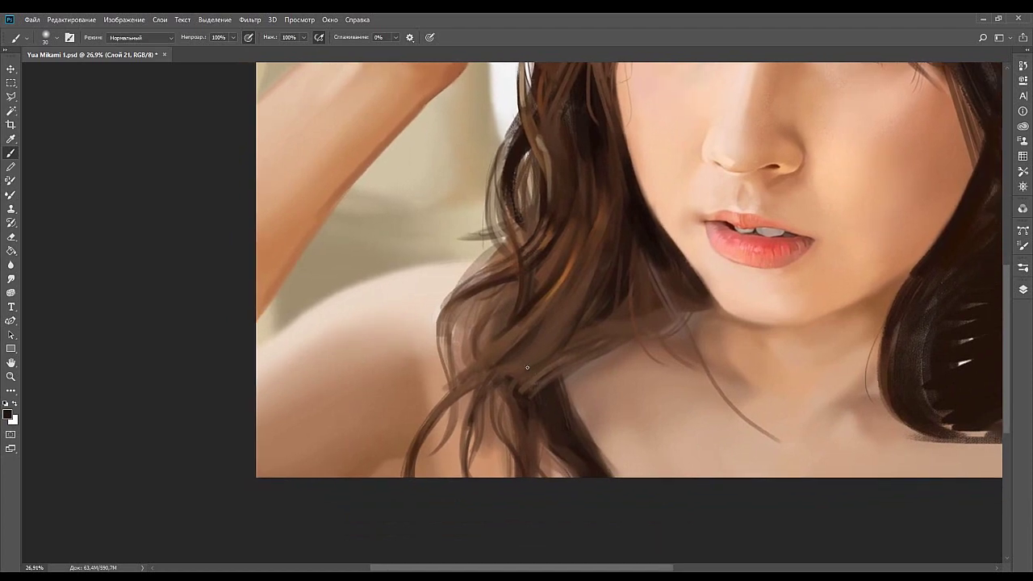
# Sample neighbouring browns and blend fine strands where the curls gather over the shoulder.
pyautogui.keyDown('alt'); pyautogui.click(530, 354); pyautogui.keyUp('alt')
pyautogui.moveTo(549, 366); pyautogui.dragTo(522, 348)
pyautogui.keyDown('alt'); pyautogui.click(523, 347); pyautogui.keyUp('alt')
pyautogui.moveTo(509, 308); pyautogui.dragTo(512, 333)
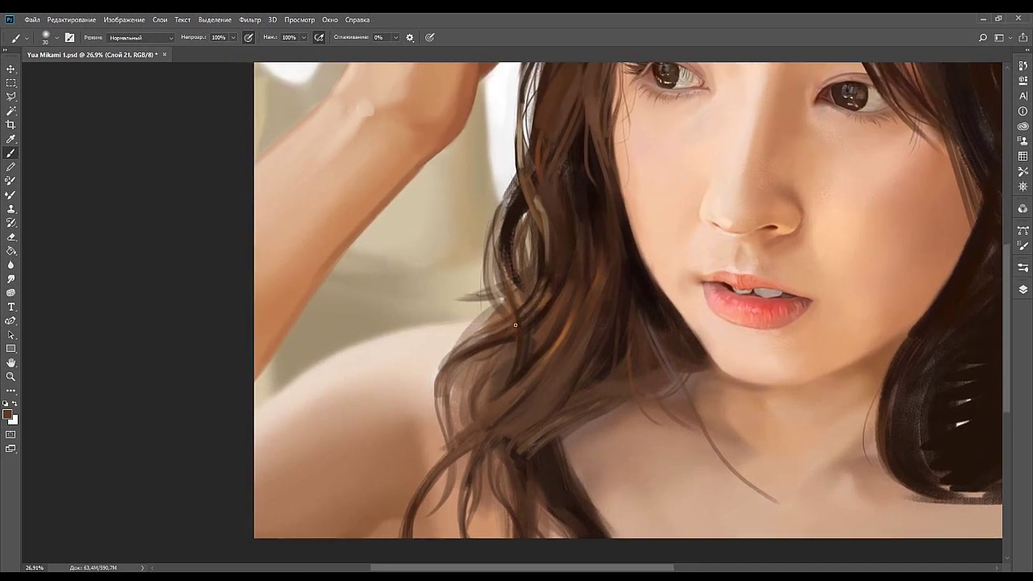
# Sample a reddish brown, set the brush to size 45 and rework the loose strand along the outer edge of the shoulder curl.
pyautogui.keyDown('alt'); pyautogui.click(521, 352); pyautogui.keyUp('alt')
pyautogui.moveTo(515, 393); pyautogui.dragTo(615, 289)
pyautogui.click(580, 294)
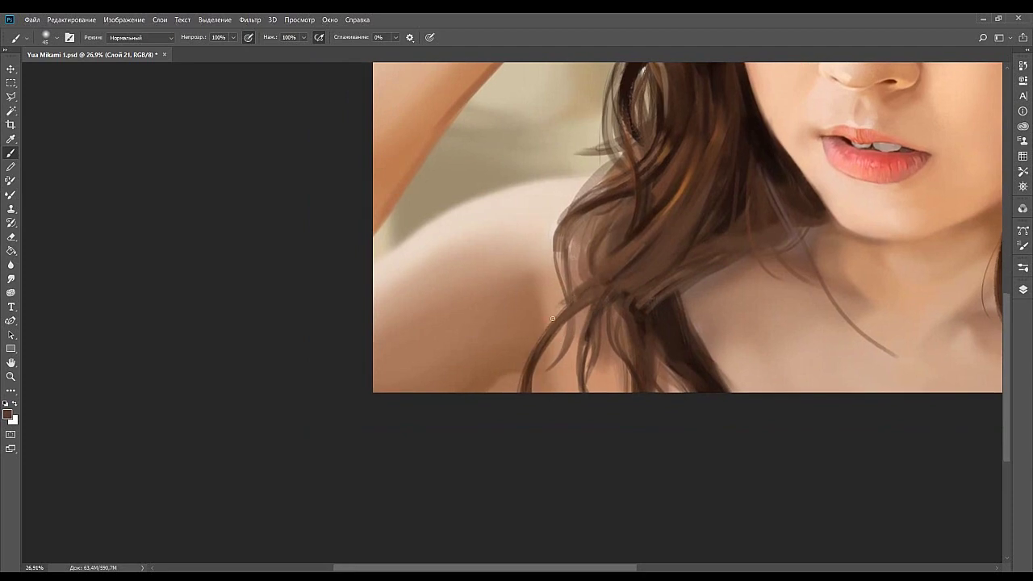
pyautogui.hotkey('ctrl', 'z')
pyautogui.moveTo(566, 302); pyautogui.dragTo(542, 336)
pyautogui.hotkey('ctrl', 'z')
pyautogui.moveTo(565, 297)
pyautogui.mouseDown()
pyautogui.moveTo(534, 347)
pyautogui.moveTo(544, 331)
pyautogui.mouseUp()
pyautogui.moveTo(588, 272)
pyautogui.mouseDown()
pyautogui.moveTo(544, 344)
pyautogui.moveTo(525, 314)
pyautogui.moveTo(489, 363)
pyautogui.mouseUp()
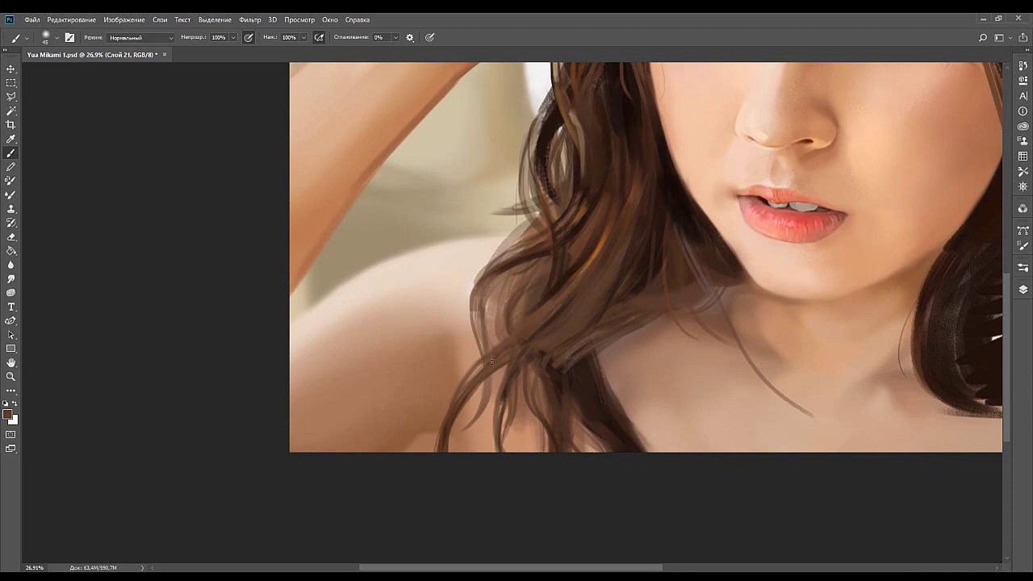
pyautogui.moveTo(493, 313); pyautogui.dragTo(484, 353)
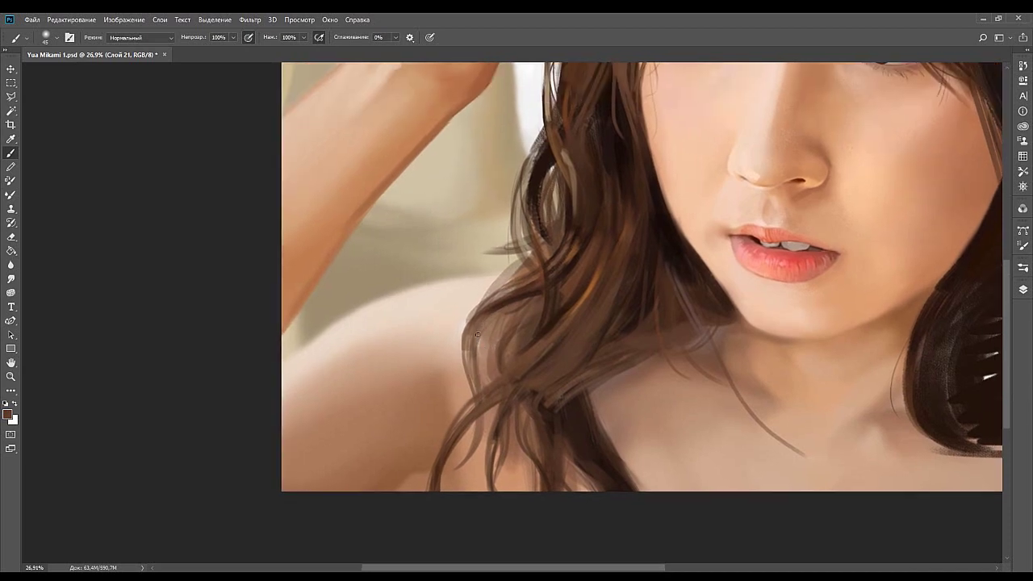
# Sample a warmer brown, soften the top of the shoulder curl with an enlarged brush and reduce the size to 40.
pyautogui.keyDown('alt'); pyautogui.click(547, 287); pyautogui.keyUp('alt')
pyautogui.click(351, 337)
pyautogui.press(']')
pyautogui.press(']')
pyautogui.press(']')
pyautogui.press(']')
pyautogui.press(']')
pyautogui.moveTo(507, 301); pyautogui.dragTo(514, 295)
pyautogui.press('[')
pyautogui.press('[')
pyautogui.press('[')
pyautogui.press('[')
pyautogui.press('[')
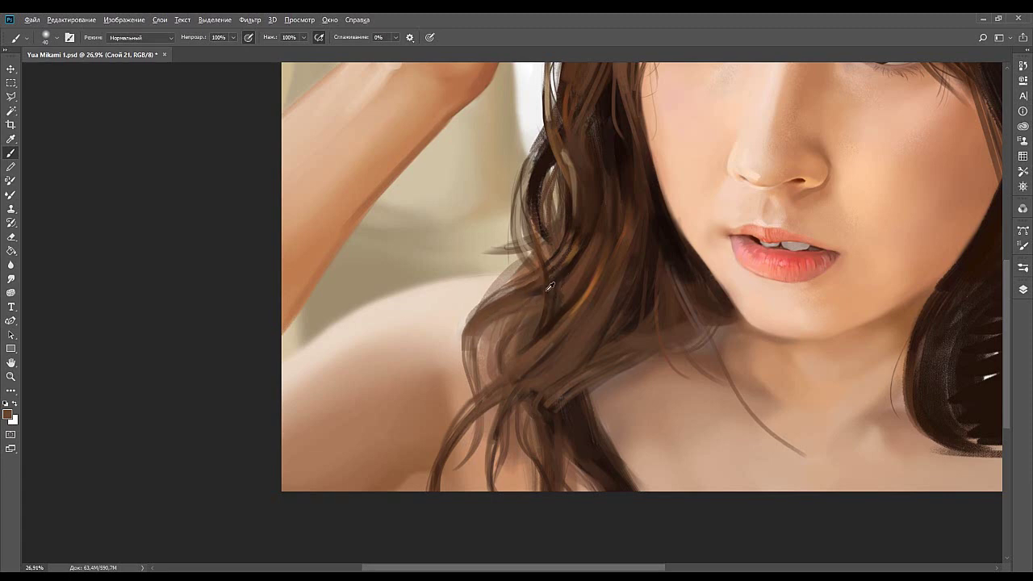
# Sample browns from the crossing strands and paint thin hairs along the shoulder curl, ending with the brush at size 15.
pyautogui.keyDown('alt'); pyautogui.click(566, 275); pyautogui.keyUp('alt')
pyautogui.moveTo(150, 387); pyautogui.dragTo(117, 379)
pyautogui.moveTo(516, 321); pyautogui.dragTo(490, 336)
pyautogui.keyDown('alt'); pyautogui.click(510, 321); pyautogui.keyUp('alt')
pyautogui.moveTo(500, 324); pyautogui.dragTo(482, 342)
pyautogui.moveTo(524, 317)
pyautogui.mouseDown()
pyautogui.moveTo(482, 313)
pyautogui.moveTo(465, 353)
pyautogui.mouseUp()
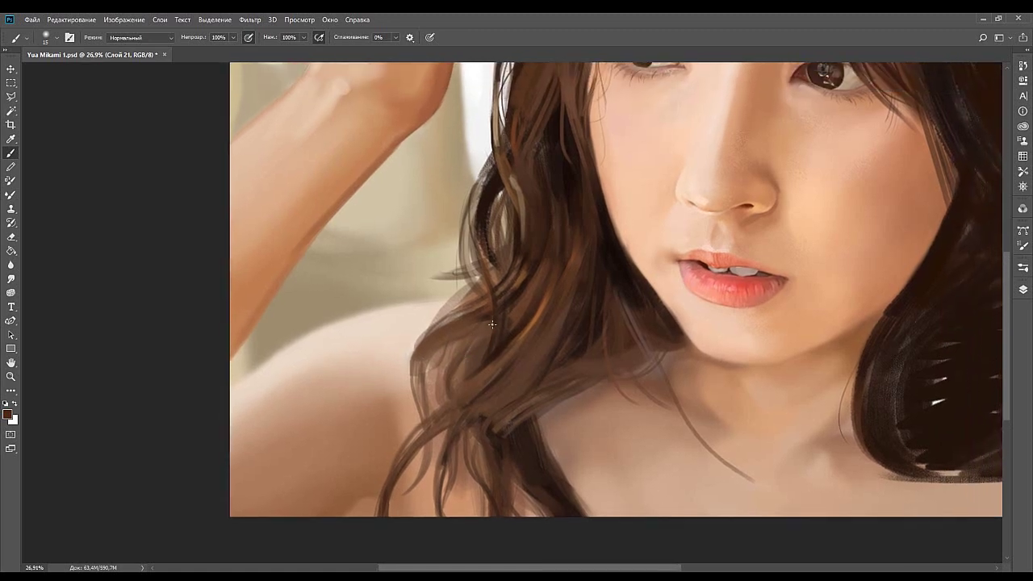
# Enlarge the brush to size 50, sample the orange highlight and nearby browns, and blend them into the shoulder curl.
pyautogui.scroll(3, 492, 323)
pyautogui.hscroll(1, 496, 322)
pyautogui.press(']')
pyautogui.press(']')
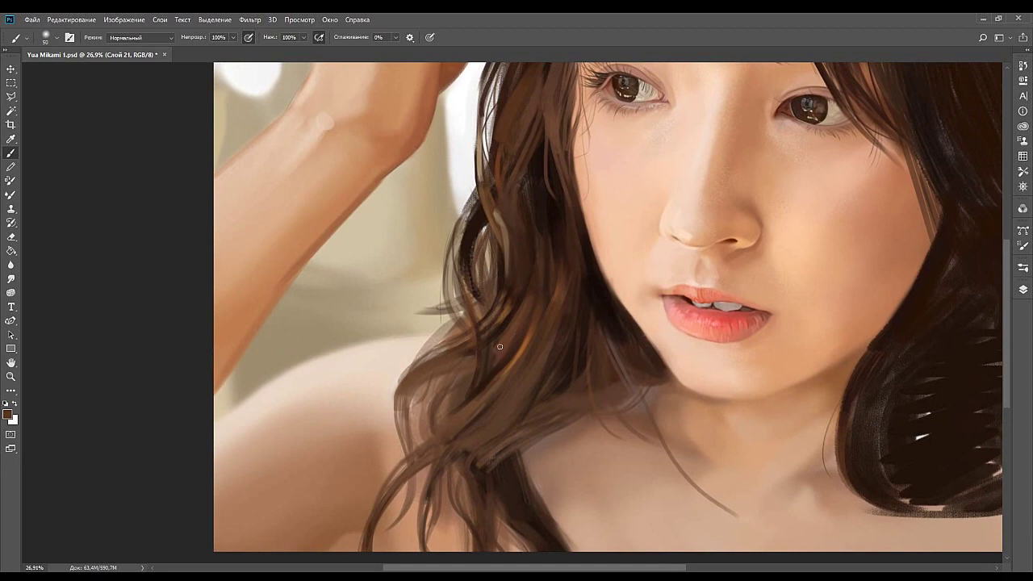
pyautogui.moveTo(530, 304)
pyautogui.mouseDown()
pyautogui.moveTo(507, 336)
pyautogui.moveTo(492, 301)
pyautogui.mouseUp()
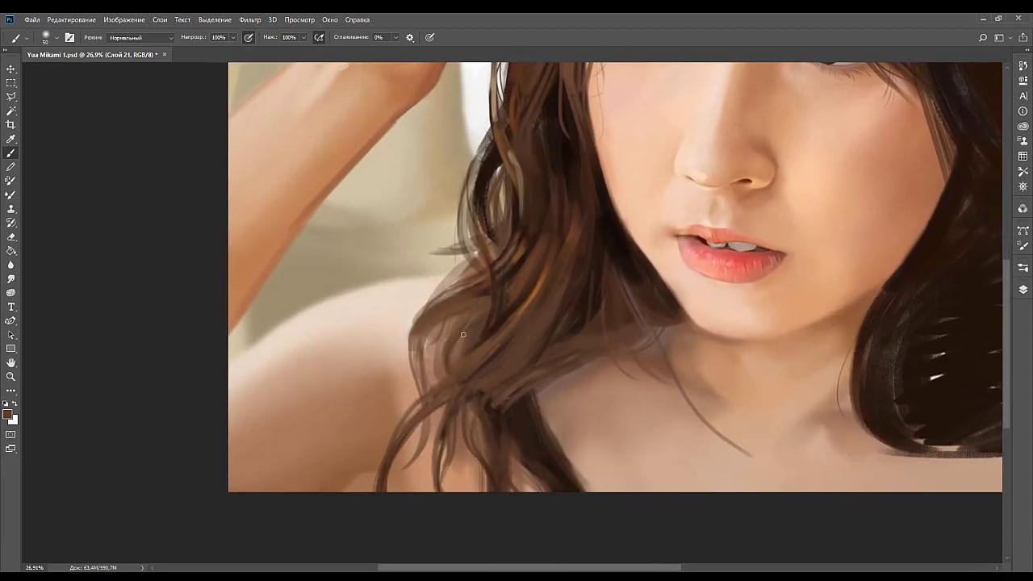
pyautogui.keyDown('alt'); pyautogui.click(526, 296); pyautogui.keyUp('alt')
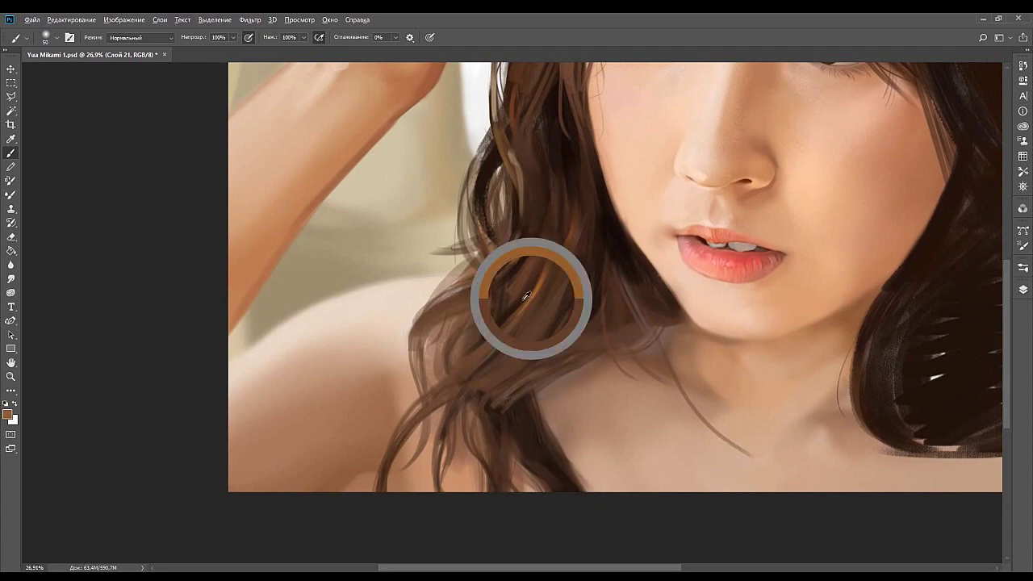
pyautogui.keyDown('alt'); pyautogui.click(480, 317); pyautogui.keyUp('alt')
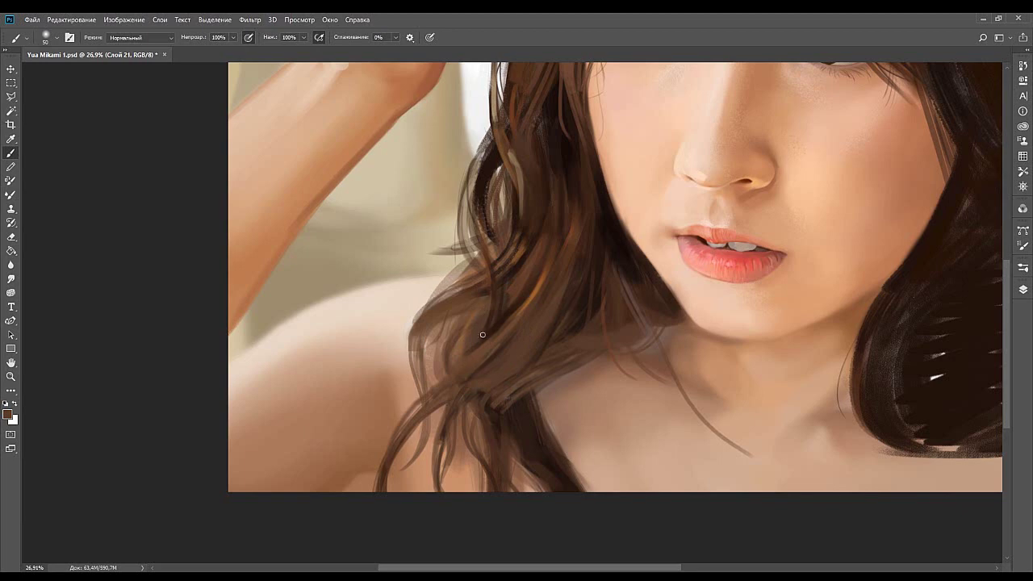
pyautogui.keyDown('alt'); pyautogui.click(481, 318); pyautogui.keyUp('alt')
pyautogui.moveTo(509, 280); pyautogui.dragTo(493, 307)
# Enlarge the brush to size 90, blend a sampled warm brown over the lower waves and reduce the size to 50.
pyautogui.press(']')
pyautogui.press(']')
pyautogui.press(']')
pyautogui.press(']')
pyautogui.keyDown('alt'); pyautogui.click(460, 393); pyautogui.keyUp('alt')
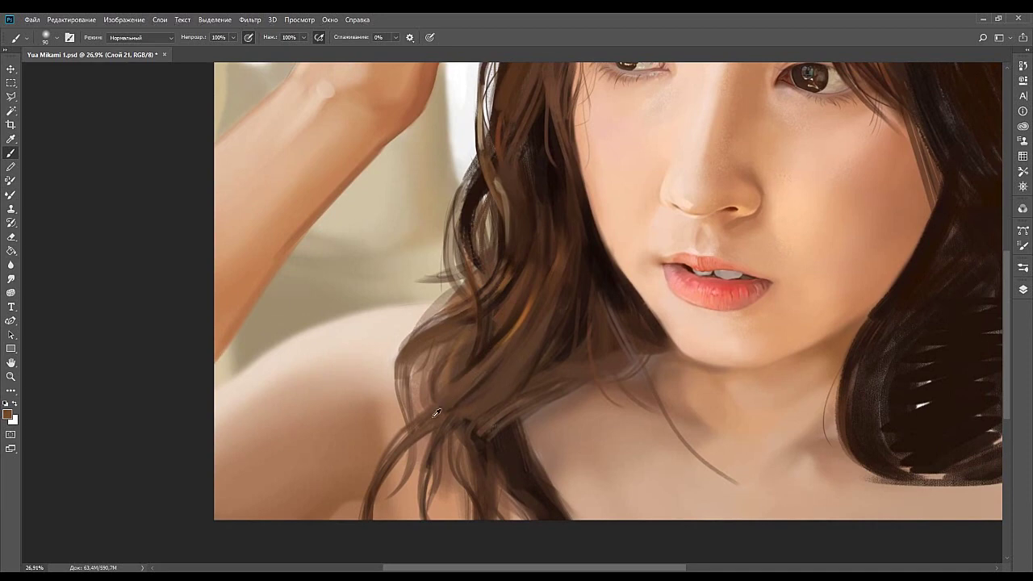
pyautogui.moveTo(505, 295)
pyautogui.mouseDown()
pyautogui.moveTo(509, 330)
pyautogui.moveTo(478, 406)
pyautogui.mouseUp()
pyautogui.press('[')
pyautogui.press('[')
pyautogui.press('[')
pyautogui.press('[')
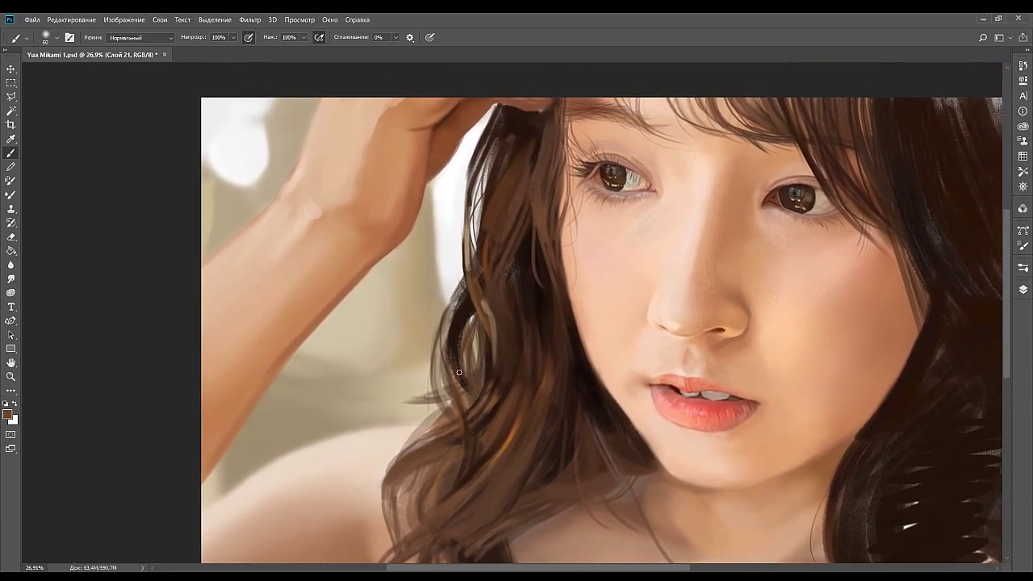
# Refine the loop of hair beside the background with reddish-brown strokes, reducing the brush to size 40 and finally to 30.
pyautogui.moveTo(459, 402); pyautogui.dragTo(510, 335)
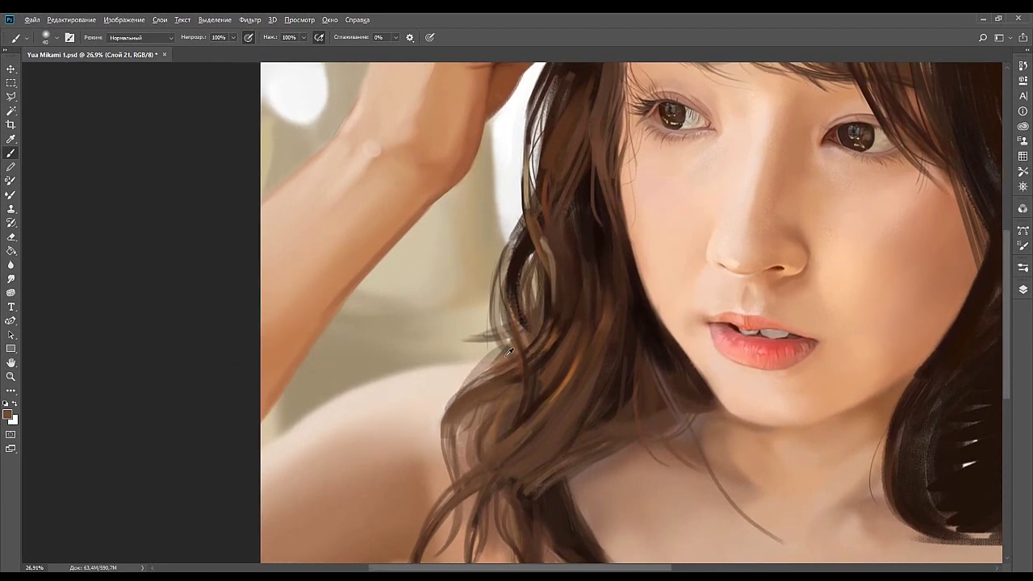
pyautogui.moveTo(506, 335); pyautogui.dragTo(455, 355)
pyautogui.moveTo(457, 314); pyautogui.dragTo(457, 339)
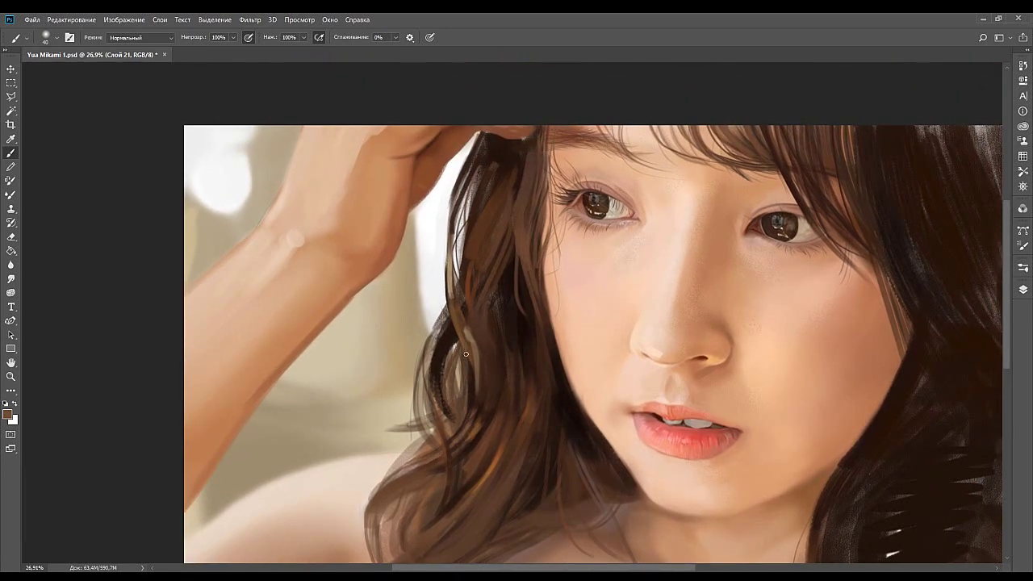
pyautogui.moveTo(464, 339); pyautogui.dragTo(460, 380)
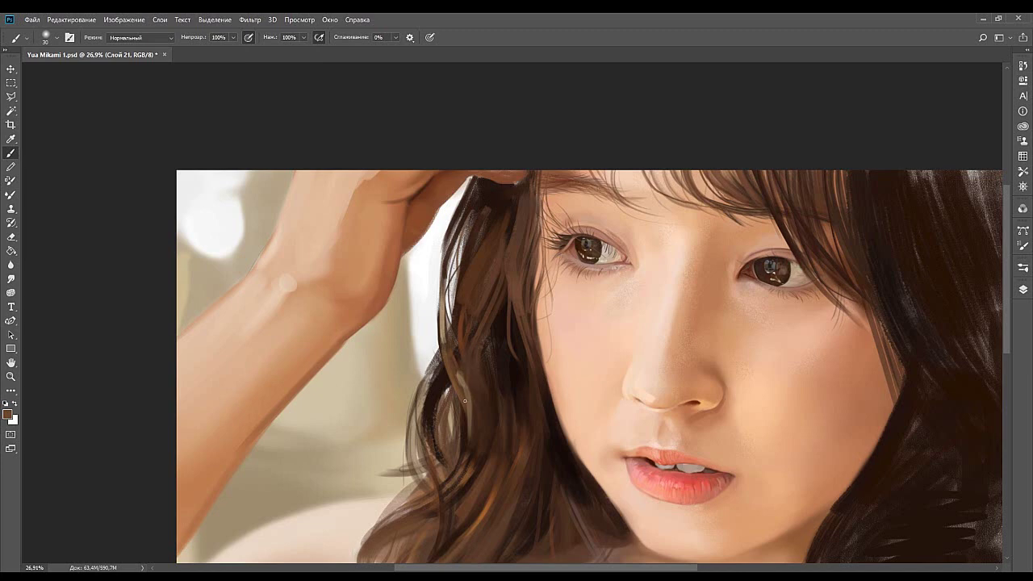
pyautogui.keyDown('alt'); pyautogui.click(474, 380); pyautogui.keyUp('alt')
pyautogui.moveTo(467, 394); pyautogui.dragTo(452, 357)
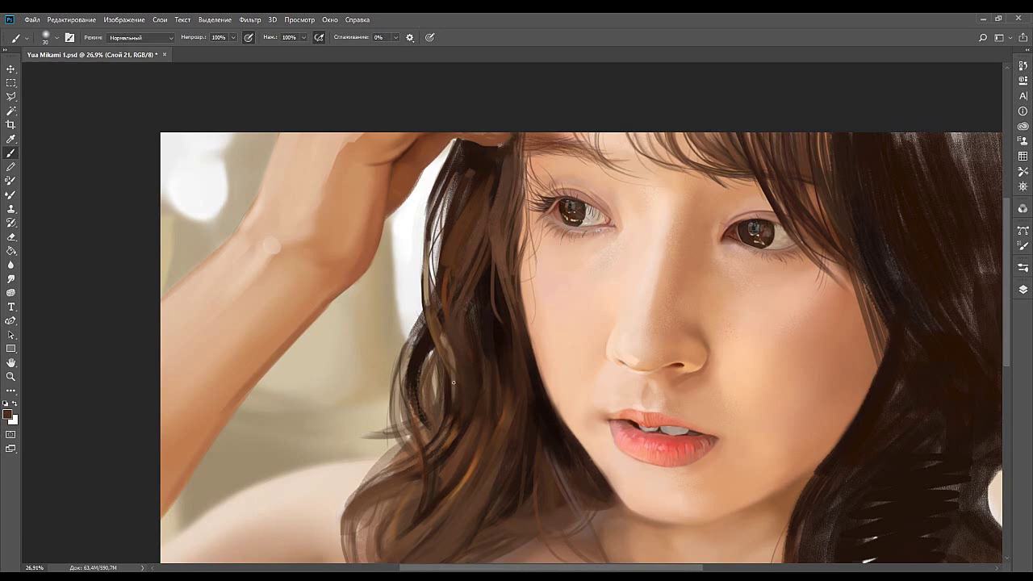
# Paint dark reddish-brown strands down the inner side of the hair loop, sampling a nearby brown for the upper part.
pyautogui.moveTo(444, 317); pyautogui.dragTo(446, 371)
pyautogui.moveTo(442, 335)
pyautogui.mouseDown()
pyautogui.moveTo(443, 359)
pyautogui.moveTo(473, 349)
pyautogui.moveTo(462, 336)
pyautogui.moveTo(447, 368)
pyautogui.mouseUp()
pyautogui.keyDown('alt'); pyautogui.click(438, 351); pyautogui.keyUp('alt')
pyautogui.moveTo(430, 320); pyautogui.dragTo(437, 343)
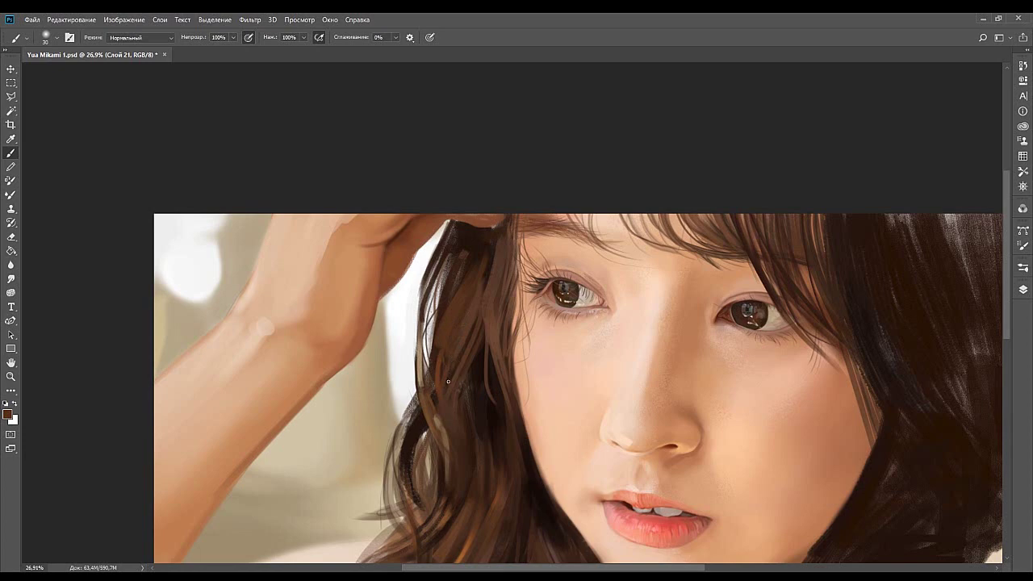
# Sample browns from the upper hair and add strands below the raised hand, finishing by sampling a near-black tone.
pyautogui.keyDown('alt'); pyautogui.click(472, 320); pyautogui.keyUp('alt')
pyautogui.keyDown('alt'); pyautogui.click(492, 319); pyautogui.keyUp('alt')
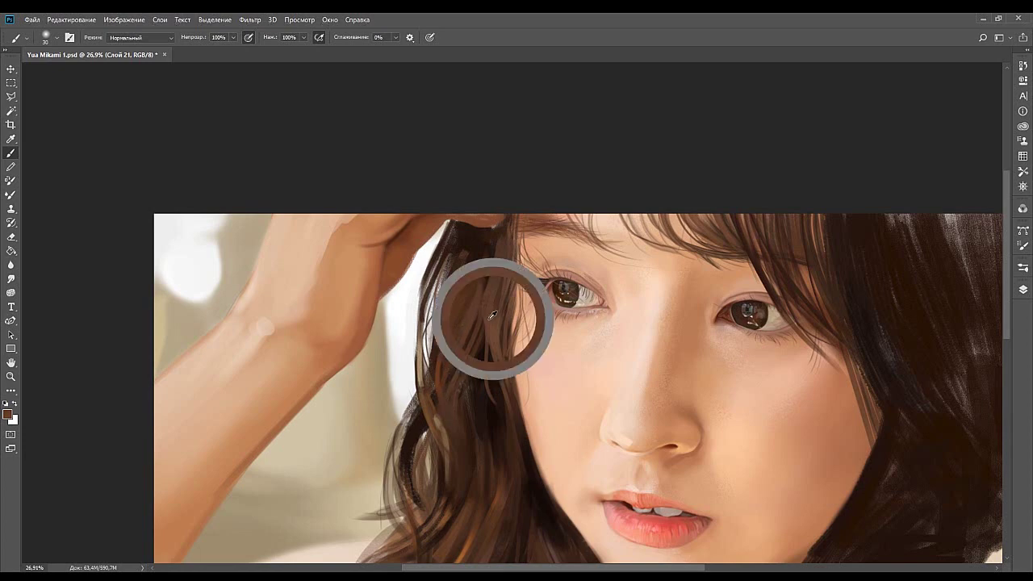
pyautogui.moveTo(463, 303); pyautogui.dragTo(466, 334)
pyautogui.moveTo(483, 243); pyautogui.dragTo(497, 268)
pyautogui.keyDown('alt'); pyautogui.click(501, 299); pyautogui.keyUp('alt')
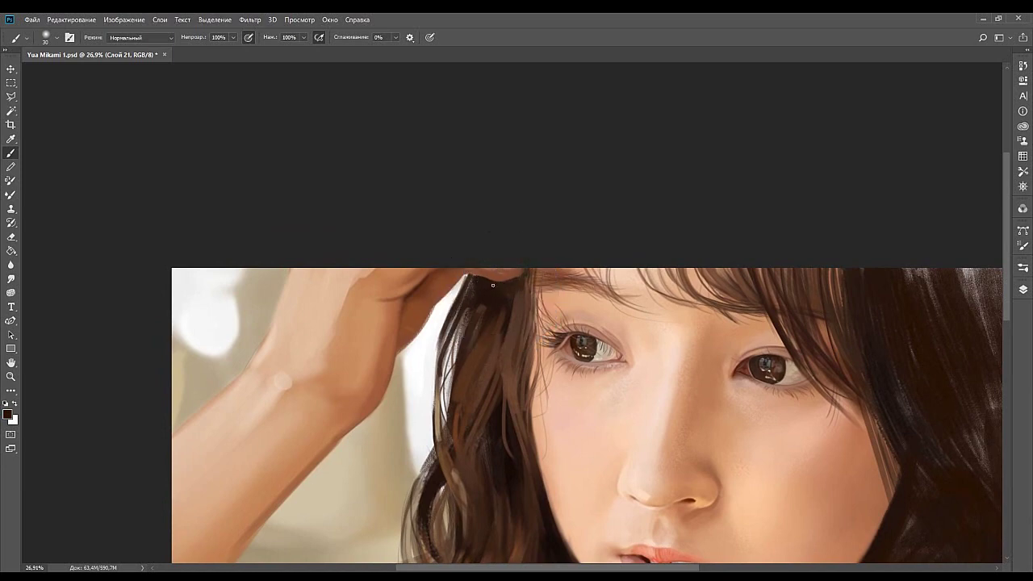
# Paint dark strands along the outer edge of the upper hair, undo one stroke and sample a warmer brown there.
pyautogui.moveTo(495, 300)
pyautogui.mouseDown()
pyautogui.moveTo(485, 277)
pyautogui.moveTo(445, 295)
pyautogui.moveTo(435, 320)
pyautogui.moveTo(443, 292)
pyautogui.moveTo(421, 348)
pyautogui.mouseUp()
pyautogui.hotkey('ctrl', 'z')
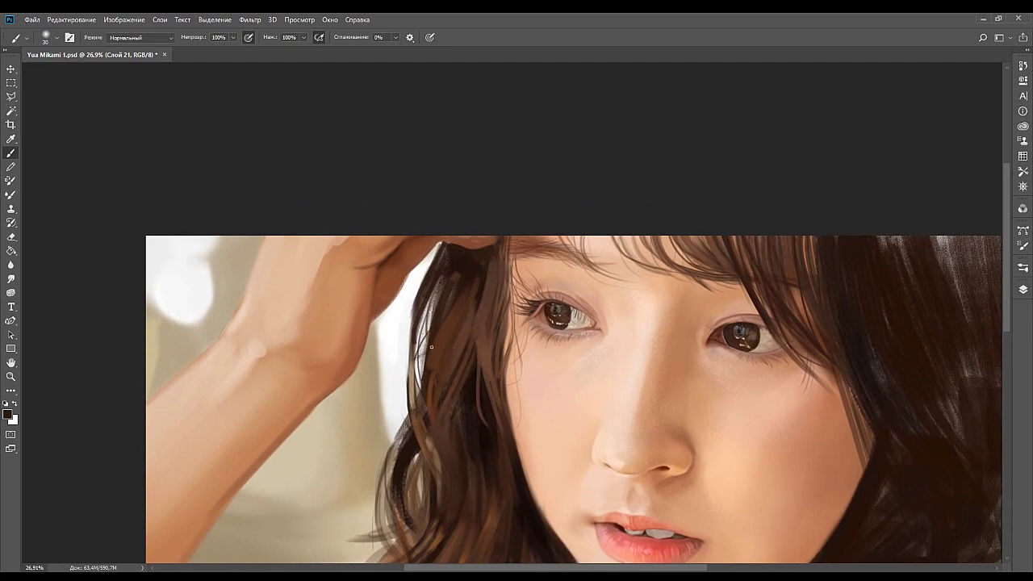
pyautogui.moveTo(432, 365)
pyautogui.mouseDown()
pyautogui.moveTo(423, 314)
pyautogui.moveTo(431, 295)
pyautogui.moveTo(443, 355)
pyautogui.moveTo(432, 306)
pyautogui.moveTo(424, 376)
pyautogui.mouseUp()
pyautogui.keyDown('alt'); pyautogui.click(423, 322); pyautogui.keyUp('alt')
pyautogui.moveTo(416, 308)
pyautogui.mouseDown()
pyautogui.moveTo(419, 377)
pyautogui.moveTo(466, 327)
pyautogui.moveTo(476, 347)
pyautogui.mouseUp()
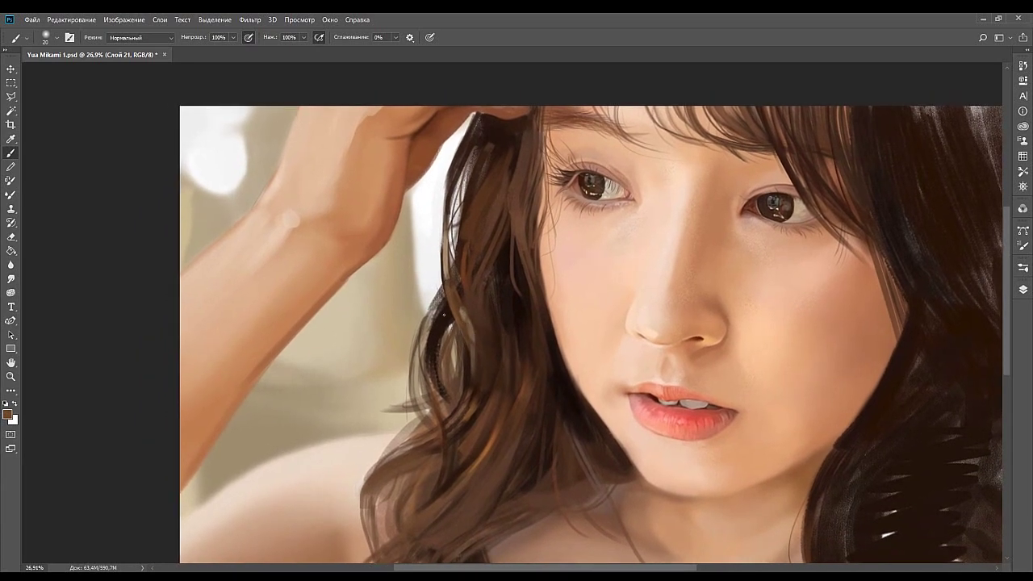
# Paint thin warm-brown strands at brush size 20 along the outer waves, undoing one stray stroke.
pyautogui.moveTo(449, 299); pyautogui.dragTo(457, 343)
pyautogui.hotkey('ctrl', 'z')
pyautogui.moveTo(473, 377); pyautogui.dragTo(487, 349)
pyautogui.moveTo(462, 270); pyautogui.dragTo(461, 333)
pyautogui.moveTo(456, 405); pyautogui.dragTo(561, 282)
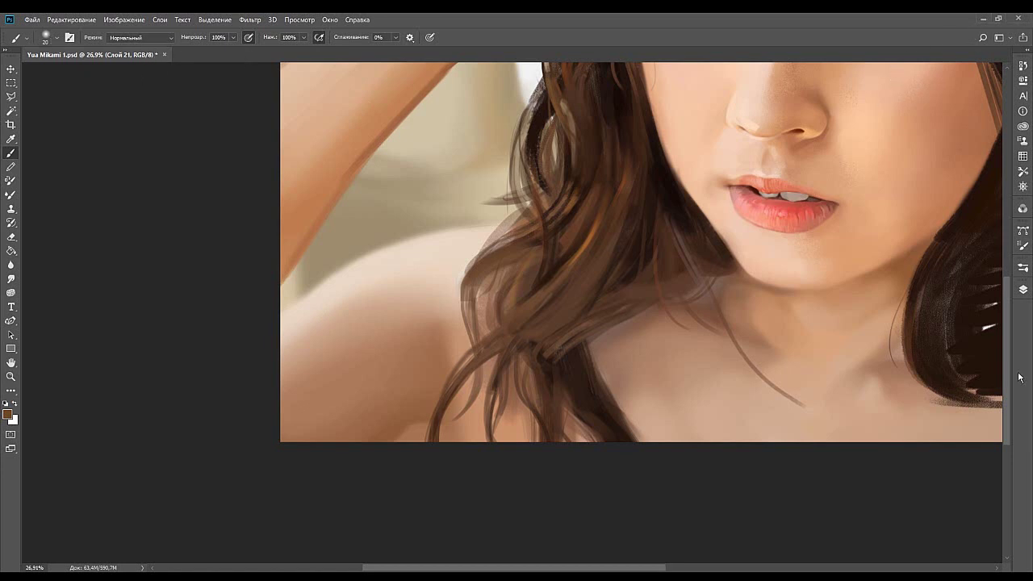
pyautogui.moveTo(570, 320); pyautogui.dragTo(480, 329)
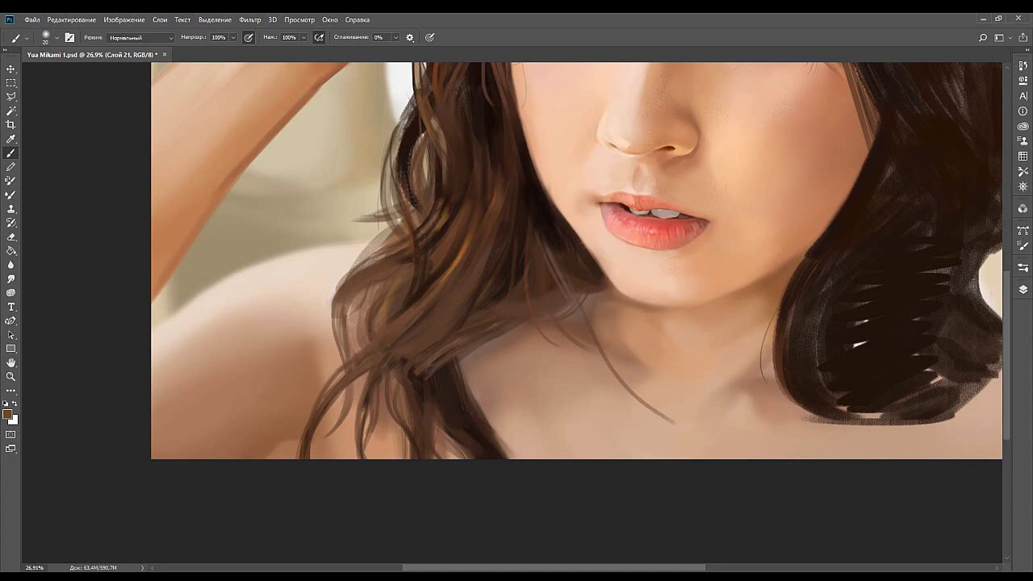
# Paint over the lower shoulder curls with a brown sampled there at brush size 35, finishing by sampling a dark tone.
pyautogui.moveTo(608, 261); pyautogui.dragTo(539, 285)
pyautogui.moveTo(450, 314); pyautogui.dragTo(492, 305)
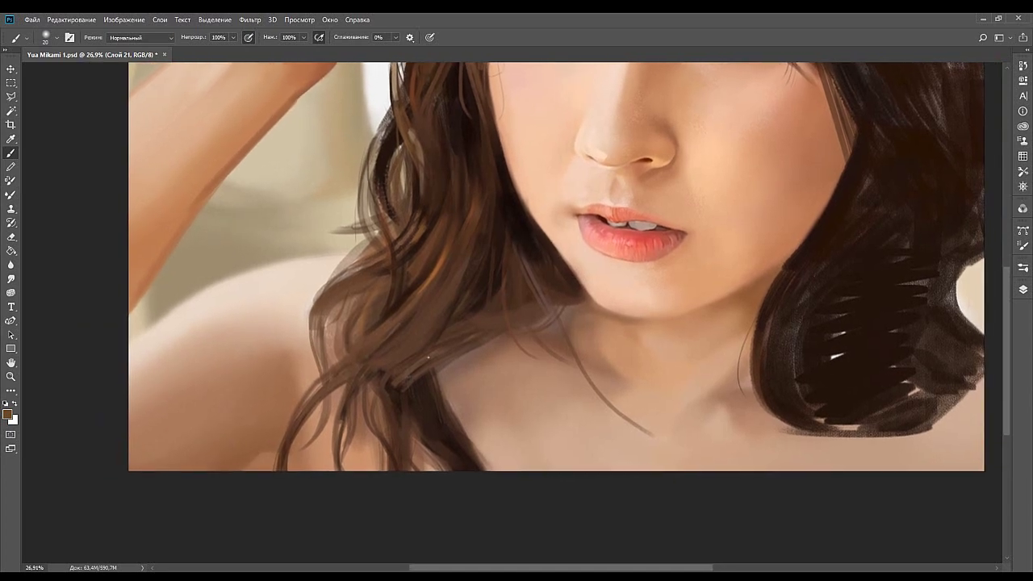
pyautogui.keyDown('alt'); pyautogui.click(405, 375); pyautogui.keyUp('alt')
pyautogui.press(']')
pyautogui.press(']')
pyautogui.press(']')
pyautogui.moveTo(412, 386); pyautogui.dragTo(432, 373)
pyautogui.keyDown('alt'); pyautogui.click(419, 389); pyautogui.keyUp('alt')
pyautogui.scroll(2, 488, 305)
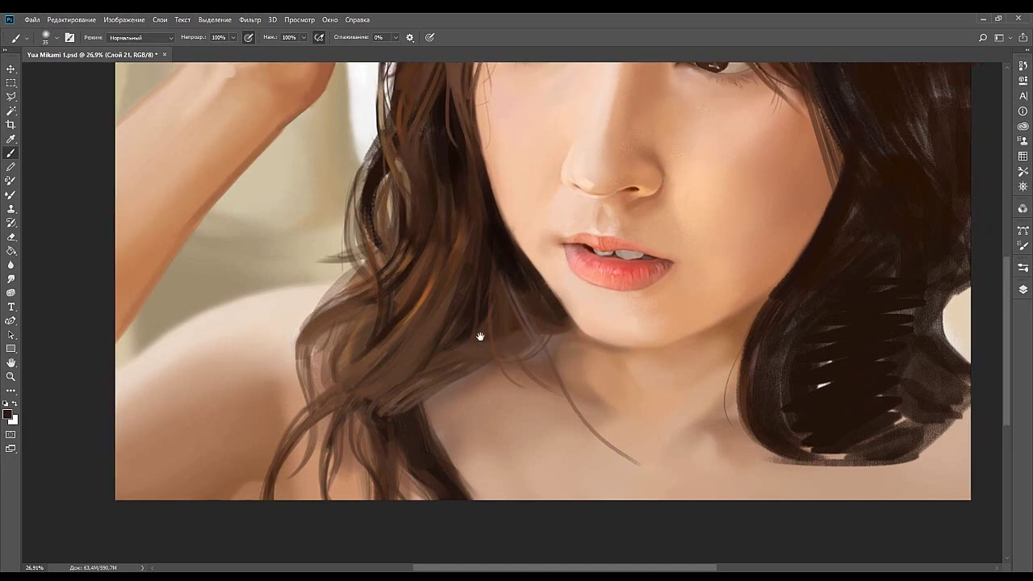
# Paint dark strands in the hair beside the jaw and sample a dark reddish-brown there.
pyautogui.scroll(3, 468, 342)
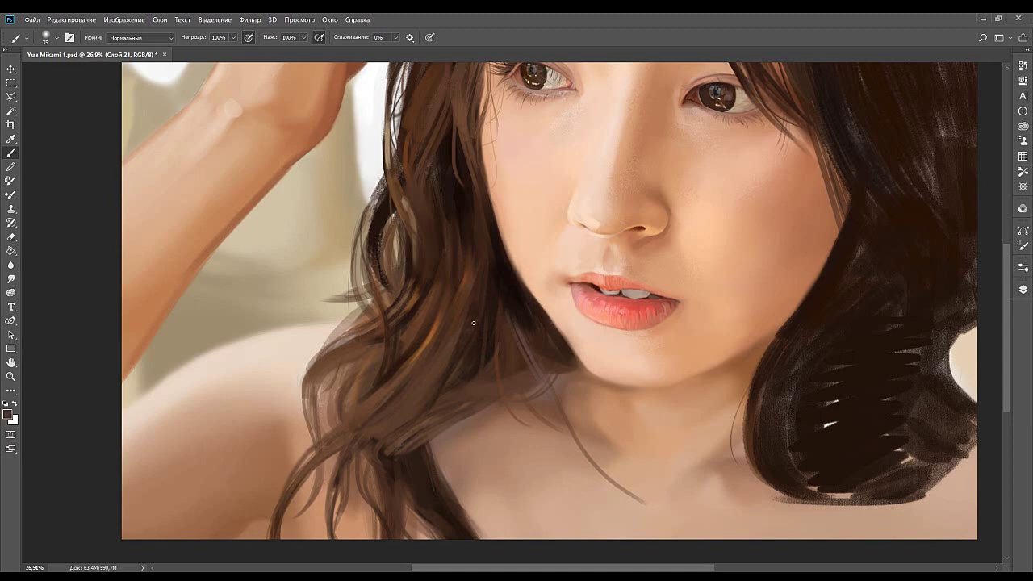
pyautogui.moveTo(500, 326); pyautogui.dragTo(485, 377)
pyautogui.keyDown('alt'); pyautogui.click(501, 382); pyautogui.keyUp('alt')
pyautogui.keyDown('alt'); pyautogui.click(502, 382); pyautogui.keyUp('alt')
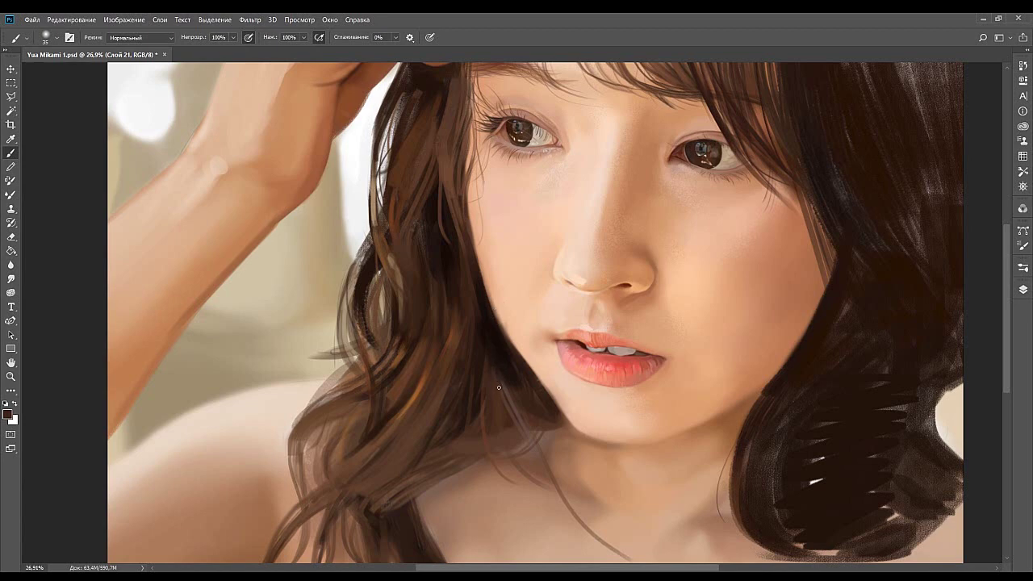
pyautogui.moveTo(464, 379); pyautogui.dragTo(544, 293)
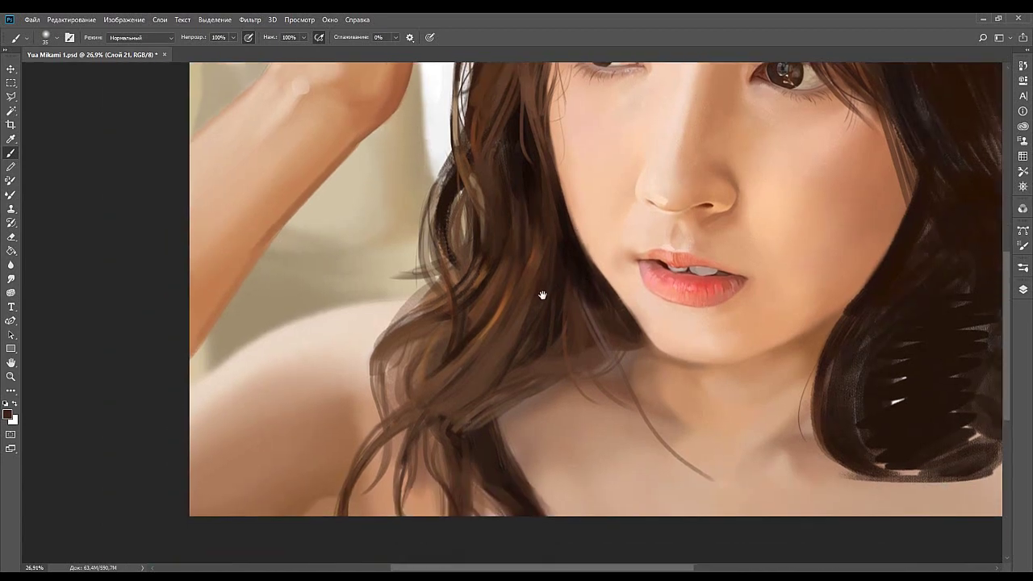
# Sample browns from the outer shoulder waves and paint short soft strokes along their edge.
pyautogui.moveTo(493, 359)
pyautogui.mouseDown()
pyautogui.moveTo(517, 334)
pyautogui.moveTo(534, 353)
pyautogui.moveTo(491, 369)
pyautogui.moveTo(426, 362)
pyautogui.moveTo(416, 407)
pyautogui.mouseUp()
pyautogui.keyDown('alt'); pyautogui.click(401, 435); pyautogui.keyUp('alt')
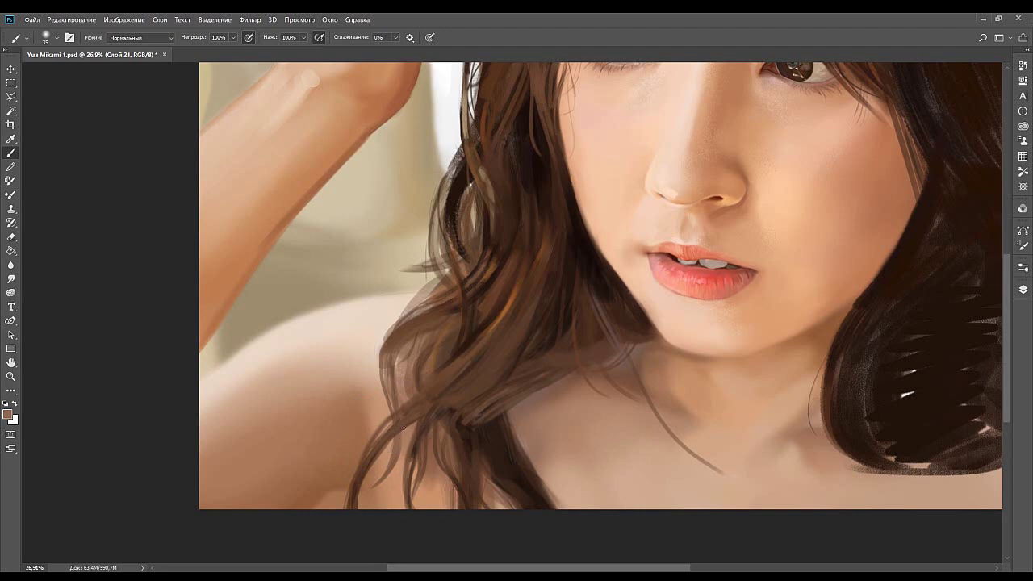
pyautogui.scroll(1, 405, 395)
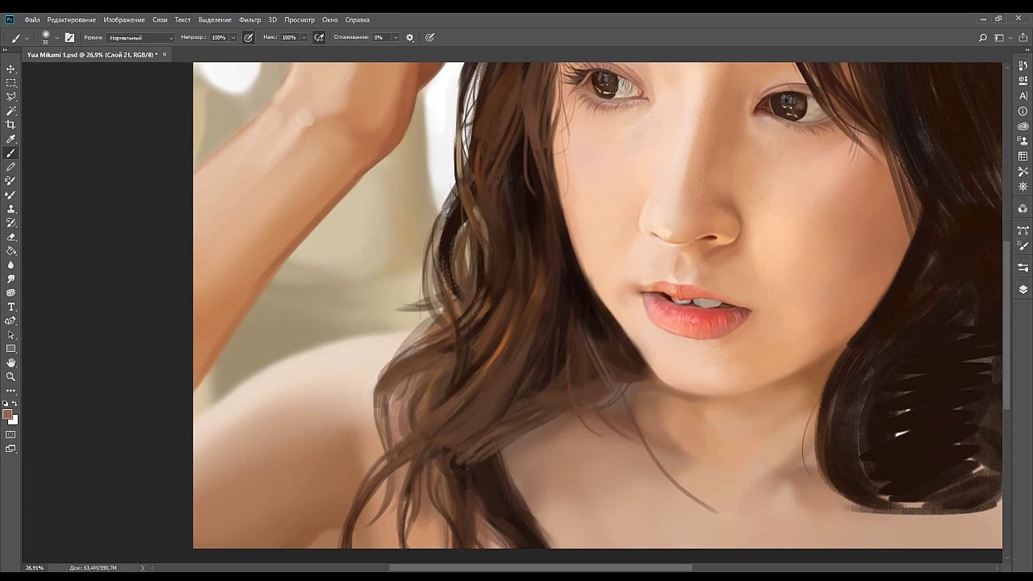
pyautogui.keyDown('alt'); pyautogui.click(388, 406); pyautogui.keyUp('alt')
pyautogui.keyDown('alt'); pyautogui.click(385, 396); pyautogui.keyUp('alt')
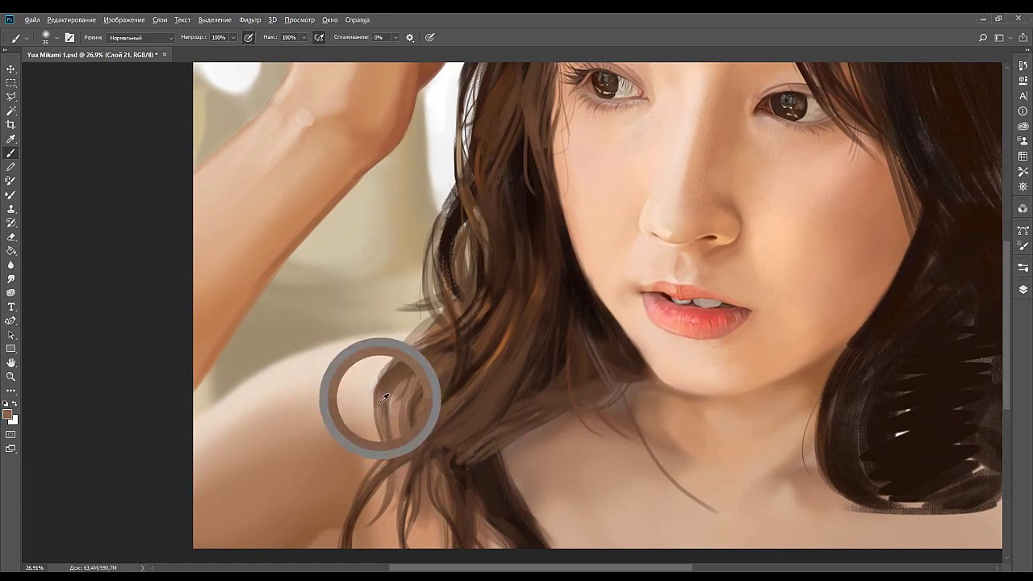
pyautogui.moveTo(392, 382); pyautogui.dragTo(384, 388)
pyautogui.keyDown('alt'); pyautogui.click(444, 357); pyautogui.keyUp('alt')
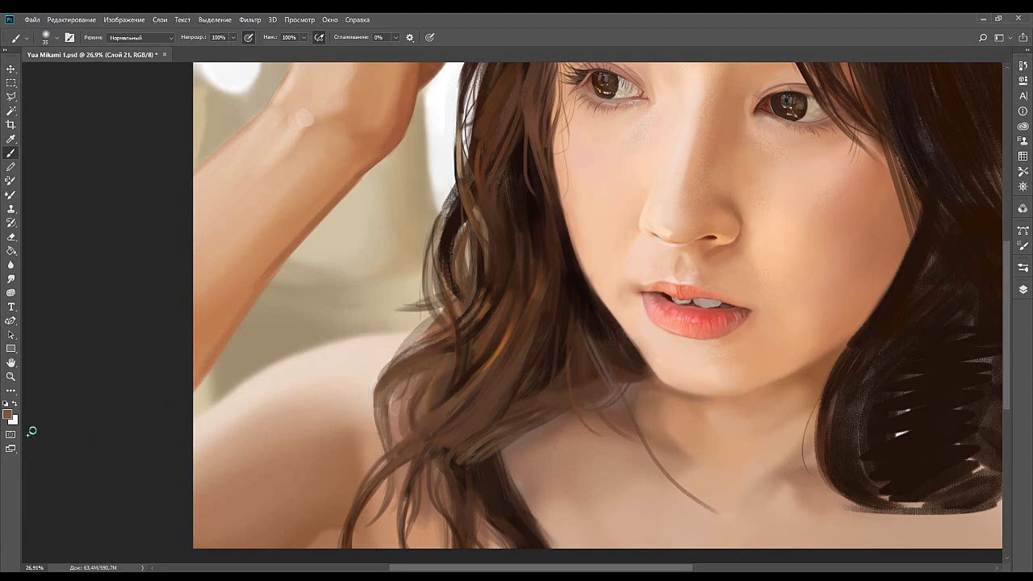
# Pick a light orange-brown with the Eyedropper and paint highlight strands on the shoulder waves.
pyautogui.press('i')
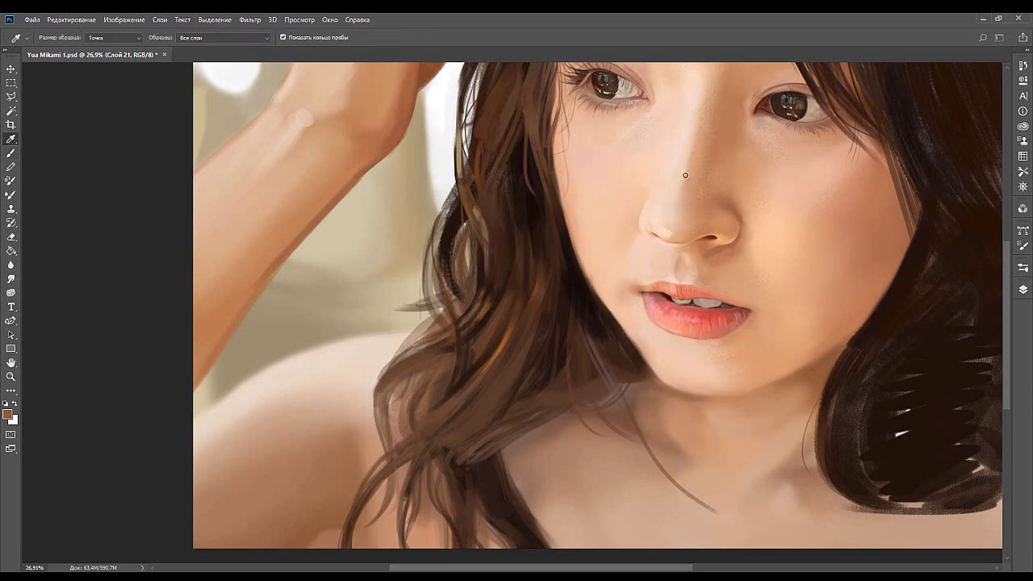
pyautogui.press('b')
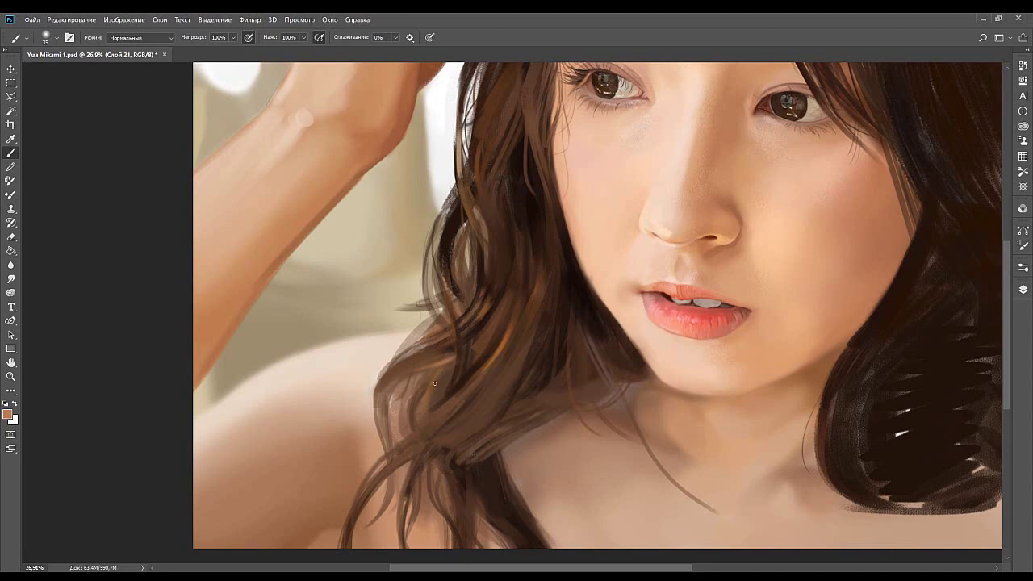
pyautogui.moveTo(444, 386); pyautogui.dragTo(408, 396)
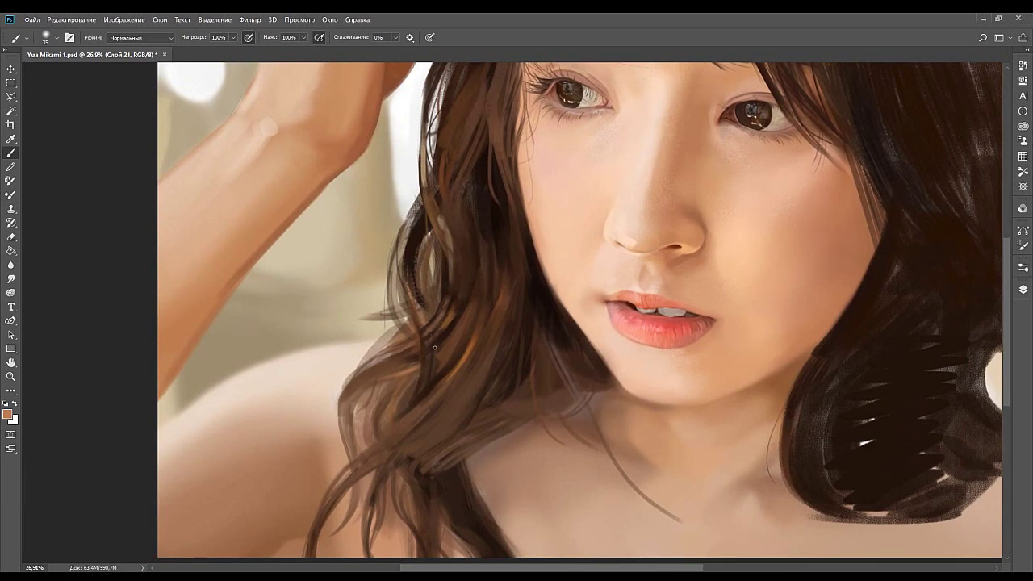
pyautogui.moveTo(443, 334); pyautogui.dragTo(433, 358)
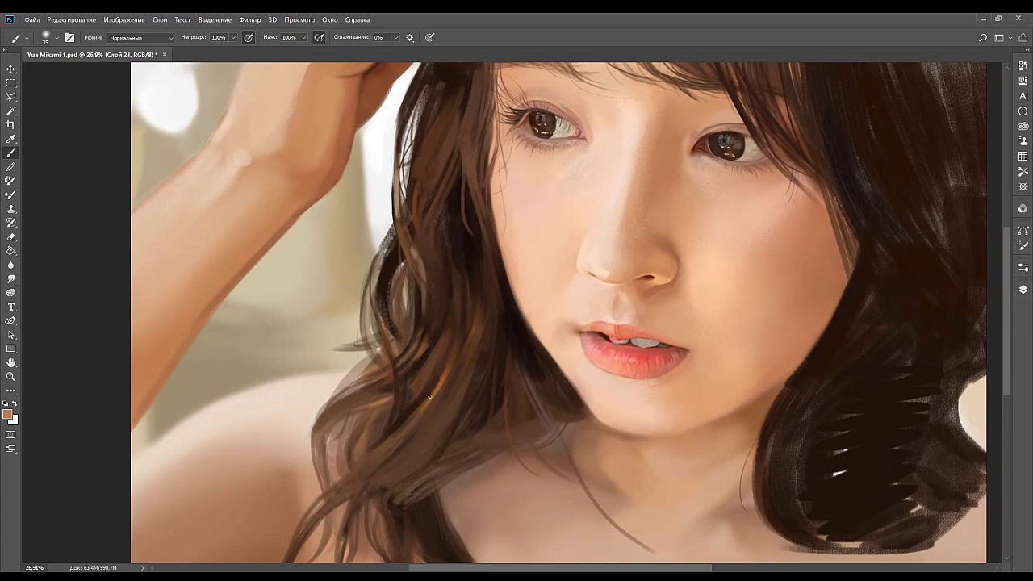
# Enlarge the brush and paint broader strokes up through the middle waves, undoing one stroke.
pyautogui.press(']')
pyautogui.press(']')
pyautogui.press(']')
pyautogui.press(']')
pyautogui.press(']')
pyautogui.press(']')
pyautogui.press(']')
pyautogui.press(']')
pyautogui.press(']')
pyautogui.press(']')
pyautogui.press(']')
pyautogui.moveTo(399, 407); pyautogui.dragTo(450, 344)
pyautogui.moveTo(413, 400)
pyautogui.mouseDown()
pyautogui.moveTo(460, 336)
pyautogui.moveTo(448, 347)
pyautogui.mouseUp()
pyautogui.hotkey('ctrl', 'z')
pyautogui.moveTo(423, 391); pyautogui.dragTo(468, 301)
# Sample tones from the middle waves, add short strokes, reduce the brush to size 30 and sample a dark reddish-brown.
pyautogui.keyDown('alt'); pyautogui.click(407, 411); pyautogui.keyUp('alt')
pyautogui.keyDown('alt'); pyautogui.click(445, 360); pyautogui.keyUp('alt')
pyautogui.moveTo(441, 367); pyautogui.dragTo(447, 364)
pyautogui.press('[')
pyautogui.press('[')
pyautogui.press('[')
pyautogui.press('[')
pyautogui.press('[')
pyautogui.press('[')
pyautogui.press('[')
pyautogui.press('[')
pyautogui.press('[')
pyautogui.moveTo(441, 412); pyautogui.dragTo(407, 368)
pyautogui.keyDown('alt'); pyautogui.click(356, 390); pyautogui.keyUp('alt')
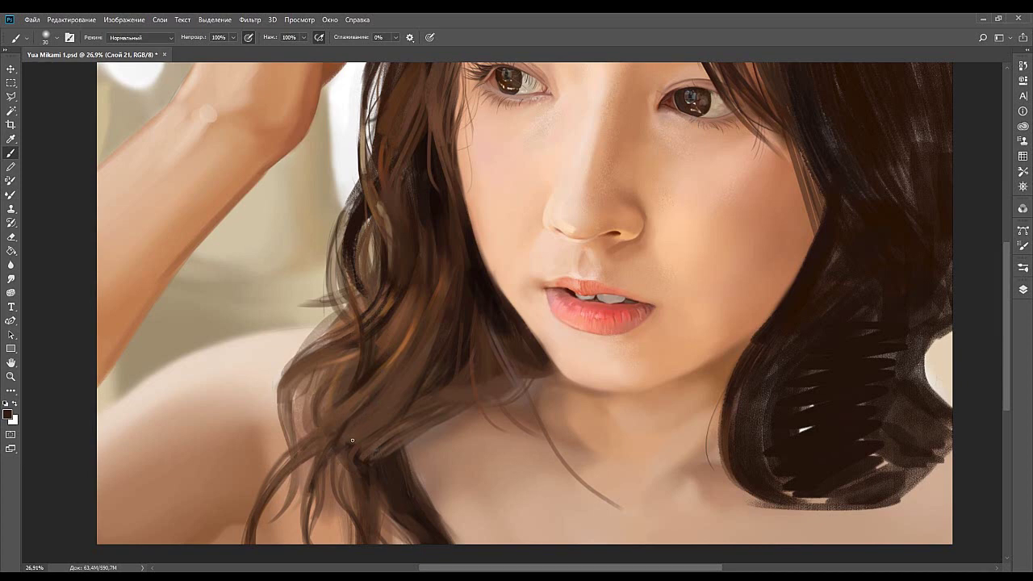
# Paint dark strands down the waves into the lower curls, sampling a near-black brown there.
pyautogui.moveTo(368, 406); pyautogui.dragTo(396, 362)
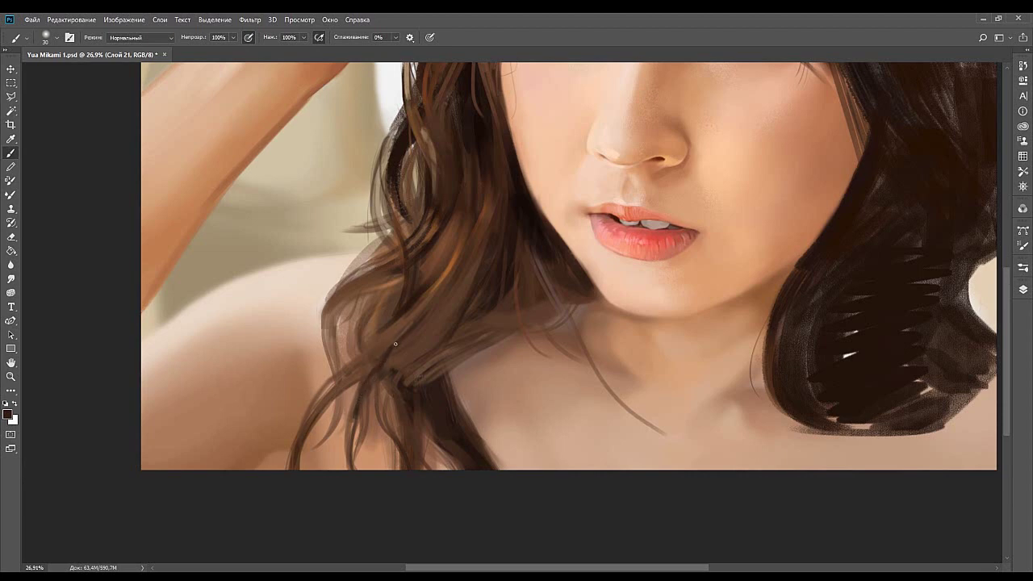
pyautogui.moveTo(440, 276)
pyautogui.mouseDown()
pyautogui.moveTo(405, 325)
pyautogui.moveTo(404, 363)
pyautogui.moveTo(382, 396)
pyautogui.moveTo(421, 364)
pyautogui.moveTo(428, 349)
pyautogui.moveTo(384, 420)
pyautogui.mouseUp()
pyautogui.keyDown('alt'); pyautogui.click(395, 396); pyautogui.keyUp('alt')
pyautogui.moveTo(415, 352); pyautogui.dragTo(398, 404)
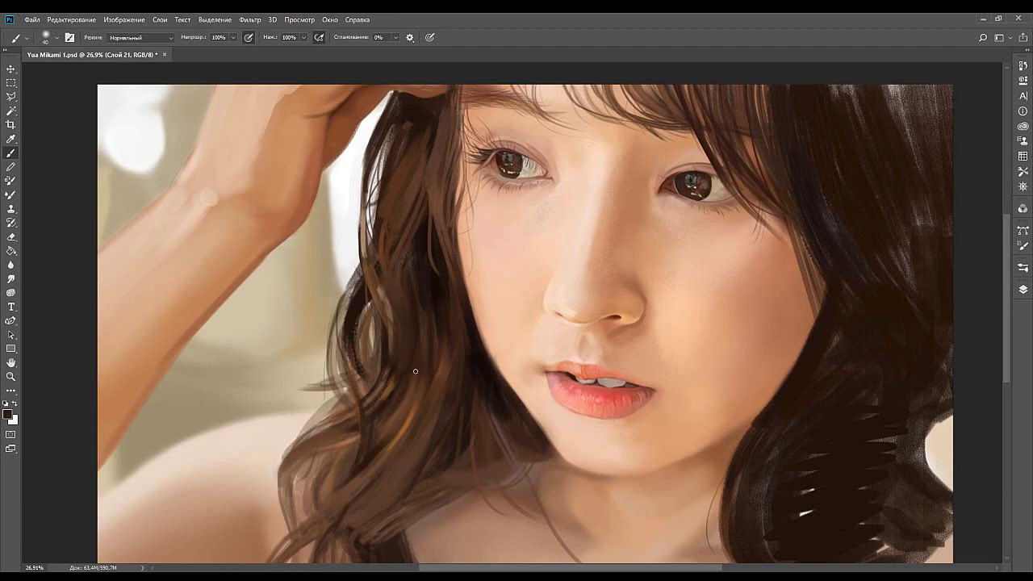
# Sample several hair tones down to an orange-brown and paint strands across the middle waves at brush size 40.
pyautogui.keyDown('alt'); pyautogui.click(403, 391); pyautogui.keyUp('alt')
pyautogui.keyDown('alt'); pyautogui.click(395, 398); pyautogui.keyUp('alt')
pyautogui.keyDown('alt'); pyautogui.click(397, 396); pyautogui.keyUp('alt')
pyautogui.keyDown('alt'); pyautogui.click(411, 418); pyautogui.keyUp('alt')
pyautogui.moveTo(442, 353); pyautogui.dragTo(400, 385)
pyautogui.moveTo(398, 403)
pyautogui.mouseDown()
pyautogui.moveTo(438, 350)
pyautogui.moveTo(427, 364)
pyautogui.moveTo(462, 377)
pyautogui.moveTo(464, 407)
pyautogui.mouseUp()
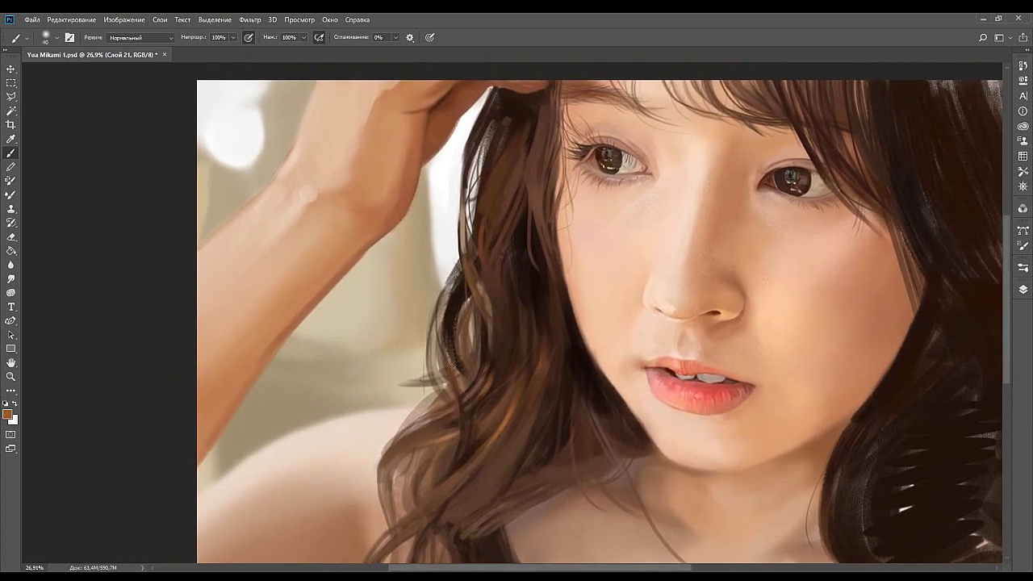
# Paint thin brown strands around the inner side of the hair loop at brush size 25.
pyautogui.moveTo(486, 343); pyautogui.dragTo(458, 376)
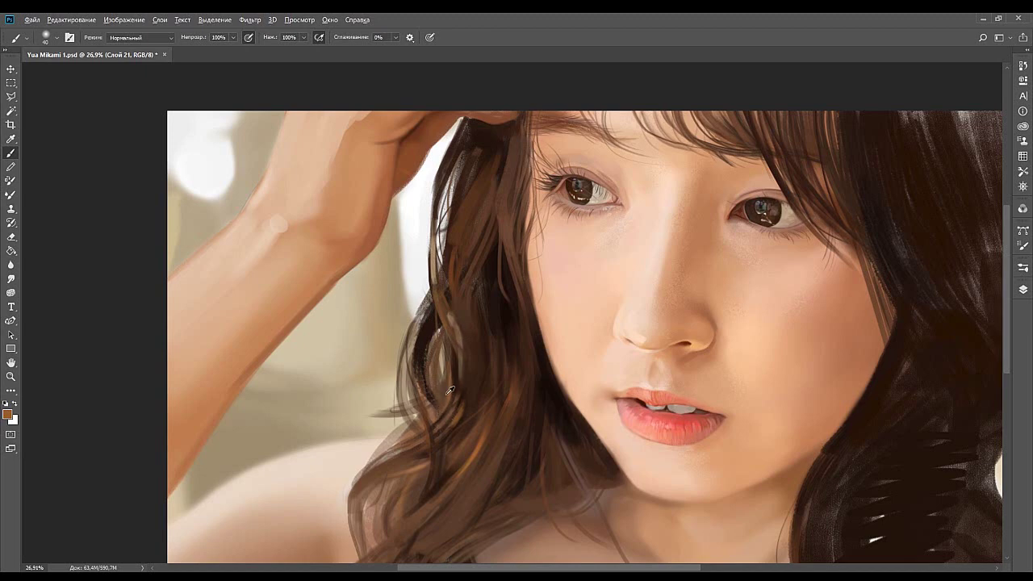
pyautogui.moveTo(440, 358); pyautogui.dragTo(416, 395)
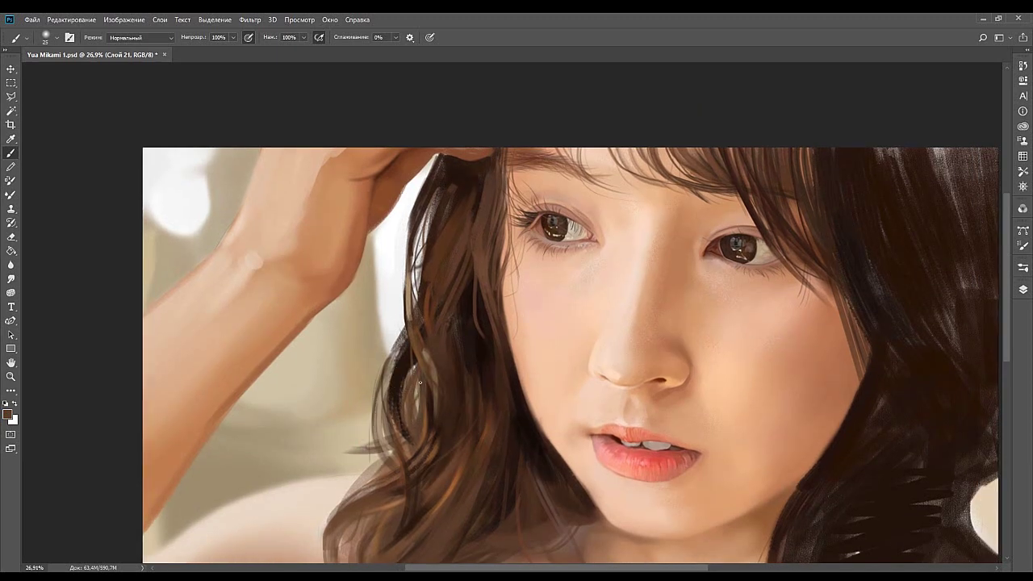
pyautogui.moveTo(431, 383); pyautogui.dragTo(411, 410)
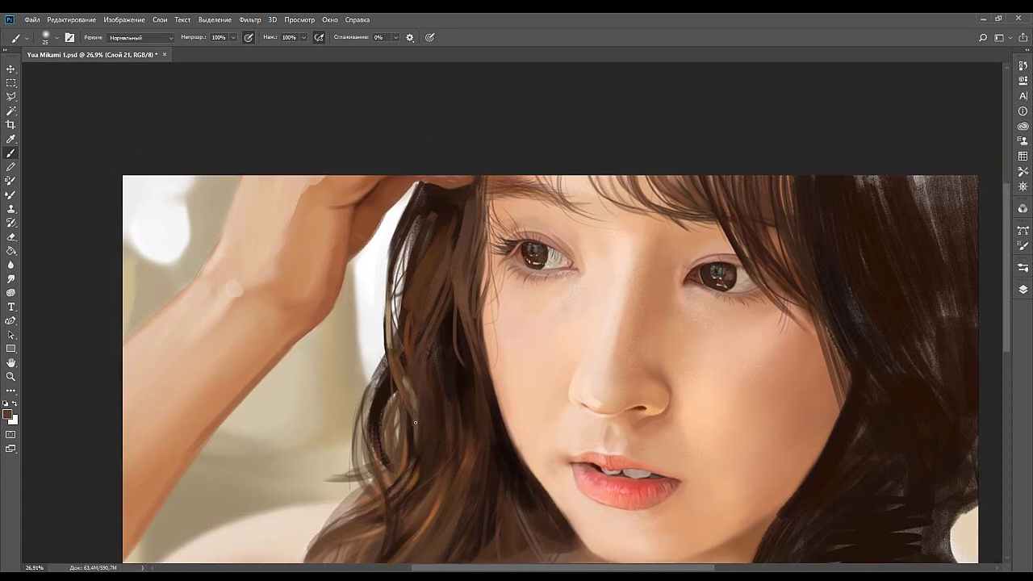
pyautogui.moveTo(419, 414); pyautogui.dragTo(407, 368)
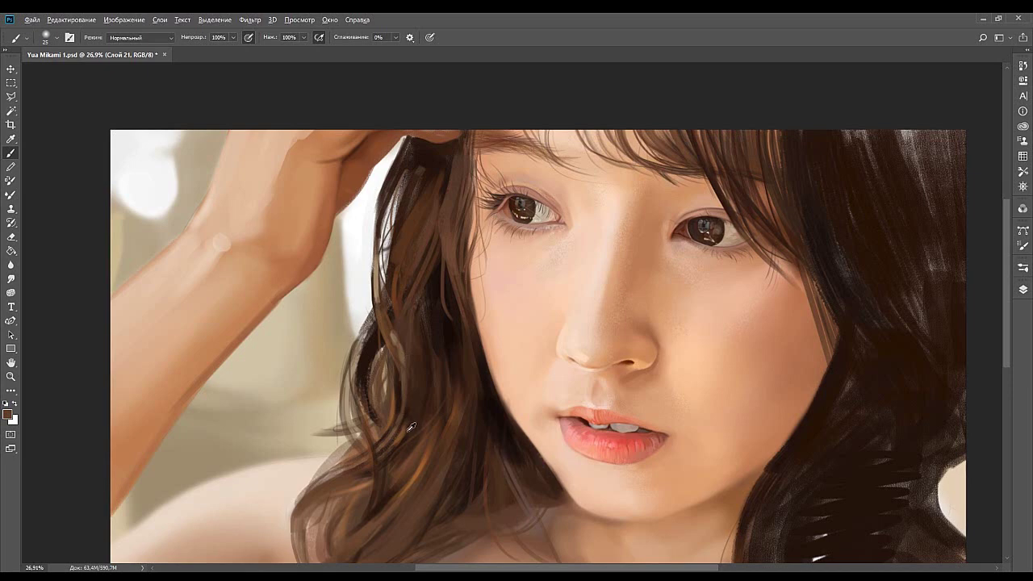
pyautogui.moveTo(413, 394)
pyautogui.mouseDown()
pyautogui.moveTo(407, 418)
pyautogui.moveTo(414, 401)
pyautogui.mouseUp()
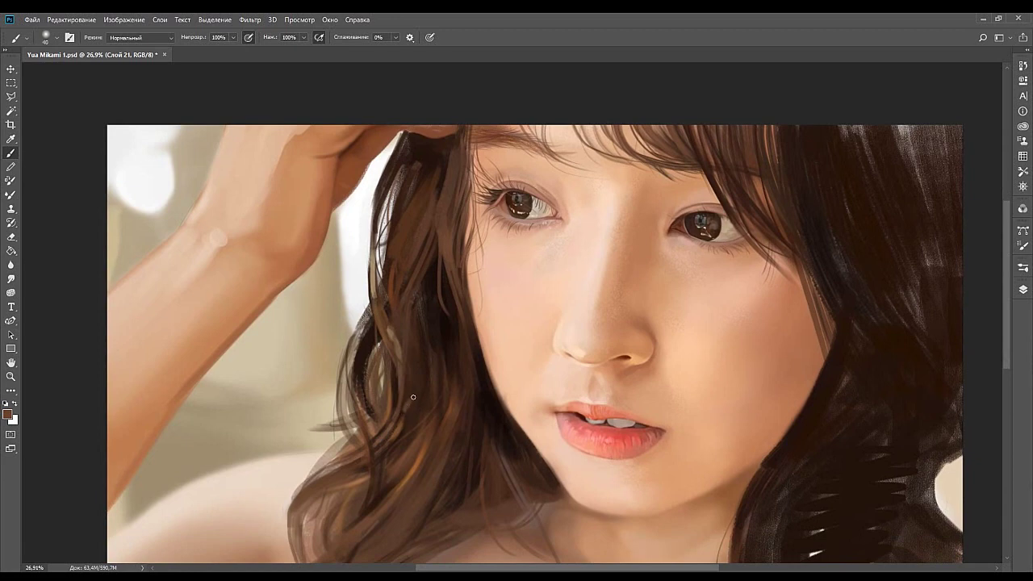
# Sample reddish-browns and paint strands through the upper hair beside the face at brush size 40.
pyautogui.keyDown('alt'); pyautogui.click(417, 411); pyautogui.keyUp('alt')
pyautogui.keyDown('alt'); pyautogui.click(411, 400); pyautogui.keyUp('alt')
pyautogui.keyDown('alt'); pyautogui.click(413, 384); pyautogui.keyUp('alt')
pyautogui.moveTo(406, 379); pyautogui.dragTo(469, 265)
pyautogui.keyDown('alt'); pyautogui.click(477, 326); pyautogui.keyUp('alt')
pyautogui.moveTo(457, 311)
pyautogui.mouseDown()
pyautogui.moveTo(475, 313)
pyautogui.moveTo(484, 353)
pyautogui.mouseUp()
pyautogui.keyDown('alt'); pyautogui.click(553, 279); pyautogui.keyUp('alt')
pyautogui.moveTo(553, 278); pyautogui.dragTo(507, 344)
pyautogui.moveTo(487, 298); pyautogui.dragTo(490, 347)
pyautogui.keyDown('alt'); pyautogui.click(462, 299); pyautogui.keyUp('alt')
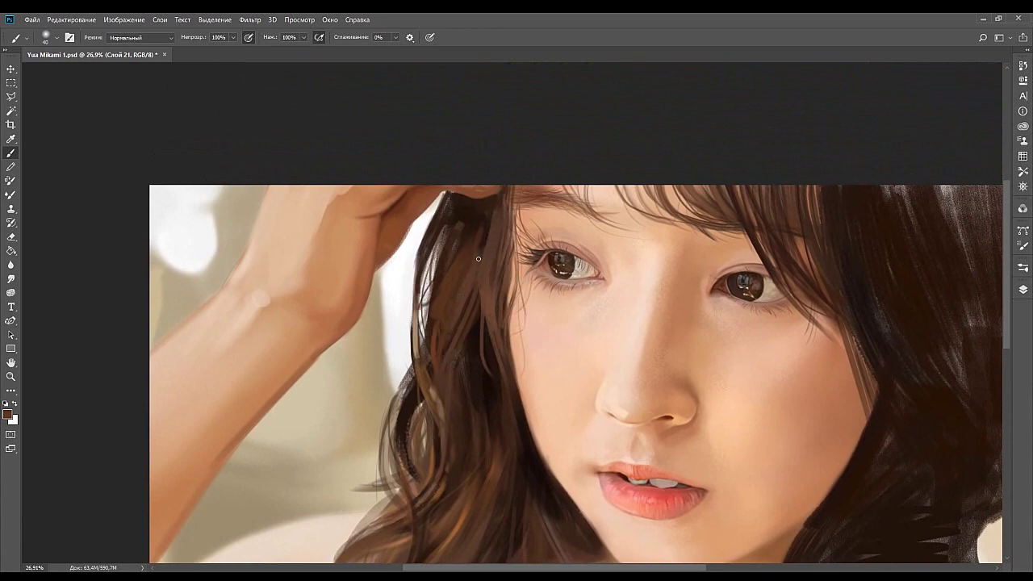
# Paint fine dark strands in the upper hair below the raised hand at brush size 20, resampling browns there.
pyautogui.click(440, 299)
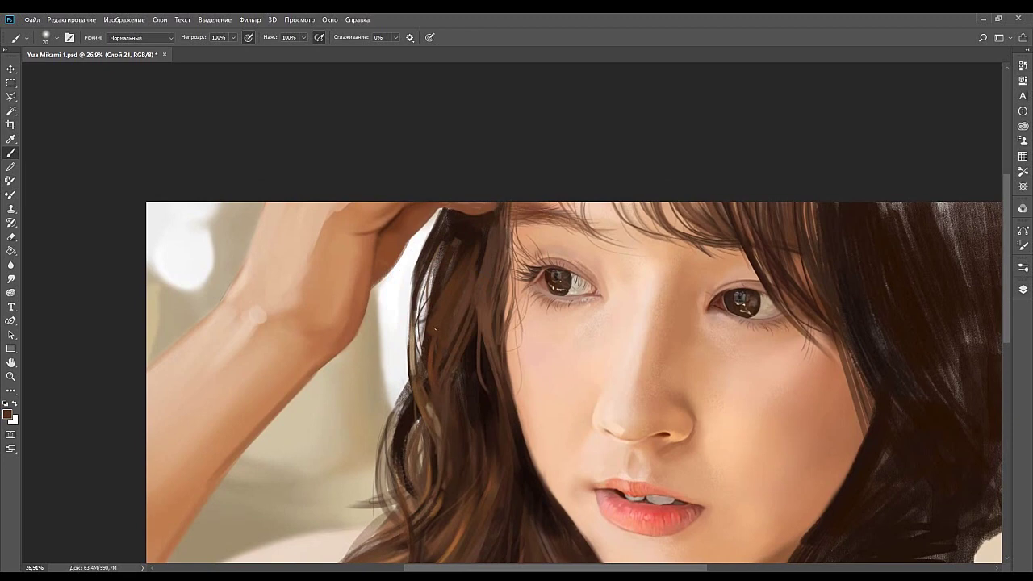
pyautogui.moveTo(416, 376); pyautogui.dragTo(420, 337)
pyautogui.keyDown('alt'); pyautogui.click(430, 356); pyautogui.keyUp('alt')
pyautogui.keyDown('alt'); pyautogui.click(425, 383); pyautogui.keyUp('alt')
pyautogui.moveTo(428, 386); pyautogui.dragTo(432, 364)
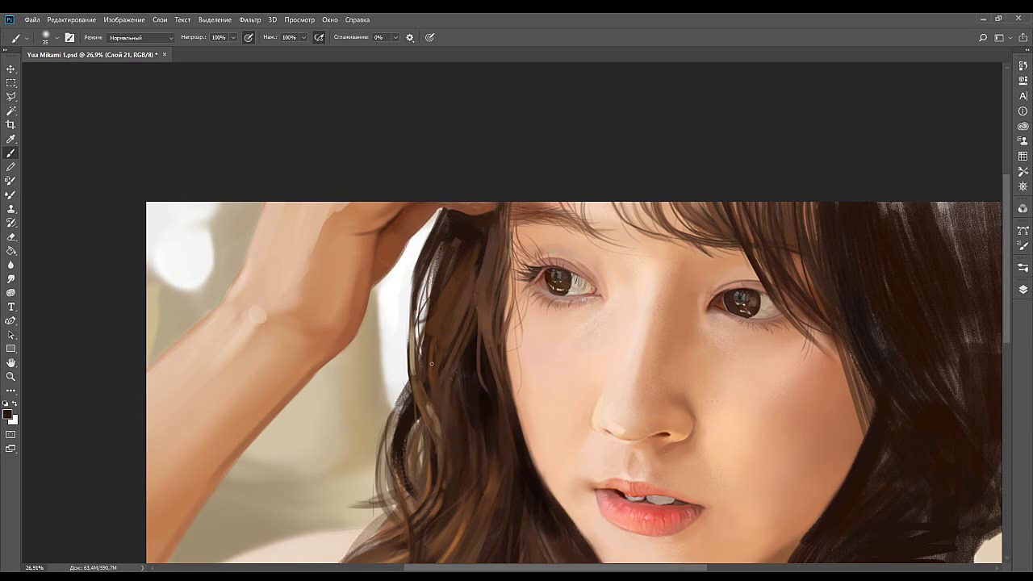
pyautogui.keyDown('alt'); pyautogui.click(437, 319); pyautogui.keyUp('alt')
pyautogui.scroll(1, 438, 299)
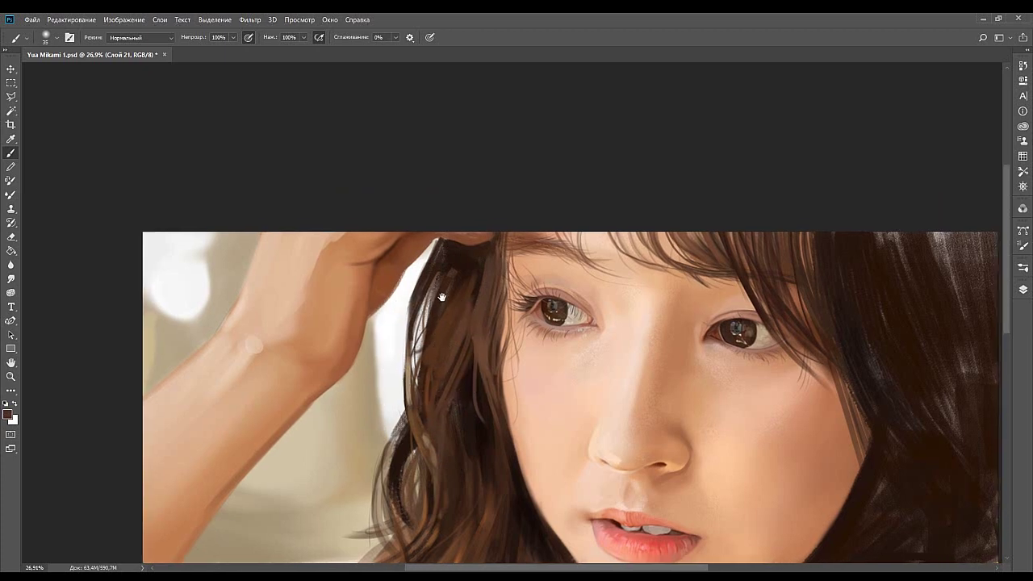
# Paint thin dark strands along the outer edge of the upper hair, undoing two stray strokes.
pyautogui.keyDown('alt'); pyautogui.click(168, 96); pyautogui.keyUp('alt')
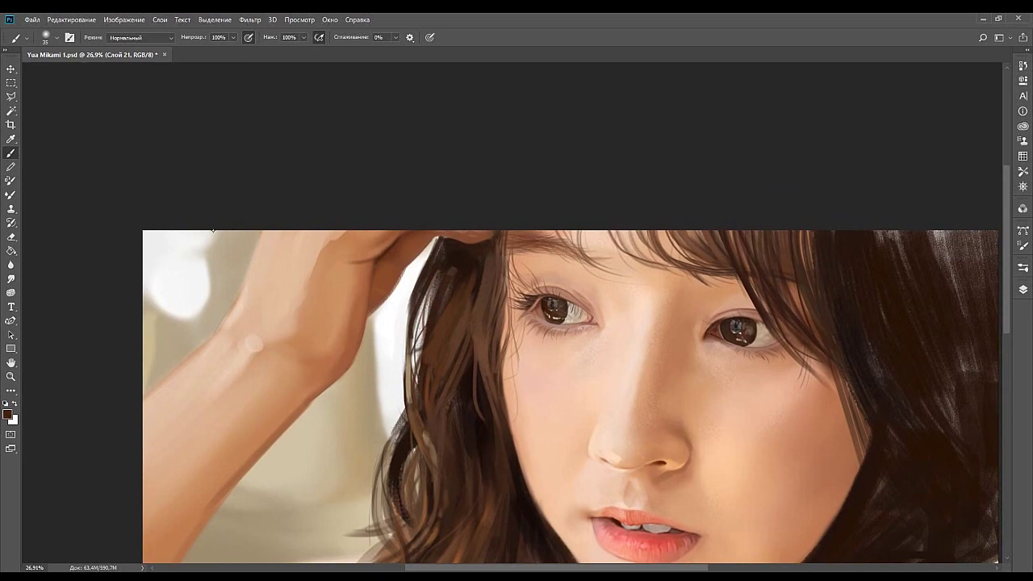
pyautogui.moveTo(436, 280); pyautogui.dragTo(428, 322)
pyautogui.moveTo(433, 275); pyautogui.dragTo(426, 327)
pyautogui.hotkey('ctrl', 'z')
pyautogui.moveTo(427, 260)
pyautogui.mouseDown()
pyautogui.moveTo(409, 318)
pyautogui.moveTo(417, 344)
pyautogui.mouseUp()
pyautogui.hotkey('ctrl', 'z')
pyautogui.scroll(-3, 428, 298)
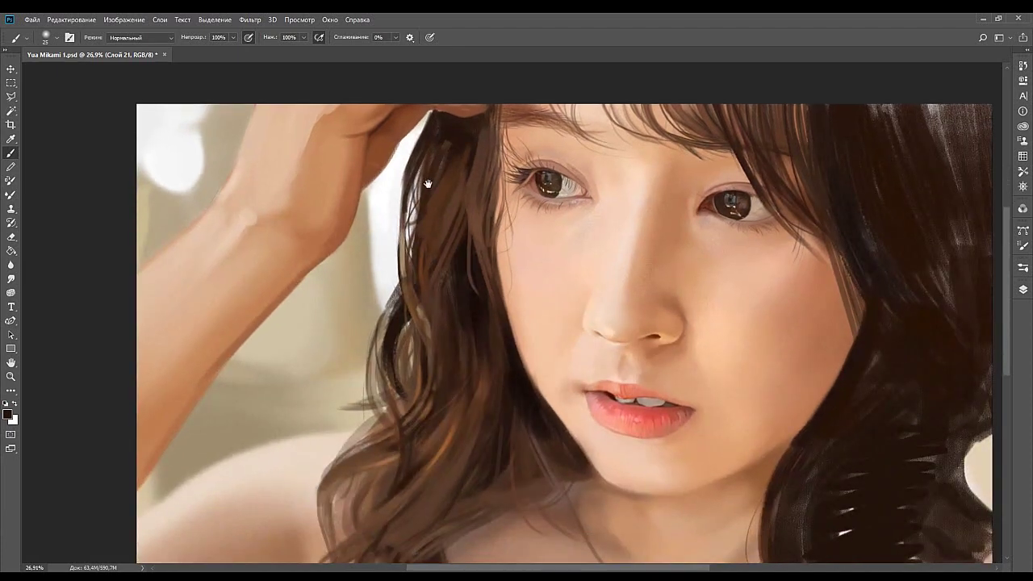
pyautogui.scroll(1, 399, 250)
pyautogui.moveTo(426, 270)
pyautogui.mouseDown()
pyautogui.moveTo(407, 247)
pyautogui.moveTo(467, 201)
pyautogui.mouseUp()
pyautogui.moveTo(443, 291); pyautogui.dragTo(455, 346)
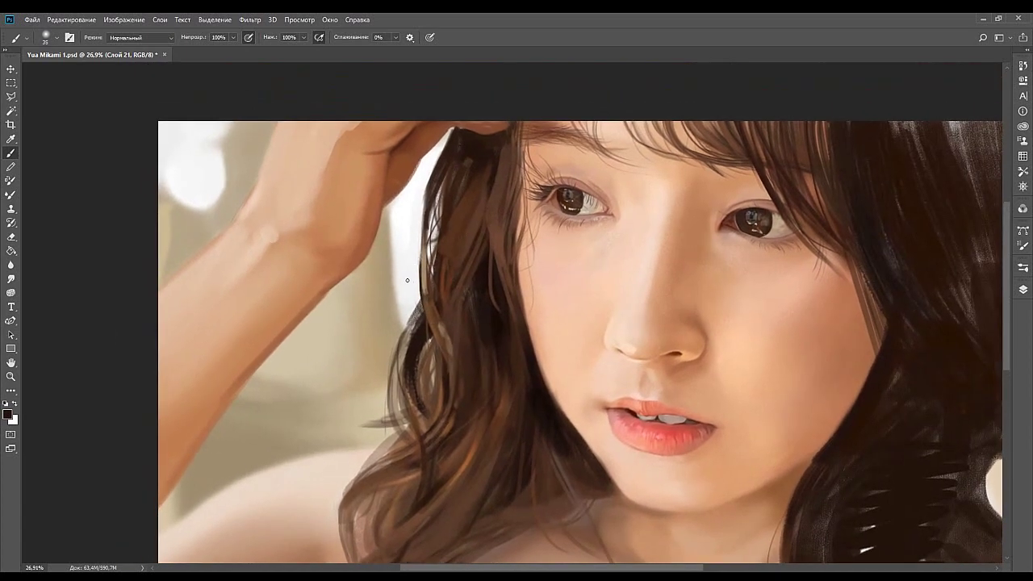
# Switch to white at brush size 175 and paint the bright background between the arm and upper hair.
pyautogui.press(']')
pyautogui.press(']')
pyautogui.press(']')
pyautogui.press(']')
pyautogui.press('x')
pyautogui.scroll(4, 412, 259)
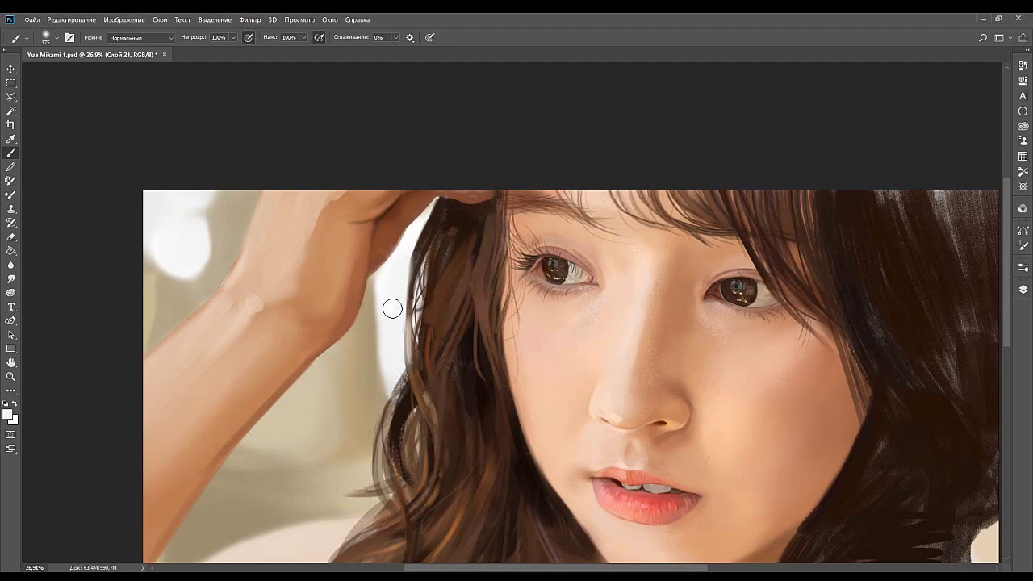
pyautogui.moveTo(409, 292); pyautogui.dragTo(455, 192)
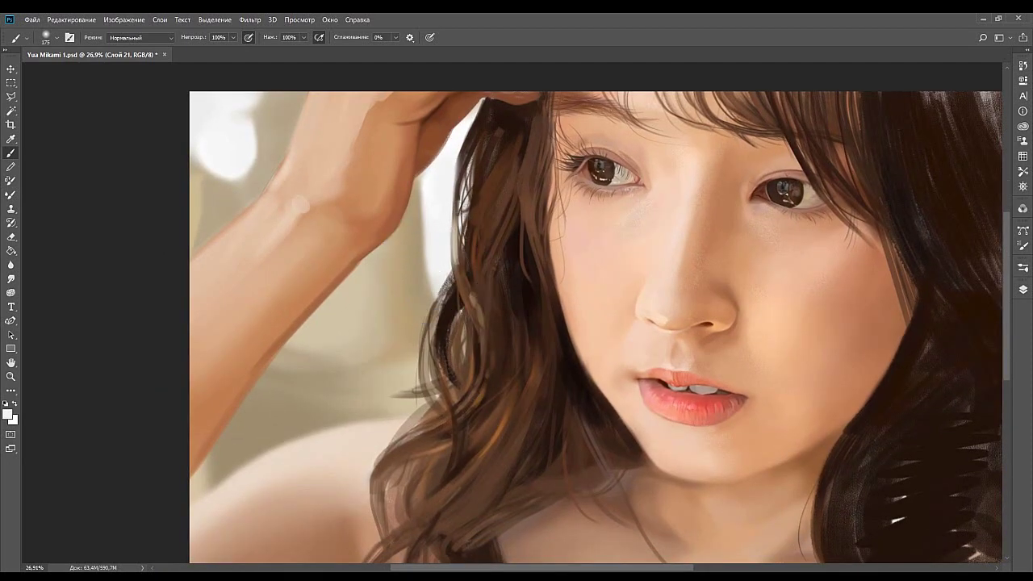
# Sample a beige from the background, reduce the brush to size 70 and paint along the hair loop's outer edge.
pyautogui.keyDown('alt'); pyautogui.click(424, 298); pyautogui.keyUp('alt')
pyautogui.press('[')
pyautogui.press('[')
pyautogui.press('[')
pyautogui.press('[')
pyautogui.press('[')
pyautogui.press('[')
pyautogui.keyDown('alt'); pyautogui.click(384, 329); pyautogui.keyUp('alt')
pyautogui.moveTo(441, 307); pyautogui.dragTo(405, 278)
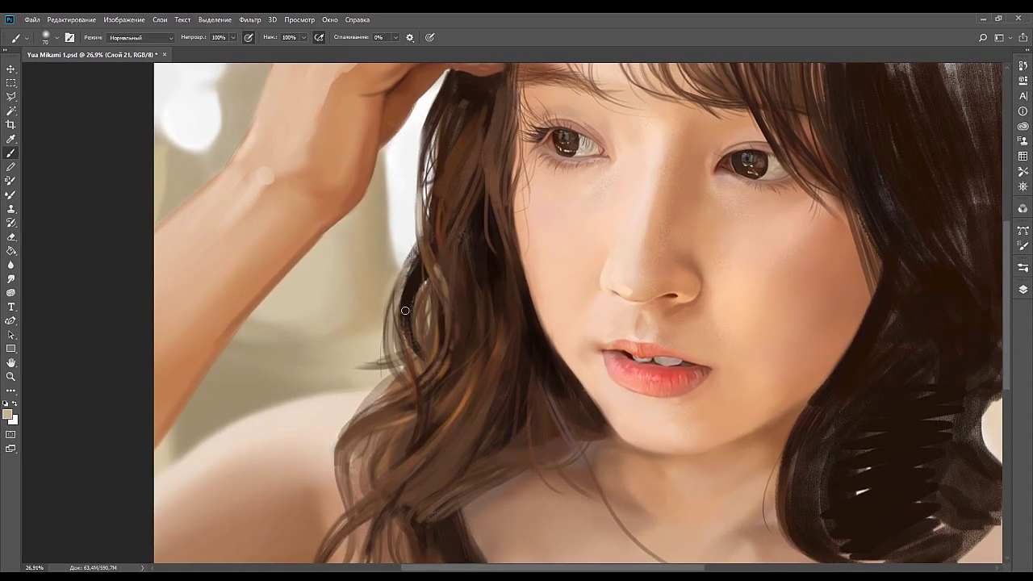
# Pick warmer tan tones and paint around the lower part of the hair loop at brush size 80.
pyautogui.keyDown('alt'); pyautogui.click(383, 347); pyautogui.keyUp('alt')
pyautogui.keyDown('alt'); pyautogui.click(106, 313); pyautogui.keyUp('alt')
pyautogui.press(']')
pyautogui.press(']')
pyautogui.press('[')
pyautogui.press('[')
pyautogui.moveTo(417, 345)
pyautogui.mouseDown()
pyautogui.moveTo(389, 327)
pyautogui.moveTo(404, 360)
pyautogui.mouseUp()
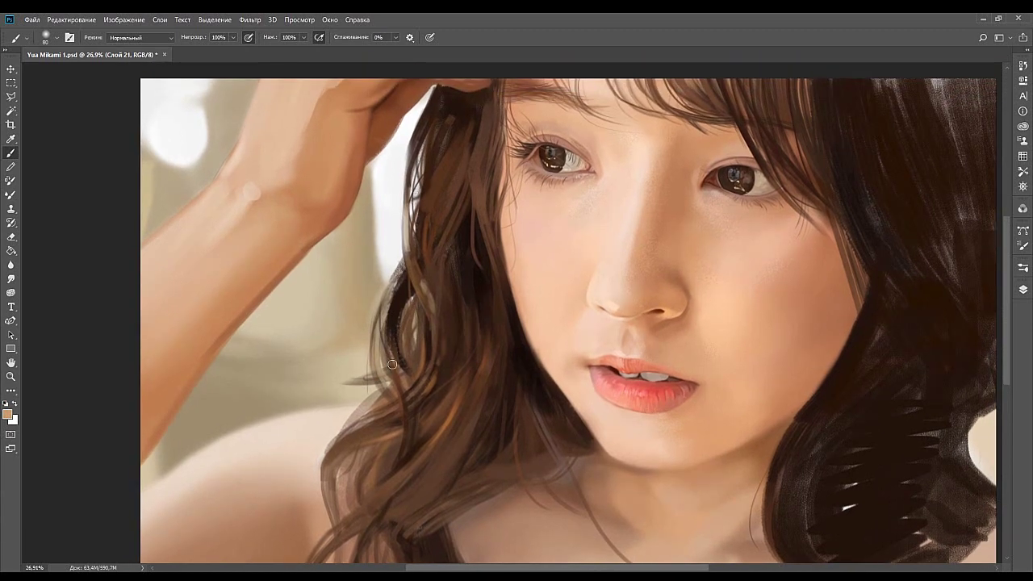
pyautogui.moveTo(384, 417); pyautogui.dragTo(462, 330)
pyautogui.keyDown('alt'); pyautogui.click(133, 309); pyautogui.keyUp('alt')
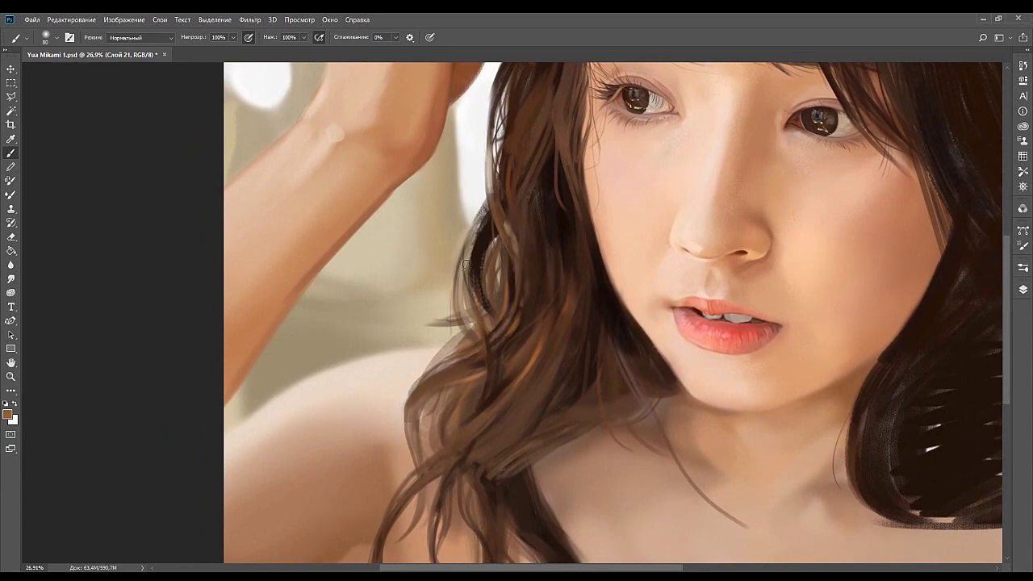
# Sample beige and skin tones, enlarge the brush to size 100 and paint over the background and shoulder beside the lower hair.
pyautogui.keyDown('alt'); pyautogui.click(441, 309); pyautogui.keyUp('alt')
pyautogui.keyDown('alt'); pyautogui.click(469, 319); pyautogui.keyUp('alt')
pyautogui.keyDown('alt'); pyautogui.click(441, 330); pyautogui.keyUp('alt')
pyautogui.keyDown('alt'); pyautogui.click(459, 317); pyautogui.keyUp('alt')
pyautogui.keyDown('alt'); pyautogui.click(454, 323); pyautogui.keyUp('alt')
pyautogui.keyDown('alt'); pyautogui.click(455, 342); pyautogui.keyUp('alt')
pyautogui.keyDown('alt'); pyautogui.click(452, 345); pyautogui.keyUp('alt')
pyautogui.keyDown('alt'); pyautogui.click(108, 342); pyautogui.keyUp('alt')
pyautogui.press(']')
pyautogui.press(']')
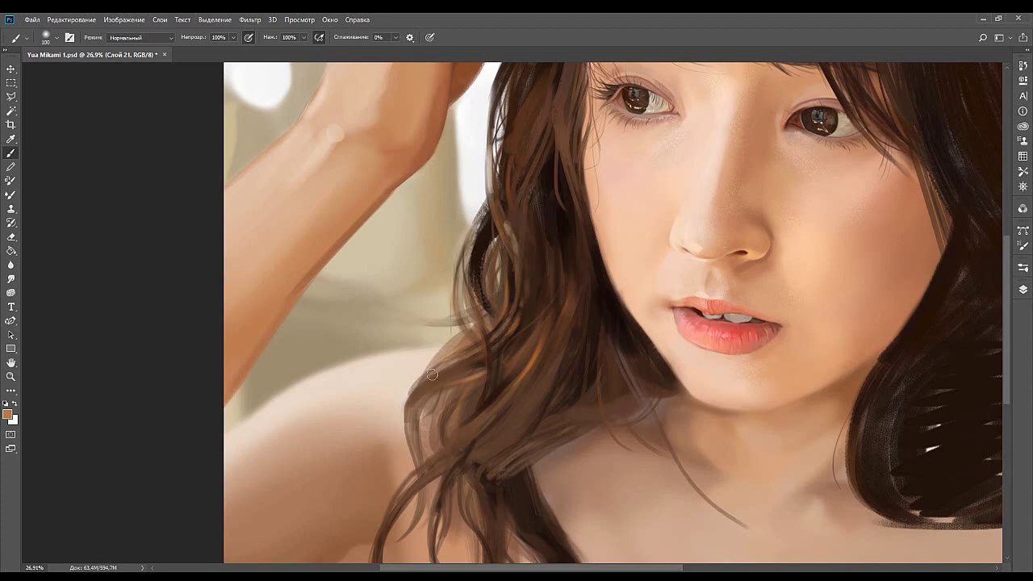
# Reduce the brush to size 60, sample a skin tone and paint along the outer hair edge above the shoulder.
pyautogui.press('[')
pyautogui.press('[')
pyautogui.keyDown('alt'); pyautogui.click(448, 346); pyautogui.keyUp('alt')
pyautogui.moveTo(421, 367); pyautogui.dragTo(456, 345)
pyautogui.moveTo(457, 328); pyautogui.dragTo(429, 364)
pyautogui.moveTo(530, 252); pyautogui.dragTo(467, 215)
# Sample dark brown and paint strands through the hair lying on the shoulder, undoing one stroke and repainting it.
pyautogui.press(']')
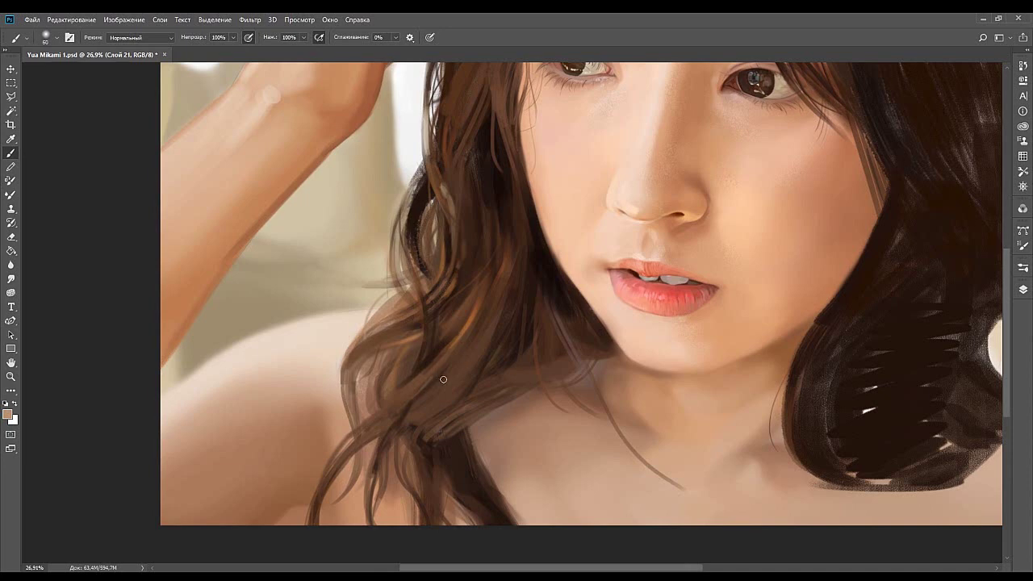
pyautogui.keyDown('alt'); pyautogui.click(414, 390); pyautogui.keyUp('alt')
pyautogui.keyDown('alt'); pyautogui.click(411, 413); pyautogui.keyUp('alt')
pyautogui.moveTo(407, 419); pyautogui.dragTo(468, 355)
pyautogui.hotkey('ctrl', 'z')
pyautogui.moveTo(429, 425); pyautogui.dragTo(475, 360)
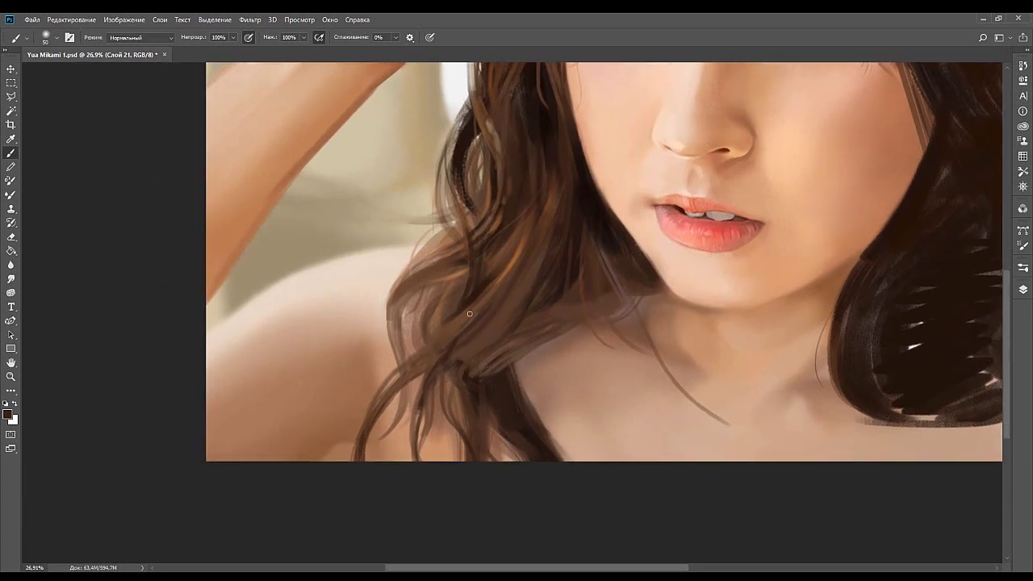
# Pick lighter browns from the hair and blend strands where the lower locks cross over the shoulder.
pyautogui.press(']')
pyautogui.press(']')
pyautogui.keyDown('alt'); pyautogui.click(489, 311); pyautogui.keyUp('alt')
pyautogui.moveTo(466, 333); pyautogui.dragTo(455, 355)
pyautogui.keyDown('alt'); pyautogui.click(434, 363); pyautogui.keyUp('alt')
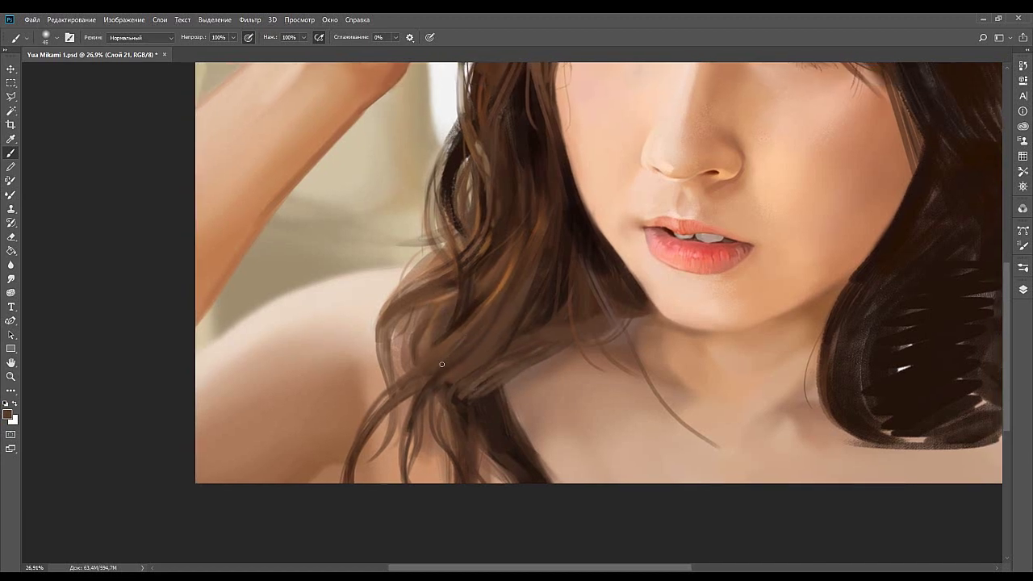
pyautogui.moveTo(433, 402)
pyautogui.mouseDown()
pyautogui.moveTo(492, 305)
pyautogui.moveTo(480, 328)
pyautogui.mouseUp()
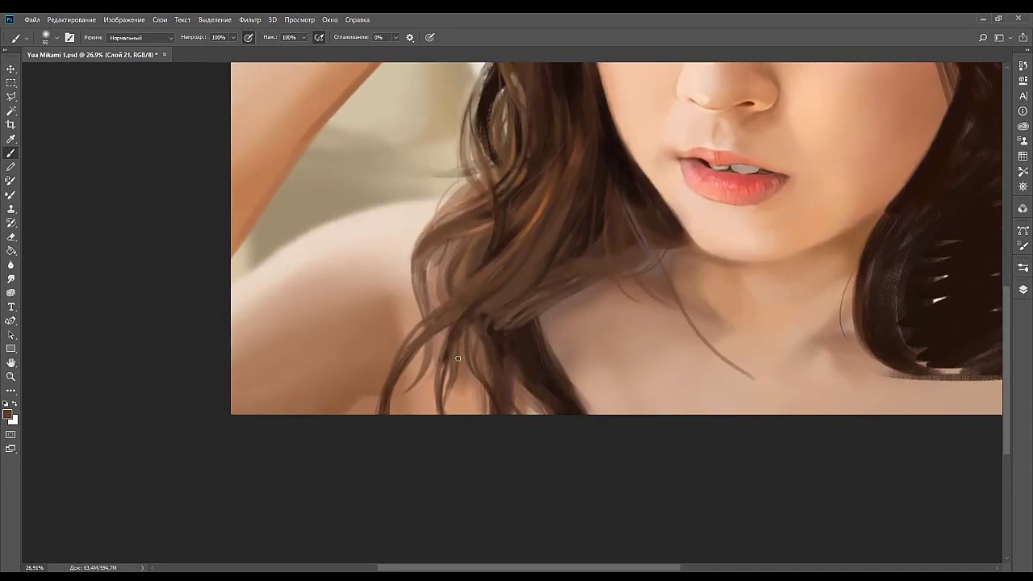
# Sample brown tones near the hair tips and paint the lower locks, enlarging the brush to size 100.
pyautogui.keyDown('alt'); pyautogui.click(418, 345); pyautogui.keyUp('alt')
pyautogui.moveTo(458, 315)
pyautogui.mouseDown()
pyautogui.moveTo(452, 350)
pyautogui.moveTo(421, 382)
pyautogui.mouseUp()
pyautogui.keyDown('alt'); pyautogui.click(444, 348); pyautogui.keyUp('alt')
pyautogui.moveTo(496, 302)
pyautogui.mouseDown()
pyautogui.moveTo(438, 341)
pyautogui.moveTo(416, 399)
pyautogui.mouseUp()
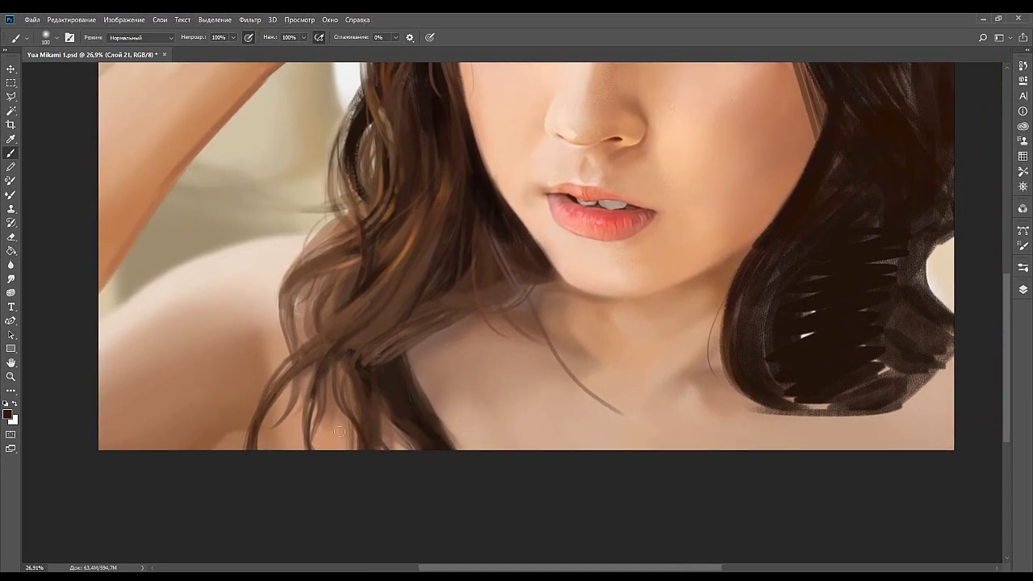
pyautogui.moveTo(454, 341); pyautogui.dragTo(511, 327)
pyautogui.keyDown('alt'); pyautogui.click(474, 421); pyautogui.keyUp('alt')
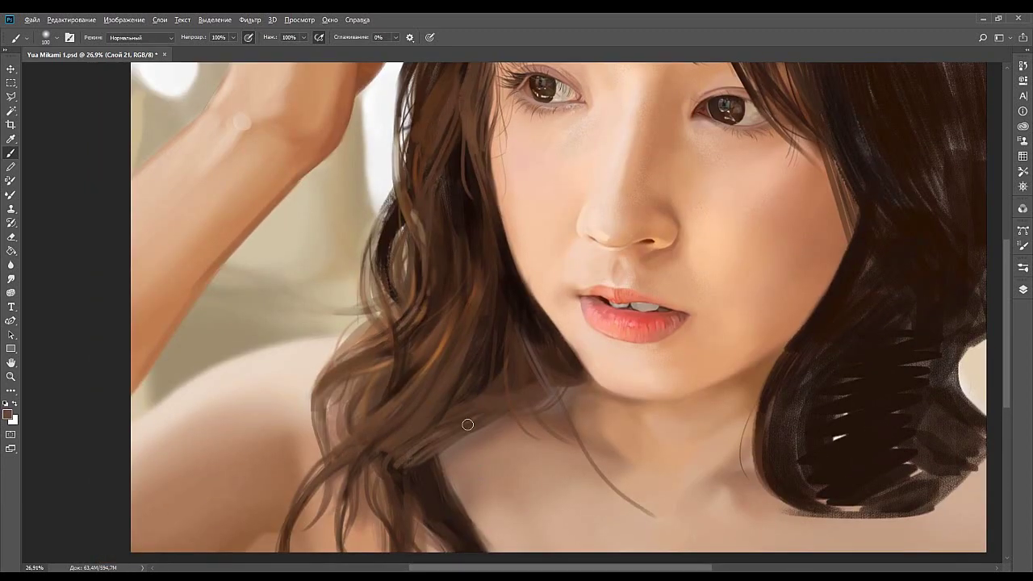
# Examine the whole portrait and the repainted hair at several magnifications.
pyautogui.moveTo(566, 383); pyautogui.dragTo(484, 362)
pyautogui.moveTo(453, 311); pyautogui.dragTo(472, 392)
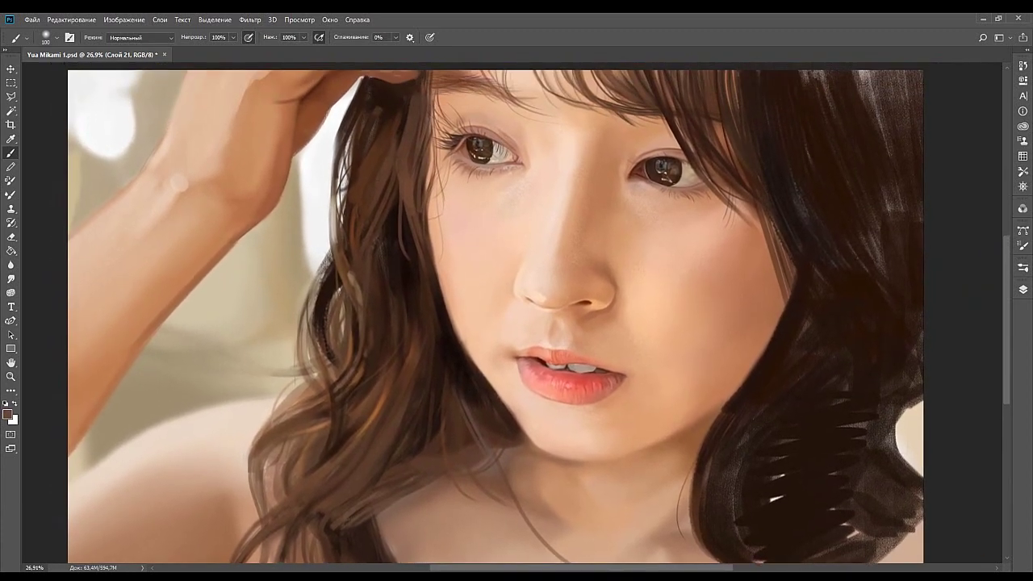
pyautogui.moveTo(522, 427); pyautogui.dragTo(526, 374)
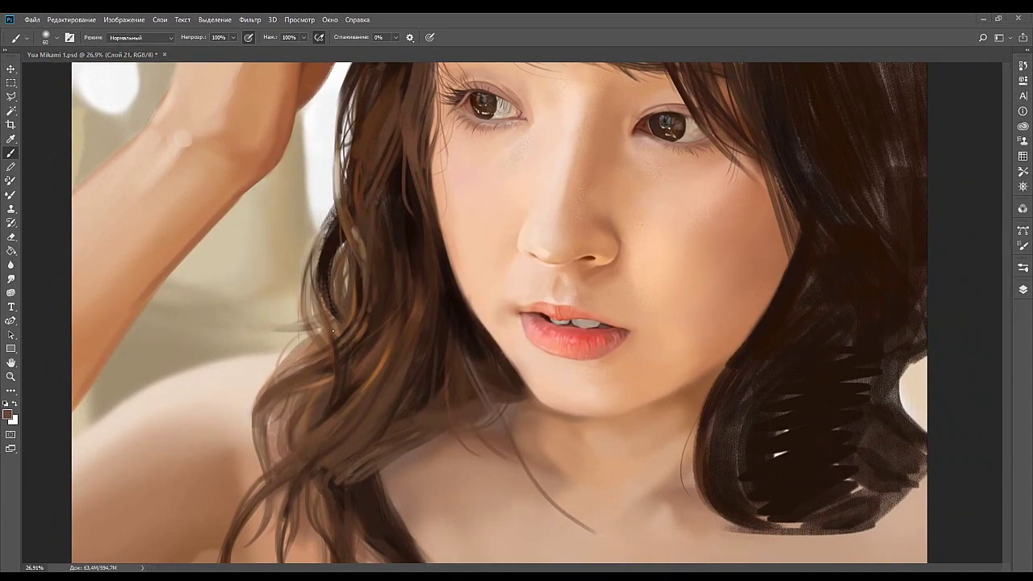
pyautogui.moveTo(484, 403)
pyautogui.mouseDown()
pyautogui.moveTo(435, 411)
pyautogui.moveTo(486, 376)
pyautogui.mouseUp()
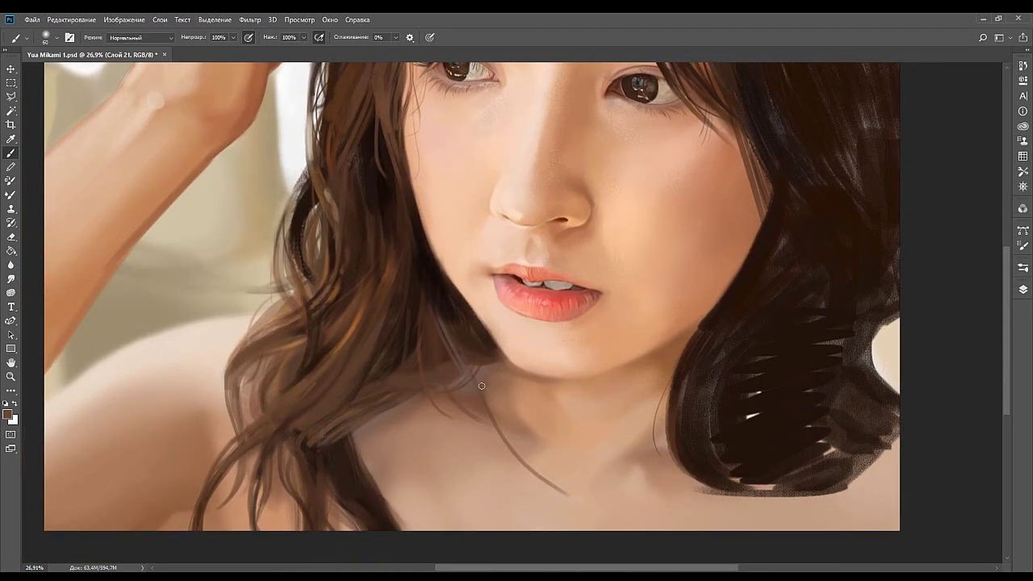
pyautogui.scroll(5, 460, 357)
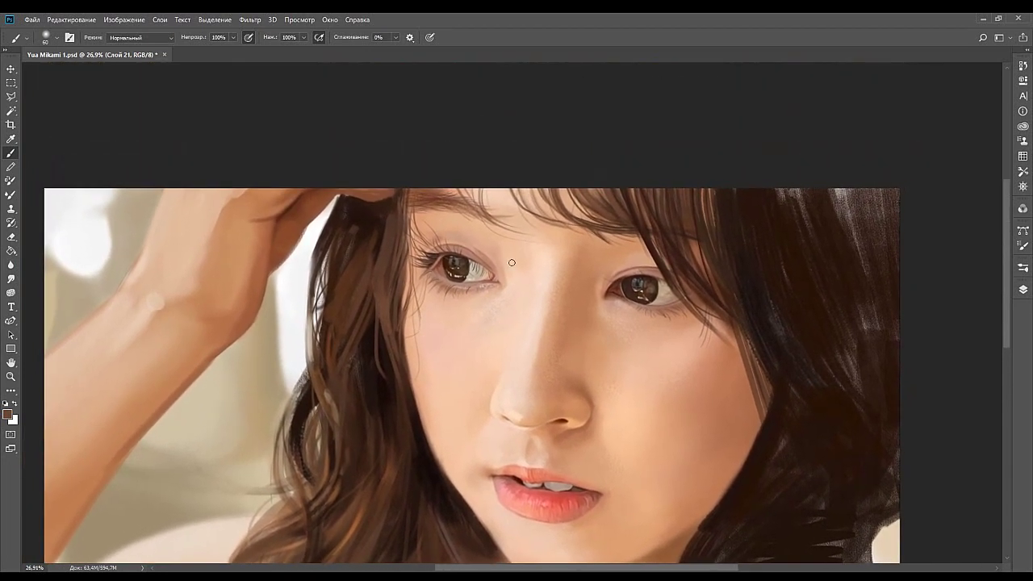
pyautogui.moveTo(556, 315); pyautogui.dragTo(431, 323)
pyautogui.moveTo(550, 406)
pyautogui.mouseDown()
pyautogui.moveTo(525, 288)
pyautogui.moveTo(580, 257)
pyautogui.mouseUp()
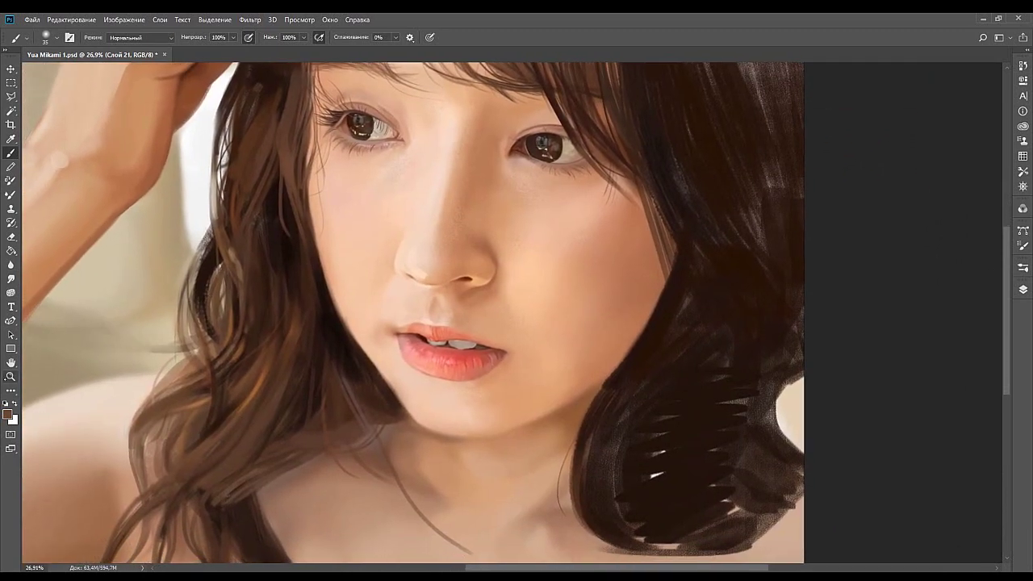
pyautogui.click(10, 377)
pyautogui.moveTo(506, 343)
pyautogui.mouseDown()
pyautogui.moveTo(415, 344)
pyautogui.moveTo(483, 346)
pyautogui.mouseUp()
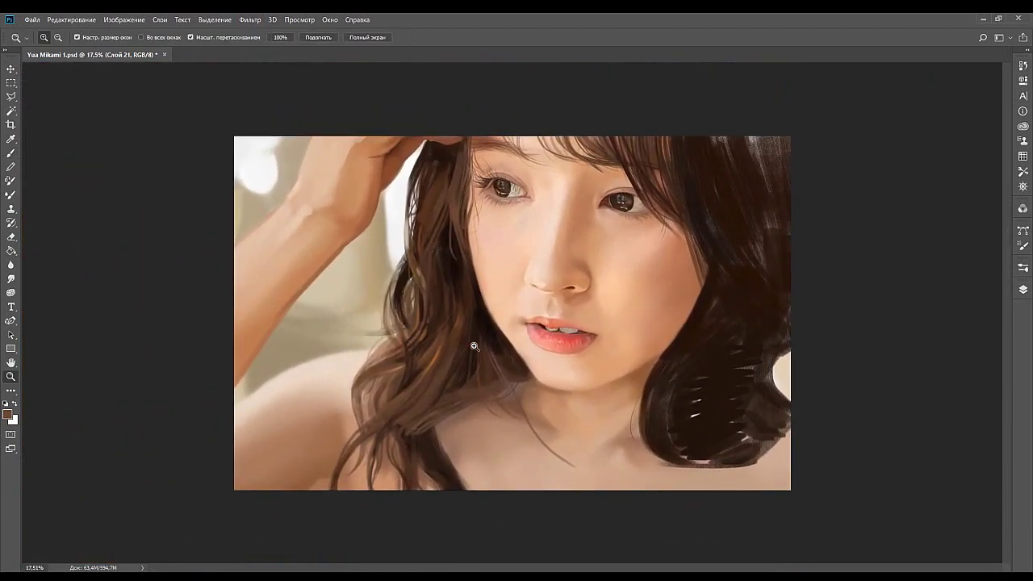
pyautogui.moveTo(532, 303); pyautogui.dragTo(623, 300)
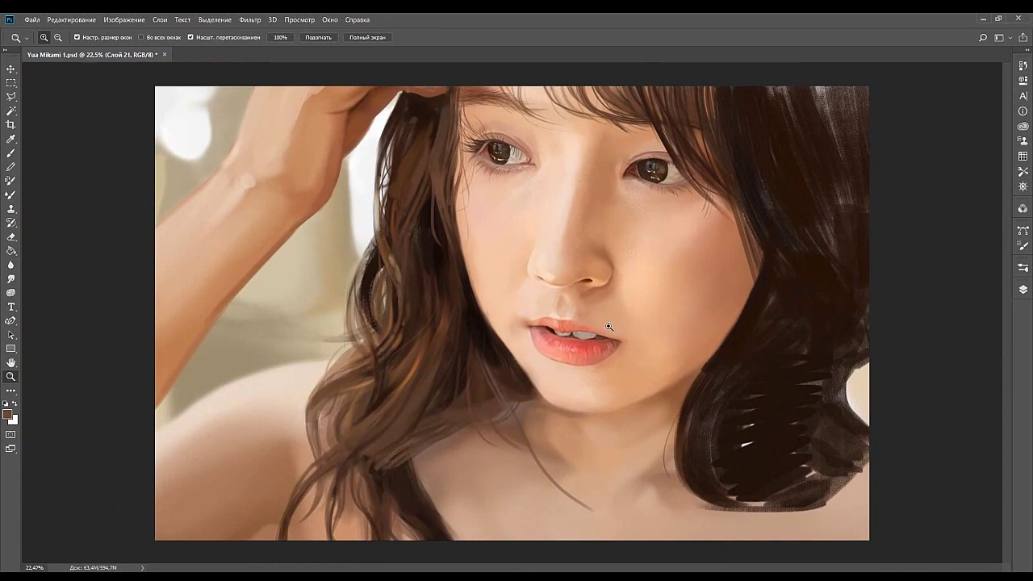
pyautogui.moveTo(549, 323); pyautogui.dragTo(589, 322)
pyautogui.moveTo(290, 234); pyautogui.dragTo(575, 390)
pyautogui.moveTo(638, 360); pyautogui.dragTo(629, 361)
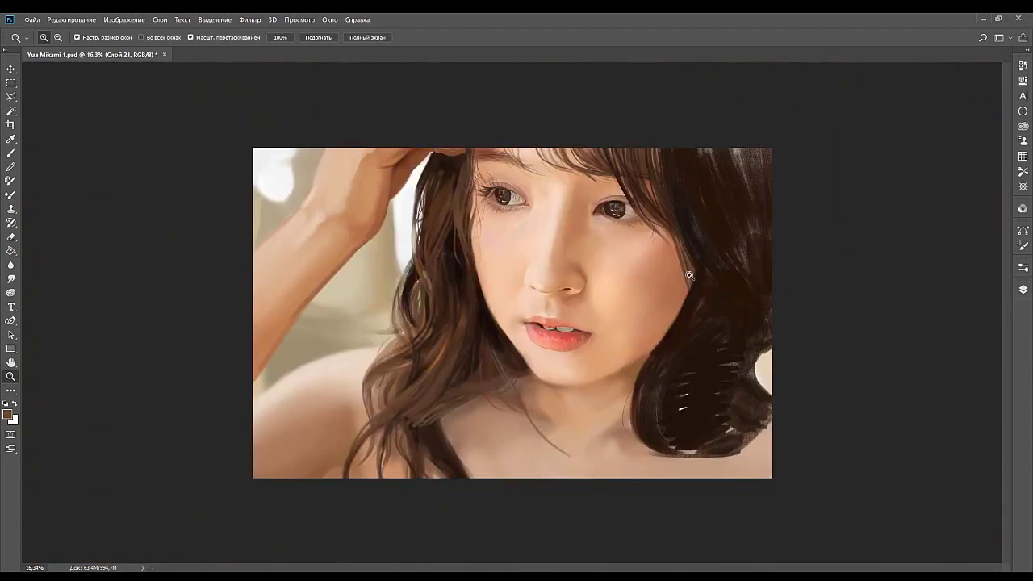
pyautogui.moveTo(683, 276); pyautogui.dragTo(699, 281)
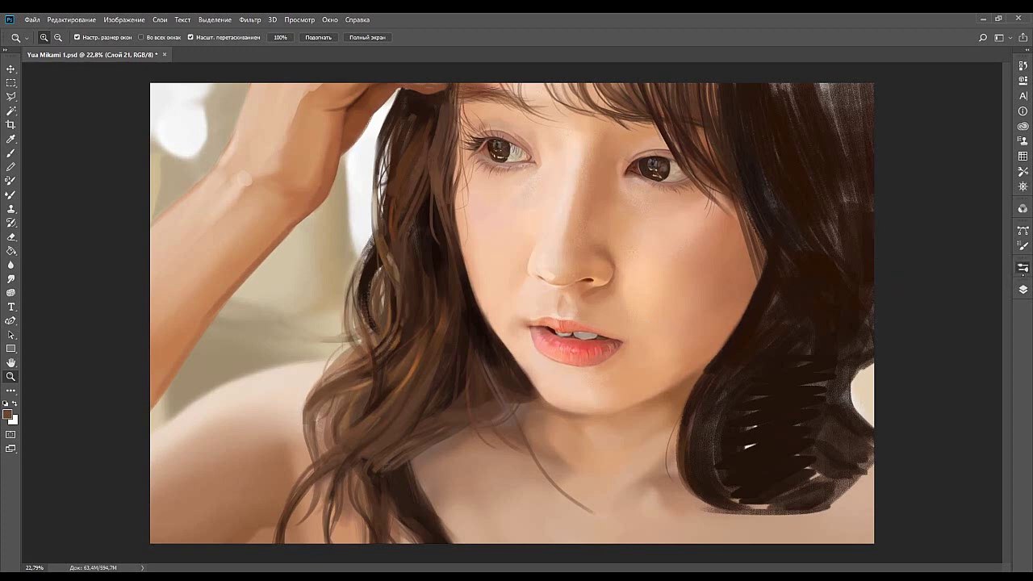
# Switch to a textured brush, sample browns and paint strands through the hair beside the cheek, undoing one stroke.
pyautogui.press('b')
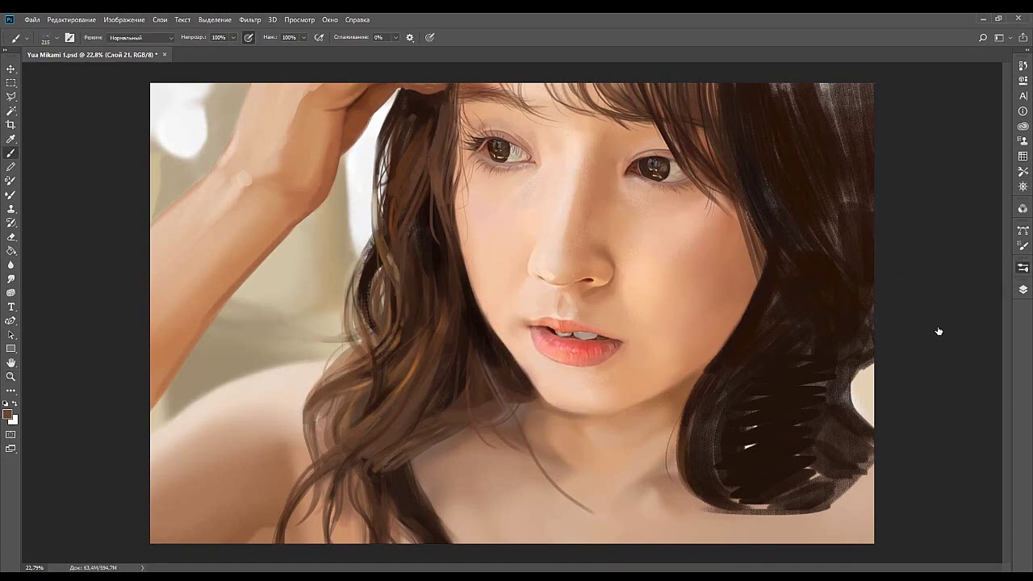
pyautogui.keyDown('alt'); pyautogui.click(442, 329); pyautogui.keyUp('alt')
pyautogui.moveTo(440, 343); pyautogui.dragTo(446, 218)
pyautogui.hotkey('ctrl', 'z')
pyautogui.moveTo(442, 342); pyautogui.dragTo(447, 218)
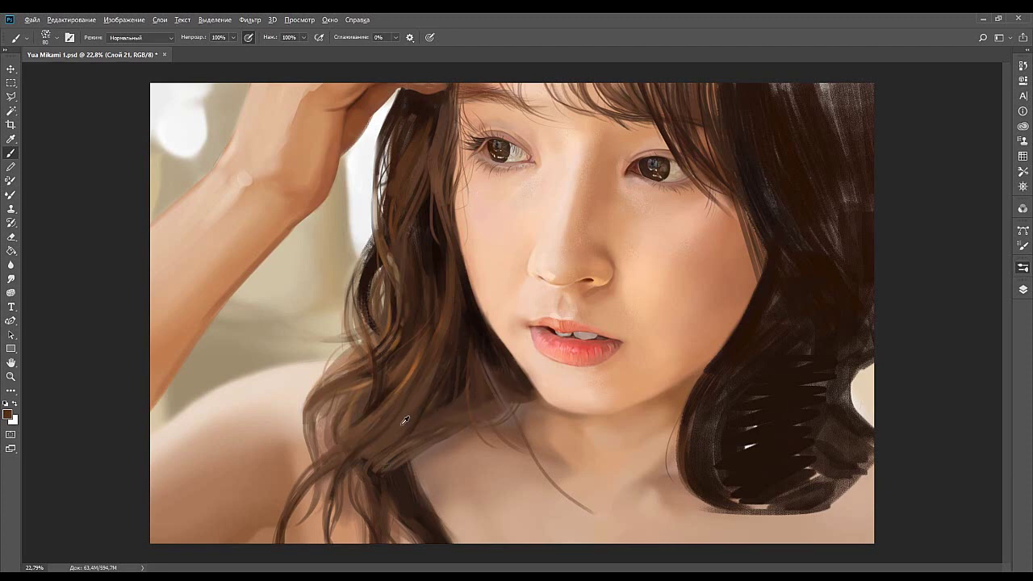
pyautogui.keyDown('alt'); pyautogui.click(409, 384); pyautogui.keyUp('alt')
pyautogui.keyDown('alt'); pyautogui.click(387, 413); pyautogui.keyUp('alt')
pyautogui.moveTo(410, 344); pyautogui.dragTo(420, 265)
# Examine the unfinished dark hair mass beside the shaded cheek up close.
pyautogui.click(858, 310)
pyautogui.click(11, 376)
pyautogui.moveTo(565, 353); pyautogui.dragTo(595, 358)
pyautogui.moveTo(618, 397); pyautogui.dragTo(340, 333)
pyautogui.moveTo(513, 368); pyautogui.dragTo(516, 408)
pyautogui.click(11, 152)
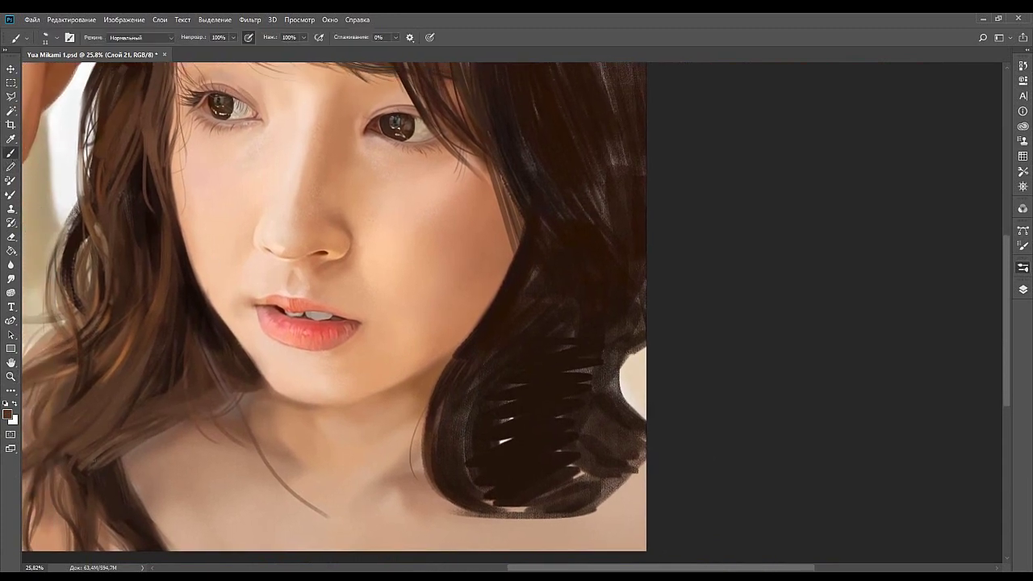
pyautogui.moveTo(587, 426)
pyautogui.mouseDown()
pyautogui.moveTo(522, 405)
pyautogui.moveTo(539, 429)
pyautogui.mouseUp()
pyautogui.moveTo(510, 367); pyautogui.dragTo(536, 427)
pyautogui.moveTo(521, 346); pyautogui.dragTo(544, 415)
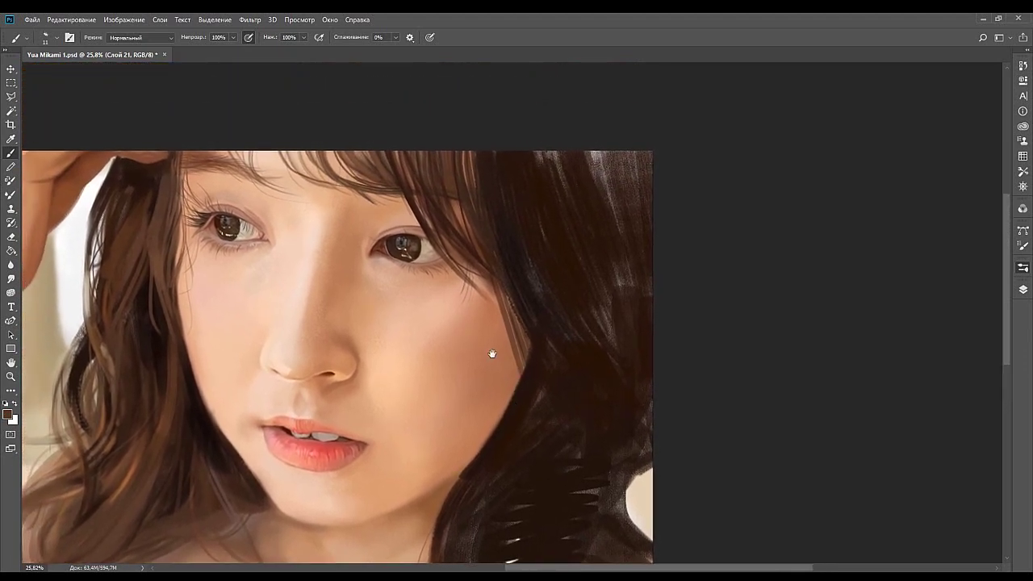
pyautogui.moveTo(570, 327); pyautogui.dragTo(484, 331)
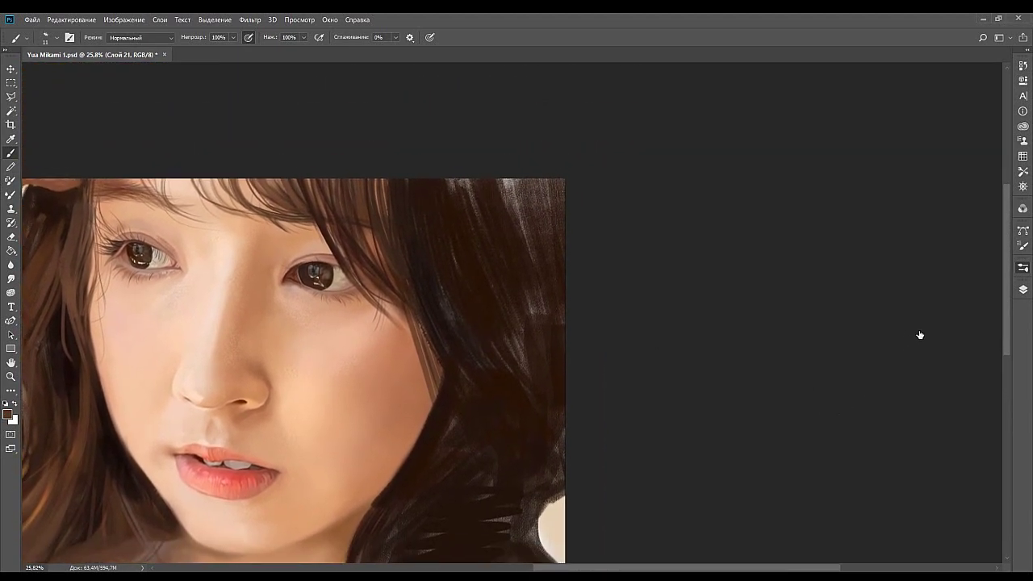
pyautogui.moveTo(550, 380); pyautogui.dragTo(626, 362)
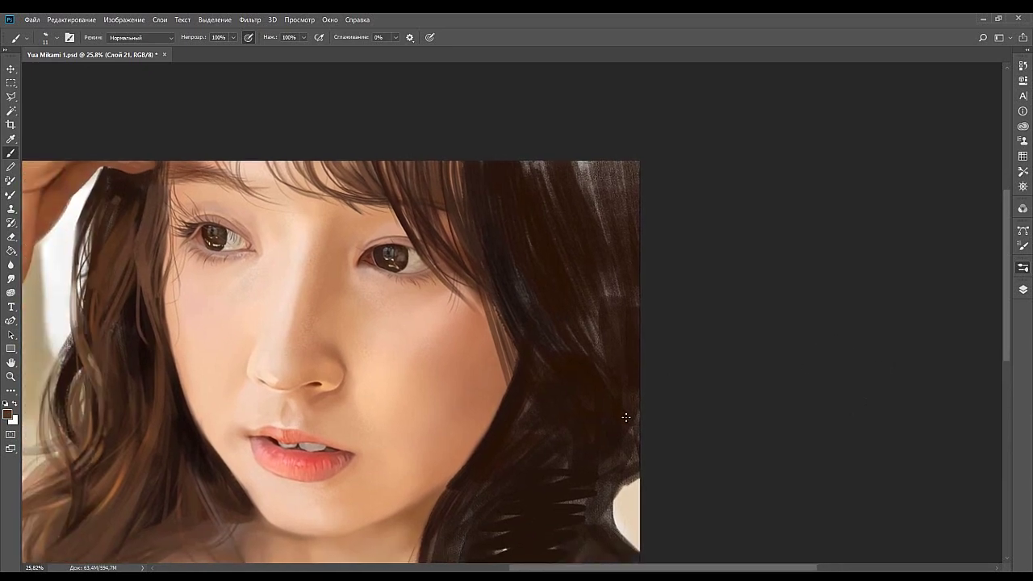
pyautogui.press(']')
pyautogui.press(']')
pyautogui.press(']')
pyautogui.moveTo(597, 475)
pyautogui.mouseDown()
pyautogui.moveTo(571, 382)
pyautogui.moveTo(589, 437)
pyautogui.mouseUp()
pyautogui.hotkey('ctrl', 'z')
pyautogui.hotkey('ctrl', 'z')
# Enlarge the textured brush to size 500, sample near-black and paint the upper part of the dark hair mass, undoing test strokes.
pyautogui.keyDown('alt'); pyautogui.click(223, 184); pyautogui.keyUp('alt')
pyautogui.press(']')
pyautogui.press(']')
pyautogui.press(']')
pyautogui.press(']')
pyautogui.press(']')
pyautogui.press(']')
pyautogui.press(']')
pyautogui.press(']')
pyautogui.press(']')
pyautogui.press(']')
pyautogui.press(']')
pyautogui.moveTo(559, 179)
pyautogui.mouseDown()
pyautogui.moveTo(591, 285)
pyautogui.moveTo(555, 296)
pyautogui.moveTo(530, 184)
pyautogui.mouseUp()
pyautogui.hotkey('ctrl', 'z')
pyautogui.keyDown('alt'); pyautogui.click(217, 171); pyautogui.keyUp('alt')
pyautogui.hotkey('ctrl', 'z')
pyautogui.moveTo(567, 309); pyautogui.dragTo(574, 173)
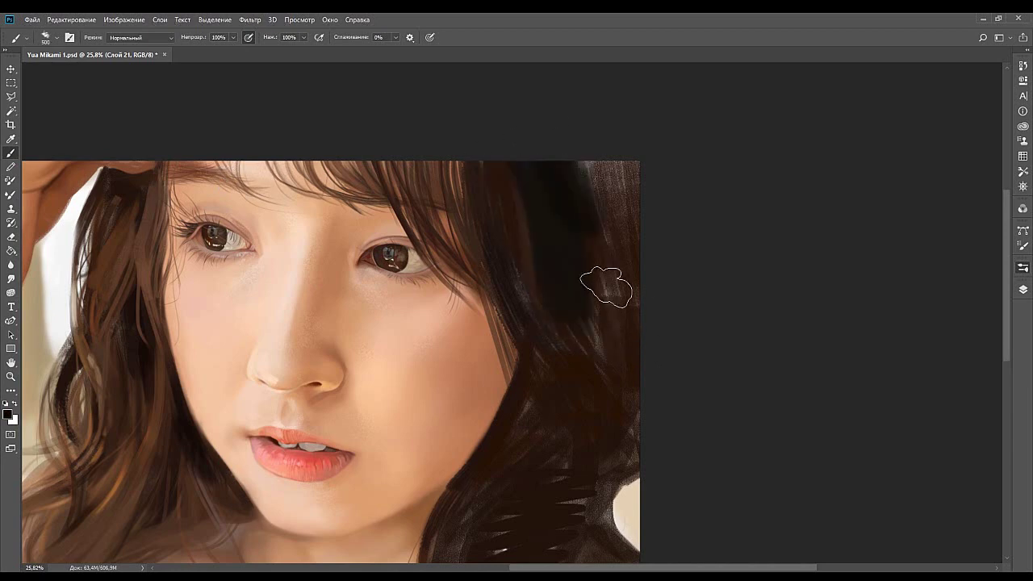
# Cover the rough texture and light gaps across the rest of the dark hair mass with broad near-black strokes.
pyautogui.moveTo(605, 288); pyautogui.dragTo(618, 190)
pyautogui.keyDown('alt'); pyautogui.click(564, 248); pyautogui.keyUp('alt')
pyautogui.moveTo(523, 197)
pyautogui.mouseDown()
pyautogui.moveTo(553, 294)
pyautogui.moveTo(600, 385)
pyautogui.moveTo(596, 332)
pyautogui.moveTo(619, 393)
pyautogui.moveTo(634, 349)
pyautogui.moveTo(613, 439)
pyautogui.mouseUp()
pyautogui.moveTo(538, 497); pyautogui.dragTo(561, 406)
pyautogui.moveTo(562, 345)
pyautogui.mouseDown()
pyautogui.moveTo(535, 403)
pyautogui.moveTo(569, 449)
pyautogui.moveTo(608, 337)
pyautogui.moveTo(574, 445)
pyautogui.mouseUp()
pyautogui.moveTo(535, 417)
pyautogui.mouseDown()
pyautogui.moveTo(512, 438)
pyautogui.moveTo(541, 473)
pyautogui.moveTo(531, 539)
pyautogui.moveTo(632, 489)
pyautogui.moveTo(644, 466)
pyautogui.mouseUp()
pyautogui.moveTo(585, 382); pyautogui.dragTo(552, 441)
pyautogui.moveTo(573, 495); pyautogui.dragTo(605, 470)
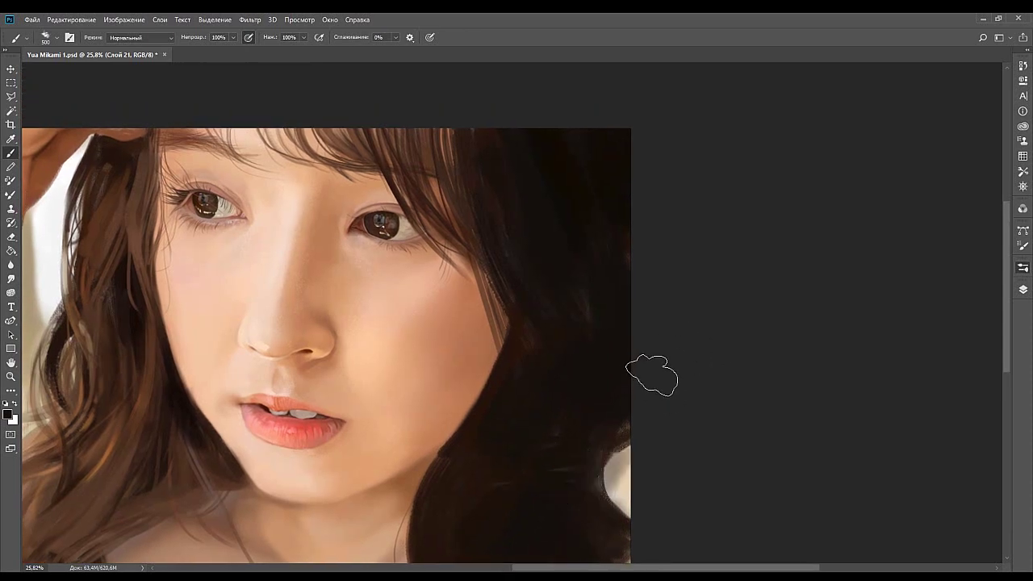
pyautogui.moveTo(579, 363); pyautogui.dragTo(606, 437)
# Reduce the brush to size 70 and darken the inner edge of the hair mass beside the eye and cheek.
pyautogui.press('[')
pyautogui.press('[')
pyautogui.press('[')
pyautogui.press('[')
pyautogui.press('[')
pyautogui.press('[')
pyautogui.press('[')
pyautogui.press('[')
pyautogui.press('[')
pyautogui.press('[')
pyautogui.moveTo(471, 207); pyautogui.dragTo(511, 328)
pyautogui.moveTo(478, 213); pyautogui.dragTo(489, 291)
pyautogui.moveTo(478, 199); pyautogui.dragTo(514, 357)
pyautogui.moveTo(493, 300); pyautogui.dragTo(531, 401)
pyautogui.moveTo(440, 201)
pyautogui.mouseDown()
pyautogui.moveTo(459, 286)
pyautogui.moveTo(445, 243)
pyautogui.mouseUp()
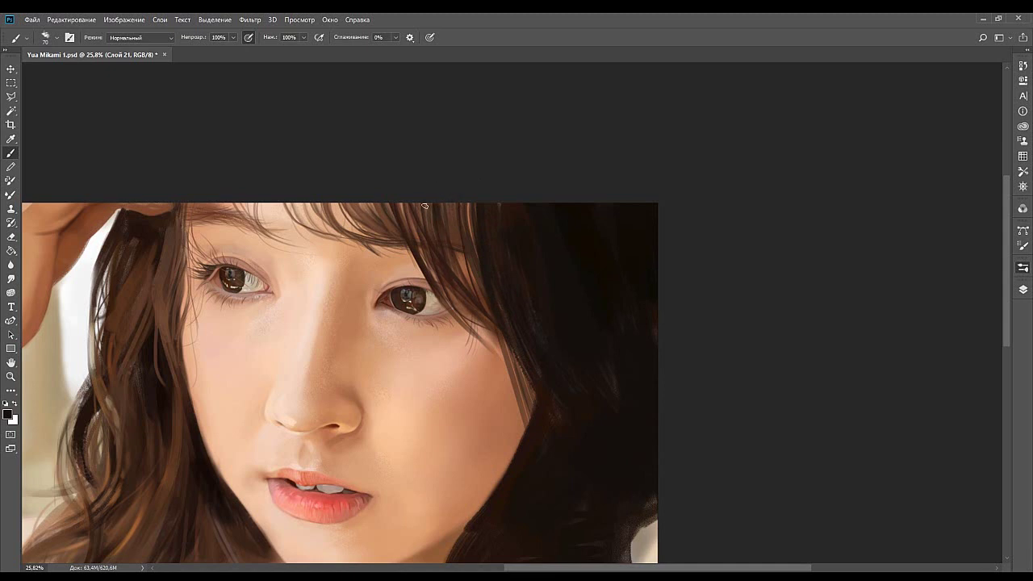
# Shrink the brush further and paint thin dark strands in the bangs above and beside the shaded eye.
pyautogui.press('[')
pyautogui.press('[')
pyautogui.press('[')
pyautogui.moveTo(427, 209); pyautogui.dragTo(424, 228)
pyautogui.moveTo(441, 226); pyautogui.dragTo(447, 245)
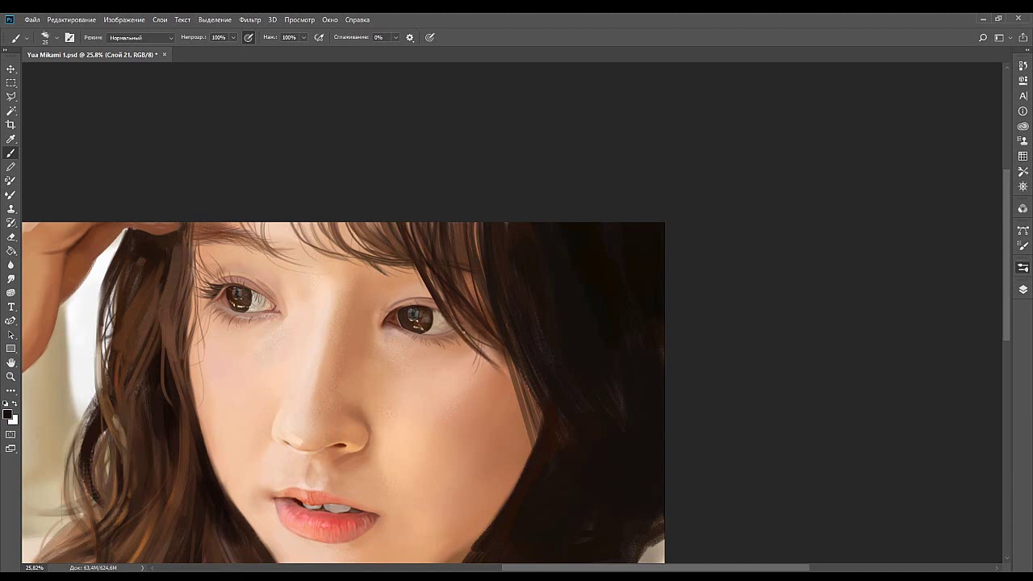
pyautogui.moveTo(452, 324); pyautogui.dragTo(487, 367)
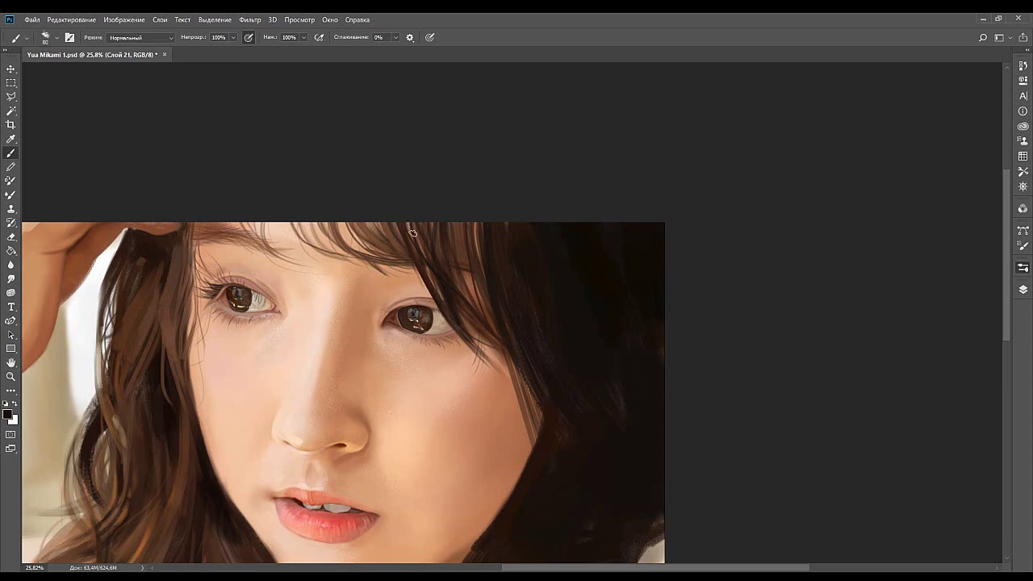
# Save the portrait document.
pyautogui.moveTo(477, 292); pyautogui.dragTo(595, 329)
pyautogui.moveTo(652, 306); pyautogui.dragTo(594, 290)
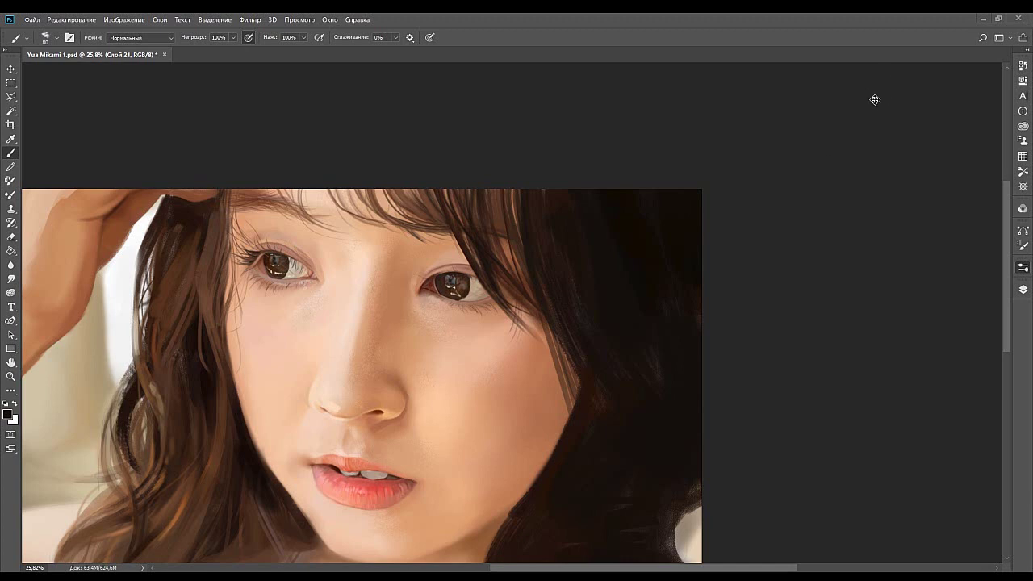
pyautogui.moveTo(639, 479); pyautogui.dragTo(576, 273)
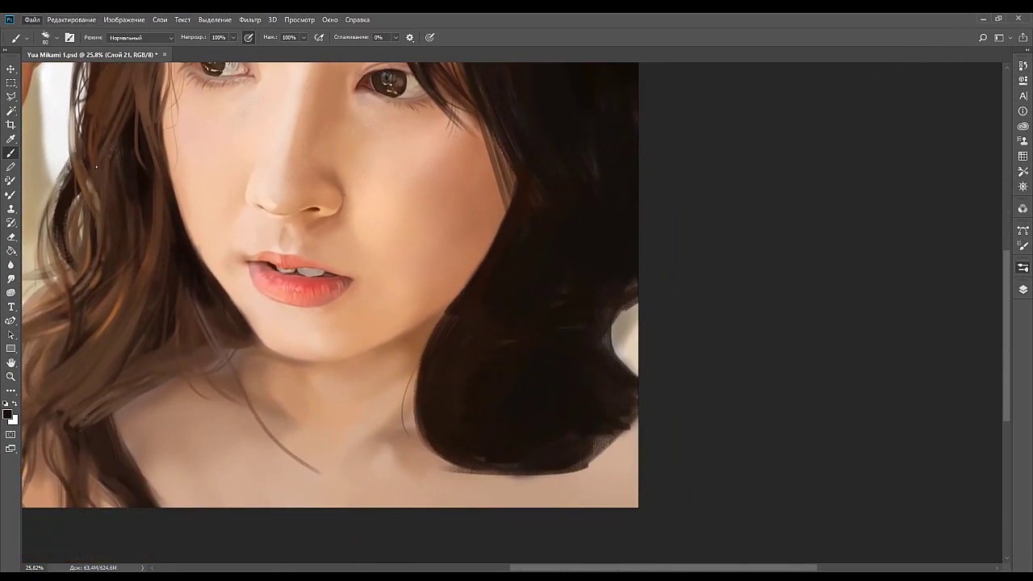
pyautogui.hotkey('ctrl', 's')
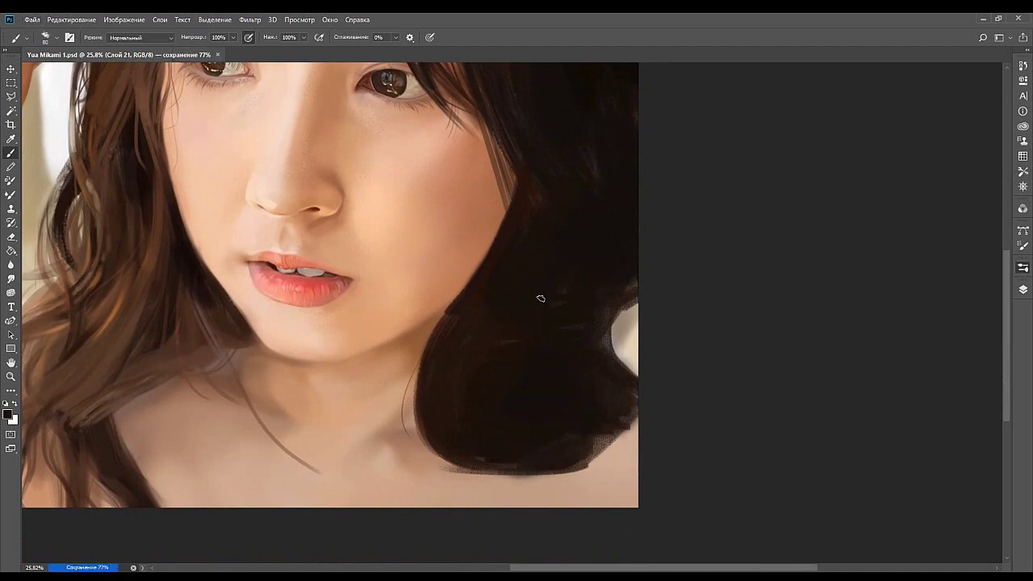
pyautogui.moveTo(470, 366); pyautogui.dragTo(424, 316)
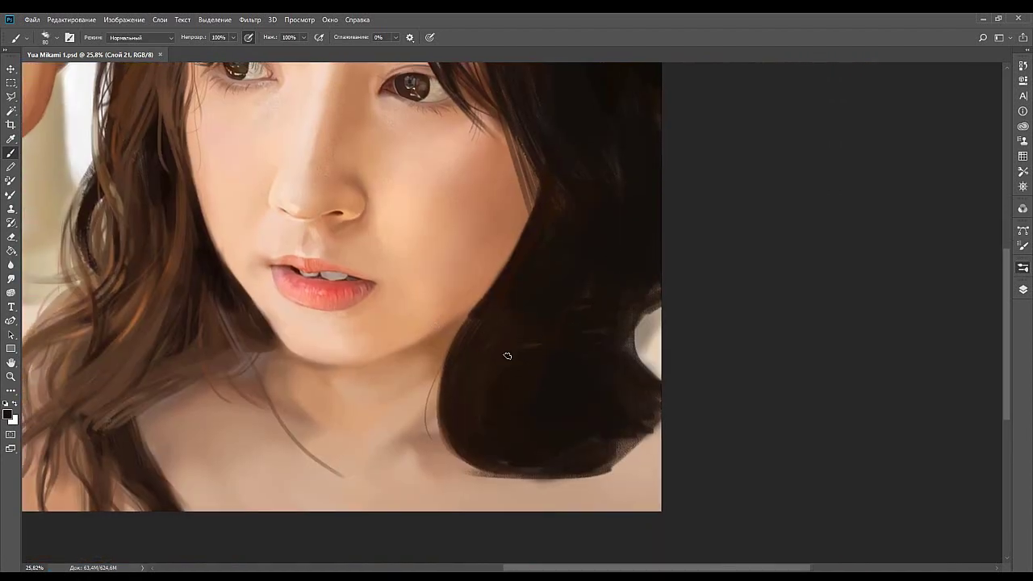
# Try a curved brown strand down the lower part of the near-black hair mass with the textured brush at size 50.
pyautogui.keyDown('alt'); pyautogui.click(195, 436); pyautogui.keyUp('alt')
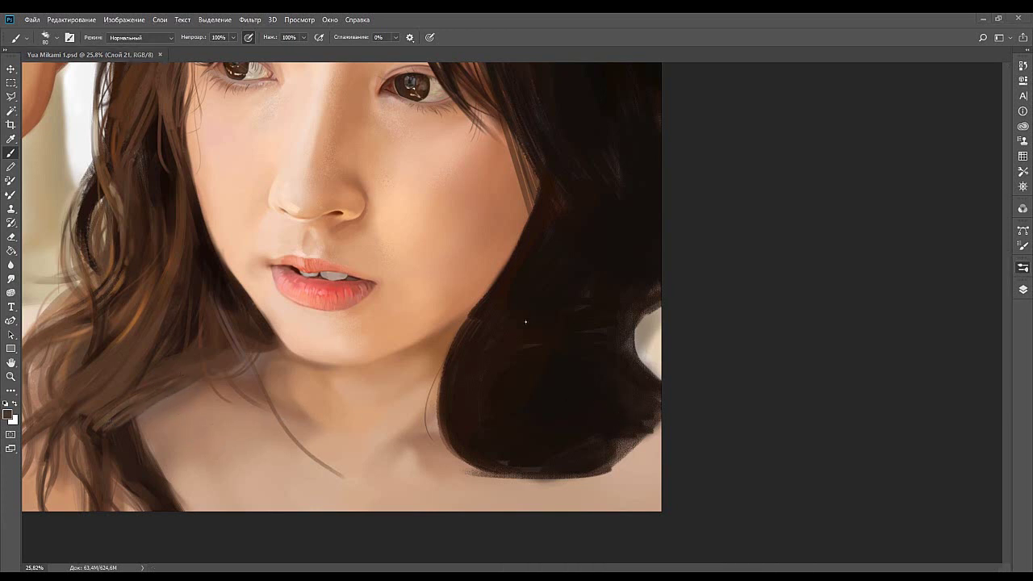
pyautogui.moveTo(532, 312); pyautogui.dragTo(494, 455)
pyautogui.hotkey('ctrl', 'z')
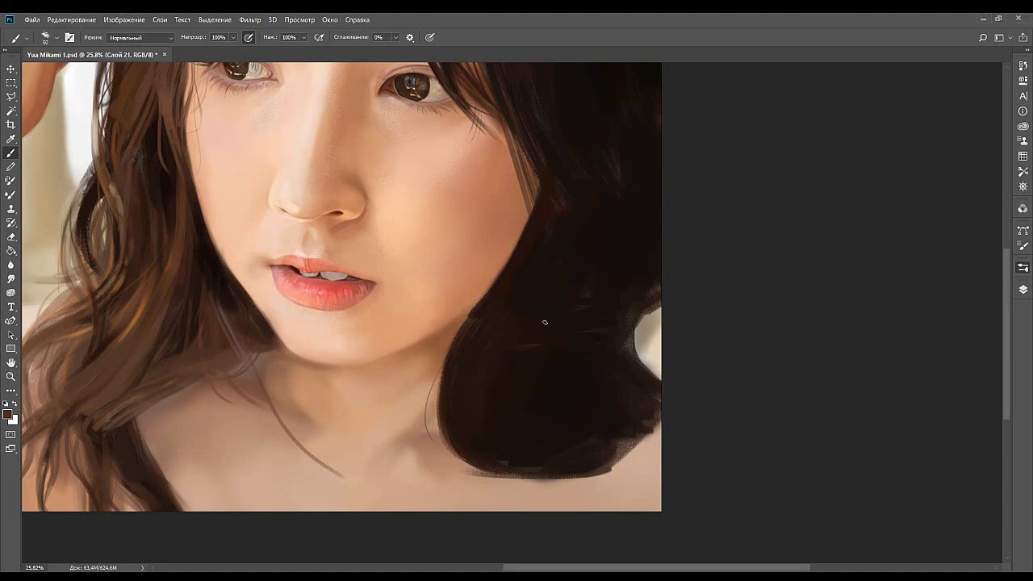
pyautogui.moveTo(574, 299); pyautogui.dragTo(492, 436)
pyautogui.hotkey('ctrl', 'z')
pyautogui.moveTo(571, 285); pyautogui.dragTo(492, 423)
pyautogui.hotkey('ctrl', 'z')
pyautogui.moveTo(574, 294); pyautogui.dragTo(488, 441)
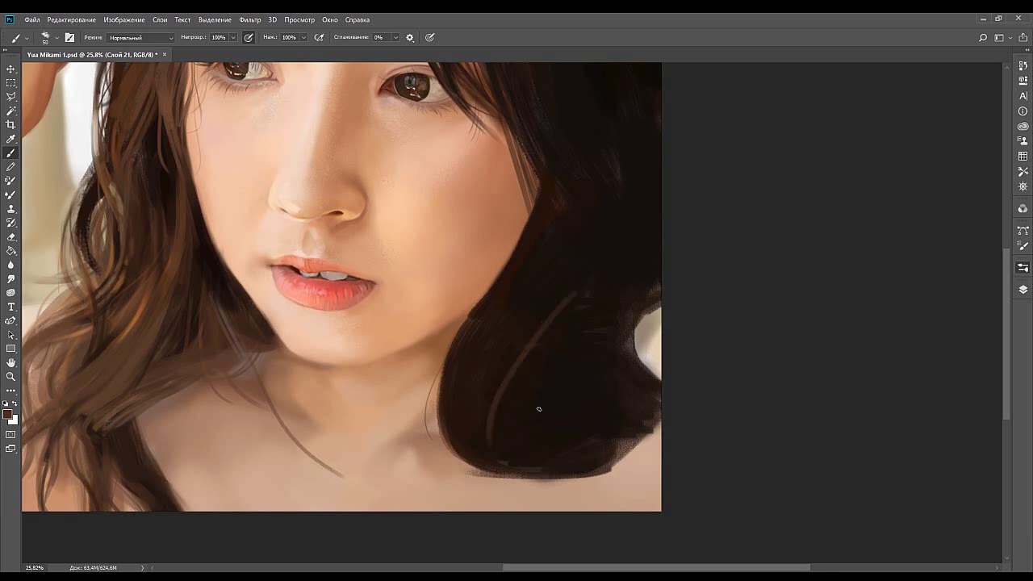
pyautogui.hotkey('ctrl', 'z')
# Try a thin curved brown strand down the lower hair mass with a much smaller brush.
pyautogui.press(']')
pyautogui.press(']')
pyautogui.press(']')
pyautogui.press(']')
pyautogui.press(']')
pyautogui.press(']')
pyautogui.press('[')
pyautogui.press('[')
pyautogui.press('[')
pyautogui.press('[')
pyautogui.press('[')
pyautogui.press('[')
pyautogui.press('[')
pyautogui.press('[')
pyautogui.press('[')
pyautogui.press('[')
pyautogui.press('[')
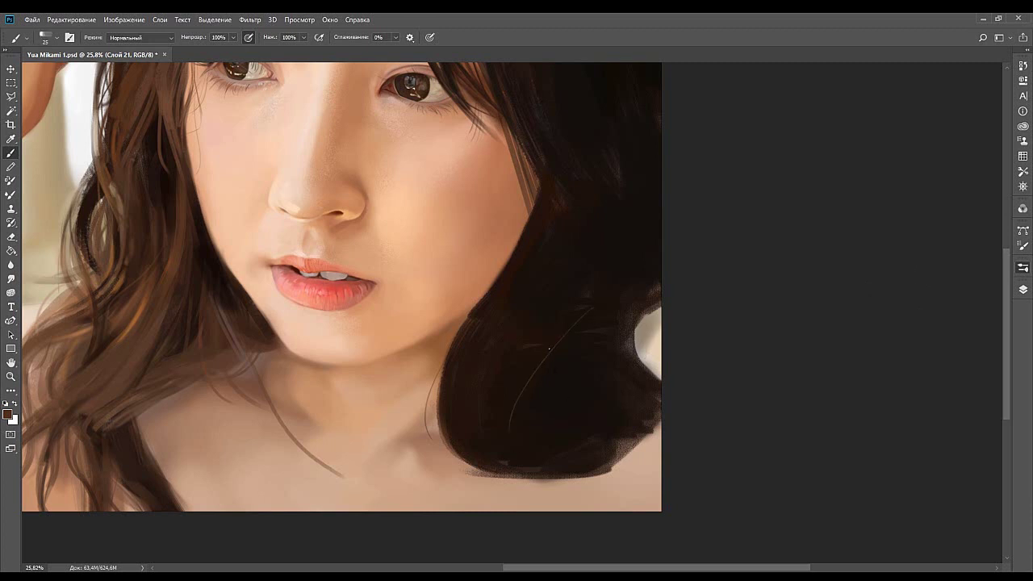
pyautogui.press(']')
pyautogui.moveTo(568, 302); pyautogui.dragTo(495, 425)
pyautogui.hotkey('ctrl', 'z')
# Paint a single curved brown strand down the lower hair mass, ending near its bottom edge.
pyautogui.moveTo(551, 323); pyautogui.dragTo(507, 464)
pyautogui.keyDown('alt'); pyautogui.click(138, 363); pyautogui.keyUp('alt')
pyautogui.hotkey('ctrl', 'z')
pyautogui.moveTo(523, 319)
pyautogui.mouseDown()
pyautogui.moveTo(564, 393)
pyautogui.moveTo(520, 367)
pyautogui.moveTo(529, 487)
pyautogui.mouseUp()
pyautogui.hotkey('ctrl', 'z')
pyautogui.click(689, 307)
pyautogui.moveTo(543, 320); pyautogui.dragTo(499, 372)
pyautogui.hotkey('ctrl', 'z')
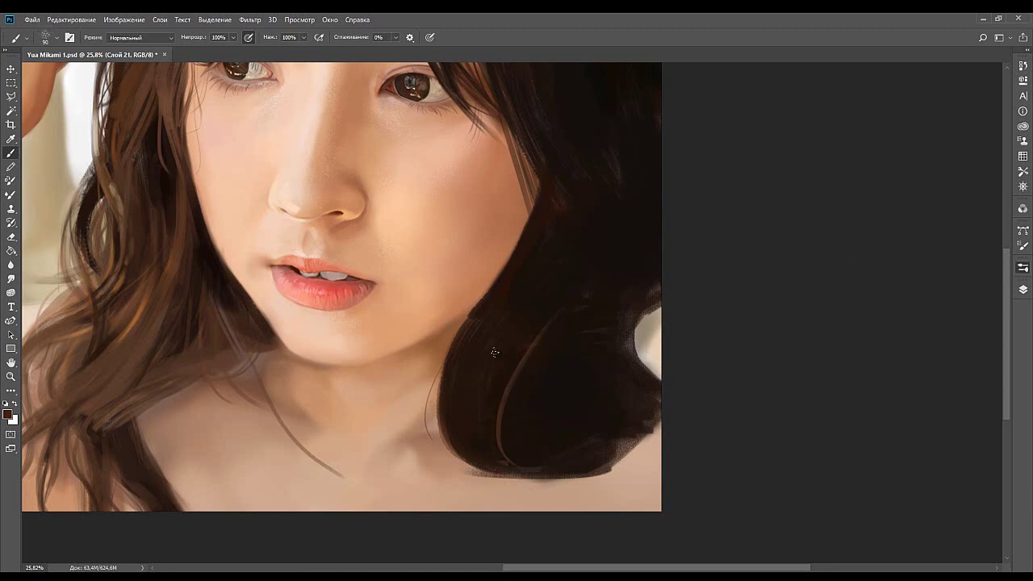
# Enlarge the textured brush and paint a long brown strand sweeping from beside the cheek to the canvas edge.
pyautogui.press(']')
pyautogui.press(']')
pyautogui.press(']')
pyautogui.press(']')
pyautogui.moveTo(493, 376)
pyautogui.mouseDown()
pyautogui.moveTo(568, 284)
pyautogui.moveTo(593, 269)
pyautogui.mouseUp()
pyautogui.hotkey('ctrl', 'z')
pyautogui.hotkey('ctrl', 'z')
pyautogui.moveTo(657, 291)
pyautogui.mouseDown()
pyautogui.moveTo(617, 230)
pyautogui.moveTo(607, 242)
pyautogui.mouseUp()
pyautogui.hotkey('ctrl', 'z')
pyautogui.hotkey('ctrl', 'z')
# Try brown strands rising along the inner side of the lower curl with a smaller textured brush.
pyautogui.press('[')
pyautogui.press('[')
pyautogui.press('[')
pyautogui.moveTo(492, 409); pyautogui.dragTo(543, 306)
pyautogui.hotkey('ctrl', 'z')
pyautogui.moveTo(505, 449); pyautogui.dragTo(502, 347)
pyautogui.hotkey('ctrl', 'z')
pyautogui.hotkey('ctrl', 'shift', 'z')
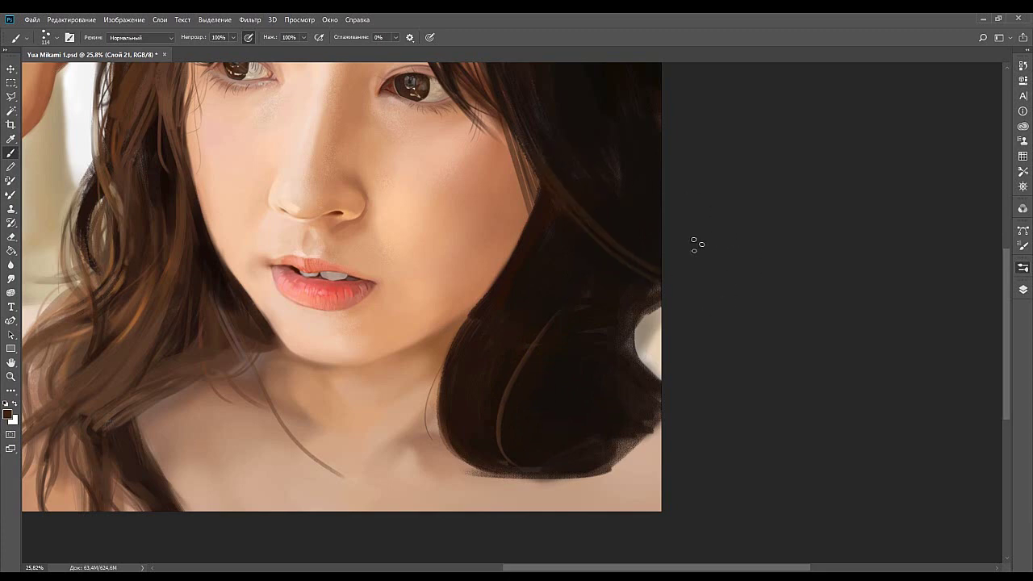
# Sample a dark hair tone and paint several wavy strands from beside the cheek toward the canvas edge at size 114.
pyautogui.keyDown('alt'); pyautogui.click(558, 150); pyautogui.keyUp('alt')
pyautogui.moveTo(514, 133)
pyautogui.mouseDown()
pyautogui.moveTo(569, 257)
pyautogui.moveTo(542, 197)
pyautogui.mouseUp()
pyautogui.hotkey('ctrl', 'z')
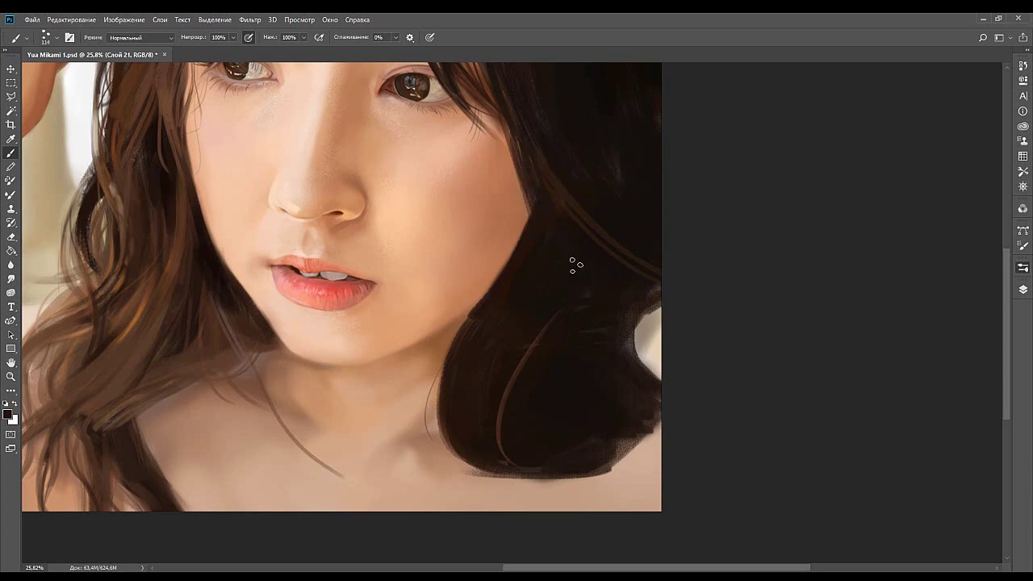
pyautogui.moveTo(520, 153); pyautogui.dragTo(646, 288)
pyautogui.hotkey('ctrl', 'z')
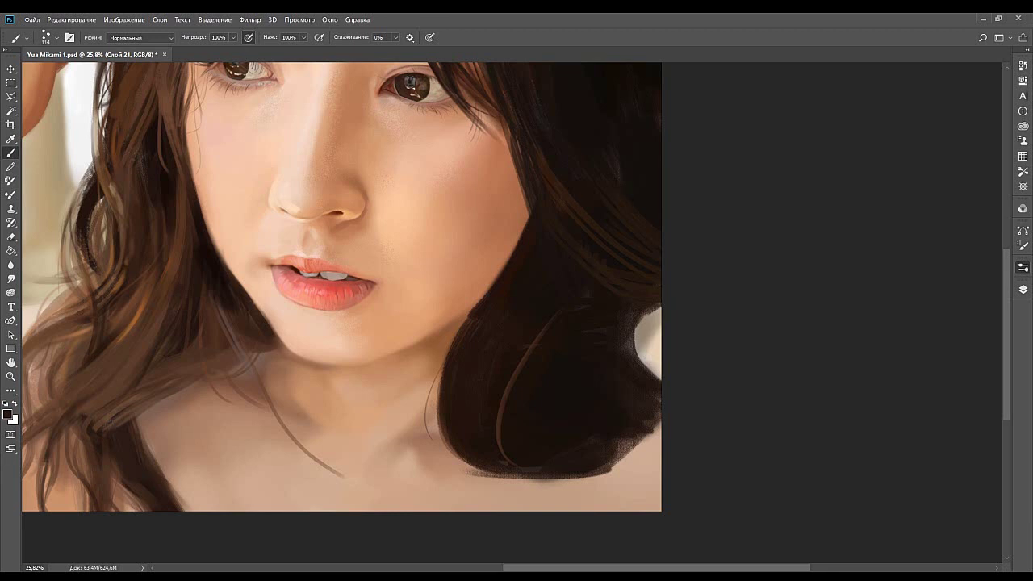
# Paint dark strands down the middle of the lower hair mass, starting with a larger brush and reducing its size between strokes.
pyautogui.moveTo(545, 317); pyautogui.dragTo(535, 319)
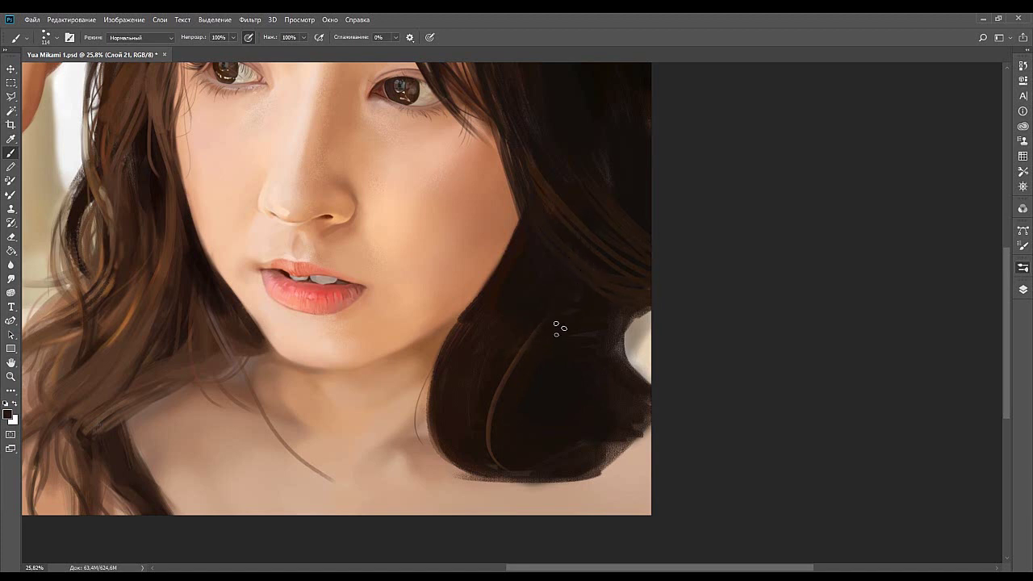
pyautogui.press(']')
pyautogui.press(']')
pyautogui.press(']')
pyautogui.press(']')
pyautogui.press(']')
pyautogui.press(']')
pyautogui.moveTo(576, 312); pyautogui.dragTo(558, 360)
pyautogui.press('[')
pyautogui.press('[')
pyautogui.press('[')
pyautogui.press('[')
pyautogui.moveTo(567, 310); pyautogui.dragTo(517, 438)
pyautogui.press('[')
pyautogui.press('[')
pyautogui.press('[')
pyautogui.moveTo(576, 313); pyautogui.dragTo(515, 398)
# Try narrower strands curving down from the upper part of the lower curl with a reduced brush.
pyautogui.press('[')
pyautogui.press('[')
pyautogui.press('[')
pyautogui.press('[')
pyautogui.press('[')
pyautogui.press('[')
pyautogui.press('[')
pyautogui.press(']')
pyautogui.press(']')
pyautogui.moveTo(579, 292); pyautogui.dragTo(522, 379)
pyautogui.hotkey('ctrl', 'z')
pyautogui.hotkey('ctrl', 'z')
pyautogui.moveTo(581, 288); pyautogui.dragTo(513, 383)
pyautogui.hotkey('ctrl', 'z')
pyautogui.moveTo(586, 291); pyautogui.dragTo(525, 376)
pyautogui.hotkey('ctrl', 'z')
# Paint long curved brown strands along the bend of the lower curl, next to the bright strand.
pyautogui.moveTo(572, 308); pyautogui.dragTo(508, 379)
pyautogui.moveTo(579, 301); pyautogui.dragTo(526, 382)
pyautogui.moveTo(532, 337); pyautogui.dragTo(487, 432)
pyautogui.moveTo(517, 366); pyautogui.dragTo(488, 434)
# Paint a brown strand curving around and beneath the dark centre of the lower curl.
pyautogui.moveTo(536, 368); pyautogui.dragTo(540, 446)
pyautogui.hotkey('ctrl', 'z')
pyautogui.moveTo(526, 379)
pyautogui.mouseDown()
pyautogui.moveTo(533, 452)
pyautogui.moveTo(577, 443)
pyautogui.mouseUp()
pyautogui.hotkey('ctrl', 'z')
pyautogui.hotkey('ctrl', 'z')
pyautogui.moveTo(517, 390)
pyautogui.mouseDown()
pyautogui.moveTo(554, 447)
pyautogui.moveTo(549, 365)
pyautogui.mouseUp()
pyautogui.hotkey('ctrl', 'z')
pyautogui.moveTo(531, 425); pyautogui.dragTo(544, 371)
pyautogui.hotkey('ctrl', 'z')
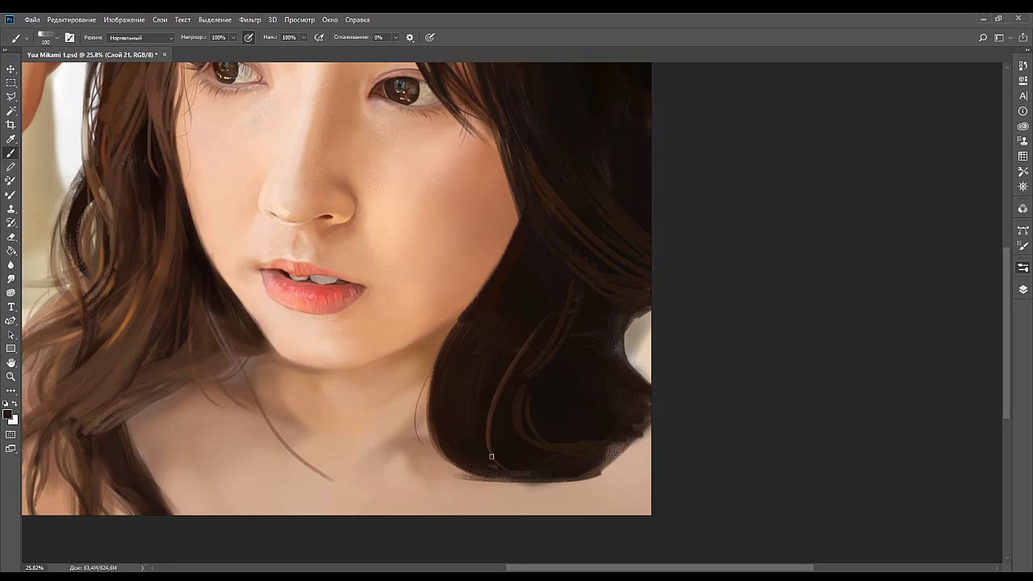
# Darken the bright strand's lower end, then paint brown strands up the curl's inner side with a tone from the opposite hair.
pyautogui.moveTo(490, 417)
pyautogui.mouseDown()
pyautogui.moveTo(530, 476)
pyautogui.moveTo(487, 454)
pyautogui.moveTo(472, 415)
pyautogui.moveTo(491, 434)
pyautogui.moveTo(530, 435)
pyautogui.moveTo(486, 409)
pyautogui.moveTo(486, 436)
pyautogui.moveTo(523, 460)
pyautogui.moveTo(480, 423)
pyautogui.mouseUp()
pyautogui.keyDown('alt'); pyautogui.click(525, 432); pyautogui.keyUp('alt')
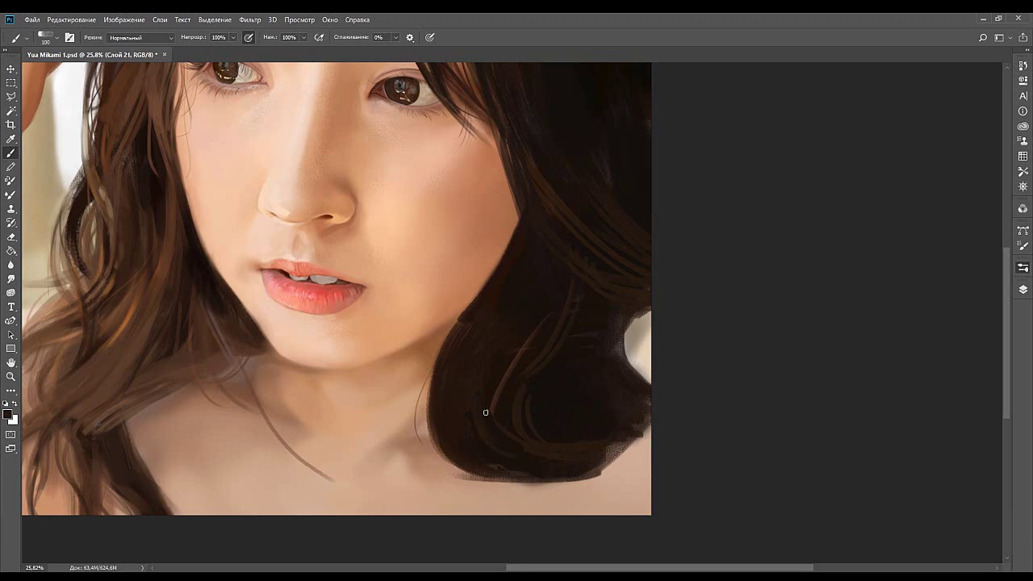
pyautogui.keyDown('alt'); pyautogui.click(118, 391); pyautogui.keyUp('alt')
pyautogui.moveTo(479, 427); pyautogui.dragTo(491, 352)
pyautogui.hotkey('ctrl', 'z')
pyautogui.moveTo(484, 408); pyautogui.dragTo(494, 352)
pyautogui.moveTo(509, 345); pyautogui.dragTo(539, 246)
pyautogui.moveTo(539, 303); pyautogui.dragTo(506, 369)
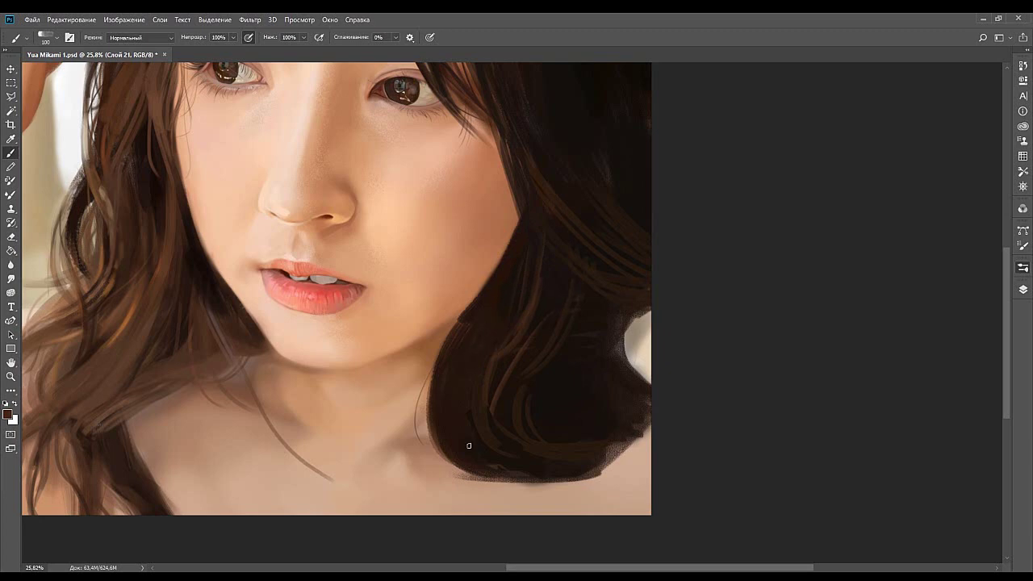
# Paint a brown strand along the curl's edge beside the neck and sample a tone from that edge.
pyautogui.moveTo(443, 395); pyautogui.dragTo(470, 434)
pyautogui.hotkey('ctrl', 'z')
pyautogui.moveTo(442, 394); pyautogui.dragTo(492, 460)
pyautogui.keyDown('alt'); pyautogui.click(438, 449); pyautogui.keyUp('alt')
pyautogui.click(865, 322)
# Adjust the brush size and rework the curved brown strands along the hair edge facing the neck.
pyautogui.press('[')
pyautogui.press('[')
pyautogui.press('[')
pyautogui.moveTo(440, 382); pyautogui.dragTo(475, 452)
pyautogui.hotkey('ctrl', 'z')
pyautogui.press(']')
pyautogui.press(']')
pyautogui.press(']')
pyautogui.press(']')
pyautogui.moveTo(445, 372); pyautogui.dragTo(499, 465)
pyautogui.hotkey('ctrl', 'z')
pyautogui.hotkey('ctrl', 'z')
pyautogui.moveTo(452, 364); pyautogui.dragTo(454, 450)
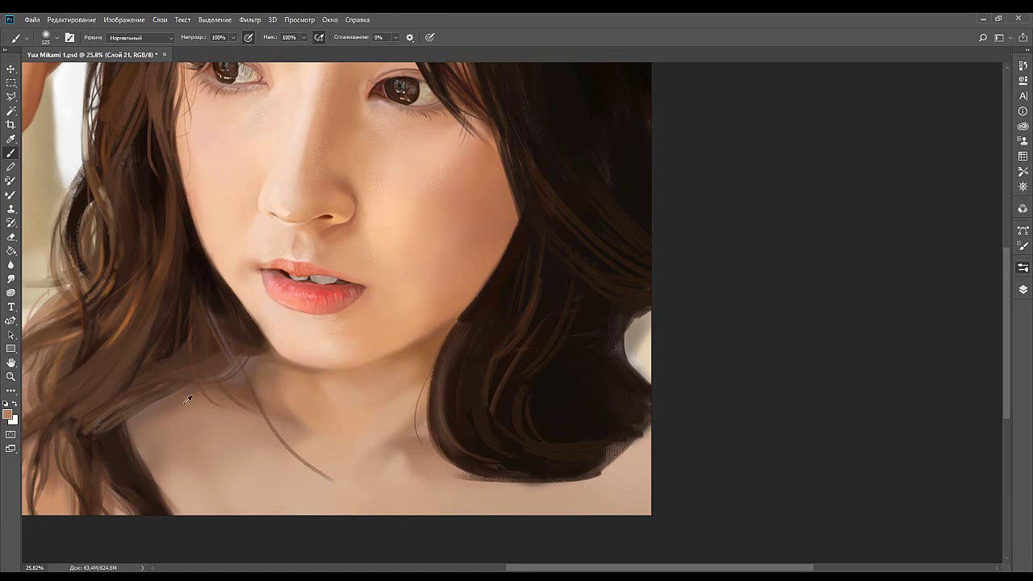
# Soften the lower hair edge against the neck with the soft round brush at size 125, using sampled hair and skin tones.
pyautogui.keyDown('alt'); pyautogui.click(510, 413); pyautogui.keyUp('alt')
pyautogui.moveTo(427, 394); pyautogui.dragTo(500, 471)
pyautogui.hotkey('ctrl', 'z')
pyautogui.hotkey('ctrl', 'z')
pyautogui.keyDown('alt'); pyautogui.click(459, 426); pyautogui.keyUp('alt')
pyautogui.moveTo(437, 433)
pyautogui.mouseDown()
pyautogui.moveTo(526, 492)
pyautogui.moveTo(502, 484)
pyautogui.mouseUp()
pyautogui.hotkey('ctrl', 'z')
pyautogui.keyDown('alt'); pyautogui.click(452, 484); pyautogui.keyUp('alt')
pyautogui.moveTo(430, 461); pyautogui.dragTo(491, 489)
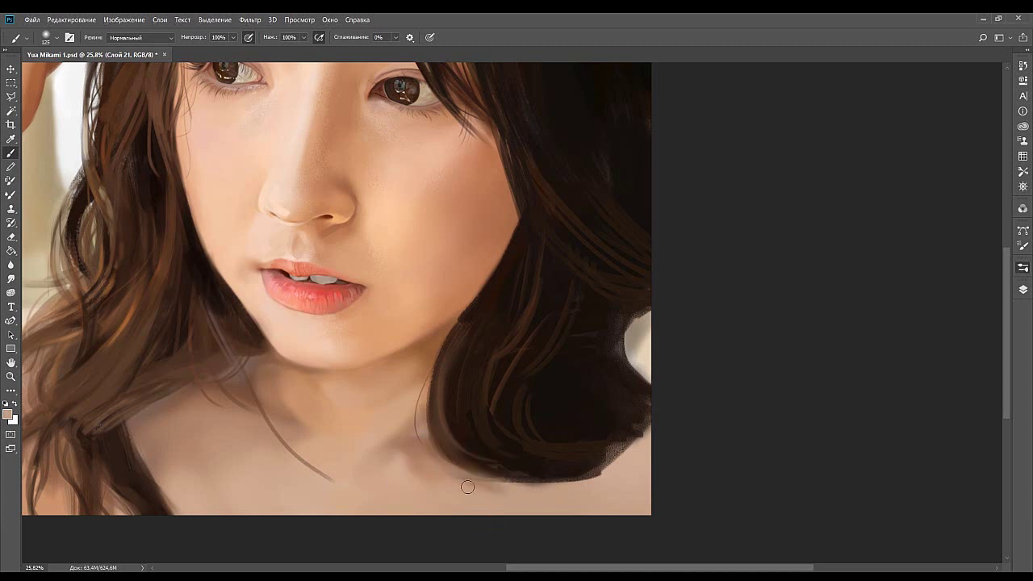
# Sample skin and hair tones, shrink the brush, and repaint dark curved strands in the middle of the curl beside the neck.
pyautogui.keyDown('alt'); pyautogui.click(171, 503); pyautogui.keyUp('alt')
pyautogui.press('[')
pyautogui.press('[')
pyautogui.press('[')
pyautogui.press('[')
pyautogui.keyDown('alt'); pyautogui.click(115, 470); pyautogui.keyUp('alt')
pyautogui.moveTo(500, 355); pyautogui.dragTo(501, 455)
pyautogui.moveTo(495, 374); pyautogui.dragTo(489, 416)
pyautogui.hotkey('ctrl', 'z')
pyautogui.moveTo(507, 354); pyautogui.dragTo(492, 432)
pyautogui.hotkey('ctrl', 'z')
pyautogui.moveTo(509, 352); pyautogui.dragTo(495, 429)
# Paint thin vertical brown strands down the dark curl with brush size 25, using a tone from the opposite hair.
pyautogui.press('[')
pyautogui.click(857, 229)
pyautogui.press('[')
pyautogui.press('[')
pyautogui.press('[')
pyautogui.press('[')
pyautogui.press('[')
pyautogui.press('[')
pyautogui.press('[')
pyautogui.press('[')
pyautogui.press('[')
pyautogui.keyDown('alt'); pyautogui.click(159, 371); pyautogui.keyUp('alt')
pyautogui.moveTo(540, 260); pyautogui.dragTo(542, 376)
pyautogui.hotkey('ctrl', 'z')
pyautogui.keyDown('alt'); pyautogui.click(540, 308); pyautogui.keyUp('alt')
pyautogui.hotkey('ctrl', 'z')
pyautogui.moveTo(539, 261); pyautogui.dragTo(540, 428)
pyautogui.hotkey('ctrl', 'z')
pyautogui.moveTo(516, 272); pyautogui.dragTo(510, 338)
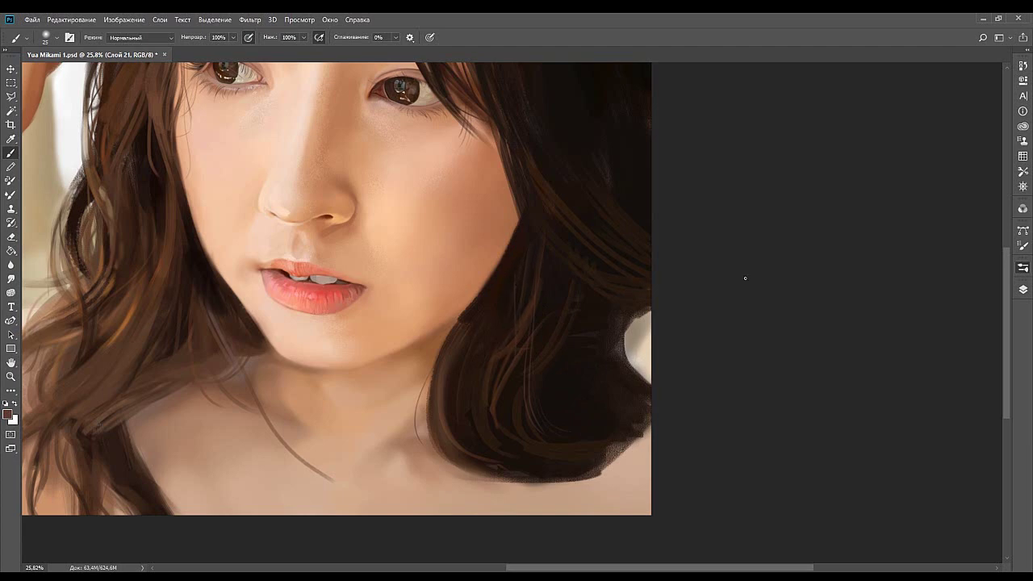
# Switch to the textured hair brush and paint brown strands down the curl's inner side, starting beside the cheek.
pyautogui.click(931, 276)
pyautogui.press('[')
pyautogui.press('[')
pyautogui.press('[')
pyautogui.press('[')
pyautogui.moveTo(515, 309); pyautogui.dragTo(481, 394)
pyautogui.moveTo(535, 295); pyautogui.dragTo(475, 393)
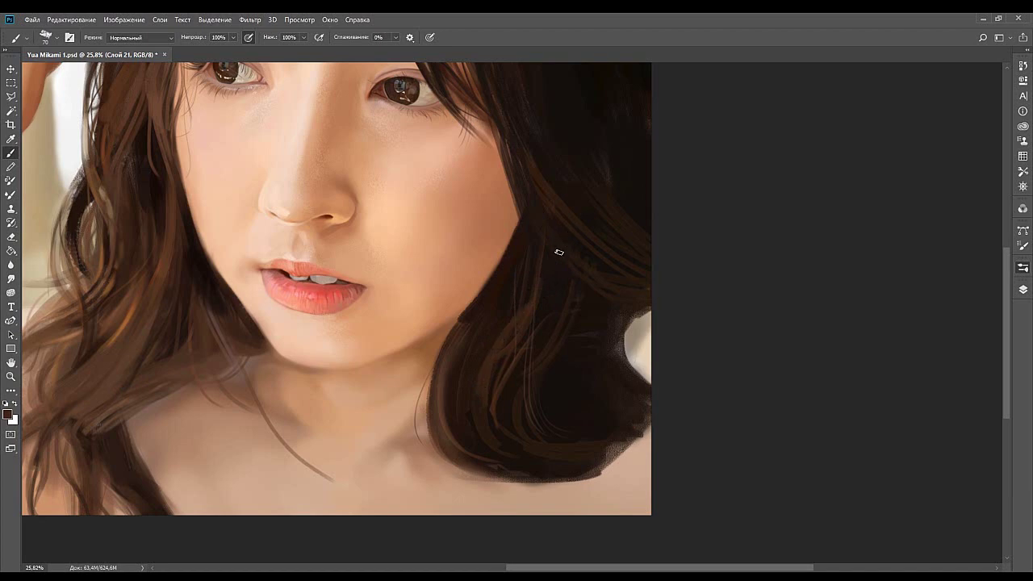
pyautogui.moveTo(539, 249); pyautogui.dragTo(523, 307)
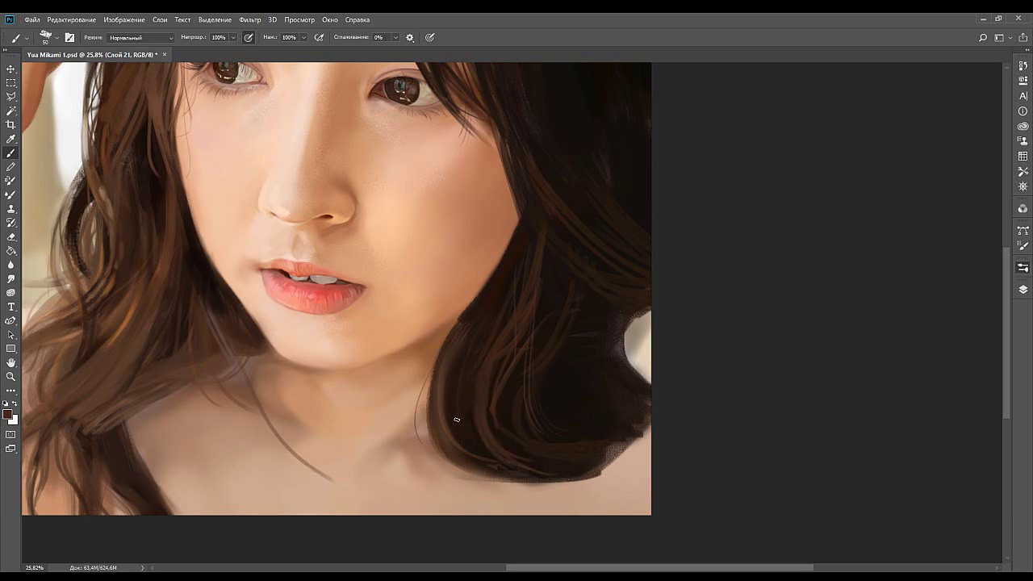
# Rework the lower curl beside the neck with broader brown strokes, enlarging the textured brush to 150.
pyautogui.moveTo(456, 414); pyautogui.dragTo(476, 454)
pyautogui.hotkey('ctrl', 'z')
pyautogui.press(']')
pyautogui.press(']')
pyautogui.press(']')
pyautogui.press(']')
pyautogui.press(']')
pyautogui.press(']')
pyautogui.press(']')
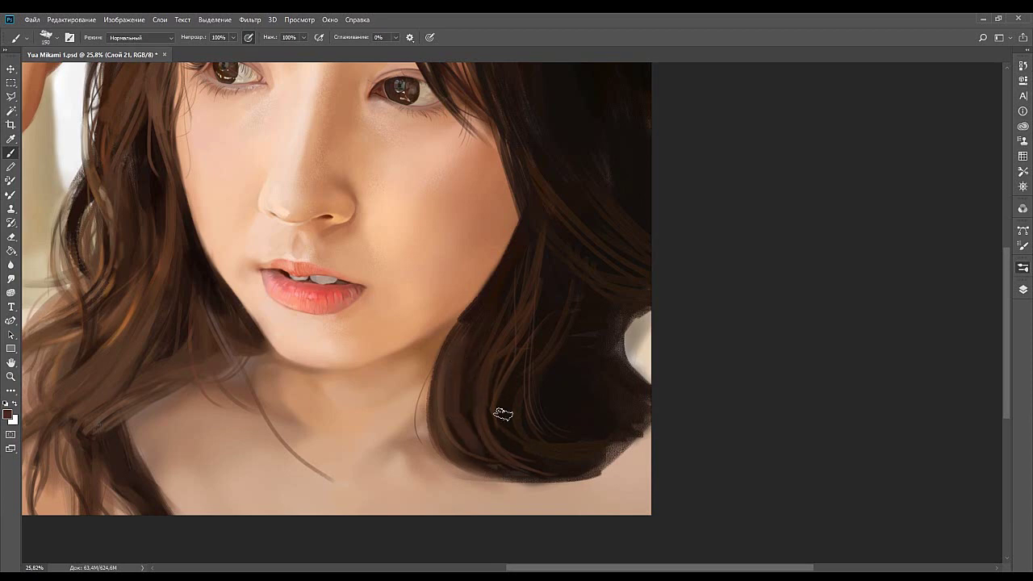
# Shrink the brush and paint reddish-brown strands below the jaw, plus a lighter strand mid-curl with a tone from the opposite hair.
pyautogui.press('[')
pyautogui.press('[')
pyautogui.press('[')
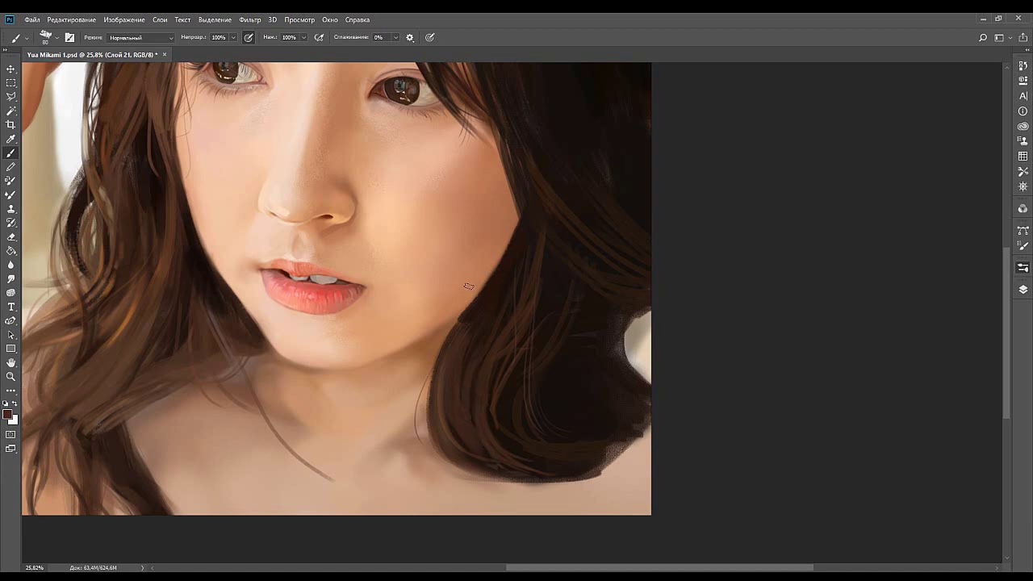
pyautogui.moveTo(487, 339)
pyautogui.mouseDown()
pyautogui.moveTo(478, 424)
pyautogui.moveTo(464, 418)
pyautogui.mouseUp()
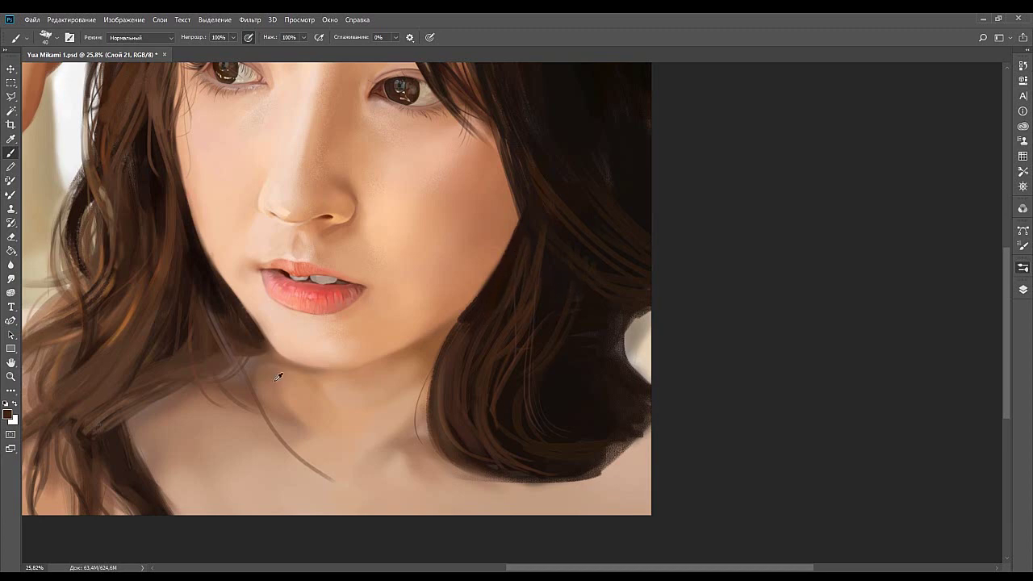
pyautogui.keyDown('alt'); pyautogui.click(175, 362); pyautogui.keyUp('alt')
pyautogui.moveTo(562, 288)
pyautogui.mouseDown()
pyautogui.moveTo(533, 337)
pyautogui.moveTo(565, 276)
pyautogui.moveTo(544, 315)
pyautogui.moveTo(568, 244)
pyautogui.moveTo(559, 290)
pyautogui.mouseUp()
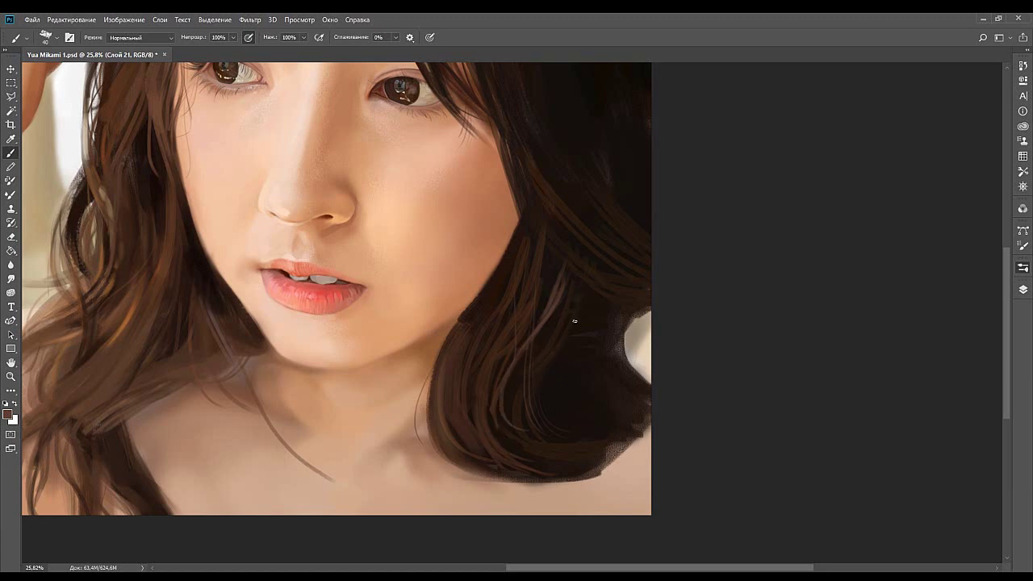
# Paint a broad brown strand beside the light background gap, using a sampled curl tone and brush size 125.
pyautogui.keyDown('alt'); pyautogui.click(525, 314); pyautogui.keyUp('alt')
pyautogui.press(']')
pyautogui.press(']')
pyautogui.press(']')
pyautogui.press(']')
pyautogui.press(']')
pyautogui.moveTo(597, 324)
pyautogui.mouseDown()
pyautogui.moveTo(588, 411)
pyautogui.moveTo(594, 314)
pyautogui.moveTo(594, 424)
pyautogui.moveTo(602, 317)
pyautogui.moveTo(604, 418)
pyautogui.moveTo(607, 311)
pyautogui.moveTo(630, 424)
pyautogui.mouseUp()
pyautogui.hotkey('ctrl', 'z')
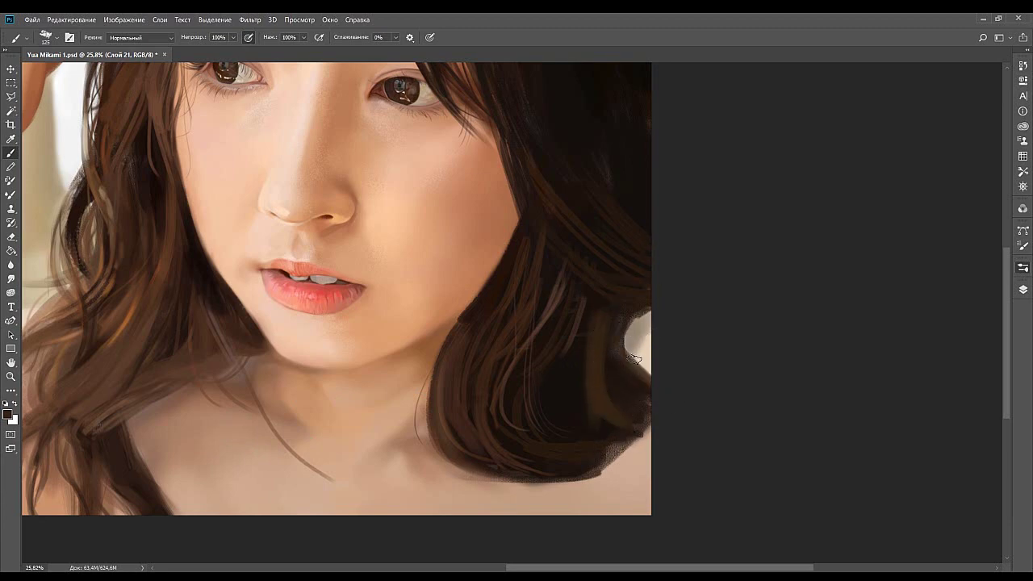
# Reshape the hair edge below and above the light background gap with sampled tones and a smaller brush.
pyautogui.keyDown('alt'); pyautogui.click(650, 438); pyautogui.keyUp('alt')
pyautogui.keyDown('alt'); pyautogui.click(609, 385); pyautogui.keyUp('alt')
pyautogui.moveTo(638, 397); pyautogui.dragTo(623, 408)
pyautogui.keyDown('alt'); pyautogui.click(621, 331); pyautogui.keyUp('alt')
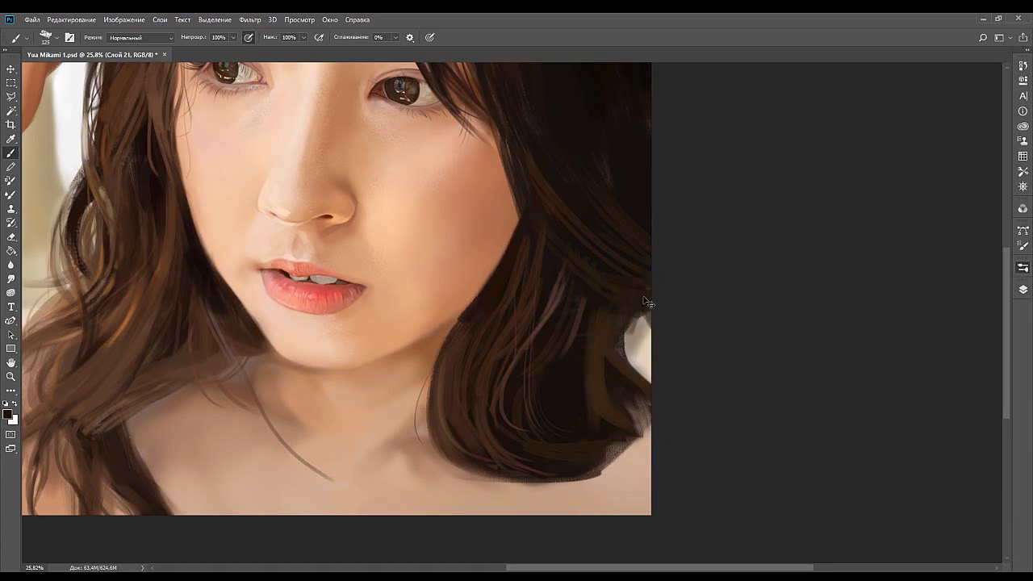
pyautogui.press('[')
pyautogui.press('[')
pyautogui.press('[')
pyautogui.moveTo(644, 302); pyautogui.dragTo(638, 331)
pyautogui.moveTo(649, 297); pyautogui.dragTo(647, 329)
# Paint curved brown strands through the dark area between the curl's centre and the background gap, using tones sampled nearby.
pyautogui.keyDown('alt'); pyautogui.click(594, 315); pyautogui.keyUp('alt')
pyautogui.moveTo(580, 329)
pyautogui.mouseDown()
pyautogui.moveTo(601, 437)
pyautogui.moveTo(589, 348)
pyautogui.moveTo(588, 423)
pyautogui.mouseUp()
pyautogui.hotkey('ctrl', 'z')
pyautogui.moveTo(584, 325); pyautogui.dragTo(552, 376)
pyautogui.keyDown('alt'); pyautogui.click(601, 345); pyautogui.keyUp('alt')
pyautogui.moveTo(578, 325); pyautogui.dragTo(547, 371)
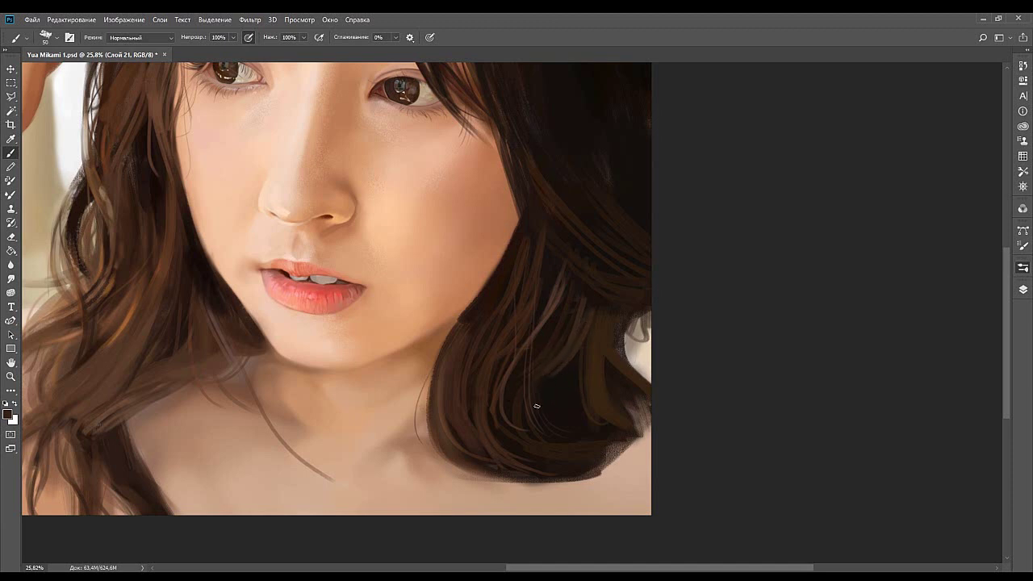
# Sweep curved brown strands across the lower curl toward the canvas edge and fill in its dark centre.
pyautogui.moveTo(519, 369)
pyautogui.mouseDown()
pyautogui.moveTo(563, 434)
pyautogui.moveTo(544, 420)
pyautogui.moveTo(584, 442)
pyautogui.mouseUp()
pyautogui.hotkey('ctrl', 'z')
pyautogui.moveTo(530, 378); pyautogui.dragTo(617, 410)
pyautogui.moveTo(531, 413); pyautogui.dragTo(549, 451)
pyautogui.keyDown('alt'); pyautogui.click(599, 402); pyautogui.keyUp('alt')
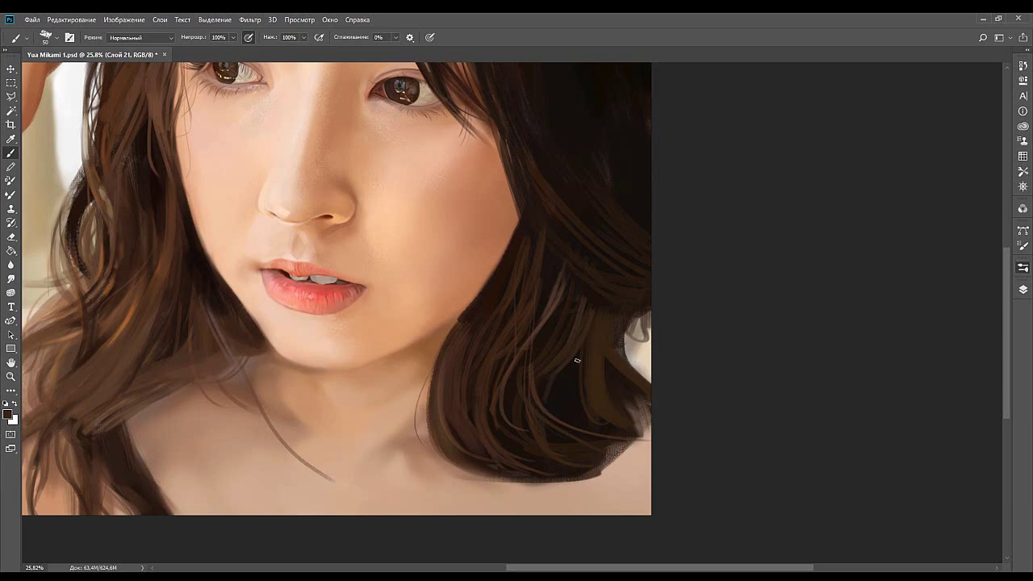
pyautogui.moveTo(554, 360); pyautogui.dragTo(541, 395)
# Add finer brown strands down the upper curl beside the jaw with a small brush and sampled hair tones.
pyautogui.scroll(2, 577, 342)
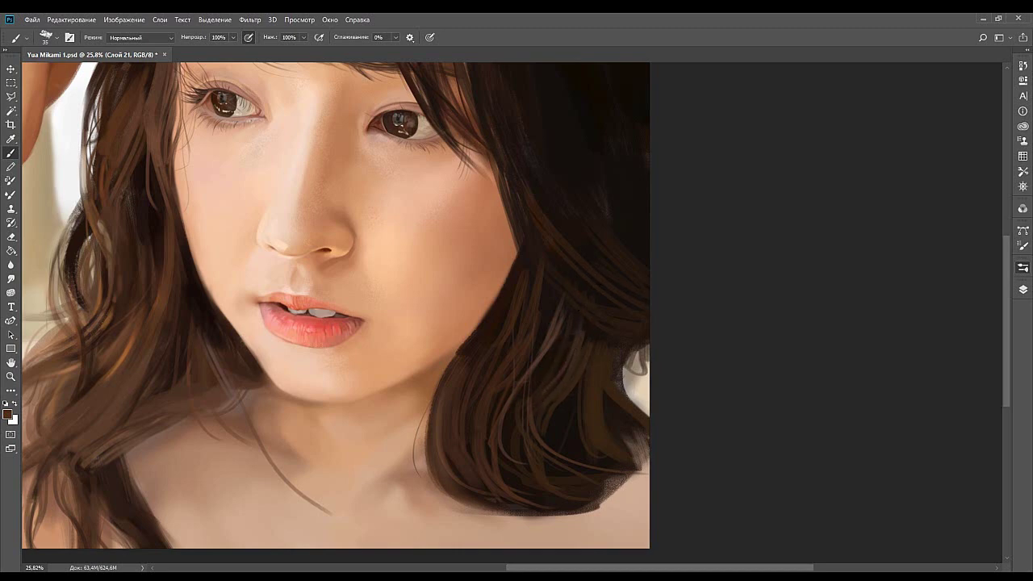
pyautogui.moveTo(557, 339); pyautogui.dragTo(535, 402)
pyautogui.press(']')
pyautogui.moveTo(545, 316)
pyautogui.mouseDown()
pyautogui.moveTo(532, 349)
pyautogui.moveTo(540, 346)
pyautogui.mouseUp()
pyautogui.keyDown('alt'); pyautogui.click(576, 362); pyautogui.keyUp('alt')
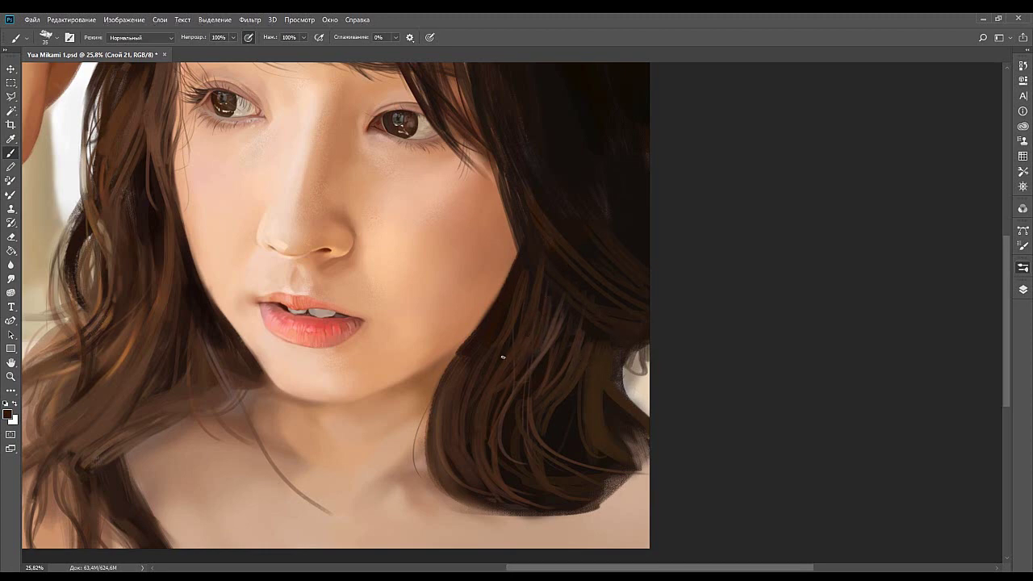
pyautogui.keyDown('alt'); pyautogui.click(592, 405); pyautogui.keyUp('alt')
# Pick a lighter brown and paint thin stray strands down the curl and beside the background gap.
pyautogui.press('i')
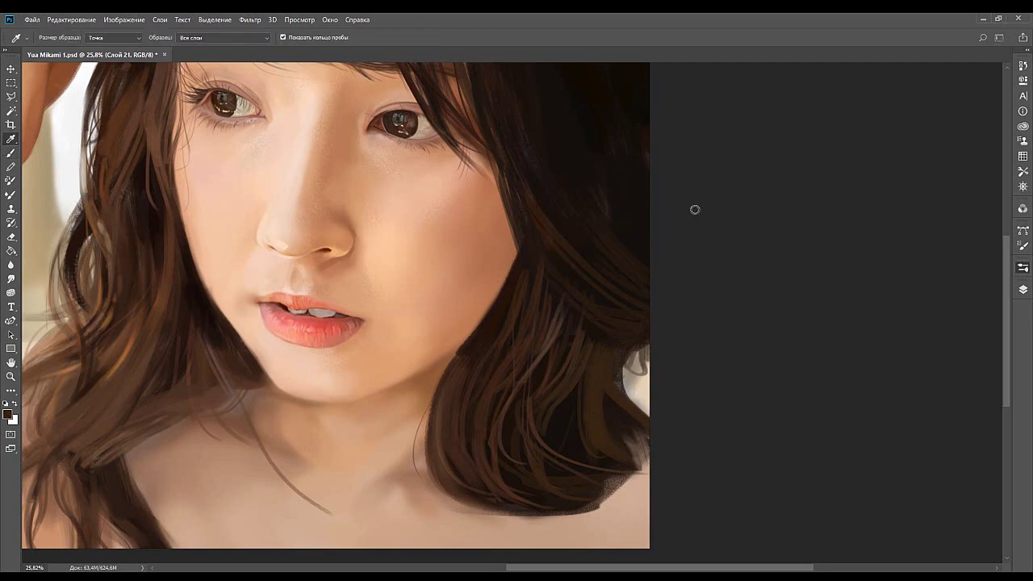
pyautogui.press('b')
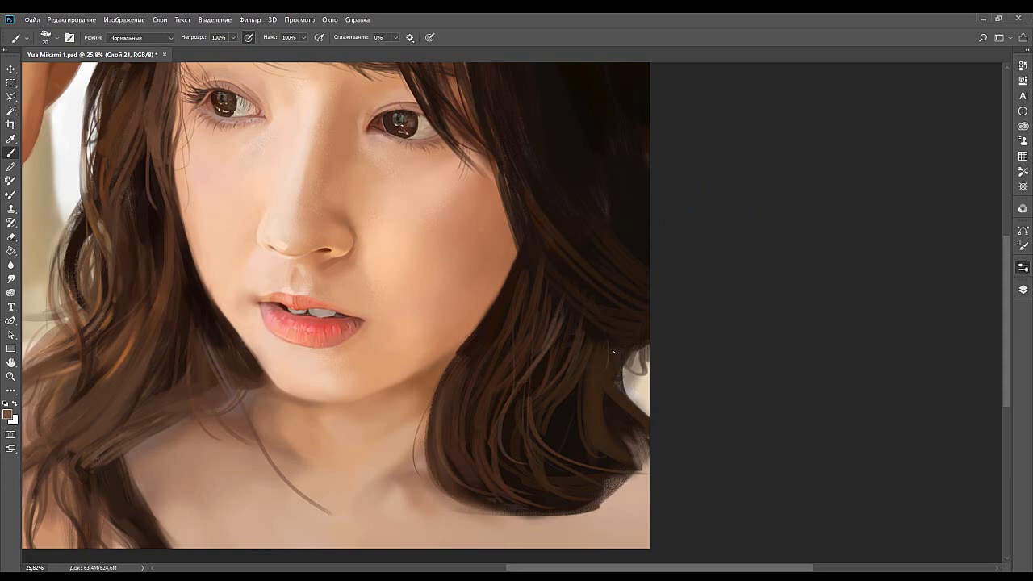
pyautogui.moveTo(605, 333); pyautogui.dragTo(606, 377)
pyautogui.moveTo(543, 286); pyautogui.dragTo(538, 387)
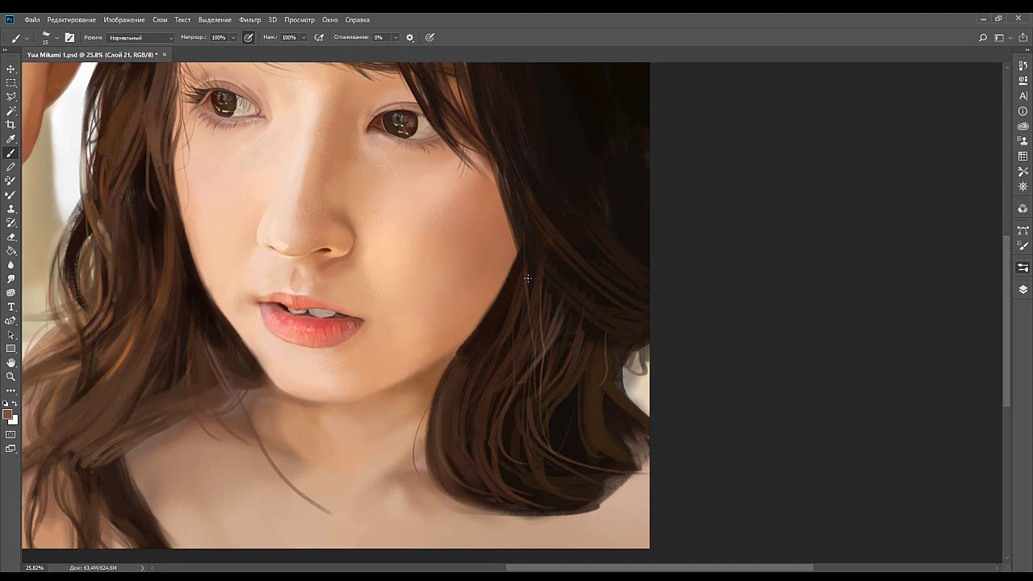
pyautogui.keyDown('alt'); pyautogui.click(547, 335); pyautogui.keyUp('alt')
pyautogui.moveTo(572, 265)
pyautogui.mouseDown()
pyautogui.moveTo(594, 366)
pyautogui.moveTo(546, 375)
pyautogui.mouseUp()
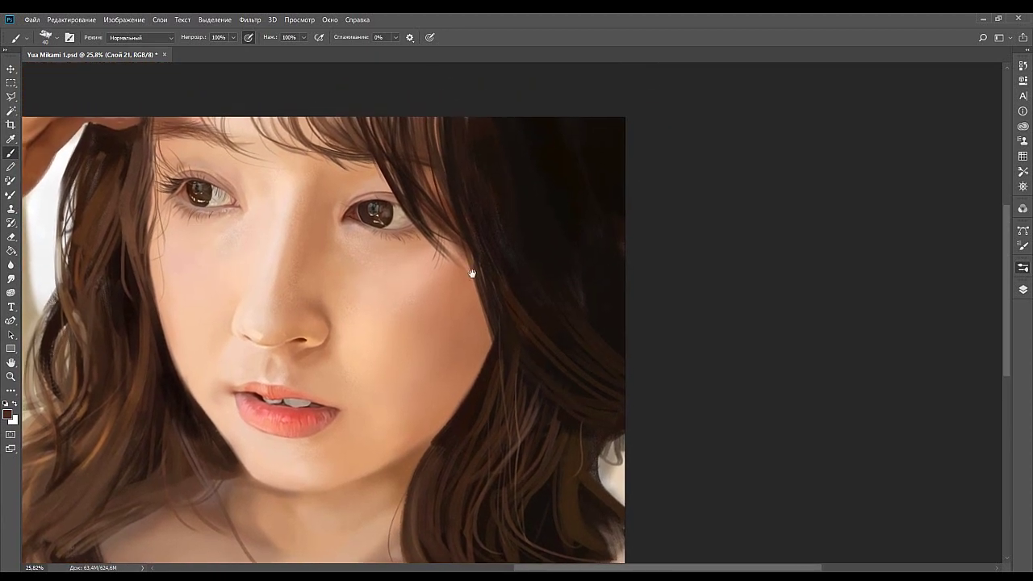
# Paint golden-brown curved strands through the dark hair beside the cheek with the textured brush at size 70.
pyautogui.moveTo(459, 277); pyautogui.dragTo(463, 307)
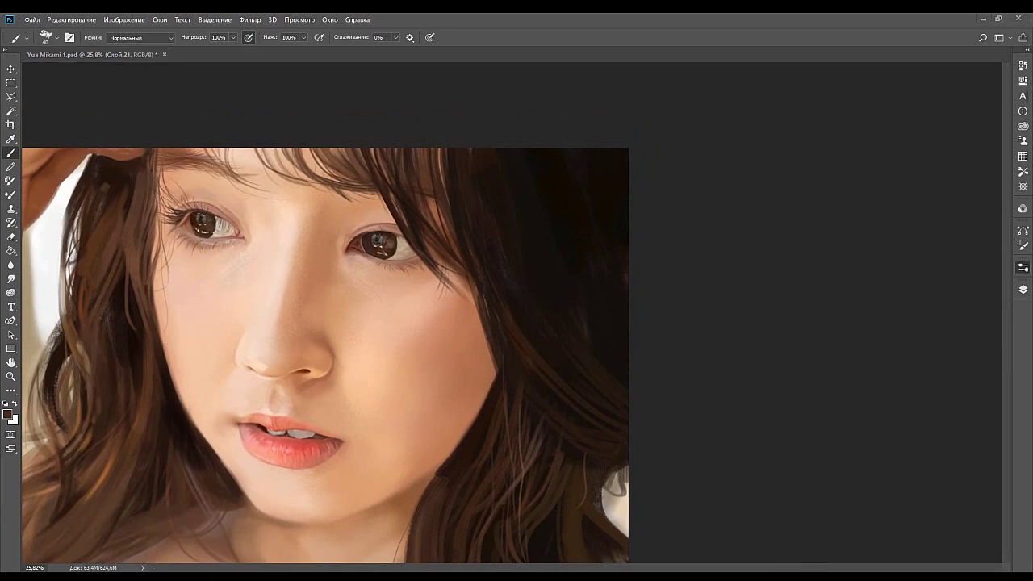
pyautogui.keyDown('alt'); pyautogui.click(194, 233); pyautogui.keyUp('alt')
pyautogui.keyDown('alt'); pyautogui.click(197, 234); pyautogui.keyUp('alt')
pyautogui.click(606, 350)
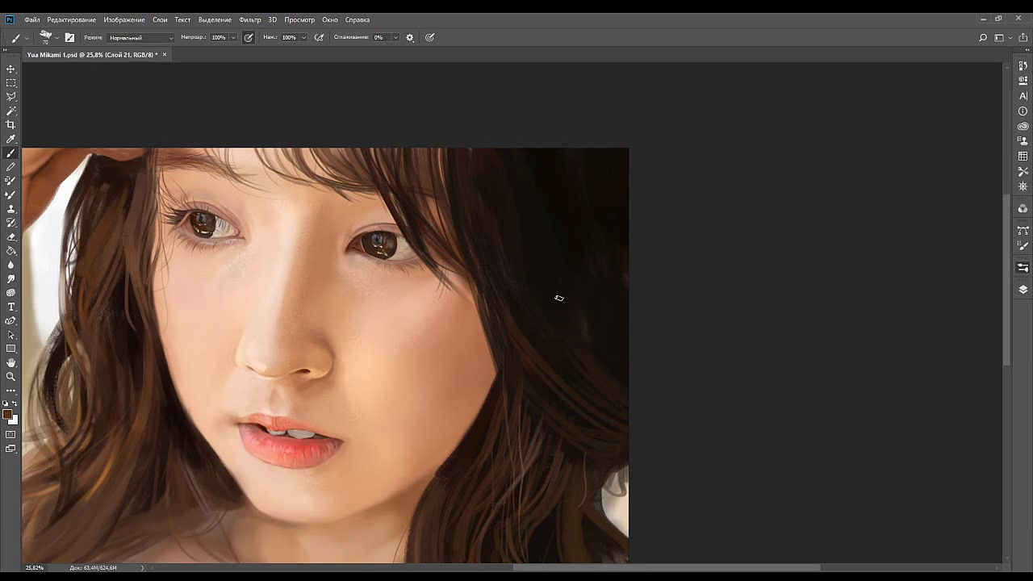
pyautogui.moveTo(528, 251); pyautogui.dragTo(622, 373)
pyautogui.hotkey('ctrl', 'z')
pyautogui.moveTo(533, 275); pyautogui.dragTo(622, 368)
pyautogui.moveTo(583, 331); pyautogui.dragTo(606, 358)
pyautogui.moveTo(554, 290); pyautogui.dragTo(608, 349)
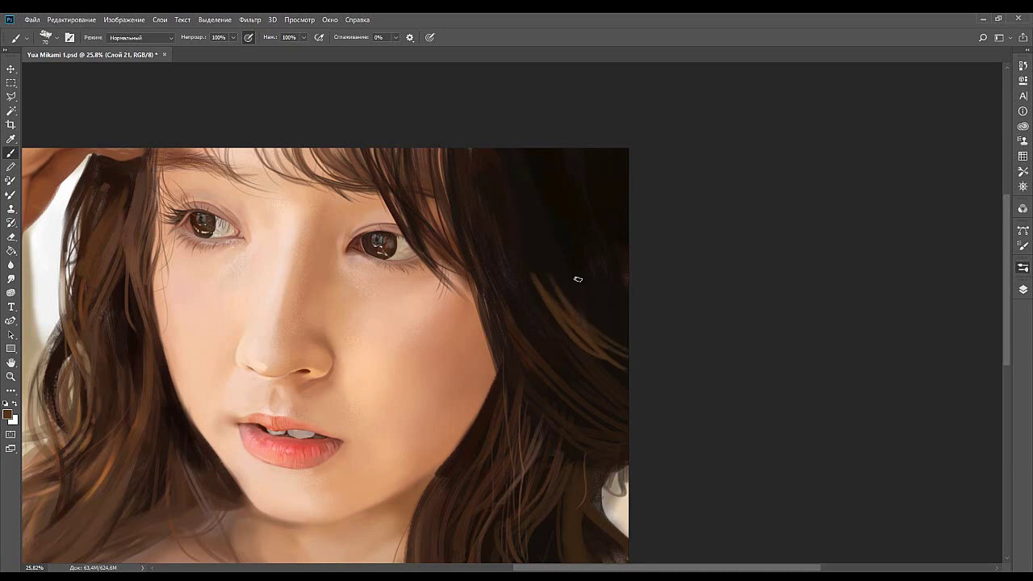
pyautogui.moveTo(564, 258); pyautogui.dragTo(626, 345)
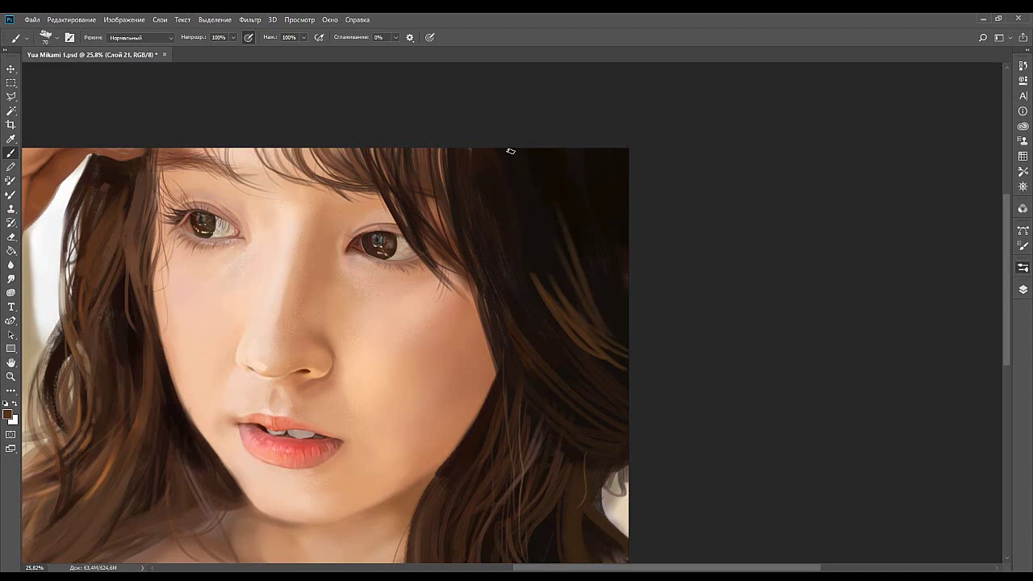
# Try long brown strands falling from the canvas's upper edge through the dark hair, enlarging the brush to 125.
pyautogui.moveTo(513, 149); pyautogui.dragTo(516, 211)
pyautogui.moveTo(508, 164); pyautogui.dragTo(541, 283)
pyautogui.hotkey('ctrl', 'z')
pyautogui.press(']')
pyautogui.press(']')
pyautogui.press(']')
pyautogui.press(']')
pyautogui.moveTo(536, 152)
pyautogui.mouseDown()
pyautogui.moveTo(568, 286)
pyautogui.moveTo(560, 268)
pyautogui.mouseUp()
pyautogui.hotkey('ctrl', 'z')
pyautogui.hotkey('ctrl', 'z')
# Paint broad reddish-brown strands down the dark hair along the canvas edge with a tone sampled from the opposite side.
pyautogui.keyDown('alt'); pyautogui.click(175, 135); pyautogui.keyUp('alt')
pyautogui.moveTo(534, 152); pyautogui.dragTo(564, 276)
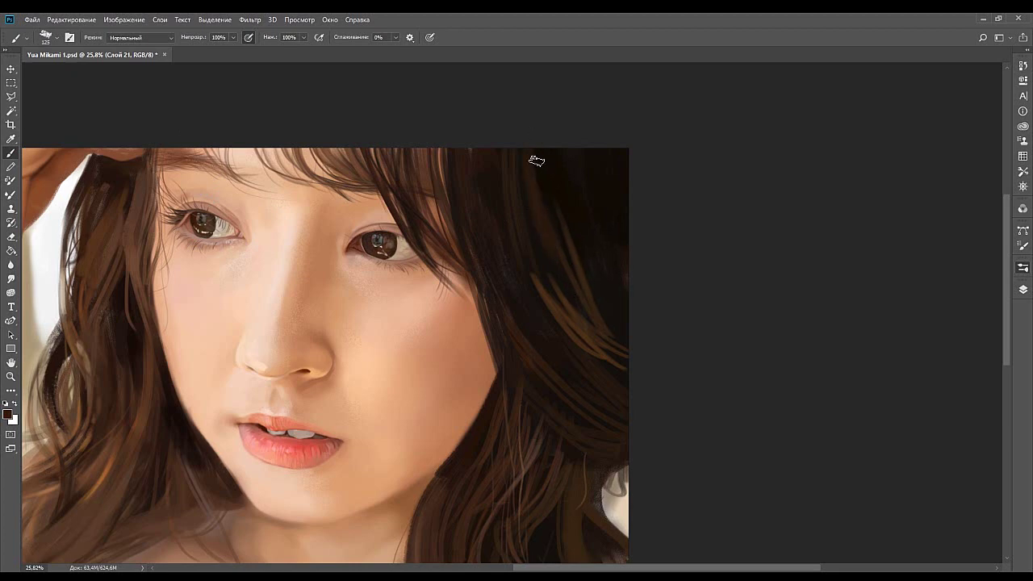
pyautogui.hotkey('ctrl', 'z')
pyautogui.moveTo(587, 151); pyautogui.dragTo(608, 303)
pyautogui.moveTo(607, 246); pyautogui.dragTo(627, 305)
pyautogui.keyDown('alt'); pyautogui.click(244, 213); pyautogui.keyUp('alt')
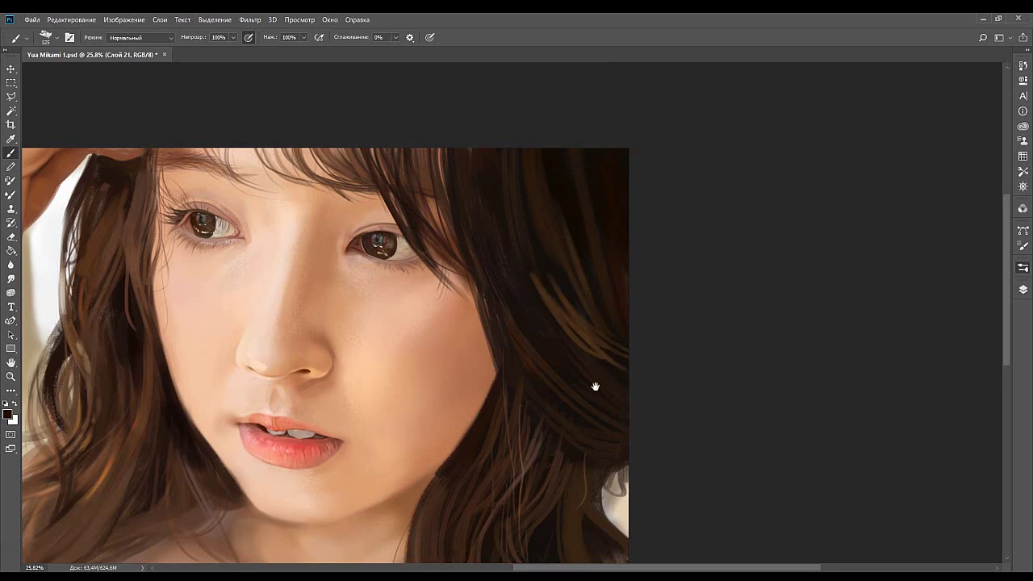
# Tone down the lighter strands in the middle of the curl with a dark stroke and reduce the brush size to 80.
pyautogui.moveTo(595, 403); pyautogui.dragTo(654, 289)
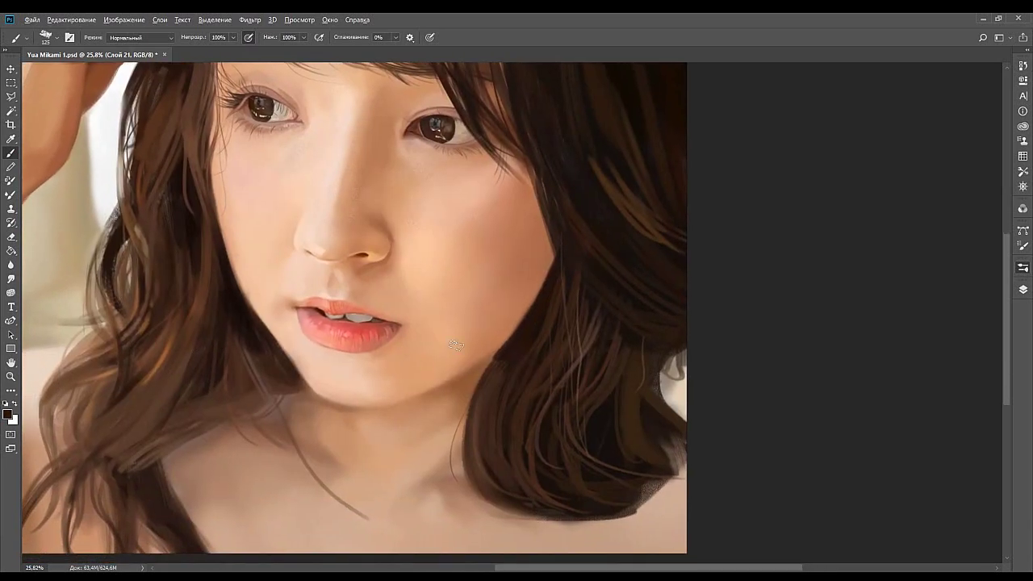
pyautogui.moveTo(623, 308); pyautogui.dragTo(607, 355)
pyautogui.press('[')
pyautogui.press('[')
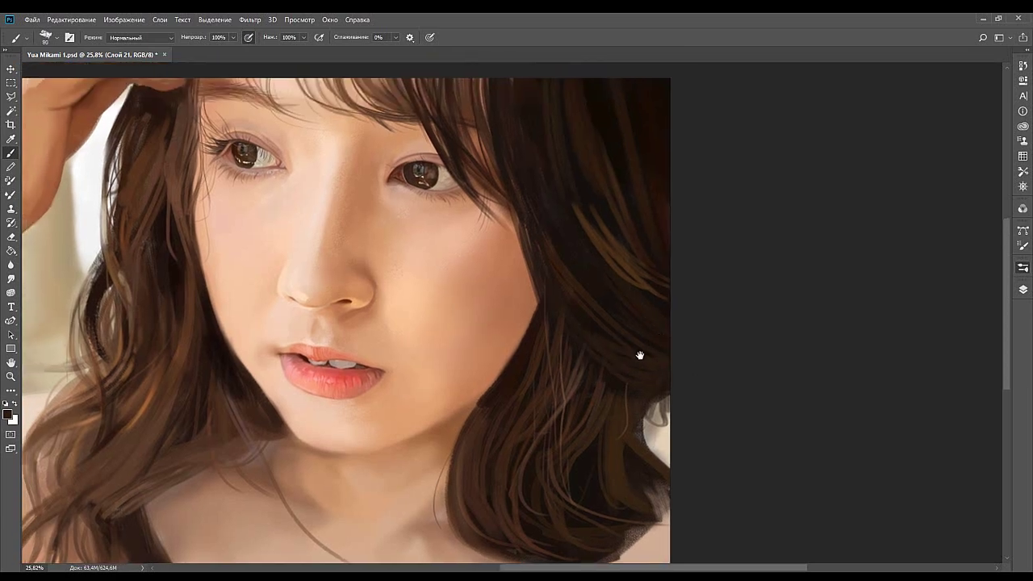
# Sample a brown tone and paint a long strand through the dark hair beside the eye and cheek.
pyautogui.moveTo(646, 345); pyautogui.dragTo(632, 346)
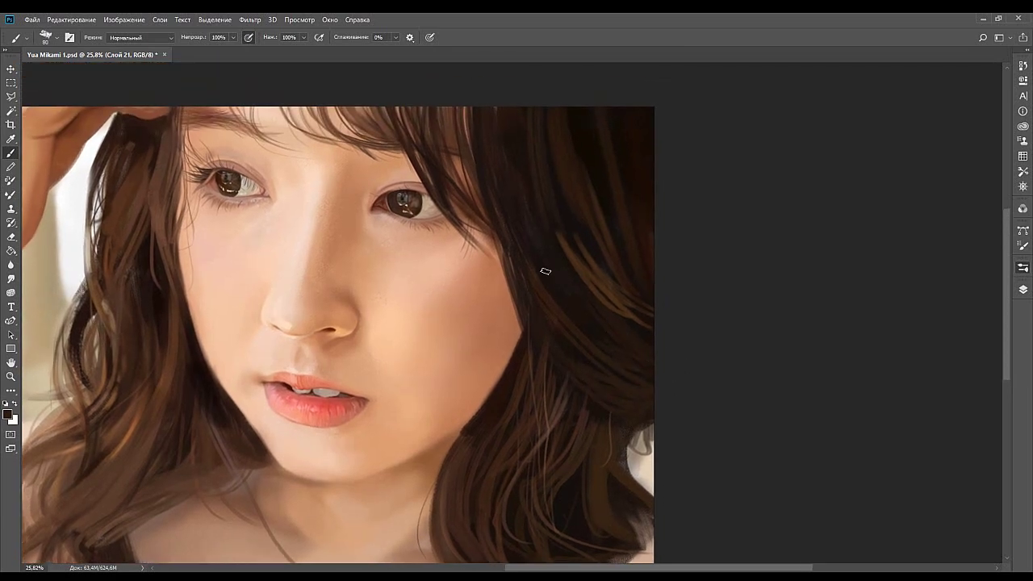
pyautogui.moveTo(567, 300); pyautogui.dragTo(533, 339)
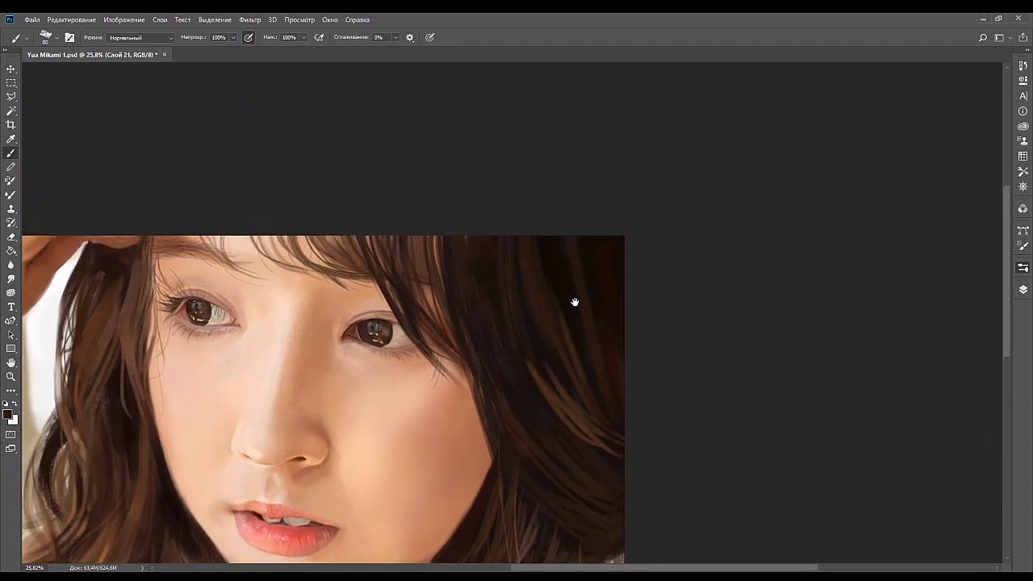
pyautogui.moveTo(562, 262); pyautogui.dragTo(535, 316)
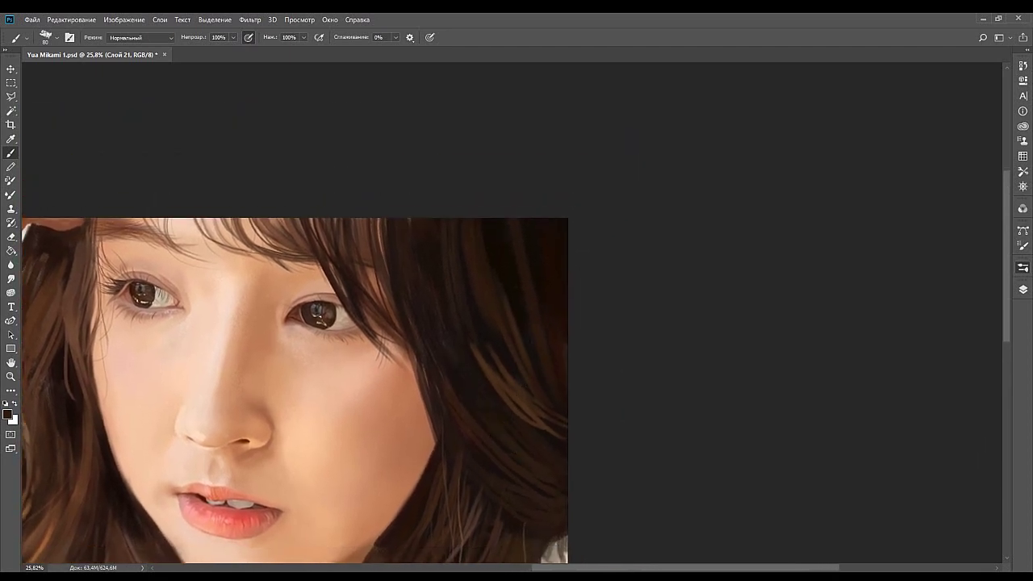
pyautogui.keyDown('alt'); pyautogui.click(136, 210); pyautogui.keyUp('alt')
pyautogui.hotkey('ctrl', 'z')
pyautogui.moveTo(434, 303); pyautogui.dragTo(472, 414)
pyautogui.hotkey('ctrl', 'z')
pyautogui.moveTo(415, 281)
pyautogui.mouseDown()
pyautogui.moveTo(438, 363)
pyautogui.moveTo(490, 437)
pyautogui.mouseUp()
# Switch to the speckled brush at size 100 and try brown strands through the dark hair beside the cheek.
pyautogui.click(932, 334)
pyautogui.keyDown('alt'); pyautogui.click(540, 511); pyautogui.keyUp('alt')
pyautogui.hotkey('ctrl', 'z')
pyautogui.moveTo(450, 340); pyautogui.dragTo(479, 411)
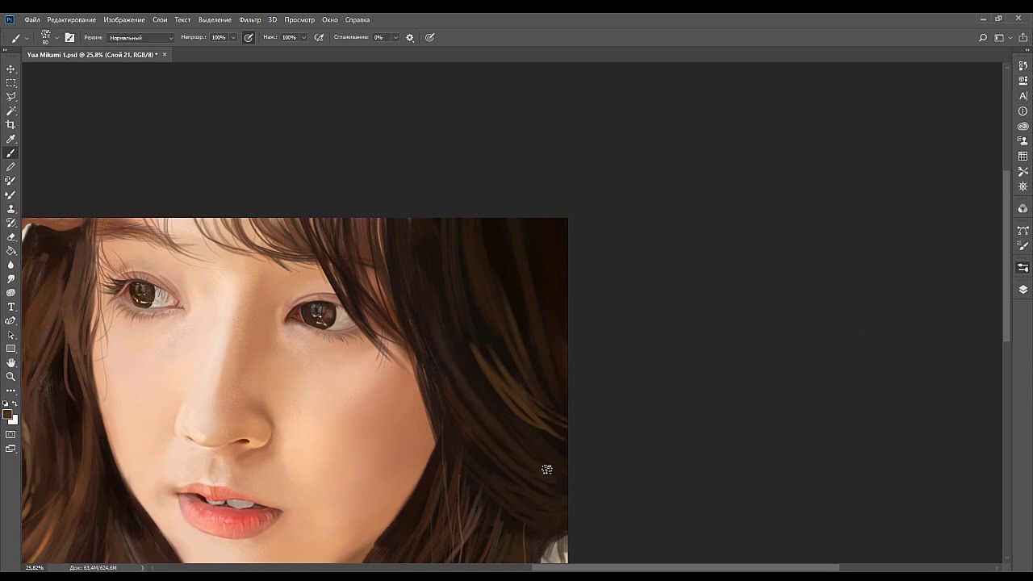
pyautogui.hotkey('ctrl', 'z')
pyautogui.press(']')
pyautogui.press(']')
pyautogui.moveTo(539, 286); pyautogui.dragTo(586, 439)
pyautogui.hotkey('ctrl', 'z')
# Blend muted brown strands where the upper hair meets the curl, using the speckled brush and tones sampled there.
pyautogui.moveTo(633, 457); pyautogui.dragTo(635, 317)
pyautogui.moveTo(491, 327)
pyautogui.mouseDown()
pyautogui.moveTo(522, 366)
pyautogui.moveTo(513, 379)
pyautogui.mouseUp()
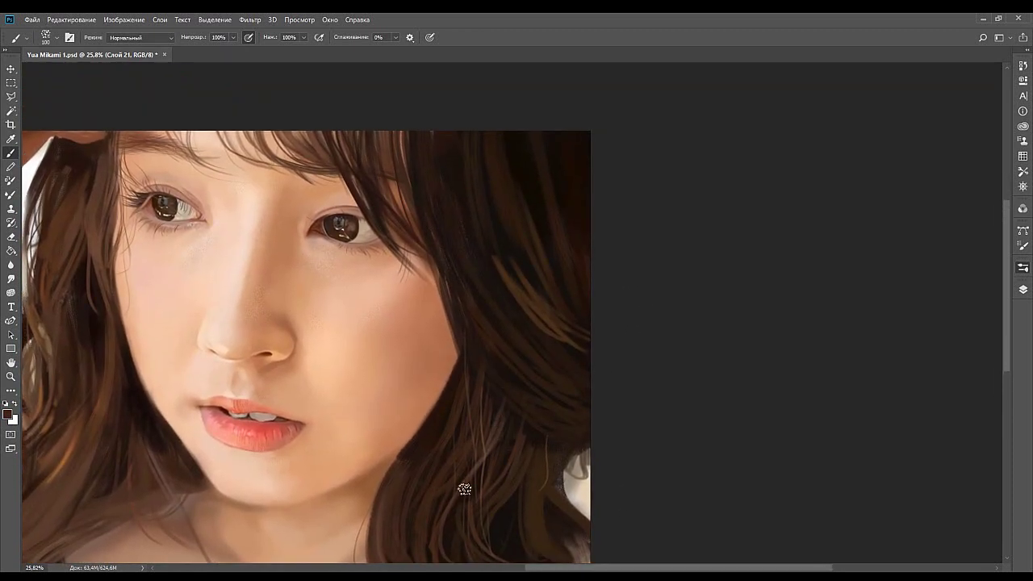
pyautogui.moveTo(511, 454); pyautogui.dragTo(490, 384)
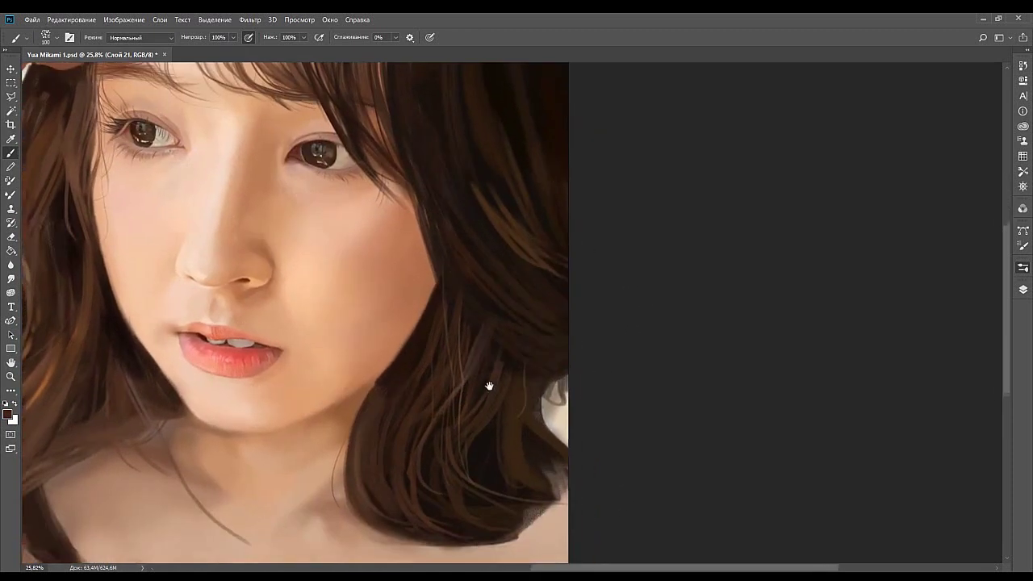
pyautogui.keyDown('alt'); pyautogui.click(508, 375); pyautogui.keyUp('alt')
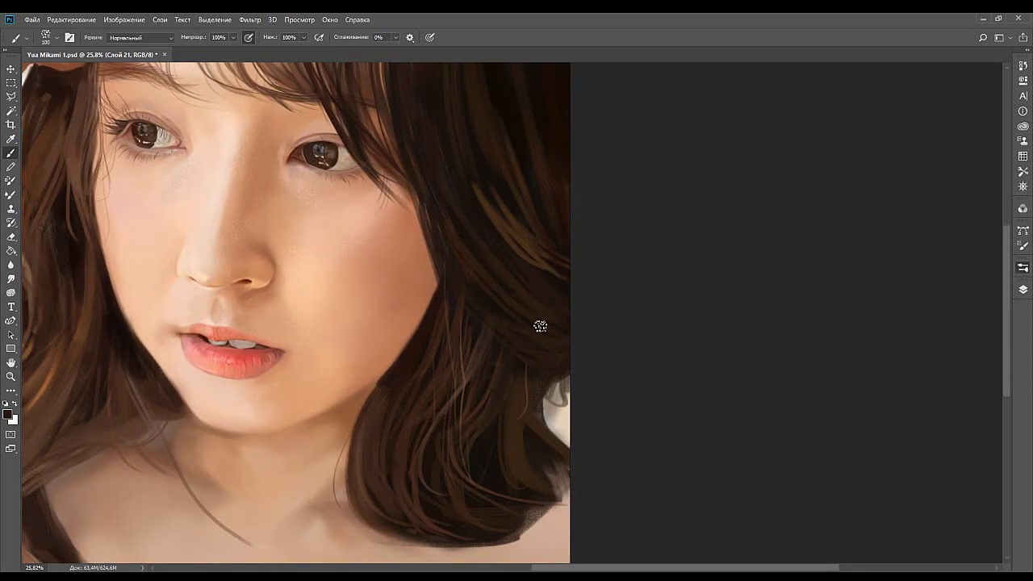
pyautogui.moveTo(494, 285); pyautogui.dragTo(505, 336)
pyautogui.keyDown('alt'); pyautogui.click(507, 373); pyautogui.keyUp('alt')
pyautogui.click(650, 343)
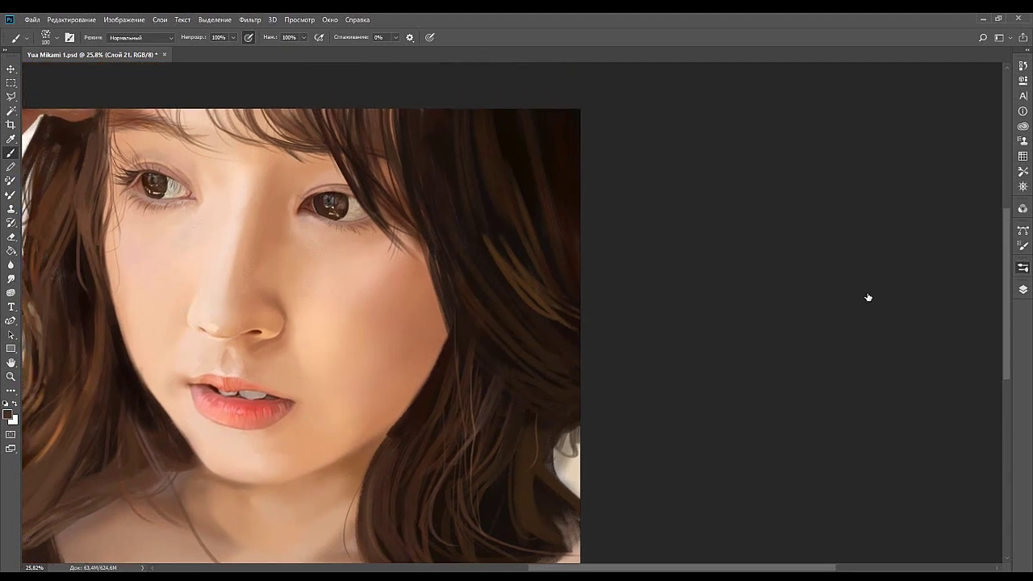
# Change the brush, sample brown from the opposite hair, and paint a diagonal strand from the cheek edge across the upper curl.
pyautogui.click(860, 205)
pyautogui.press('.')
pyautogui.press('.')
pyautogui.moveTo(477, 360); pyautogui.dragTo(528, 339)
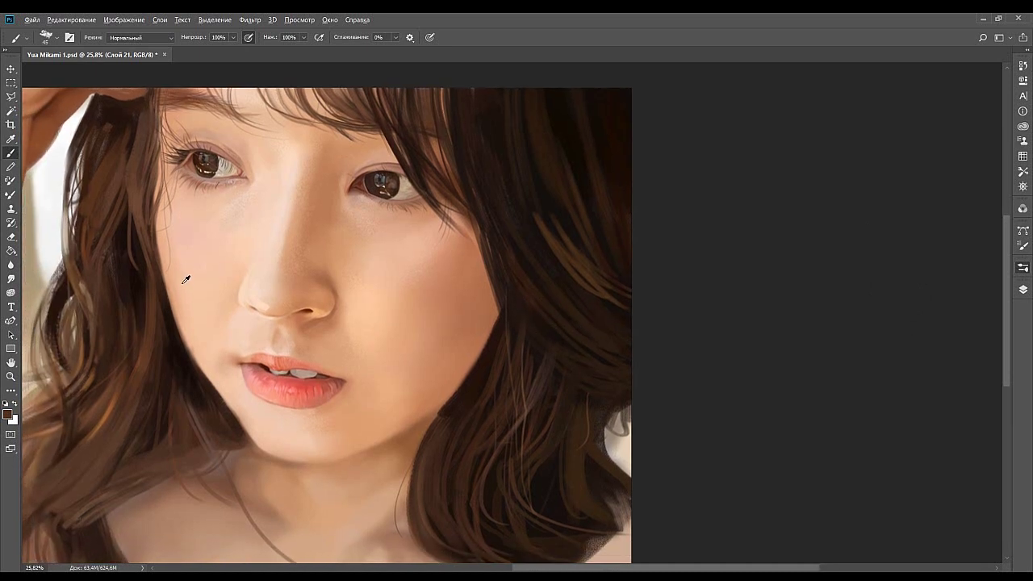
pyautogui.keyDown('alt'); pyautogui.click(200, 234); pyautogui.keyUp('alt')
pyautogui.moveTo(515, 306)
pyautogui.mouseDown()
pyautogui.moveTo(592, 386)
pyautogui.moveTo(570, 393)
pyautogui.mouseUp()
pyautogui.hotkey('ctrl', 'z')
pyautogui.hotkey('ctrl', 'z')
pyautogui.moveTo(506, 309); pyautogui.dragTo(578, 393)
pyautogui.click(839, 356)
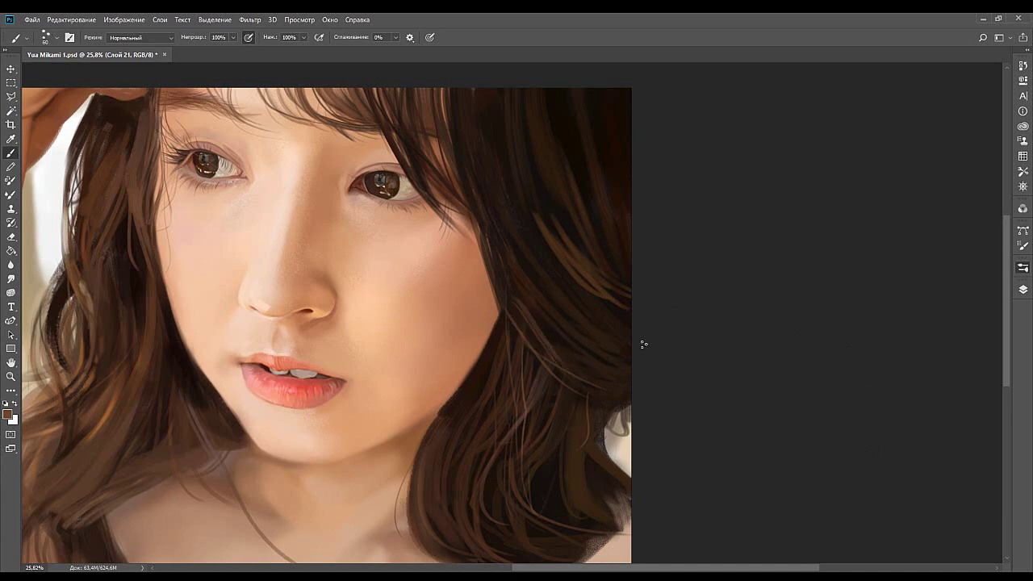
# Enlarge the speckled brush to size 250, sample browns from the hair, and paint muted strands across the curl beside the cheek.
pyautogui.scroll(1, 565, 342)
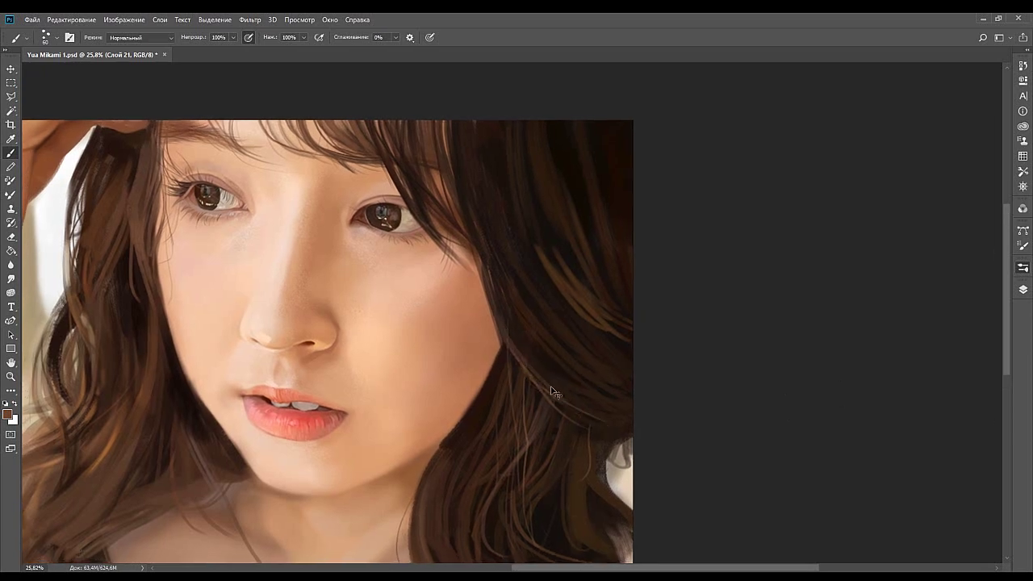
pyautogui.moveTo(562, 361); pyautogui.dragTo(533, 369)
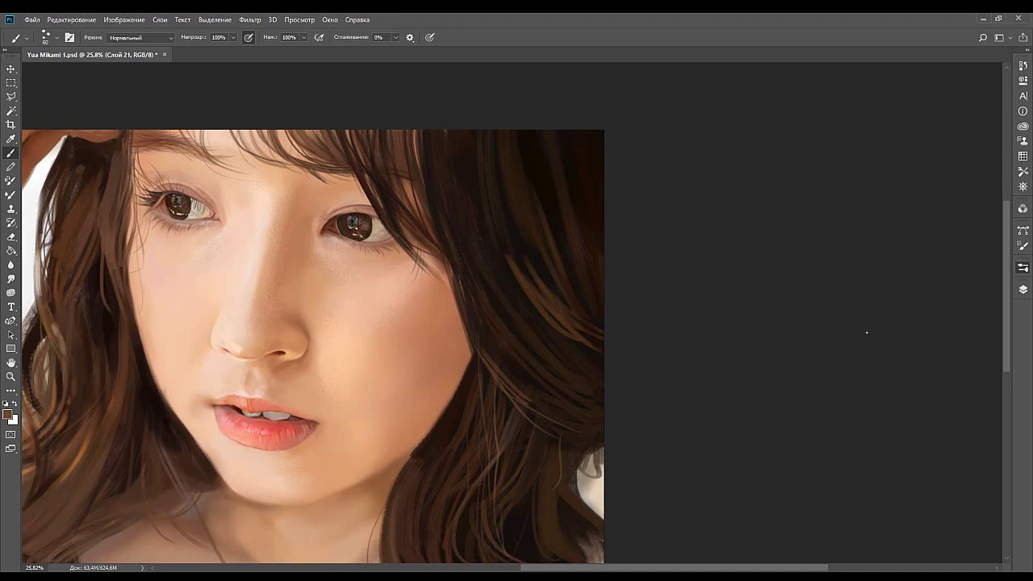
pyautogui.press('[')
pyautogui.press('[')
pyautogui.press('[')
pyautogui.press('[')
pyautogui.press('[')
pyautogui.press(']')
pyautogui.press(']')
pyautogui.press(']')
pyautogui.press(']')
pyautogui.press(']')
pyautogui.press(']')
pyautogui.press(']')
pyautogui.press(']')
pyautogui.press(']')
pyautogui.press(']')
pyautogui.press(']')
pyautogui.press(']')
pyautogui.keyDown('alt'); pyautogui.click(484, 325); pyautogui.keyUp('alt')
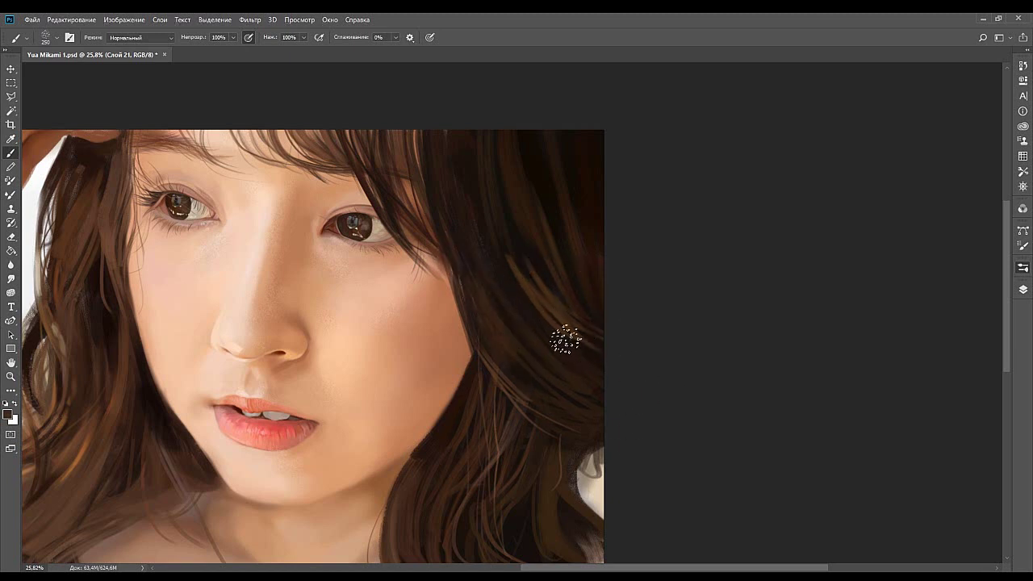
pyautogui.keyDown('alt'); pyautogui.click(570, 415); pyautogui.keyUp('alt')
pyautogui.moveTo(499, 321); pyautogui.dragTo(588, 396)
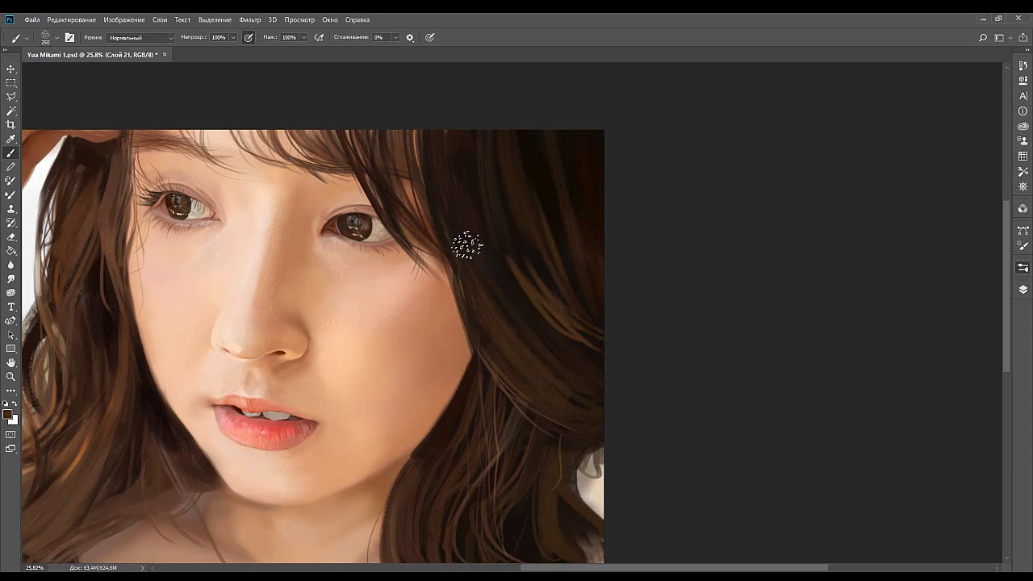
# Switch to a soft round brush at size 40, sample a brown tone, and paint fine strands through the curl beside the cheek.
pyautogui.press('[')
pyautogui.press('[')
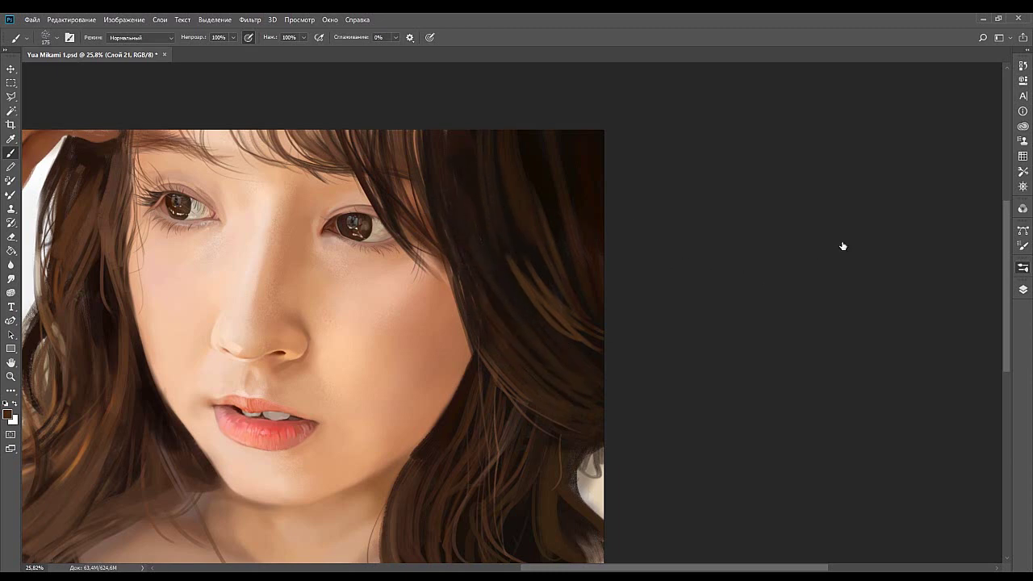
pyautogui.press('[')
pyautogui.press('[')
pyautogui.press('[')
pyautogui.press('[')
pyautogui.keyDown('alt'); pyautogui.click(203, 256); pyautogui.keyUp('alt')
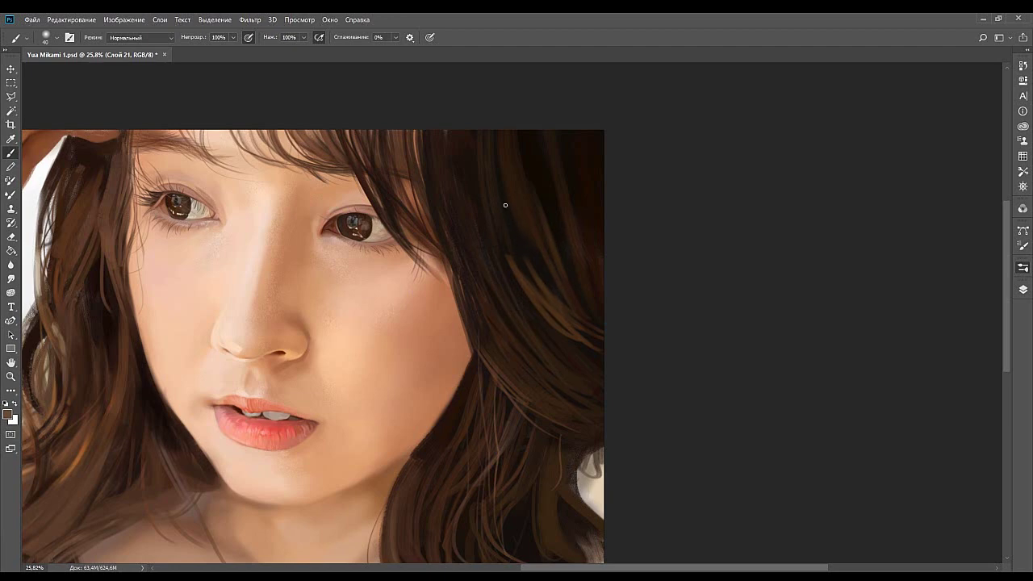
pyautogui.moveTo(499, 199); pyautogui.dragTo(531, 285)
pyautogui.hotkey('ctrl', 'z')
pyautogui.moveTo(533, 299); pyautogui.dragTo(578, 366)
pyautogui.moveTo(538, 305); pyautogui.dragTo(551, 355)
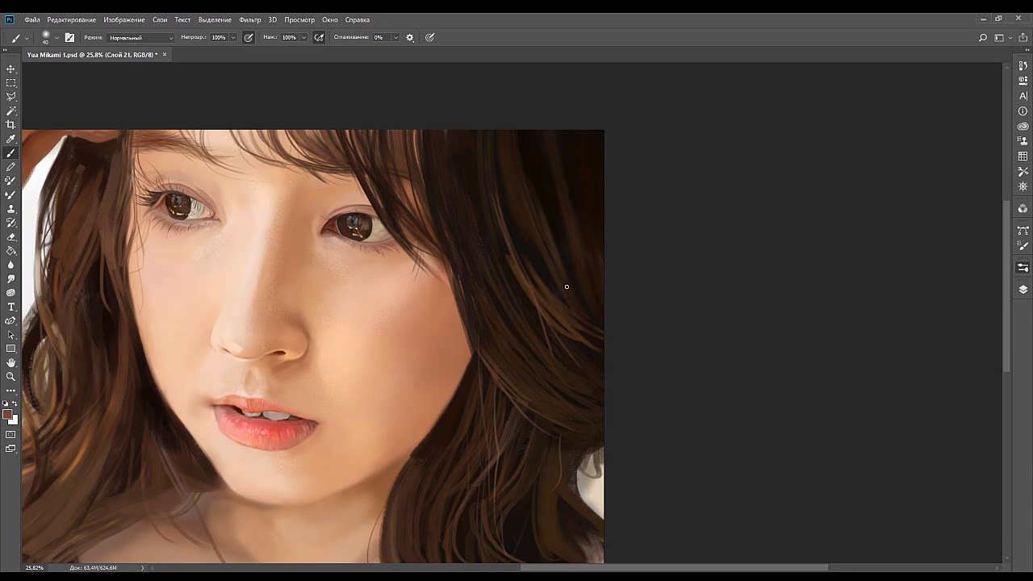
# Try long strands through the dark upper hair, undoing rejected strokes, and keep one diagonal strand leading into the curl.
pyautogui.moveTo(532, 217); pyautogui.dragTo(587, 318)
pyautogui.hotkey('ctrl', 'z')
pyautogui.moveTo(544, 232); pyautogui.dragTo(592, 316)
pyautogui.hotkey('ctrl', 'z')
pyautogui.moveTo(529, 171); pyautogui.dragTo(603, 342)
pyautogui.hotkey('ctrl', 'z')
pyautogui.moveTo(544, 244); pyautogui.dragTo(590, 325)
# Sample muted brown tones and paint thin strands from the upper hair edge down beside the eye and cheek.
pyautogui.keyDown('alt'); pyautogui.click(572, 391); pyautogui.keyUp('alt')
pyautogui.keyDown('alt'); pyautogui.click(244, 211); pyautogui.keyUp('alt')
pyautogui.moveTo(572, 226); pyautogui.dragTo(574, 290)
pyautogui.moveTo(470, 139)
pyautogui.mouseDown()
pyautogui.moveTo(469, 260)
pyautogui.moveTo(470, 139)
pyautogui.moveTo(476, 241)
pyautogui.mouseUp()
pyautogui.hotkey('ctrl', 'z')
pyautogui.hotkey('ctrl', 'z')
pyautogui.moveTo(472, 139); pyautogui.dragTo(473, 183)
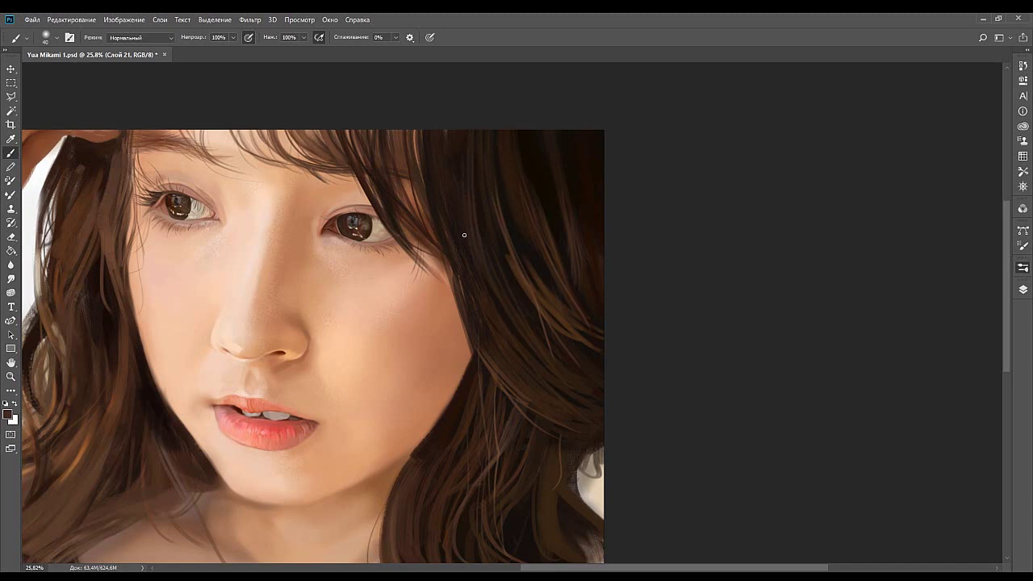
pyautogui.moveTo(452, 204); pyautogui.dragTo(515, 342)
# Sample a reddish brown and refine the strands below the curl near the light background gap, undoing unwanted strokes.
pyautogui.keyDown('alt'); pyautogui.click(530, 292); pyautogui.keyUp('alt')
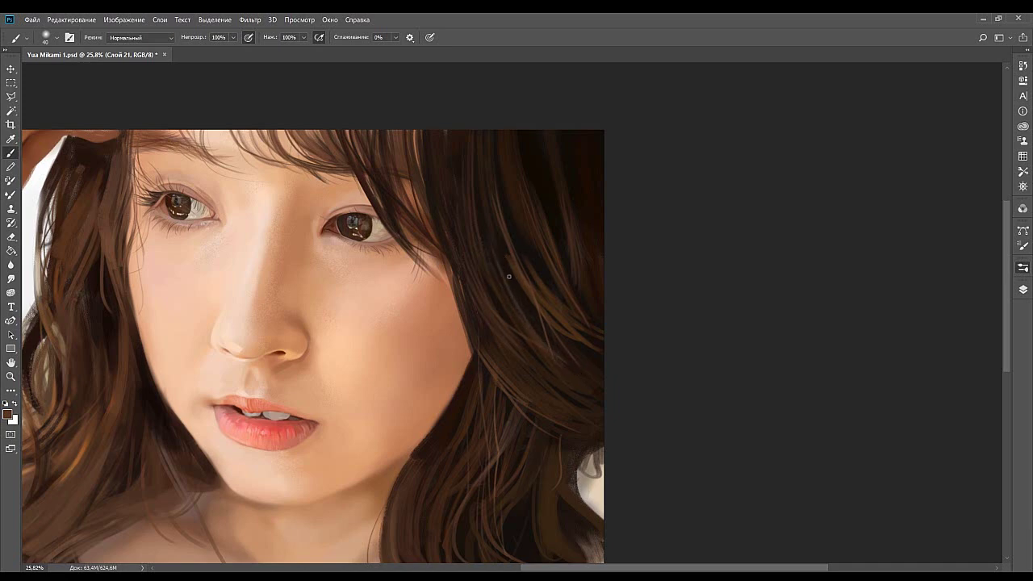
pyautogui.moveTo(566, 327); pyautogui.dragTo(617, 338)
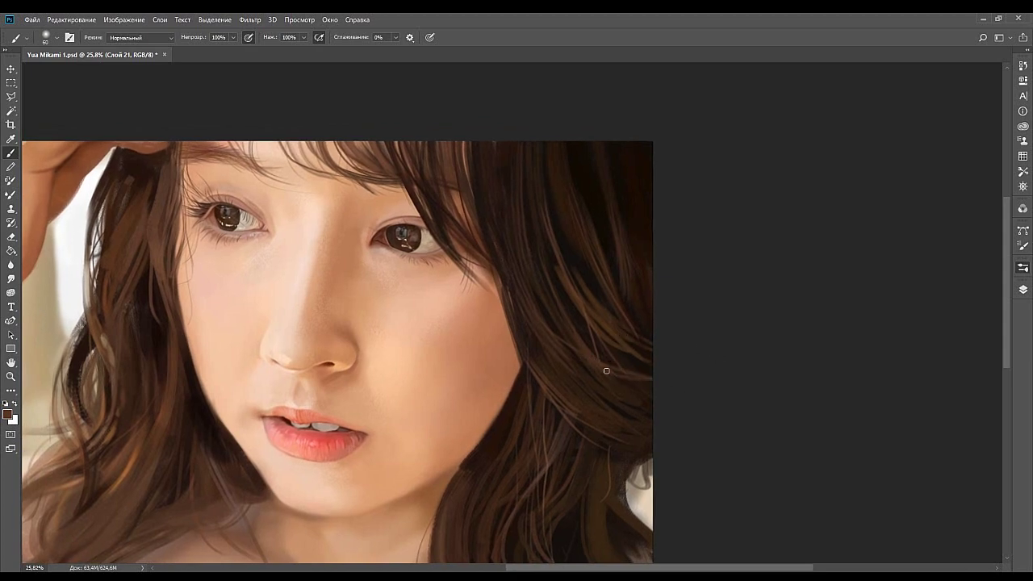
pyautogui.moveTo(602, 389)
pyautogui.mouseDown()
pyautogui.moveTo(652, 399)
pyautogui.moveTo(587, 347)
pyautogui.mouseUp()
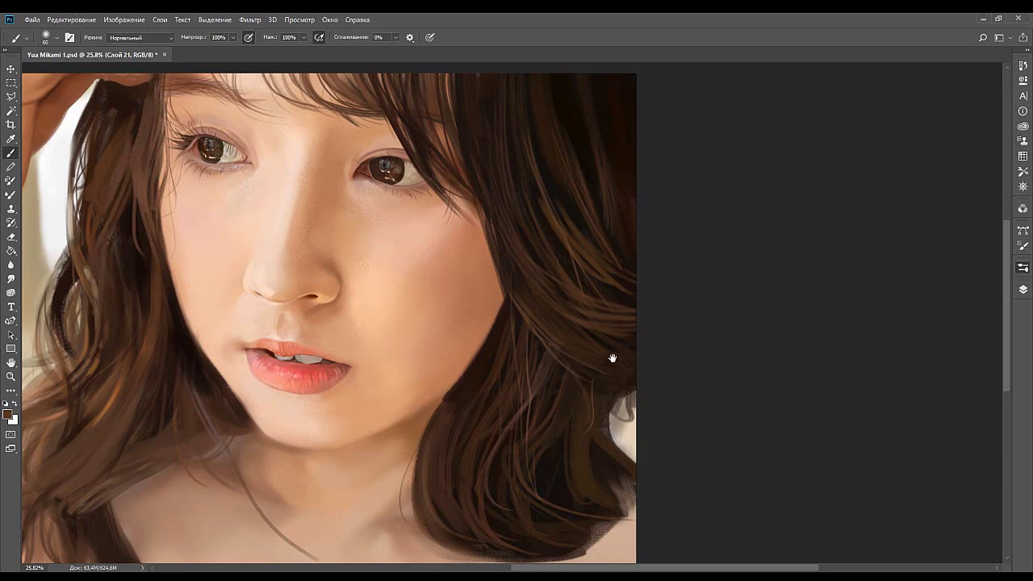
pyautogui.moveTo(617, 359); pyautogui.dragTo(569, 382)
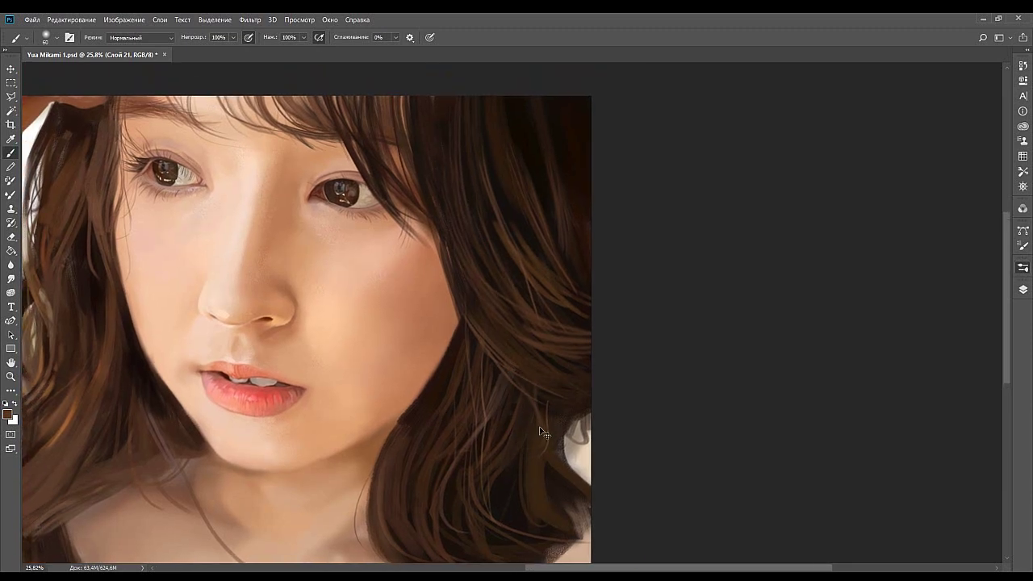
pyautogui.hotkey('ctrl', 'z')
pyautogui.moveTo(538, 435); pyautogui.dragTo(541, 387)
pyautogui.moveTo(485, 352); pyautogui.dragTo(485, 392)
pyautogui.hotkey('ctrl', 'z')
pyautogui.moveTo(512, 320); pyautogui.dragTo(504, 349)
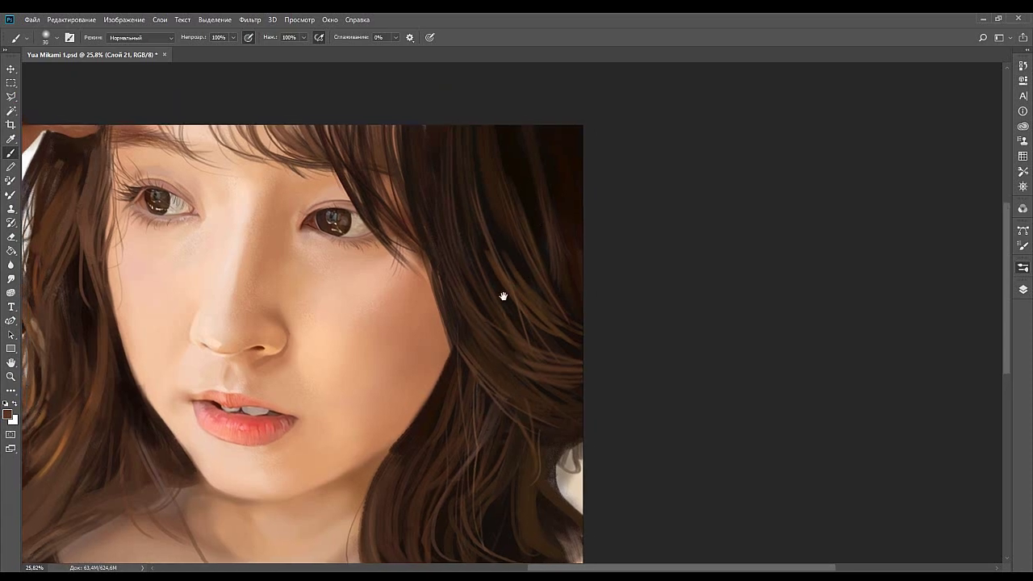
# Pick a light tan with the Eyedropper, paint fine highlights along the upper curl, and blend them with browns sampled there.
pyautogui.moveTo(502, 286); pyautogui.dragTo(474, 318)
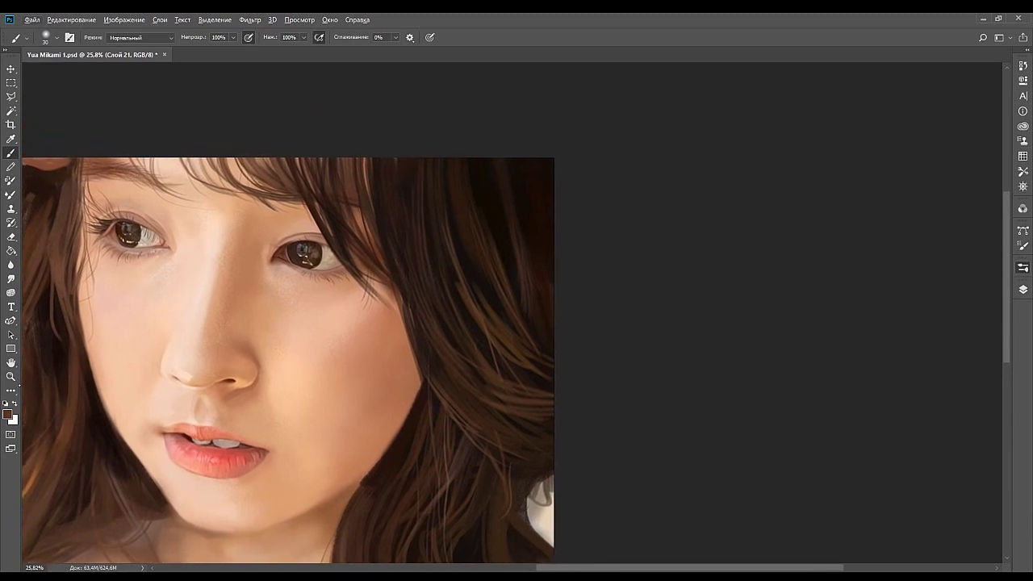
pyautogui.press('i')
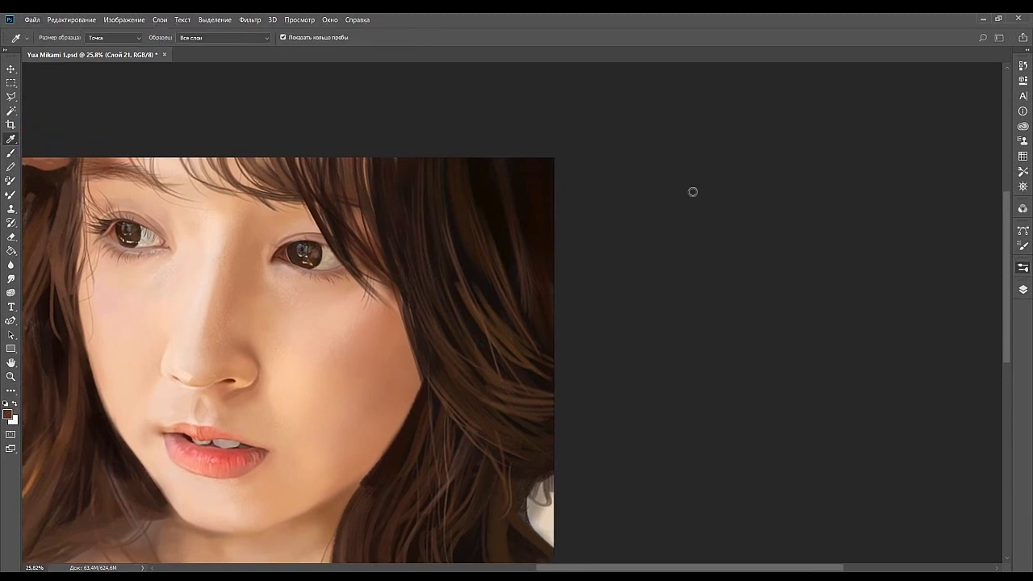
pyautogui.press('b')
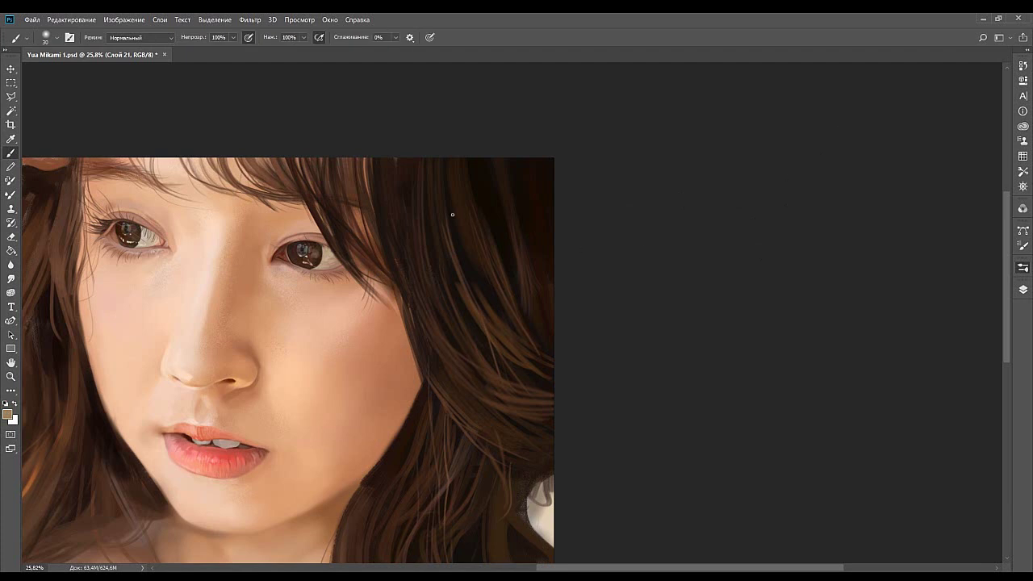
pyautogui.moveTo(477, 378); pyautogui.dragTo(448, 372)
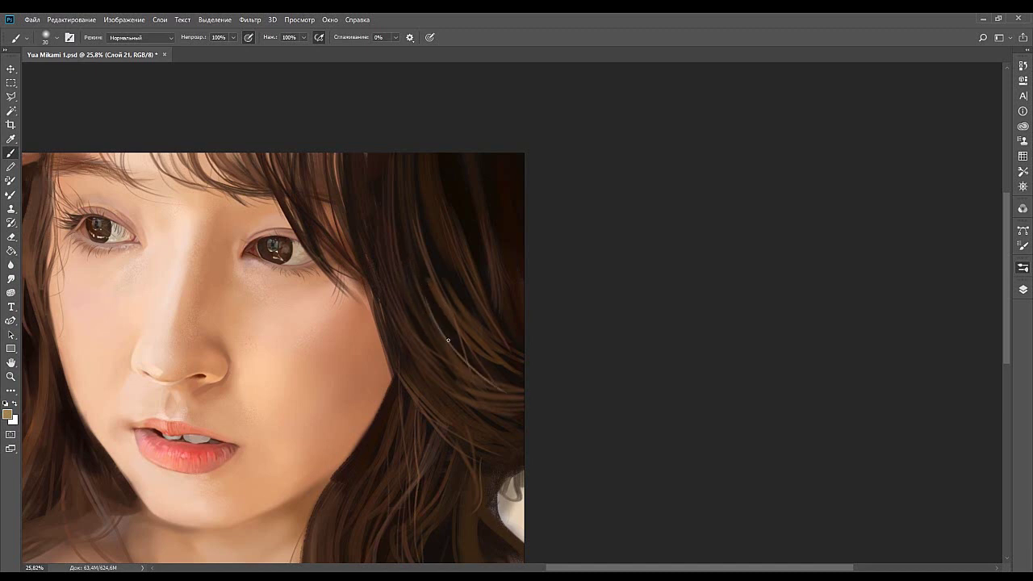
pyautogui.moveTo(421, 284); pyautogui.dragTo(469, 359)
pyautogui.moveTo(423, 308); pyautogui.dragTo(466, 353)
pyautogui.keyDown('alt'); pyautogui.click(449, 345); pyautogui.keyUp('alt')
pyautogui.keyDown('alt'); pyautogui.click(438, 324); pyautogui.keyUp('alt')
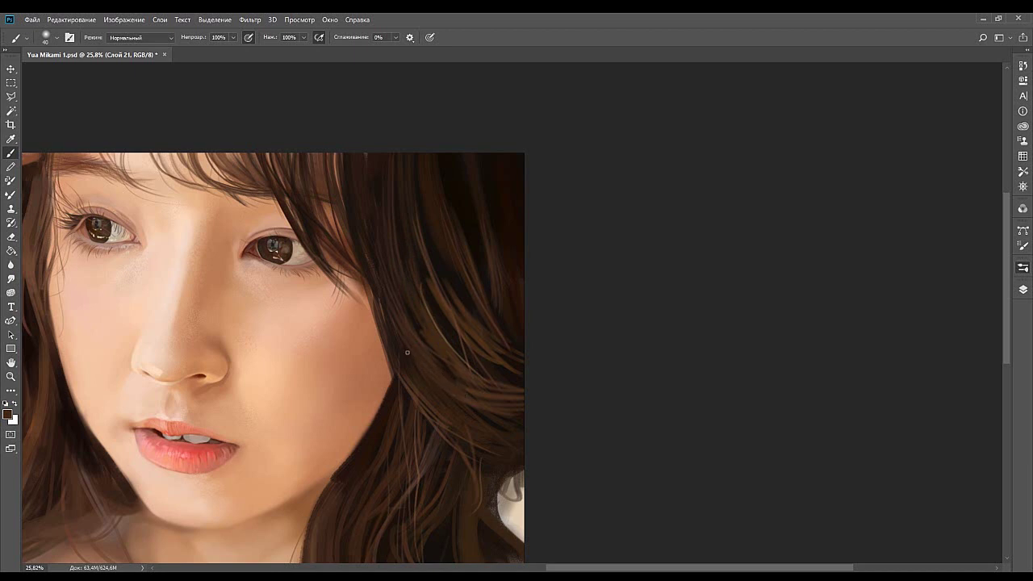
pyautogui.moveTo(442, 253); pyautogui.dragTo(453, 297)
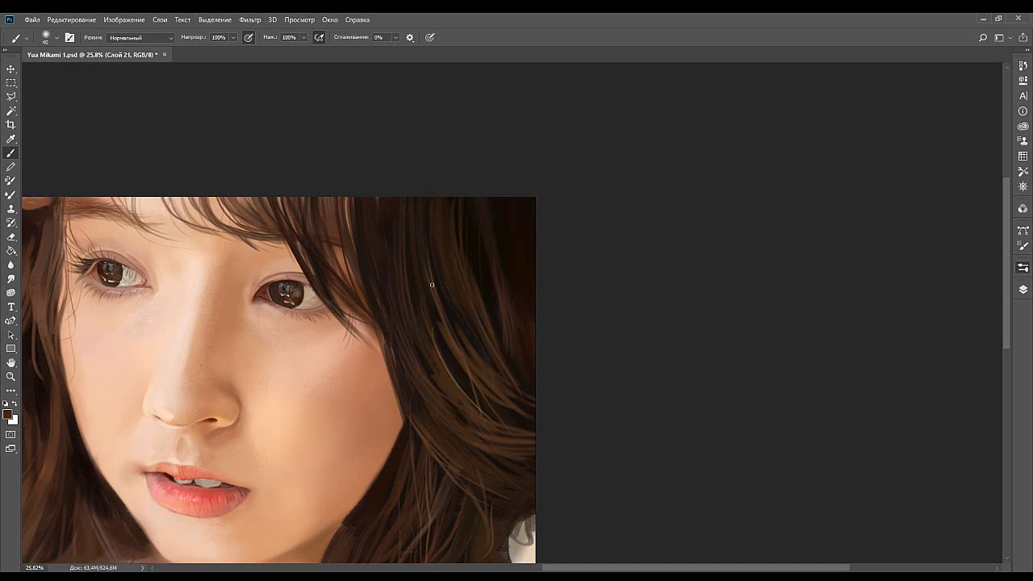
# Sample a warm brown and paint thin curved strands in the curl and the dark upper hair, redoing unsatisfactory strokes.
pyautogui.keyDown('alt'); pyautogui.click(187, 220); pyautogui.keyUp('alt')
pyautogui.moveTo(452, 353); pyautogui.dragTo(476, 408)
pyautogui.hotkey('ctrl', 'z')
pyautogui.moveTo(438, 342); pyautogui.dragTo(475, 405)
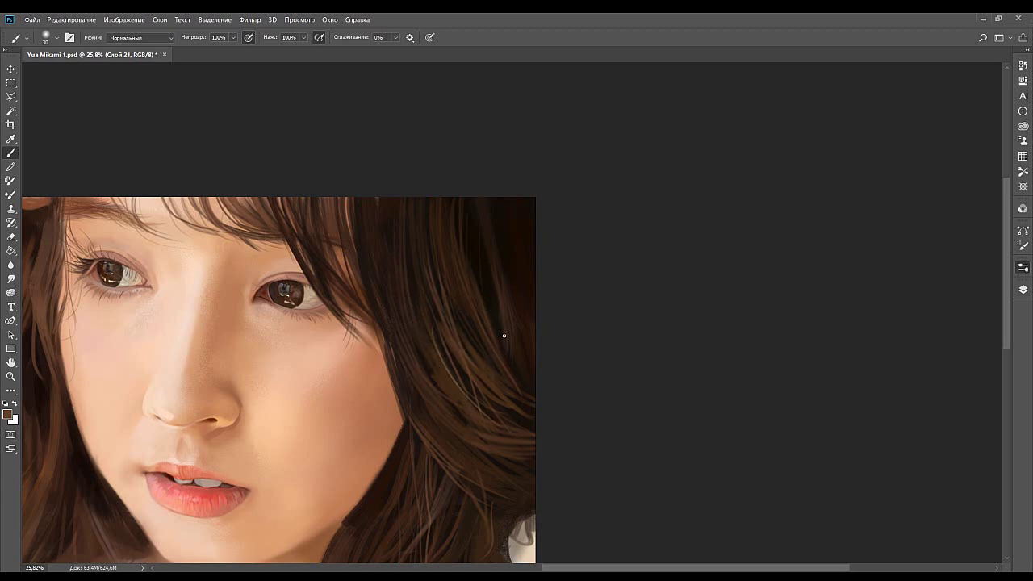
pyautogui.moveTo(465, 257); pyautogui.dragTo(505, 348)
pyautogui.hotkey('ctrl', 'z')
pyautogui.hotkey('ctrl', 'z')
pyautogui.moveTo(470, 267); pyautogui.dragTo(500, 342)
pyautogui.keyDown('alt'); pyautogui.click(527, 338); pyautogui.keyUp('alt')
# Examine the whole portrait at several zoom levels to judge the hair on both sides of the face.
pyautogui.moveTo(506, 353)
pyautogui.mouseDown()
pyautogui.moveTo(588, 255)
pyautogui.moveTo(601, 261)
pyautogui.mouseUp()
pyautogui.moveTo(551, 438)
pyautogui.mouseDown()
pyautogui.moveTo(618, 312)
pyautogui.moveTo(591, 383)
pyautogui.mouseUp()
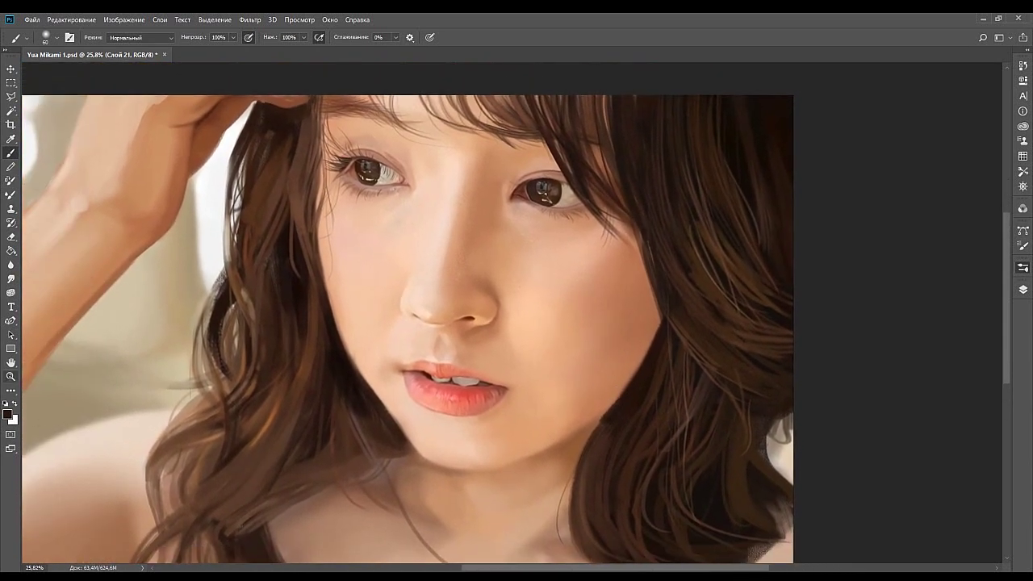
pyautogui.click(11, 376)
pyautogui.moveTo(564, 274)
pyautogui.mouseDown()
pyautogui.moveTo(511, 281)
pyautogui.moveTo(564, 261)
pyautogui.mouseUp()
pyautogui.moveTo(521, 290); pyautogui.dragTo(490, 300)
pyautogui.moveTo(474, 335); pyautogui.dragTo(500, 342)
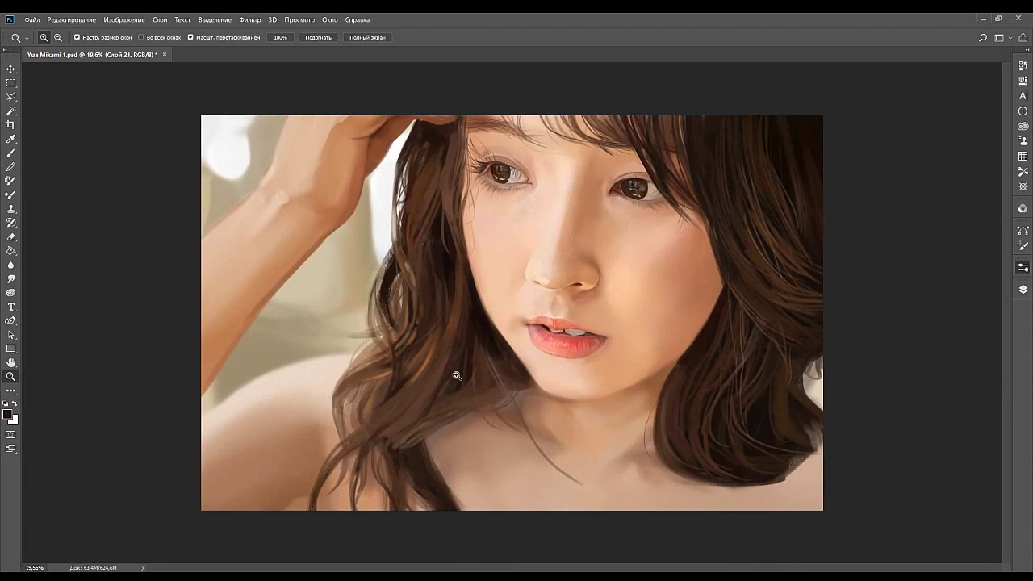
pyautogui.moveTo(449, 376); pyautogui.dragTo(486, 415)
pyautogui.moveTo(485, 377); pyautogui.dragTo(463, 382)
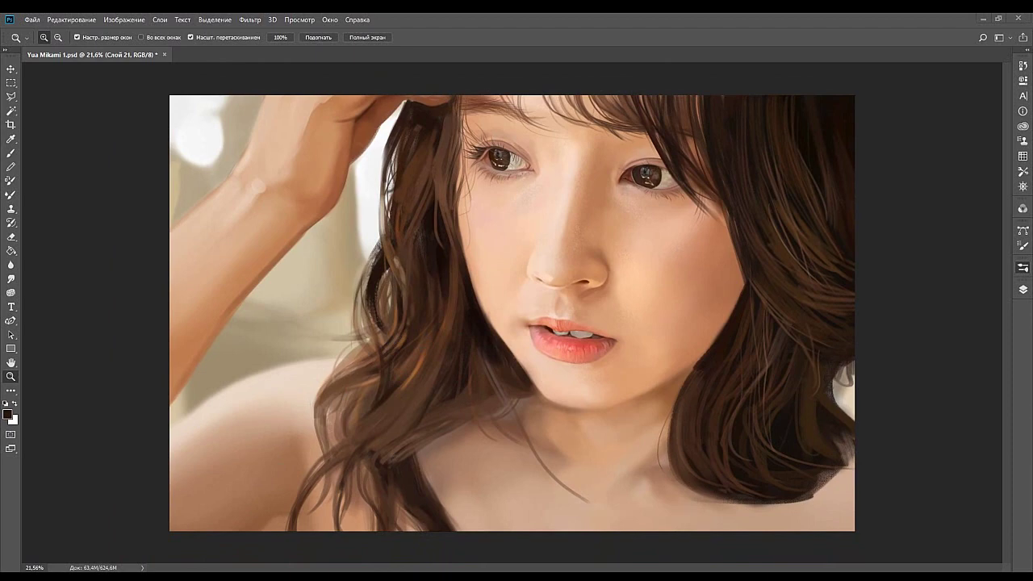
pyautogui.moveTo(579, 368); pyautogui.dragTo(566, 389)
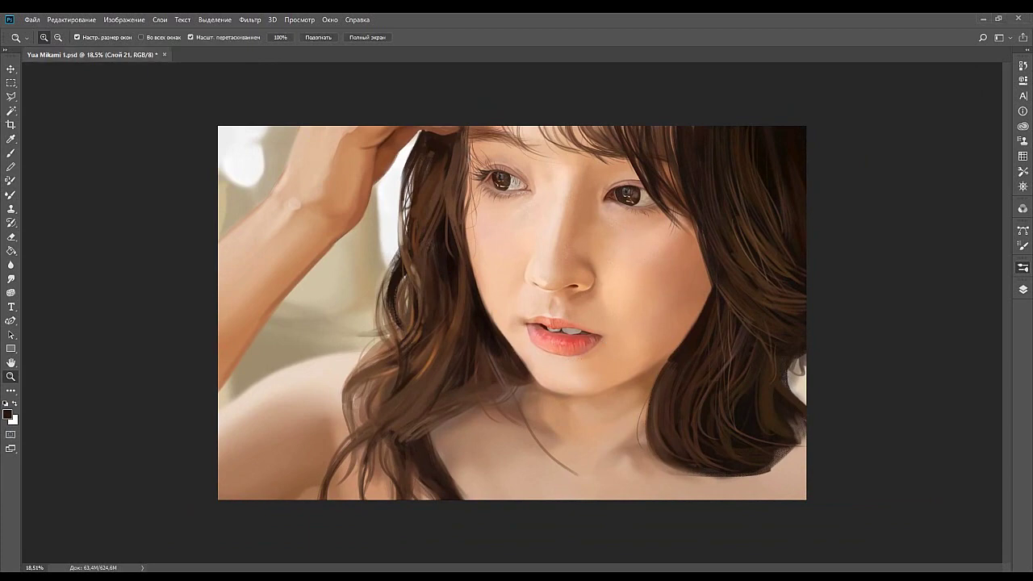
pyautogui.scroll(1, 494, 346)
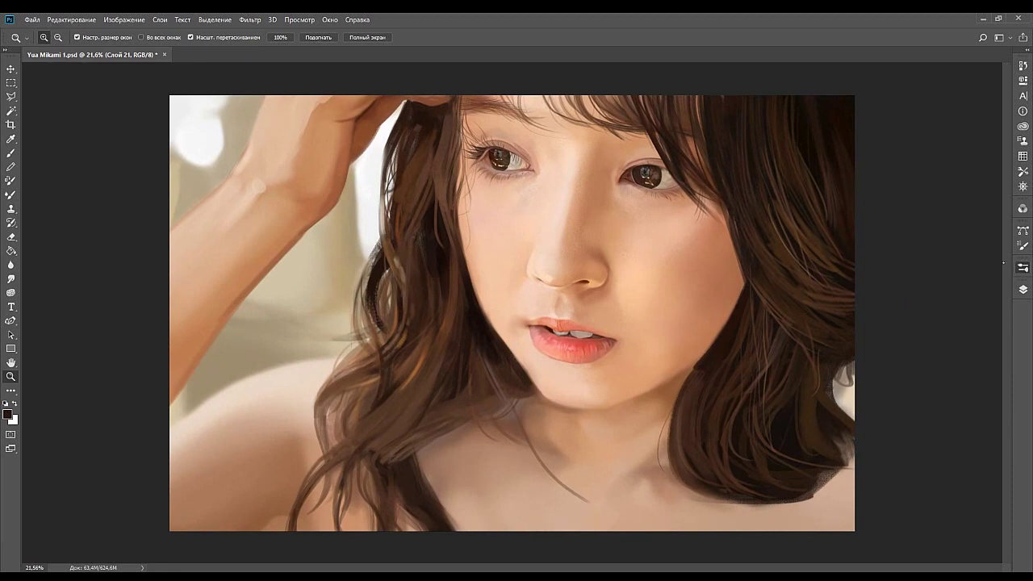
pyautogui.press('b')
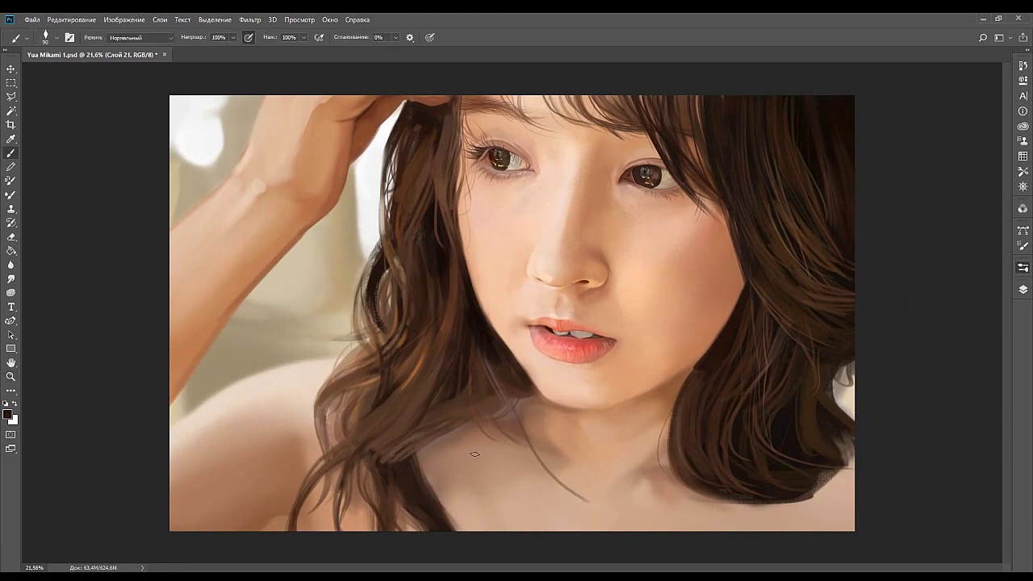
pyautogui.moveTo(266, 452); pyautogui.dragTo(303, 480)
pyautogui.hotkey('ctrl', 'z')
# Add a new layer for the signature and prepare the tapered brush at size 40 with a bright purple colour.
pyautogui.click(1022, 290)
pyautogui.click(982, 561)
pyautogui.press('z')
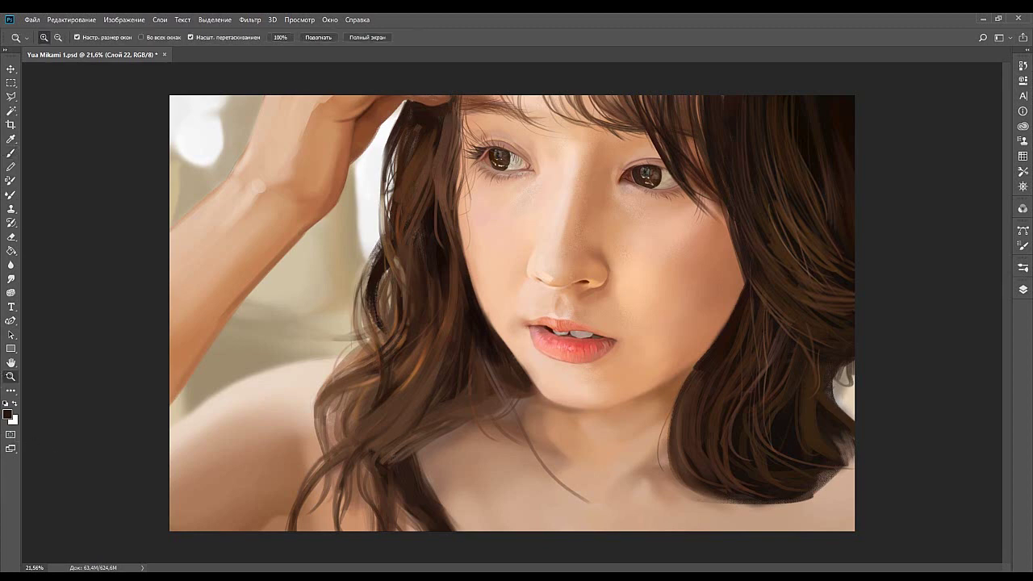
pyautogui.moveTo(659, 425)
pyautogui.mouseDown()
pyautogui.moveTo(692, 414)
pyautogui.moveTo(601, 262)
pyautogui.mouseUp()
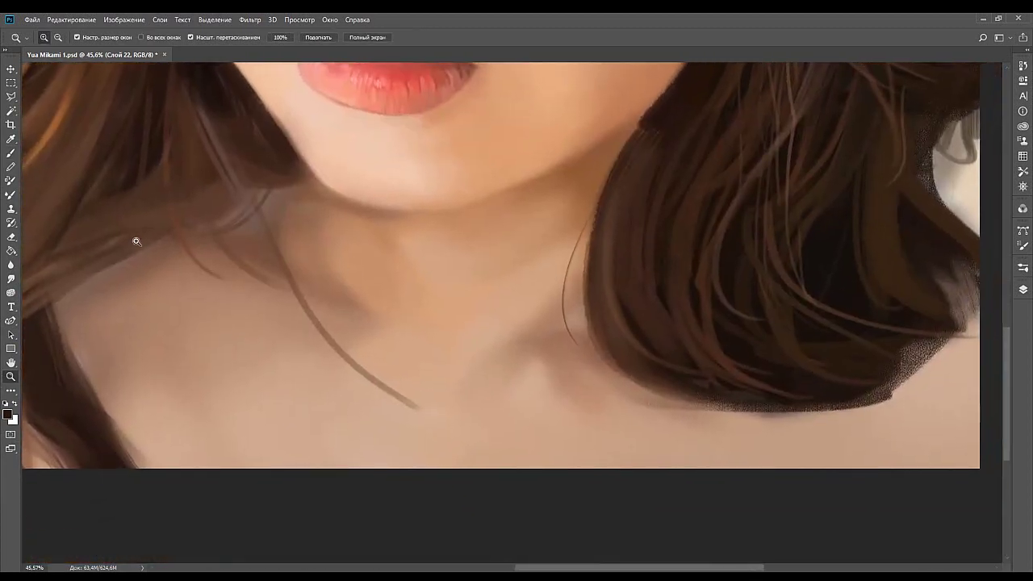
pyautogui.click(11, 153)
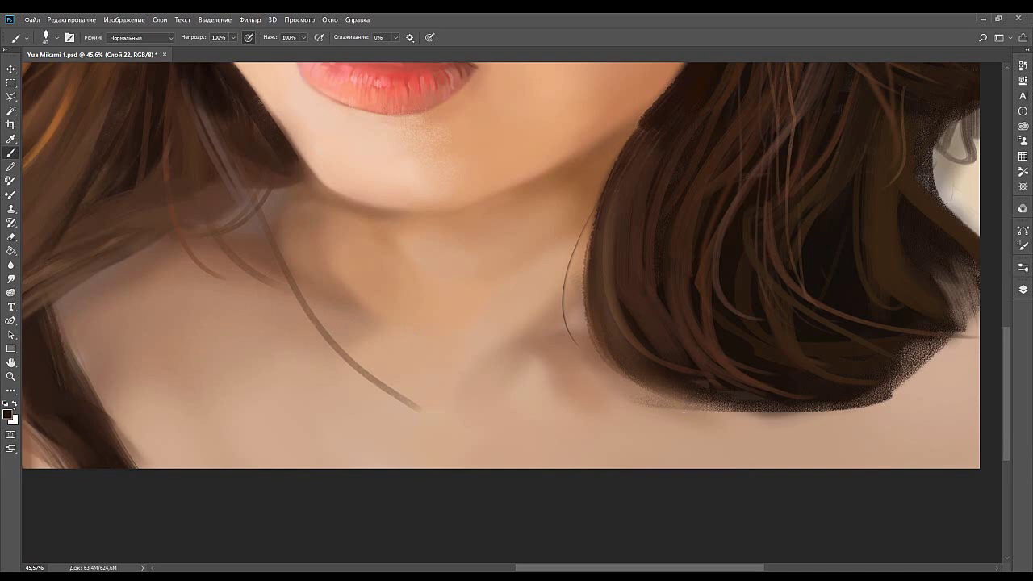
pyautogui.press('i')
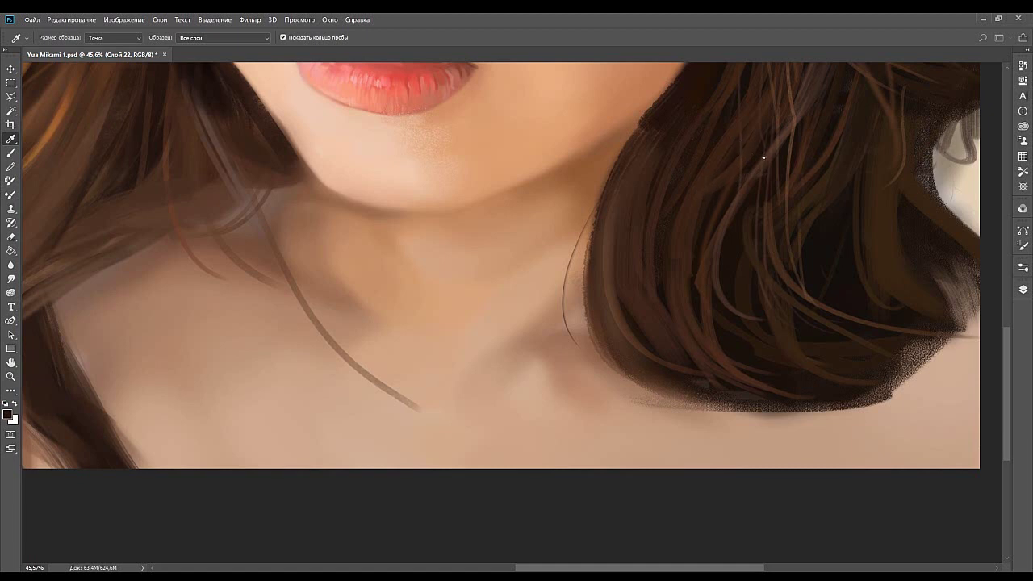
pyautogui.press('b')
# Hand-letter the artist's signature in purple capitals along the lower edge of the hair, redoing the first stroke.
pyautogui.moveTo(693, 382); pyautogui.dragTo(667, 468)
pyautogui.hotkey('ctrl', 'z')
pyautogui.moveTo(661, 415); pyautogui.dragTo(600, 395)
pyautogui.moveTo(536, 349)
pyautogui.mouseDown()
pyautogui.moveTo(528, 437)
pyautogui.moveTo(517, 439)
pyautogui.mouseUp()
pyautogui.moveTo(563, 383)
pyautogui.mouseDown()
pyautogui.moveTo(562, 427)
pyautogui.moveTo(587, 385)
pyautogui.moveTo(587, 417)
pyautogui.mouseUp()
pyautogui.moveTo(597, 379); pyautogui.dragTo(606, 408)
pyautogui.moveTo(589, 398); pyautogui.dragTo(604, 397)
pyautogui.moveTo(617, 381)
pyautogui.mouseDown()
pyautogui.moveTo(623, 392)
pyautogui.moveTo(636, 372)
pyautogui.moveTo(627, 397)
pyautogui.moveTo(603, 398)
pyautogui.moveTo(627, 418)
pyautogui.moveTo(582, 400)
pyautogui.moveTo(602, 387)
pyautogui.moveTo(611, 424)
pyautogui.moveTo(623, 403)
pyautogui.moveTo(644, 416)
pyautogui.moveTo(650, 372)
pyautogui.moveTo(665, 408)
pyautogui.mouseUp()
pyautogui.moveTo(641, 397); pyautogui.dragTo(664, 392)
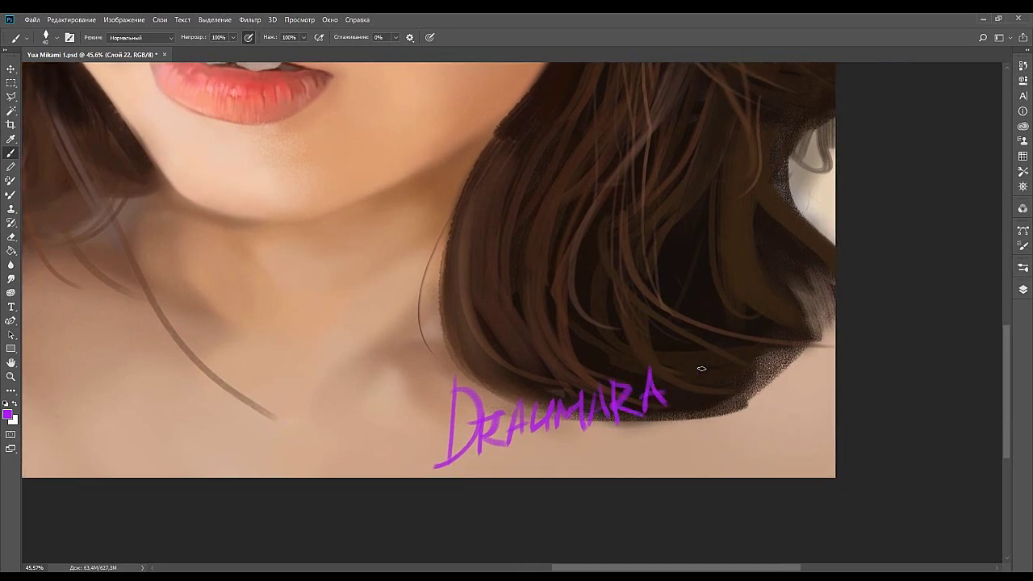
# Draw a purple heart outline at the end of the signature.
pyautogui.moveTo(667, 345); pyautogui.dragTo(628, 292)
pyautogui.moveTo(544, 387)
pyautogui.mouseDown()
pyautogui.moveTo(657, 336)
pyautogui.moveTo(634, 338)
pyautogui.moveTo(648, 390)
pyautogui.moveTo(647, 331)
pyautogui.mouseUp()
pyautogui.moveTo(650, 385); pyautogui.dragTo(719, 340)
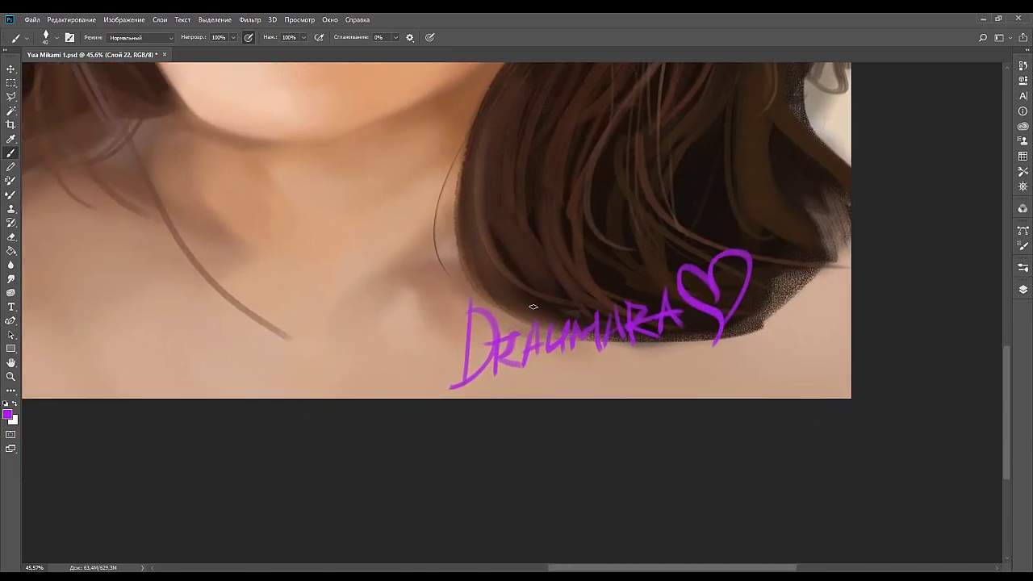
# Move the signature with its heart closer to the portrait's lower outer corner.
pyautogui.click(10, 70)
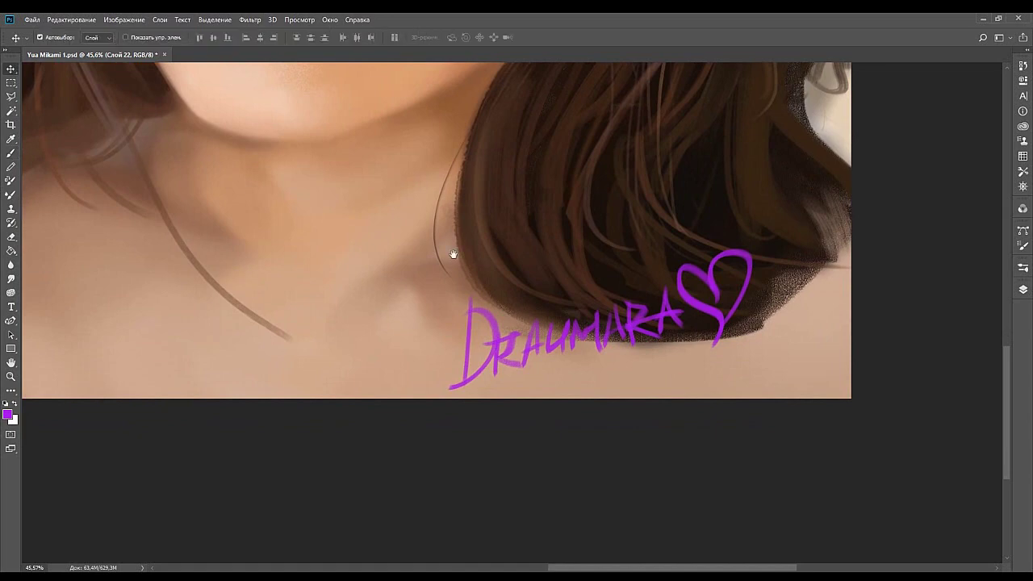
pyautogui.moveTo(658, 293); pyautogui.dragTo(662, 337)
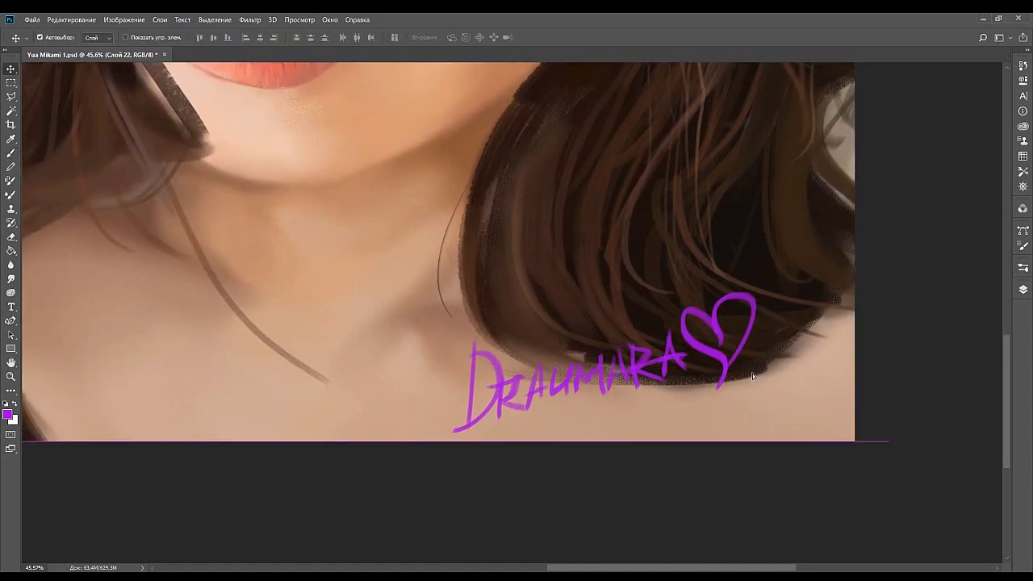
pyautogui.moveTo(731, 375); pyautogui.dragTo(794, 369)
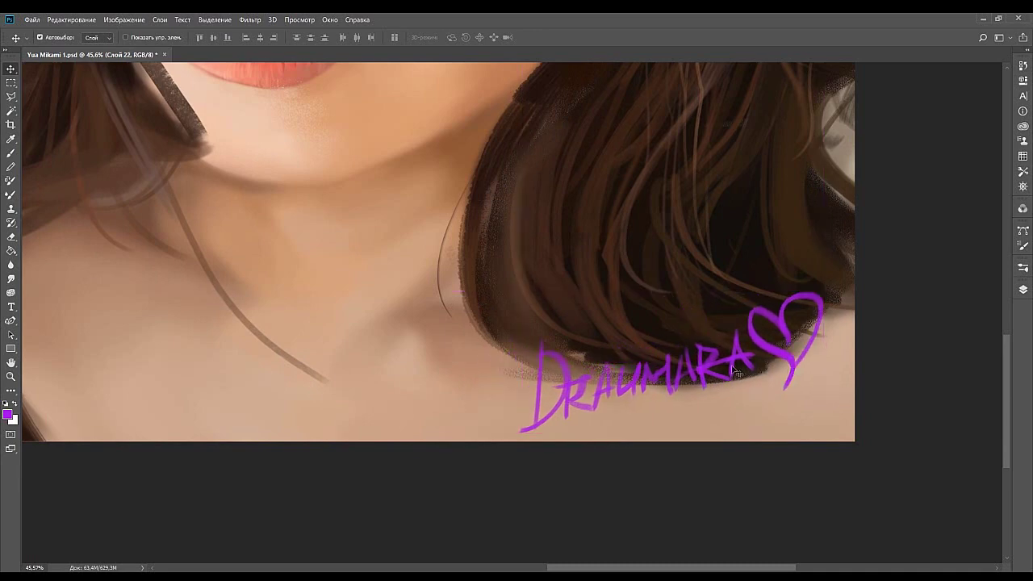
# Undo the last layer move and shift the whole signature with its heart toward the portrait's lower-right corner.
pyautogui.hotkey('ctrl', 'z')
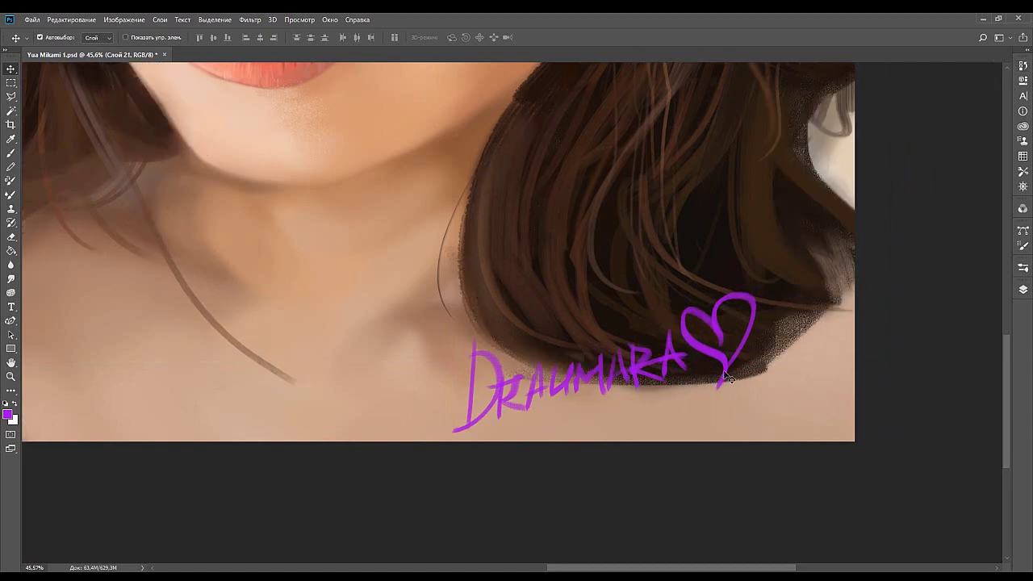
pyautogui.moveTo(732, 372); pyautogui.dragTo(811, 363)
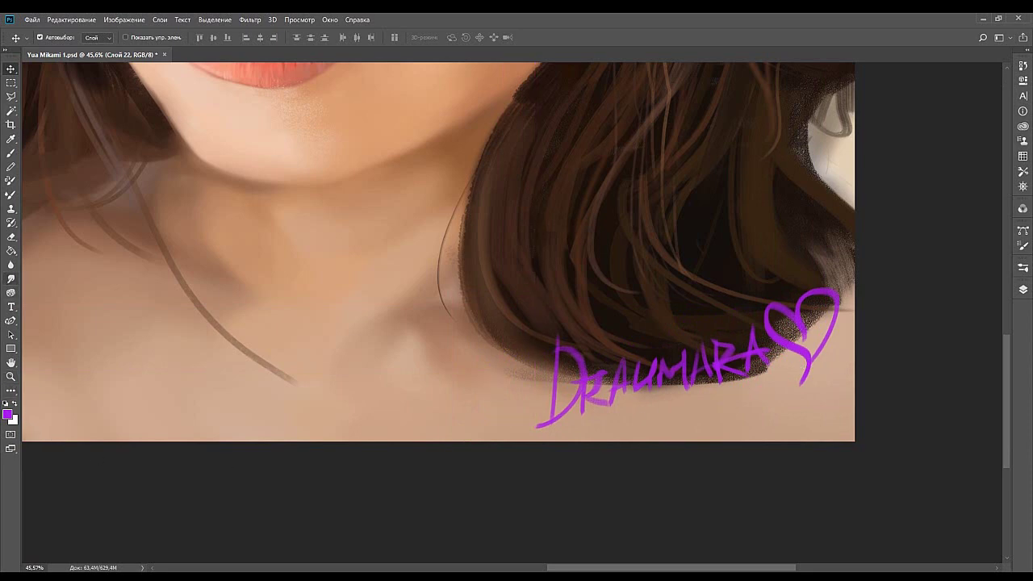
# Smudge parts of the signature's letters and the heart's tail at 47% strength to soften the stroke edges.
pyautogui.click(11, 278)
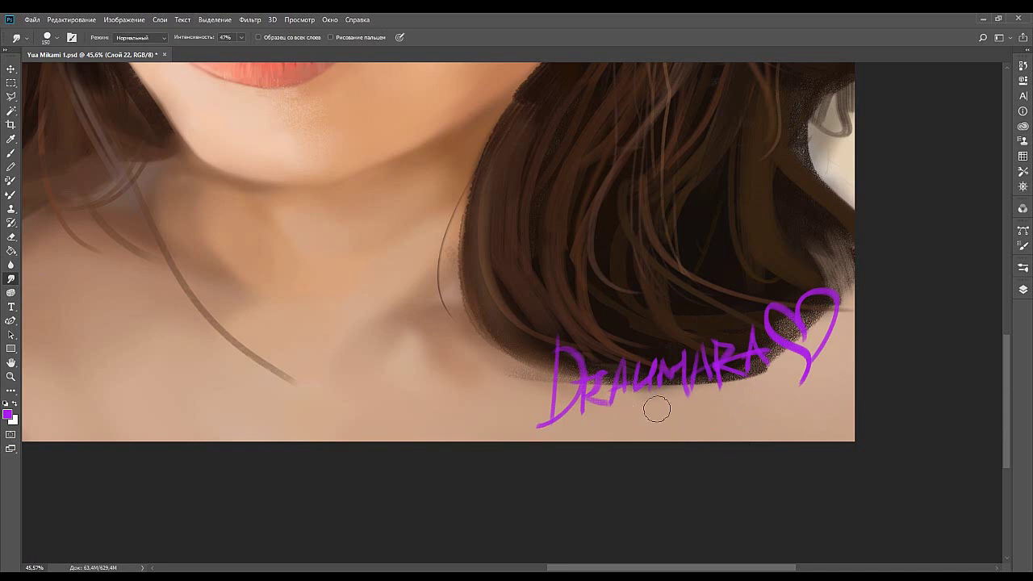
pyautogui.moveTo(546, 449); pyautogui.dragTo(557, 412)
pyautogui.moveTo(818, 366); pyautogui.dragTo(781, 399)
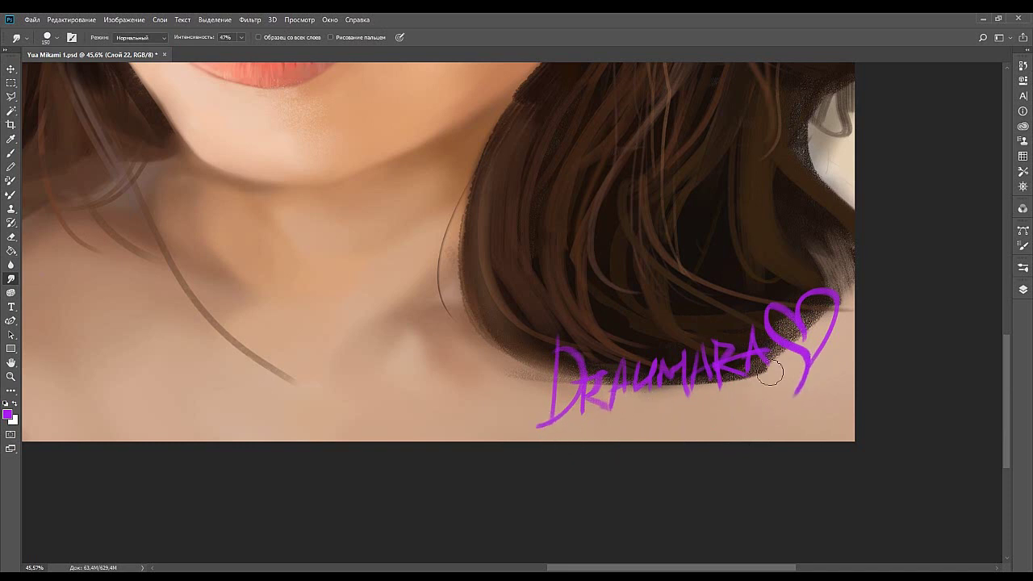
pyautogui.moveTo(733, 341); pyautogui.dragTo(720, 368)
pyautogui.moveTo(803, 369); pyautogui.dragTo(805, 383)
# Fill the inside of the signature's heart with solid purple using the tapered brush at size 90.
pyautogui.click(10, 376)
pyautogui.moveTo(569, 267); pyautogui.dragTo(105, 243)
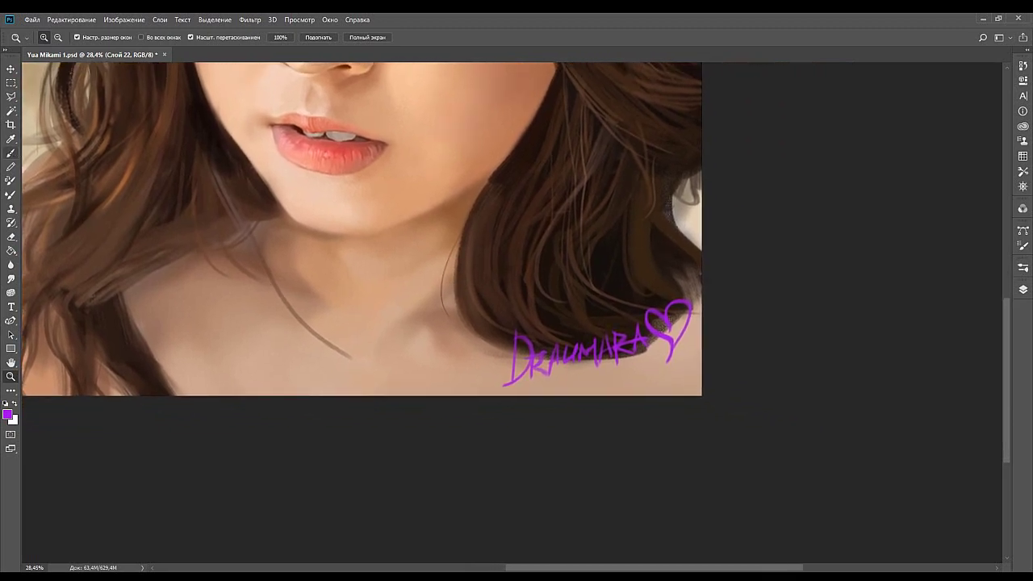
pyautogui.click(11, 152)
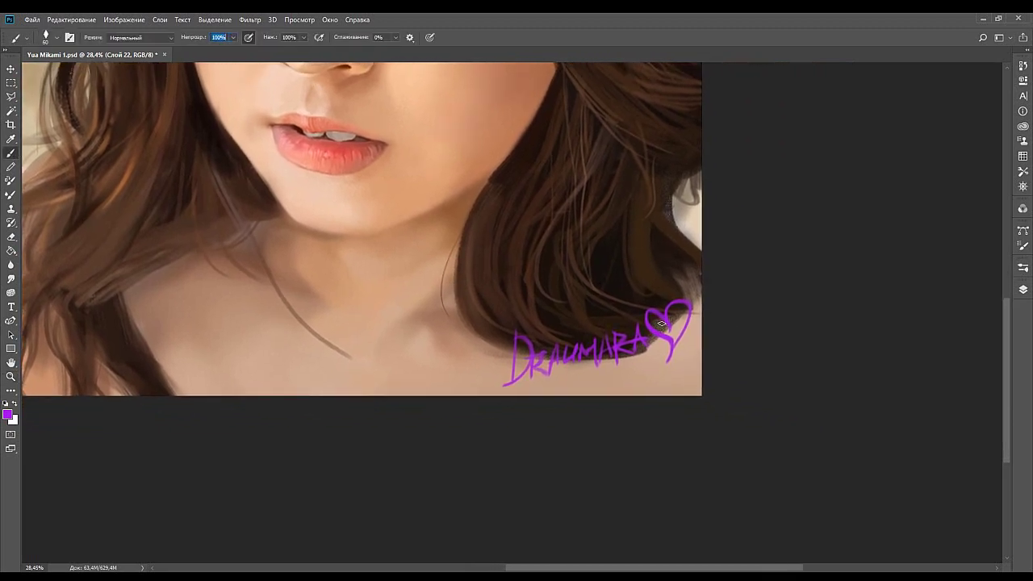
pyautogui.moveTo(660, 324)
pyautogui.mouseDown()
pyautogui.moveTo(681, 322)
pyautogui.moveTo(676, 306)
pyautogui.moveTo(679, 328)
pyautogui.mouseUp()
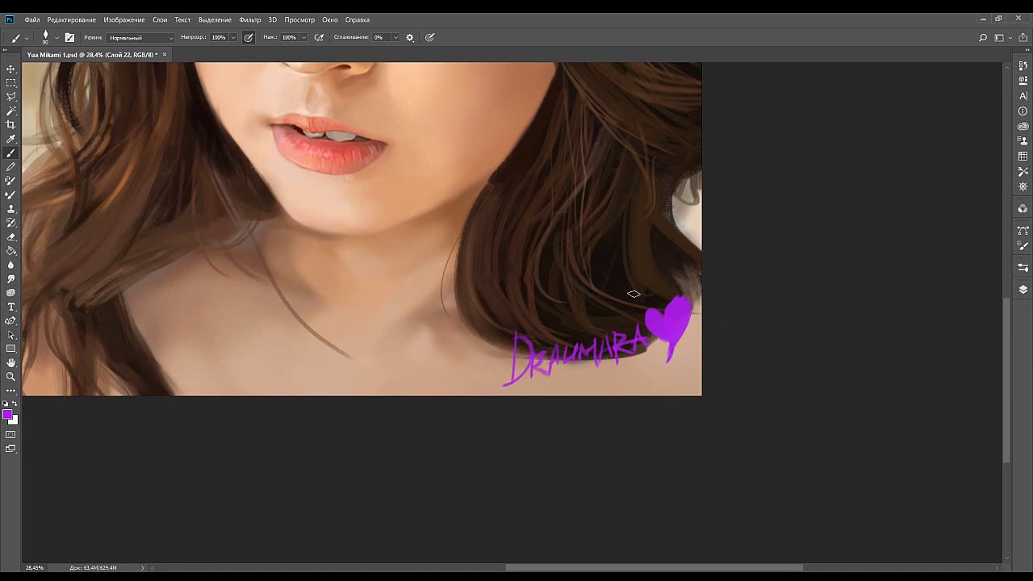
# Trim the tail and lower edge of the filled heart with the size 150 round eraser, redoing the first stroke.
pyautogui.click(10, 236)
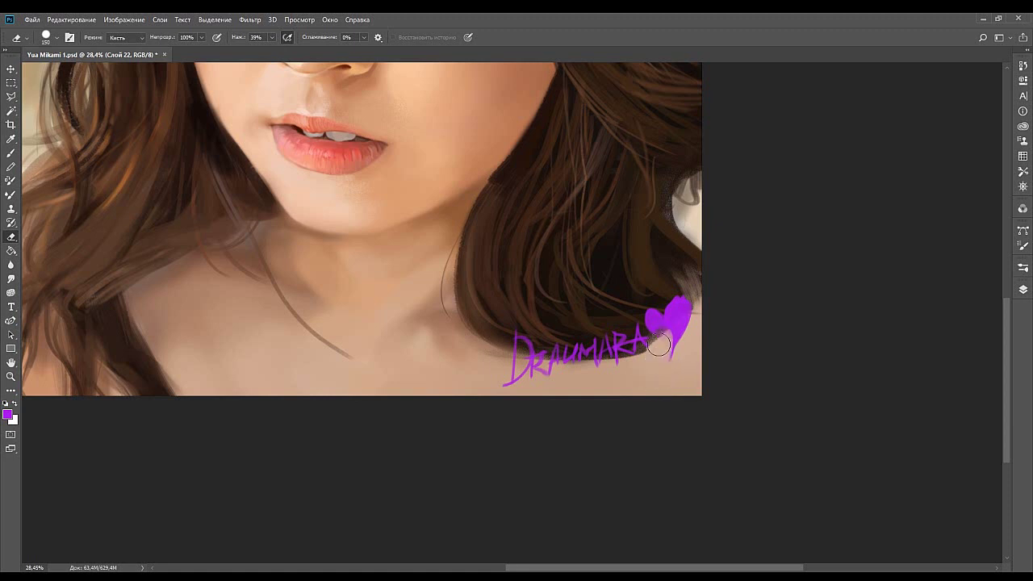
pyautogui.hotkey('ctrl', 'z')
pyautogui.moveTo(674, 363); pyautogui.dragTo(707, 332)
# Scale the signature to about 57.8%, rotate it 6.68° clockwise and place it on the skin in the portrait's lower-right corner.
pyautogui.moveTo(525, 377); pyautogui.dragTo(598, 394)
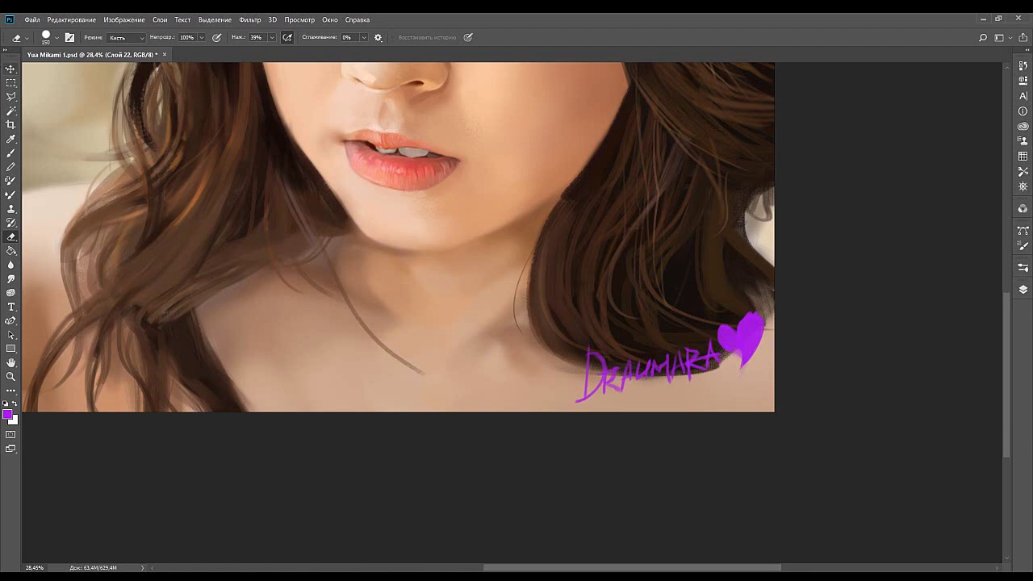
pyautogui.click(11, 68)
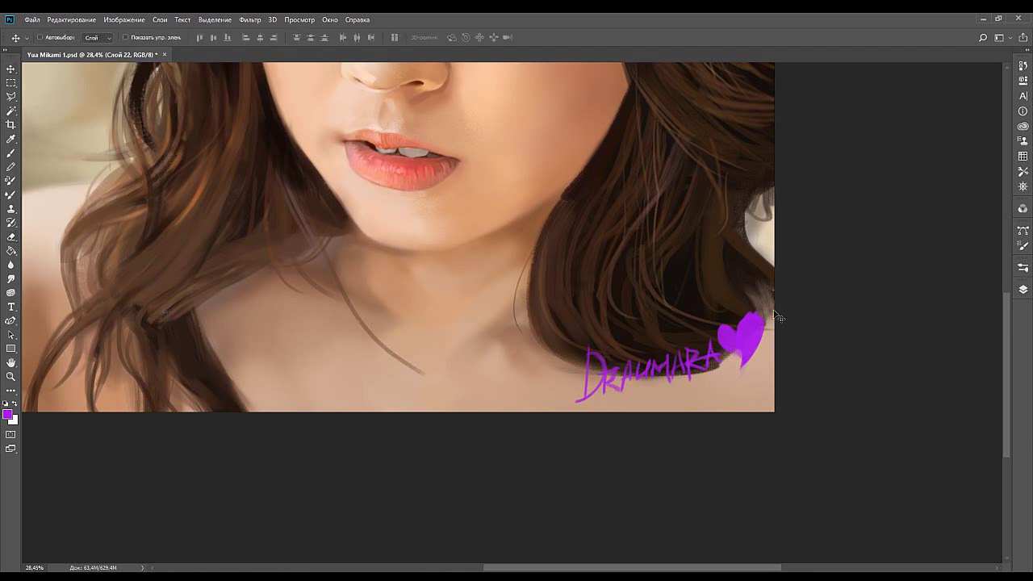
pyautogui.hotkey('ctrl', 't')
pyautogui.moveTo(766, 308)
pyautogui.mouseDown()
pyautogui.moveTo(706, 388)
pyautogui.moveTo(749, 369)
pyautogui.mouseUp()
pyautogui.moveTo(777, 338); pyautogui.dragTo(783, 316)
pyautogui.moveTo(754, 372); pyautogui.dragTo(766, 375)
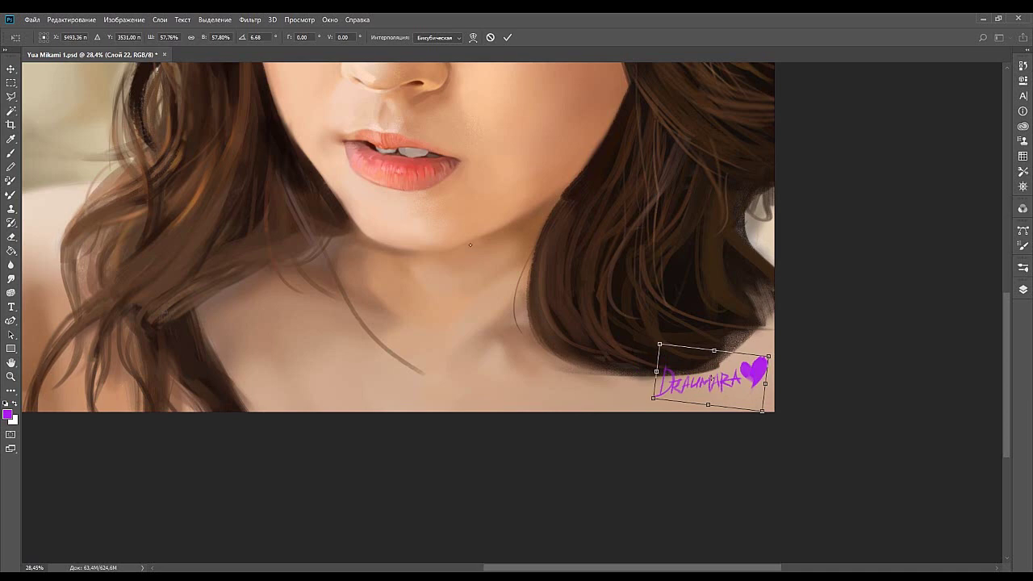
pyautogui.press('Return')
pyautogui.moveTo(400, 316); pyautogui.dragTo(345, 317)
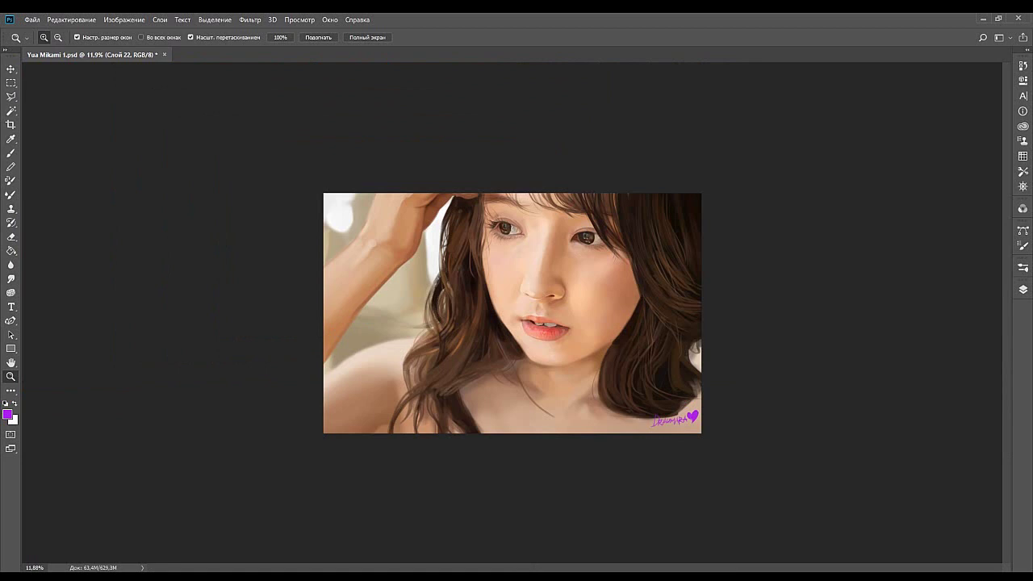